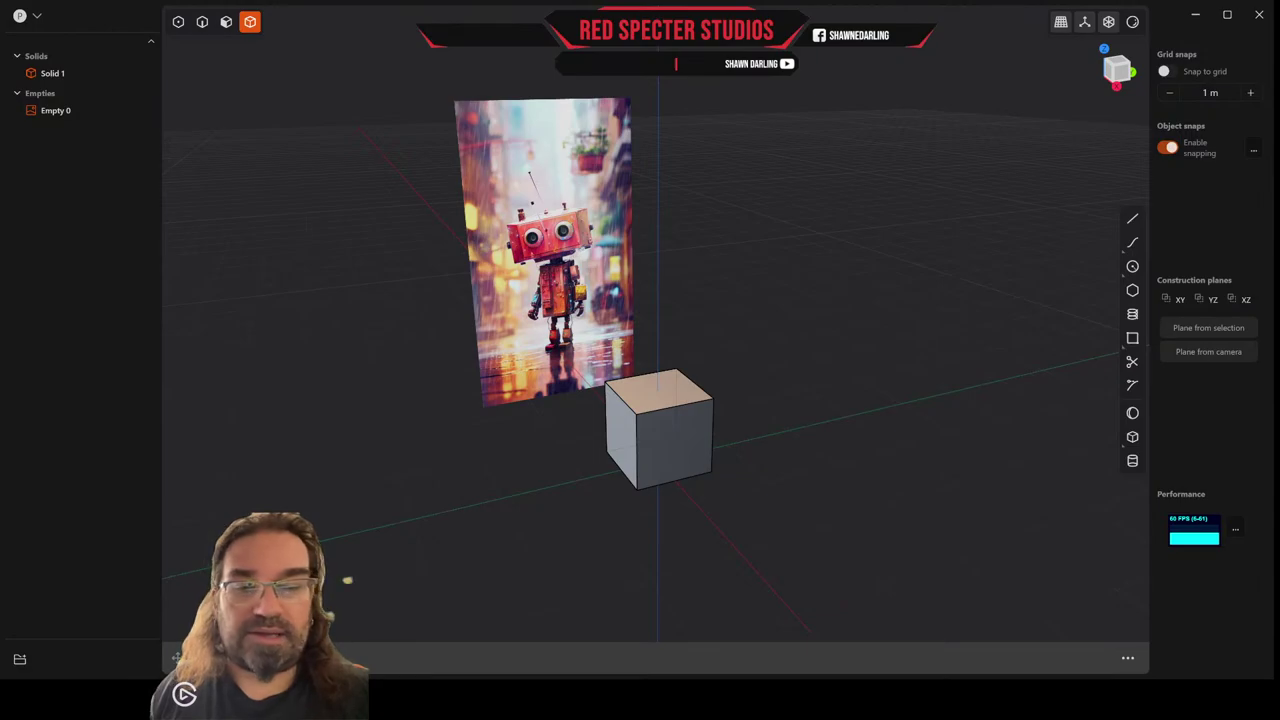
Examine the robot reference image and the cube in perspective and from the front view.
mouse_move(800, 335)
middle_down()
mouse_move(651, 337)
mouse_move(814, 323)
mouse_move(826, 336)
mouse_move(809, 346)
mouse_move(836, 337)
mouse_move(812, 338)
middle_up()
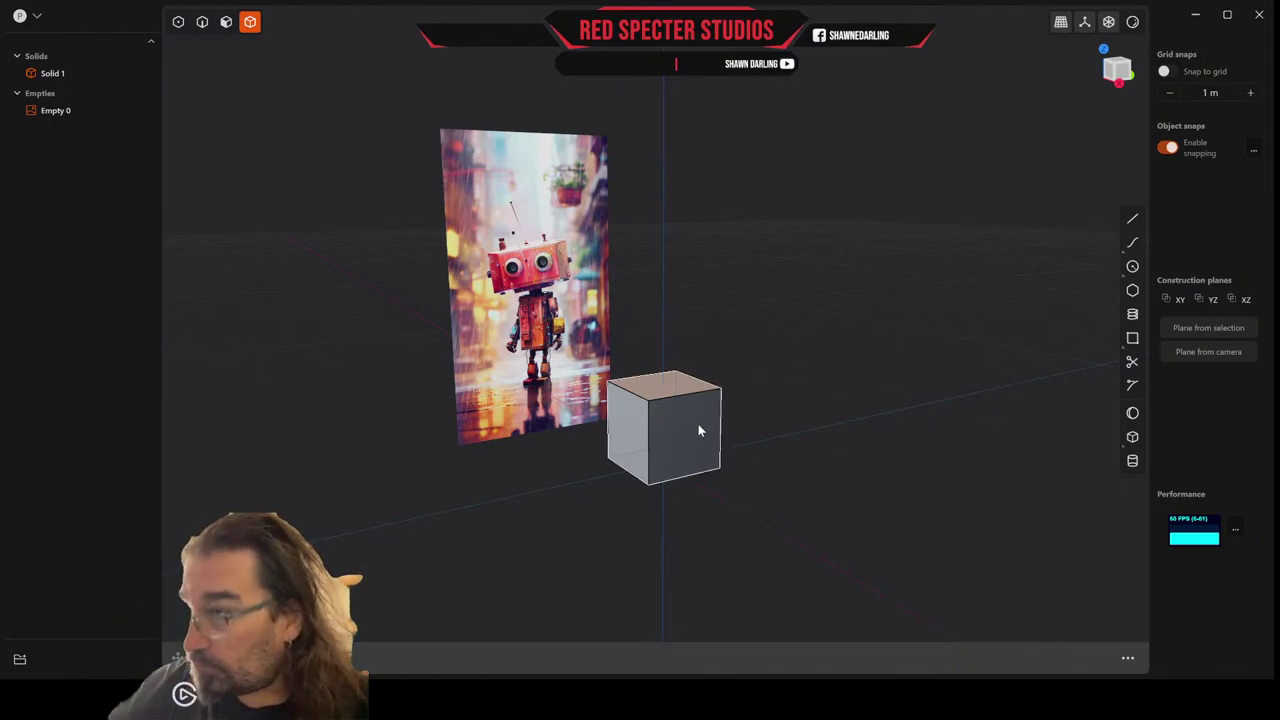
scroll(702, 424, up, 5)
middle_drag(702, 428, 840, 449)
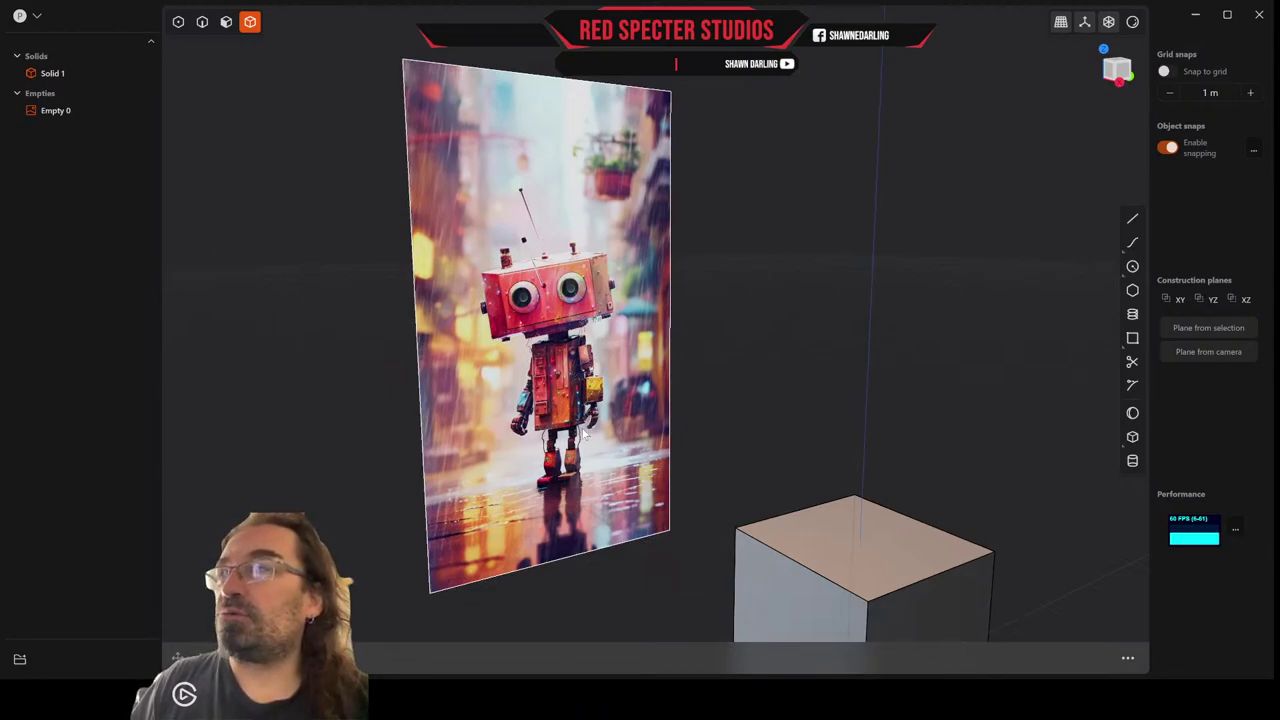
scroll(578, 434, down, 5)
scroll(580, 434, up, 3)
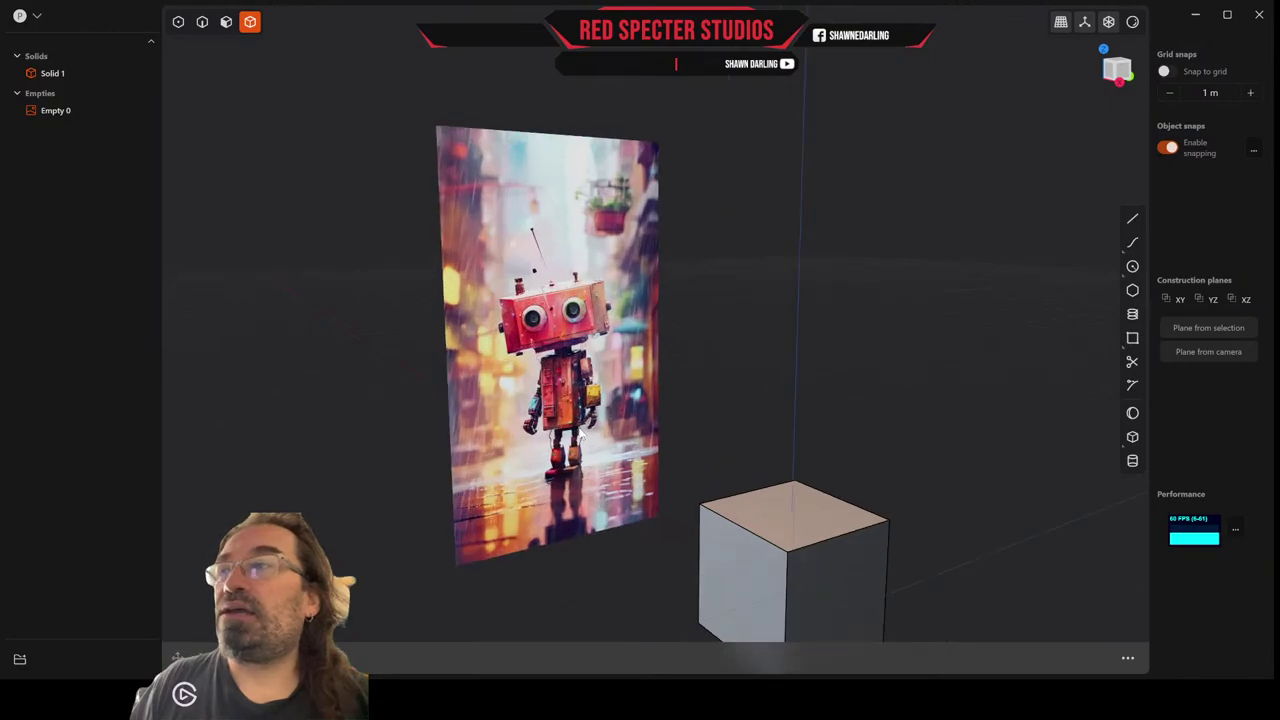
scroll(580, 434, up, 3)
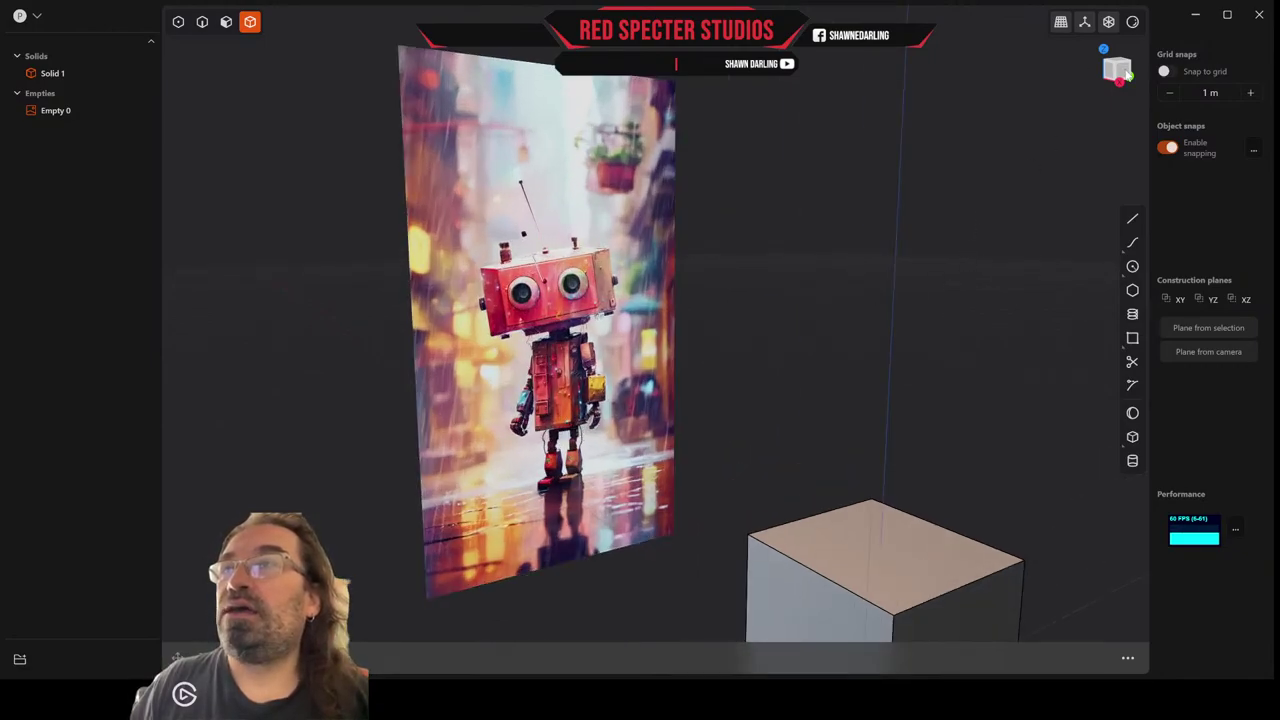
click(1118, 70)
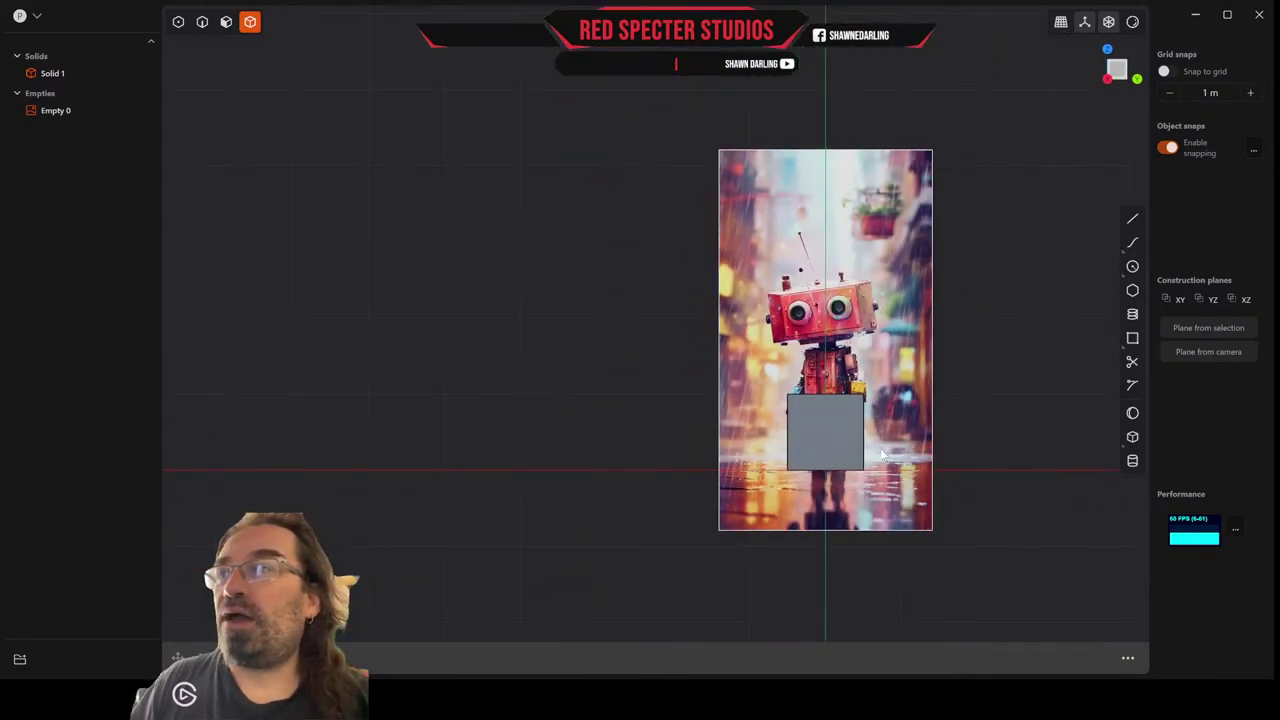
middle_drag(963, 440, 727, 296)
Lower the robot reference image's opacity so it appears dimmed.
click(708, 270)
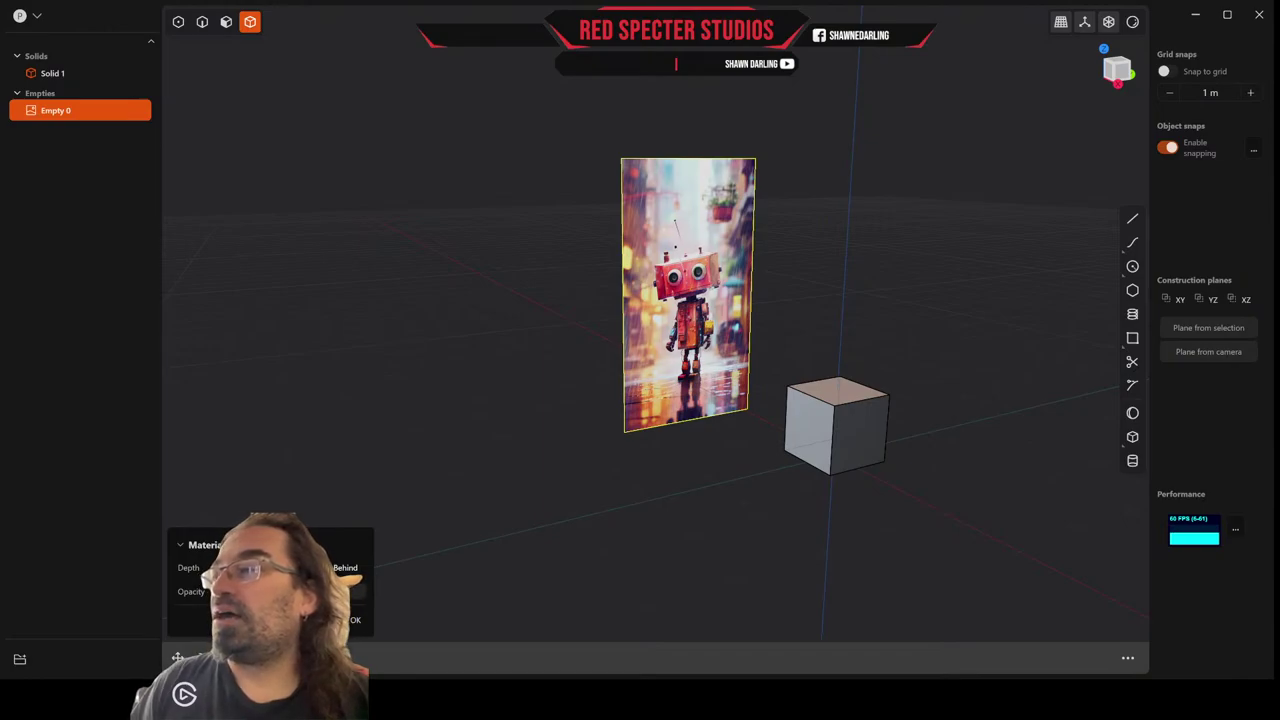
drag(349, 592, 275, 592)
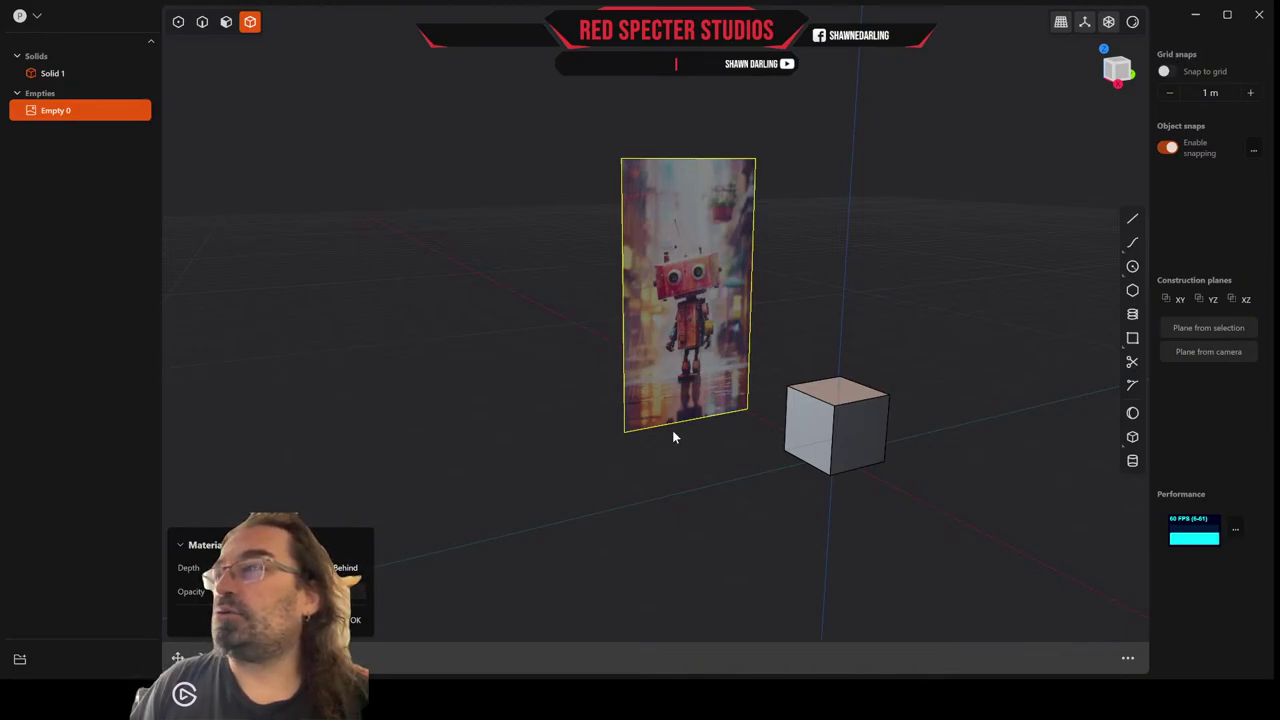
mouse_move(722, 390)
middle_down()
mouse_move(674, 373)
mouse_move(657, 348)
mouse_move(634, 359)
mouse_move(643, 340)
mouse_move(709, 391)
middle_up()
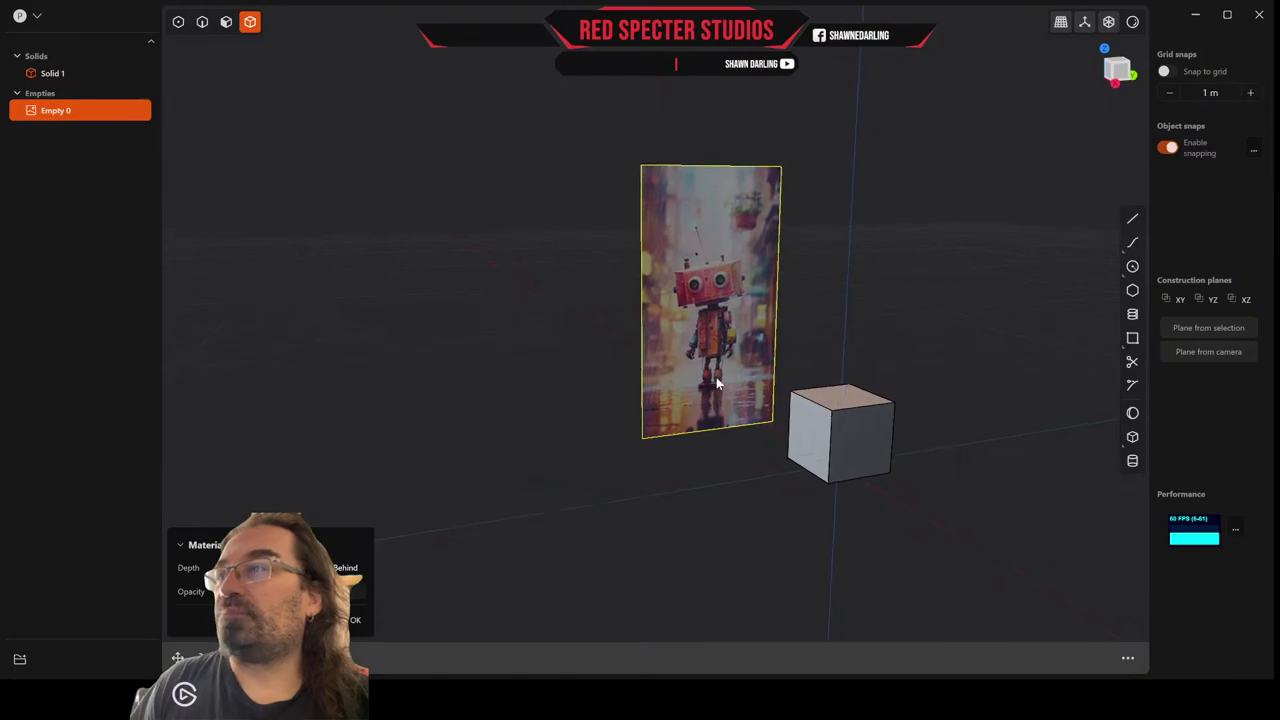
middle_drag(709, 338, 706, 369)
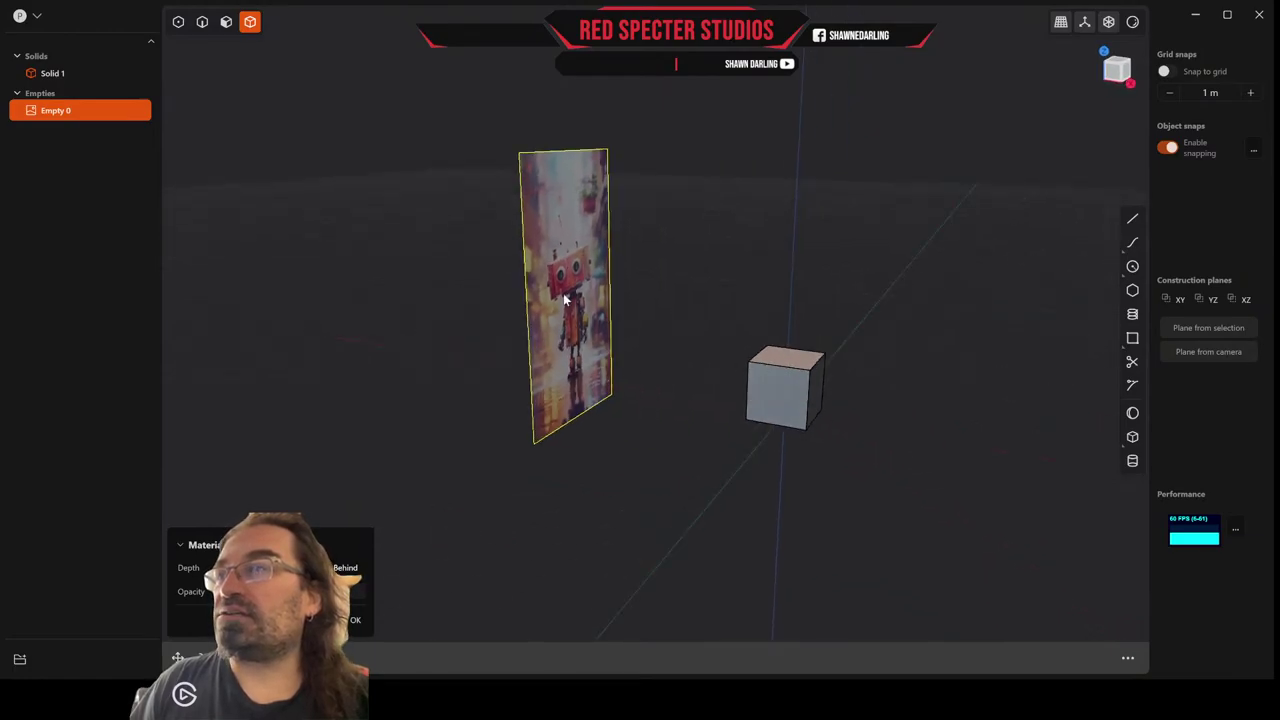
middle_drag(736, 415, 603, 369)
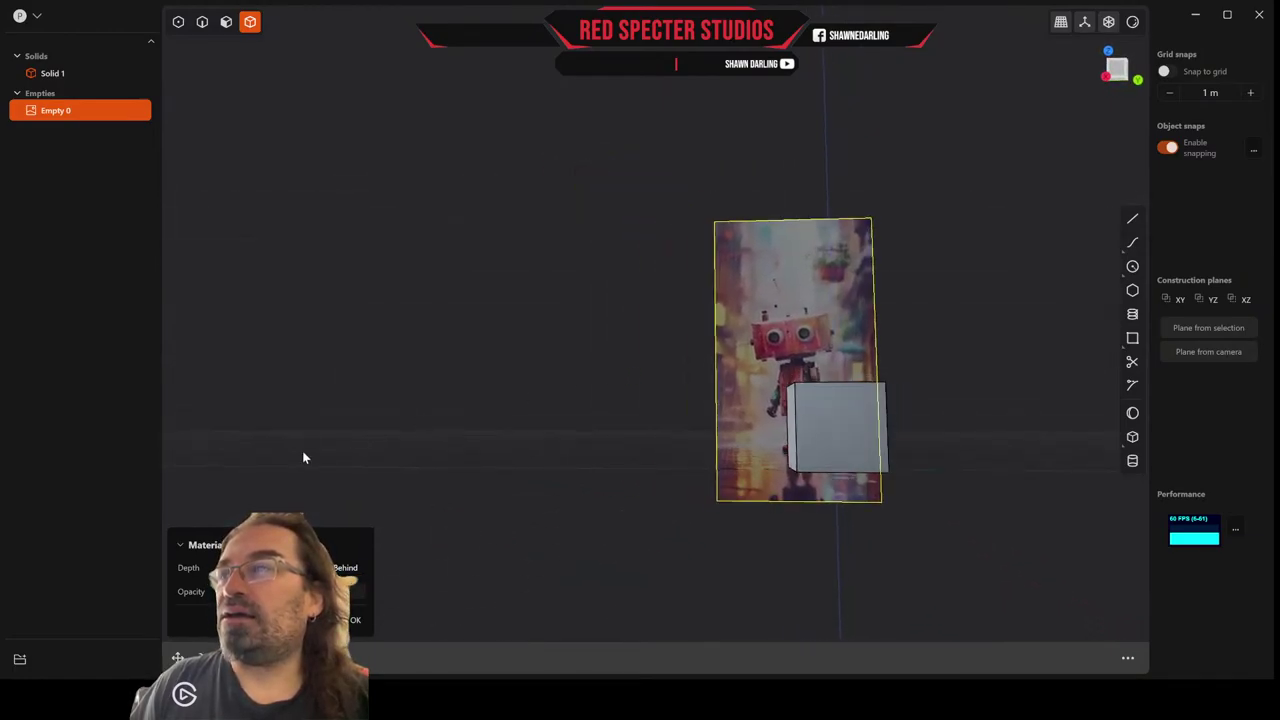
Try the depth option that displays the reference image over the cube, and accept the image's material settings.
click(267, 567)
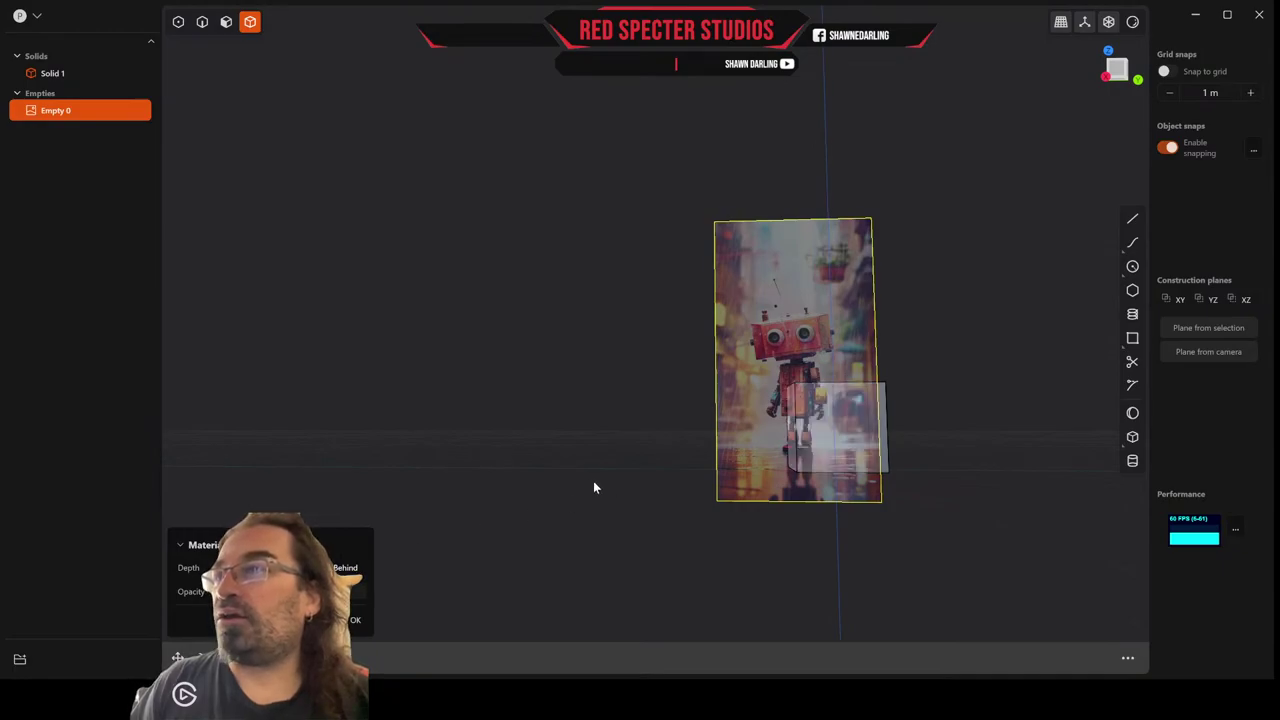
middle_drag(593, 487, 663, 503)
middle_drag(766, 434, 640, 417)
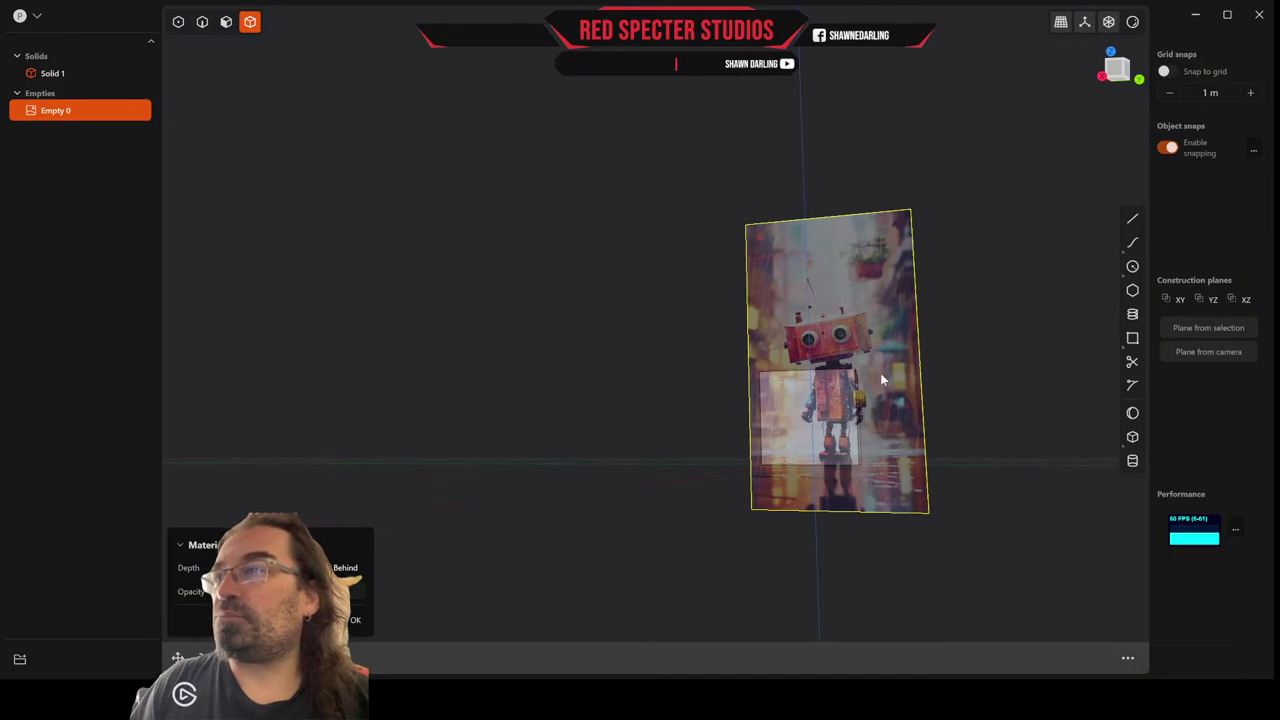
middle_drag(820, 416, 871, 463)
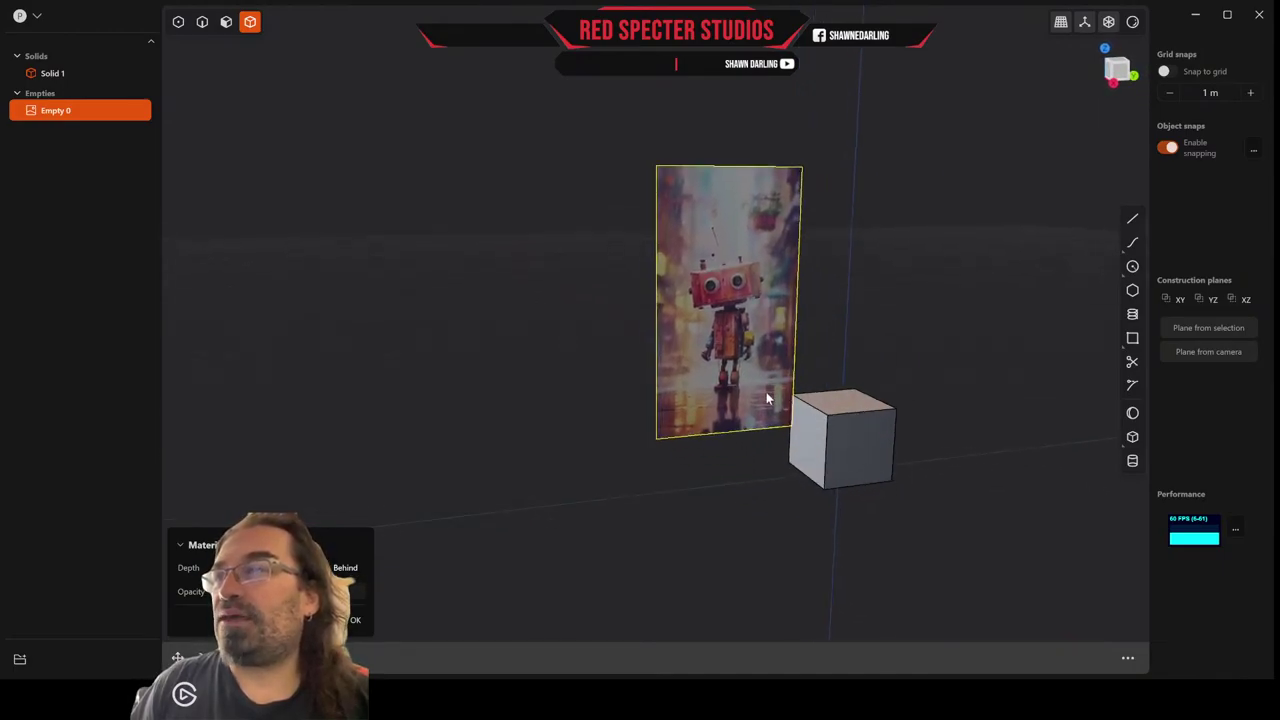
mouse_move(766, 398)
middle_down()
mouse_move(694, 336)
mouse_move(782, 402)
middle_up()
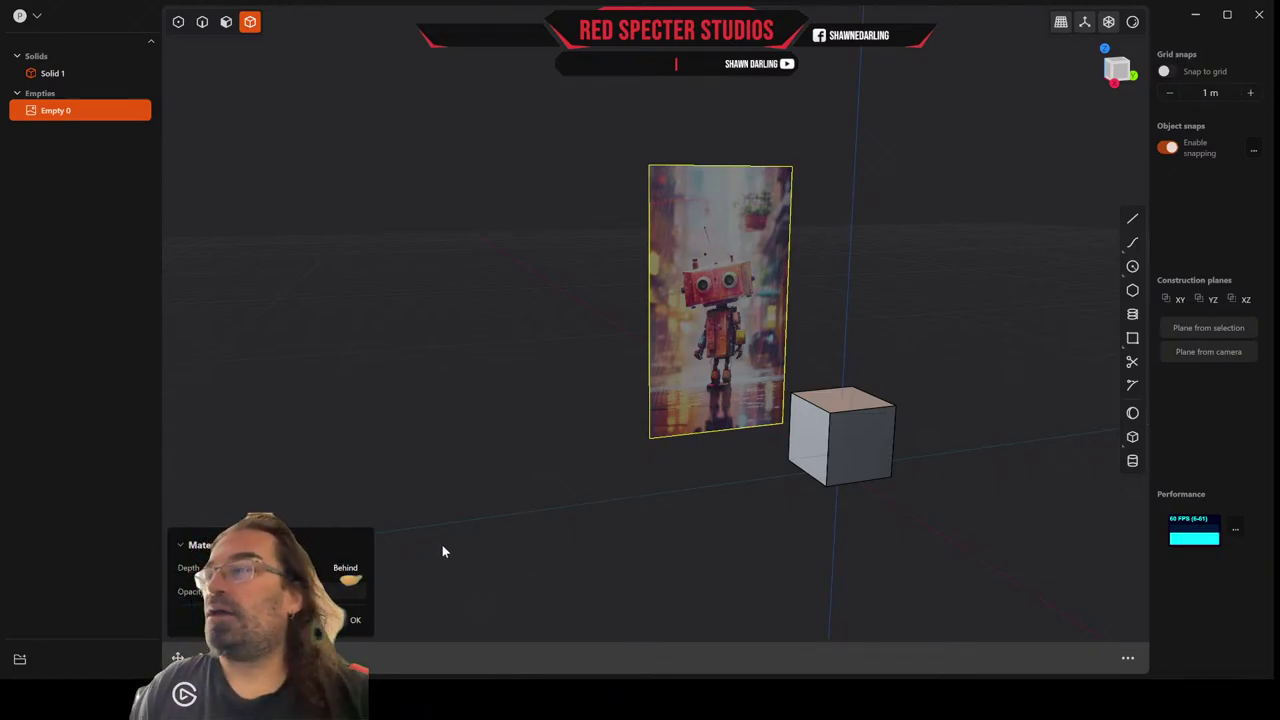
key(Return)
In the front view, move the cube up about 0.66 m along Z over the robot's torso.
middle_drag(446, 534, 517, 460)
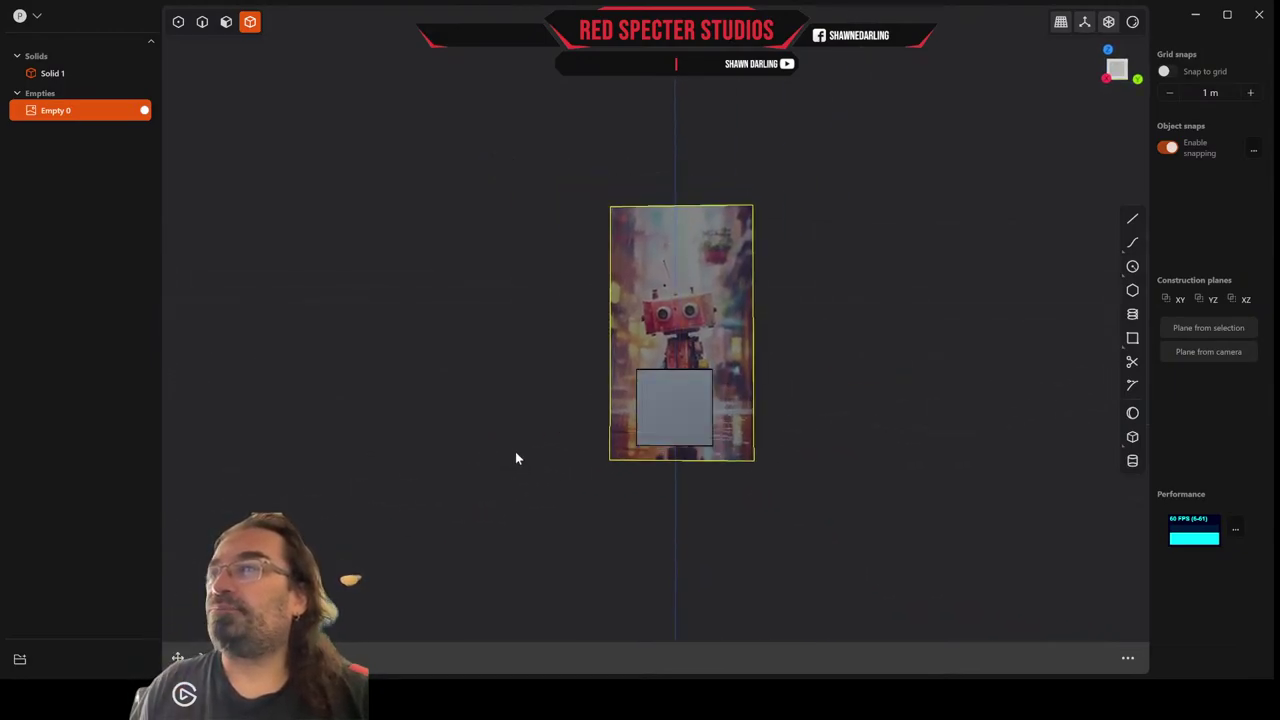
scroll(776, 414, up, 5)
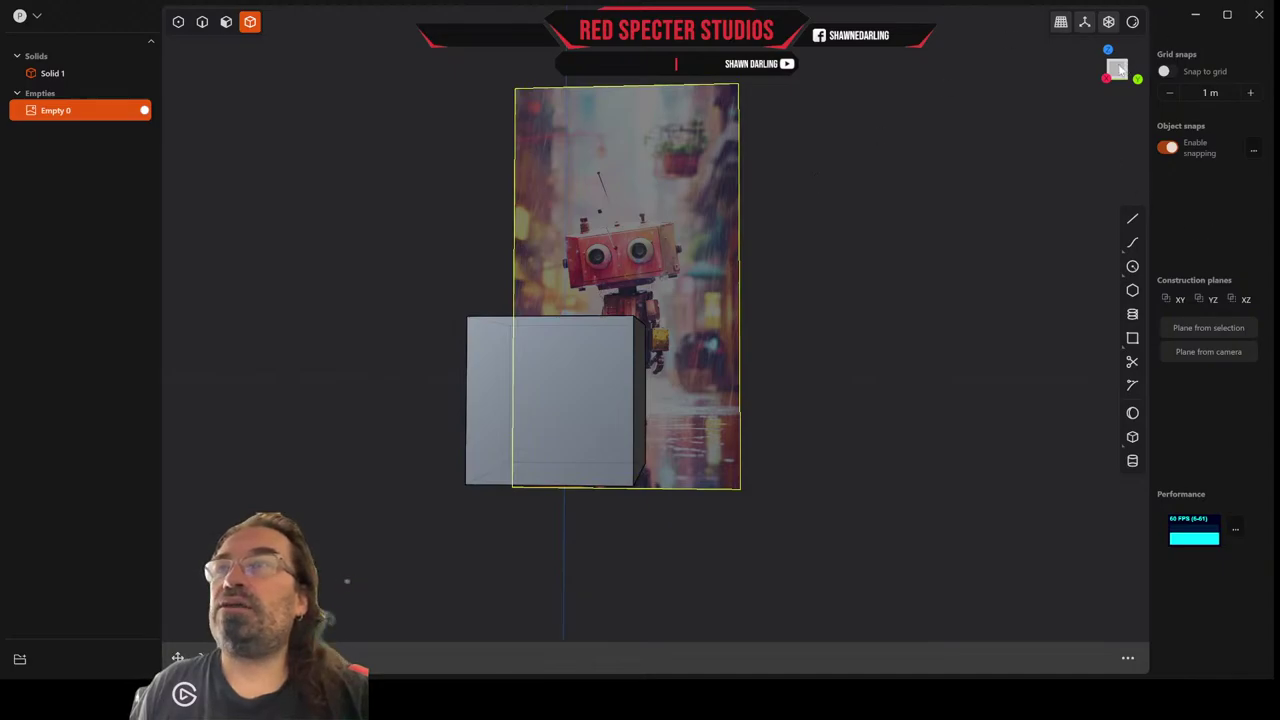
scroll(631, 195, up, 6)
scroll(652, 264, down, 2)
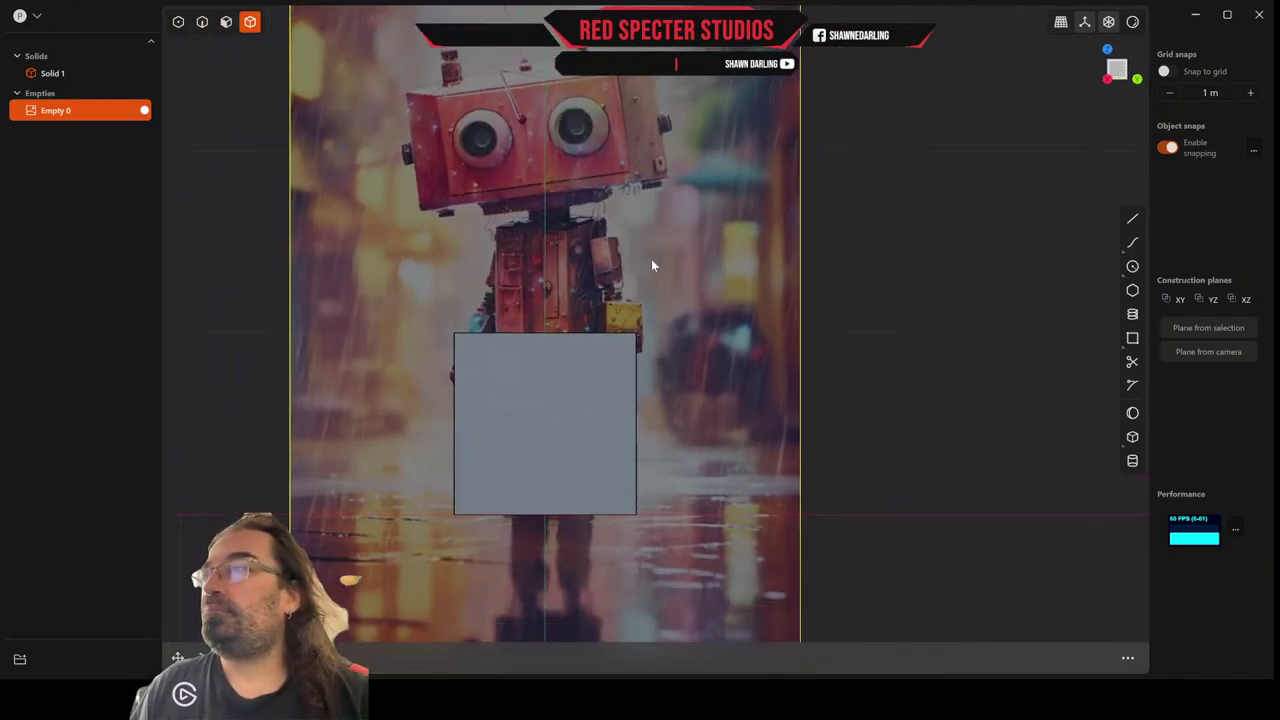
click(629, 452)
key(g)
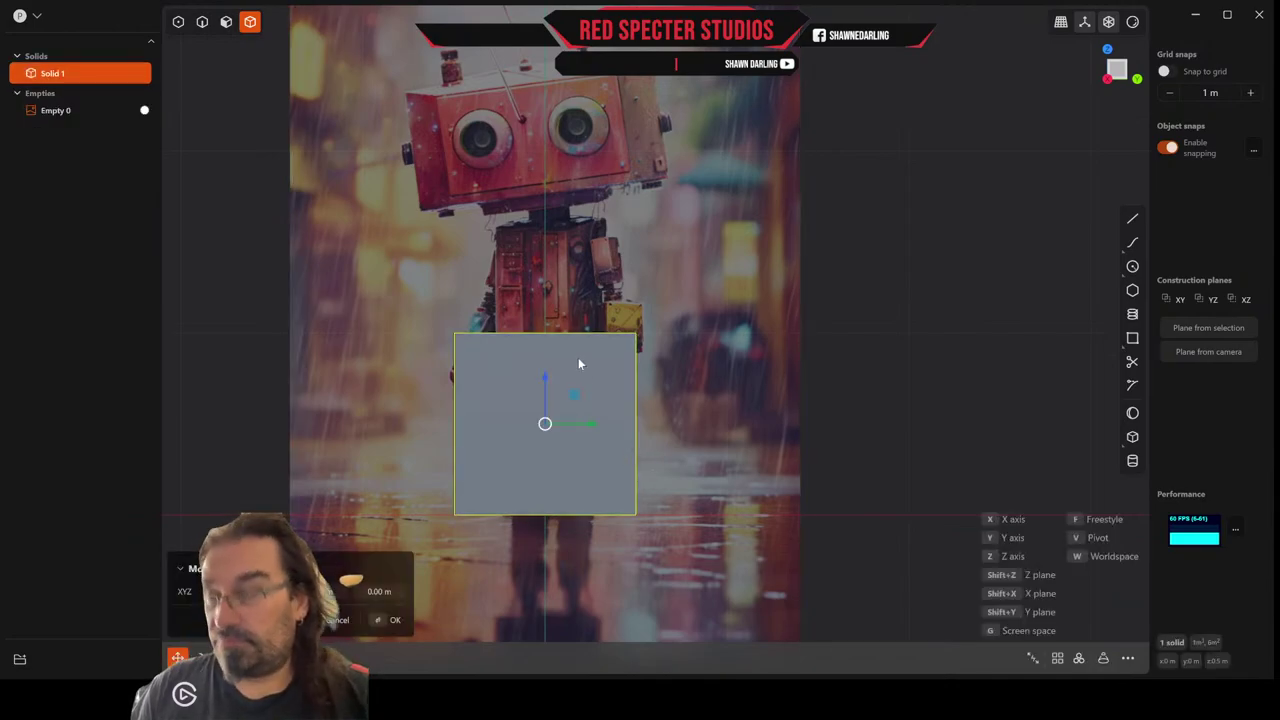
drag(548, 378, 556, 253)
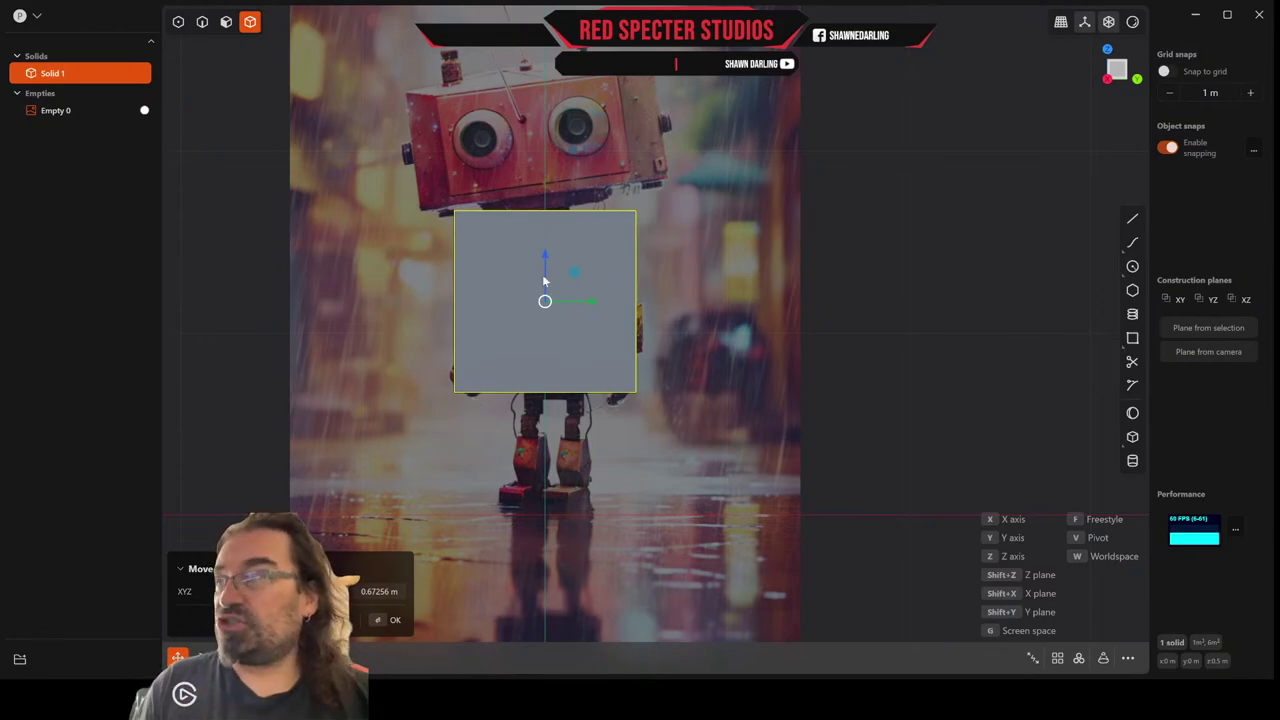
drag(540, 252, 571, 263)
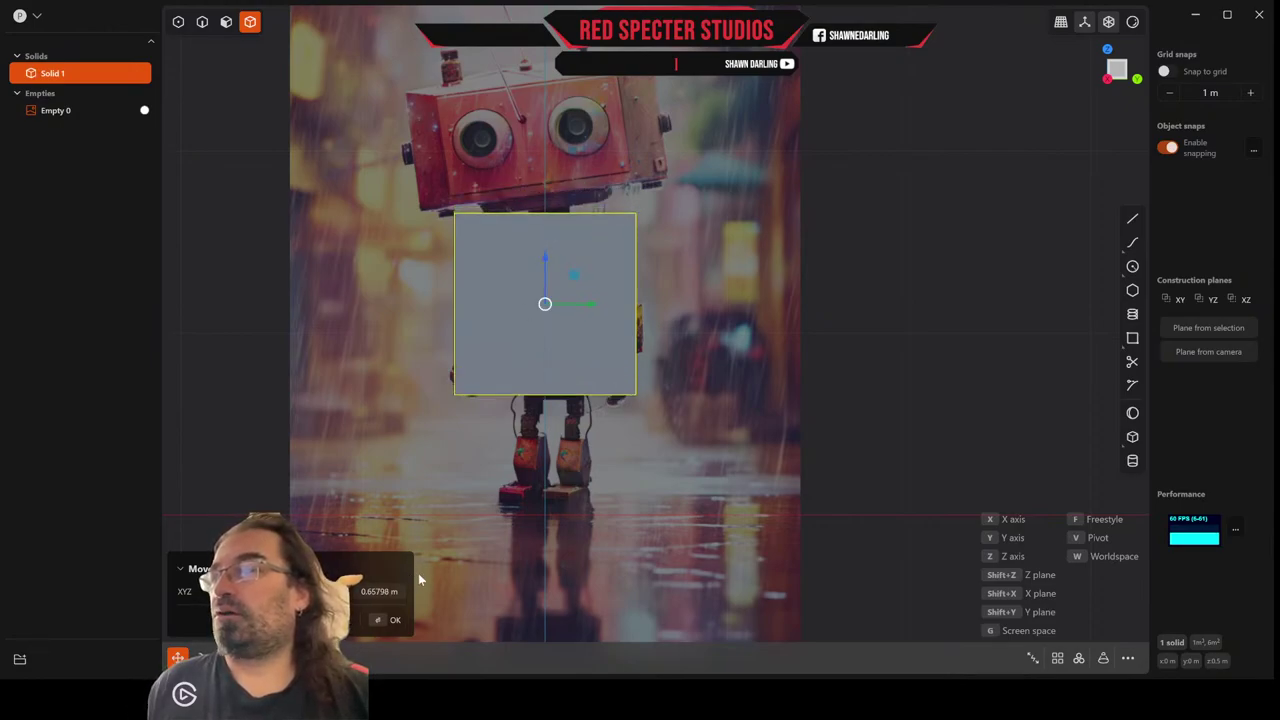
click(394, 622)
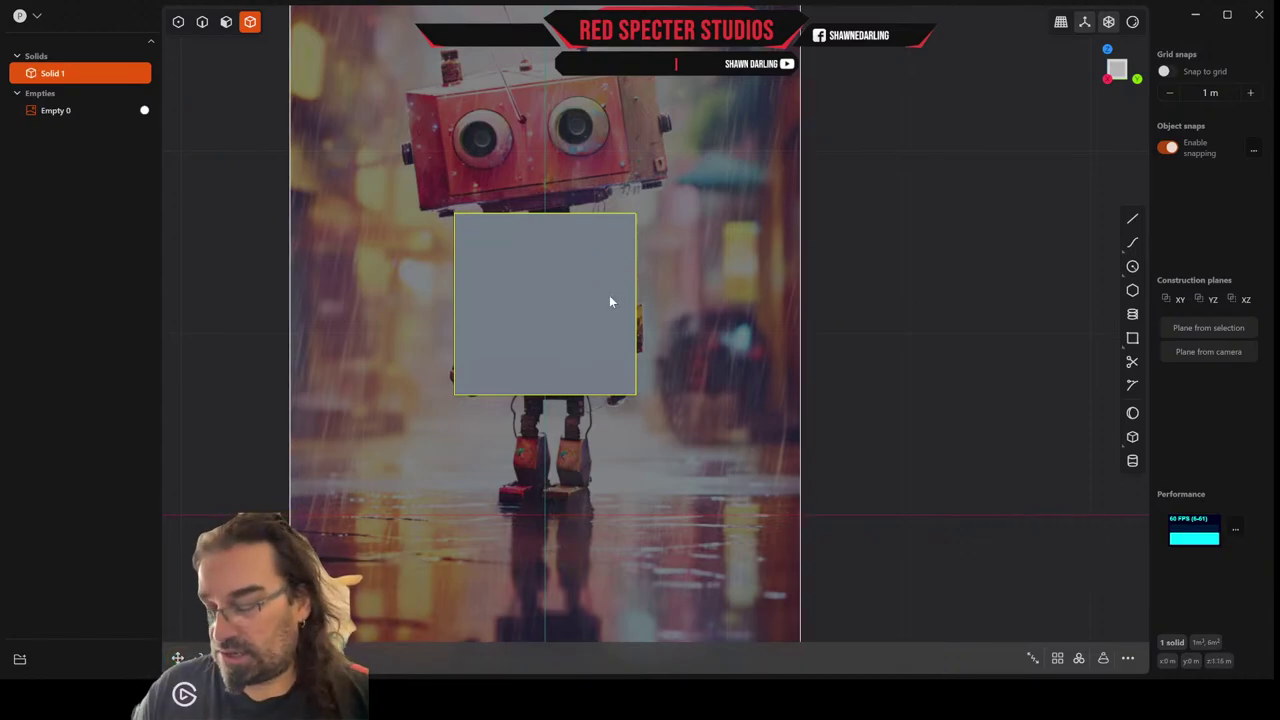
Scale the cube to torso proportions, narrowing it along Y to about the torso's front width and scaling Z to about 0.94.
key(s)
drag(590, 303, 550, 267)
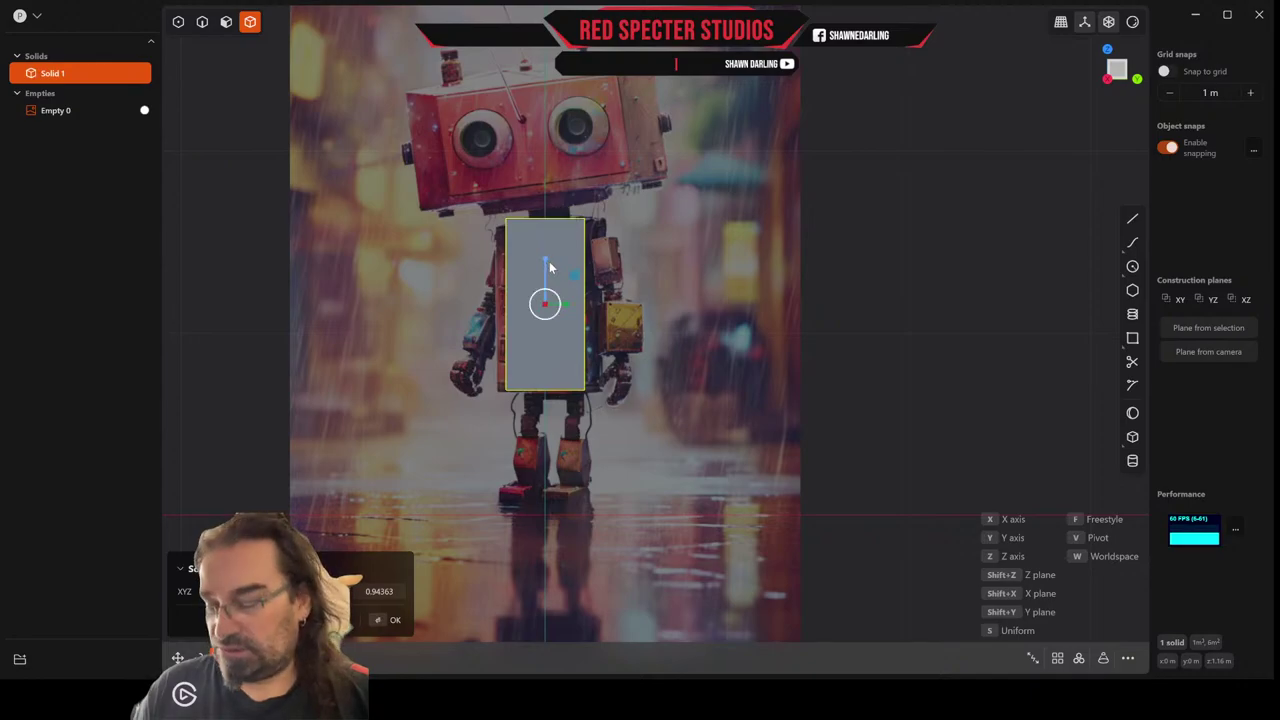
key(Return)
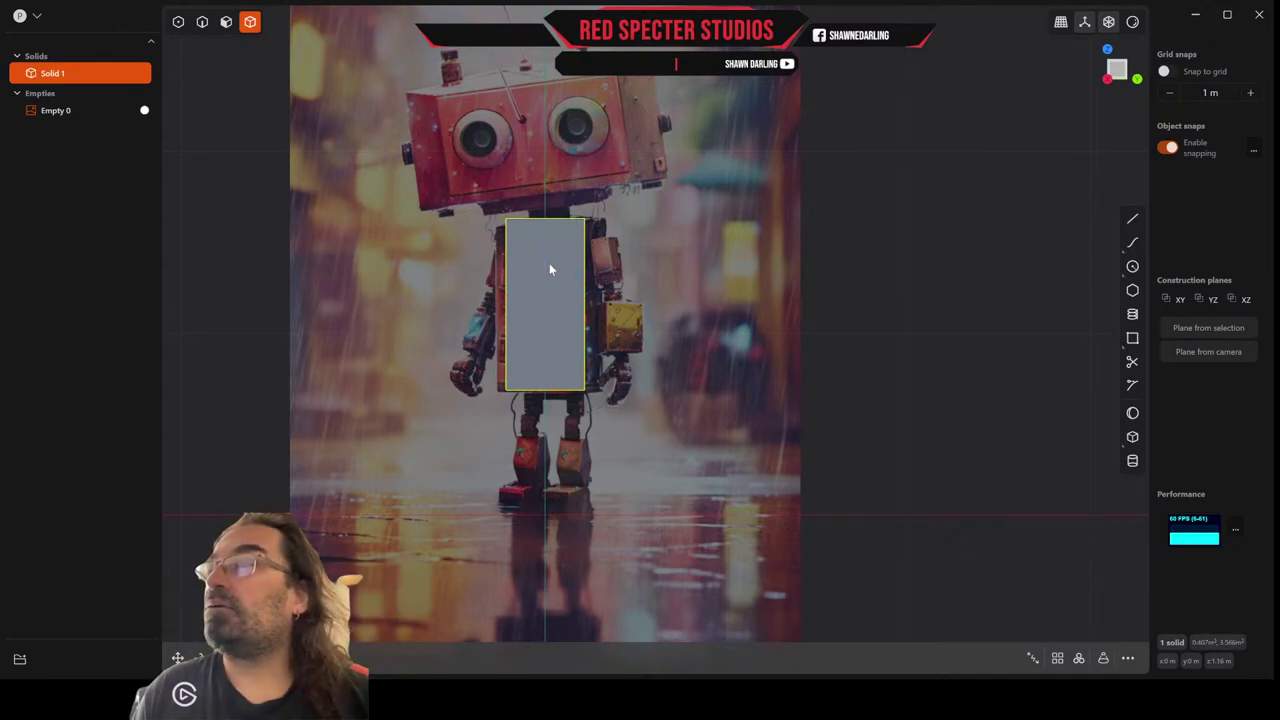
Move the torso block about 0.06 m in negative Y and 0.02 m down to align it with the torso's front face.
key(g)
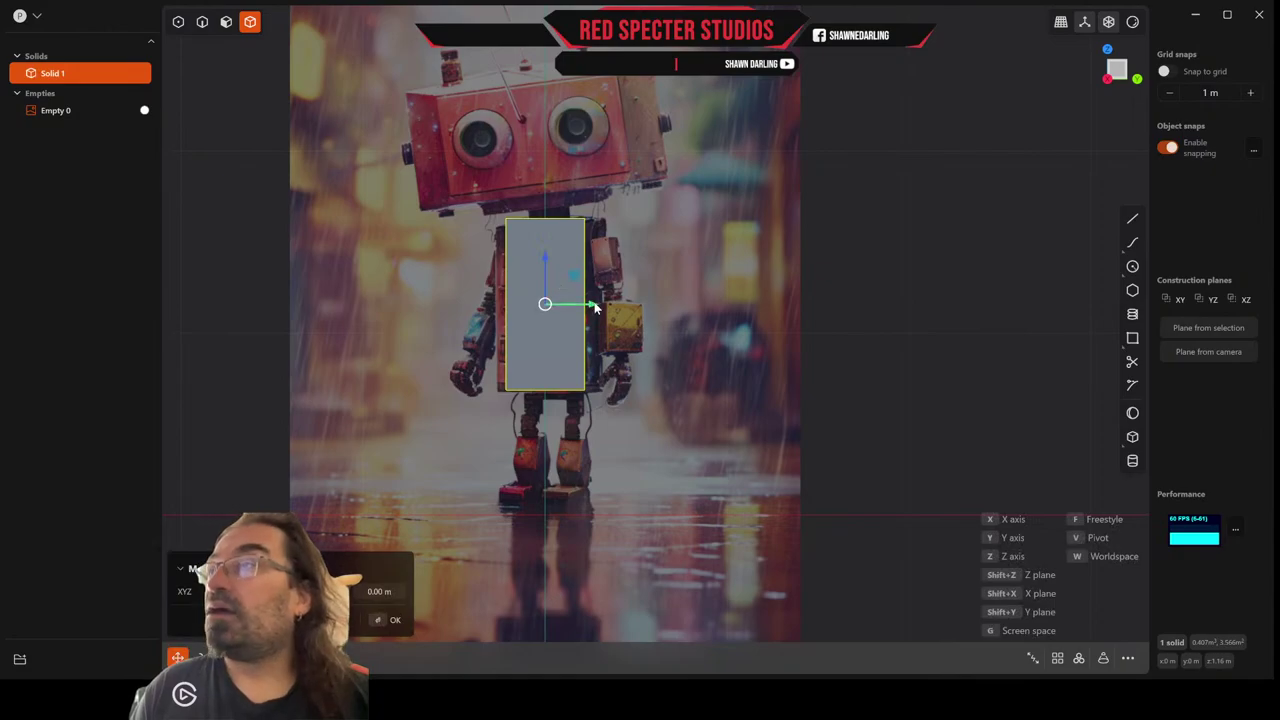
mouse_move(592, 306)
mouse_down()
mouse_move(520, 300)
mouse_move(581, 298)
mouse_up()
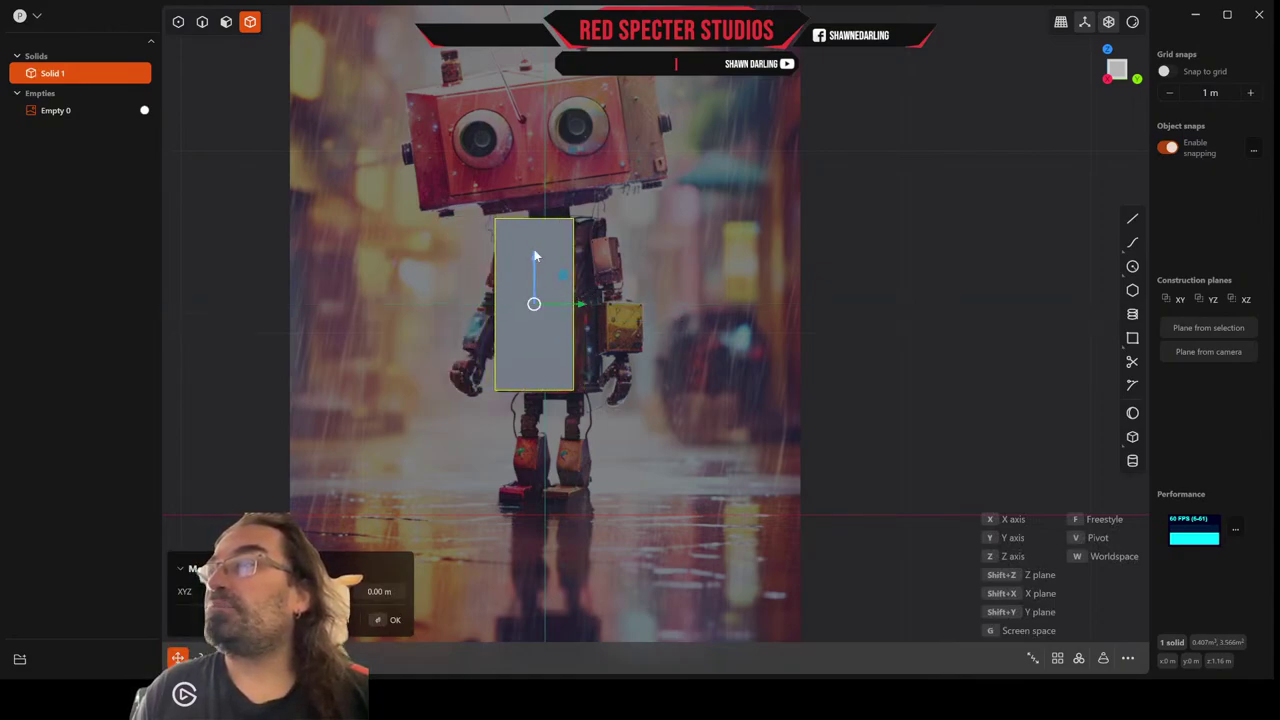
drag(537, 262, 537, 267)
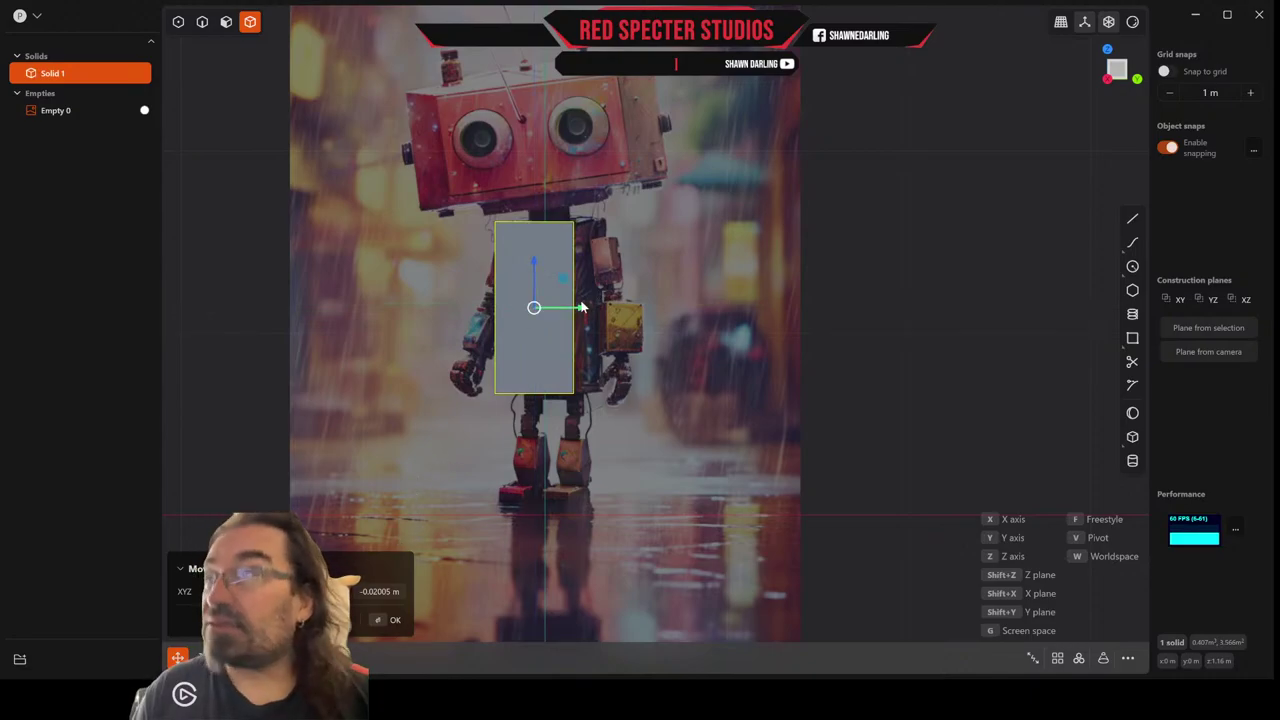
Shorten the torso block slightly along Z and nudge it about 0.01 m down and a little further in negative Y.
key(s)
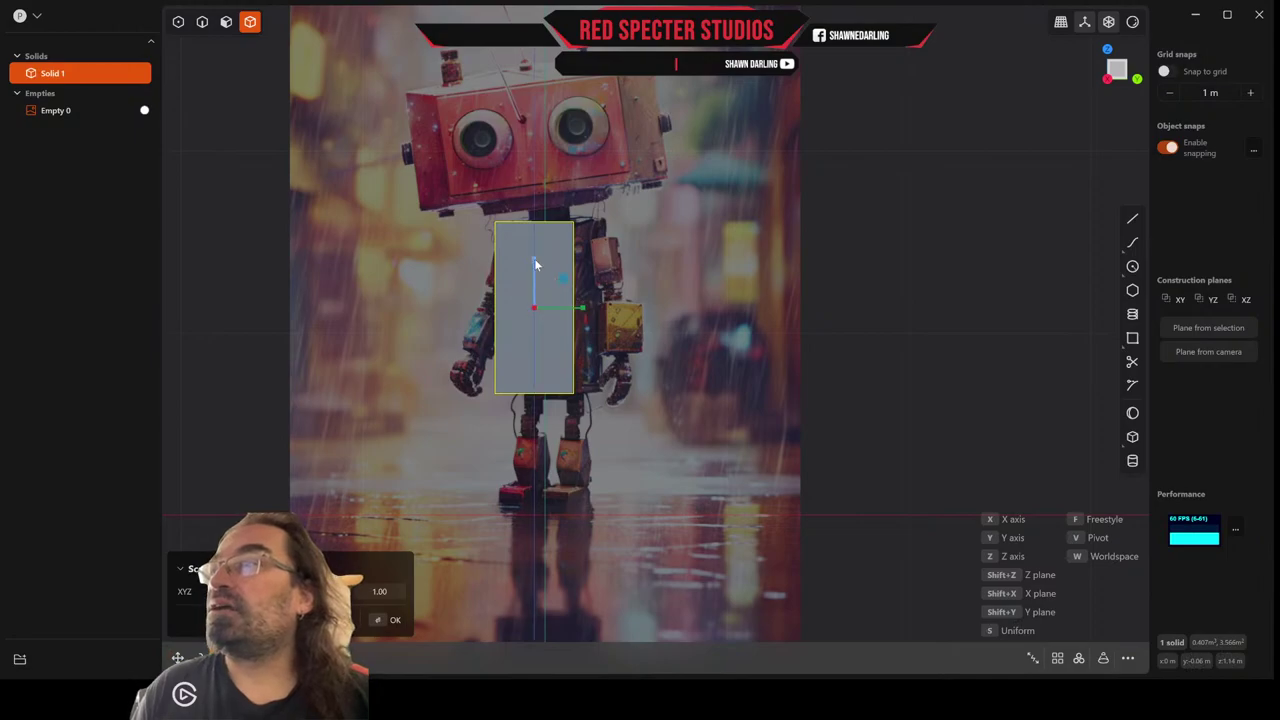
drag(536, 265, 536, 270)
scroll(612, 306, down, 3)
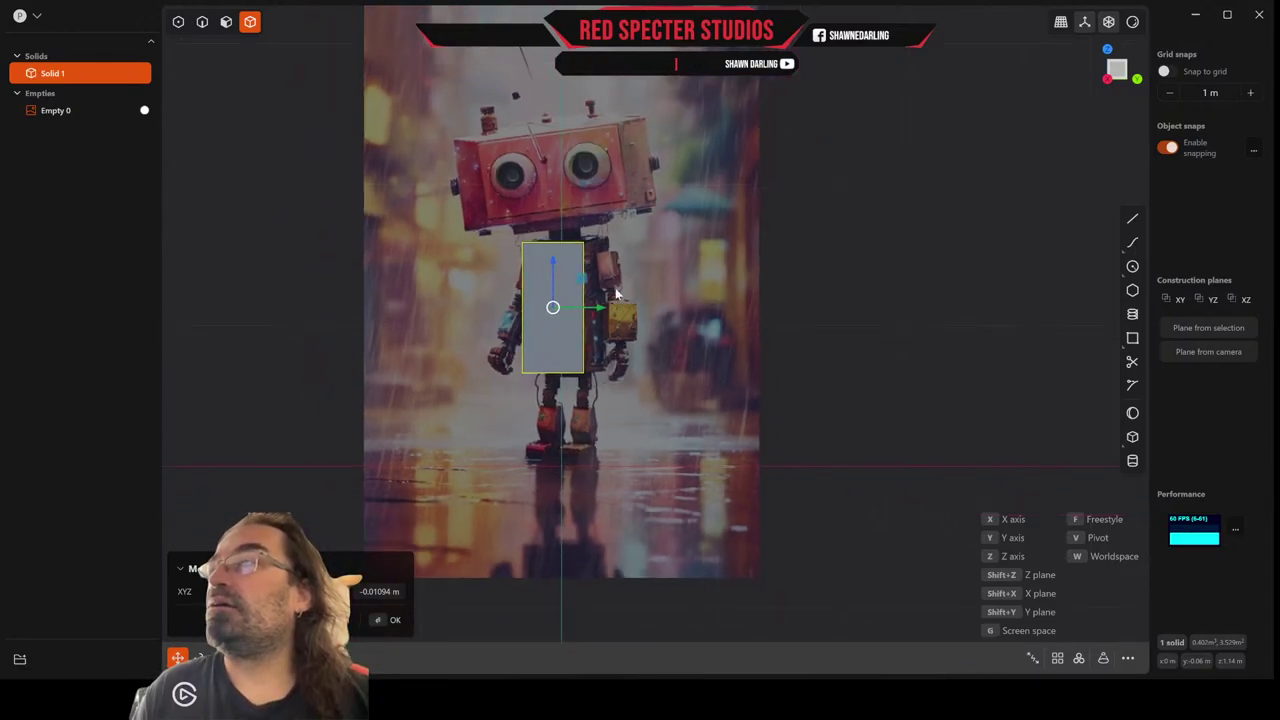
mouse_move(595, 313)
mouse_down()
mouse_move(689, 314)
mouse_move(570, 313)
mouse_move(596, 311)
mouse_up()
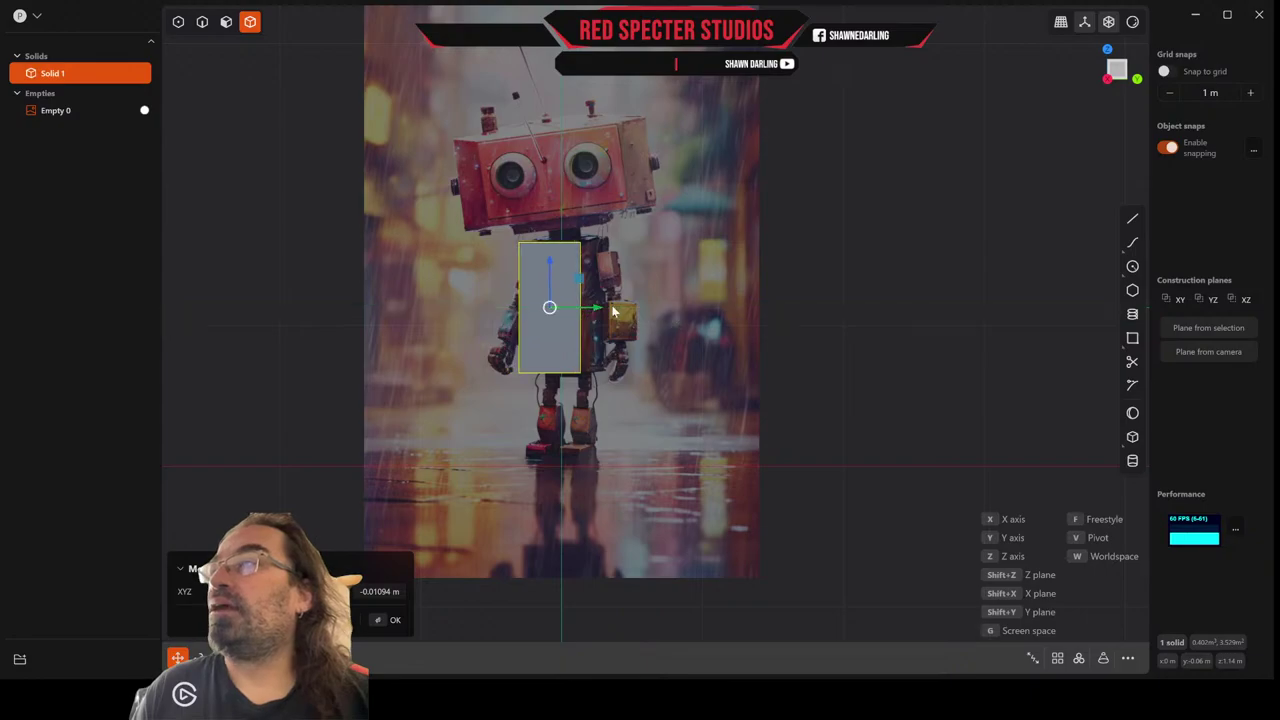
Scale the torso block's depth along X to about 0.57.
middle_drag(611, 311, 645, 312)
scroll(580, 318, up, 3)
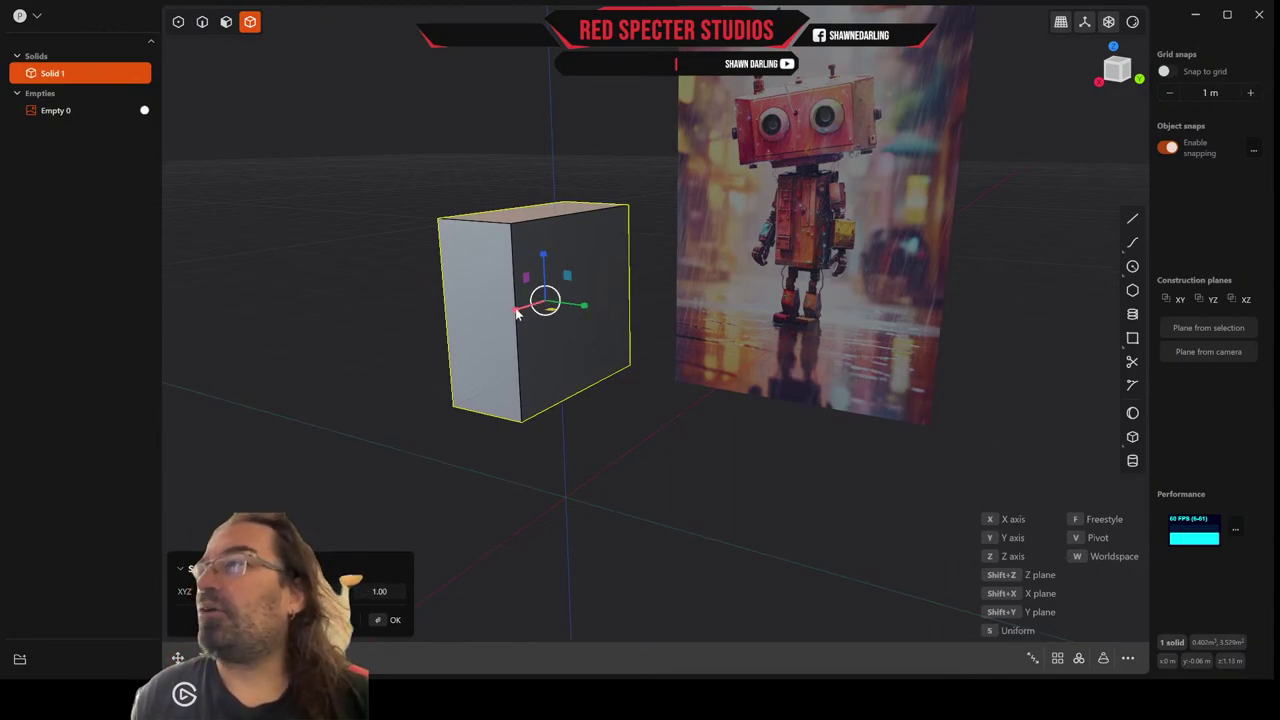
drag(517, 313, 530, 312)
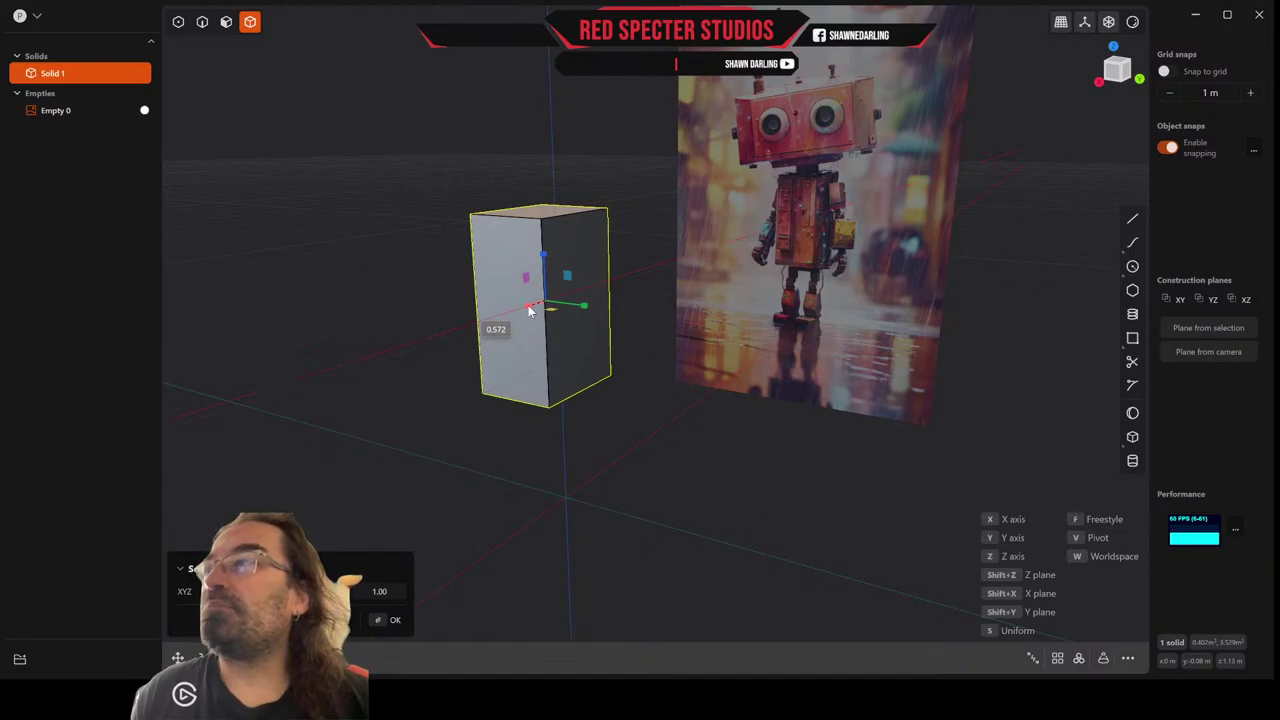
right_click(529, 305)
middle_drag(528, 304, 573, 353)
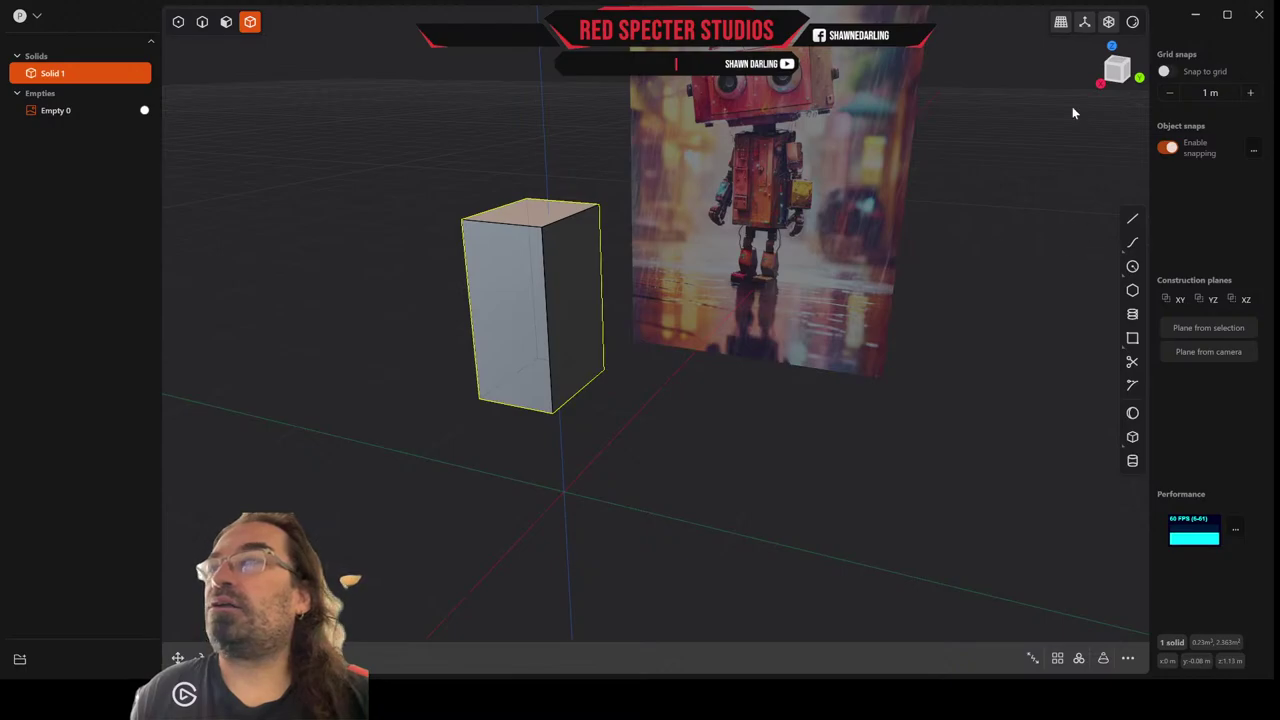
Check the torso block's fit against the robot reference from the front view and in perspective.
click(1116, 76)
scroll(573, 240, up, 1)
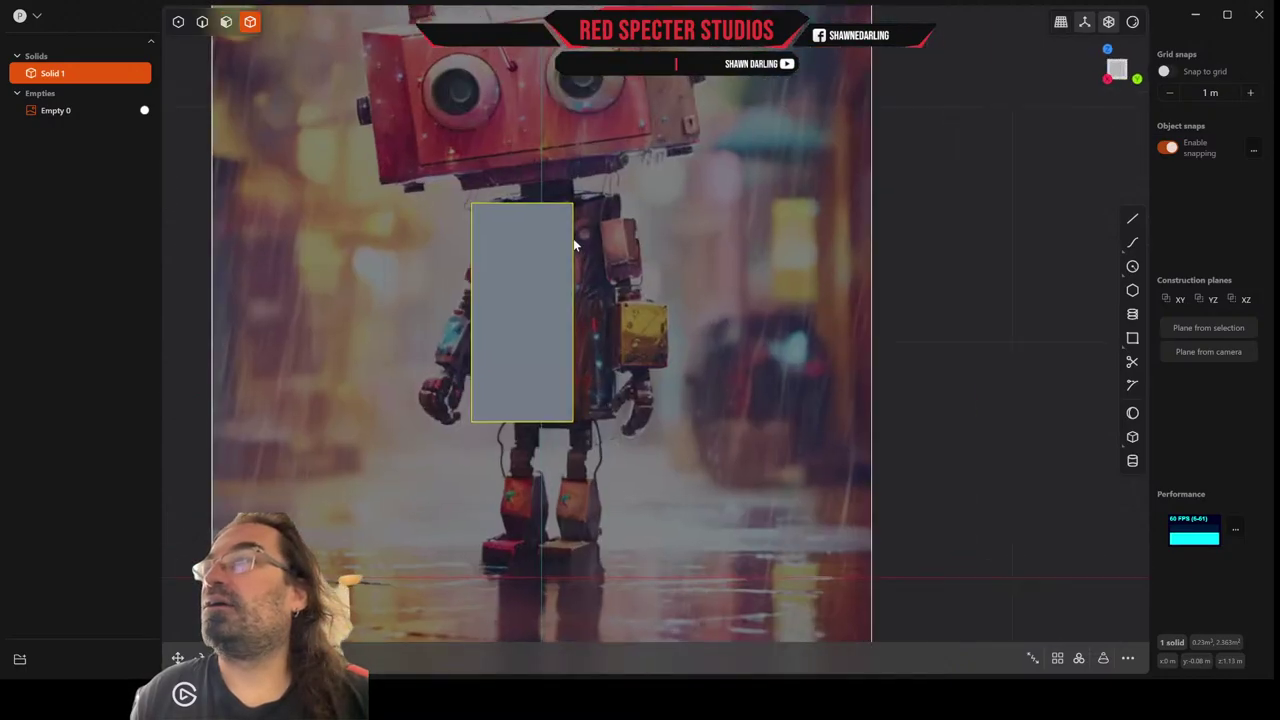
scroll(626, 283, down, 2)
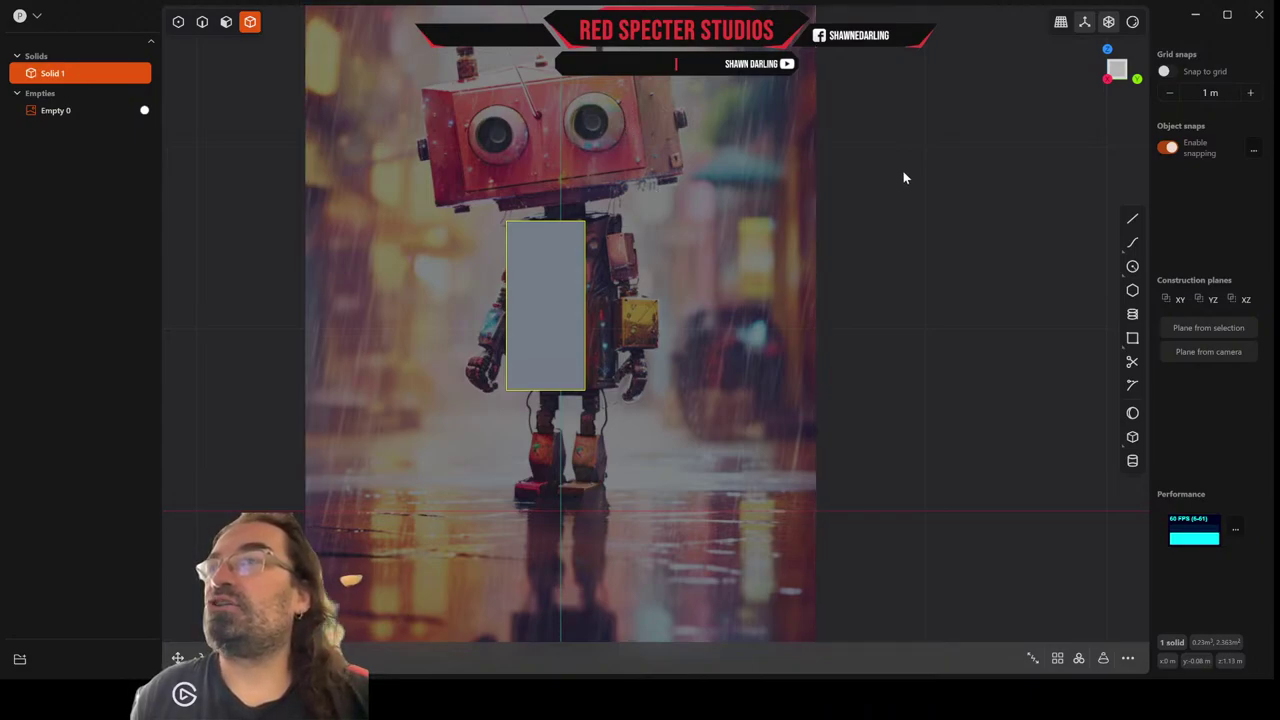
scroll(903, 171, down, 3)
middle_drag(903, 171, 885, 292)
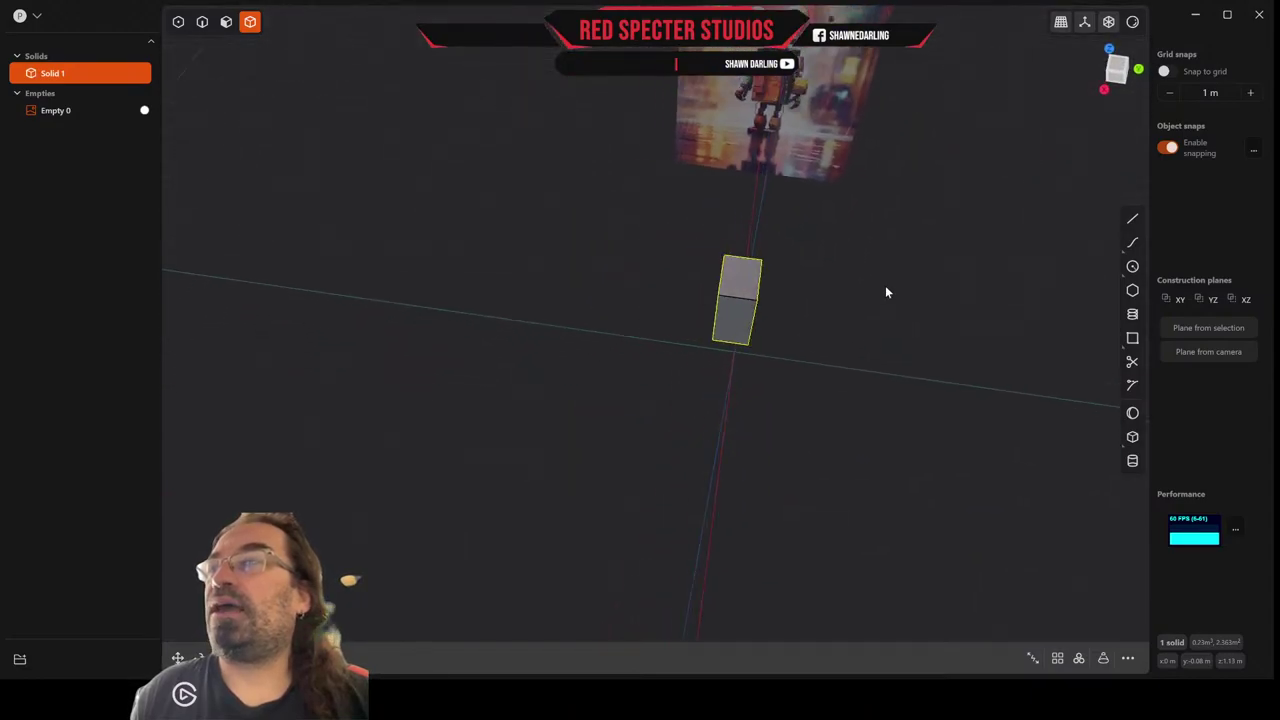
Draw a six-sided polygon about 0.84 m across on the ground plane, centred on the X axis beside the torso block.
click(1117, 65)
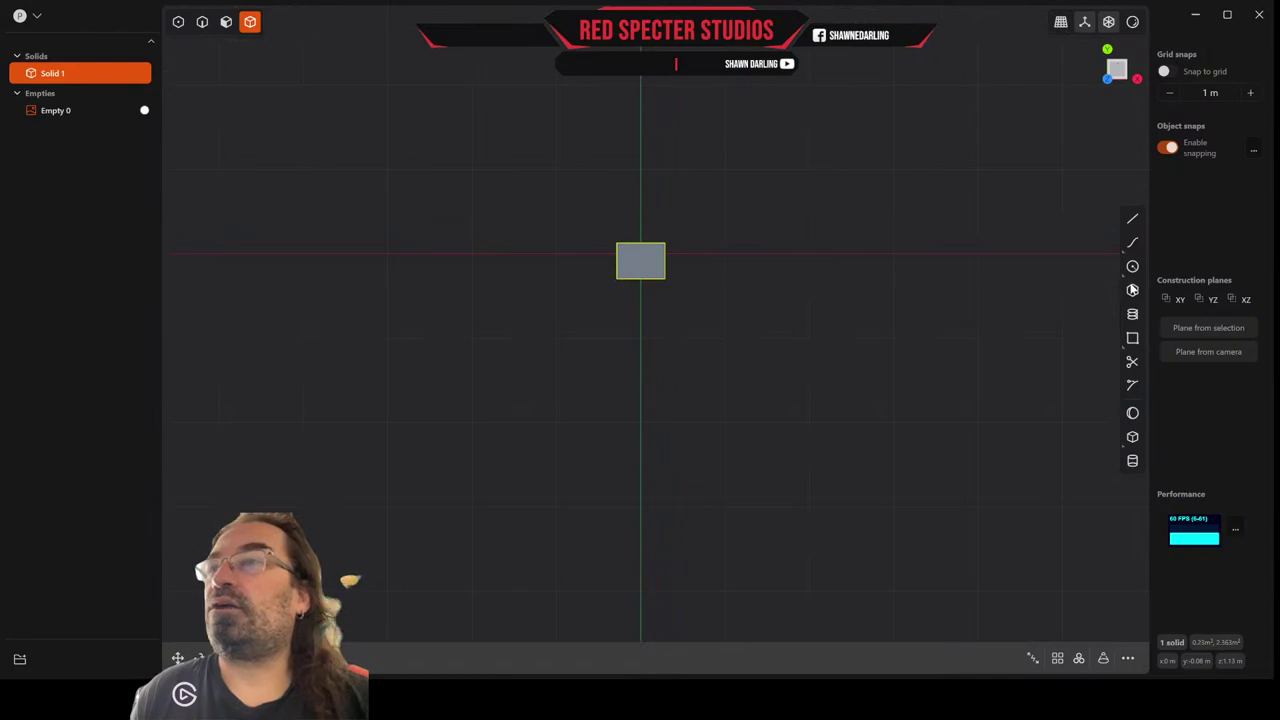
click(1132, 292)
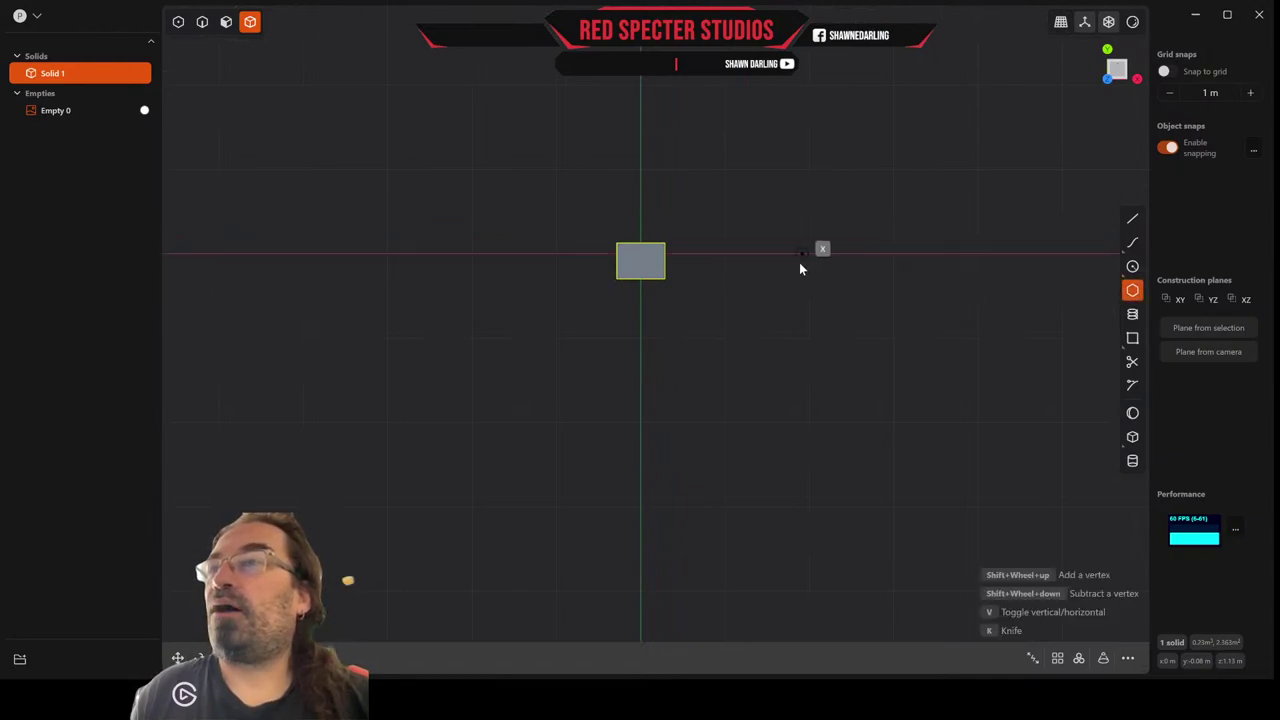
click(748, 253)
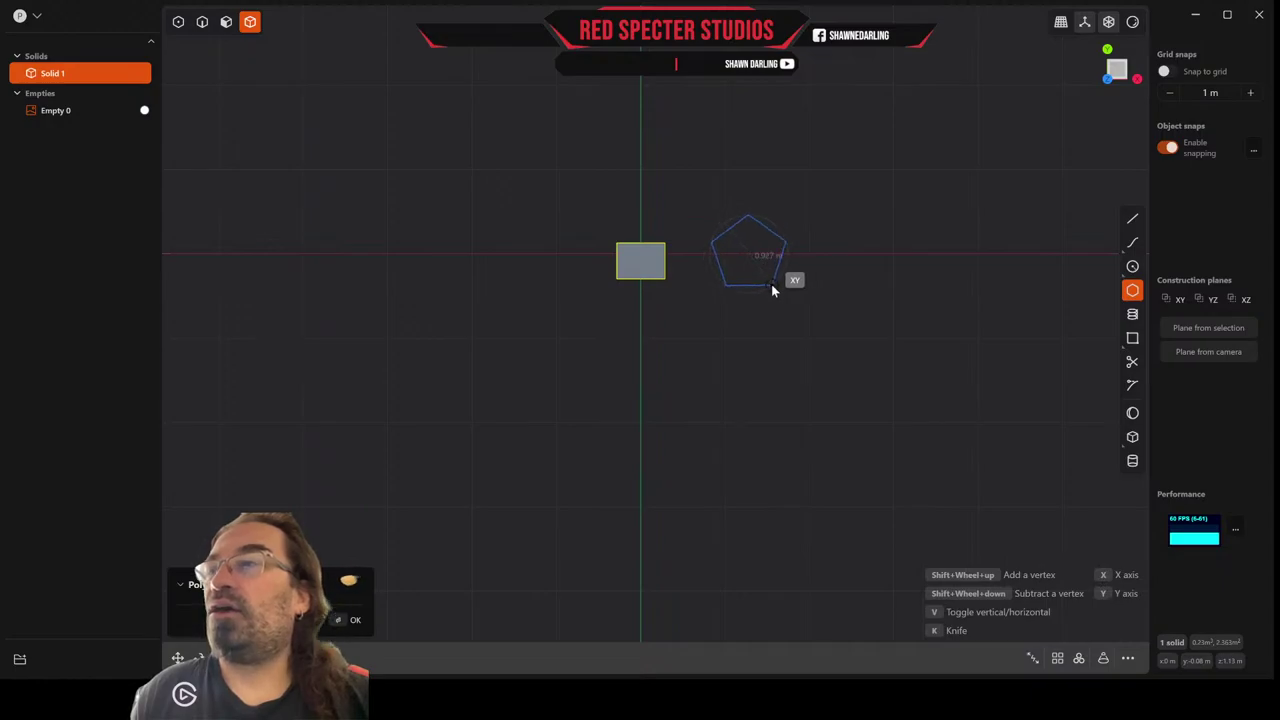
shift+scroll(771, 284, down, 1)
shift+scroll(771, 284, up, 2)
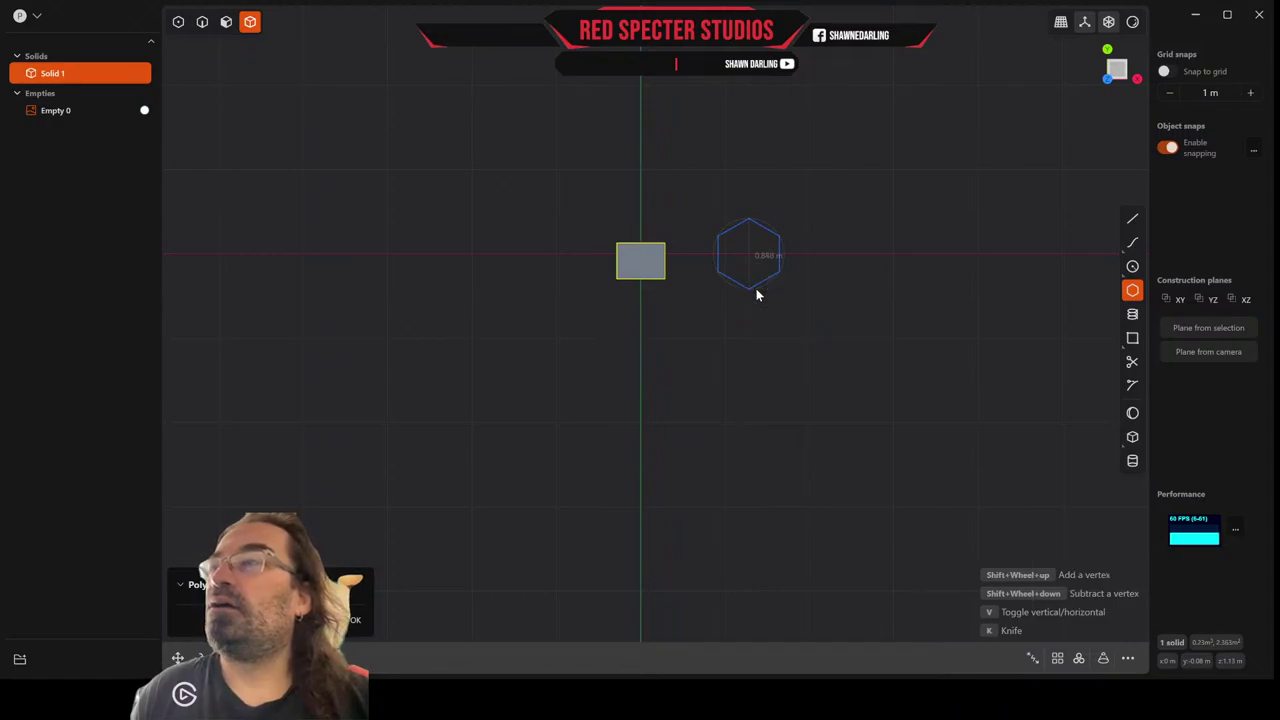
click(782, 264)
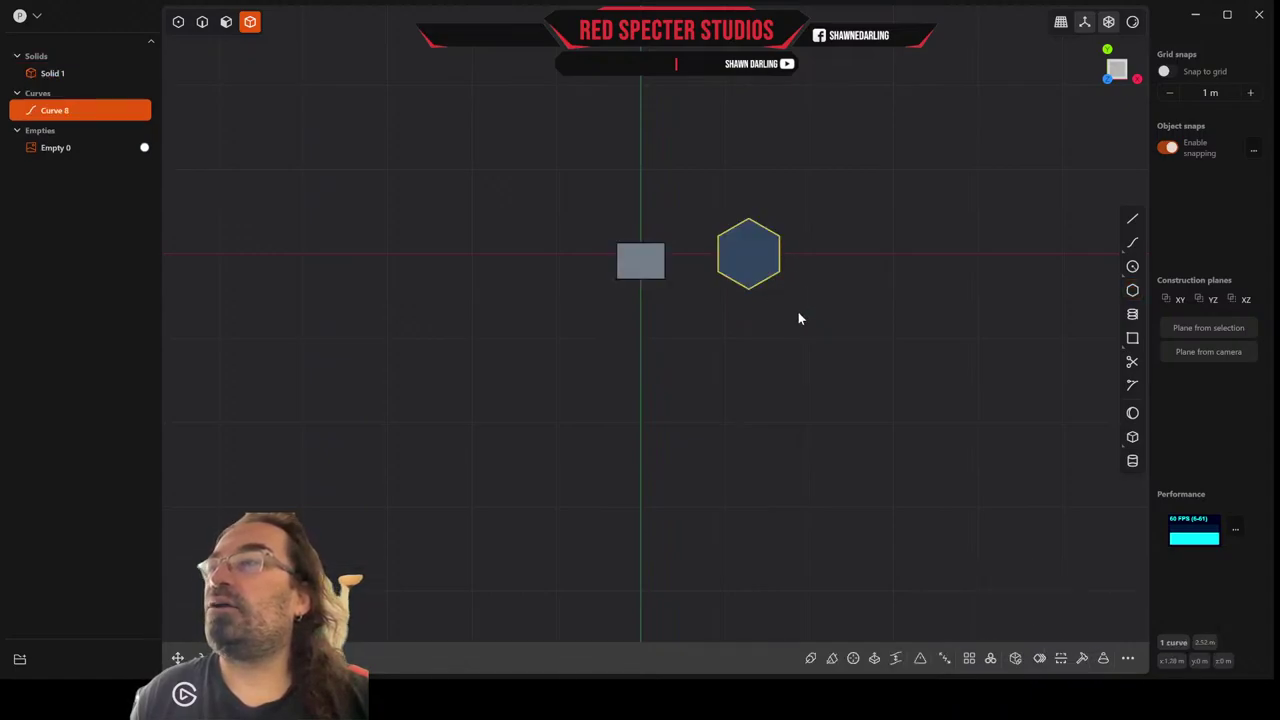
Raise the hexagon about 1.77 m to the base of the reference robot's head and scale it uniformly by about 1.6 to match the head's width.
middle_drag(798, 318, 678, 203)
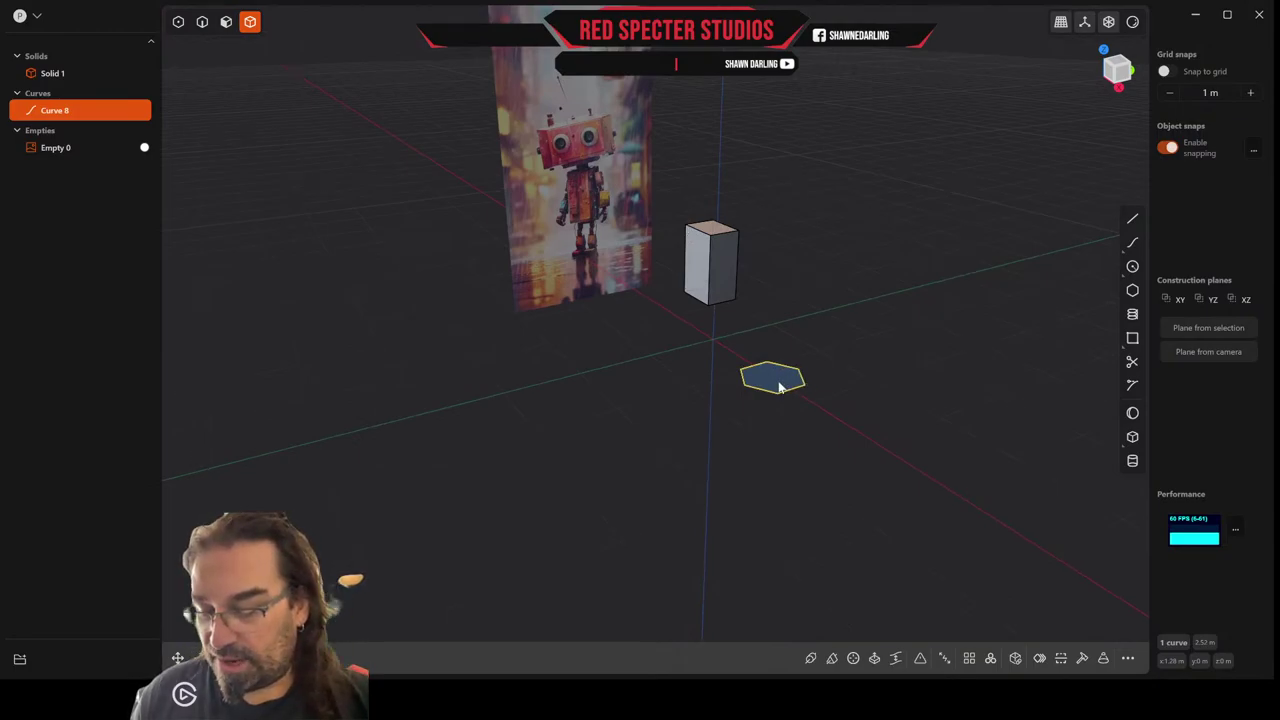
key(g)
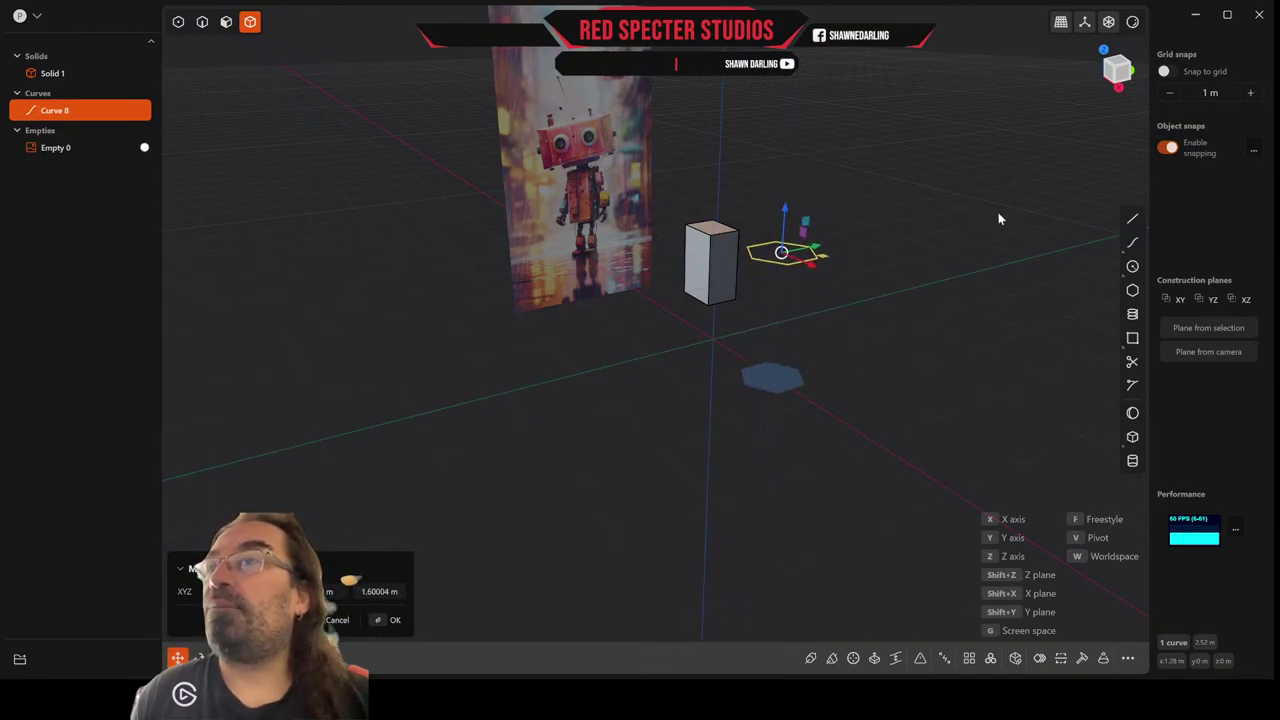
click(1121, 78)
middle_drag(1001, 115, 1104, 122)
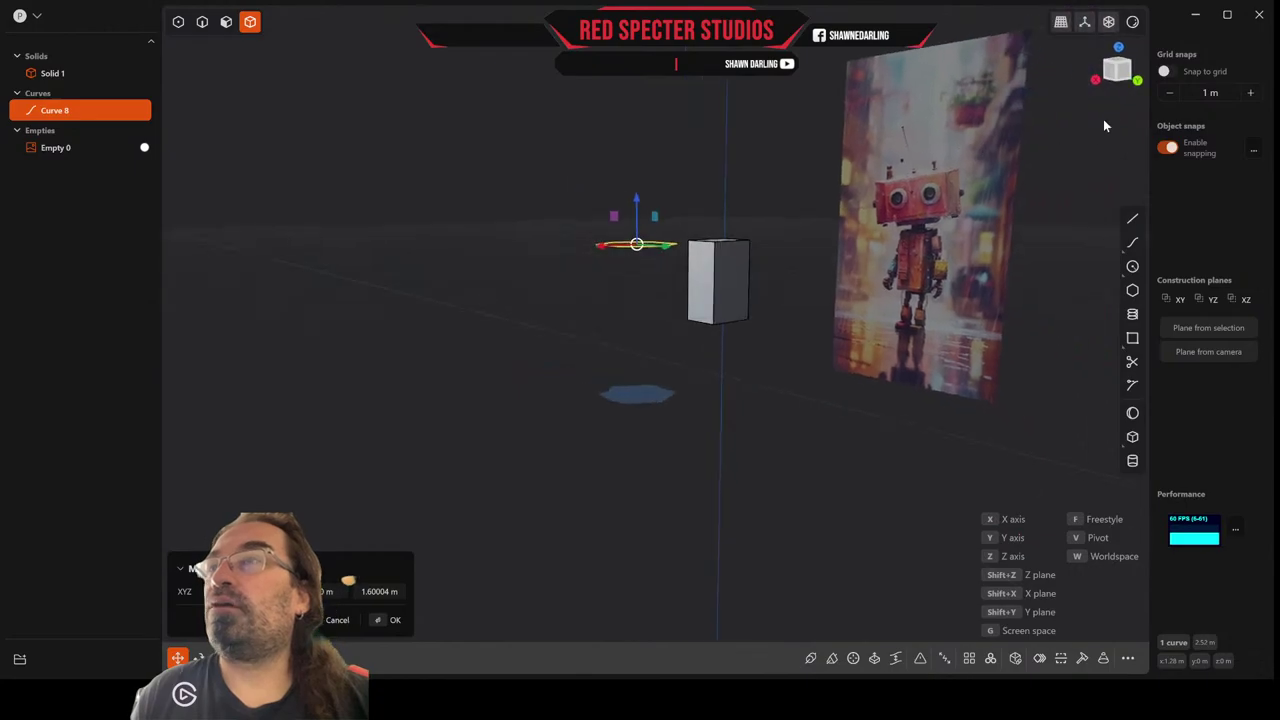
click(1109, 72)
scroll(716, 232, up, 2)
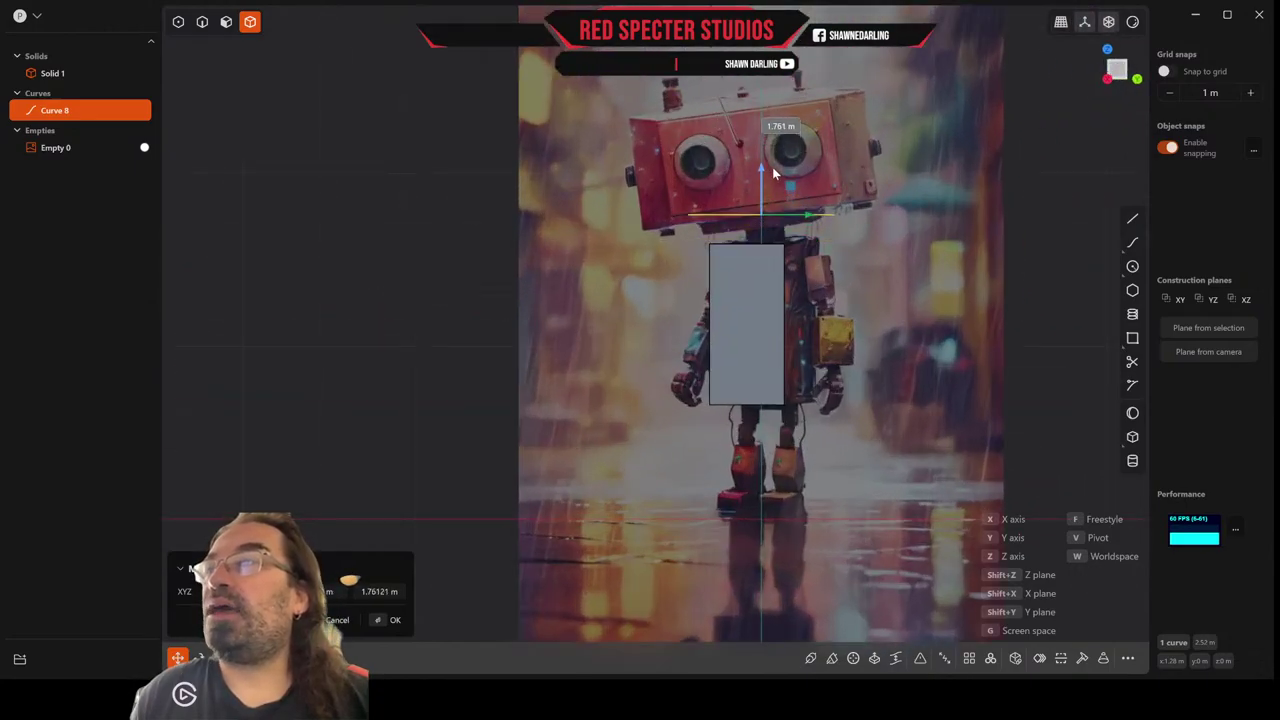
click(772, 167)
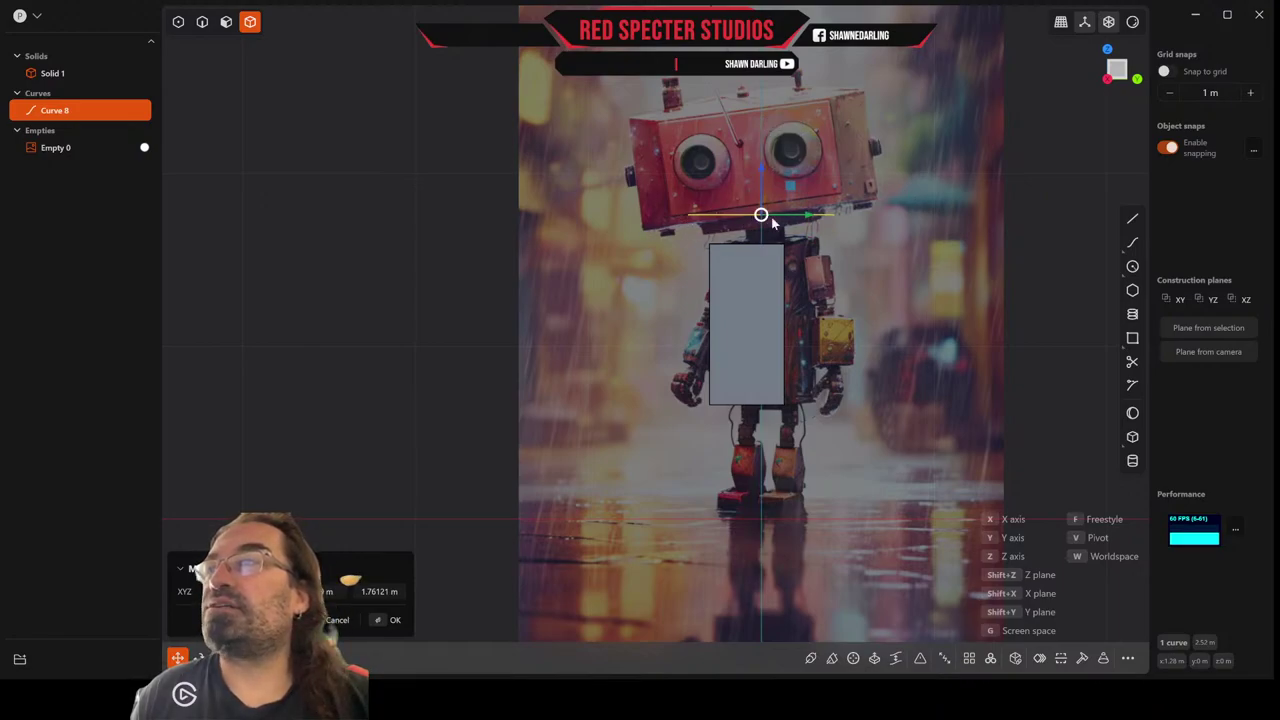
drag(764, 171, 766, 172)
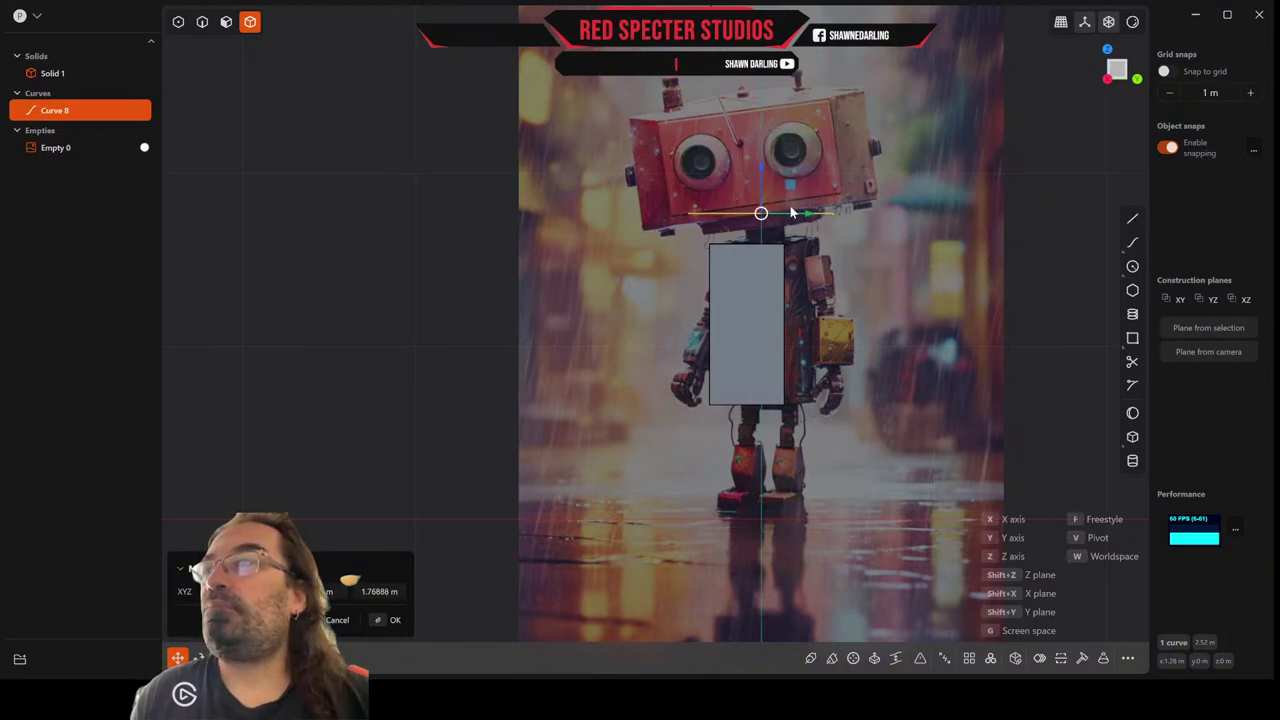
key(s)
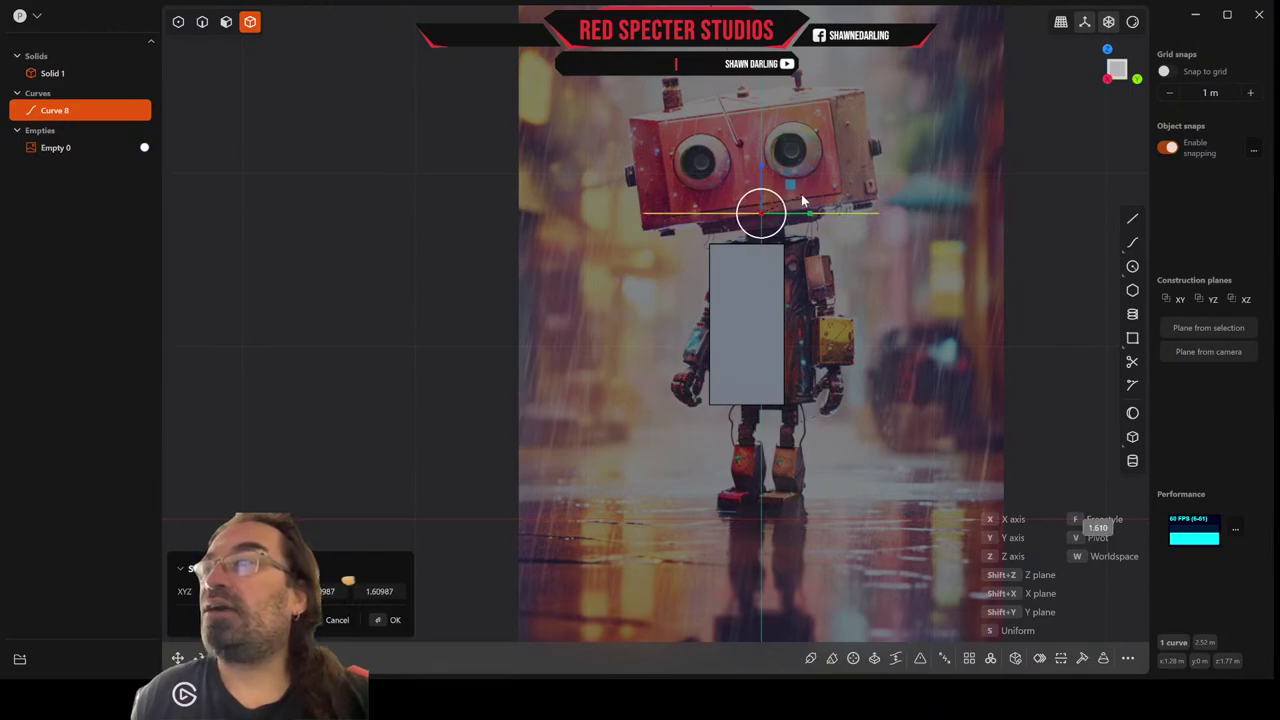
click(931, 145)
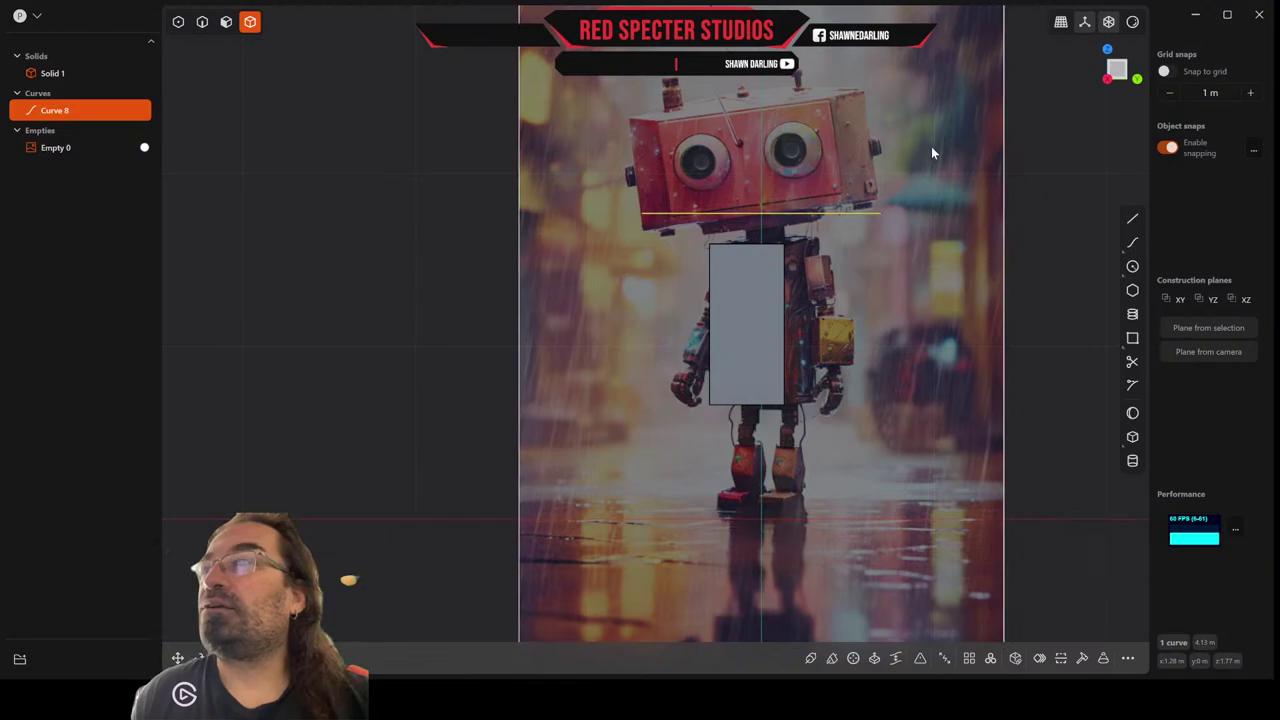
Try extruding the off-centre hexagon upward to the reference head's height as a new solid, and undo the extrusion.
middle_drag(931, 146, 929, 211)
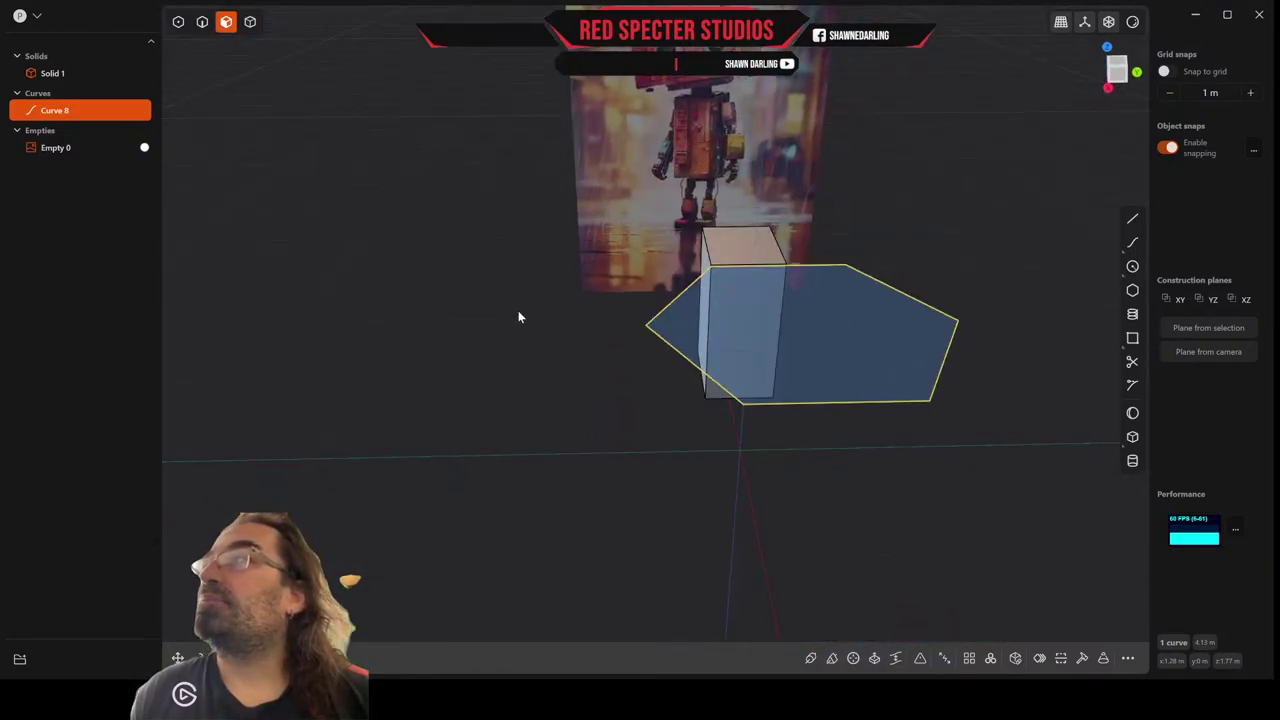
key(e)
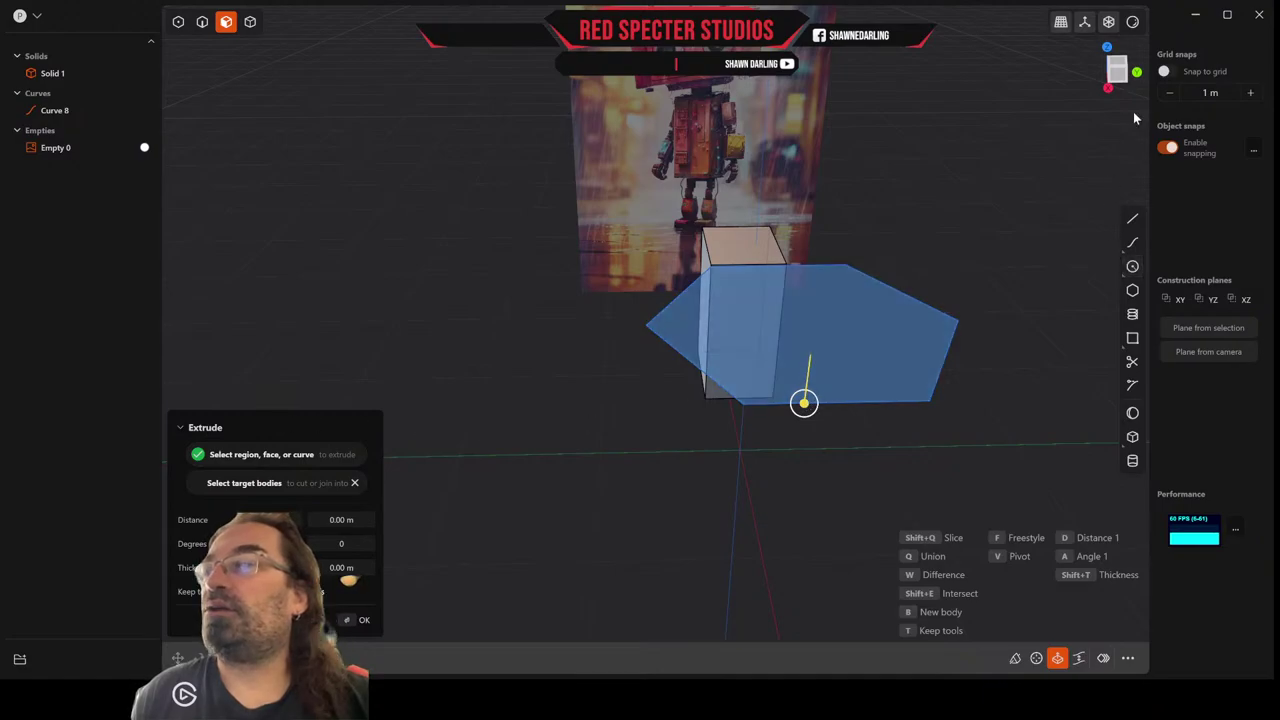
click(1117, 75)
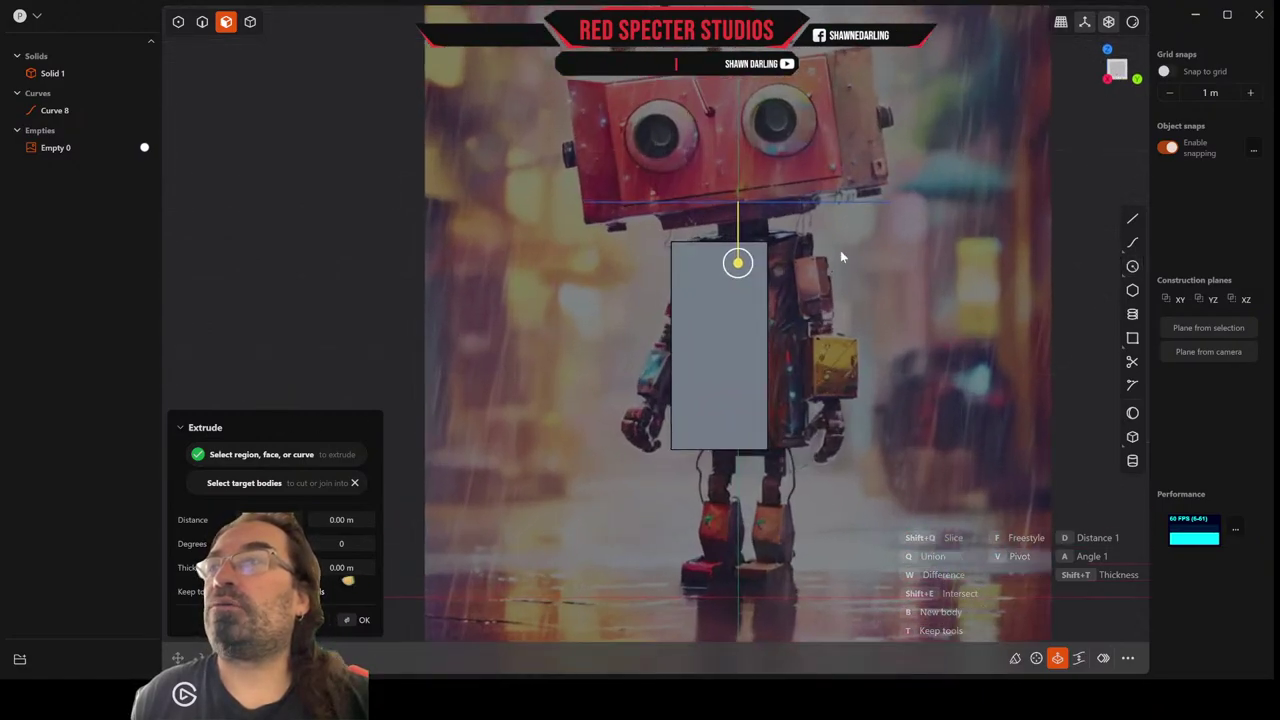
drag(738, 263, 760, 126)
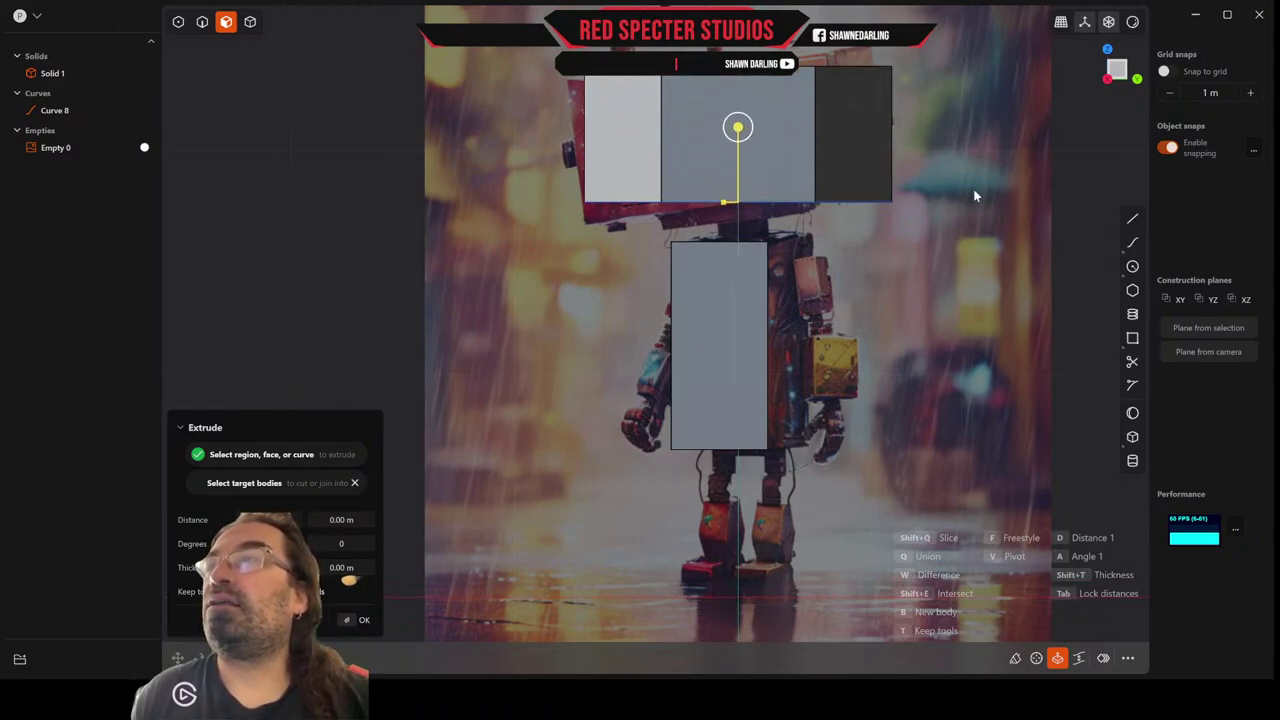
key(Return)
middle_drag(886, 198, 943, 314)
scroll(928, 270, down, 5)
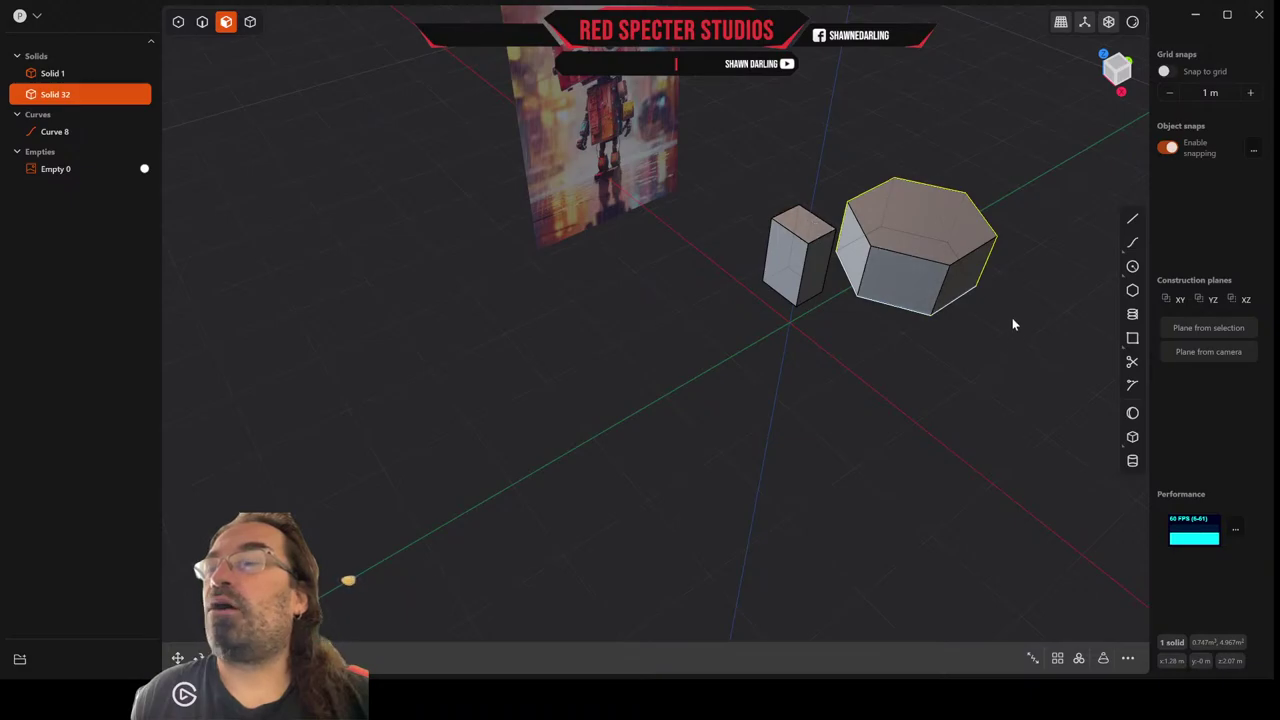
key(x)
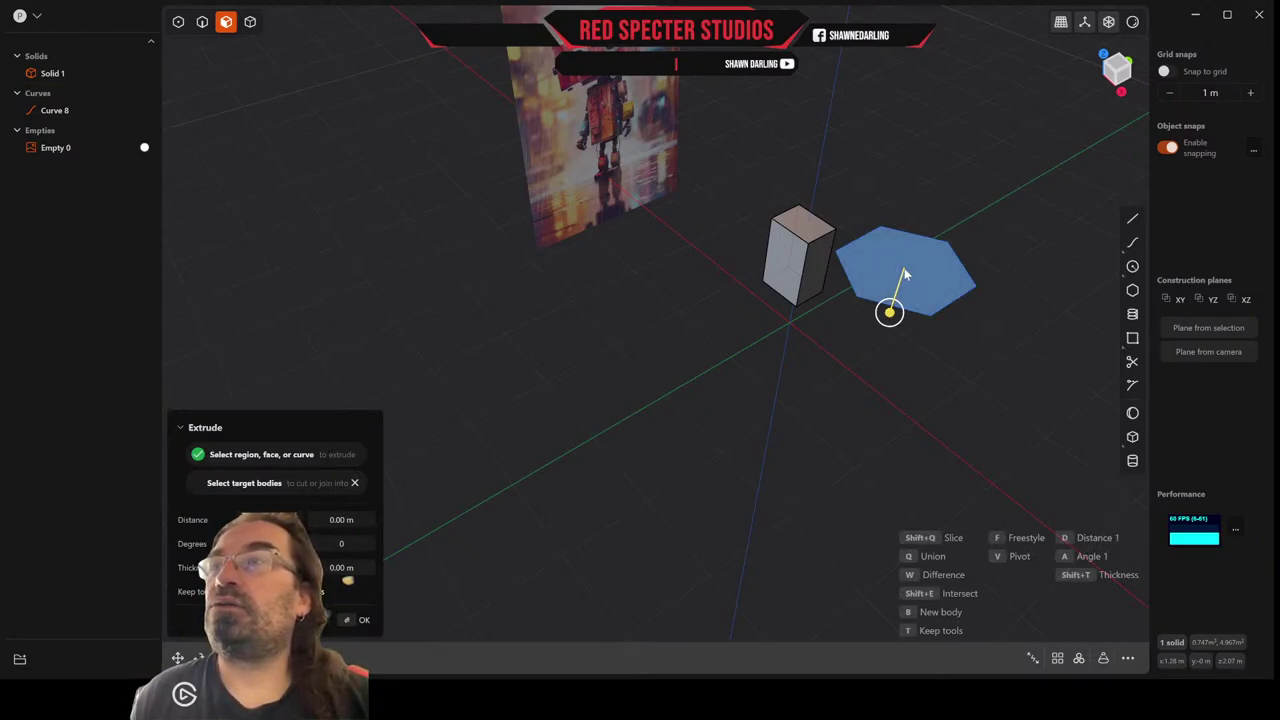
key(Escape)
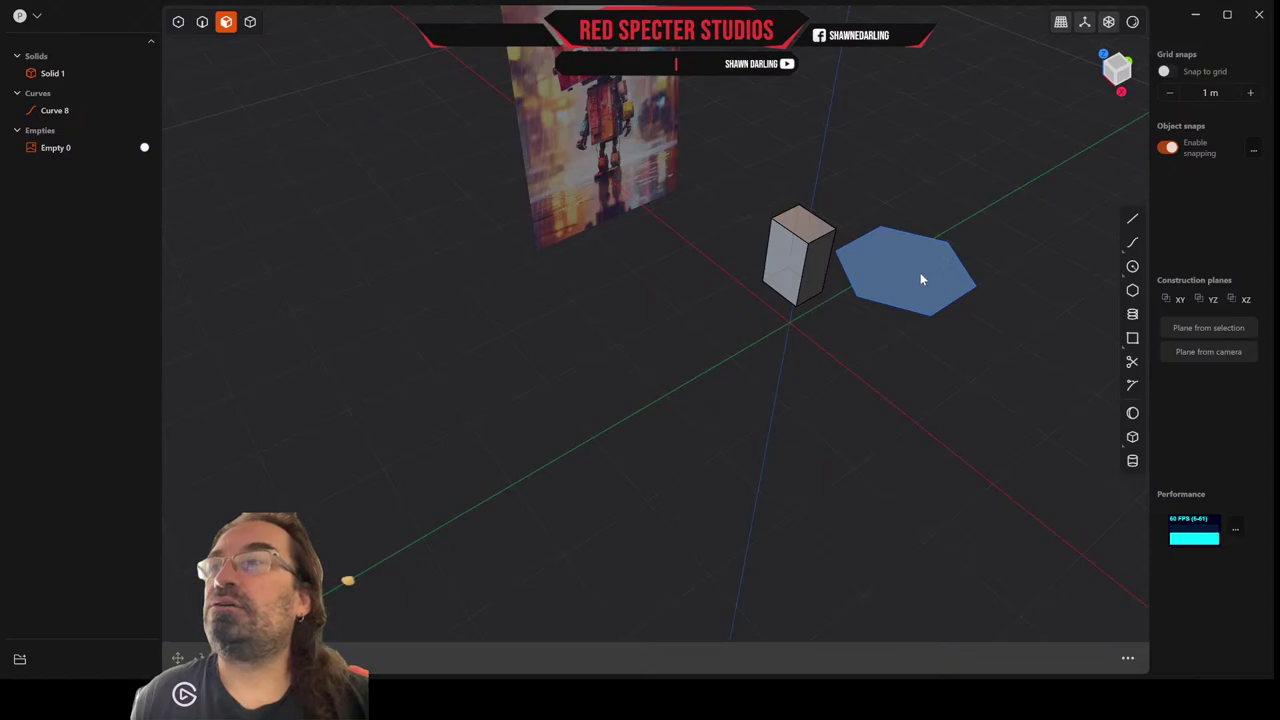
Move the hexagon curve about 1.28 m in negative X so that it is centred on the origin above the torso block.
click(202, 21)
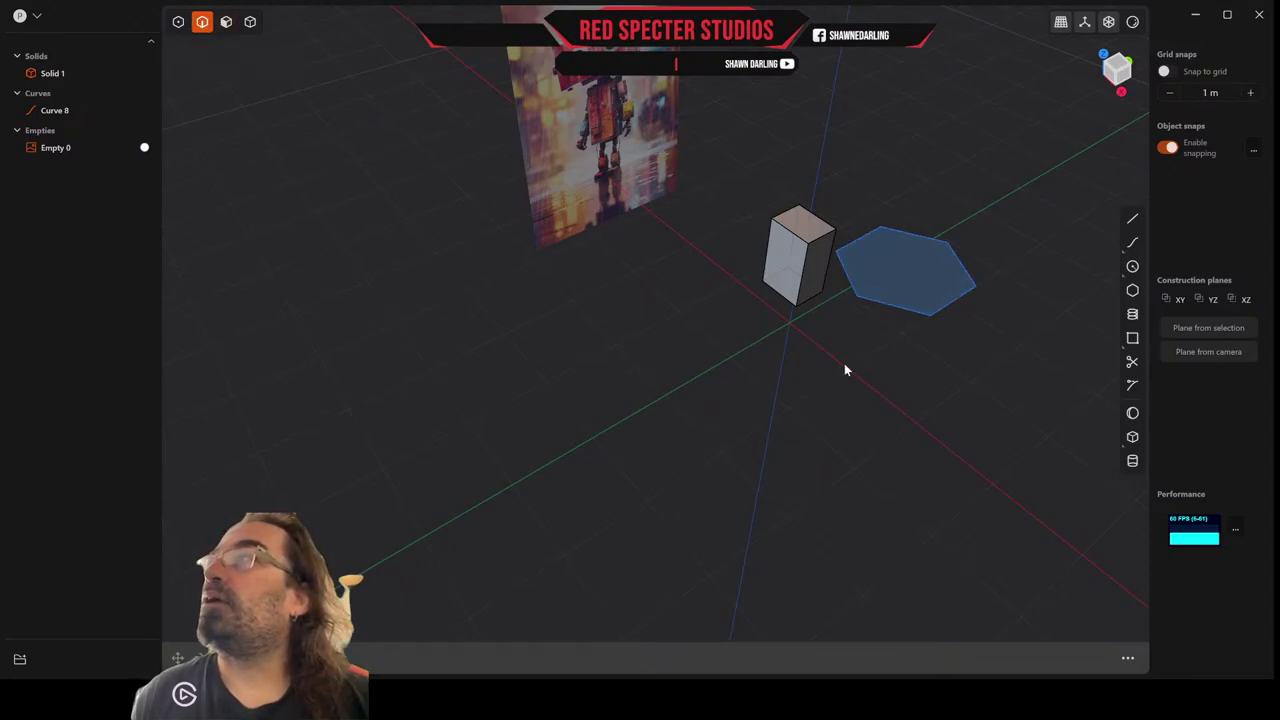
click(926, 315)
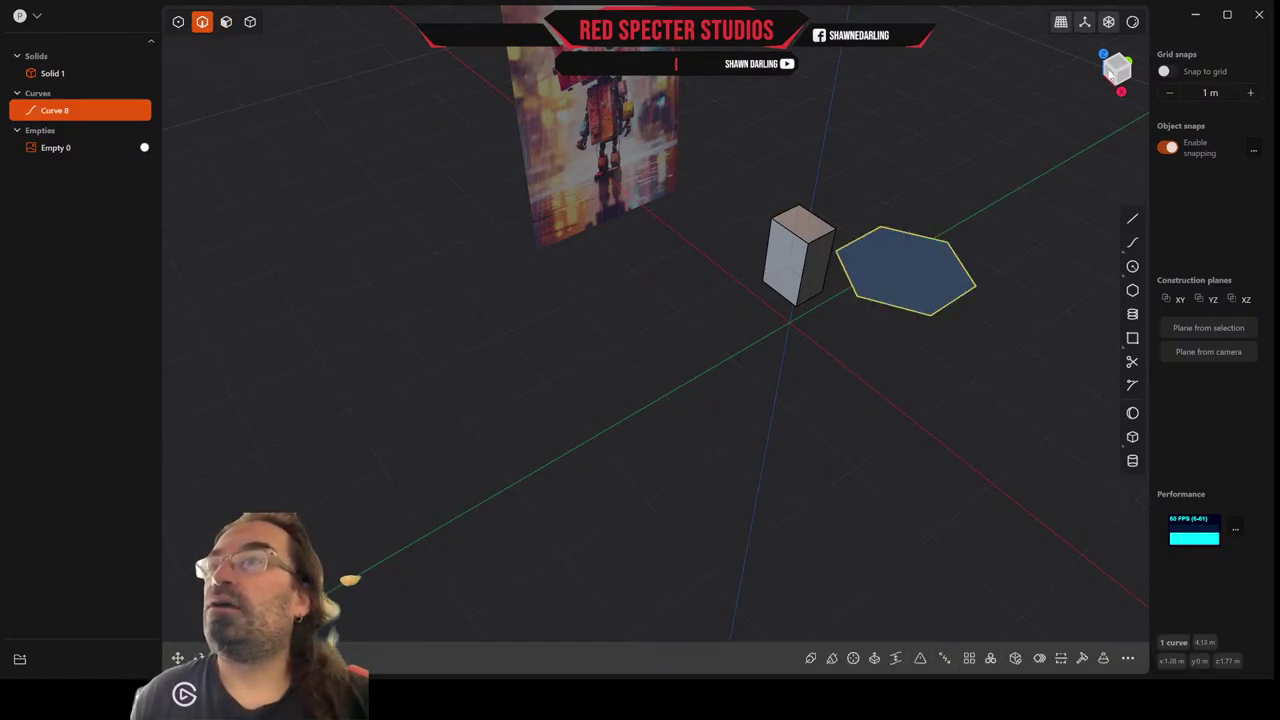
click(1112, 61)
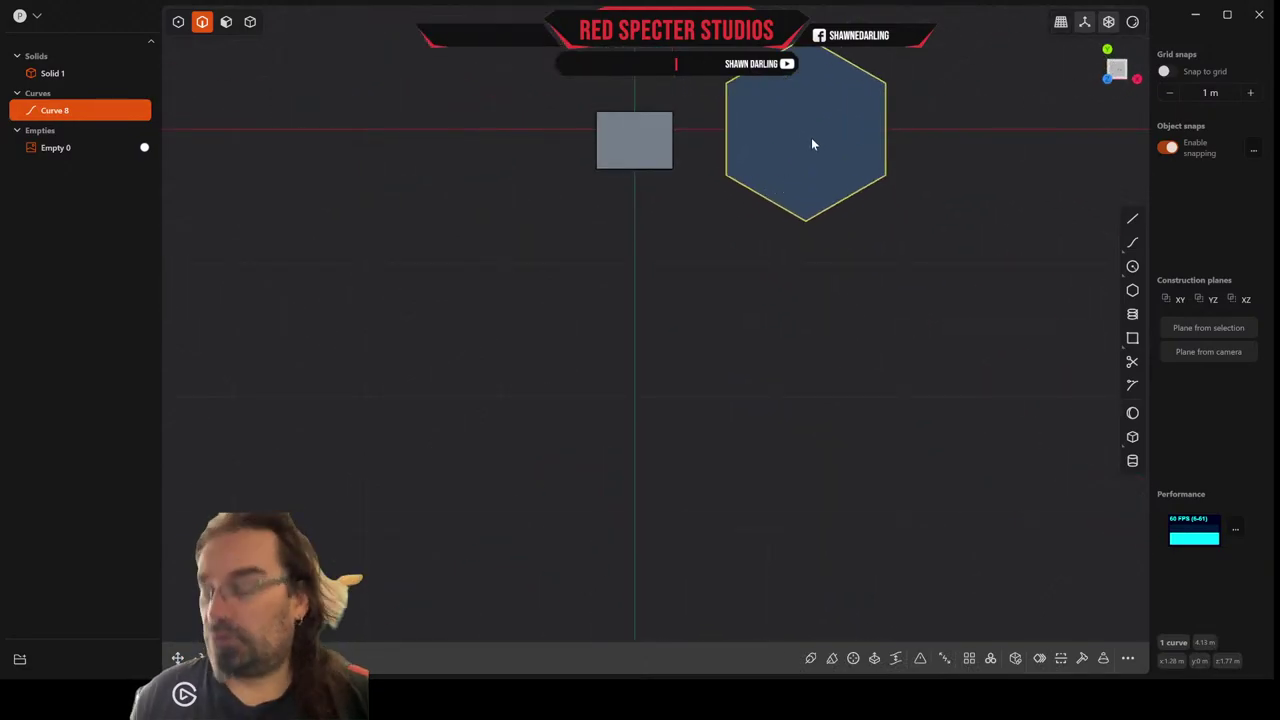
key(g)
drag(858, 134, 638, 146)
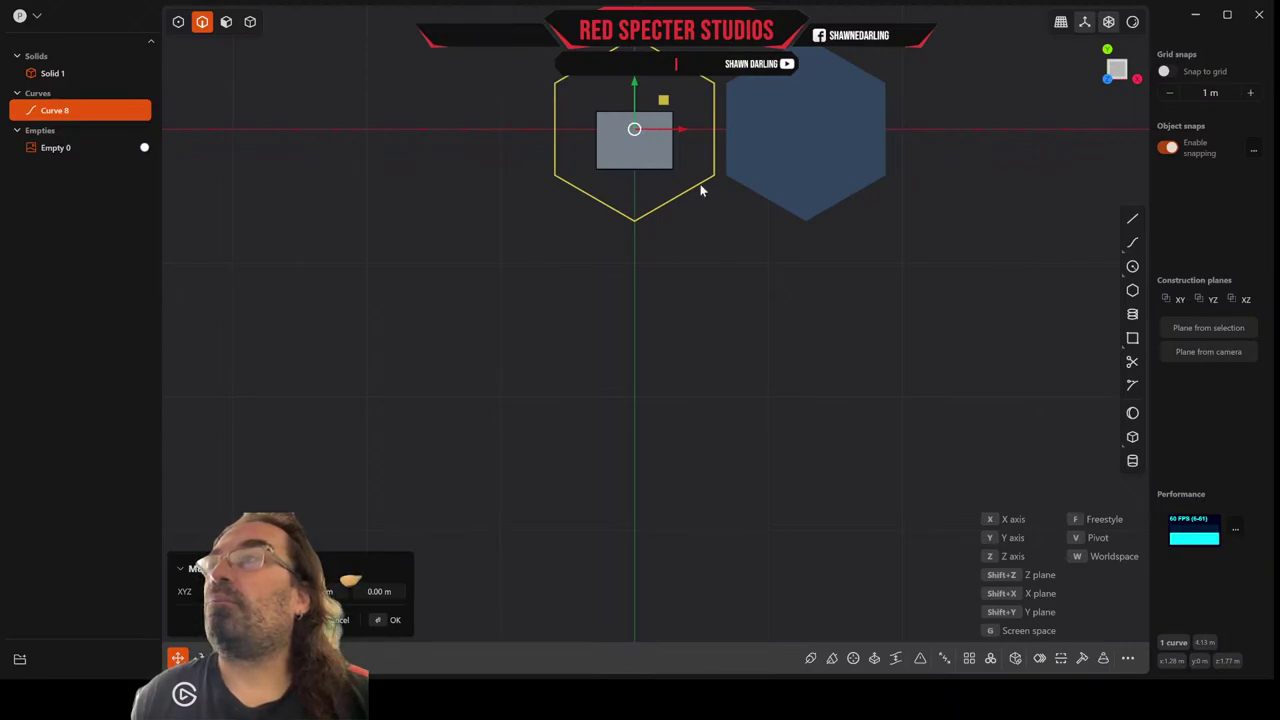
right_click(779, 245)
key(Escape)
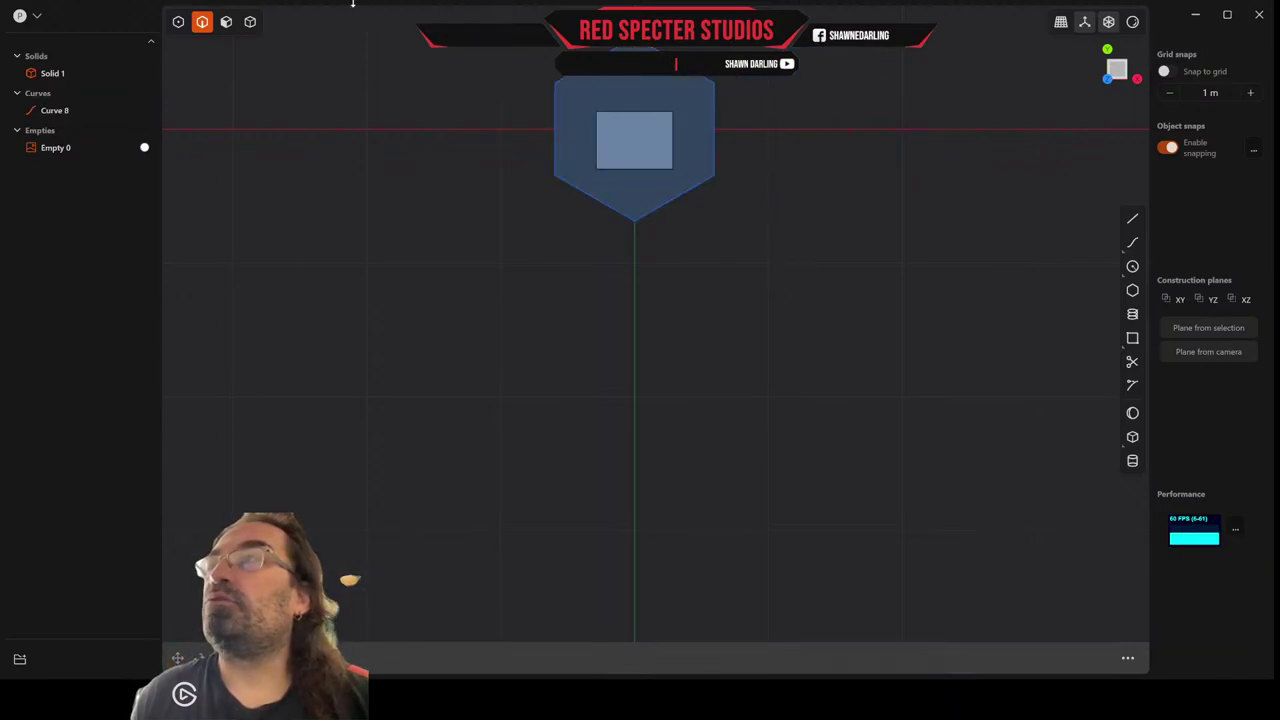
Move the torso block about 0.08 m in positive Y so that it snaps to the origin, centred within the hexagon.
click(250, 21)
click(653, 146)
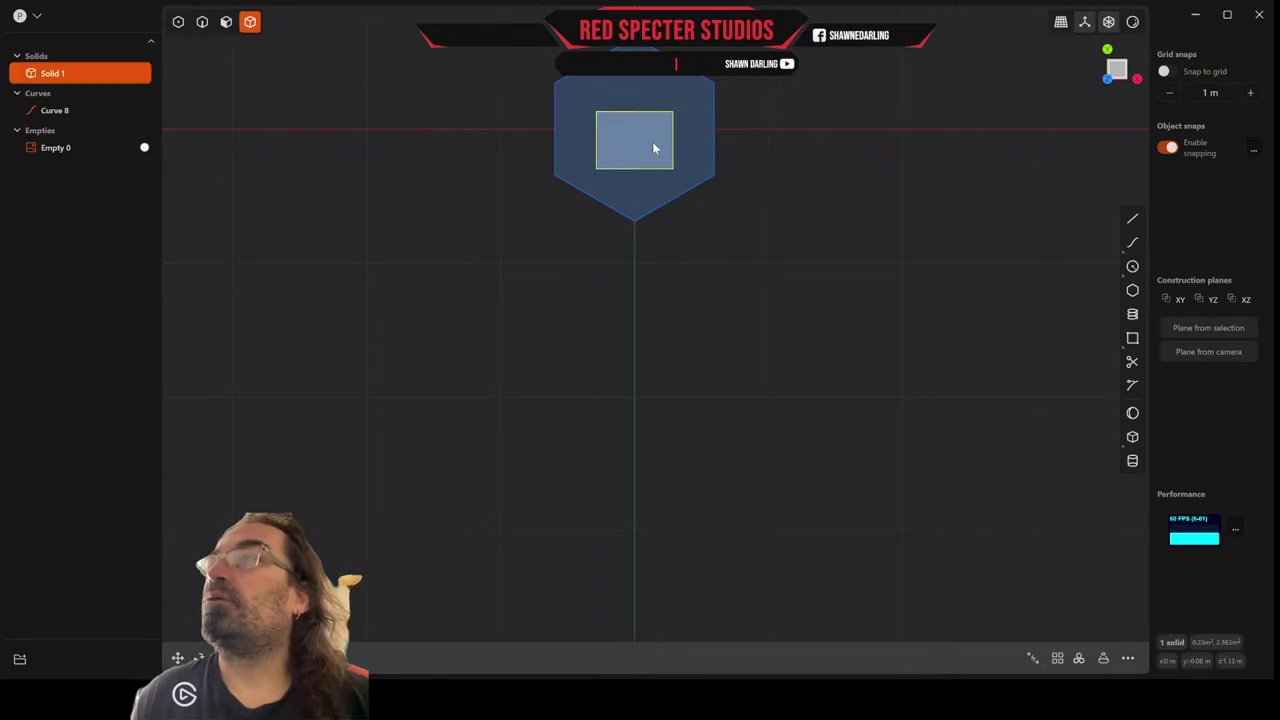
key(g)
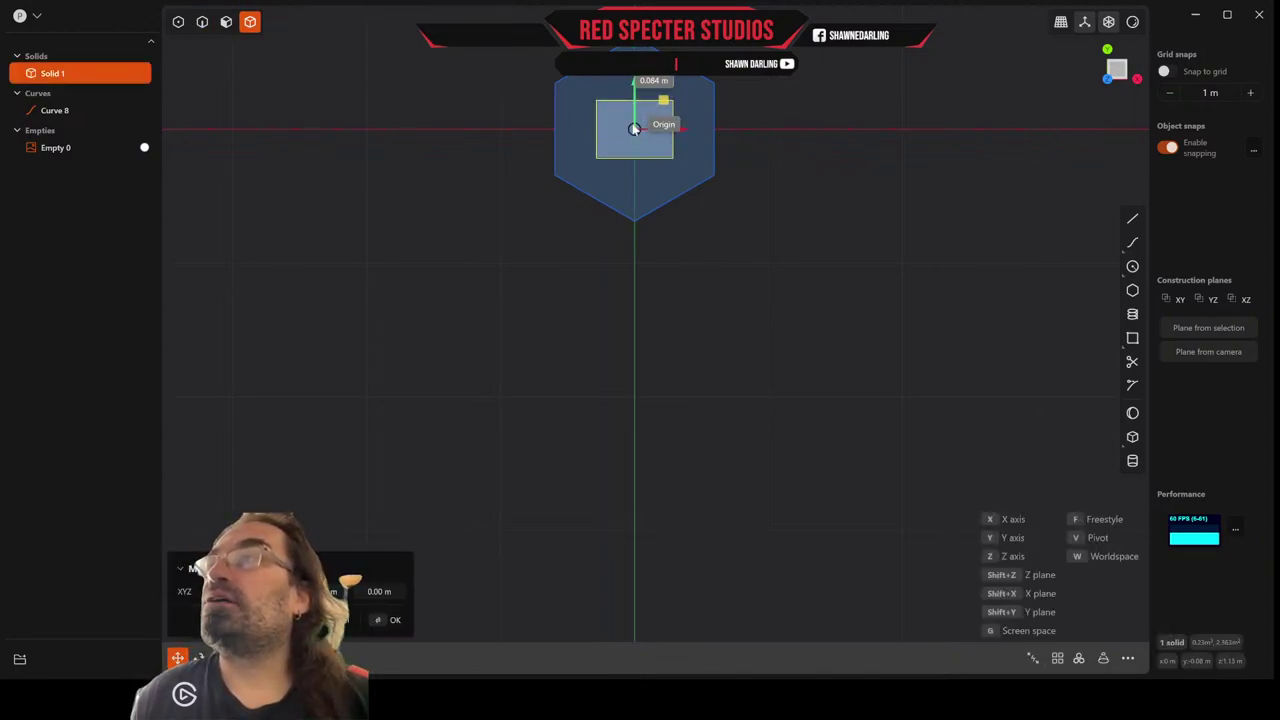
click(634, 128)
right_click(769, 185)
Extrude the centred hexagon region upward as a new solid to block out the head, matching the reference head's height.
middle_drag(769, 185, 645, 76)
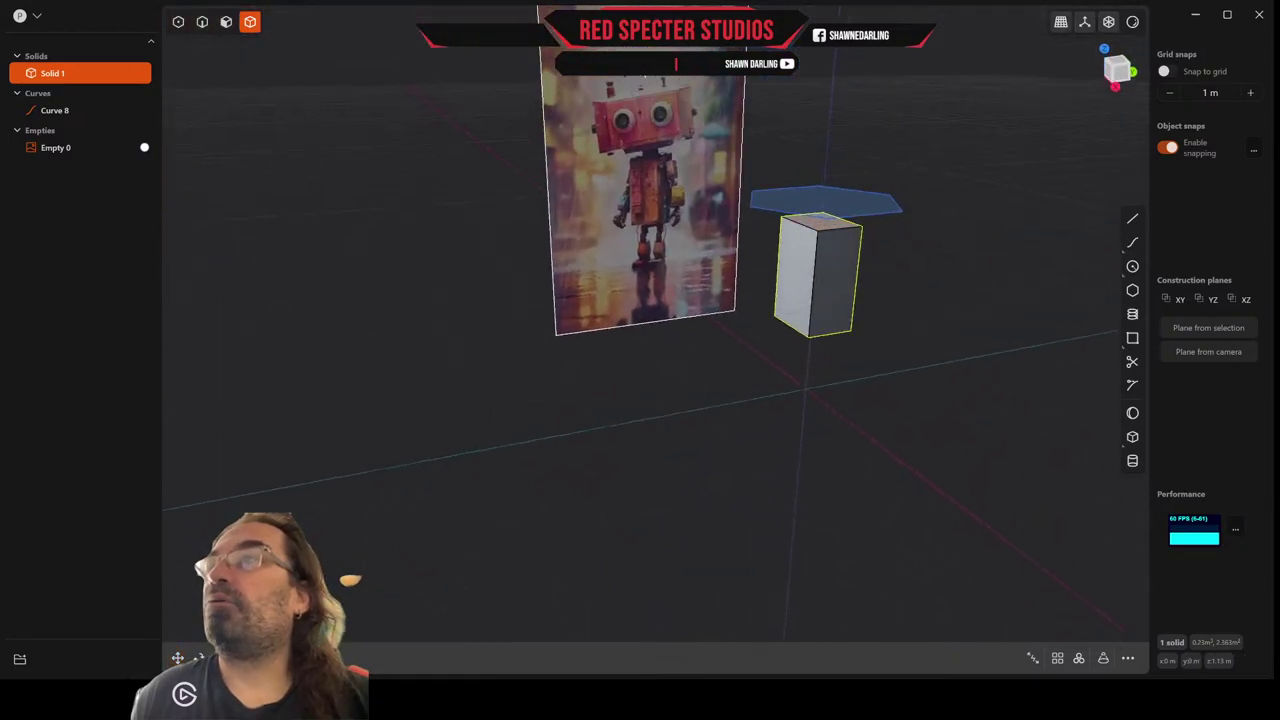
click(1108, 76)
middle_drag(816, 202, 880, 271)
click(226, 21)
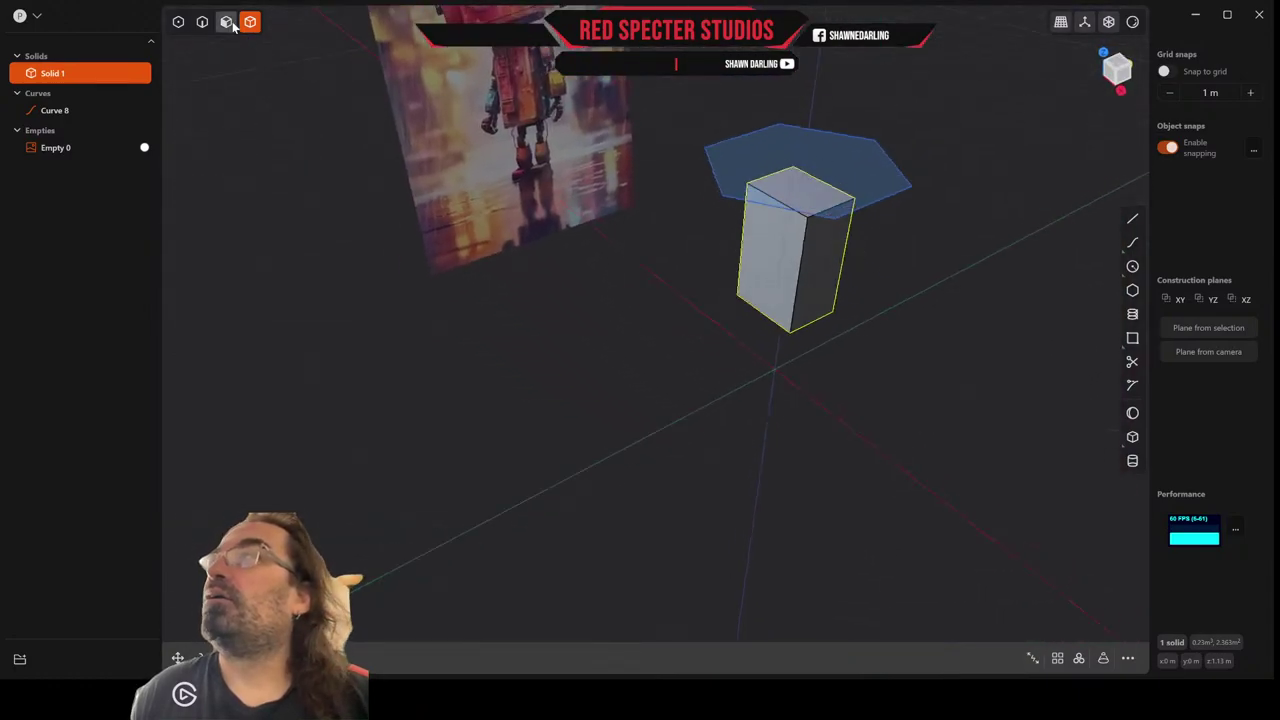
click(768, 146)
key(e)
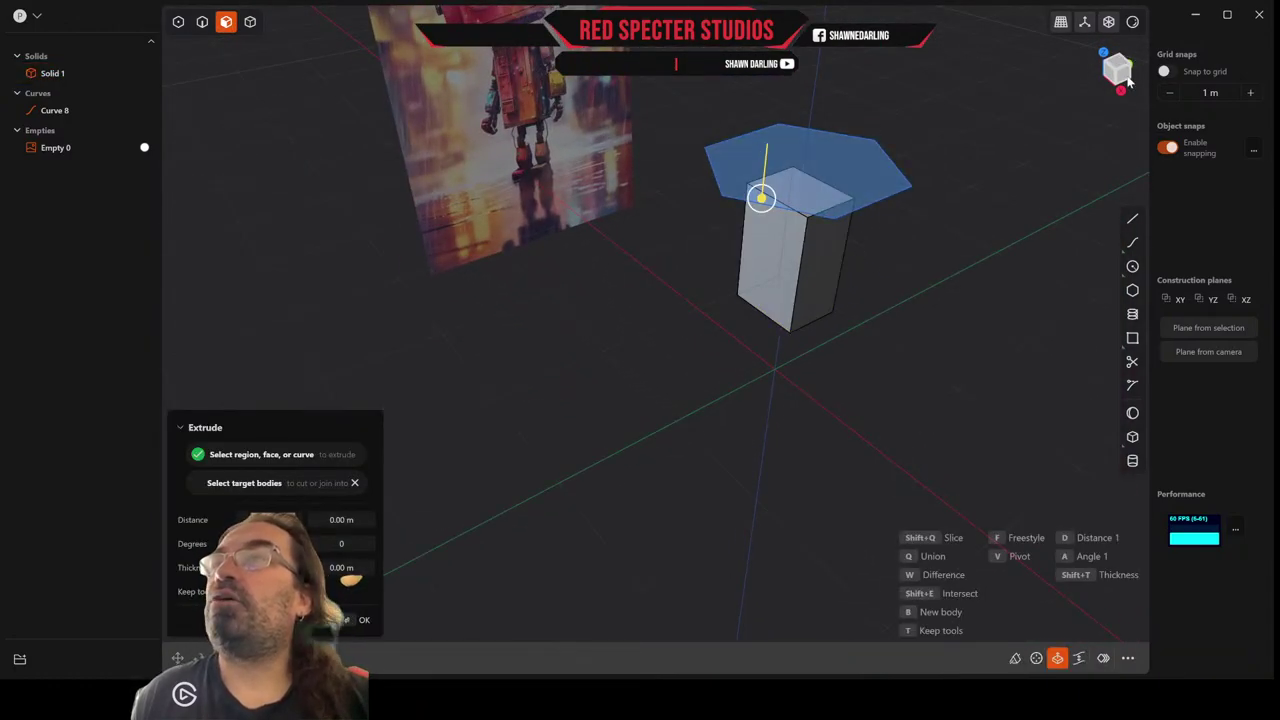
click(1124, 72)
scroll(886, 286, up, 3)
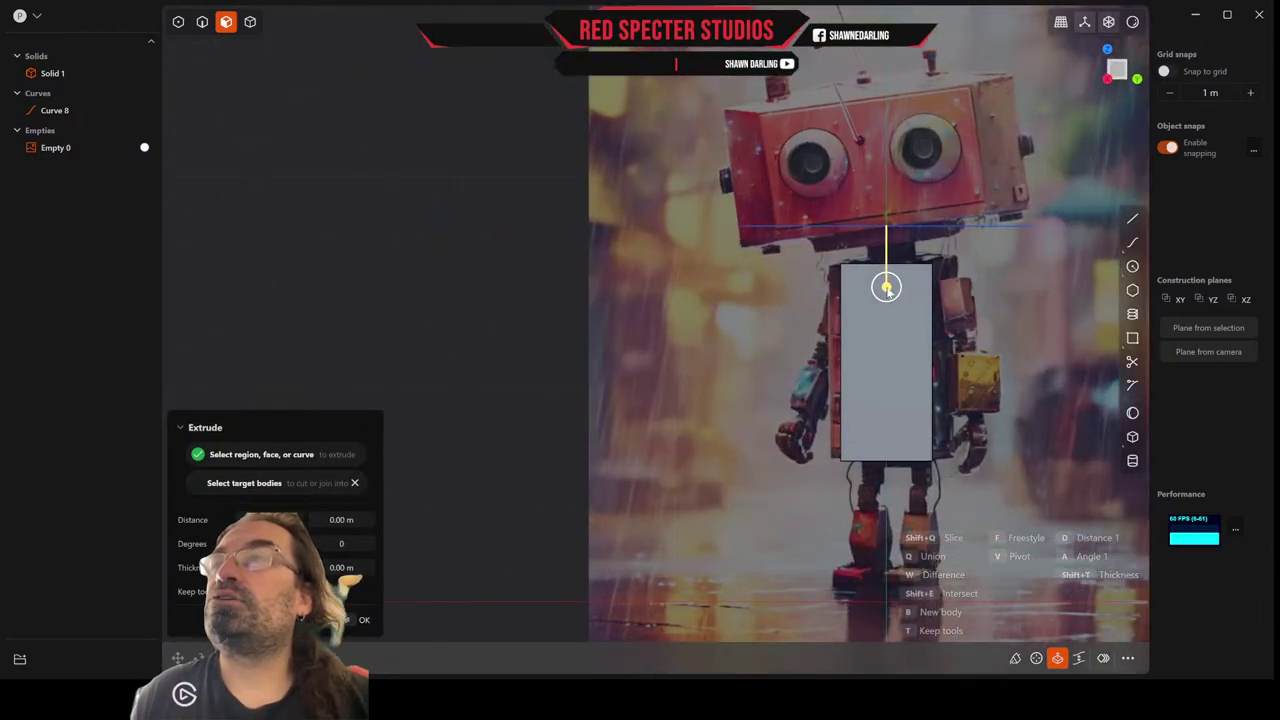
drag(886, 284, 905, 156)
middle_drag(904, 156, 968, 184)
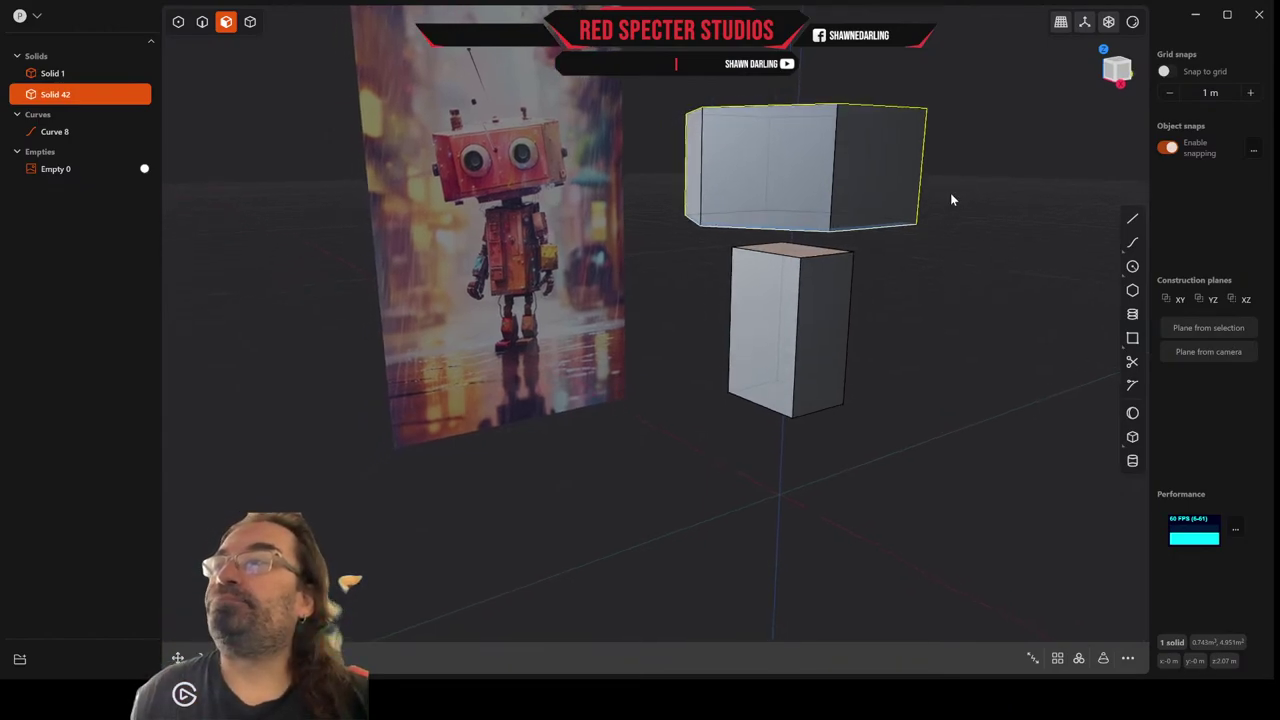
Draw a rectangle about 0.71 m in perimeter over the reference robot's positive-Y upper arm on the YZ plane.
click(1121, 74)
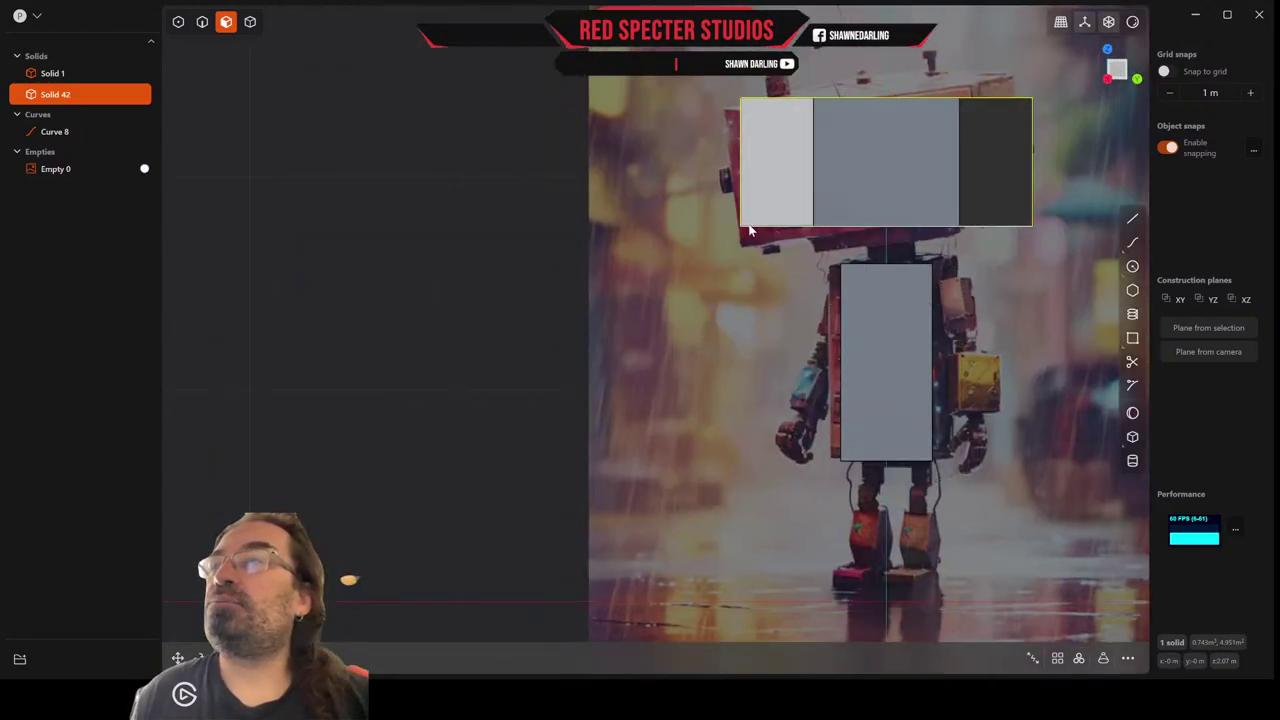
click(688, 250)
scroll(688, 250, down, 2)
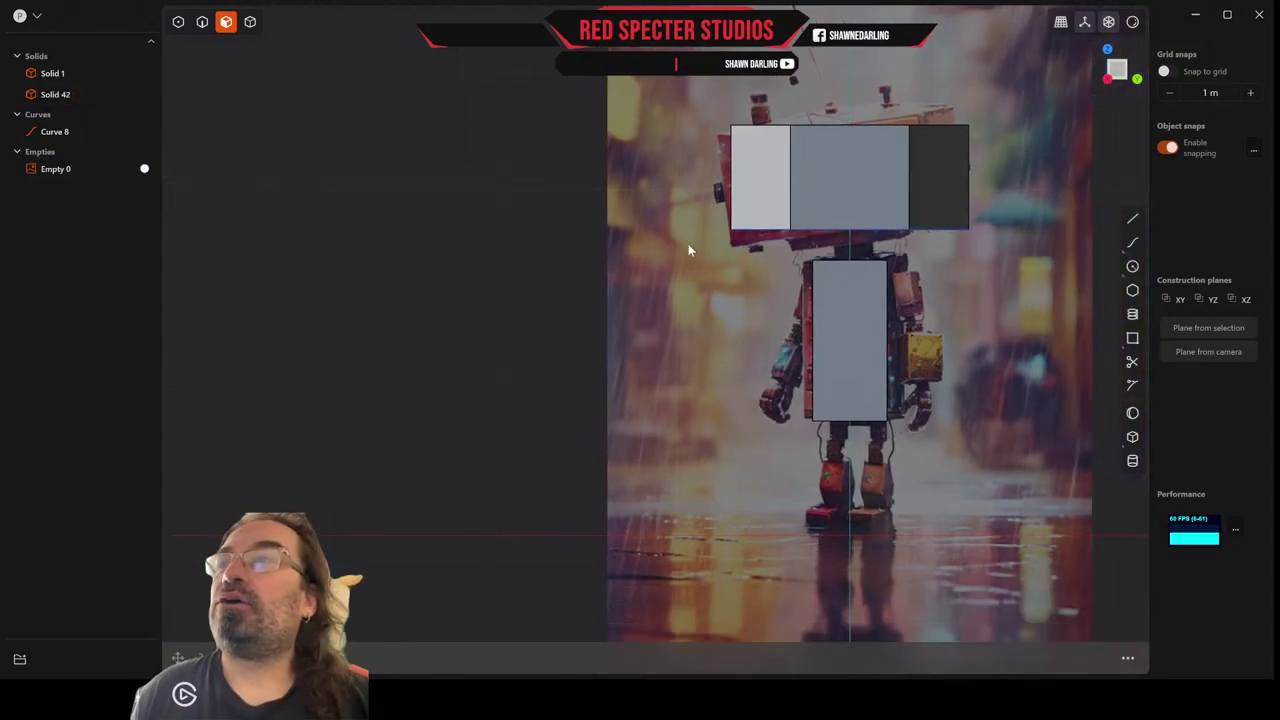
click(1132, 338)
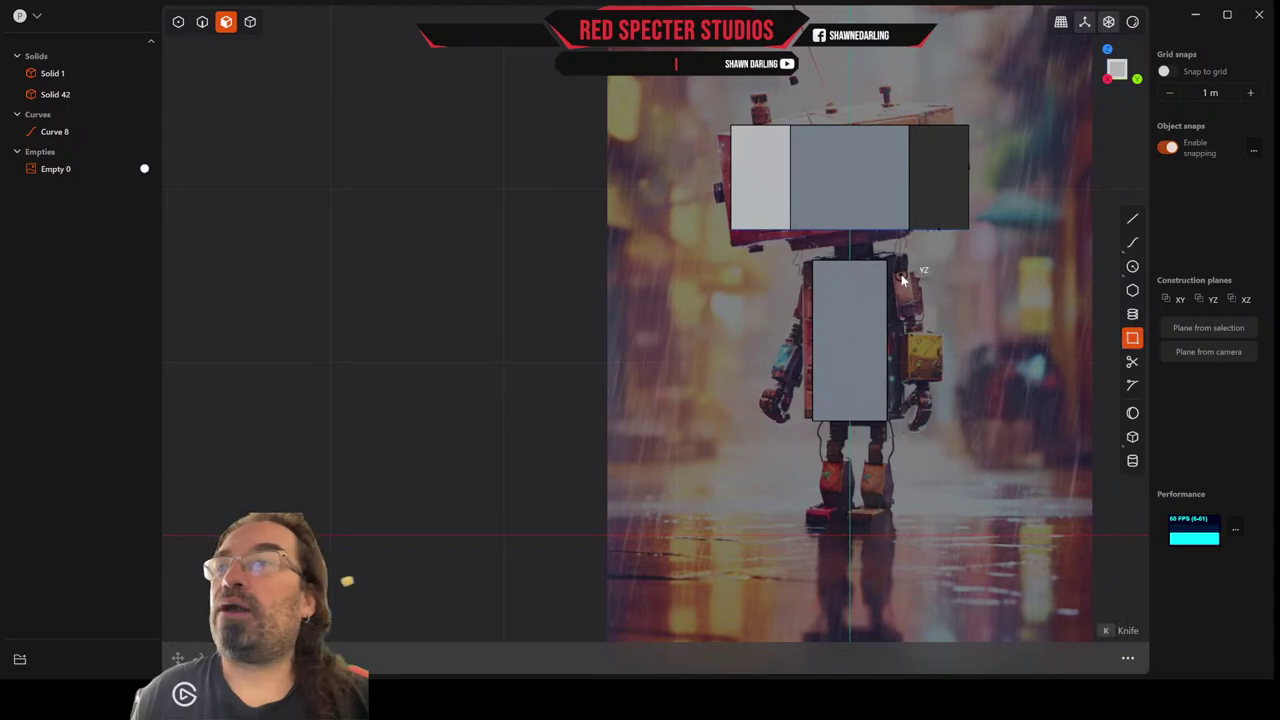
scroll(897, 281, up, 4)
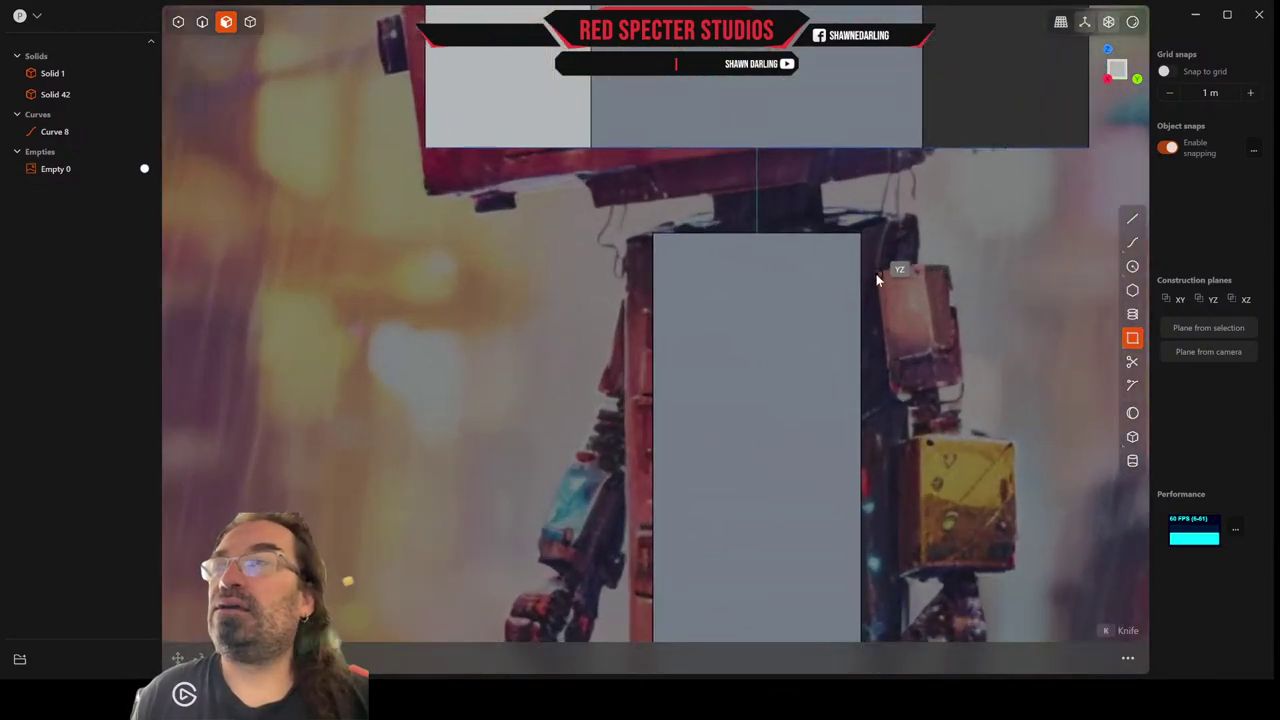
click(874, 272)
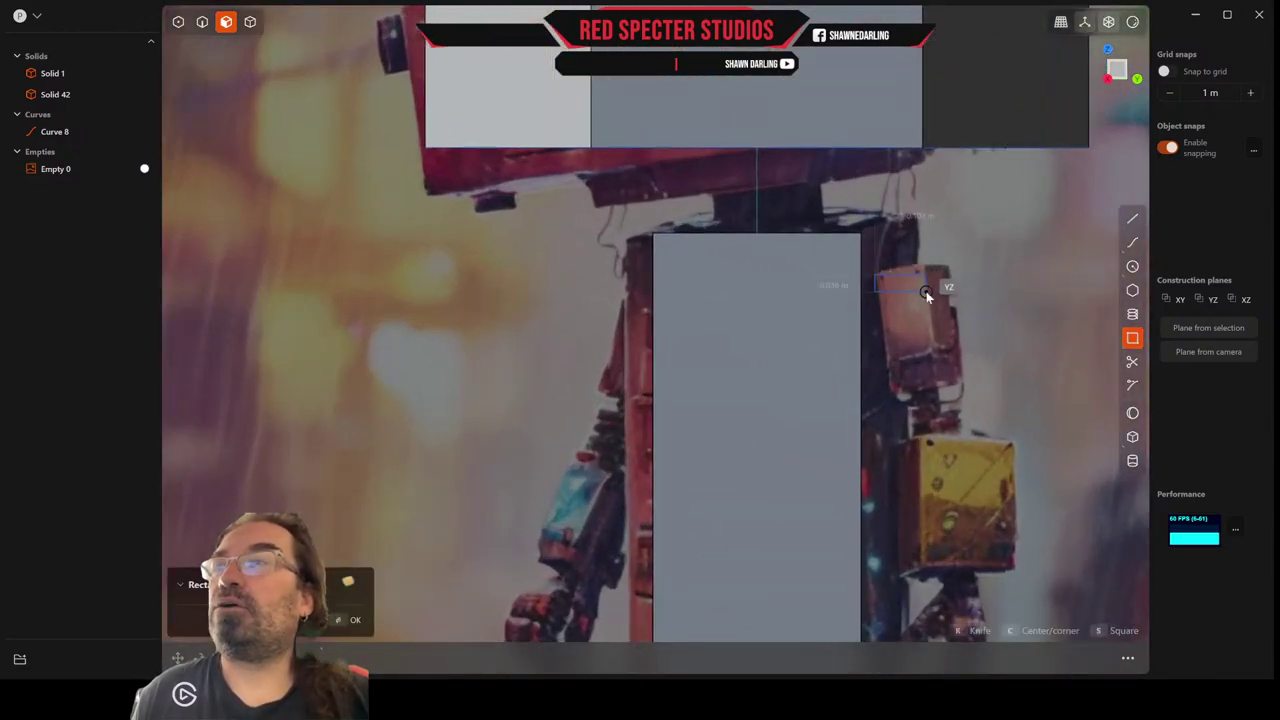
click(928, 388)
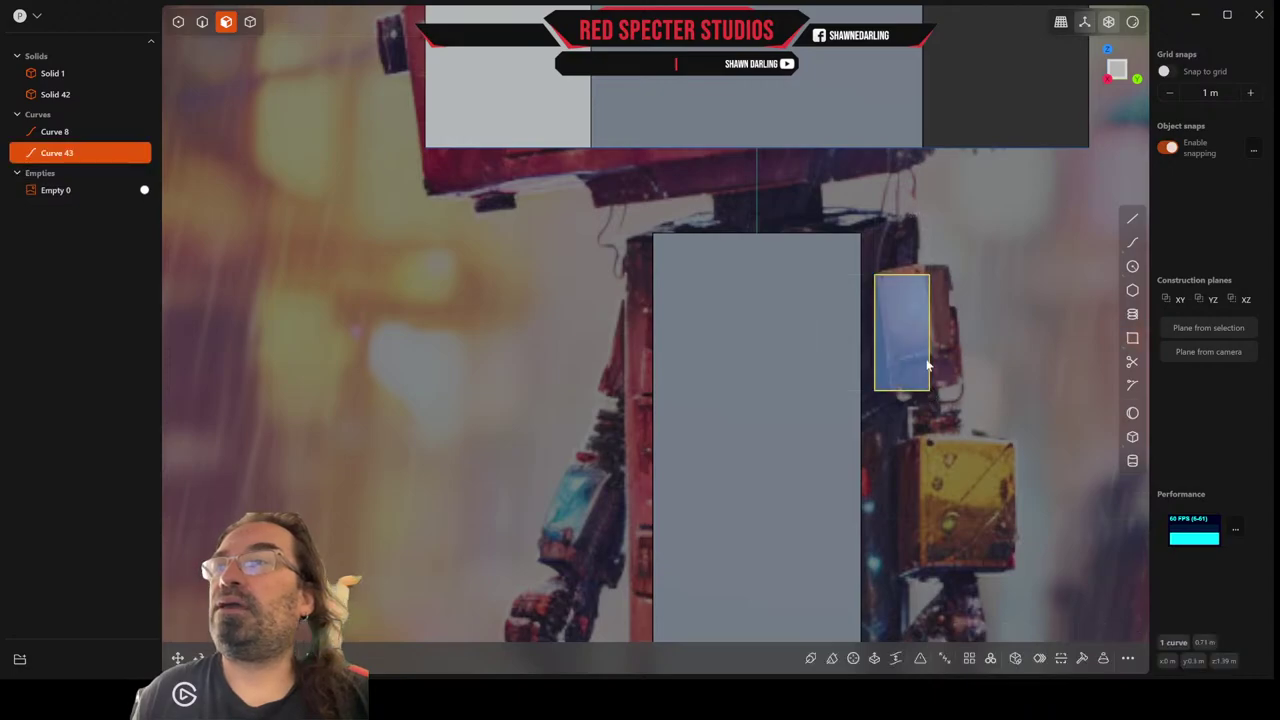
Draw a narrow upright rectangle about 0.33 m in perimeter over the reference hand below the yellow forearm box.
scroll(1048, 368, down, 3)
shift+middle_drag(1047, 366, 862, 206)
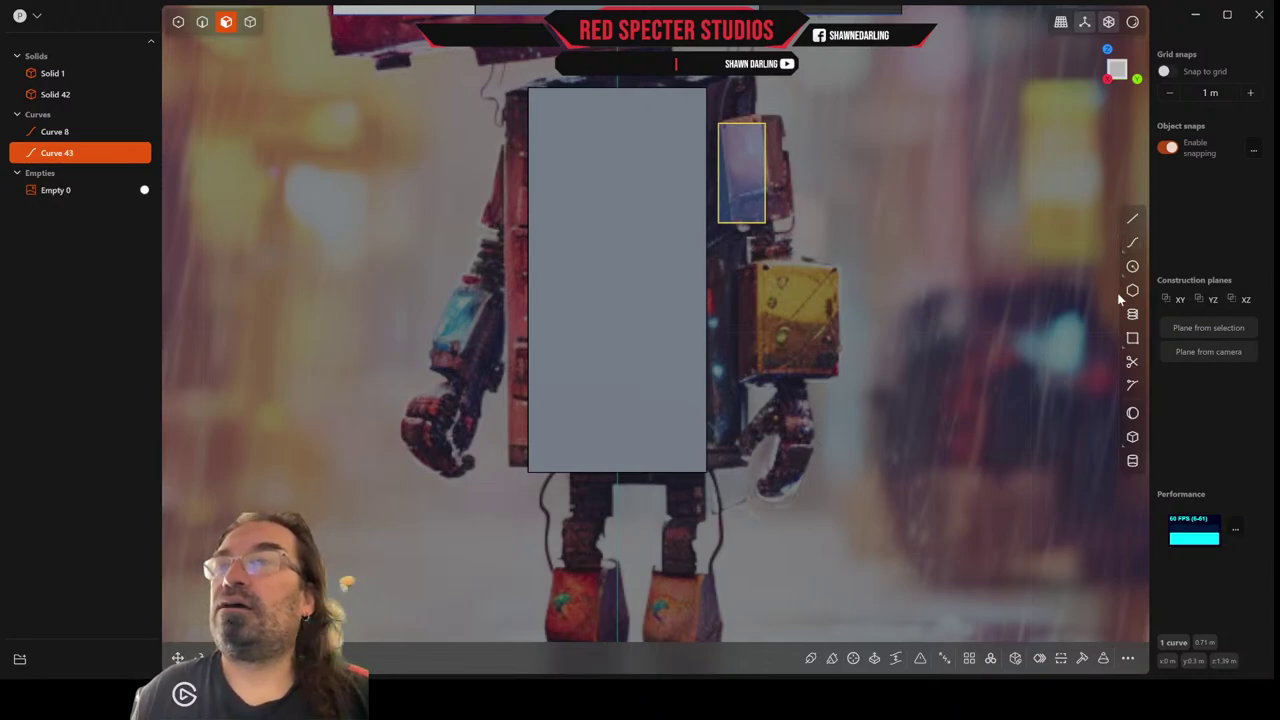
click(1133, 338)
scroll(815, 445, up, 2)
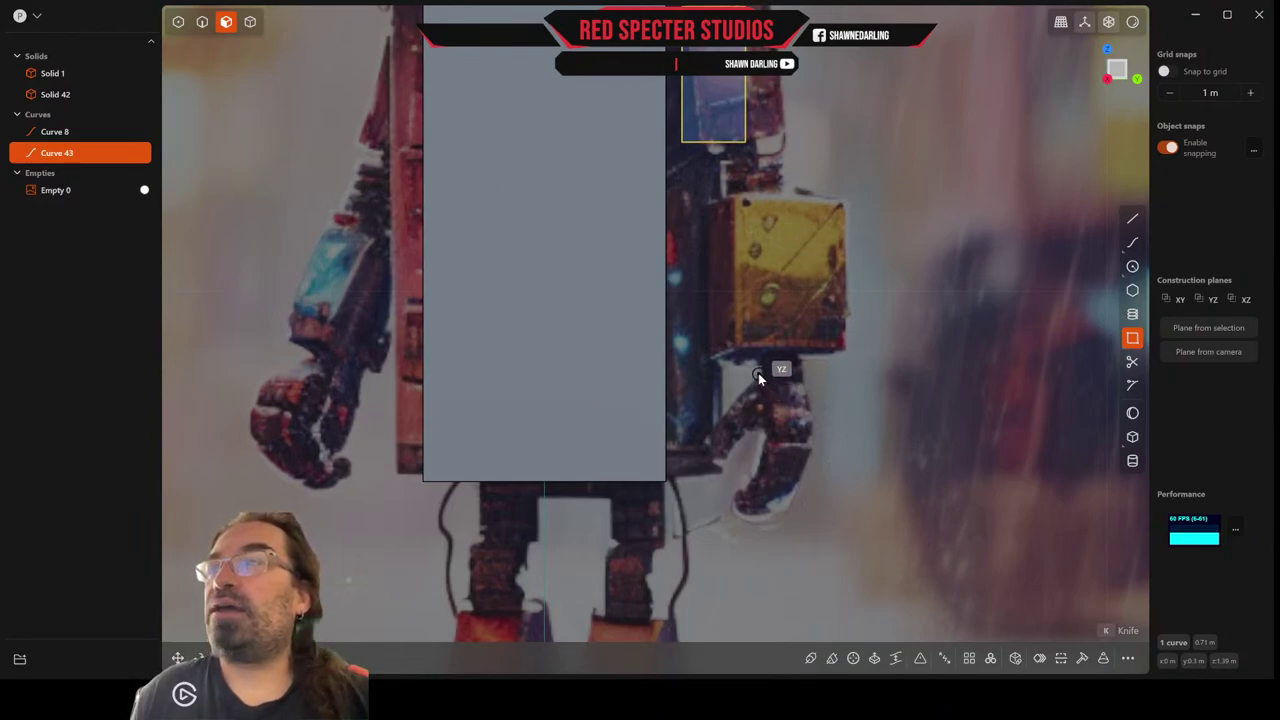
click(756, 372)
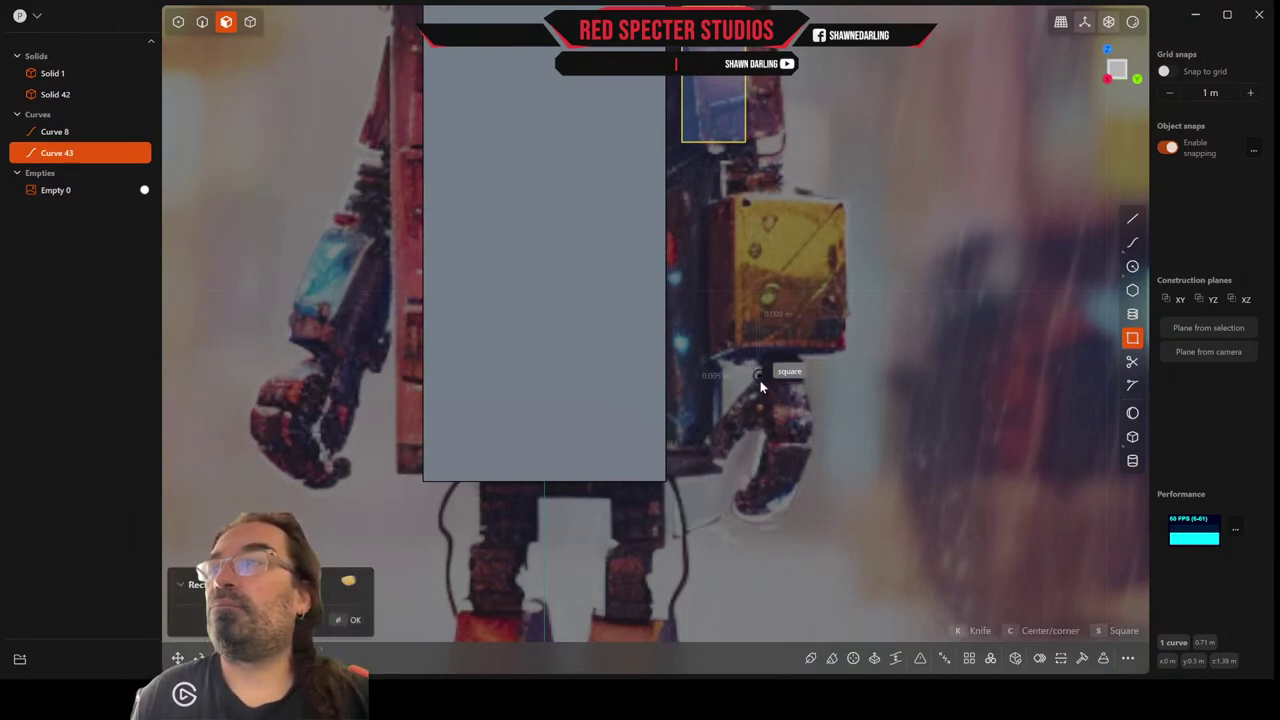
click(781, 441)
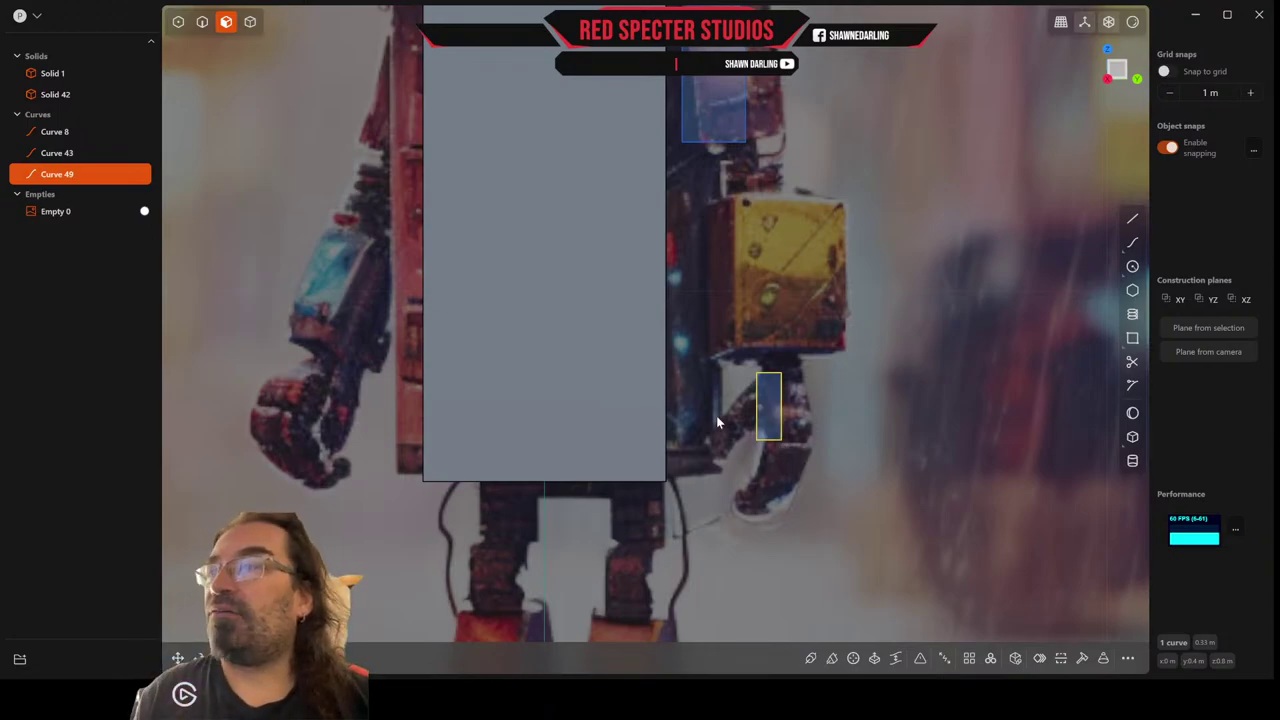
Draw a rectangle about 0.44 m in perimeter over the positive-Y upper leg, overlapping the torso block's lower edge.
scroll(731, 417, down, 3)
scroll(731, 417, up, 1)
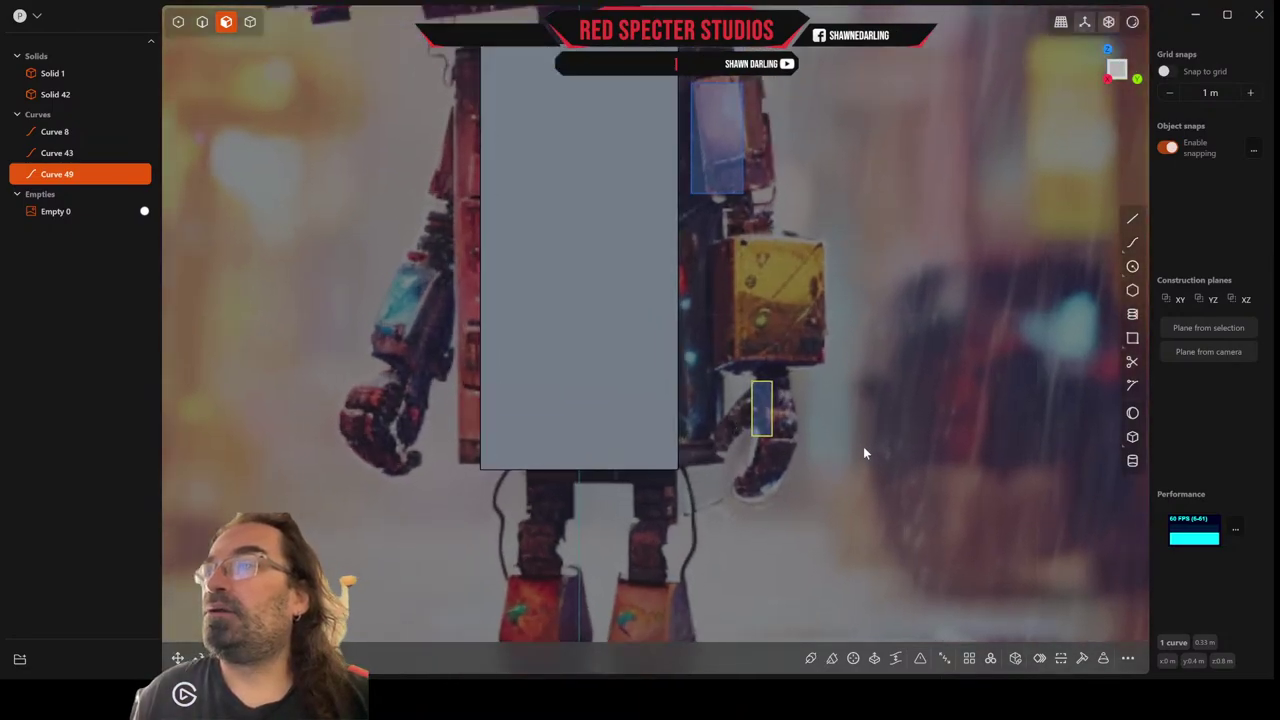
shift+middle_drag(868, 446, 908, 306)
click(1096, 208)
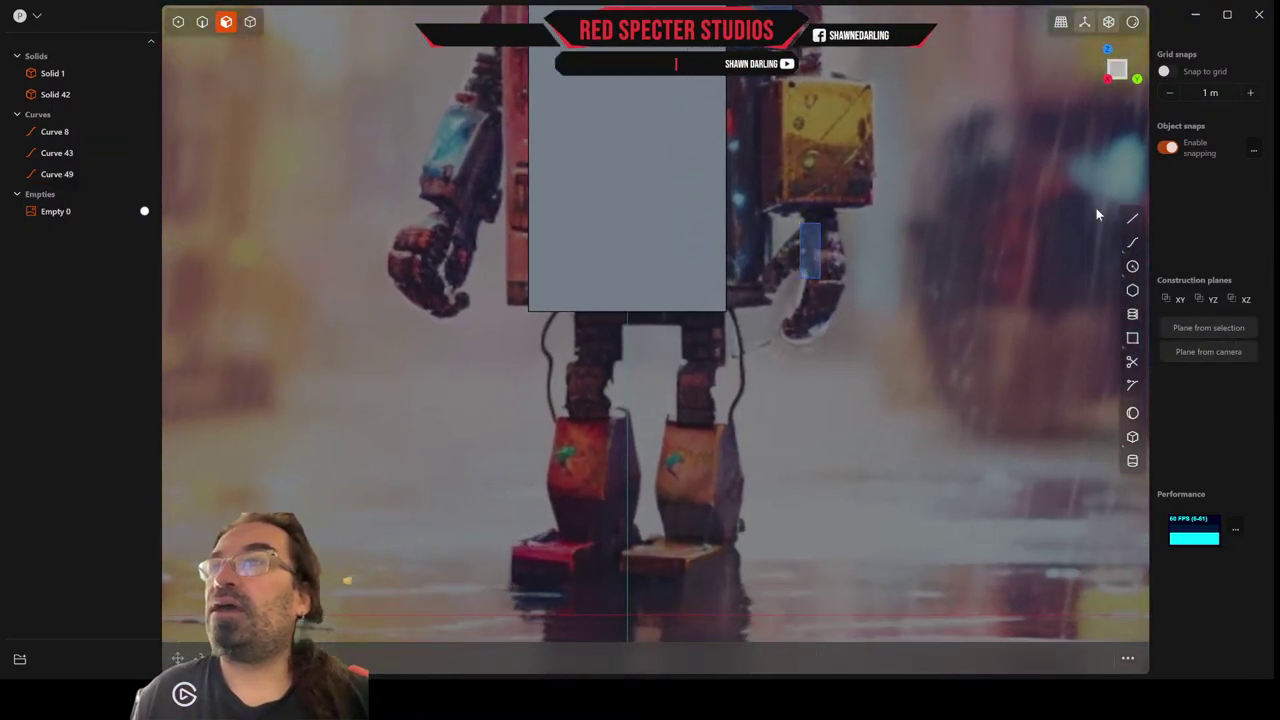
click(1132, 338)
scroll(757, 377, up, 3)
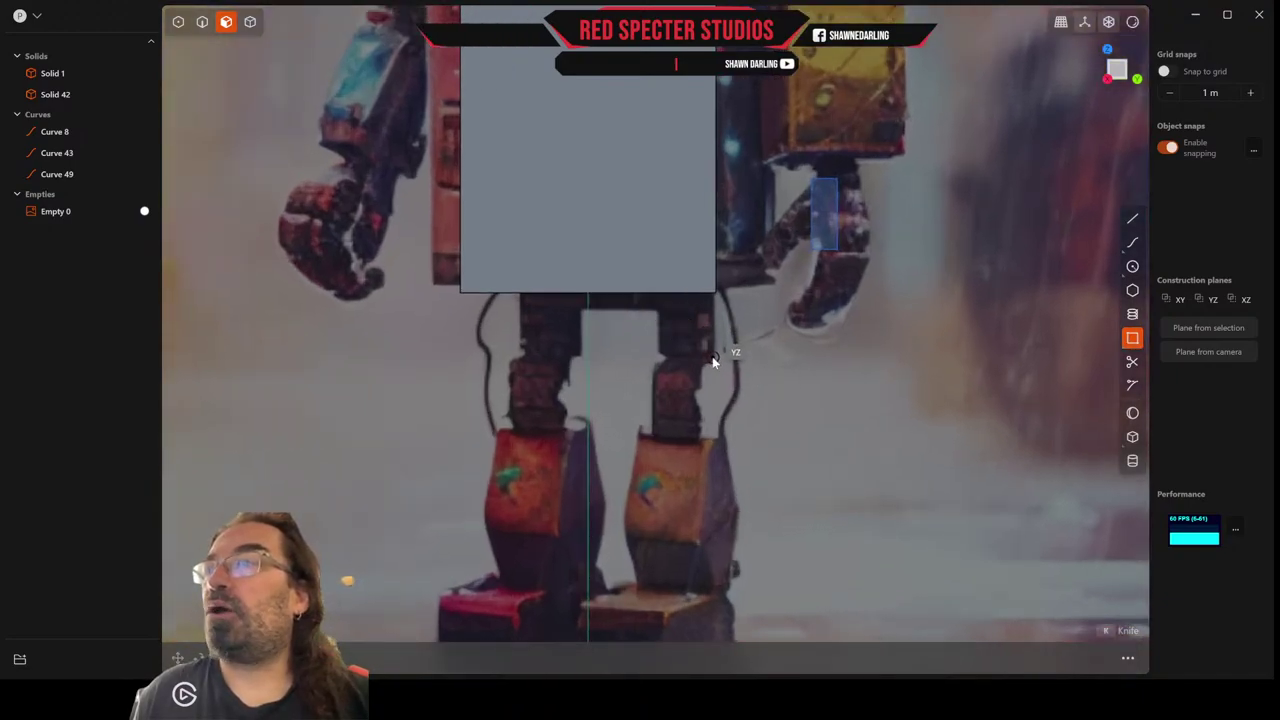
click(712, 353)
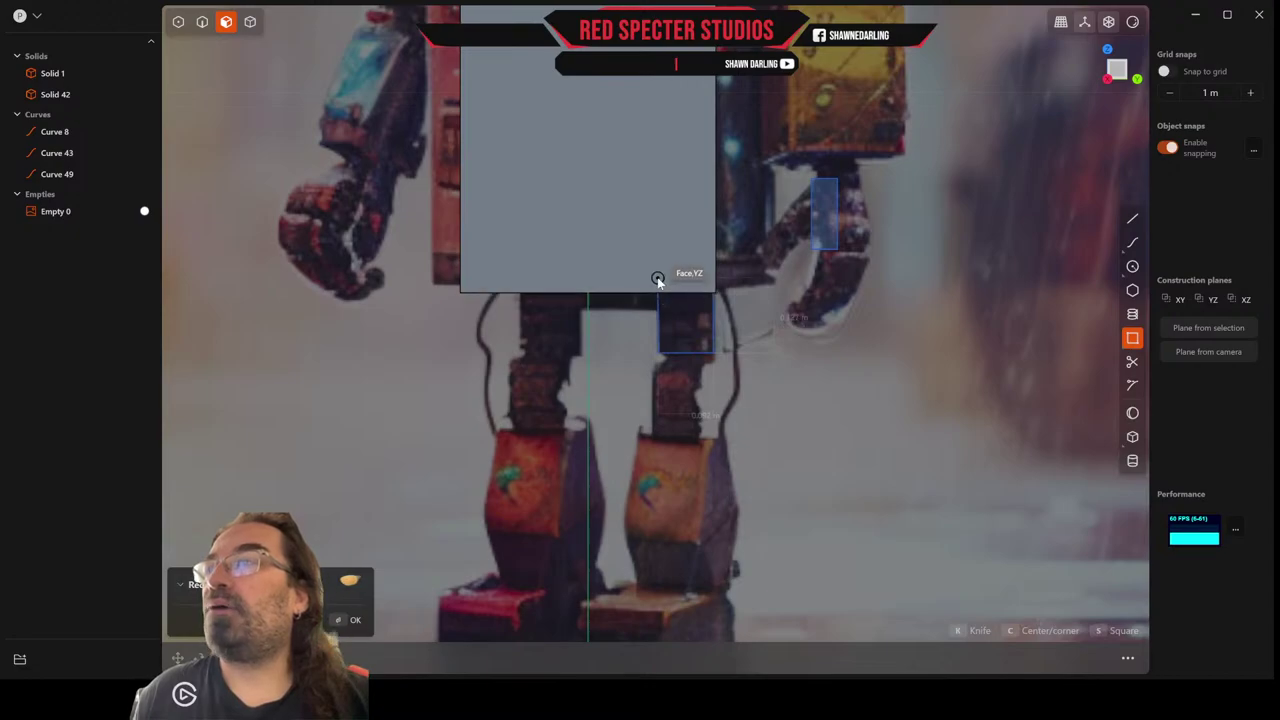
click(658, 280)
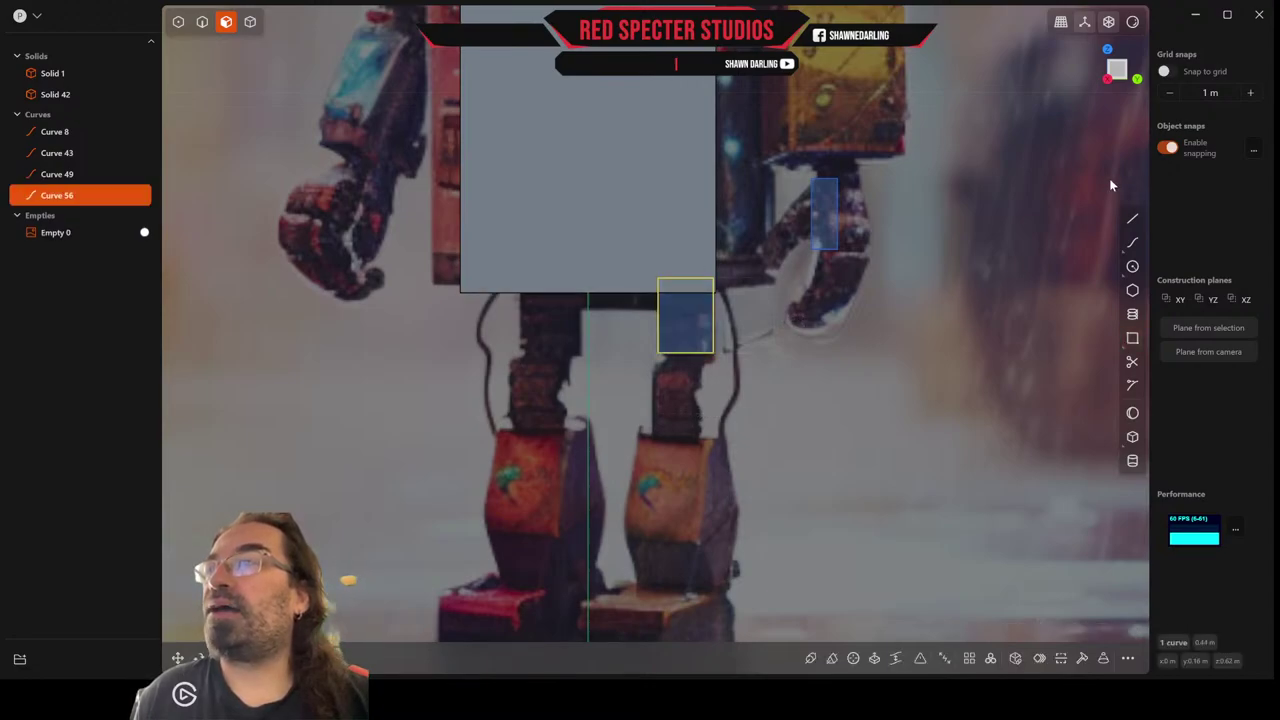
Draw a rectangle about 0.4 m in perimeter over the knee section, just below the upper-leg rectangle.
click(1132, 338)
scroll(742, 425, up, 2)
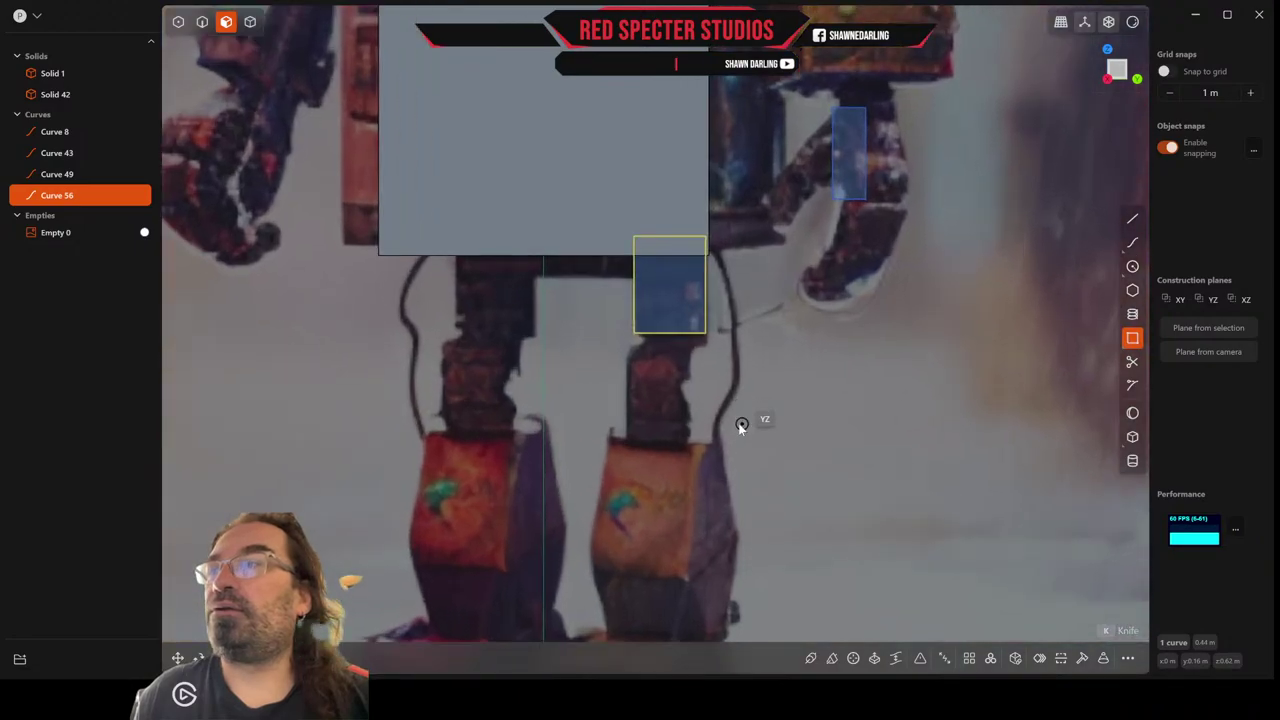
click(630, 355)
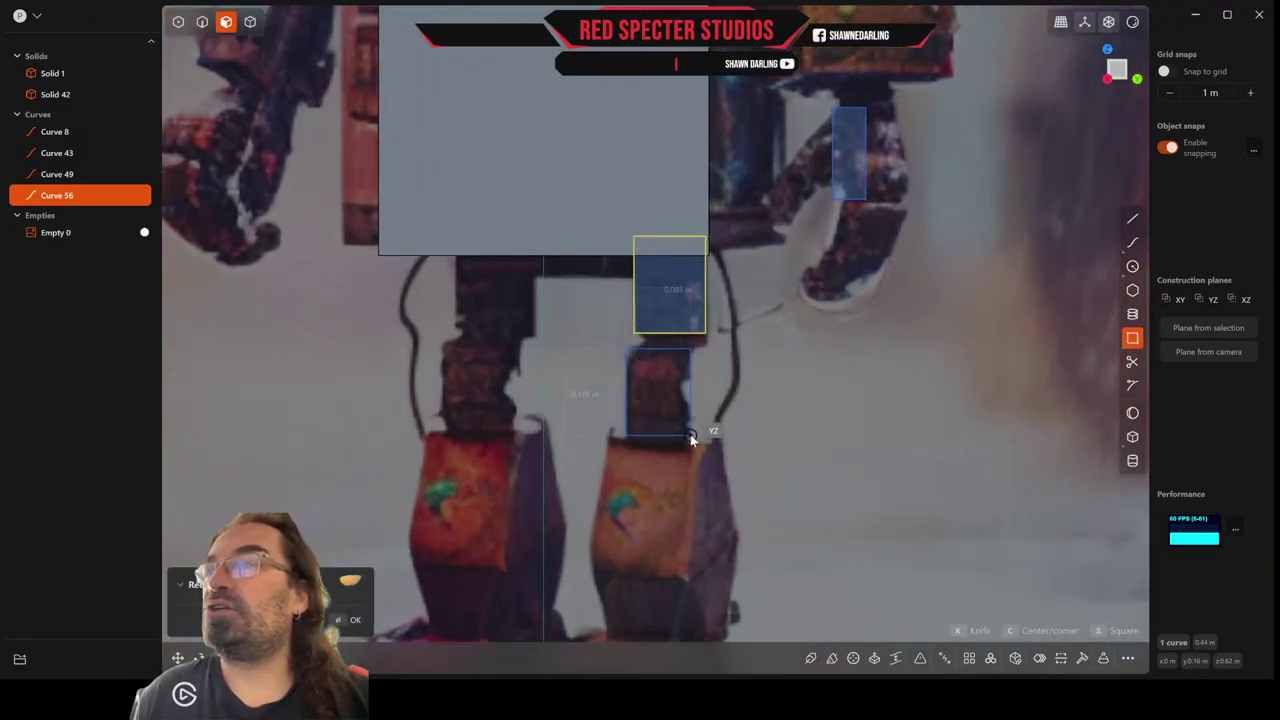
click(690, 433)
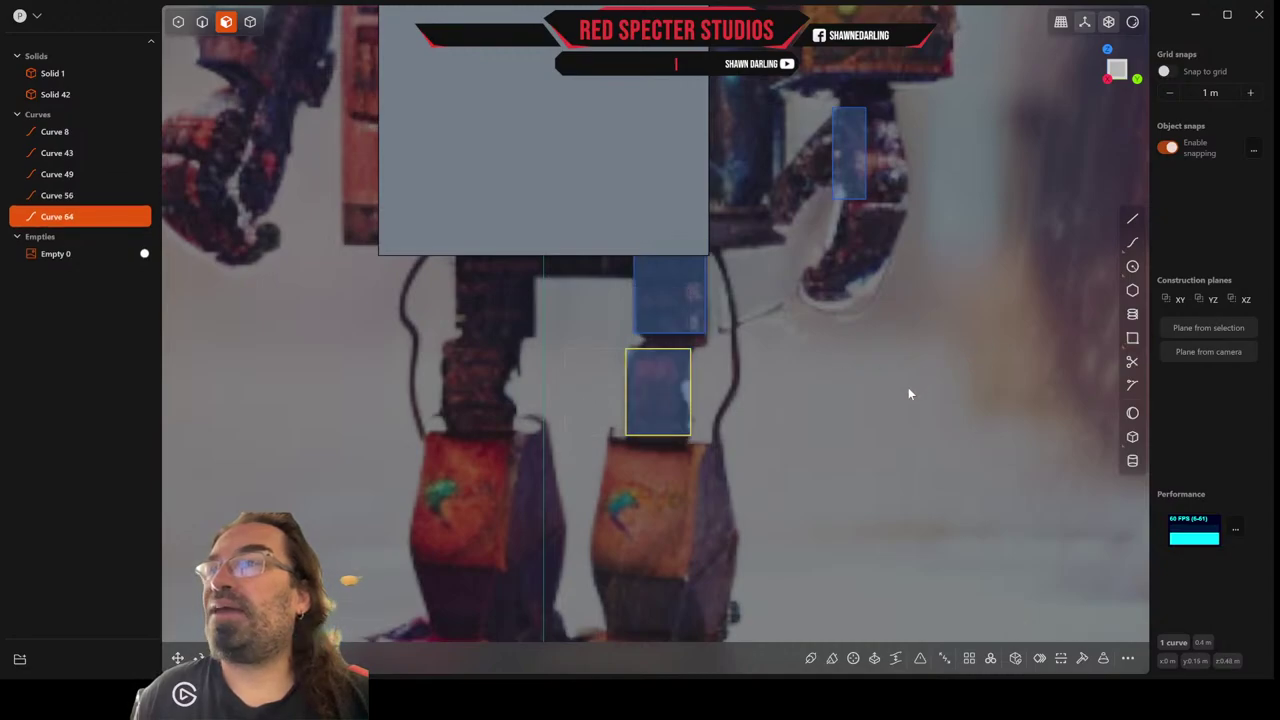
Draw a rectangle about 0.13 m wide and 0.27 m tall over the orange lower leg, below the knee rectangle.
shift+middle_drag(909, 389, 944, 222)
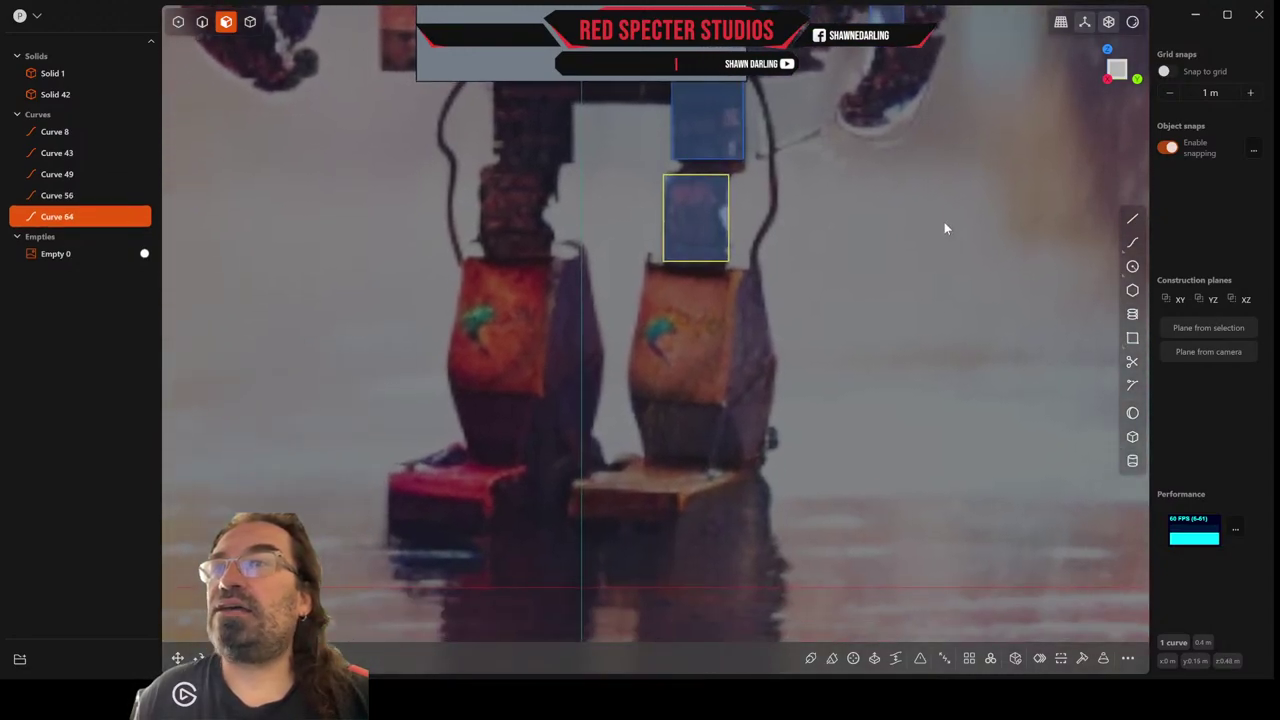
click(1133, 339)
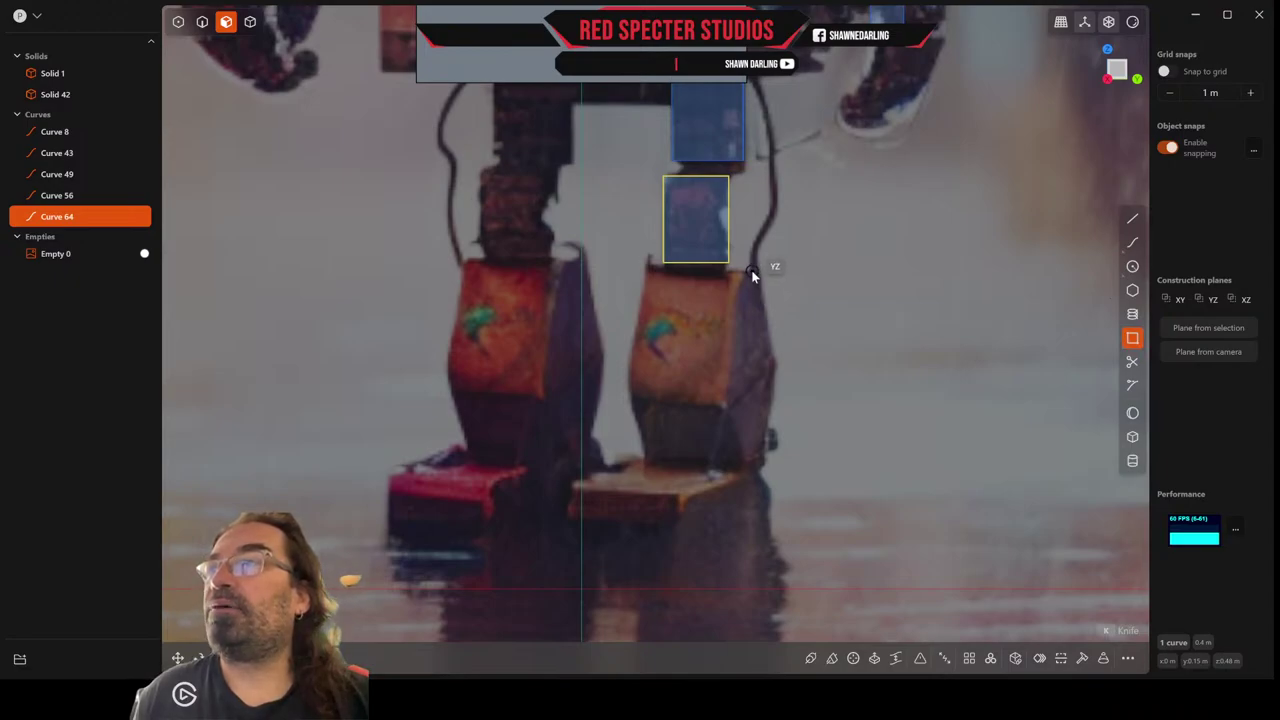
click(646, 267)
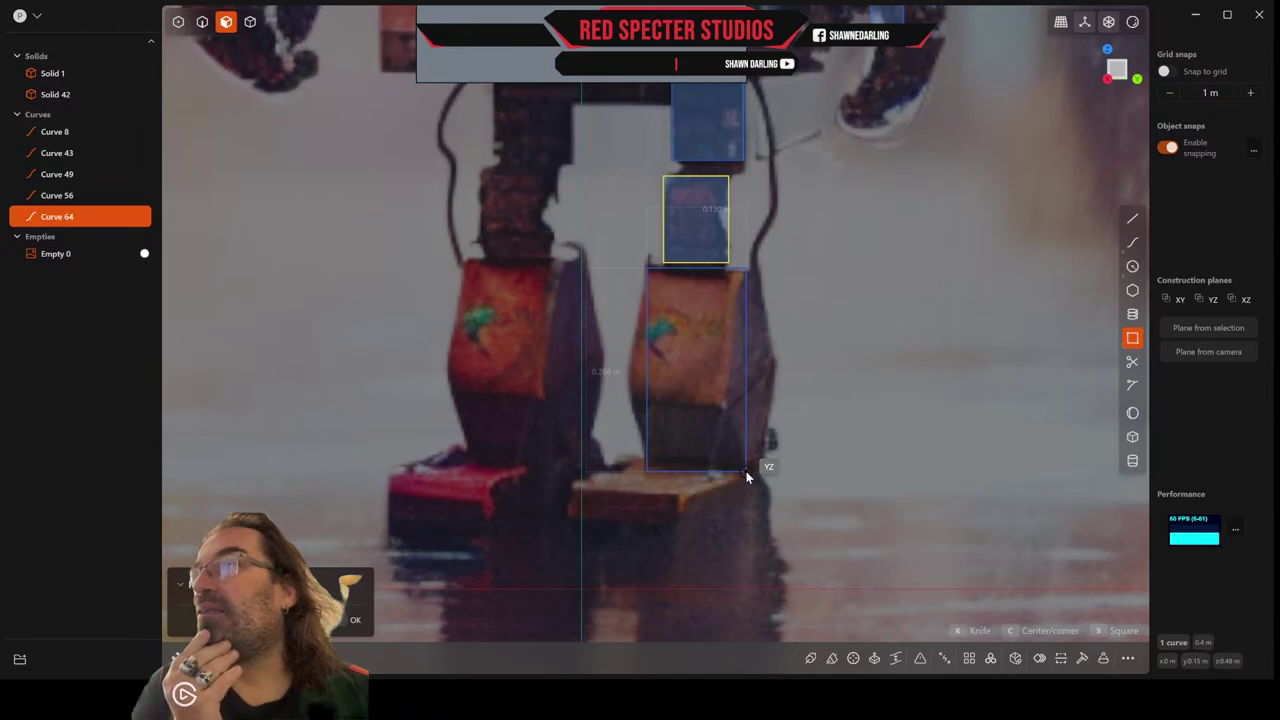
click(746, 476)
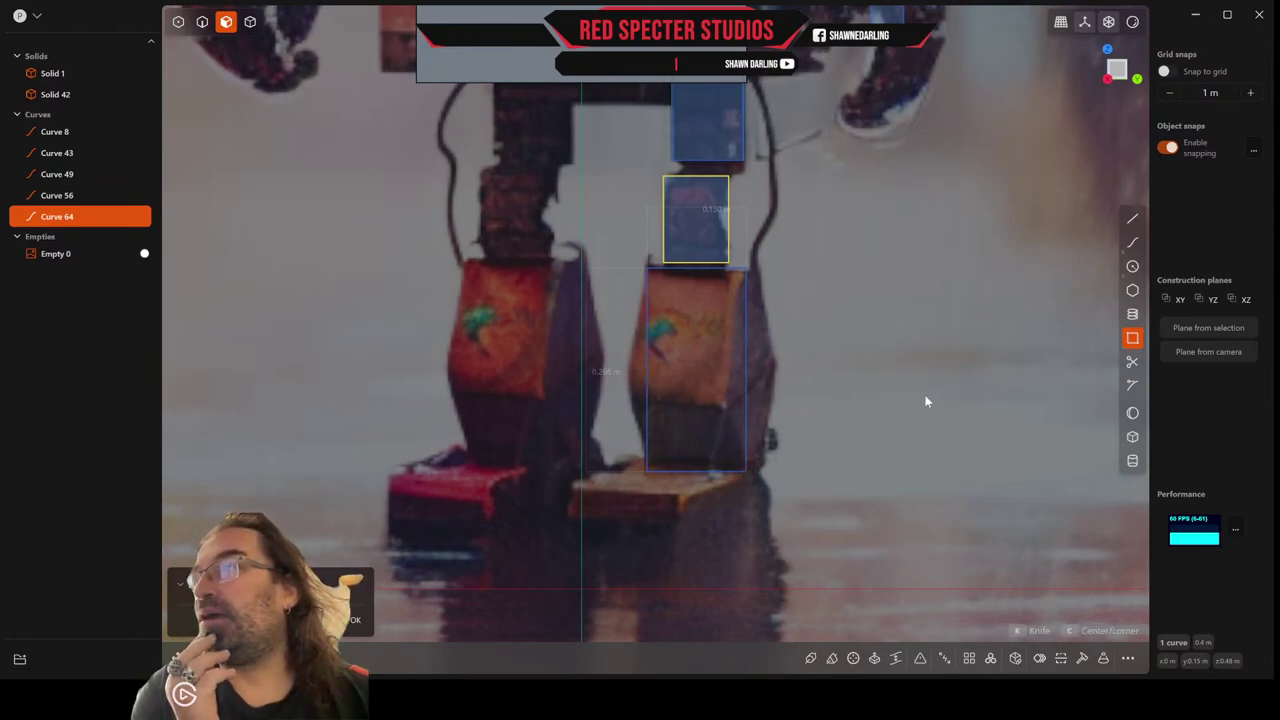
Draw a flat rectangle about 0.37 m in perimeter over the front of the positive-Y foot.
click(1132, 341)
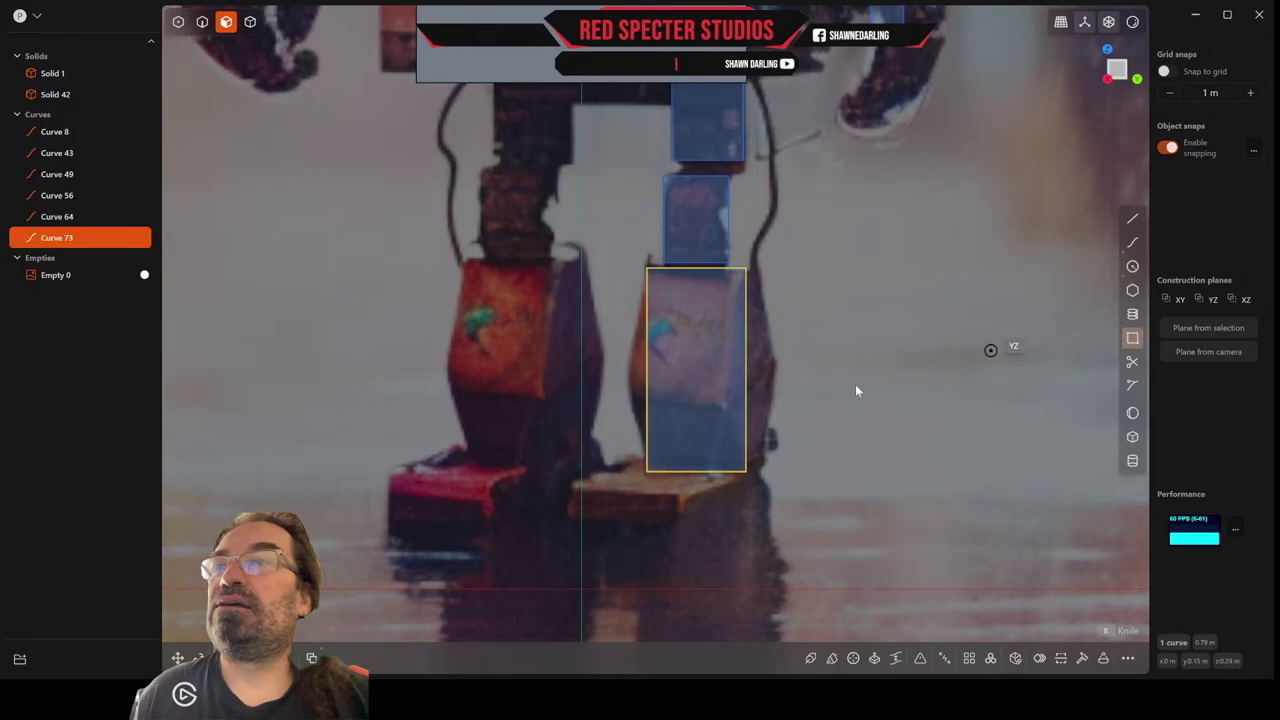
click(568, 485)
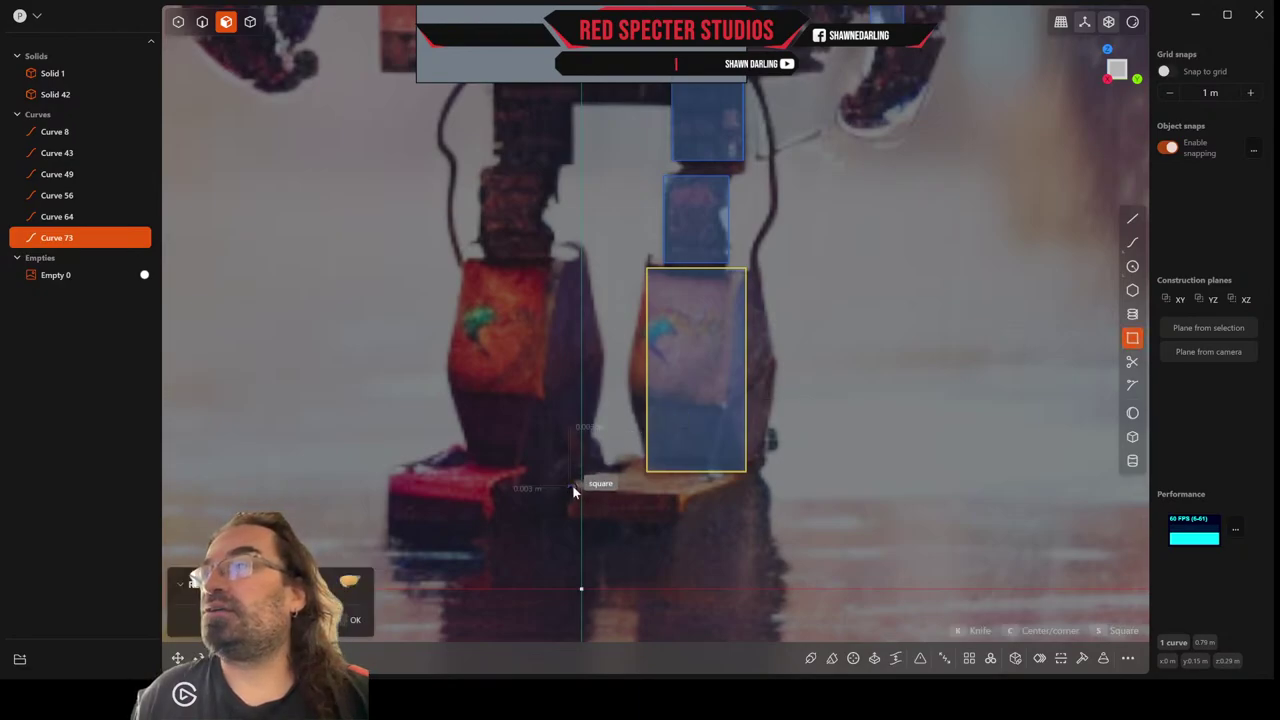
click(681, 514)
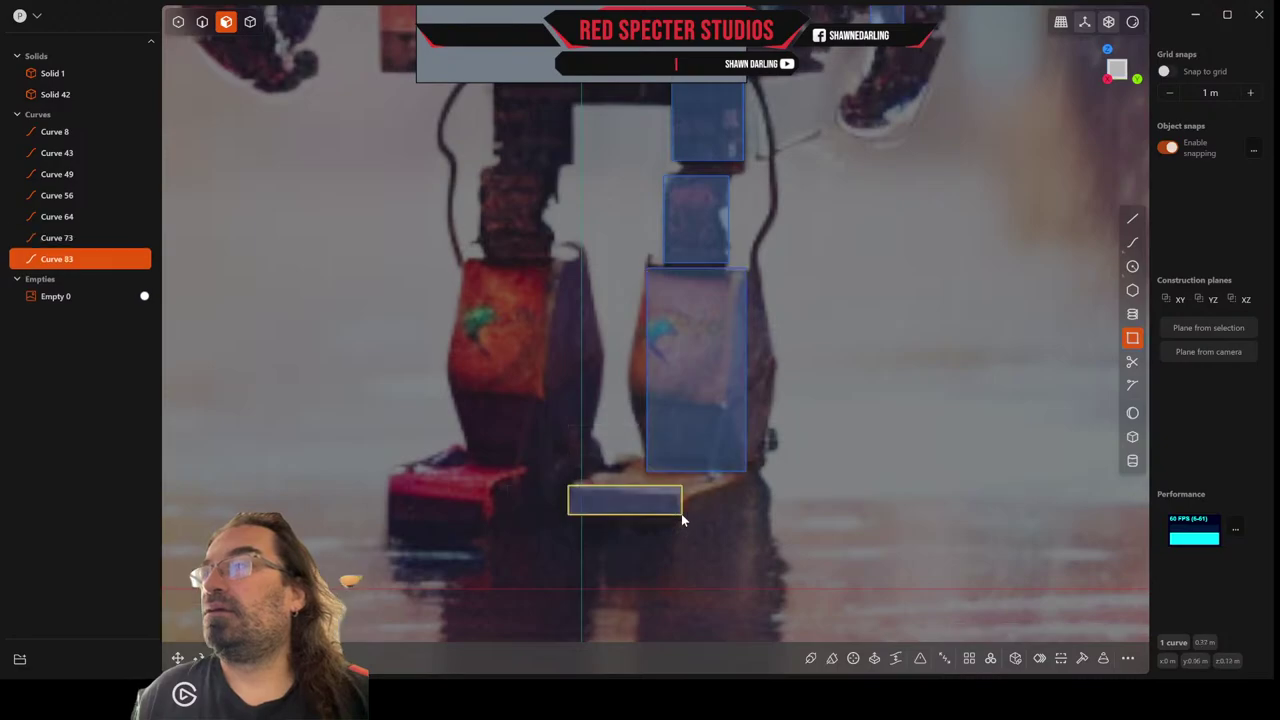
key(Escape)
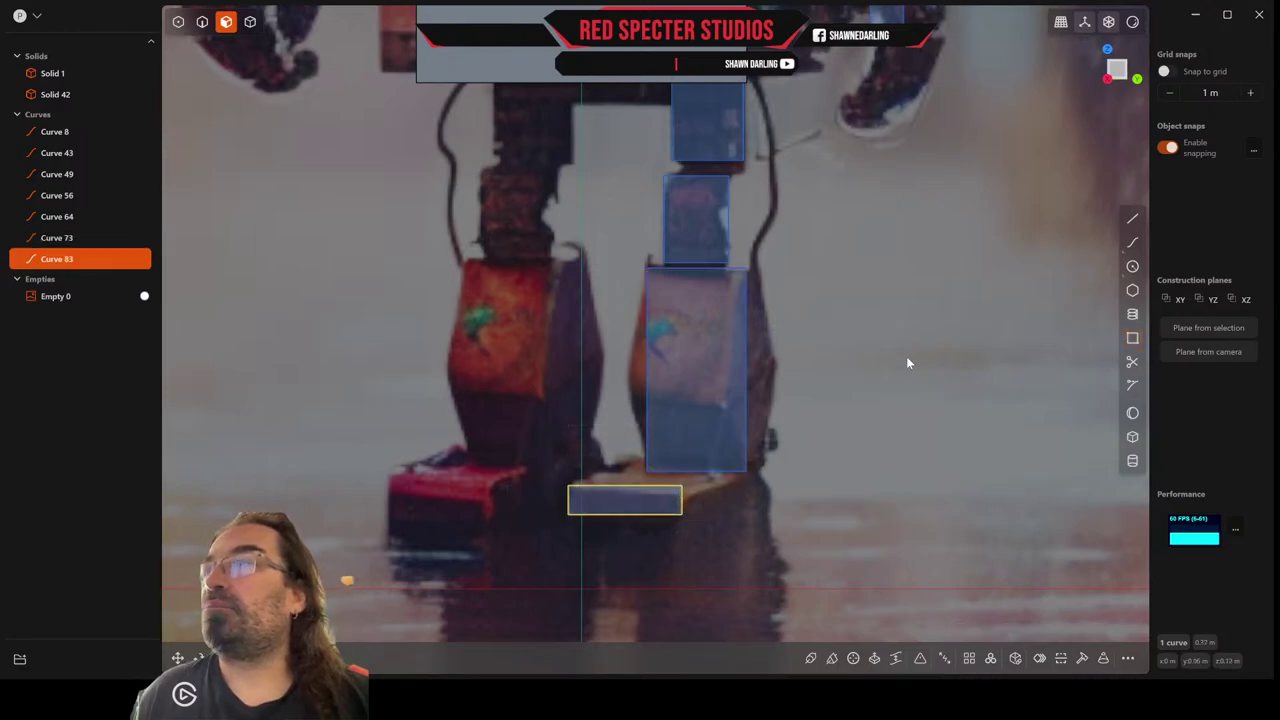
Move the foot rectangle about 0.09 m in positive Y so that it sits under the lower-leg rectangle.
key(g)
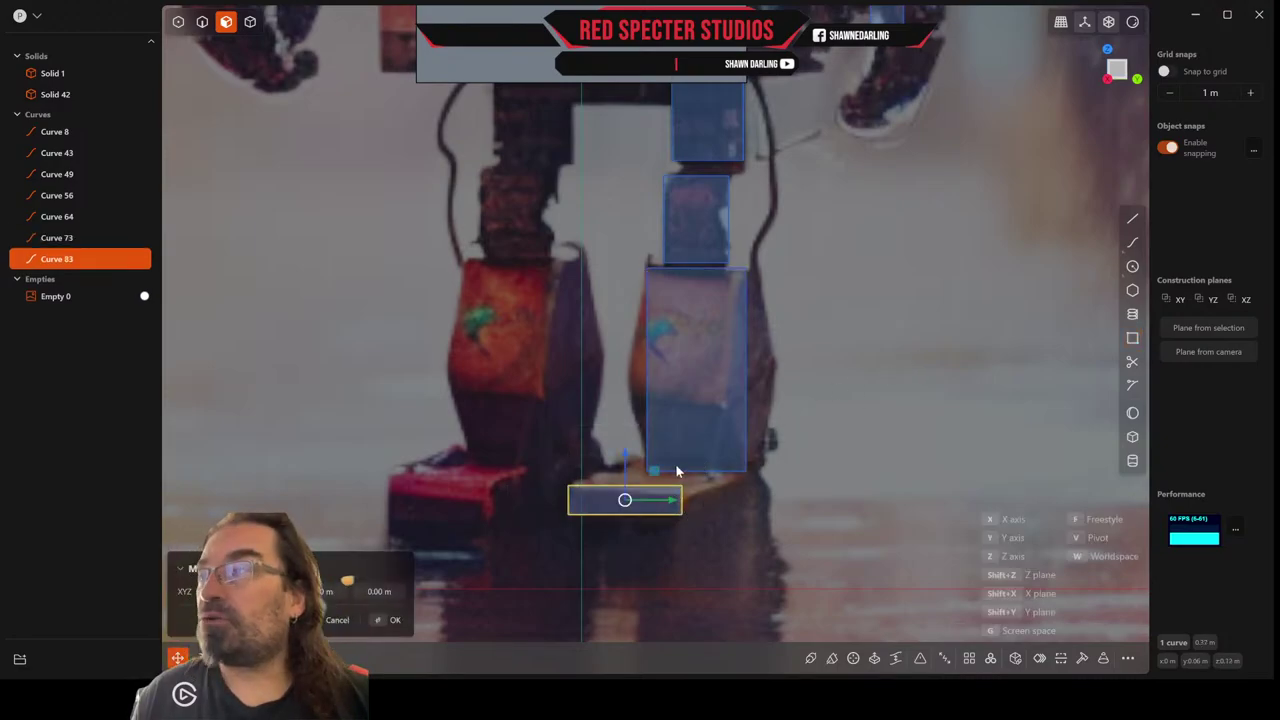
drag(671, 501, 744, 503)
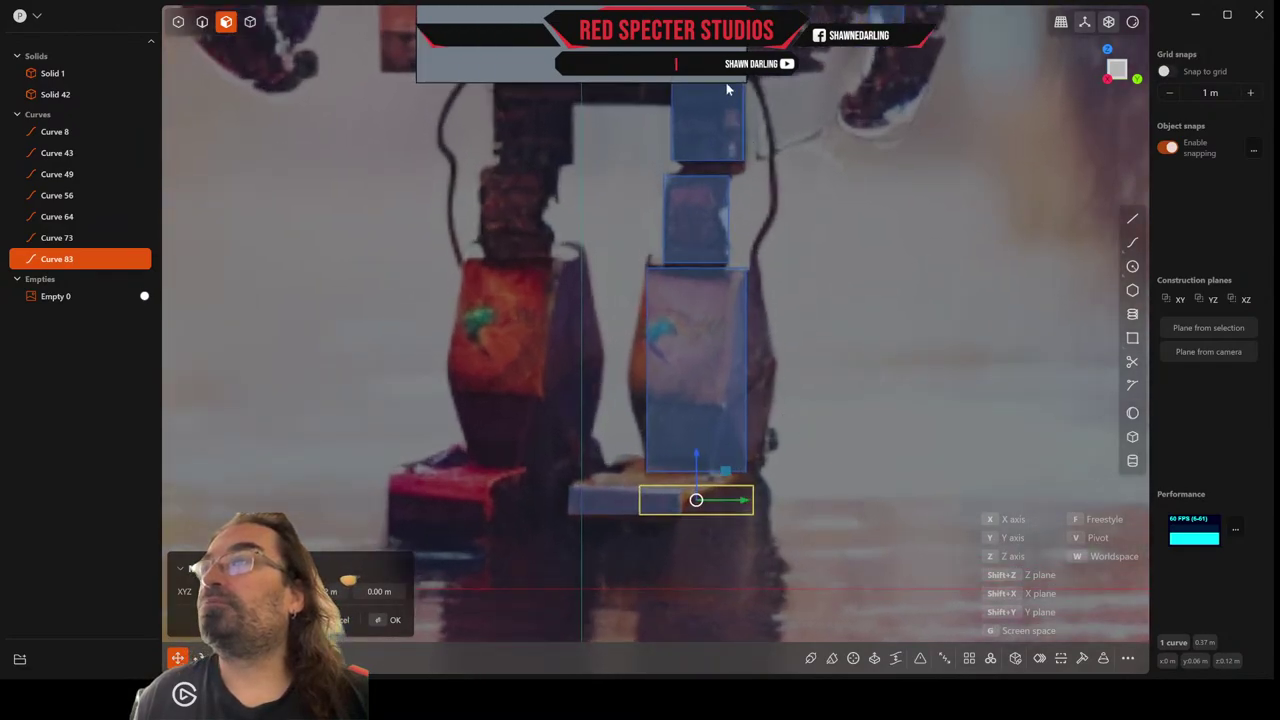
key(Return)
Move the knee rectangle slightly in positive Y so that it sits centred below the upper-leg rectangle.
key(e)
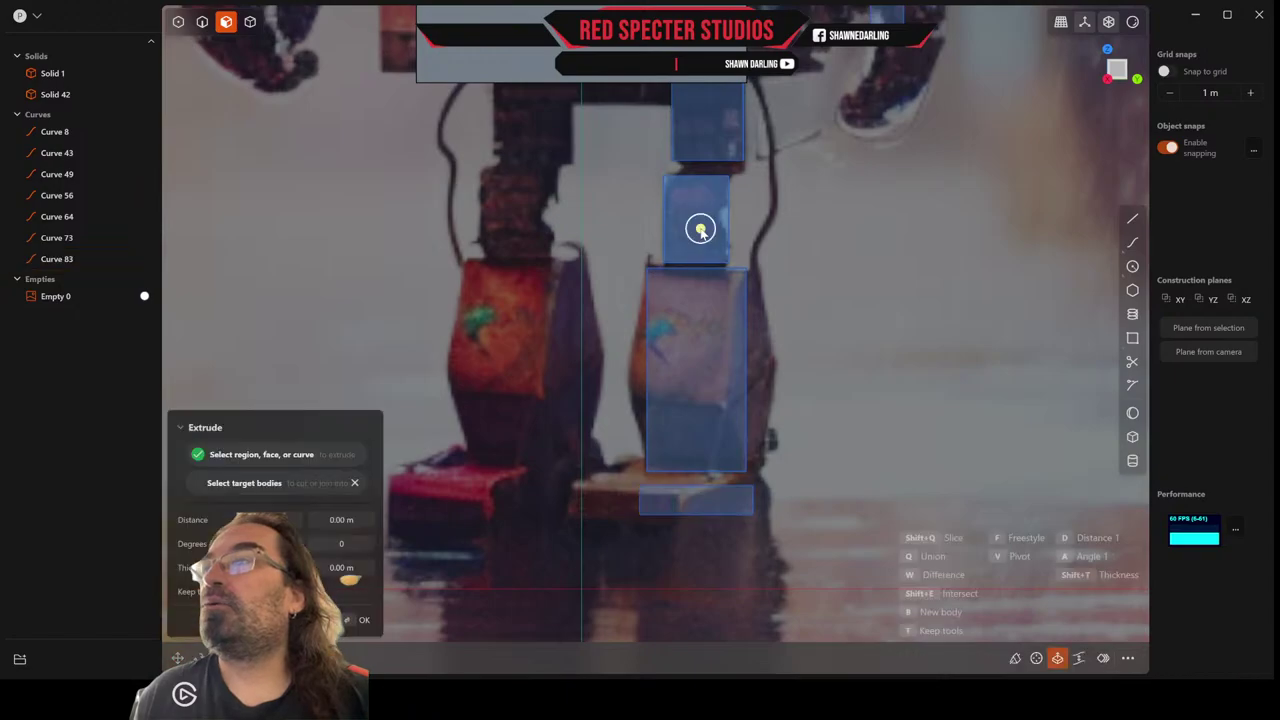
click(696, 220)
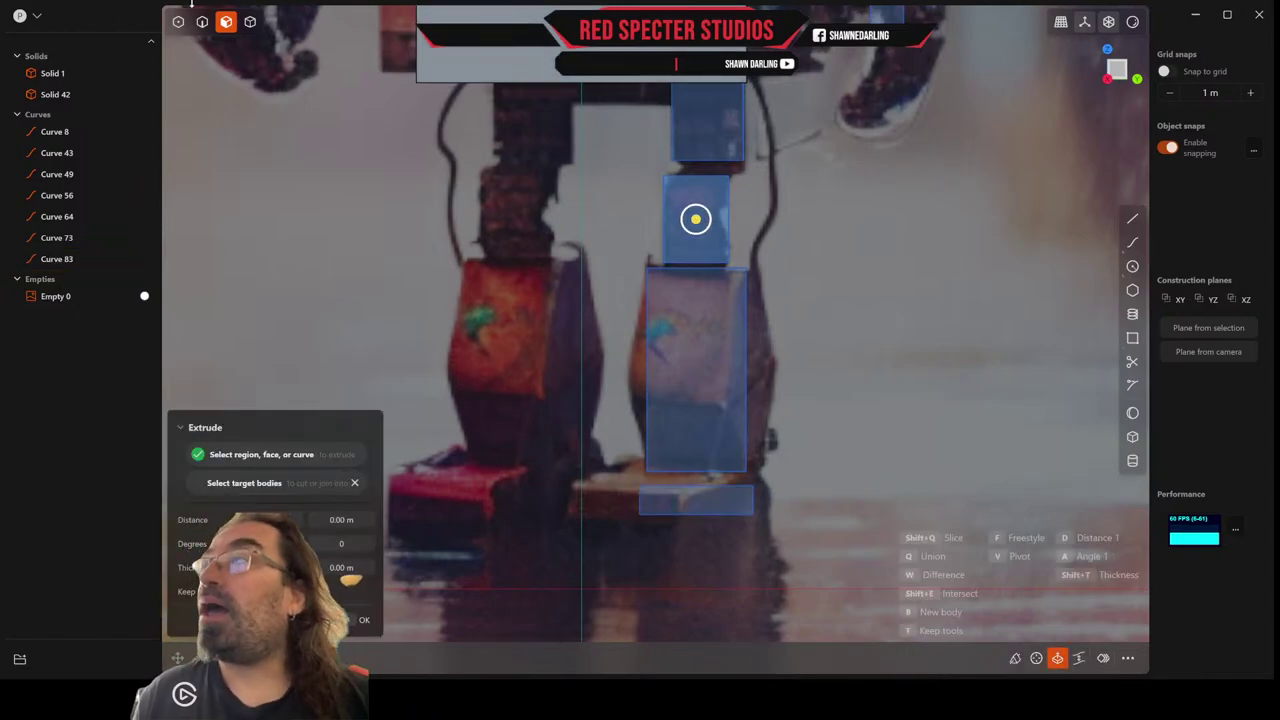
click(203, 22)
click(729, 251)
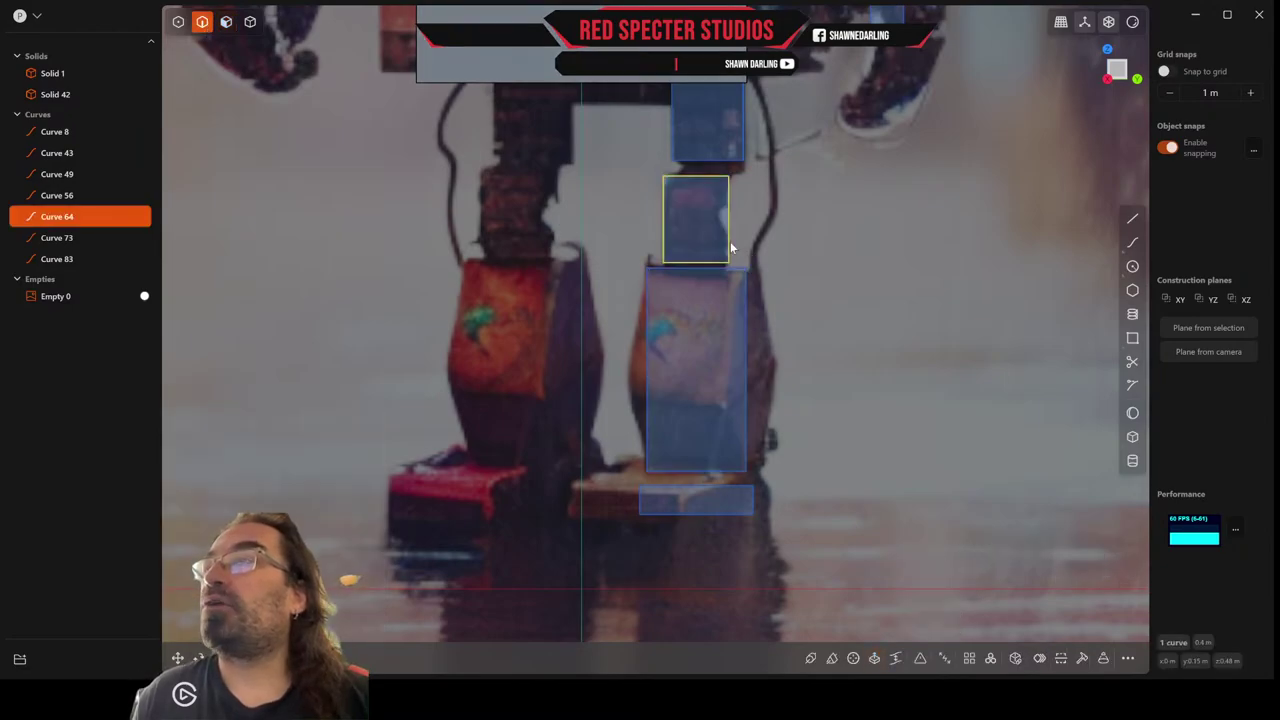
key(g)
drag(737, 221, 758, 226)
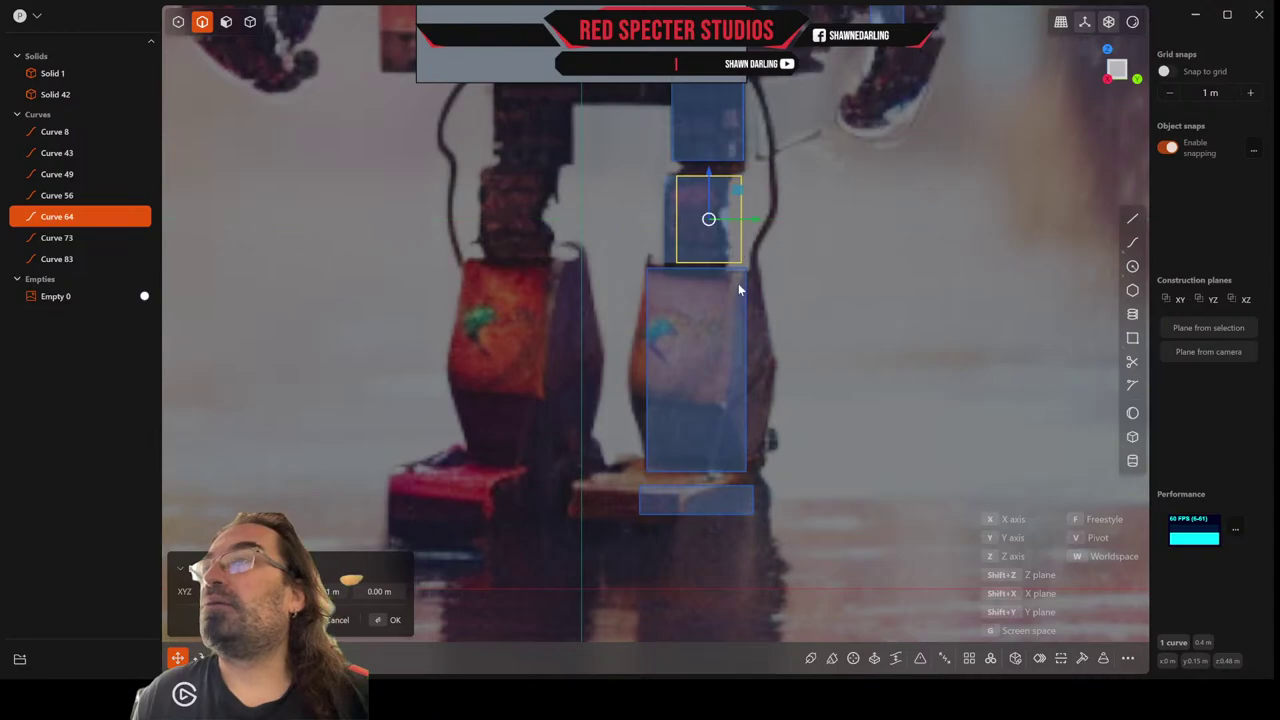
Move the lower-leg rectangle slightly in positive Y to line it up with the knee rectangle.
click(727, 323)
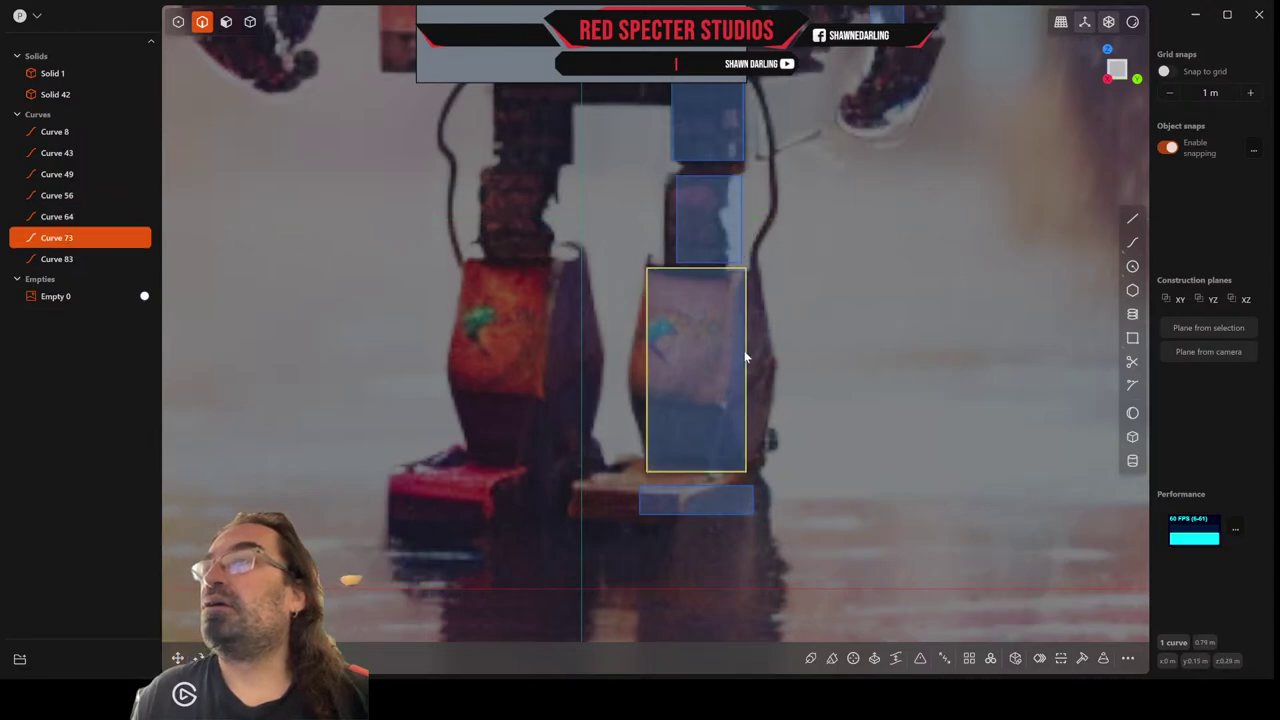
key(g)
drag(743, 375, 755, 375)
Move the foot rectangle slightly in positive Y to centre it beneath the lower-leg rectangle.
click(737, 499)
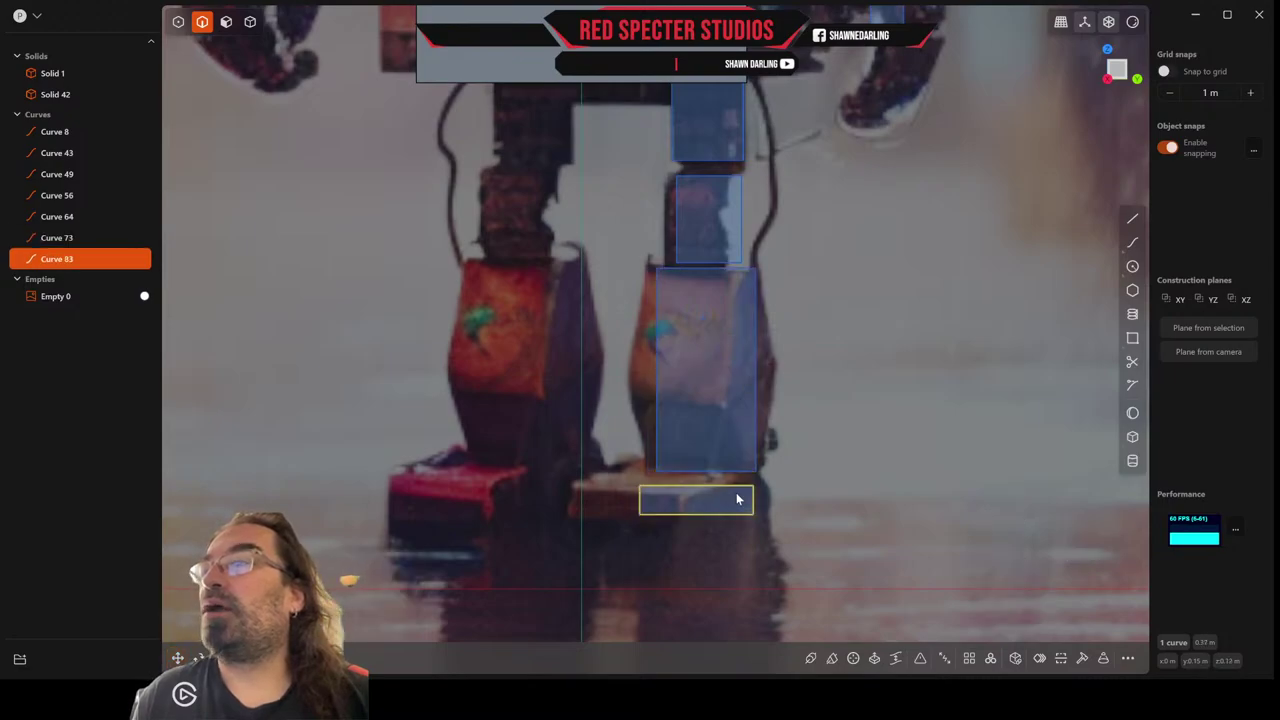
key(g)
key(Escape)
key(g)
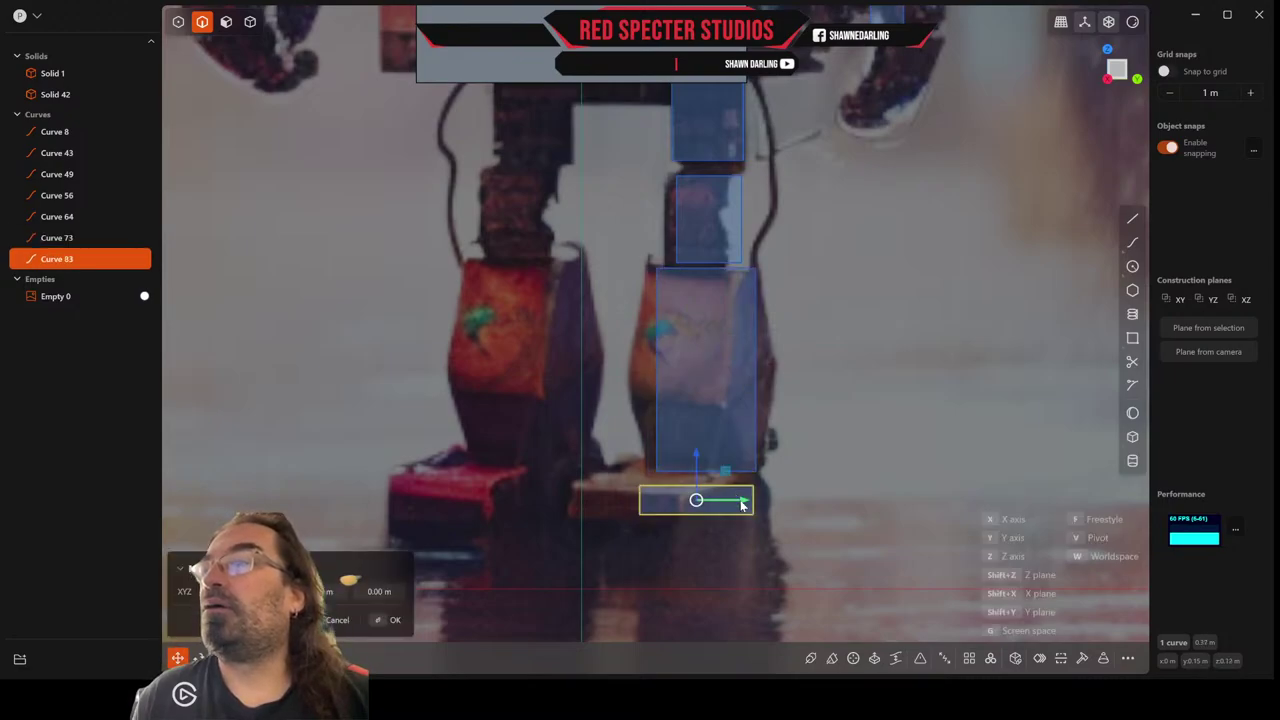
click(755, 502)
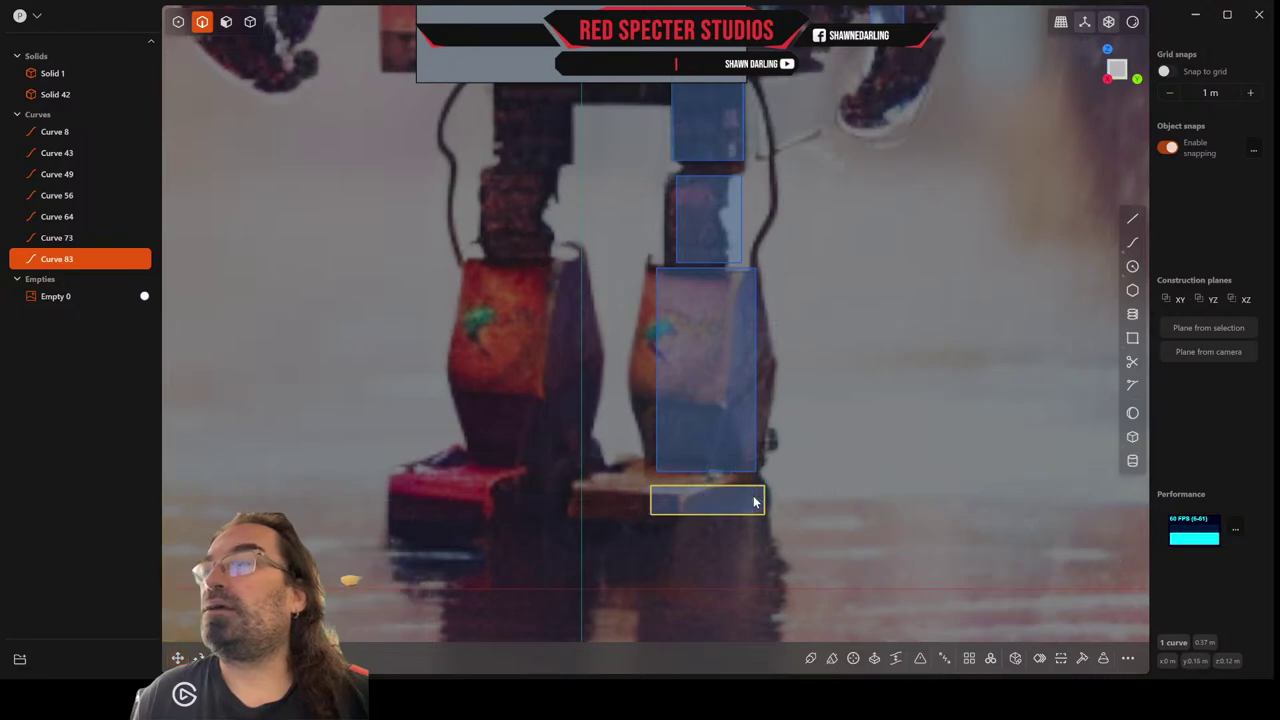
Duplicate the upper-arm rectangle about 0.34 m in negative Z to form the forearm rectangle.
scroll(833, 413, down, 5)
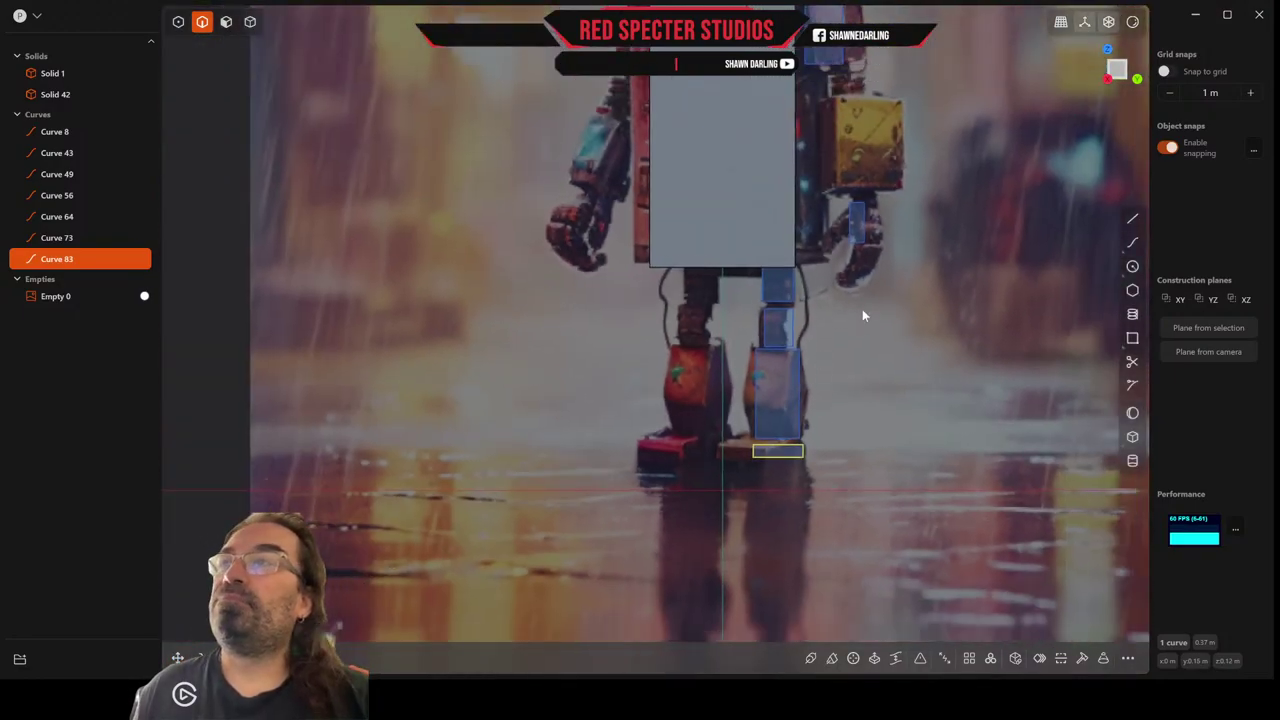
middle_drag(862, 309, 1074, 249)
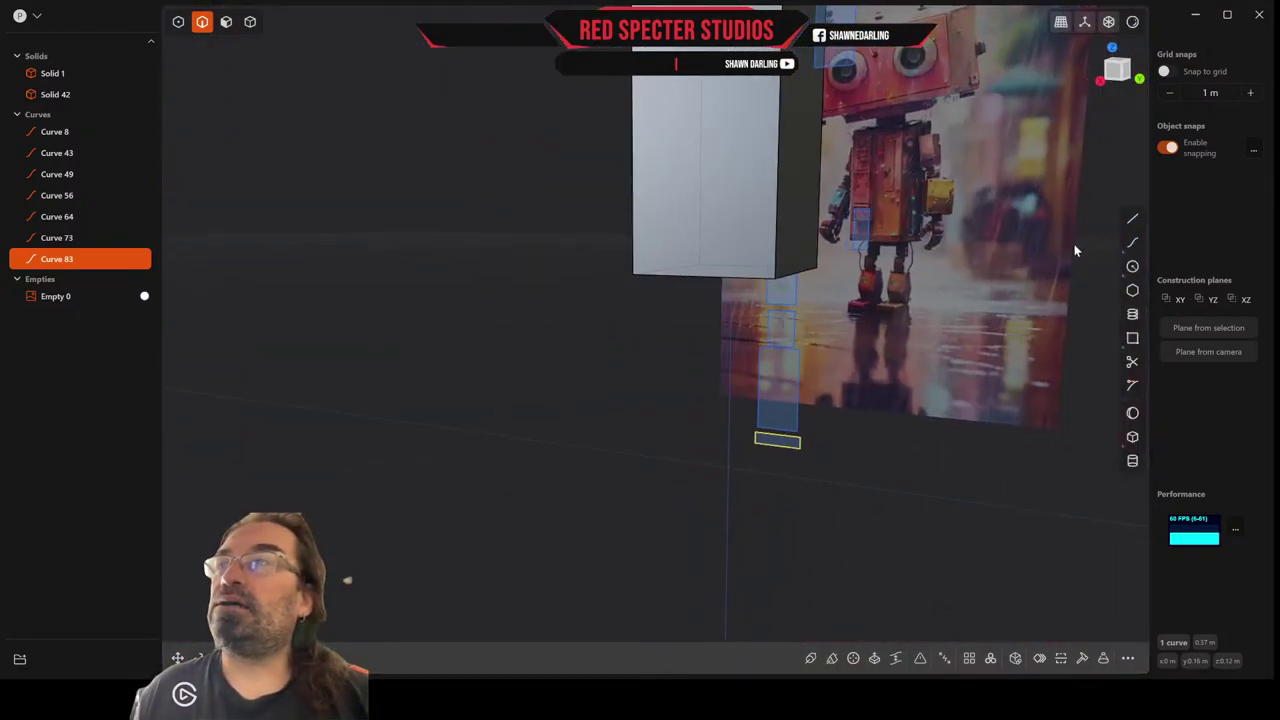
click(1118, 72)
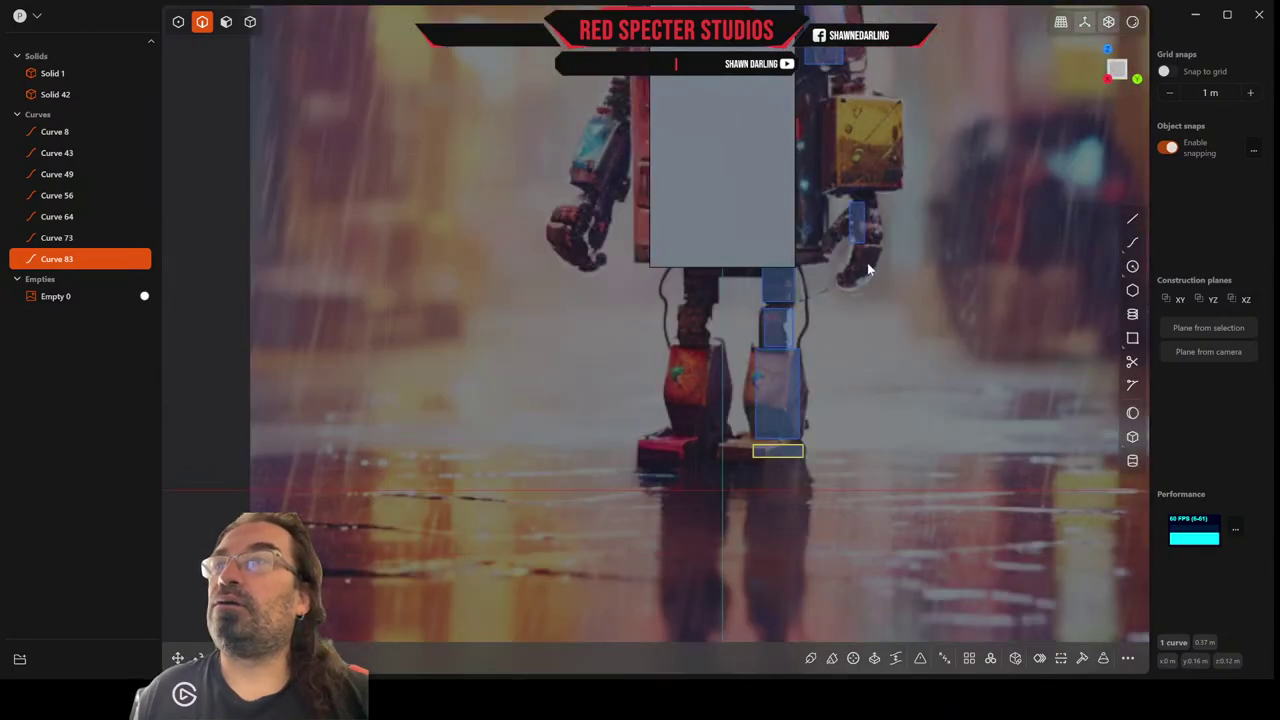
scroll(860, 250, up, 3)
scroll(868, 270, down, 4)
scroll(838, 112, up, 1)
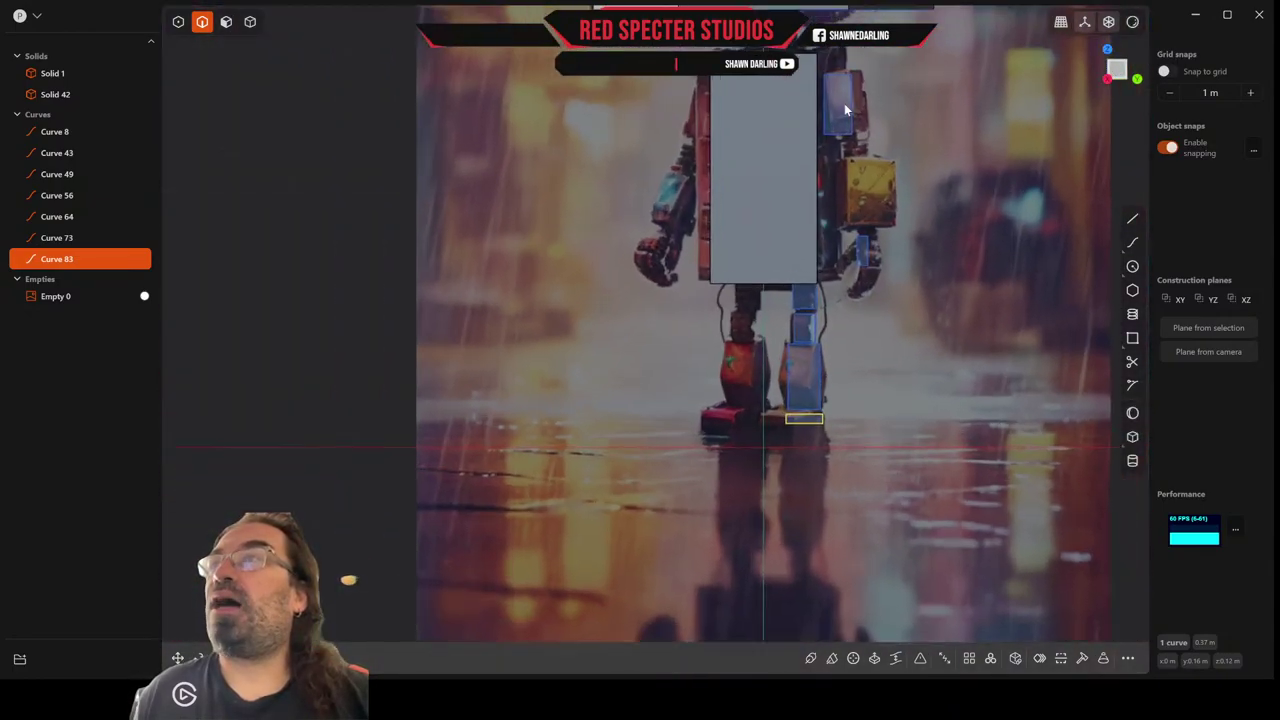
click(838, 112)
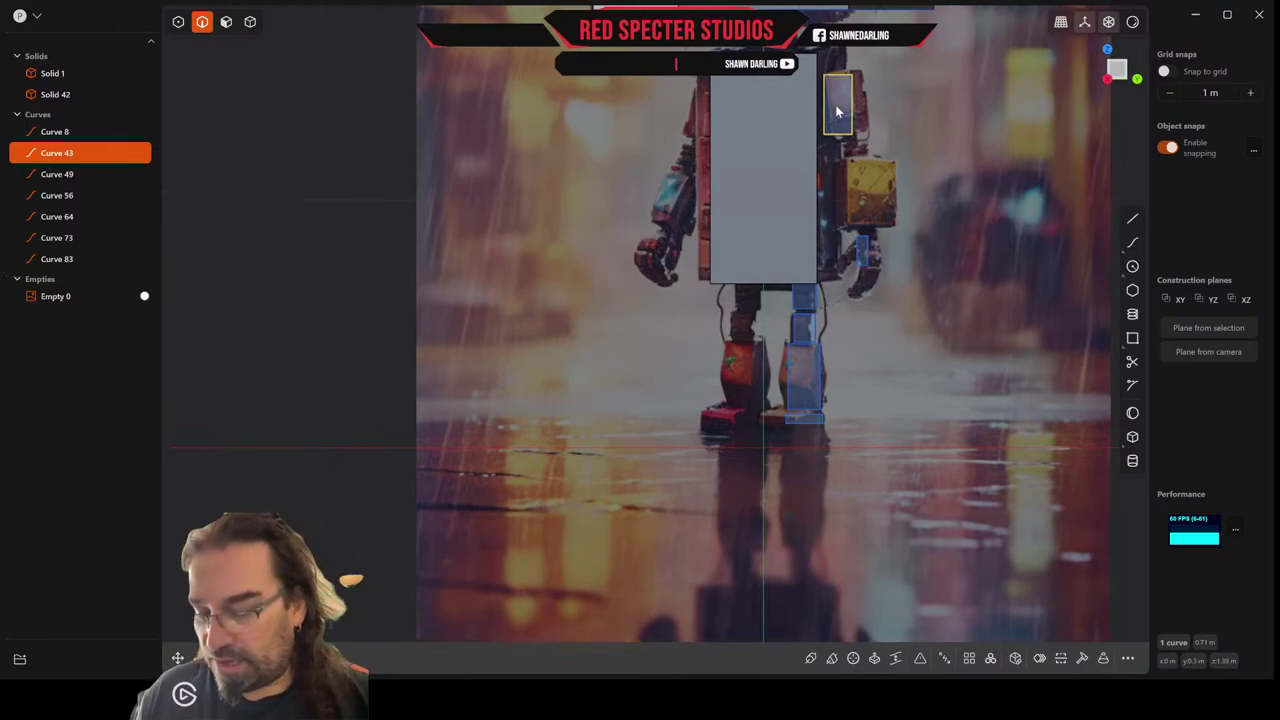
key(ctrl+d)
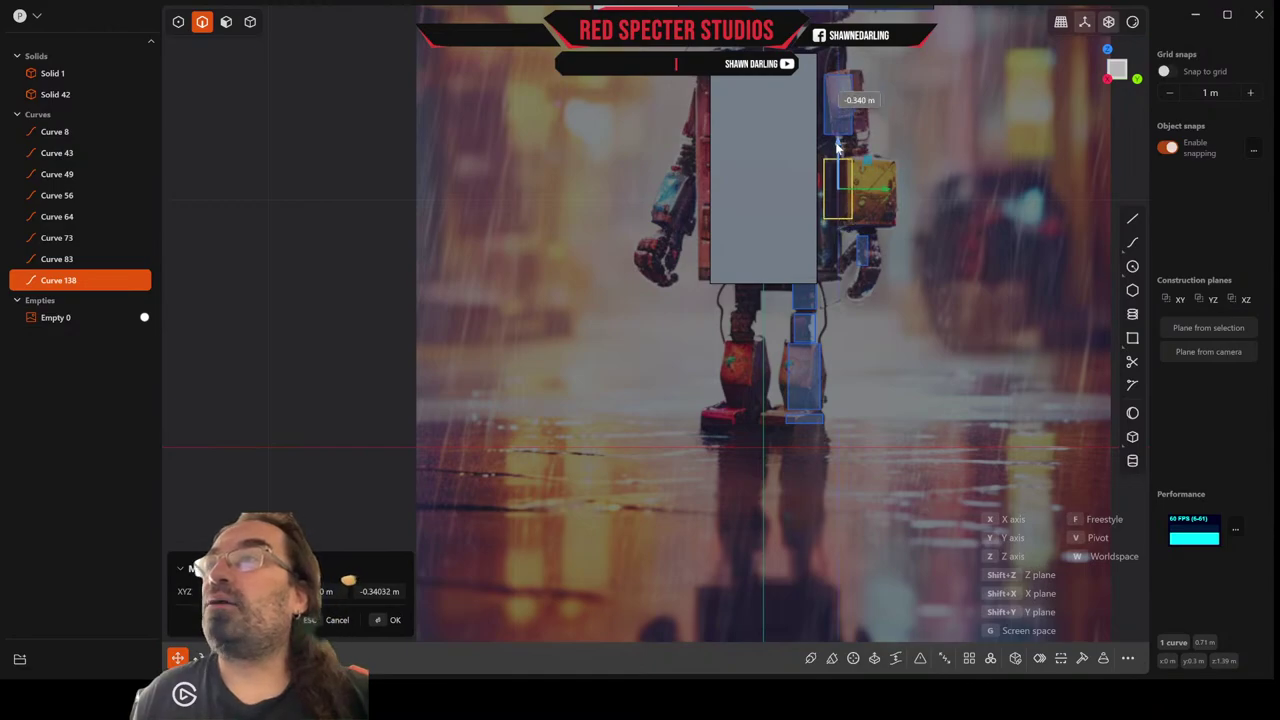
scroll(840, 150, up, 5)
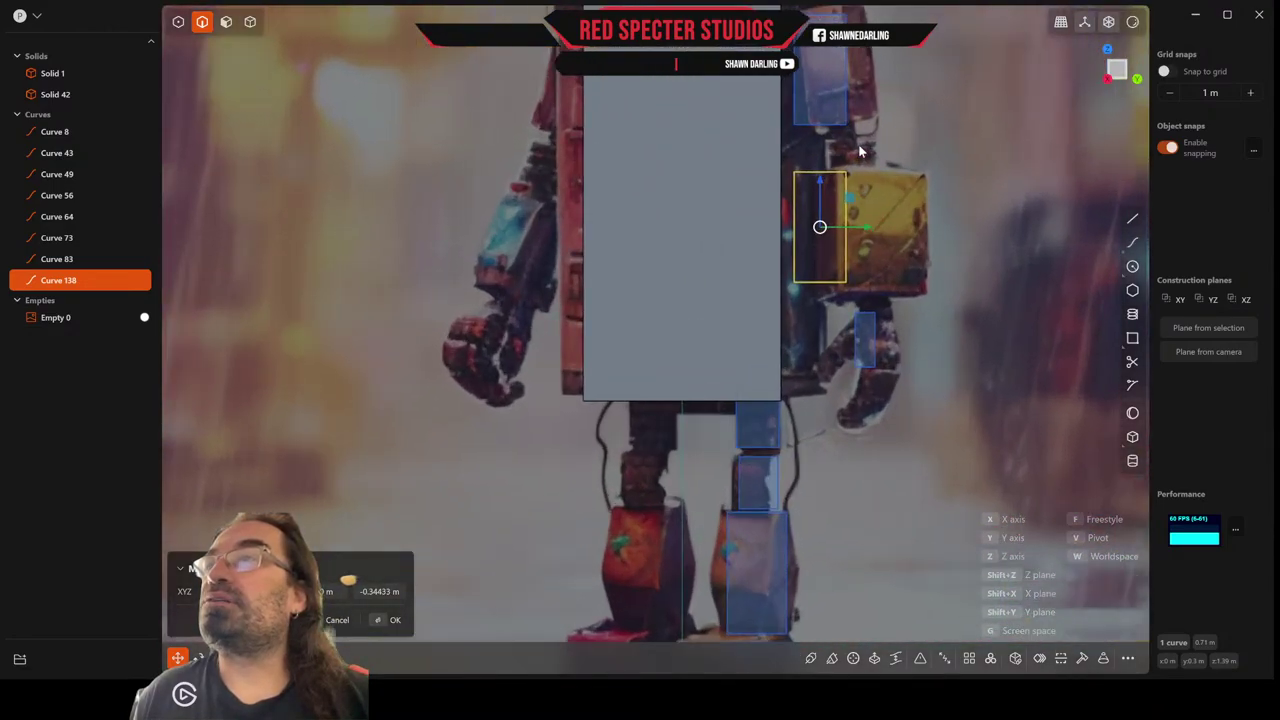
Scale the forearm rectangle by about 1.15 in Z, widen it in Y, and shift it slightly in positive Y.
key(s)
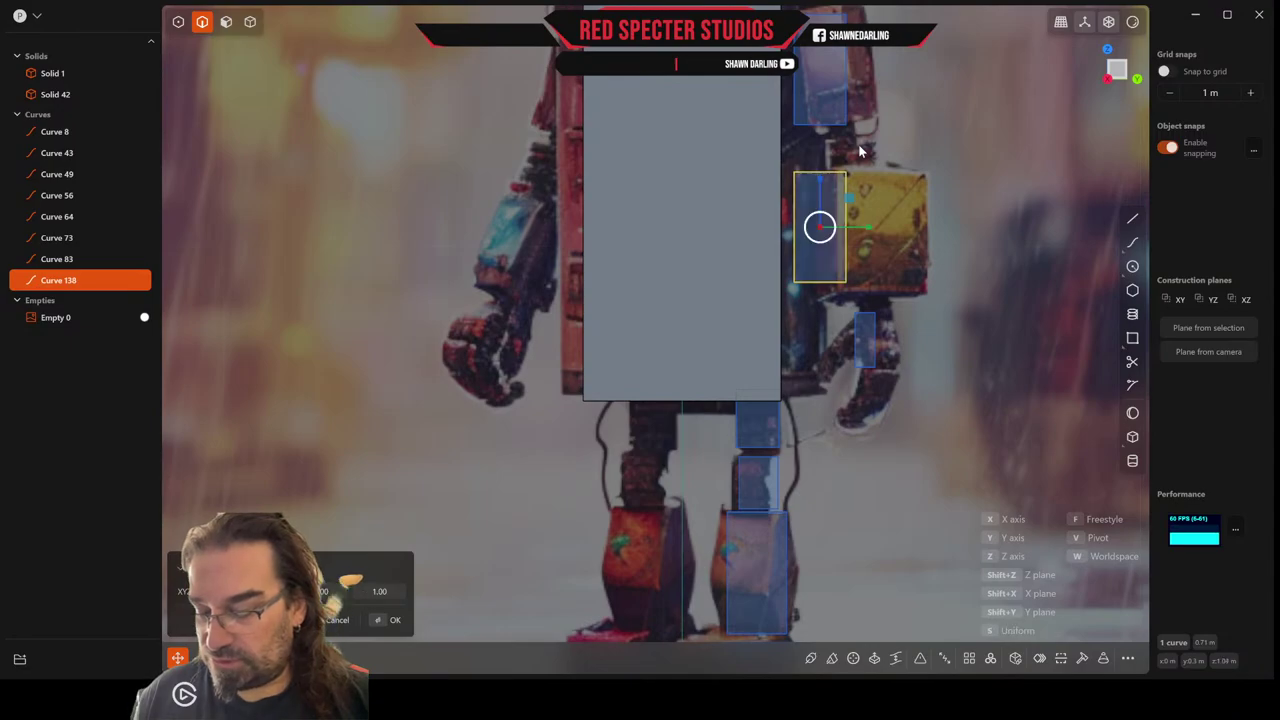
drag(820, 177, 820, 173)
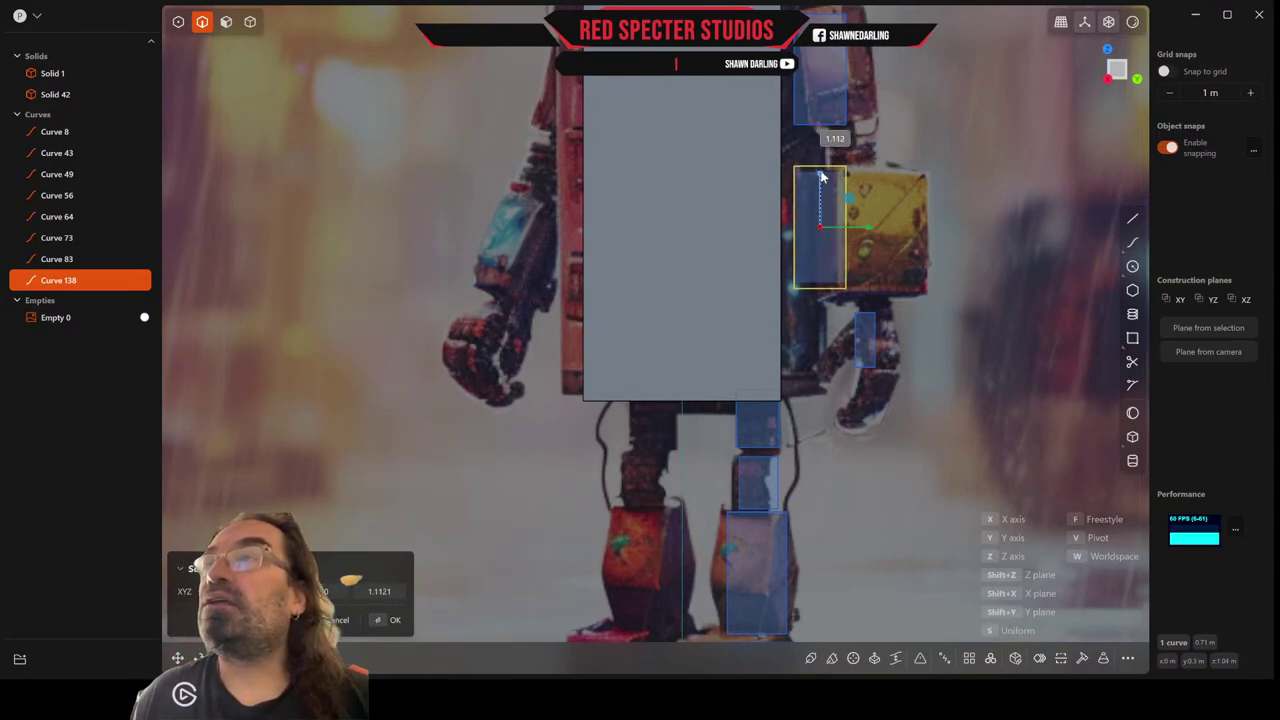
click(821, 176)
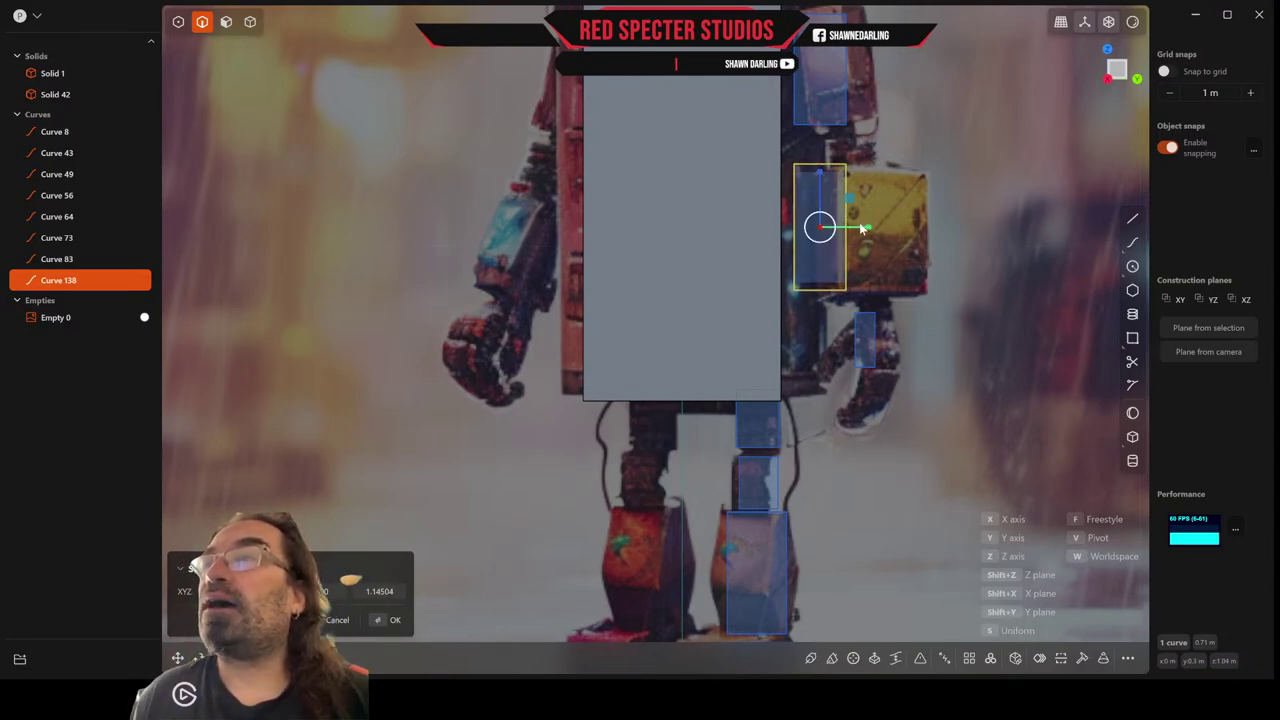
drag(868, 230, 890, 222)
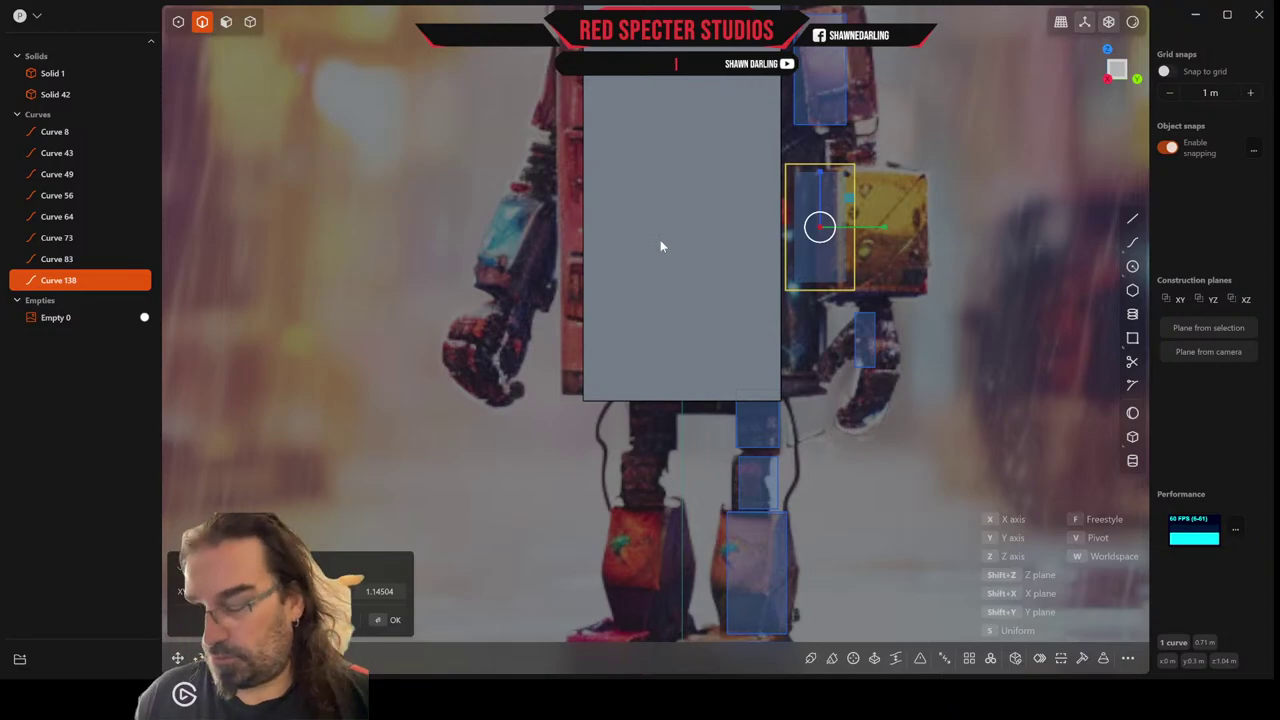
key(g)
drag(871, 230, 874, 230)
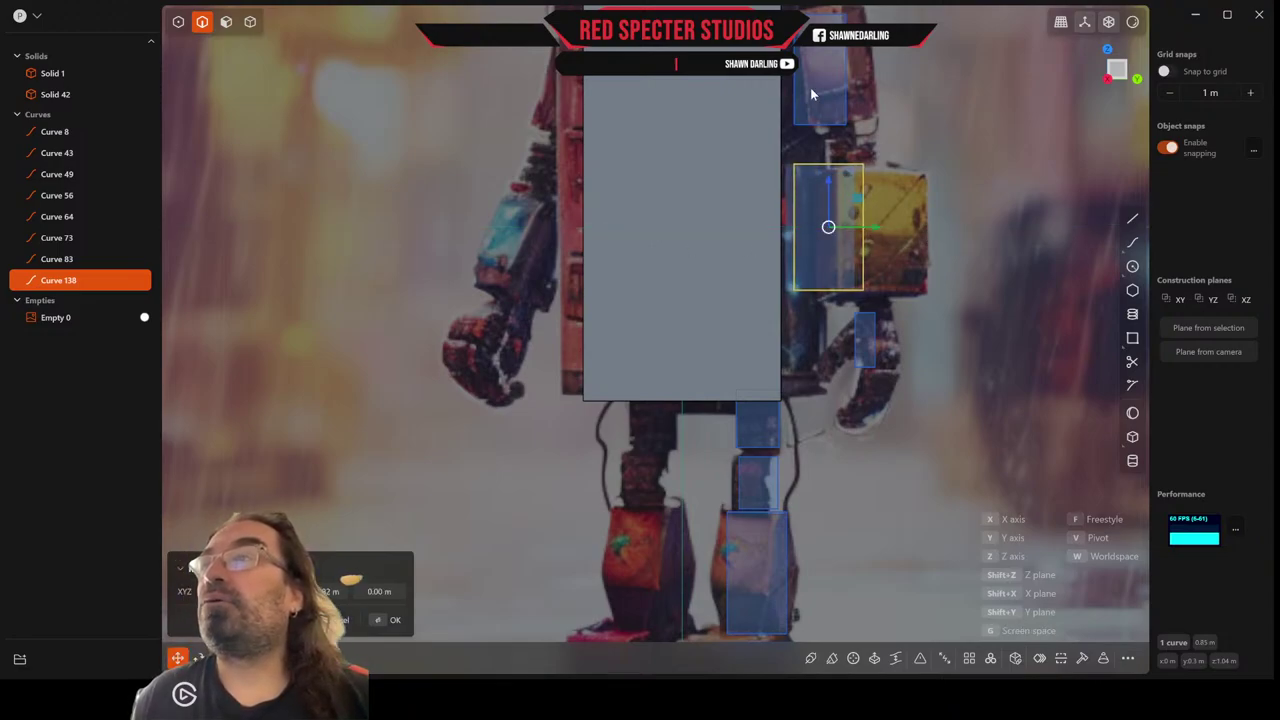
Move the small hand rectangle about 0.07 m in negative Y so that it sits under the forearm rectangle.
click(874, 343)
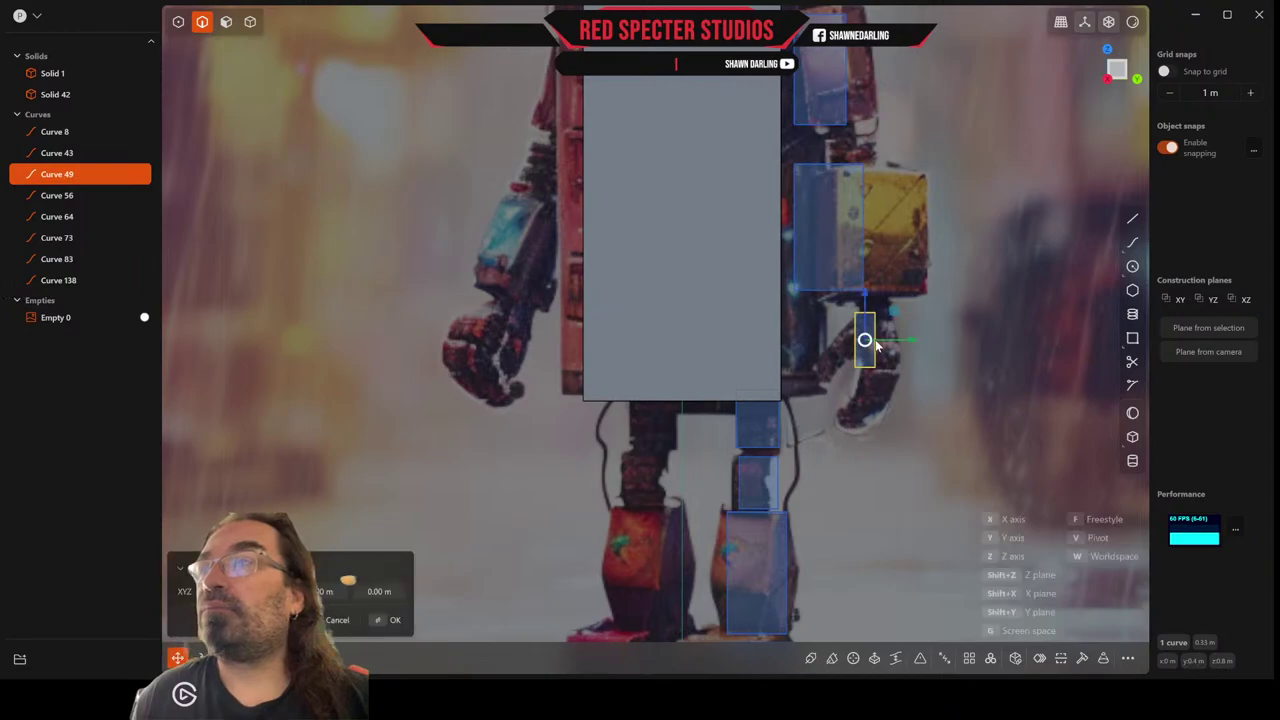
drag(876, 343, 881, 346)
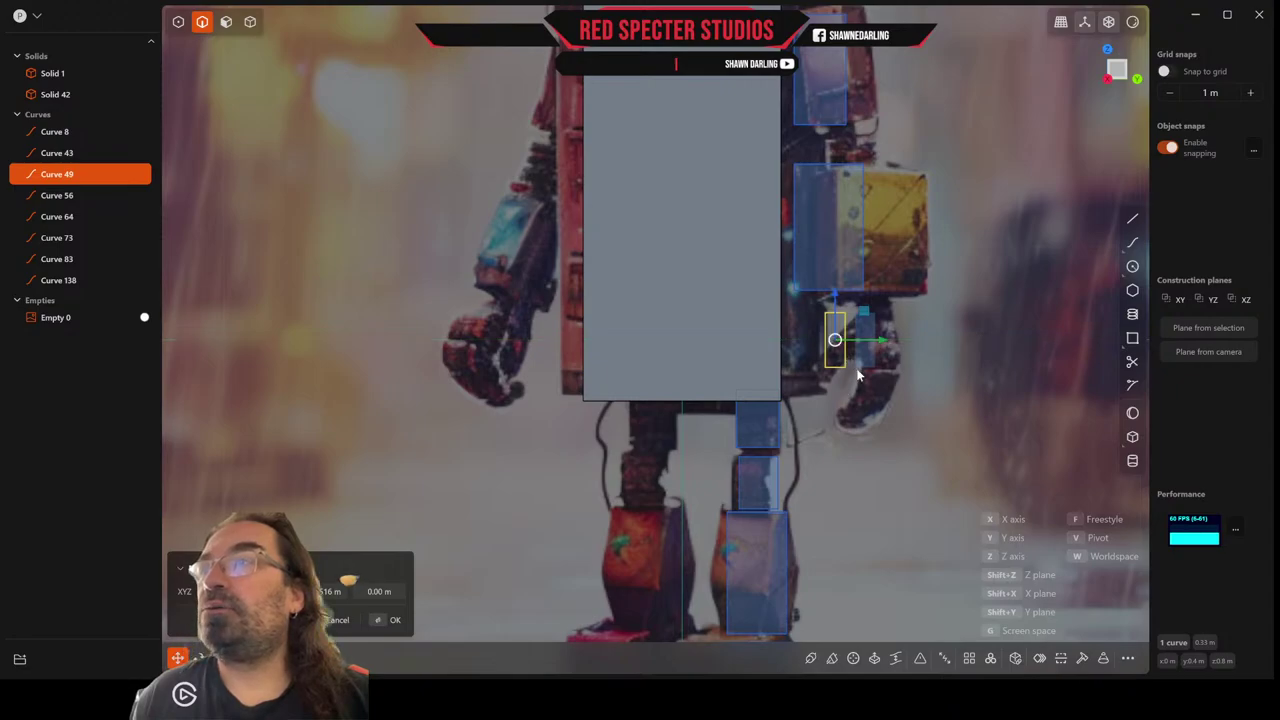
right_click(859, 362)
Duplicate the hand rectangle about 0.13 m in negative Z to add a second finger segment.
key(ctrl+d)
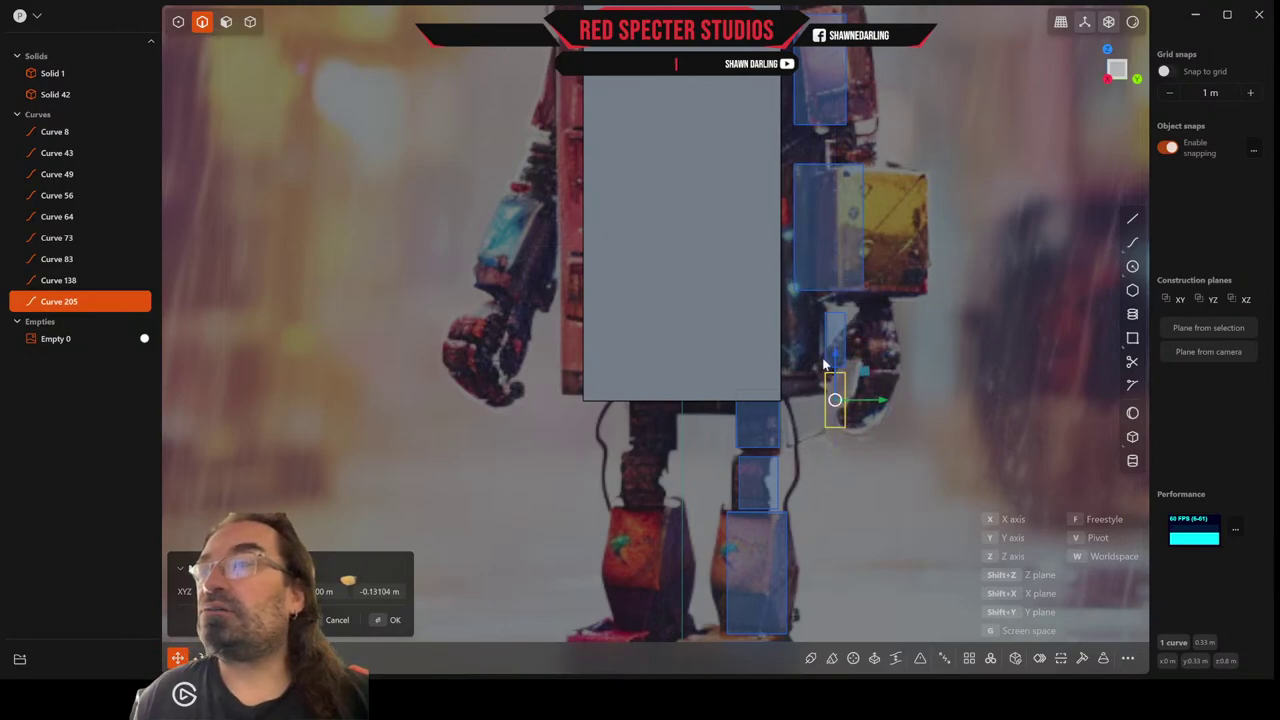
scroll(877, 363, up, 2)
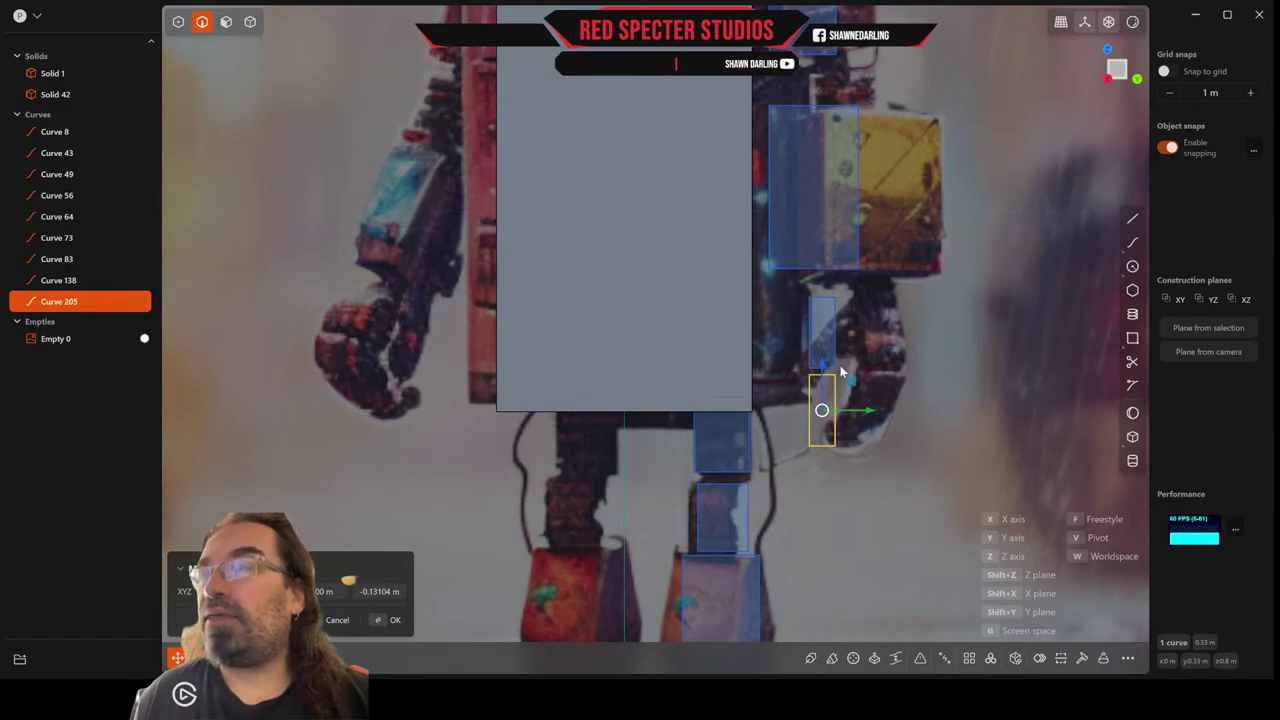
click(840, 364)
Duplicate the lower finger rectangle about 0.08 m in negative Y and 0.09 m up, and tilt it roughly 30 degrees as a thumb.
key(ctrl+d)
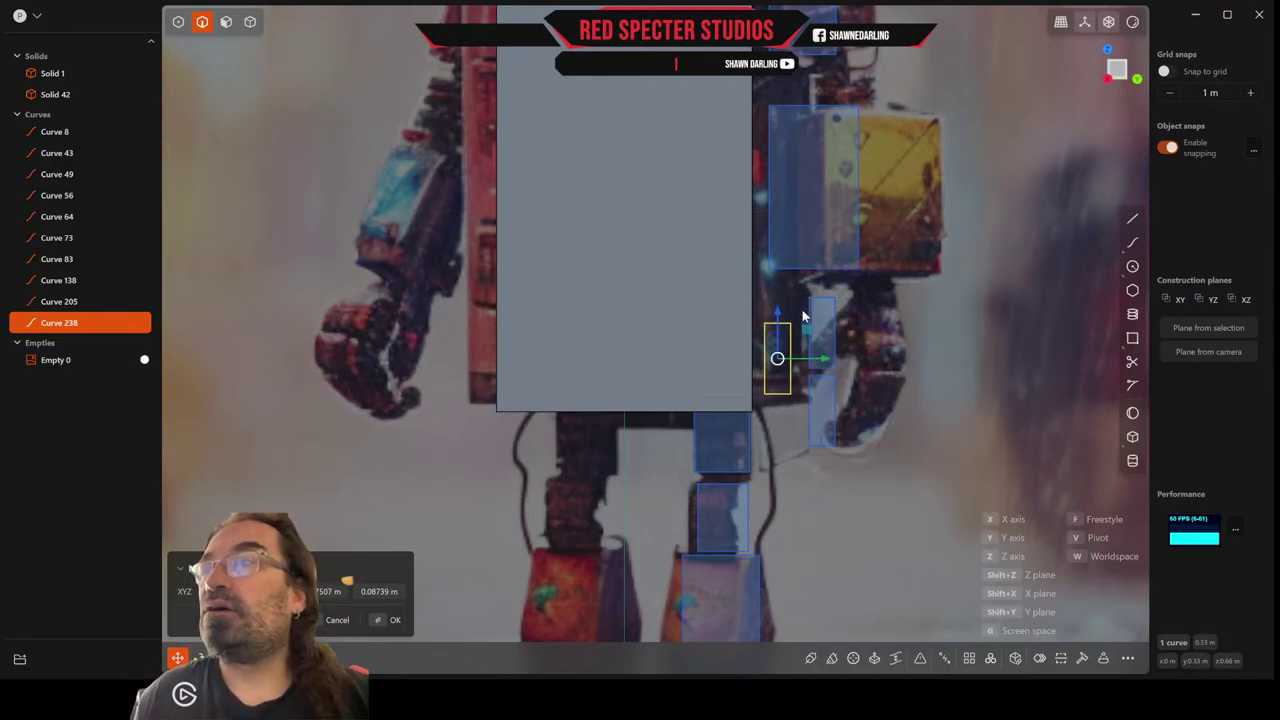
key(r)
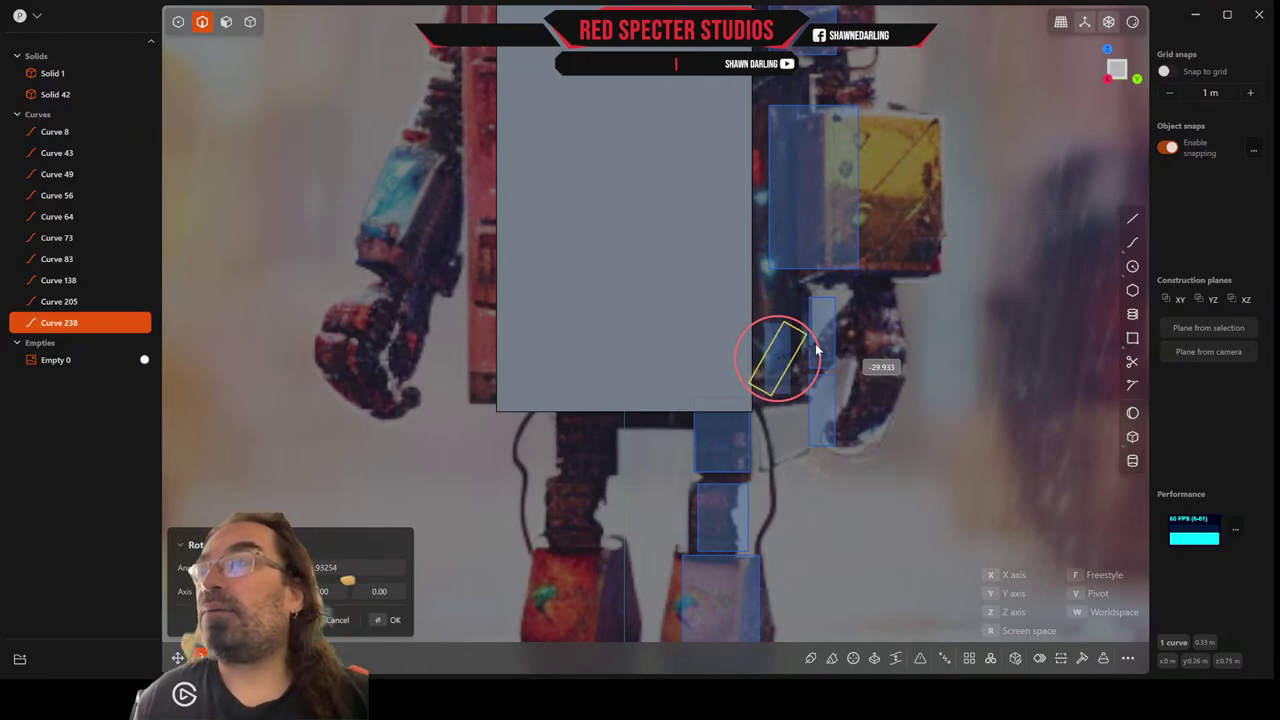
click(816, 350)
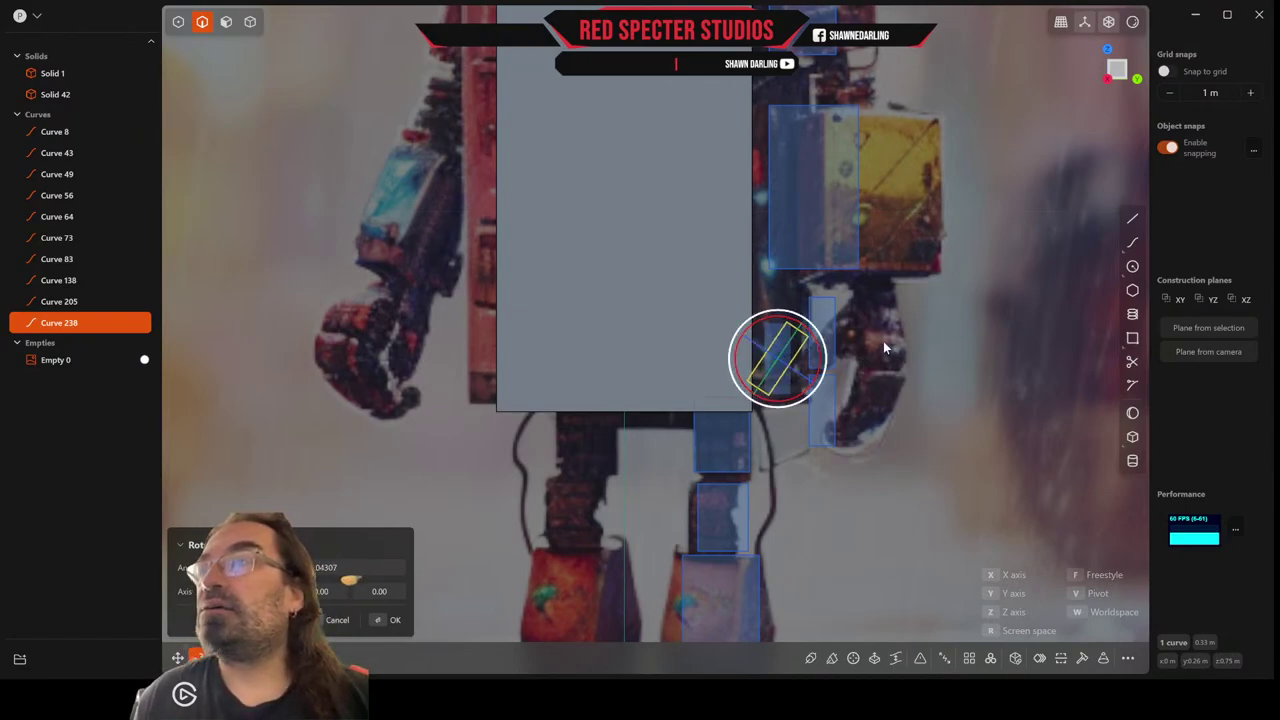
Move the reference image in negative Y so that it stands clear beside the blocked-out robot.
scroll(883, 347, down, 4)
scroll(883, 347, up, 2)
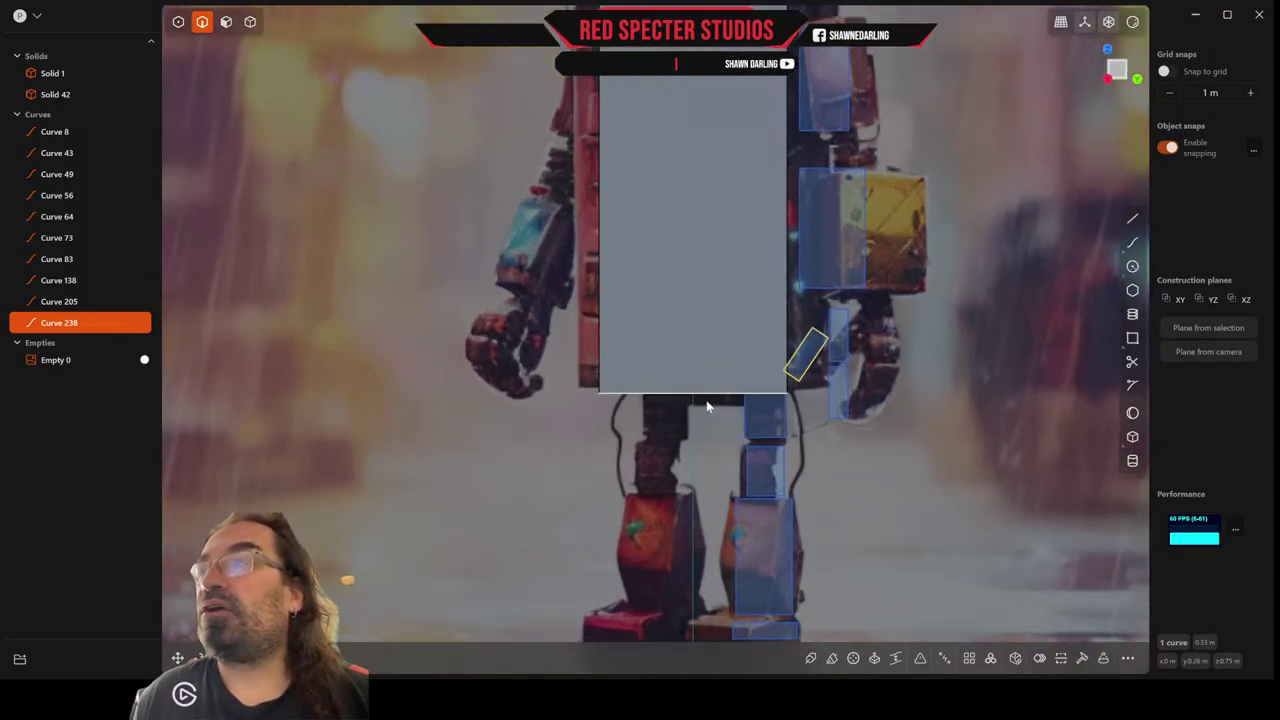
scroll(780, 400, down, 2)
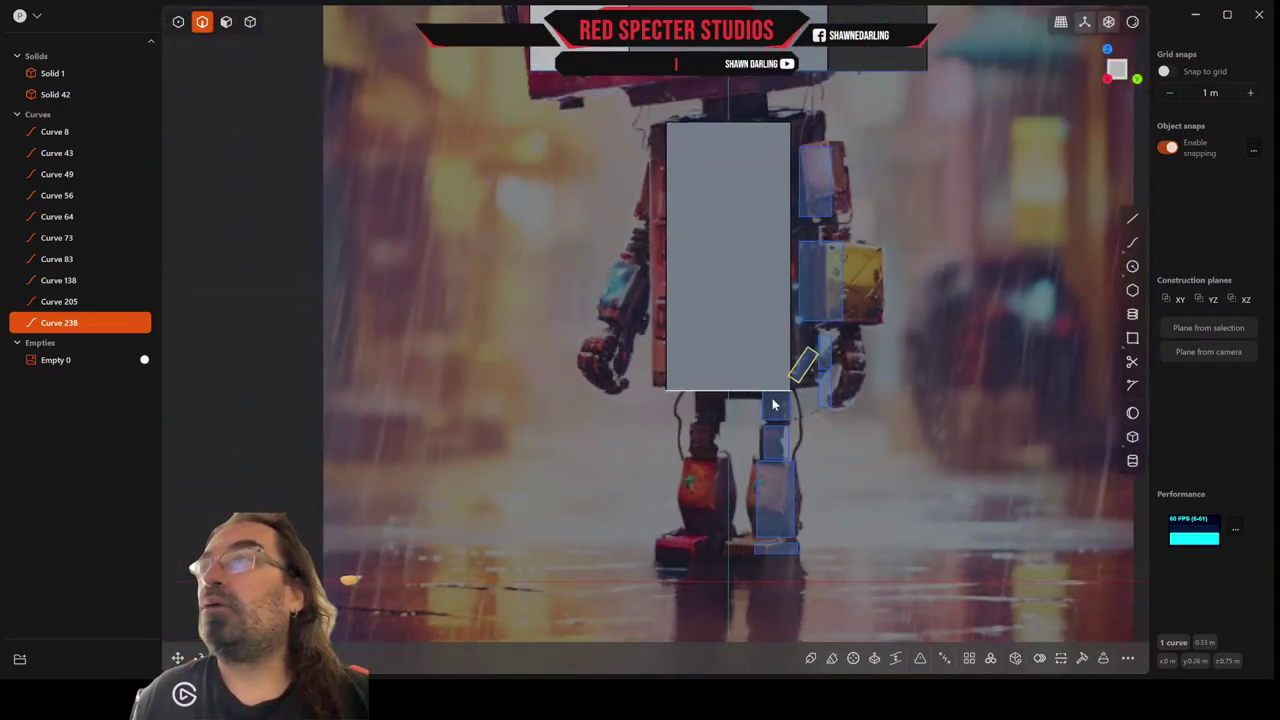
scroll(846, 471, down, 2)
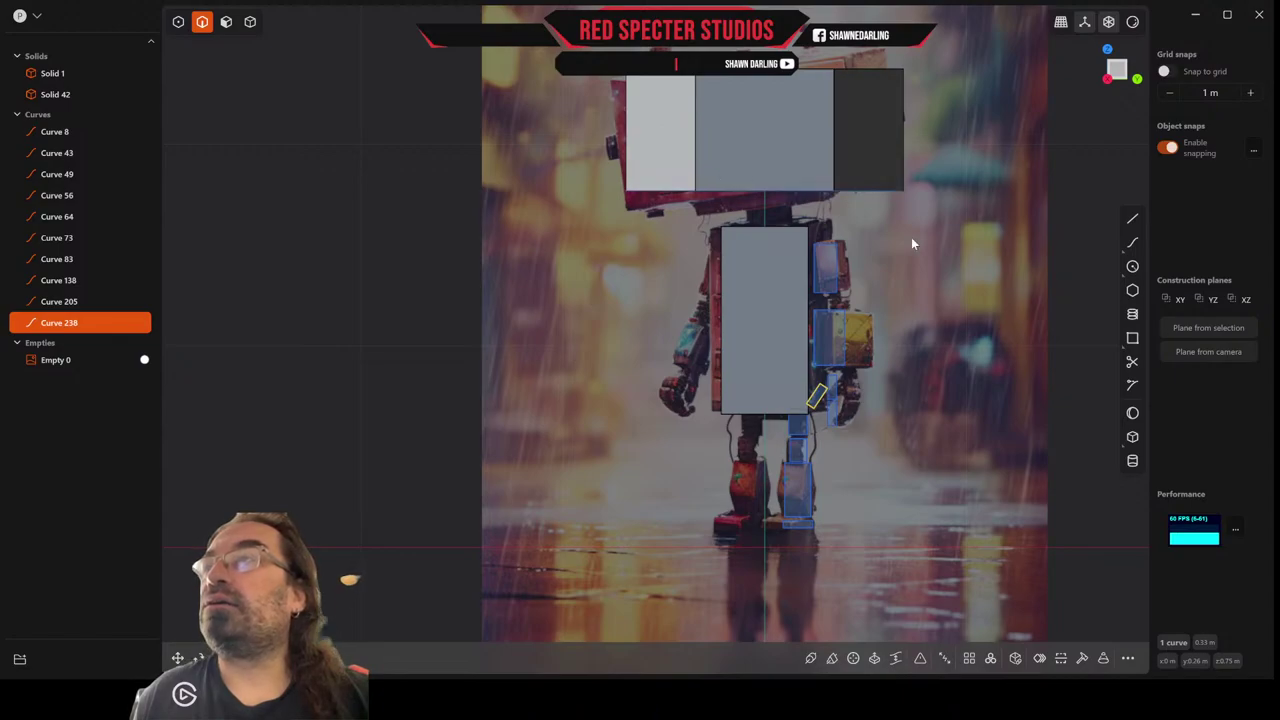
middle_drag(911, 243, 930, 310)
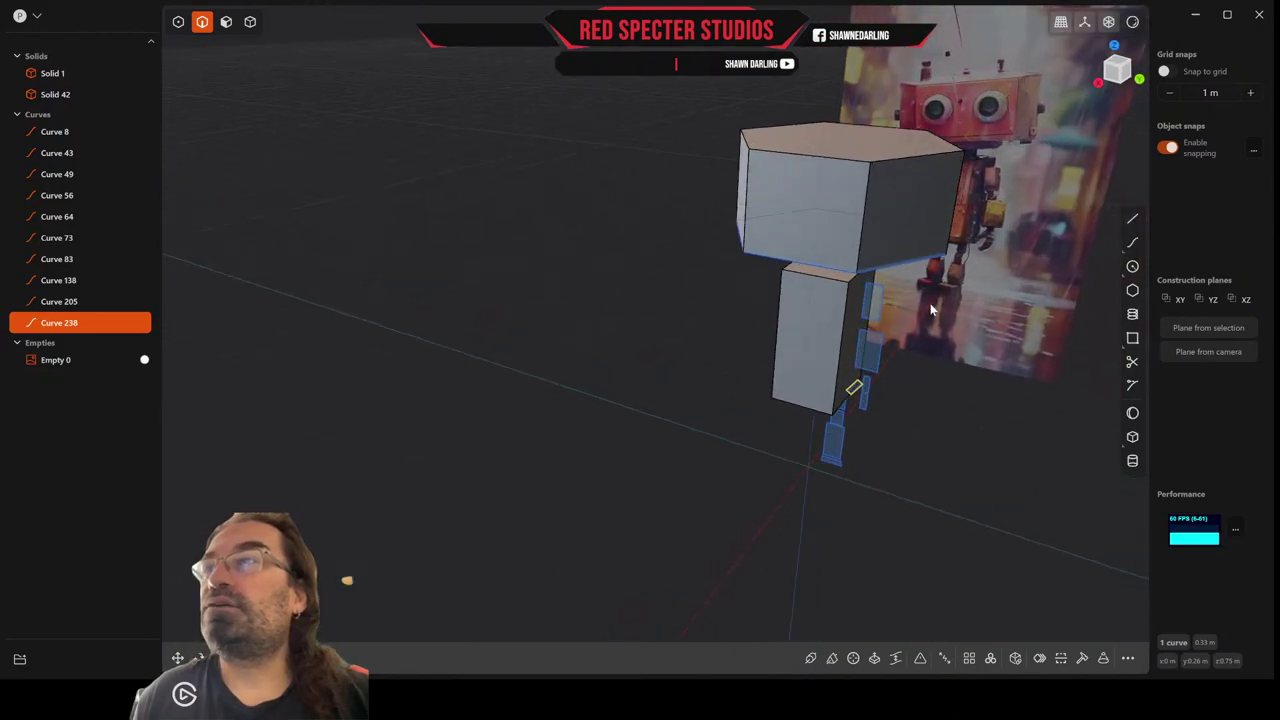
scroll(930, 310, down, 4)
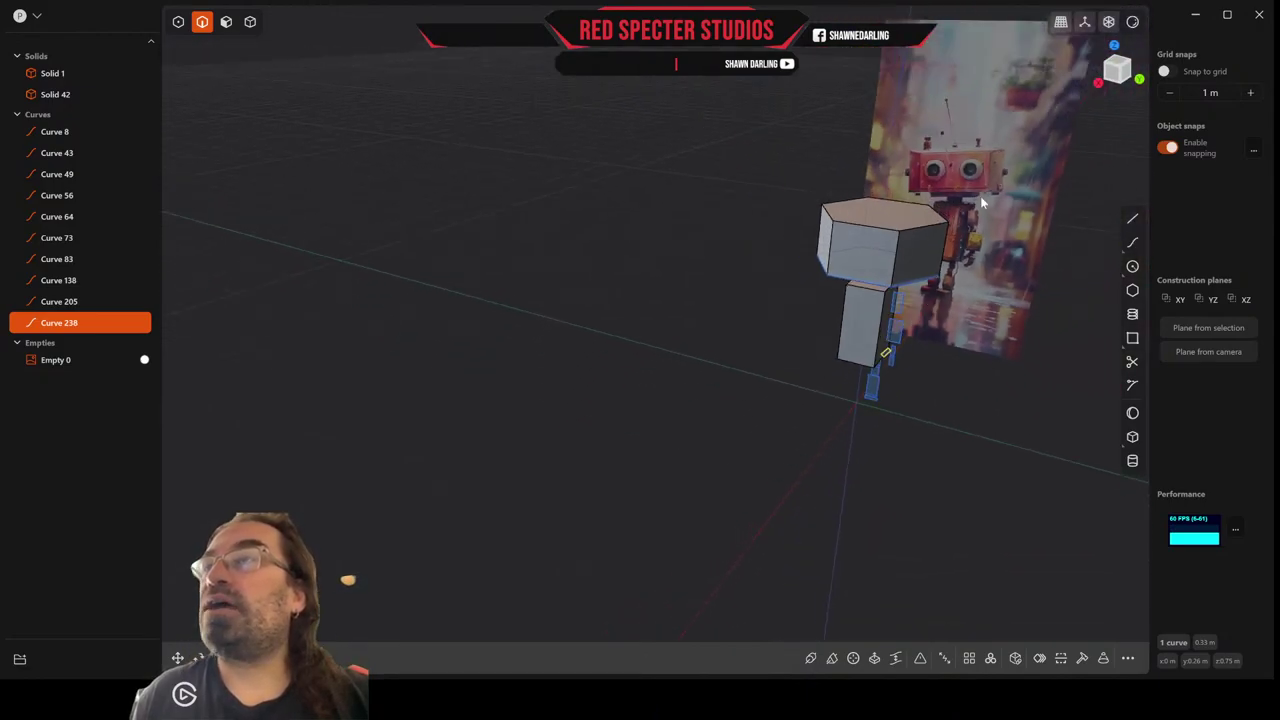
click(250, 22)
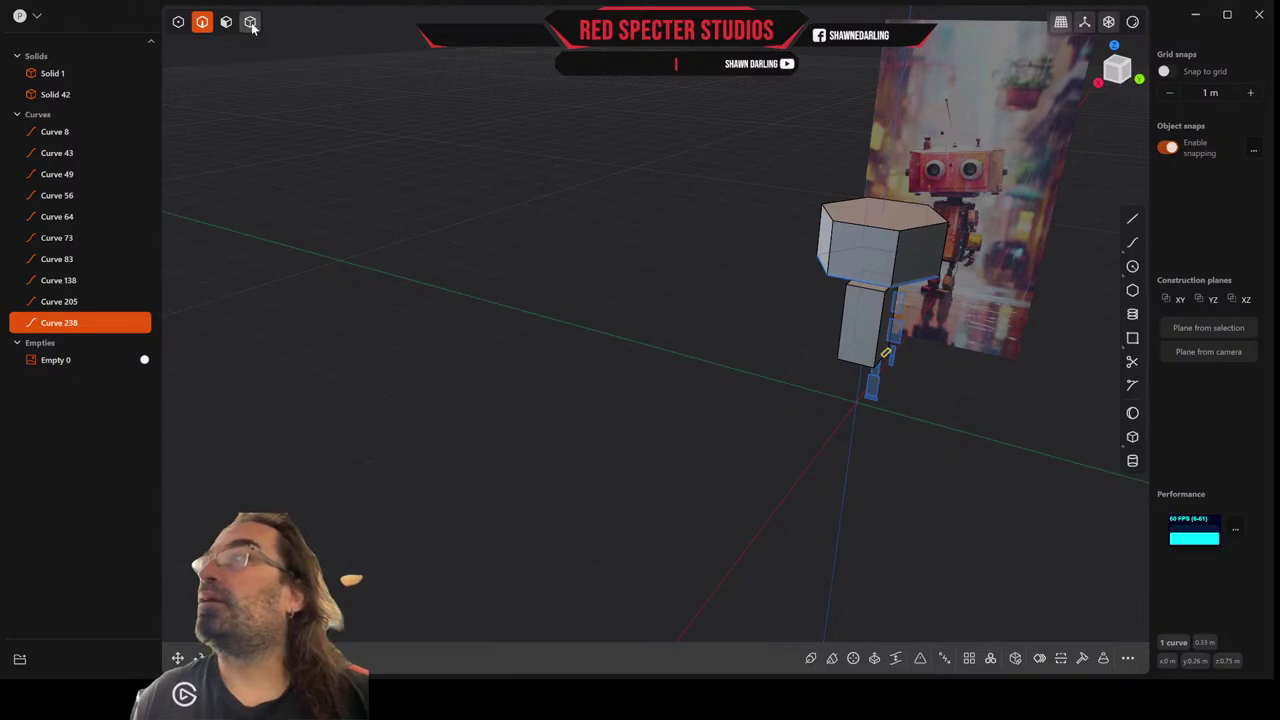
click(984, 174)
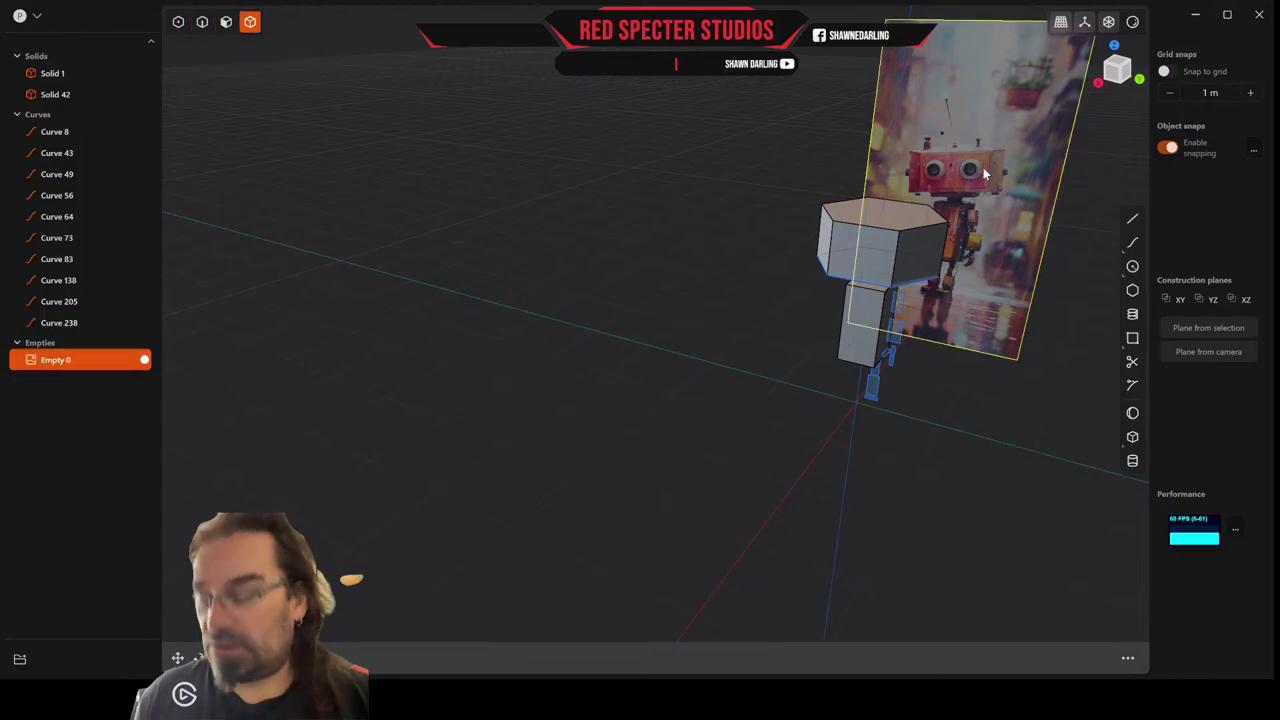
key(g)
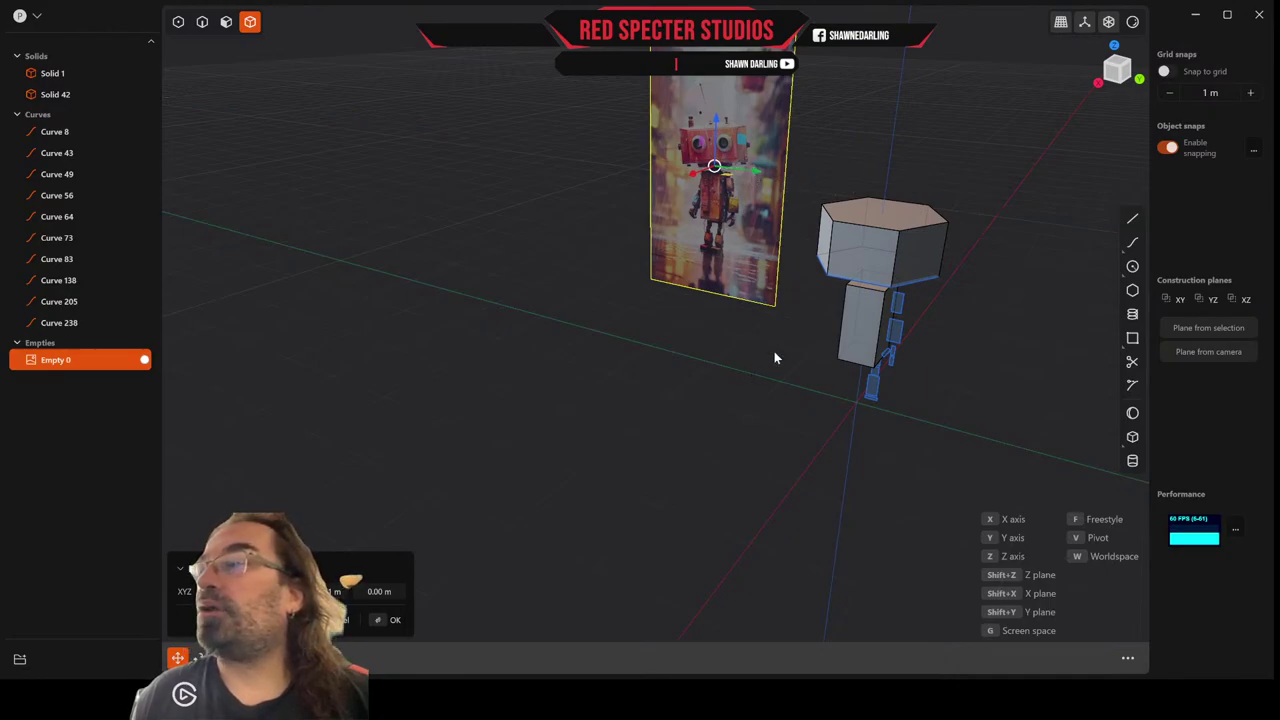
right_click(688, 338)
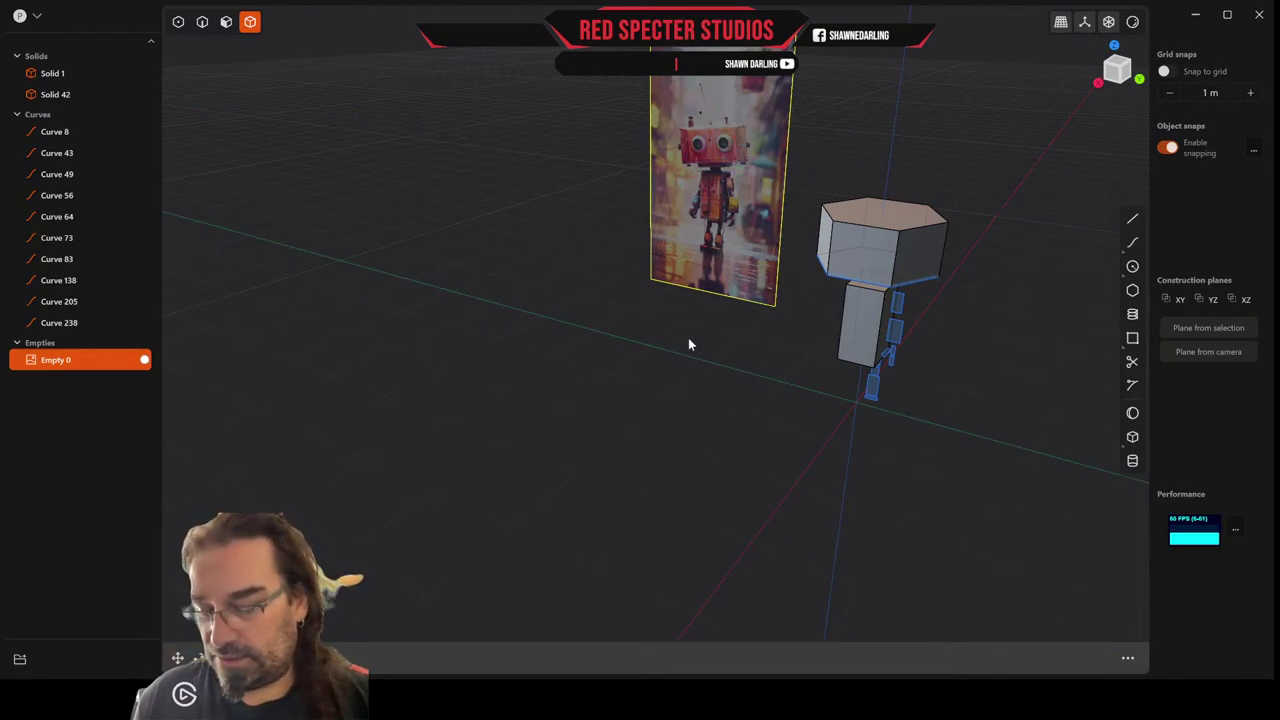
Increase the opacity of the reference image's material.
key(m)
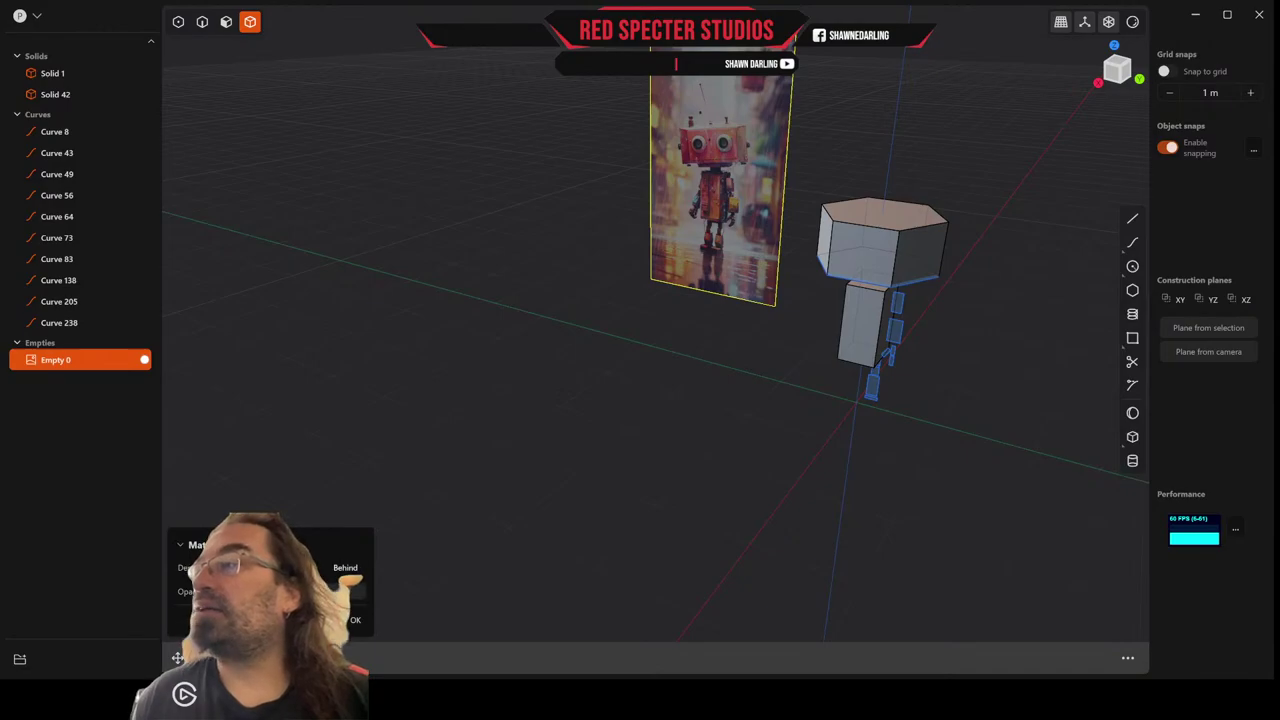
drag(316, 591, 366, 591)
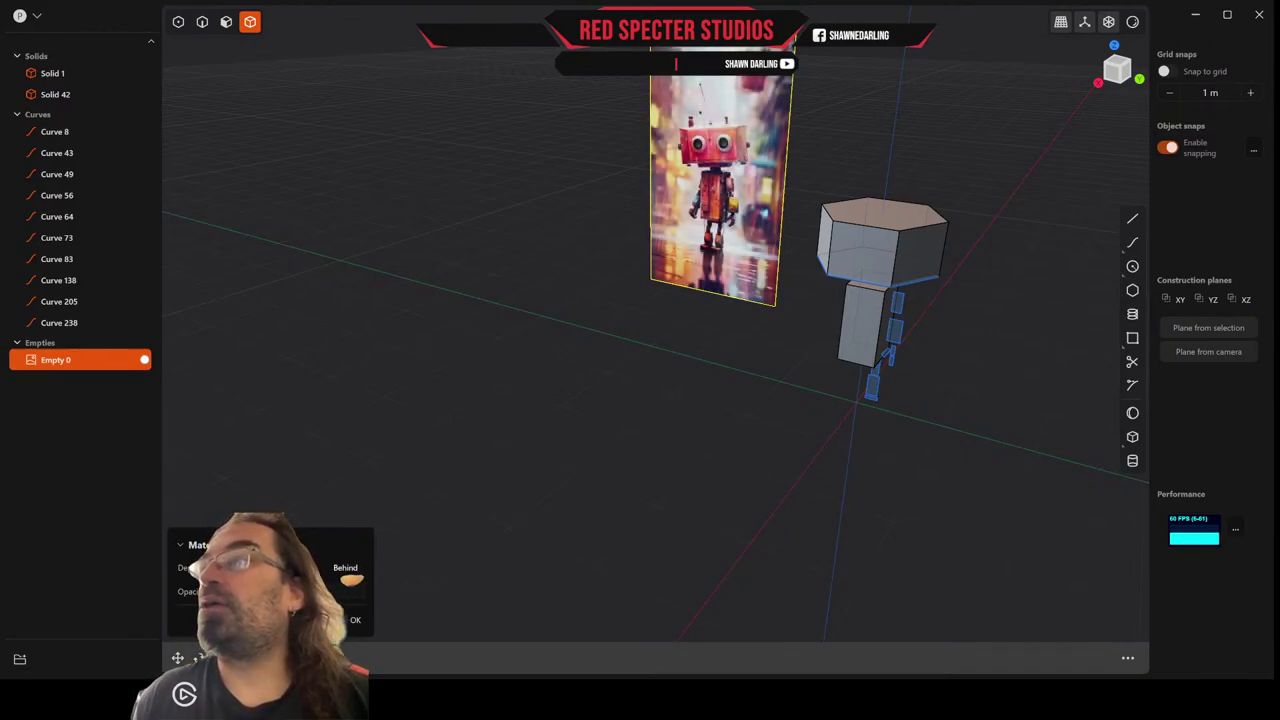
key(Return)
Move the reference image in positive Y so that it stands closer to the blocked-out robot.
middle_drag(527, 446, 534, 329)
scroll(628, 388, up, 3)
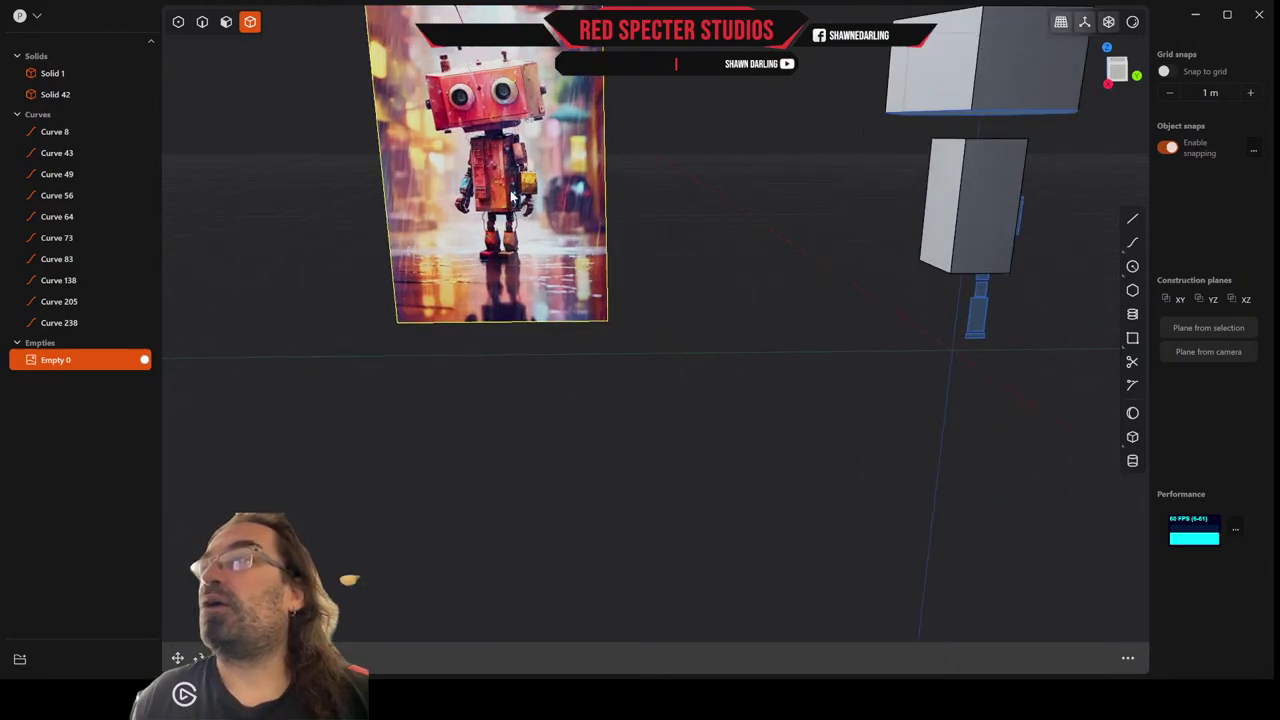
key(g)
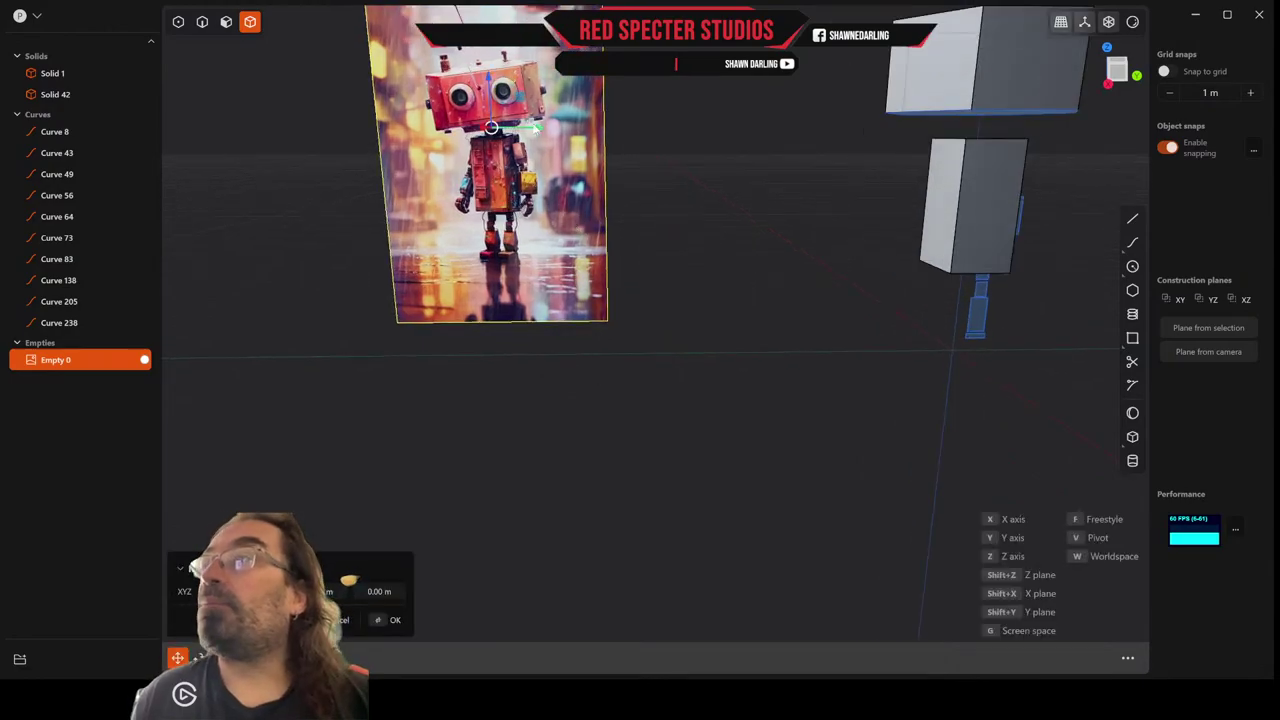
drag(536, 127, 687, 128)
middle_drag(687, 128, 746, 207)
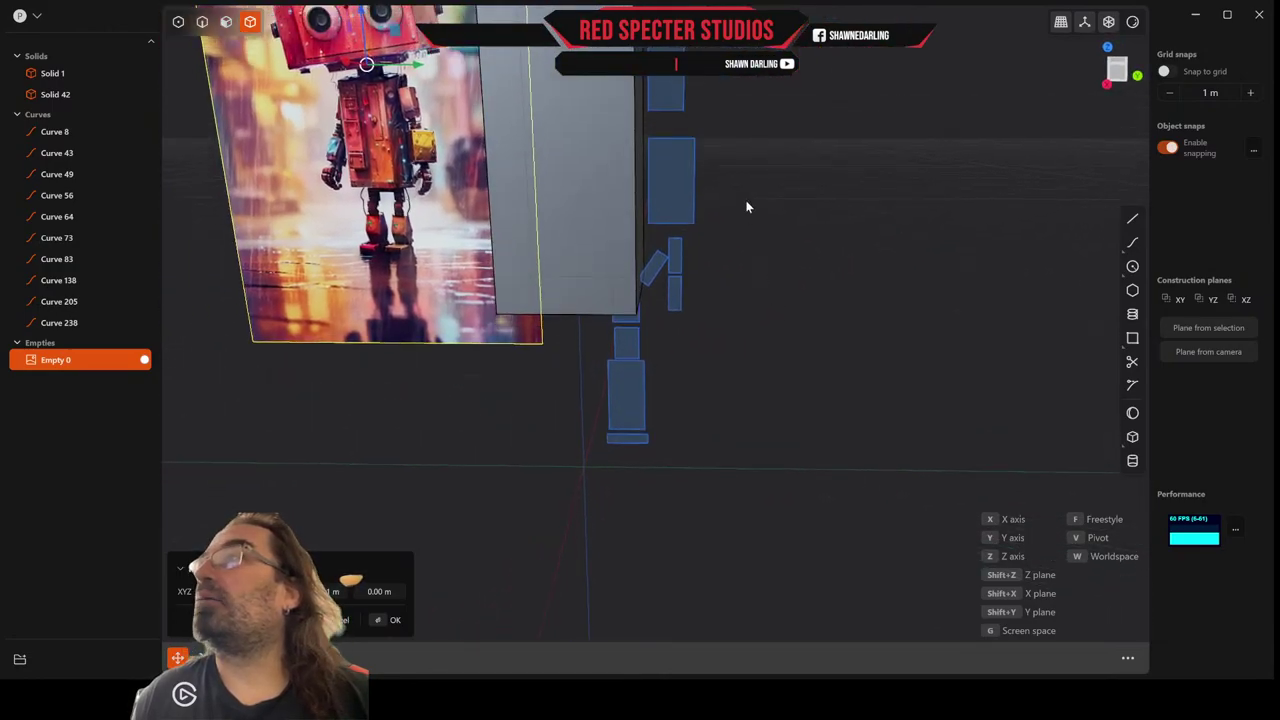
middle_drag(670, 144, 977, 184)
right_click(692, 262)
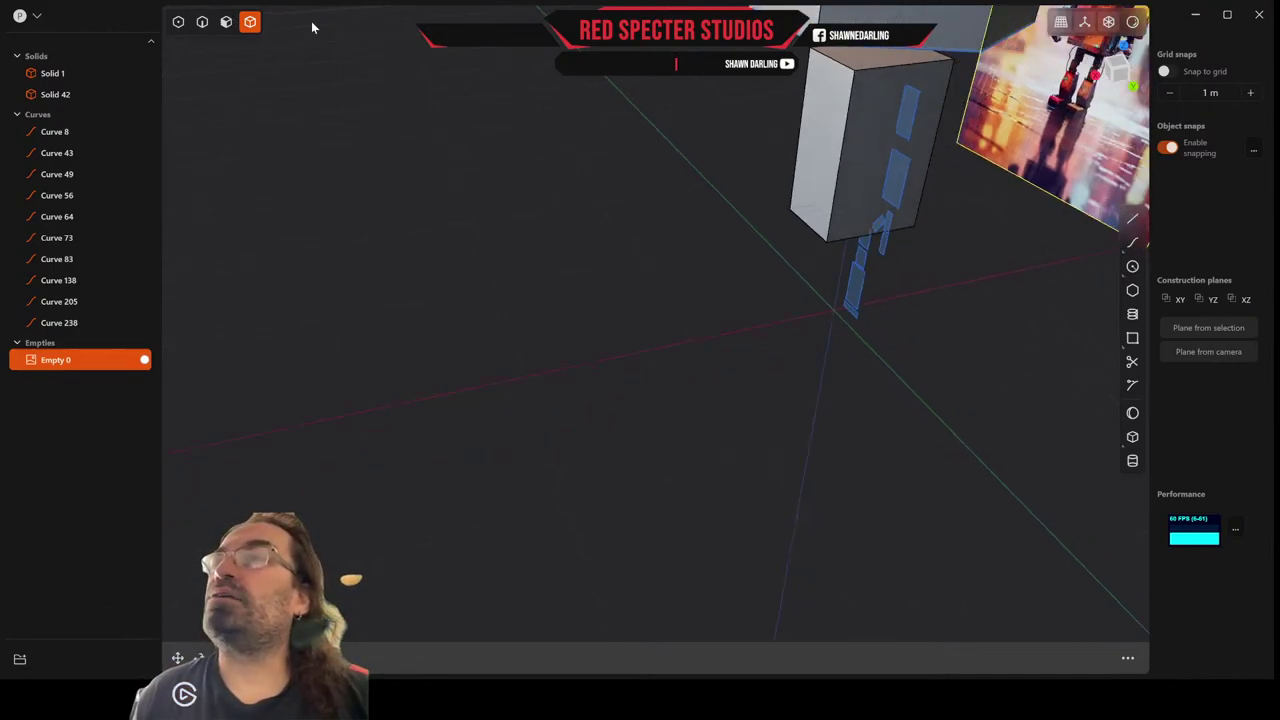
Select all nine arm, hand and leg rectangles and move them together about 0.11 m in positive X.
click(226, 22)
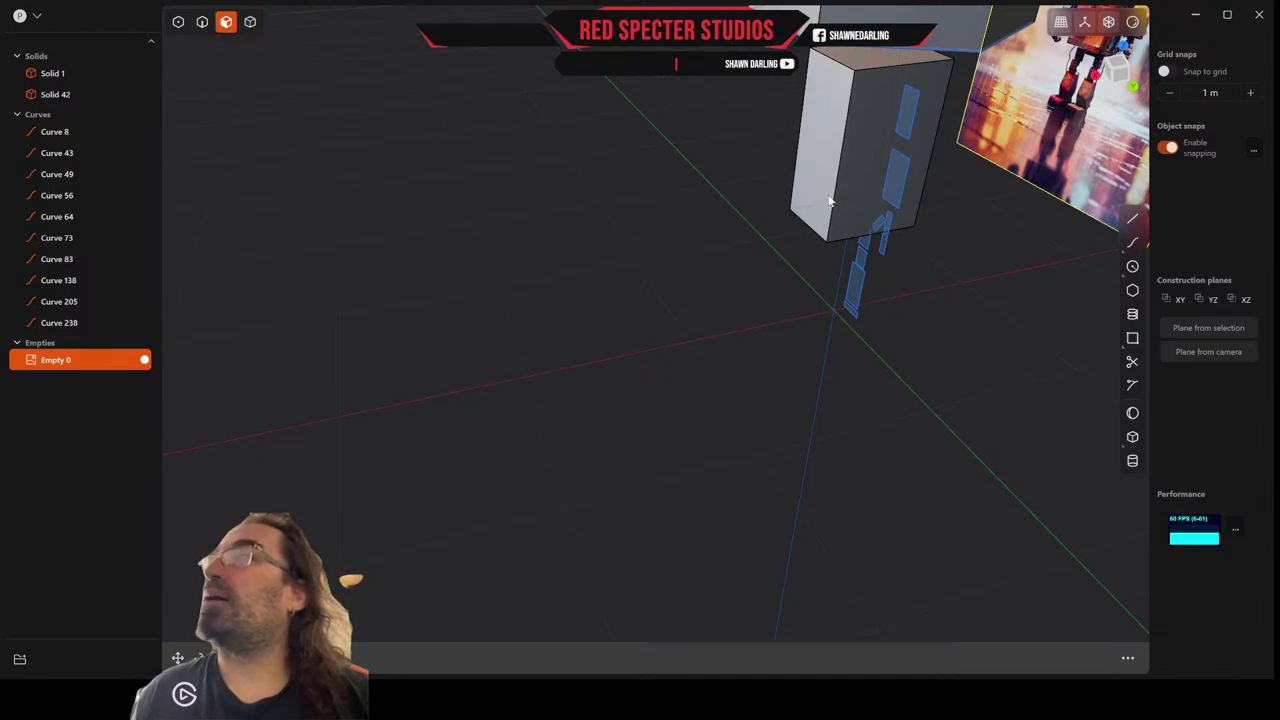
click(202, 23)
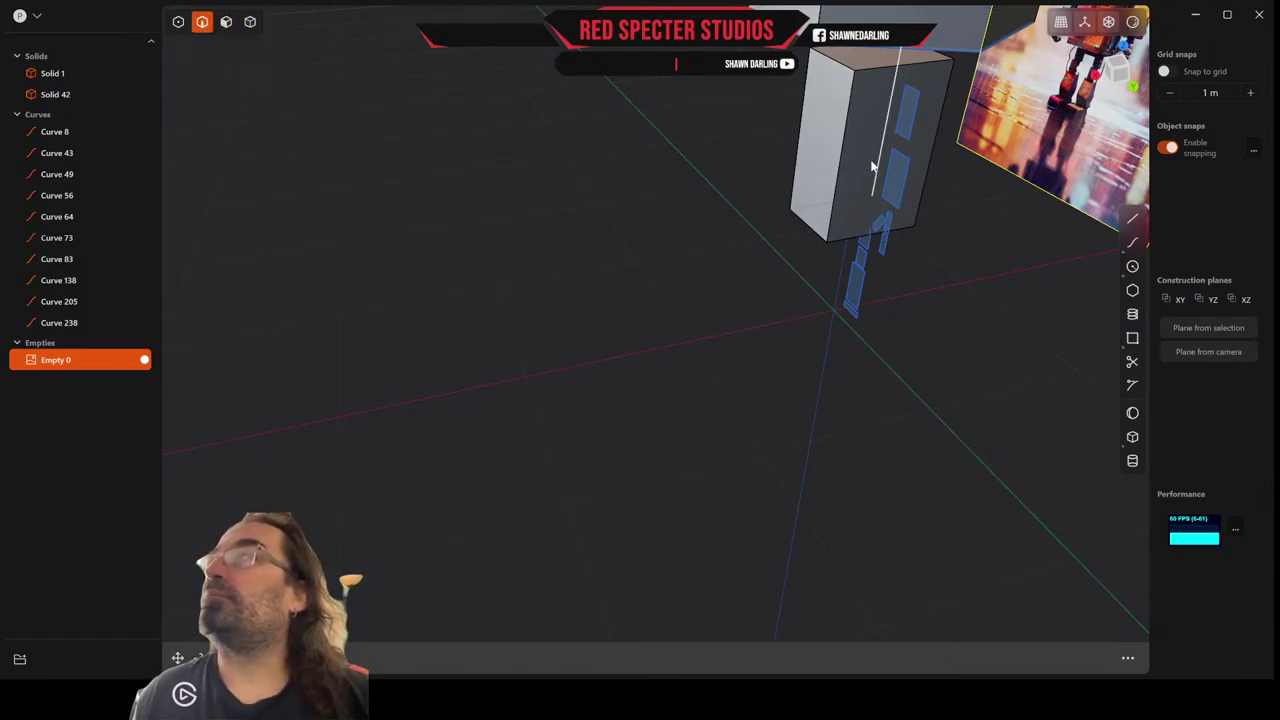
click(907, 114)
shift+click(907, 178)
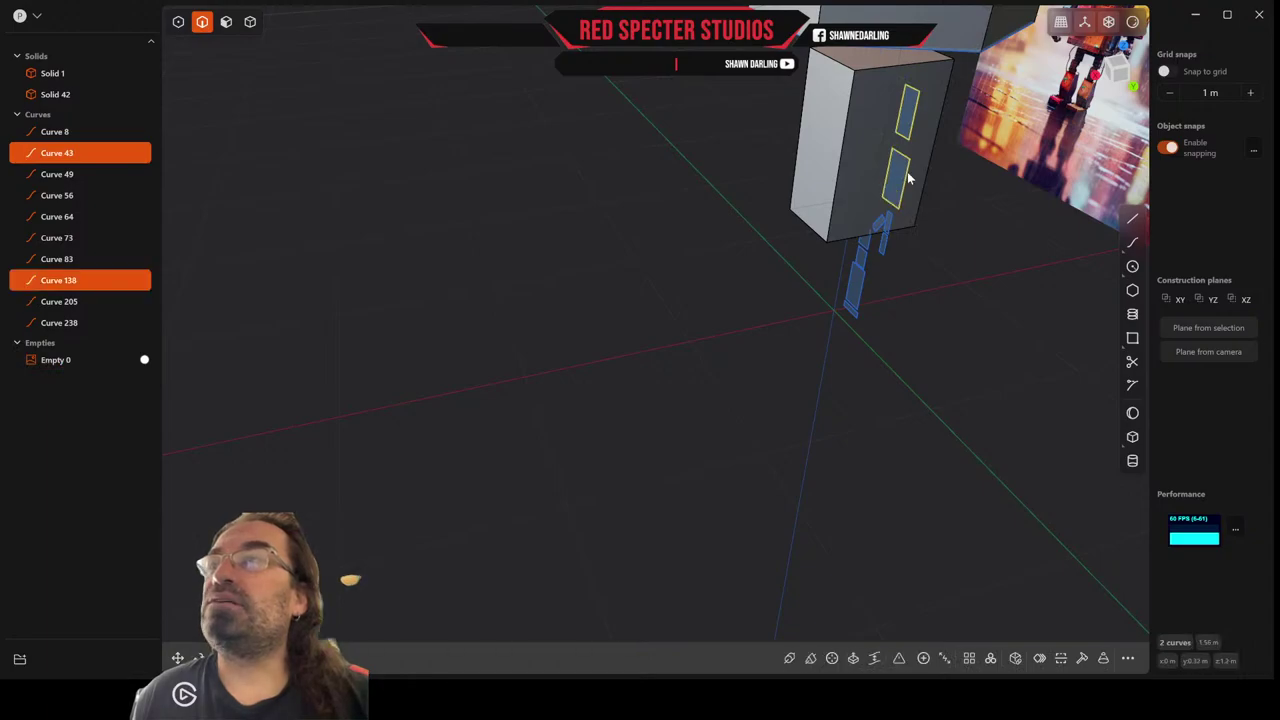
shift+click(890, 229)
shift+click(880, 236)
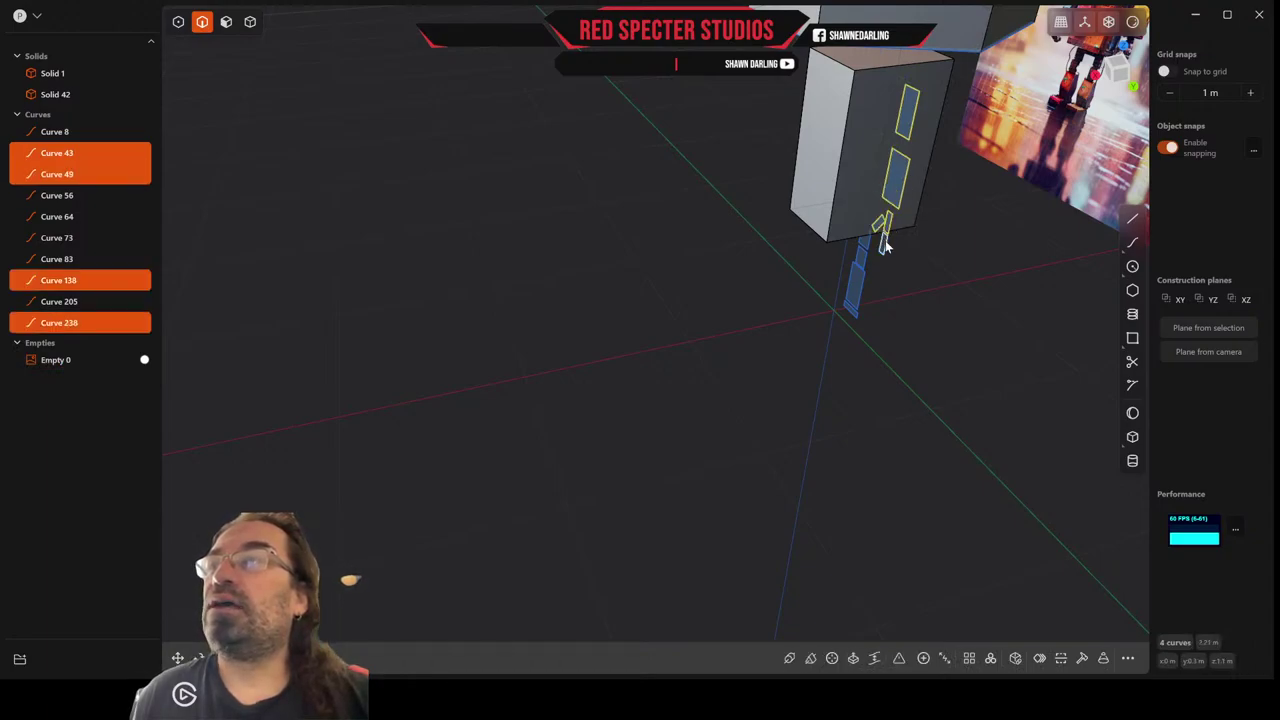
shift+click(880, 246)
shift+click(869, 252)
shift+click(866, 262)
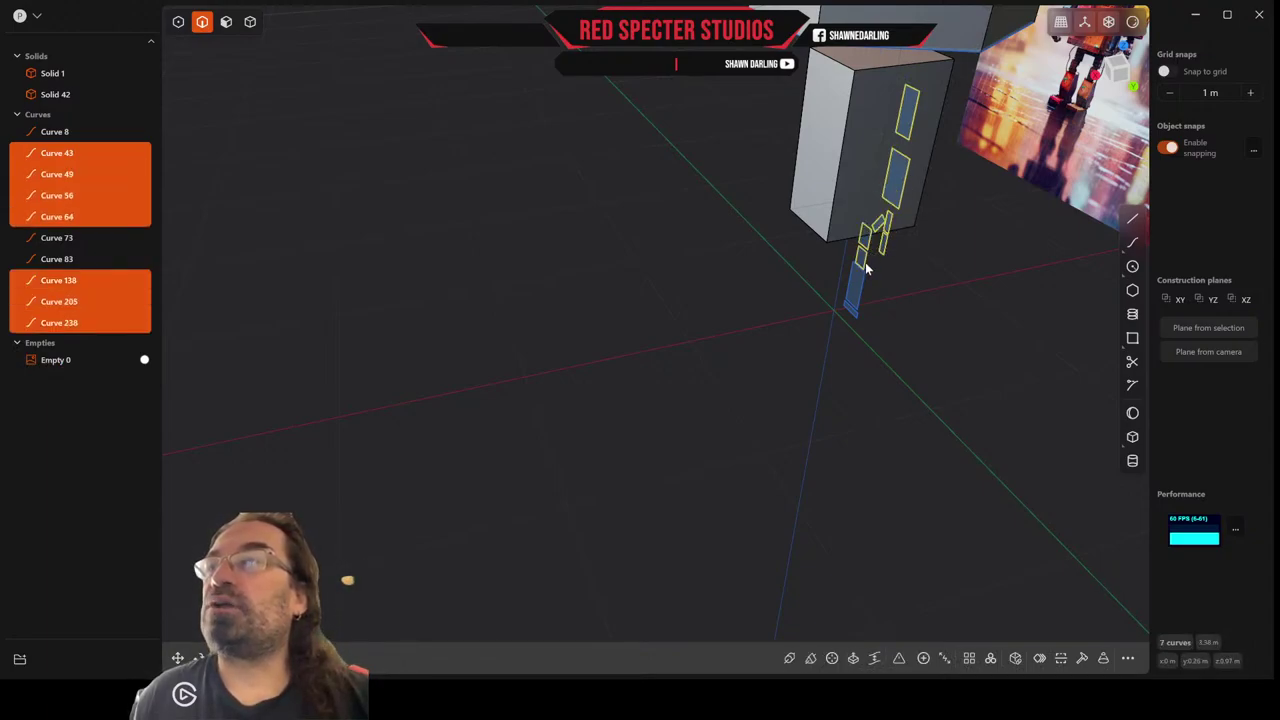
shift+click(855, 292)
shift+click(859, 320)
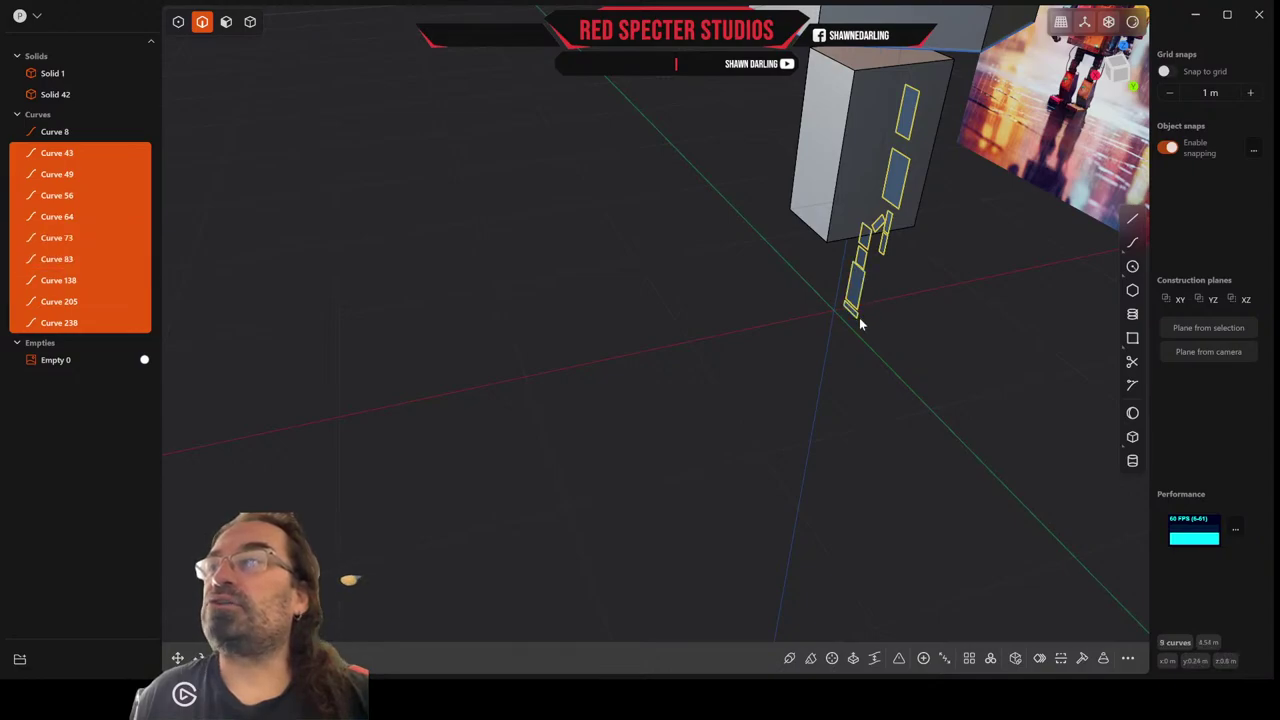
key(g)
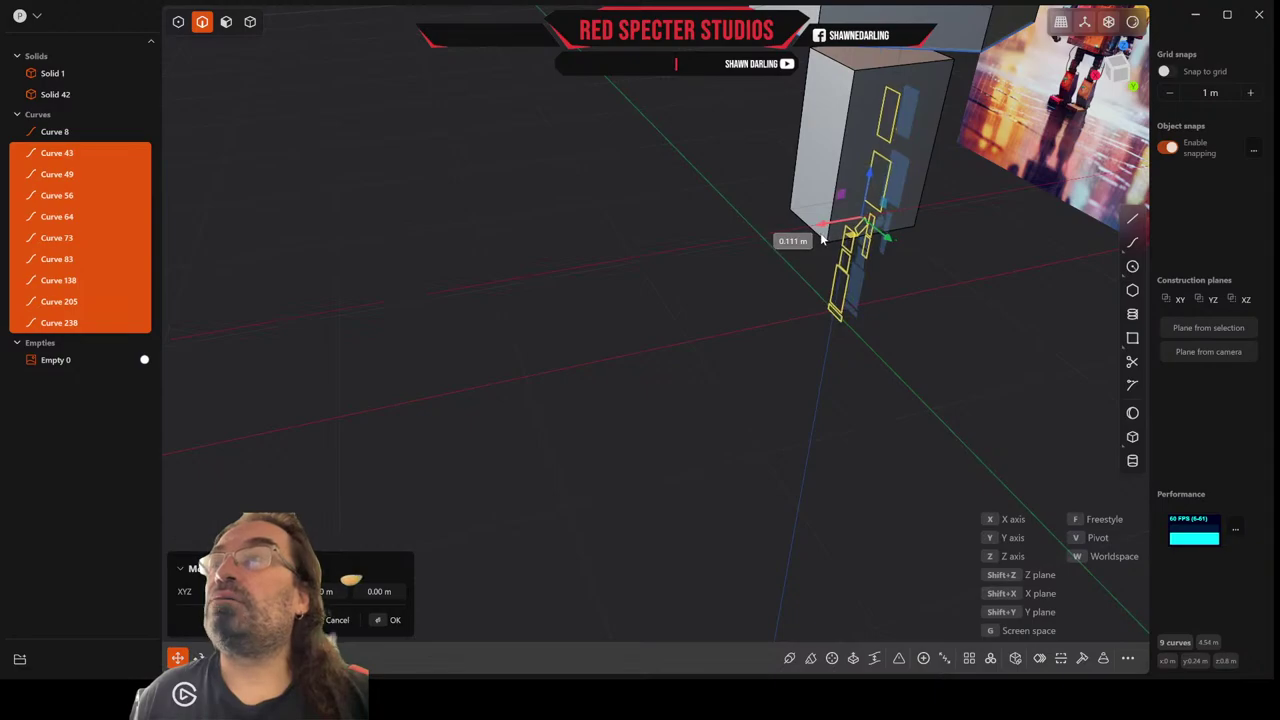
drag(822, 239, 821, 238)
middle_drag(842, 217, 943, 248)
key(Escape)
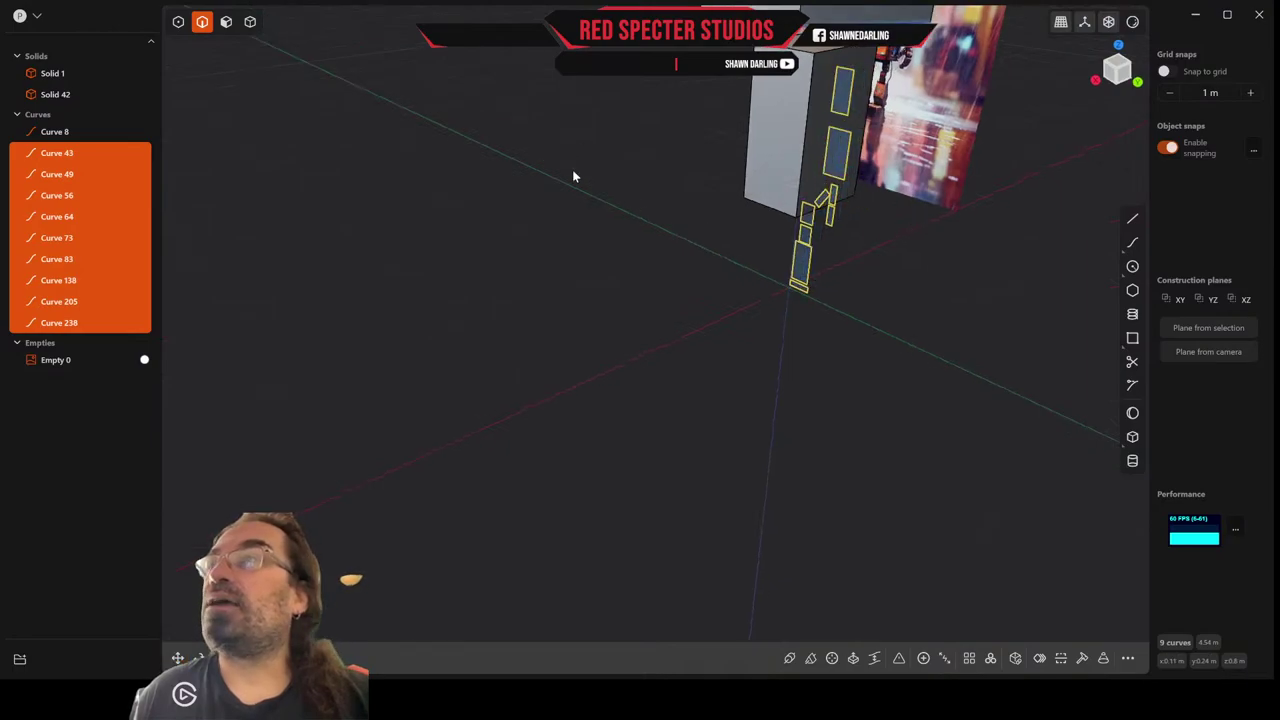
Rename the hexagonal head solid as Head and the torso solid as Body.
middle_drag(642, 170, 620, 309)
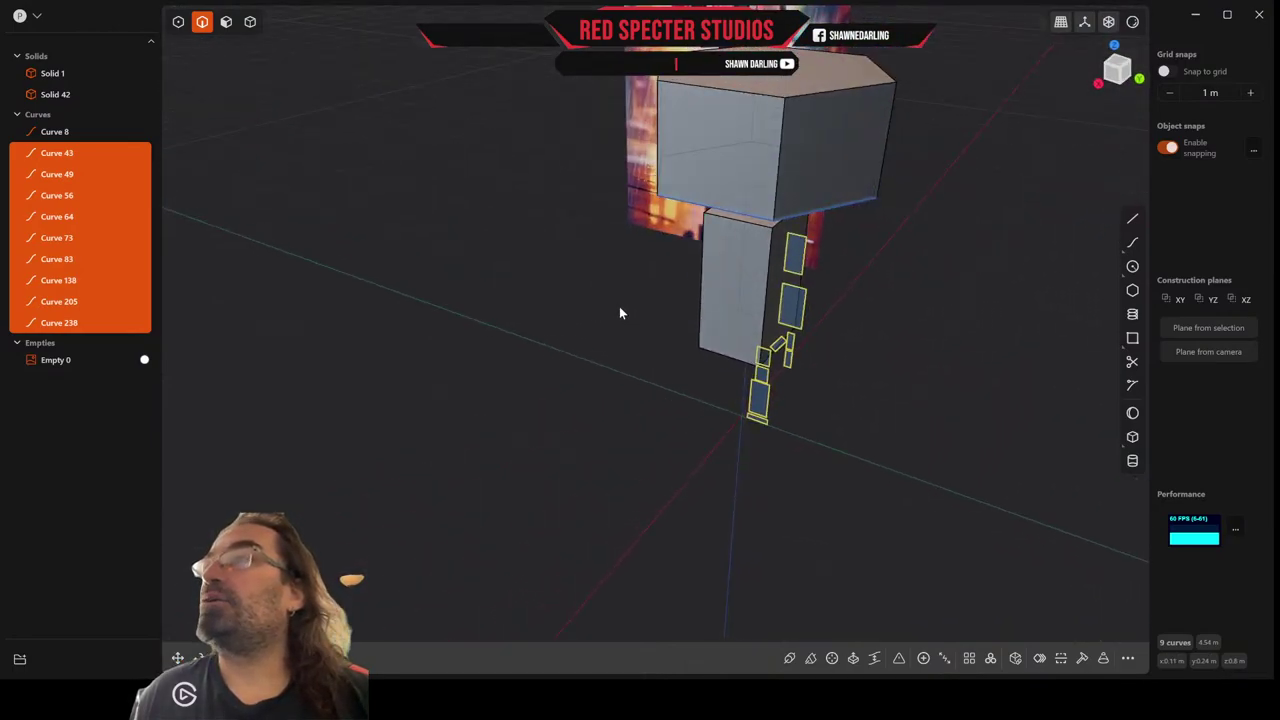
click(250, 21)
click(843, 143)
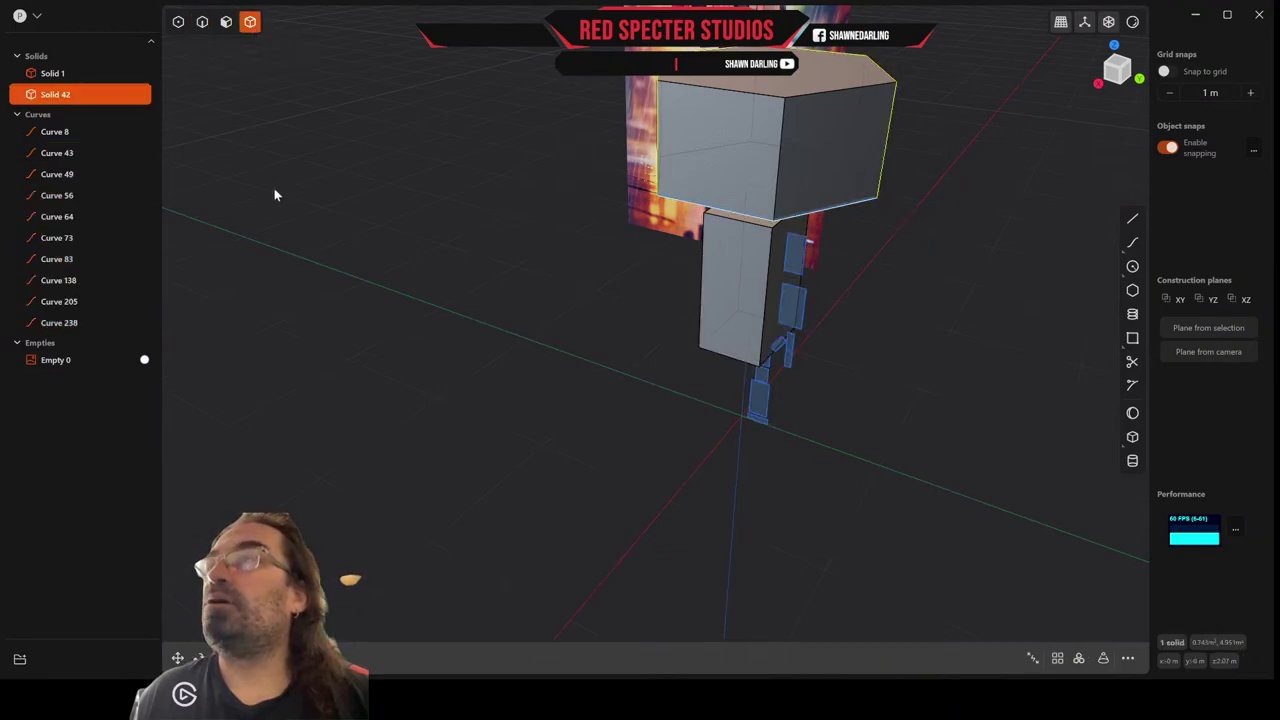
double_click(60, 95)
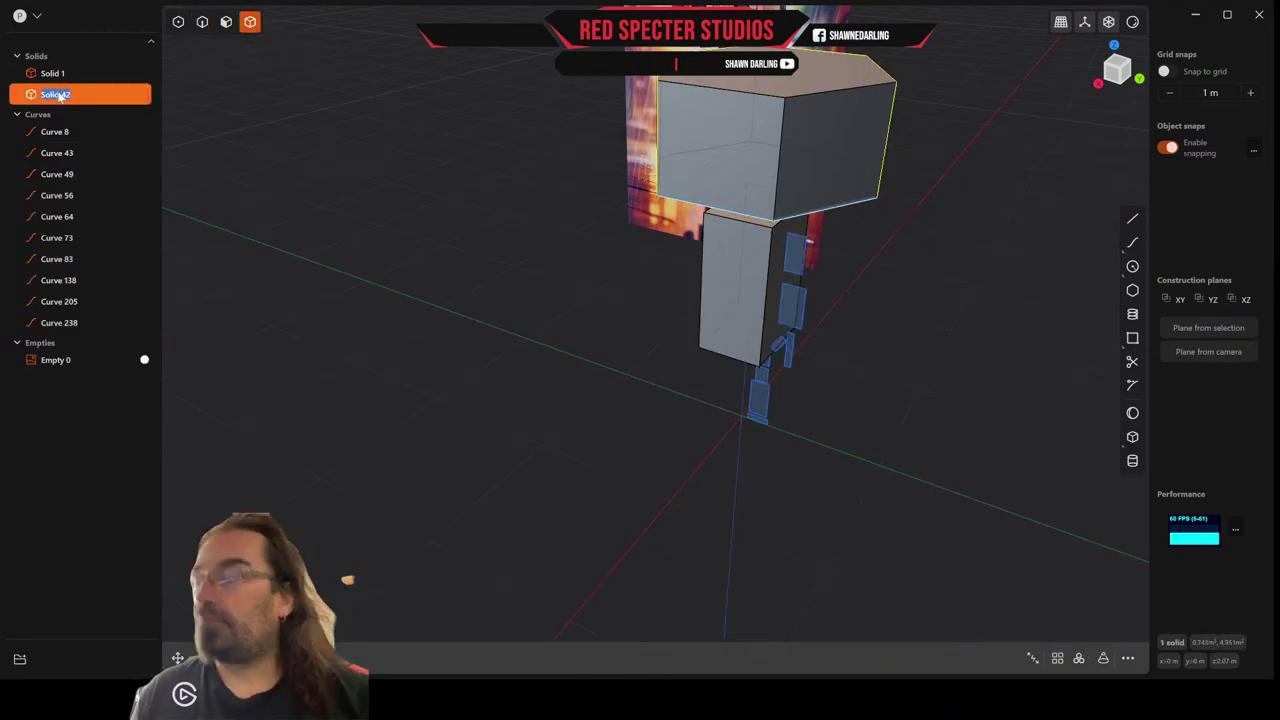
text(Head)
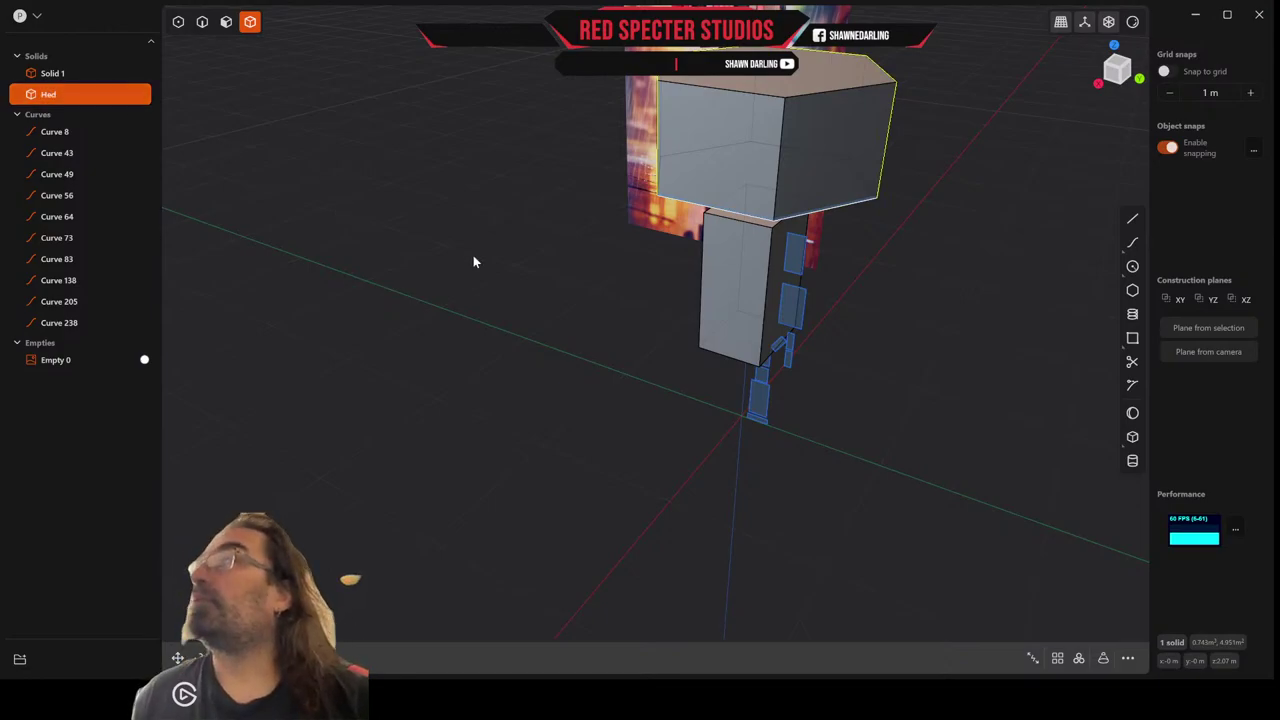
click(751, 281)
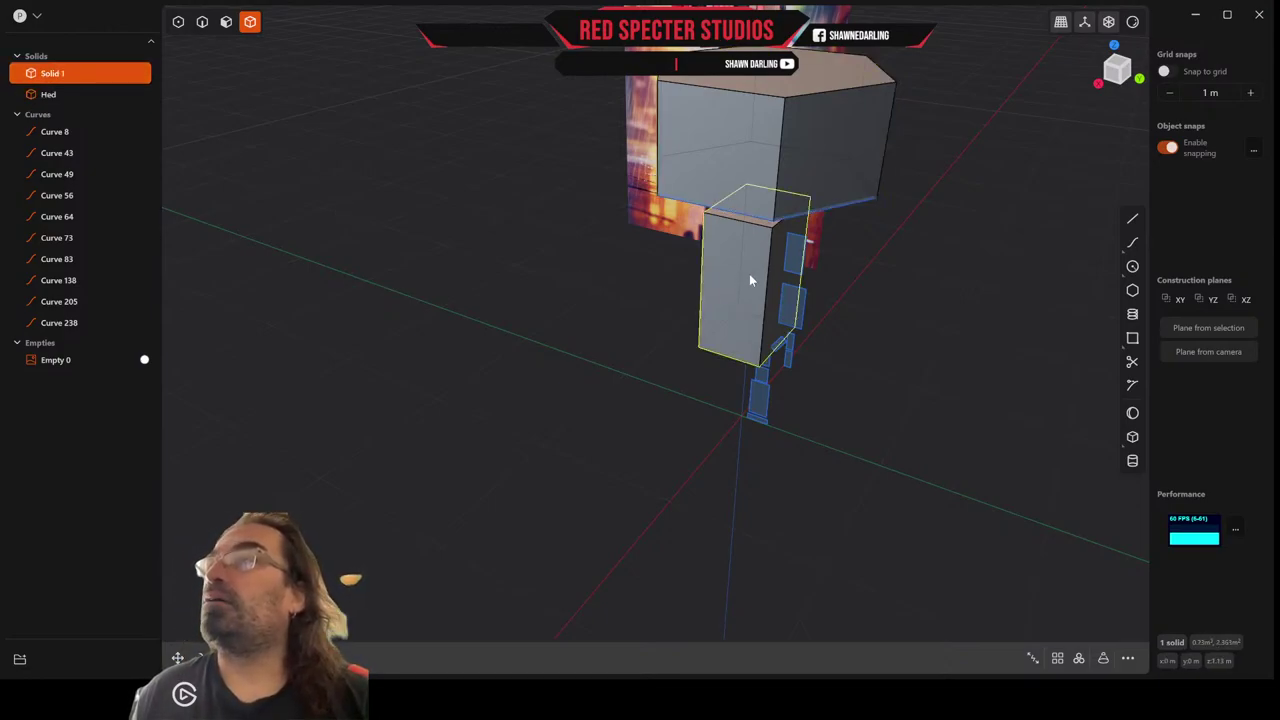
double_click(53, 82)
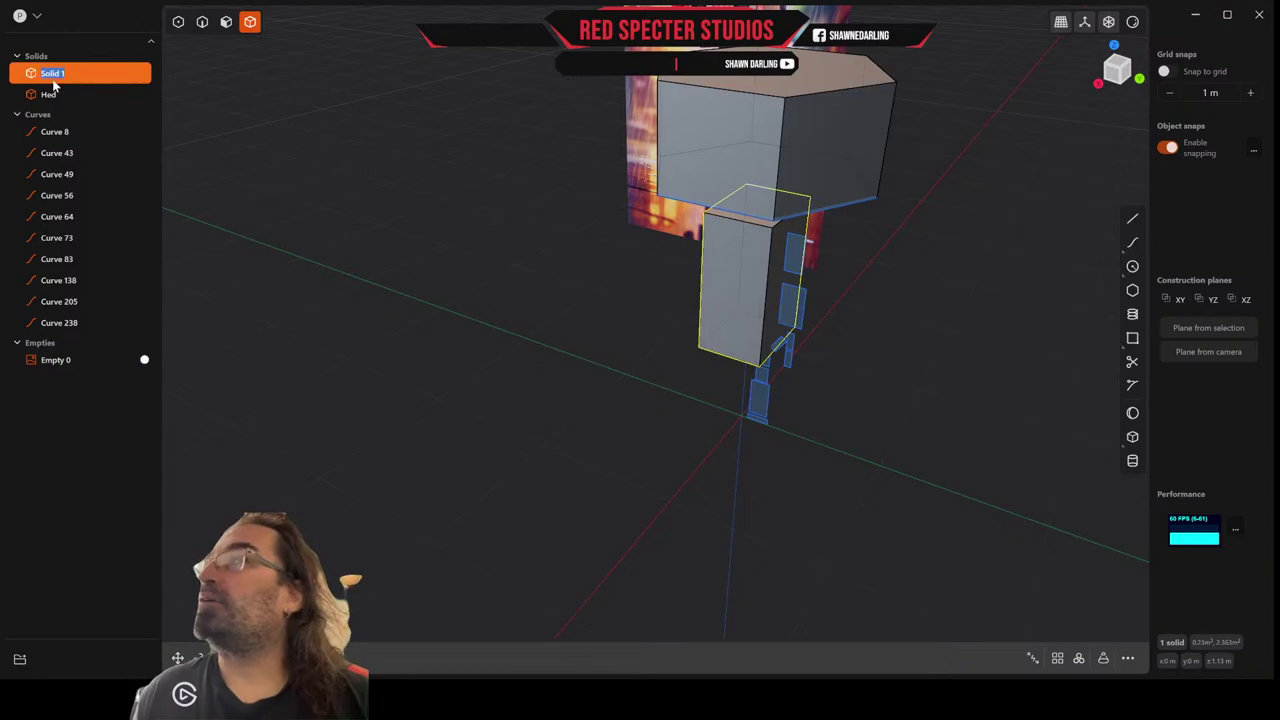
text(Bod)
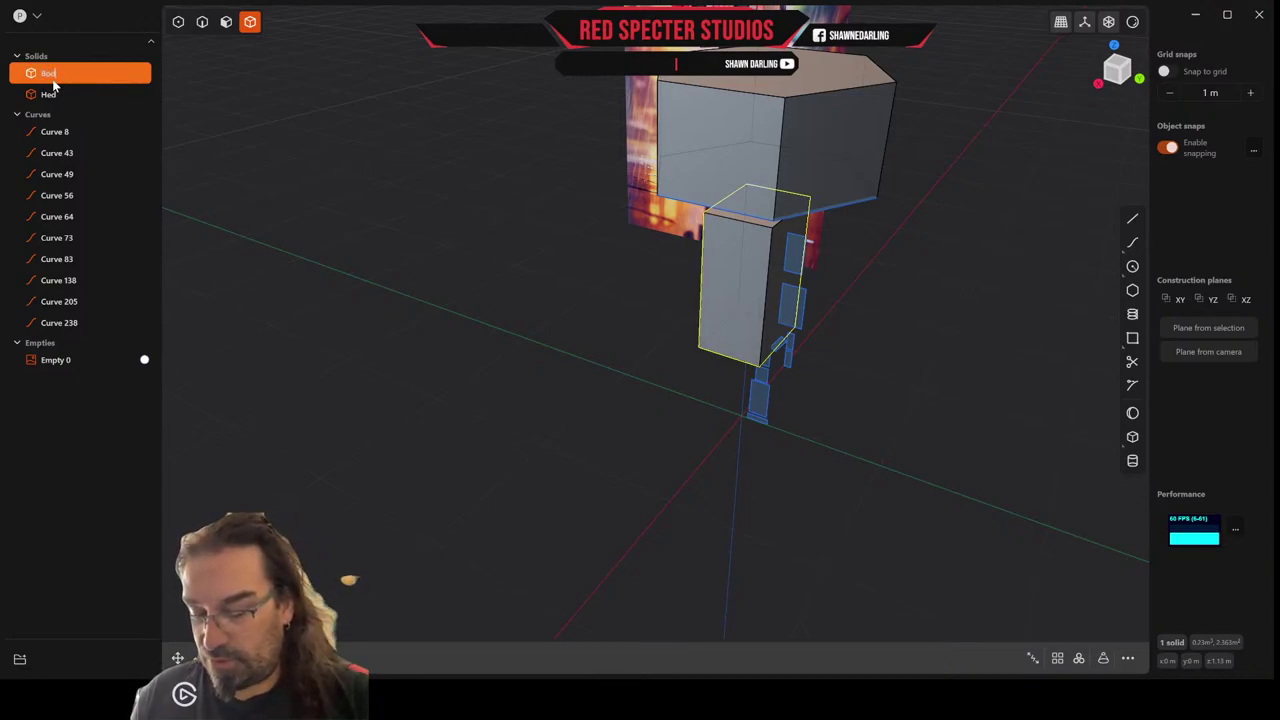
text(y)
key(Return)
click(56, 92)
double_click(59, 97)
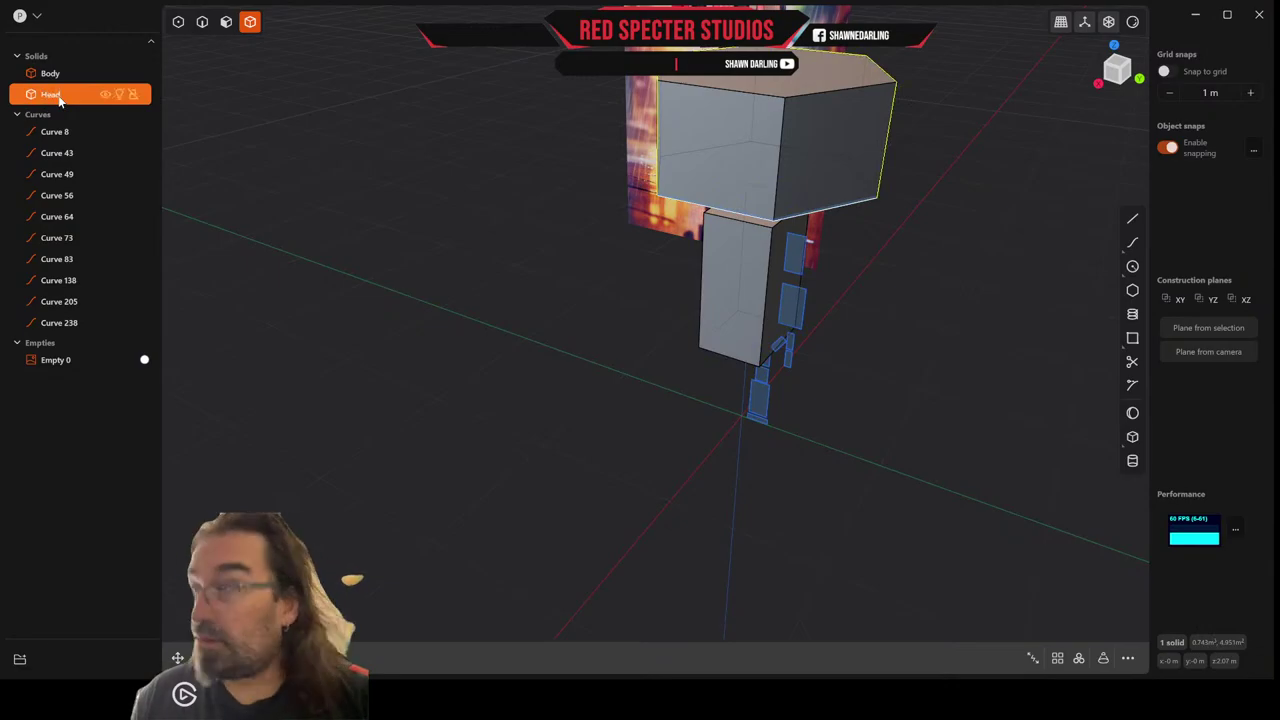
Extrude the uppermost arm rectangle in negative X into a separate solid block beside the torso.
click(770, 258)
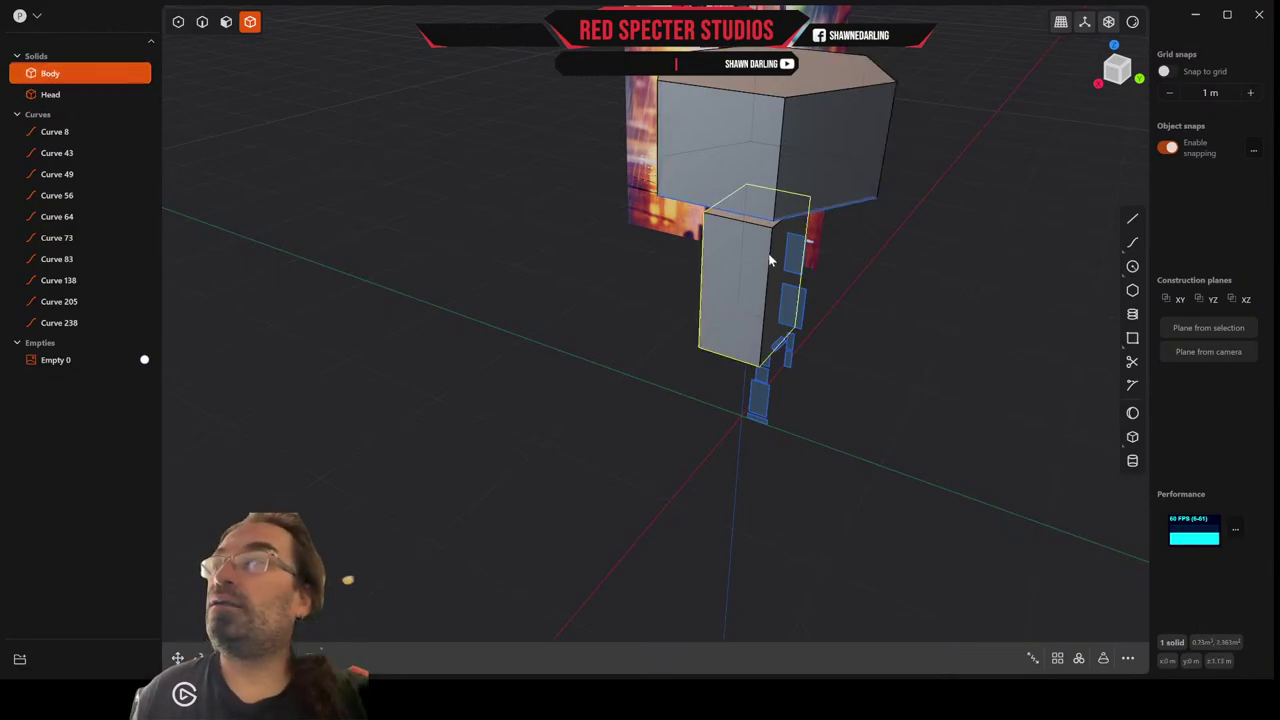
middle_drag(770, 258, 748, 234)
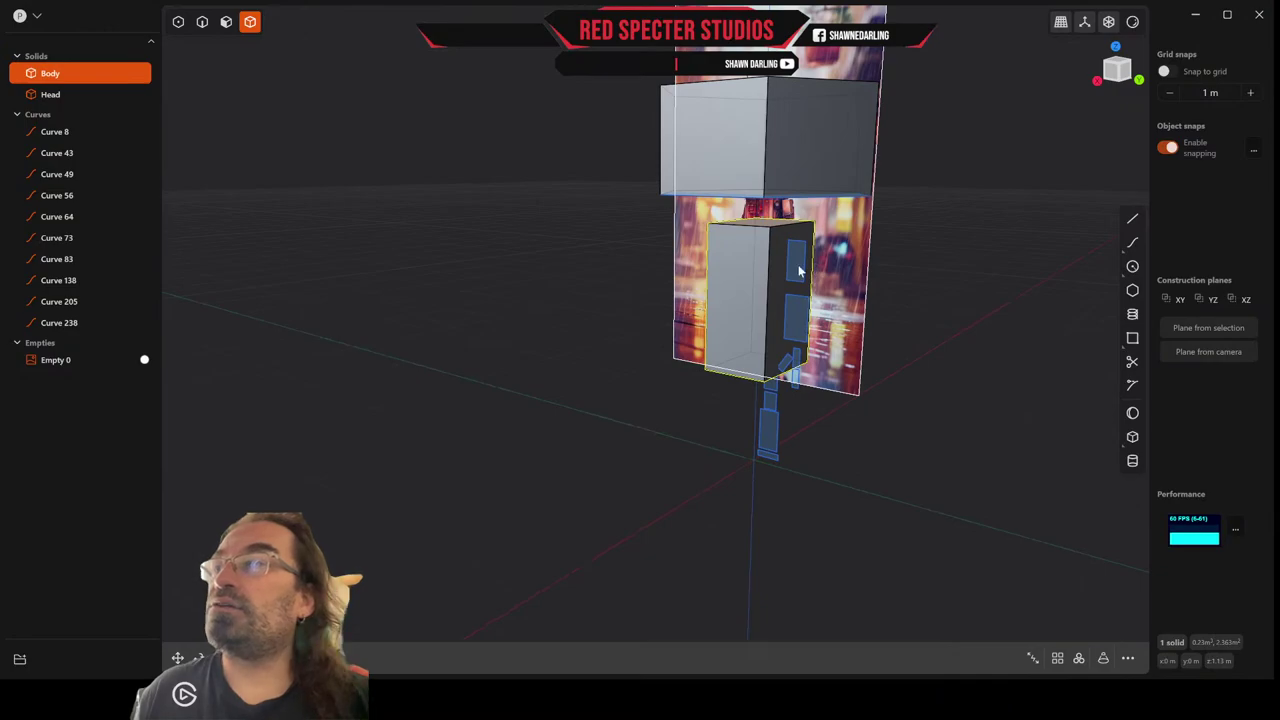
scroll(799, 270, up, 2)
click(226, 21)
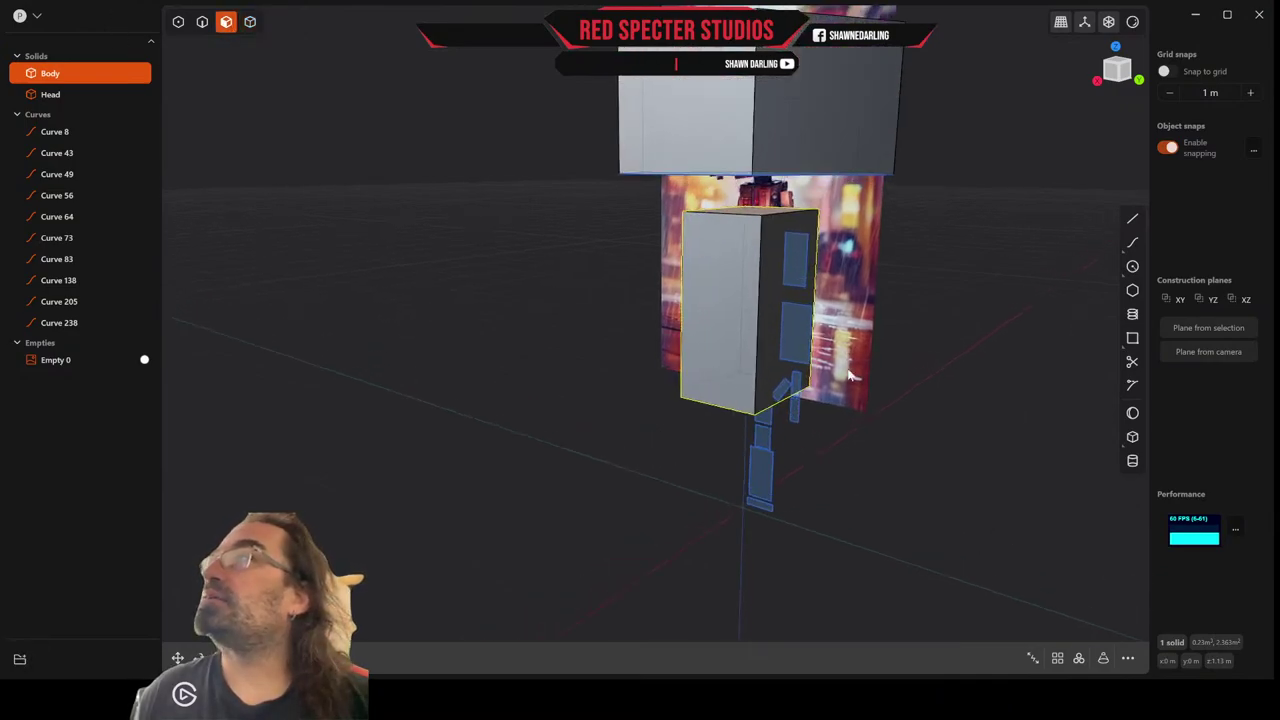
scroll(773, 250, up, 2)
key(e)
middle_drag(797, 240, 635, 255)
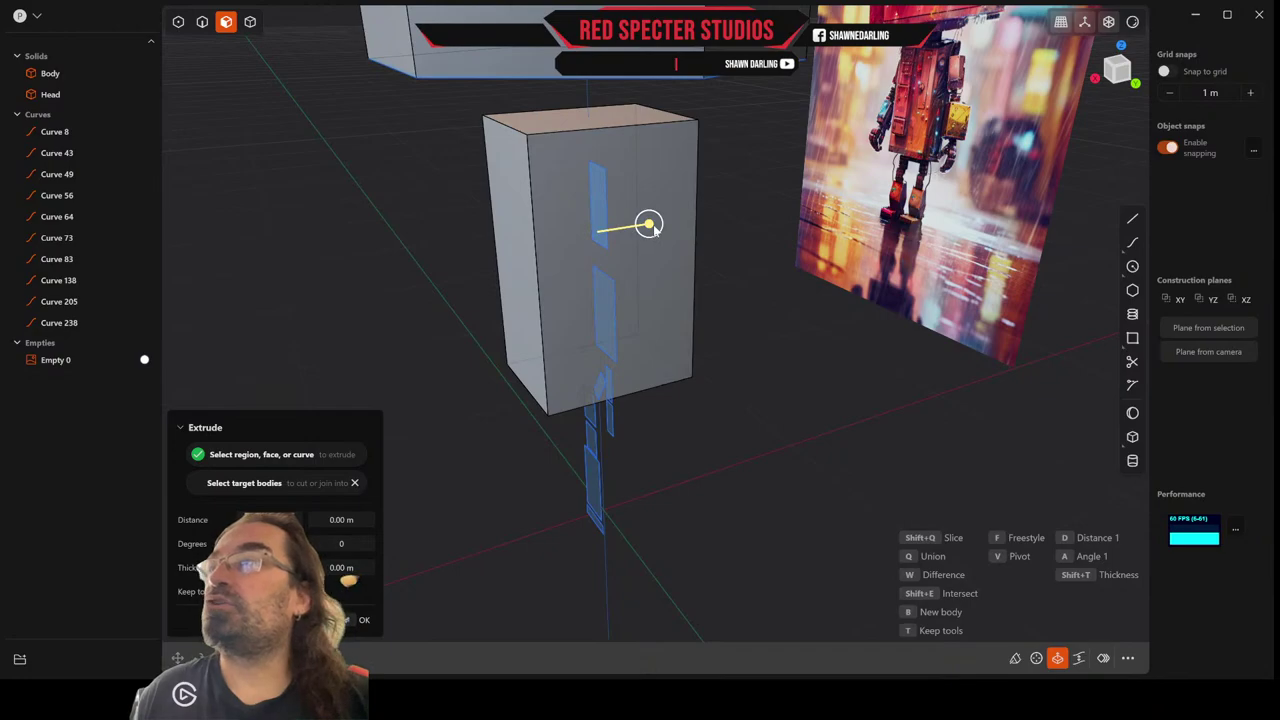
middle_drag(655, 228, 615, 220)
drag(652, 225, 723, 228)
middle_drag(627, 233, 726, 218)
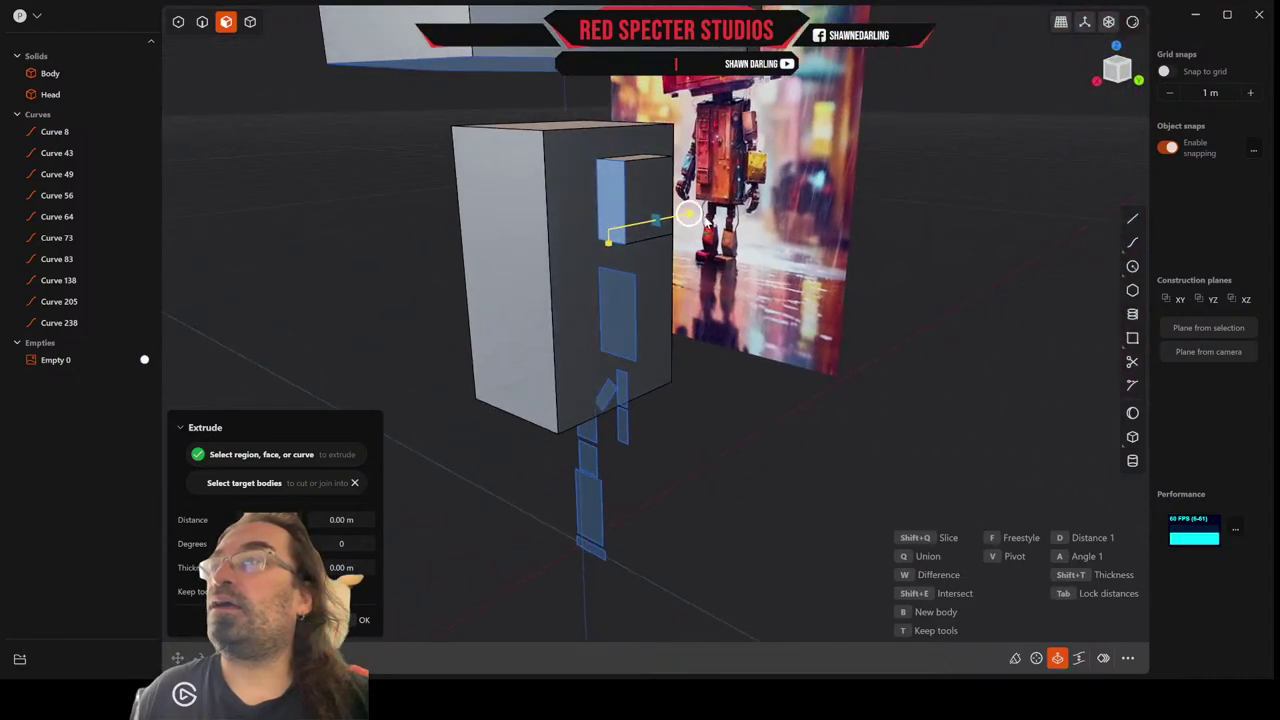
key(Return)
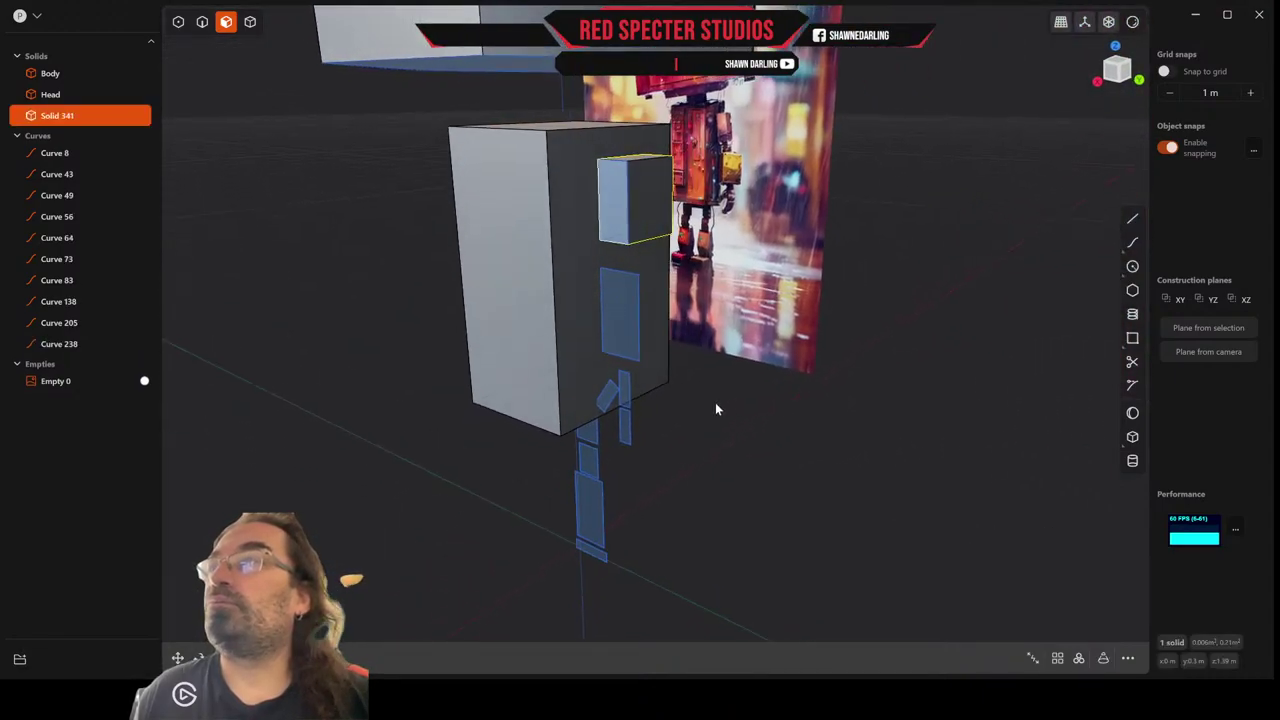
Rename the newly extruded upper arm solid as Shoulder.
double_click(55, 116)
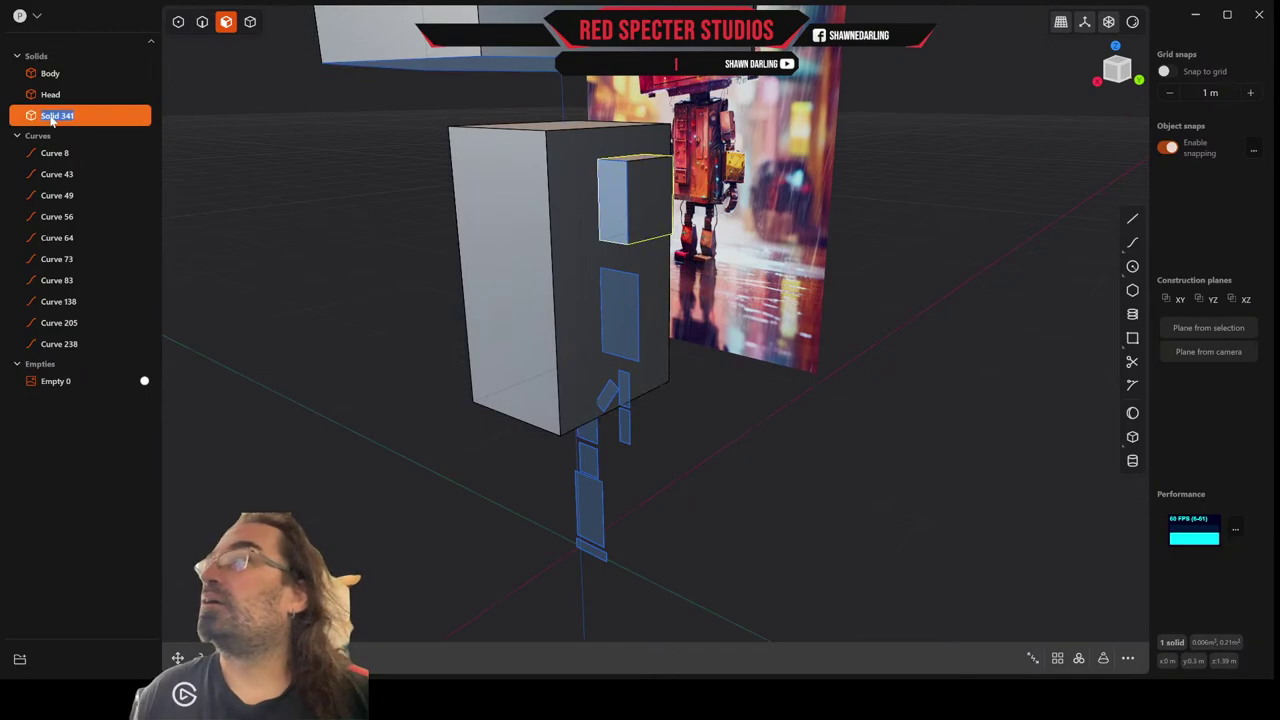
text(S)
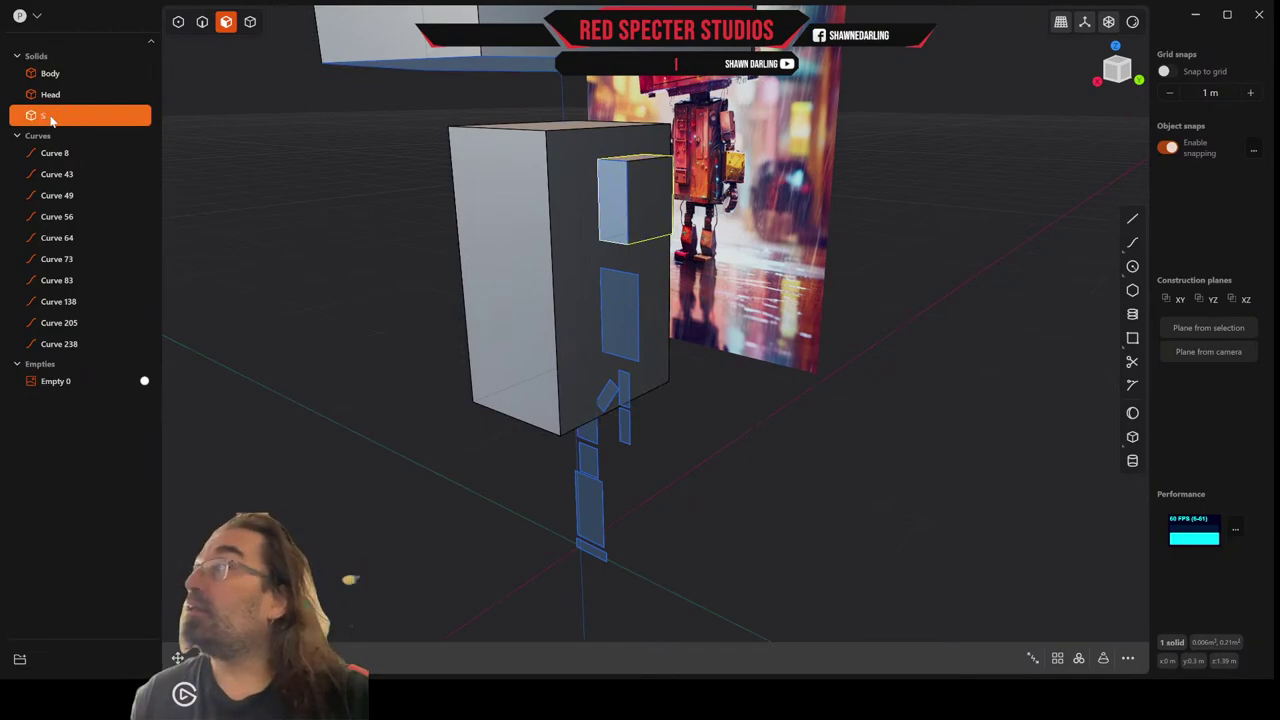
text(houlder)
key(Return)
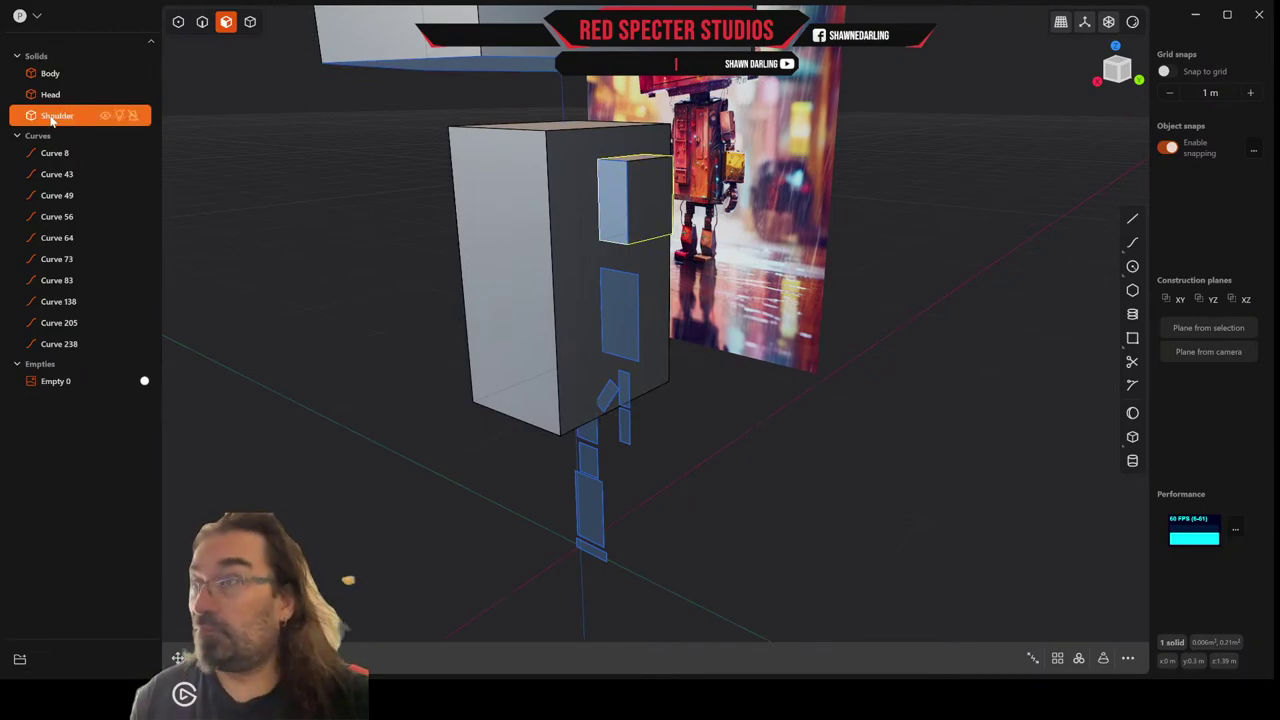
Extrude the arm rectangle below the shoulder about 0.22 m in negative X into its own solid, matching the shoulder's depth.
click(633, 333)
key(e)
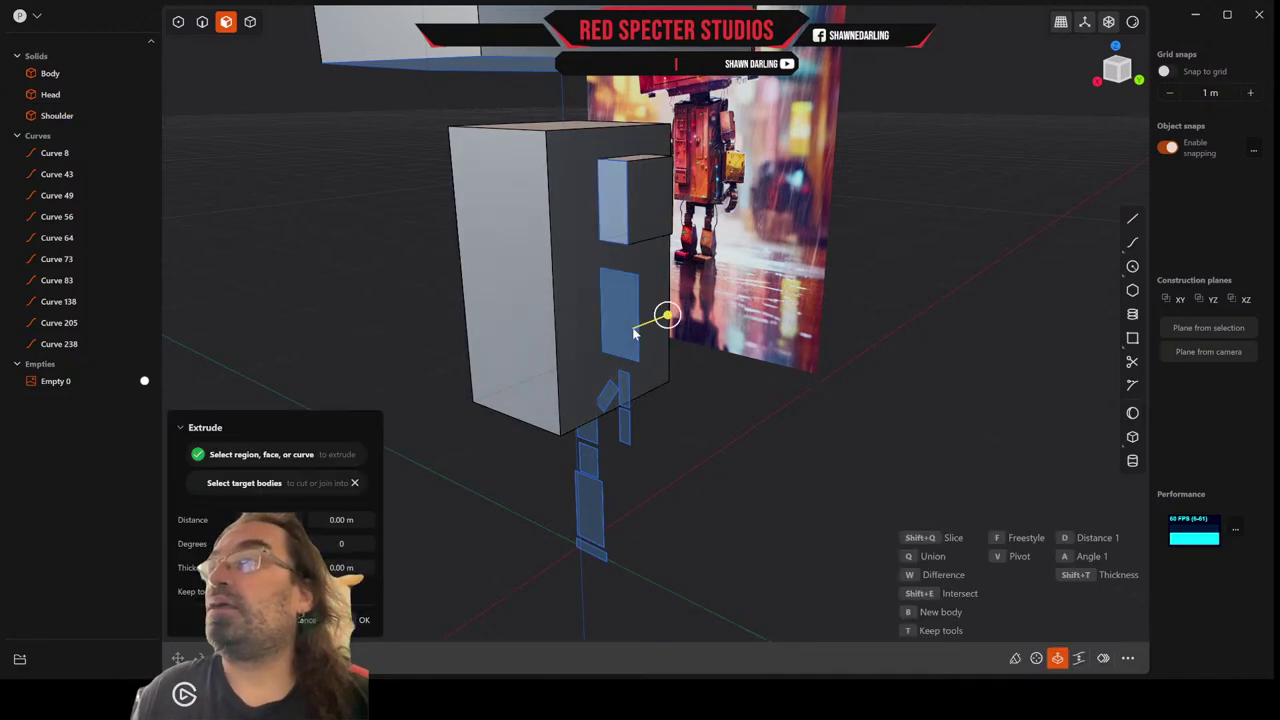
middle_drag(663, 318, 593, 317)
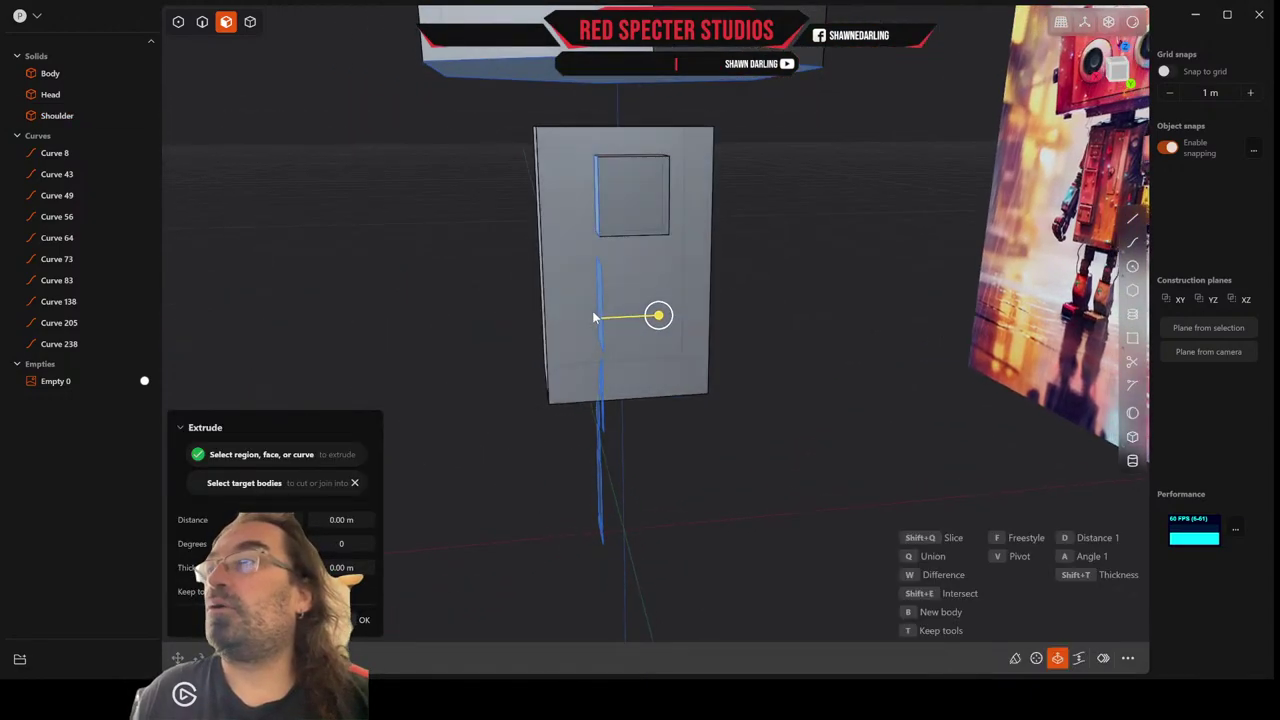
drag(658, 316, 727, 322)
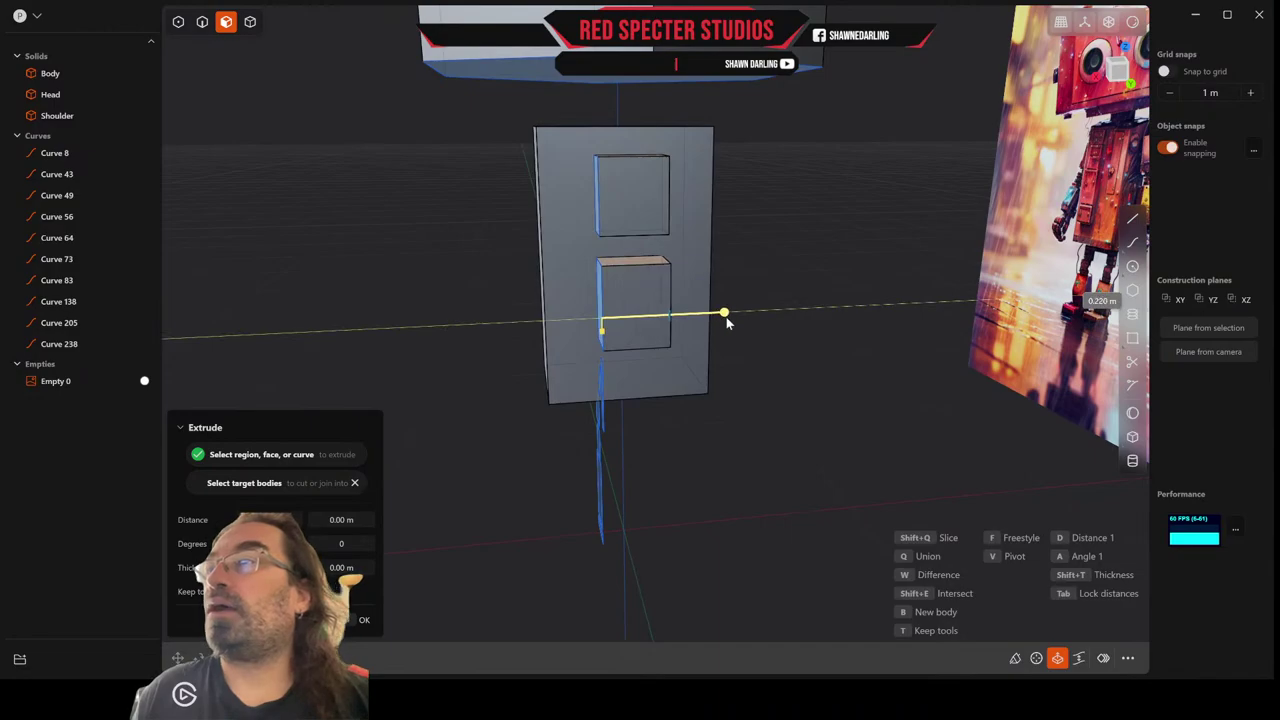
mouse_move(731, 320)
middle_down()
mouse_move(720, 311)
mouse_move(735, 316)
middle_up()
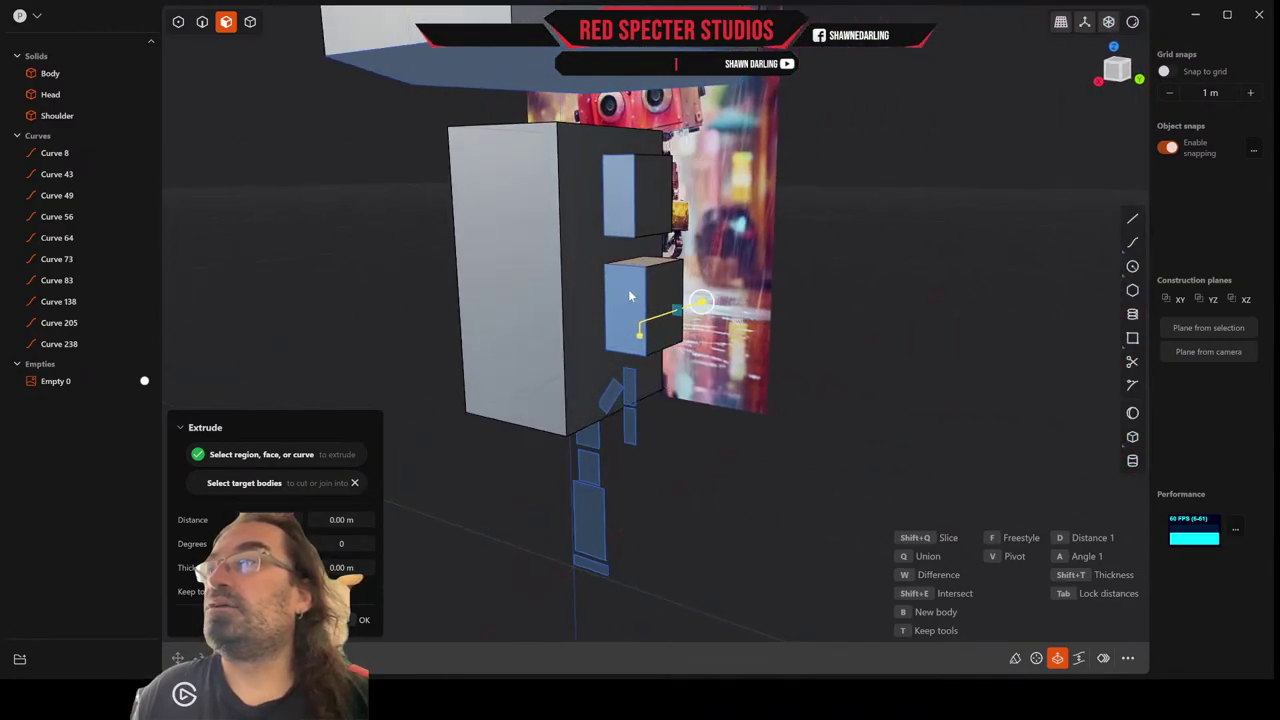
middle_drag(630, 296, 678, 357)
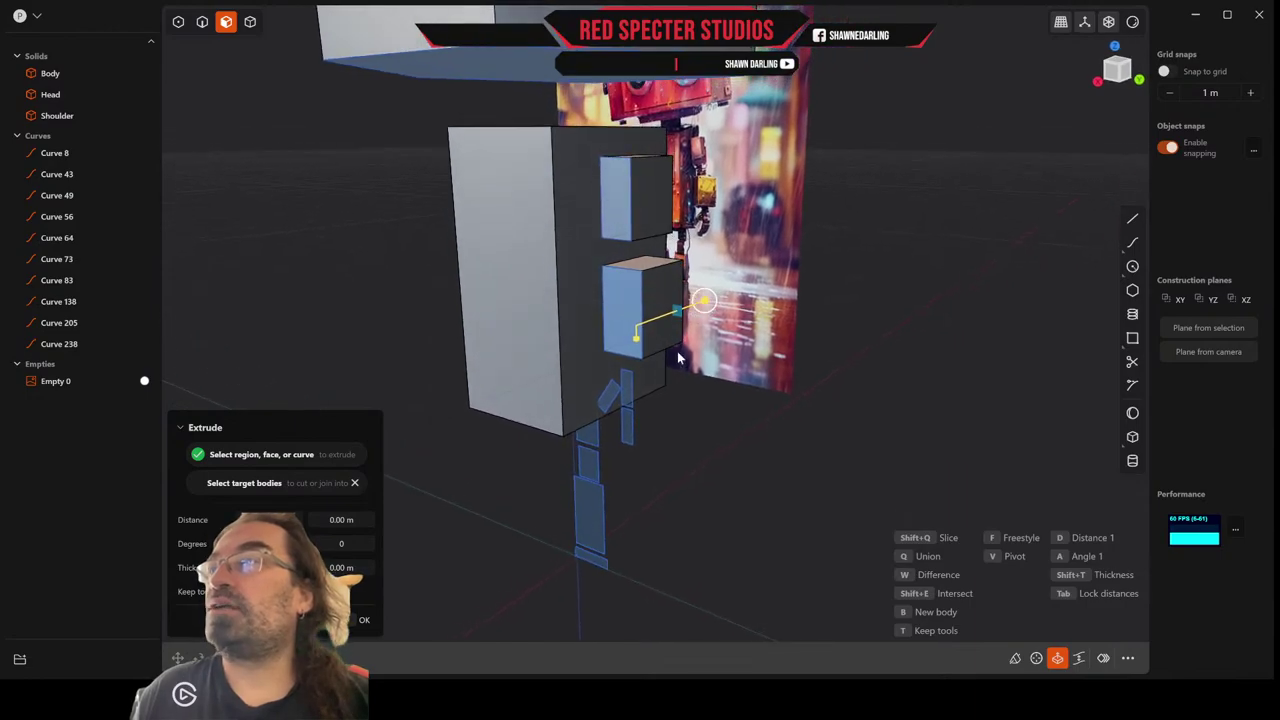
key(Return)
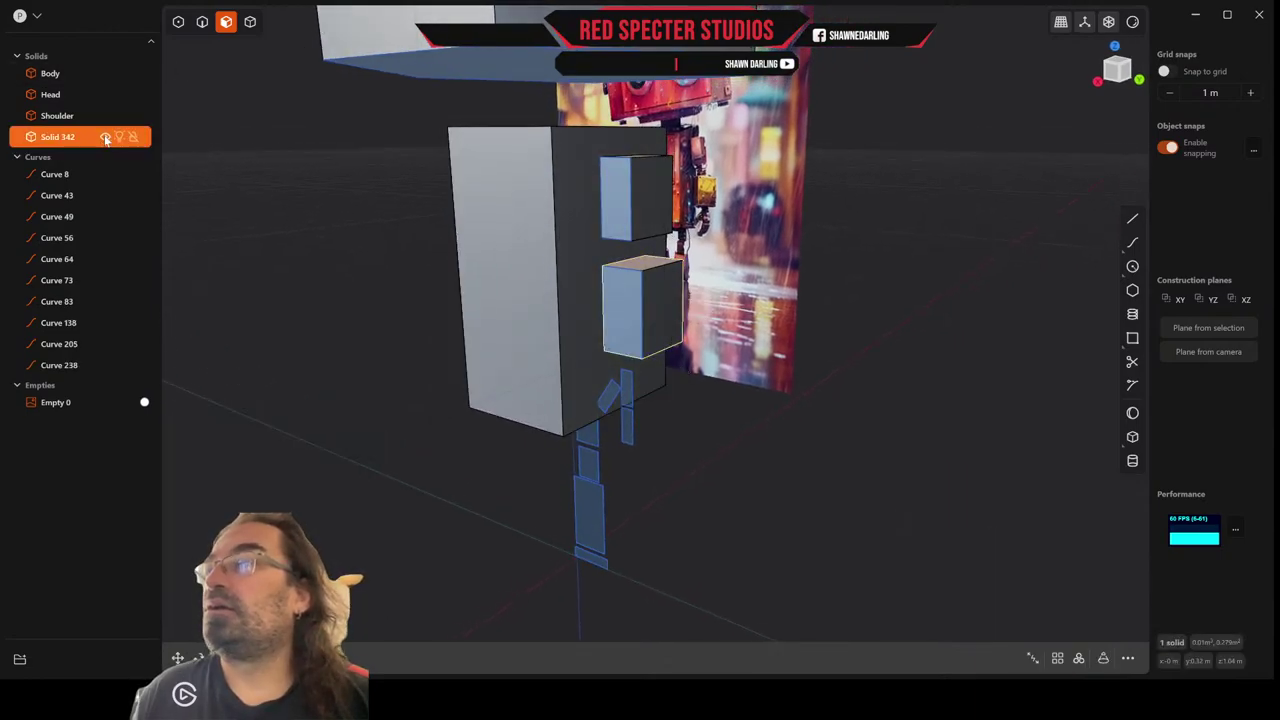
Rename the new lower arm solid as Forearm.
double_click(72, 137)
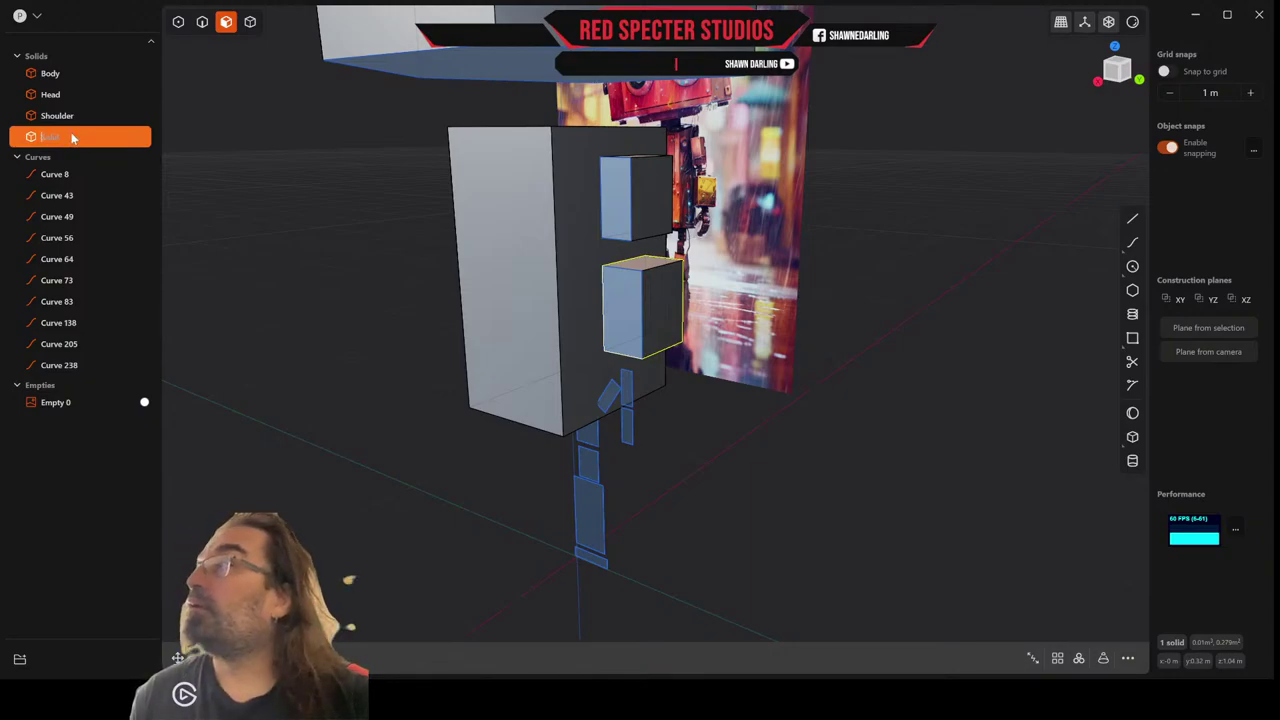
text(Forearm)
key(Return)
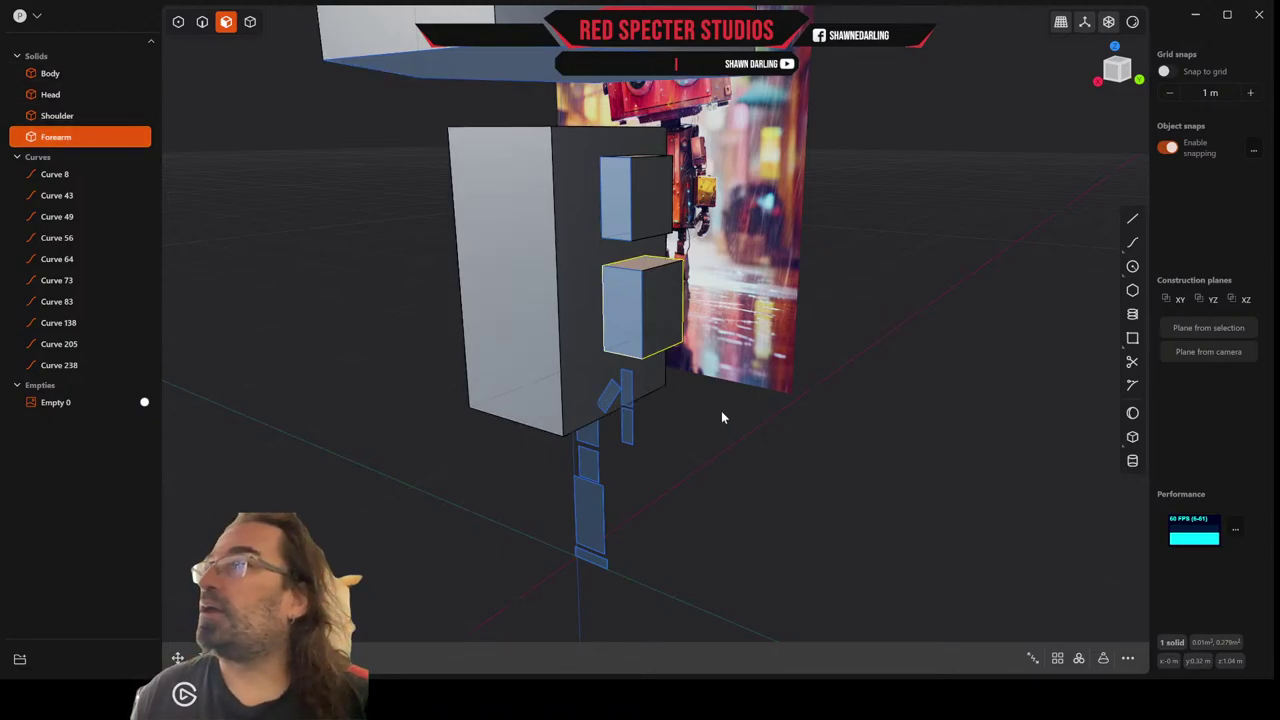
Extrude the upper hand rectangle below the forearm about 0.145 m in negative X into its own solid.
middle_drag(721, 411, 655, 412)
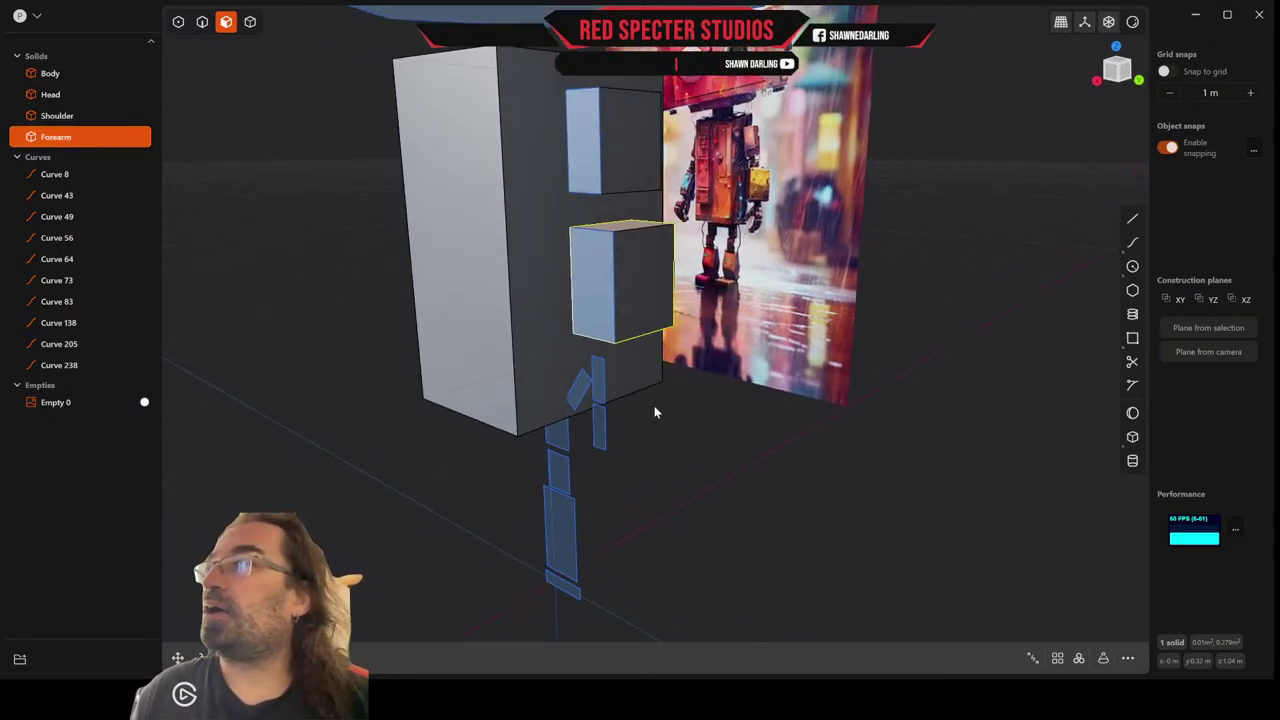
click(600, 390)
key(e)
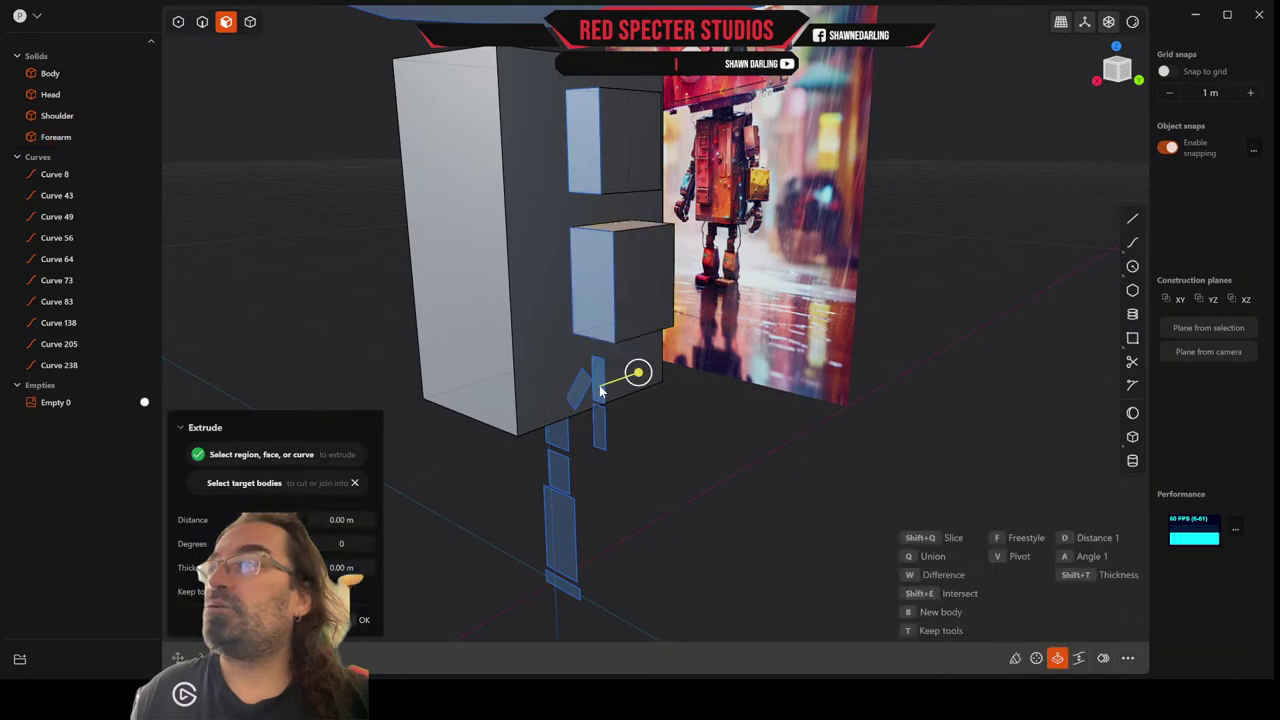
drag(637, 372, 675, 372)
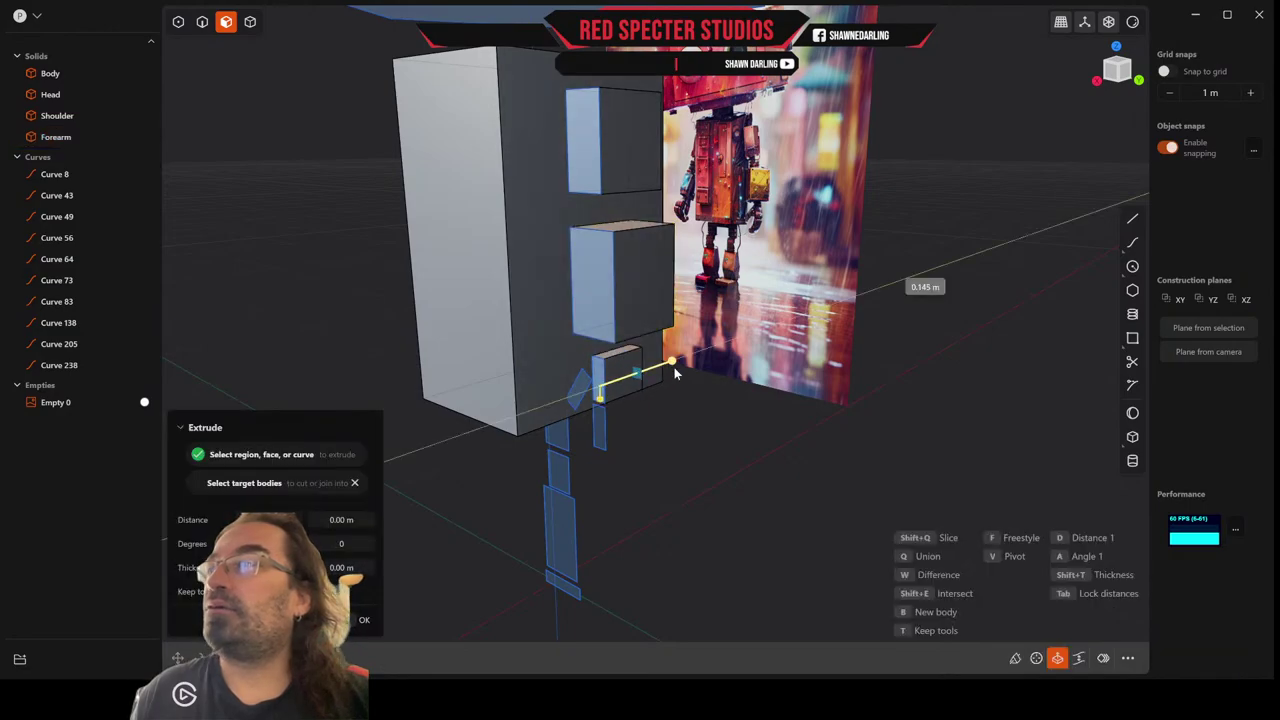
middle_drag(675, 372, 591, 381)
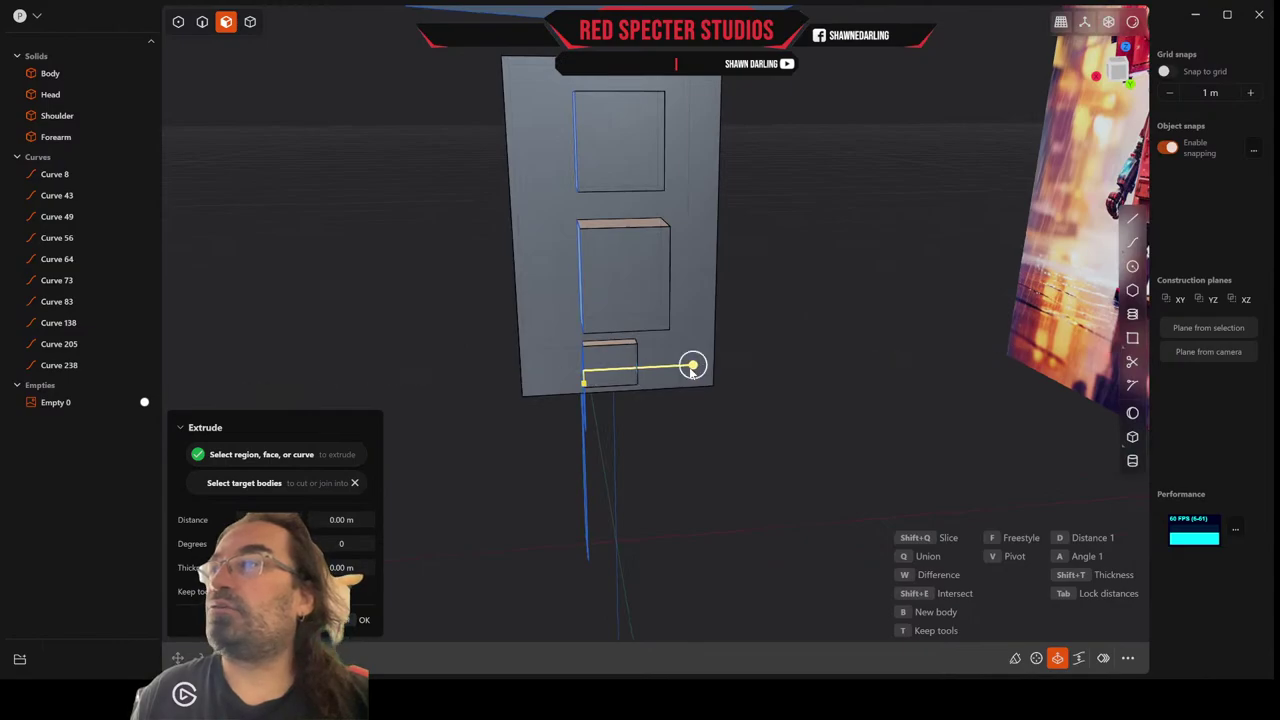
right_click(696, 445)
middle_drag(696, 445, 732, 444)
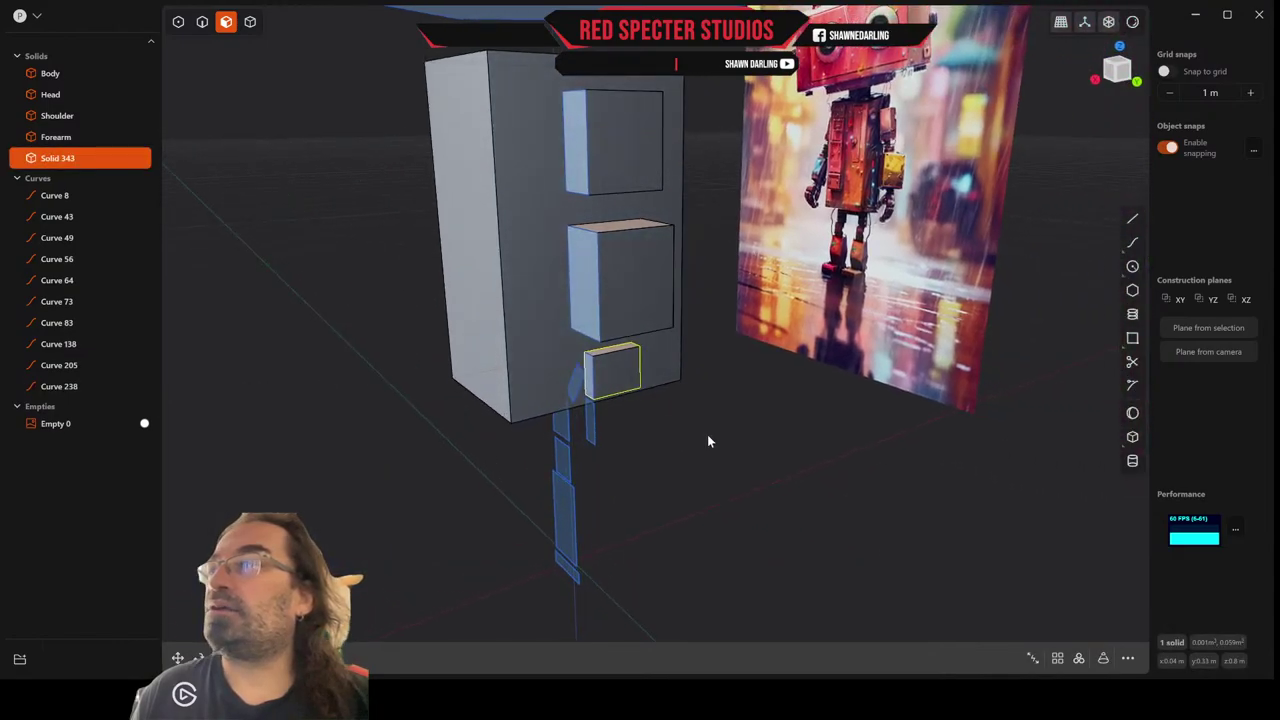
Move the new hand block along negative X so it sits centred beneath the forearm, and rename it as Hand.
key(g)
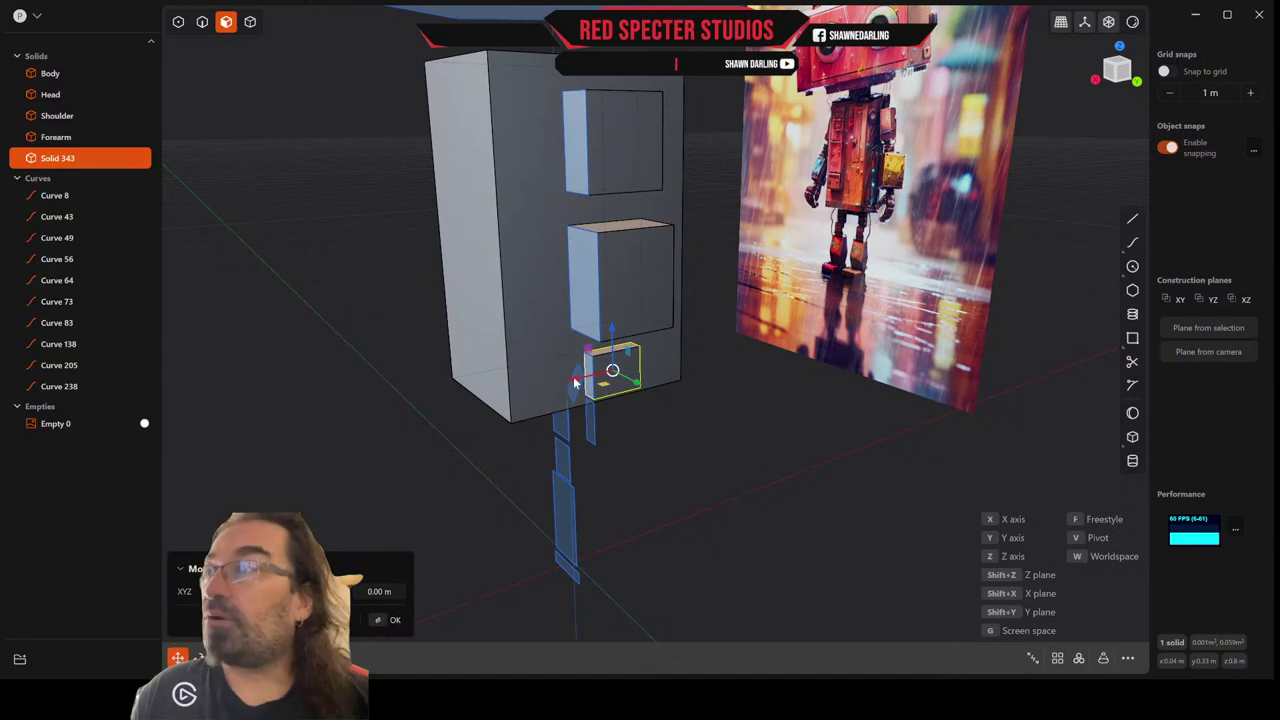
middle_drag(636, 372, 661, 366)
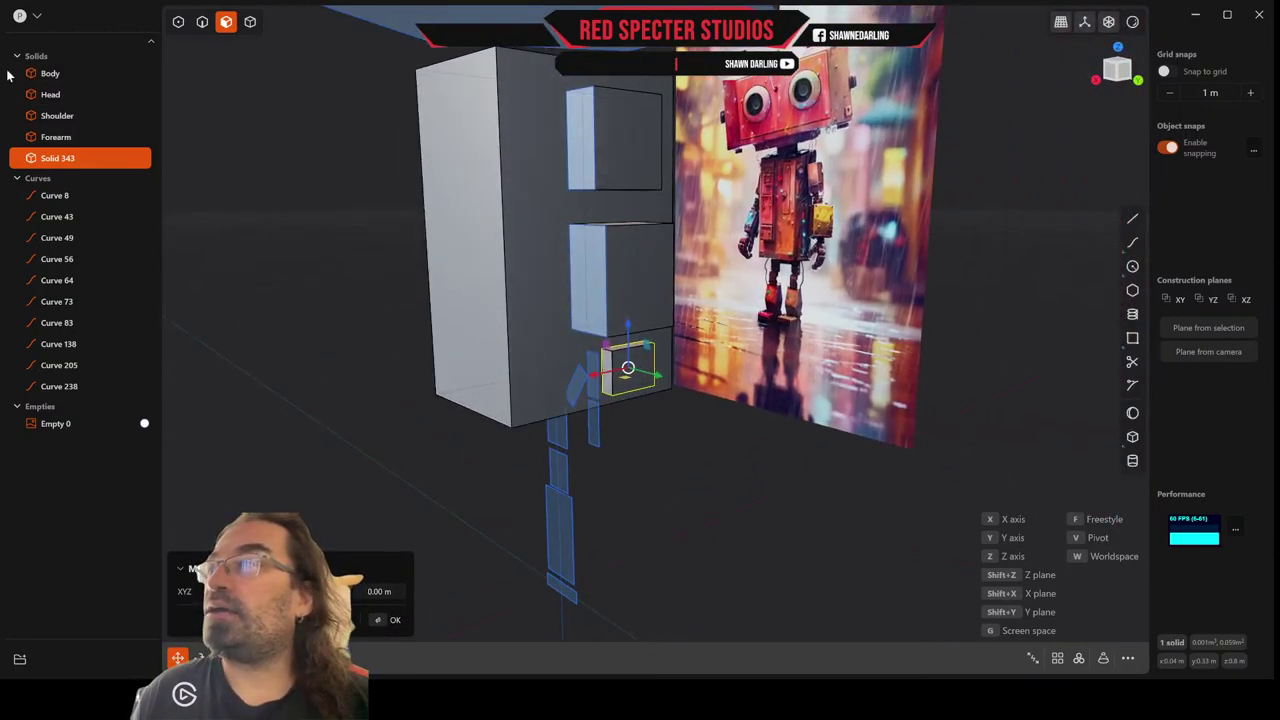
double_click(62, 159)
text(Hand)
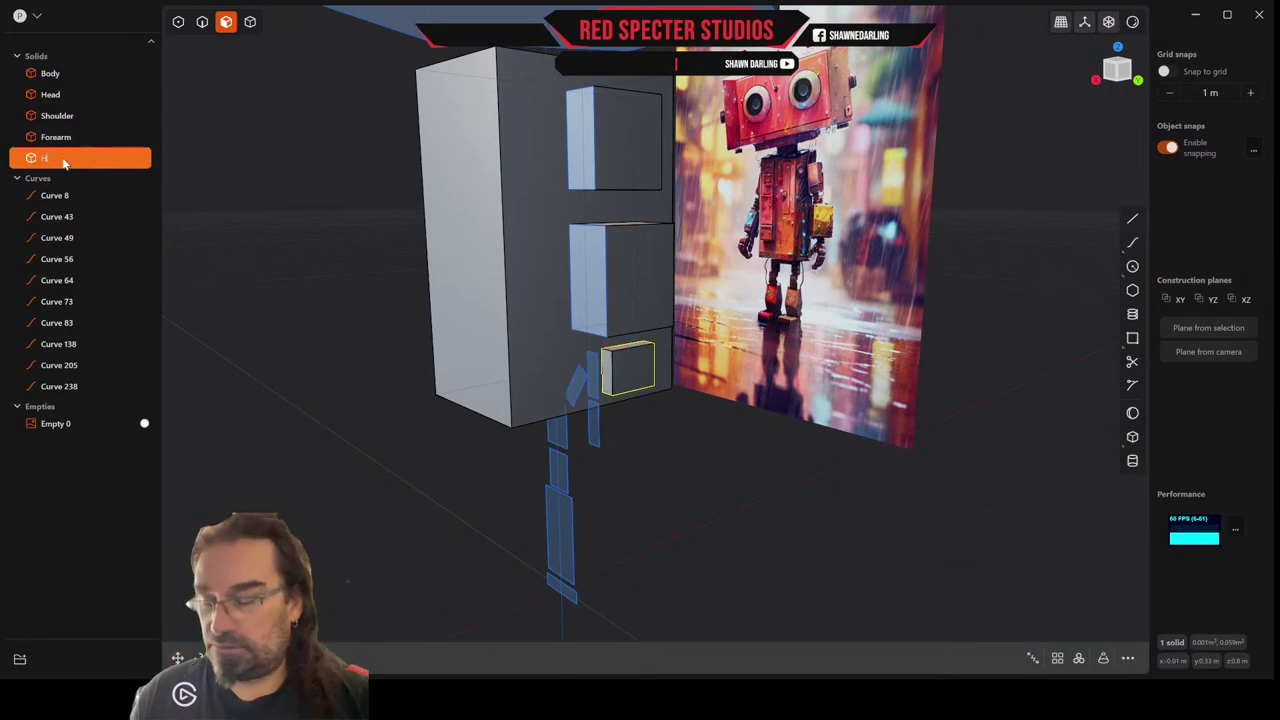
key(Return)
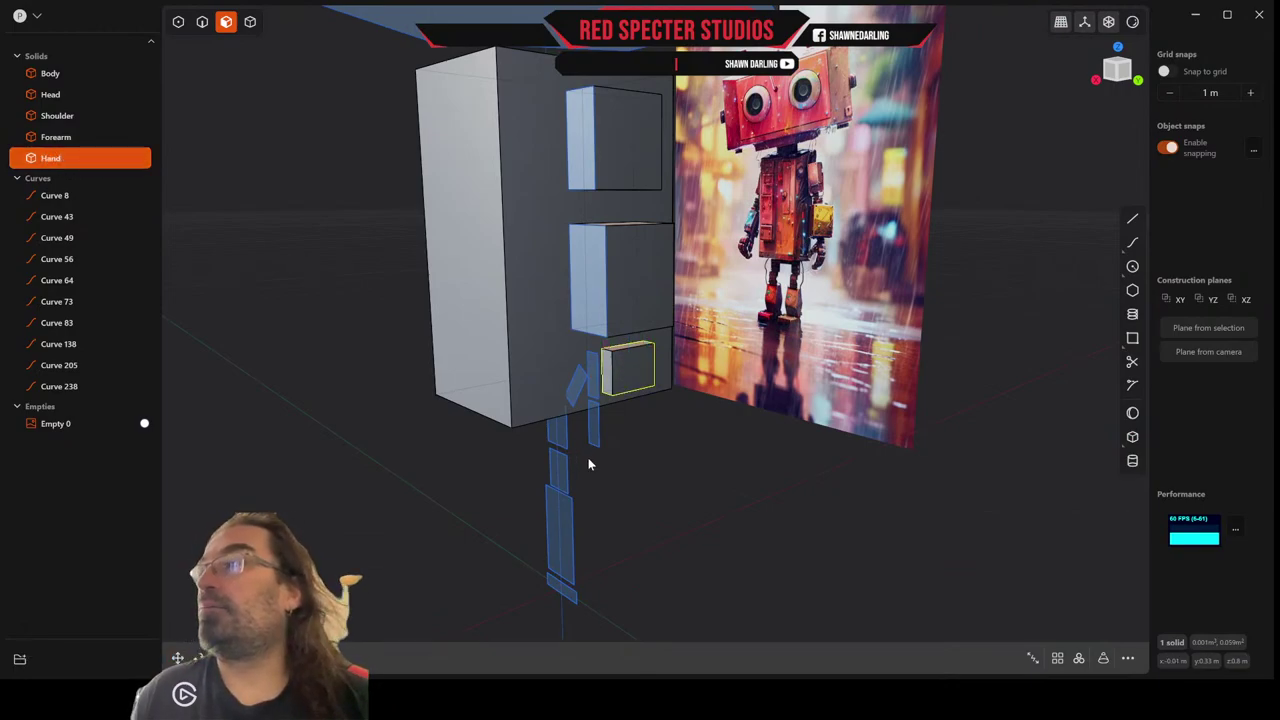
Extrude the rectangle below the hand in negative X into its own solid, about as deep as the hand.
scroll(587, 456, up, 3)
click(596, 421)
key(e)
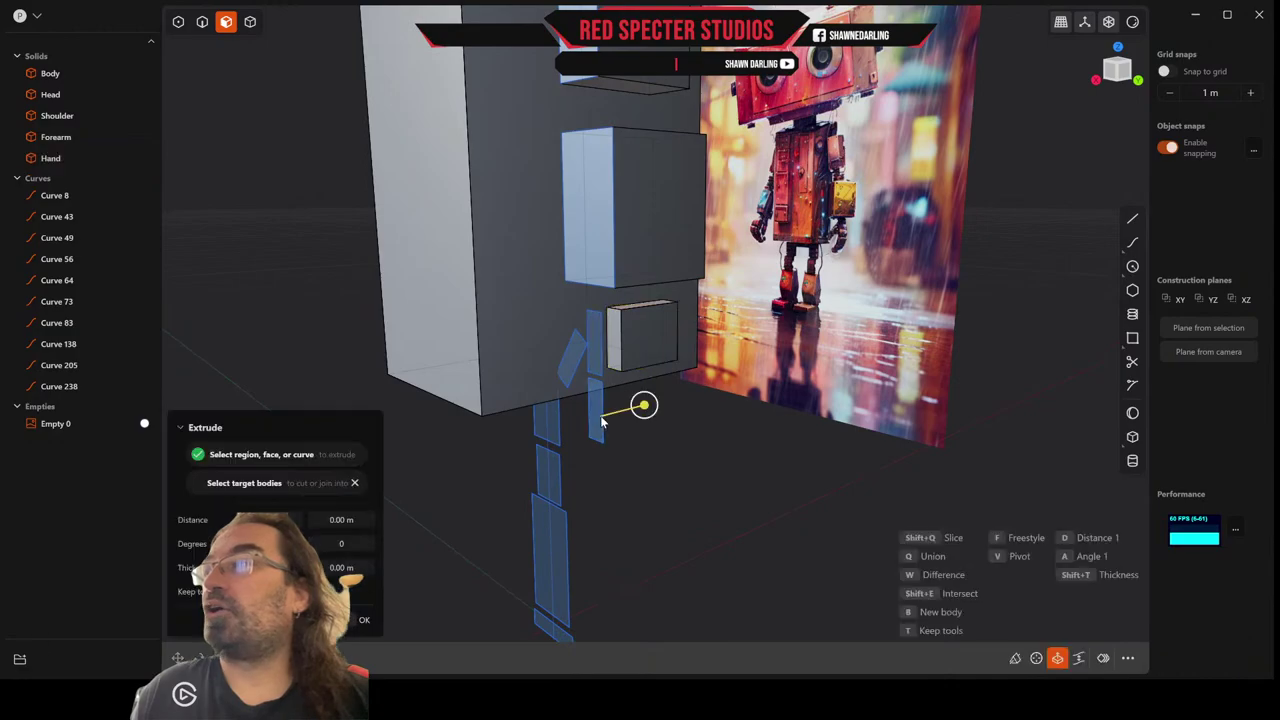
middle_drag(643, 409, 583, 398)
drag(639, 404, 706, 405)
right_click(699, 406)
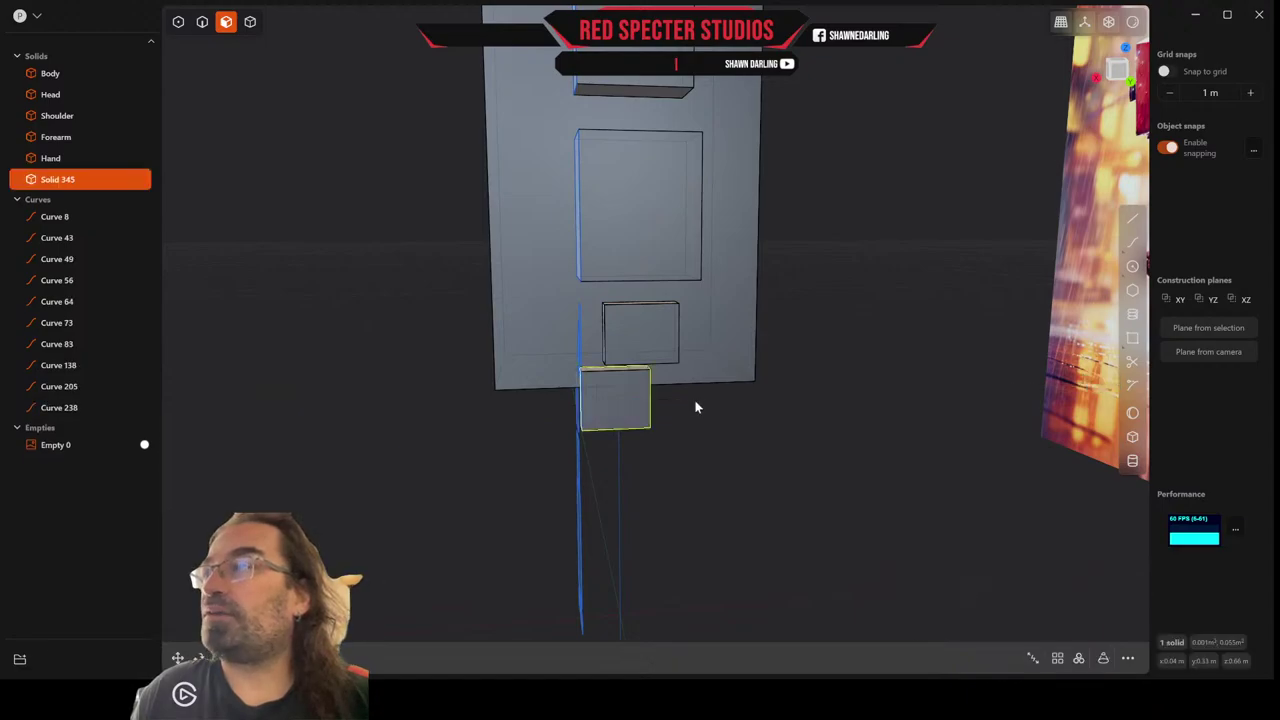
Move the new block along negative X until it lines up beneath the hand, and rename it as Fingers.
key(g)
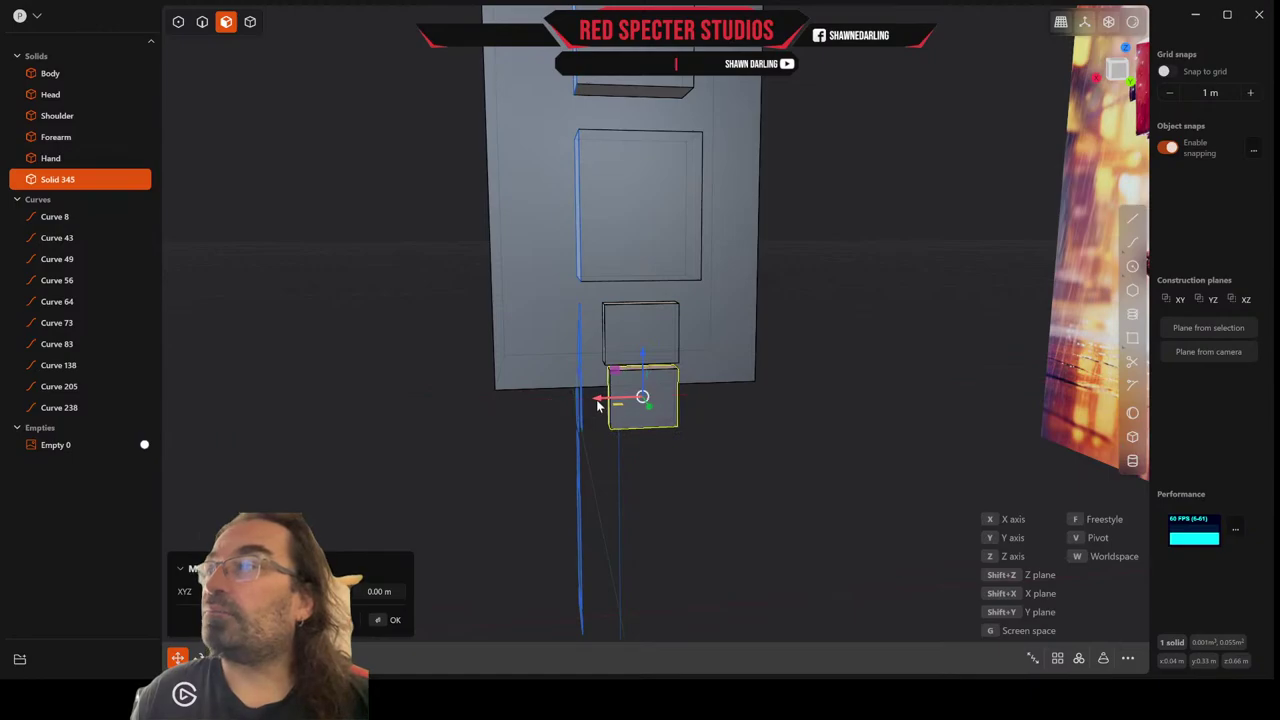
middle_drag(597, 404, 612, 393)
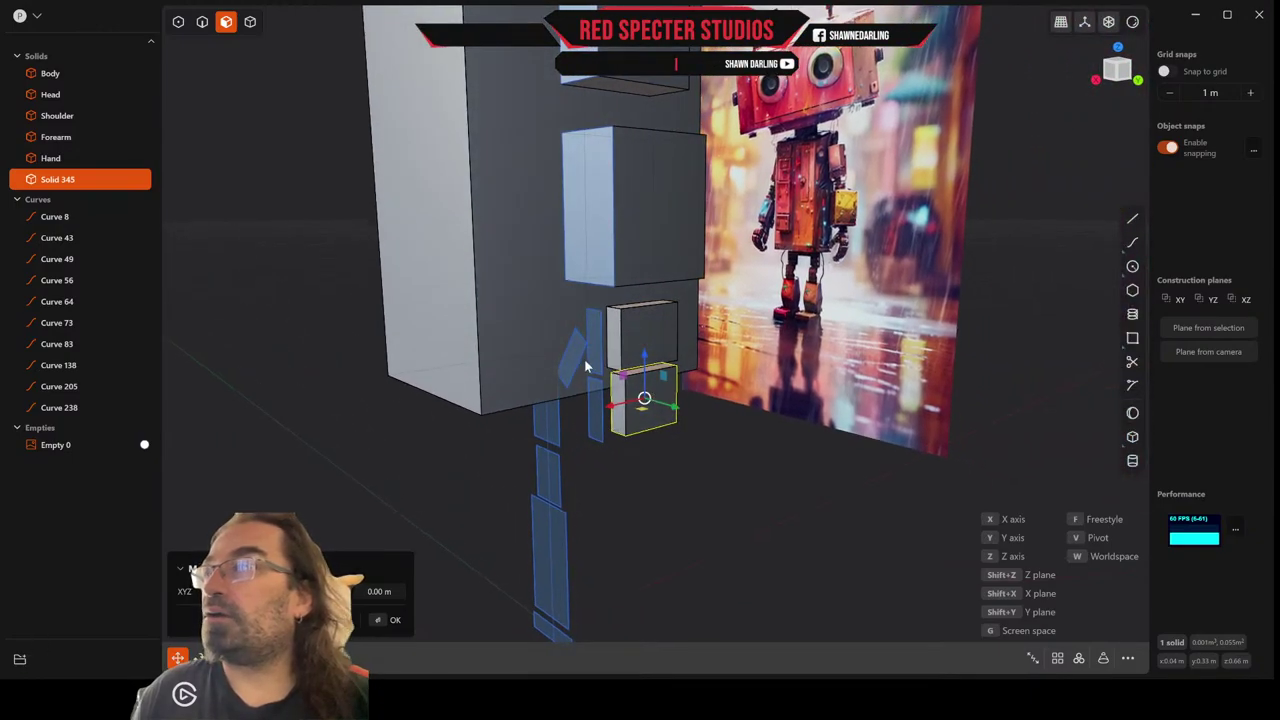
click(586, 367)
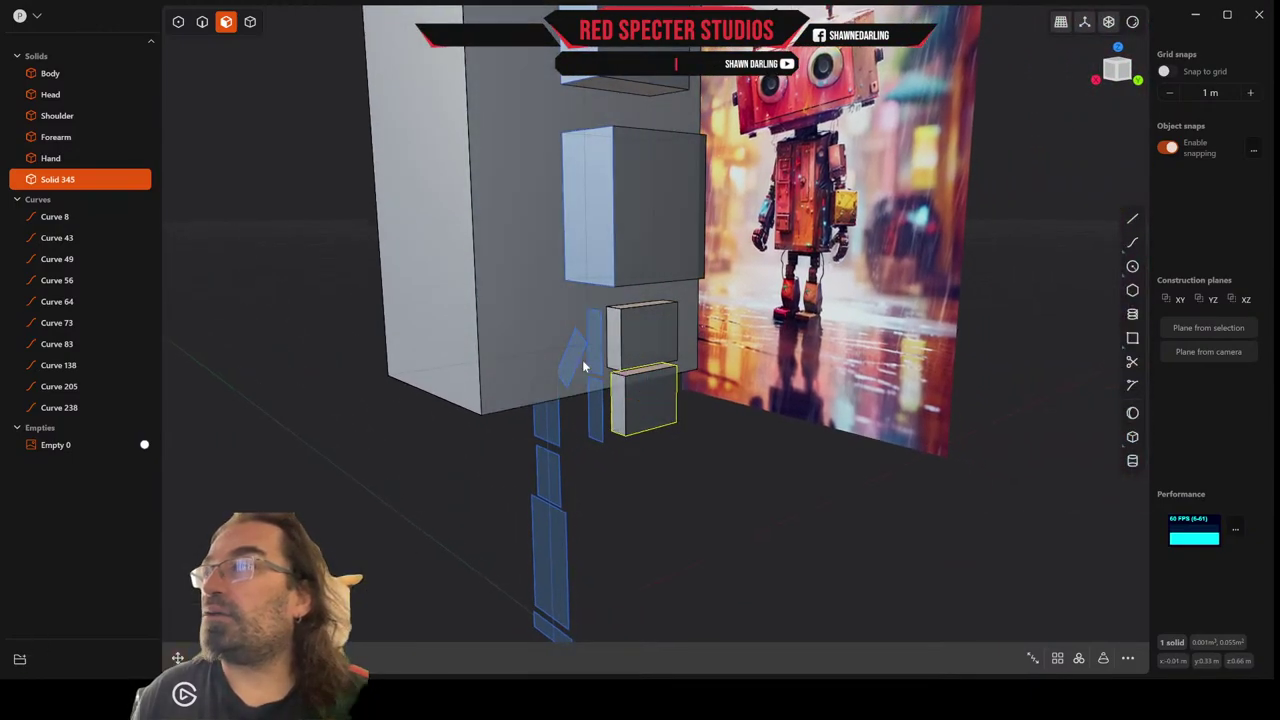
double_click(58, 179)
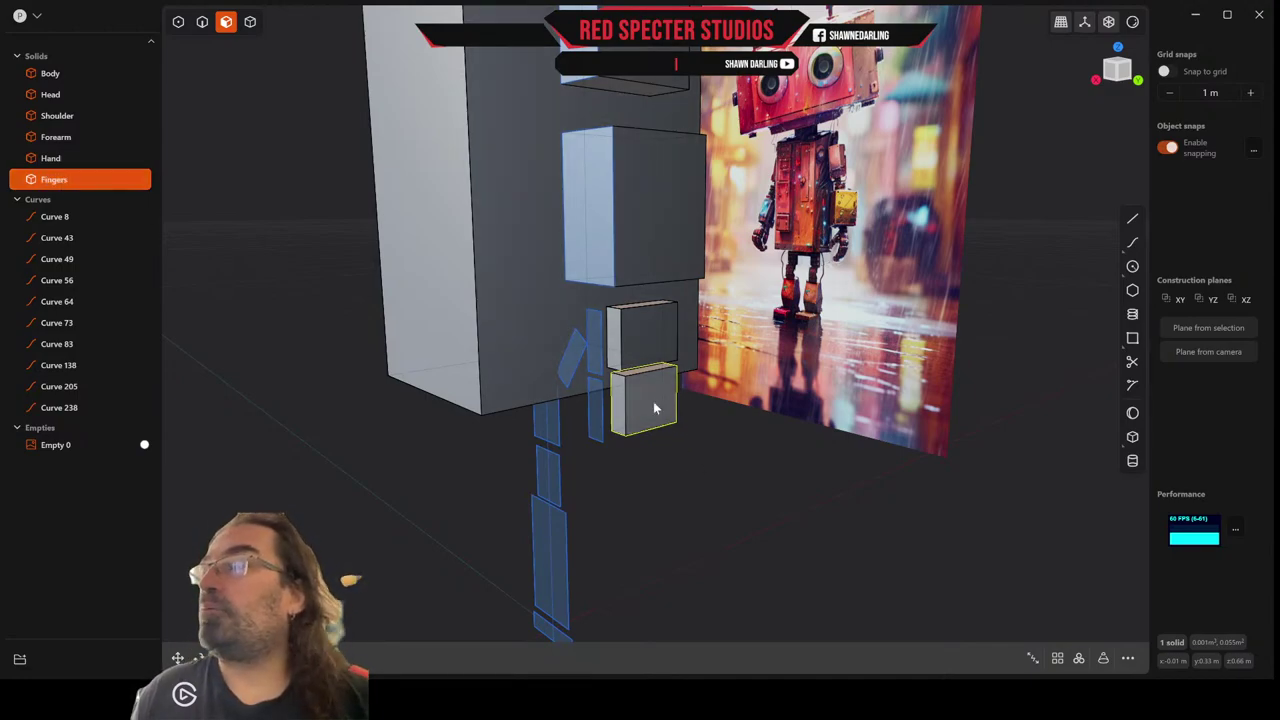
Extrude the slanted rectangle beside the hand a short distance in negative X and rename the resulting solid as Thumb.
middle_drag(636, 405, 576, 374)
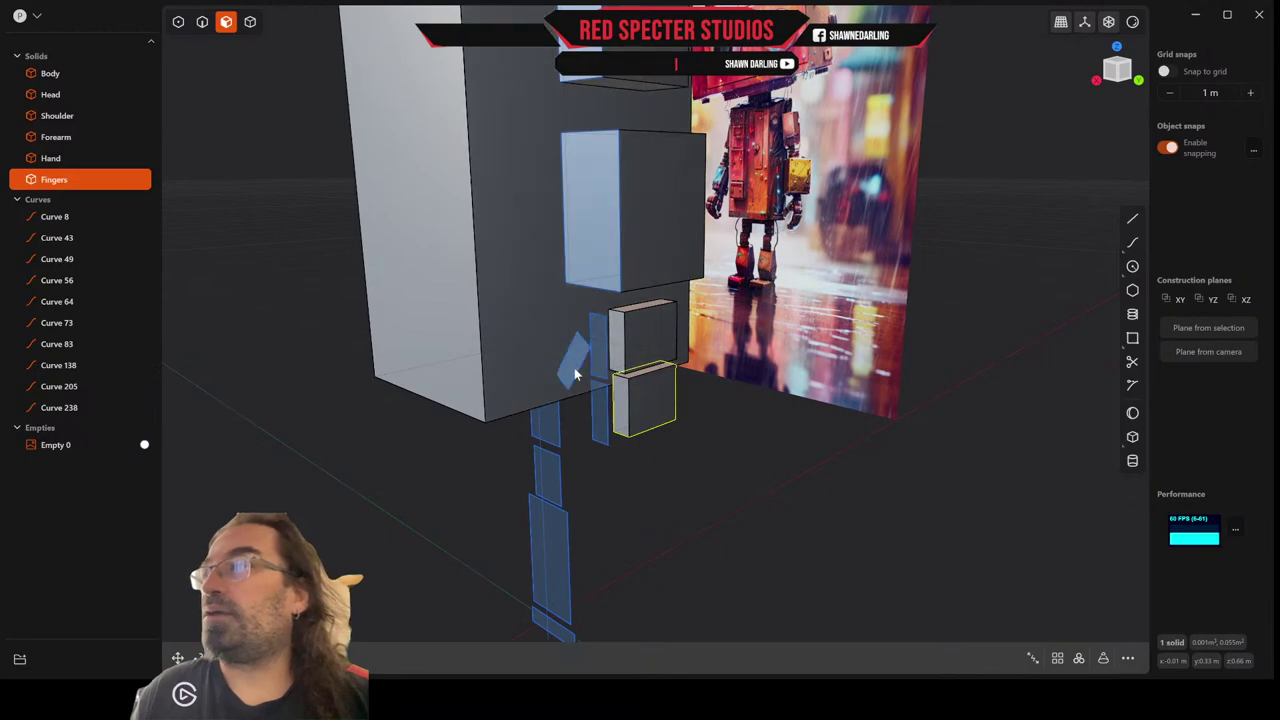
key(e)
drag(617, 358, 636, 353)
right_click(634, 355)
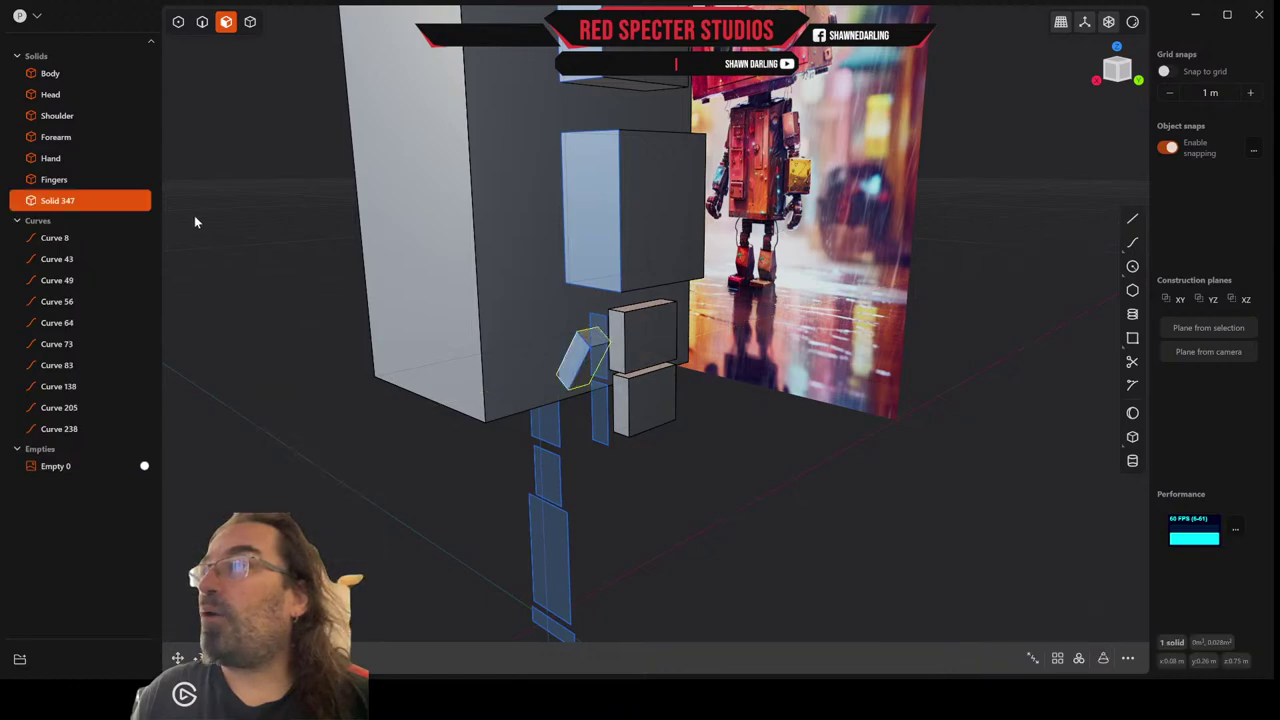
double_click(59, 201)
text(Thumb)
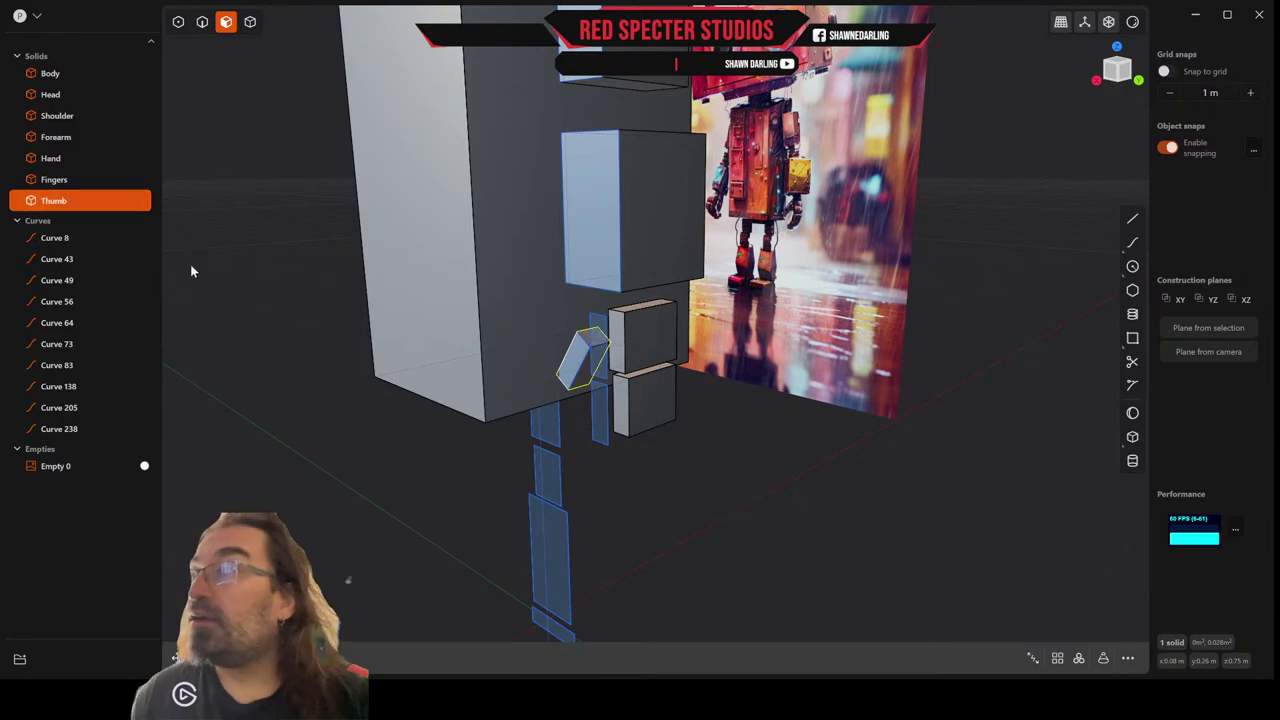
Delete the leftover profile curves of the hand, fingers and thumb, using edge selection mode.
scroll(228, 321, down, 1)
middle_drag(572, 438, 608, 306)
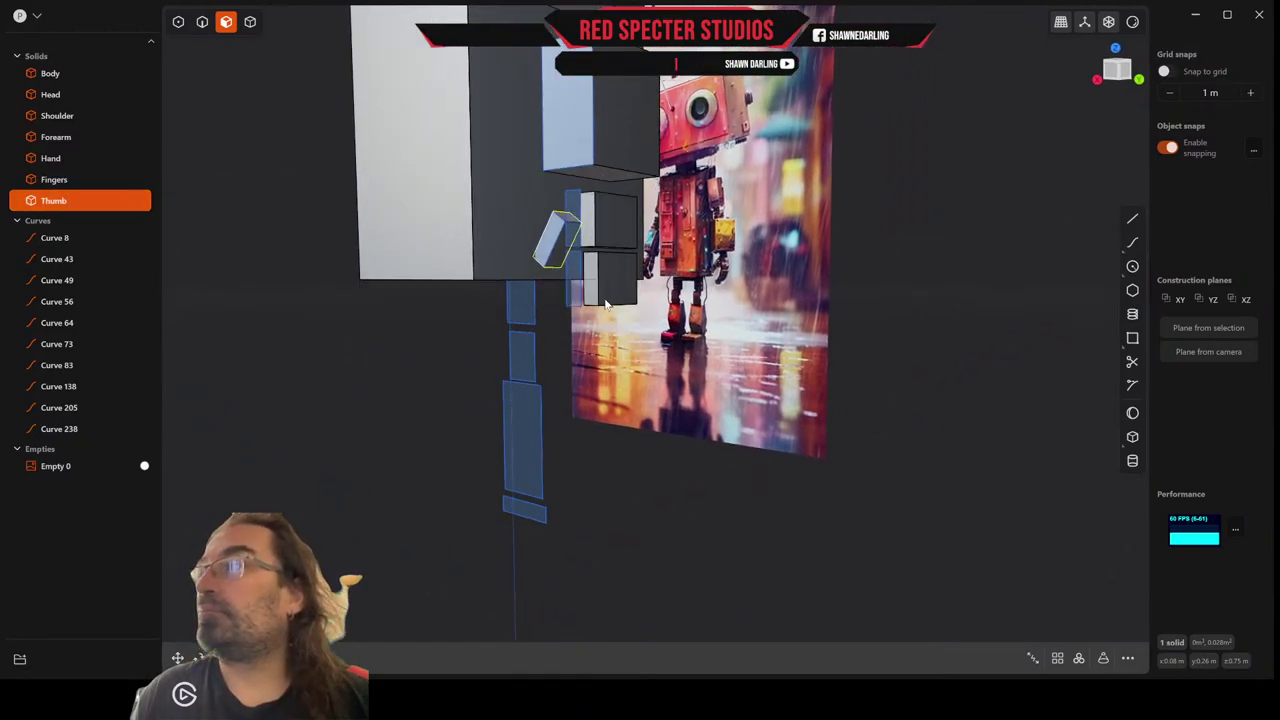
scroll(636, 305, up, 3)
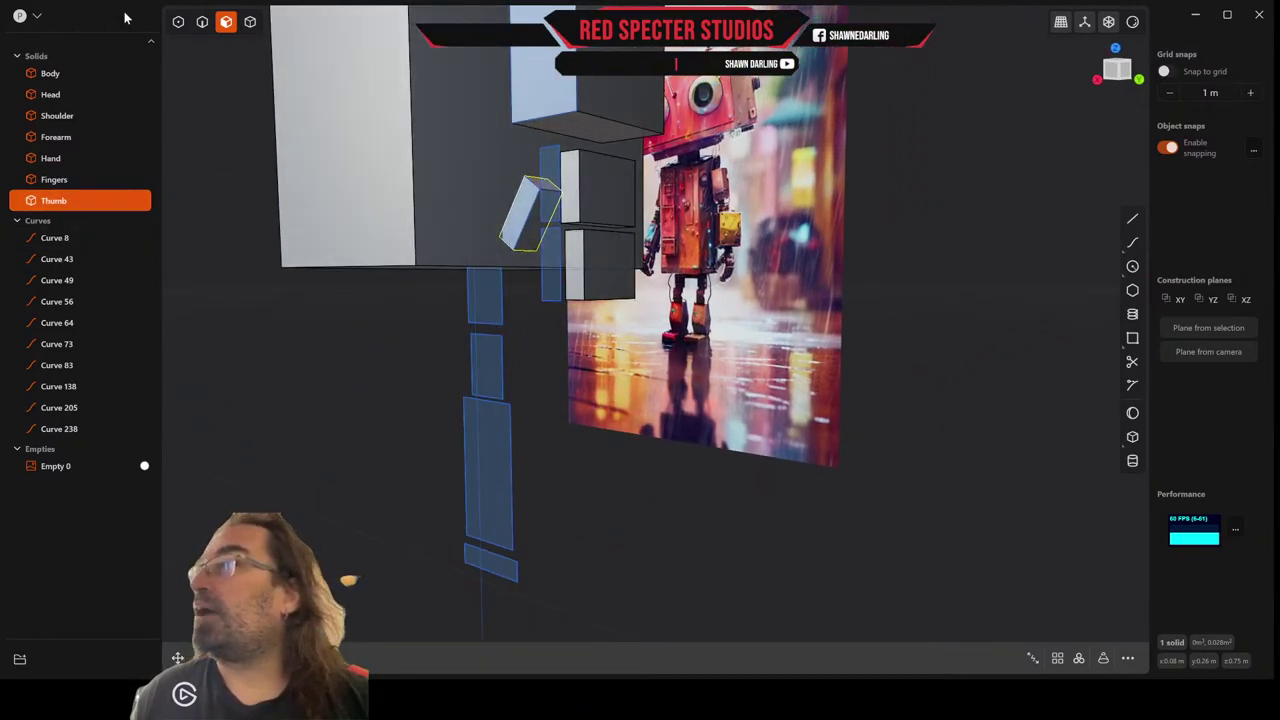
click(202, 21)
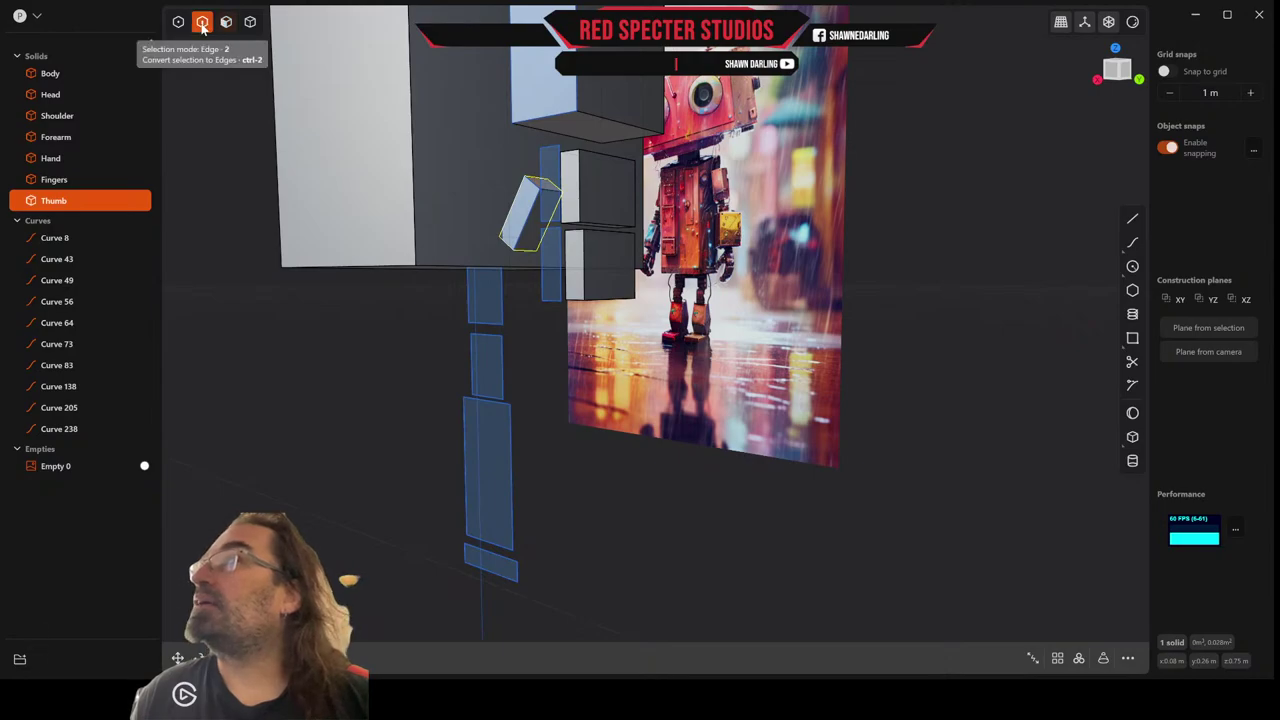
click(556, 180)
shift+click(560, 265)
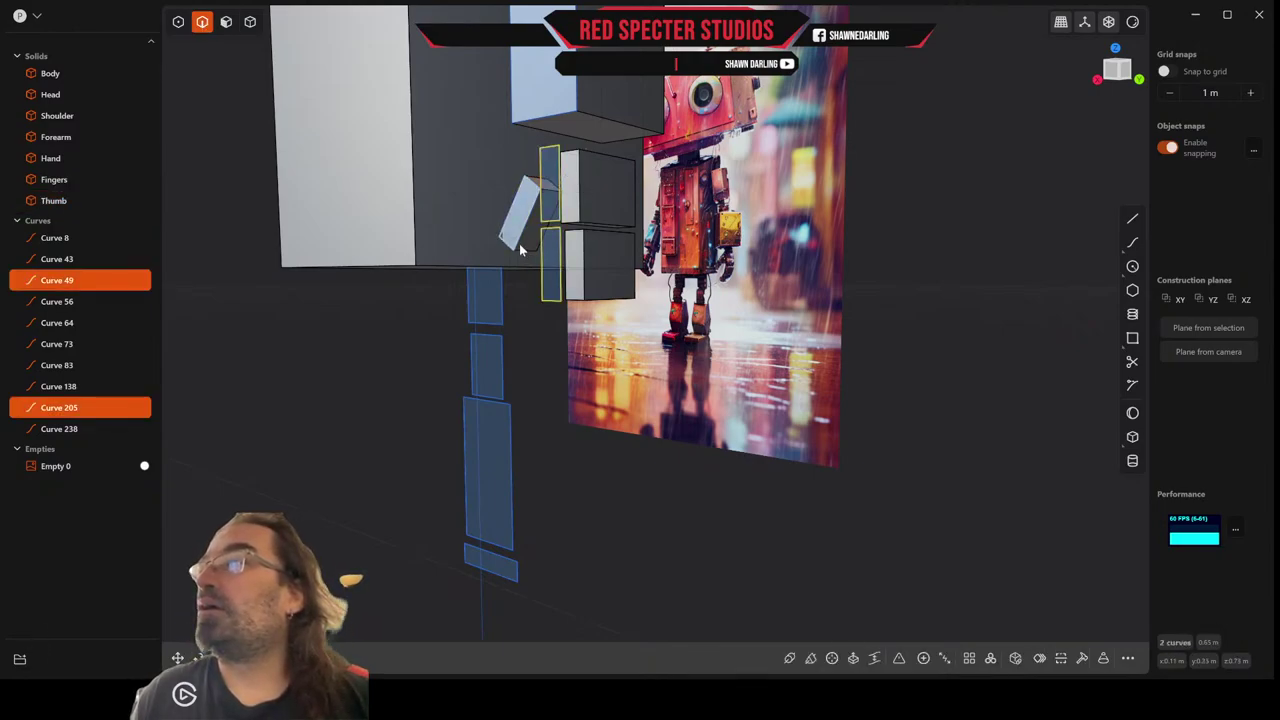
shift+click(517, 249)
key(Delete)
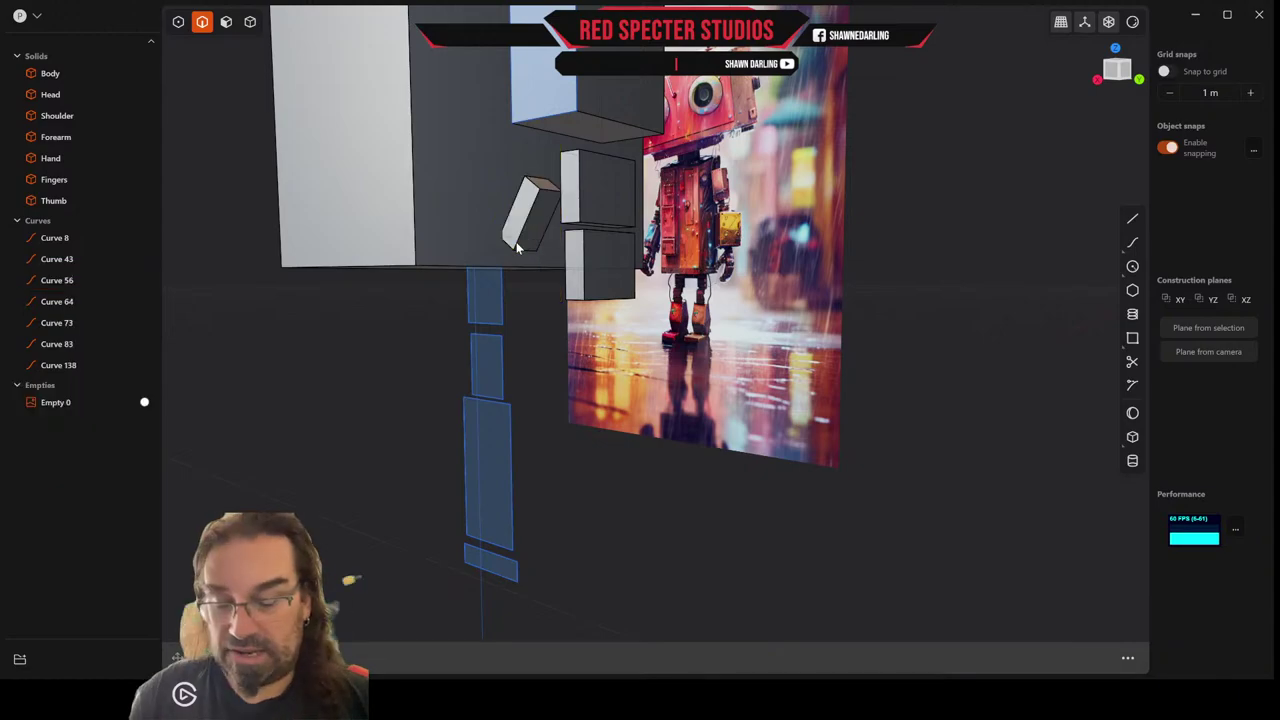
Delete the leftover profile curves of the forearm, shoulder and head, keeping their solids.
middle_drag(590, 195, 556, 214)
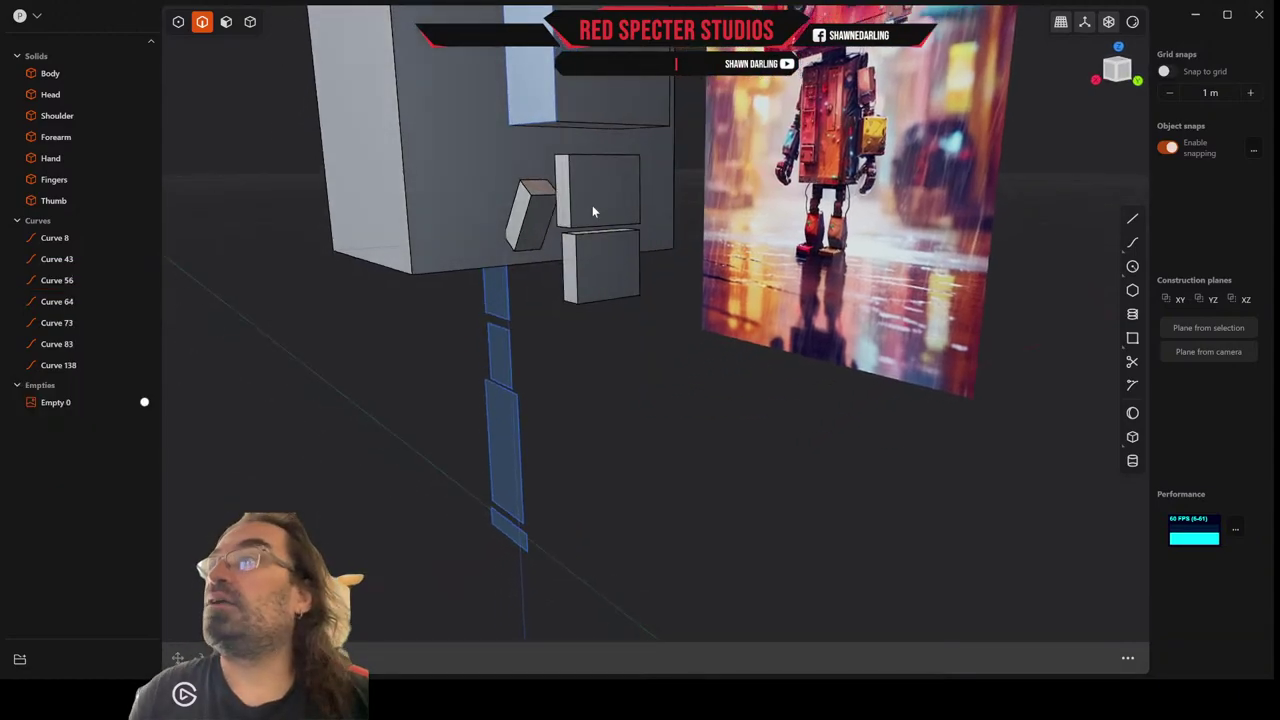
click(546, 122)
key(Delete)
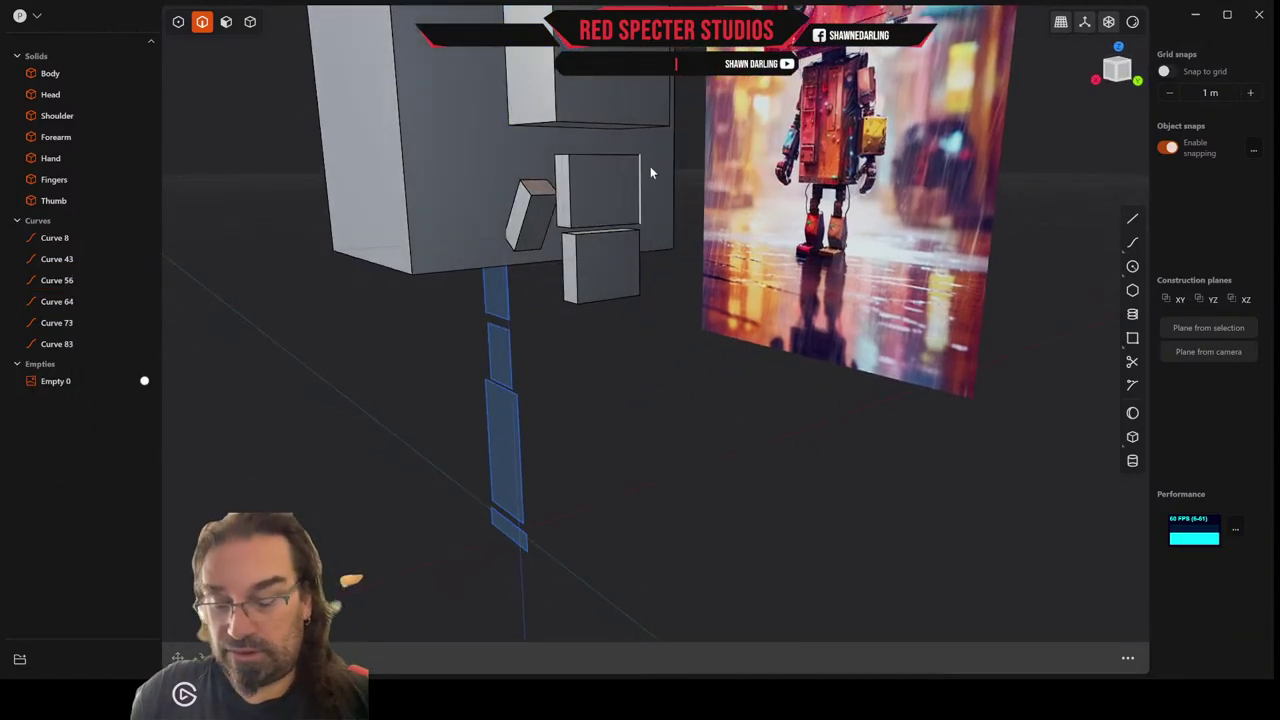
middle_drag(651, 174, 620, 186)
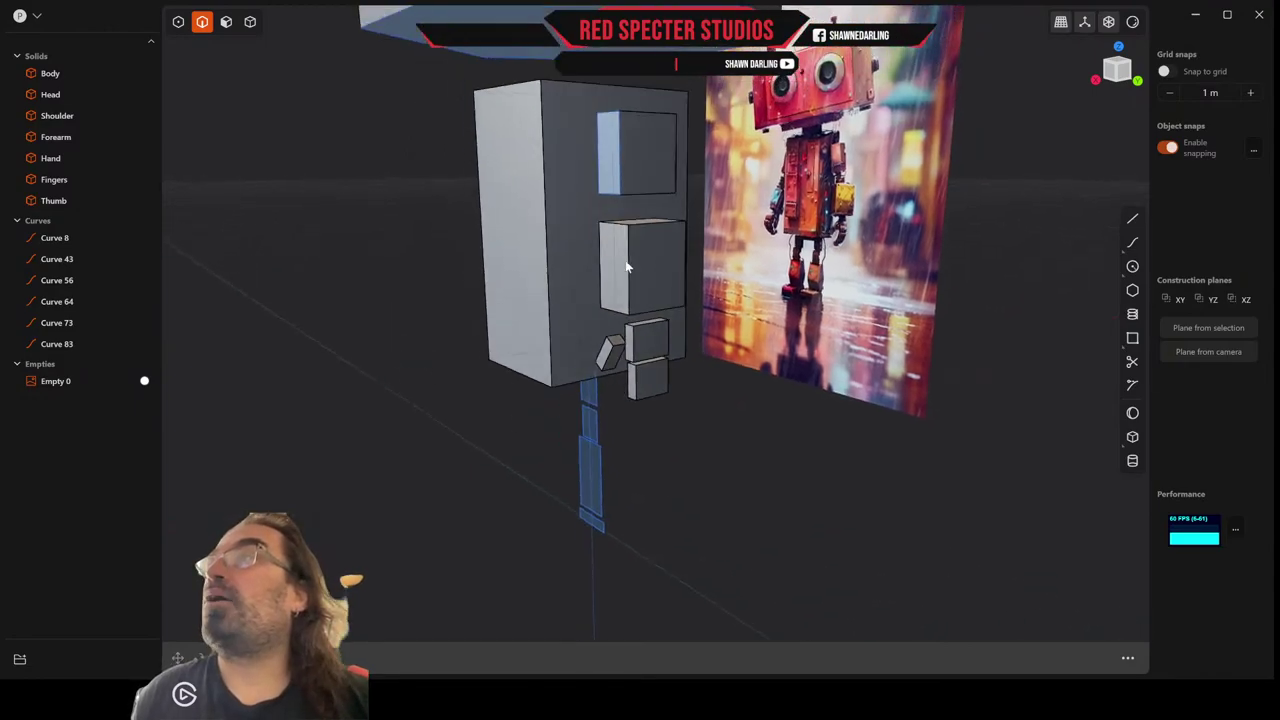
click(620, 188)
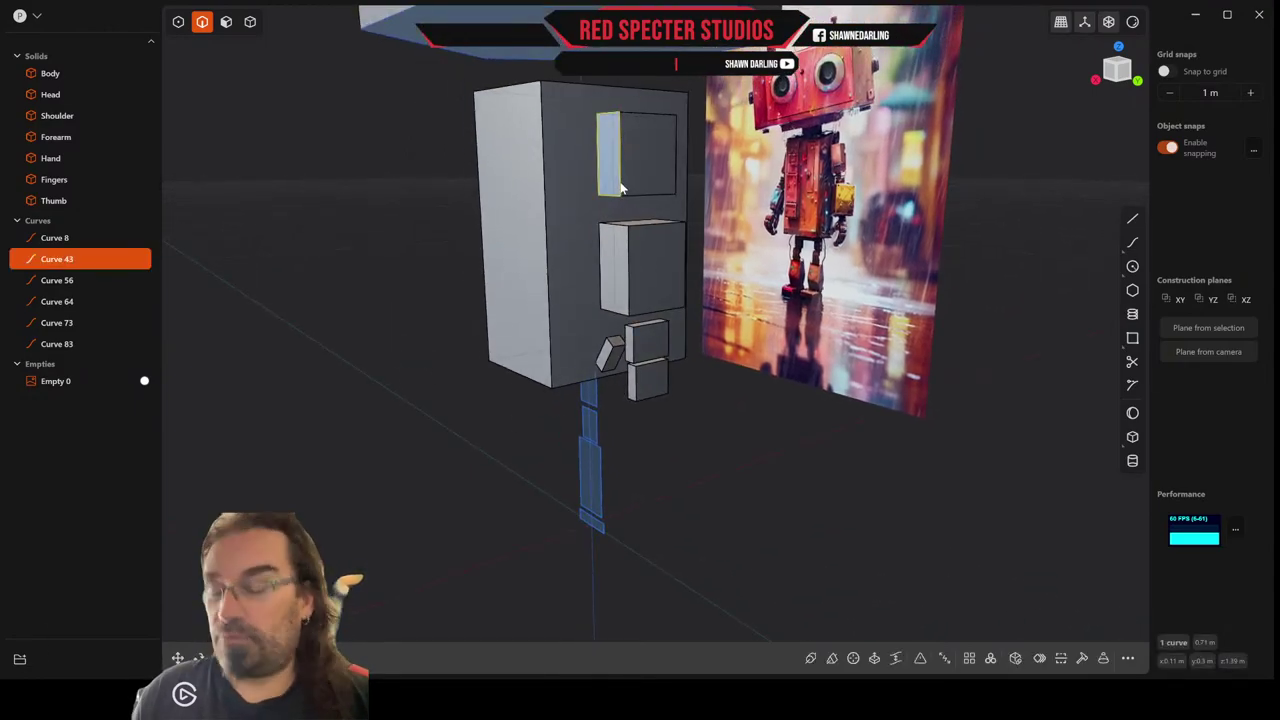
key(Delete)
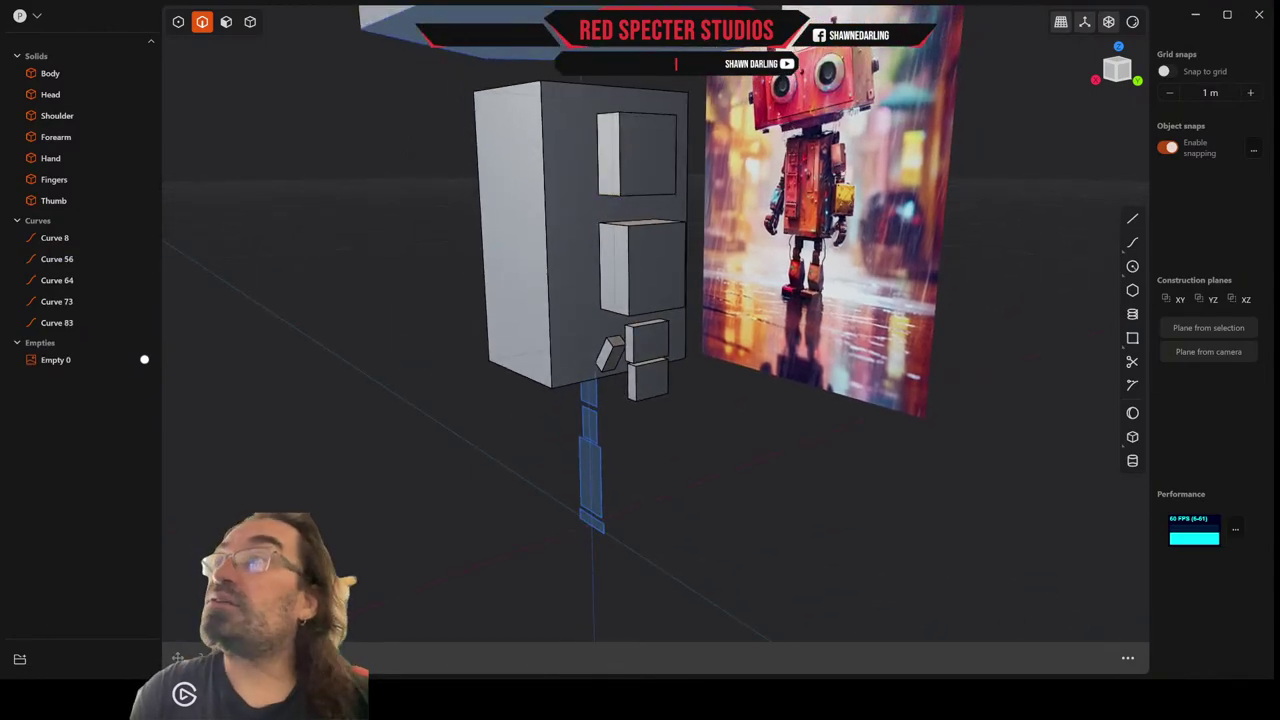
click(527, 64)
key(Delete)
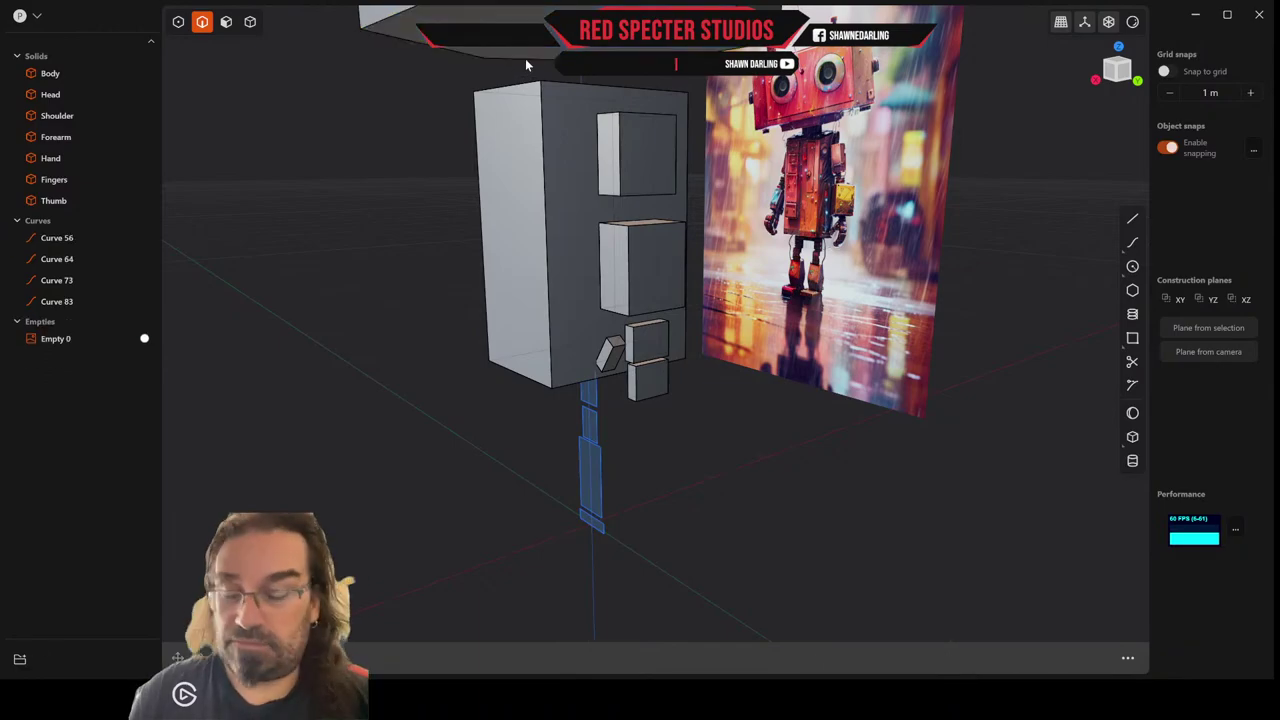
Move the two upper leg rectangles along negative X to about x 0.04 m, beneath the torso.
middle_drag(523, 57, 600, 160)
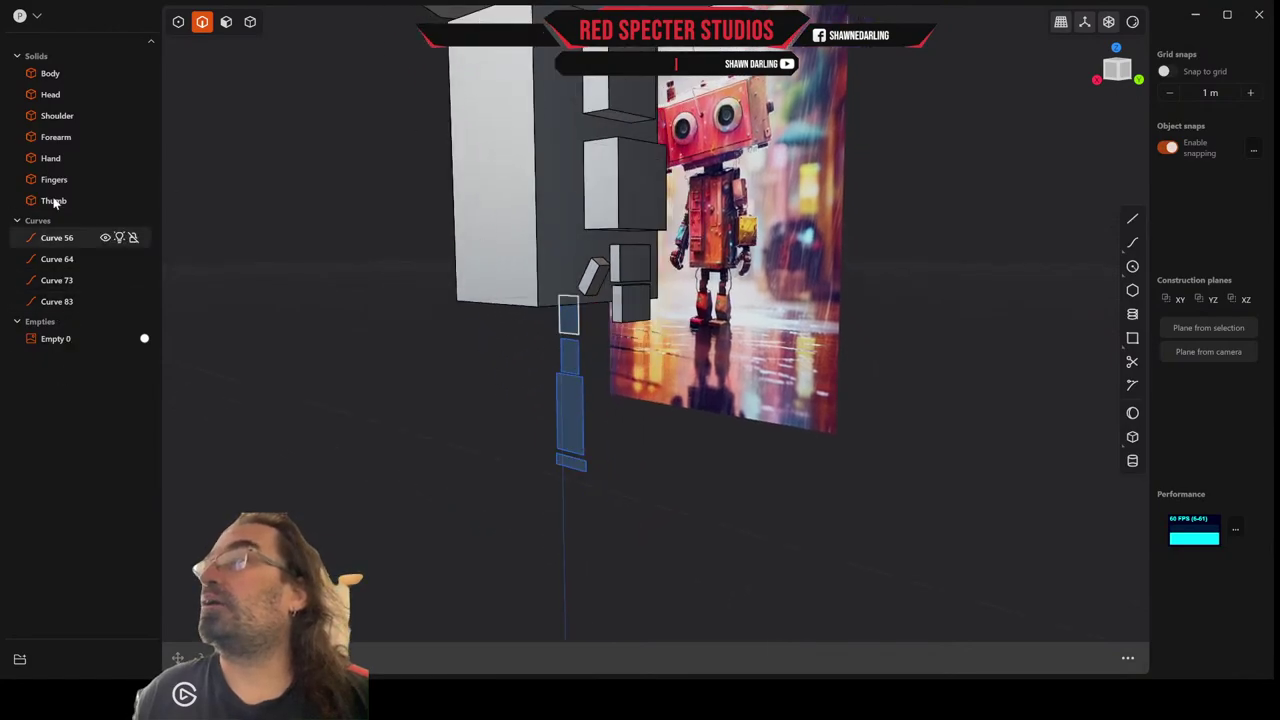
middle_drag(480, 440, 589, 349)
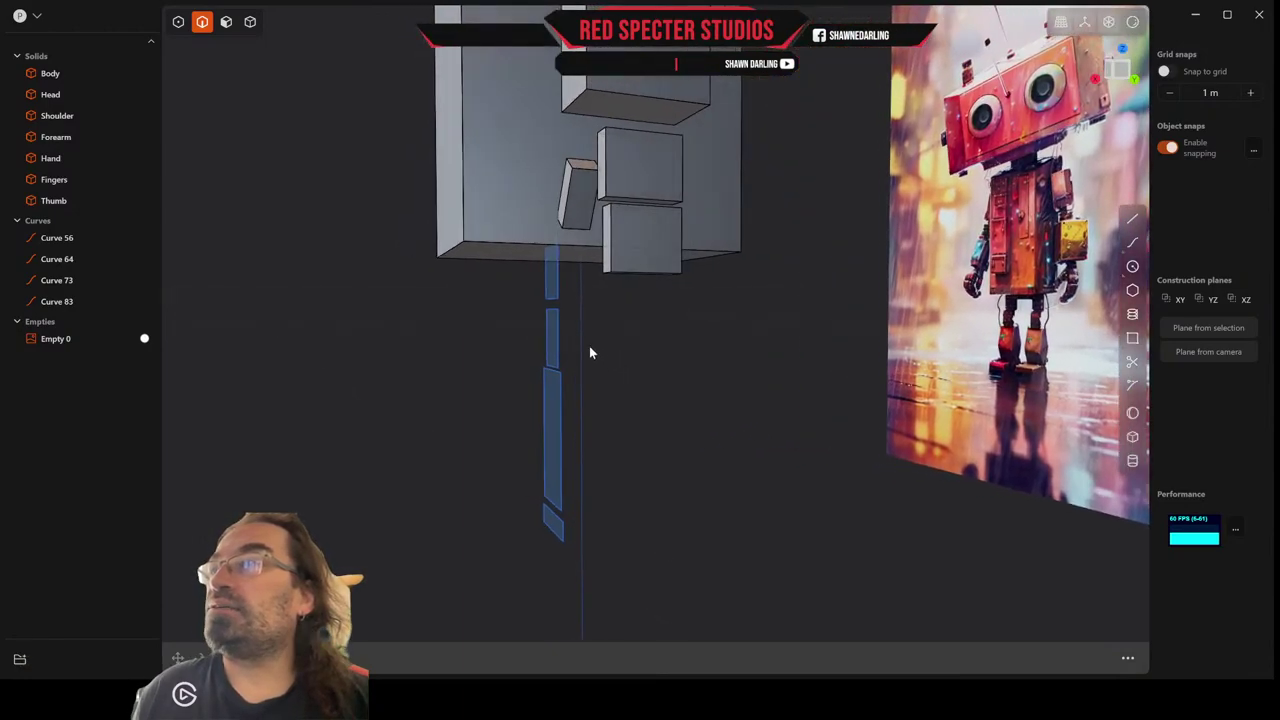
middle_drag(1042, 318, 620, 380)
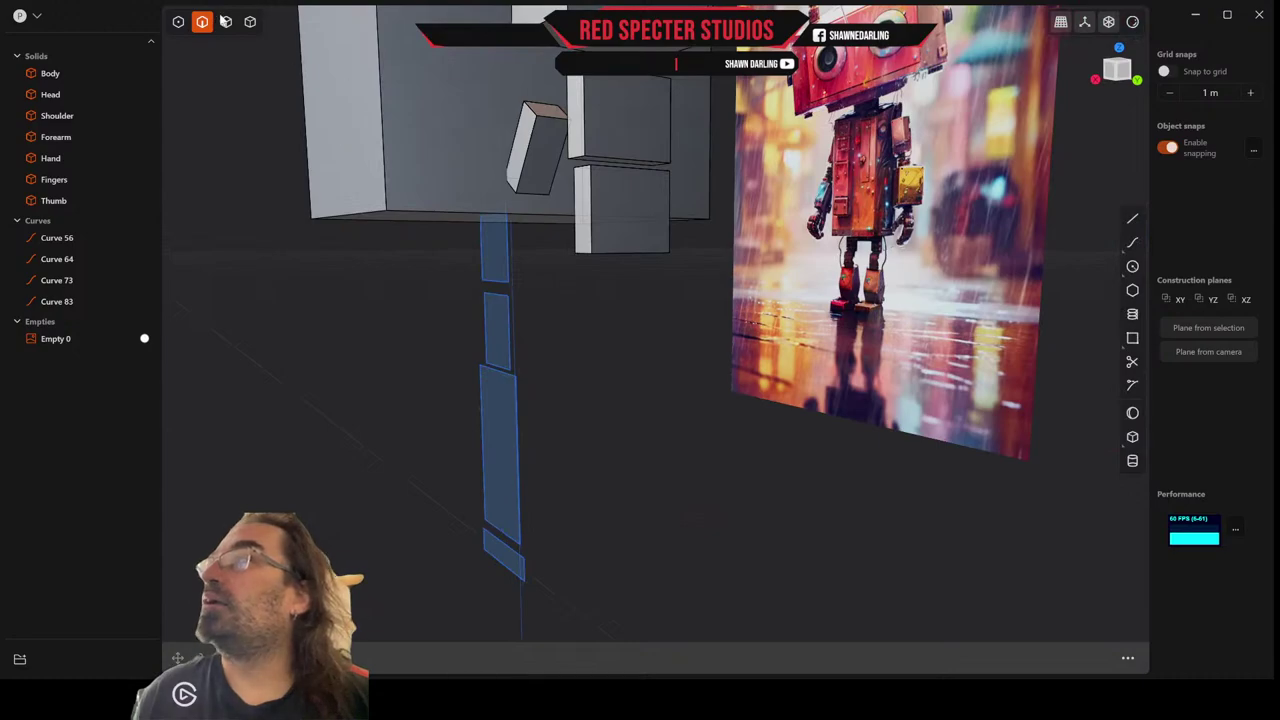
click(225, 21)
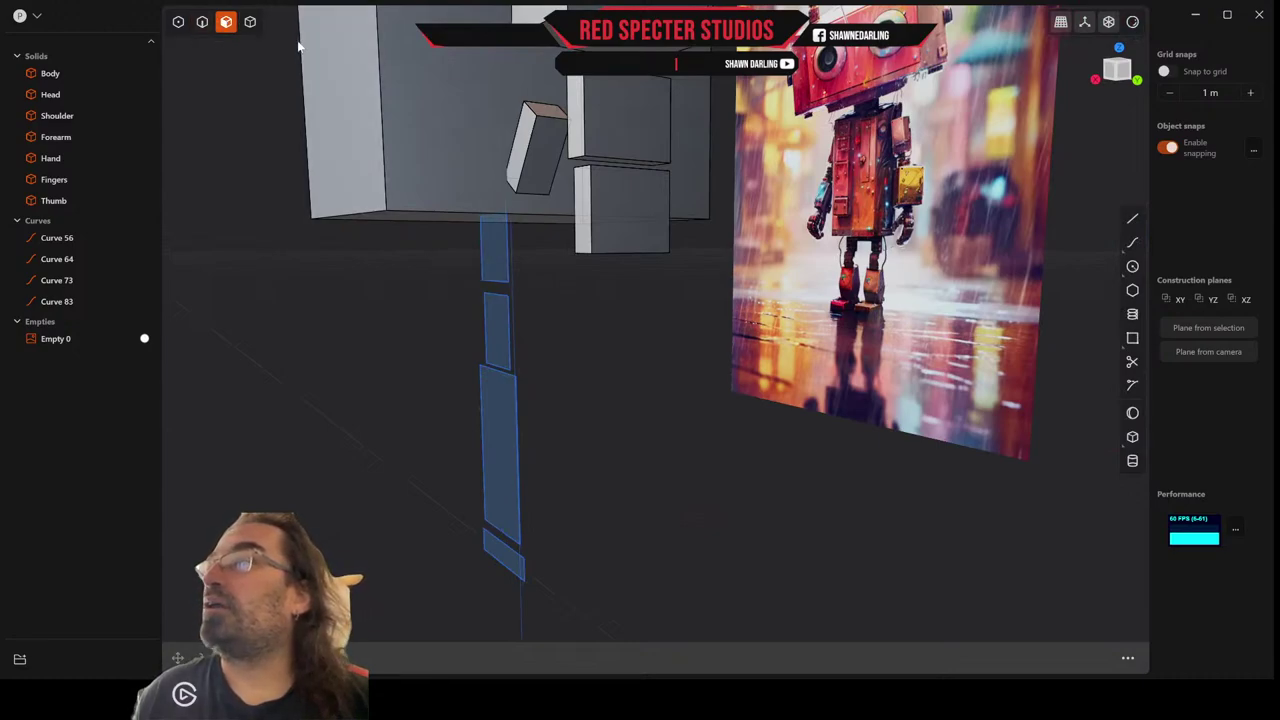
click(202, 21)
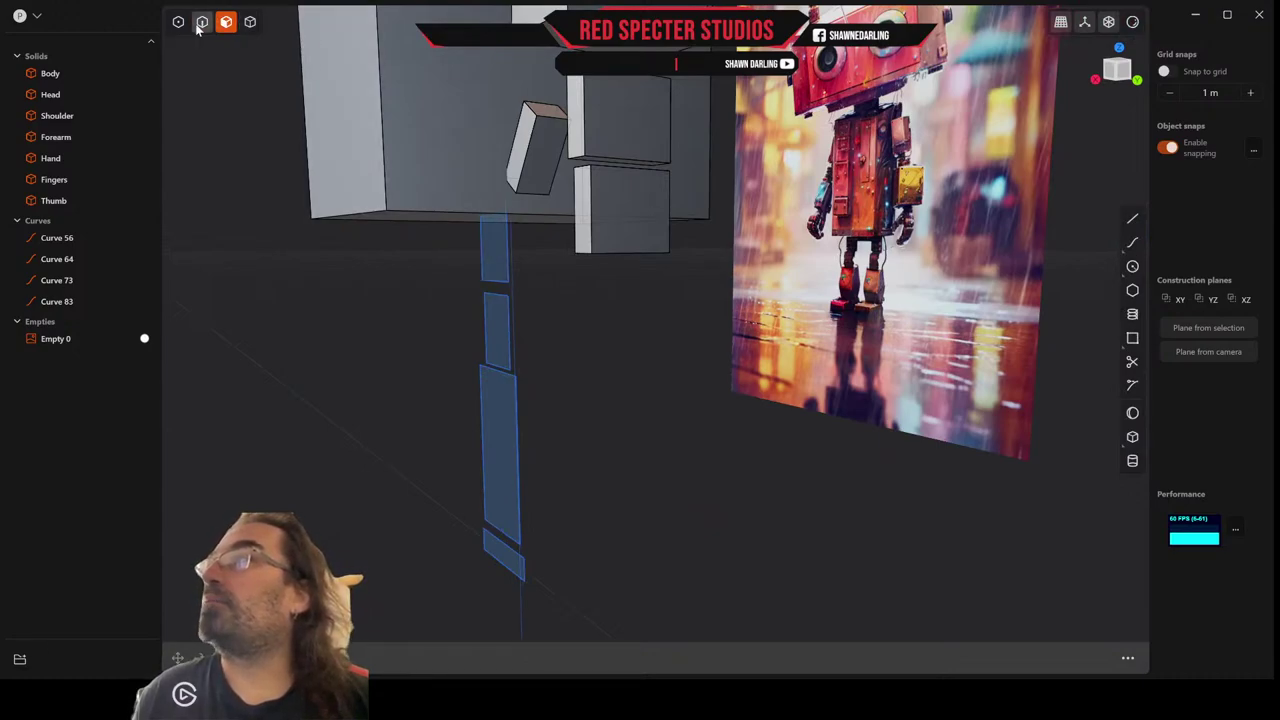
click(496, 265)
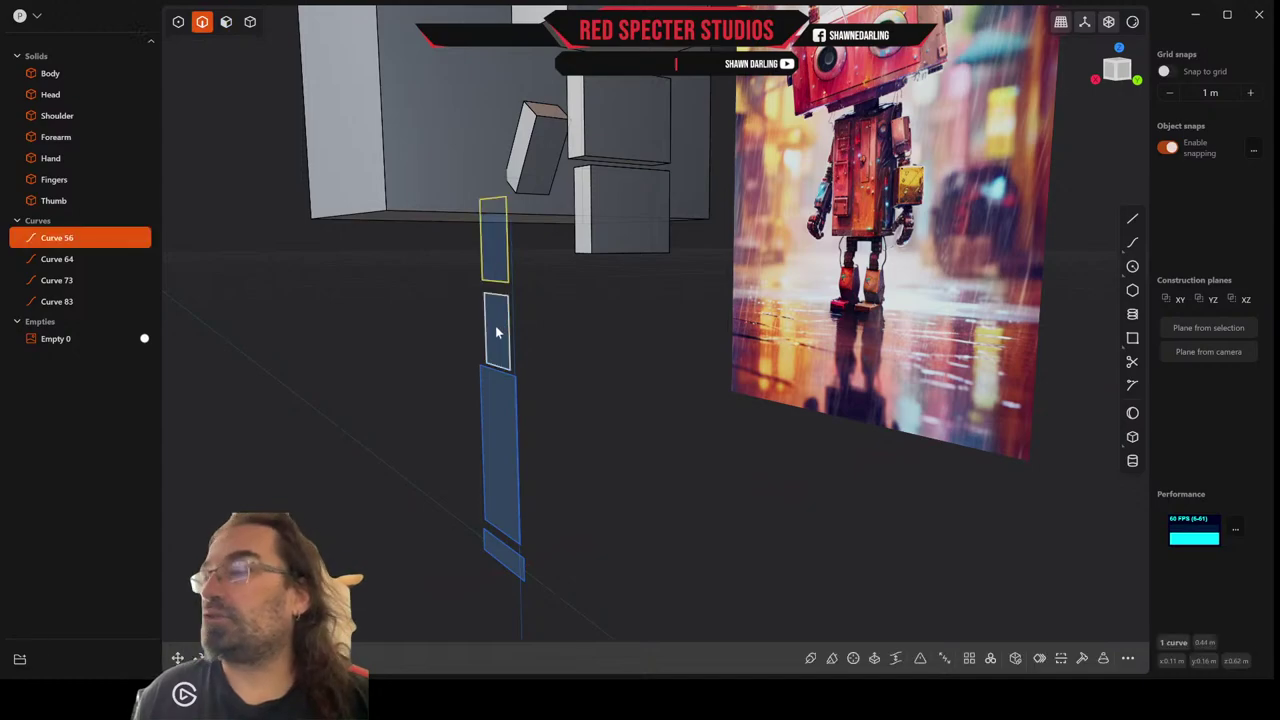
shift+click(496, 327)
middle_drag(495, 325, 478, 324)
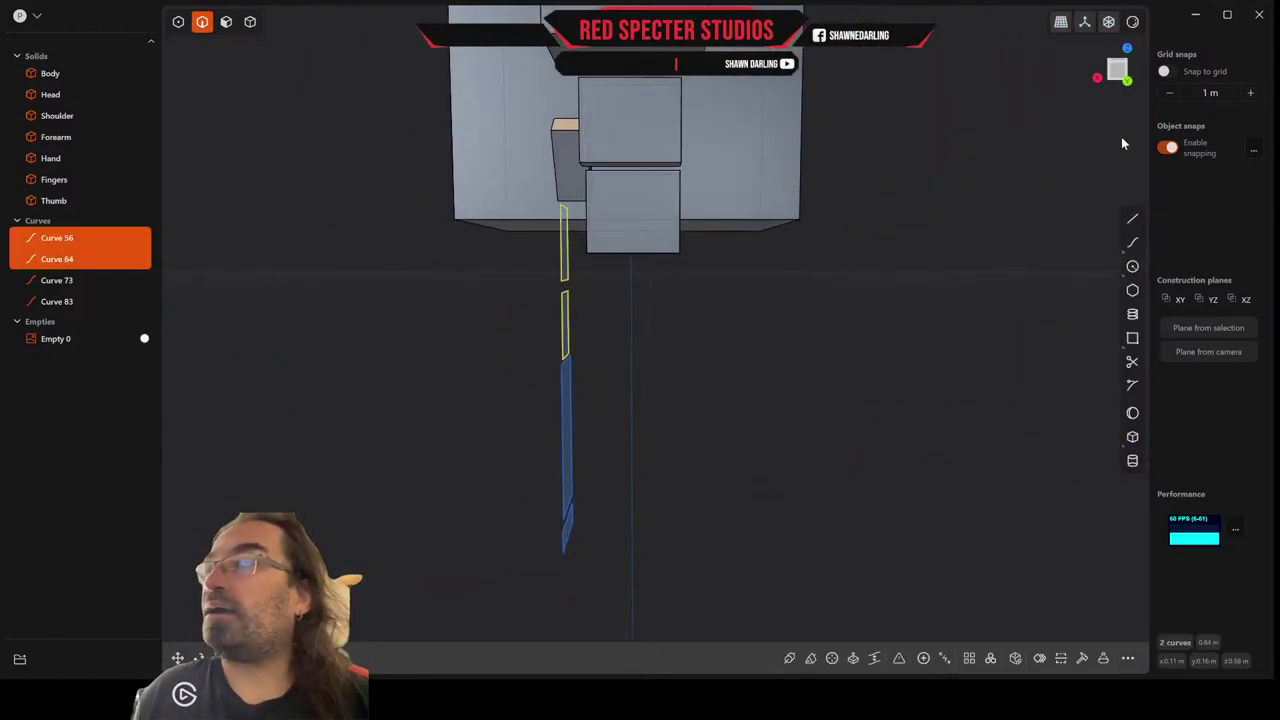
click(1116, 69)
scroll(718, 233, up, 2)
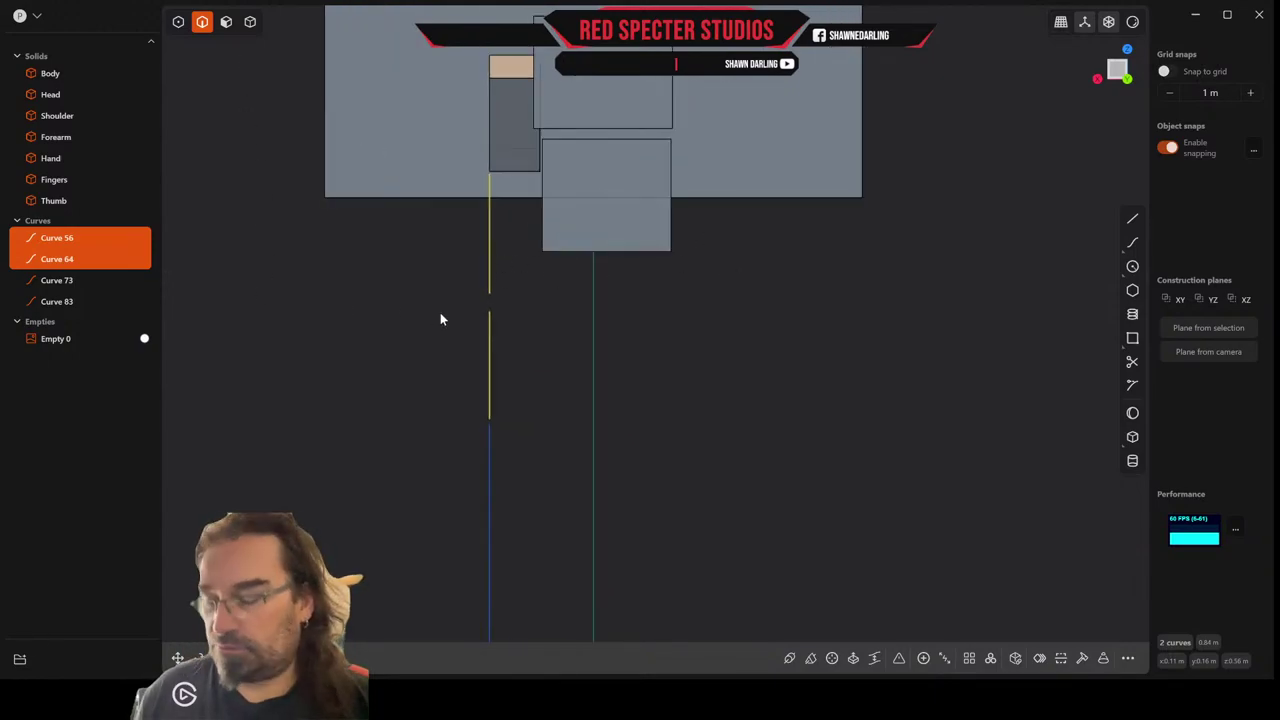
key(g)
drag(444, 296, 507, 304)
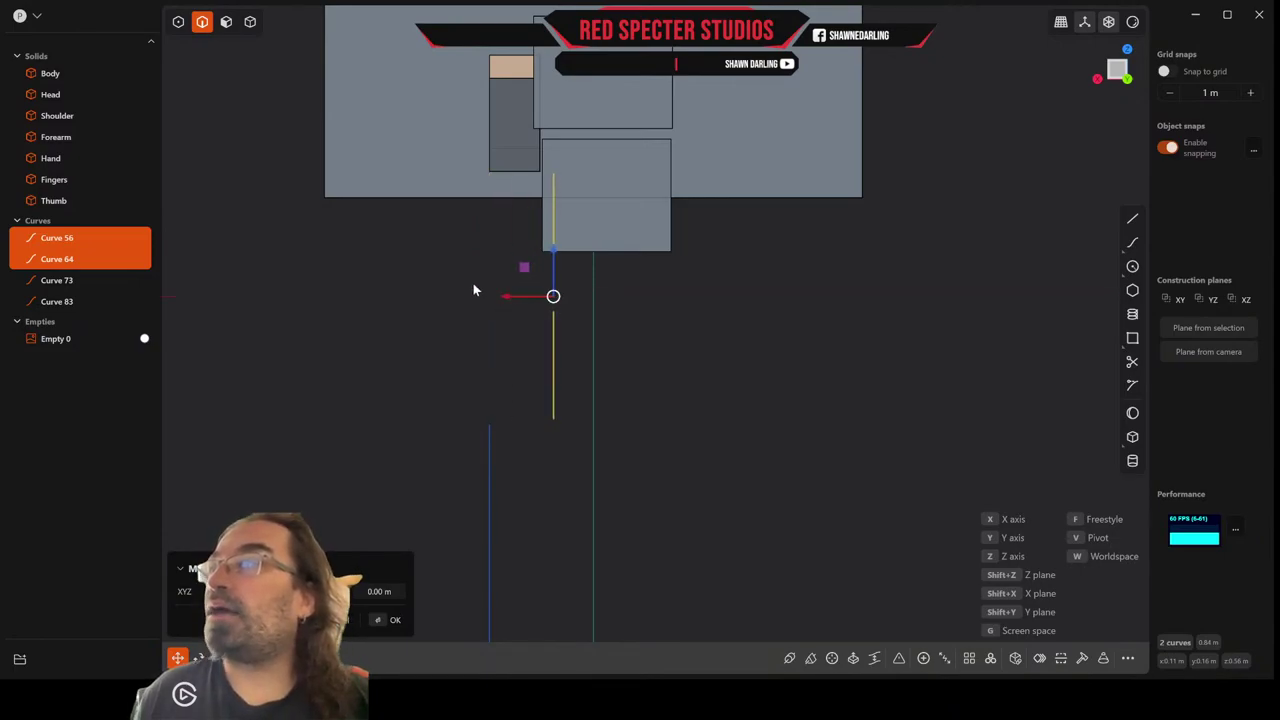
middle_drag(474, 288, 549, 311)
key(Return)
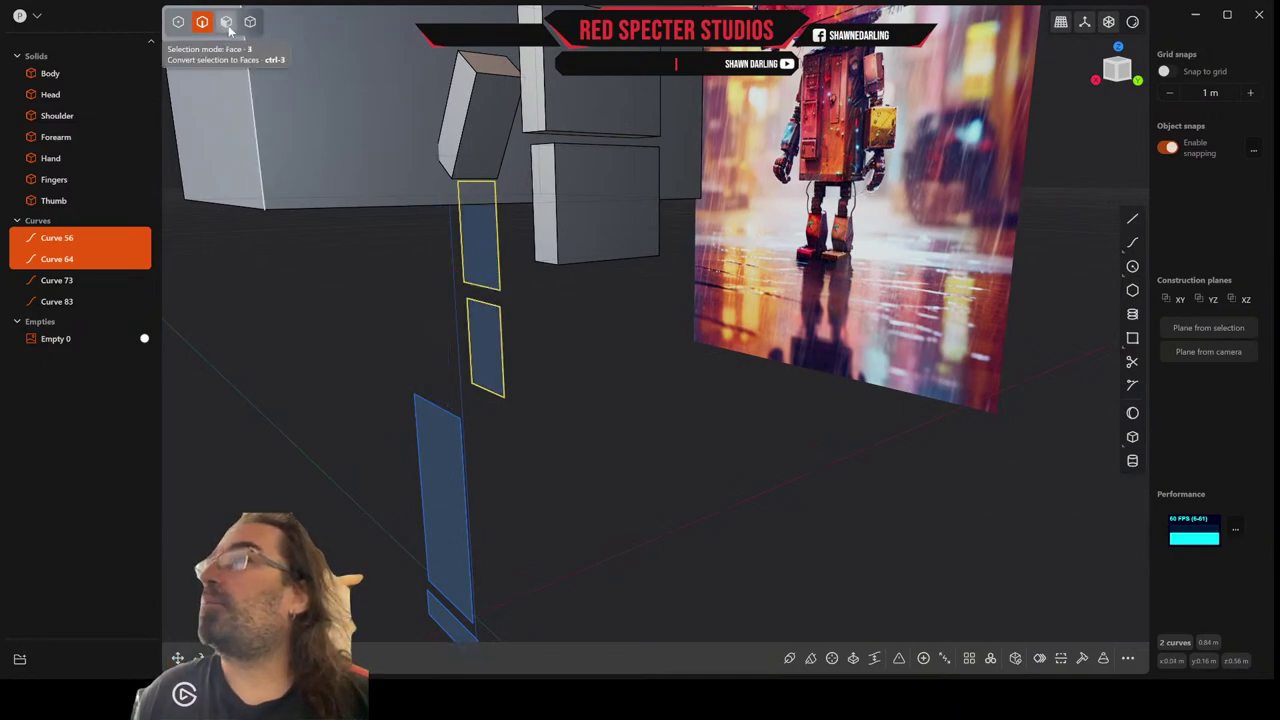
Extrude both upper leg rectangles together in negative X into narrow blocks roughly centered beneath the torso, then clear the selection.
click(227, 24)
key(e)
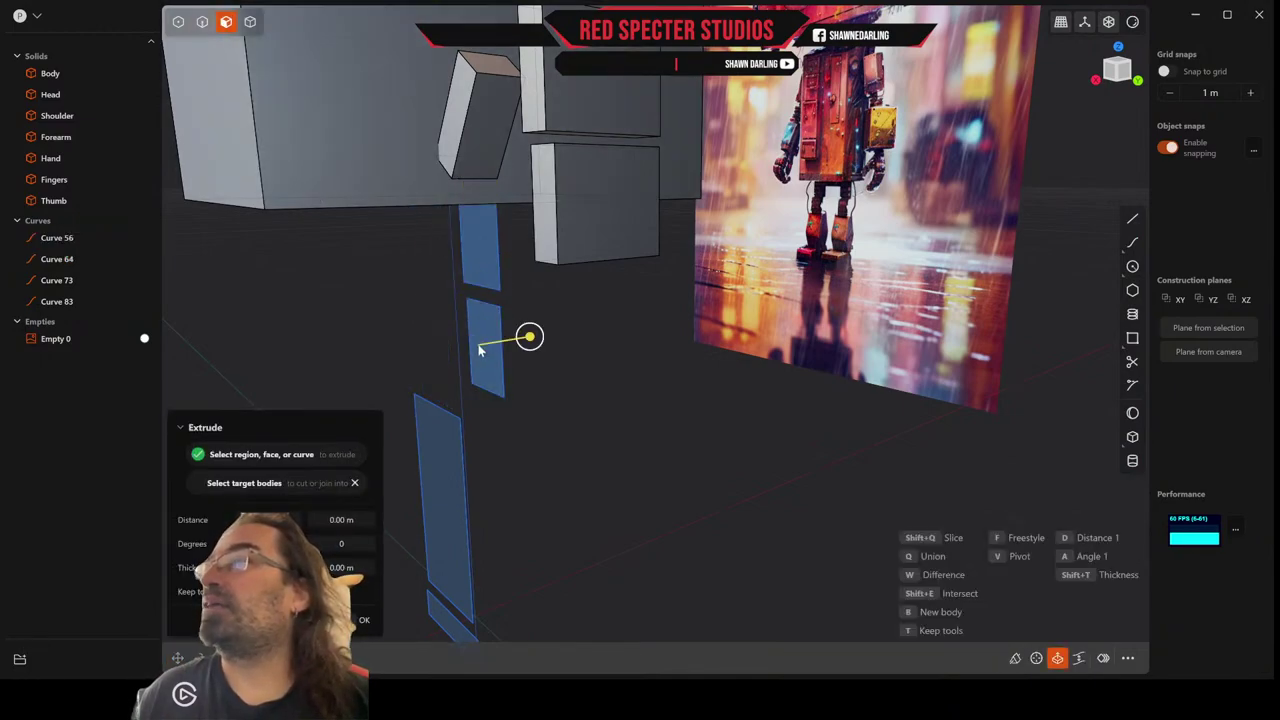
drag(533, 340, 590, 330)
middle_drag(590, 330, 501, 315)
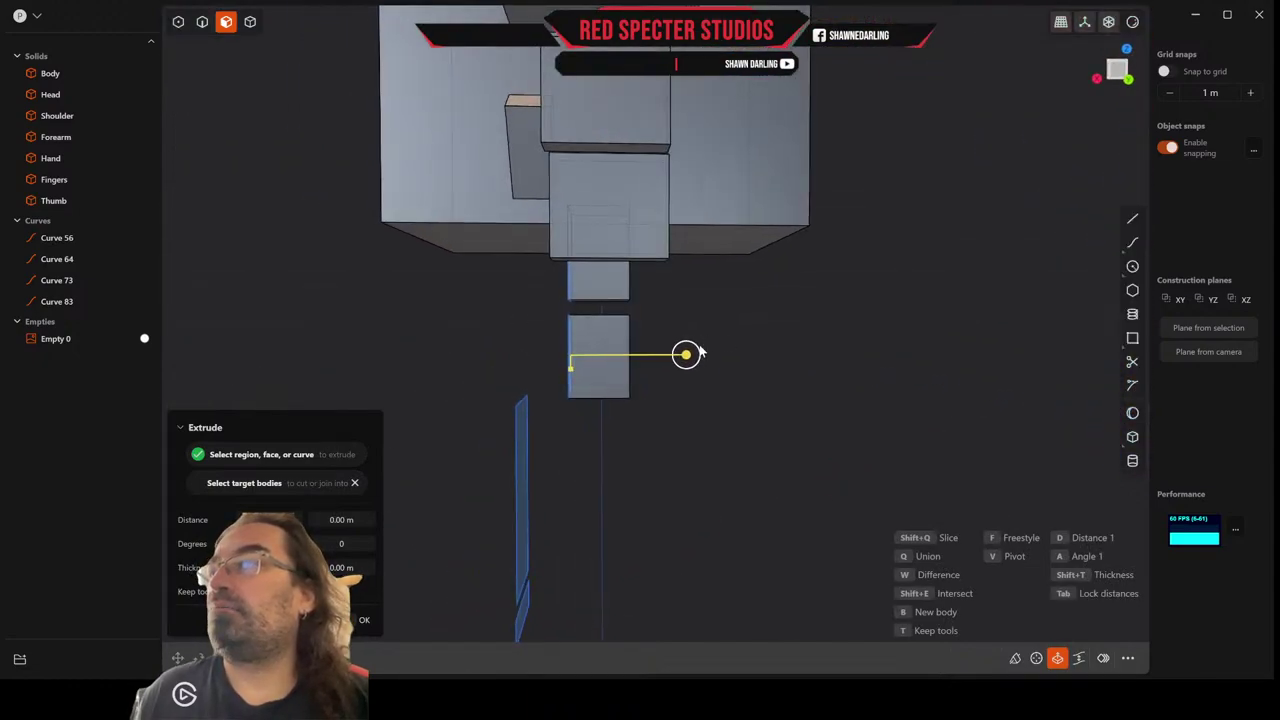
middle_drag(700, 352, 707, 355)
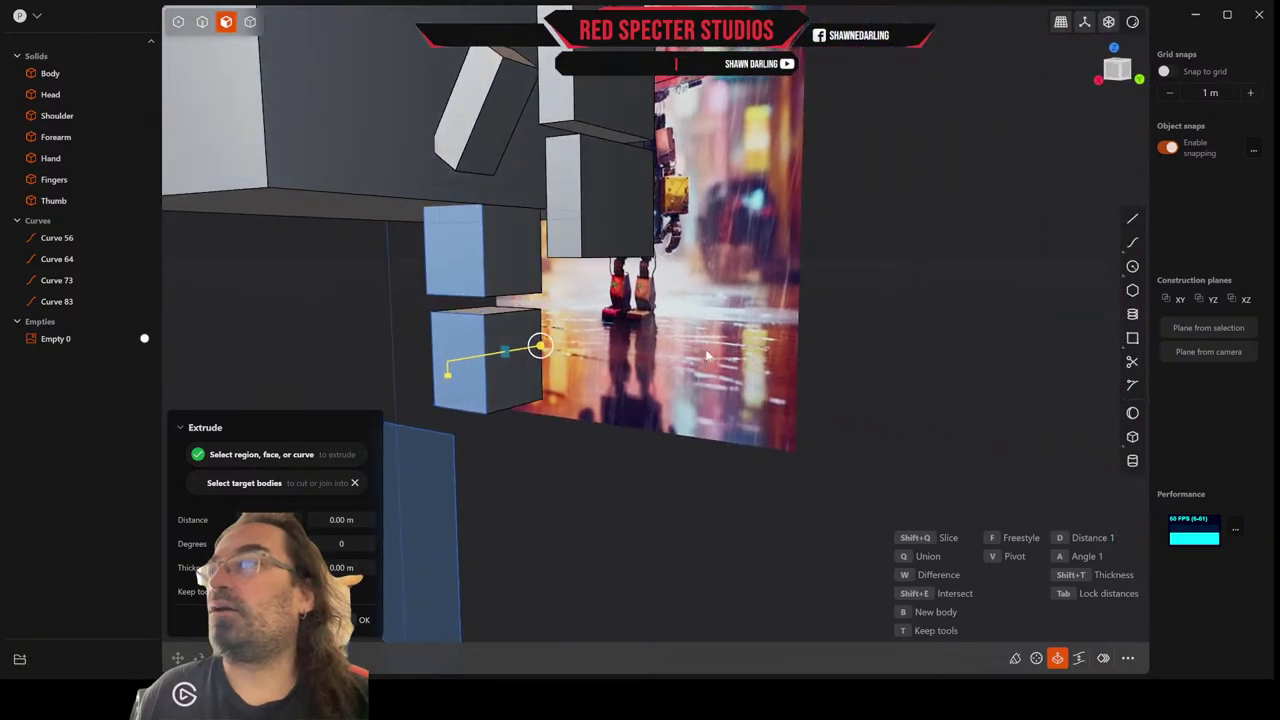
key(Return)
middle_drag(565, 457, 530, 372)
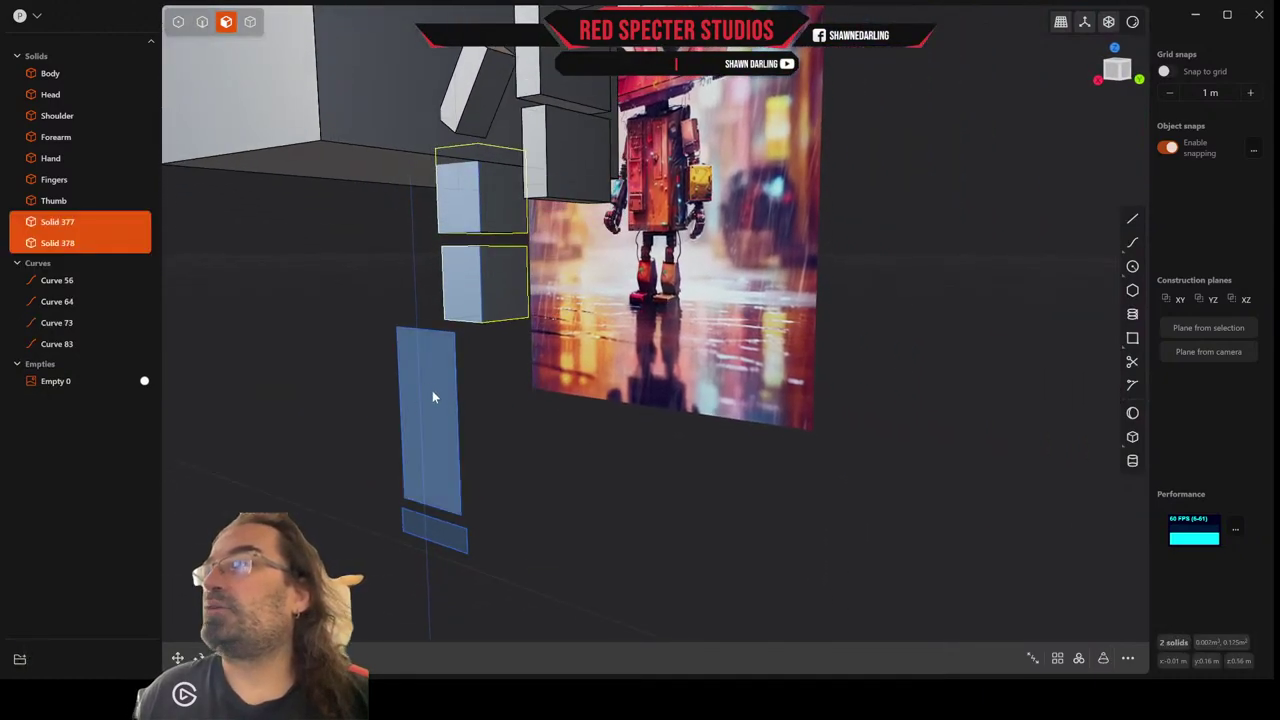
middle_drag(432, 397, 381, 389)
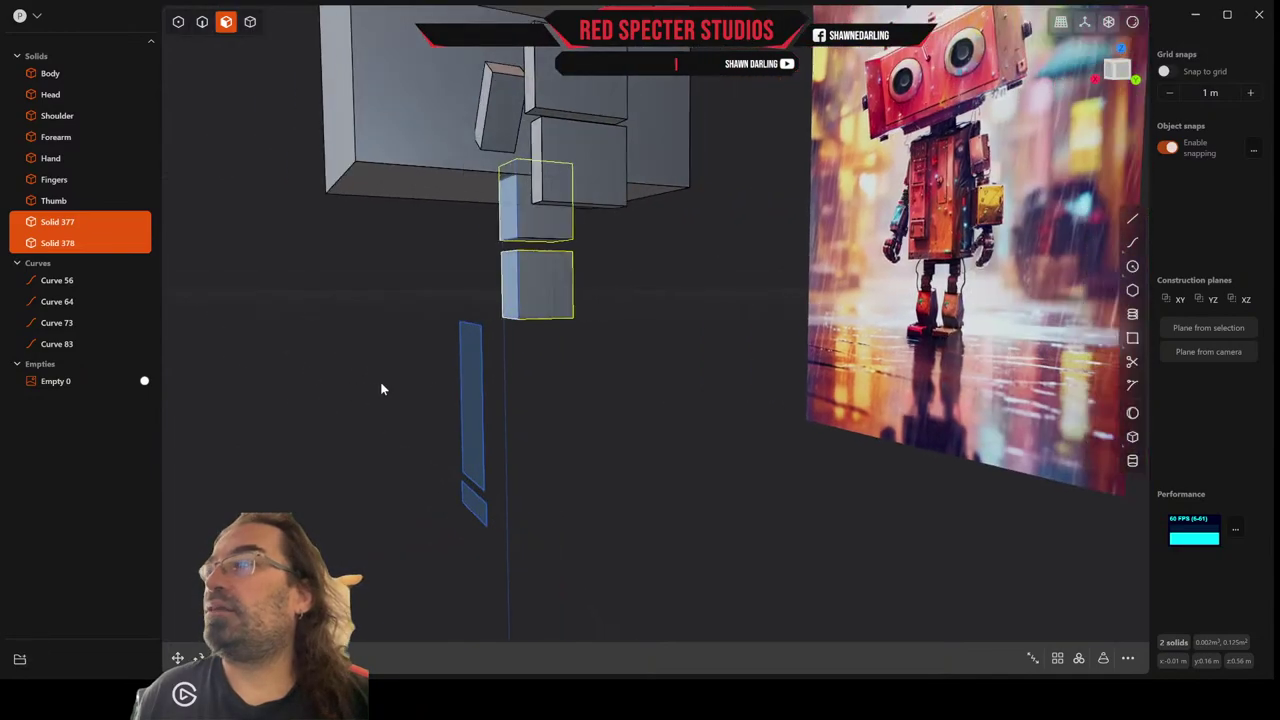
key(4)
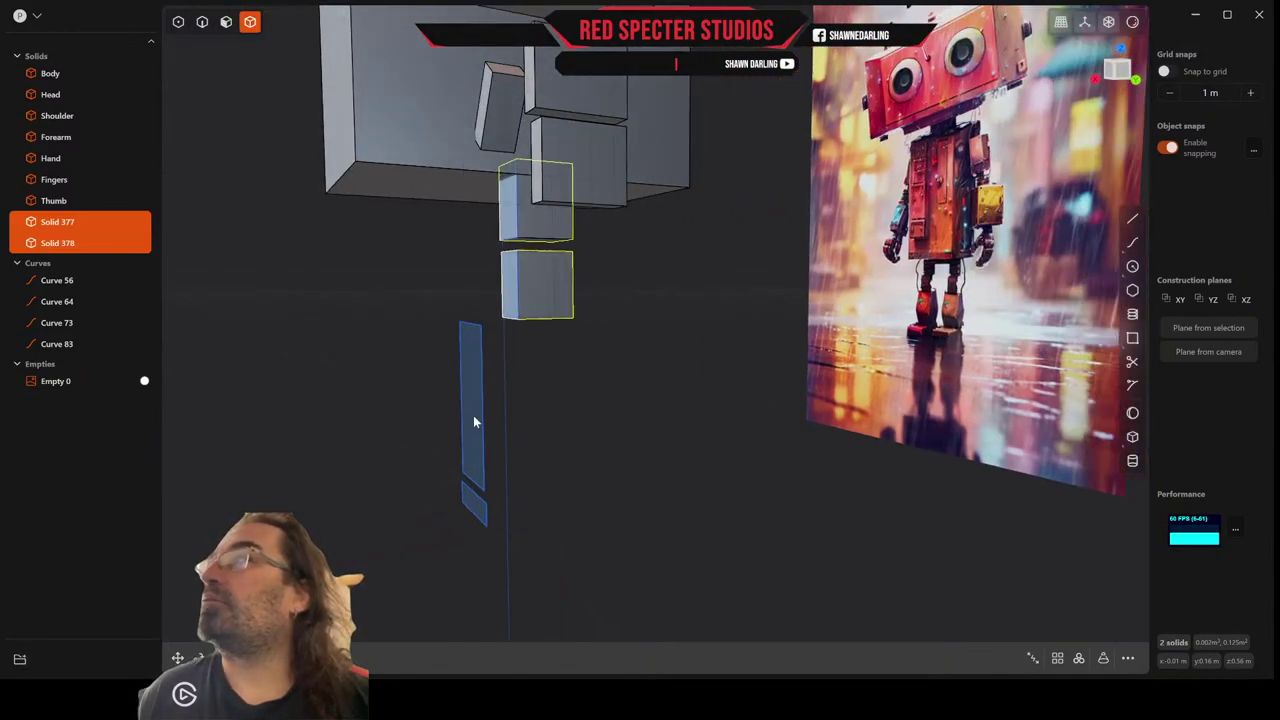
key(Escape)
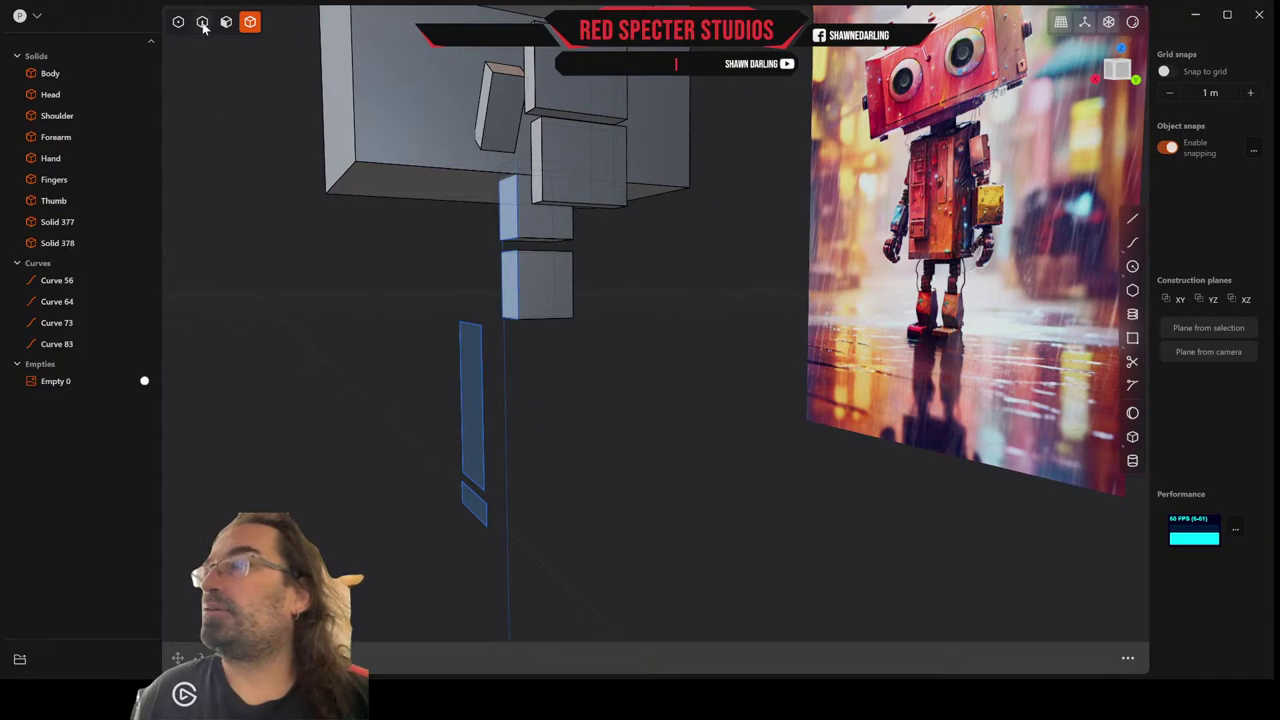
Extrude the tall lower leg rectangle in negative X into a block deeper than the upper leg blocks and roughly centered beneath them.
click(202, 21)
click(469, 403)
middle_drag(469, 403, 440, 412)
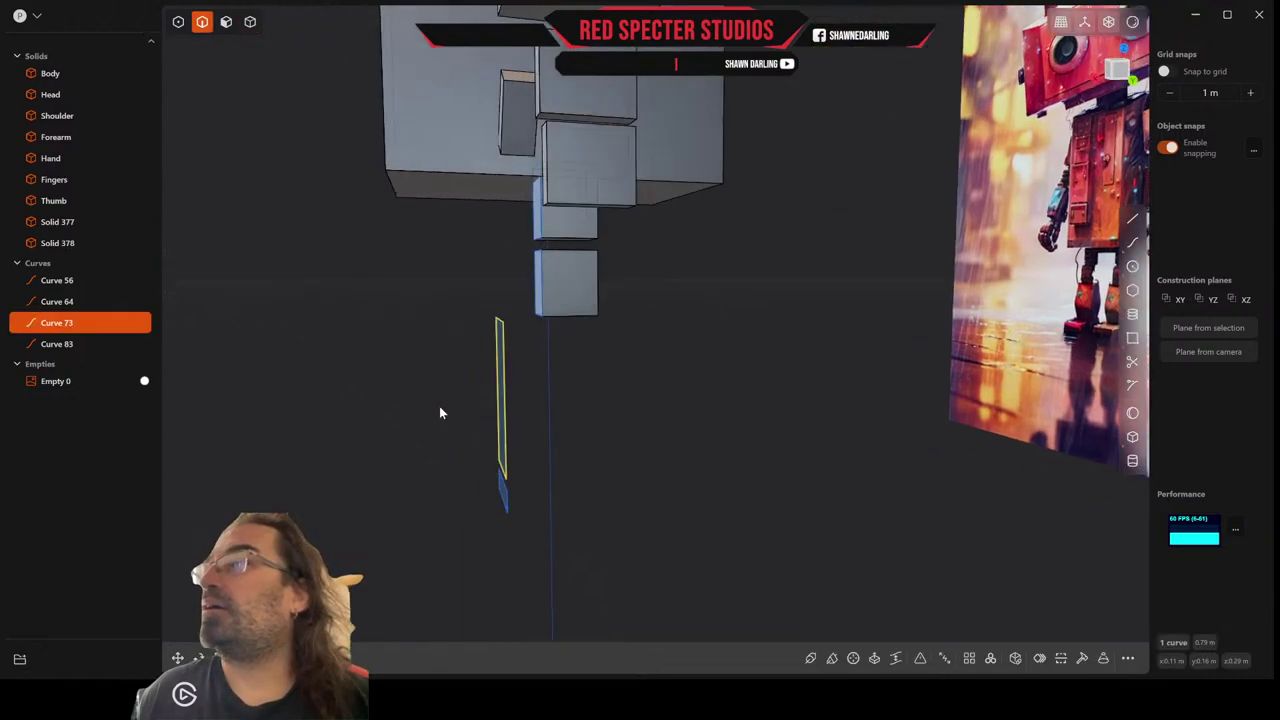
middle_drag(525, 399, 533, 402)
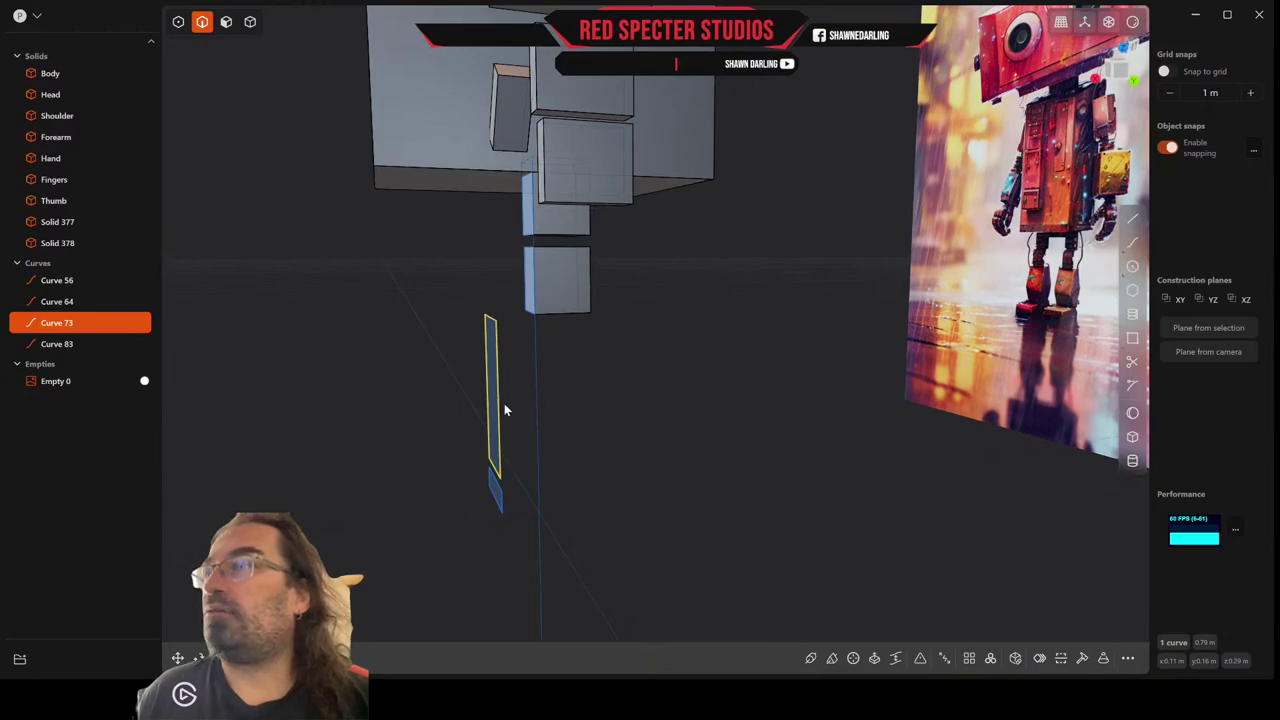
middle_drag(504, 405, 517, 404)
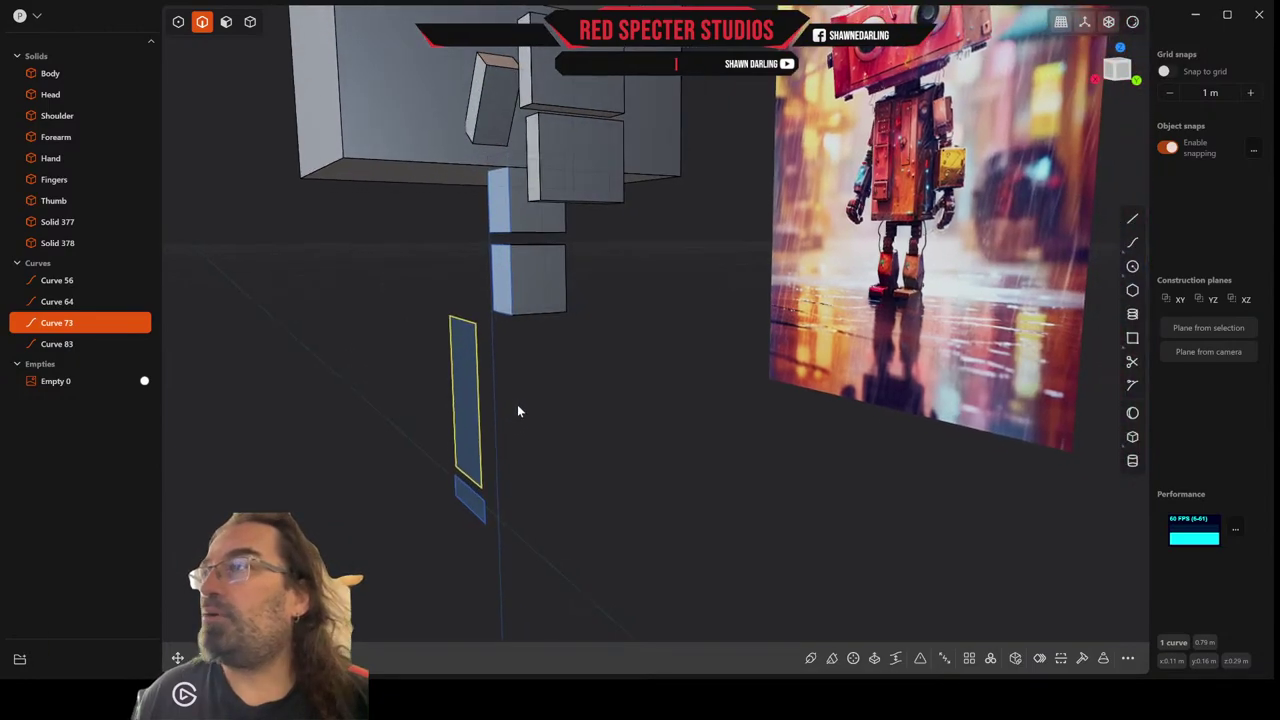
click(228, 23)
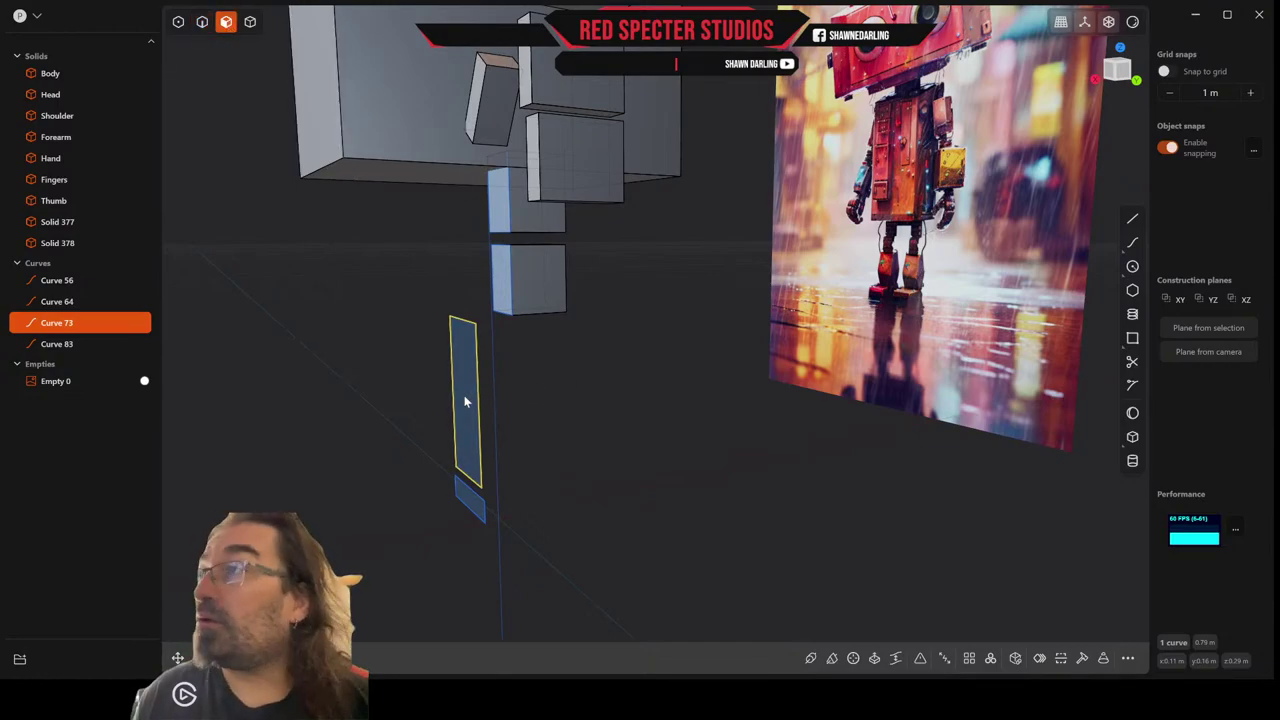
key(e)
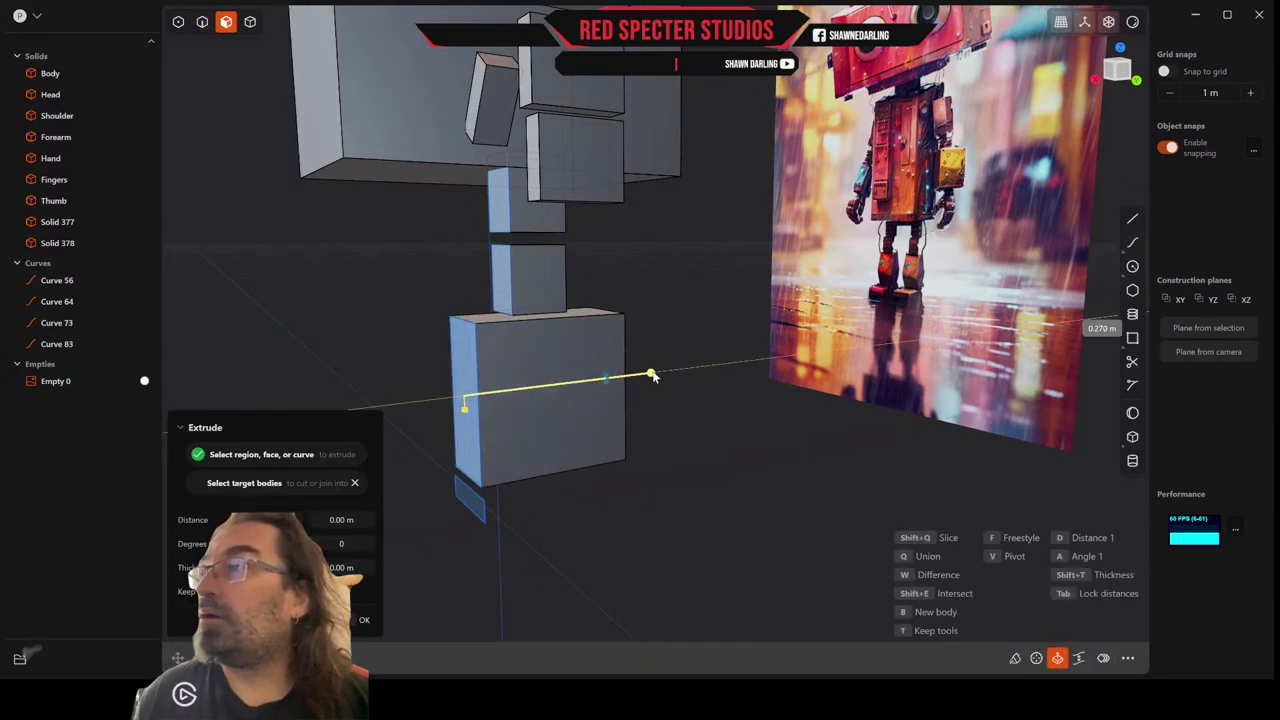
click(653, 376)
middle_drag(630, 374, 545, 378)
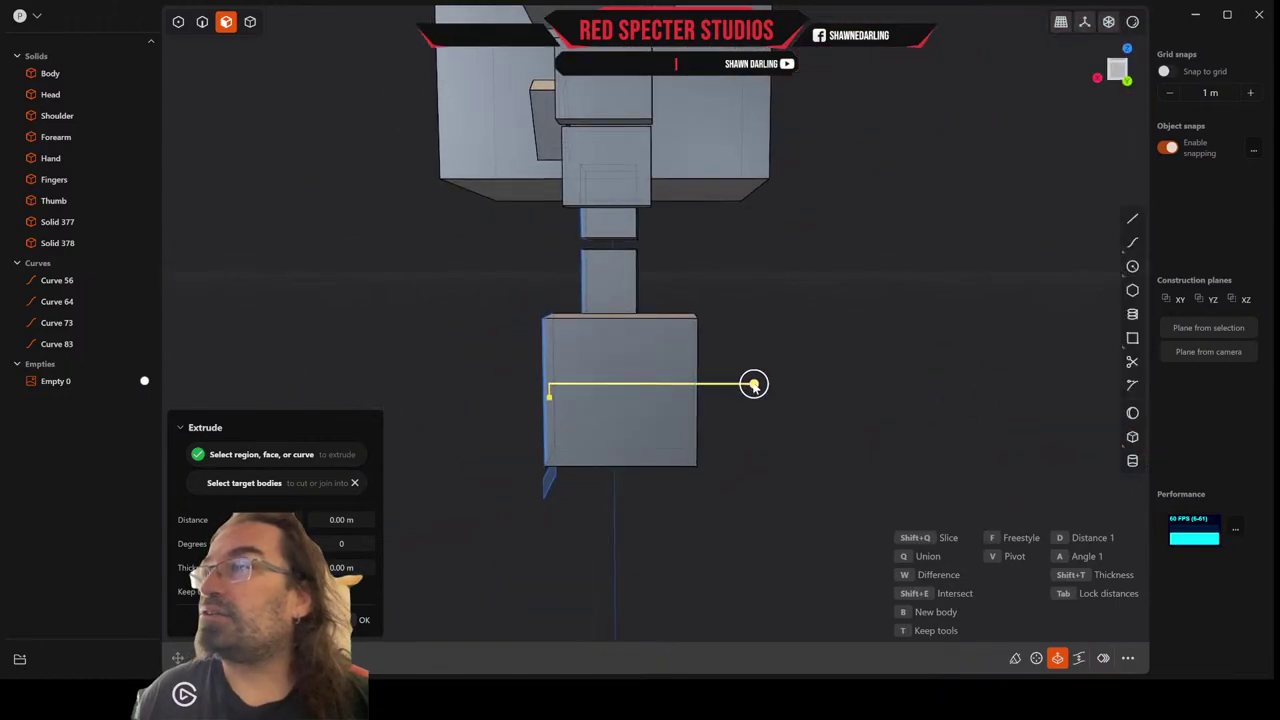
drag(754, 385, 729, 385)
middle_drag(601, 387, 608, 232)
right_click(678, 383)
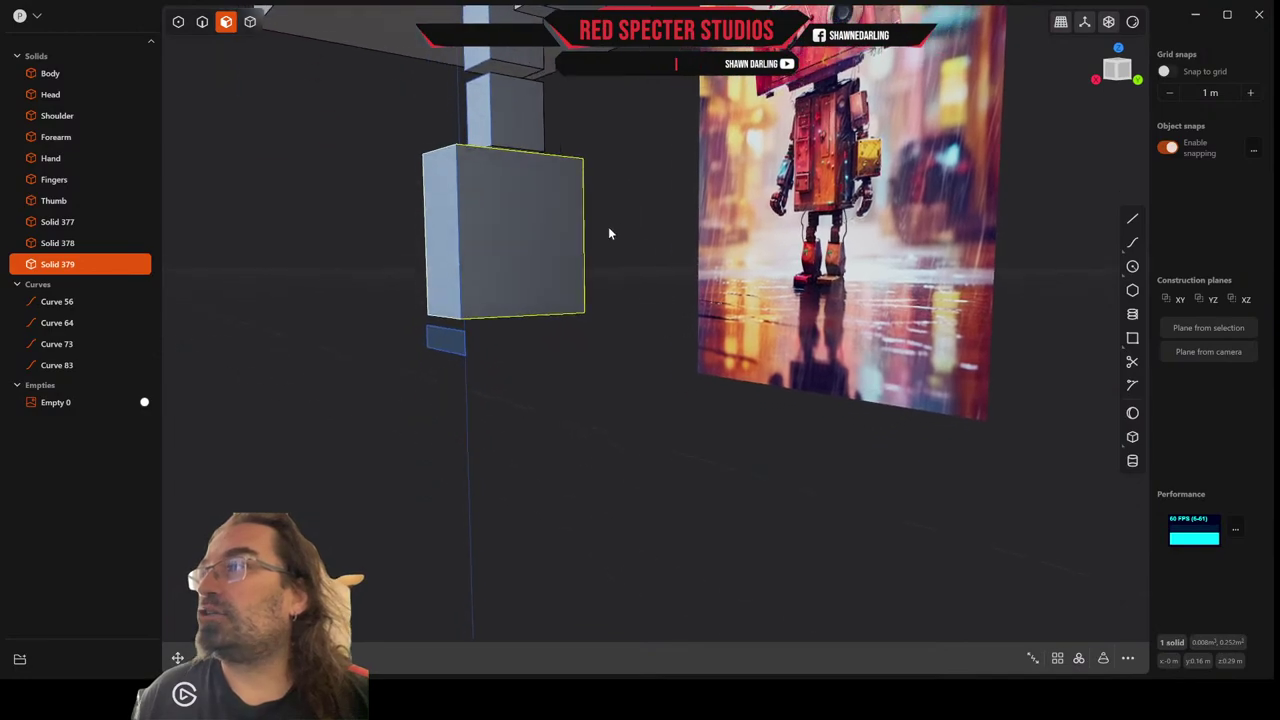
Extrude the small foot rectangle below the lower leg in positive X so the toe projects in front of the leg.
click(456, 345)
key(e)
mouse_move(463, 350)
middle_down()
mouse_move(477, 370)
mouse_move(465, 371)
middle_up()
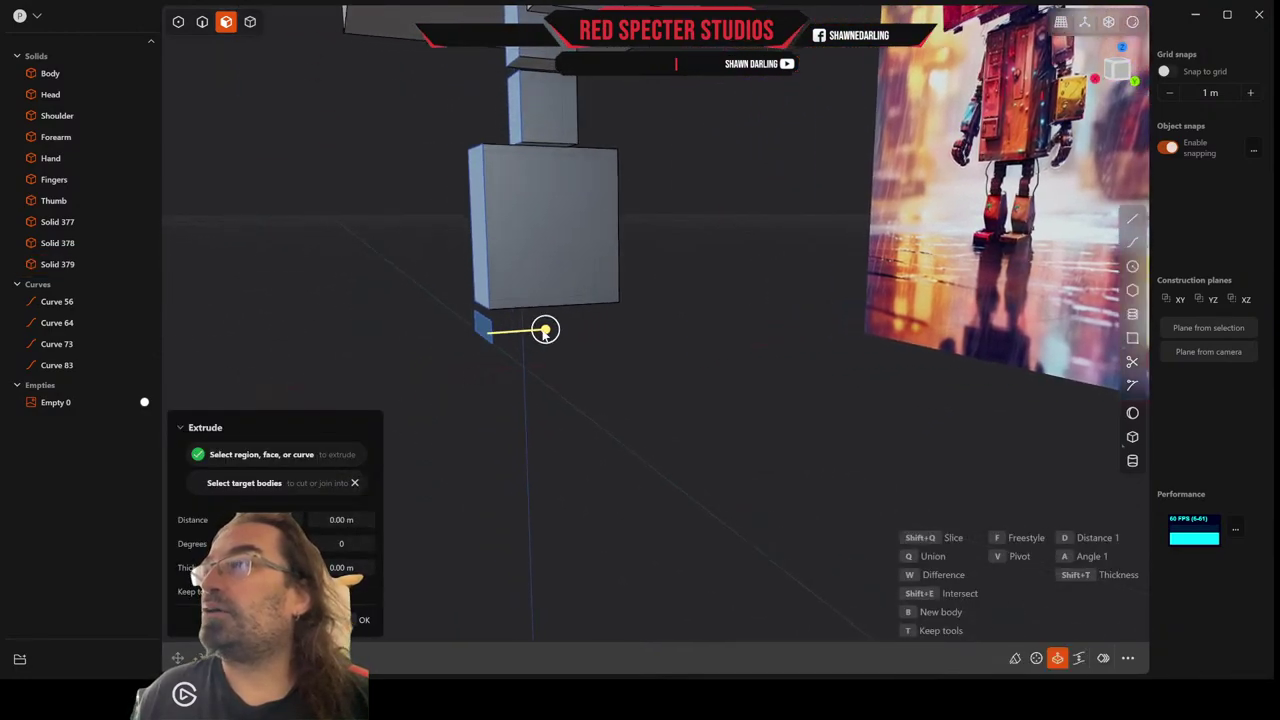
drag(548, 332, 480, 354)
middle_drag(480, 354, 448, 356)
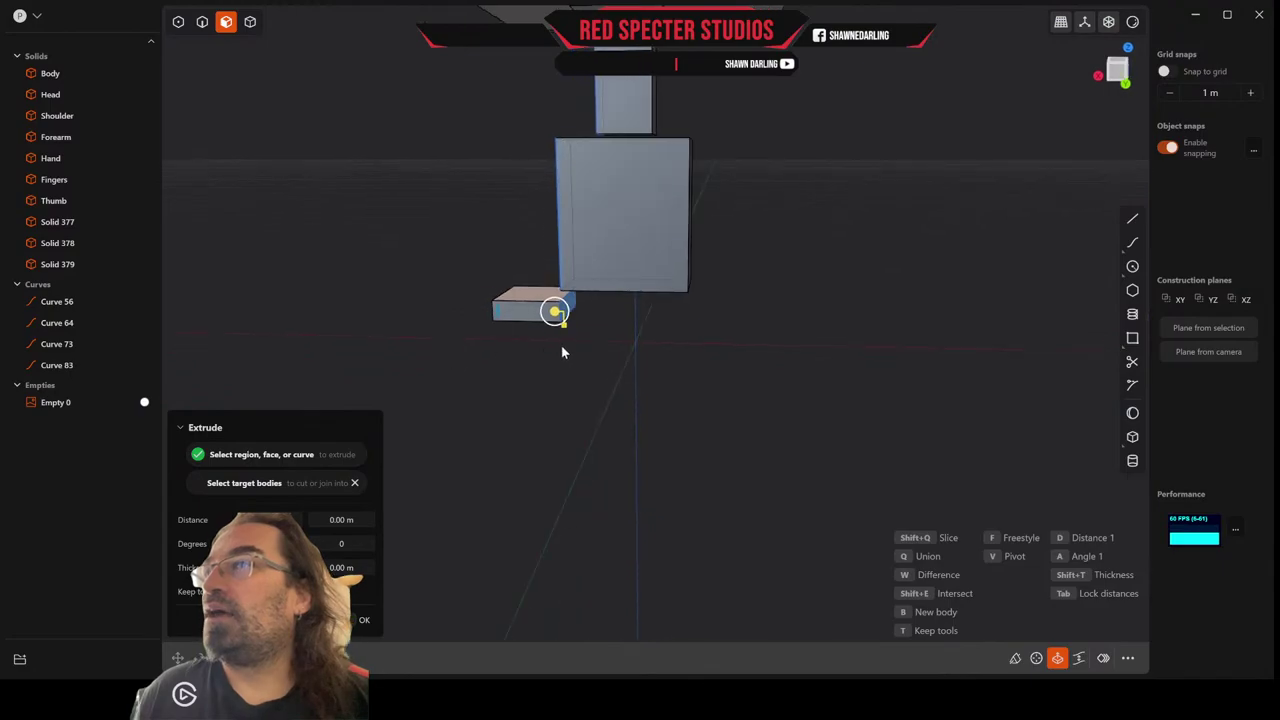
right_click(561, 346)
click(568, 312)
key(e)
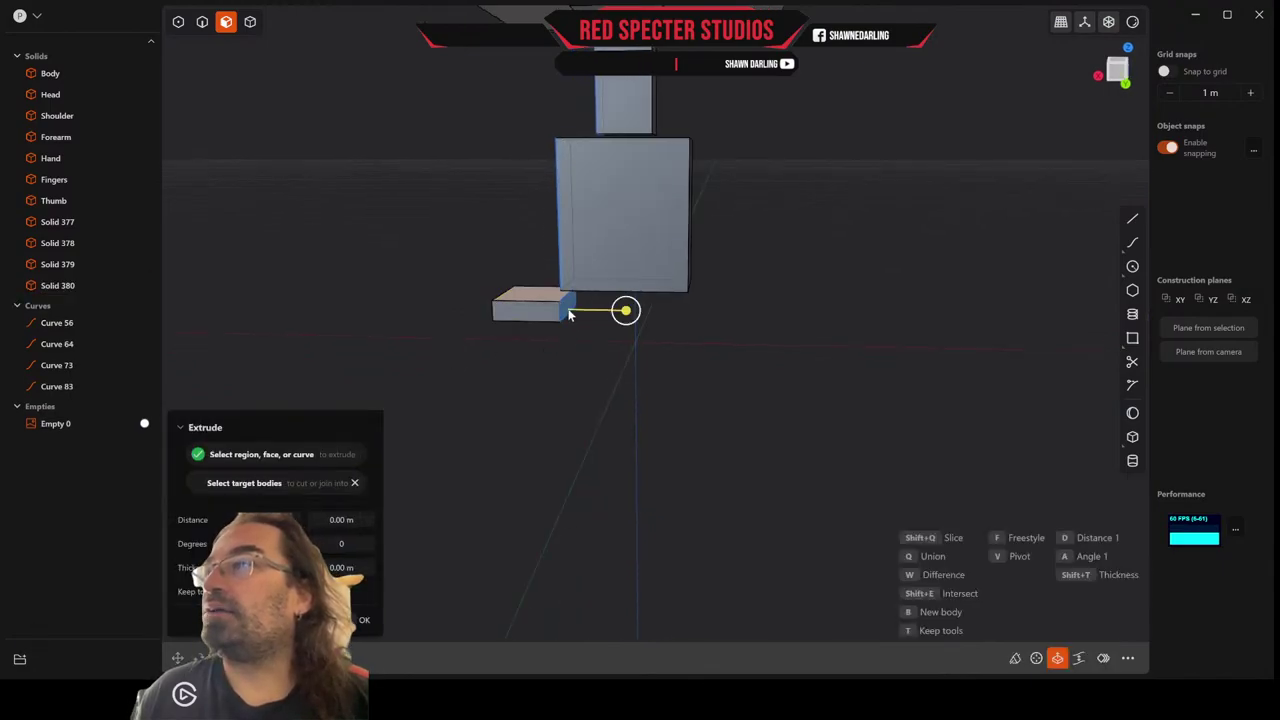
middle_drag(553, 328, 500, 377)
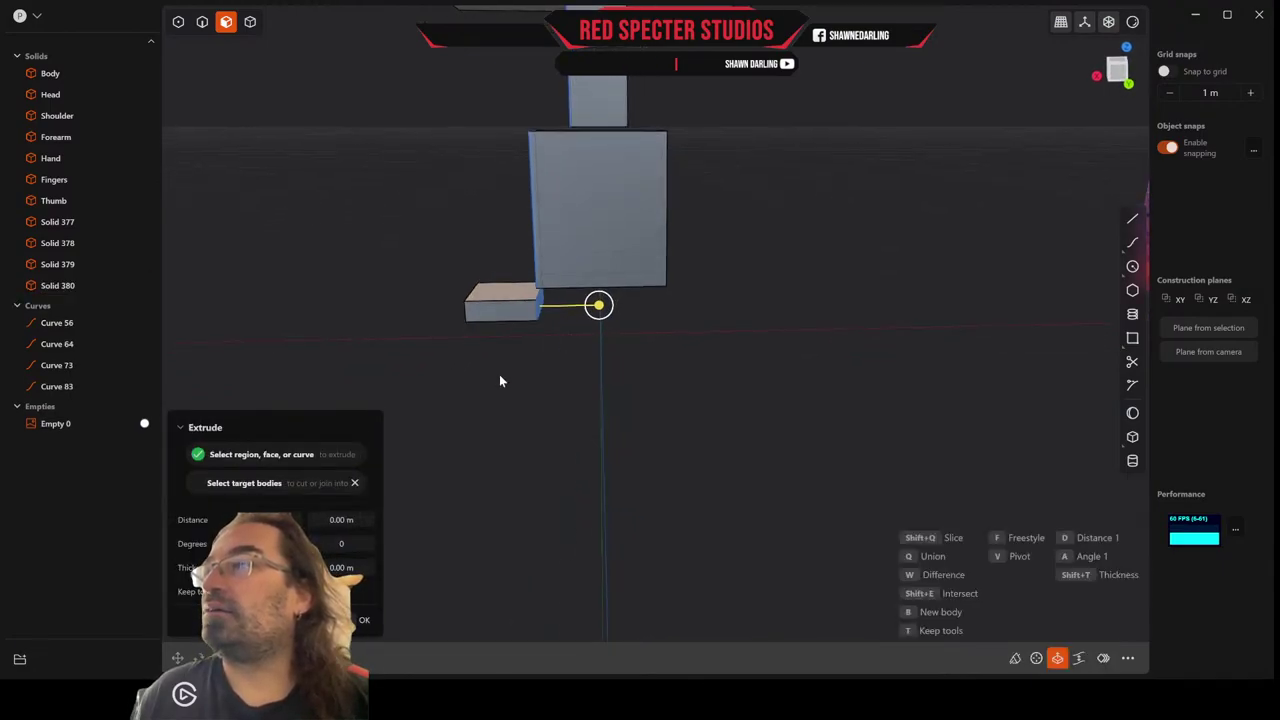
Delete the foot's profile curve, Curve 83, and offset the foot's back face about 0.25 m in negative X so it extends beneath the lower leg.
click(72, 387)
key(Delete)
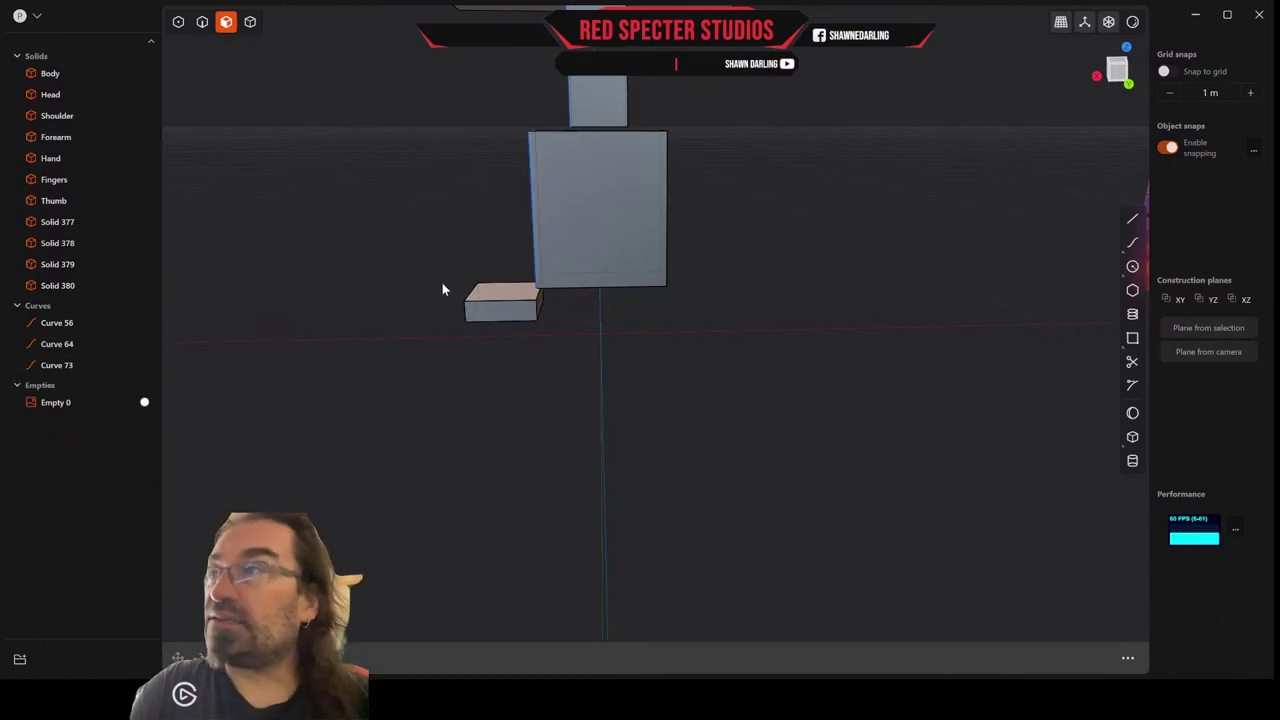
click(538, 300)
key(o)
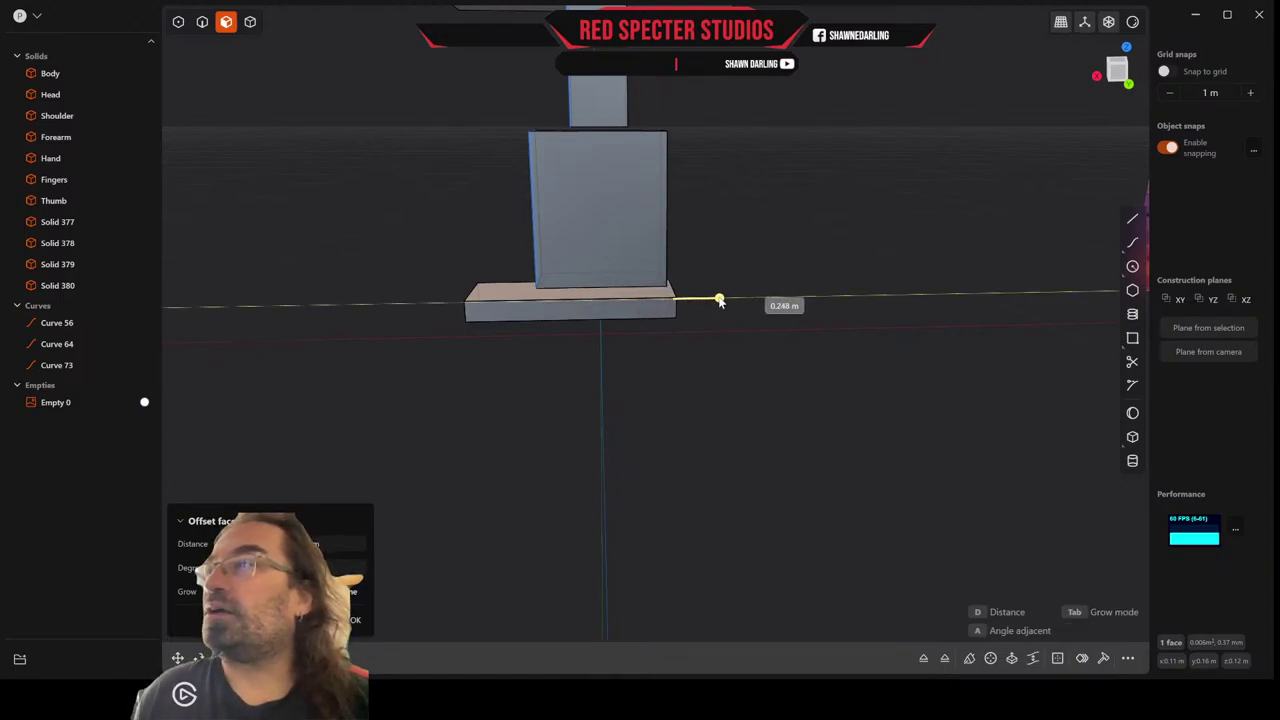
middle_drag(625, 289, 735, 421)
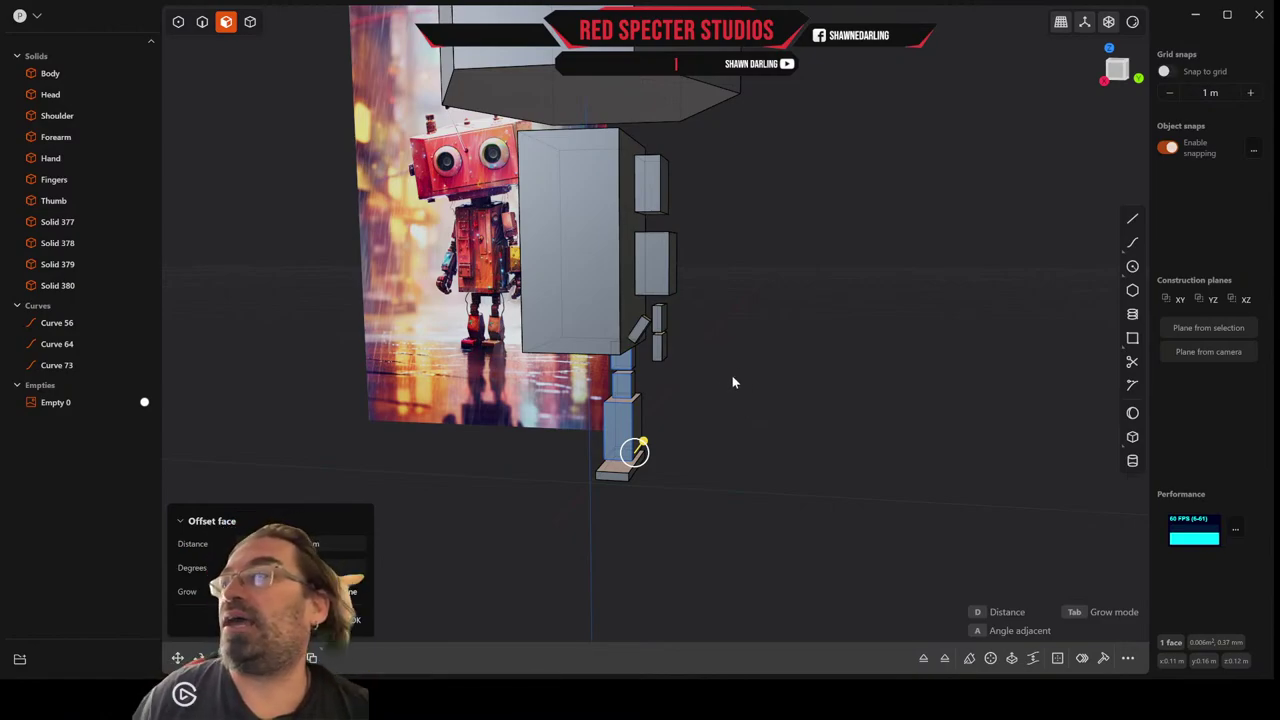
middle_drag(732, 382, 680, 357)
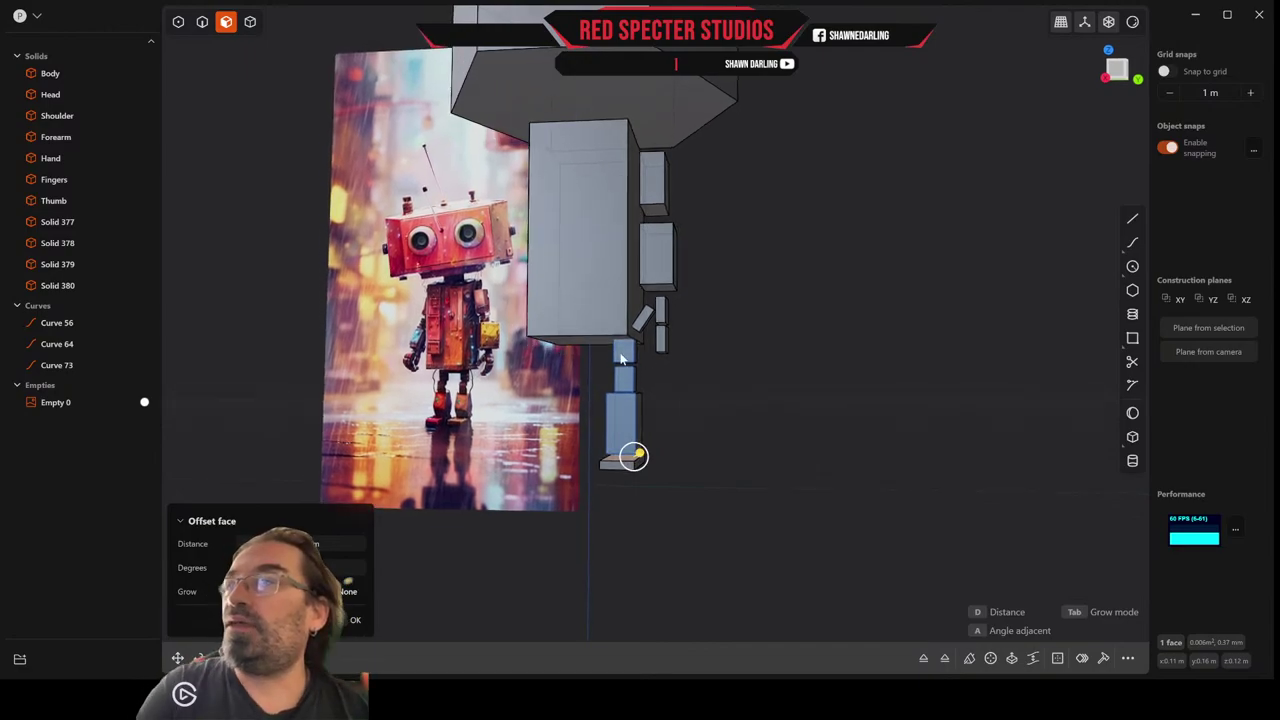
scroll(583, 337, up, 2)
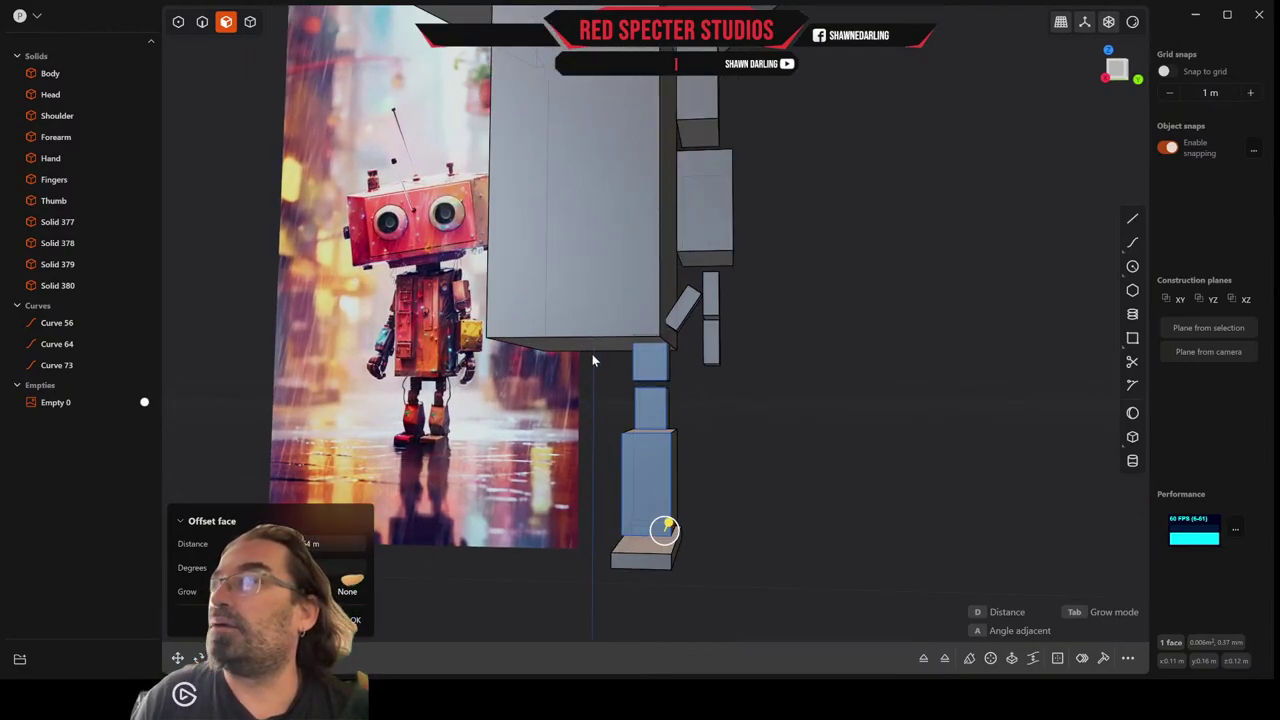
middle_drag(592, 356, 575, 322)
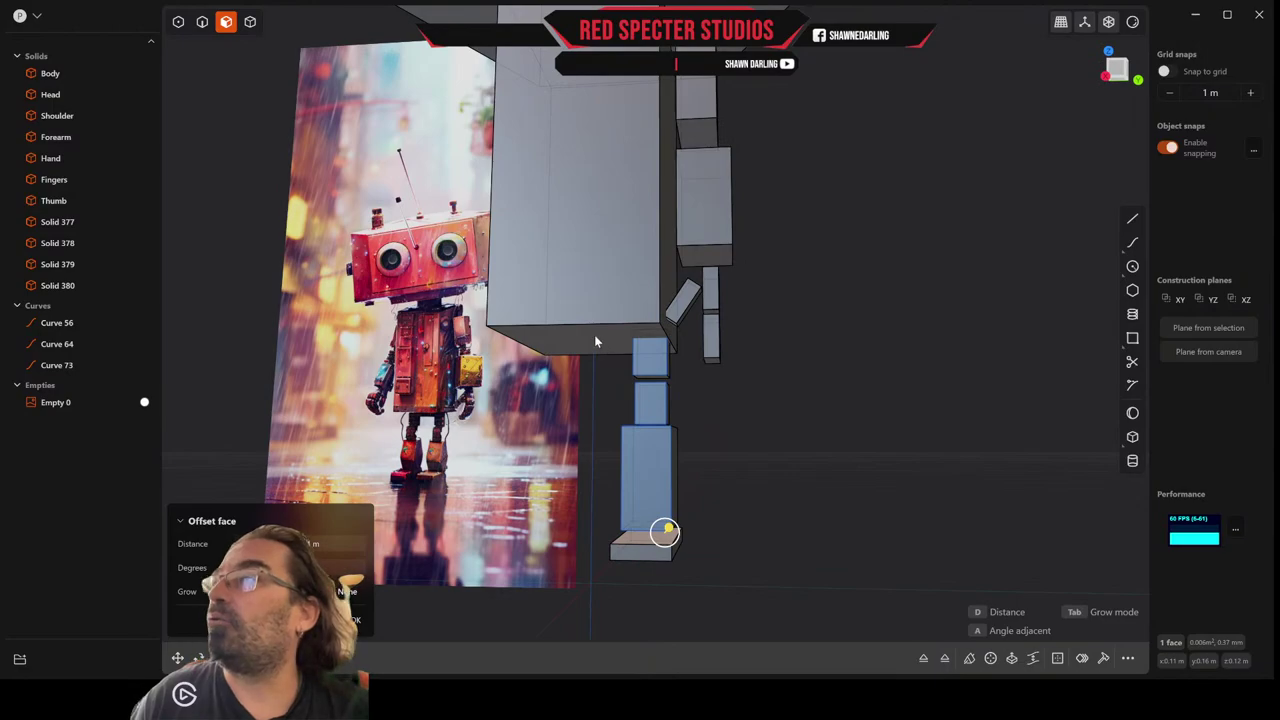
right_click(594, 334)
key(Escape)
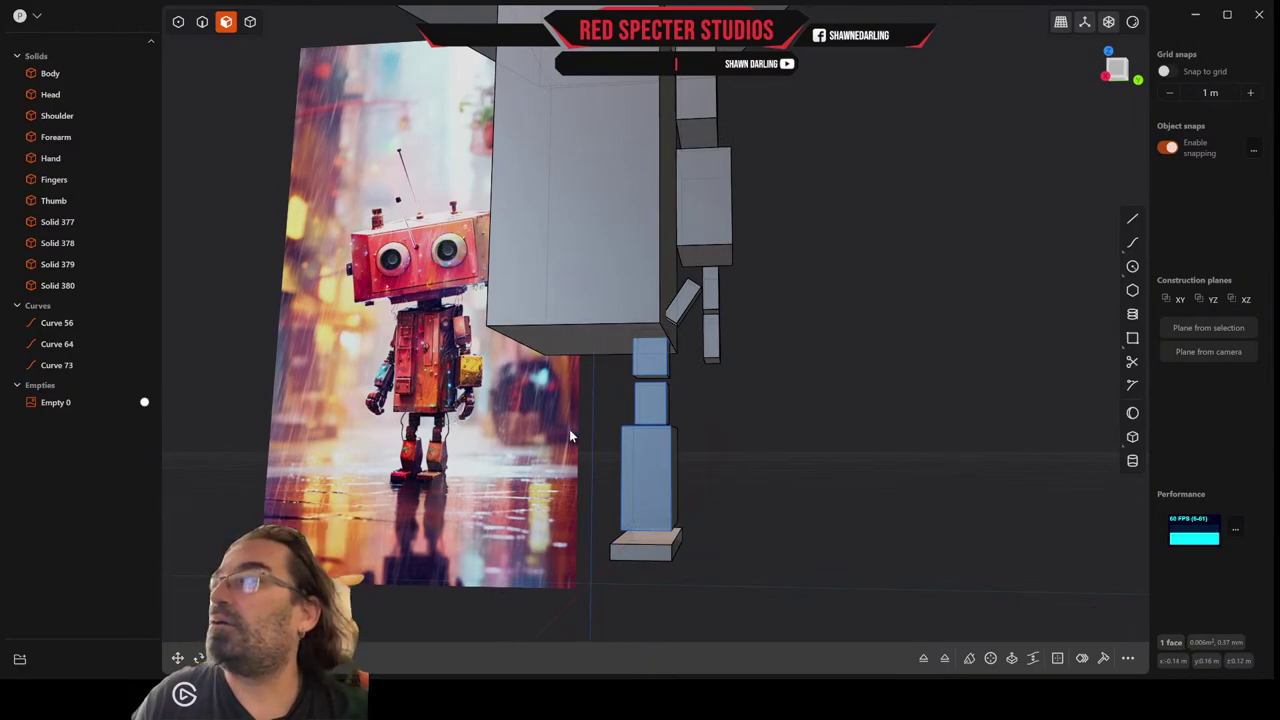
Offset the torso's bottom face slightly upward to shorten the torso above the legs.
click(600, 337)
key(o)
drag(600, 393, 600, 366)
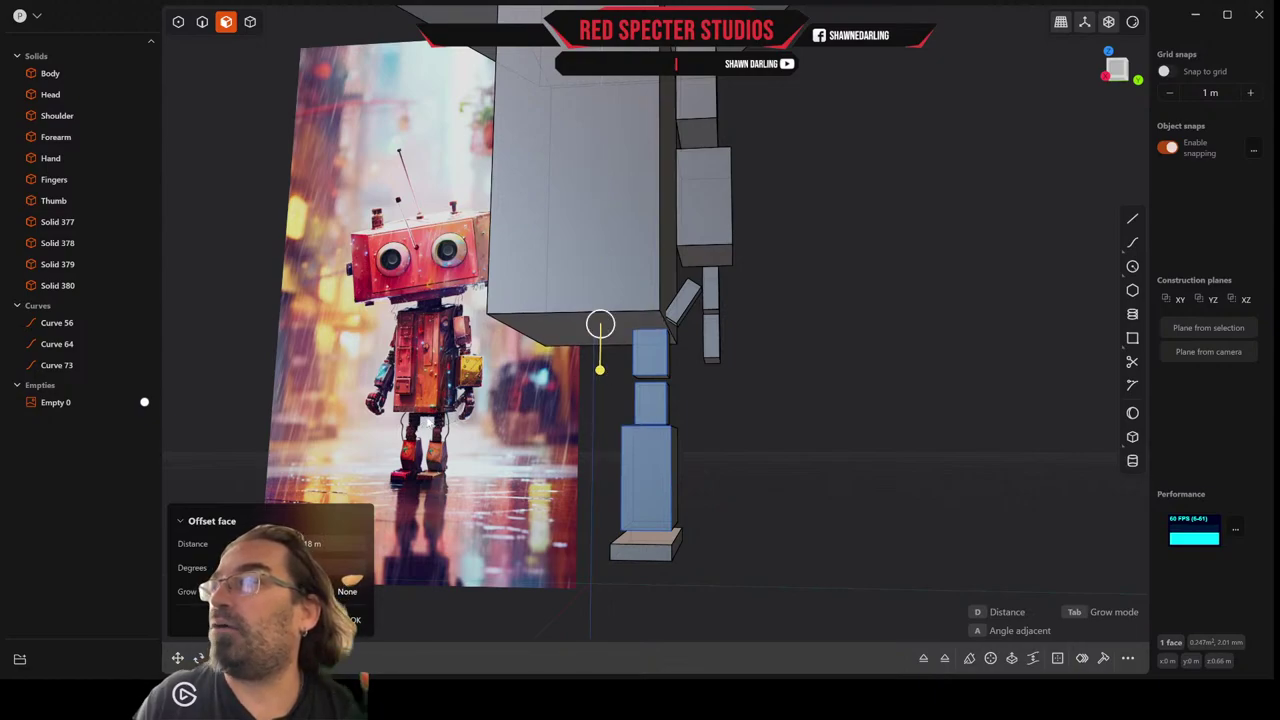
middle_drag(605, 368, 643, 337)
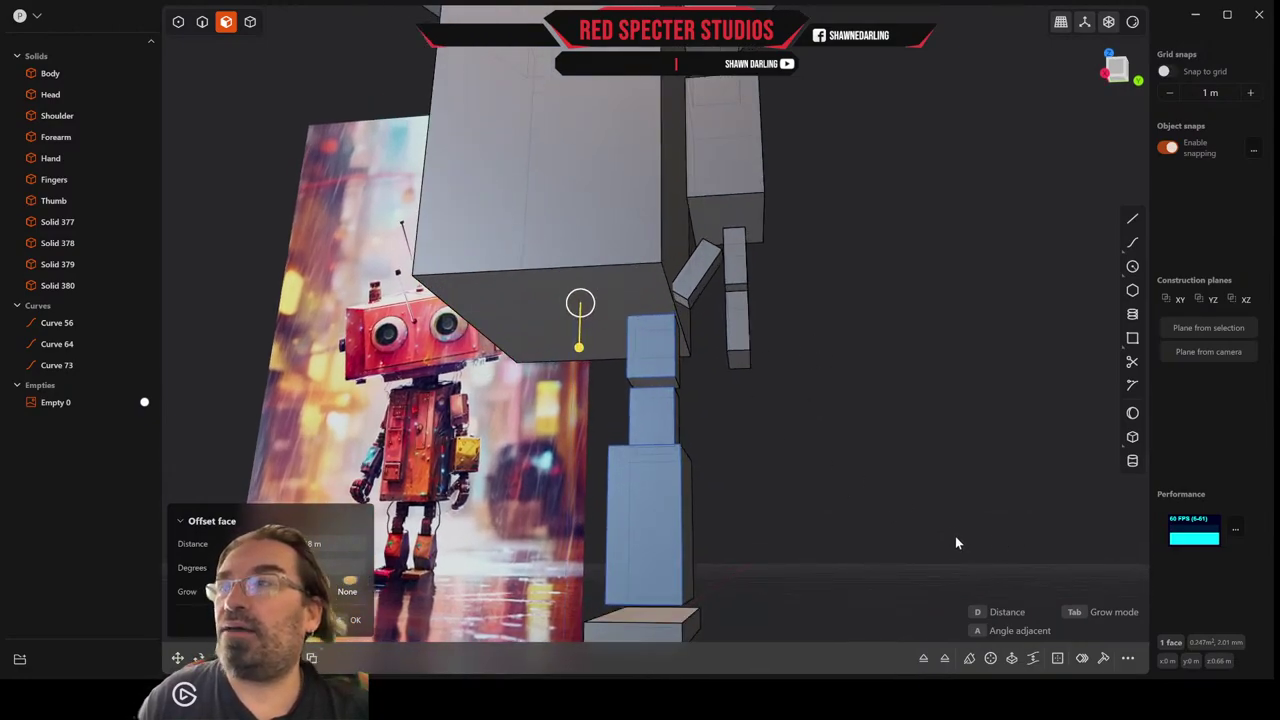
Offset the four bottom edges of the torso by about 0.043 m to outline a lower band and an inset underside face.
click(201, 23)
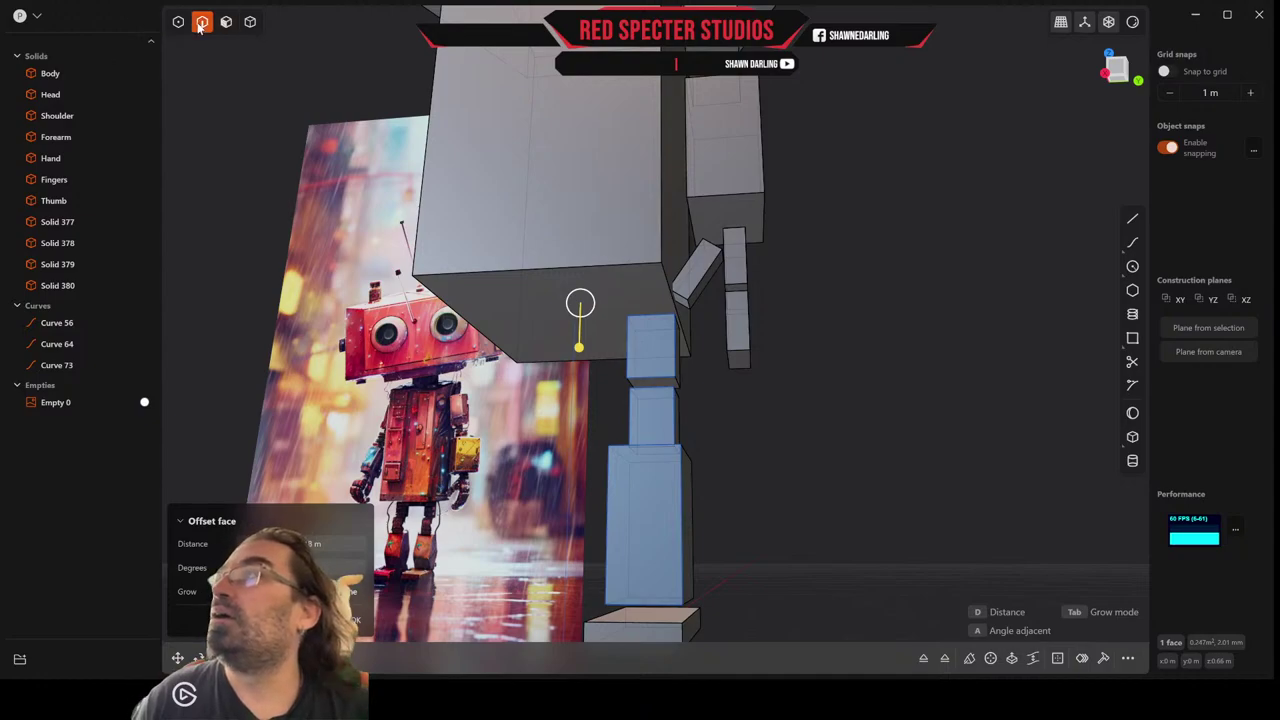
click(547, 269)
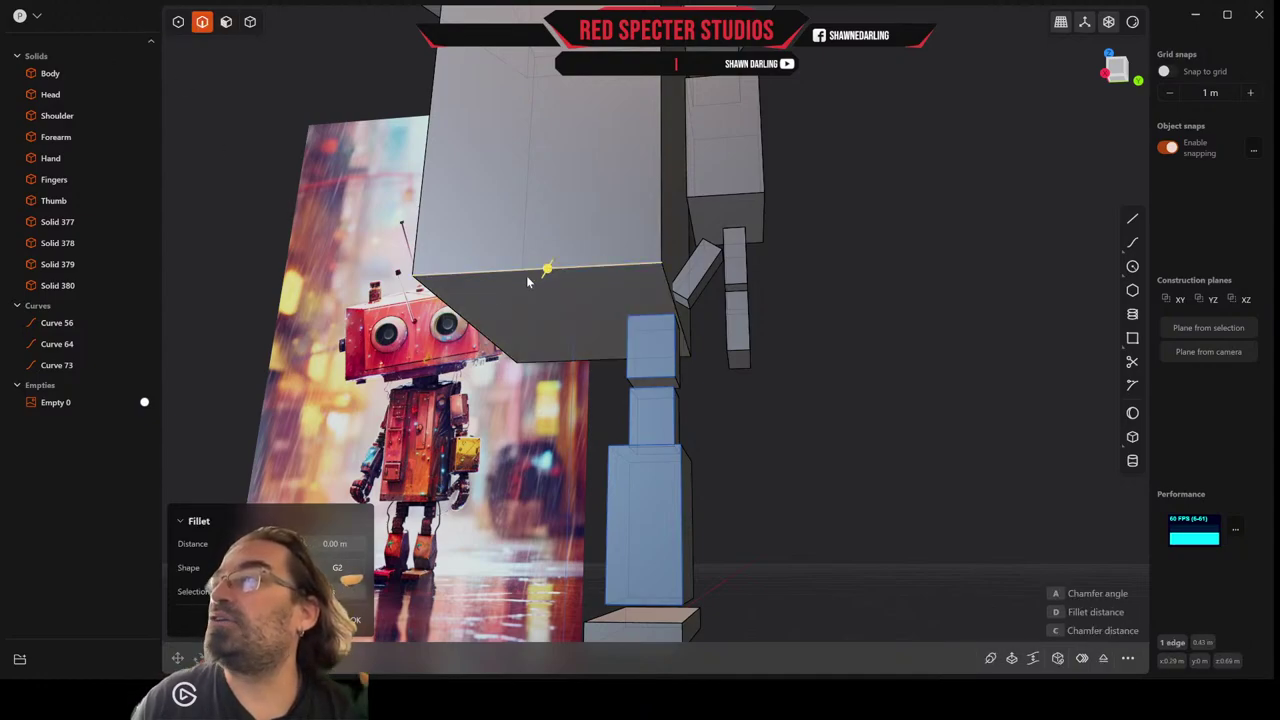
click(675, 313)
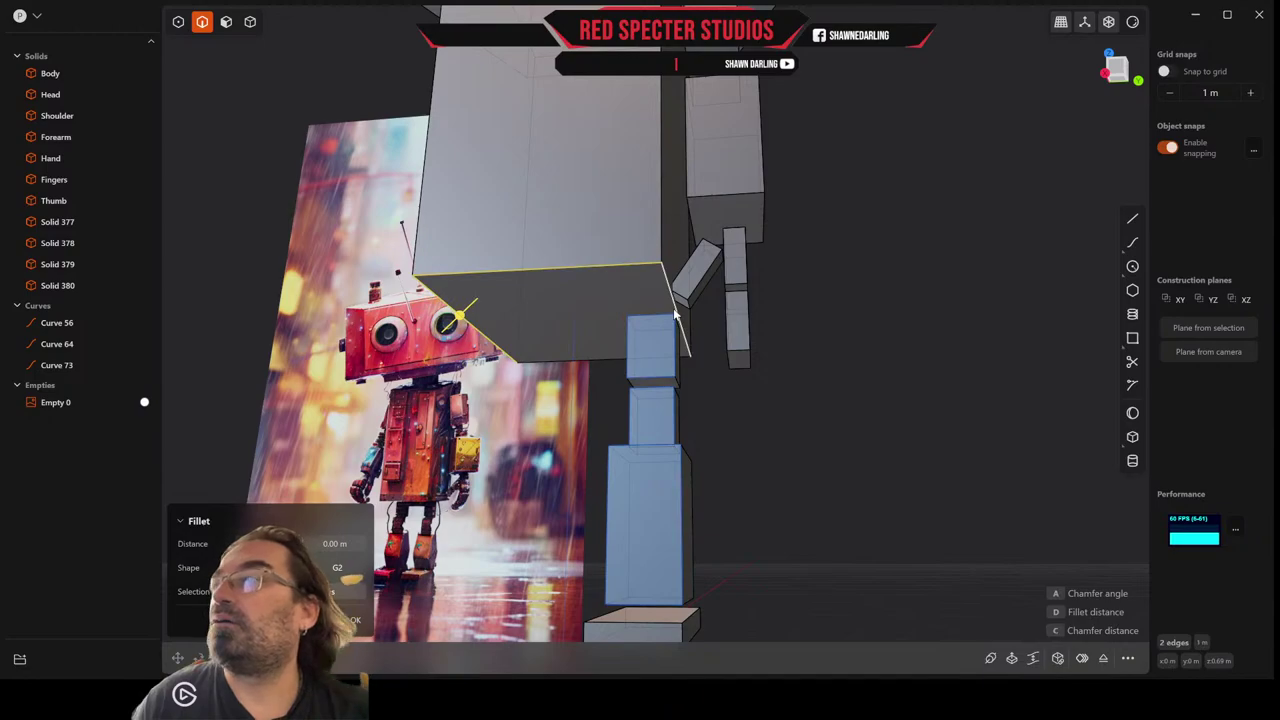
click(608, 358)
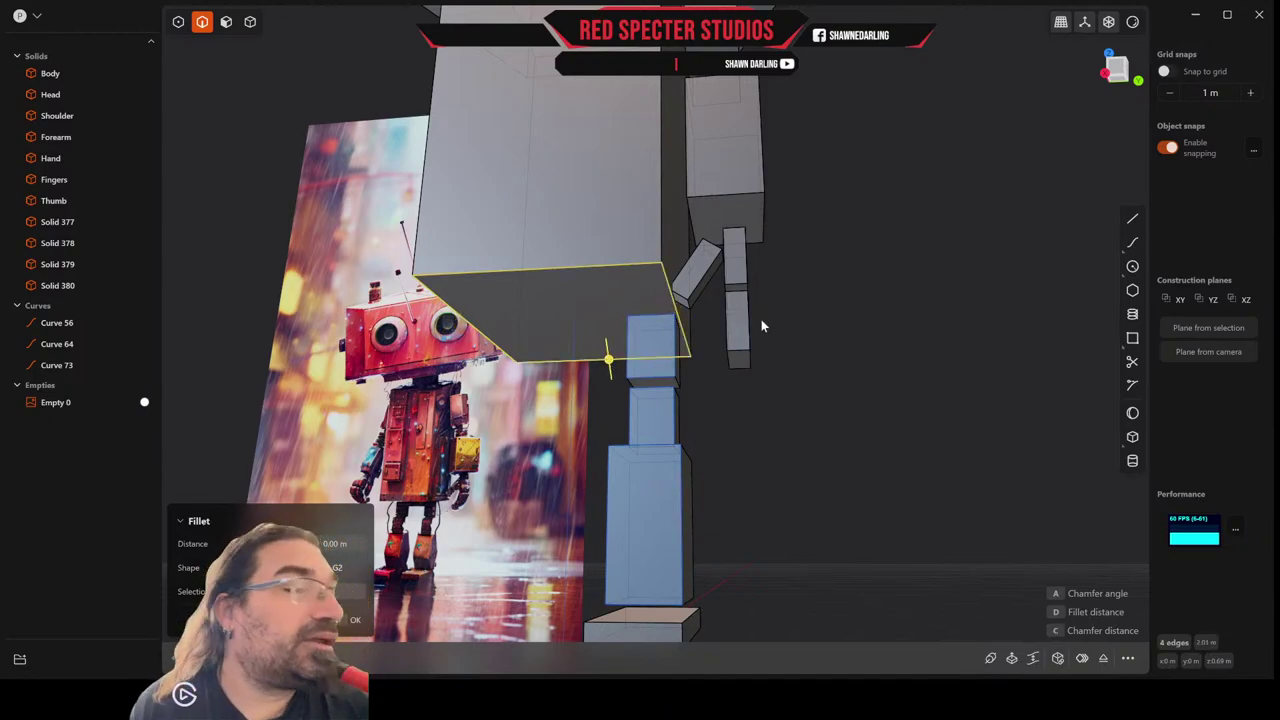
key(o)
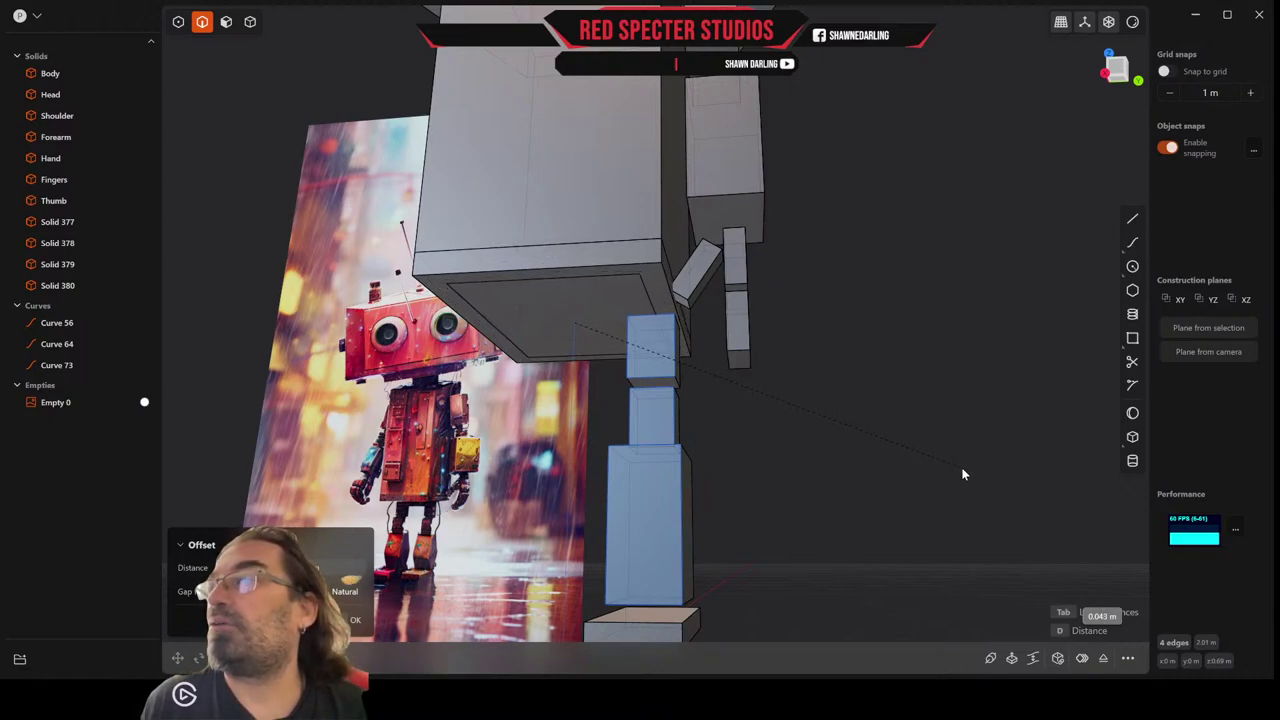
click(962, 474)
right_click(951, 471)
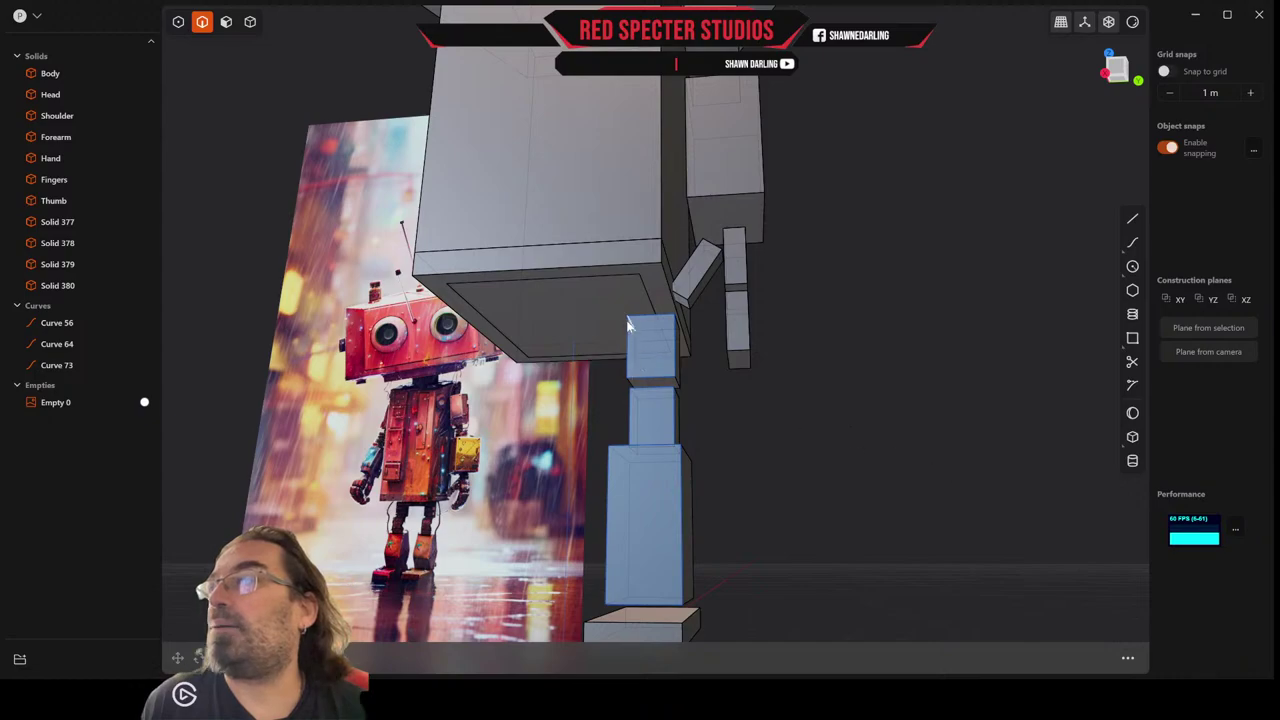
Offset the inset face on the torso's underside about 0.05 m downward to form a narrower pelvis block.
click(229, 24)
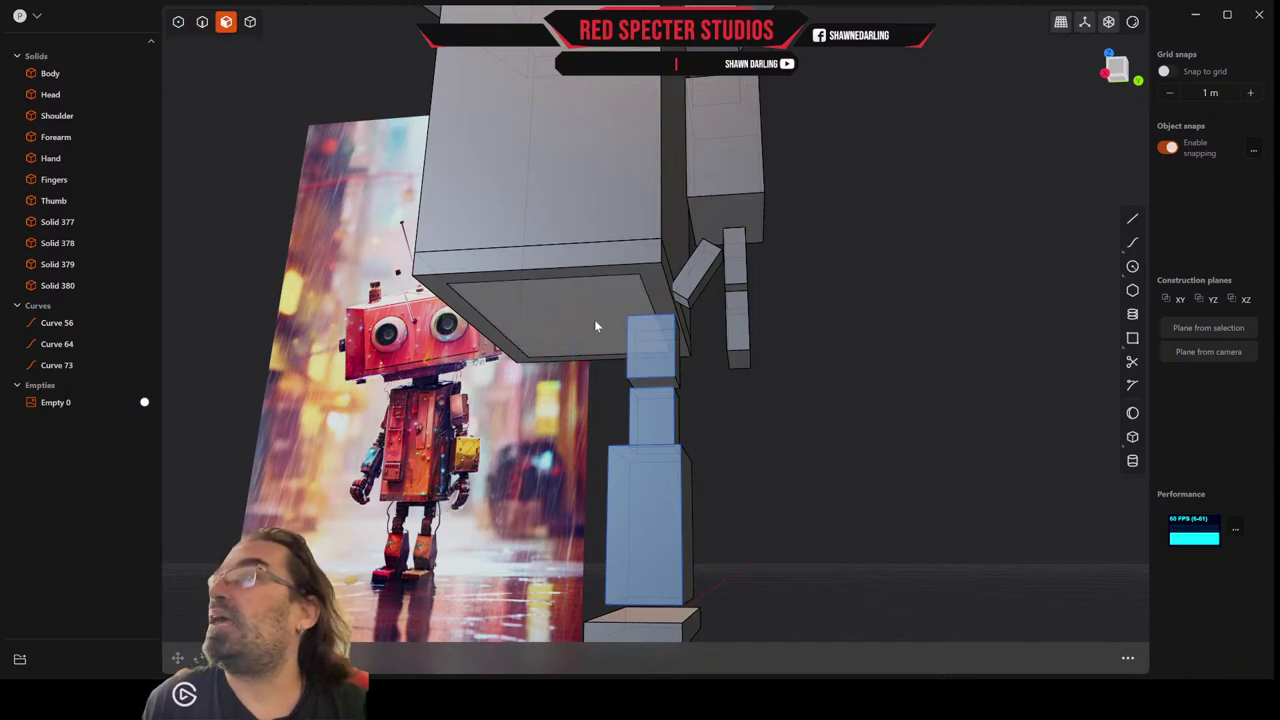
click(594, 319)
middle_drag(595, 325, 606, 330)
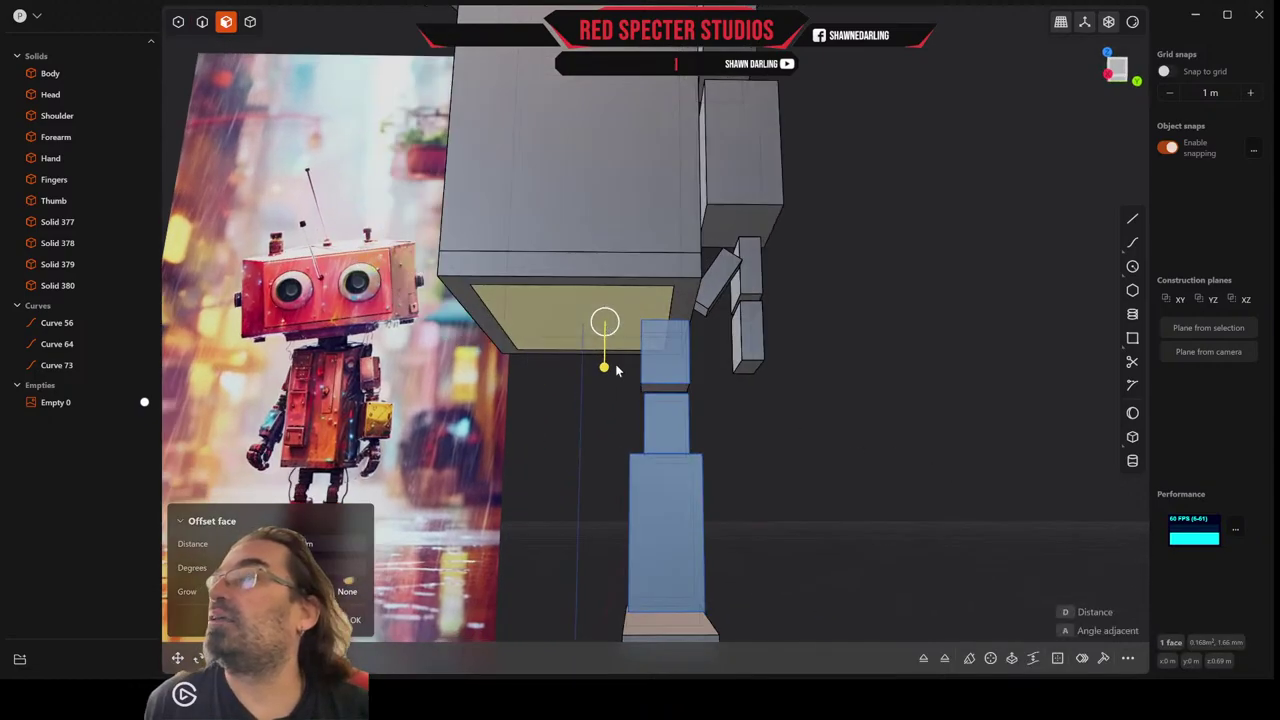
drag(604, 370, 604, 385)
right_click(795, 348)
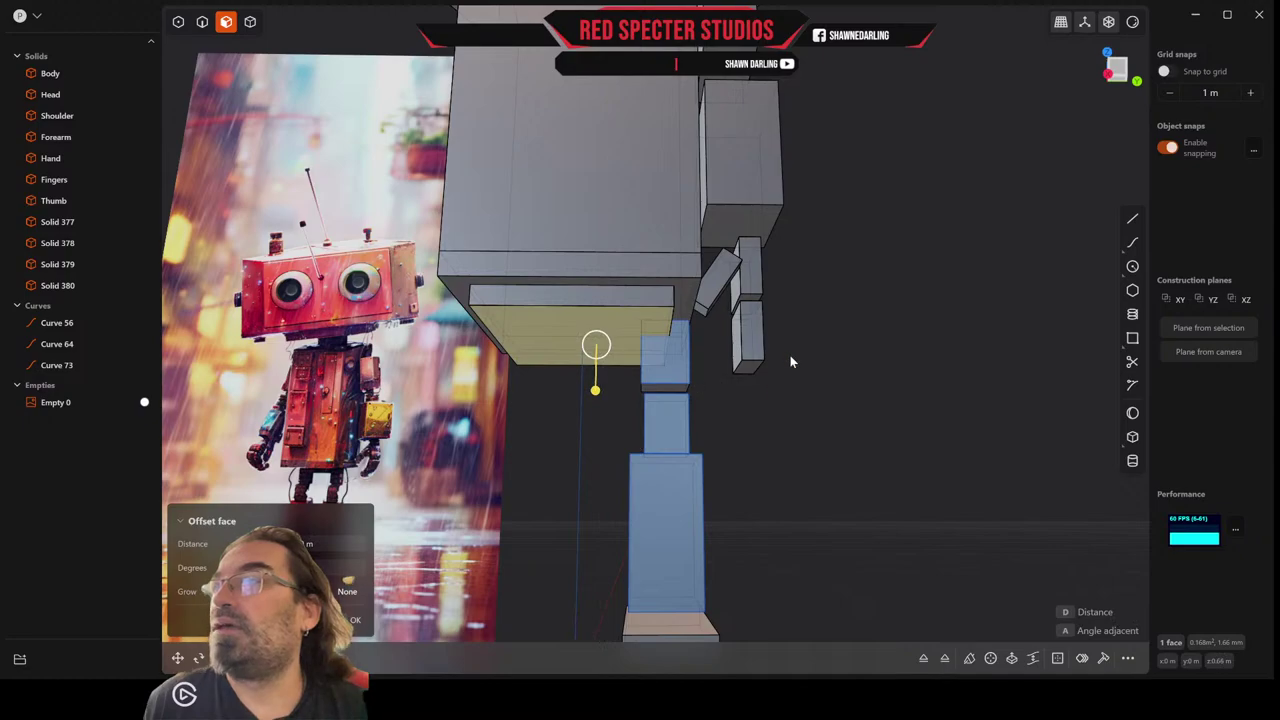
Delete the leftover leg profile curves Curve 56, Curve 64 and Curve 73.
middle_drag(790, 355, 748, 374)
click(57, 327)
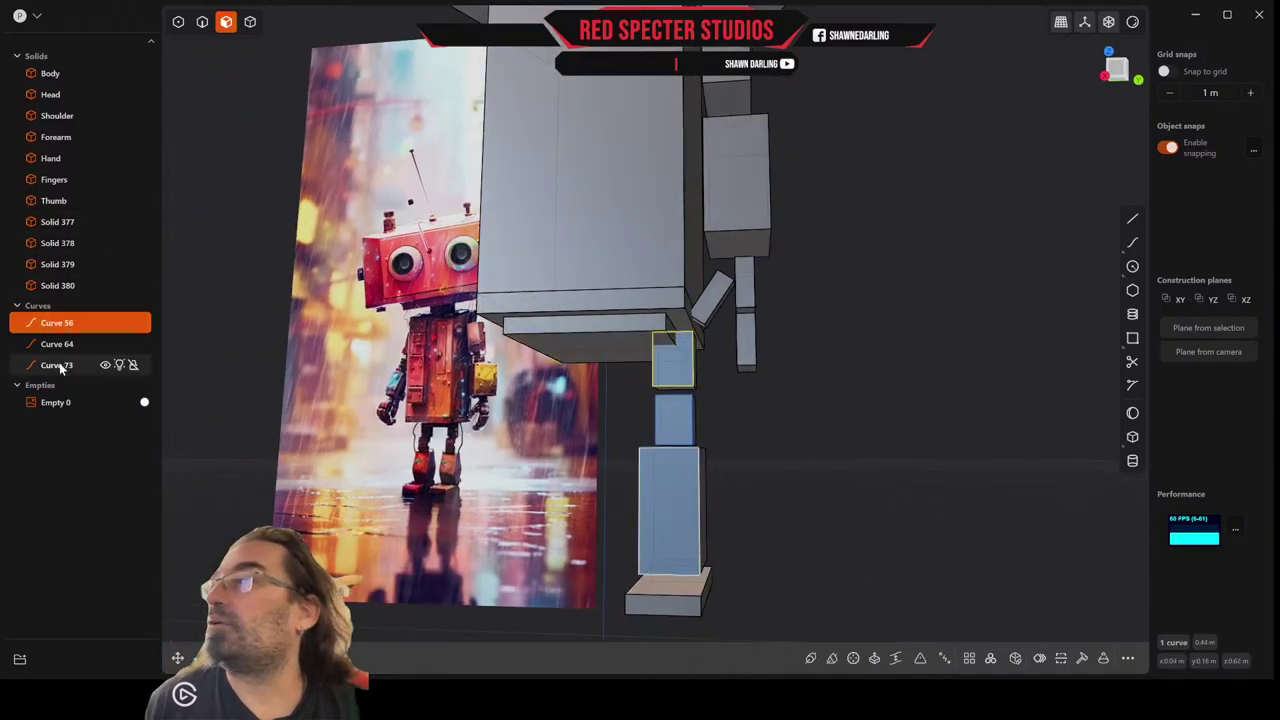
shift+click(57, 365)
key(Delete)
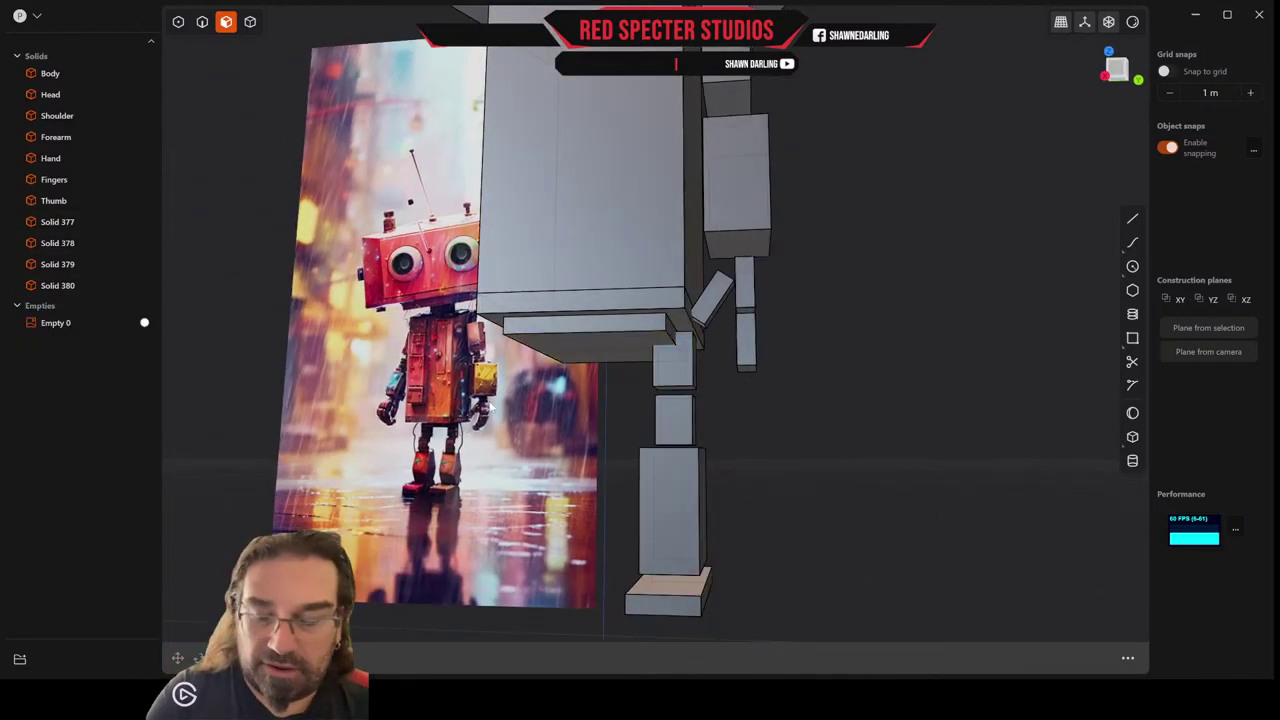
Move the four leg and foot solids together about 0.04 m in negative Y so the leg sits further inward beneath the pelvis block.
click(251, 22)
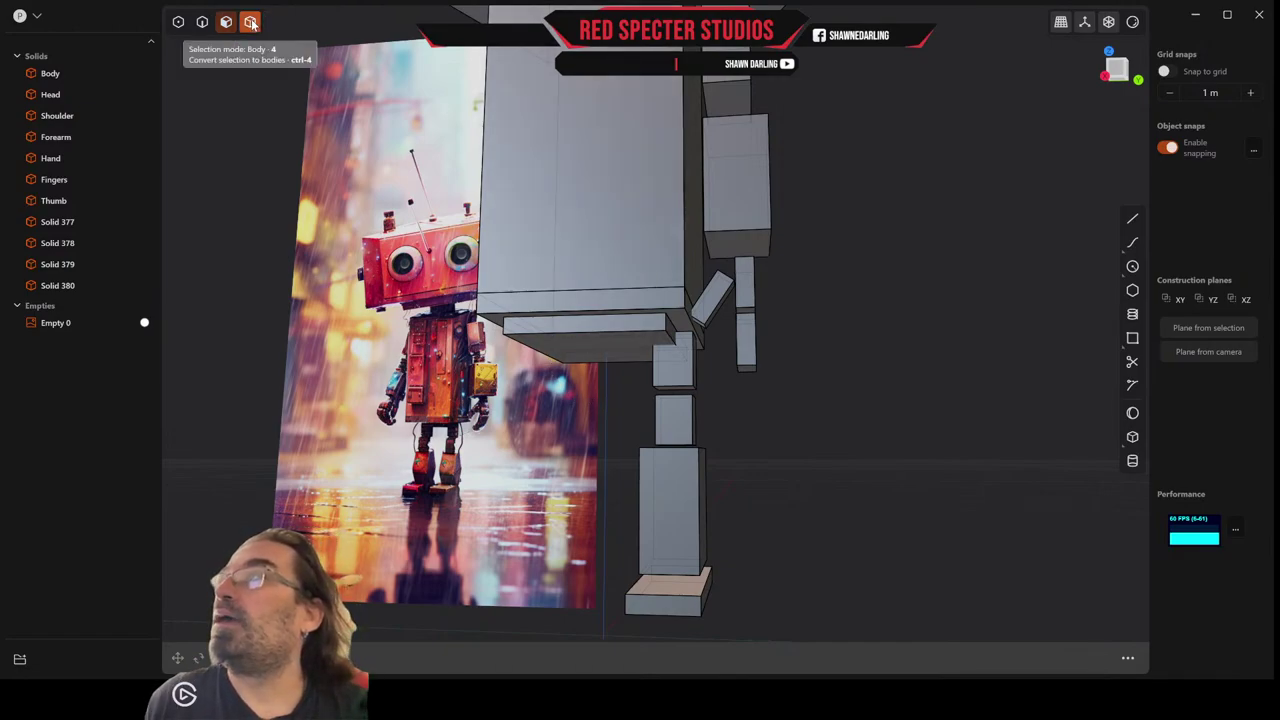
click(676, 366)
shift+click(675, 426)
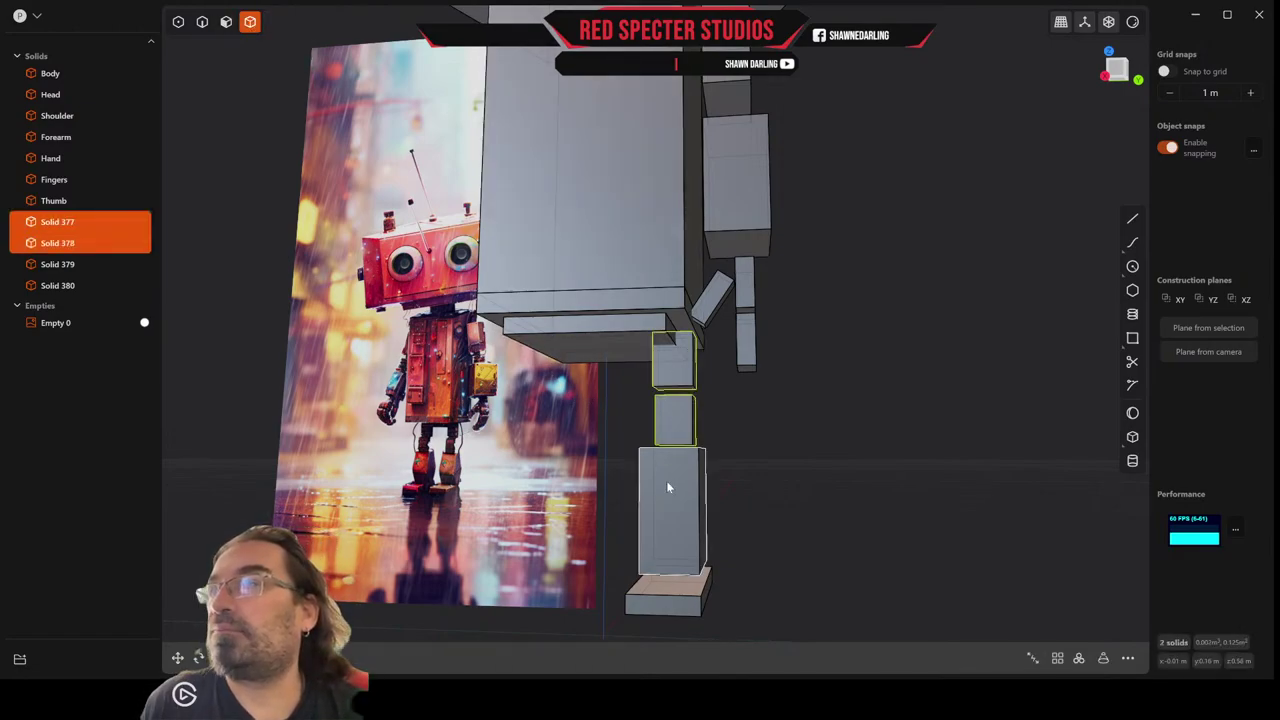
shift+click(668, 487)
shift+click(675, 603)
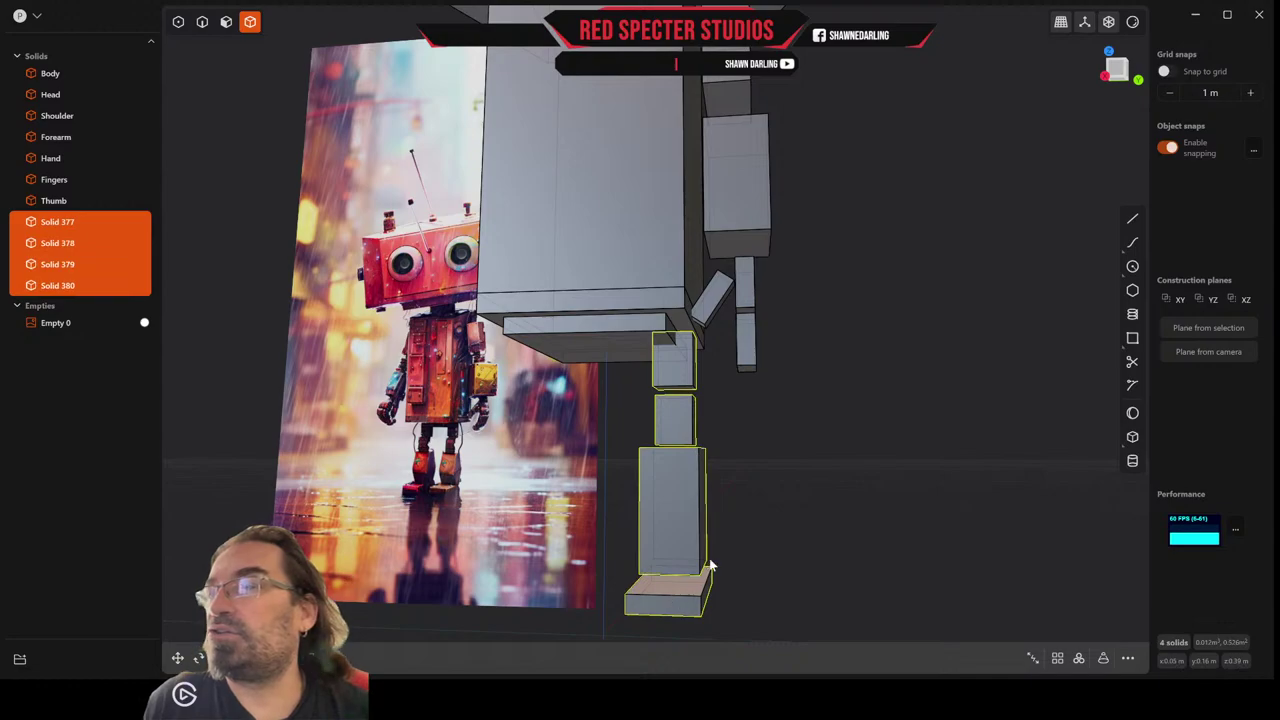
key(g)
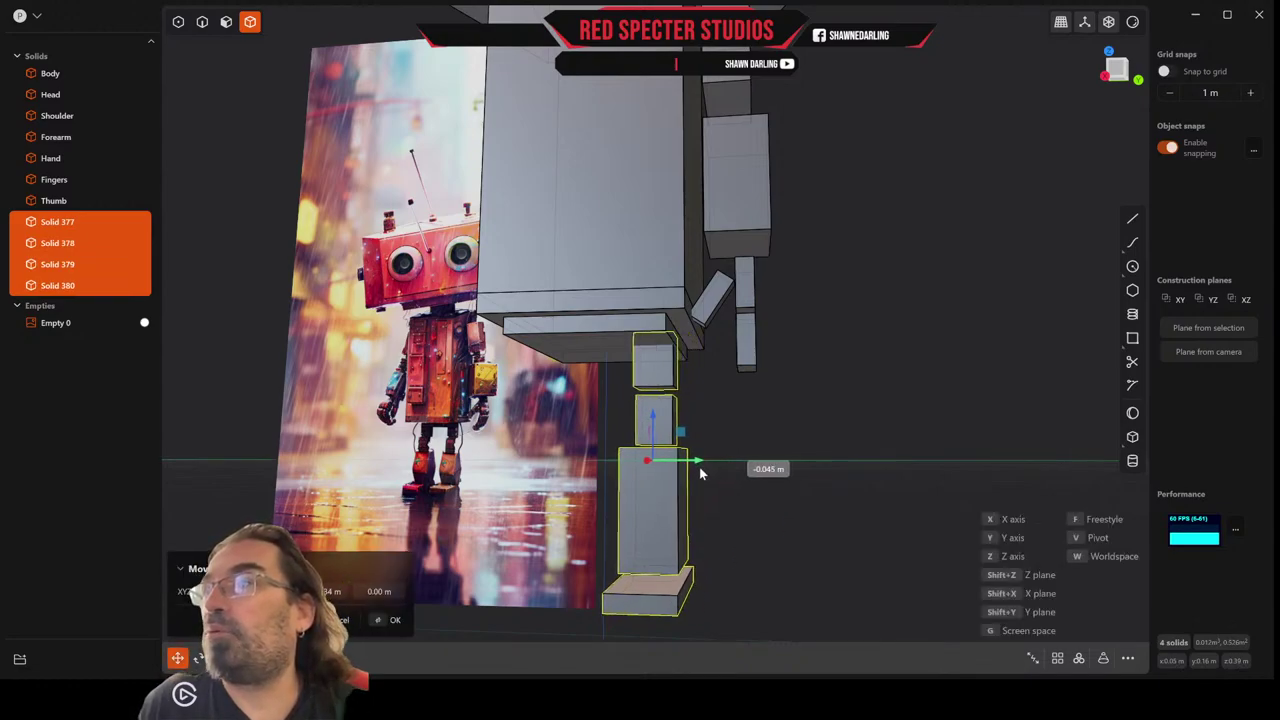
drag(699, 469, 703, 469)
middle_drag(696, 441, 688, 412)
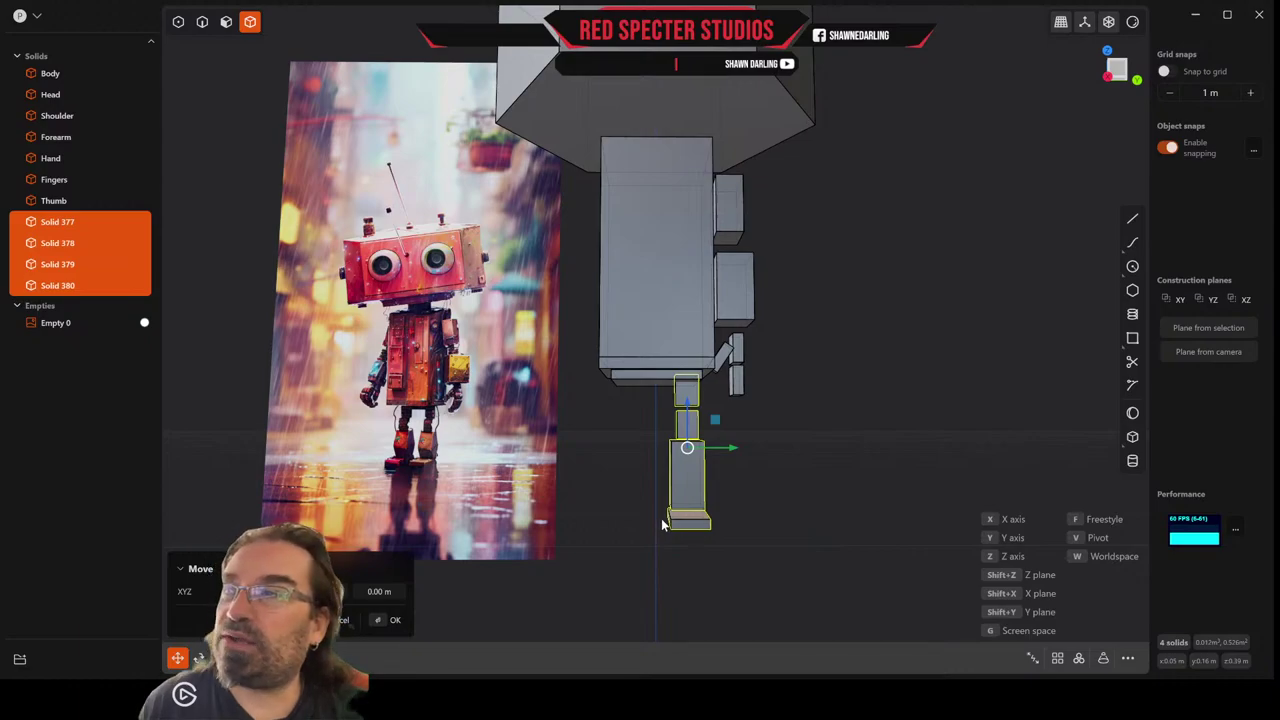
Draw a circle of about 0.35 m radius centered on the underside of the head, using the reference image's neck as guide.
middle_drag(660, 505, 659, 513)
middle_drag(865, 282, 719, 354)
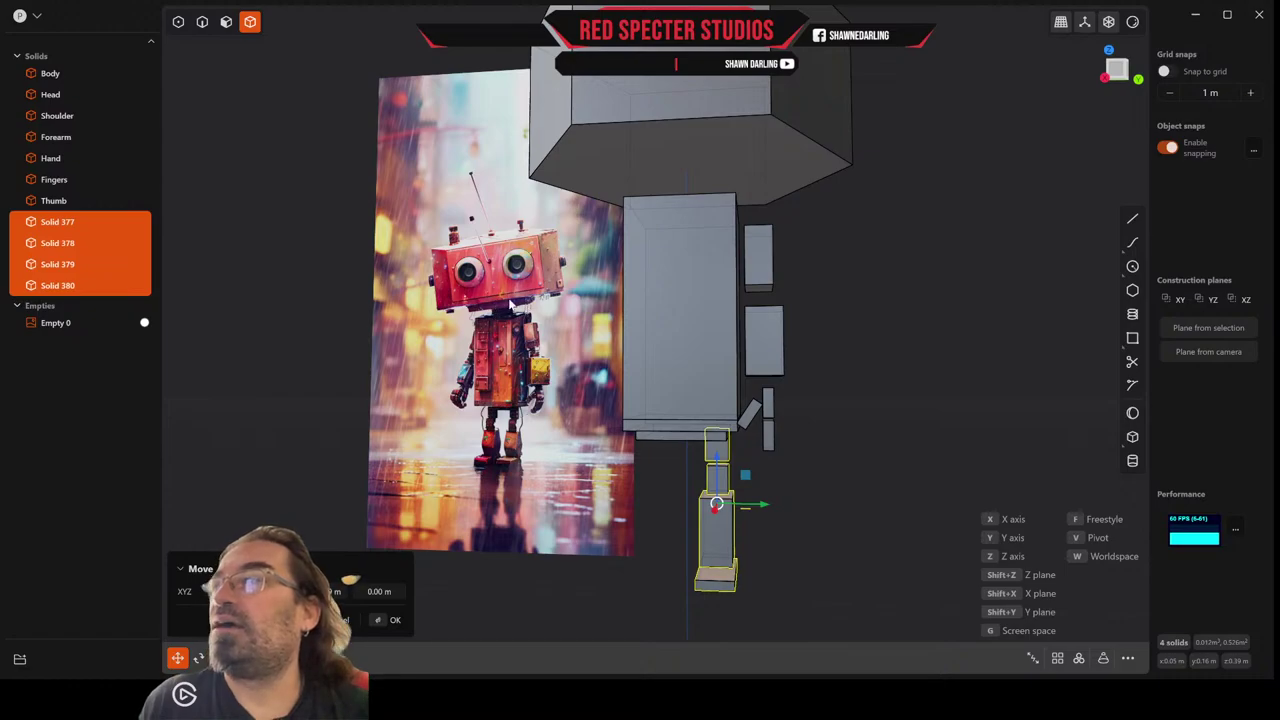
scroll(510, 305, up, 10)
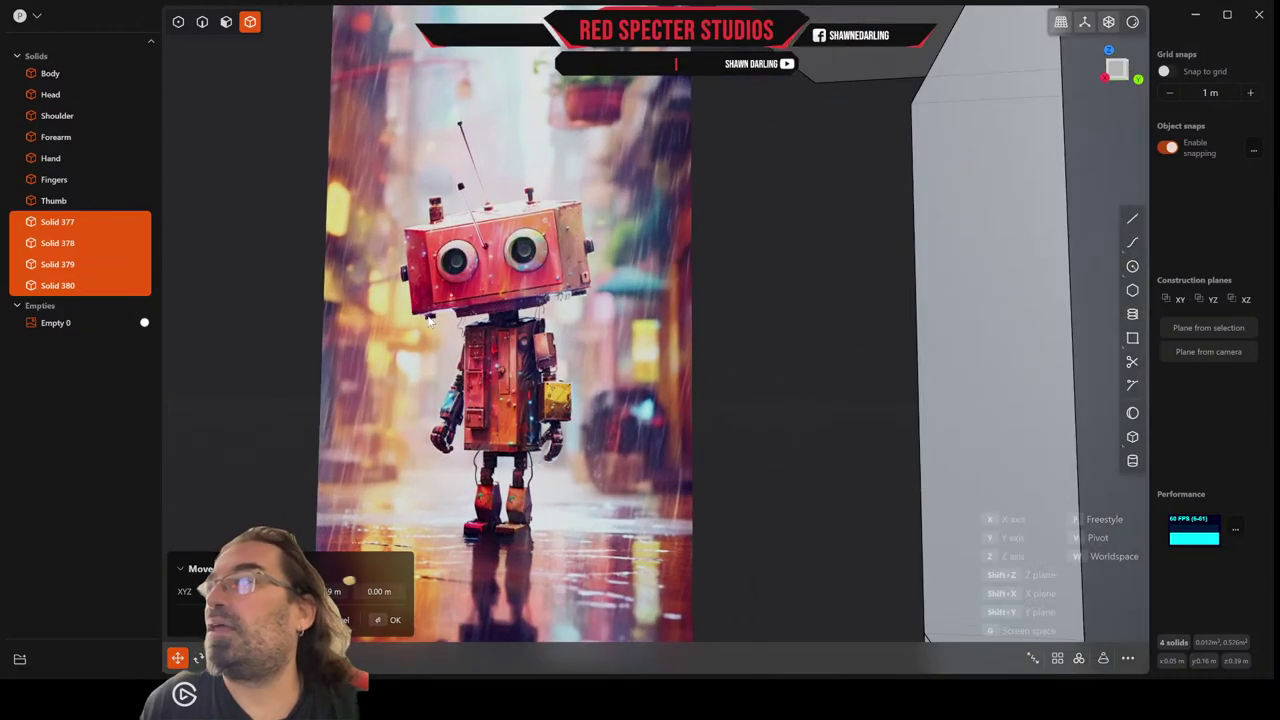
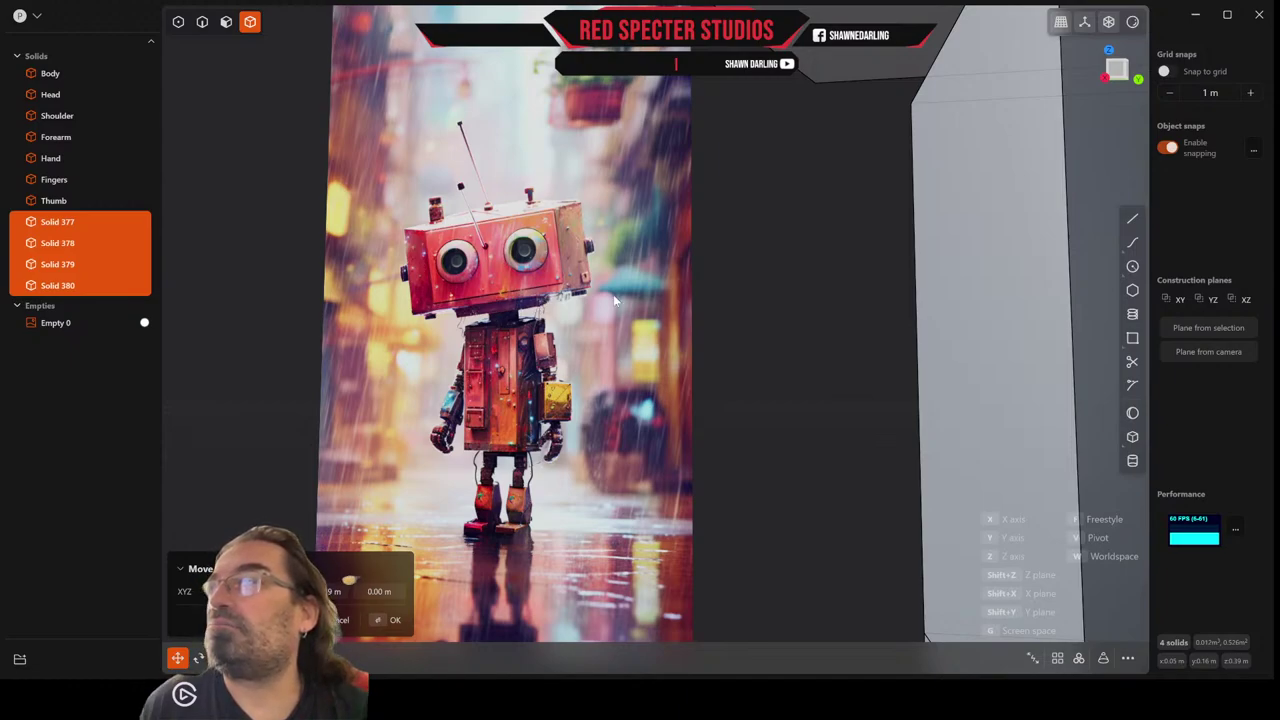
scroll(614, 300, down, 10)
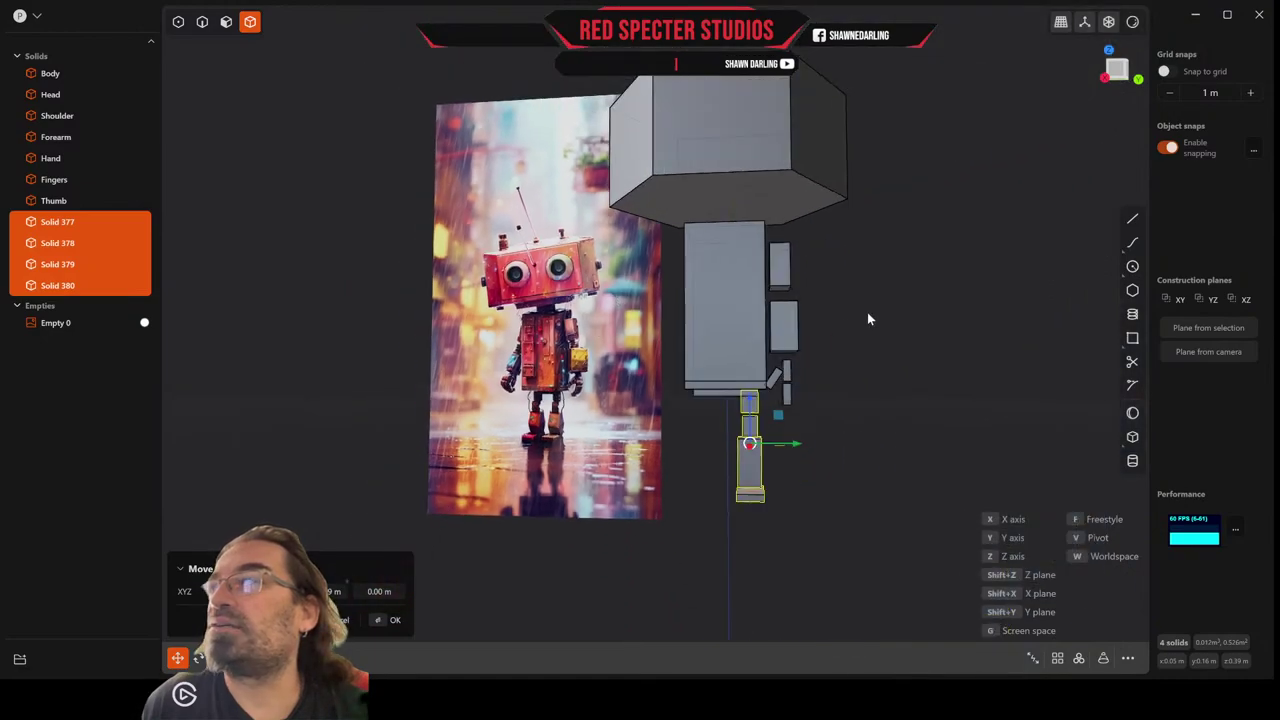
middle_drag(868, 313, 753, 210)
click(1133, 267)
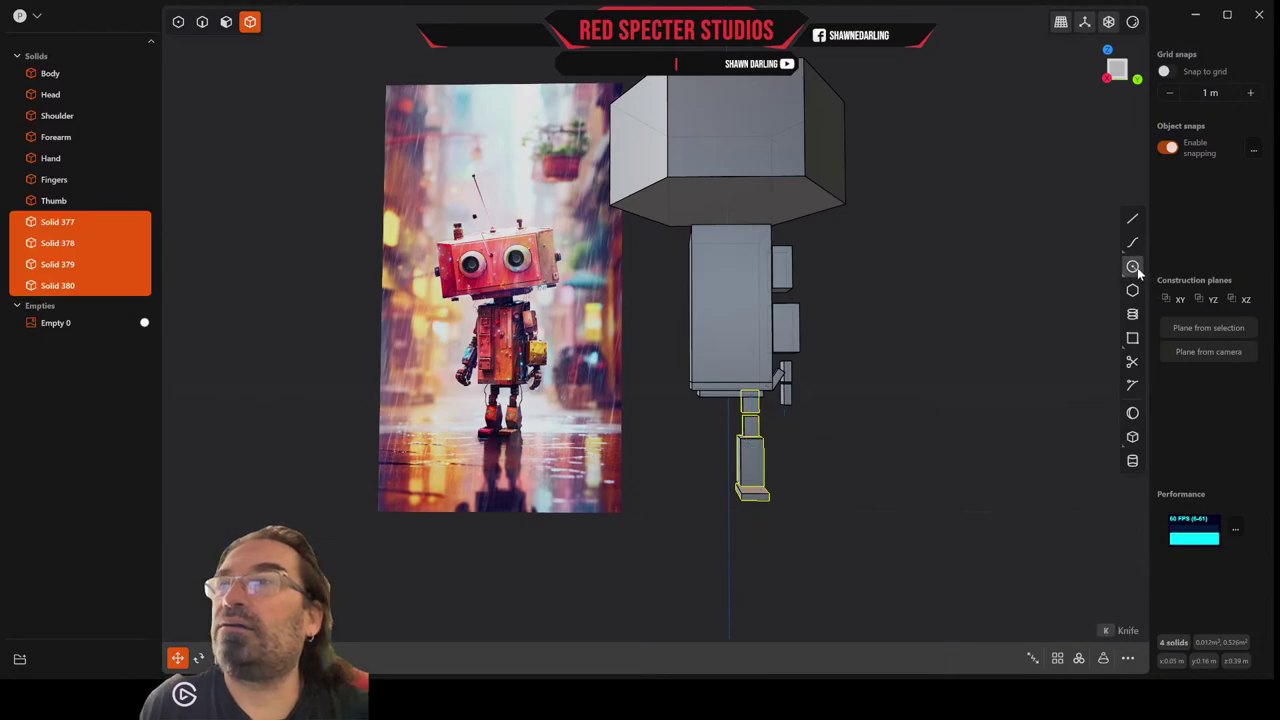
click(727, 205)
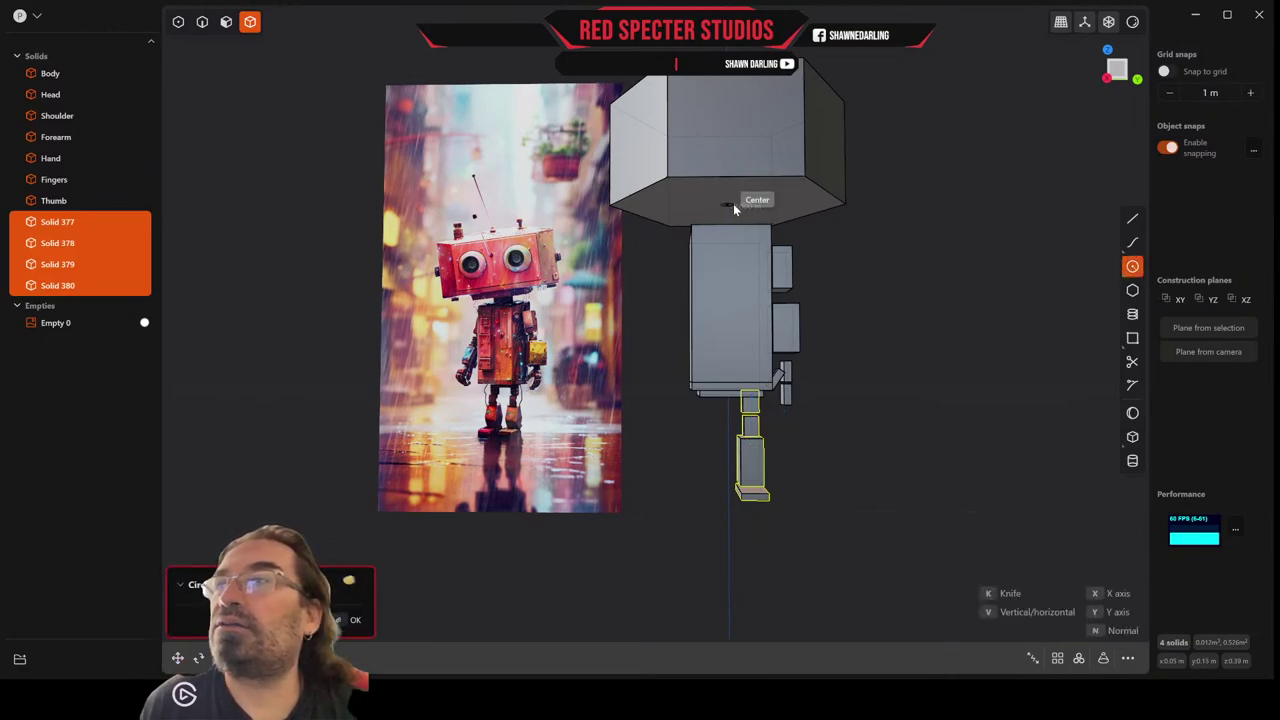
click(788, 207)
scroll(826, 212, up, 3)
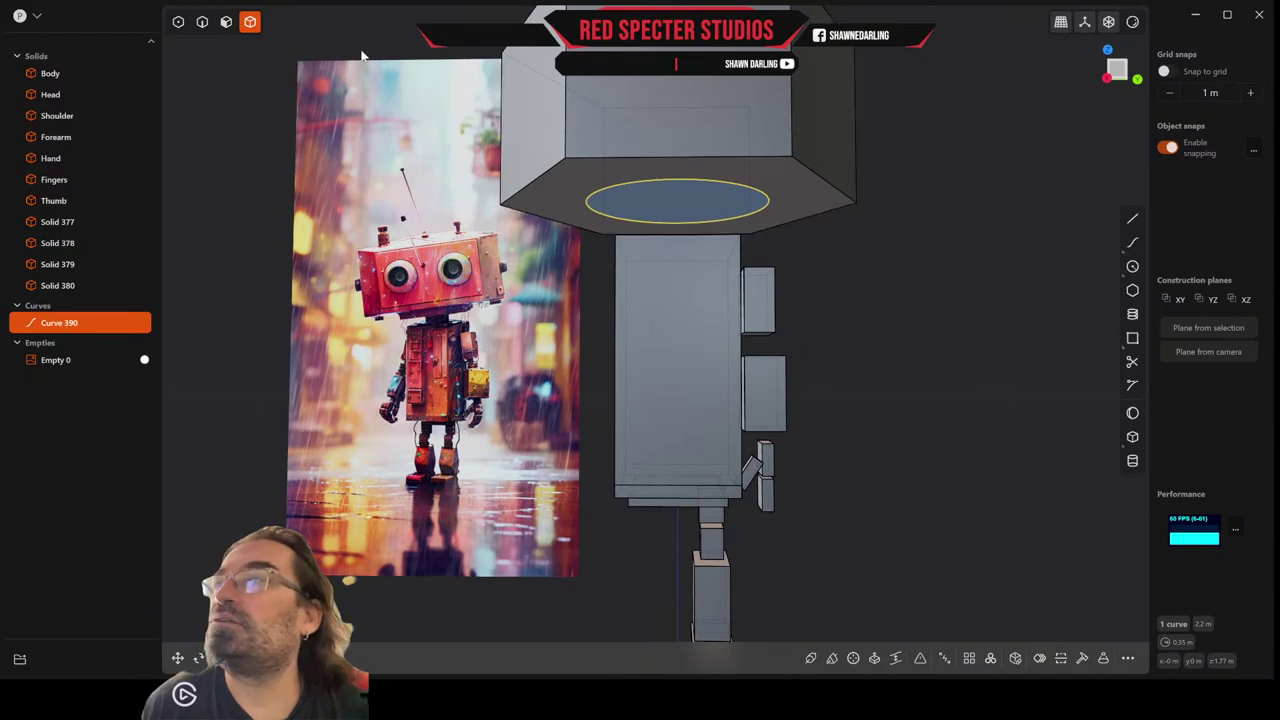
Extrude the circular region beneath the head about 0.066 m downward into a separate thin neck disc.
click(224, 26)
click(720, 212)
key(e)
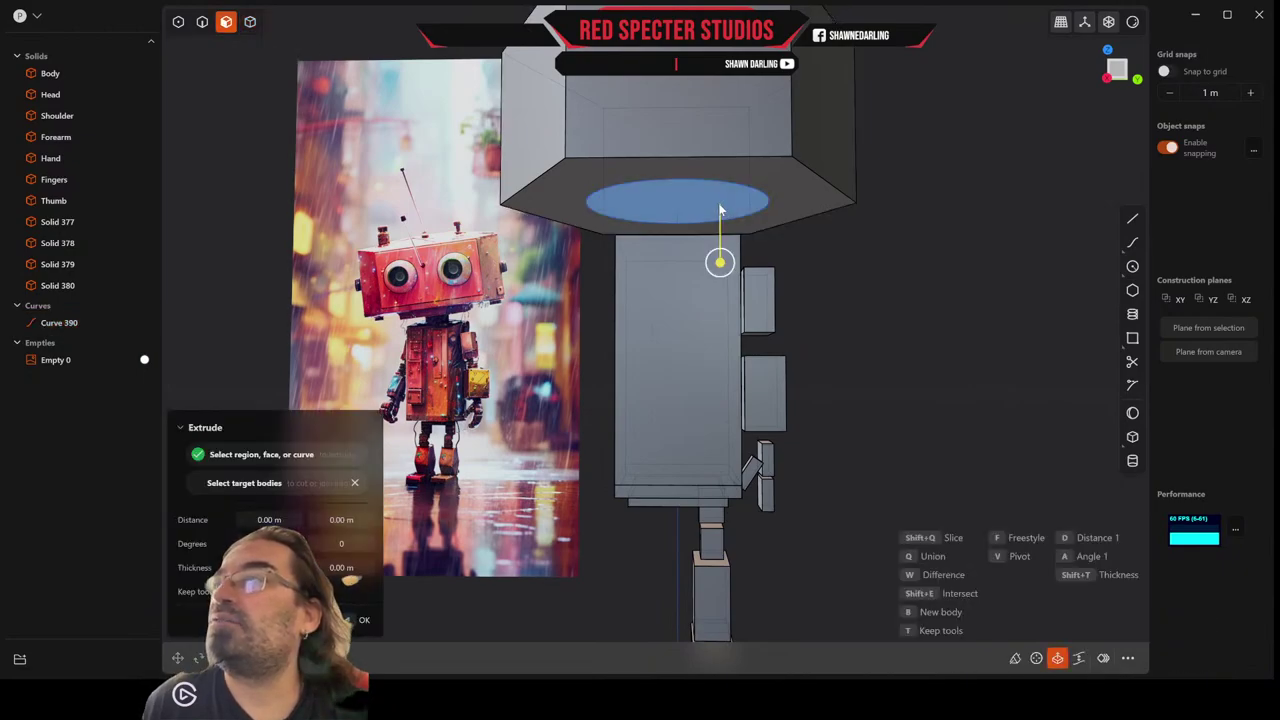
drag(722, 262, 724, 285)
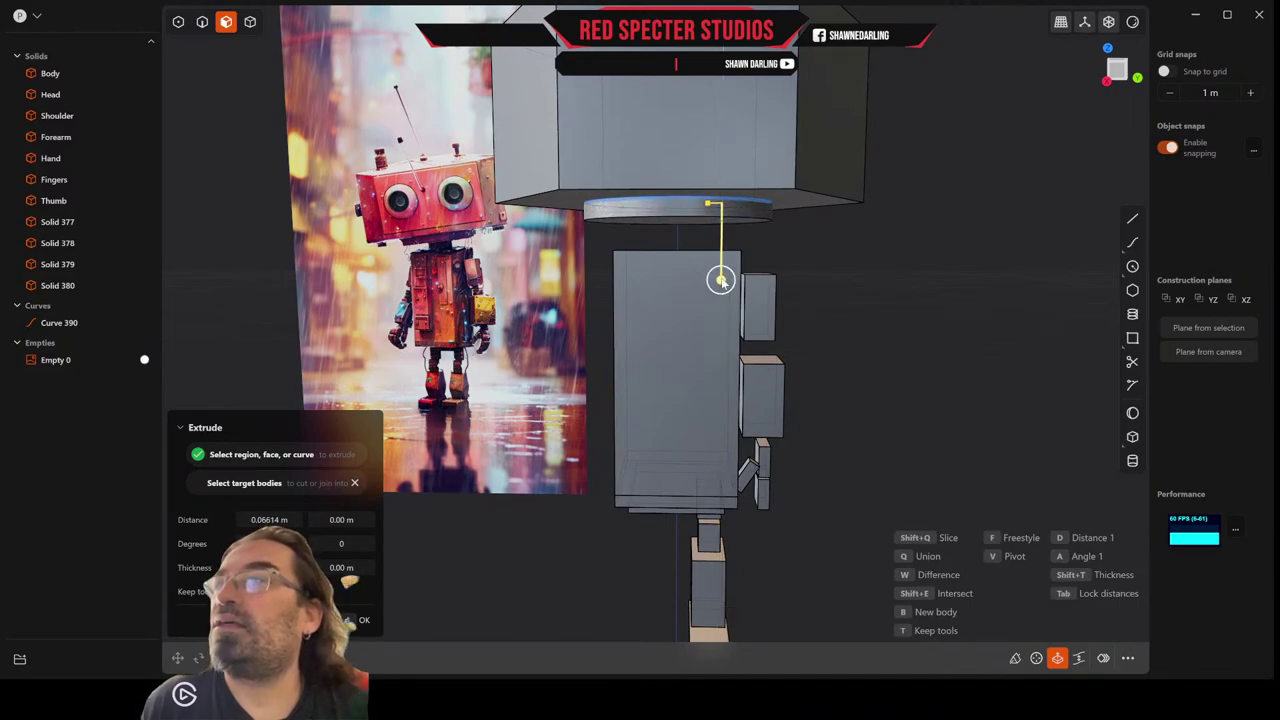
key(Return)
middle_drag(848, 268, 818, 243)
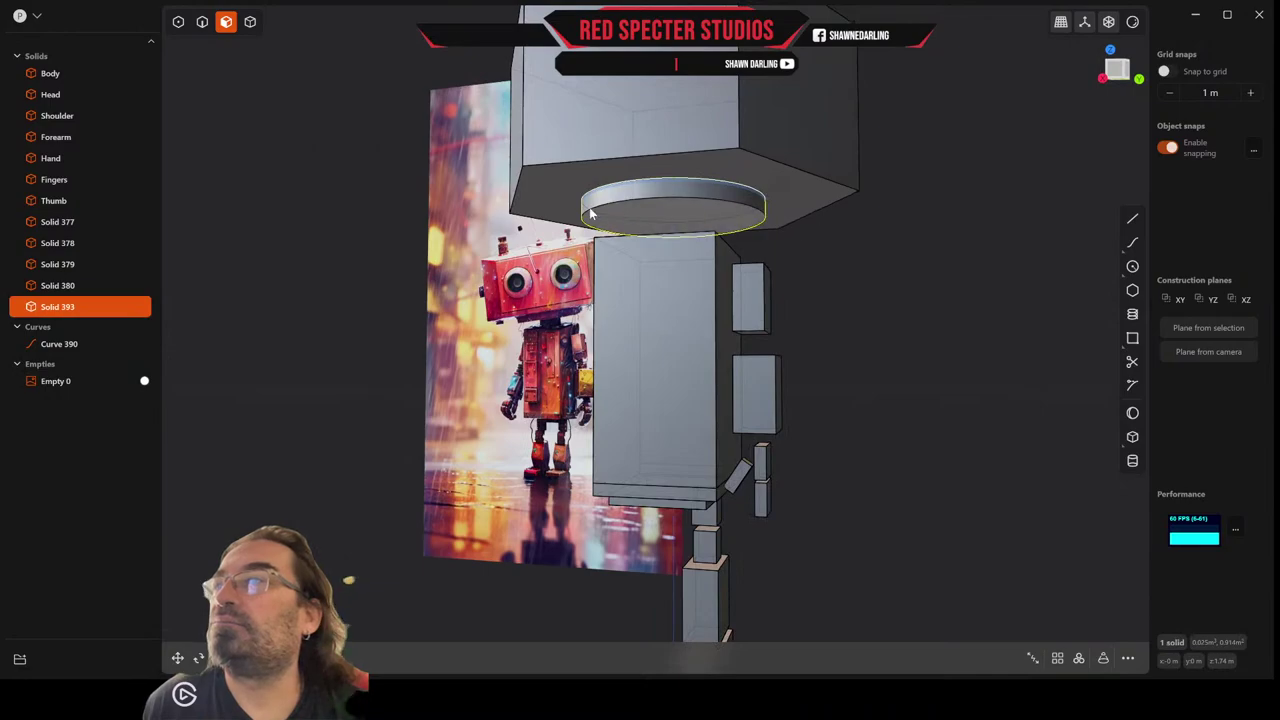
click(694, 172)
key(o)
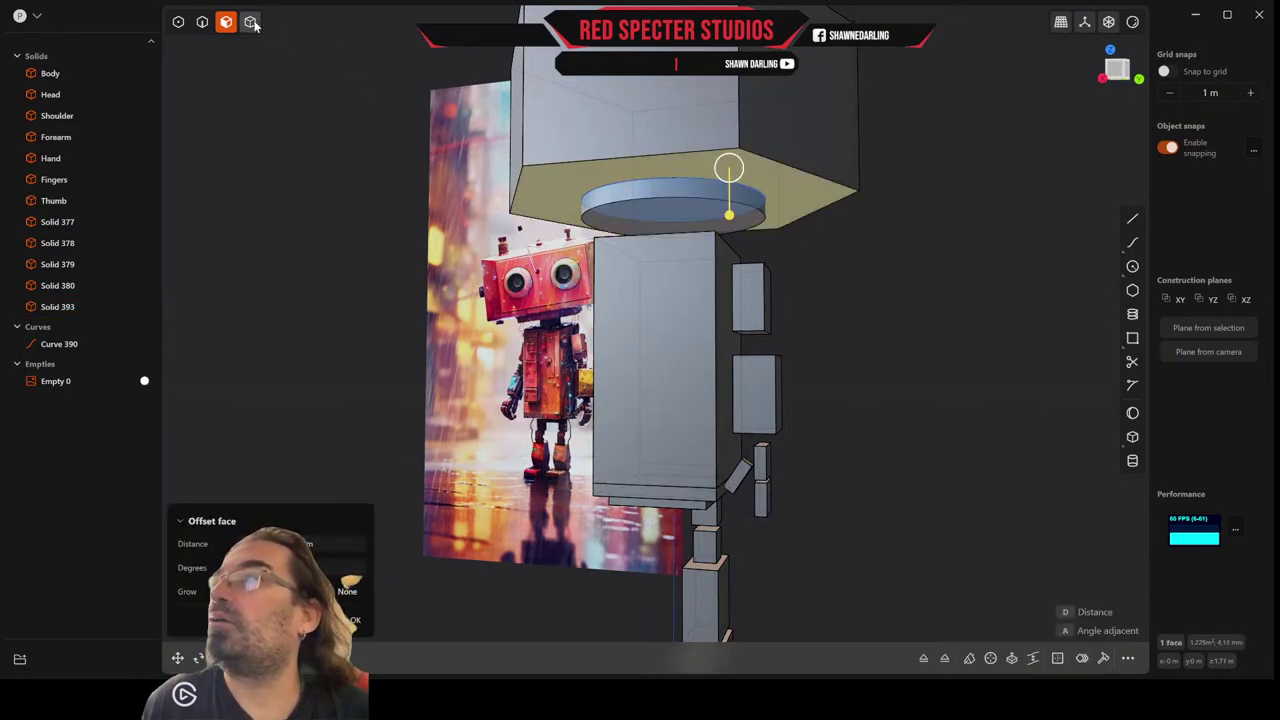
key(Escape)
Join the neck disc to the Head solid with a Boolean union.
click(712, 100)
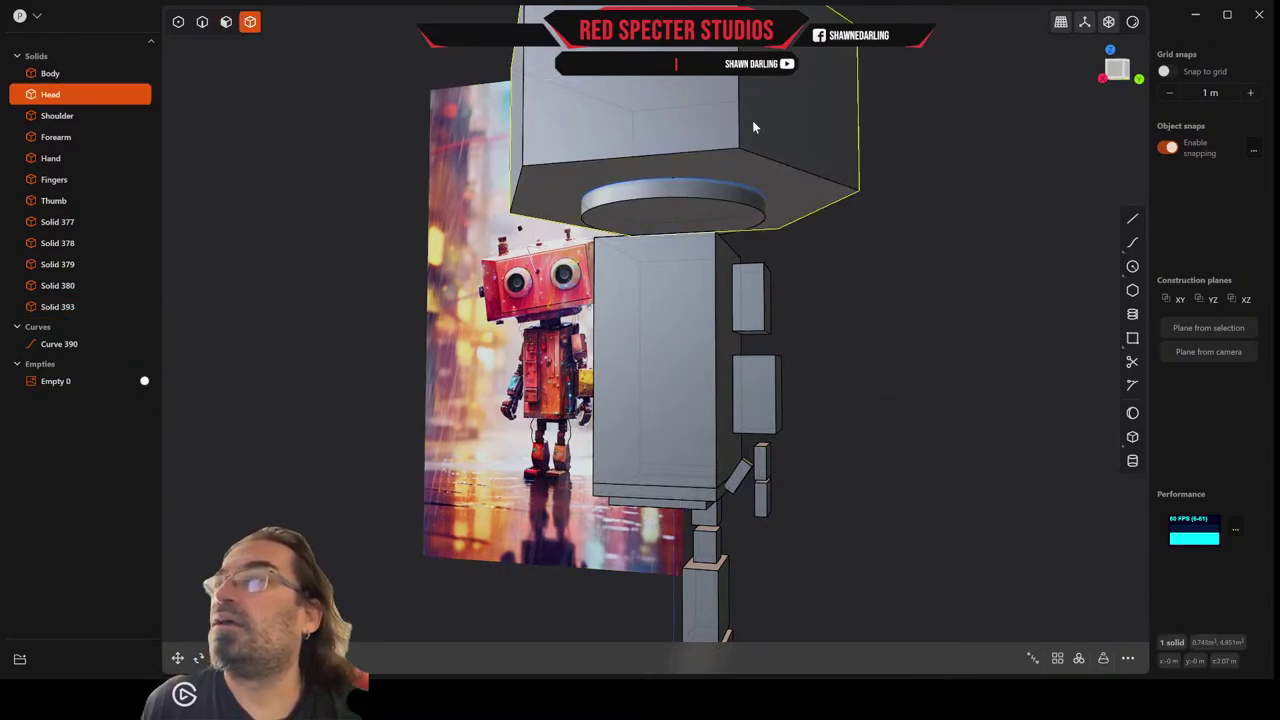
click(736, 205)
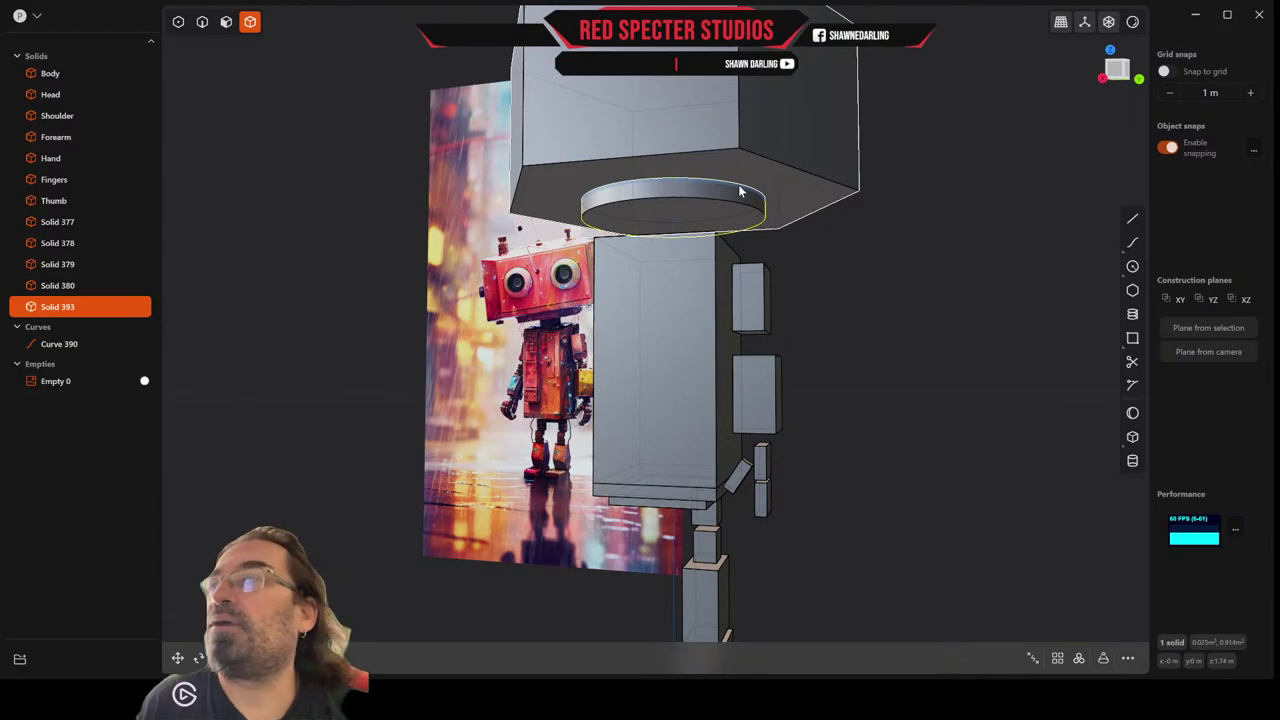
click(749, 133)
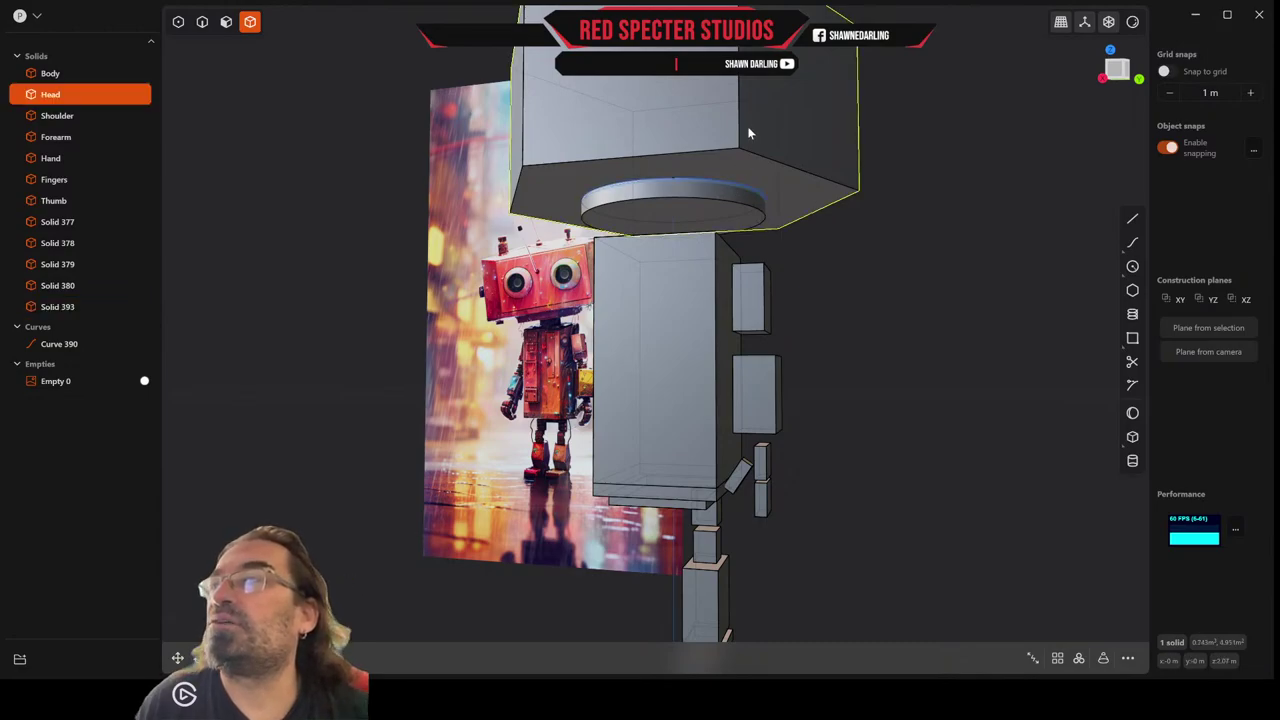
key(q)
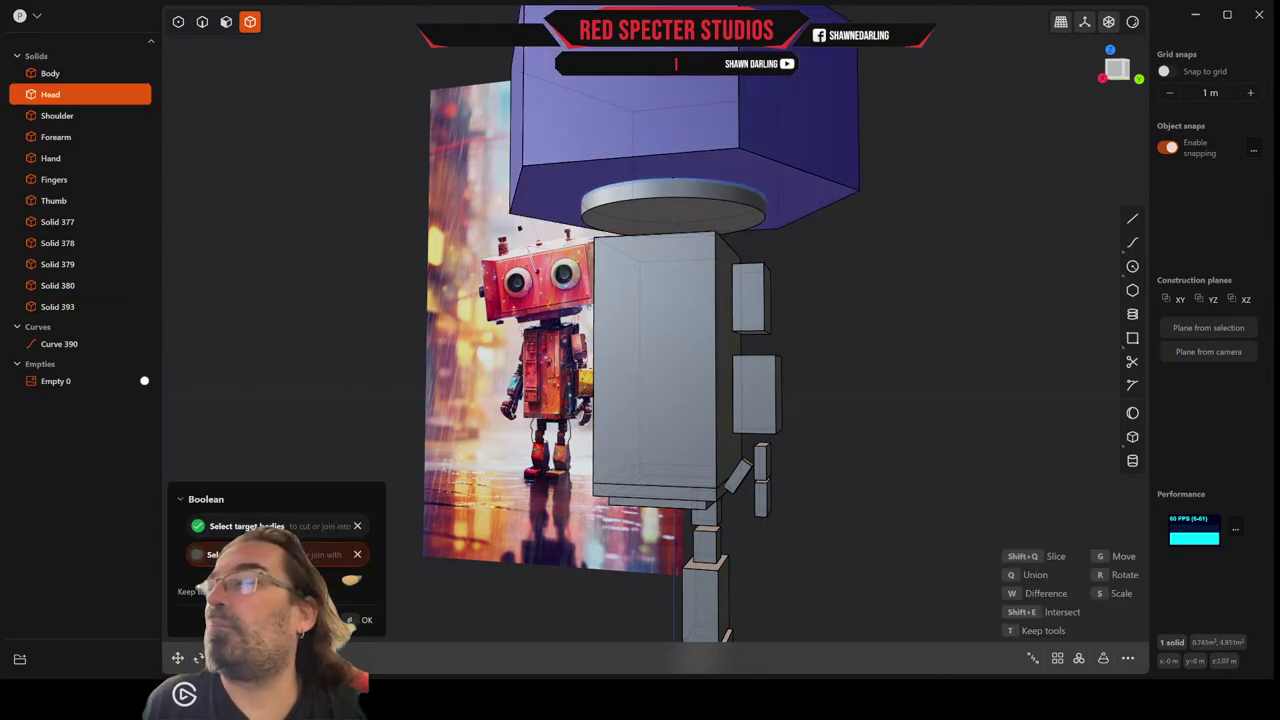
click(702, 194)
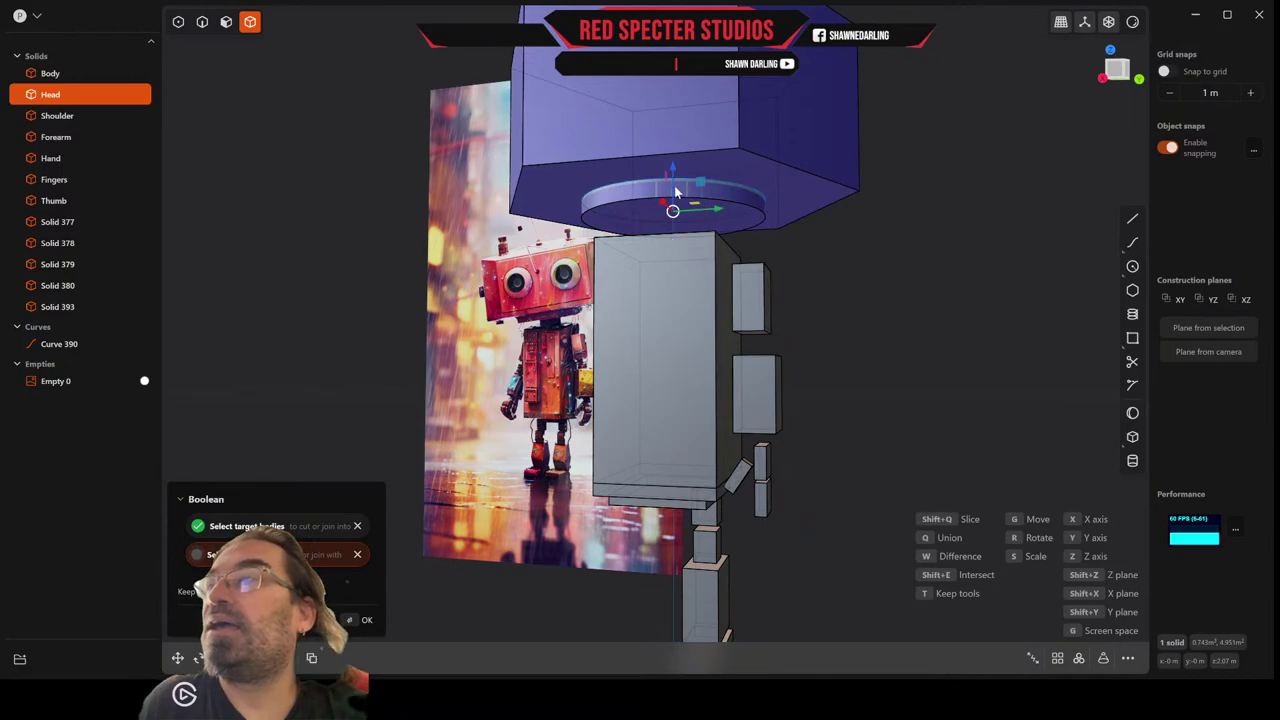
right_click(872, 248)
mouse_move(869, 245)
middle_down()
mouse_move(882, 255)
mouse_move(848, 243)
middle_up()
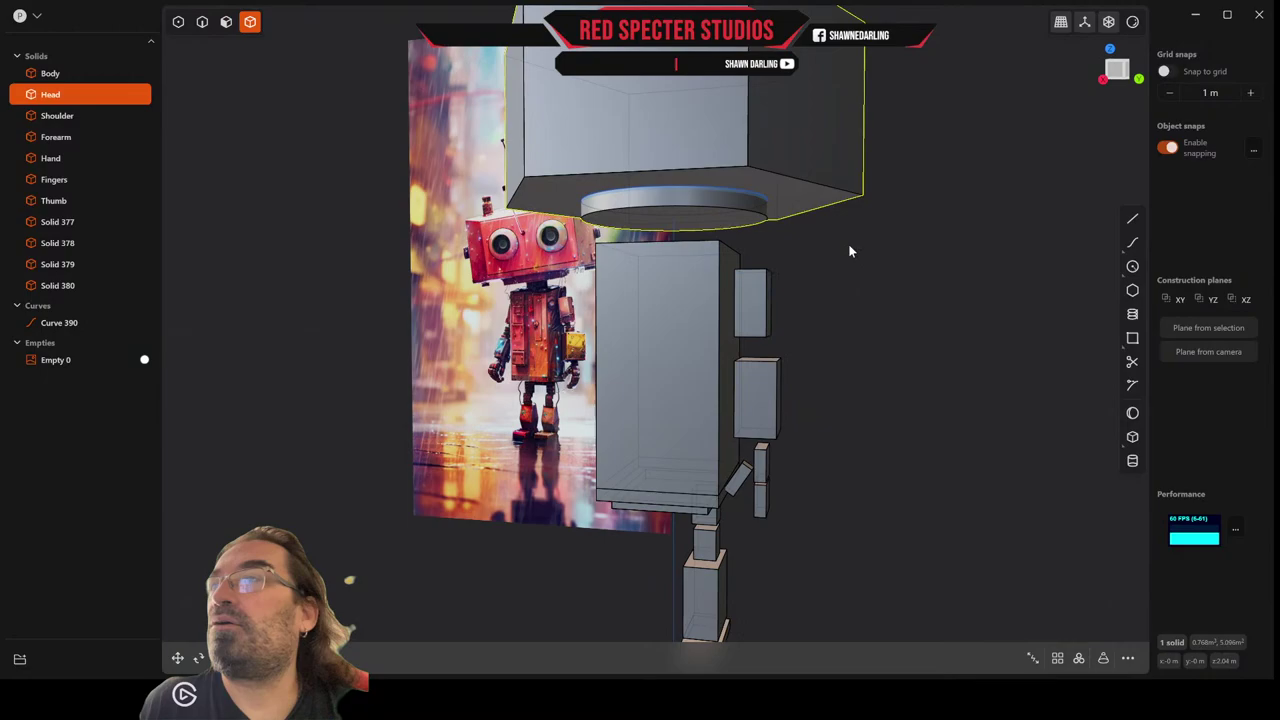
Delete the leftover neck circle curve and fillet the edge where the neck disc meets the head's underside by about 0.03 m.
click(60, 323)
key(Delete)
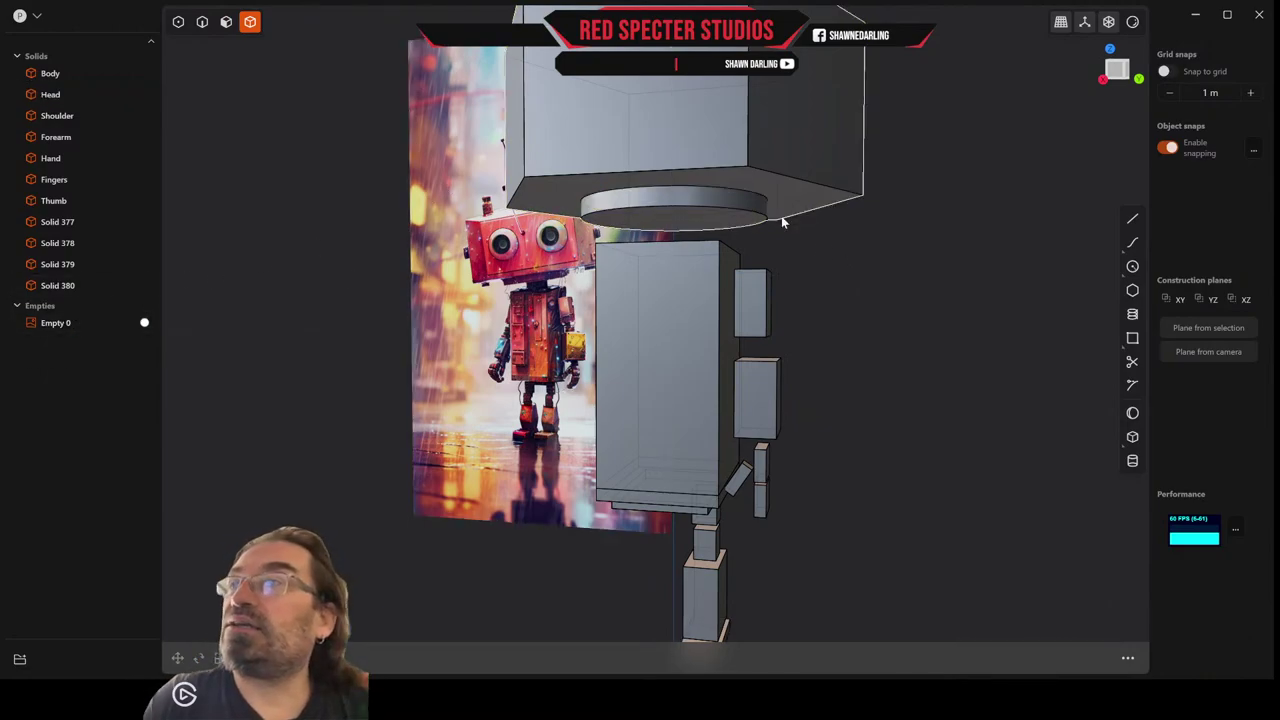
scroll(775, 219, up, 2)
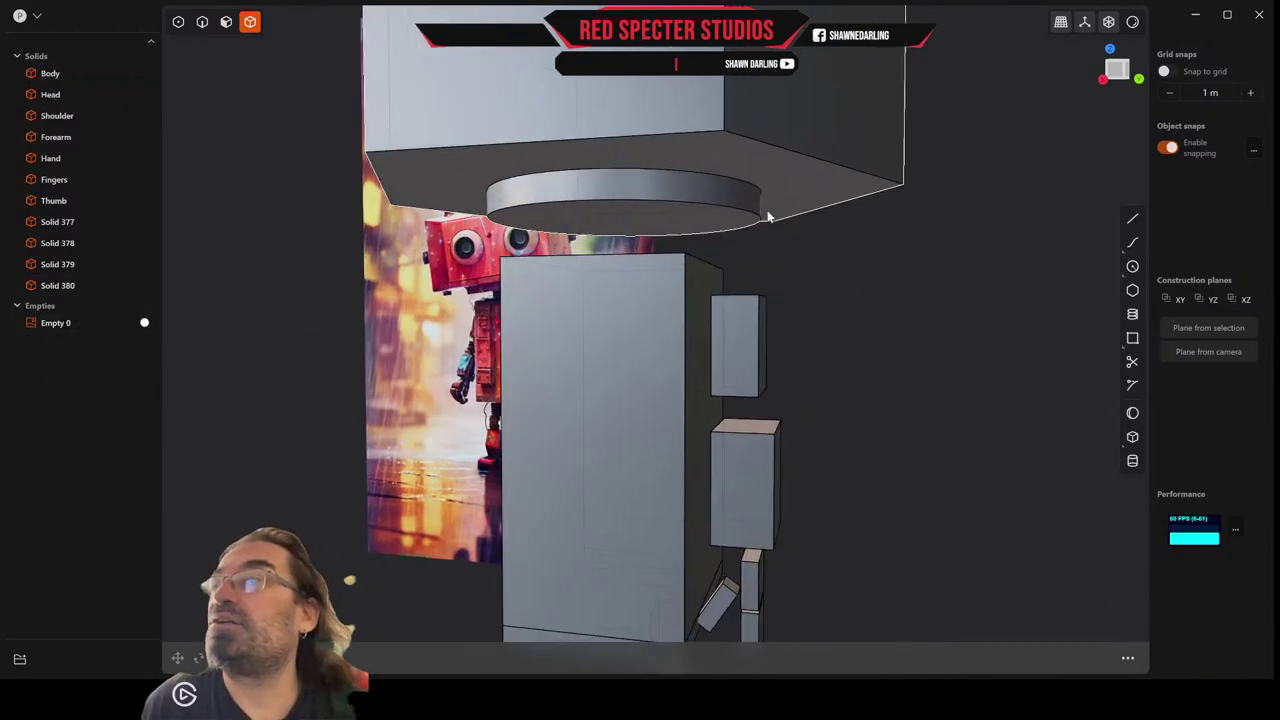
click(202, 21)
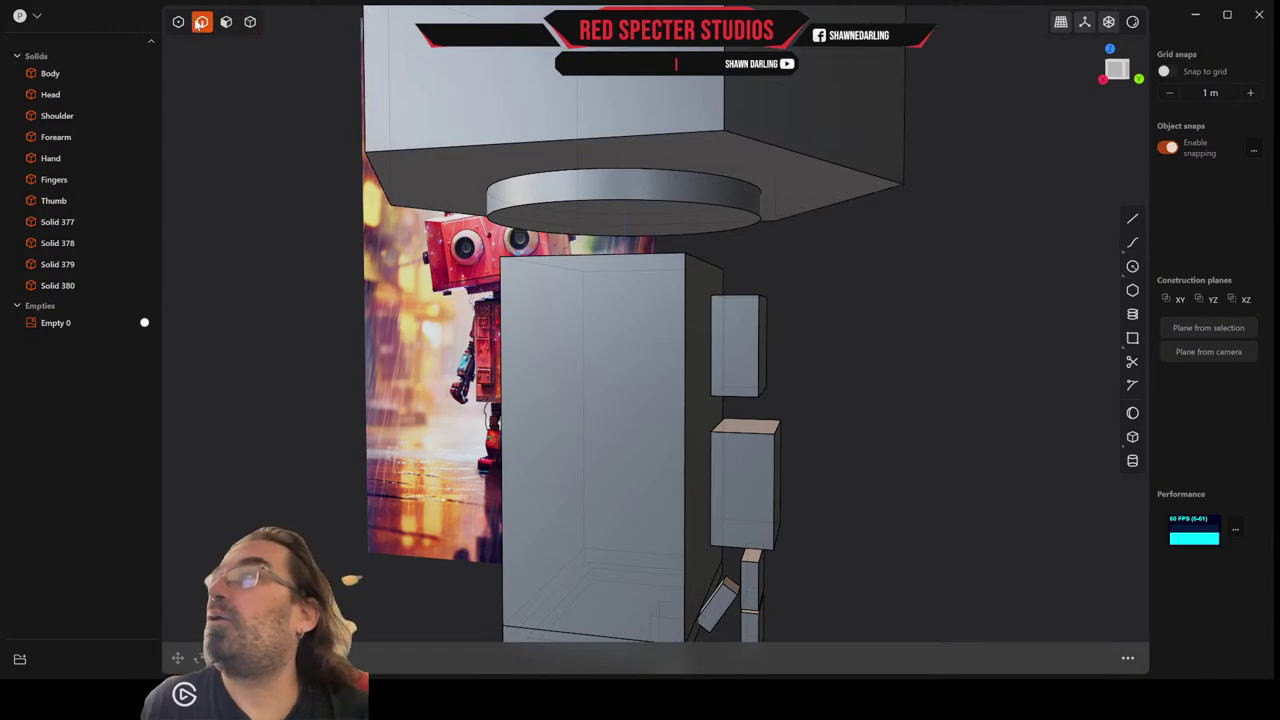
click(648, 171)
key(f)
scroll(648, 173, up, 4)
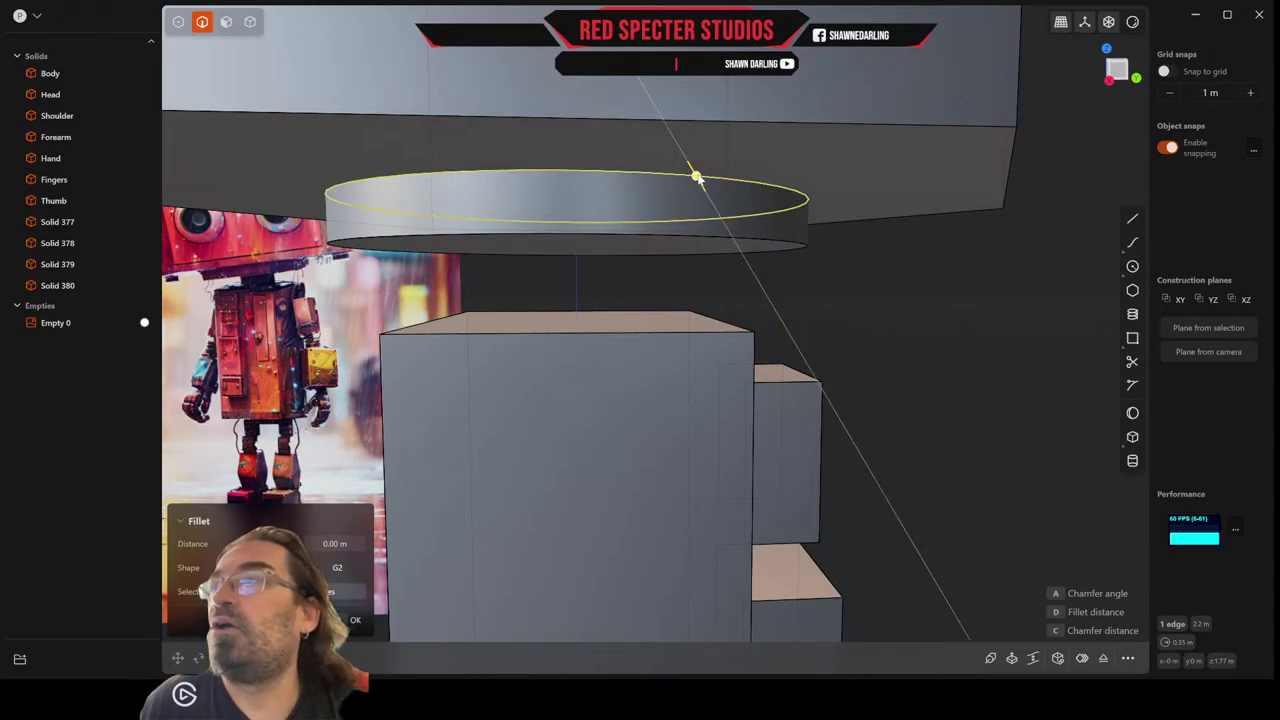
drag(697, 178, 749, 172)
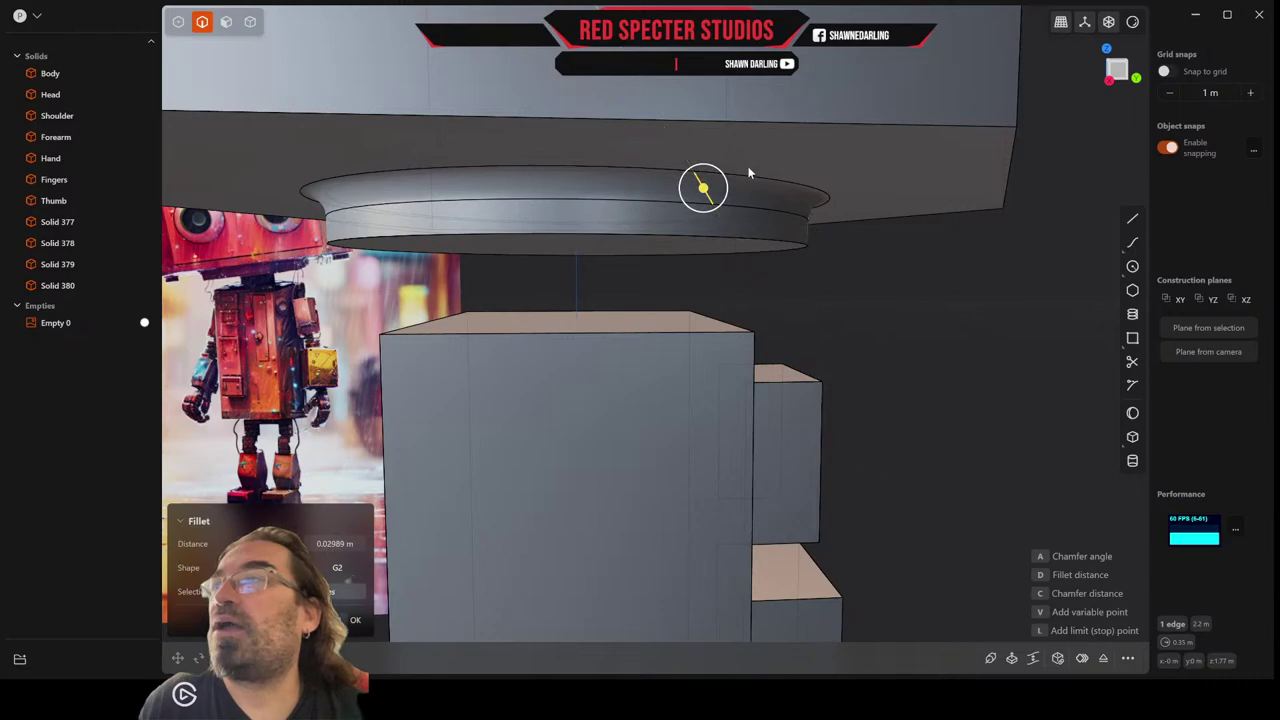
key(Return)
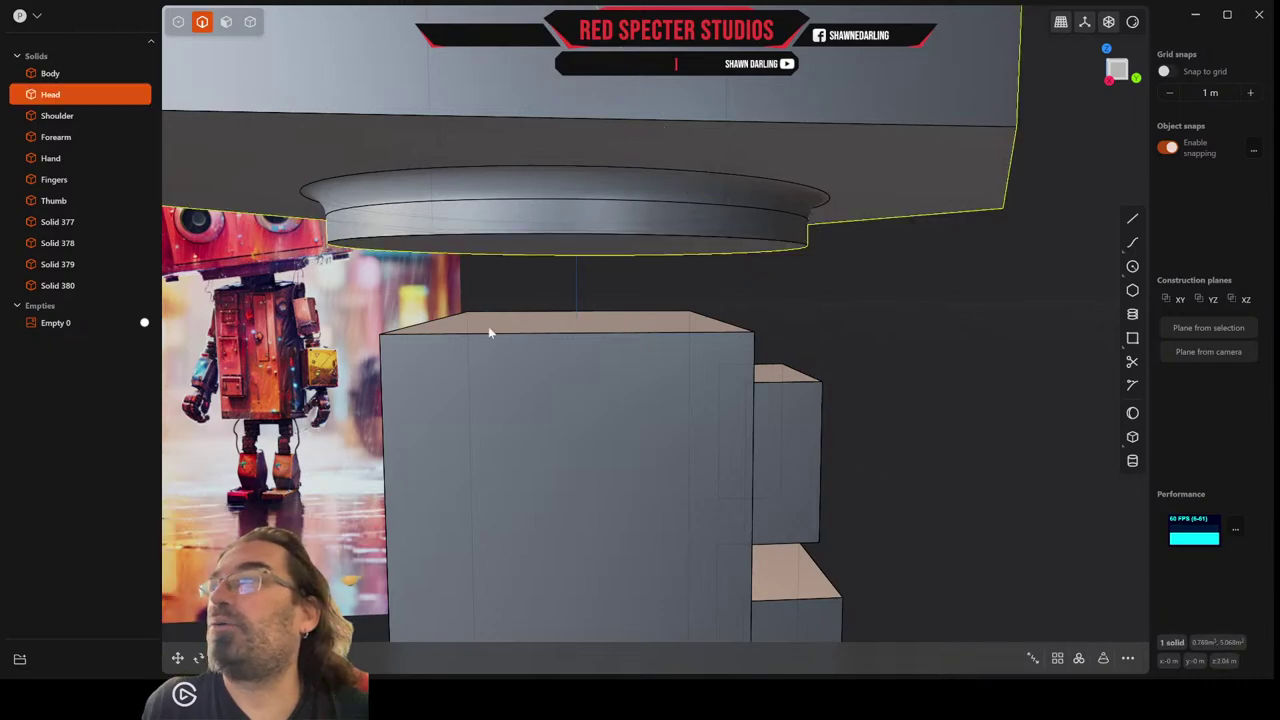
Move the reference image about 3.3 m forward along the X axis and sideways in negative Y so it stands beside the model.
scroll(635, 333, down, 5)
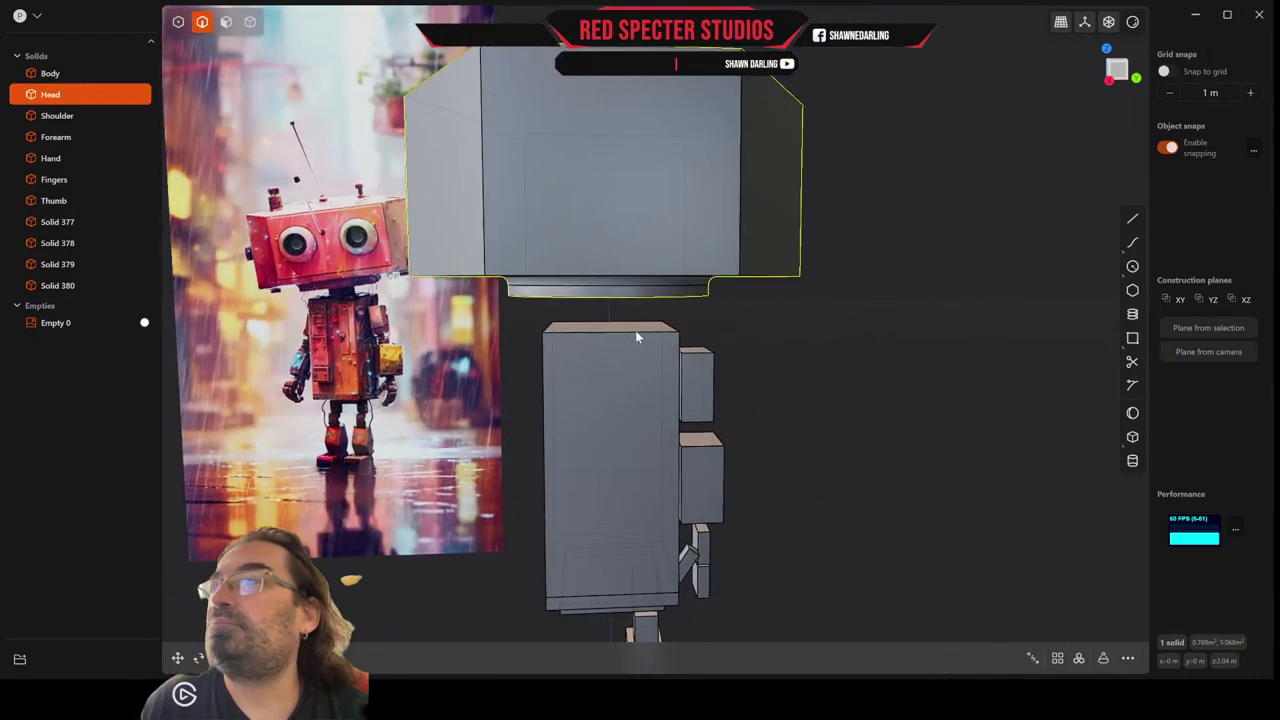
scroll(636, 331, up, 3)
middle_drag(620, 329, 592, 334)
scroll(770, 383, down, 5)
mouse_move(770, 383)
middle_down()
mouse_move(760, 400)
mouse_move(722, 392)
mouse_move(800, 360)
mouse_move(833, 362)
mouse_move(834, 314)
mouse_move(804, 261)
mouse_move(749, 362)
mouse_move(786, 380)
mouse_move(846, 354)
mouse_move(750, 385)
middle_up()
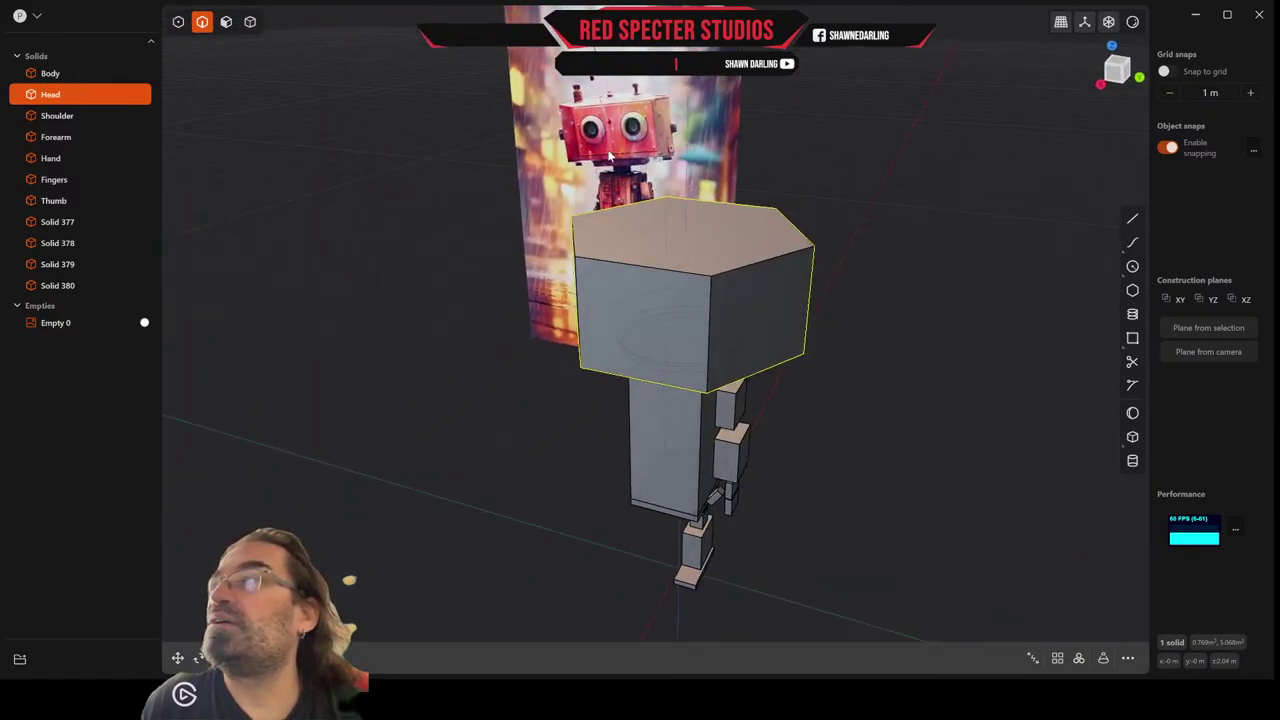
click(317, 129)
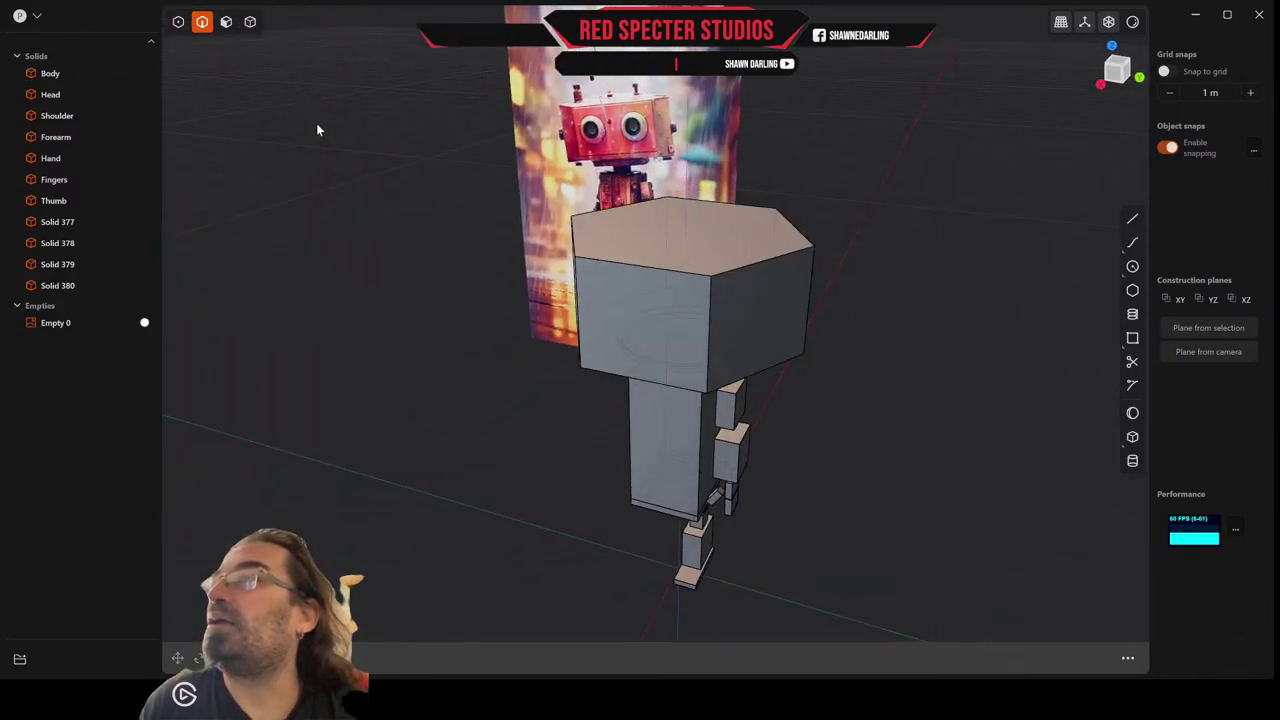
click(250, 21)
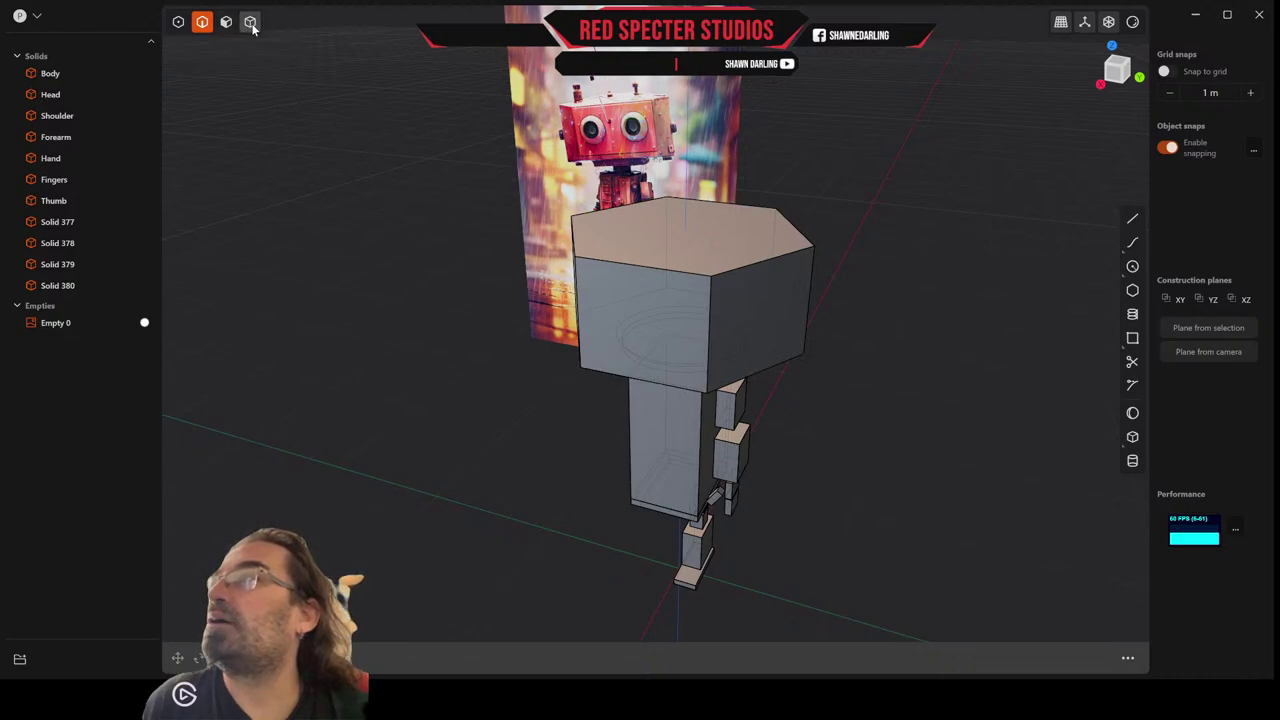
click(617, 174)
key(g)
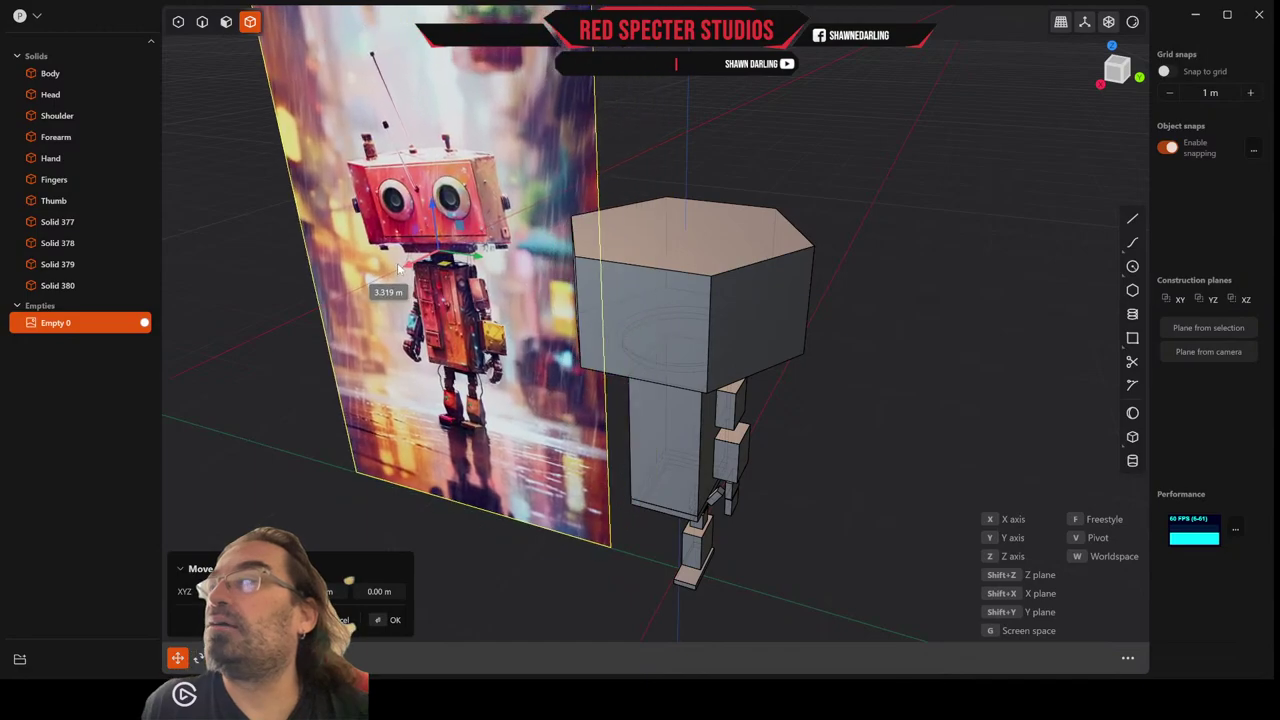
drag(480, 264, 431, 250)
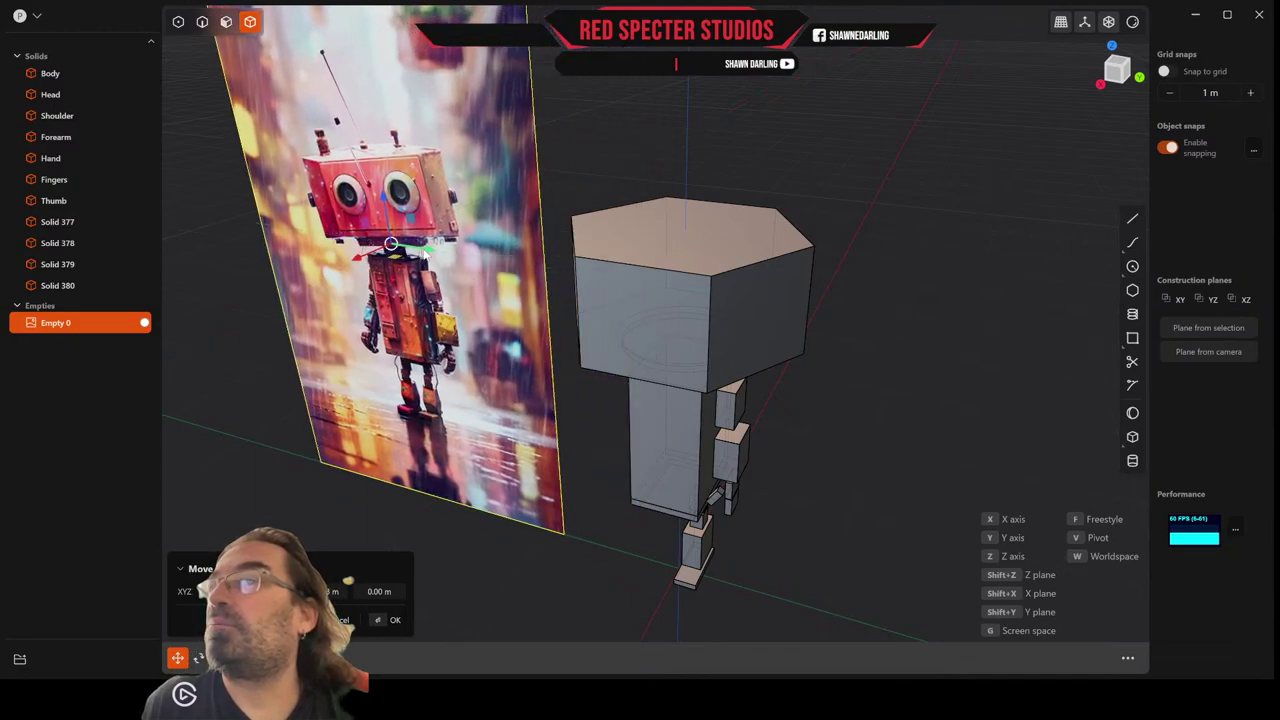
middle_drag(495, 286, 522, 357)
key(Return)
Examine the shoulder and arm shapes in the reference image and compare them with the model's arm blocks.
scroll(551, 254, down, 2)
scroll(522, 357, up, 6)
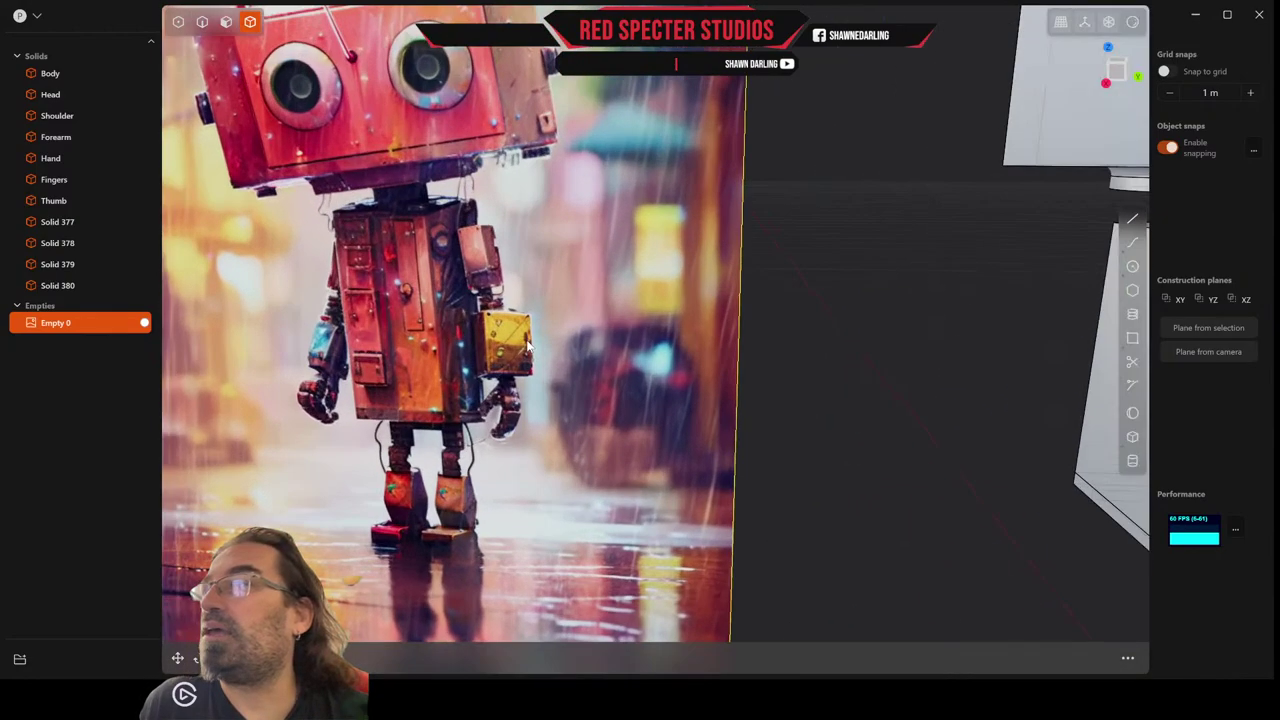
scroll(527, 344, up, 2)
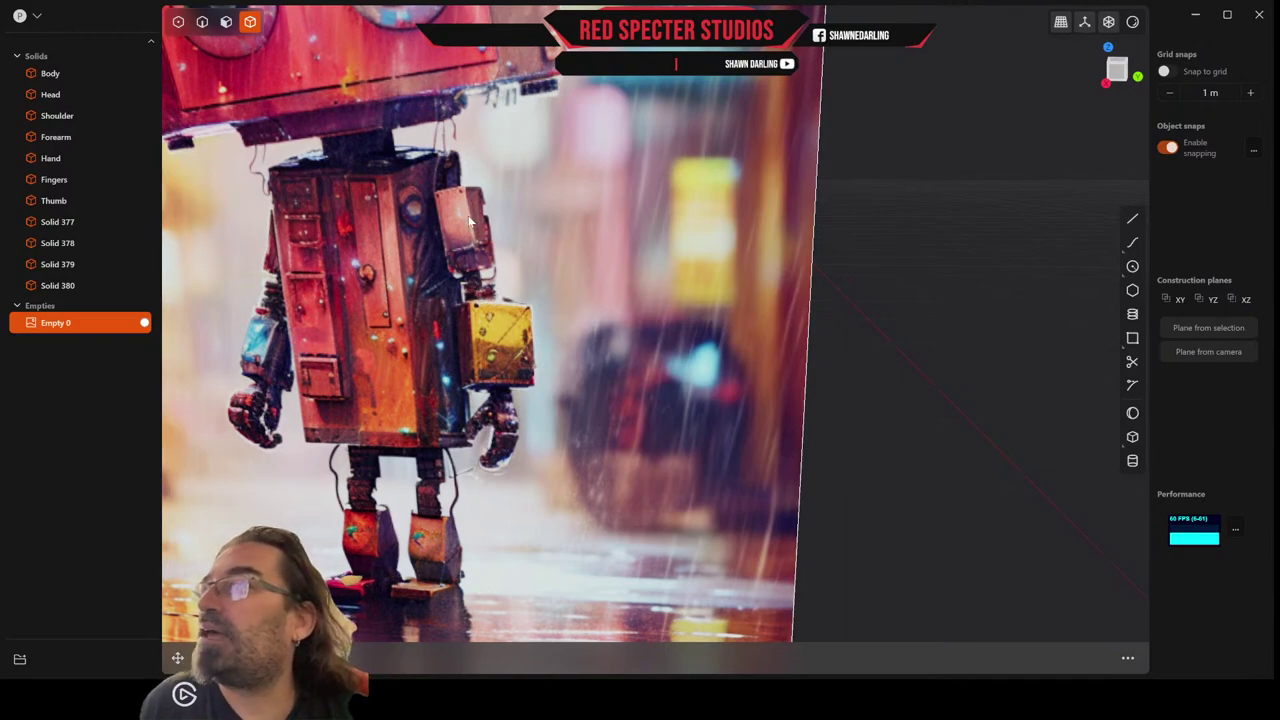
middle_drag(470, 209, 473, 231)
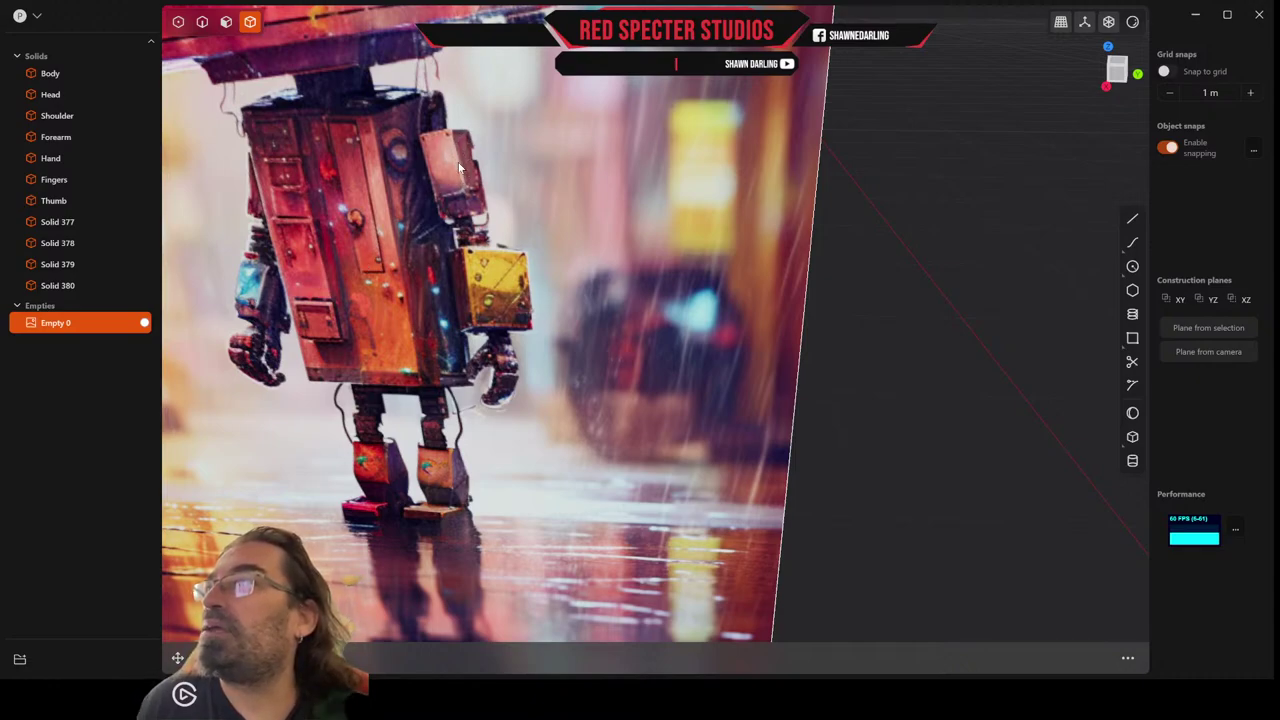
scroll(668, 238, down, 5)
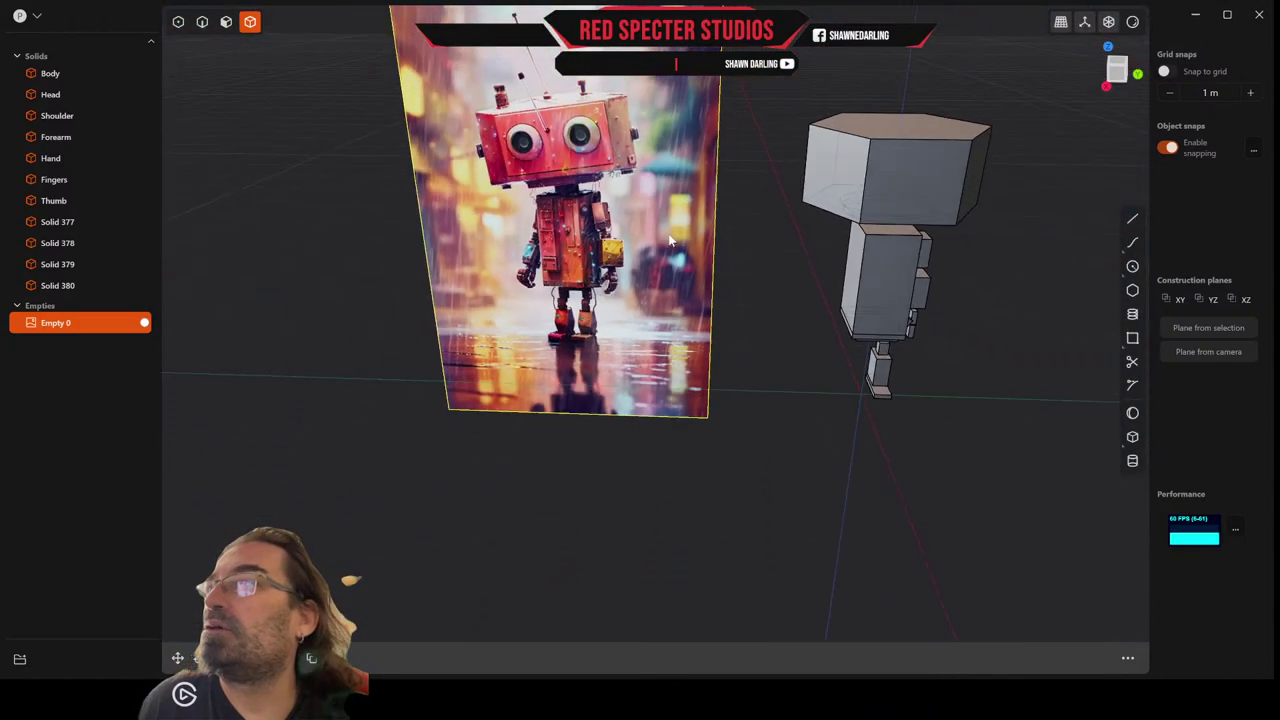
middle_drag(833, 271, 794, 276)
scroll(951, 304, up, 5)
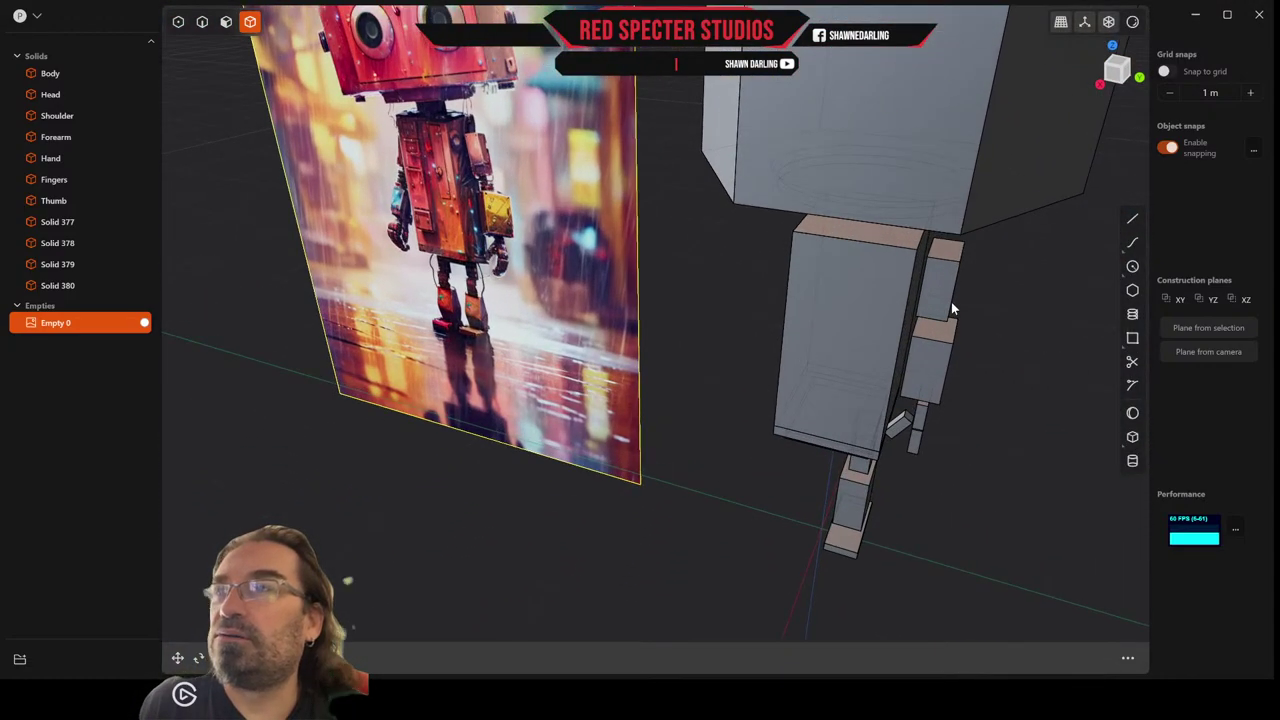
middle_drag(939, 299, 916, 297)
scroll(932, 297, up, 3)
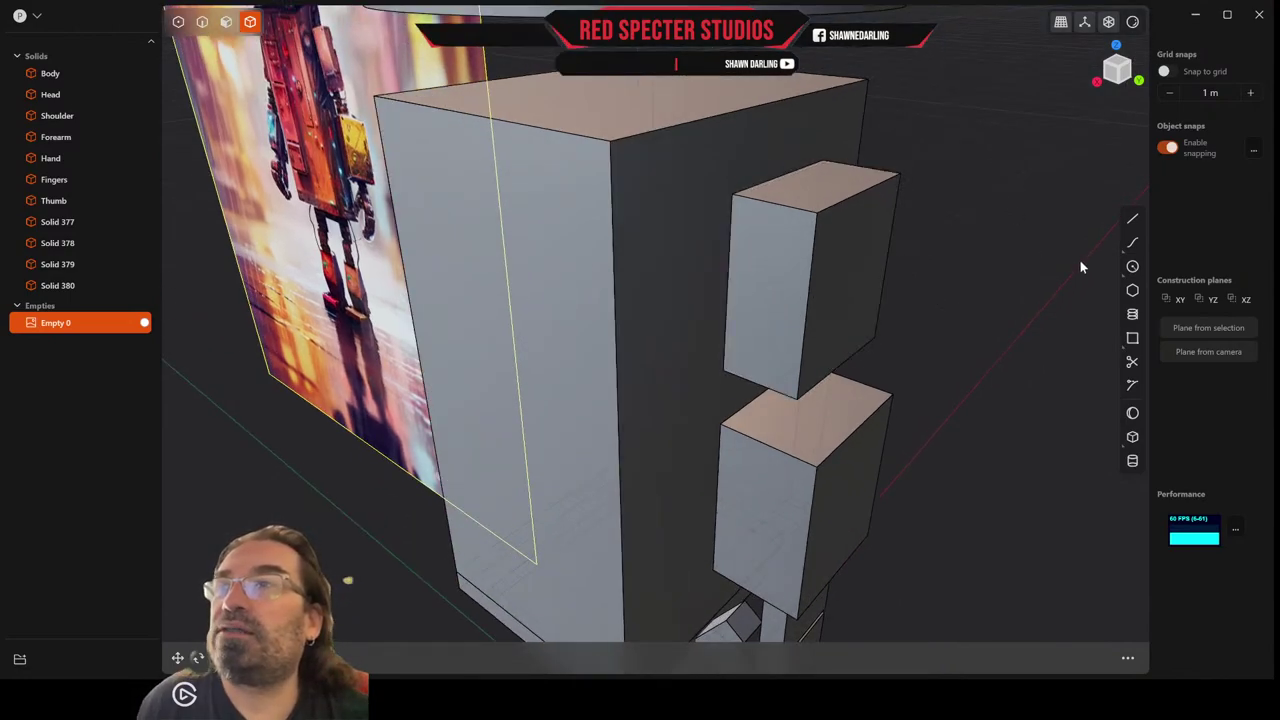
Split the shoulder block's outer face with a vertical knife line between the midpoints of its upper and lower edges.
click(1133, 219)
middle_drag(1003, 231, 927, 233)
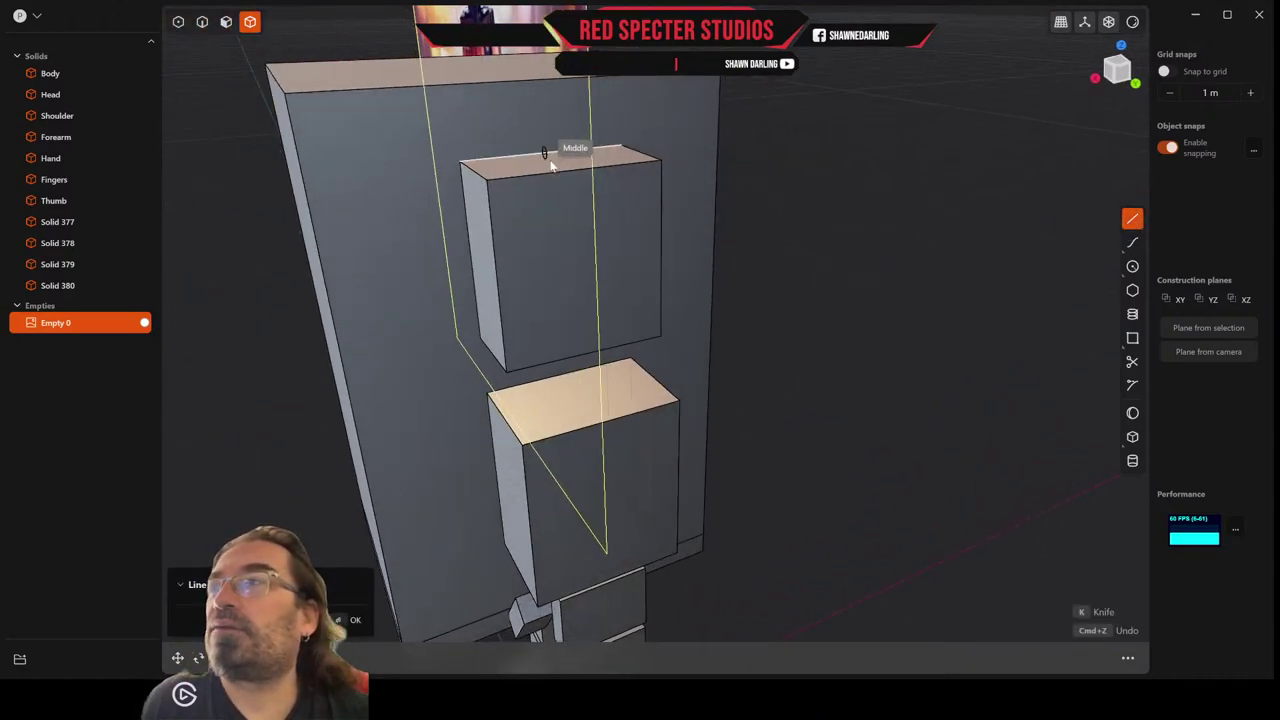
click(580, 169)
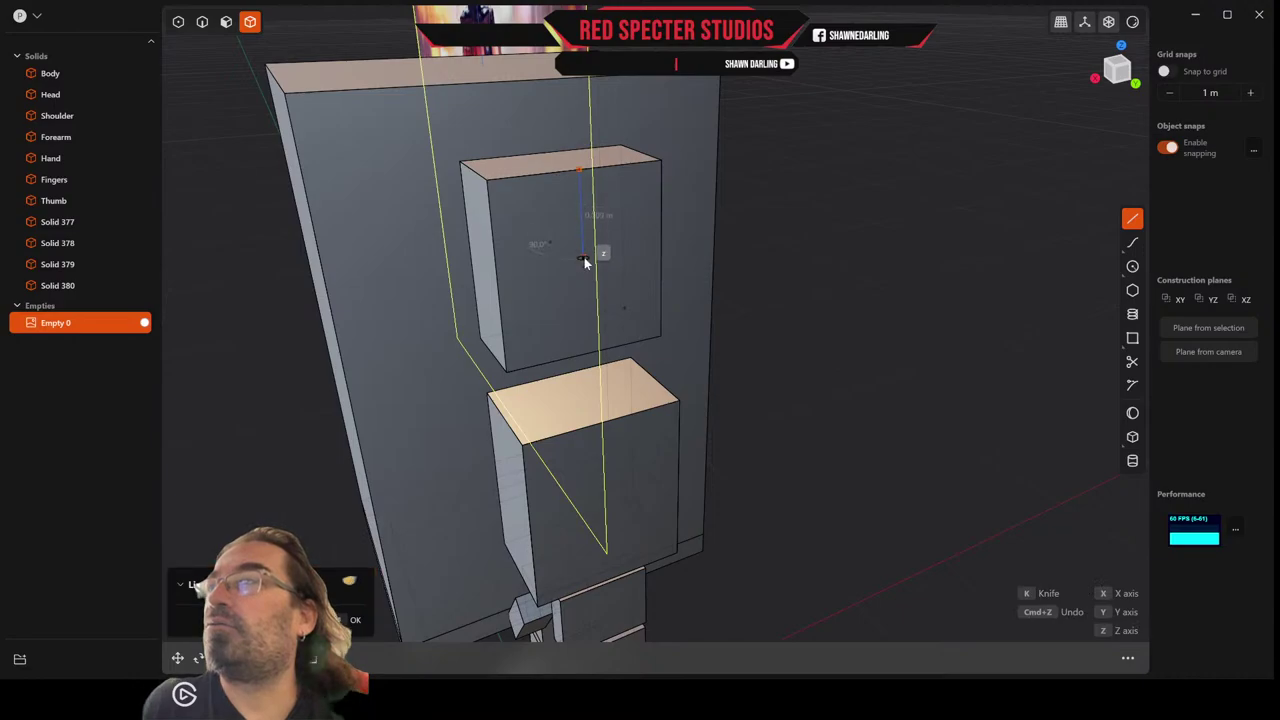
click(589, 355)
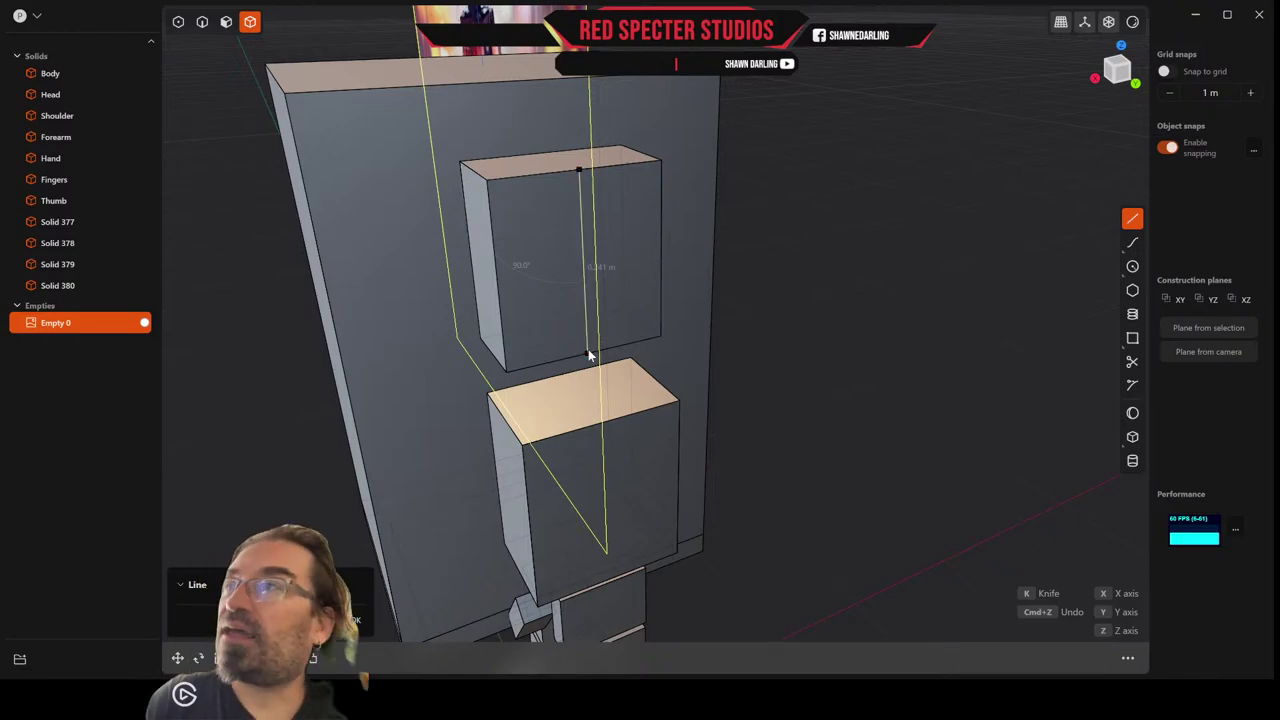
key(k)
Try to move the split edge on the shoulder block's outer face.
middle_drag(560, 275, 788, 306)
key(2)
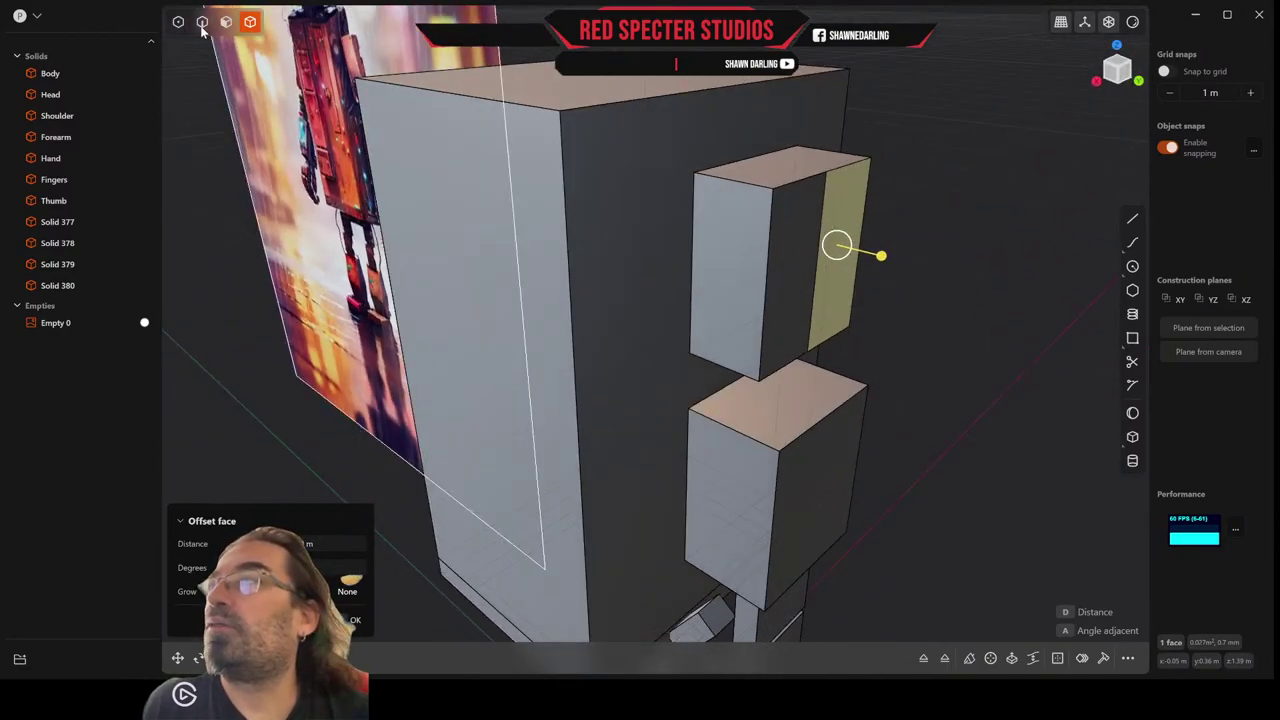
click(823, 207)
key(g)
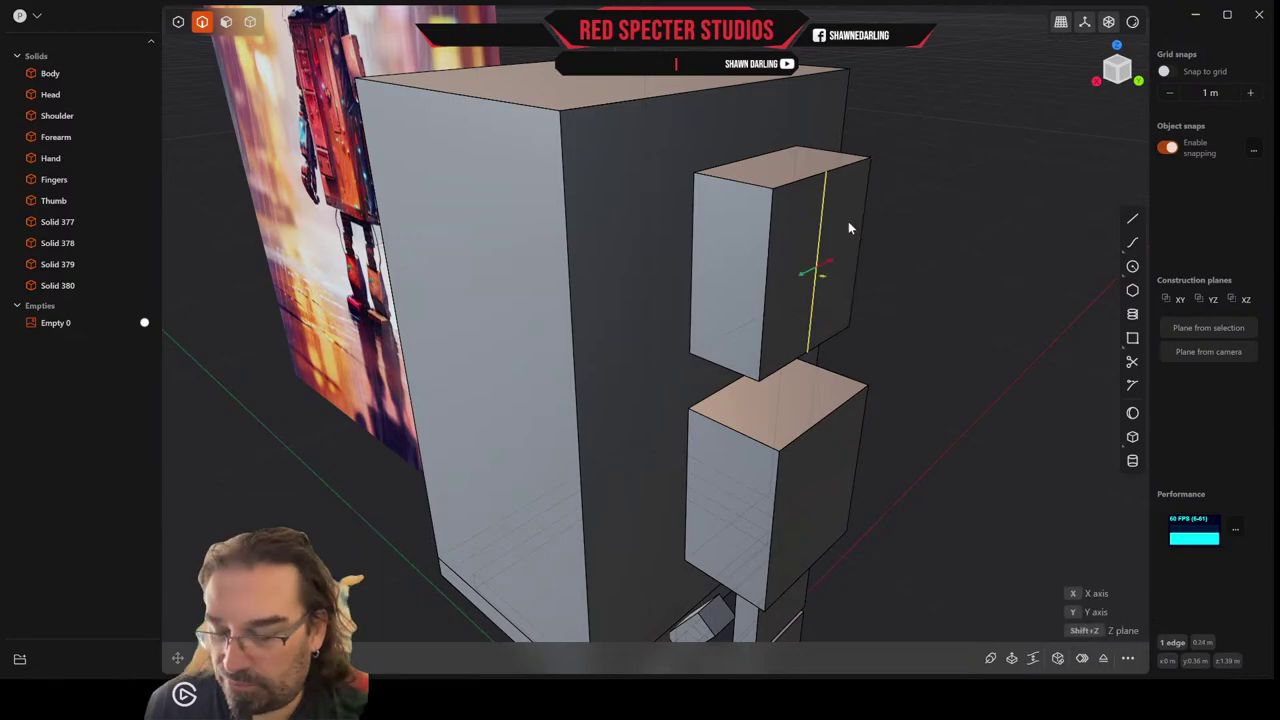
middle_drag(820, 274, 818, 284)
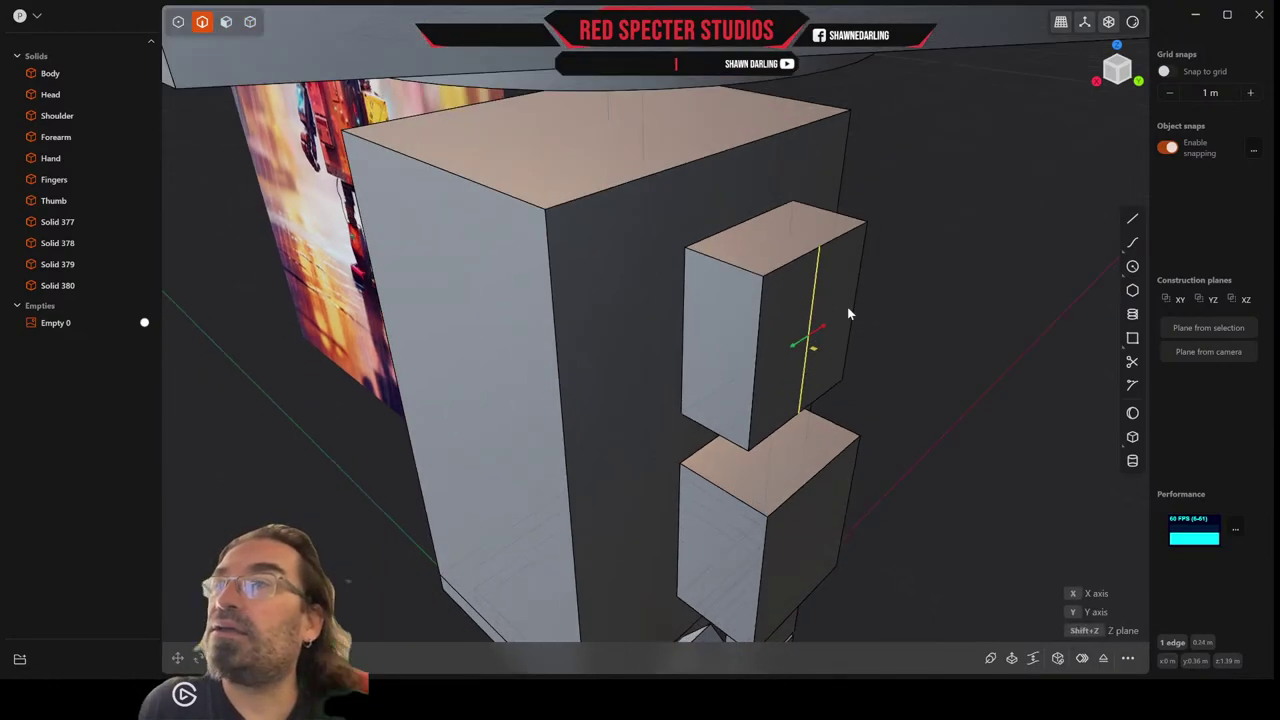
scroll(799, 379, up, 5)
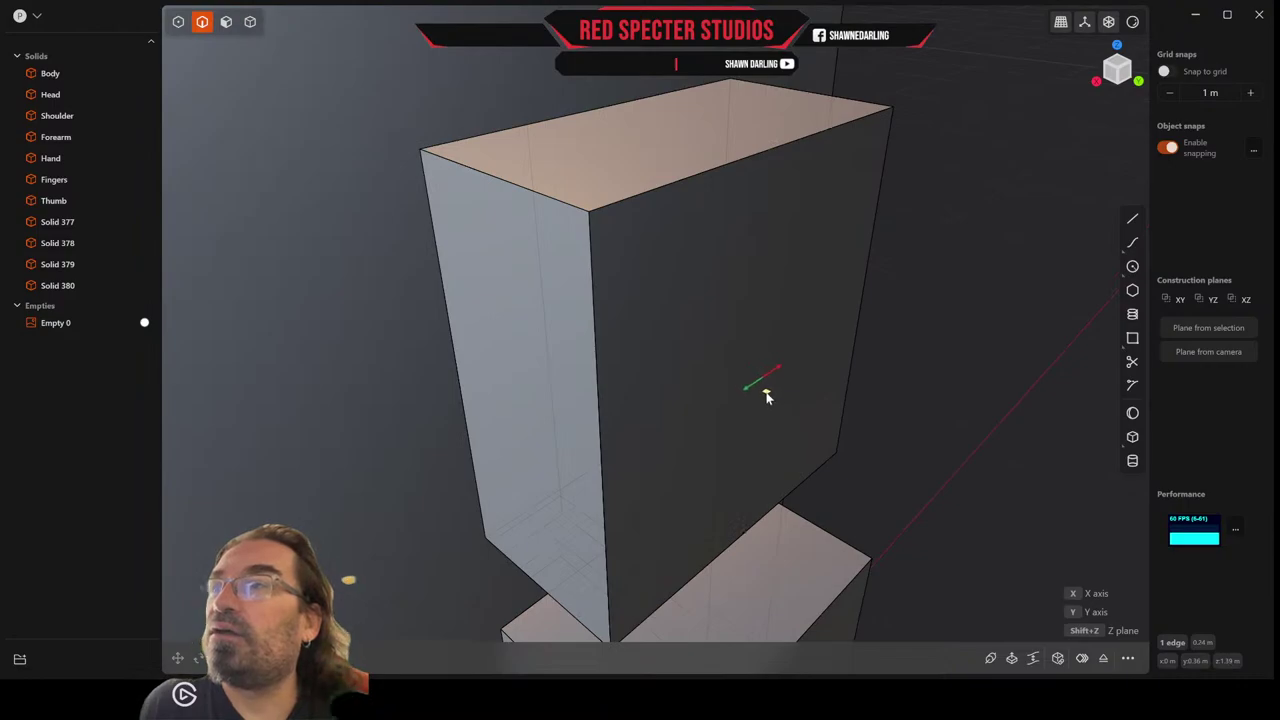
click(849, 388)
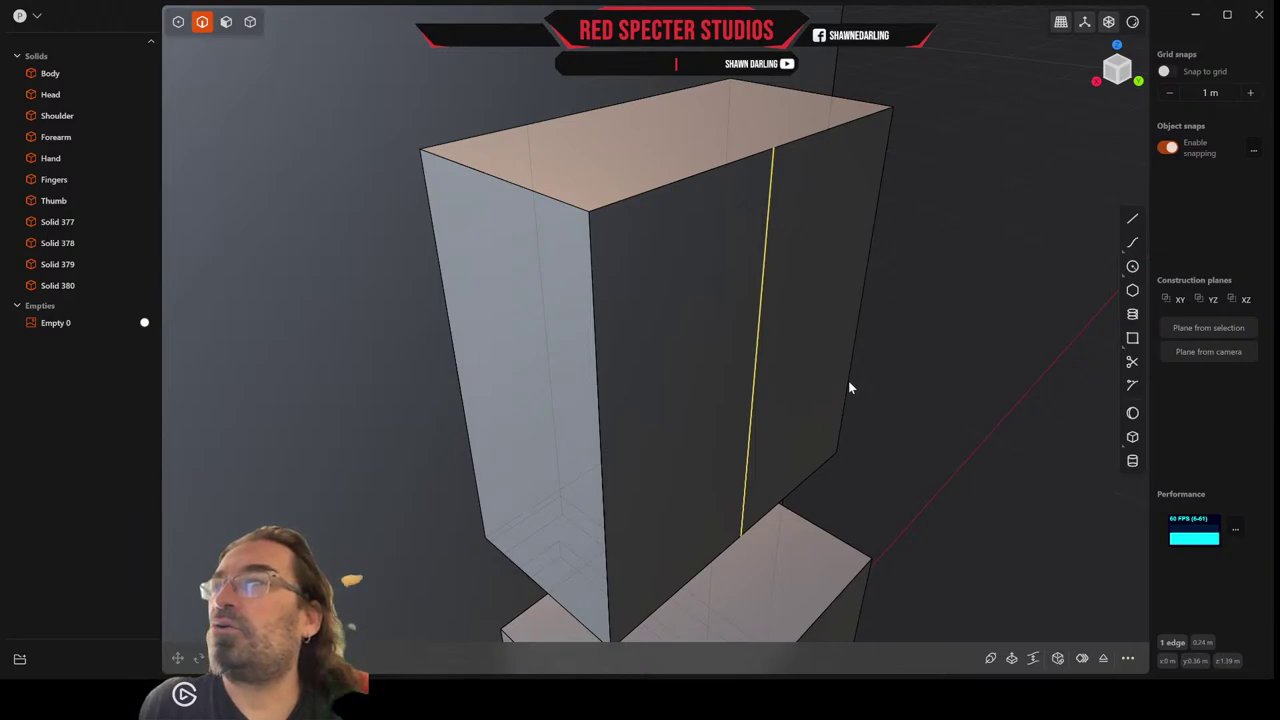
Undo the knife split on the shoulder block's outer face.
click(178, 21)
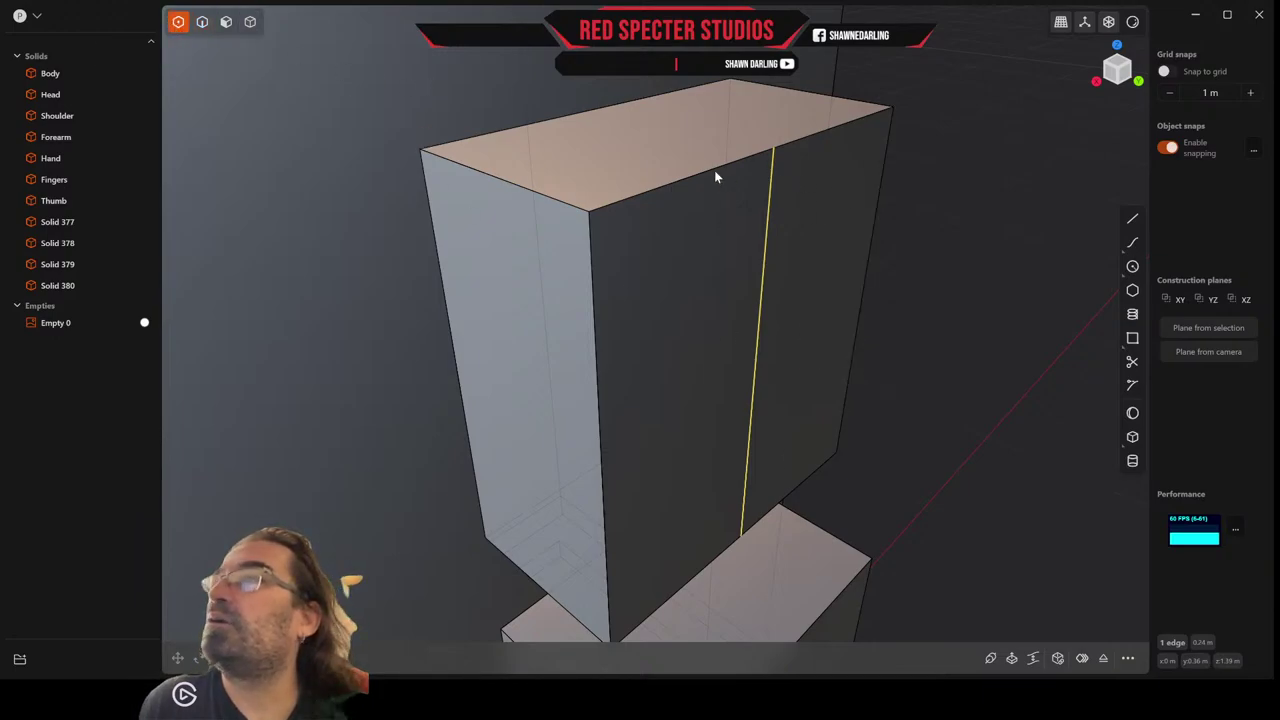
key(o)
key(ctrl+z)
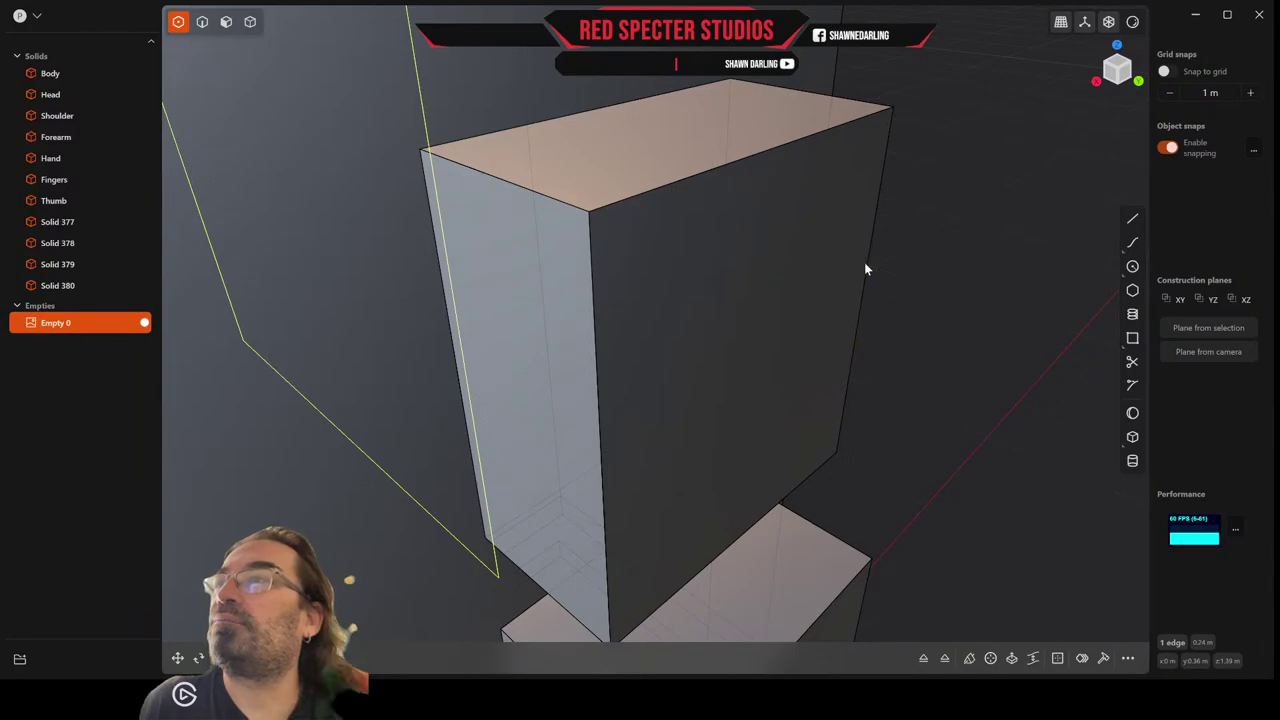
Knife-cut the shoulder block's top face diagonally from one end edge, near its outer corner, to the midpoint of the outer edge.
scroll(864, 268, down, 5)
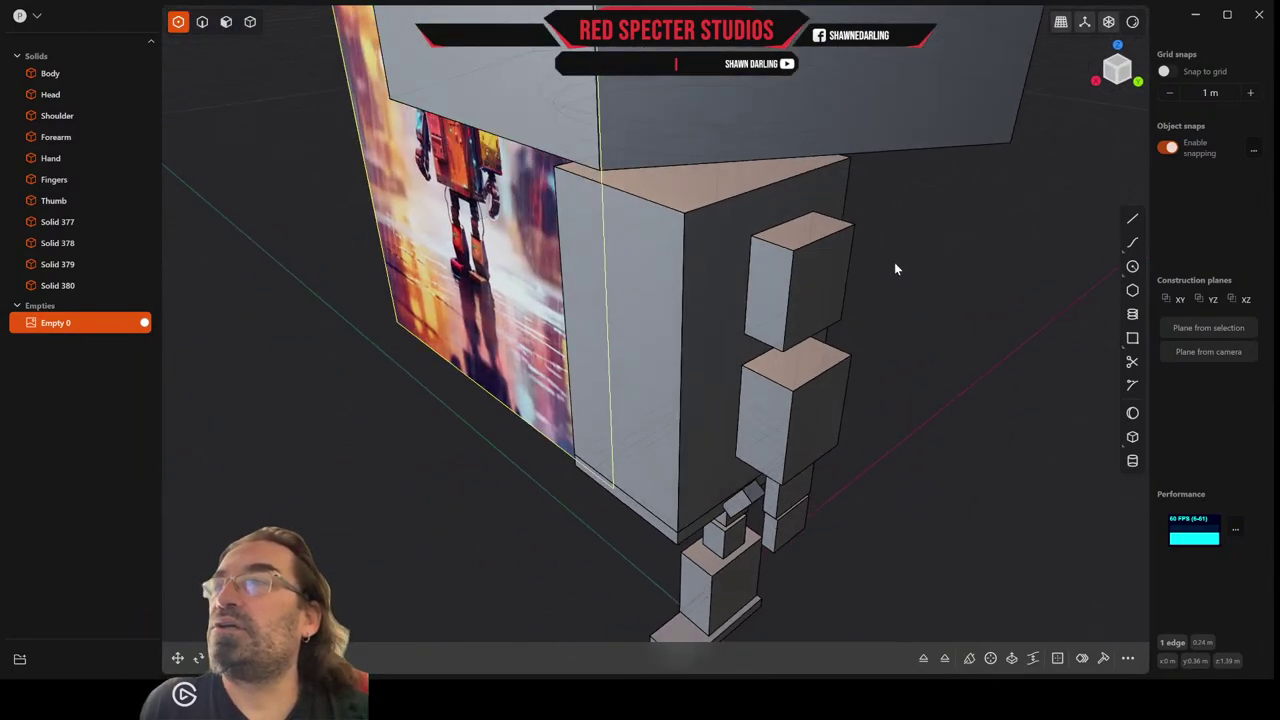
scroll(894, 264, up, 3)
scroll(890, 264, up, 3)
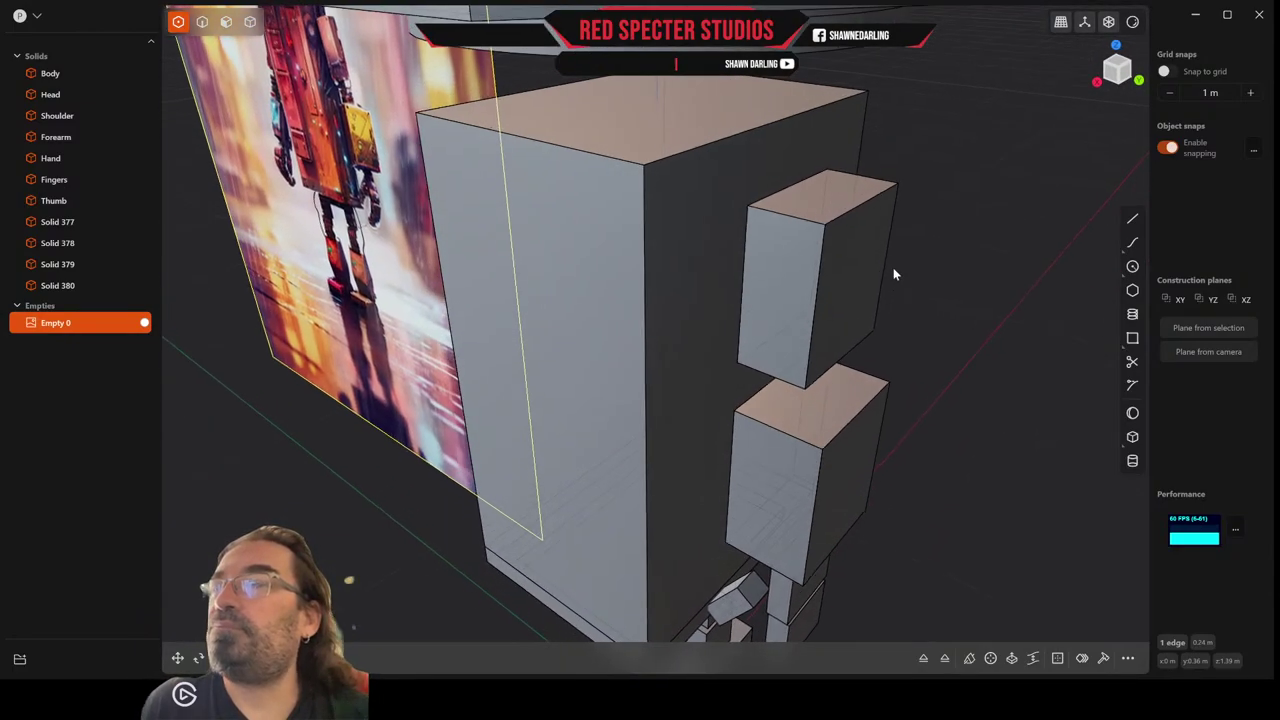
scroll(884, 271, up, 2)
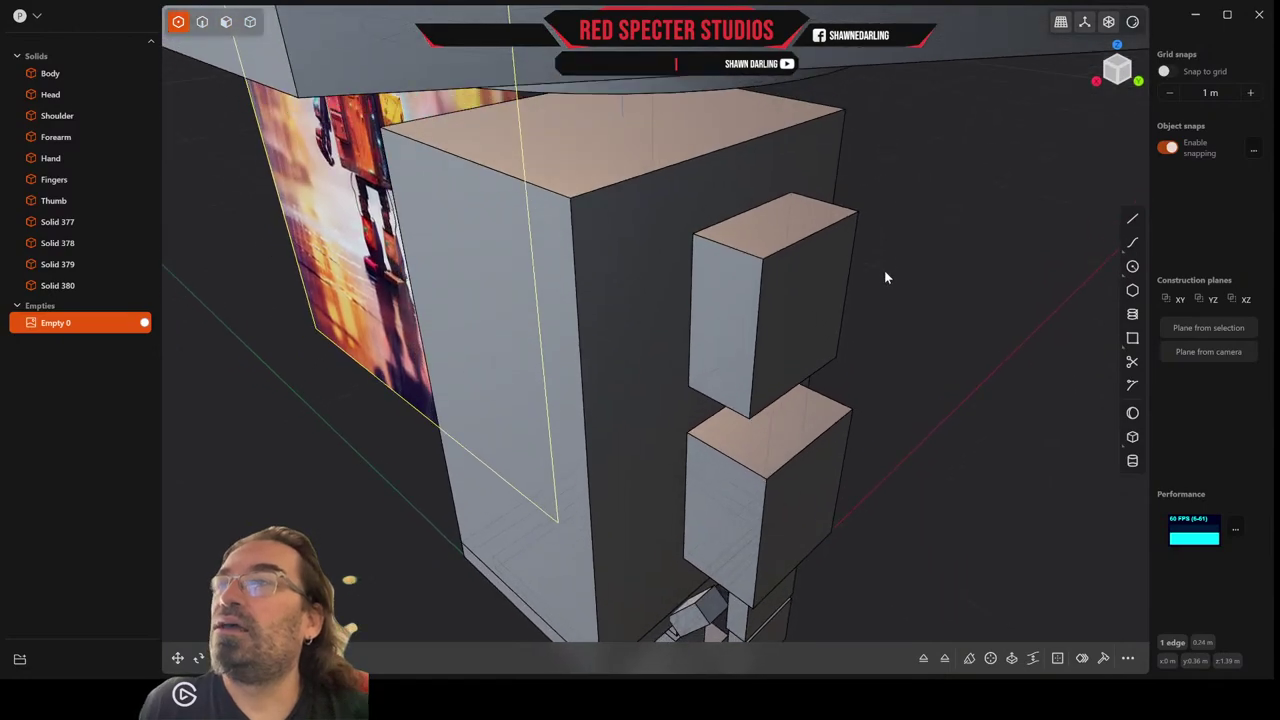
mouse_move(784, 276)
middle_down()
mouse_move(771, 275)
mouse_move(773, 288)
middle_up()
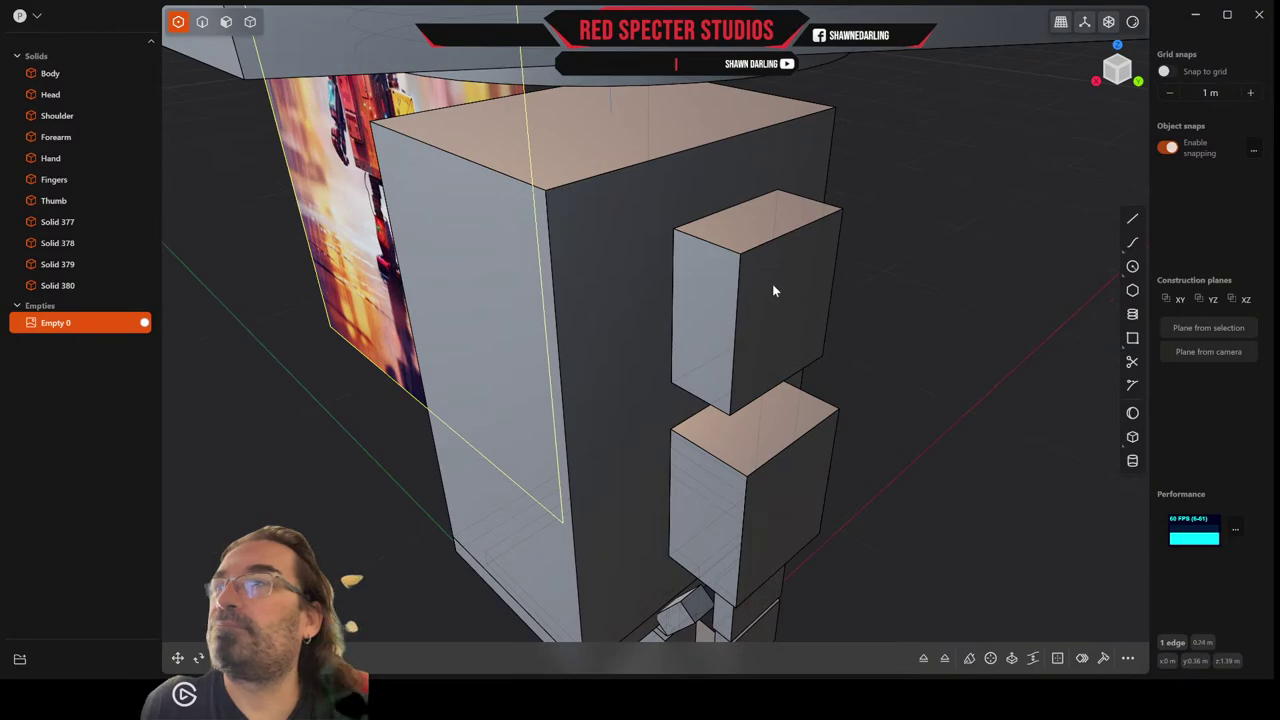
click(1132, 218)
scroll(790, 283, up, 5)
scroll(680, 265, down, 4)
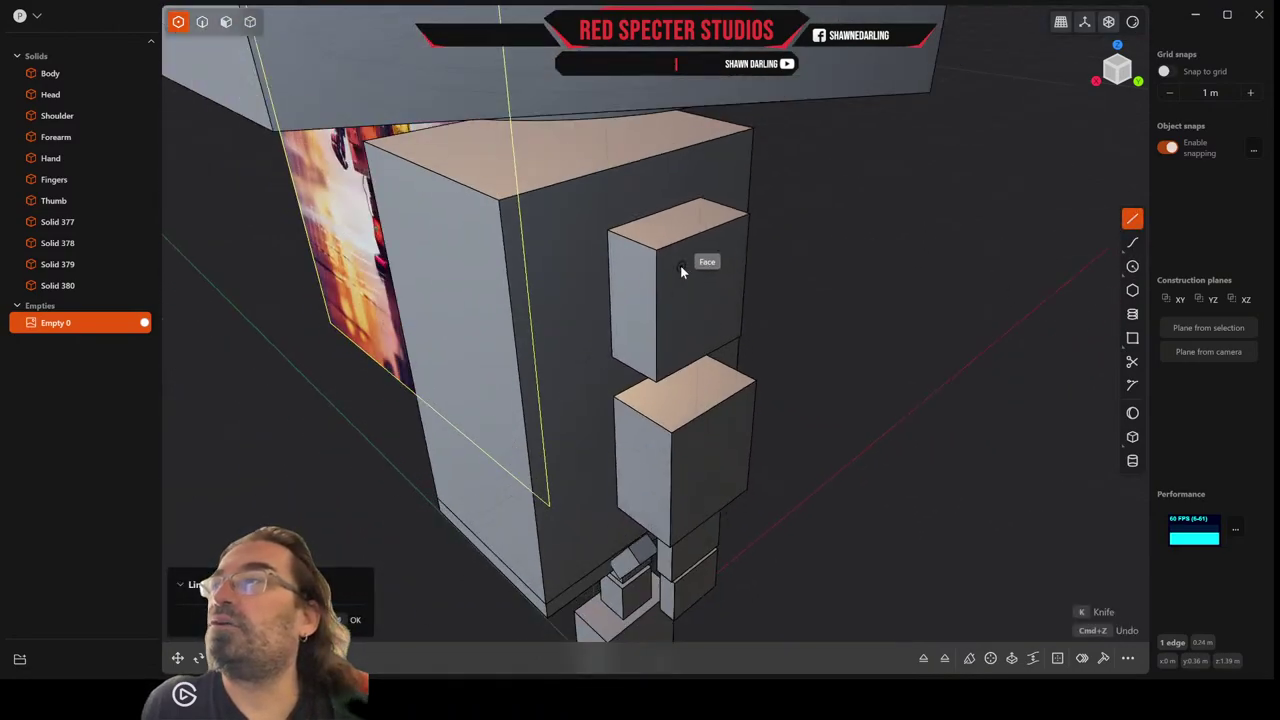
scroll(668, 257, up, 4)
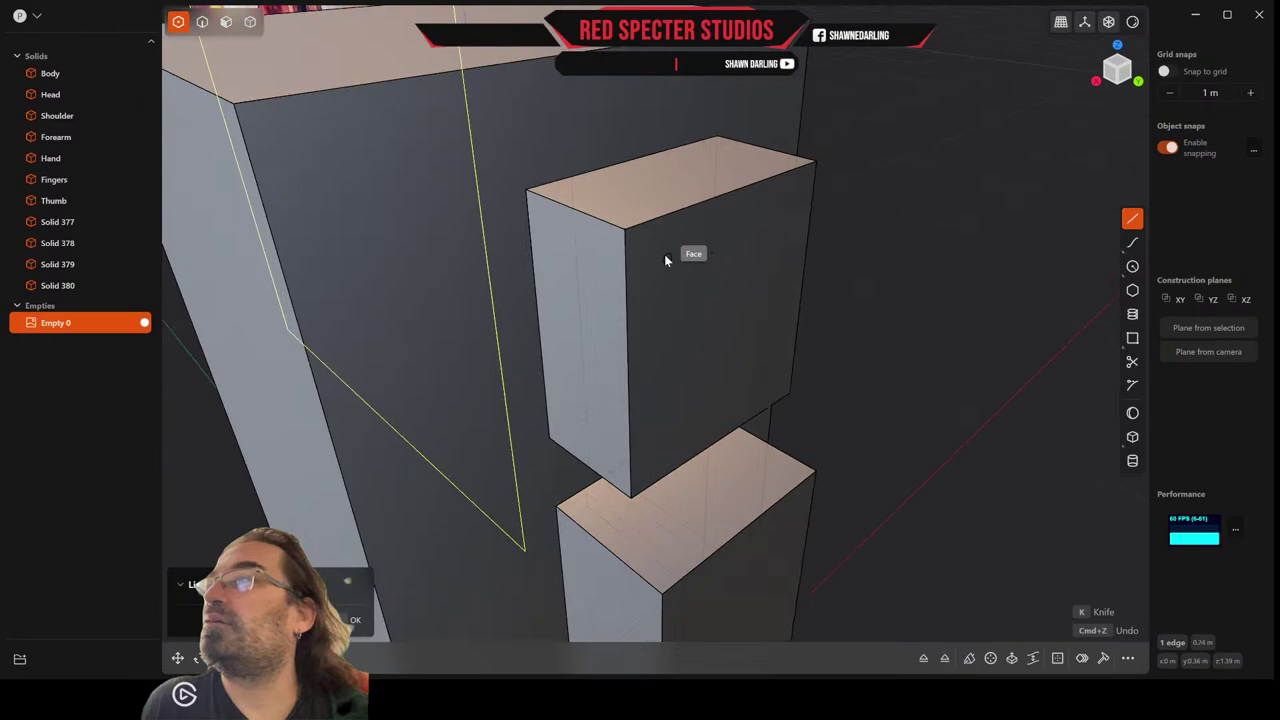
click(607, 222)
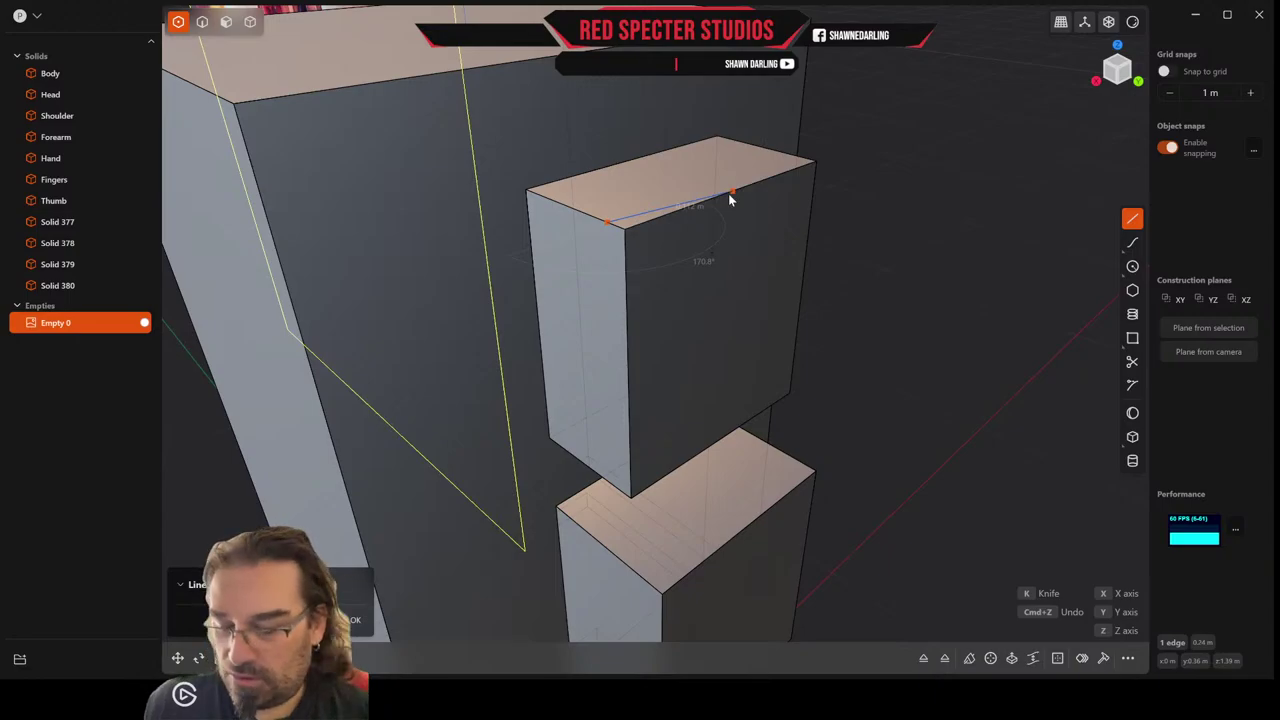
click(729, 194)
key(k)
middle_drag(729, 194, 713, 208)
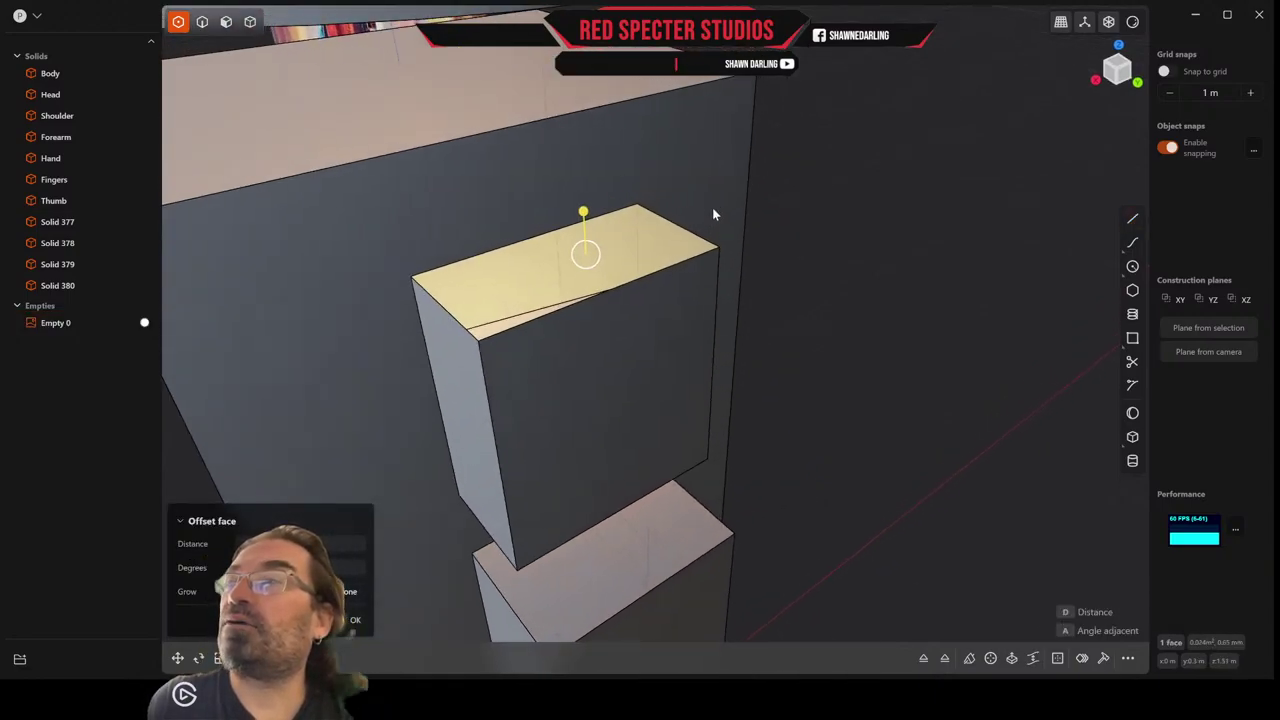
Knife-cut the shoulder block's top face from the outer edge's midpoint to the opposite end edge, near its outer corner.
click(1131, 217)
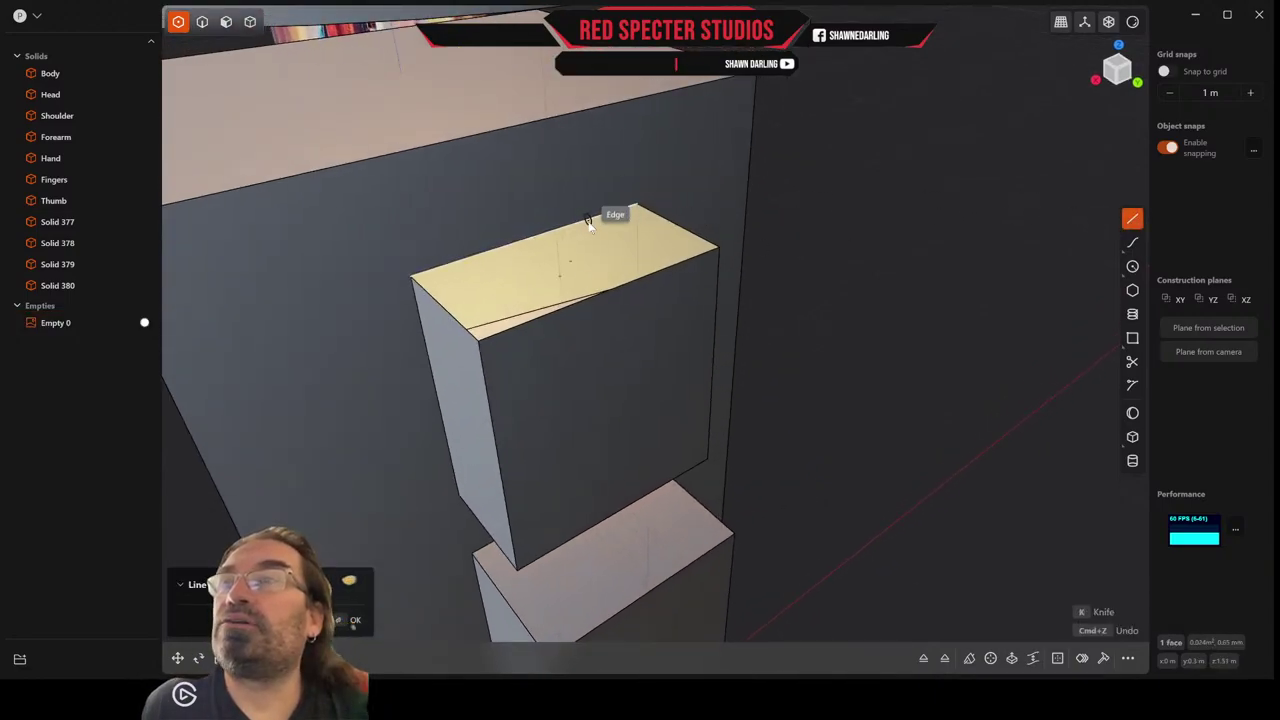
click(612, 290)
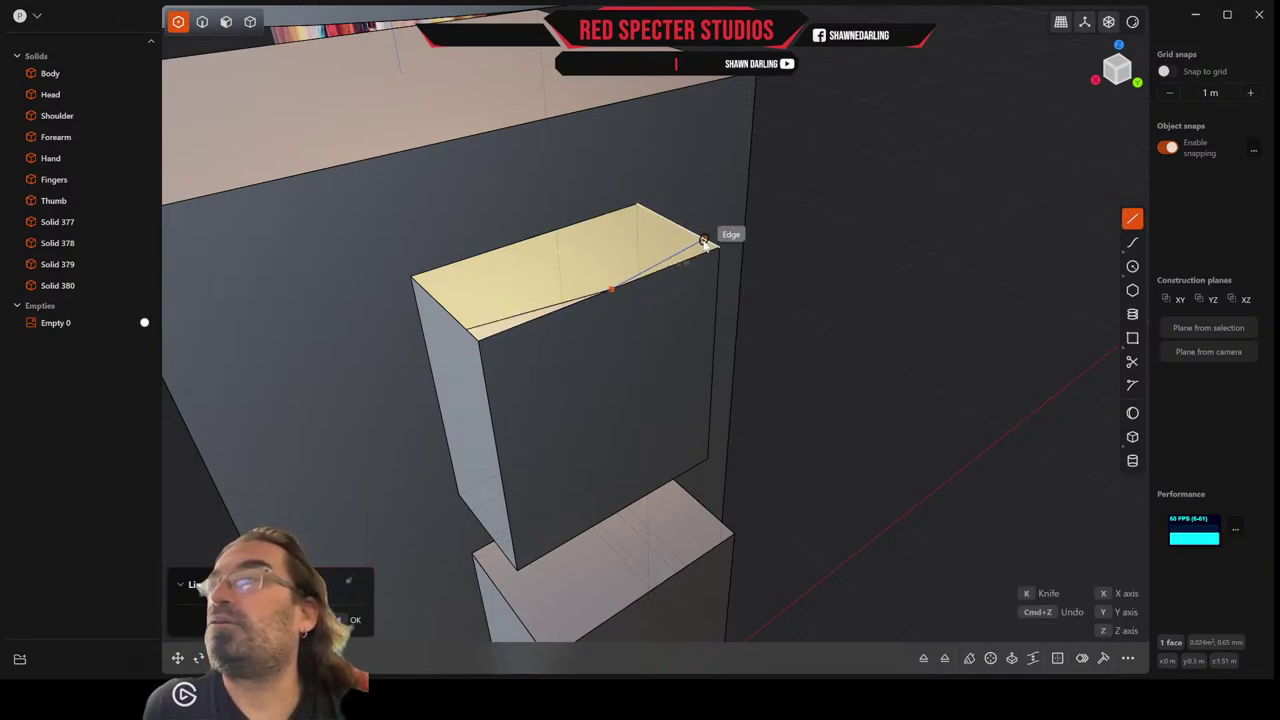
click(704, 241)
key(k)
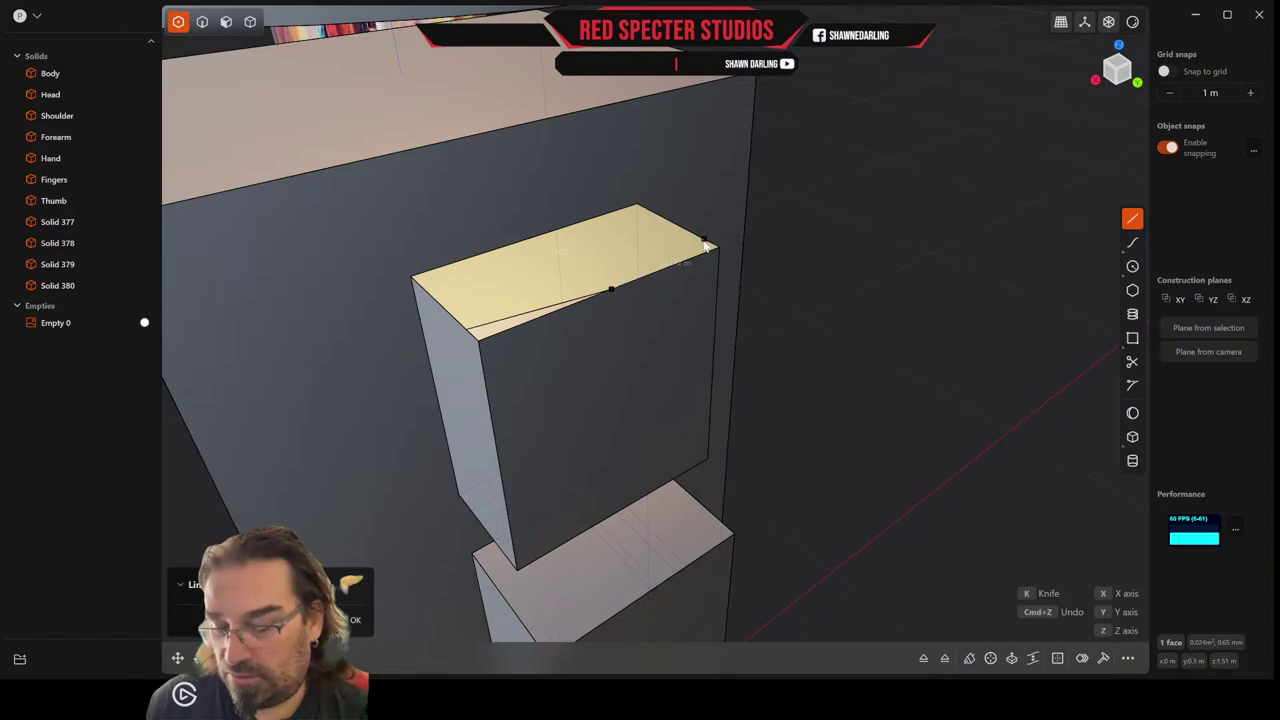
middle_drag(705, 245, 711, 243)
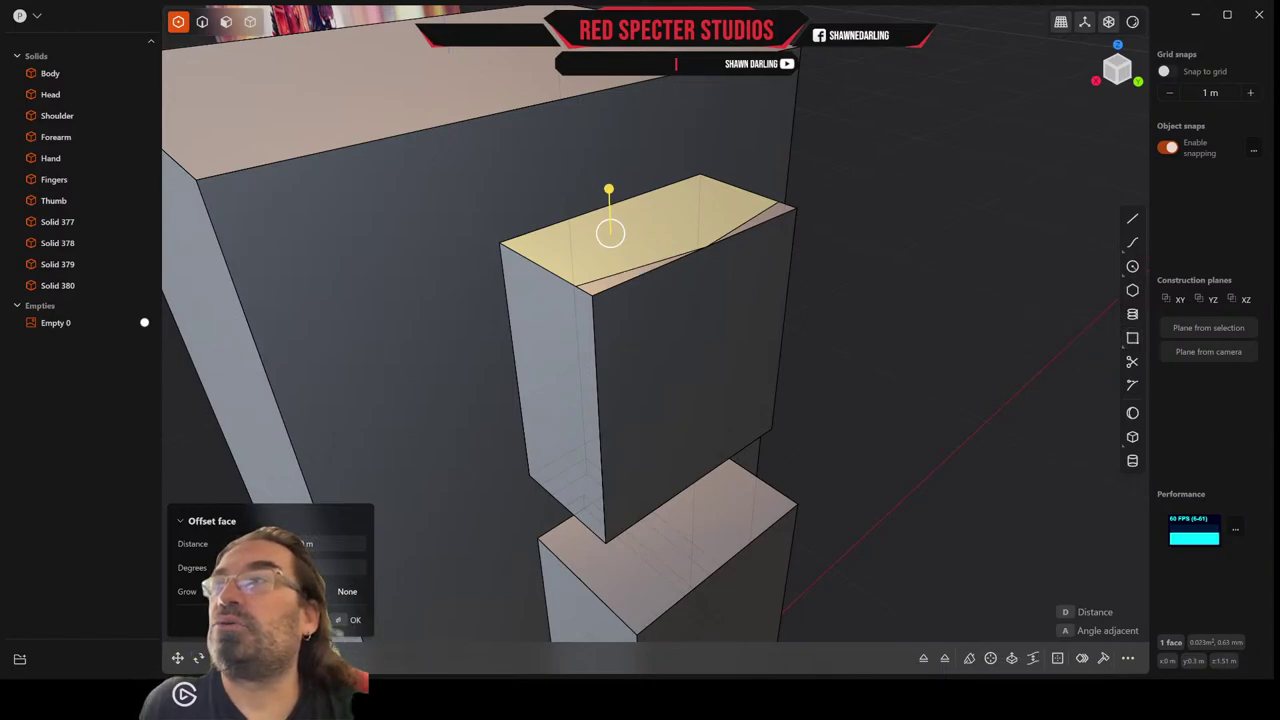
Extrude the two thin outer triangles of the shoulder's top face down through the full block to cut them away.
click(226, 22)
shift+click(766, 212)
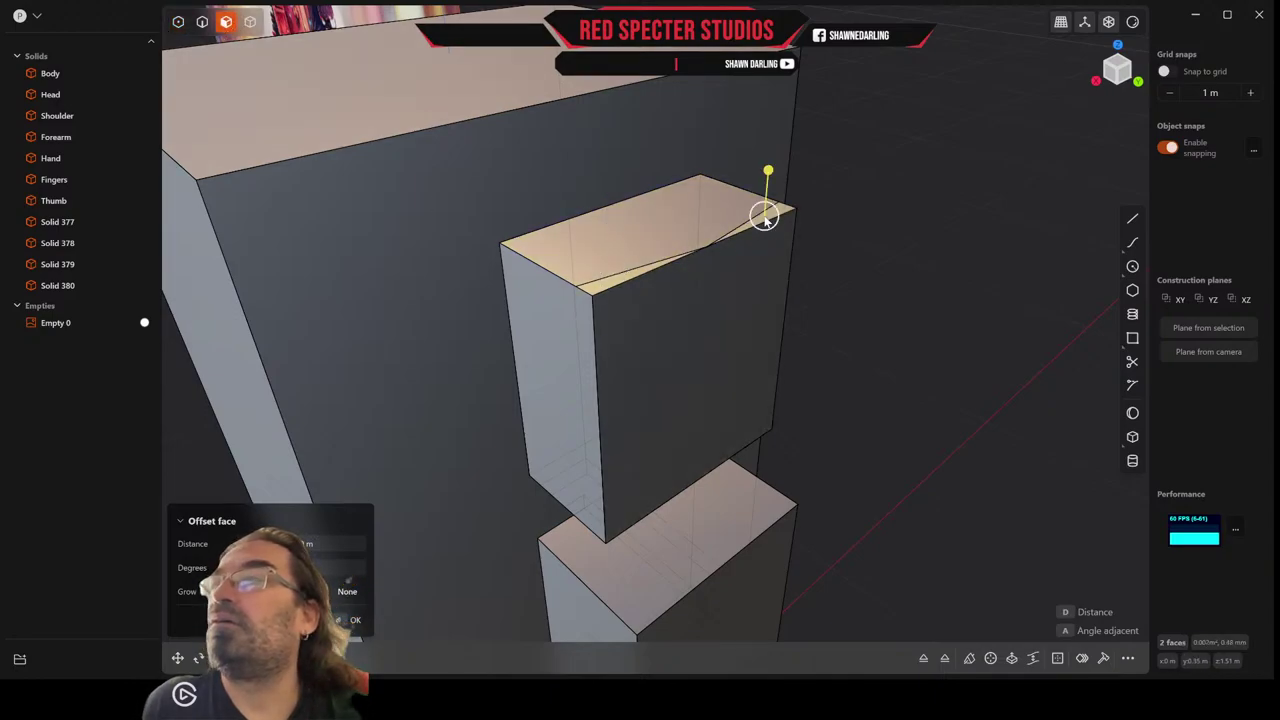
mouse_move(768, 172)
mouse_down()
mouse_move(771, 200)
mouse_move(780, 171)
mouse_up()
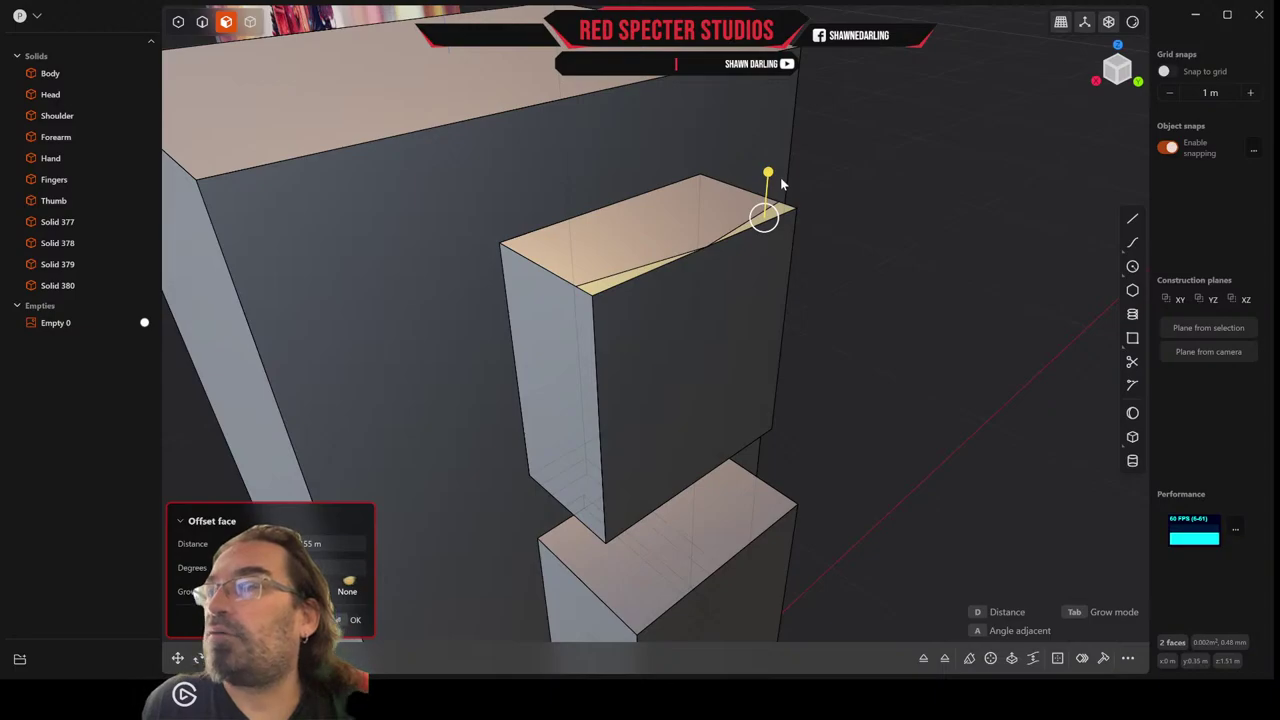
key(e)
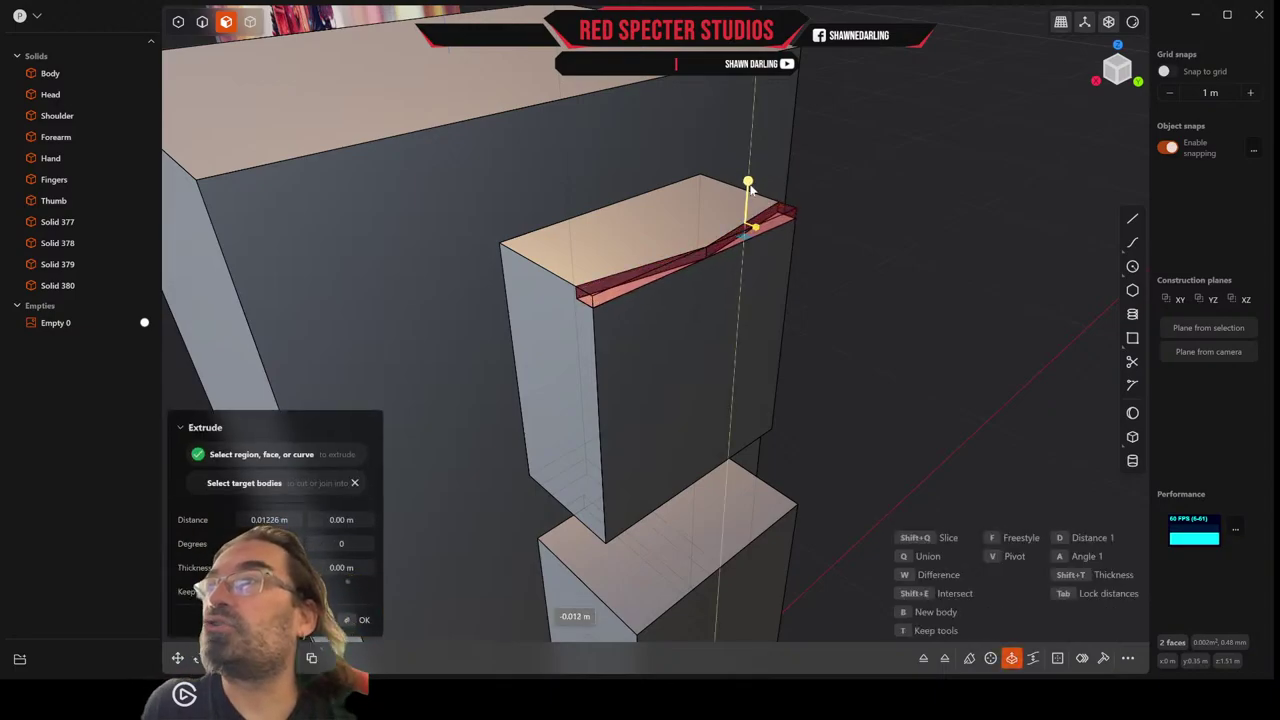
click(680, 410)
right_click(686, 408)
Knife-cut the shoulder's top face from the midpoint of its inner edge to one end edge, near the inner corner.
middle_drag(688, 407, 731, 397)
scroll(859, 304, down, 4)
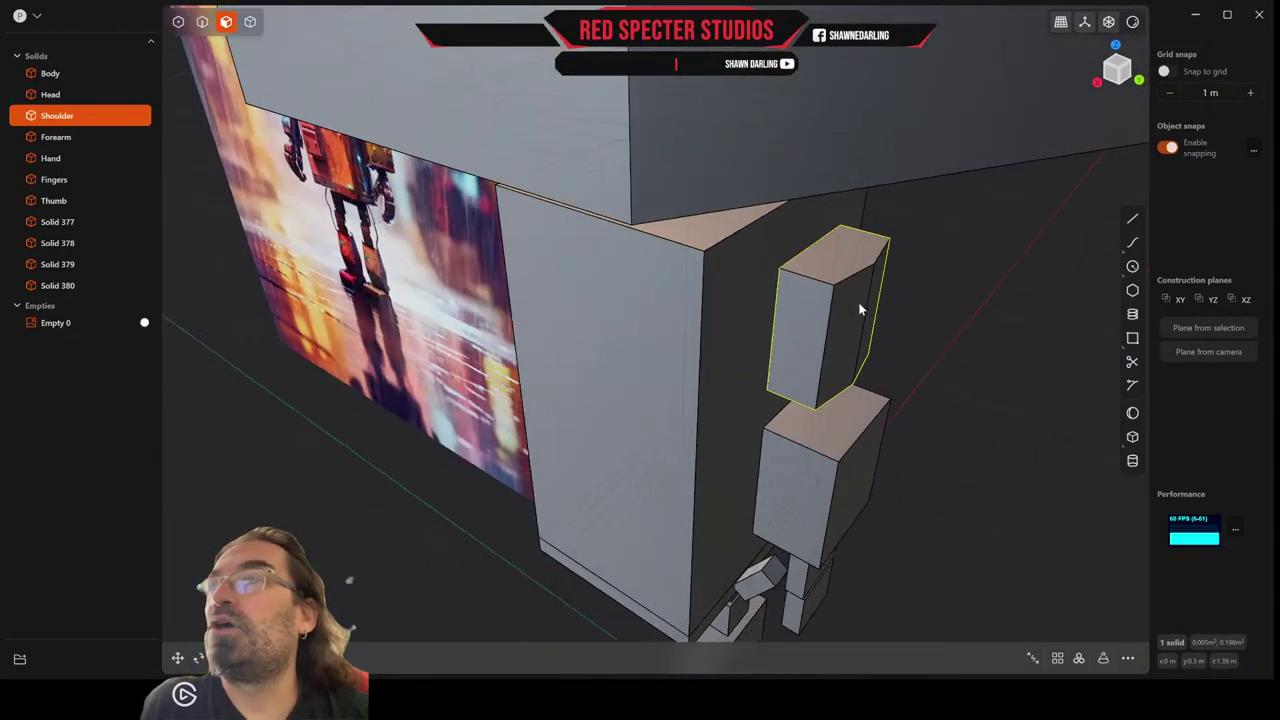
mouse_move(860, 310)
middle_down()
mouse_move(833, 318)
mouse_move(879, 317)
middle_up()
scroll(880, 318, up, 3)
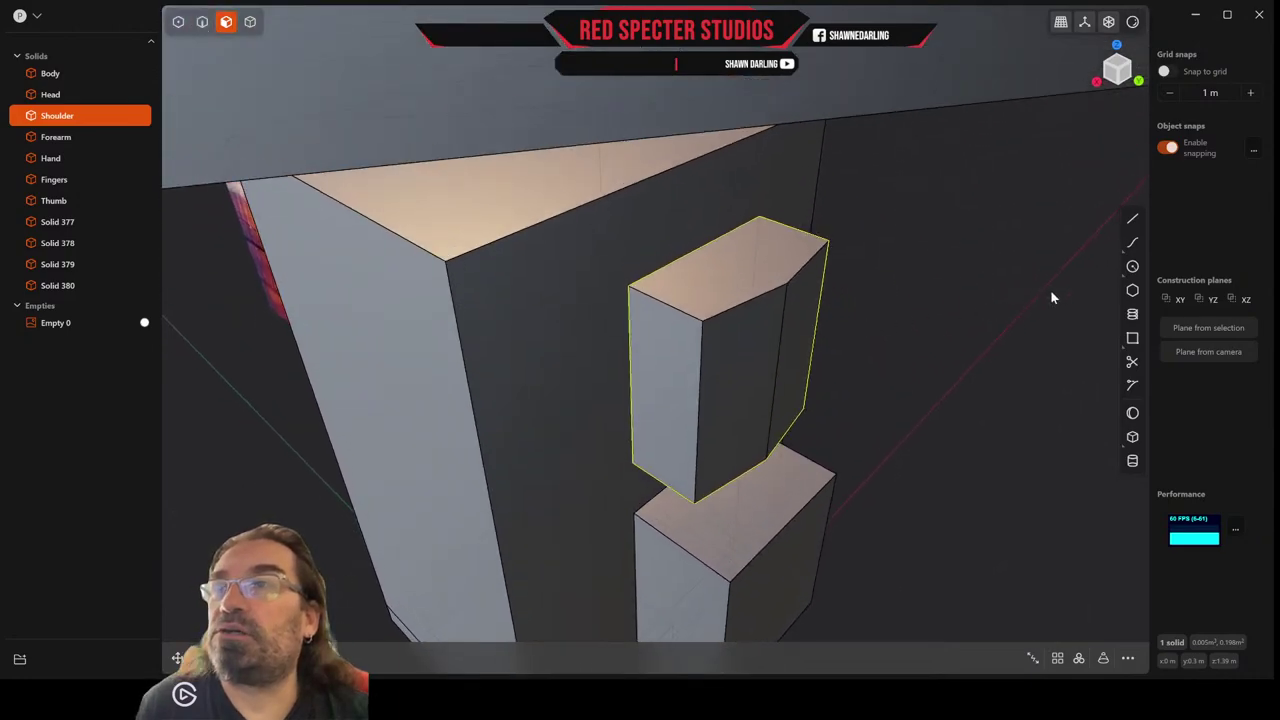
click(1132, 219)
click(700, 257)
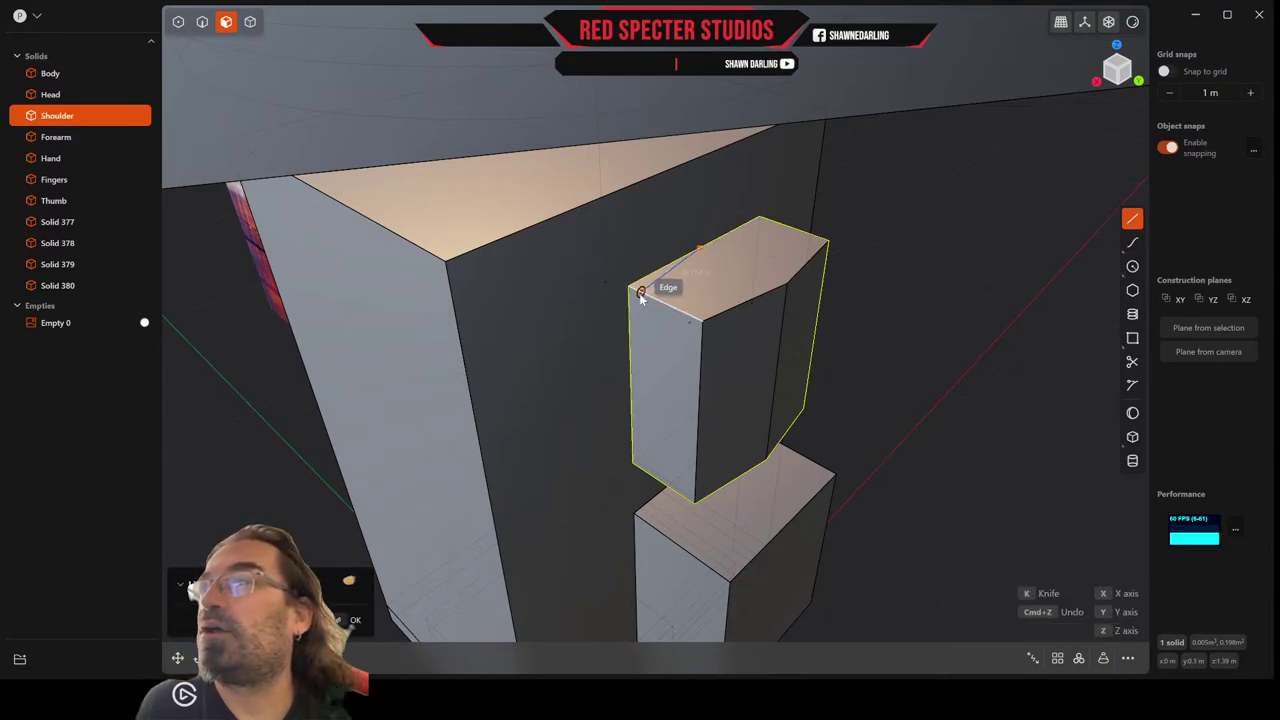
click(641, 292)
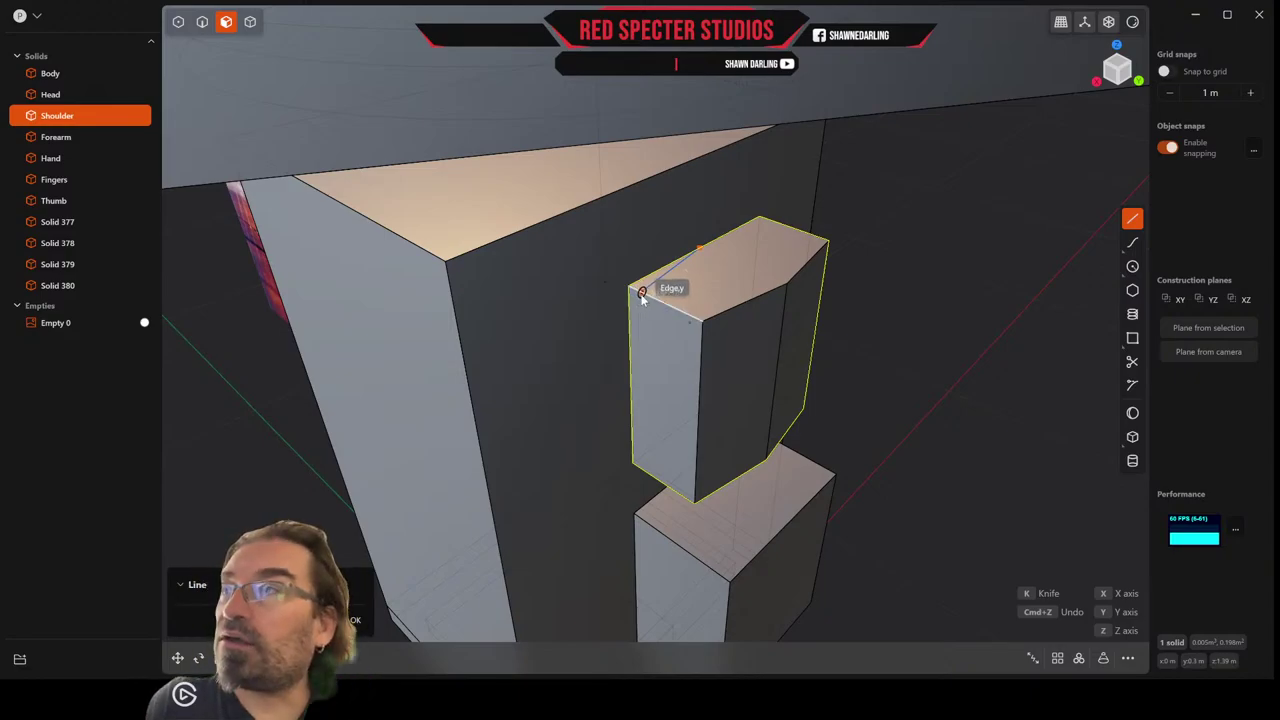
key(k)
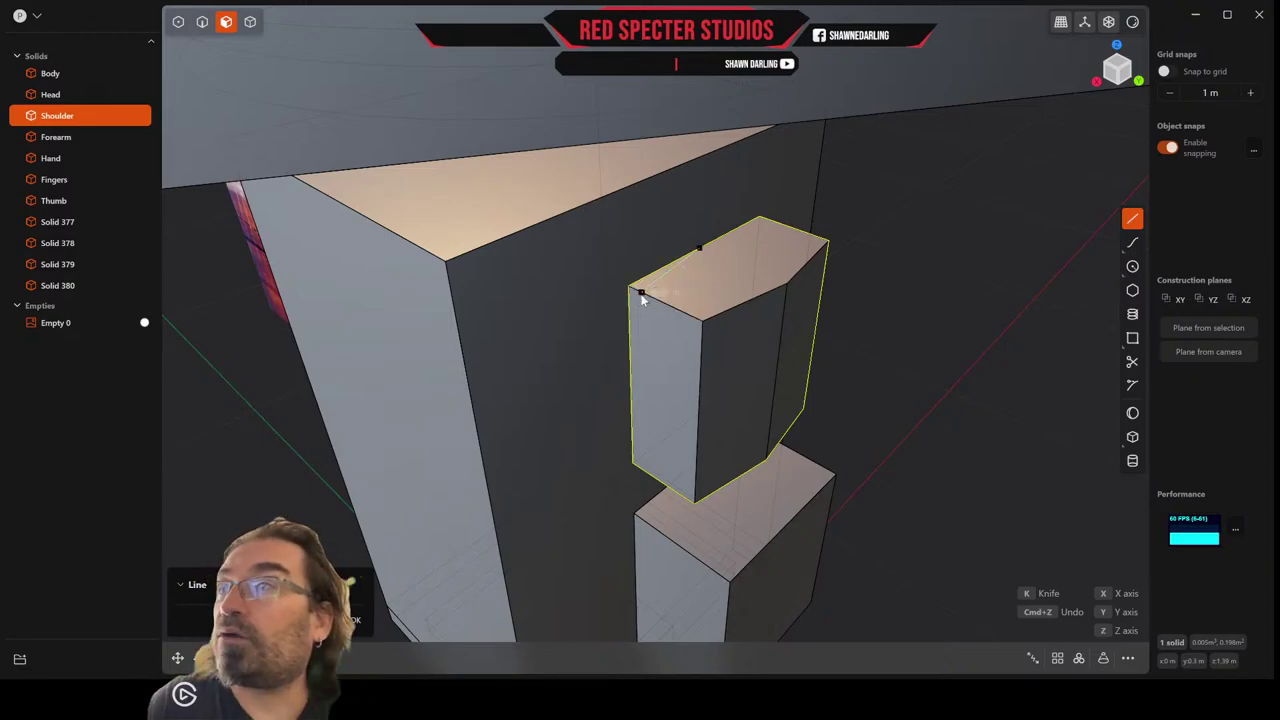
Knife-cut the shoulder's top face from the inner edge's midpoint to the other end edge, near the inner corner.
click(1132, 219)
click(700, 250)
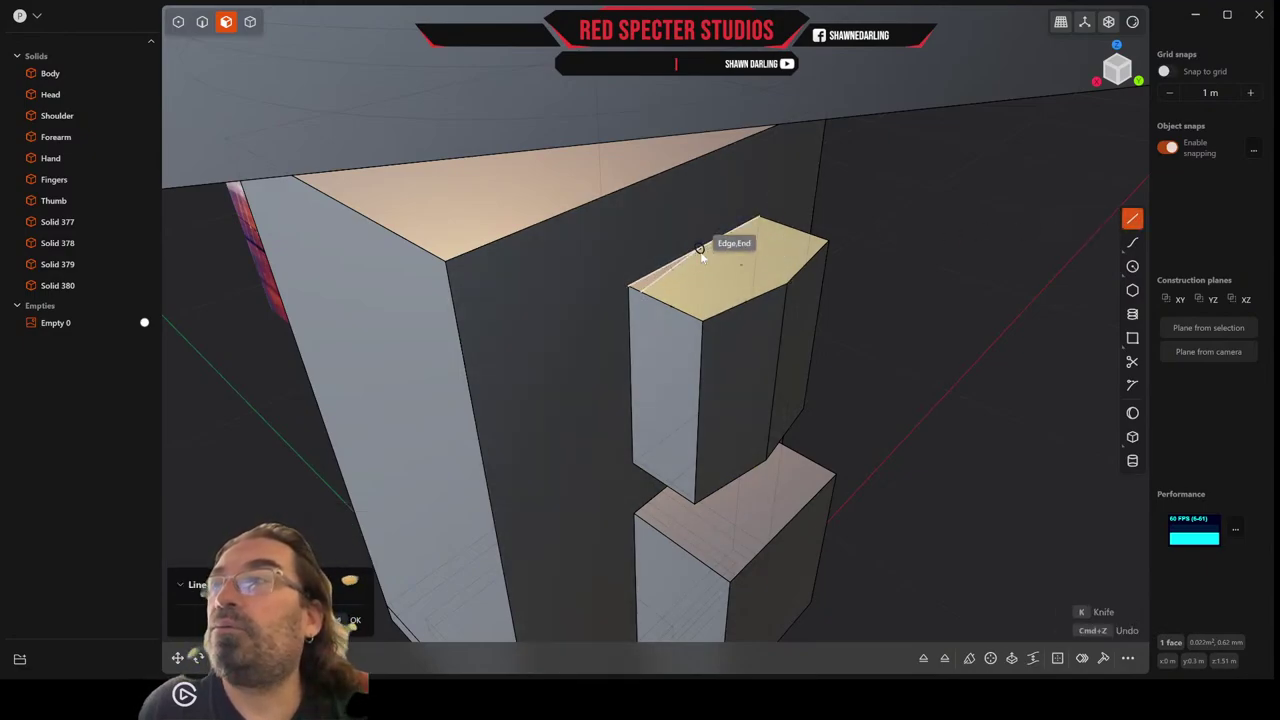
click(770, 223)
key(o)
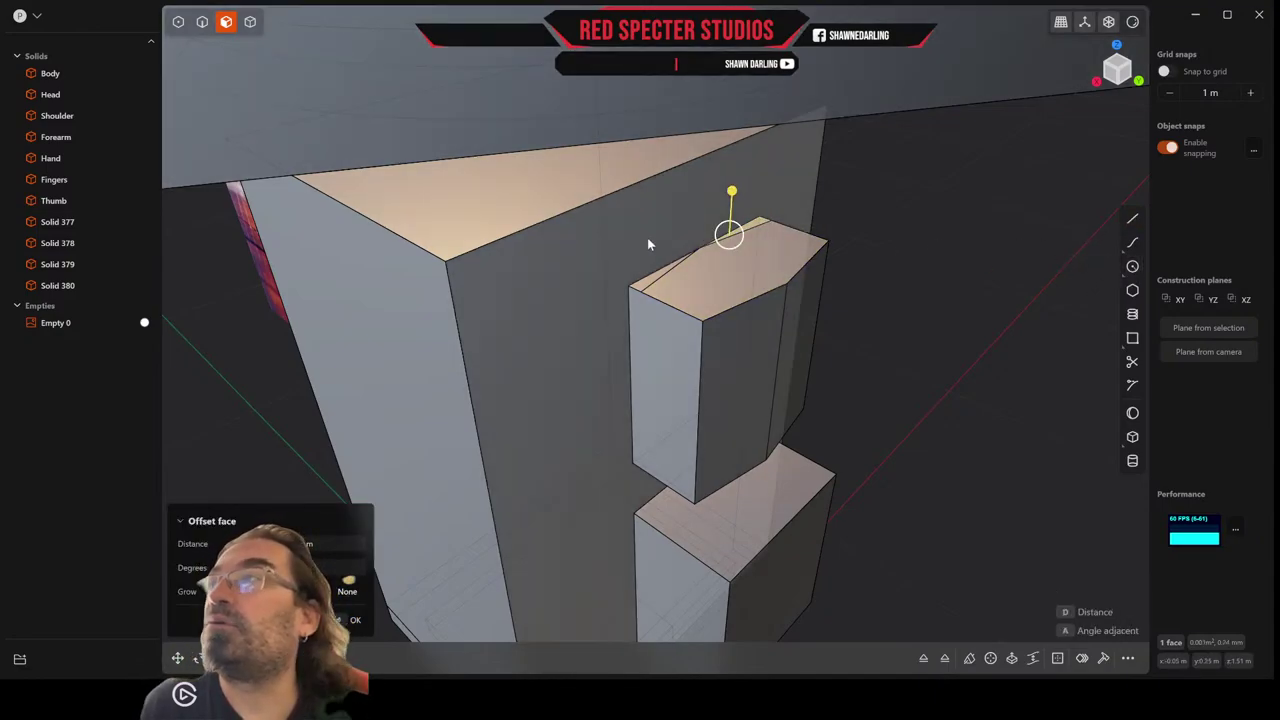
Extrude the two thin inner triangles of the shoulder's top face down through the full block to cut them away.
shift+click(653, 283)
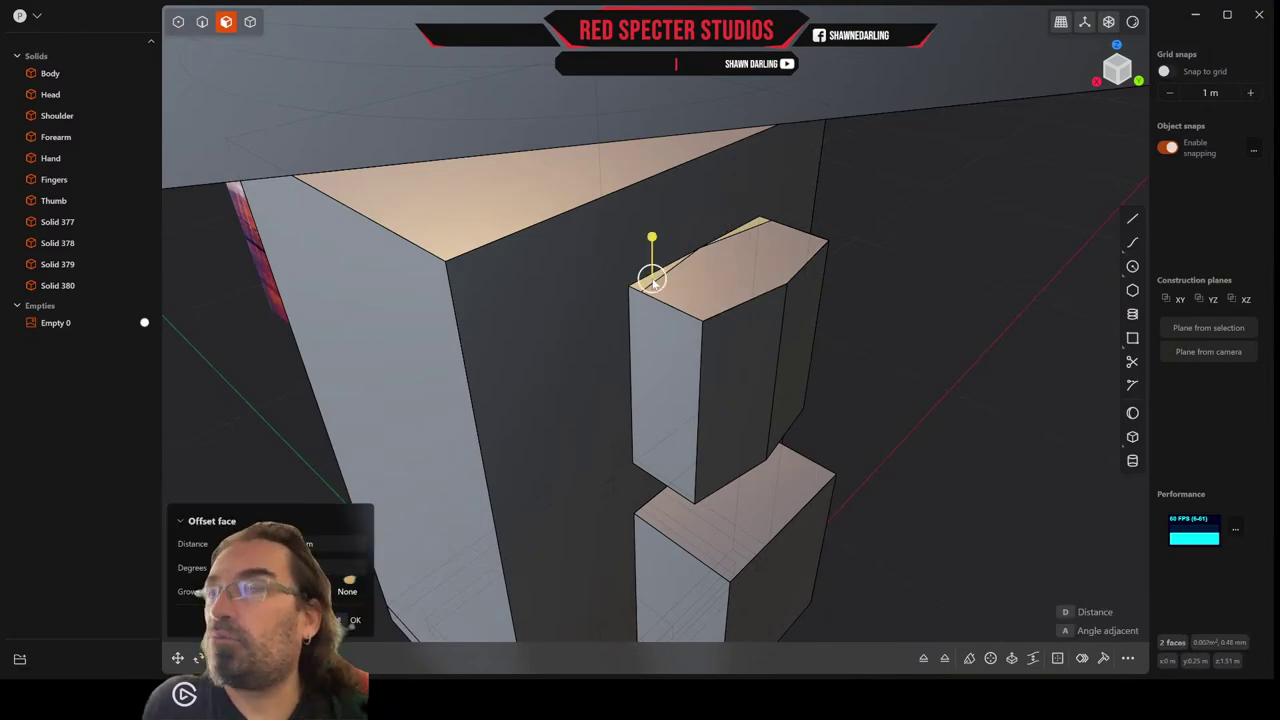
key(x)
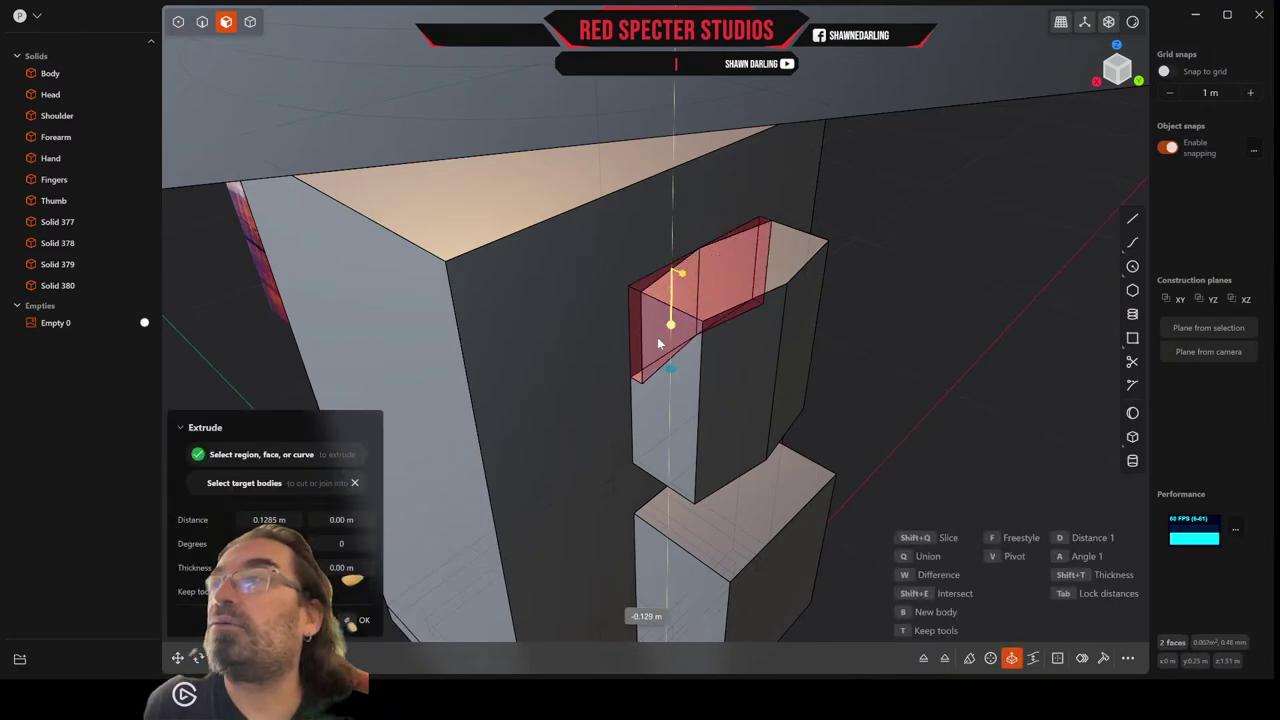
click(652, 423)
right_click(658, 403)
Split the shoulder's top face across its width with a knife line joining the middle corners of its outer and inner sides.
middle_drag(658, 403, 611, 217)
scroll(701, 364, down, 5)
scroll(762, 331, up, 3)
scroll(651, 249, up, 3)
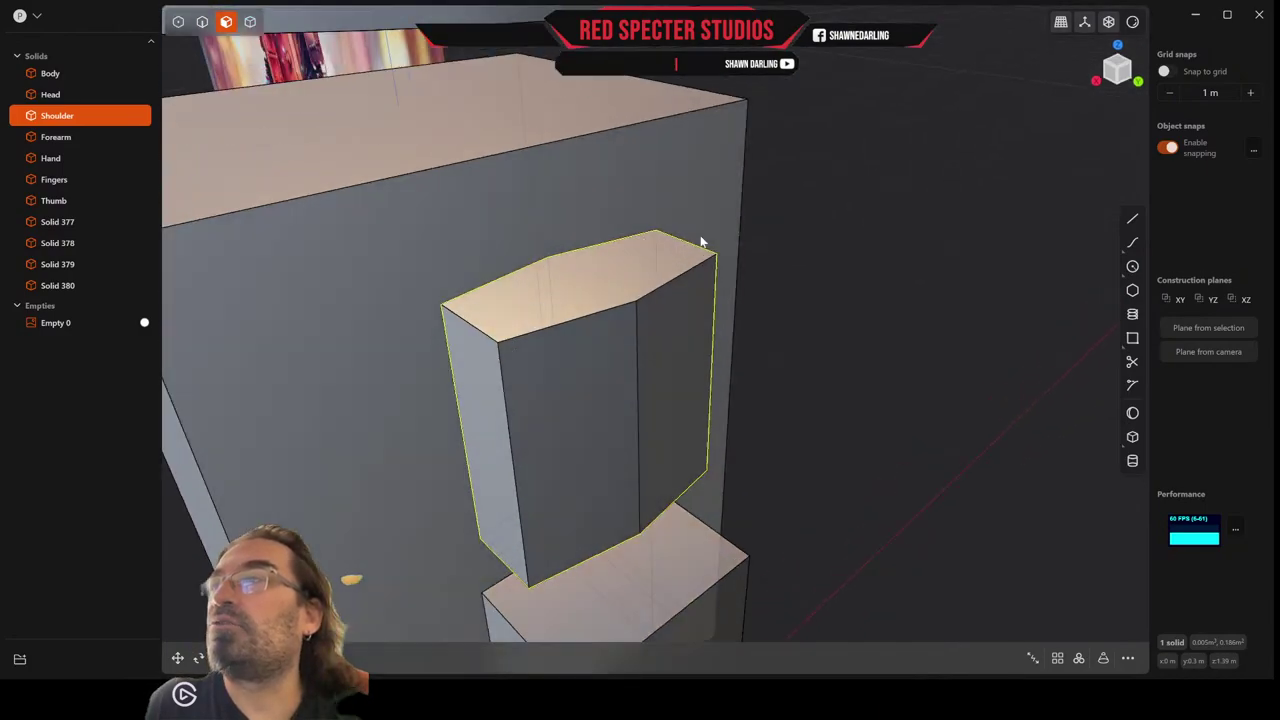
mouse_move(668, 274)
middle_down()
mouse_move(640, 277)
mouse_move(651, 277)
middle_up()
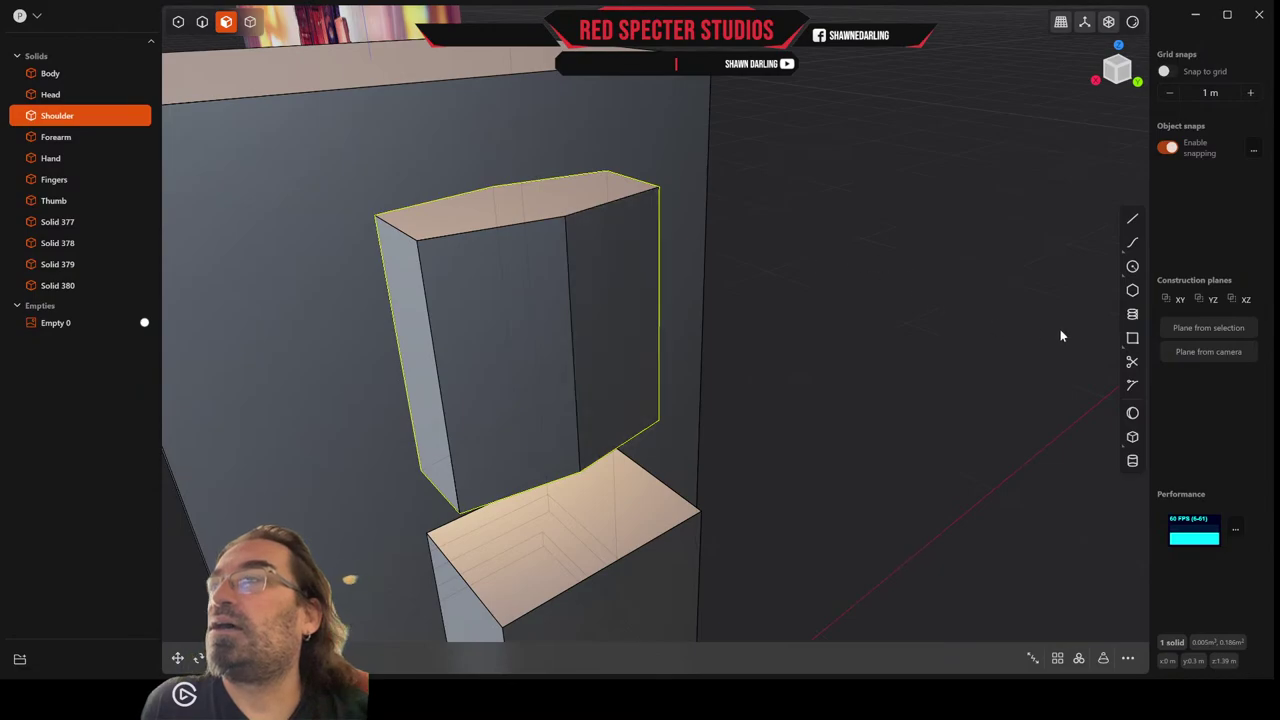
click(1132, 218)
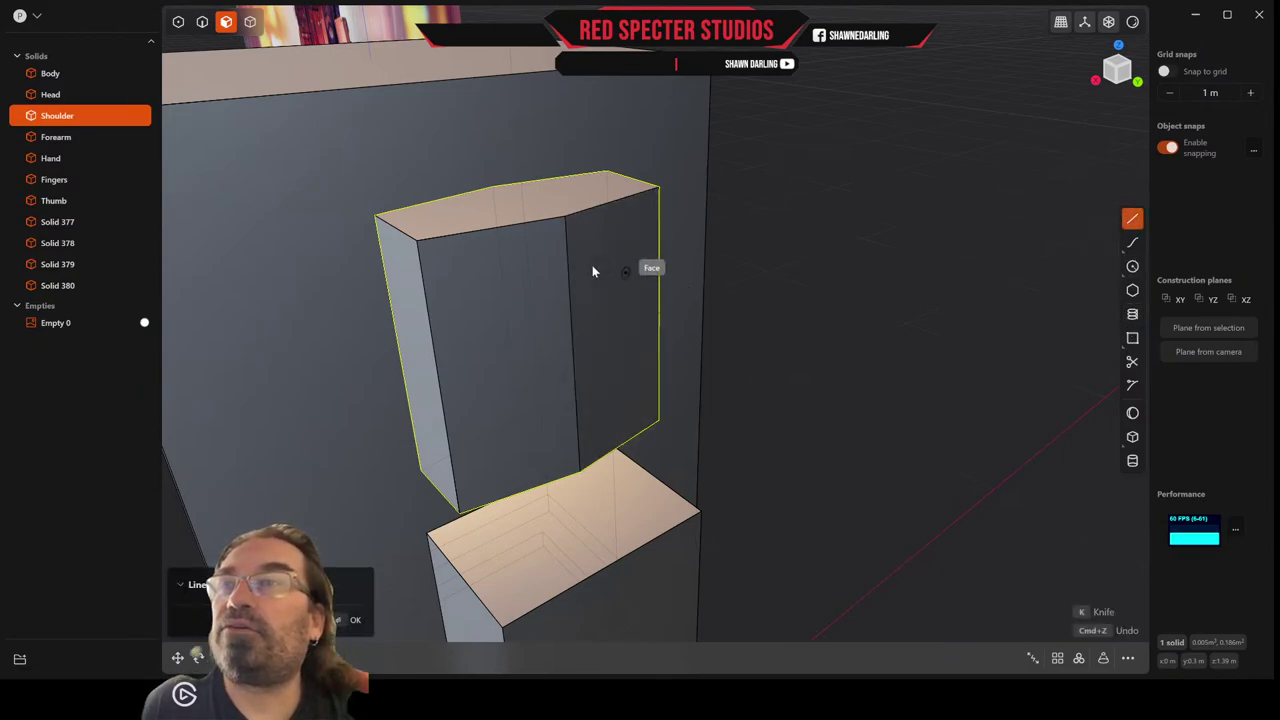
click(566, 216)
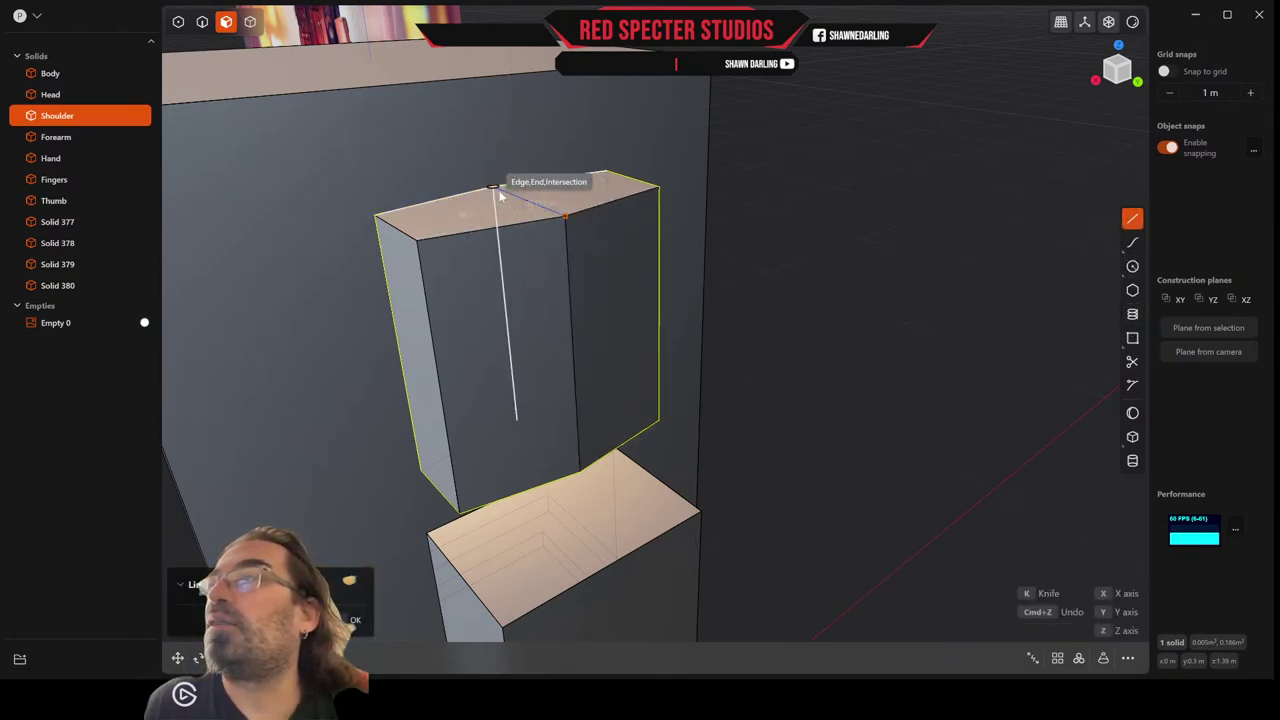
click(495, 189)
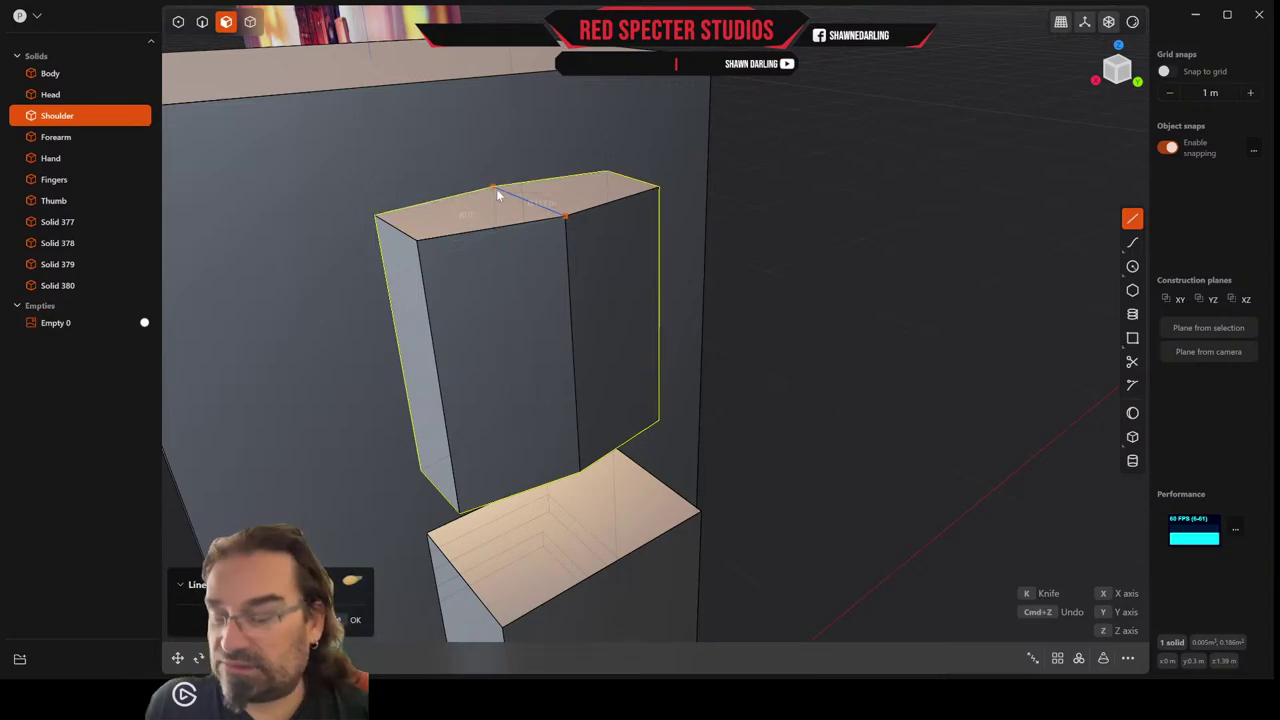
key(k)
click(485, 203)
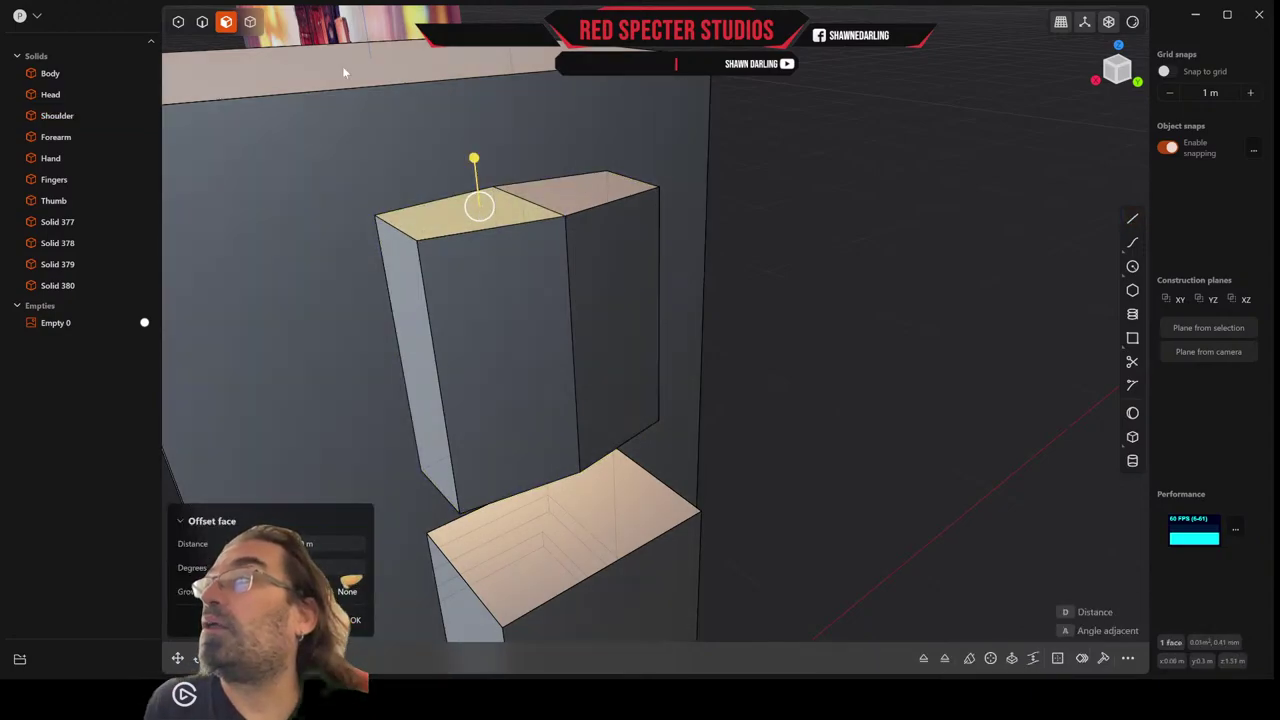
click(204, 23)
click(397, 234)
key(f)
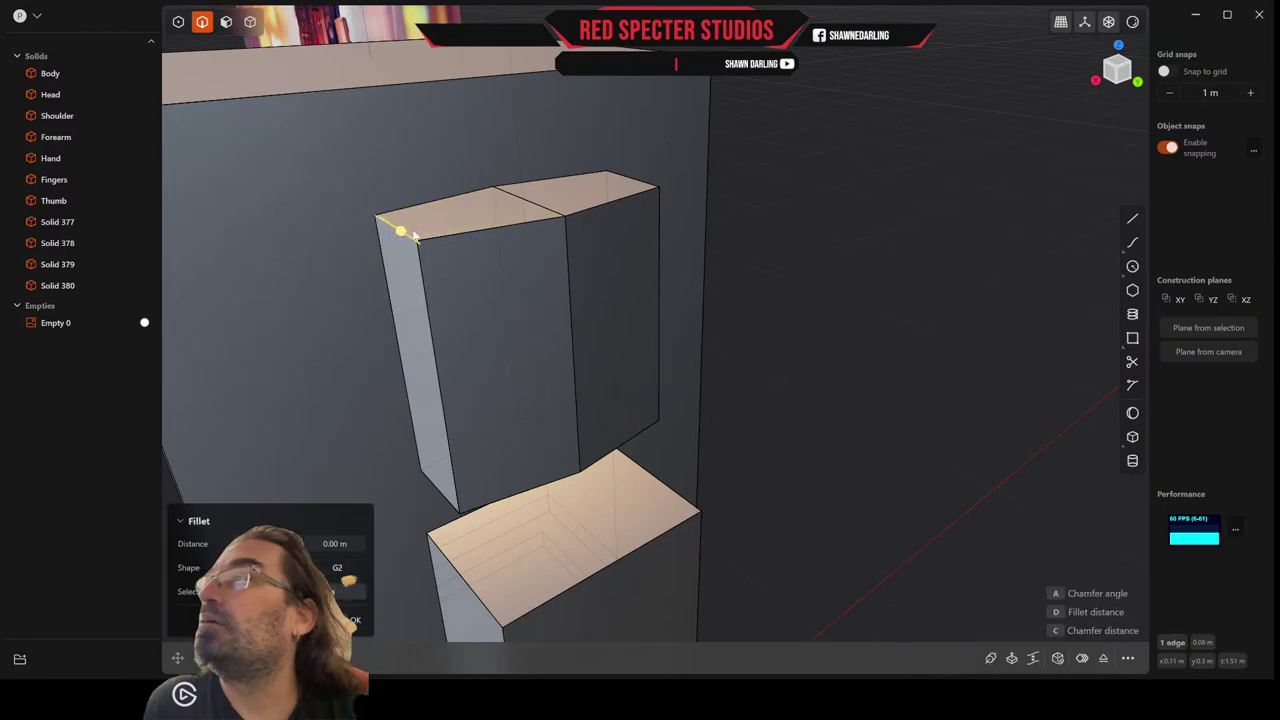
shift+click(634, 181)
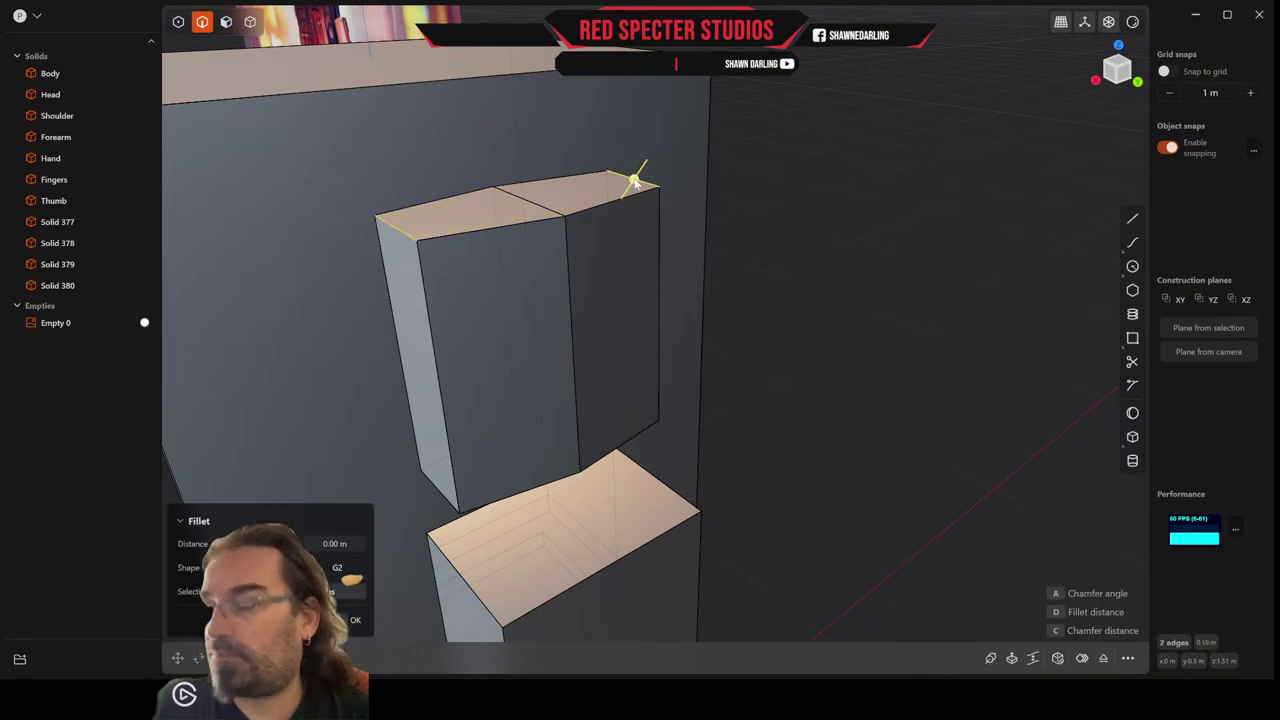
key(g)
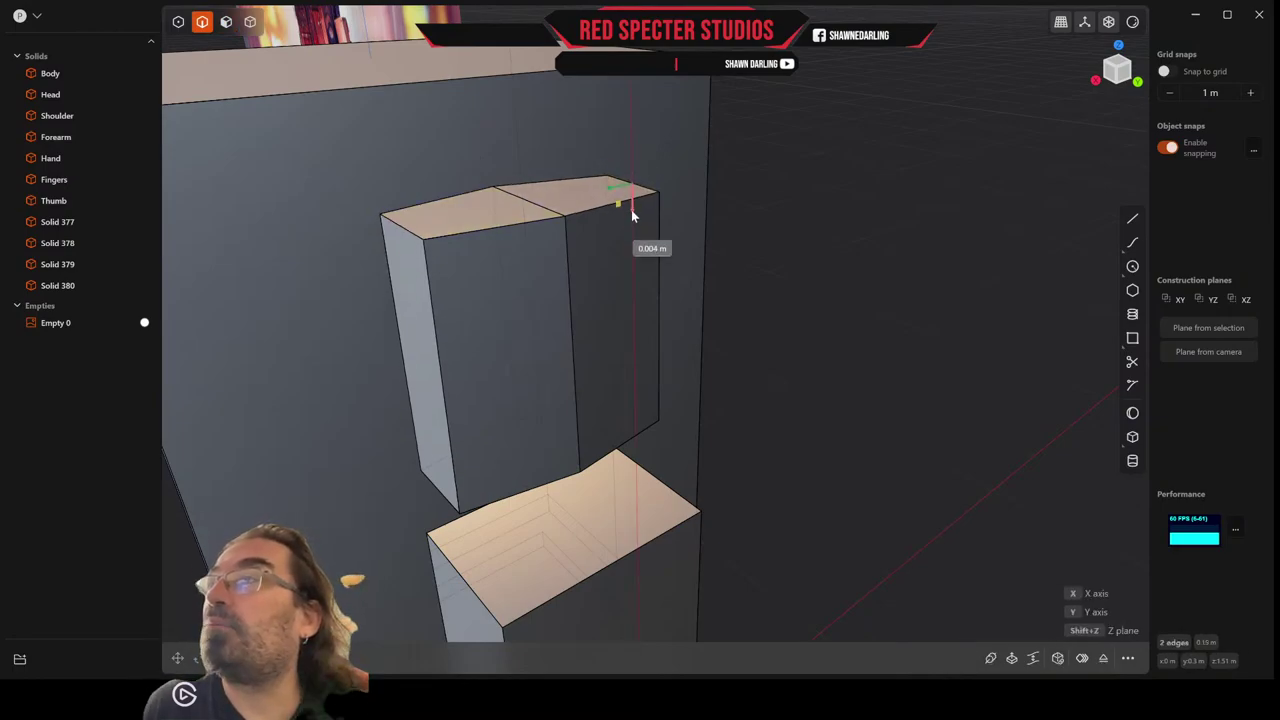
key(Escape)
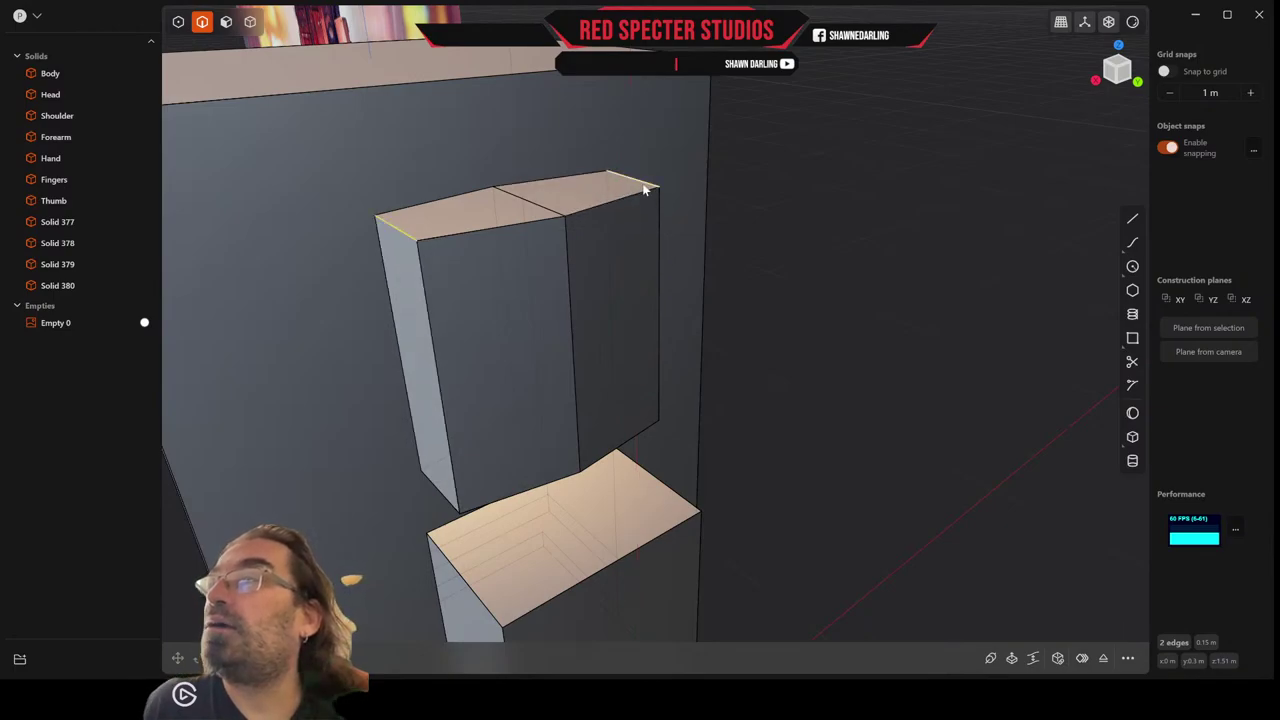
Move the back end edge of the shoulder's top face straight down so the rear half slopes away from the middle split.
click(773, 200)
click(641, 188)
key(f)
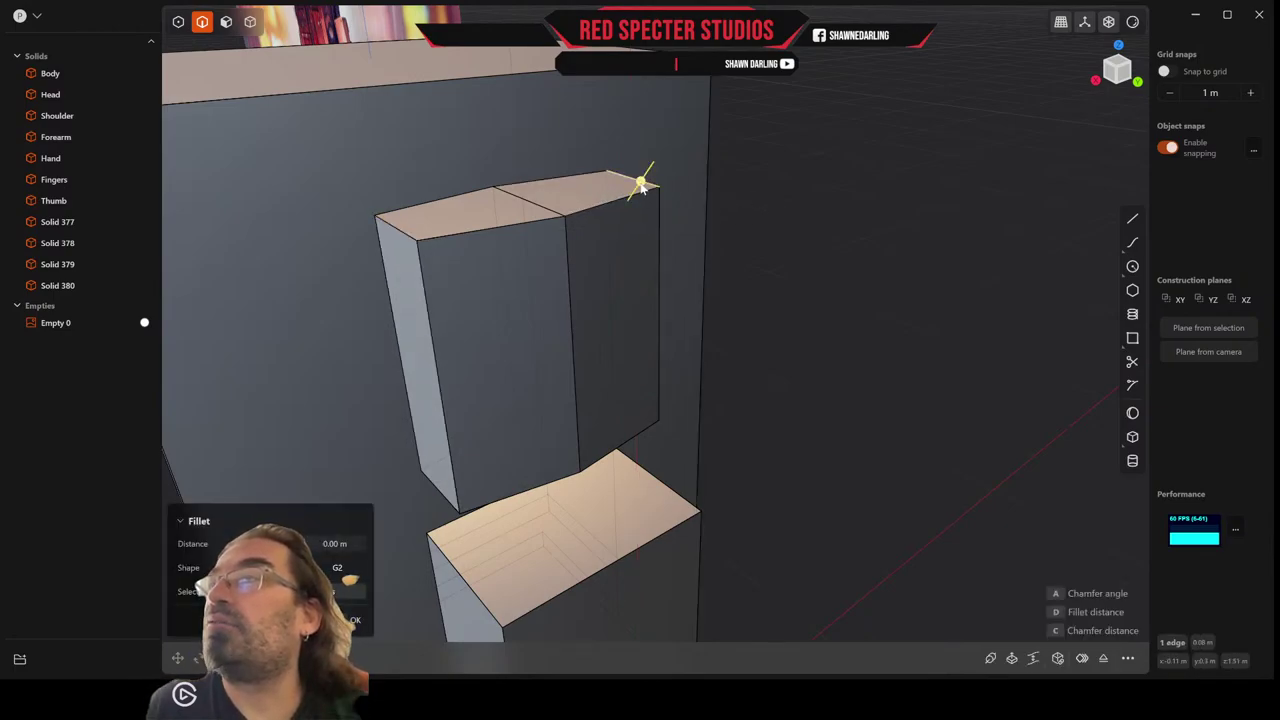
key(g)
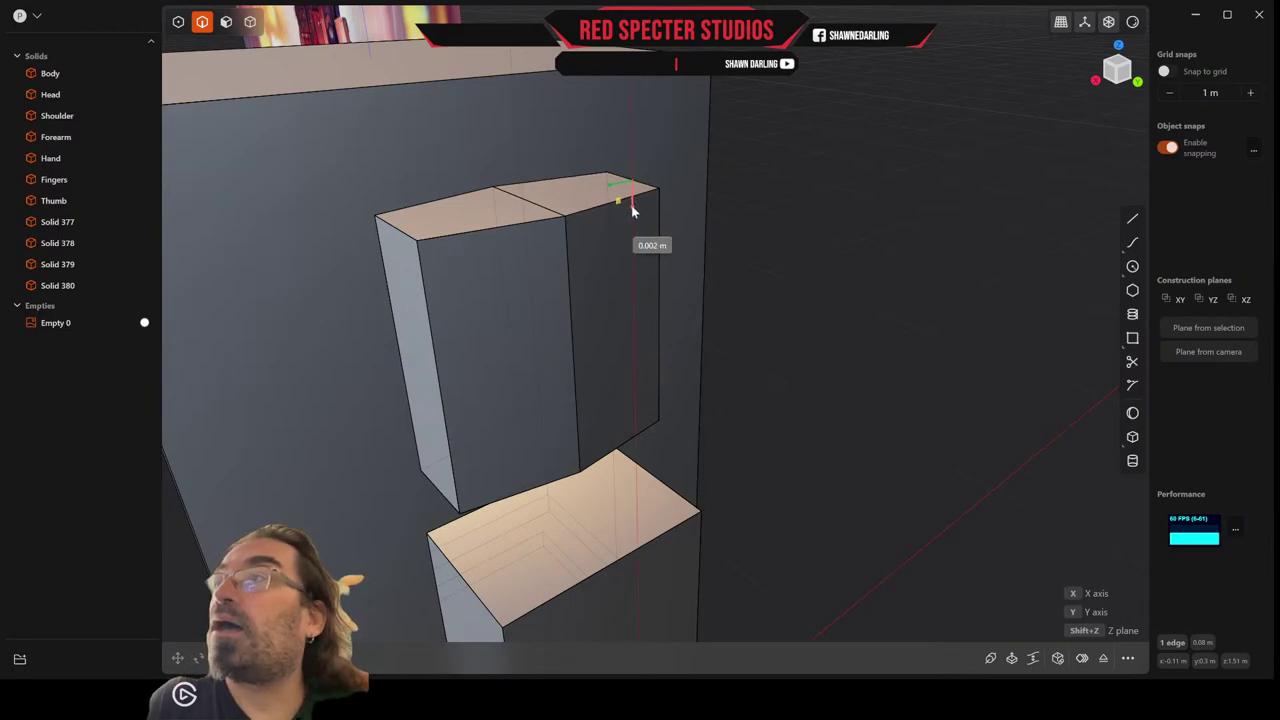
drag(632, 217, 634, 227)
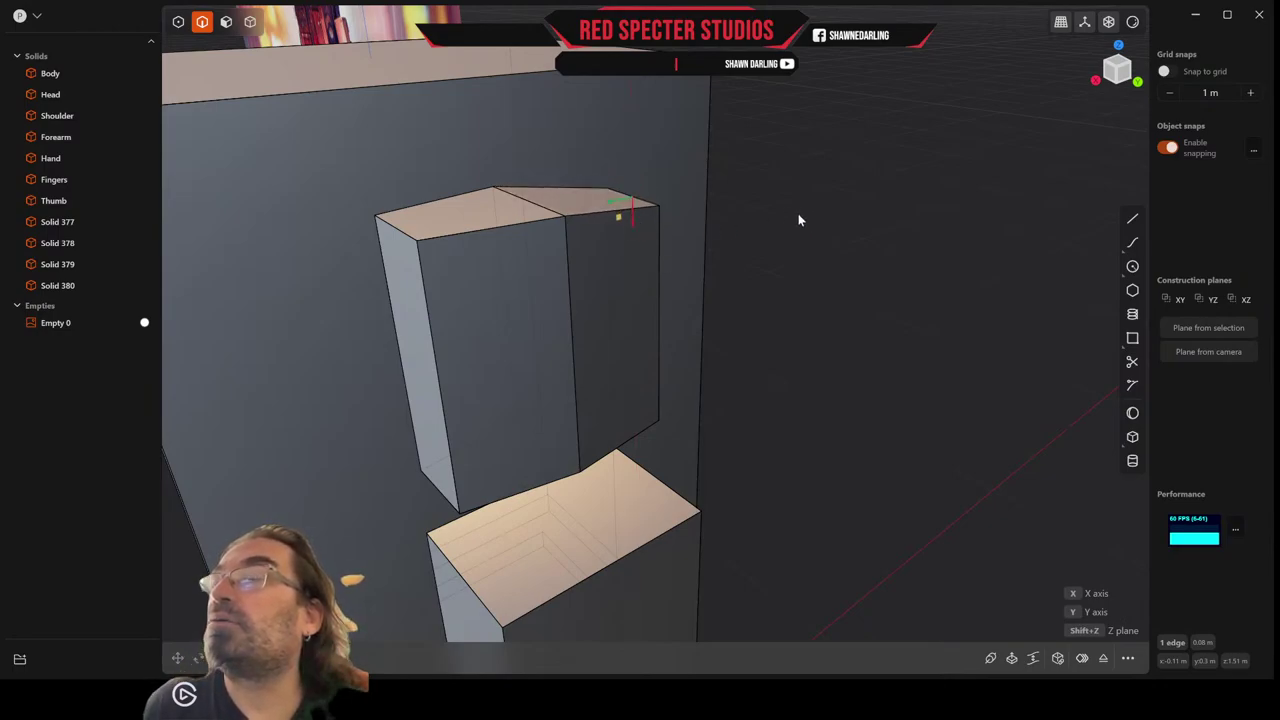
right_click(799, 218)
Move the front end edge of the shoulder's top face straight down so the front half slopes away from the middle split.
click(395, 230)
key(f)
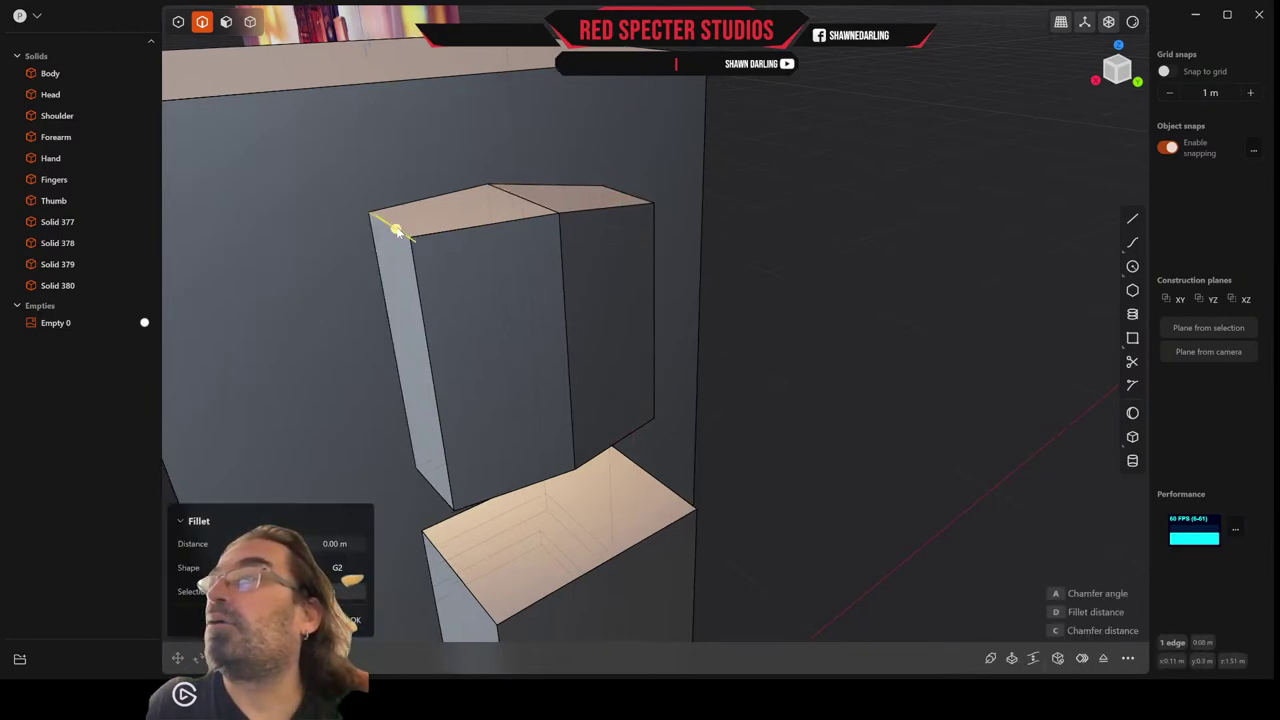
key(g)
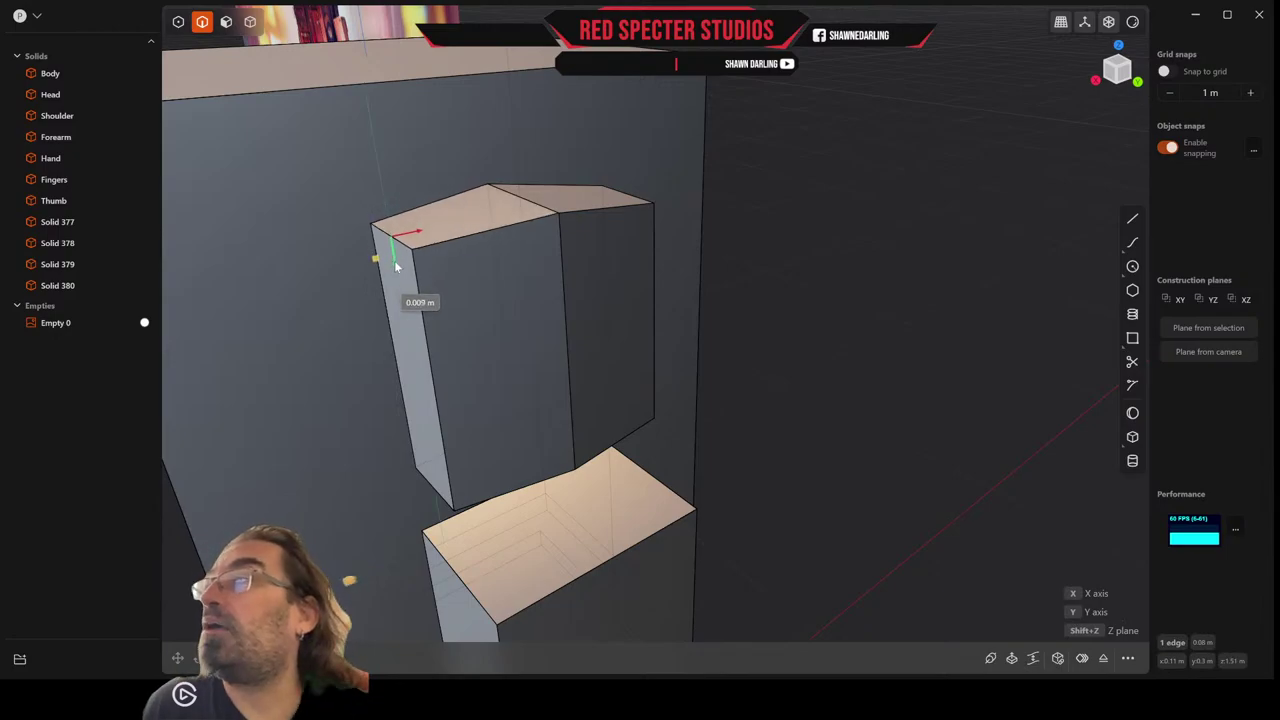
click(441, 265)
middle_drag(441, 260, 455, 244)
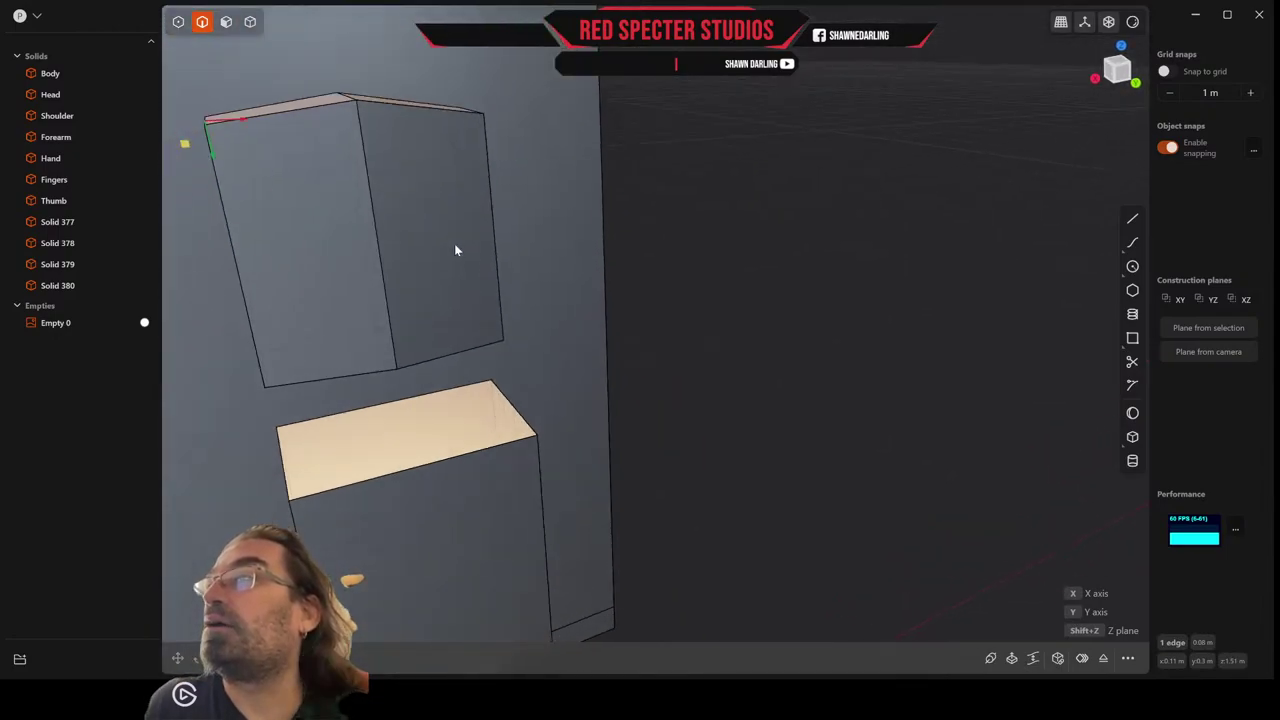
drag(213, 157, 219, 173)
right_click(220, 168)
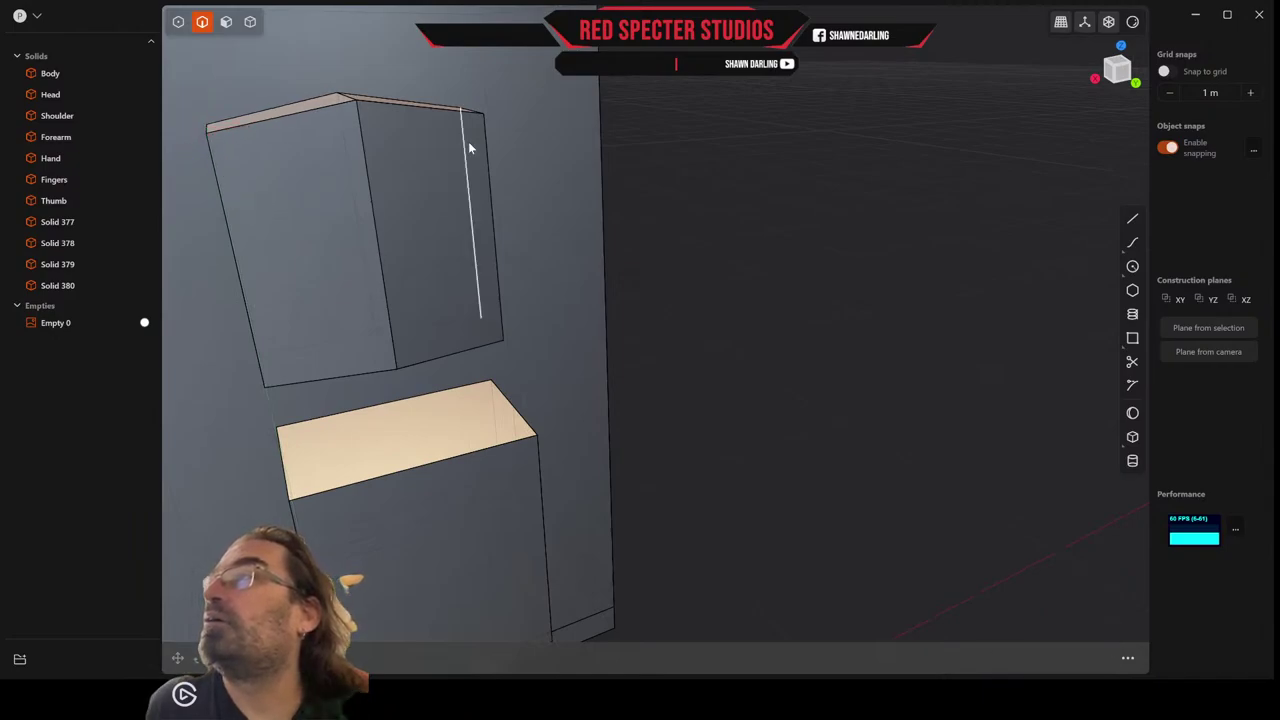
Readjust the height of the shoulder top's back end edge to balance its slope against the front half.
click(474, 111)
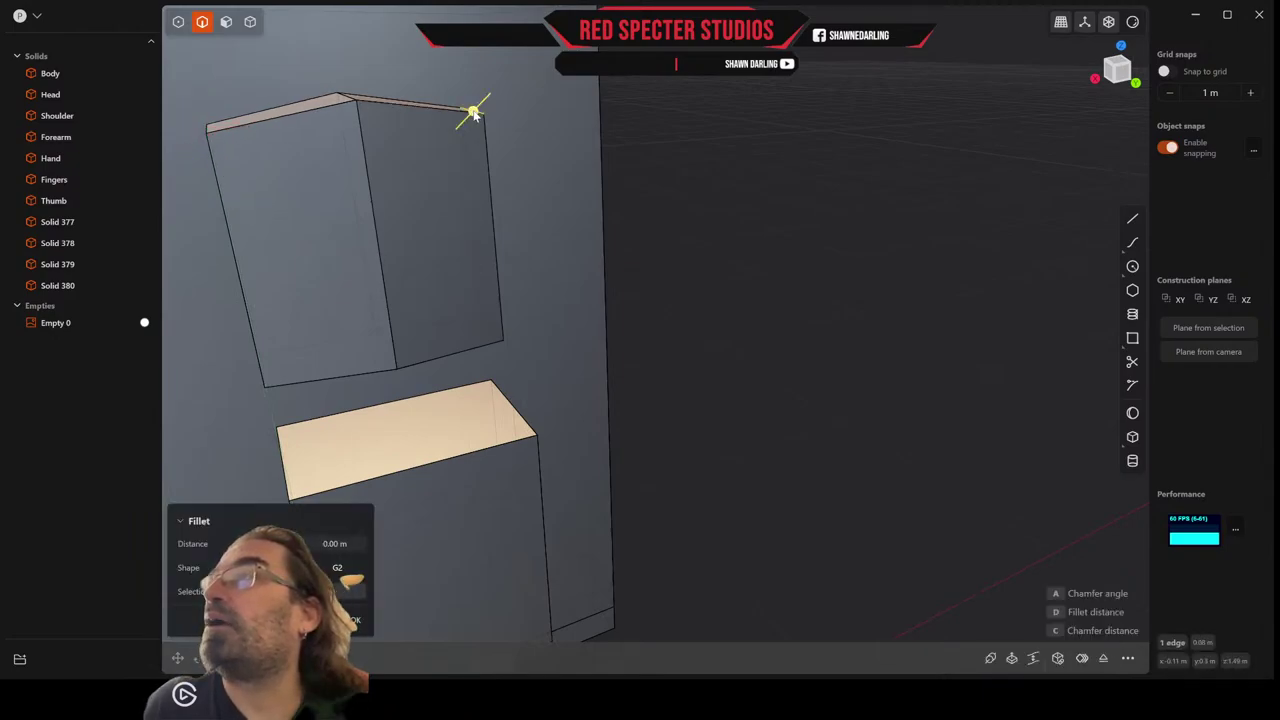
key(Escape)
drag(476, 145, 472, 117)
right_click(472, 117)
scroll(472, 117, down, 4)
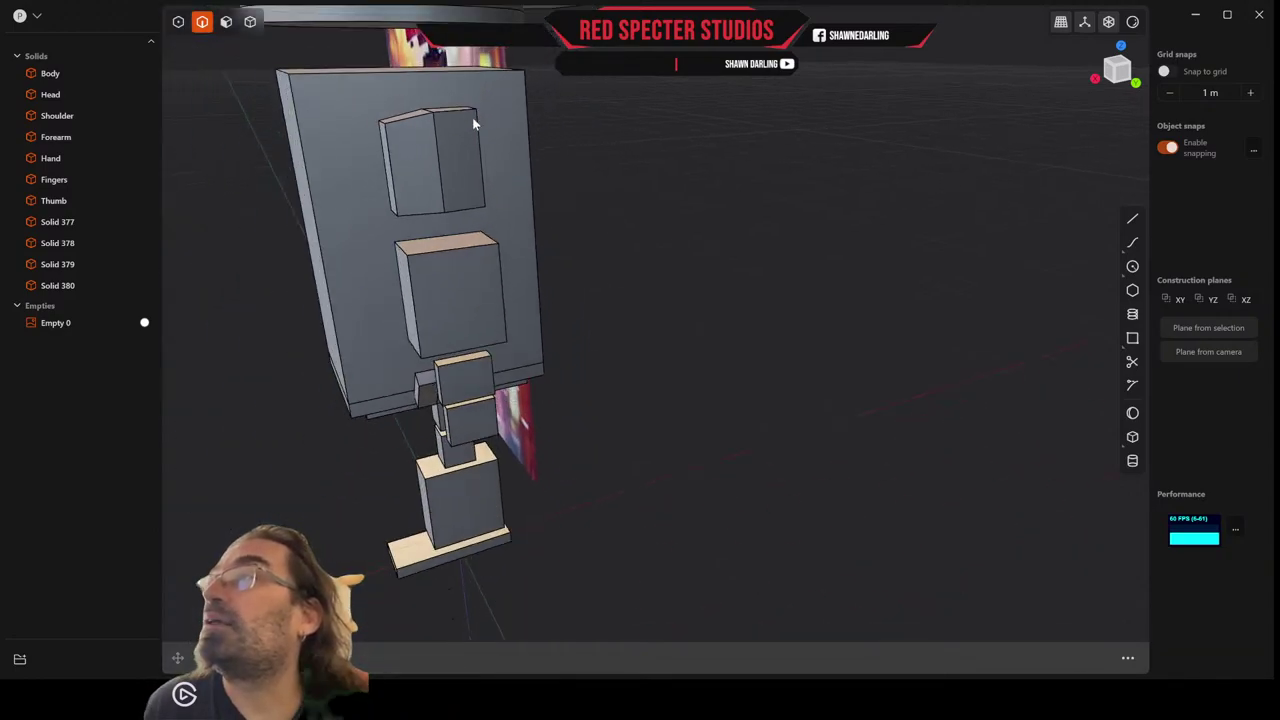
mouse_move(472, 117)
middle_down()
mouse_move(451, 136)
mouse_move(470, 130)
middle_up()
scroll(487, 127, up, 3)
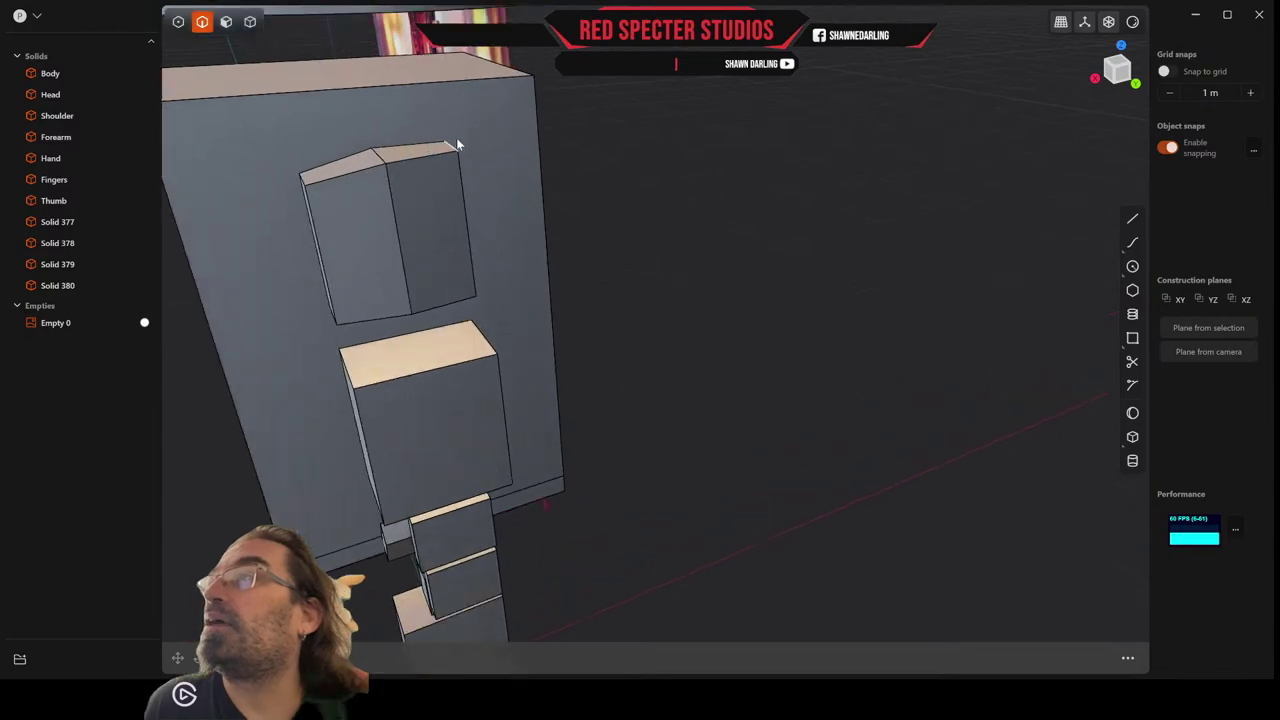
click(451, 146)
key(f)
key(g)
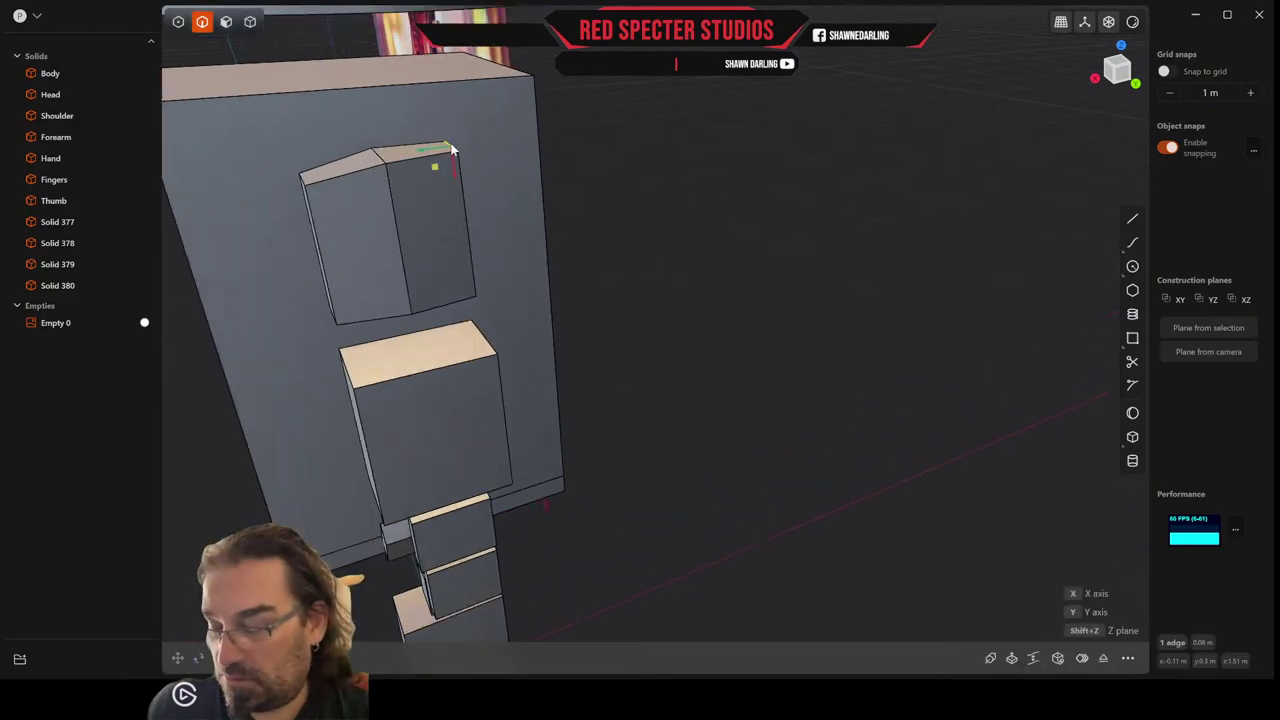
drag(455, 171, 456, 177)
Examine the robot's legs in the reference image and compare their shapes with the modeled leg blocks.
middle_drag(457, 180, 589, 211)
scroll(536, 154, down, 5)
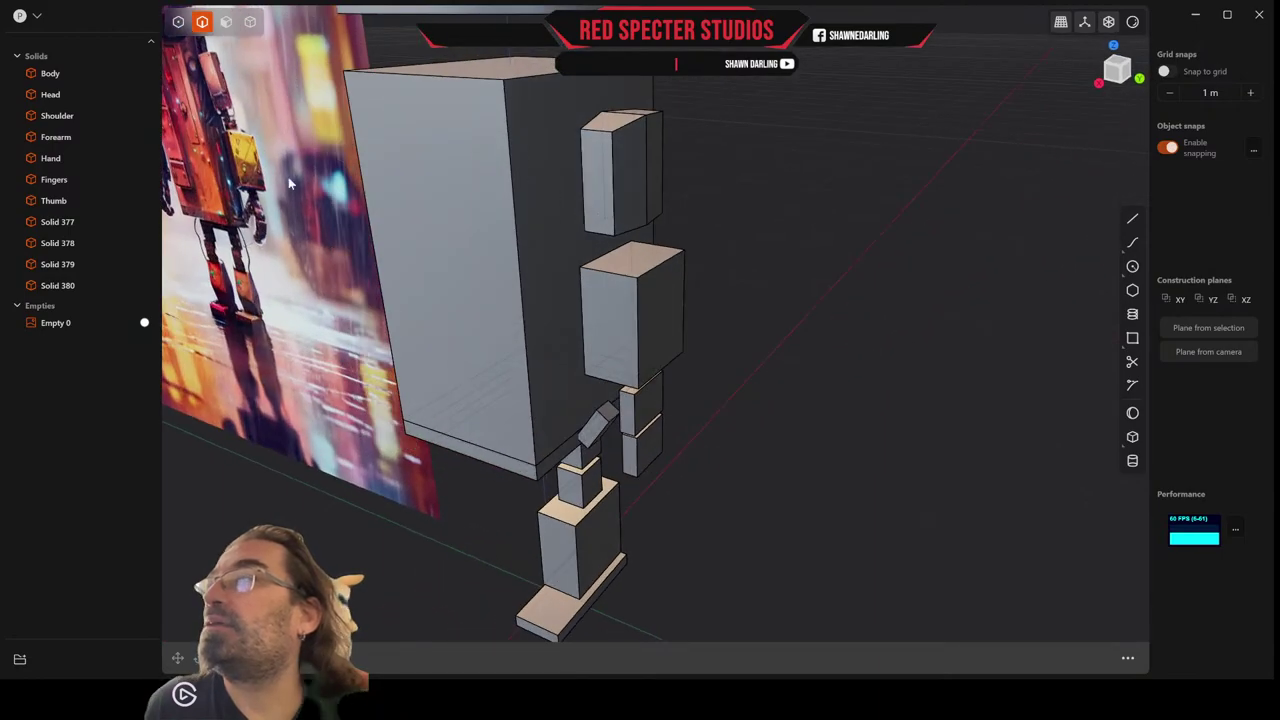
middle_drag(288, 180, 637, 252)
scroll(472, 258, up, 3)
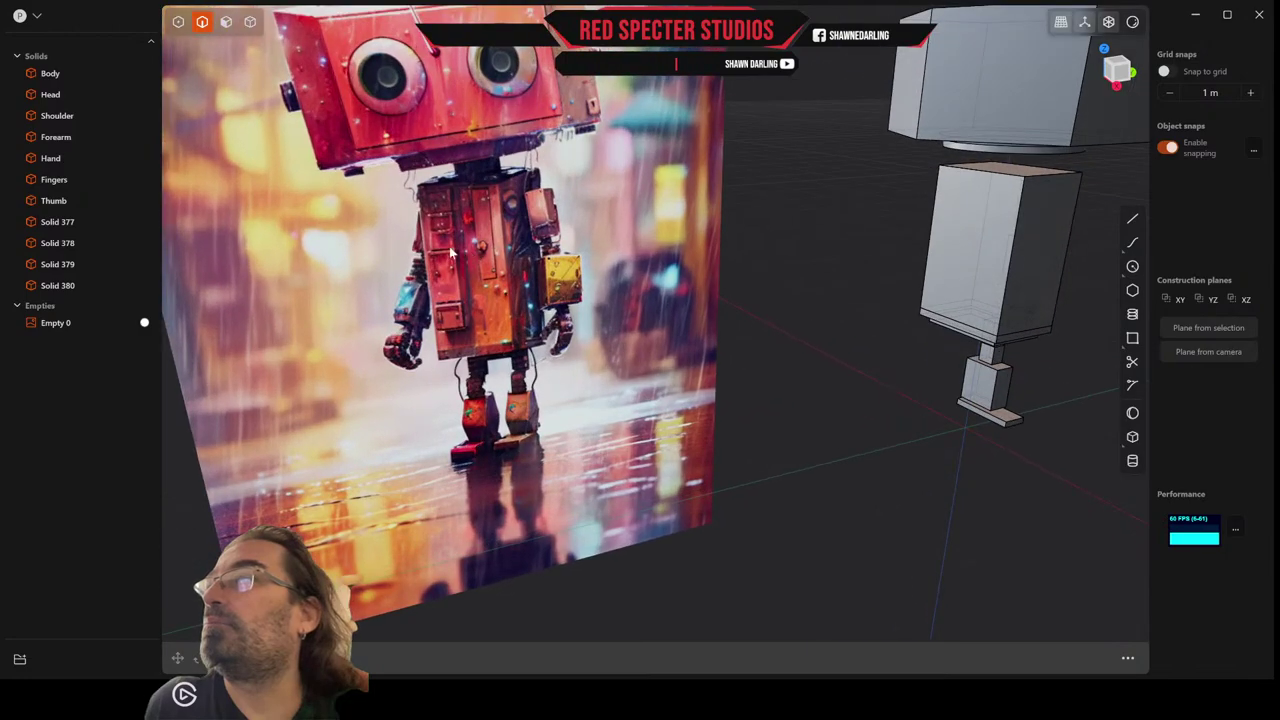
middle_drag(530, 255, 470, 243)
middle_drag(582, 251, 545, 237)
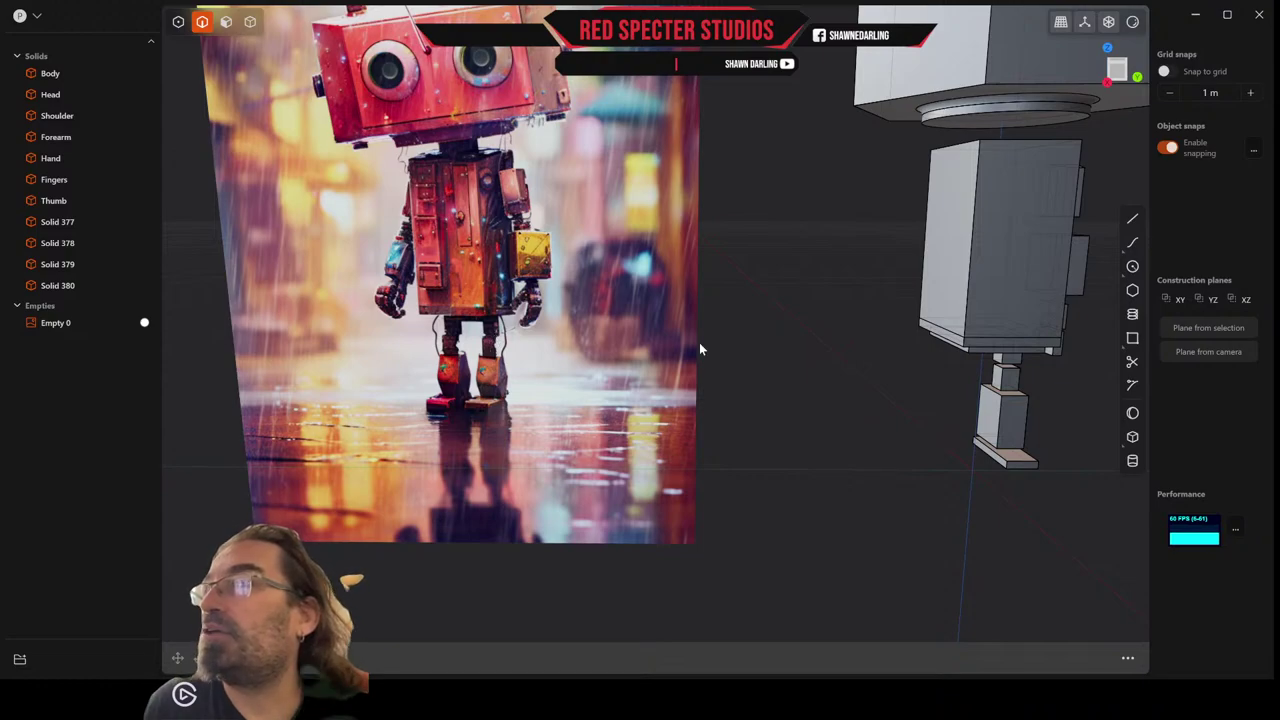
scroll(484, 352, up, 10)
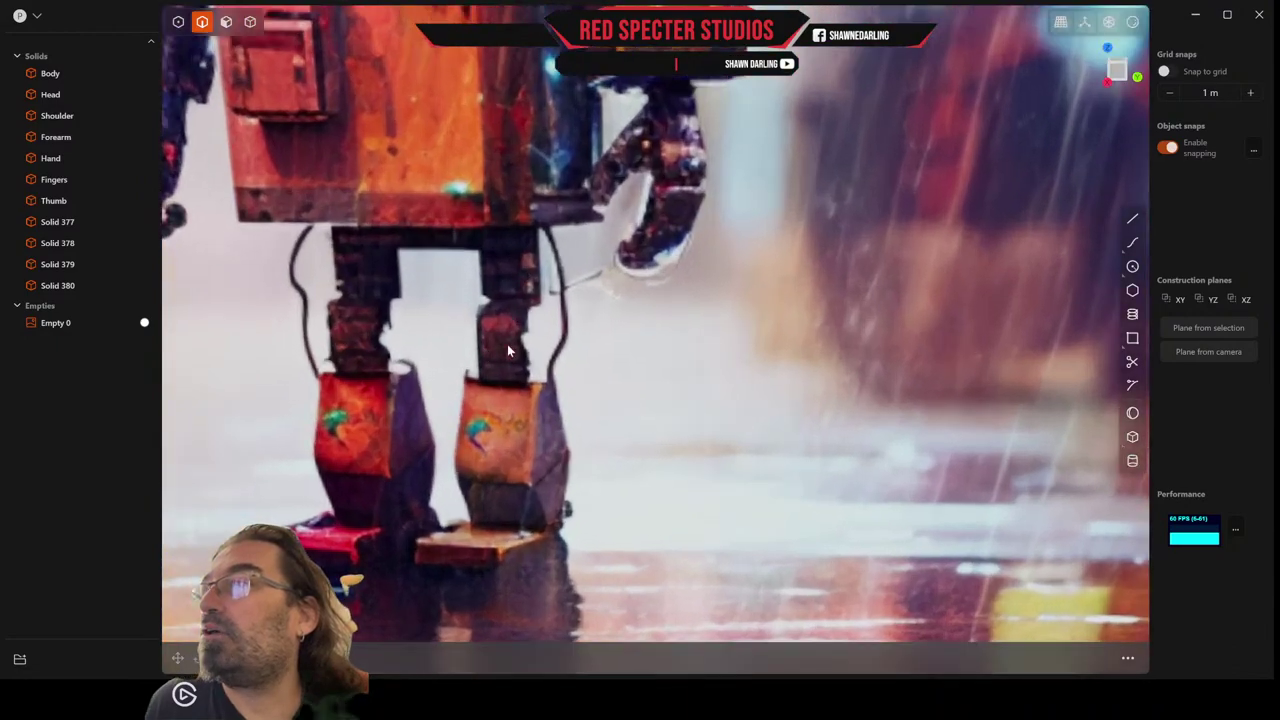
scroll(533, 343, down, 10)
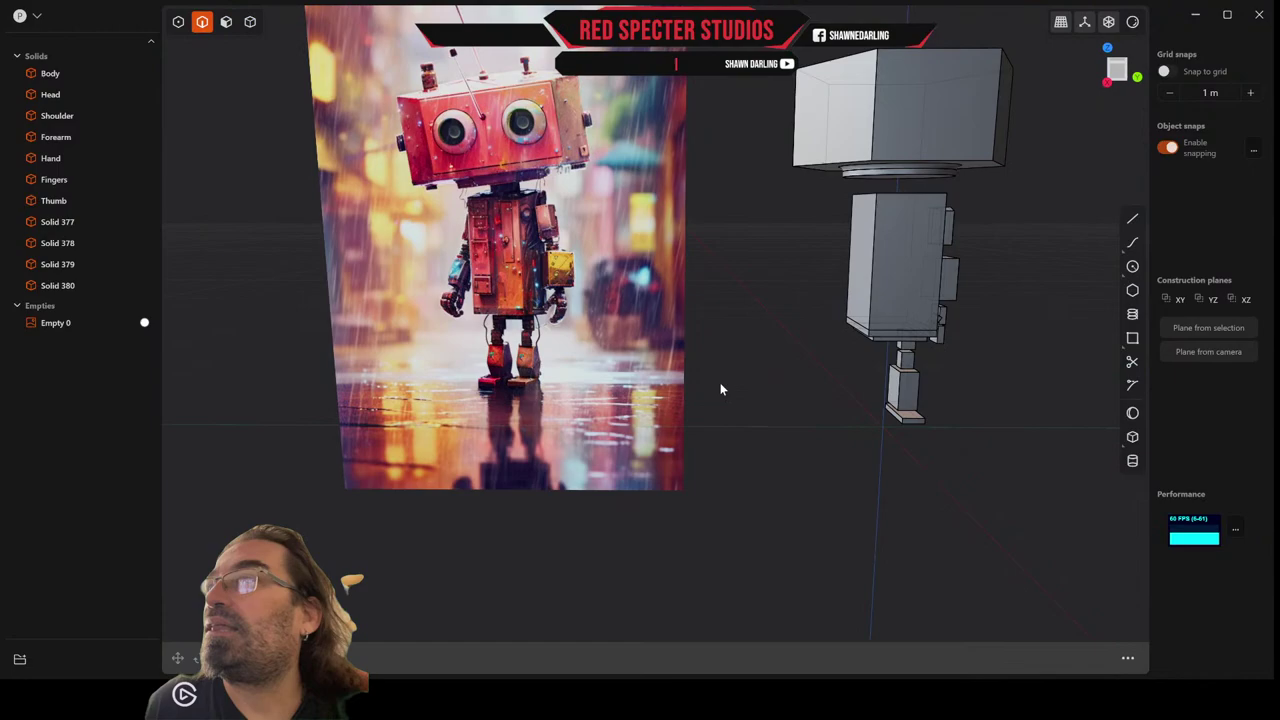
middle_drag(720, 389, 469, 334)
scroll(530, 337, up, 10)
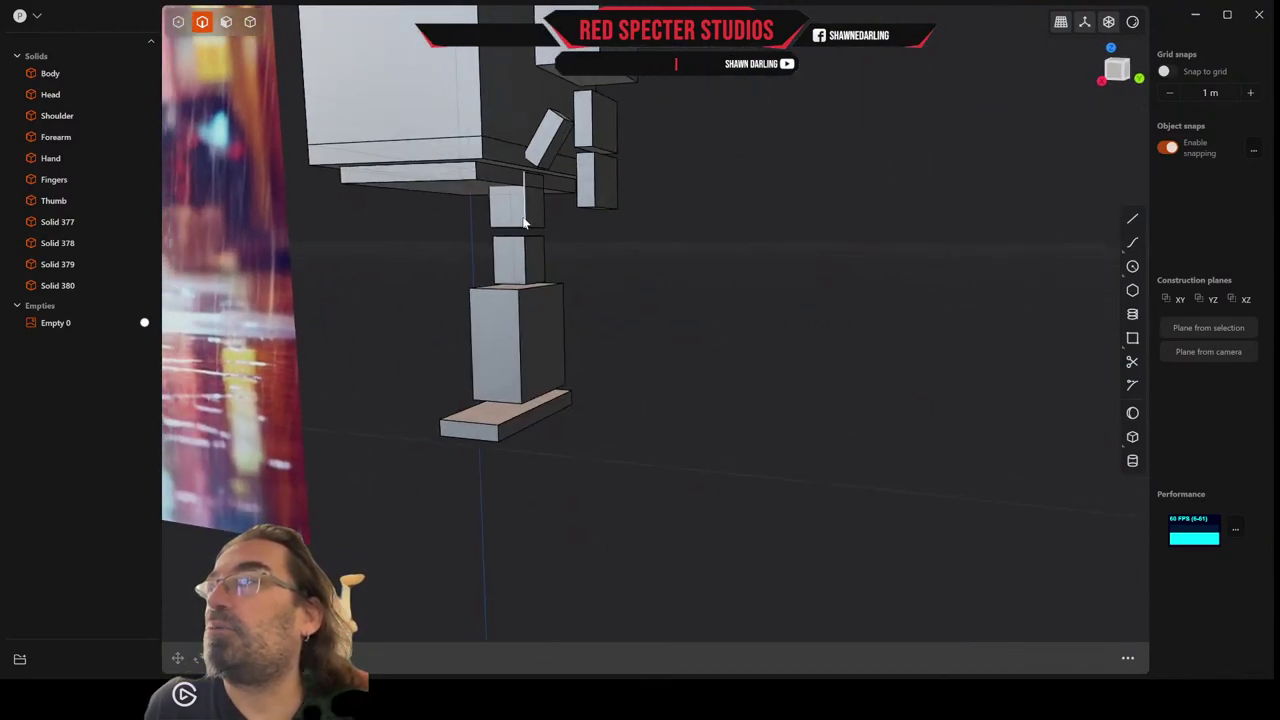
mouse_move(513, 218)
middle_down()
mouse_move(517, 206)
mouse_move(527, 220)
middle_up()
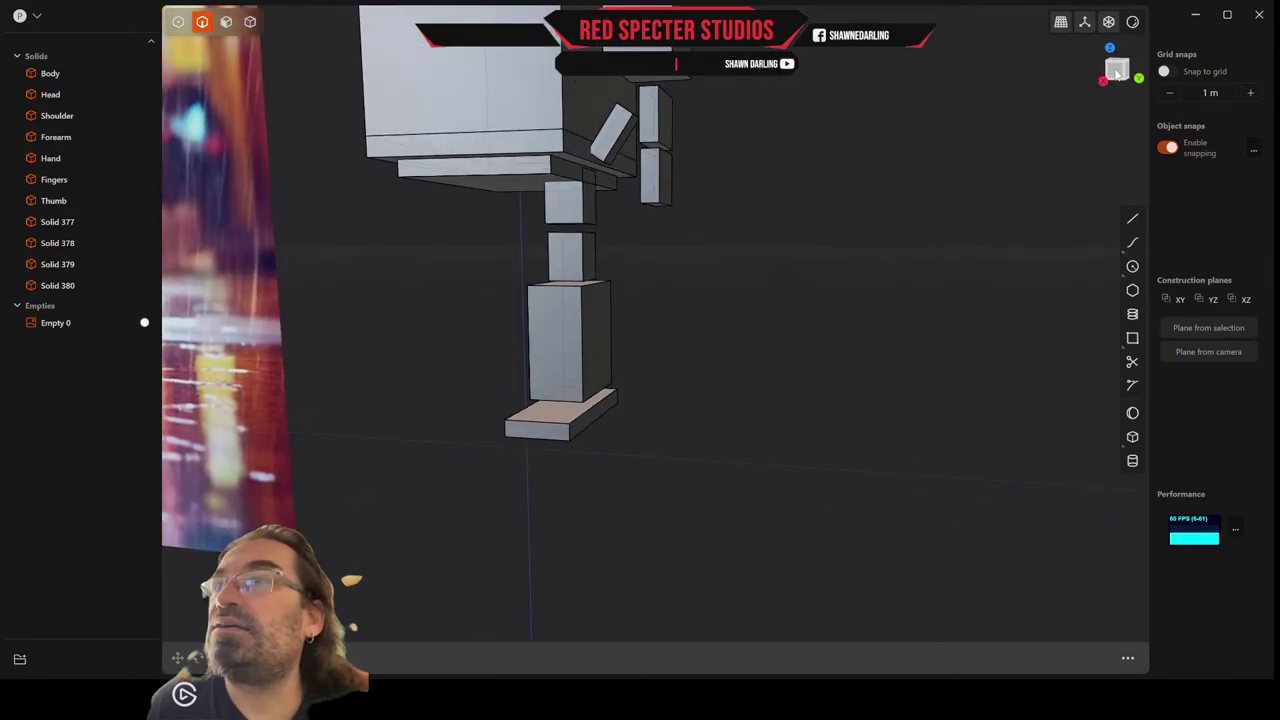
View the leg blocks straight from the front and start a line sketch on the YZ plane.
click(1117, 72)
scroll(674, 238, up, 5)
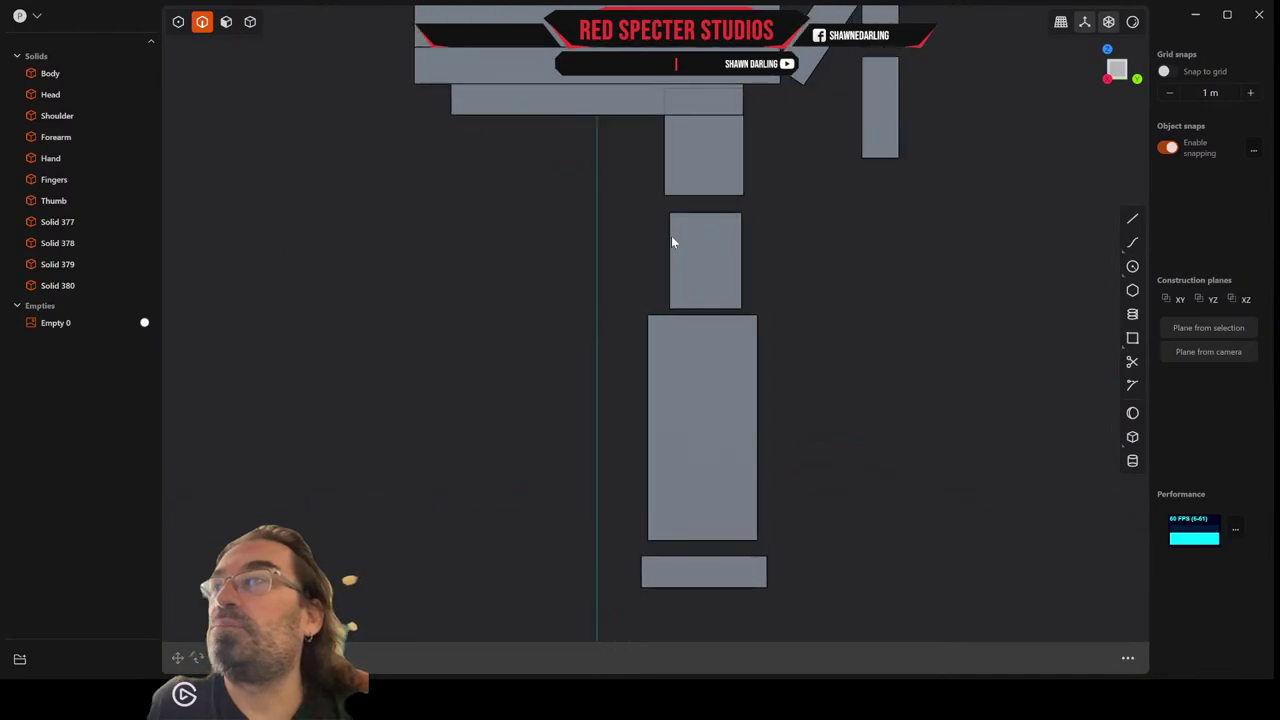
scroll(671, 242, up, 2)
click(1131, 220)
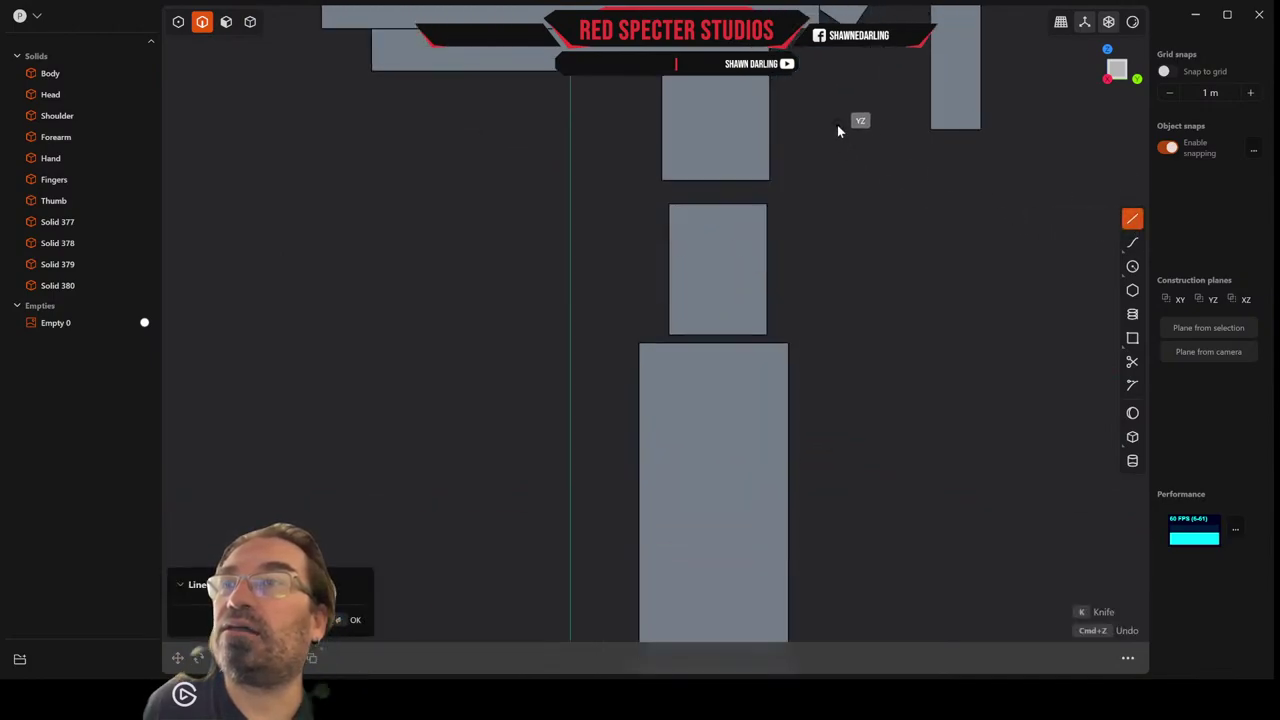
Draw a vertical line about 0.06 m long from the centre of the upper leg block's face down to its bottom edge midpoint.
click(715, 108)
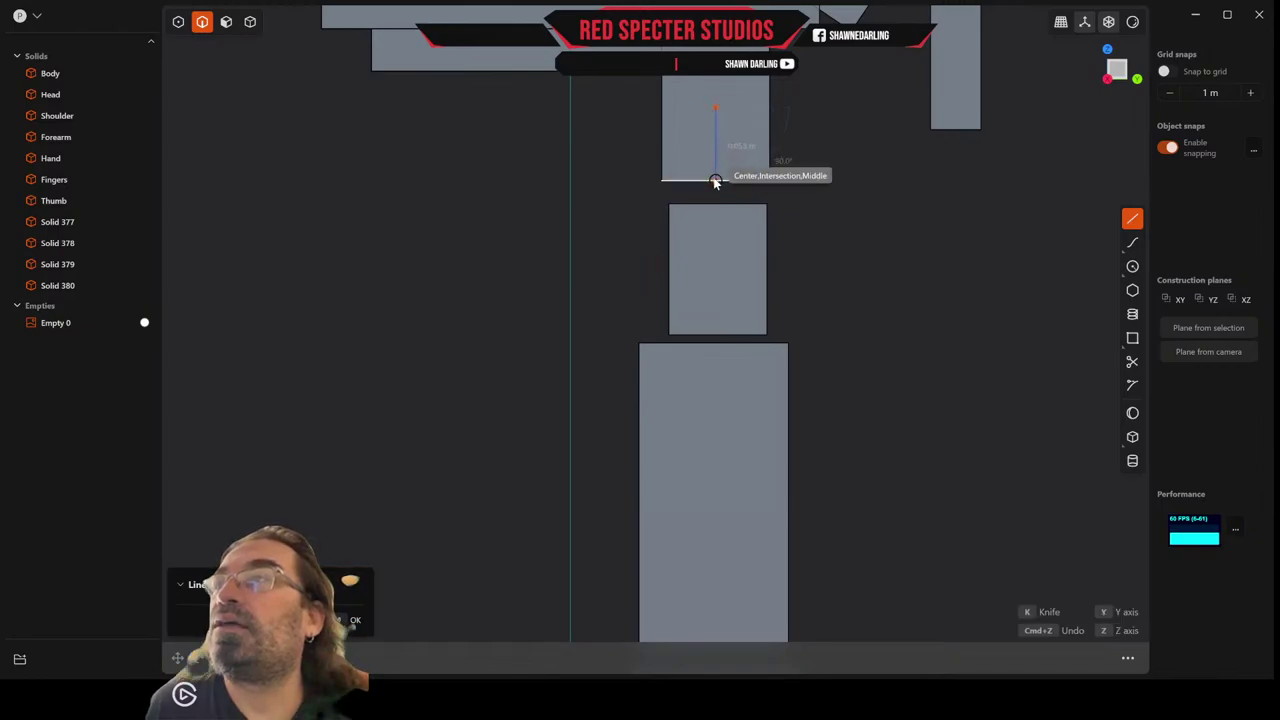
click(715, 181)
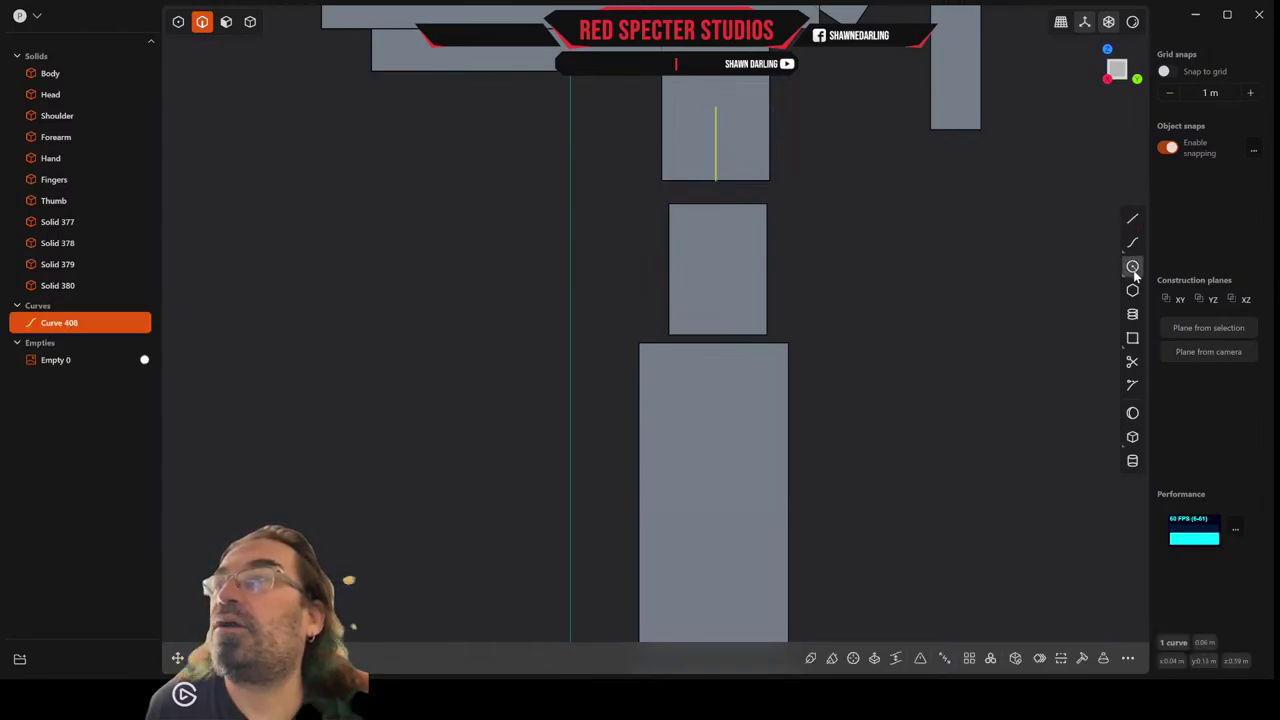
click(1133, 221)
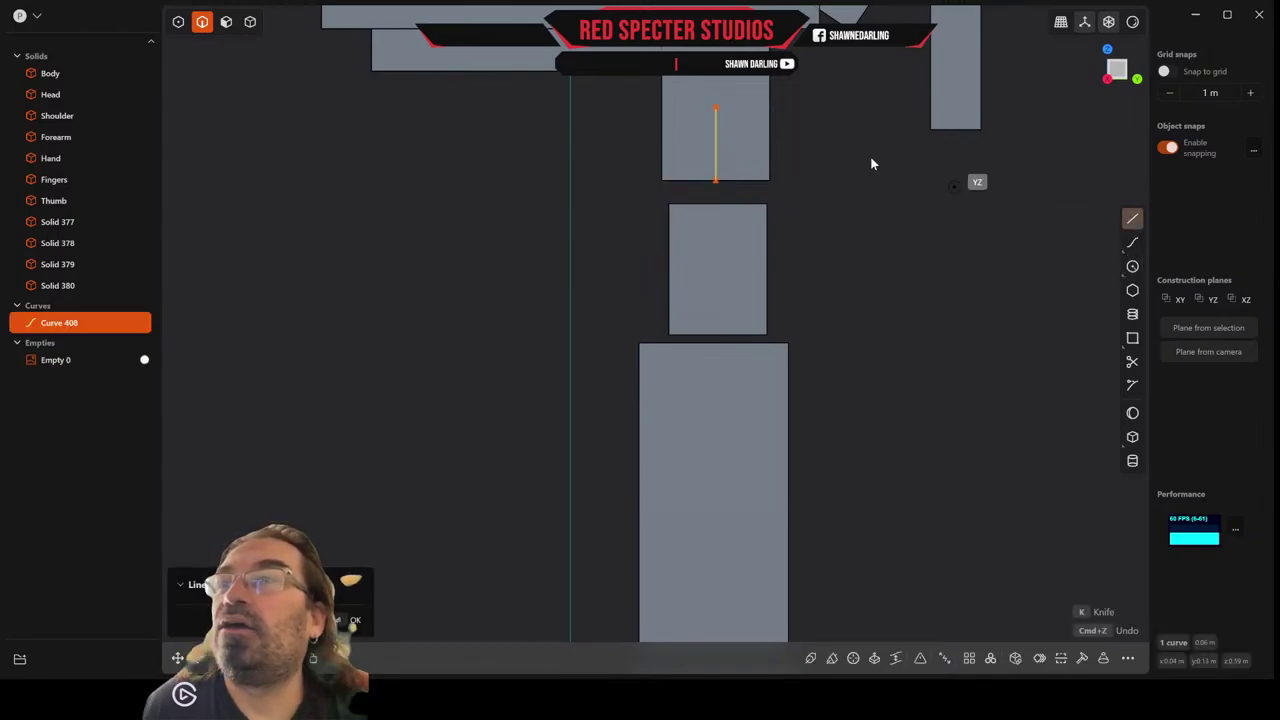
click(715, 108)
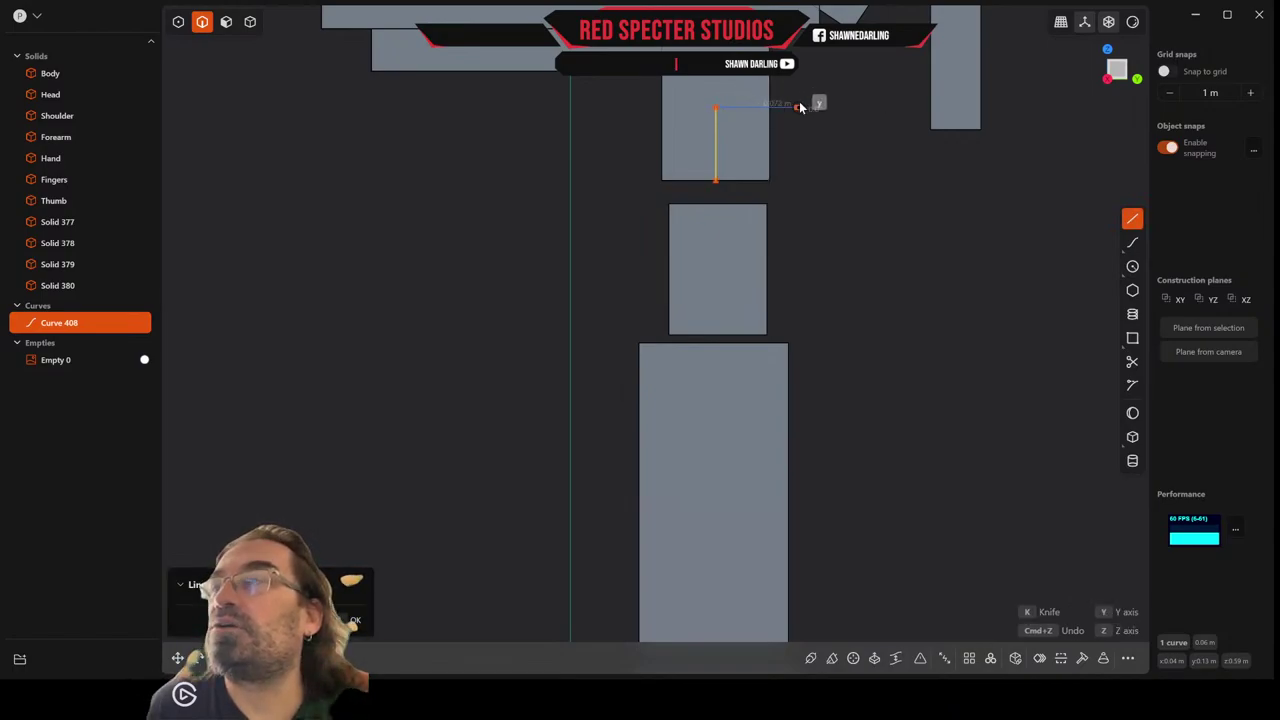
click(800, 107)
key(Escape)
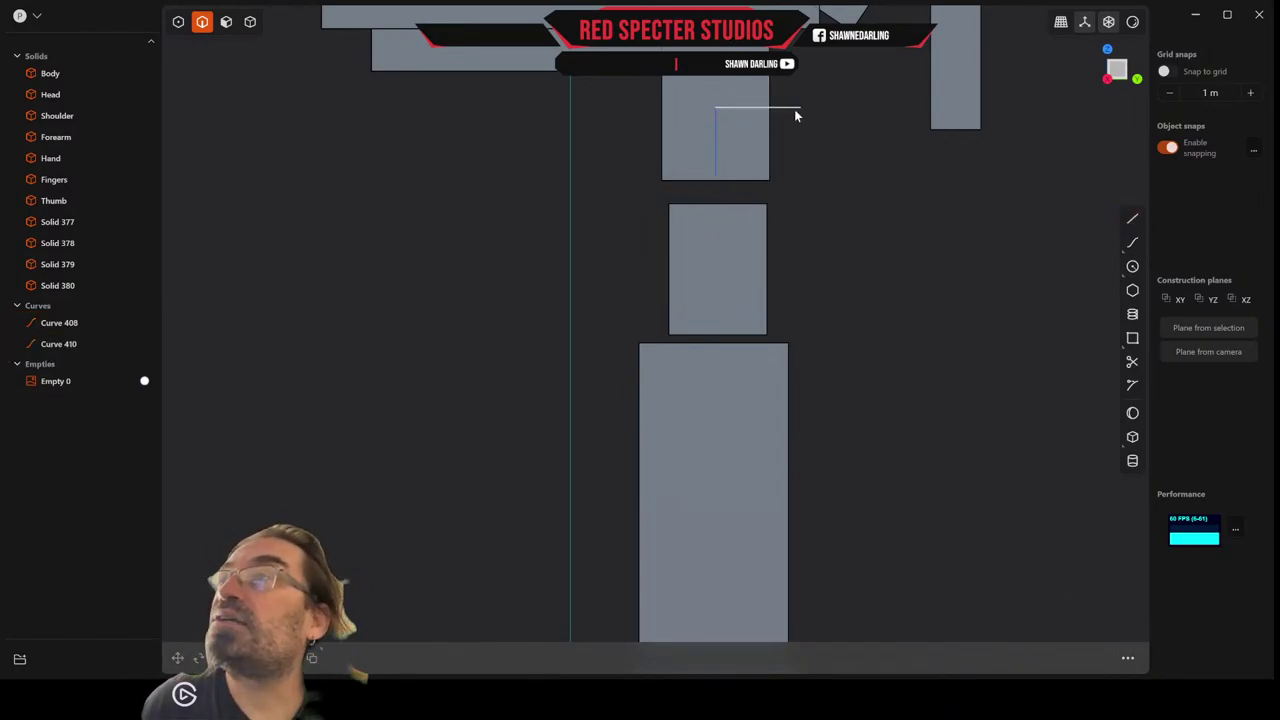
click(794, 109)
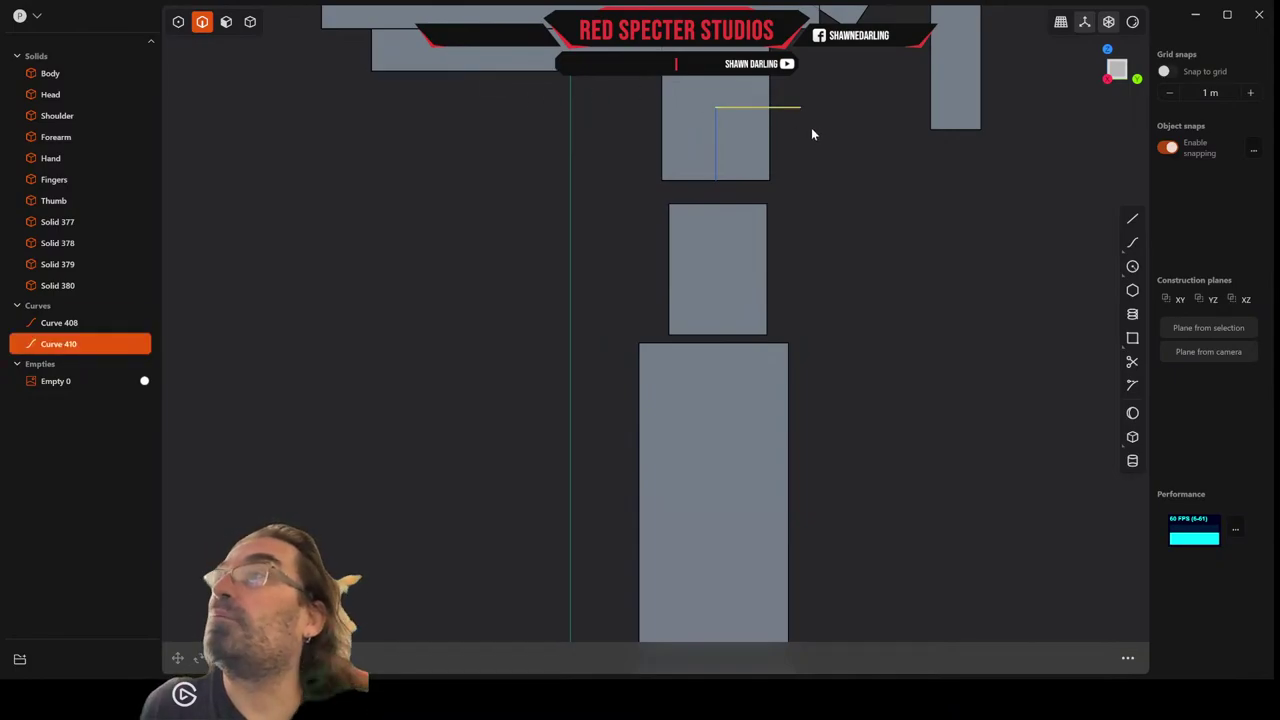
key(Delete)
Extend the vertical line by moving its upper control point up about 0.06 m.
click(179, 22)
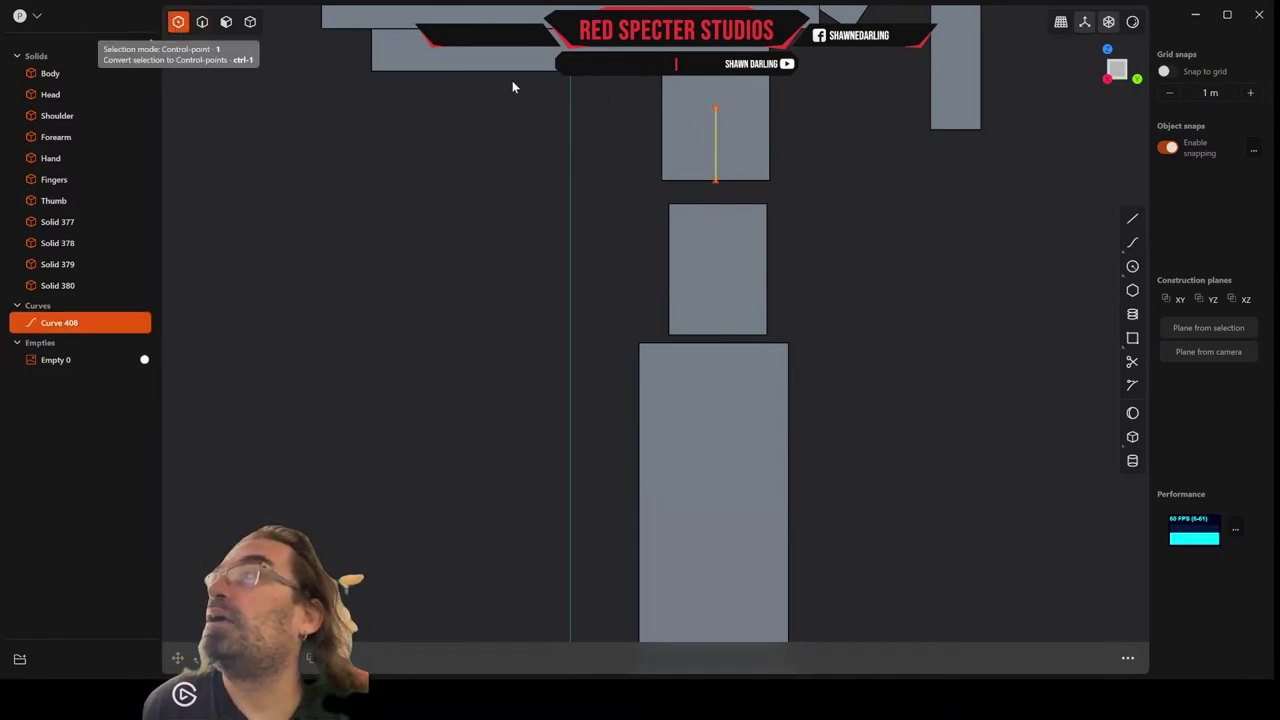
click(715, 108)
key(g)
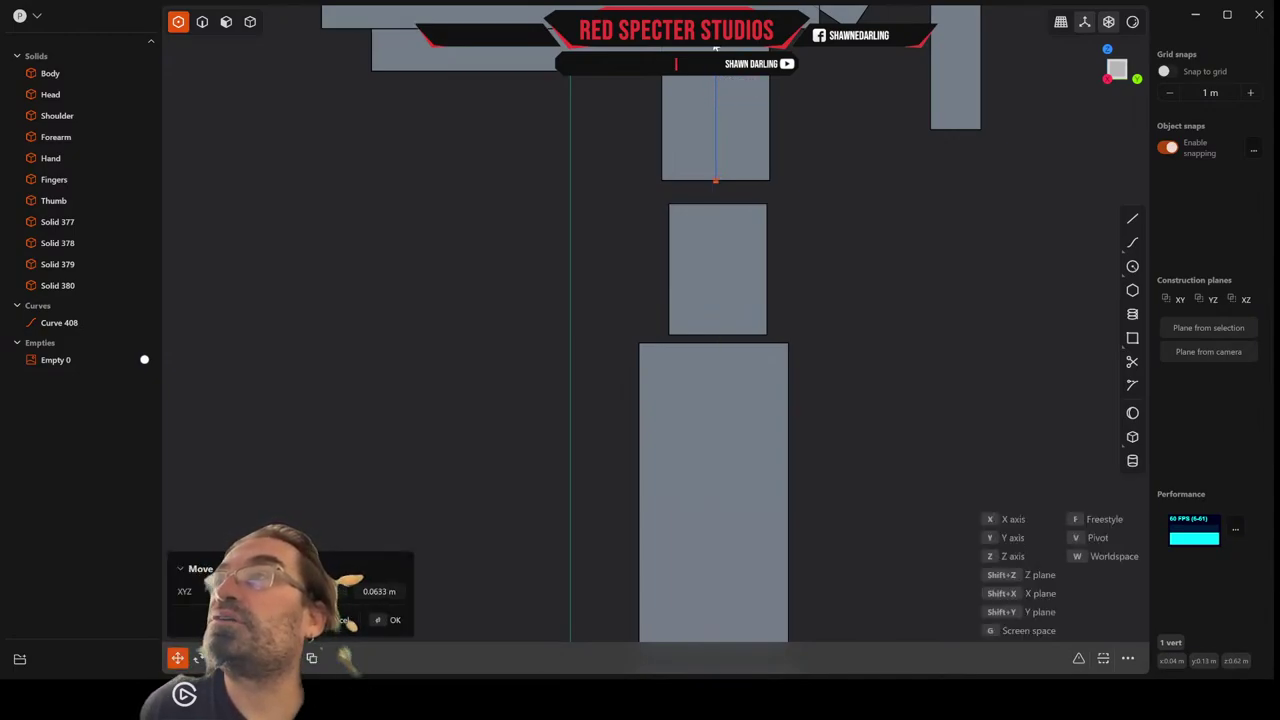
click(815, 159)
scroll(805, 162, down, 2)
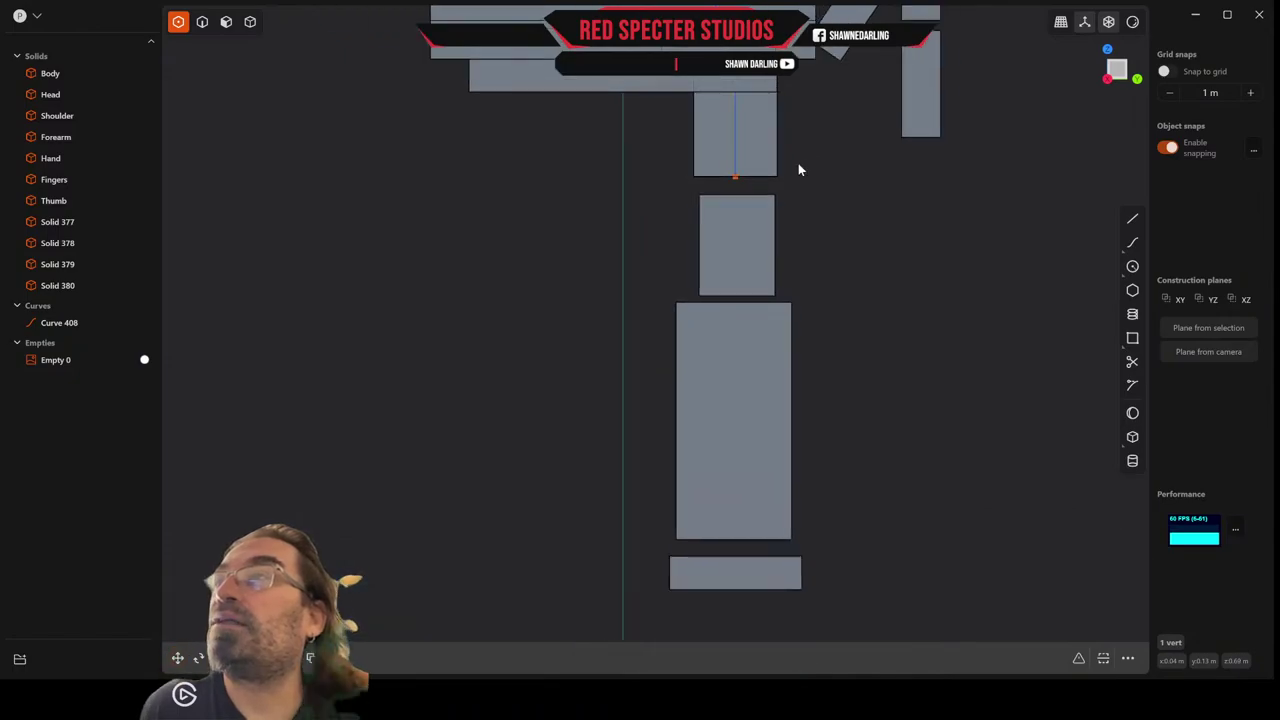
Delete the upper leg block around the vertical line, keeping the line.
mouse_move(797, 170)
middle_down()
mouse_move(787, 174)
mouse_move(807, 173)
middle_up()
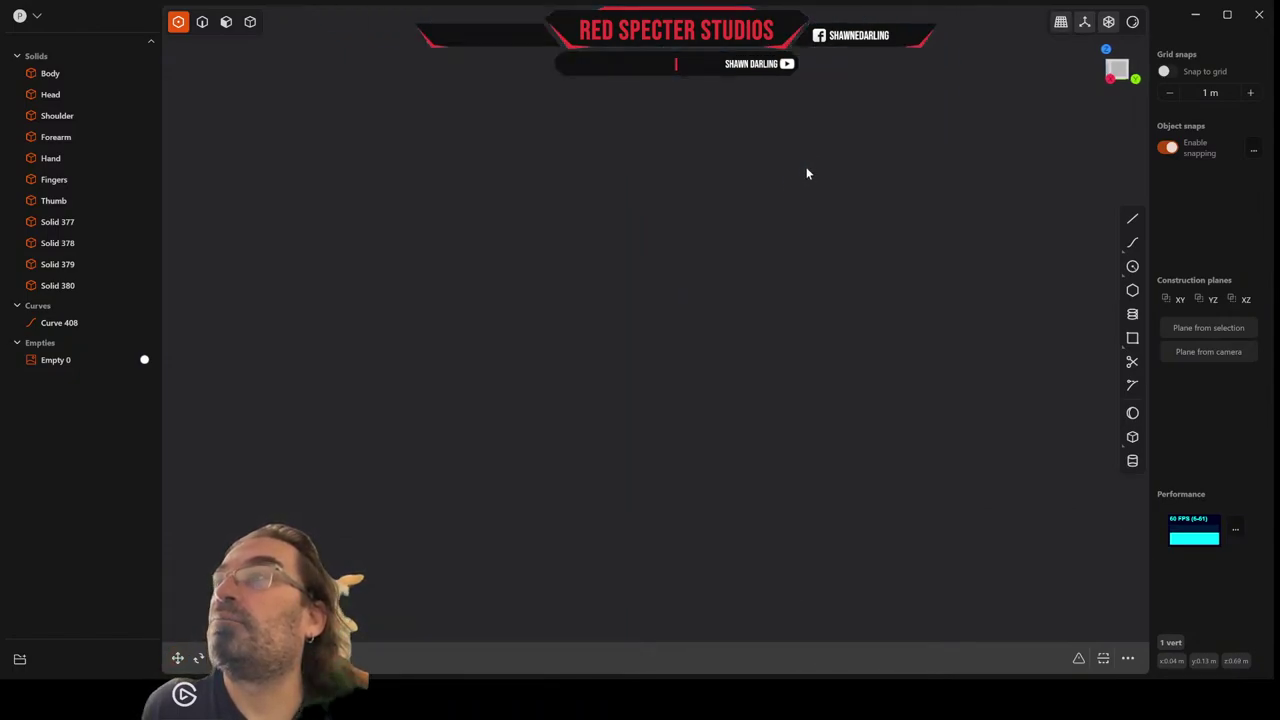
scroll(804, 170, down, 5)
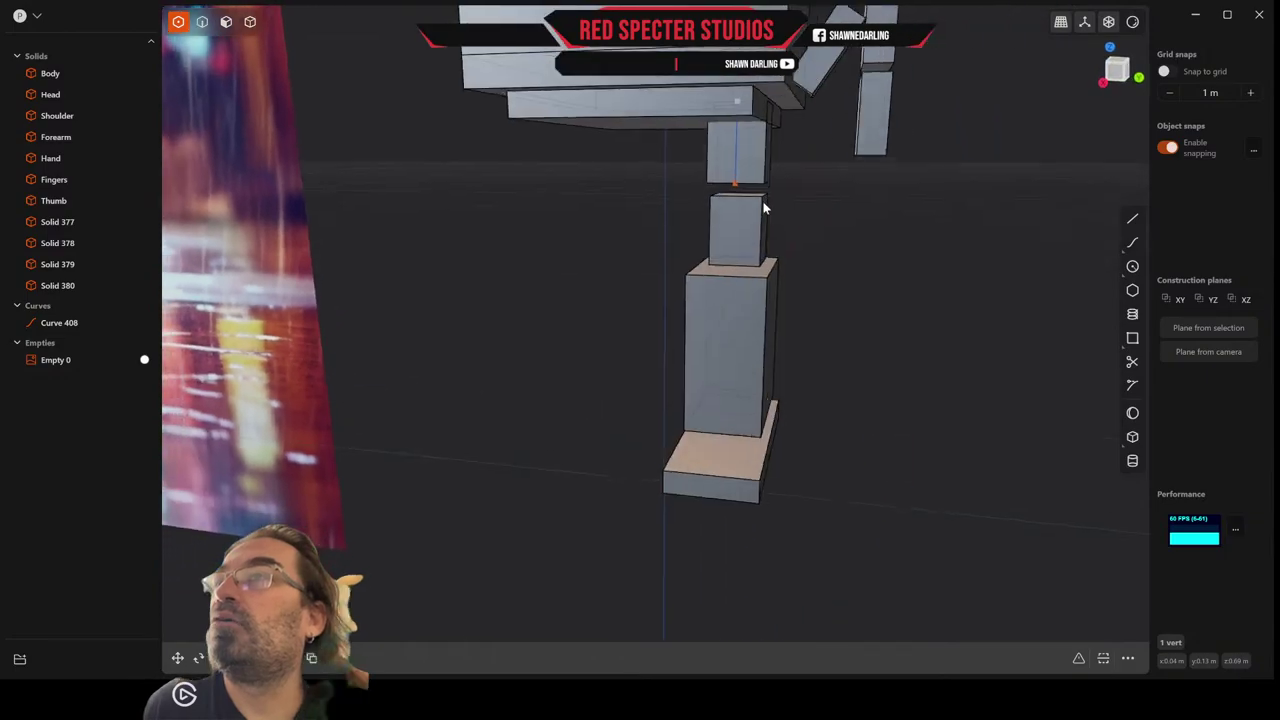
scroll(769, 205, up, 2)
key(Escape)
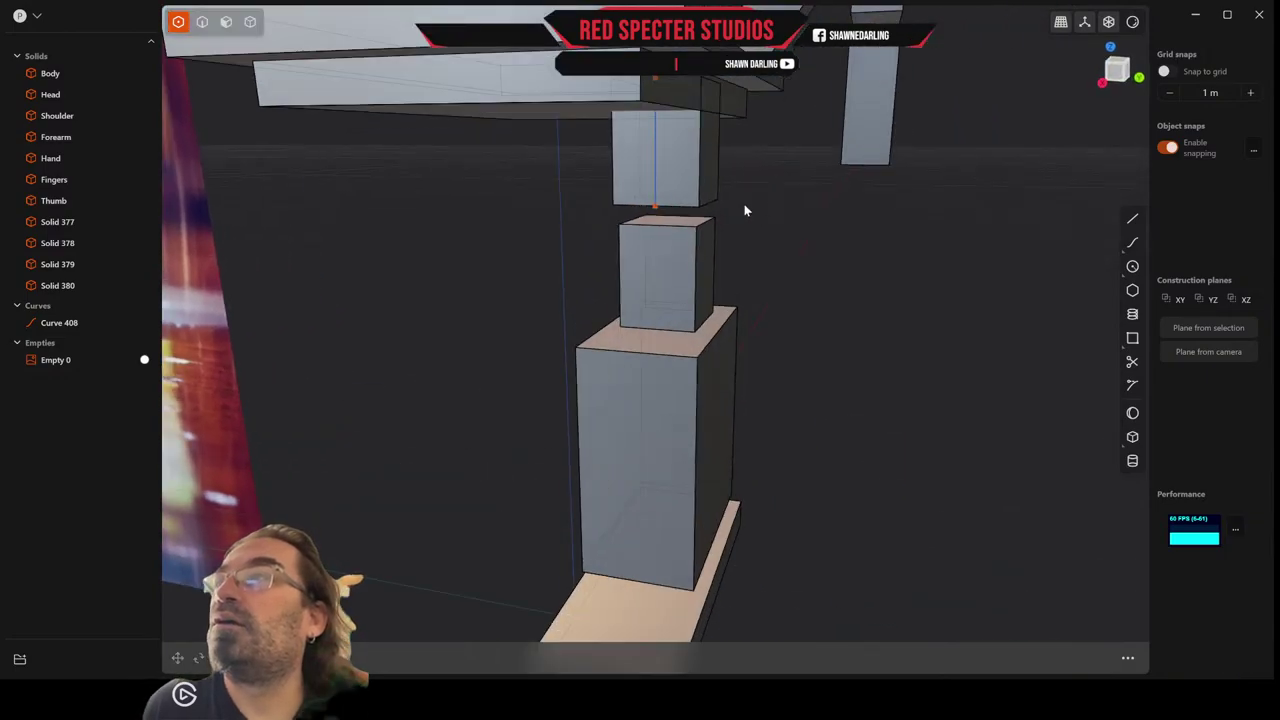
click(201, 22)
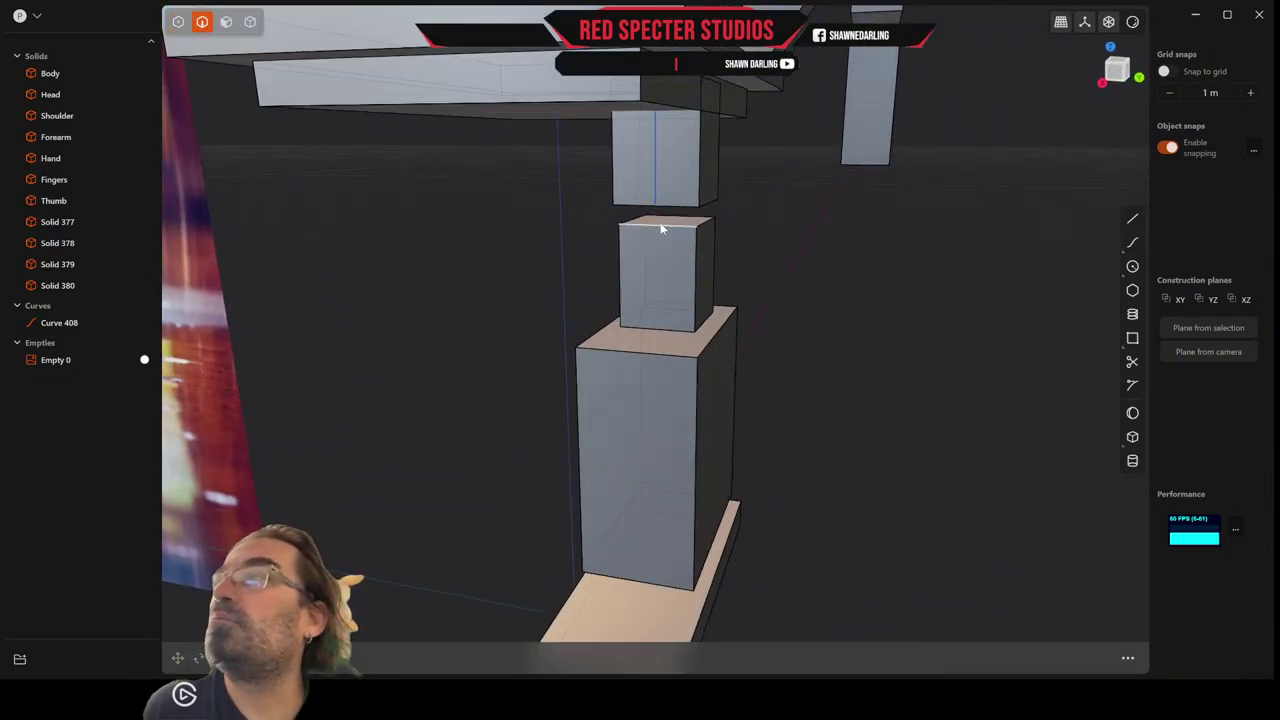
click(652, 164)
middle_drag(723, 208, 607, 184)
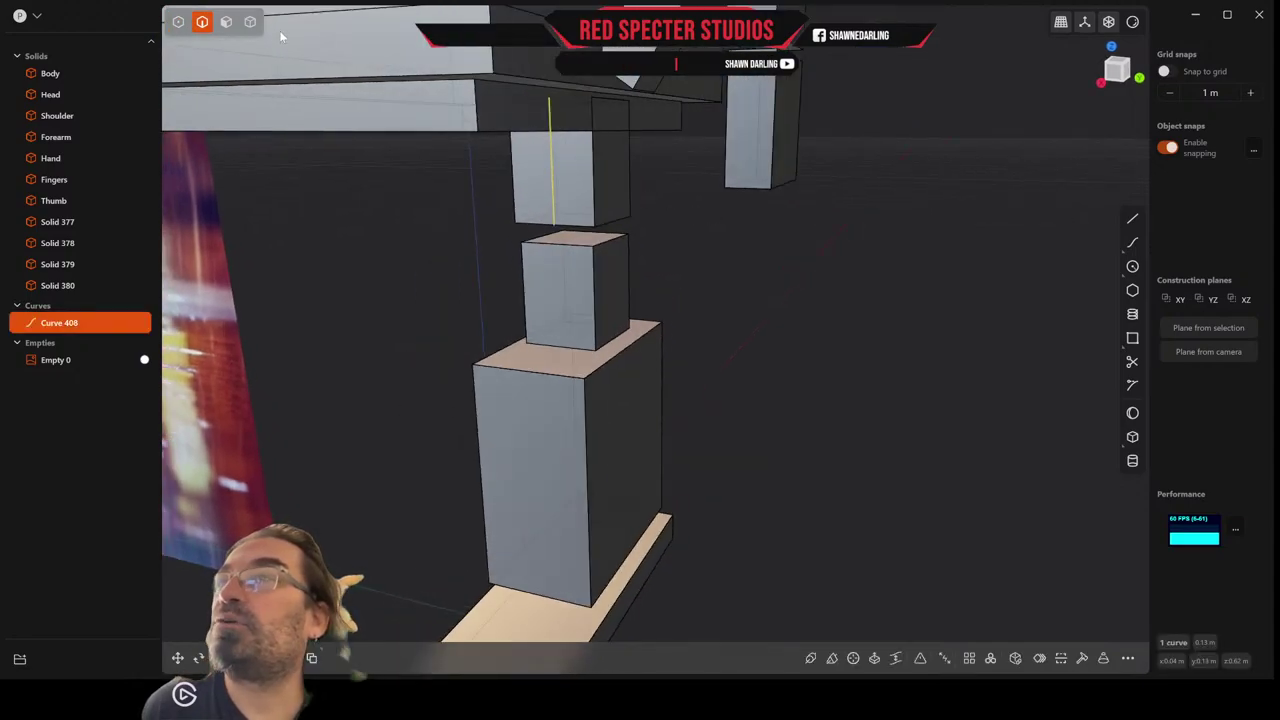
click(250, 22)
click(592, 224)
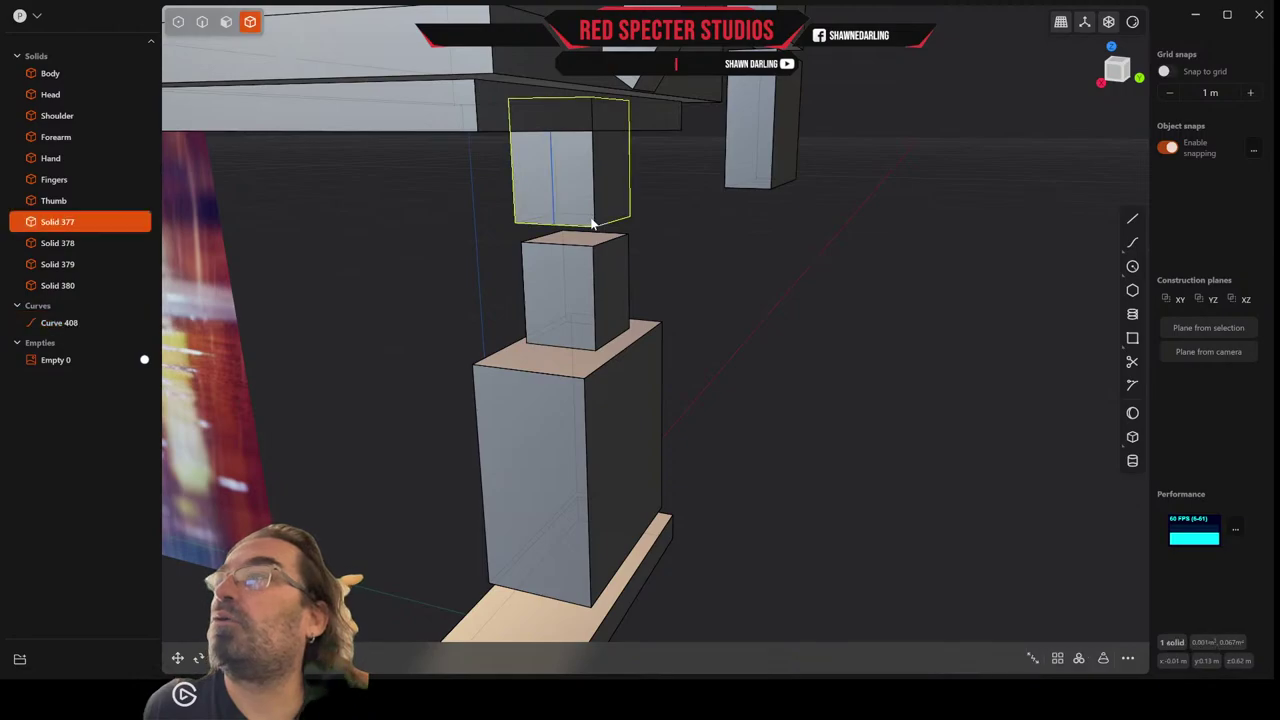
key(Delete)
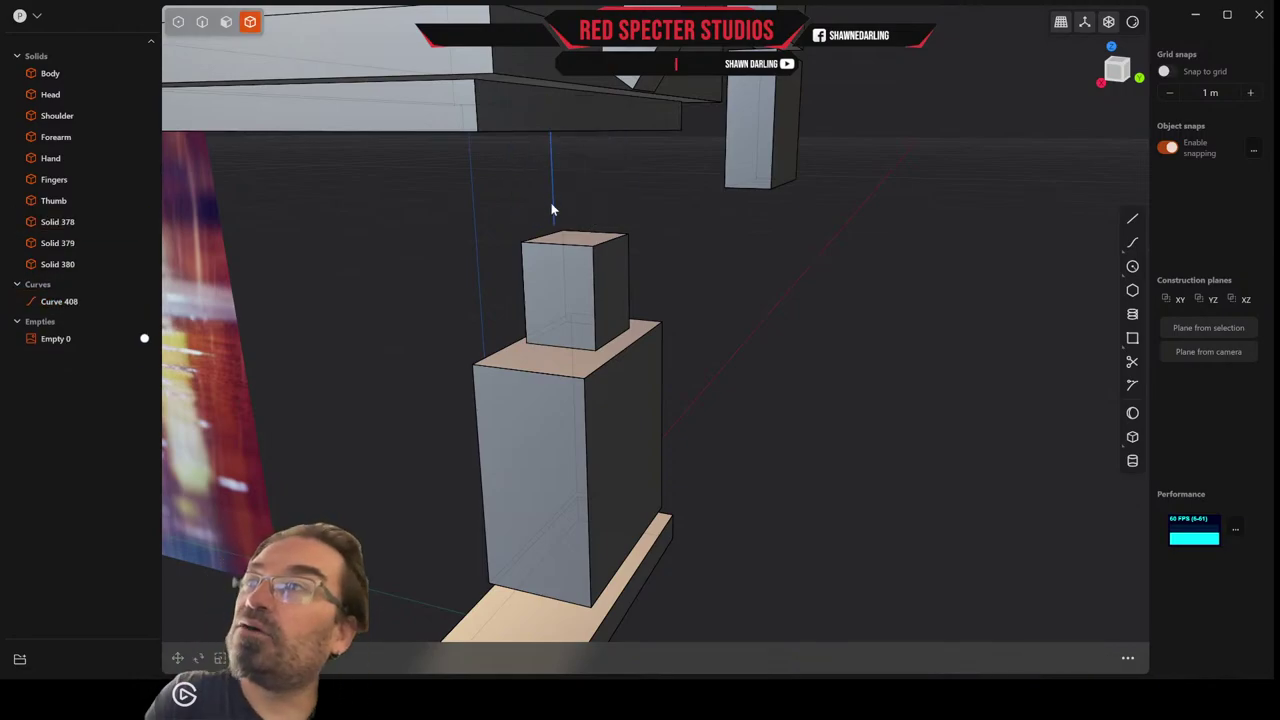
In the side view, move the vertical line about 0.04 m along X so it lines up with the leg's centre.
middle_drag(575, 227, 539, 234)
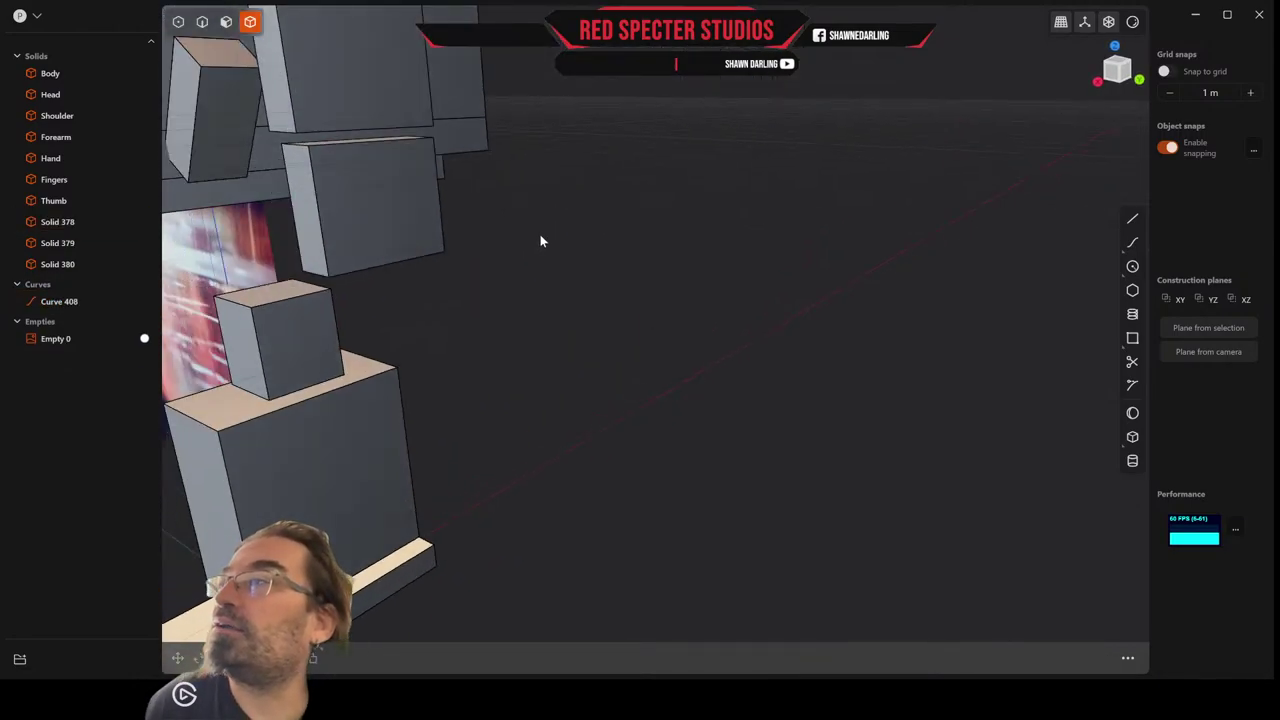
click(1132, 76)
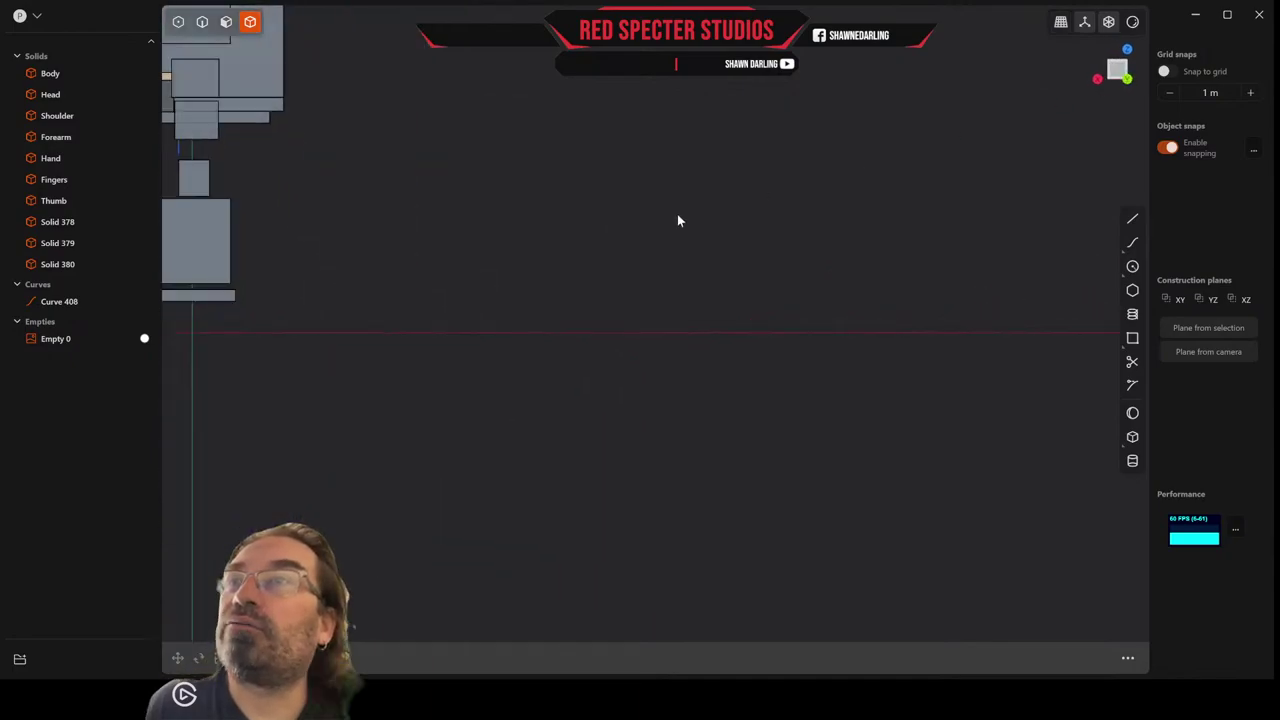
scroll(501, 237, up, 3)
shift+middle_drag(479, 234, 1005, 362)
scroll(606, 330, up, 3)
key(2)
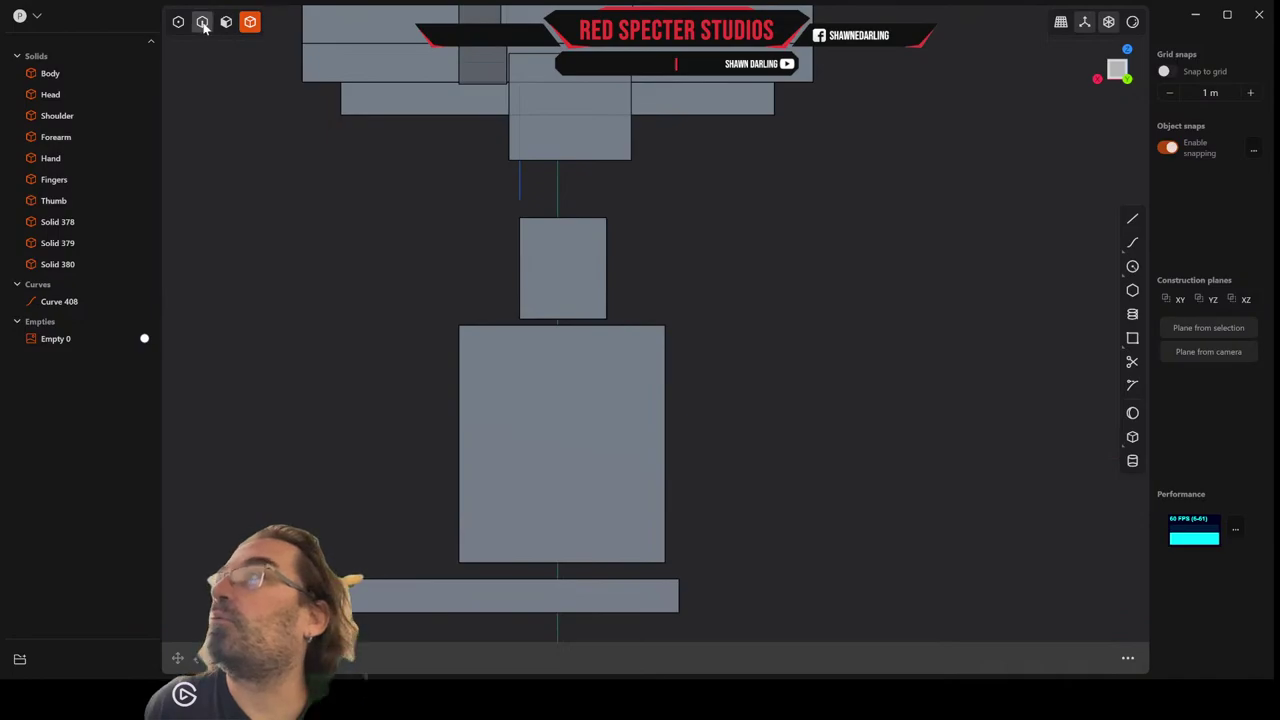
click(526, 196)
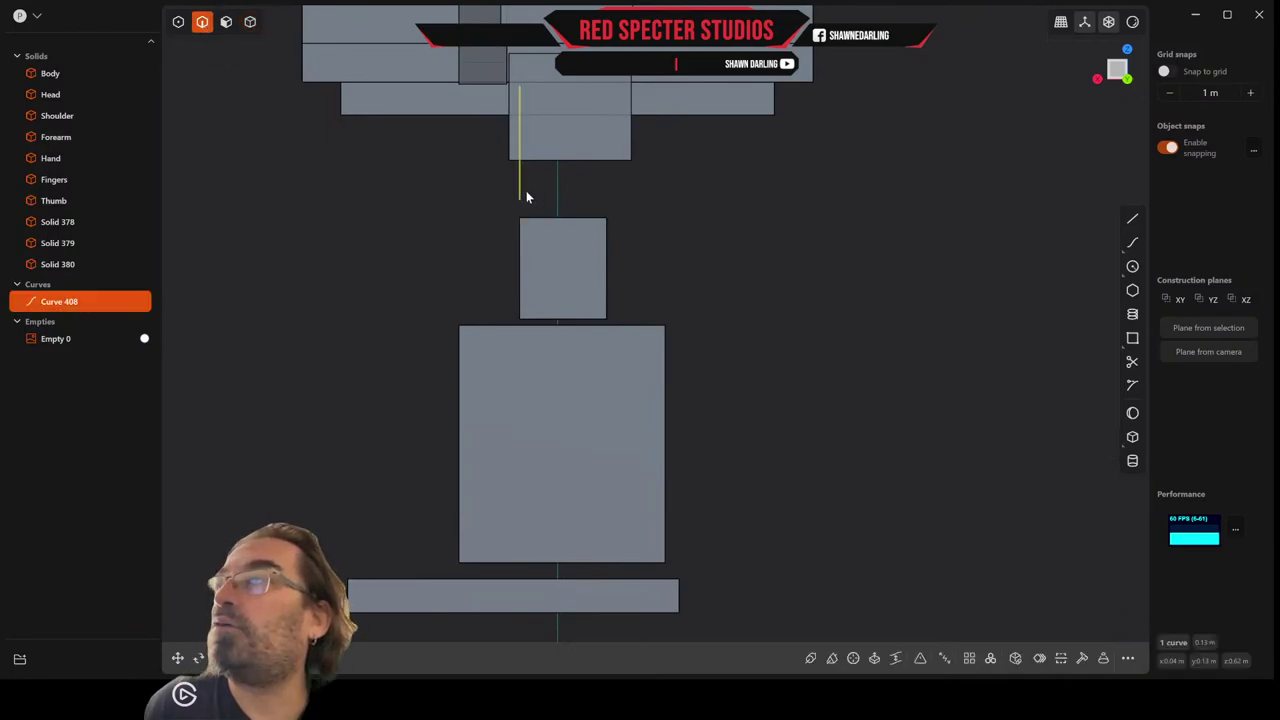
key(g)
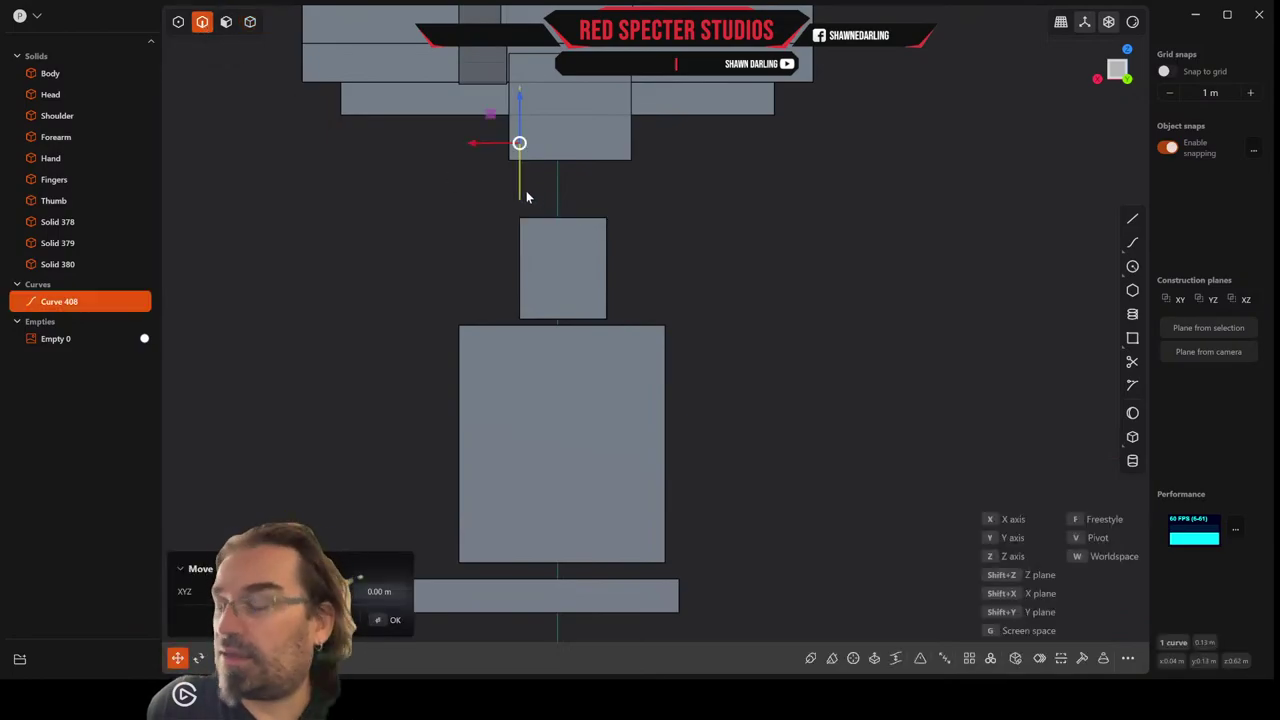
drag(475, 148, 515, 163)
In the front view, duplicate the vertical line and move the copy down about 0.132 m over the small middle leg block.
middle_drag(515, 166, 651, 223)
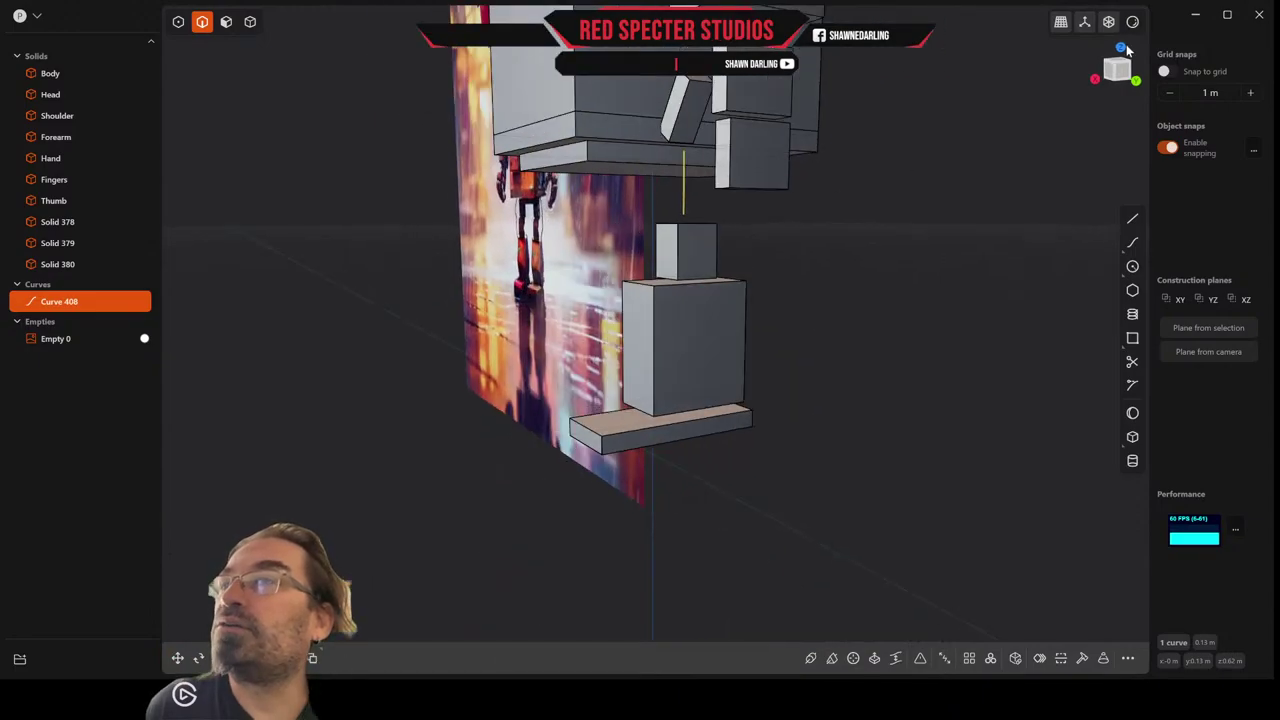
click(1113, 75)
scroll(800, 238, up, 4)
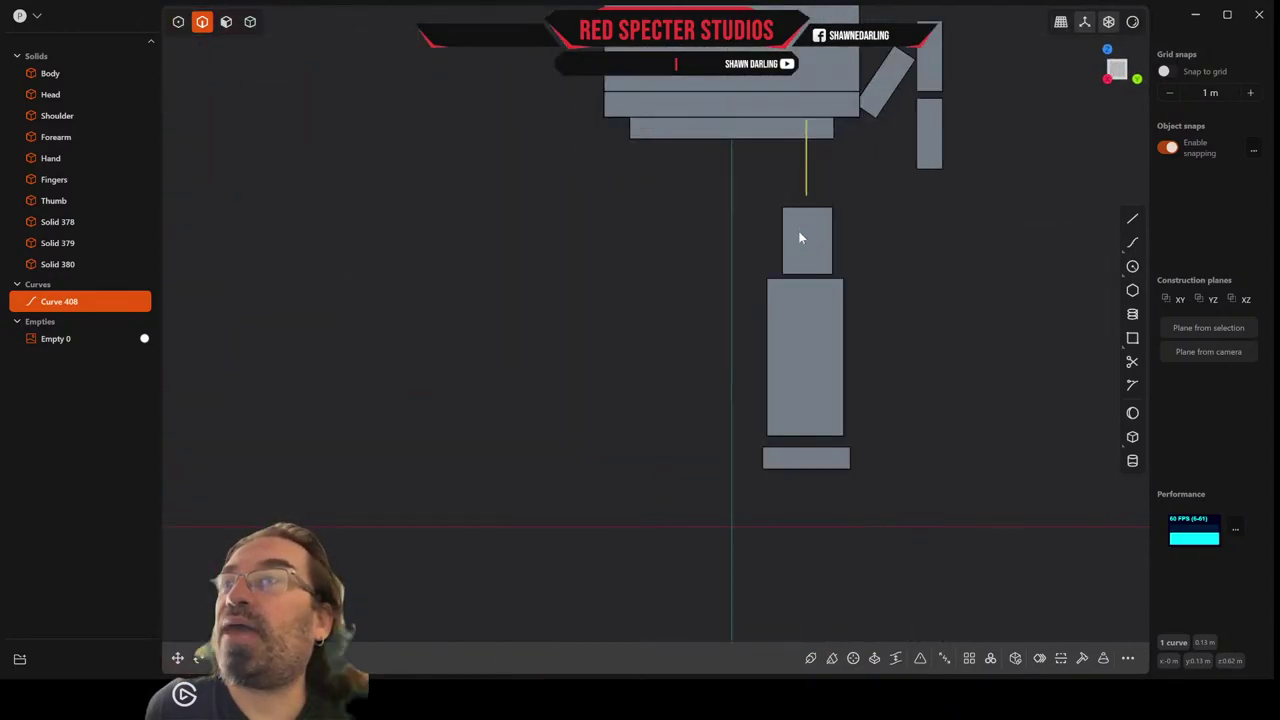
key(ctrl+d)
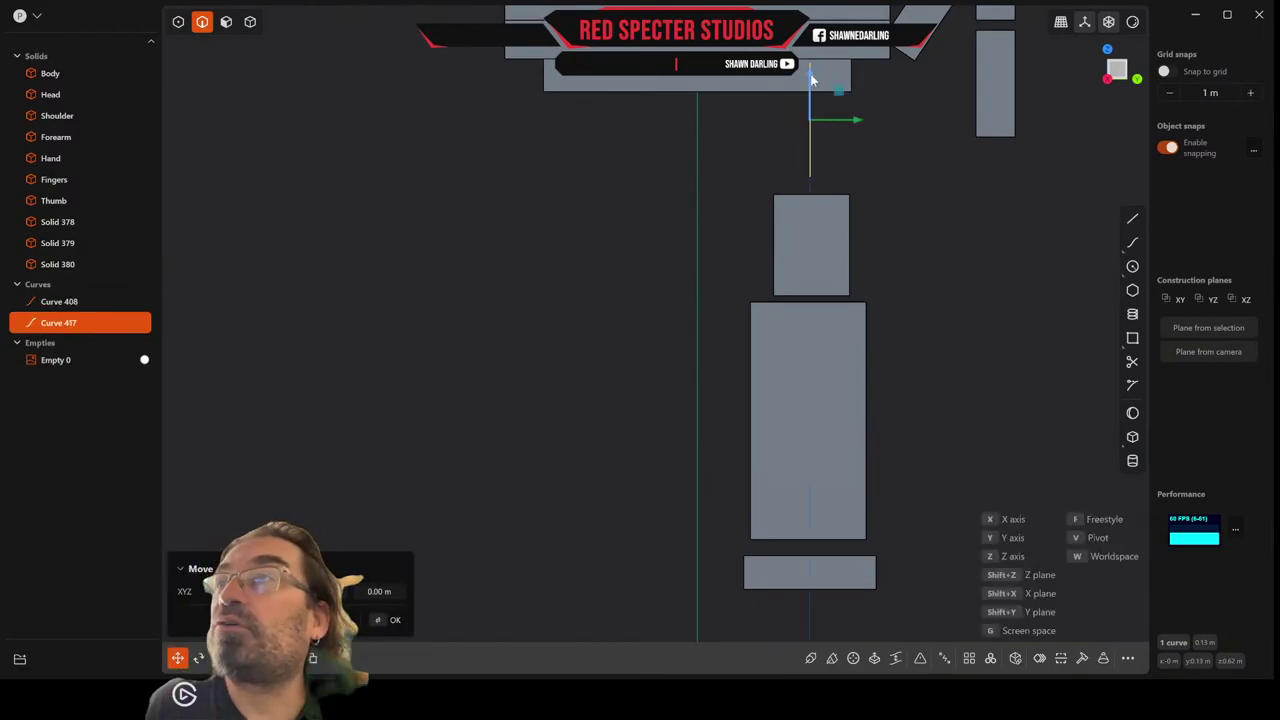
drag(811, 80, 814, 208)
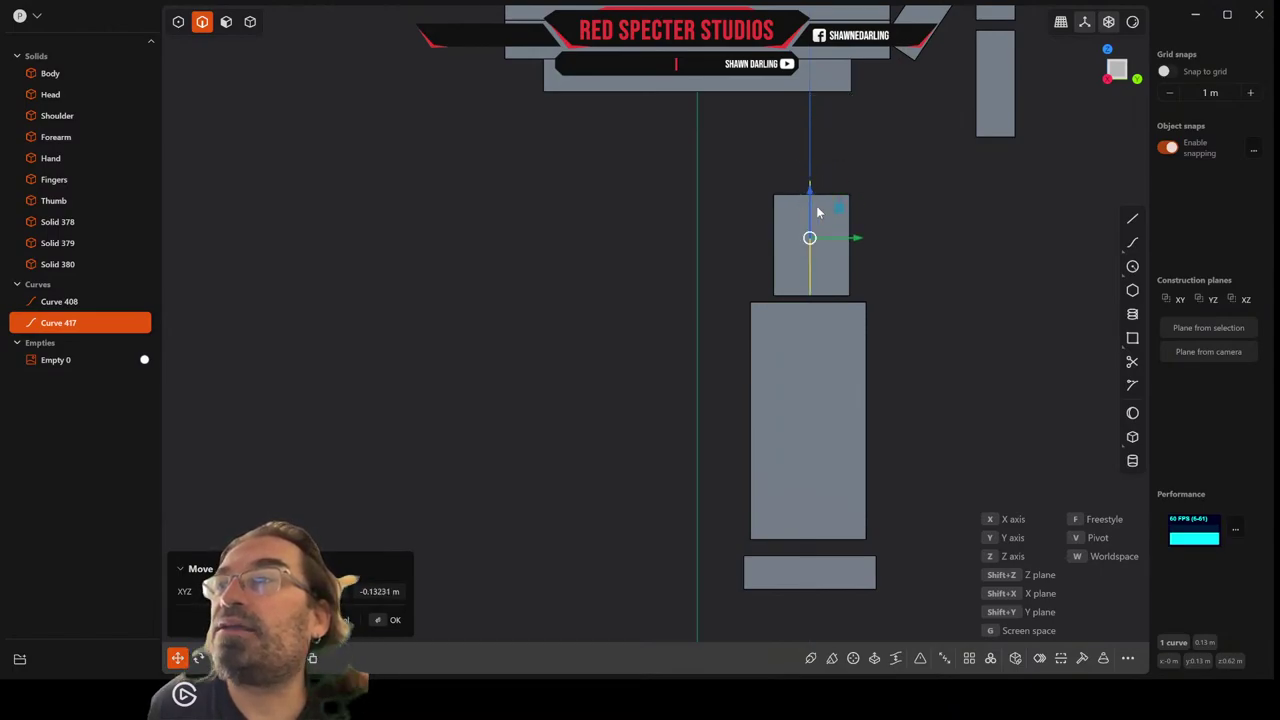
Shorten the copied line by lowering its upper control point to the top of the small middle leg block.
scroll(822, 207, up, 2)
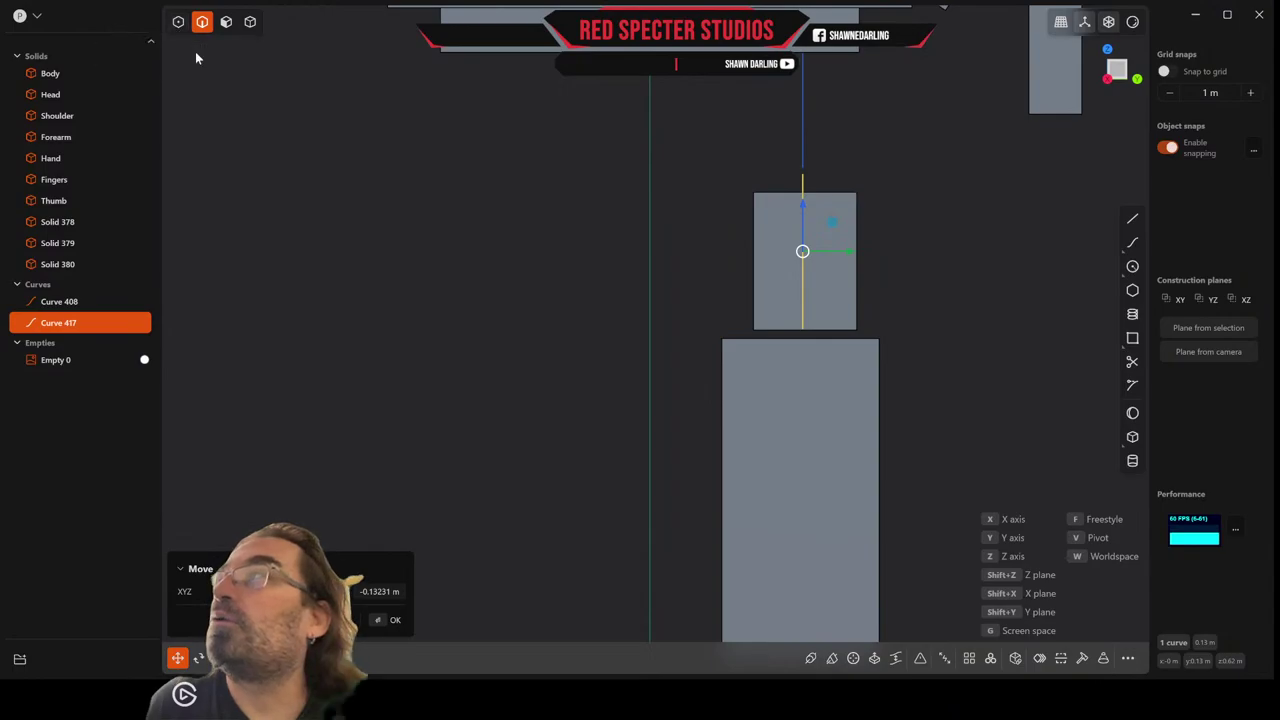
click(178, 21)
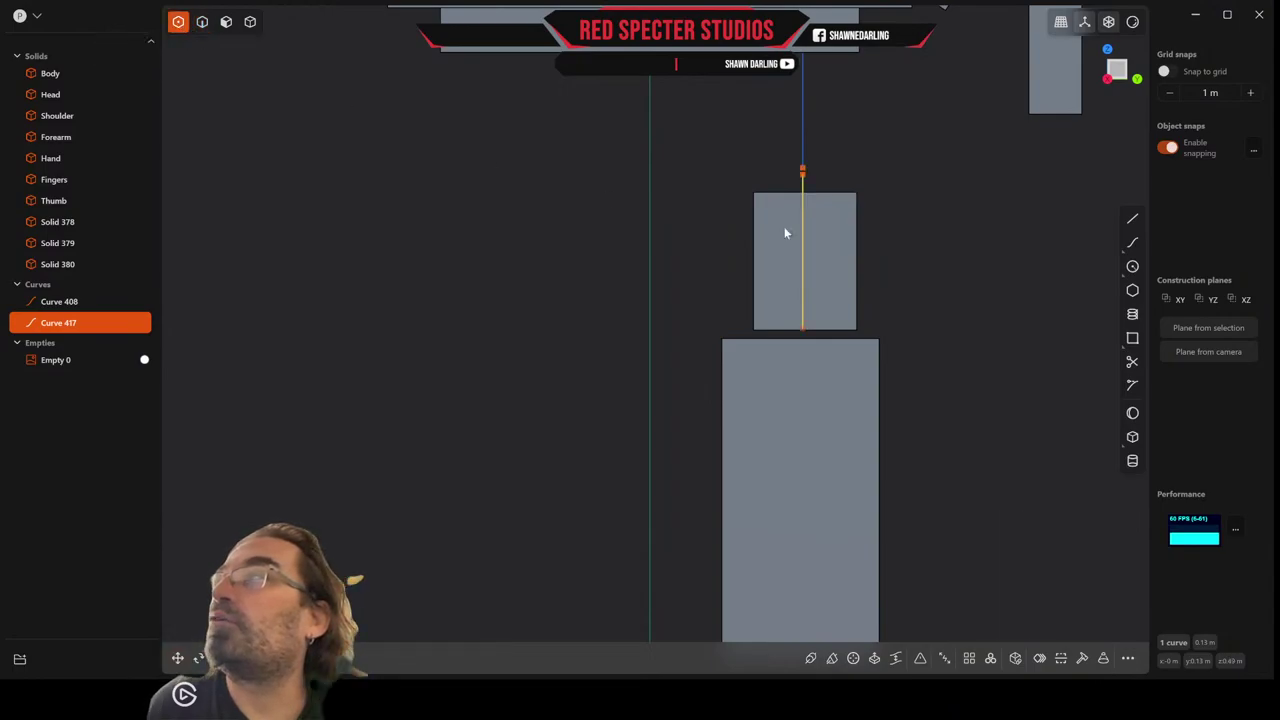
click(802, 175)
key(g)
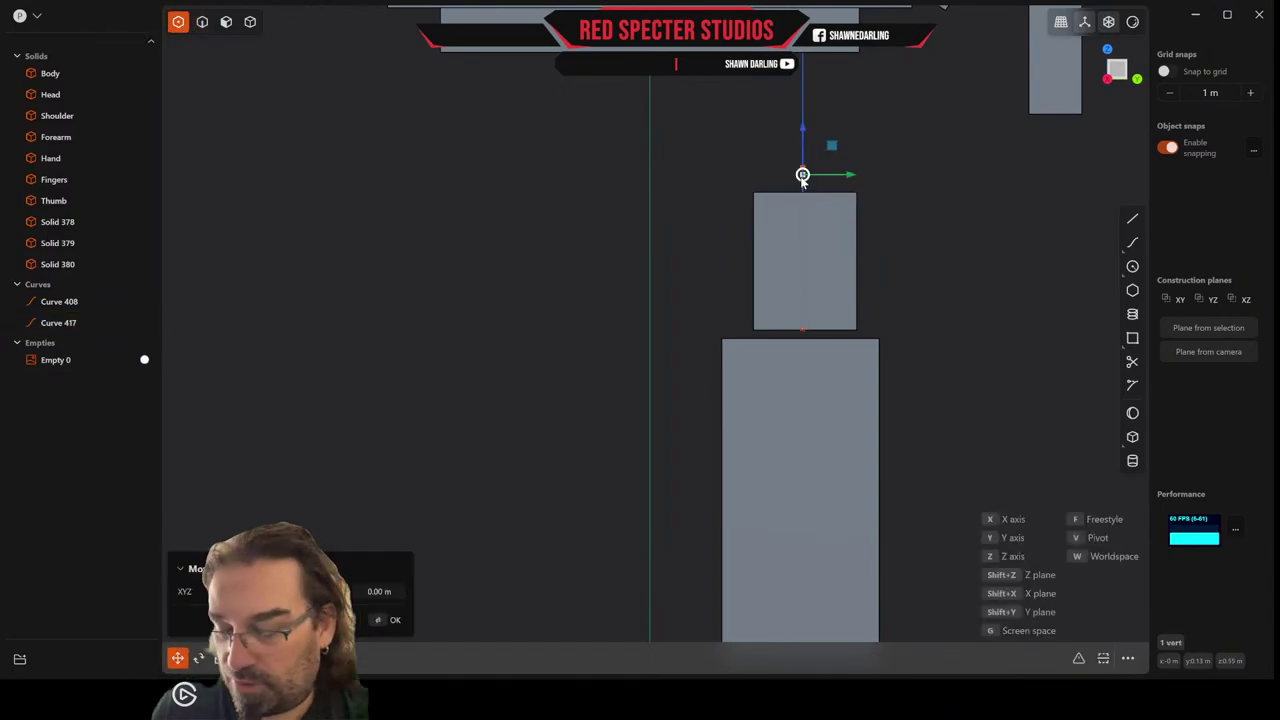
drag(802, 133, 806, 198)
key(Return)
Delete the small middle leg block, keeping the copied line.
middle_drag(929, 252, 812, 272)
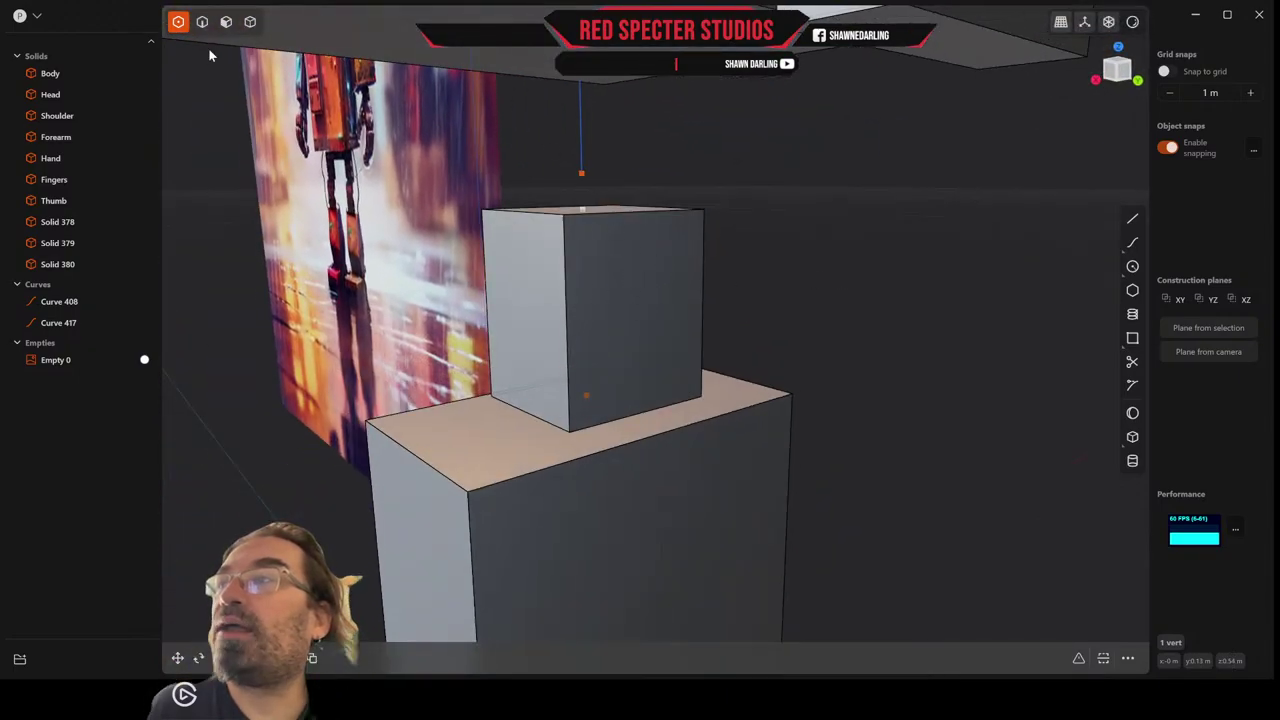
click(250, 21)
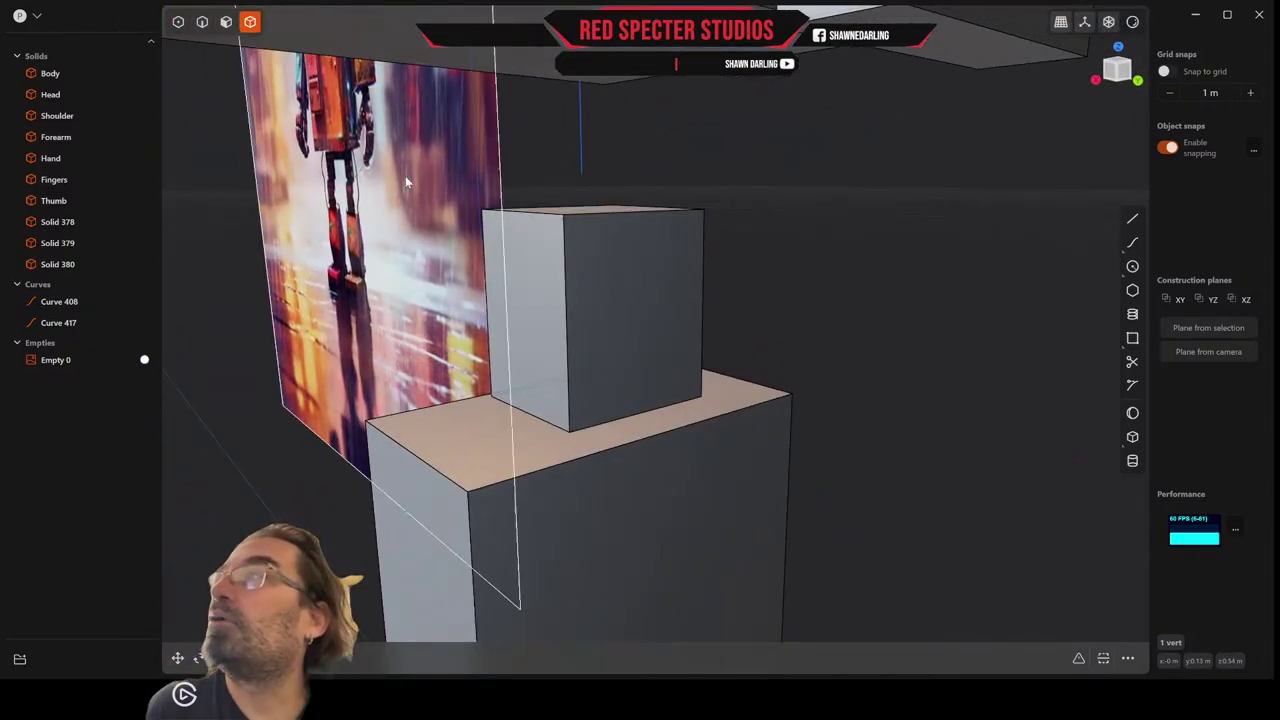
click(656, 279)
key(Delete)
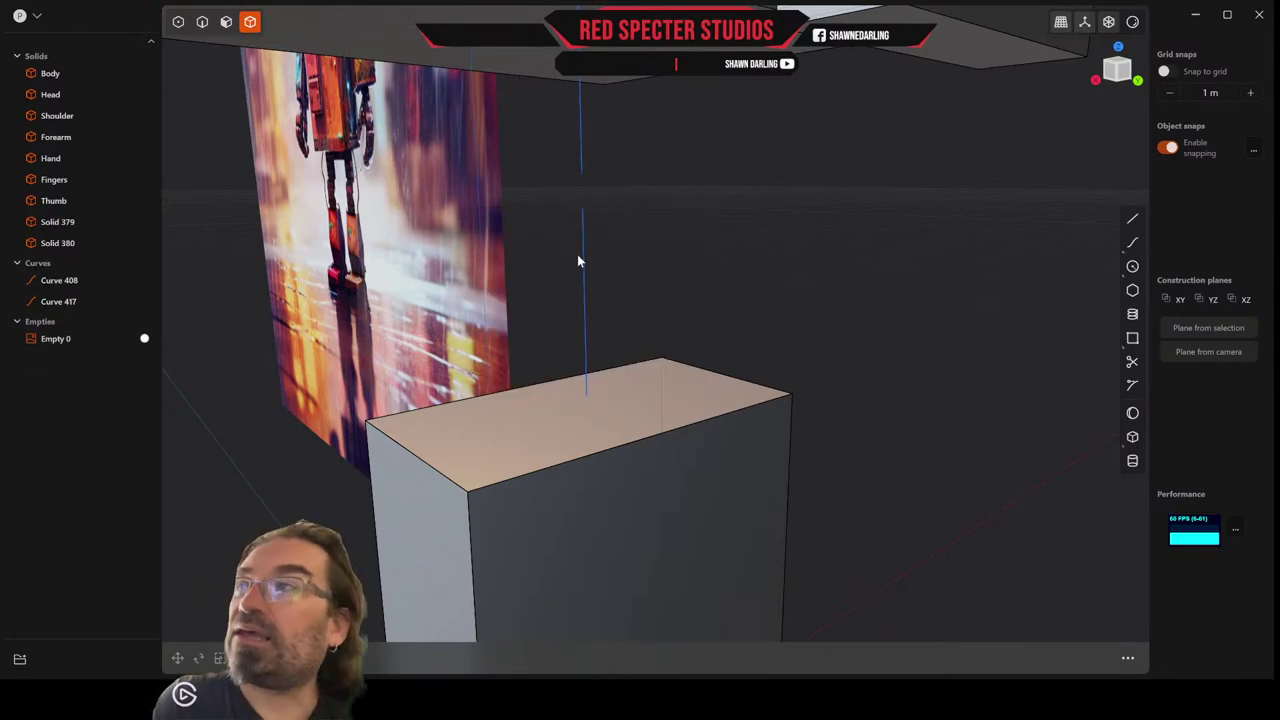
Select the upper vertical curve beneath the robot's hip.
middle_drag(731, 353, 732, 275)
scroll(733, 262, up, 2)
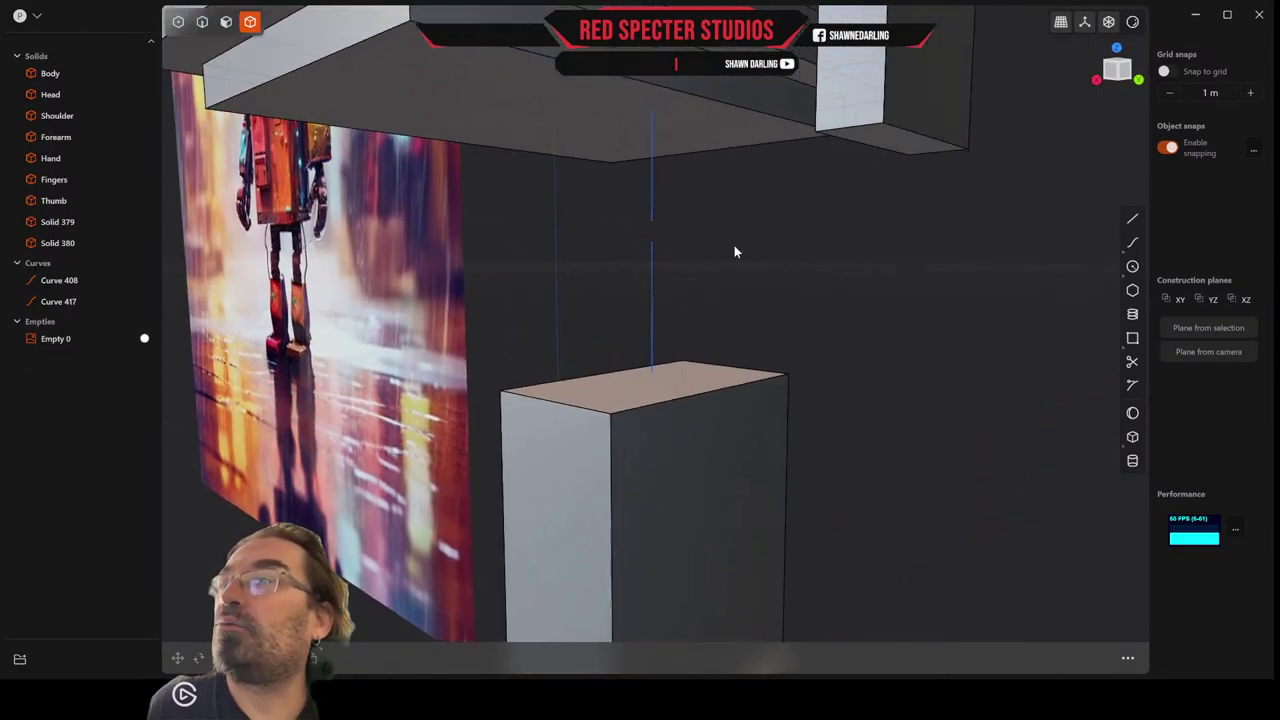
click(202, 22)
click(649, 196)
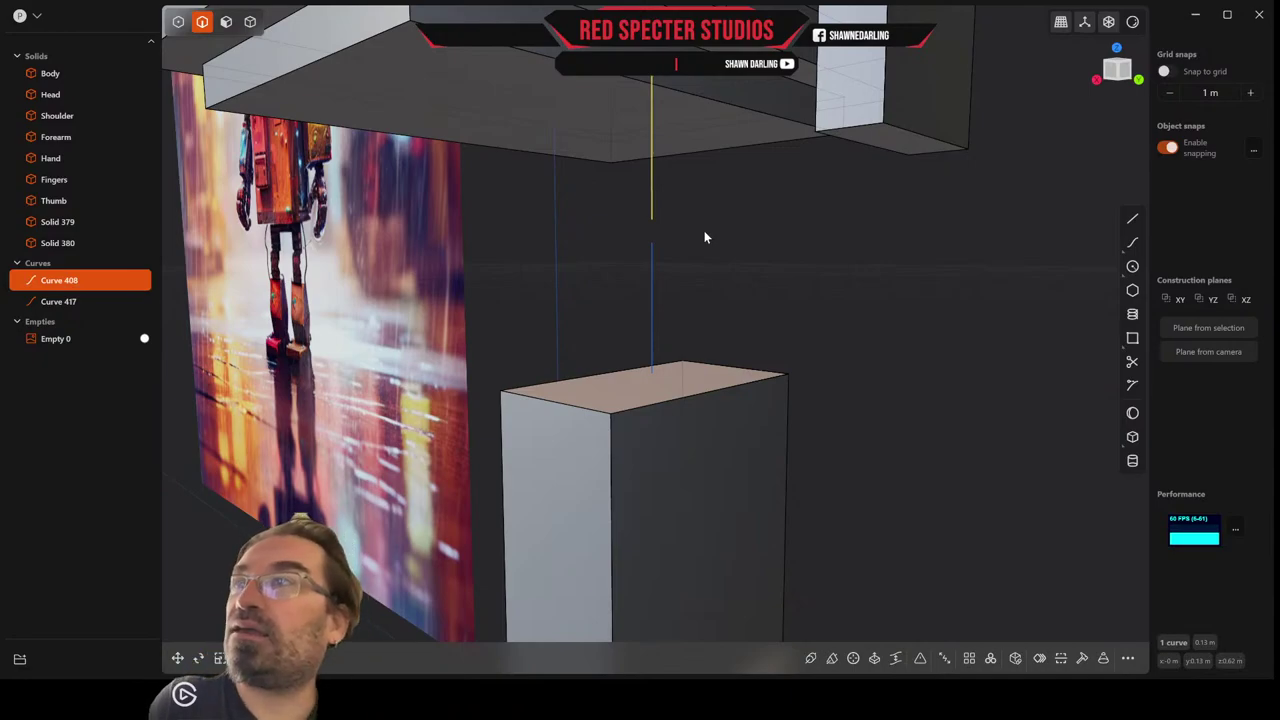
key(p)
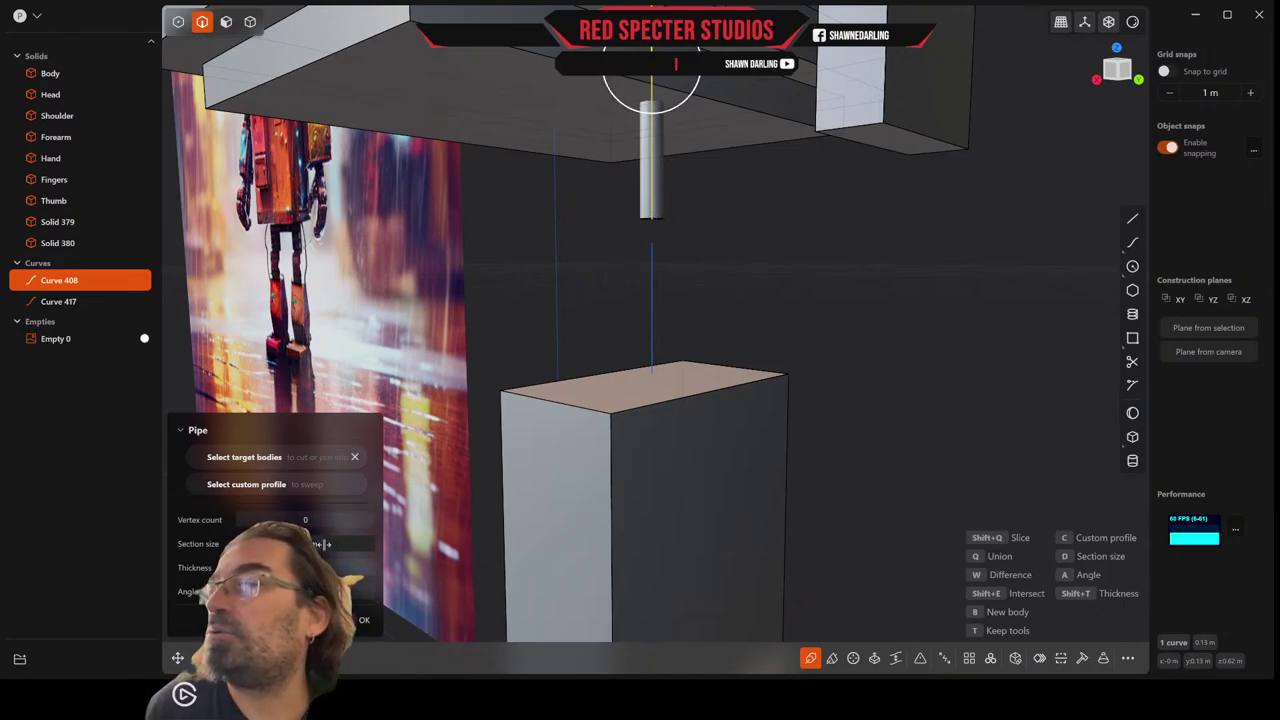
key(d)
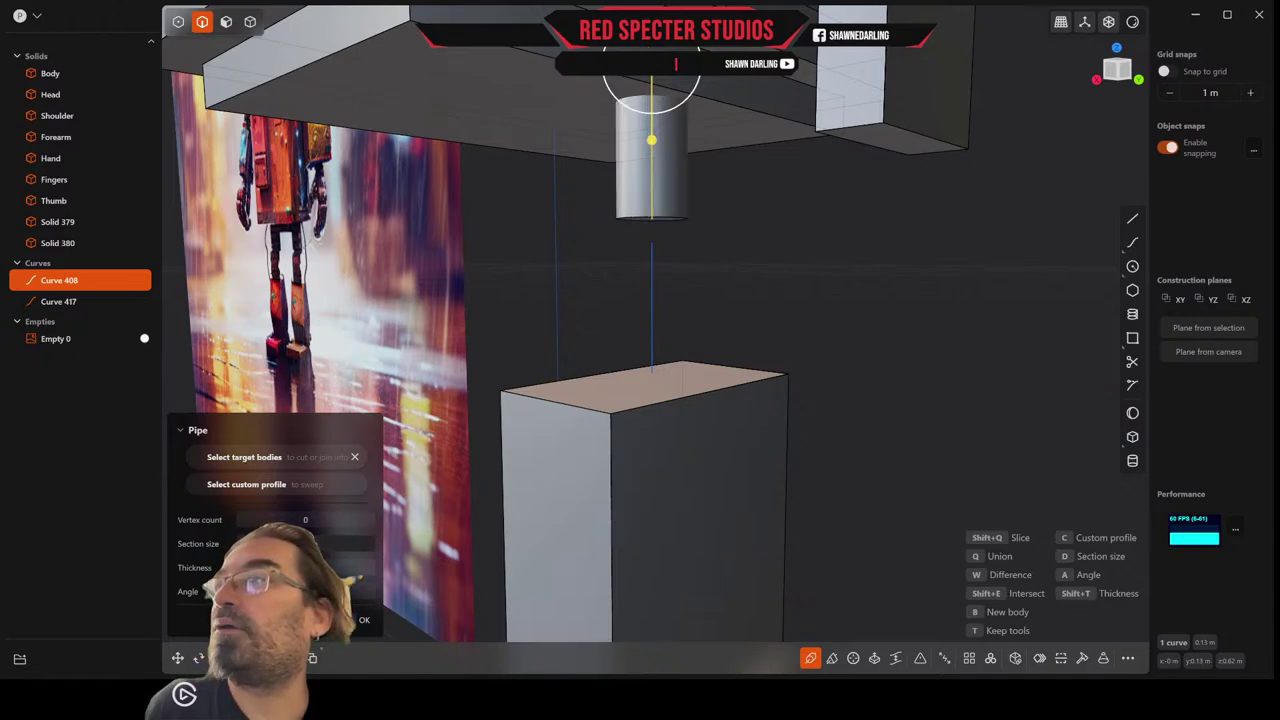
middle_drag(575, 468, 710, 409)
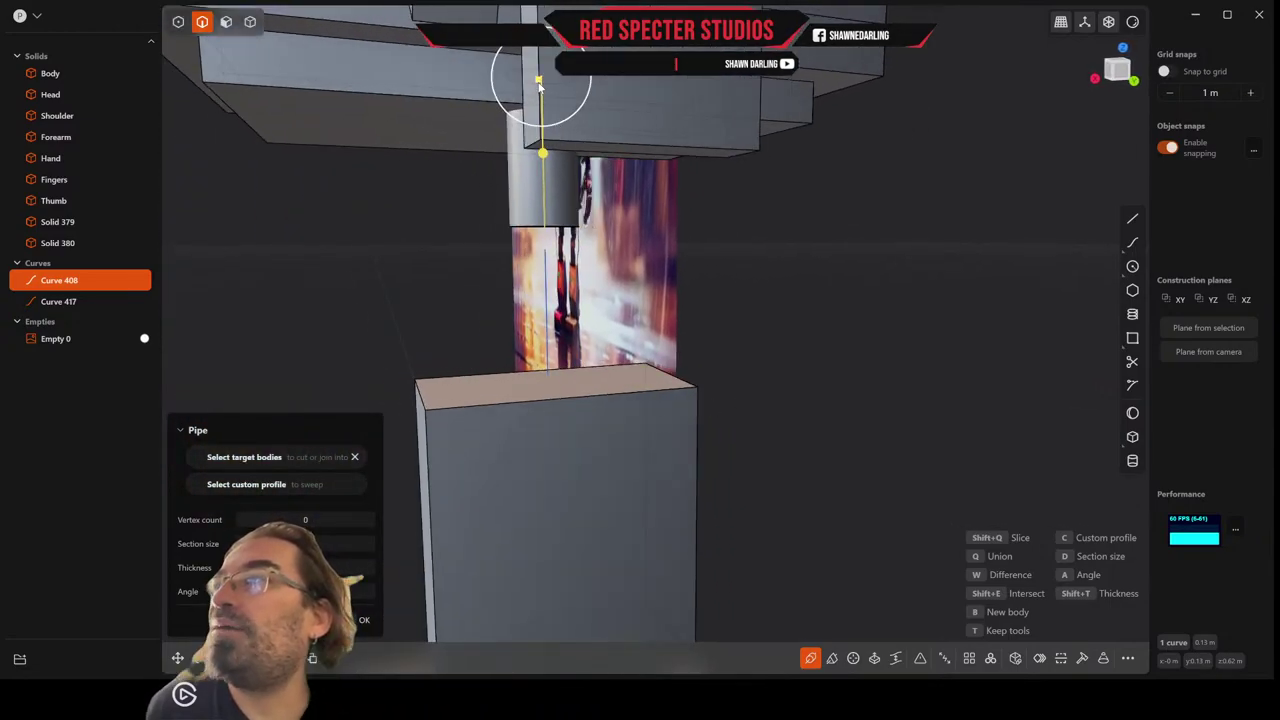
drag(538, 83, 527, 82)
middle_drag(527, 82, 450, 87)
key(Escape)
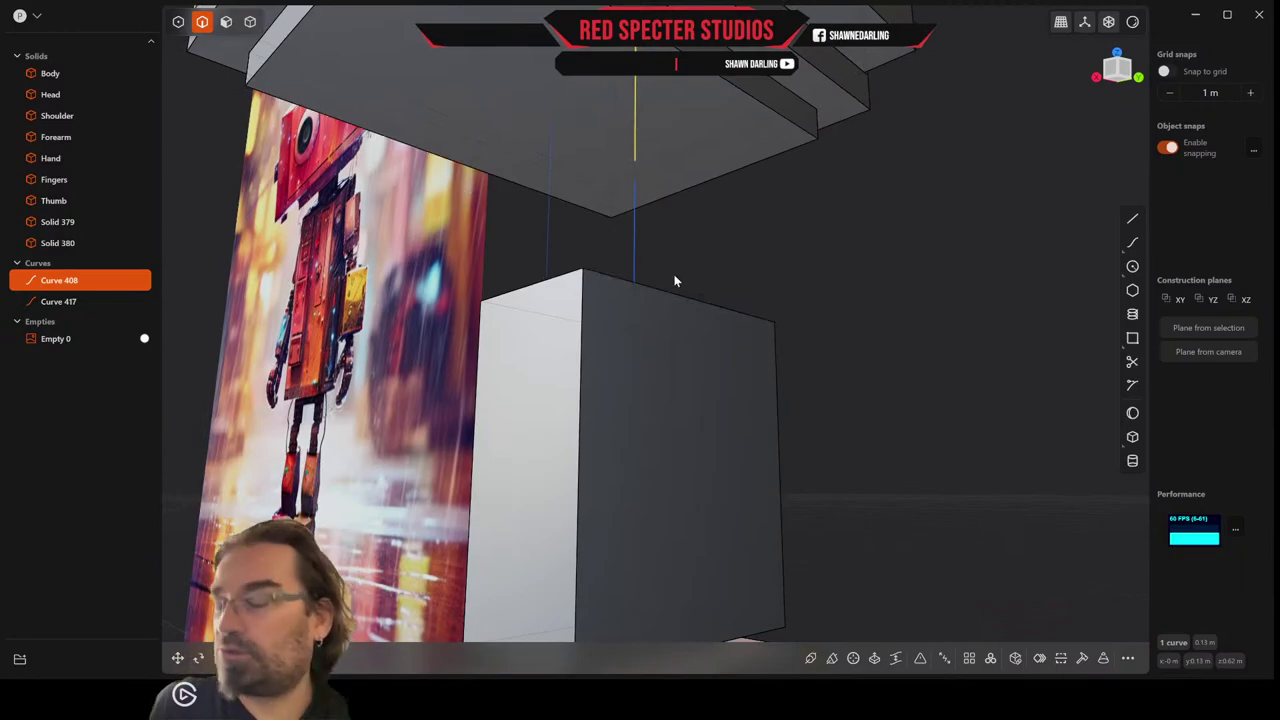
Turn the upper vertical curve into a solid round pipe, enlarging its section to a thick upper-leg cylinder.
key(p)
scroll(645, 166, up, 2)
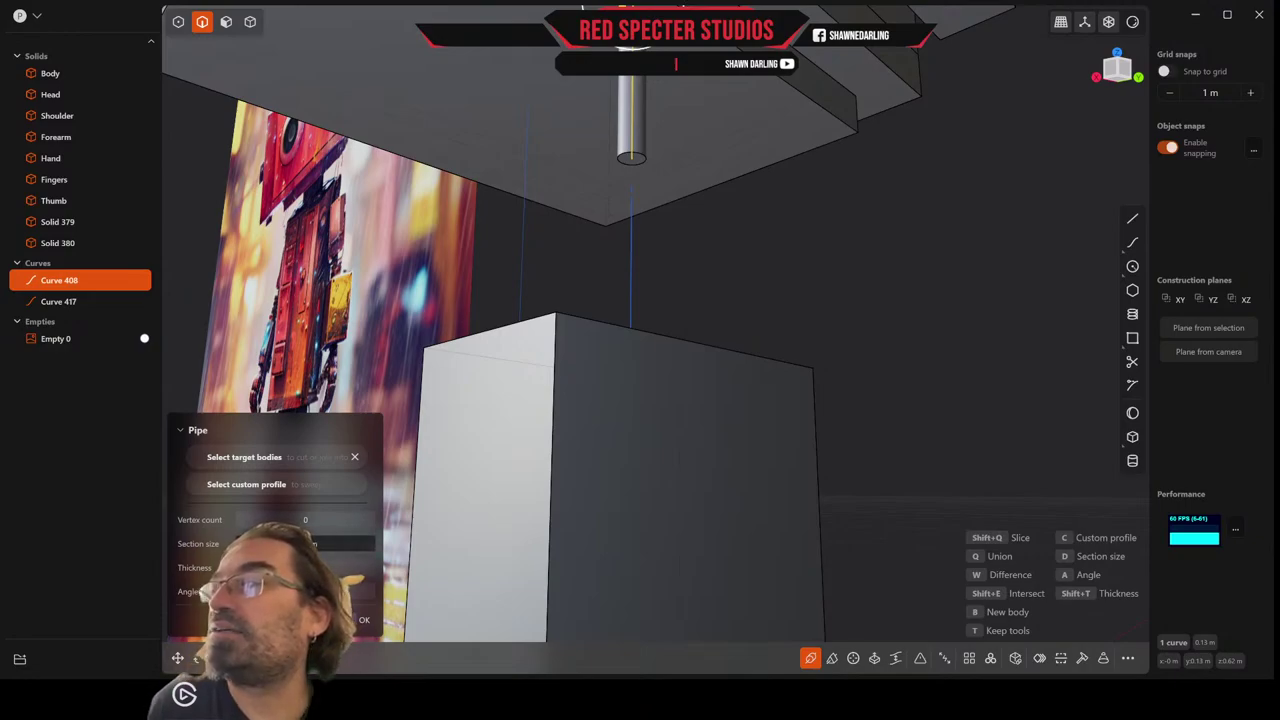
drag(305, 543, 341, 543)
middle_drag(851, 366, 872, 414)
scroll(858, 408, down, 8)
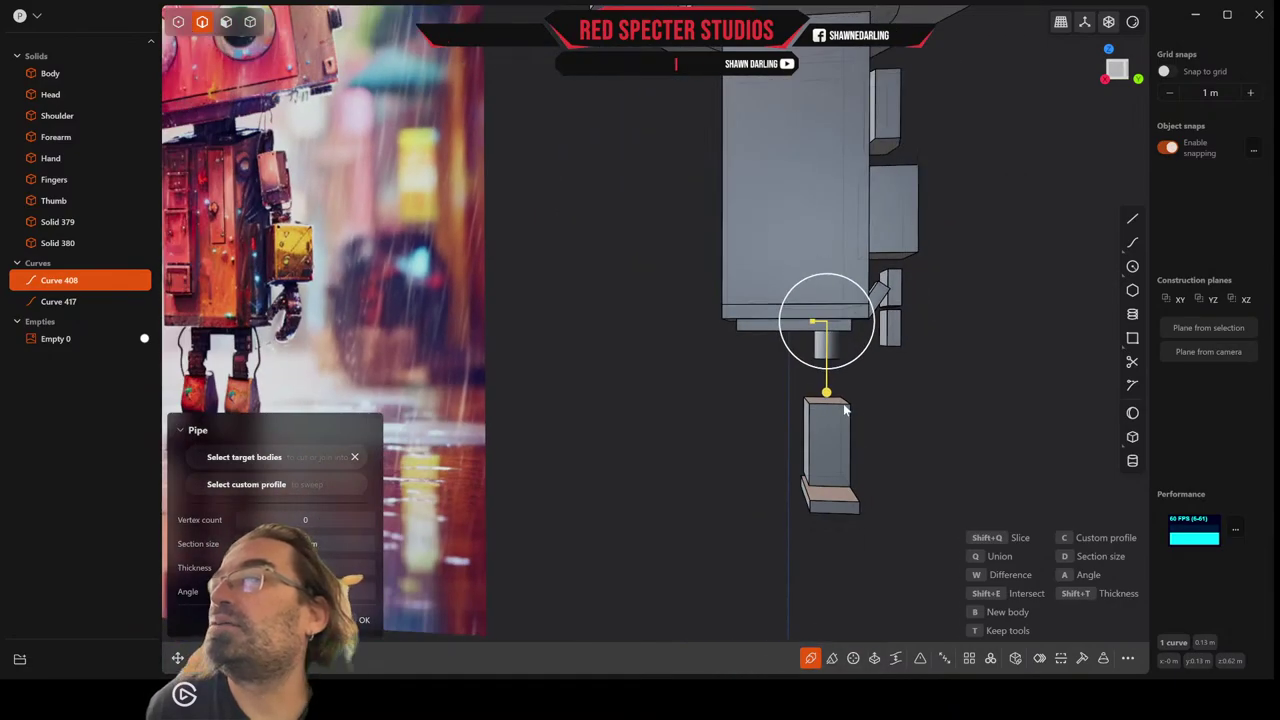
scroll(843, 409, up, 5)
scroll(843, 409, up, 3)
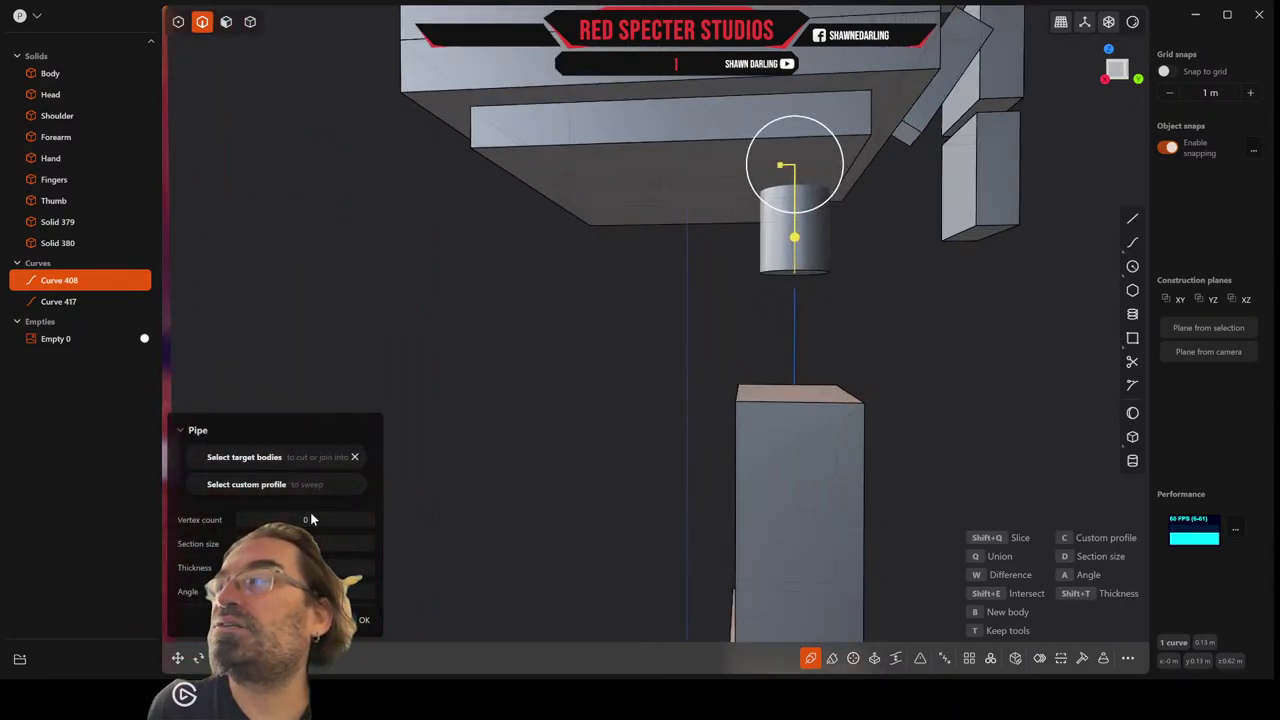
key(d)
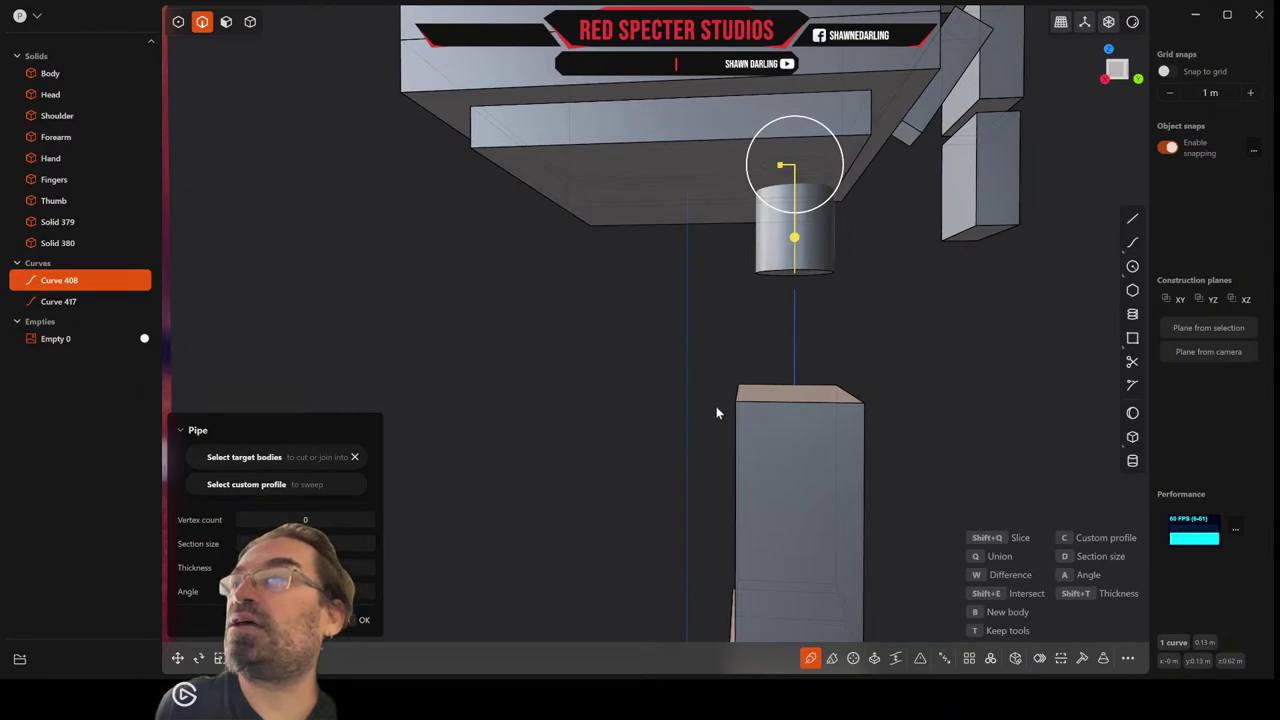
middle_drag(716, 406, 688, 432)
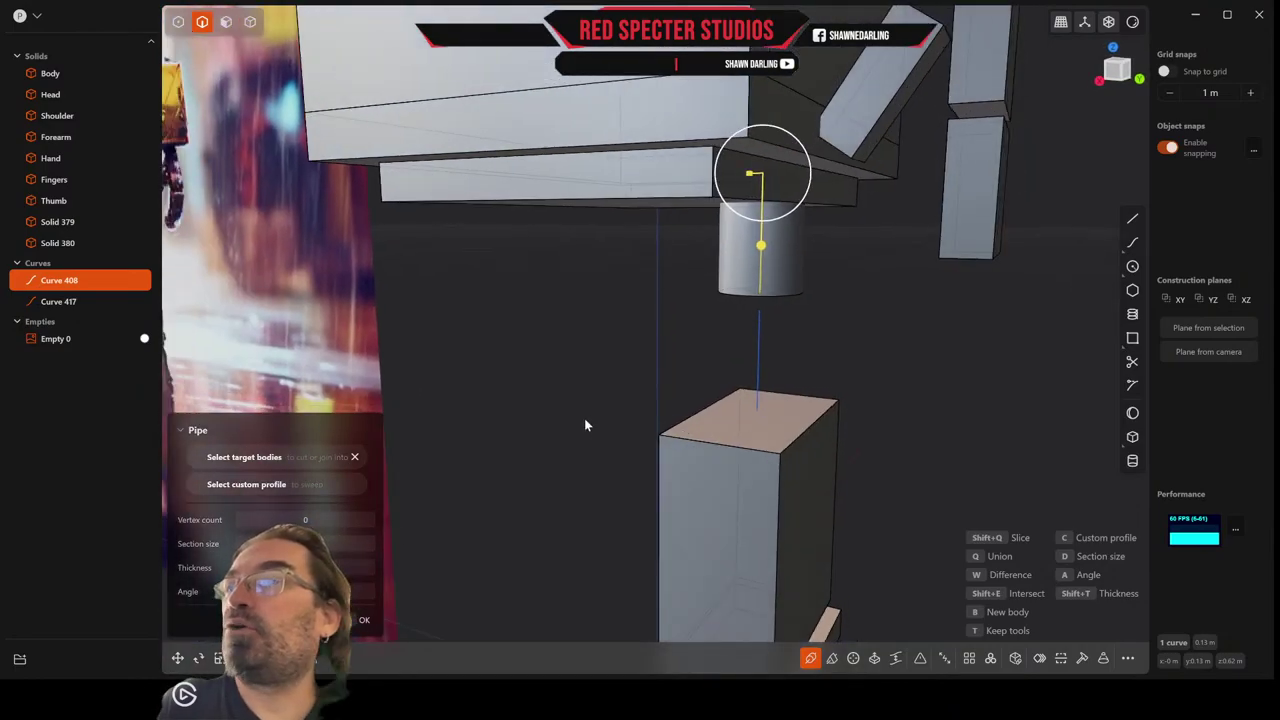
key(Return)
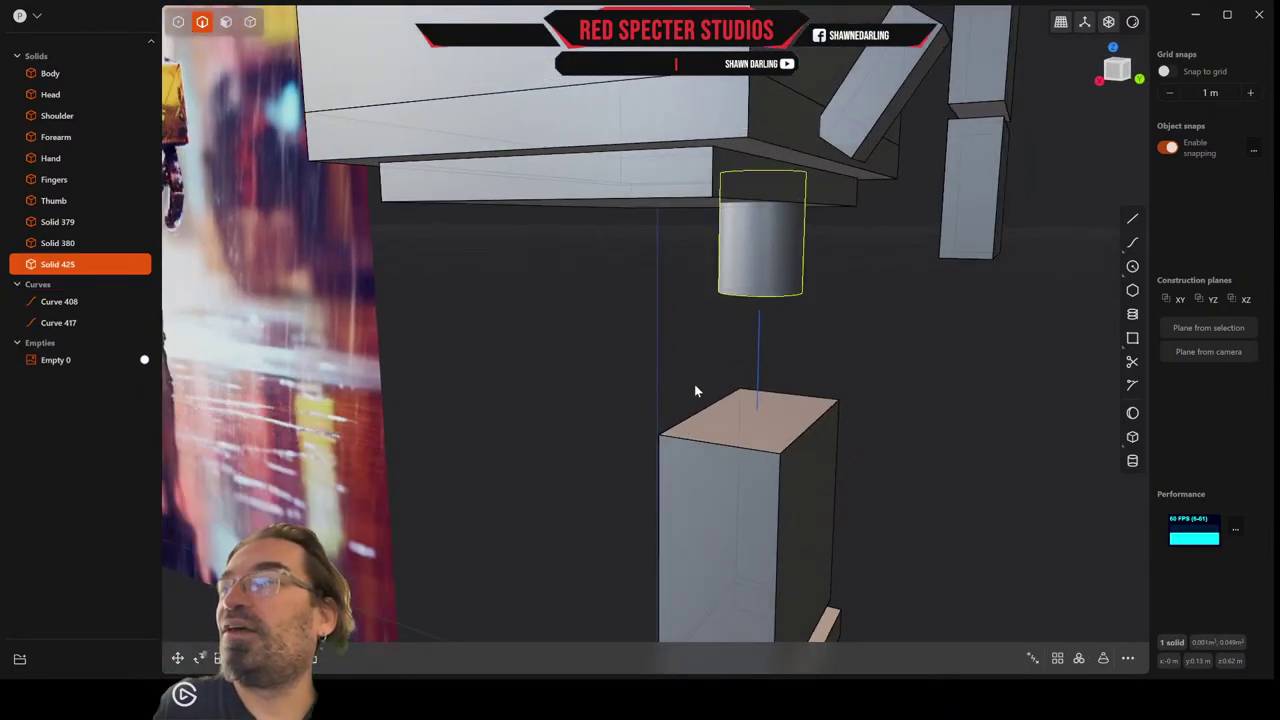
Pipe the lower vertical curve into a solid cylinder with about the same thickness as the upper one.
click(759, 362)
key(p)
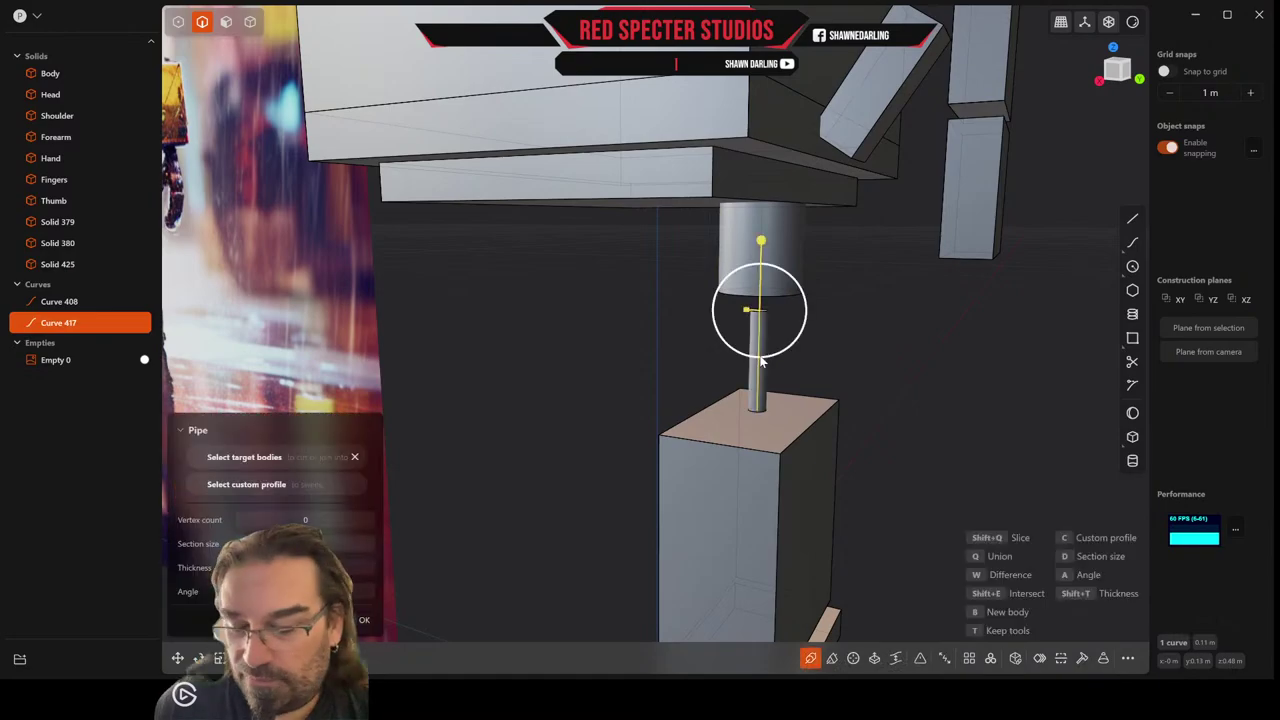
click(332, 545)
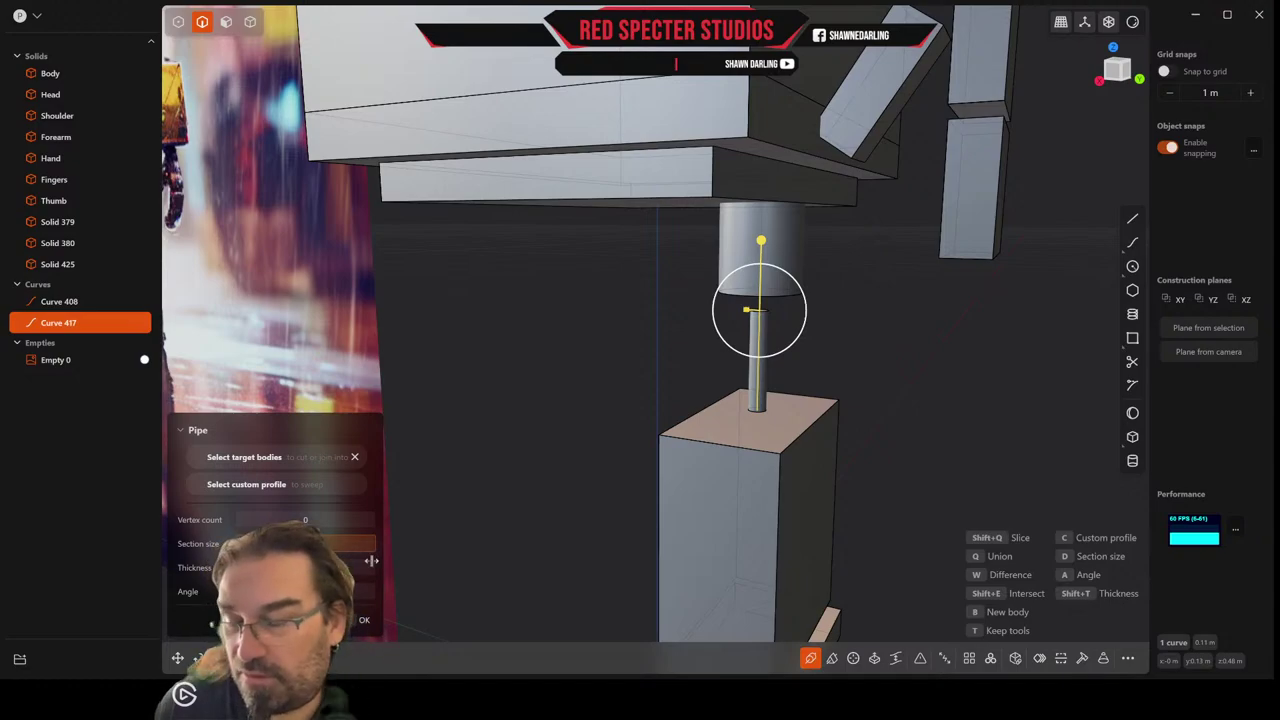
drag(371, 561, 399, 521)
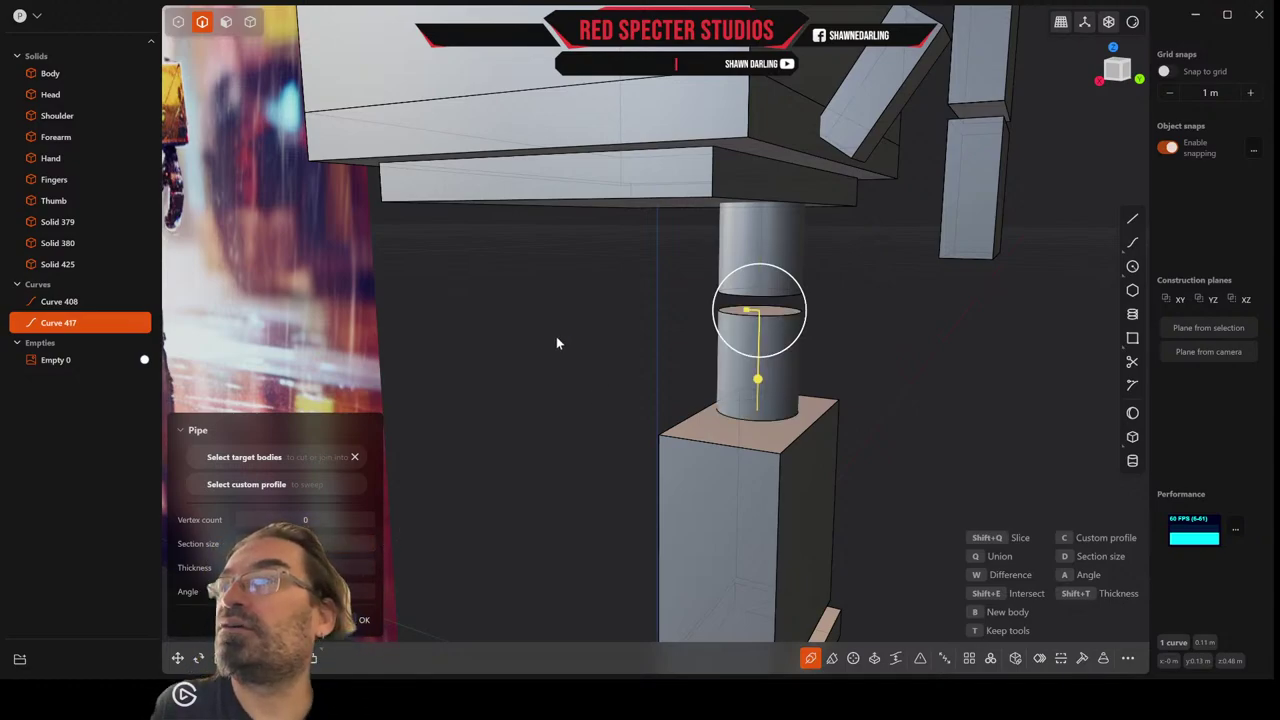
key(Return)
Offset the lower cylinder's bottom face about 0.02 m downward so it reaches the top of the lower leg block.
middle_drag(622, 329, 729, 329)
scroll(706, 357, up, 5)
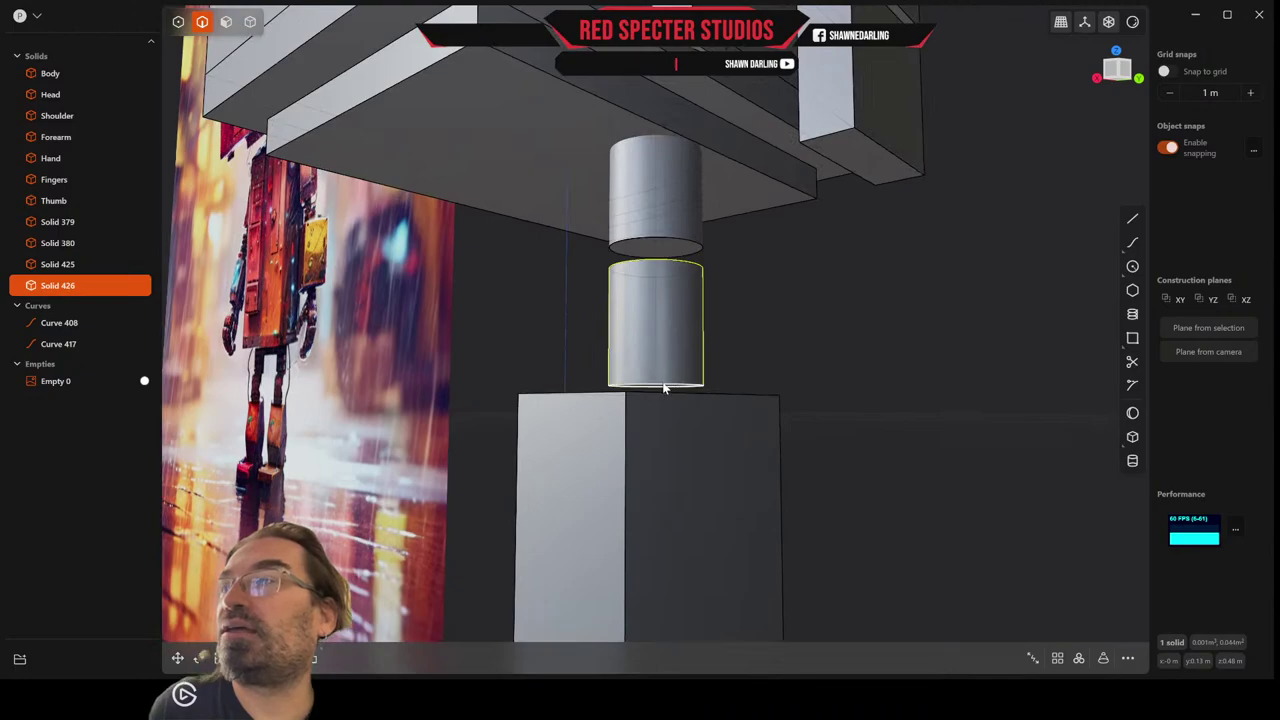
scroll(672, 380, up, 4)
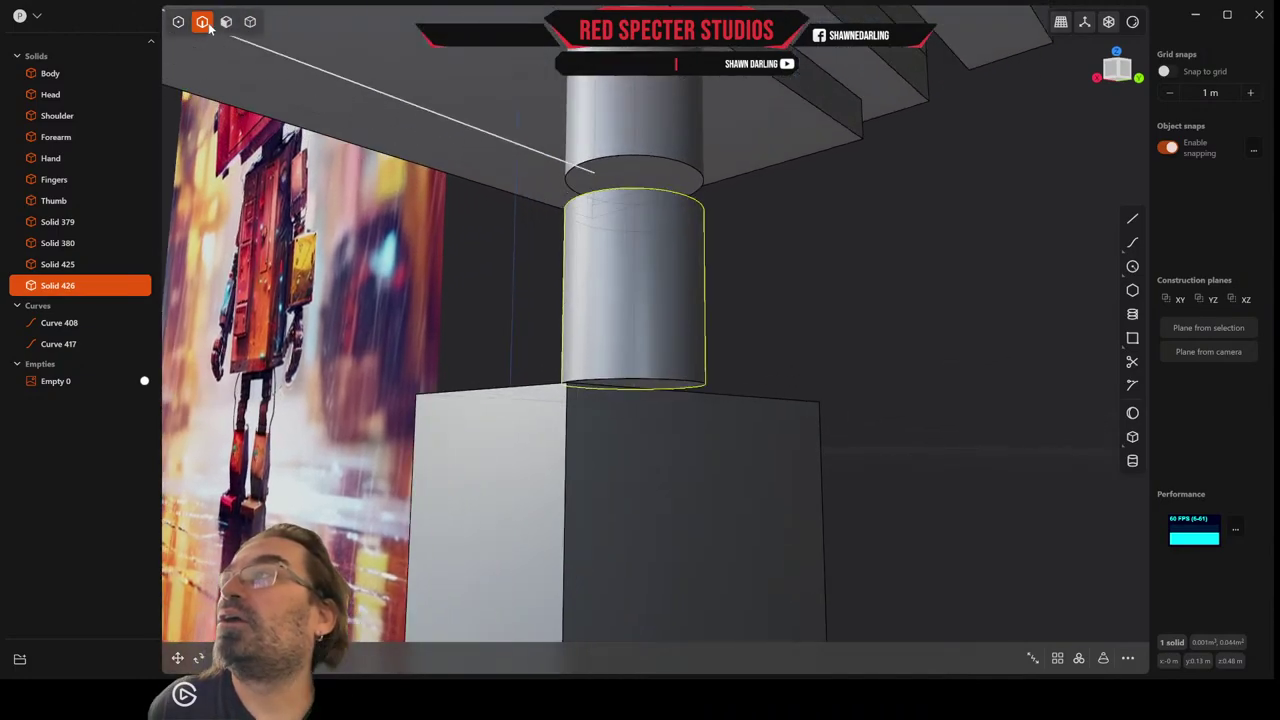
click(226, 21)
click(633, 384)
key(o)
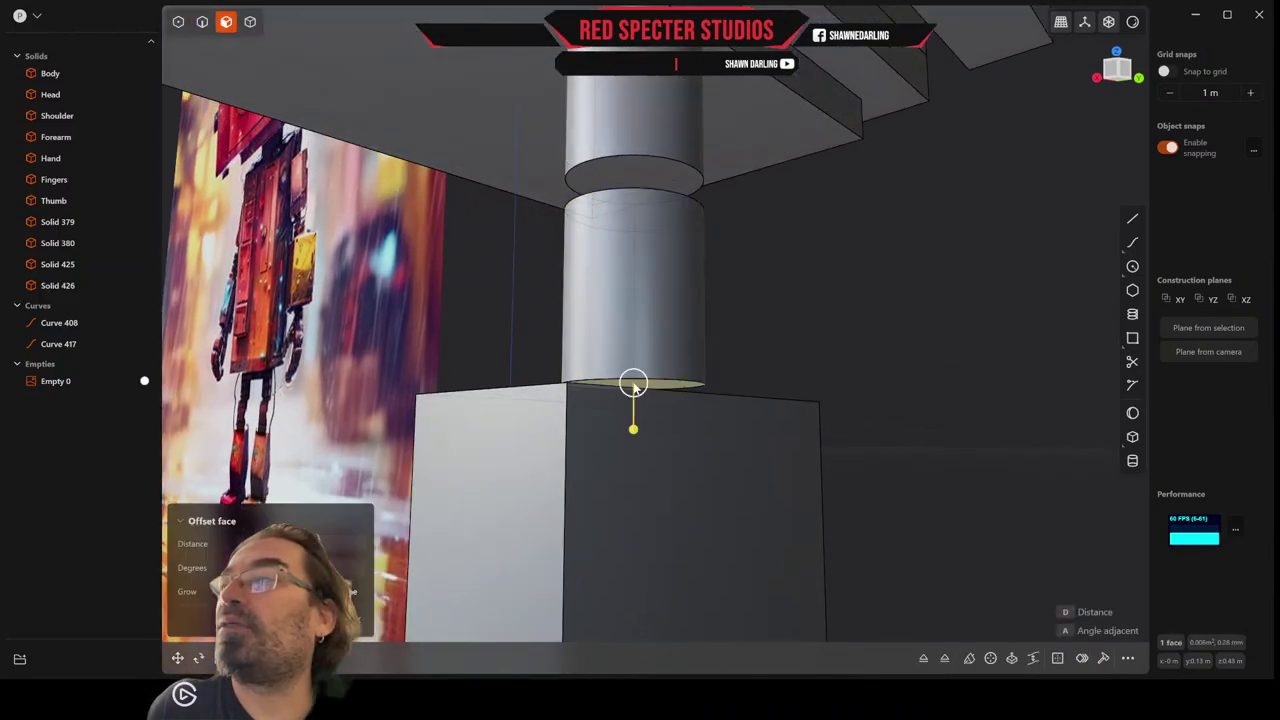
scroll(633, 384, down, 5)
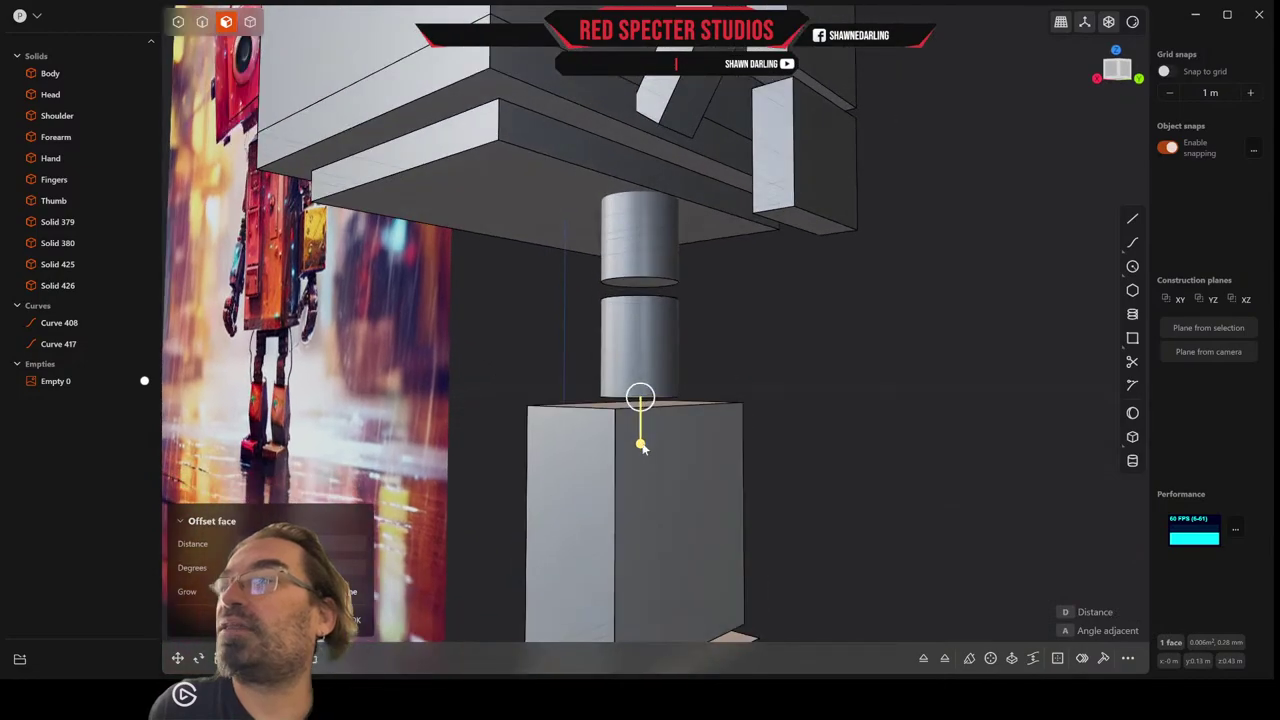
drag(642, 444, 642, 457)
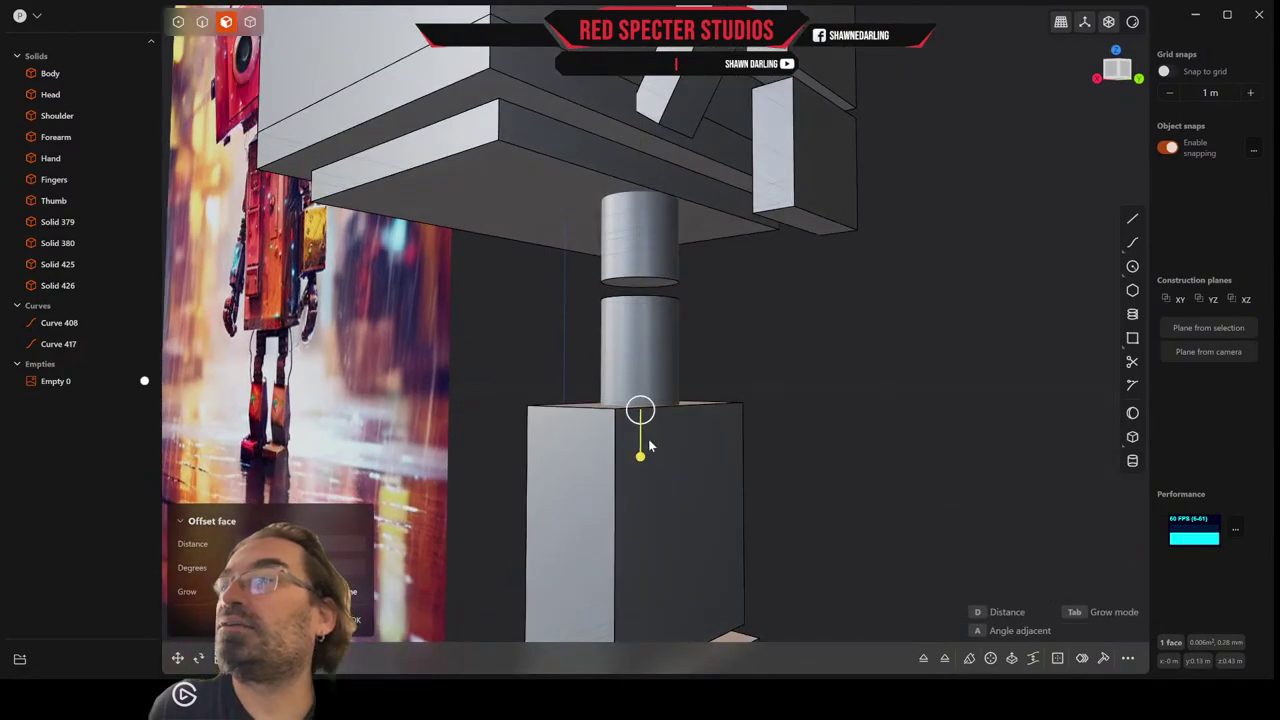
scroll(649, 442, down, 4)
middle_drag(650, 442, 687, 454)
right_click(820, 453)
middle_drag(820, 453, 853, 443)
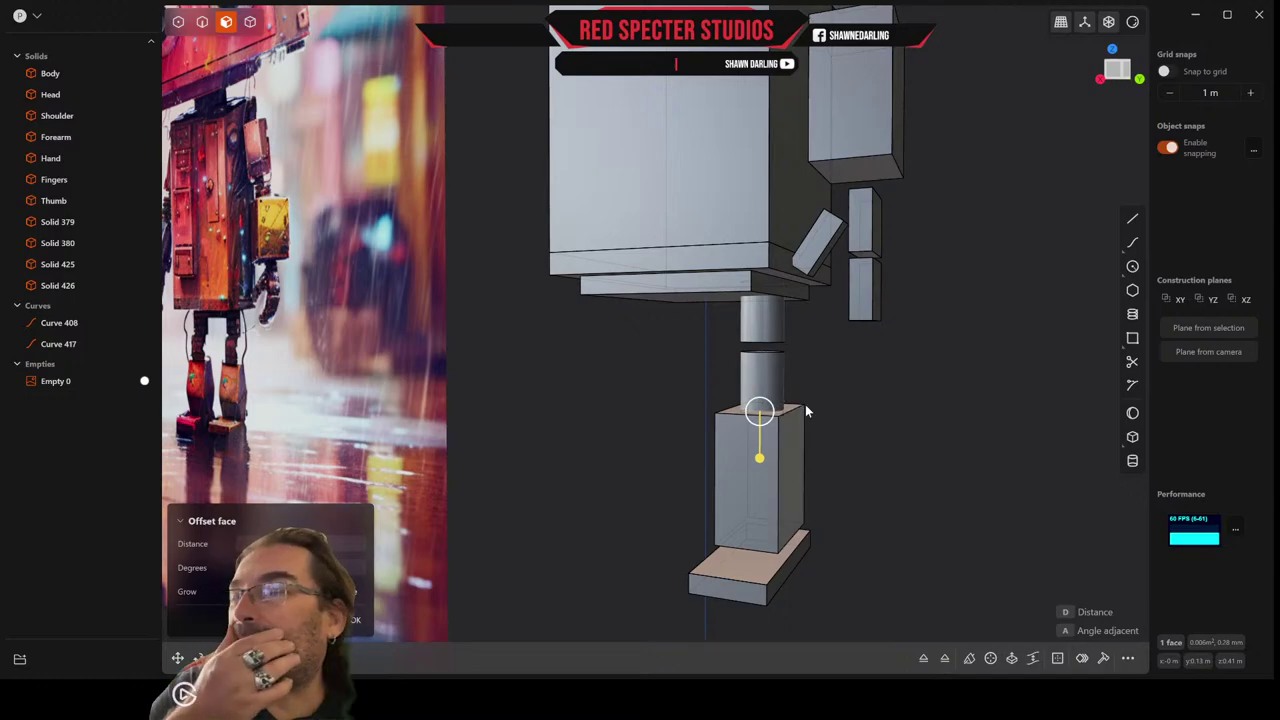
mouse_move(807, 388)
middle_down()
mouse_move(785, 415)
mouse_move(820, 394)
middle_up()
scroll(820, 394, up, 3)
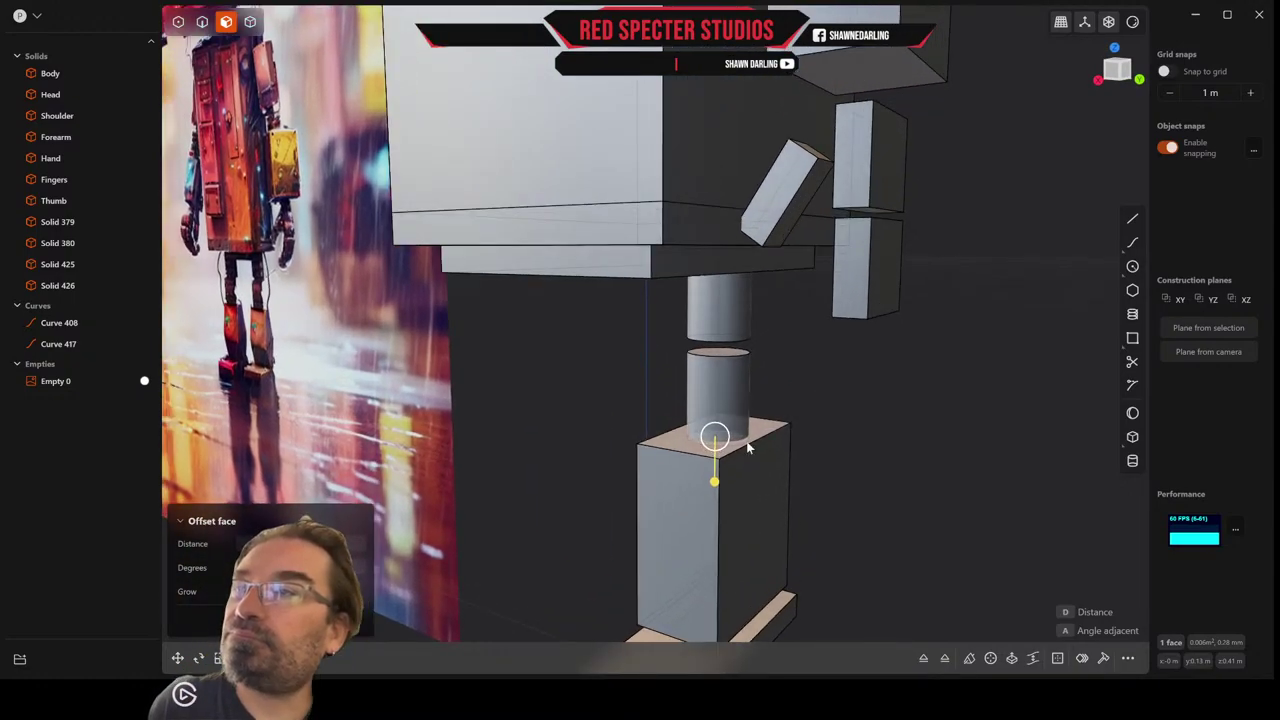
click(724, 352)
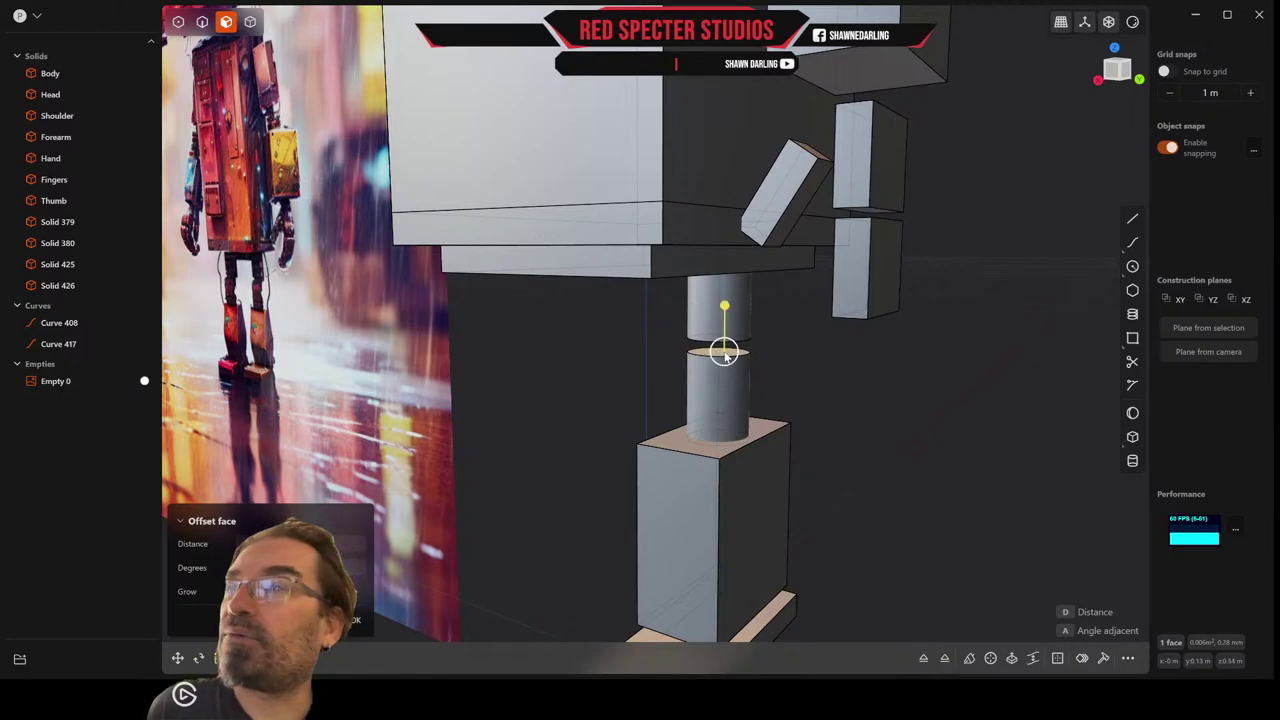
middle_drag(724, 352, 720, 314)
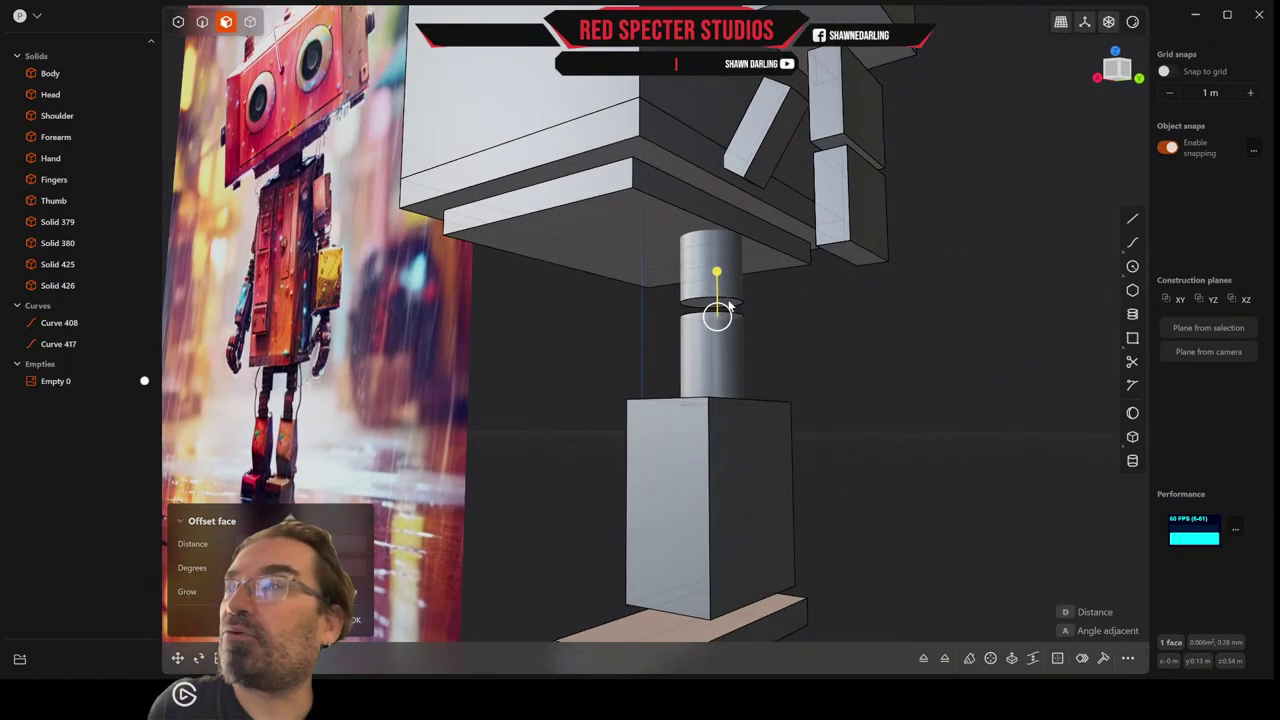
shift+click(727, 301)
drag(729, 346, 729, 352)
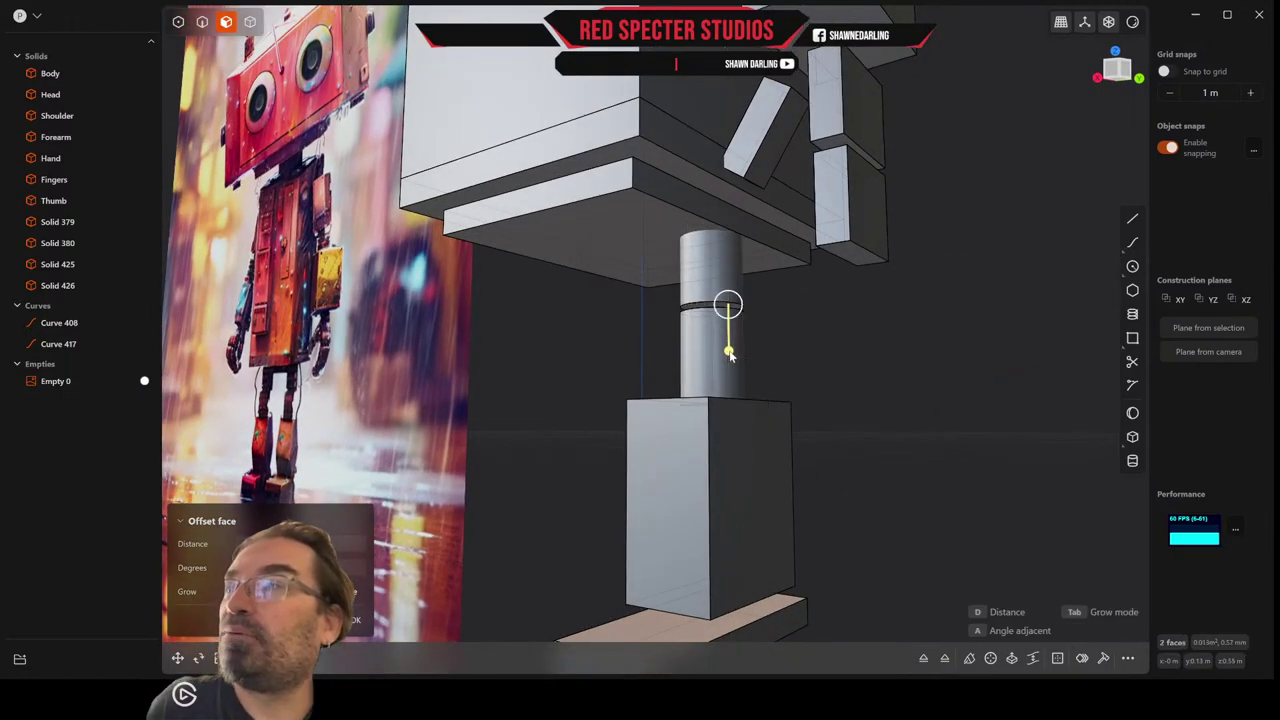
key(Escape)
Shorten the lower cylinder by offsetting its top face about 0.04 m downward, to z 0.5 m.
middle_drag(737, 345, 720, 349)
click(721, 348)
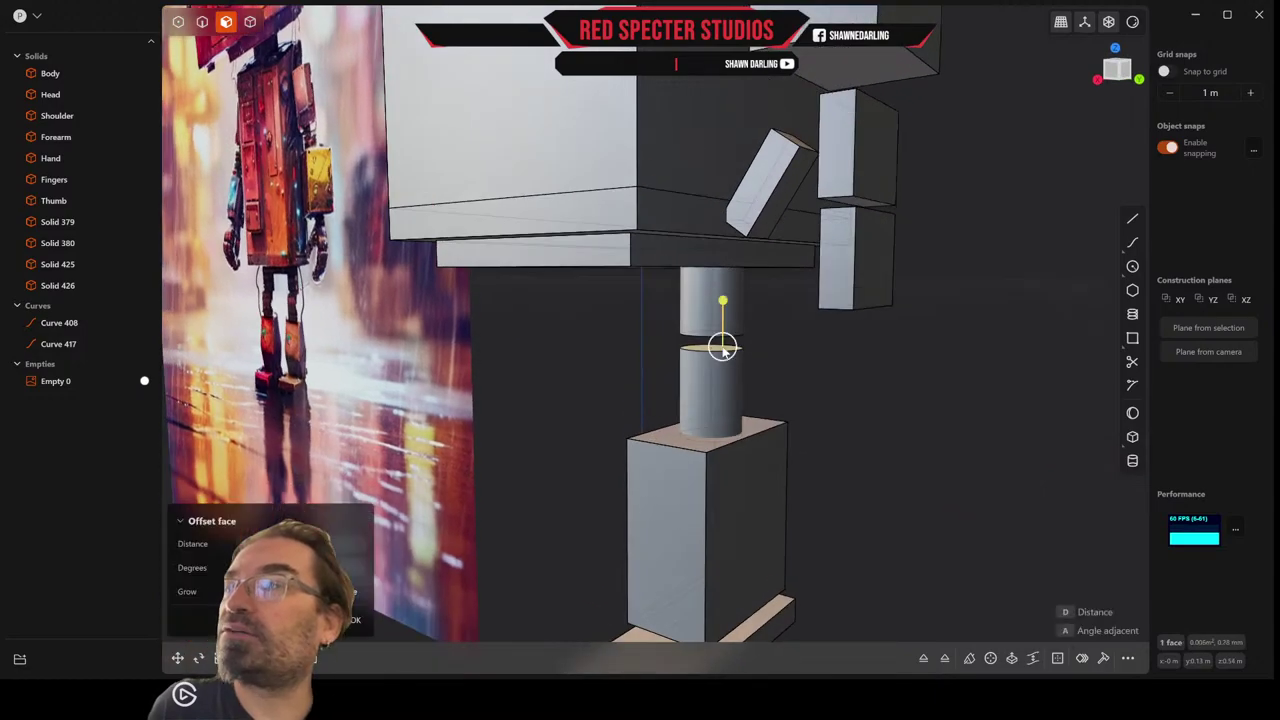
drag(723, 303, 722, 332)
middle_drag(722, 332, 724, 314)
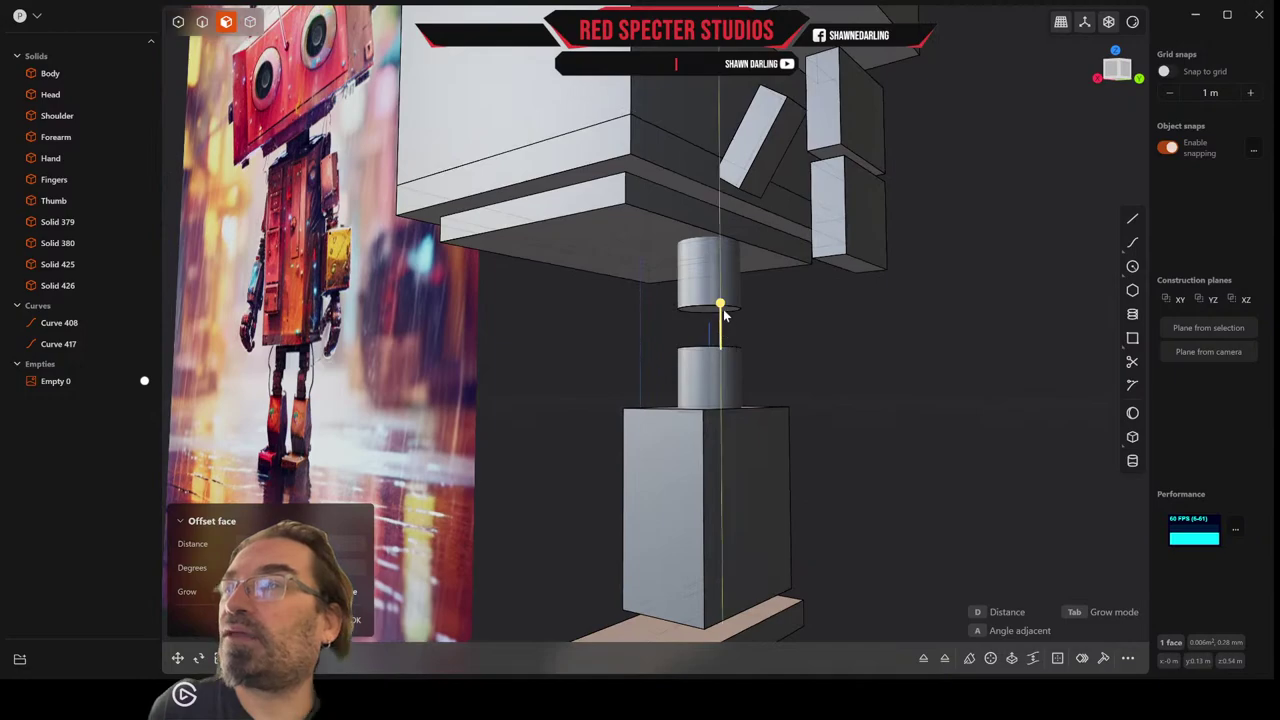
right_click(724, 315)
click(788, 333)
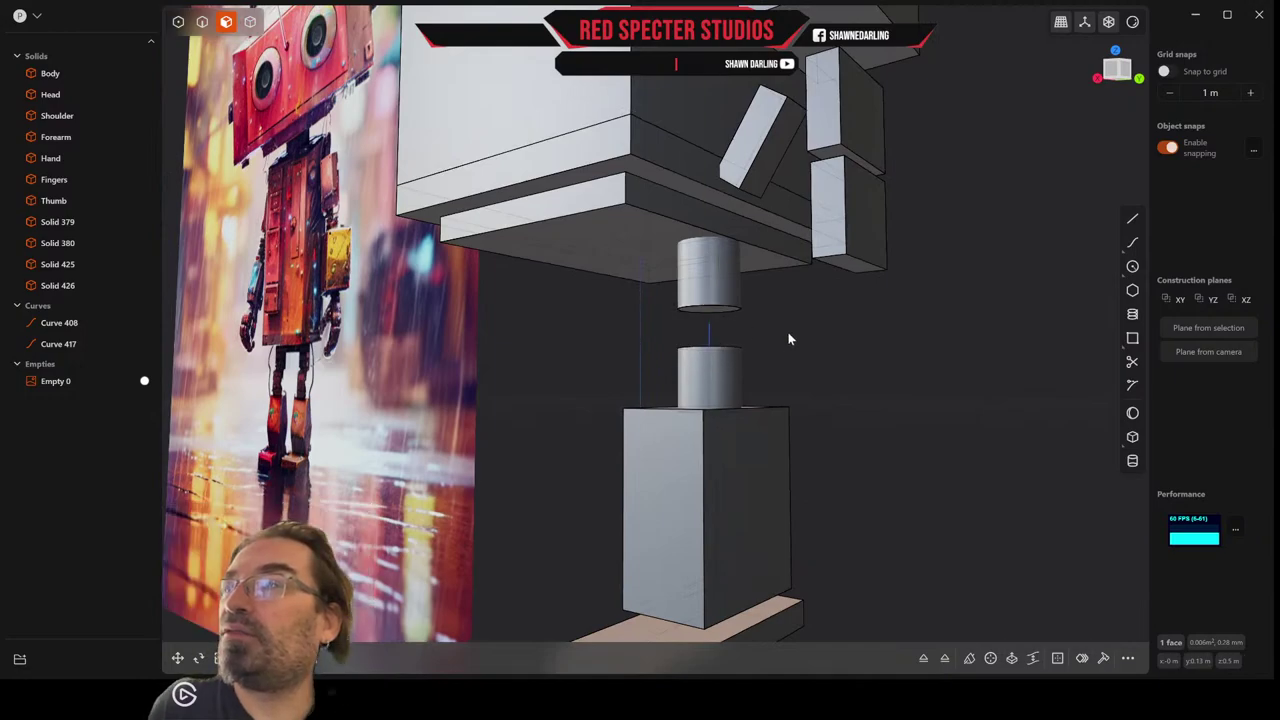
Extend the upper cylinder's bottom face down to about z 0.52 m, leaving a thin gap above the lower cylinder.
drag(721, 317, 720, 390)
mouse_move(840, 357)
middle_down()
mouse_move(741, 363)
mouse_move(854, 376)
middle_up()
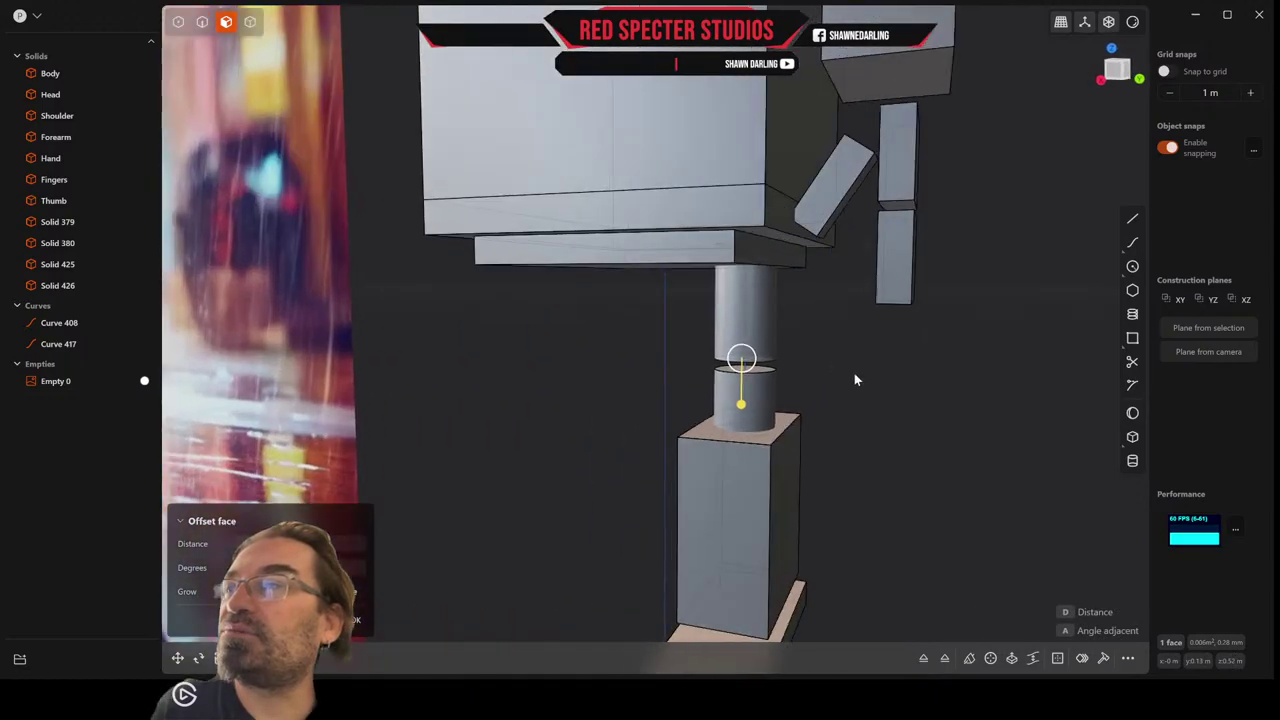
right_drag(854, 380, 813, 356)
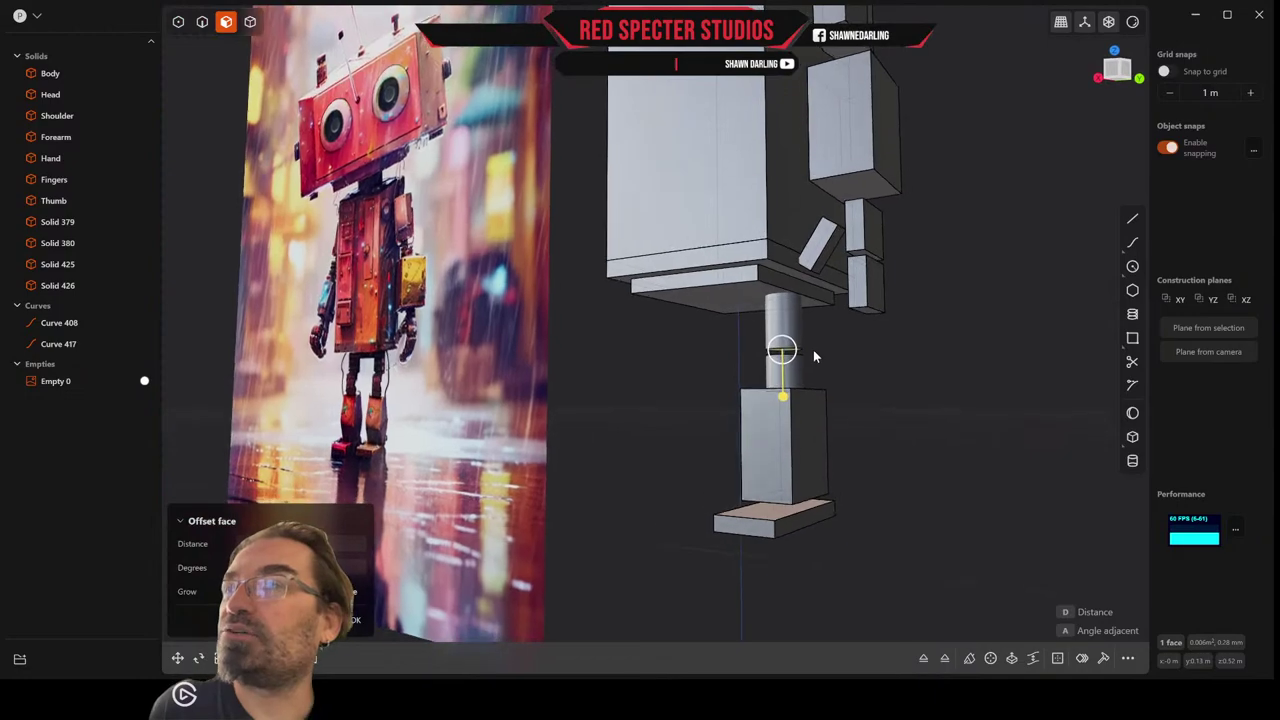
Examine the leg's cylinders, block and foot from several angles against the robot reference image.
scroll(838, 316, up, 3)
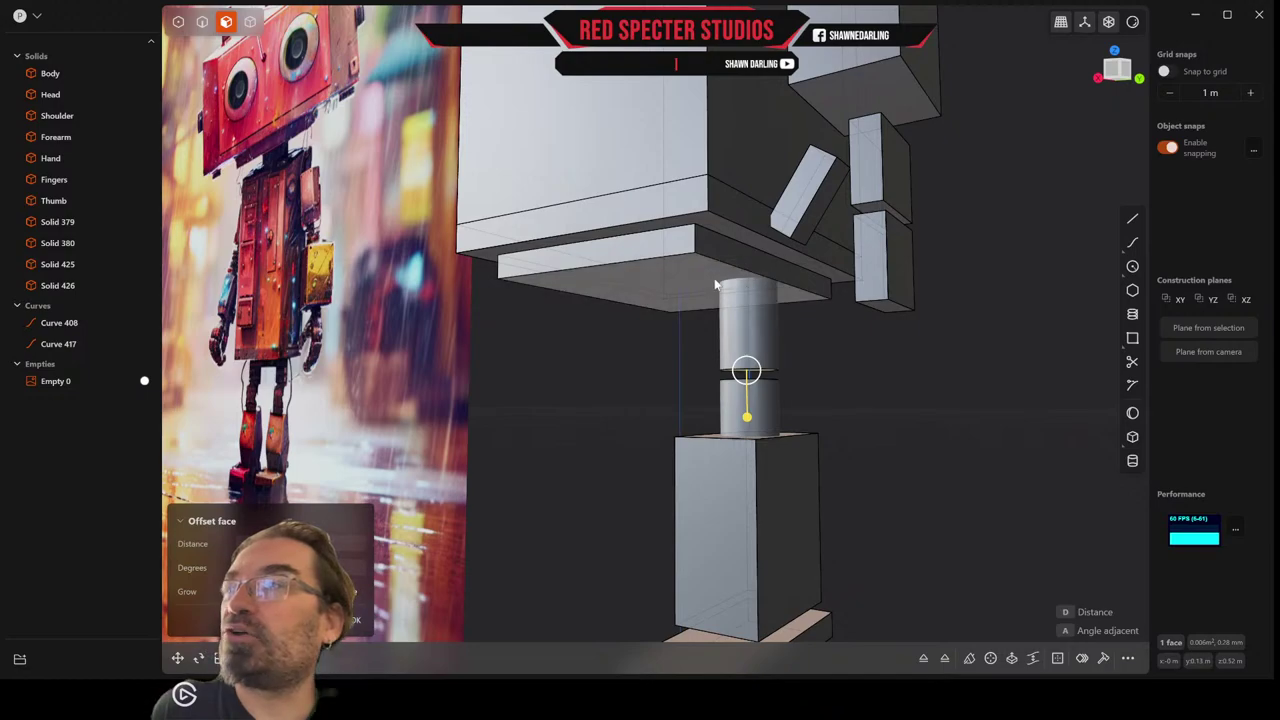
scroll(754, 304, down, 3)
scroll(754, 300, up, 3)
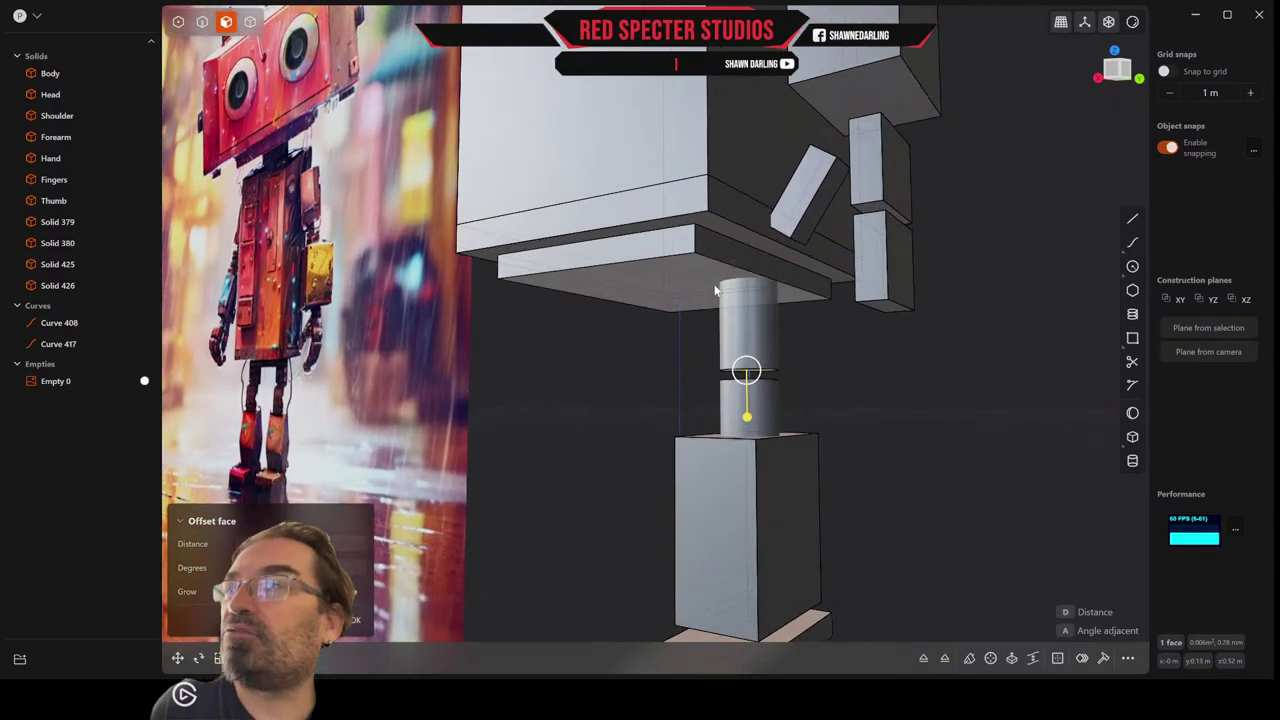
scroll(741, 290, down, 3)
middle_drag(741, 290, 702, 315)
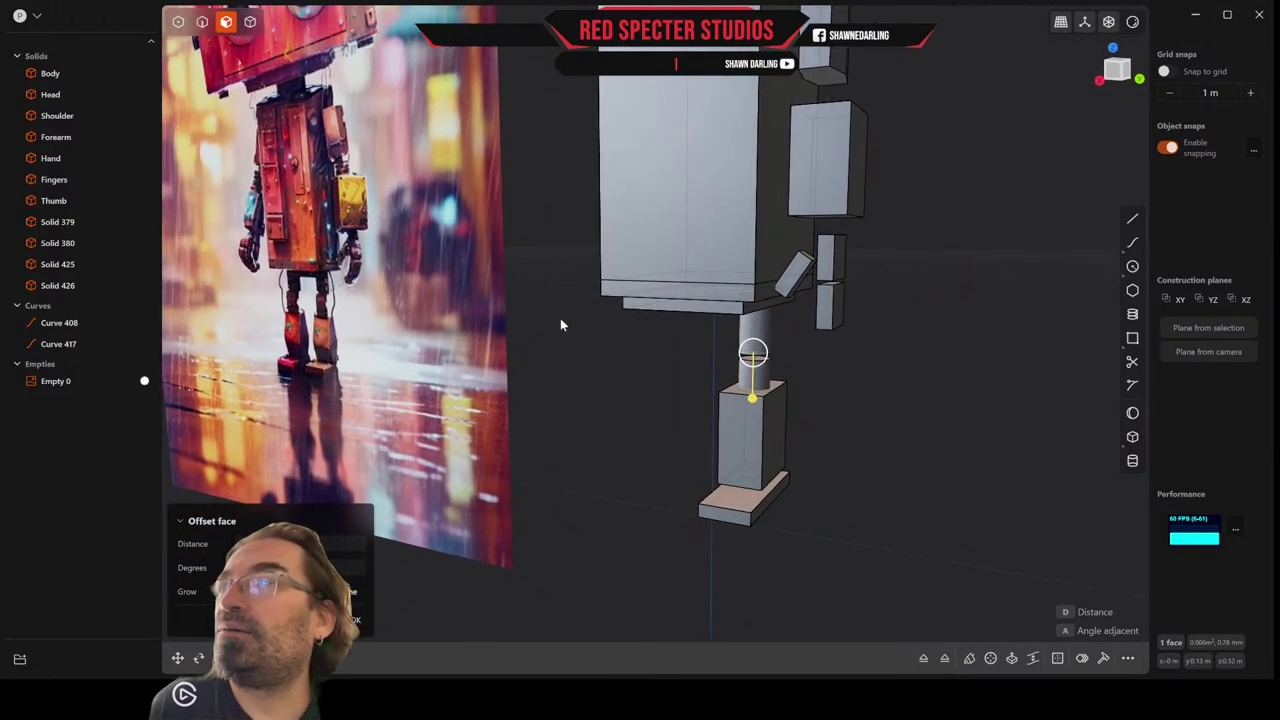
middle_drag(646, 398, 626, 392)
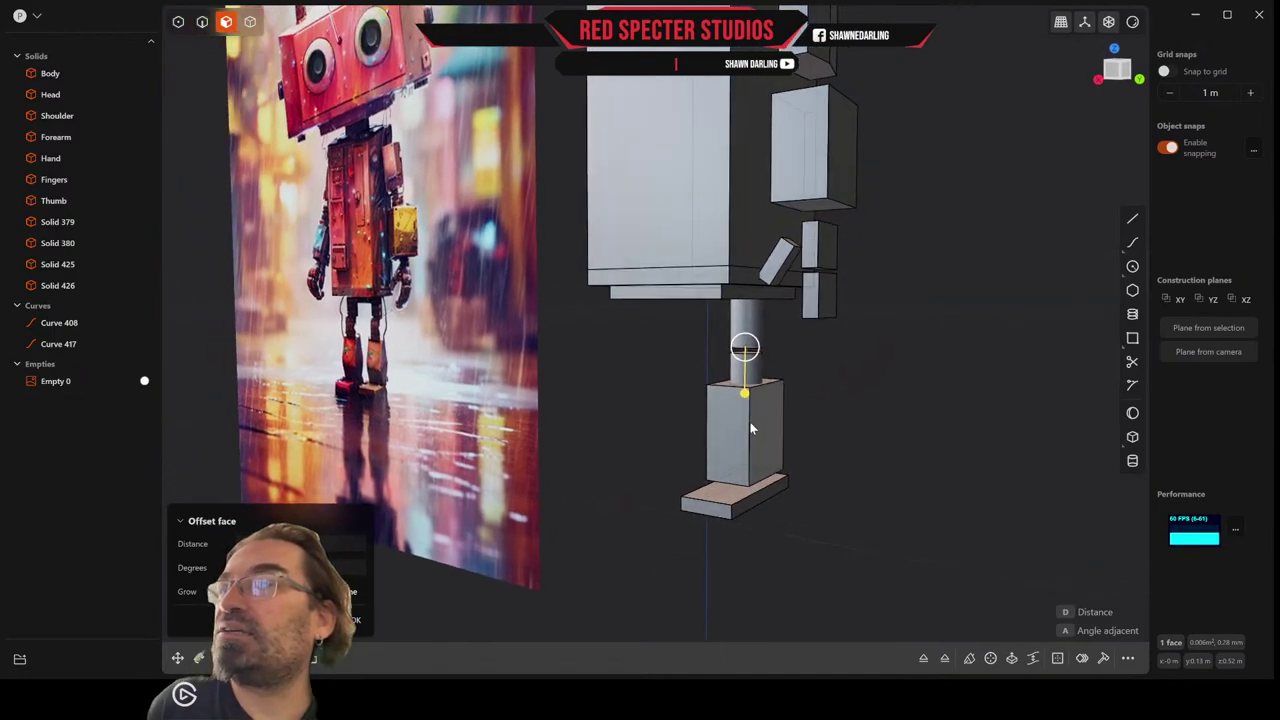
mouse_move(749, 420)
middle_down()
mouse_move(737, 423)
mouse_move(783, 414)
mouse_move(748, 429)
mouse_move(763, 429)
middle_up()
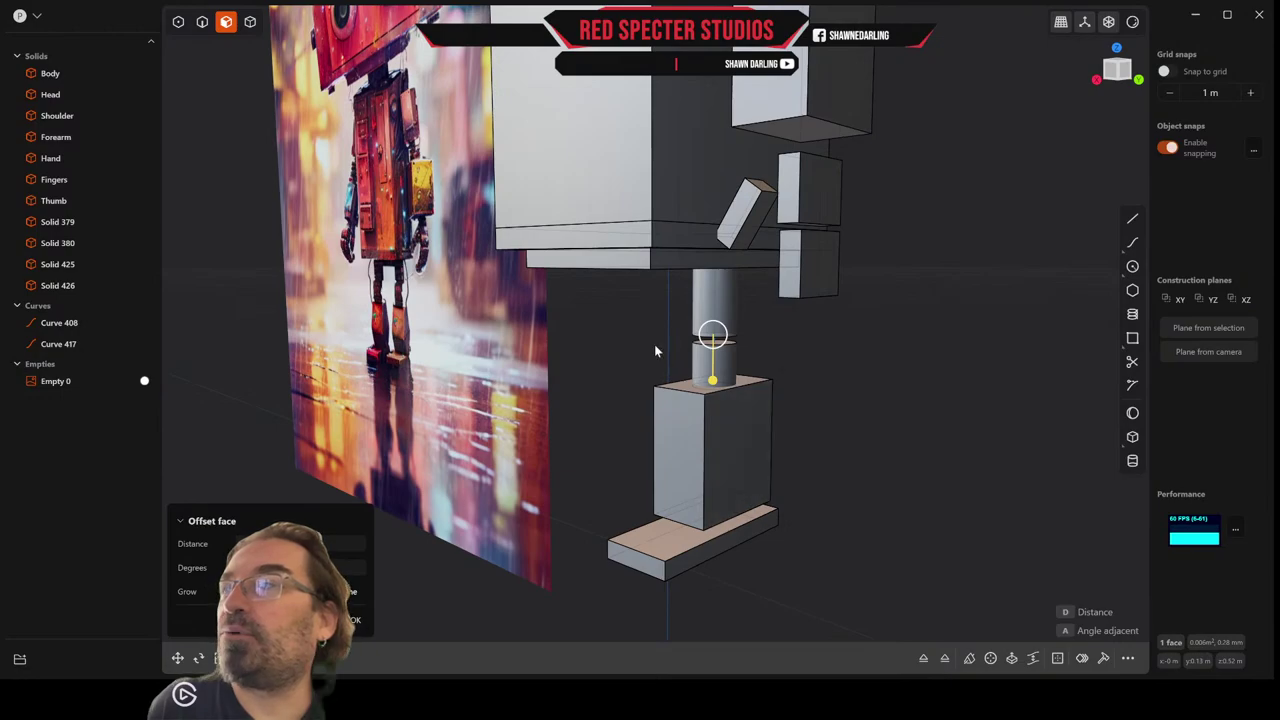
Chamfer the front and back top edges of the lower leg block equally.
click(202, 21)
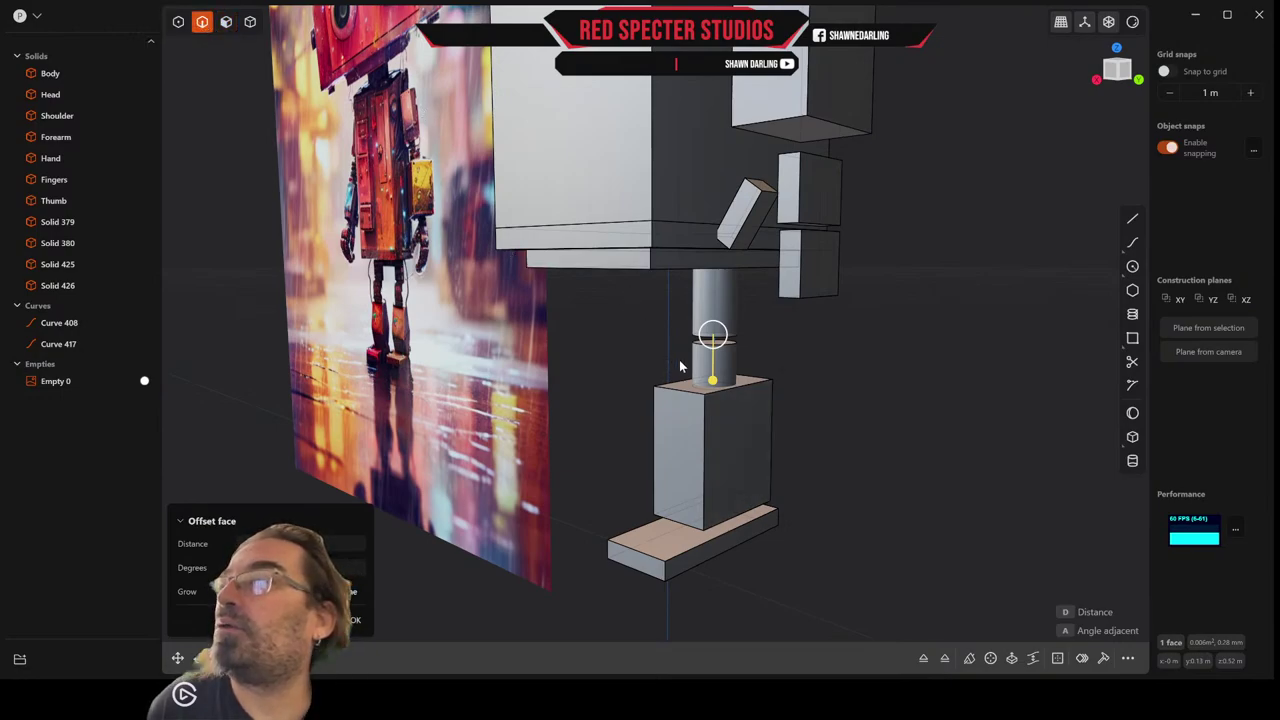
click(686, 391)
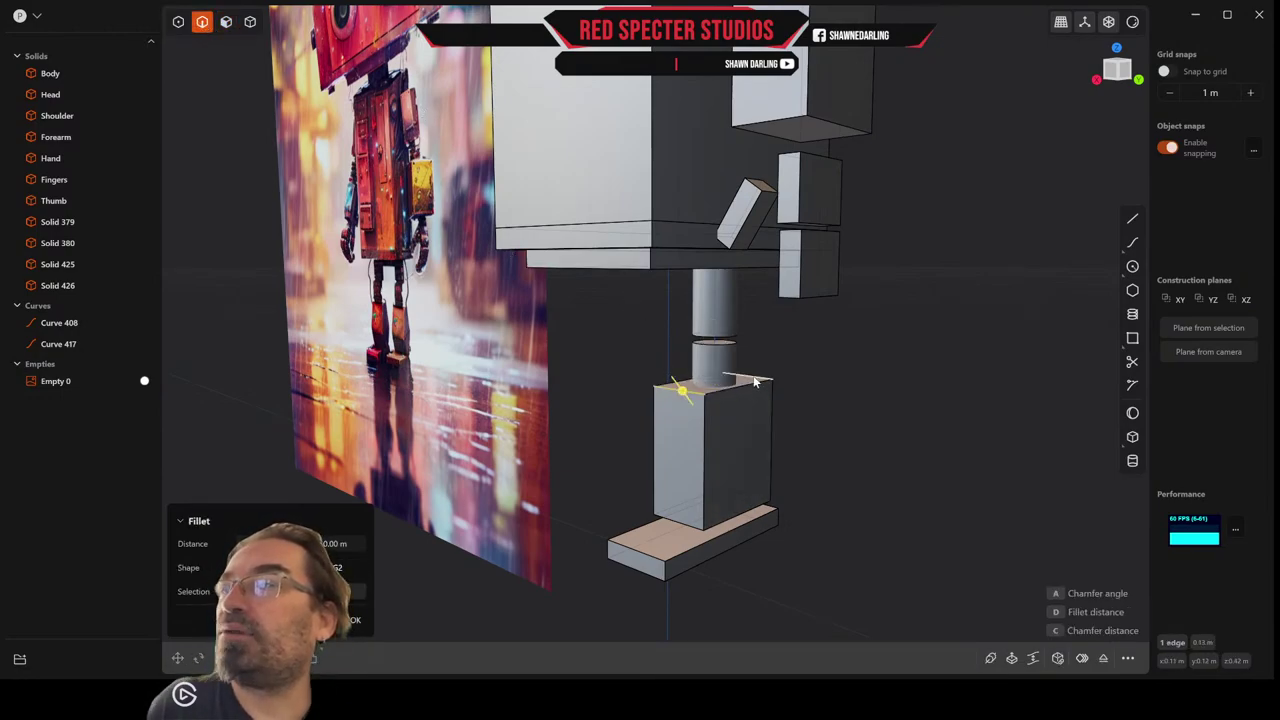
click(755, 382)
drag(748, 380, 744, 397)
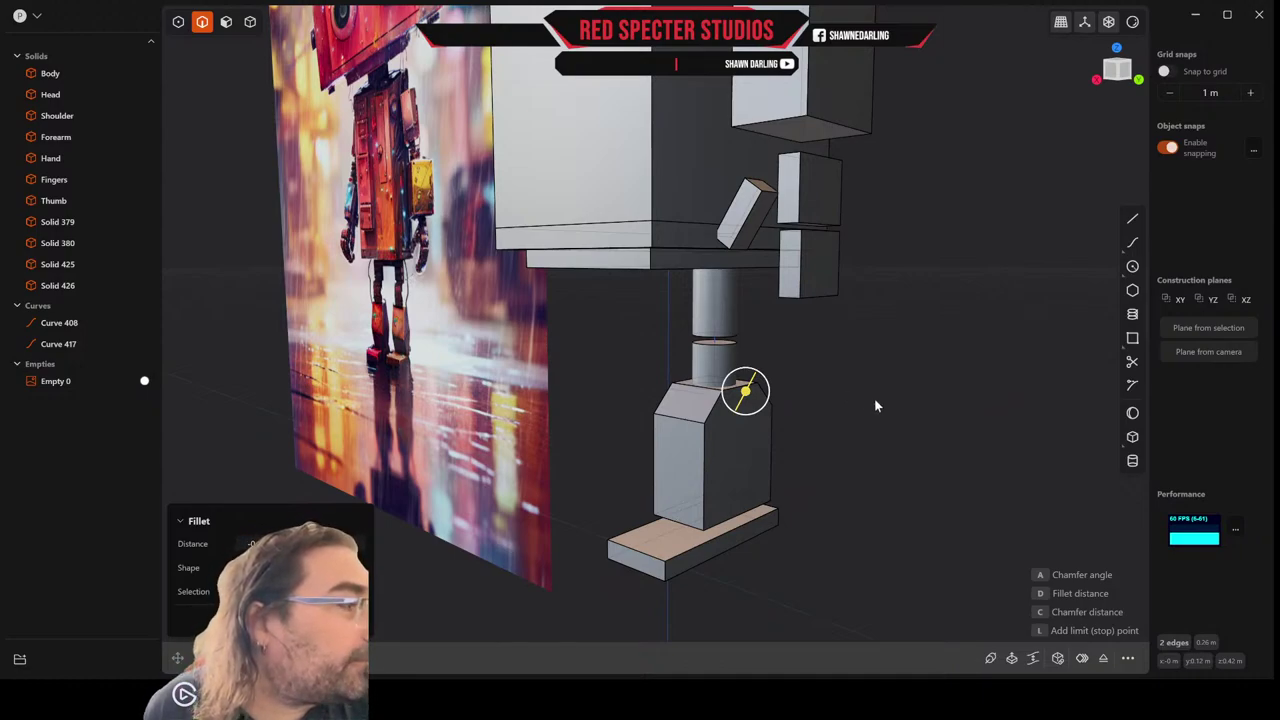
key(Return)
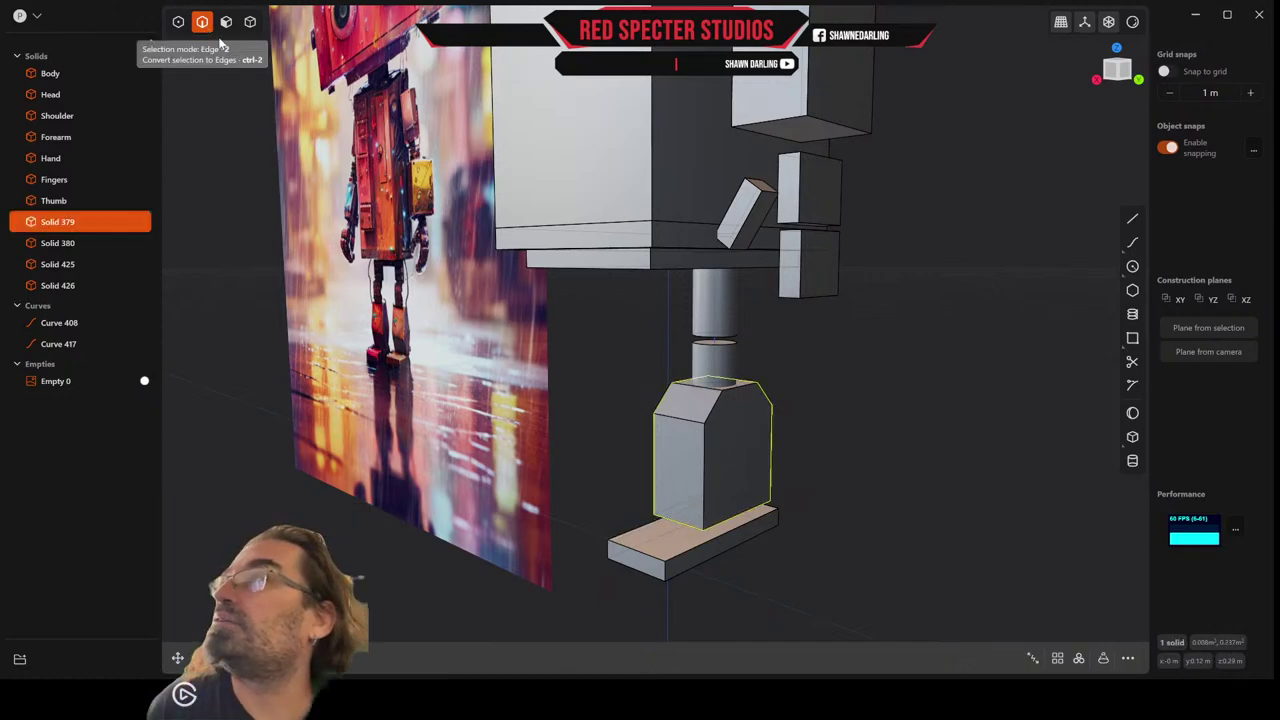
Move the lower edges of both chamfers down to about mid-height, giving the lower leg block long sloping front and back faces.
click(686, 421)
middle_drag(812, 446, 698, 447)
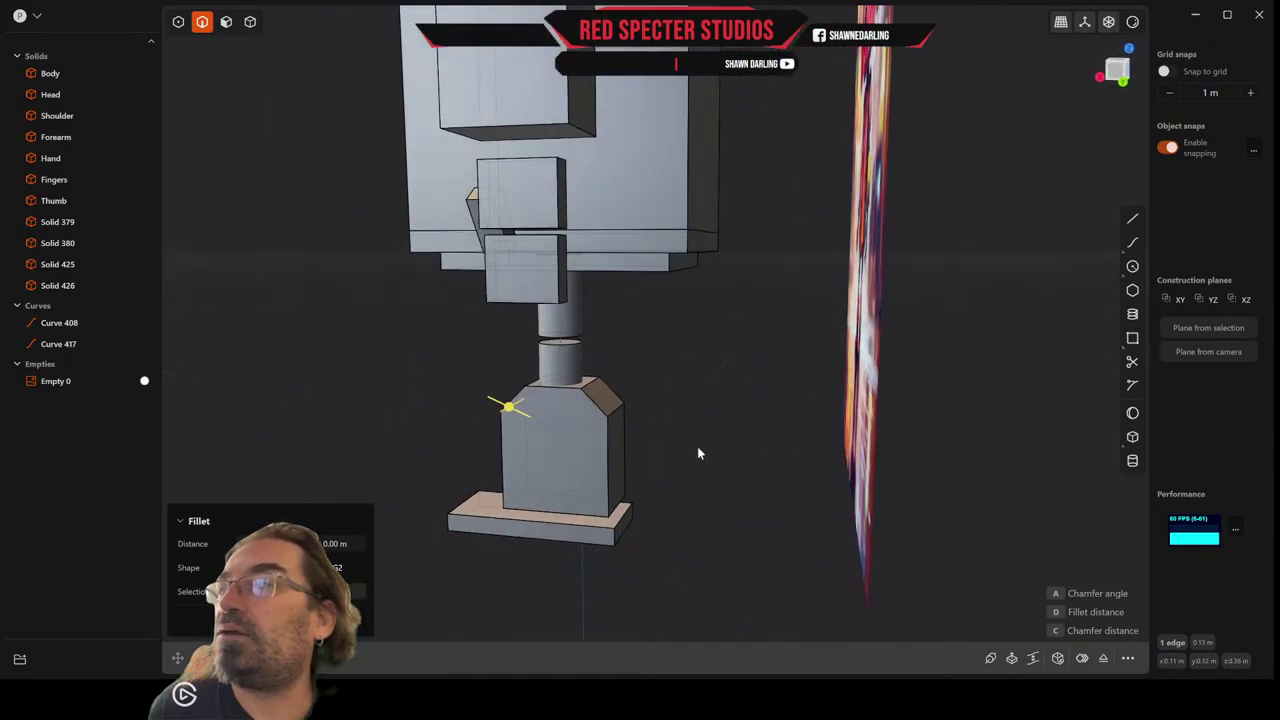
click(616, 410)
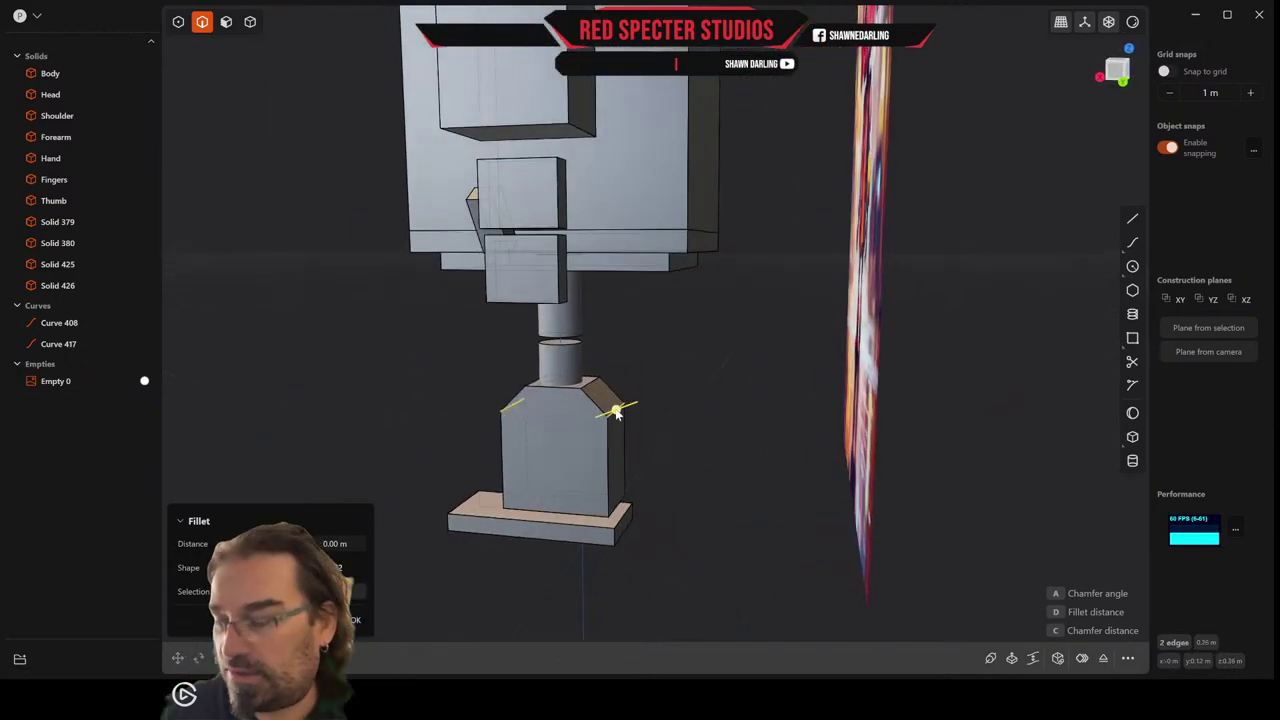
drag(616, 410, 615, 452)
middle_drag(615, 452, 624, 431)
scroll(628, 429, up, 3)
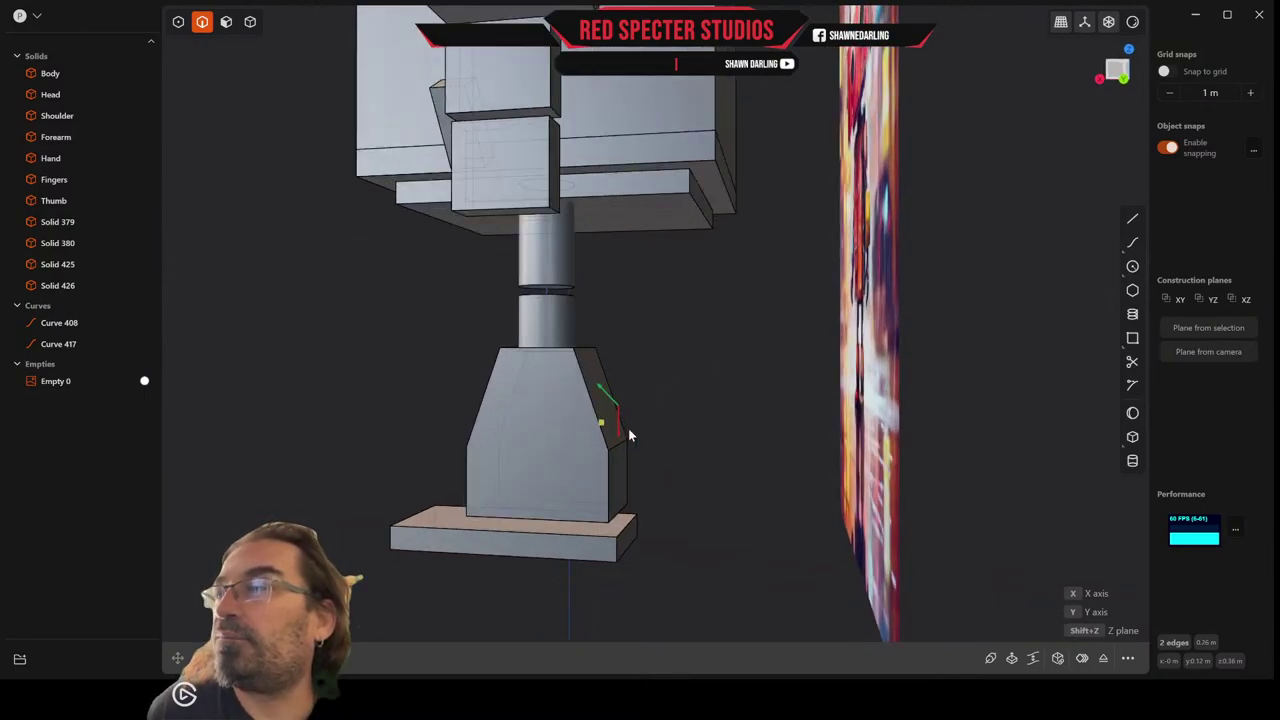
Move the lower leg block's bottom back edge inward about 0.027 m so the back tapers toward the foot.
click(618, 516)
scroll(618, 516, up, 1)
key(g)
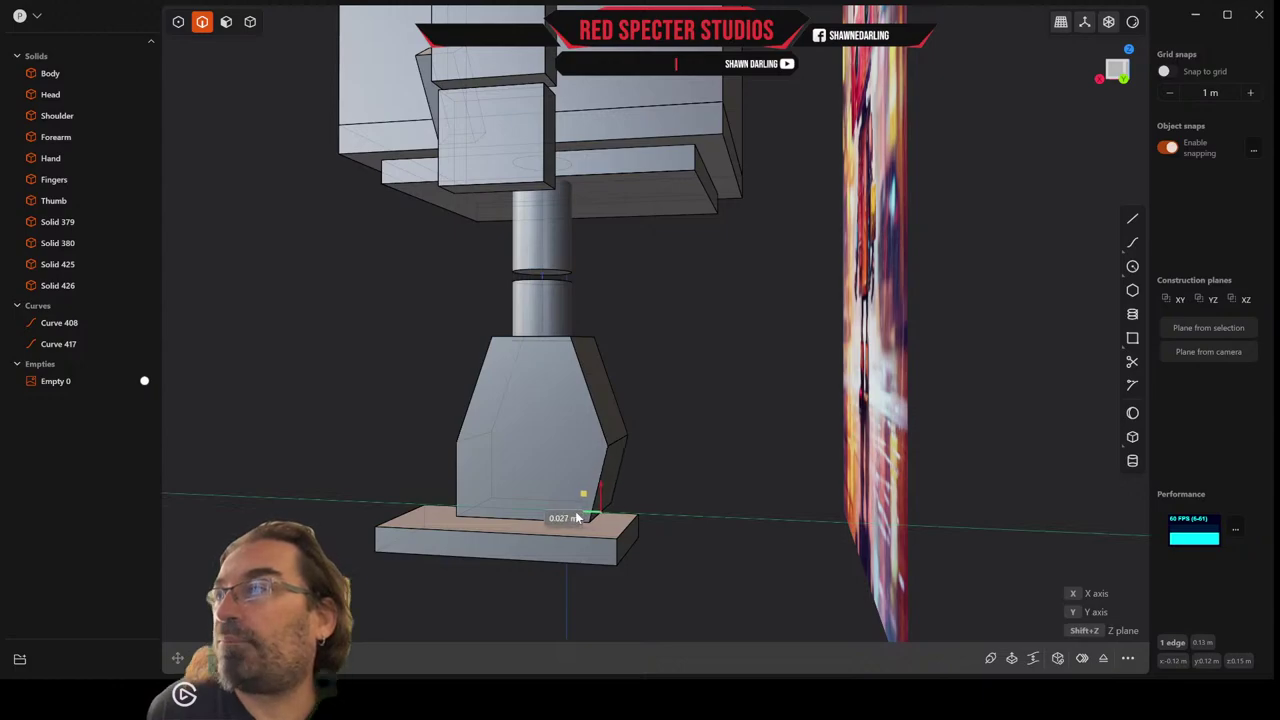
middle_drag(577, 517, 693, 503)
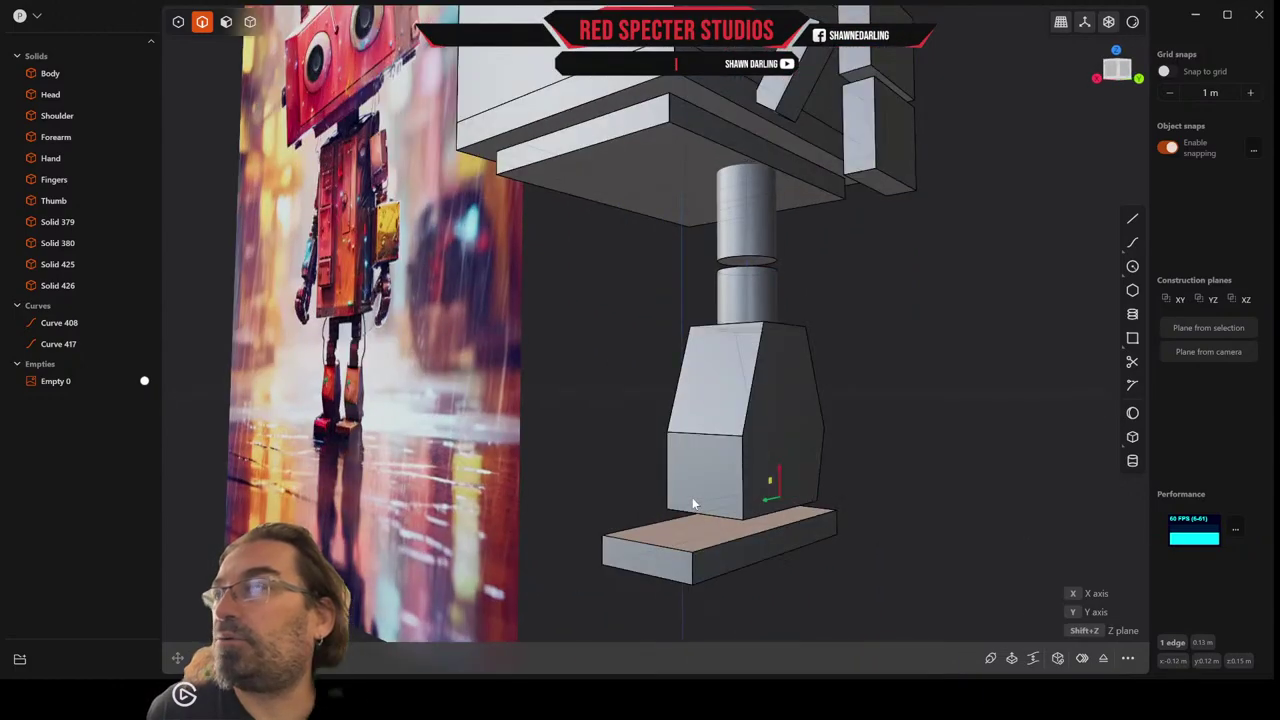
Move the lower leg block's bottom front edge inward to match the taper at the back.
key(f)
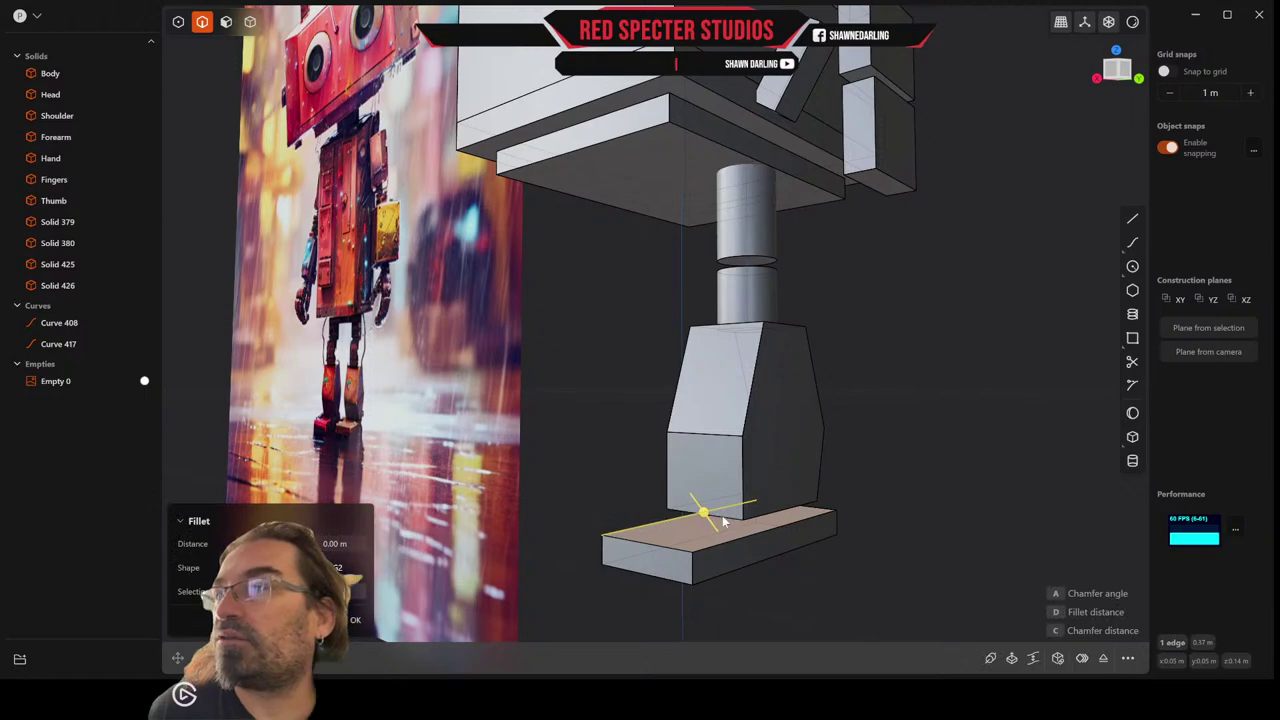
click(722, 518)
key(g)
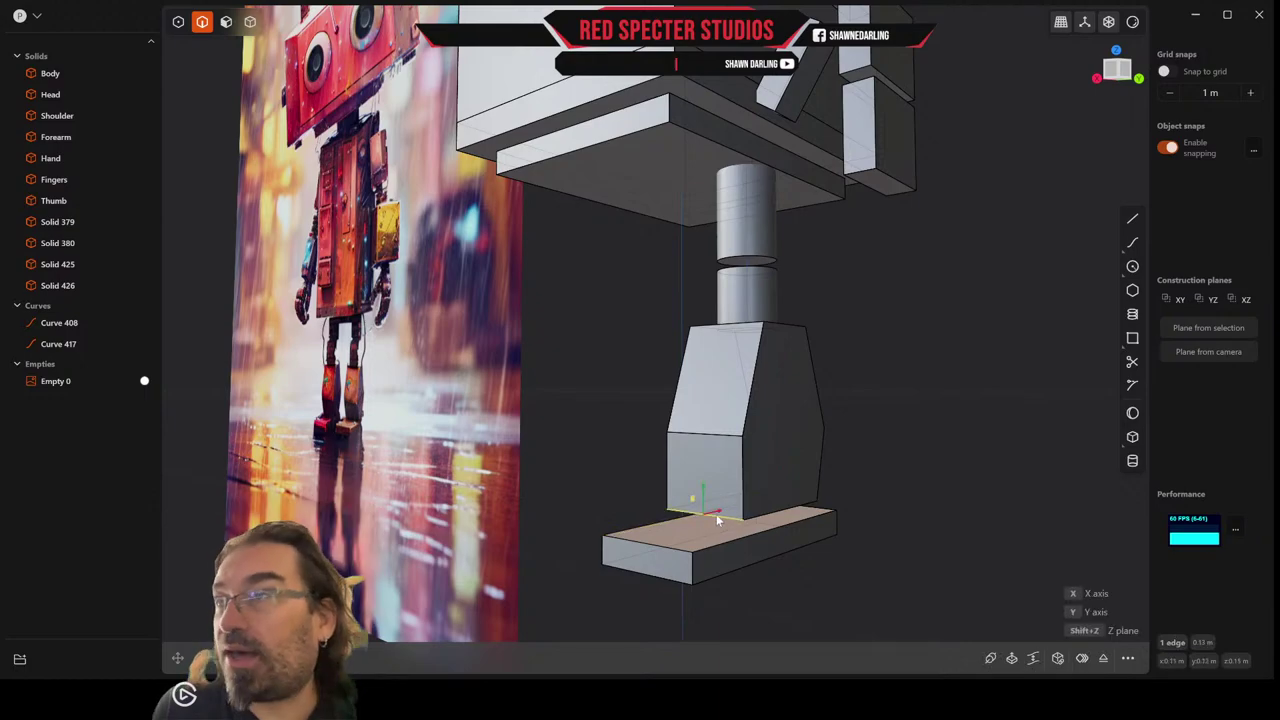
drag(718, 510, 731, 507)
mouse_move(731, 507)
middle_down()
mouse_move(639, 507)
mouse_move(737, 503)
mouse_move(737, 520)
mouse_move(750, 517)
middle_up()
click(895, 481)
middle_drag(895, 481, 875, 484)
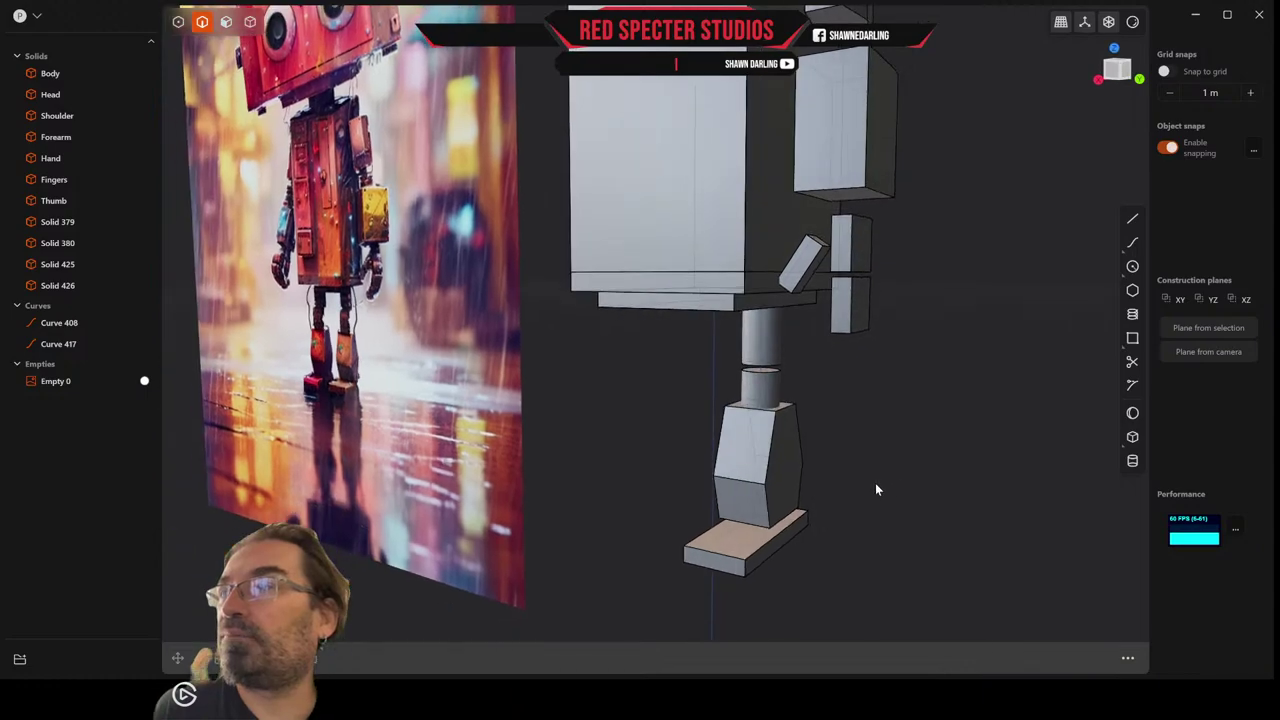
Fillet all 18 edges of the tapered lower leg block together with a very small radius.
scroll(880, 475, up, 5)
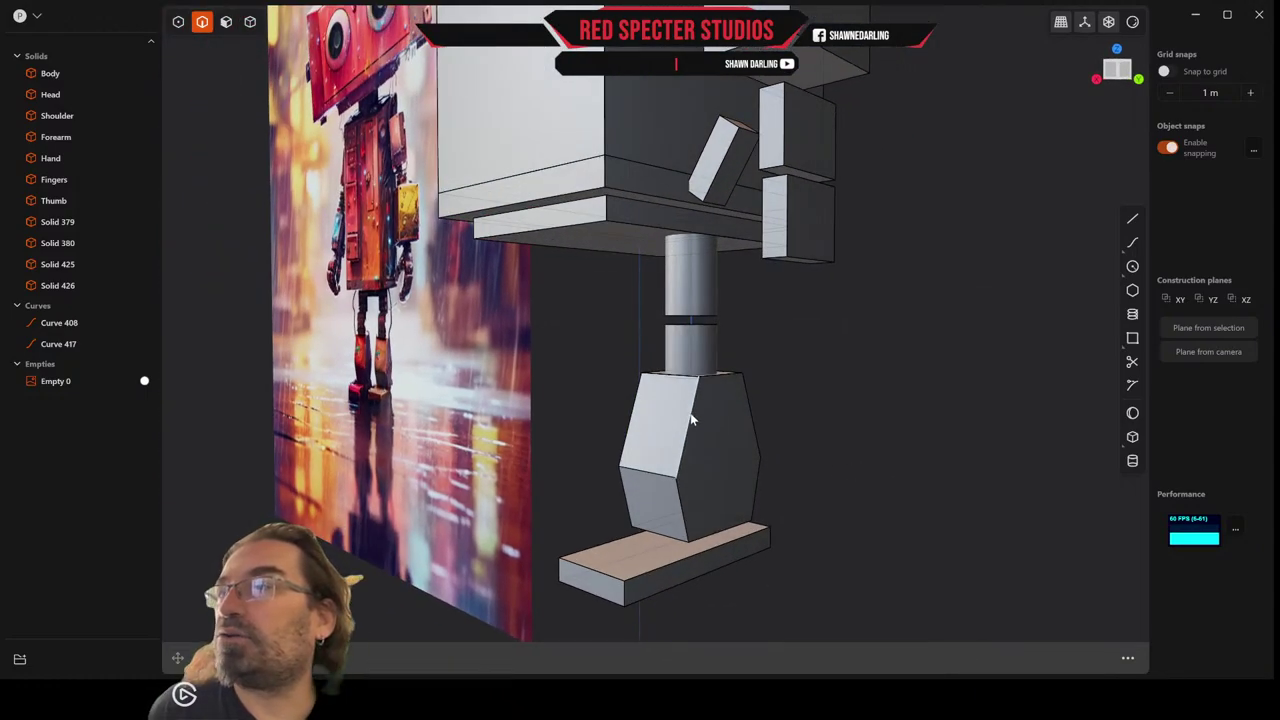
click(690, 415)
key(f)
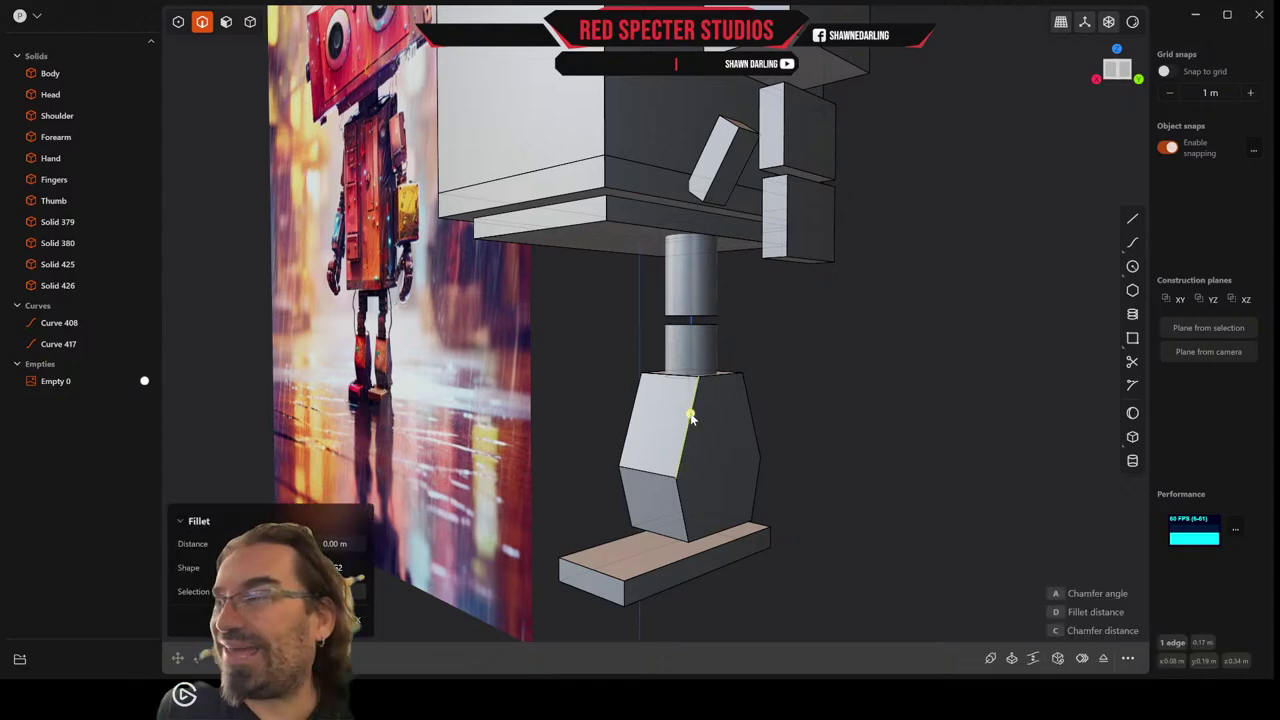
double_click(634, 408)
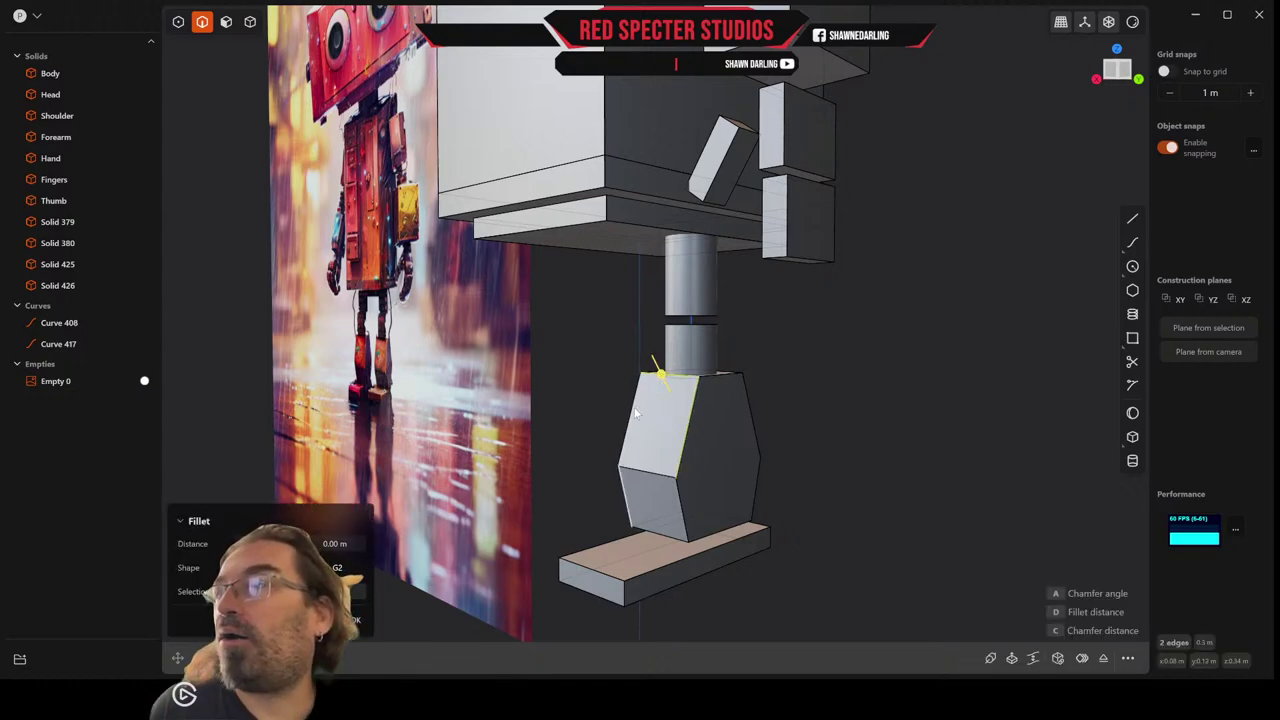
click(657, 472)
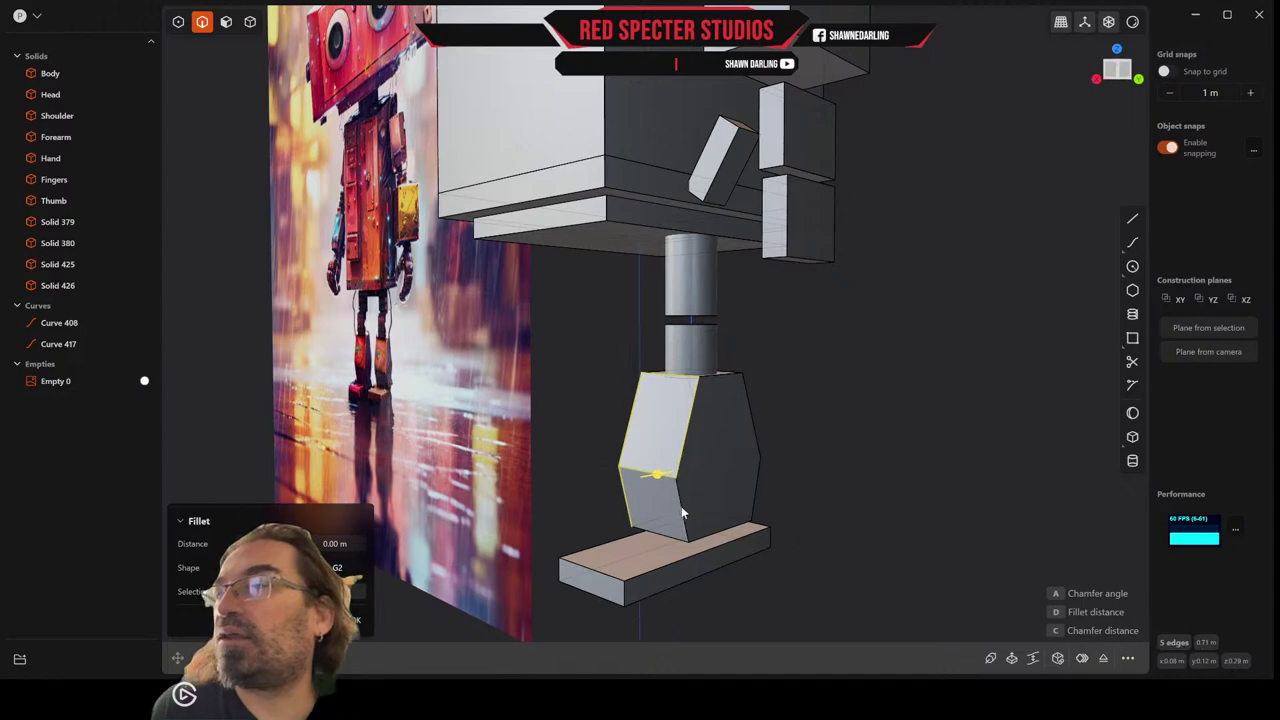
click(681, 506)
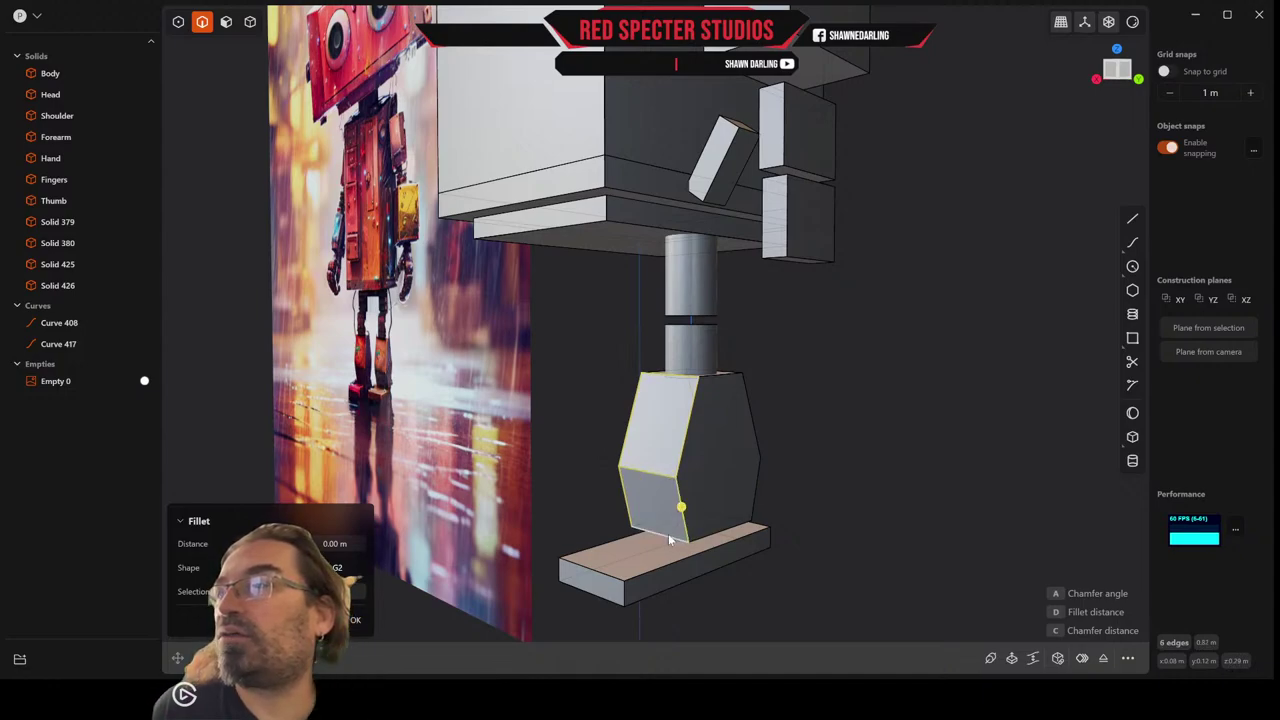
click(668, 538)
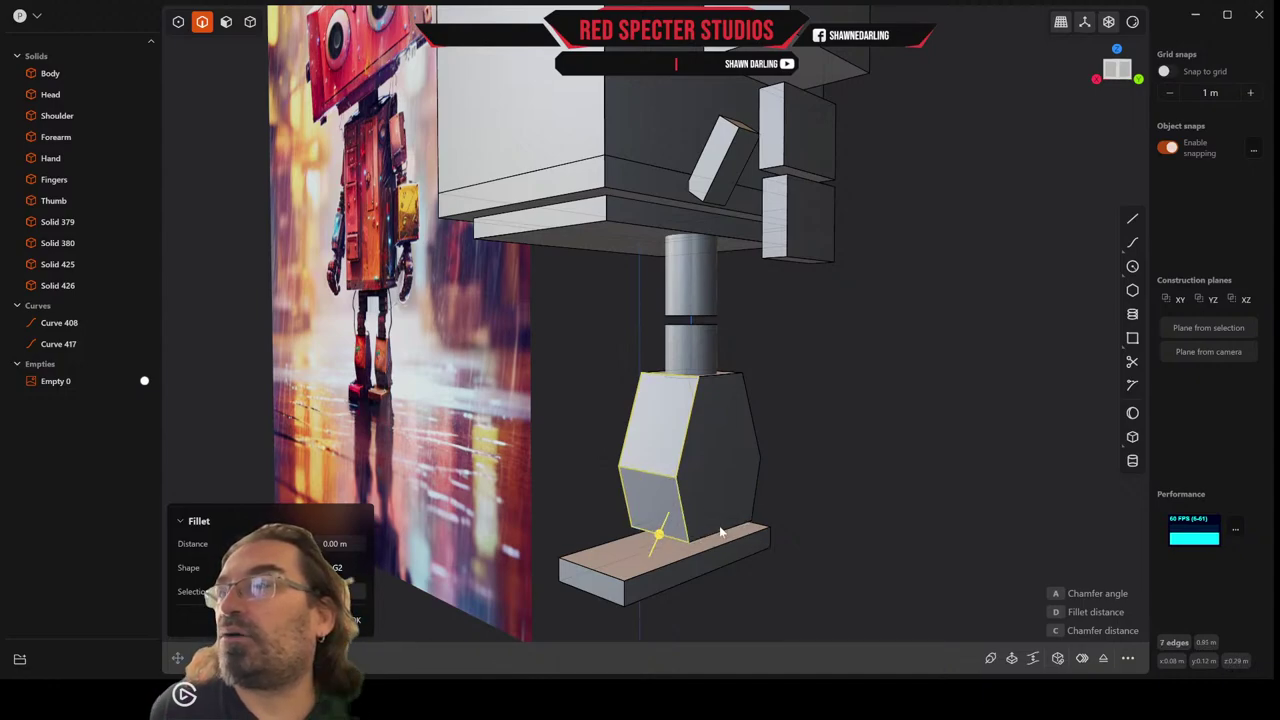
click(755, 514)
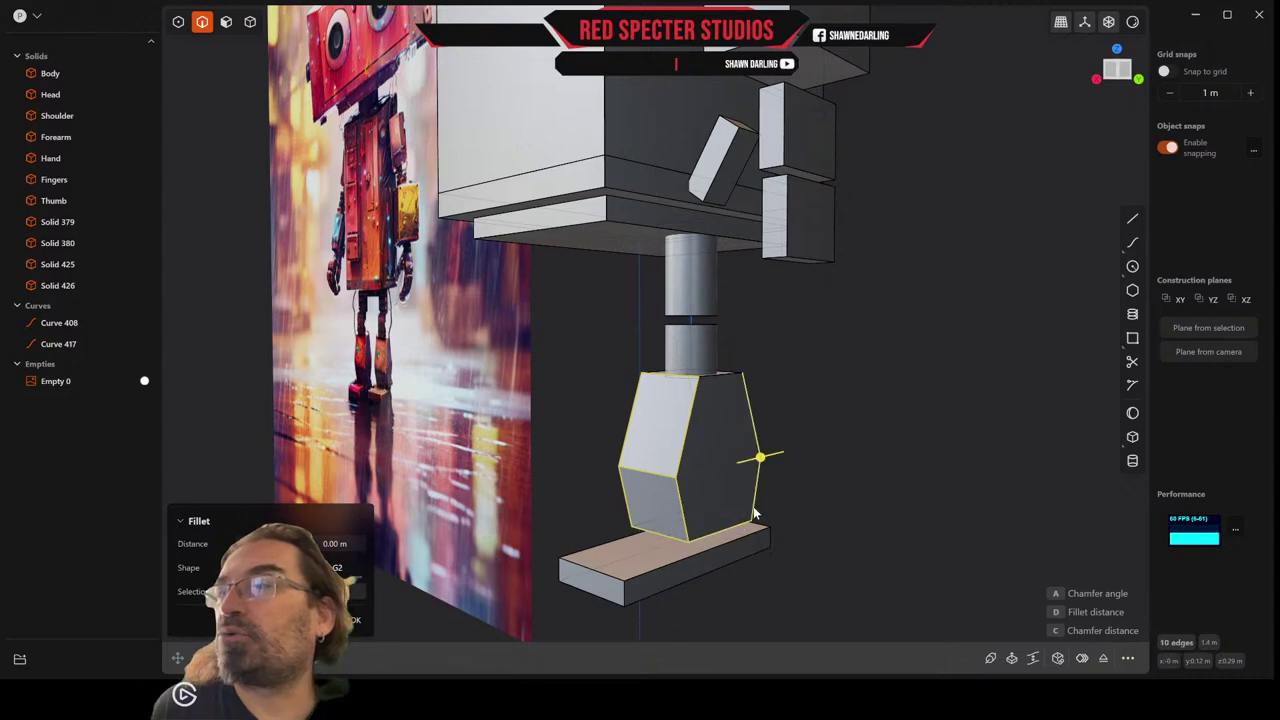
click(732, 378)
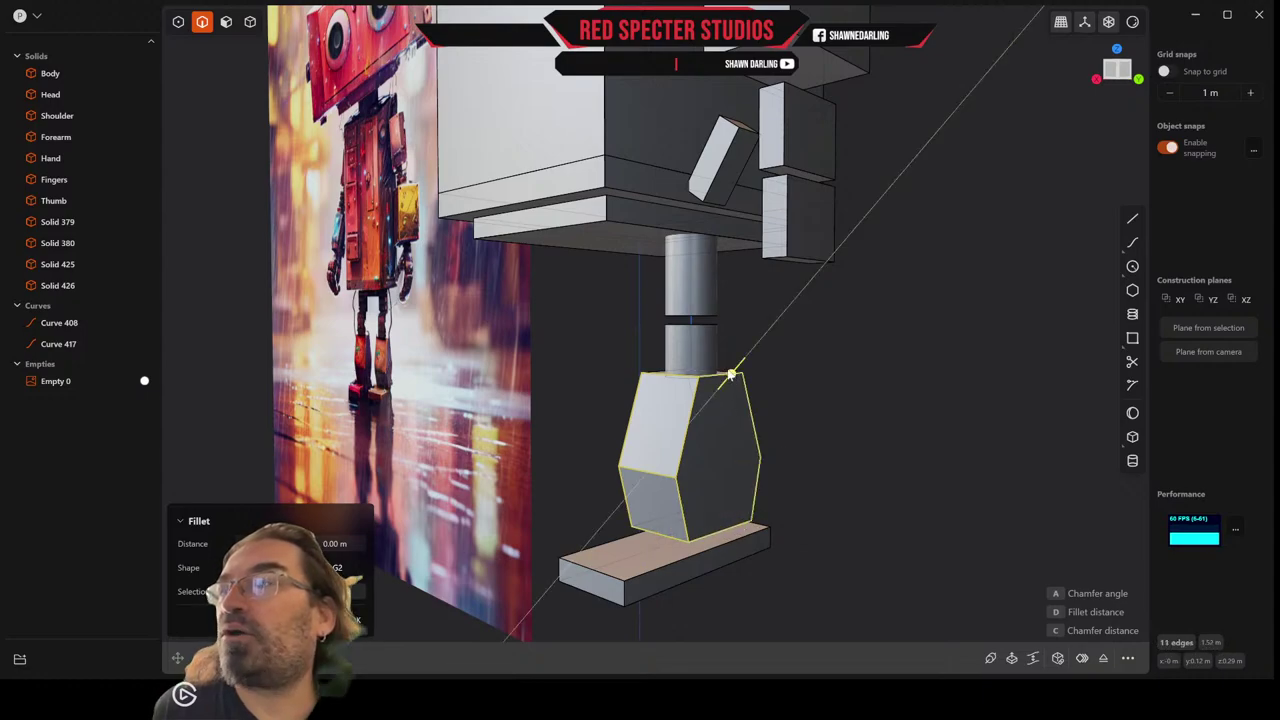
middle_drag(734, 378, 788, 393)
click(759, 371)
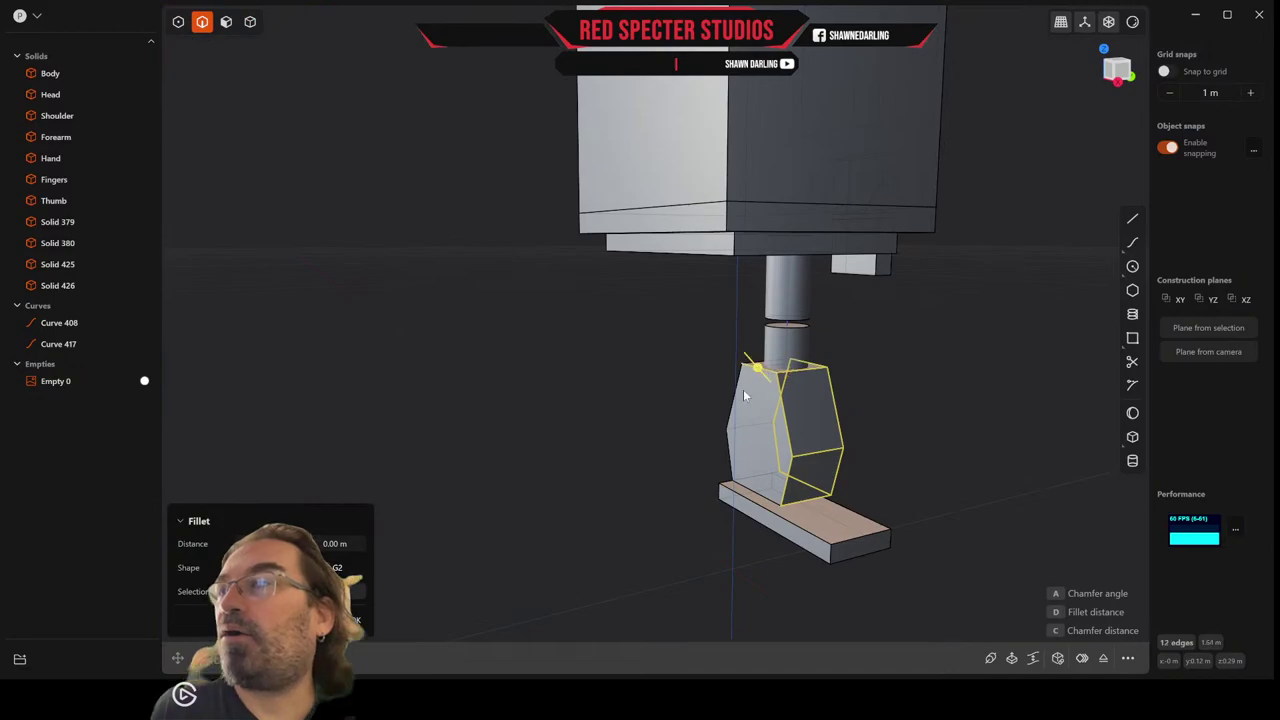
click(737, 406)
click(738, 443)
click(760, 492)
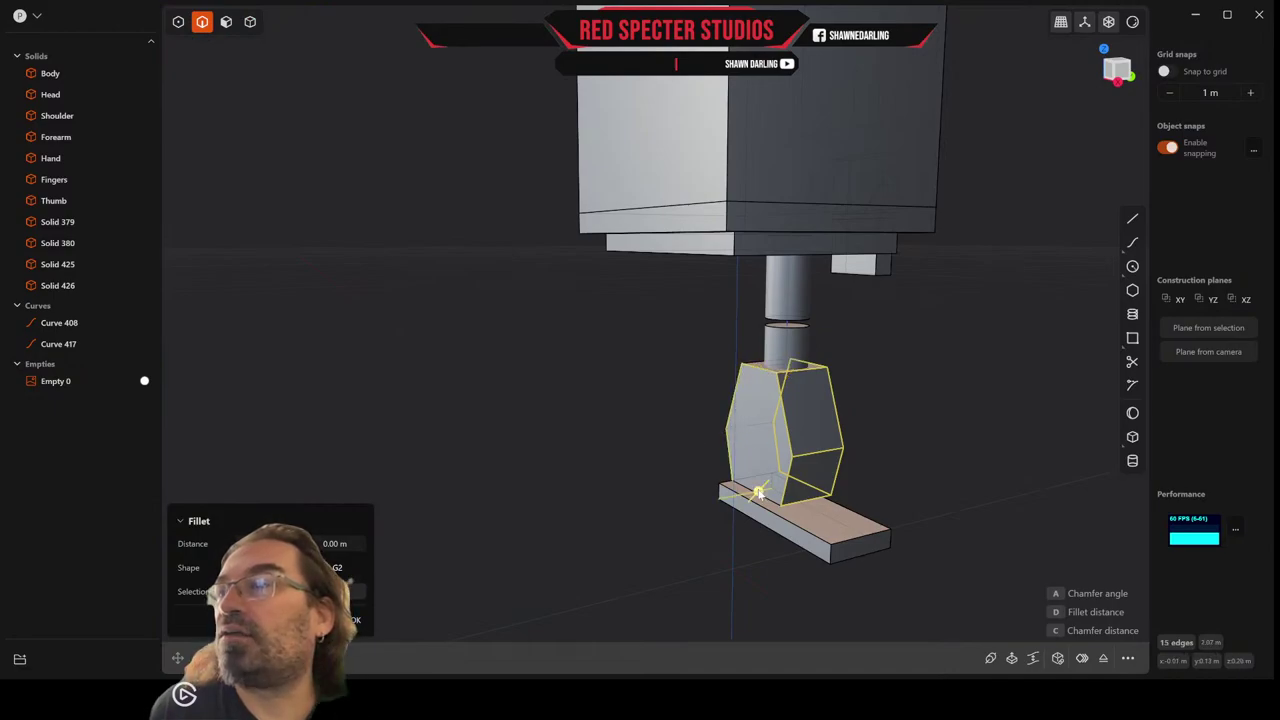
click(763, 492)
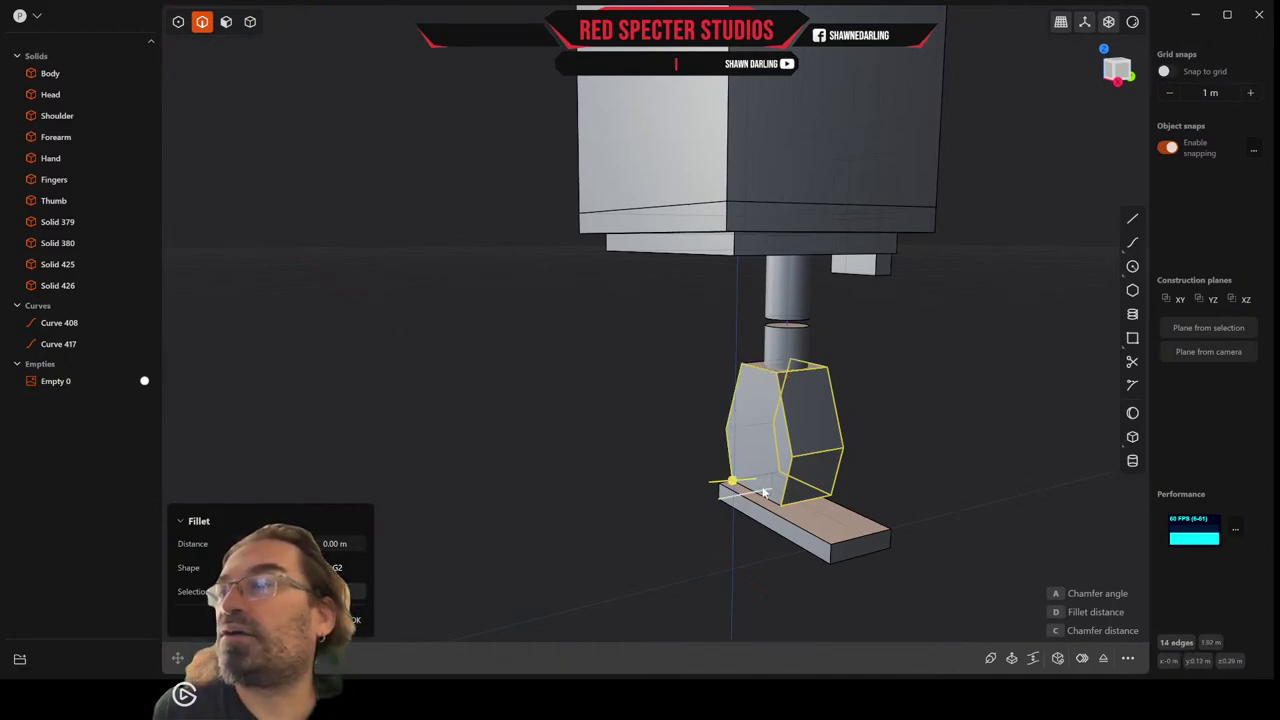
middle_drag(770, 502, 564, 470)
click(620, 461)
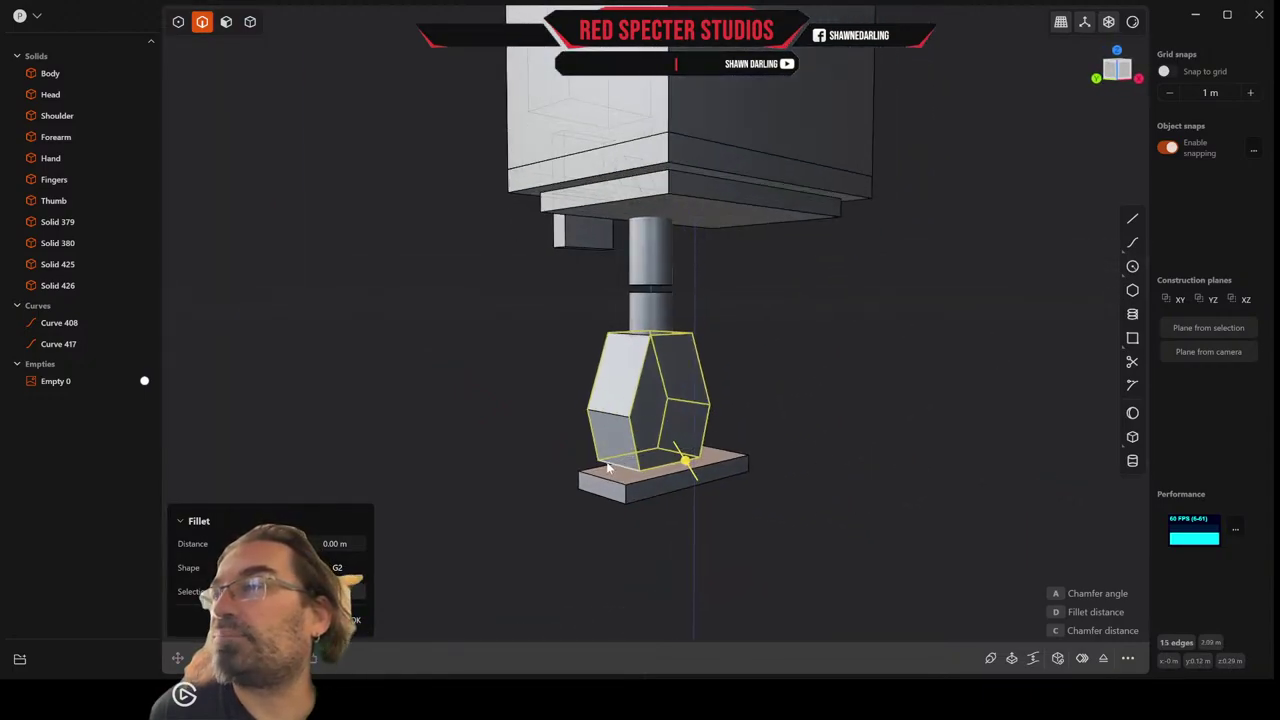
middle_drag(613, 418, 658, 255)
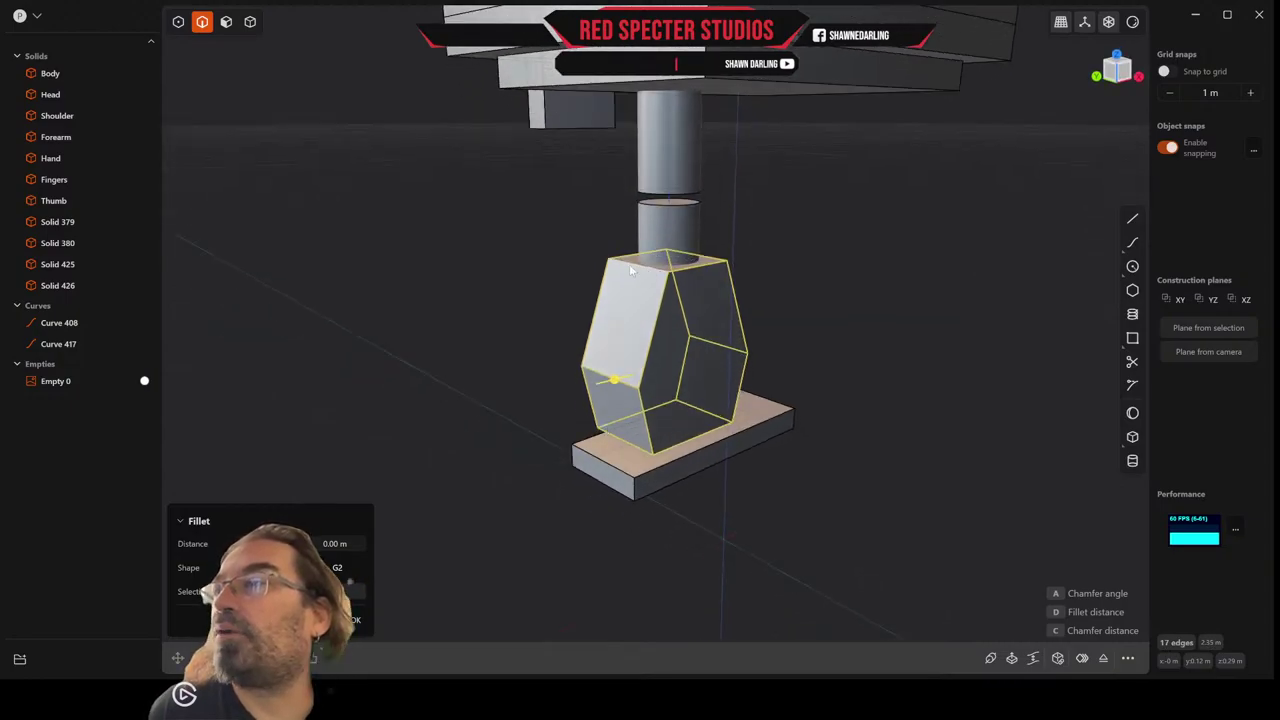
scroll(642, 266, up, 4)
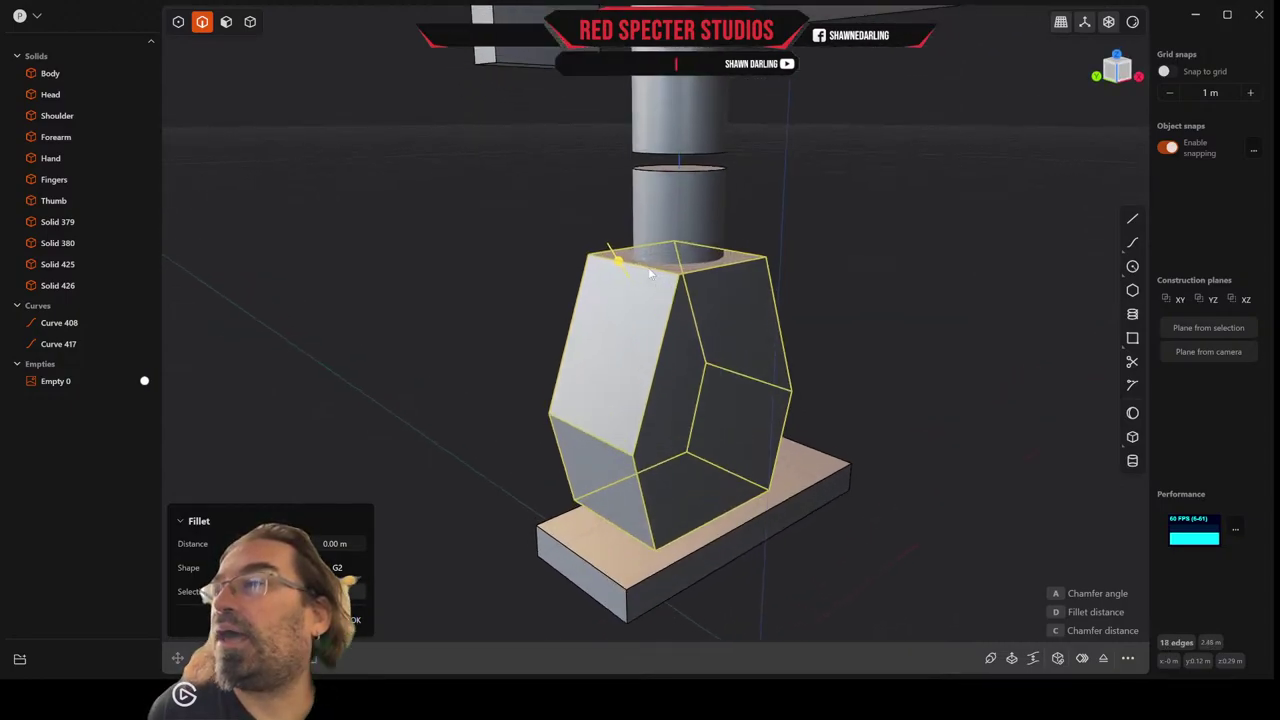
drag(616, 259, 615, 259)
right_click(616, 260)
Examine the lower leg block's edges and compare the leg and foot proportions with the robot reference image.
middle_drag(618, 262, 497, 292)
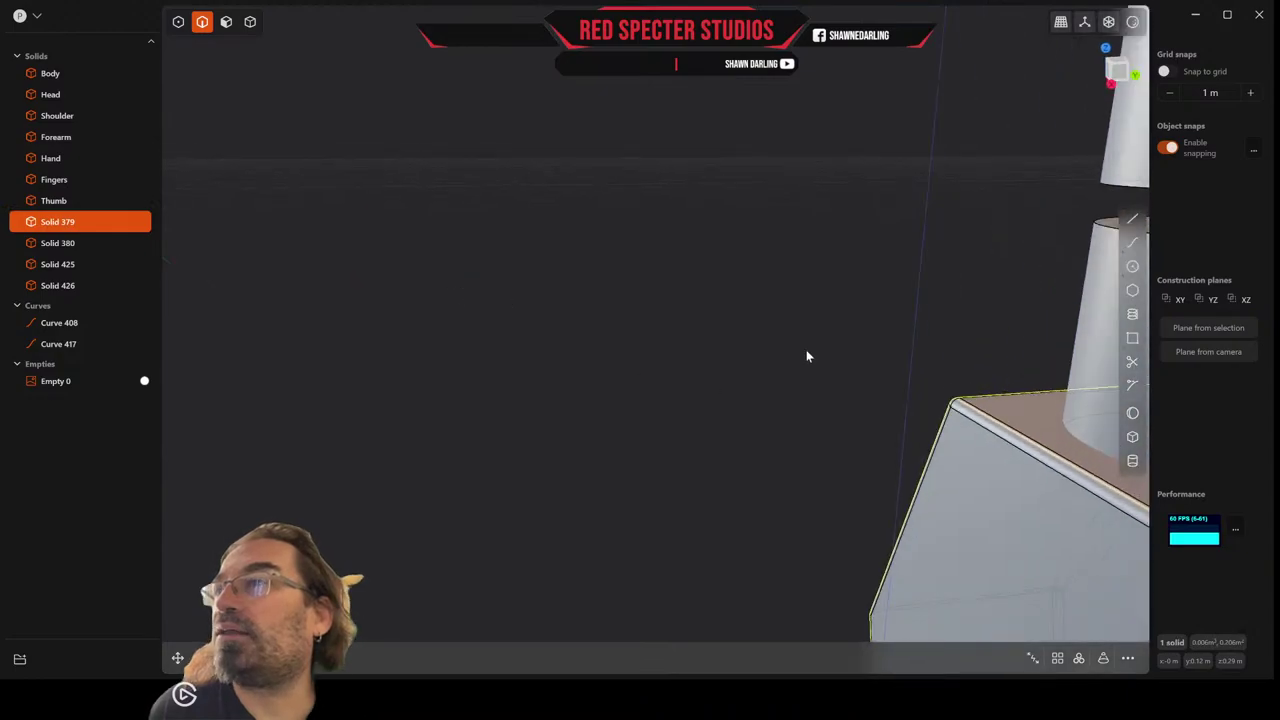
scroll(807, 351, down, 6)
middle_drag(807, 351, 464, 396)
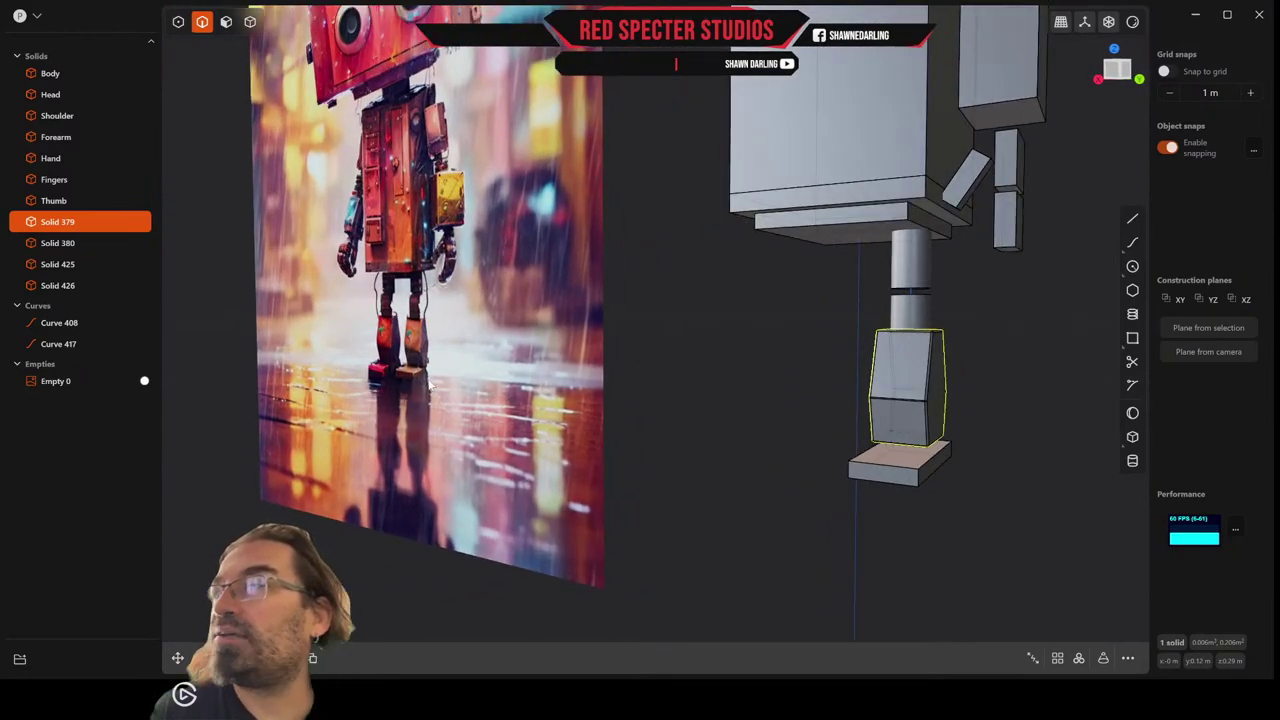
middle_drag(727, 509, 911, 497)
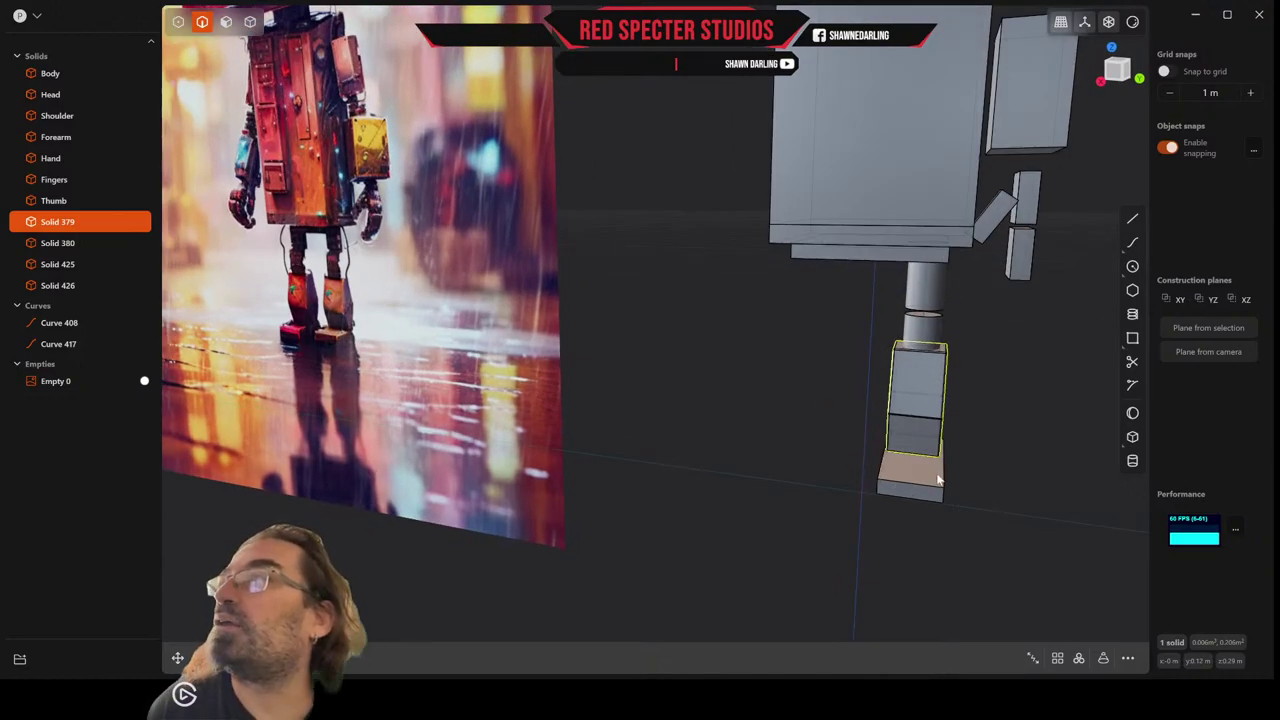
middle_drag(745, 358, 852, 467)
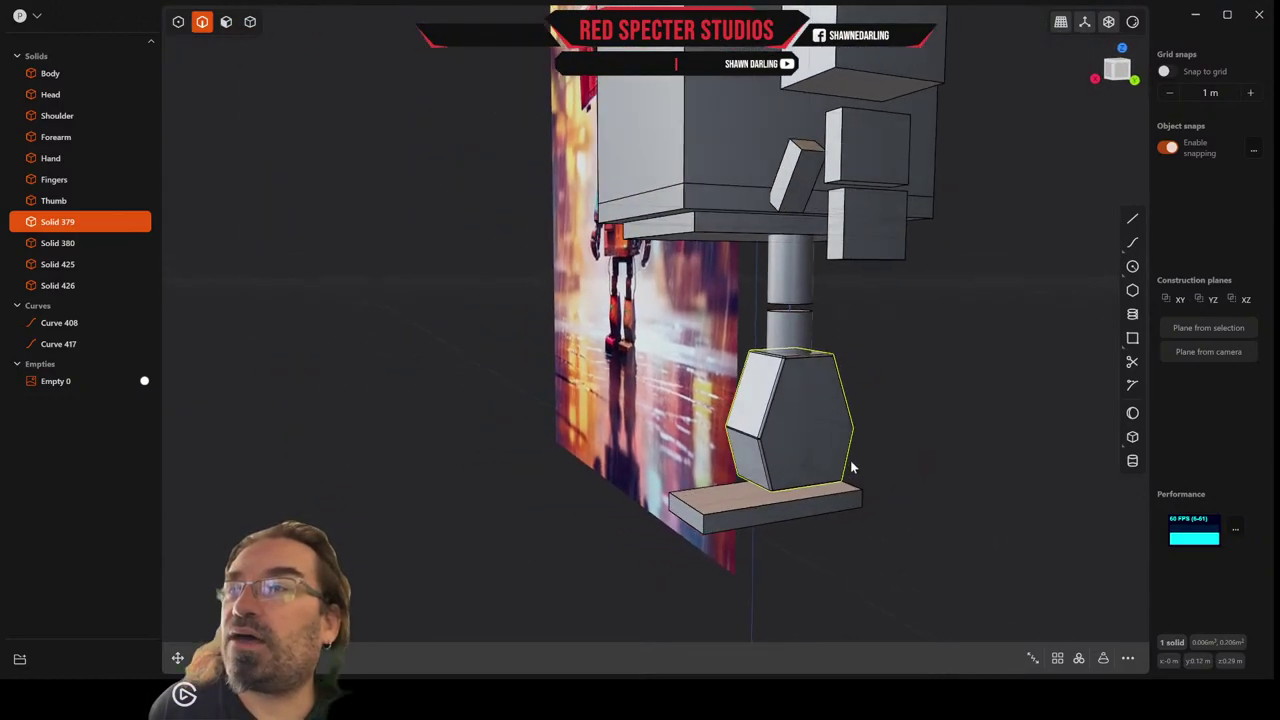
middle_drag(951, 441, 1089, 260)
middle_drag(855, 495, 835, 508)
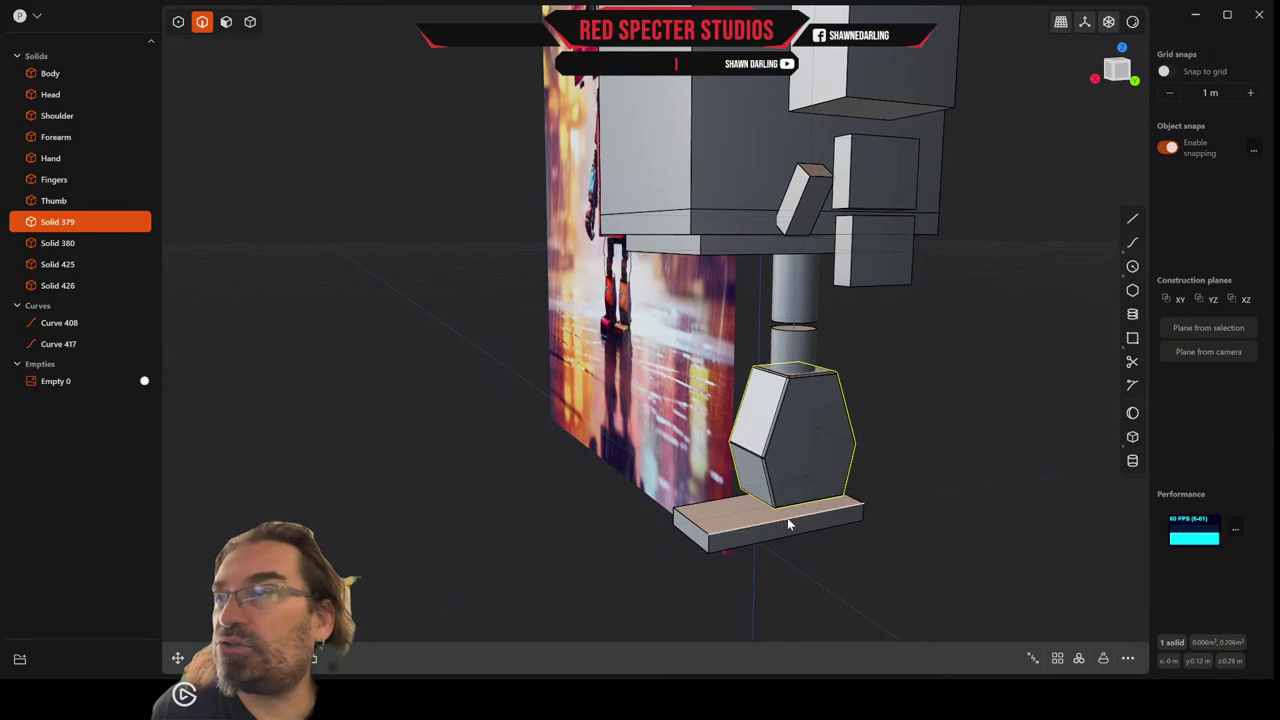
Cut the foot's top face crosswise just in front of the lower leg block.
click(787, 517)
key(f)
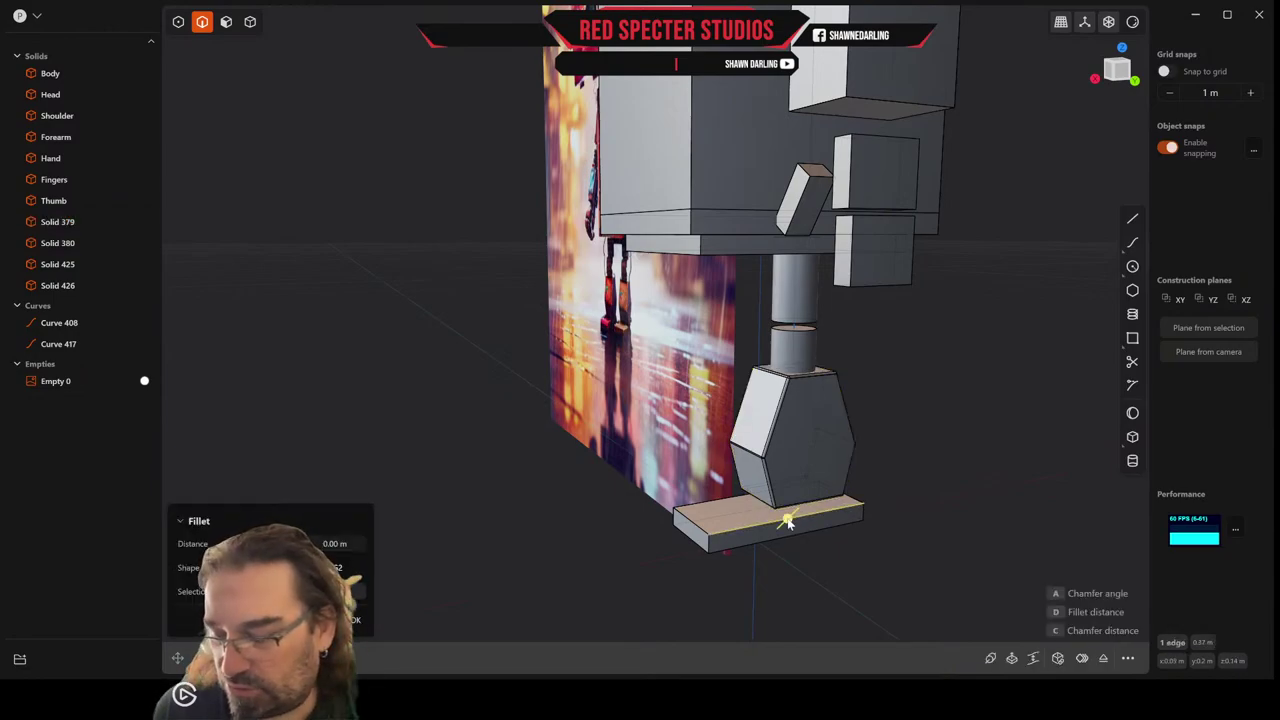
key(Escape)
key(c)
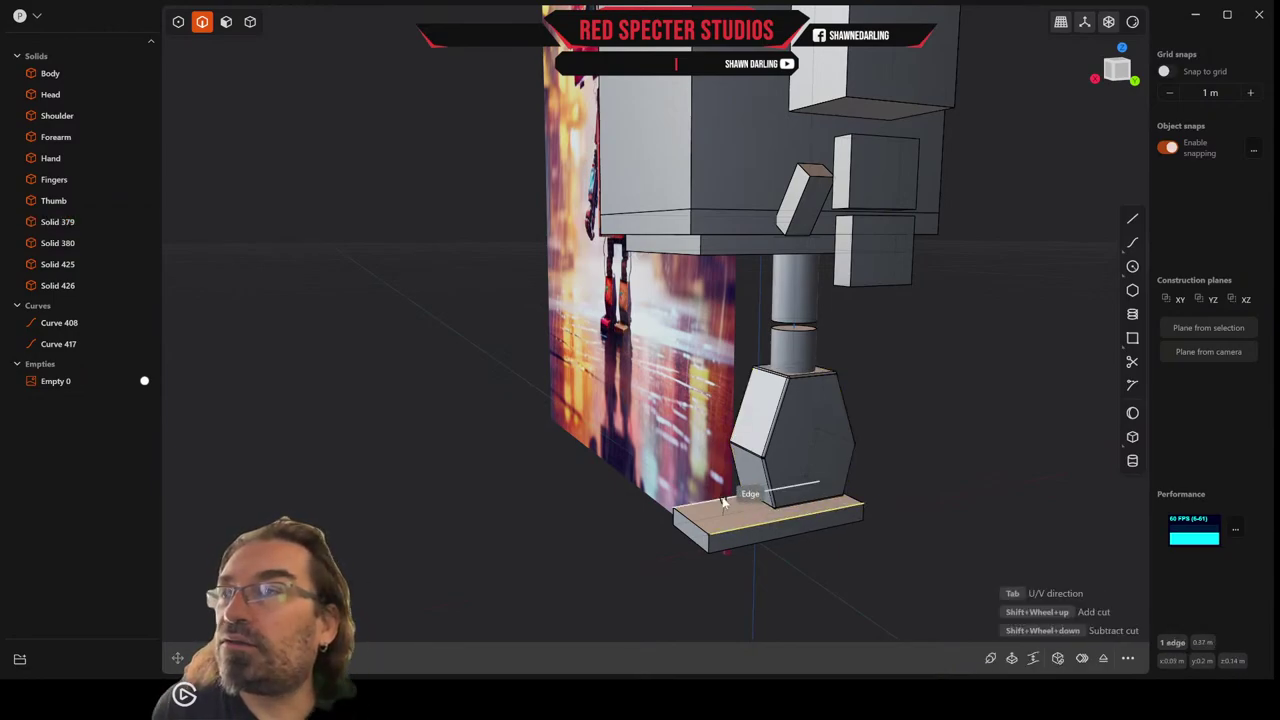
click(226, 21)
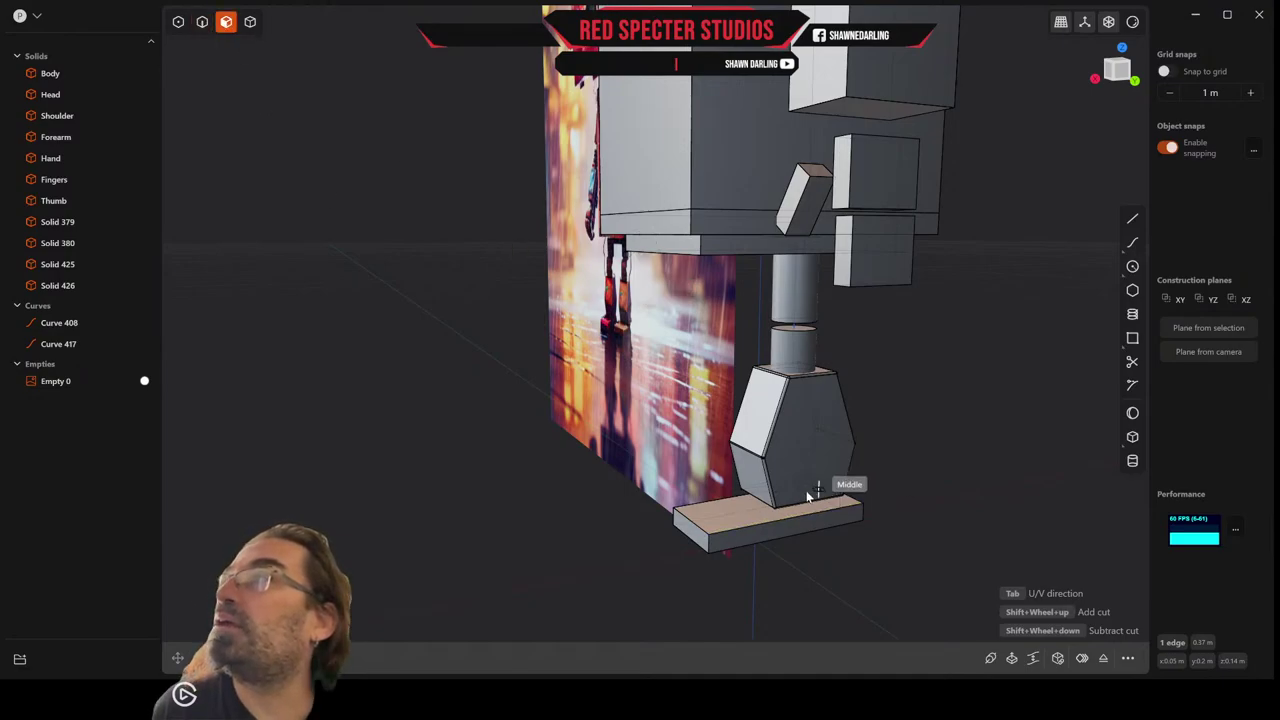
click(250, 21)
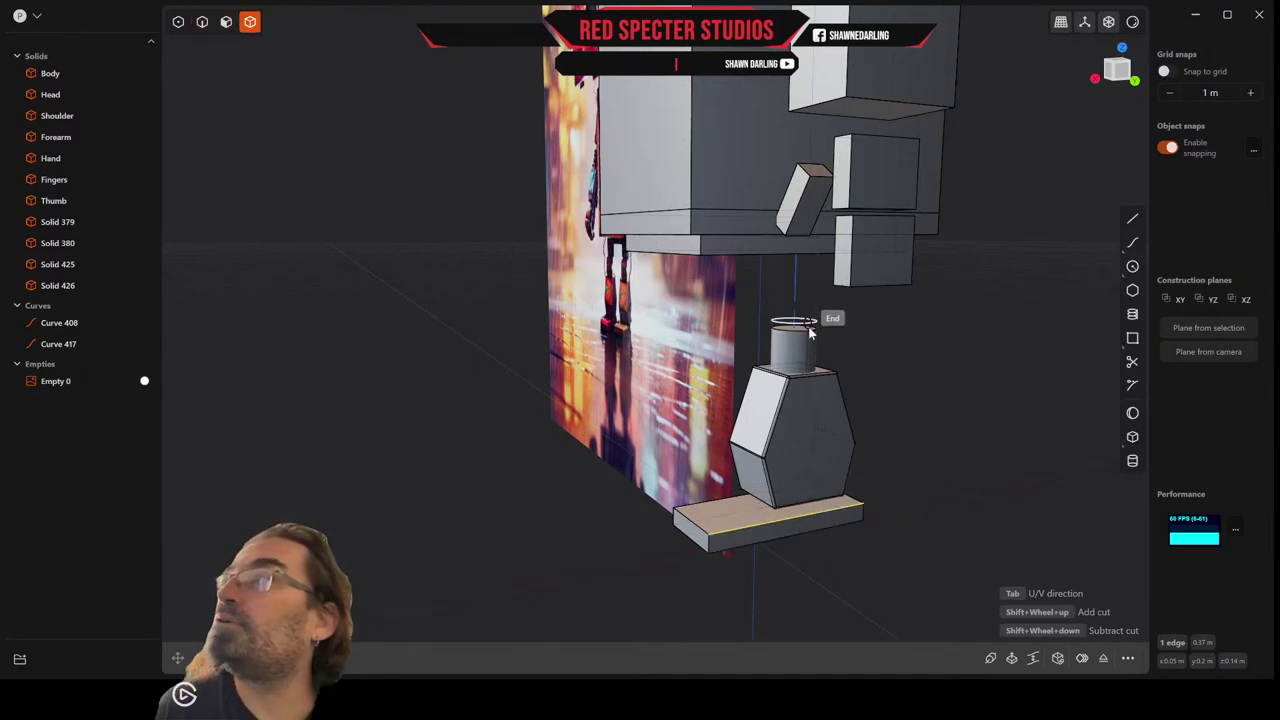
click(810, 333)
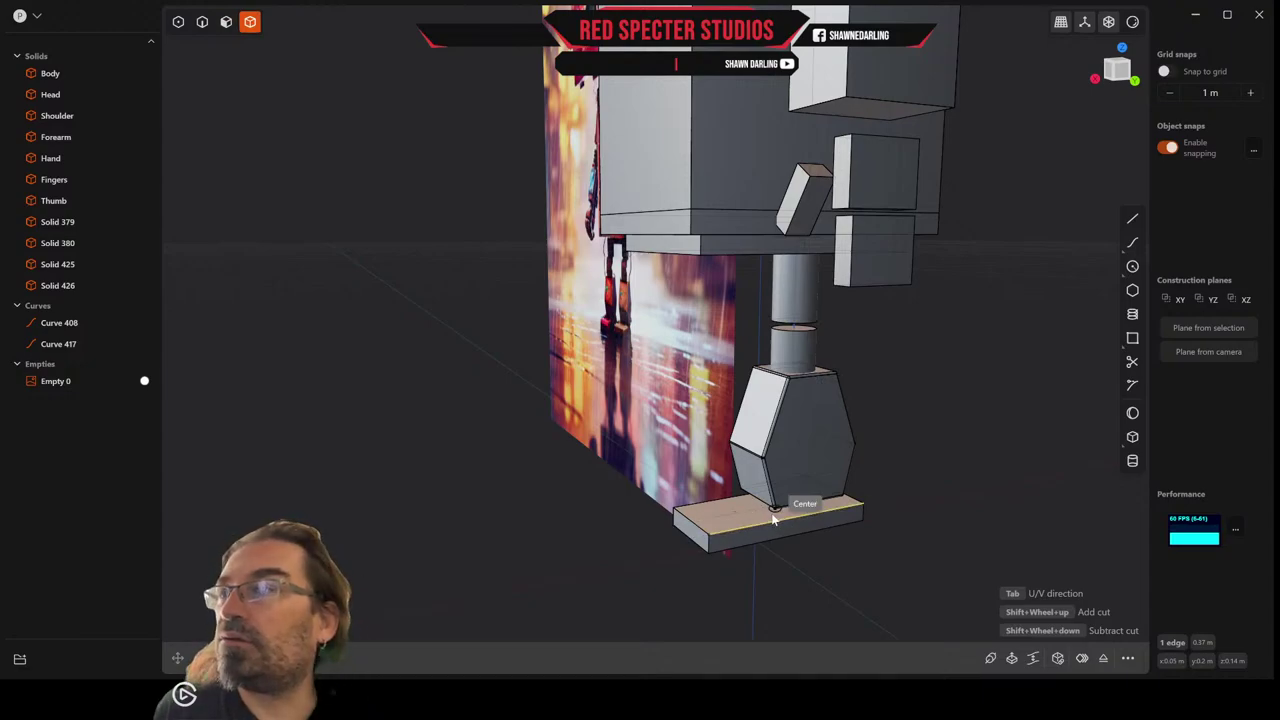
middle_drag(772, 517, 837, 518)
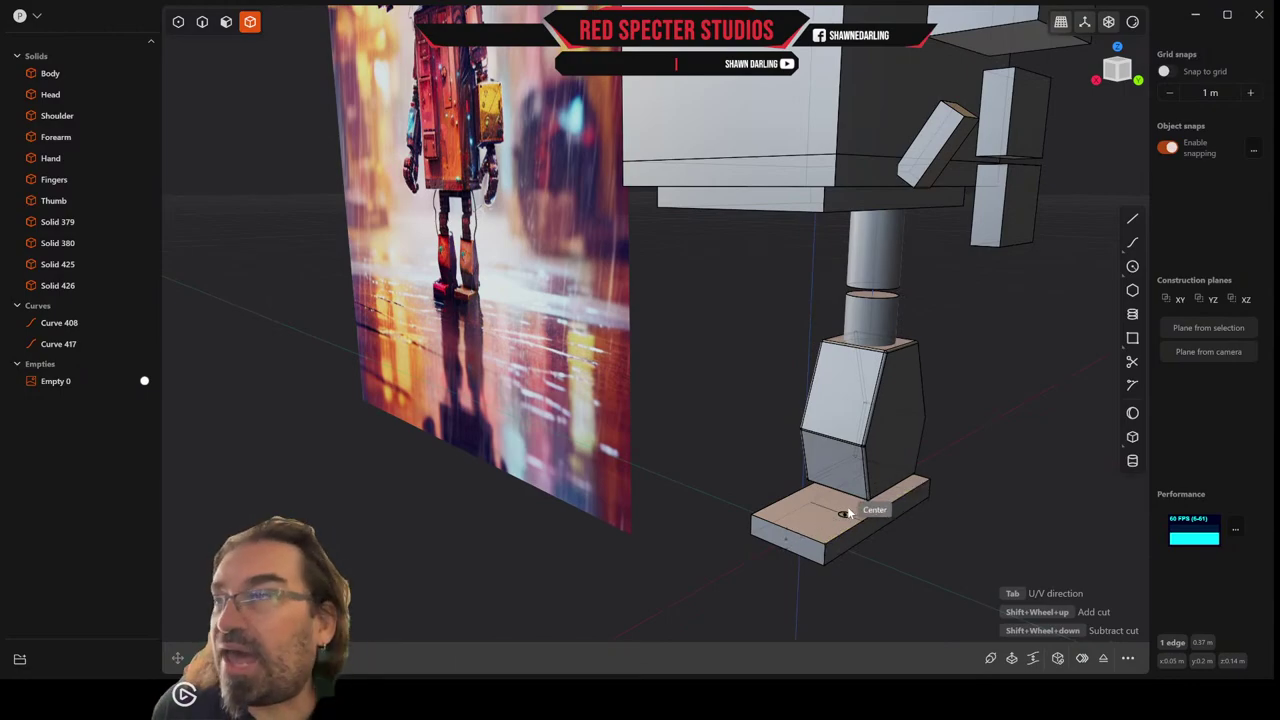
middle_drag(868, 514, 849, 492)
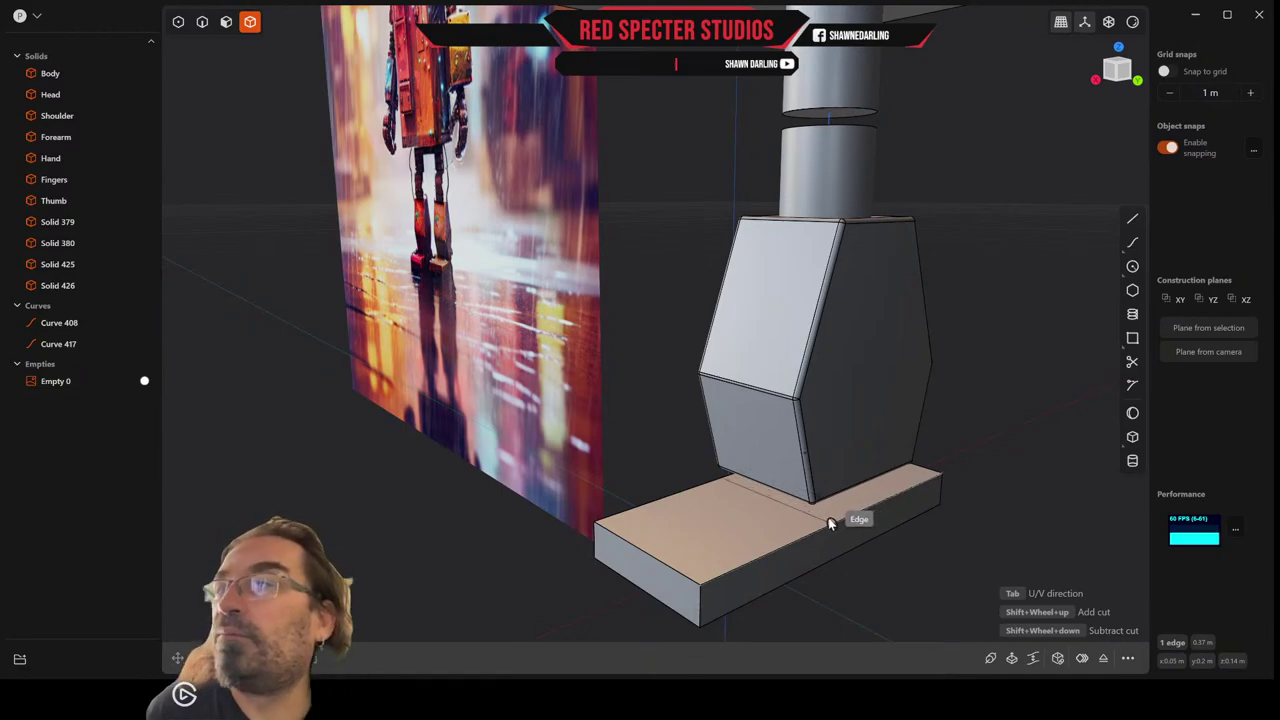
middle_drag(830, 522, 795, 518)
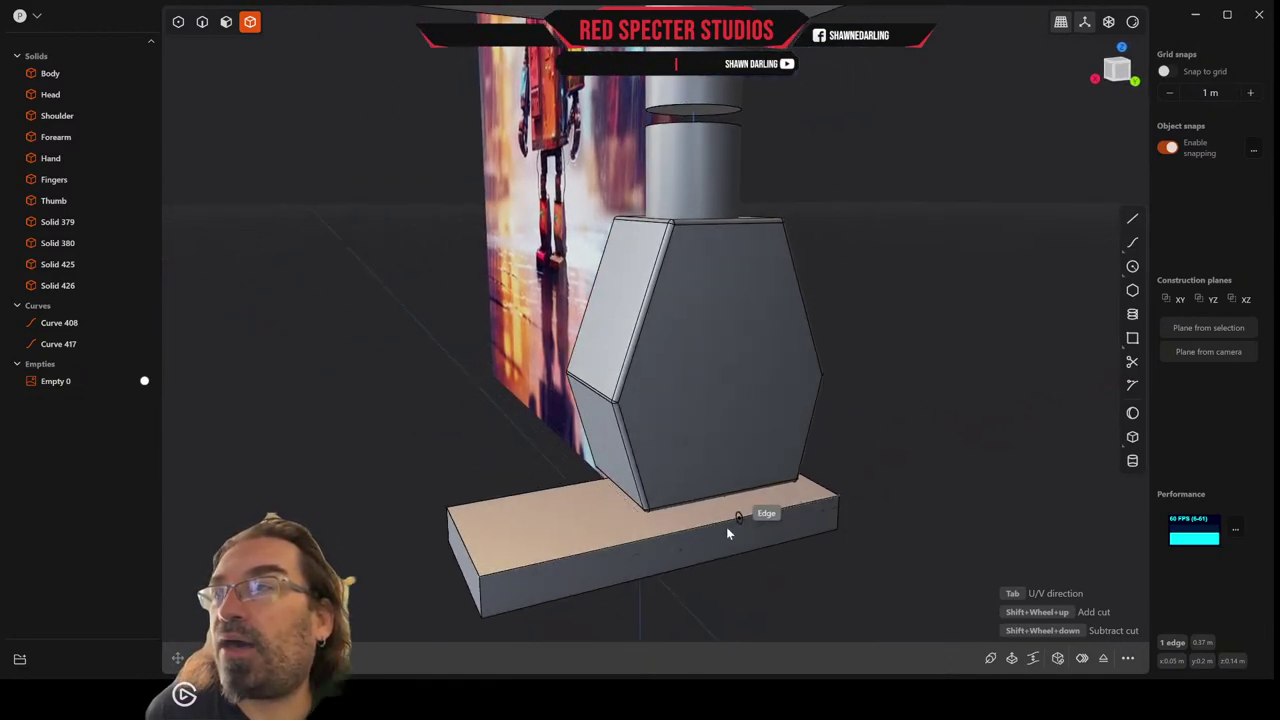
double_click(645, 532)
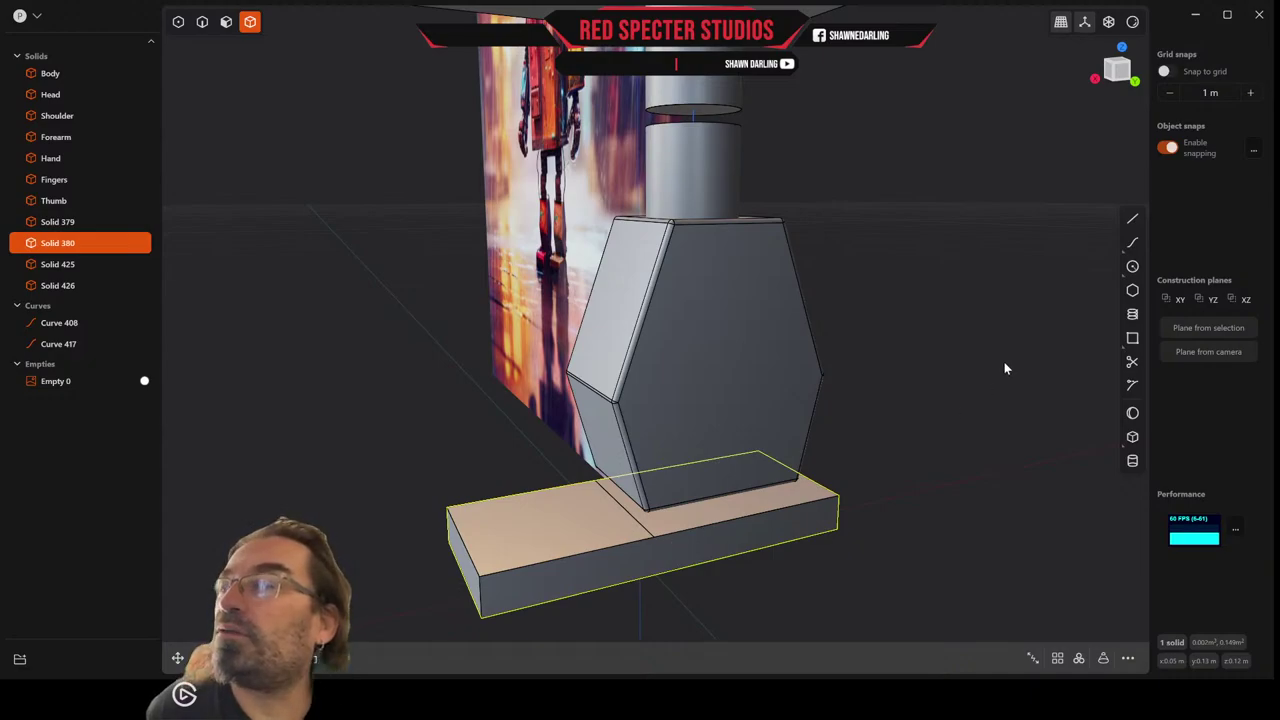
Cut the foot's outer side face vertically from the end of the crosswise top cut.
middle_drag(1004, 368, 902, 389)
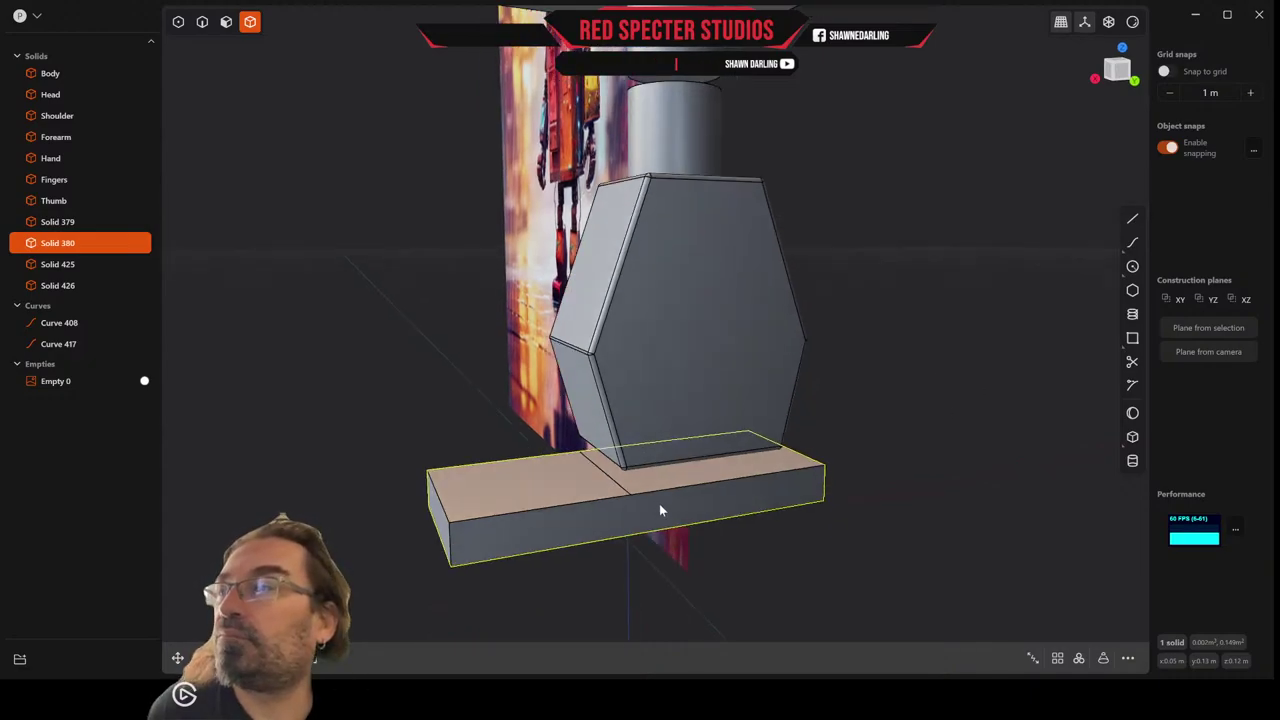
key(Escape)
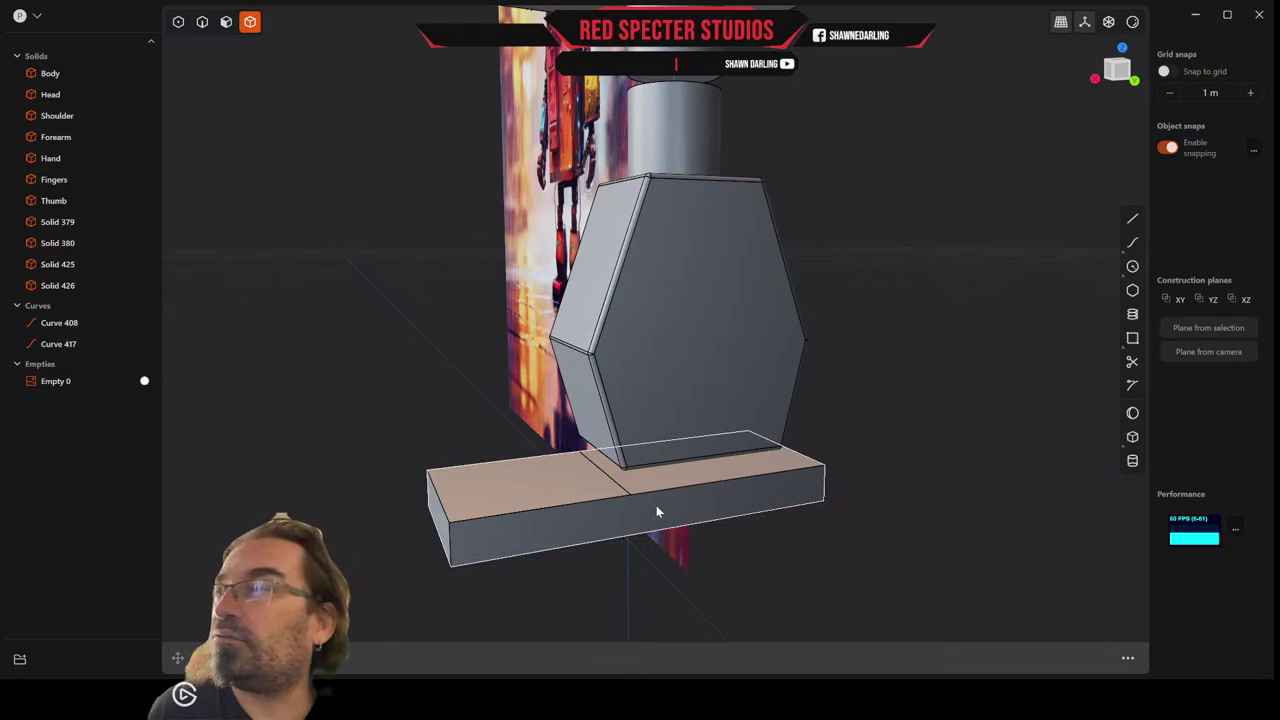
key(ctrl+r)
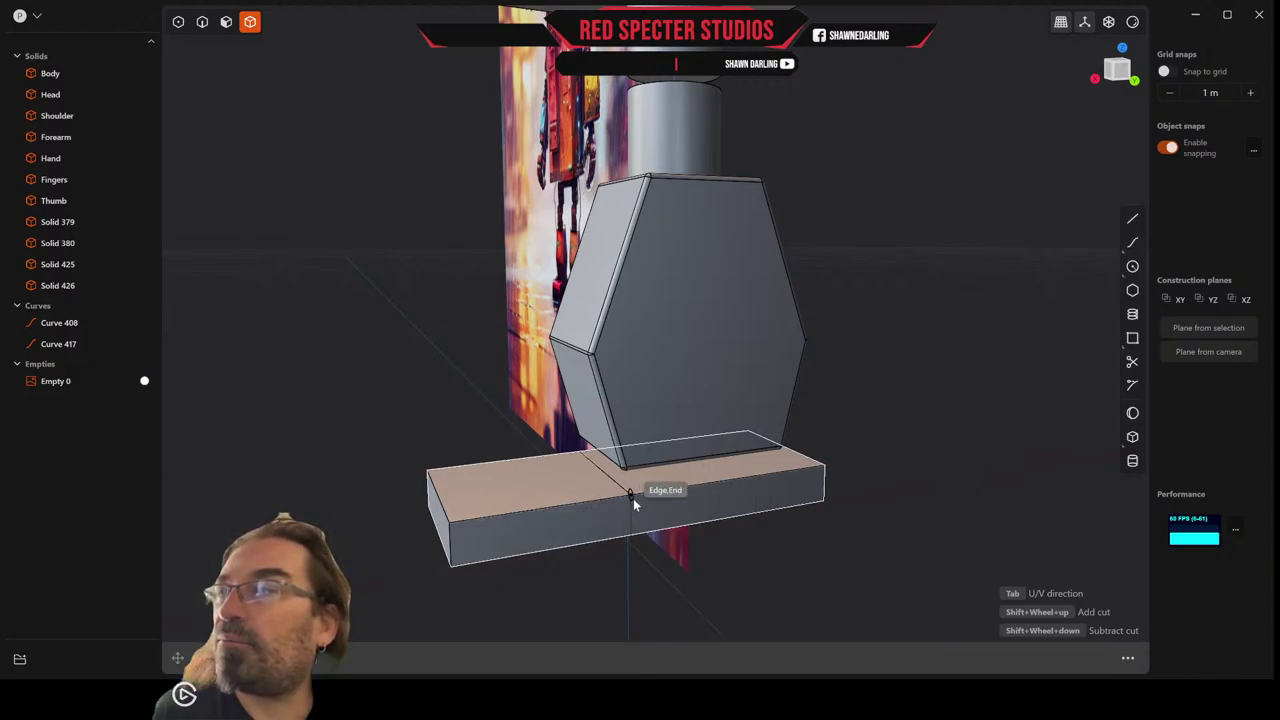
click(633, 498)
Cut the foot's opposite side face vertically from the other end of the crosswise top cut.
middle_drag(594, 504, 760, 521)
scroll(993, 335, up, 5)
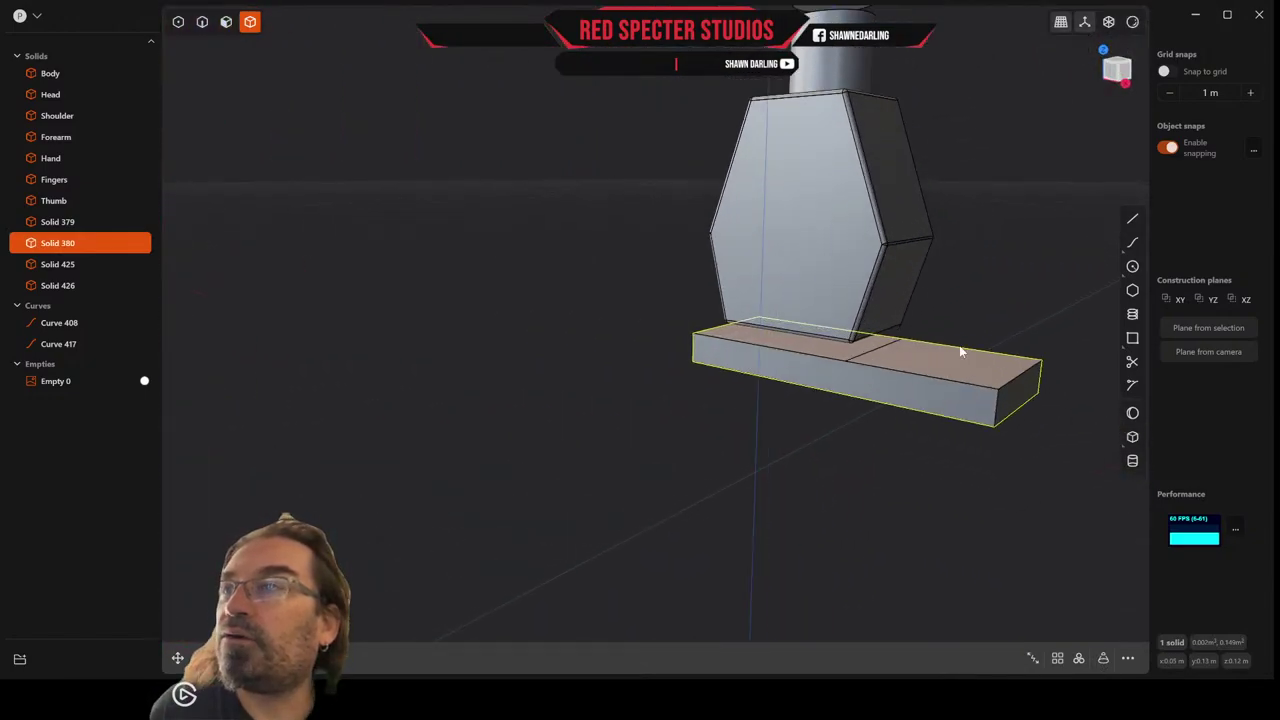
key(Escape)
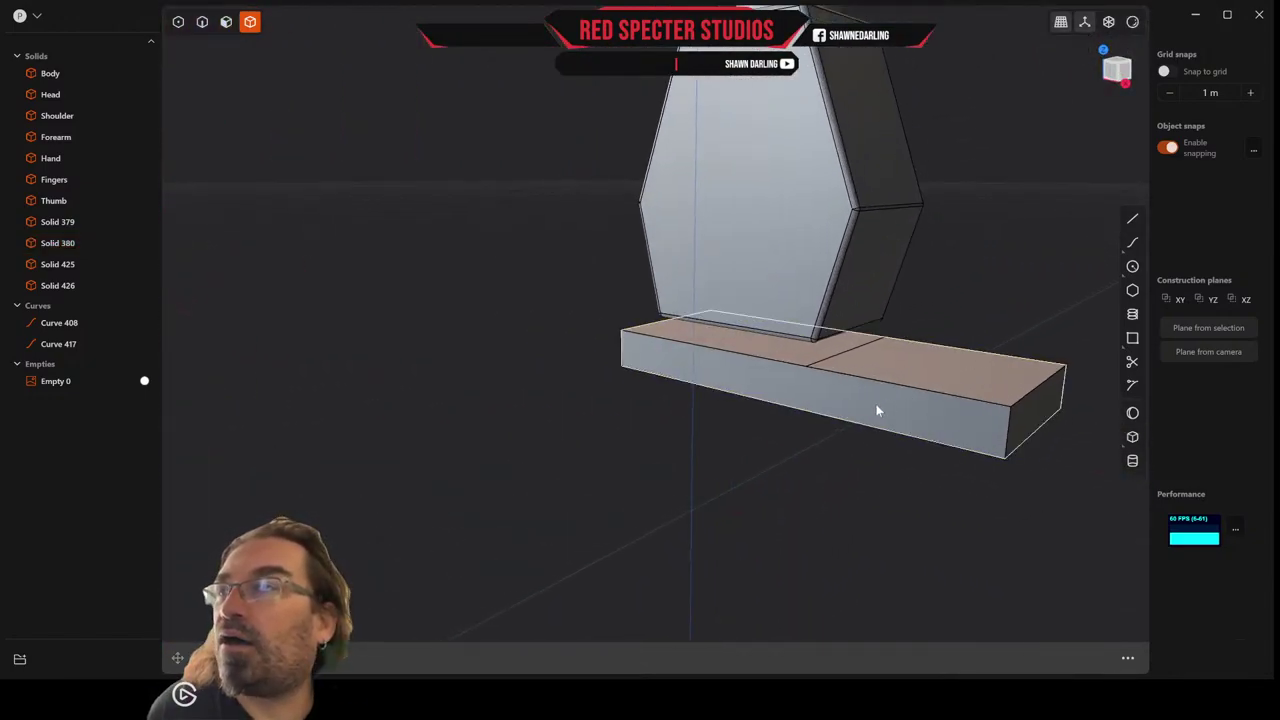
click(876, 404)
key(c)
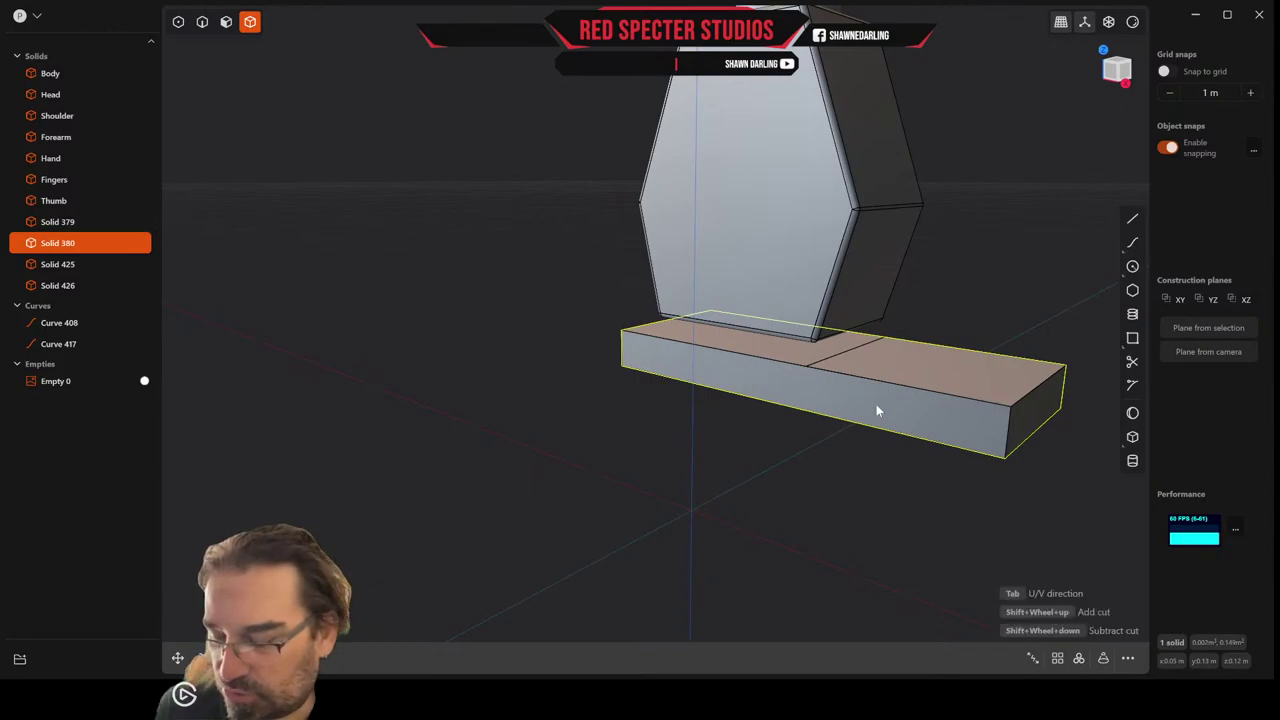
click(808, 368)
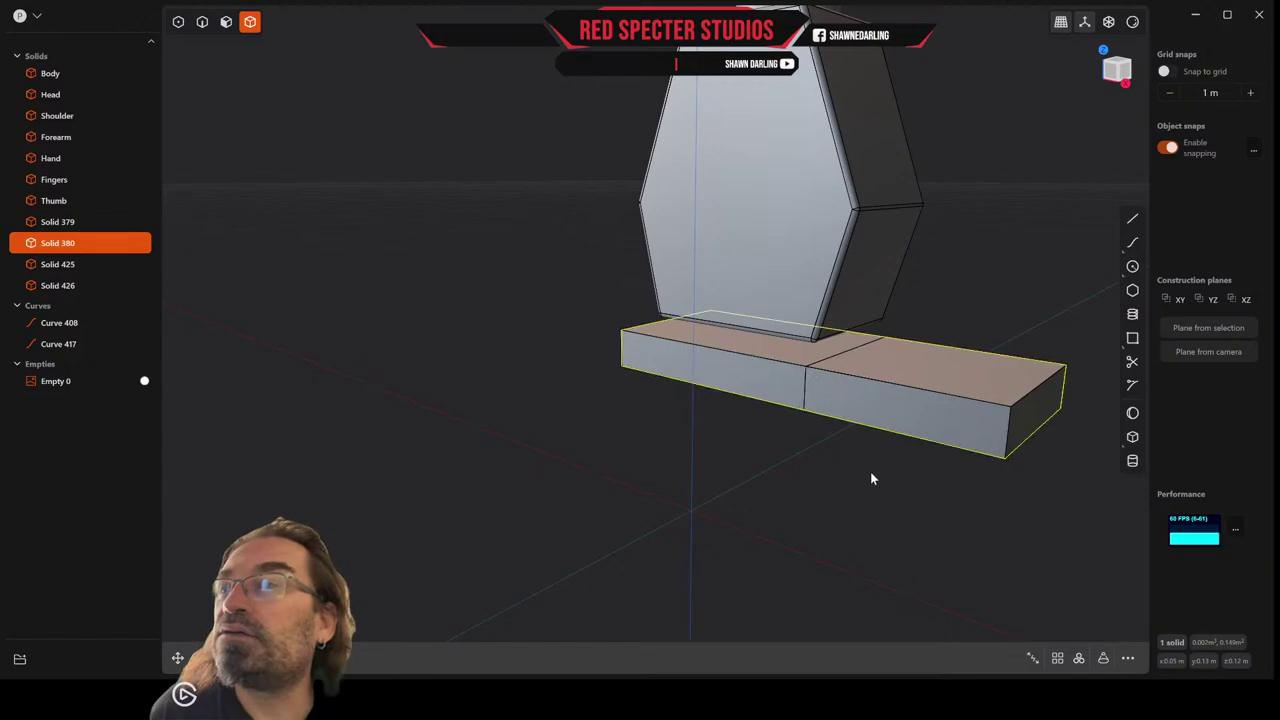
Cut the foot's underside crosswise in line with the vertical side cuts.
middle_drag(871, 477, 612, 392)
middle_drag(723, 423, 778, 428)
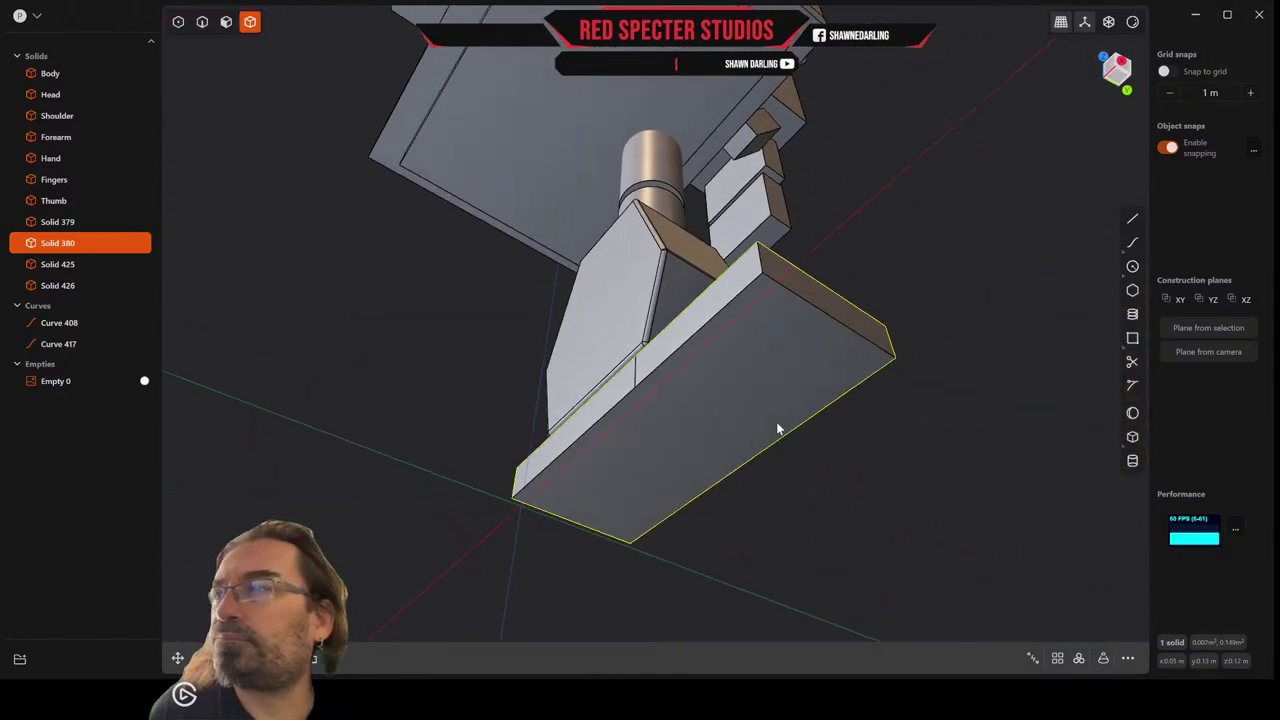
key(Escape)
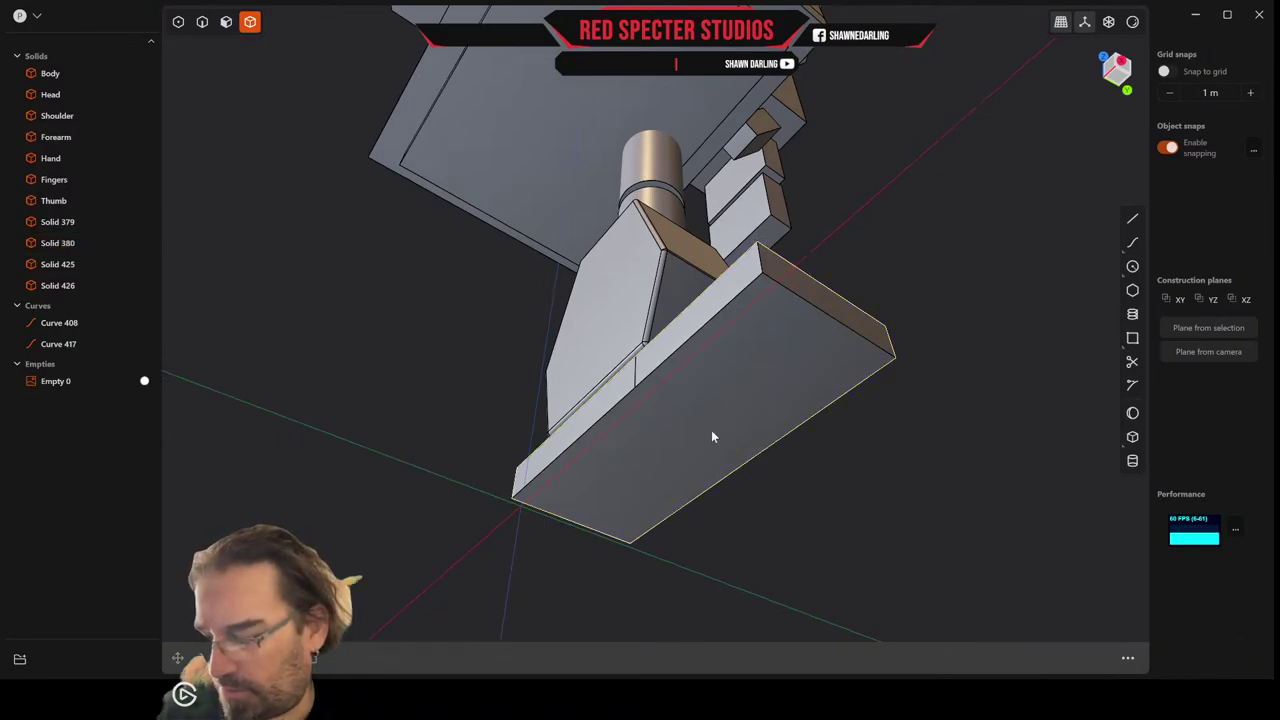
key(ctrl+r)
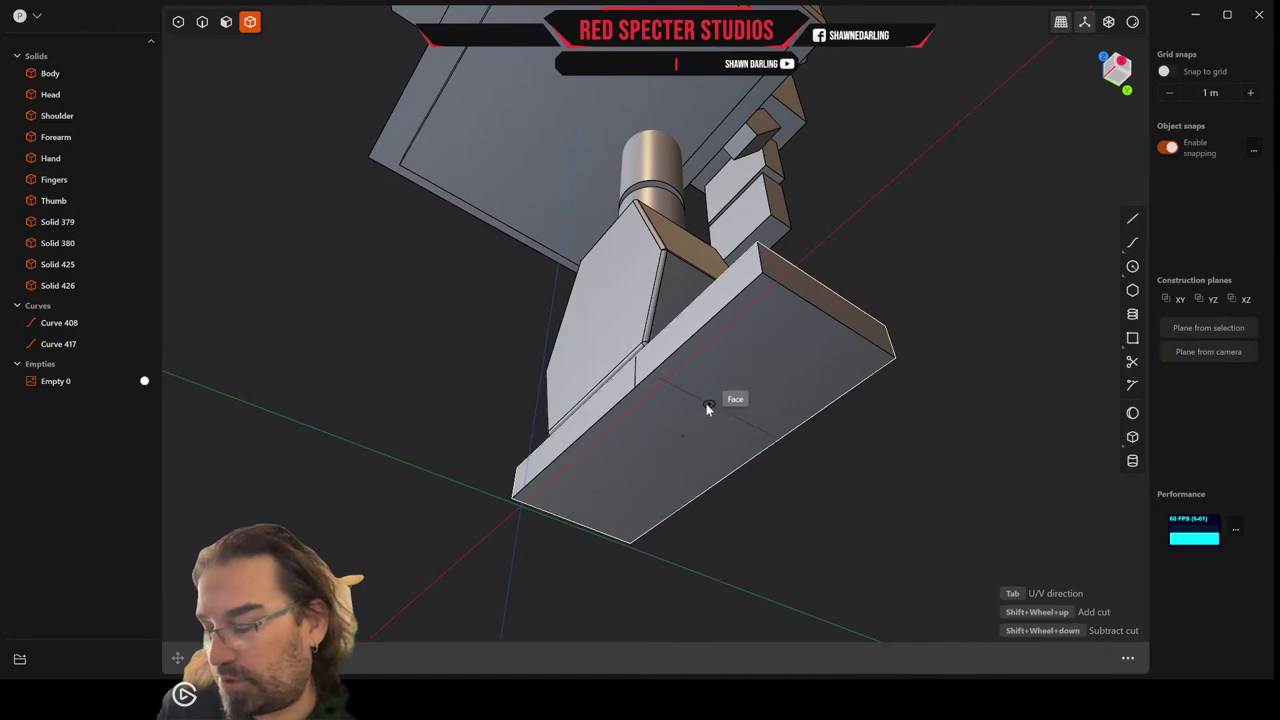
click(640, 392)
Try to move the crosswise cut edge on top of the foot.
middle_drag(656, 399, 570, 530)
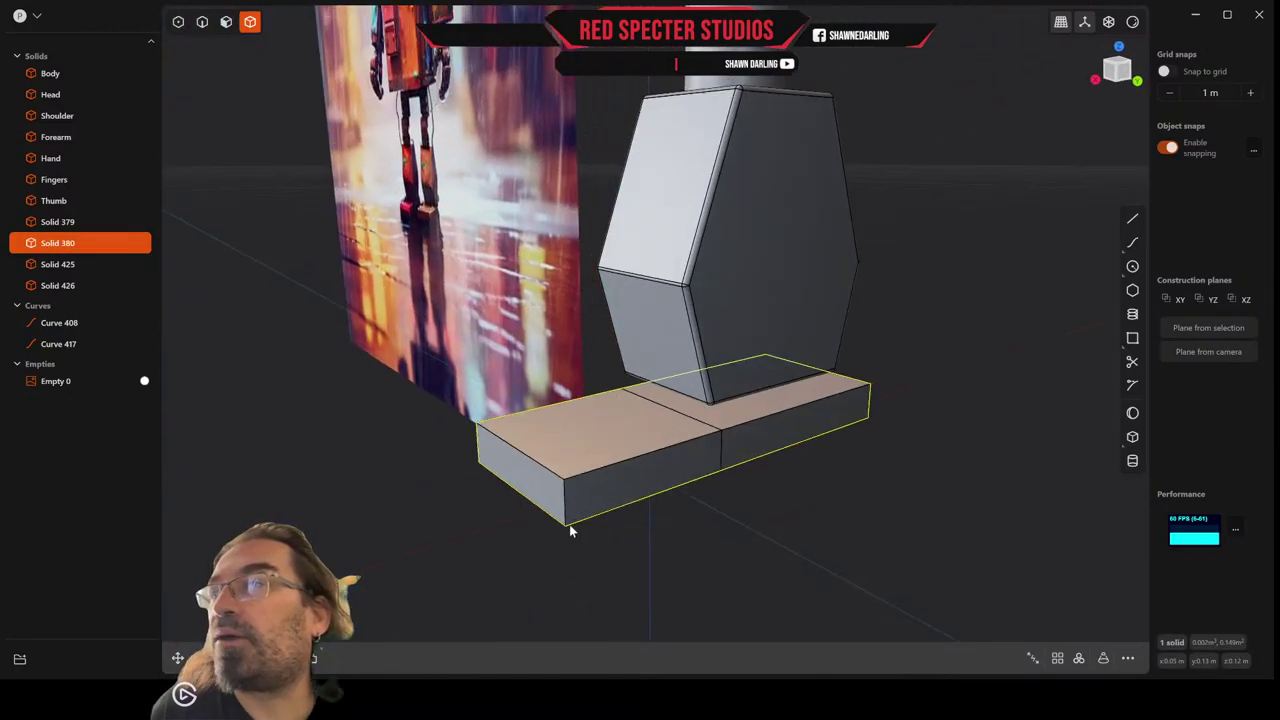
scroll(685, 446, up, 2)
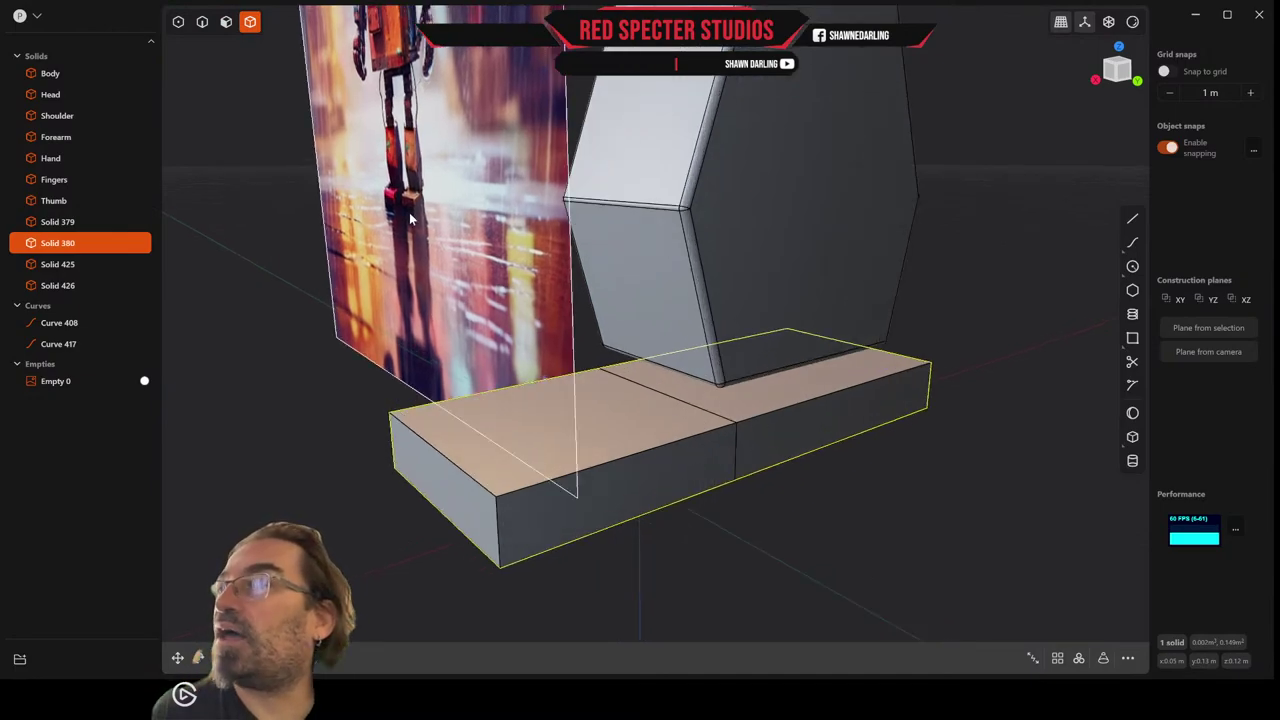
click(202, 21)
click(650, 392)
key(f)
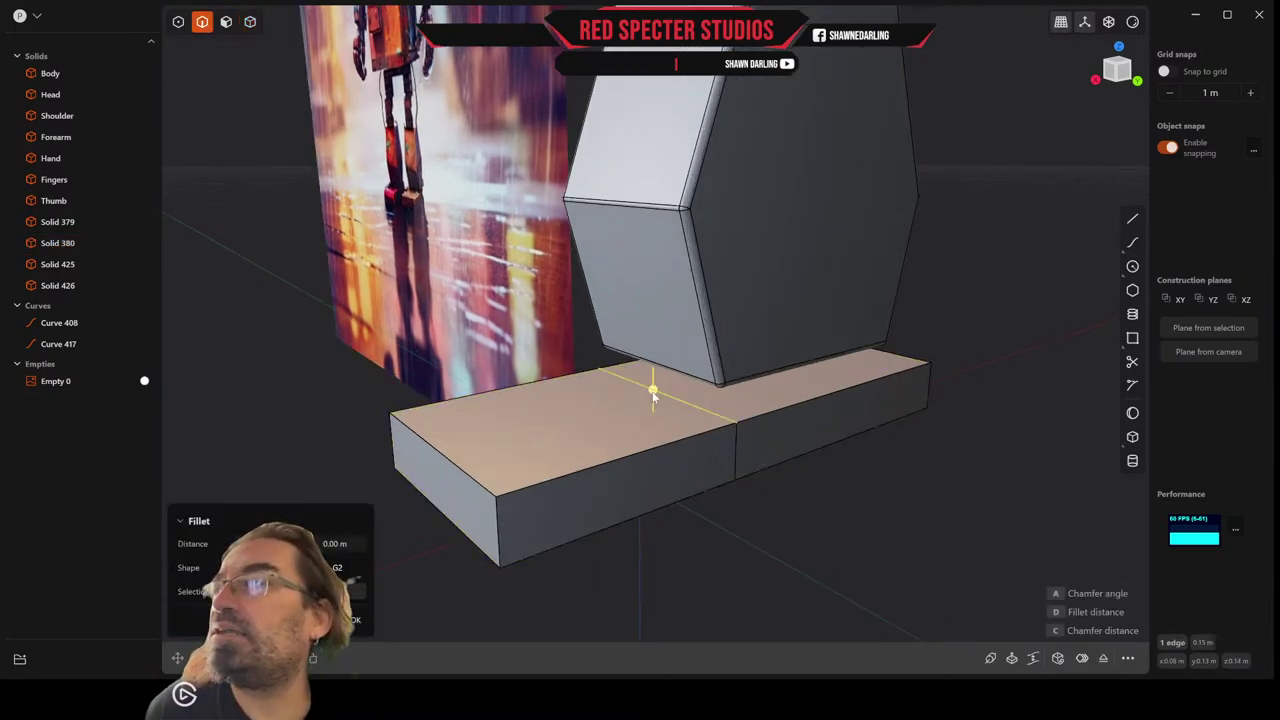
key(g)
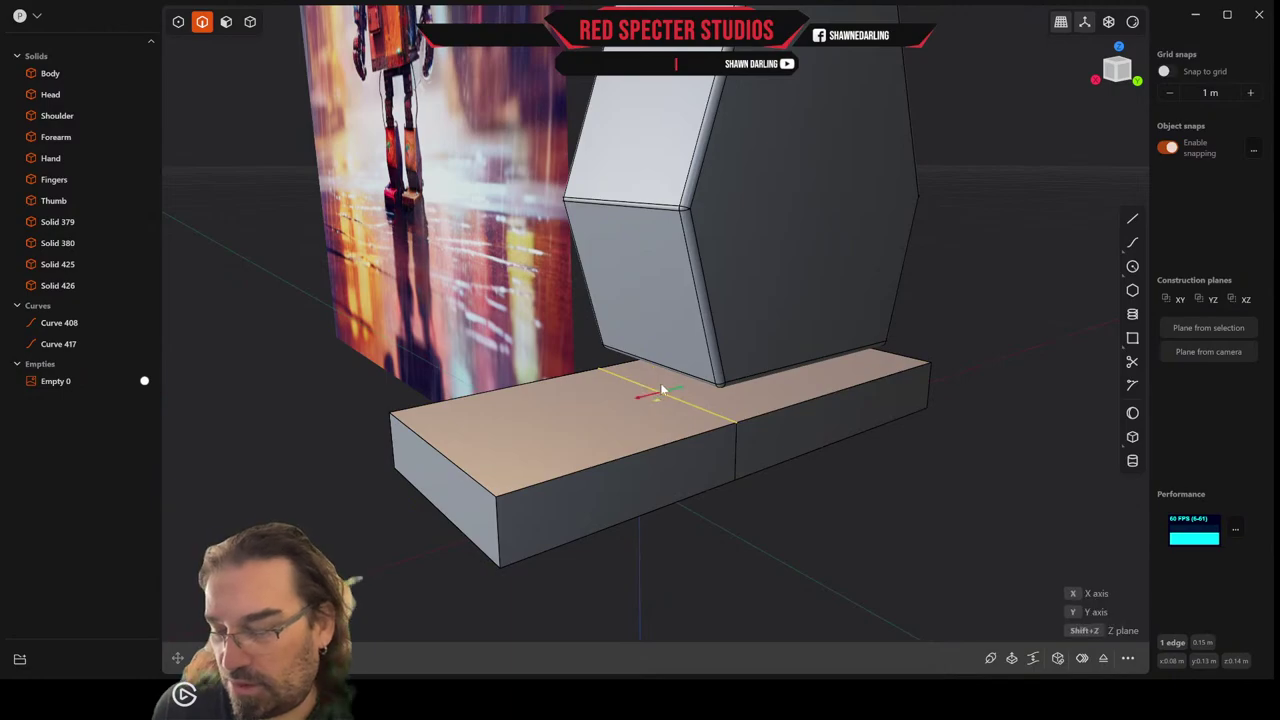
middle_drag(676, 393, 664, 386)
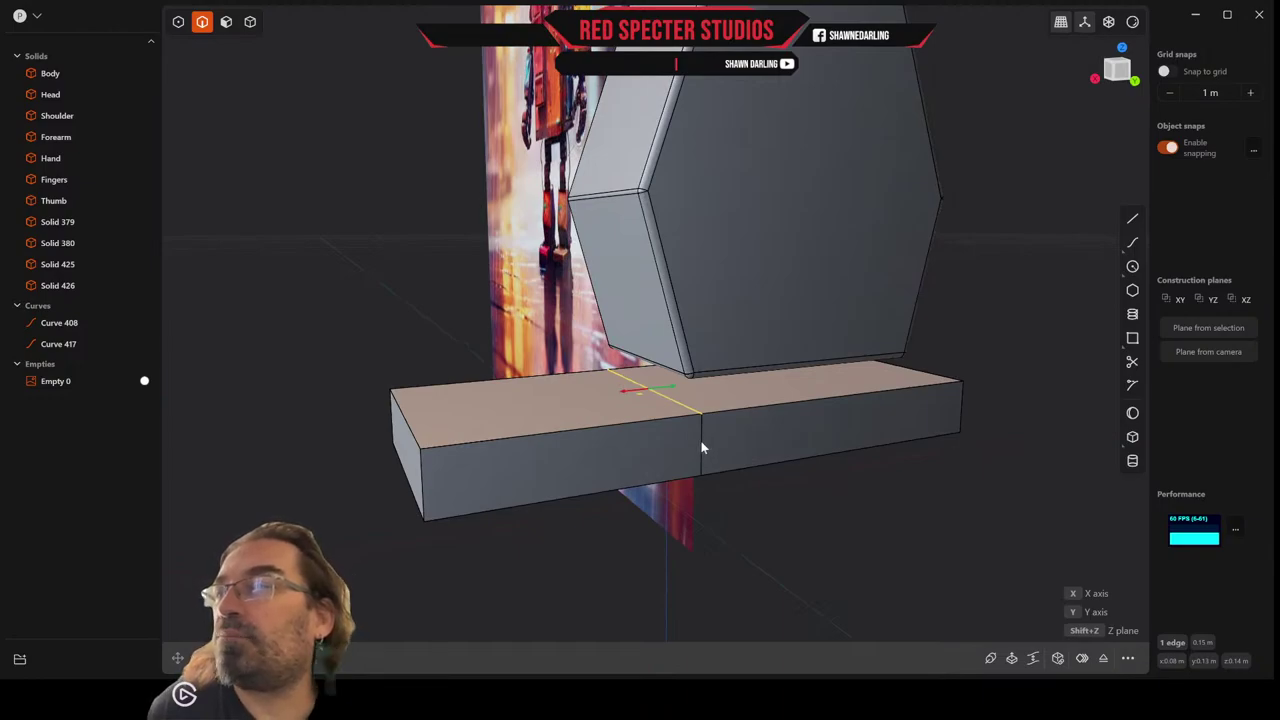
key(Escape)
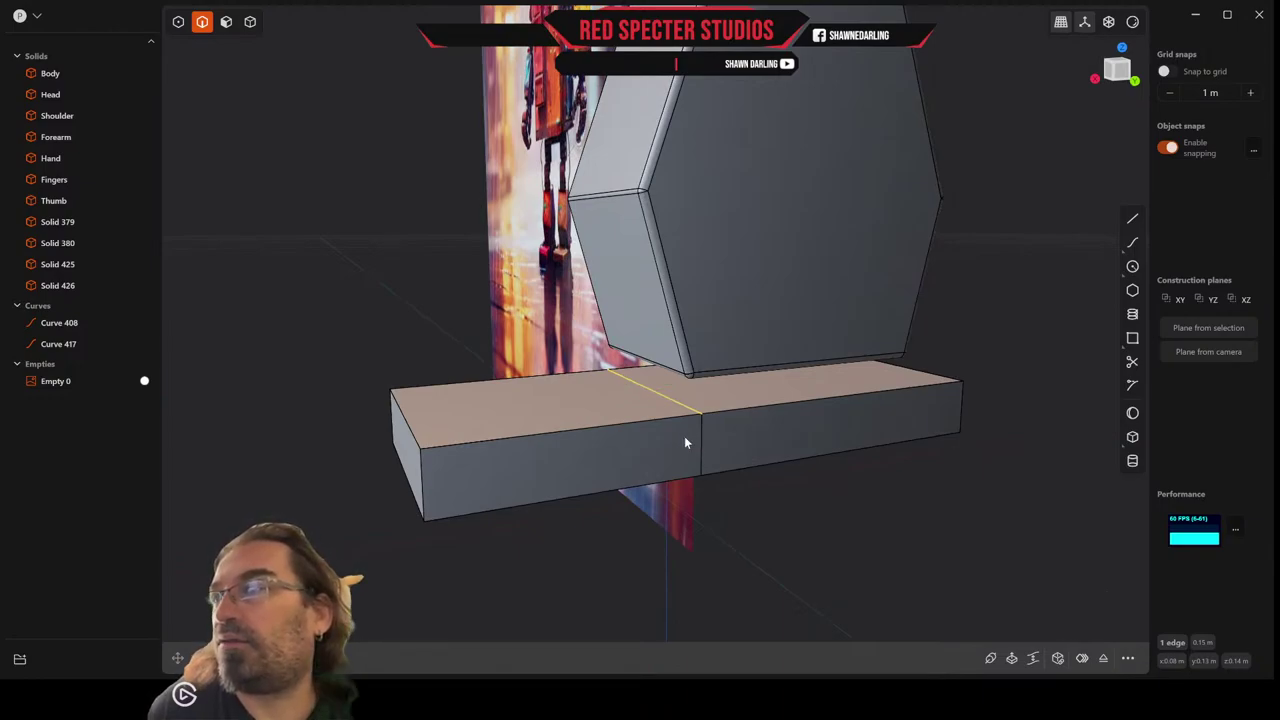
Try to move the foot's crosswise top edge together with the two vertical side cut edges.
click(703, 443)
click(665, 398)
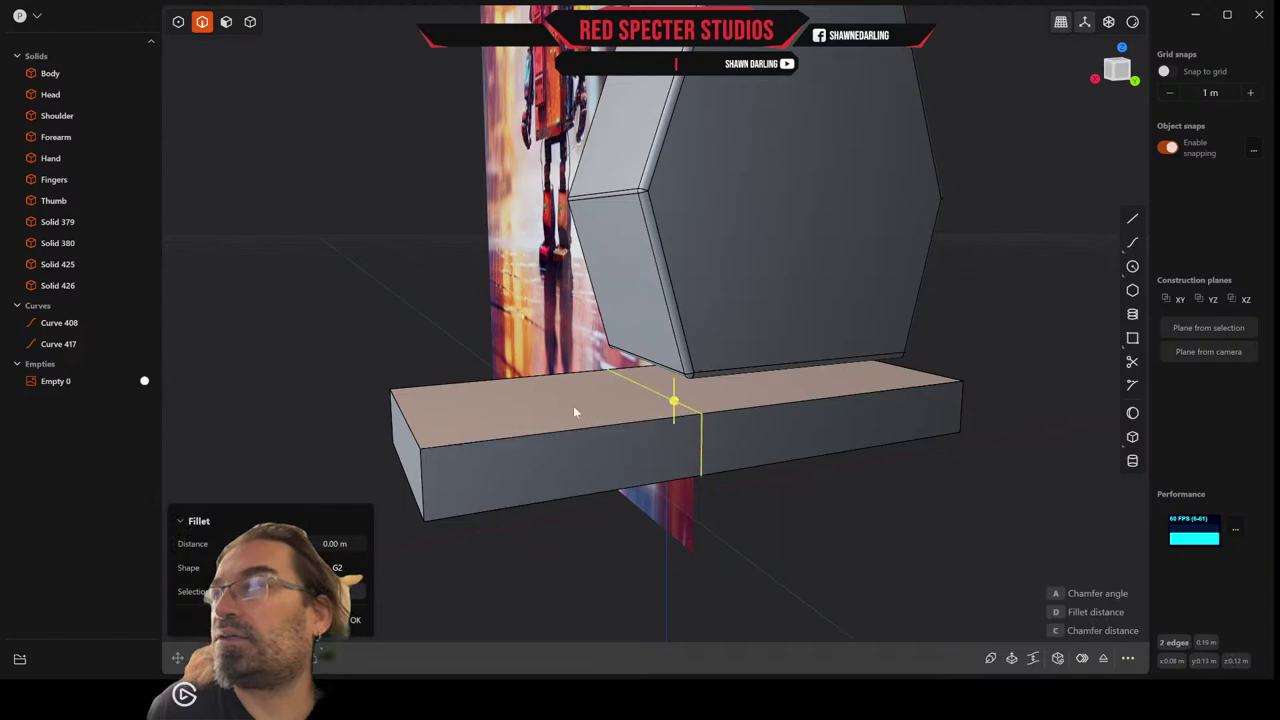
middle_drag(571, 409, 670, 420)
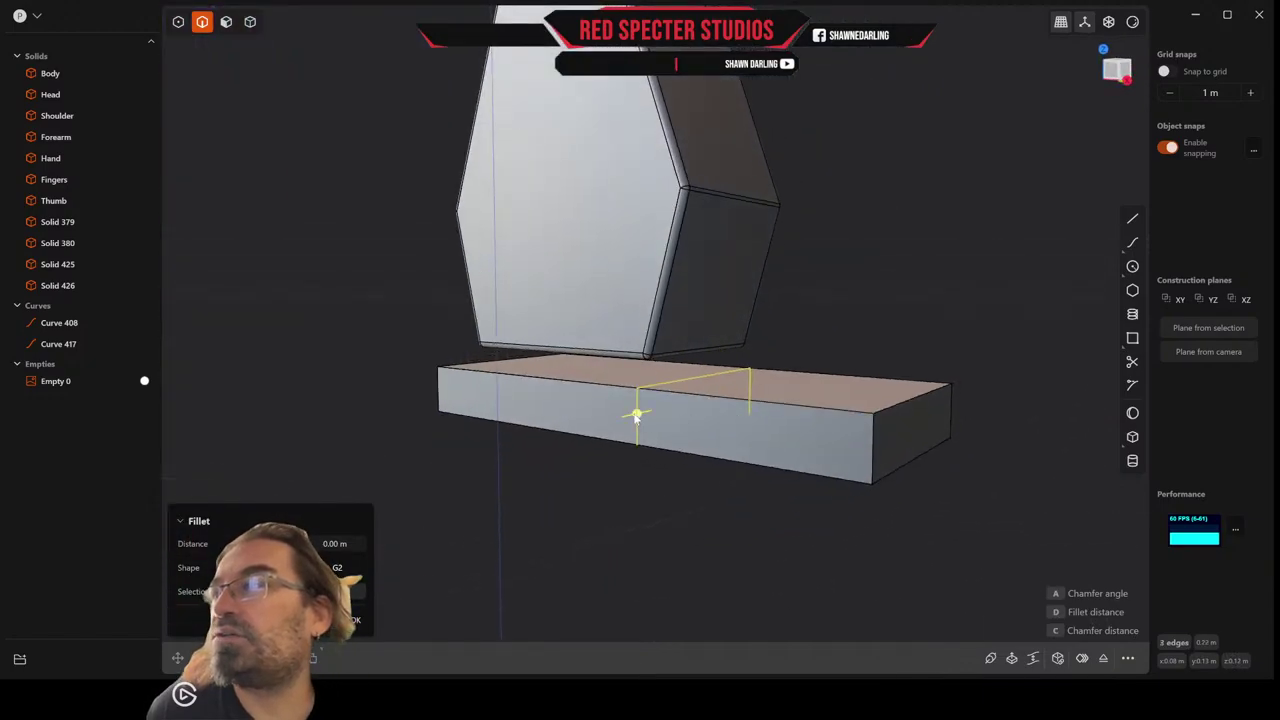
key(g)
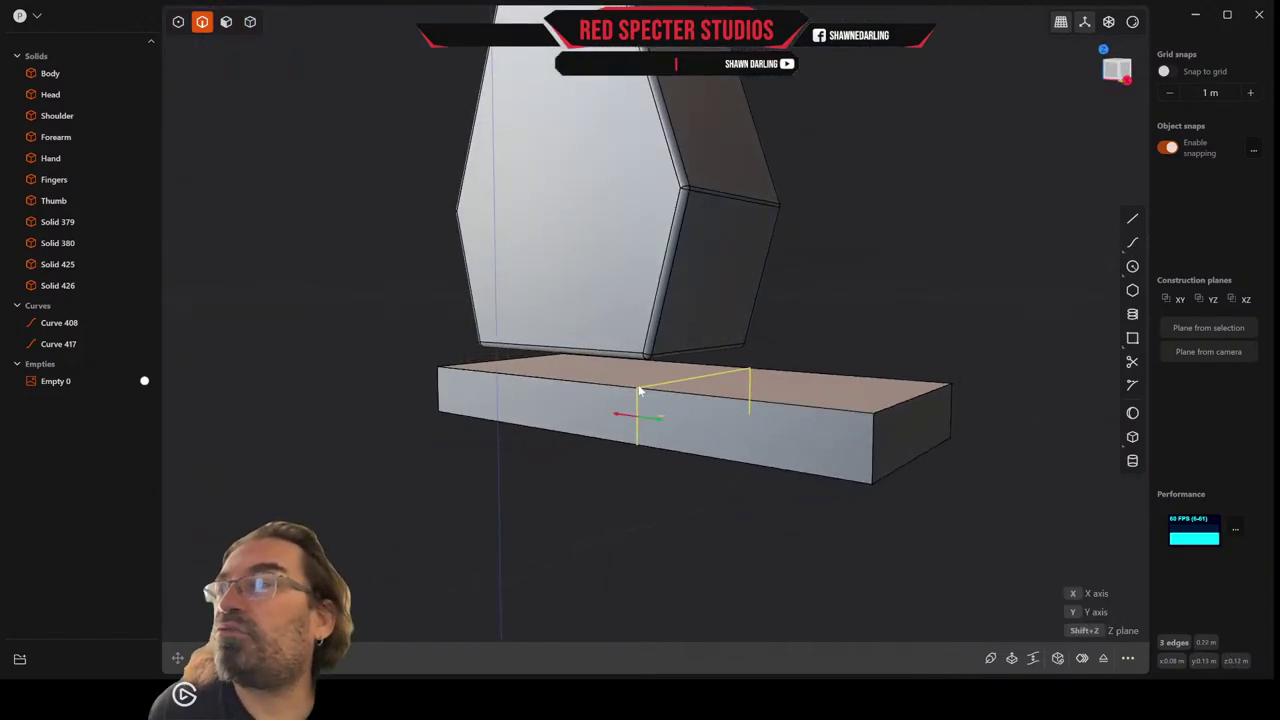
middle_drag(697, 374, 786, 365)
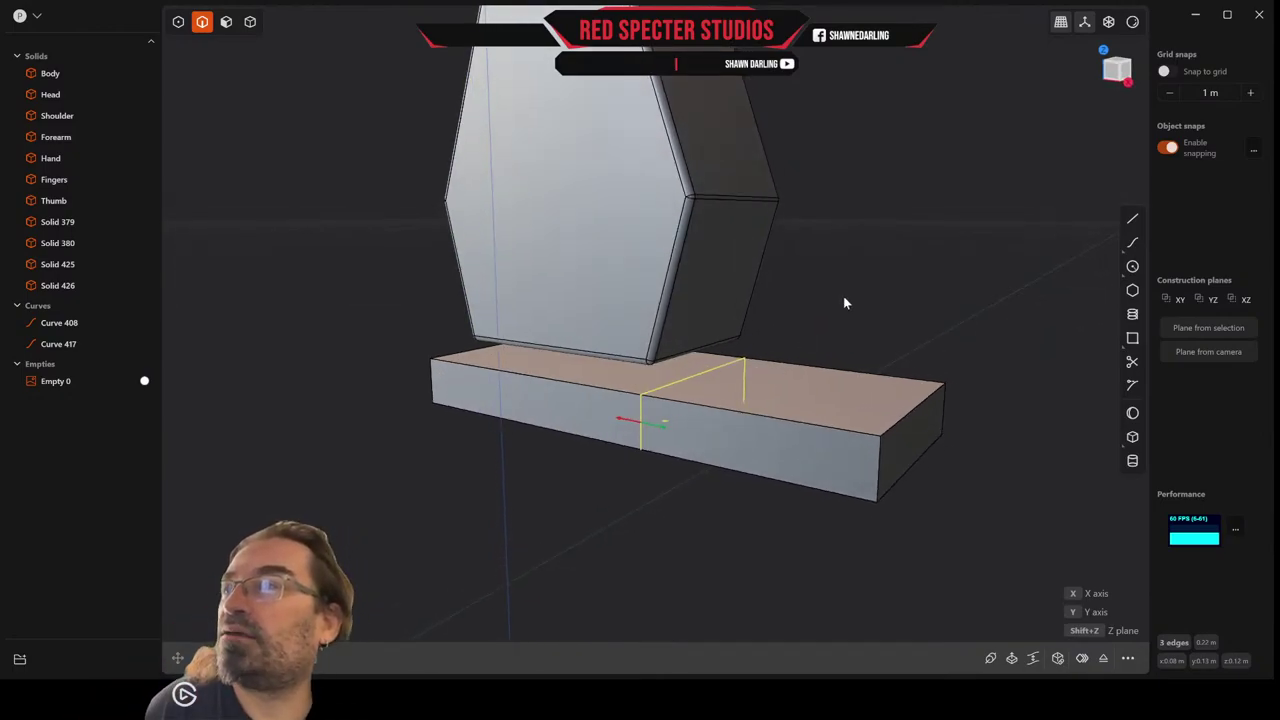
key(Escape)
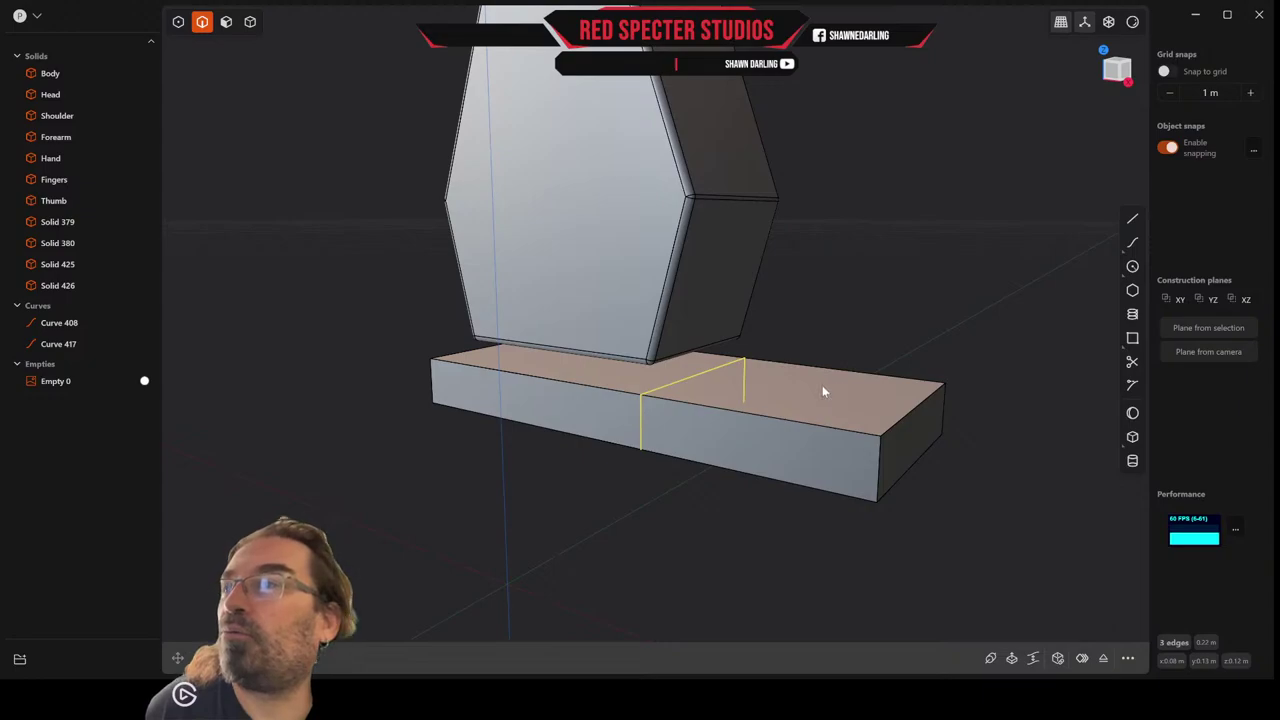
Rotate the toe section's top face about the midpoint of its front edge so it slopes down toward the toe tip.
click(226, 21)
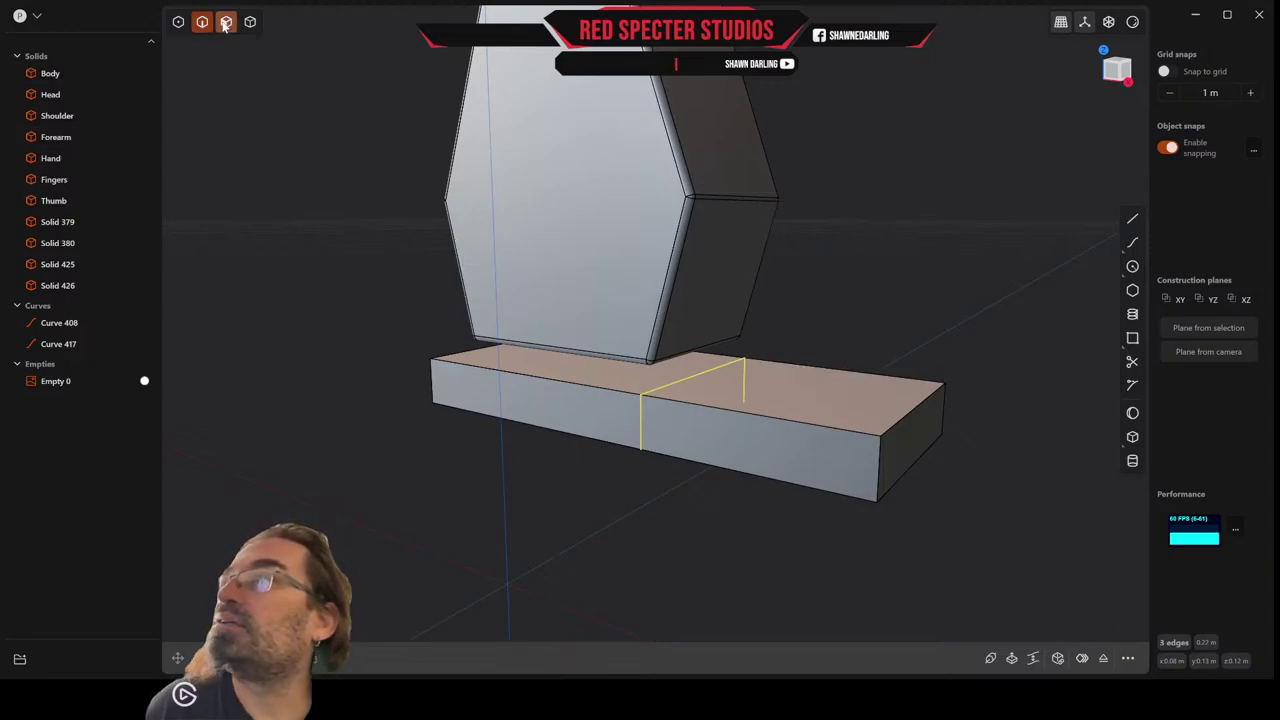
click(797, 403)
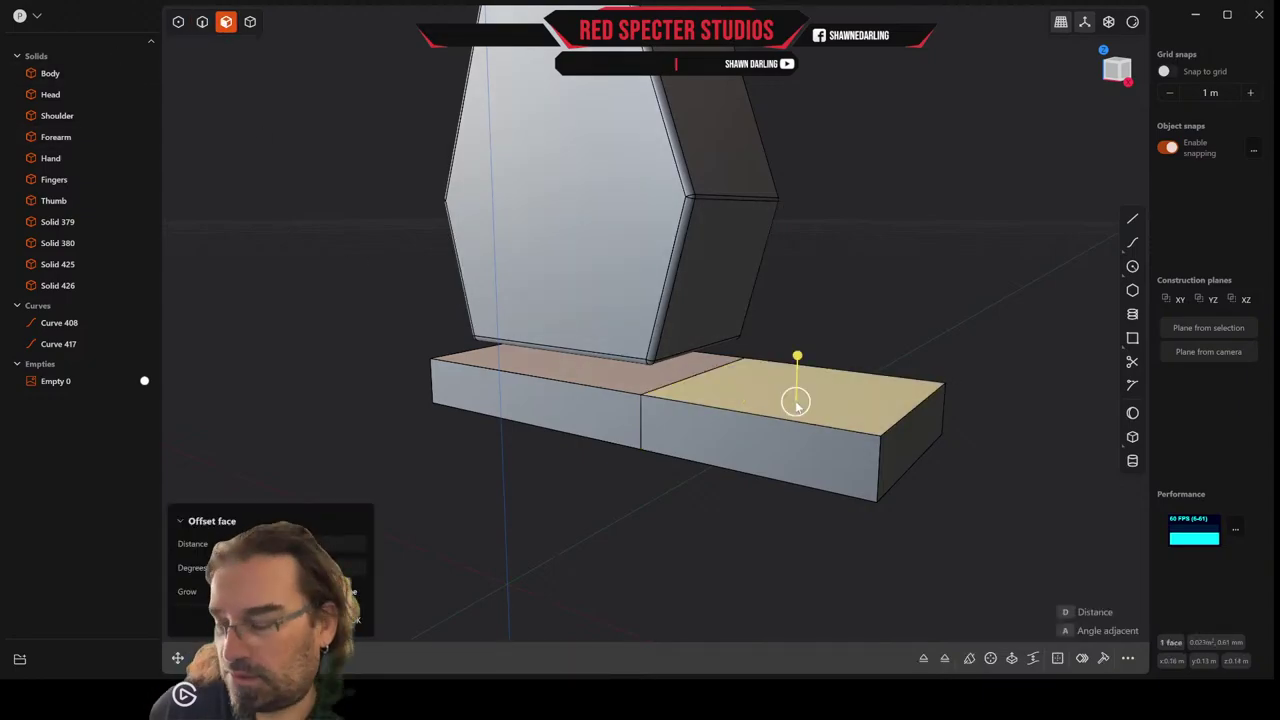
key(r)
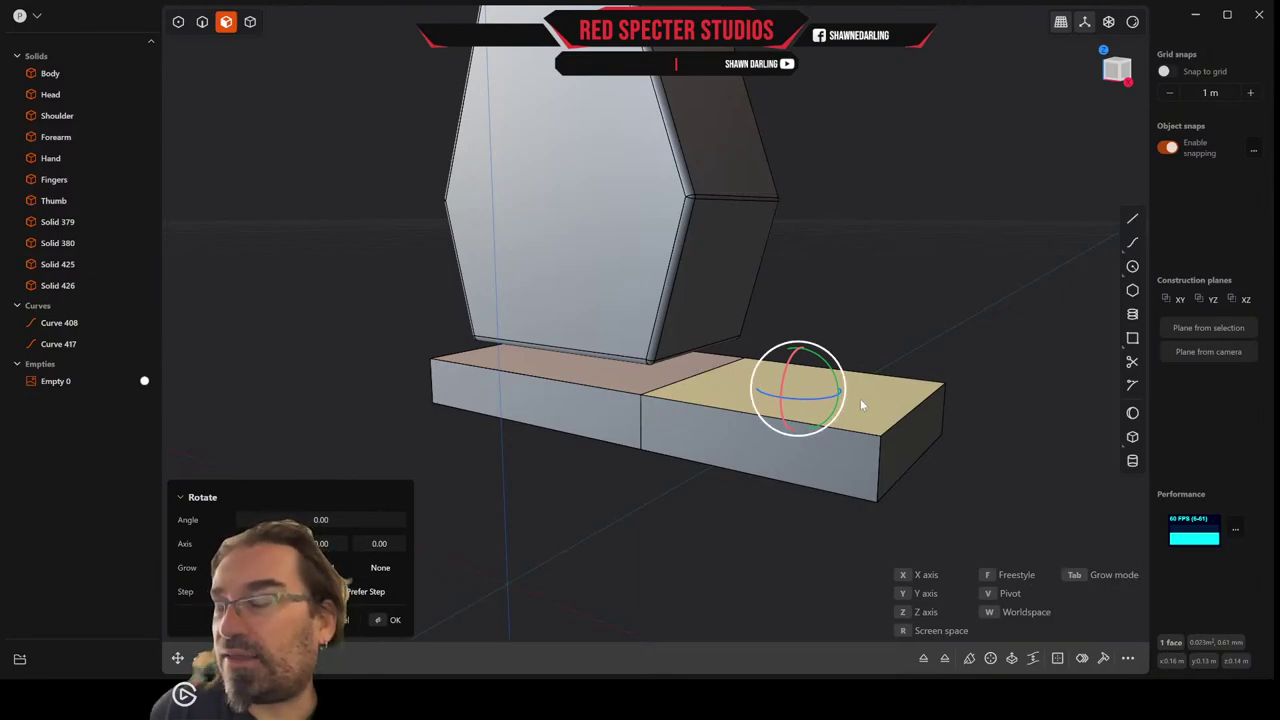
key(v)
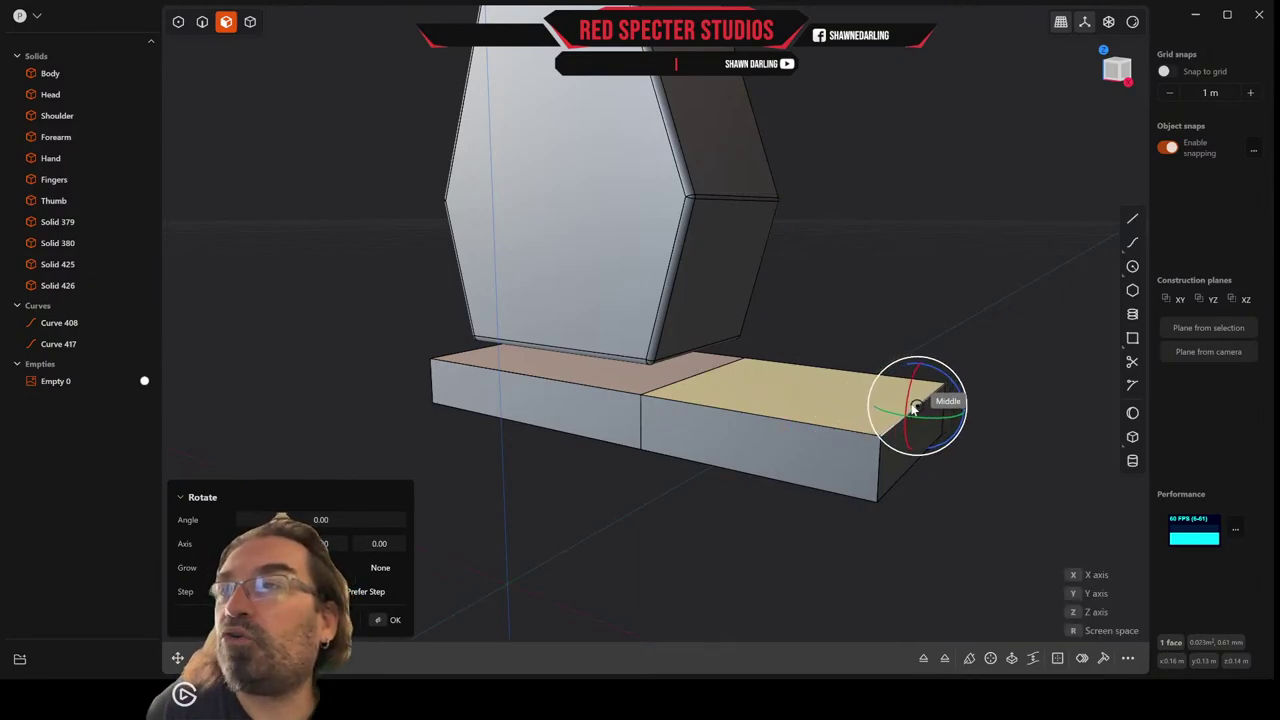
click(913, 408)
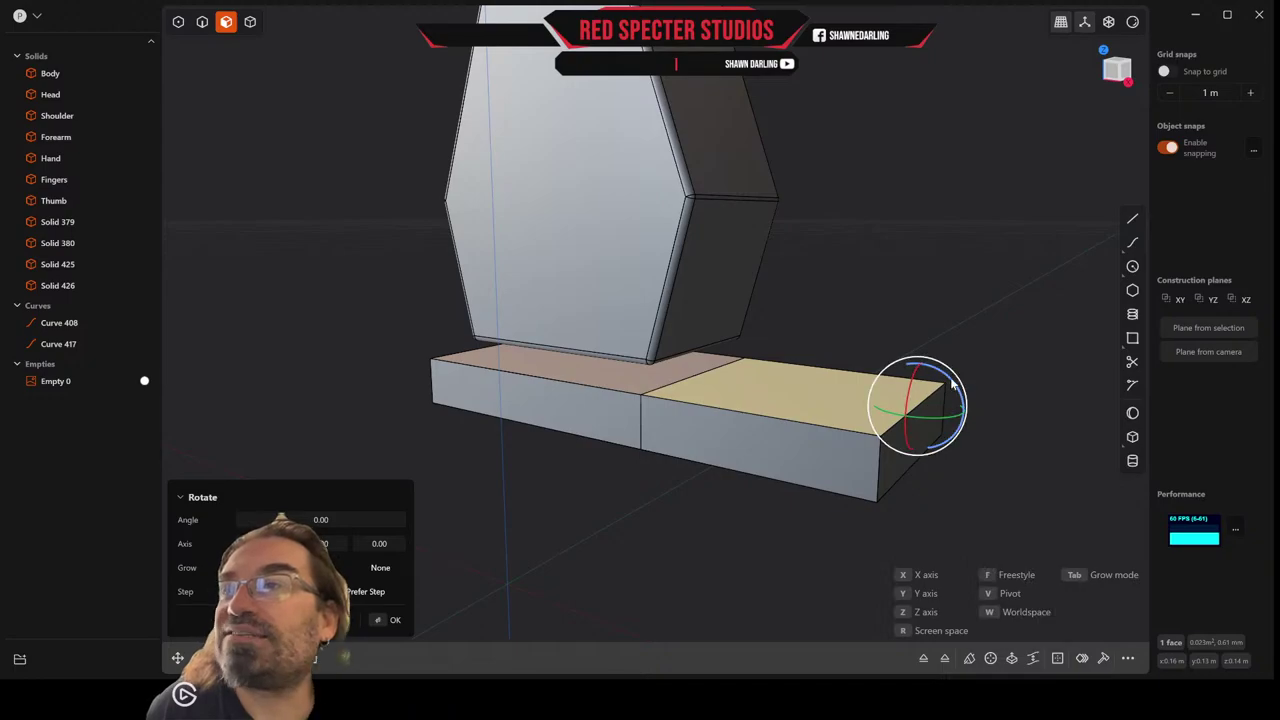
drag(953, 383, 956, 387)
middle_drag(820, 380, 908, 374)
scroll(789, 344, up, 2)
middle_drag(789, 343, 685, 357)
key(Return)
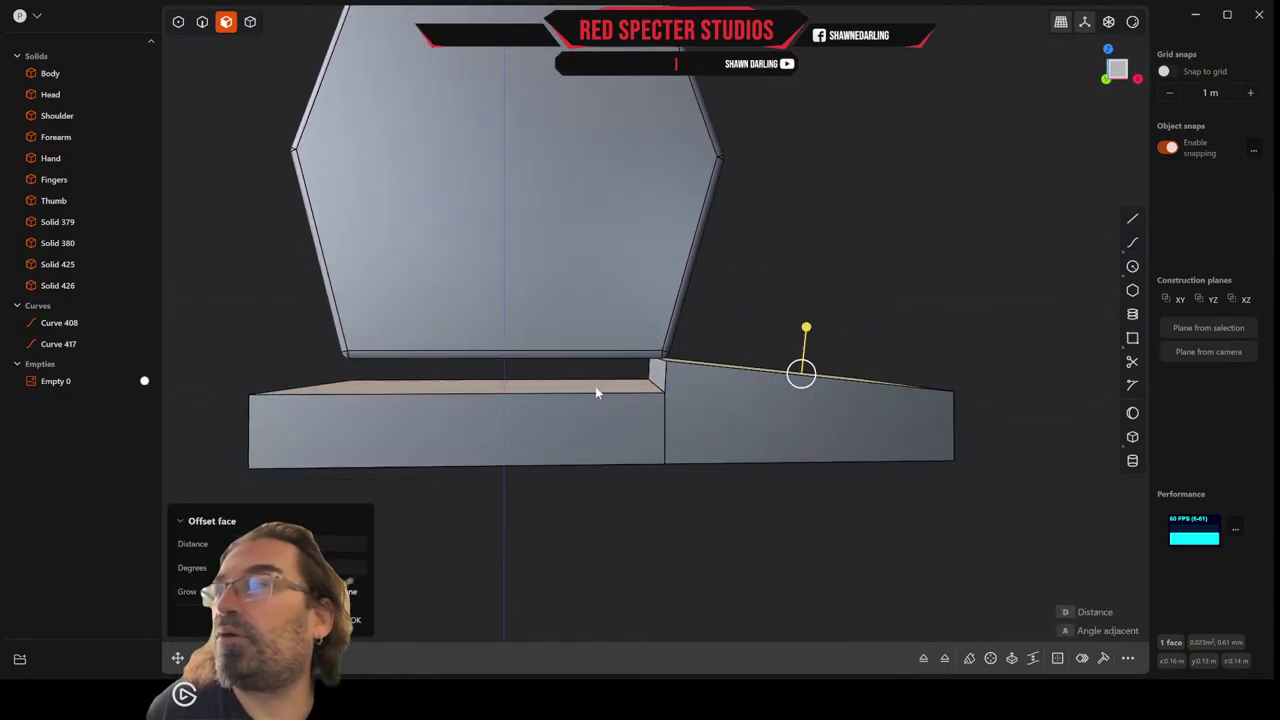
Offset the top face of the foot's rear section upward until it is level with the upper edge of the sloped toe.
click(595, 385)
middle_drag(595, 385, 590, 390)
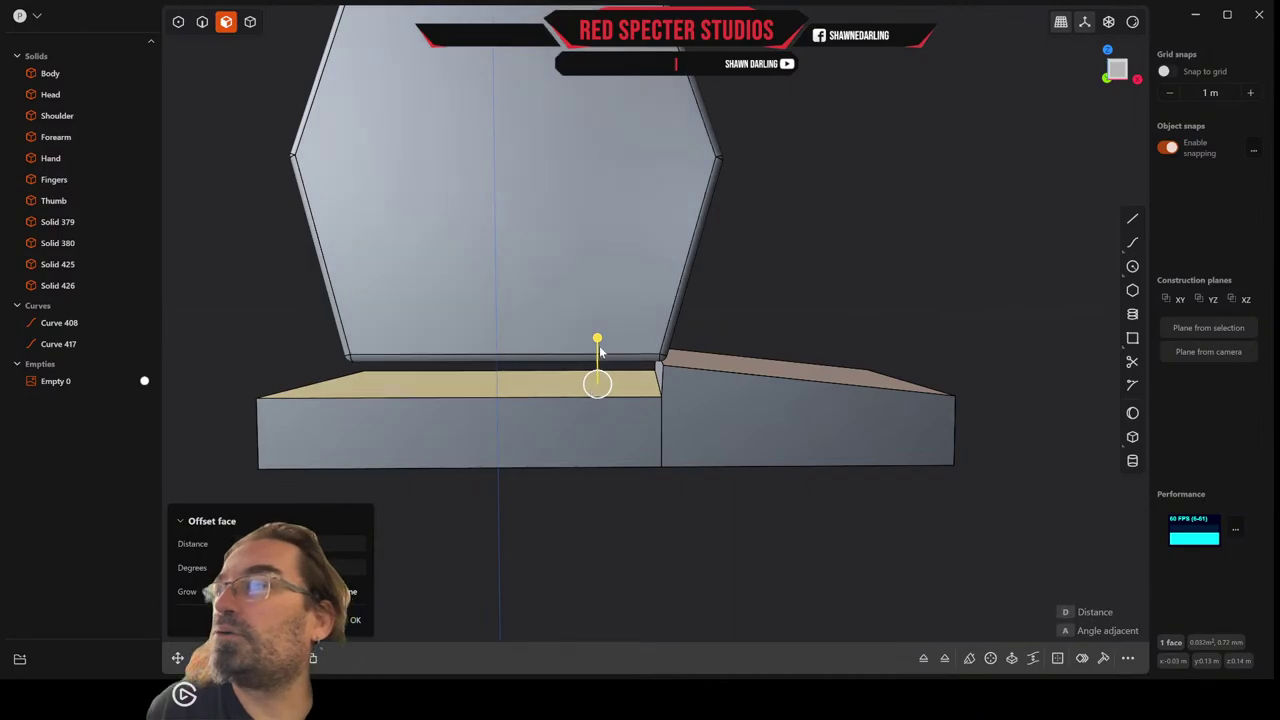
drag(597, 338, 601, 314)
scroll(688, 334, up, 4)
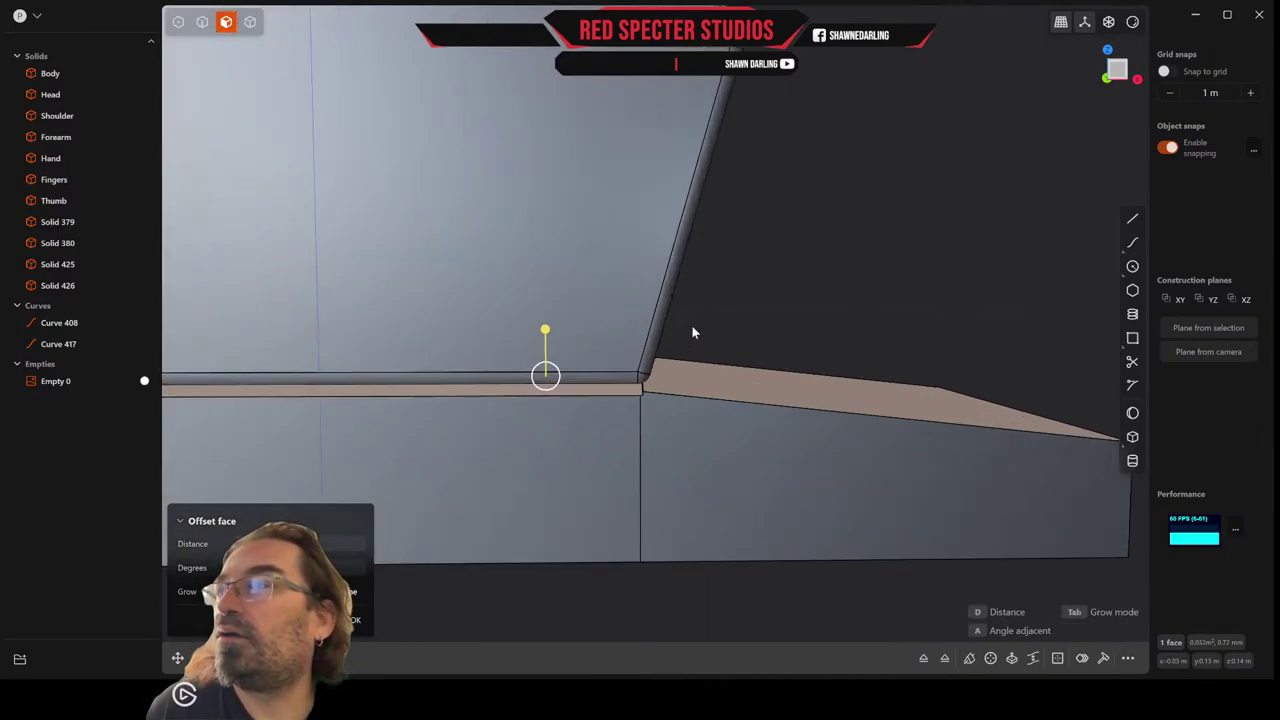
mouse_move(576, 354)
middle_down()
mouse_move(574, 328)
mouse_move(584, 335)
middle_up()
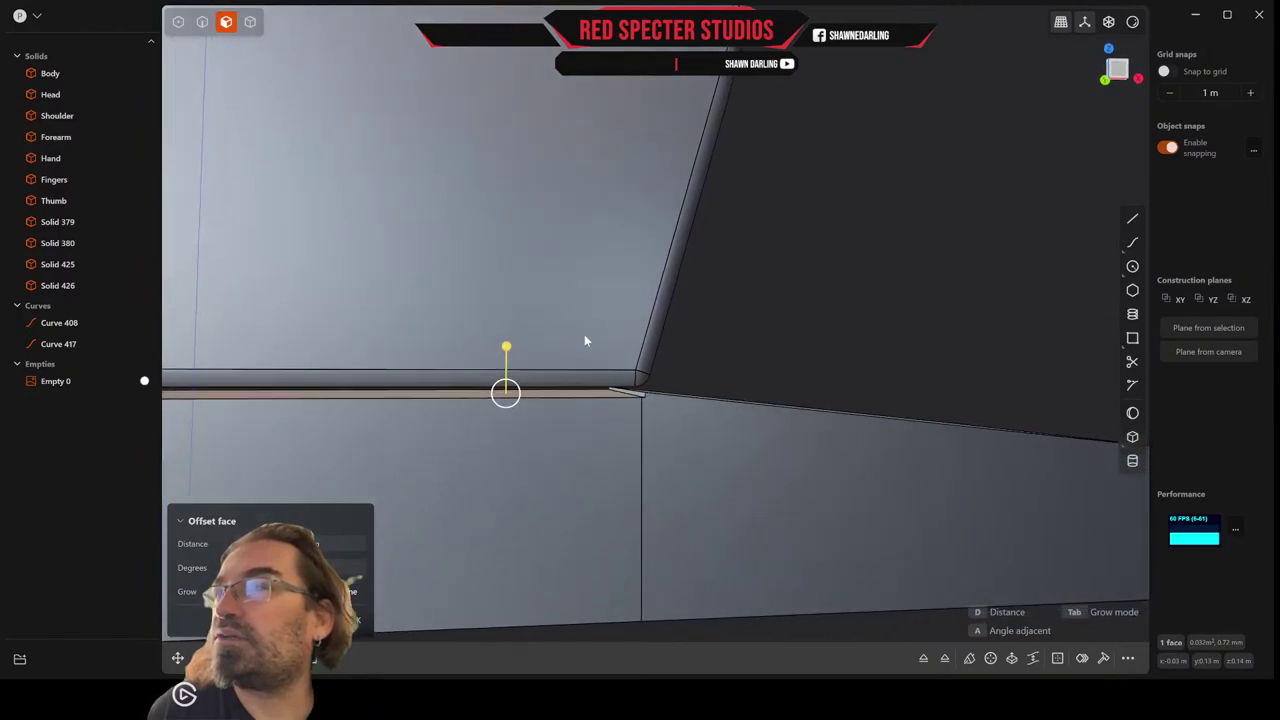
drag(507, 348, 649, 388)
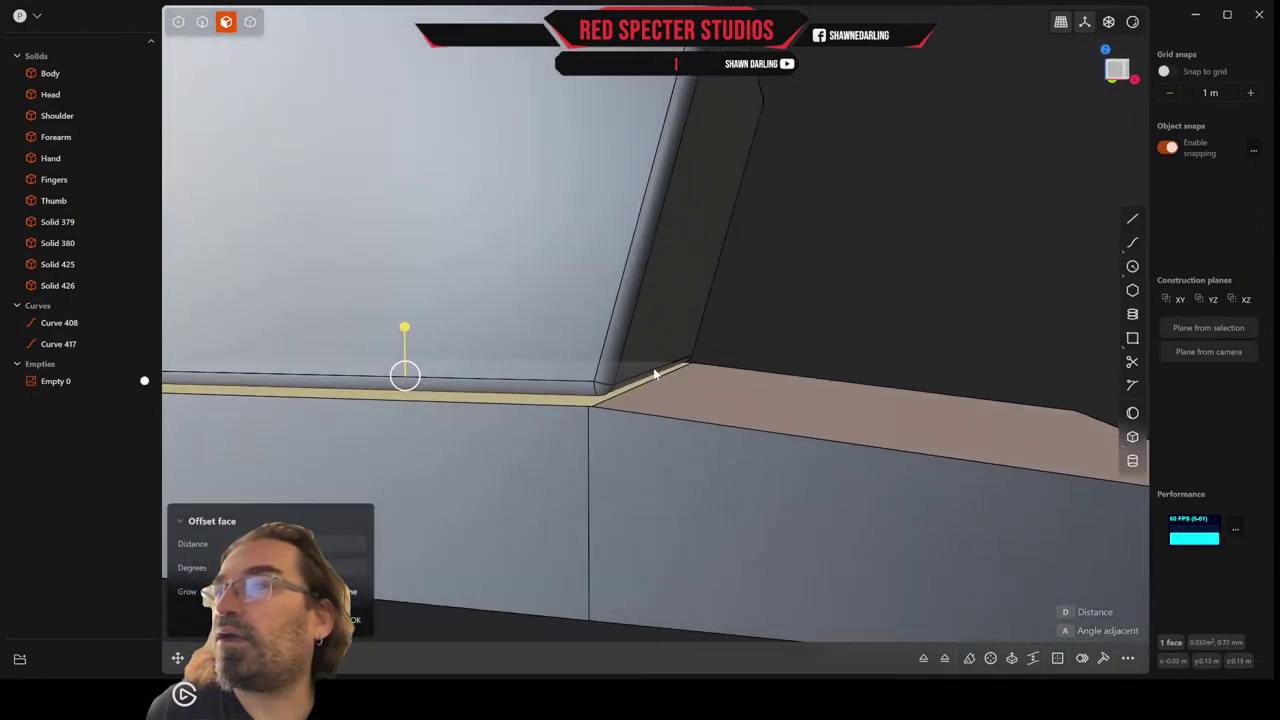
middle_drag(655, 375, 686, 357)
scroll(686, 357, down, 8)
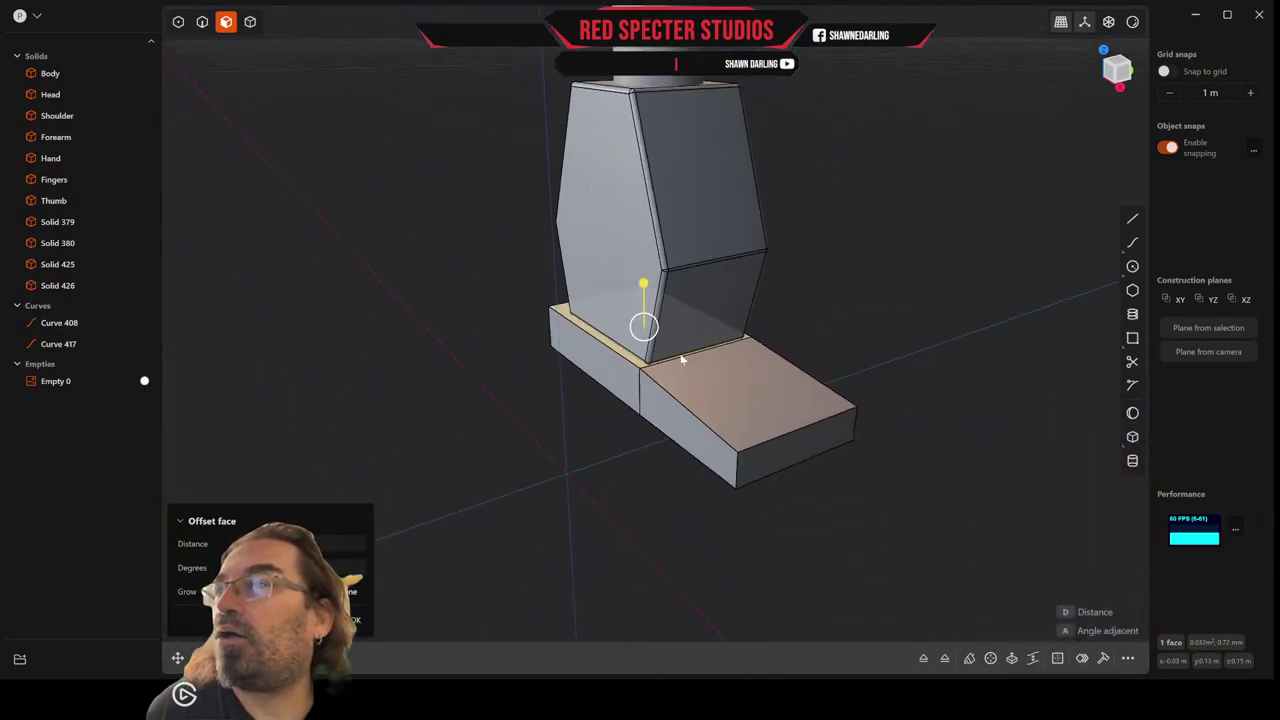
key(Escape)
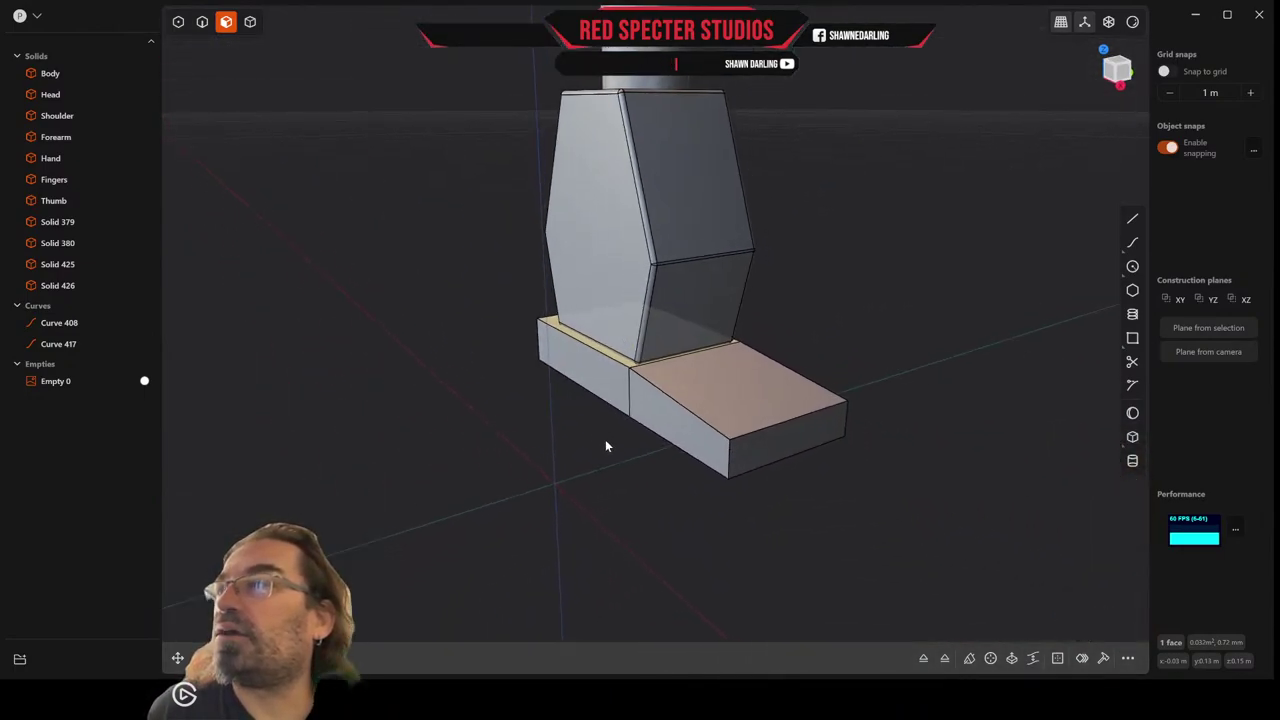
middle_drag(605, 439, 618, 470)
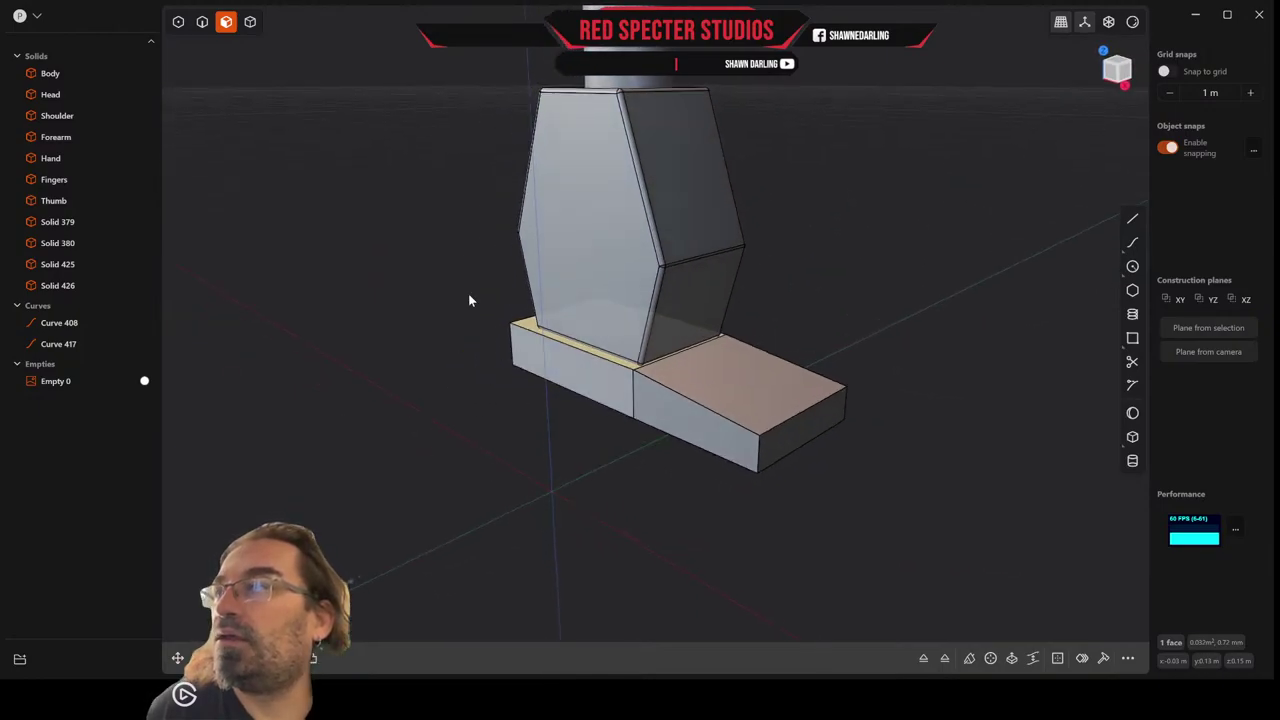
click(250, 22)
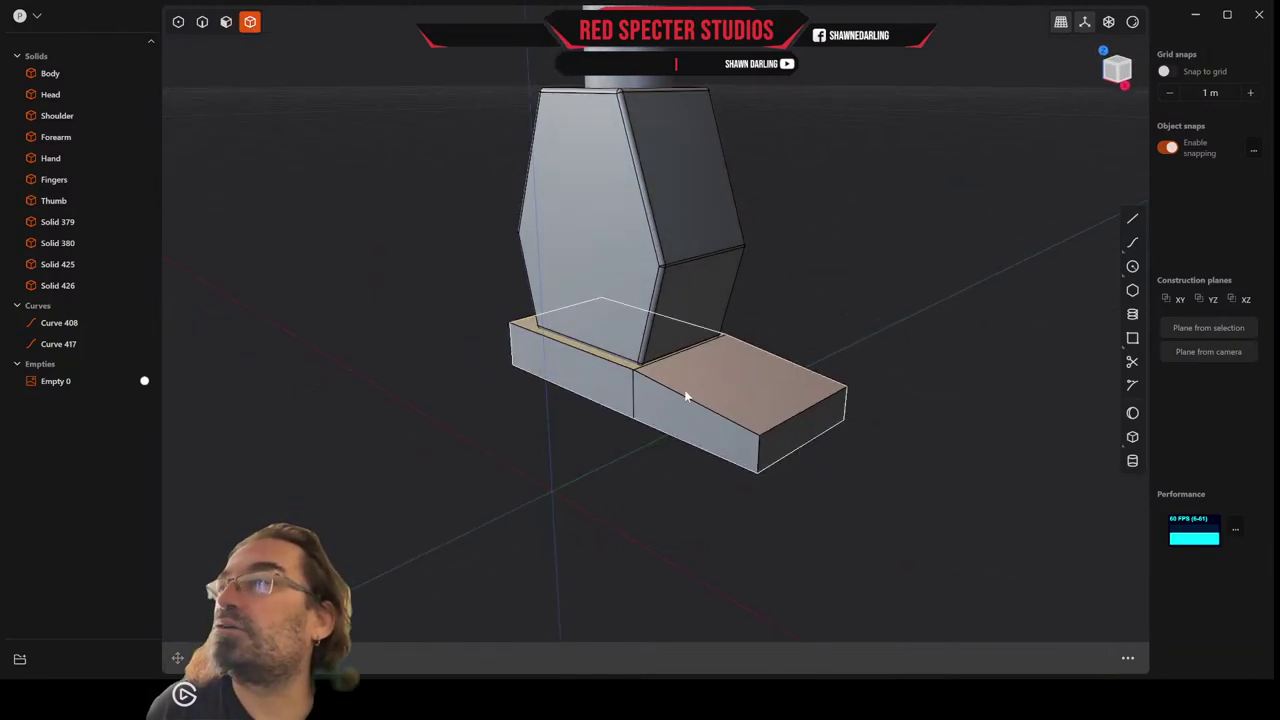
click(633, 379)
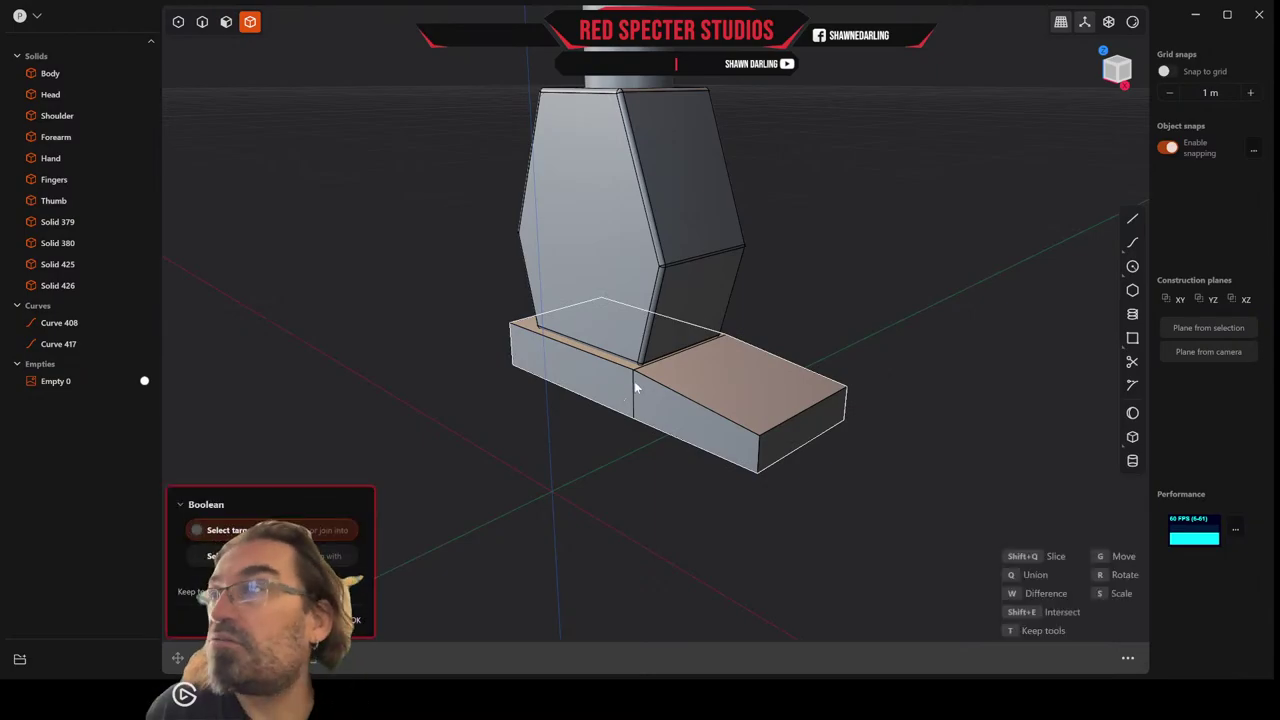
click(657, 485)
middle_drag(657, 490, 749, 458)
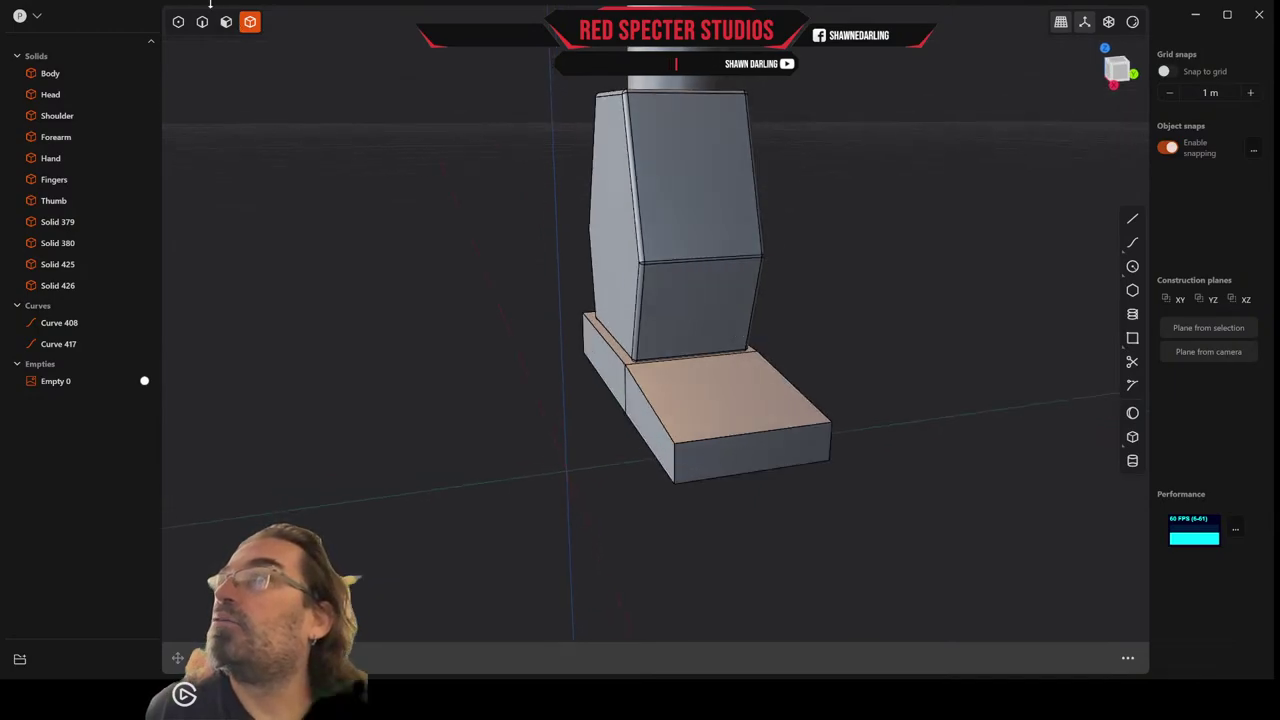
Try to scale the toe's front end face along the Y axis.
click(226, 21)
click(755, 467)
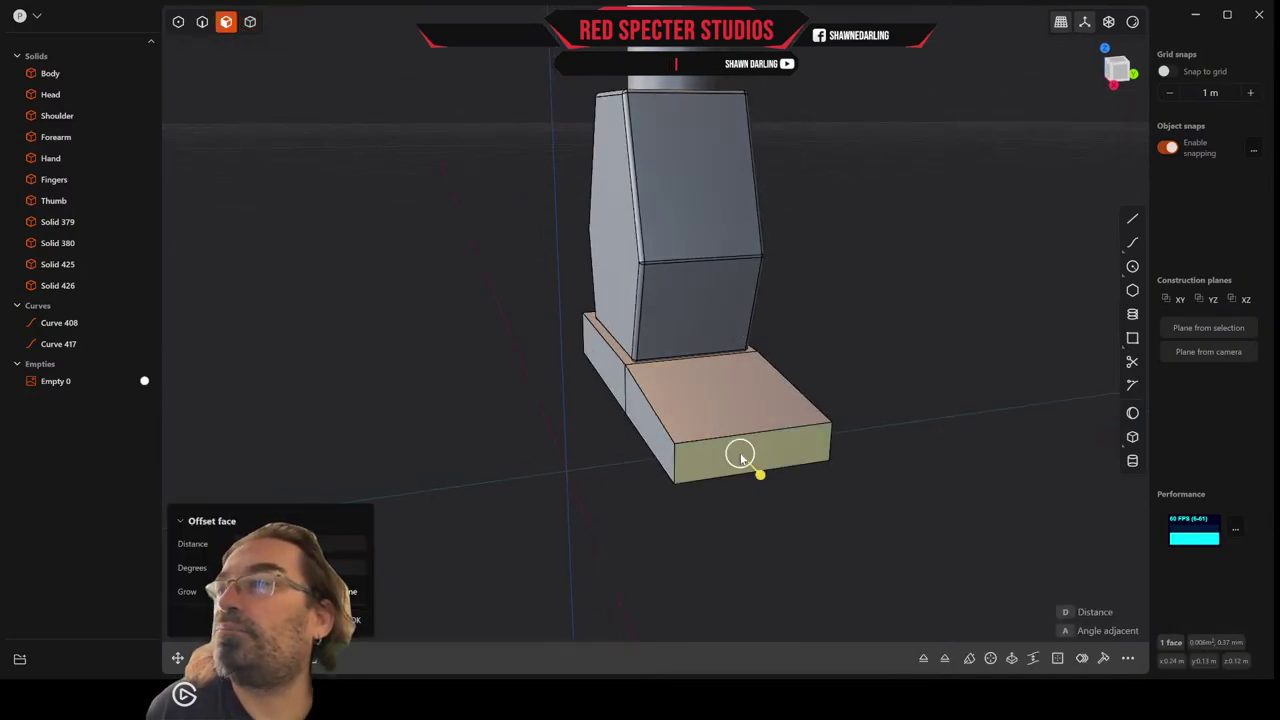
key(s)
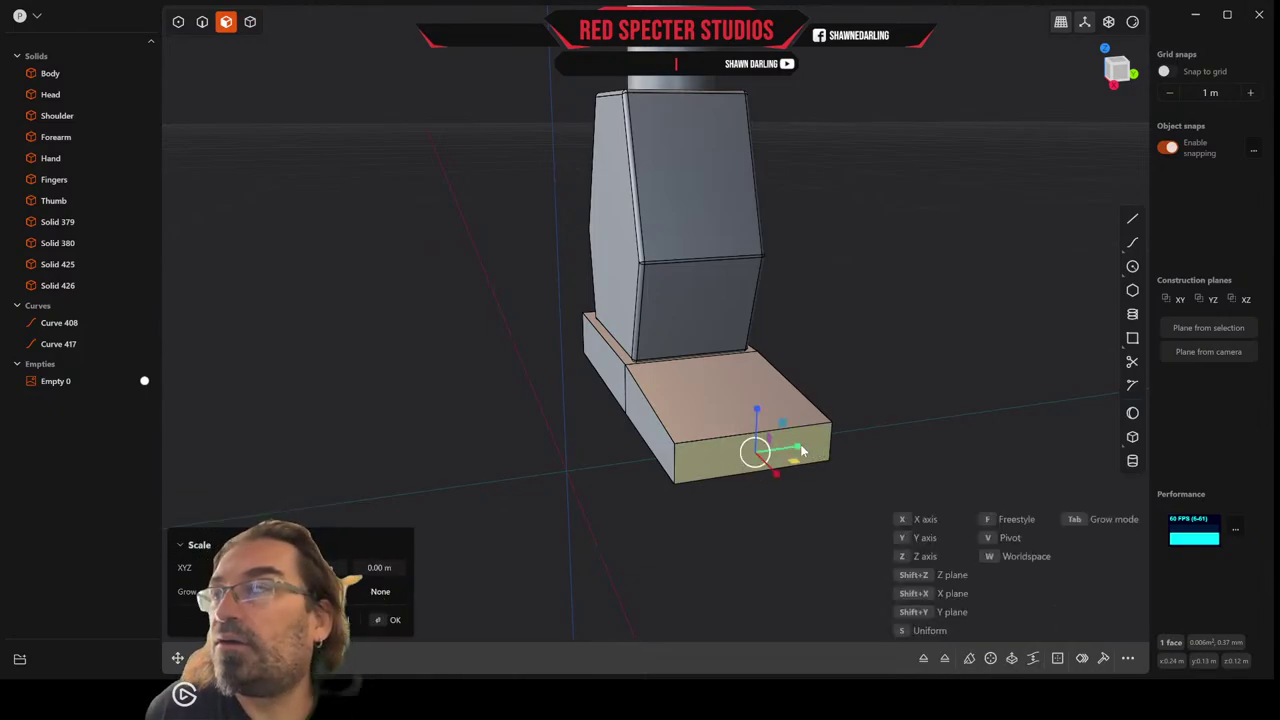
click(840, 455)
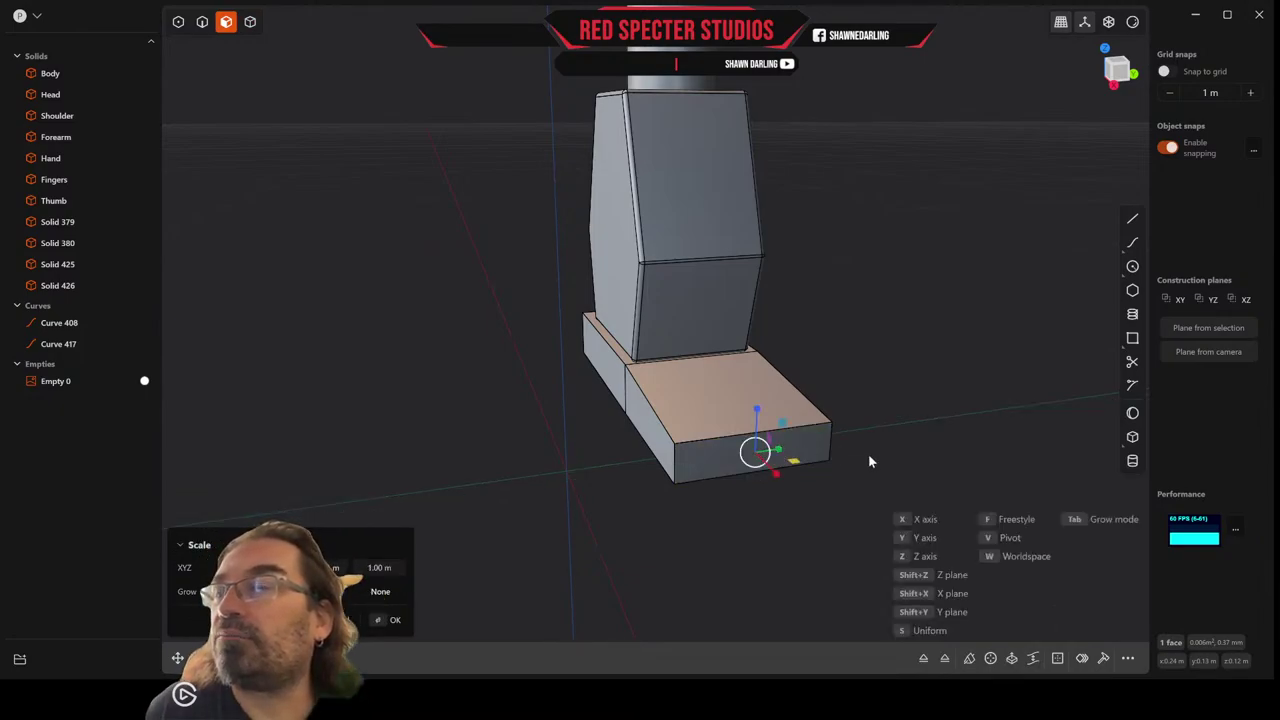
right_click(869, 455)
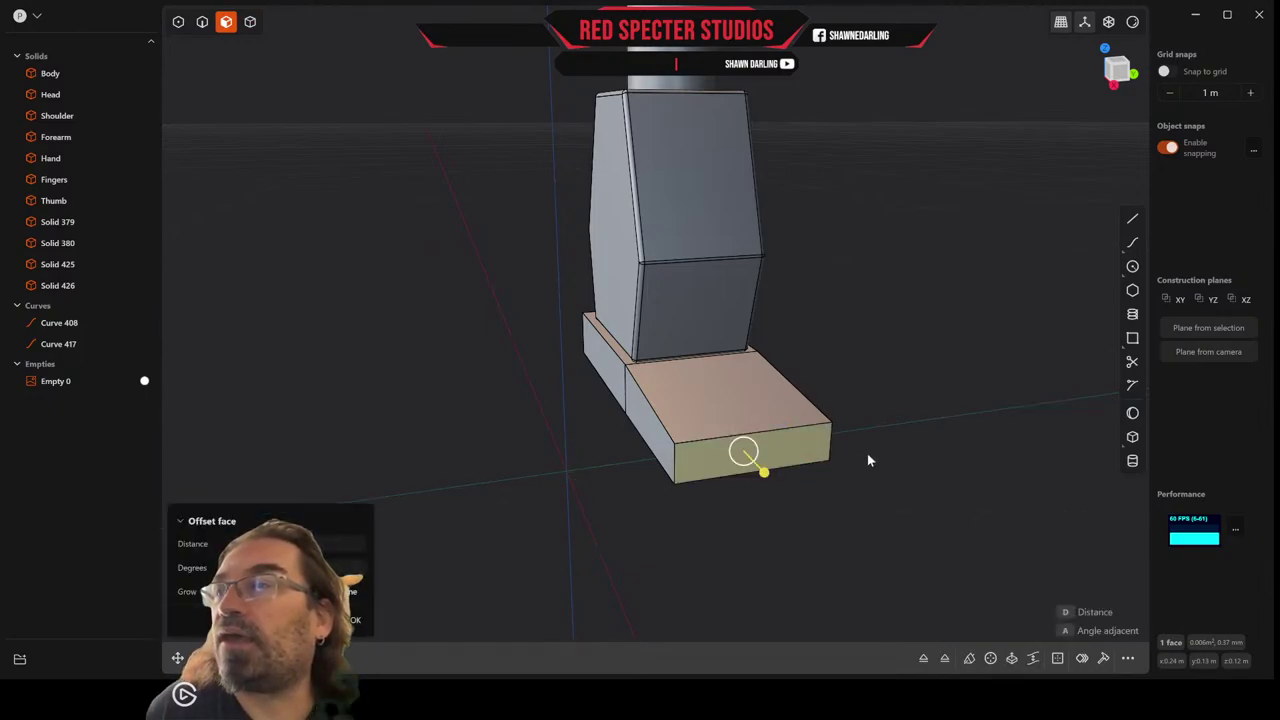
click(564, 463)
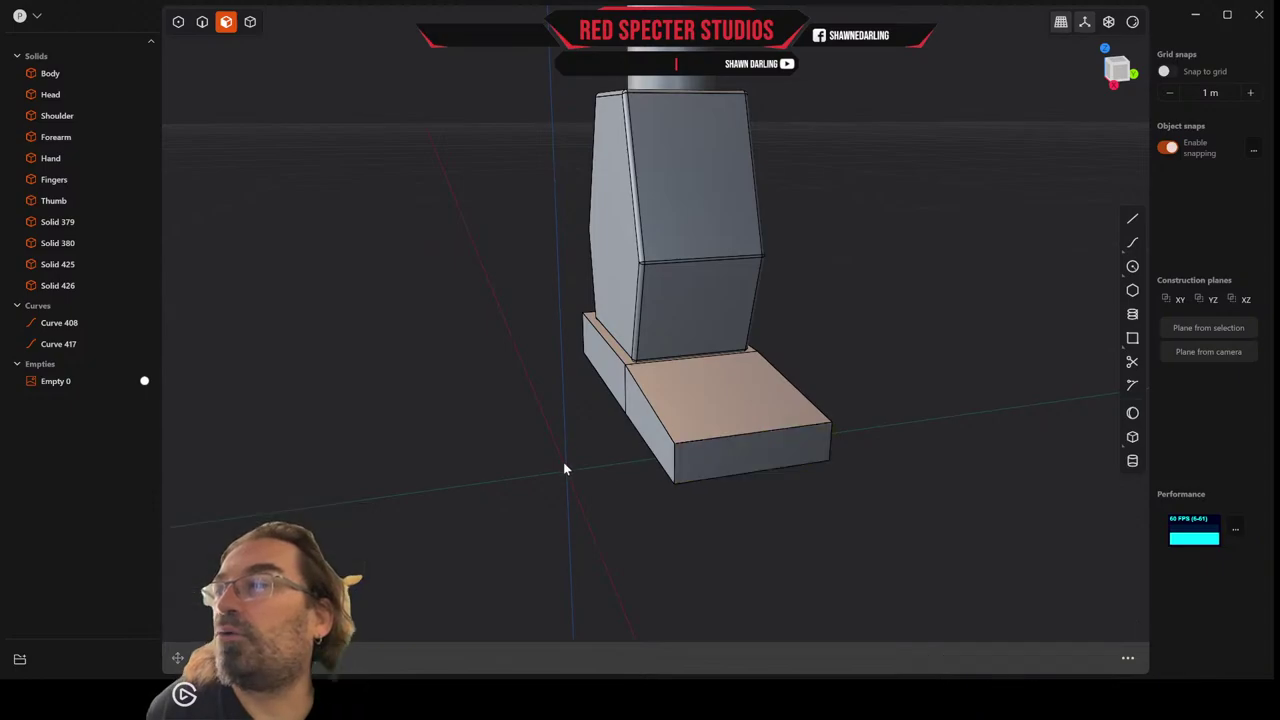
click(202, 21)
click(678, 466)
key(f)
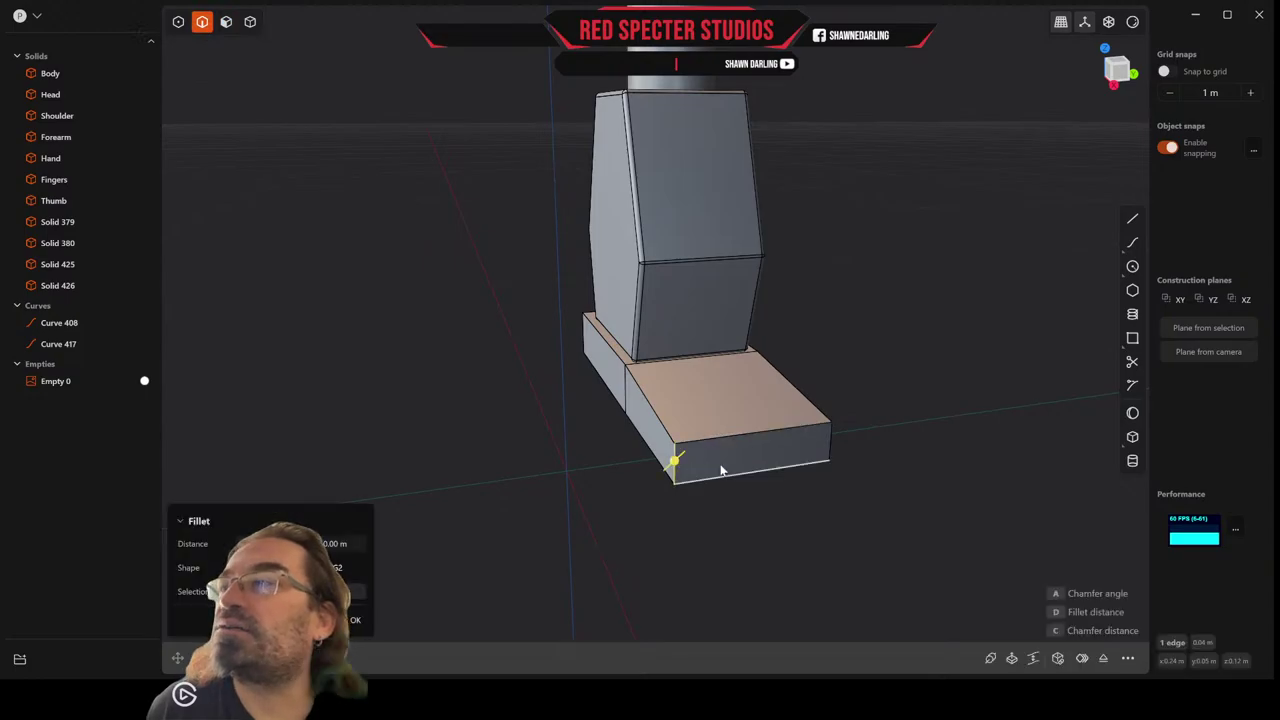
click(832, 441)
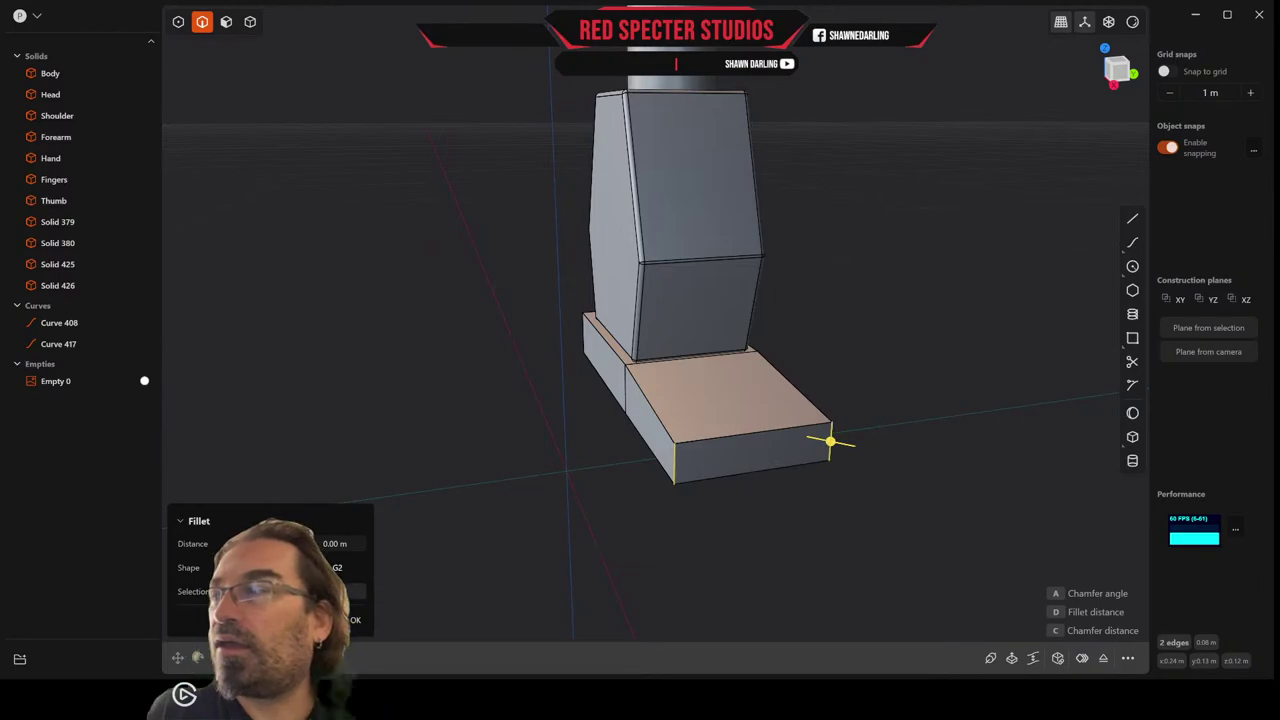
key(Escape)
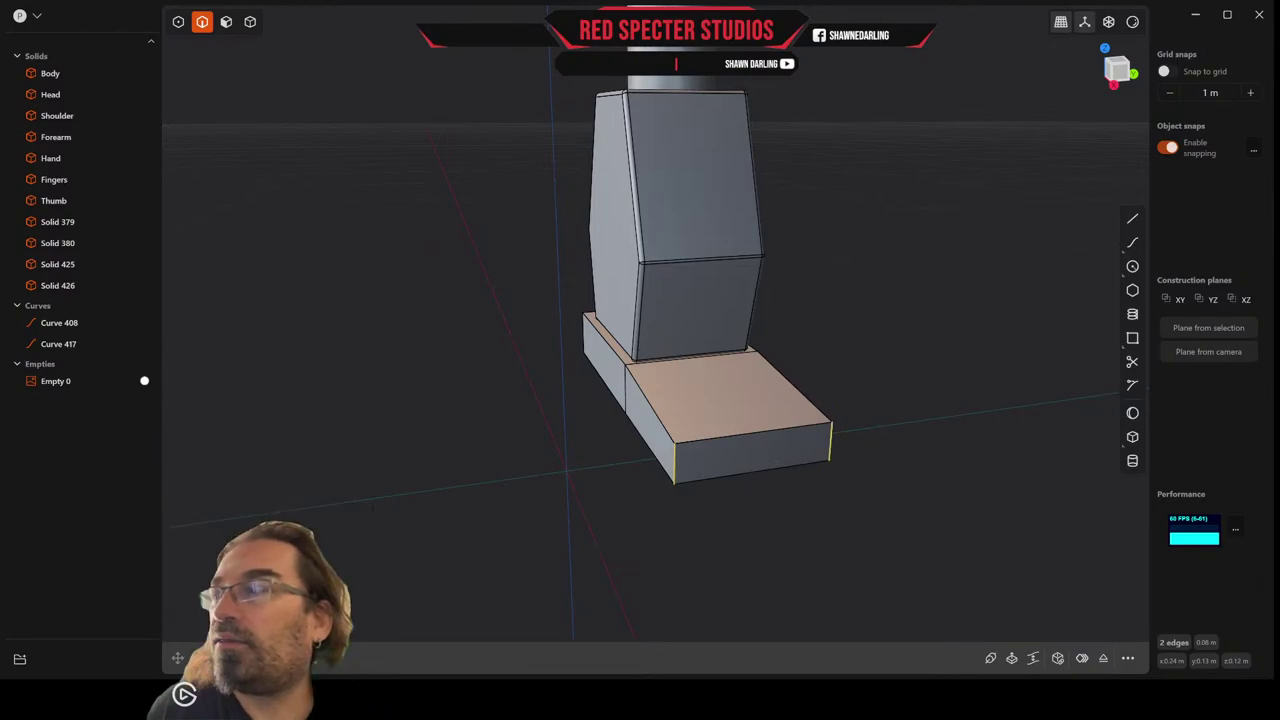
key(f)
click(720, 481)
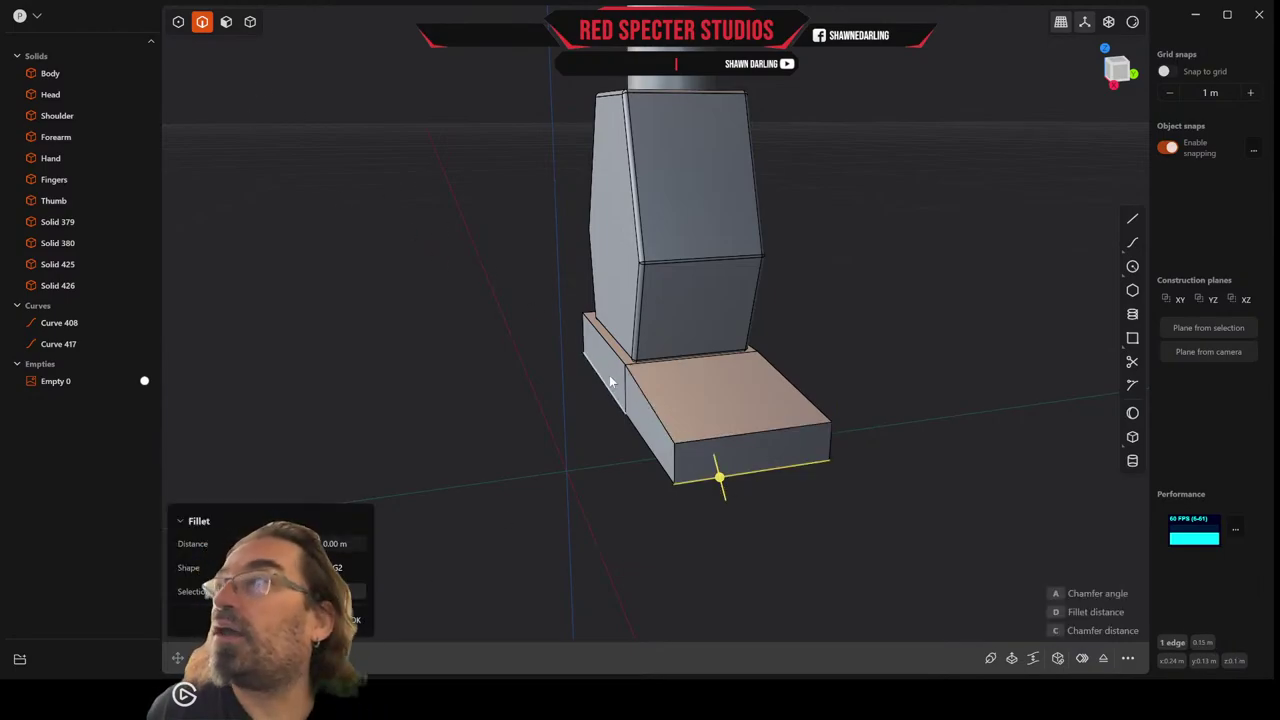
click(617, 525)
Move one of the toe's vertical front corner edges inward along the Y axis.
key(f)
click(673, 460)
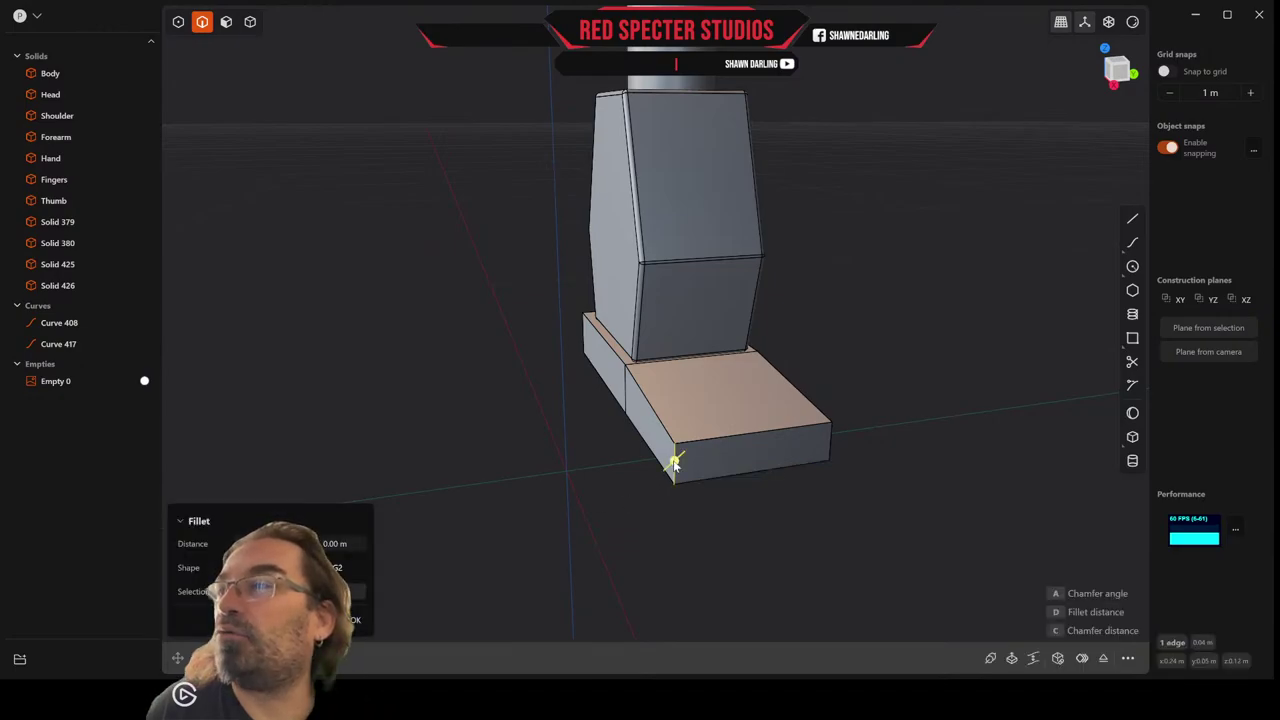
key(g)
drag(699, 463, 729, 455)
mouse_move(729, 455)
middle_down()
mouse_move(693, 458)
mouse_move(725, 450)
middle_up()
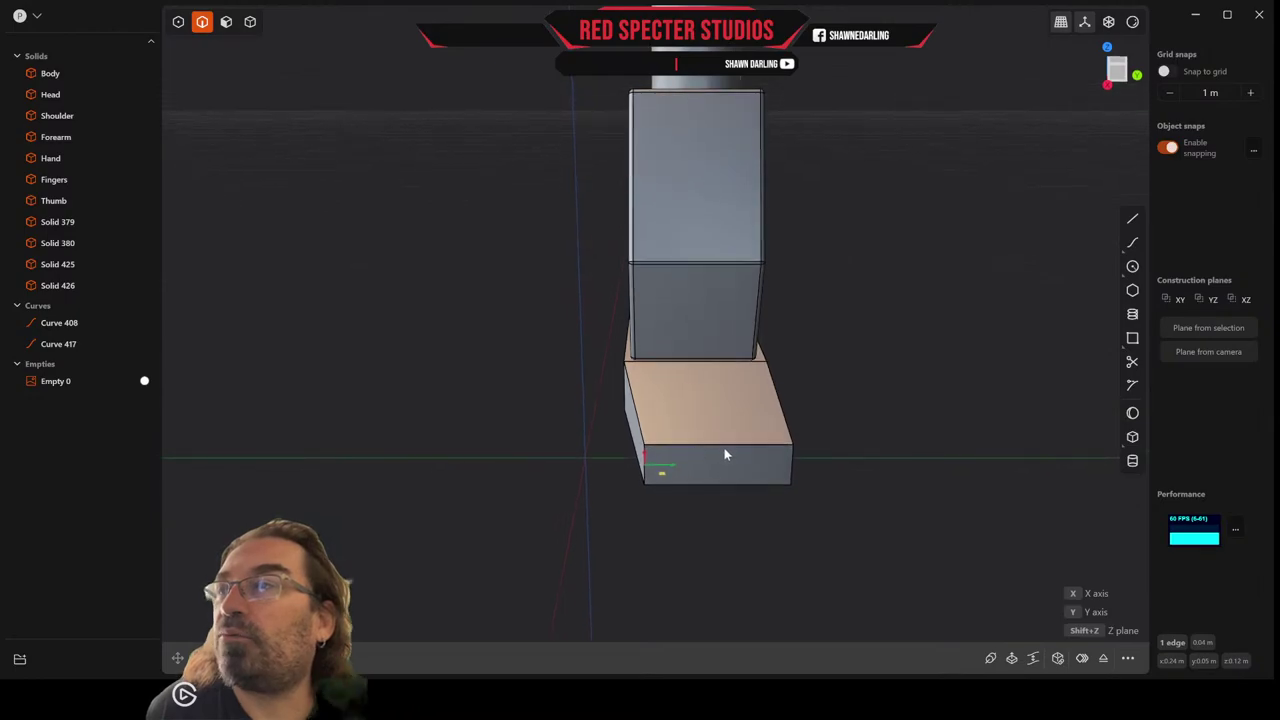
key(Escape)
Move the toe's opposite vertical front corner edge inward so the toe tapers on both sides.
click(791, 470)
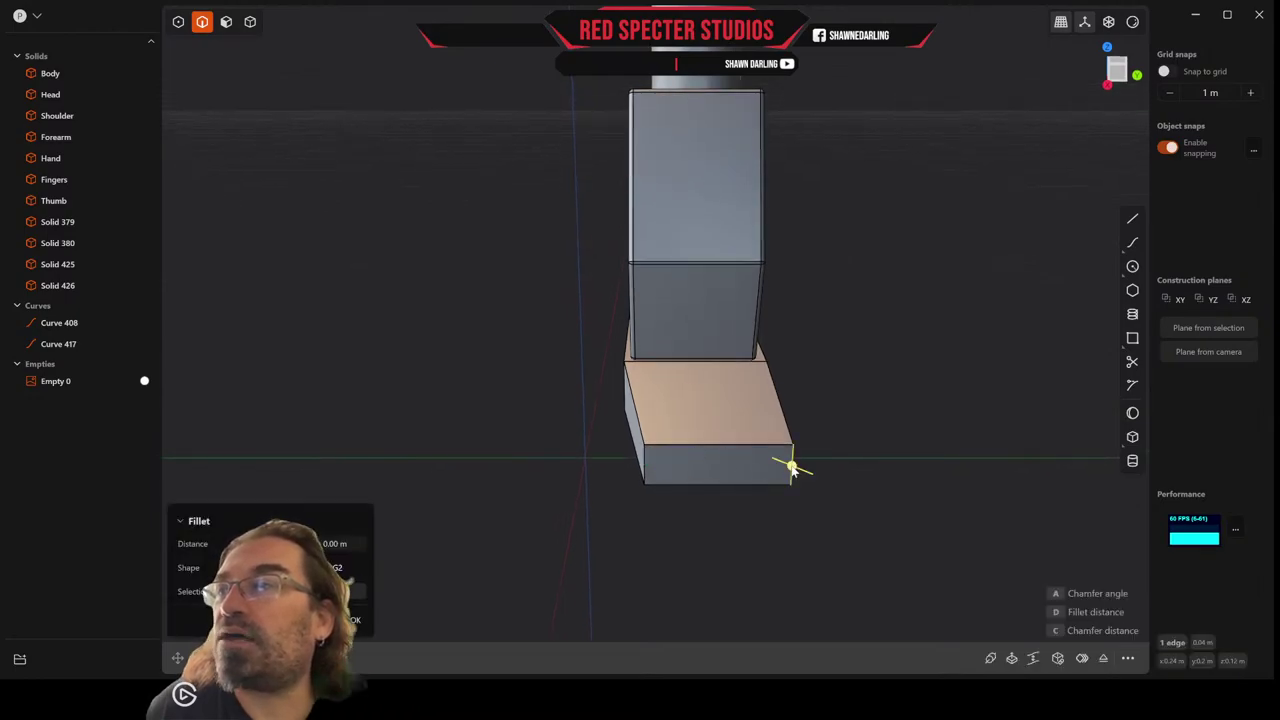
drag(791, 470, 736, 471)
middle_drag(838, 458, 738, 428)
right_click(731, 423)
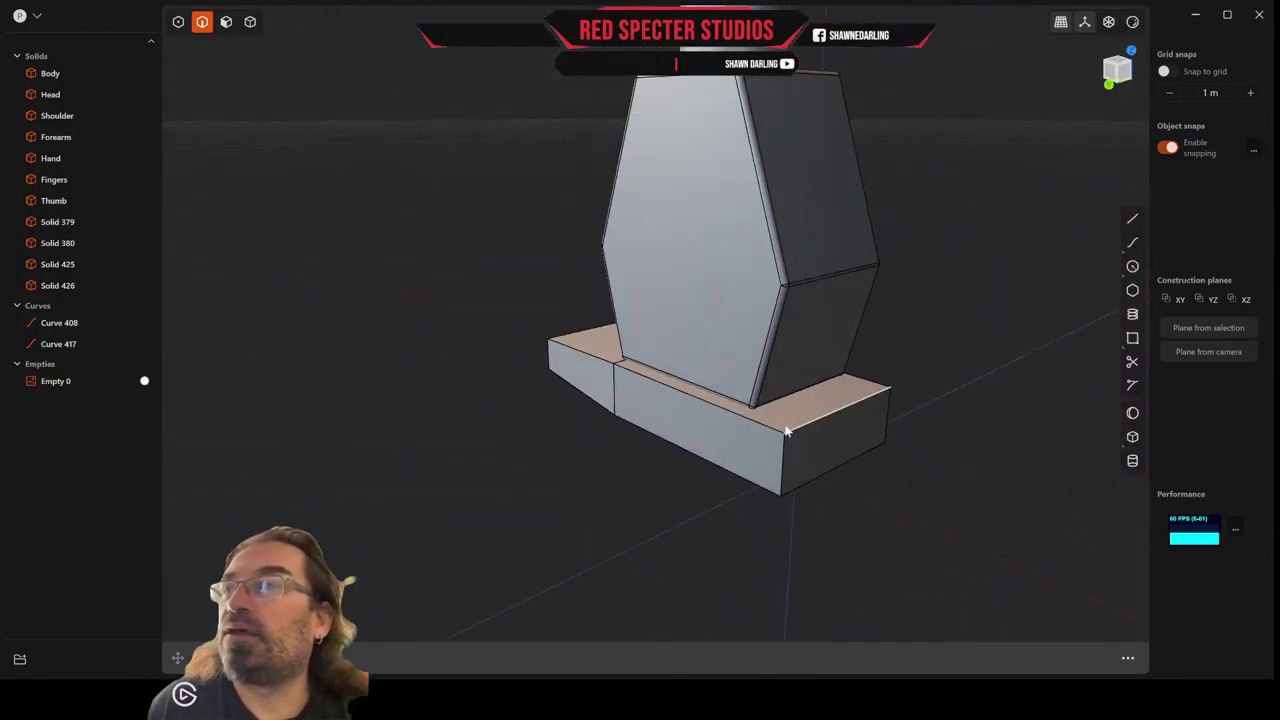
Offset the heel's back face inward toward the leg to shorten the foot.
click(227, 23)
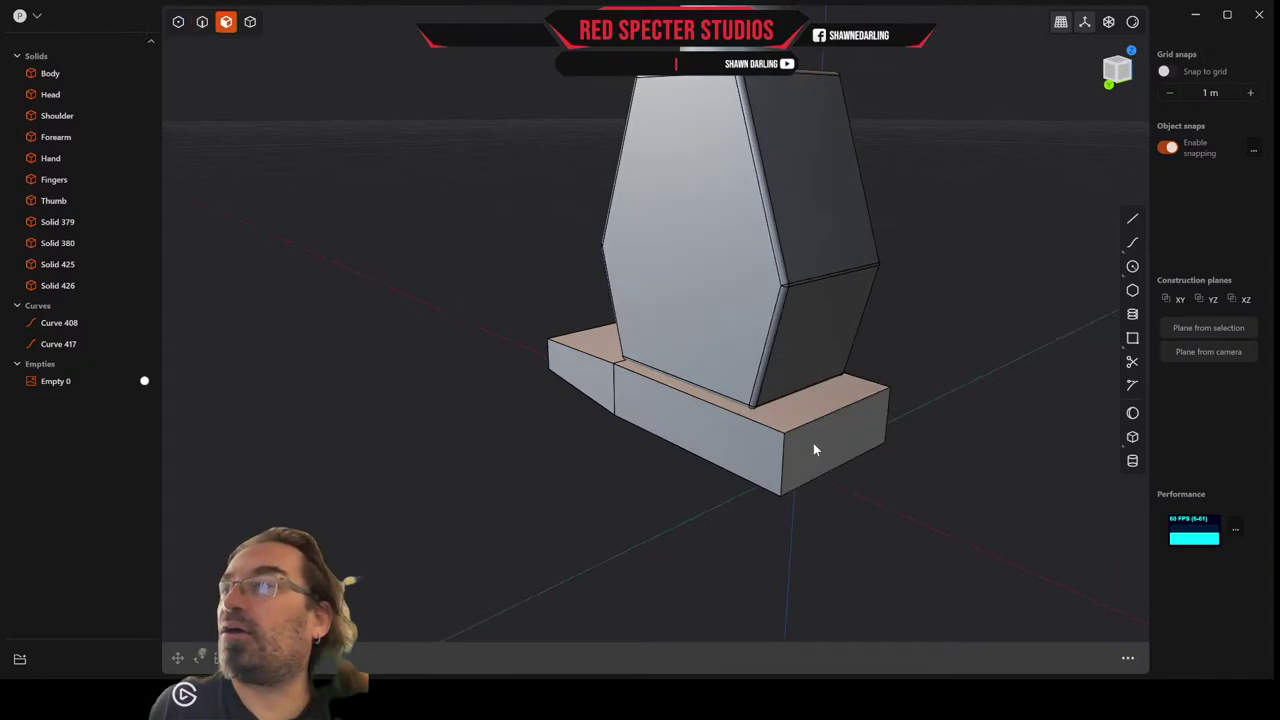
mouse_move(813, 443)
mouse_down()
mouse_move(855, 463)
mouse_move(826, 444)
mouse_up()
middle_drag(822, 440, 845, 404)
scroll(846, 410, up, 1)
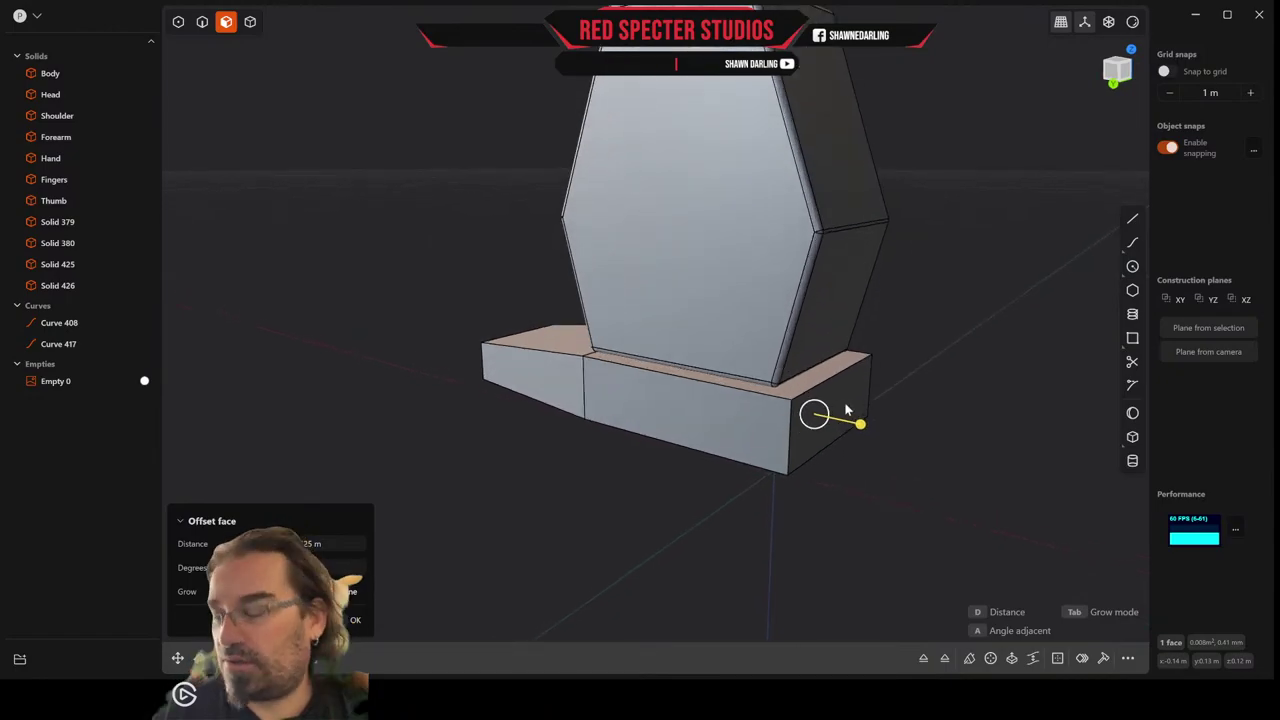
Rotate the heel's back face about the midpoint of its top edge to give it a slight slant.
key(r)
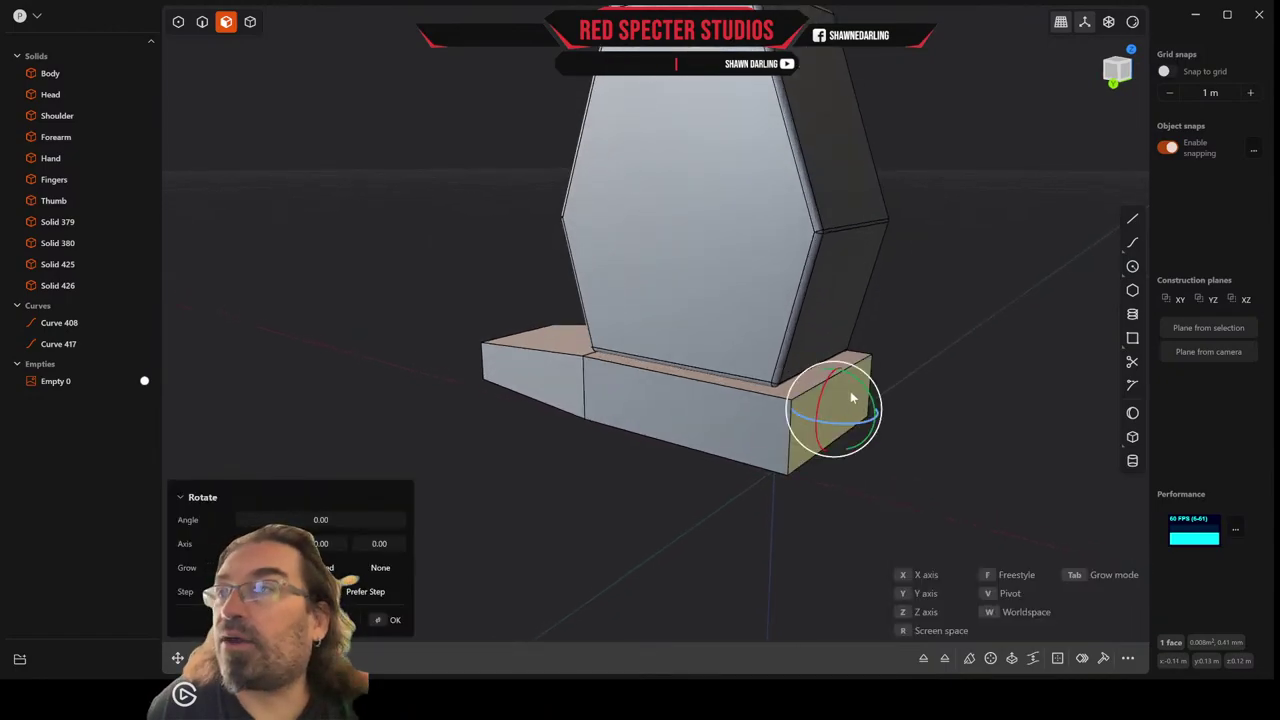
key(v)
click(839, 376)
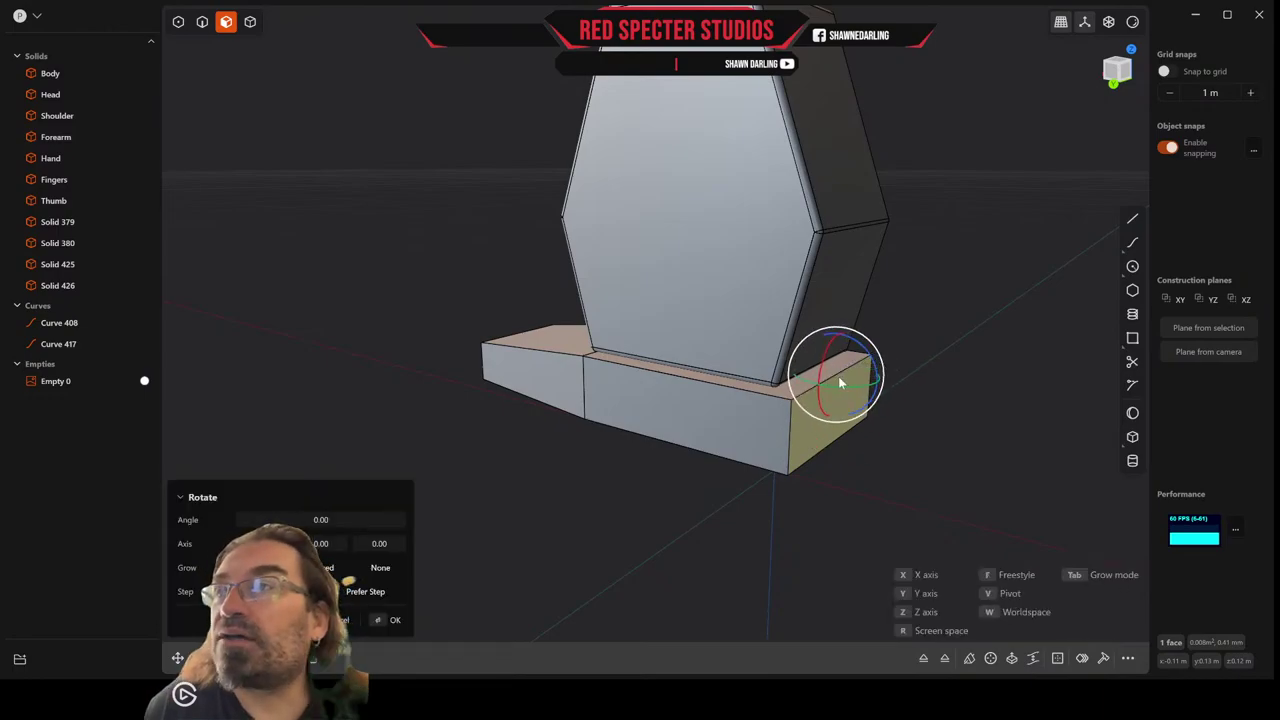
drag(866, 373, 872, 367)
middle_drag(872, 367, 919, 373)
right_click(871, 366)
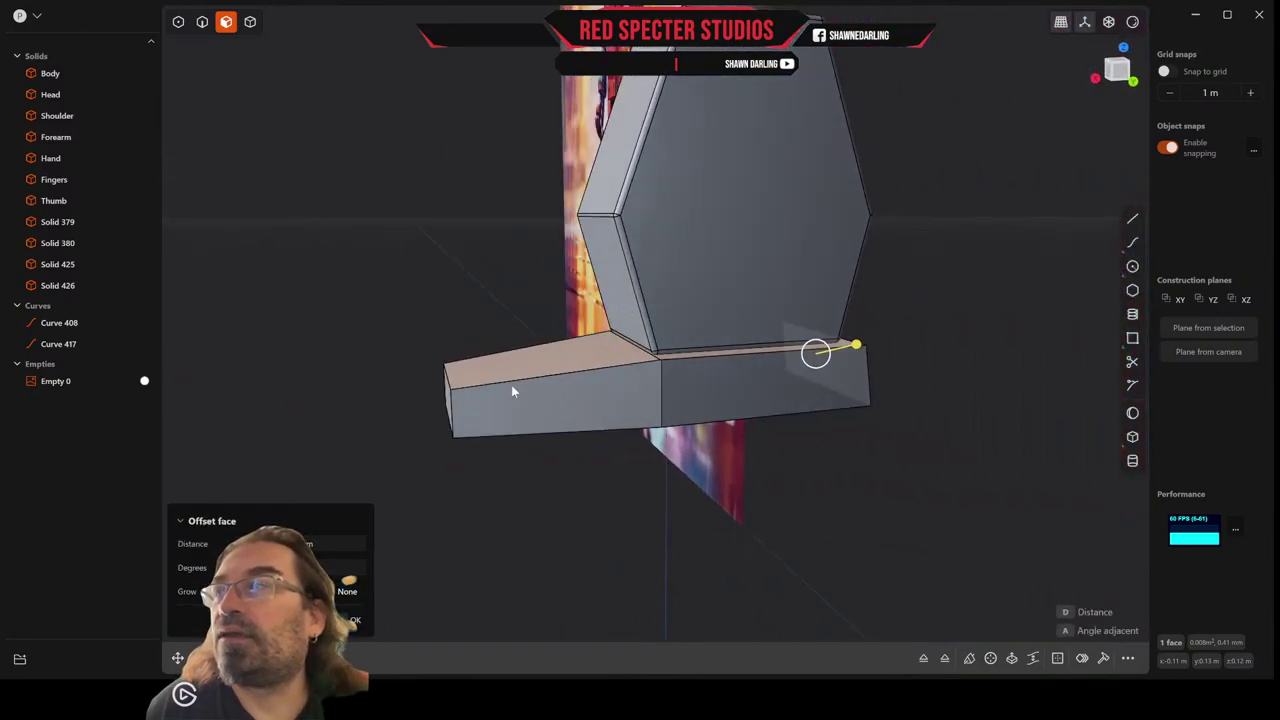
Rotate the toe's front face about 6.9 degrees around the Y axis, pivoting at the midpoint of its top edge.
middle_drag(541, 390, 551, 391)
click(458, 412)
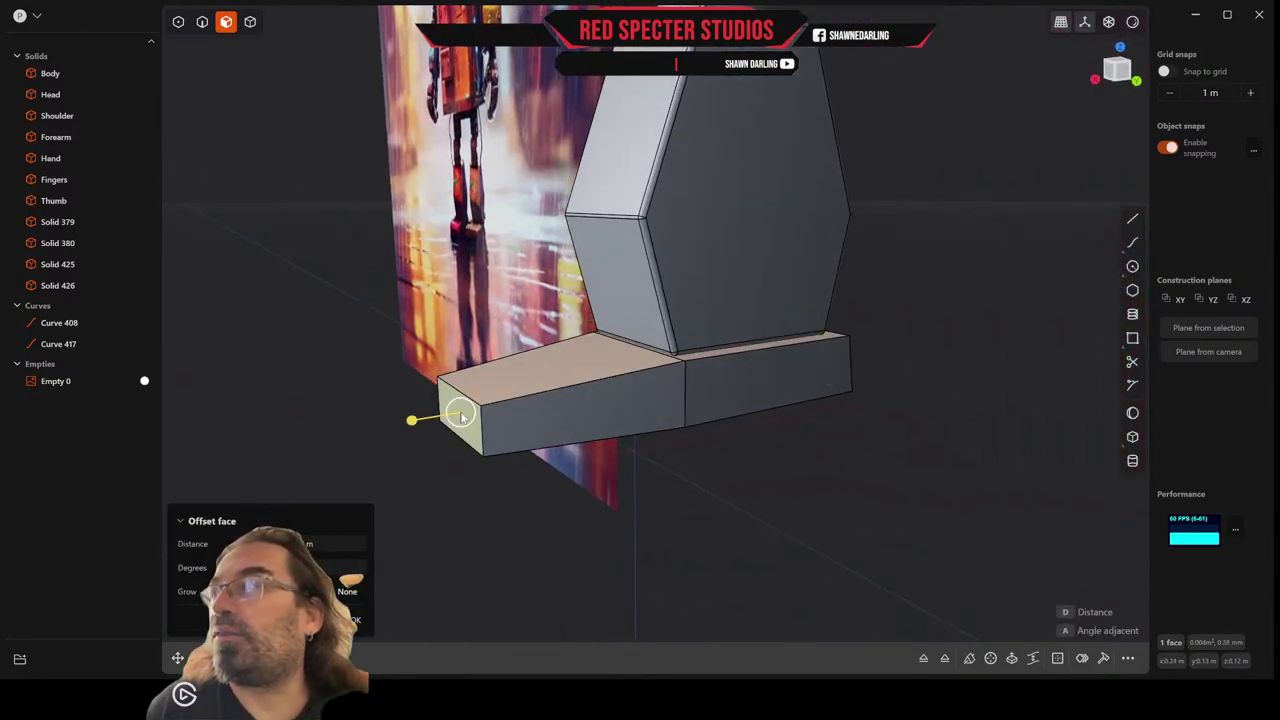
key(r)
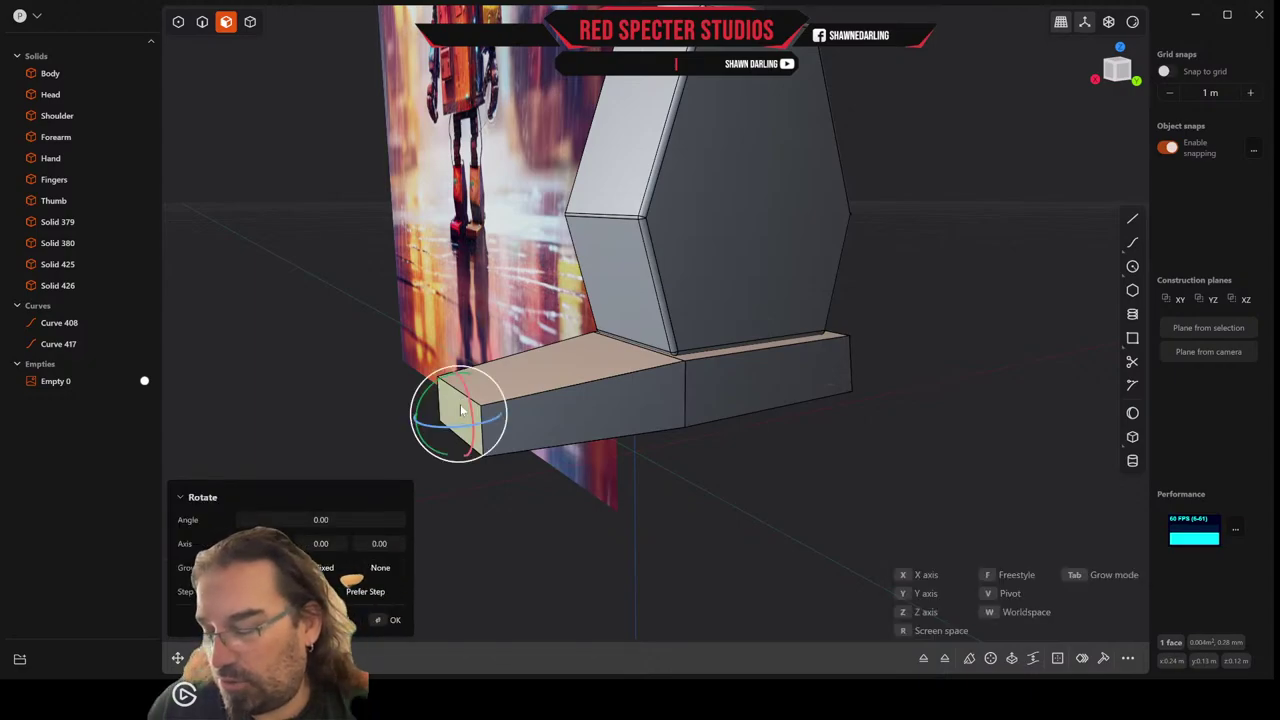
key(v)
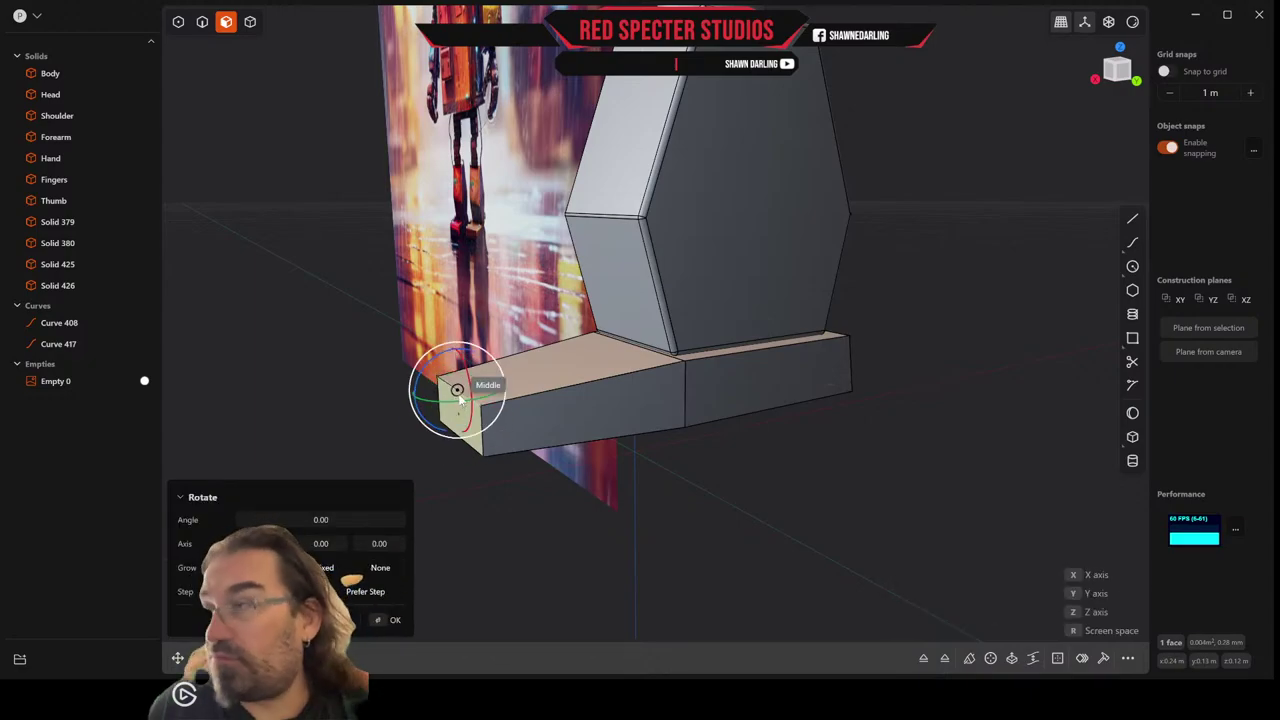
click(460, 396)
drag(427, 378, 432, 376)
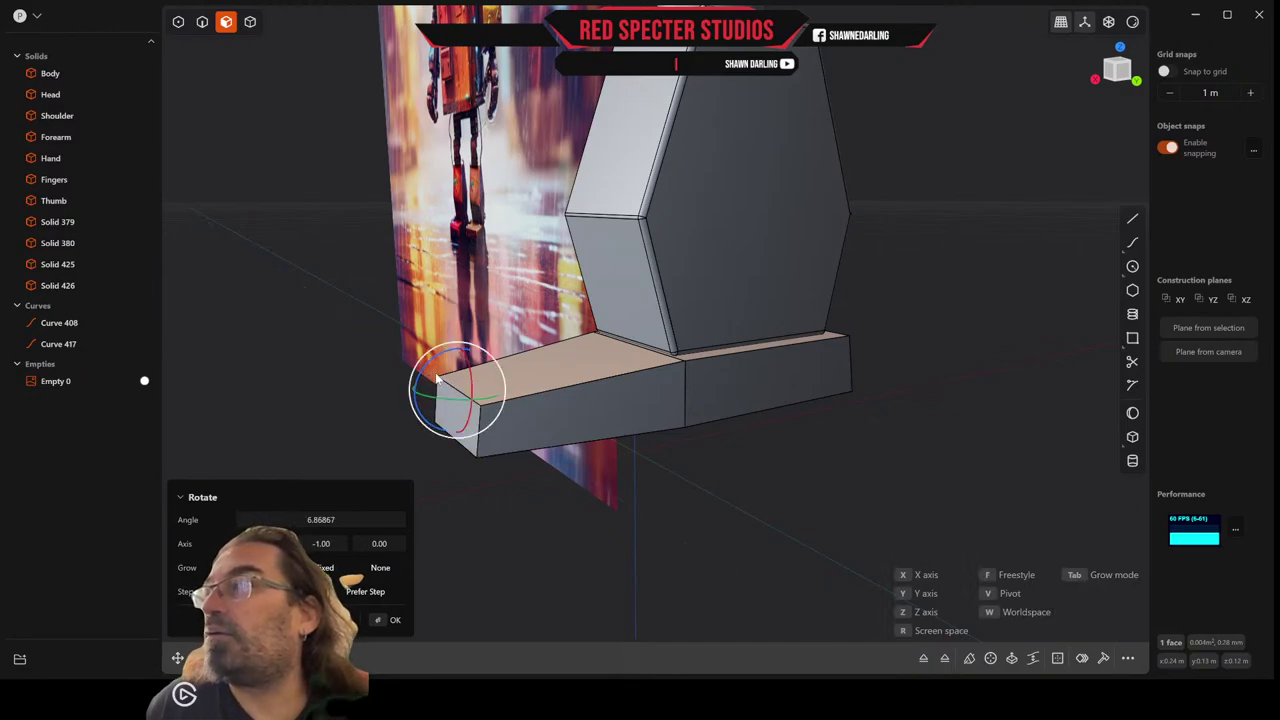
mouse_move(432, 376)
middle_down()
mouse_move(494, 368)
mouse_move(404, 368)
mouse_move(432, 394)
middle_up()
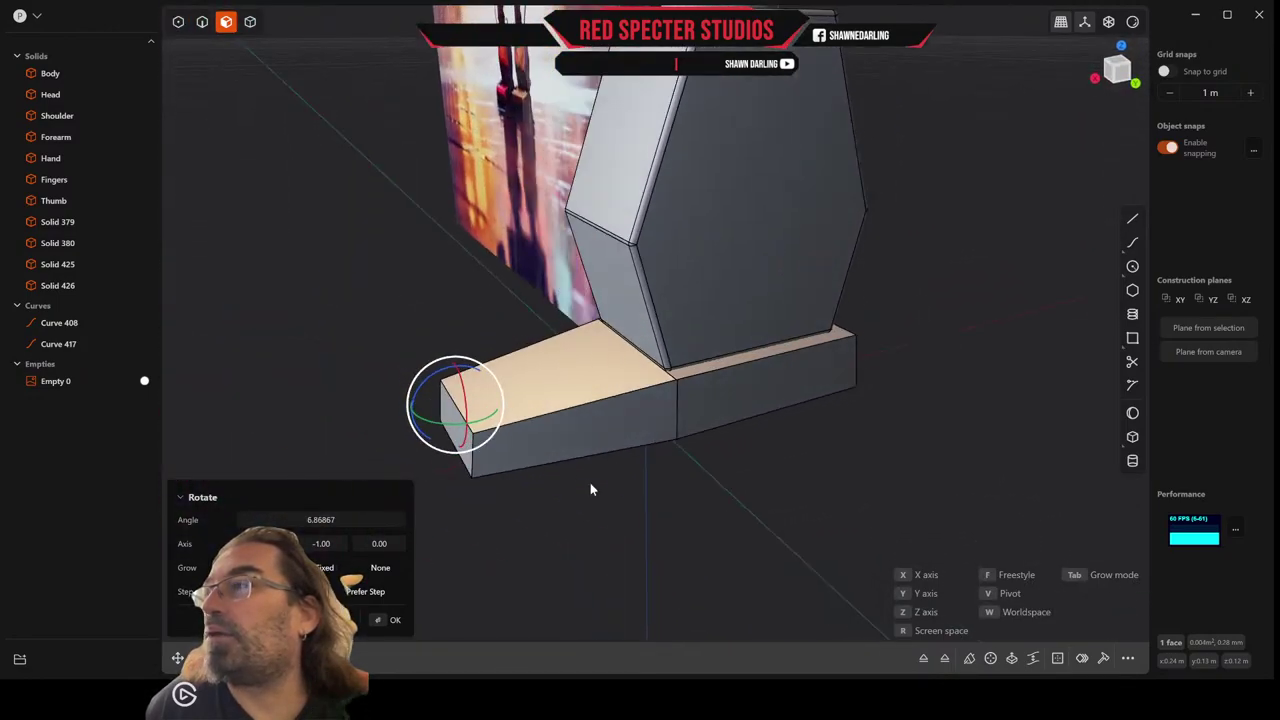
right_click(621, 515)
Fillet the edges around the foot's upper perimeter, covering the toe, both sides and the heel.
click(202, 21)
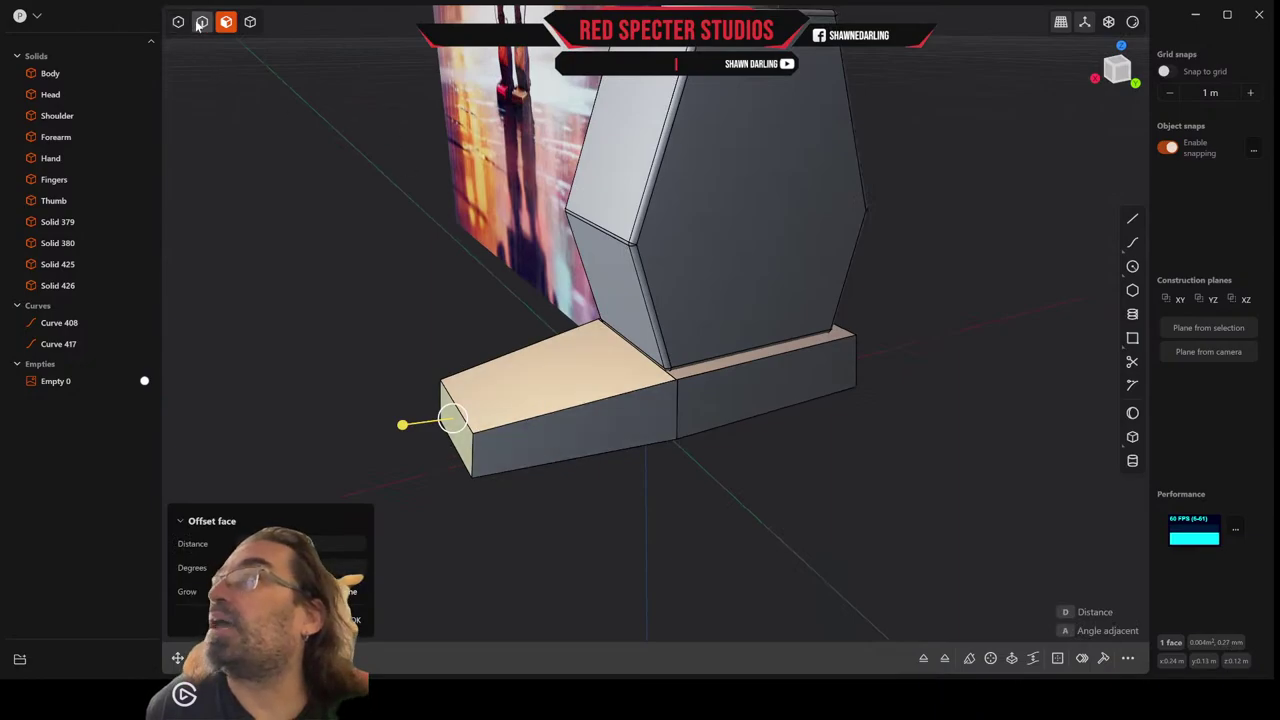
click(488, 430)
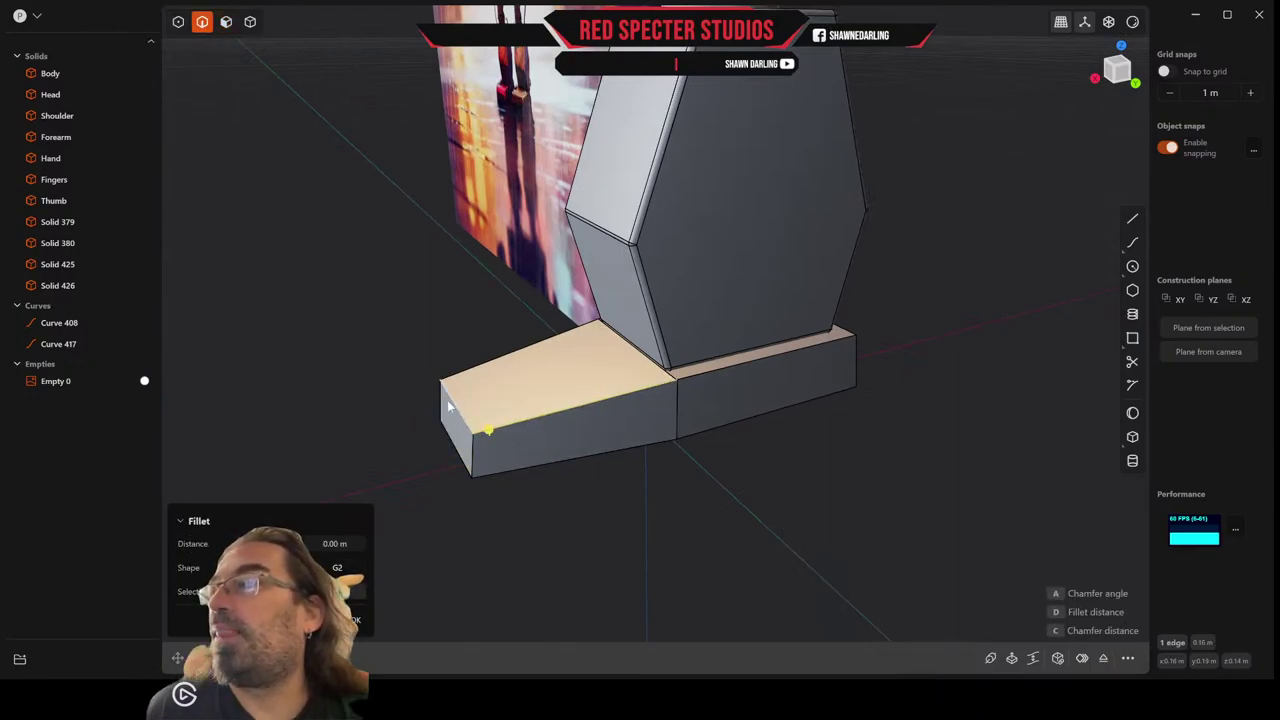
shift+click(451, 400)
click(482, 367)
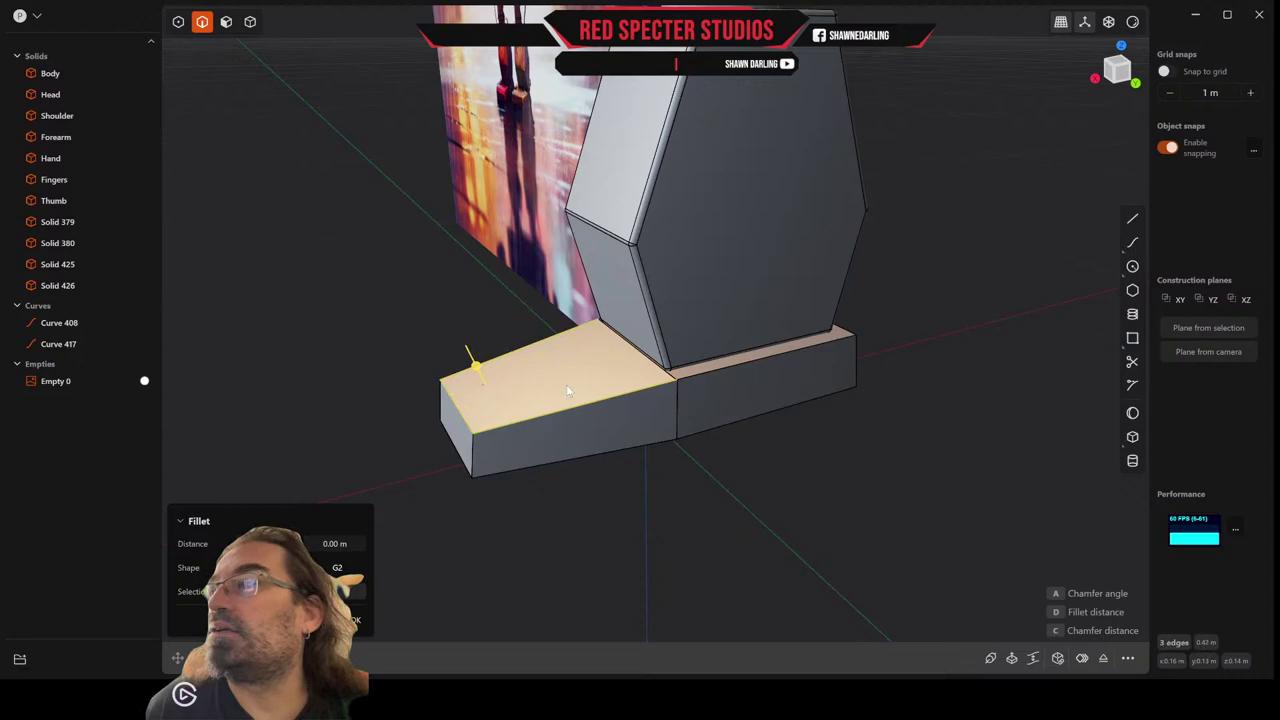
click(714, 369)
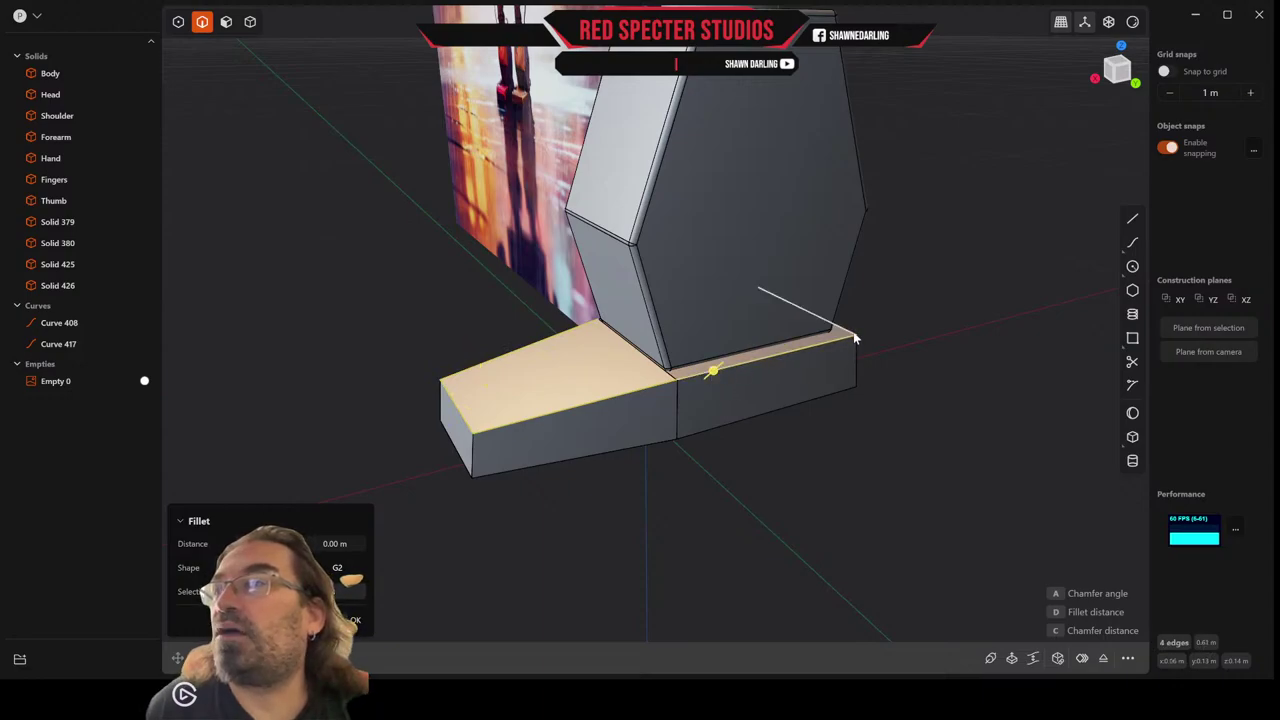
click(850, 338)
middle_drag(850, 338, 676, 386)
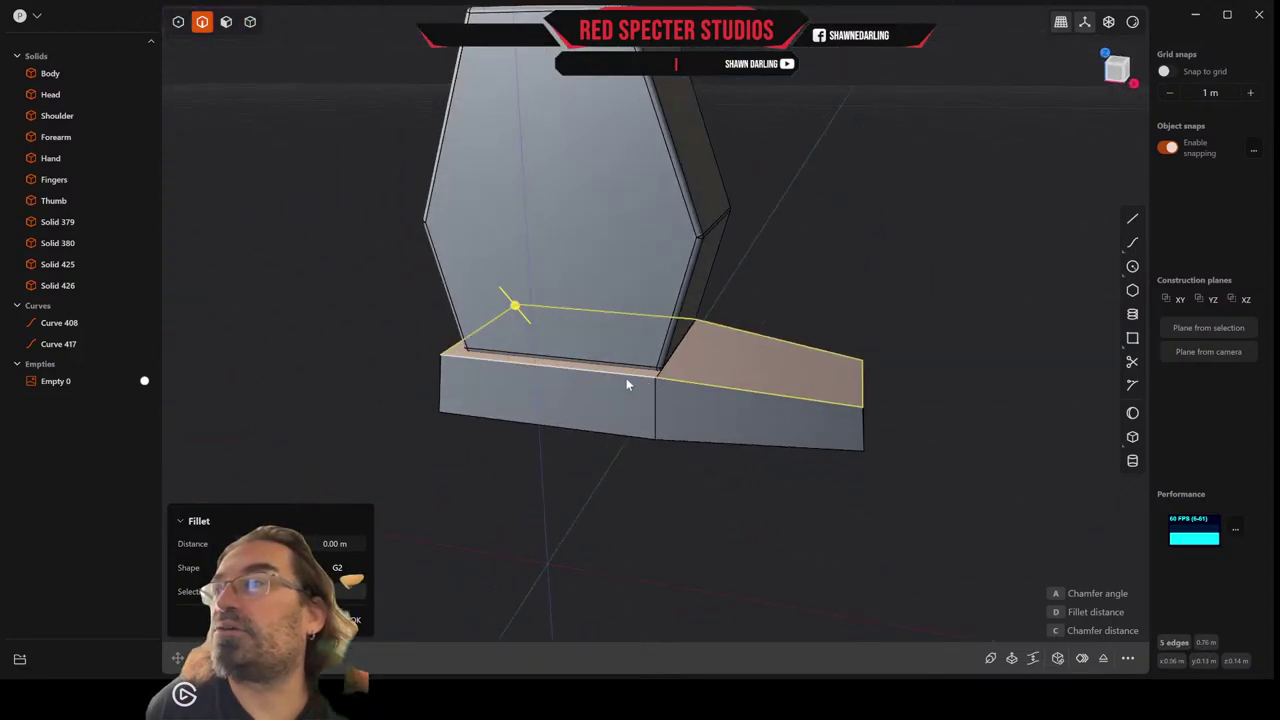
click(626, 377)
drag(626, 377, 626, 376)
right_click(627, 376)
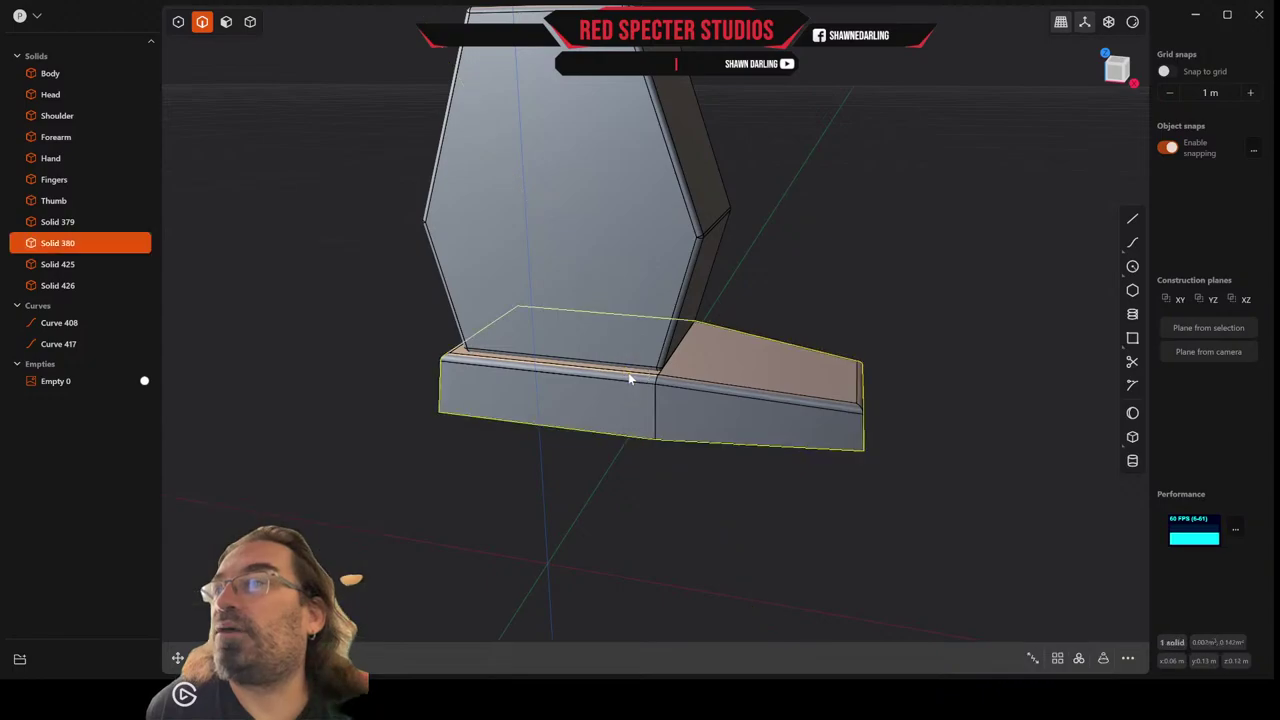
Select the foot's six vertical edges at the toe, mid-foot and heel and try a fillet of about 0.009 m.
middle_drag(629, 377, 586, 361)
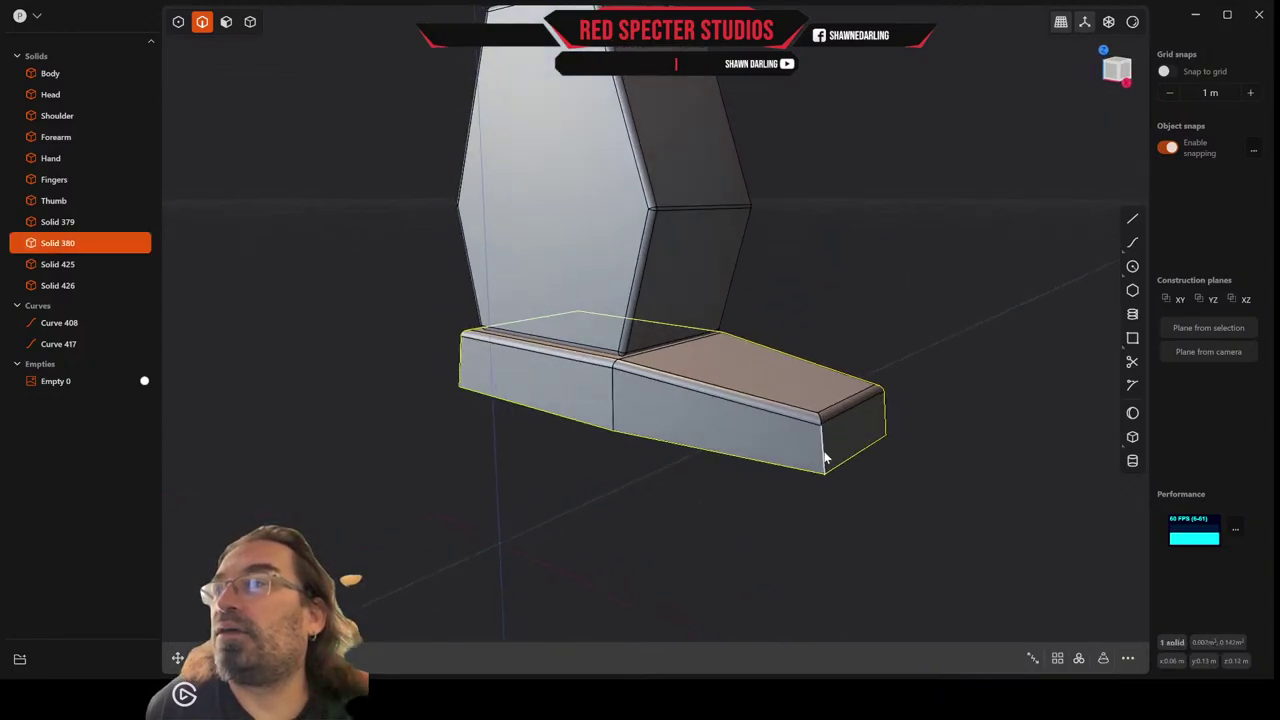
click(822, 453)
key(f)
click(885, 428)
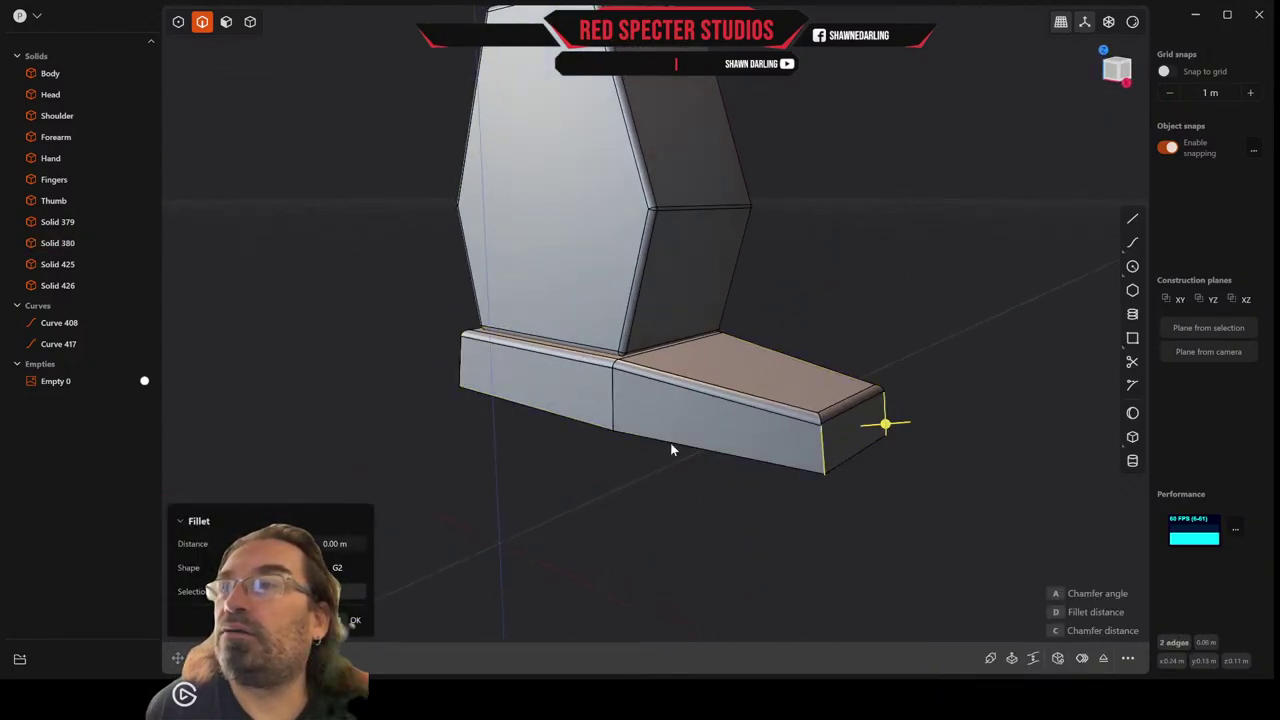
click(612, 410)
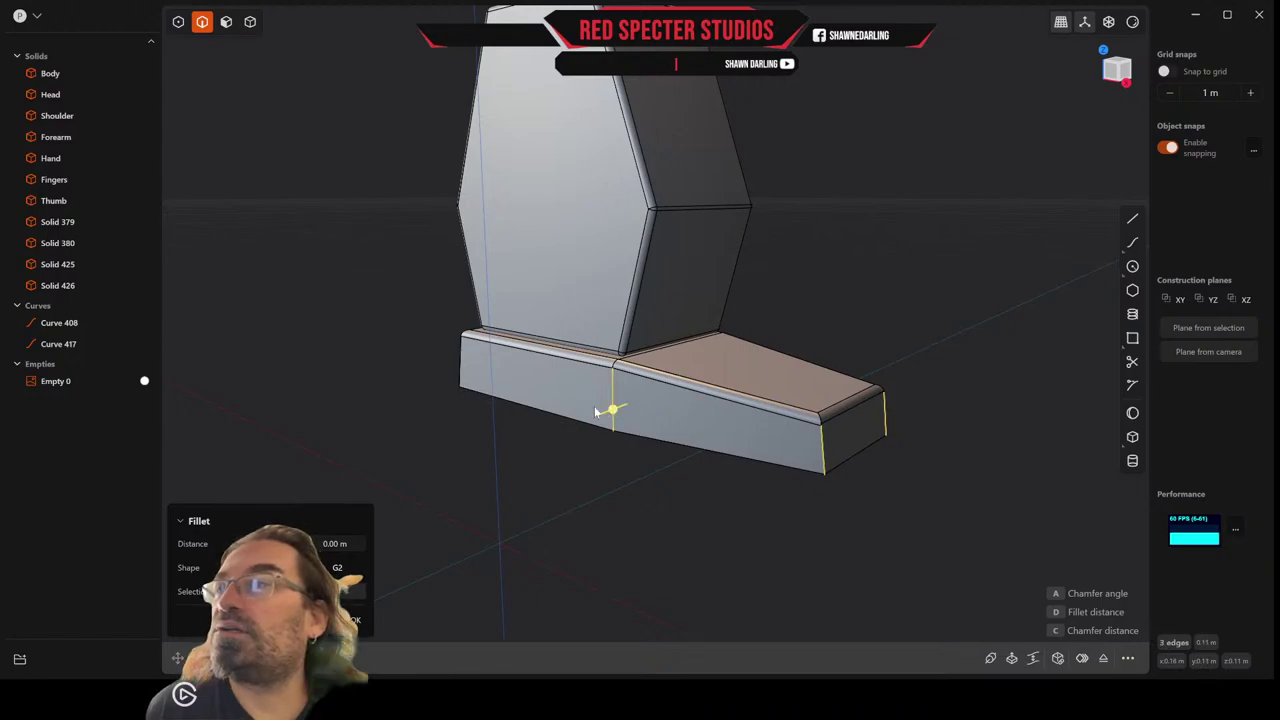
click(460, 374)
middle_drag(460, 374, 411, 397)
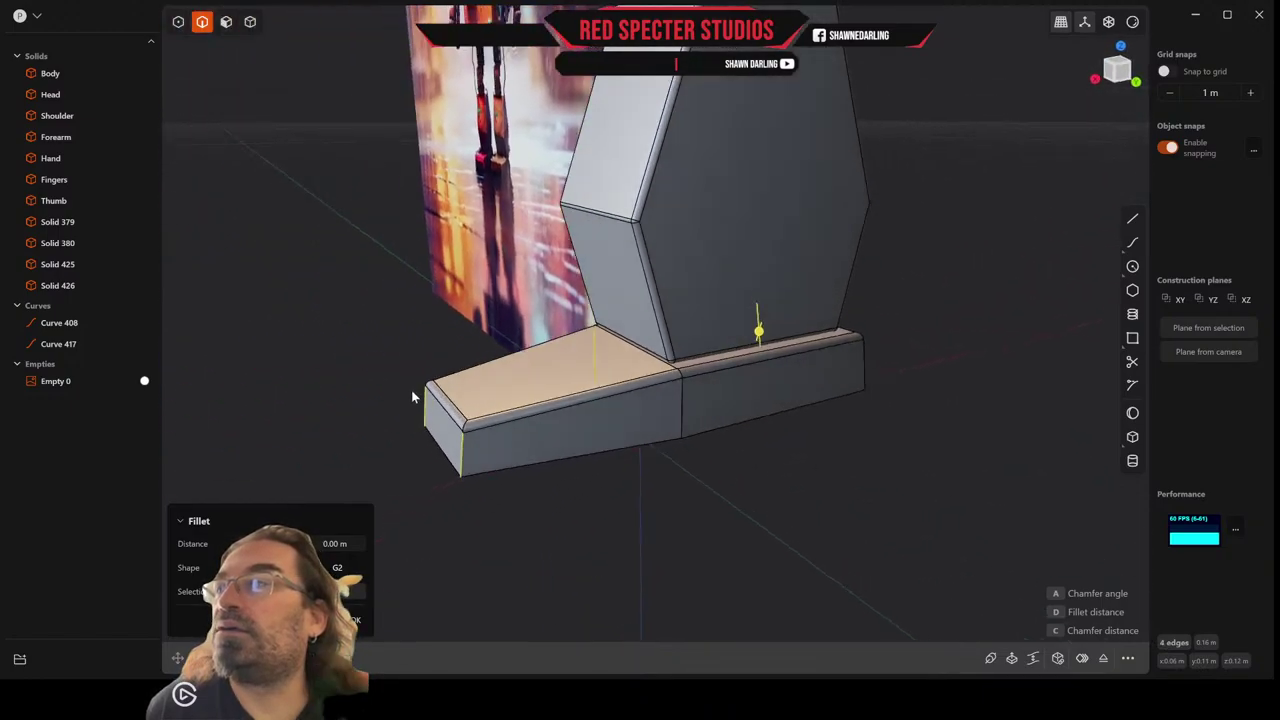
click(679, 418)
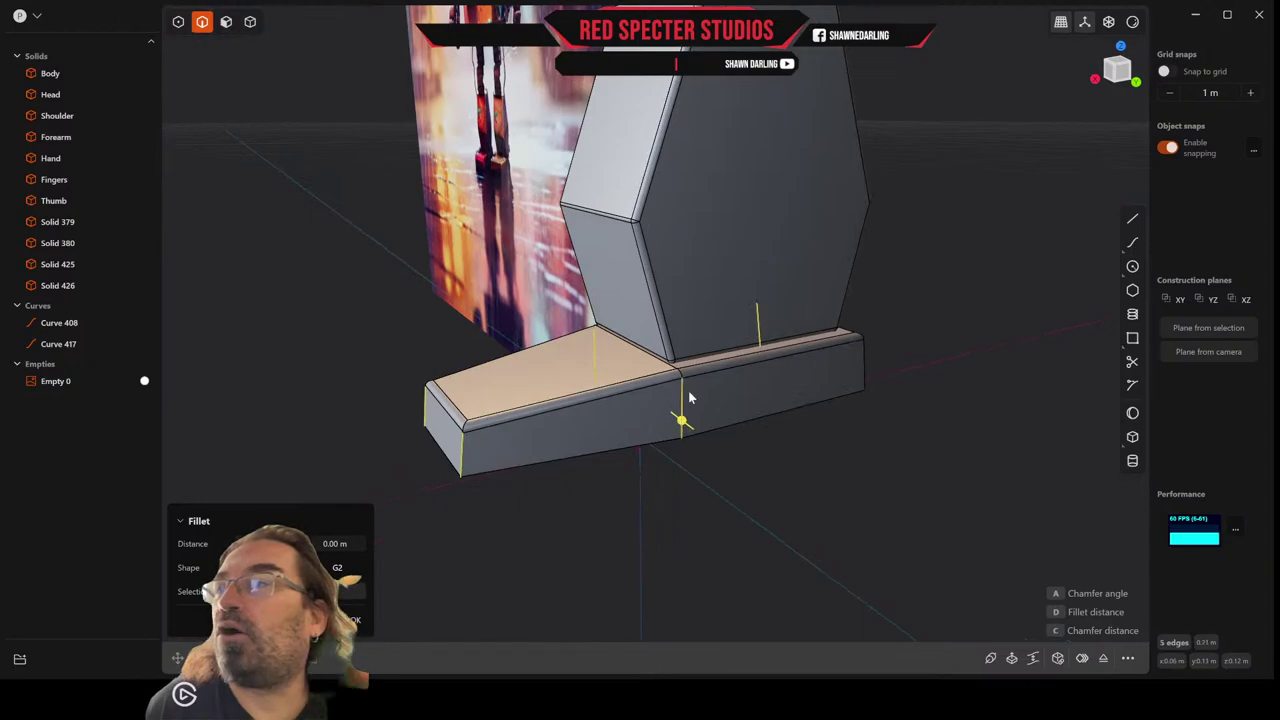
click(866, 376)
middle_drag(862, 372, 860, 376)
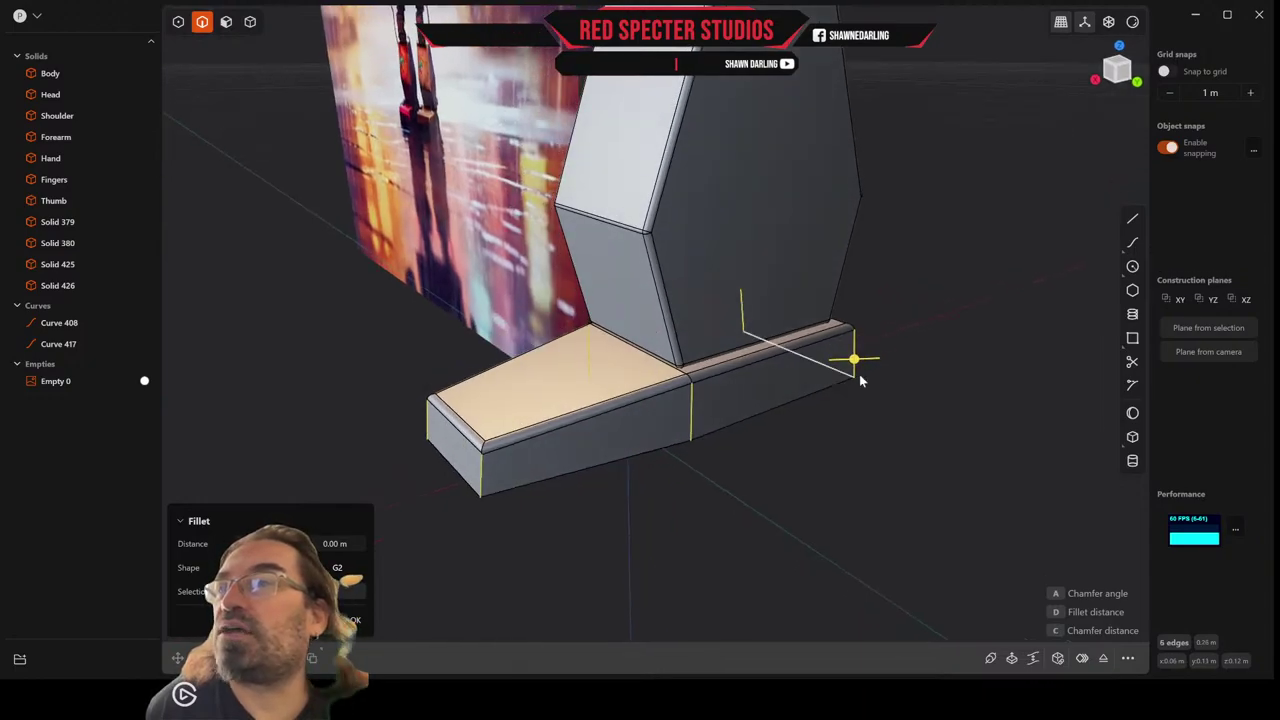
drag(857, 368, 867, 366)
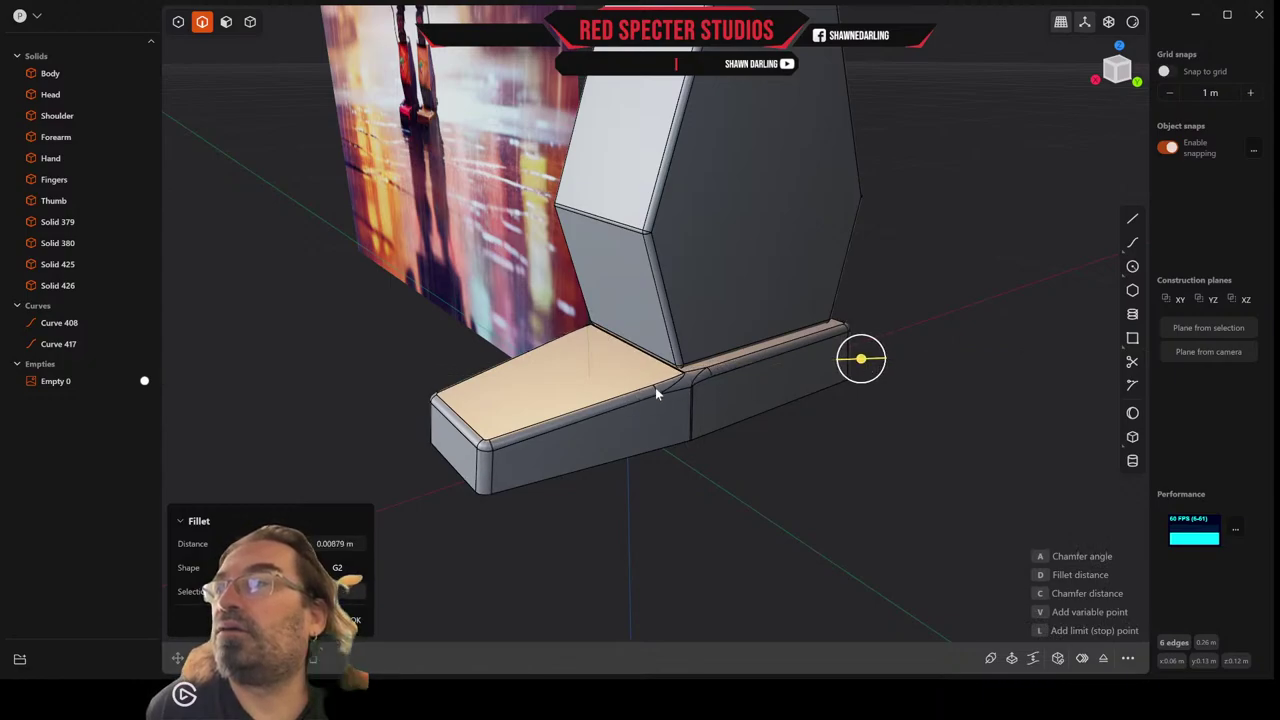
Exclude the two mid-foot vertical edges and fillet the four toe and heel corner edges by about 0.010 m.
middle_drag(655, 387, 764, 394)
key(Return)
ctrl+click(716, 398)
key(b)
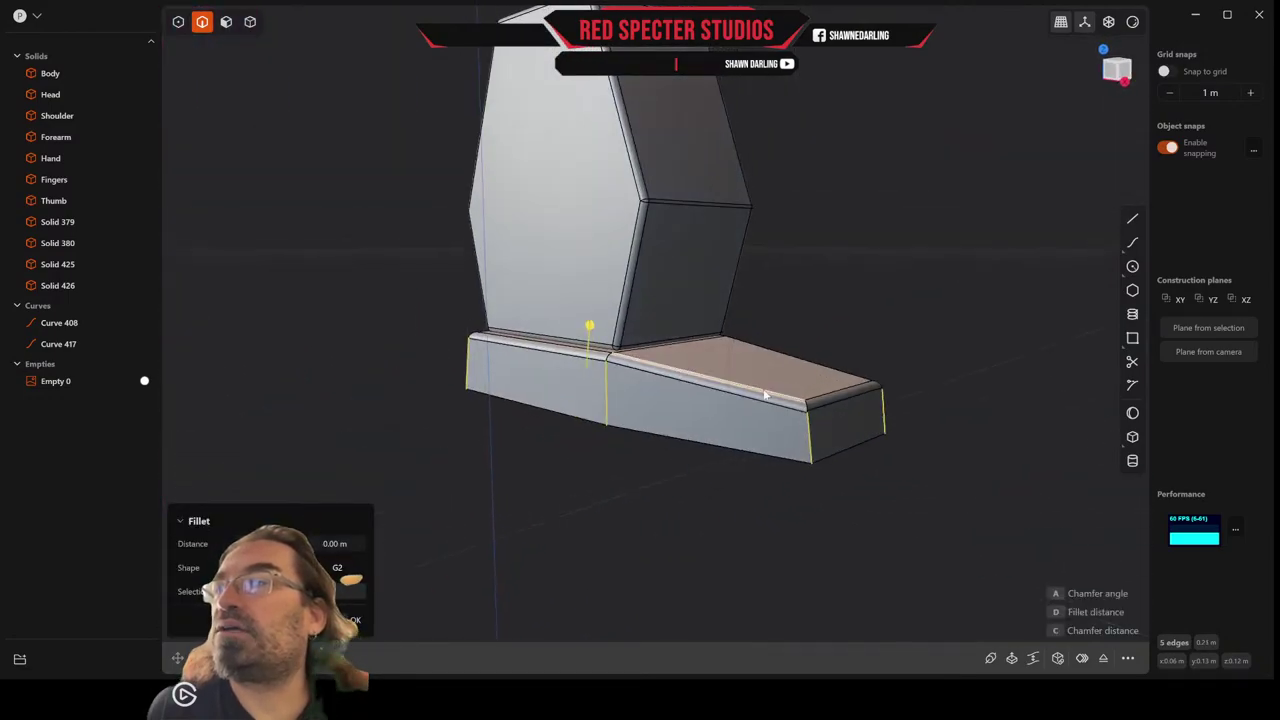
click(604, 397)
mouse_move(604, 397)
middle_down()
mouse_move(640, 415)
mouse_move(523, 423)
mouse_move(601, 401)
middle_up()
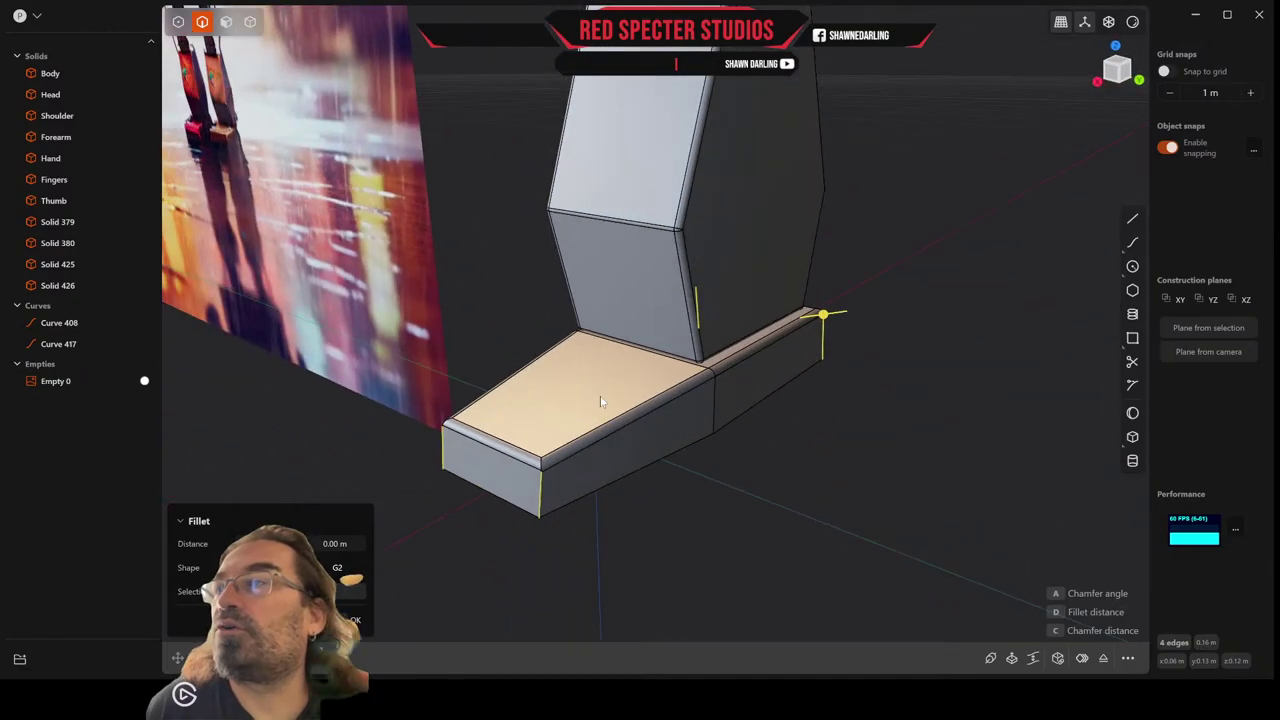
middle_drag(917, 349, 848, 327)
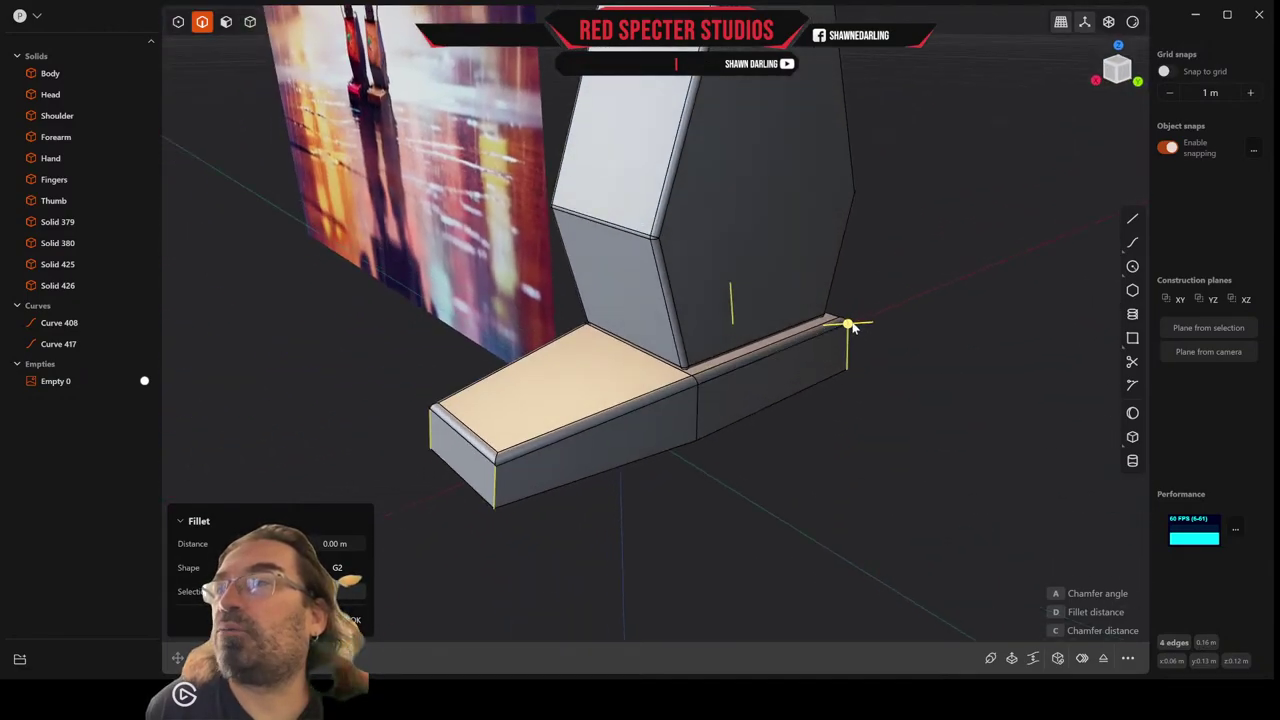
drag(852, 327, 864, 325)
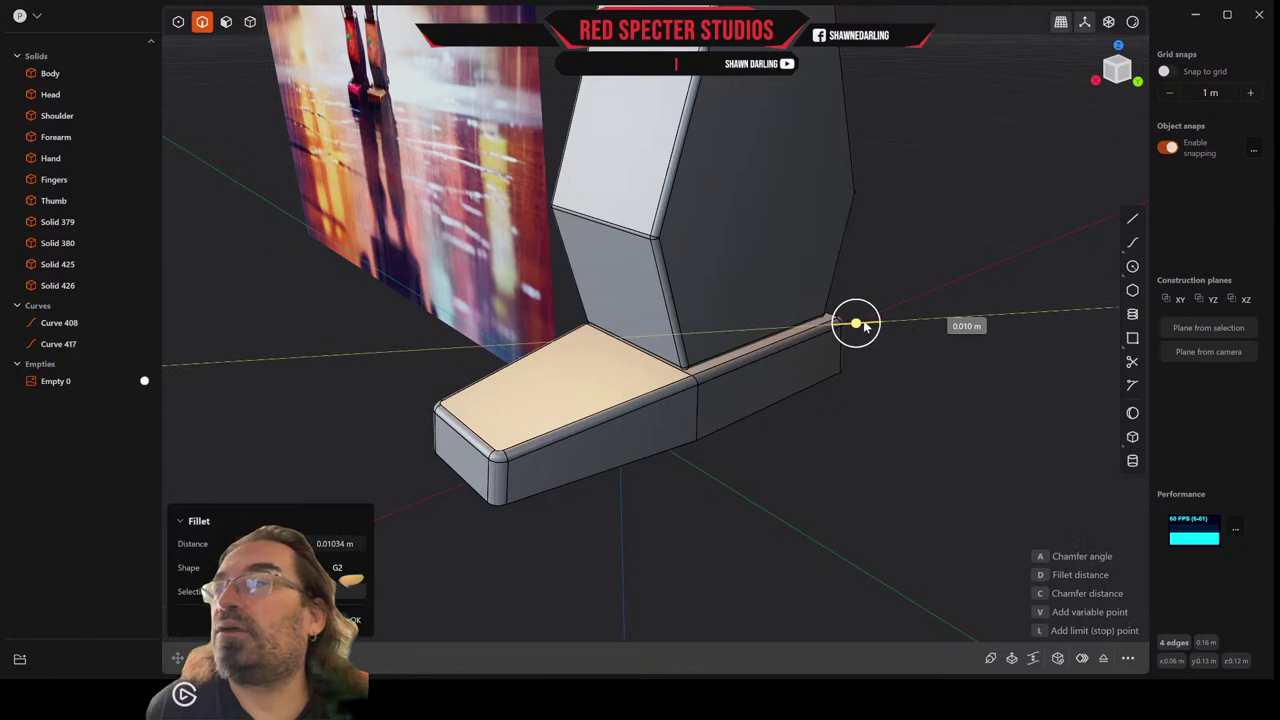
key(Return)
Fillet the full loop of edges around the foot's sole.
middle_drag(825, 343, 798, 295)
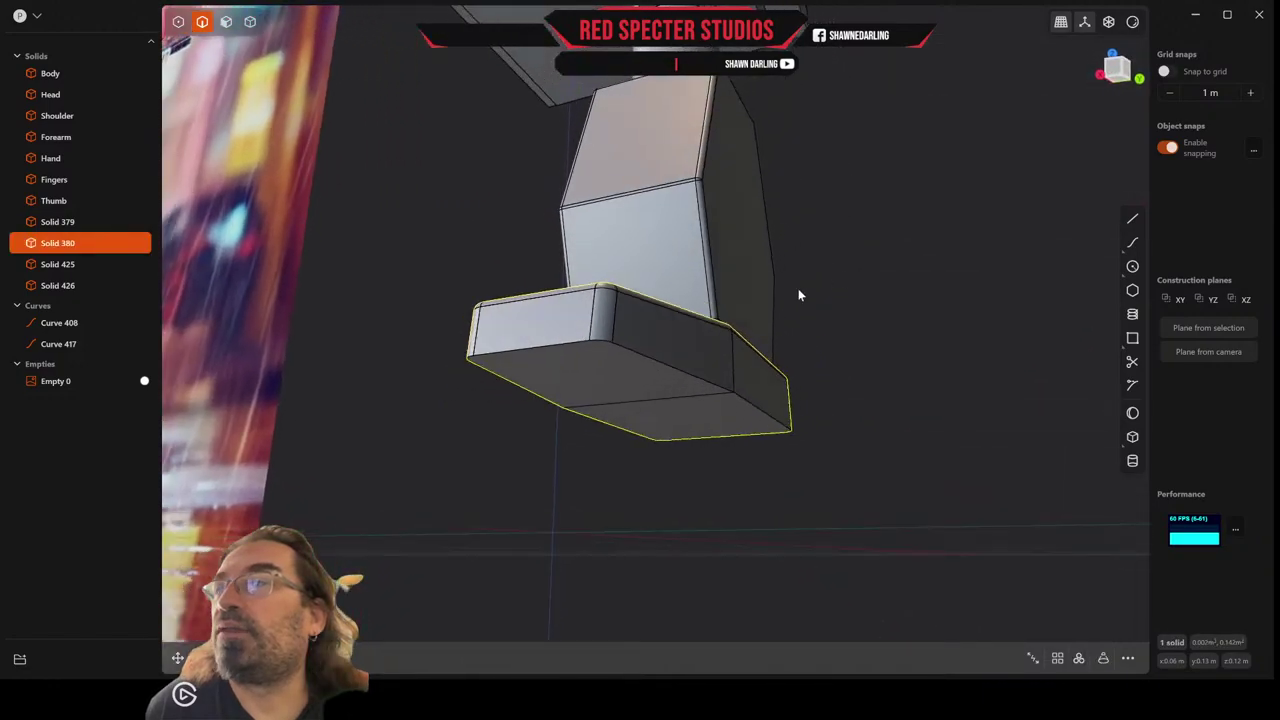
click(660, 362)
key(f)
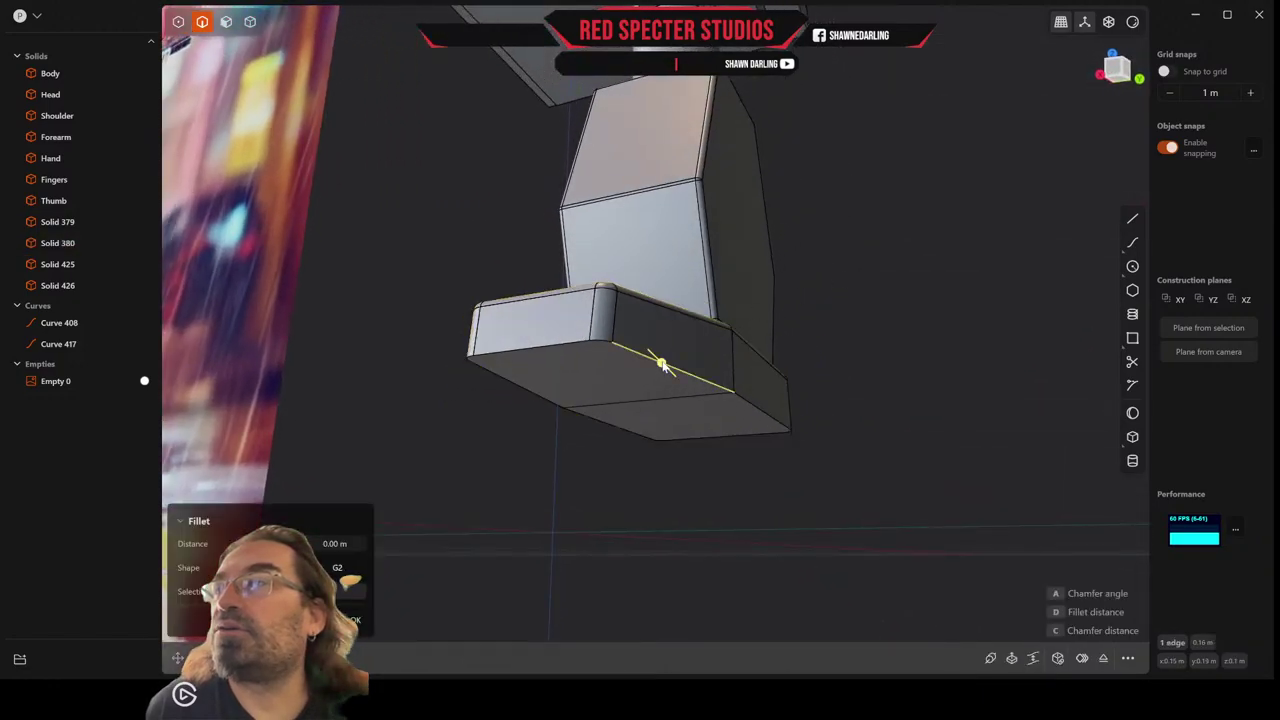
shift+click(607, 345)
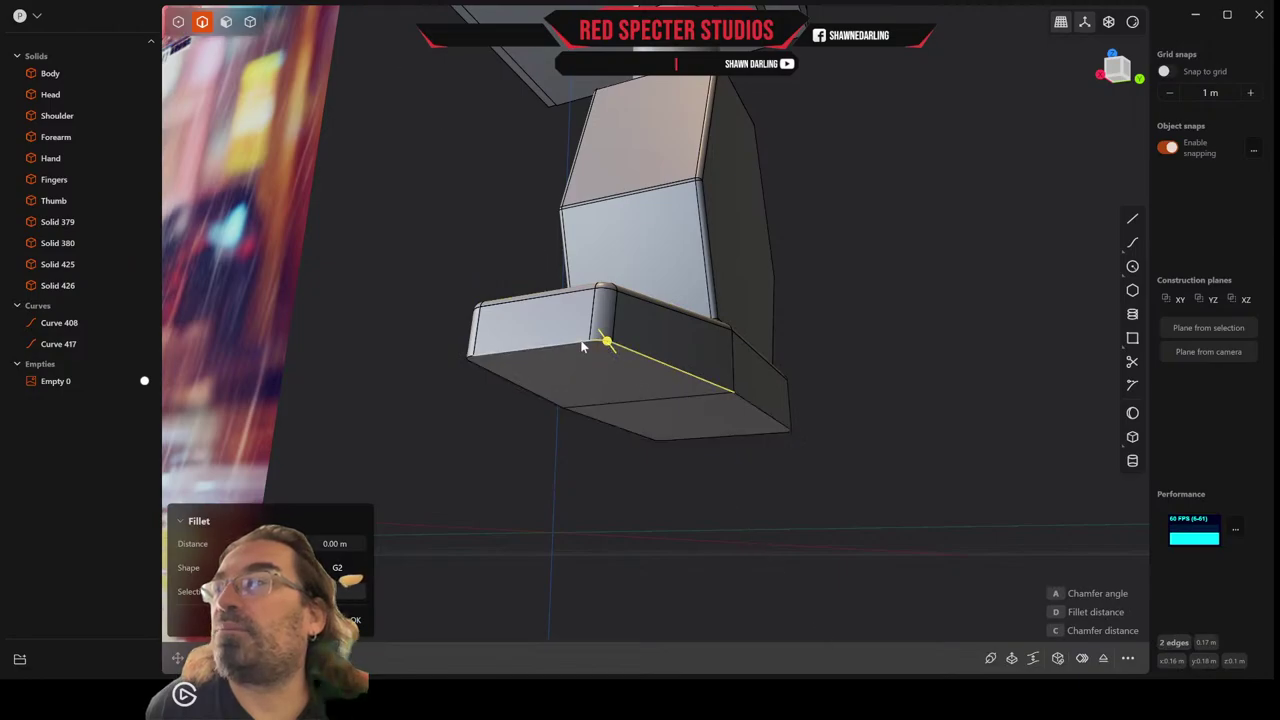
shift+click(612, 350)
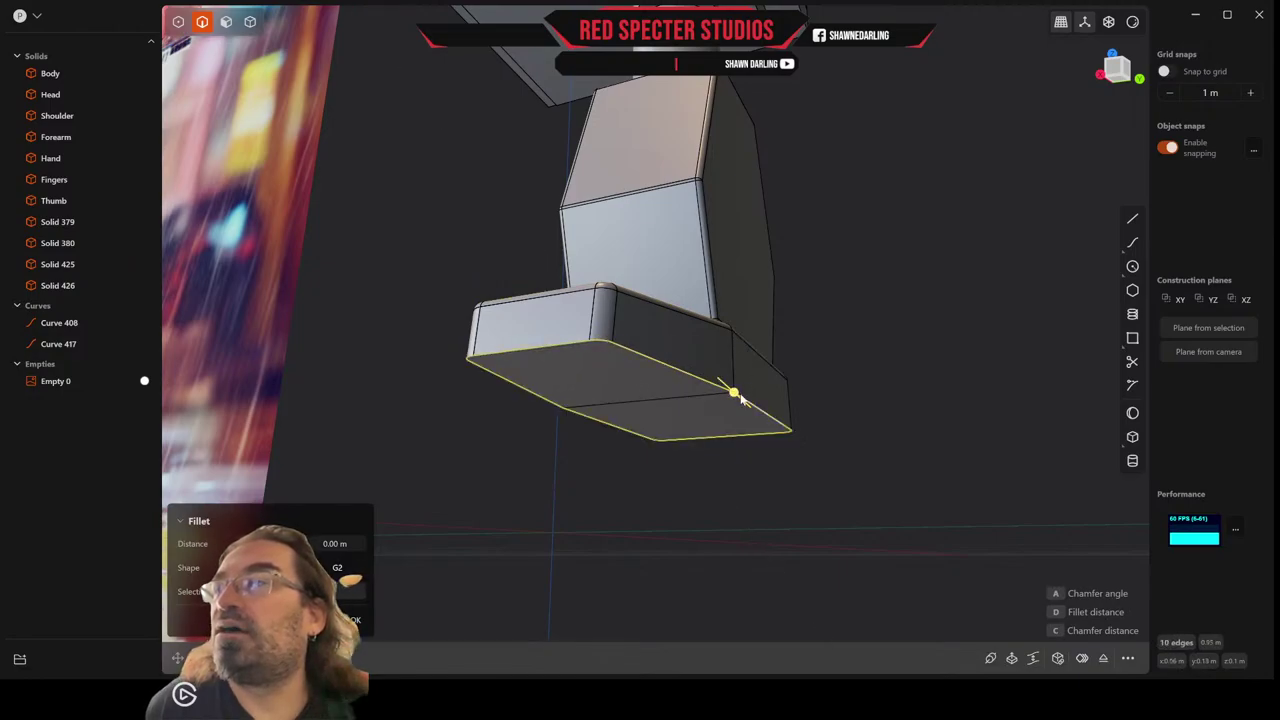
drag(741, 399, 741, 397)
key(Return)
Examine the shape and proportions of the robot's legs and feet in the reference image.
middle_drag(902, 346, 891, 386)
scroll(885, 410, down, 5)
middle_drag(372, 390, 776, 317)
scroll(484, 363, up, 5)
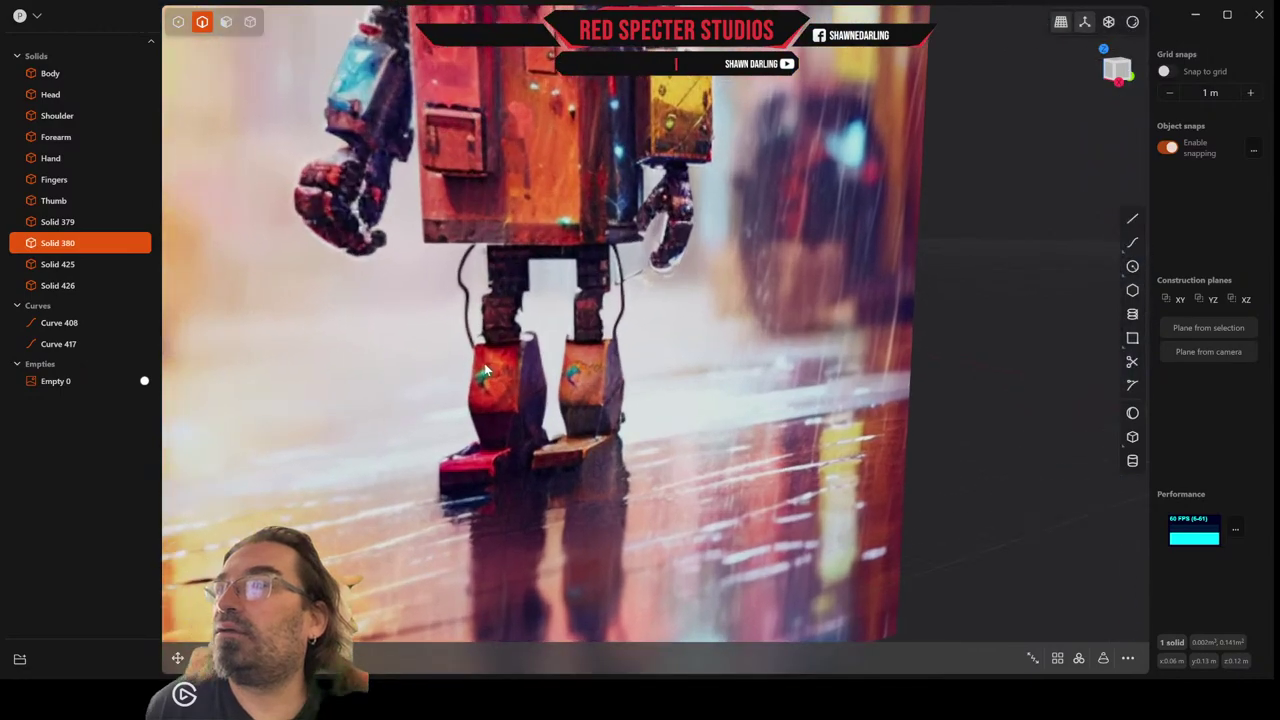
scroll(484, 363, up, 2)
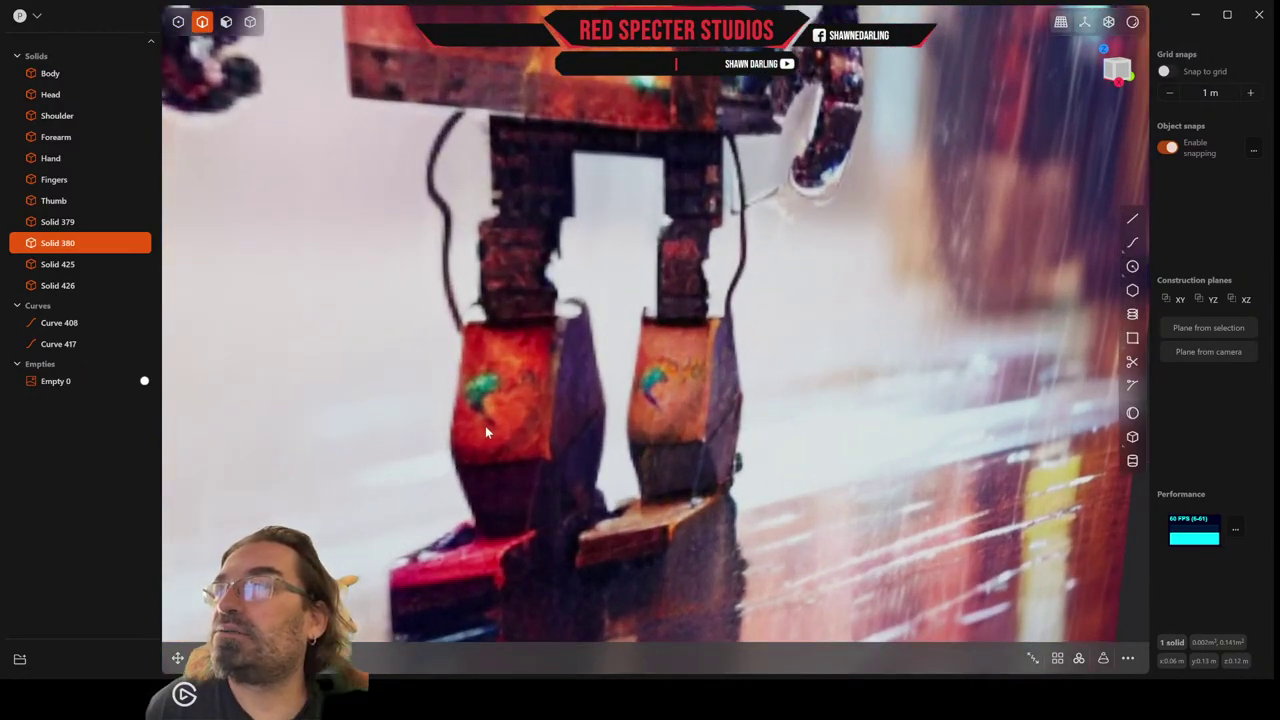
scroll(696, 447, down, 3)
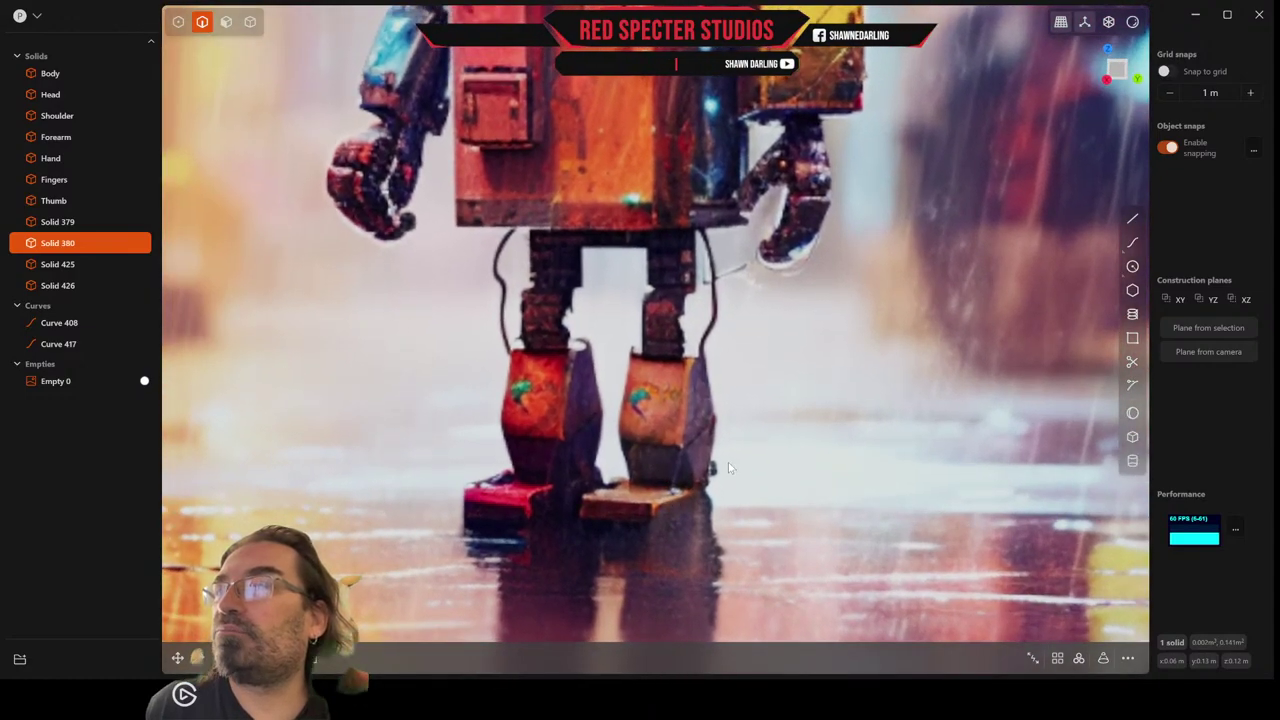
scroll(640, 462, down, 3)
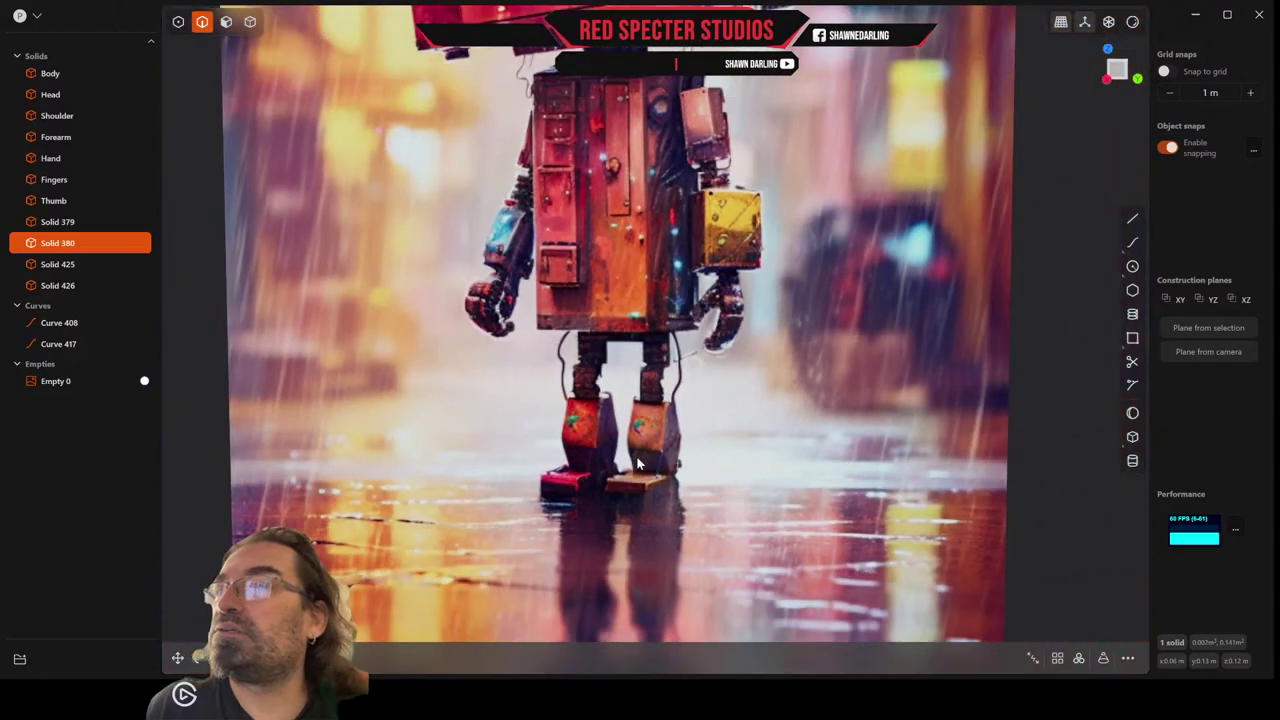
scroll(637, 463, down, 2)
Inspect the modelled leg beside the reference, including the gap between the two cylindrical segments above the shin.
shift+middle_drag(1006, 466, 782, 427)
shift+middle_drag(890, 418, 896, 464)
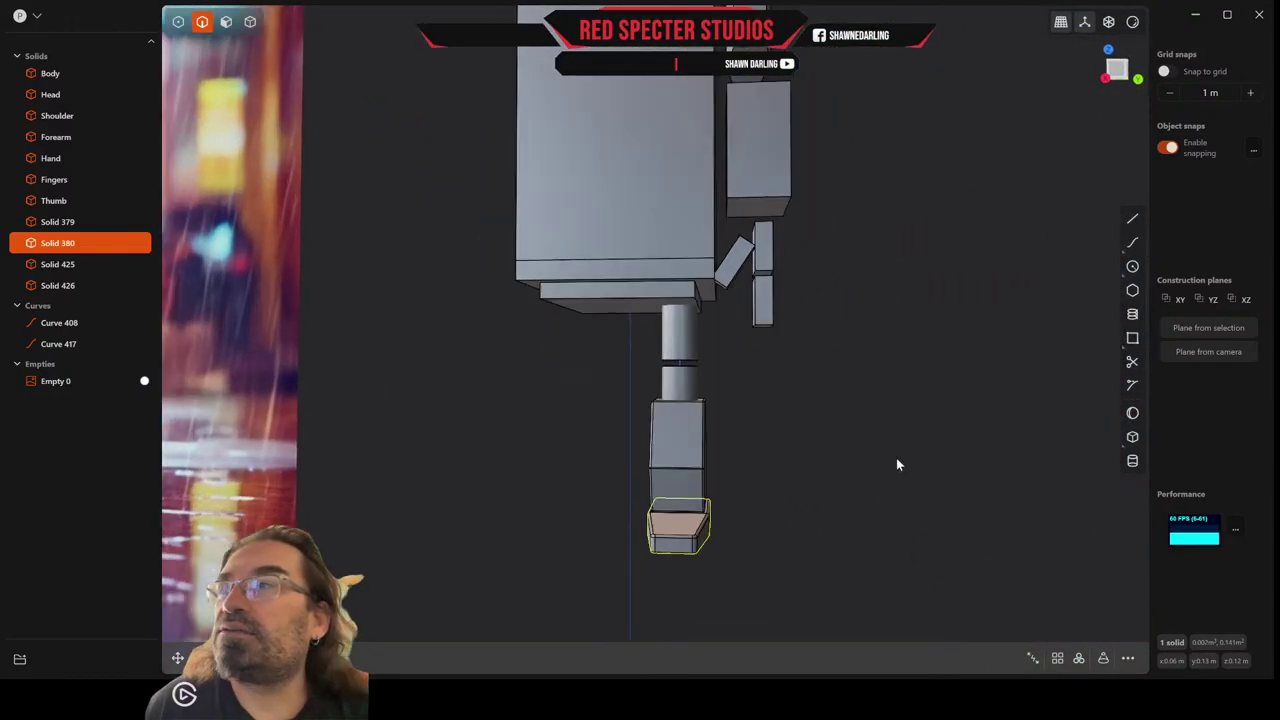
middle_drag(810, 436, 894, 451)
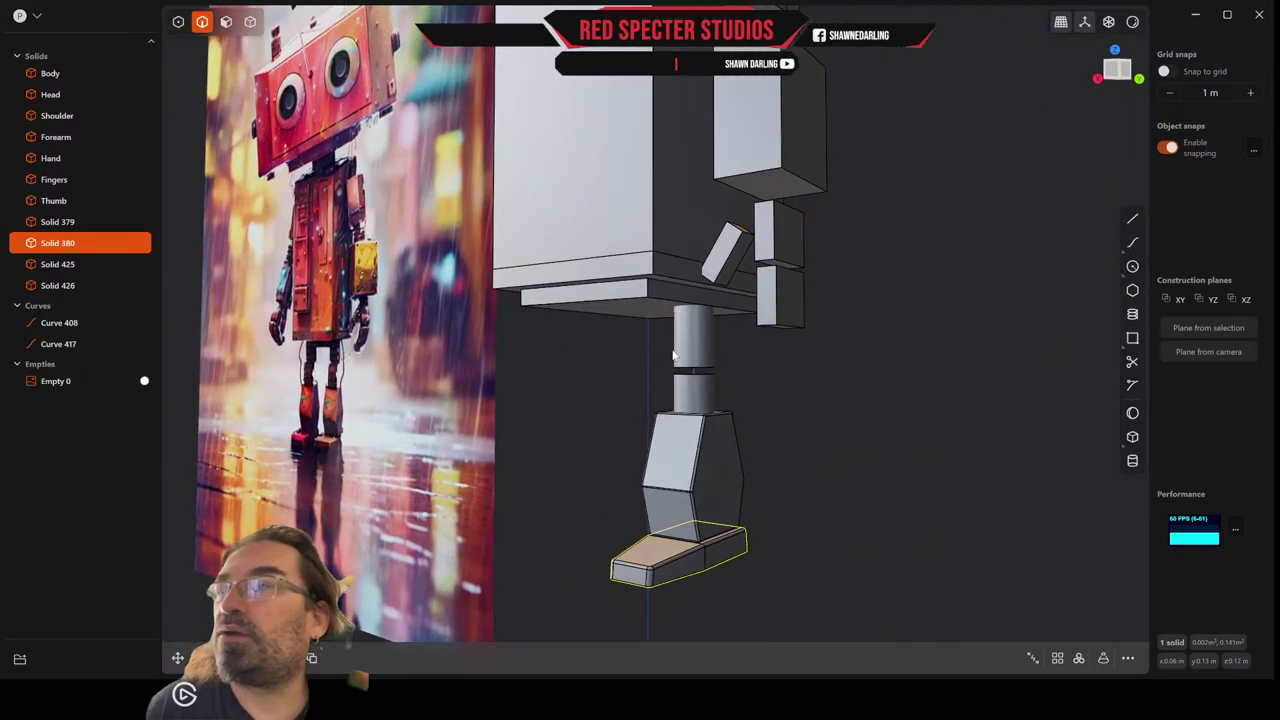
scroll(703, 378, up, 3)
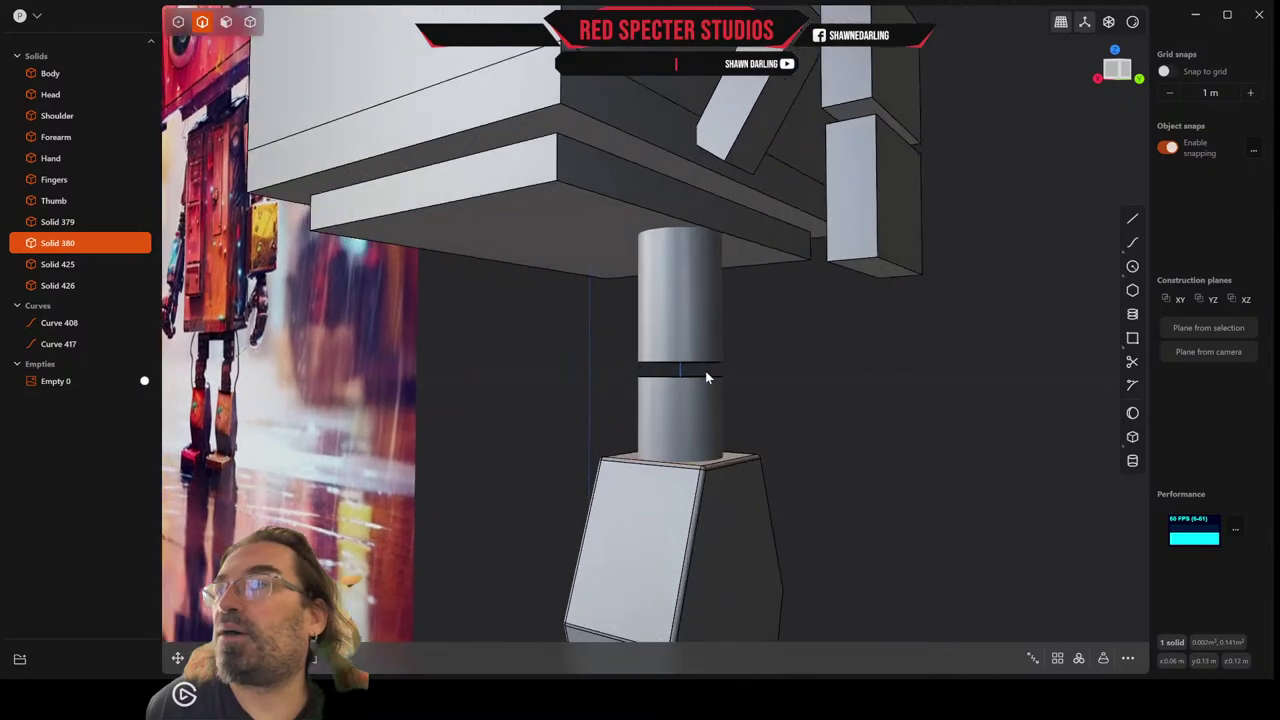
middle_drag(695, 377, 690, 378)
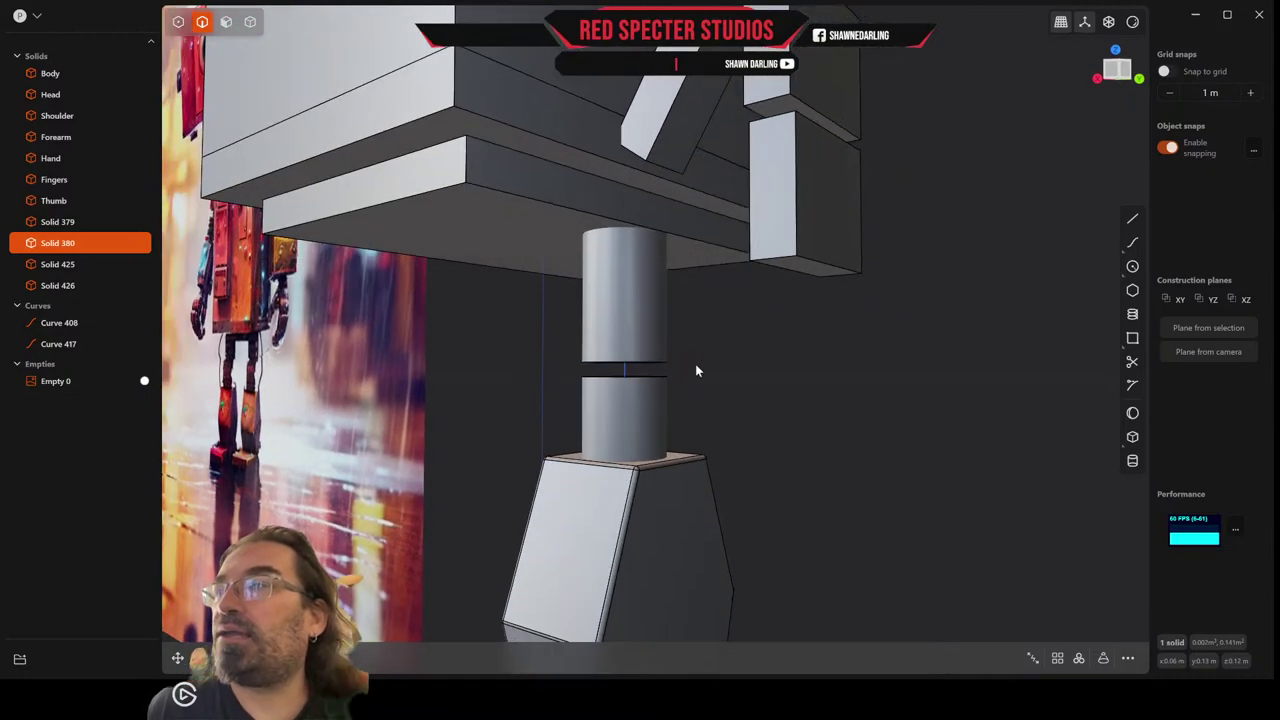
scroll(826, 399, down, 6)
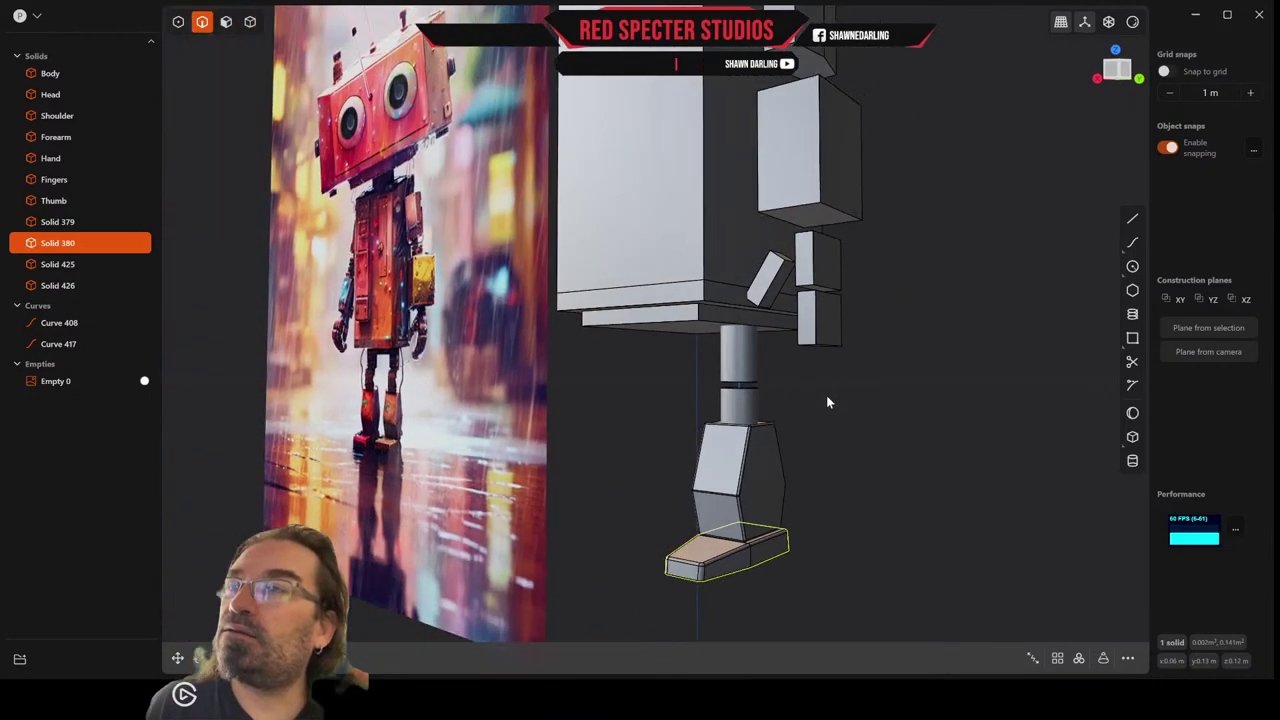
Offset the bottom face of the upper leg cylinder upward to shorten it and widen the knee gap.
middle_drag(826, 400, 820, 410)
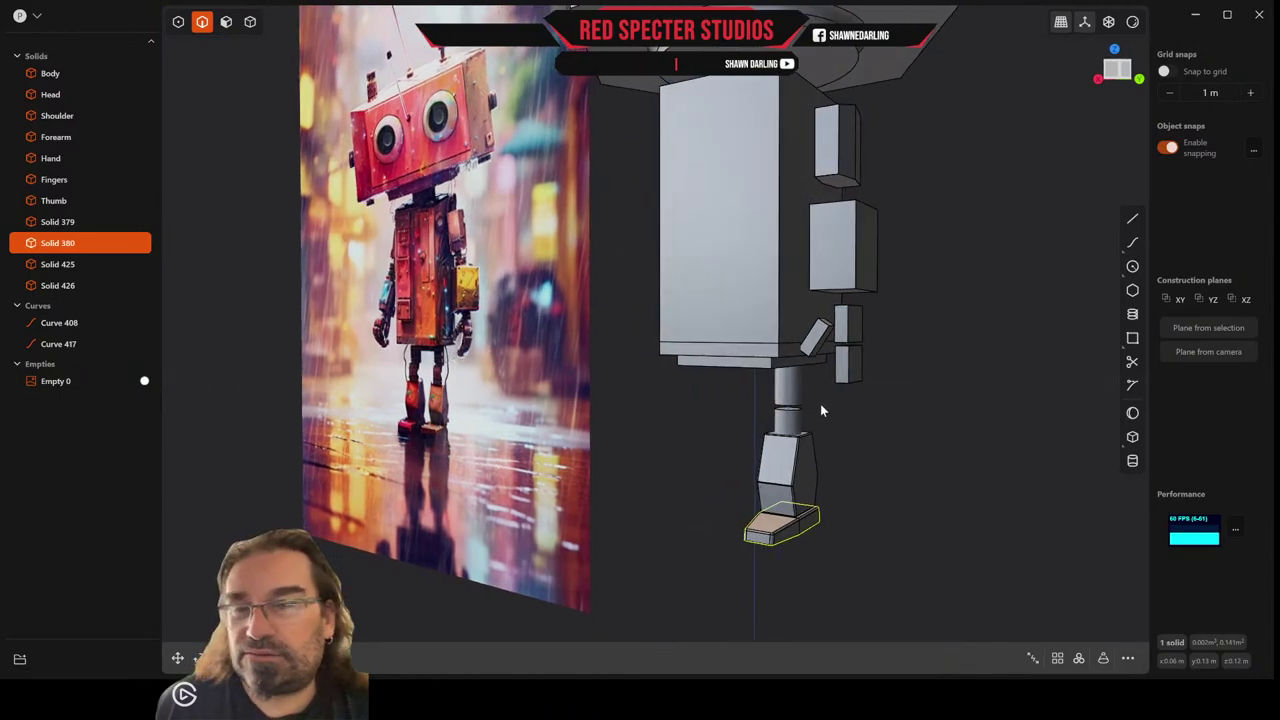
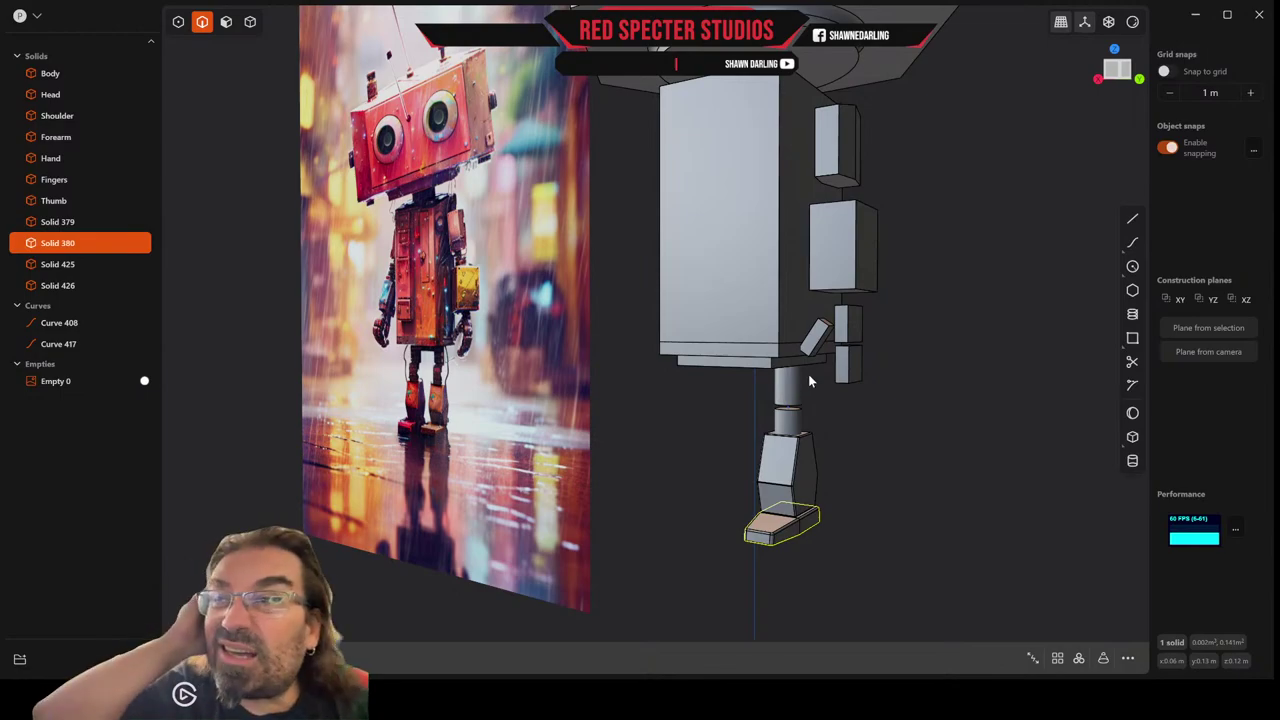
scroll(806, 395, up, 3)
middle_drag(804, 390, 768, 358)
scroll(768, 358, up, 3)
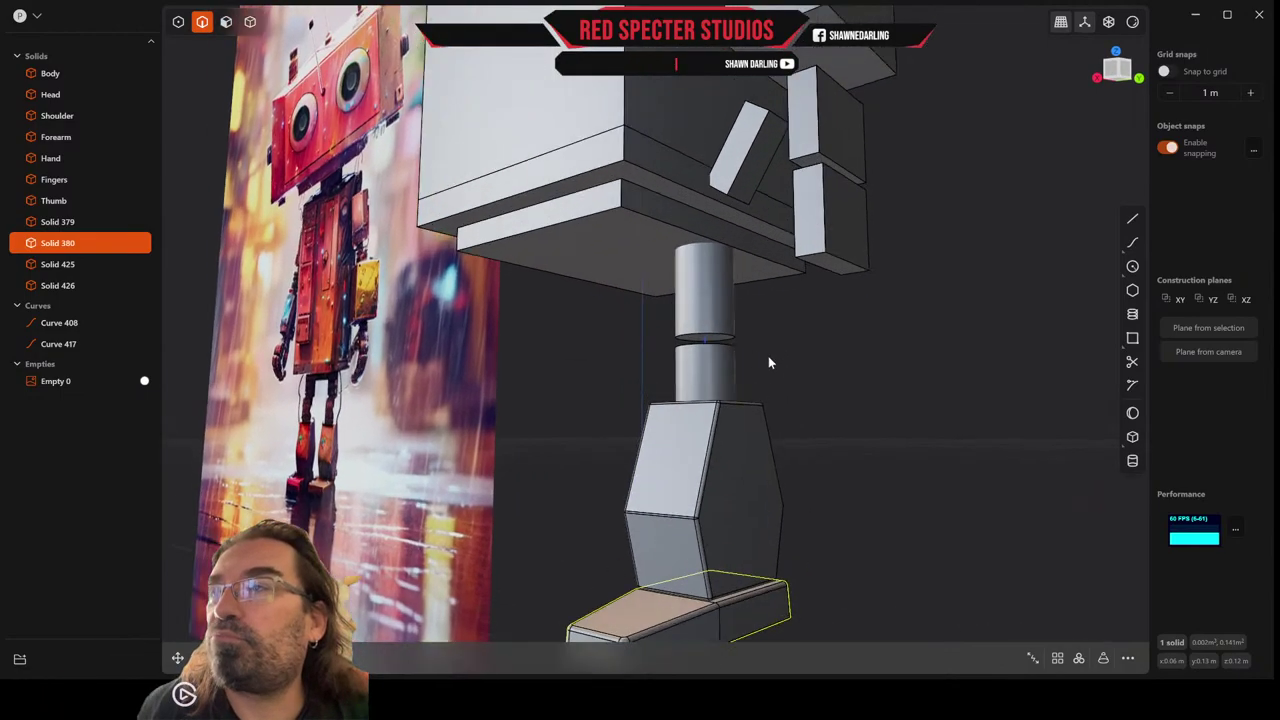
click(227, 22)
click(712, 338)
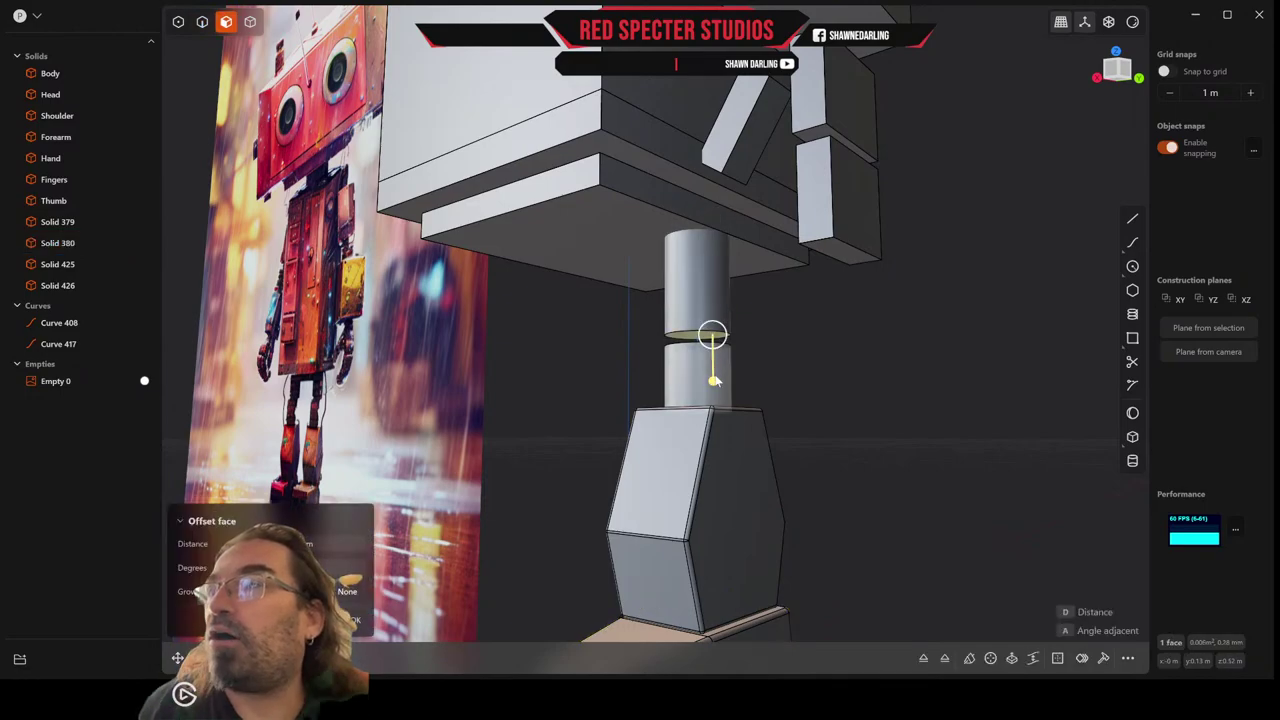
drag(716, 383, 723, 347)
middle_drag(728, 322, 732, 382)
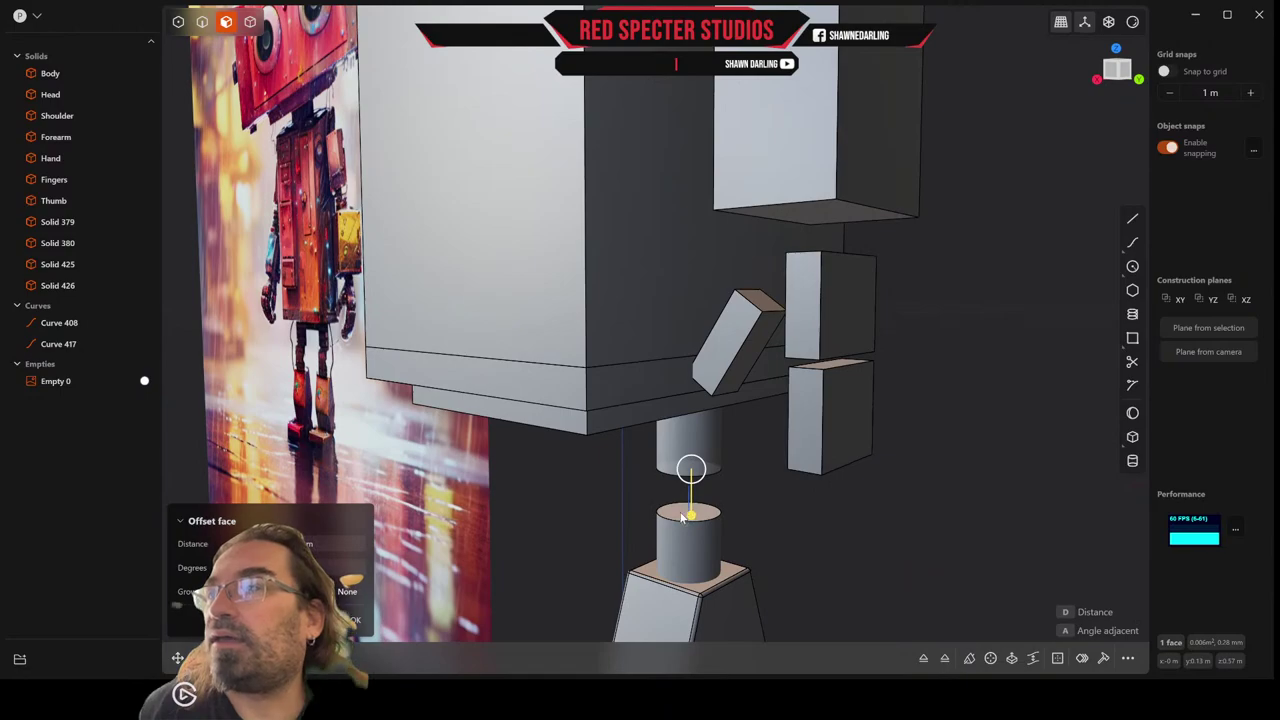
right_click(799, 498)
Offset the top face of the lower leg cylinder downward to shorten the piece above the shin.
click(707, 515)
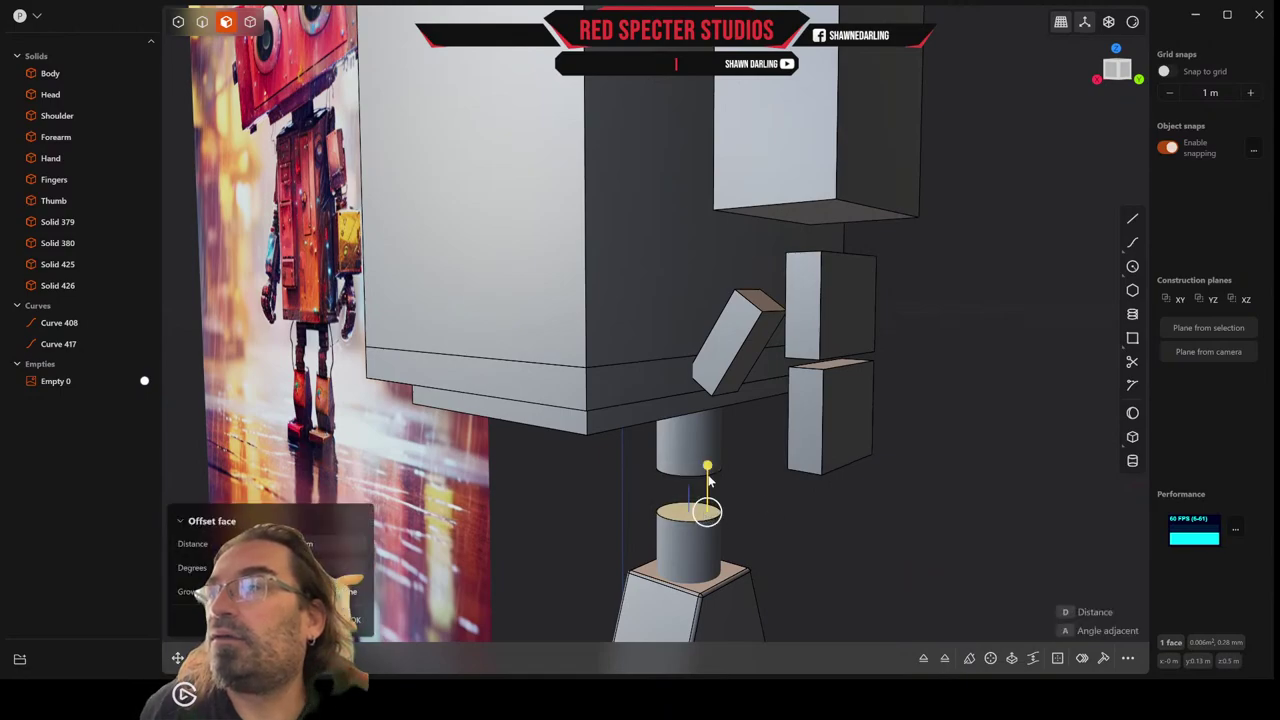
drag(708, 477, 709, 498)
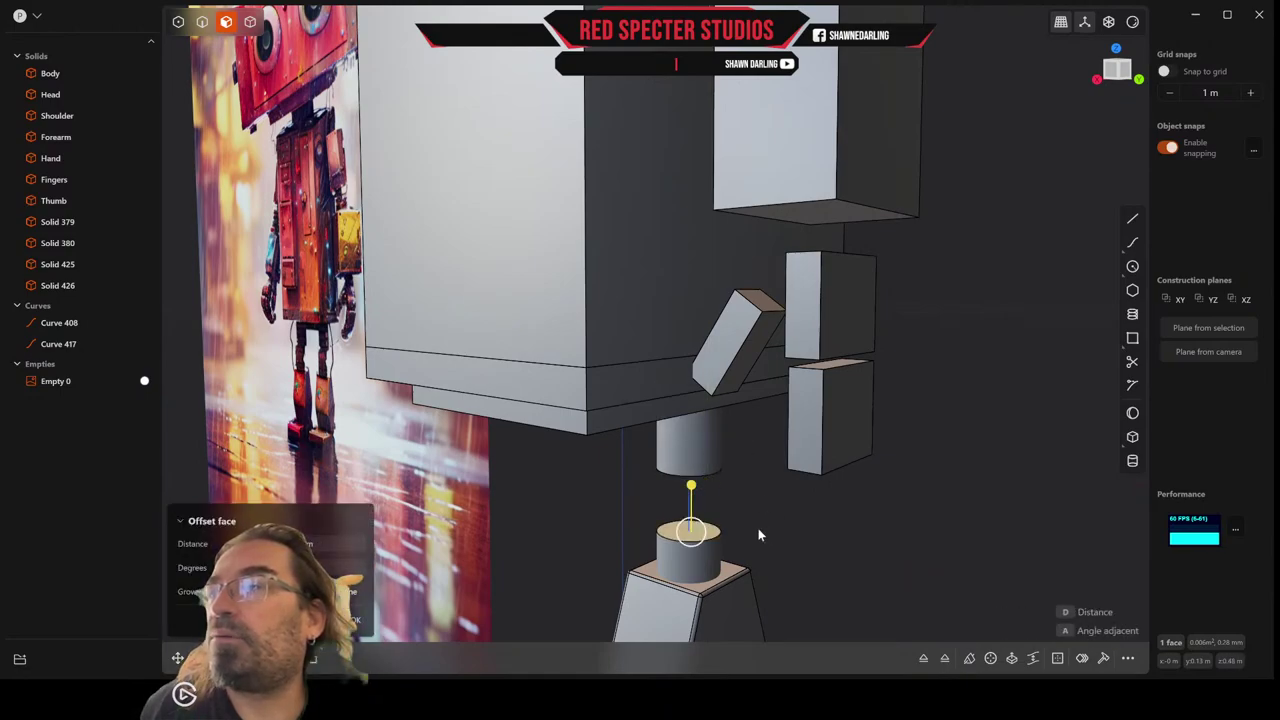
middle_drag(758, 528, 780, 496)
right_click(794, 512)
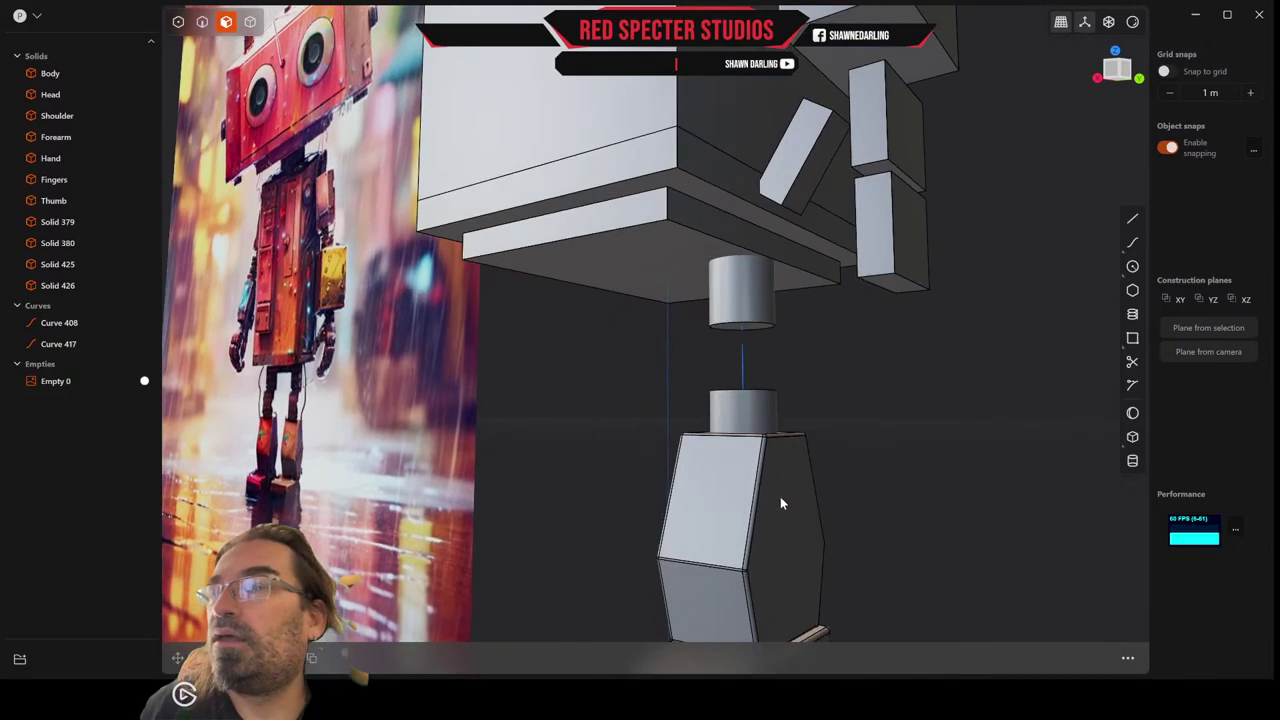
Draw a circle of about 0.06 m radius centred on the lower leg cylinder's top face, wider than the cylinder.
middle_drag(798, 416, 781, 436)
scroll(785, 407, down, 2)
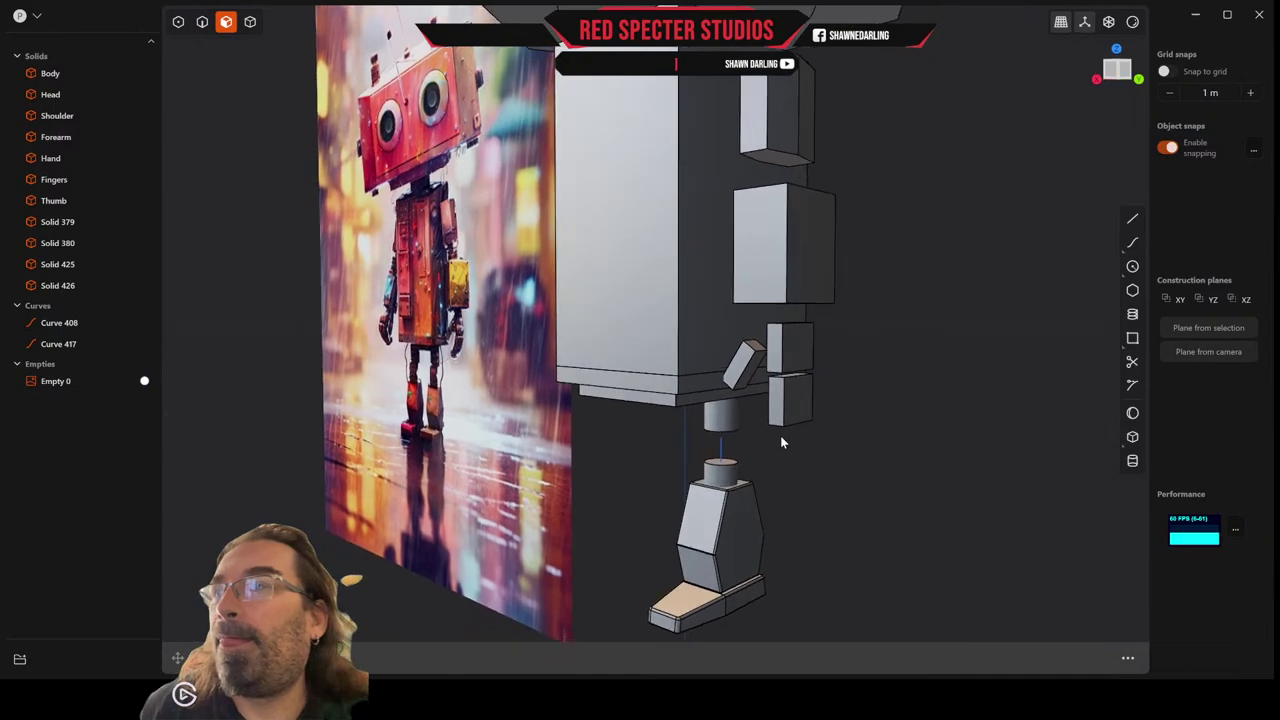
middle_drag(826, 491, 803, 448)
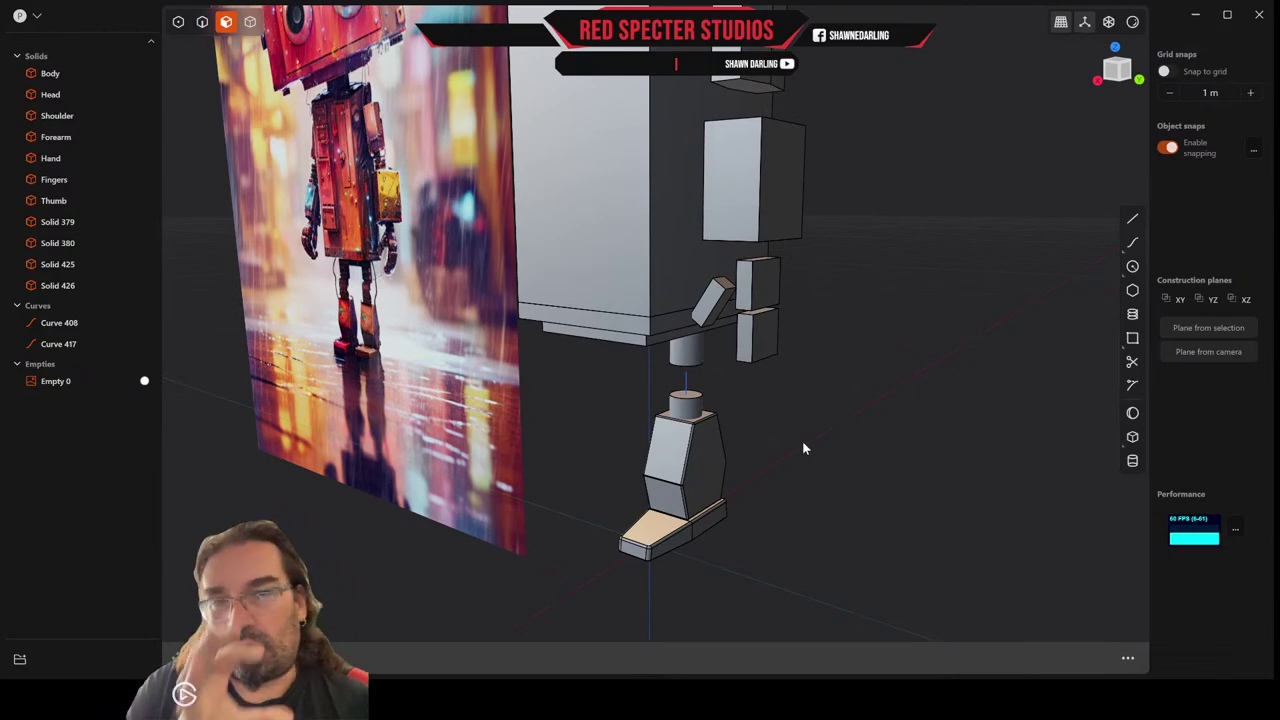
scroll(832, 409, up, 3)
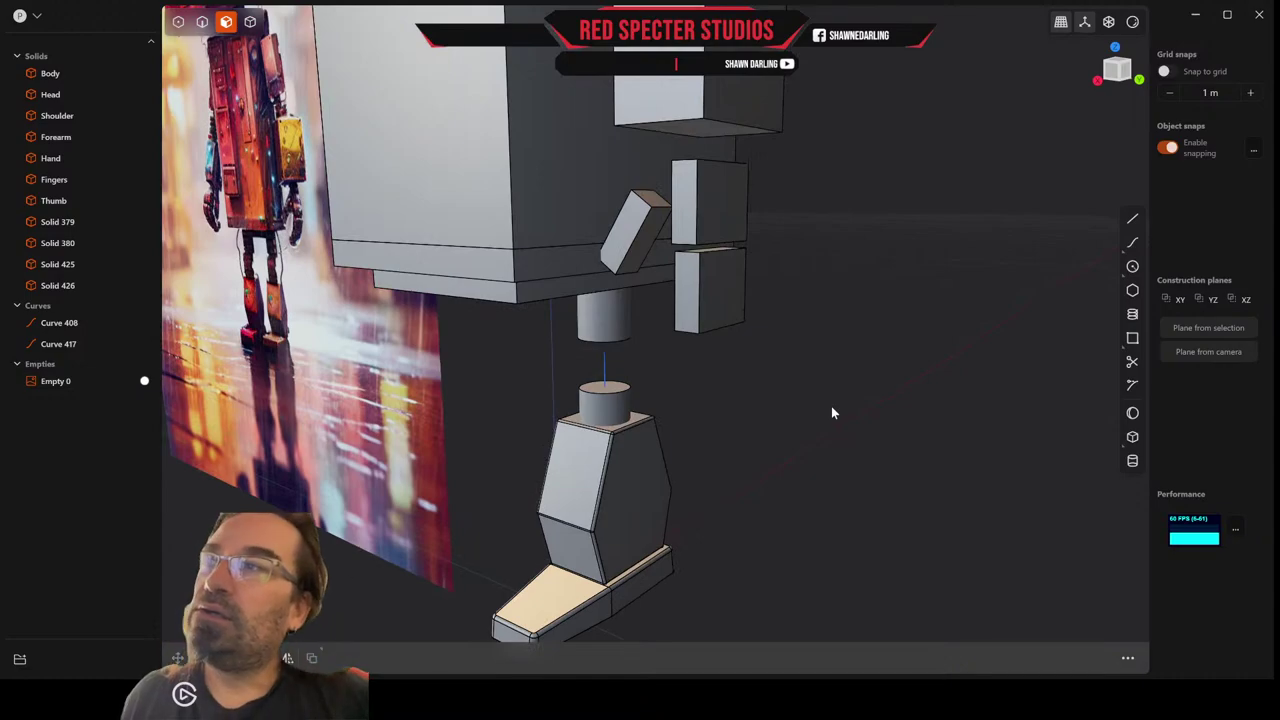
click(1133, 267)
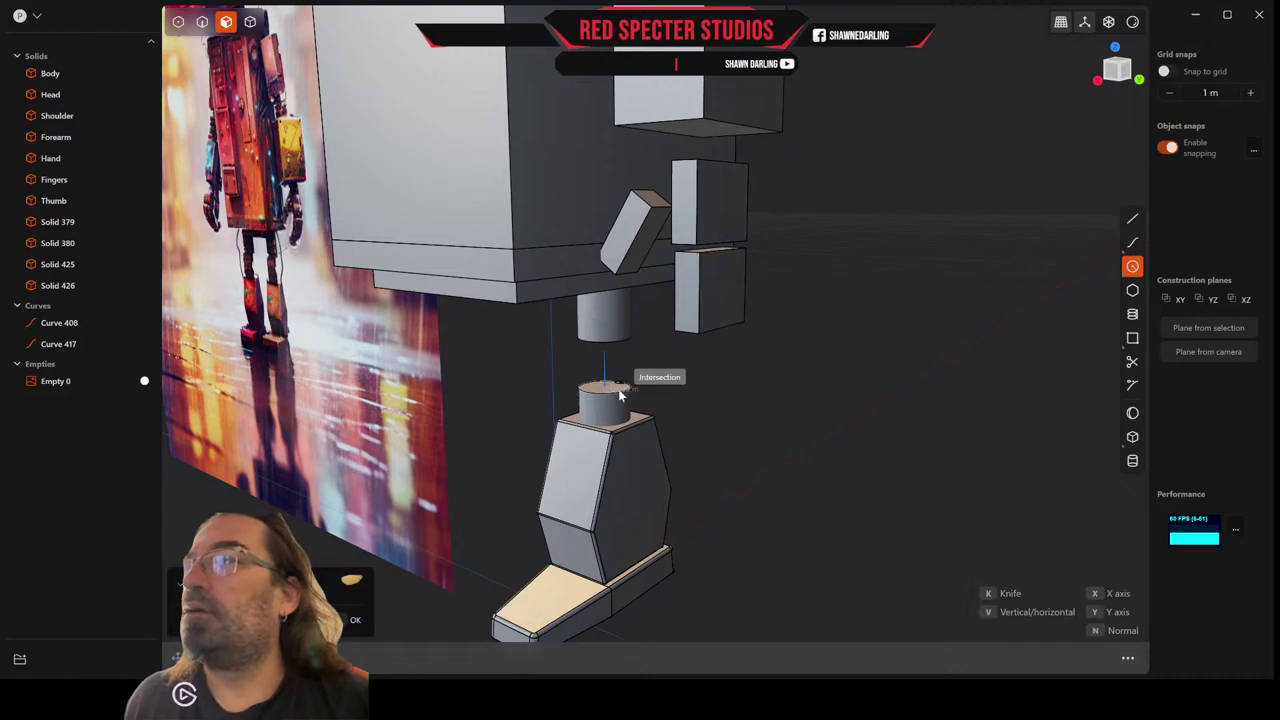
click(620, 395)
scroll(637, 395, up, 5)
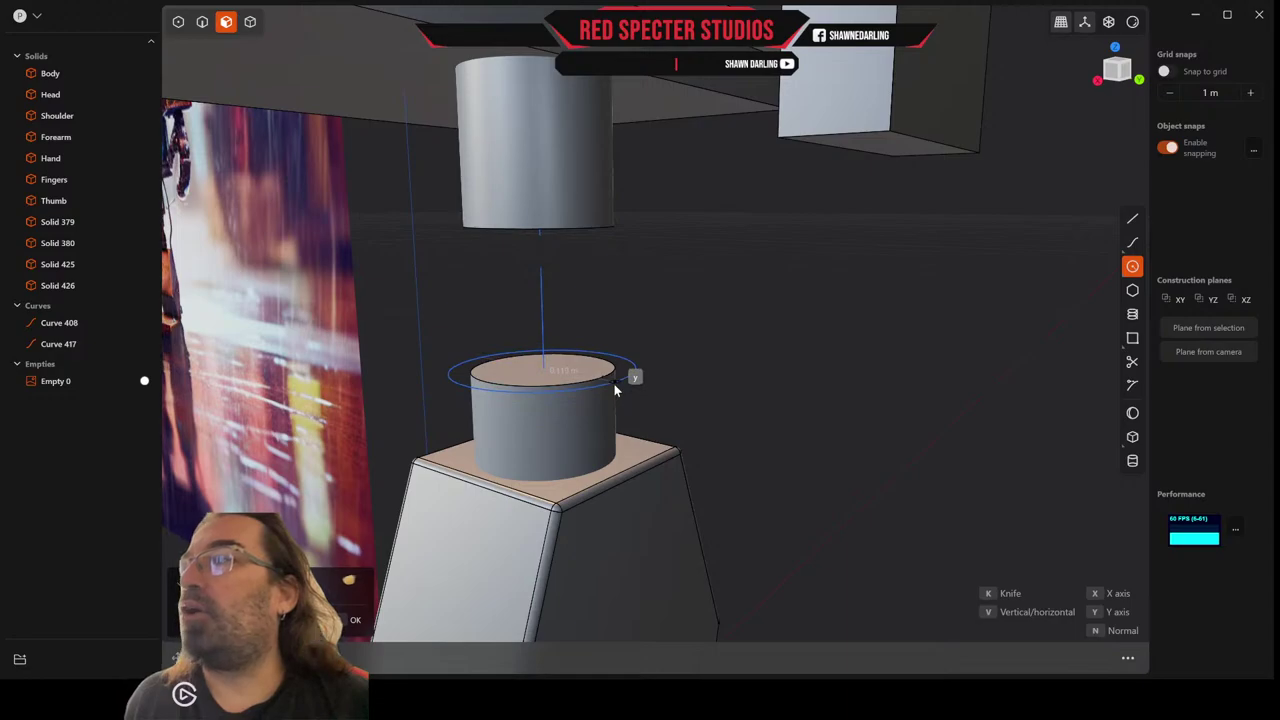
click(615, 390)
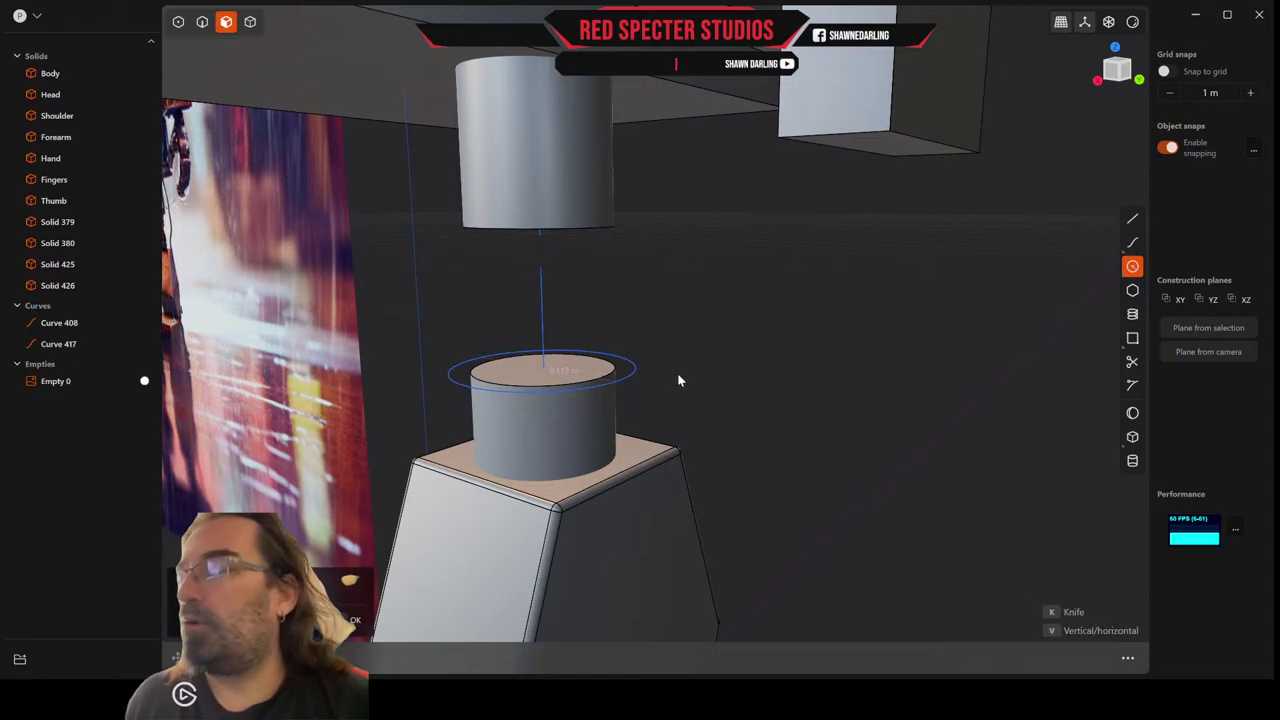
key(Return)
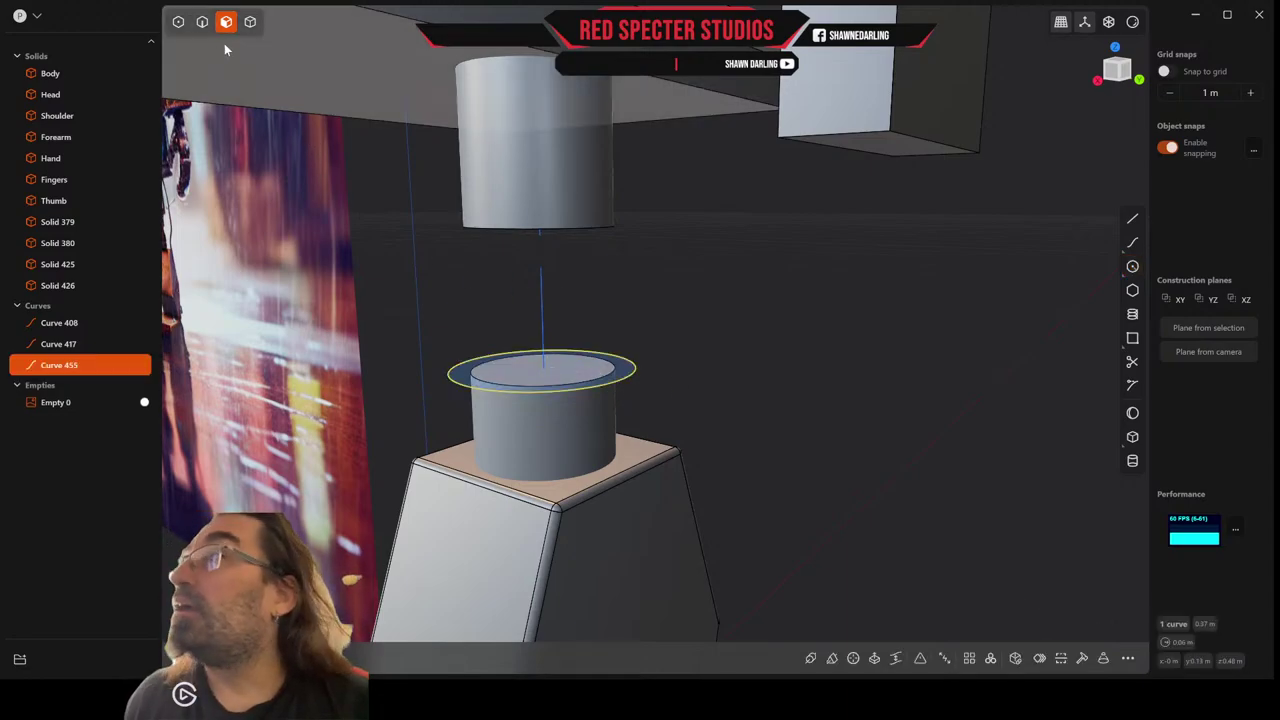
Extrude the whole circular region upward into a separate knee disc that stops short of the upper leg cylinder.
click(540, 366)
key(e)
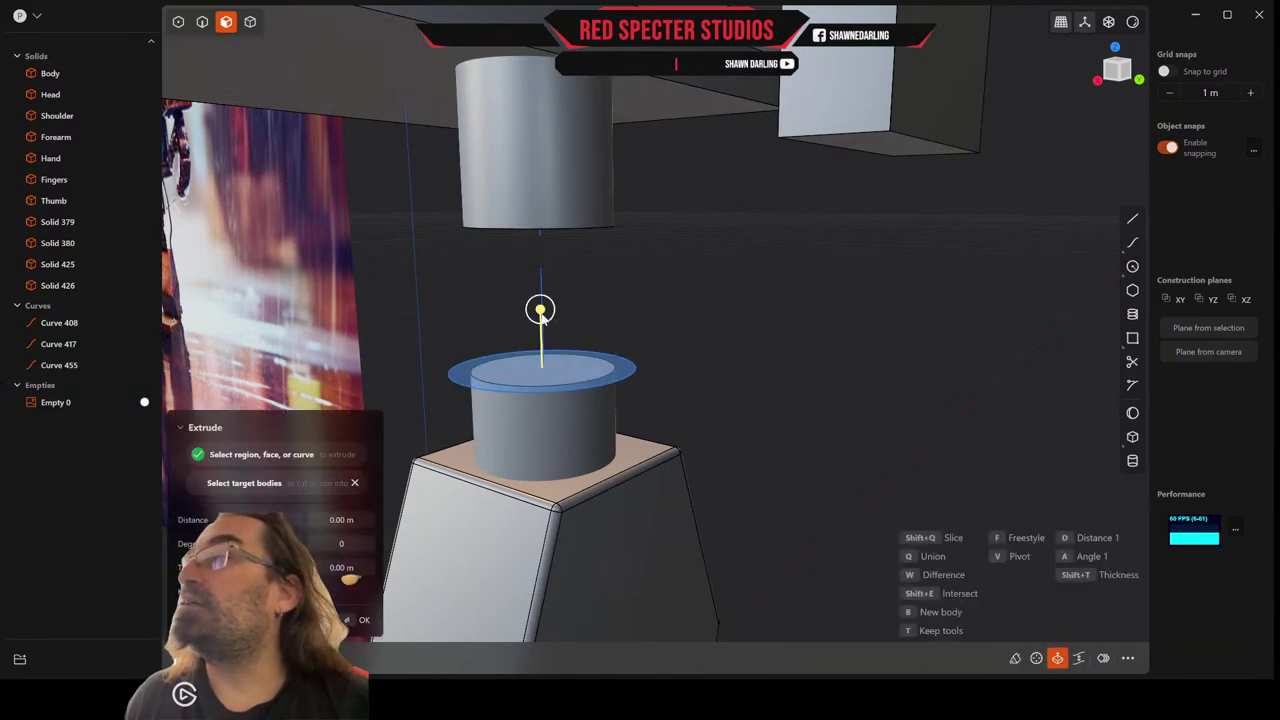
drag(540, 309, 560, 216)
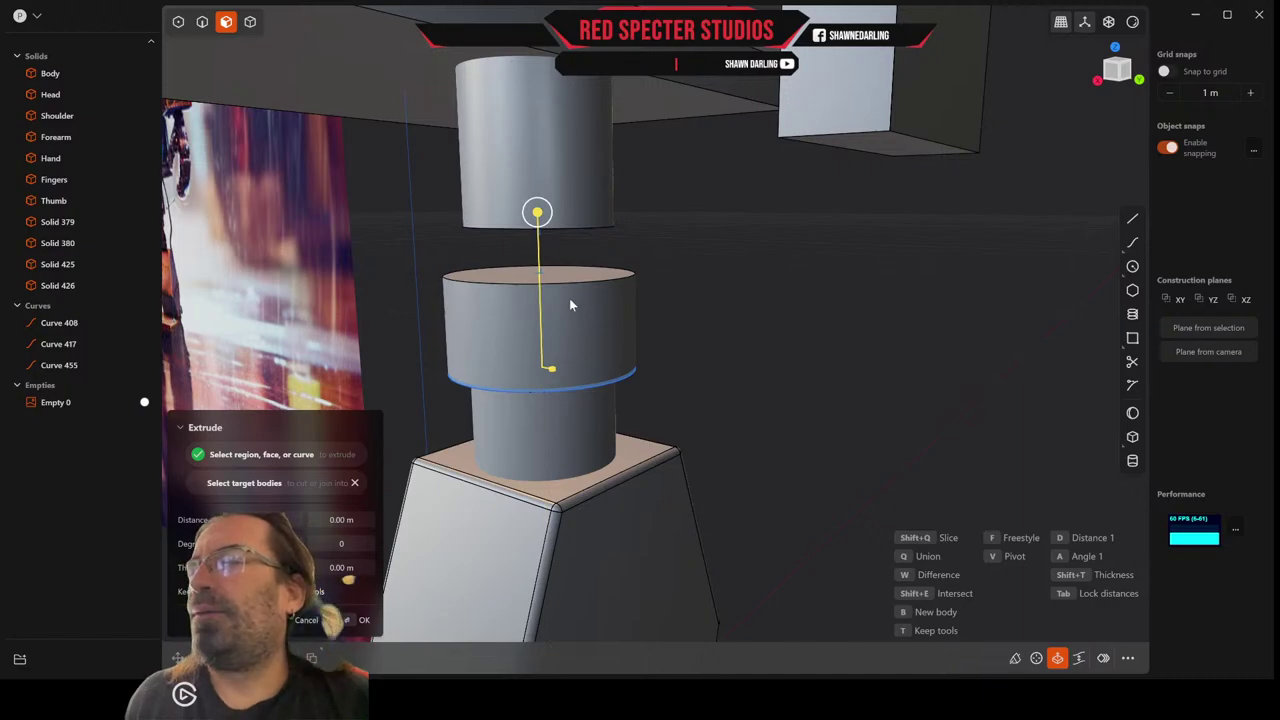
right_click(702, 359)
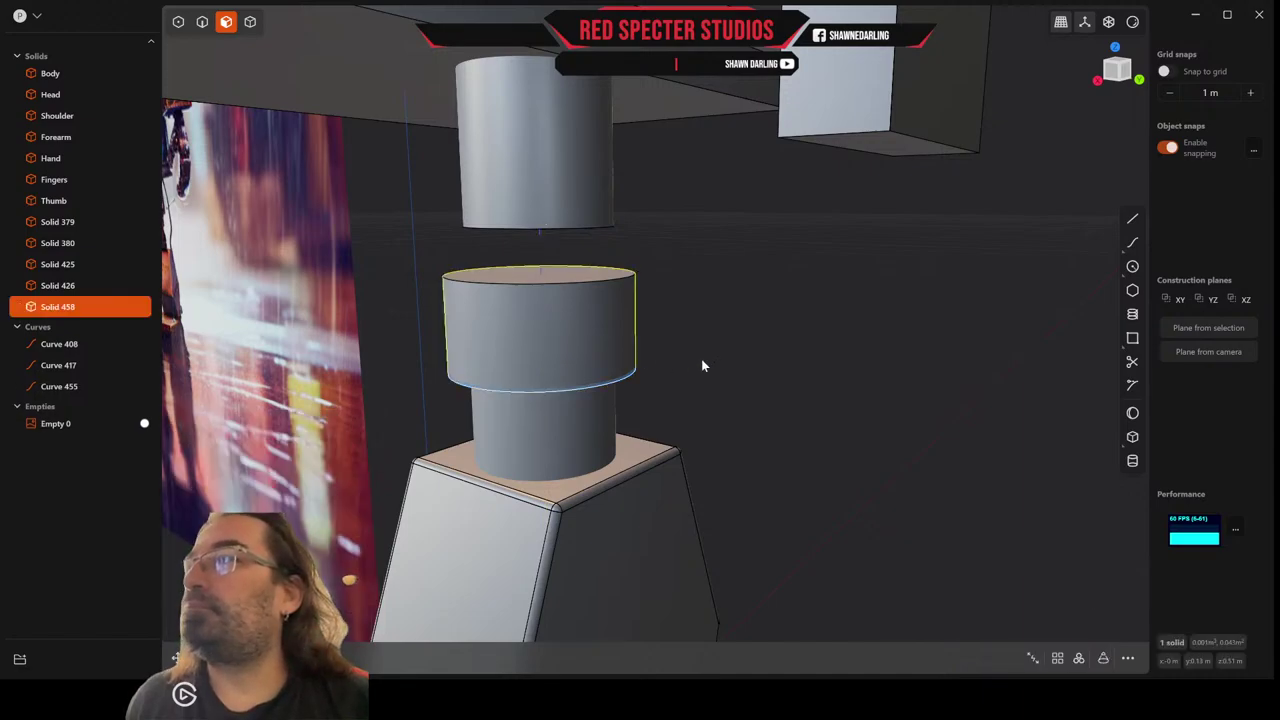
Examine the knee disc's height and its gap to the upper leg cylinder from a straight side view.
scroll(702, 359, down, 4)
shift+middle_drag(702, 359, 660, 363)
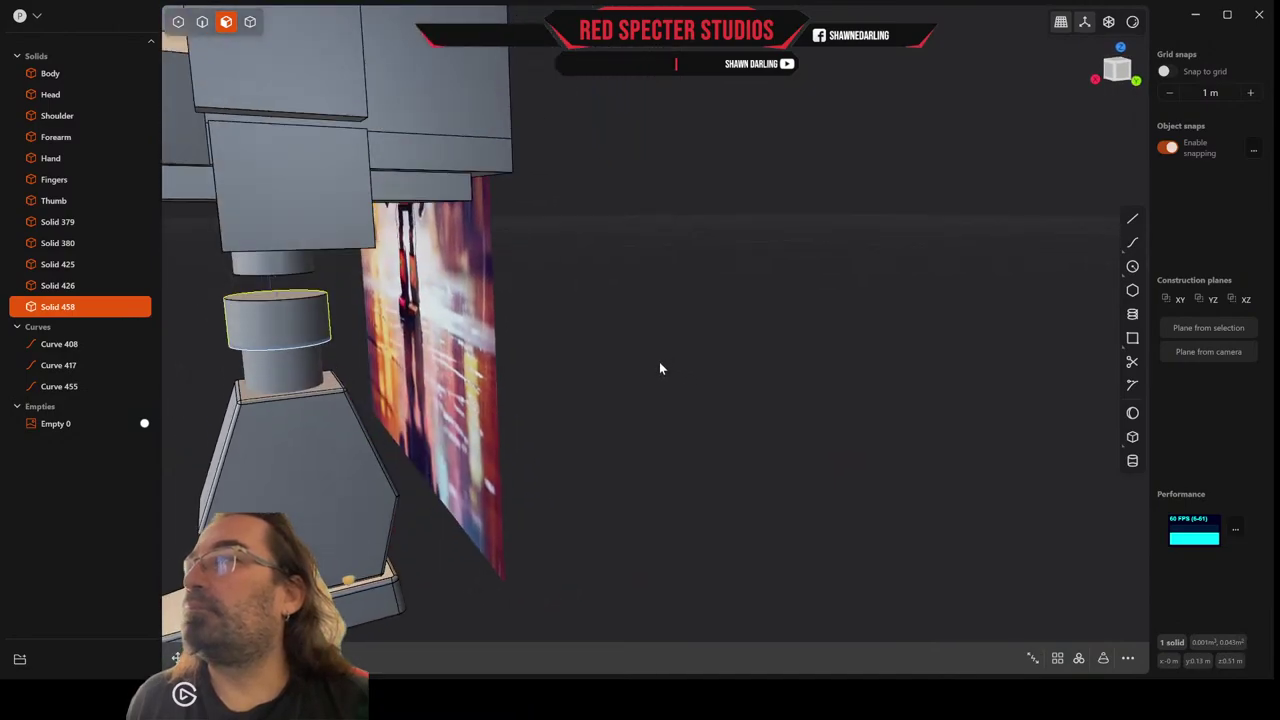
click(1122, 78)
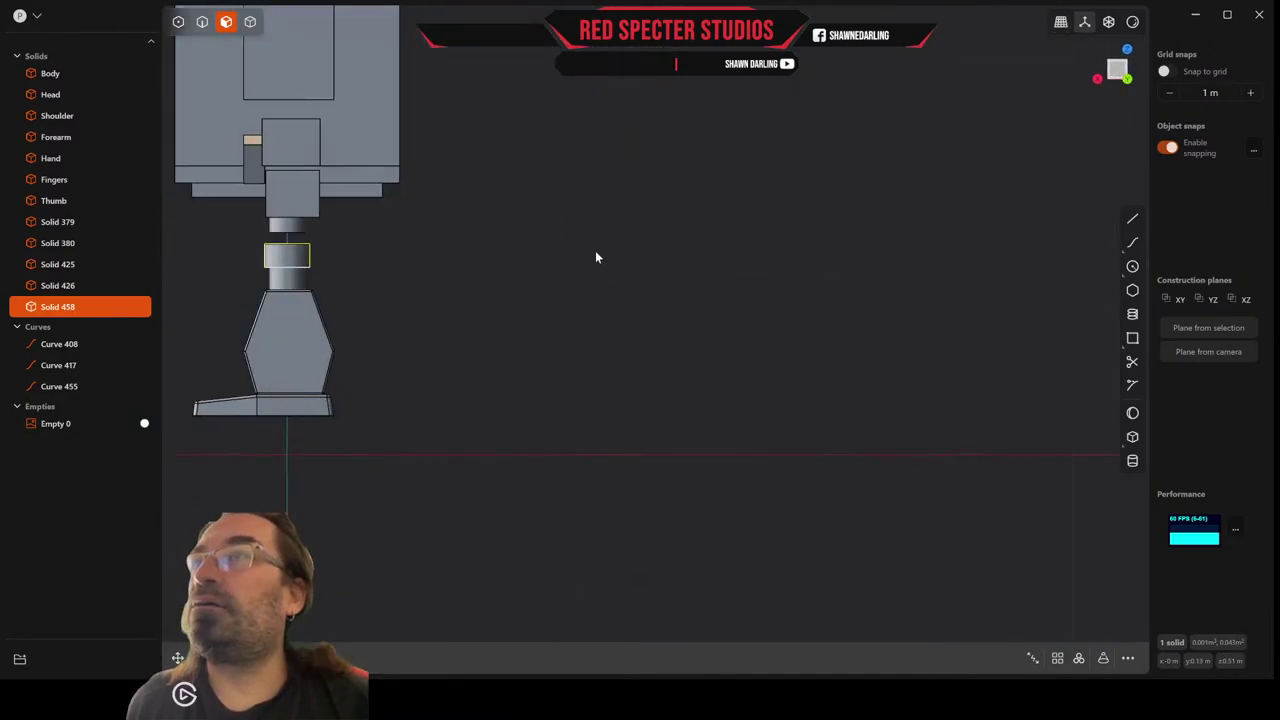
scroll(355, 266, up, 5)
shift+middle_drag(342, 250, 644, 350)
scroll(658, 350, up, 4)
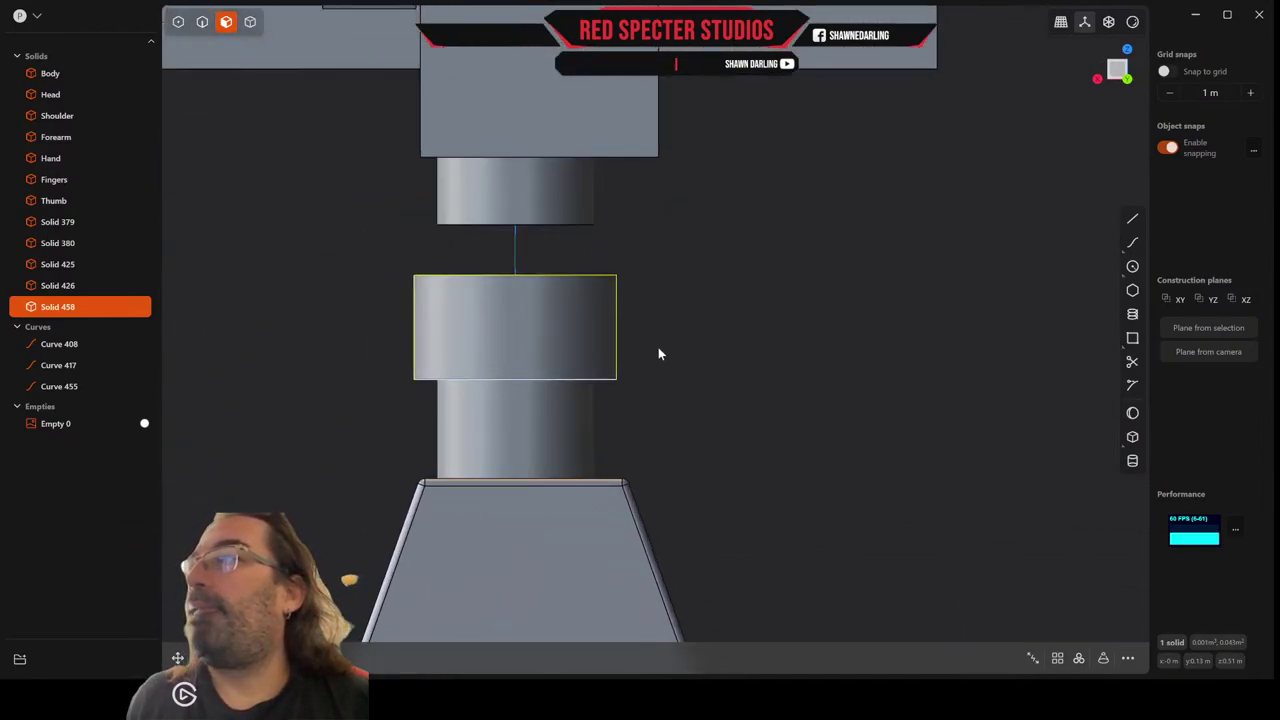
scroll(658, 353, up, 2)
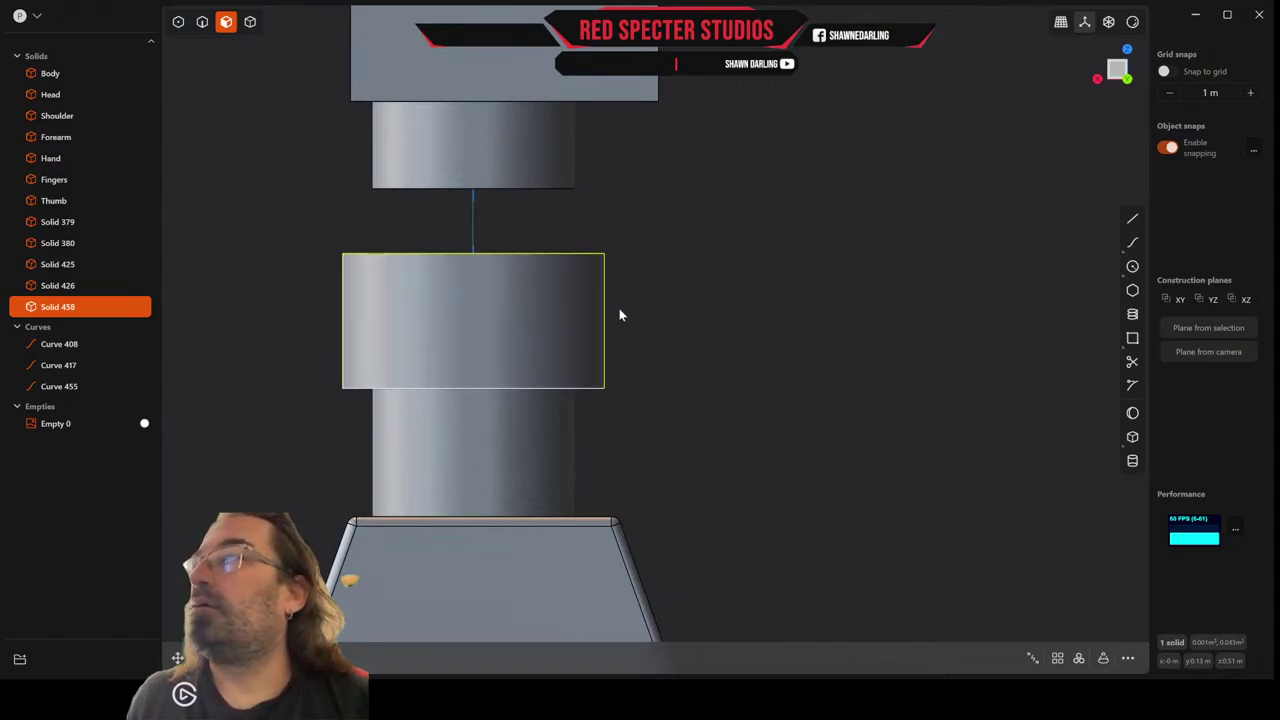
mouse_move(612, 296)
middle_down()
mouse_move(626, 280)
mouse_move(636, 295)
middle_up()
Offset the knee disc's top face downward to make the disc thinner, checking its height from the side.
scroll(677, 317, down, 4)
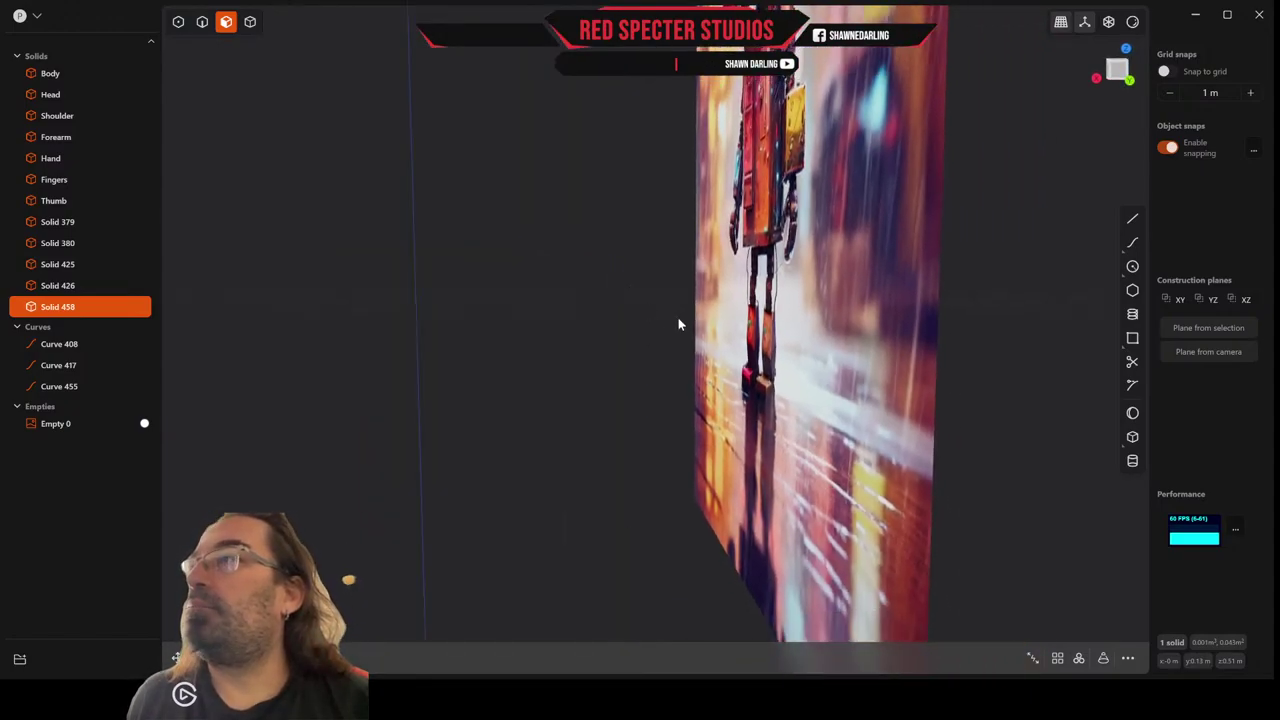
scroll(677, 323, down, 2)
click(684, 331)
key(o)
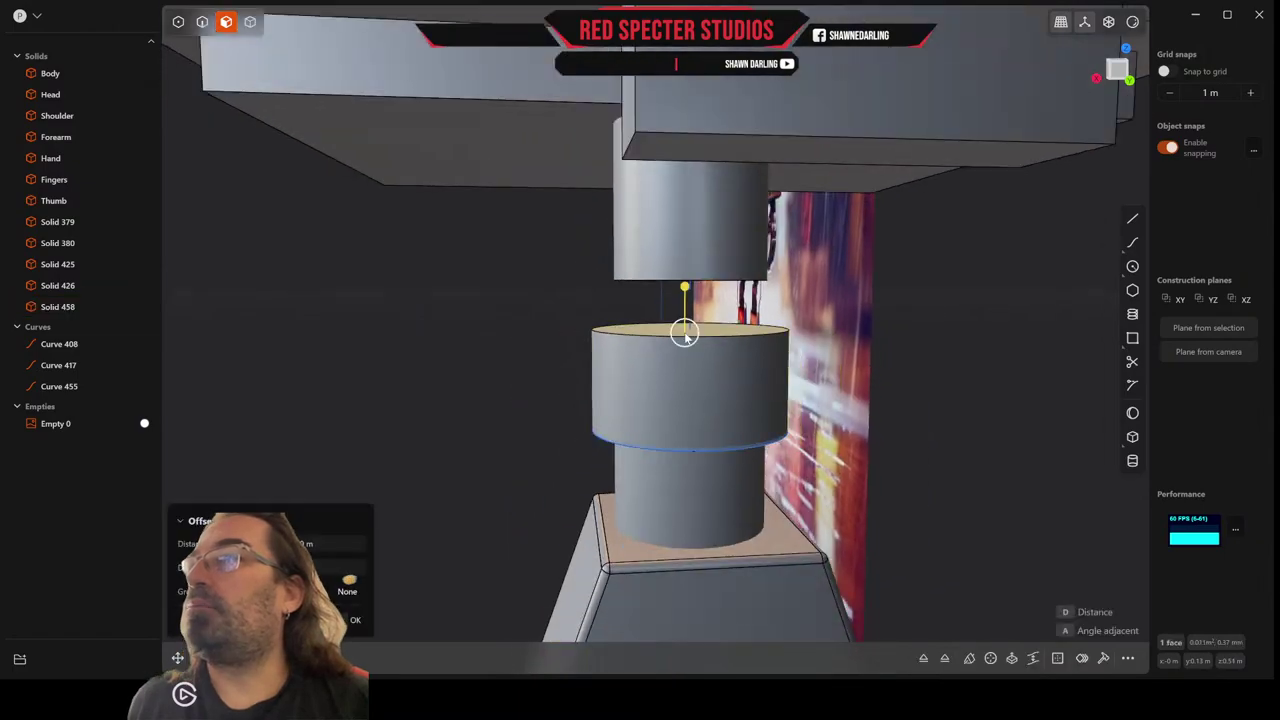
drag(684, 289, 686, 328)
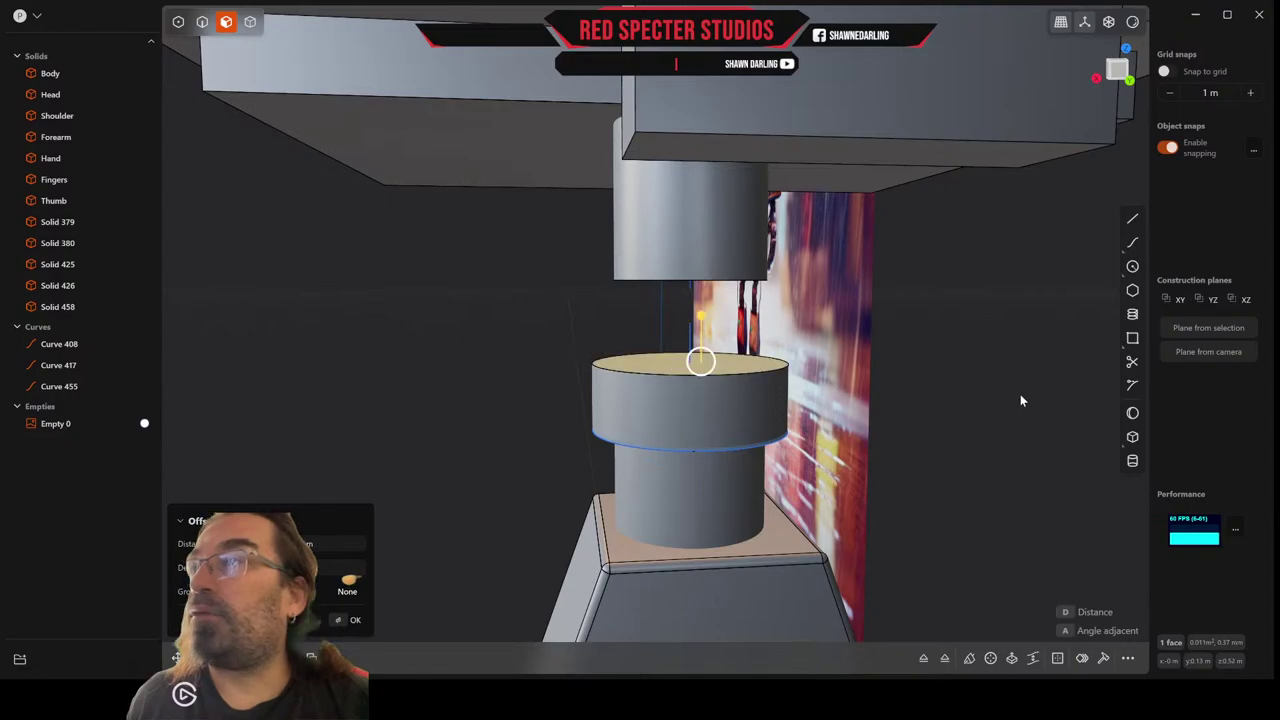
middle_drag(985, 388, 968, 378)
click(1119, 79)
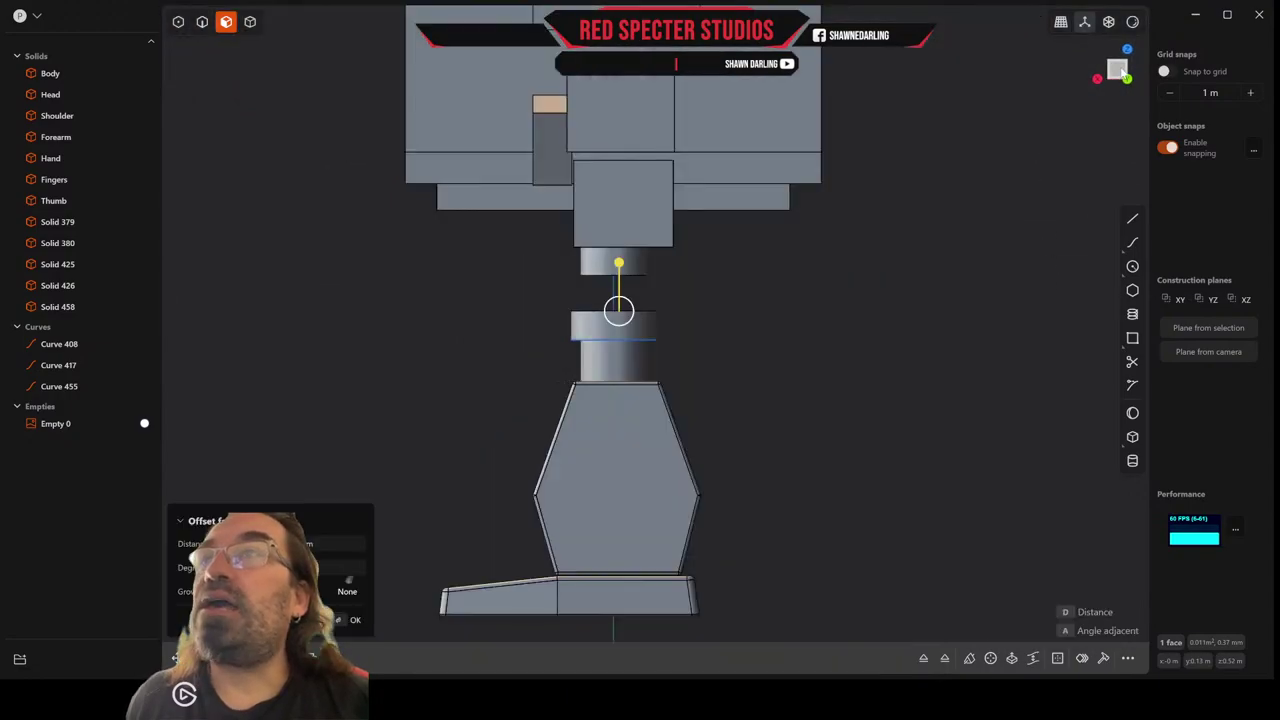
scroll(625, 290, up, 5)
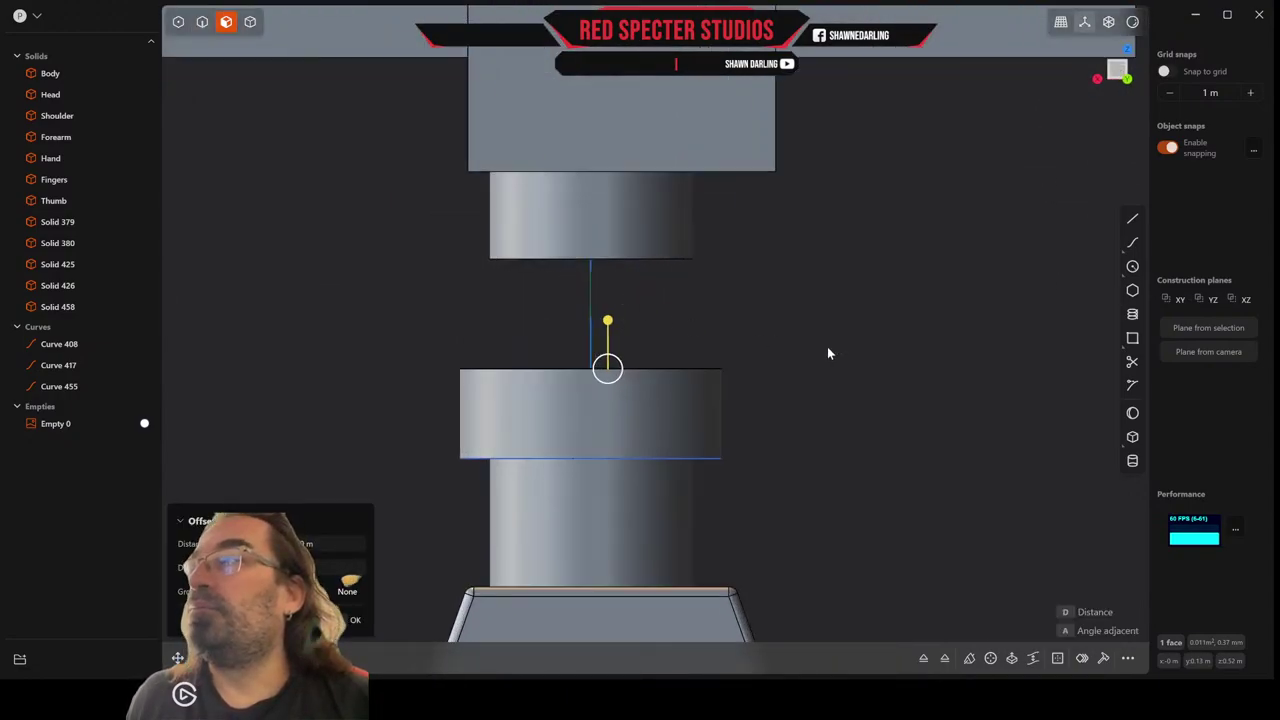
key(Return)
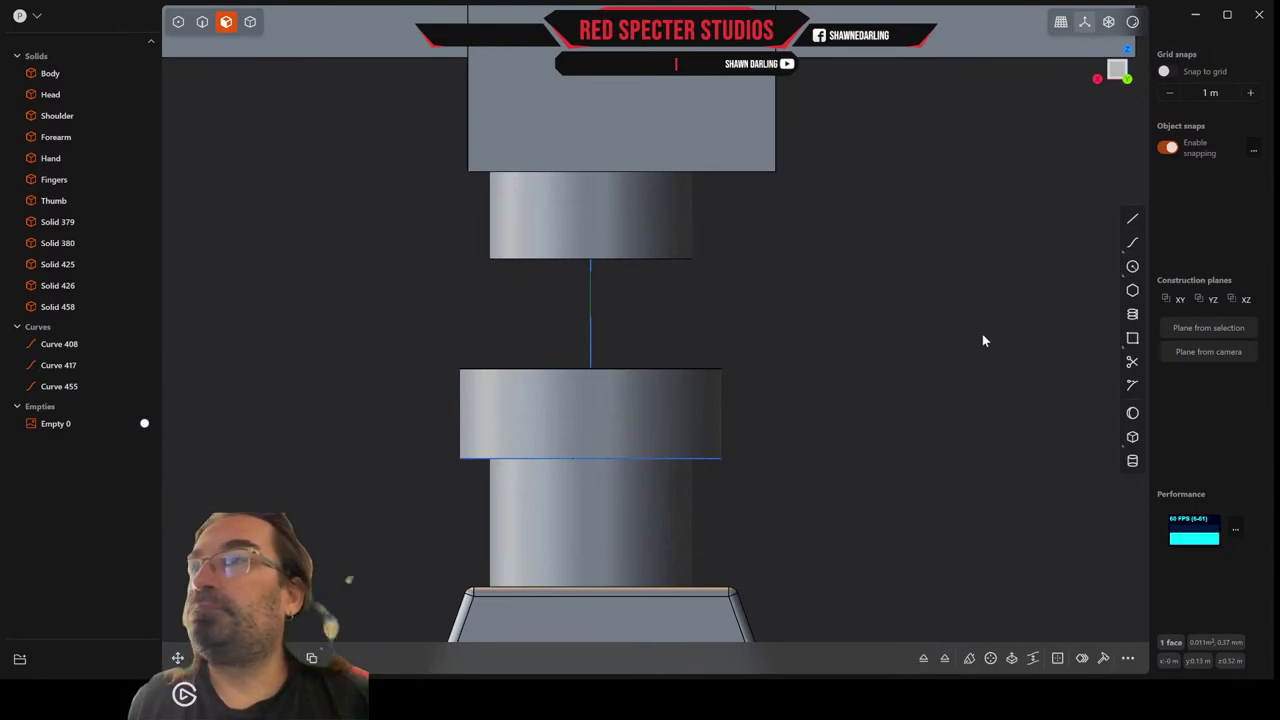
Draw an upright two-point circle of about 0.06 m radius spanning the full width of the knee disc's top edge.
click(1132, 266)
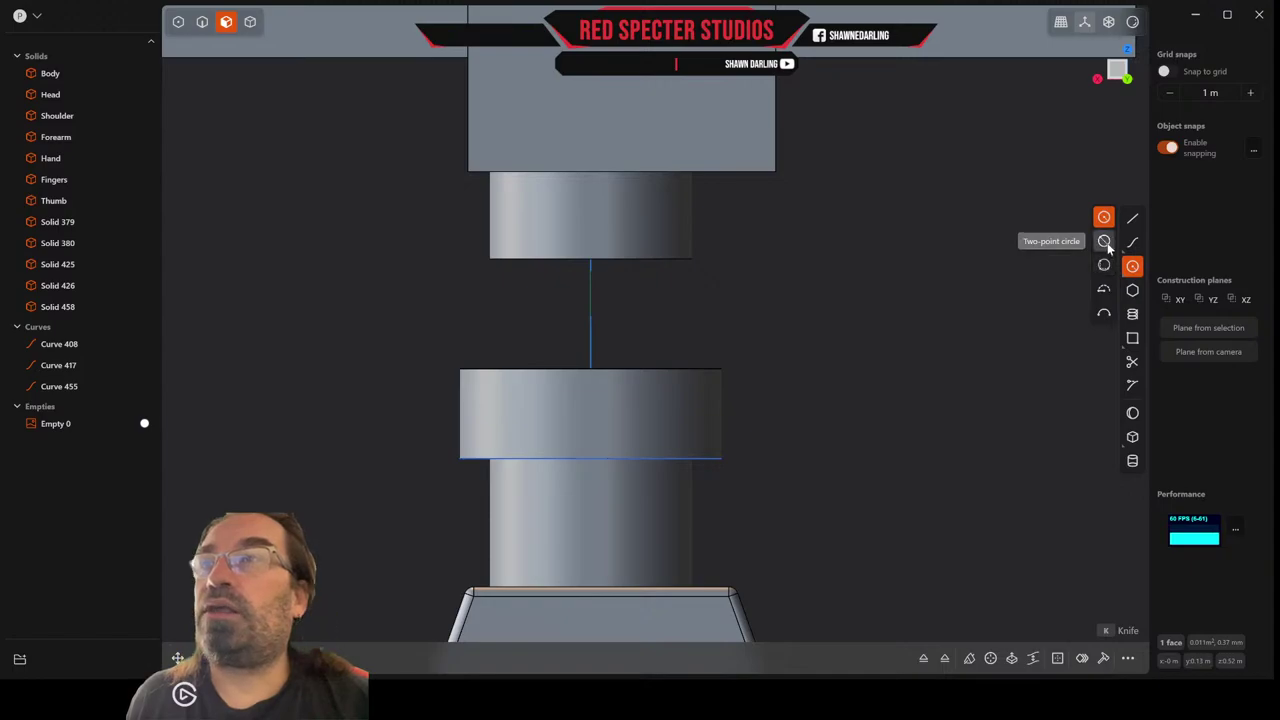
click(590, 369)
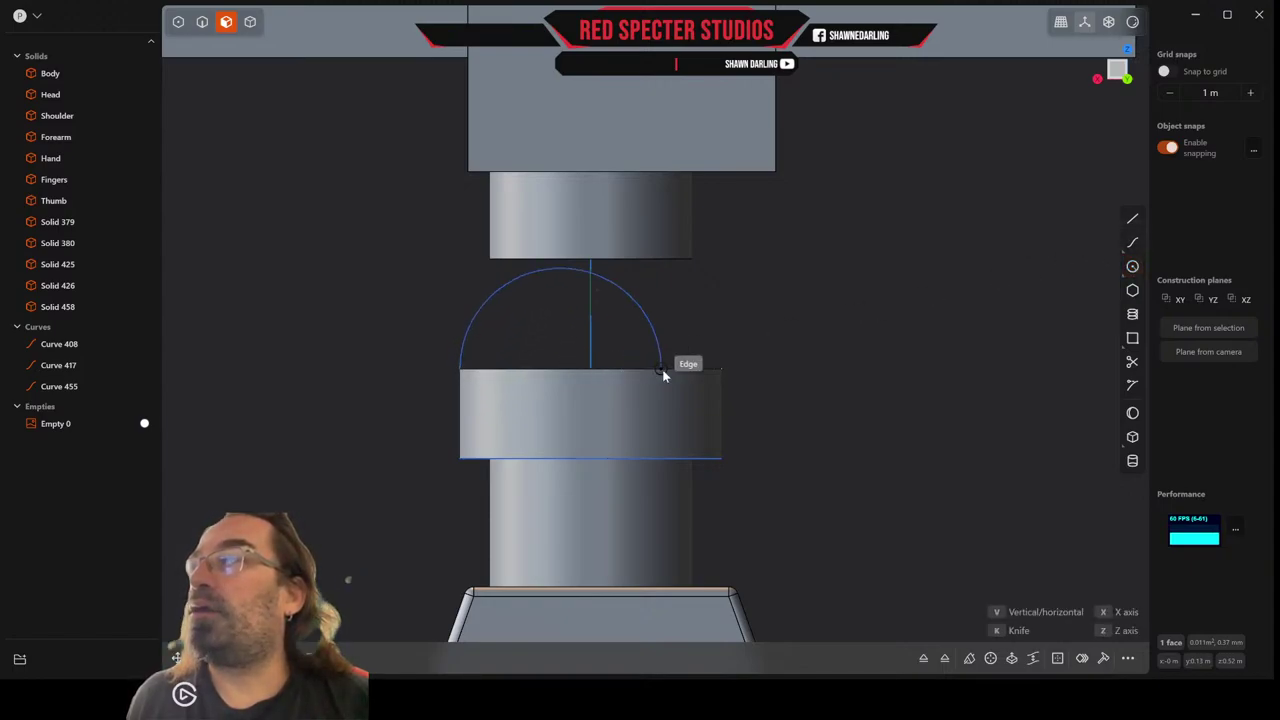
click(726, 375)
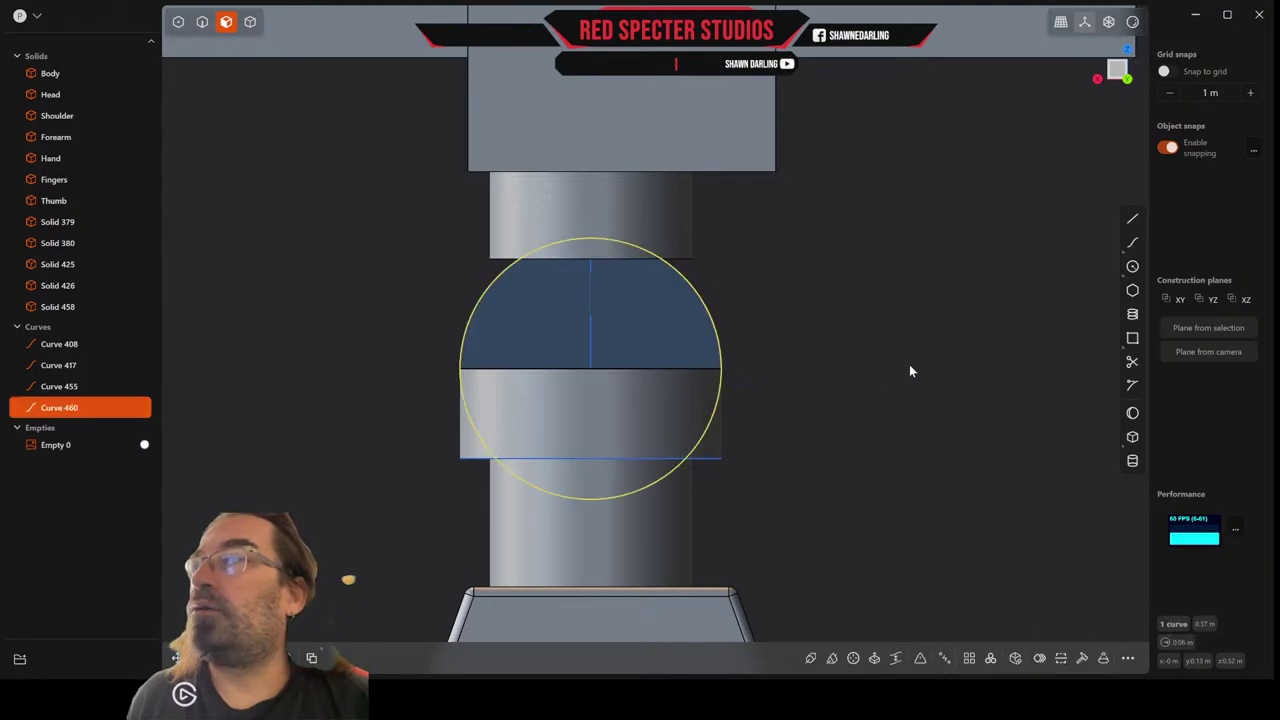
Extrude the upright knee circle sideways toward the outside of the leg as a separate horizontal cylinder.
scroll(909, 366, down, 5)
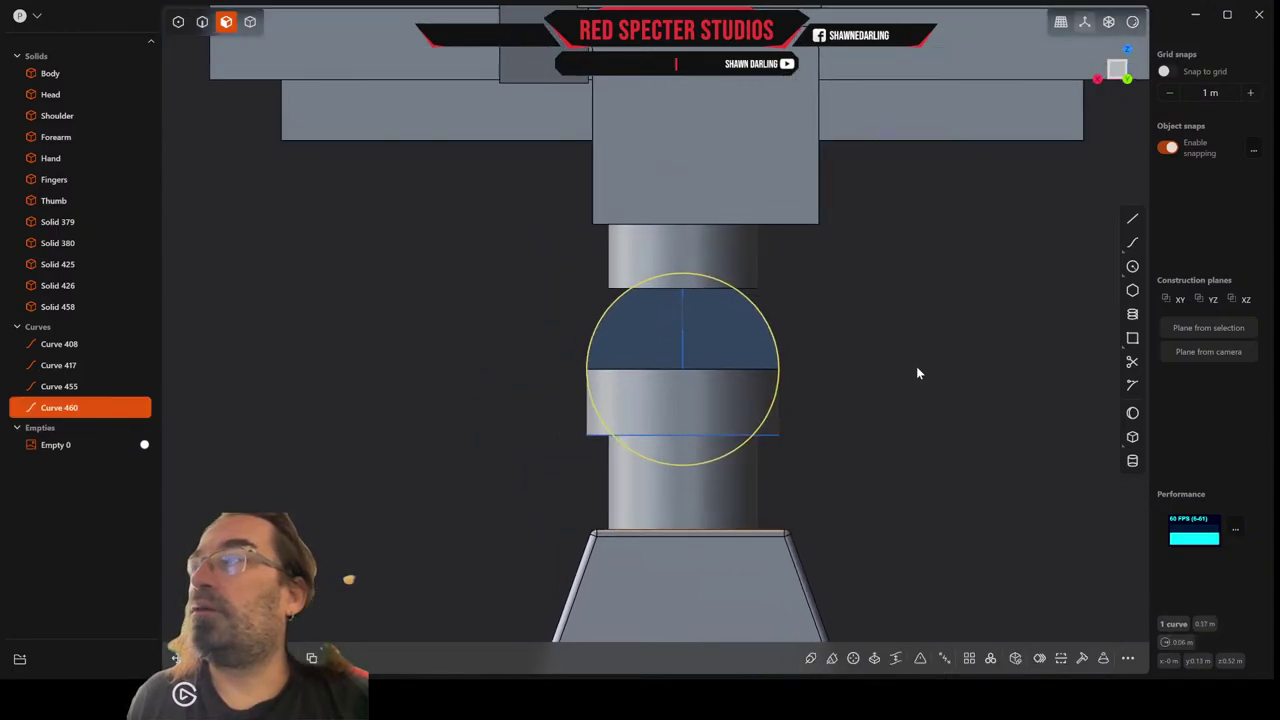
middle_drag(886, 367, 912, 374)
scroll(924, 371, down, 6)
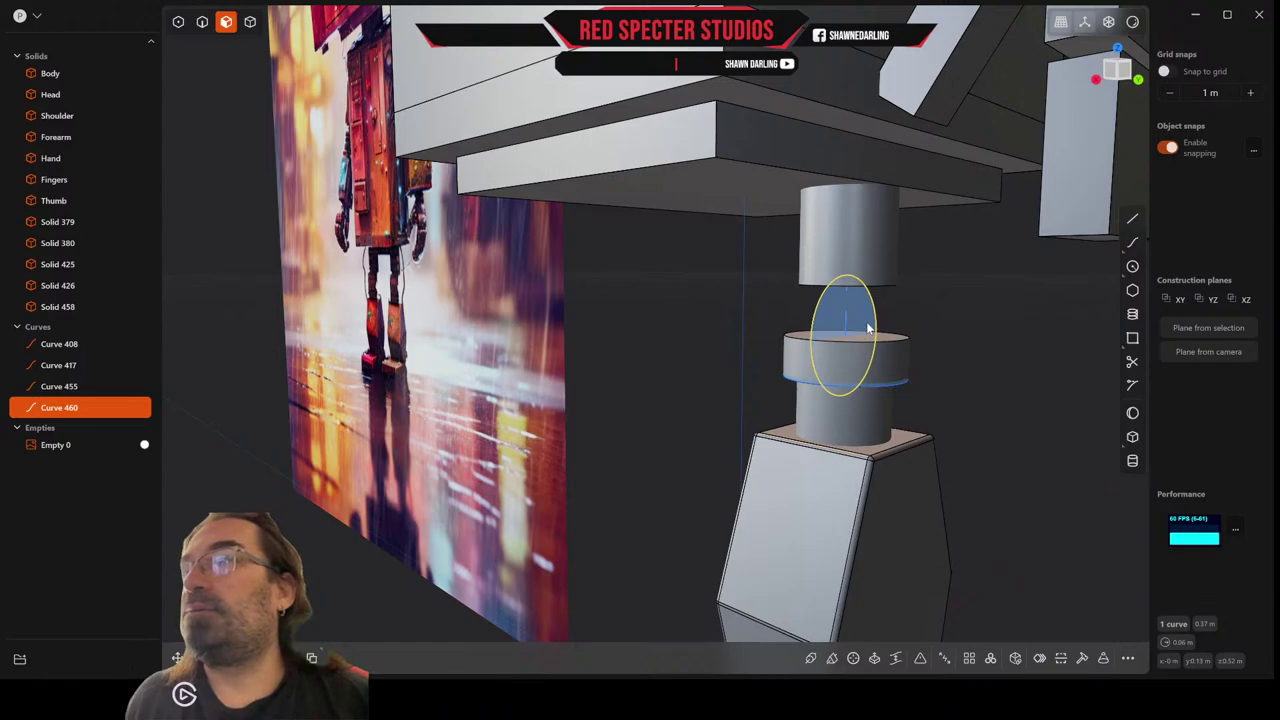
click(868, 328)
key(x)
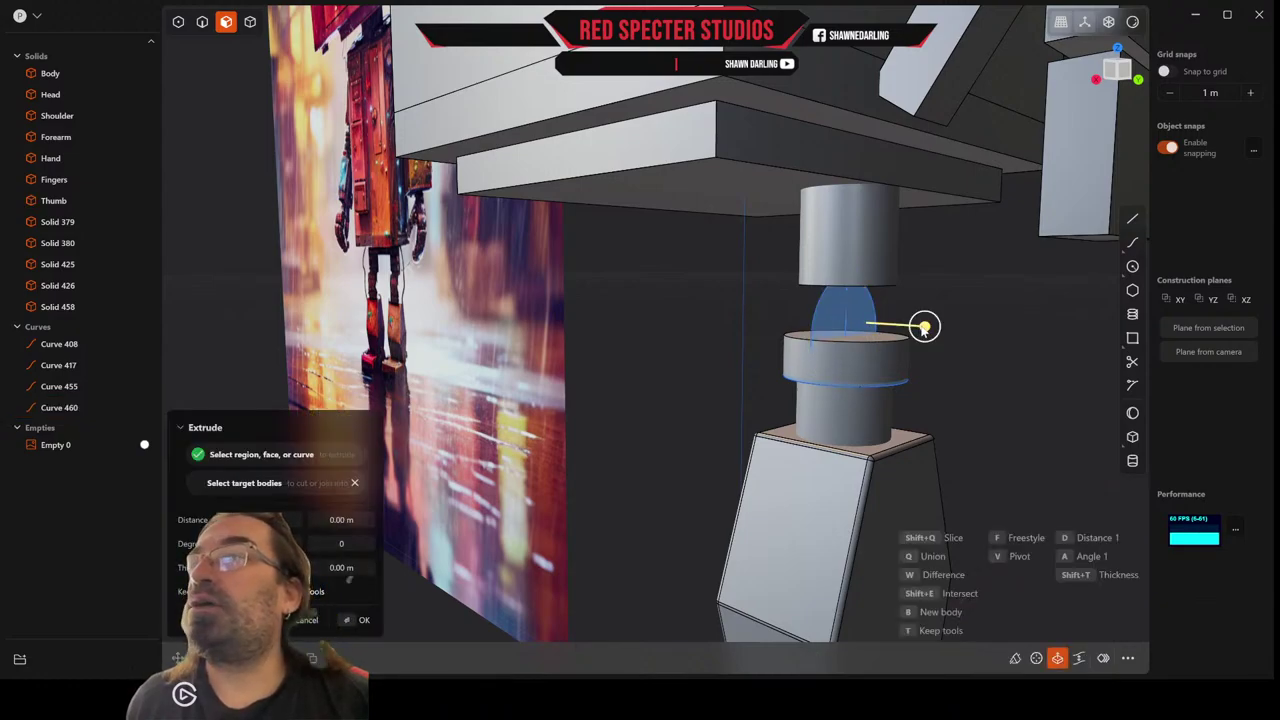
drag(925, 326, 1033, 337)
key(Return)
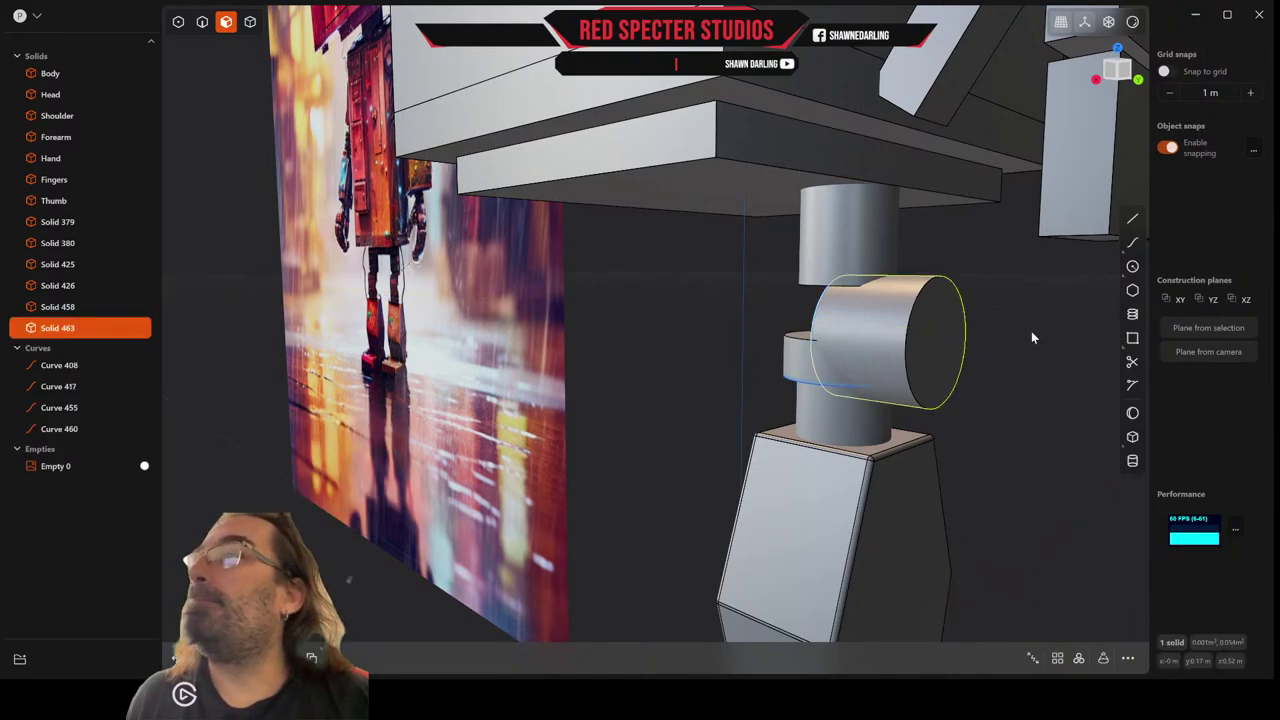
Undo the sideways extrusion of the upright knee circle and view the profile straight from the side.
key(ctrl+z)
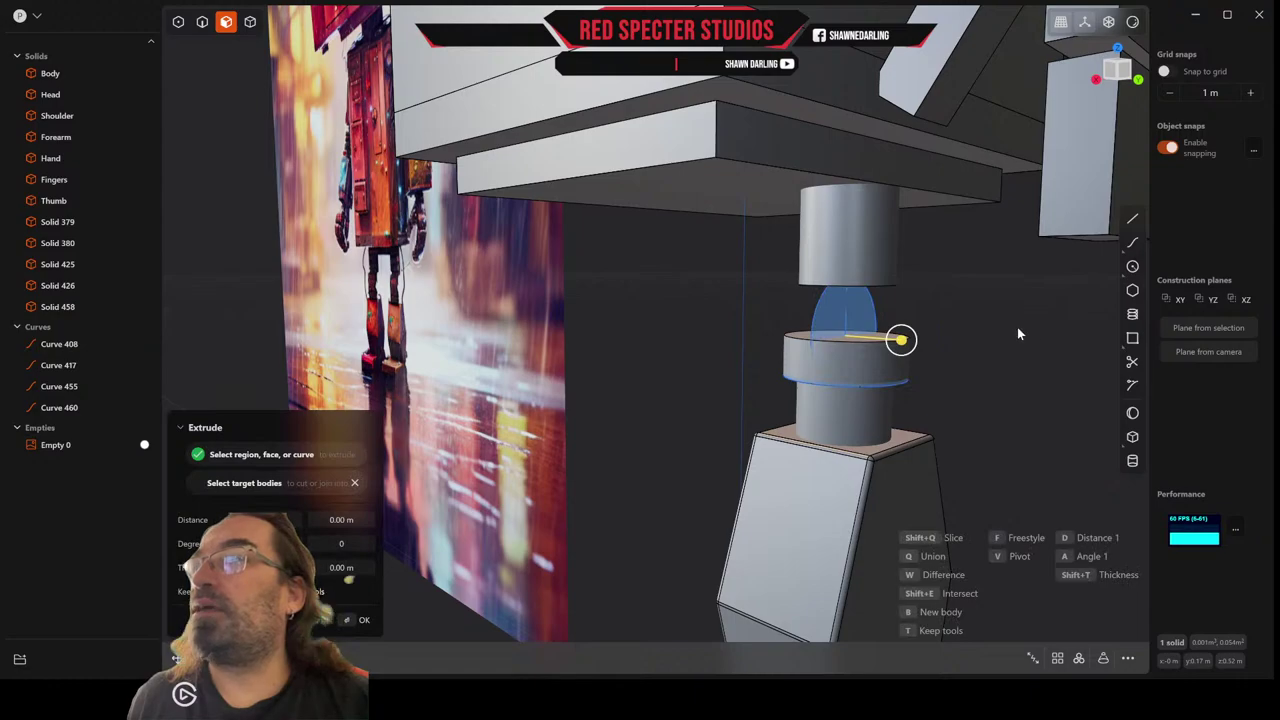
middle_drag(1017, 327, 1052, 258)
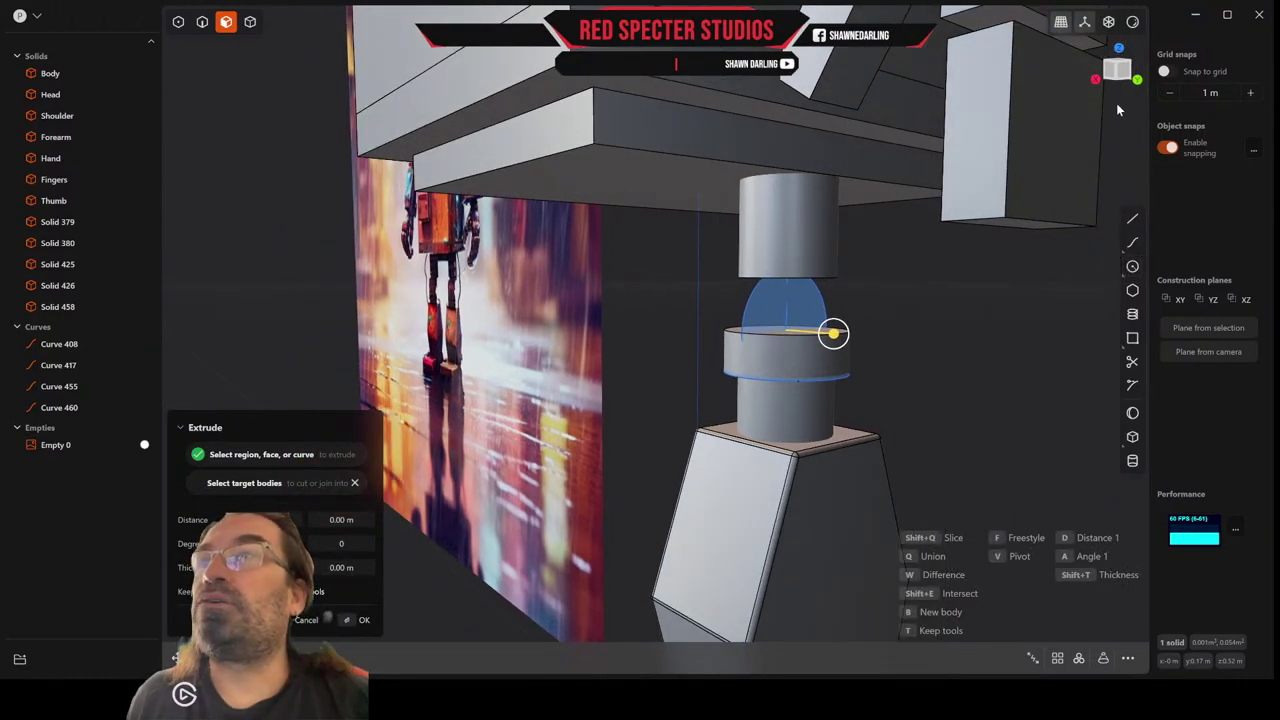
click(1120, 72)
scroll(486, 347, up, 5)
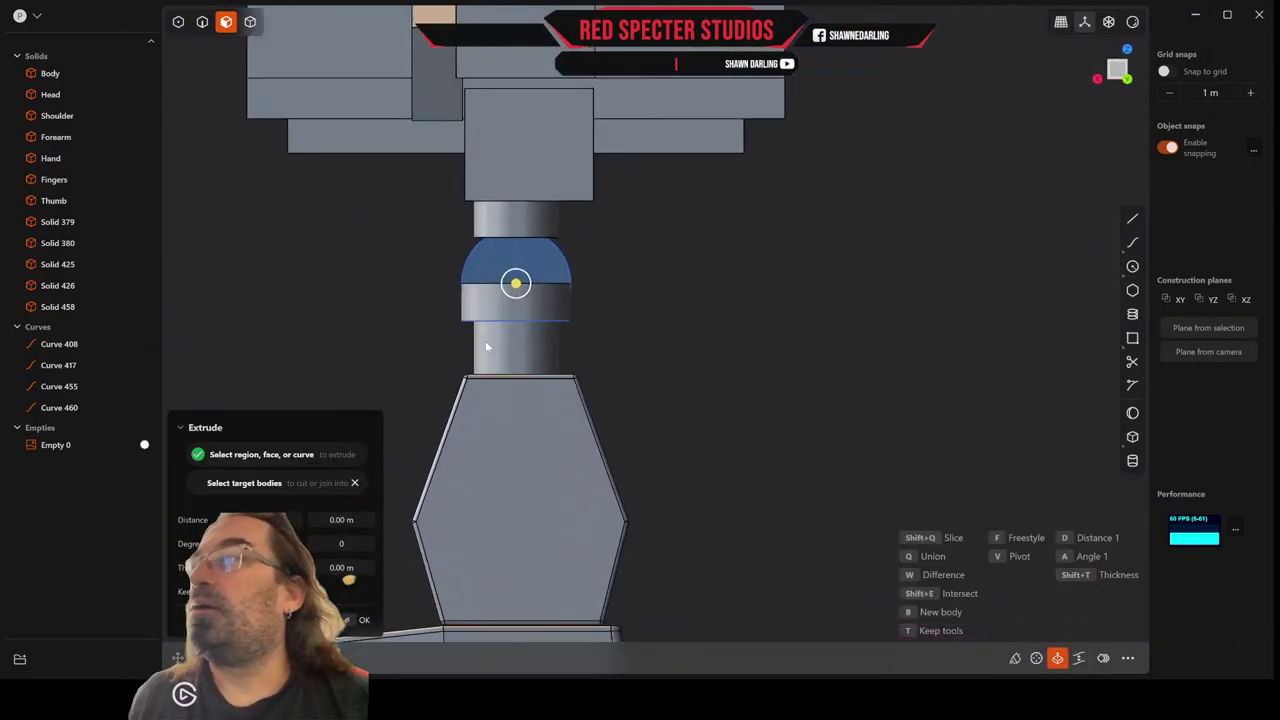
scroll(486, 347, up, 2)
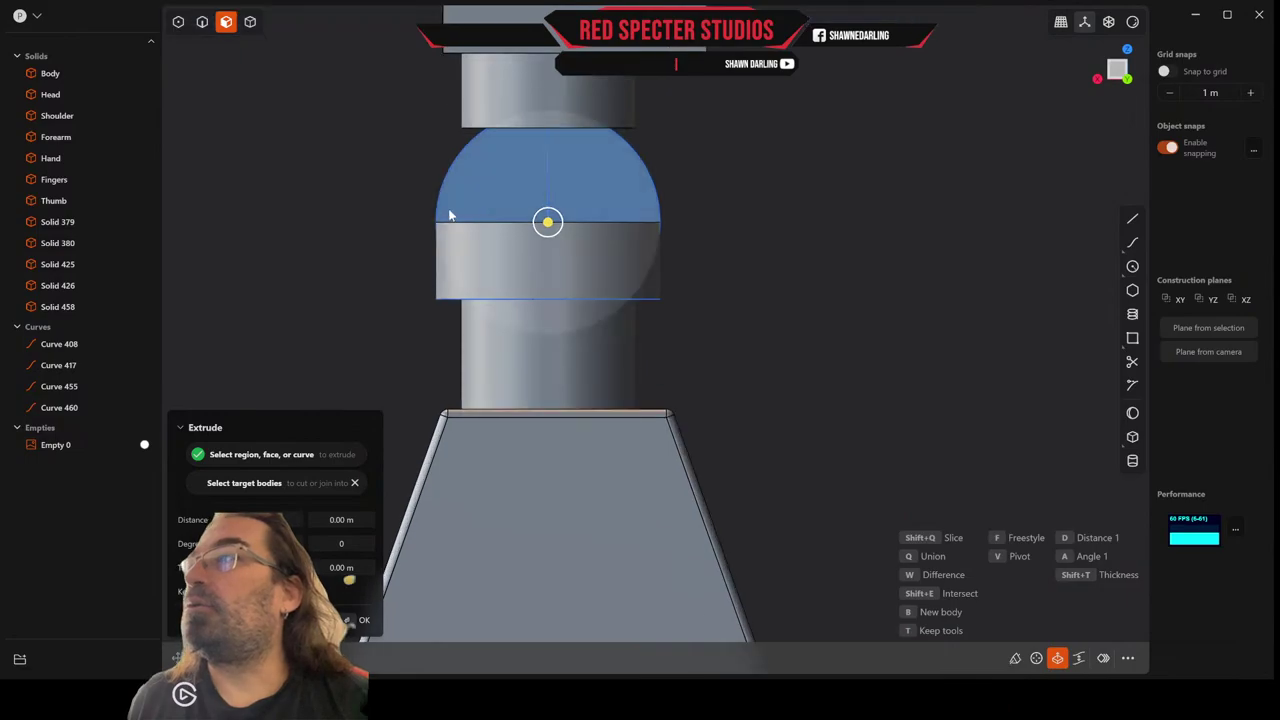
Trim away part of the upright circle's lower arc beneath the knee disc's top face.
click(202, 21)
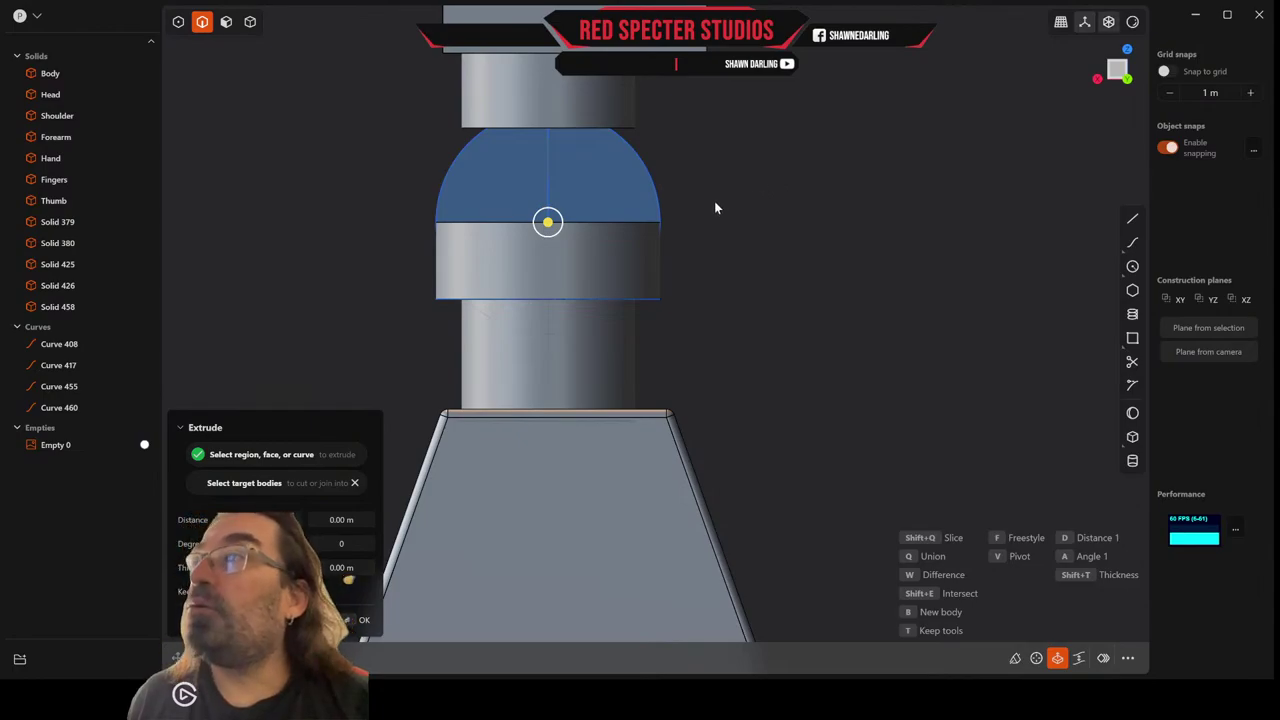
scroll(714, 201, up, 2)
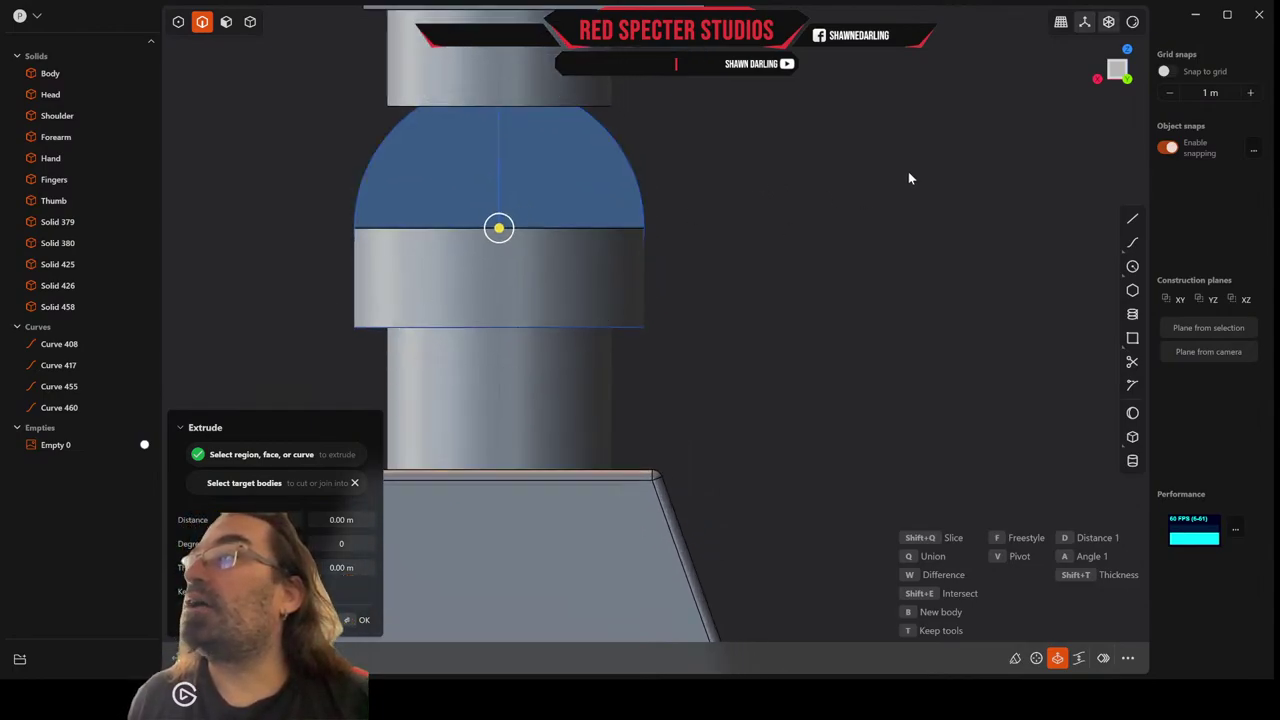
click(1133, 360)
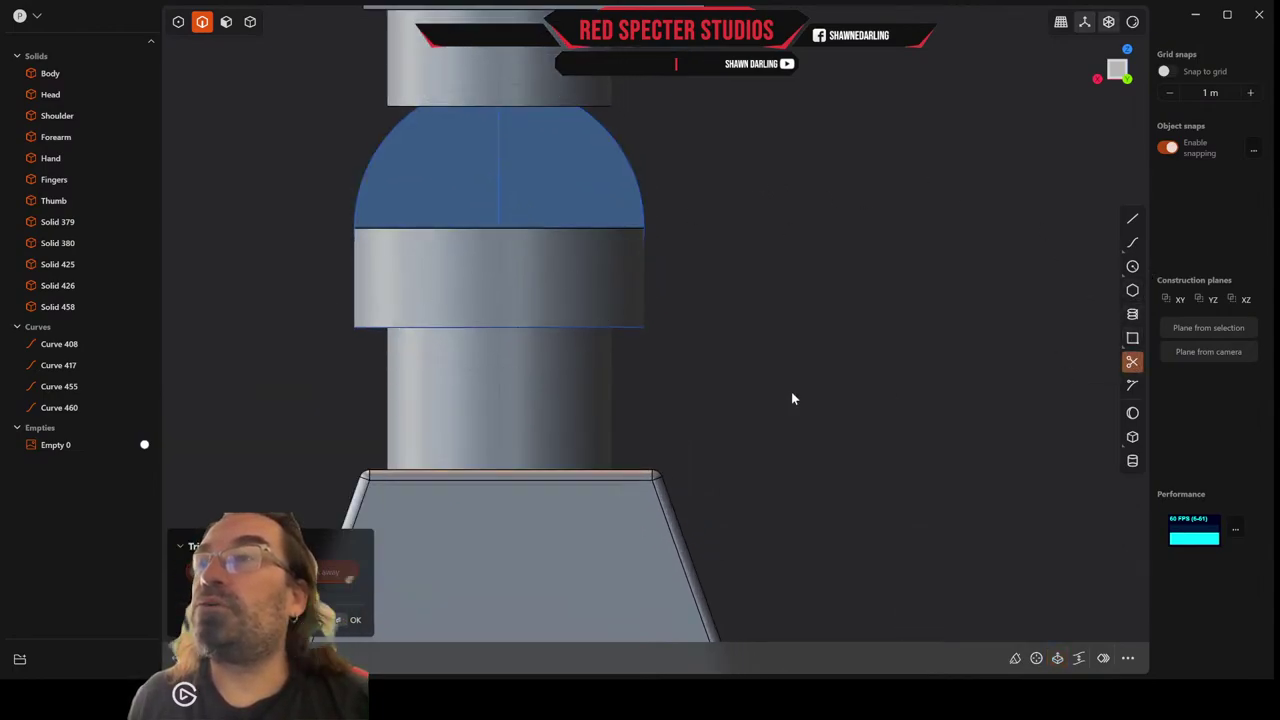
click(573, 353)
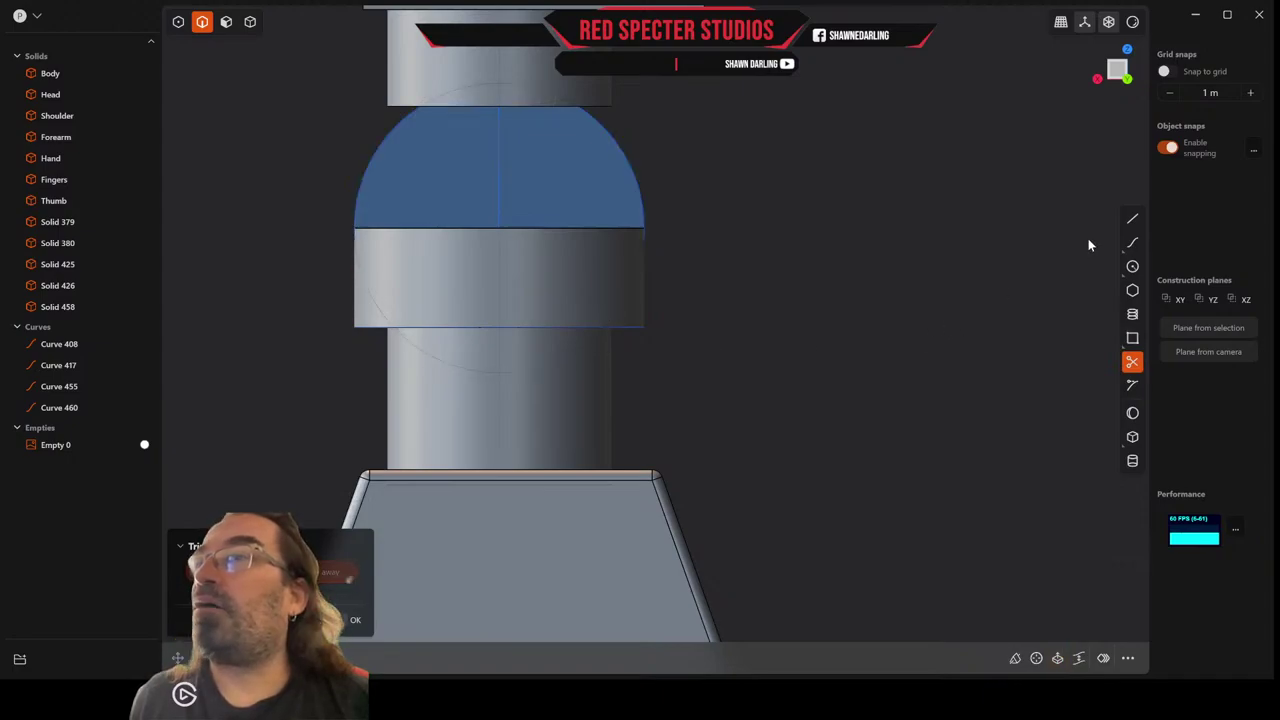
Draw a line about 0.116 m long across the knee disc's top edge between the ends of the upright half circle.
click(1133, 218)
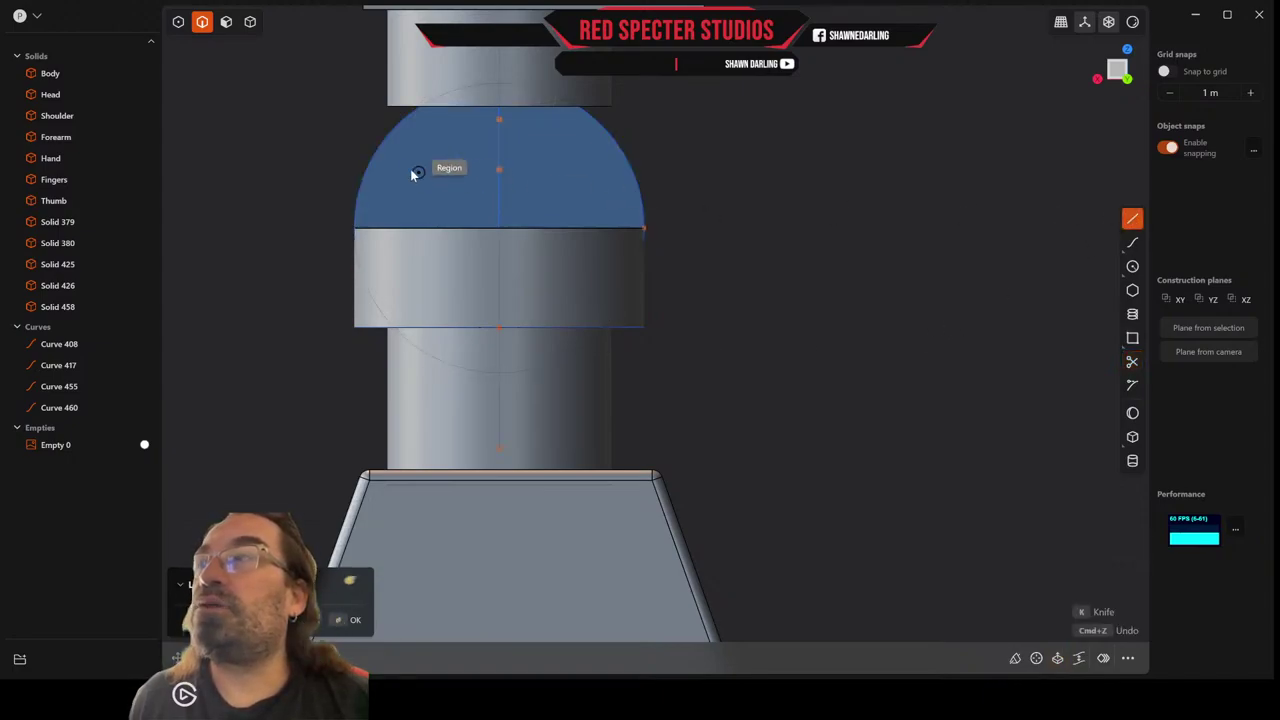
click(356, 229)
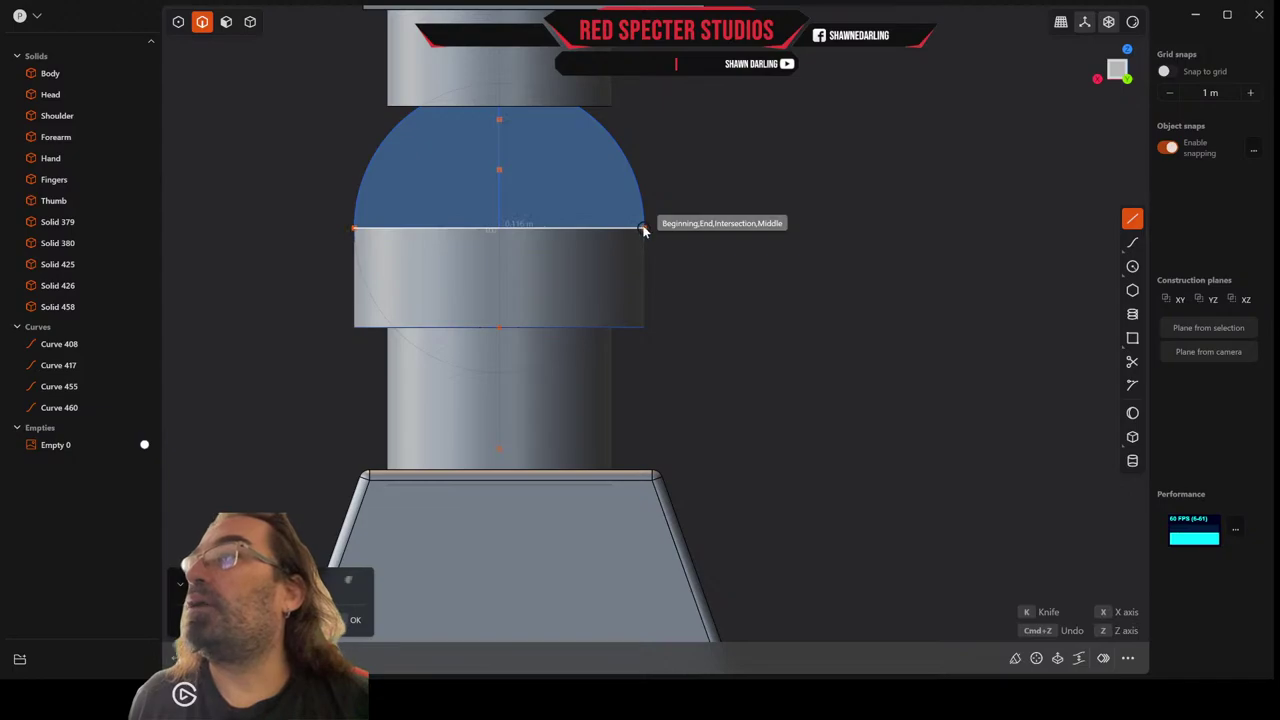
click(643, 229)
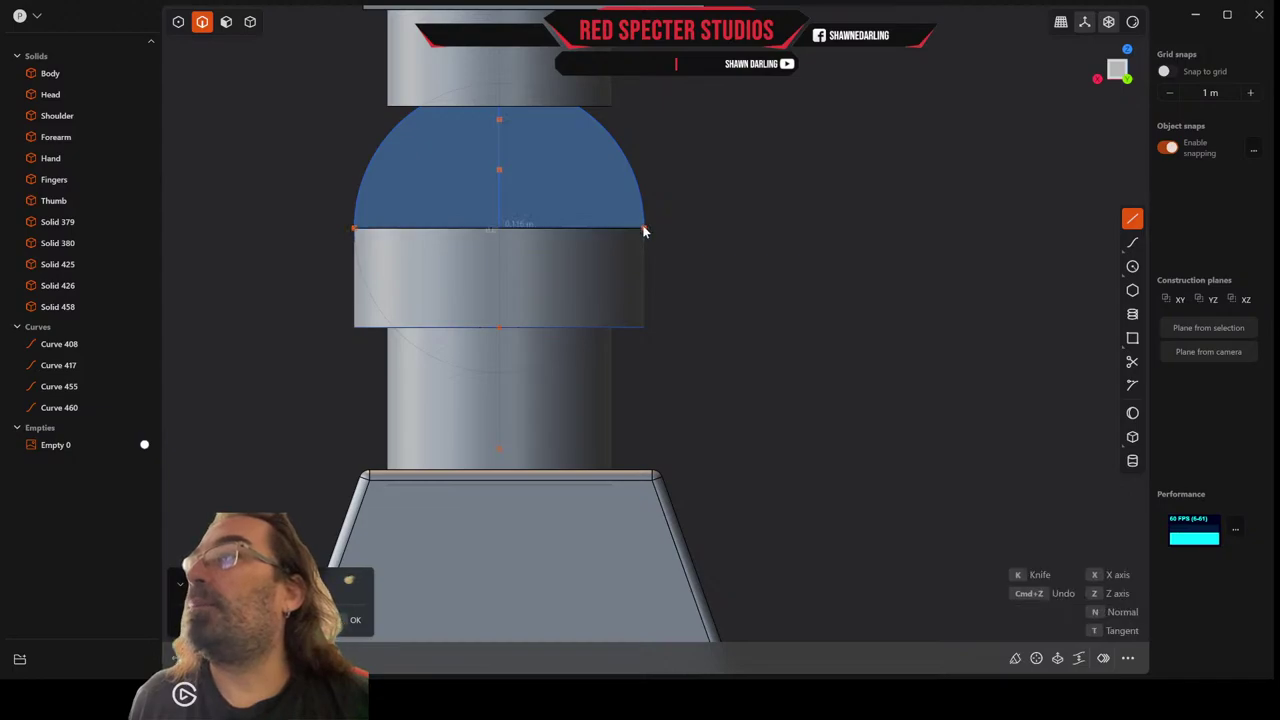
Trim away the vertical center lines running through the upright half circle, leaving only its arc and base line.
click(1132, 363)
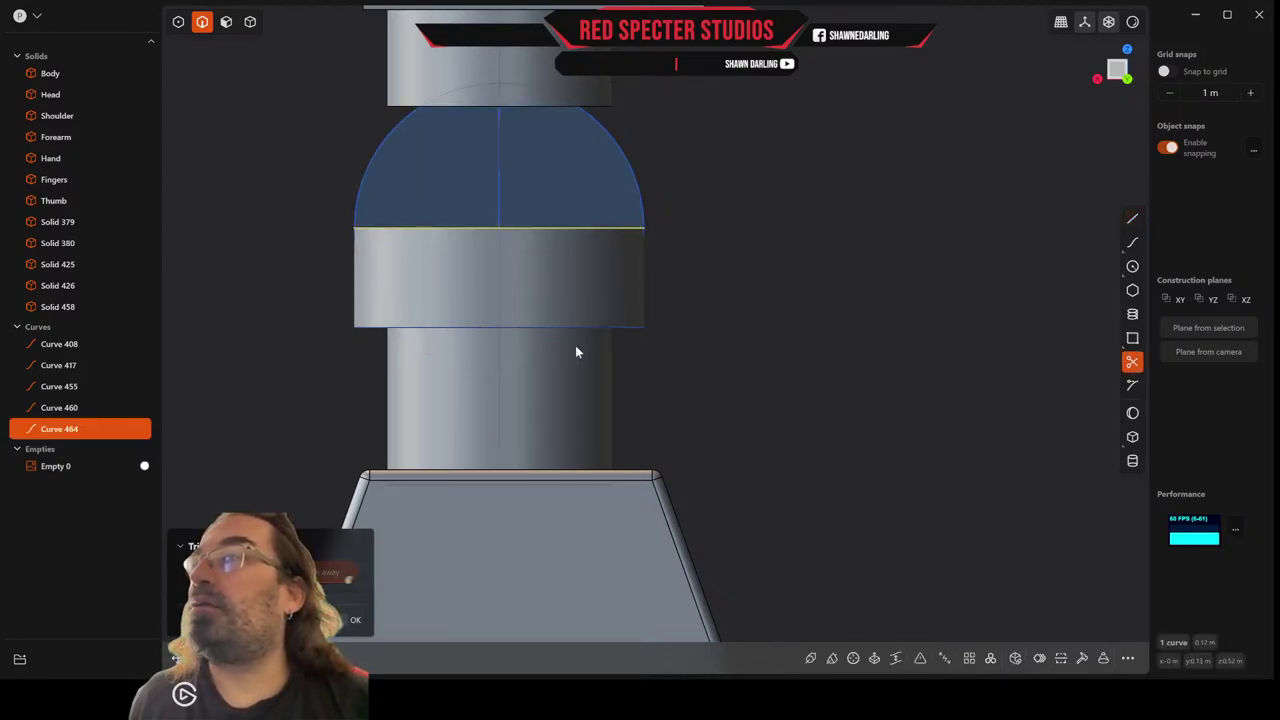
click(501, 178)
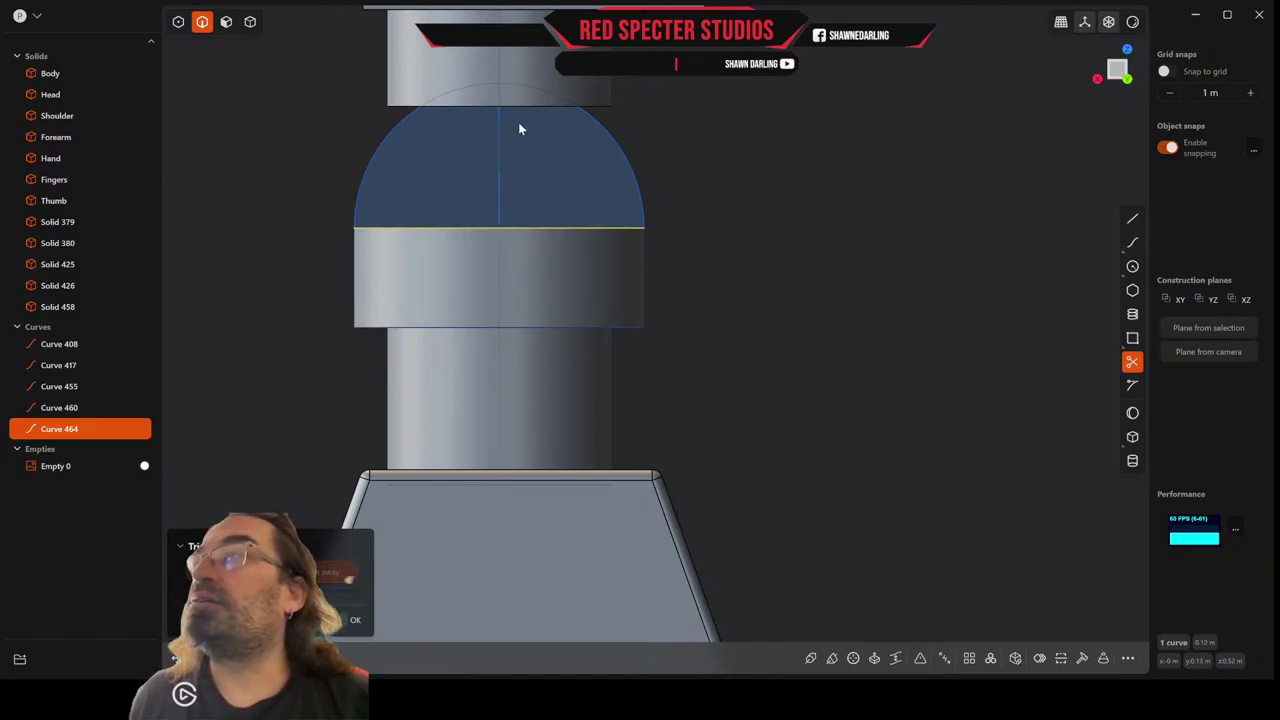
click(502, 186)
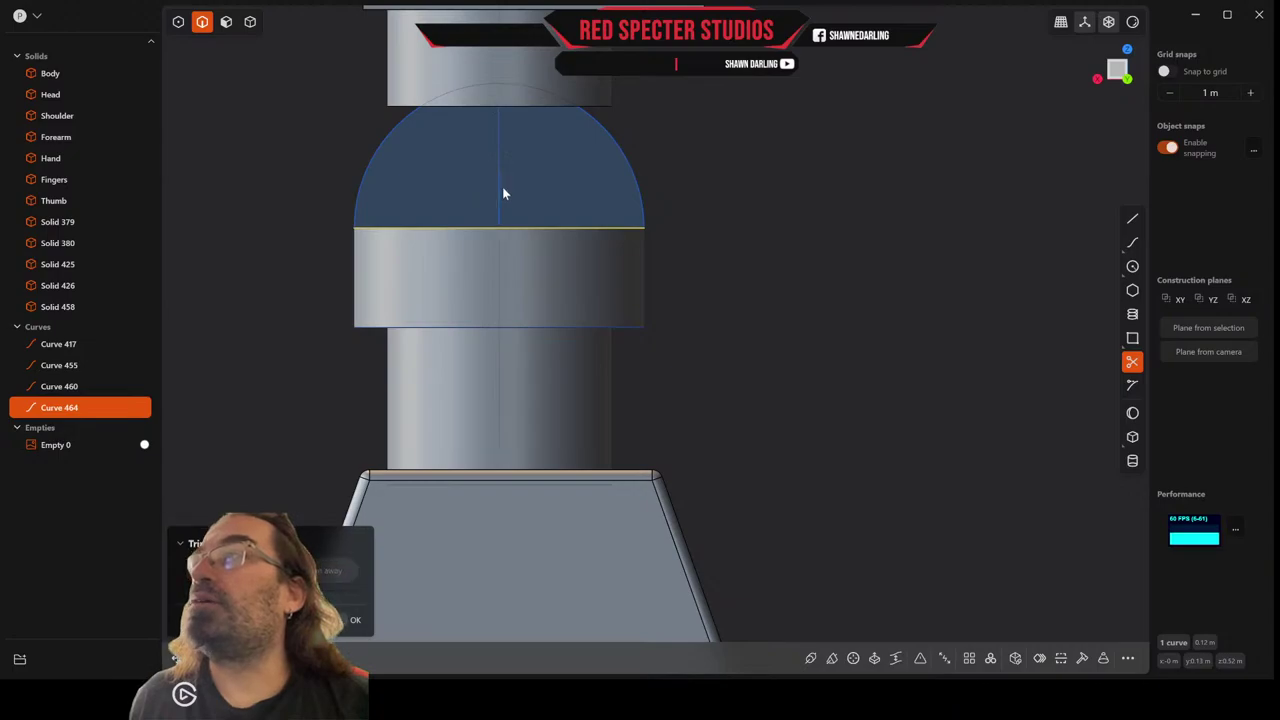
scroll(754, 262, down, 2)
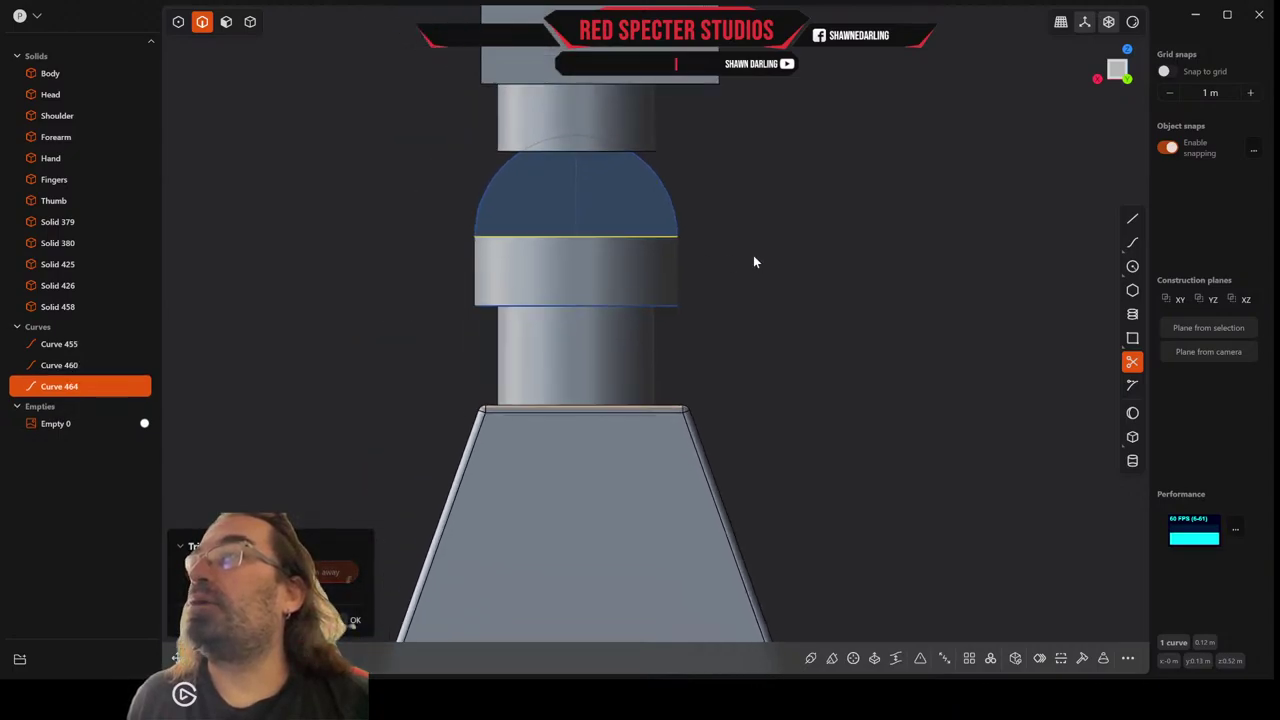
click(226, 21)
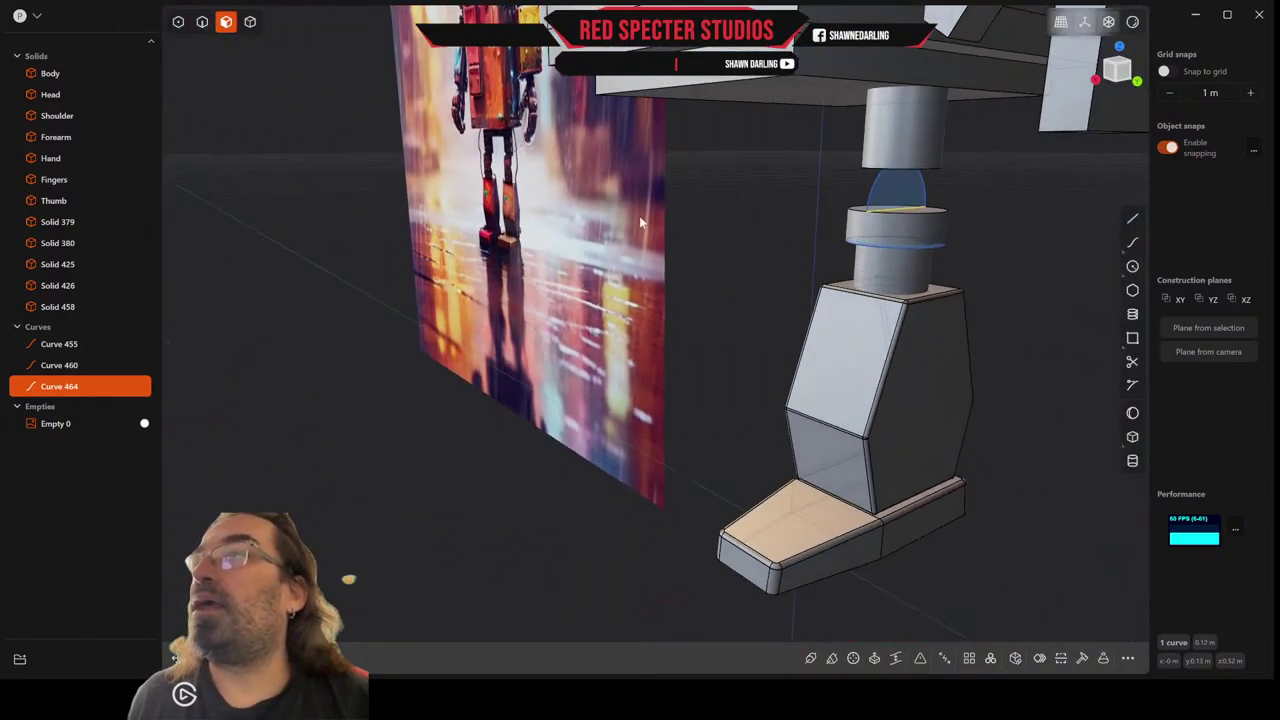
scroll(909, 204, up, 3)
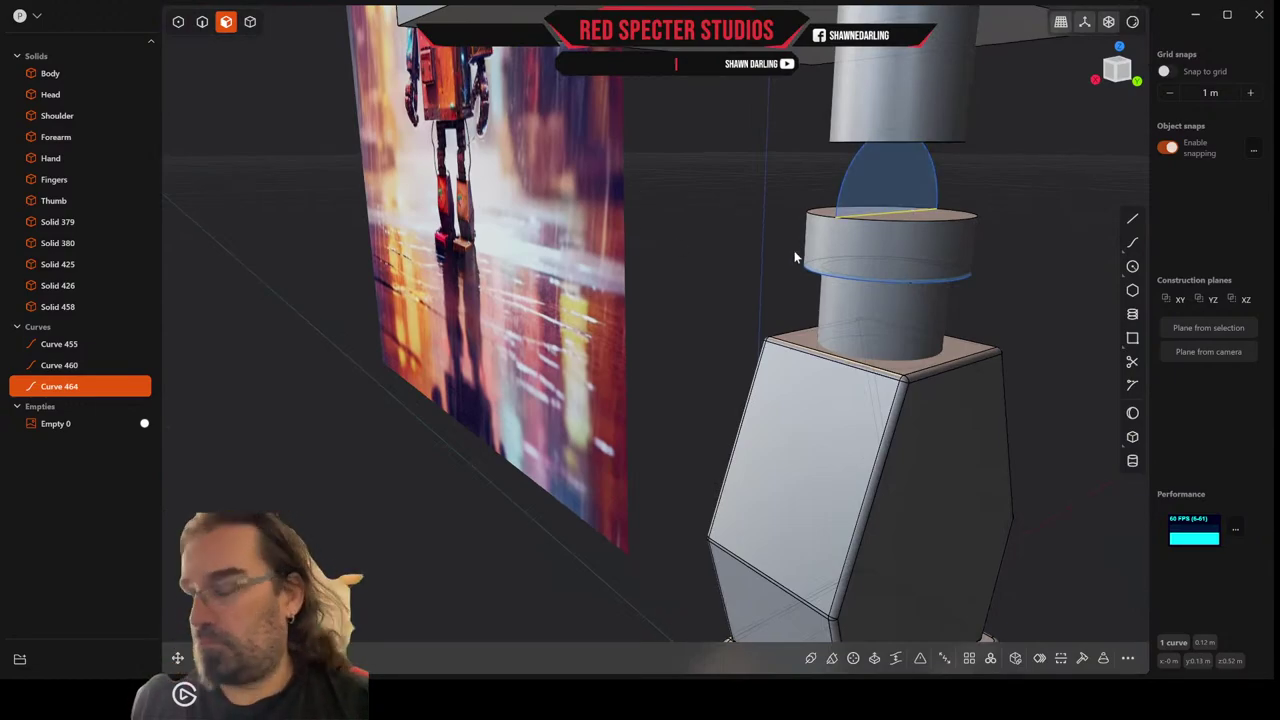
key(g)
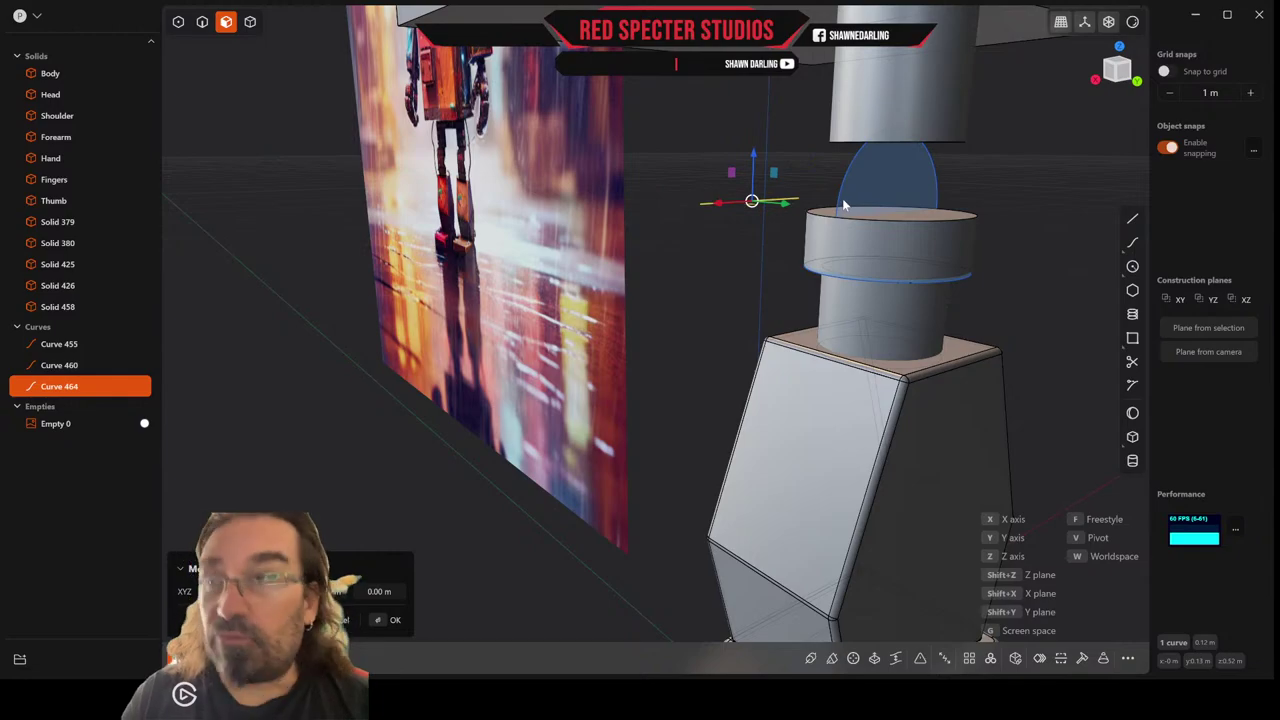
scroll(864, 199, up, 5)
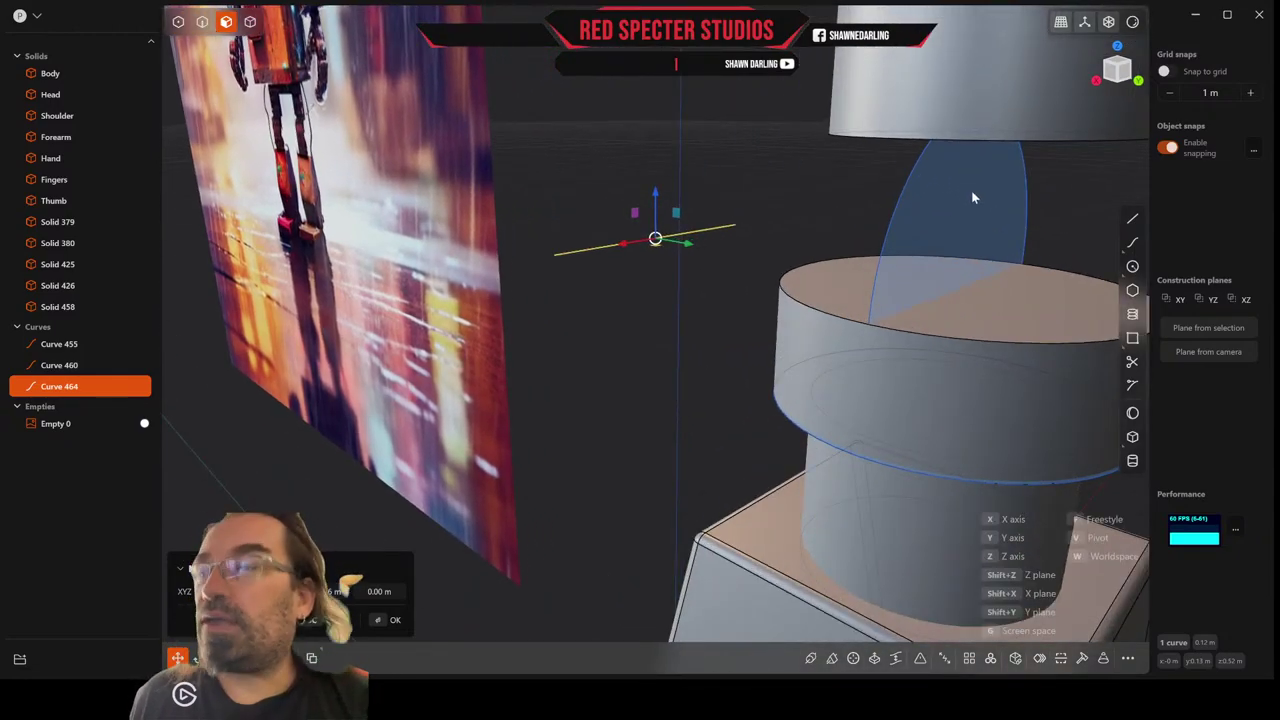
click(972, 197)
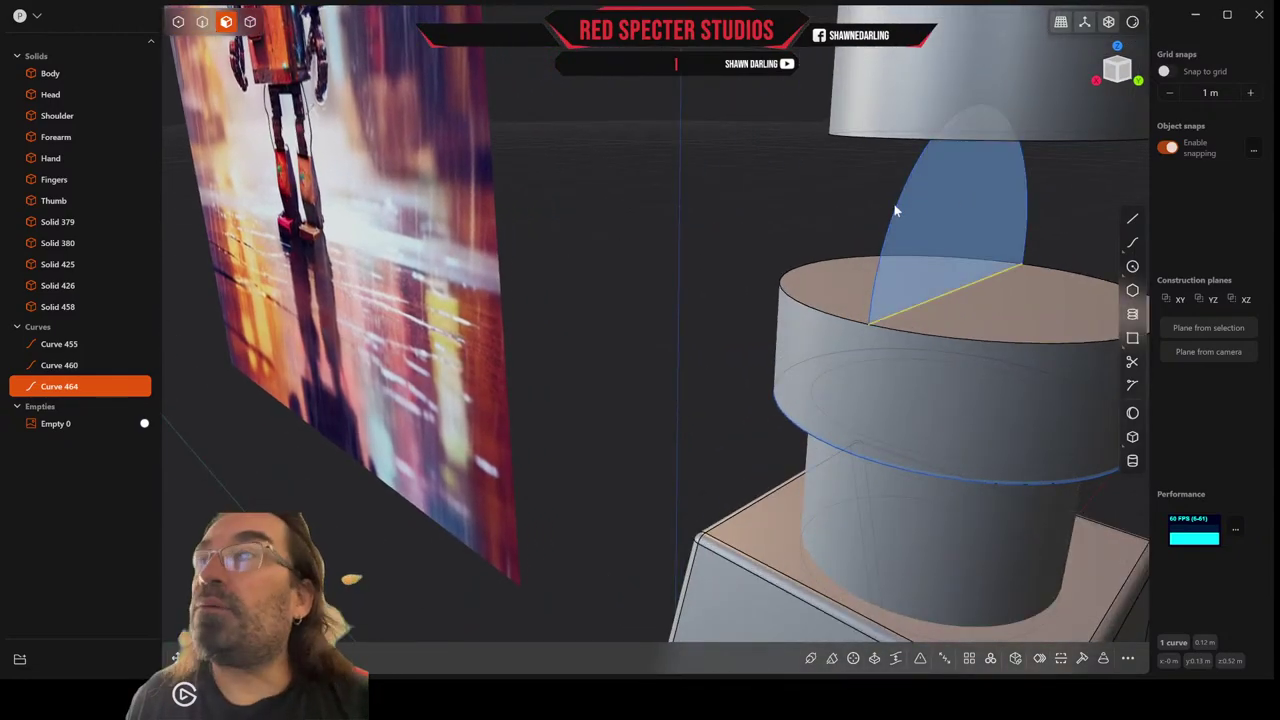
Join the upright arc and its straight base line into a single closed half-circle curve.
click(202, 21)
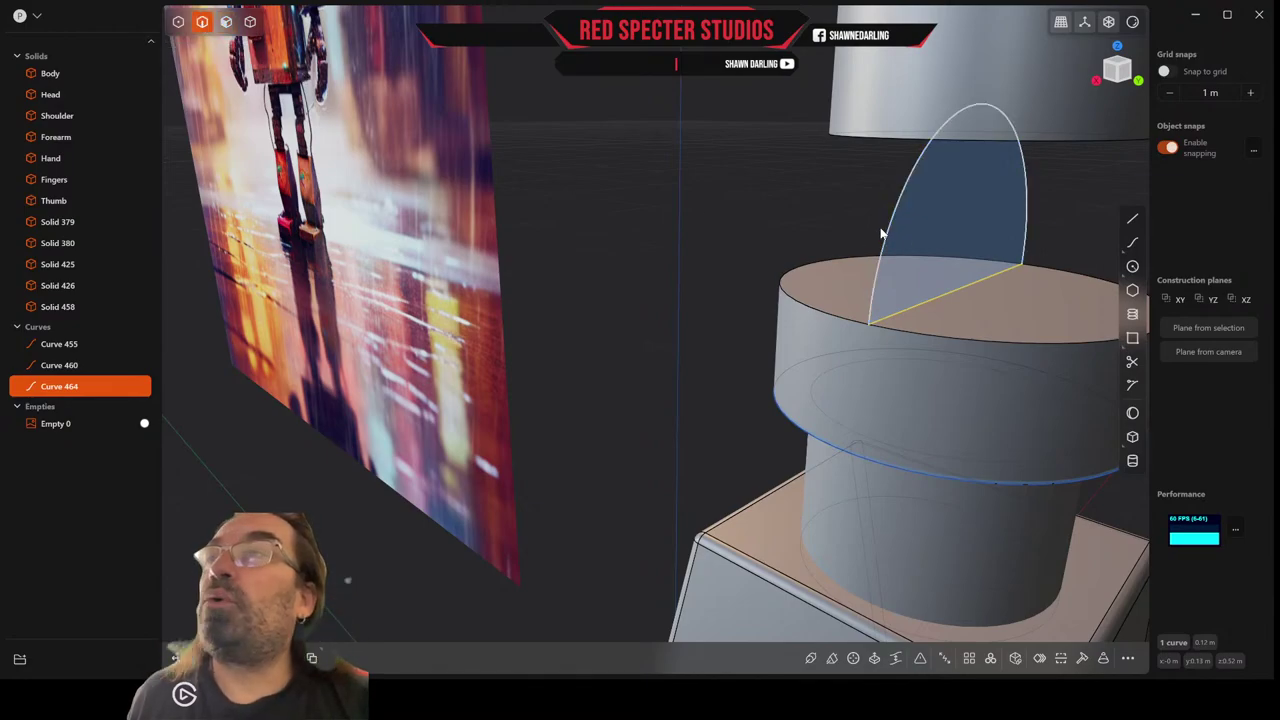
click(885, 236)
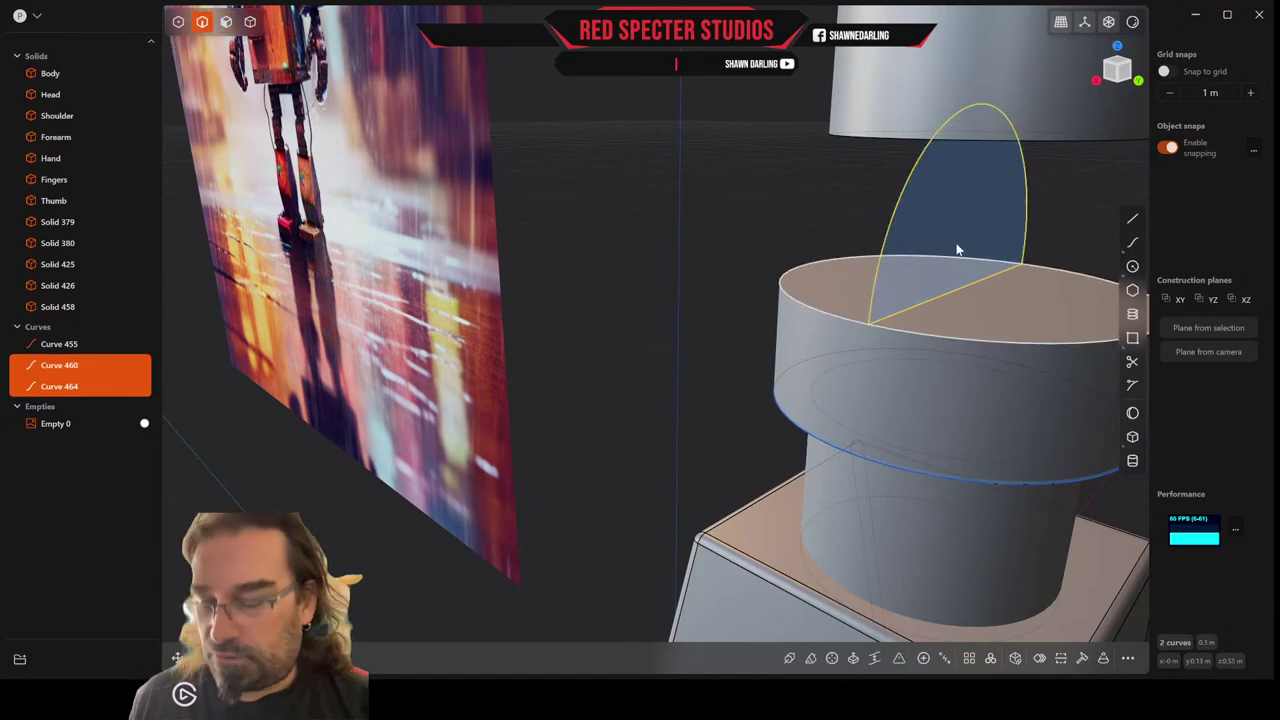
key(j)
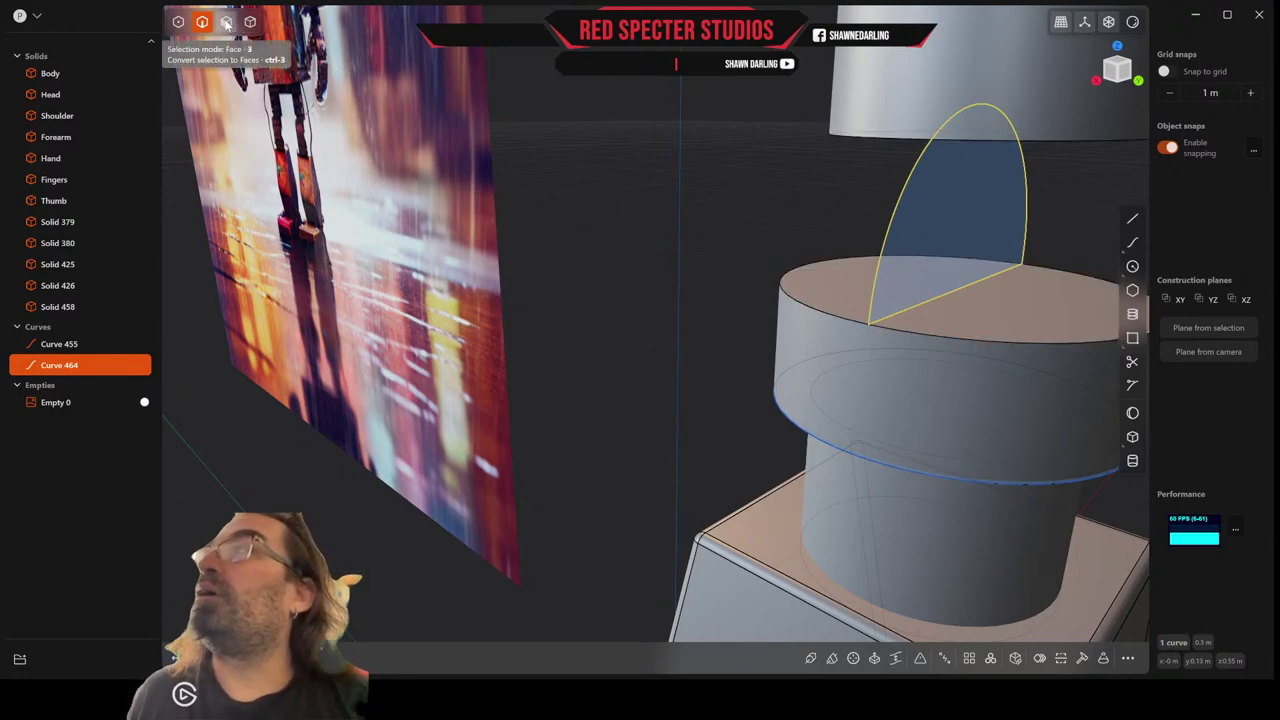
Move the joined half-circle curve sideways along the Y axis toward the edge of the knee disc.
key(g)
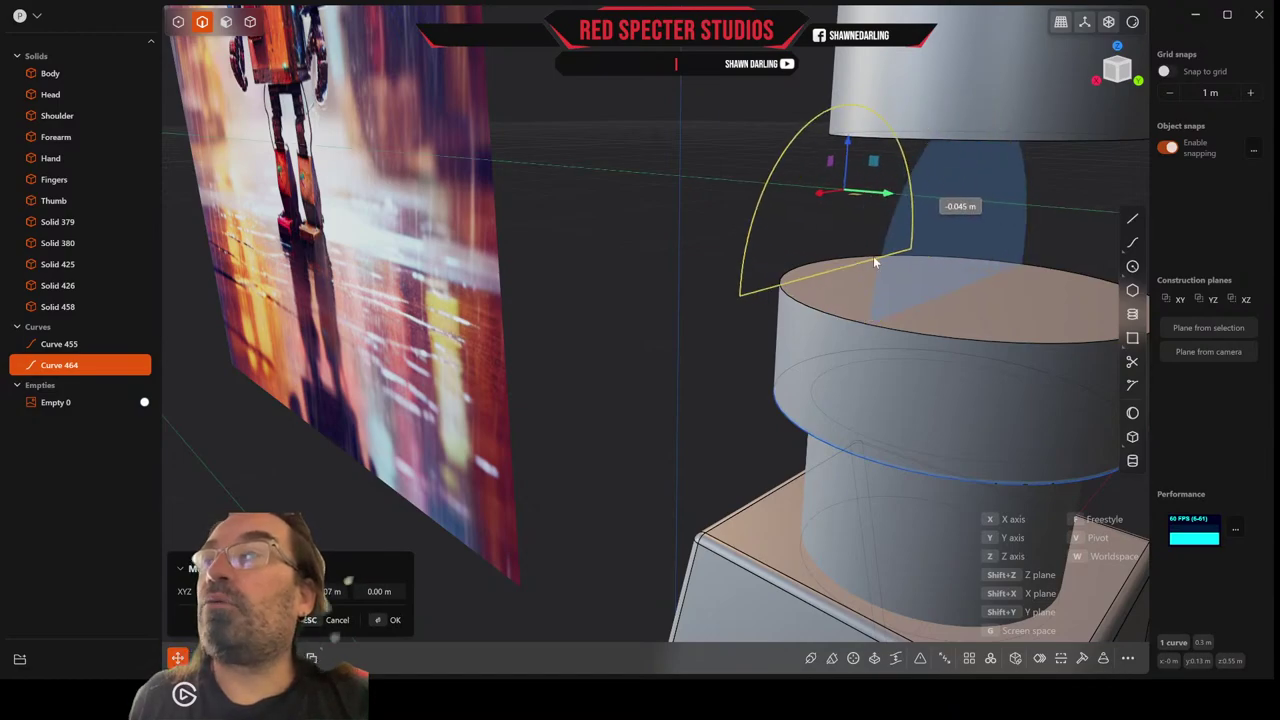
click(807, 267)
middle_drag(824, 266, 846, 264)
middle_drag(1026, 252, 925, 266)
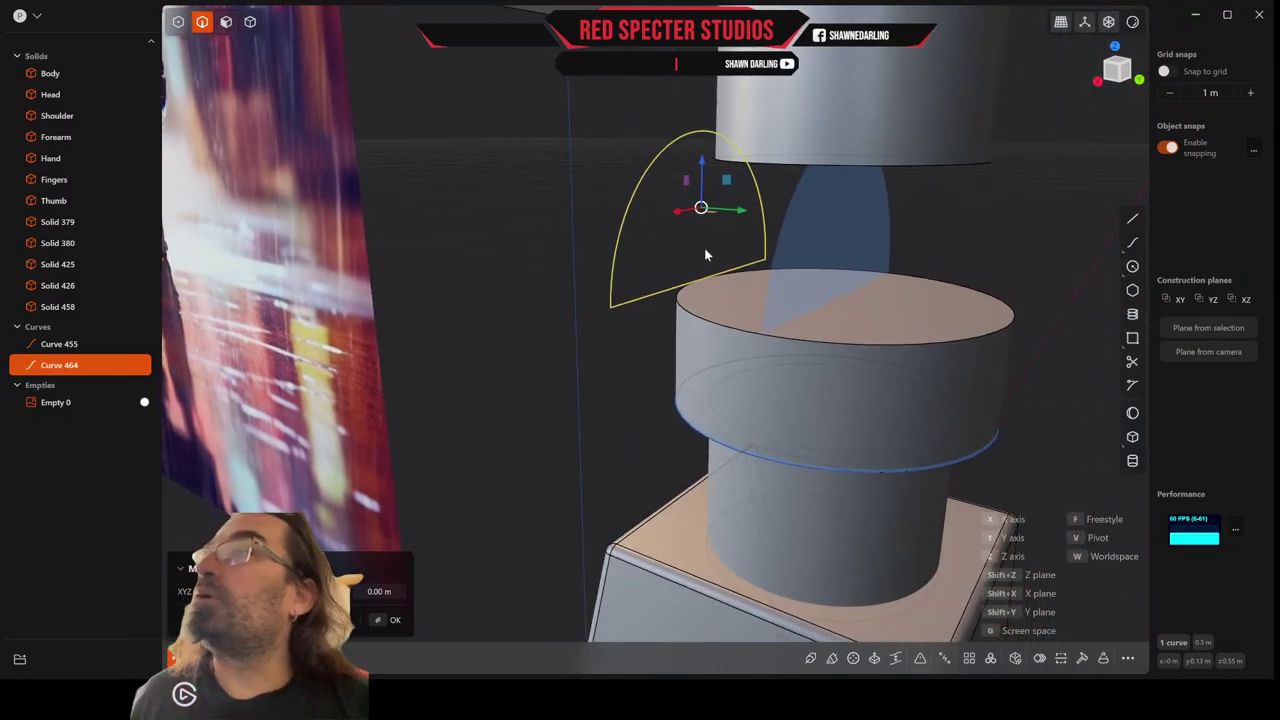
Extrude the half-circle region about 0.116 m across to the knee disc's far edge as a separate half-cylinder.
click(225, 23)
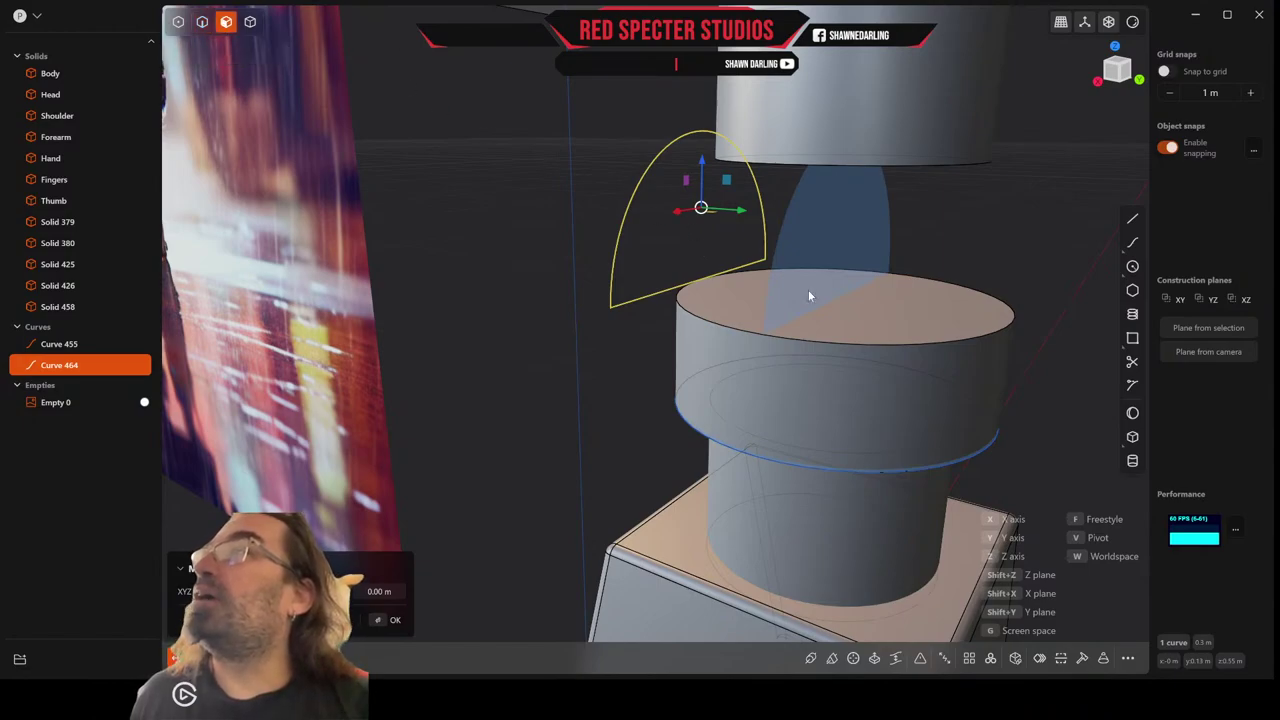
click(692, 237)
key(e)
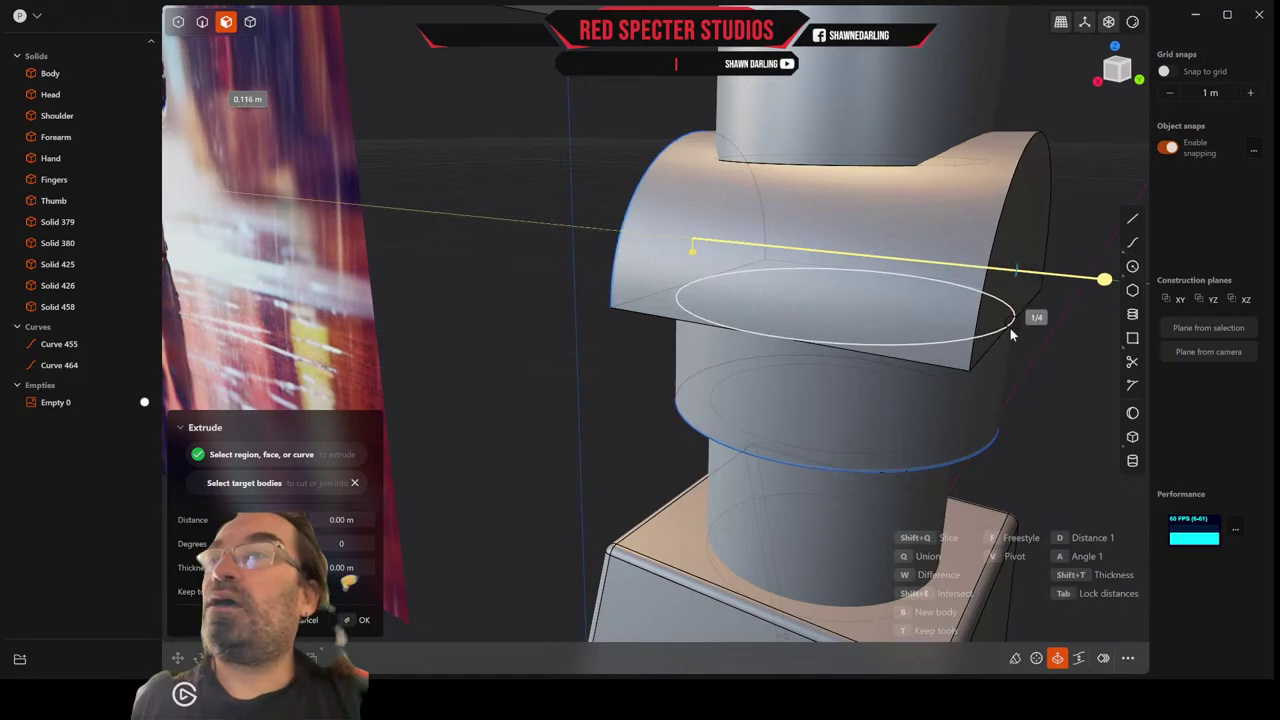
scroll(1015, 320, down, 5)
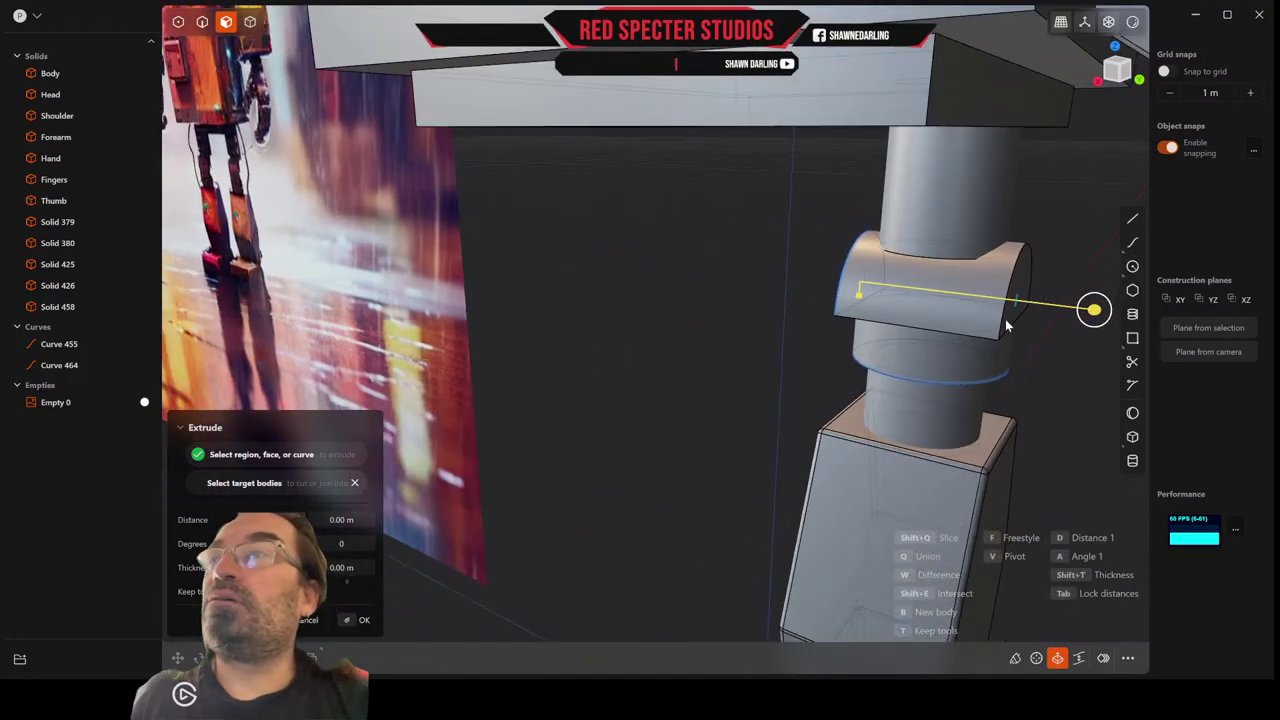
mouse_move(1005, 319)
middle_down()
mouse_move(1026, 293)
mouse_move(1000, 295)
middle_up()
scroll(1004, 231, up, 3)
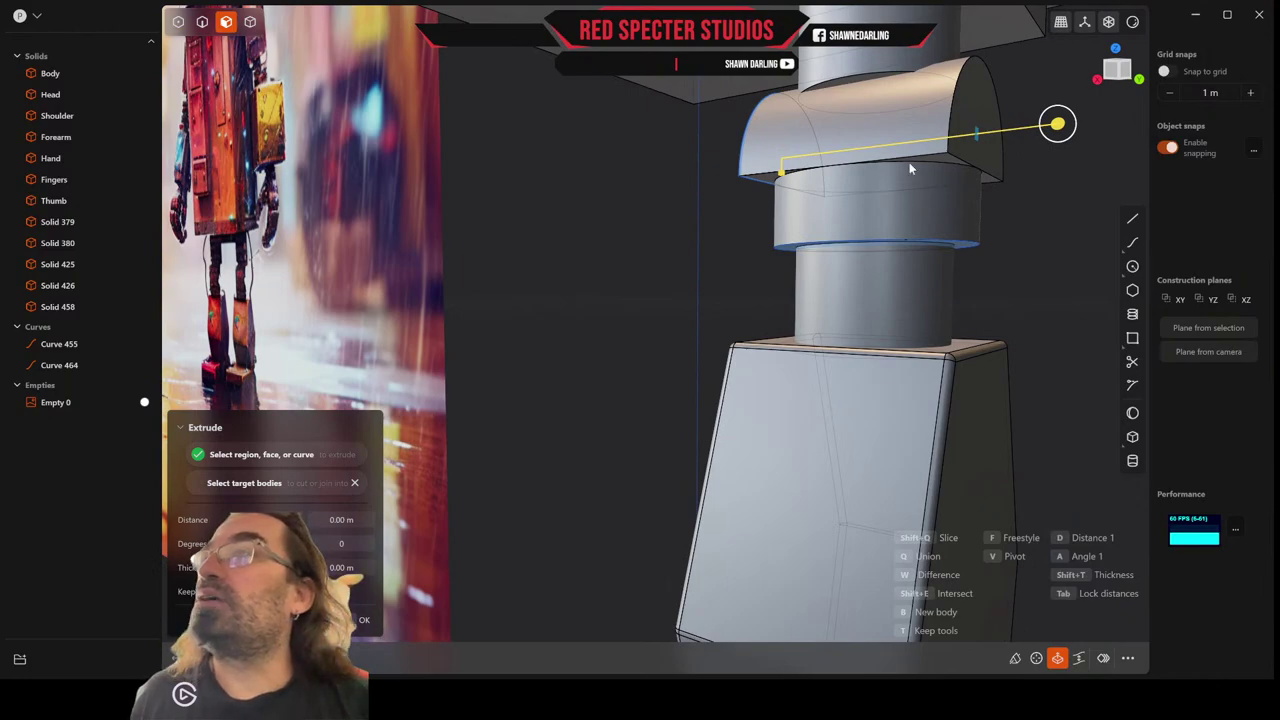
click(910, 166)
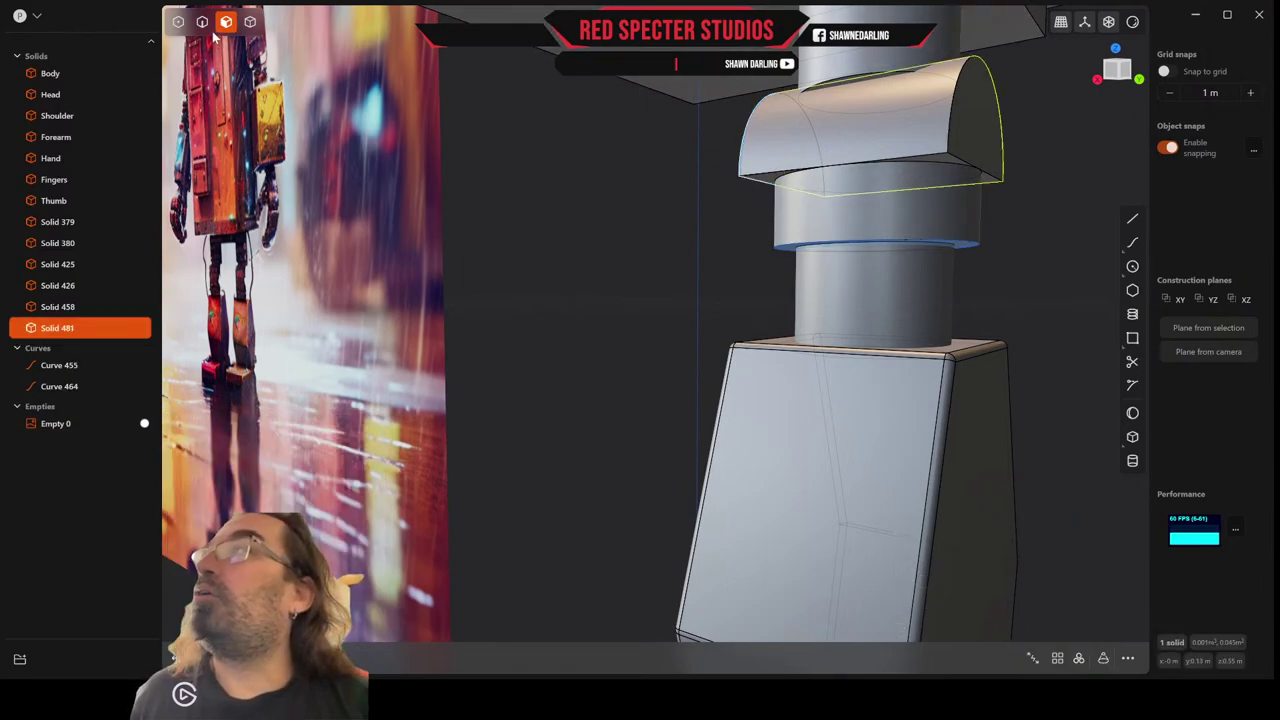
Duplicate the knee disc's top circular edge in place as a separate curve.
click(203, 23)
click(895, 168)
key(f)
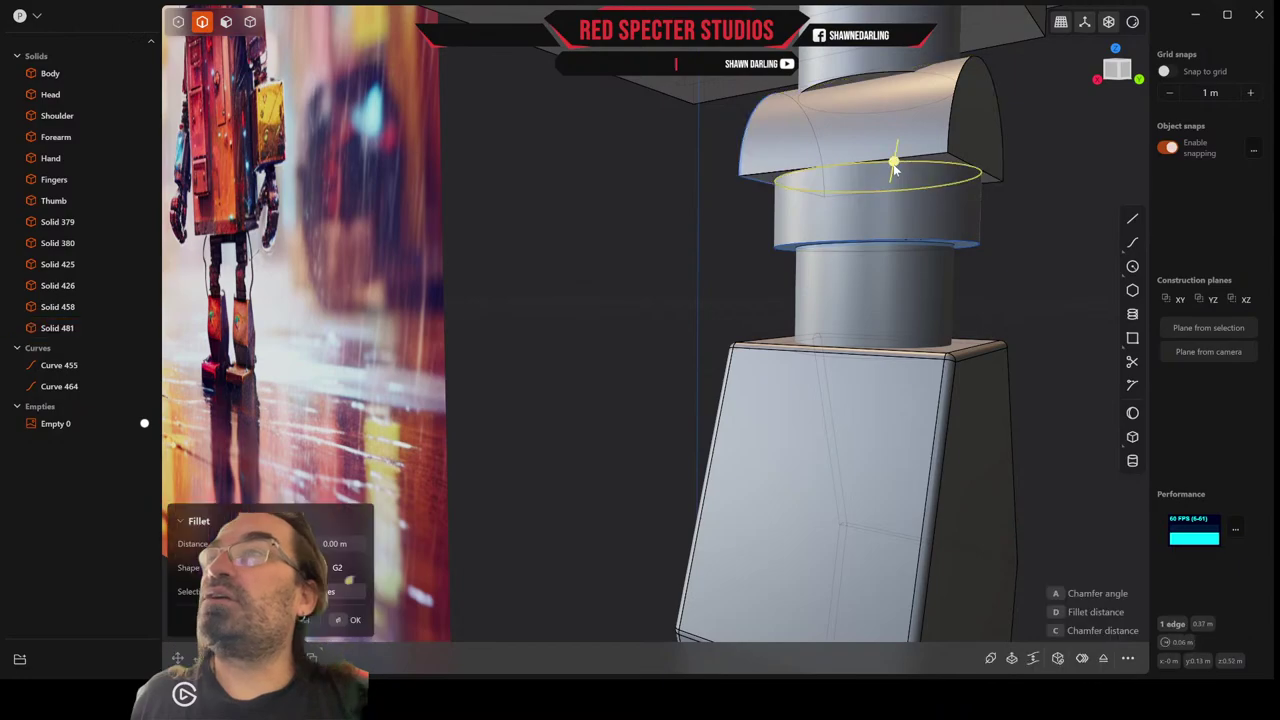
key(shift+d)
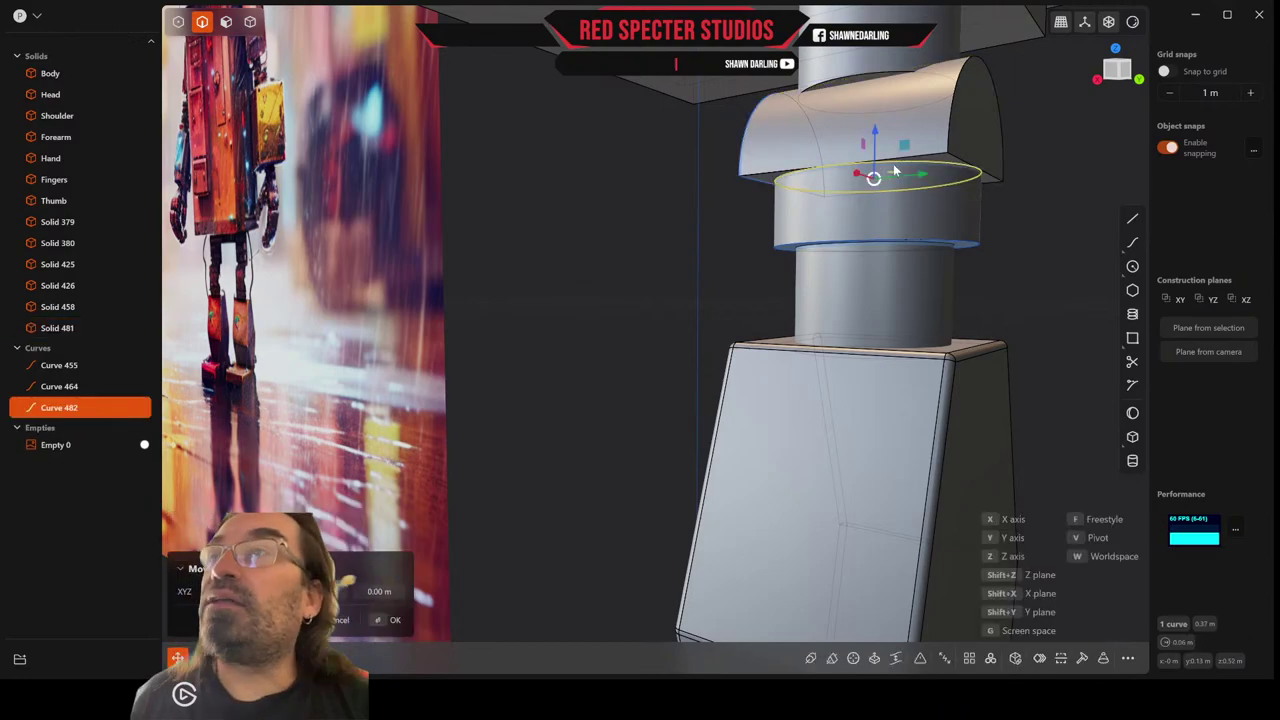
click(894, 172)
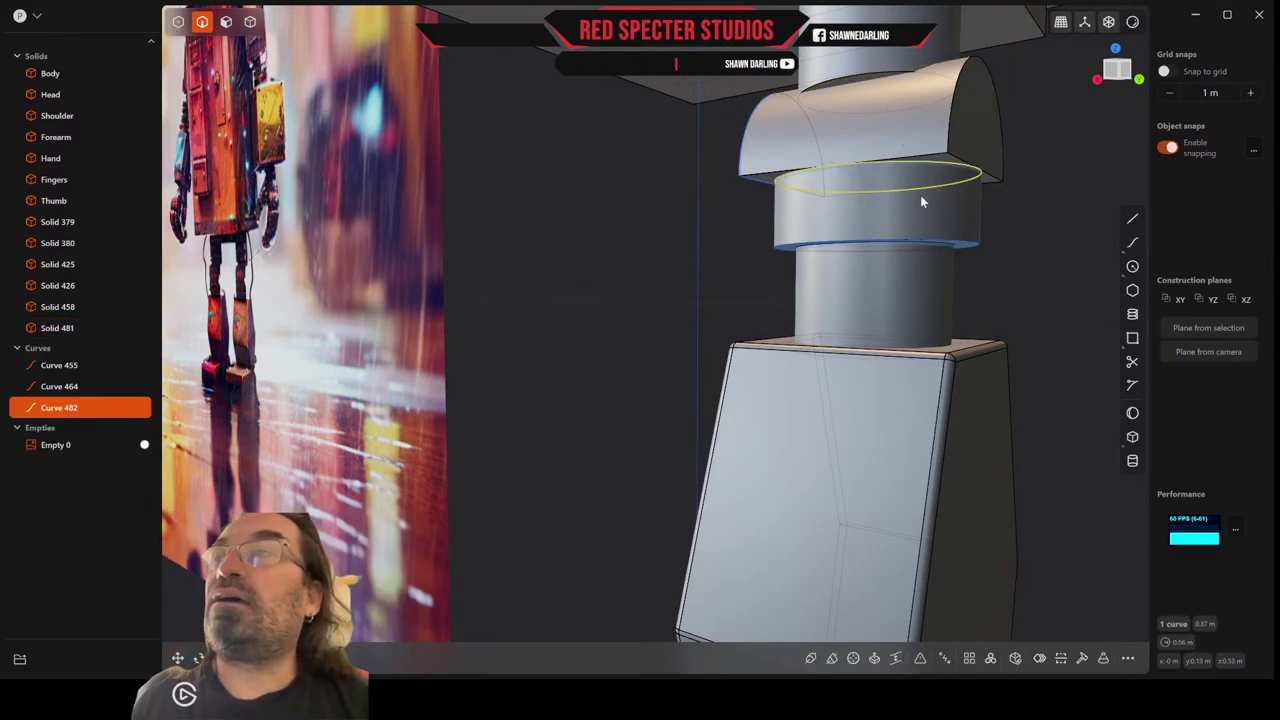
Cut the half-cylinder with the duplicated circular curve so it splits along the knee disc's round outline.
click(250, 22)
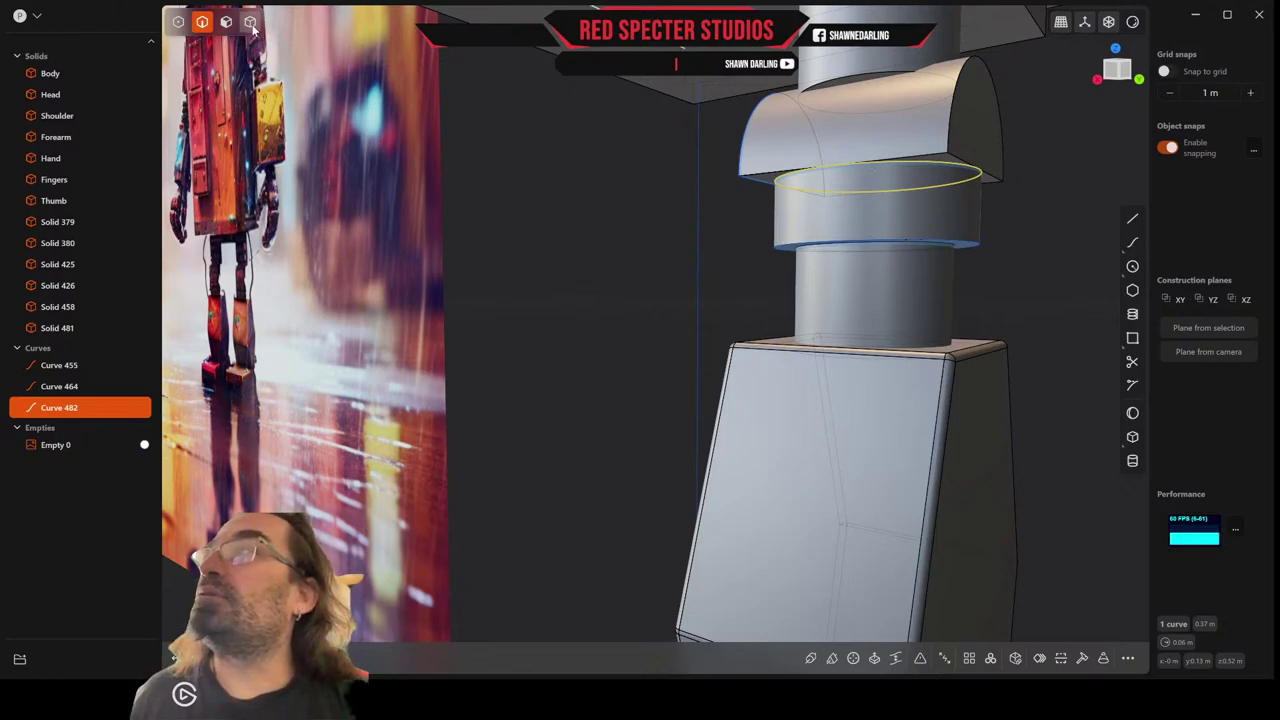
click(934, 136)
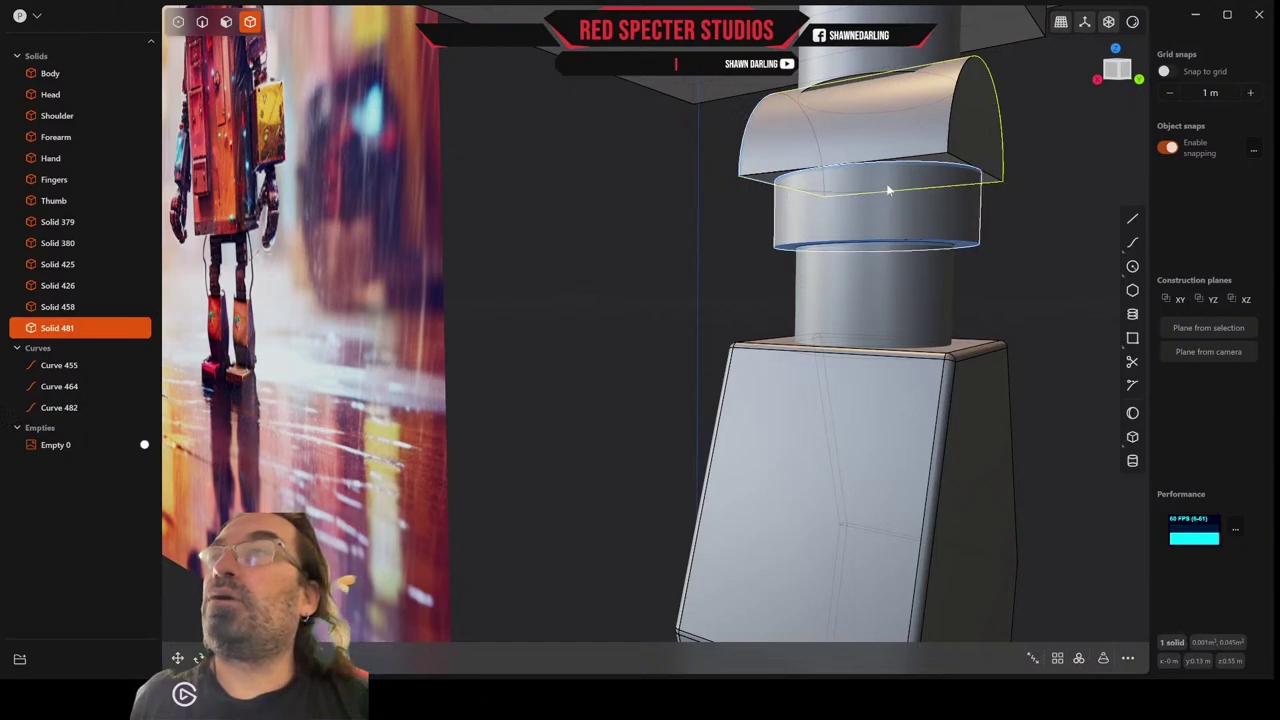
key(c)
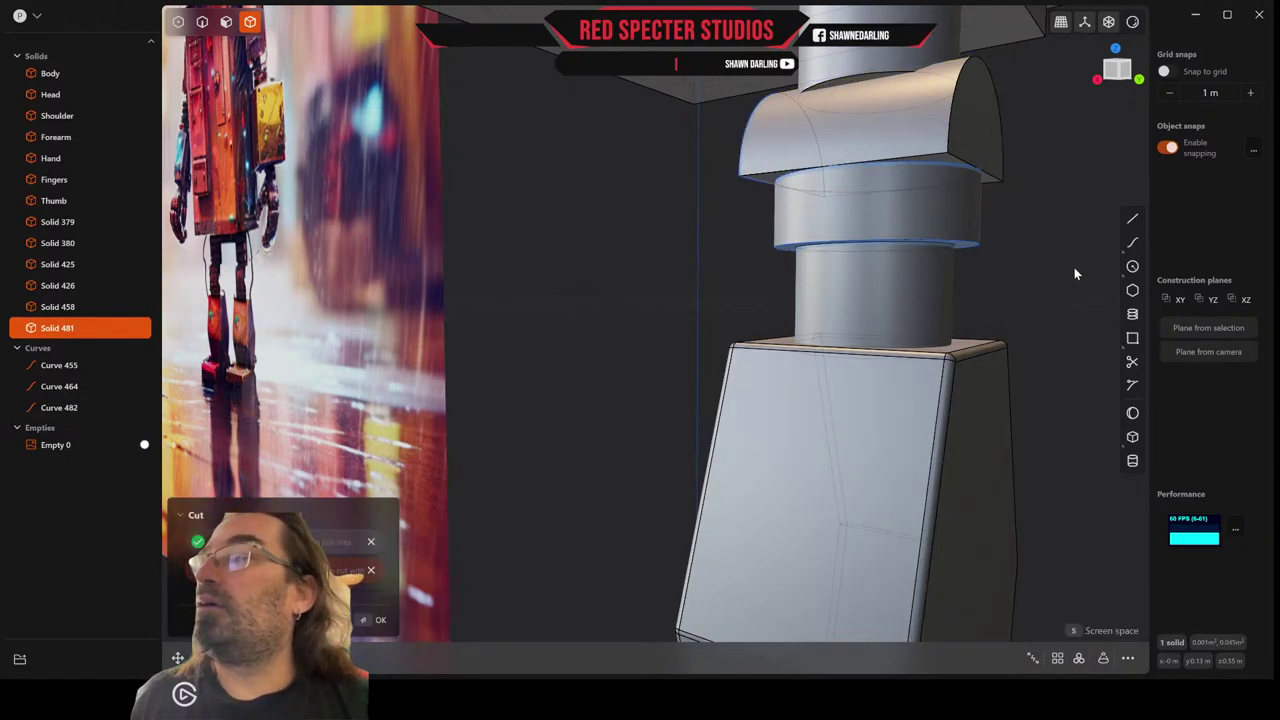
click(962, 171)
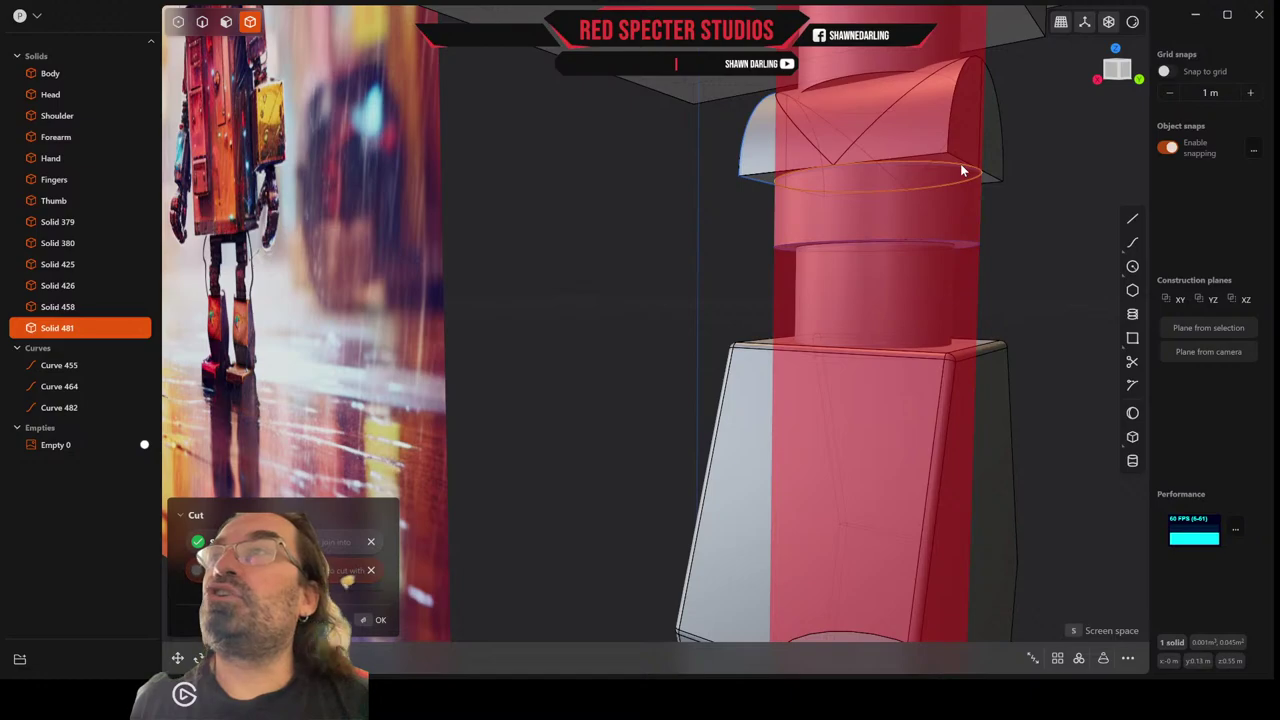
key(Return)
middle_drag(962, 171, 935, 204)
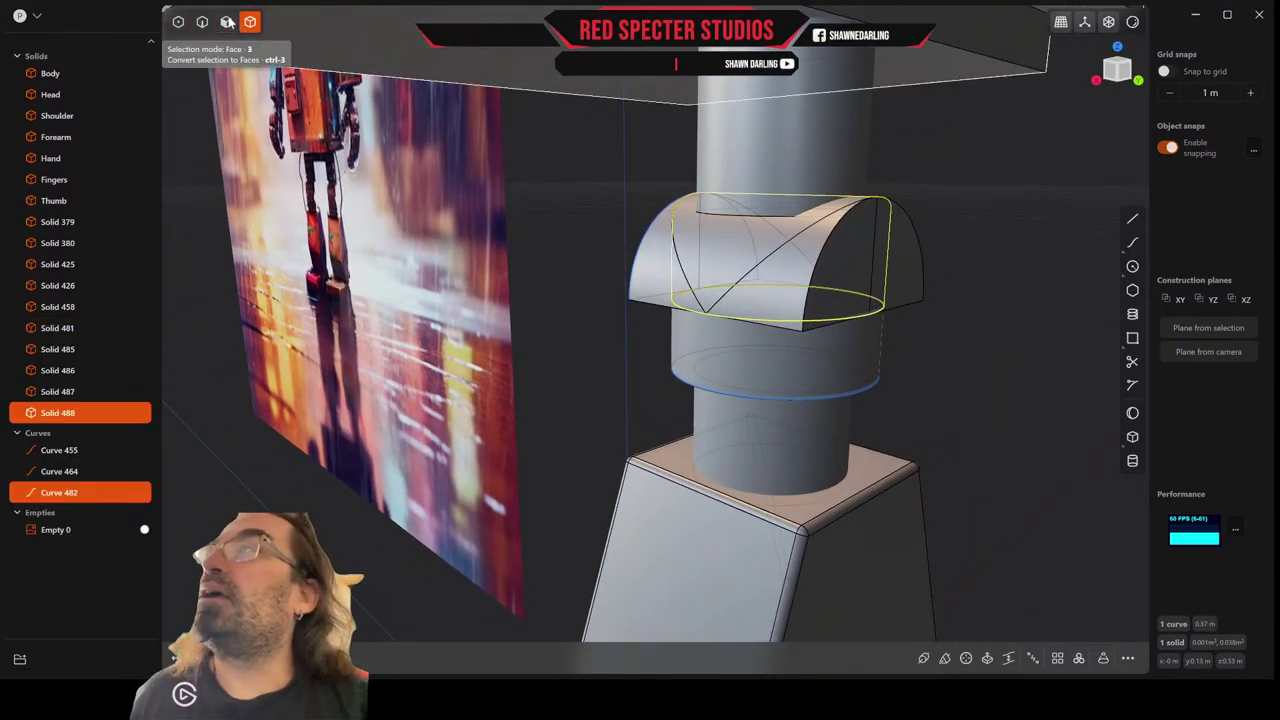
Delete the four leftover corner pieces of the half-cylinder that lie outside the knee disc's outline.
click(908, 277)
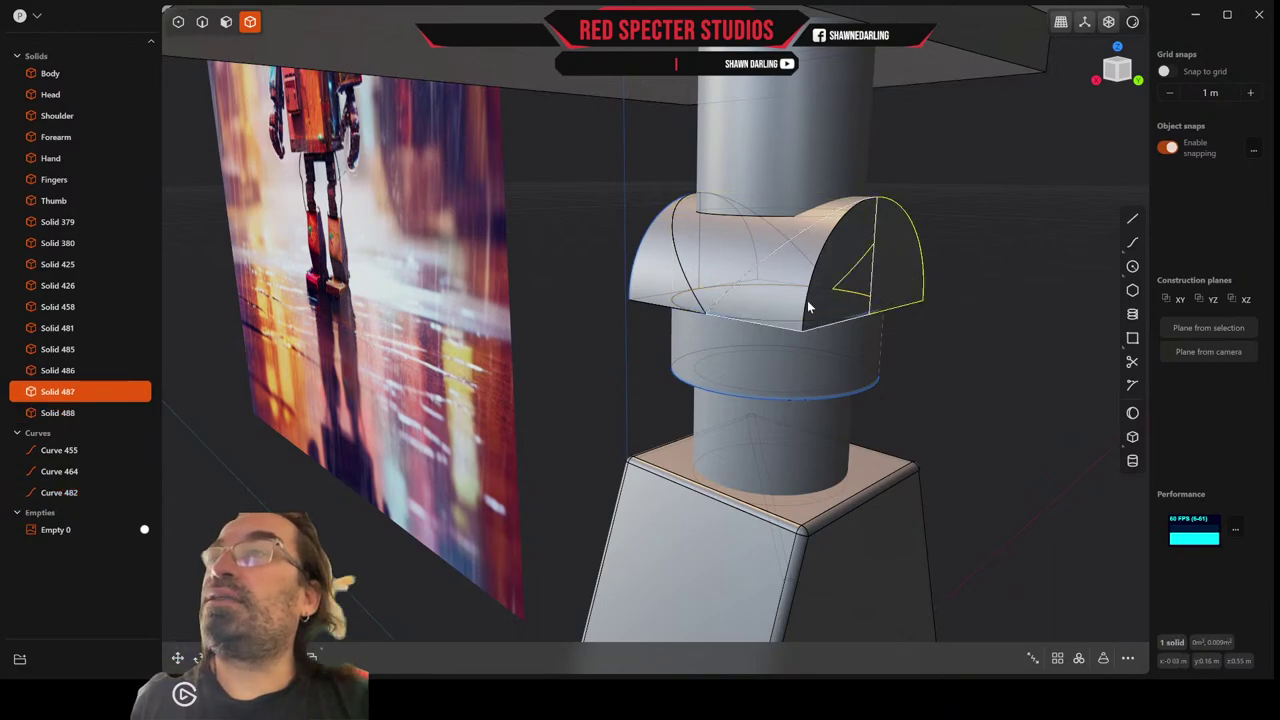
shift+click(689, 310)
shift+click(661, 290)
middle_drag(751, 300, 457, 294)
shift+click(341, 323)
key(Delete)
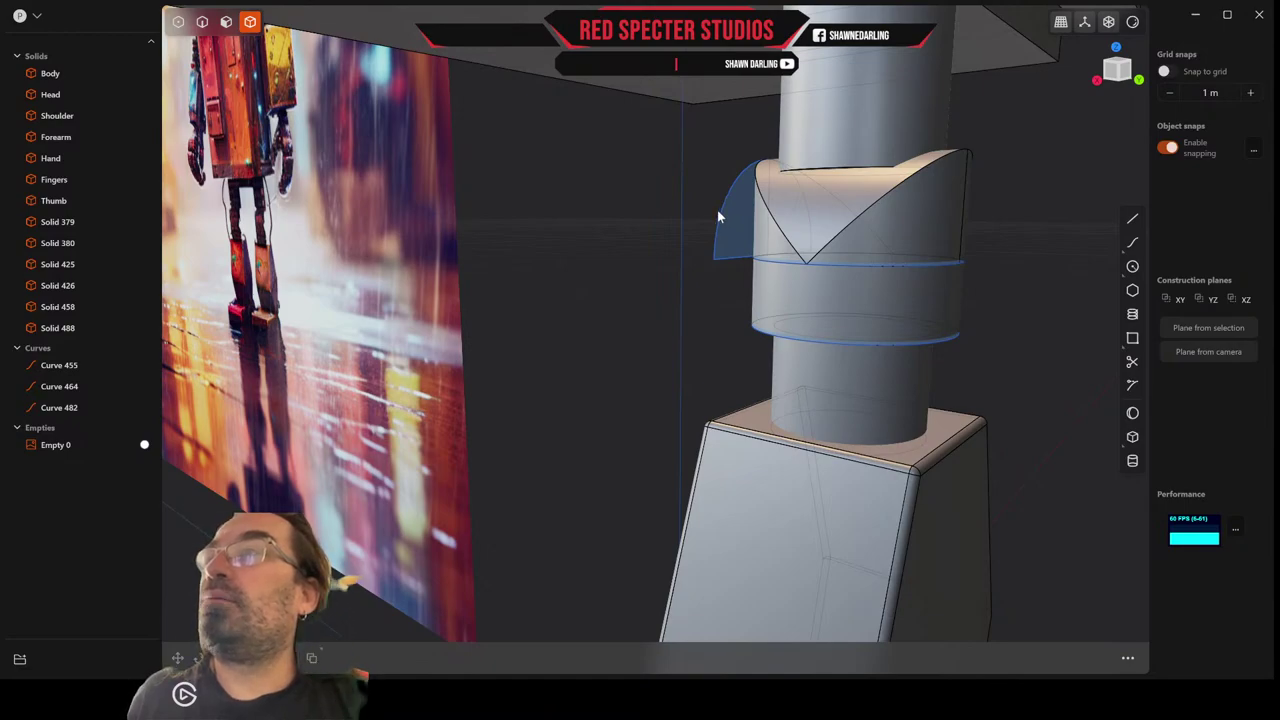
mouse_move(827, 215)
middle_down()
mouse_move(852, 224)
mouse_move(825, 232)
middle_up()
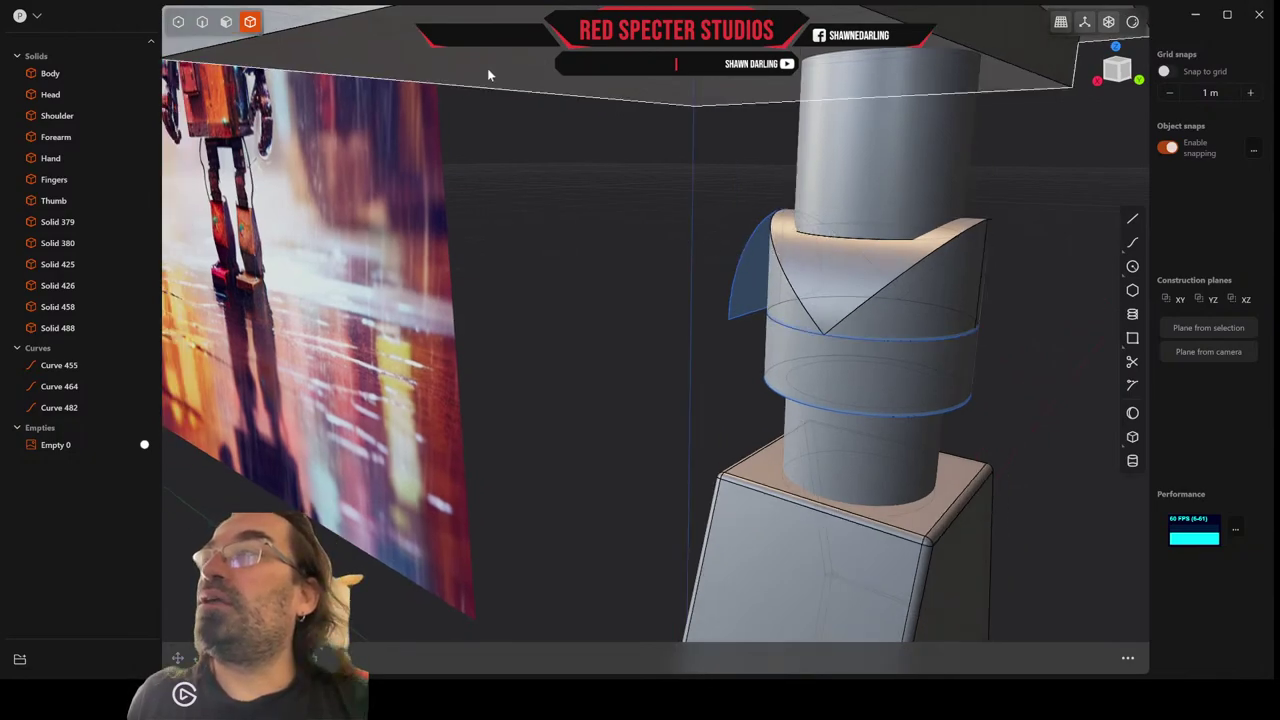
Rotate the closed half-circle curve 90 degrees about the Z axis.
click(55, 390)
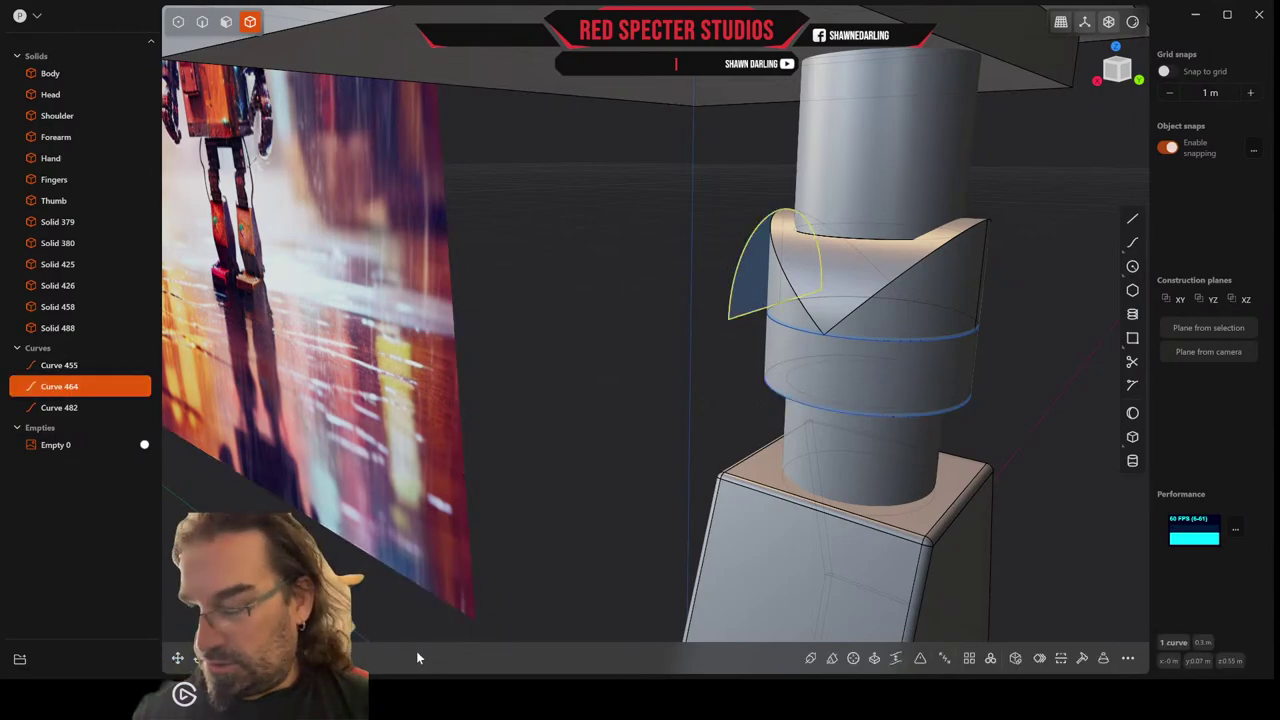
key(r)
drag(788, 264, 794, 275)
click(340, 568)
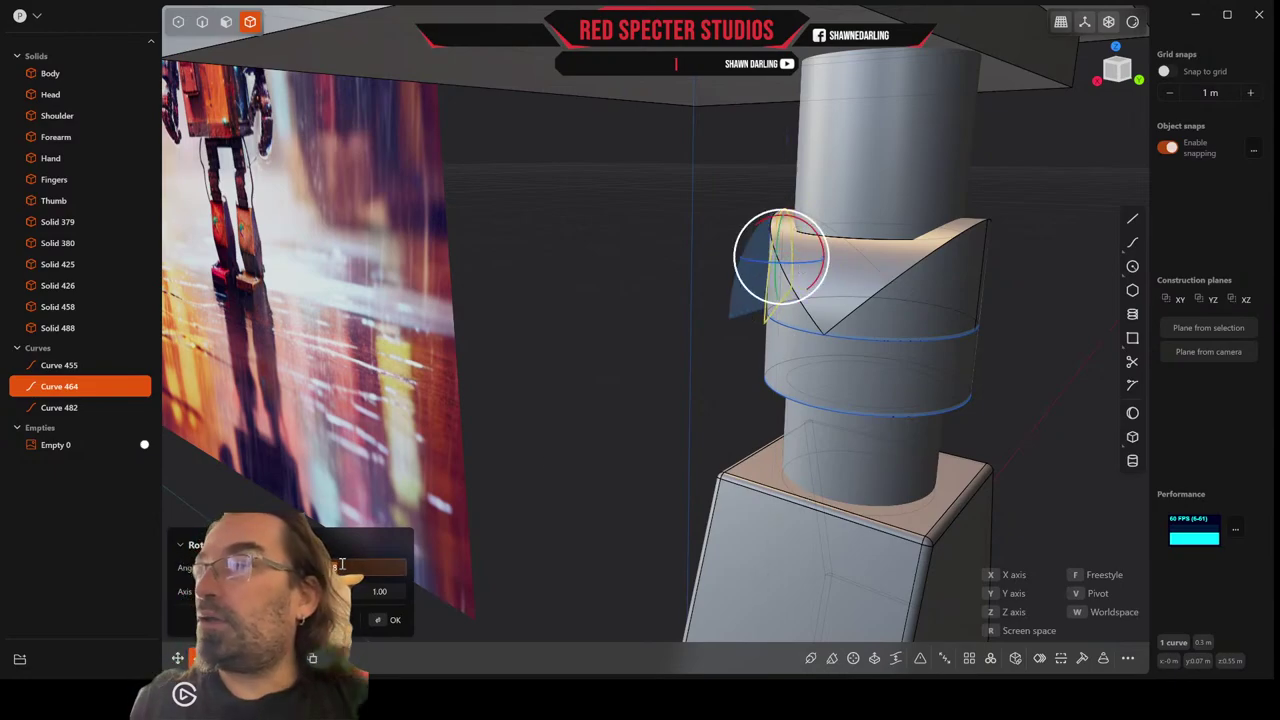
text(90)
key(Return)
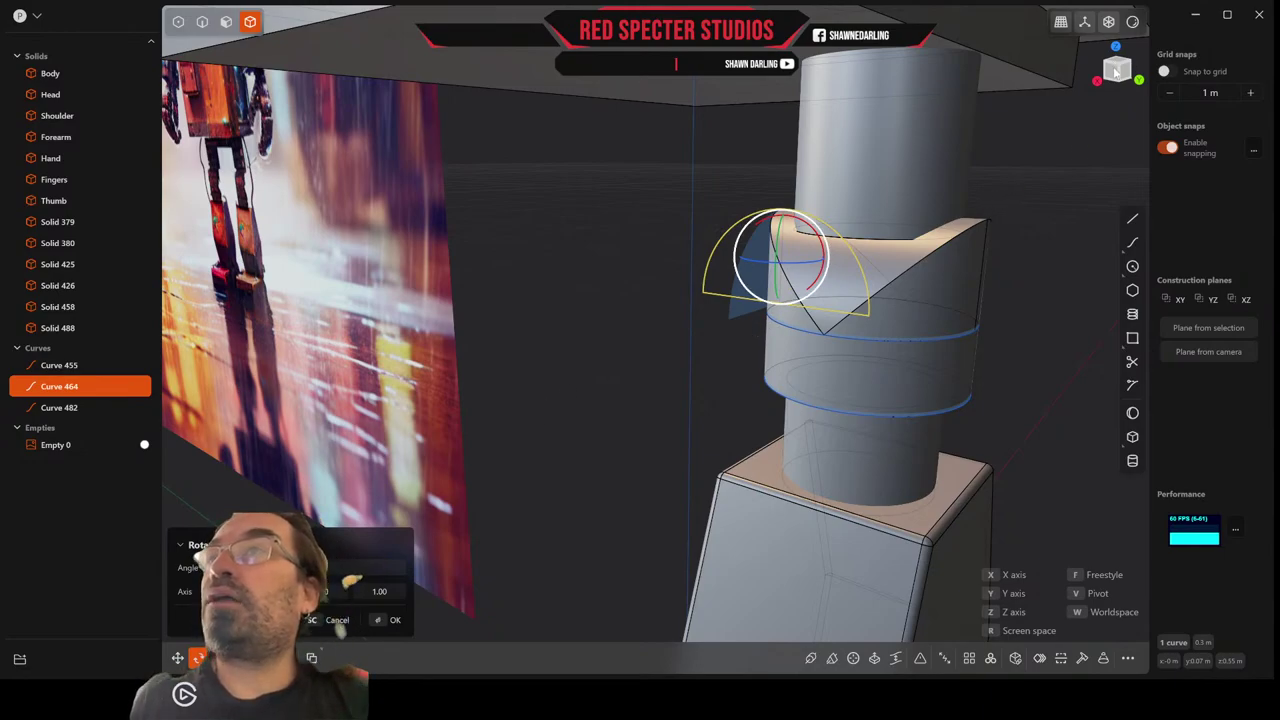
Move the rotated half-circle curve along the Y axis until its base spans the knee disc's full width.
click(1110, 72)
scroll(935, 175, up, 1)
scroll(933, 185, up, 3)
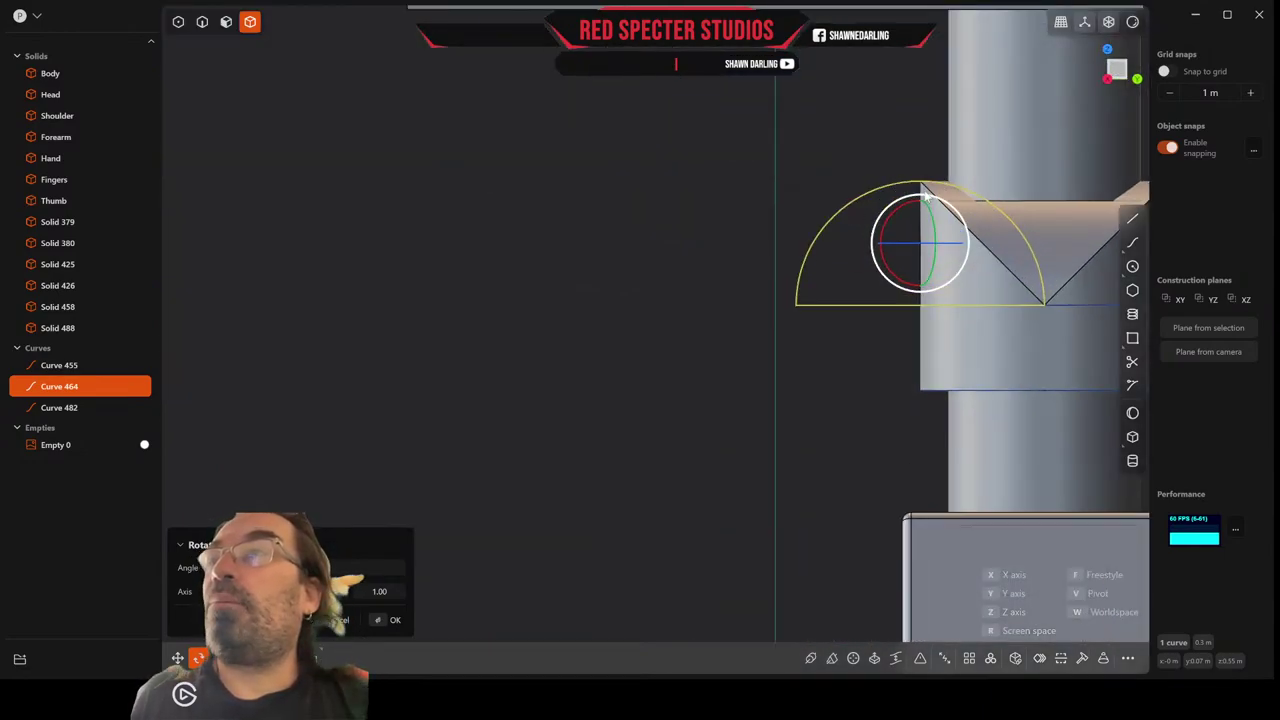
key(g)
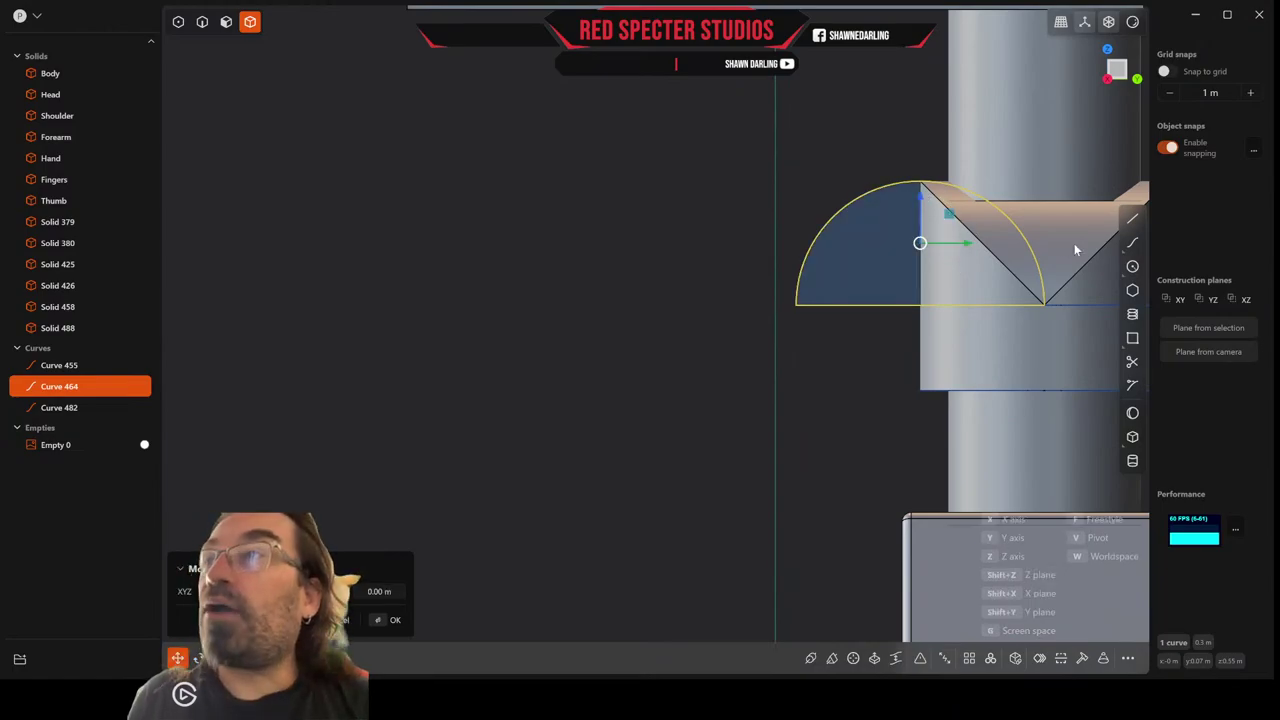
click(1064, 302)
shift+middle_drag(1054, 297, 815, 287)
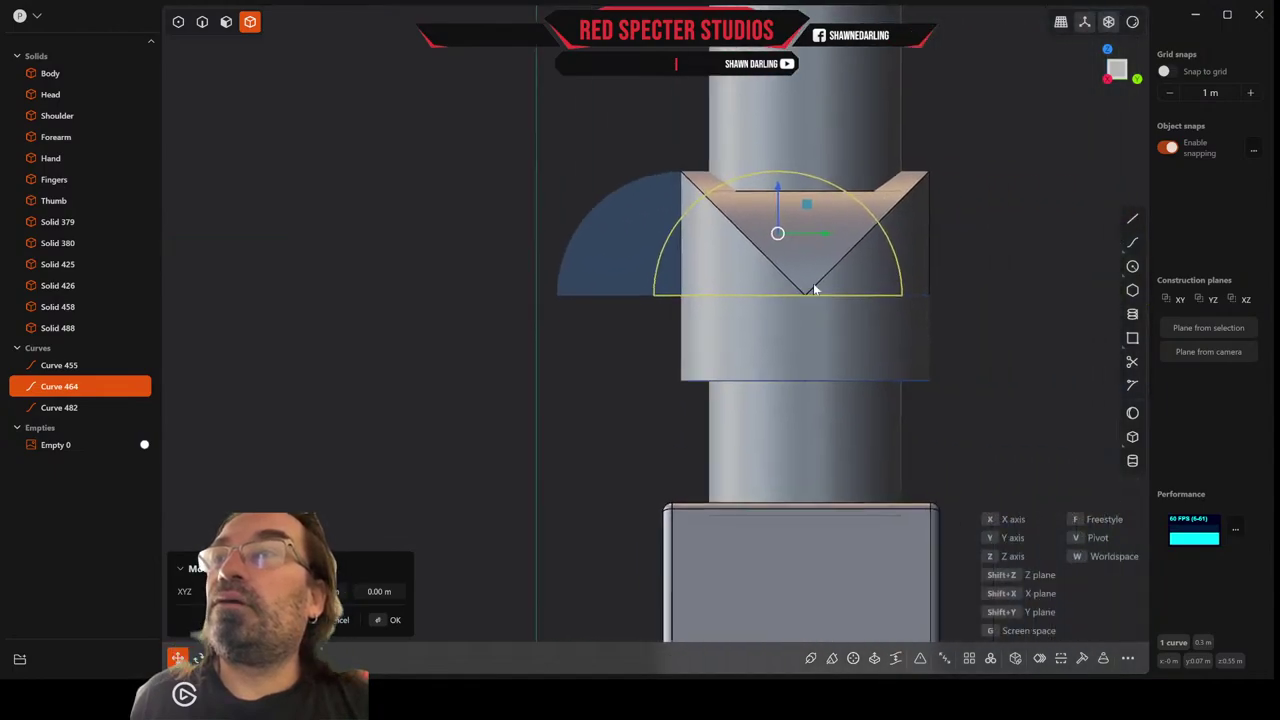
scroll(846, 284, up, 4)
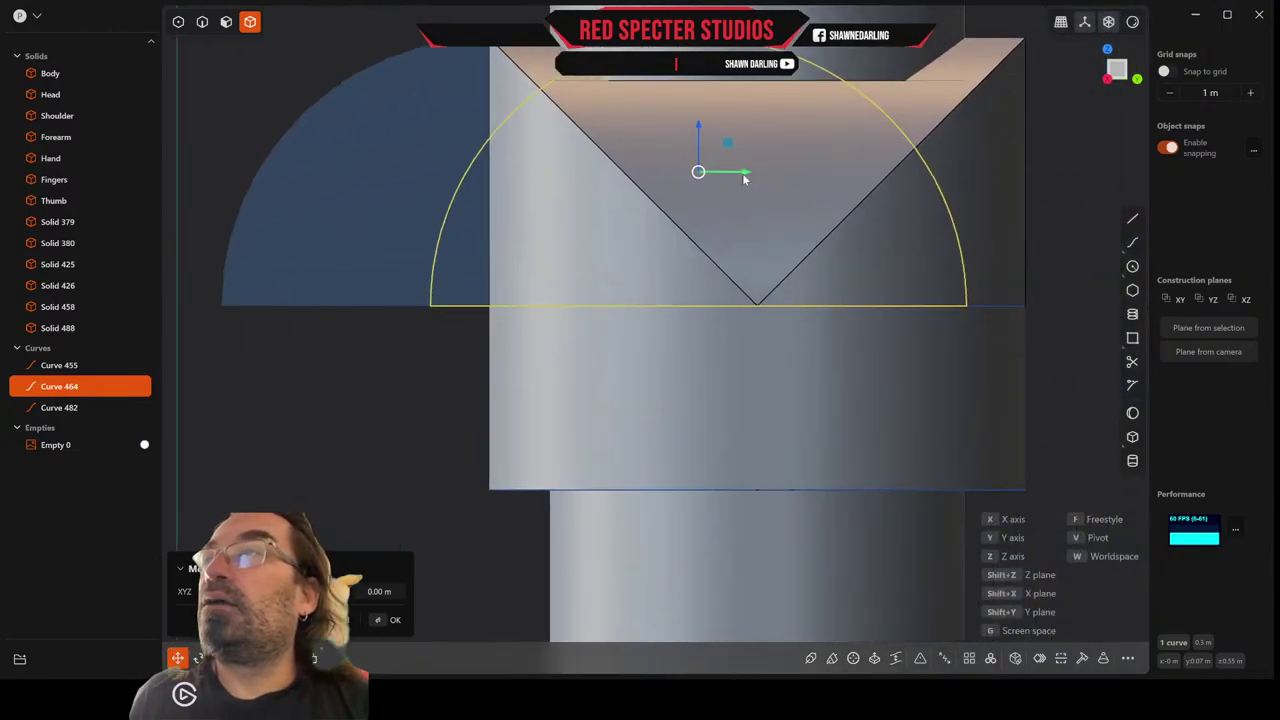
drag(744, 178, 802, 186)
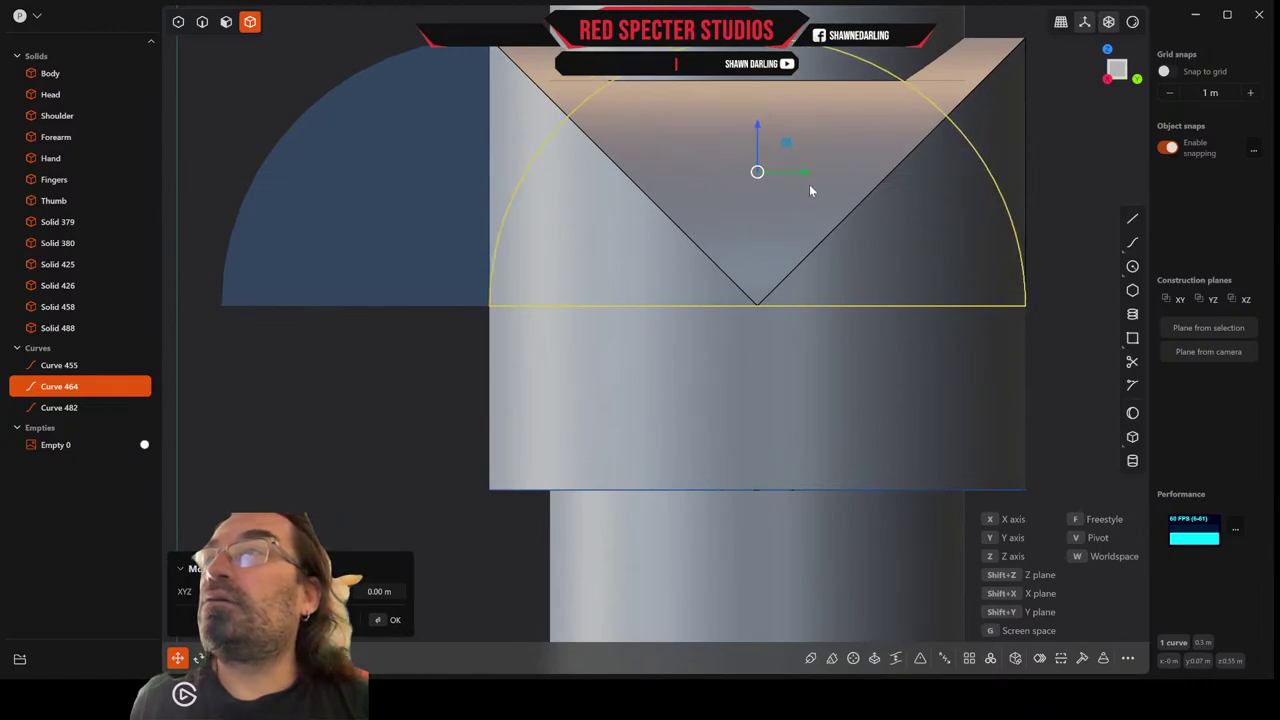
Move the half-circle curve about 0.058 m along the X axis, snapping it to the knee disc's front edge point.
middle_drag(811, 189, 775, 216)
scroll(774, 214, down, 6)
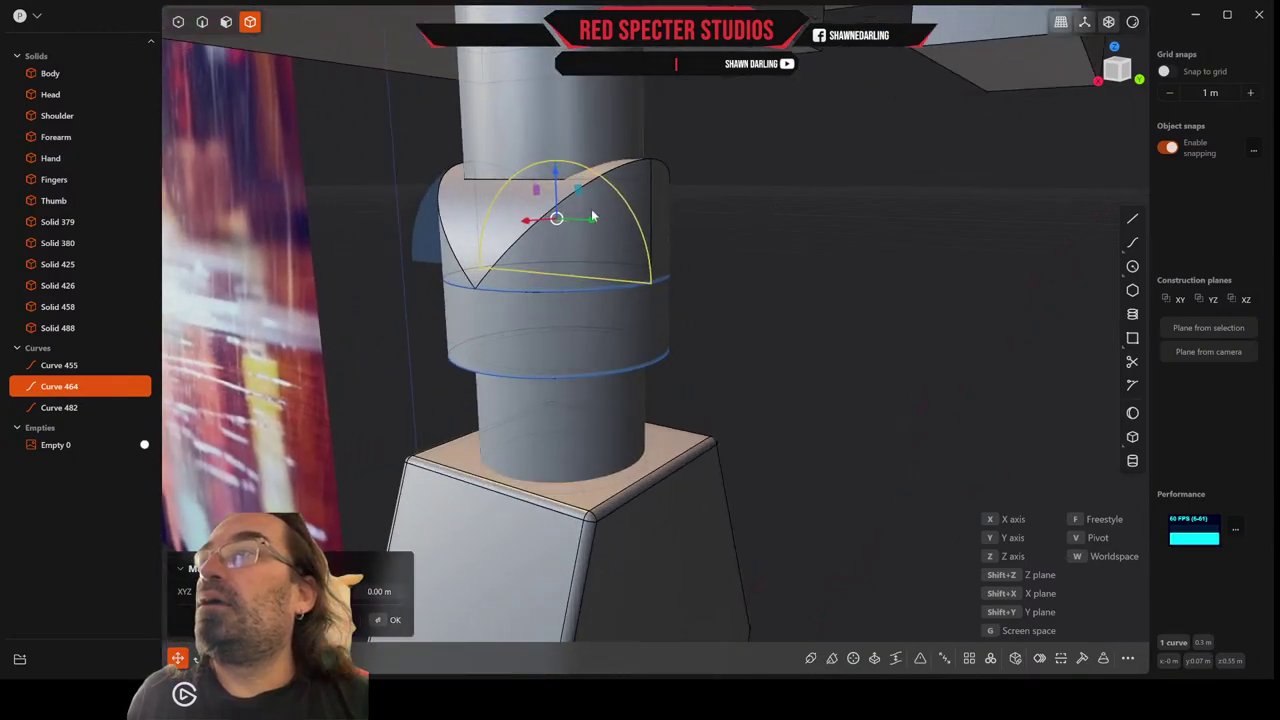
middle_drag(568, 233, 645, 273)
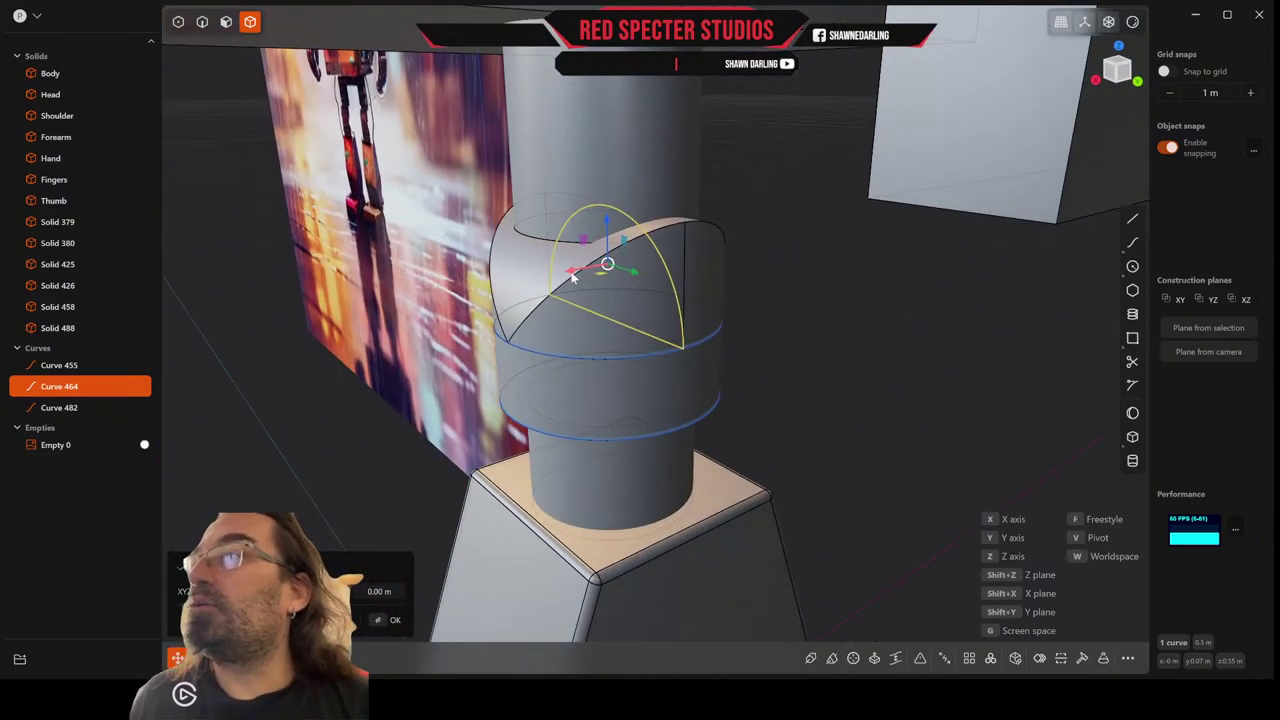
drag(572, 275, 520, 328)
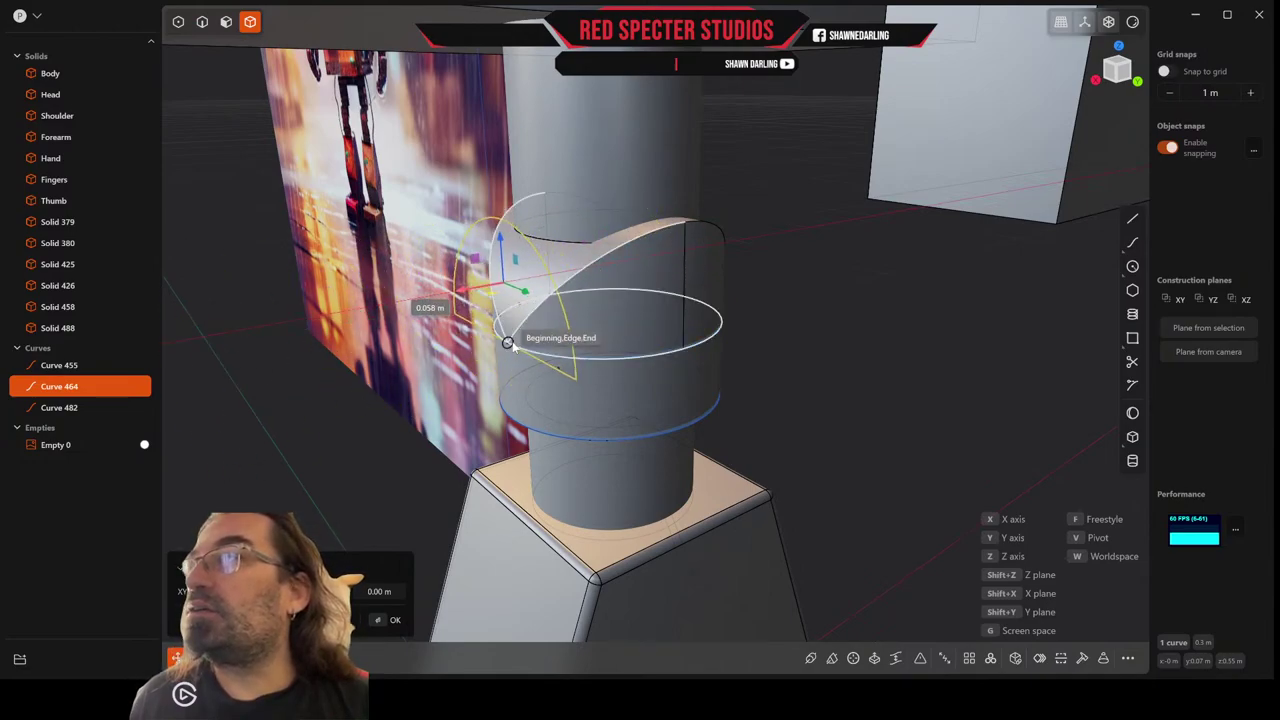
click(508, 343)
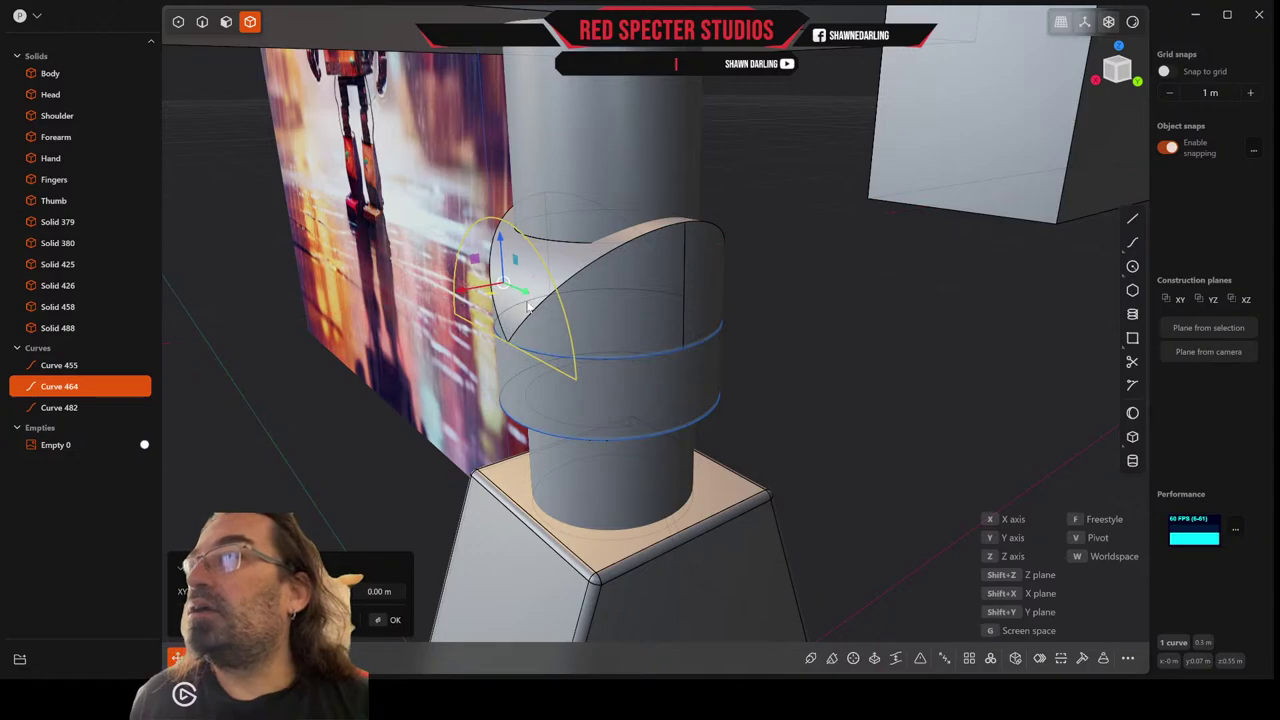
key(Escape)
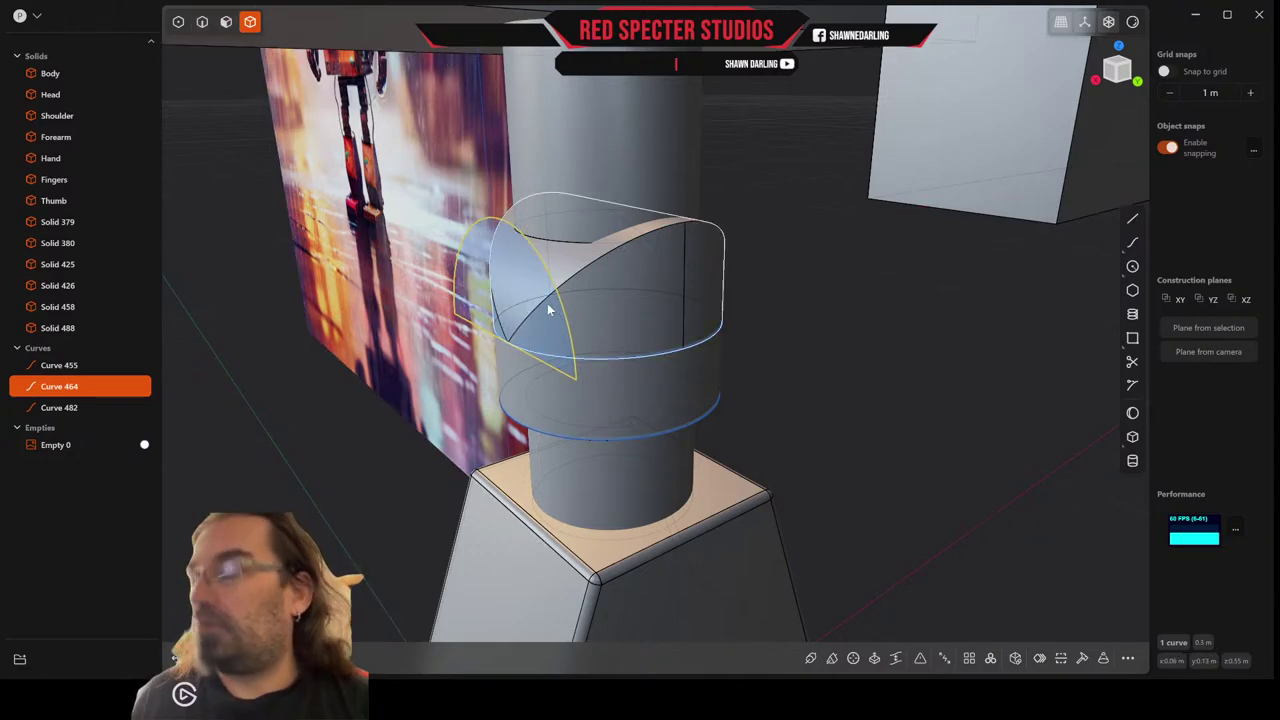
key(g)
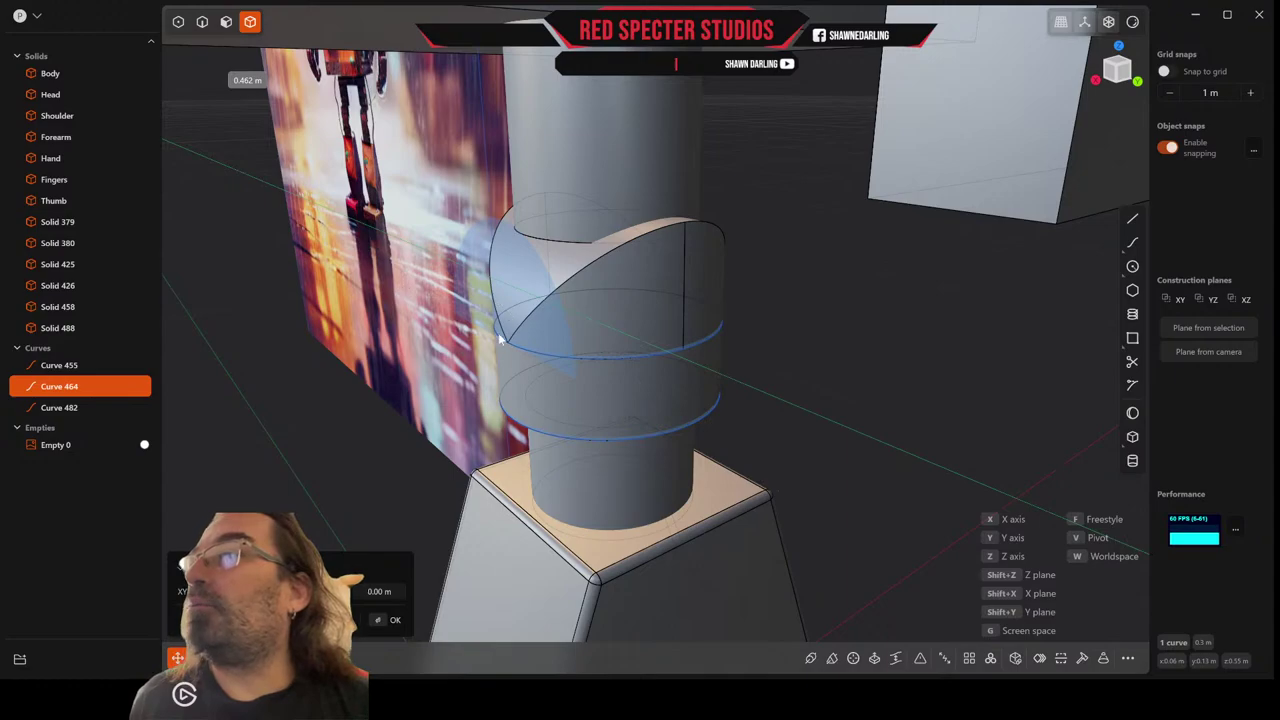
click(420, 234)
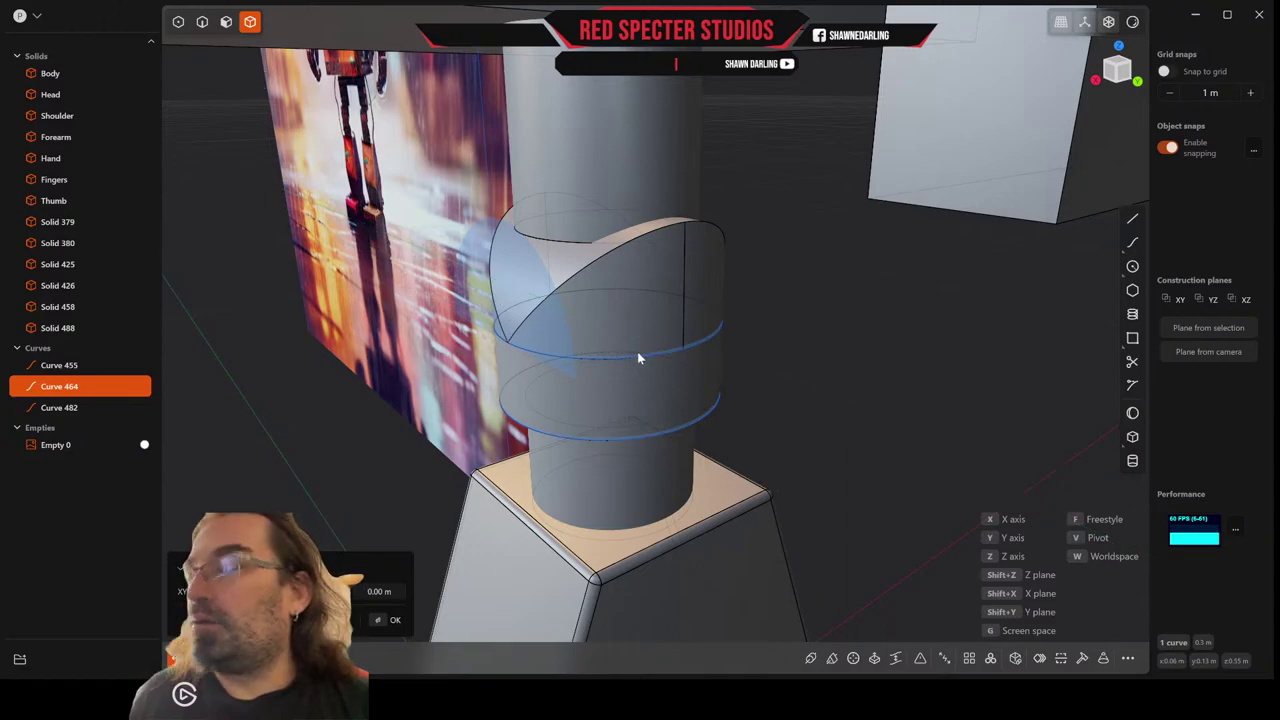
key(Escape)
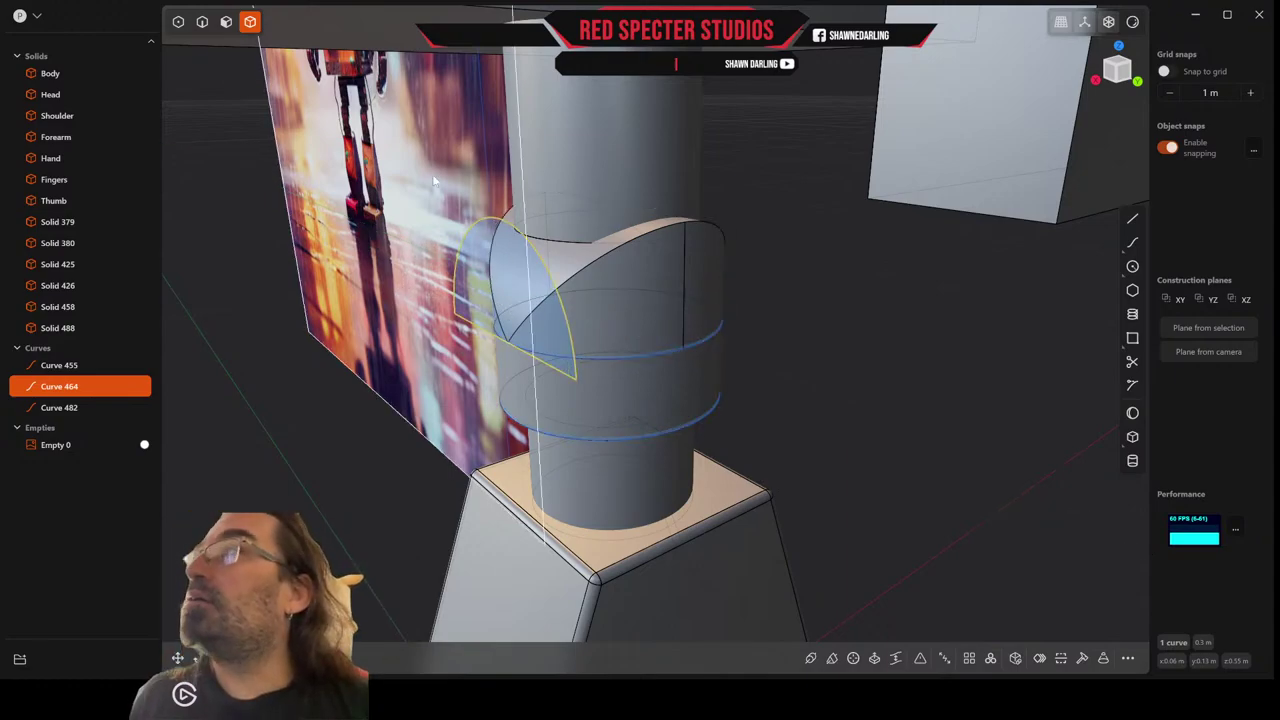
key(g)
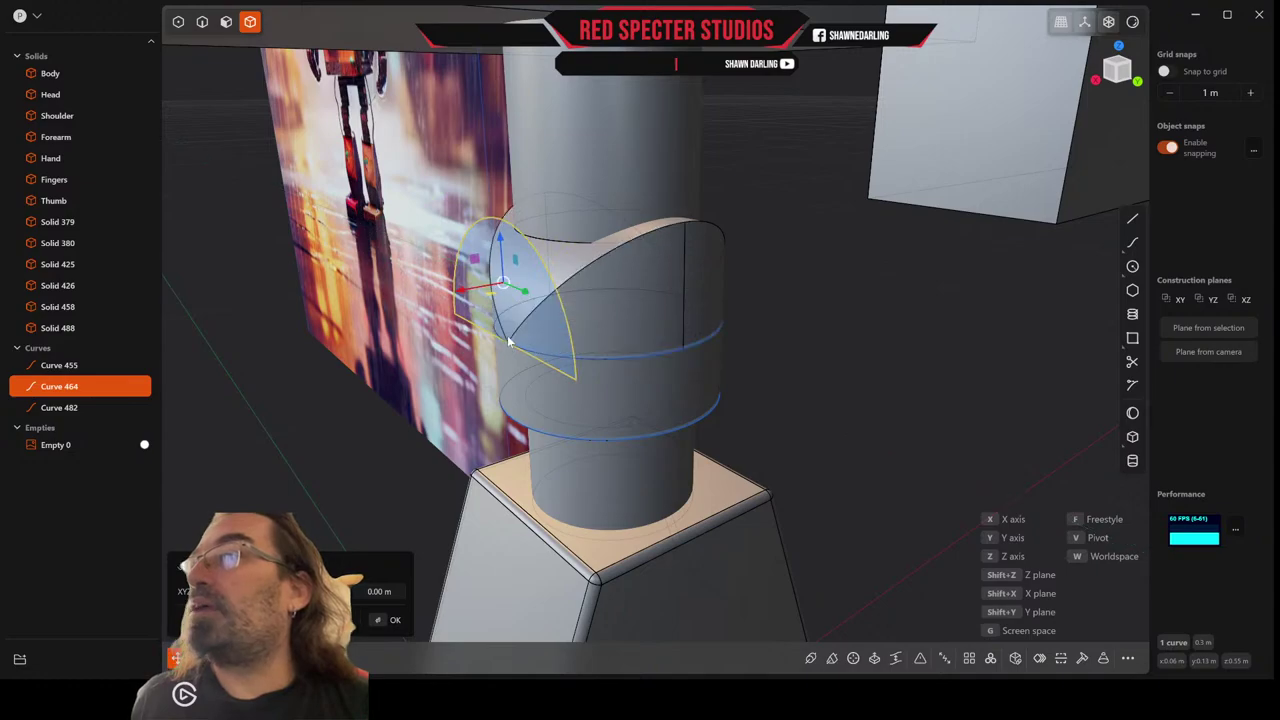
middle_drag(512, 324, 550, 341)
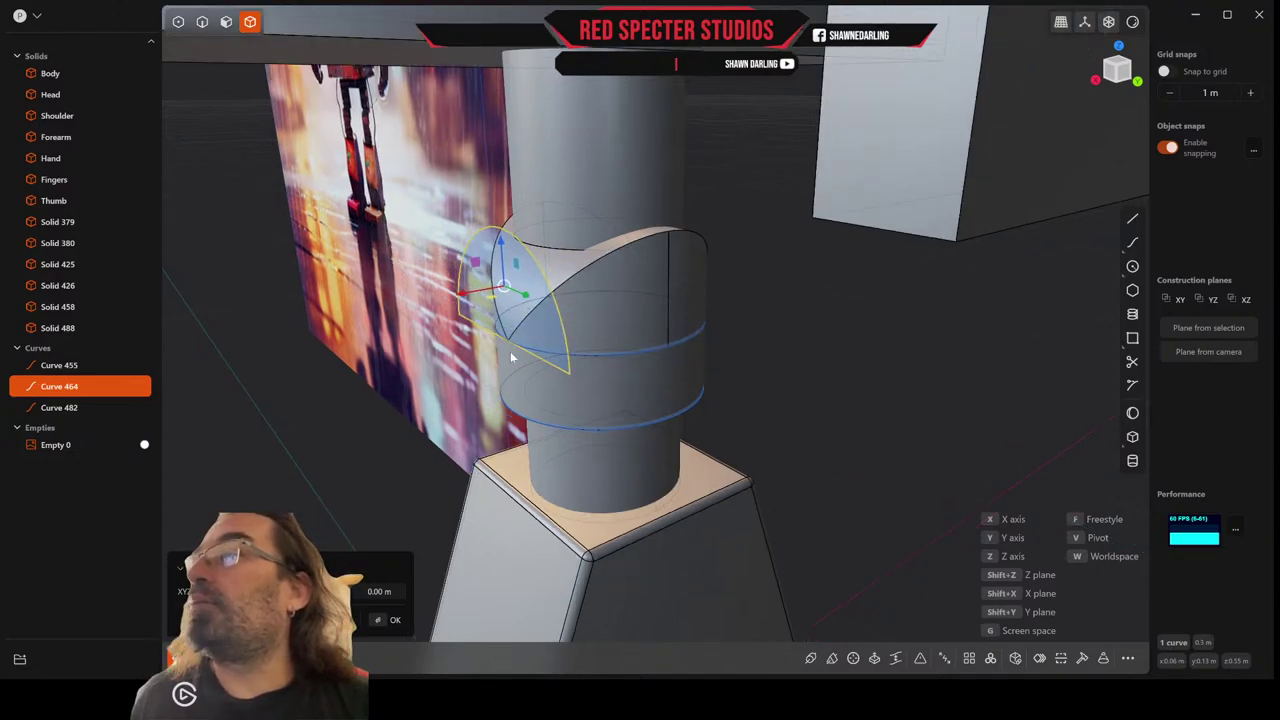
key(Escape)
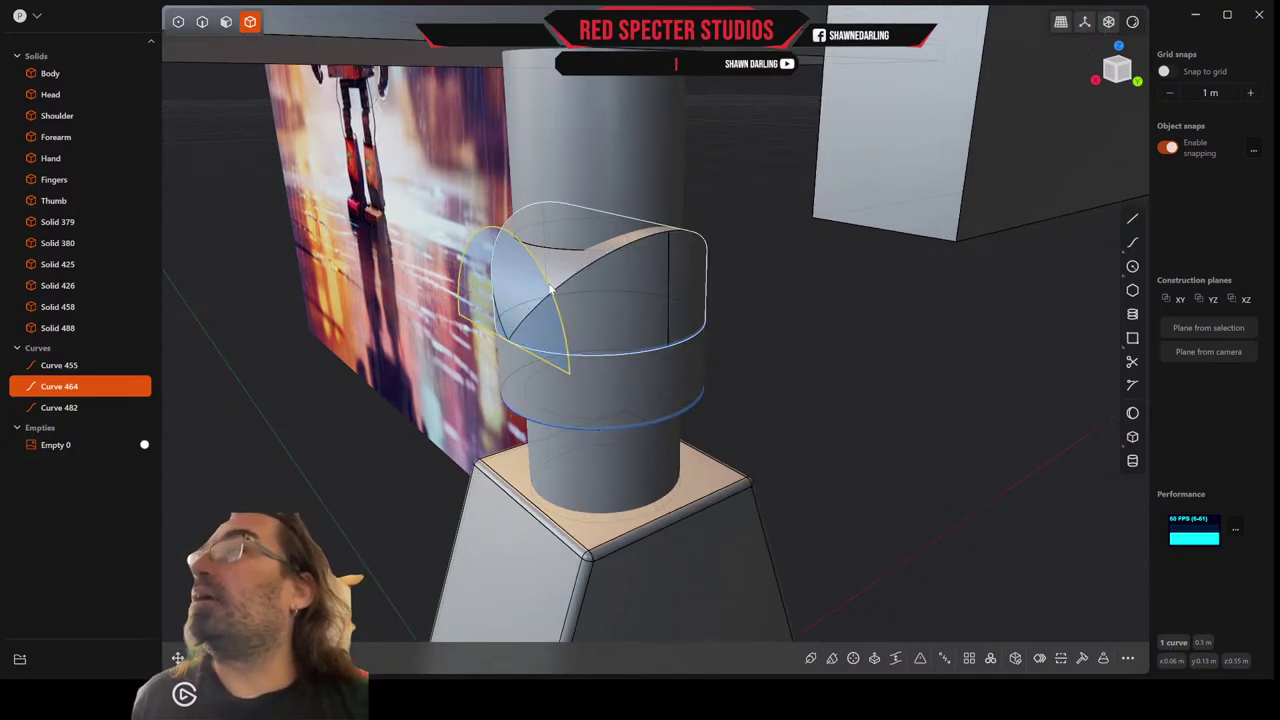
click(470, 286)
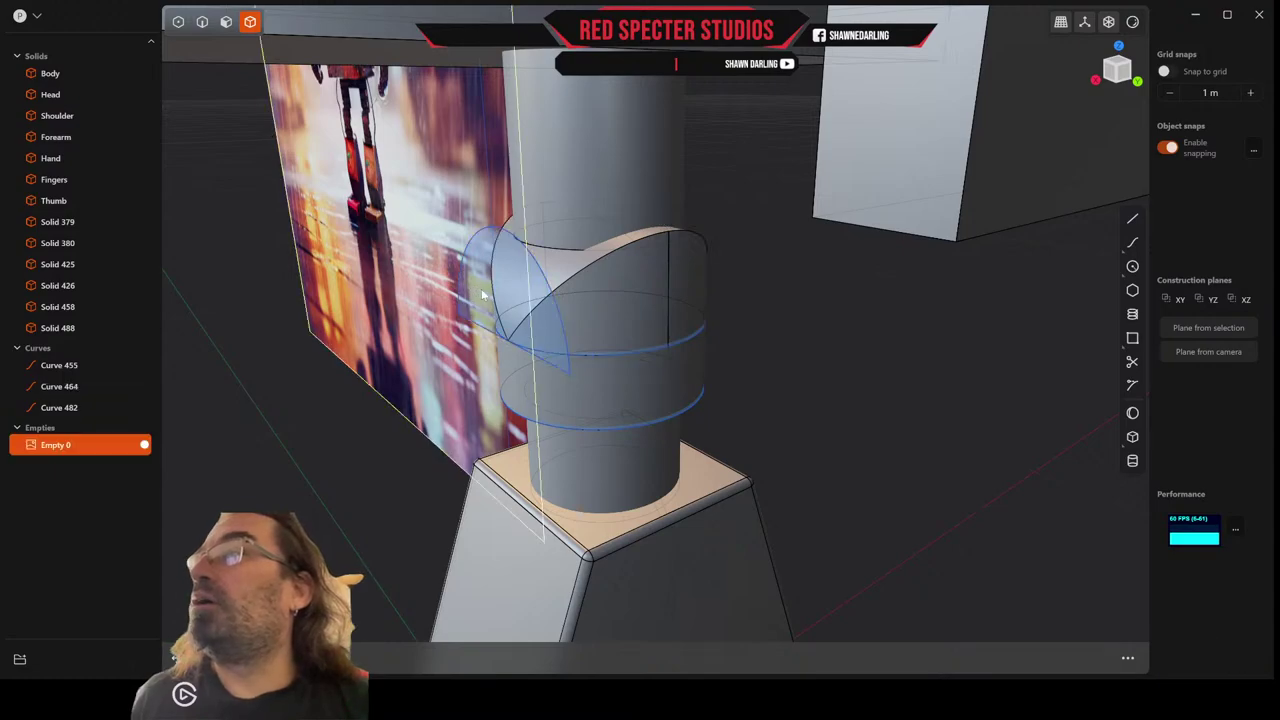
middle_drag(517, 277, 396, 245)
key(Escape)
Try to extrude the half-circle region outward, away from the knee disc.
click(226, 22)
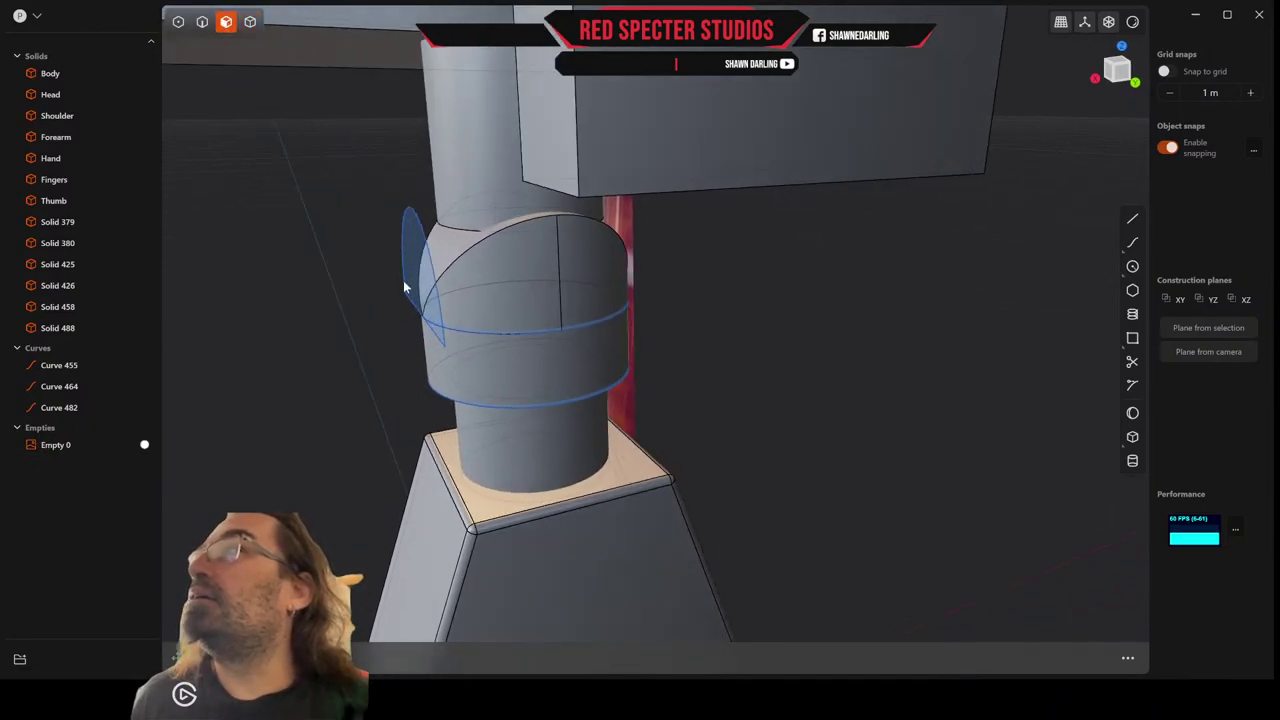
key(x)
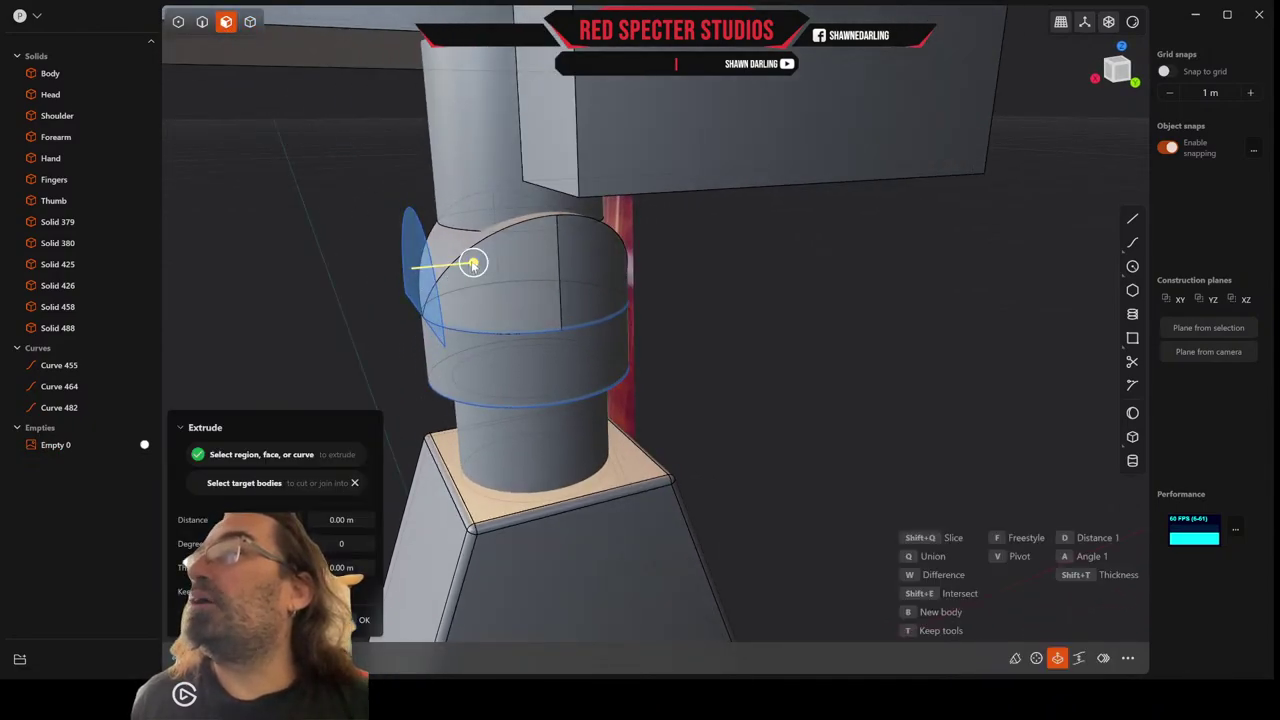
mouse_move(473, 263)
mouse_down()
mouse_move(660, 260)
mouse_move(450, 286)
mouse_move(462, 282)
mouse_up()
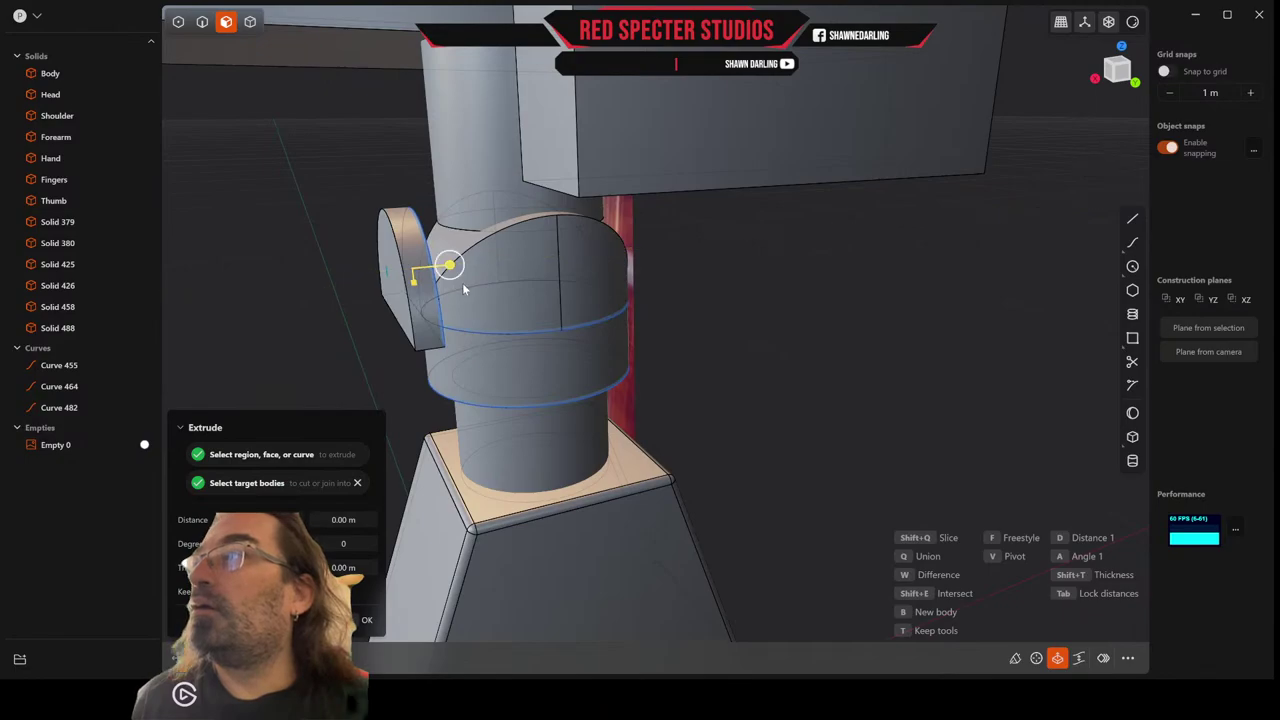
key(Escape)
Try to cut the rounded knee cap by extruding the half-circle region about 0.134 m through it, and undo the result.
key(e)
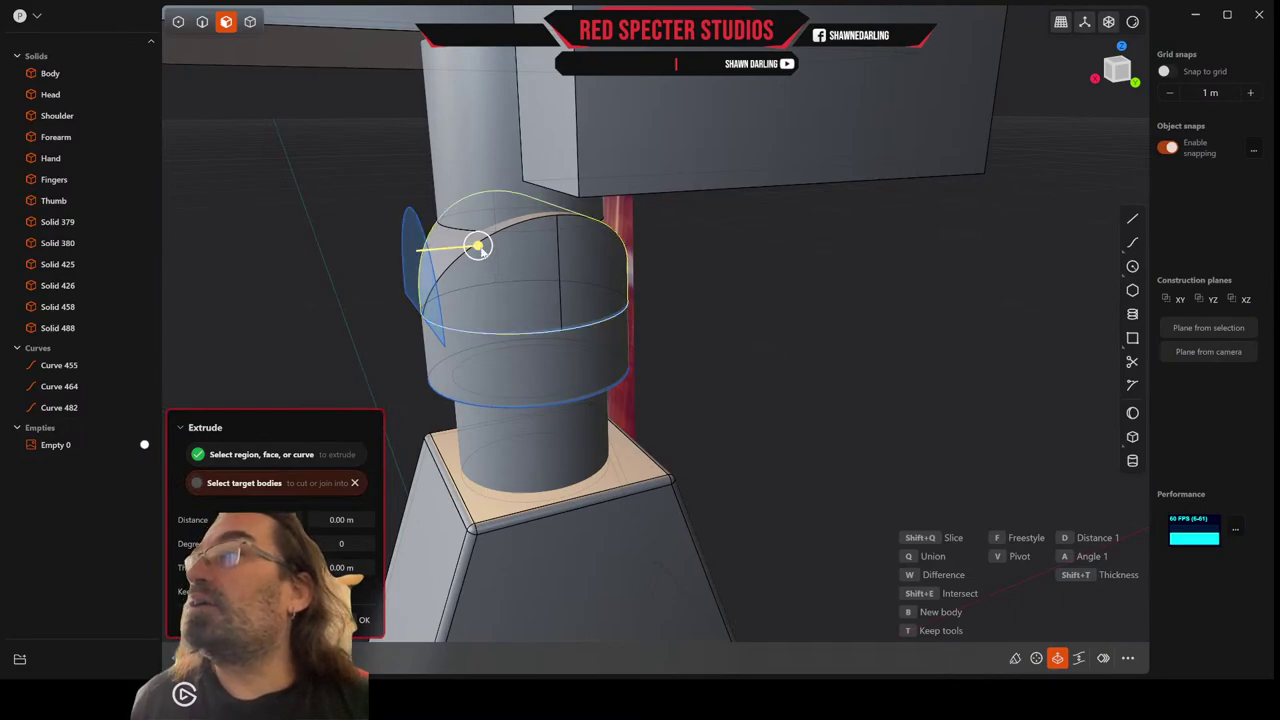
drag(479, 246, 697, 245)
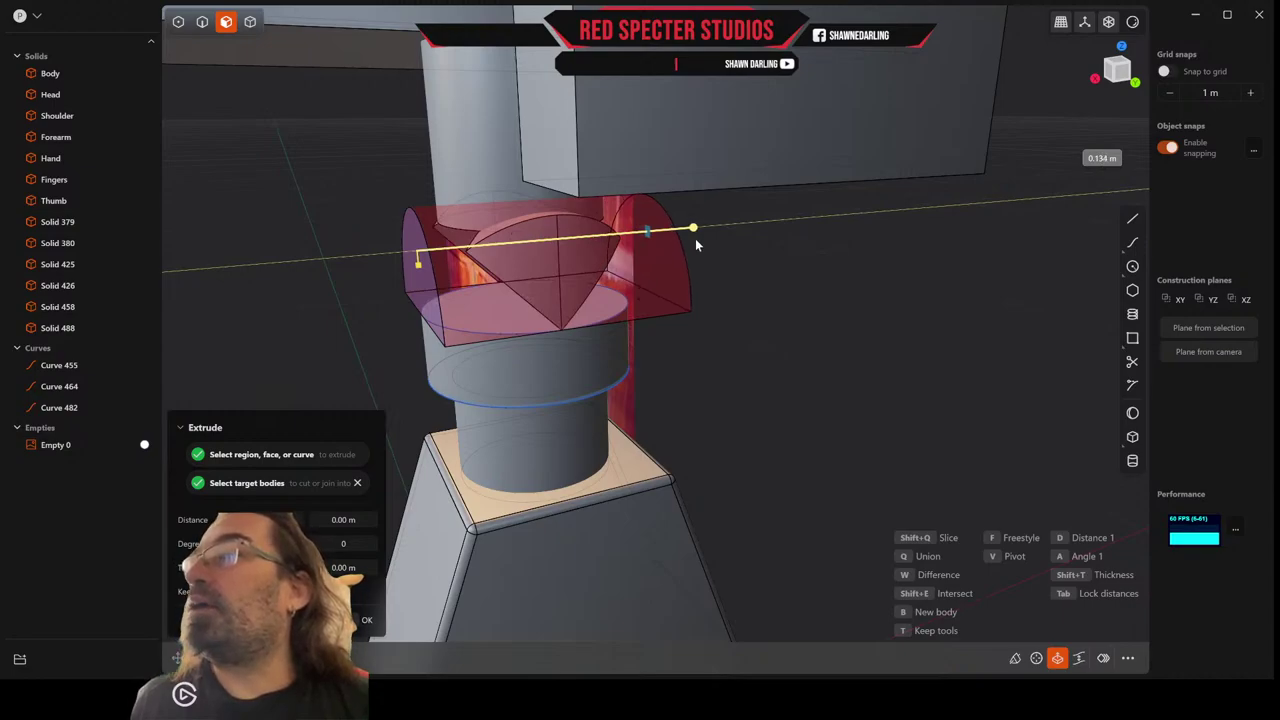
drag(697, 245, 697, 245)
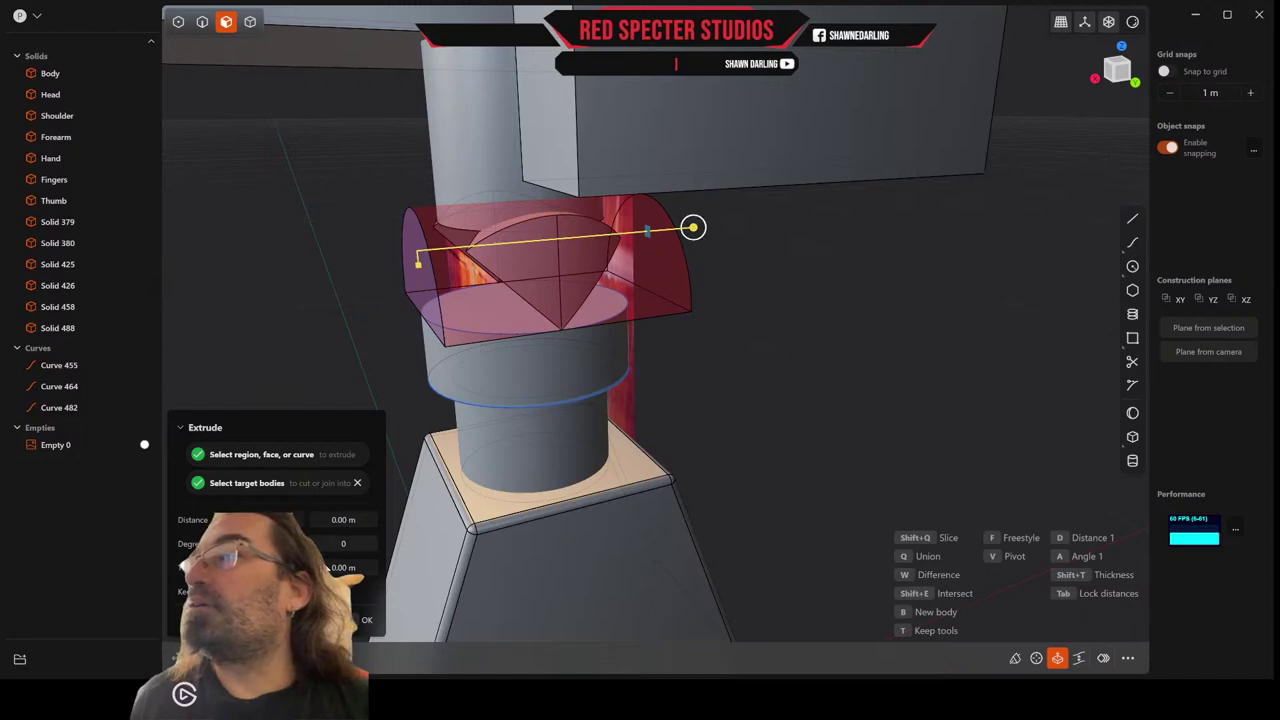
middle_drag(770, 384, 811, 388)
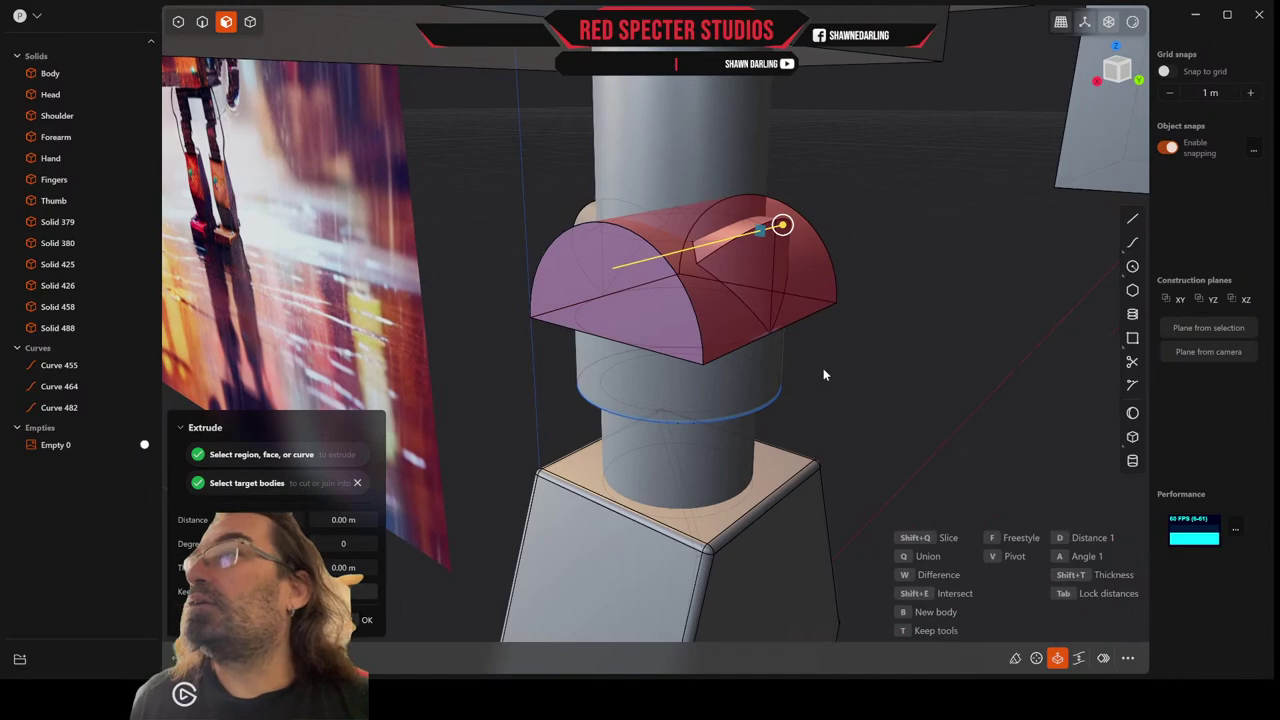
key(Return)
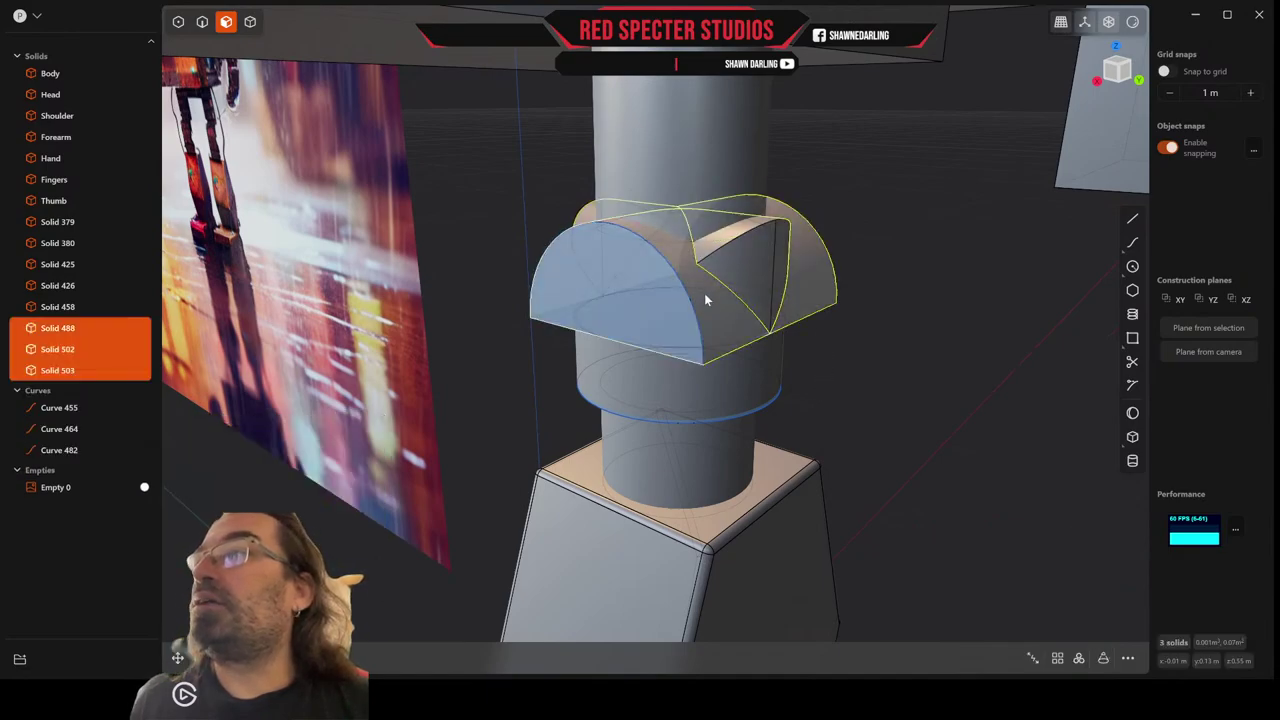
key(ctrl+z)
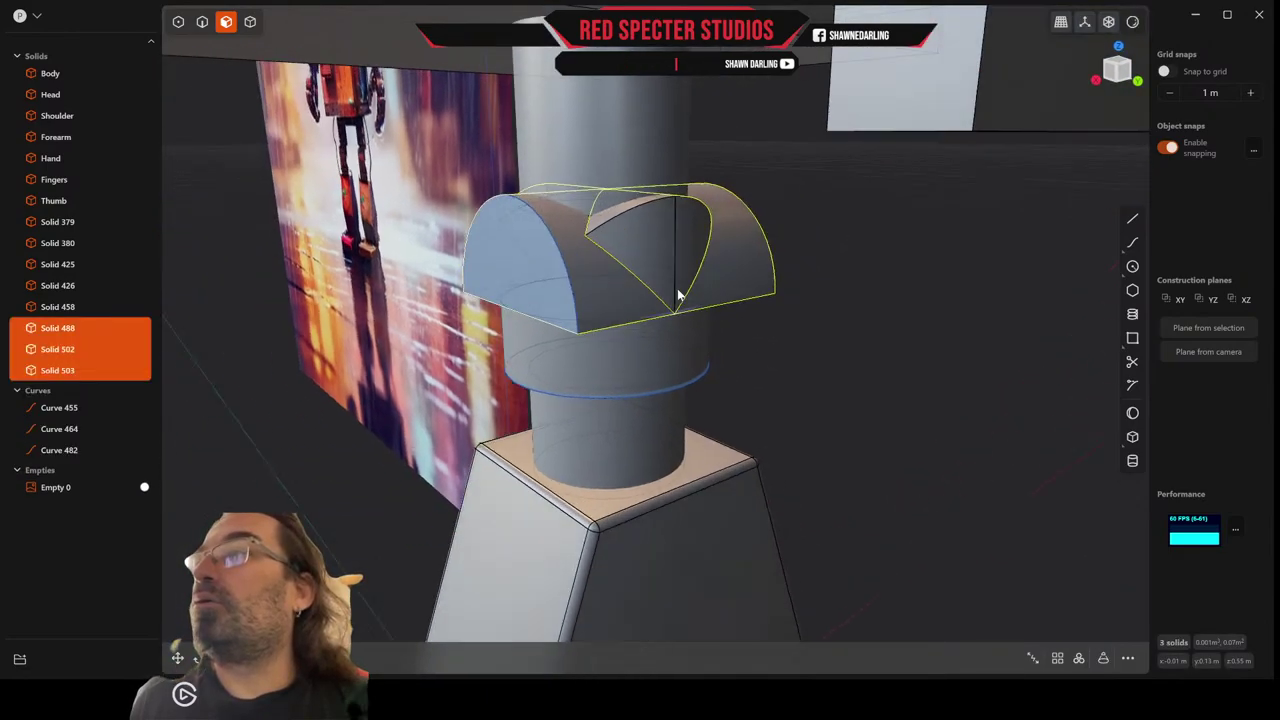
middle_drag(676, 282, 673, 290)
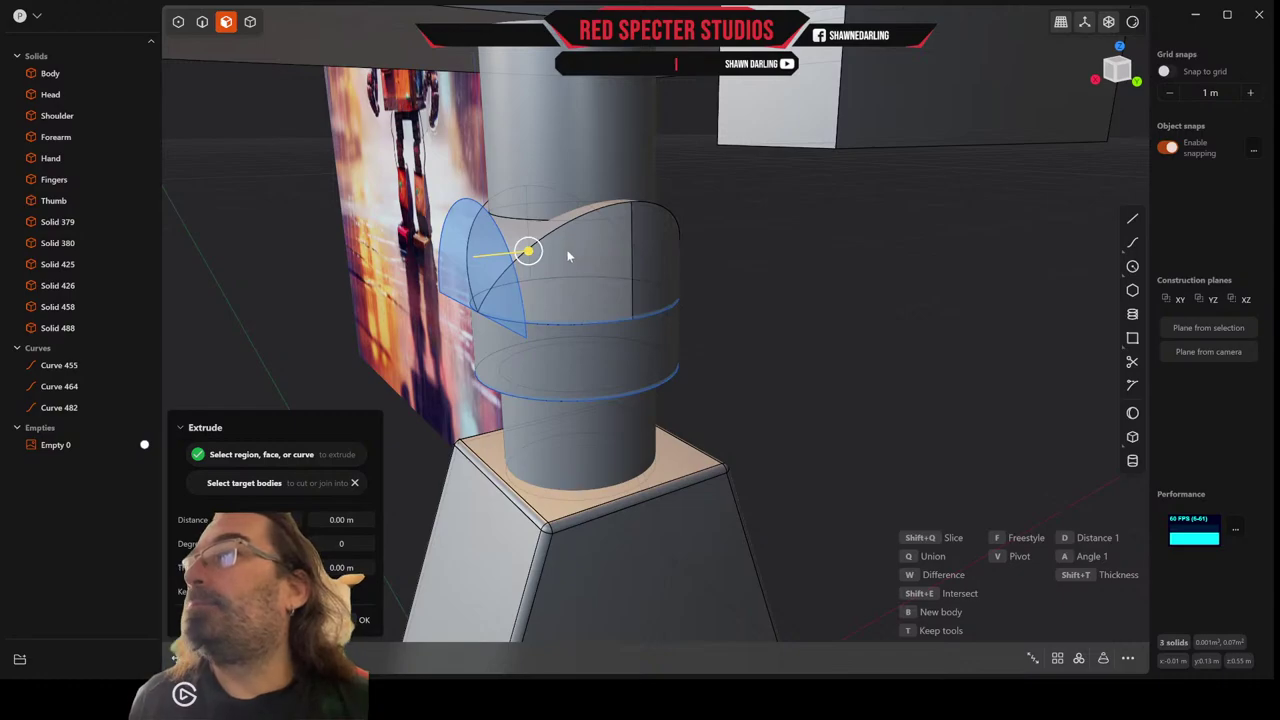
Try to extrude the half-circle region through the knee cap as a separate new body, and undo it.
middle_drag(556, 246, 551, 250)
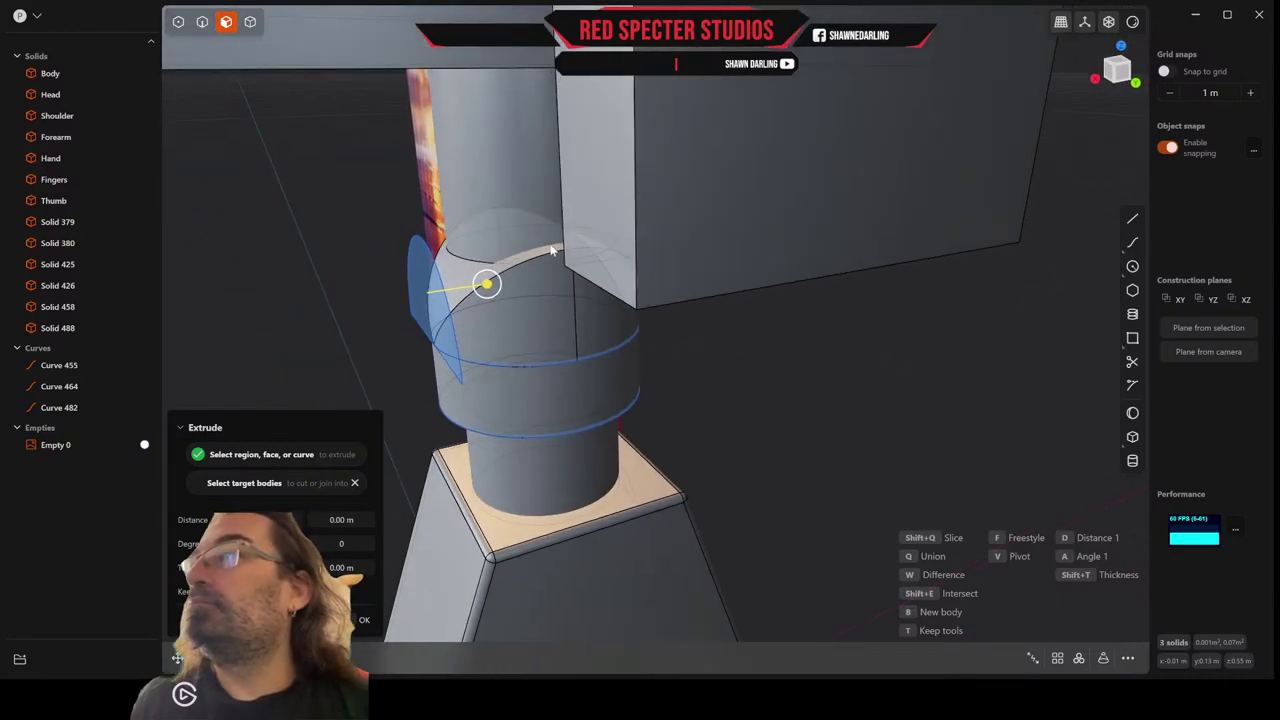
scroll(554, 250, up, 3)
middle_drag(475, 287, 477, 256)
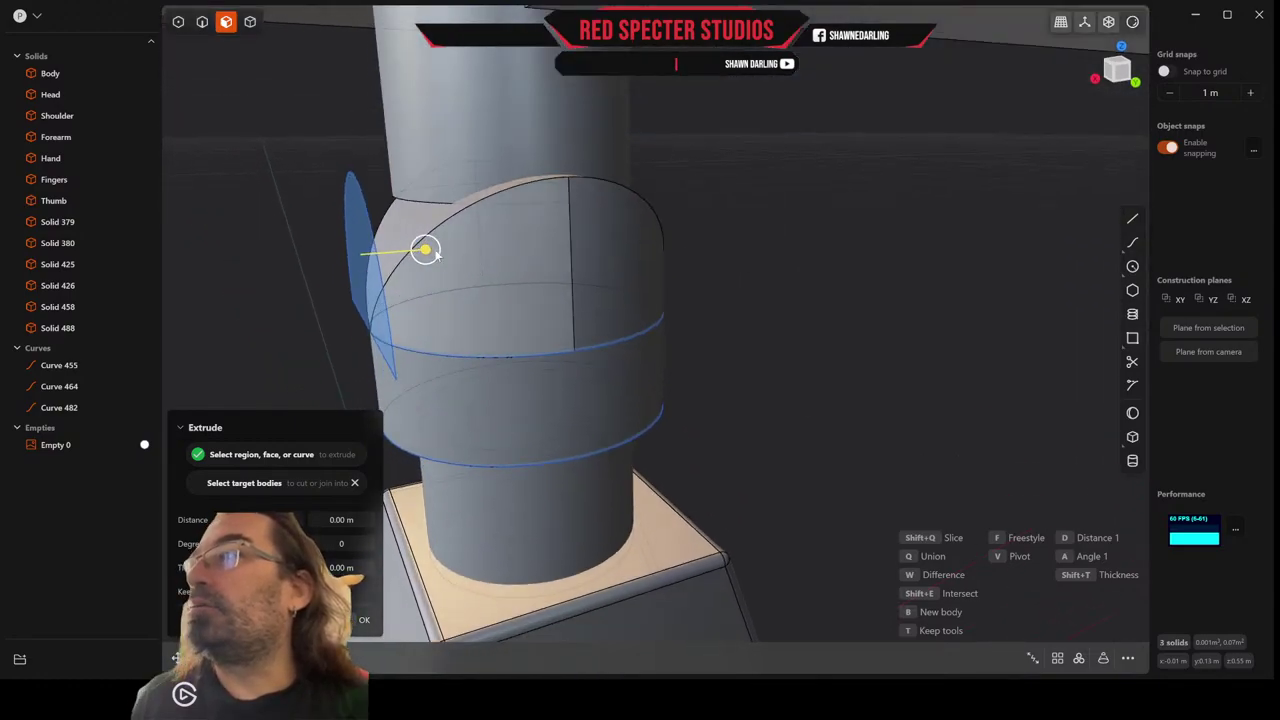
drag(435, 253, 646, 300)
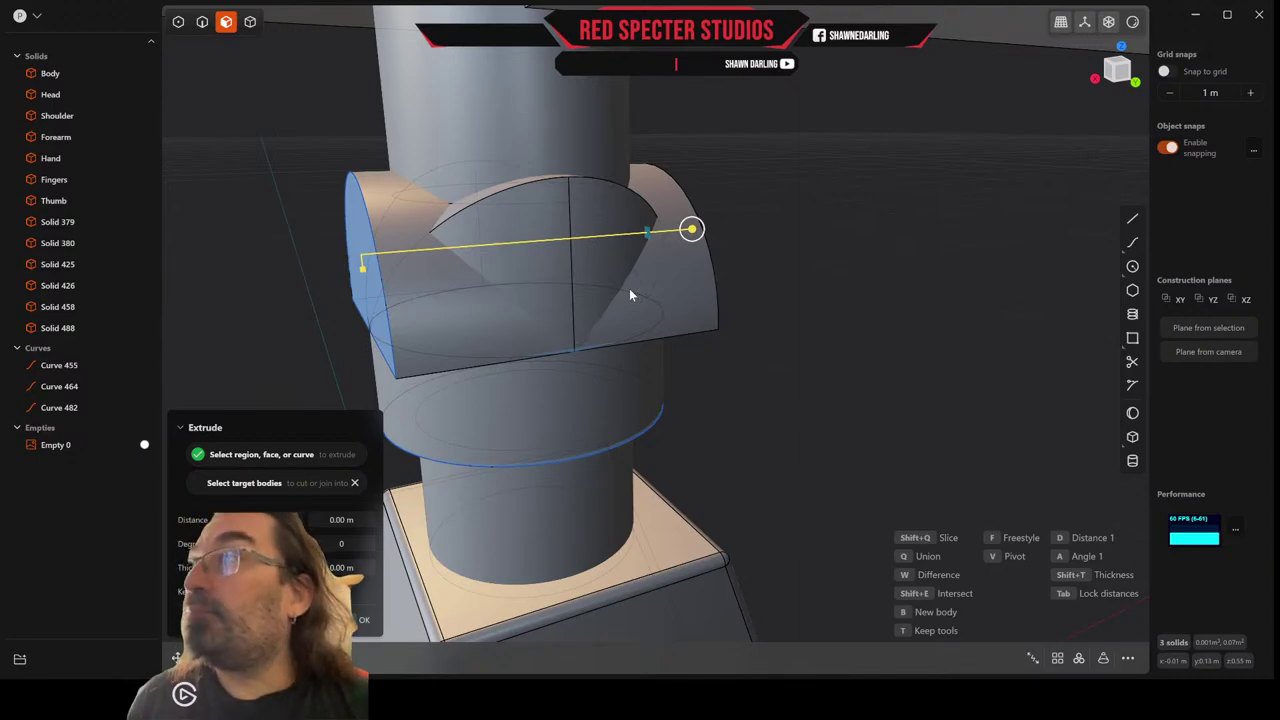
key(Return)
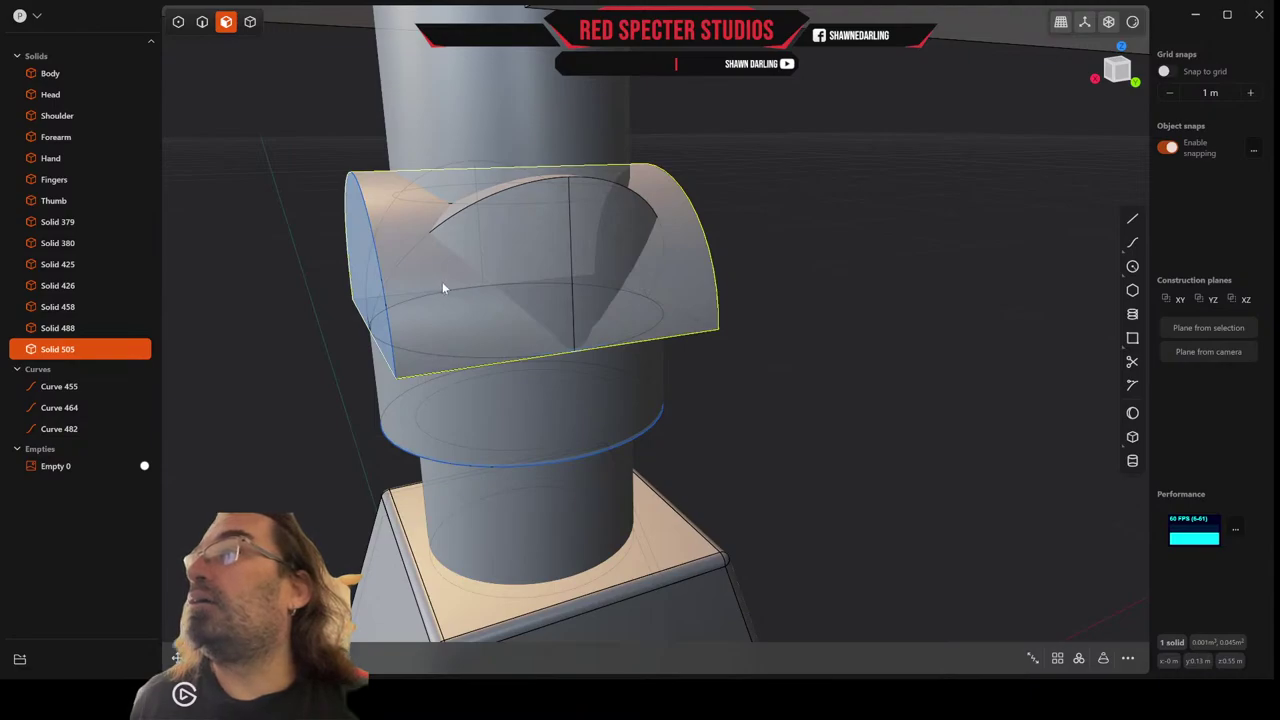
key(ctrl+z)
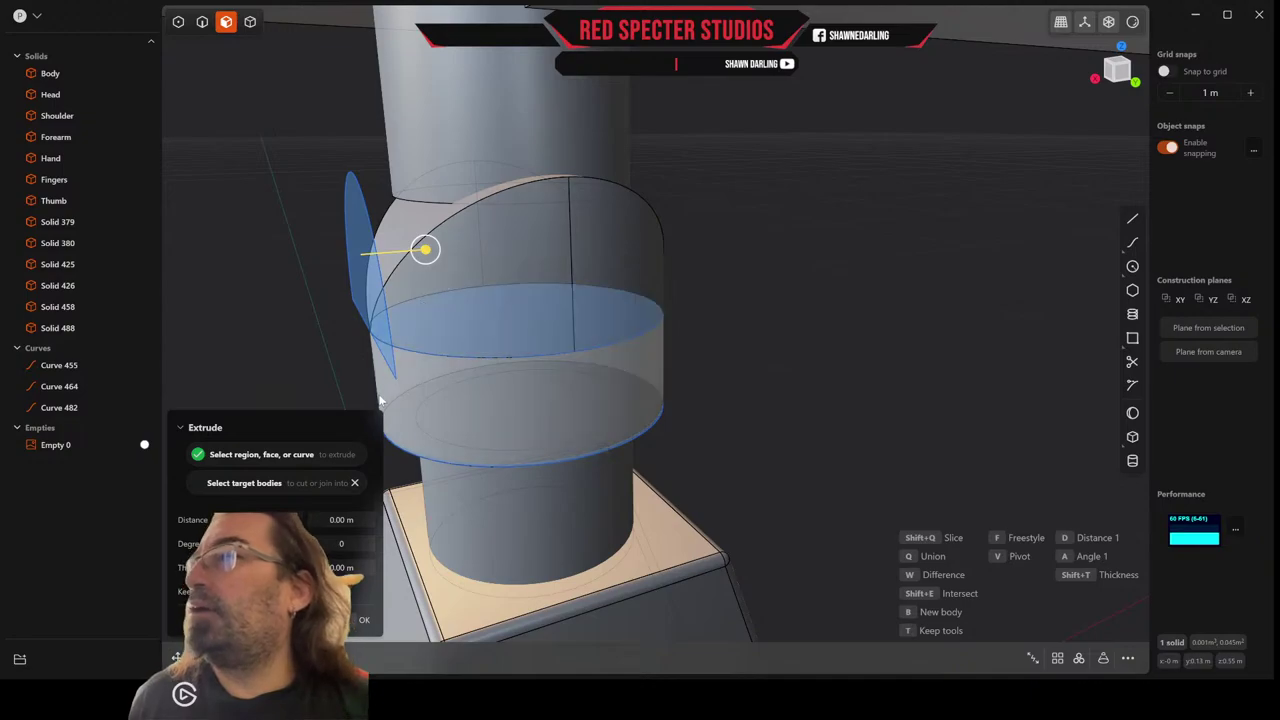
Select the four curved side faces around the rounded knee cap.
click(508, 263)
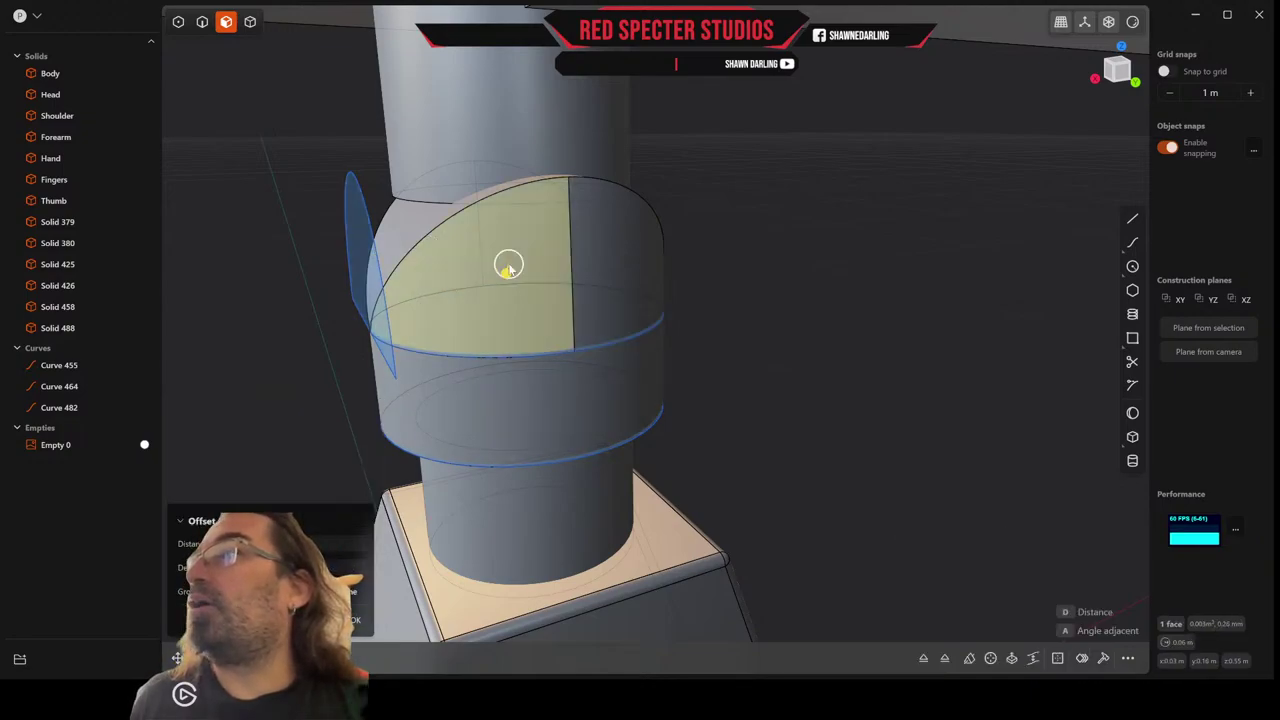
shift+click(603, 271)
middle_drag(603, 271, 722, 275)
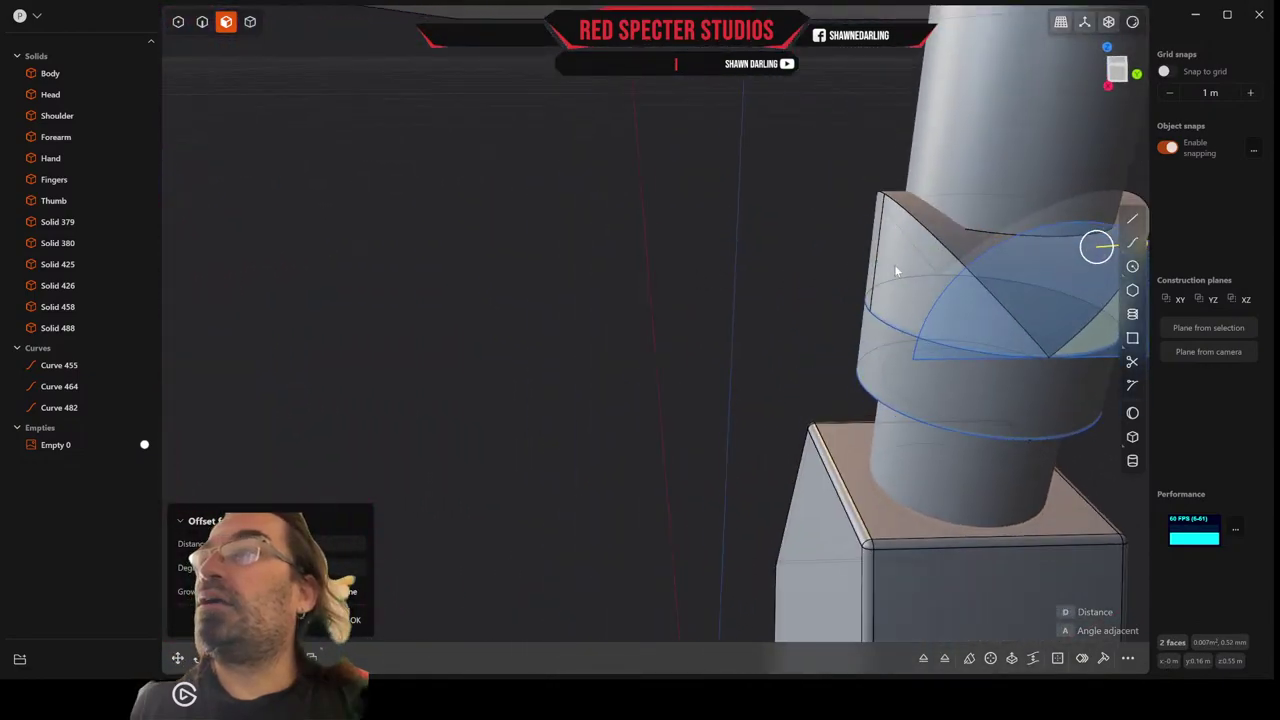
shift+click(895, 268)
shift+click(877, 243)
middle_drag(877, 243, 786, 233)
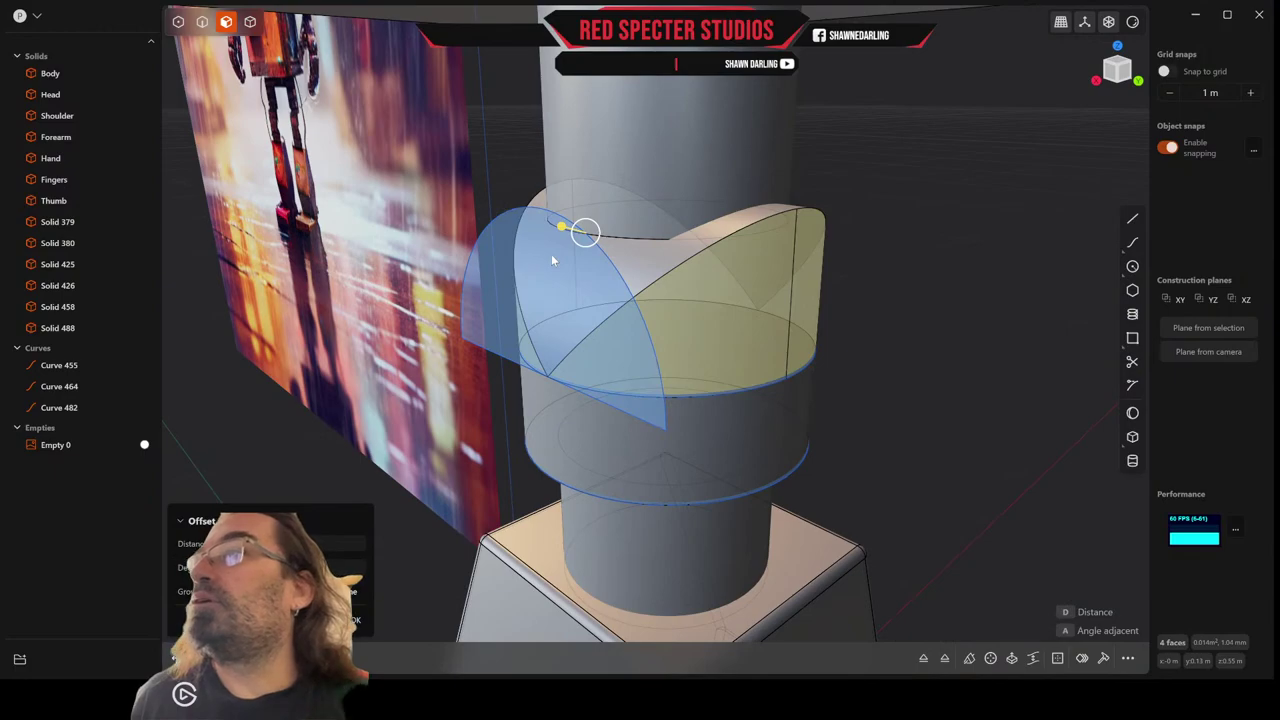
Extrude the half-circle region through the full width of the knee cap as its own half-cylinder body.
key(e)
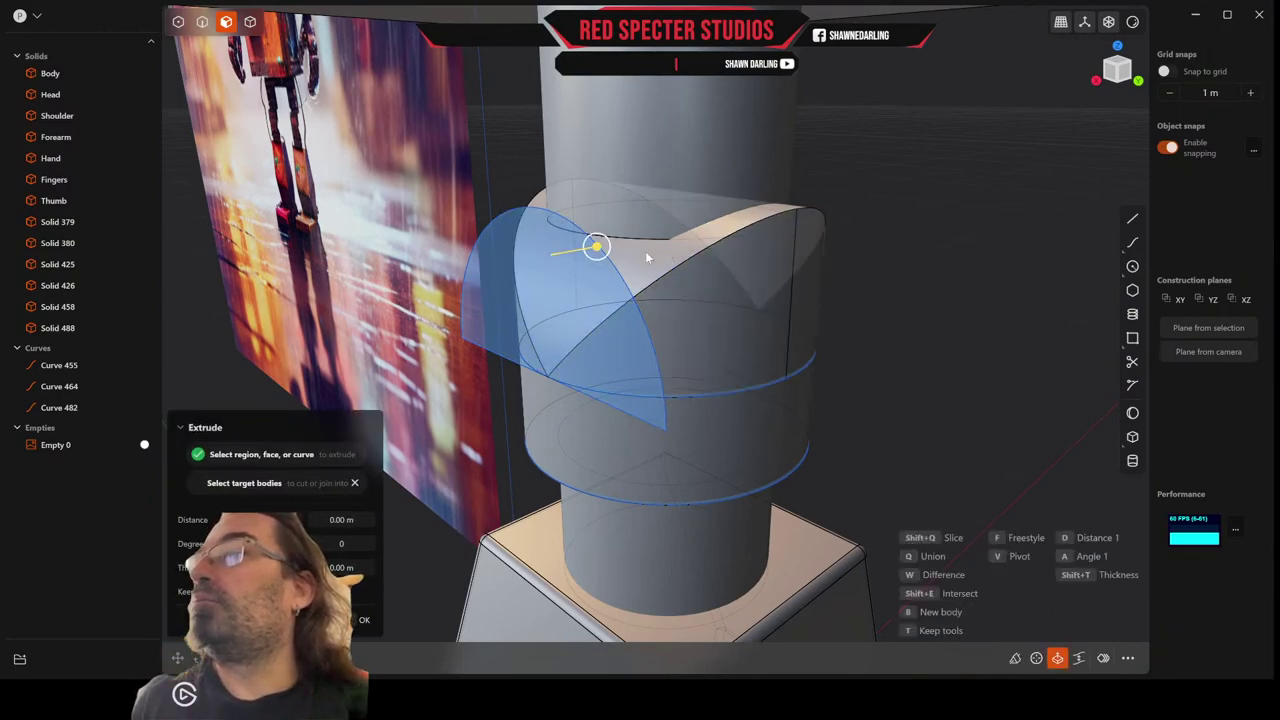
drag(597, 248, 758, 313)
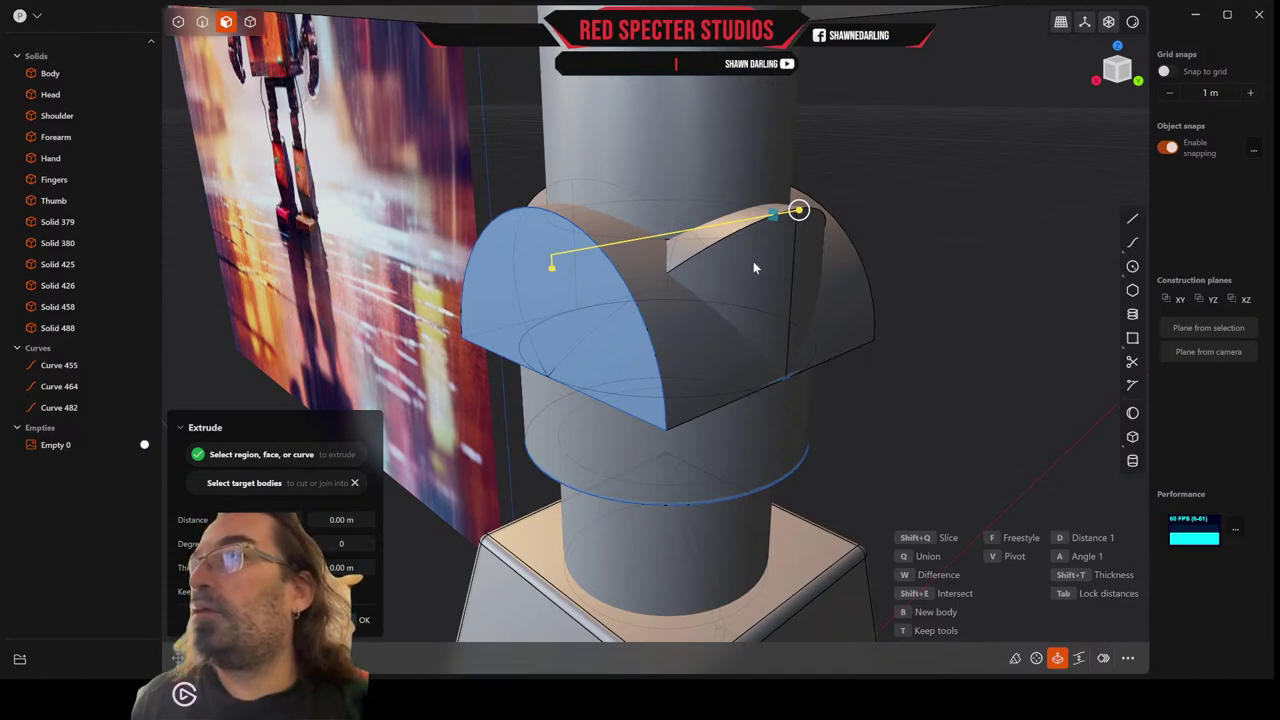
right_click(665, 304)
Try to combine the new half-cylinder and the knee cap with a Boolean operation.
click(686, 319)
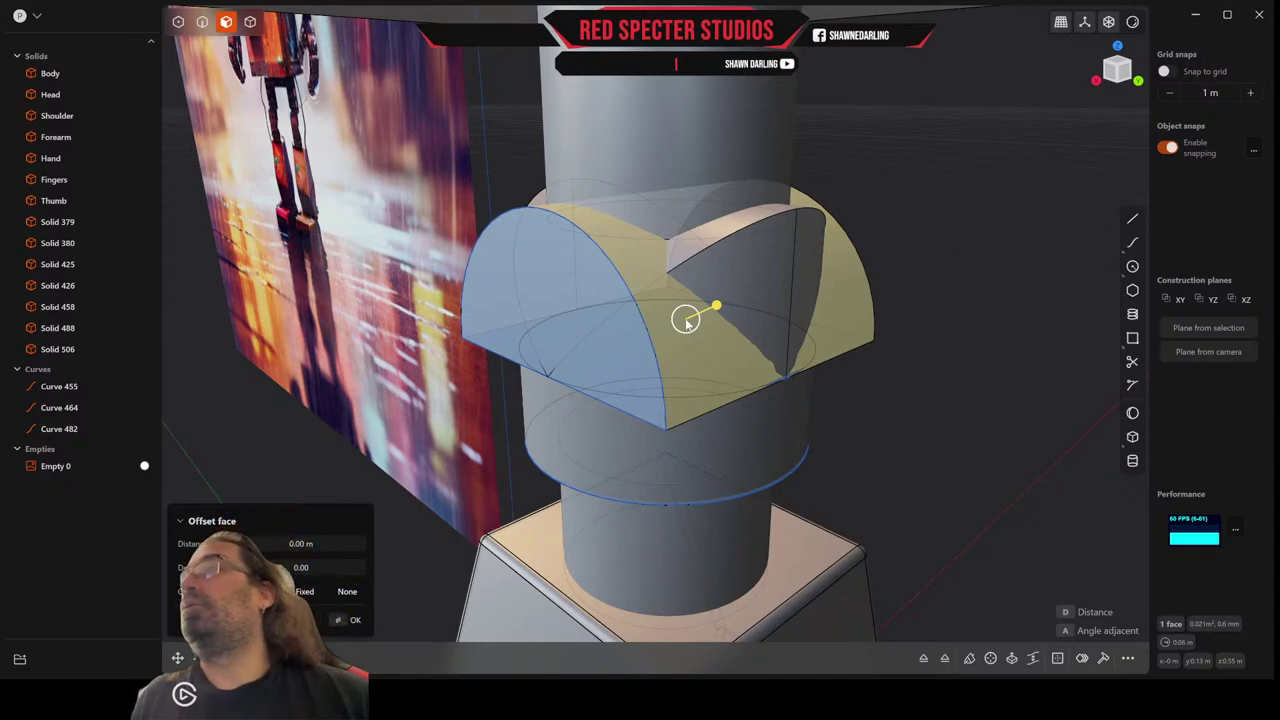
key(Escape)
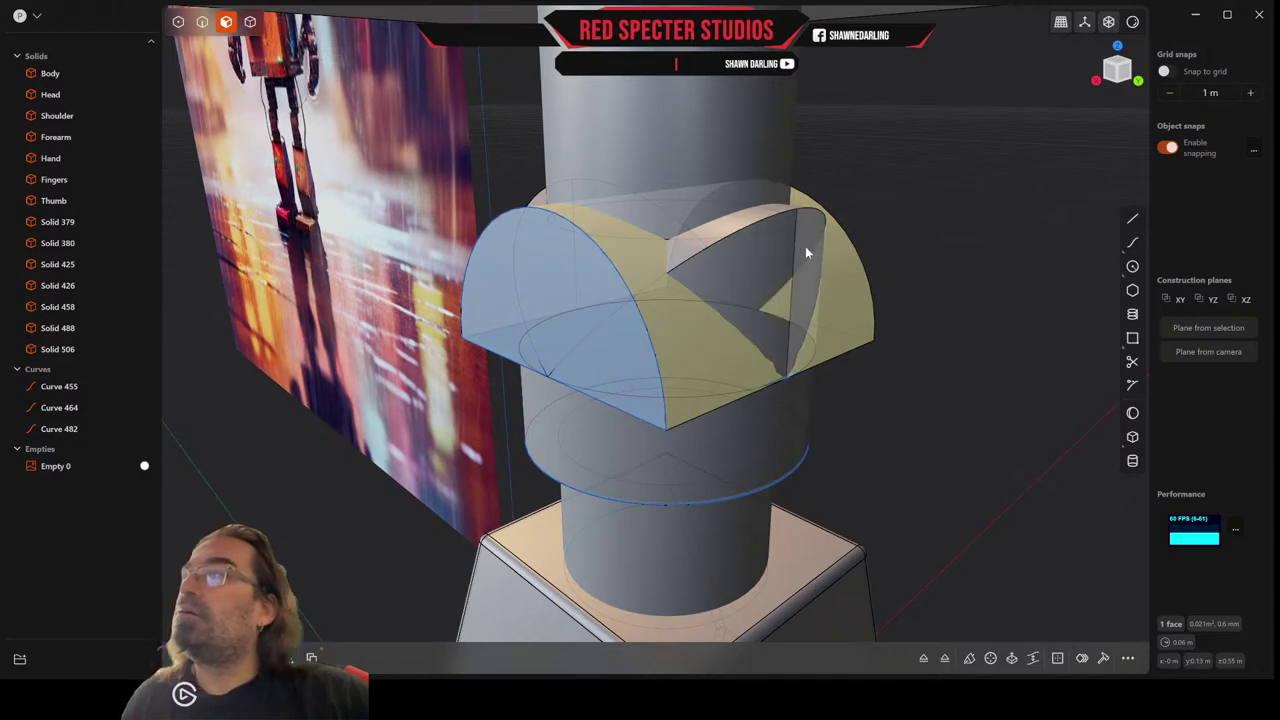
click(758, 260)
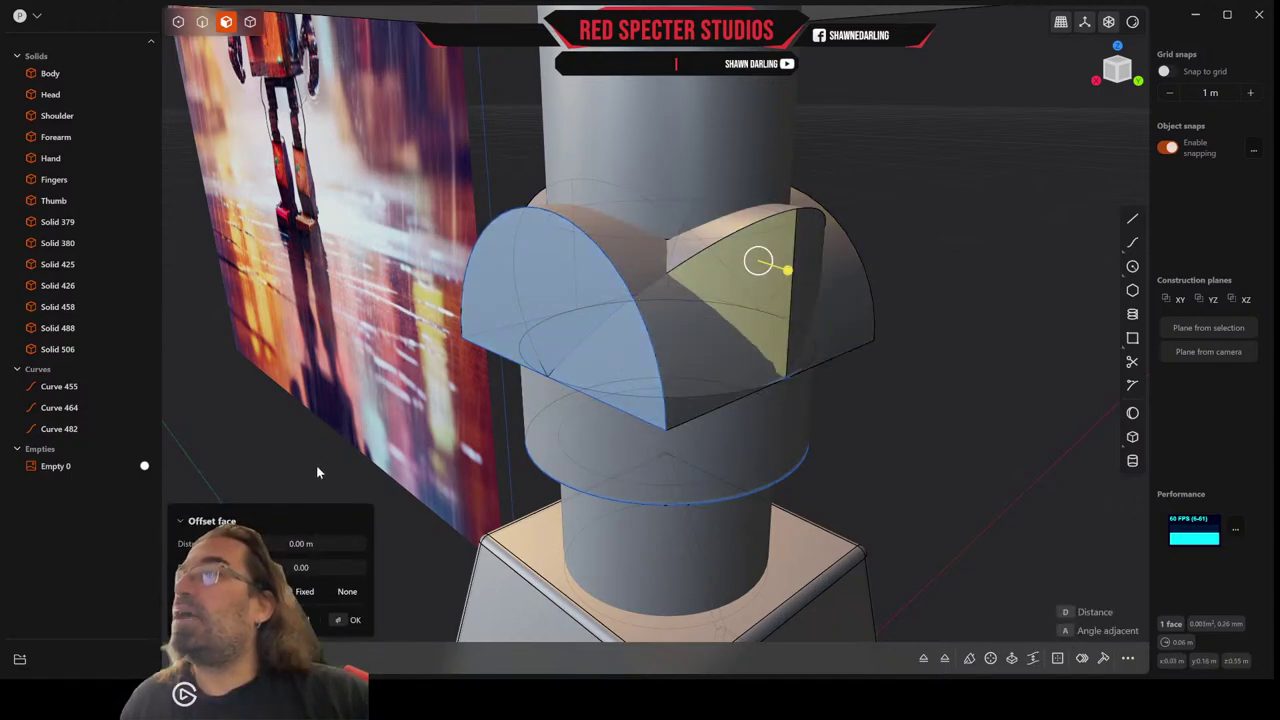
key(Escape)
click(680, 331)
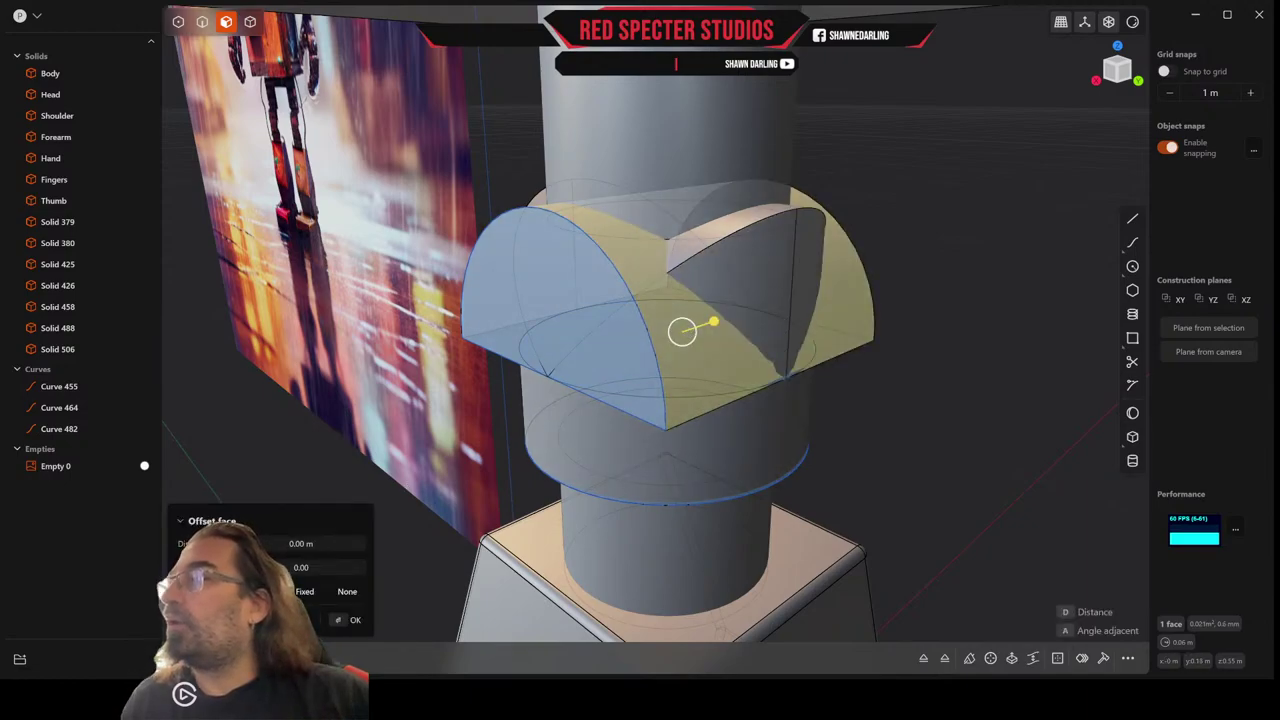
key(q)
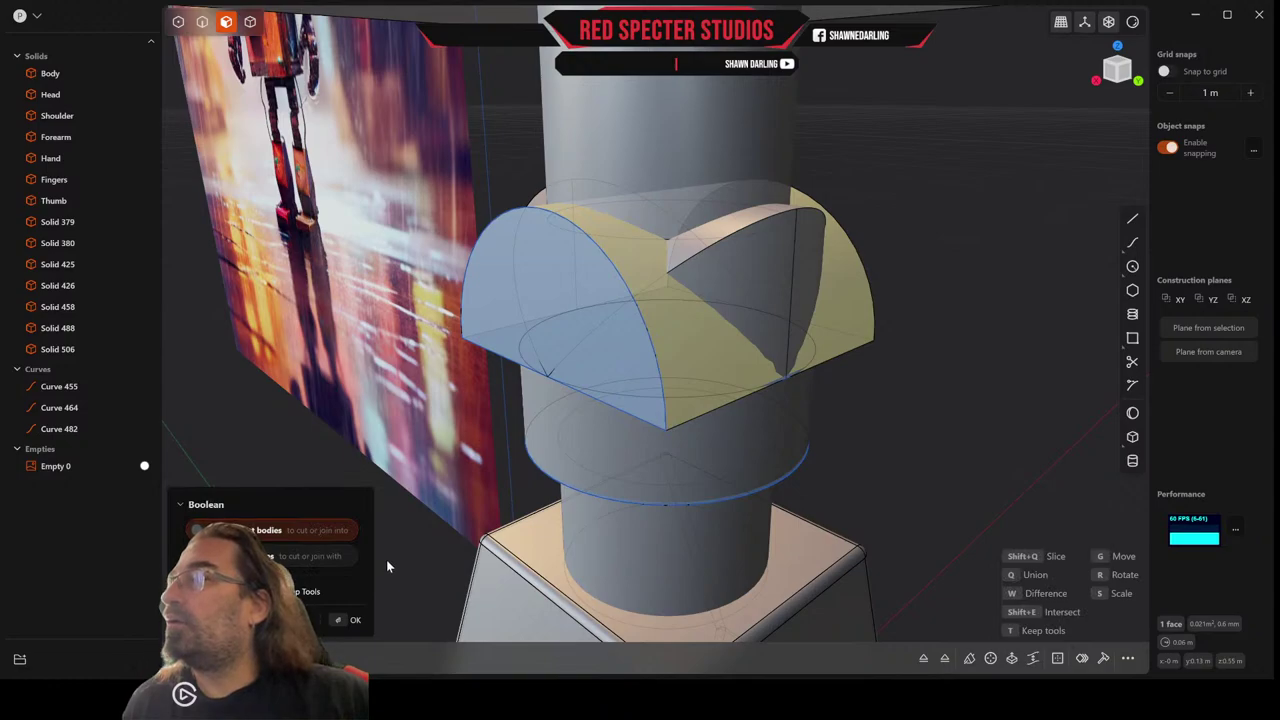
click(568, 440)
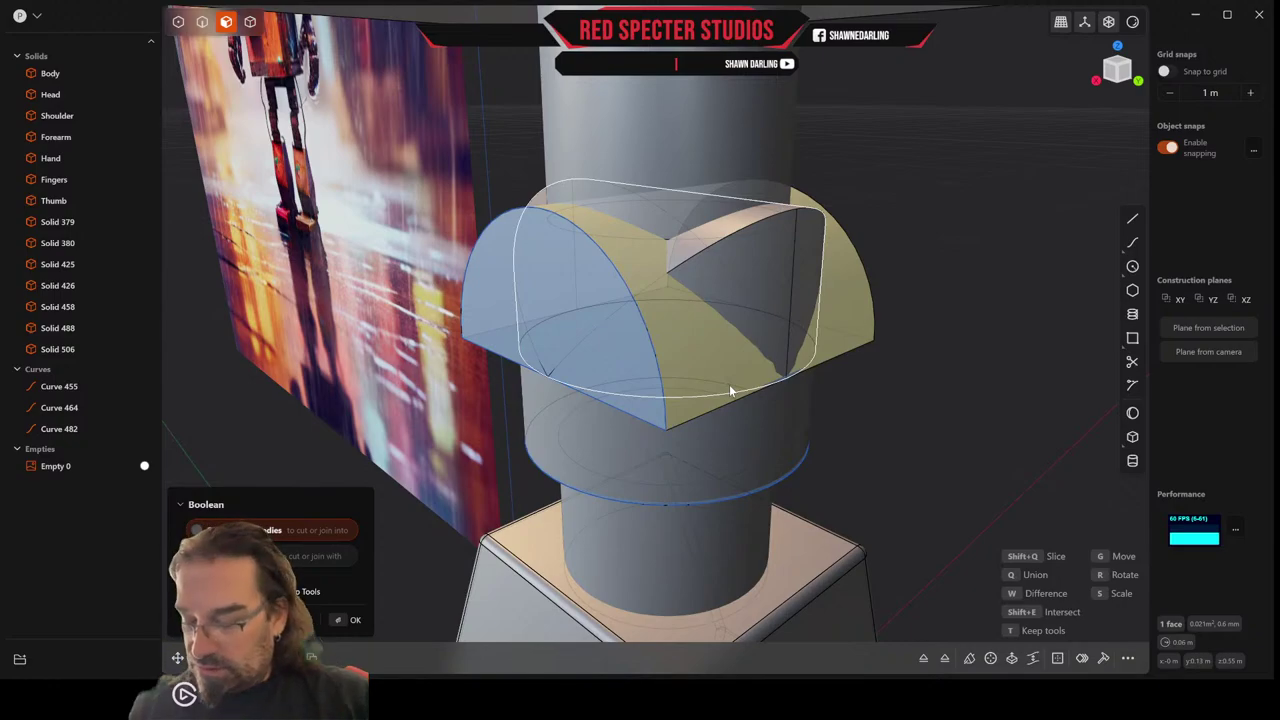
click(752, 270)
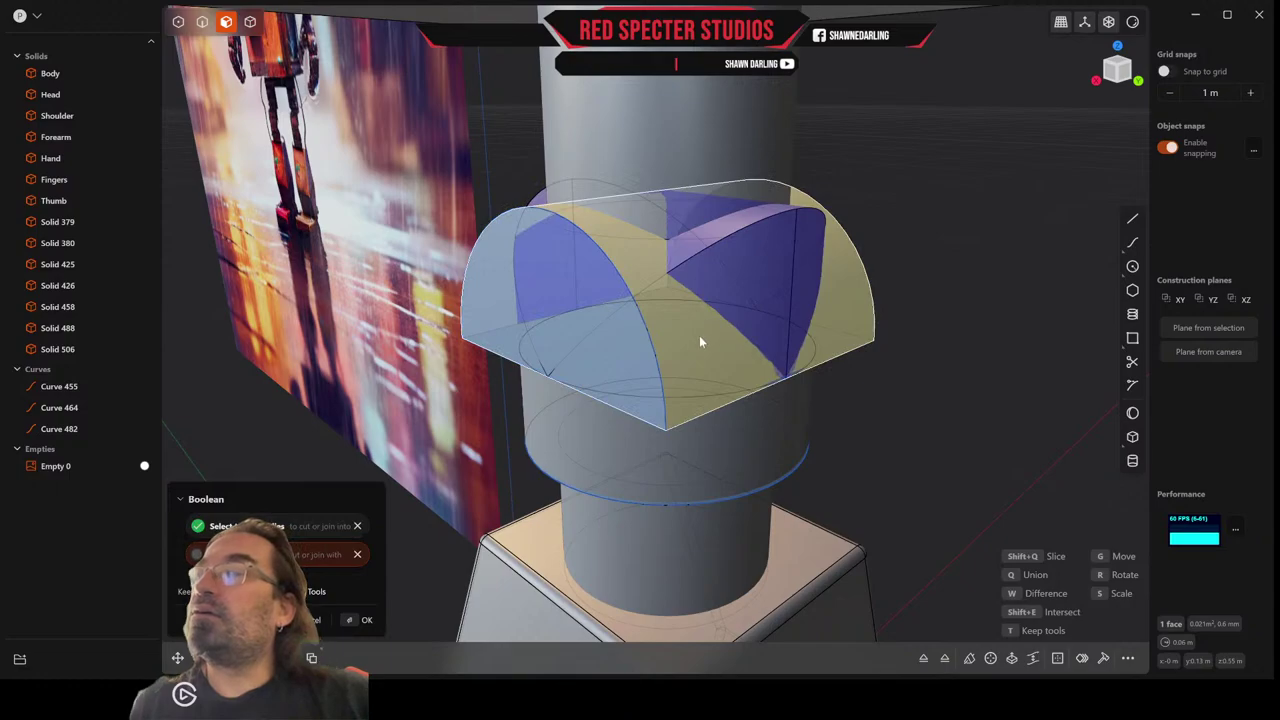
click(361, 527)
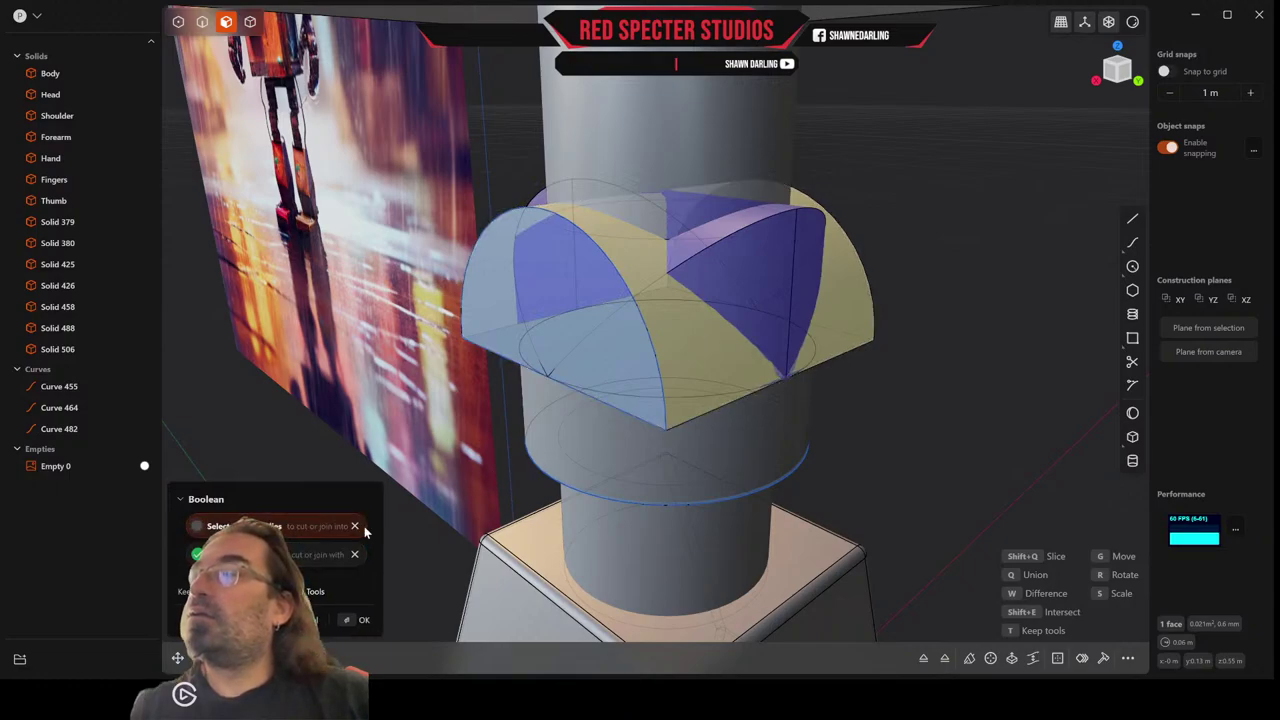
click(698, 390)
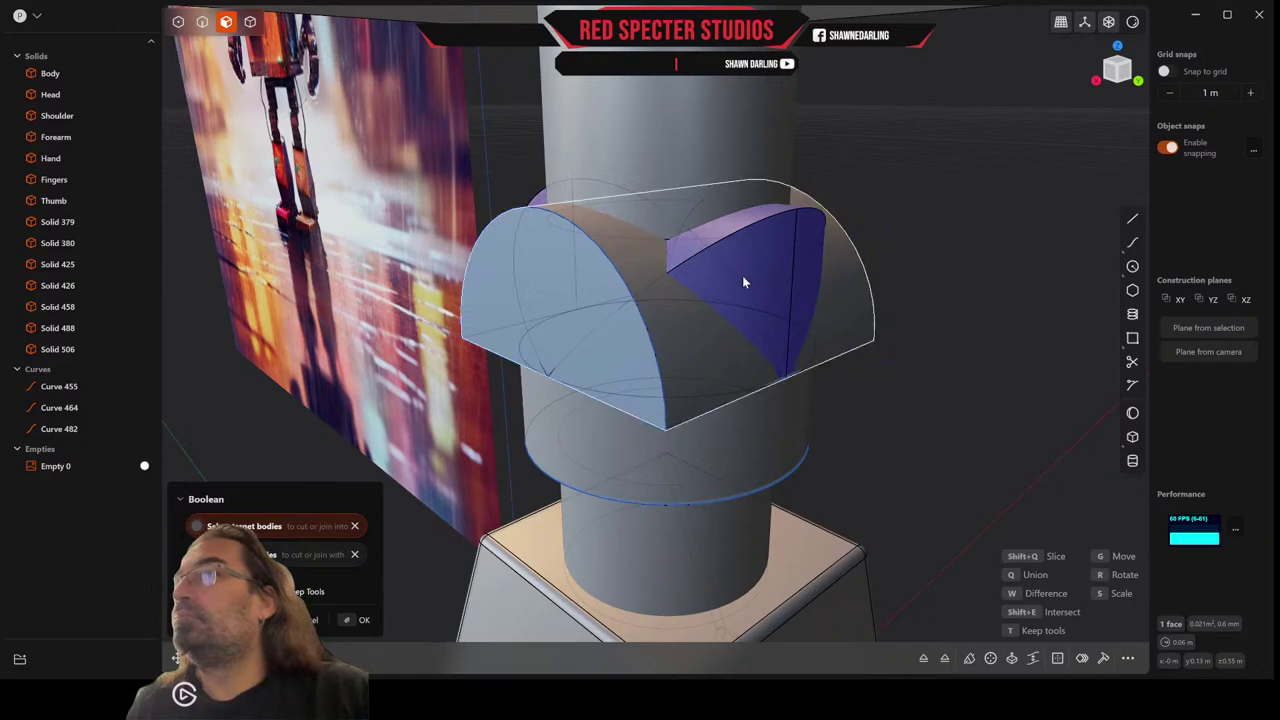
mouse_move(746, 280)
middle_down()
mouse_move(831, 289)
mouse_move(750, 283)
middle_up()
click(763, 329)
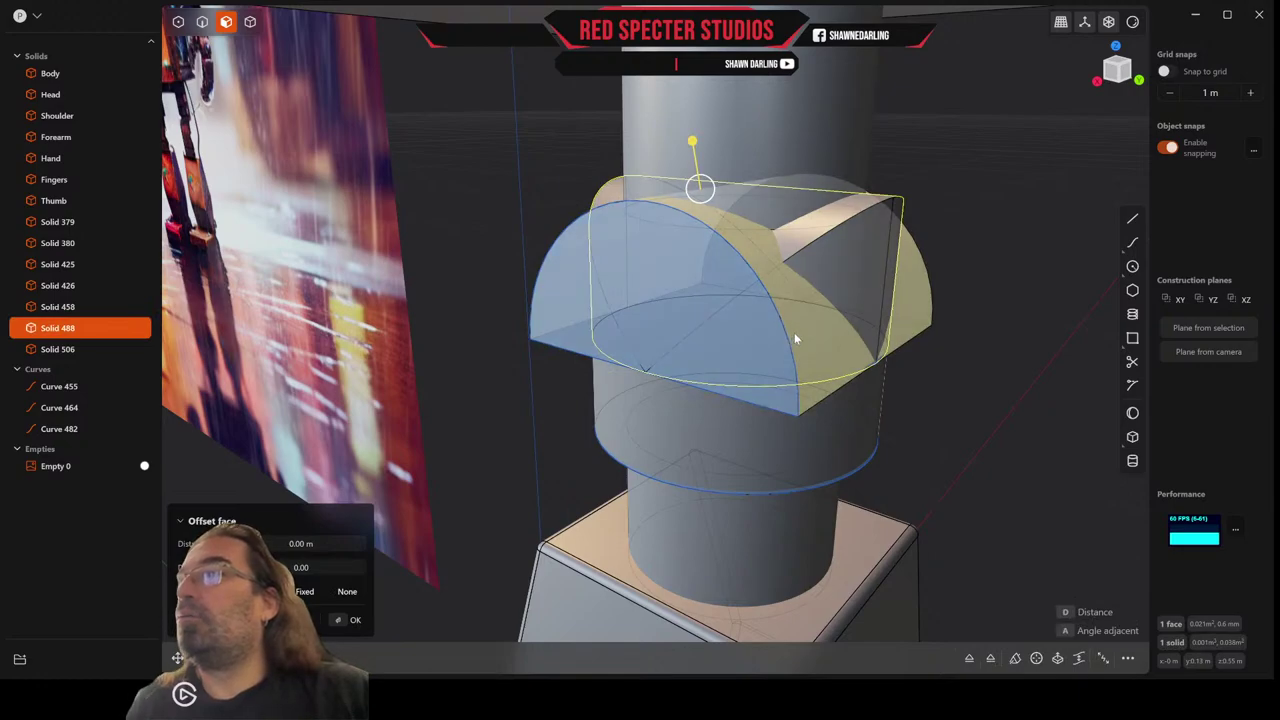
Undo the recent selections and the half-cylinder extrusion, leaving only the half-circle region in front of the knee cap.
click(794, 332)
click(857, 277)
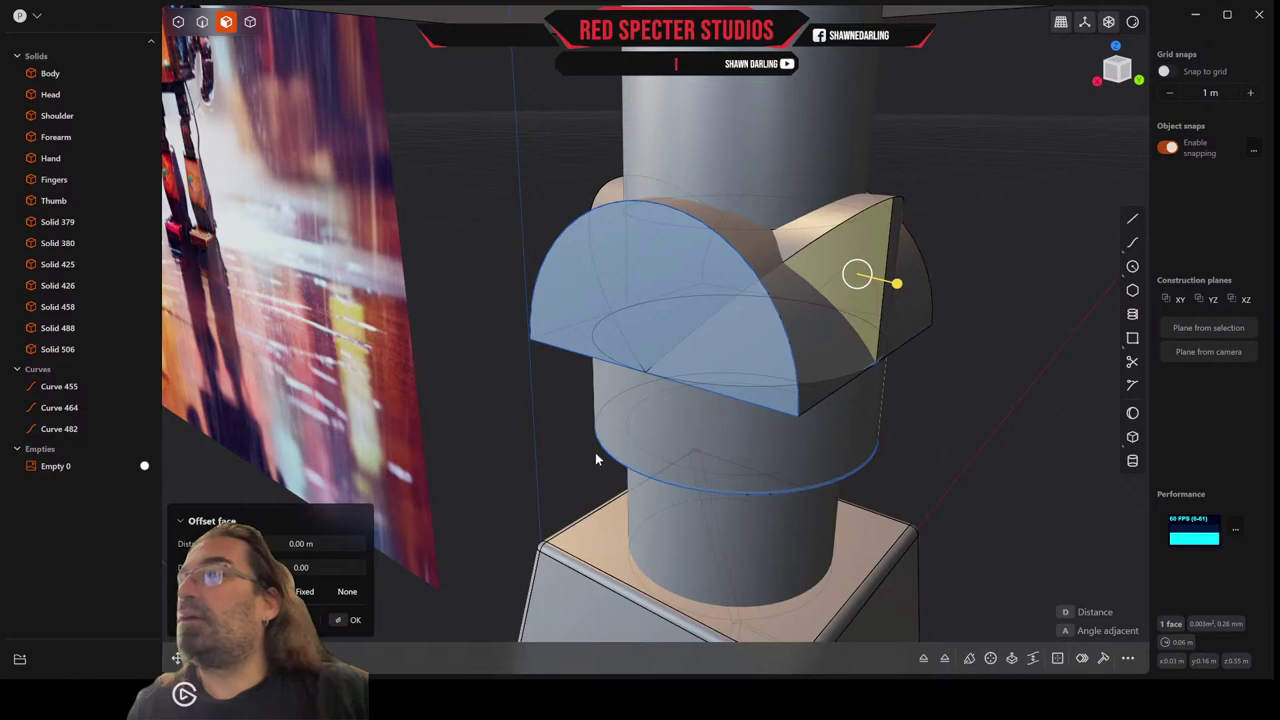
key(ctrl+z)
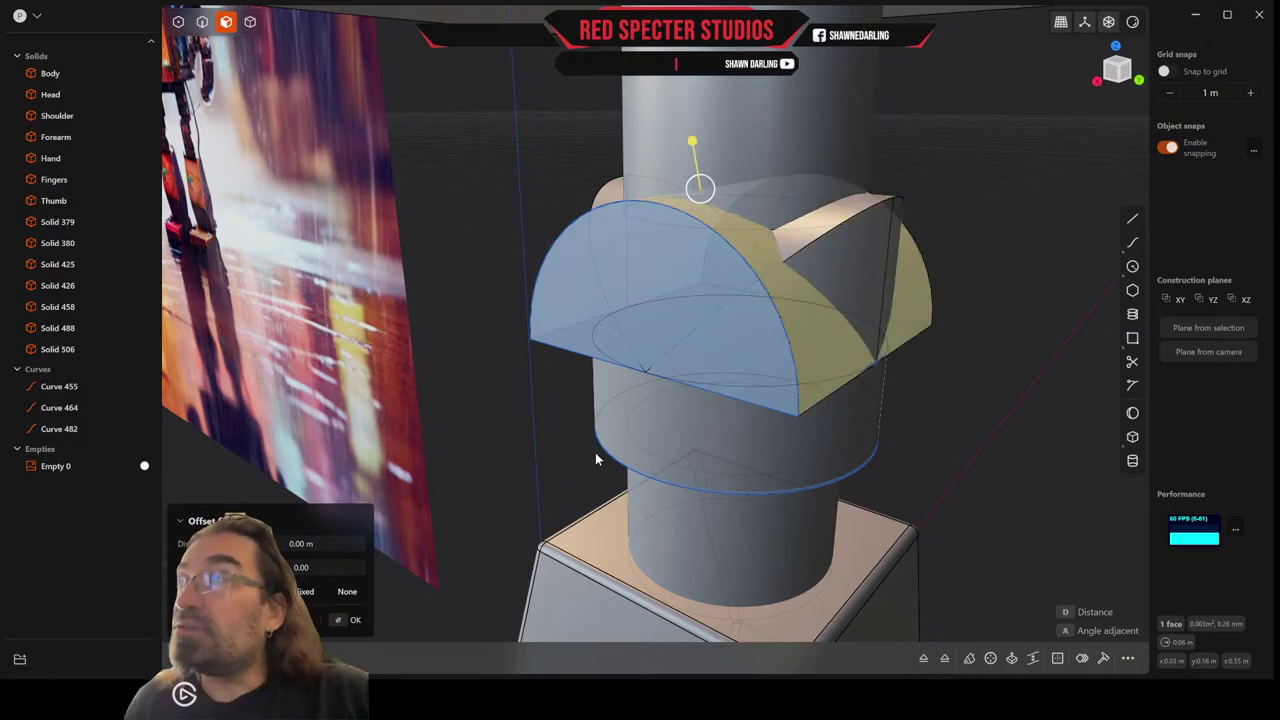
key(ctrl+z)
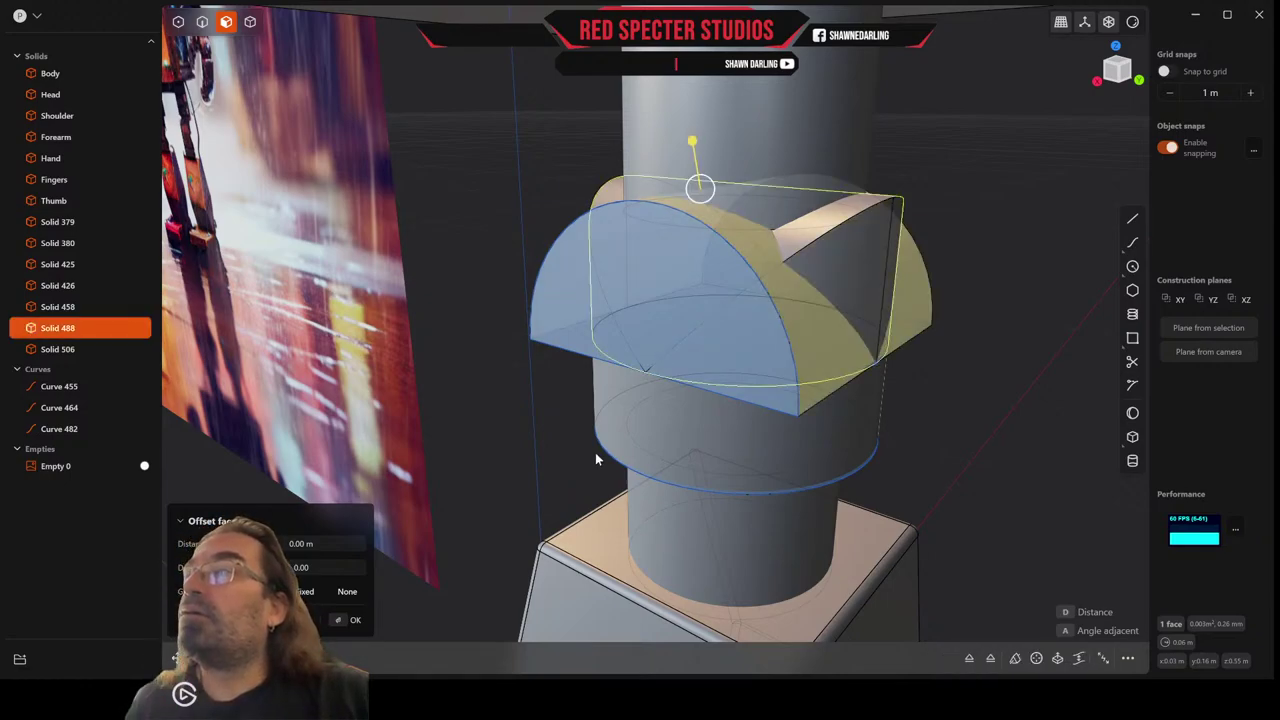
key(ctrl+shift+z)
key(ctrl+shift+z)
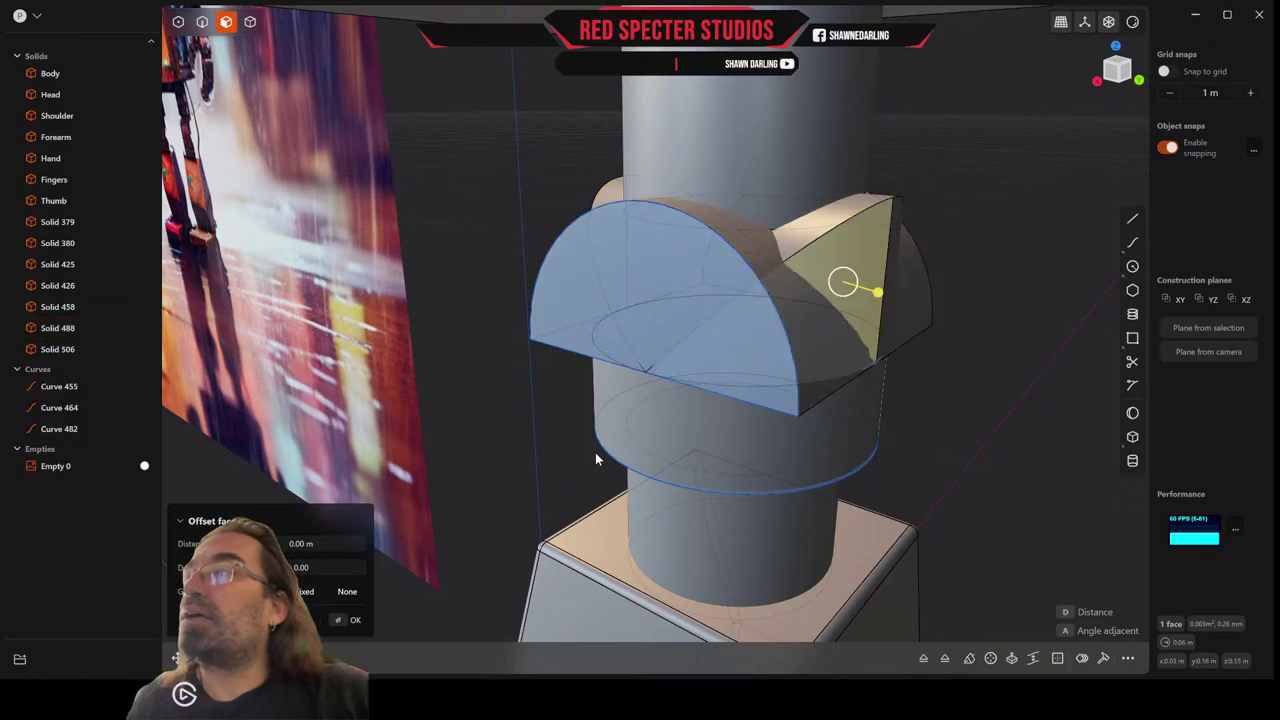
key(ctrl+z)
key(ctrl+z)
key(ctrl+z)
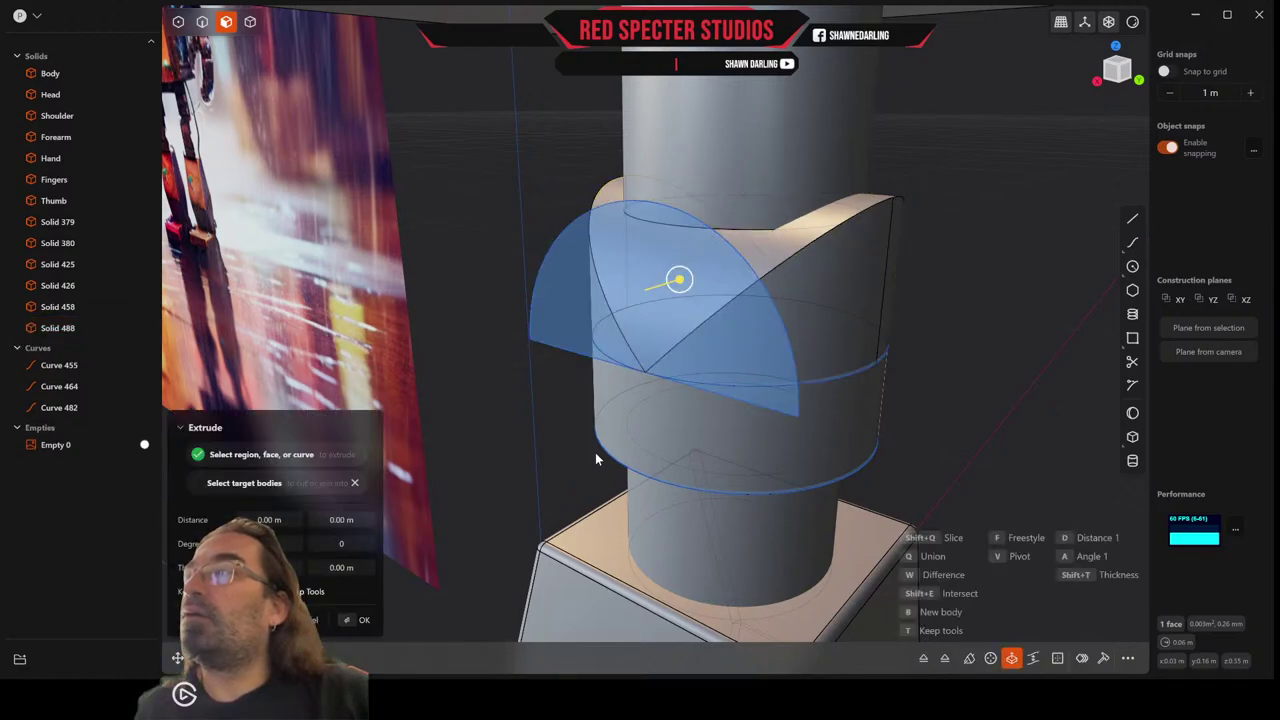
click(860, 315)
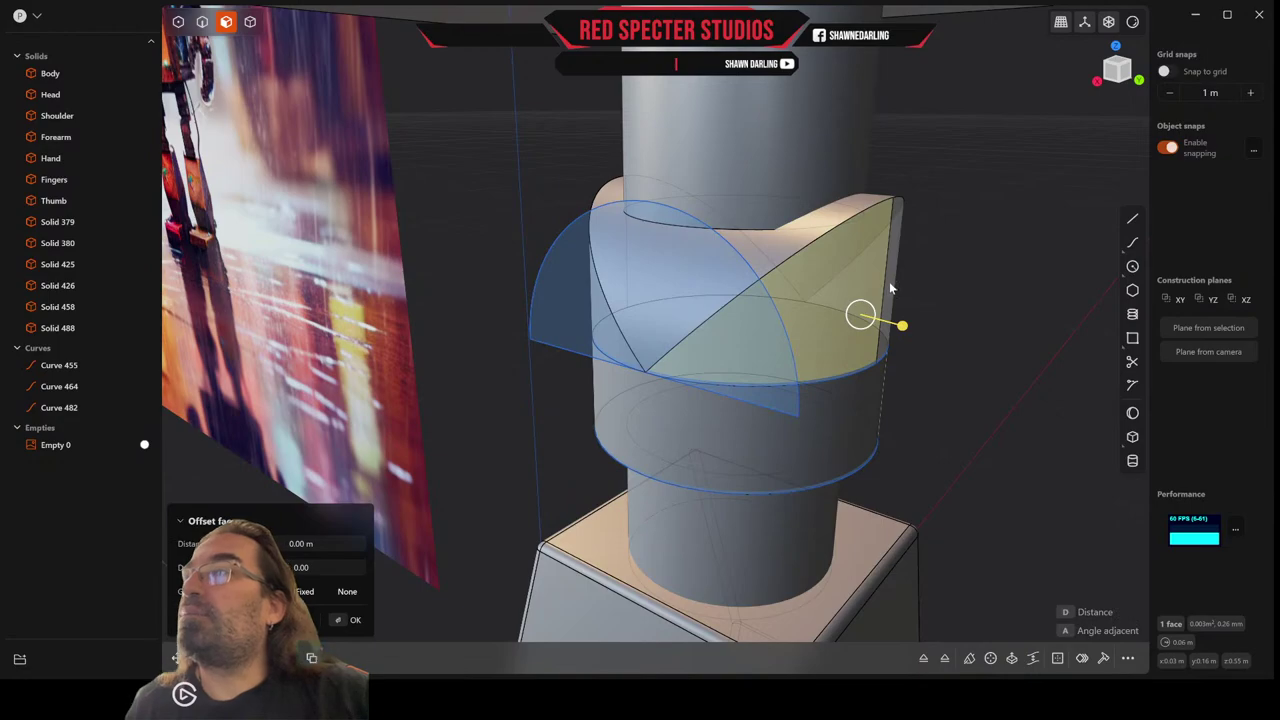
shift+click(890, 286)
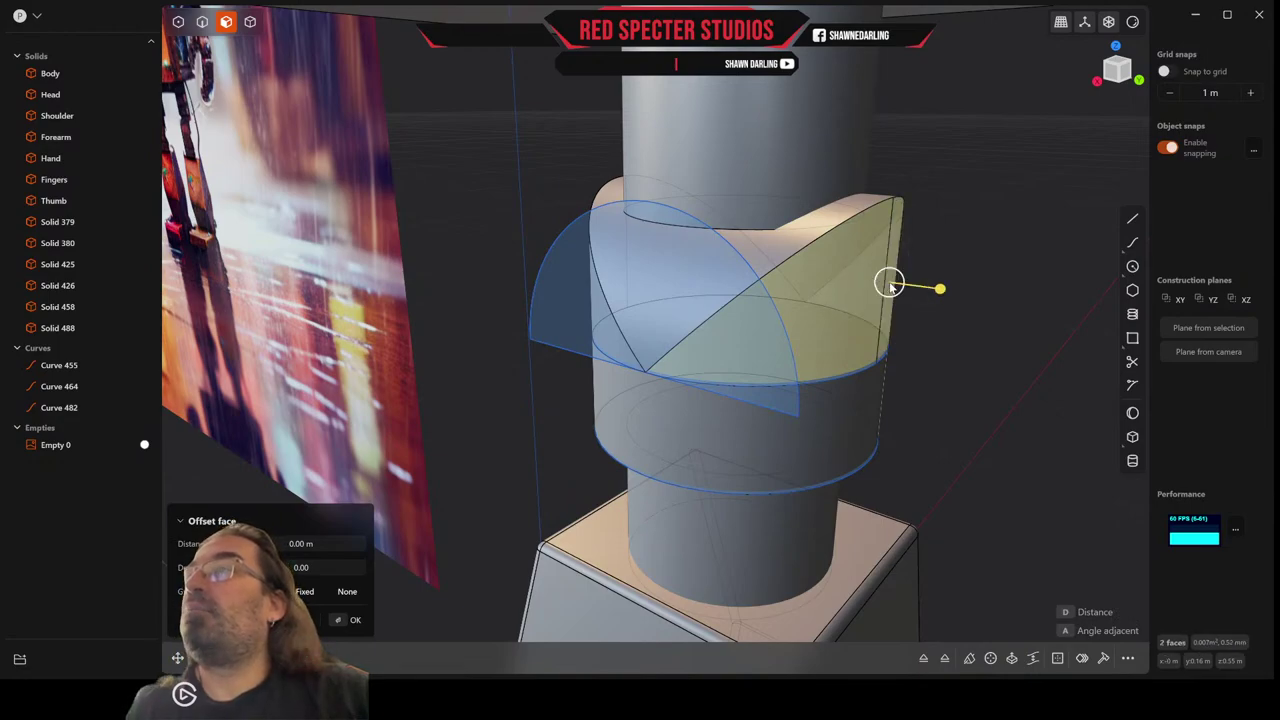
middle_drag(716, 262, 887, 272)
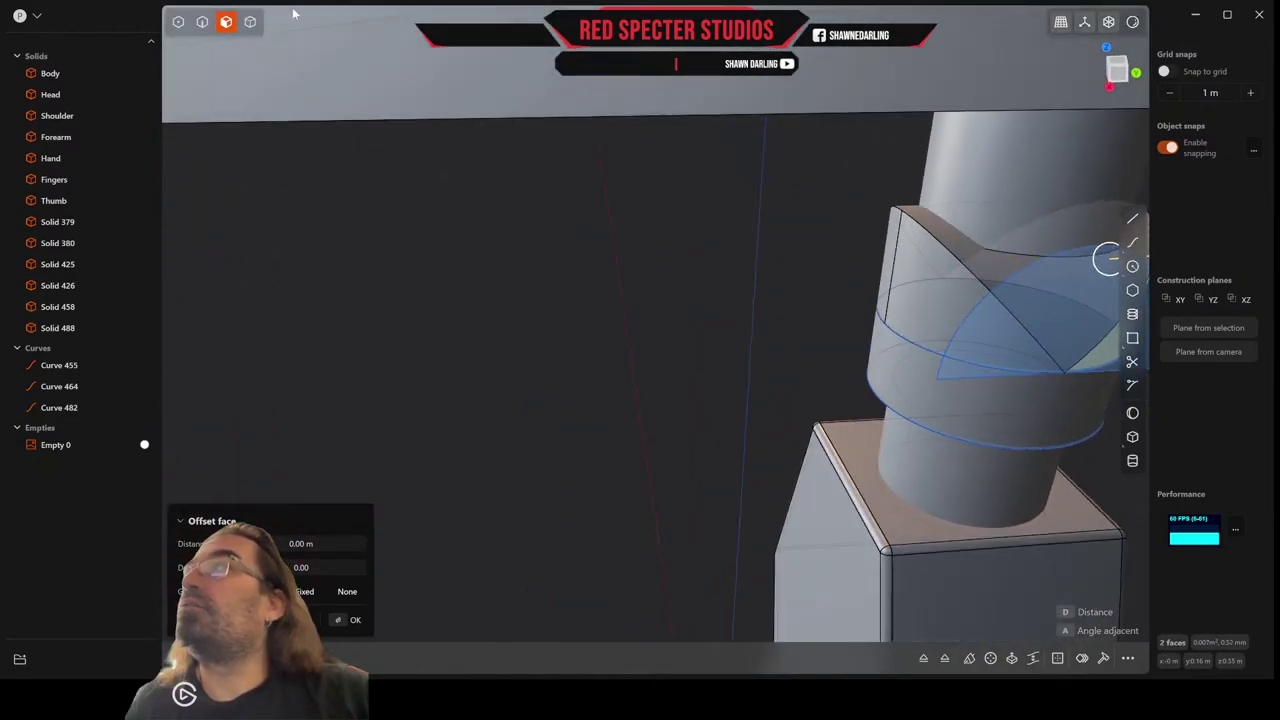
Try to cut the knee cap solid with the half-circle curve in front of it.
click(250, 21)
click(958, 288)
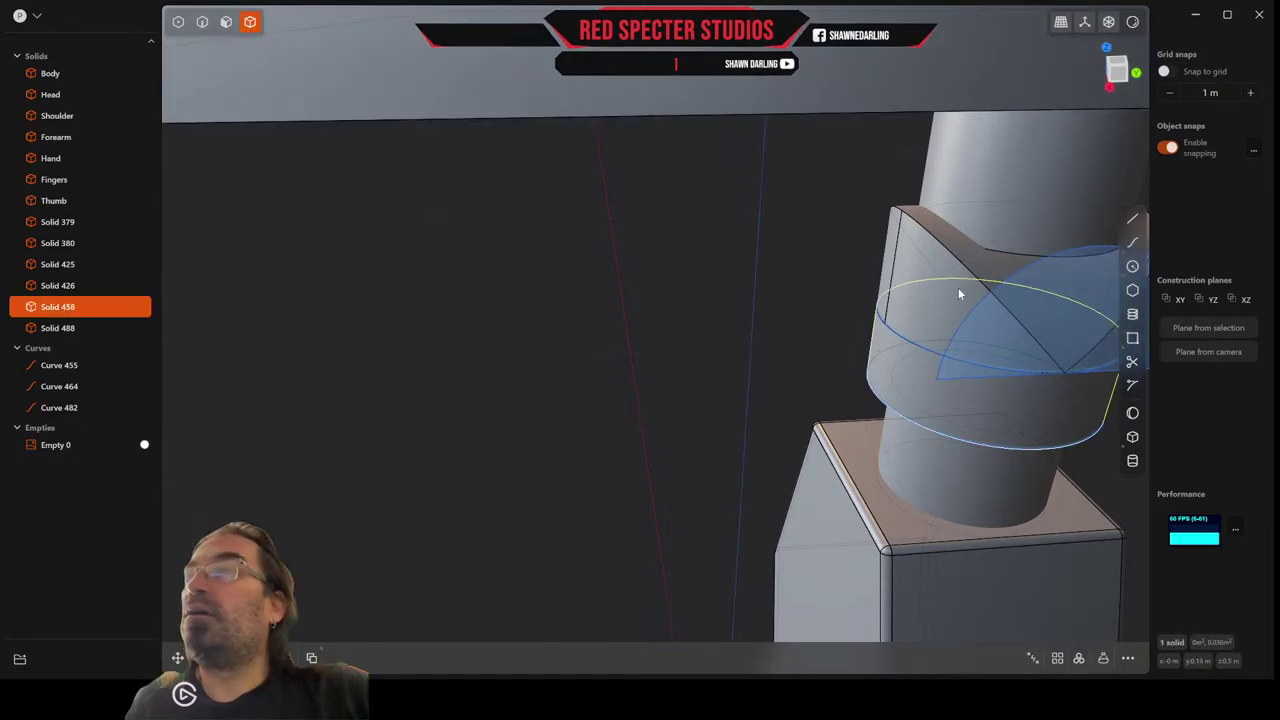
click(925, 238)
middle_drag(922, 237, 835, 253)
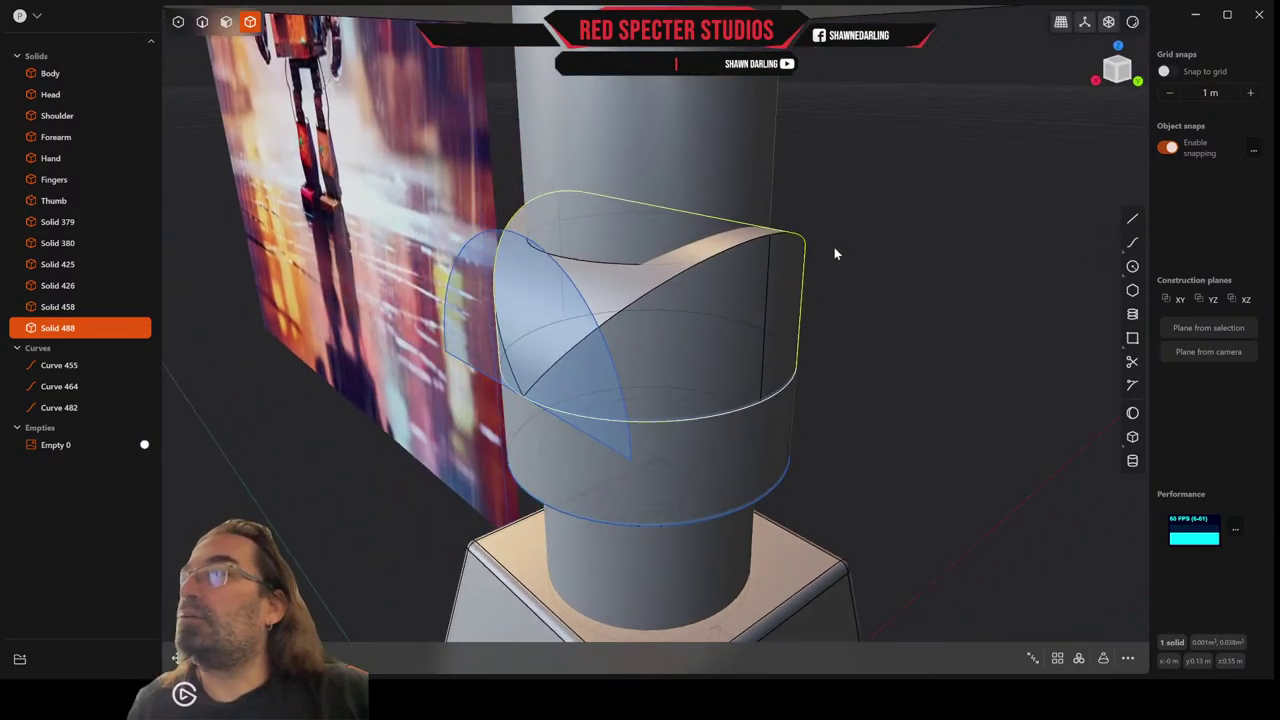
key(c)
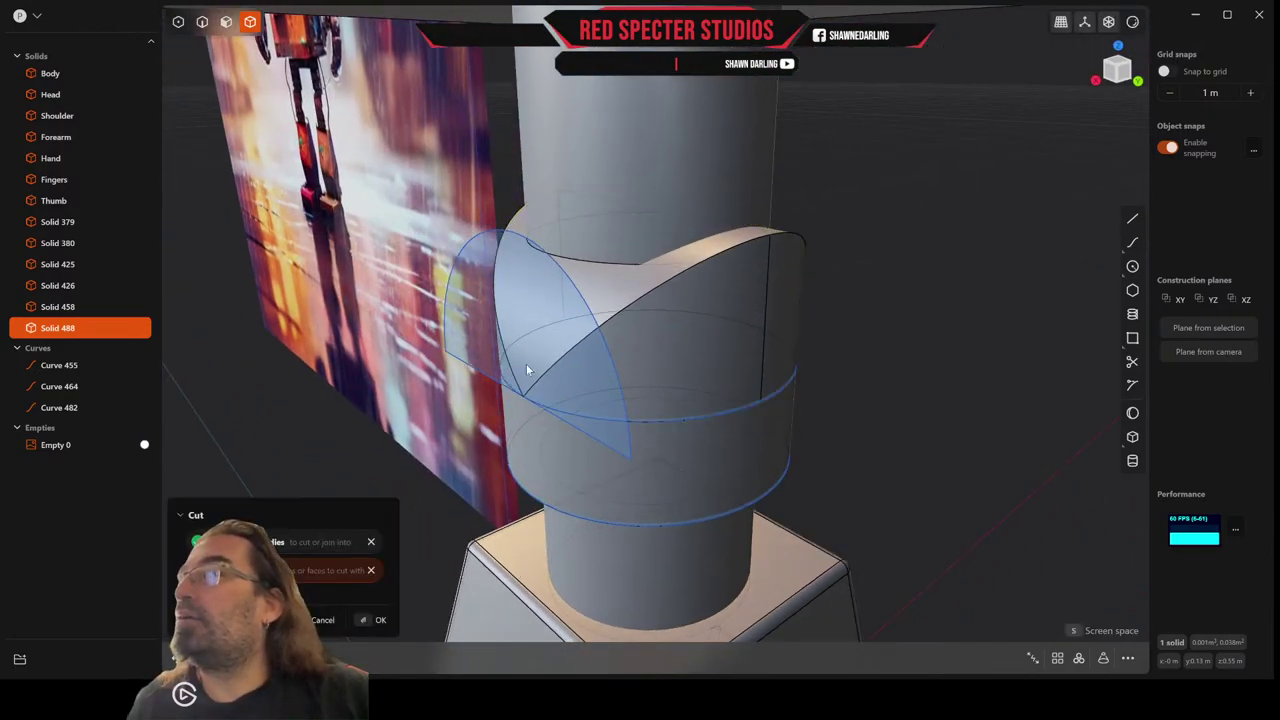
click(585, 300)
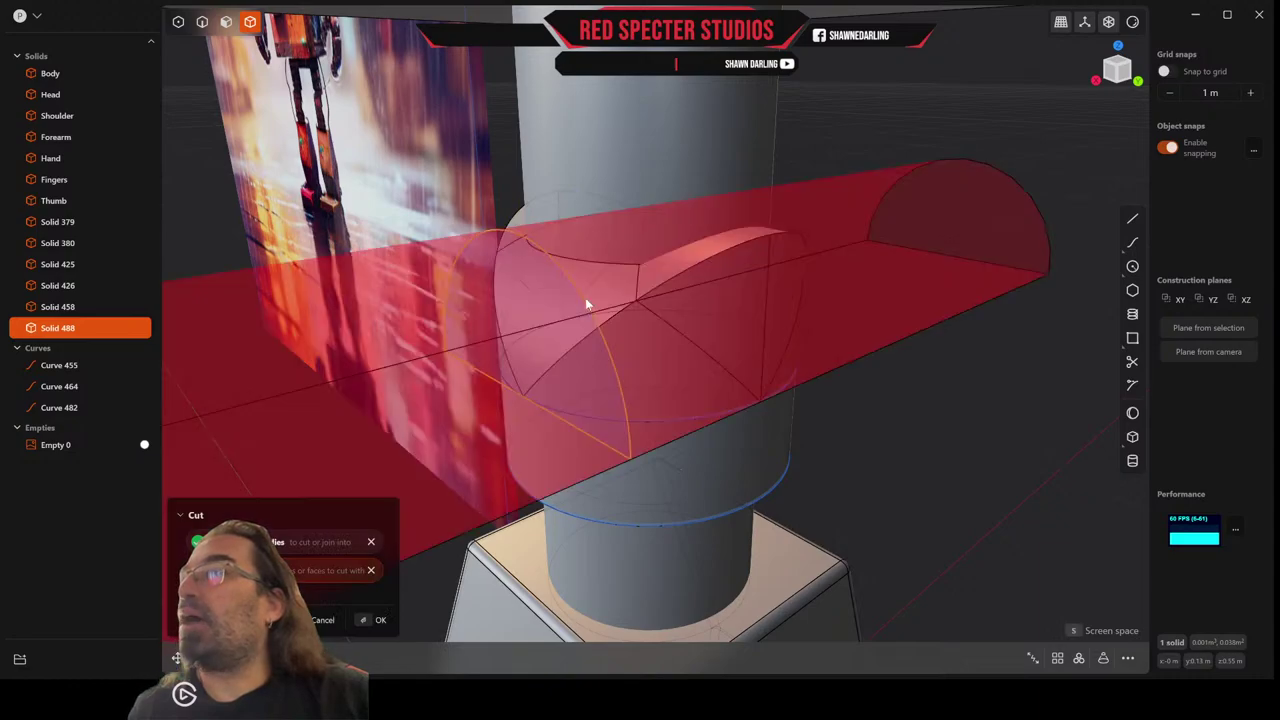
key(Return)
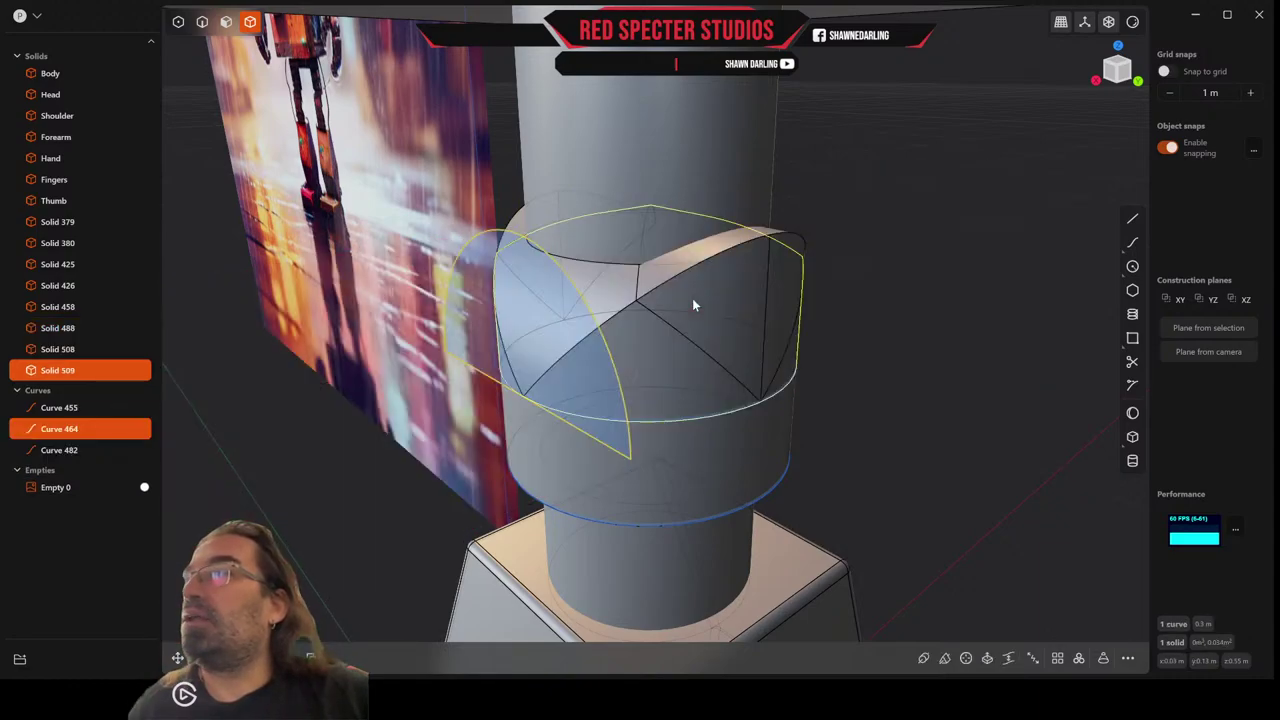
Examine the split-off piece of the knee cap from the other side and undo the half-circle cut.
click(795, 243)
middle_drag(795, 243, 686, 248)
right_drag(685, 253, 594, 249)
middle_drag(450, 142, 504, 160)
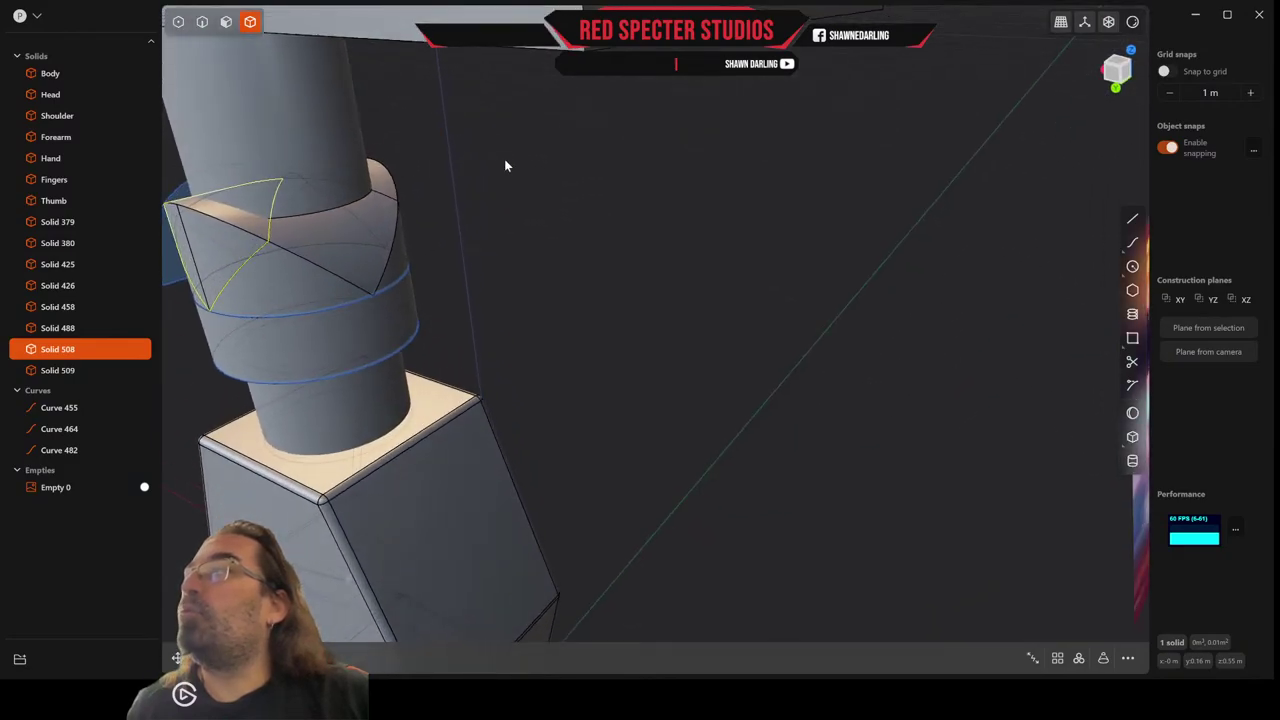
right_drag(503, 163, 473, 173)
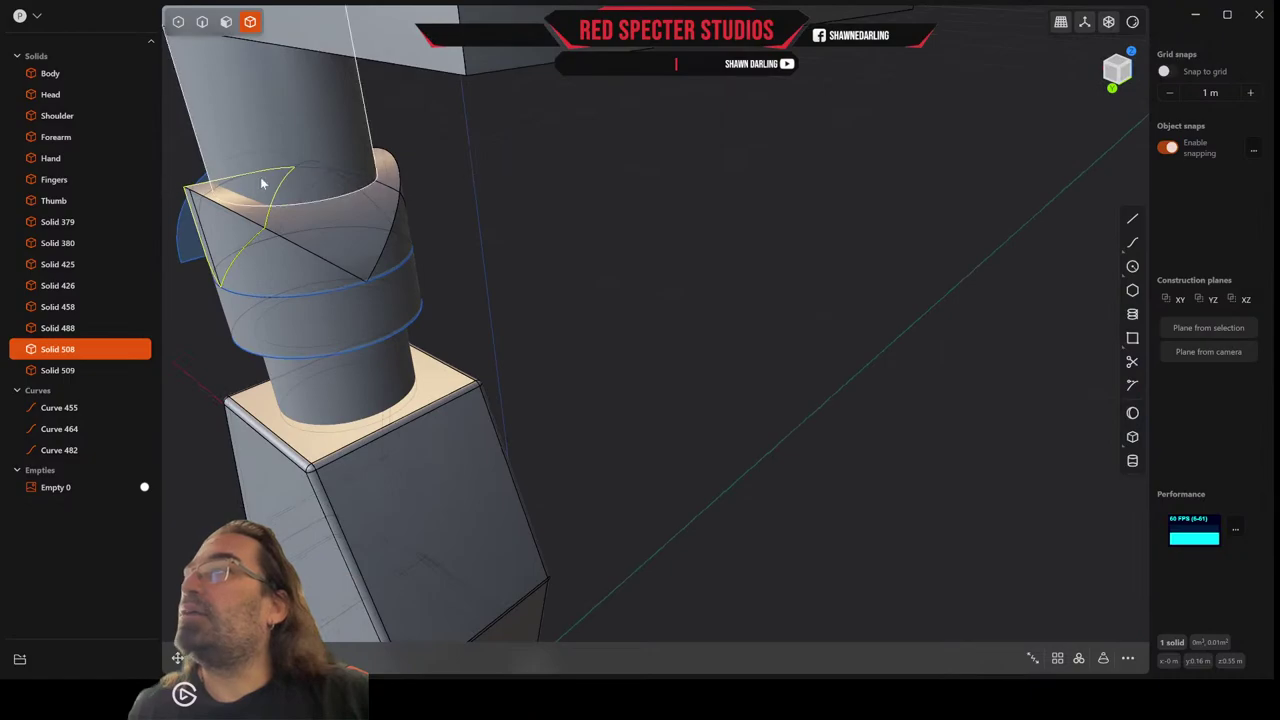
key(ctrl+z)
key(ctrl+z)
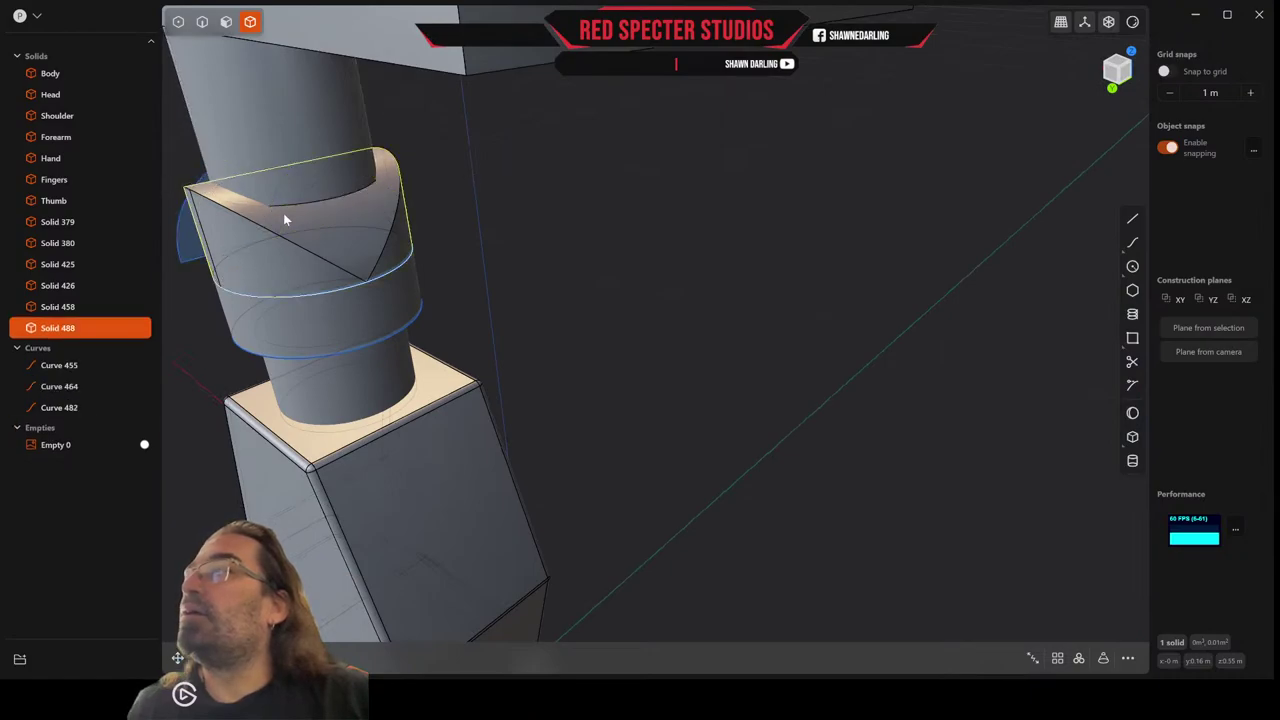
right_drag(283, 213, 401, 187)
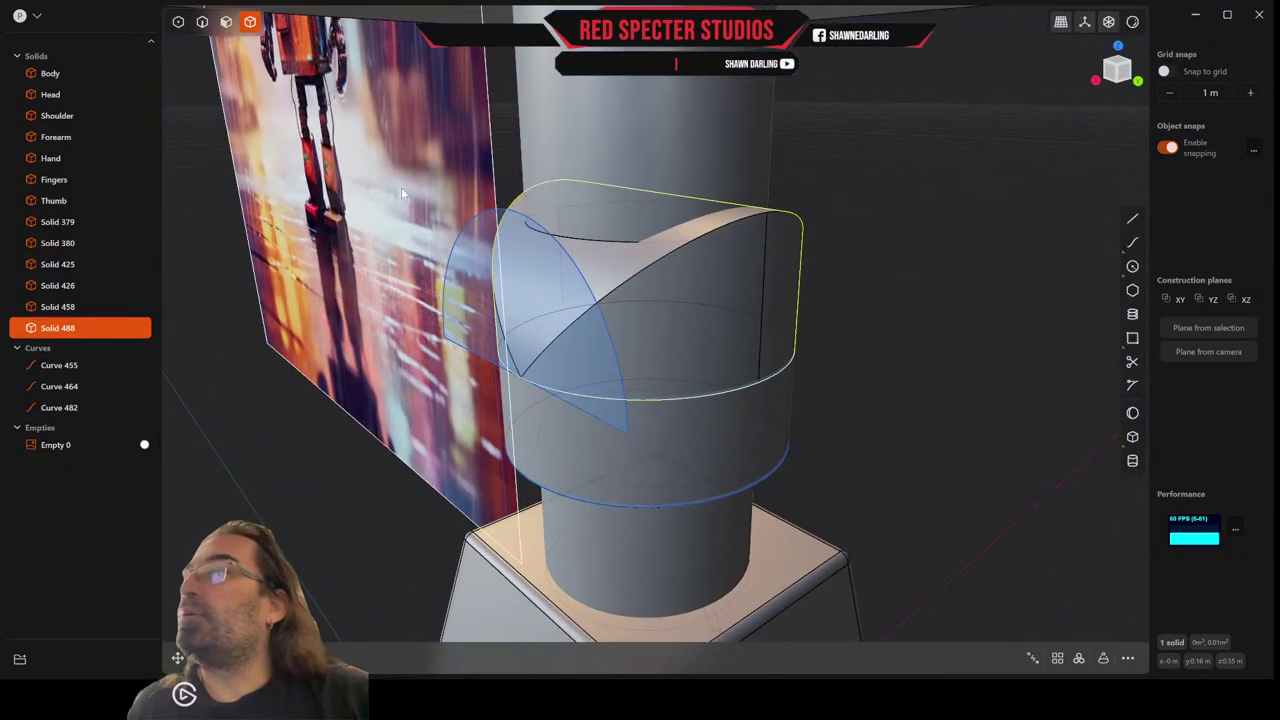
Delete the half-circle curve in front of the knee cap.
click(202, 22)
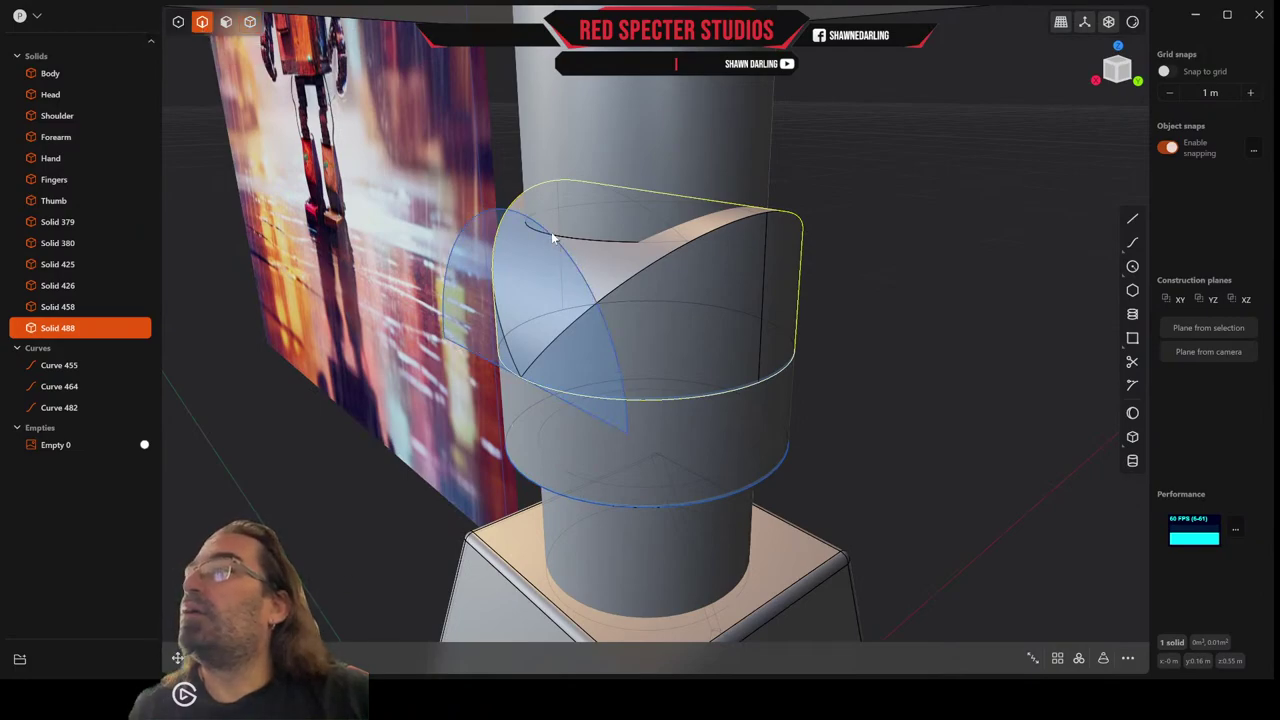
click(552, 237)
key(Delete)
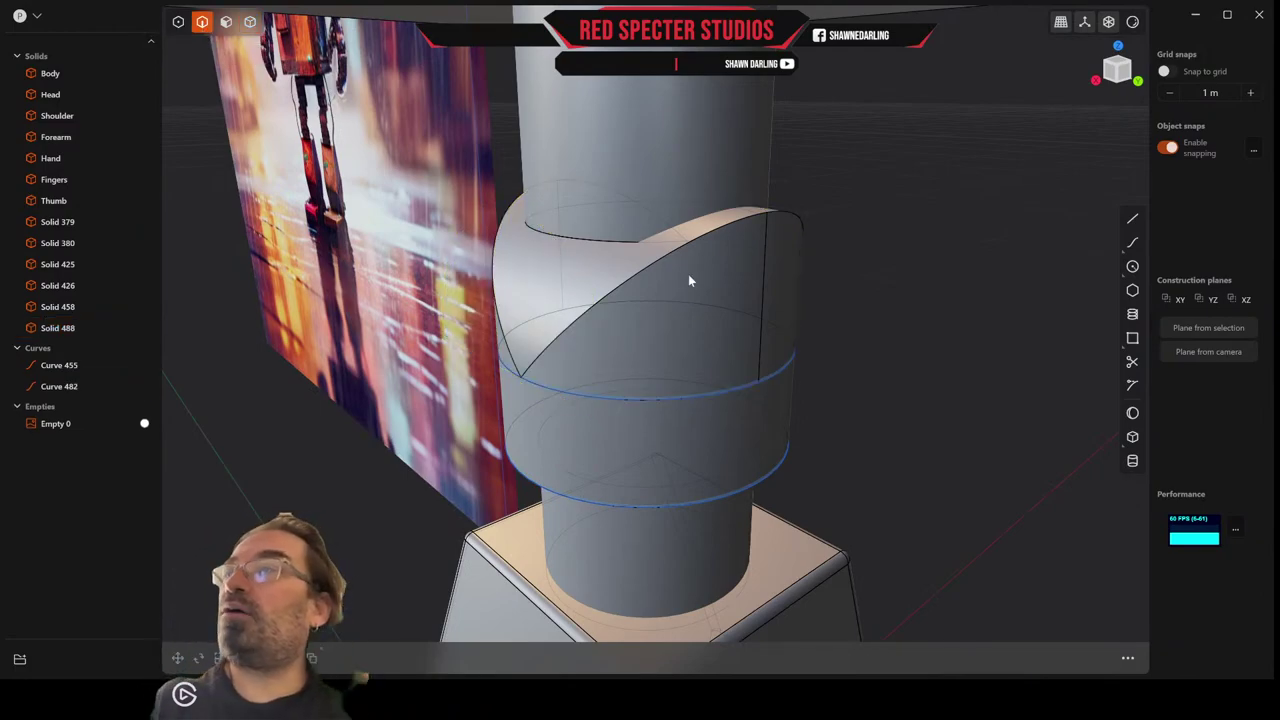
Fillet the four curved upper edges of the knee cap by about 0.019 m.
middle_drag(700, 252, 726, 249)
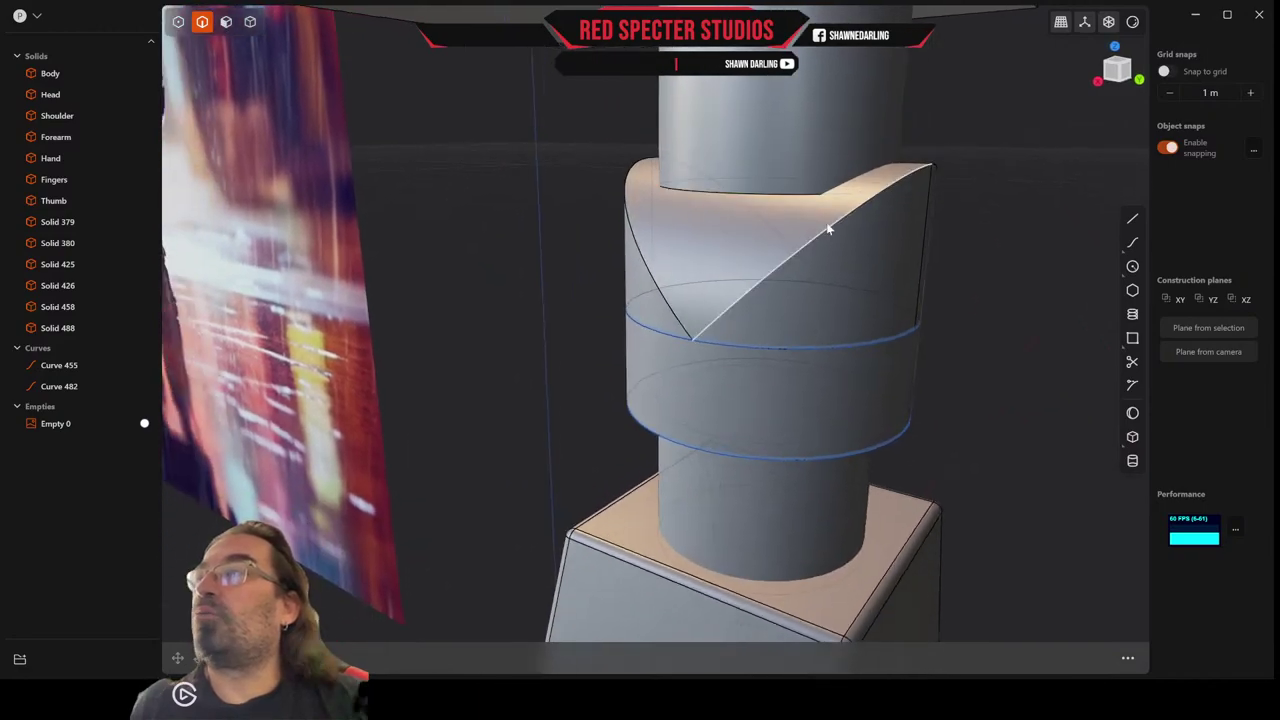
click(643, 257)
key(f)
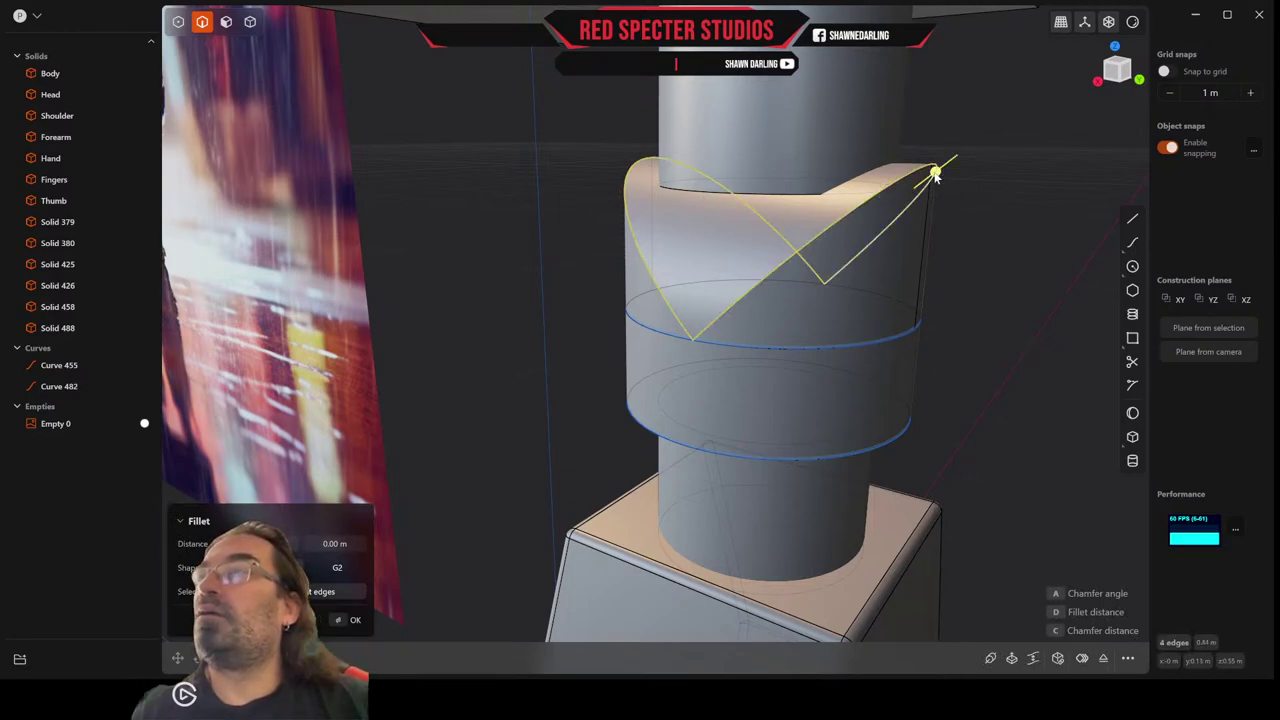
drag(935, 175, 995, 158)
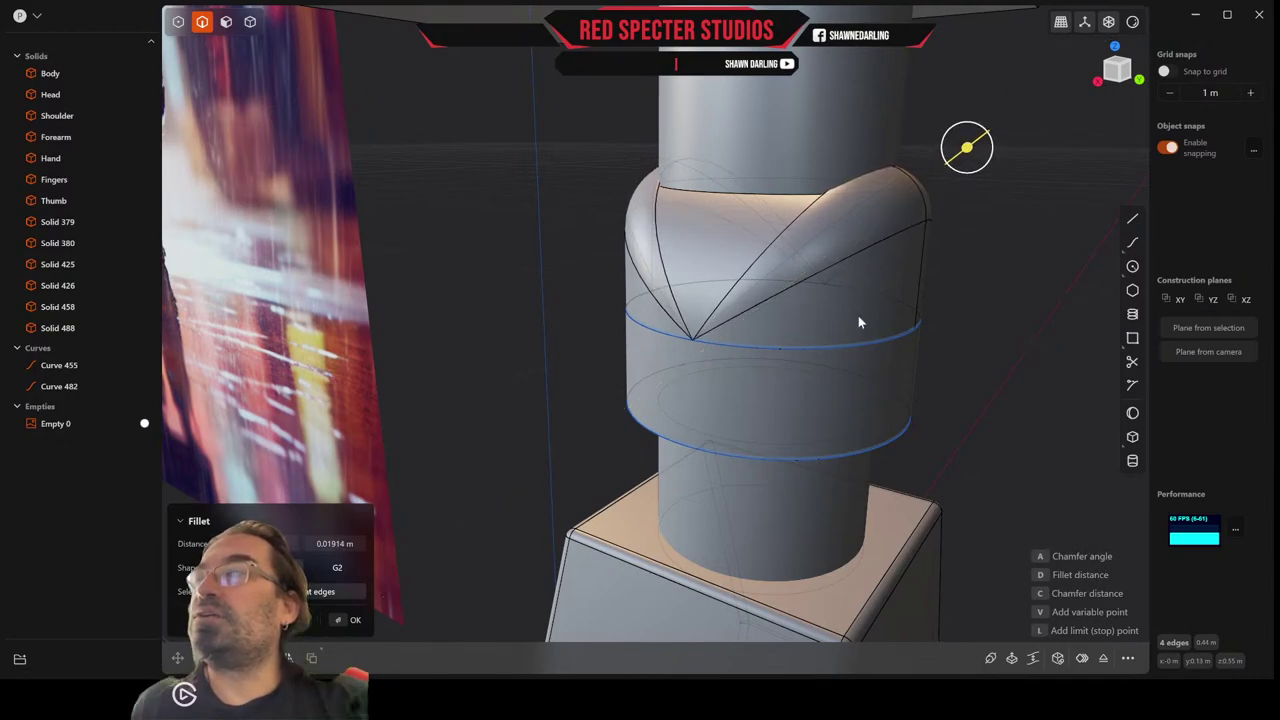
middle_drag(858, 322, 760, 213)
key(Return)
Select the filleted, saddle-shaped and side faces all around the knee cap above the knee disc.
click(752, 208)
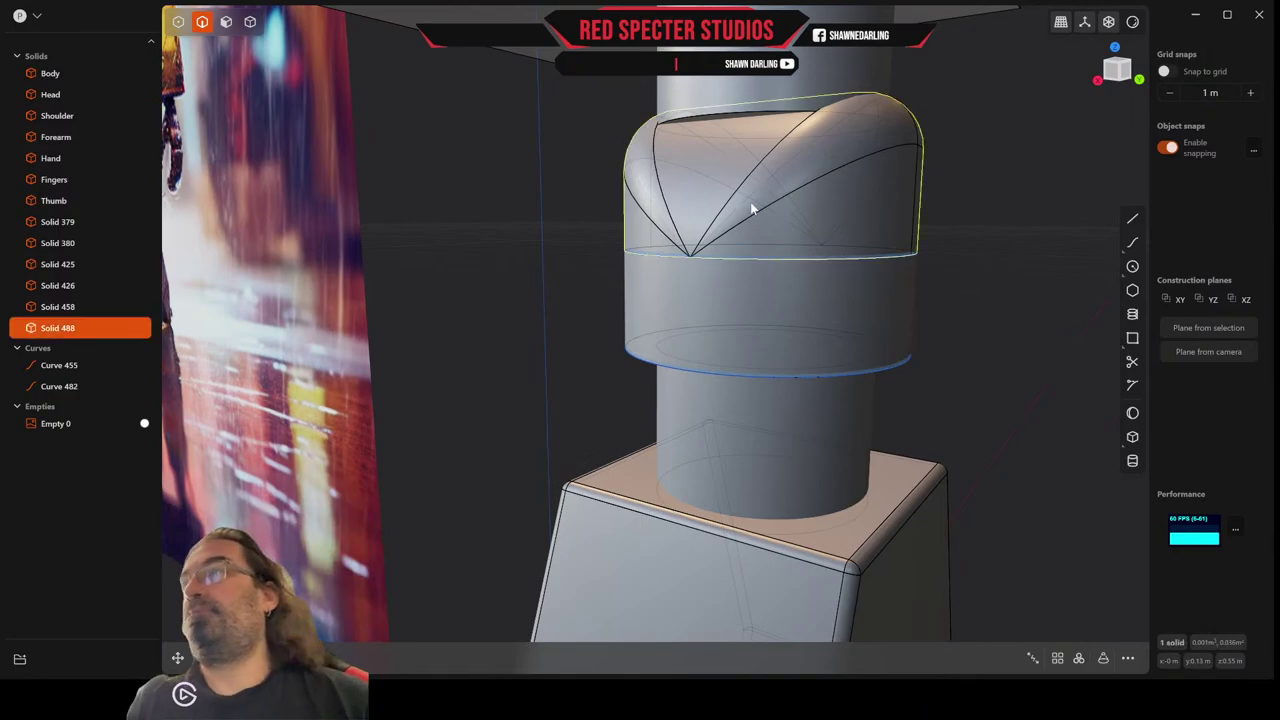
click(228, 24)
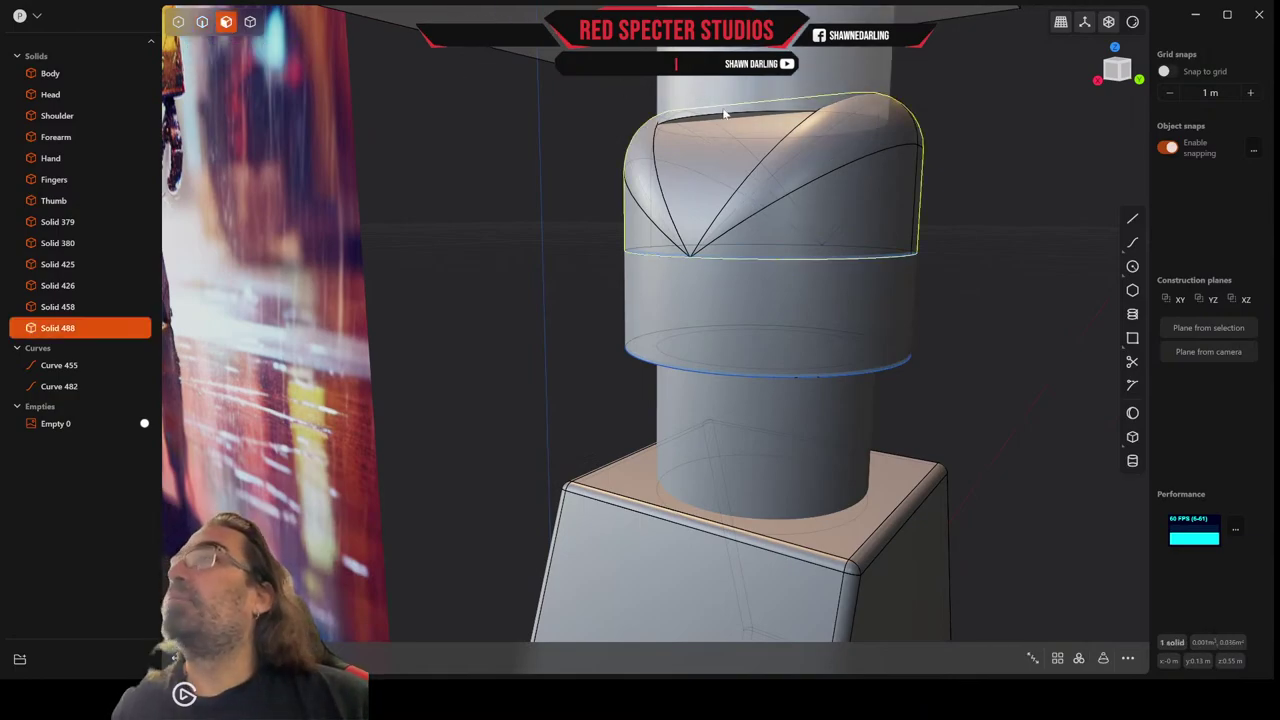
click(806, 149)
shift+click(733, 160)
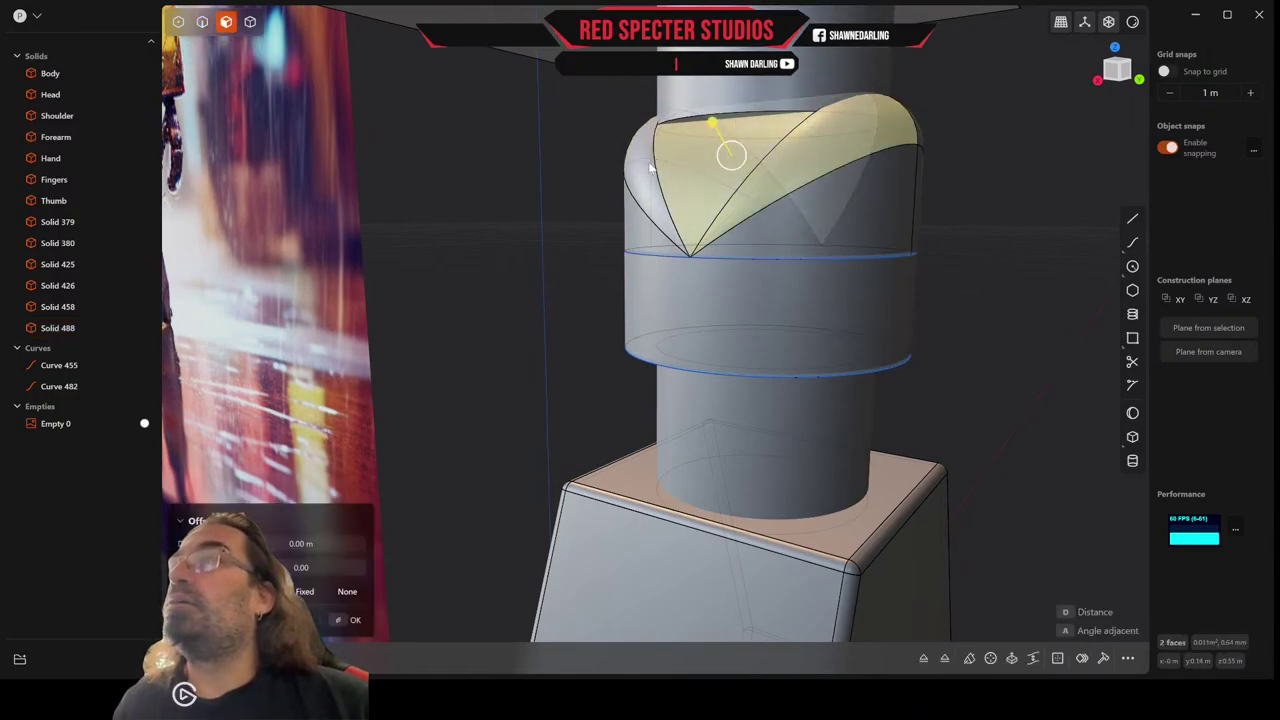
shift+click(830, 232)
shift+click(830, 232)
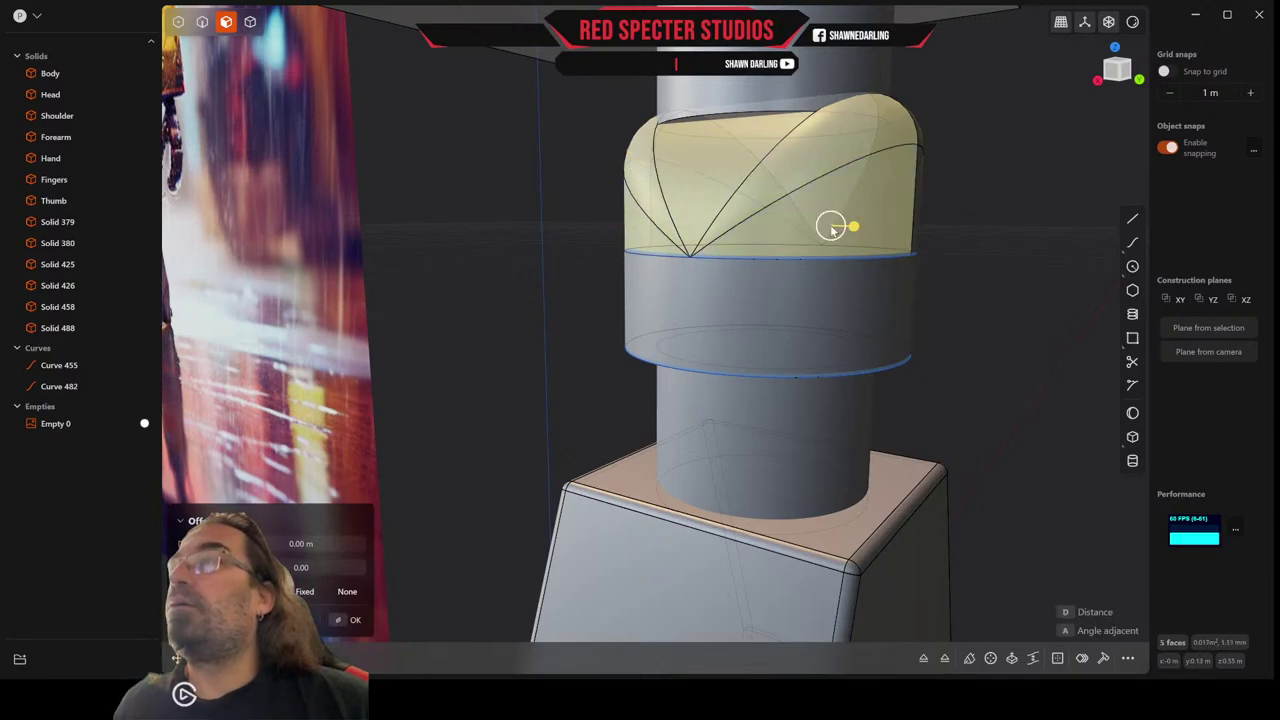
middle_drag(830, 230, 660, 245)
shift+click(303, 216)
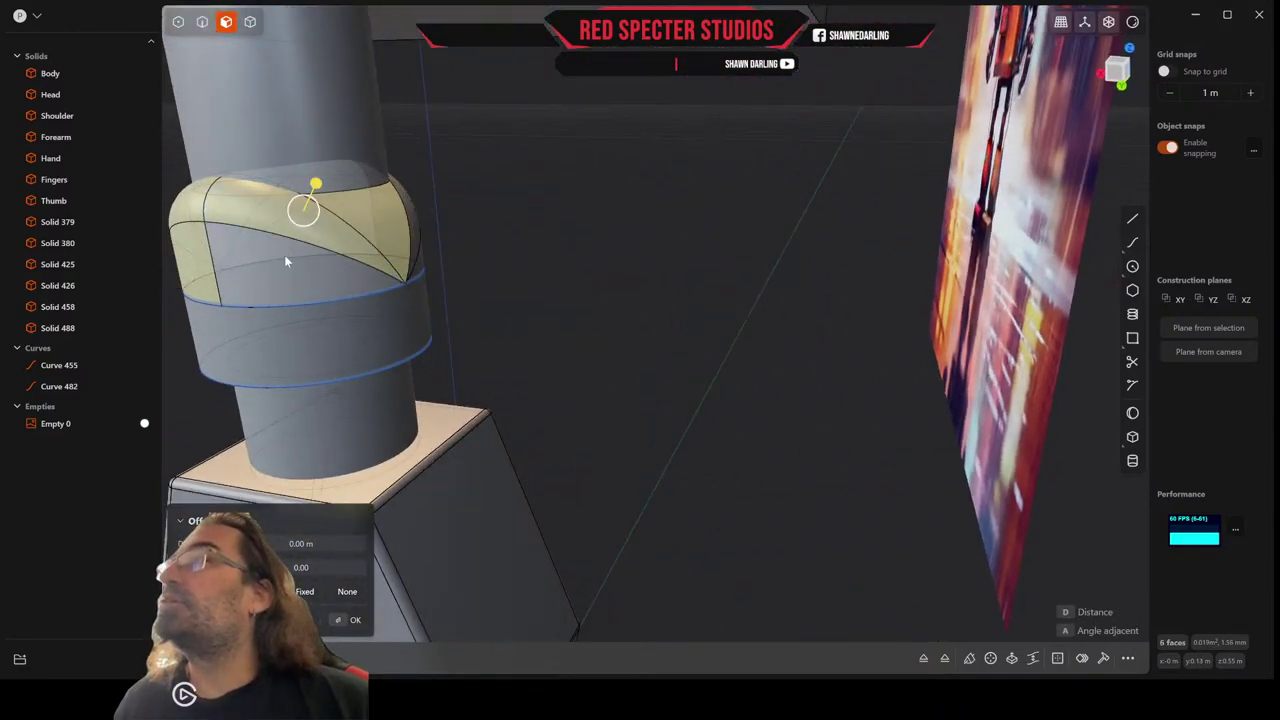
shift+click(285, 256)
middle_drag(350, 252, 300, 262)
shift+click(419, 182)
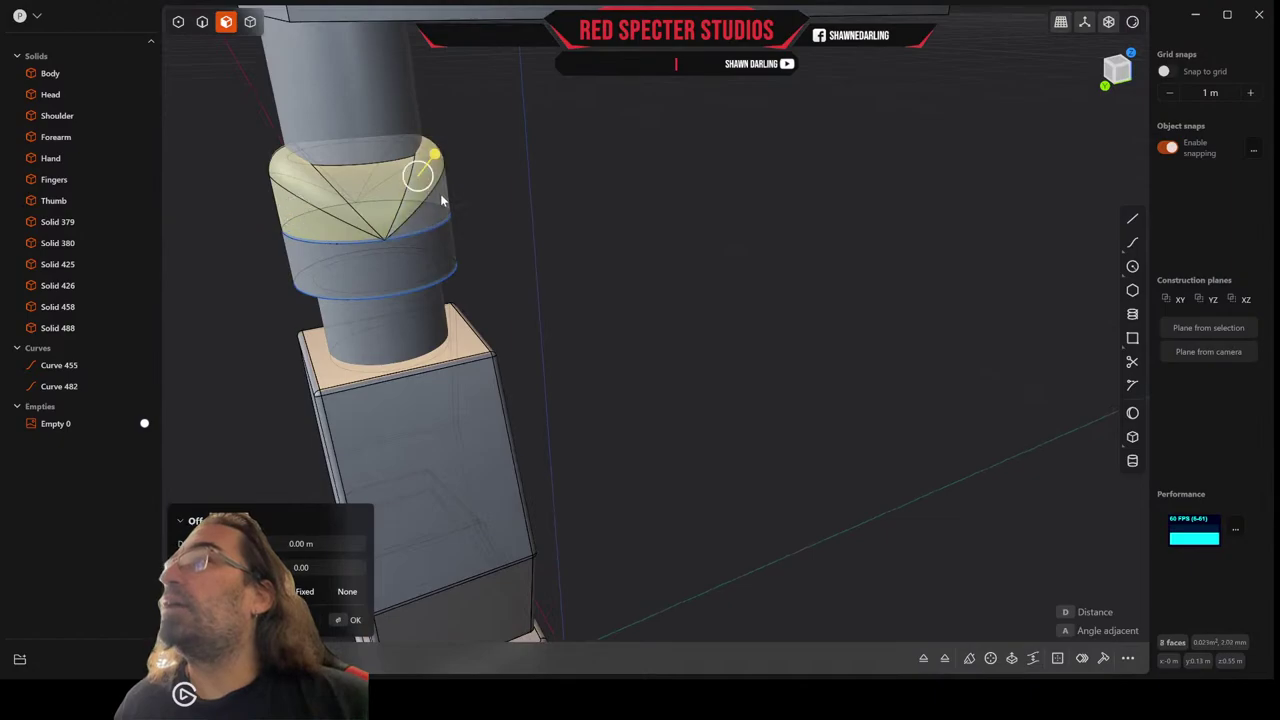
shift+click(437, 204)
key(g)
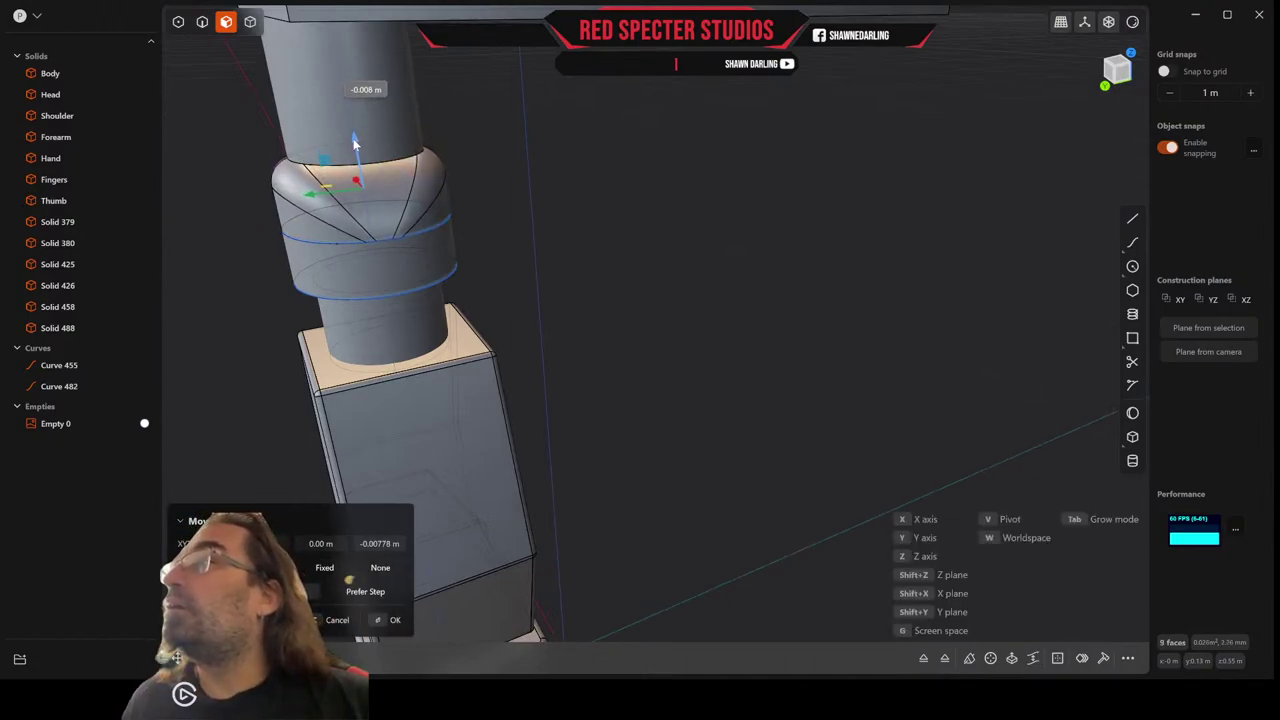
key(Escape)
shift+click(386, 260)
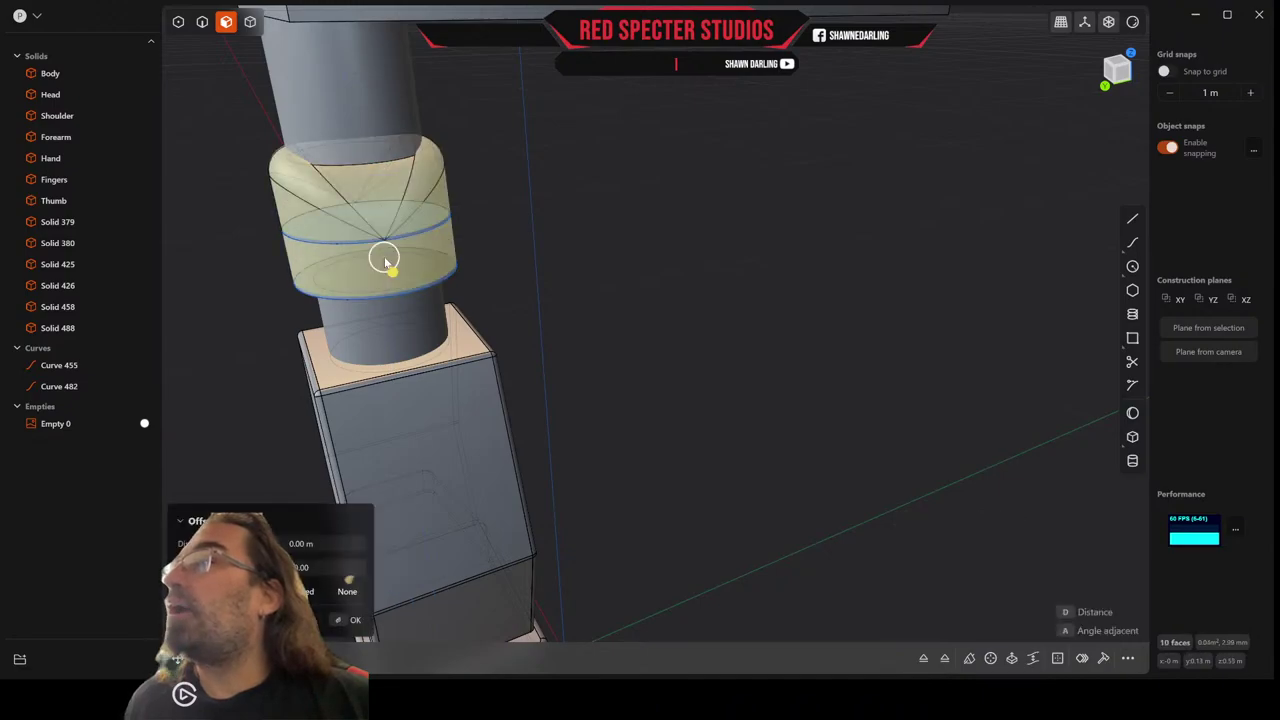
key(g)
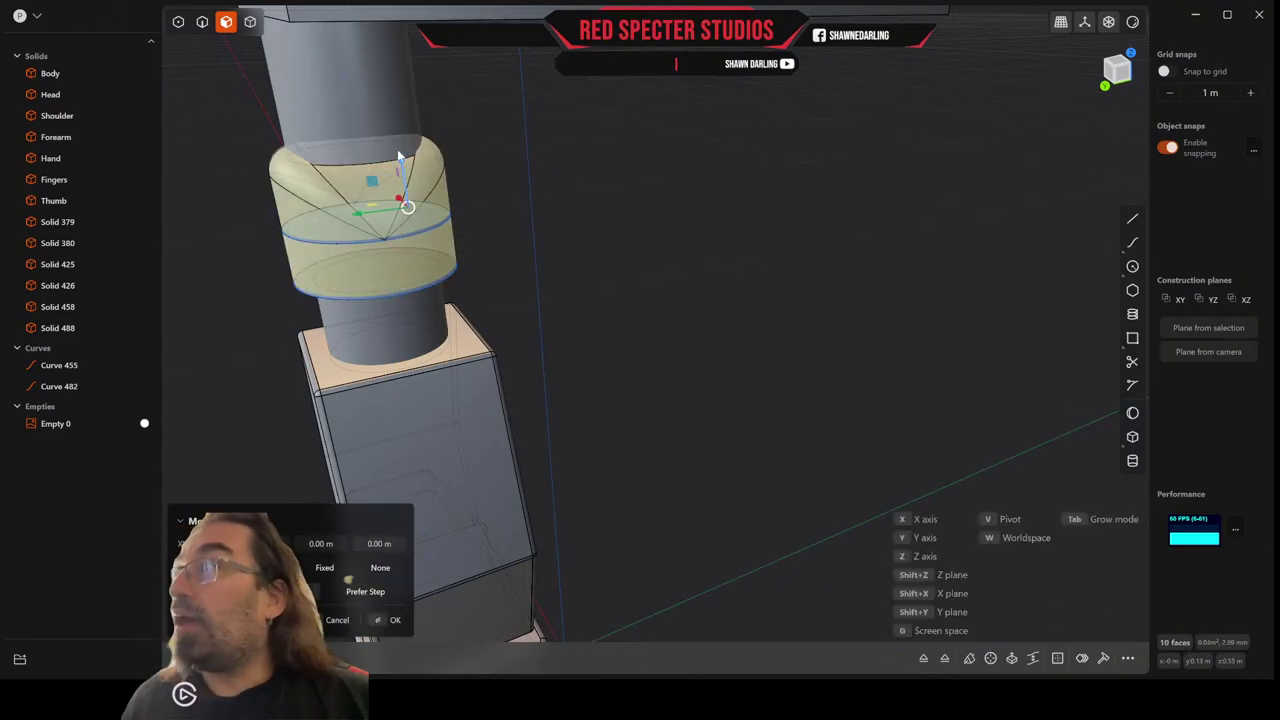
drag(401, 161, 408, 171)
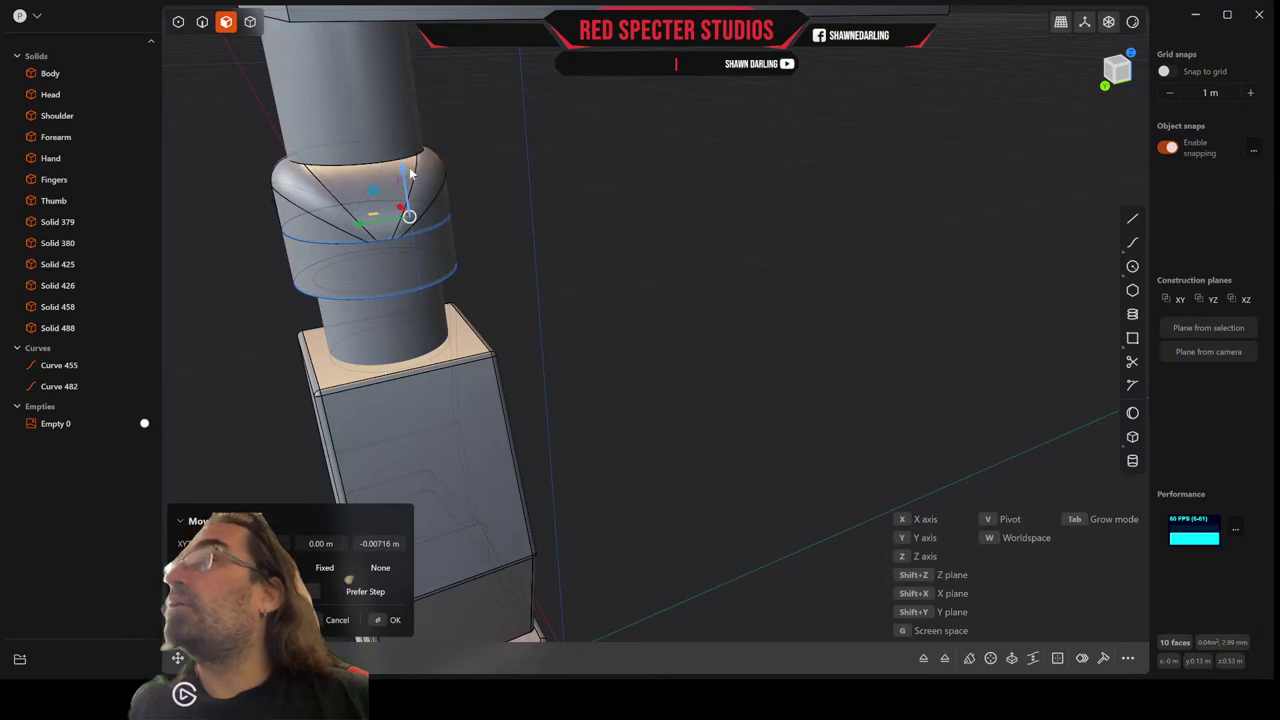
key(Escape)
Try to extrude the selected faces of the rounded joint cap above the tapered leg block.
middle_drag(408, 166, 514, 133)
key(e)
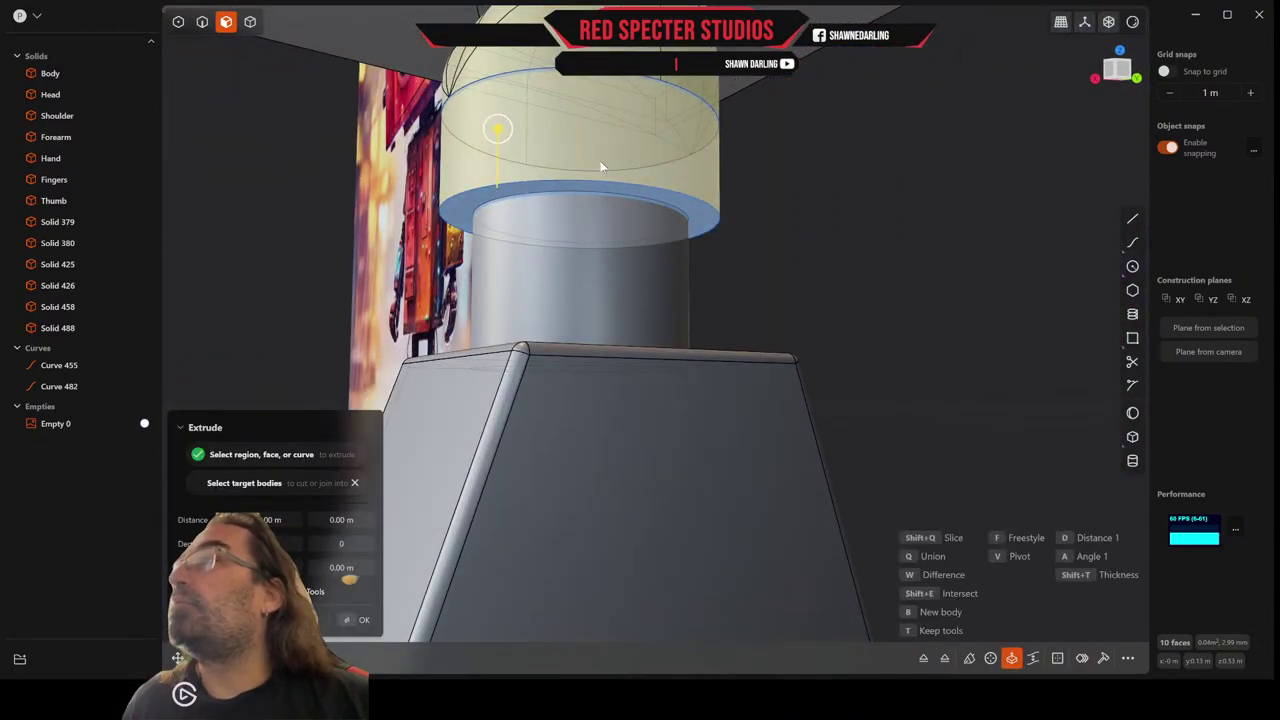
drag(502, 137, 502, 146)
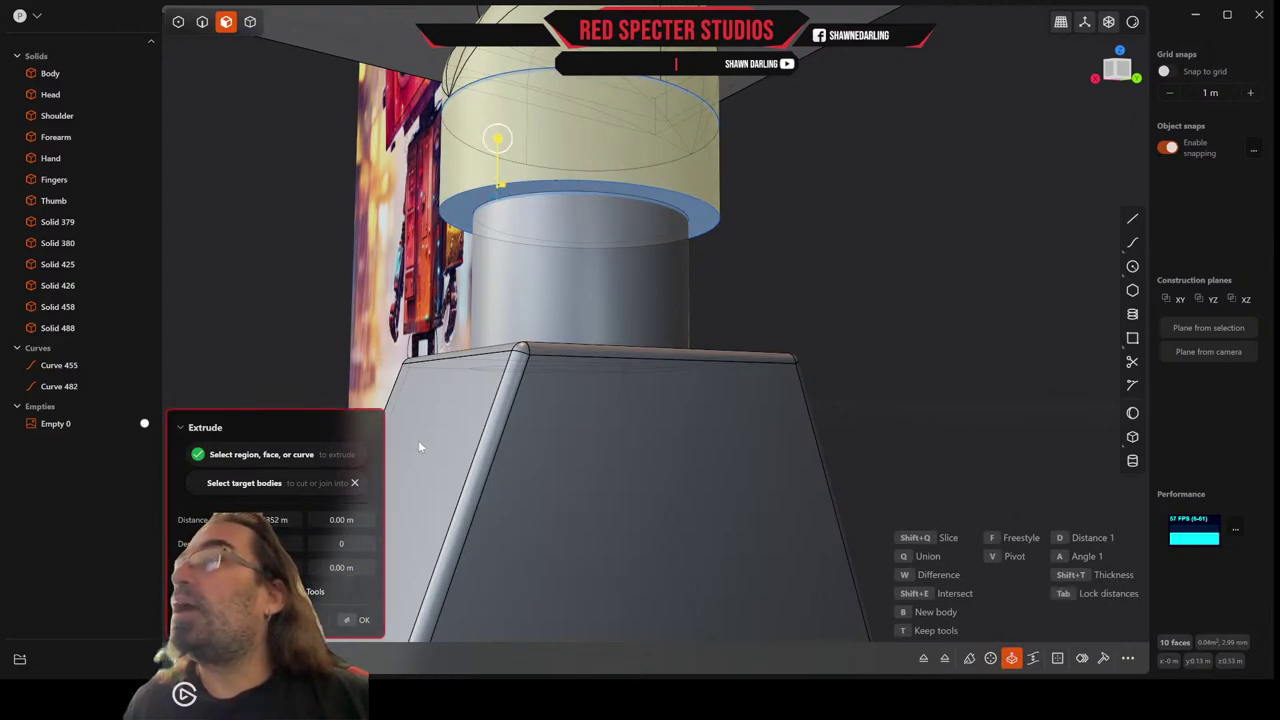
key(Return)
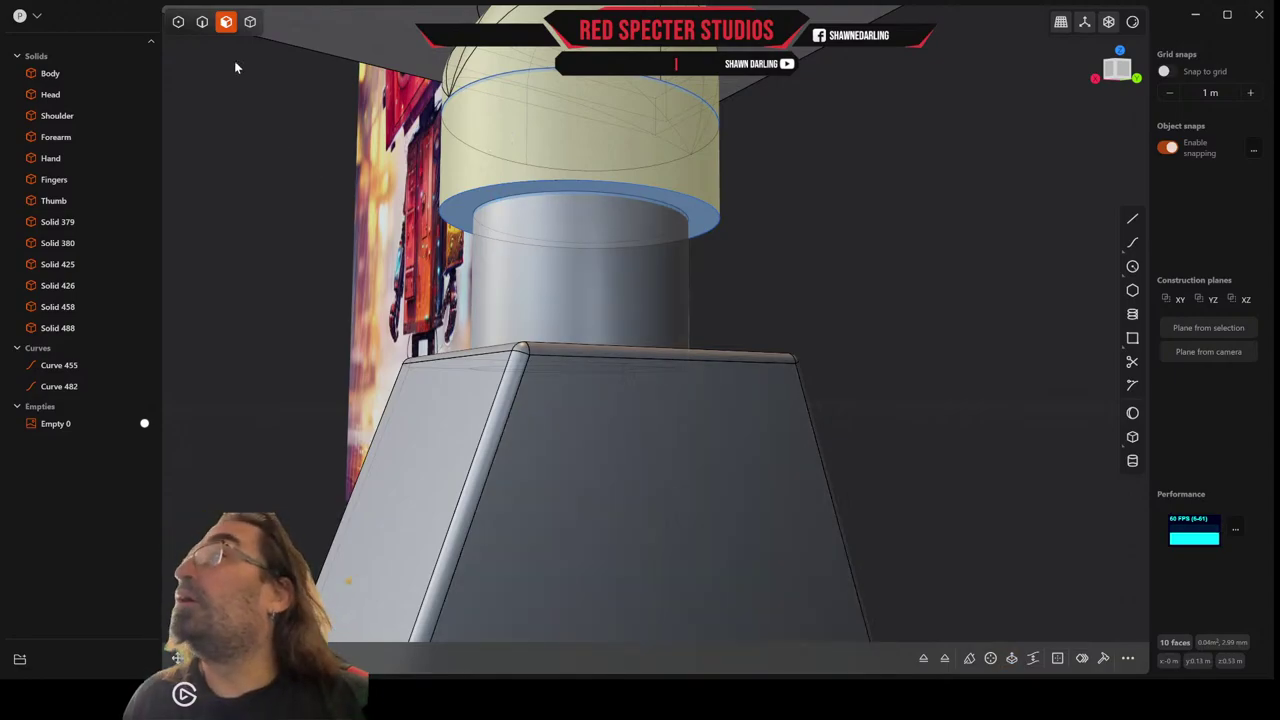
Delete the two leftover circle curves around the joint, Curve 455 and Curve 482.
click(60, 365)
shift+click(62, 387)
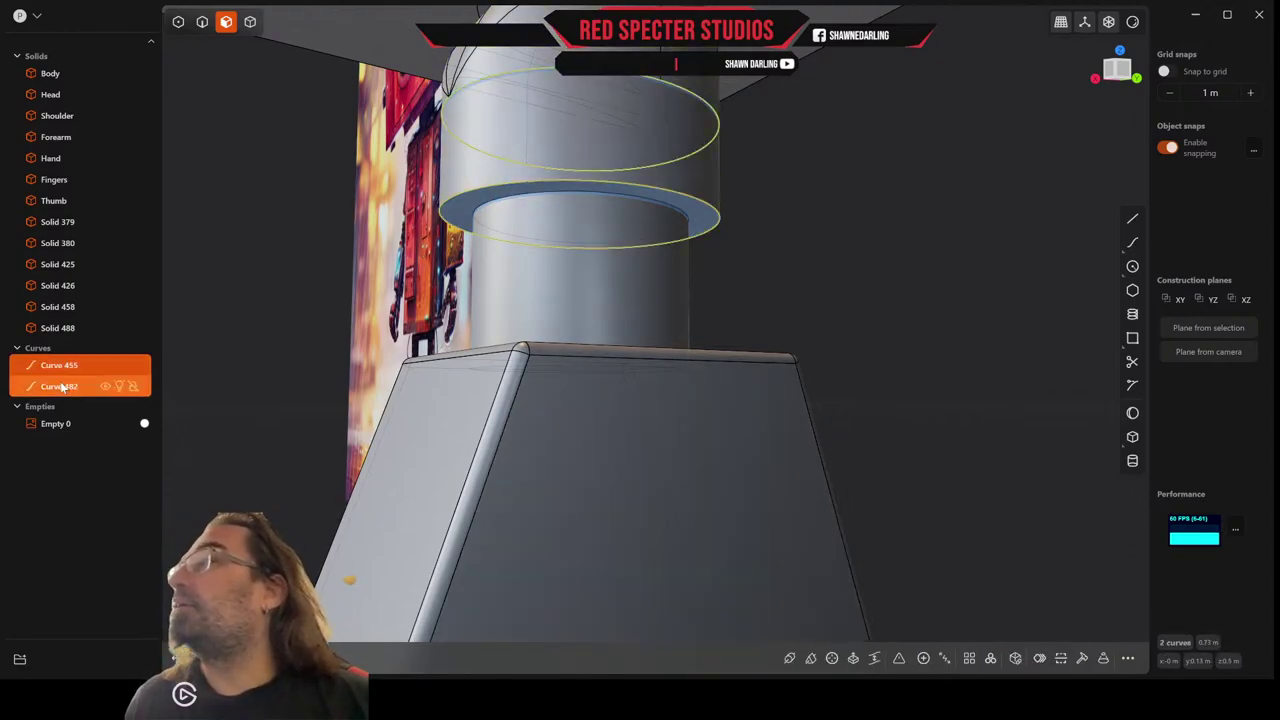
key(Delete)
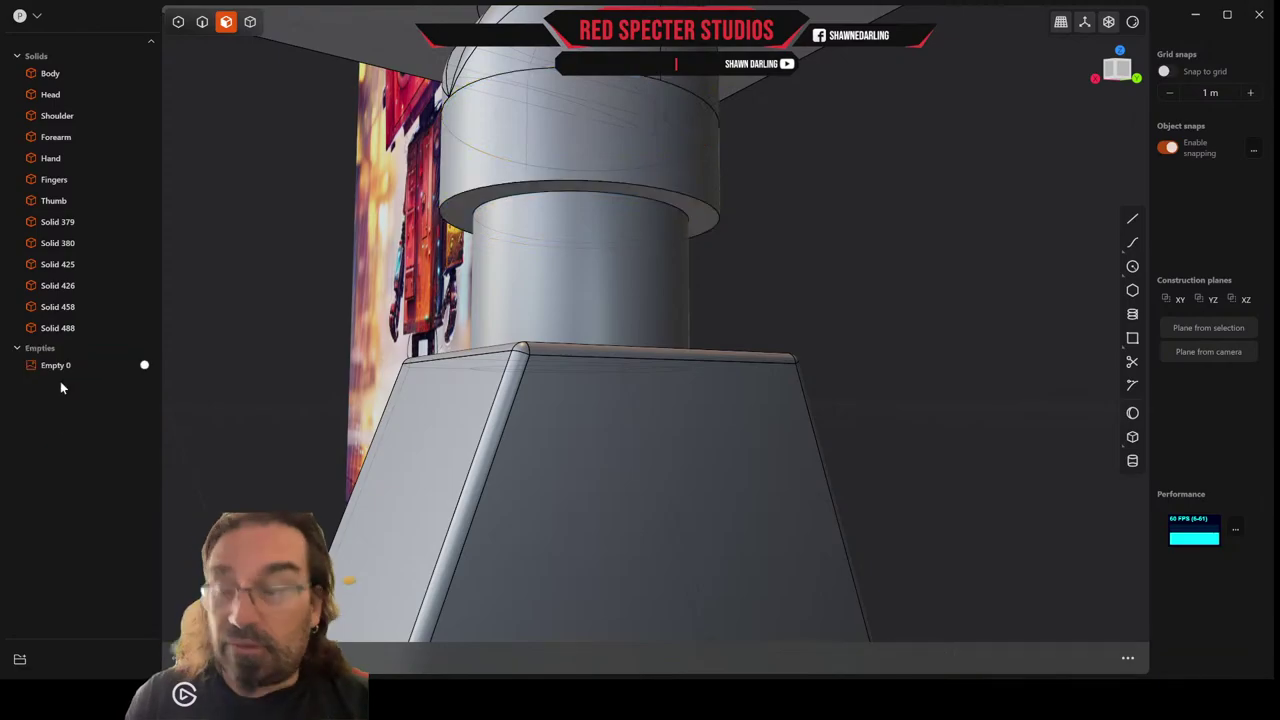
click(572, 149)
shift+click(543, 58)
middle_drag(543, 58, 584, 112)
shift+click(593, 124)
shift+click(520, 152)
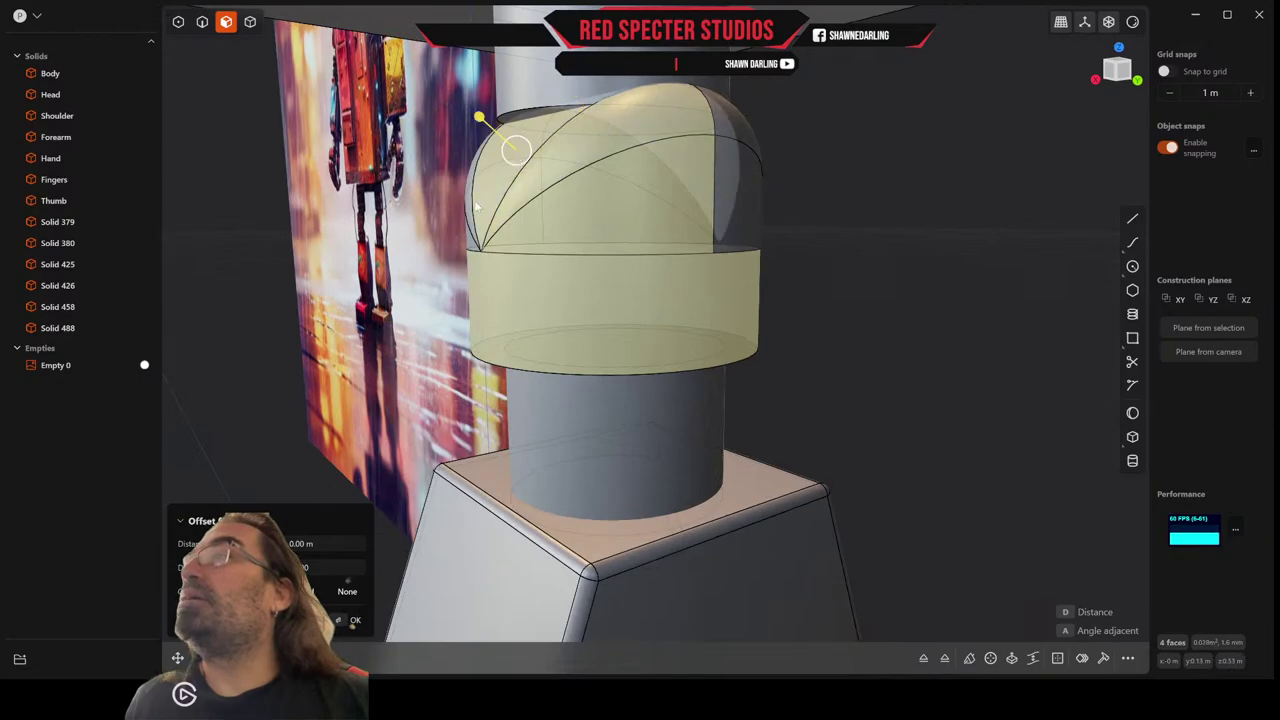
shift+click(472, 207)
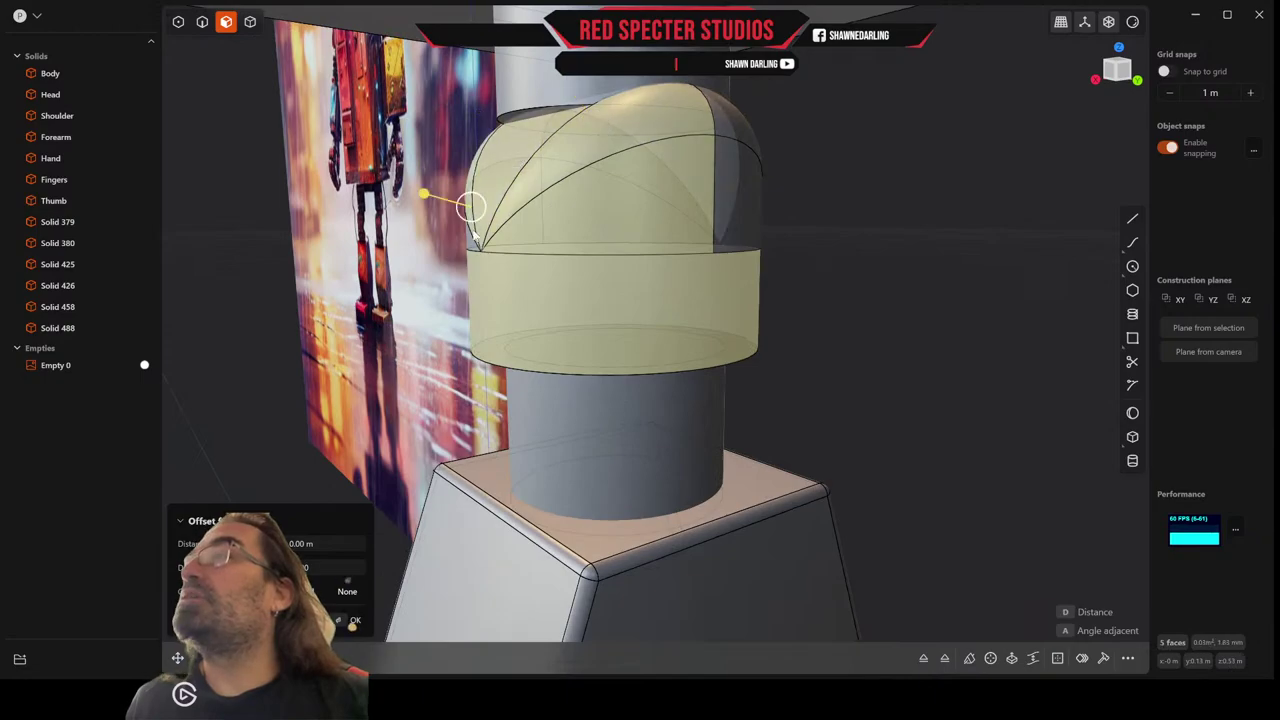
shift+click(731, 222)
middle_drag(731, 222, 588, 251)
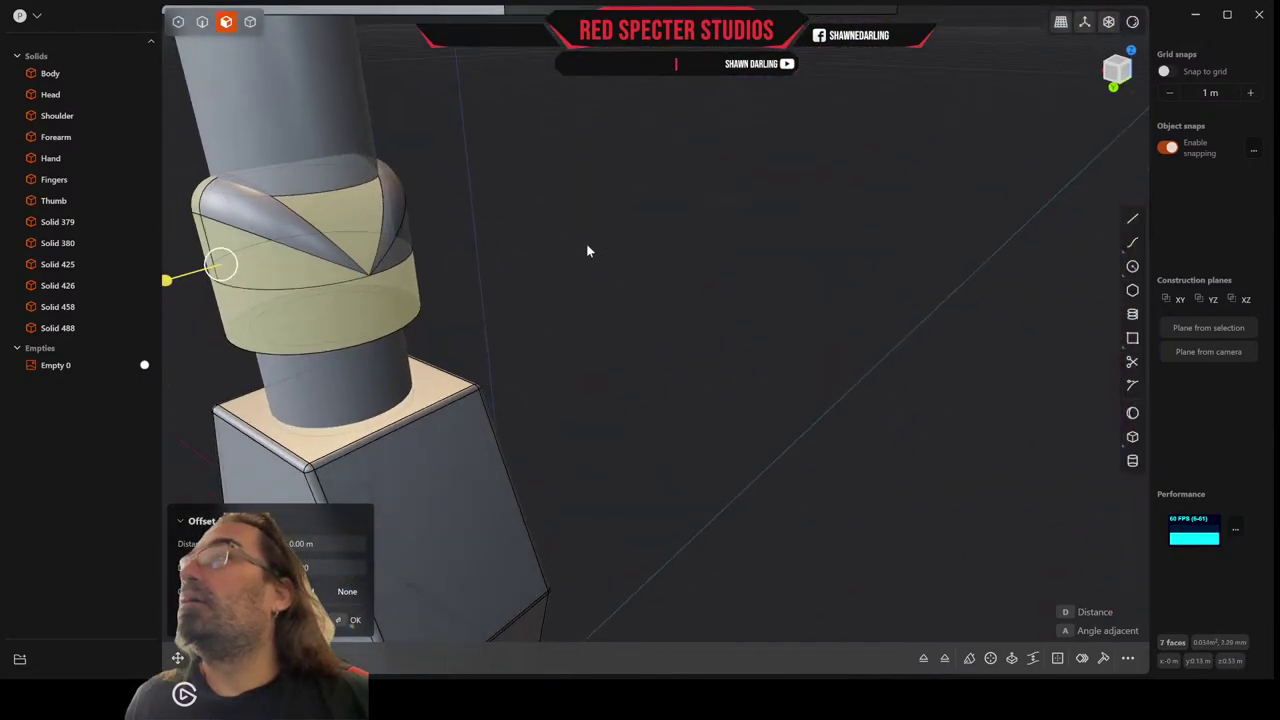
shift+click(396, 216)
shift+click(400, 240)
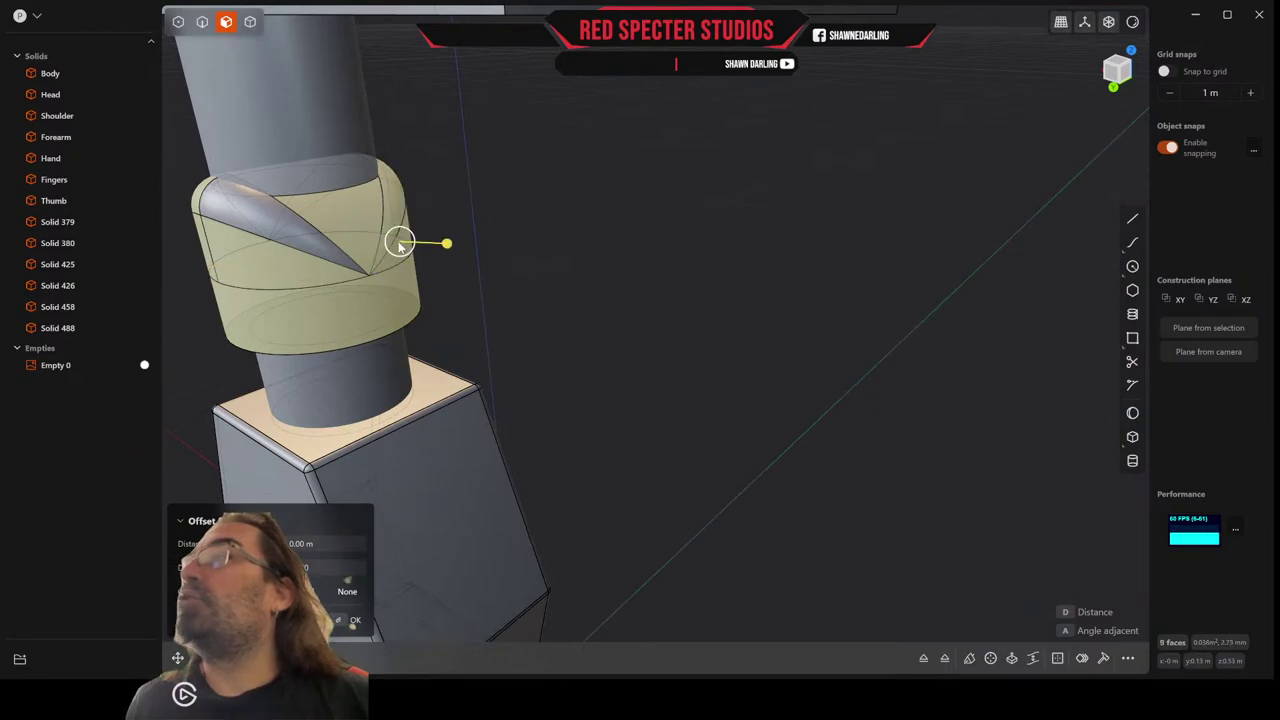
Hide the domed upper solid of the joint, Solid 488, to expose the collar's top face.
click(250, 22)
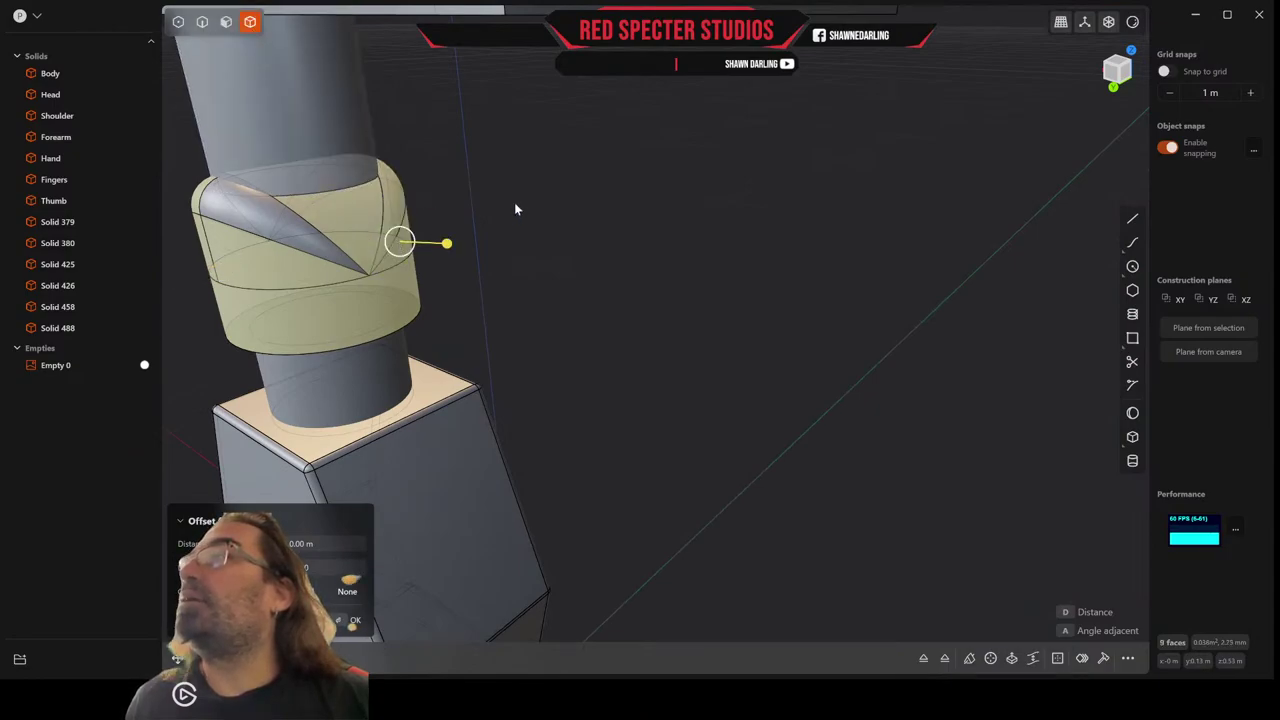
click(514, 202)
click(366, 226)
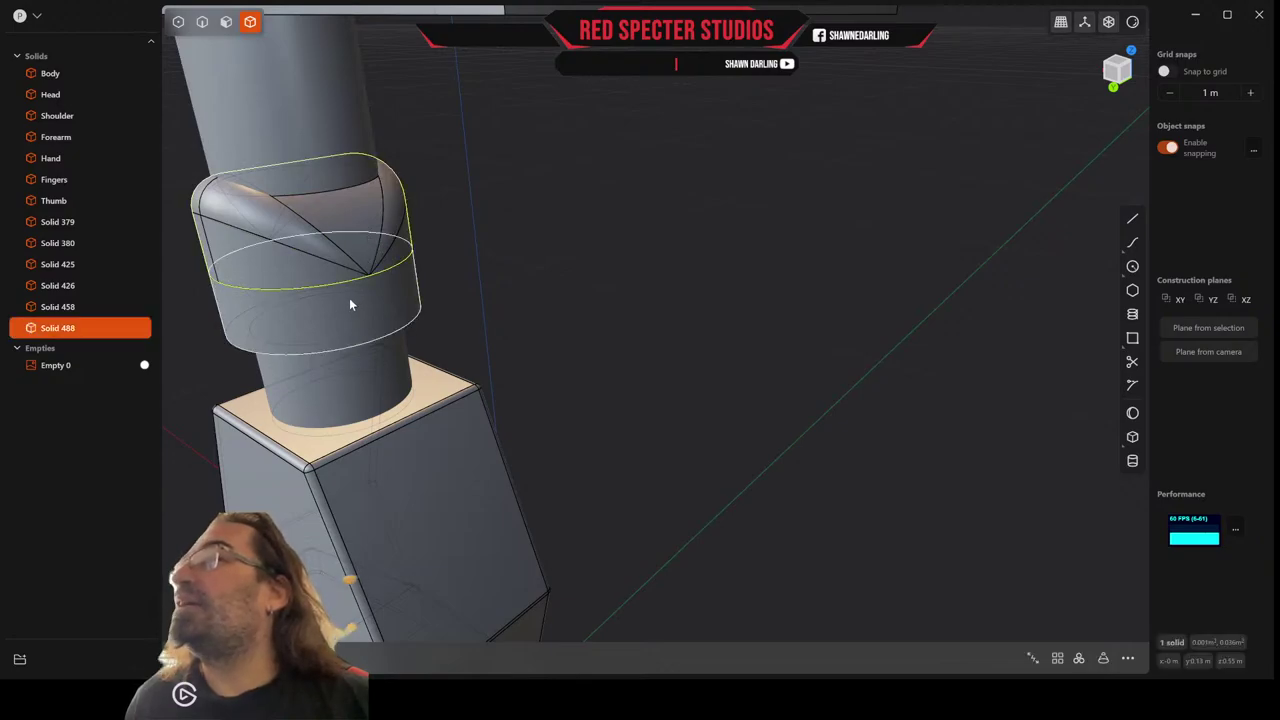
middle_drag(348, 282, 423, 263)
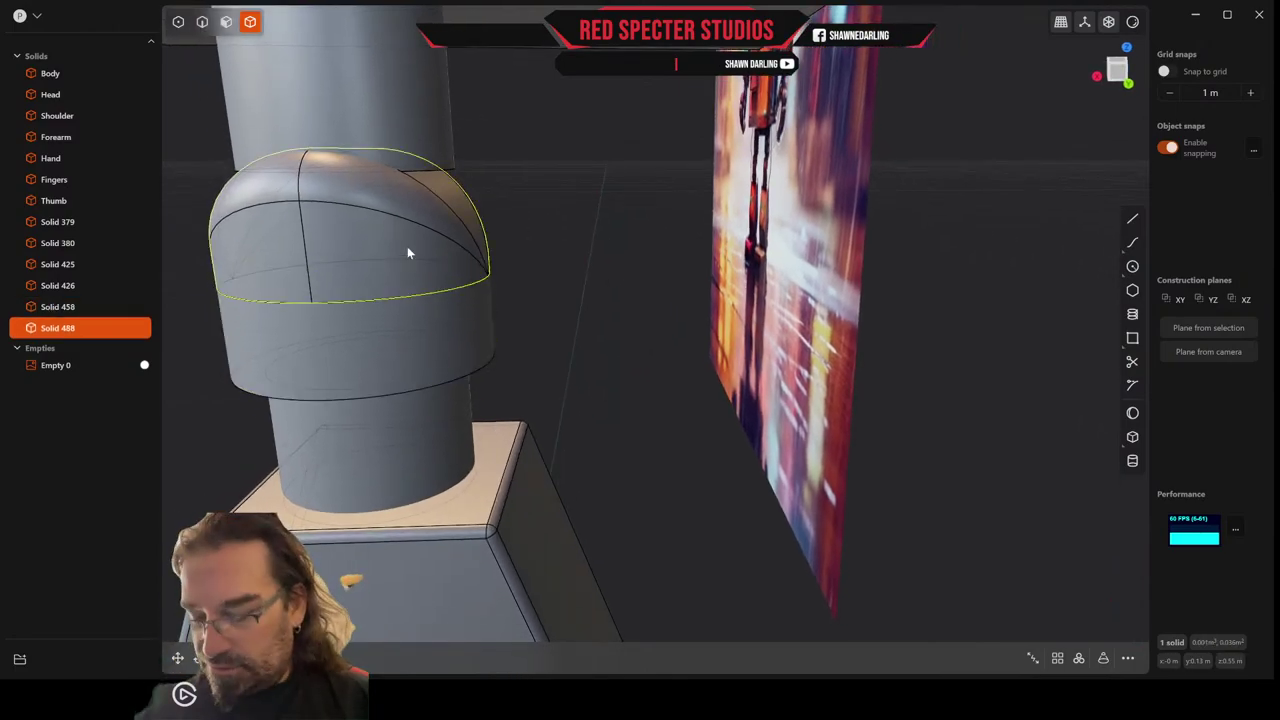
key(h)
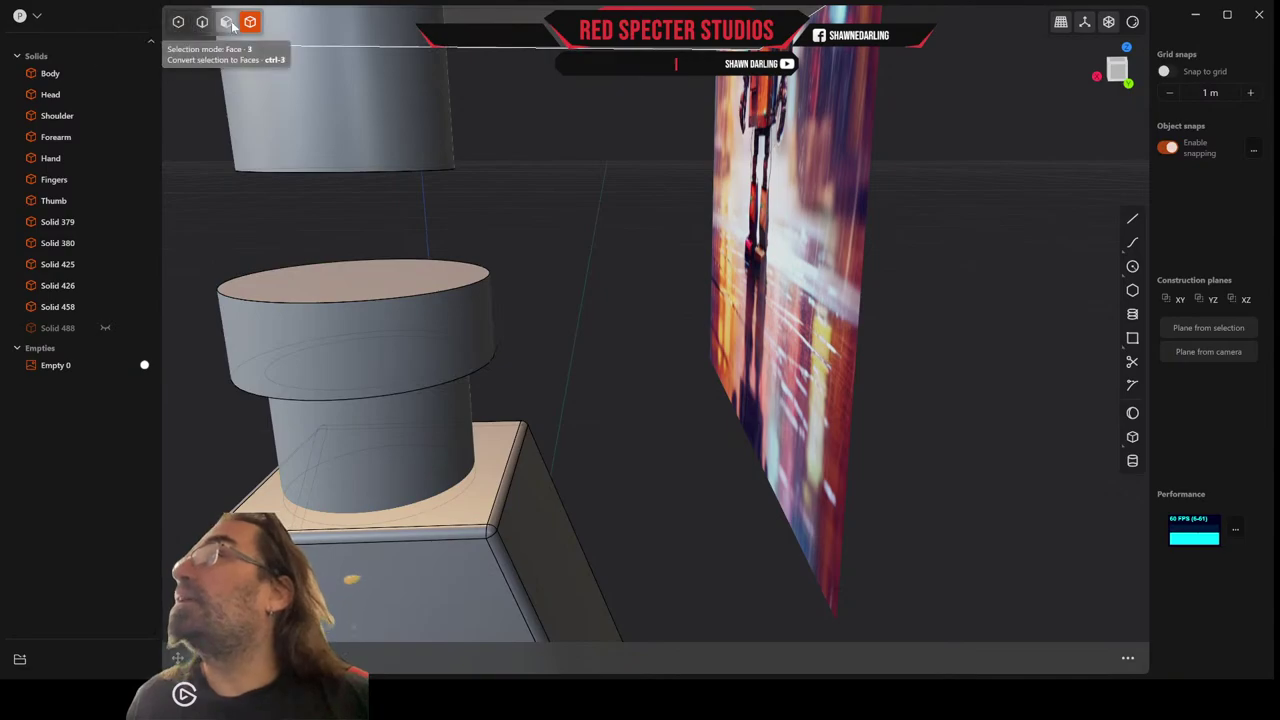
Offset the collar's top face downward to thin the collar, and unhide the domed solid above it.
click(229, 24)
click(373, 280)
drag(369, 241, 373, 297)
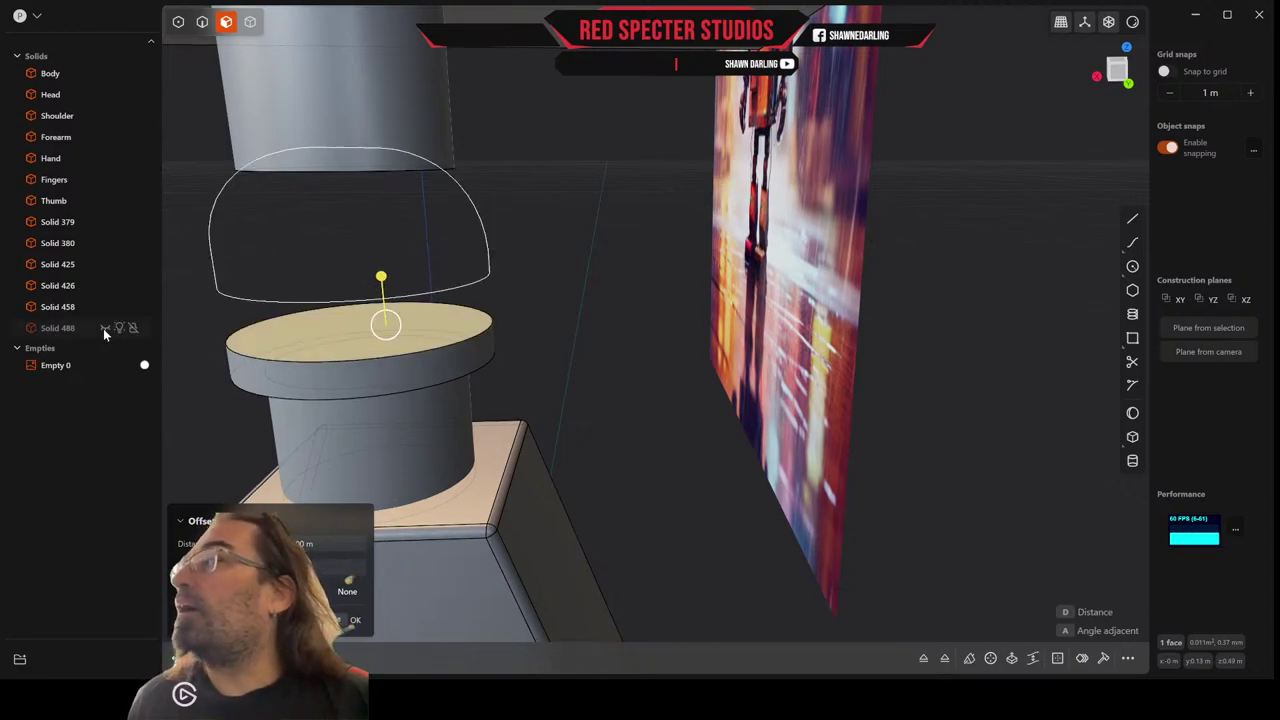
click(105, 328)
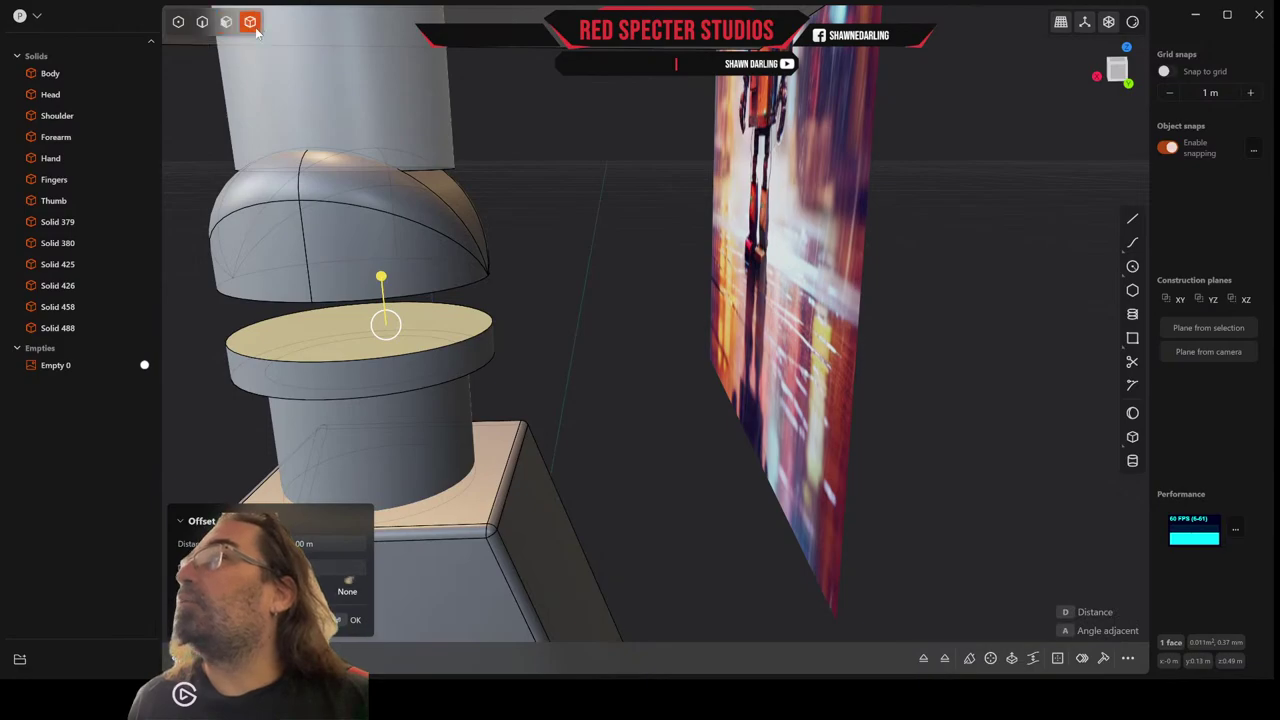
Move the domed solid about 0.024 m down along Z so it sits on the thinned collar.
click(350, 245)
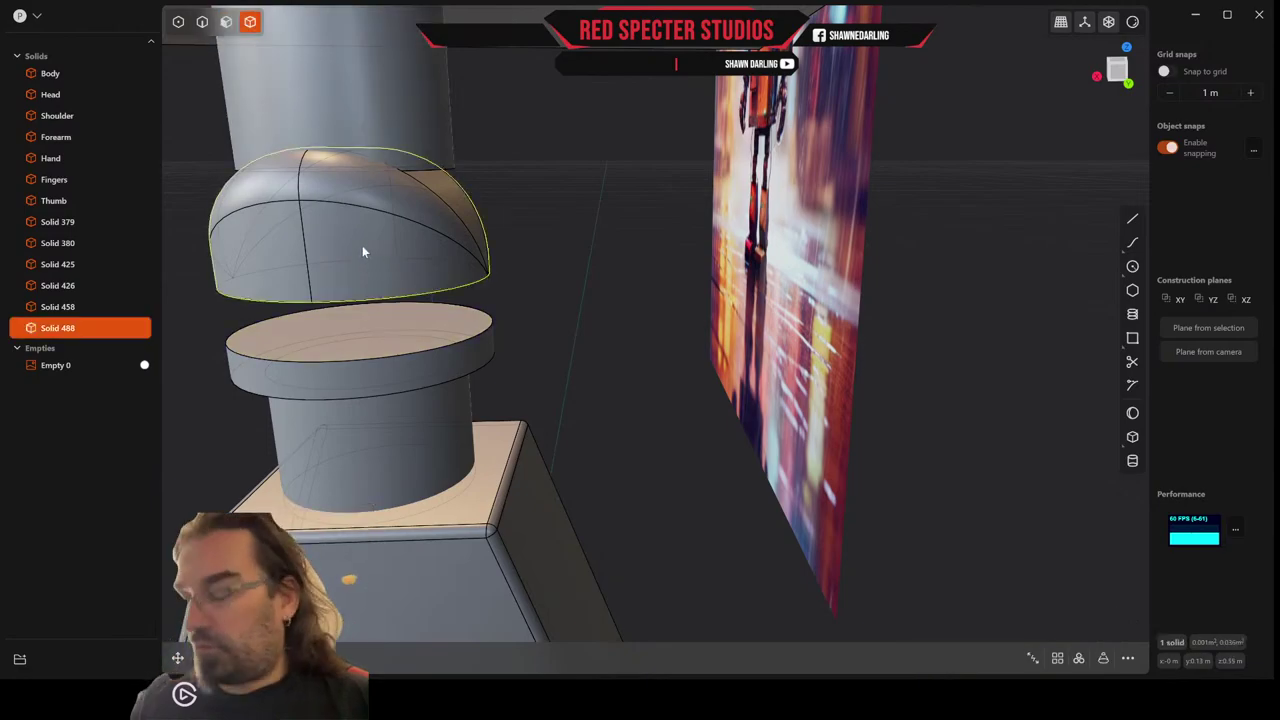
key(g)
drag(351, 178, 443, 225)
scroll(488, 254, down, 3)
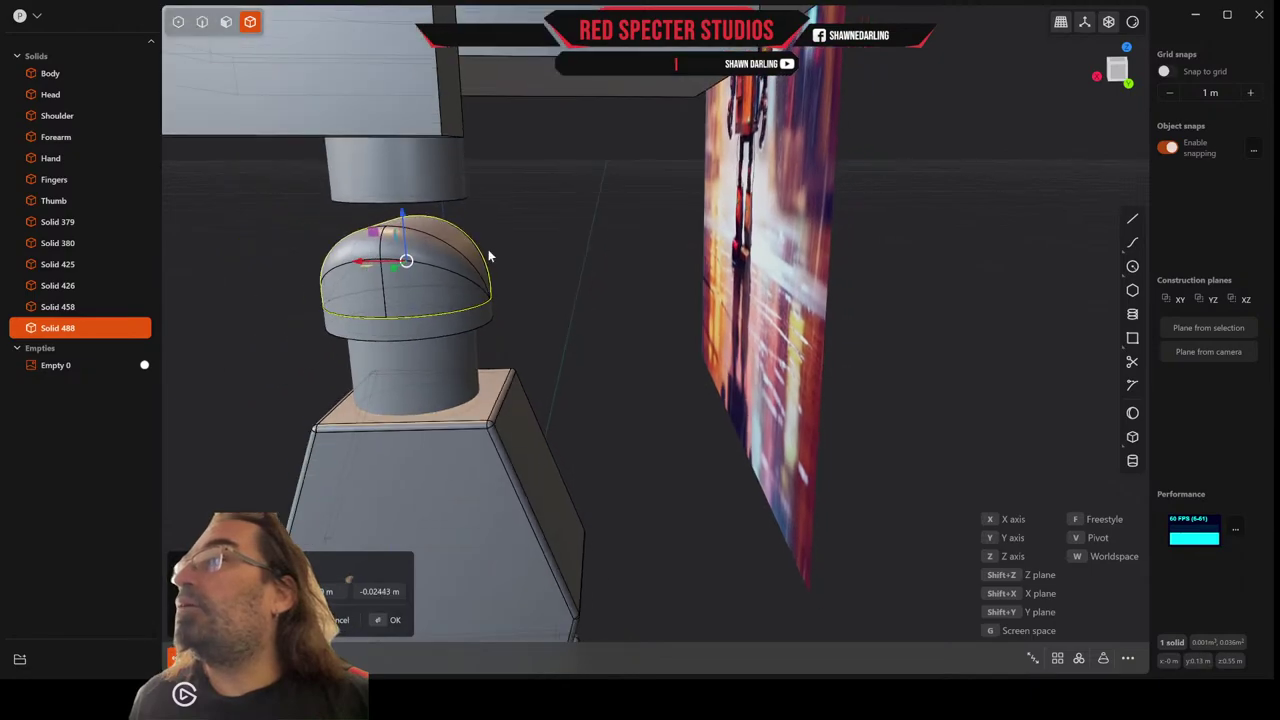
middle_drag(478, 255, 494, 249)
scroll(491, 305, up, 2)
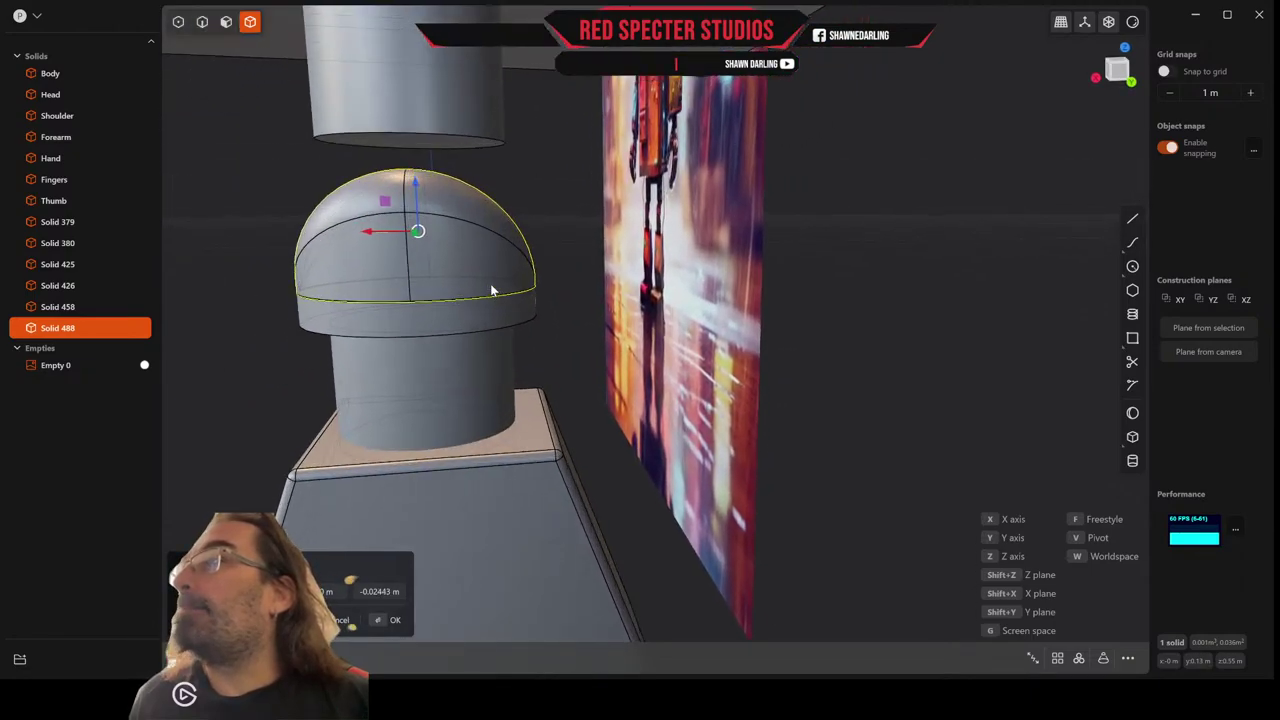
right_click(414, 322)
Join the domed solid to the collar beneath it with a Boolean union.
click(434, 318)
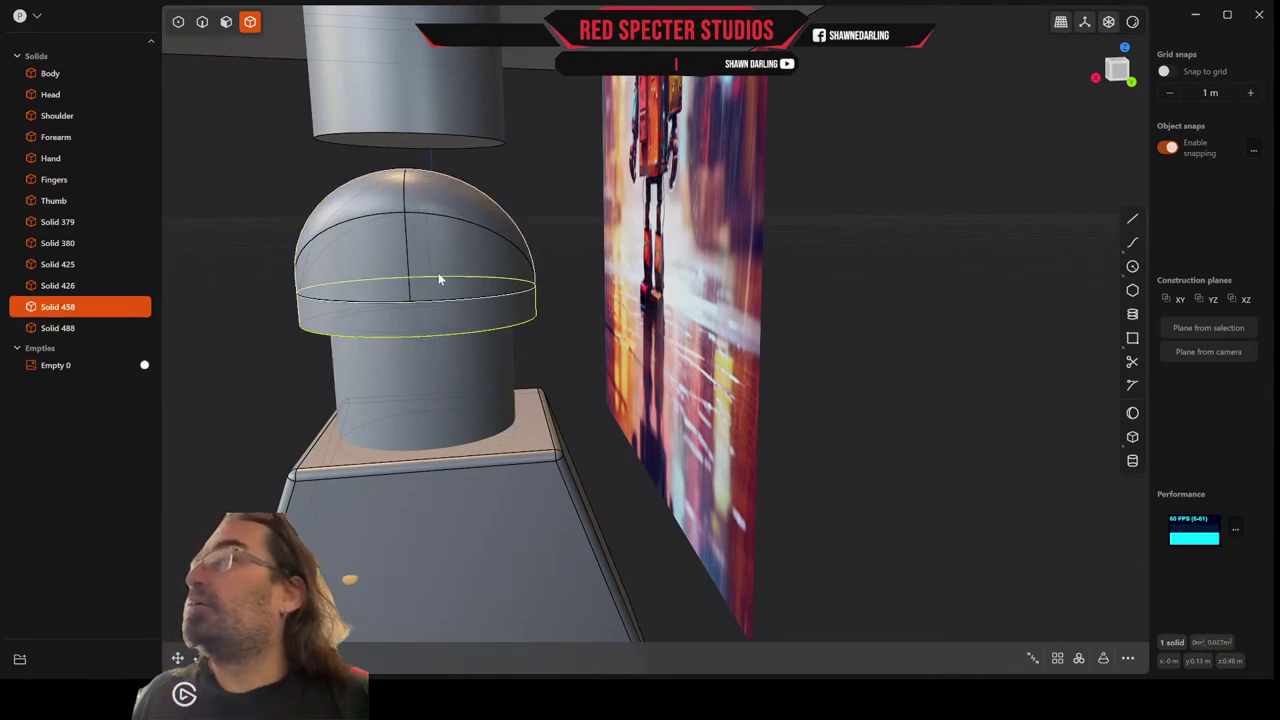
shift+click(438, 272)
key(q)
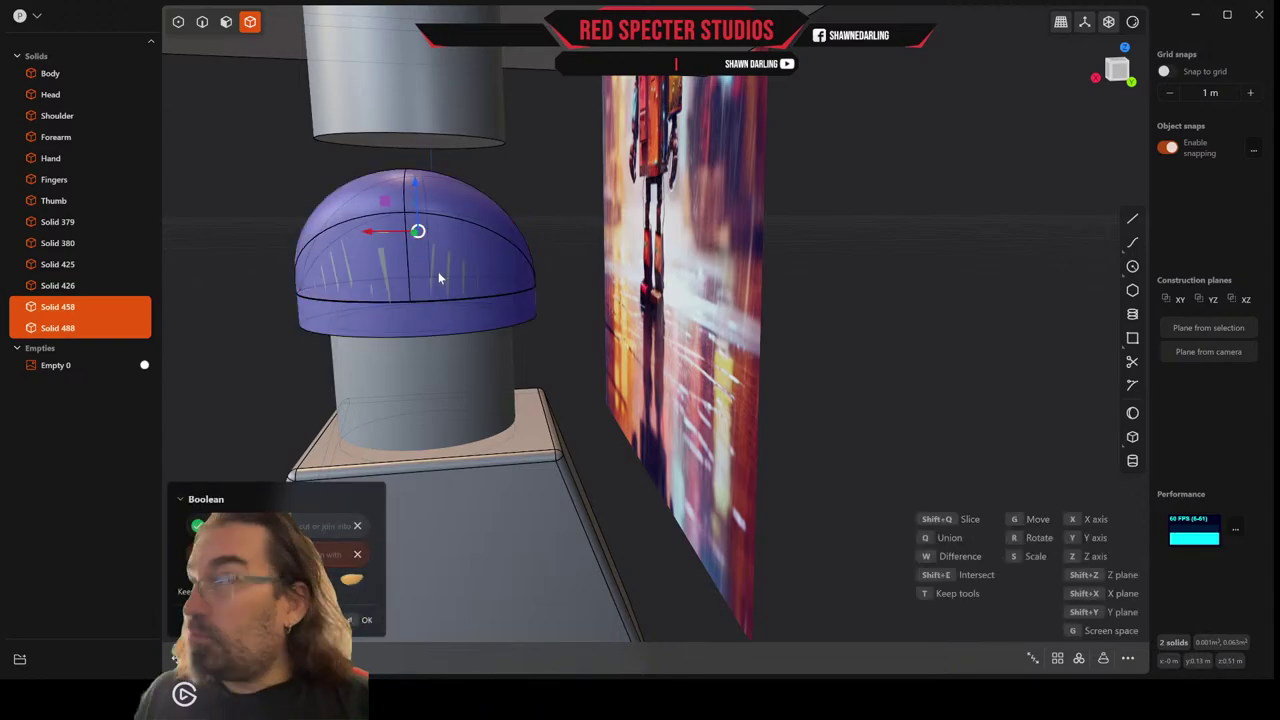
right_click(571, 282)
middle_drag(568, 288, 411, 295)
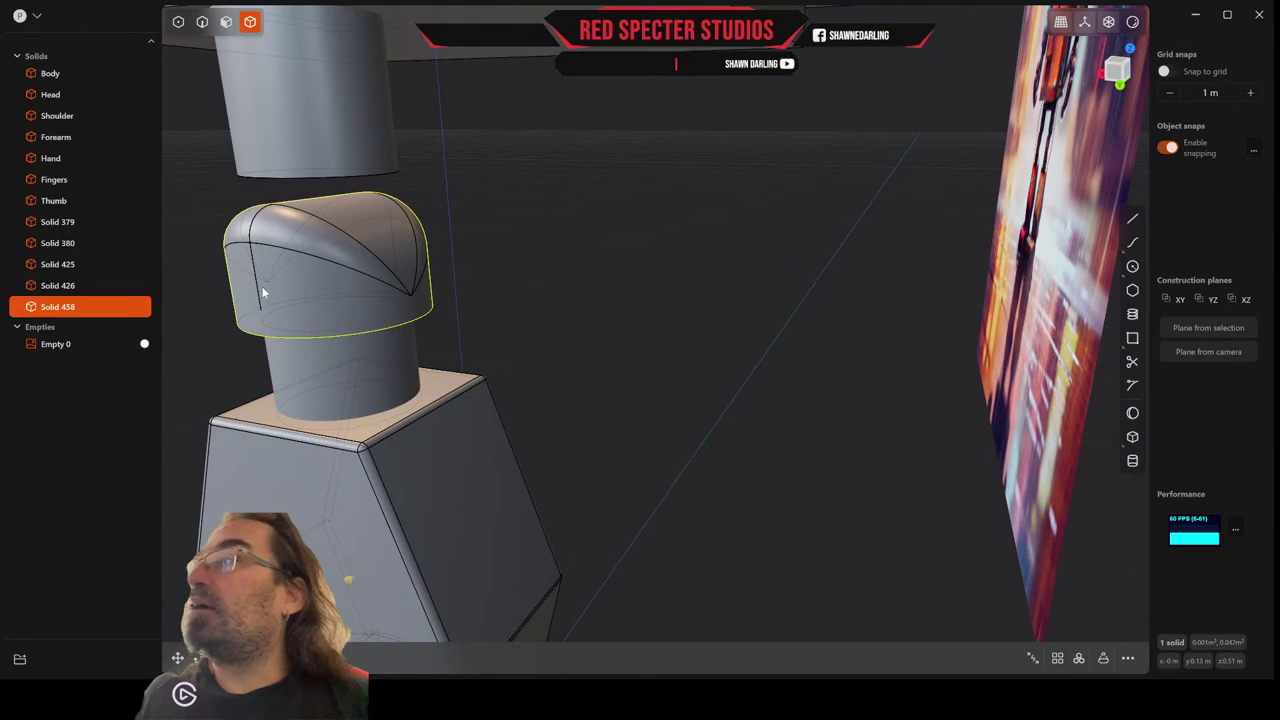
middle_drag(257, 285, 338, 282)
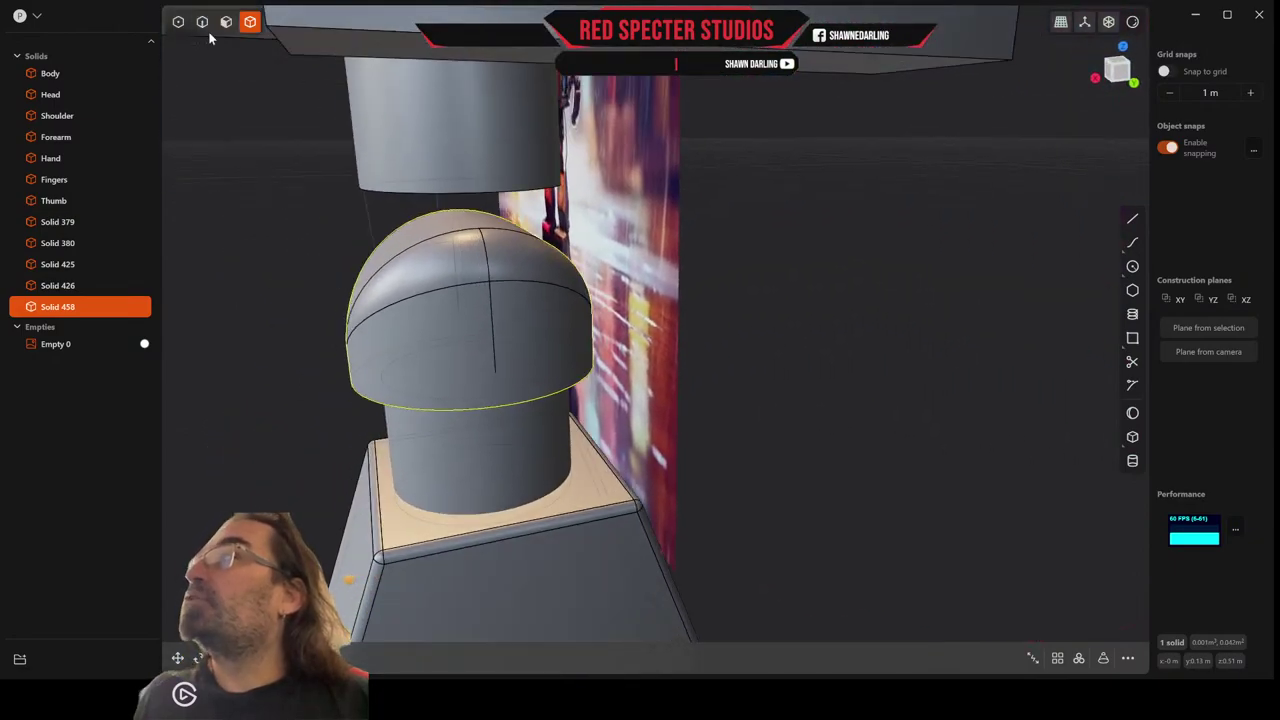
click(493, 318)
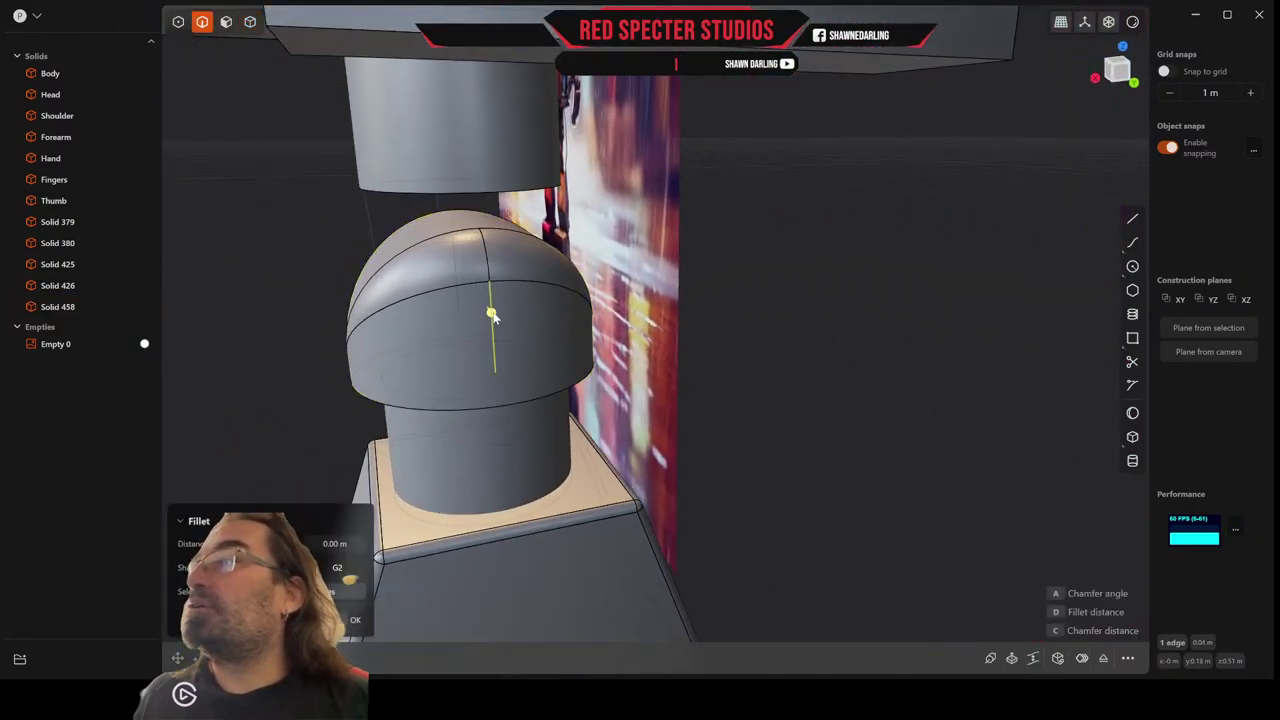
middle_drag(493, 316, 728, 326)
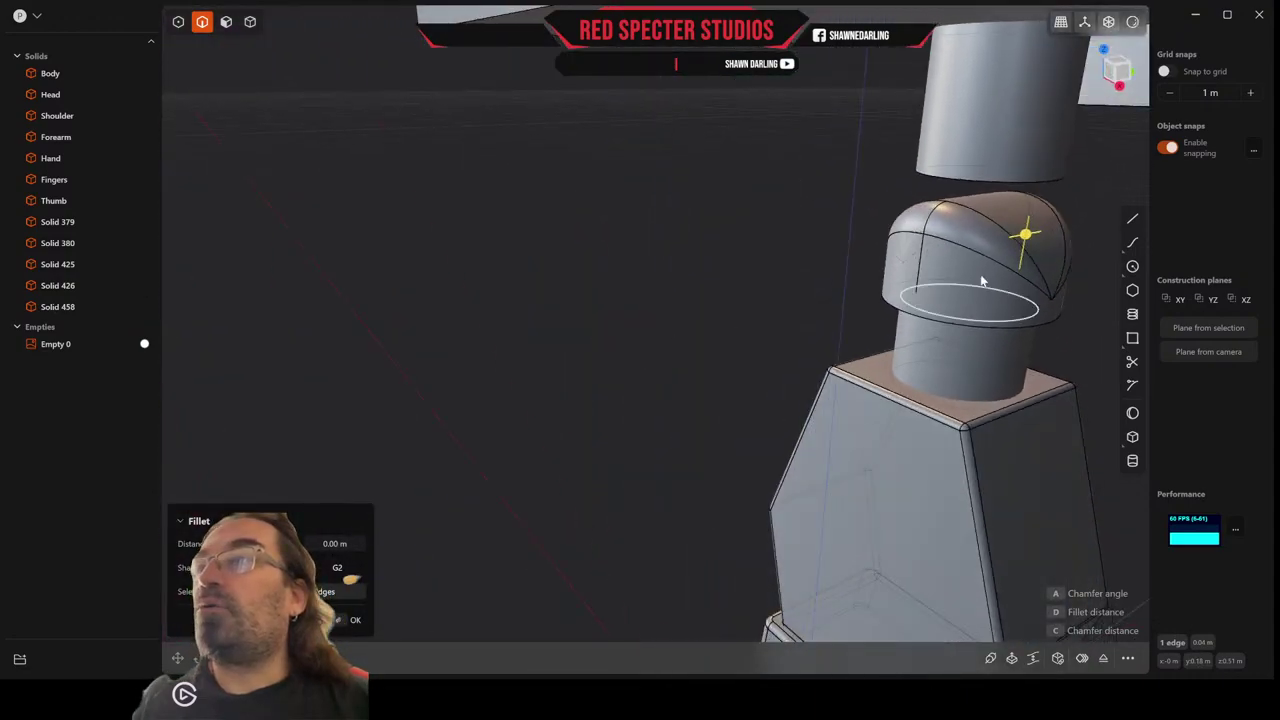
scroll(990, 372, up, 3)
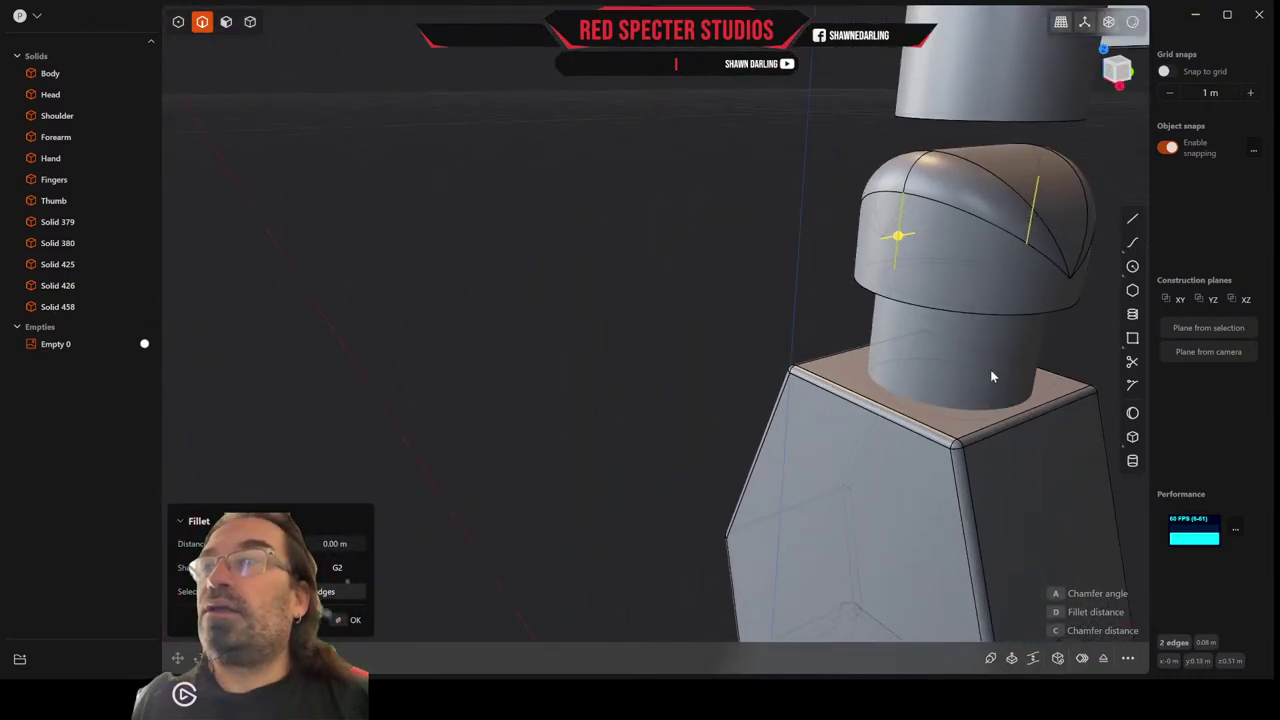
scroll(897, 357, up, 3)
middle_drag(896, 357, 834, 322)
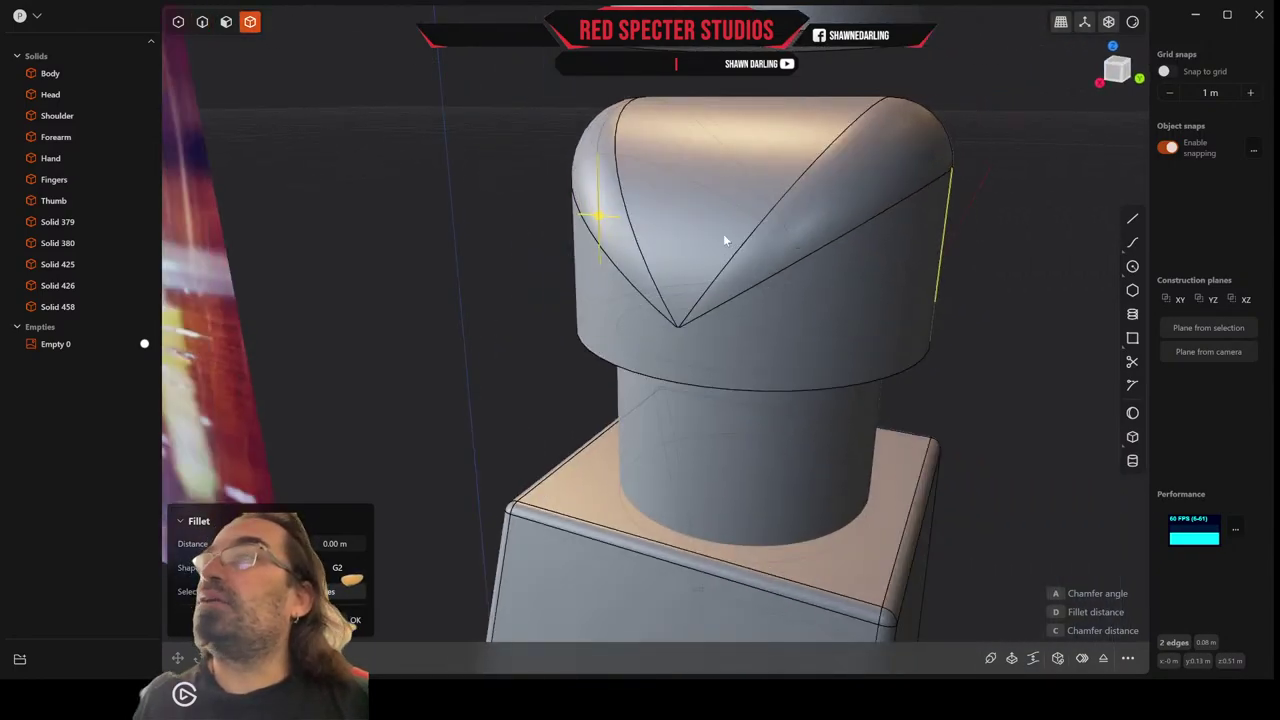
key(Escape)
Clean up the merged joint cap with Delete Redundant Topology and inspect its sides for leftover seam edges.
click(870, 312)
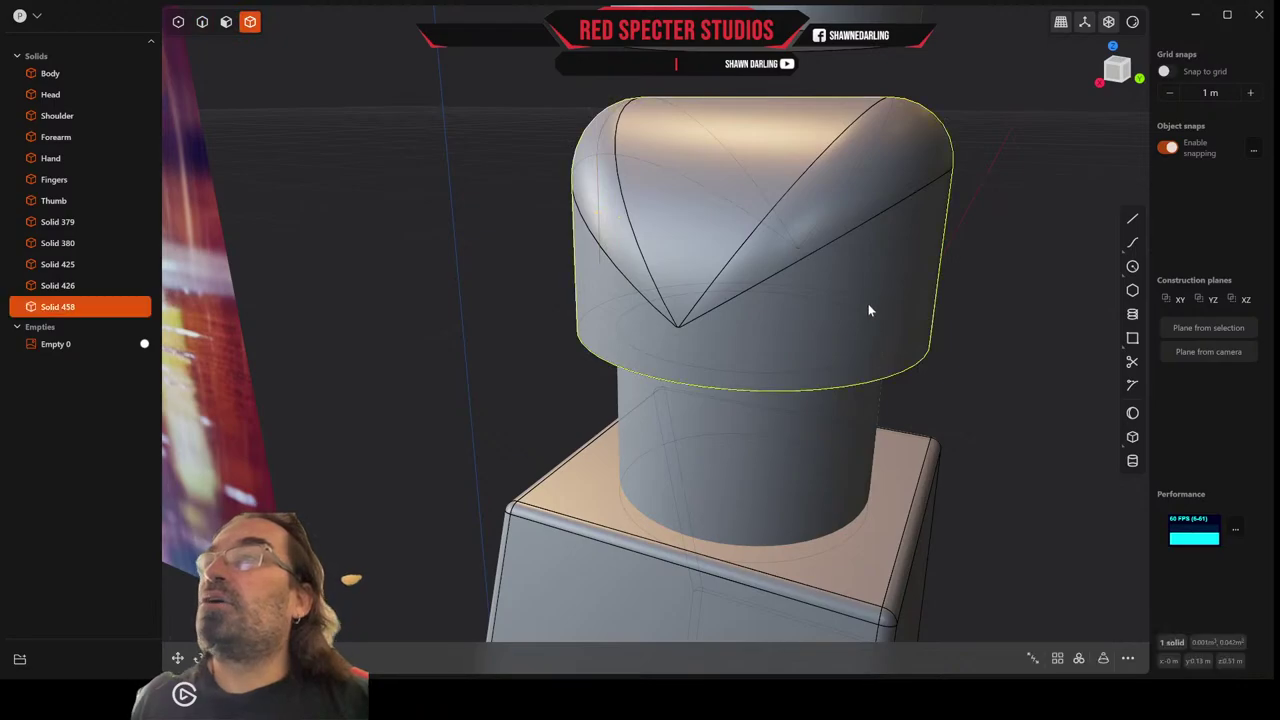
click(1106, 656)
text(dele)
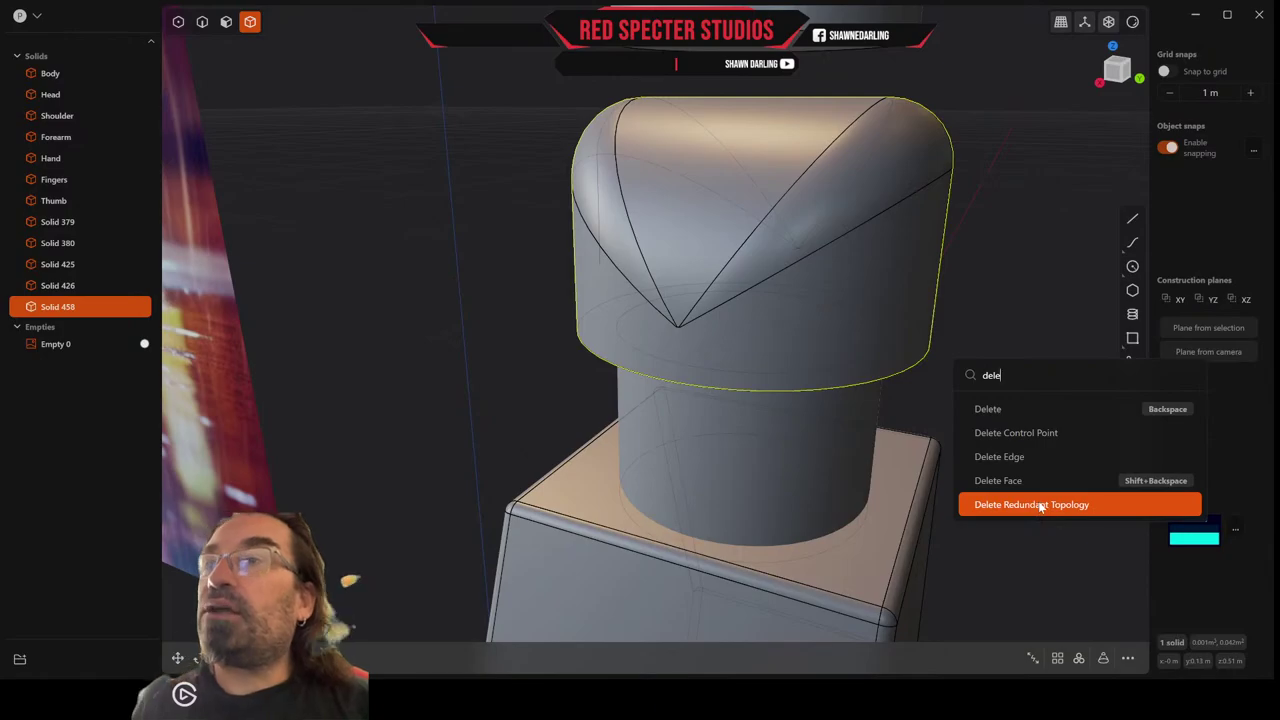
click(1038, 504)
right_drag(869, 426, 655, 428)
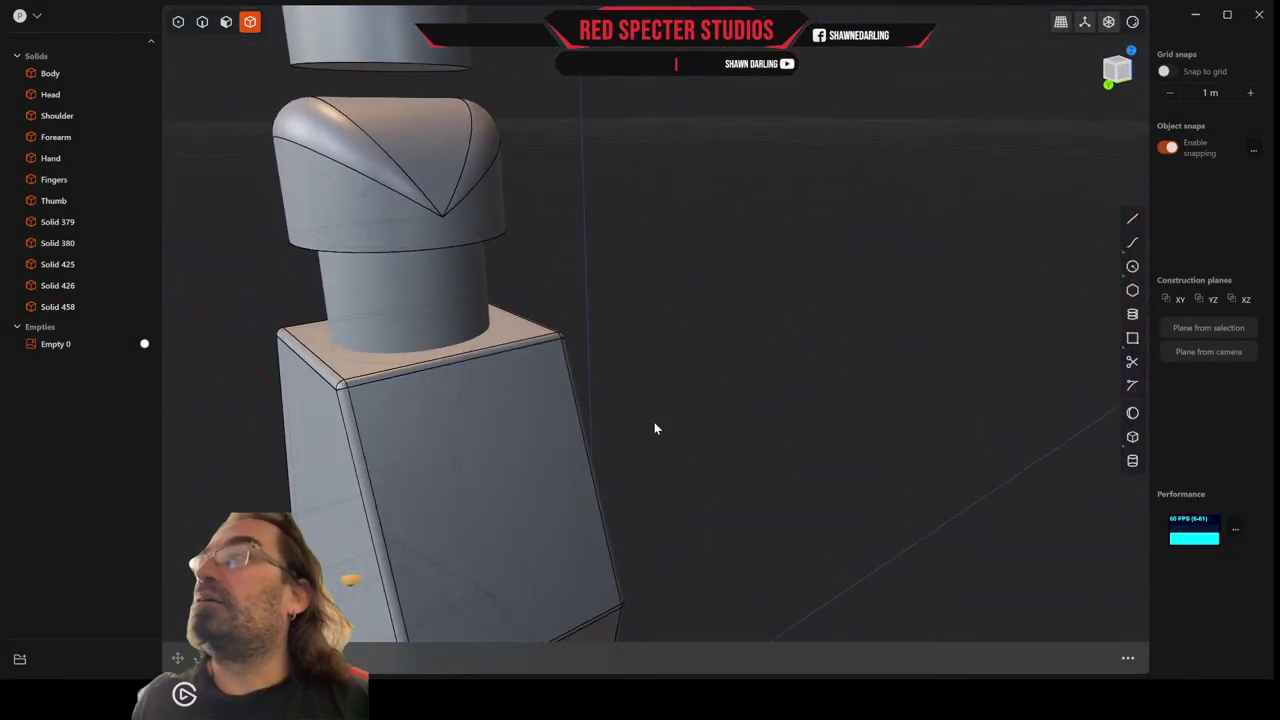
middle_drag(654, 422, 660, 431)
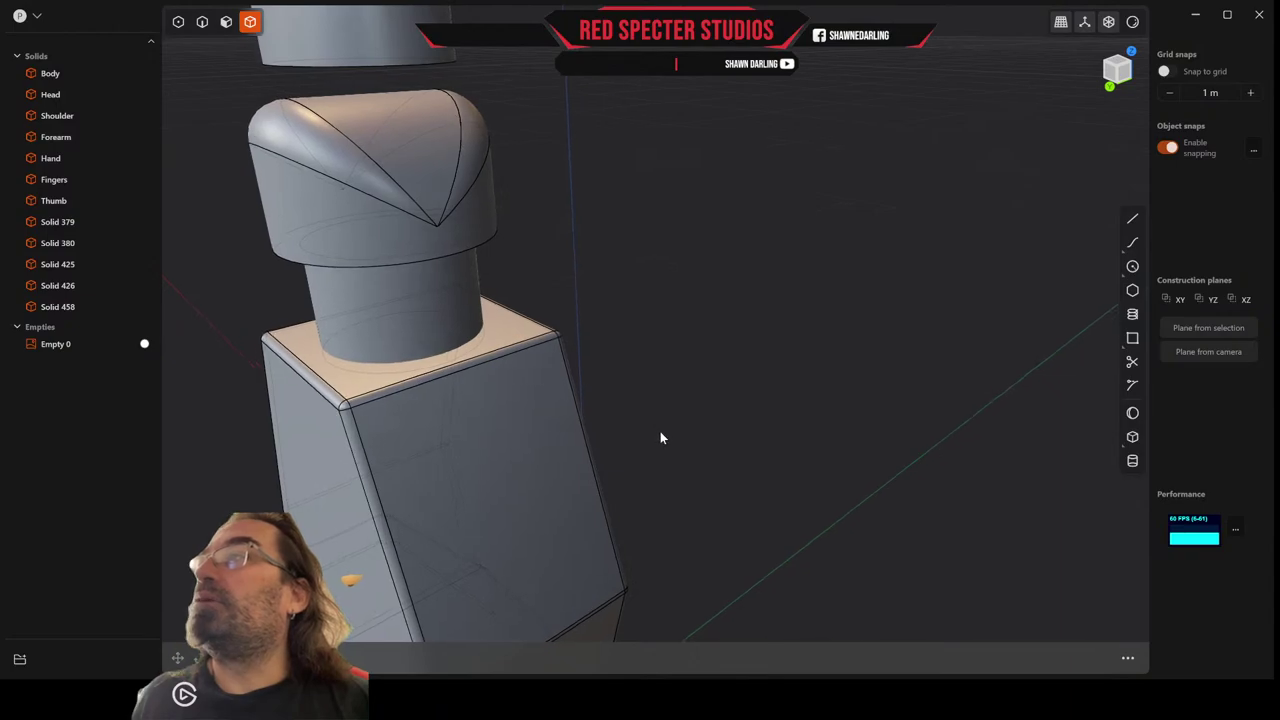
click(430, 232)
right_drag(429, 226, 761, 240)
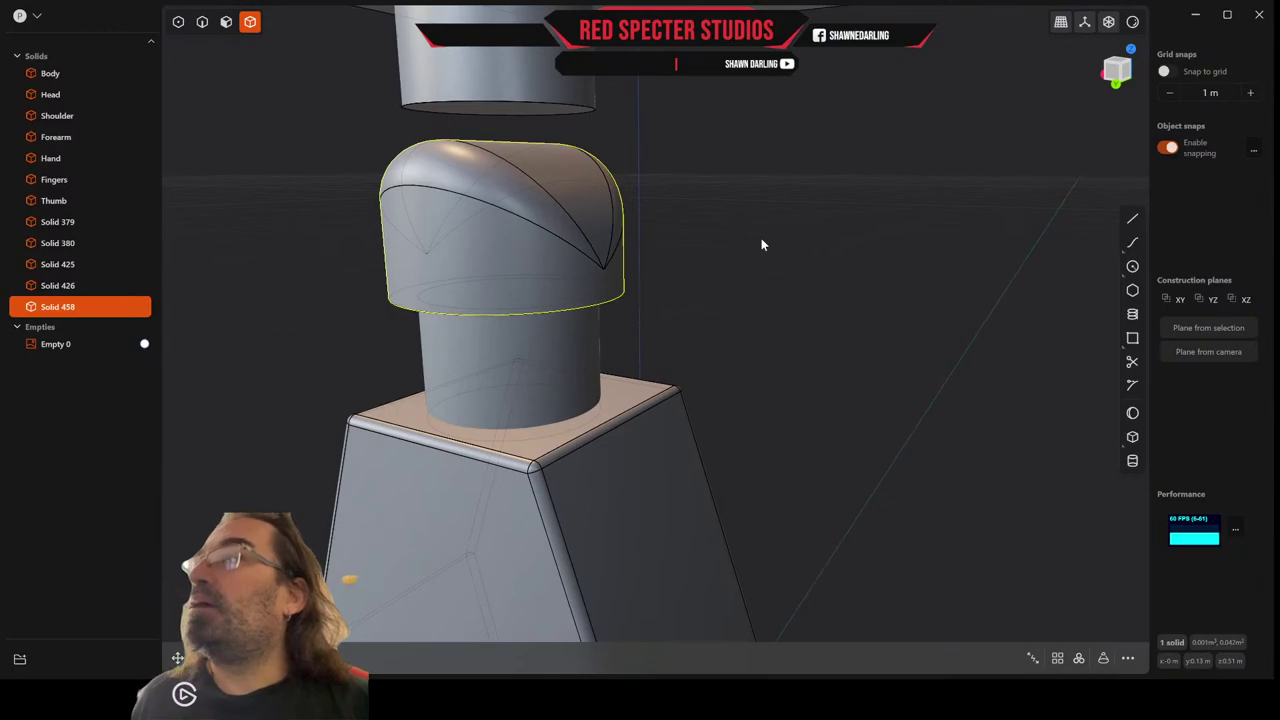
Try to mirror the domed joint cap in the negative Z direction.
scroll(761, 238, up, 2)
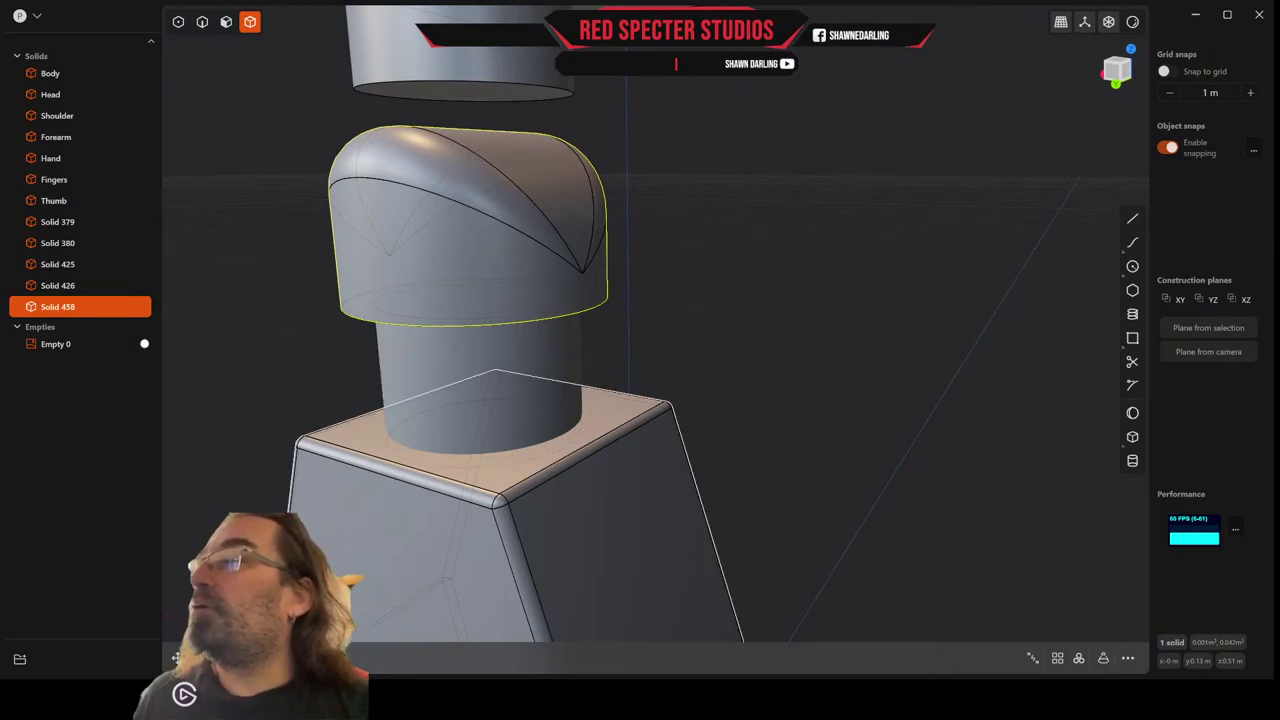
key(alt+x)
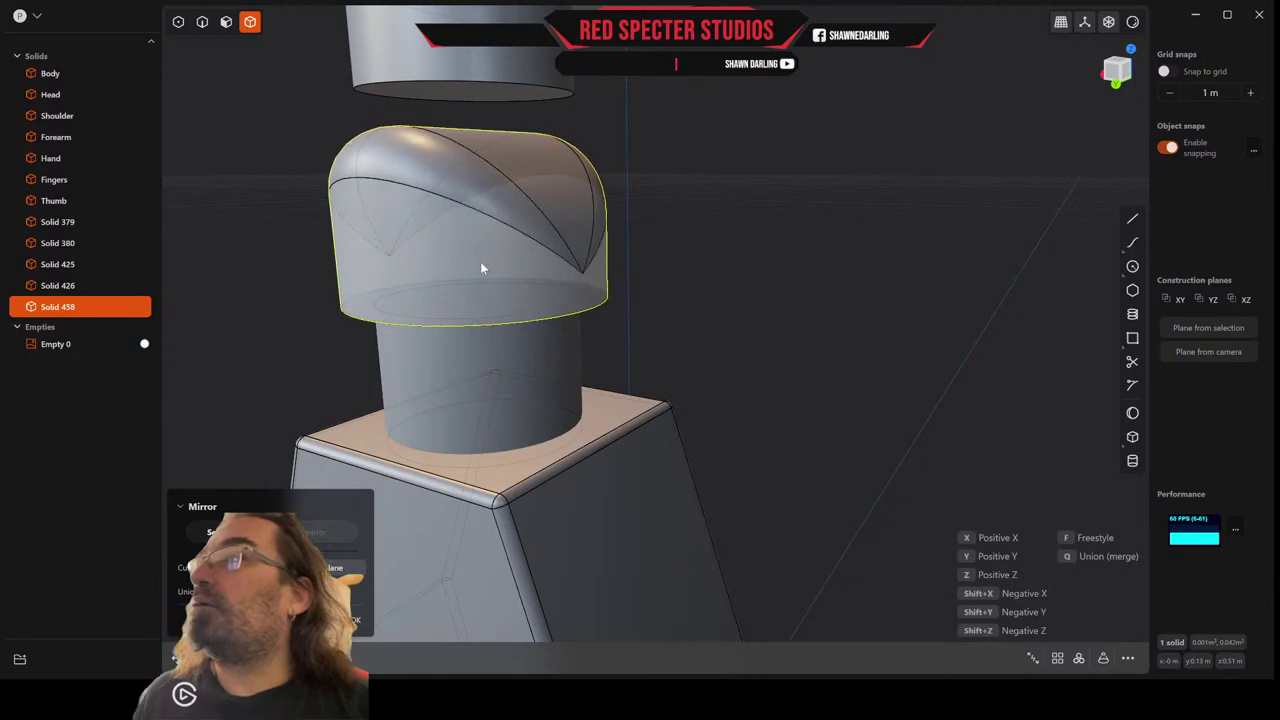
scroll(480, 261, down, 8)
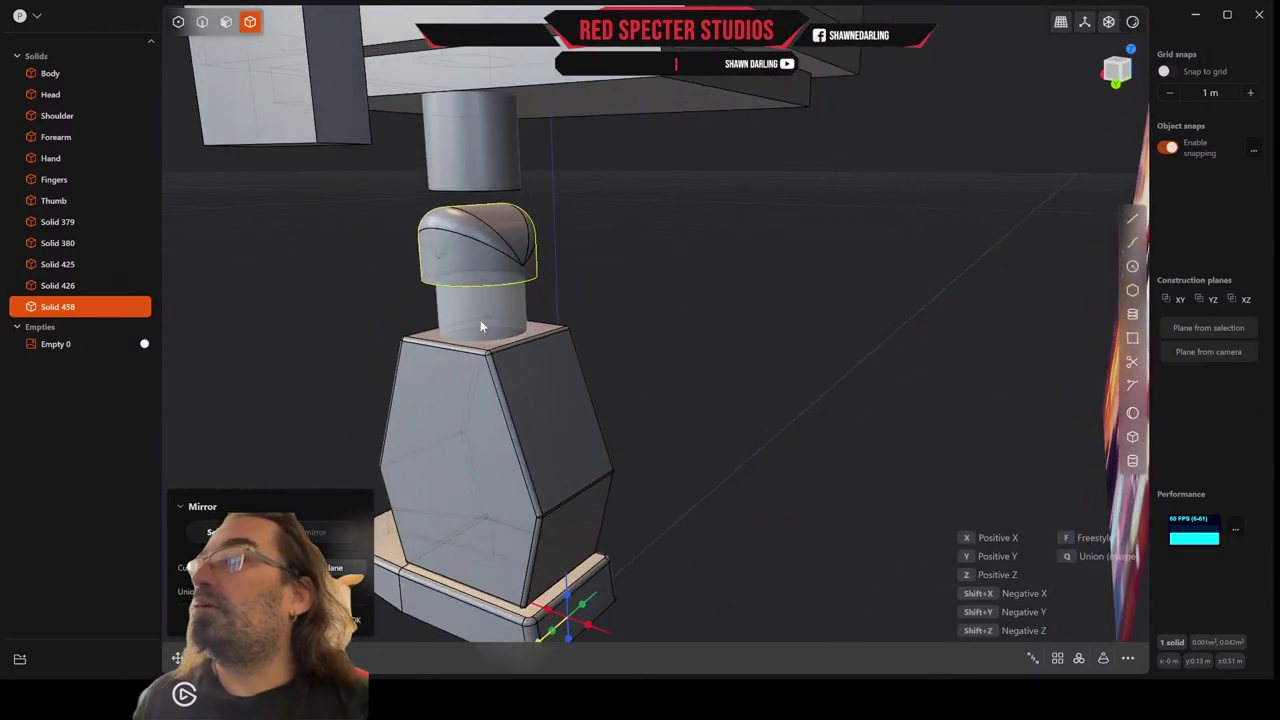
click(568, 638)
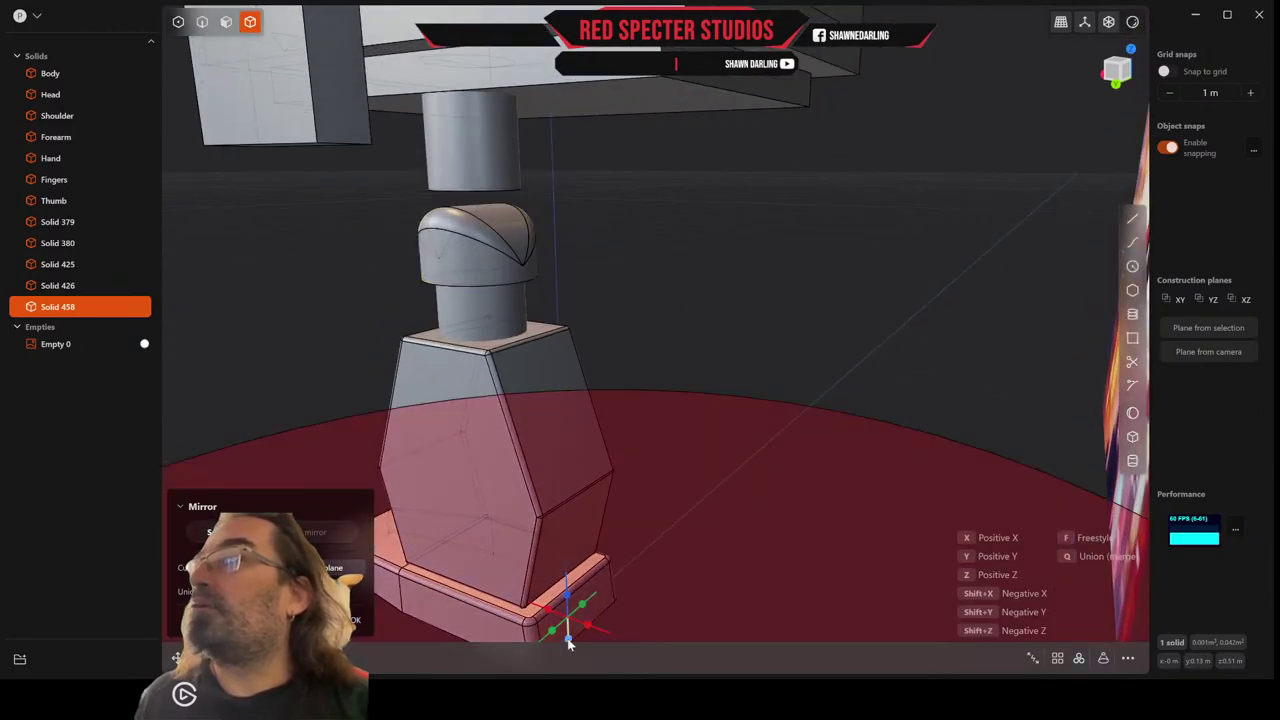
scroll(608, 348, down, 4)
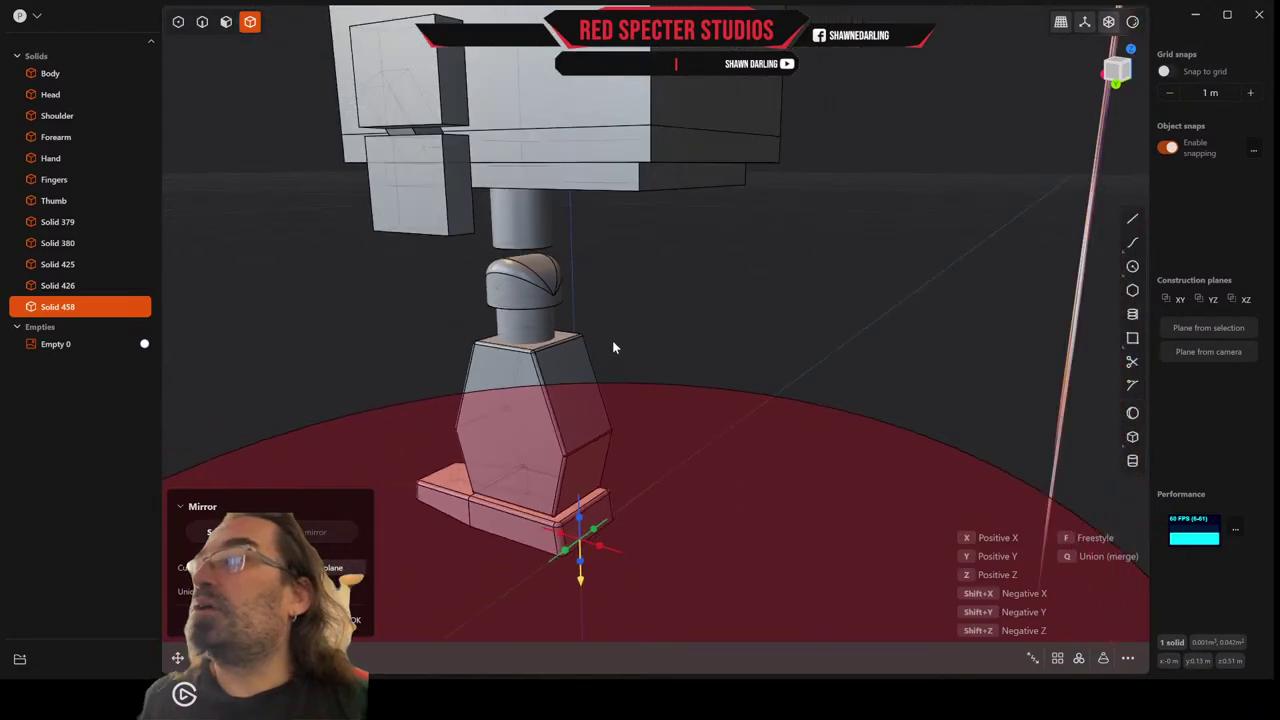
scroll(613, 347, down, 8)
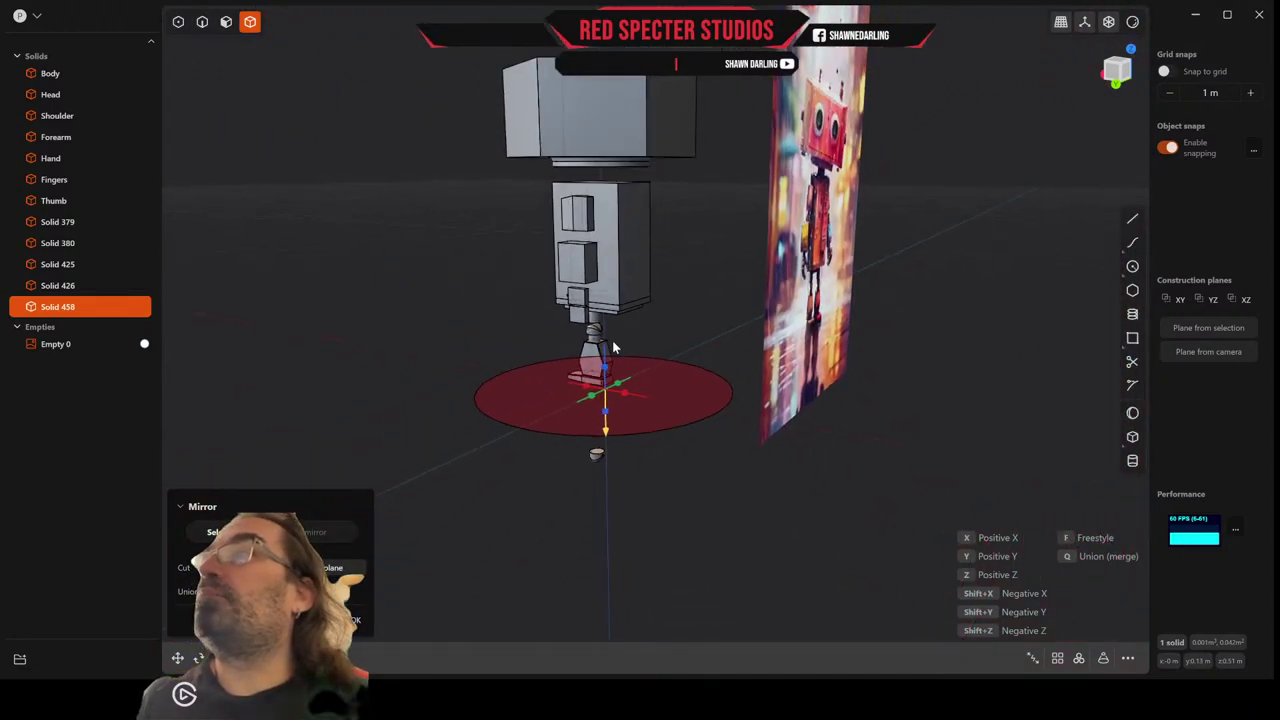
scroll(613, 342, down, 5)
scroll(613, 342, up, 6)
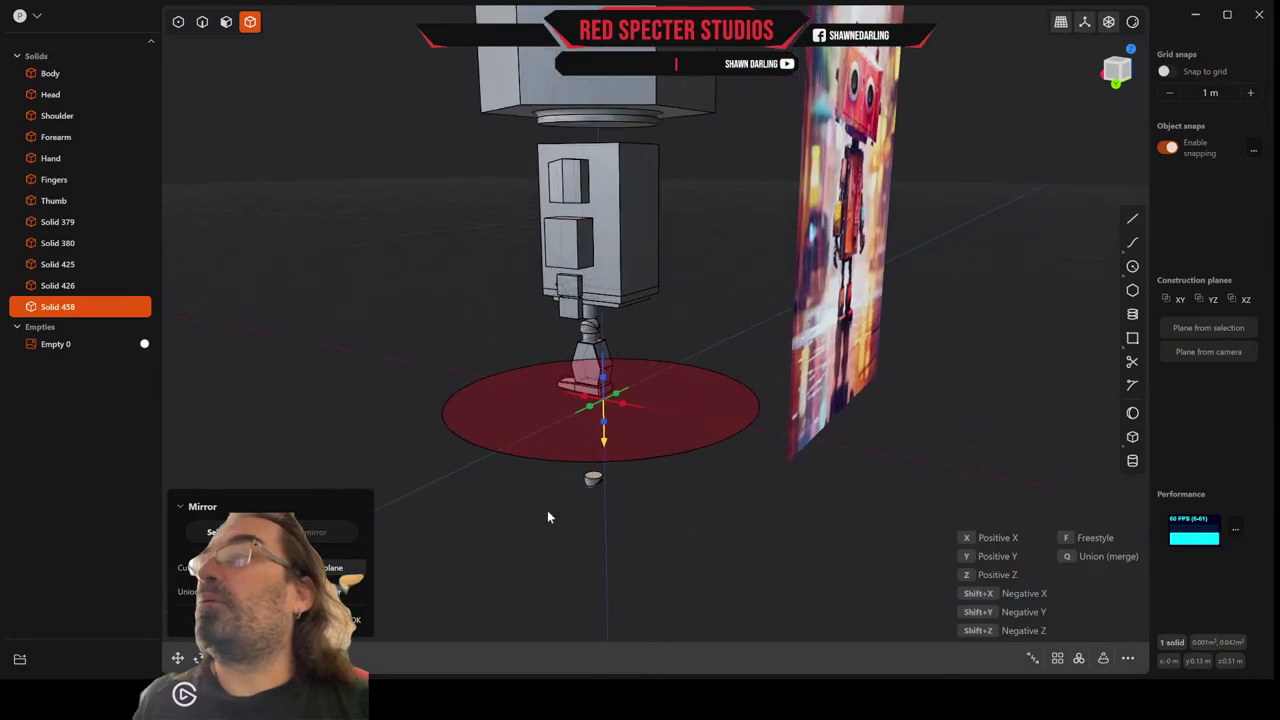
middle_drag(547, 517, 587, 517)
scroll(587, 517, up, 6)
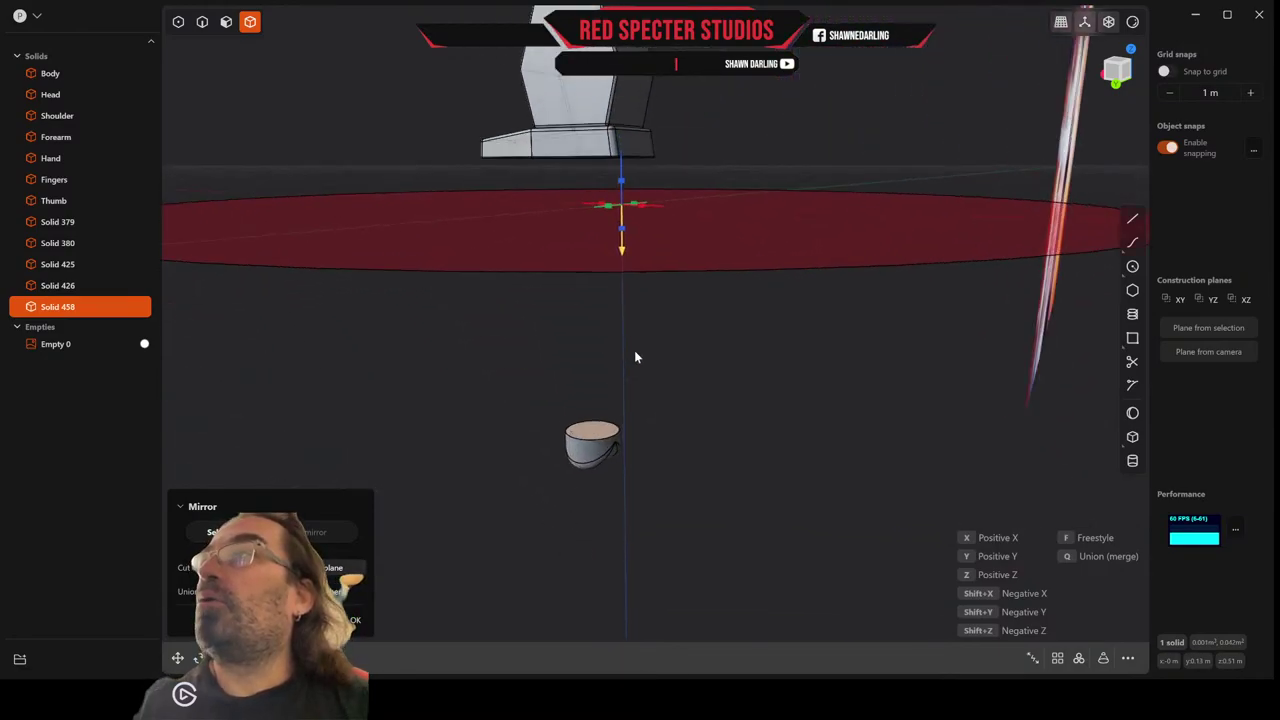
scroll(634, 357, down, 5)
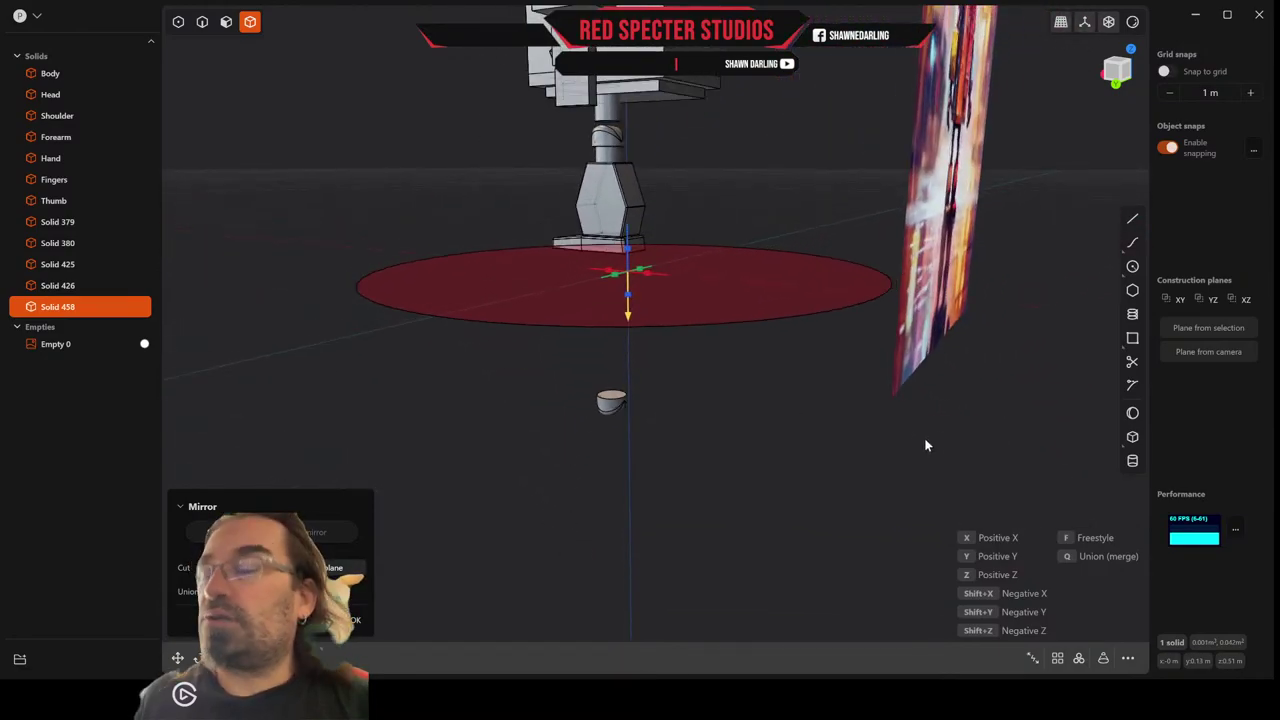
Switch the mirror to freestyle and place the mirror plane's first point on top of the dome.
key(f)
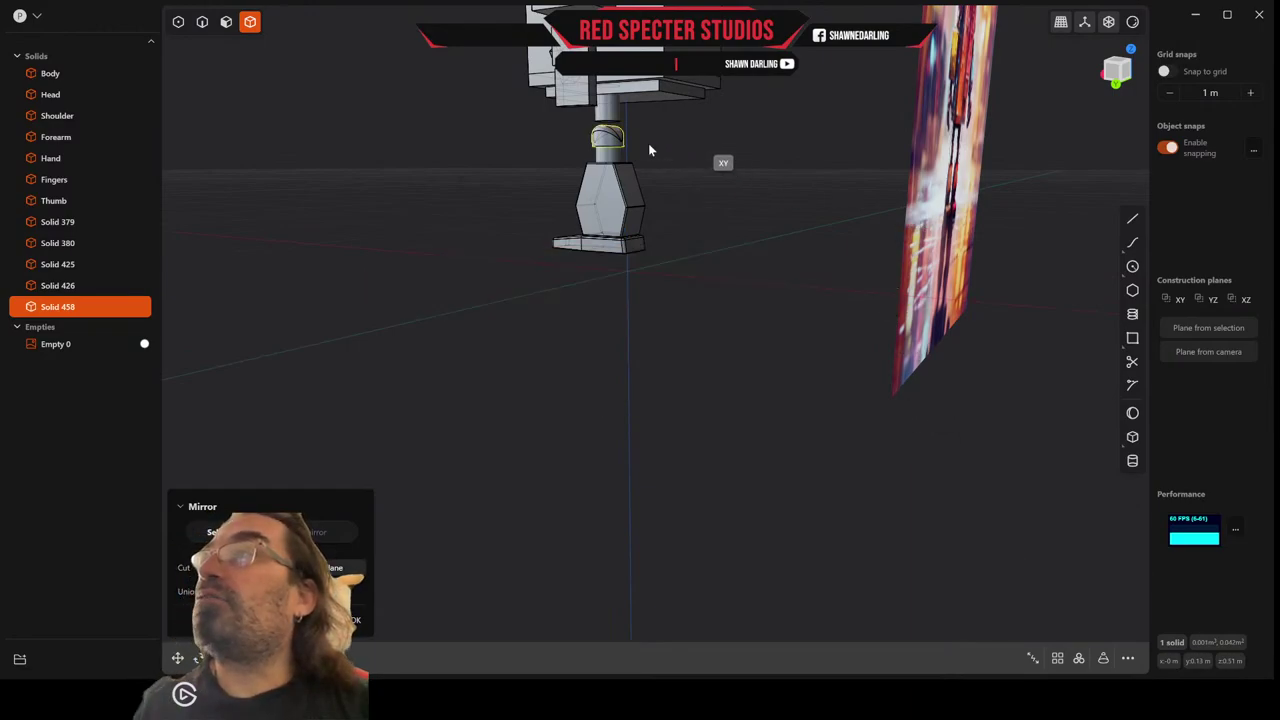
scroll(625, 138, up, 6)
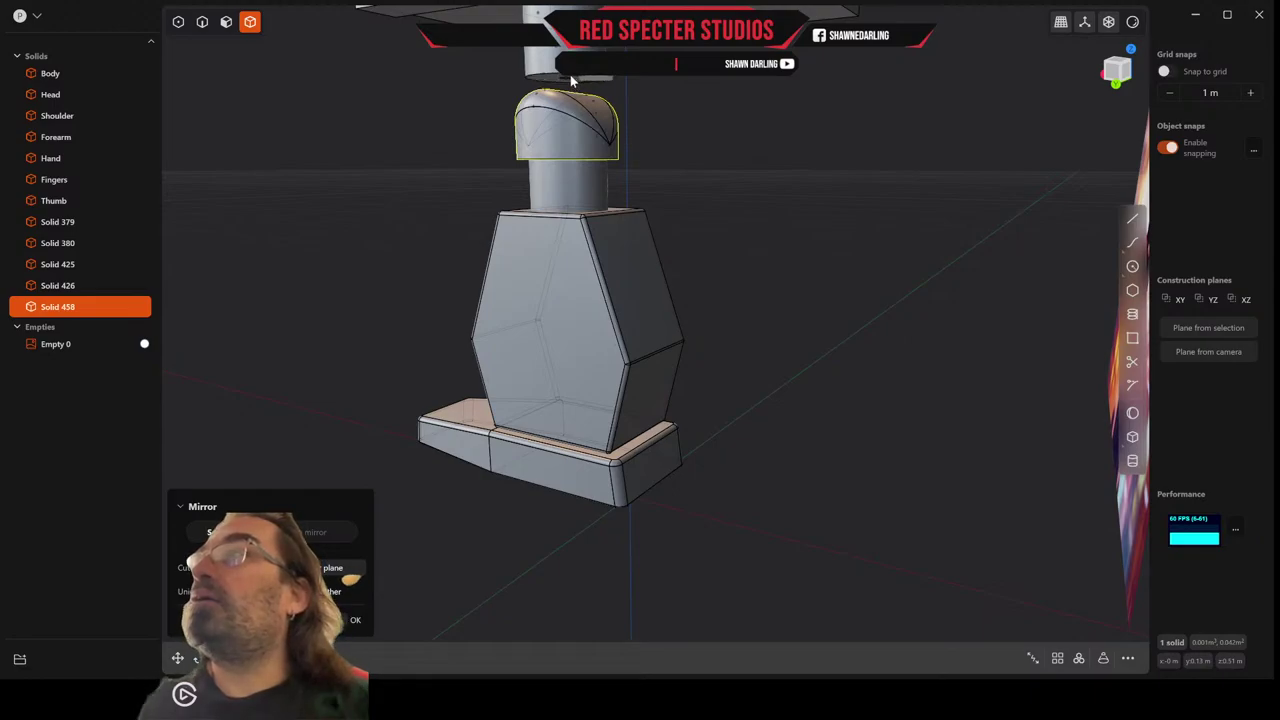
scroll(572, 80, down, 5)
shift+middle_drag(572, 80, 594, 398)
scroll(594, 398, down, 6)
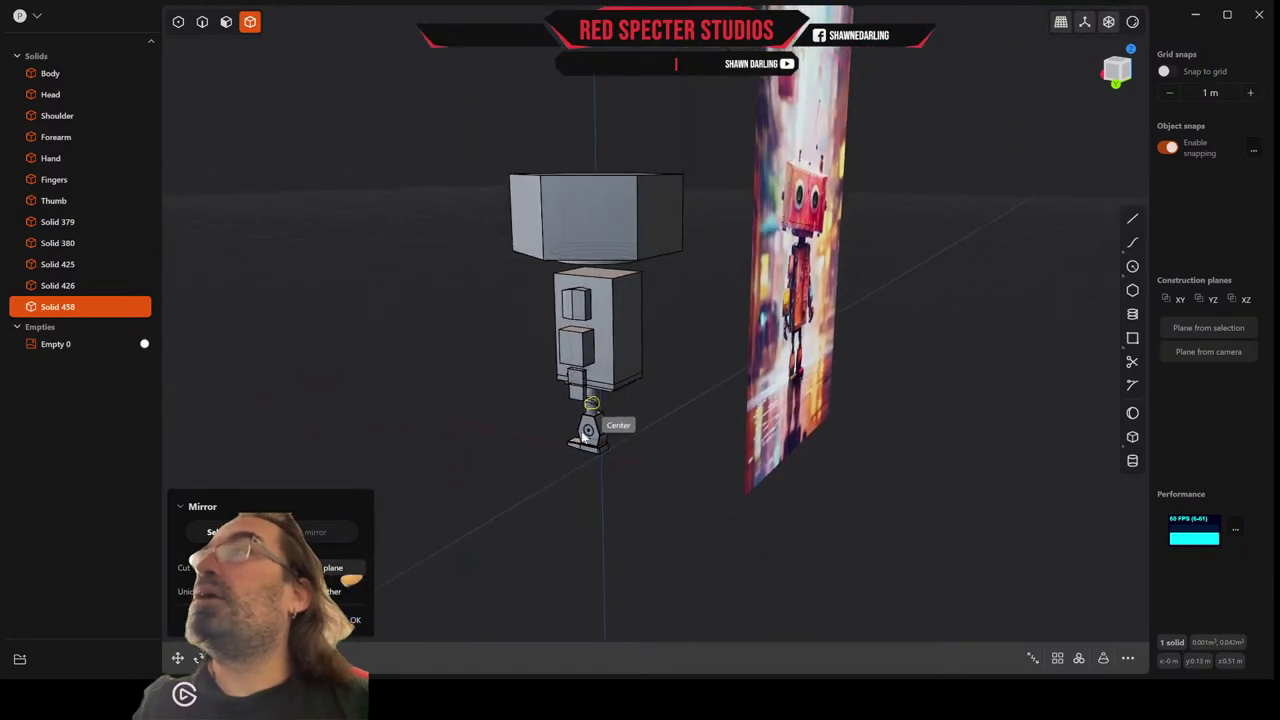
scroll(596, 433, up, 5)
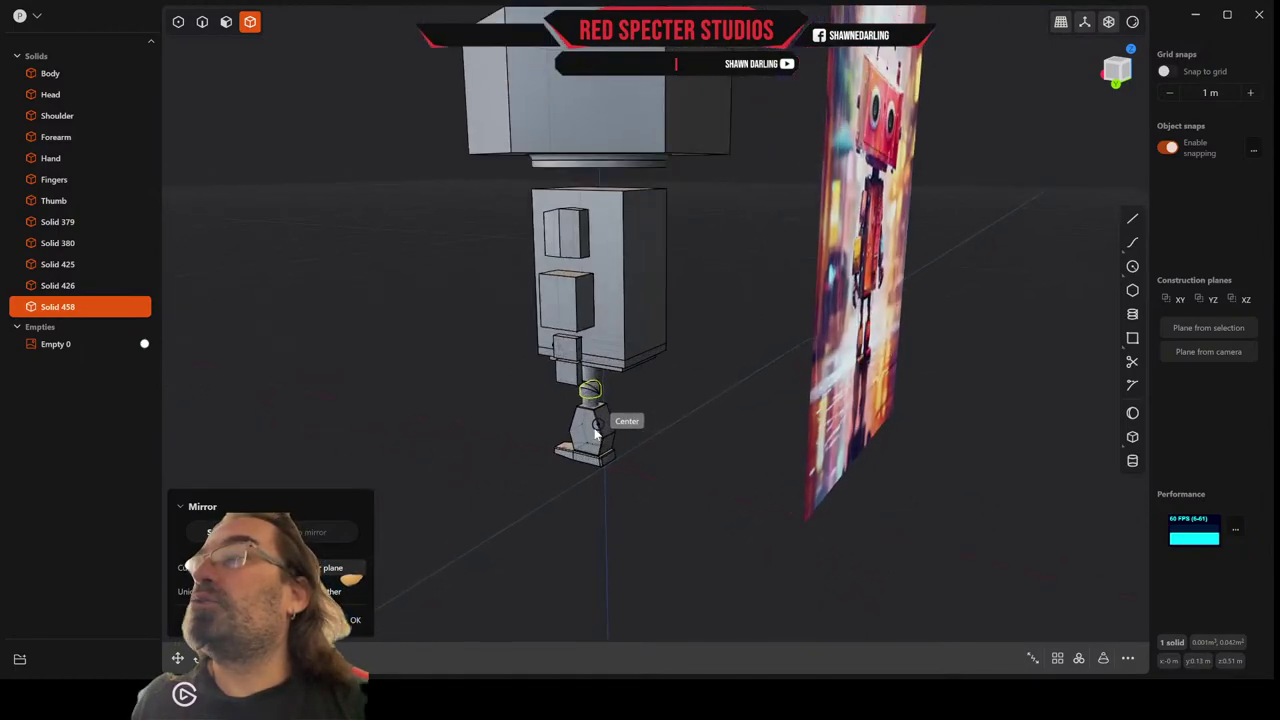
scroll(596, 433, up, 6)
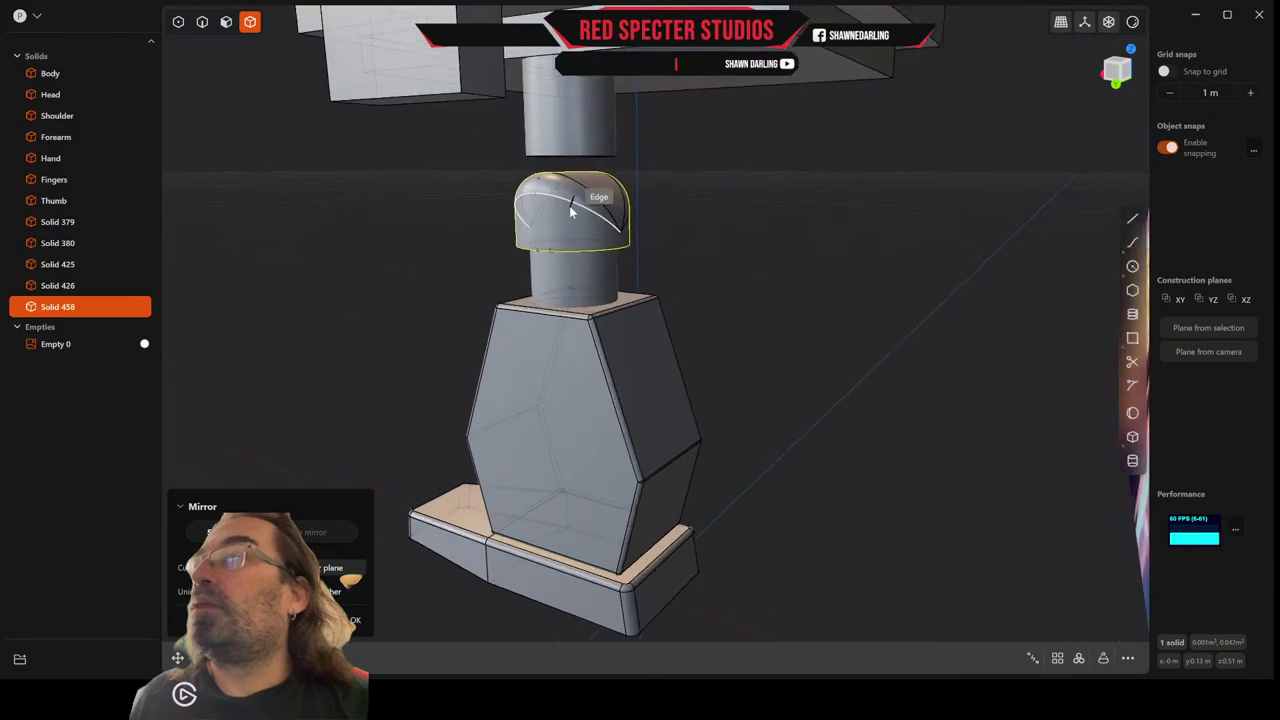
click(575, 180)
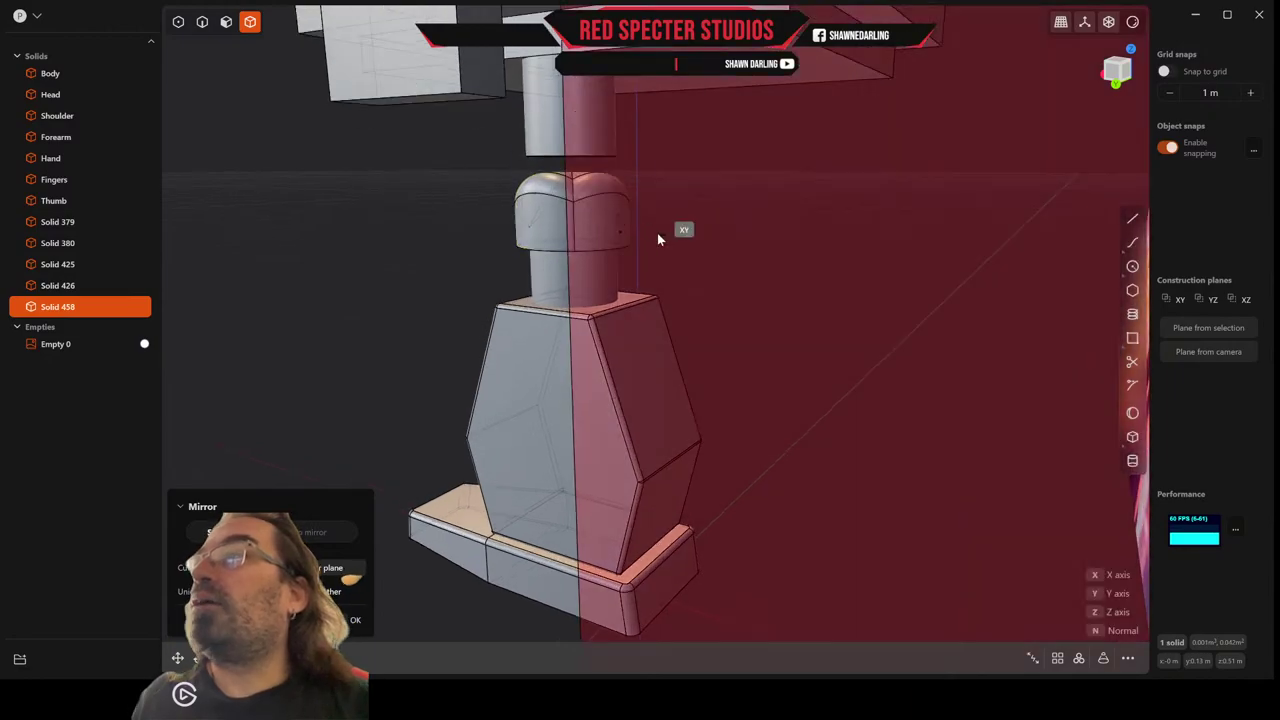
Orient the mirror plane horizontally at the dome's top and create an upside-down copy of the cap above the original.
scroll(657, 229, down, 5)
scroll(657, 229, down, 6)
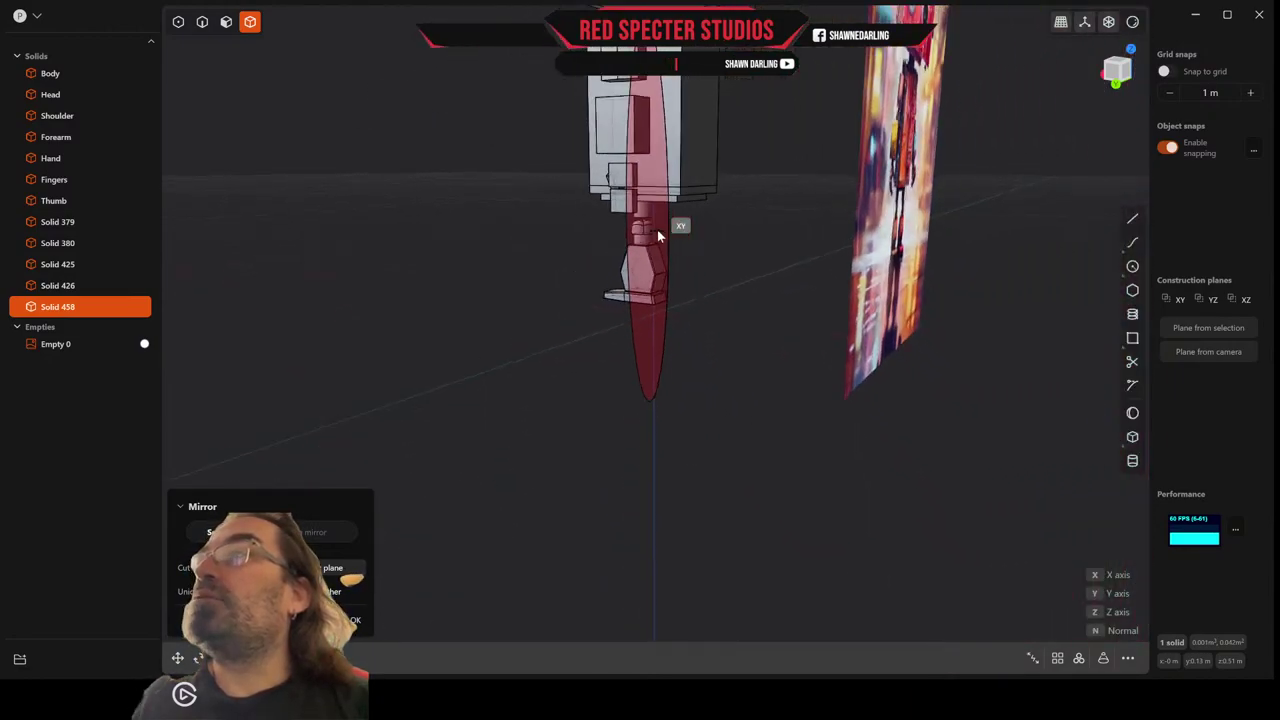
middle_drag(648, 231, 636, 257)
scroll(636, 257, up, 8)
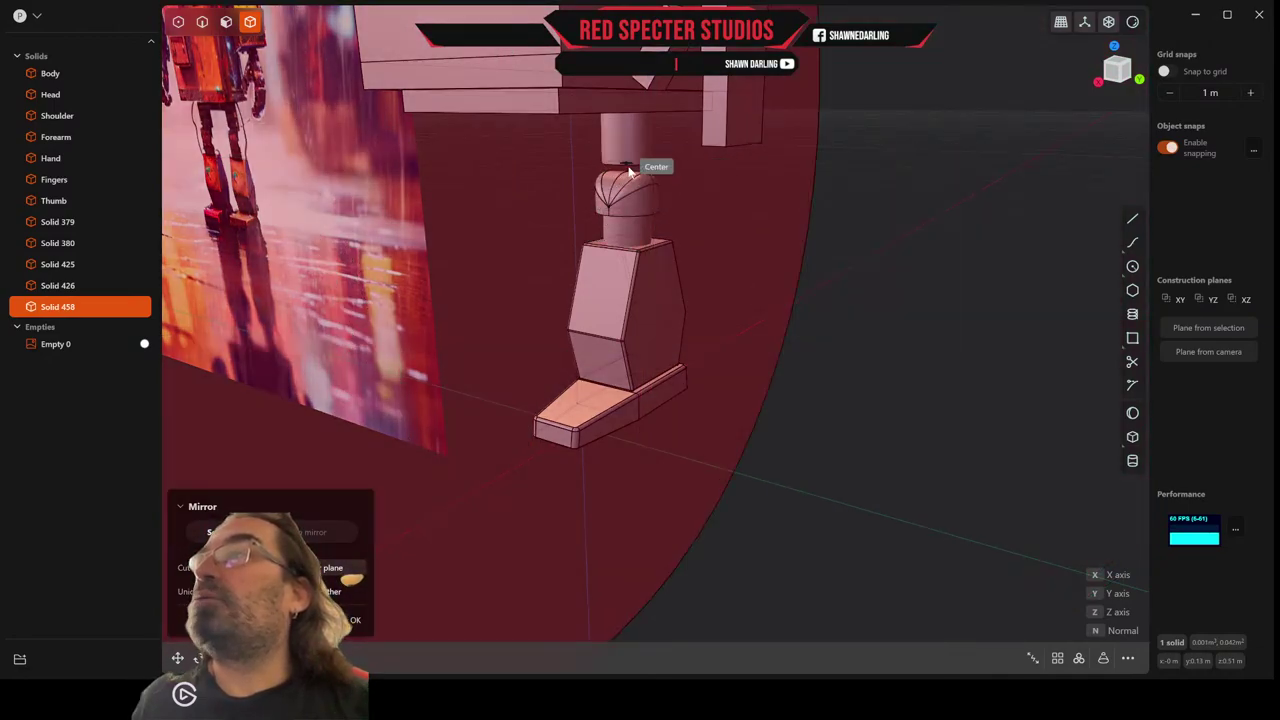
scroll(630, 170, up, 5)
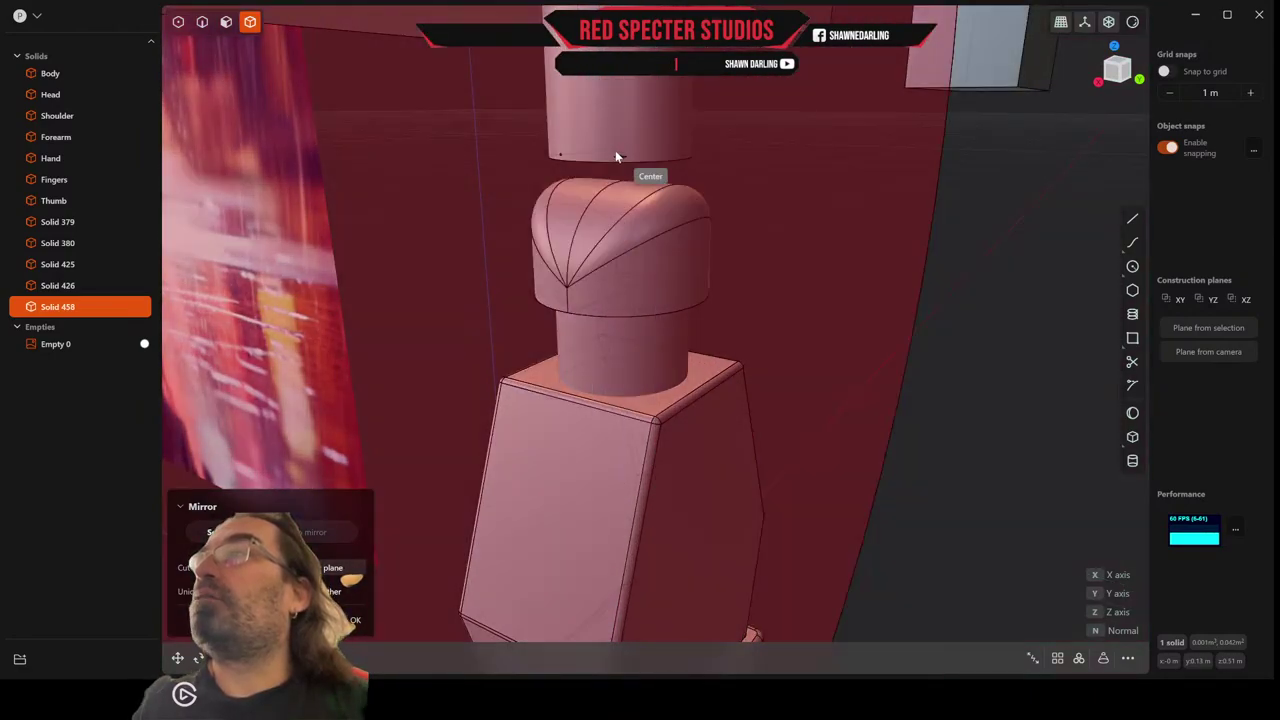
middle_drag(615, 147, 632, 82)
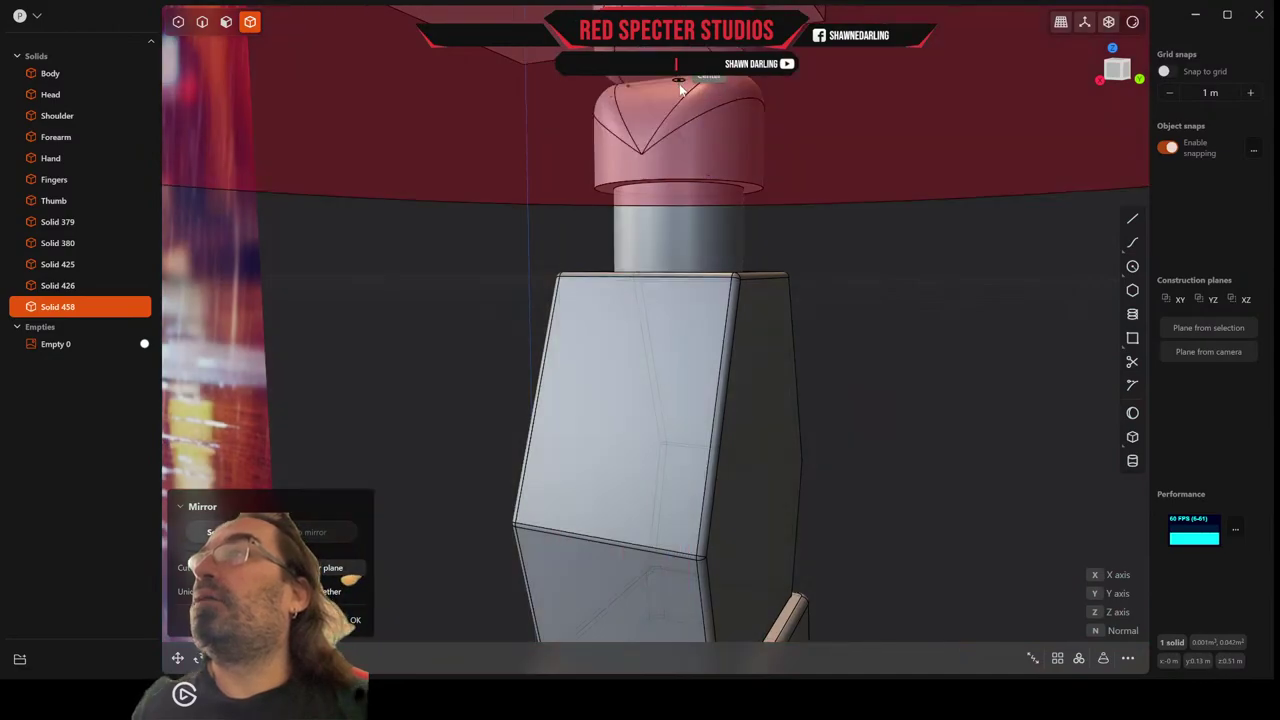
middle_drag(680, 92, 565, 108)
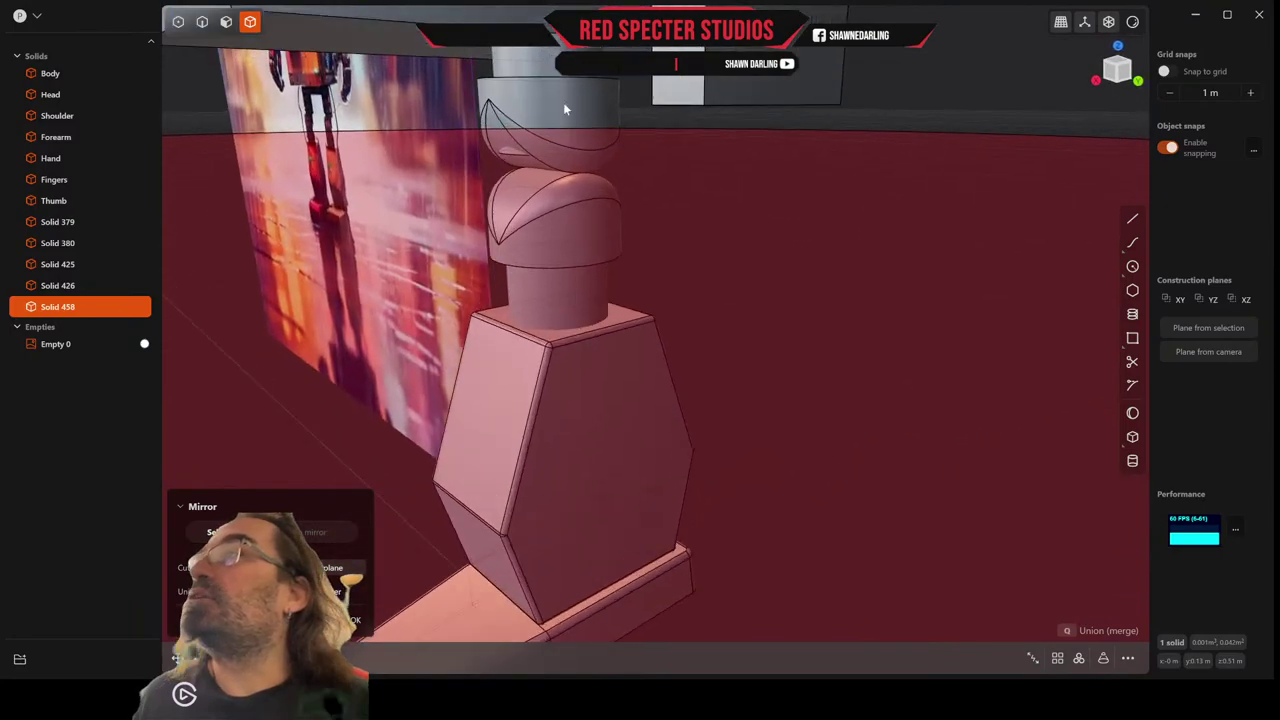
click(565, 108)
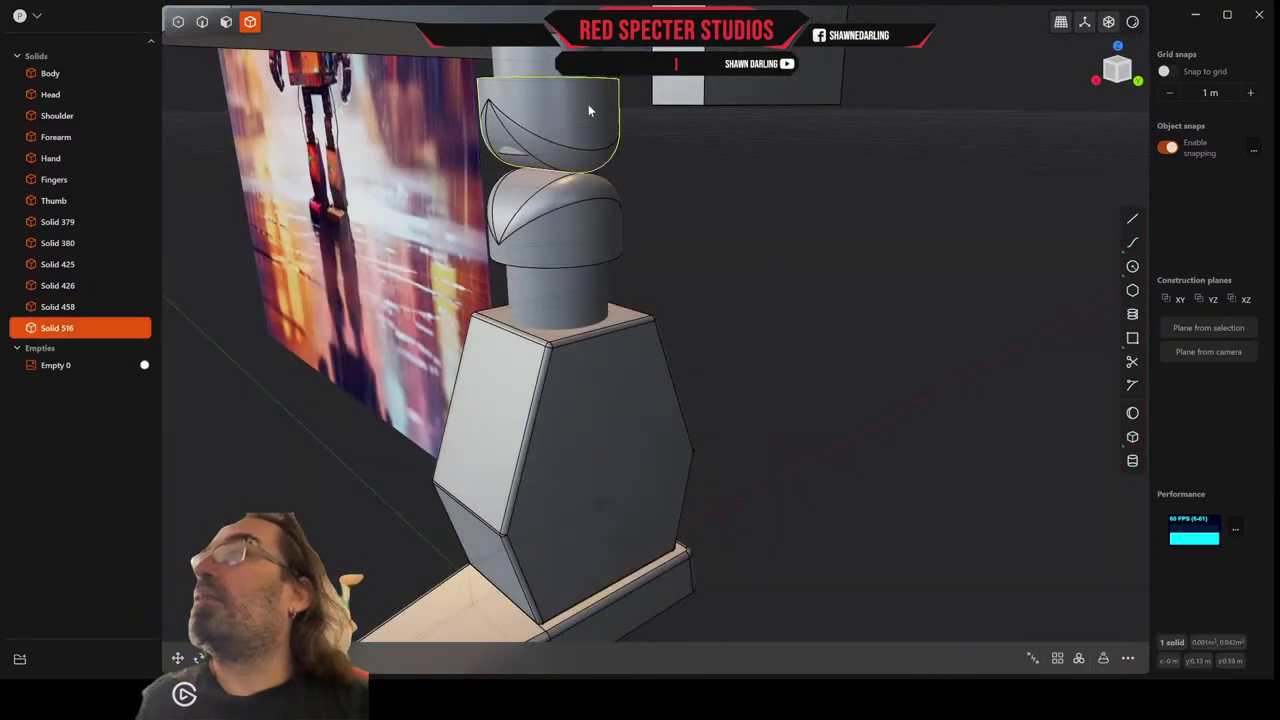
Move the mirrored cap about 0.053 m down along Z so it overlaps the lower dome.
key(g)
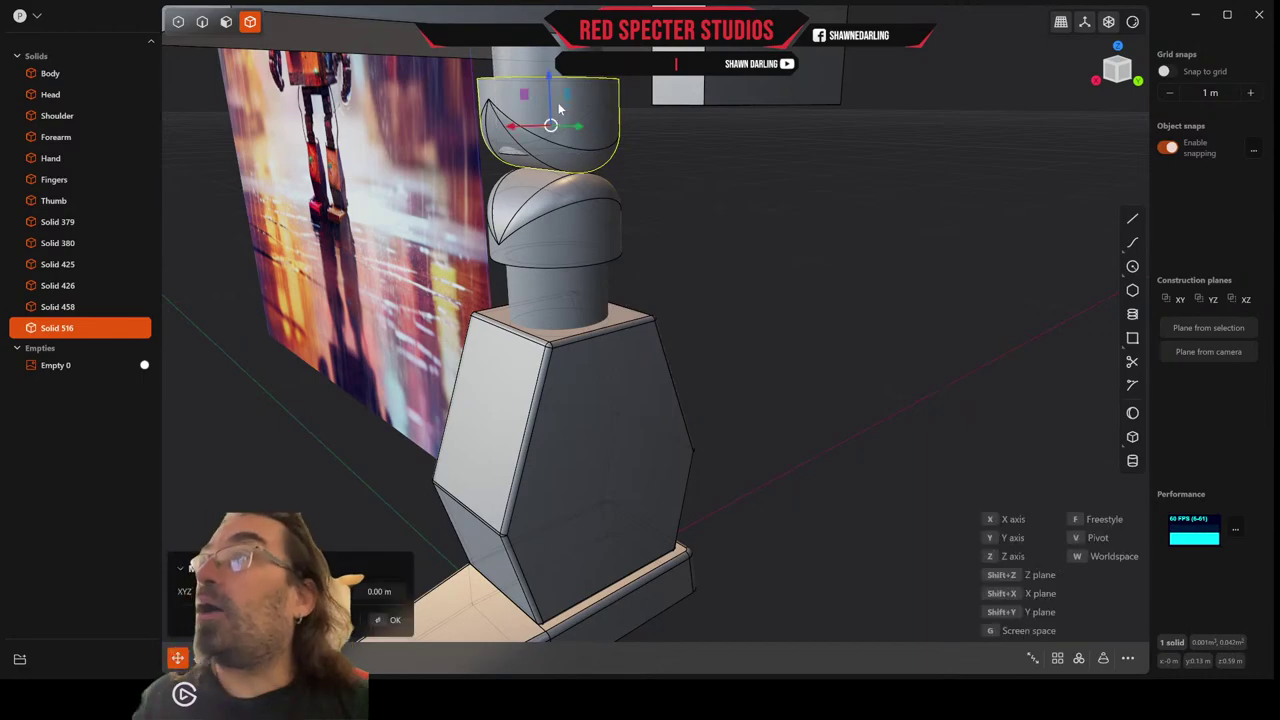
drag(550, 80, 586, 132)
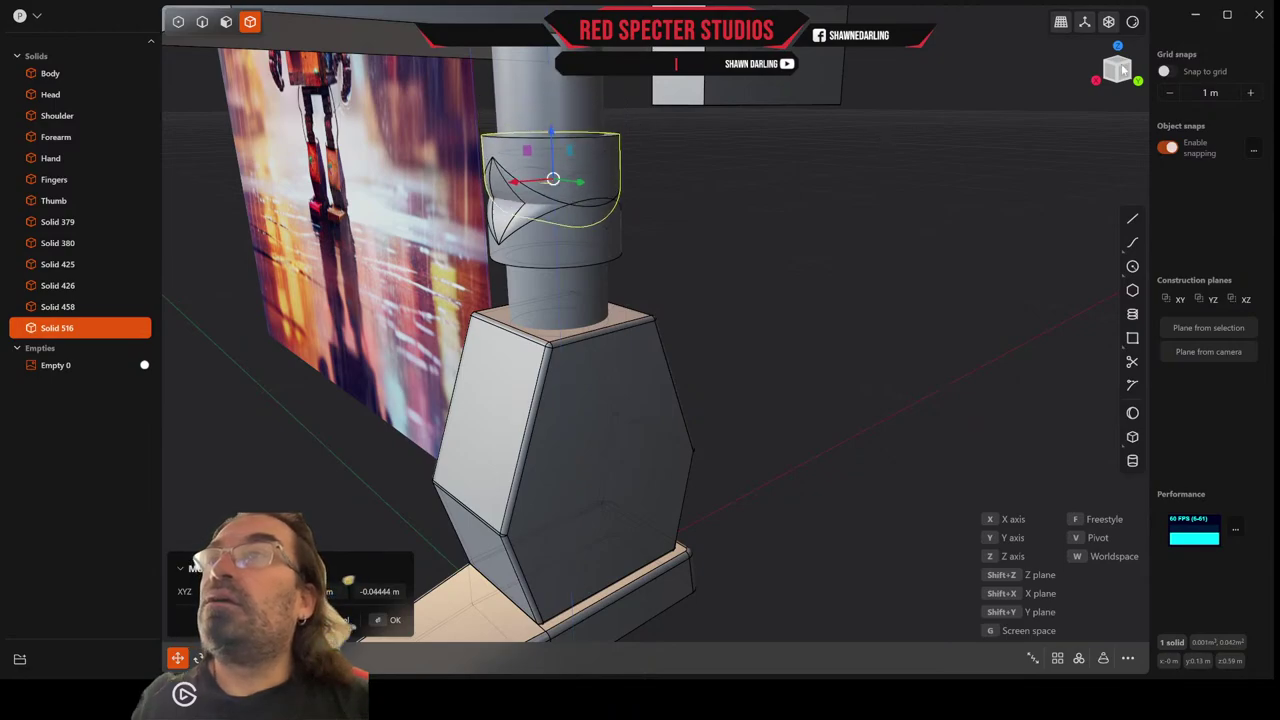
click(1122, 69)
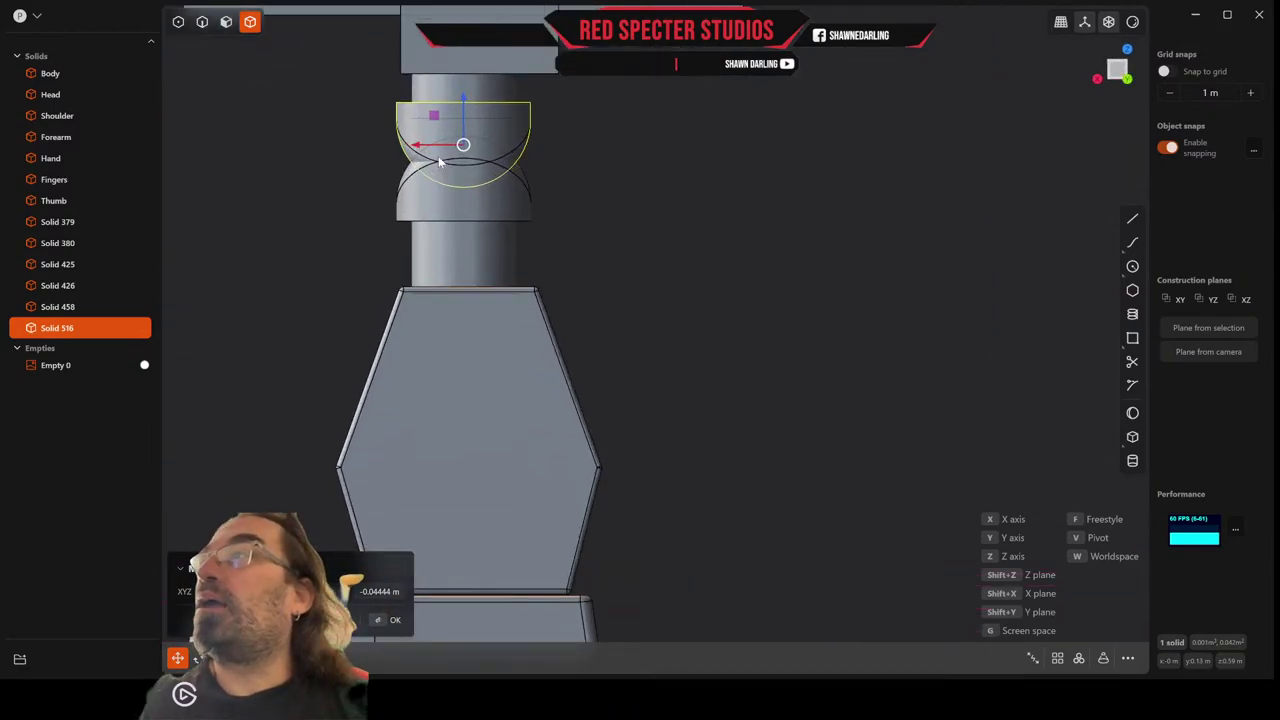
scroll(469, 162, up, 2)
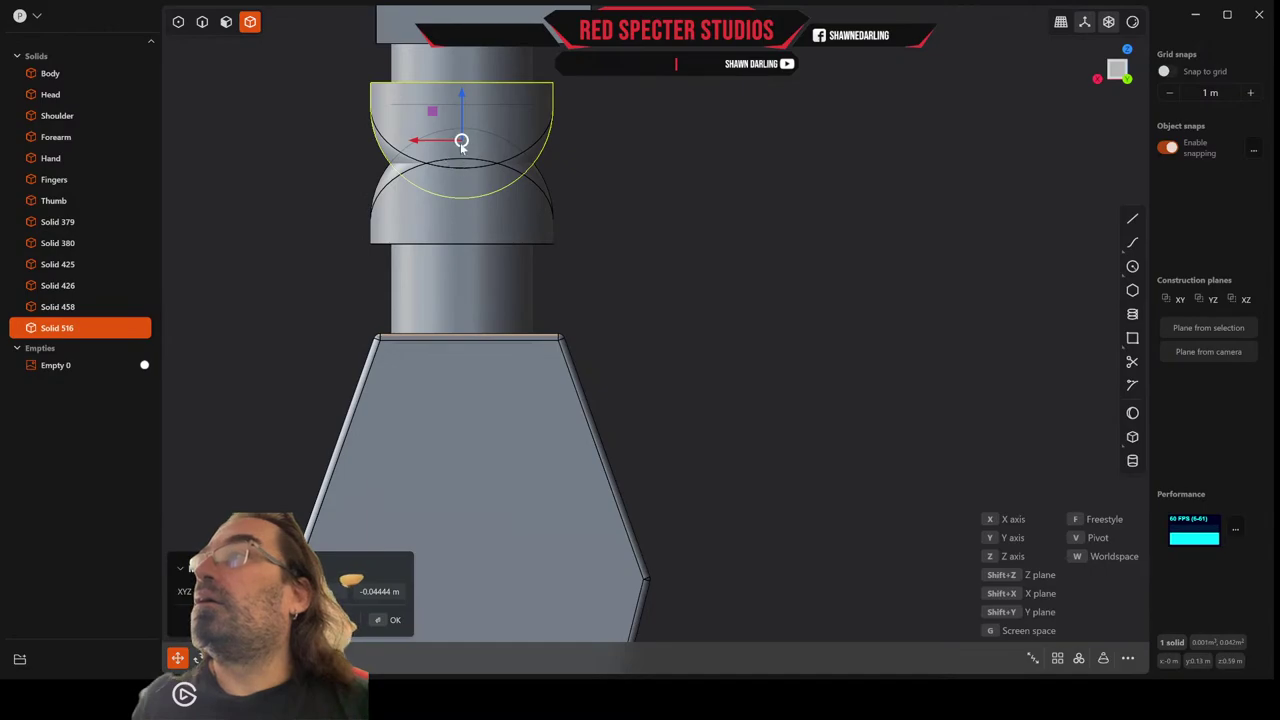
scroll(464, 150, up, 2)
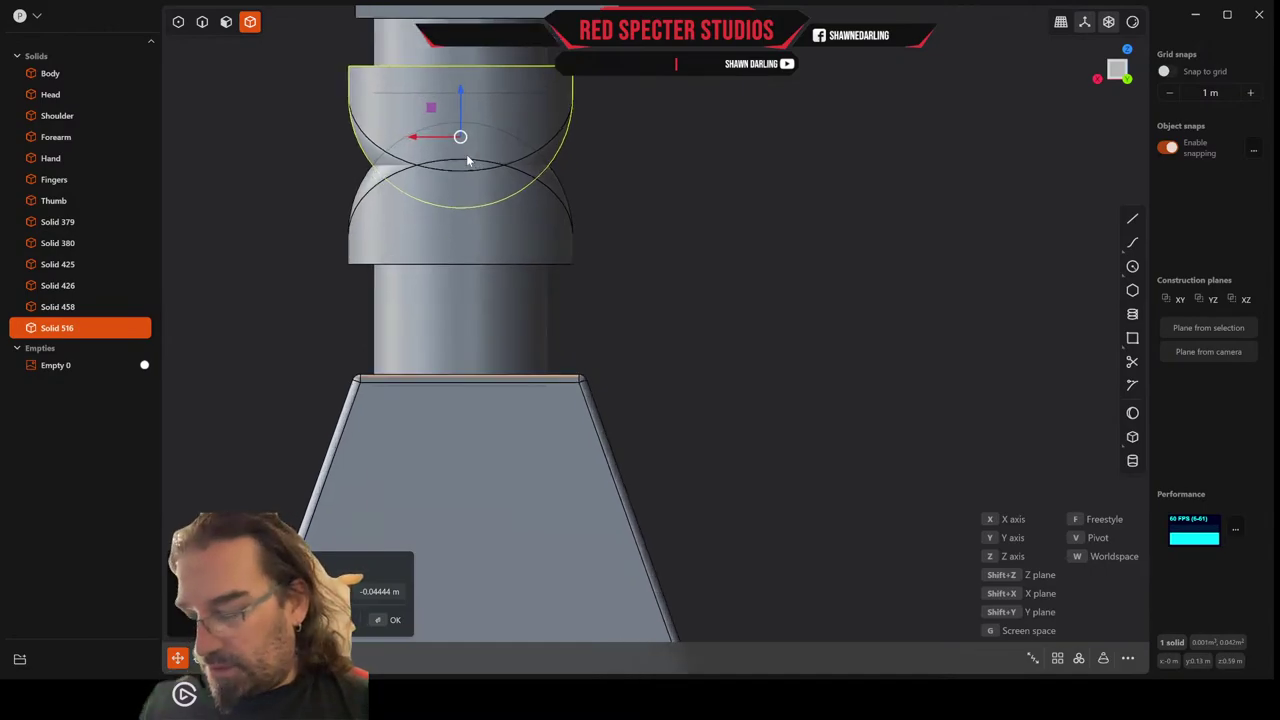
drag(466, 104, 465, 107)
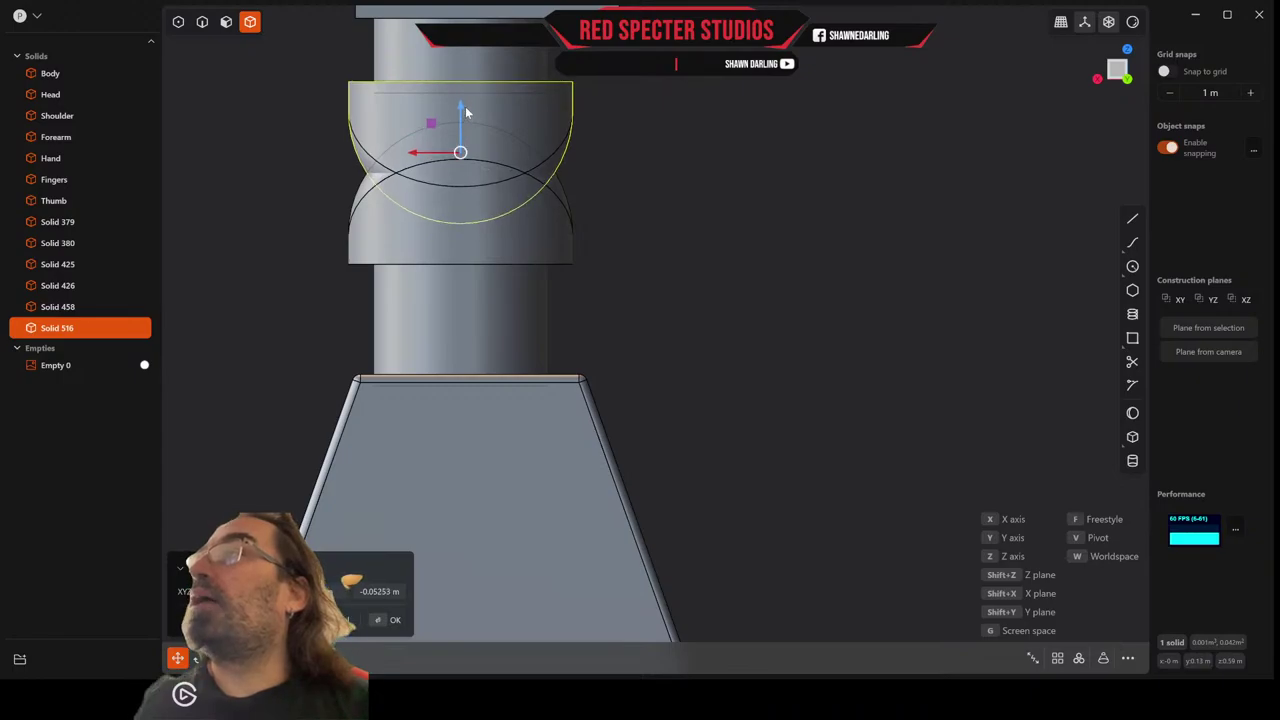
right_click(478, 106)
Examine the overlap between the two caps and hide the mirrored upper one.
middle_drag(478, 106, 532, 124)
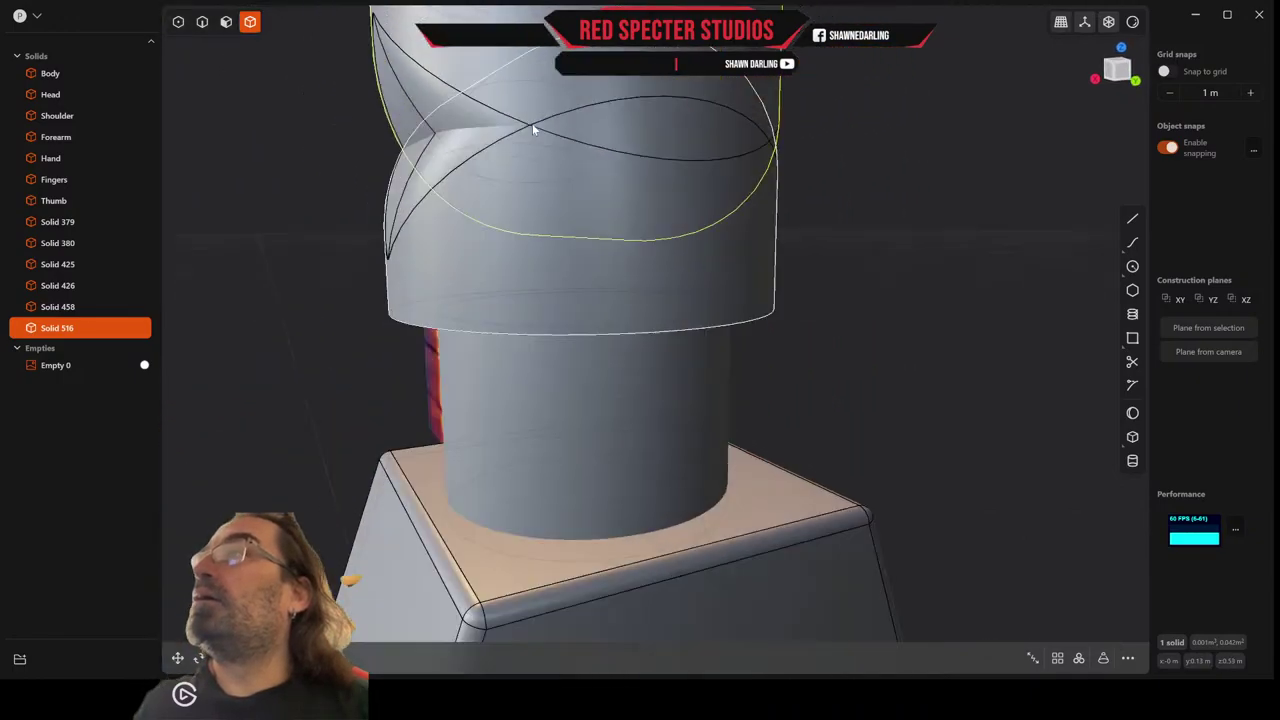
scroll(630, 166, down, 3)
mouse_move(631, 173)
middle_down()
mouse_move(638, 196)
mouse_move(622, 190)
middle_up()
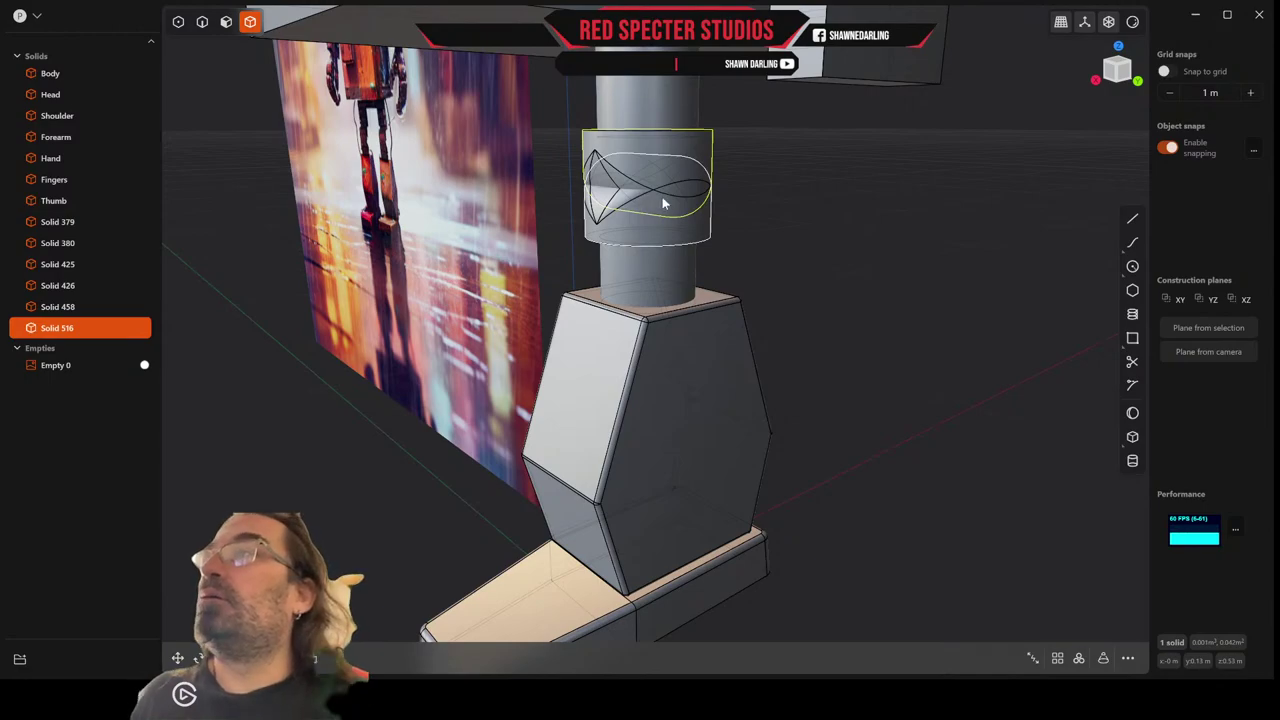
middle_drag(662, 203, 733, 200)
scroll(735, 205, up, 3)
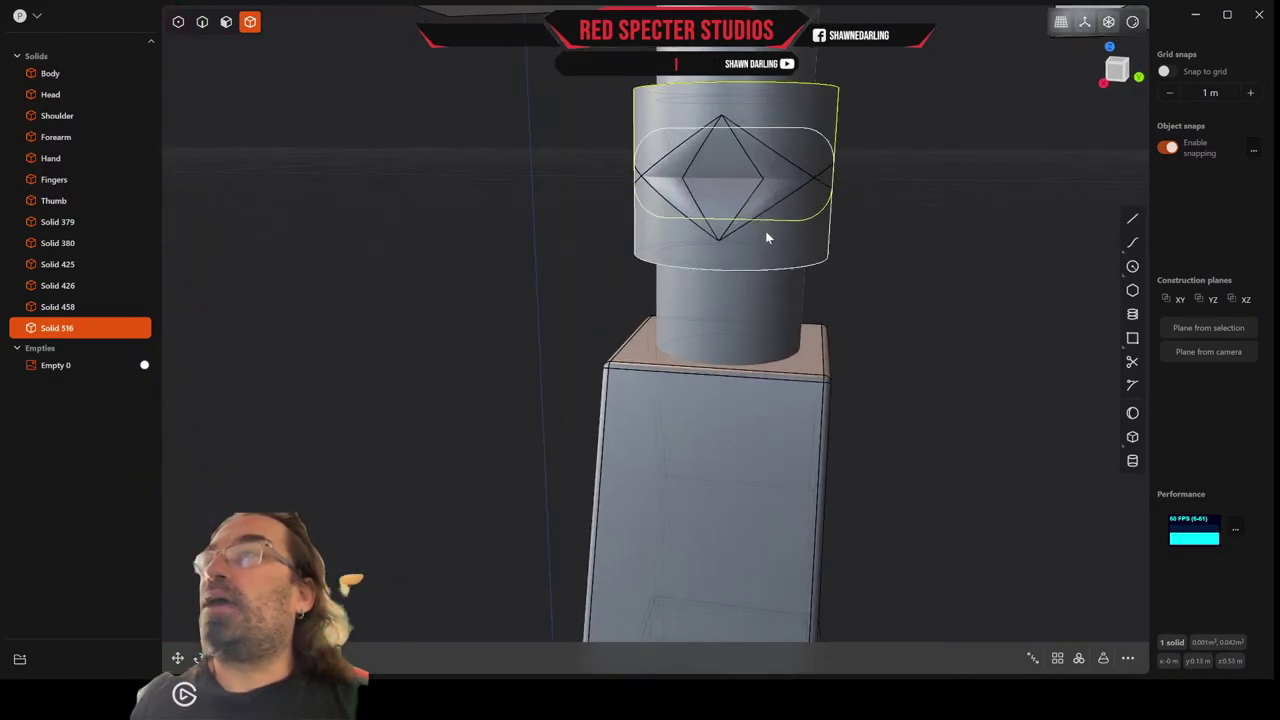
click(773, 246)
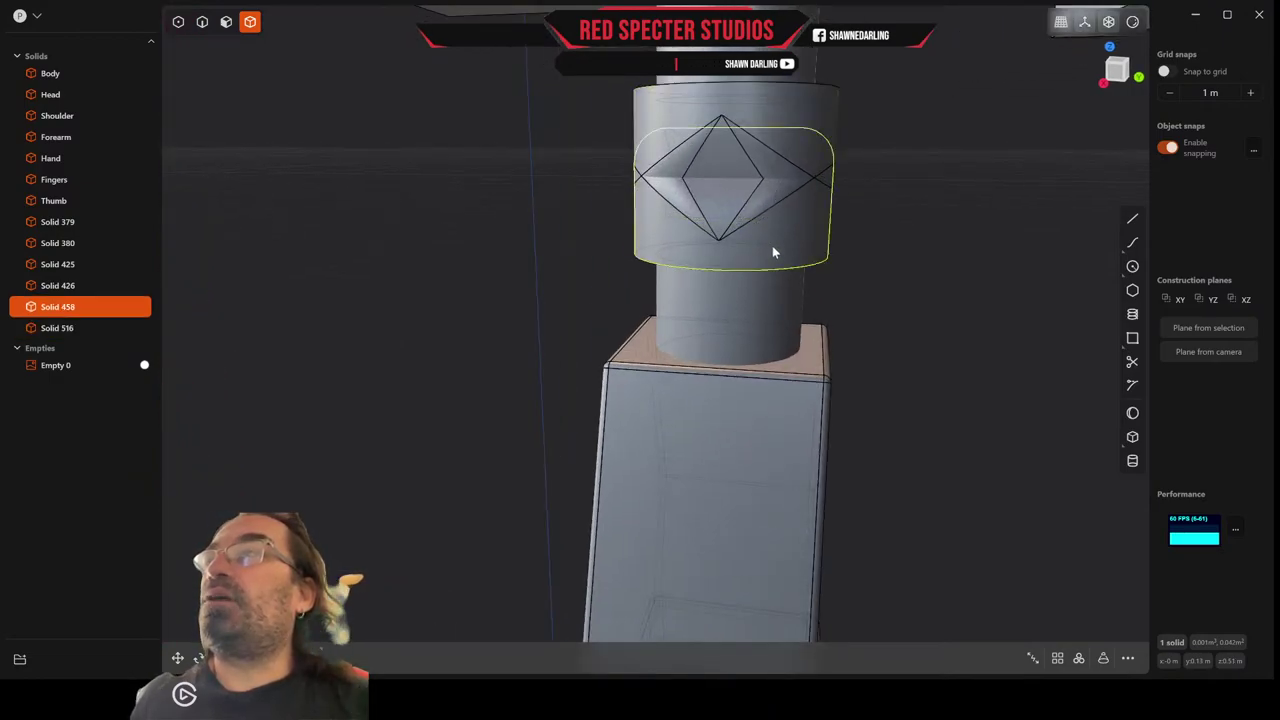
click(820, 113)
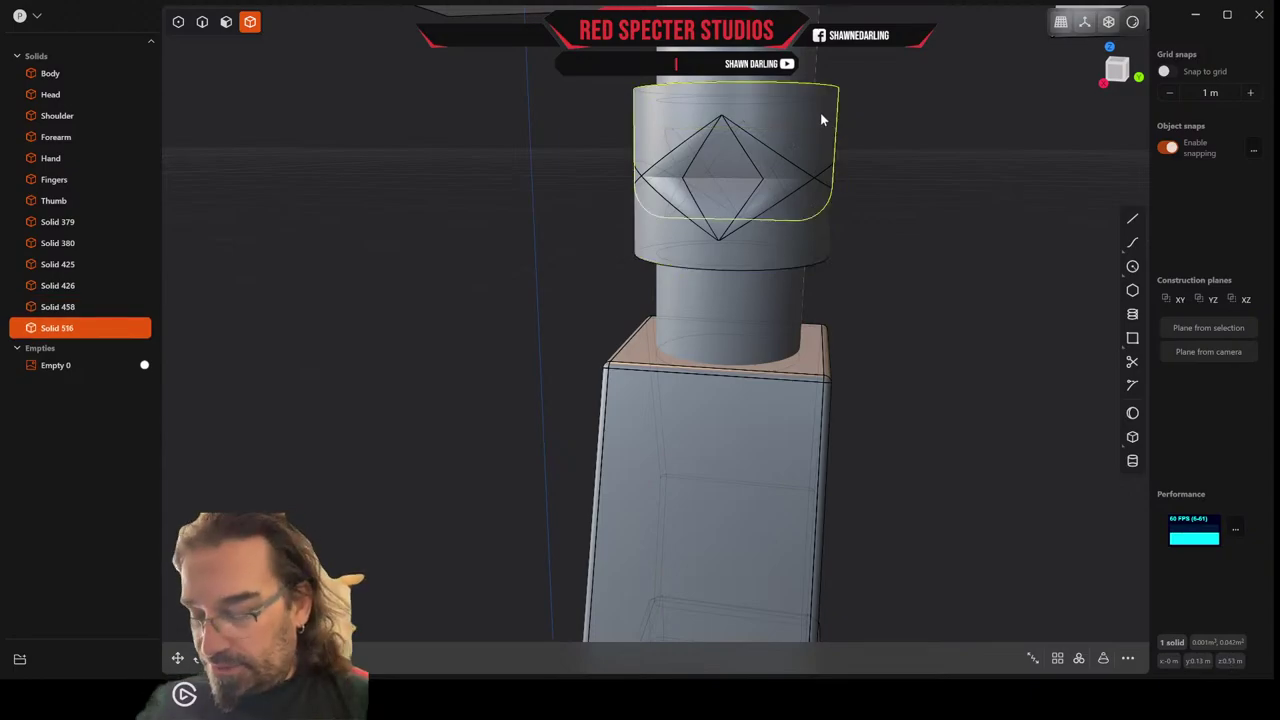
key(h)
Inspect the lower domed cap in a straight-on orthographic view along the X axis.
scroll(826, 125, up, 3)
scroll(828, 125, up, 1)
middle_drag(794, 128, 800, 126)
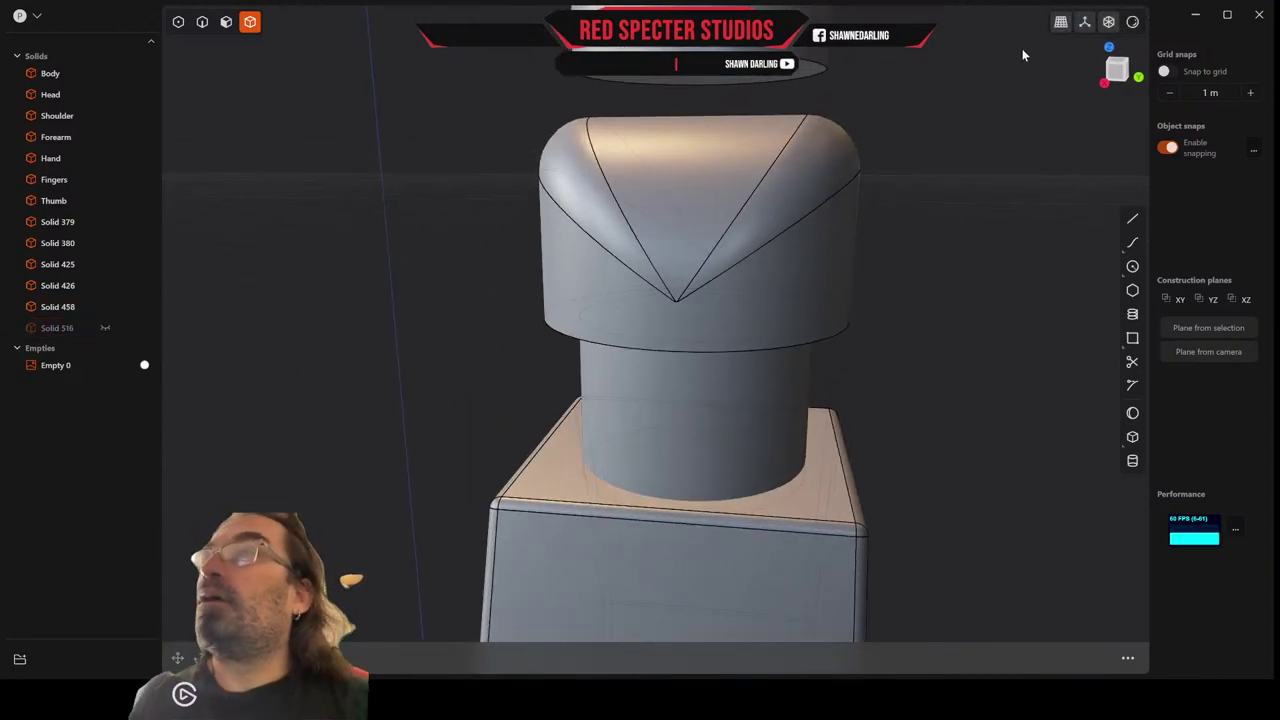
click(1107, 83)
scroll(788, 190, up, 3)
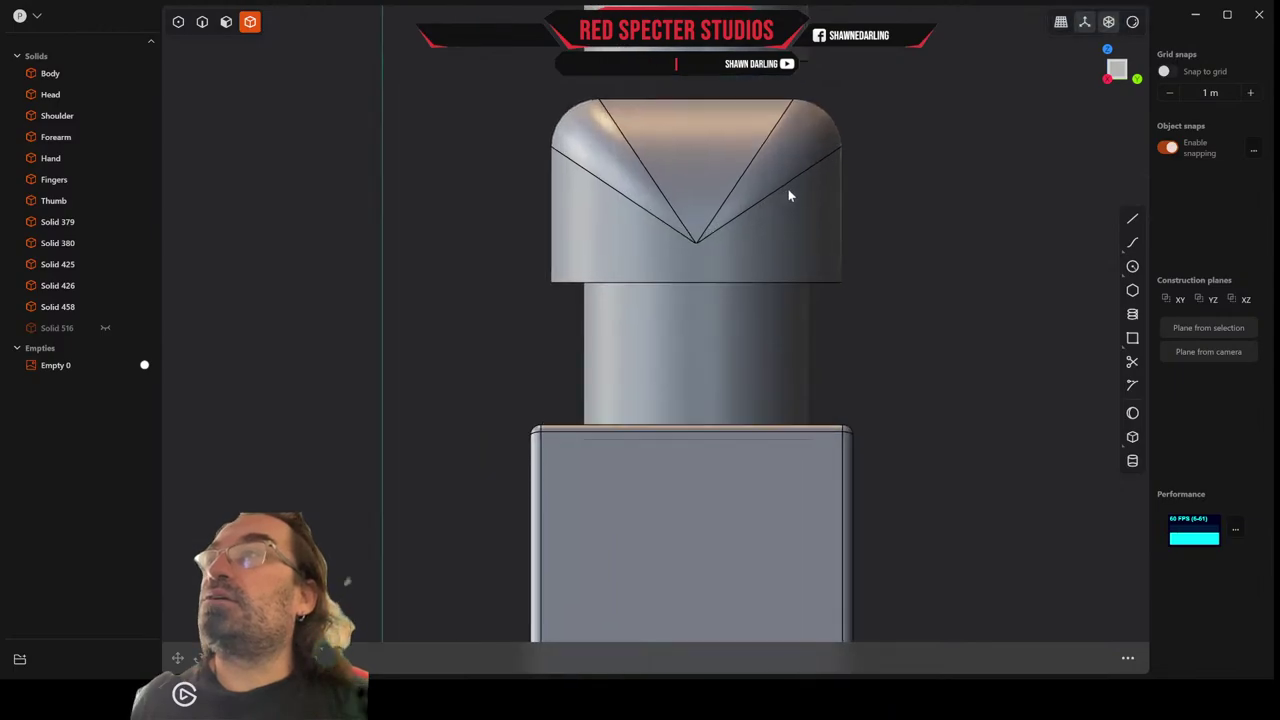
scroll(788, 195, down, 3)
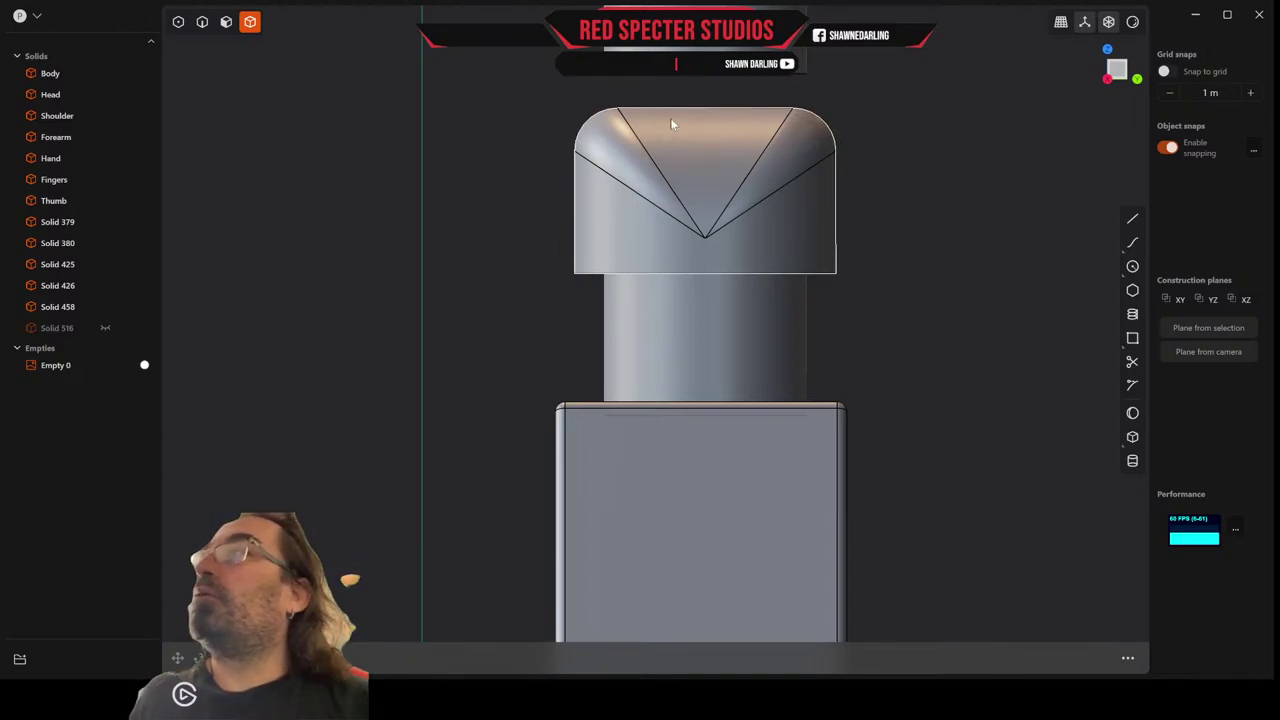
Sketch a tall, narrow rectangle on the YZ plane, from the gap above the domed cap down over its front, just off-centre.
scroll(634, 138, down, 2)
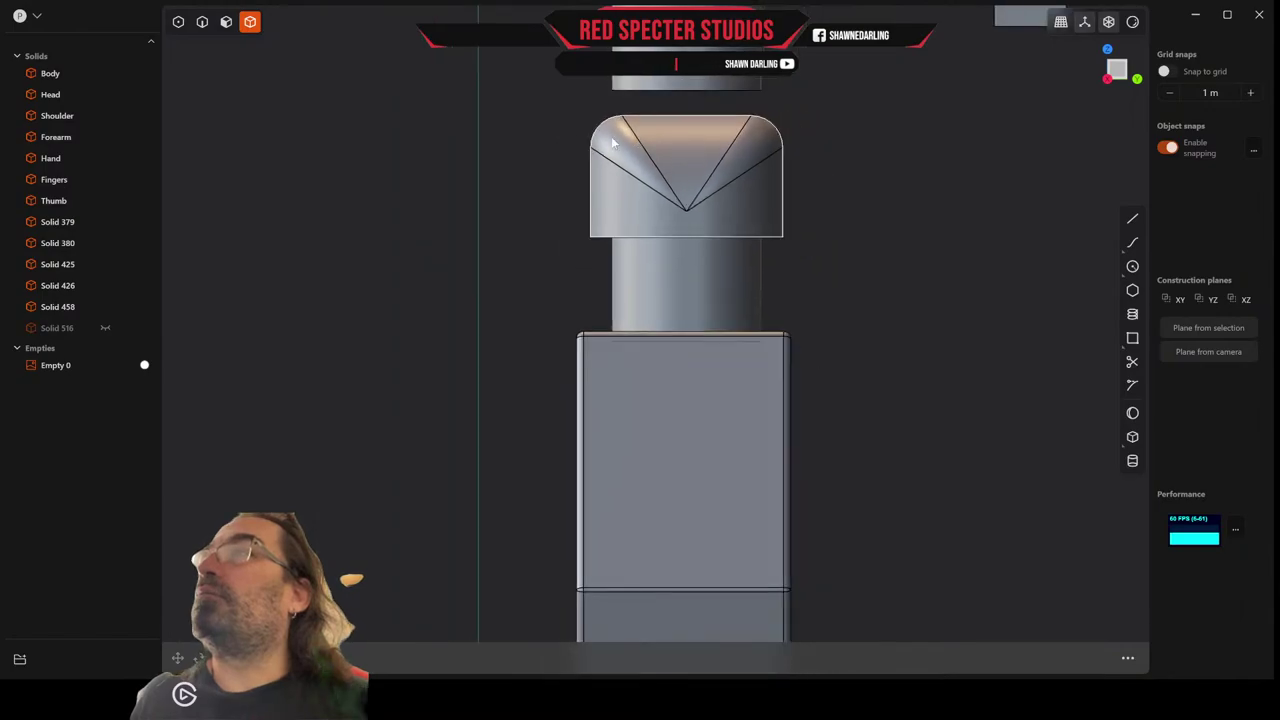
middle_drag(846, 123, 846, 243)
scroll(845, 243, up, 3)
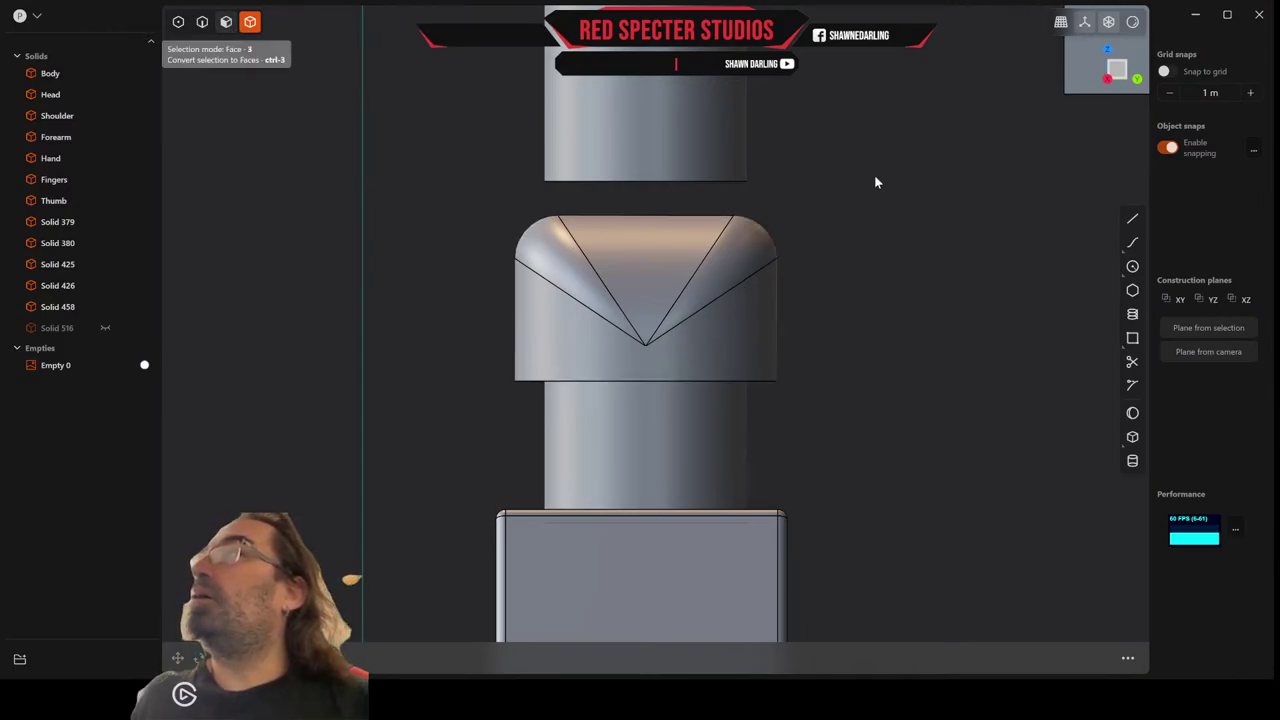
click(1133, 340)
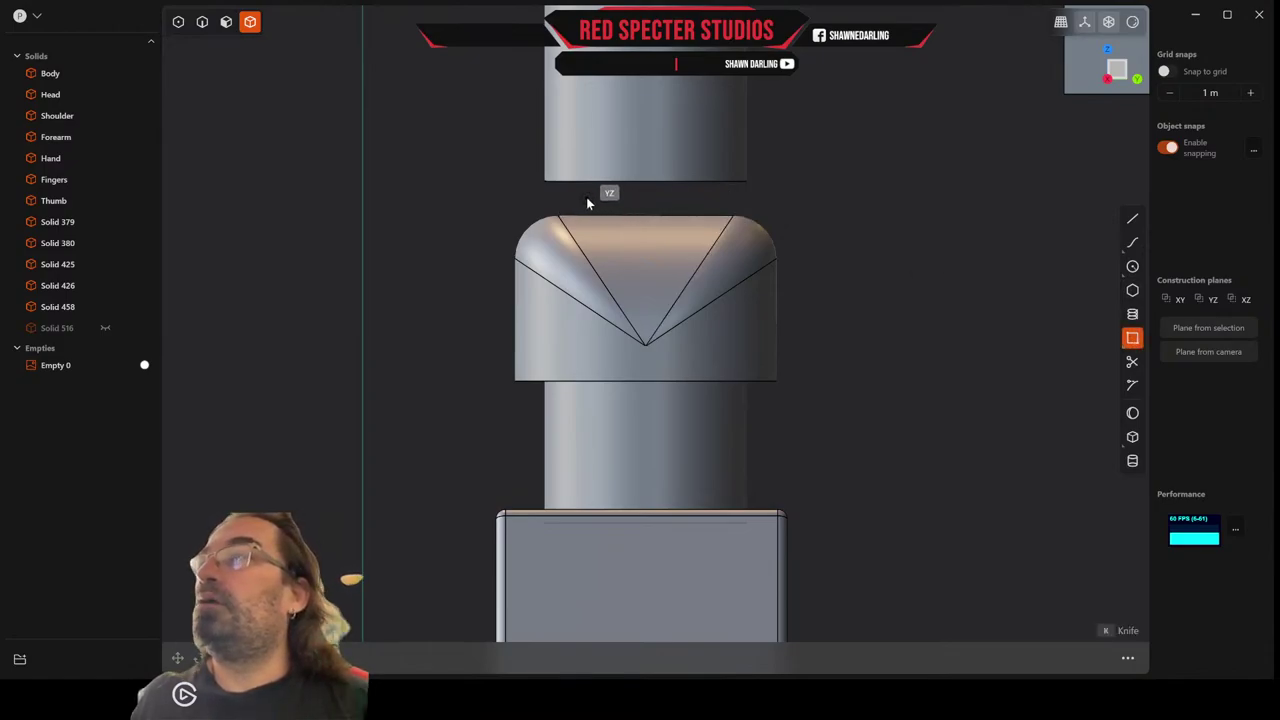
scroll(588, 200, up, 5)
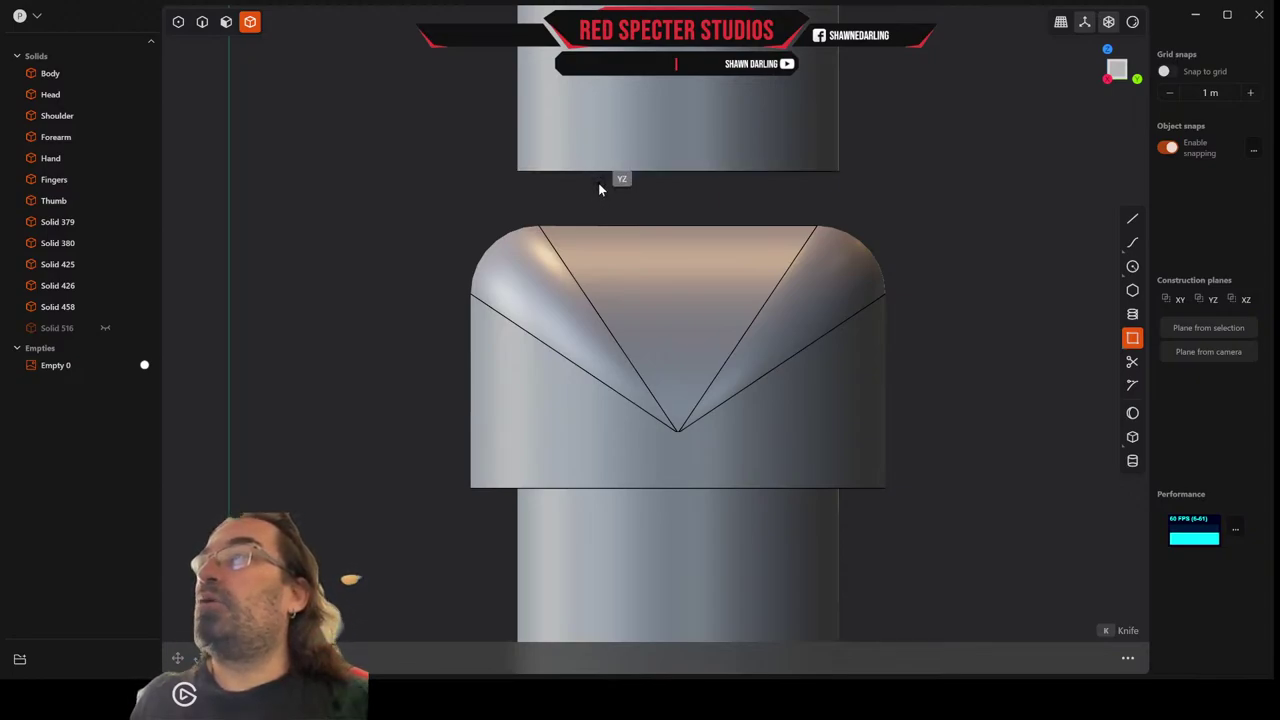
scroll(598, 181, up, 3)
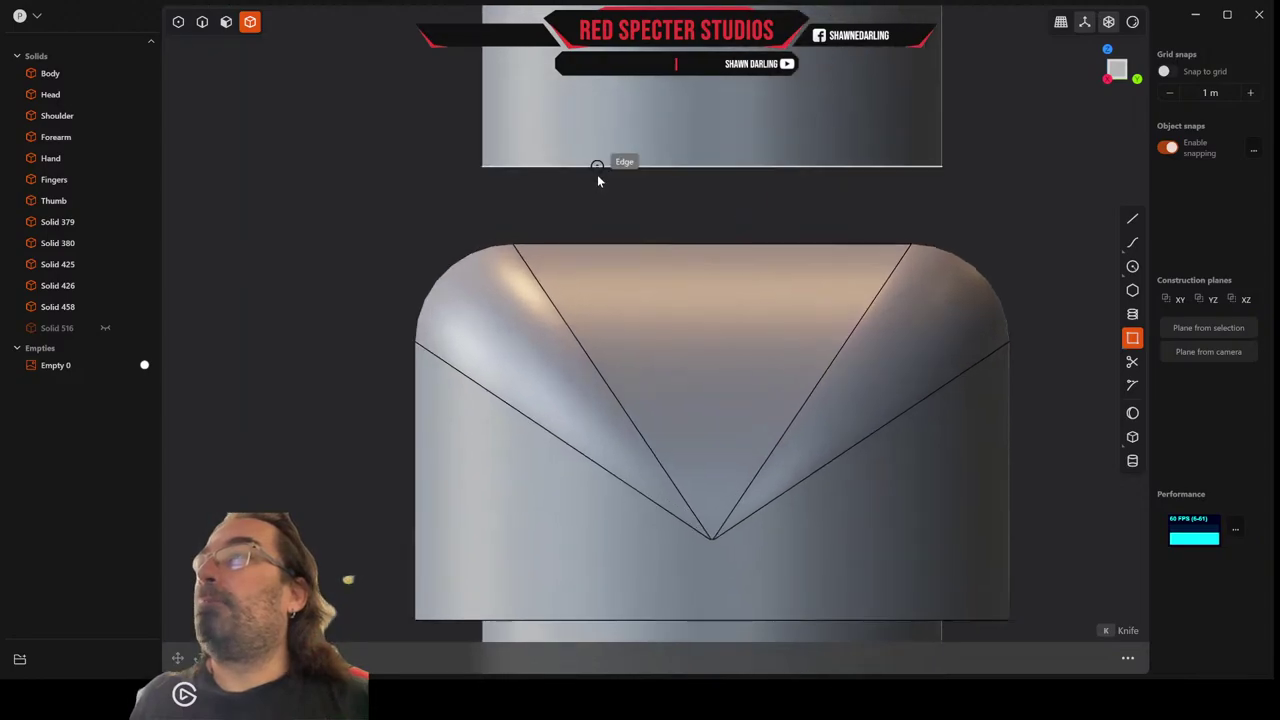
click(597, 179)
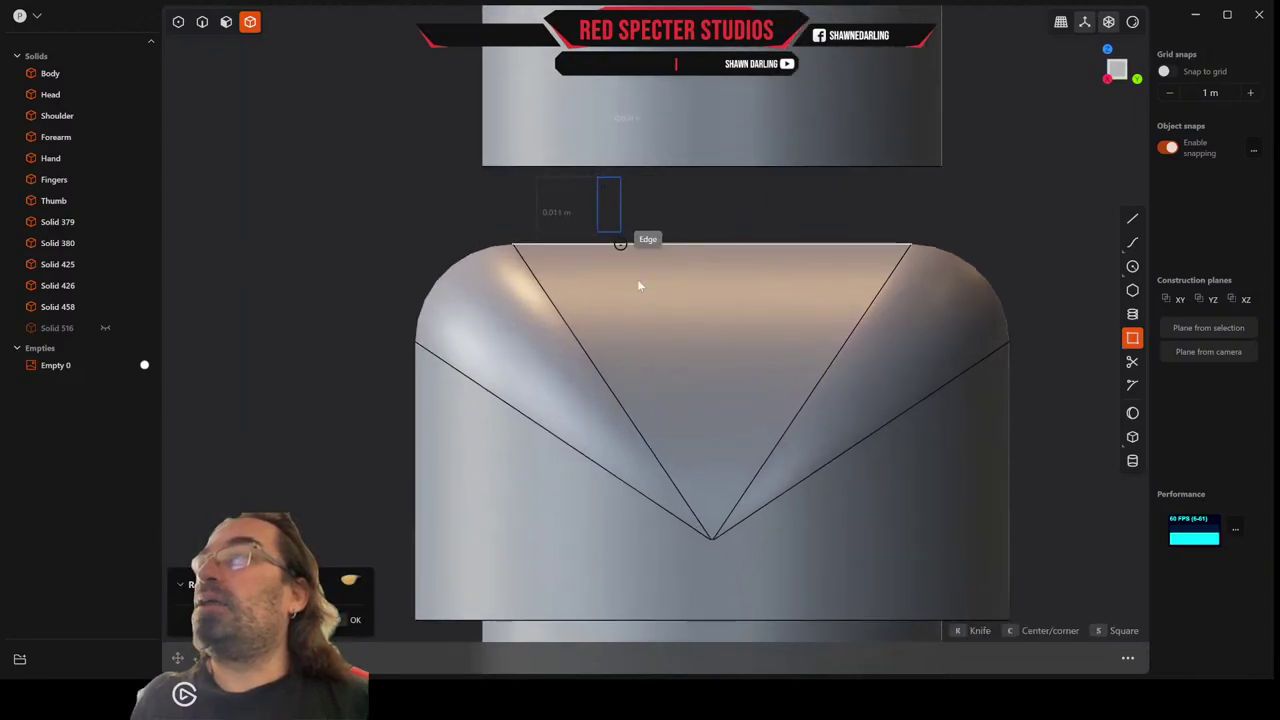
click(655, 437)
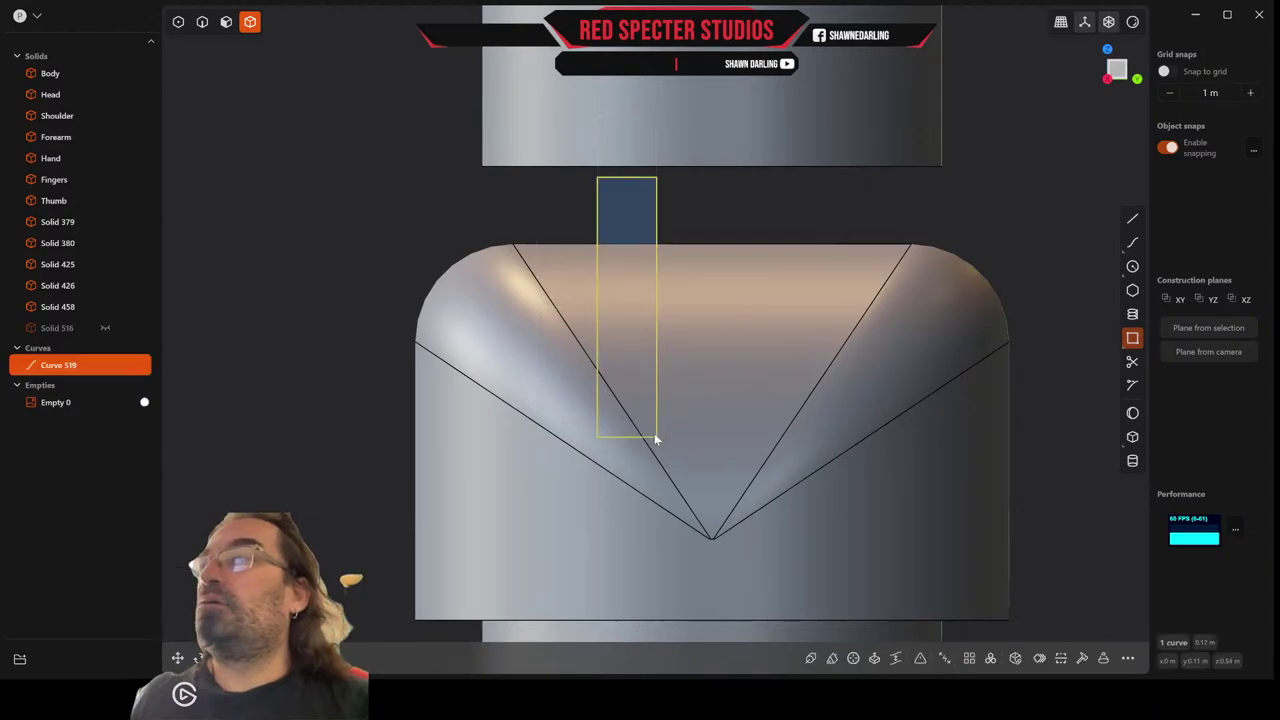
Move the rectangle along X out of the cap's centre to about x 0.05 m, near the front of the dome.
scroll(690, 423, up, 5)
scroll(661, 414, down, 6)
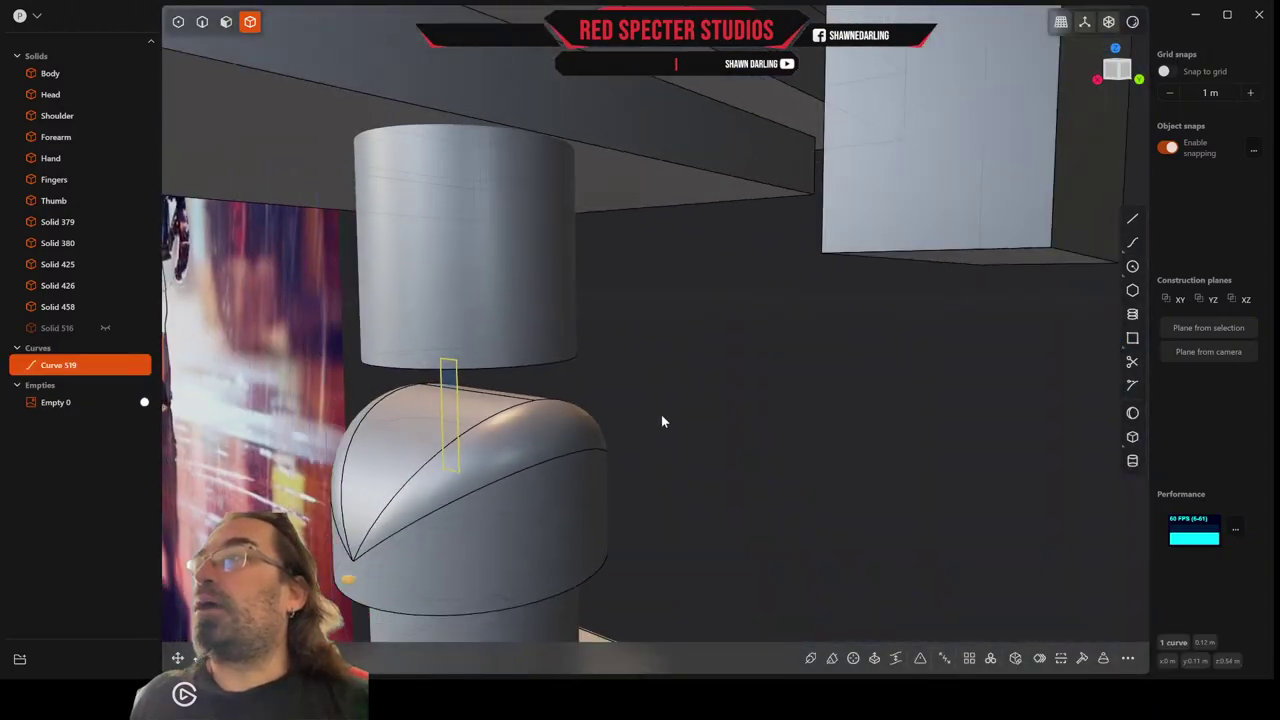
scroll(639, 406, up, 2)
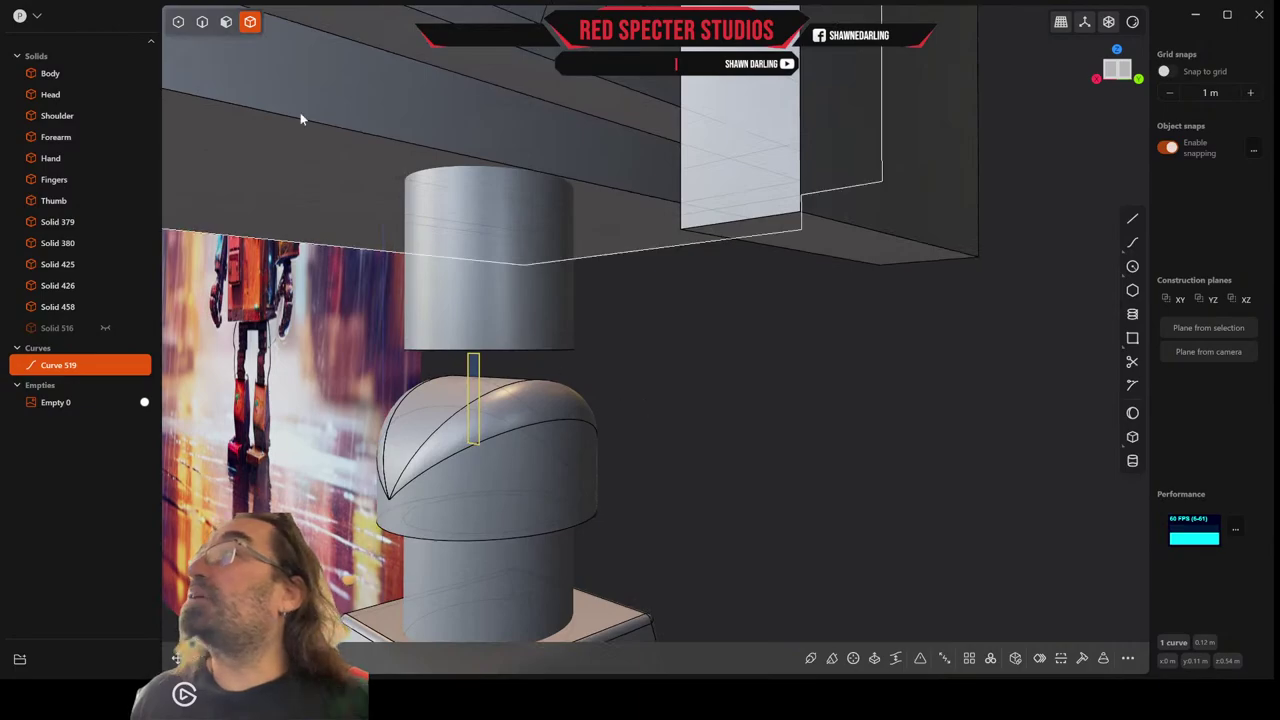
key(g)
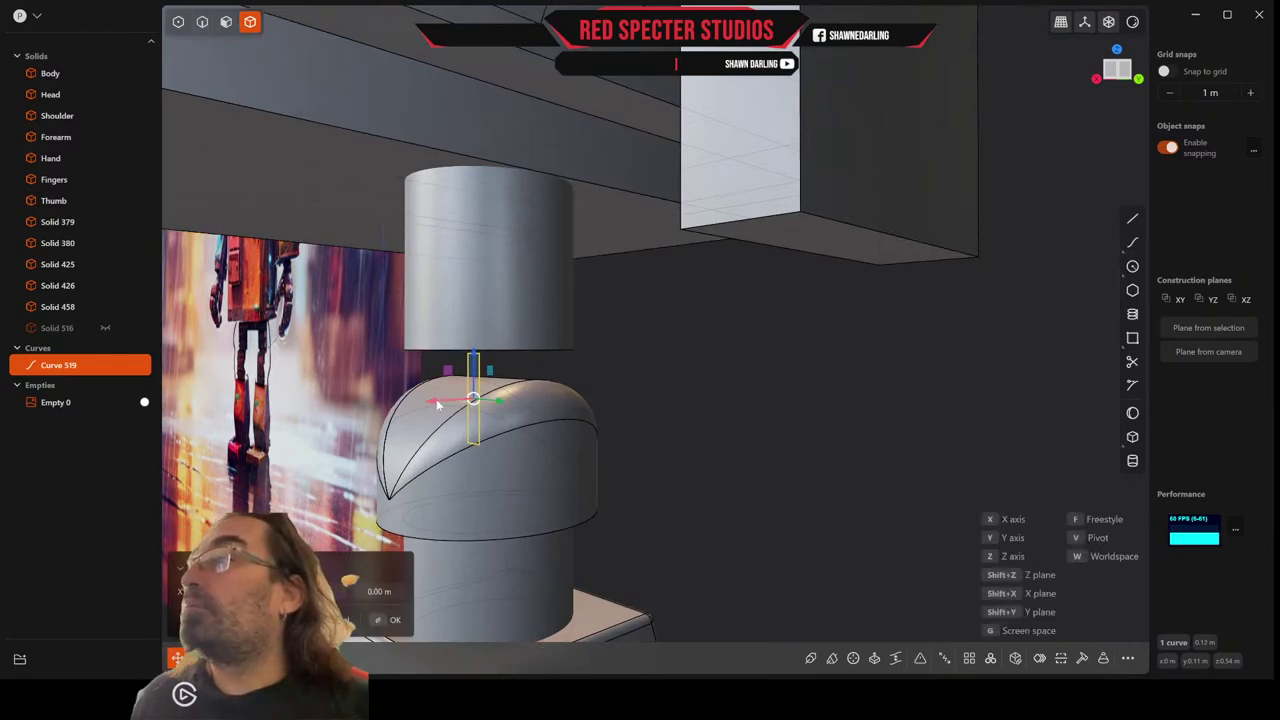
drag(436, 401, 403, 406)
click(404, 411)
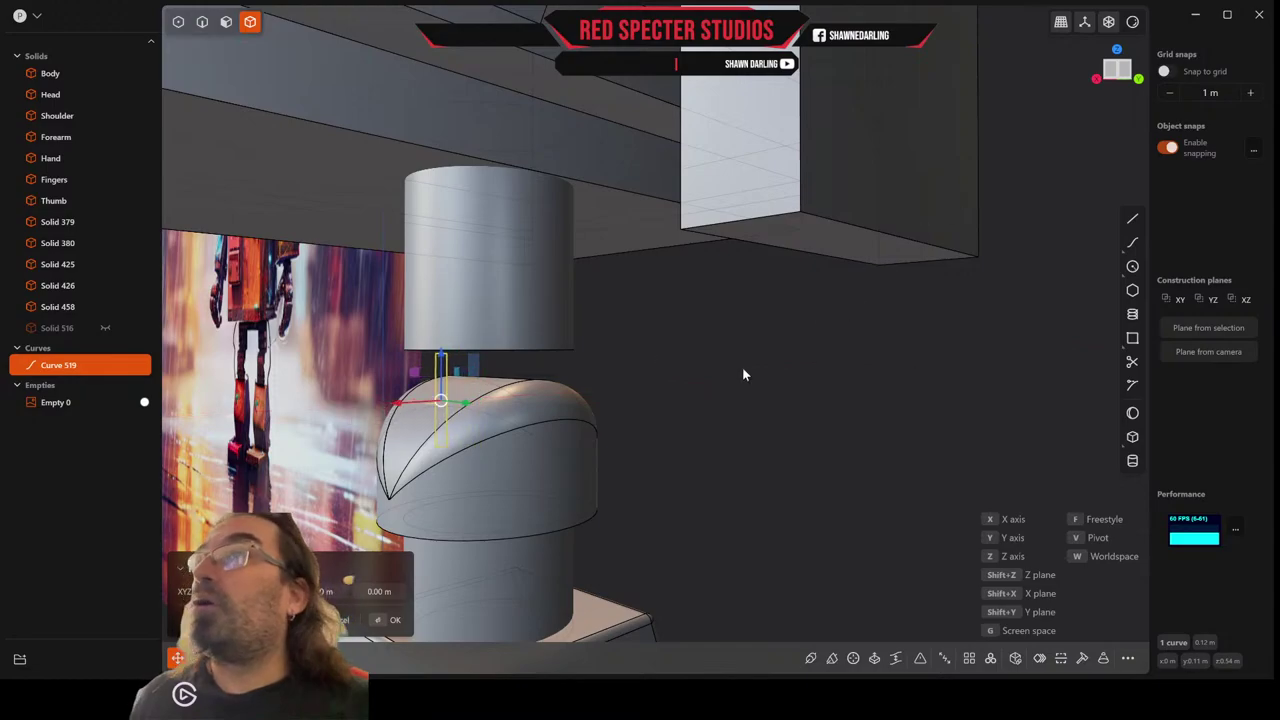
middle_drag(742, 375, 336, 437)
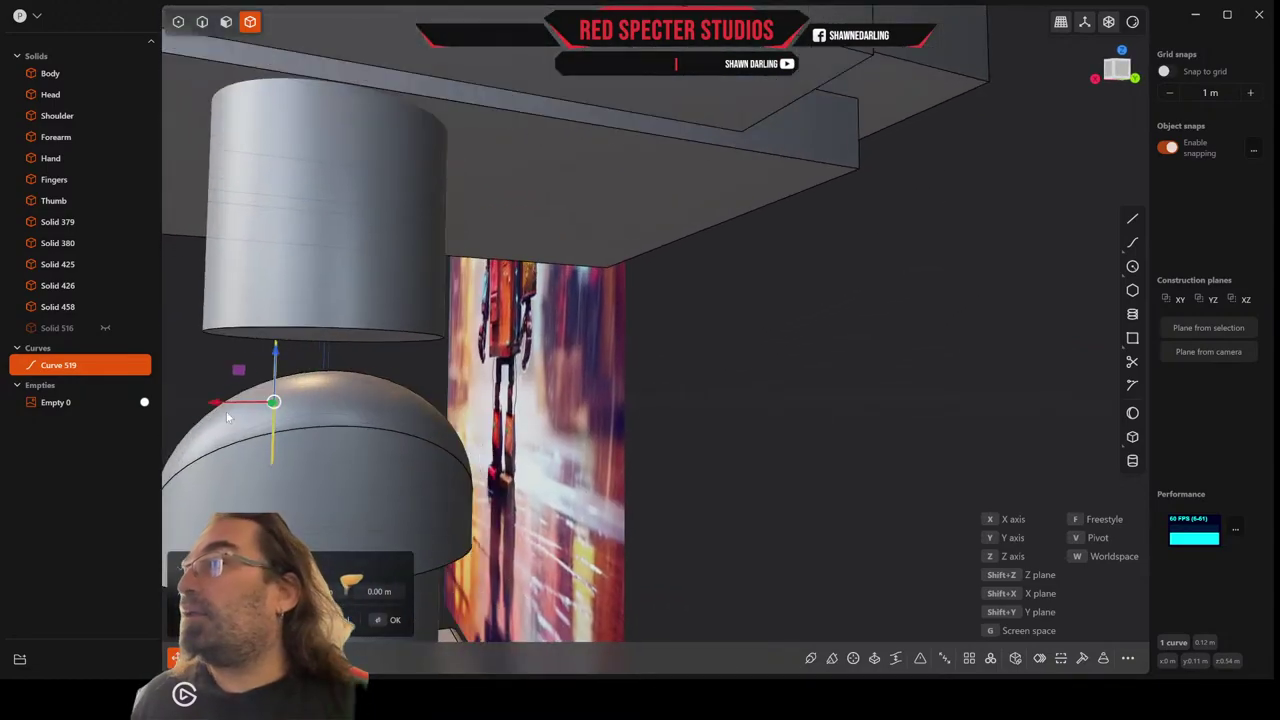
drag(224, 404, 207, 338)
middle_drag(207, 338, 292, 333)
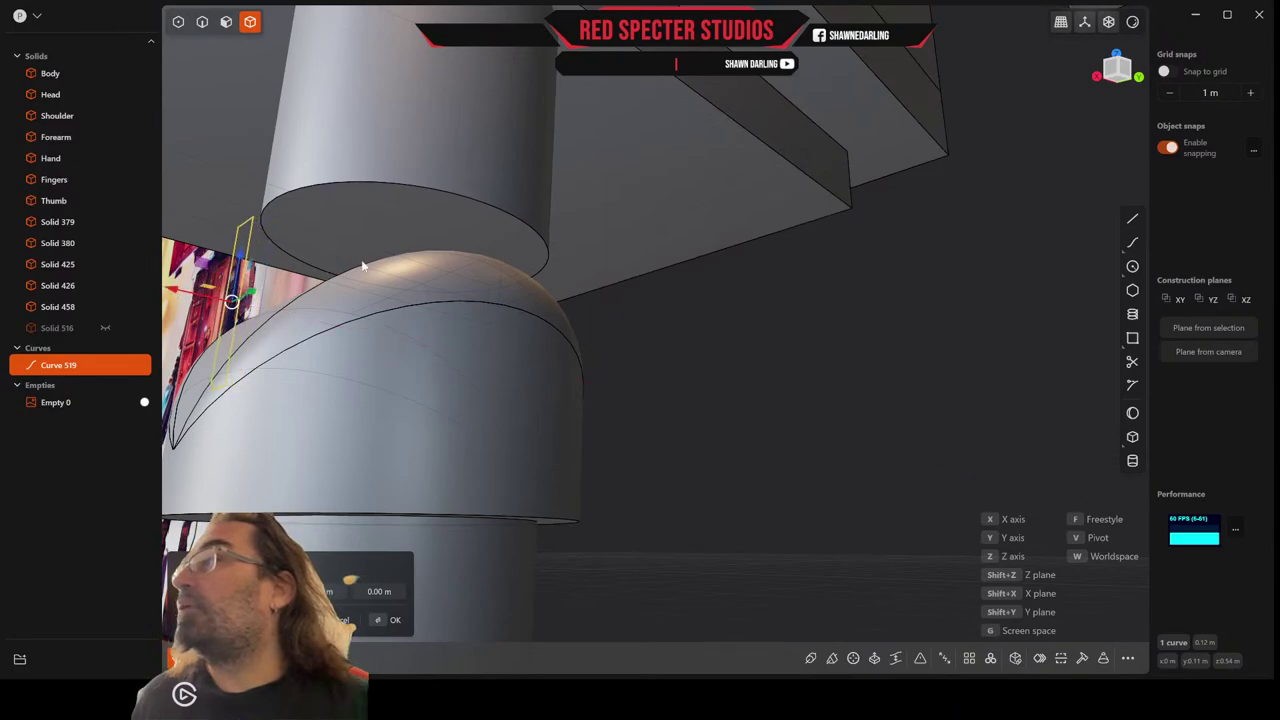
scroll(363, 265, down, 3)
middle_drag(363, 265, 360, 323)
scroll(378, 306, up, 3)
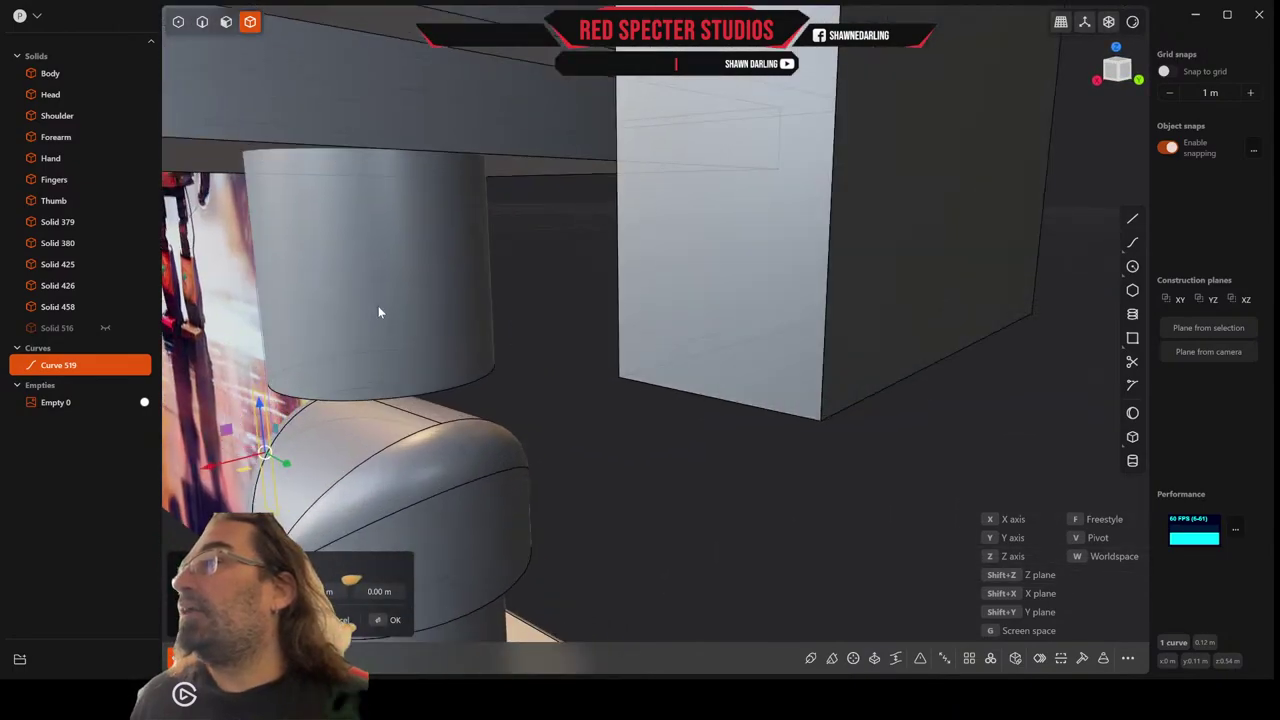
middle_drag(570, 385, 708, 297)
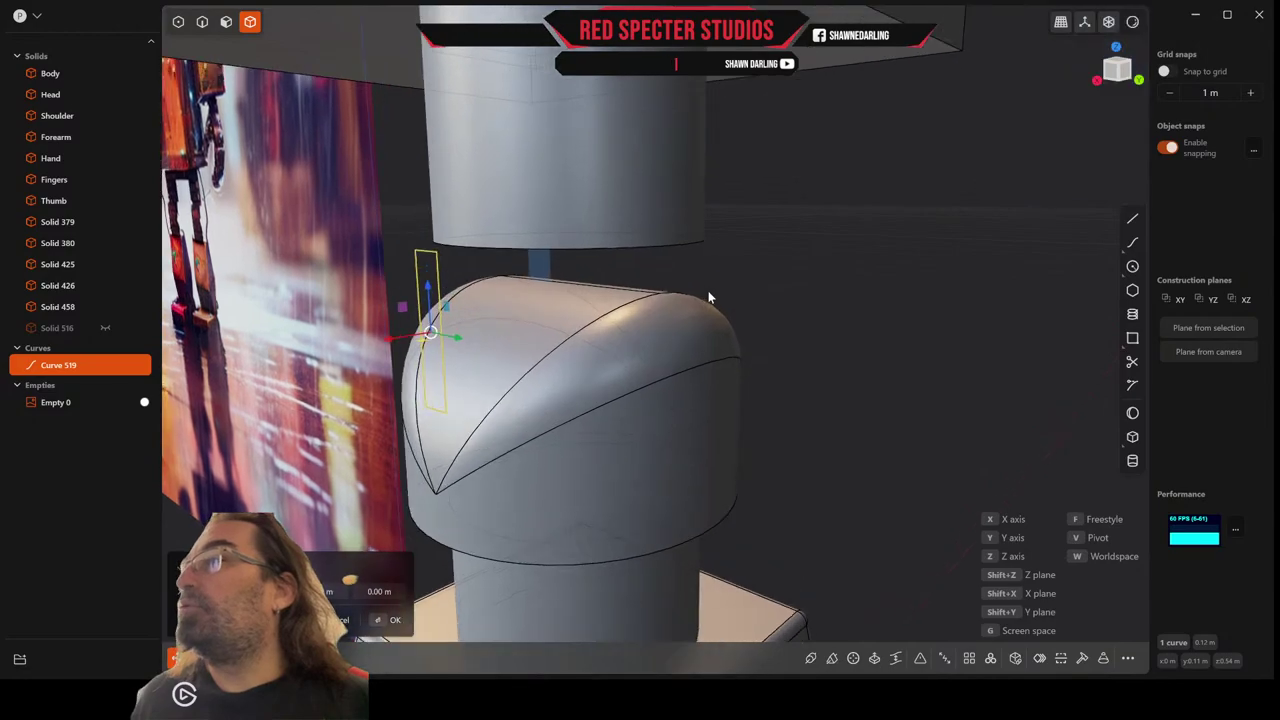
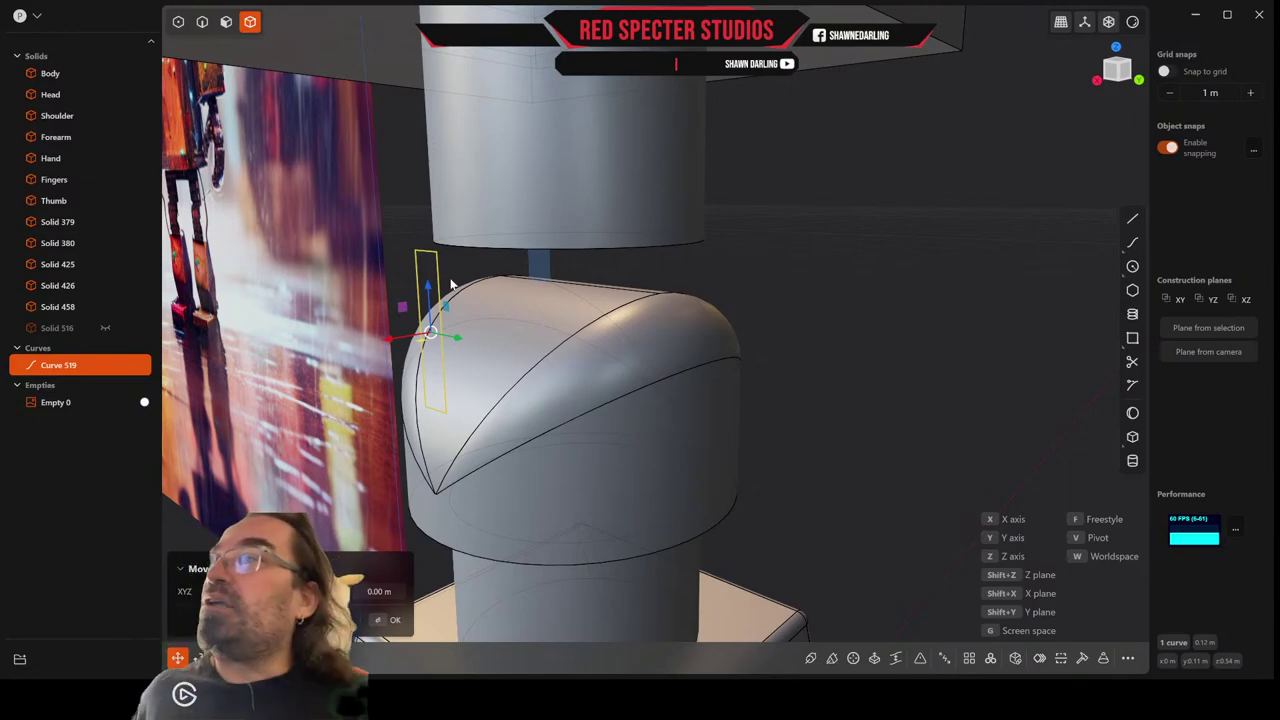
scroll(489, 297, up, 2)
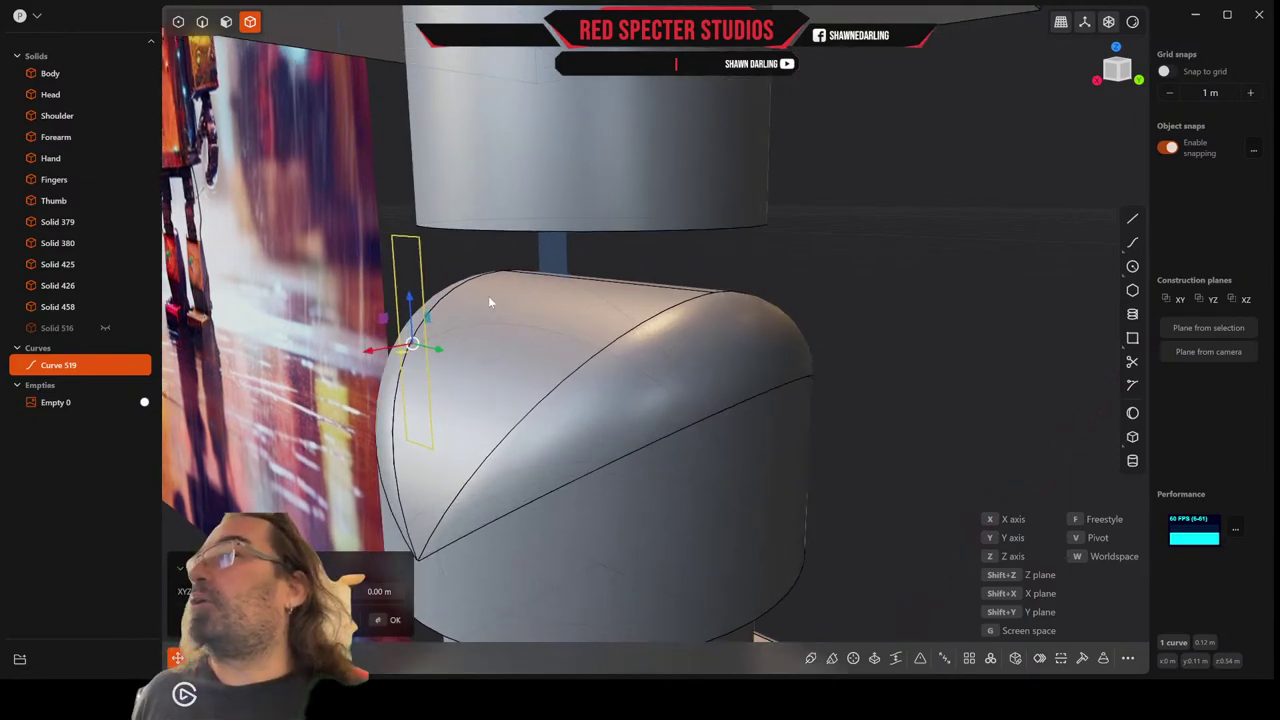
middle_drag(481, 295, 478, 291)
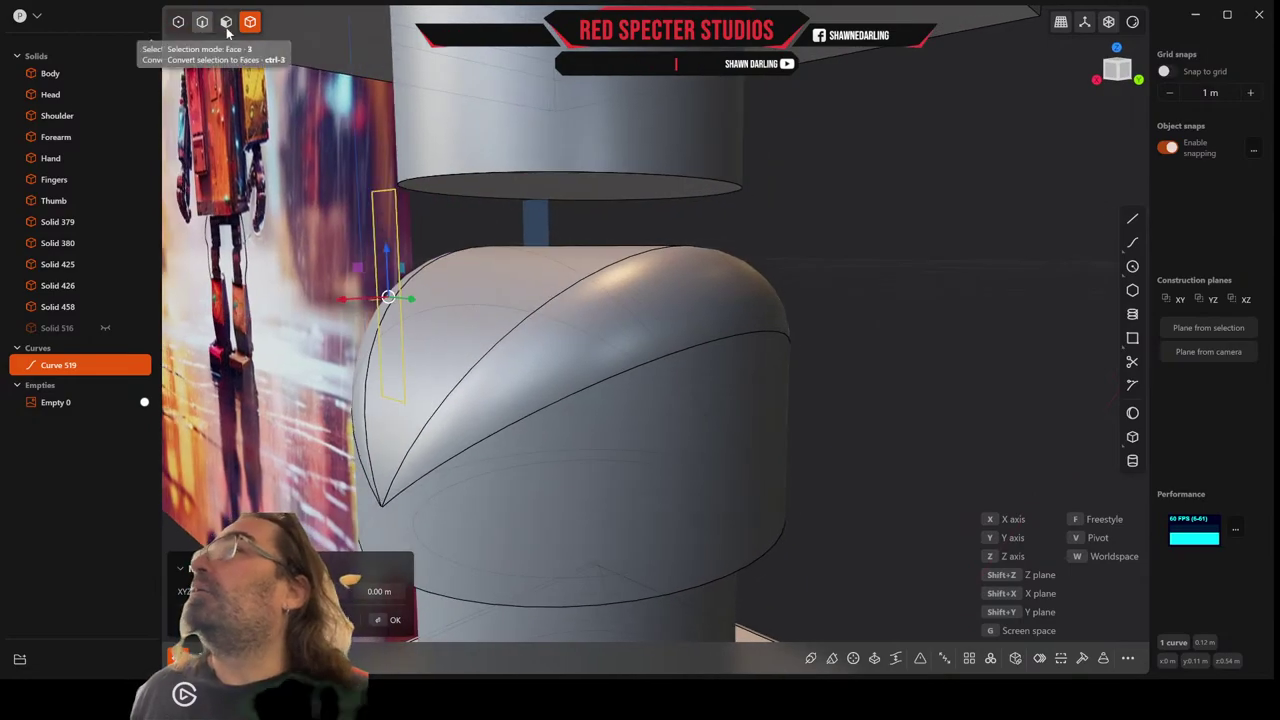
click(226, 22)
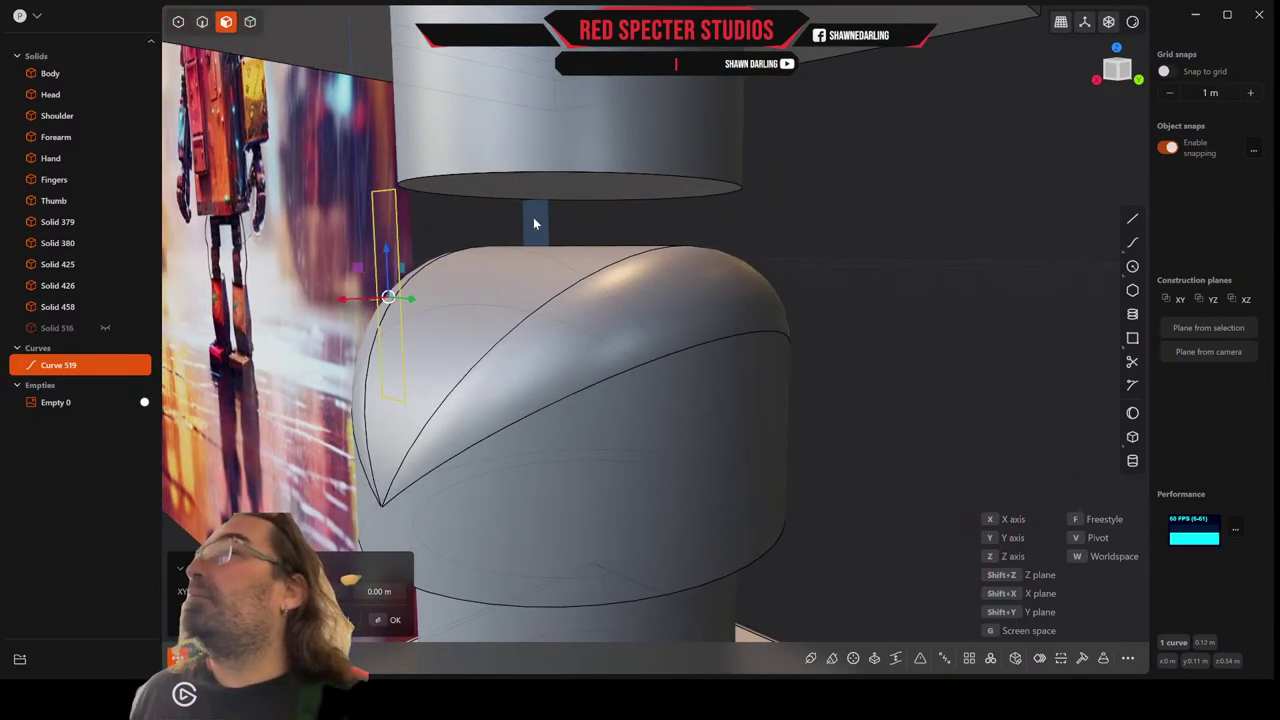
key(Return)
click(388, 244)
key(e)
mouse_move(451, 257)
middle_down()
mouse_move(531, 327)
mouse_move(456, 256)
middle_up()
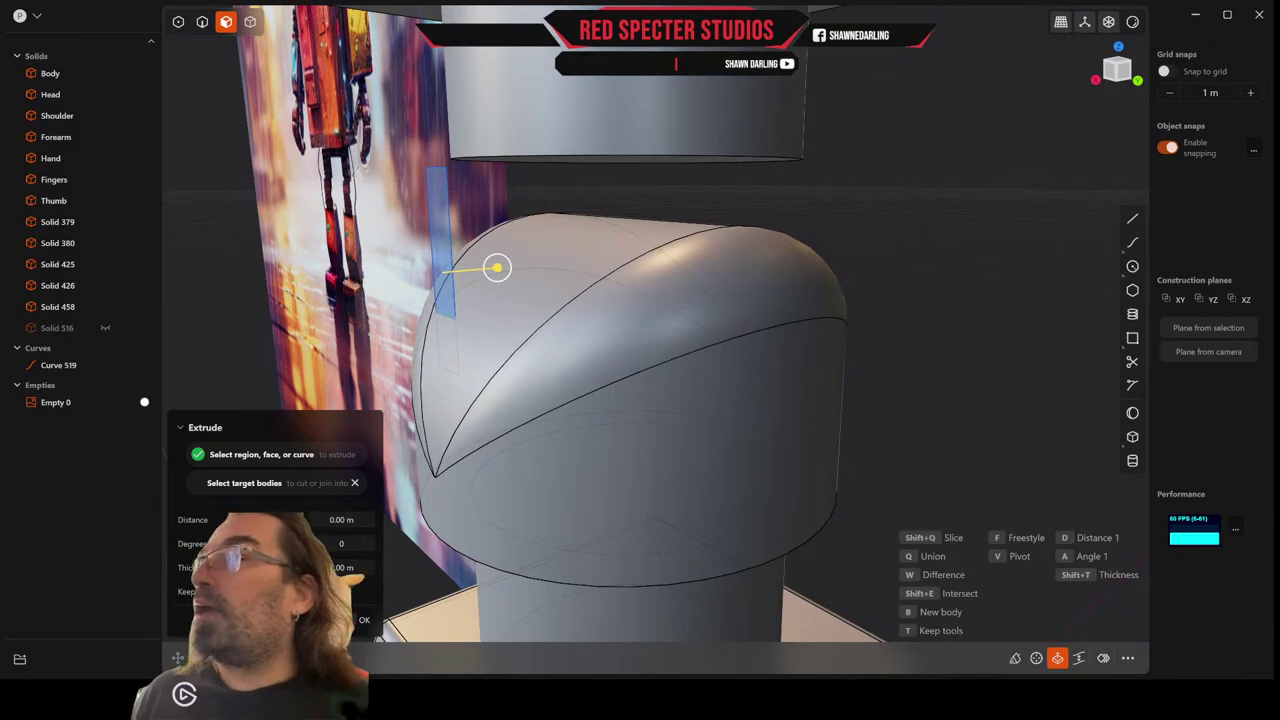
key(Escape)
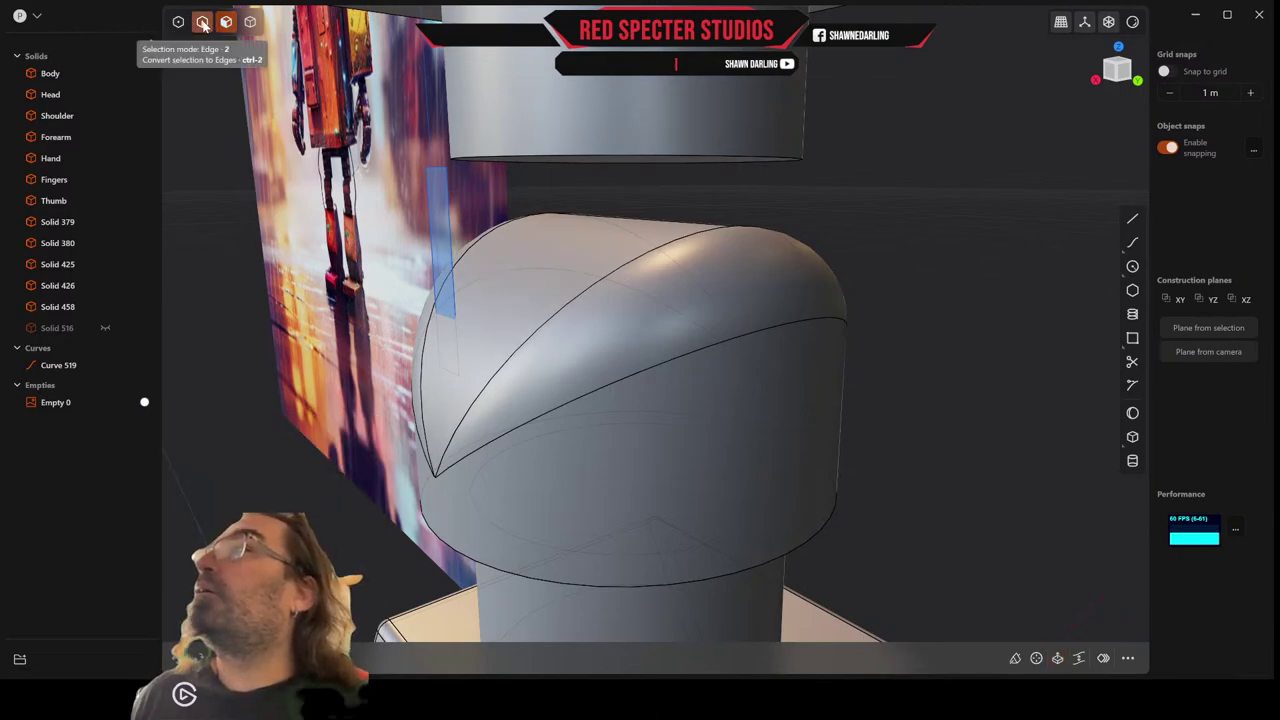
Move the rectangle curve further along X to about x 0.06 m so it stands clear in front of the dome.
click(203, 24)
click(457, 250)
key(g)
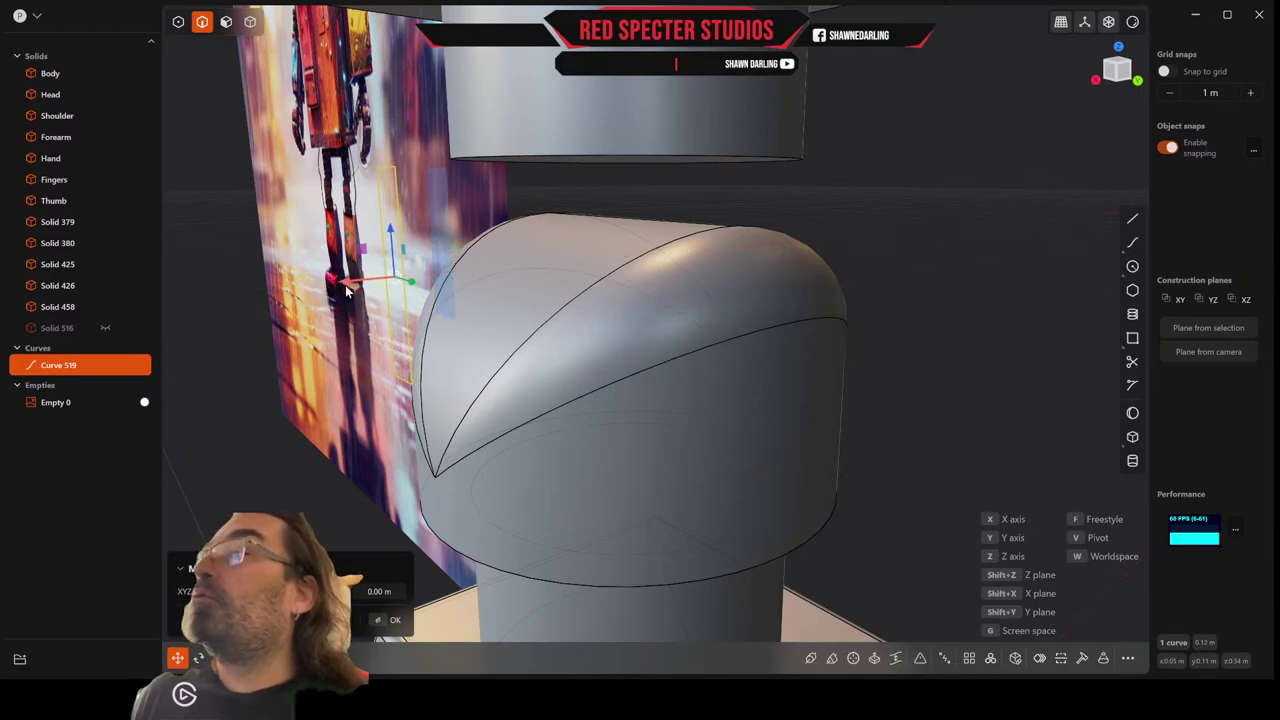
click(345, 288)
key(3)
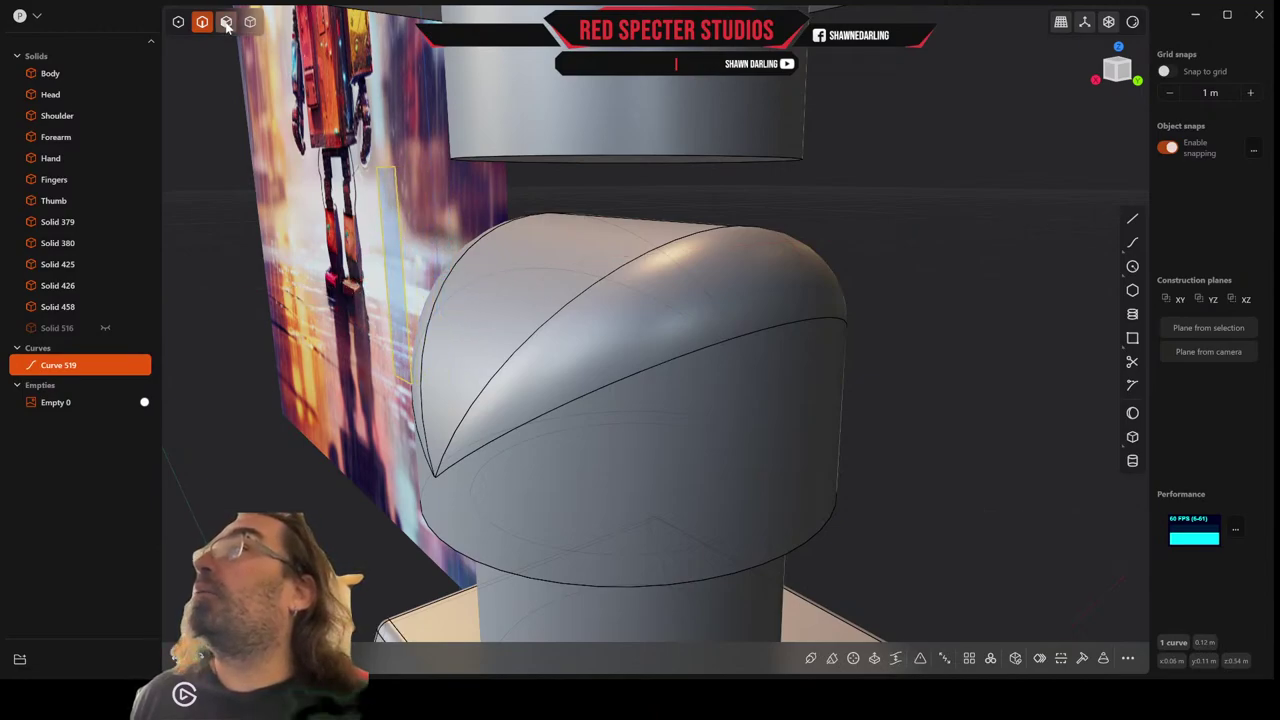
click(406, 295)
key(e)
middle_drag(408, 287, 462, 286)
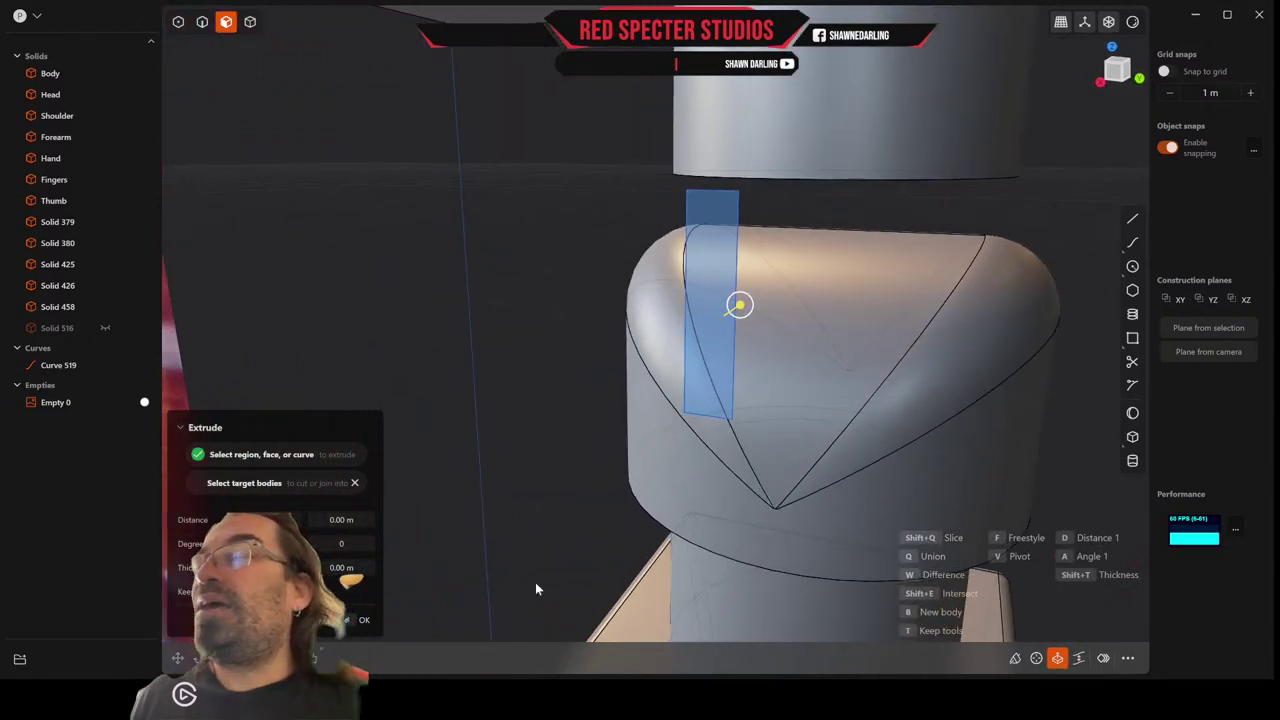
key(Escape)
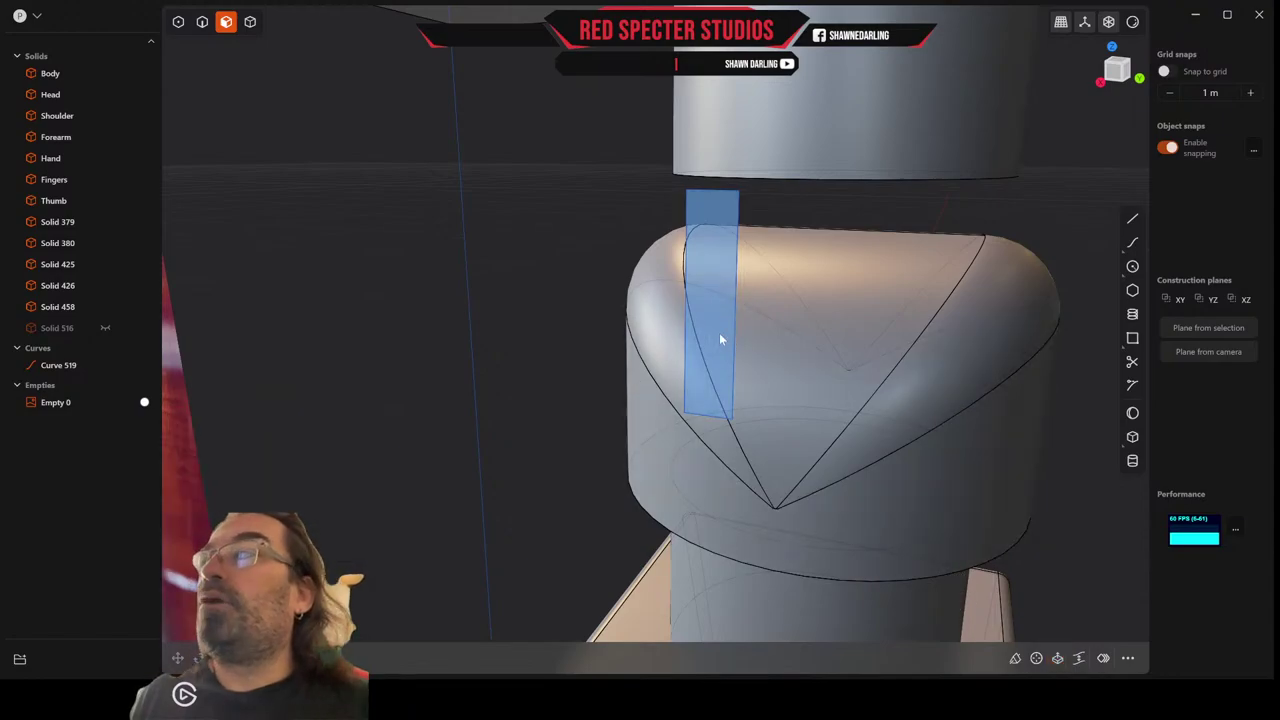
Try to mirror the rectangle curve across the world origin along the Y axis.
scroll(720, 338, down, 10)
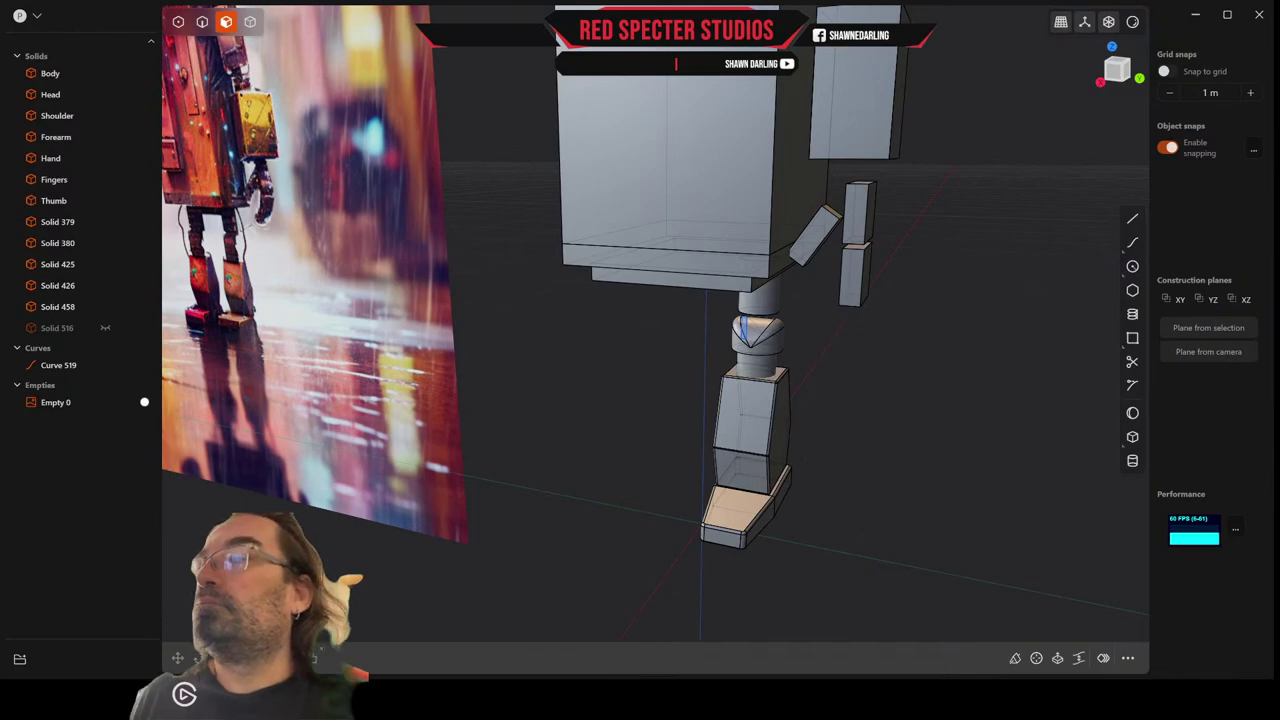
scroll(751, 523, up, 2)
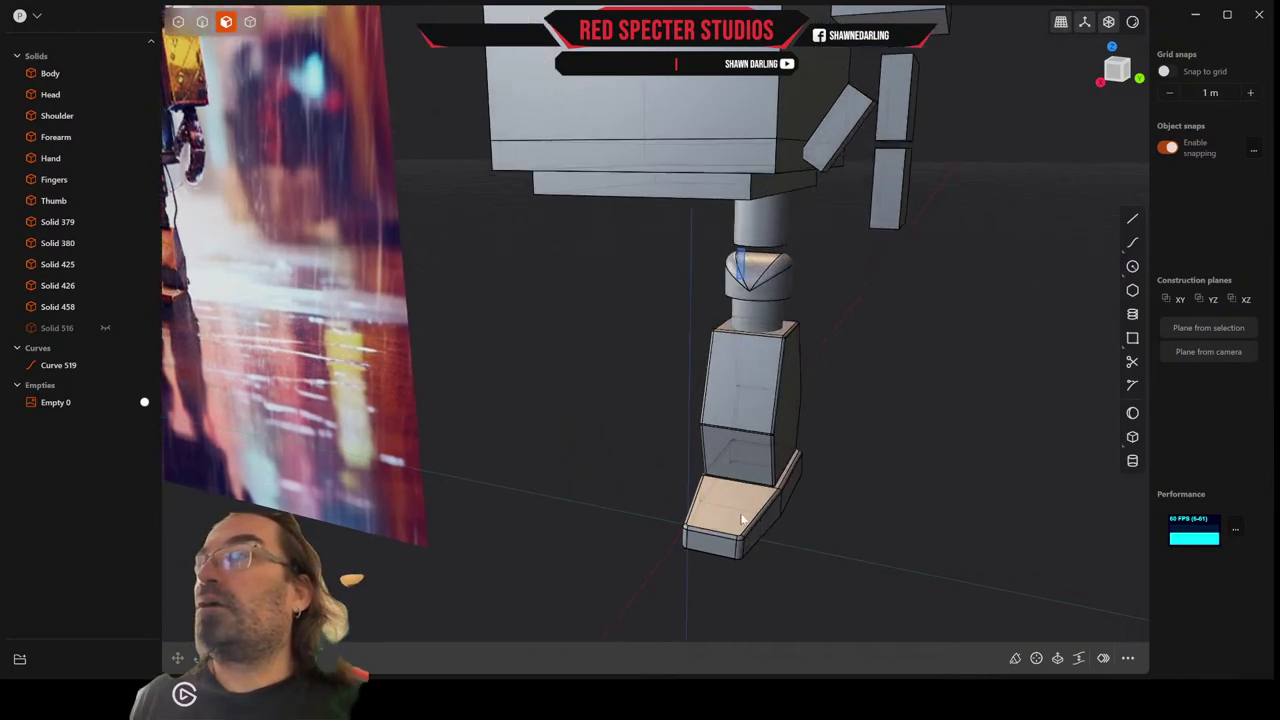
middle_drag(740, 523, 751, 503)
click(203, 22)
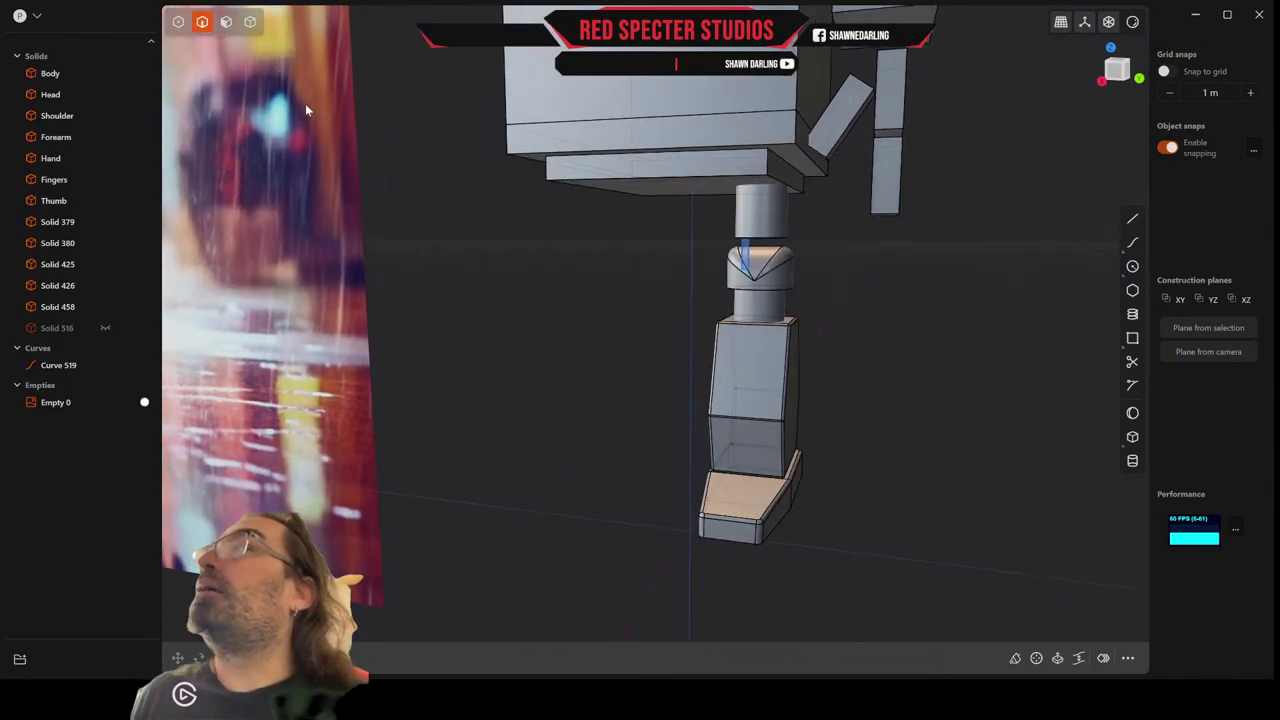
click(745, 252)
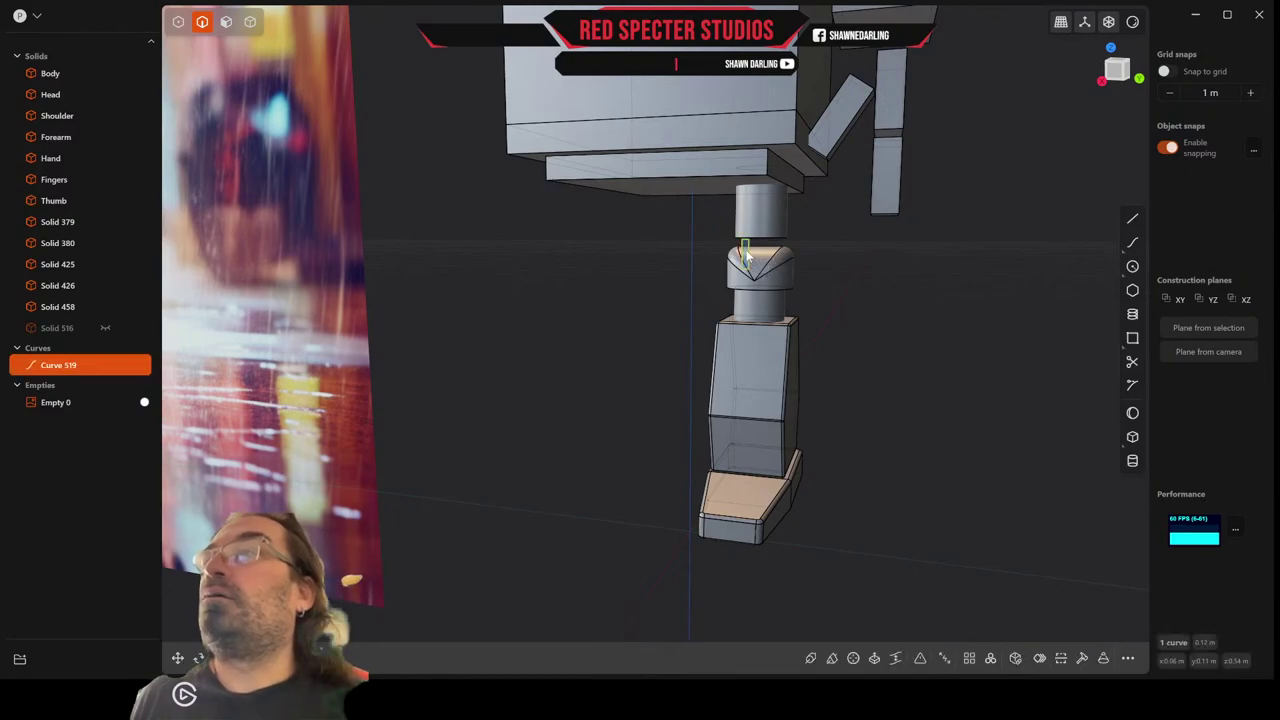
key(alt+x)
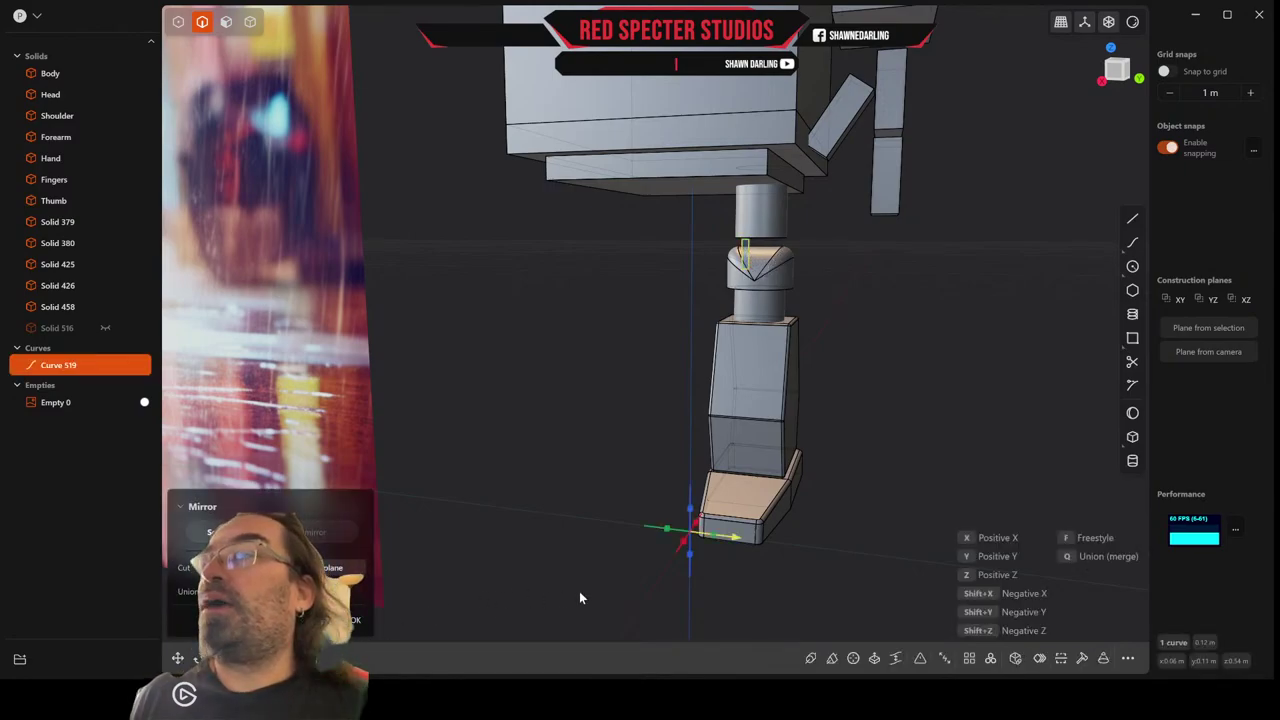
click(668, 533)
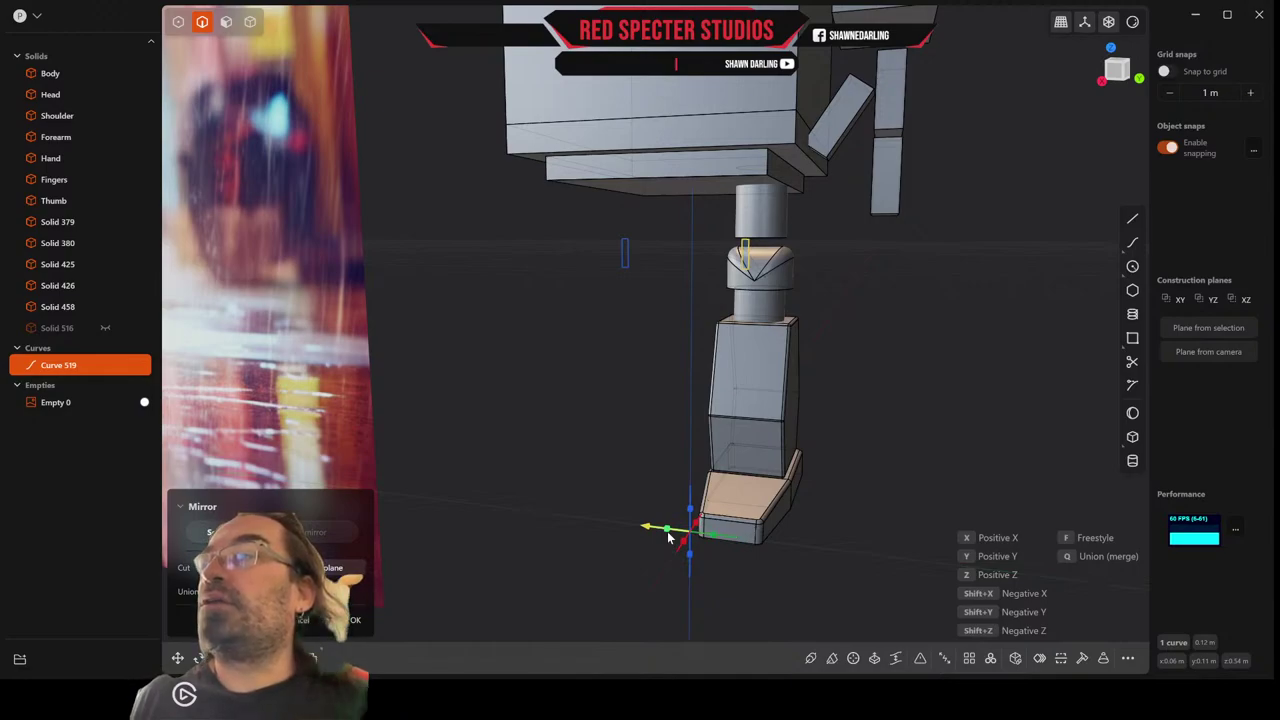
key(Escape)
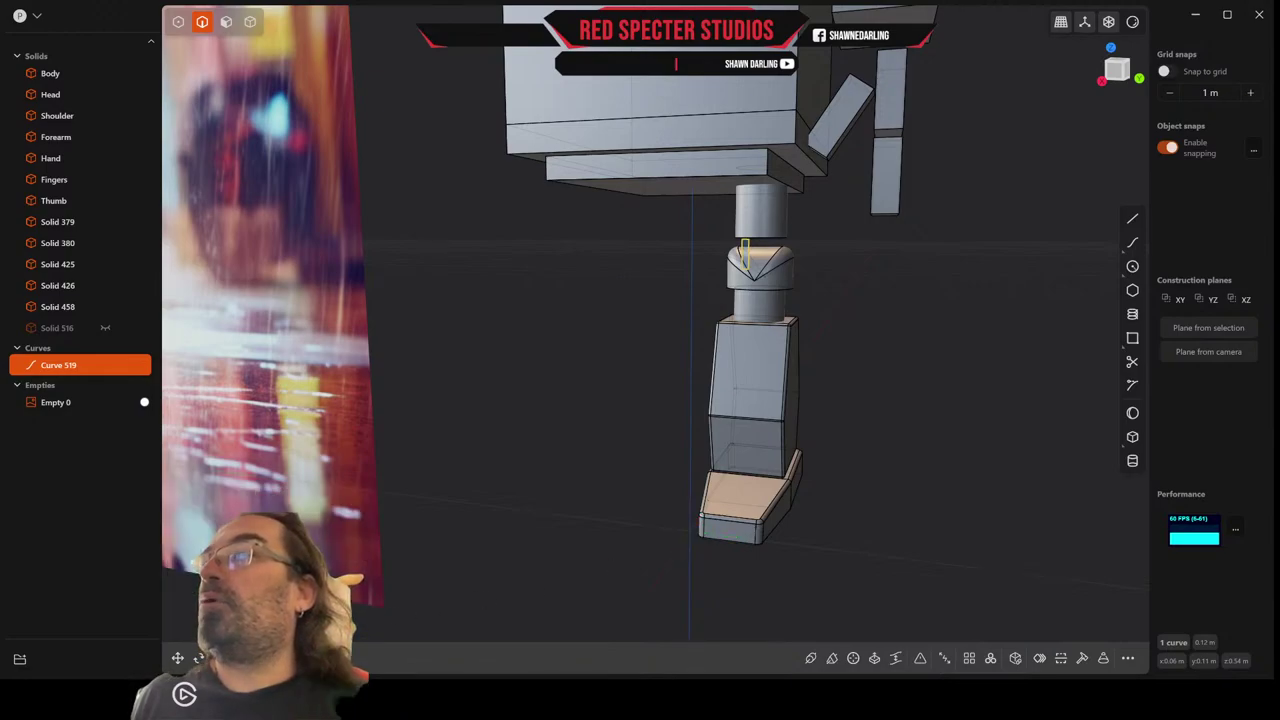
Duplicate the rectangle curve and move the copy along Y to about y 0.14 m, on the other side of the cap's centre.
scroll(701, 372, up, 3)
click(1116, 70)
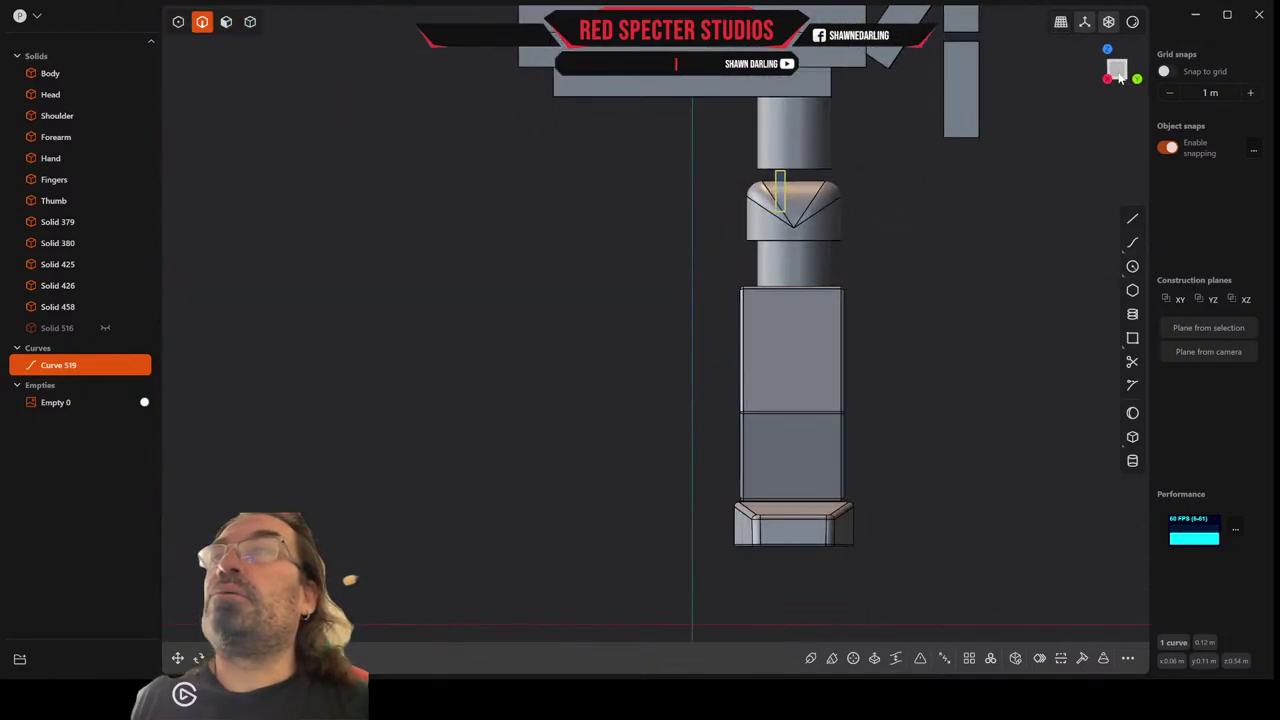
scroll(783, 206, up, 3)
scroll(784, 208, up, 3)
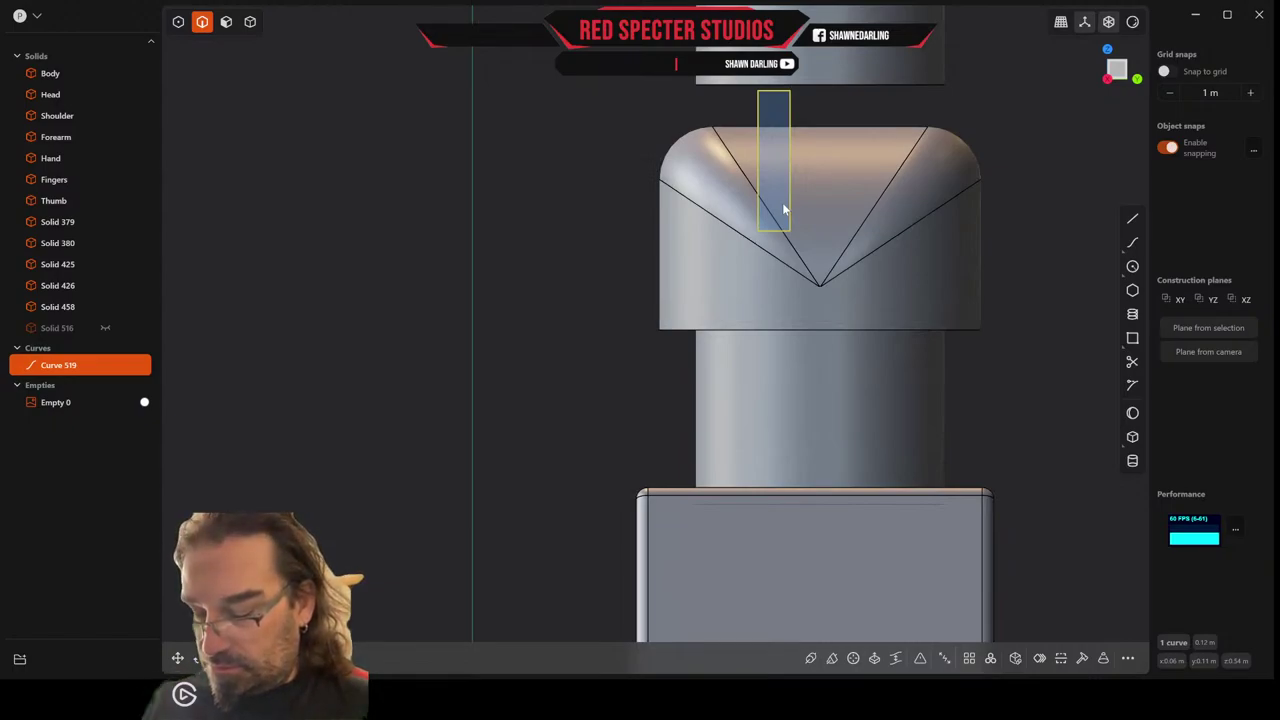
key(ctrl+d)
drag(819, 164, 909, 178)
middle_drag(909, 178, 858, 222)
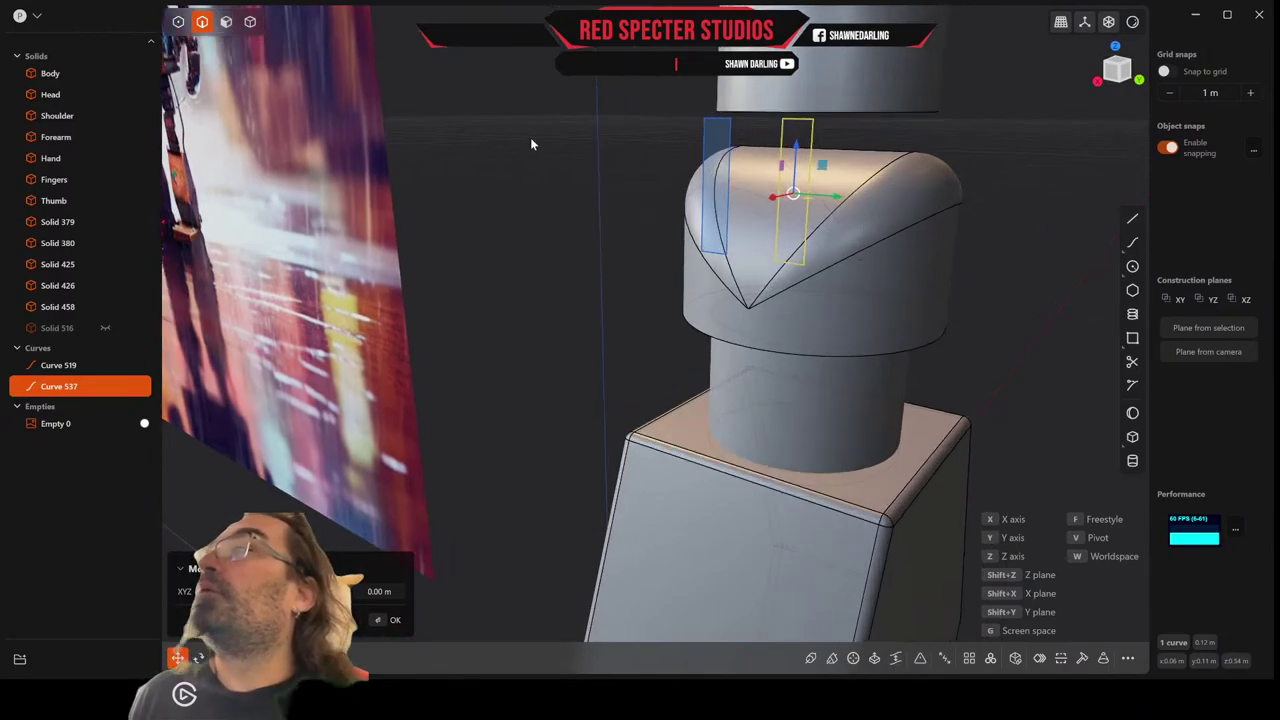
key(Escape)
Extrude both narrow rectangle regions all the way through the domed cap as a Difference, cutting two parallel slots.
click(227, 22)
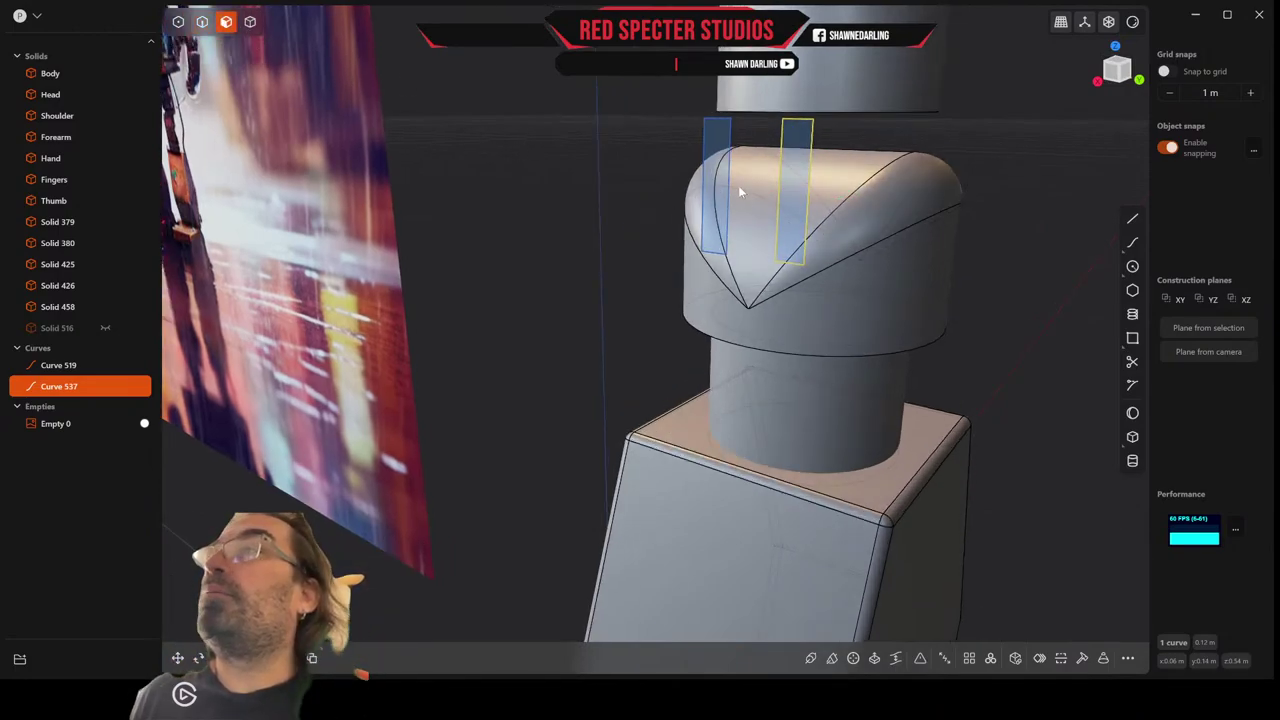
key(x)
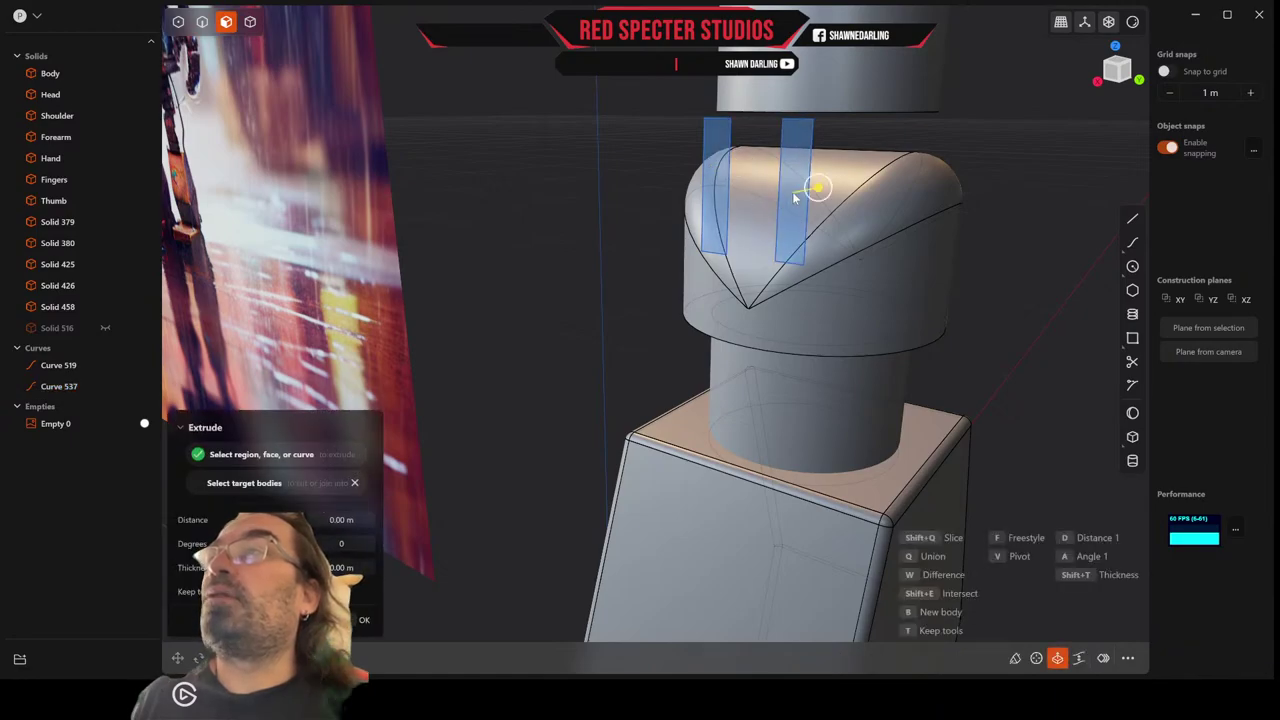
middle_drag(811, 186, 769, 226)
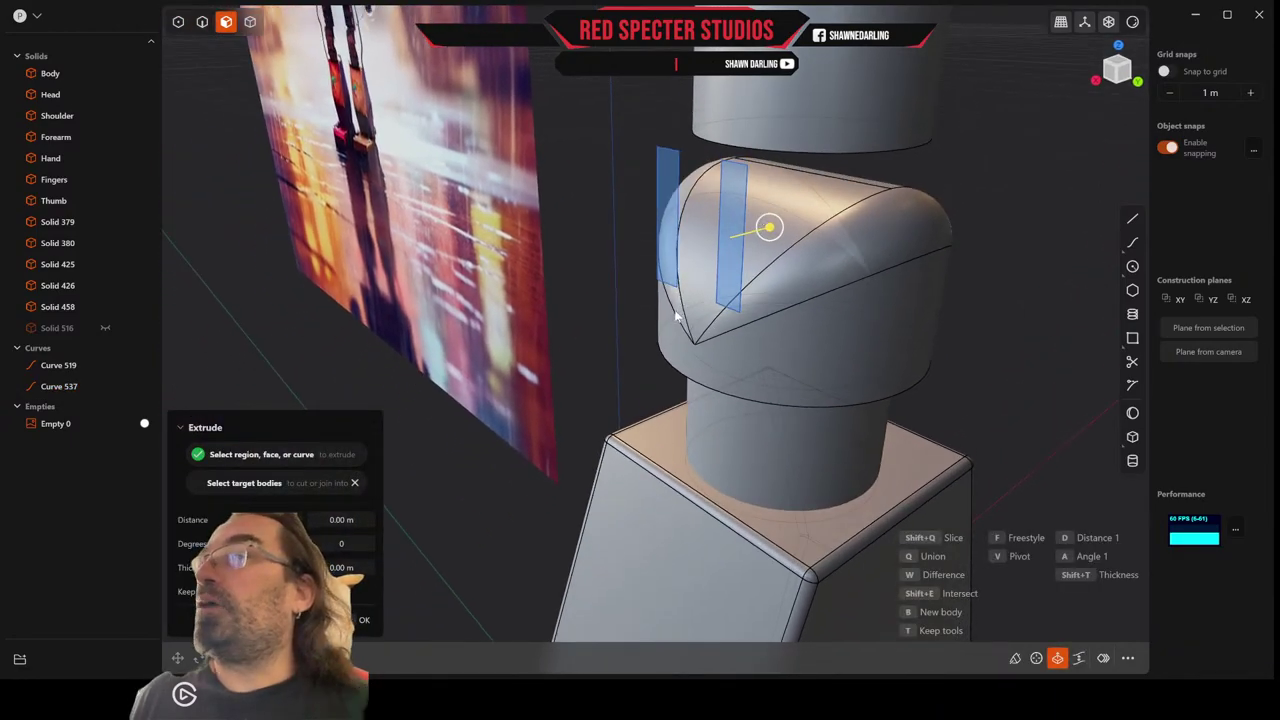
key(w)
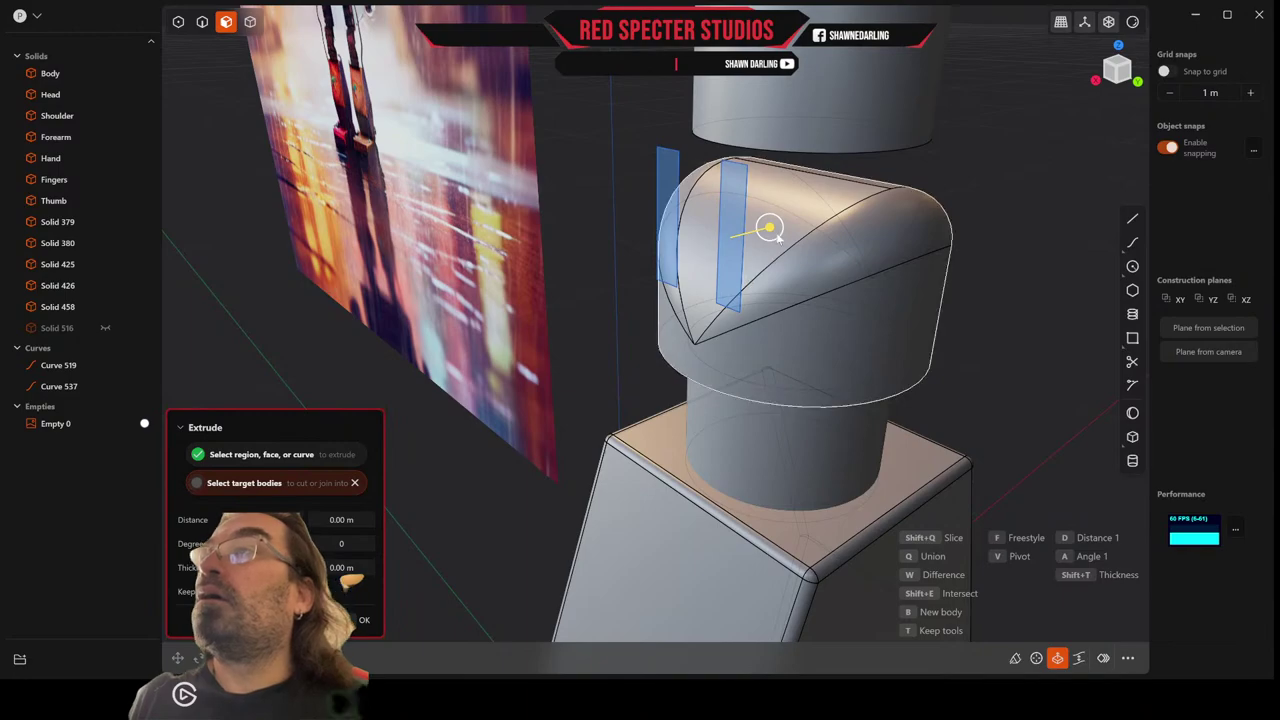
drag(769, 229, 1014, 200)
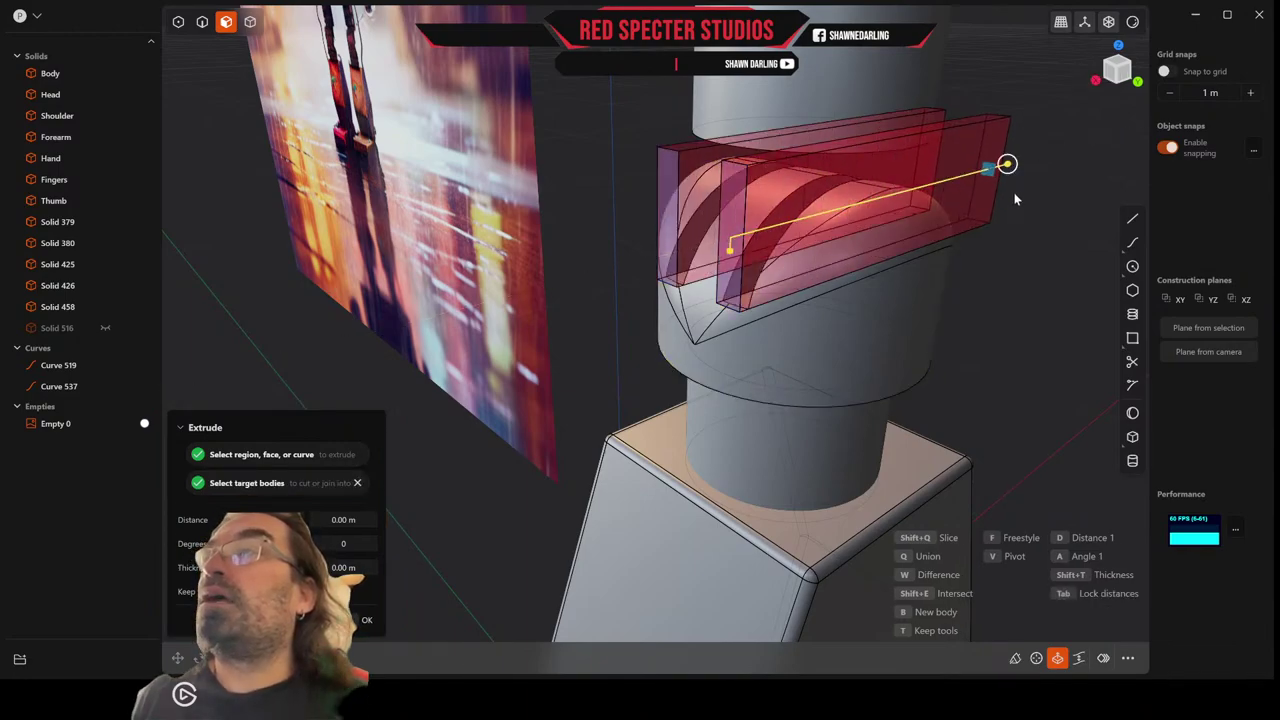
right_click(1014, 197)
mouse_move(1014, 197)
middle_down()
mouse_move(925, 214)
mouse_move(729, 206)
mouse_move(1022, 210)
mouse_move(1003, 192)
mouse_move(1005, 205)
middle_up()
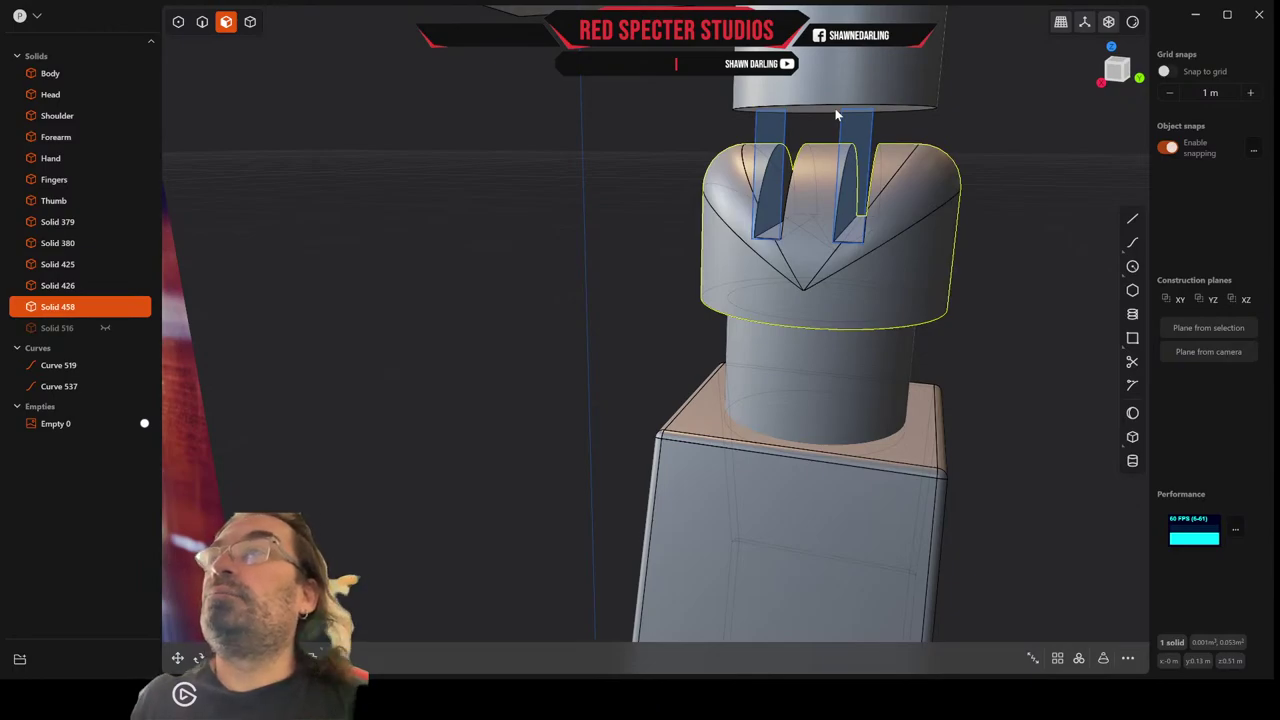
Duplicate the second rectangle curve and move the copy along Y to about y 0.17 m, over the cap's rounded shoulder.
mouse_move(892, 191)
middle_down()
mouse_move(914, 182)
mouse_move(820, 197)
mouse_move(896, 198)
middle_up()
scroll(929, 194, up, 2)
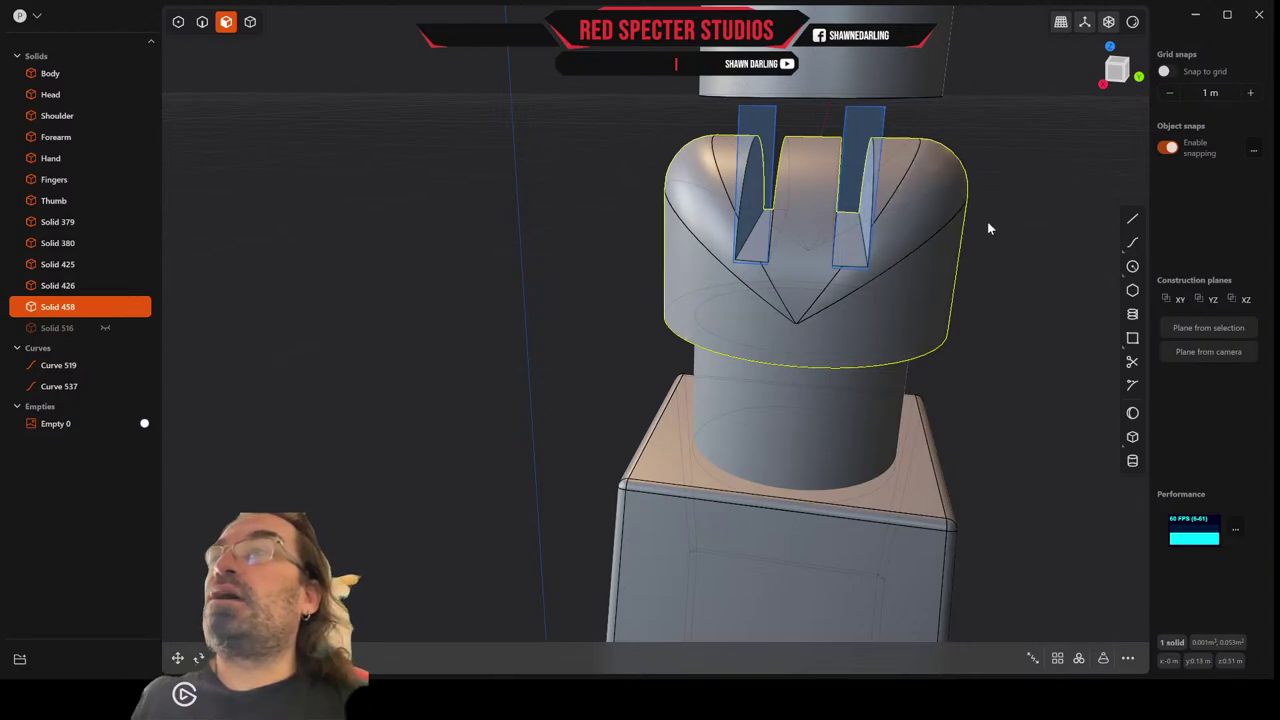
click(1115, 72)
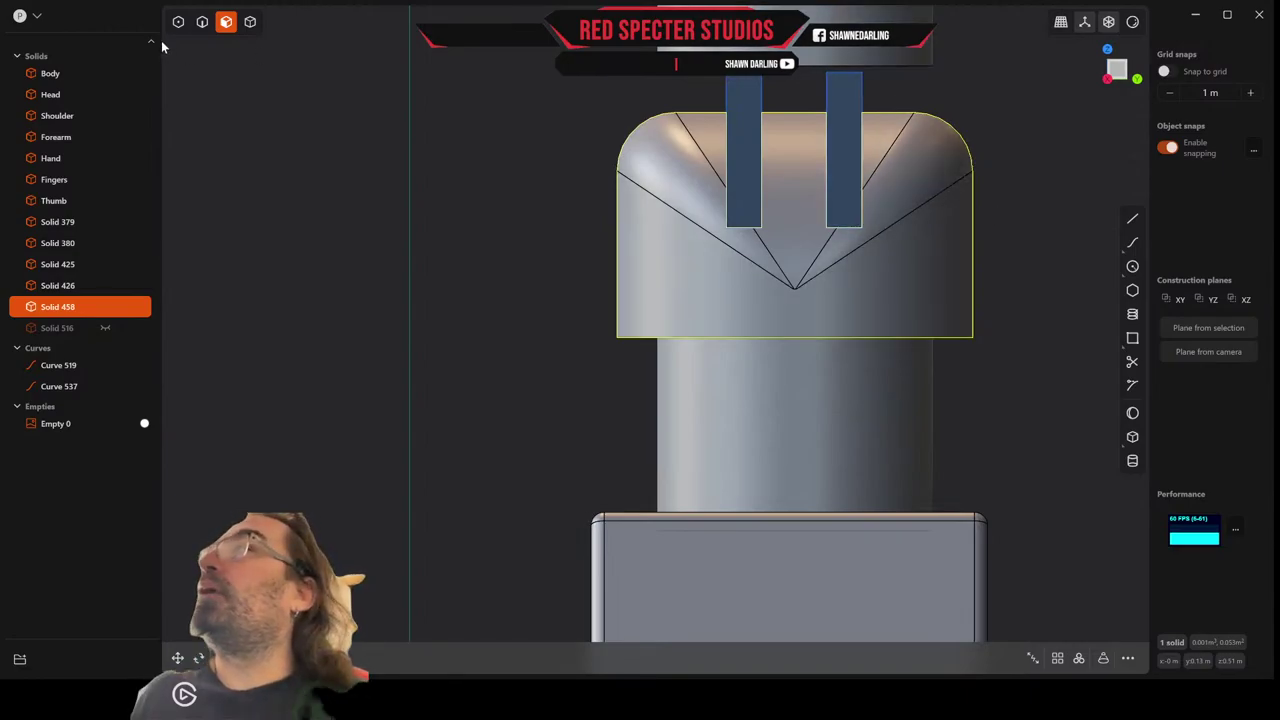
click(203, 24)
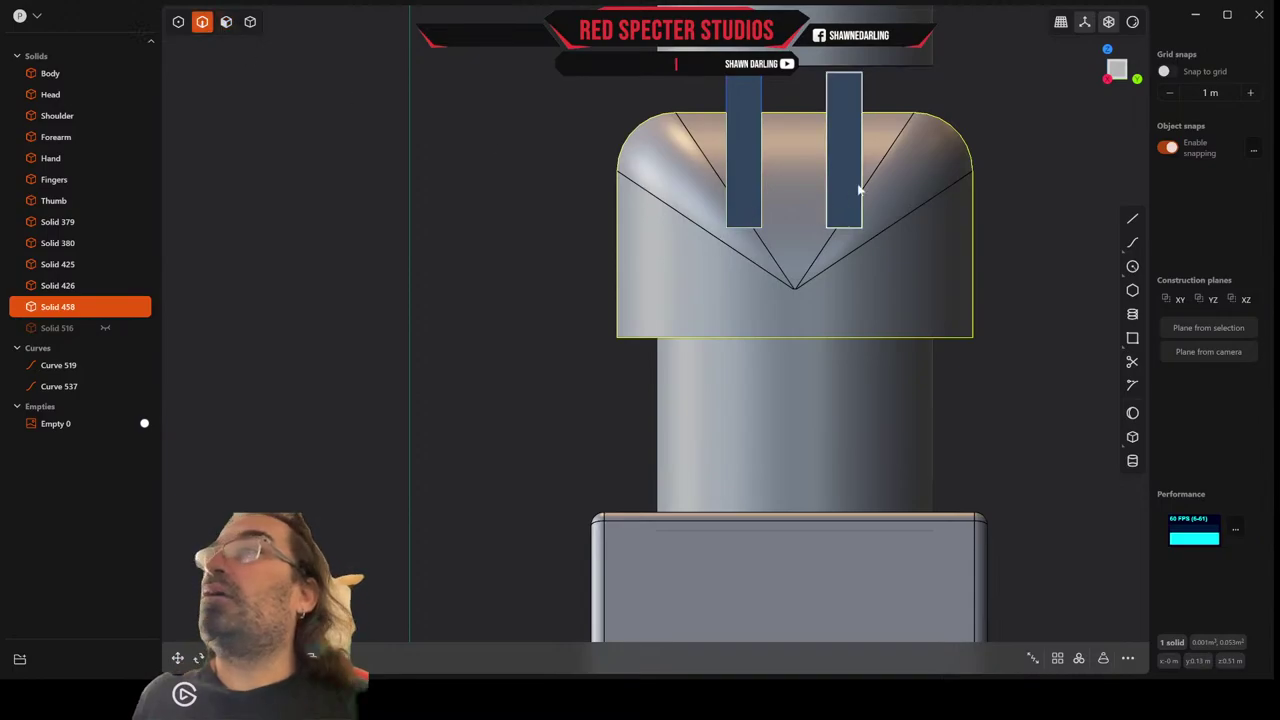
click(857, 93)
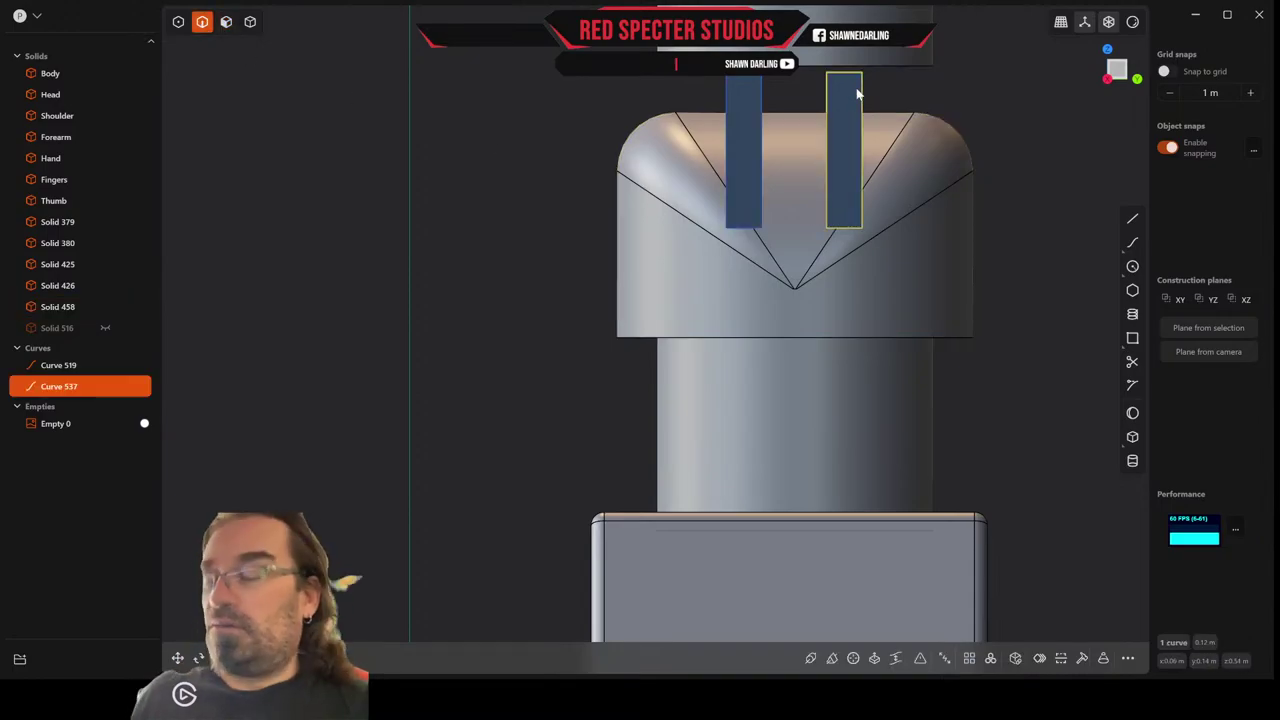
key(ctrl+d)
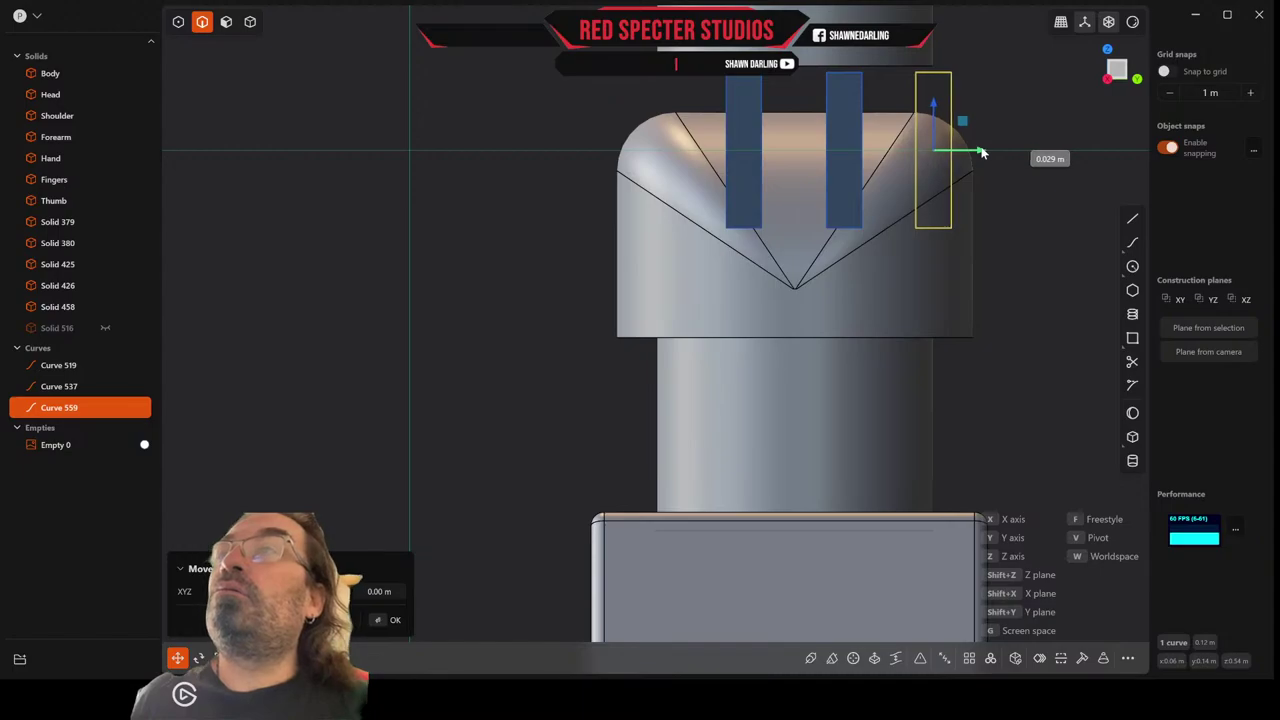
click(975, 152)
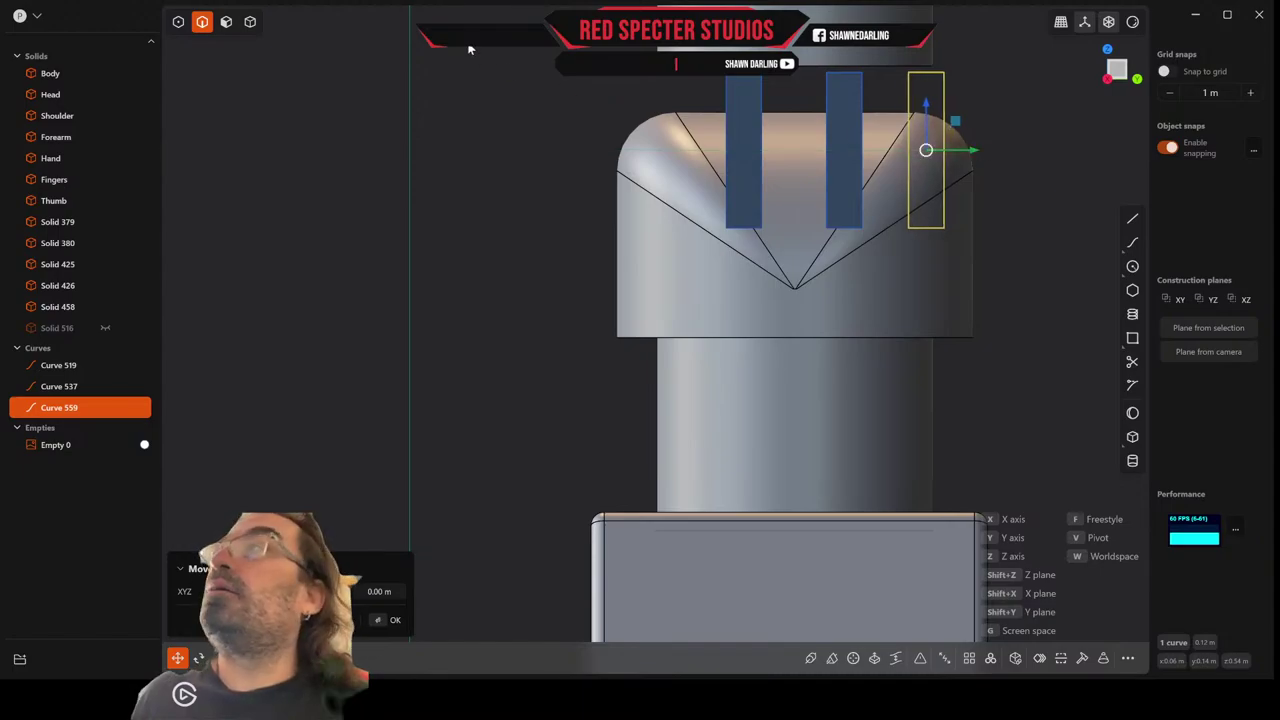
key(Escape)
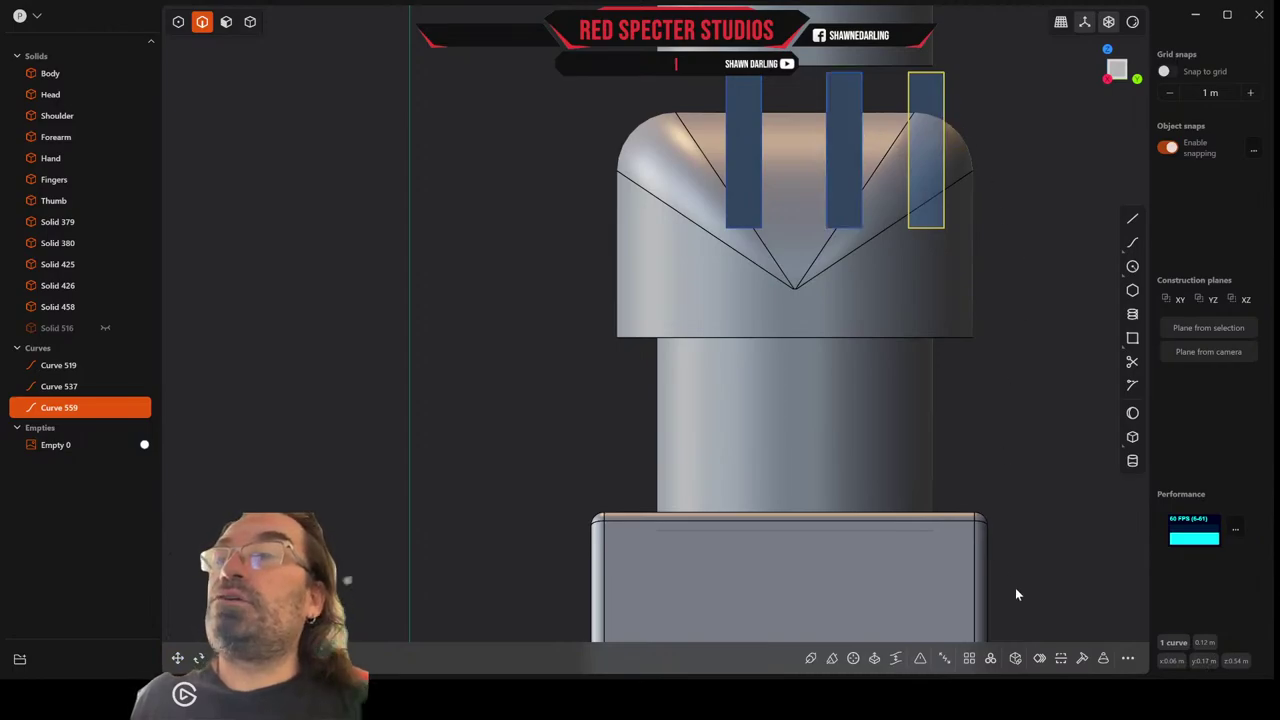
Unjoin the third rectangle into separate segments and move its outer vertical segment along Y to about y 0.19 m, past the cap's side.
click(945, 659)
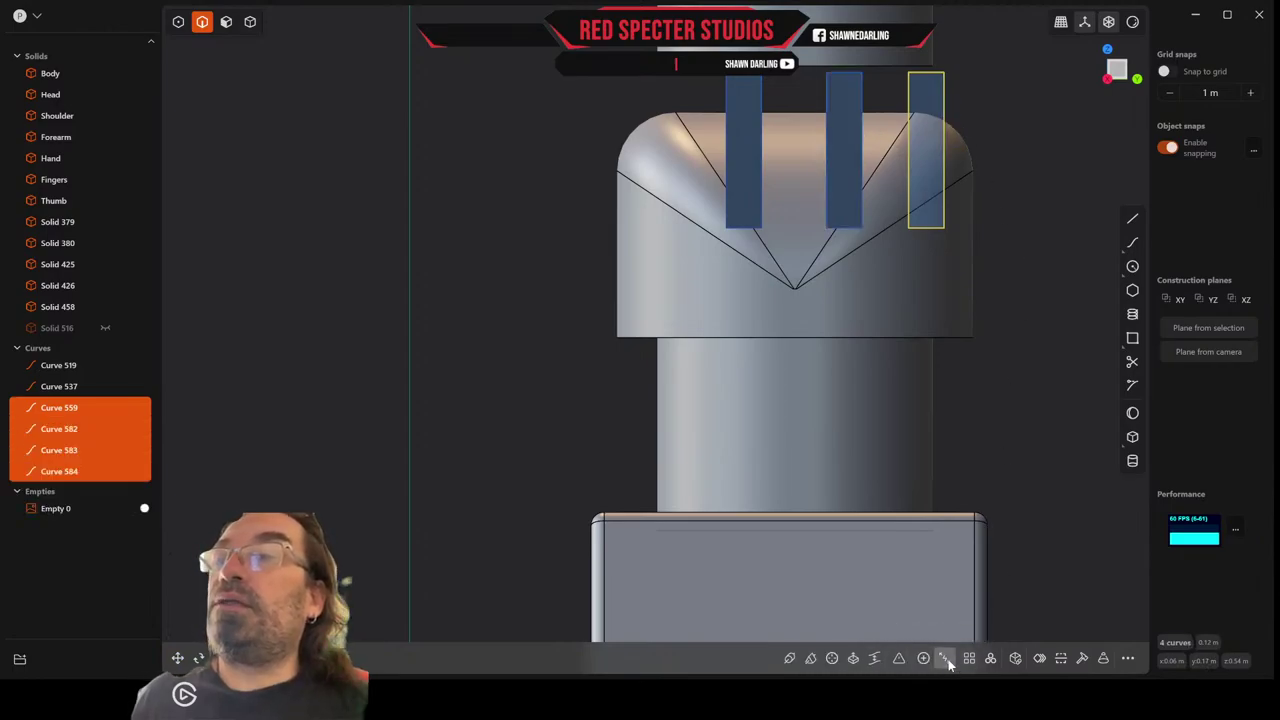
click(946, 113)
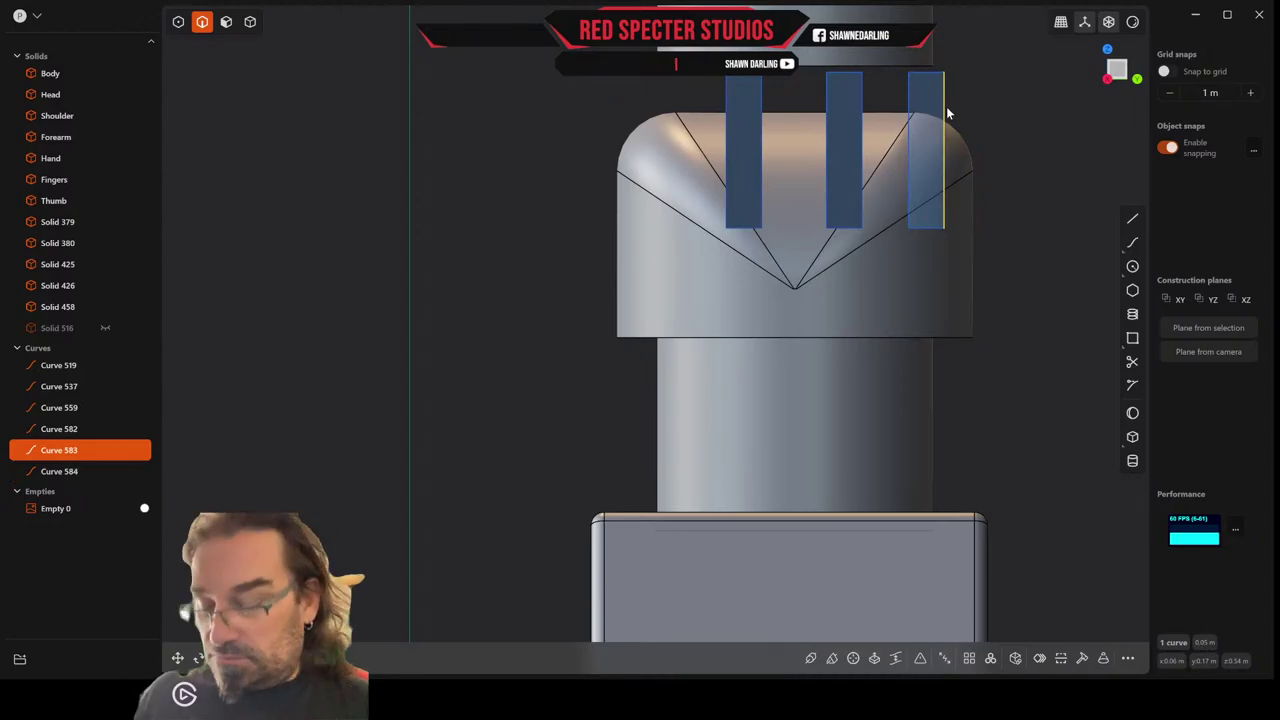
key(g)
drag(993, 152, 1043, 149)
key(Return)
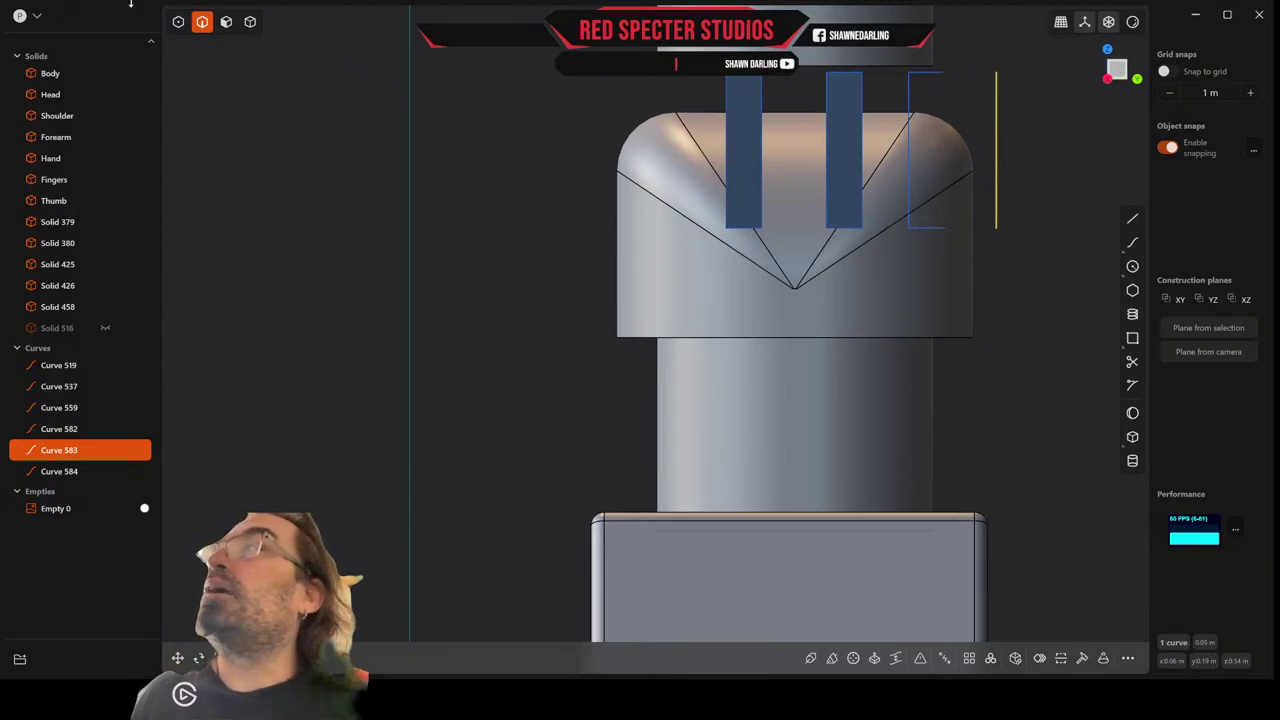
Move the loose end vertices of the upper and lower segments 0.017 m along Y onto the ends of the outer vertical segment.
click(178, 21)
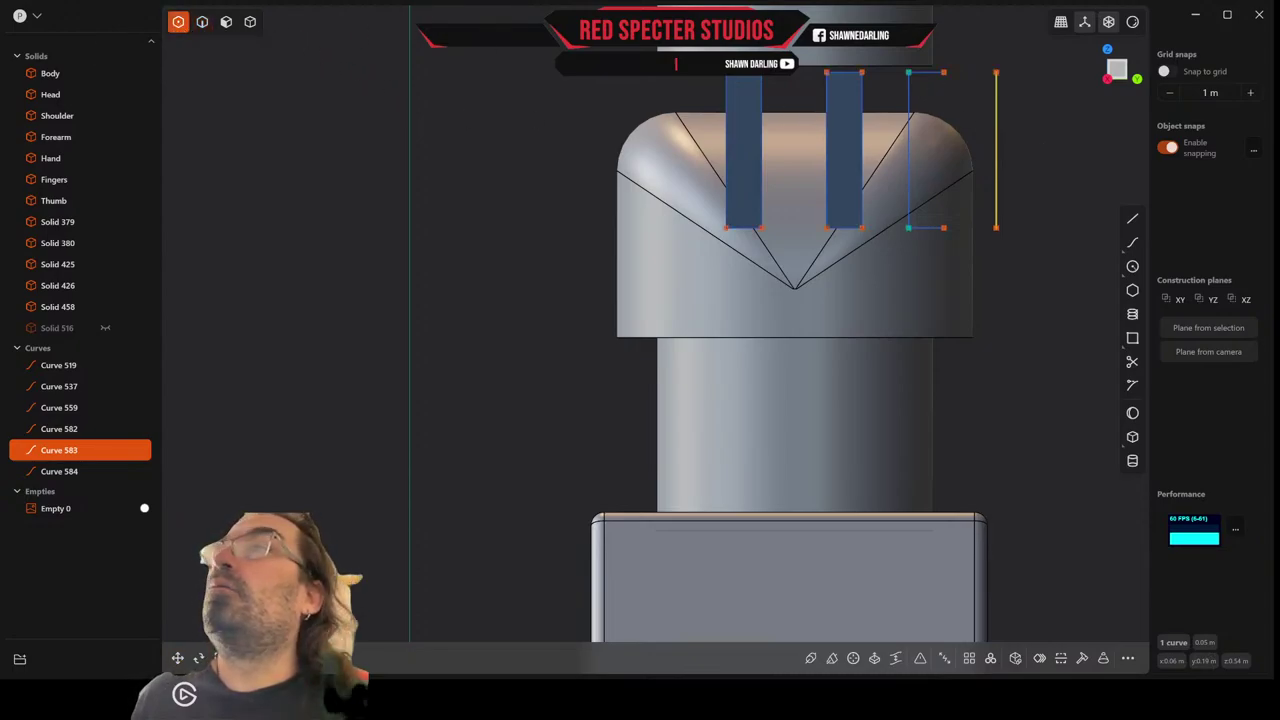
click(943, 75)
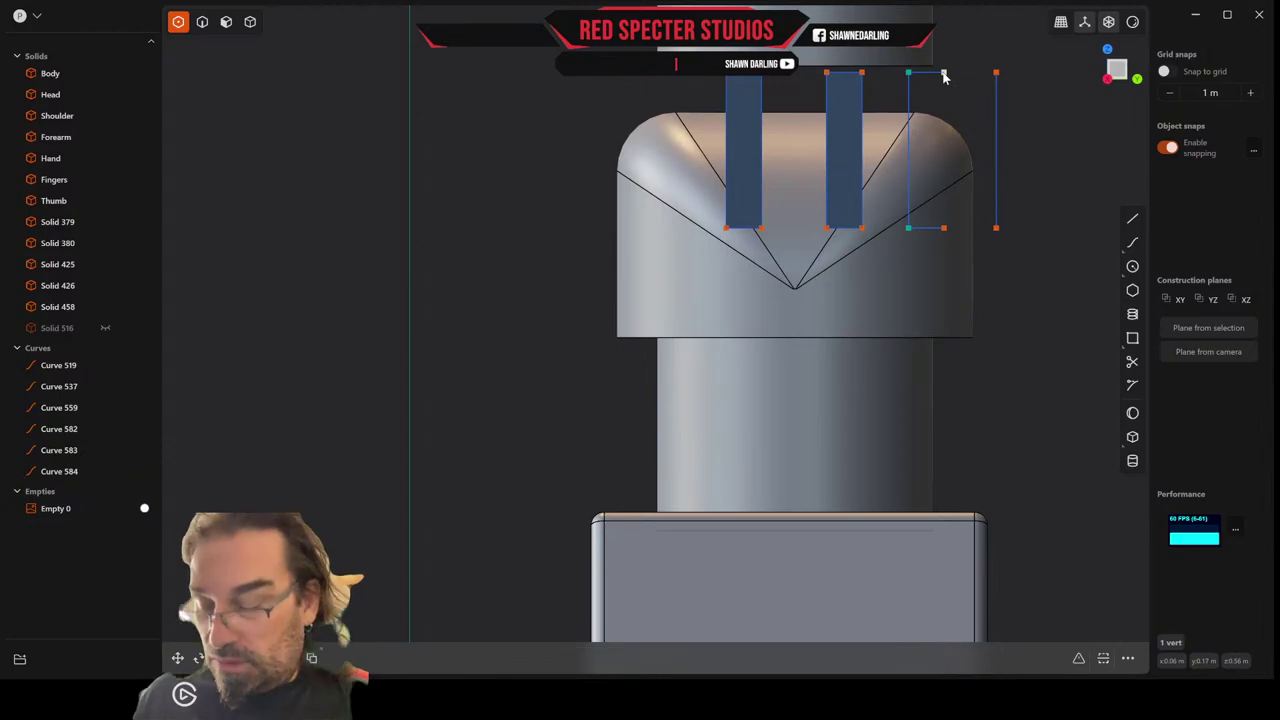
key(g)
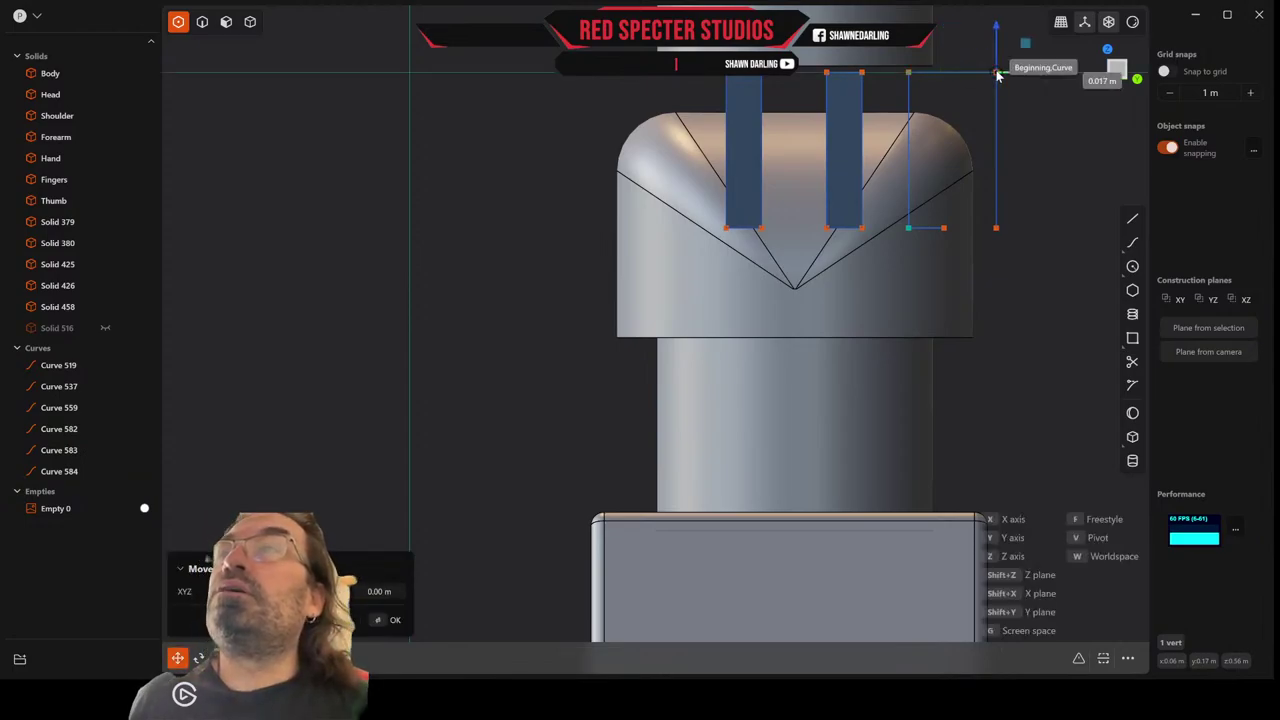
click(1001, 76)
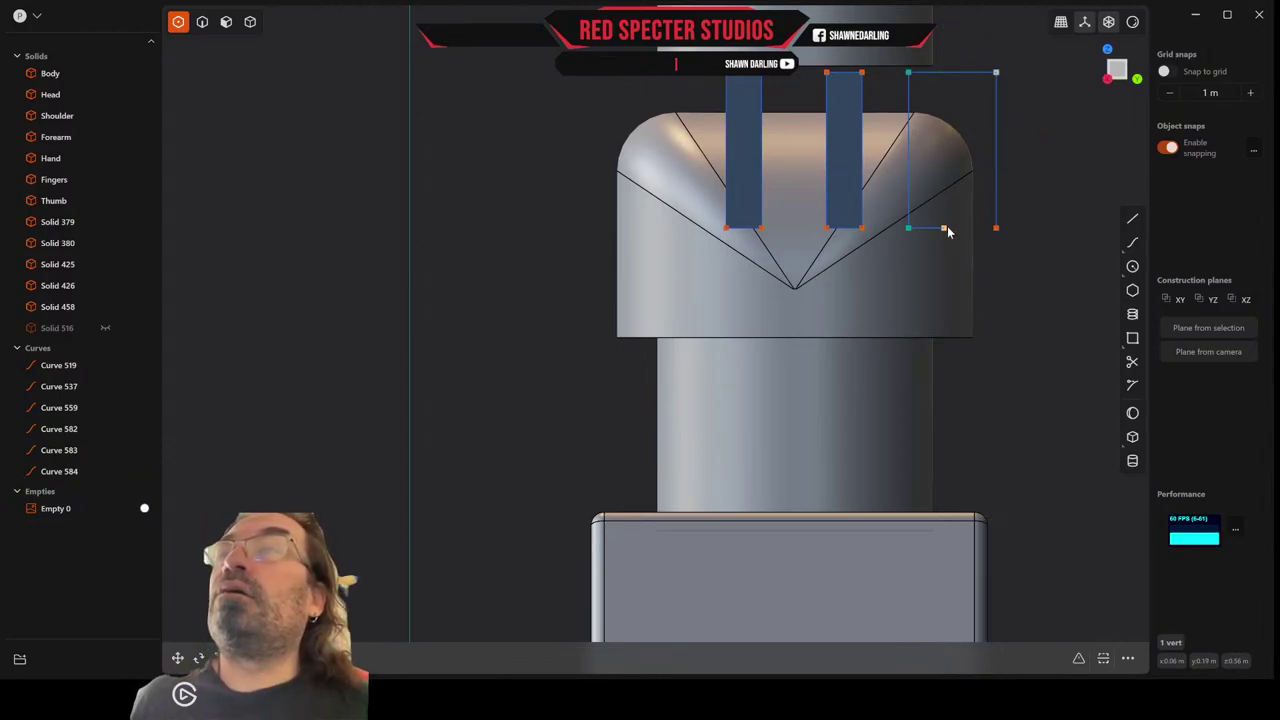
key(g)
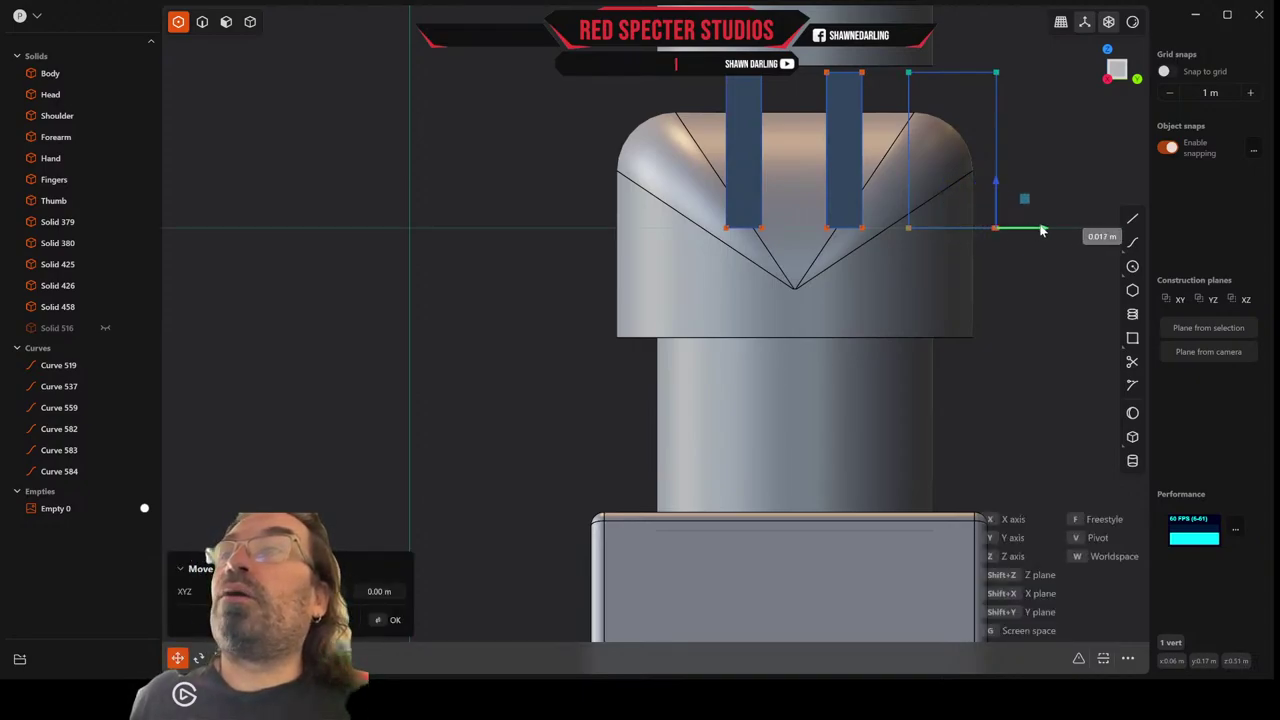
click(996, 230)
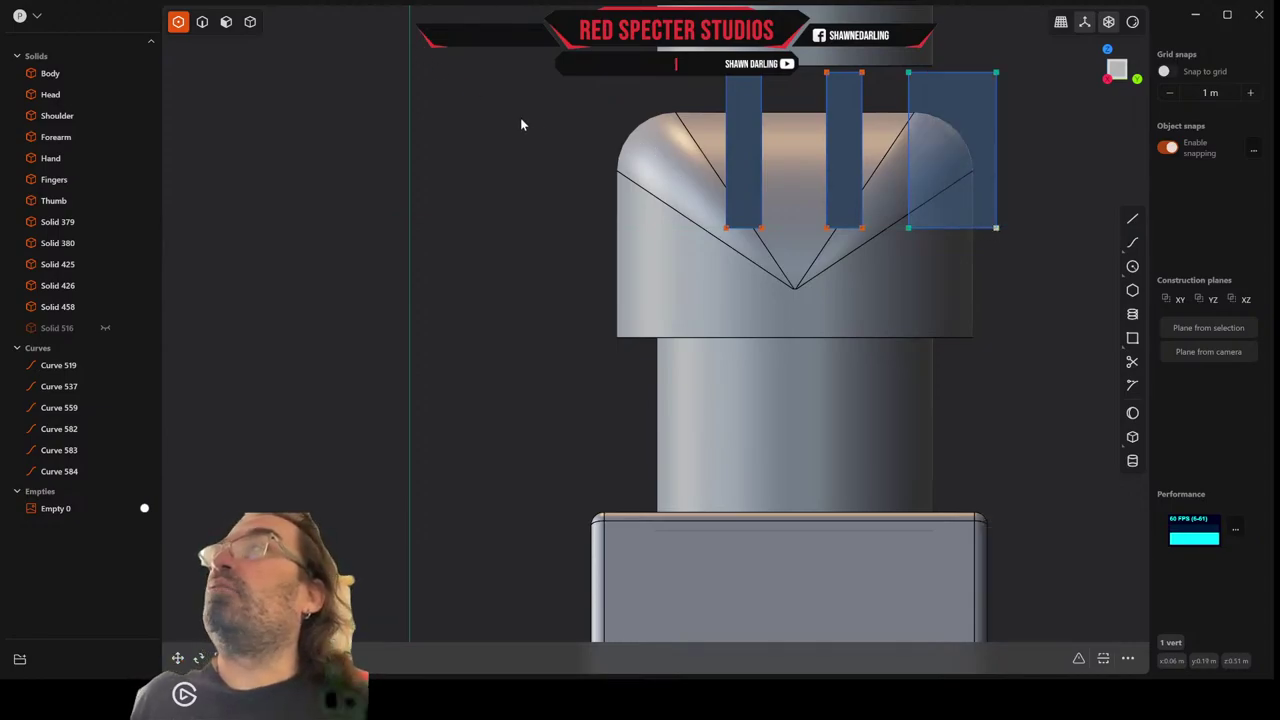
Join the four segments of the widened rectangle into a single closed curve.
click(203, 22)
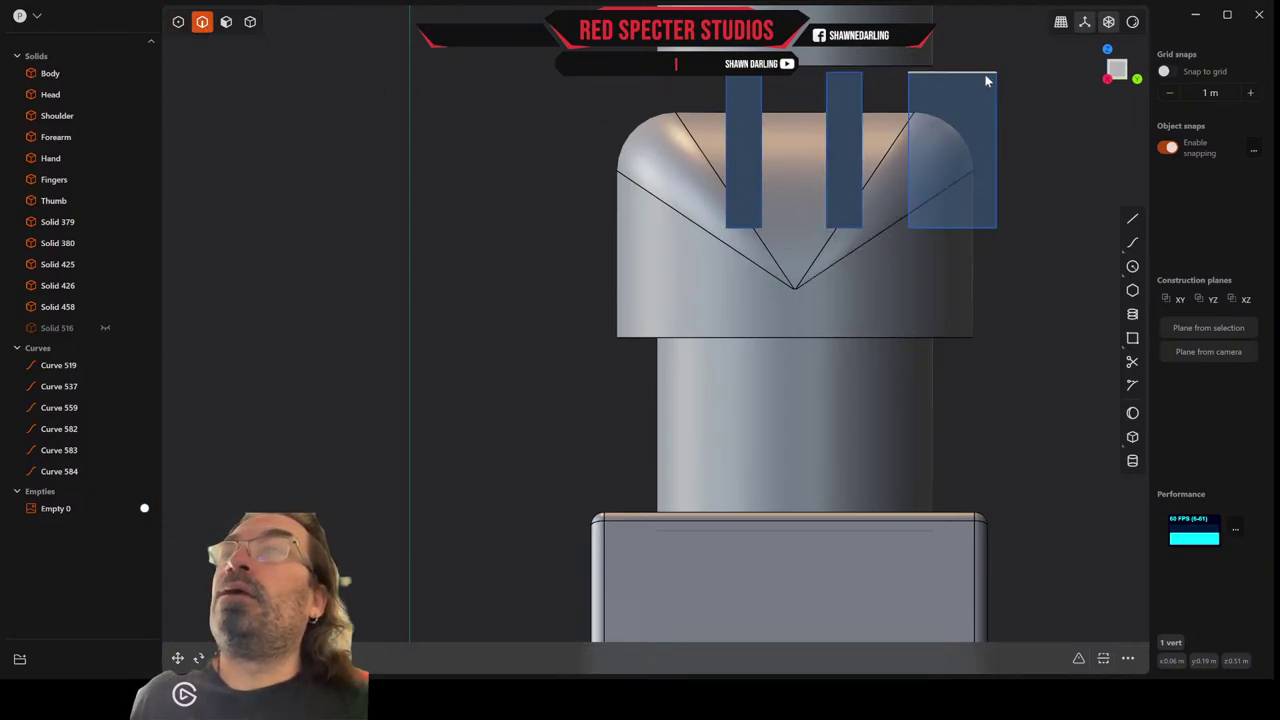
click(995, 116)
click(932, 122)
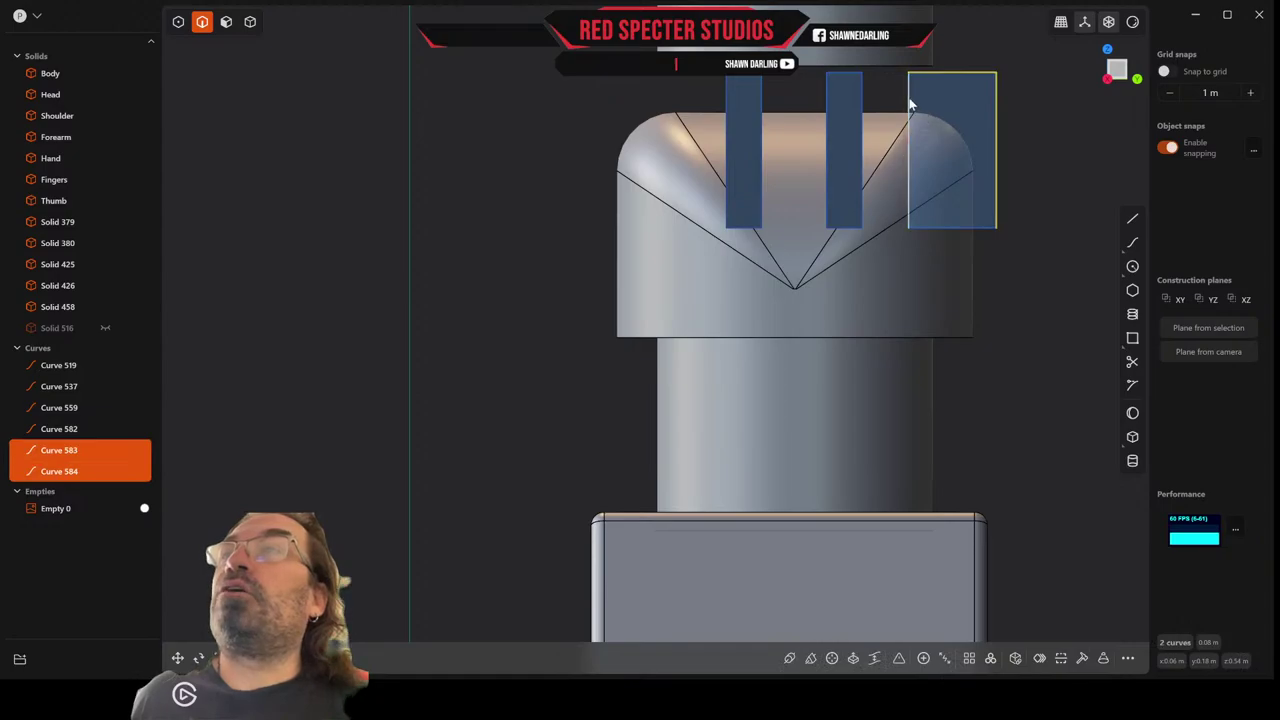
click(910, 106)
click(976, 232)
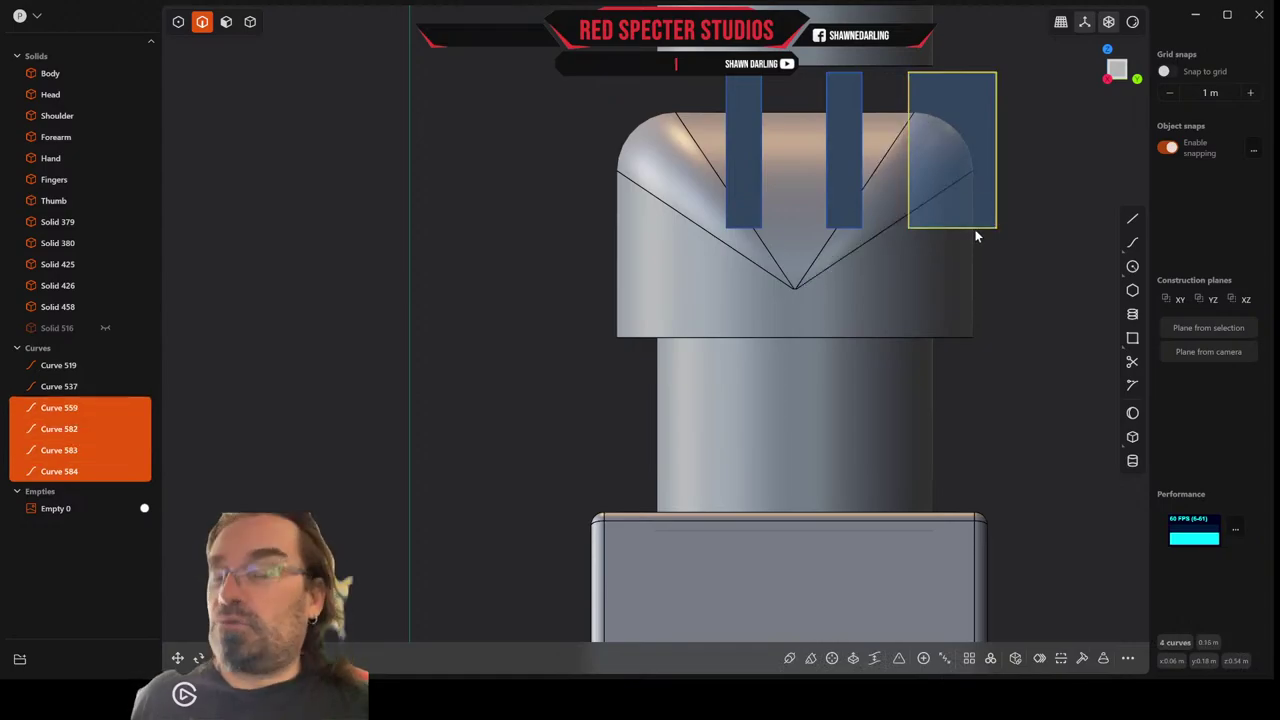
key(j)
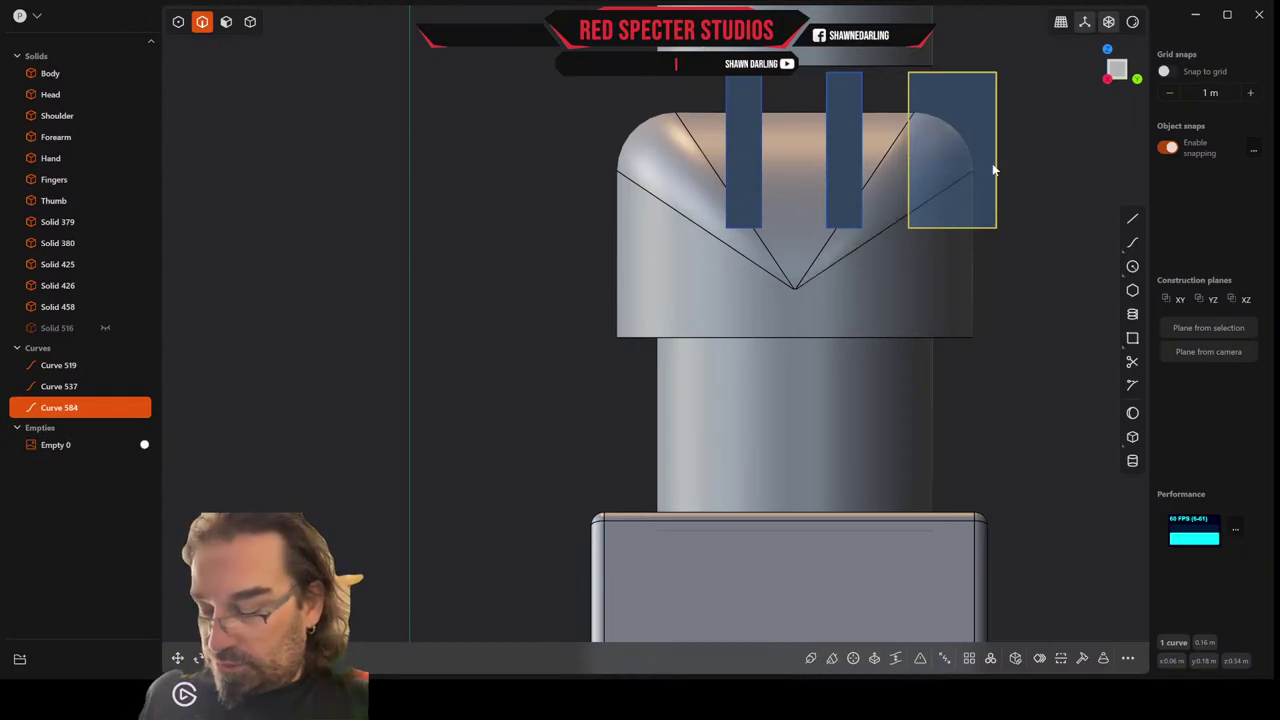
Duplicate the wide rectangle and move the copy about 0.1 m along negative Y, to the cap's opposite shoulder at about y 0.07 m.
key(ctrl+d)
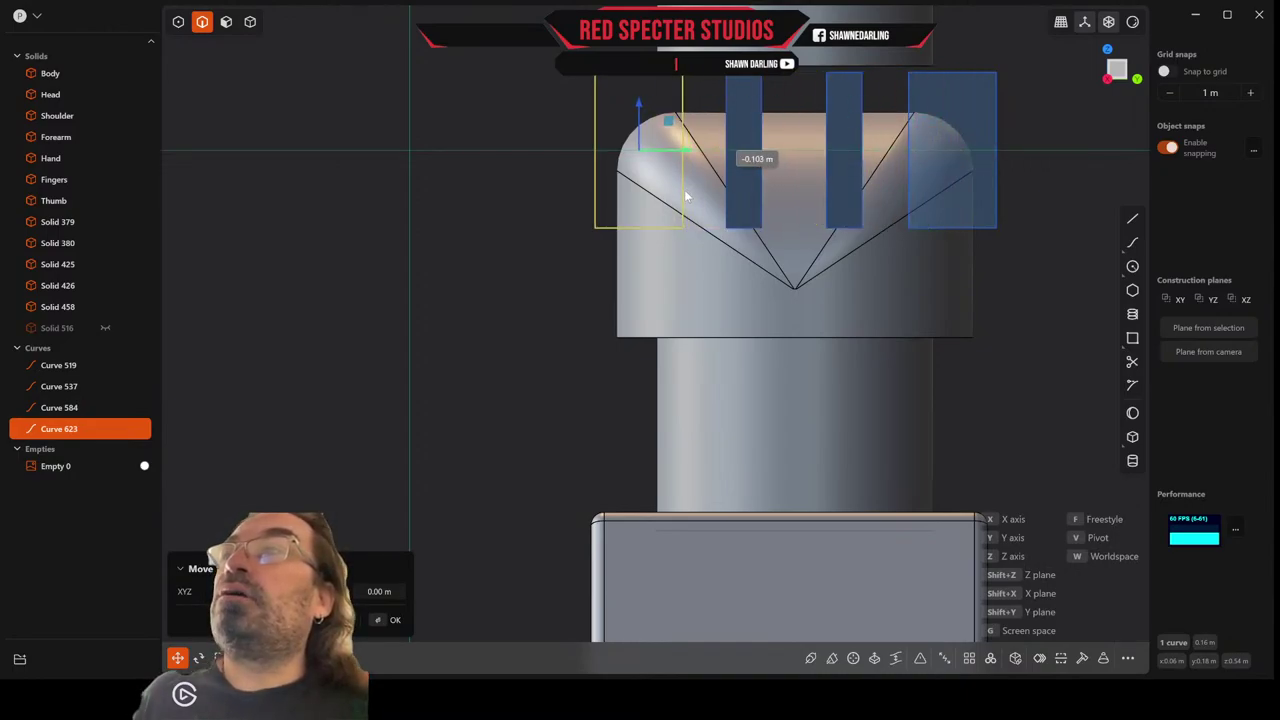
click(686, 196)
middle_drag(686, 195, 672, 222)
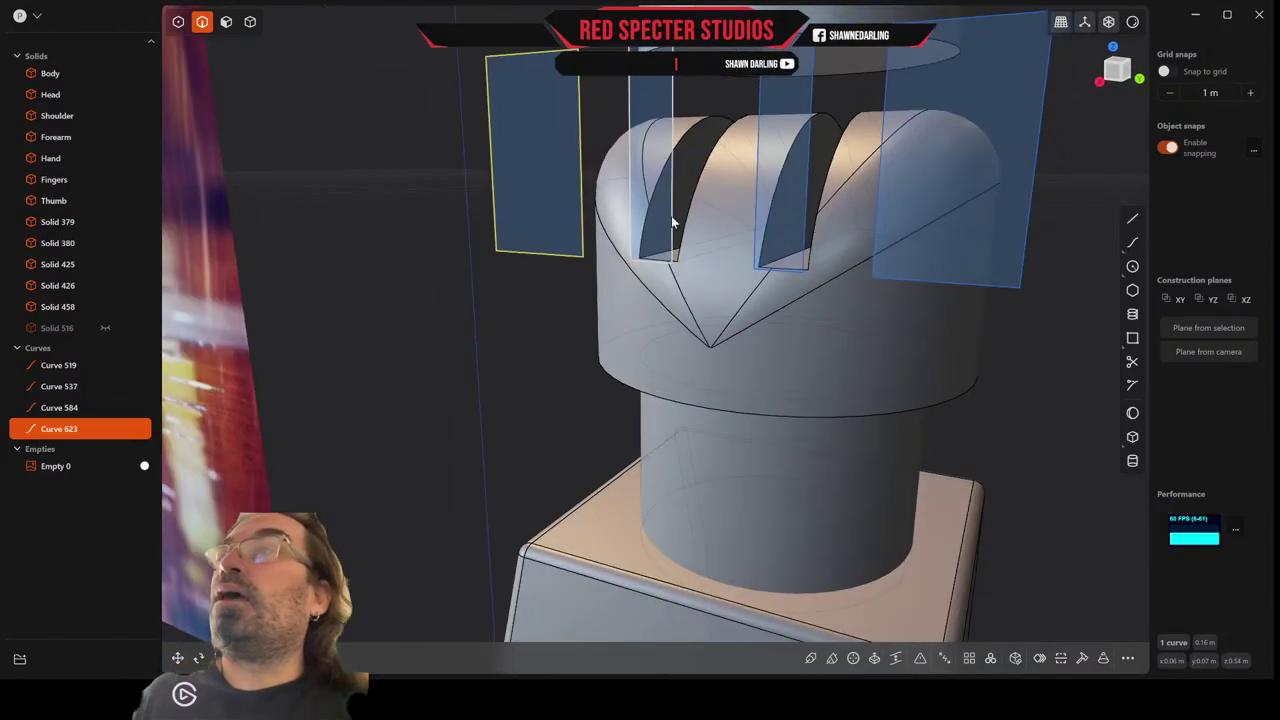
Extrude the two wide rectangles as a Difference cut through the lower domed cap, notching both of its sides.
scroll(755, 210, down, 3)
middle_drag(755, 211, 704, 254)
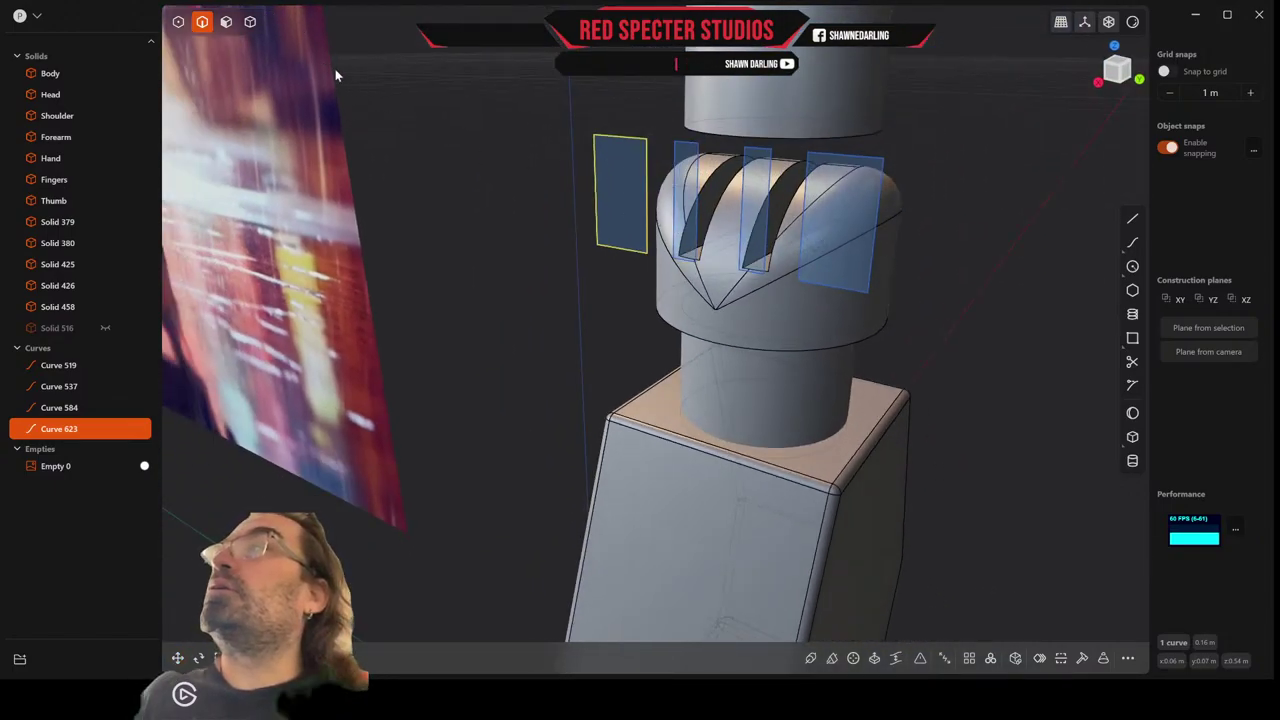
click(226, 22)
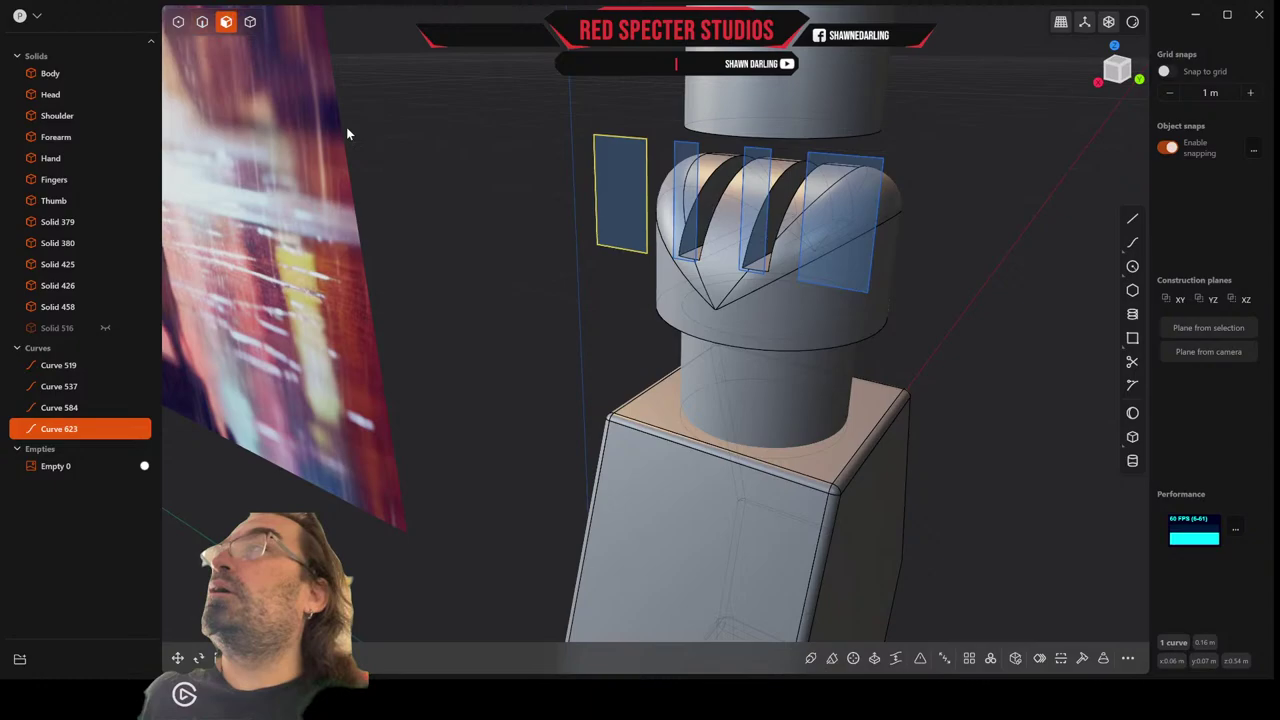
click(628, 221)
key(e)
click(818, 266)
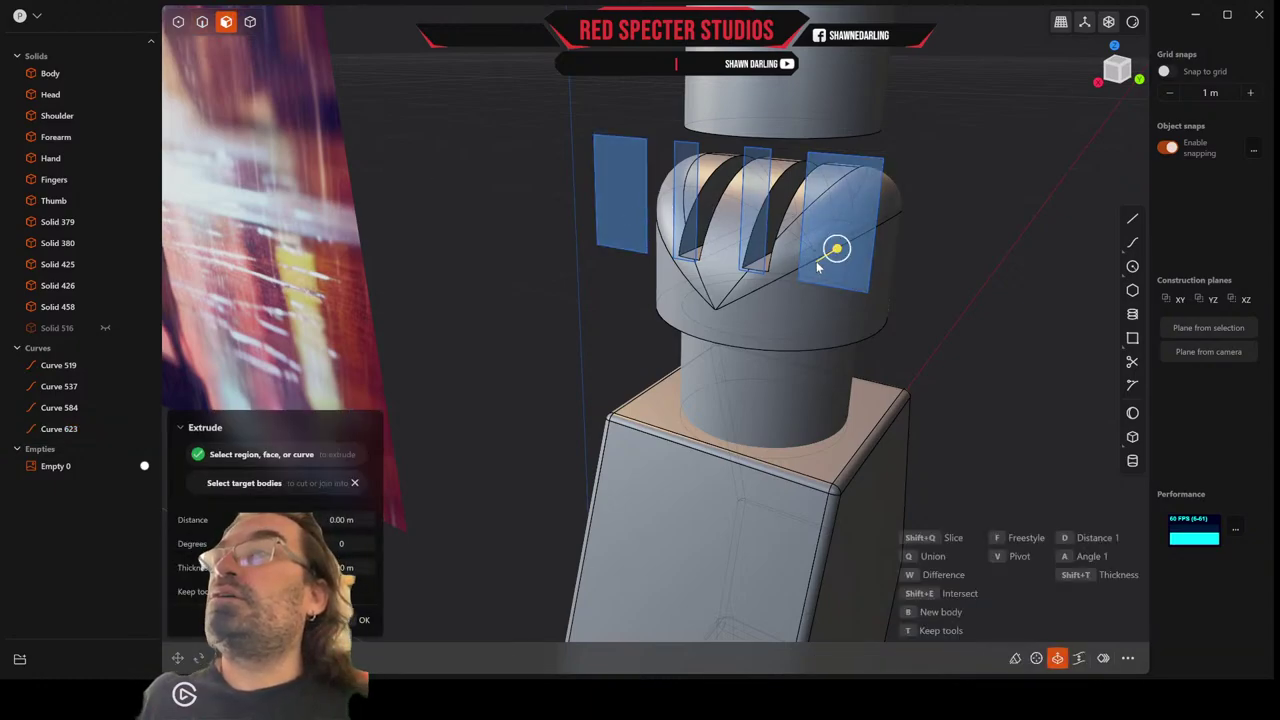
key(w)
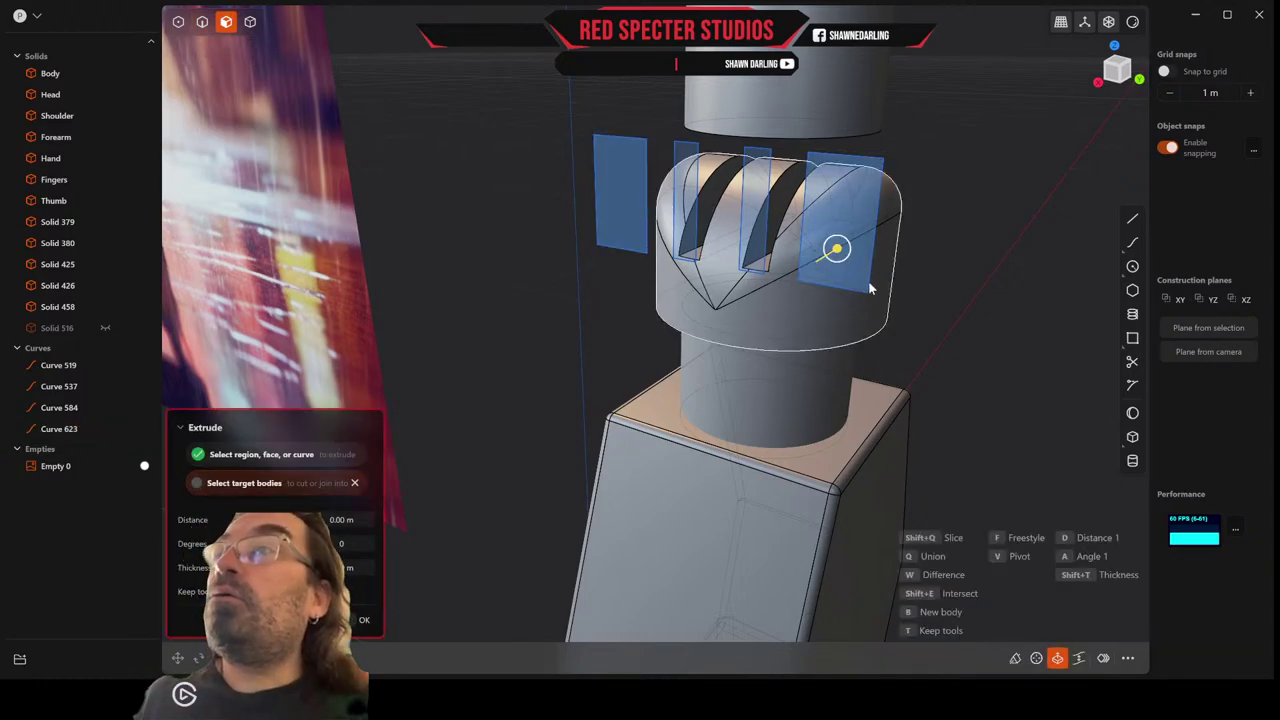
click(870, 323)
drag(836, 250, 947, 217)
key(Return)
mouse_move(947, 218)
middle_down()
mouse_move(997, 208)
mouse_move(963, 231)
middle_up()
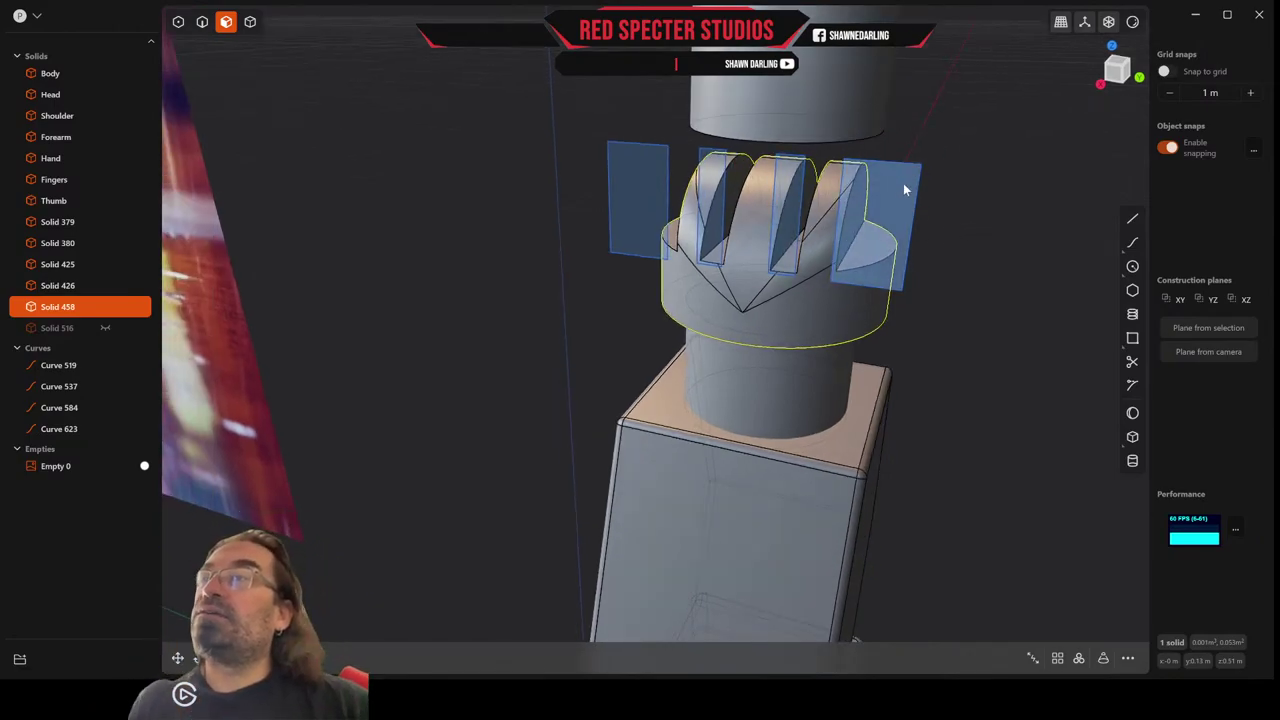
Hide the four rectangle curves used for cutting the cap.
middle_drag(903, 190, 966, 266)
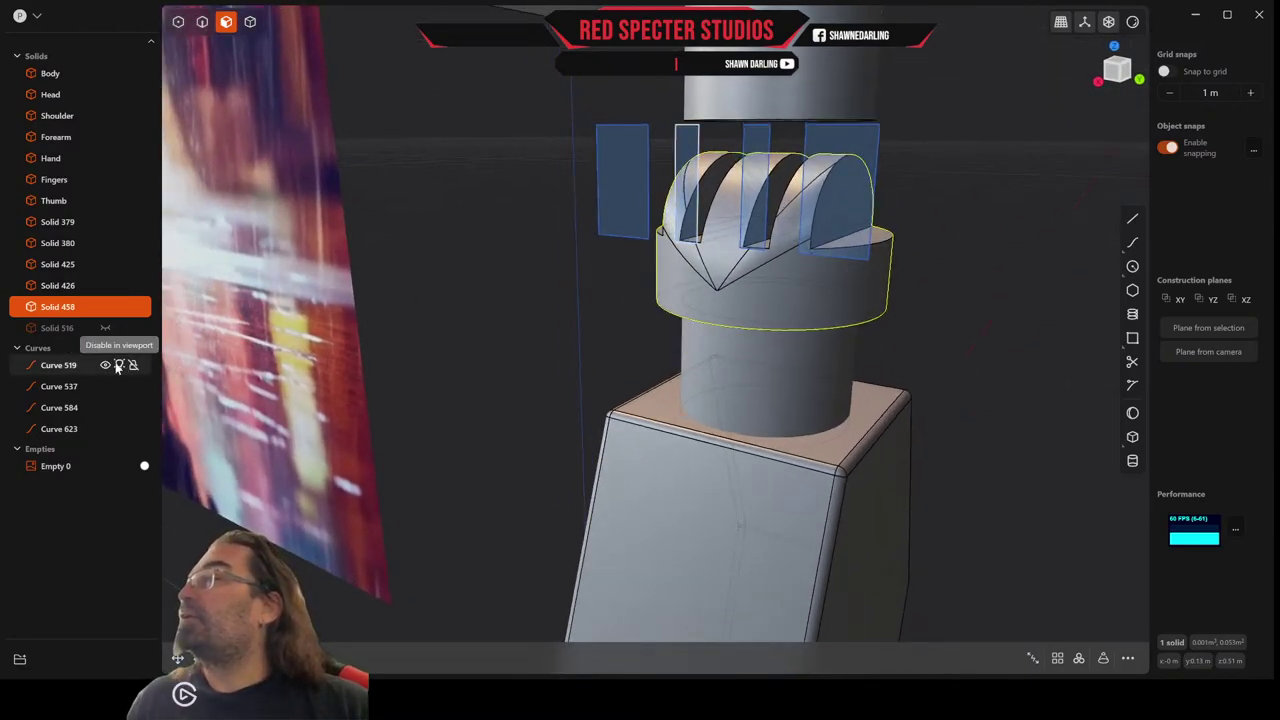
click(117, 366)
click(116, 387)
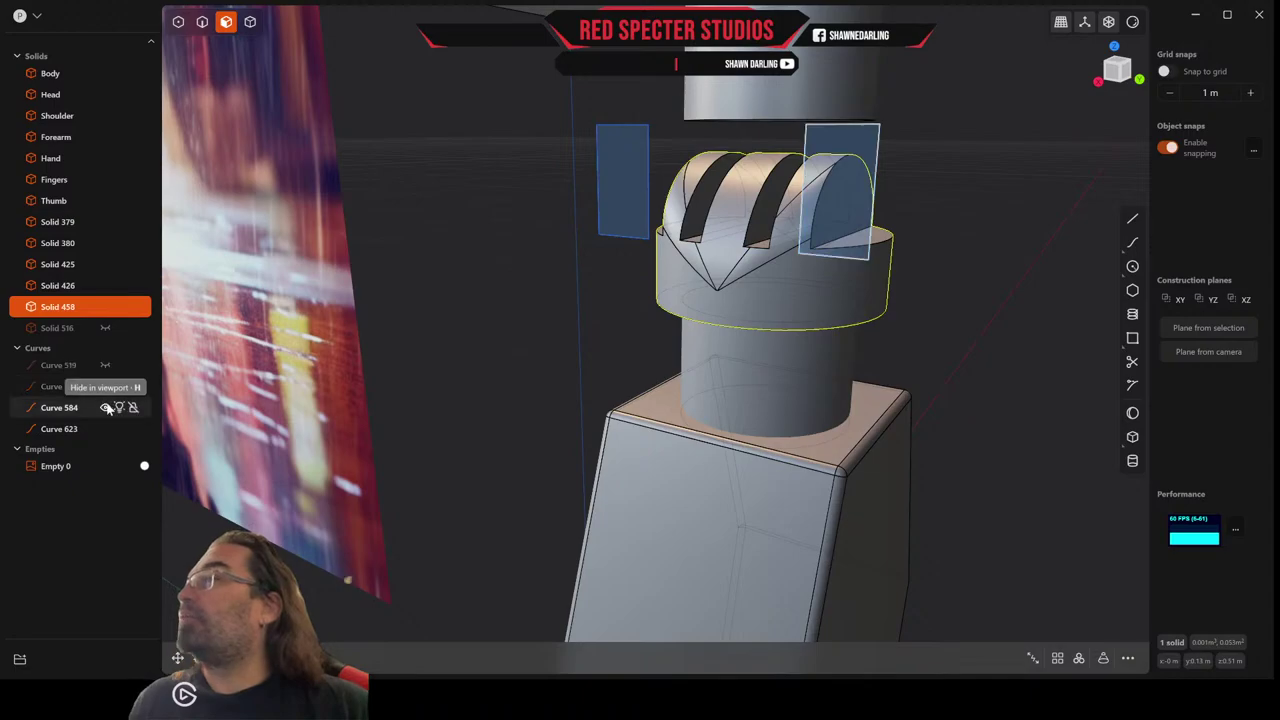
click(108, 408)
click(108, 429)
Run Delete Redundant Topology on the notched lower cap.
middle_drag(561, 417, 574, 443)
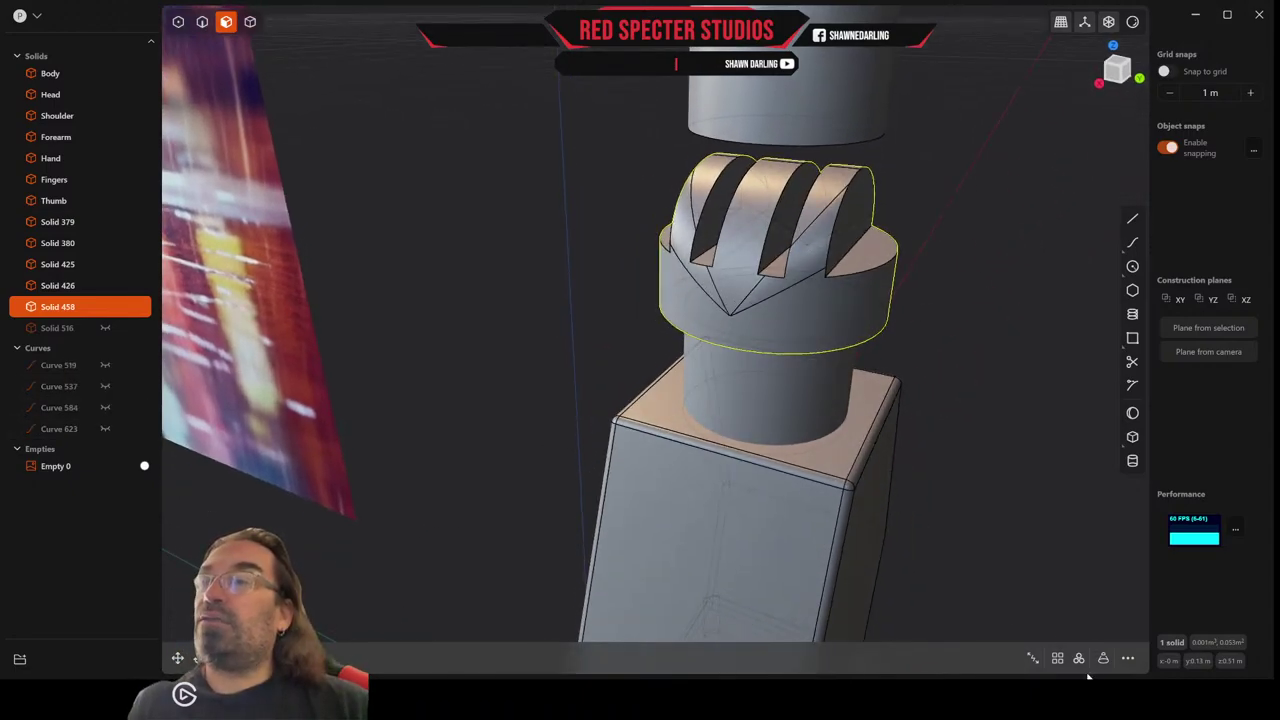
click(1127, 658)
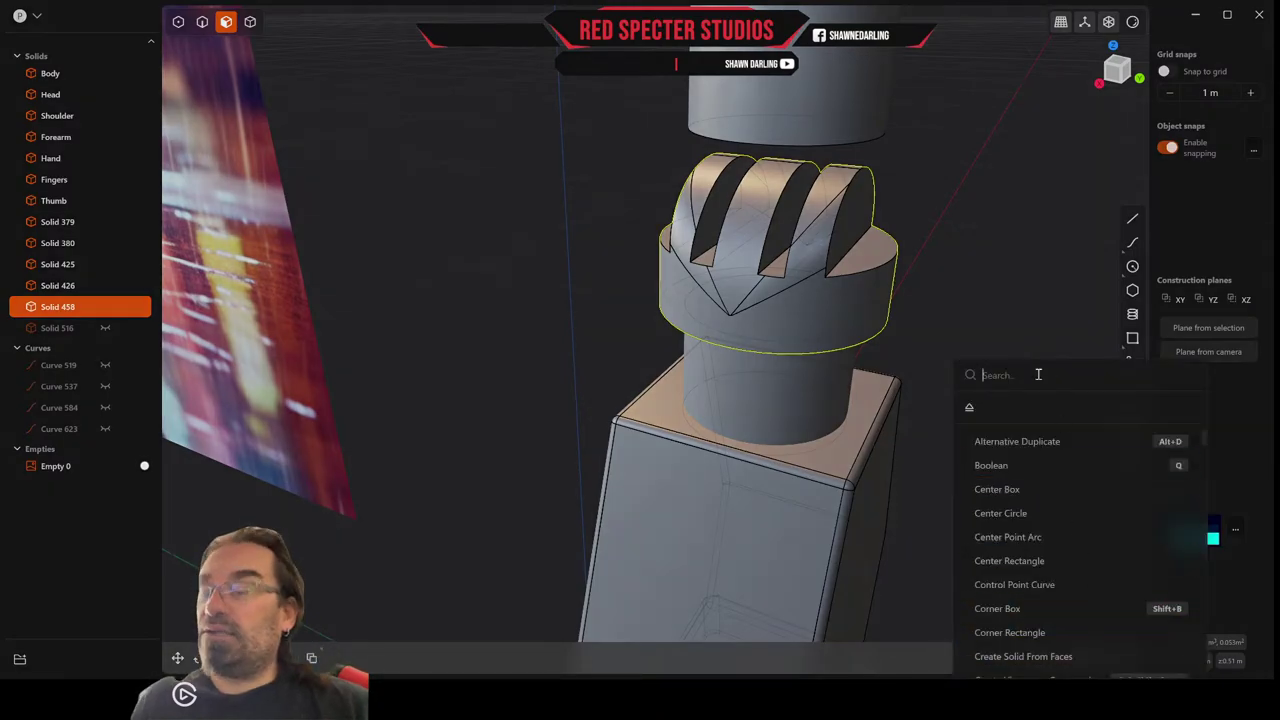
text(del)
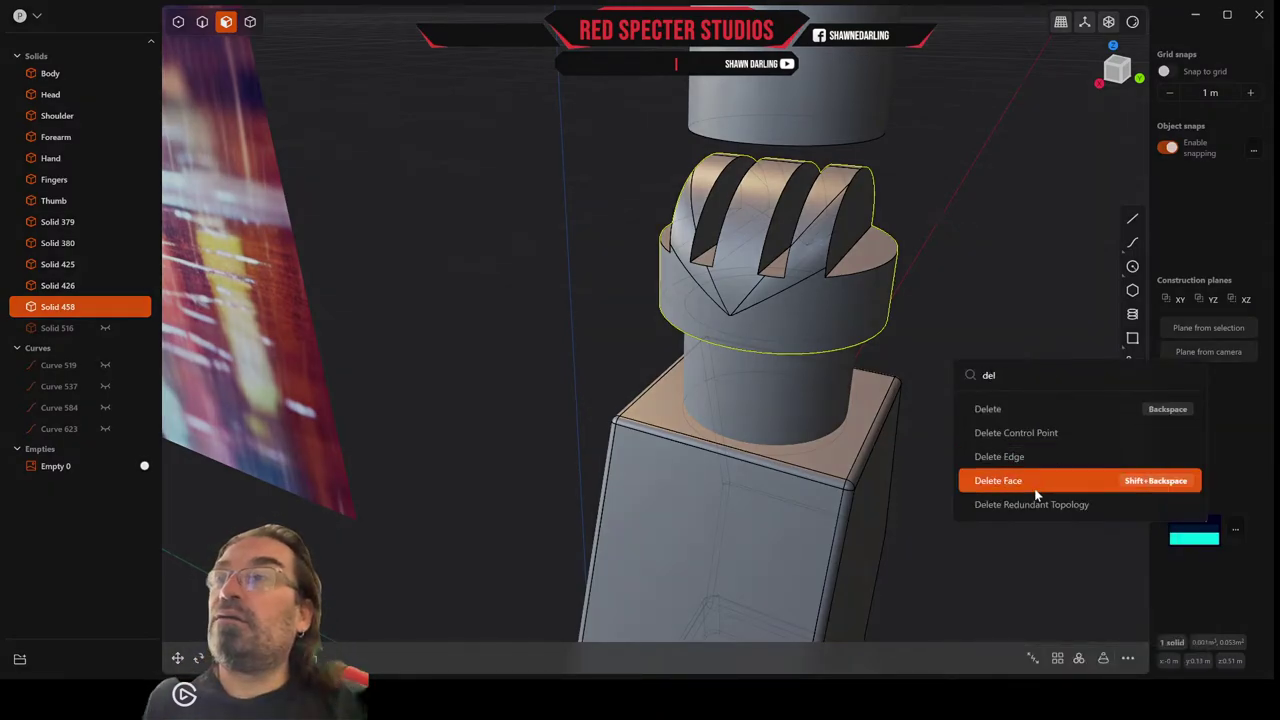
click(1036, 506)
middle_drag(746, 263, 648, 193)
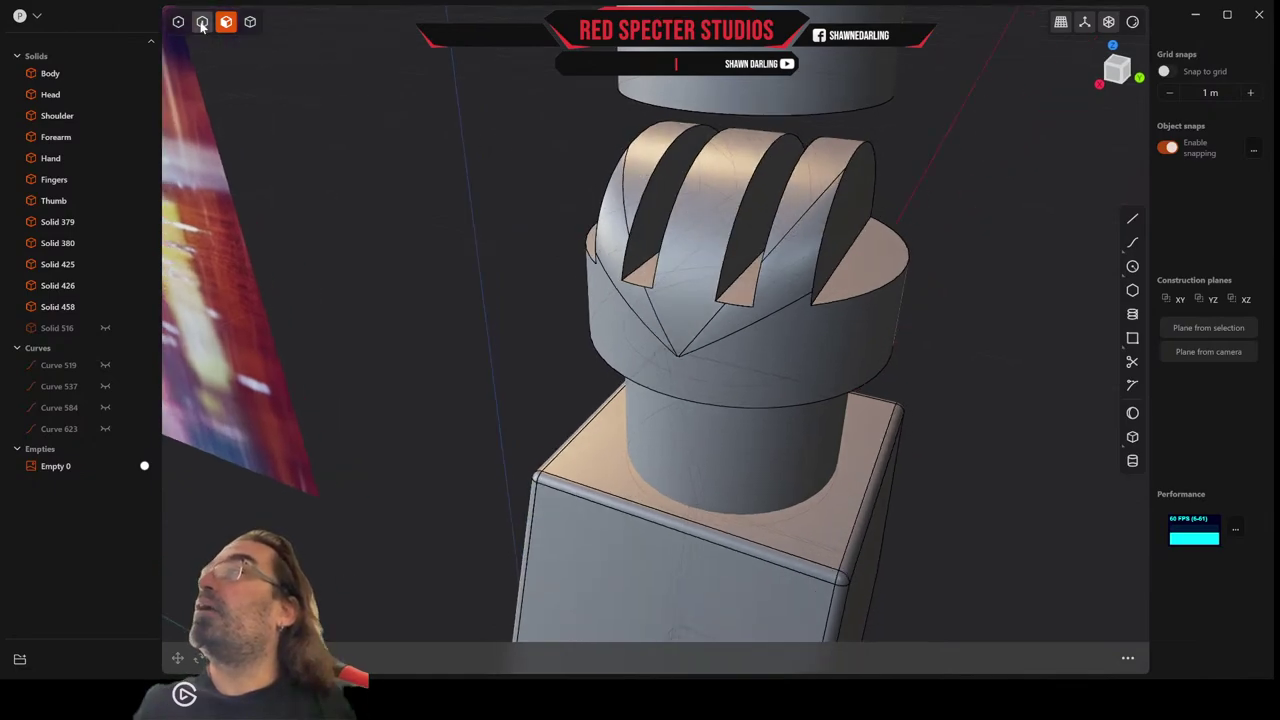
click(201, 23)
click(624, 192)
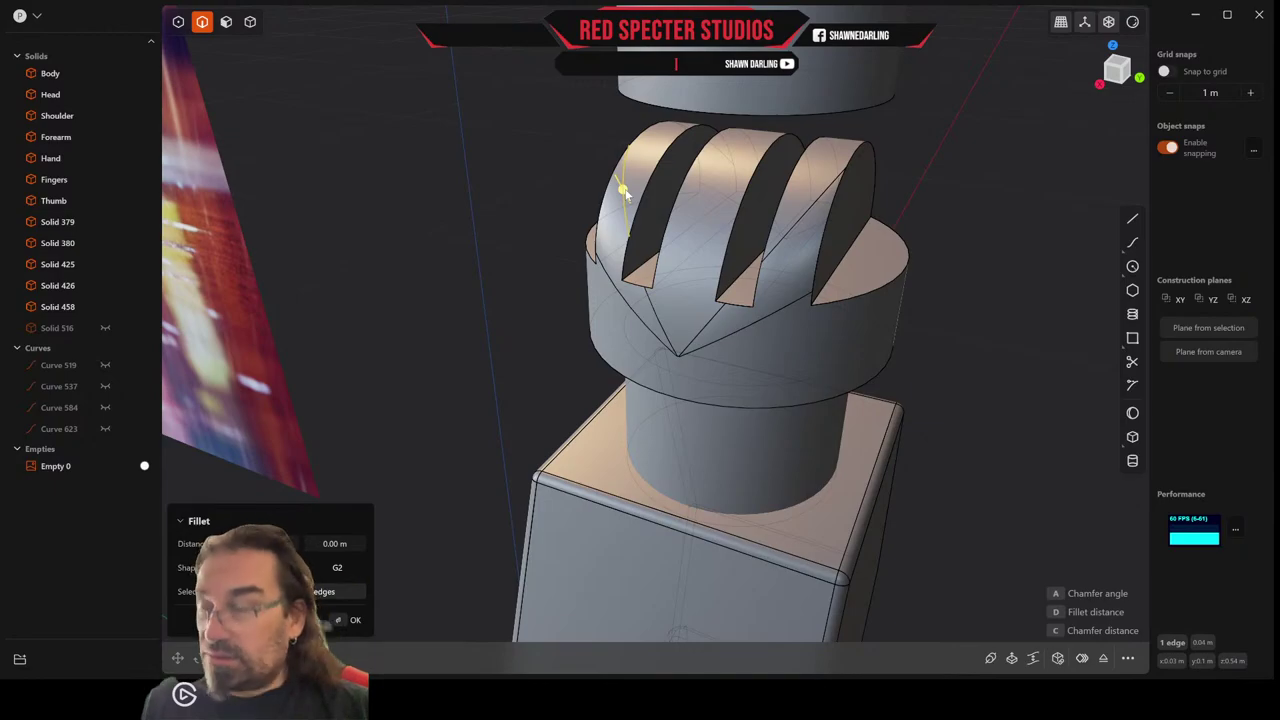
key(Escape)
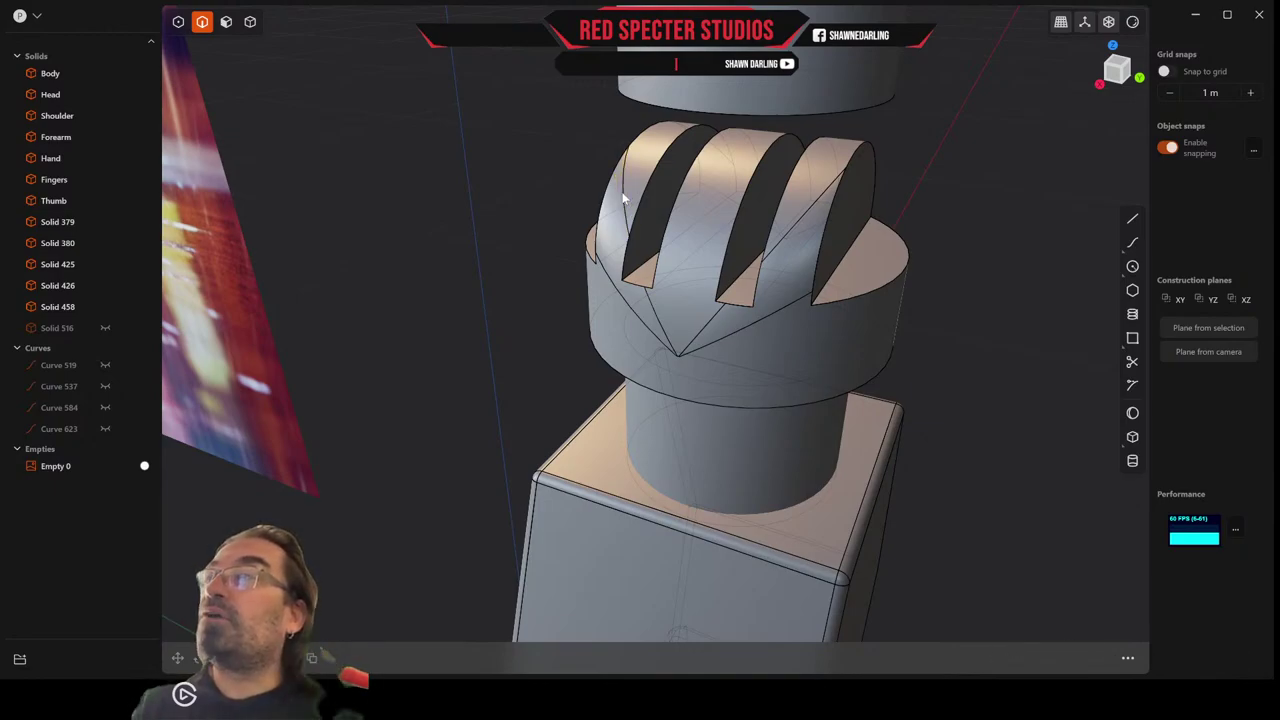
middle_drag(622, 197, 694, 180)
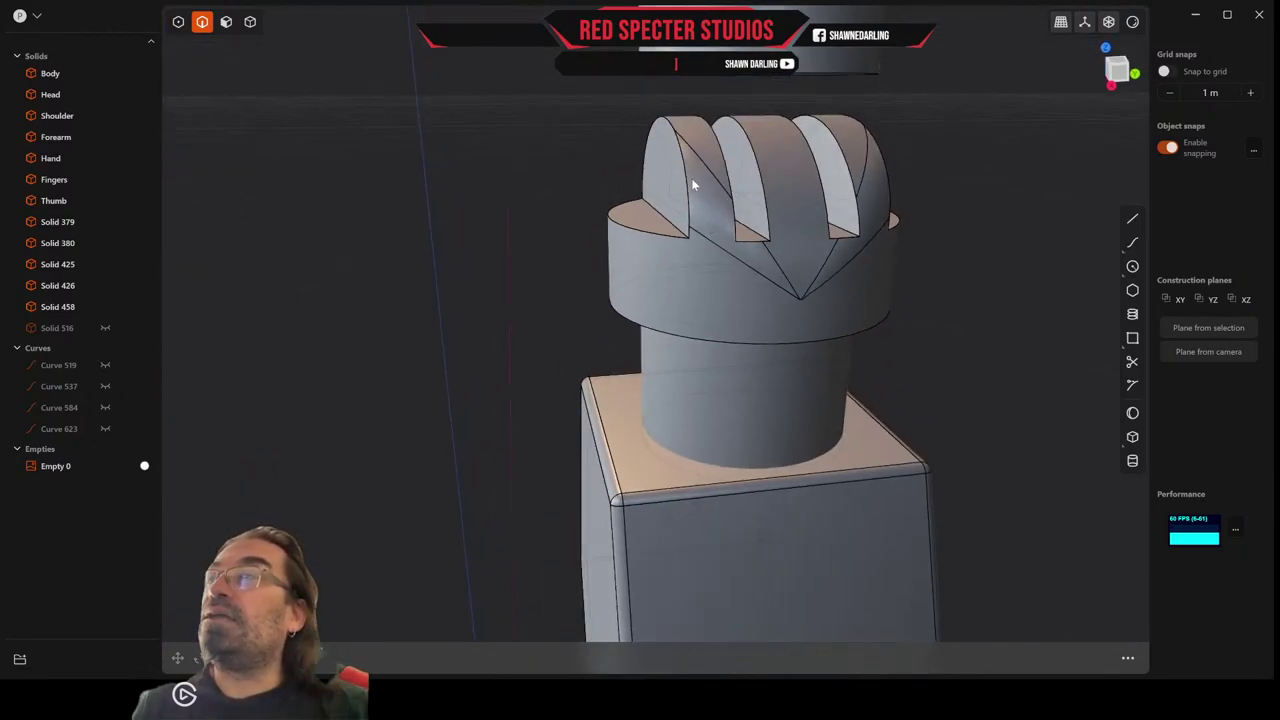
click(777, 265)
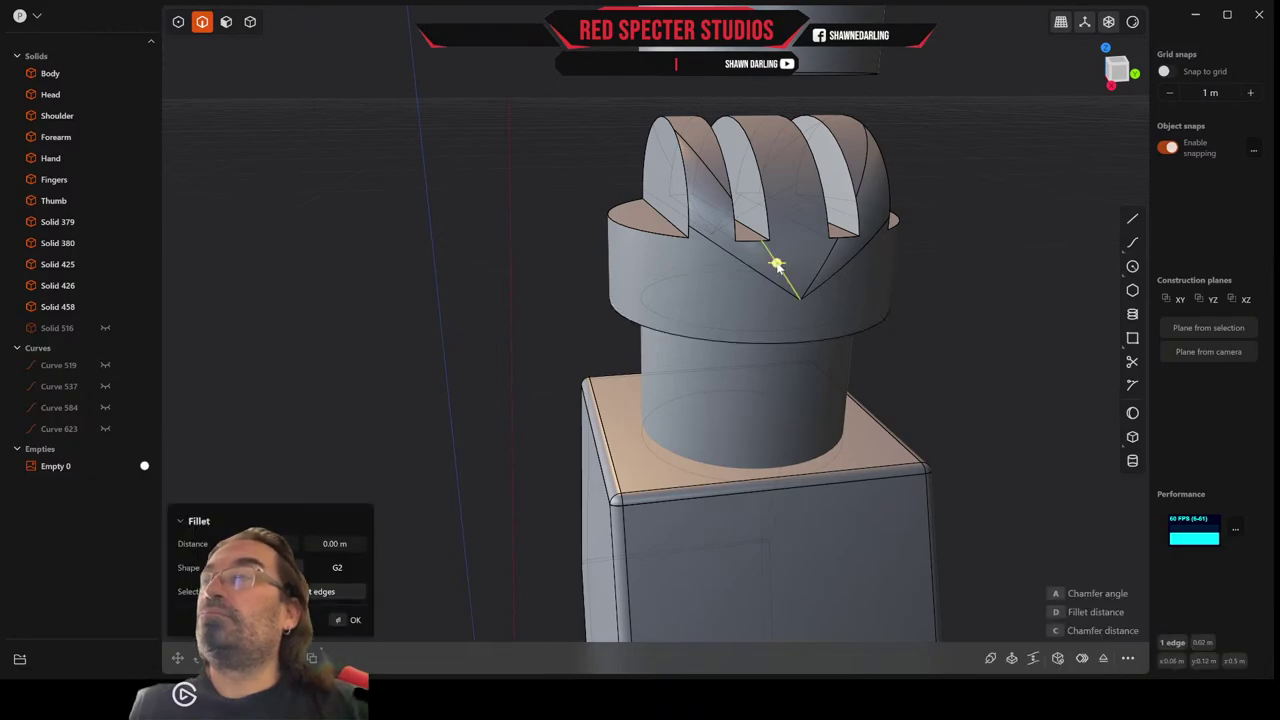
key(Escape)
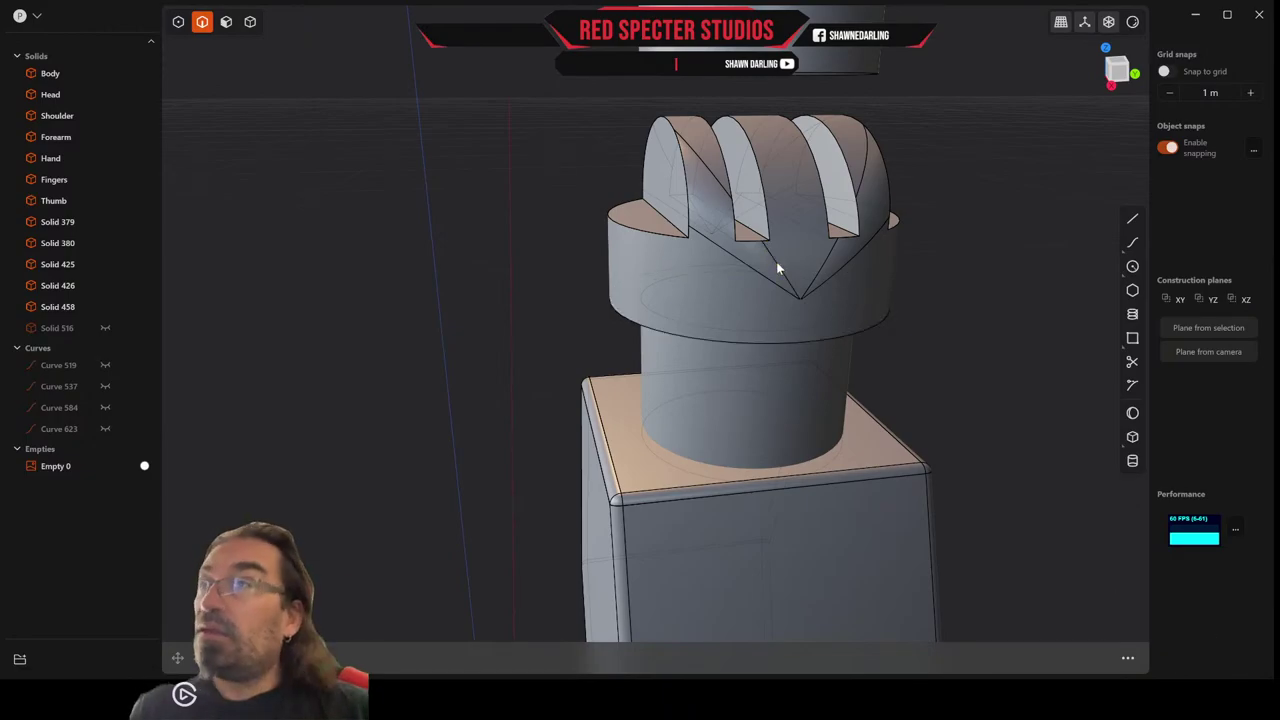
click(777, 265)
key(Escape)
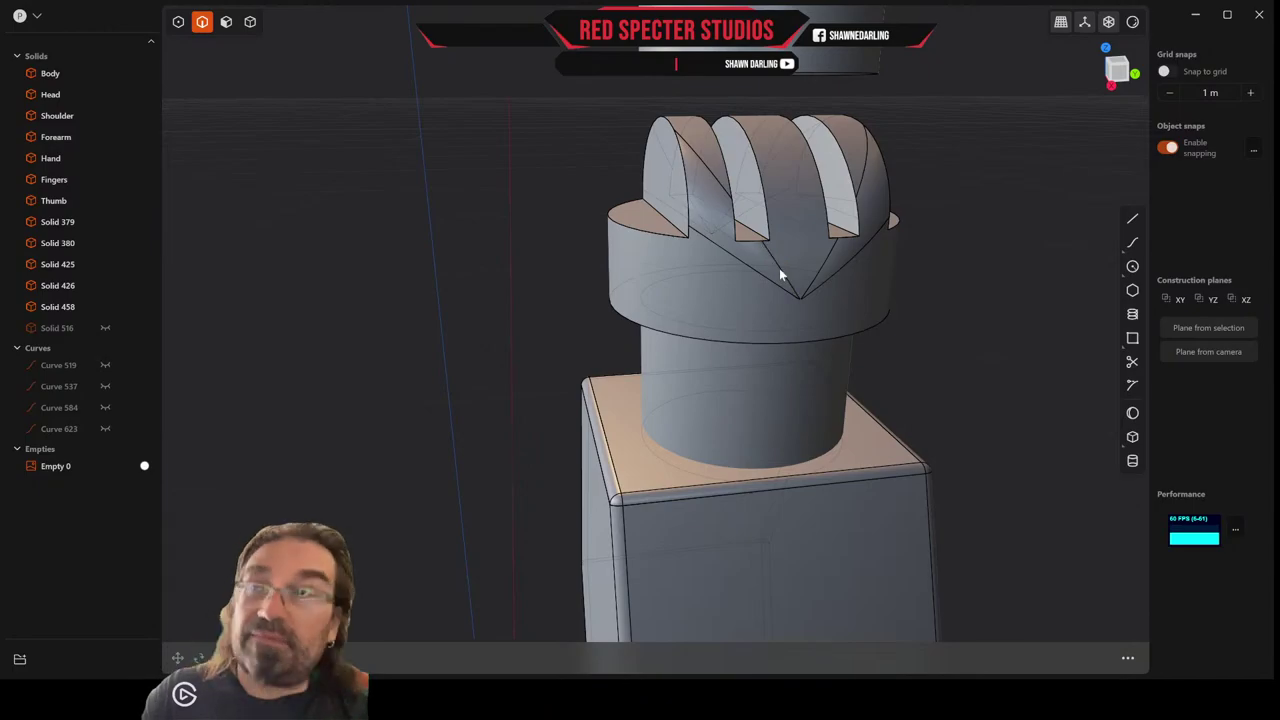
Show the hidden mirrored upper cap and raise it about 0.015 m along Z.
middle_drag(799, 262, 805, 150)
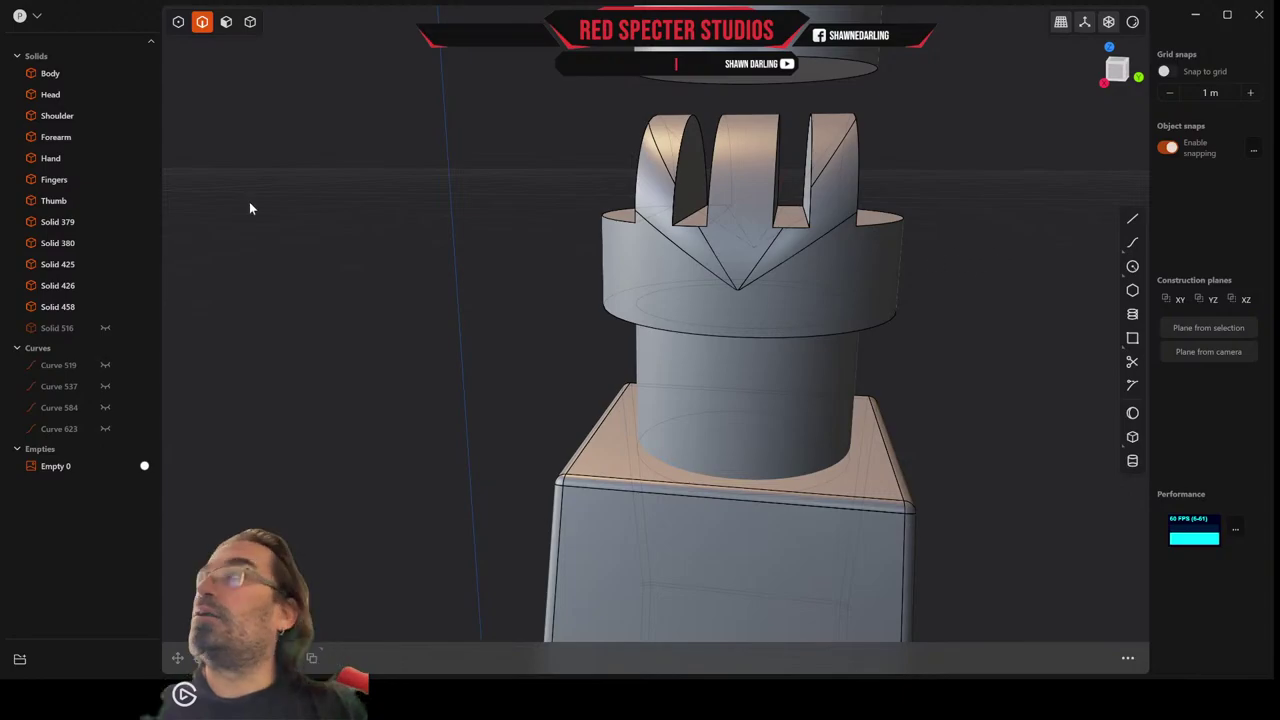
click(104, 327)
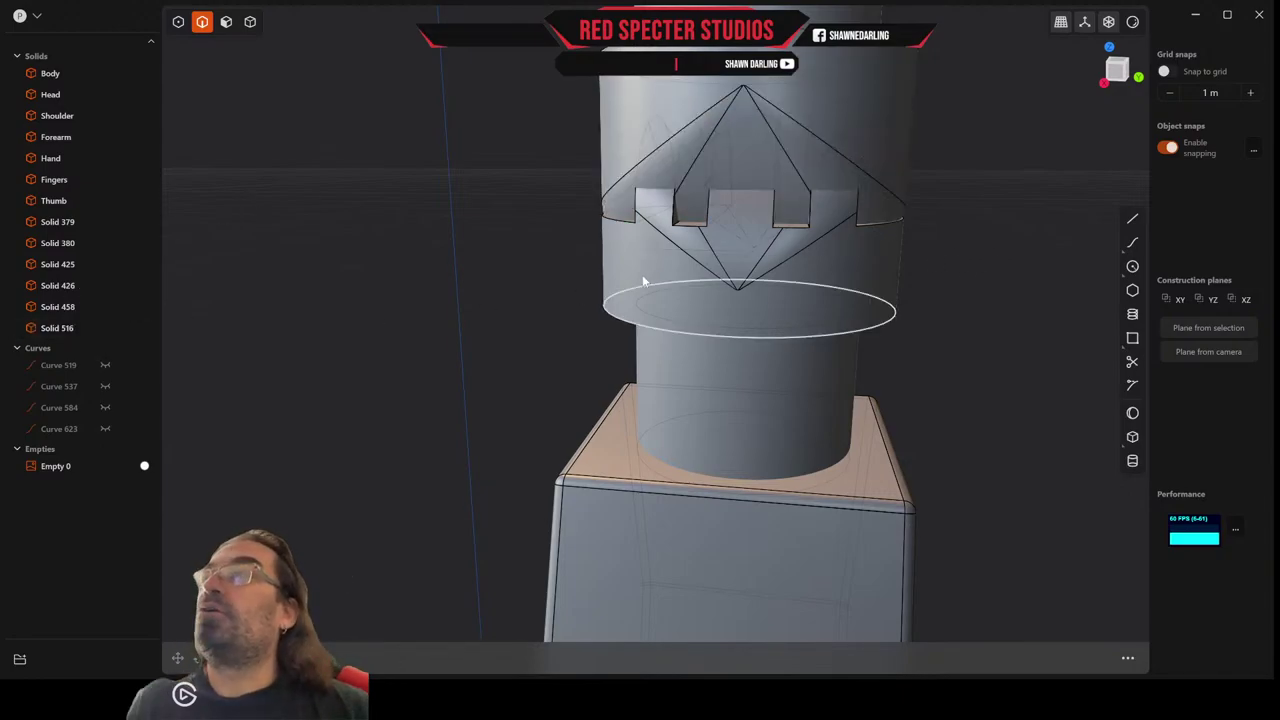
middle_drag(636, 278, 654, 171)
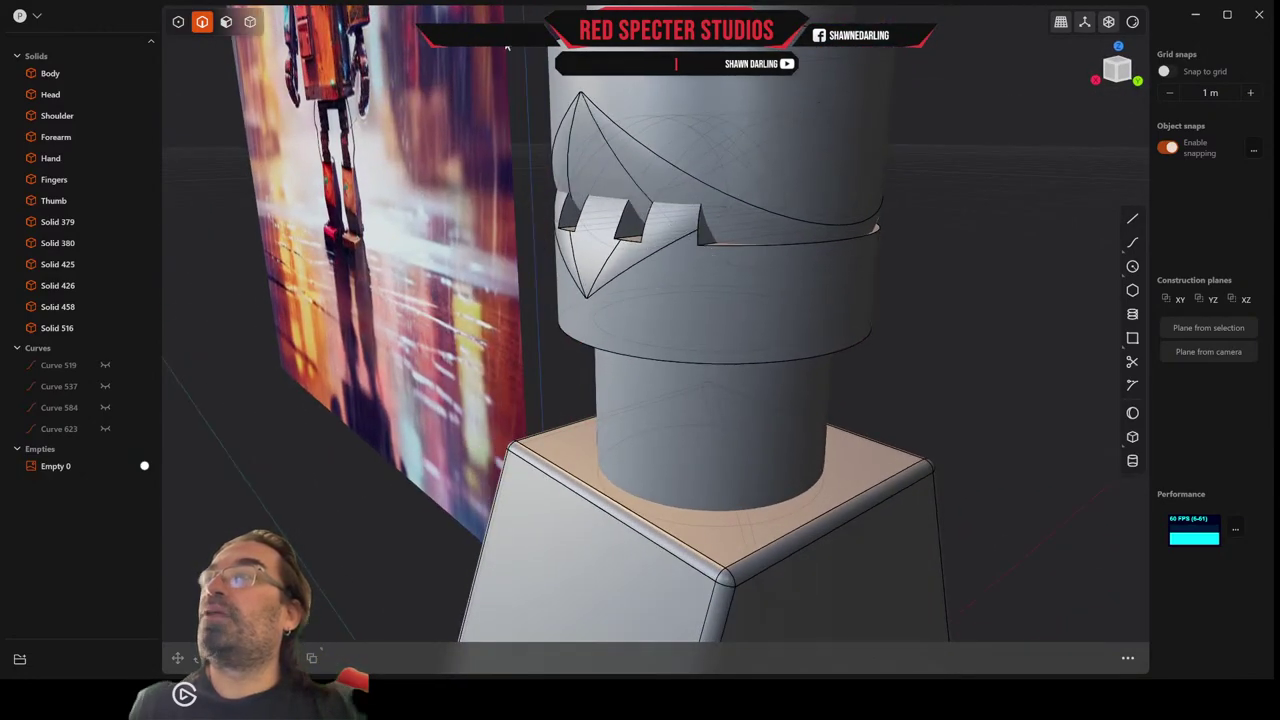
click(250, 22)
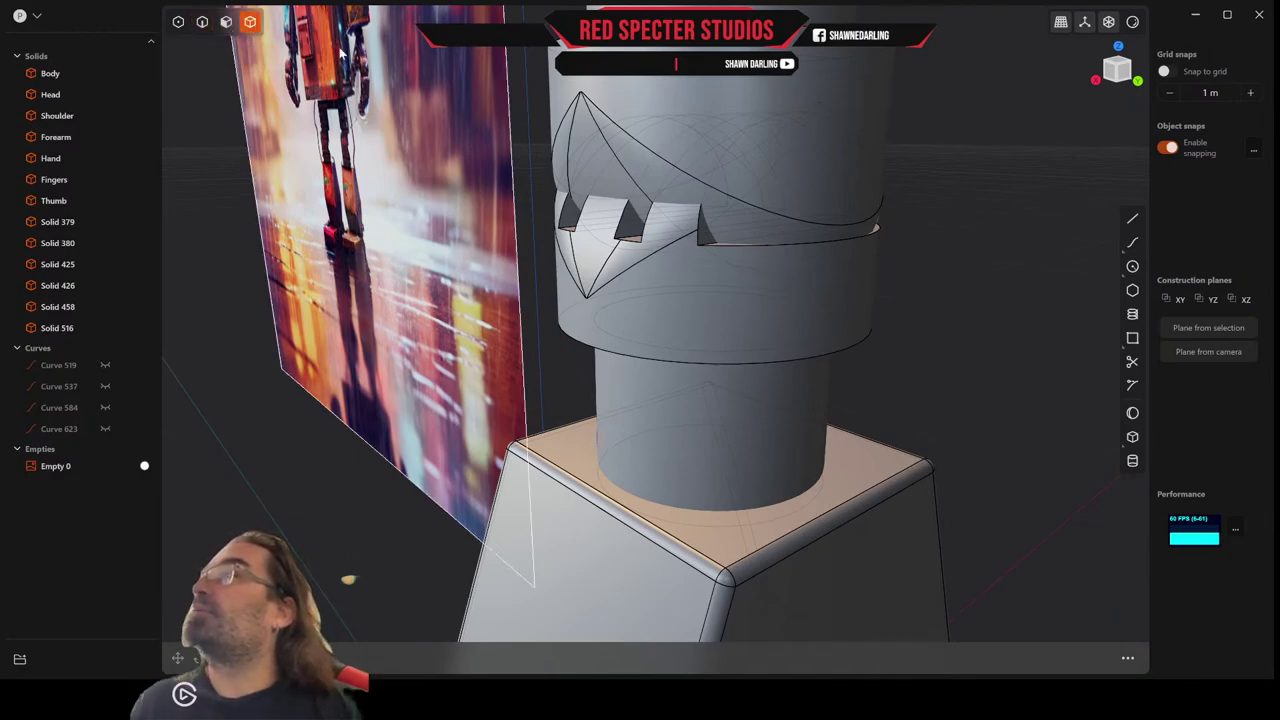
click(798, 141)
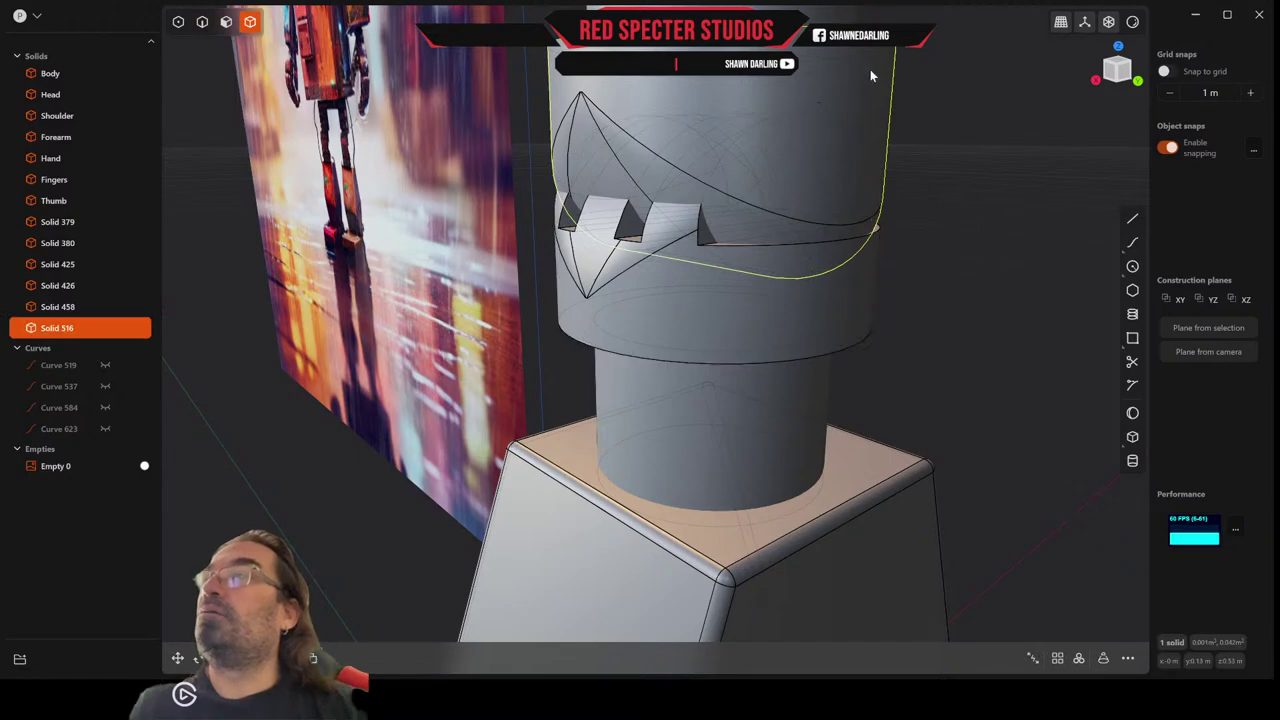
key(g)
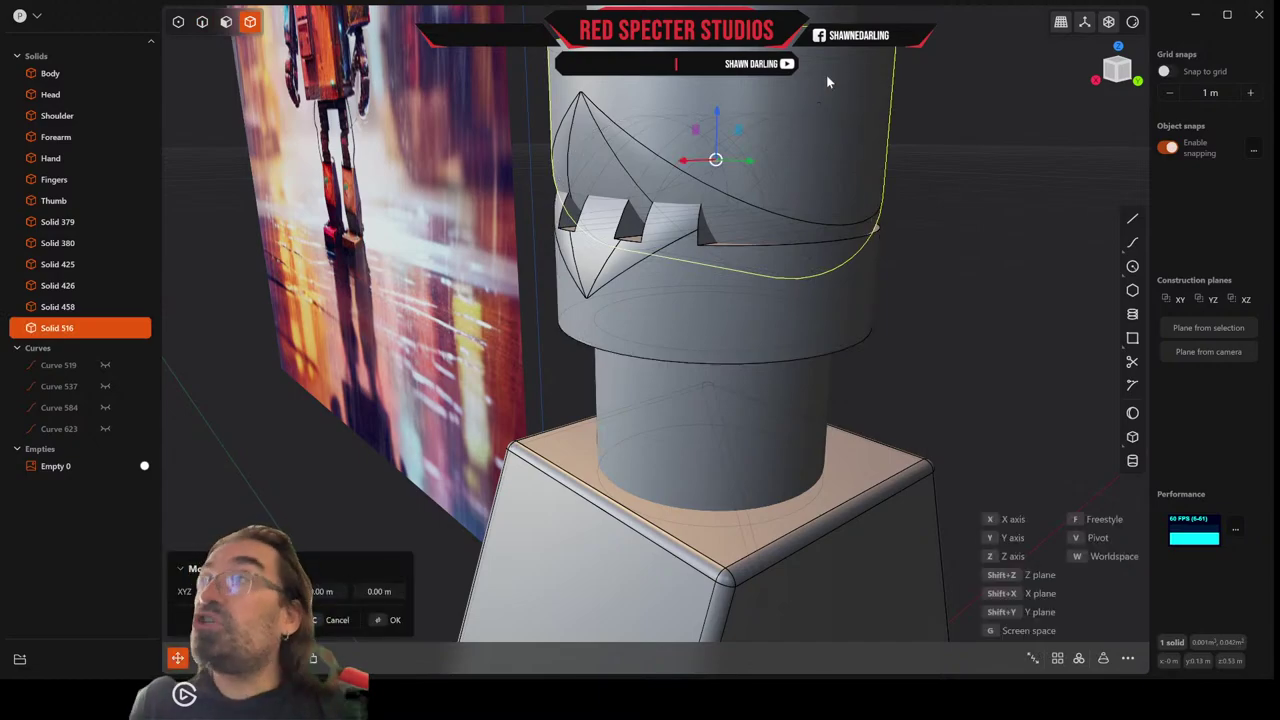
drag(716, 108, 718, 64)
middle_drag(718, 64, 688, 78)
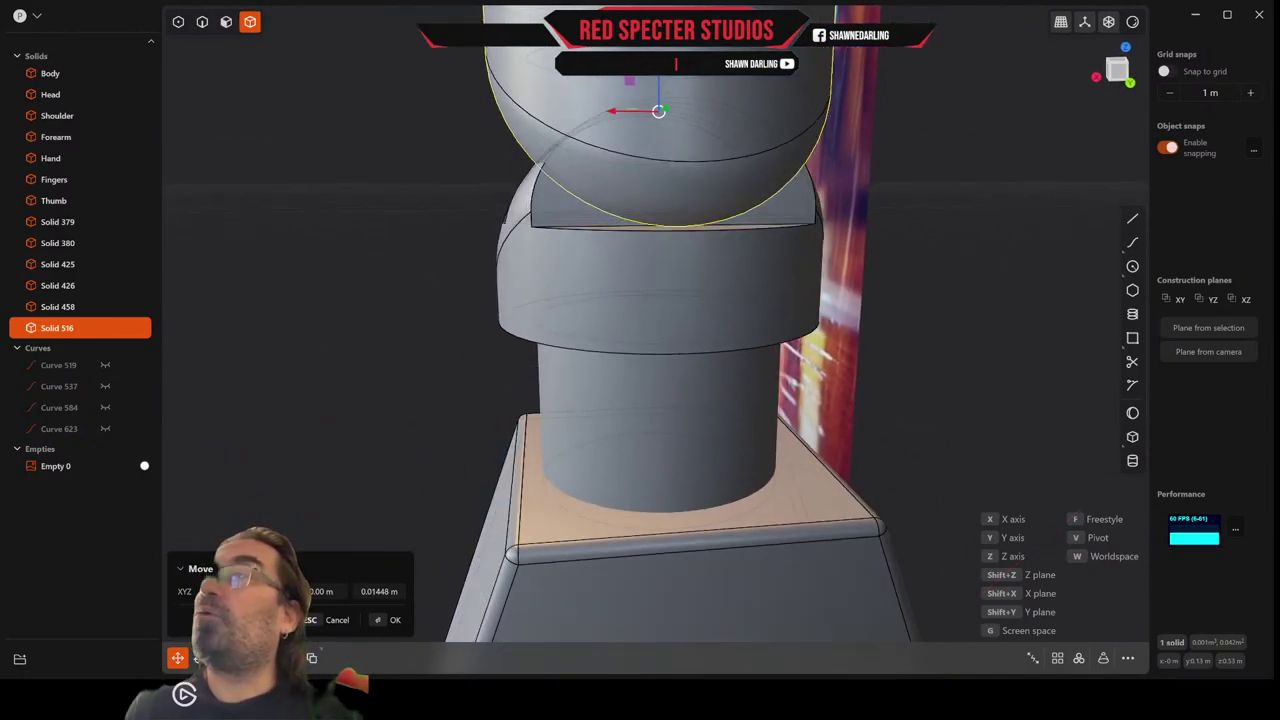
drag(659, 66, 659, 64)
middle_drag(676, 62, 826, 281)
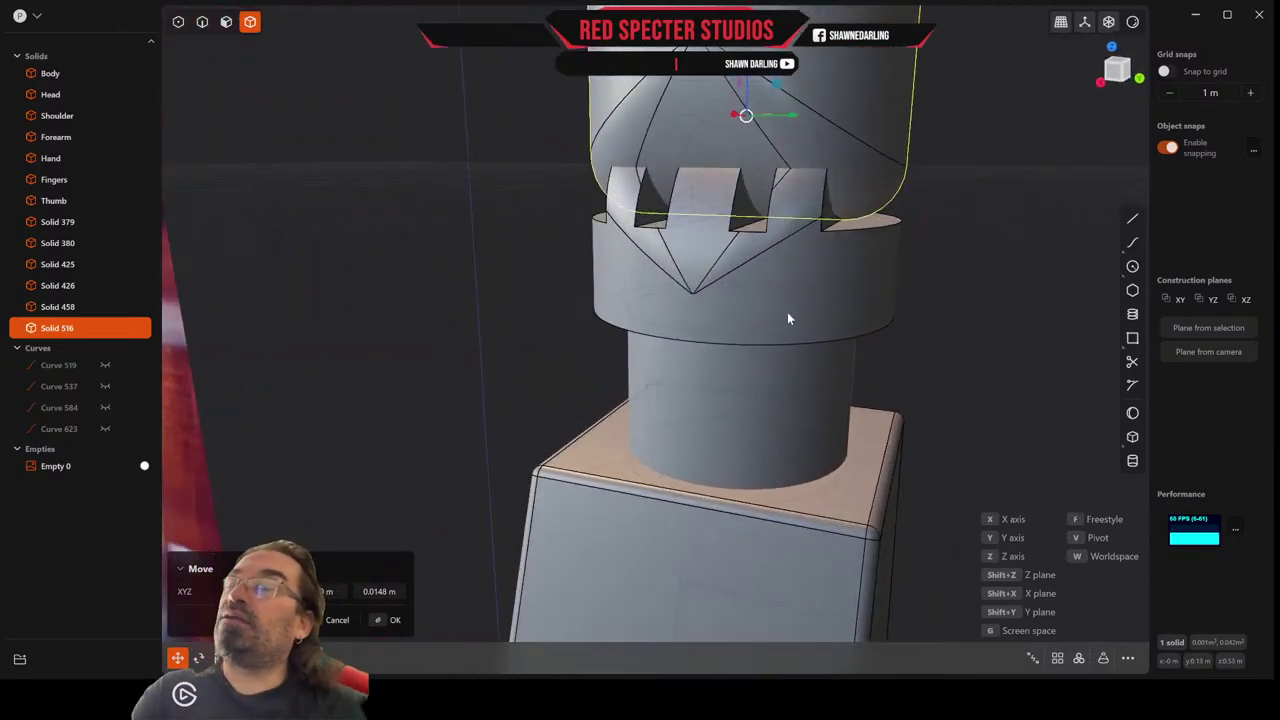
right_click(862, 284)
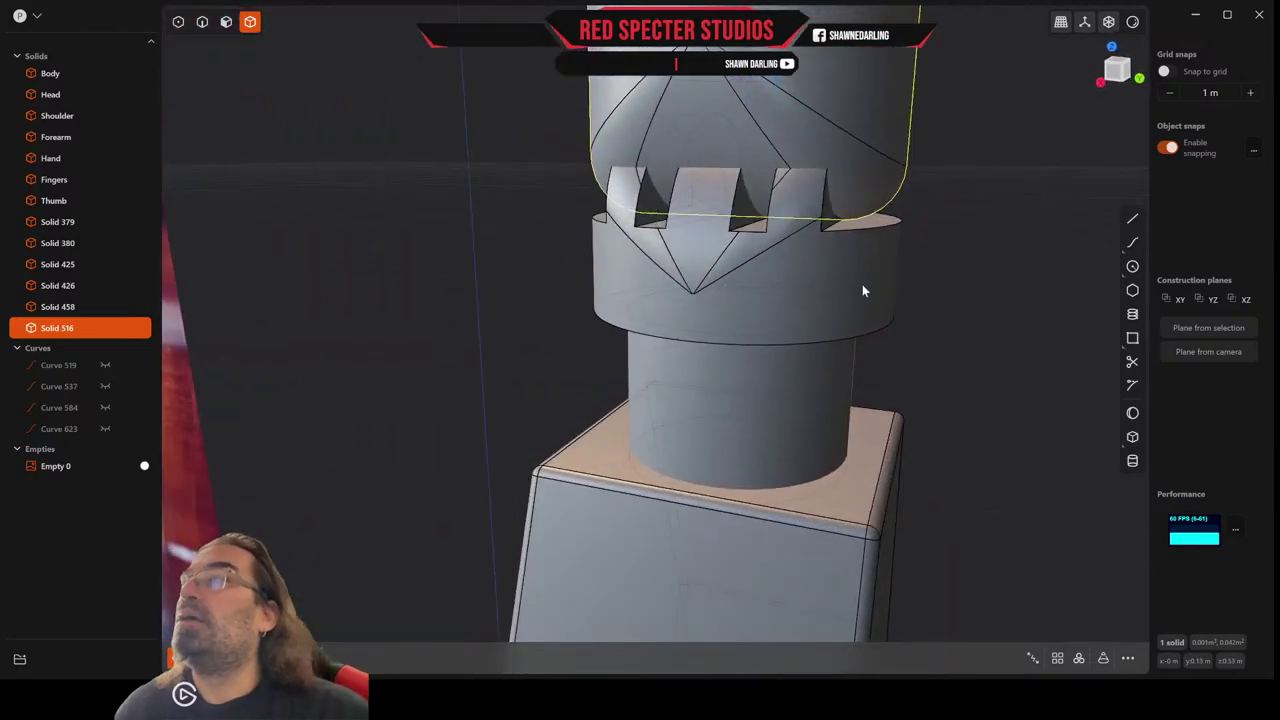
Offset the ring-shaped top face of the upper cap slightly downward to shorten the cap.
scroll(862, 284, down, 3)
middle_drag(852, 284, 862, 178)
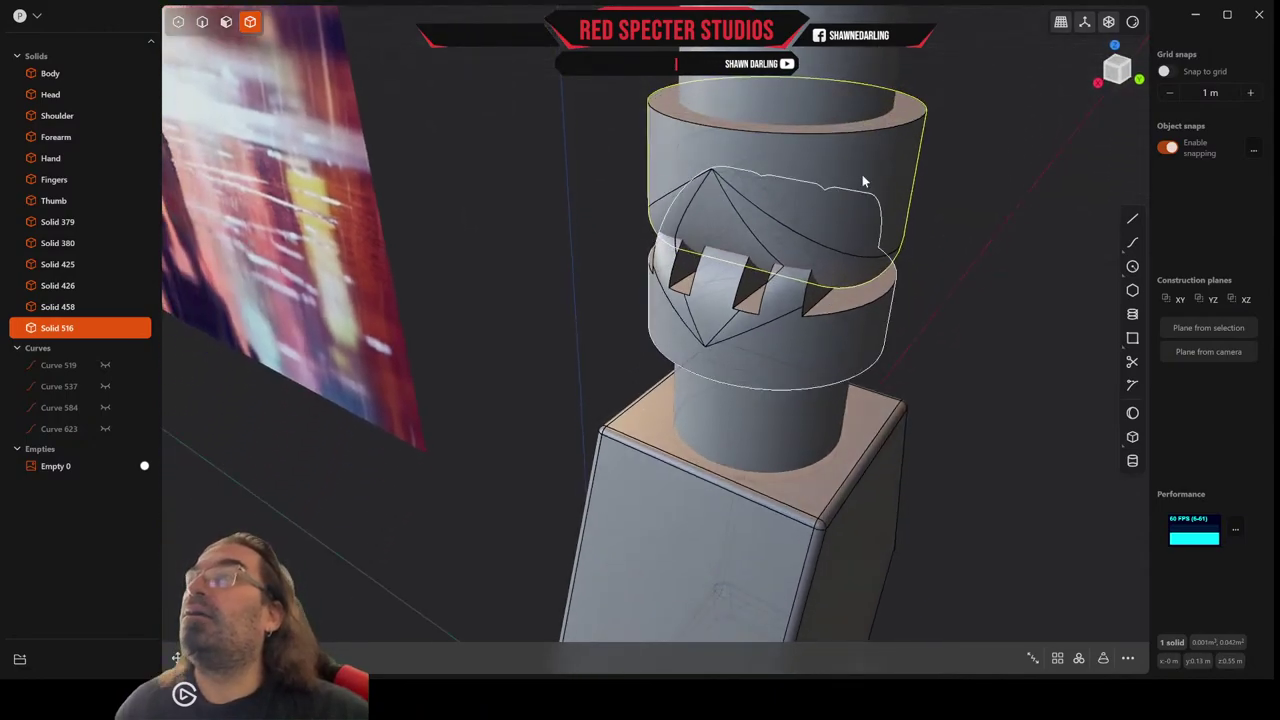
click(226, 21)
click(904, 107)
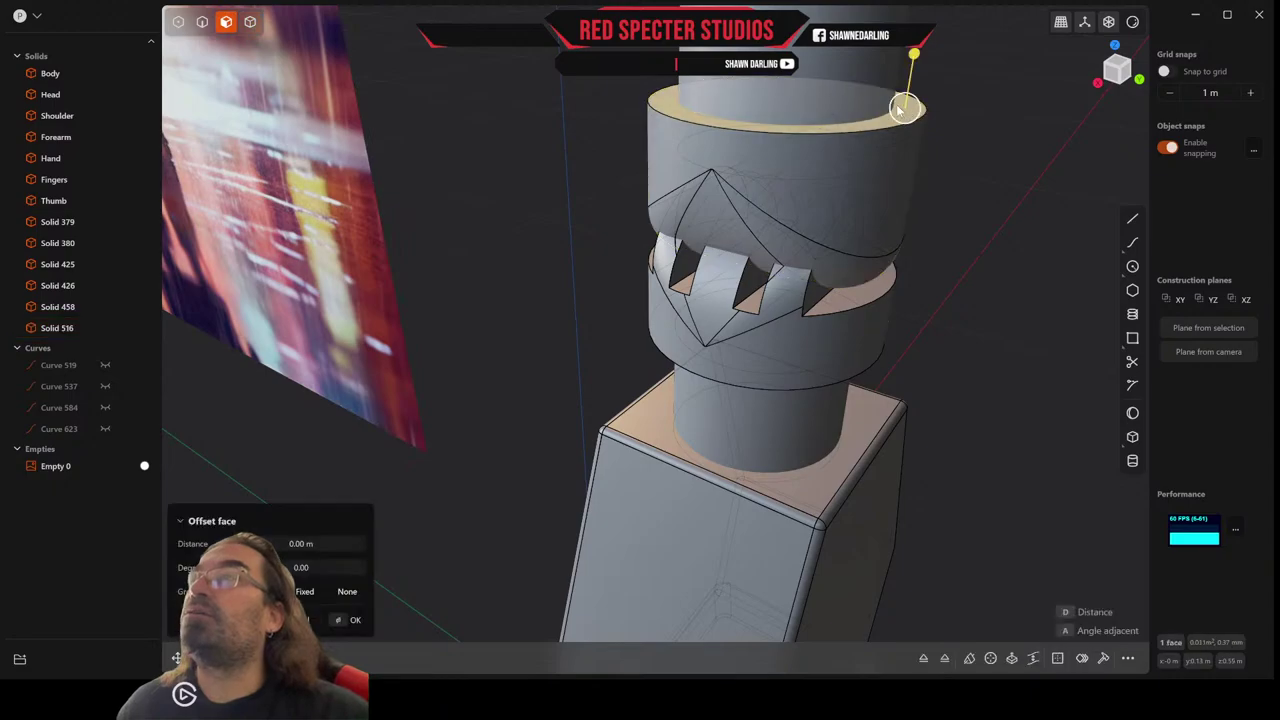
drag(913, 58, 916, 82)
right_click(932, 82)
middle_drag(932, 82, 903, 74)
scroll(904, 75, up, 1)
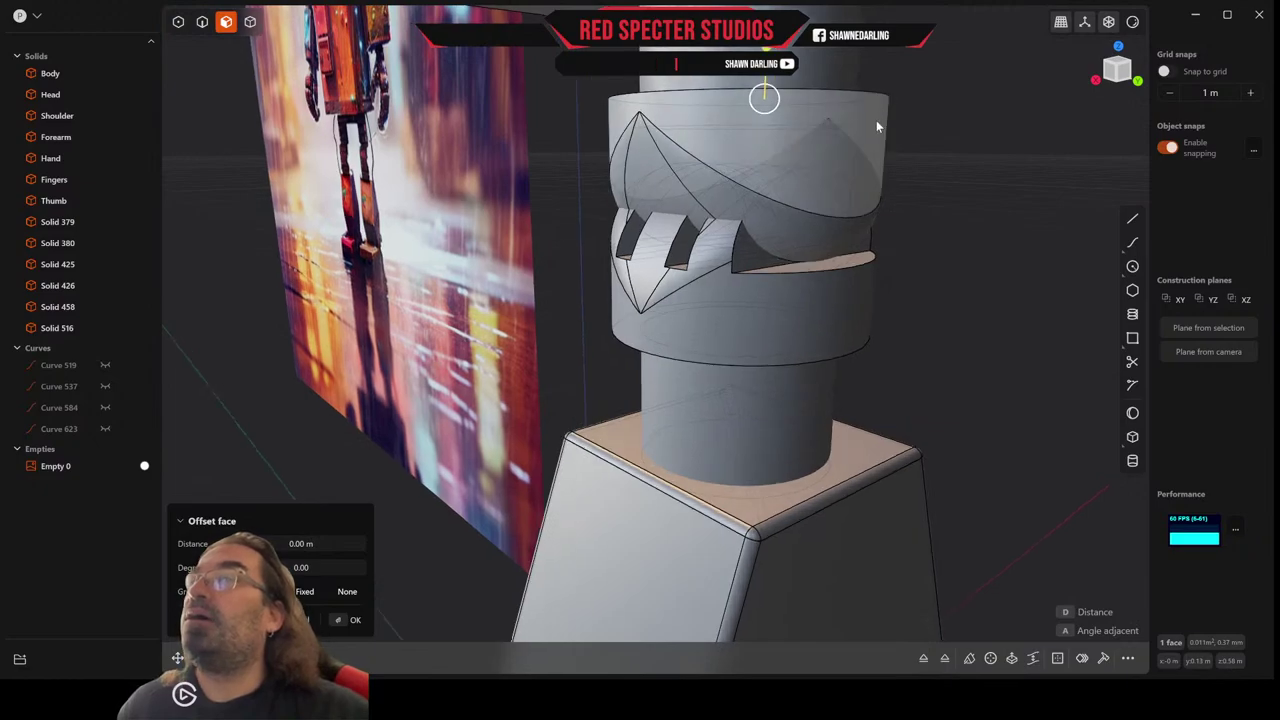
click(250, 21)
click(800, 332)
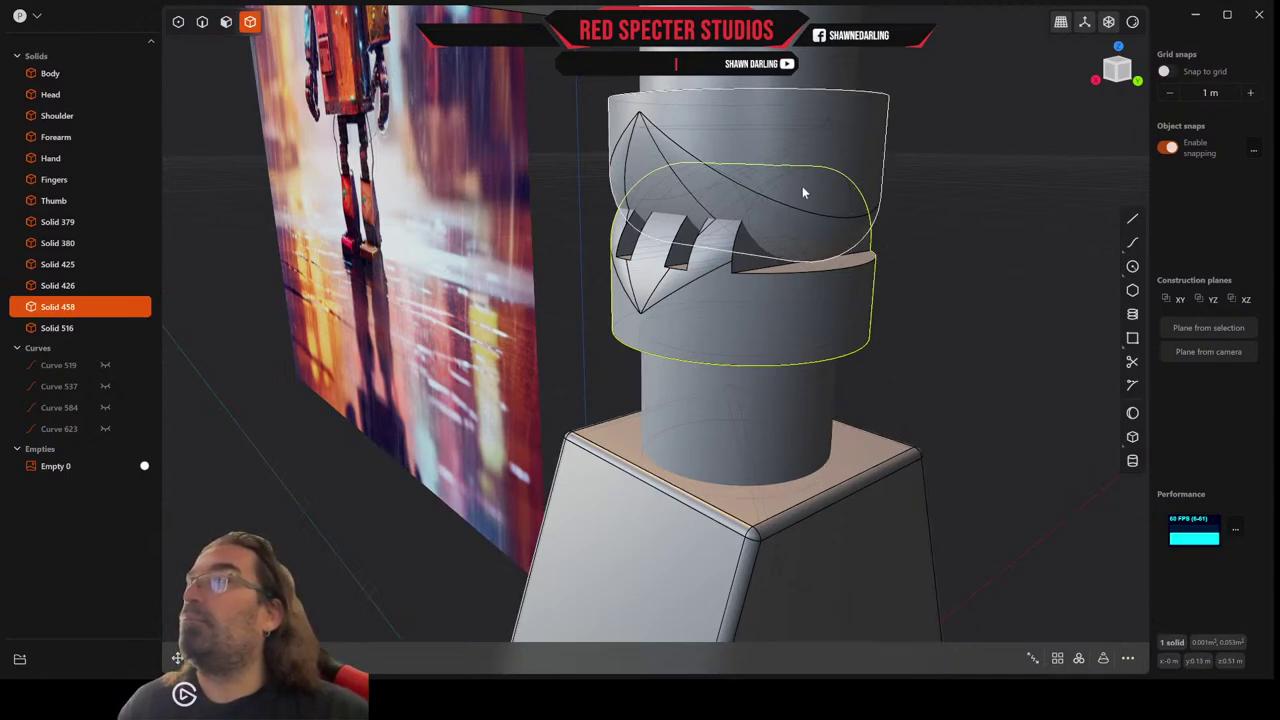
key(q)
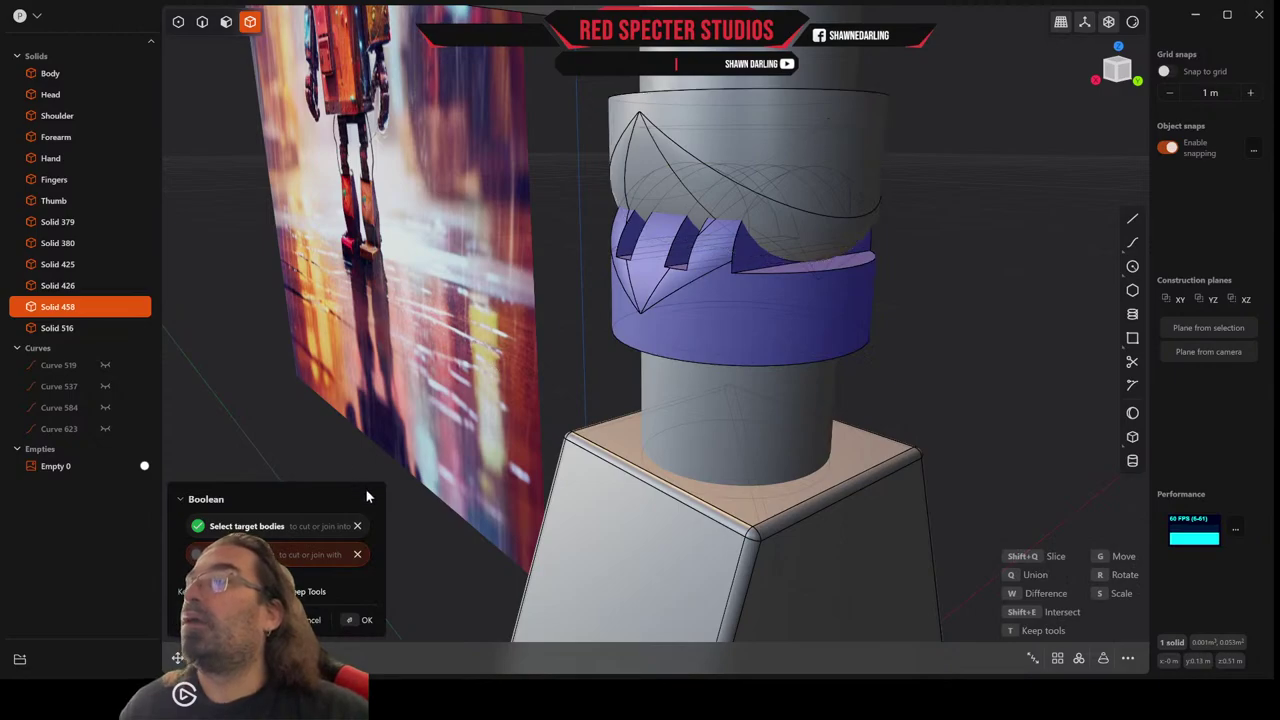
click(312, 621)
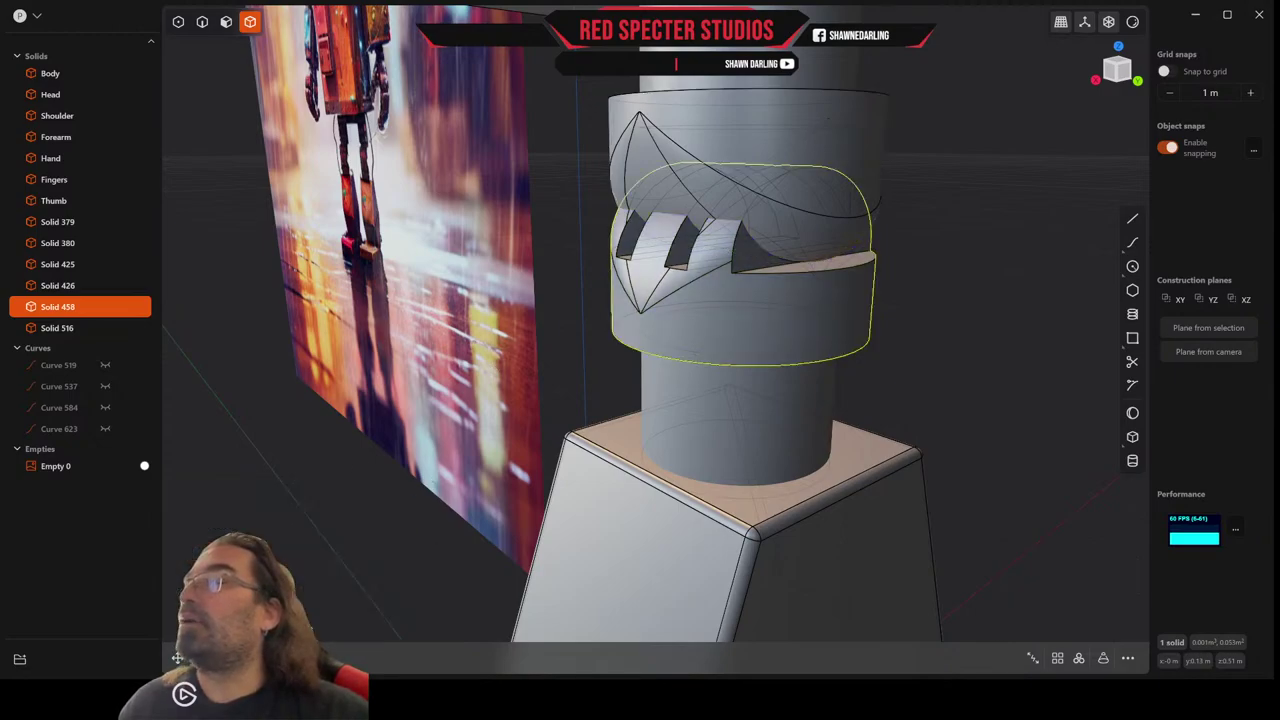
Subtract the notched lower cap from the upper cap with a Boolean difference, keeping the lower cap as a tool body.
click(868, 142)
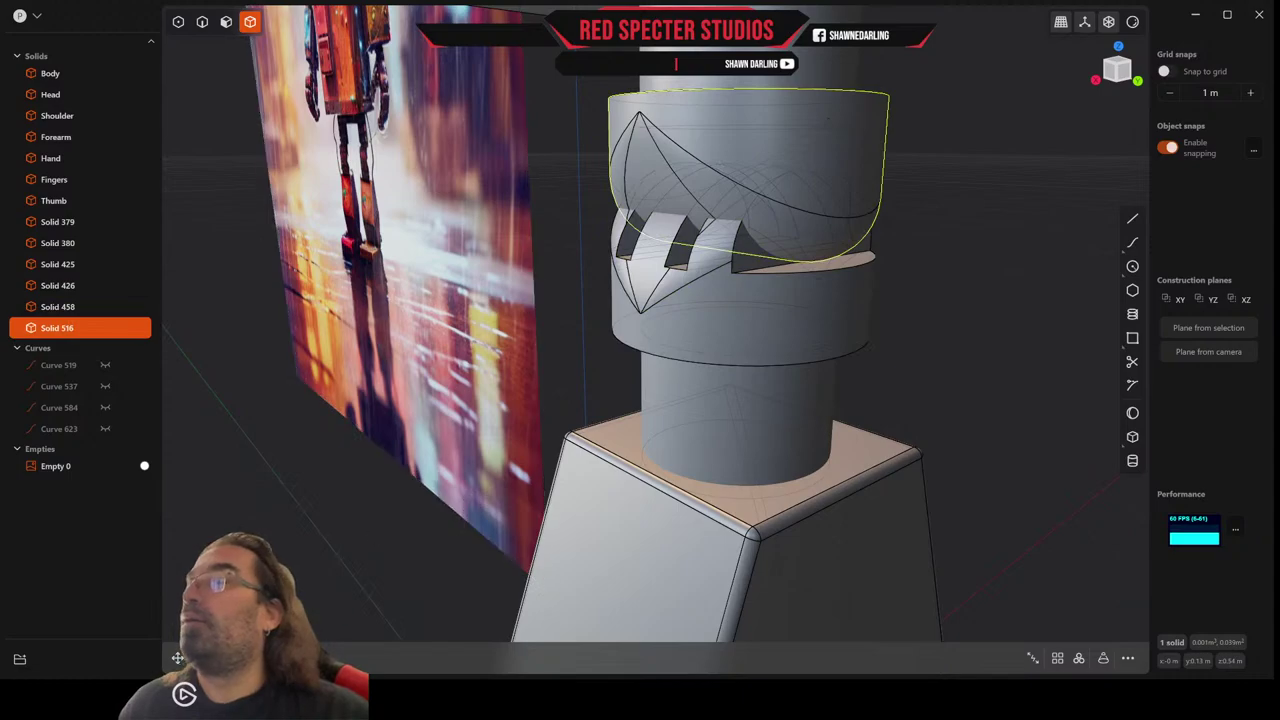
key(shift+b)
click(703, 314)
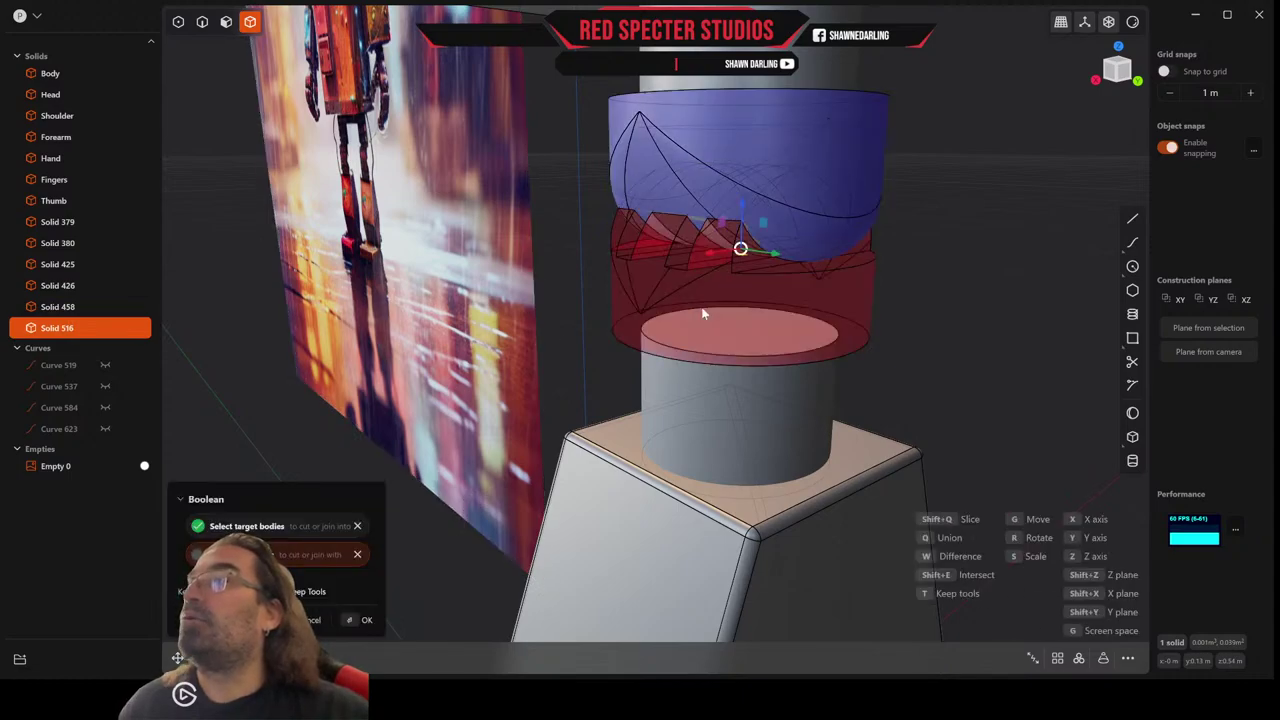
click(303, 597)
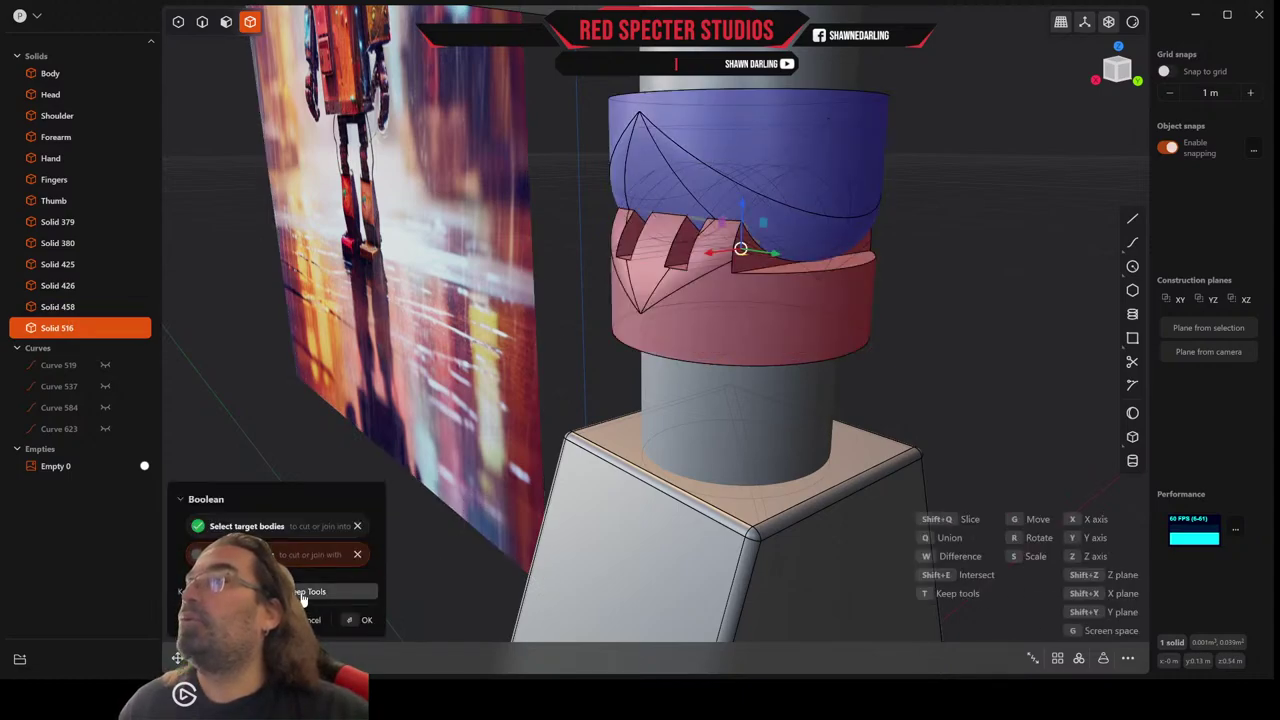
middle_drag(490, 532, 537, 529)
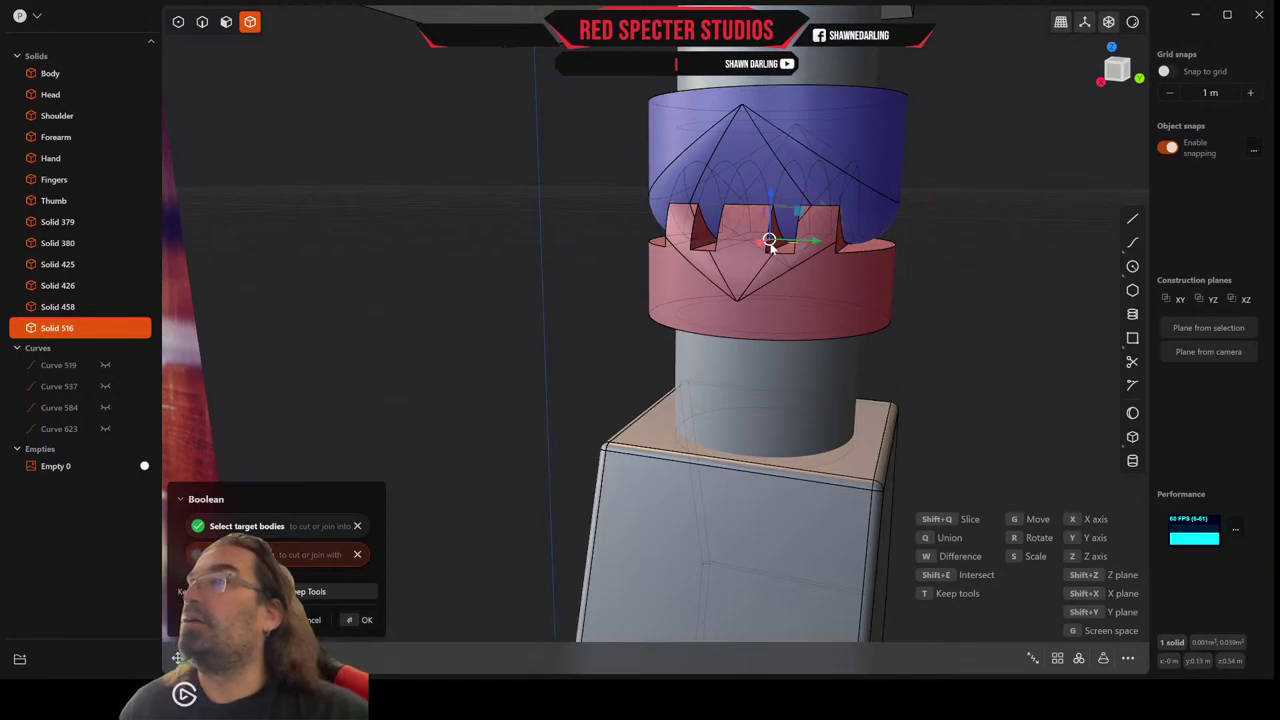
click(367, 620)
middle_drag(479, 400, 455, 397)
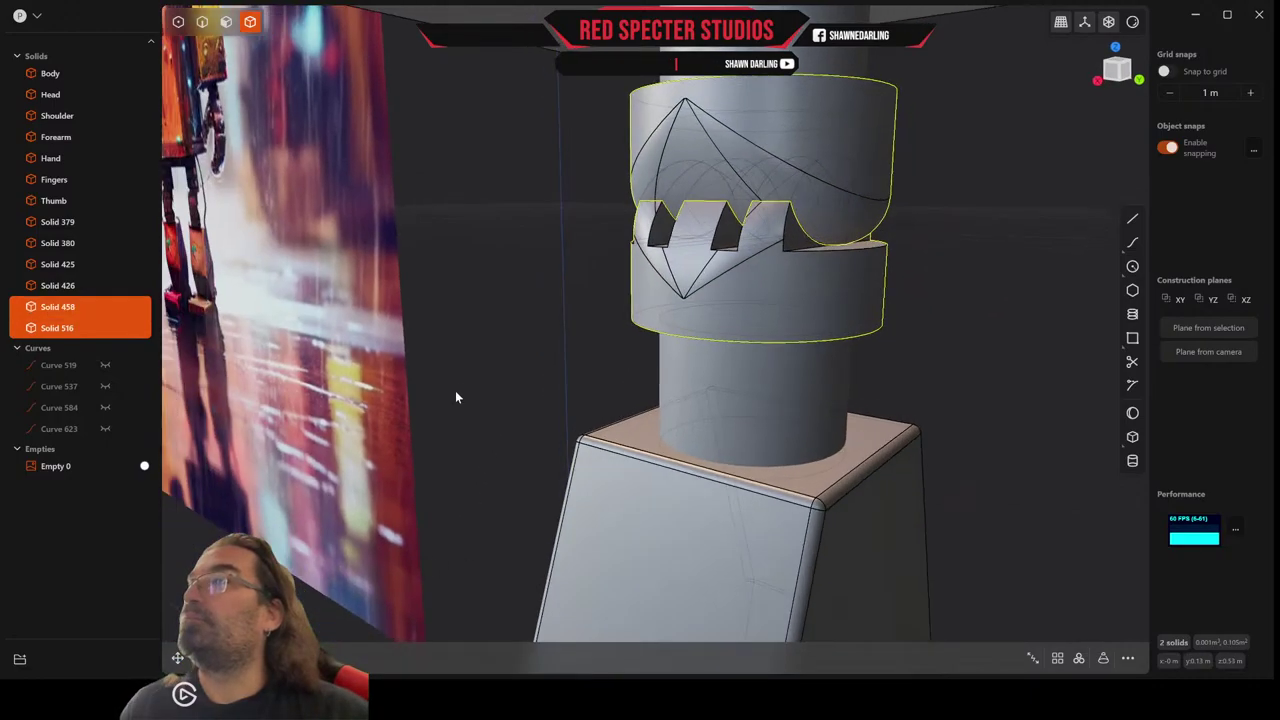
Hide the notched lower cap so the cut underside of the upper cap is exposed.
key(Escape)
click(859, 274)
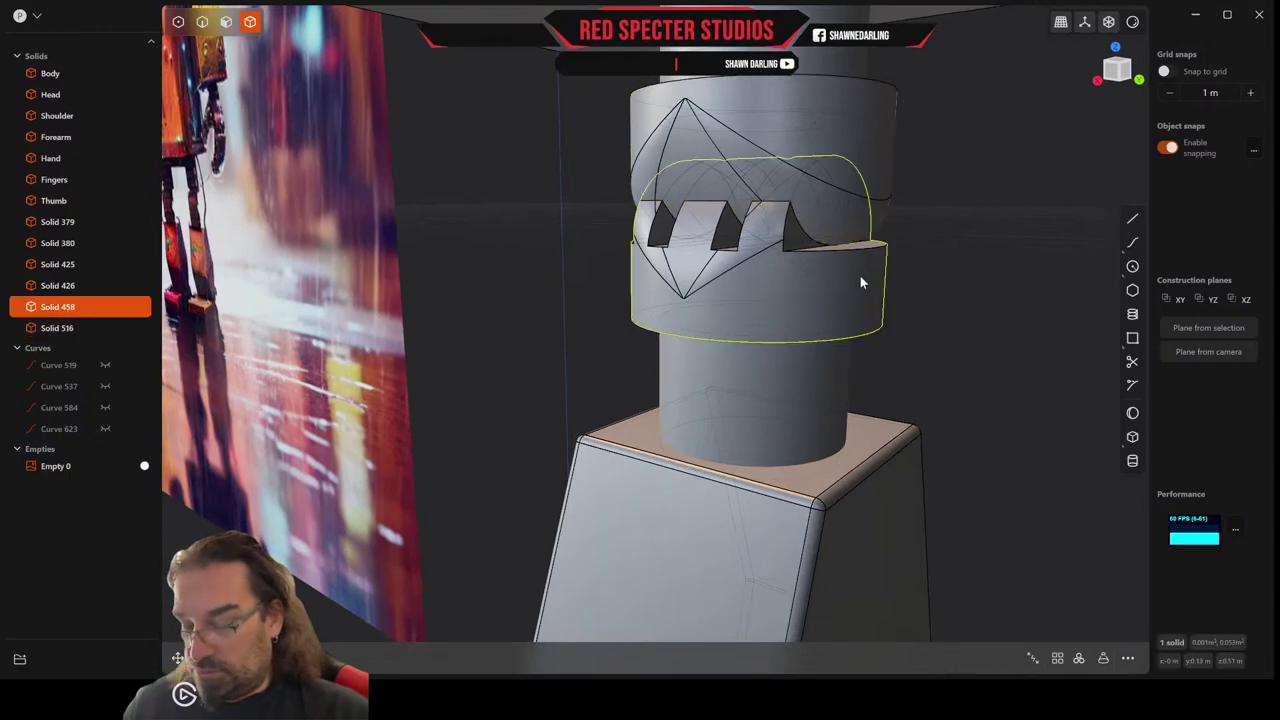
key(h)
middle_drag(862, 277, 800, 210)
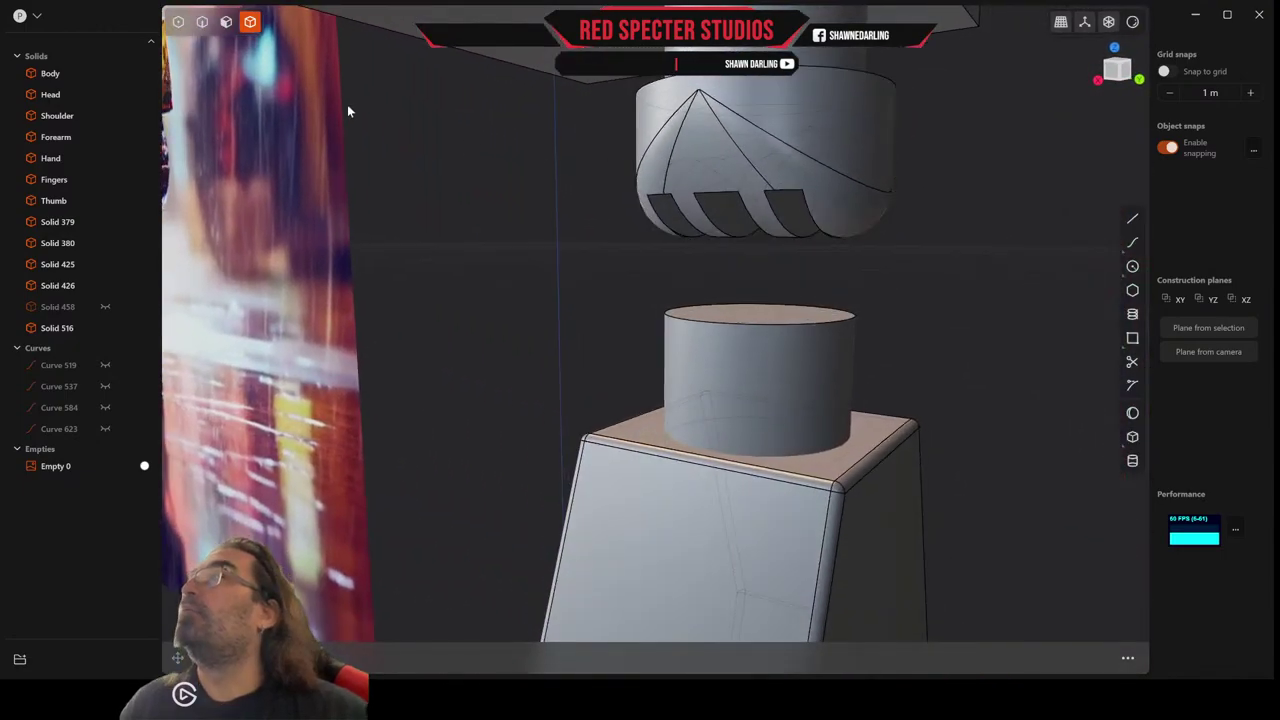
Show the four hidden rectangle curves, but hide the two wide outer ones again.
click(104, 365)
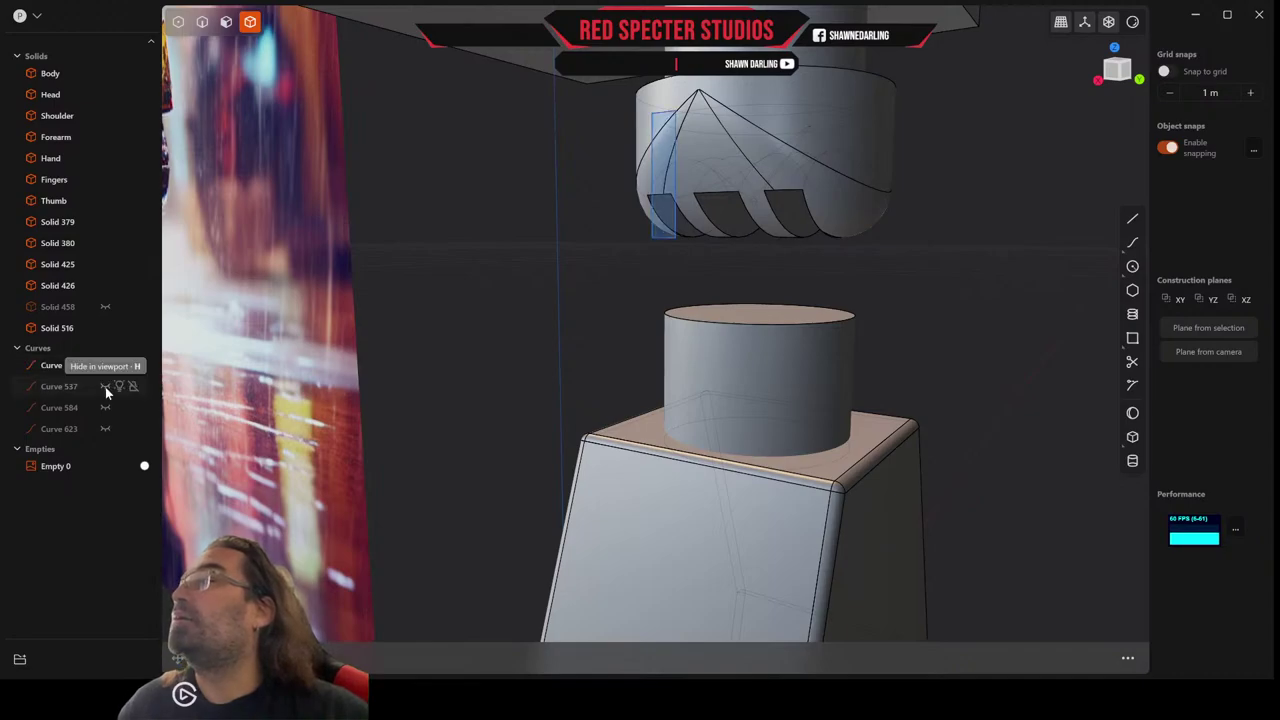
click(105, 386)
click(105, 407)
click(105, 429)
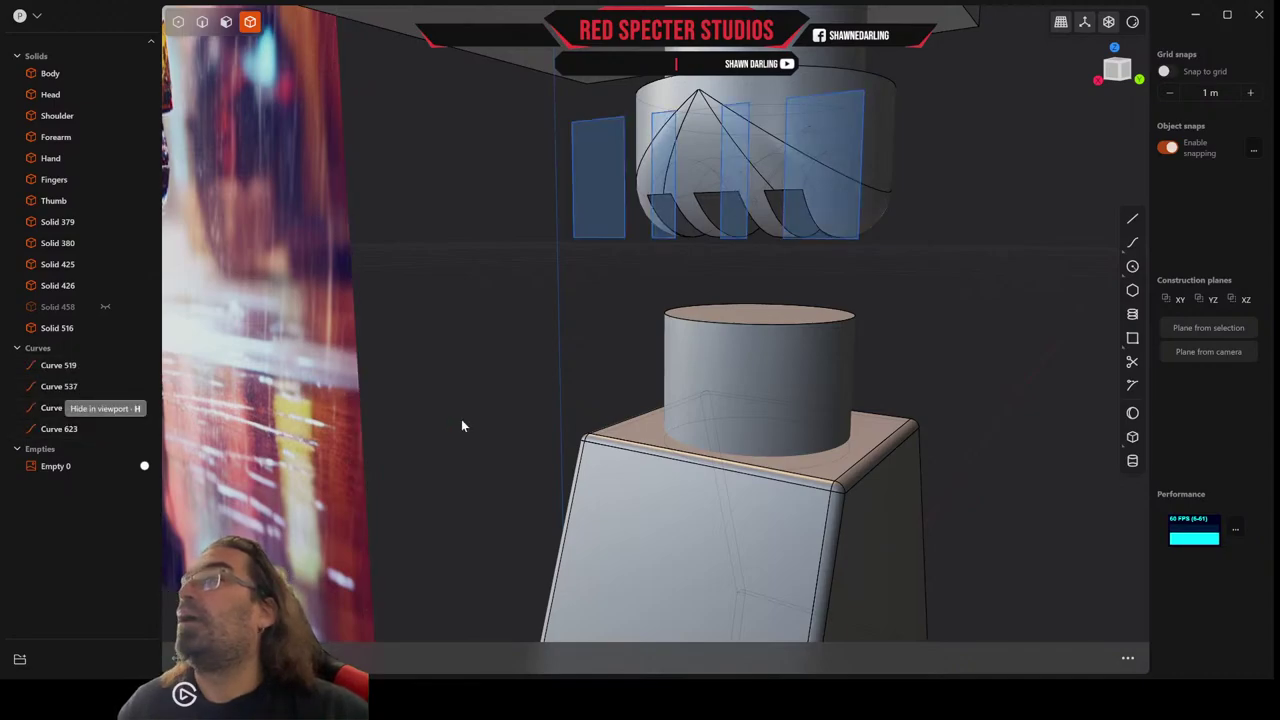
middle_drag(463, 423, 526, 380)
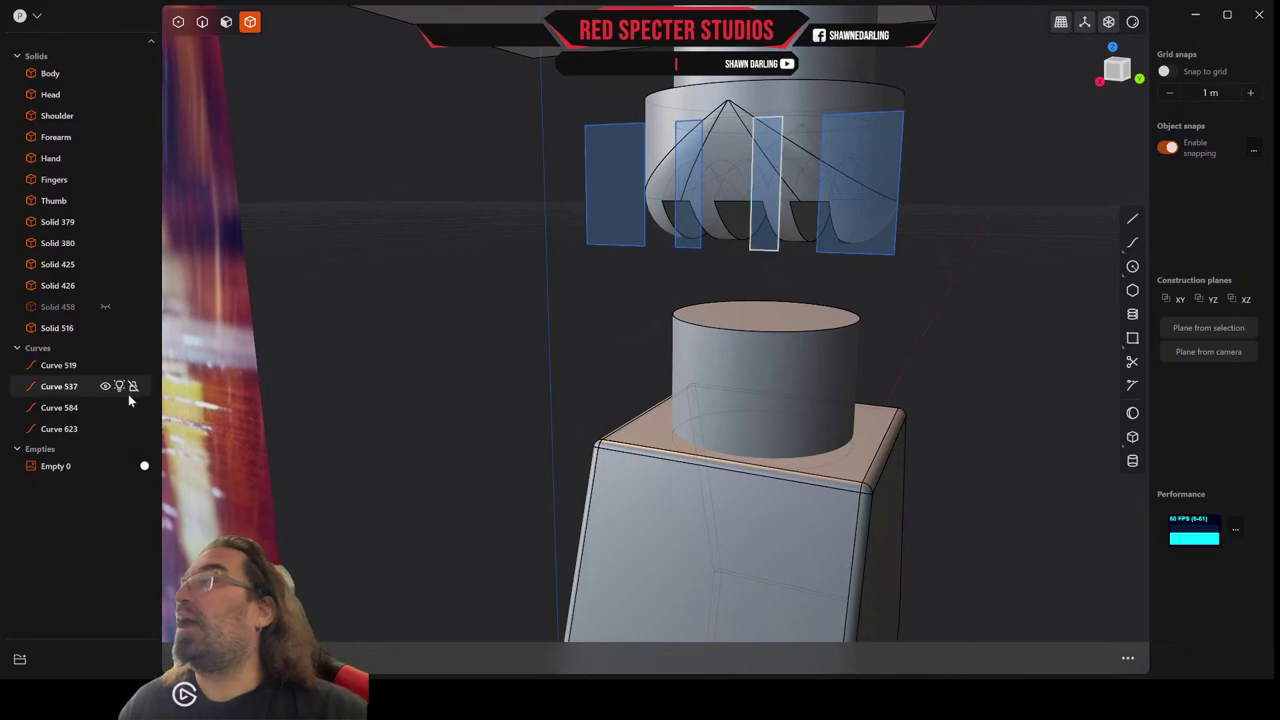
click(105, 407)
click(105, 430)
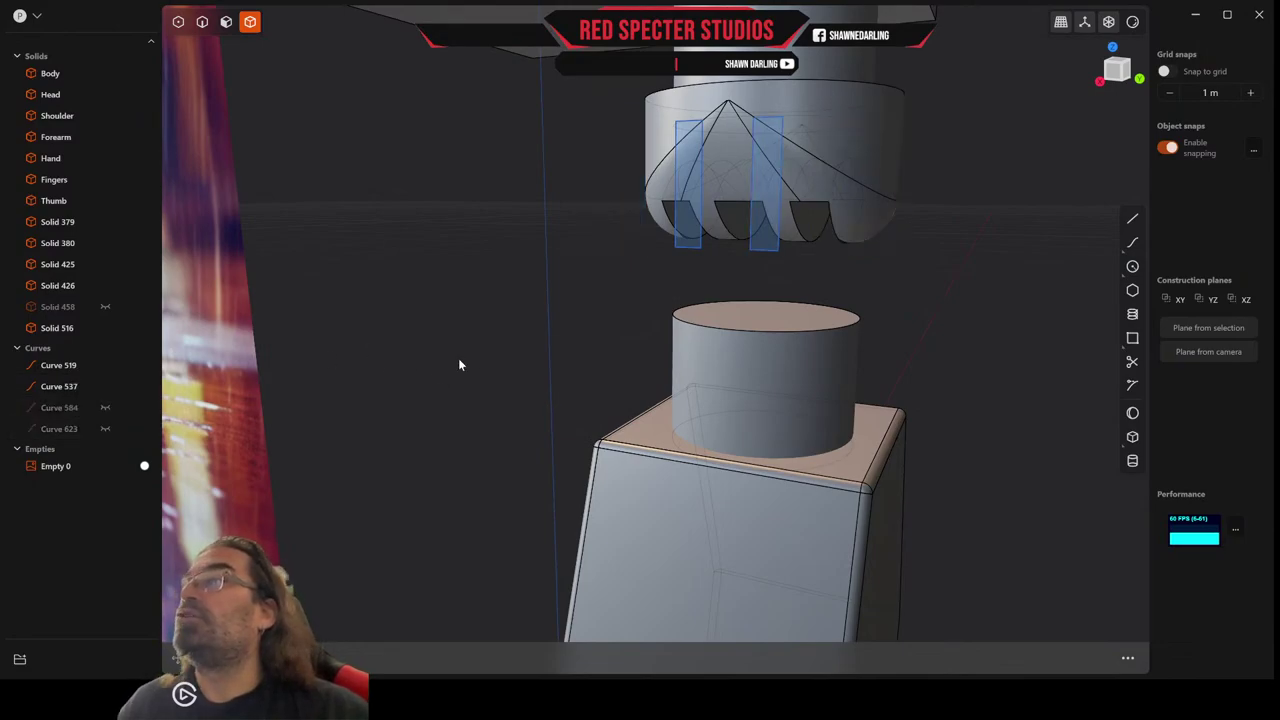
Delete the two narrow rectangle curves in front of the upper cap.
right_drag(460, 362, 489, 337)
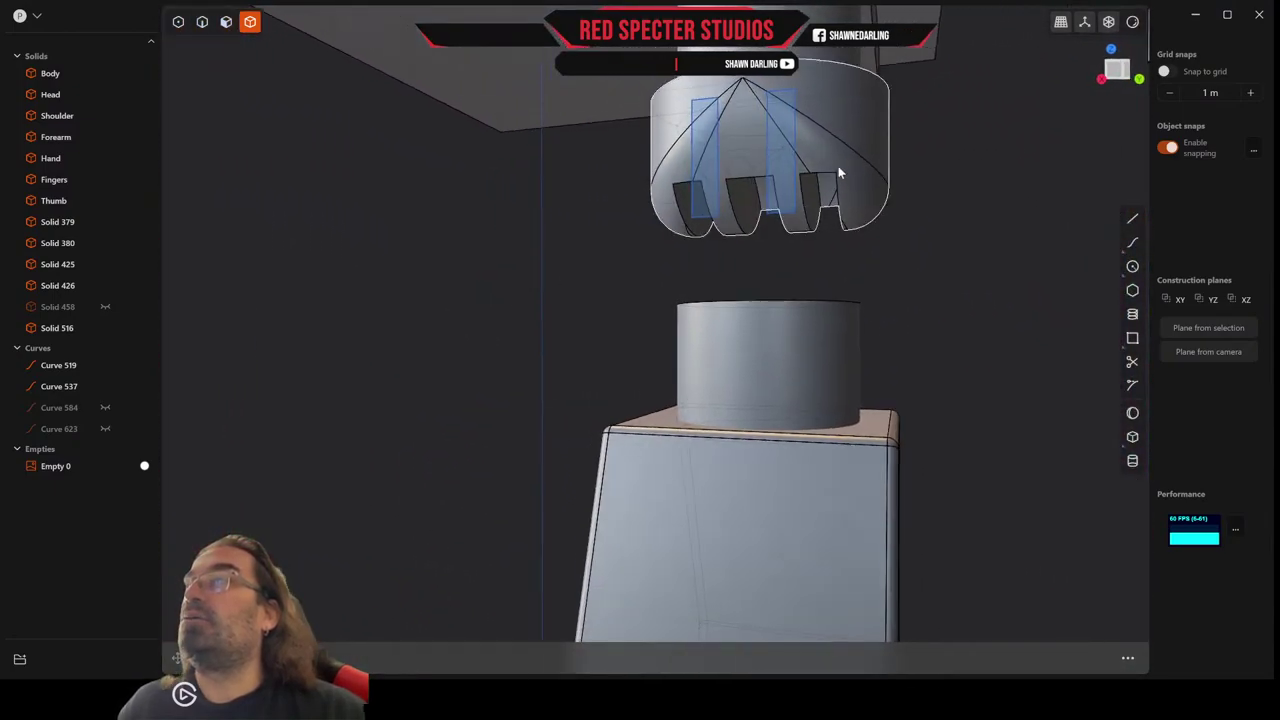
right_drag(827, 170, 694, 202)
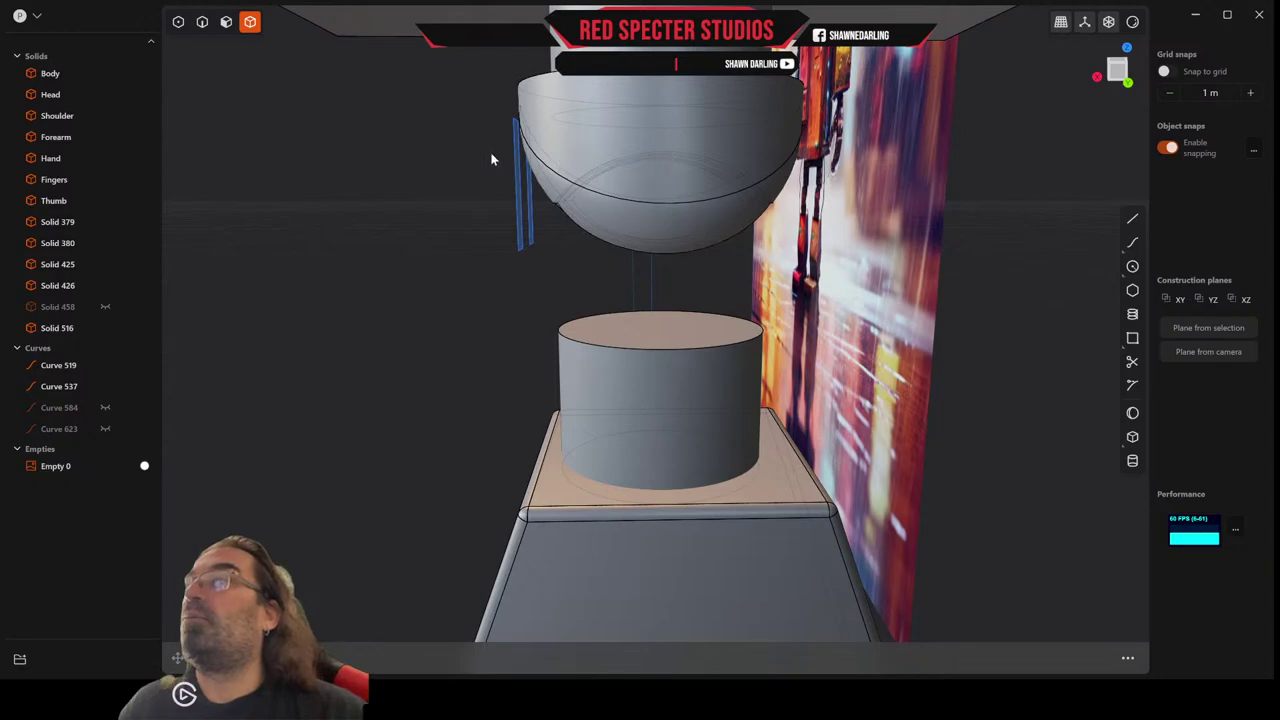
right_drag(499, 157, 707, 159)
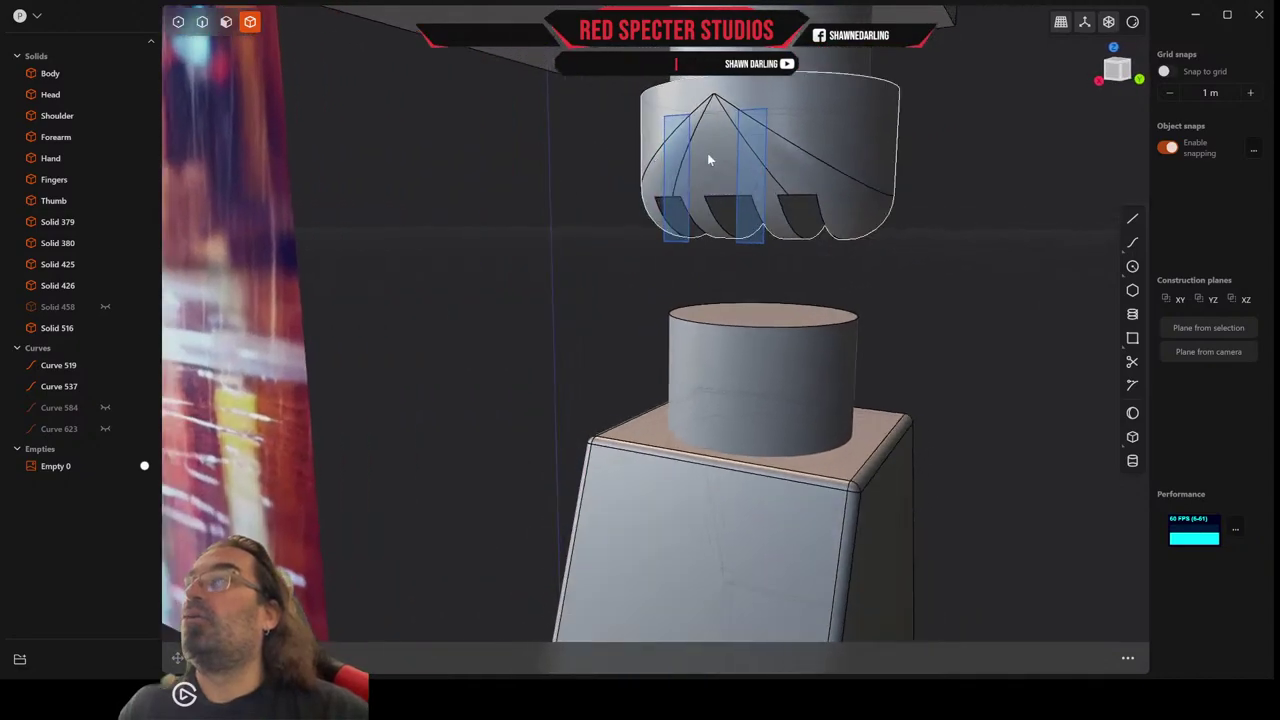
click(1117, 71)
scroll(838, 174, up, 4)
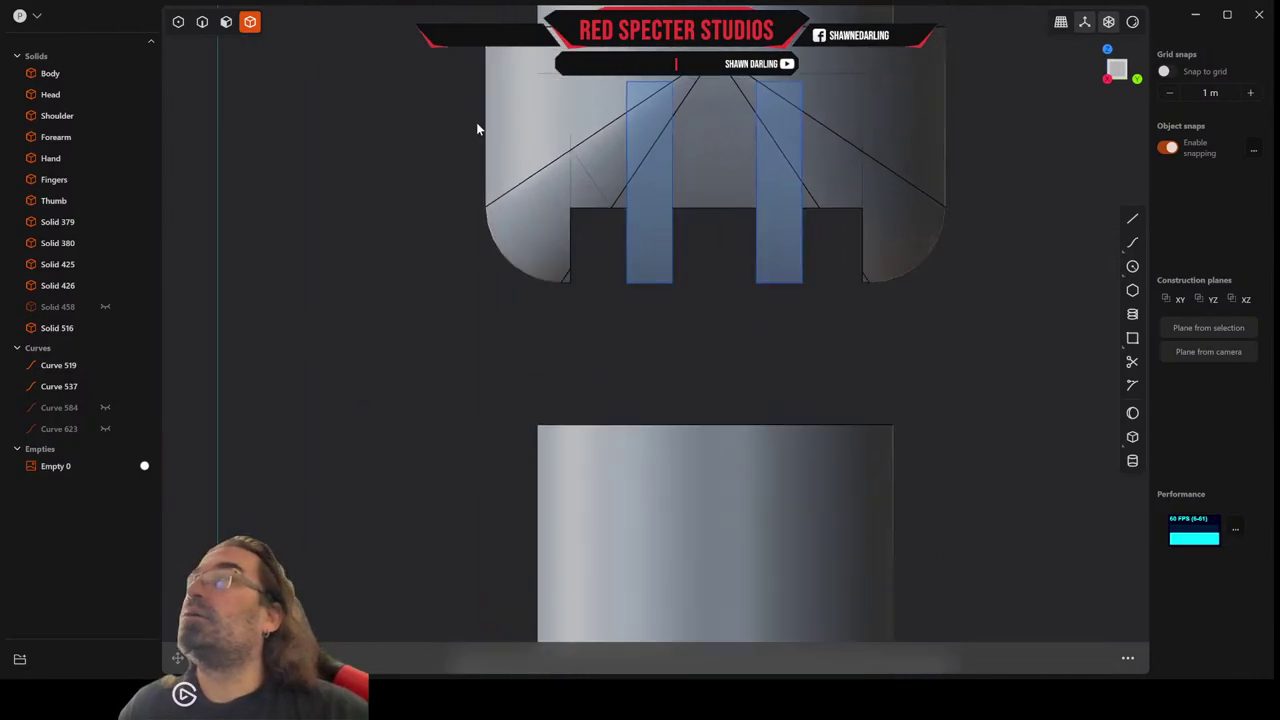
click(202, 21)
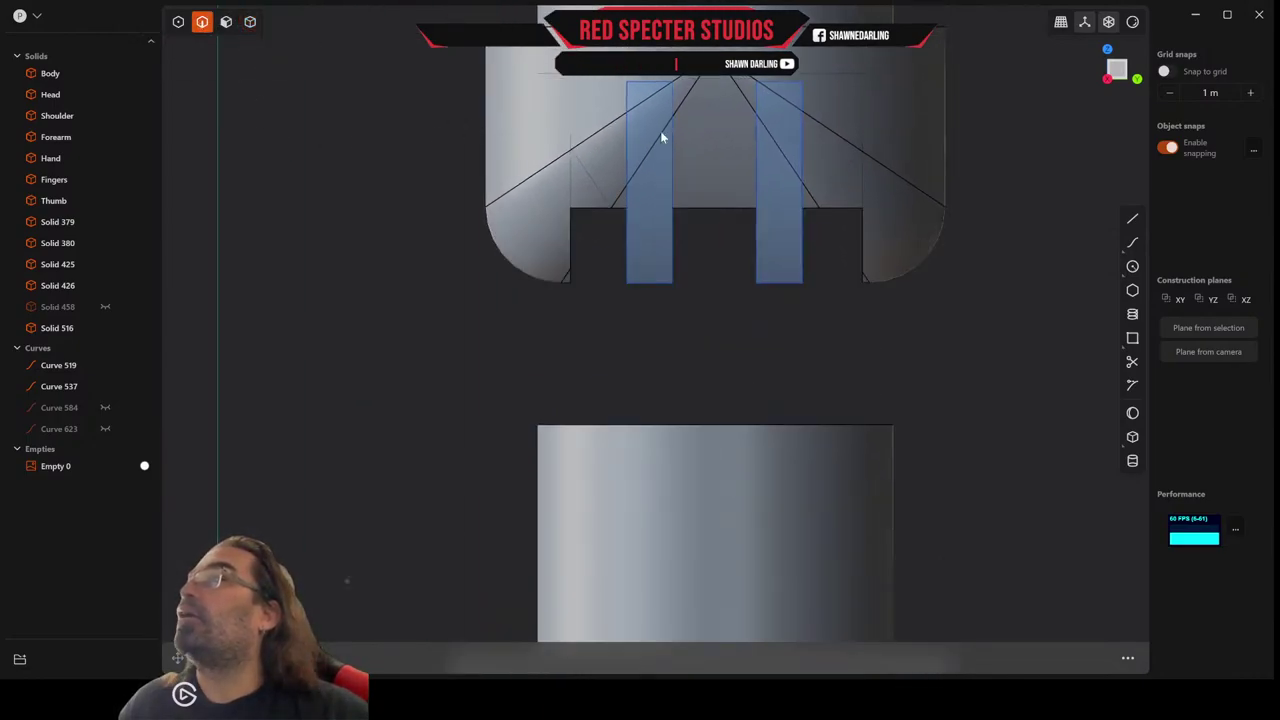
click(798, 160)
key(Delete)
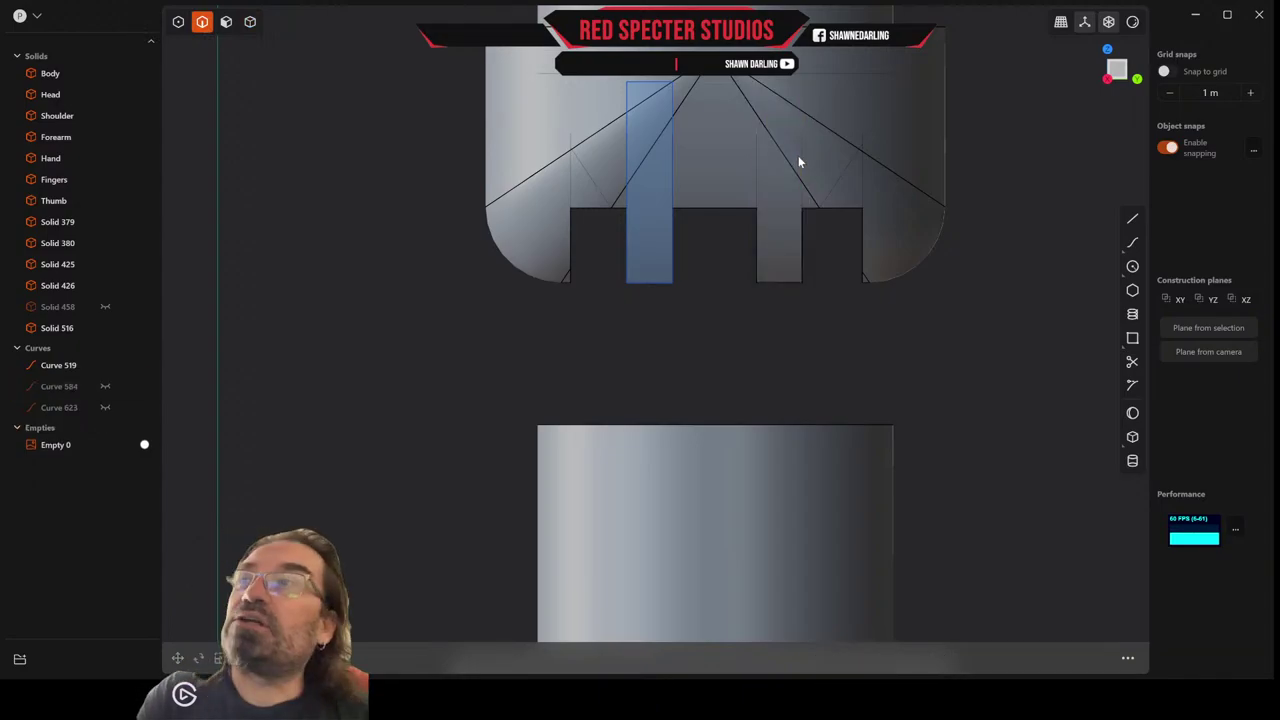
click(671, 164)
key(Delete)
middle_drag(671, 171, 720, 220)
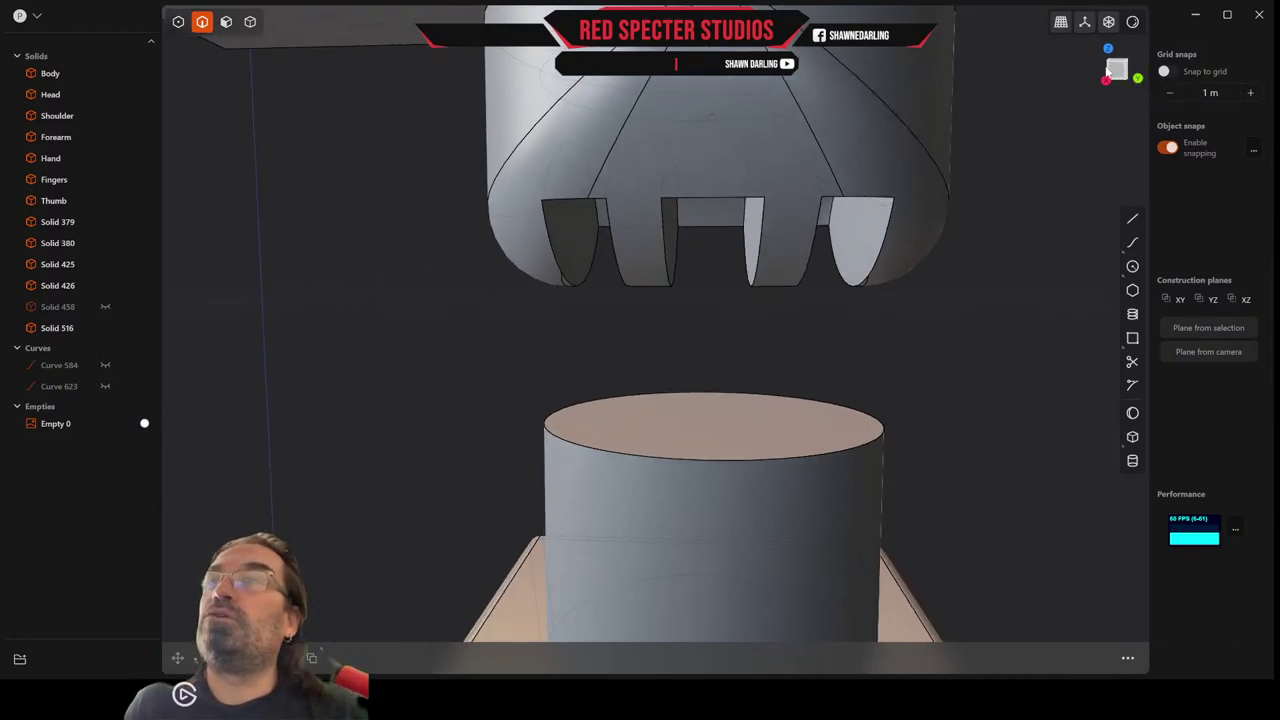
Draw a corner rectangle about 0.015 m wide over the right-hand notch of the upper cap, extending above the notch.
click(1116, 70)
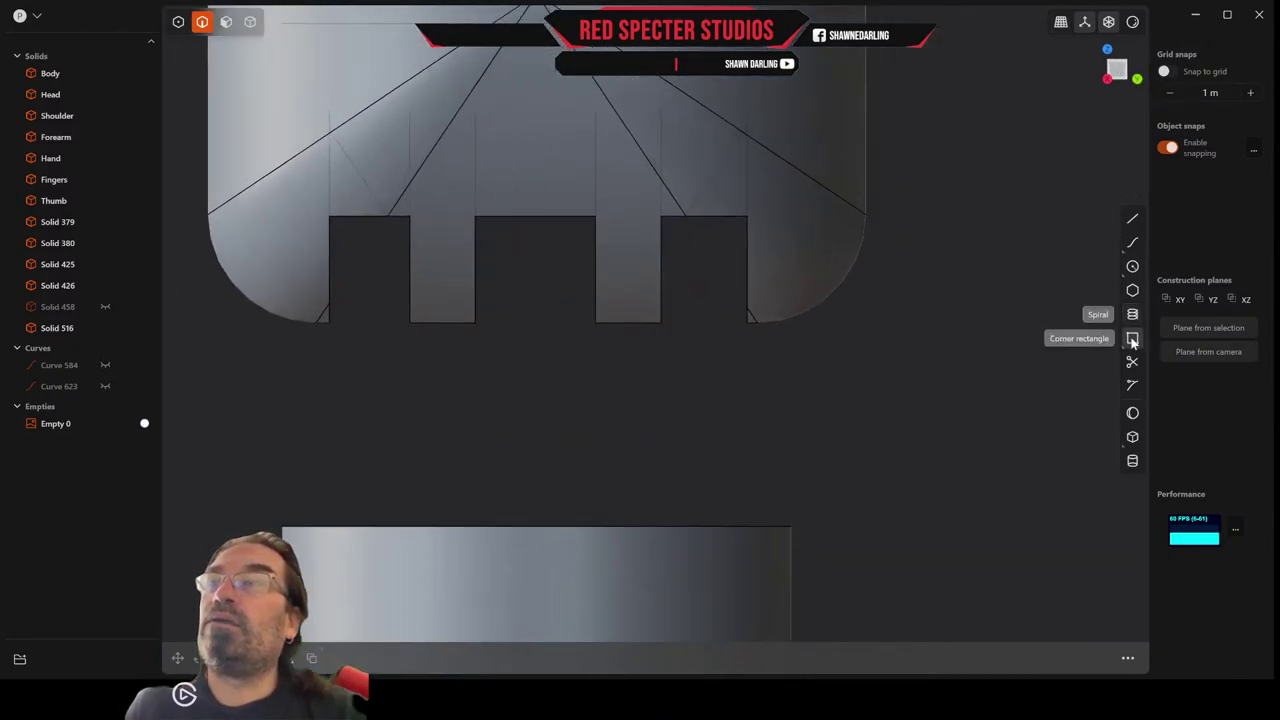
click(1132, 339)
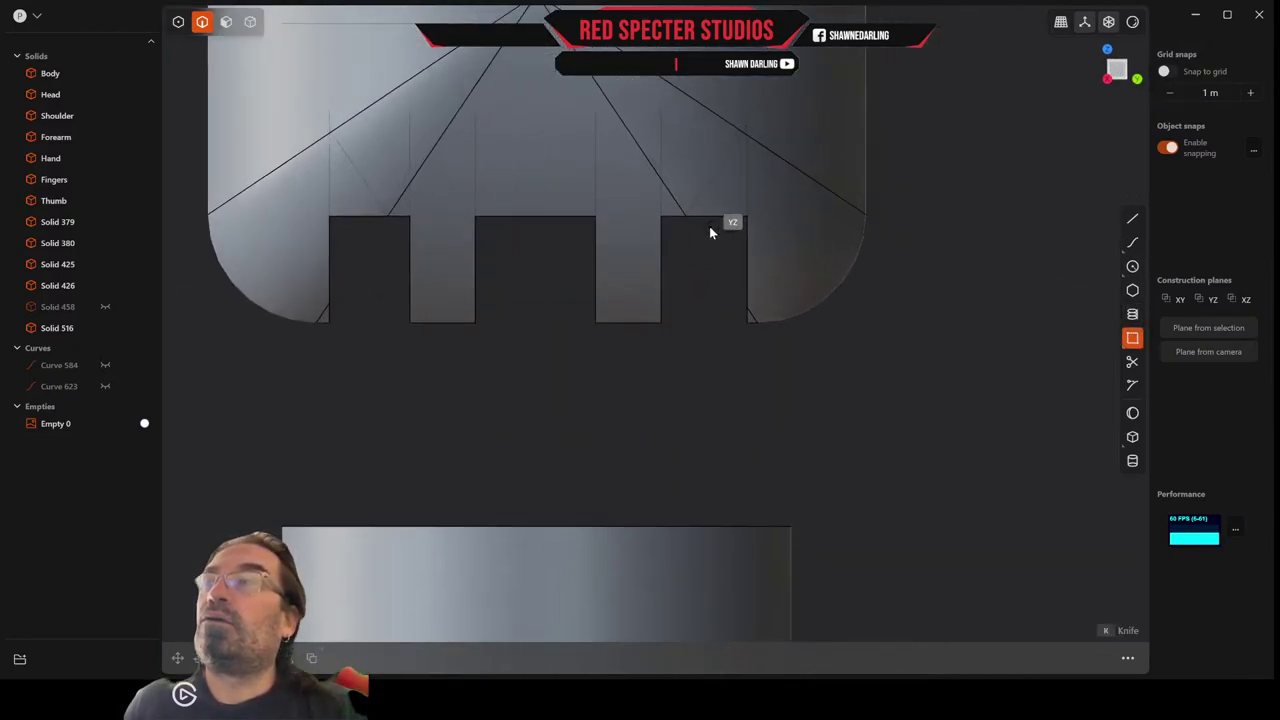
click(664, 113)
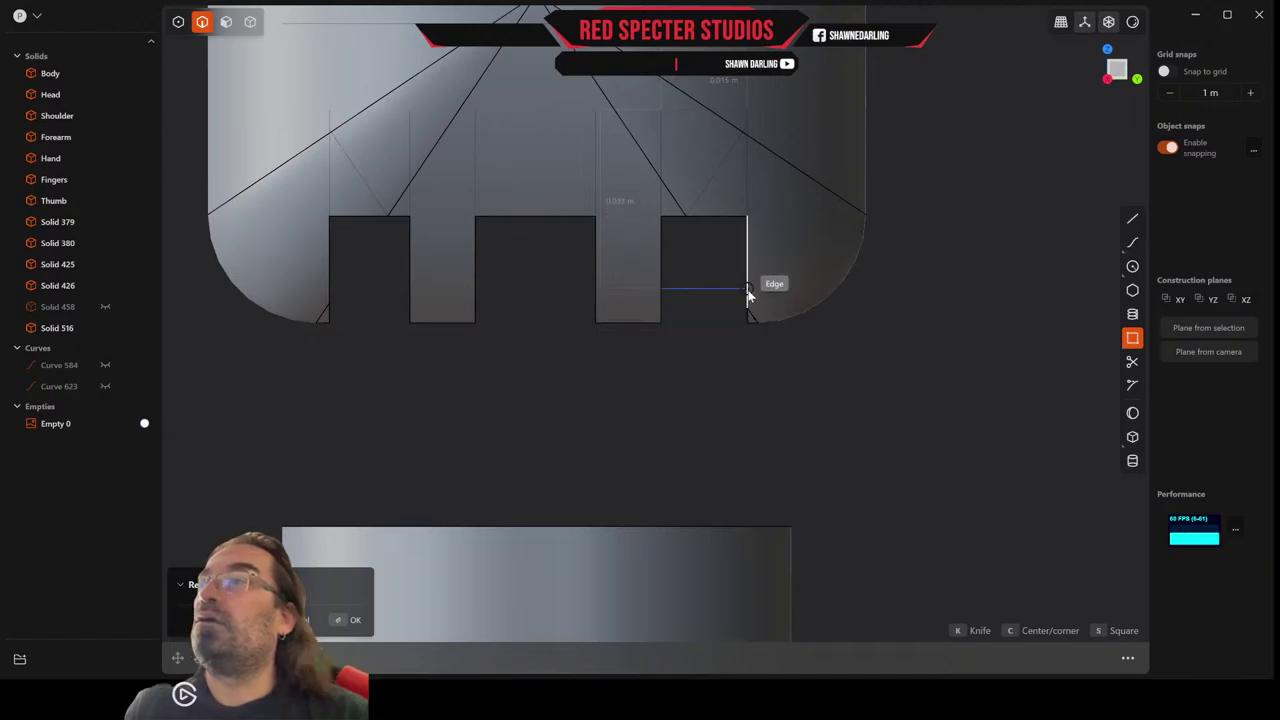
scroll(745, 322, up, 3)
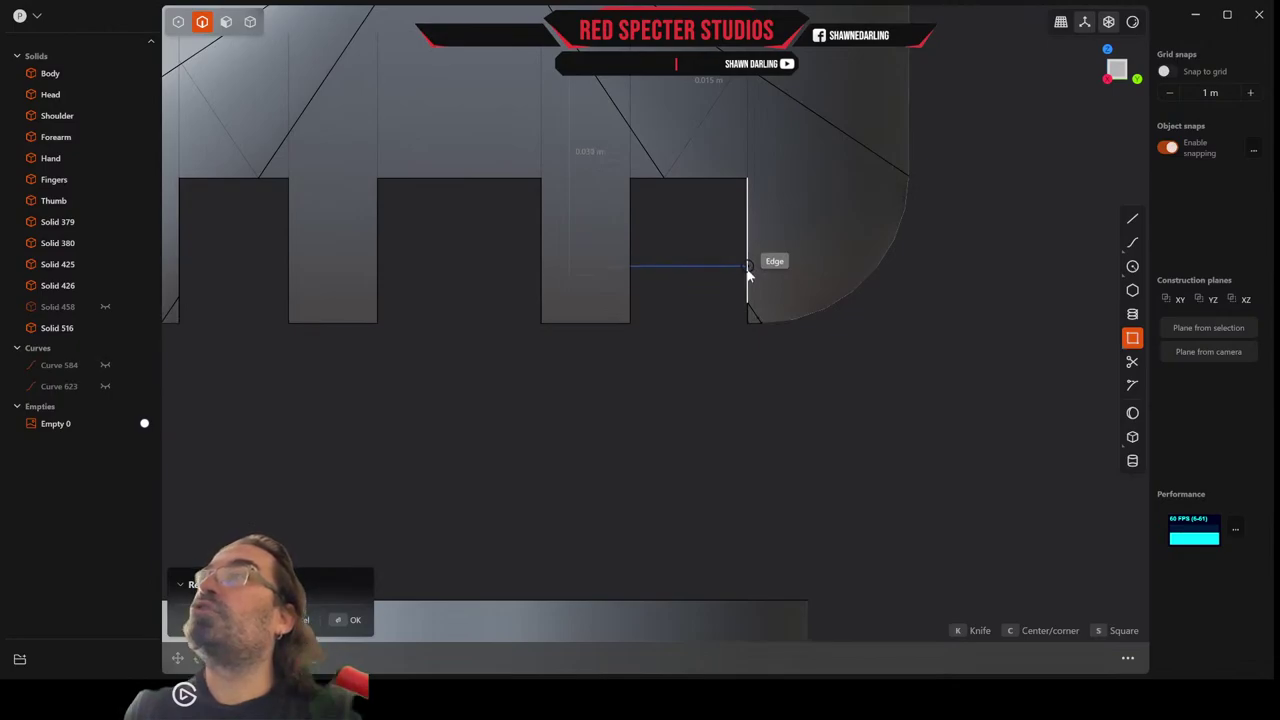
click(747, 268)
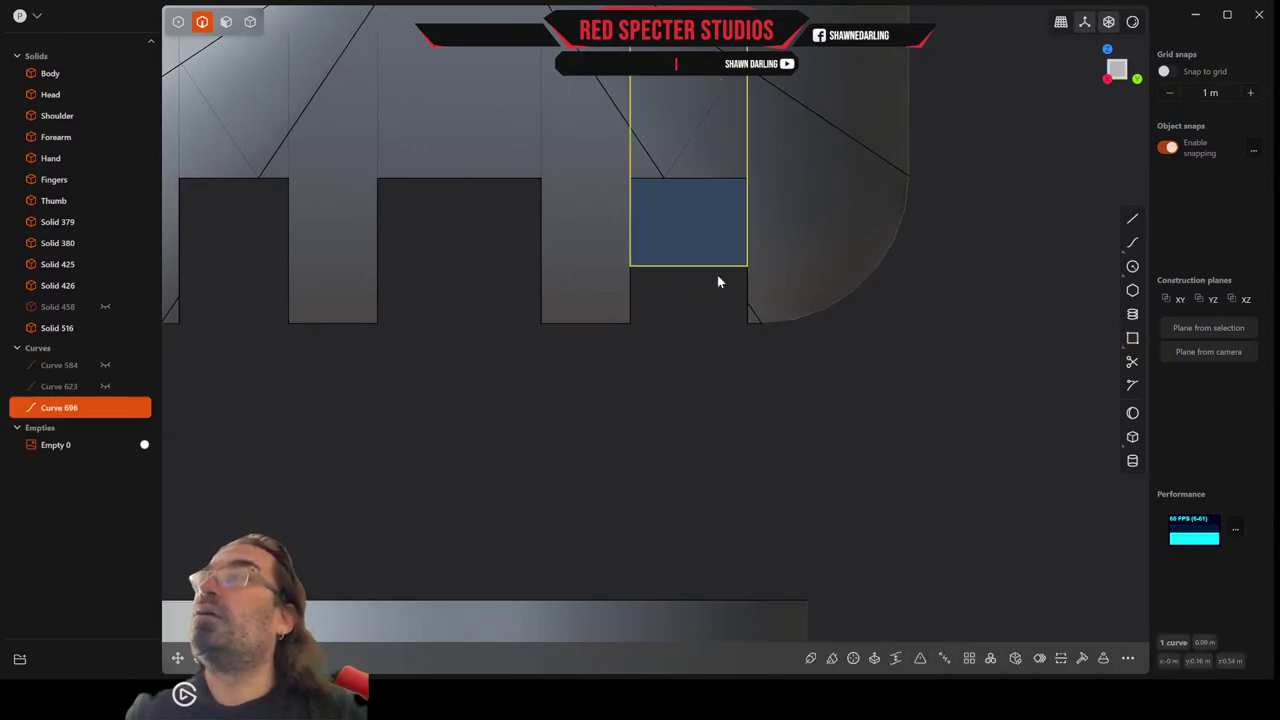
scroll(717, 275, down, 2)
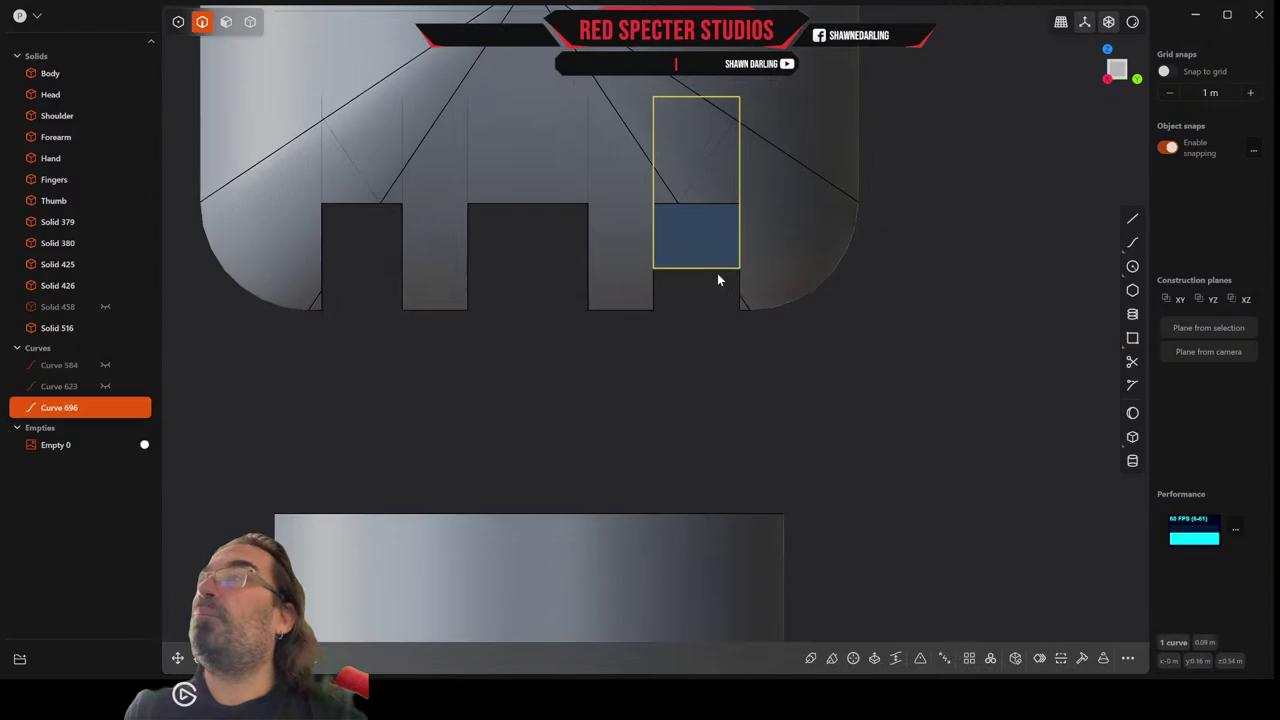
Draw two more corner rectangles over the middle and left-hand notches of the upper cap, matching each notch's width.
click(1133, 340)
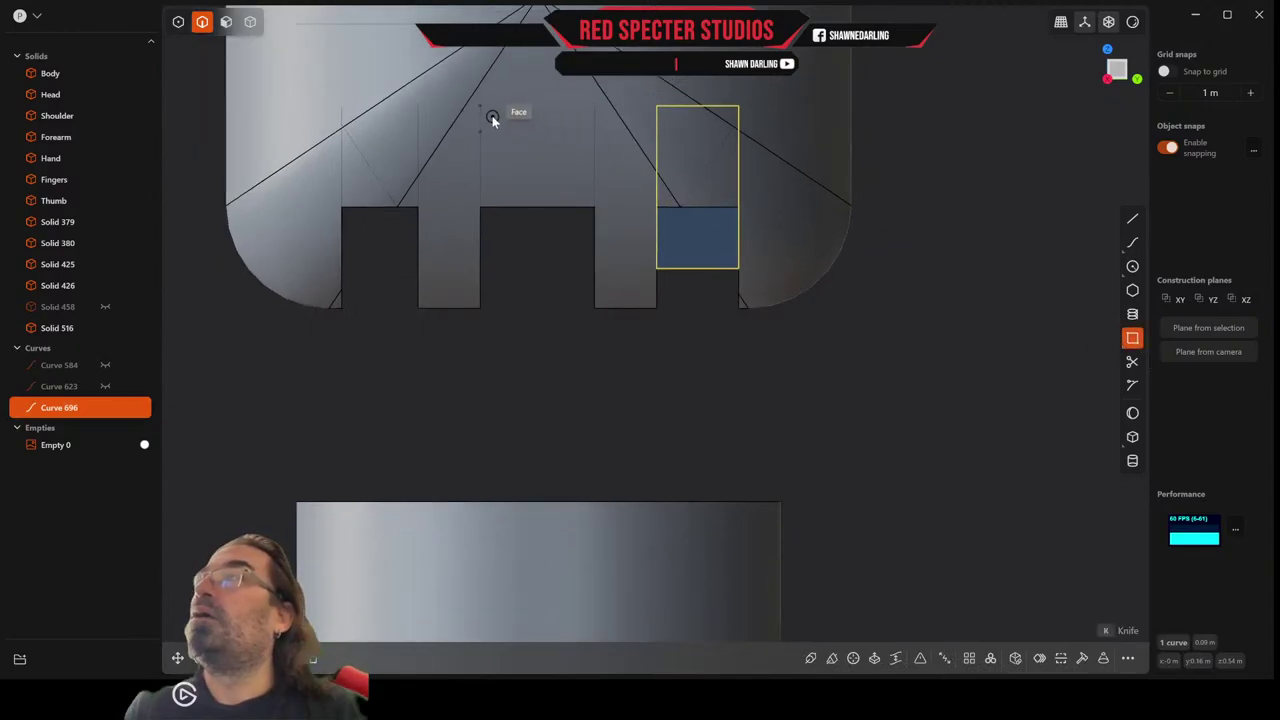
click(481, 108)
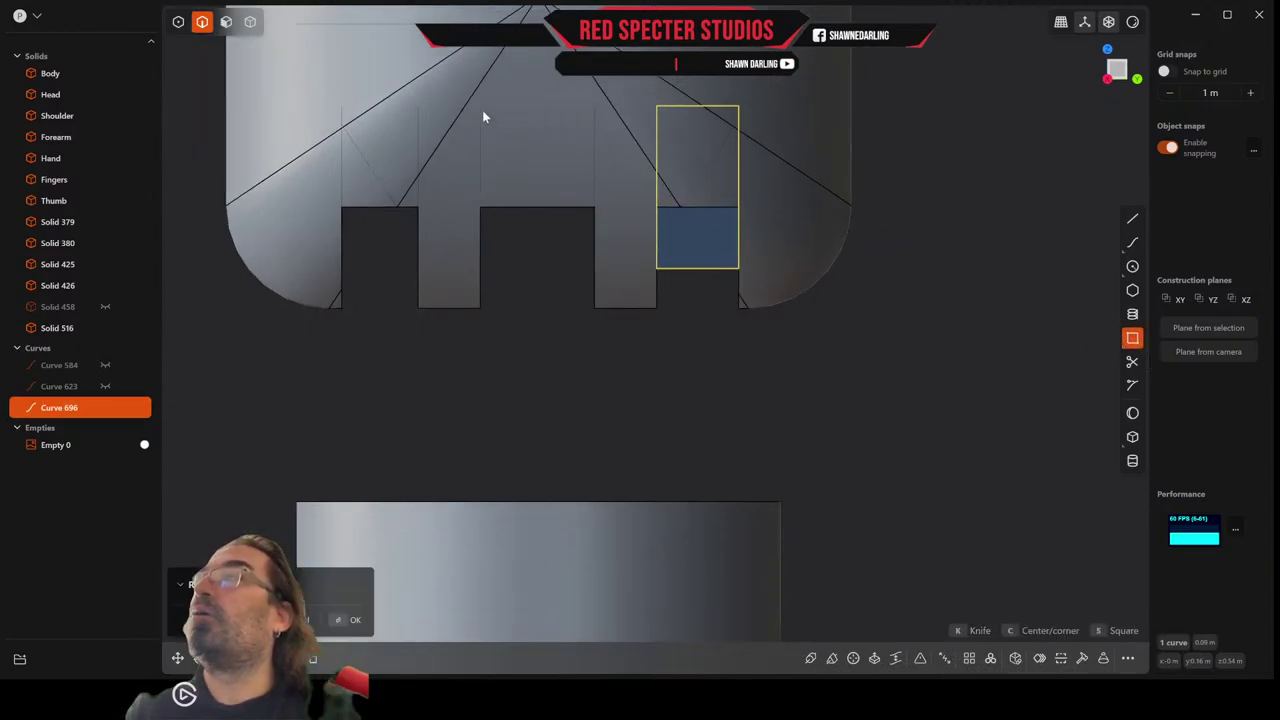
click(596, 268)
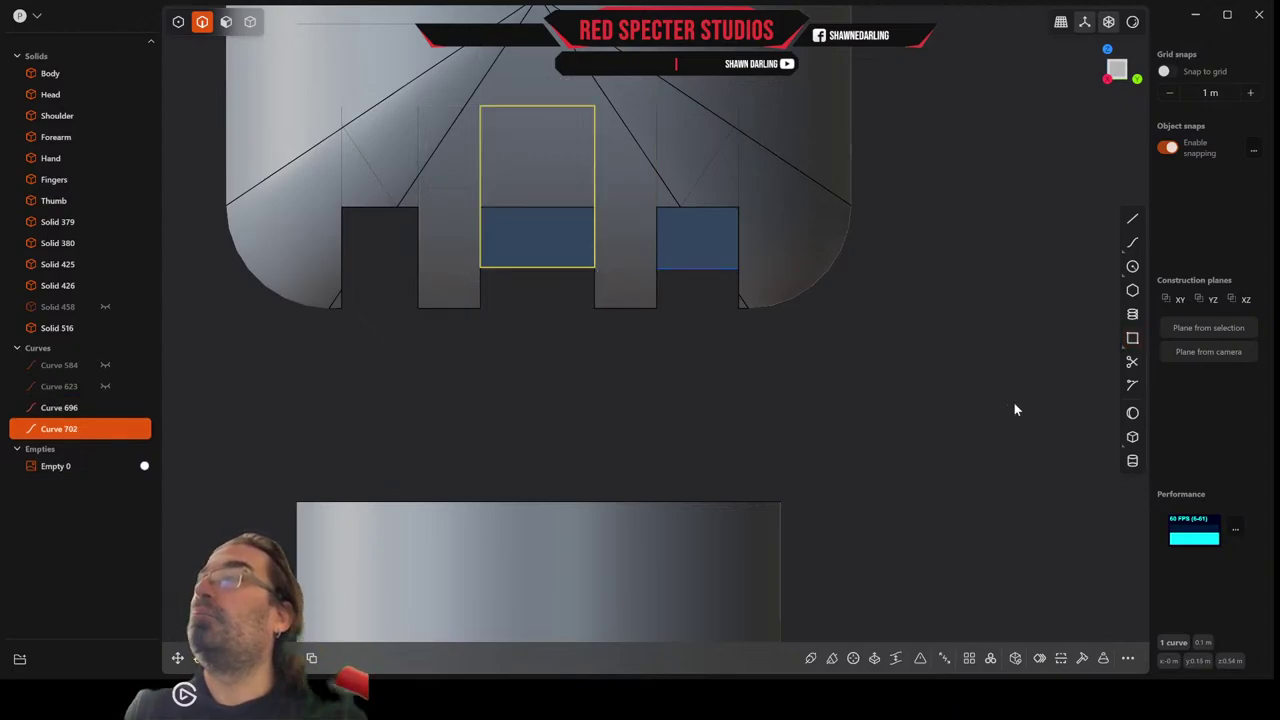
click(1132, 339)
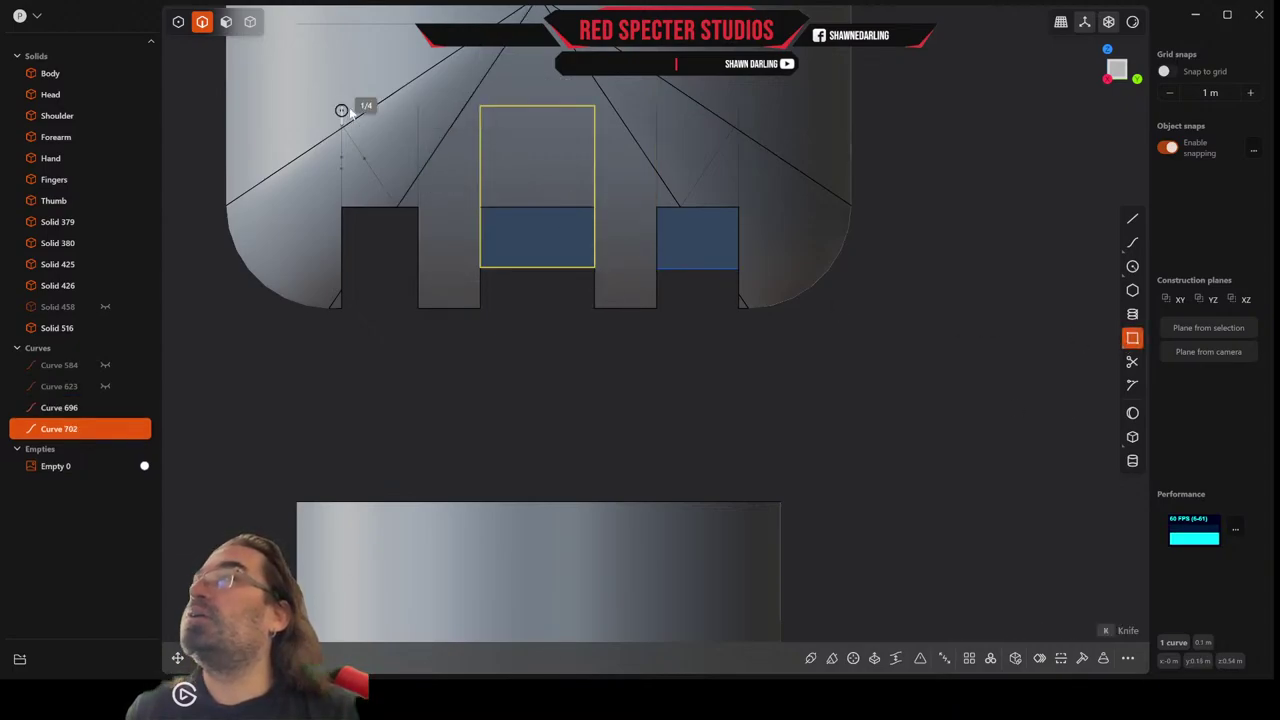
click(341, 110)
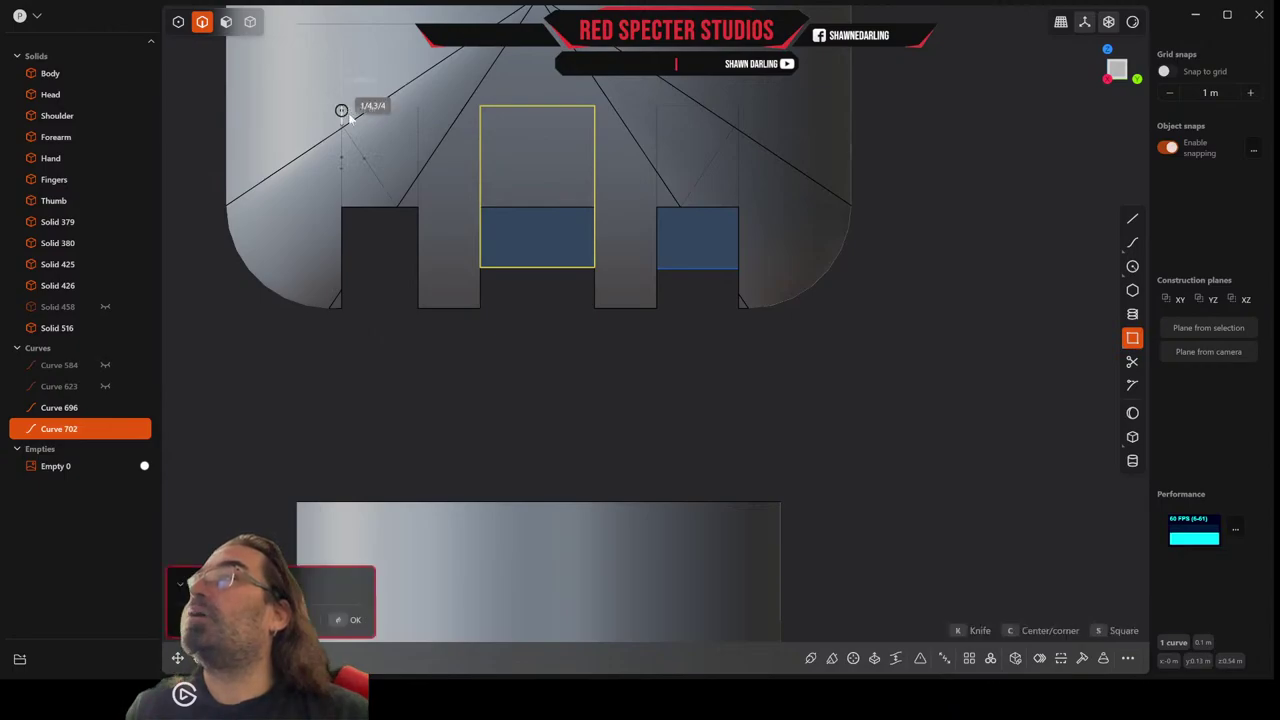
click(416, 251)
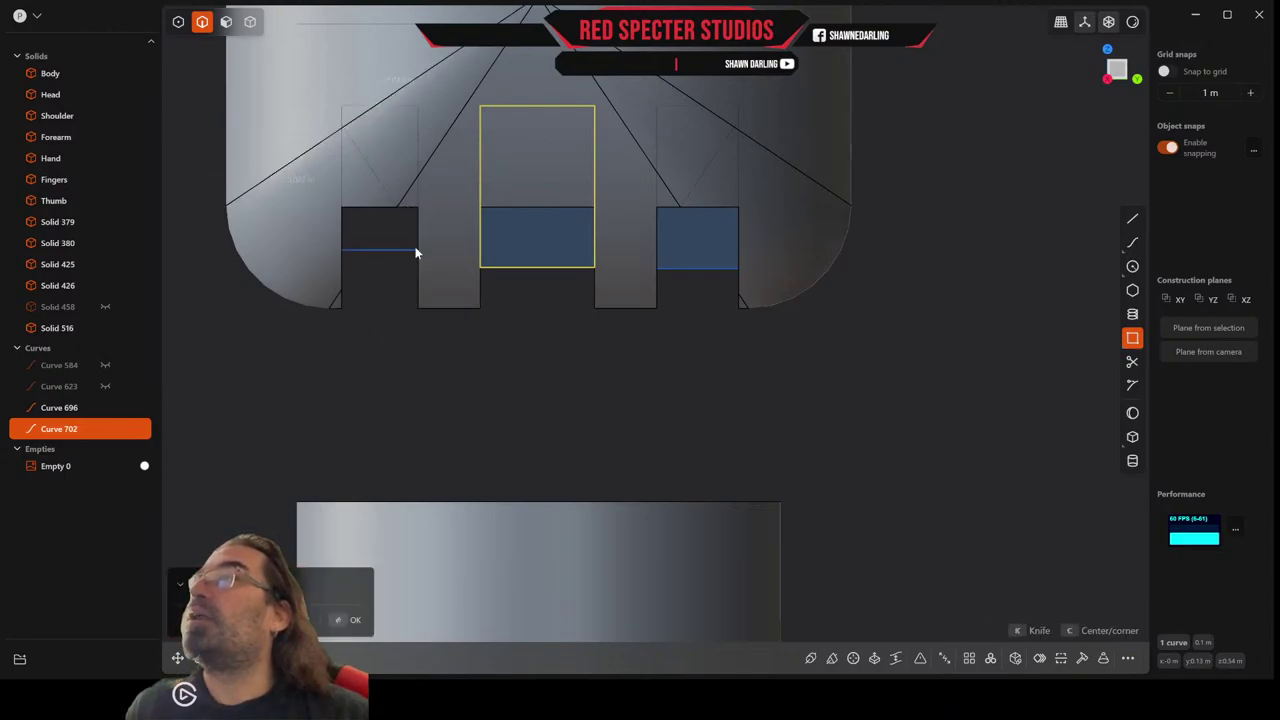
middle_drag(643, 345, 611, 353)
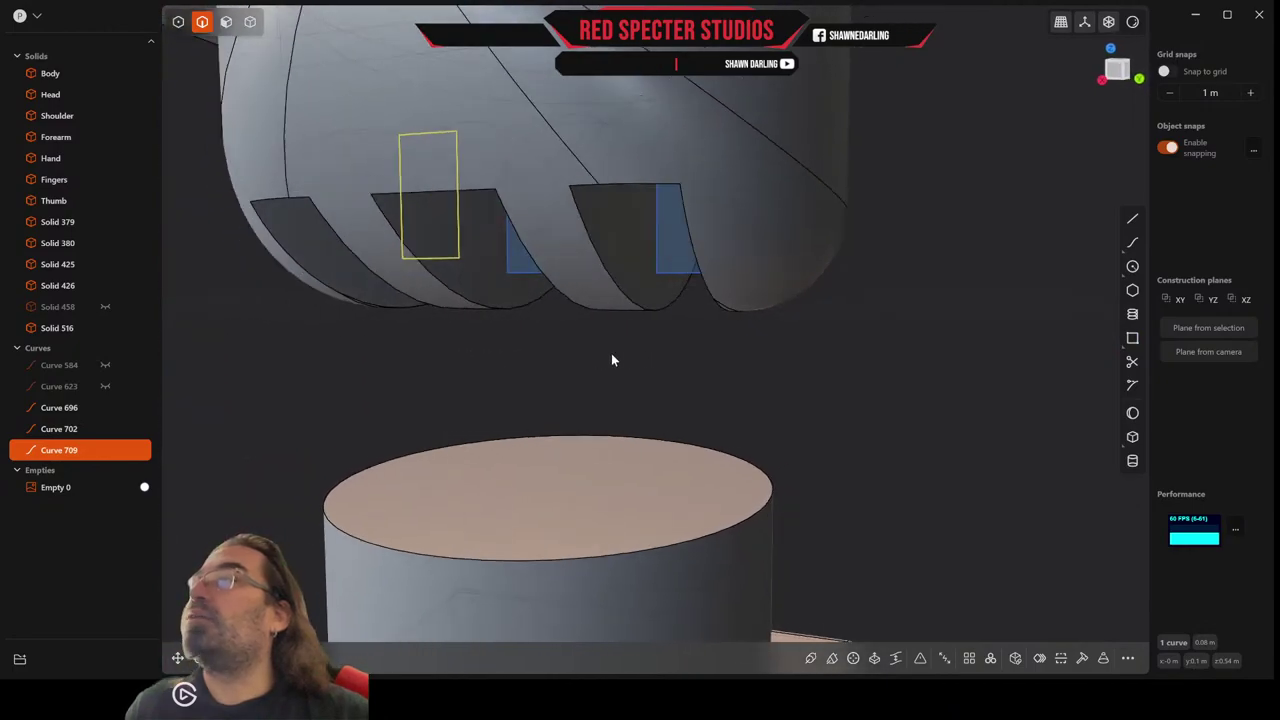
click(226, 21)
middle_drag(443, 249, 368, 223)
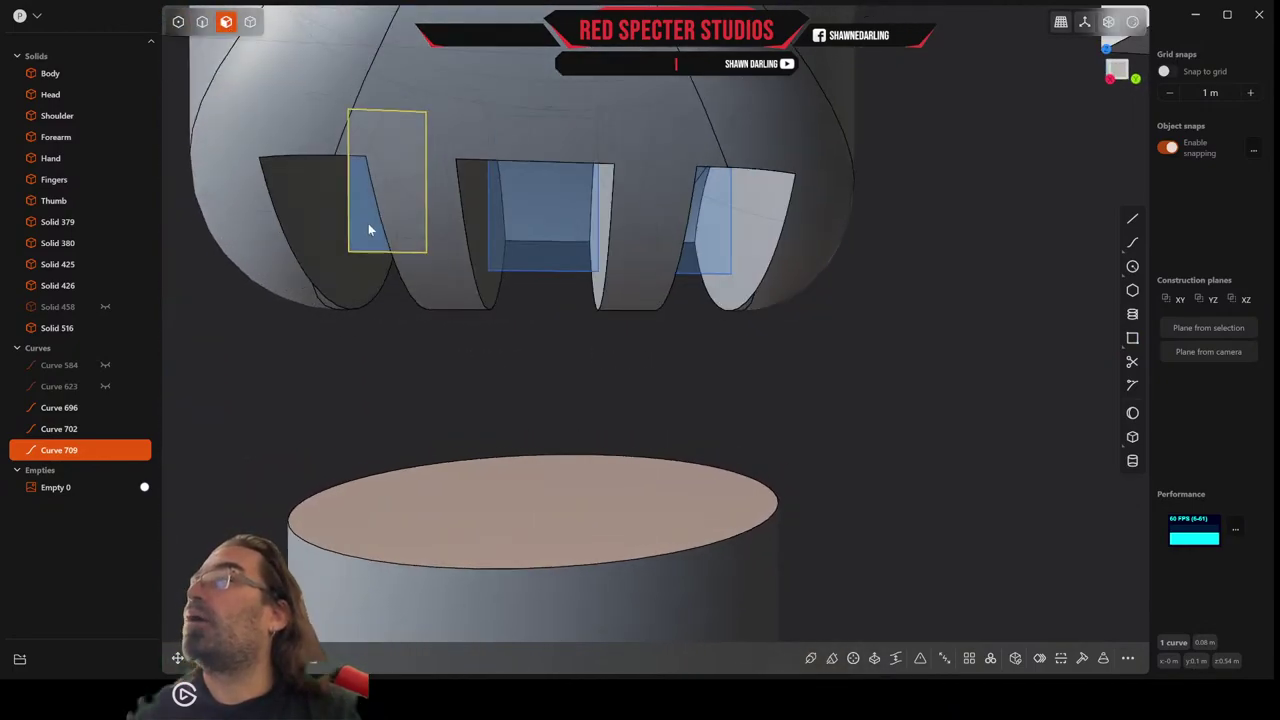
key(x)
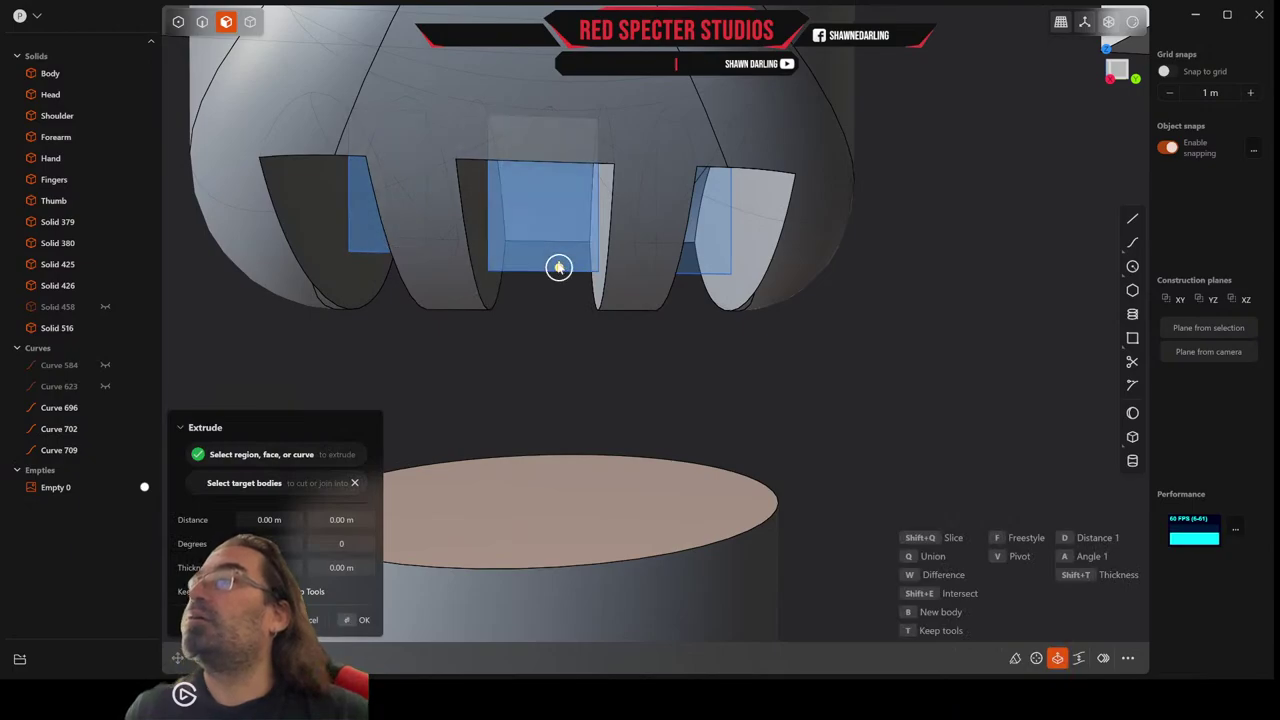
click(694, 268)
middle_drag(701, 270, 700, 205)
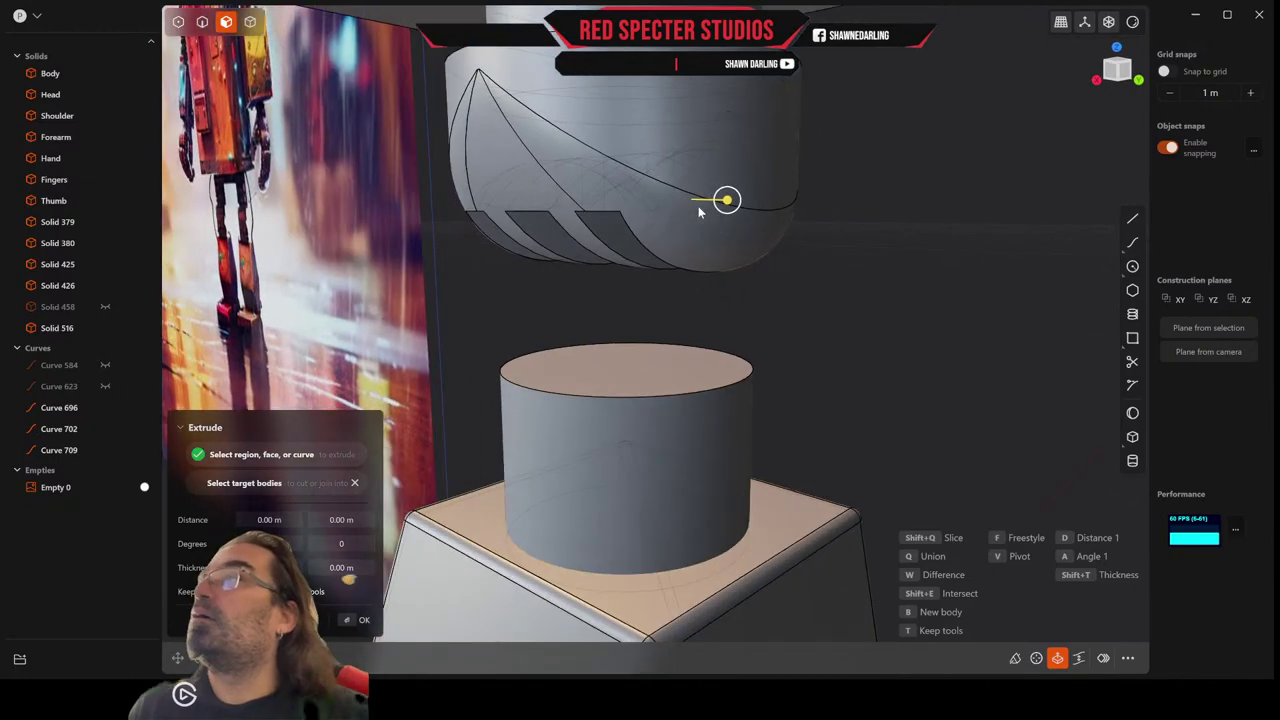
Move the three notch rectangles together along the X axis until they stand clear in front of the upper cap.
click(204, 24)
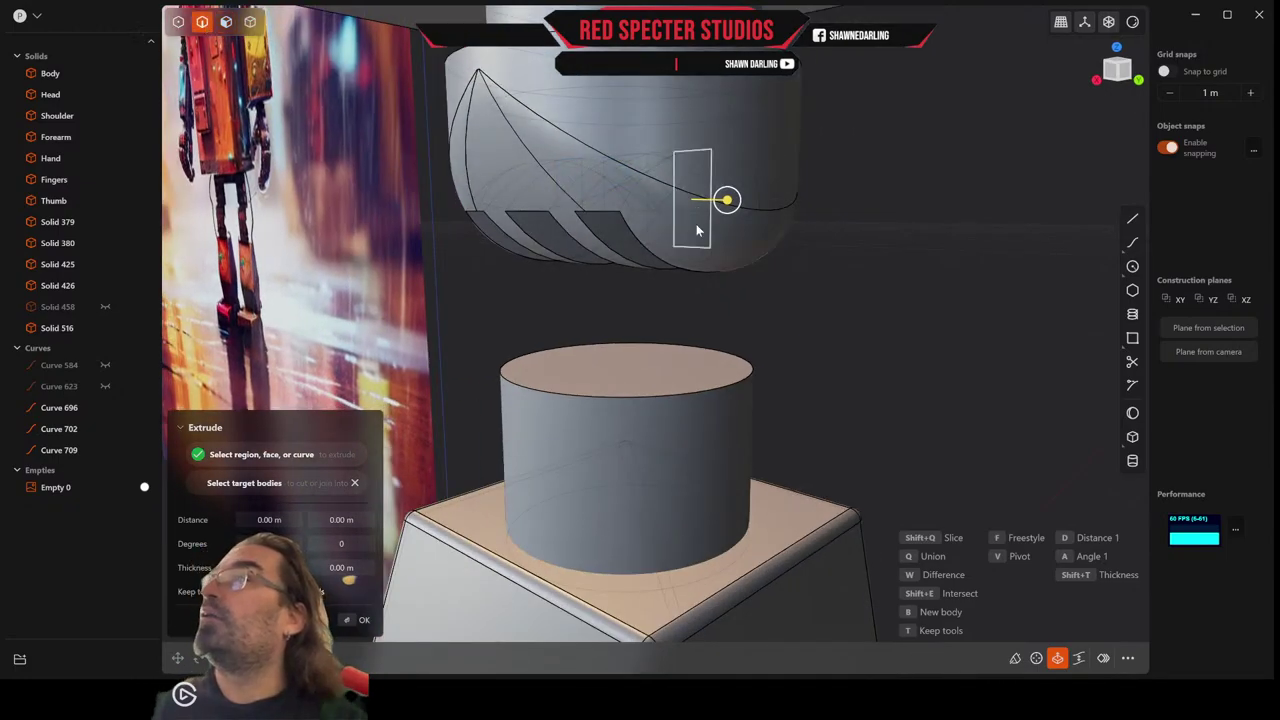
middle_drag(689, 257, 684, 228)
click(690, 260)
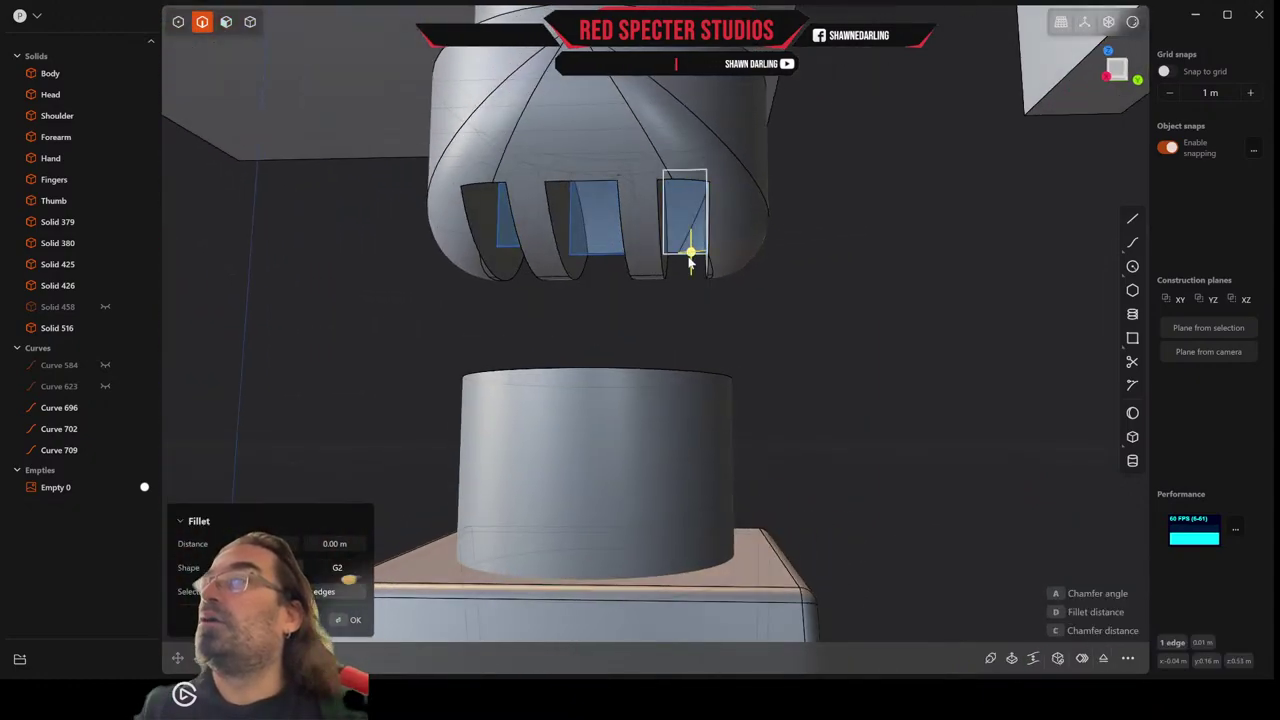
click(686, 256)
shift+click(597, 258)
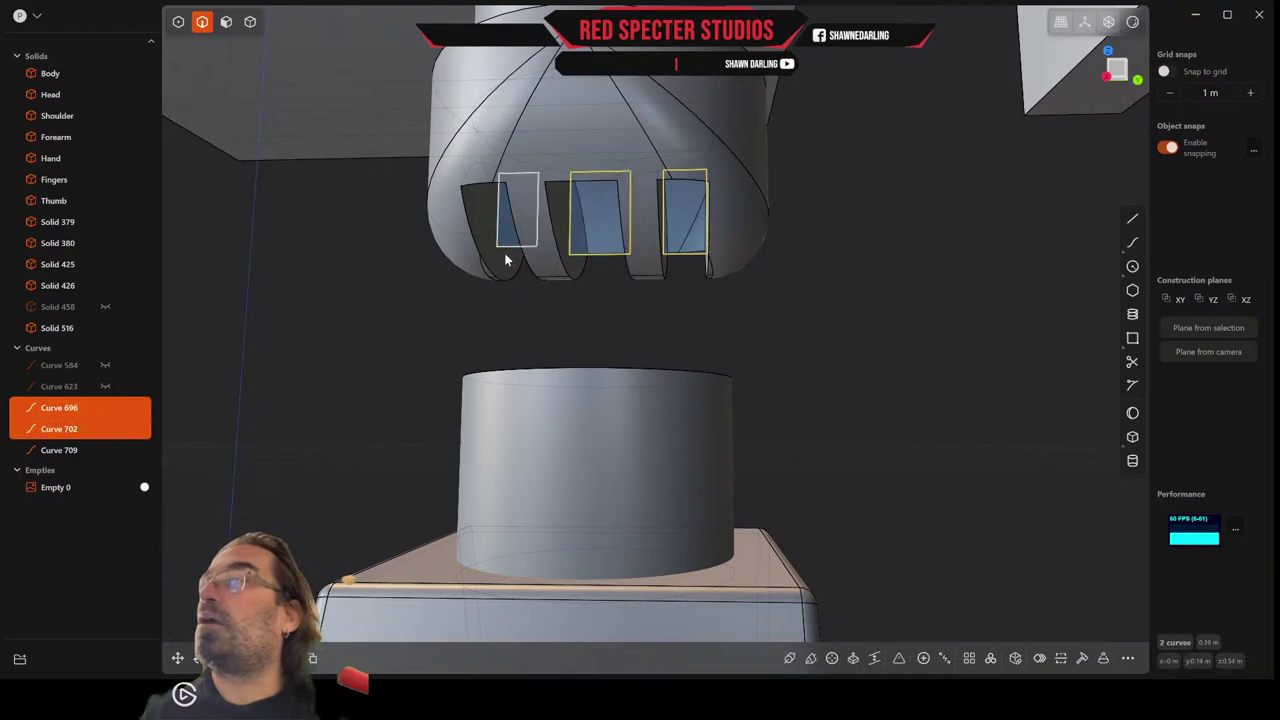
shift+click(510, 257)
key(g)
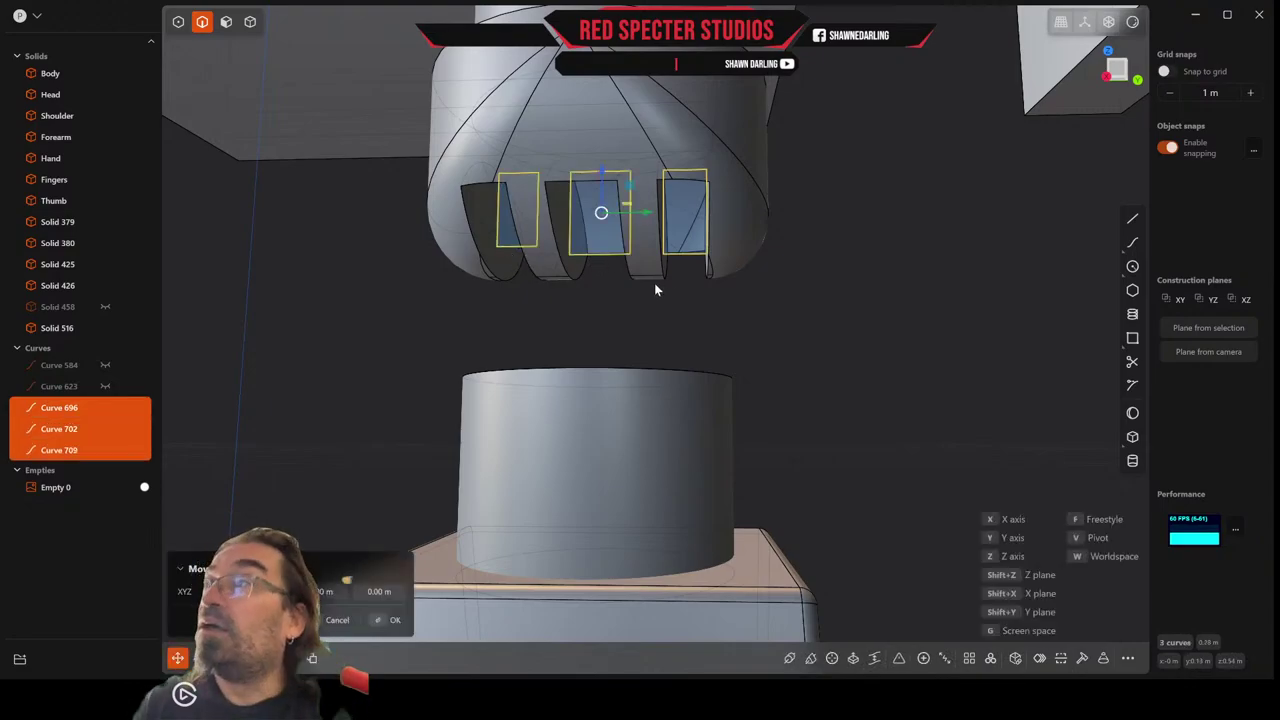
middle_drag(654, 283, 599, 298)
drag(590, 204, 434, 232)
middle_drag(482, 231, 477, 180)
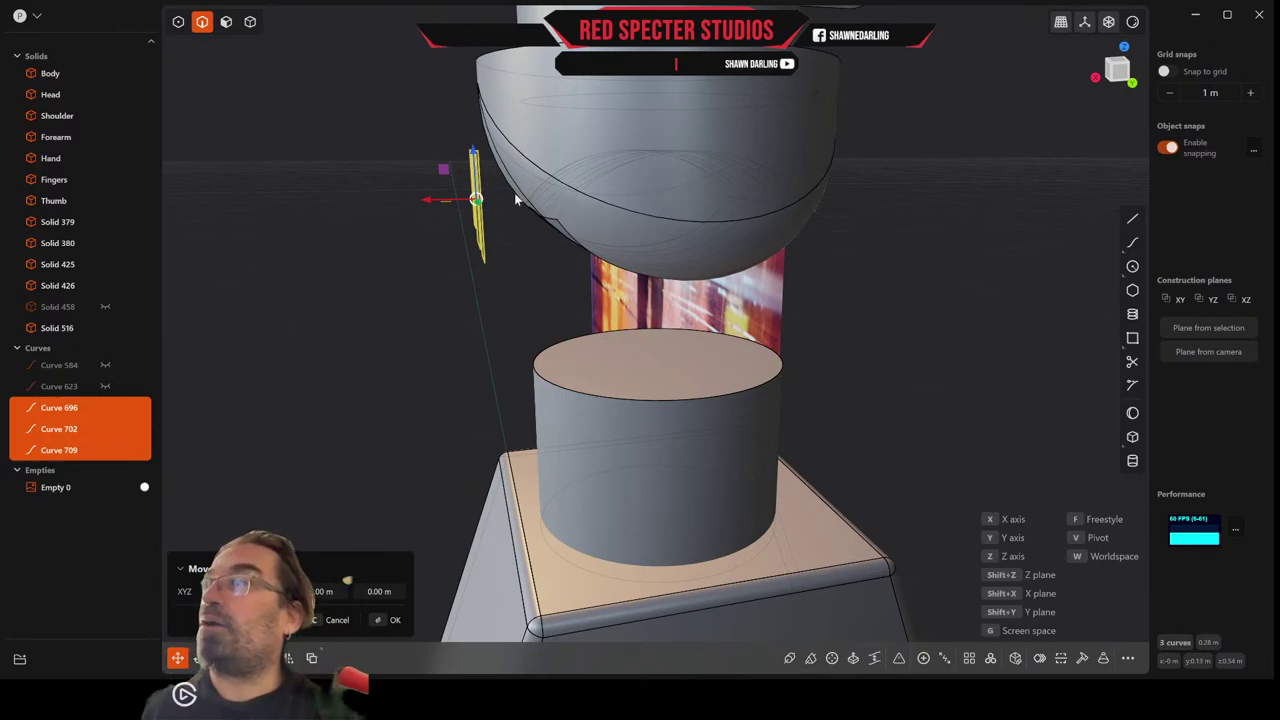
middle_drag(514, 192, 590, 143)
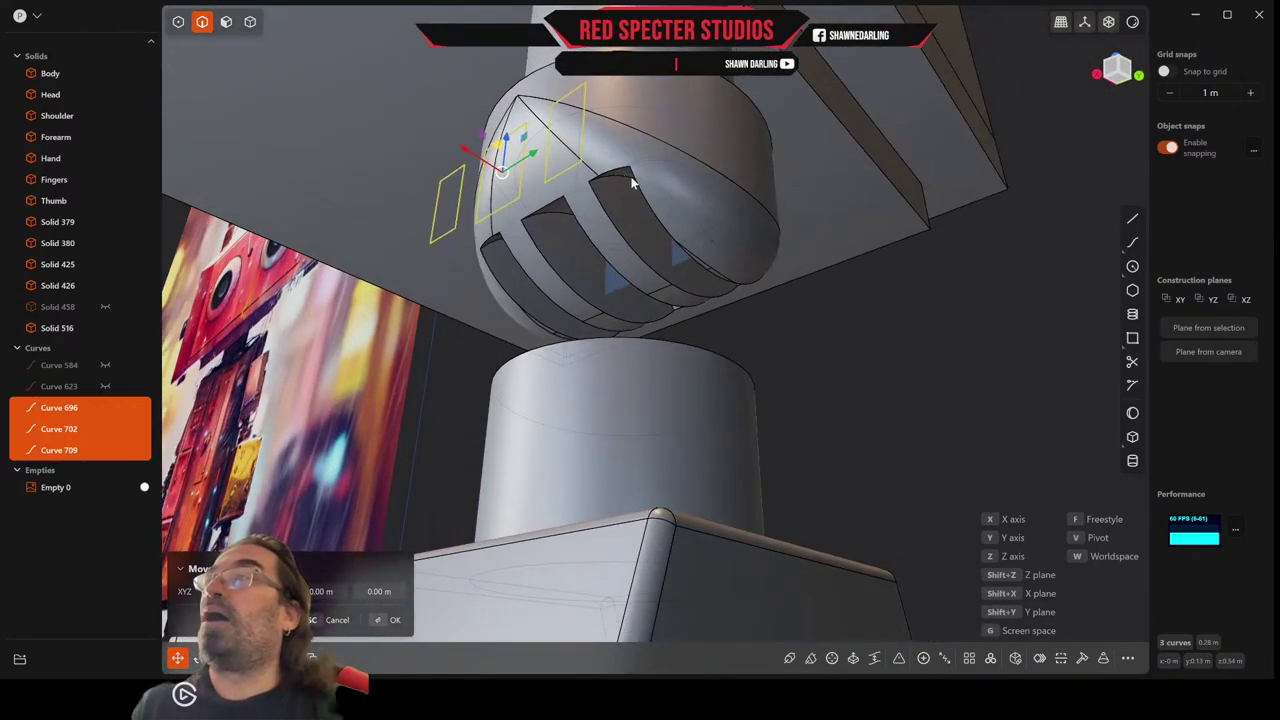
Extrude the three rectangle regions through the upper cap as a cut, with the upper cap as target body.
middle_drag(631, 183, 563, 265)
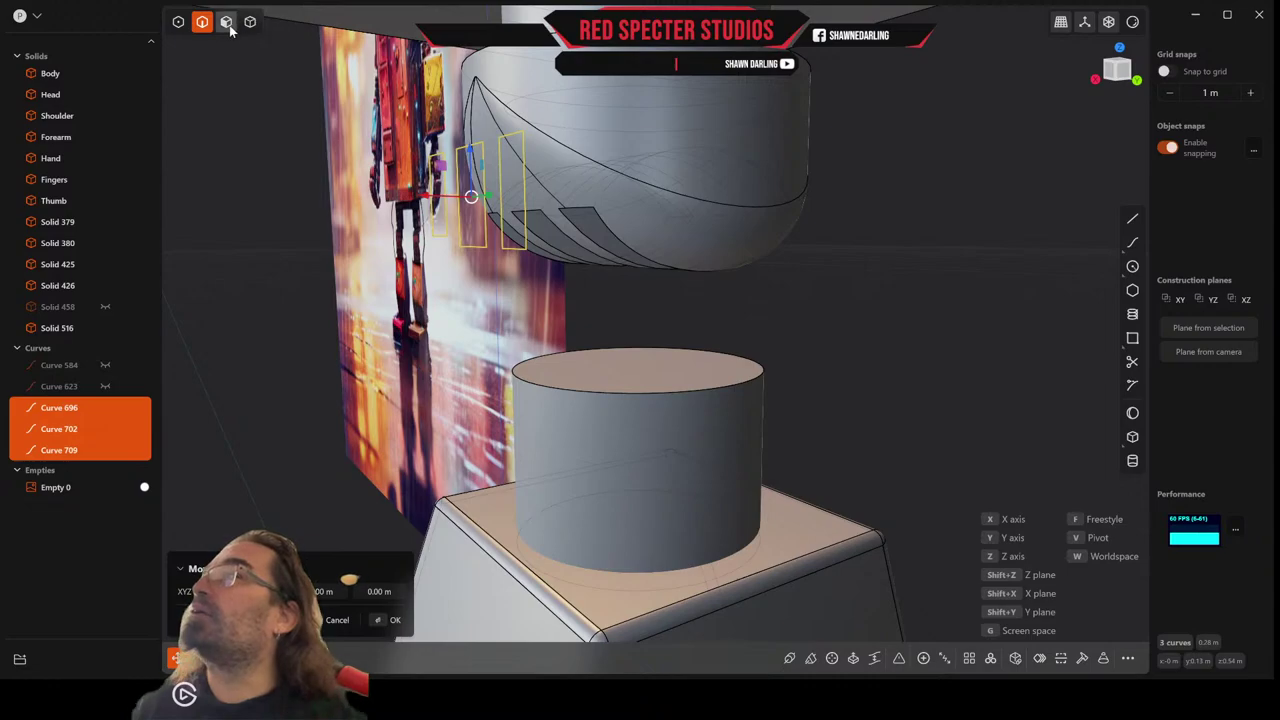
middle_drag(459, 230, 503, 241)
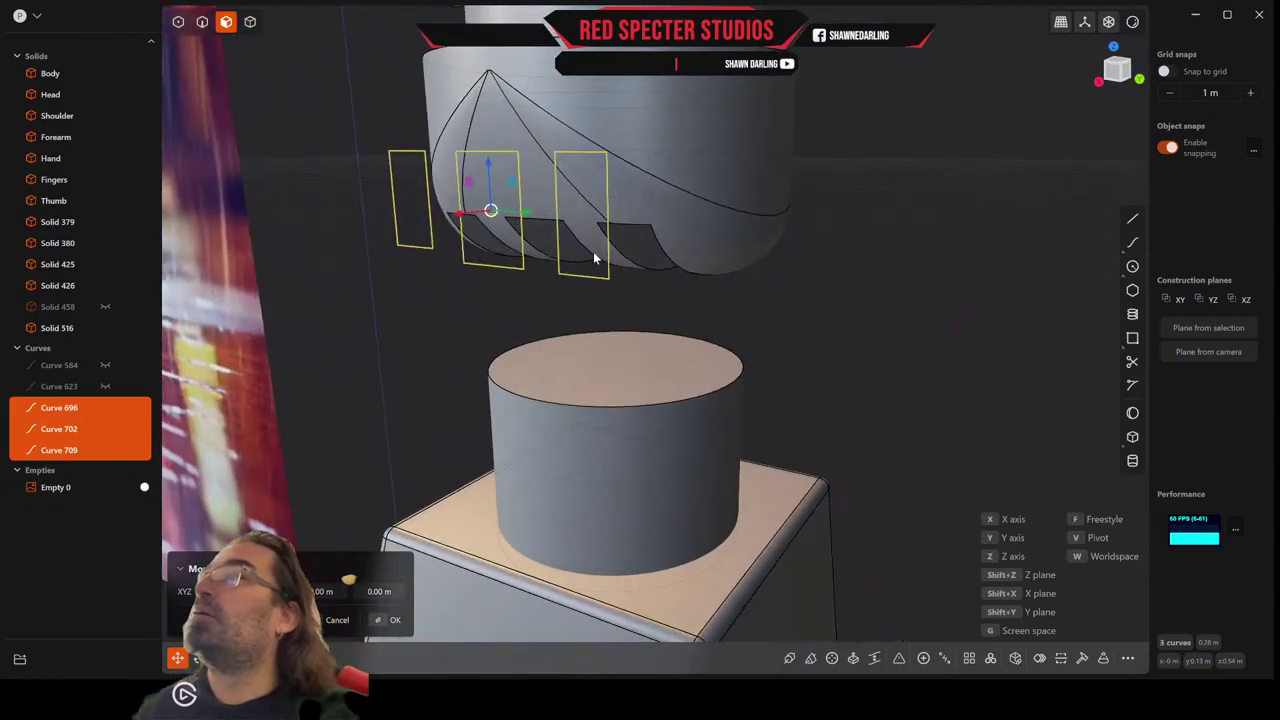
middle_drag(574, 263, 589, 319)
key(e)
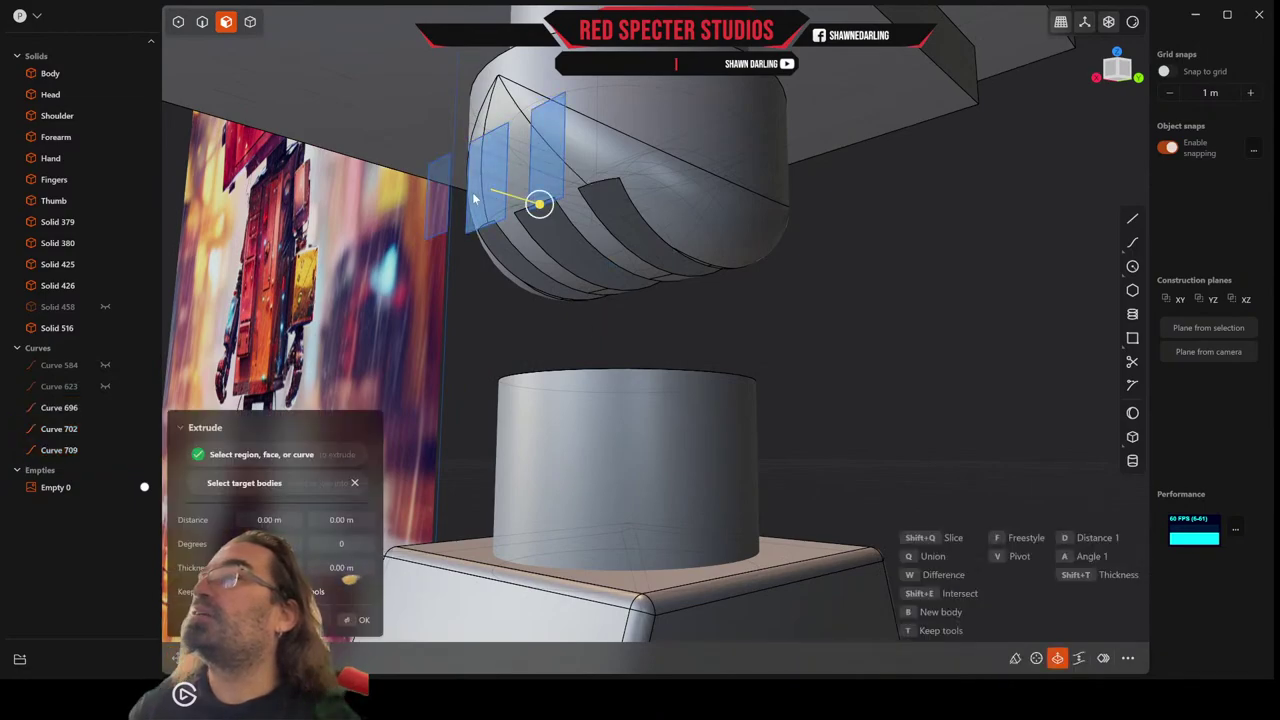
middle_drag(452, 222, 454, 245)
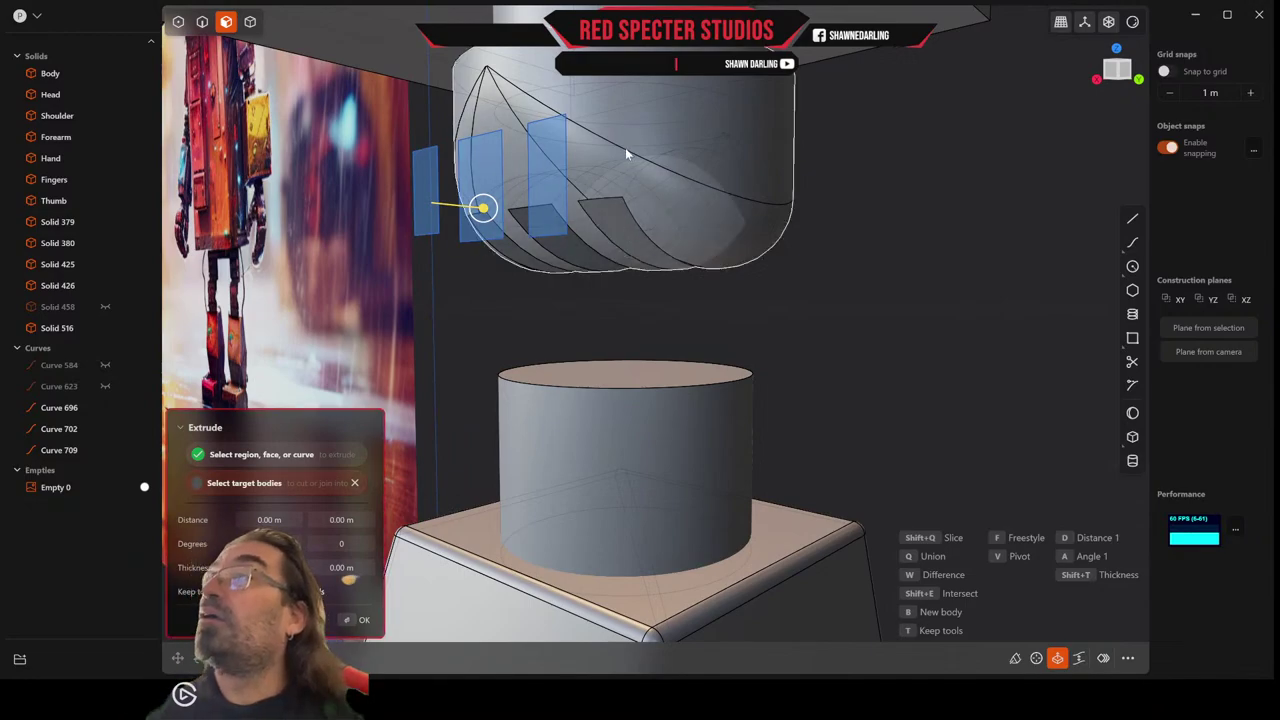
drag(485, 207, 758, 234)
right_click(757, 229)
middle_drag(757, 229, 777, 257)
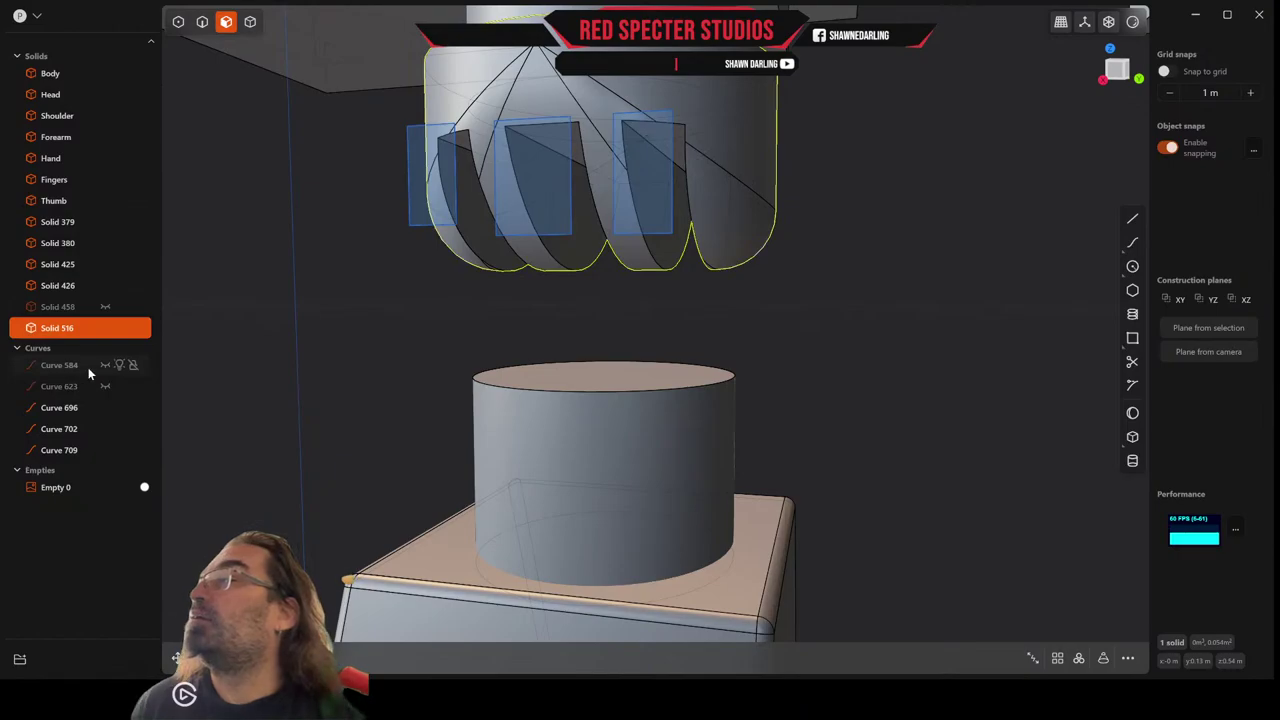
Hide the three rectangle curves used for the notch cut.
click(105, 407)
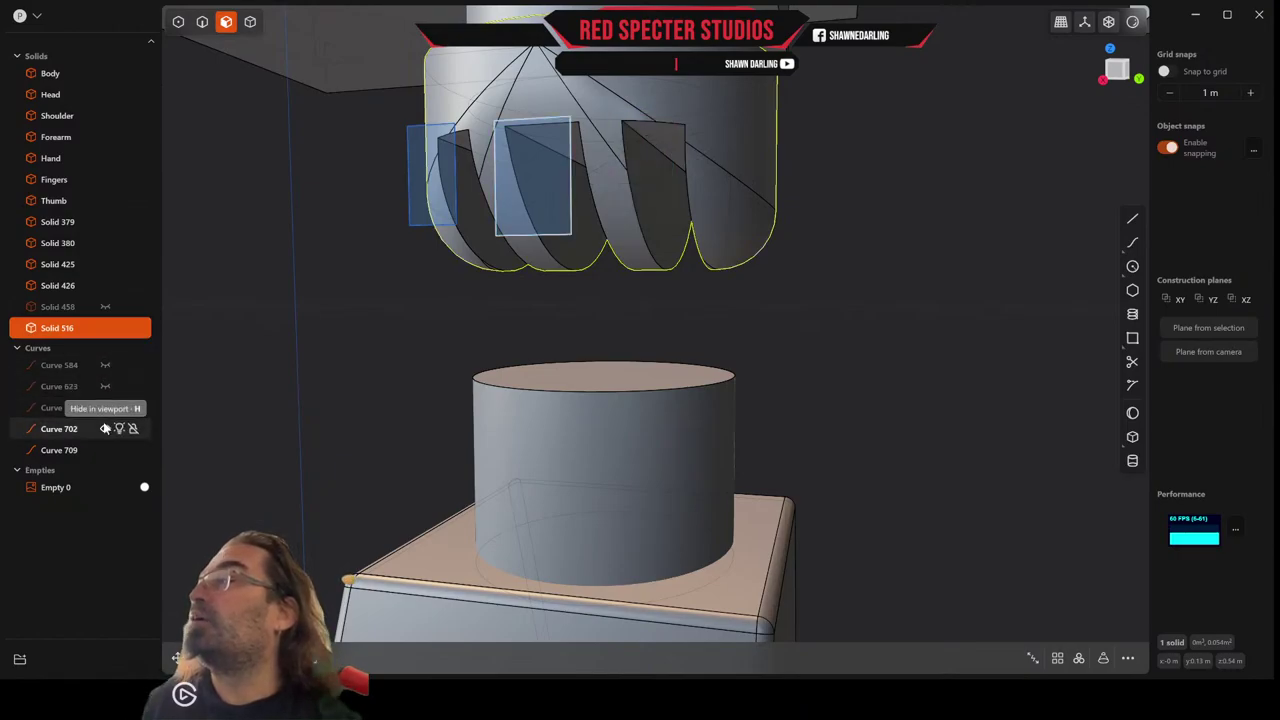
click(105, 428)
click(105, 449)
middle_drag(389, 401, 383, 402)
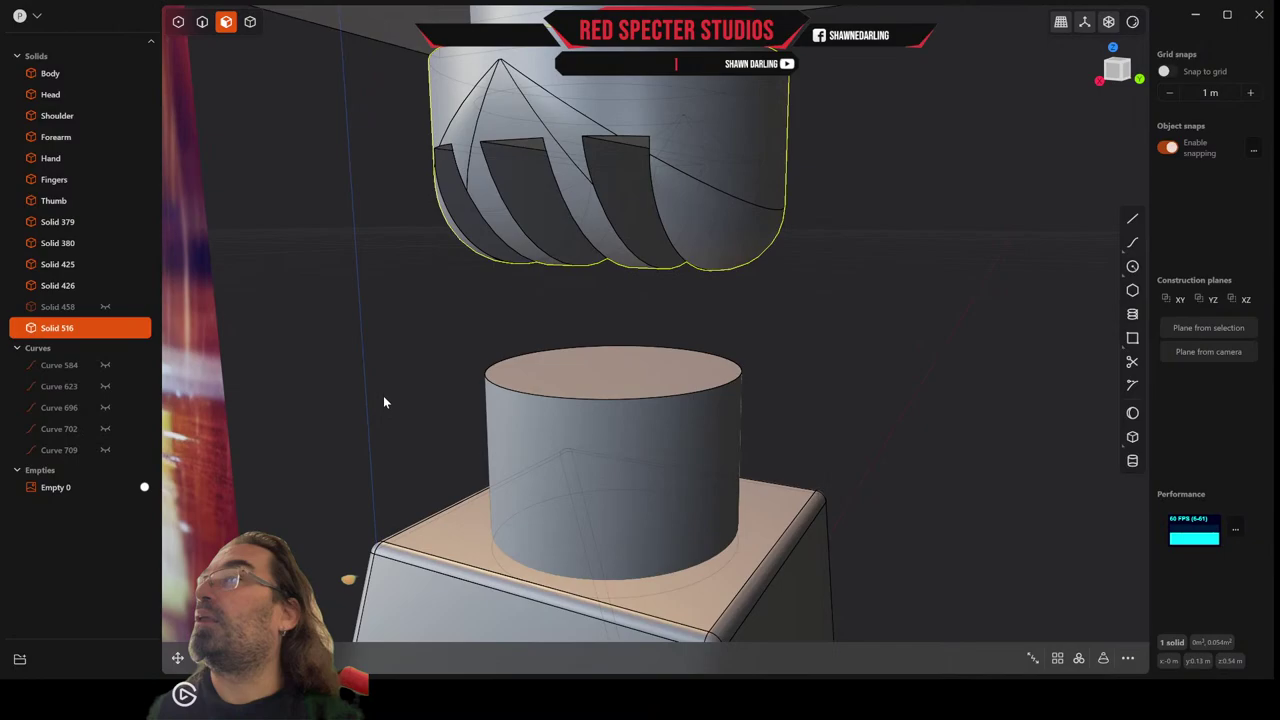
Delete the redundant topology of the upper cap and show the hidden lower cap again.
click(1127, 659)
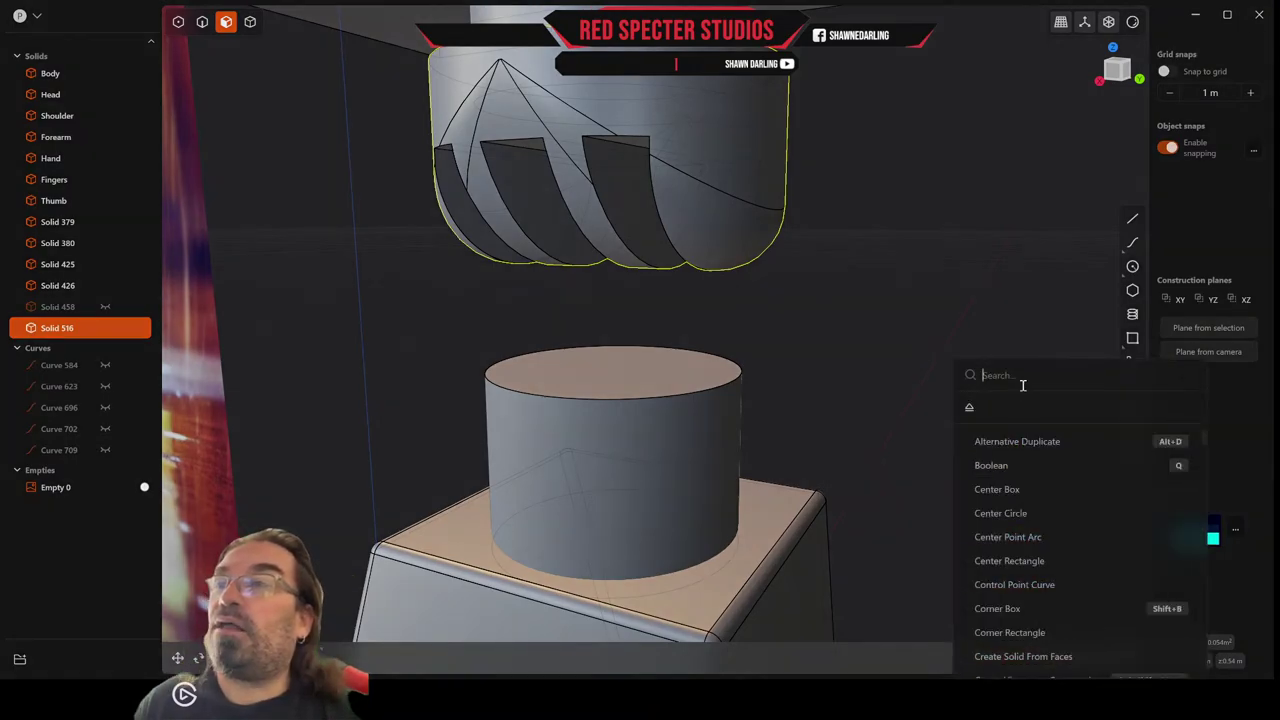
text(del)
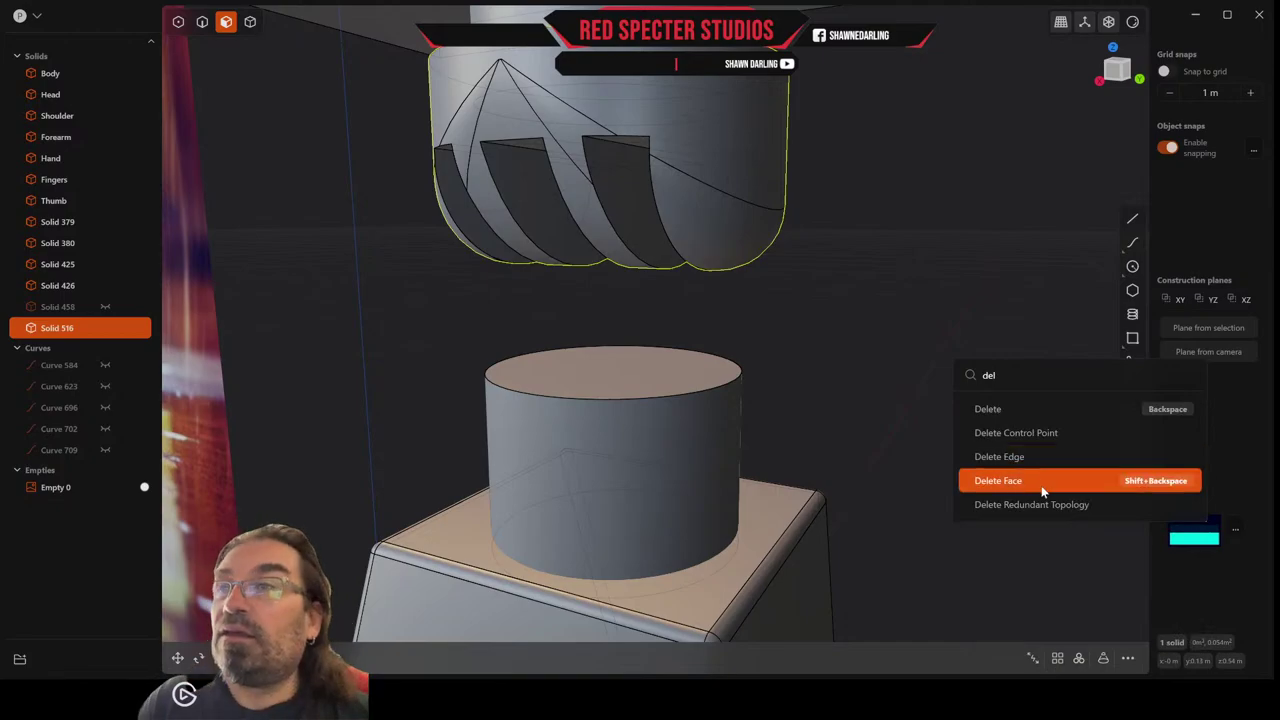
click(1050, 505)
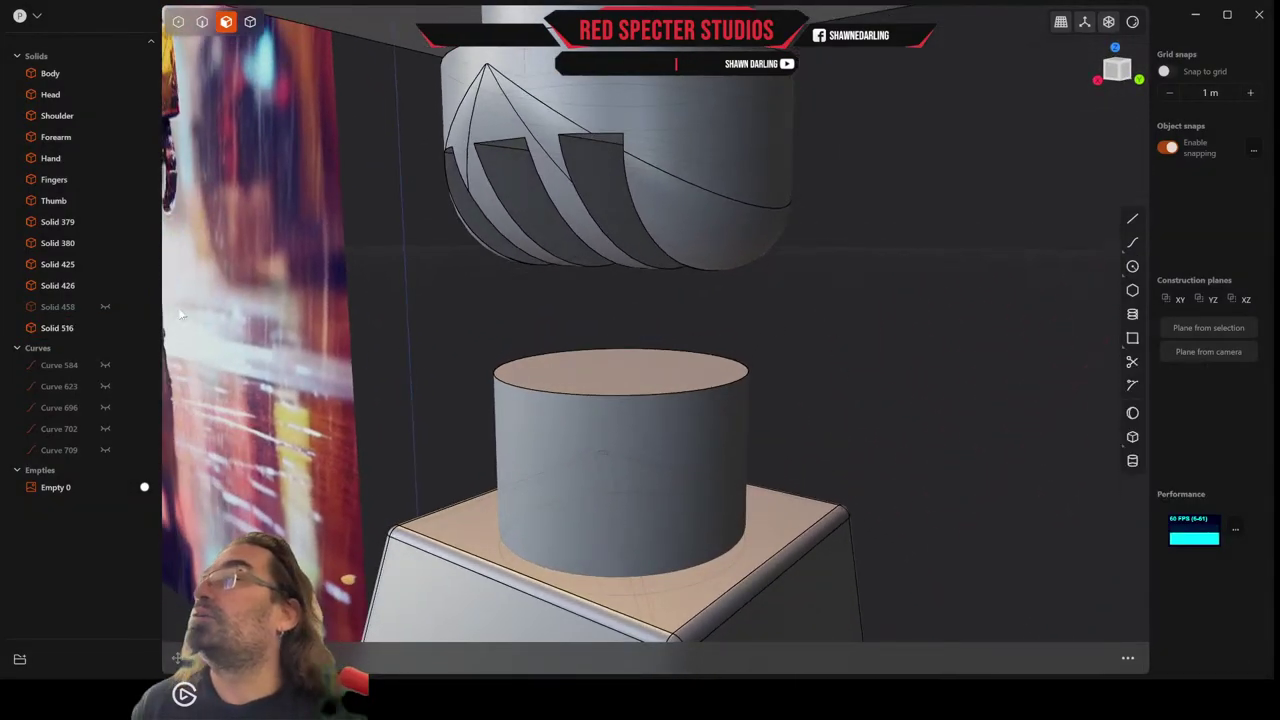
click(104, 306)
middle_drag(480, 315, 434, 309)
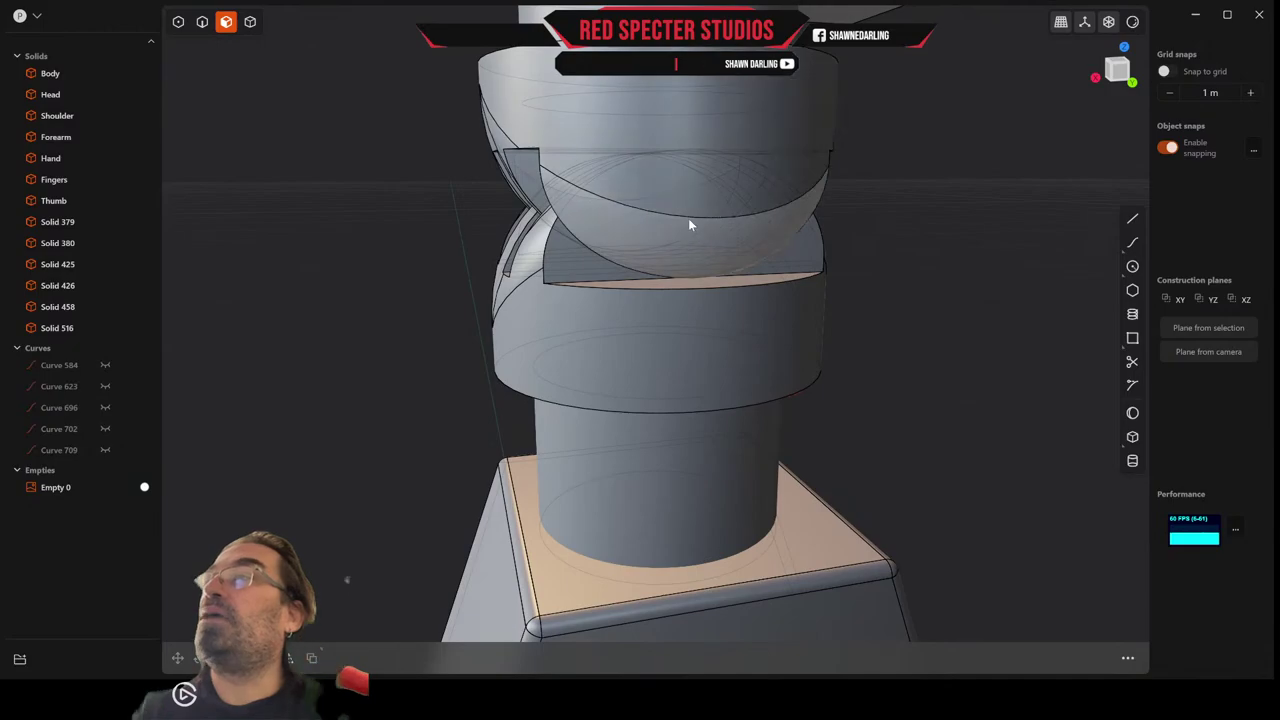
In the side view, draw a circle of about 0.01 m radius centred where the two caps overlap.
click(1120, 76)
scroll(784, 200, up, 3)
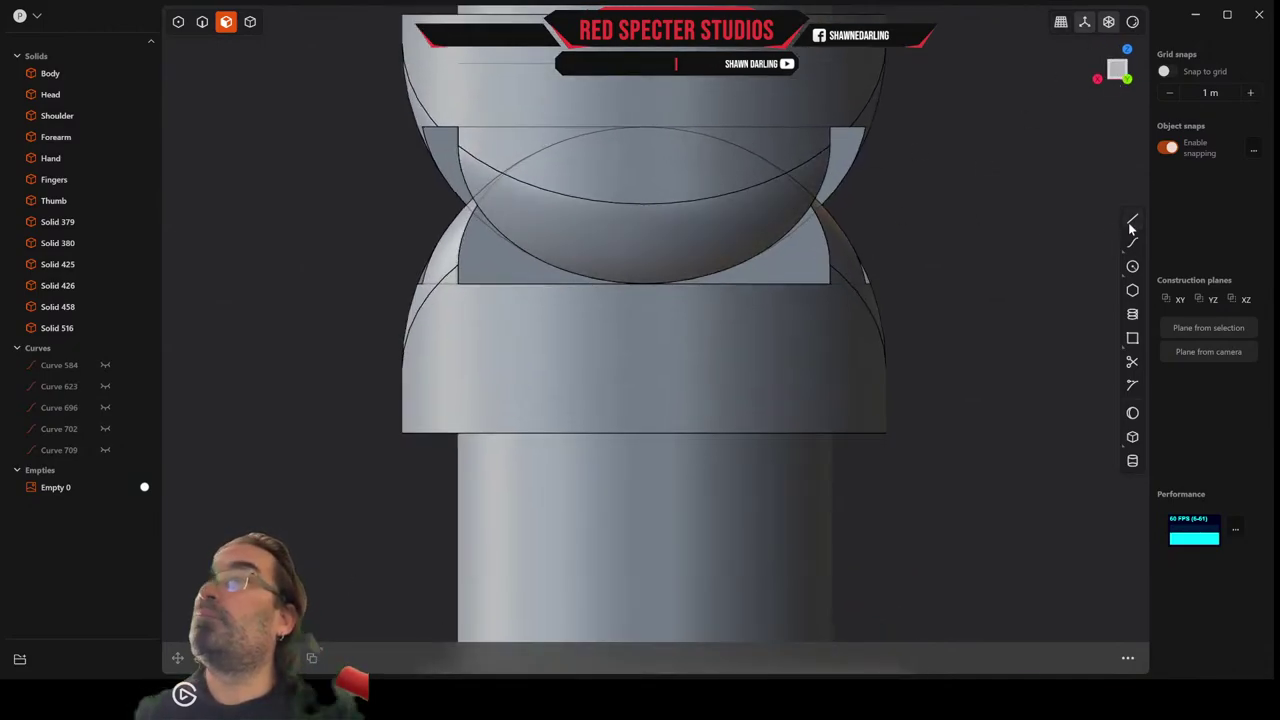
click(1132, 266)
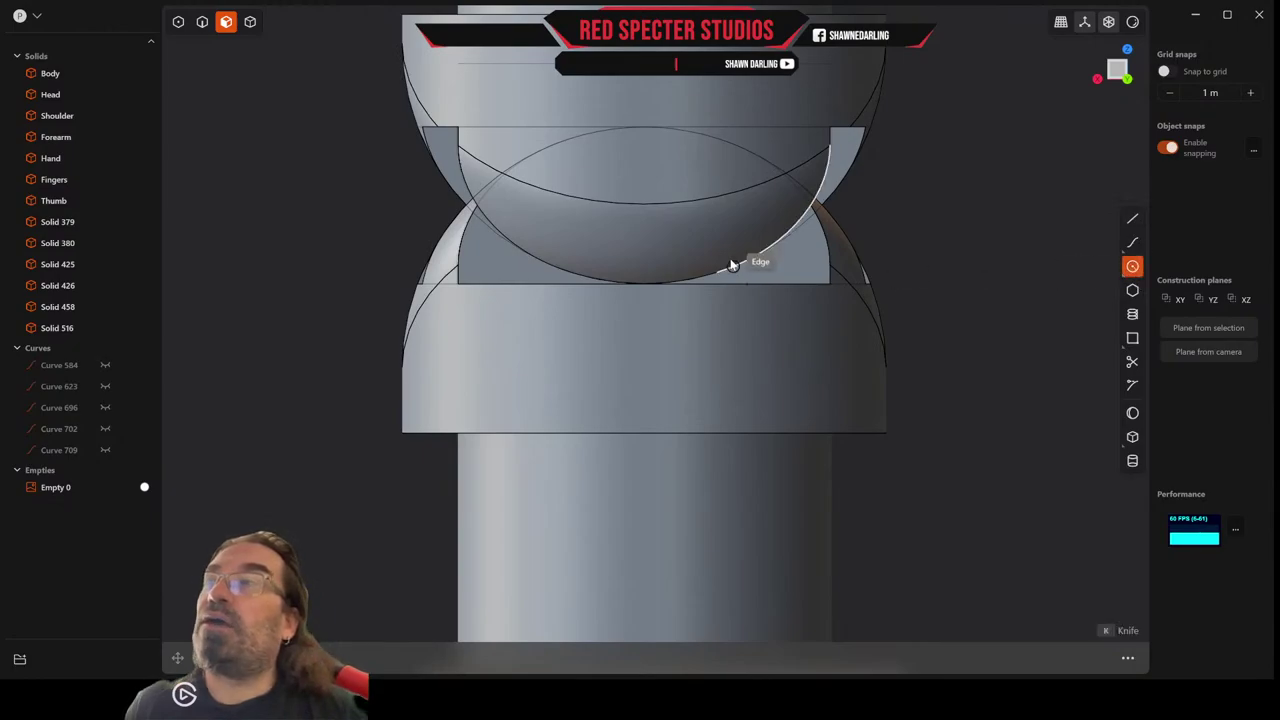
click(644, 207)
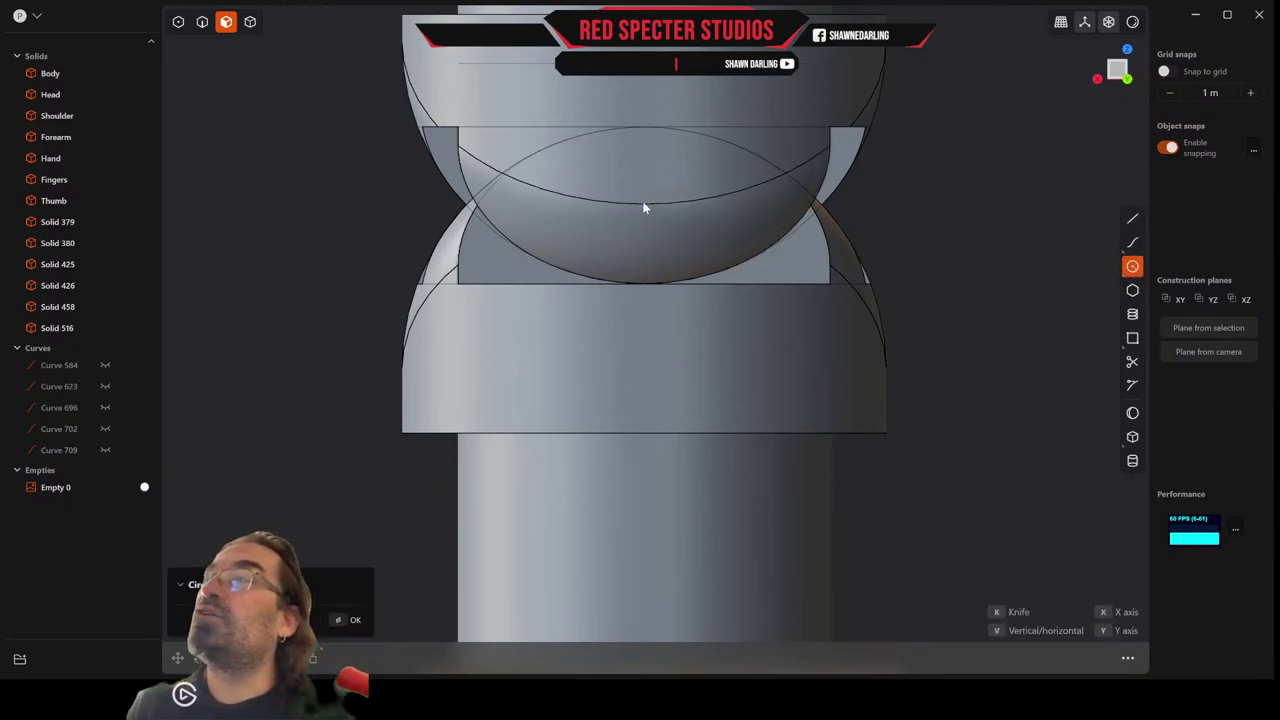
click(690, 243)
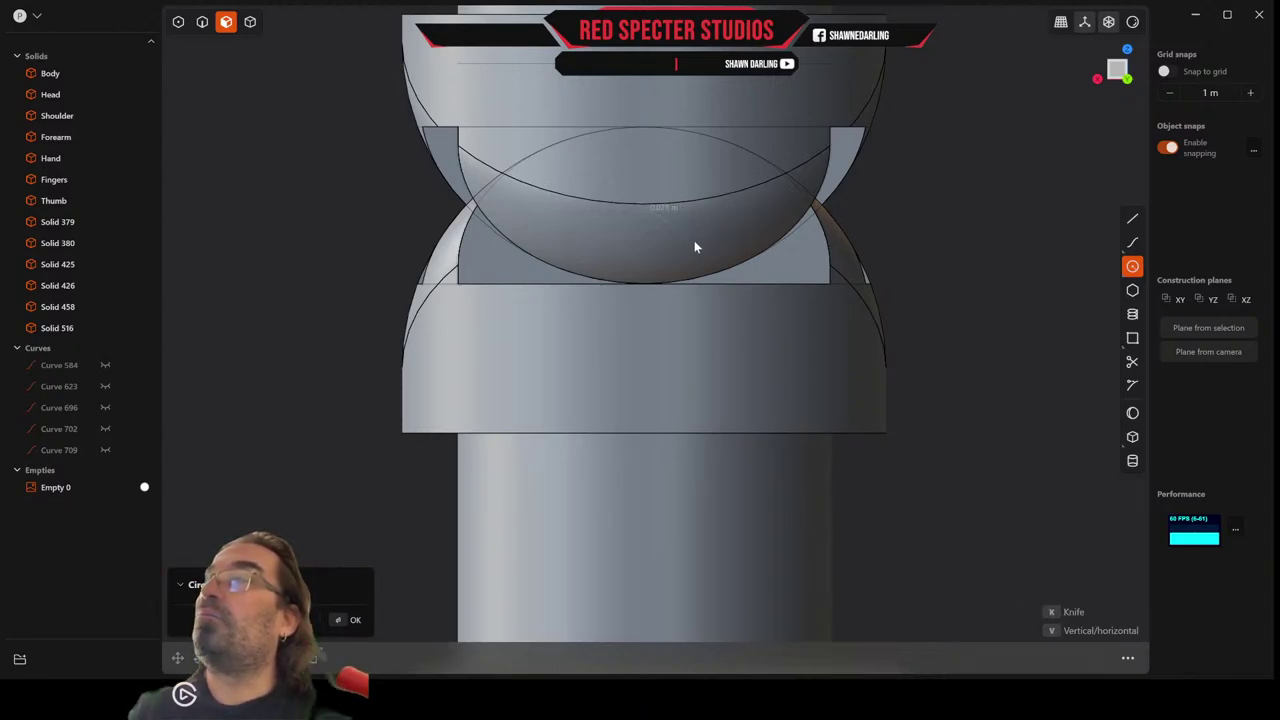
scroll(693, 240, down, 3)
Move the circle outward along the Y axis so it stands clear of the two caps.
middle_drag(693, 240, 694, 155)
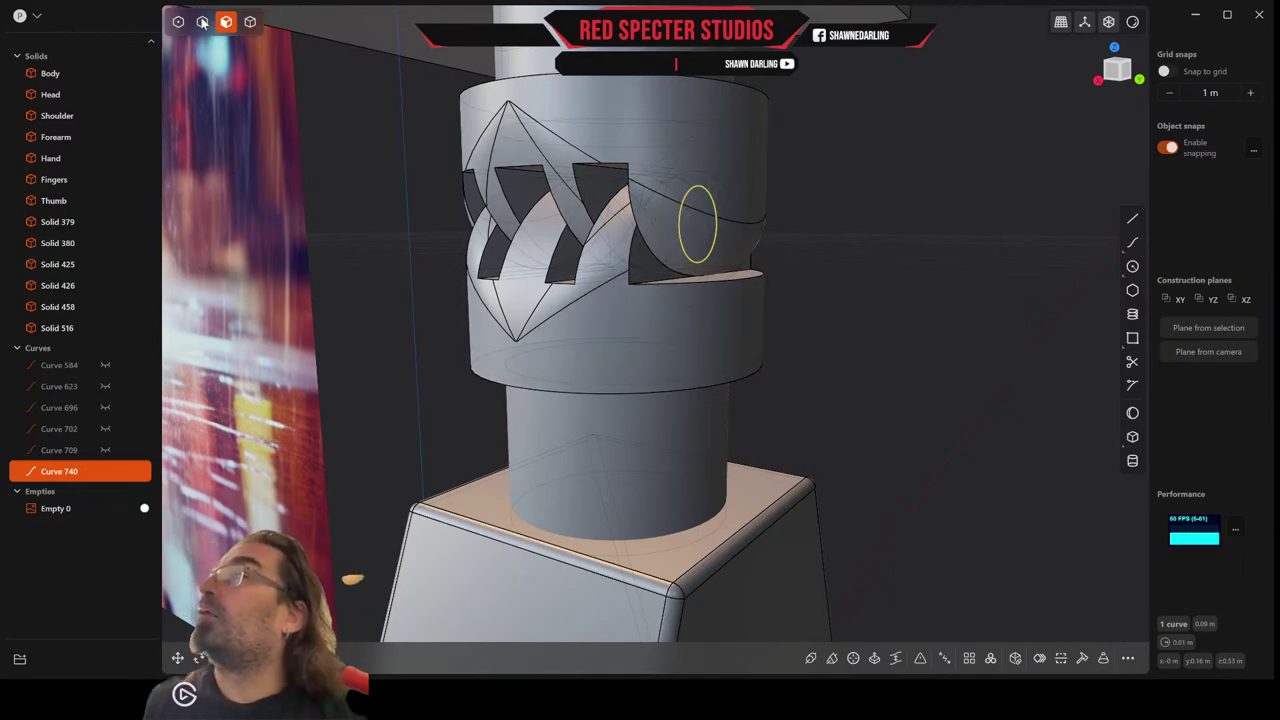
key(g)
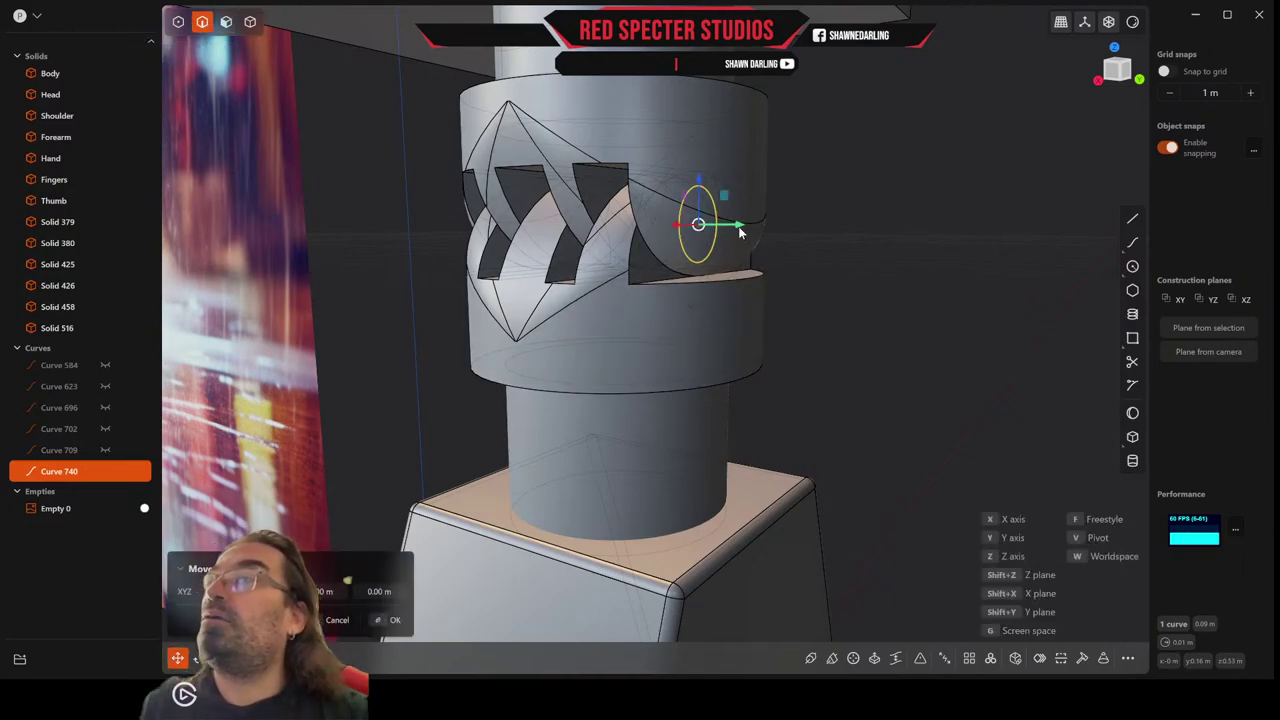
click(861, 244)
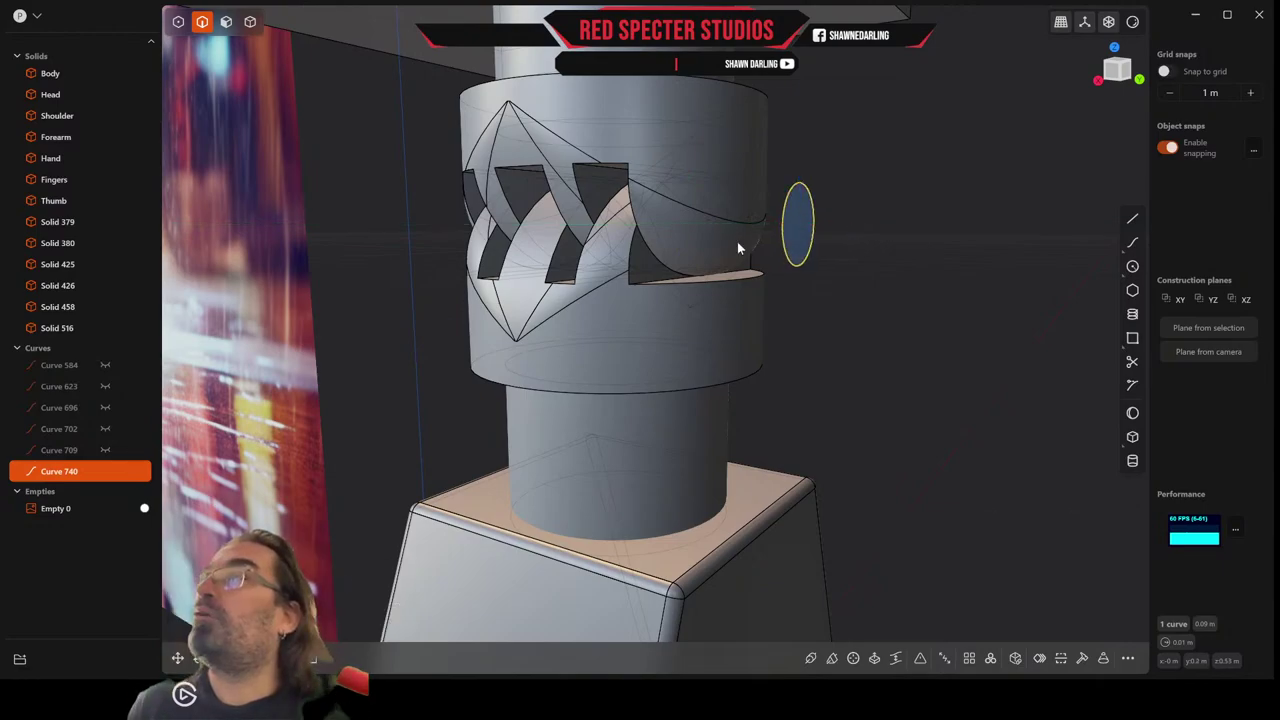
Extrude the circle region through the joint to cut a pin hole, with both the upper and lower caps as target bodies.
click(227, 22)
click(803, 231)
key(x)
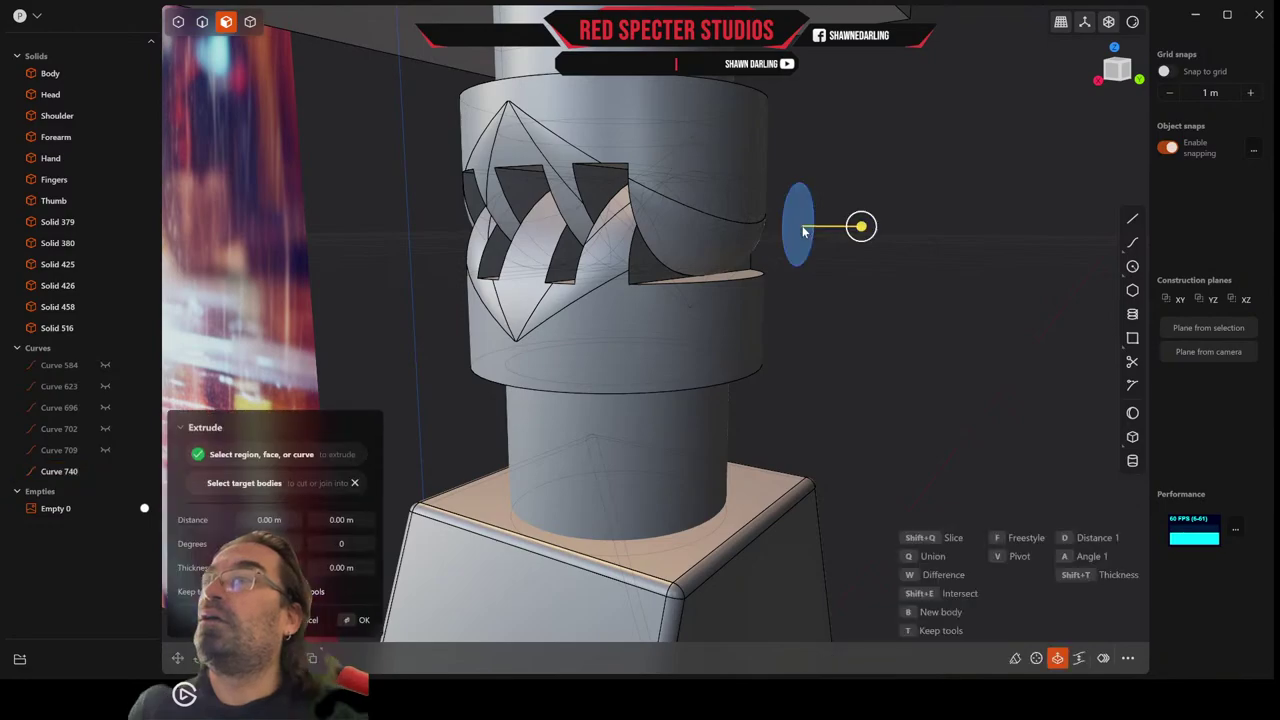
middle_drag(769, 275, 759, 280)
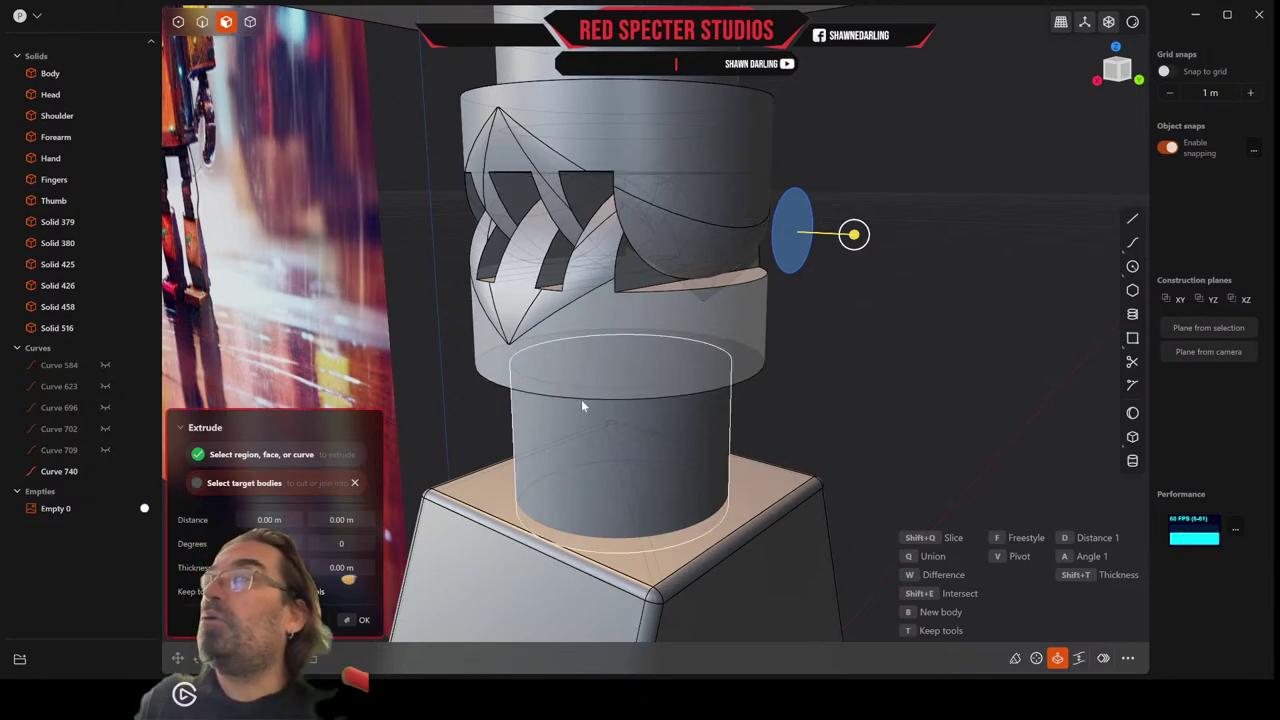
click(696, 343)
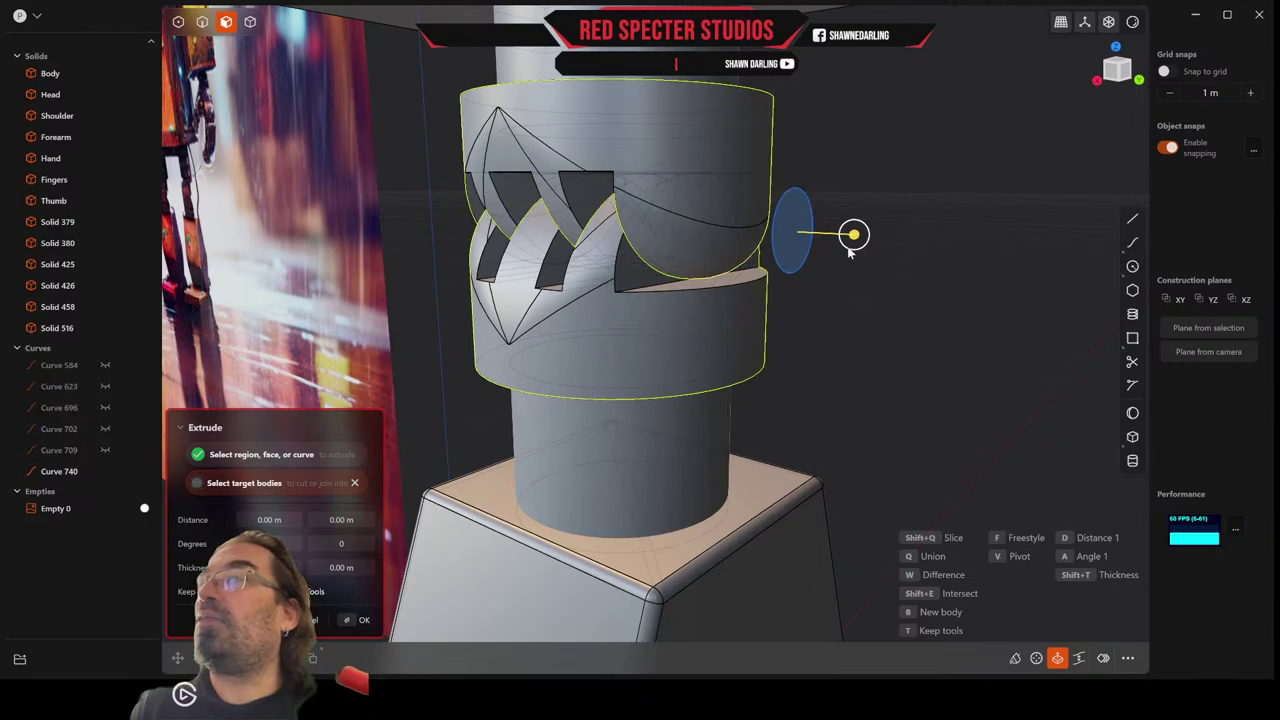
drag(853, 234, 480, 240)
middle_drag(480, 240, 787, 280)
key(Return)
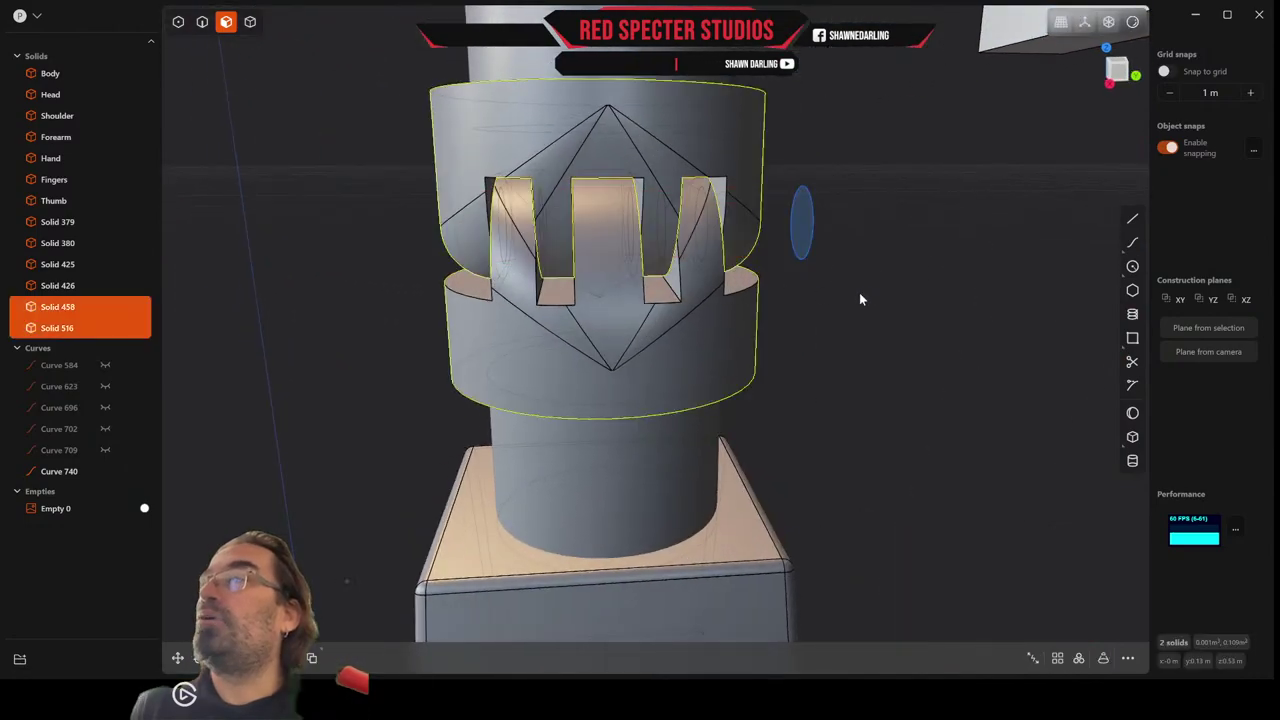
middle_drag(860, 294, 749, 300)
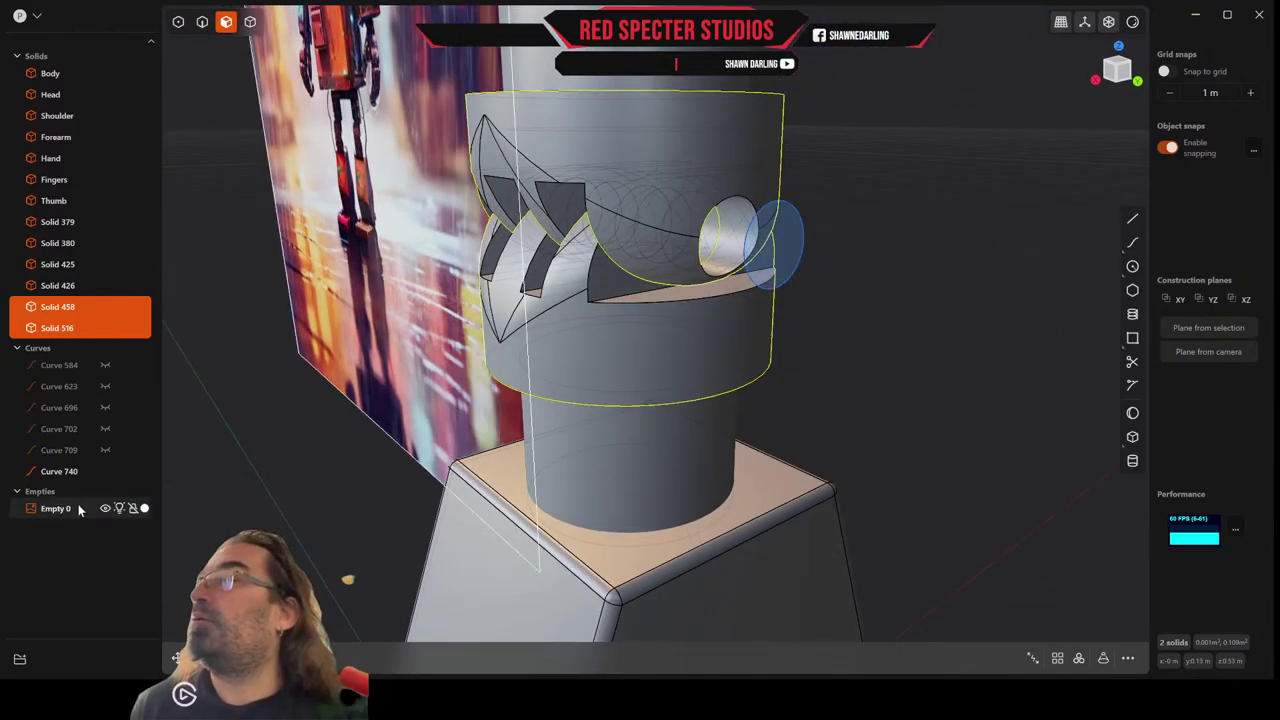
click(68, 471)
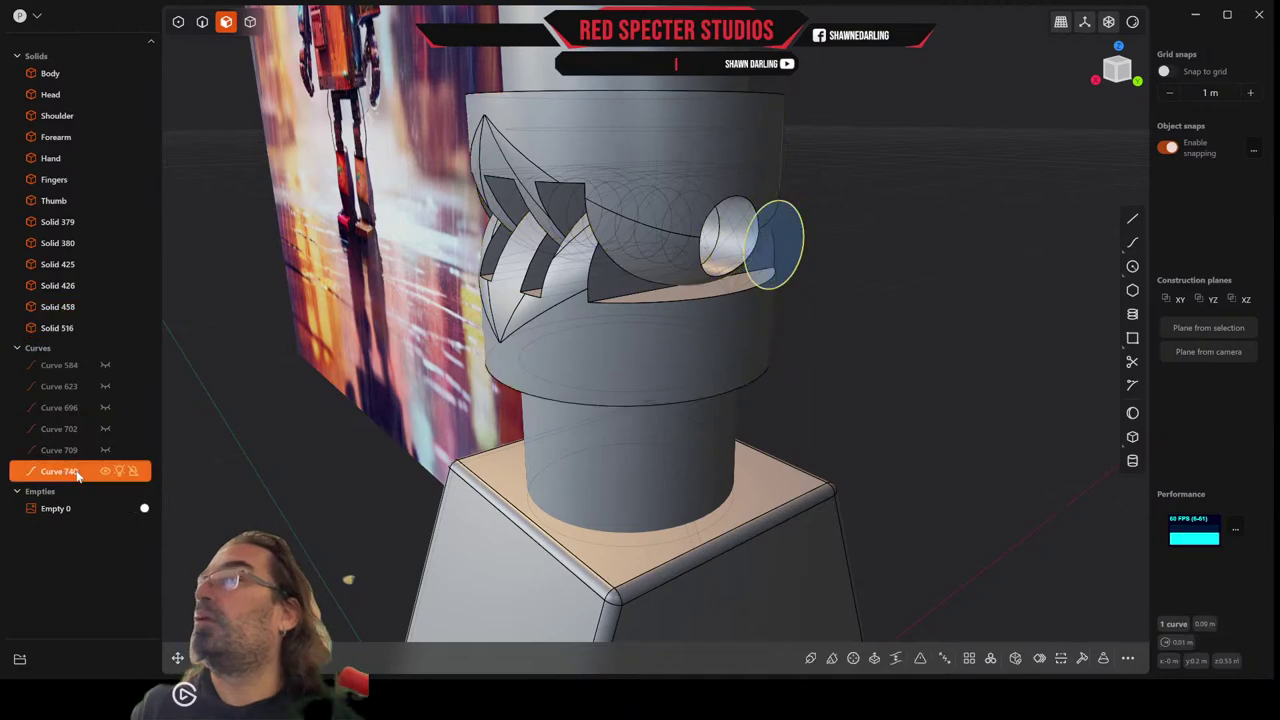
click(799, 258)
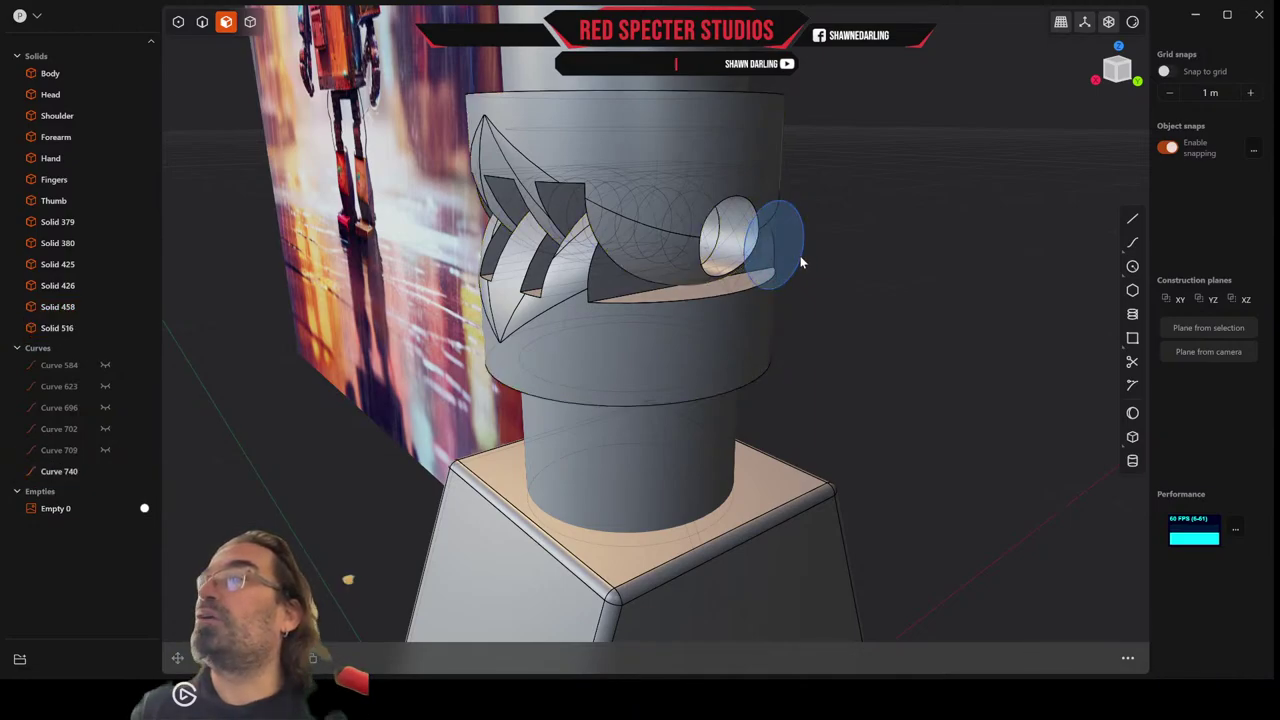
key(x)
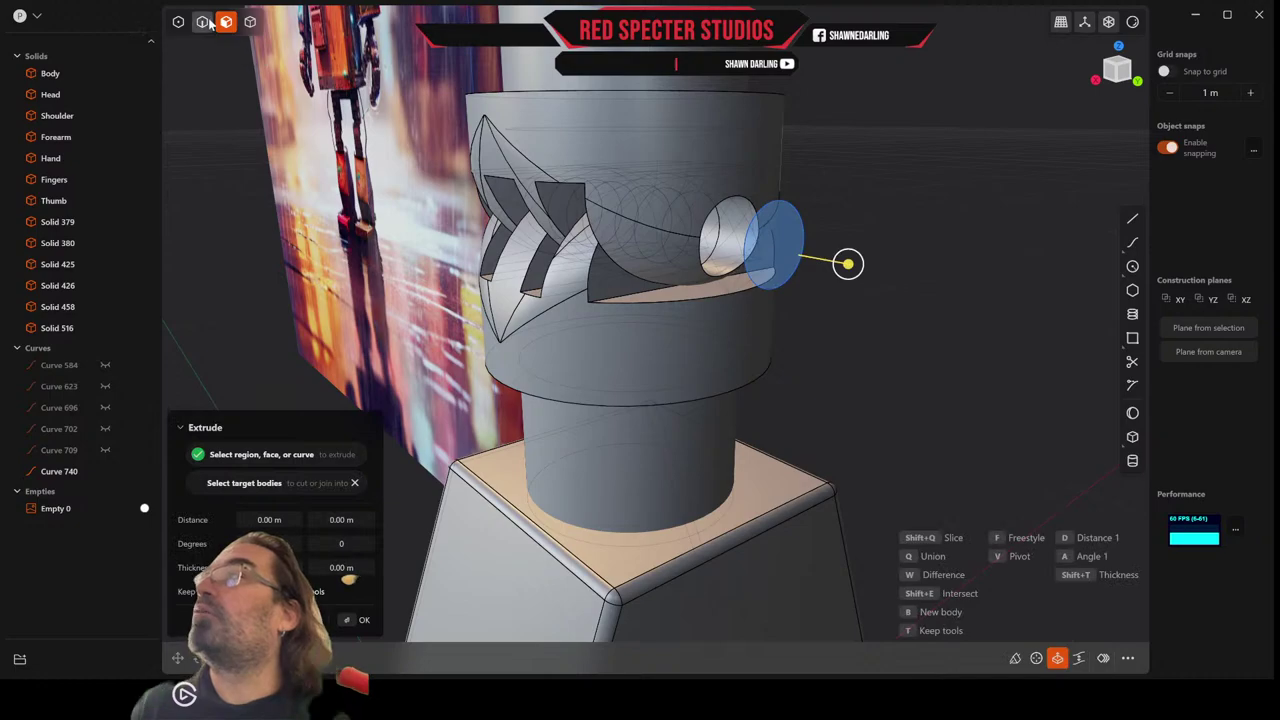
Scale the pin circle down uniformly to about 0.92 of its size.
middle_drag(753, 185, 882, 248)
click(787, 233)
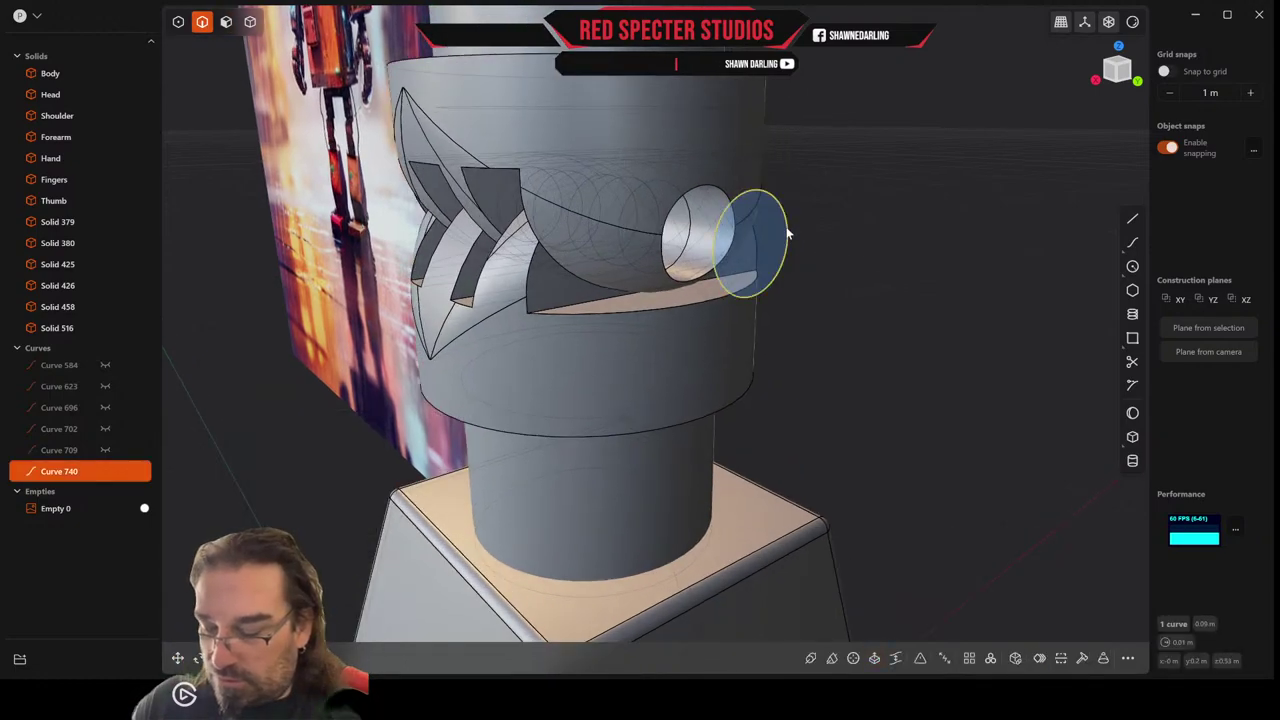
key(s)
key(s)
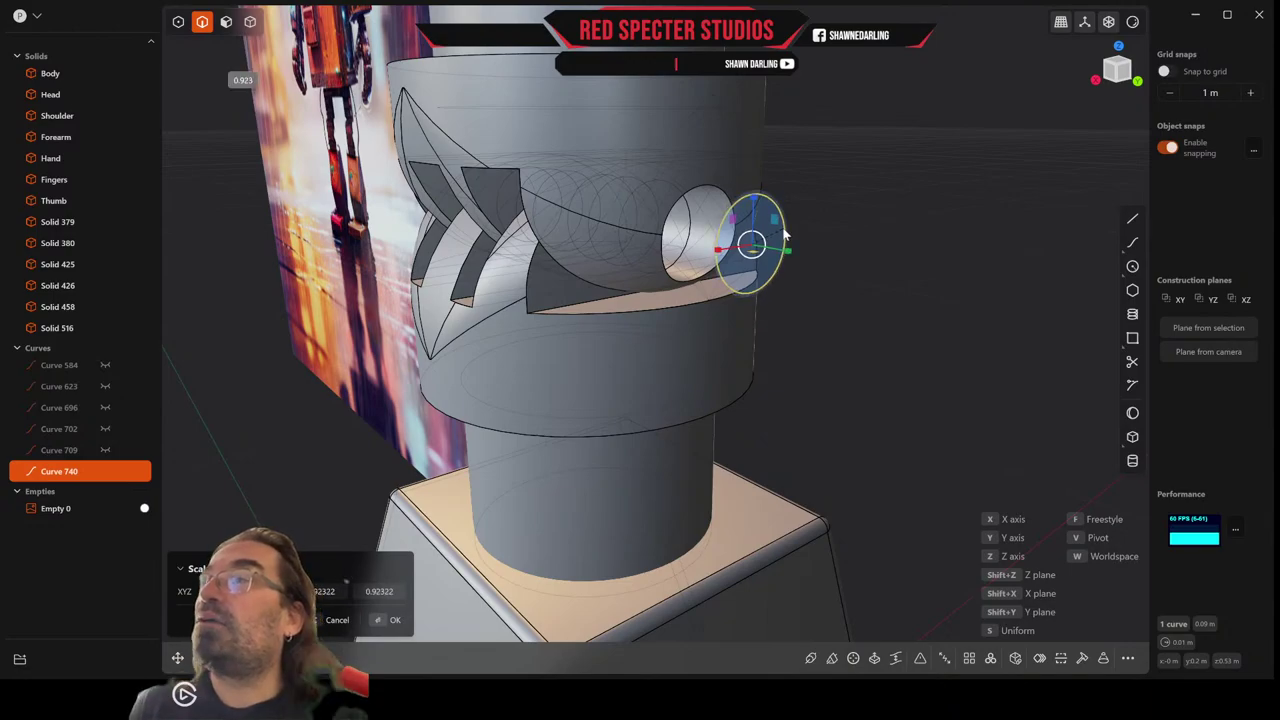
click(784, 234)
mouse_move(830, 236)
middle_down()
mouse_move(788, 235)
mouse_move(847, 250)
middle_up()
click(851, 240)
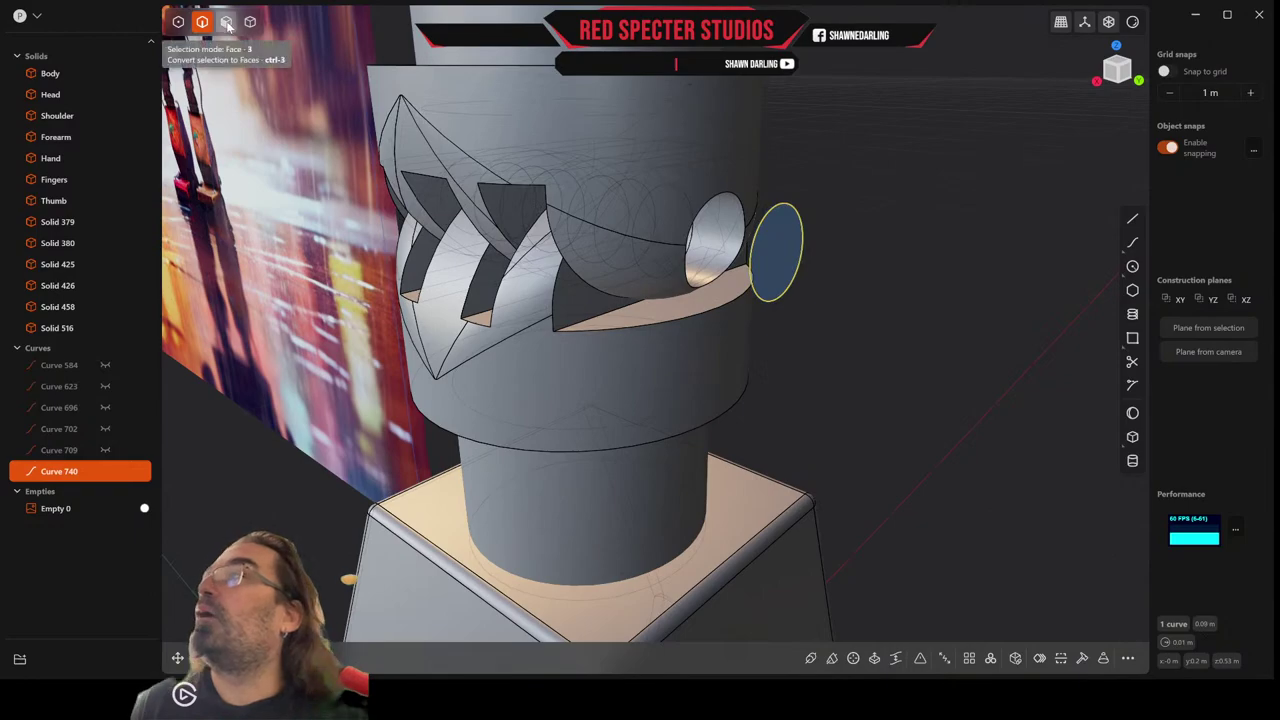
Extrude the reduced circle region about 0.148 m through the joint hole as a separate pin body.
click(226, 22)
key(e)
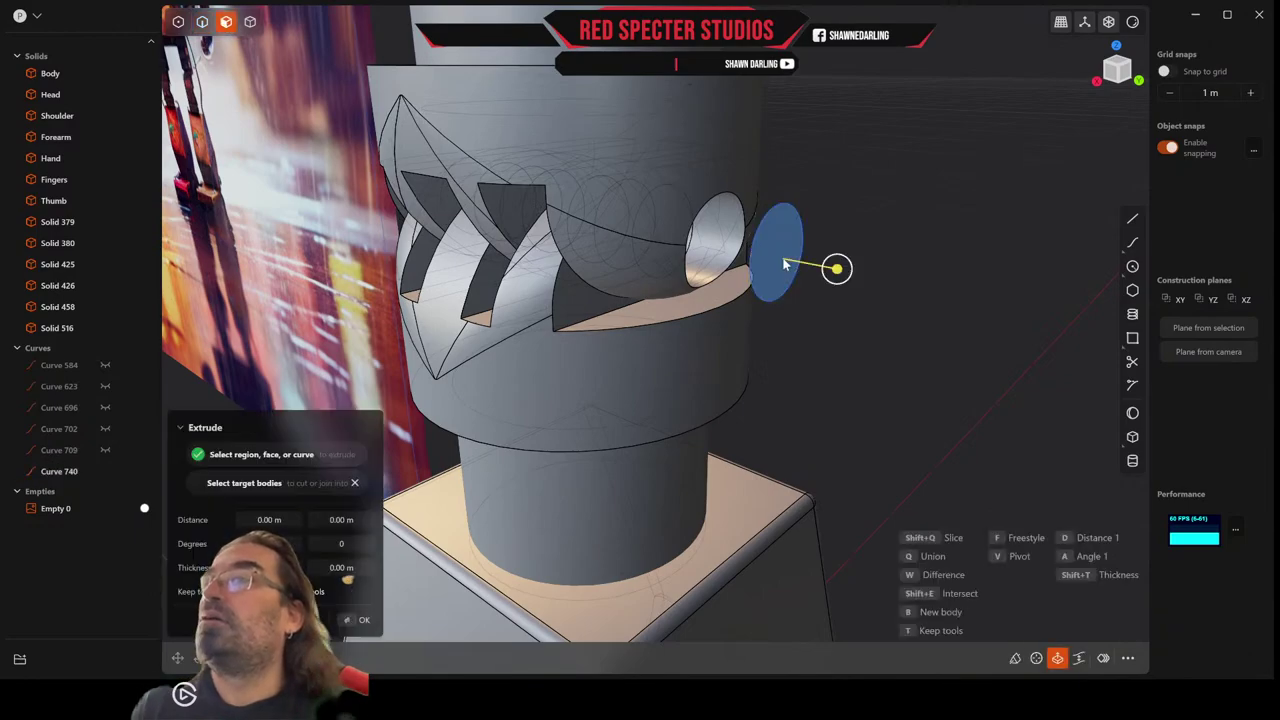
middle_drag(790, 263, 842, 254)
drag(877, 235, 420, 270)
middle_drag(420, 270, 515, 269)
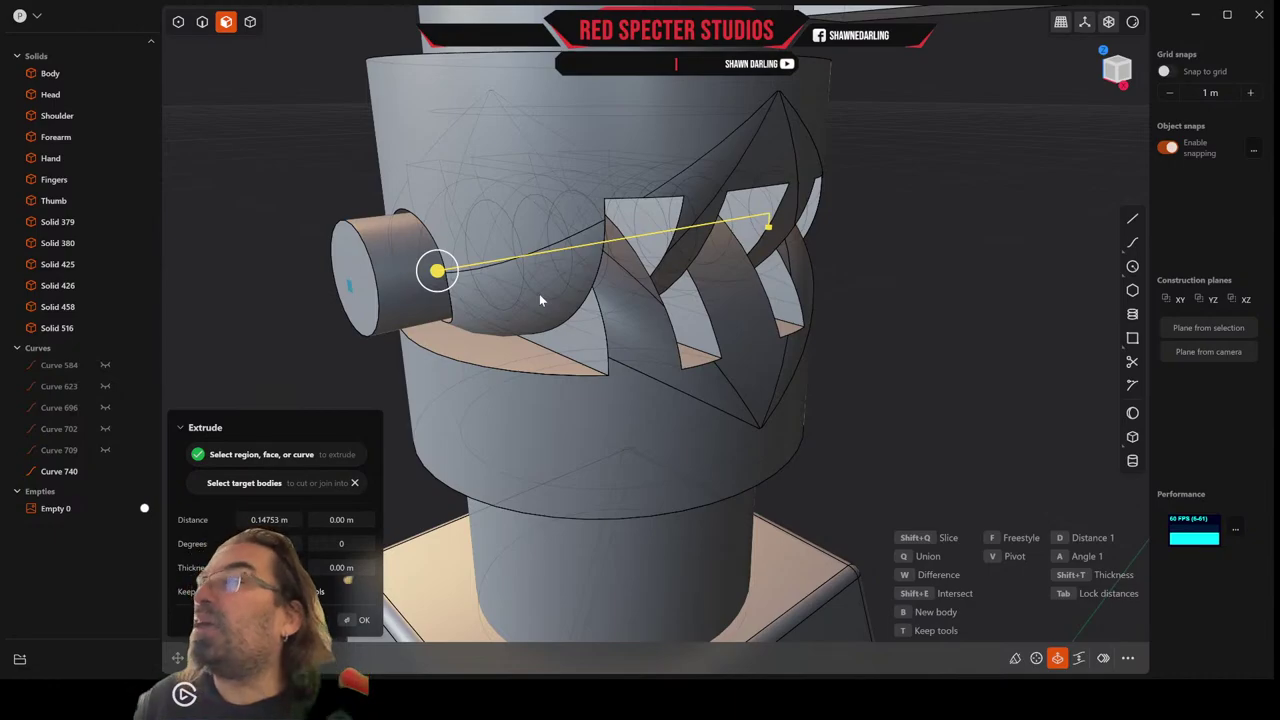
key(Return)
middle_drag(543, 297, 416, 301)
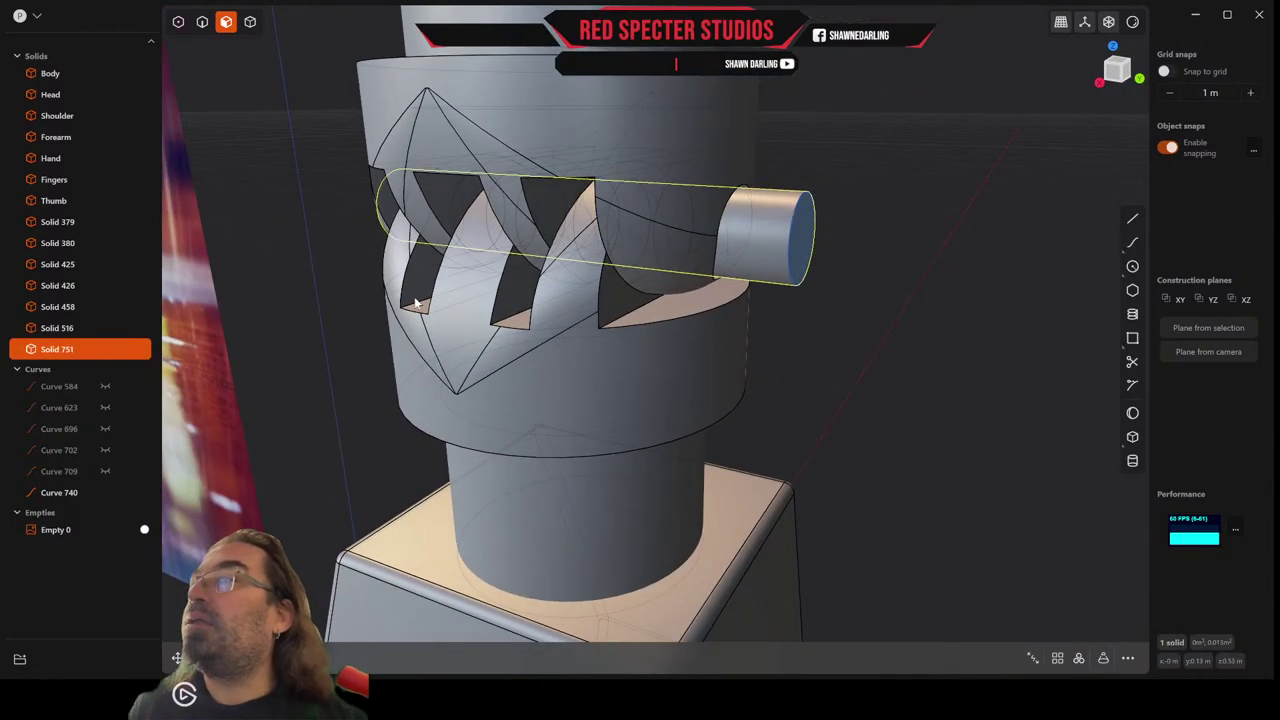
scroll(804, 261, up, 1)
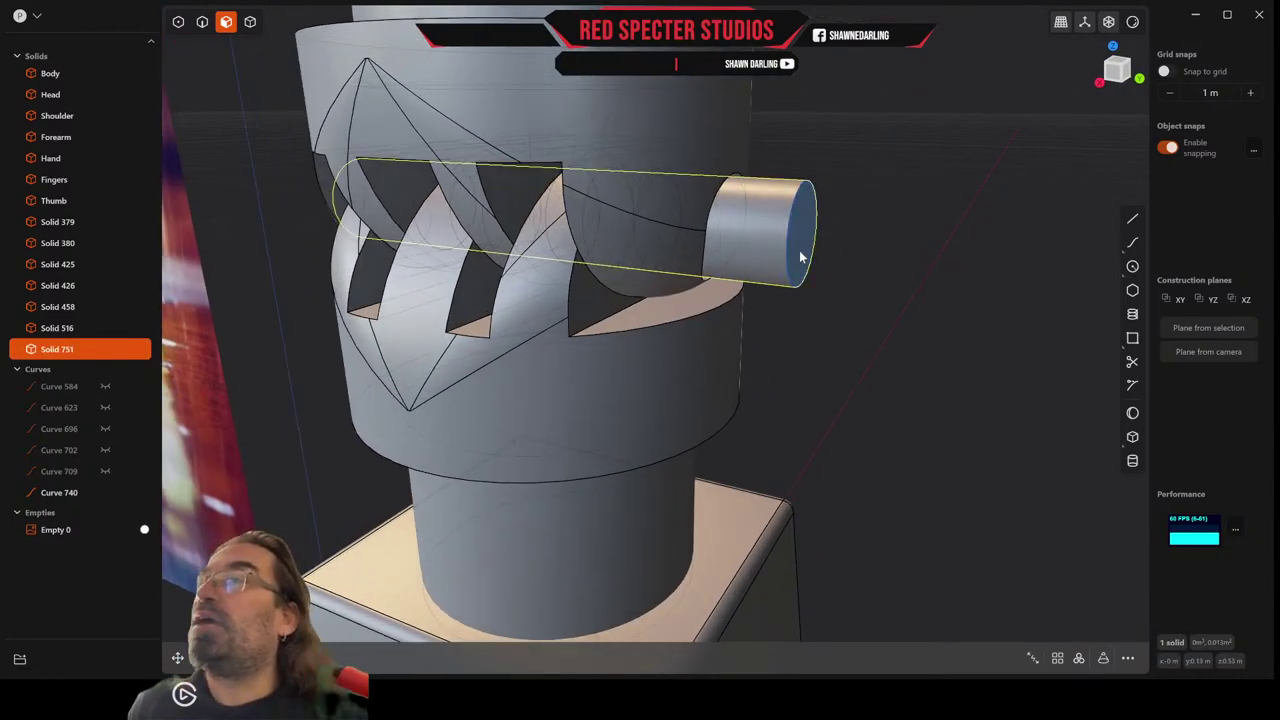
click(800, 258)
key(e)
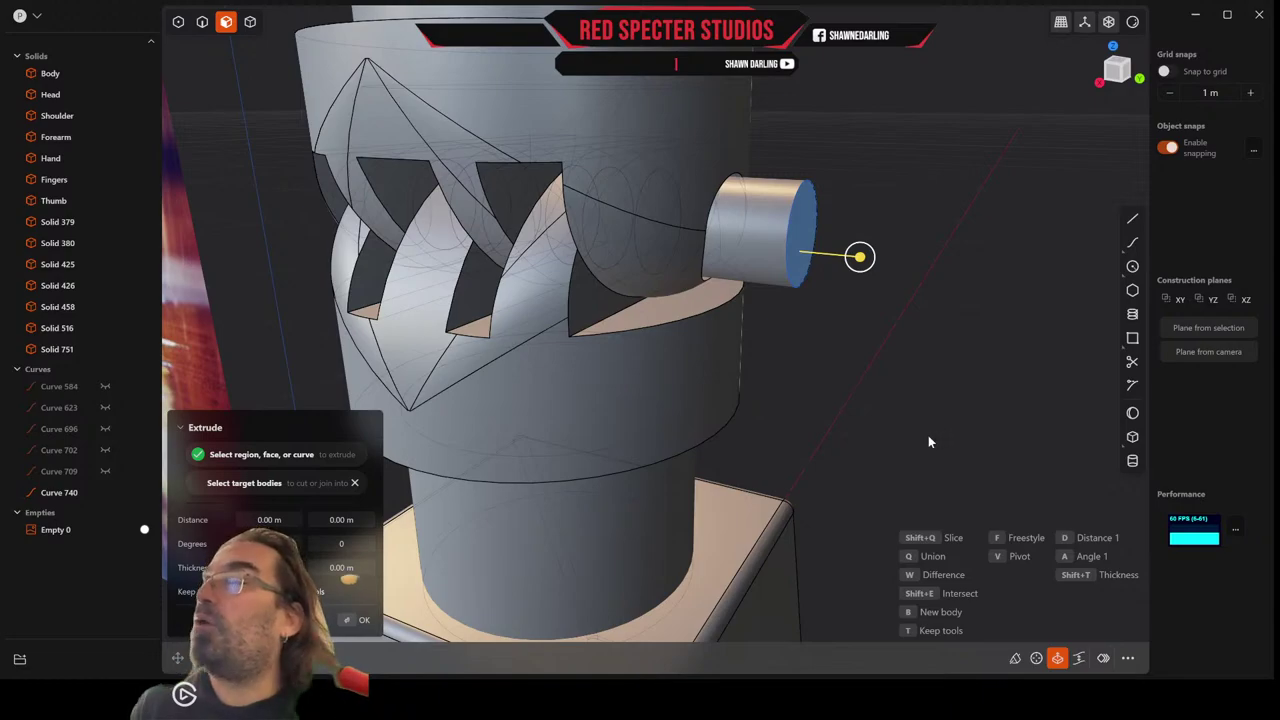
key(Escape)
Delete the circle curve used to make the pin.
middle_drag(748, 425, 888, 402)
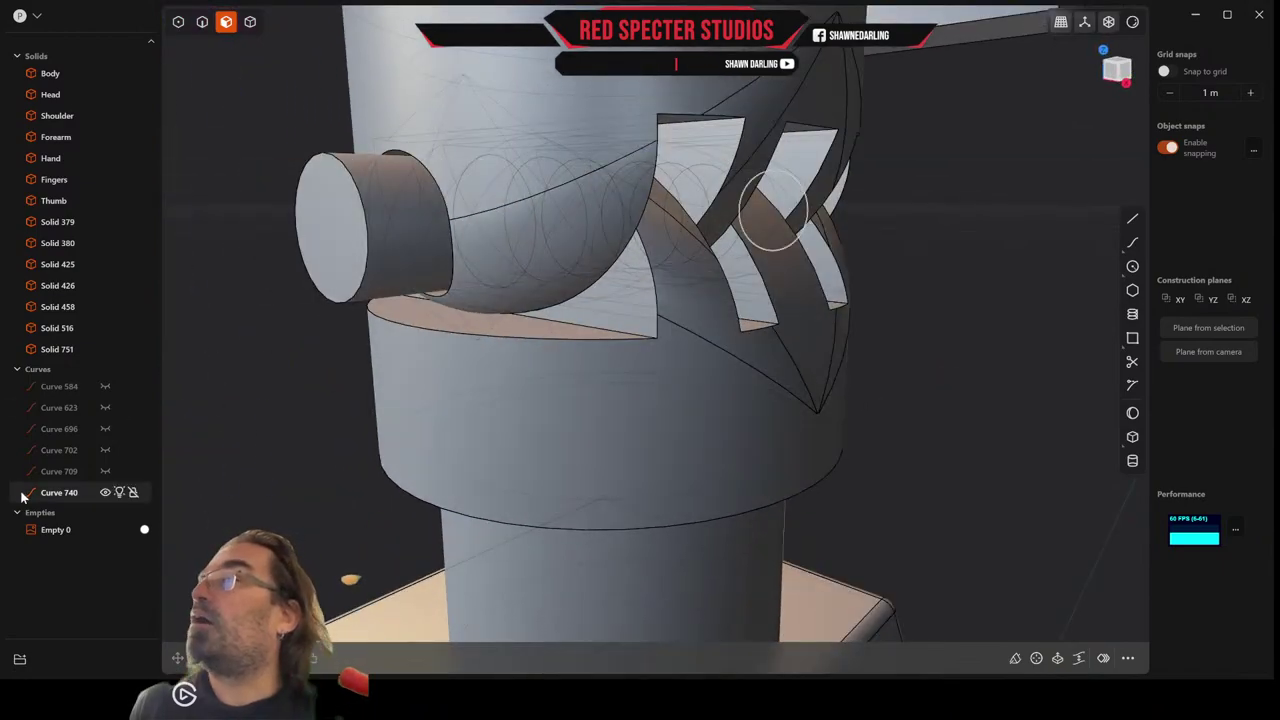
click(72, 494)
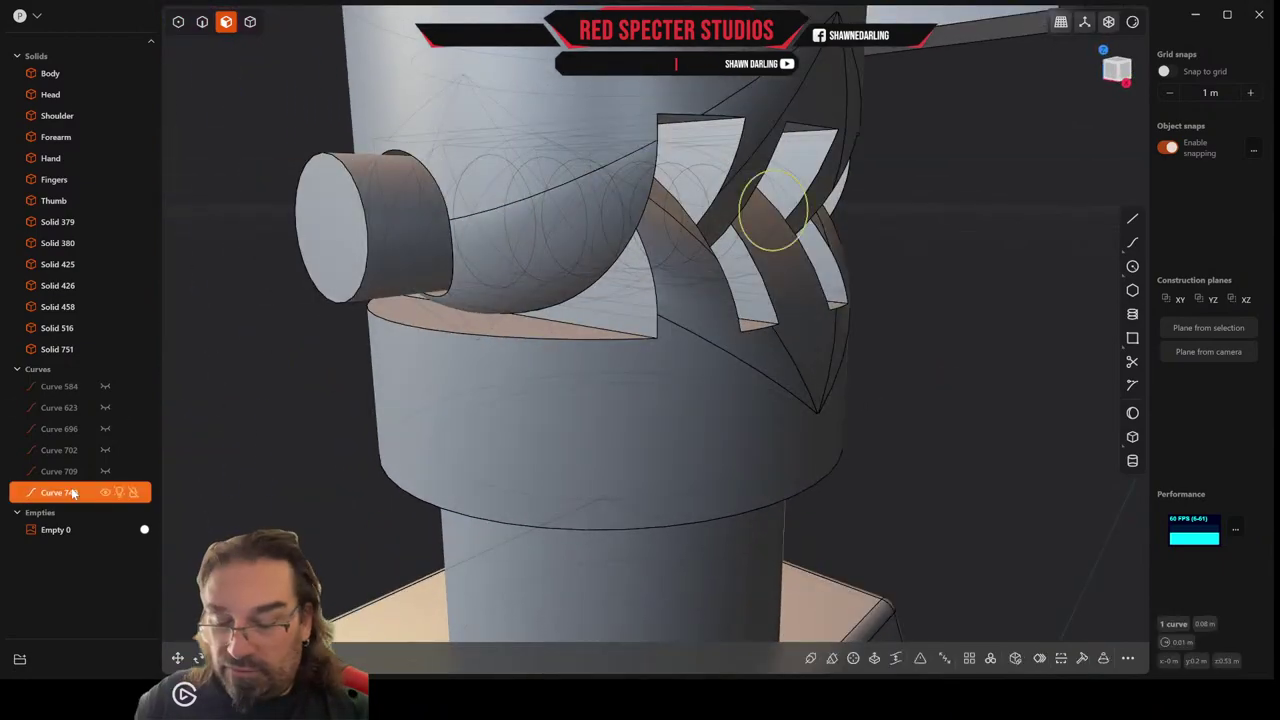
key(x)
Shorten the pin by offsetting one of its end faces inward about 0.007 m.
click(313, 235)
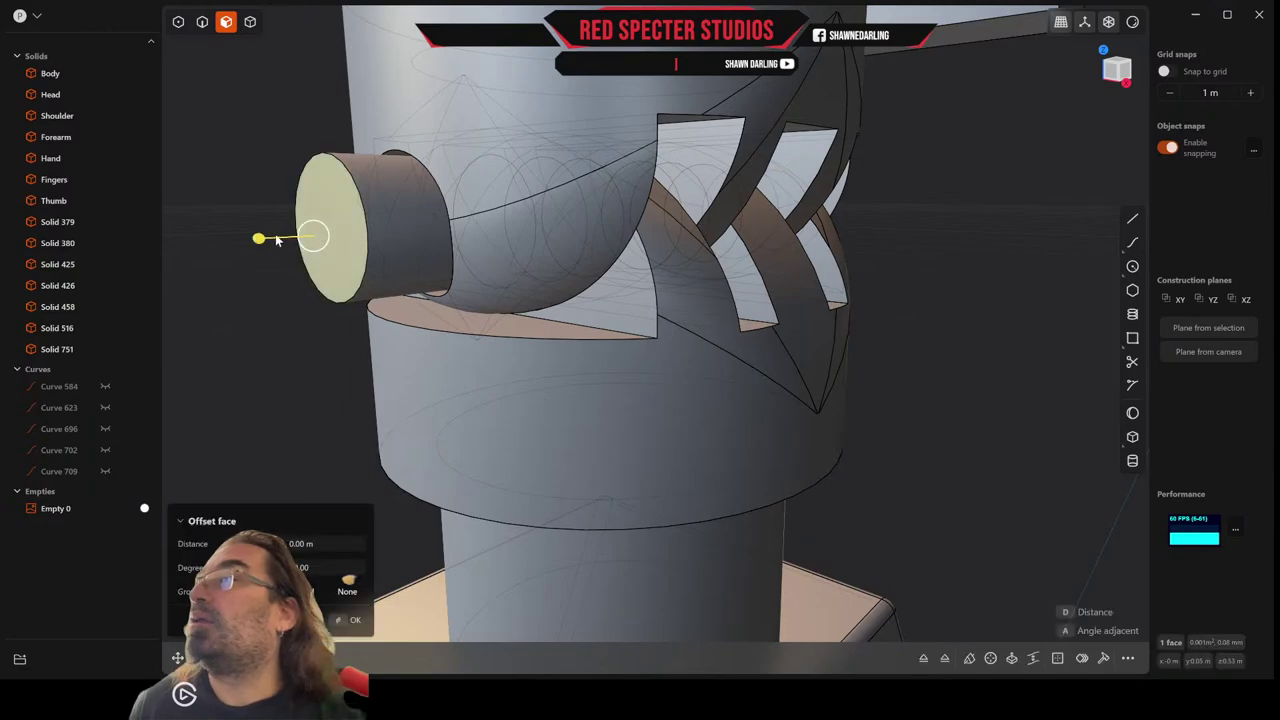
drag(260, 238, 307, 241)
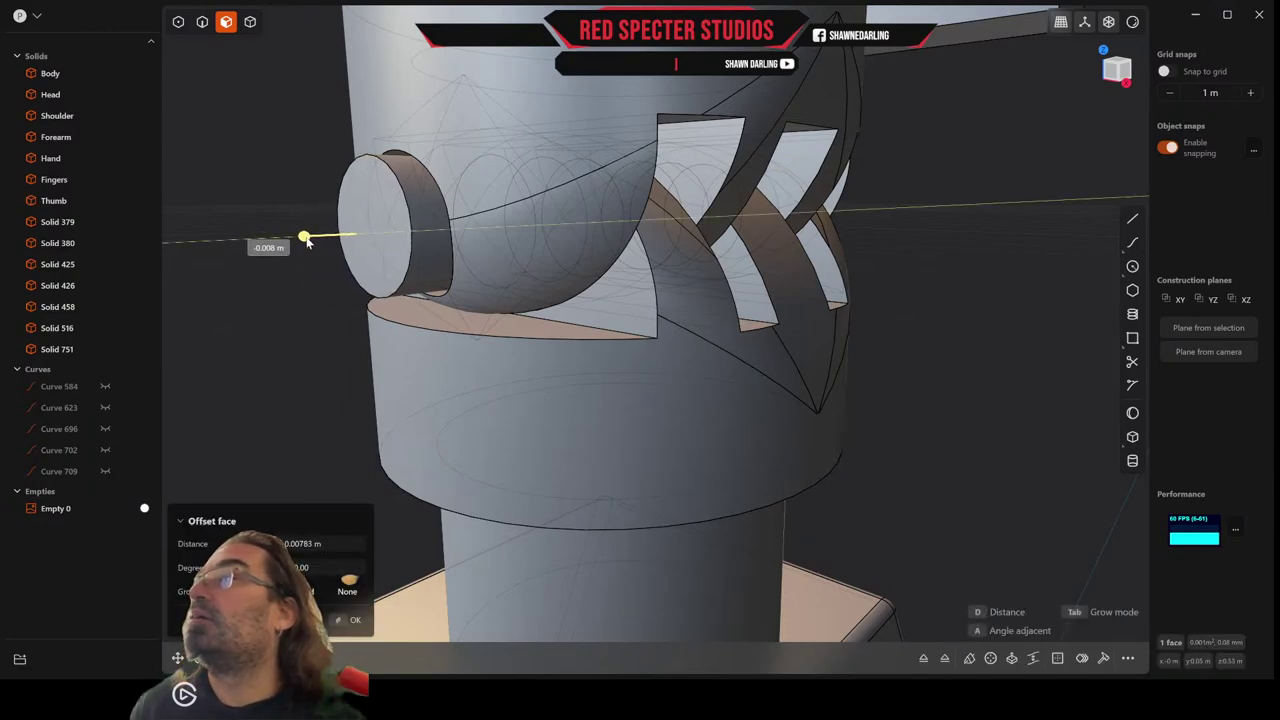
middle_drag(307, 242, 266, 247)
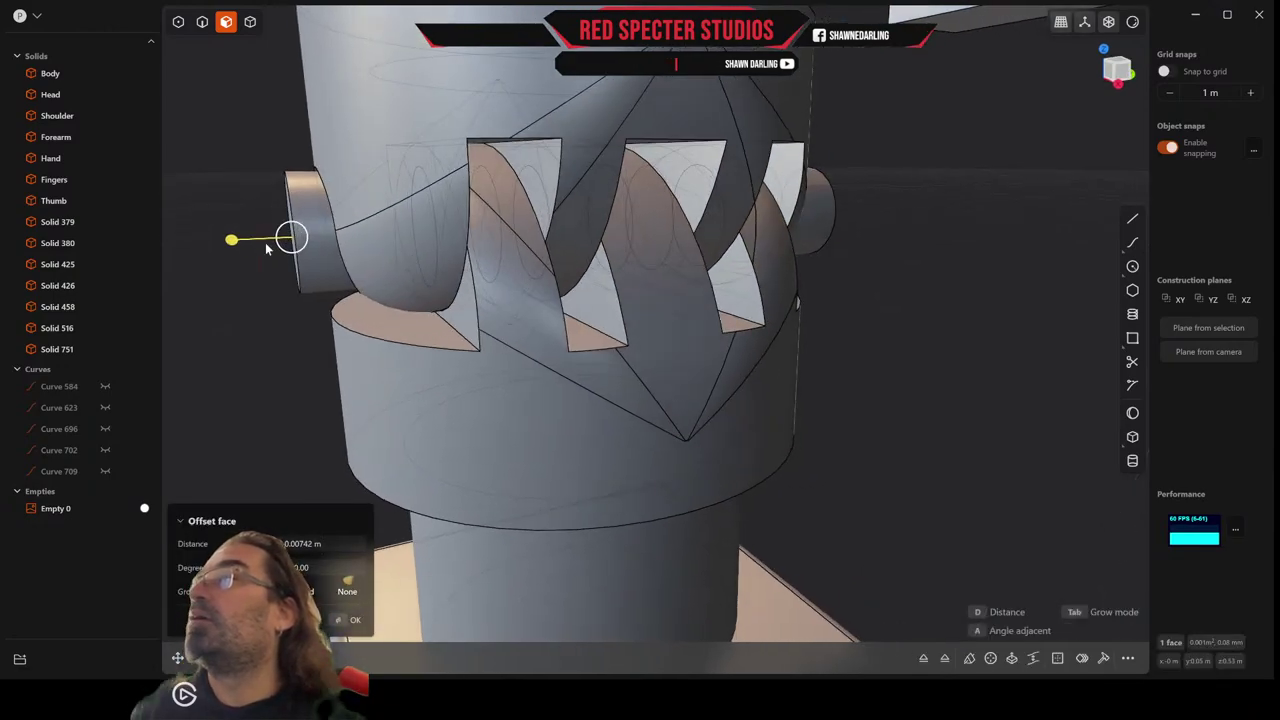
drag(232, 242, 229, 242)
middle_drag(326, 314, 236, 321)
Offset the pin's opposite end face inward about 0.008 m so it protrudes less from the joint.
middle_drag(721, 226, 799, 232)
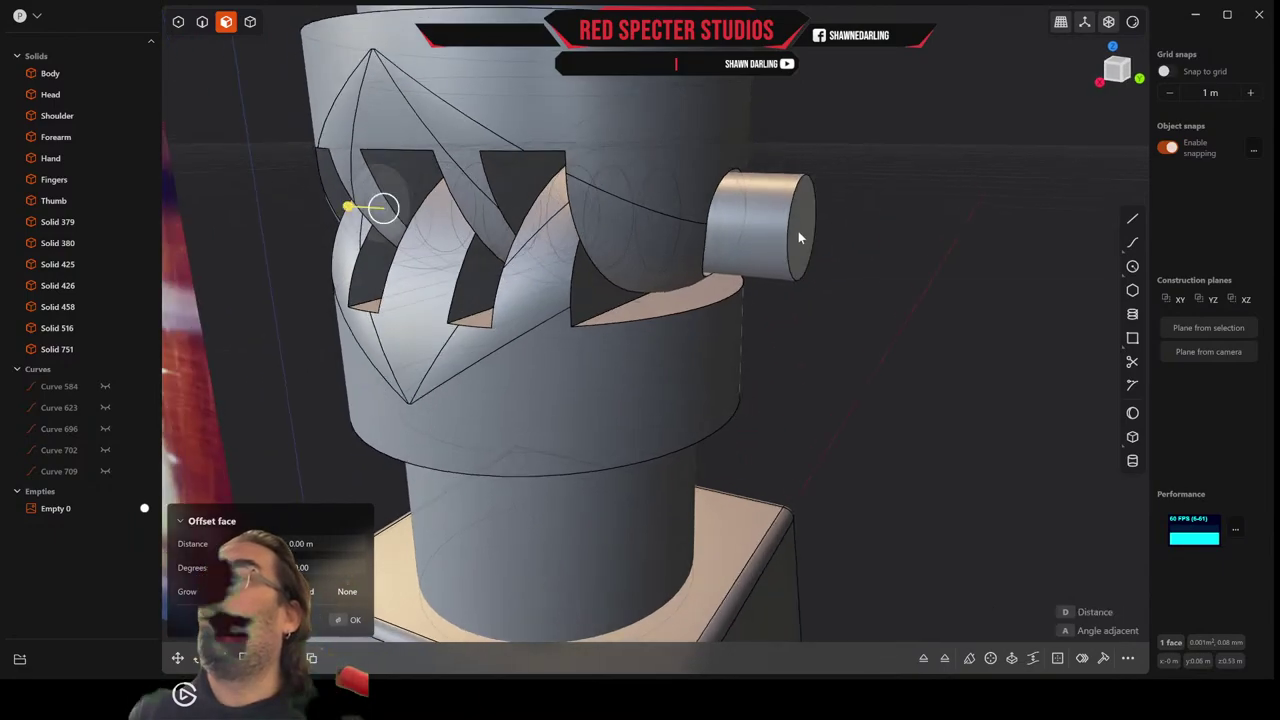
click(798, 231)
drag(845, 237, 812, 240)
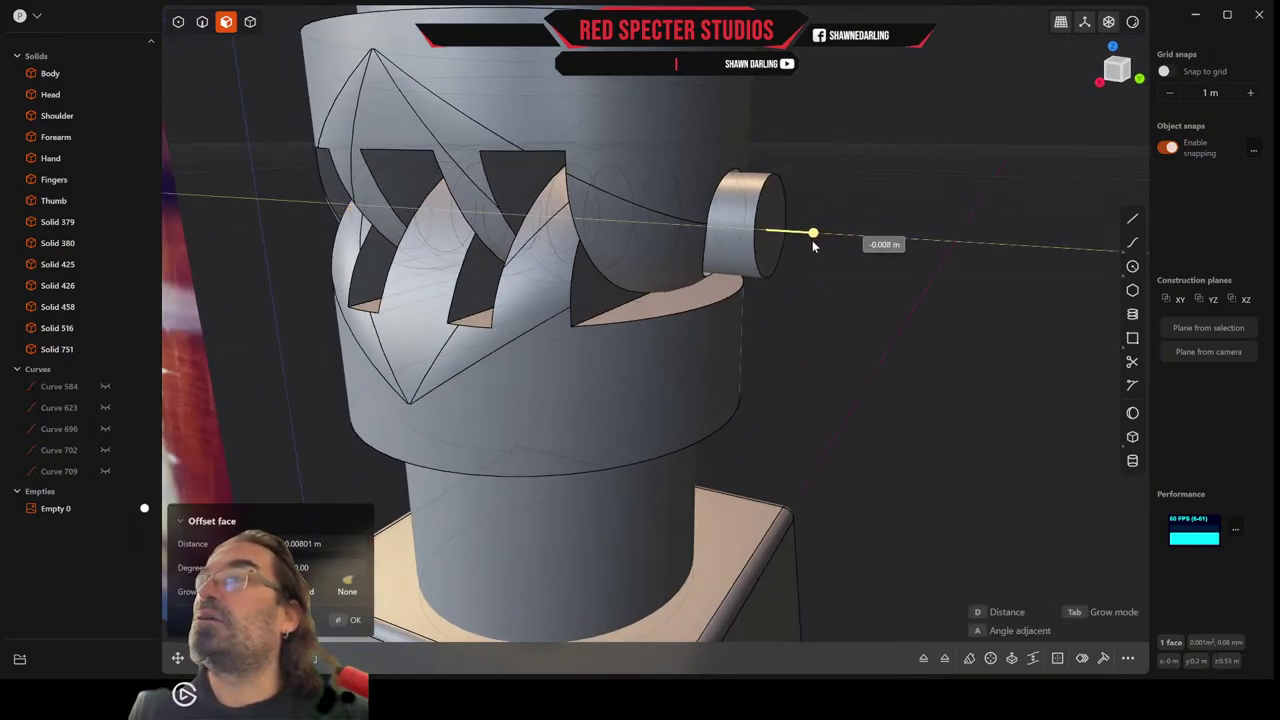
middle_drag(812, 240, 834, 268)
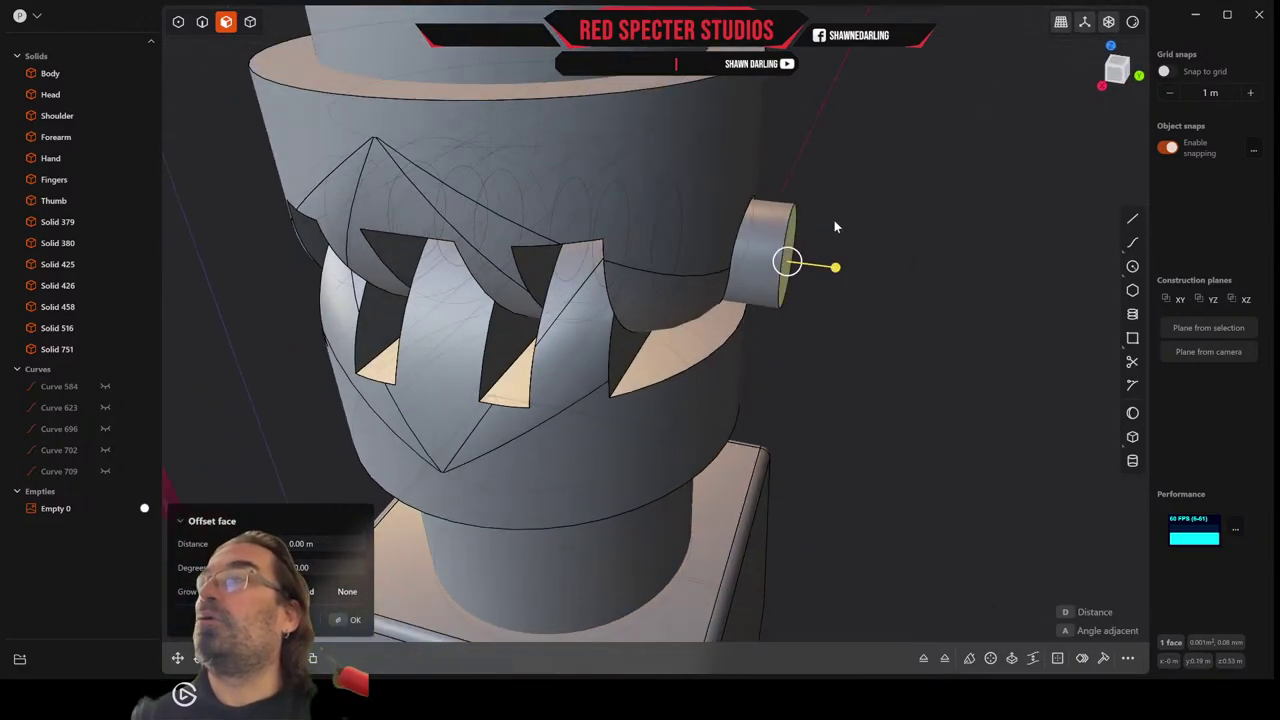
scroll(834, 220, up, 2)
right_click(834, 220)
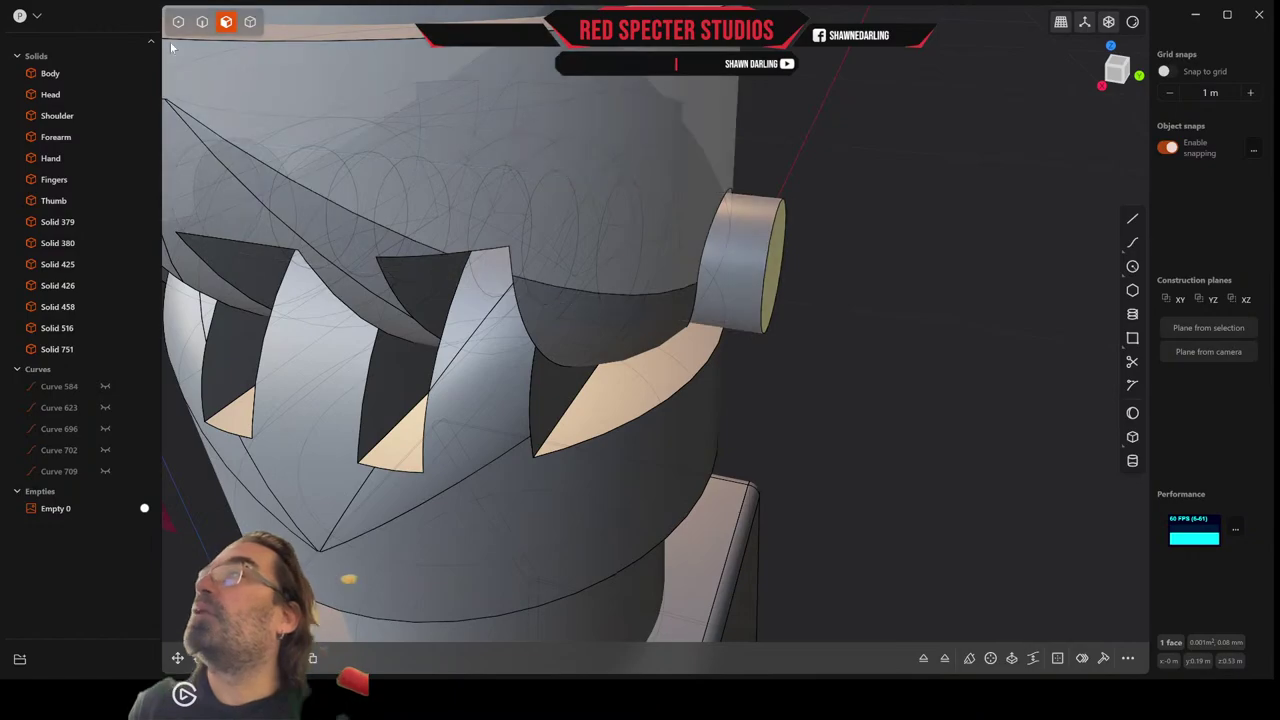
Try to offset the circular edges at both ends of the pin together.
key(2)
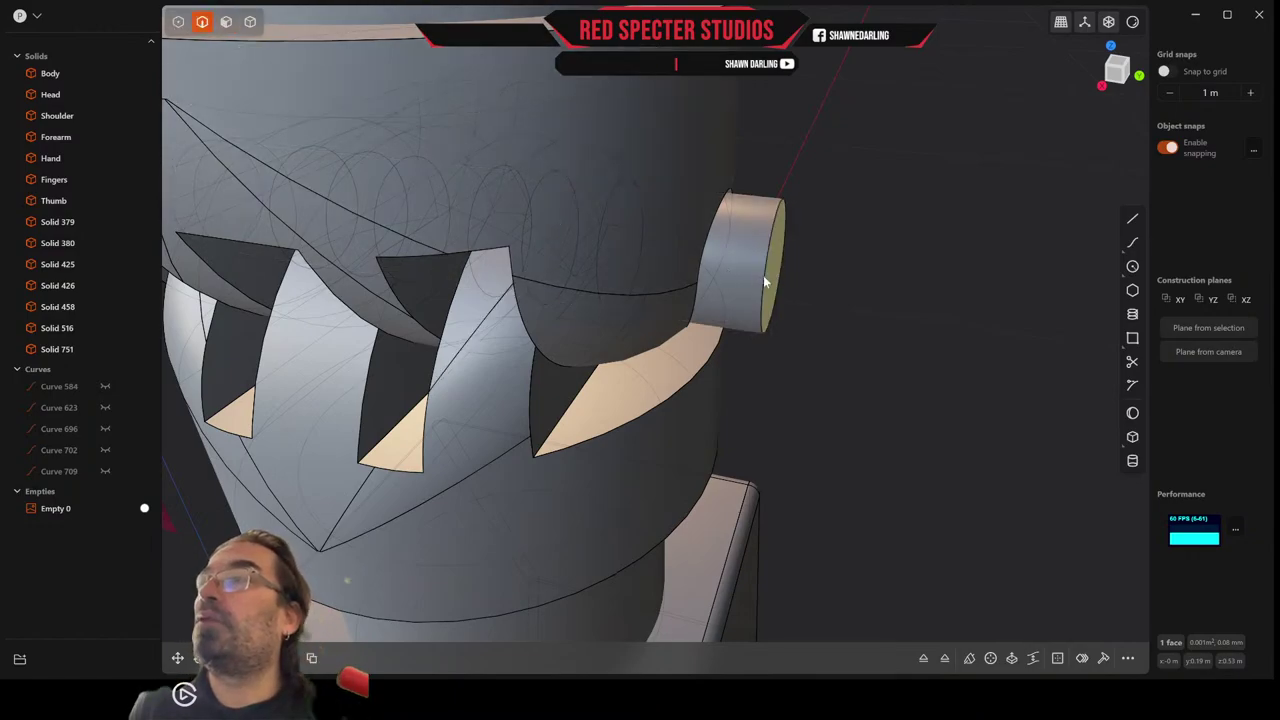
click(766, 278)
key(f)
middle_drag(766, 277, 645, 223)
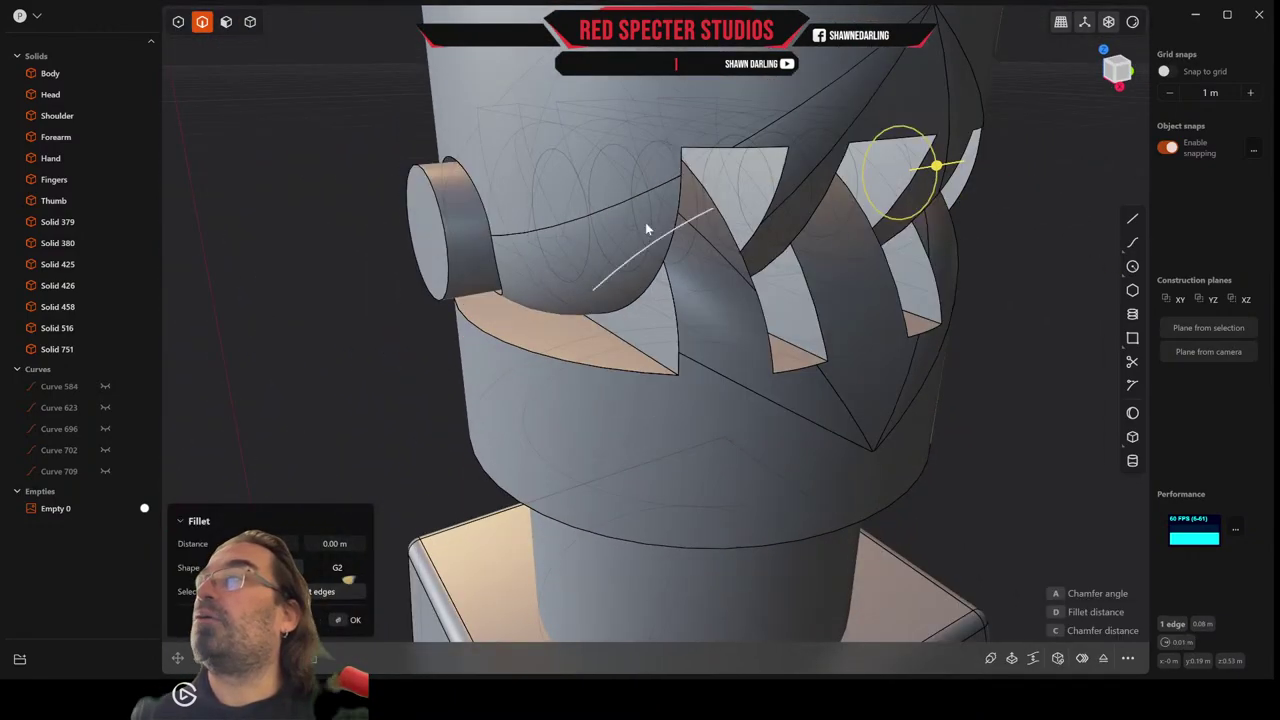
click(447, 255)
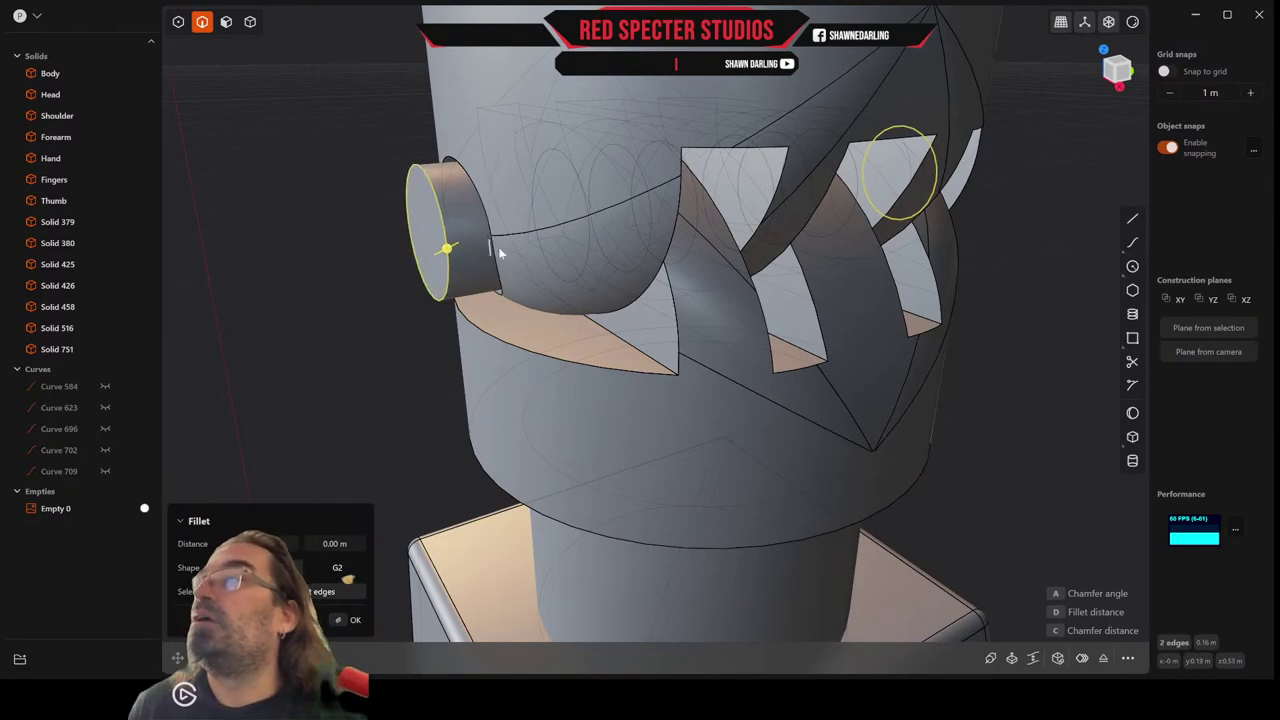
middle_drag(500, 252, 474, 271)
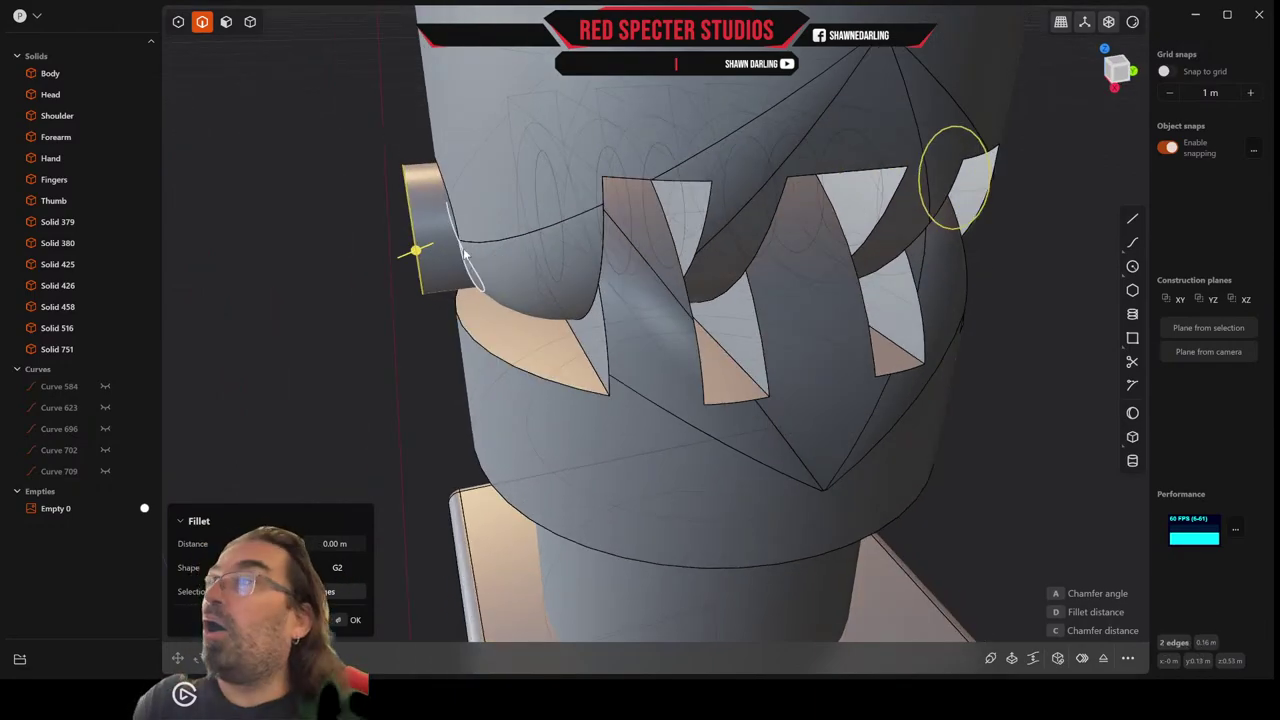
key(o)
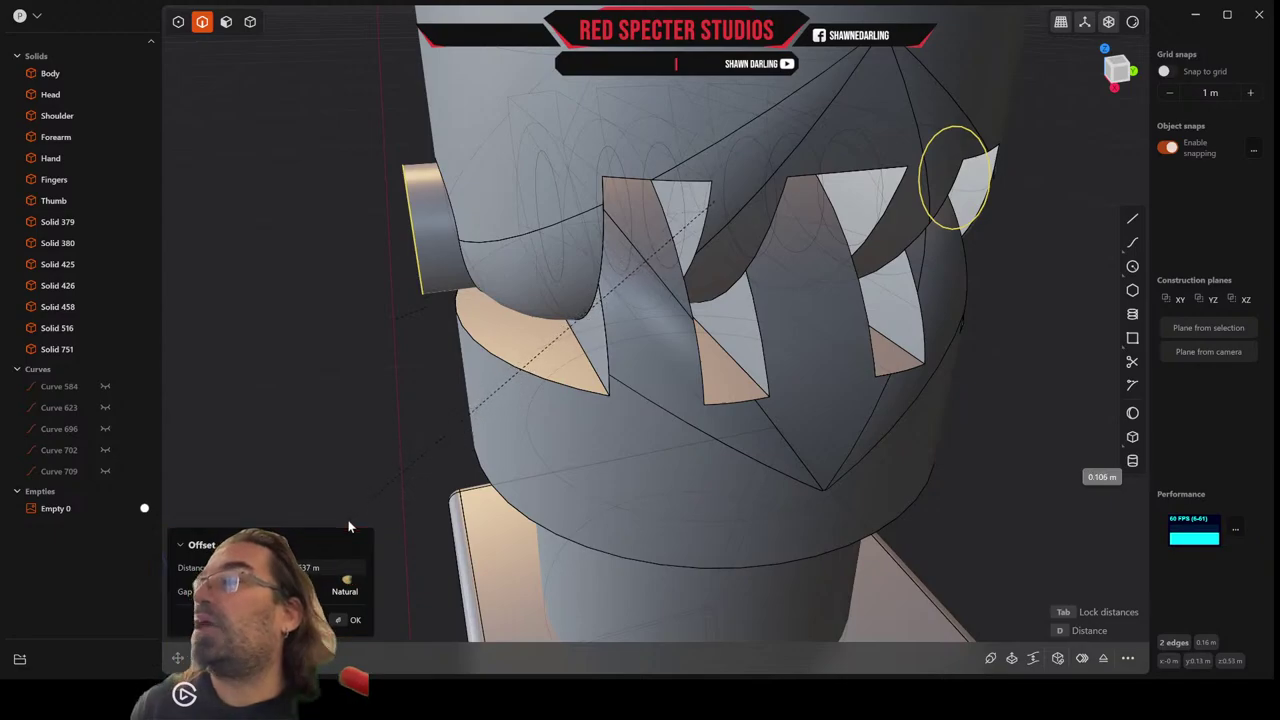
key(Escape)
key(f)
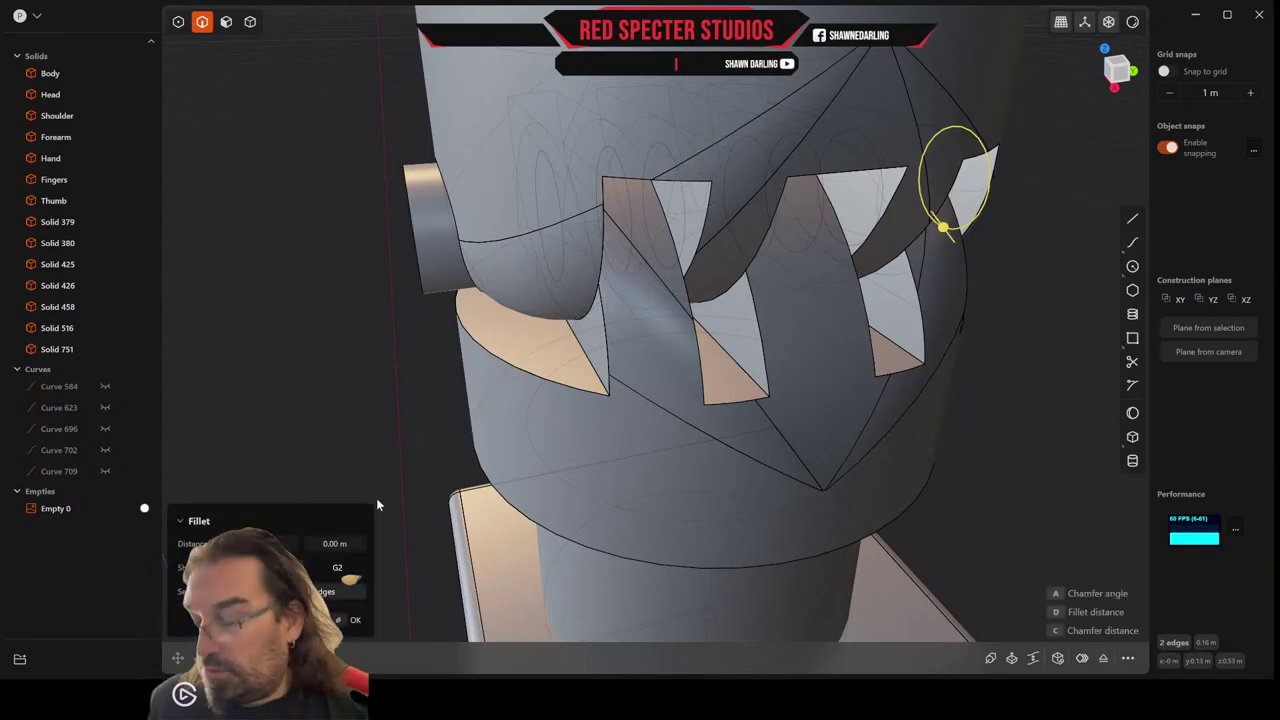
middle_drag(546, 457, 482, 457)
middle_drag(369, 438, 325, 440)
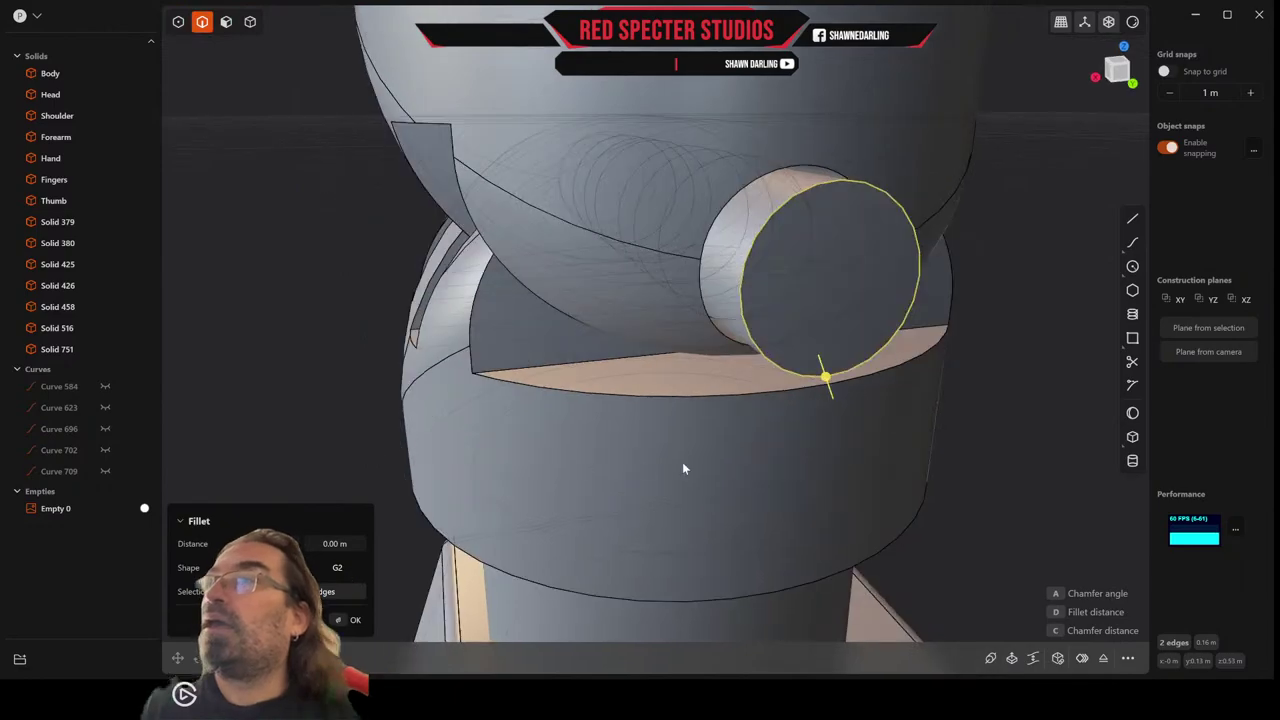
click(1045, 467)
Offset the circular end edge of the pin by about 0.007 m on one side of the joint.
middle_drag(1045, 467, 1066, 467)
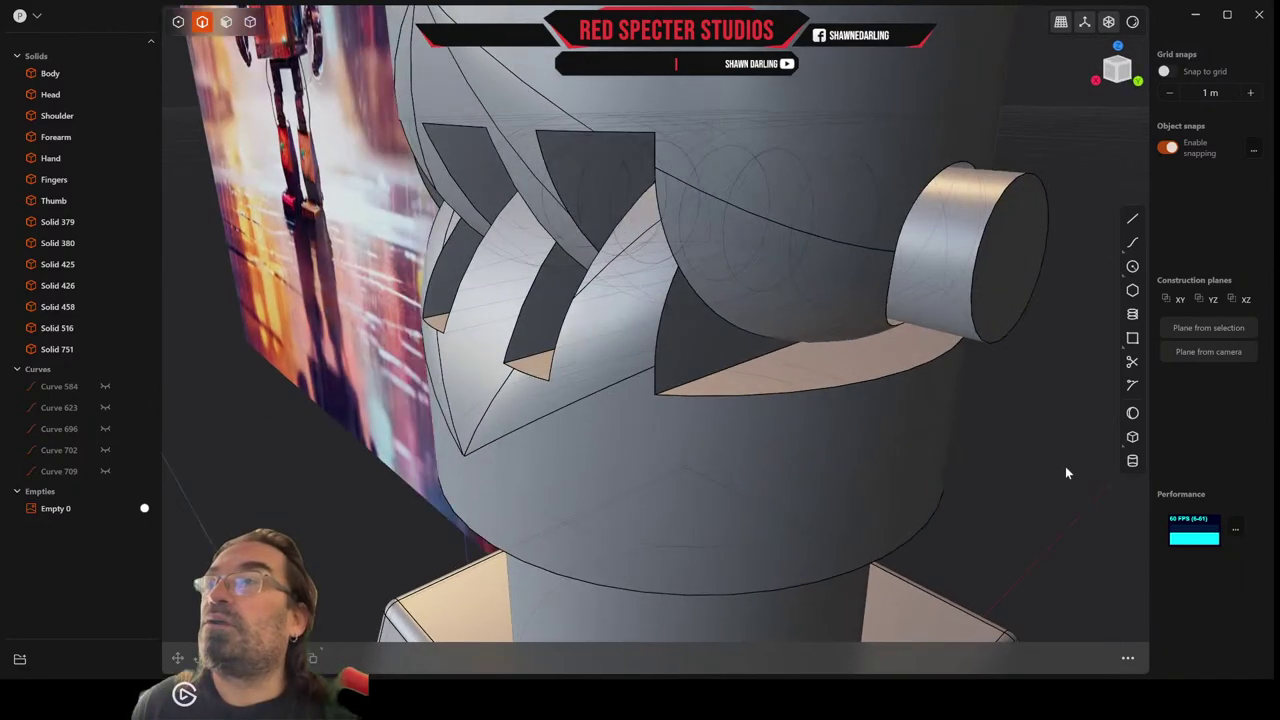
click(977, 317)
key(f)
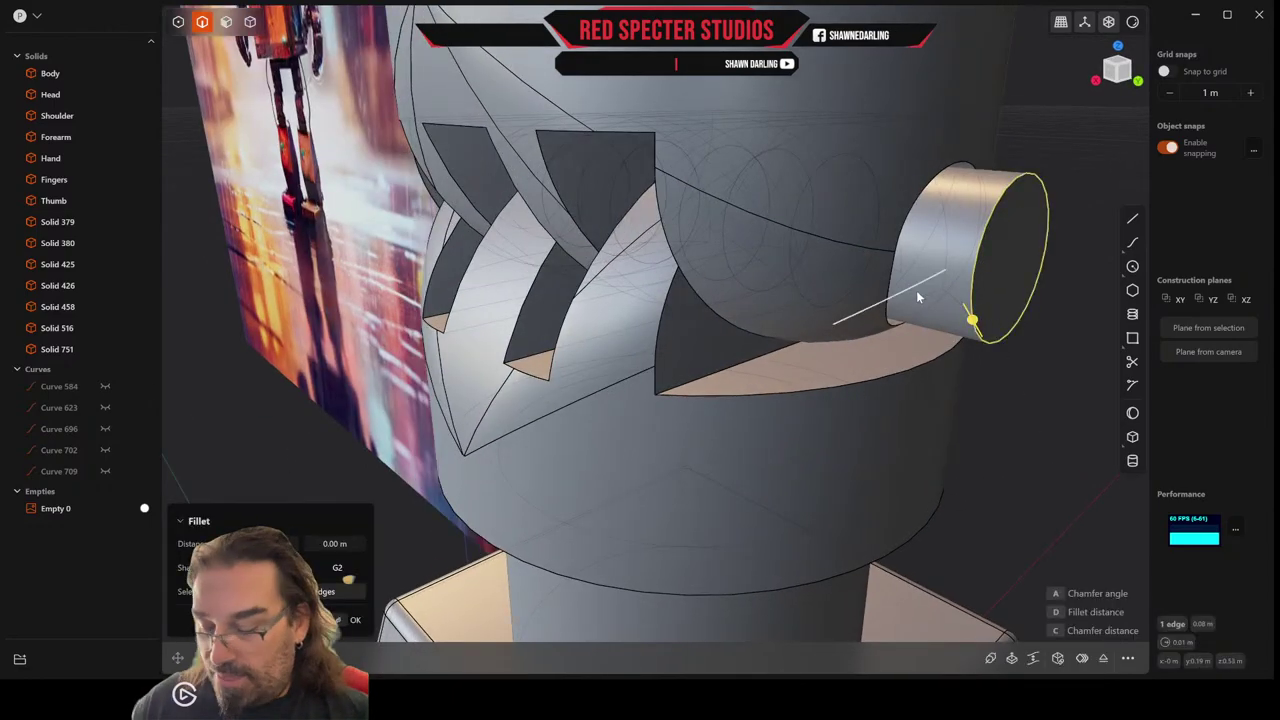
key(o)
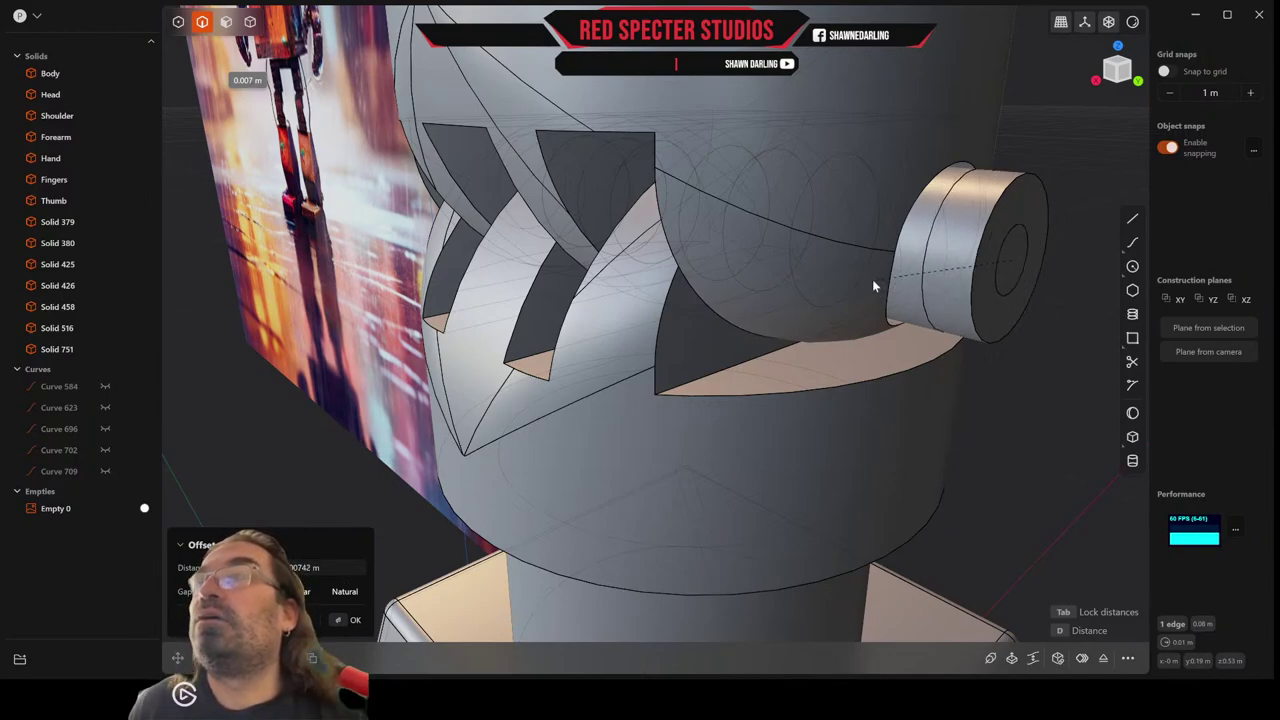
middle_drag(874, 279, 855, 316)
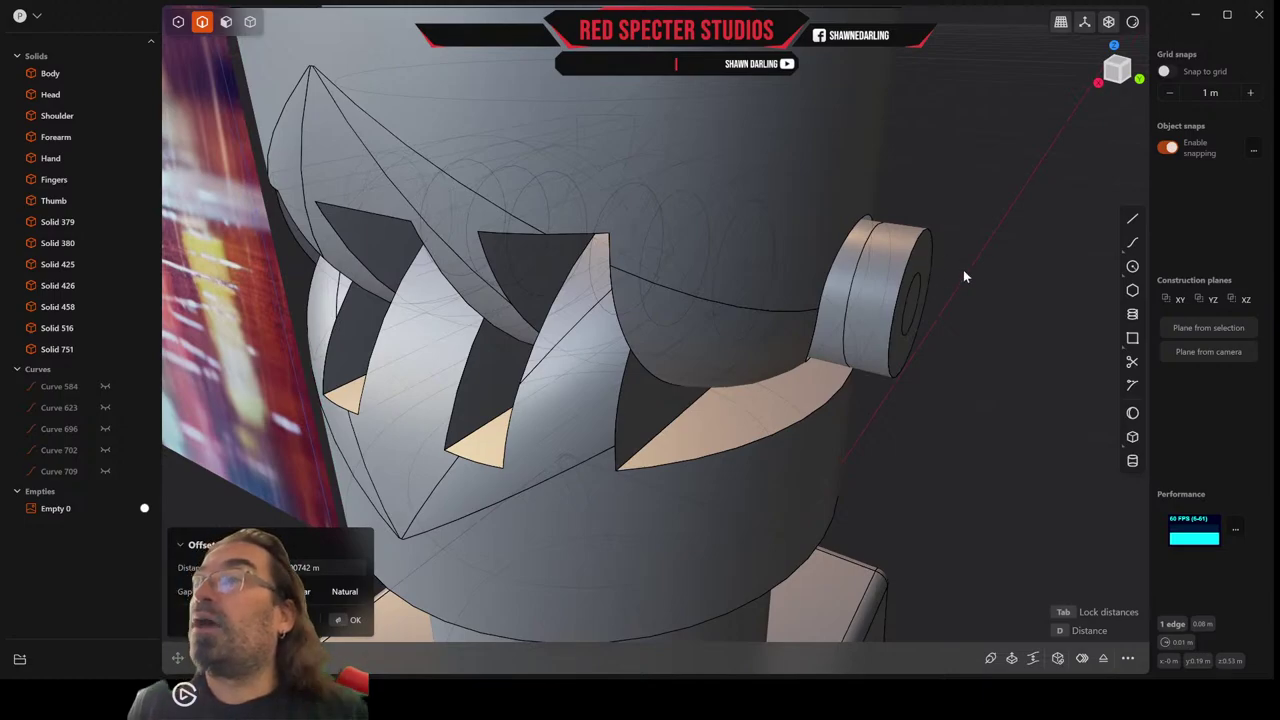
mouse_move(872, 282)
middle_down()
mouse_move(846, 277)
mouse_move(896, 280)
middle_up()
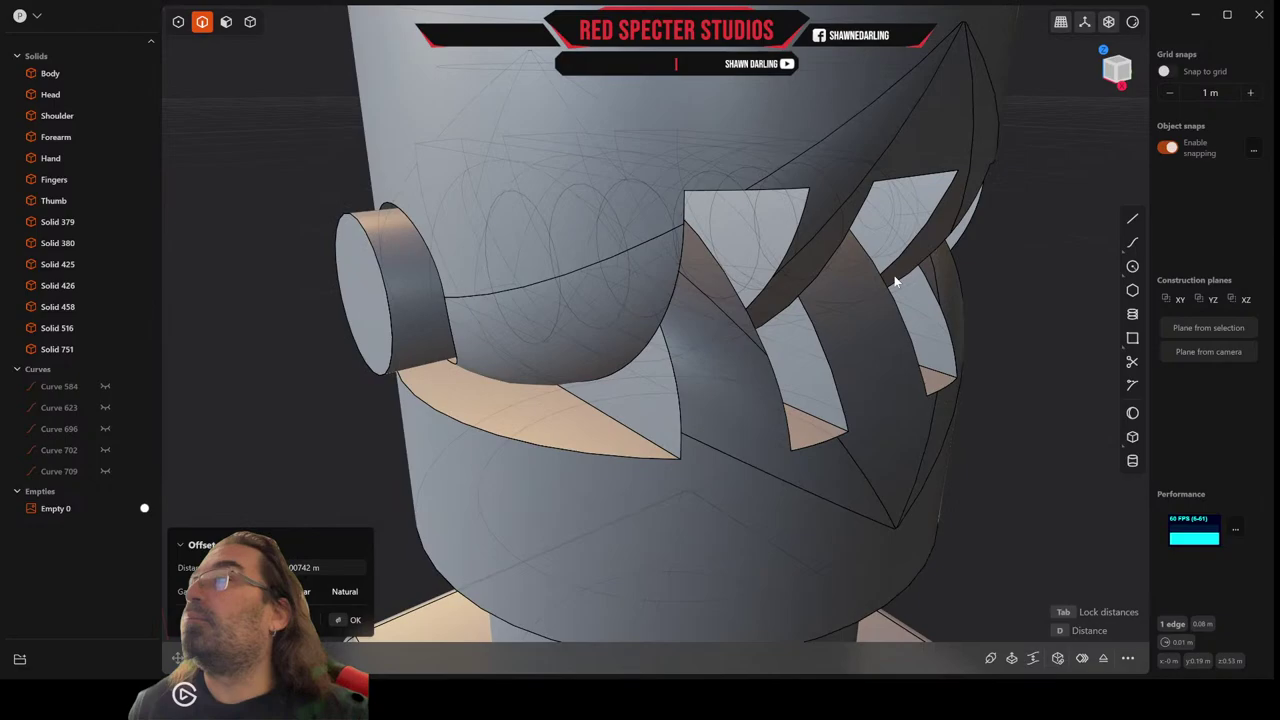
Offset the circular edge at the pin's other end by about 0.005 m.
click(381, 276)
key(f)
key(o)
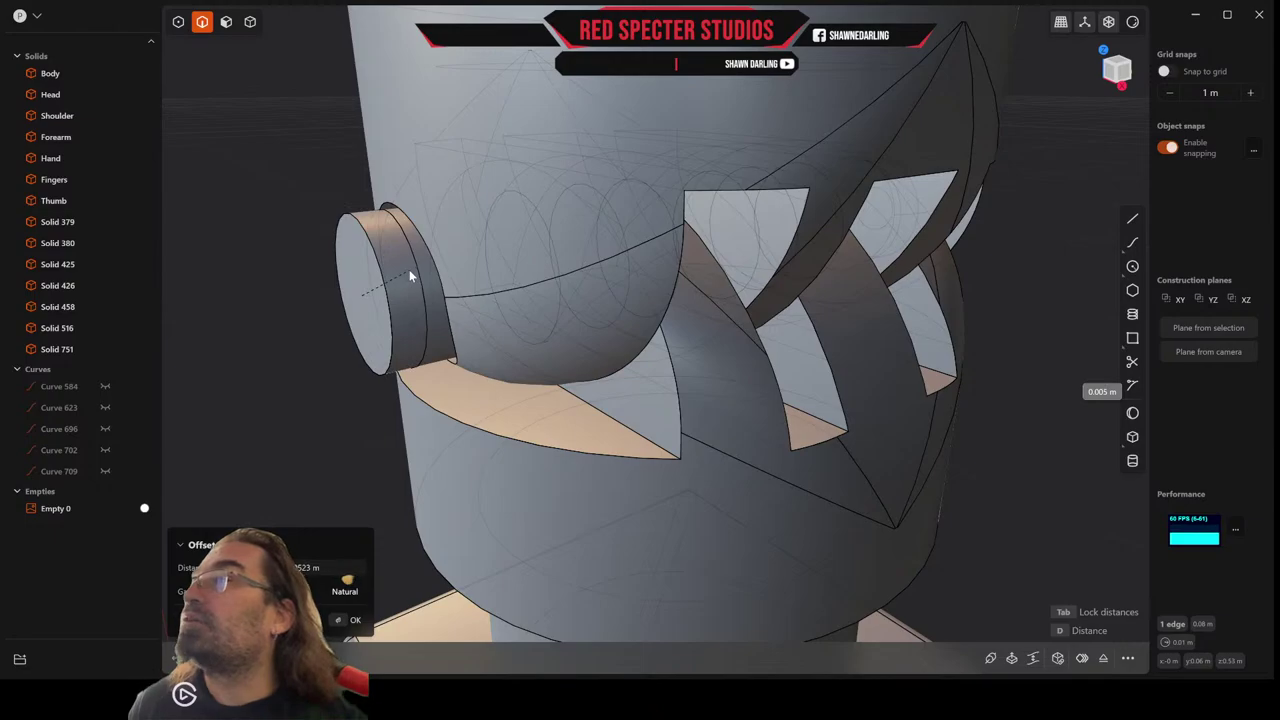
middle_drag(425, 274, 322, 285)
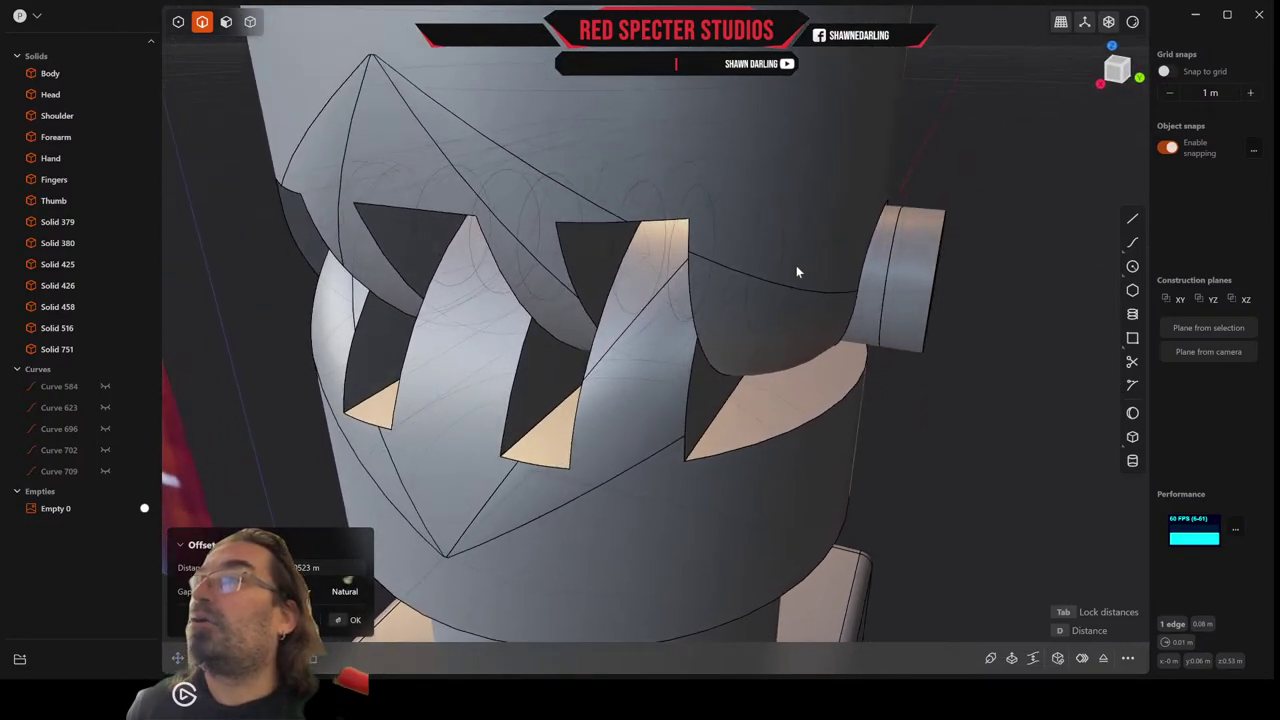
mouse_move(955, 279)
middle_down()
mouse_move(965, 273)
mouse_move(934, 266)
middle_up()
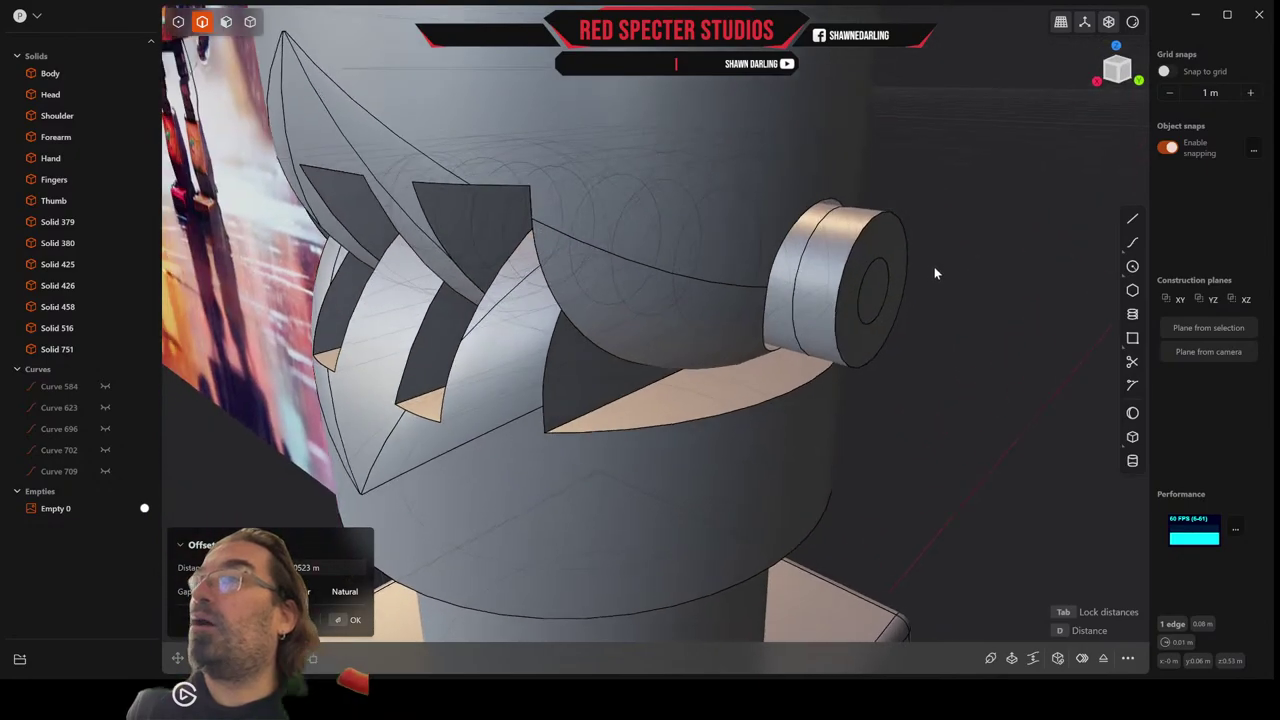
key(Escape)
click(885, 264)
key(f)
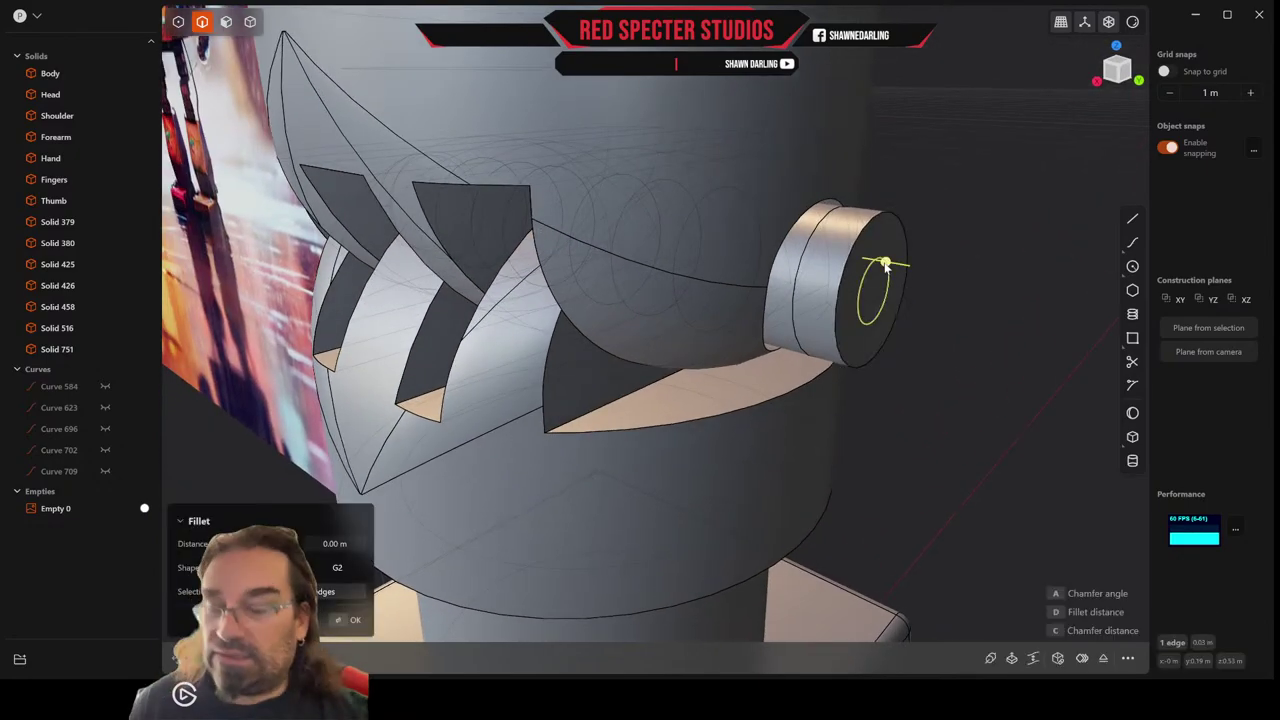
key(Escape)
Offset the outer cylindrical face band at both ends of the pin outward by about 0.0079 m to form wide heads.
middle_drag(863, 250, 760, 135)
click(226, 21)
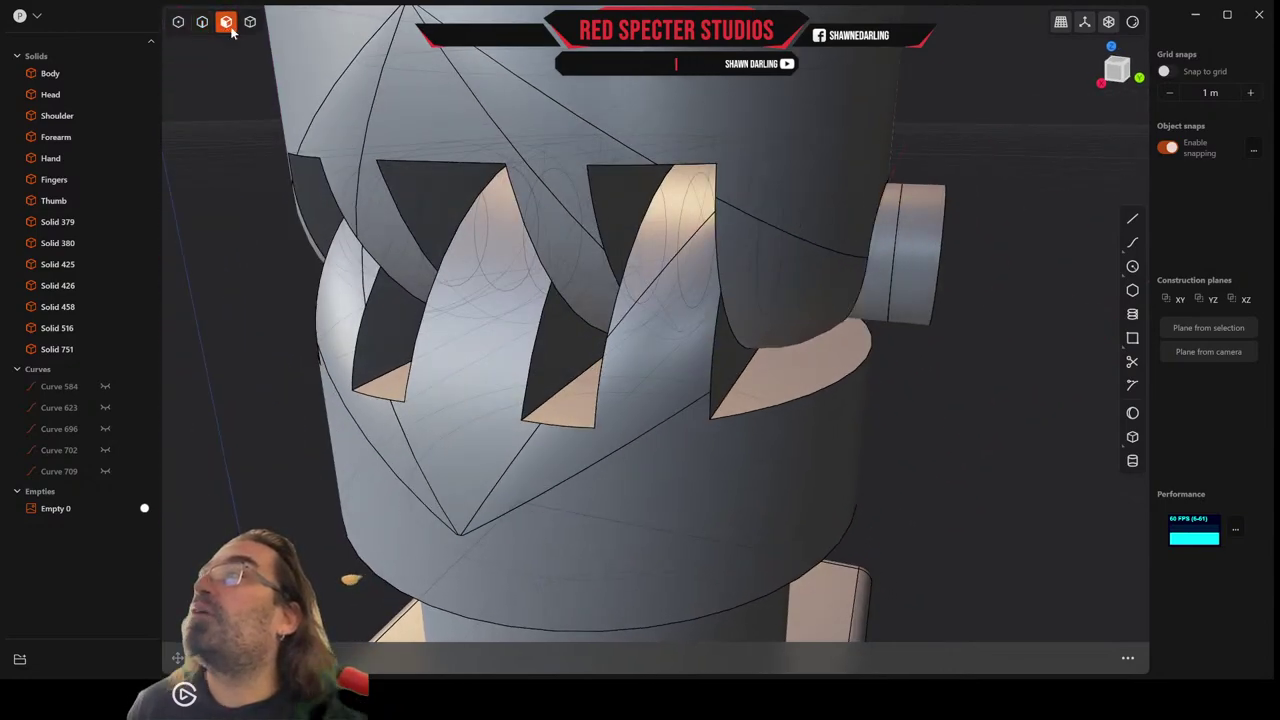
click(926, 259)
middle_drag(768, 250, 862, 248)
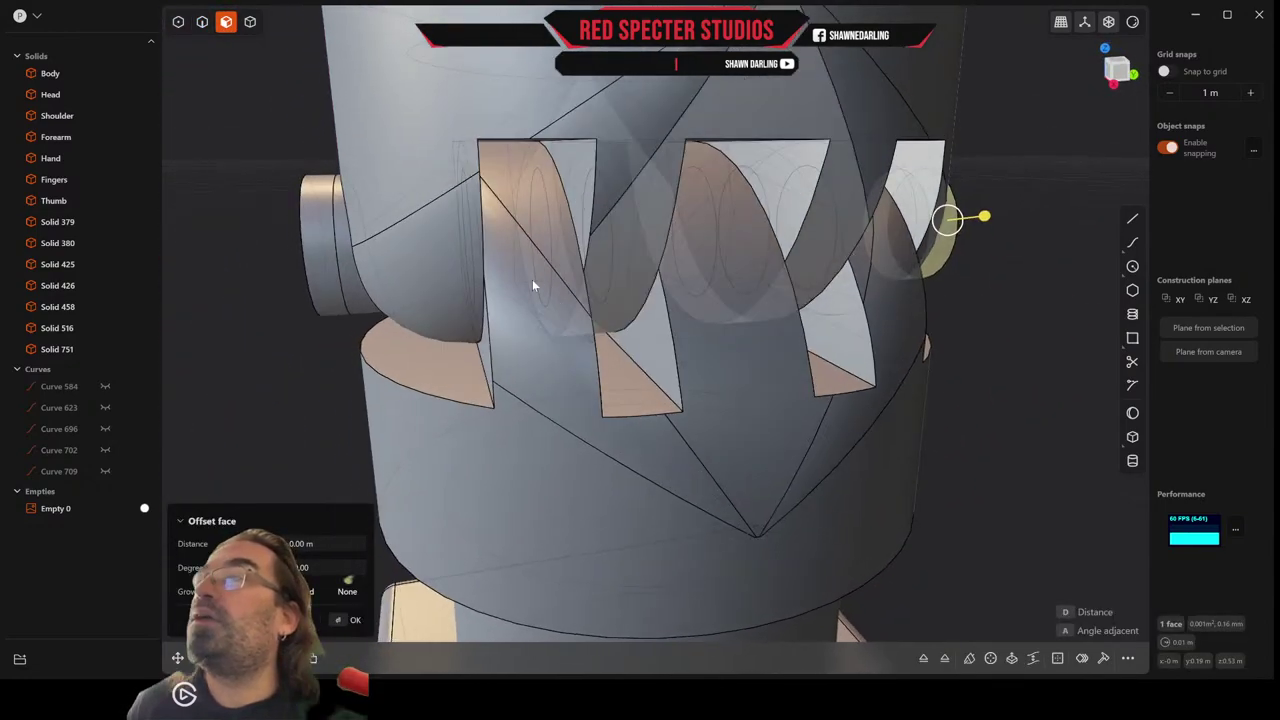
shift+click(329, 266)
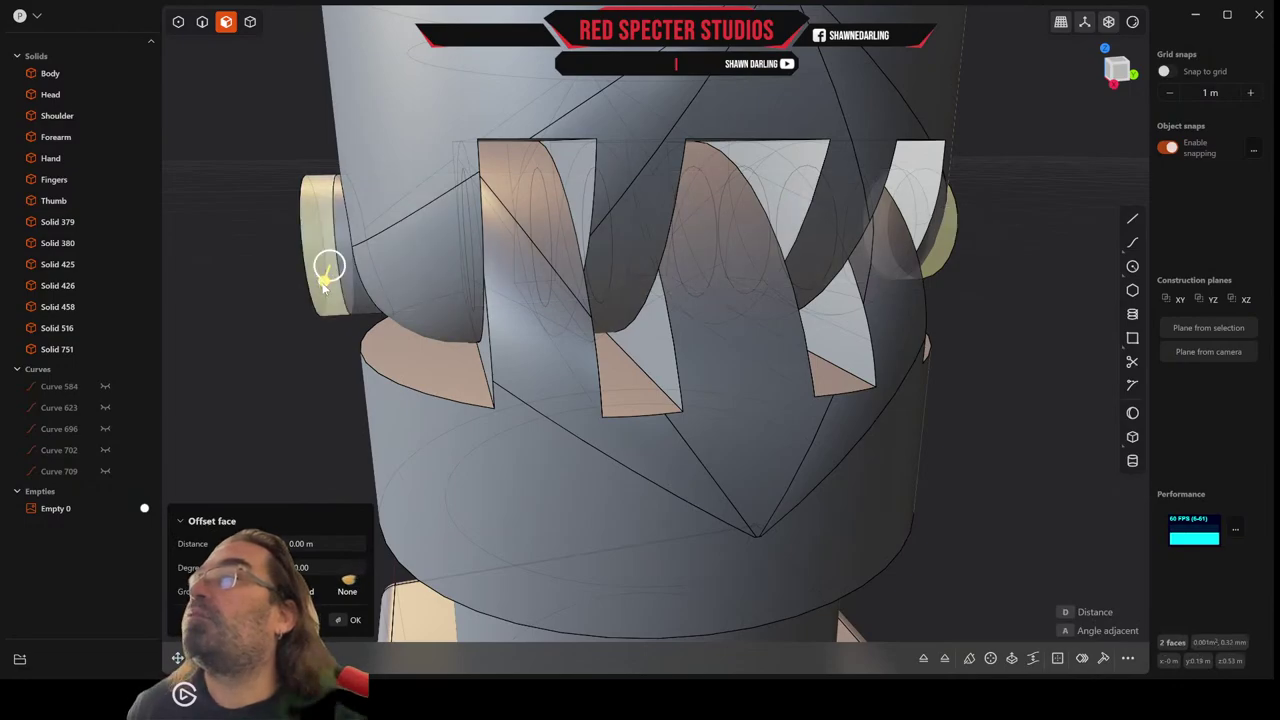
drag(323, 281, 321, 308)
middle_drag(321, 308, 496, 307)
scroll(679, 285, down, 5)
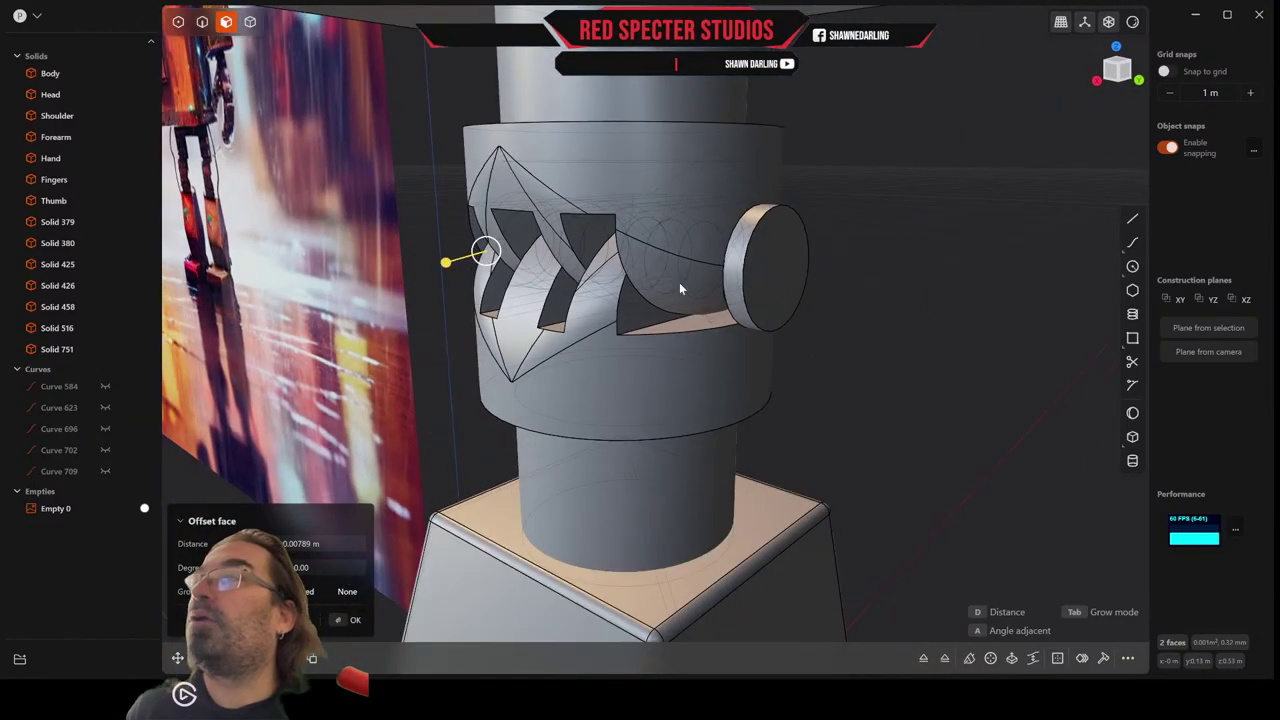
scroll(679, 288, up, 2)
scroll(679, 282, up, 3)
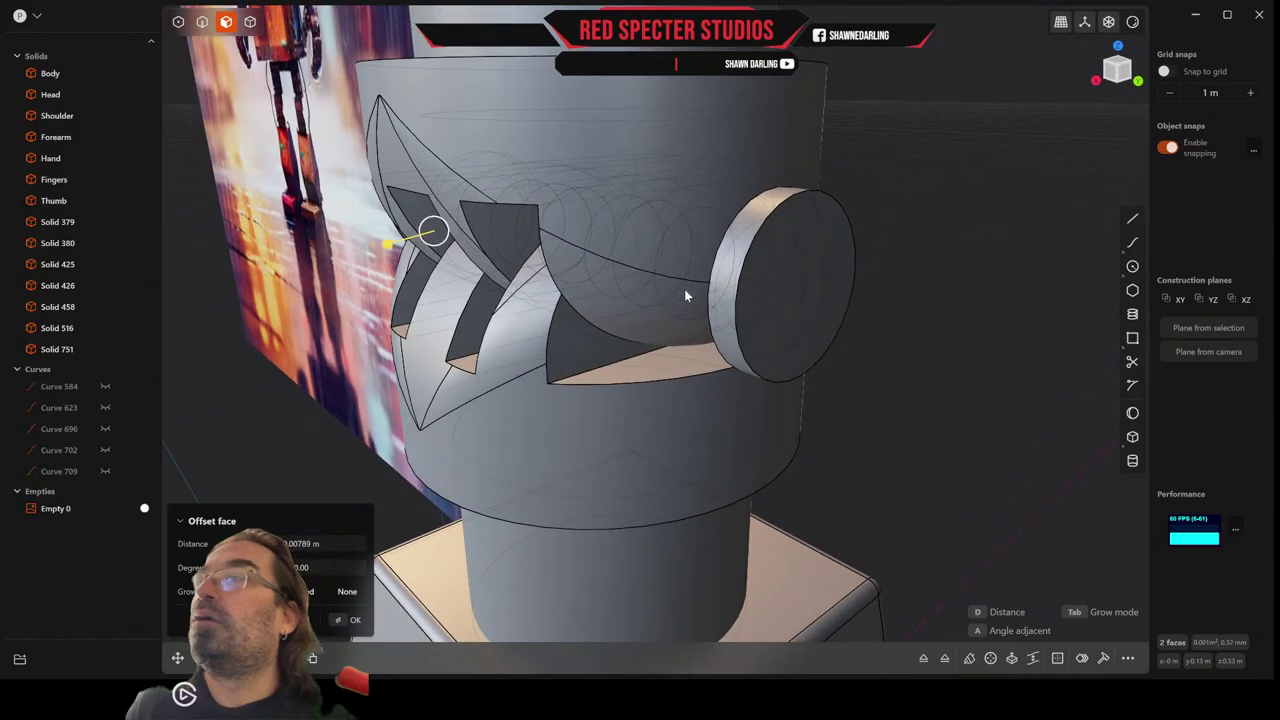
click(348, 619)
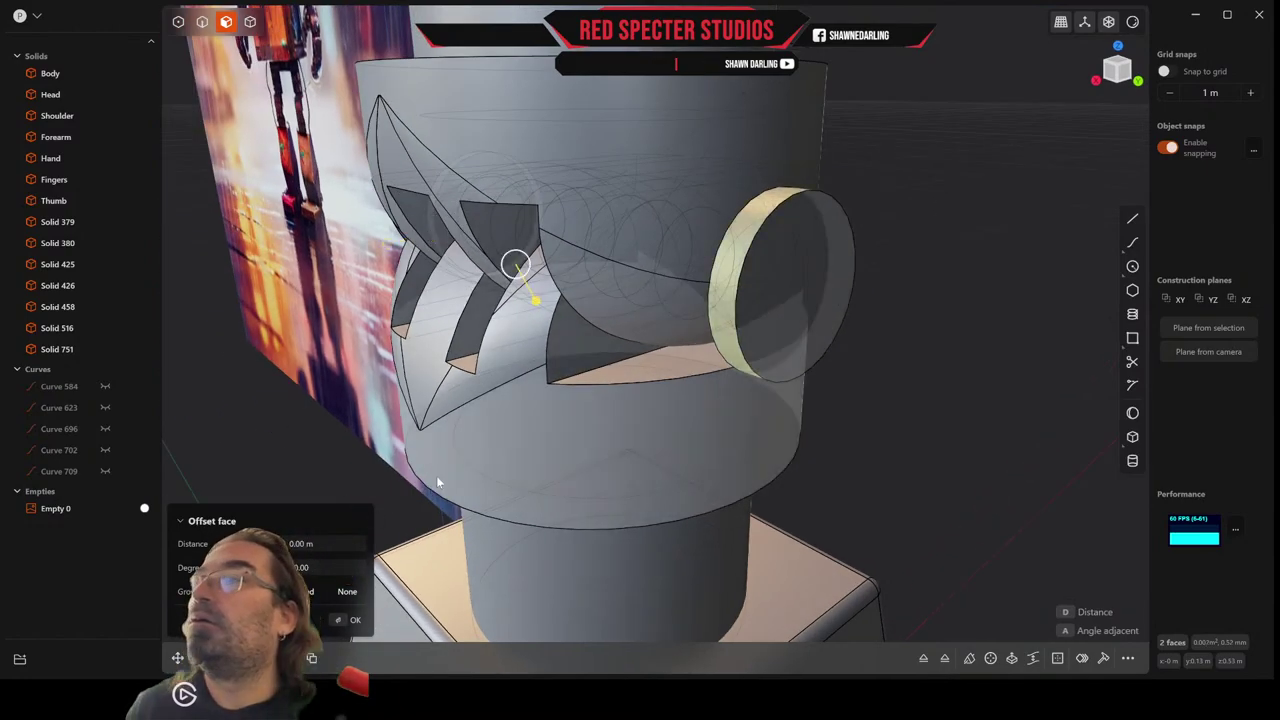
Draw a centred circle of about 0.021 m radius on one end face of the pin.
click(1132, 266)
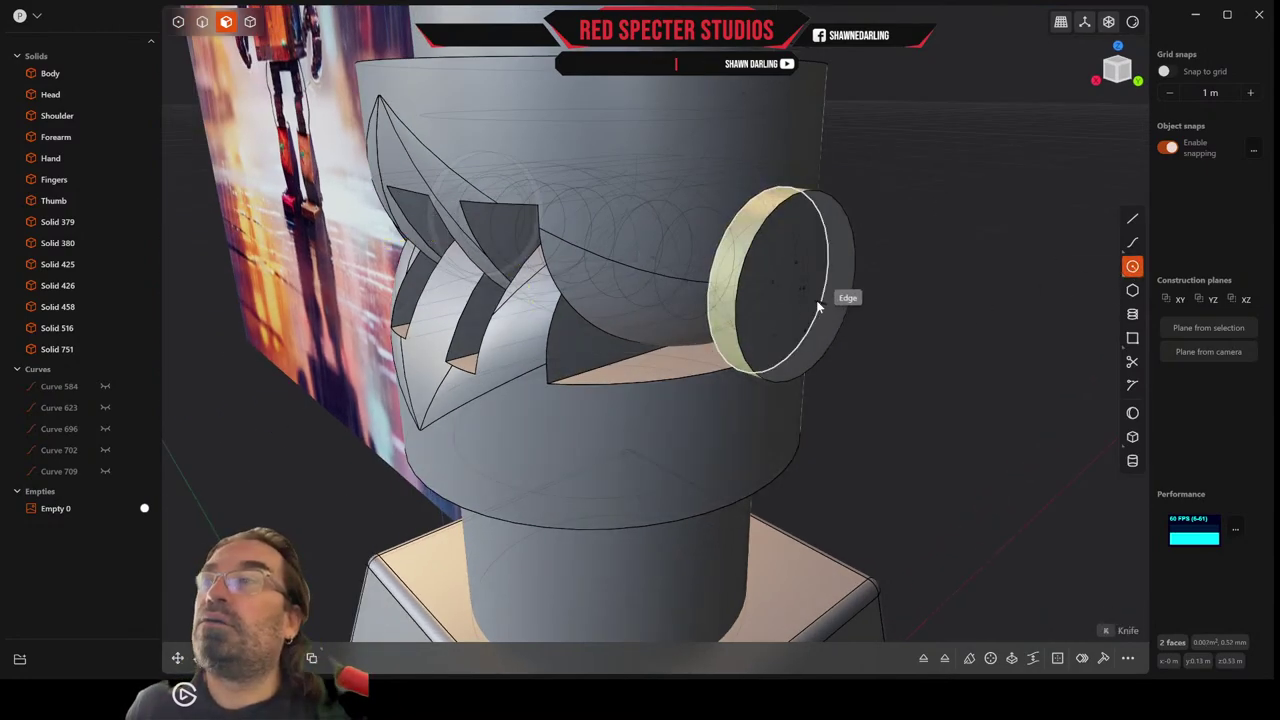
middle_drag(804, 299, 764, 310)
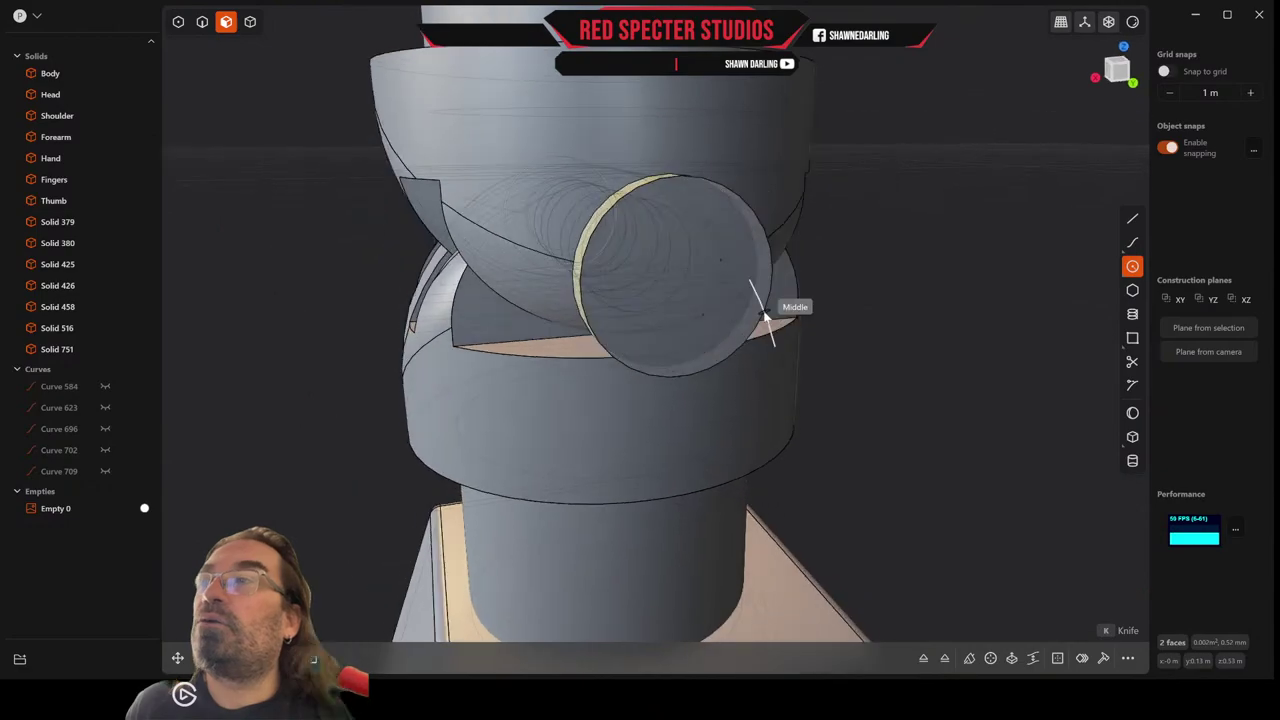
click(685, 285)
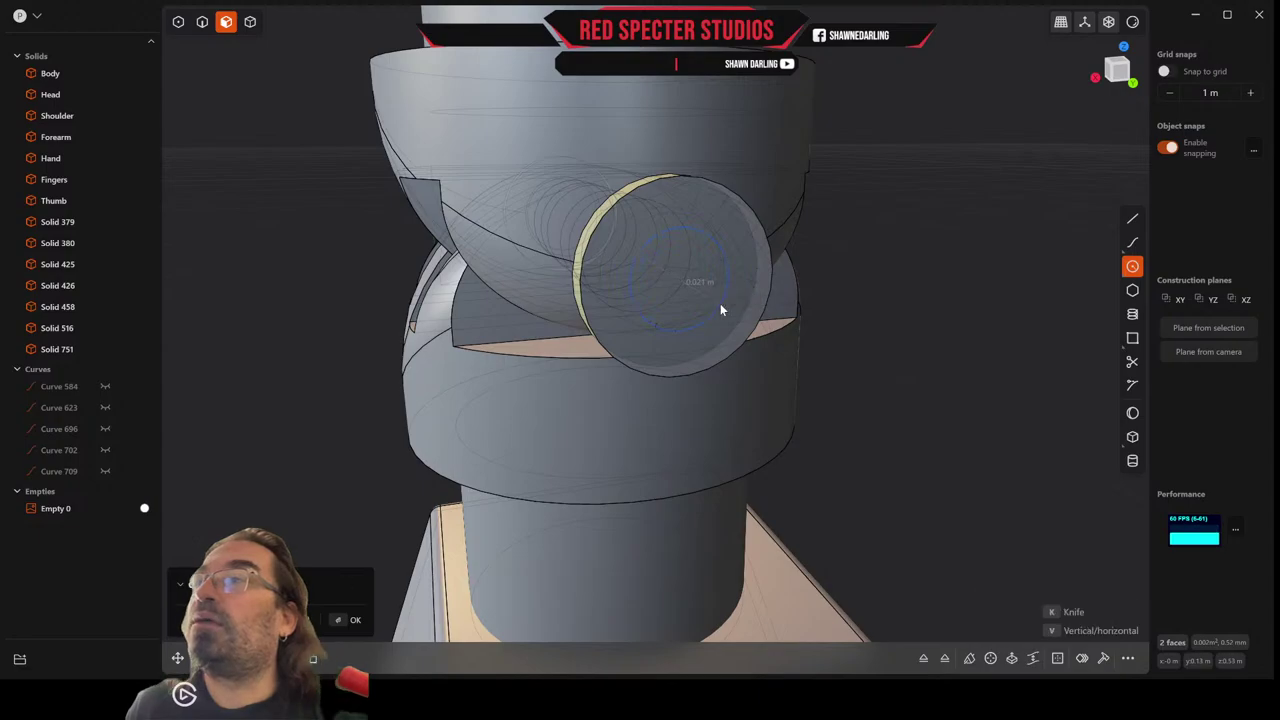
click(720, 304)
middle_drag(539, 284, 782, 279)
Draw a matching centred circle of about 0.021 m radius on the pin's opposite end face.
middle_drag(643, 277, 708, 279)
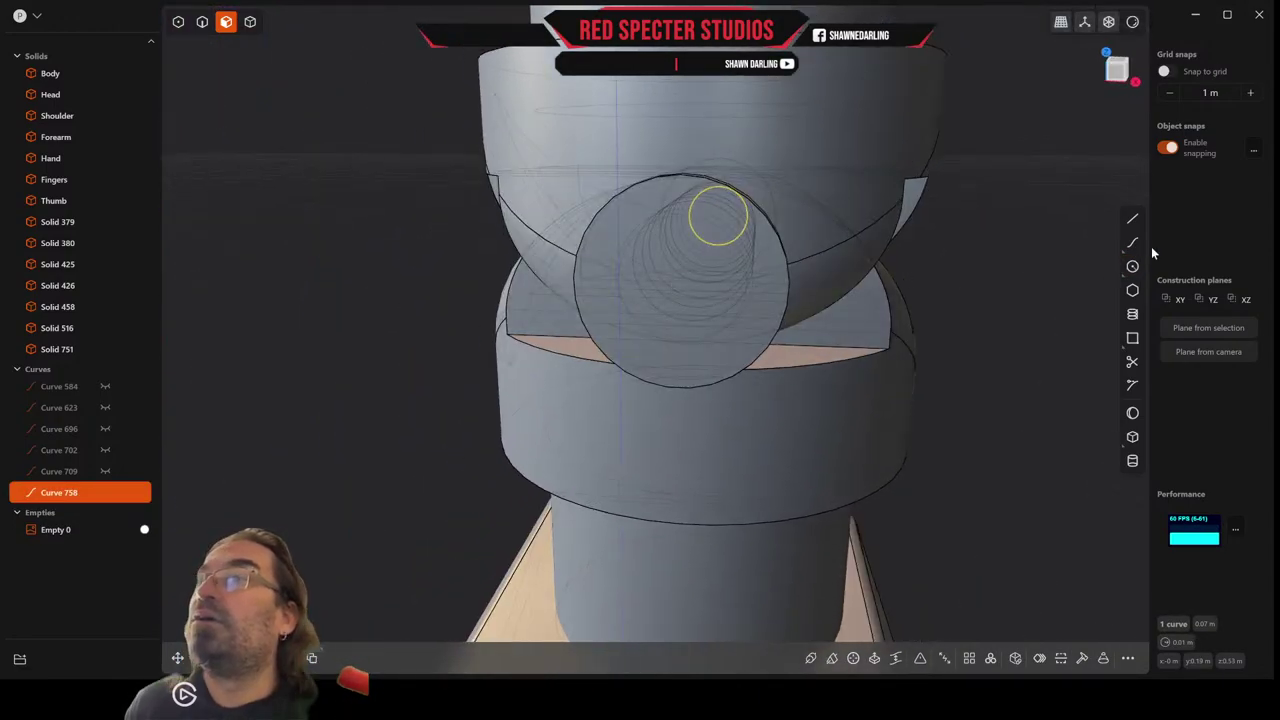
click(1132, 266)
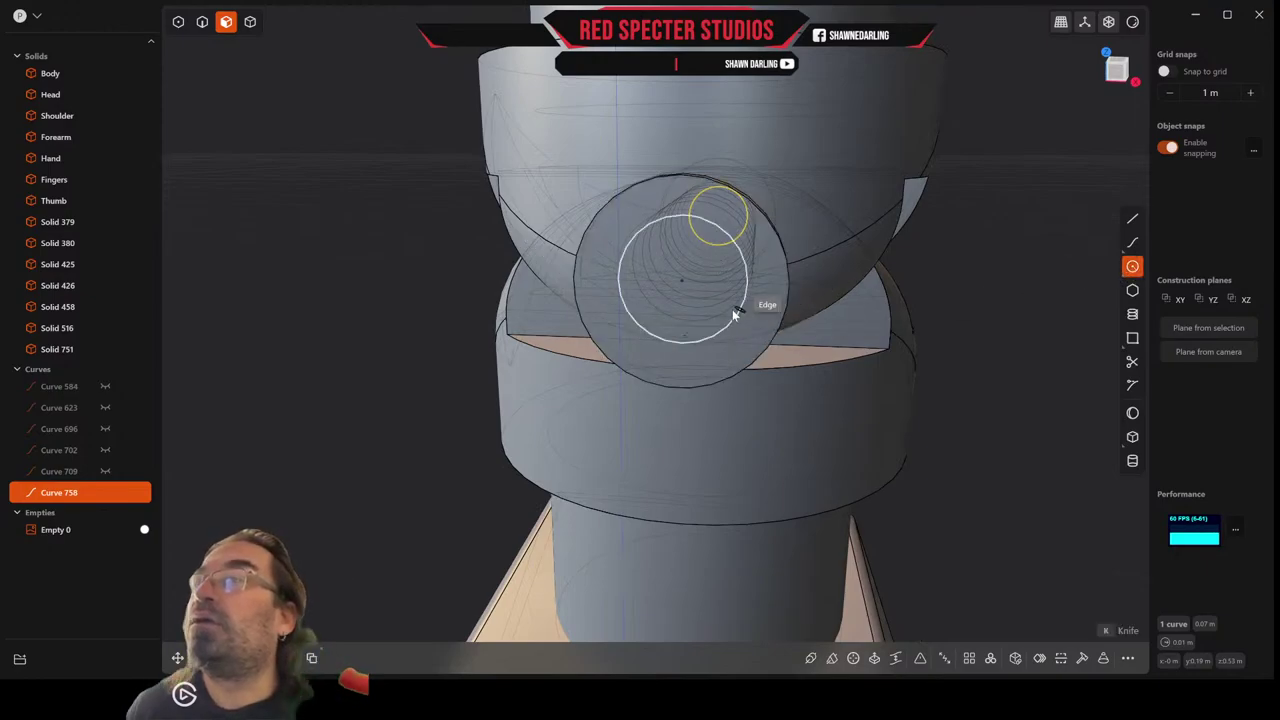
click(682, 287)
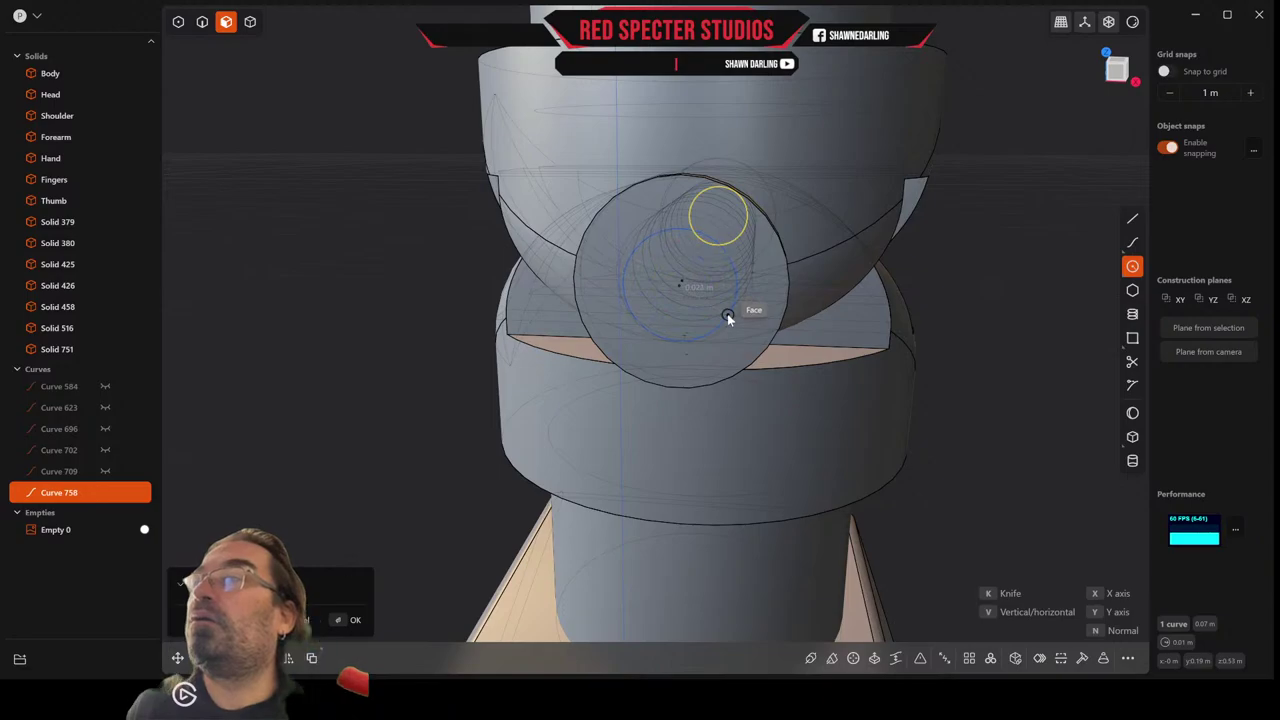
click(727, 316)
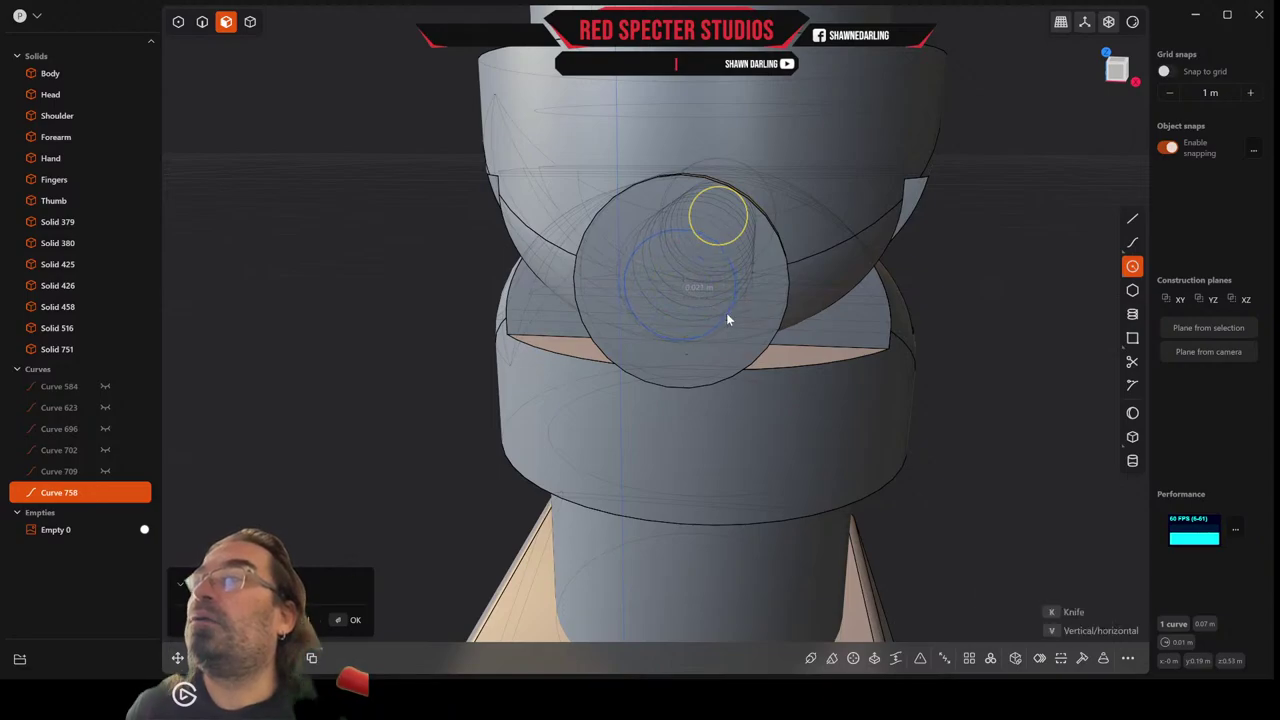
right_click(727, 316)
middle_drag(727, 316, 527, 329)
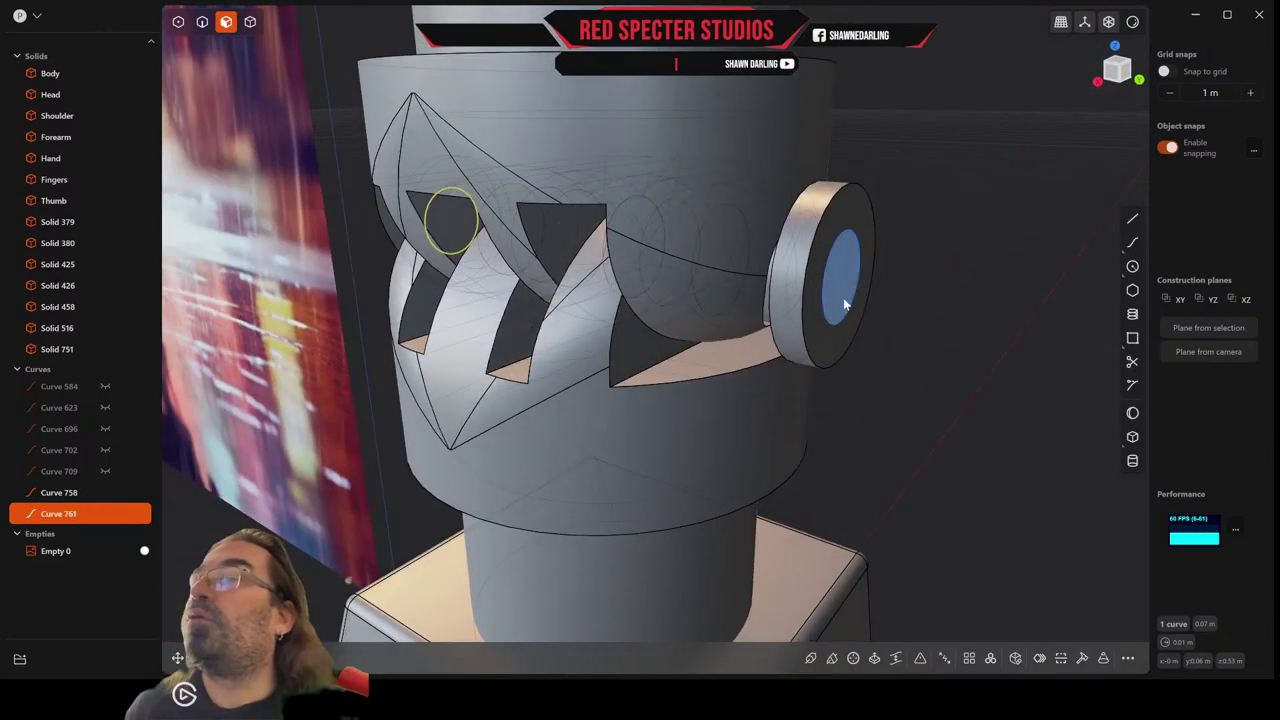
key(e)
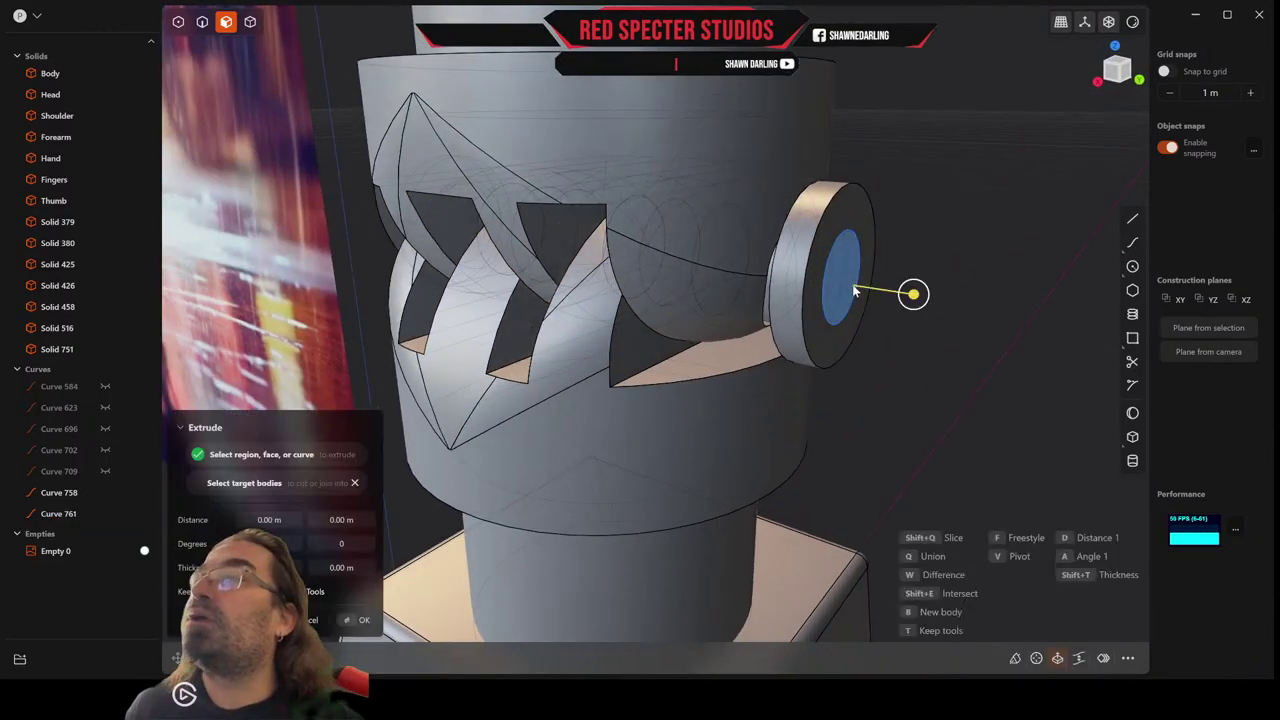
middle_drag(852, 284, 443, 295)
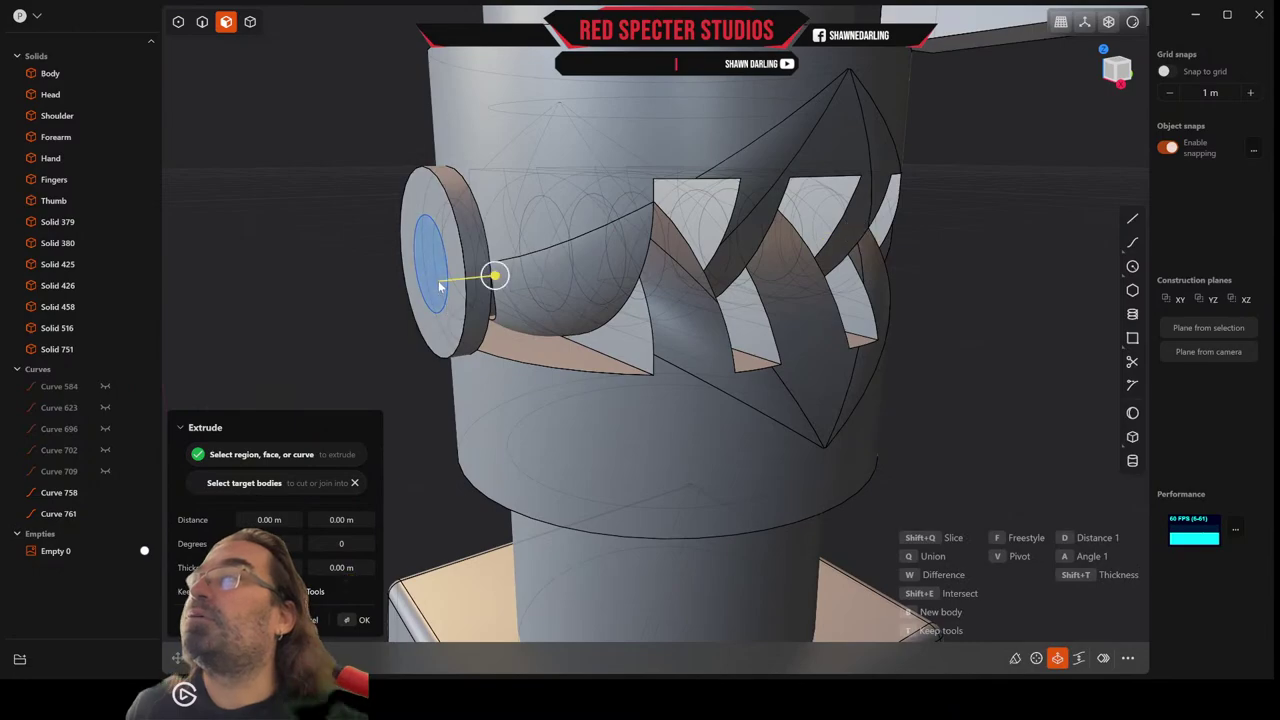
drag(494, 275, 475, 280)
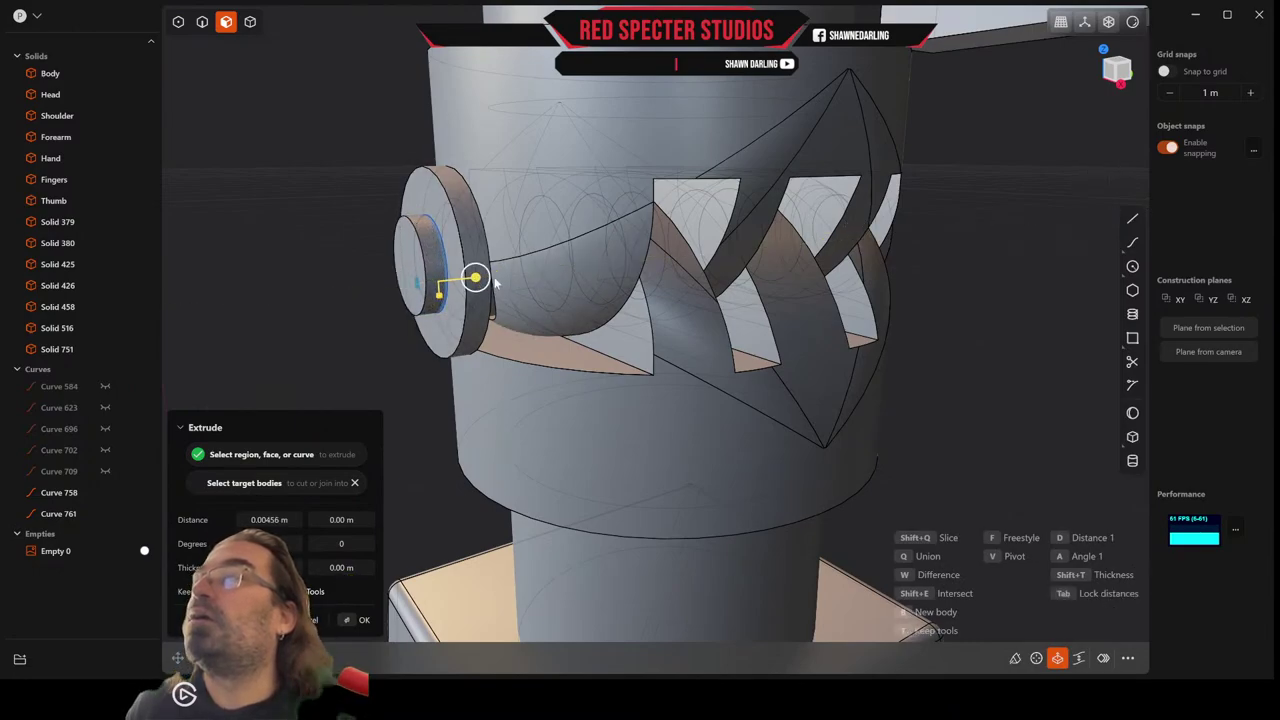
middle_drag(494, 283, 383, 318)
key(Return)
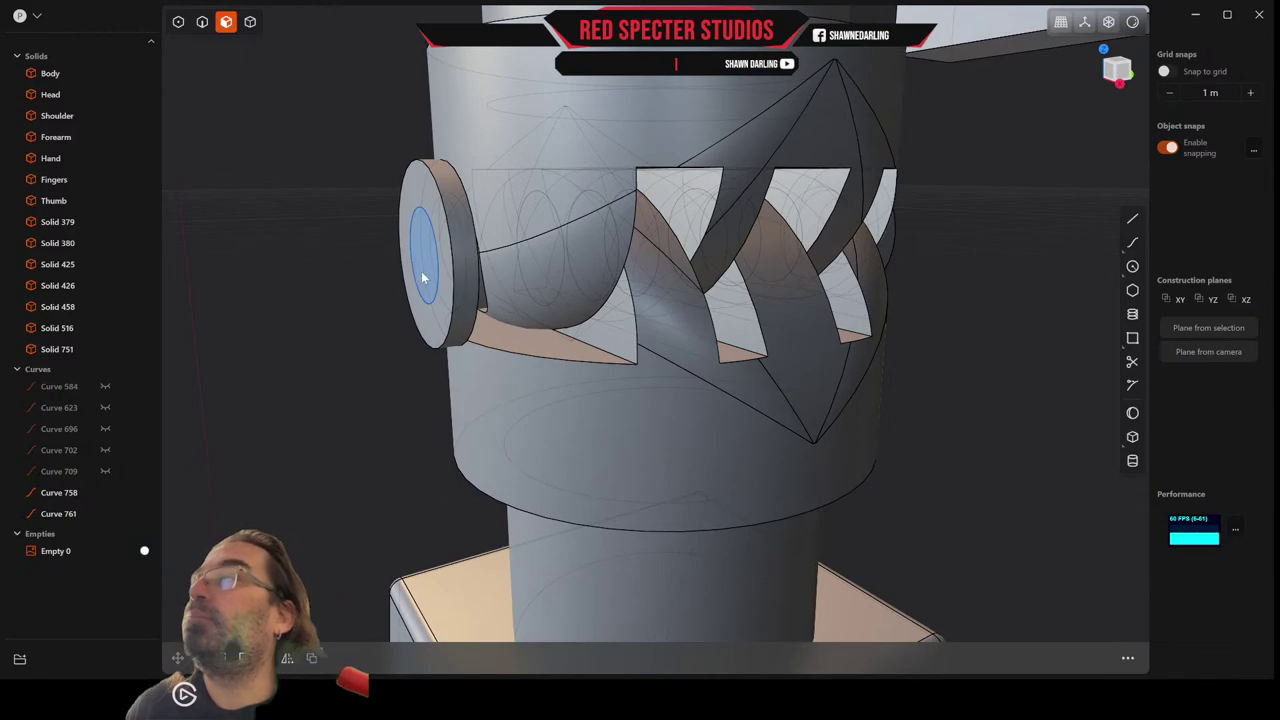
Extrude the circles on the pin's end faces outward into small round bosses, about 0.004 m on one side and 0.005 m on the other.
key(e)
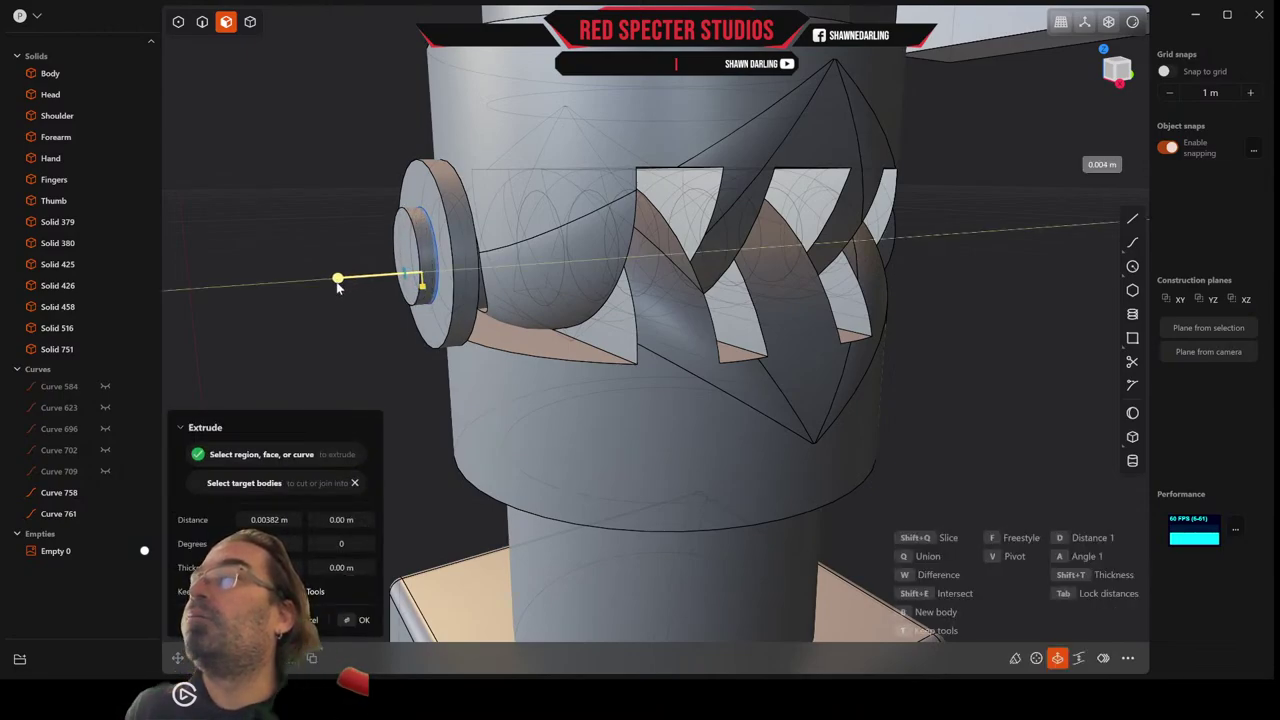
click(334, 283)
middle_drag(358, 310, 281, 337)
click(815, 272)
key(e)
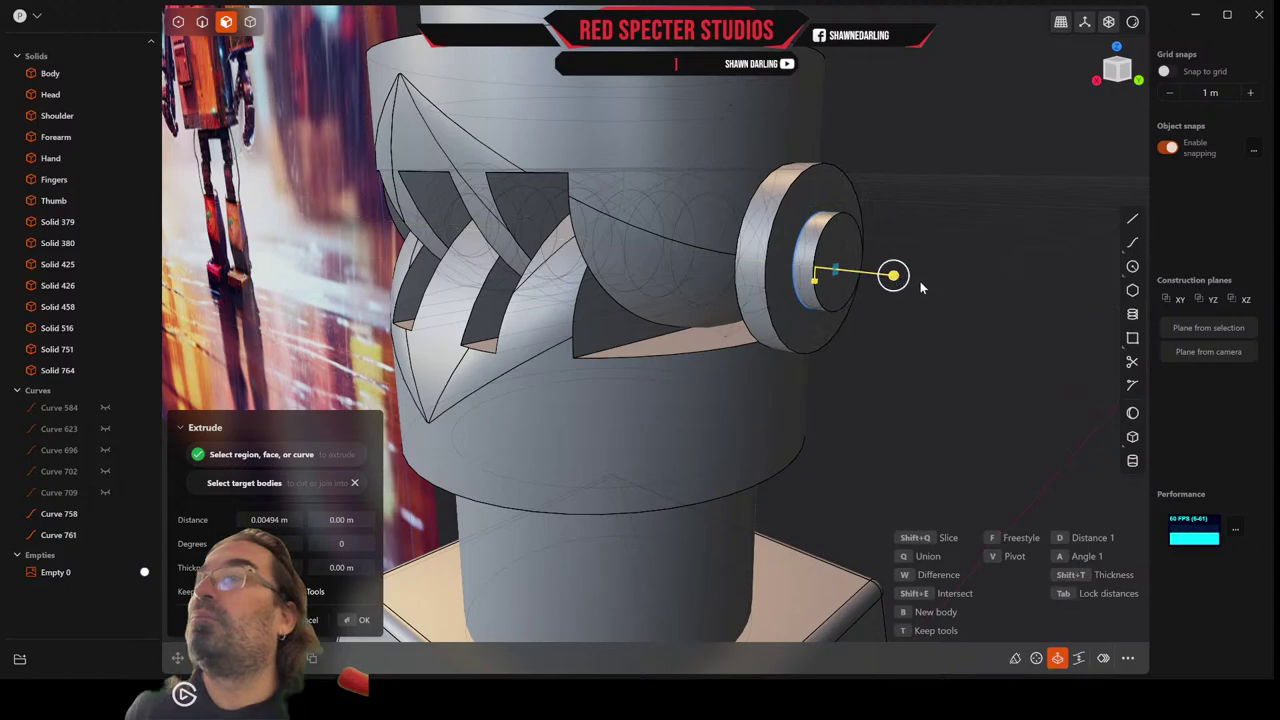
click(945, 279)
middle_drag(947, 278, 613, 244)
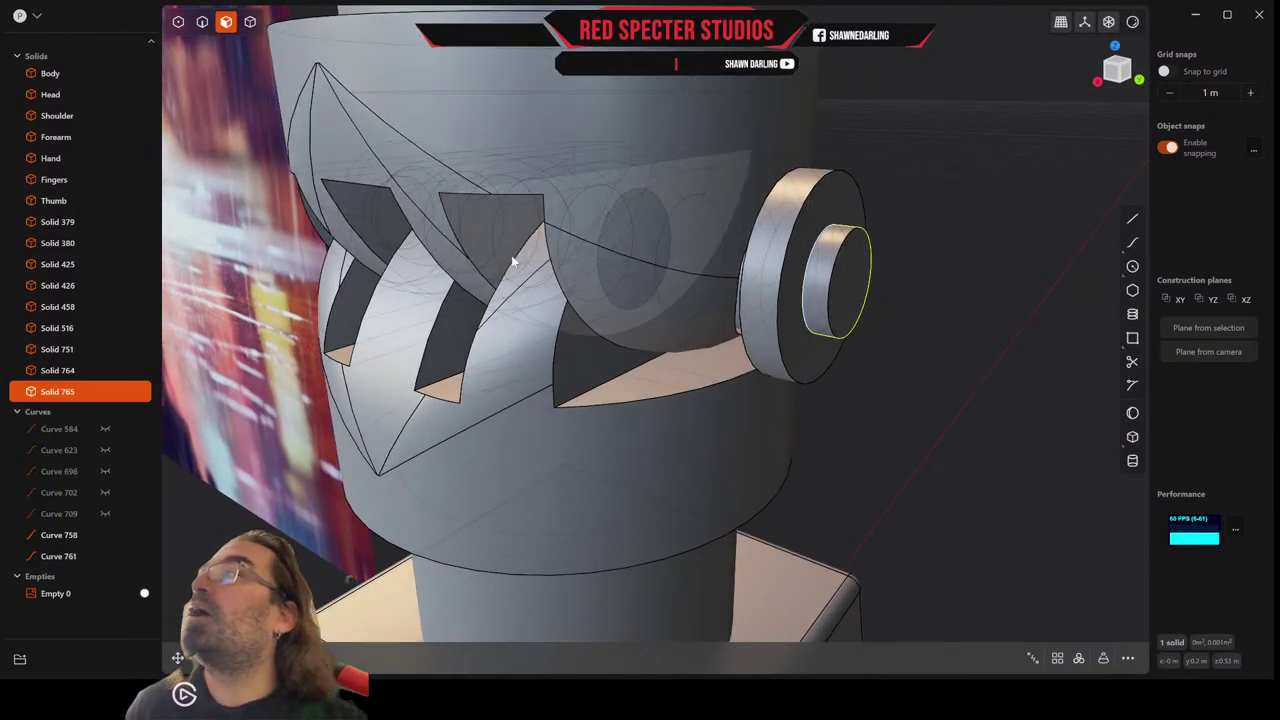
Union the pin with the small round bosses at both ends into a single solid.
click(249, 31)
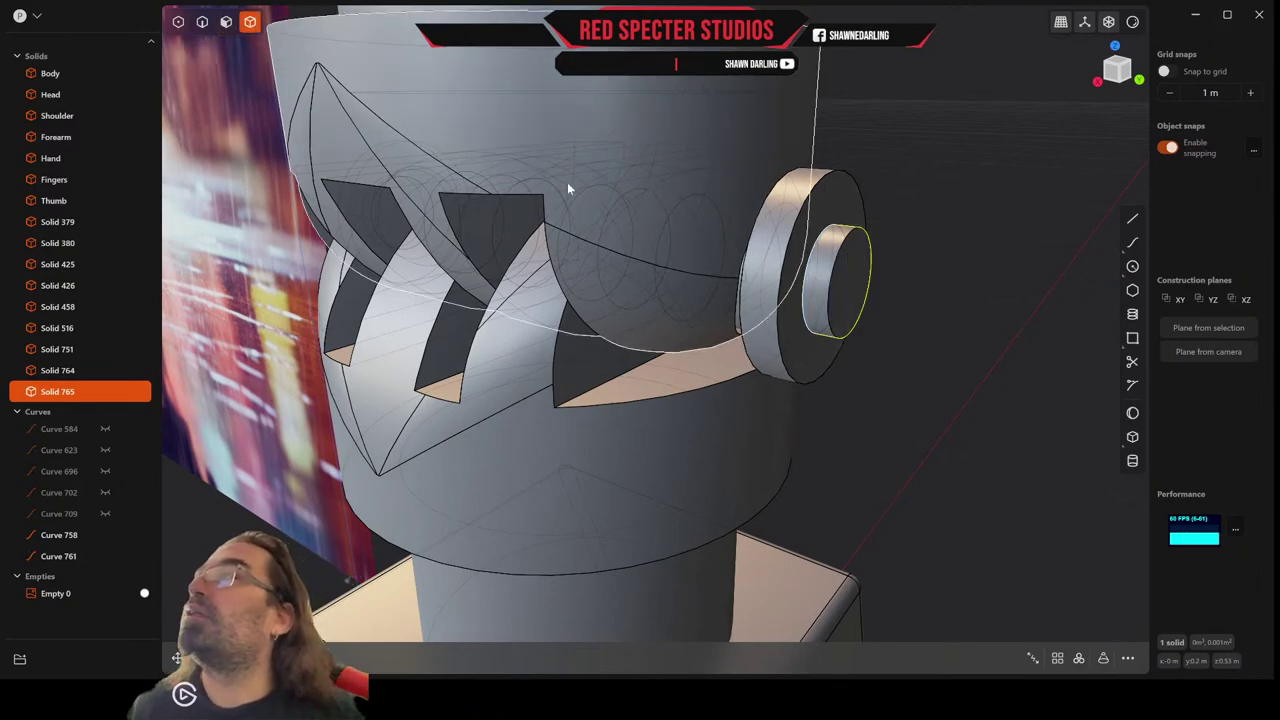
click(828, 255)
click(828, 255)
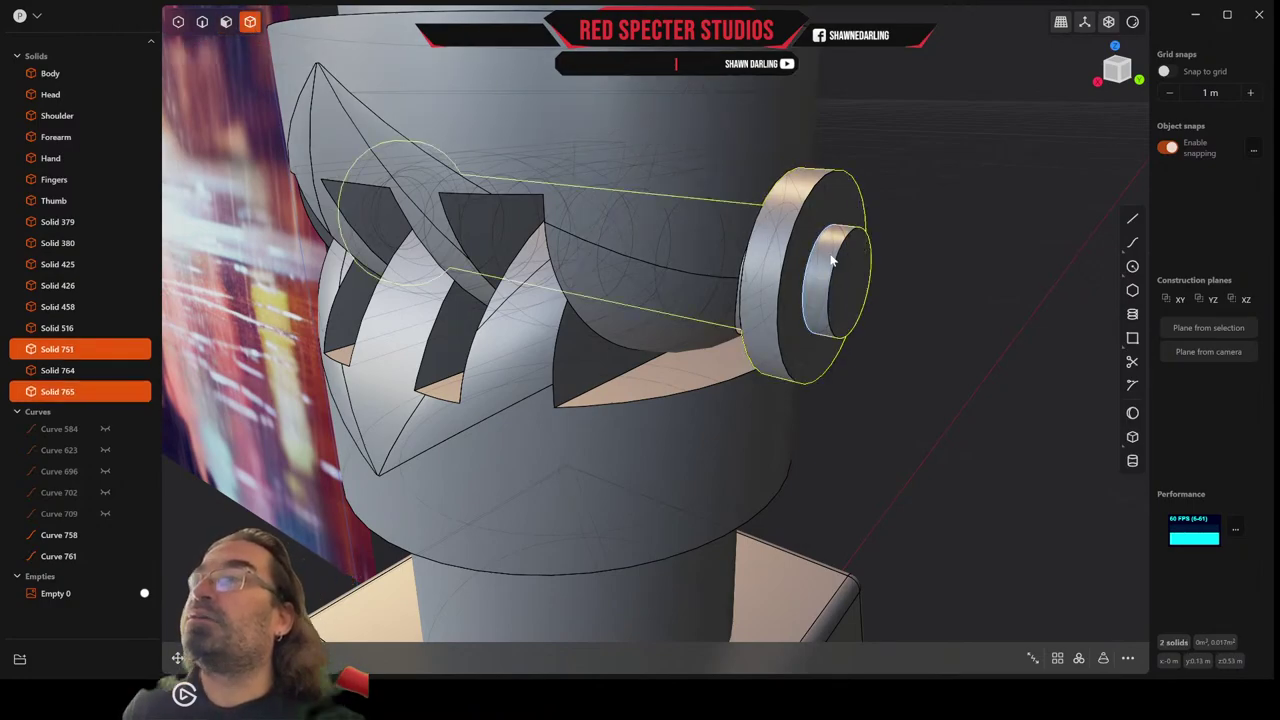
middle_drag(828, 255, 356, 248)
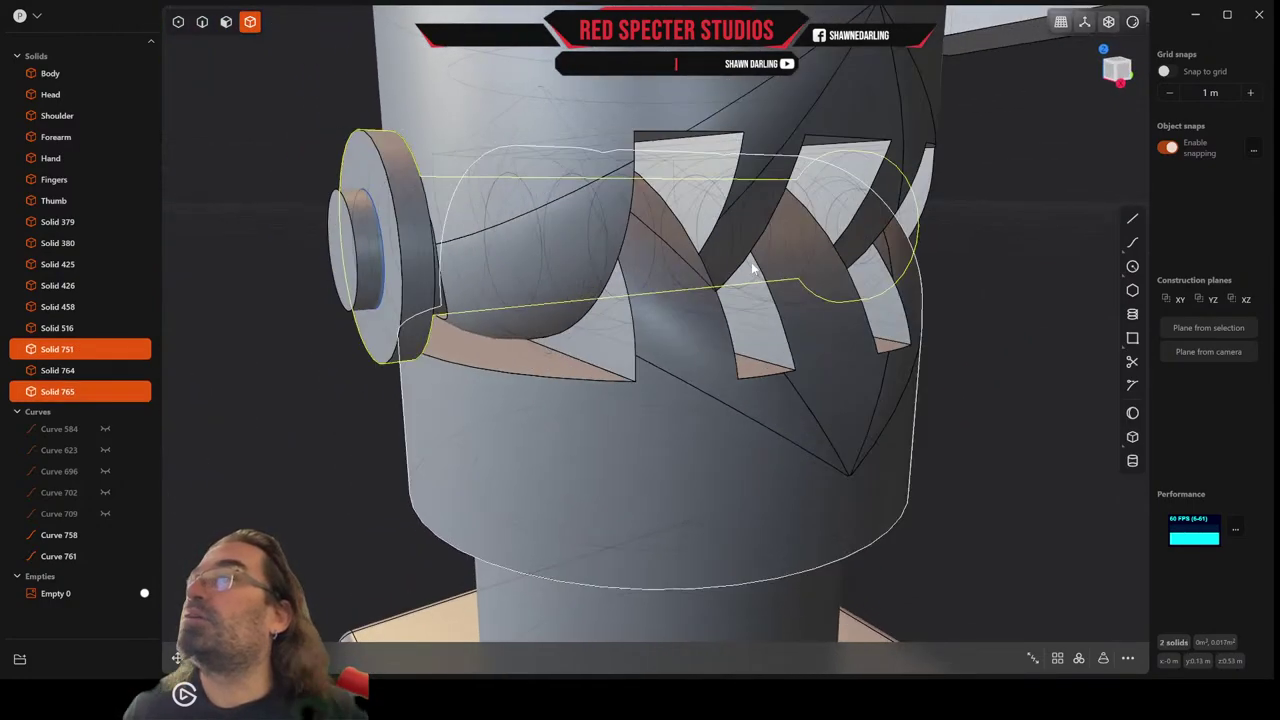
click(362, 252)
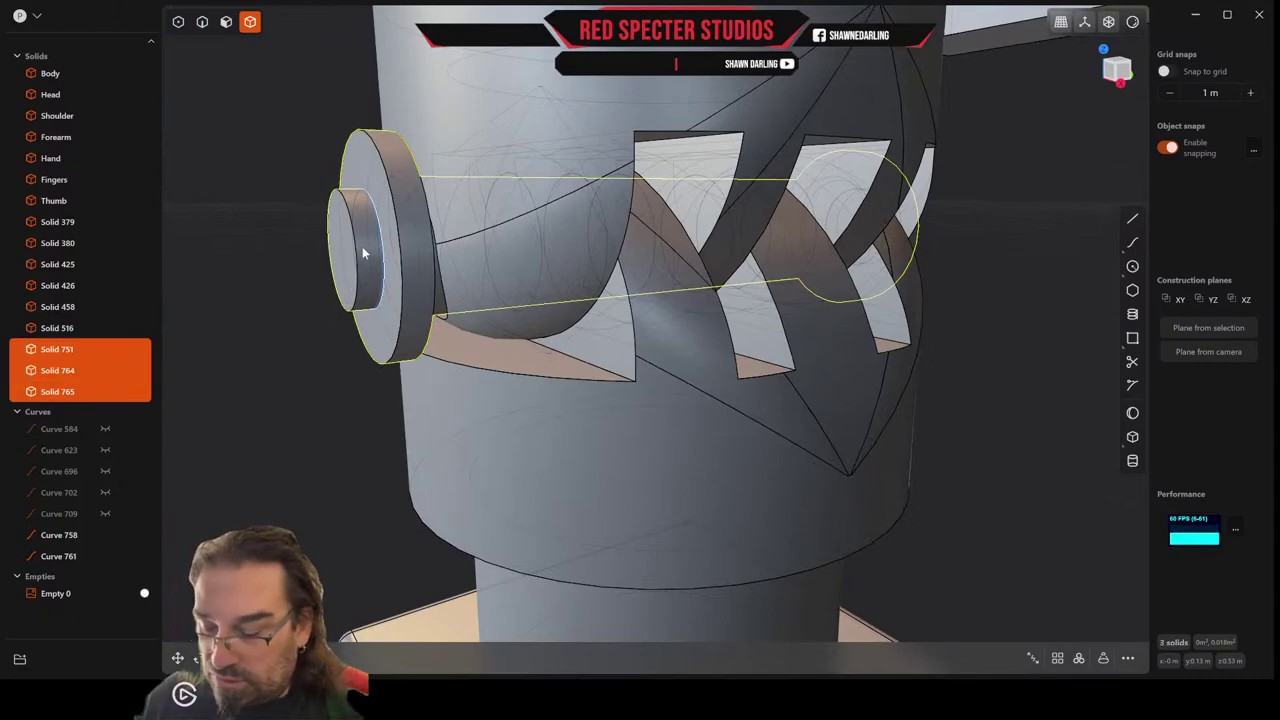
key(q)
key(w)
right_click(362, 246)
mouse_move(362, 246)
middle_down()
mouse_move(221, 276)
mouse_move(370, 269)
middle_up()
Fillet the outer circular edges of the small bosses at both pin ends with a slight radius.
click(204, 22)
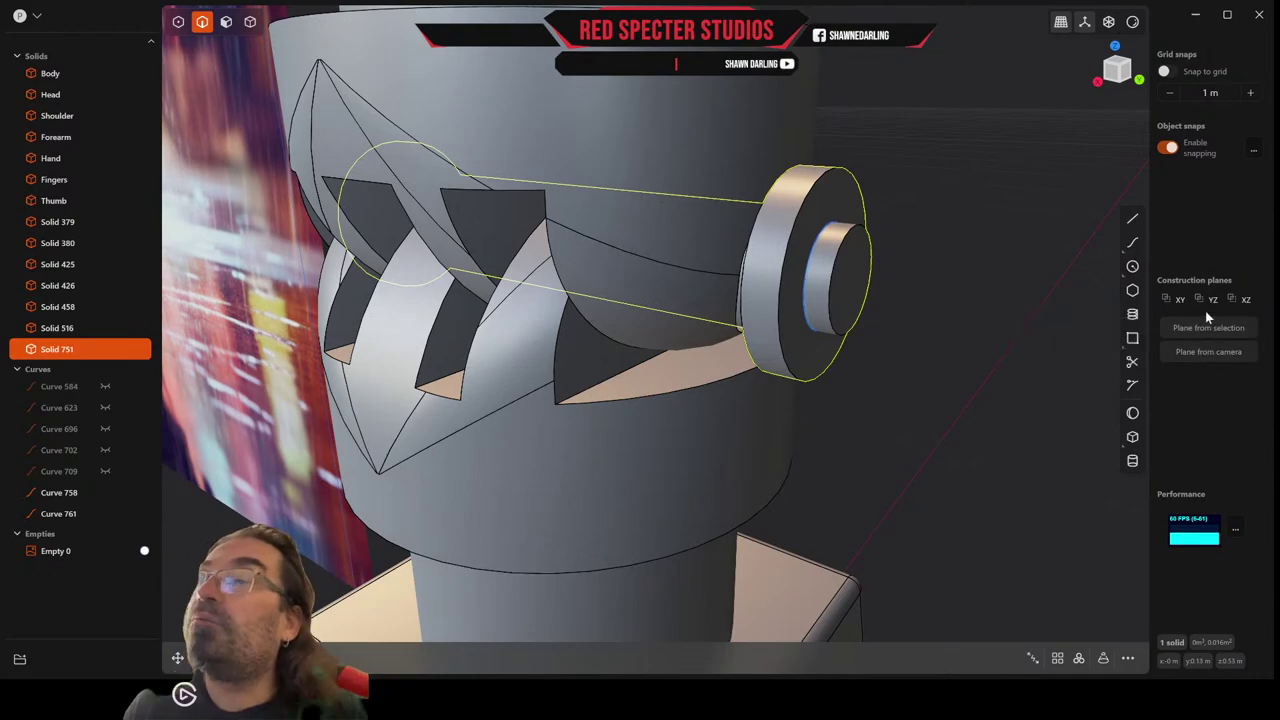
click(845, 246)
key(b)
middle_drag(752, 250, 931, 257)
click(664, 216)
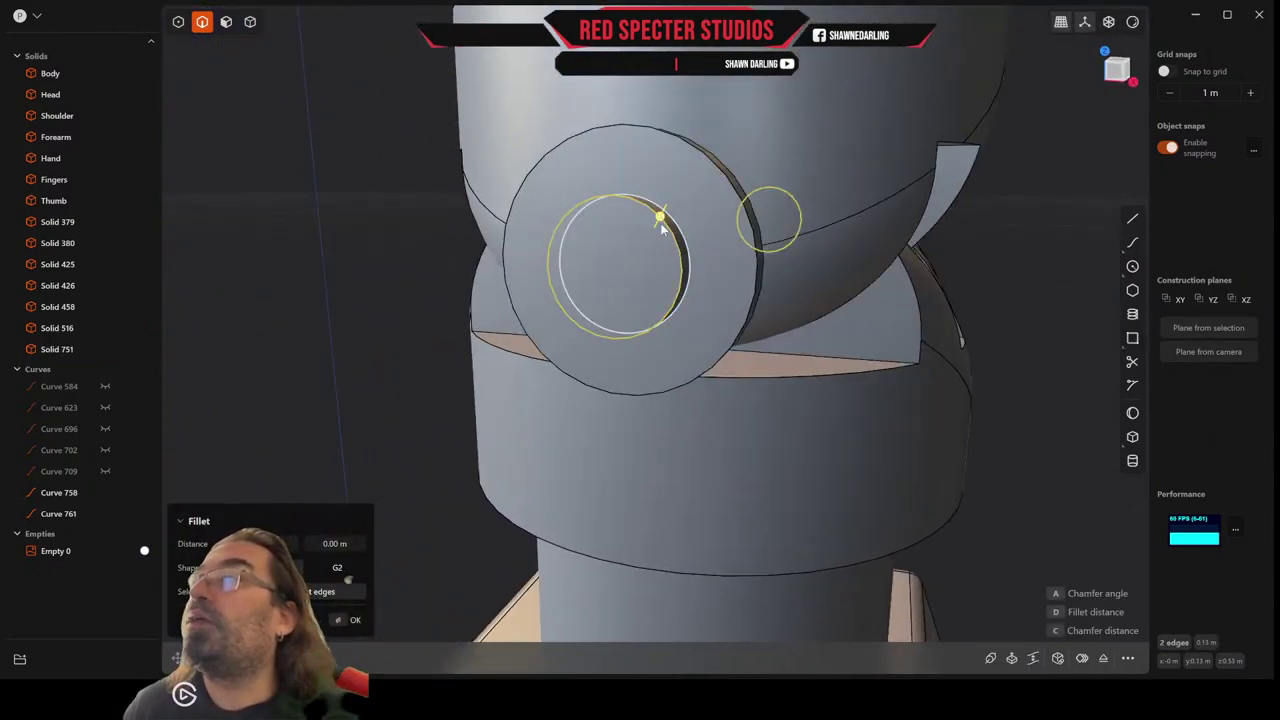
middle_drag(663, 214, 600, 266)
scroll(430, 355, up, 2)
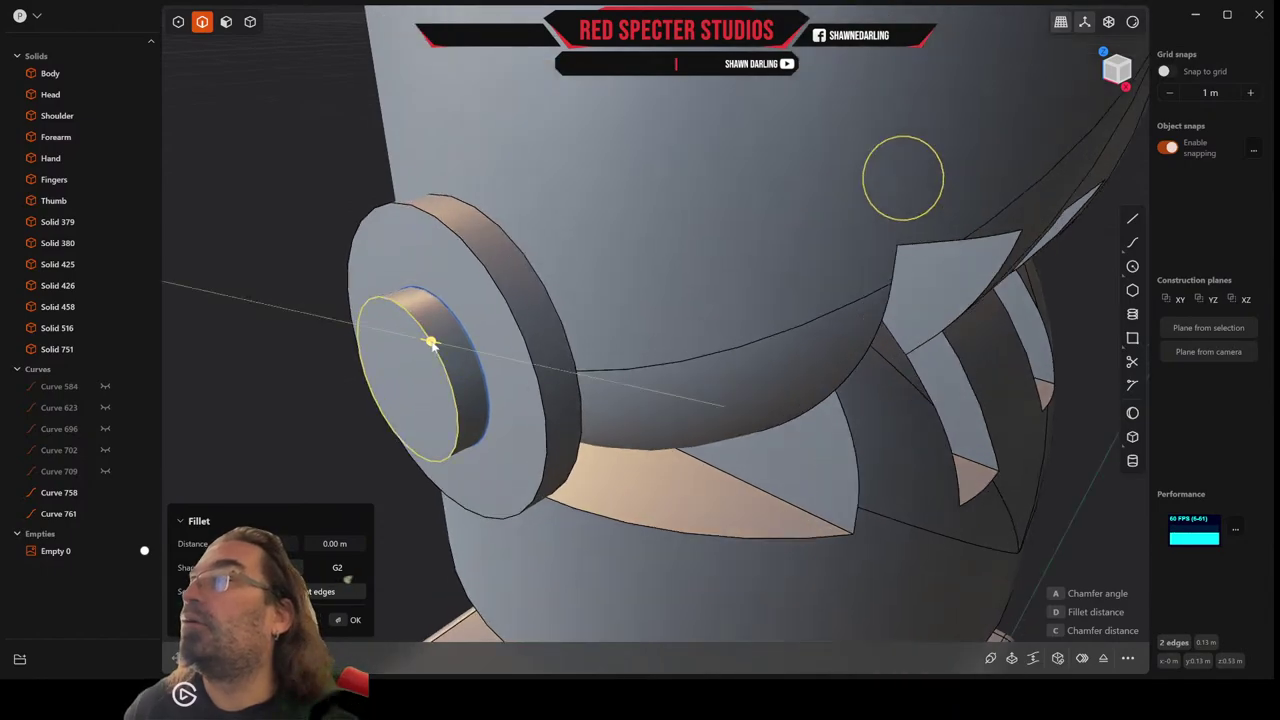
drag(432, 343, 429, 342)
key(Return)
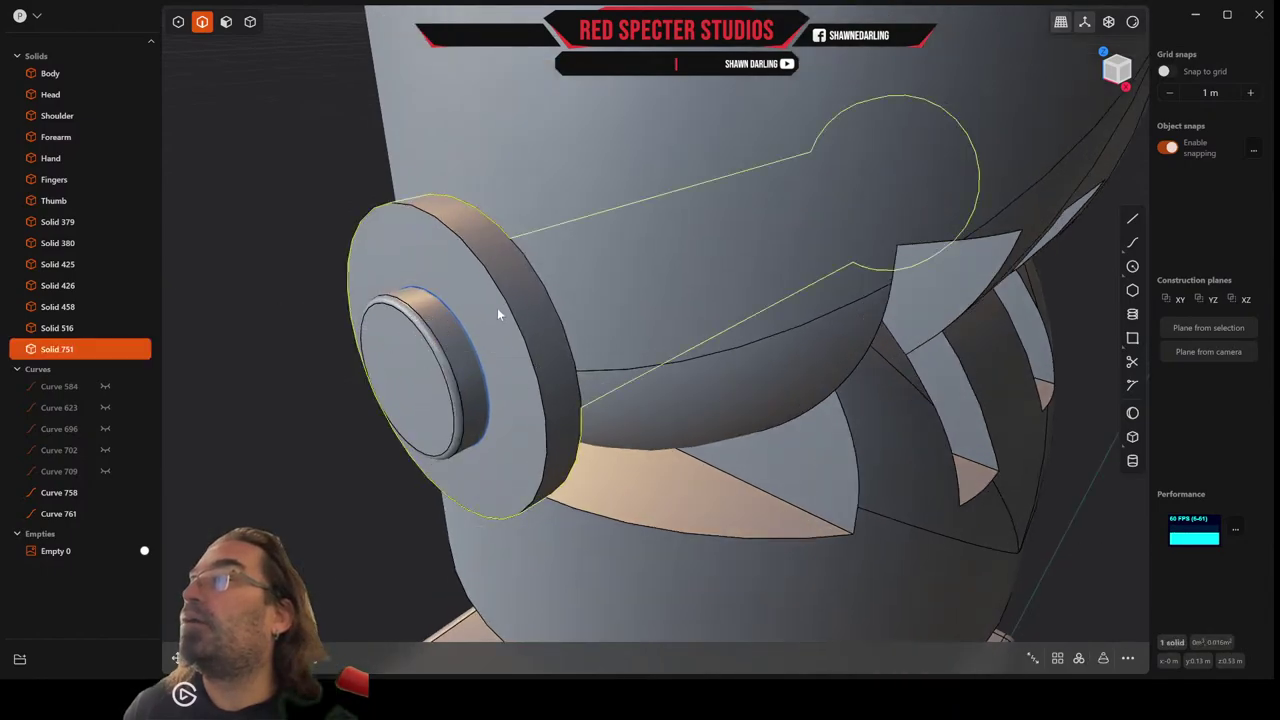
Fillet the inner and outer circular edges of the wide heads at both pin ends by about 0.00044 m.
click(511, 309)
key(b)
middle_drag(511, 309, 484, 317)
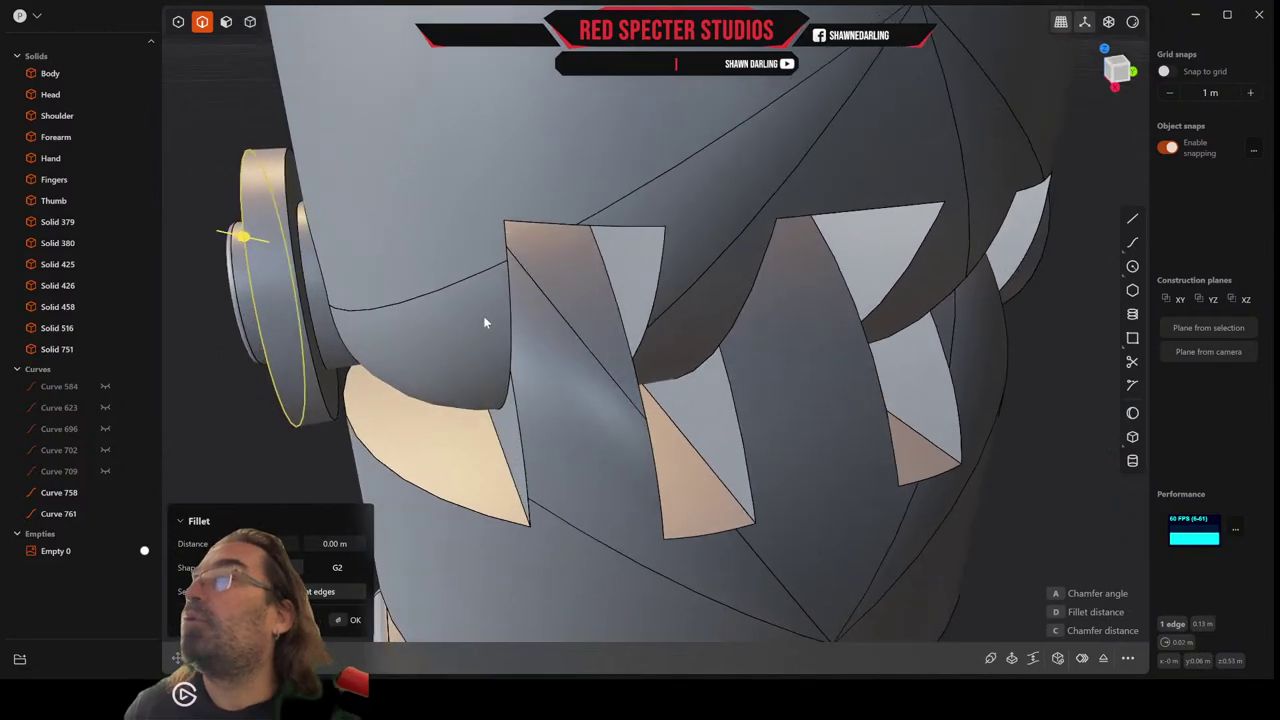
click(300, 192)
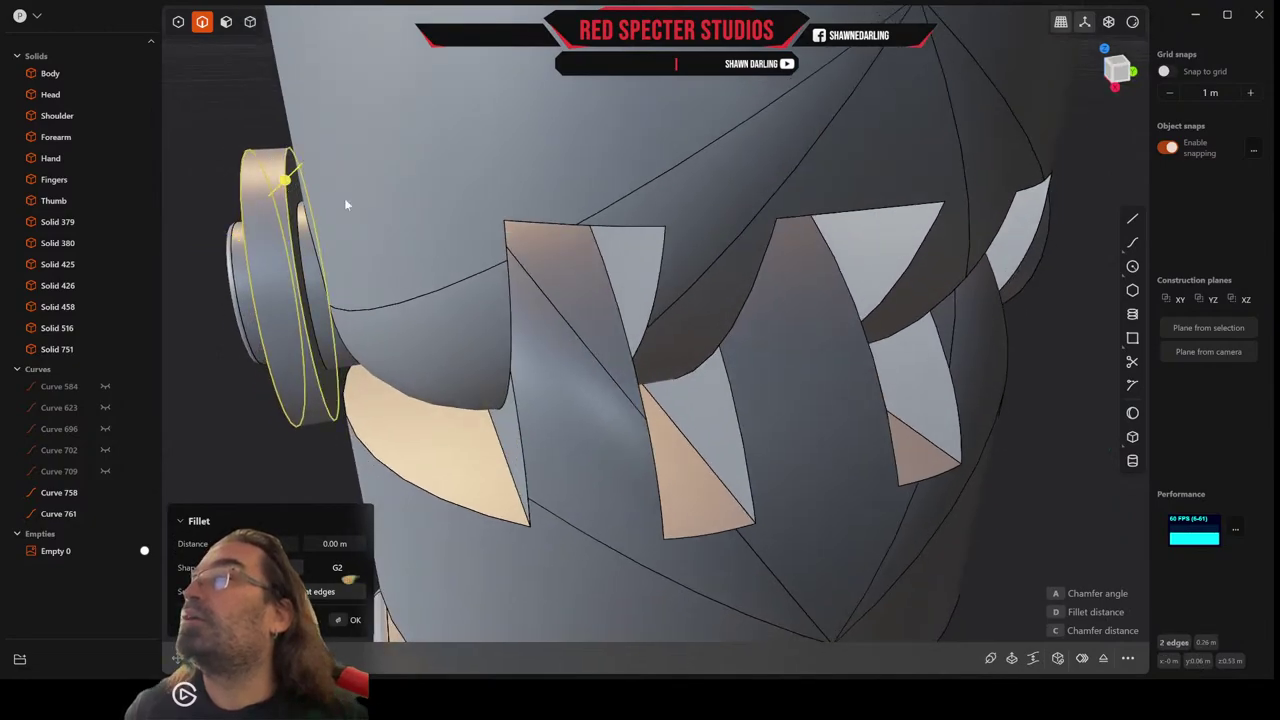
middle_drag(343, 200, 678, 204)
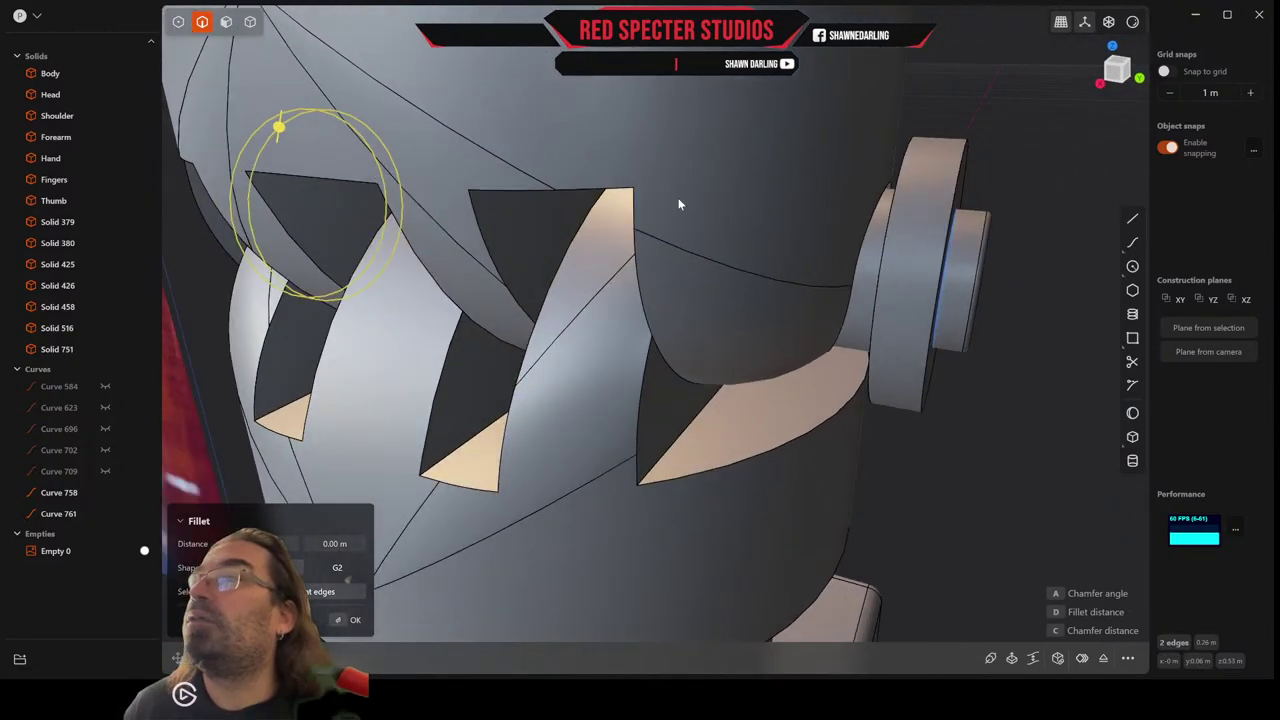
click(886, 241)
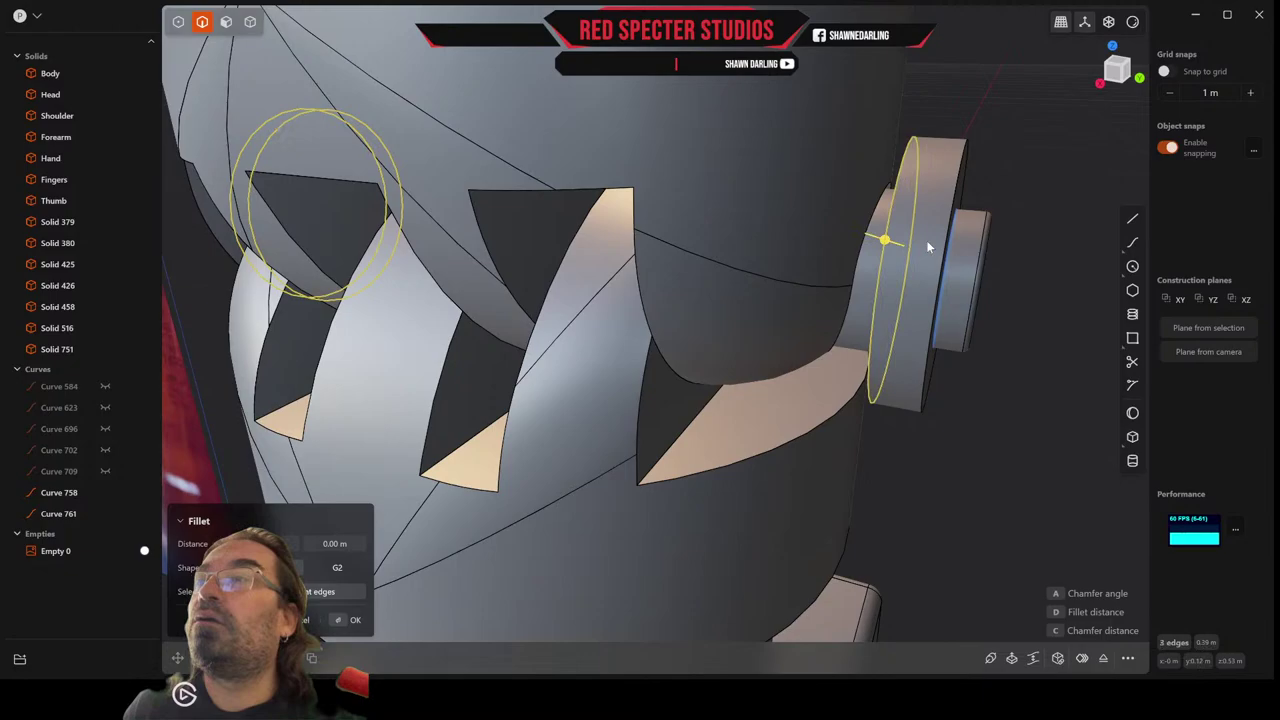
click(955, 195)
drag(958, 195, 957, 191)
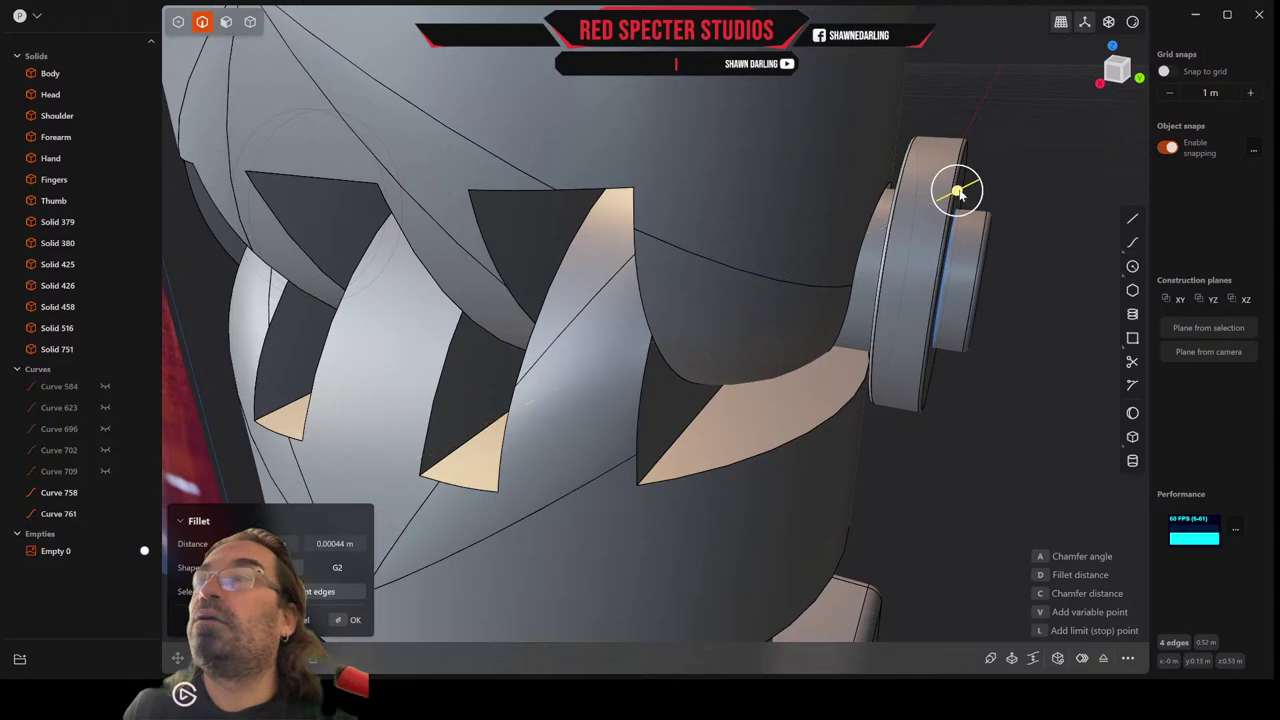
right_click(957, 191)
Fillet the upper cap's top outer rim and the lower cap's bottom outer rim by about 0.0013 m.
scroll(957, 191, down, 5)
middle_drag(947, 215, 940, 229)
scroll(935, 203, up, 2)
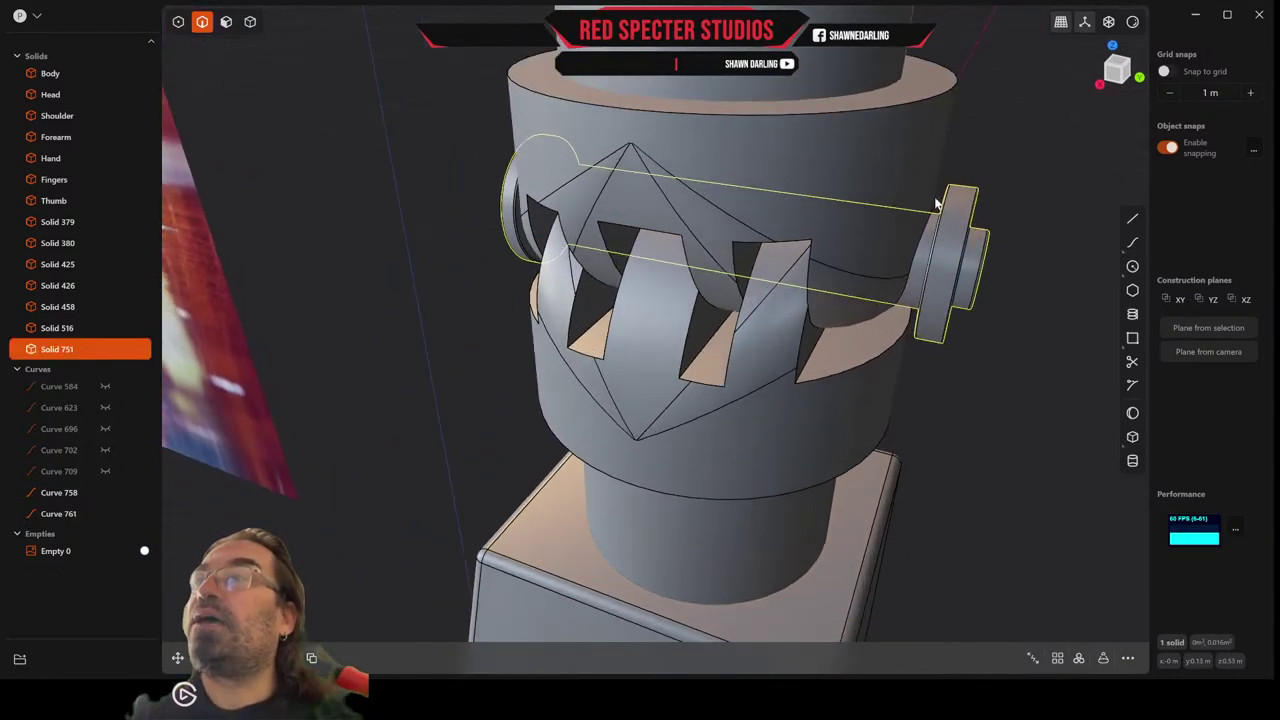
click(909, 100)
key(f)
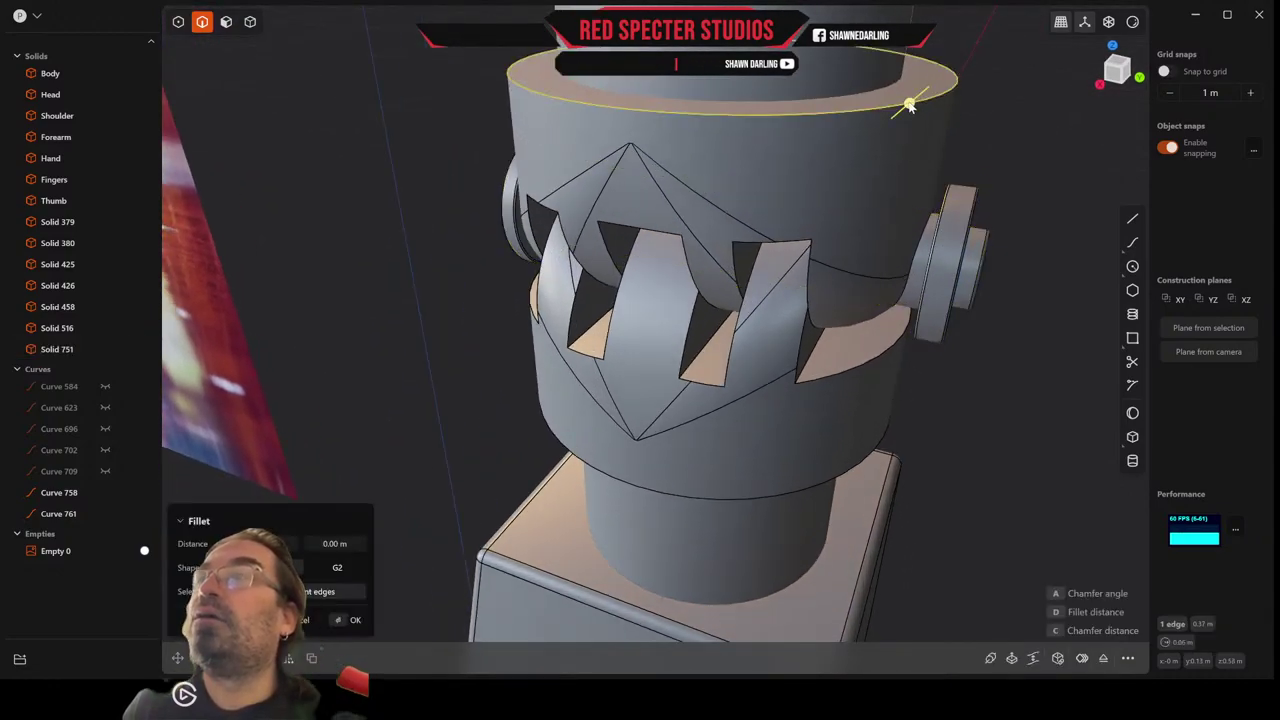
middle_drag(884, 208, 866, 118)
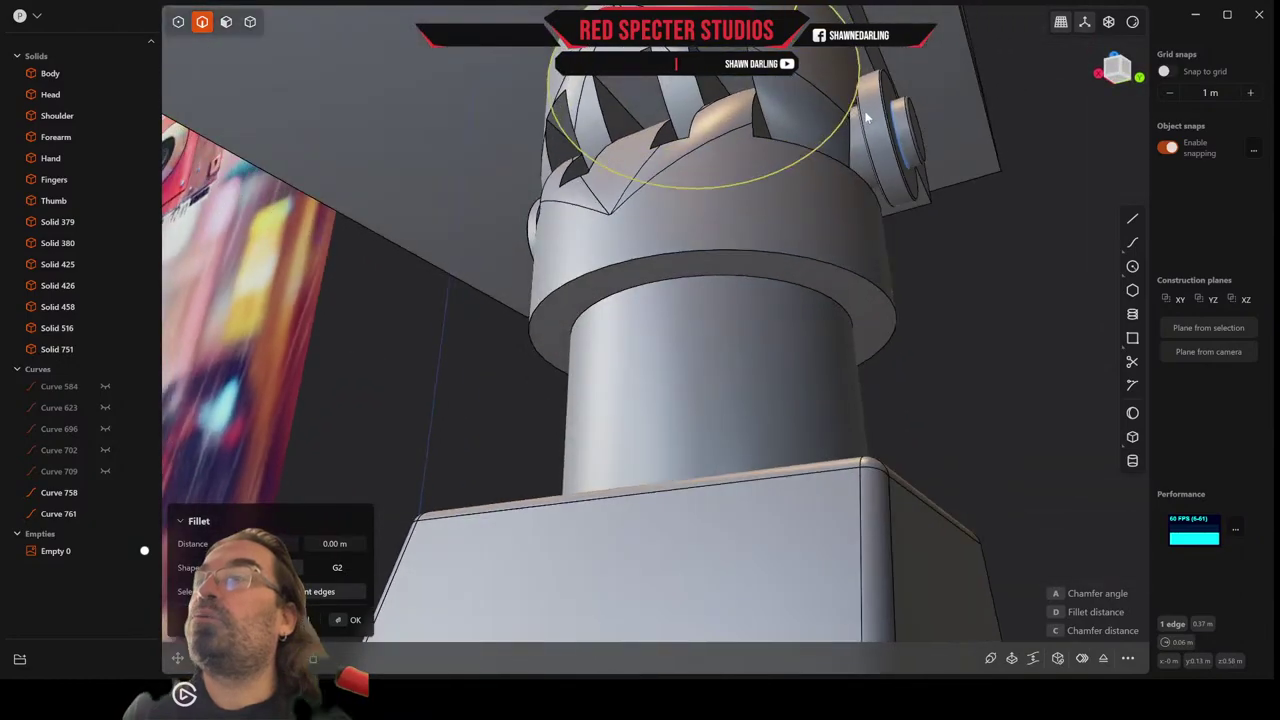
click(831, 263)
drag(831, 263, 835, 266)
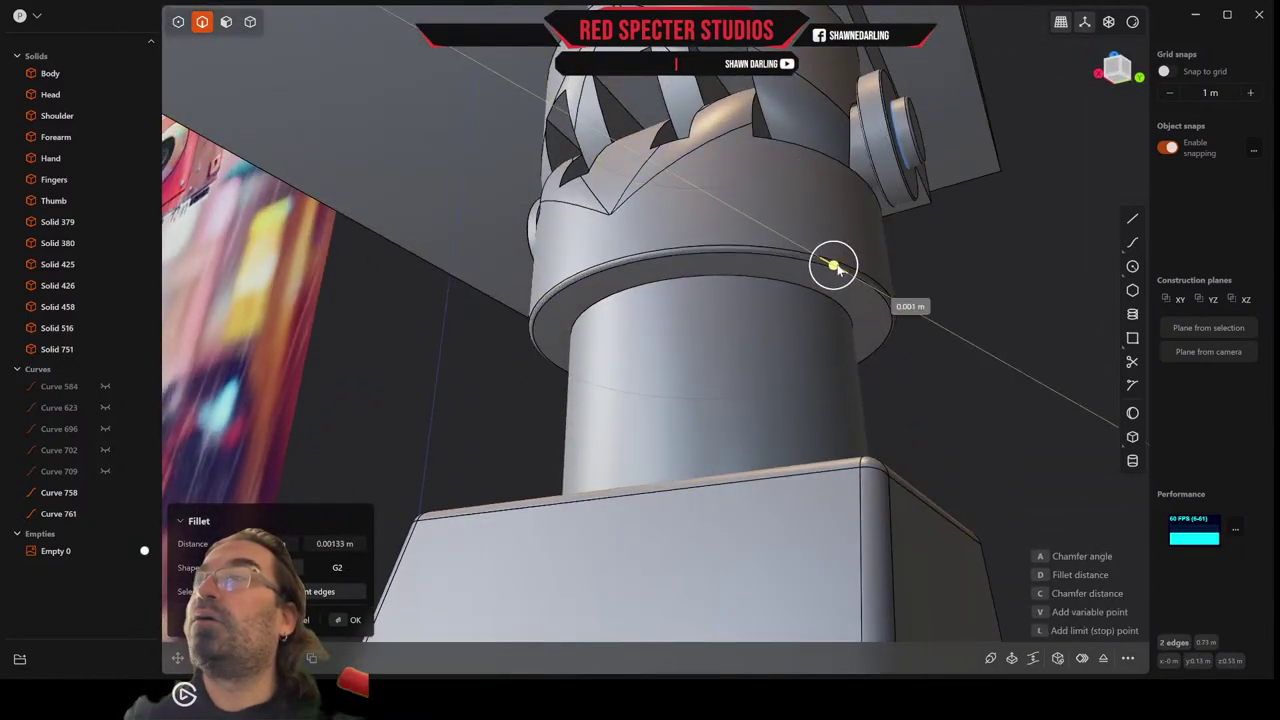
key(Return)
Fillet the edges of the lower cap's wide recesses beside both pin heads by about 0.0007 m.
middle_drag(838, 270, 830, 336)
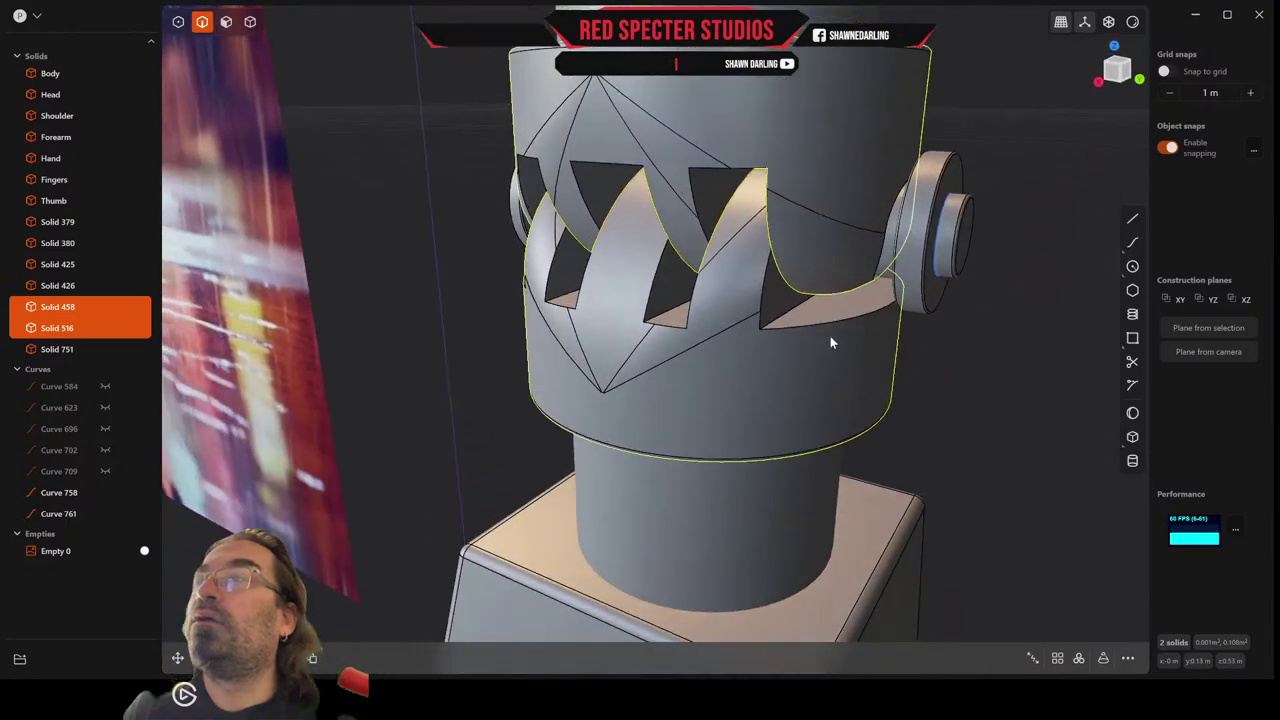
click(828, 320)
key(f)
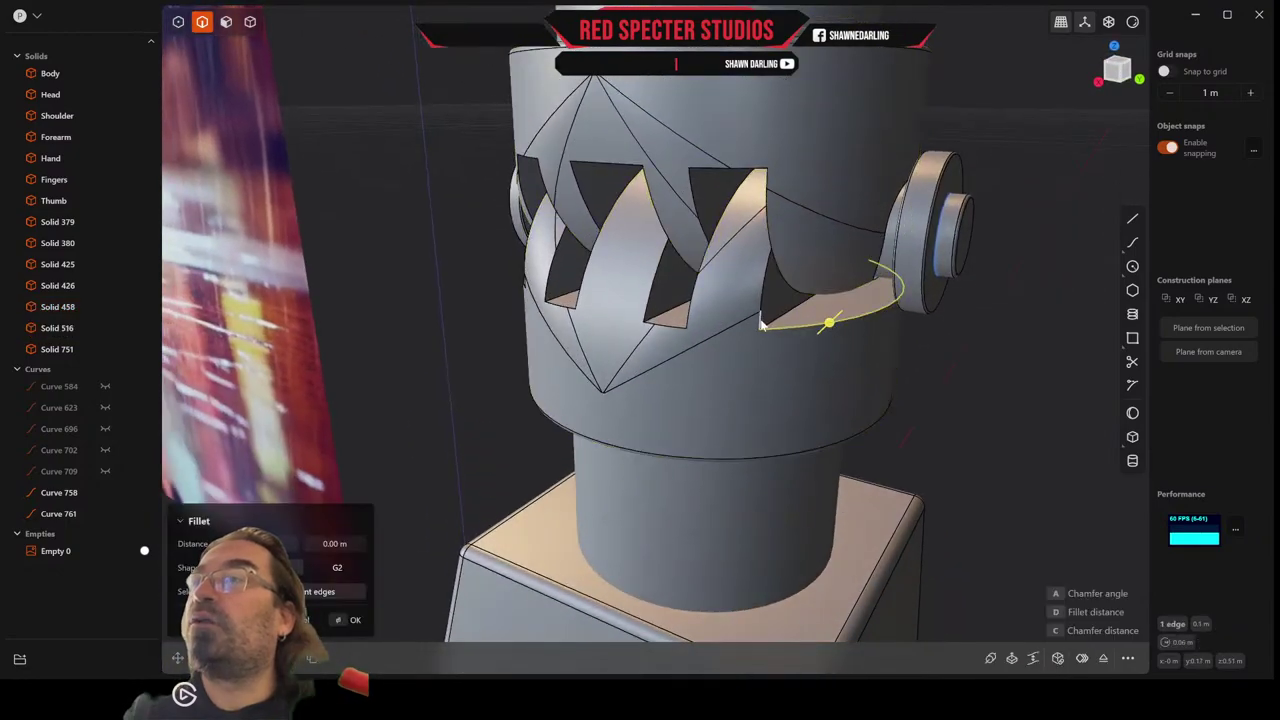
shift+click(762, 320)
mouse_move(745, 301)
middle_down()
mouse_move(800, 294)
mouse_move(794, 306)
mouse_move(740, 300)
middle_up()
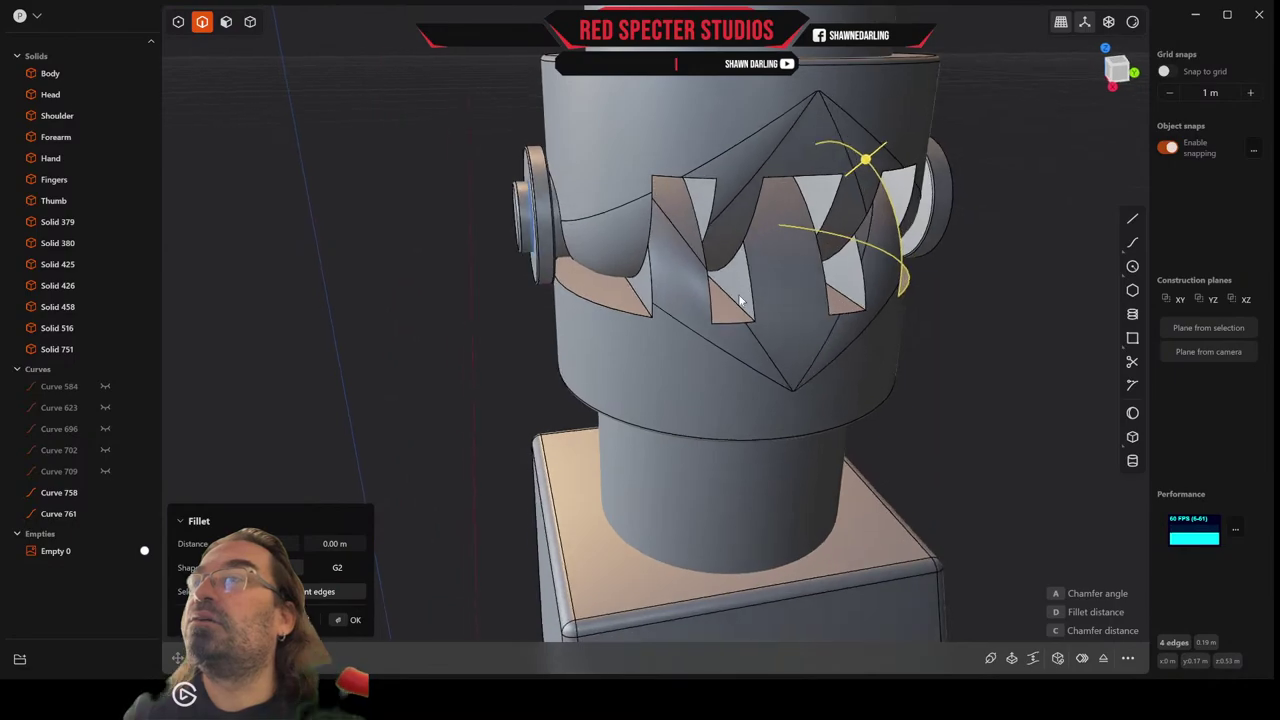
shift+click(648, 305)
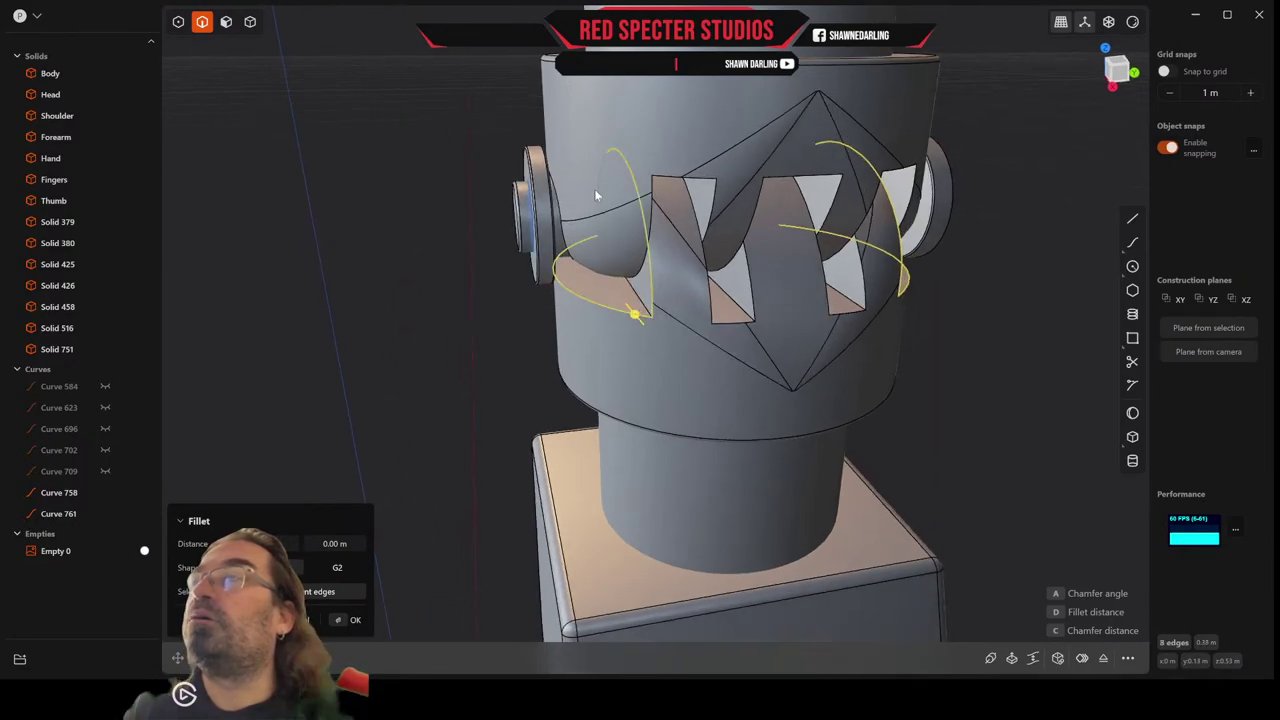
middle_drag(560, 245, 690, 272)
shift+click(605, 270)
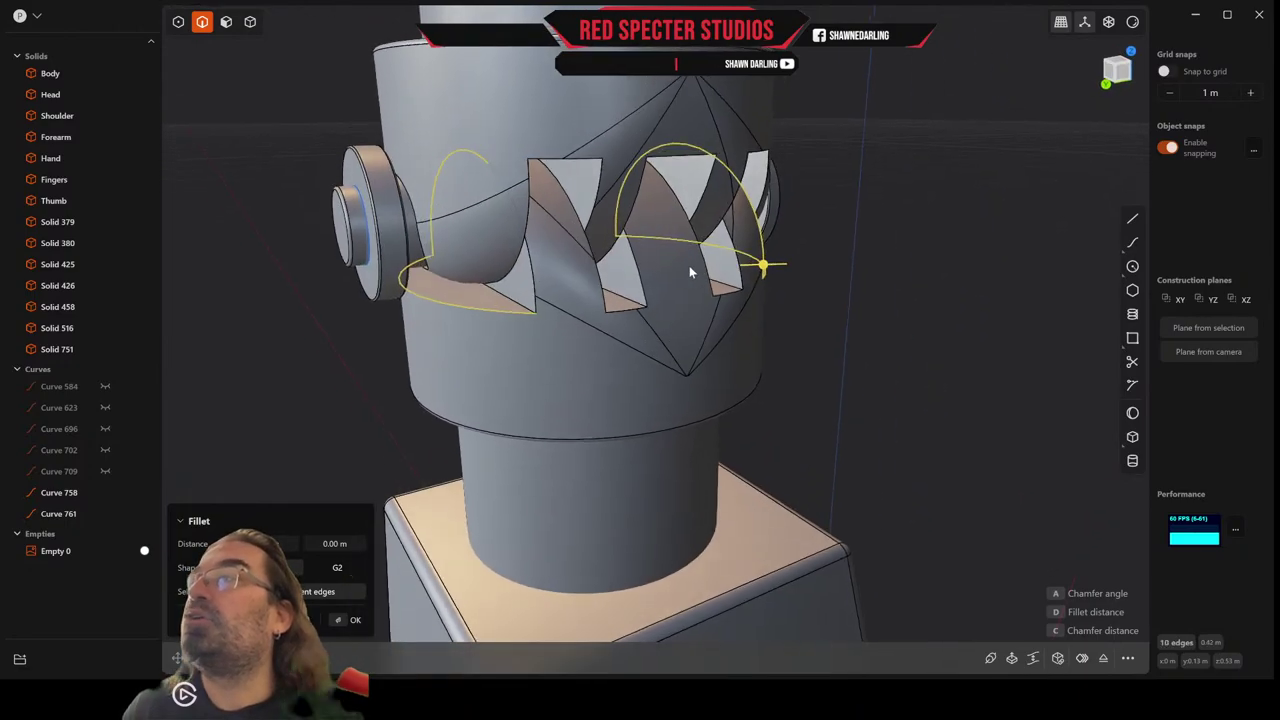
shift+click(537, 293)
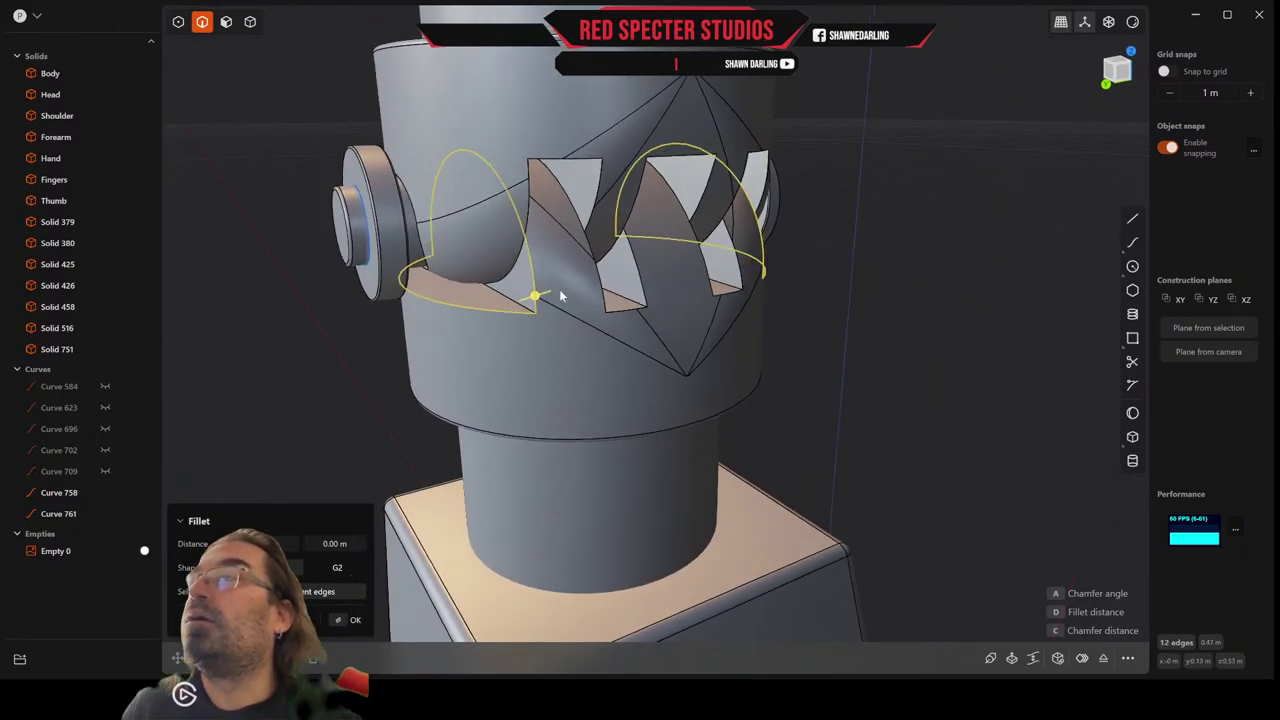
drag(537, 297, 535, 295)
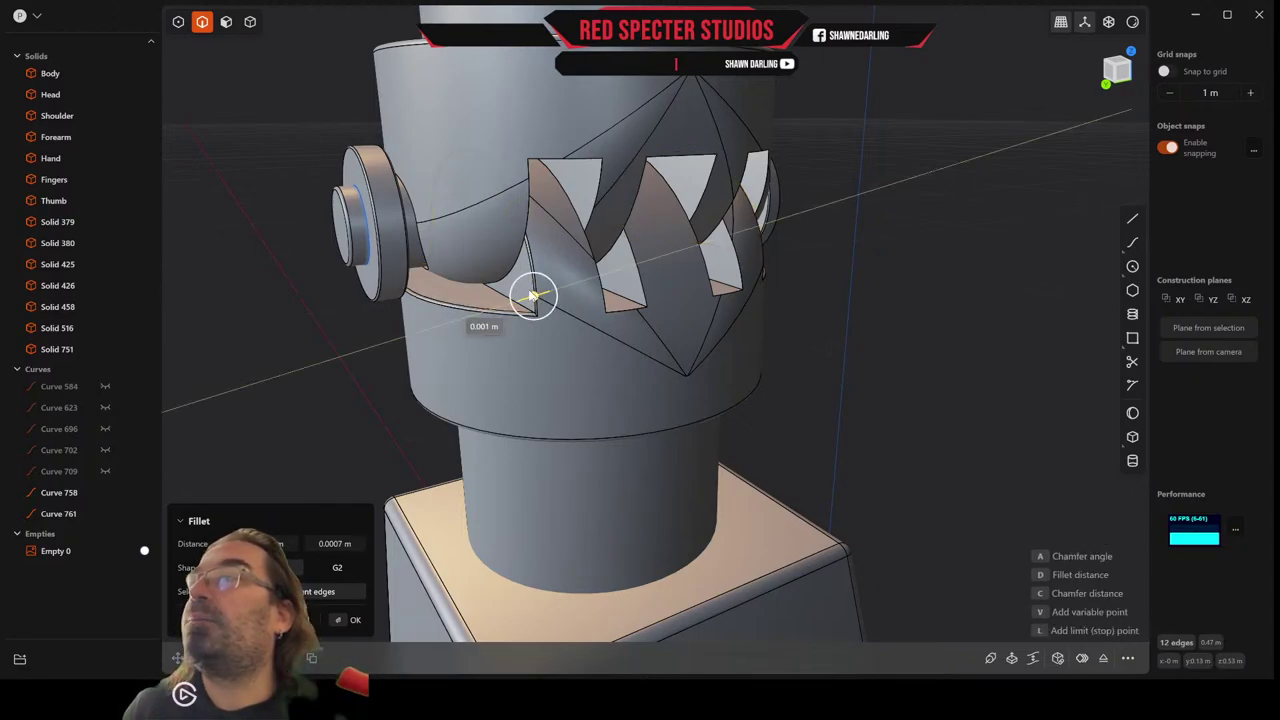
drag(533, 296, 532, 296)
right_click(532, 296)
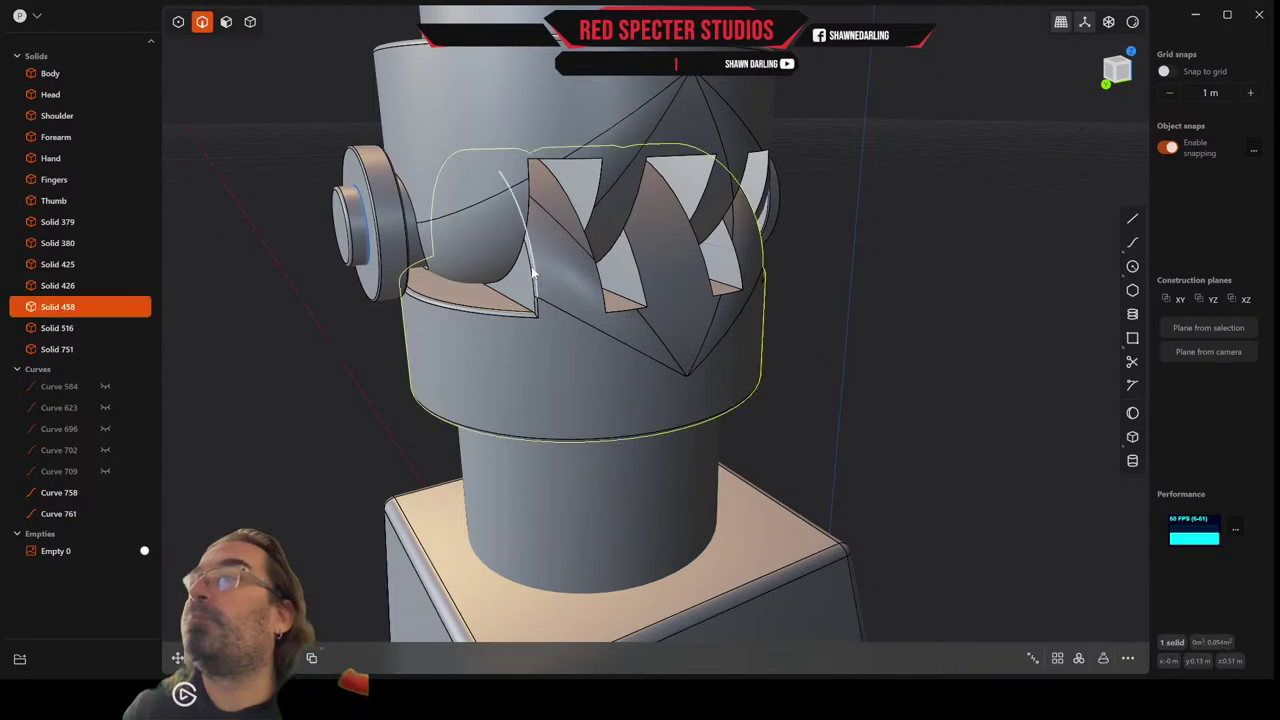
Fillet the edges of the upper cap's outer teeth and adjoining slots near both pin heads by about 0.0013 m.
click(517, 264)
key(f)
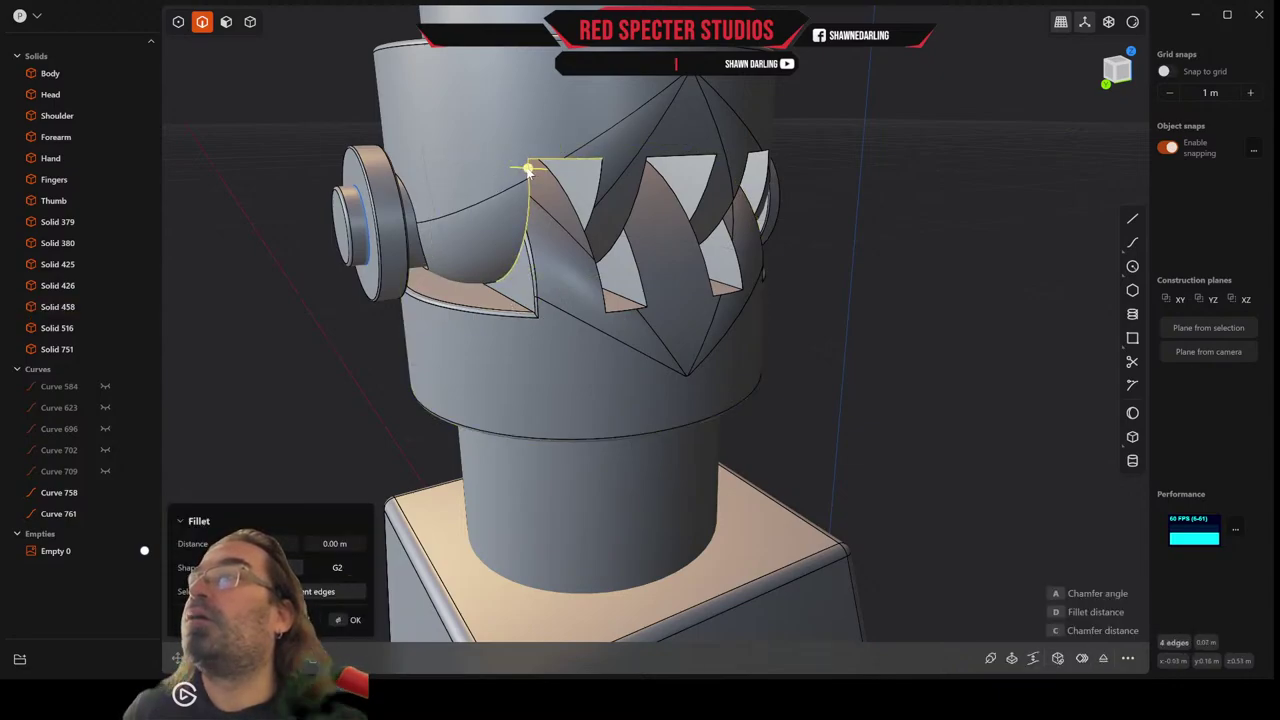
click(599, 189)
middle_drag(450, 229, 634, 222)
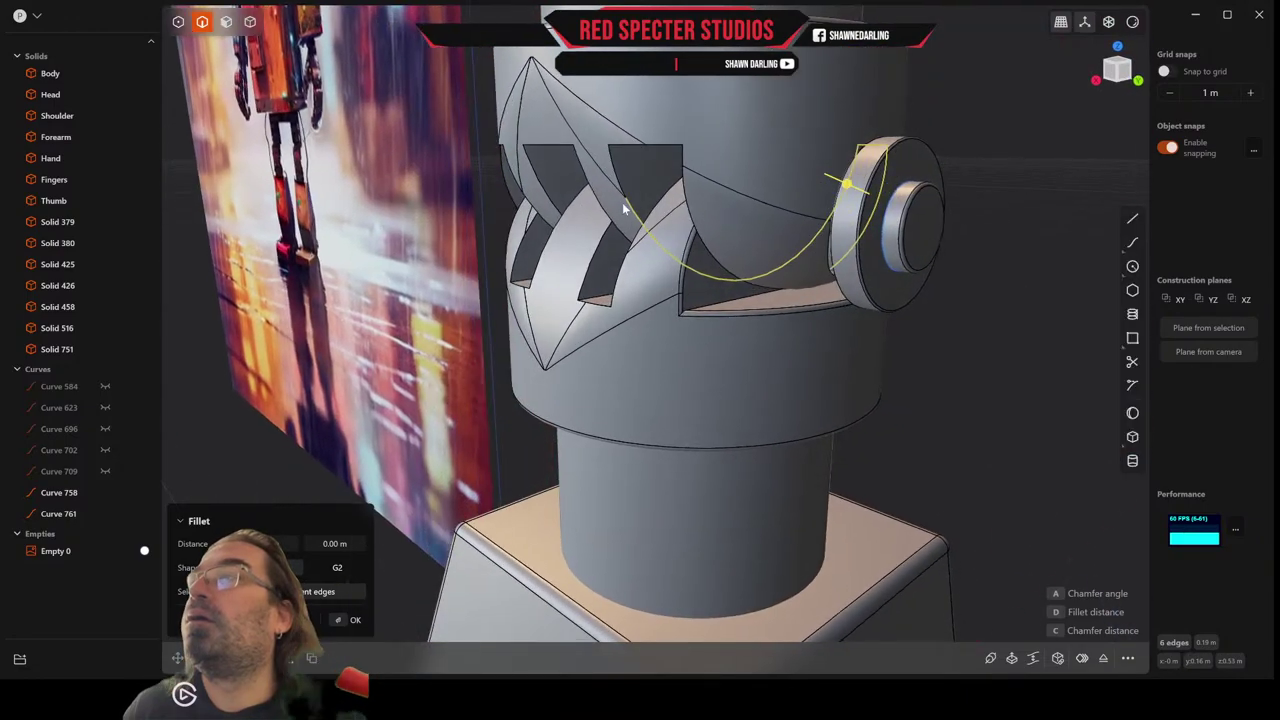
click(686, 189)
mouse_move(686, 191)
middle_down()
mouse_move(673, 168)
mouse_move(691, 194)
middle_up()
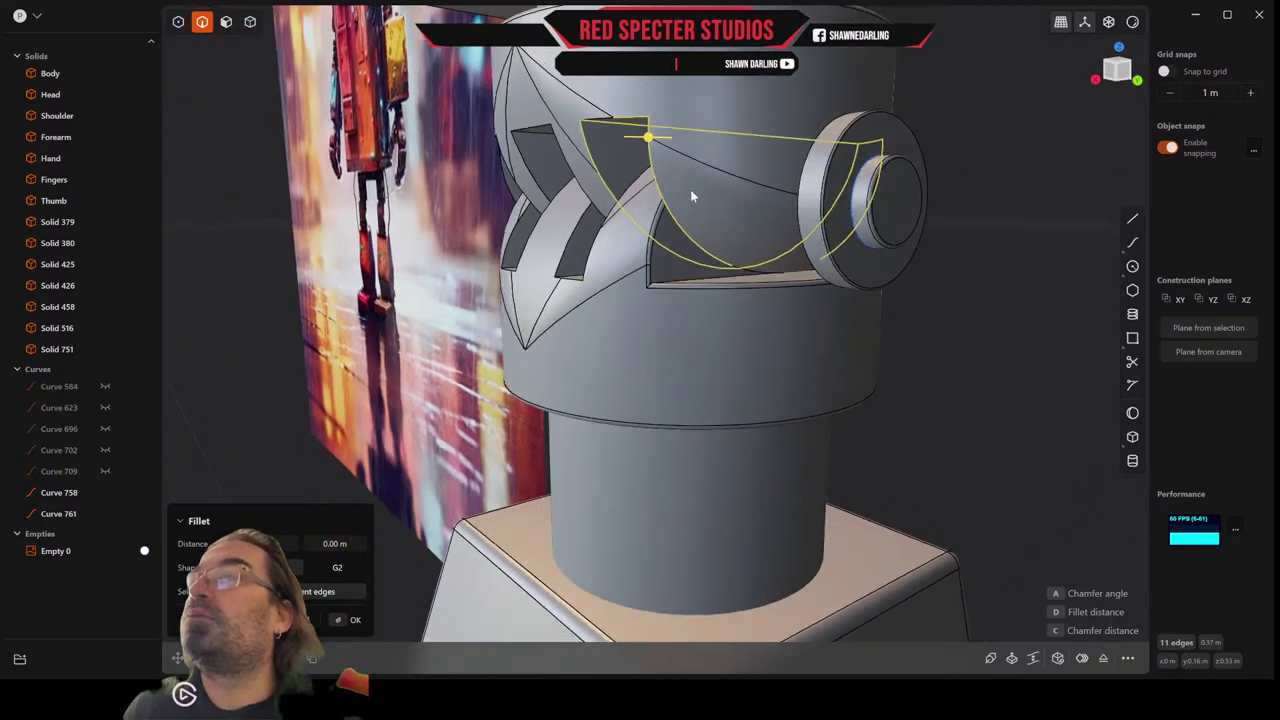
mouse_move(820, 175)
middle_down()
mouse_move(771, 205)
mouse_move(829, 194)
mouse_move(810, 183)
middle_up()
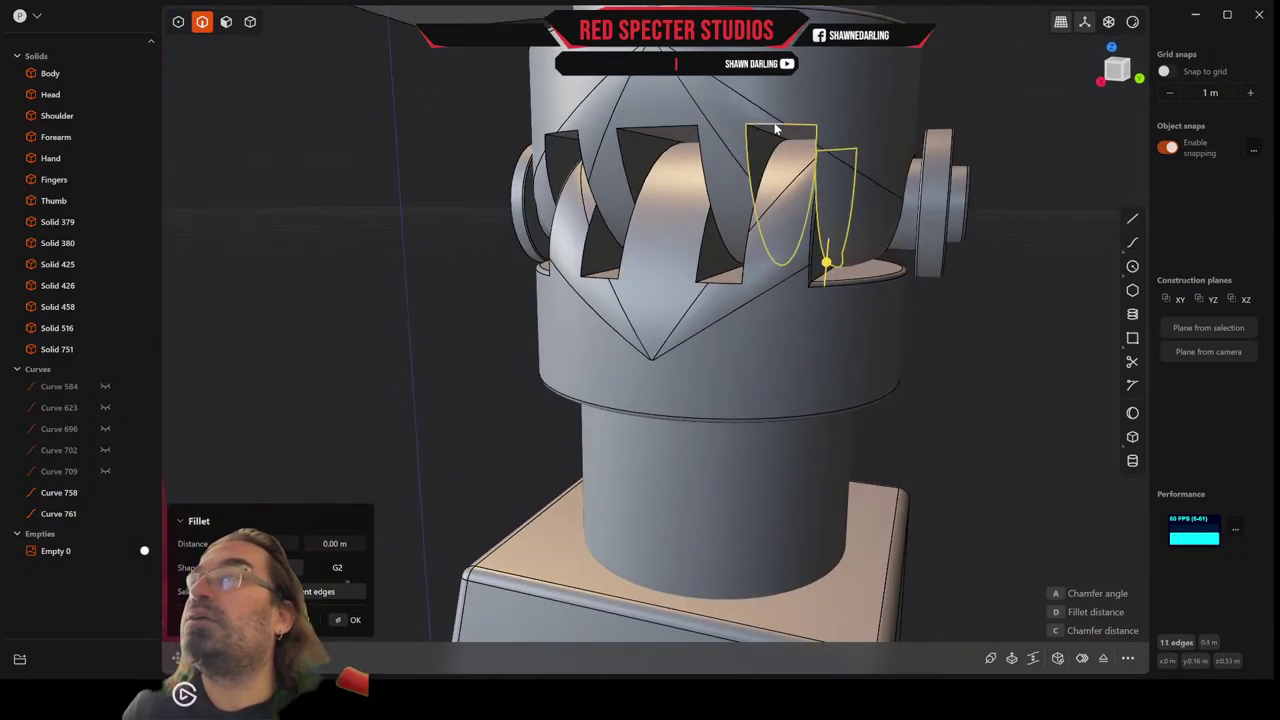
middle_drag(748, 145, 745, 160)
drag(727, 203, 726, 207)
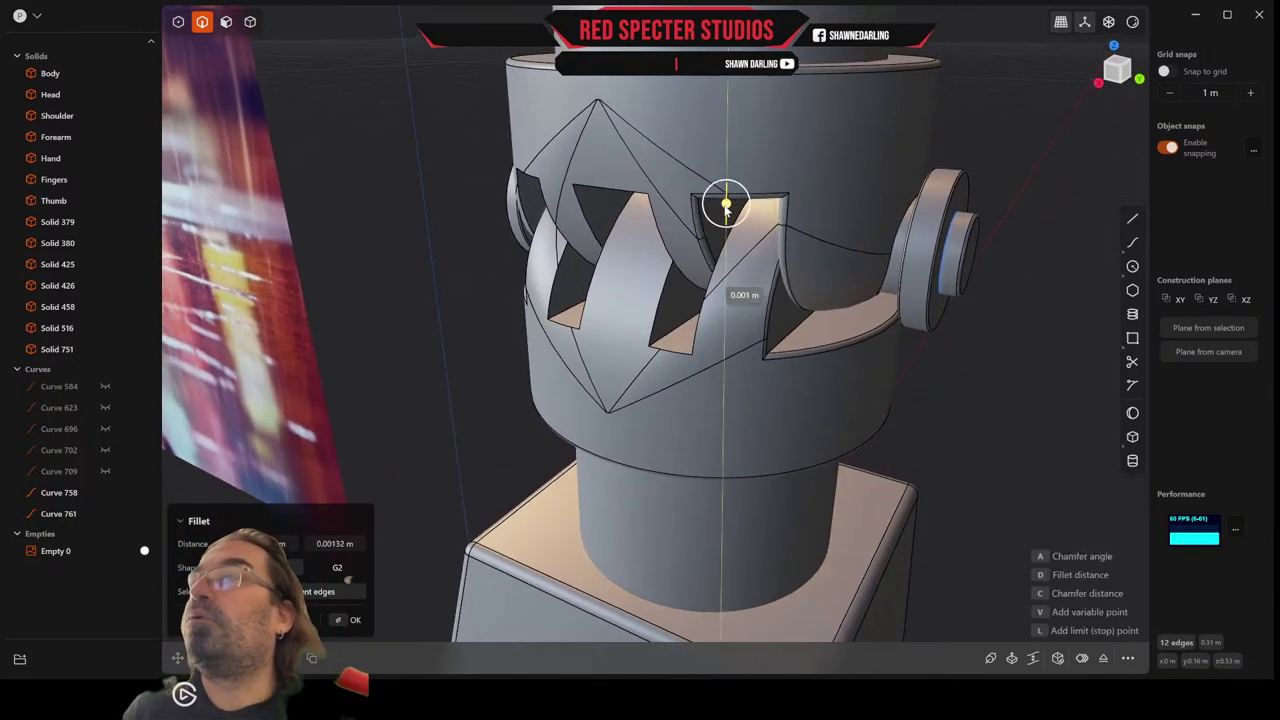
middle_drag(726, 207, 764, 201)
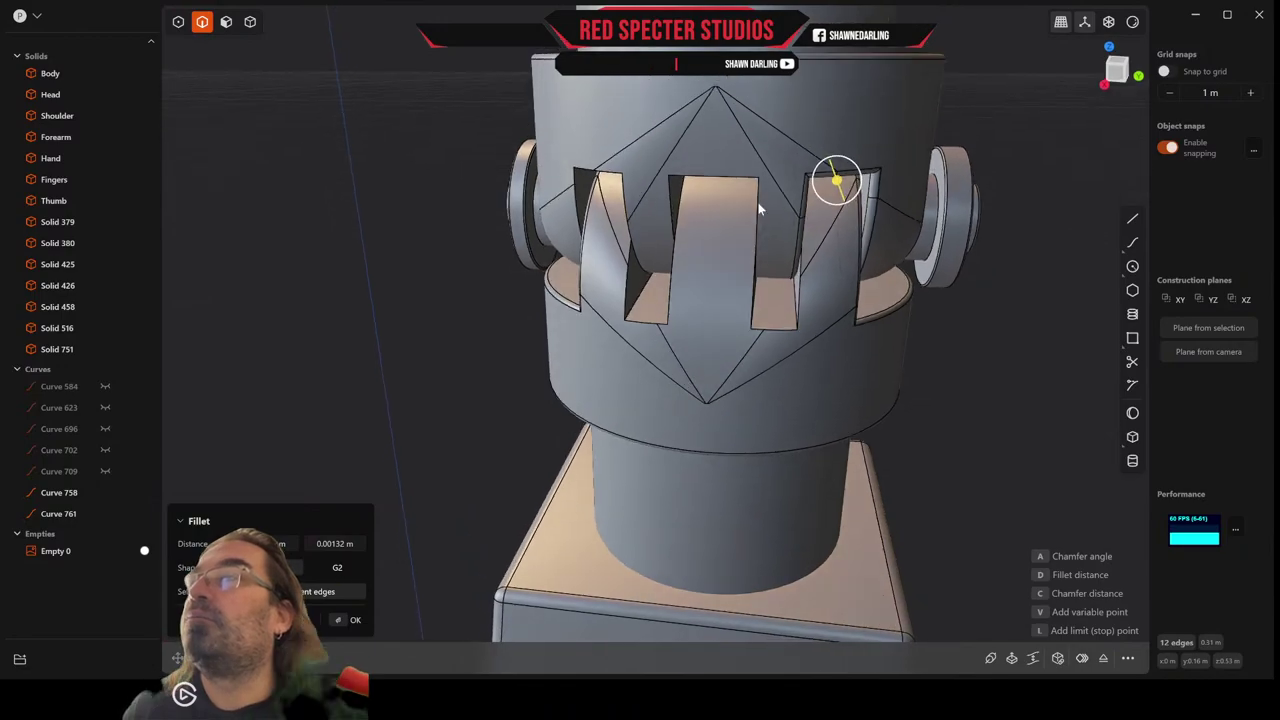
scroll(765, 199, up, 3)
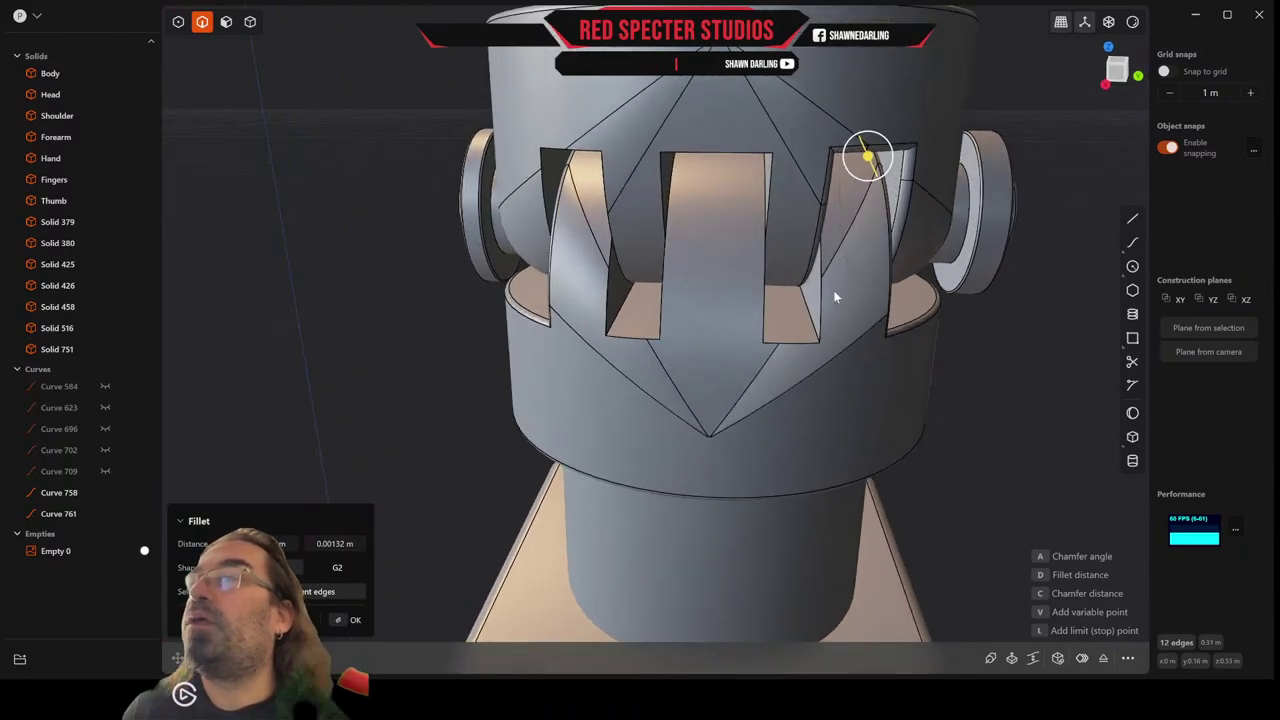
click(1002, 374)
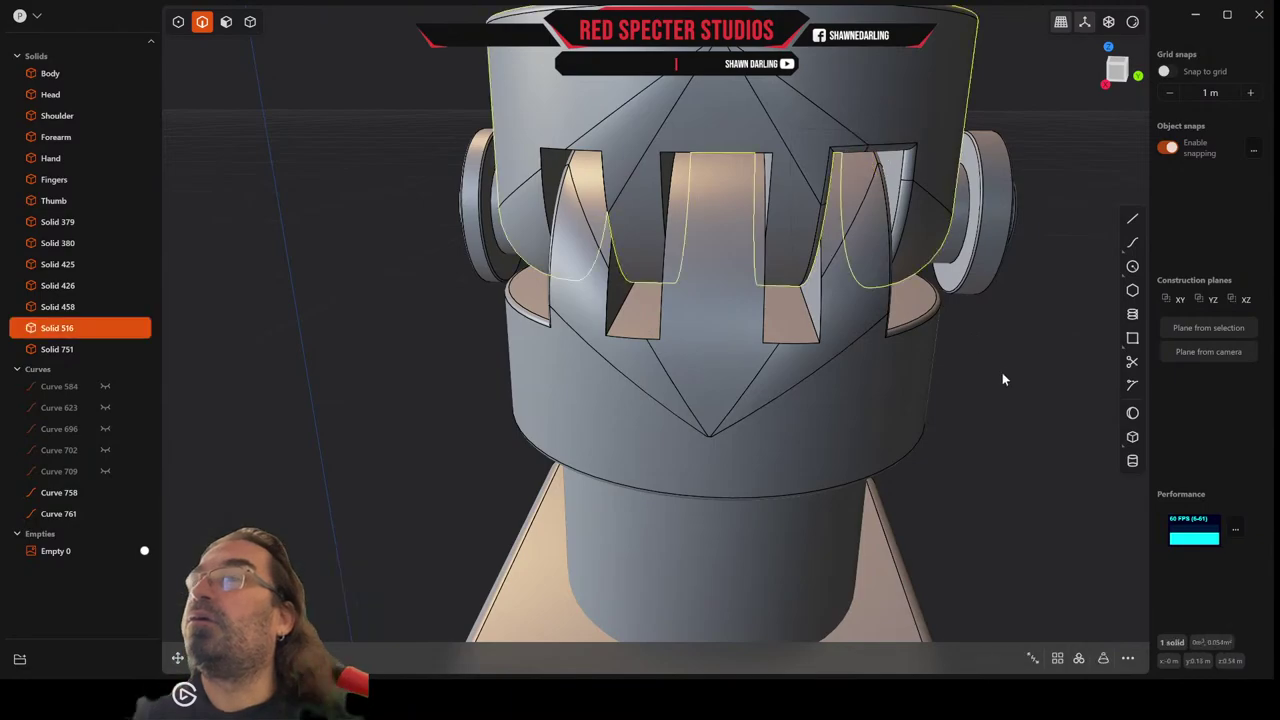
Fillet the side and floor edges of the lower cap's remaining slots between the teeth with a slight radius.
click(820, 259)
key(f)
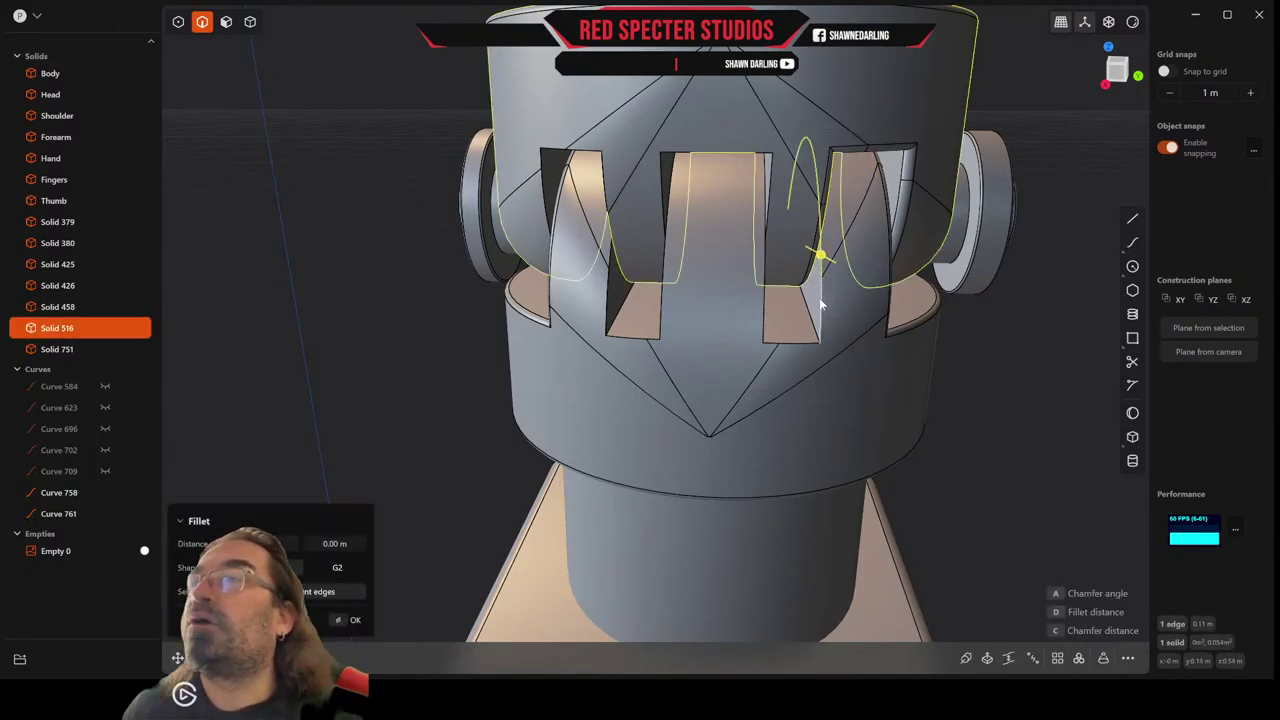
click(820, 302)
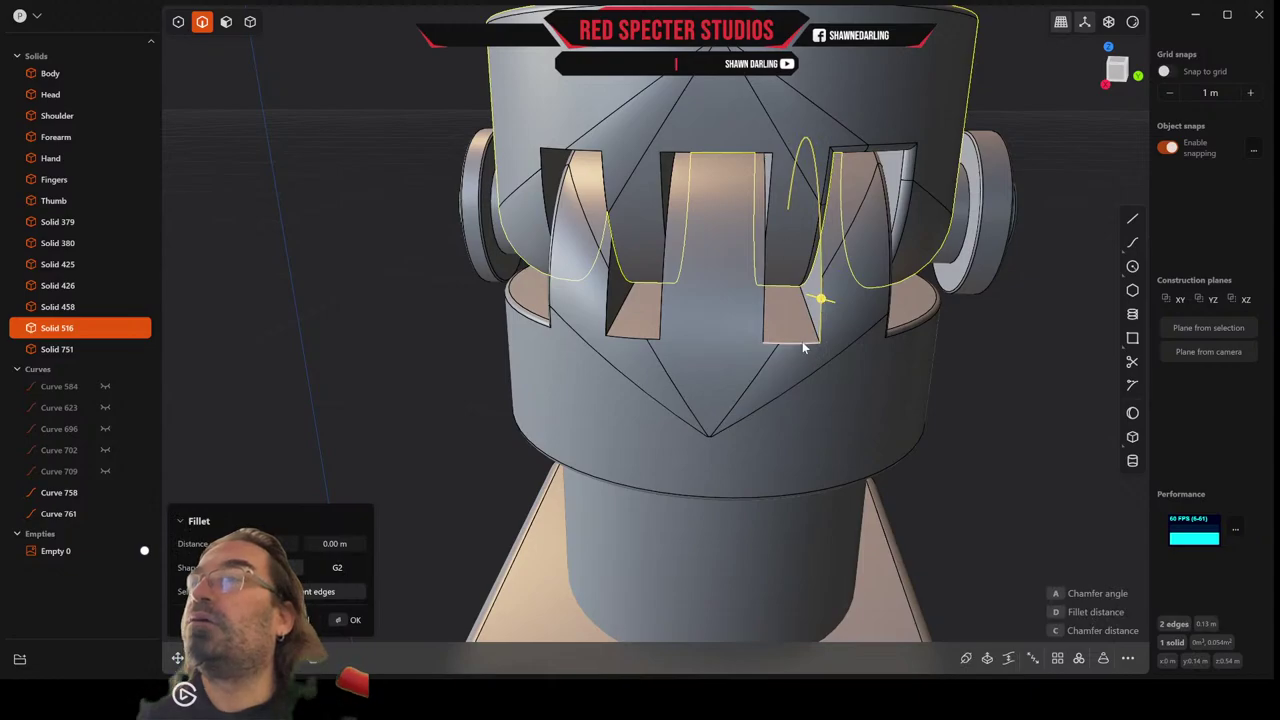
click(802, 342)
click(775, 342)
click(765, 332)
middle_drag(765, 332, 1066, 322)
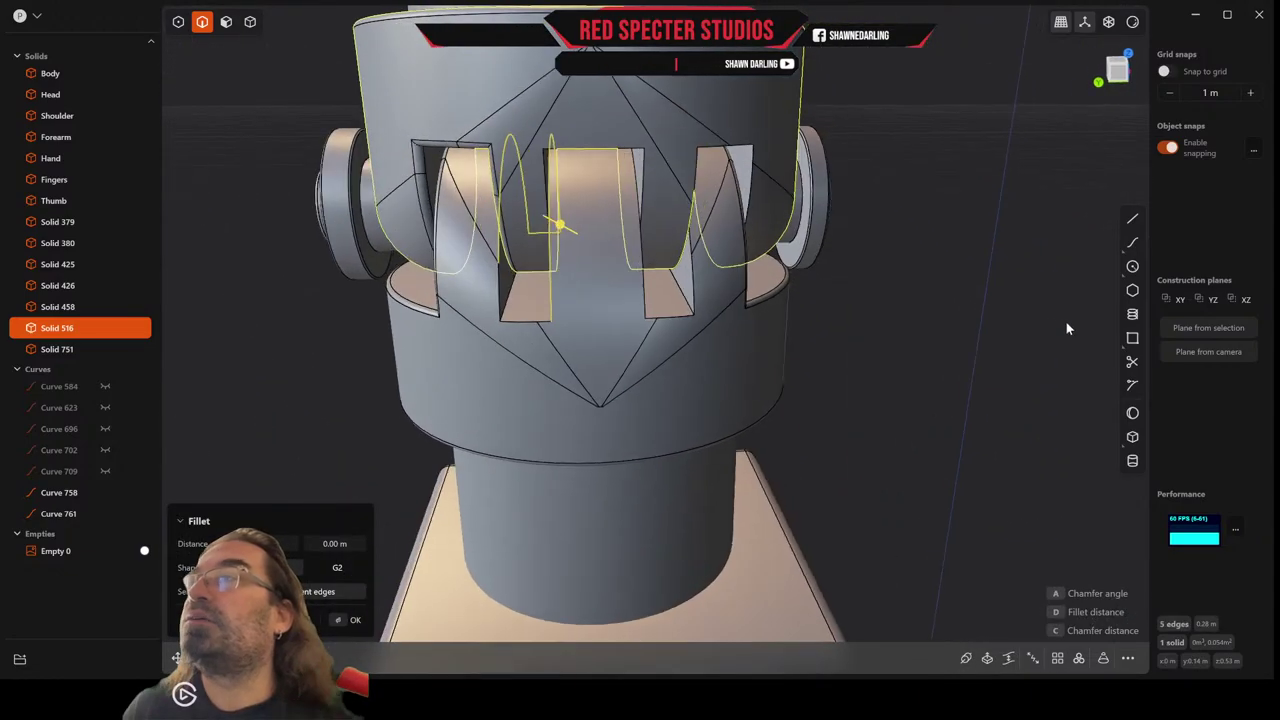
click(520, 320)
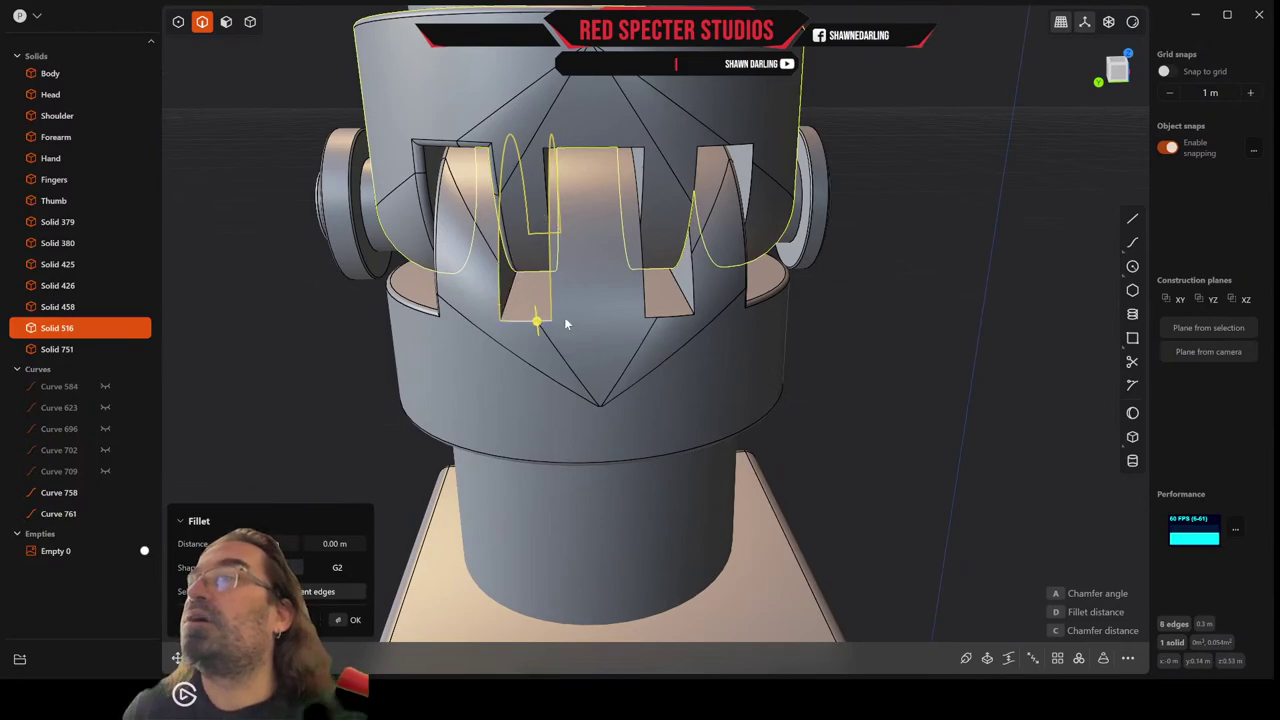
click(670, 316)
click(694, 285)
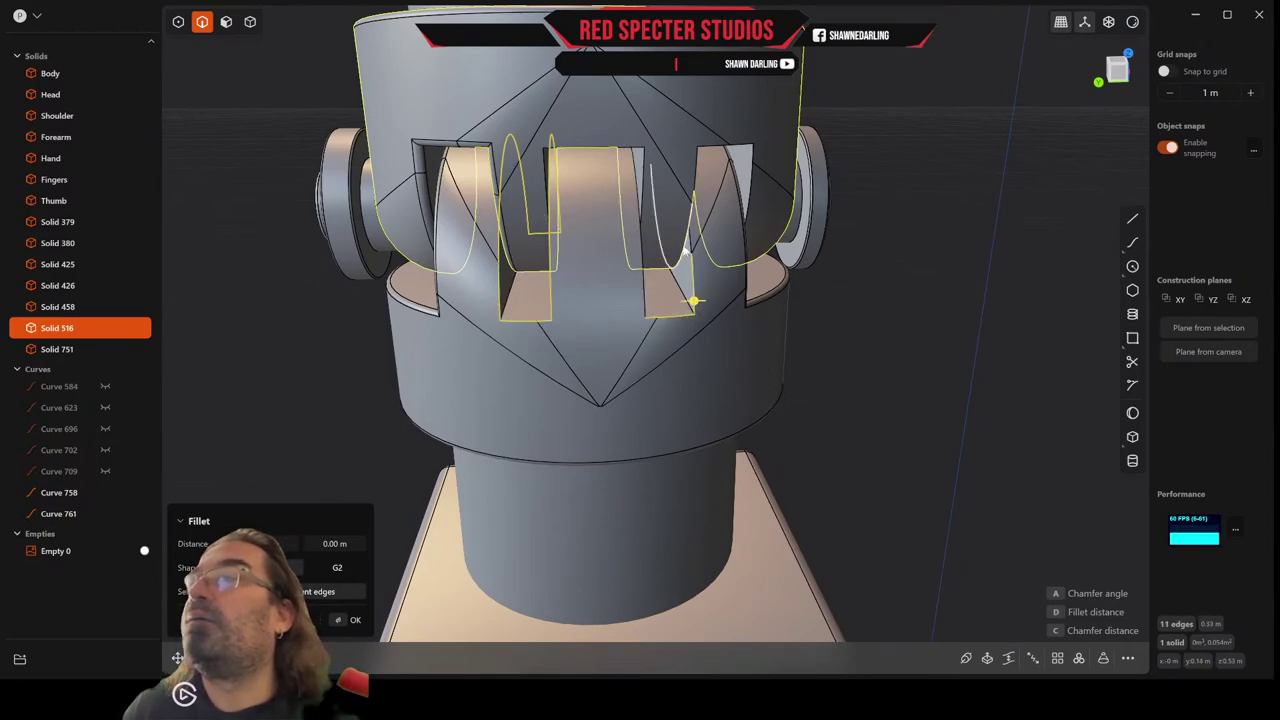
click(642, 280)
middle_drag(506, 281, 785, 275)
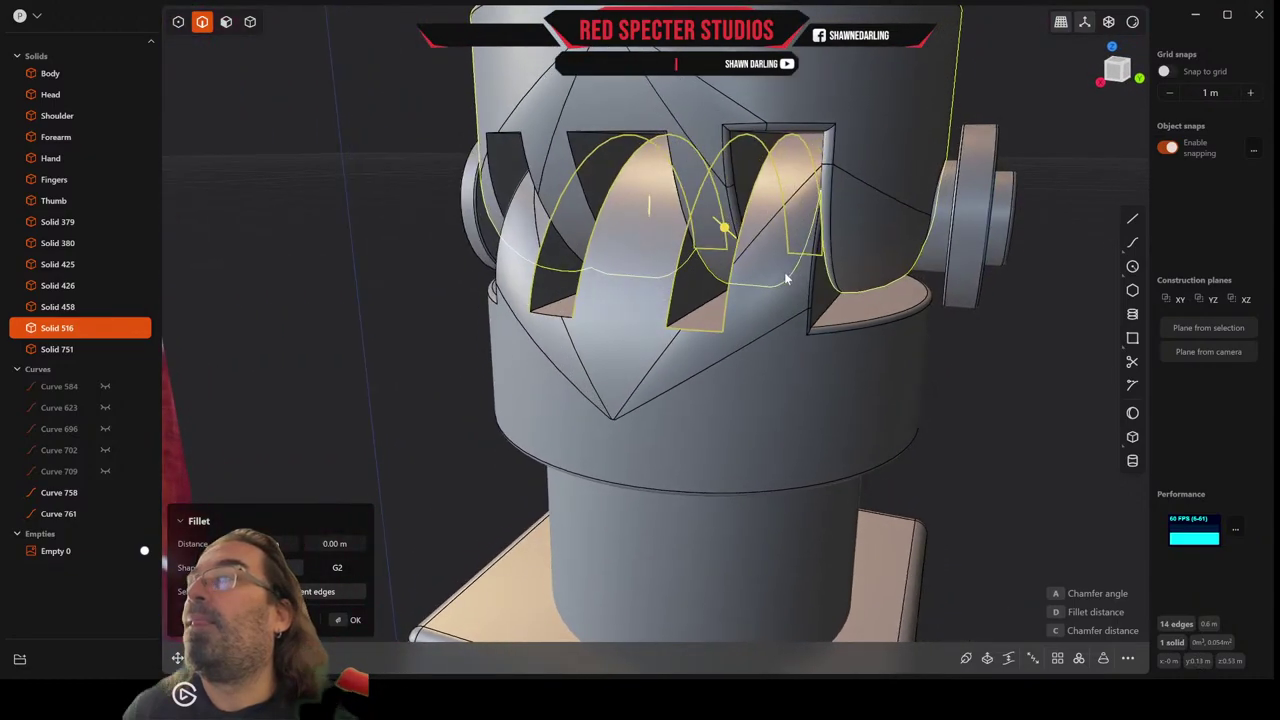
middle_drag(549, 313, 557, 344)
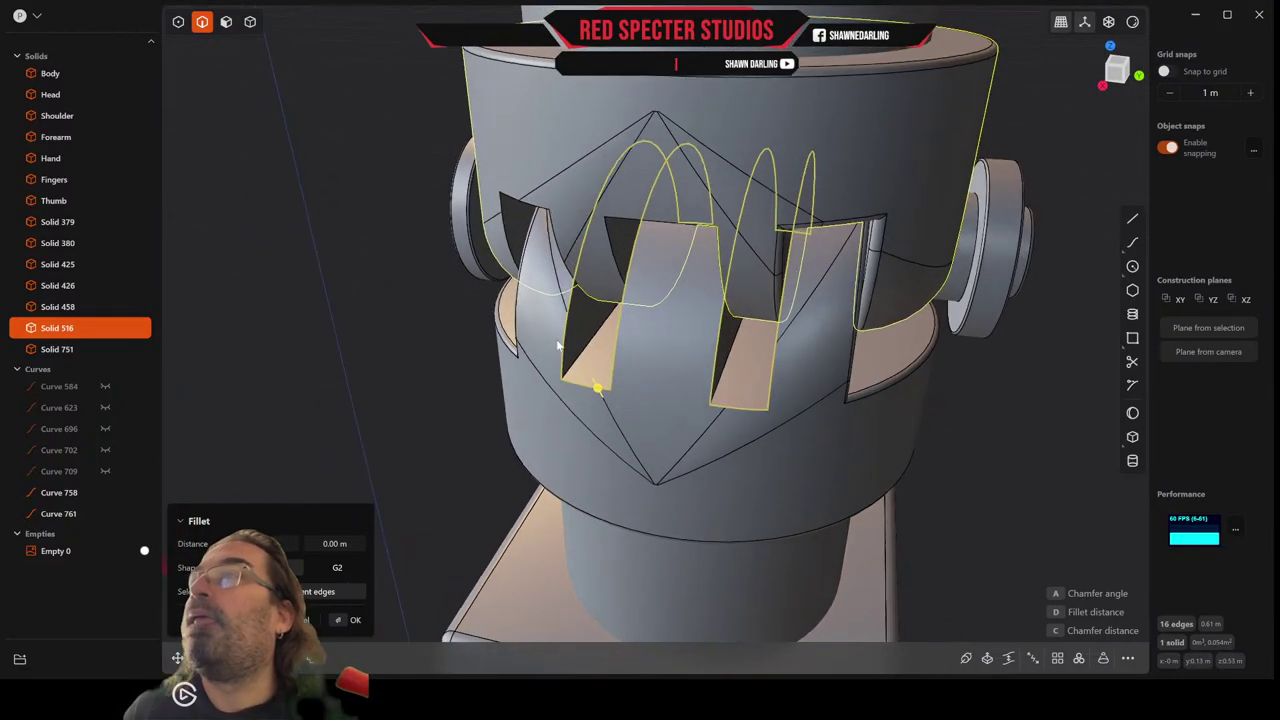
middle_drag(655, 306, 628, 304)
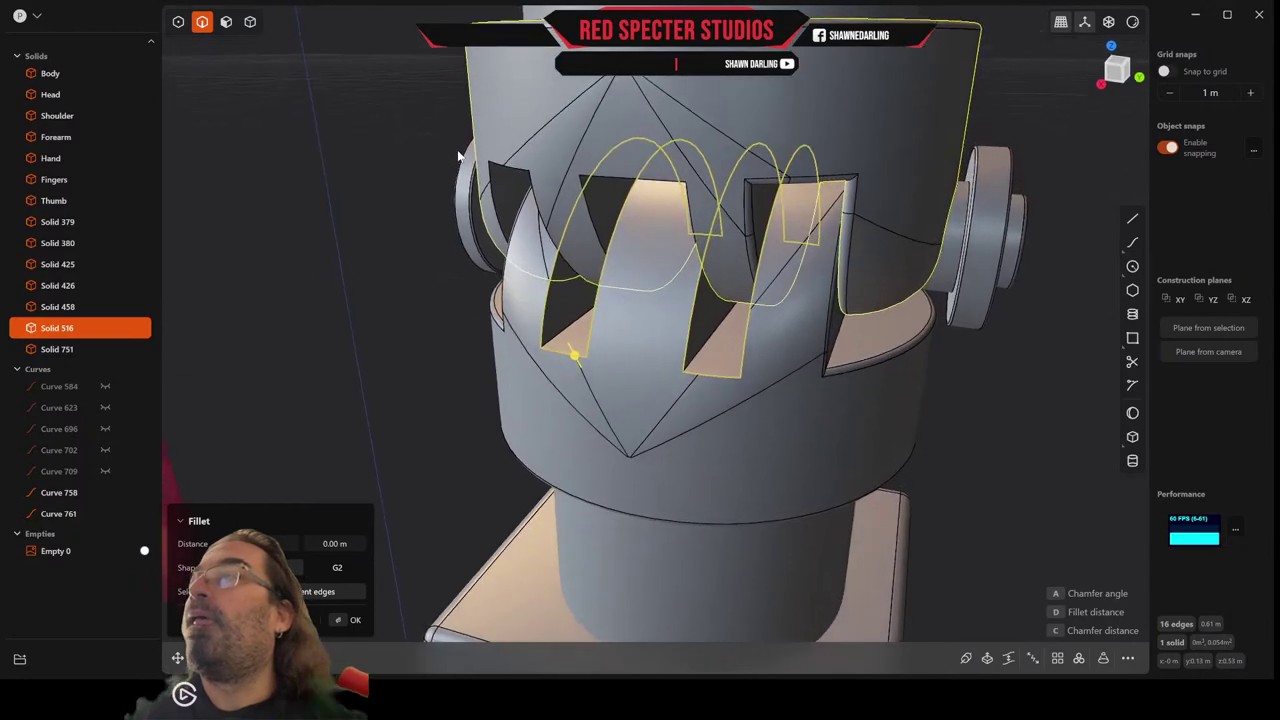
mouse_move(571, 351)
mouse_down()
mouse_move(567, 367)
mouse_move(574, 354)
mouse_up()
right_click(580, 354)
Fillet the side and top edges of the upper cap's remaining slots between the teeth, front and back, with a slight radius.
middle_drag(583, 354, 615, 325)
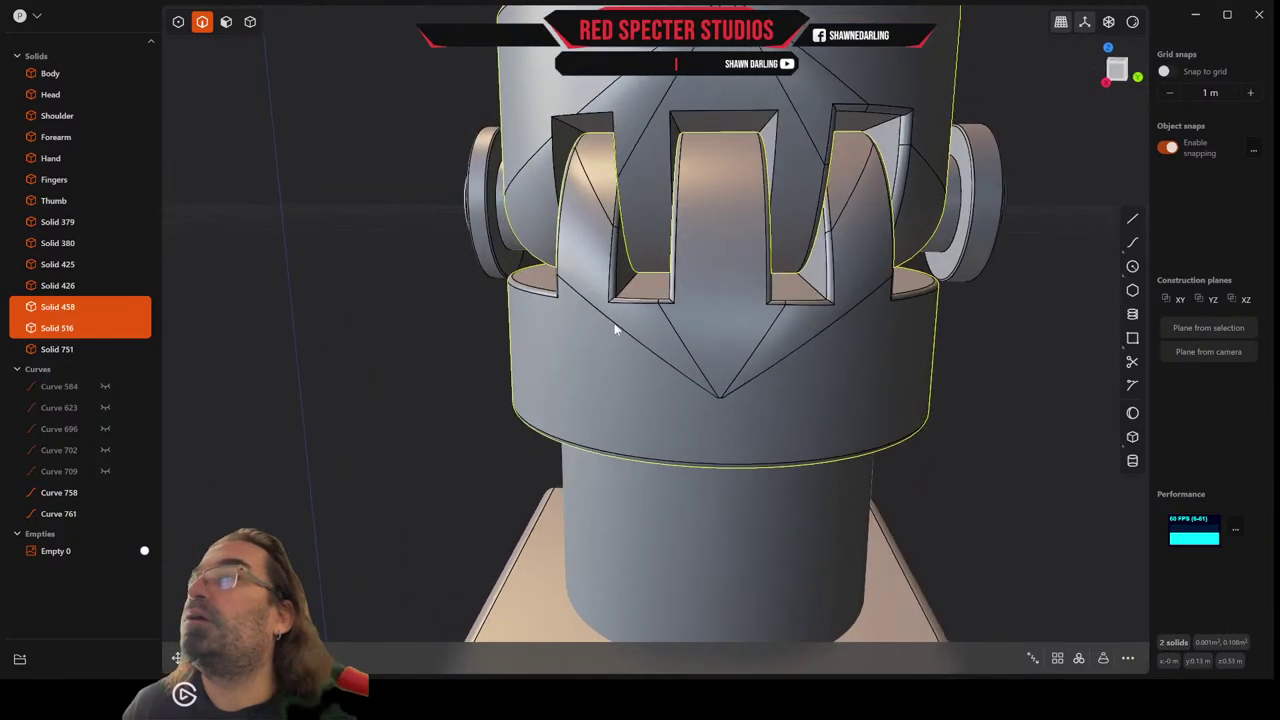
click(779, 149)
key(f)
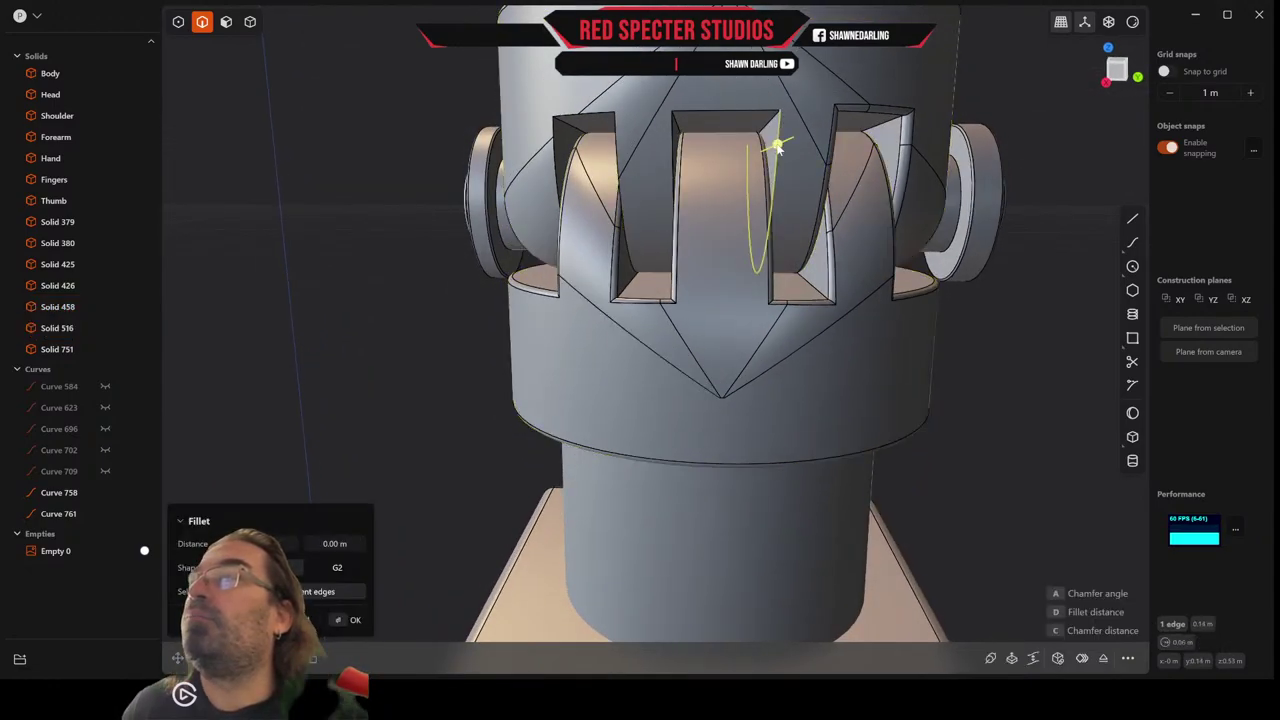
click(763, 113)
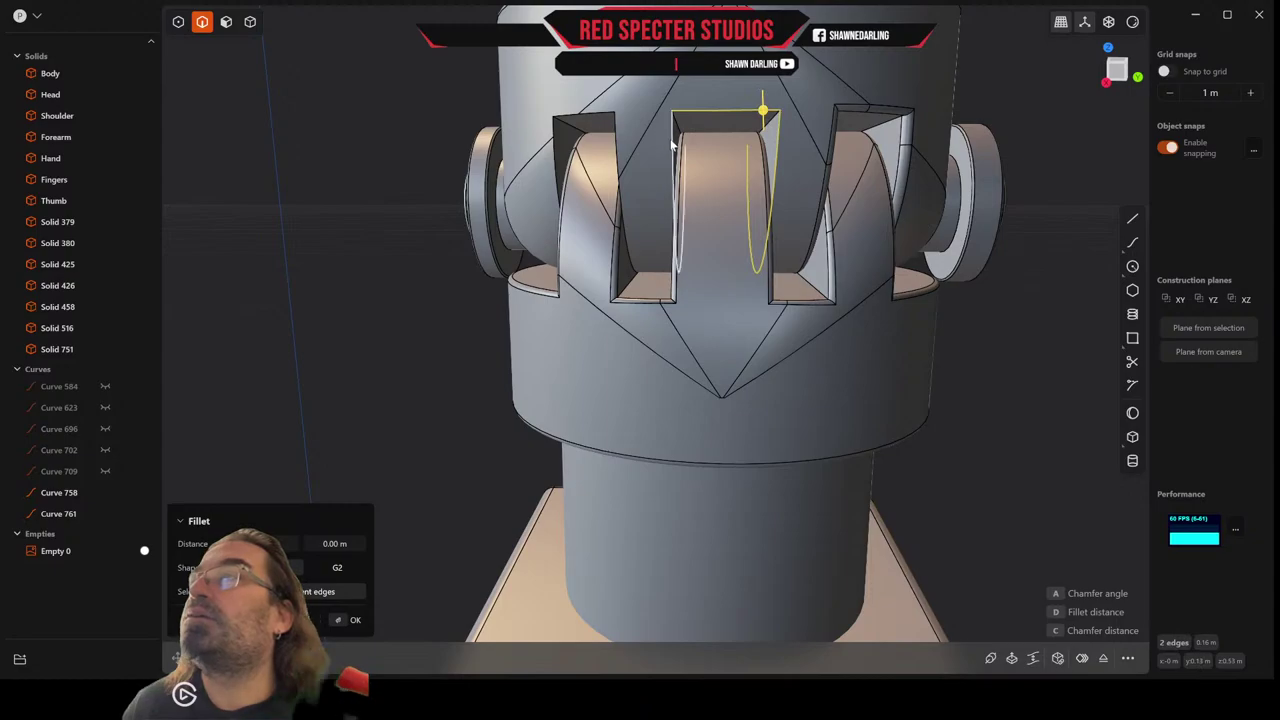
click(673, 140)
click(617, 135)
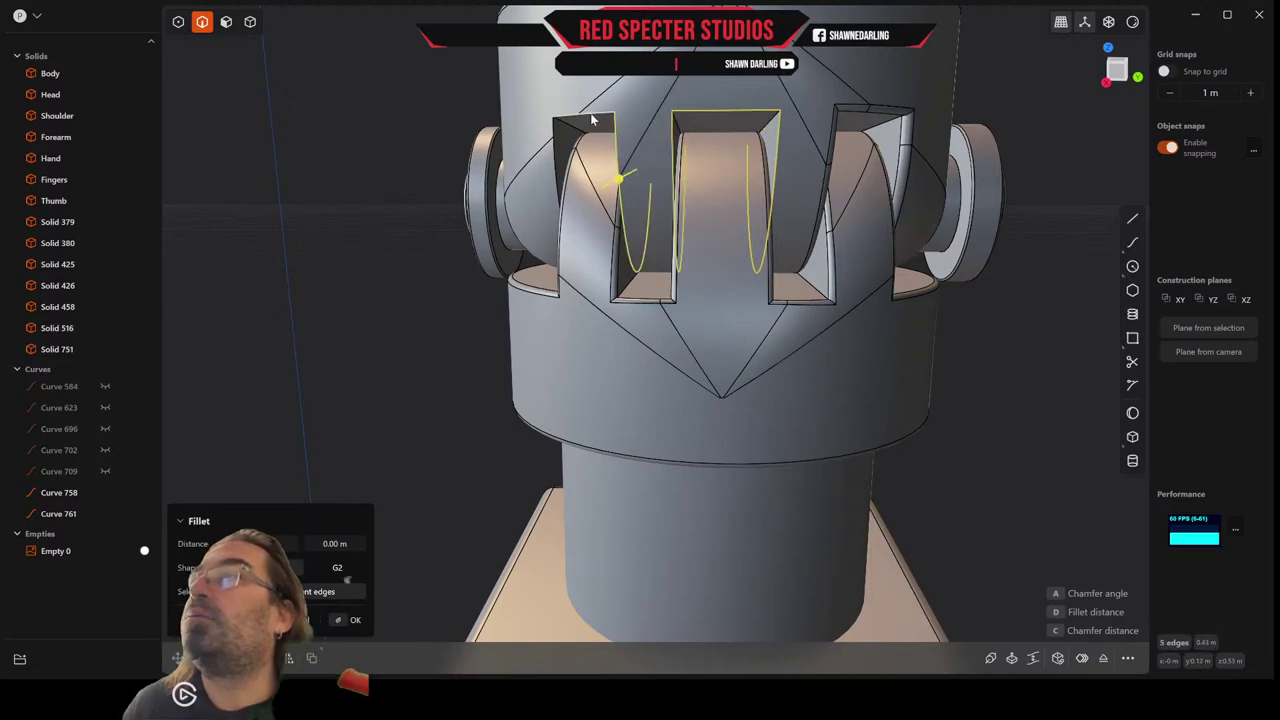
click(554, 160)
middle_drag(504, 180, 795, 188)
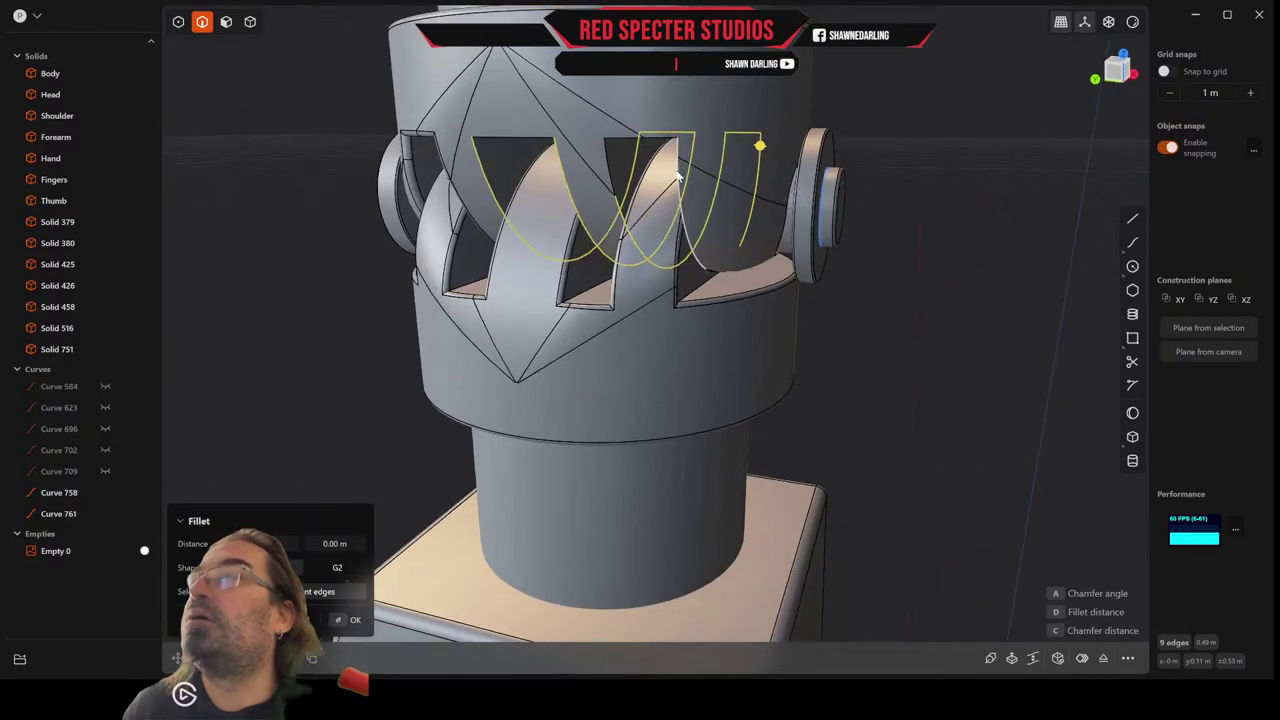
click(678, 172)
click(621, 139)
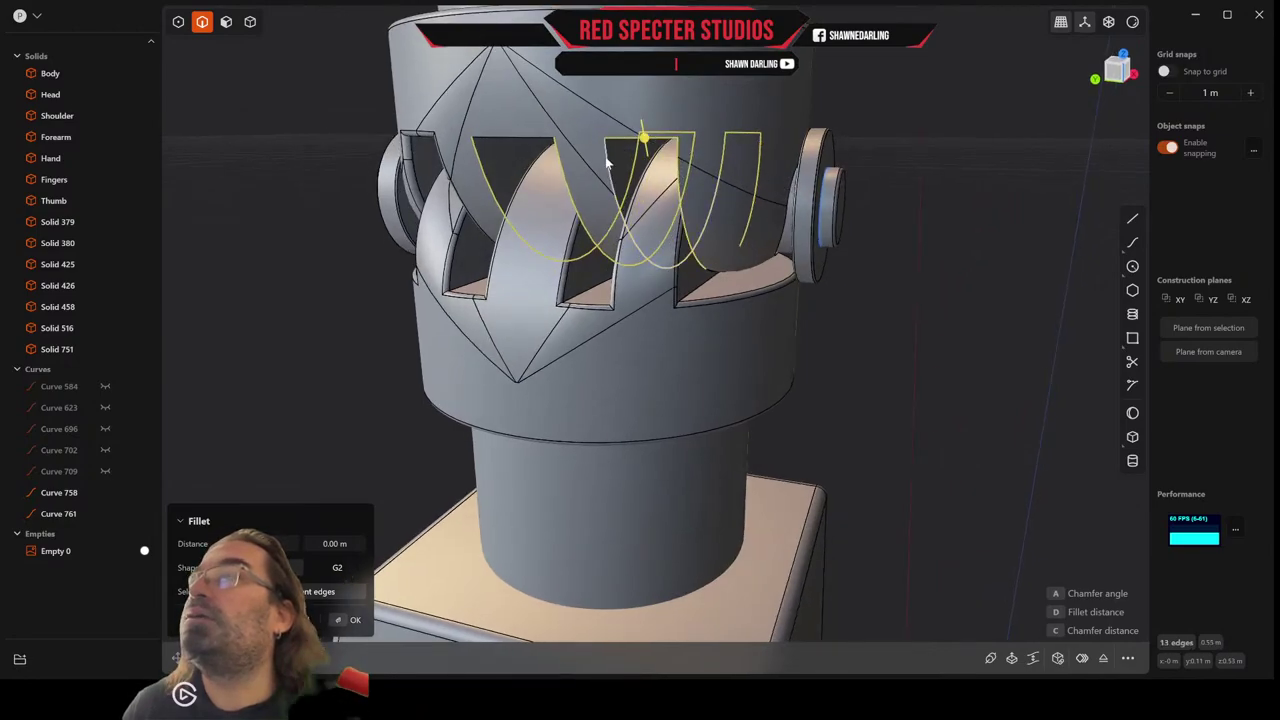
click(606, 160)
click(532, 143)
middle_drag(446, 150, 730, 270)
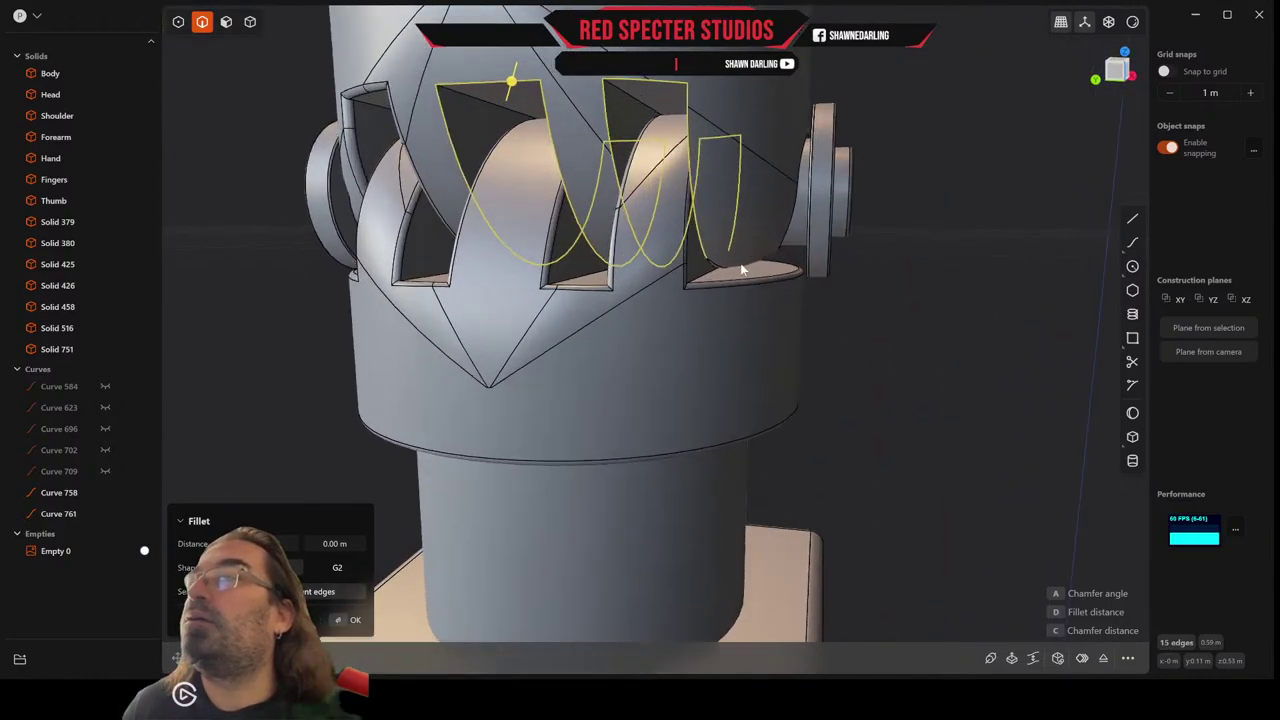
click(712, 270)
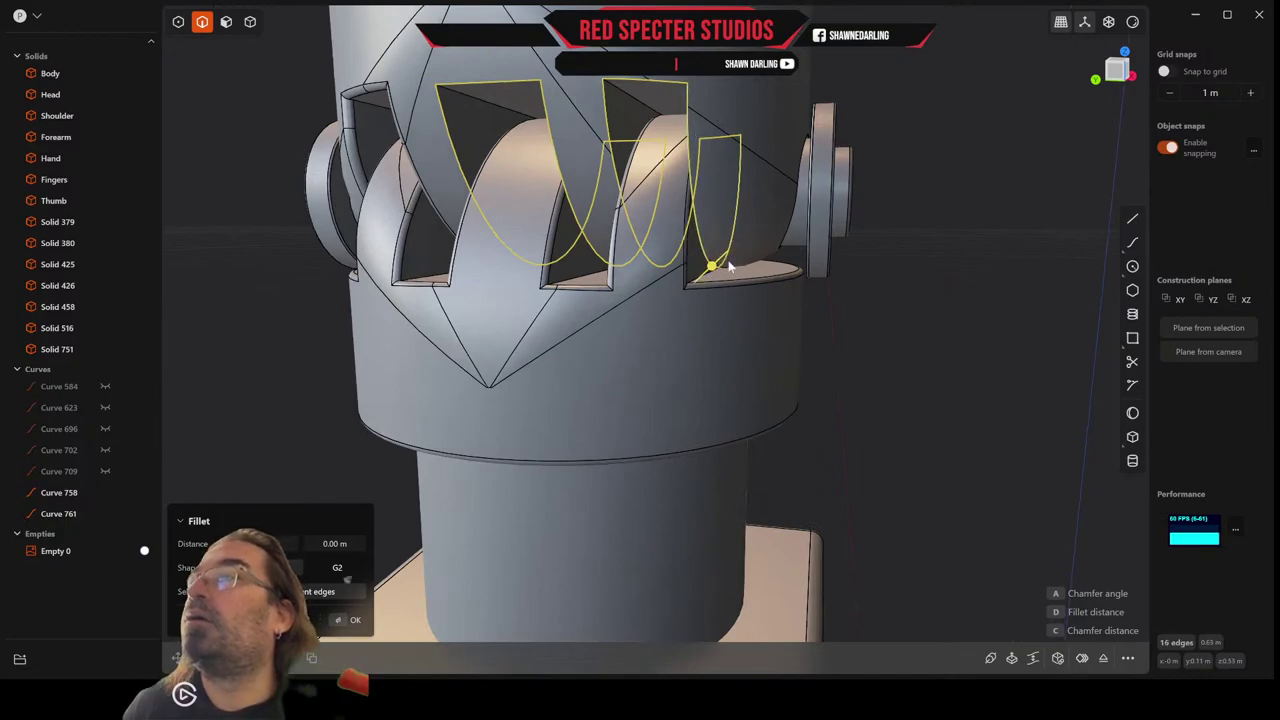
middle_drag(720, 262, 740, 270)
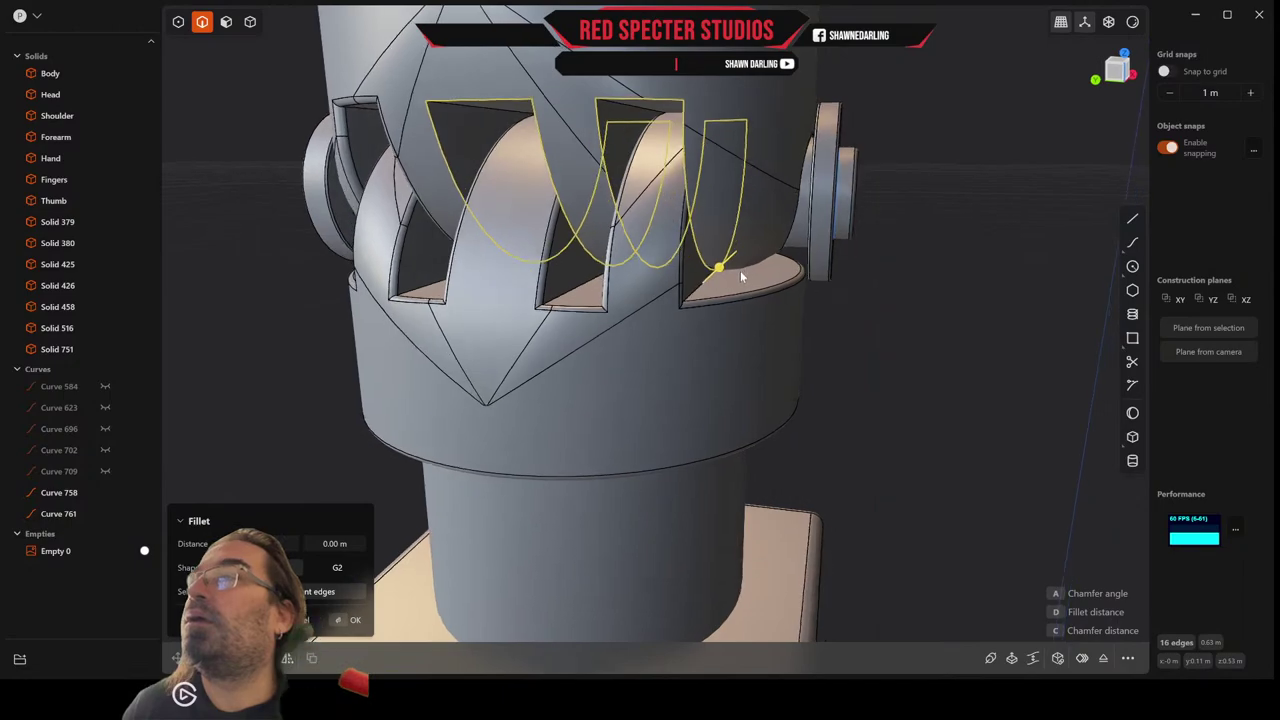
drag(718, 272, 714, 269)
right_click(714, 269)
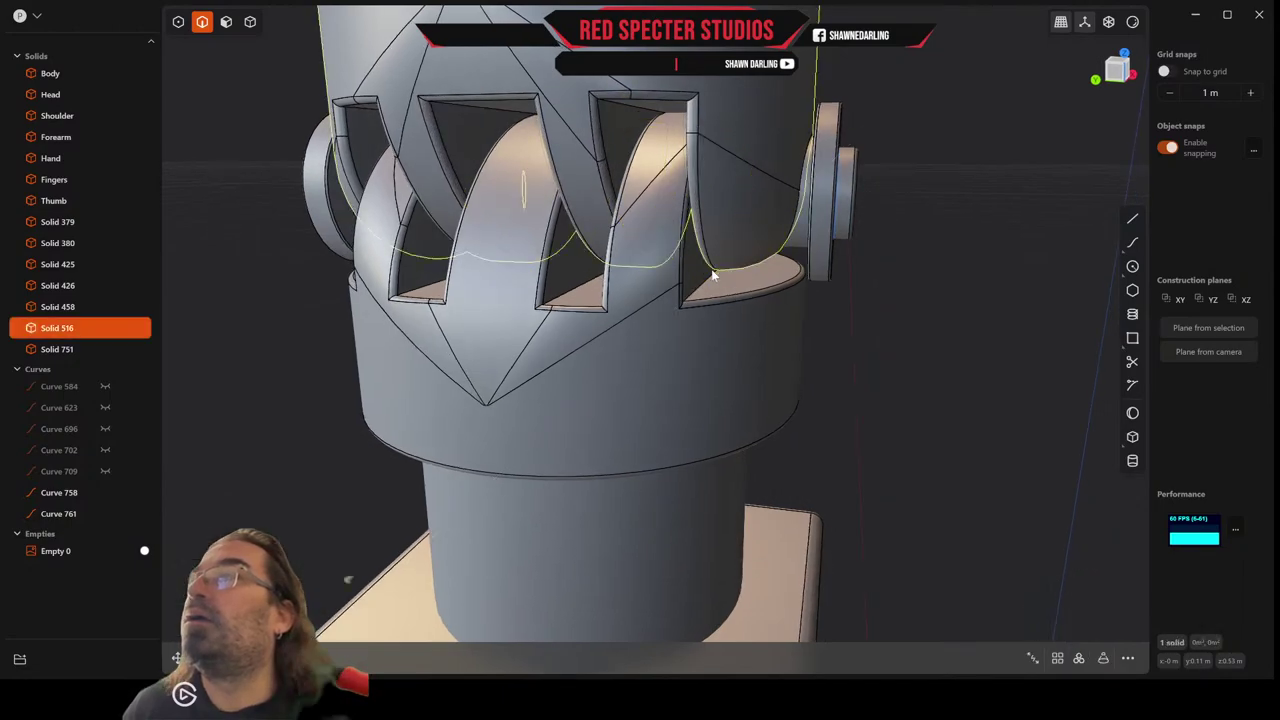
Examine the filleted joint in place on the leg, between the robot's body and the shin block.
middle_drag(716, 268, 768, 368)
scroll(826, 357, down, 5)
scroll(947, 420, down, 3)
click(937, 420)
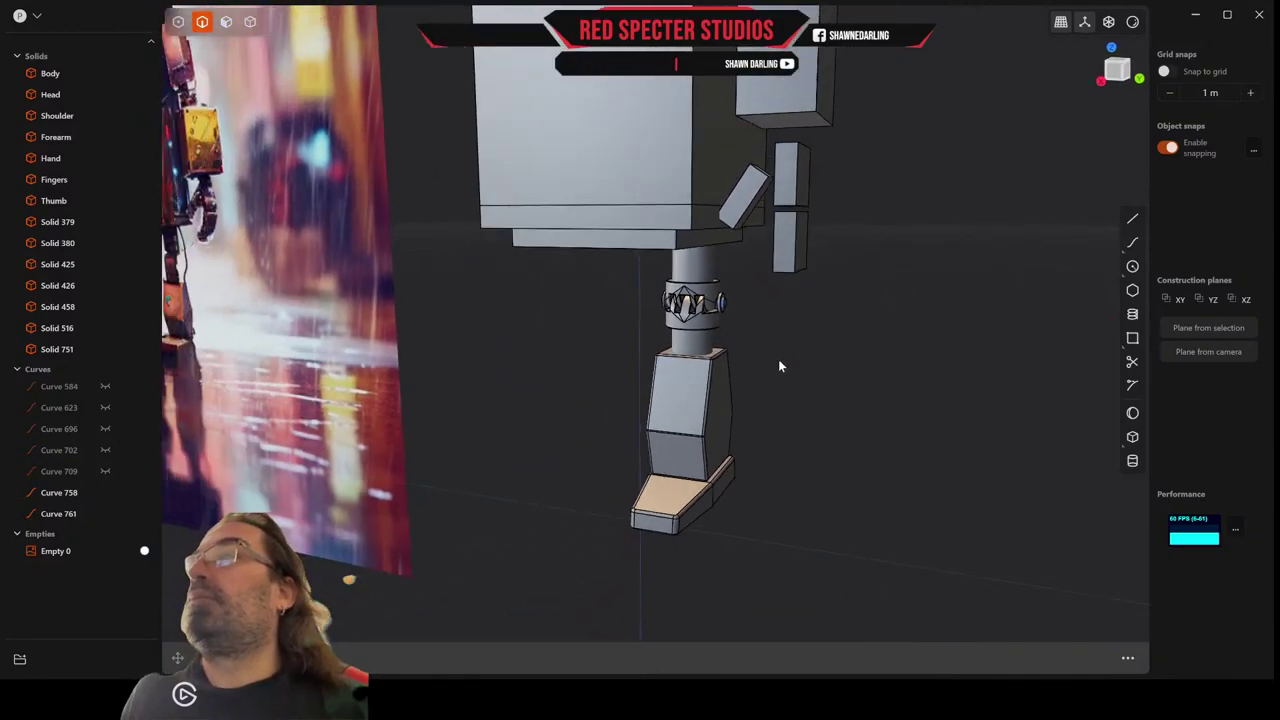
scroll(778, 359, up, 5)
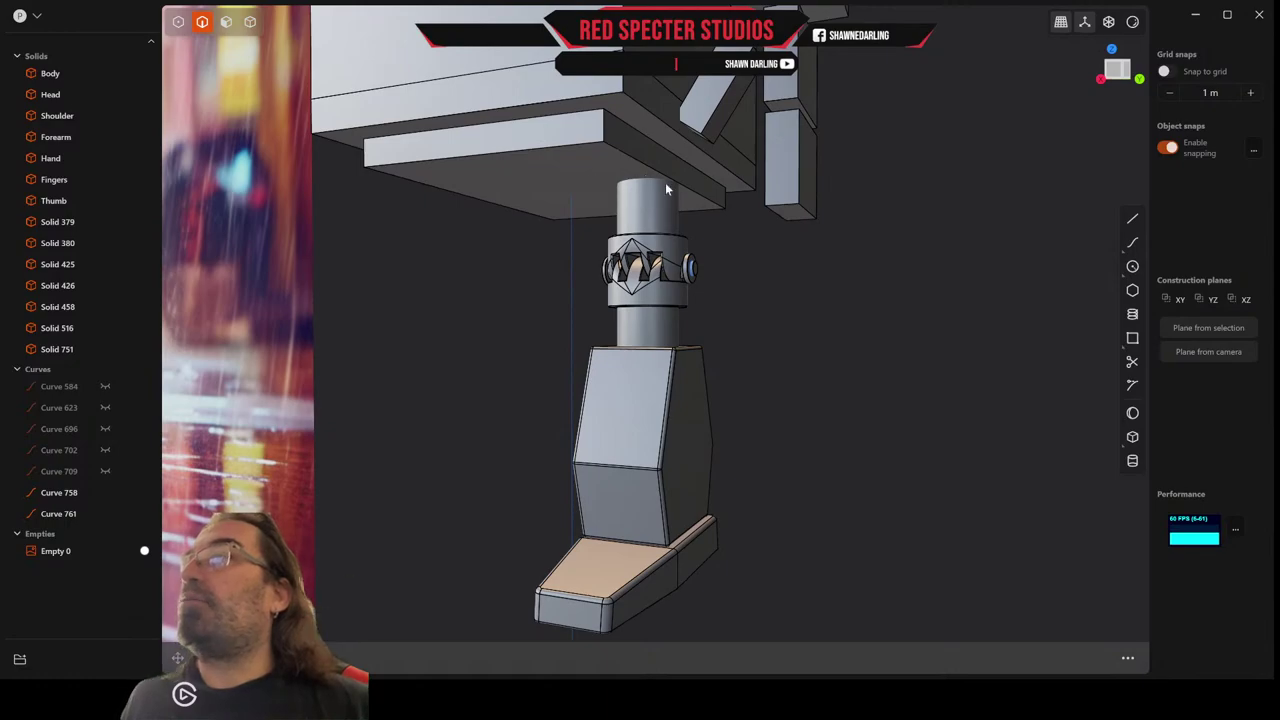
middle_drag(642, 202, 655, 313)
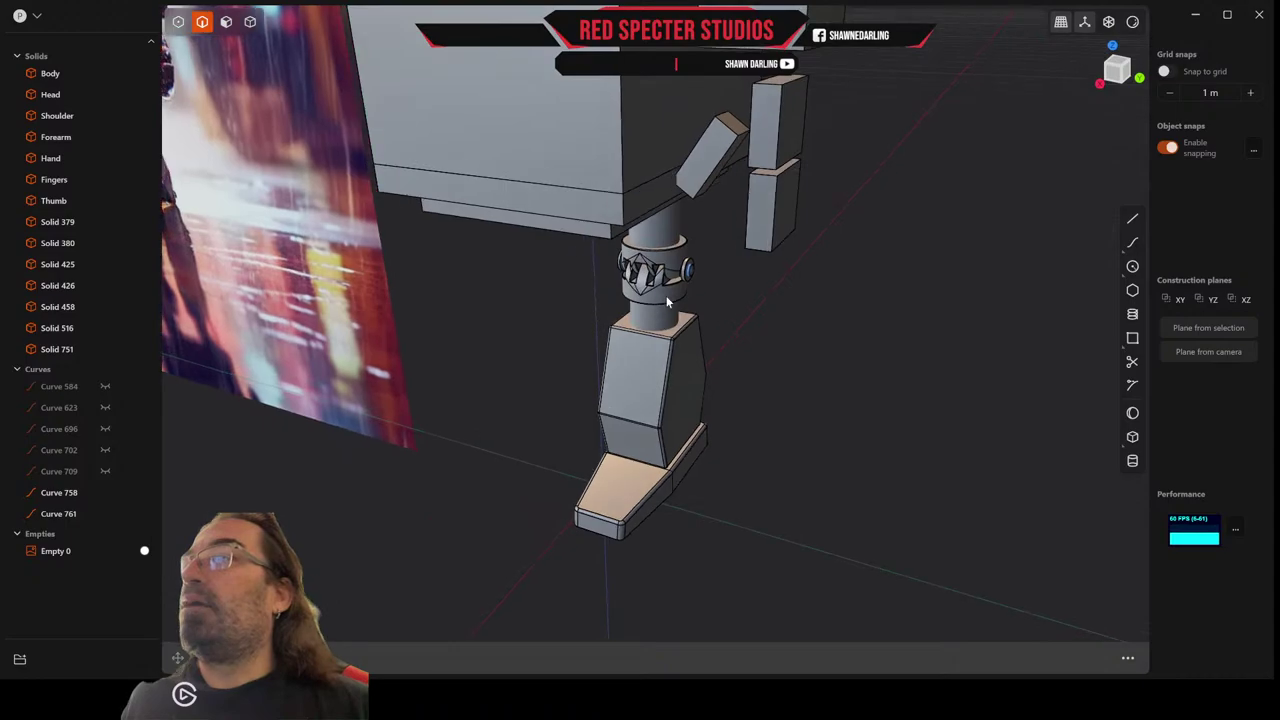
scroll(655, 313, up, 3)
scroll(670, 363, up, 4)
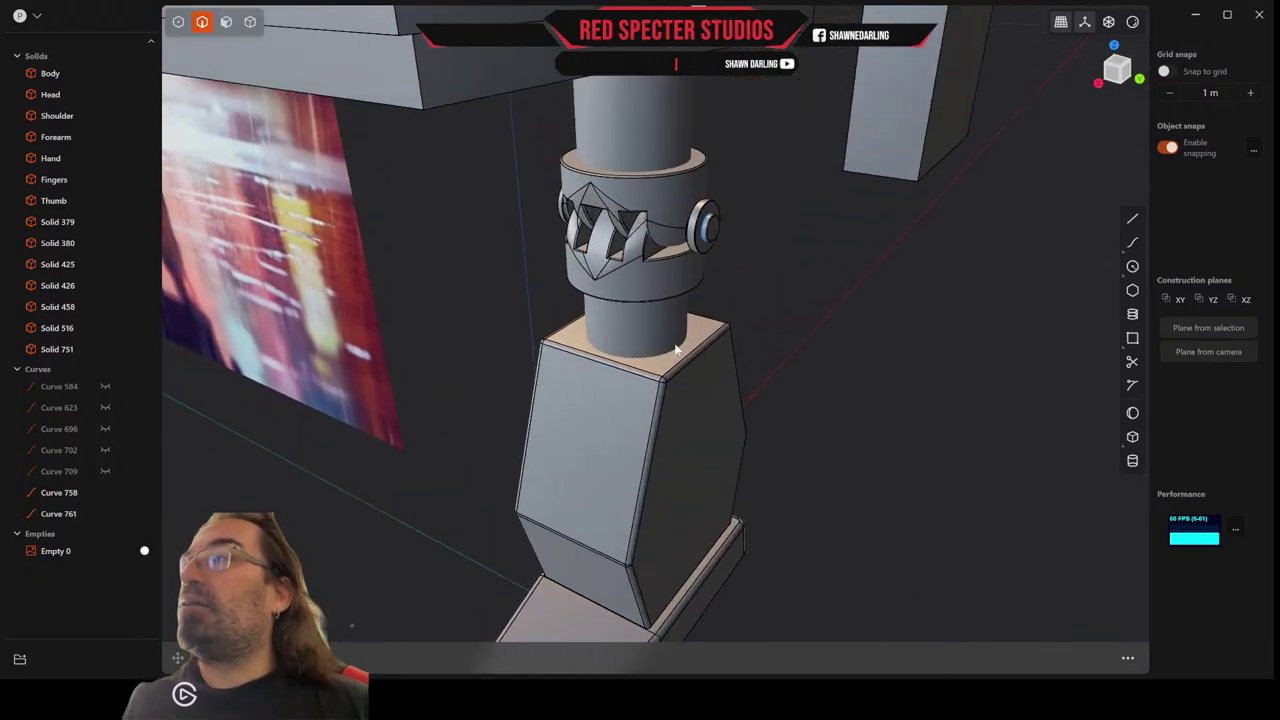
Compare the modelled leg and joint with the robot's legs in the reference picture.
middle_drag(420, 316, 859, 270)
scroll(461, 121, down, 3)
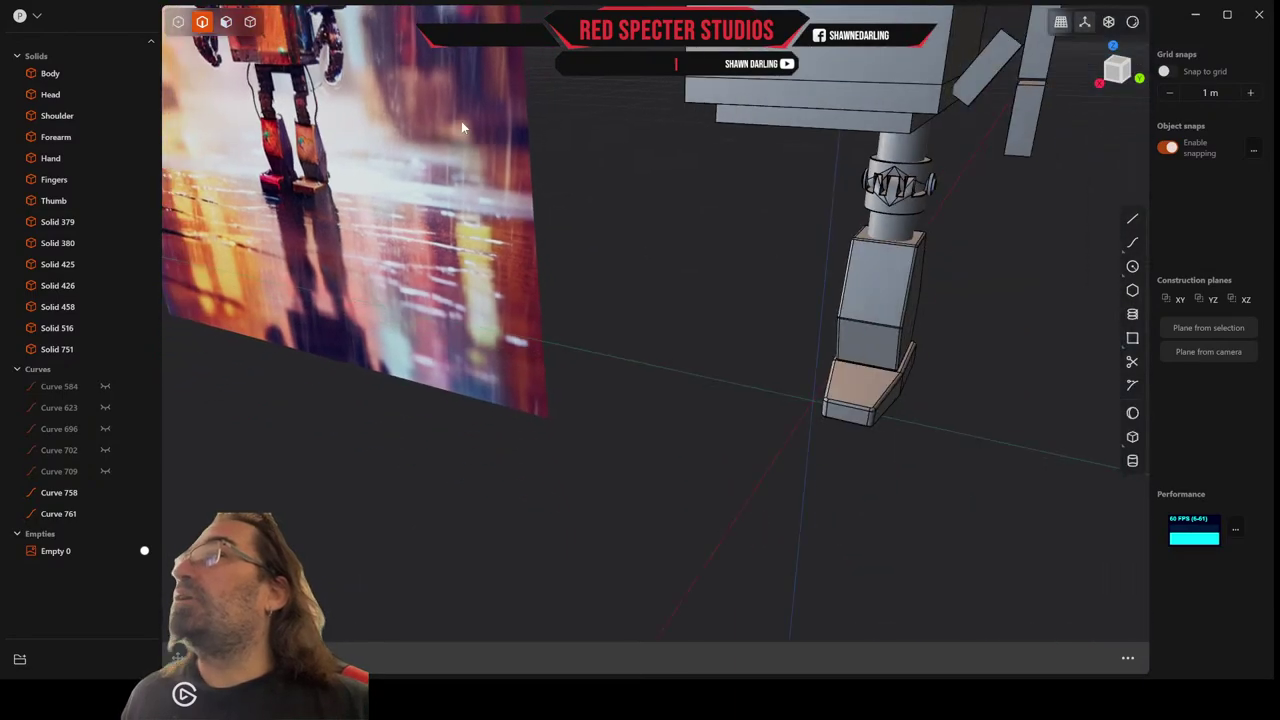
middle_drag(461, 121, 974, 289)
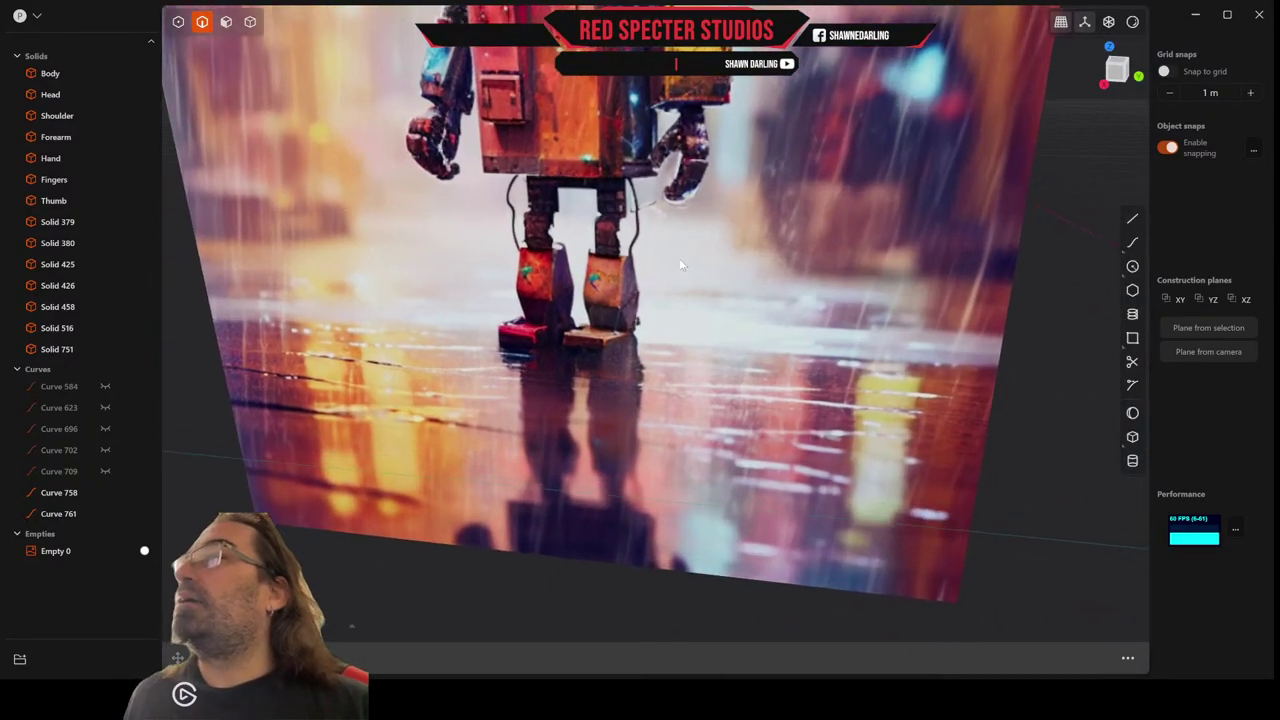
middle_drag(680, 265, 599, 247)
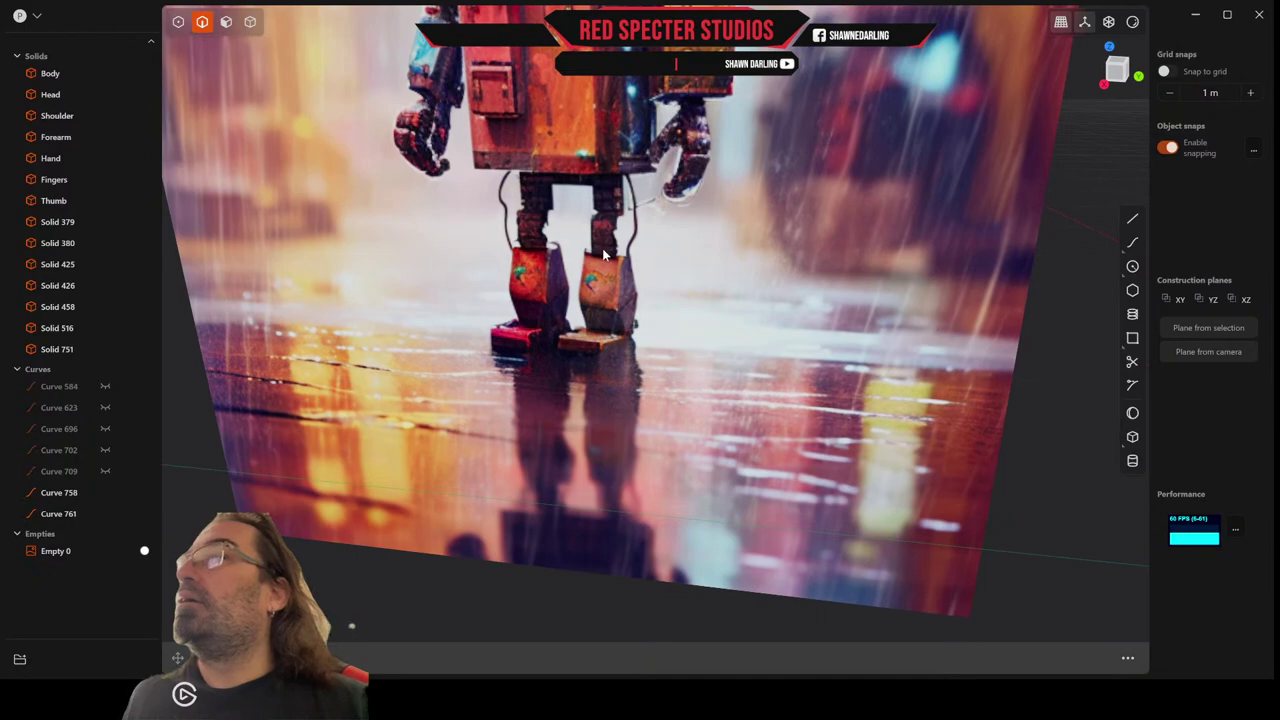
scroll(611, 254, down, 5)
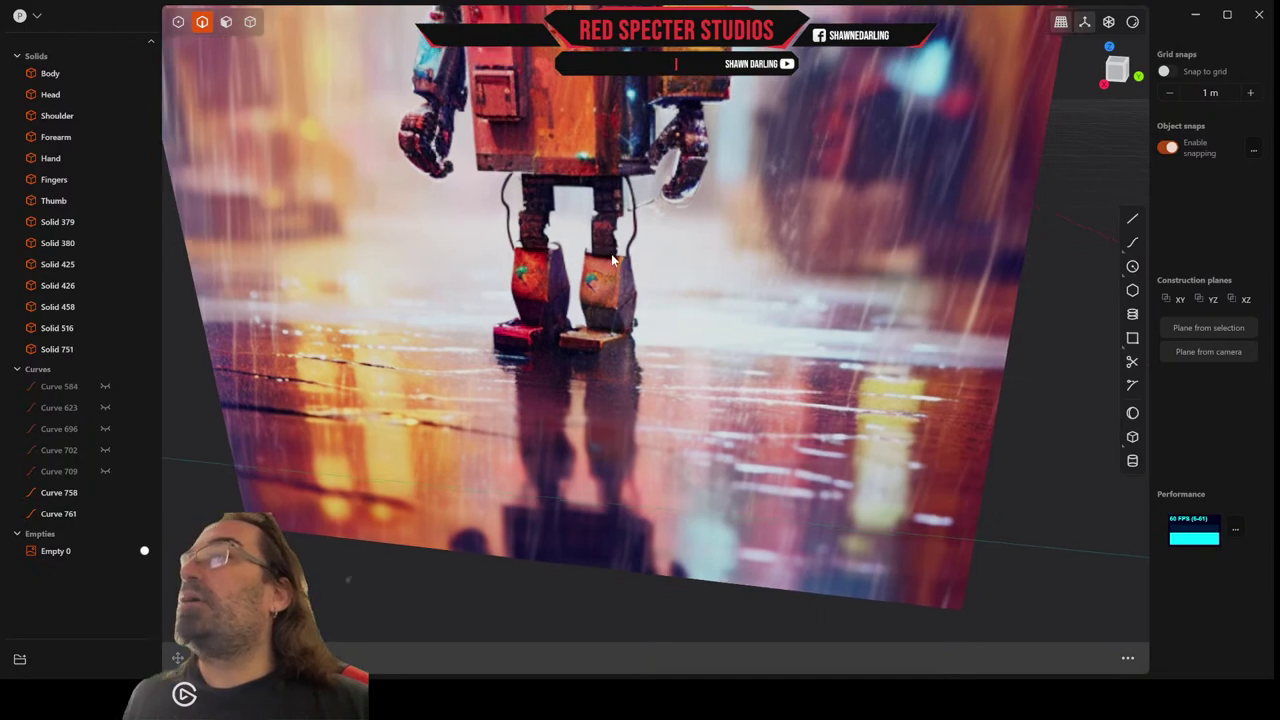
shift+middle_drag(818, 306, 566, 267)
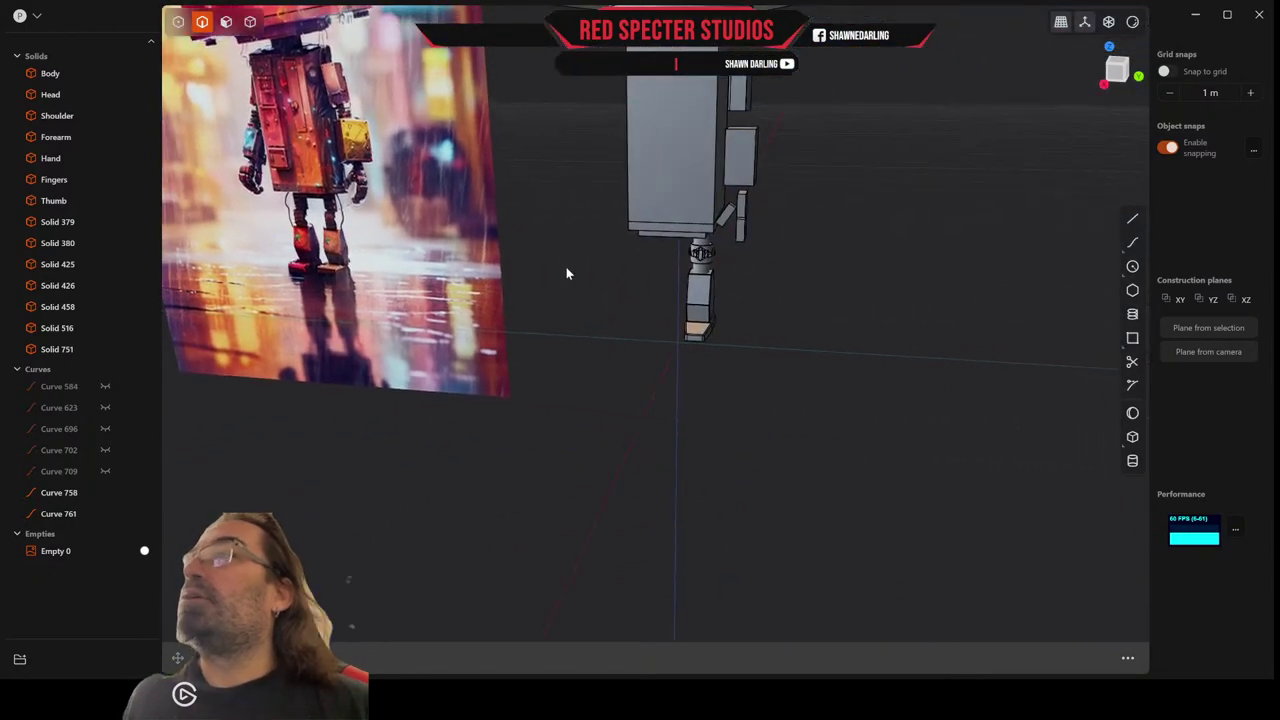
scroll(708, 268, up, 6)
scroll(707, 268, up, 6)
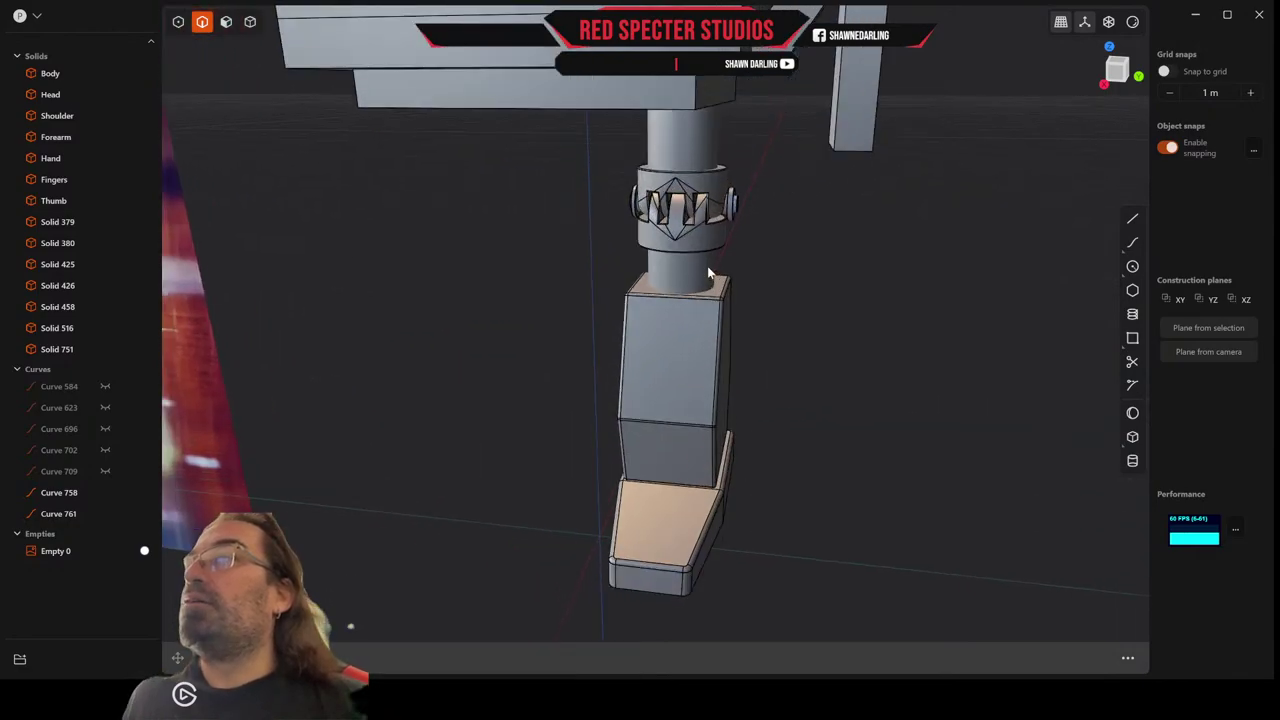
Hide the shin block that encloses the lower end of the joint's bottom cylinder.
scroll(743, 281, up, 2)
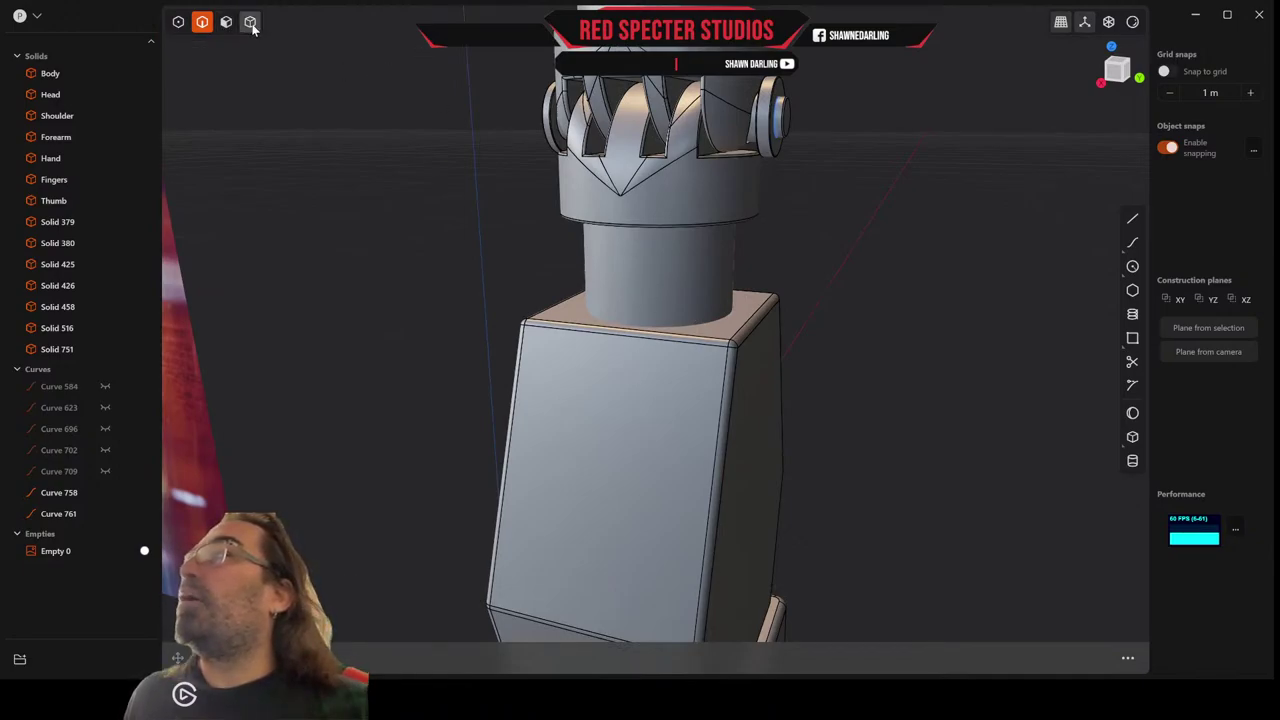
click(252, 27)
click(644, 368)
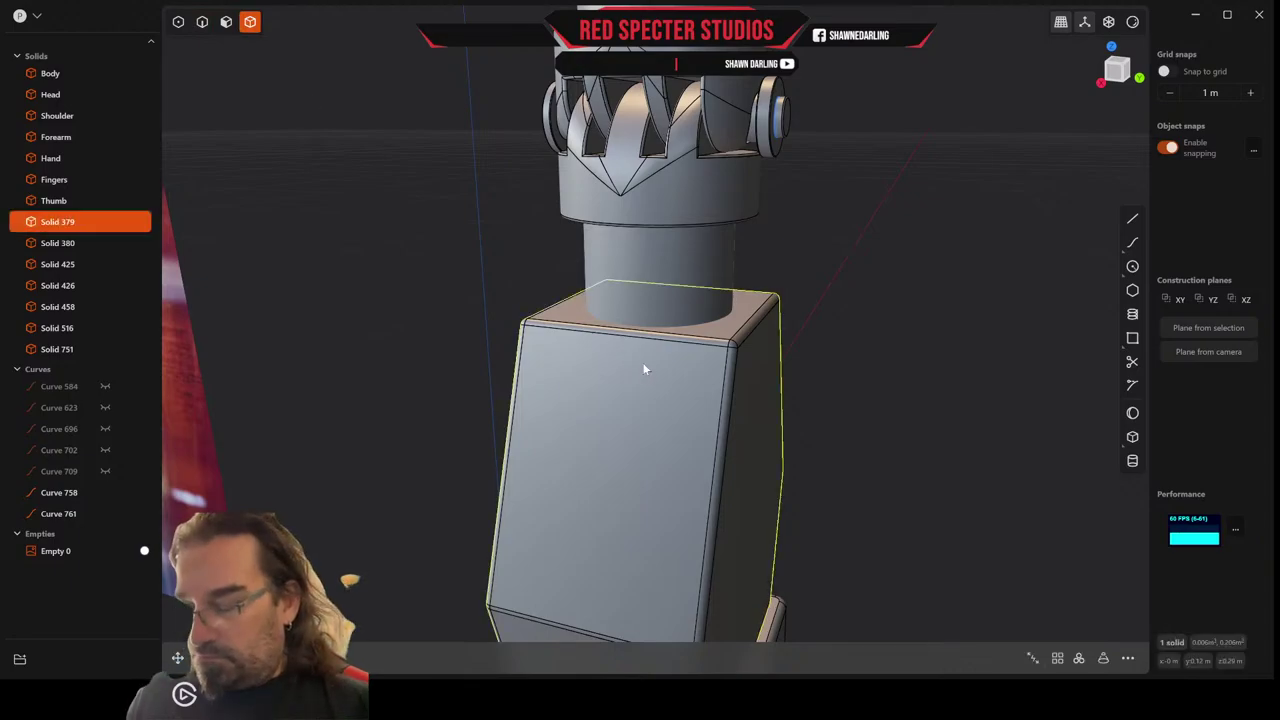
key(h)
scroll(703, 302, up, 2)
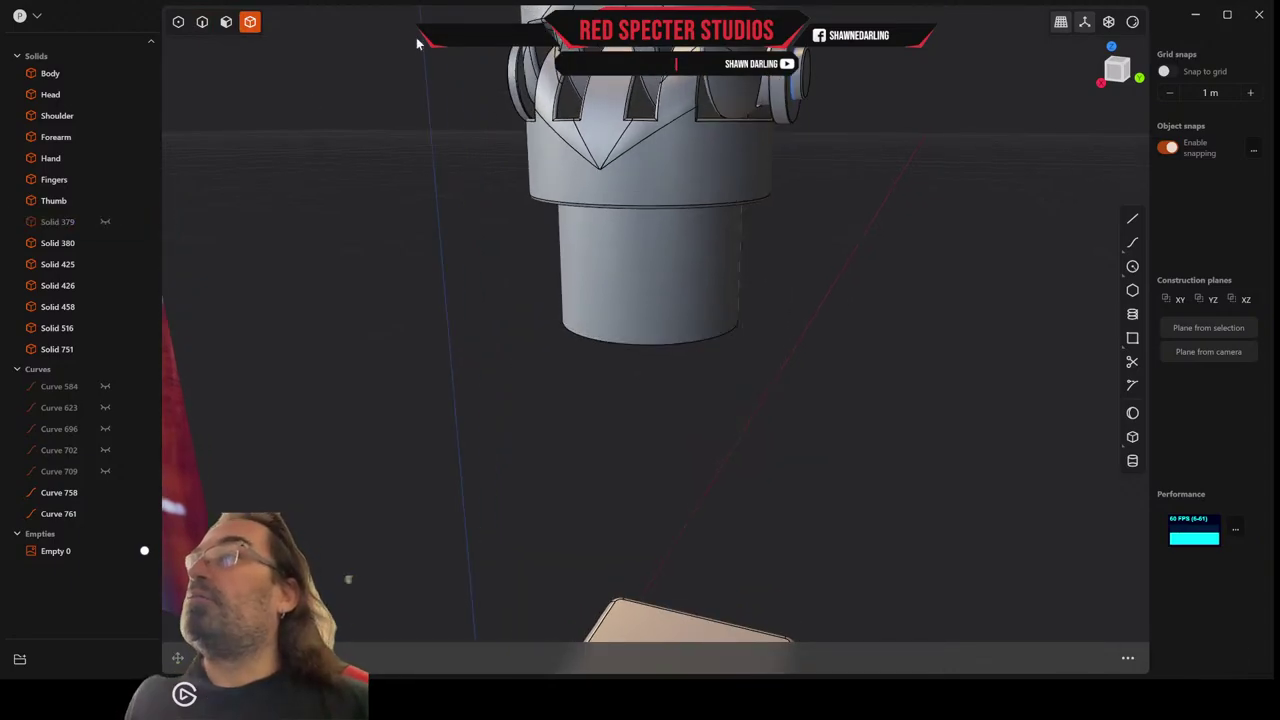
Start a fillet on the circular bottom edge of the cylinder below the lower cap.
click(202, 21)
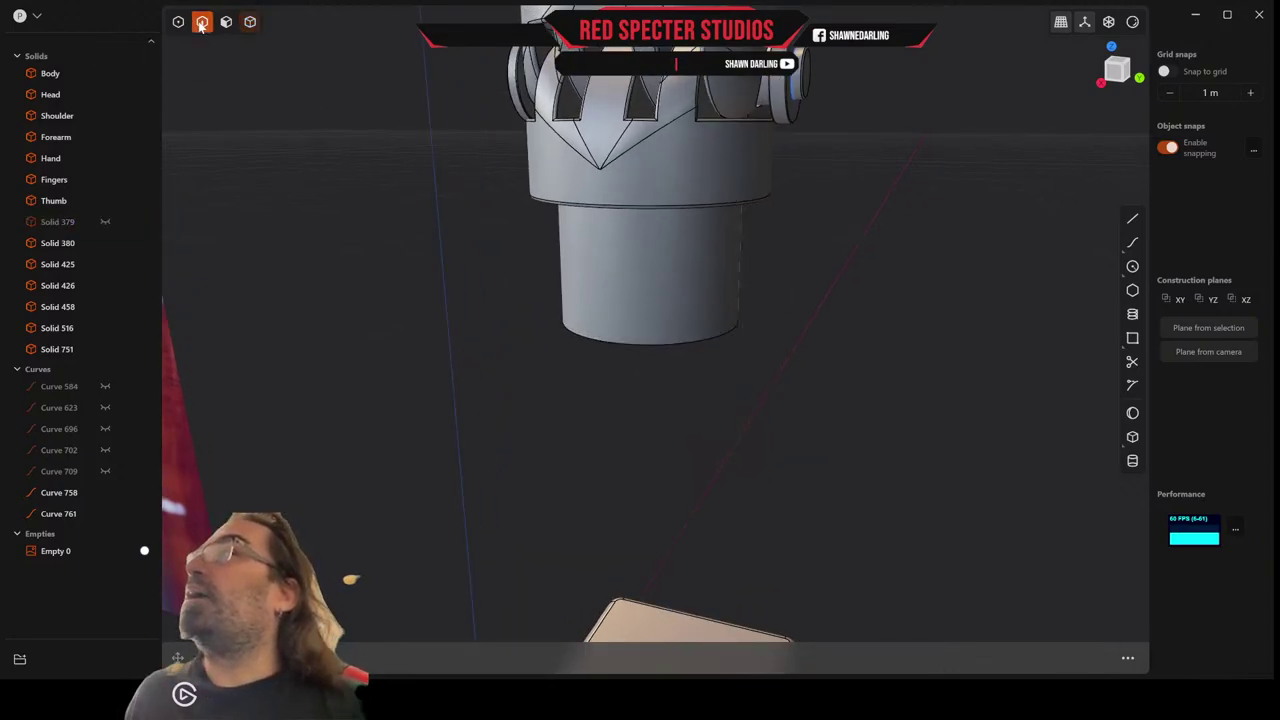
click(657, 345)
key(f)
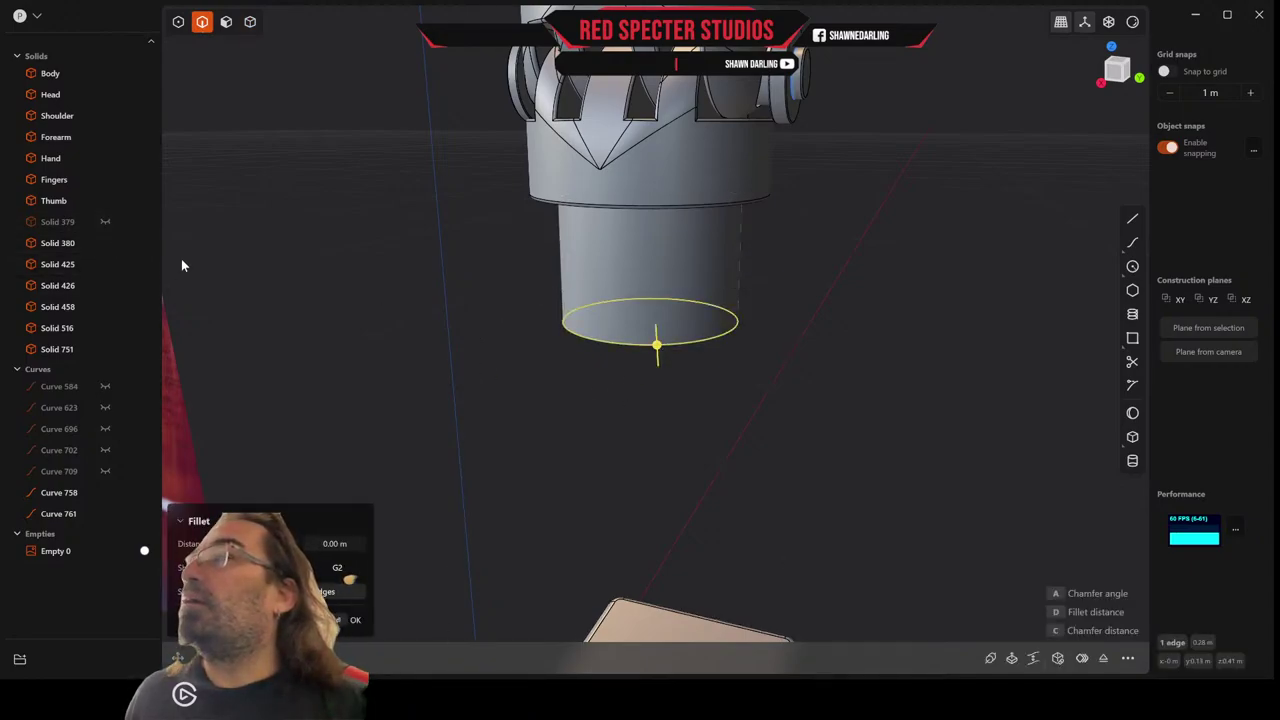
Show Solid 379 and offset the lower cylinder's bottom edge upward by about 0.016 m.
click(105, 222)
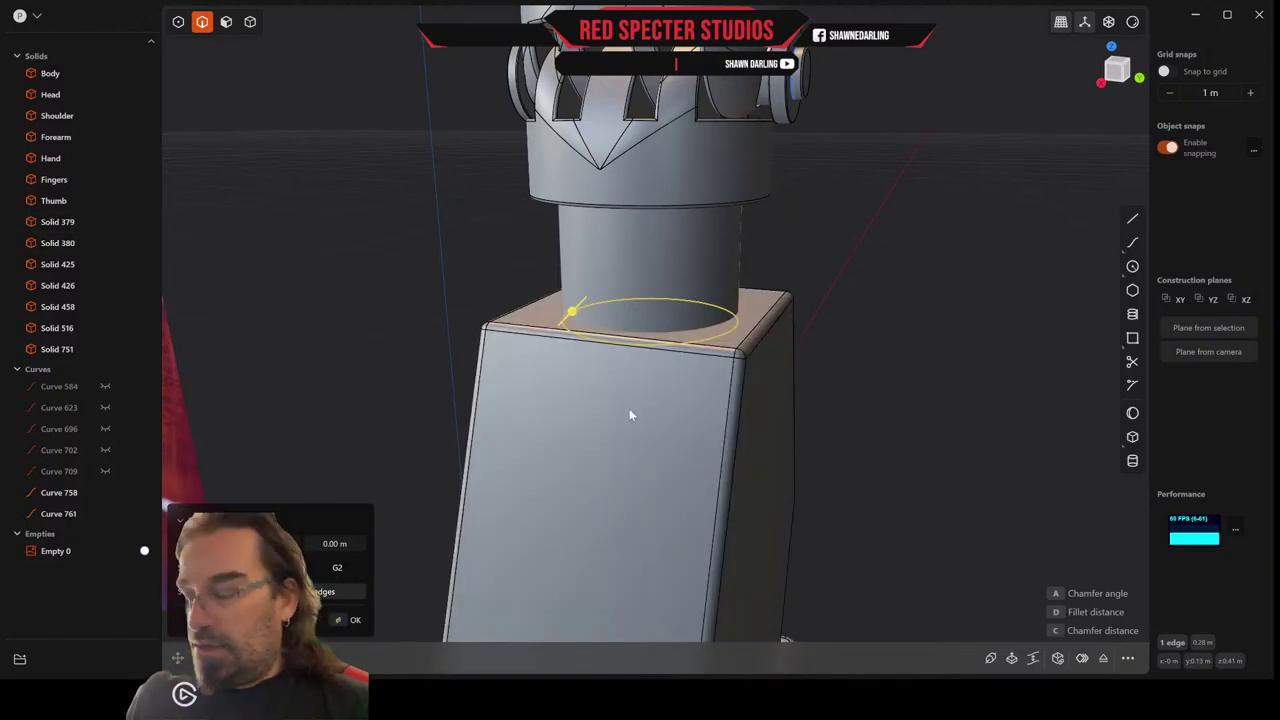
key(d)
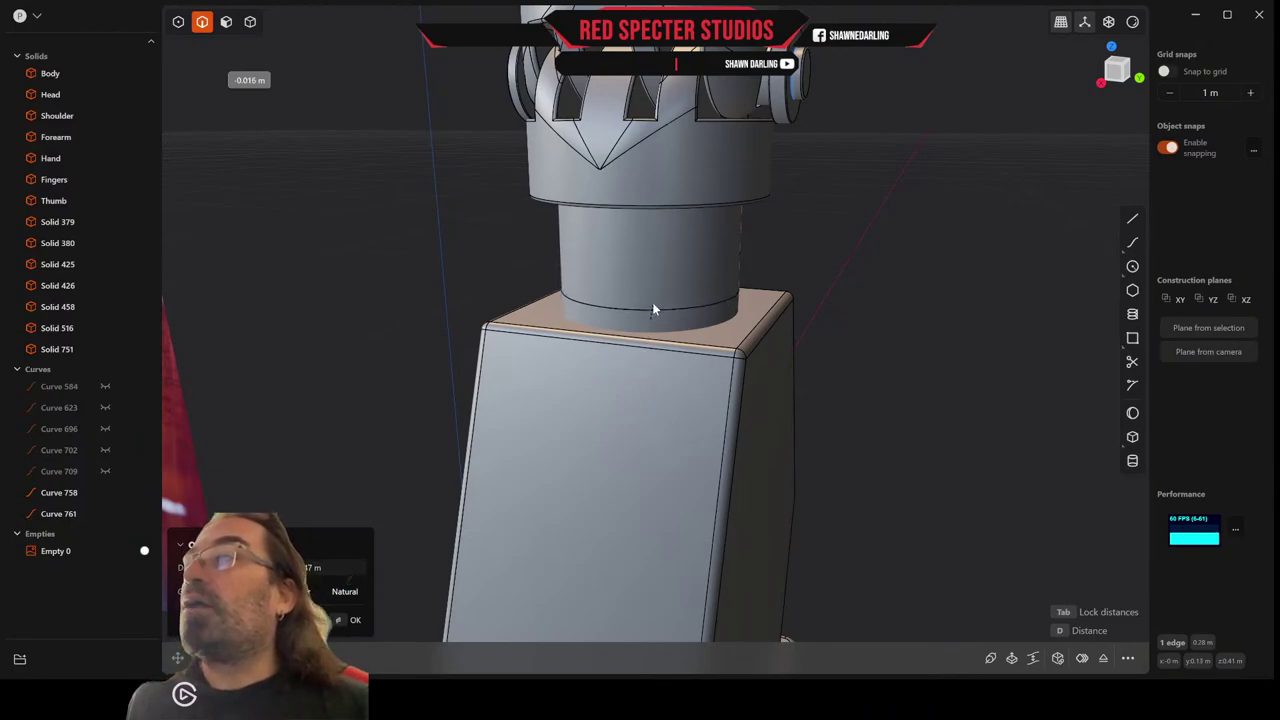
click(652, 309)
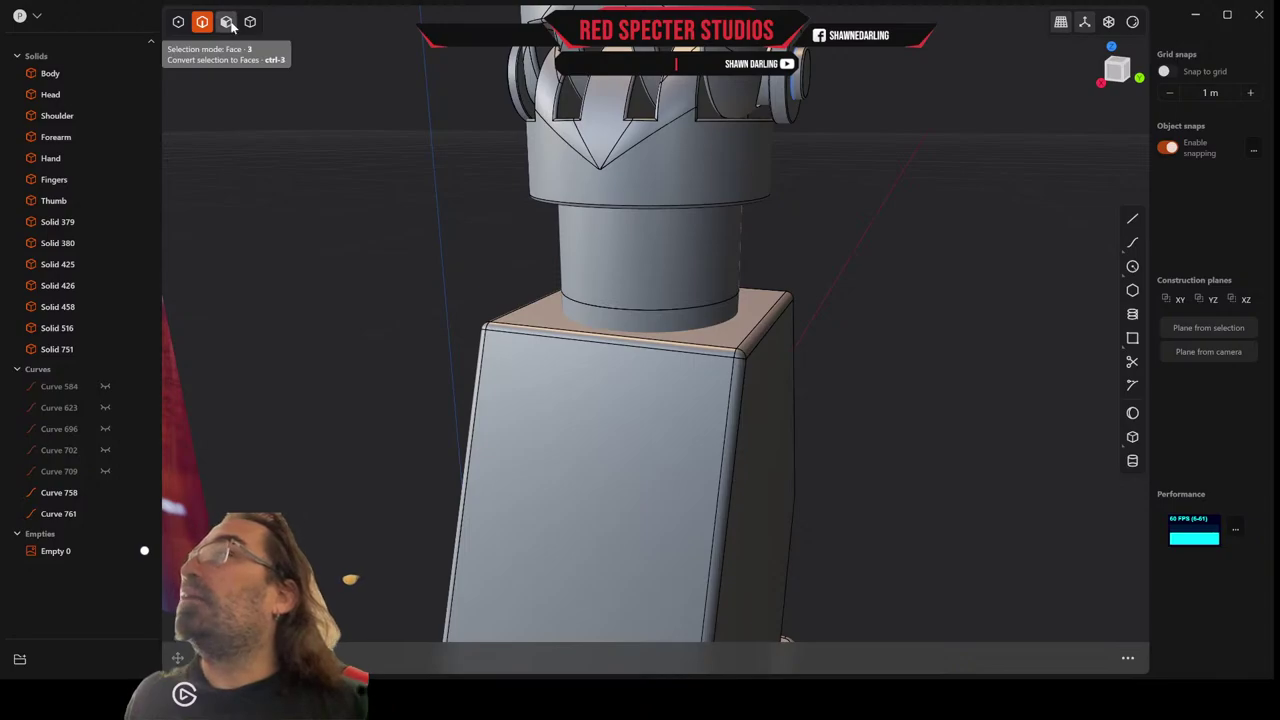
Offset the narrow band face at the lower cylinder's base outward to form a collar on the leg block.
click(226, 21)
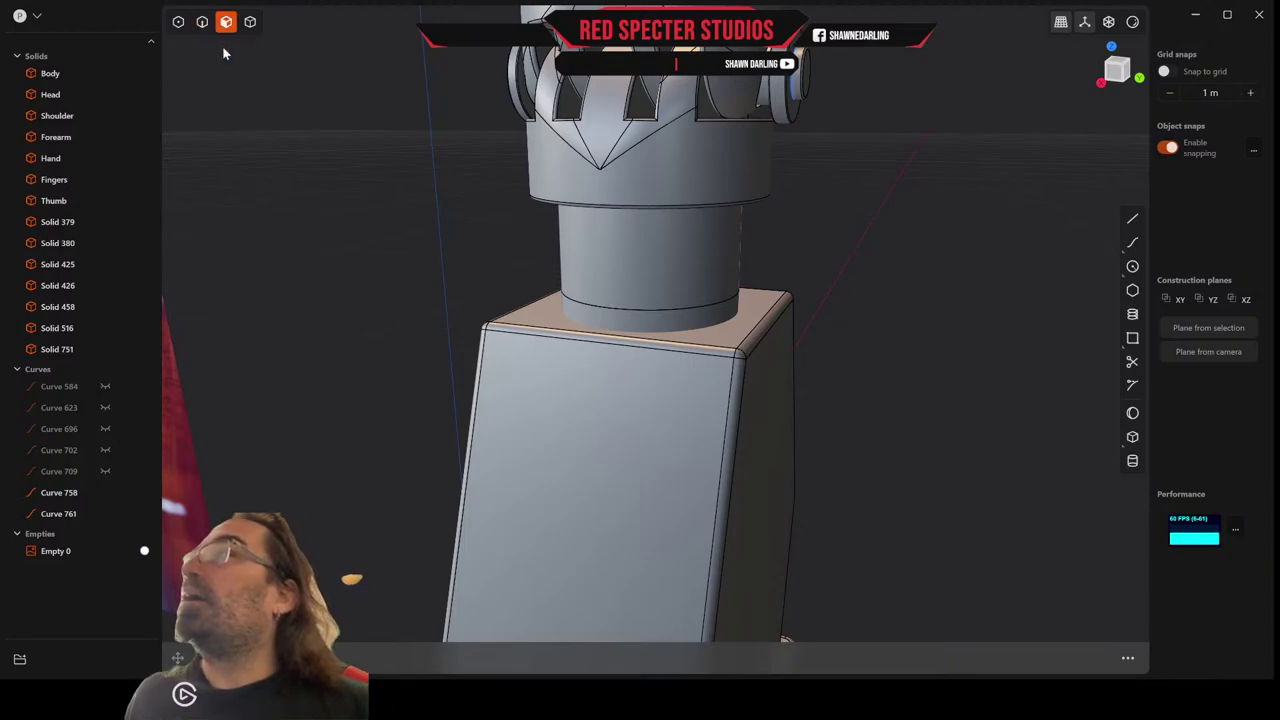
drag(680, 322, 703, 336)
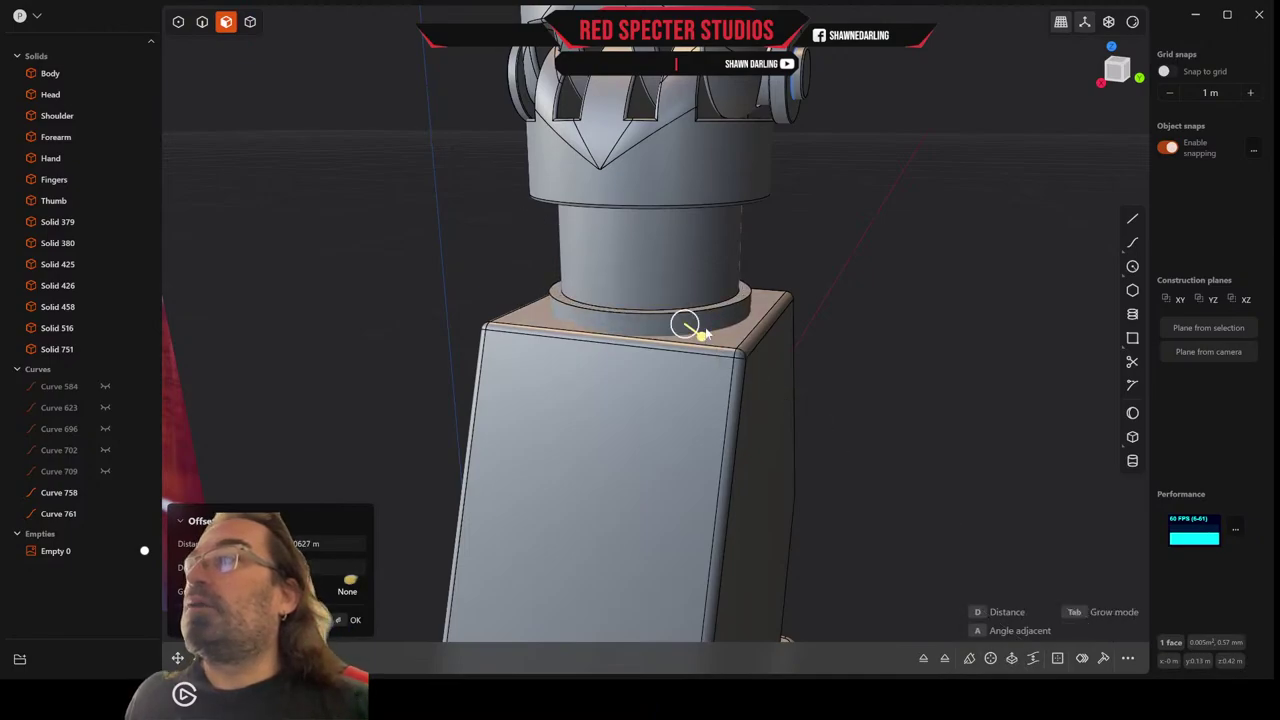
right_click(705, 336)
middle_drag(748, 309, 757, 314)
scroll(731, 290, up, 2)
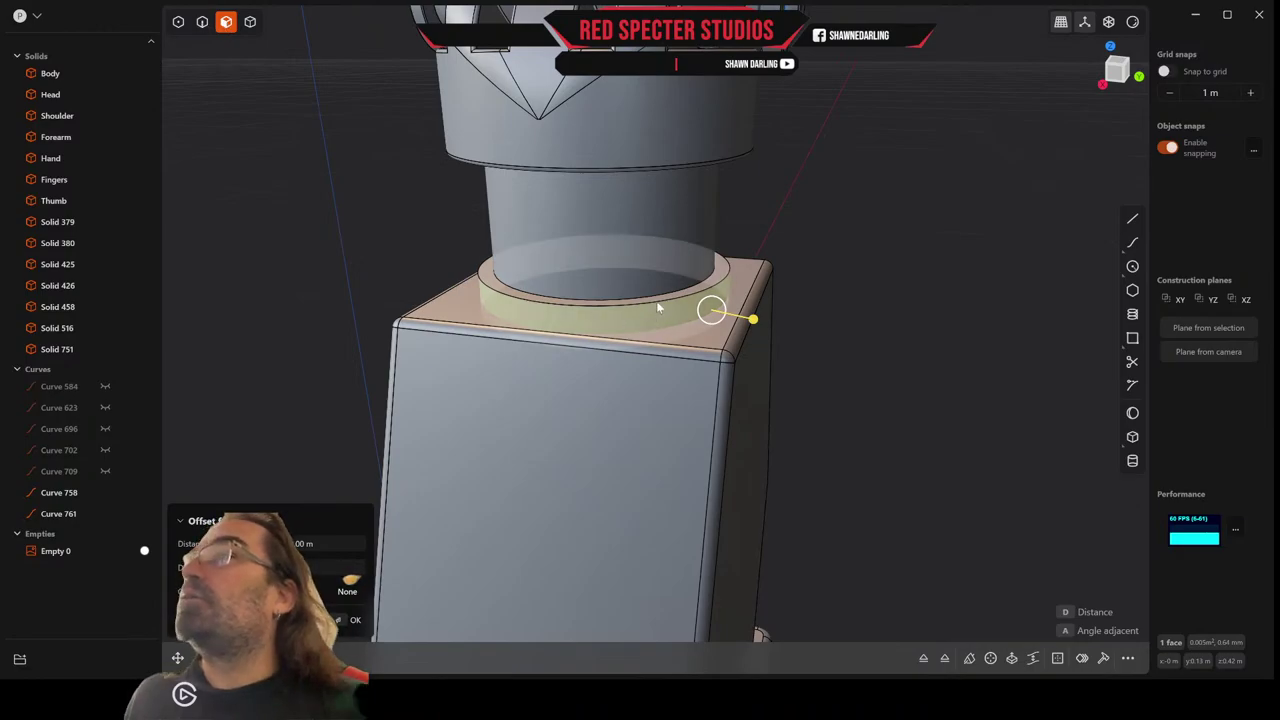
Fillet the collar's outer top edge by about 0.002 m.
click(202, 21)
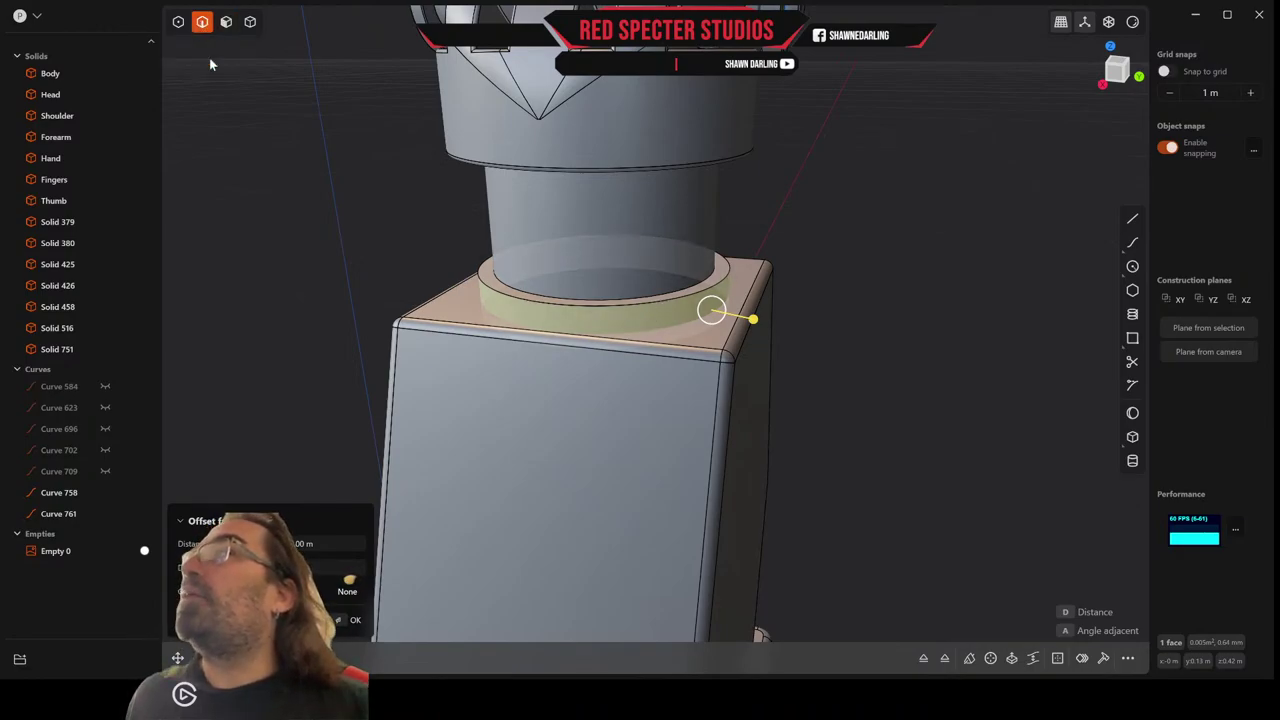
click(662, 302)
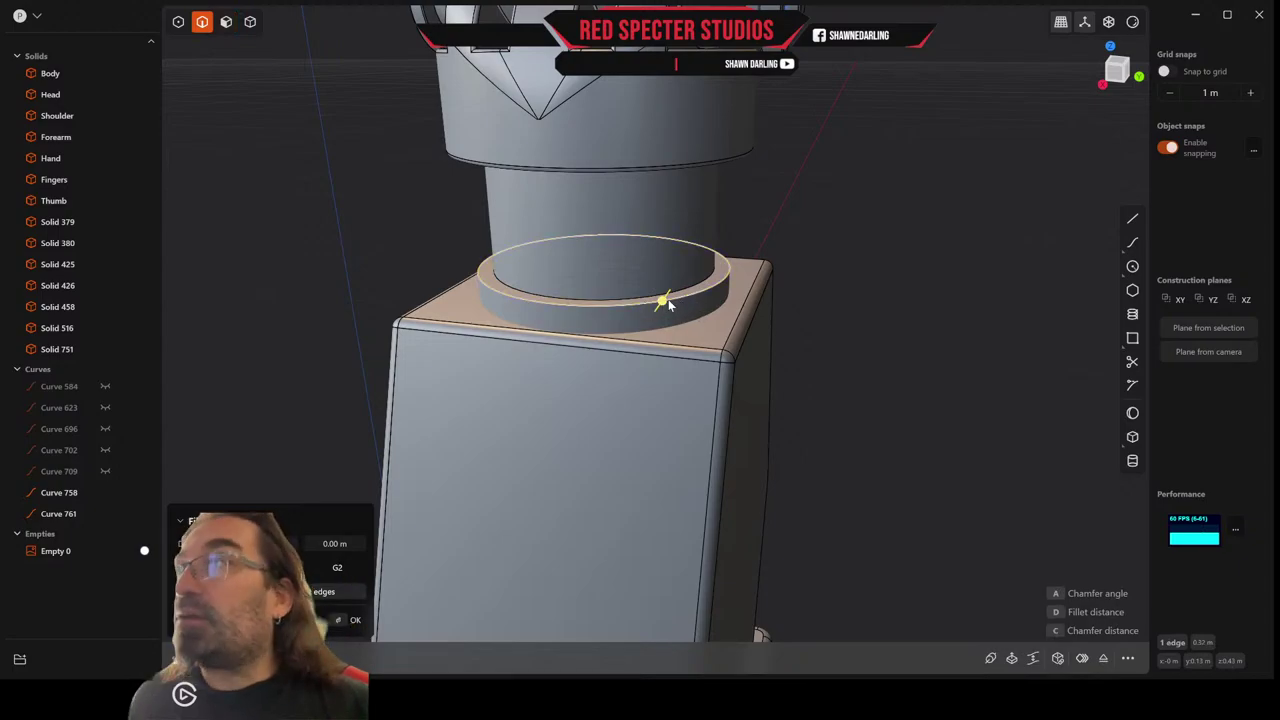
drag(668, 304, 665, 303)
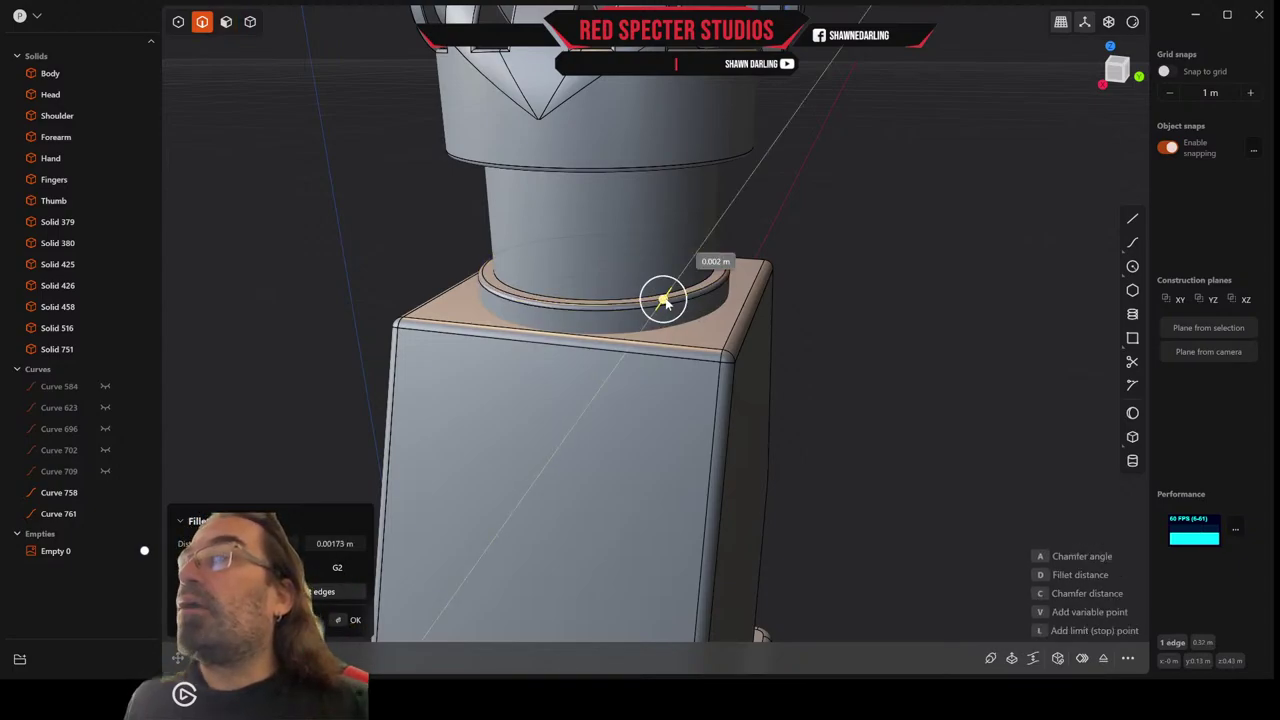
right_click(909, 309)
scroll(909, 309, down, 3)
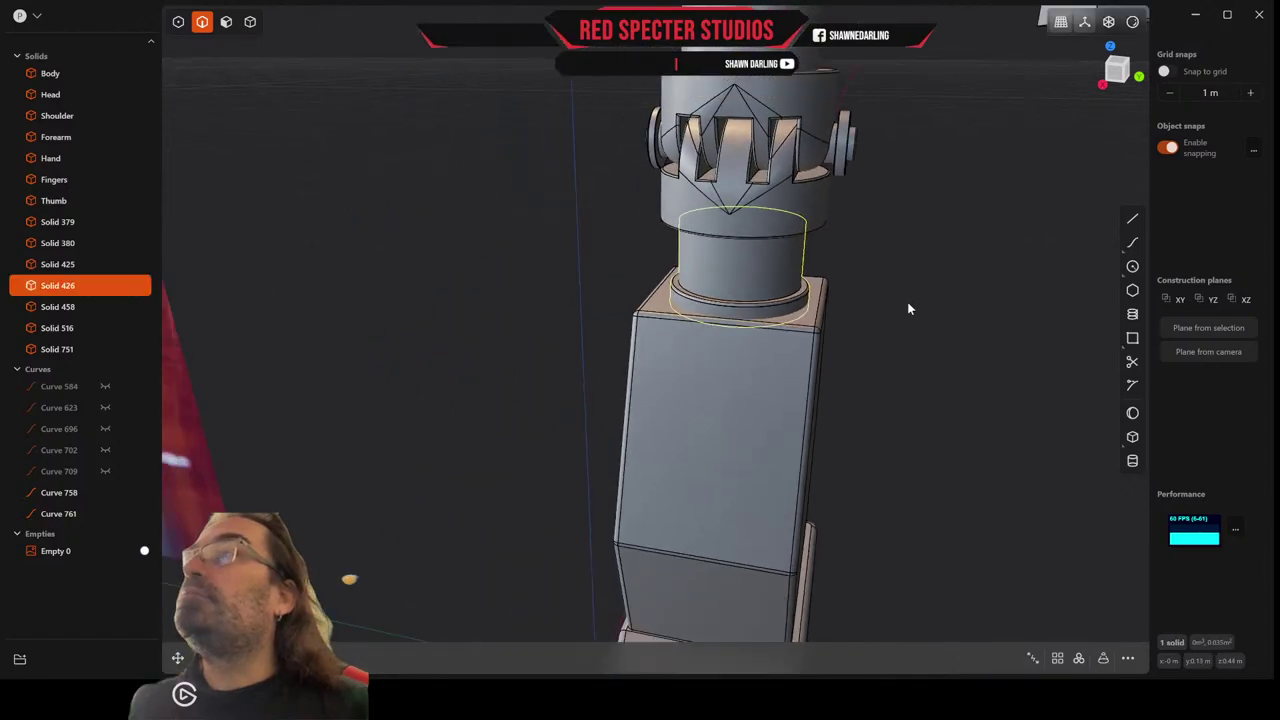
Offset the front and back faces of the plate beneath the body inward by about 0.12 m.
middle_drag(909, 309, 893, 286)
scroll(855, 301, down, 5)
scroll(887, 314, up, 3)
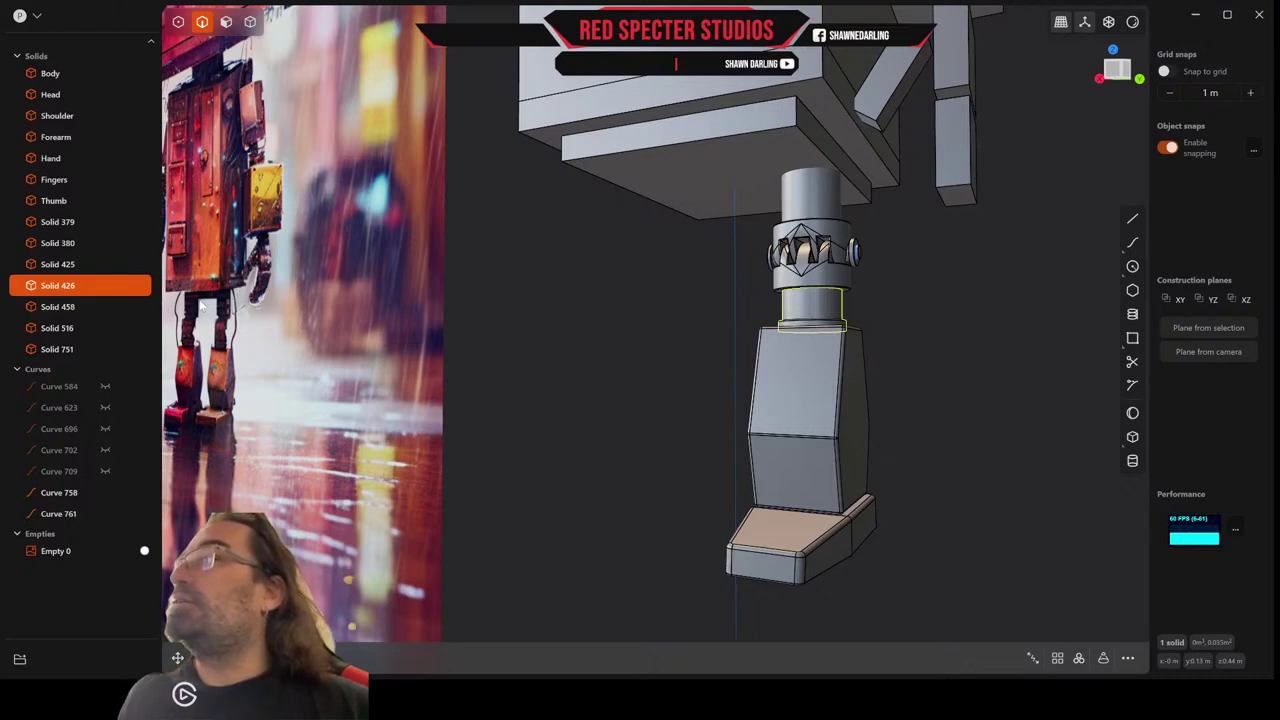
click(226, 22)
click(694, 130)
middle_drag(783, 210, 570, 222)
click(950, 50)
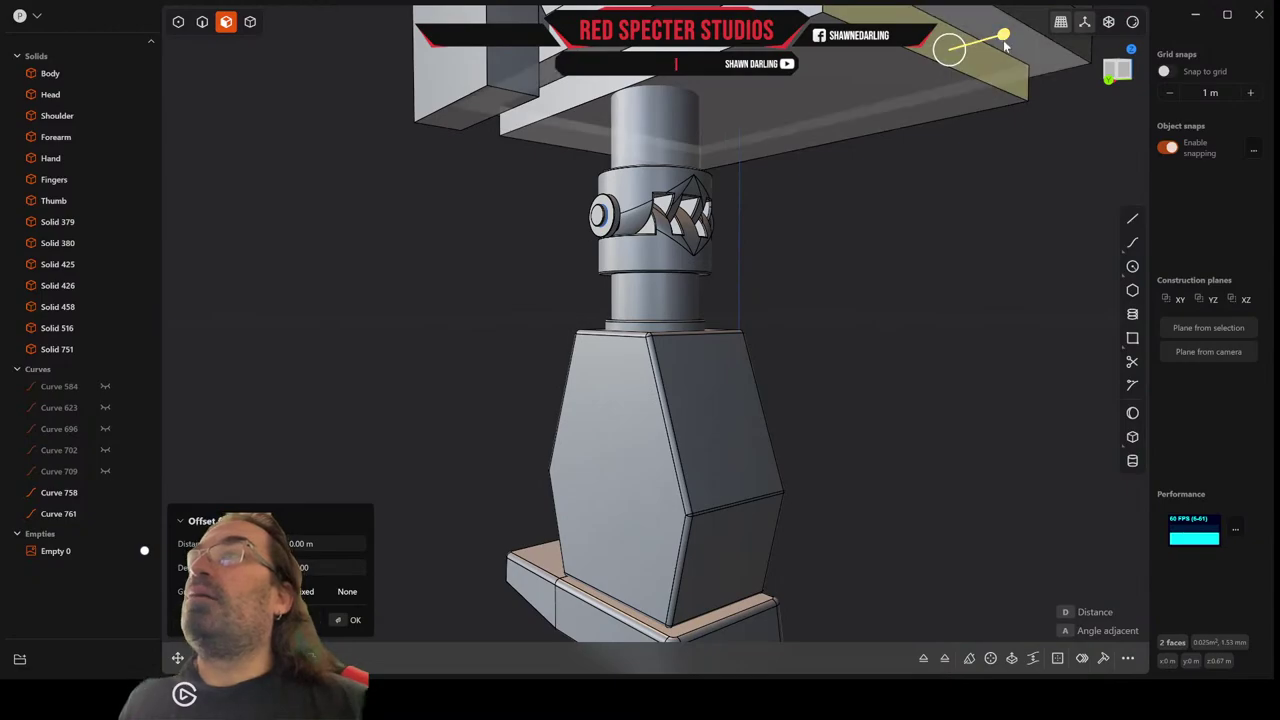
drag(949, 49, 877, 85)
middle_drag(877, 85, 1006, 203)
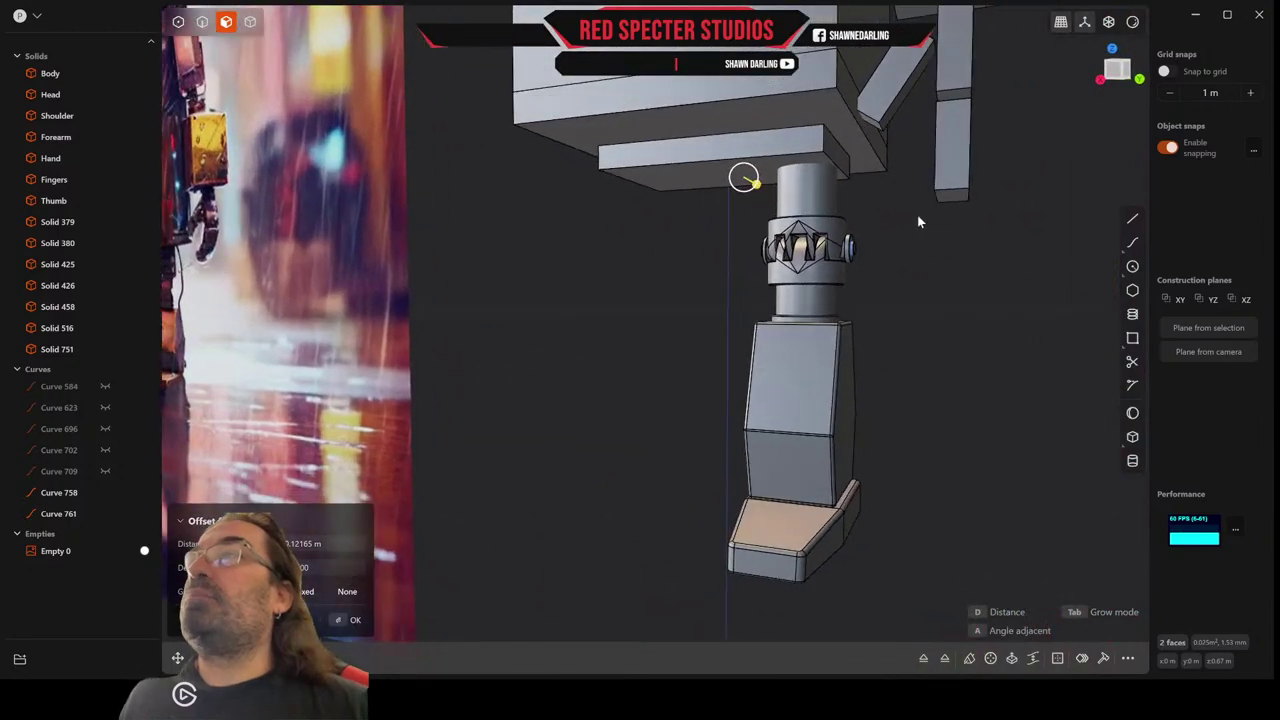
Offset the two side faces of the plate beneath the body outward by about 0.023 m.
click(839, 156)
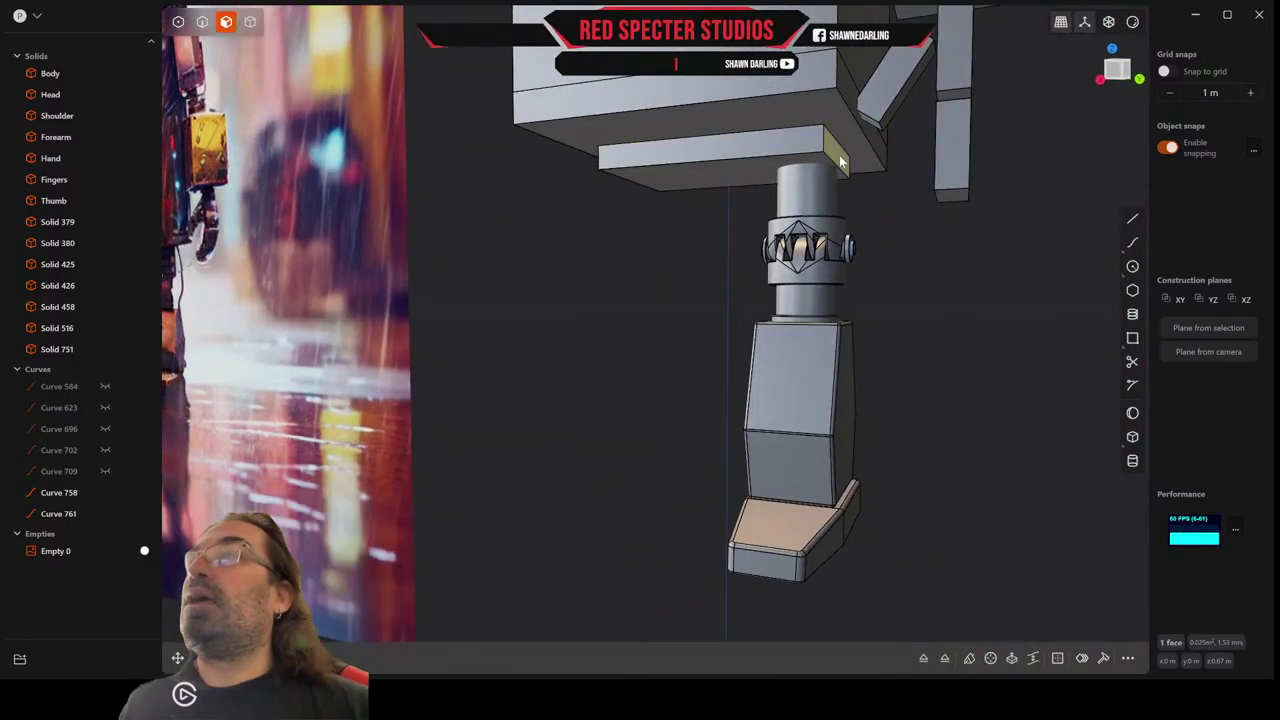
middle_drag(697, 166, 767, 175)
shift+click(531, 151)
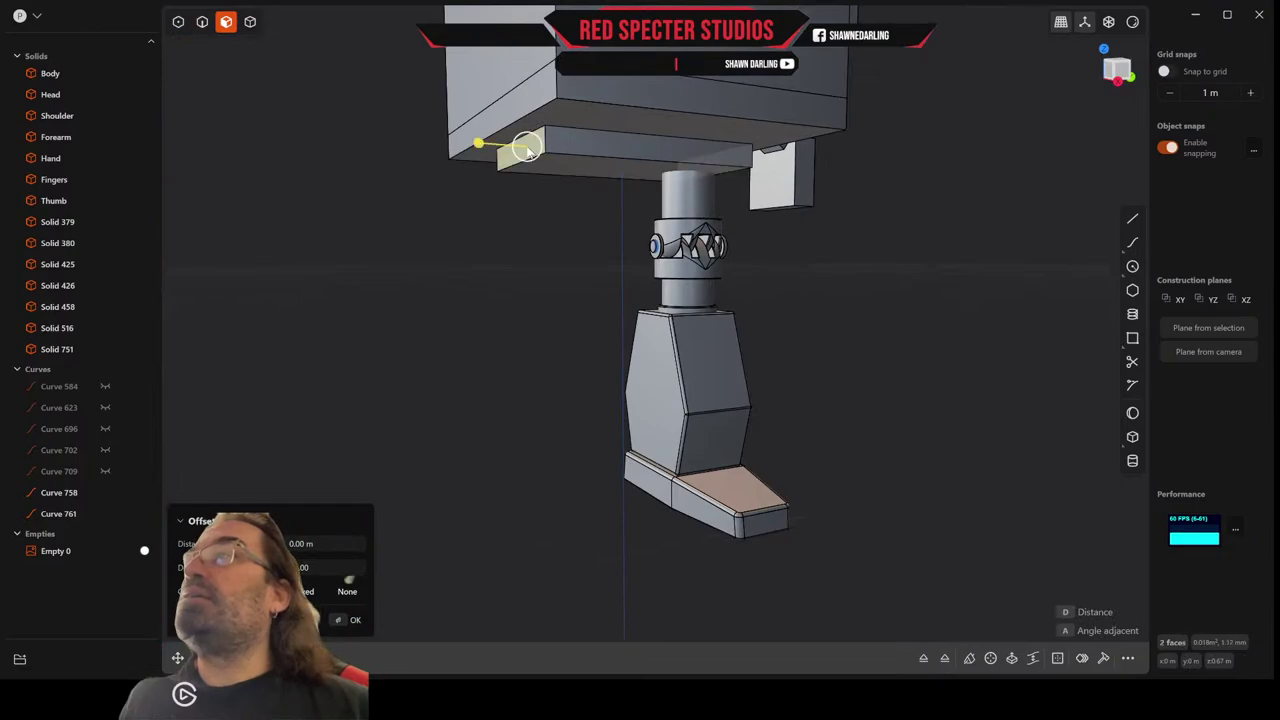
middle_drag(655, 176, 529, 190)
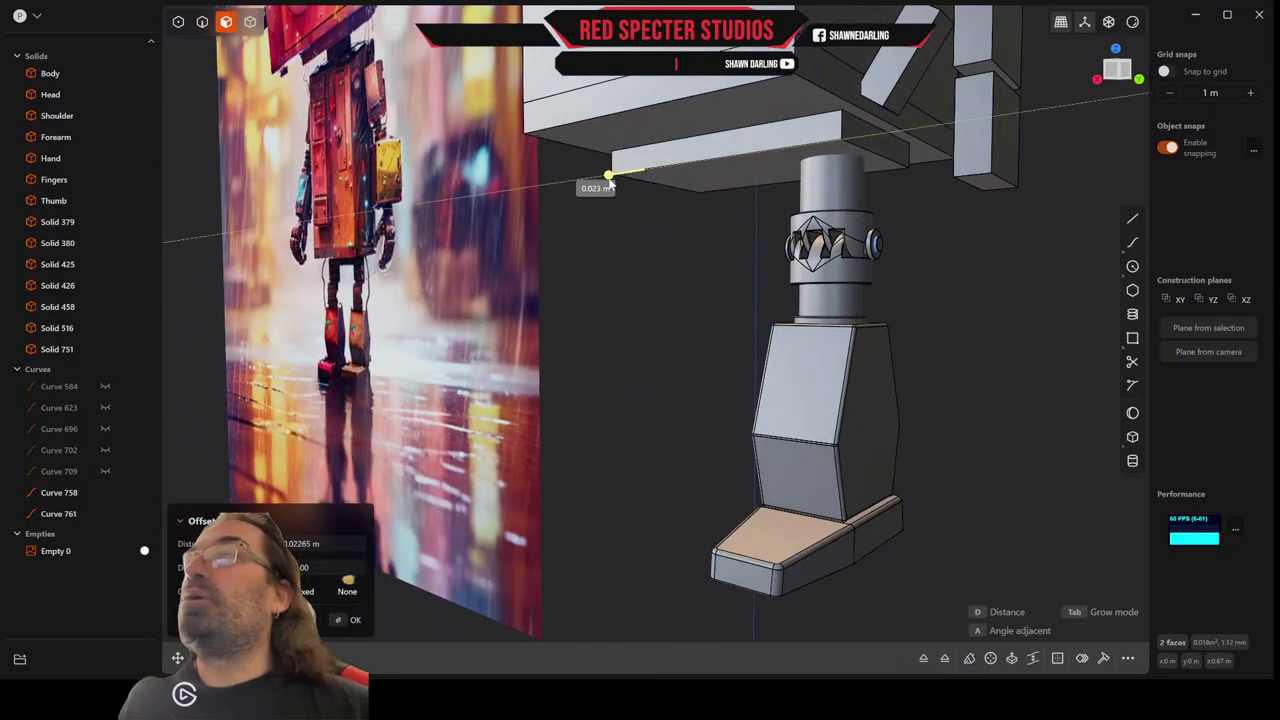
middle_drag(655, 262, 953, 305)
scroll(952, 305, up, 5)
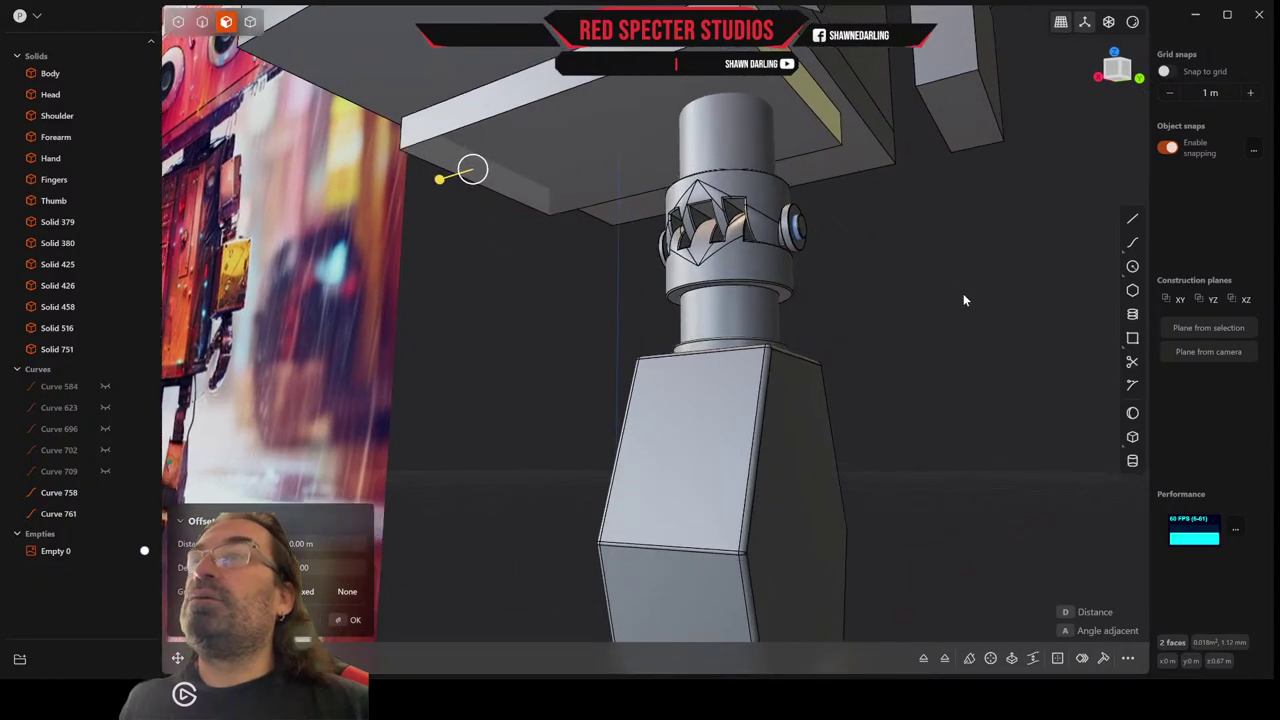
key(Escape)
Draw a circle with a radius of about 0.05 m on the plate's underside beside the upper leg cylinder.
click(1132, 266)
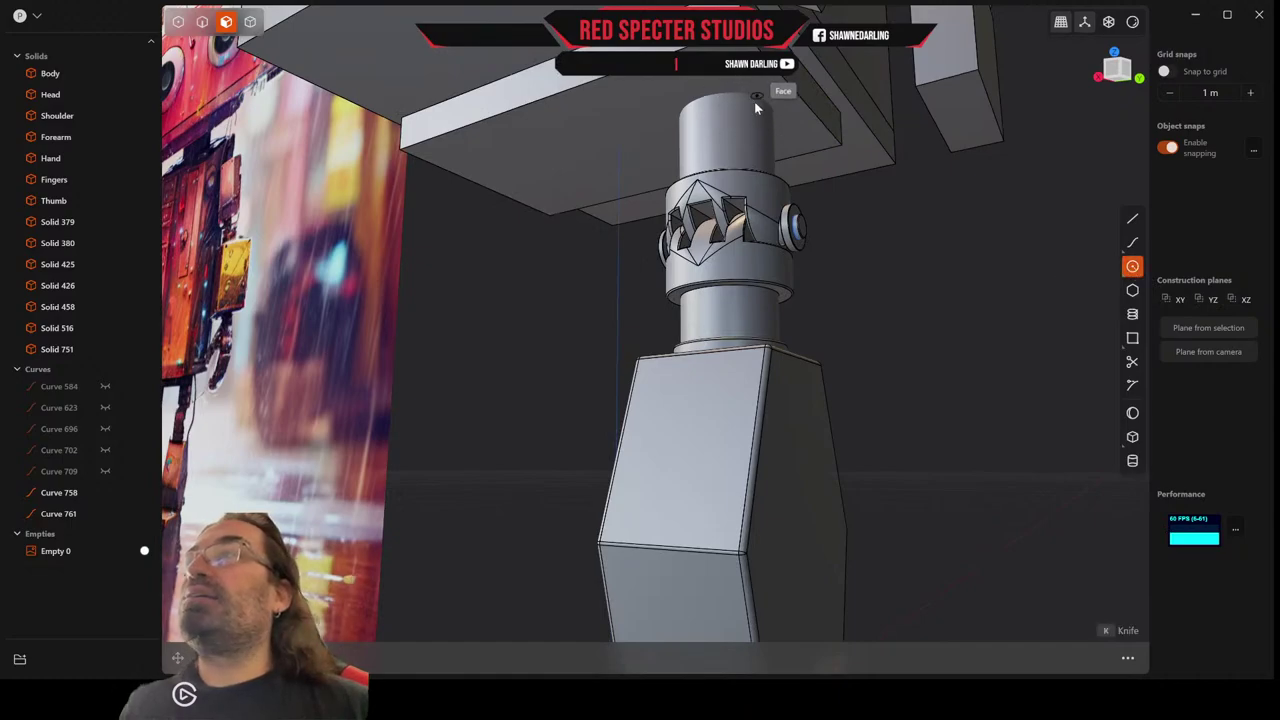
middle_drag(727, 131, 732, 93)
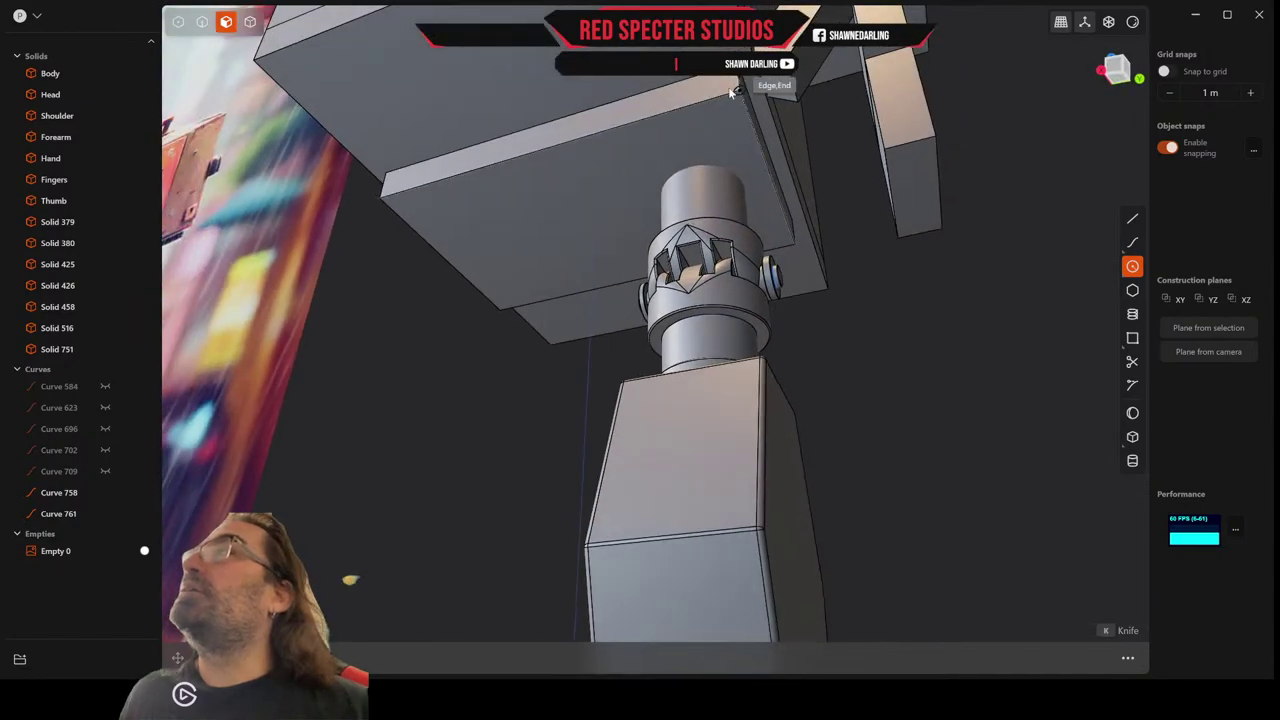
click(632, 190)
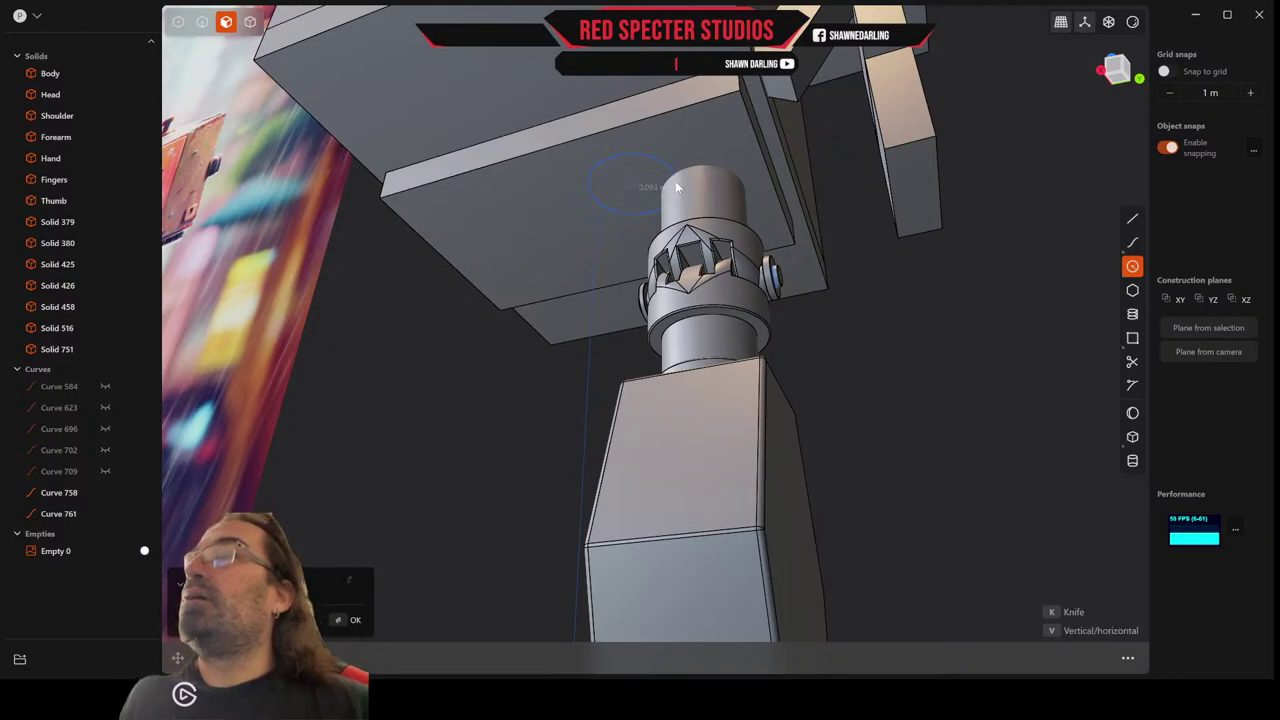
click(676, 186)
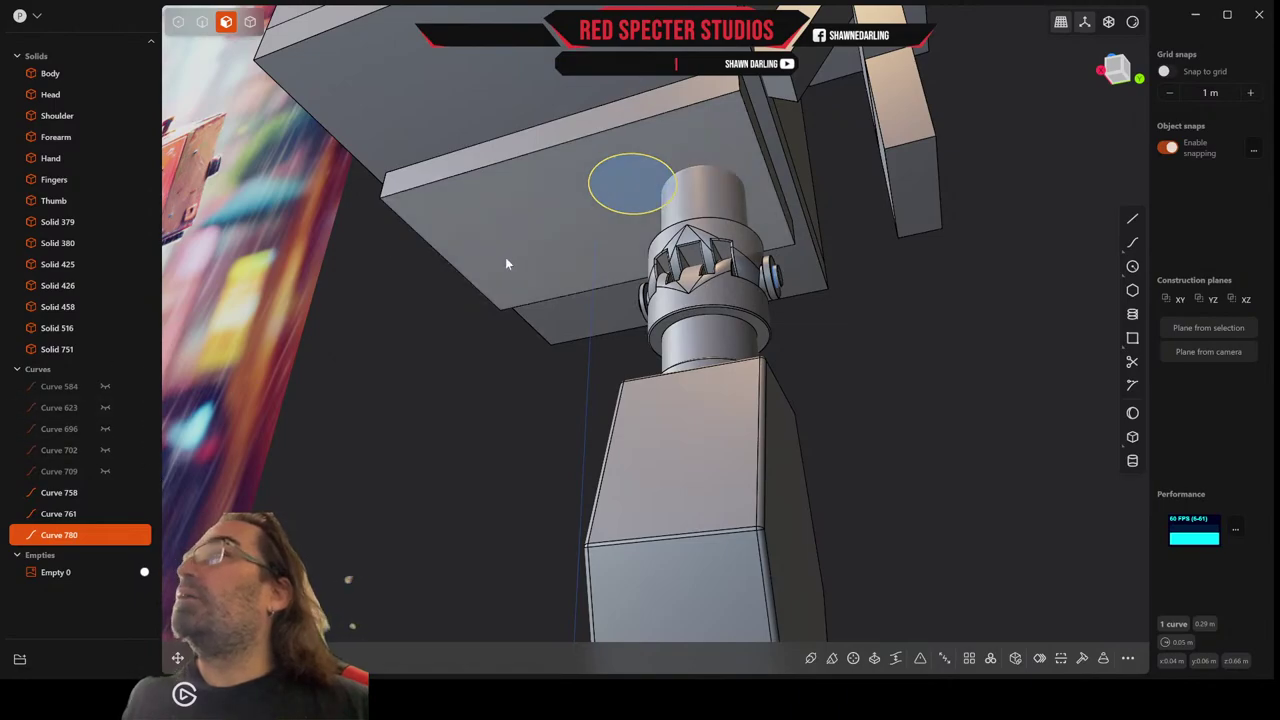
Align the circle with the upper leg cylinder, moving it about 0.064 m along Y and -0.041 m along X.
key(g)
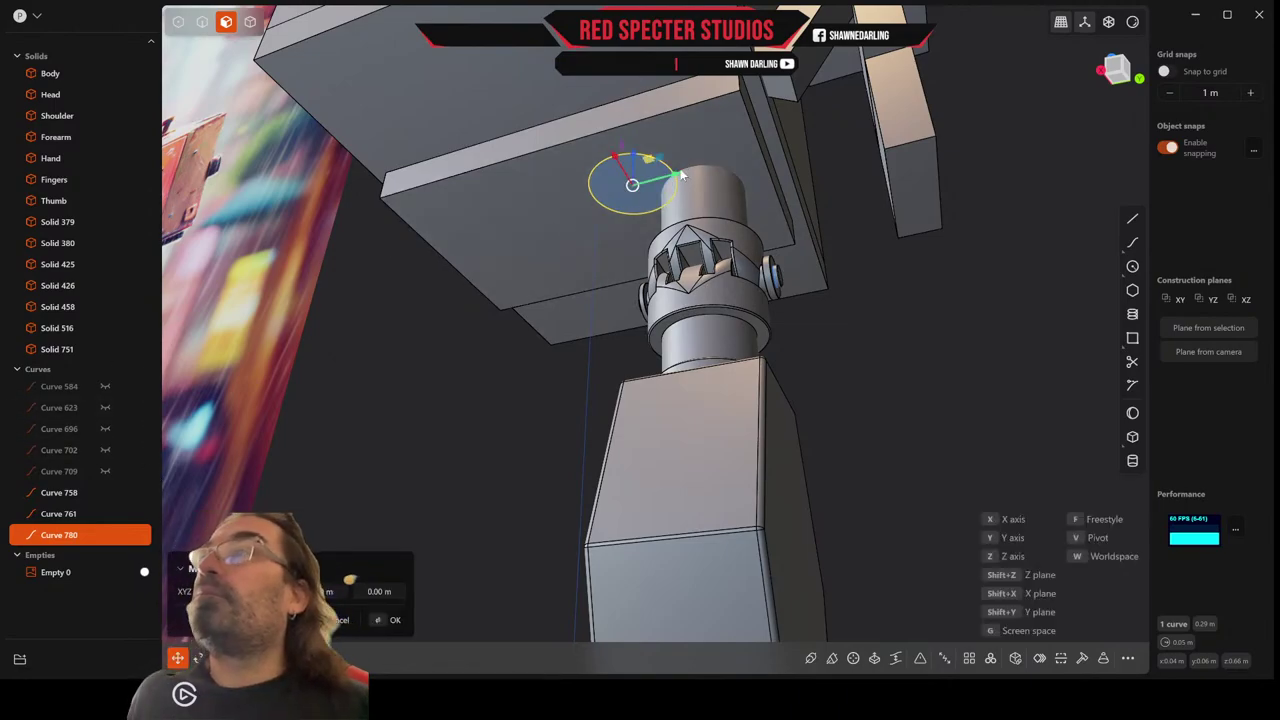
drag(691, 178, 737, 174)
middle_drag(728, 174, 747, 175)
scroll(710, 158, up, 4)
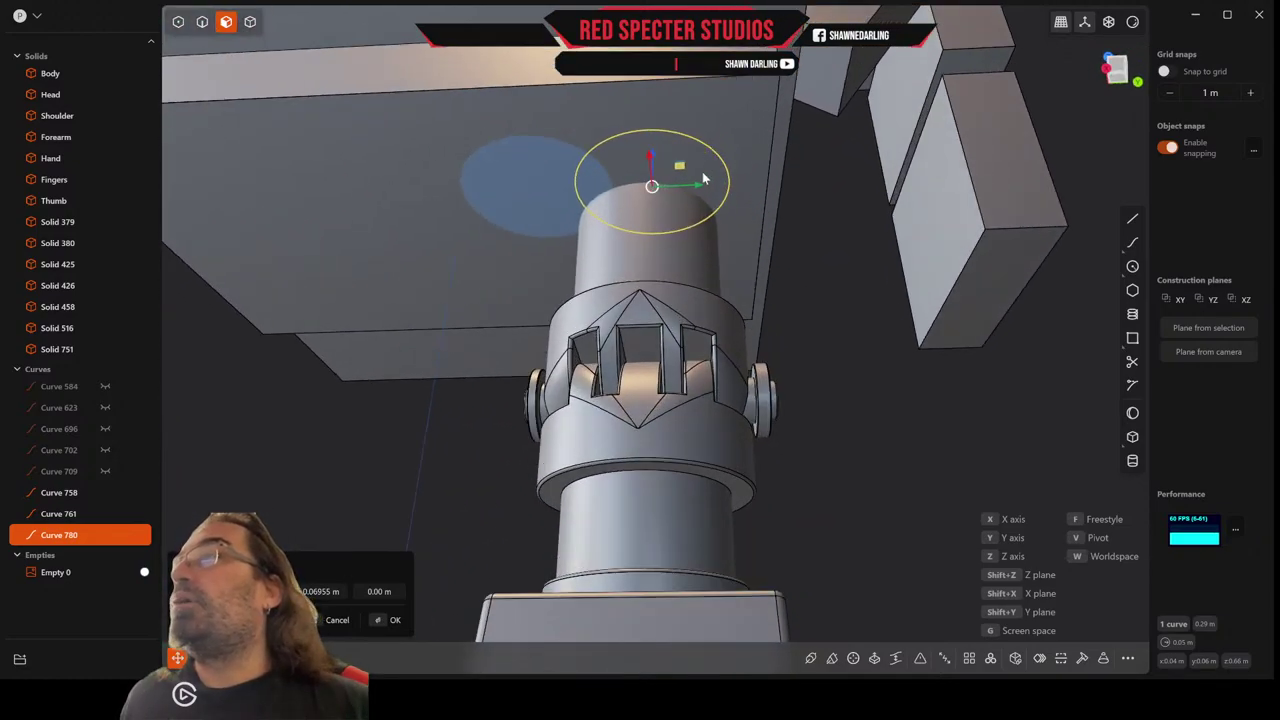
drag(700, 189, 697, 190)
middle_drag(697, 190, 629, 179)
drag(701, 115, 780, 168)
middle_drag(780, 168, 494, 380)
drag(634, 172, 638, 182)
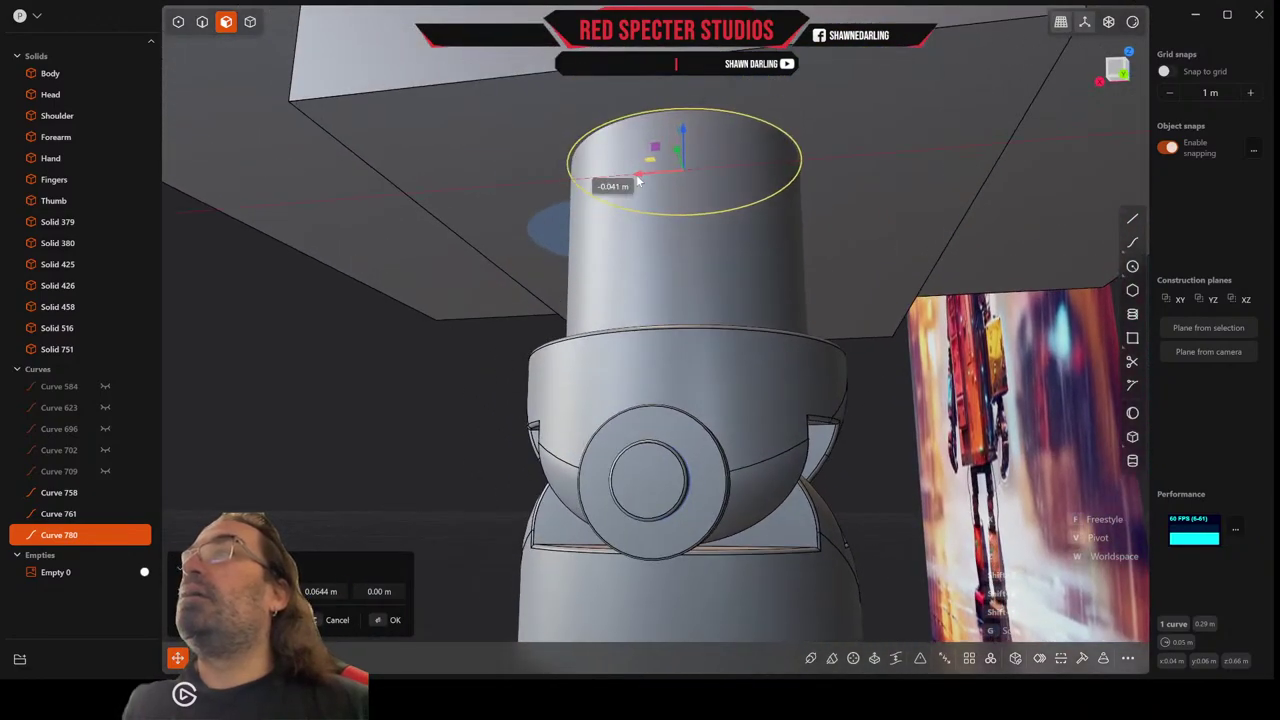
middle_drag(638, 180, 781, 155)
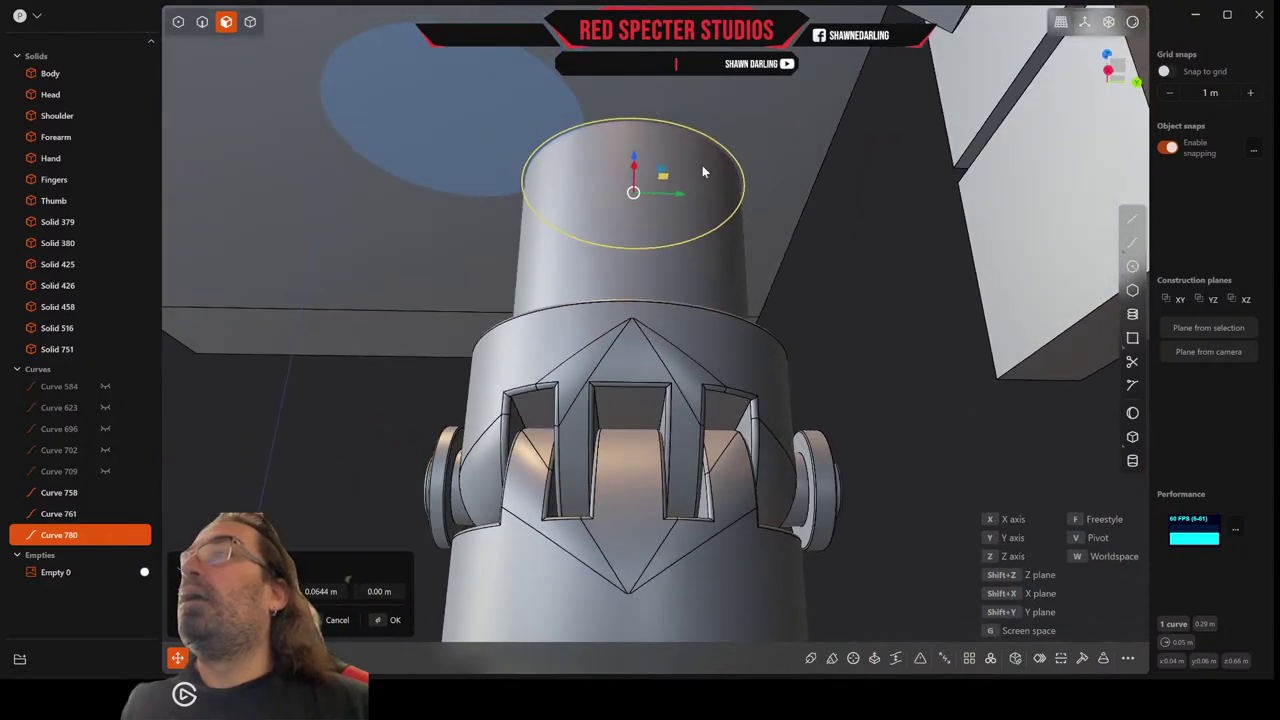
Scale the circle uniformly by about 1.18 around the cylinder, and delete it.
key(s)
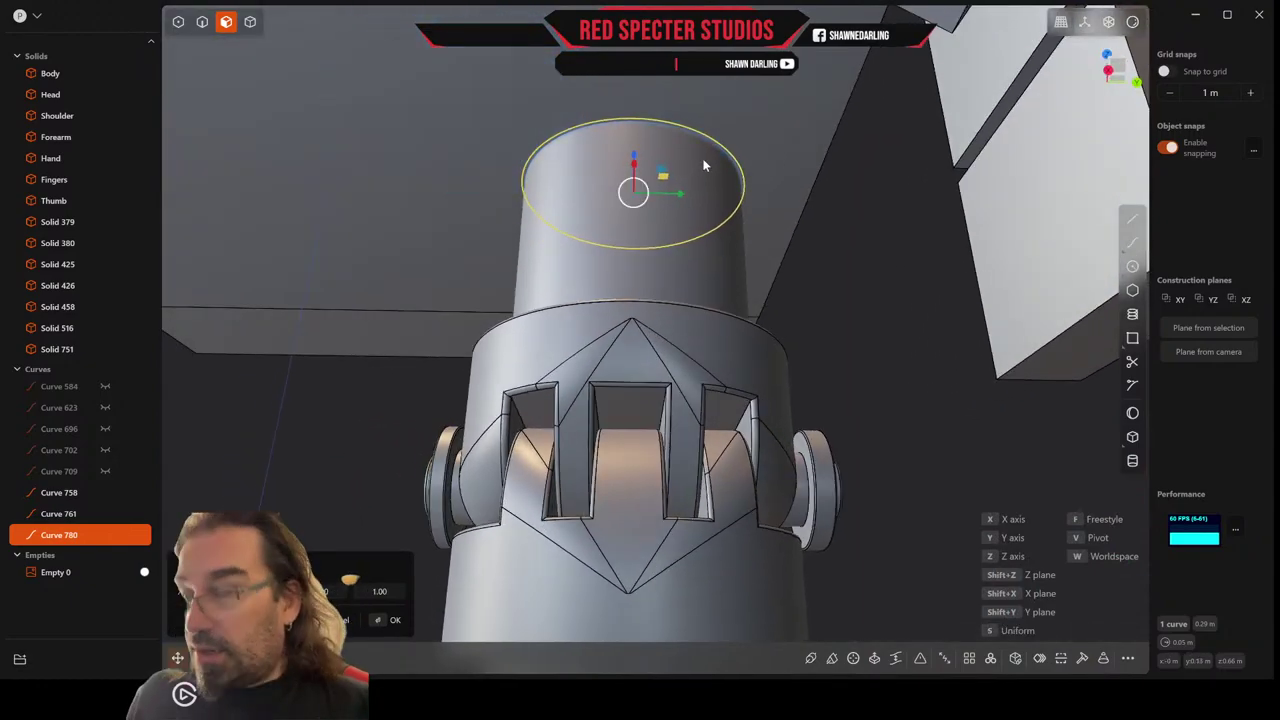
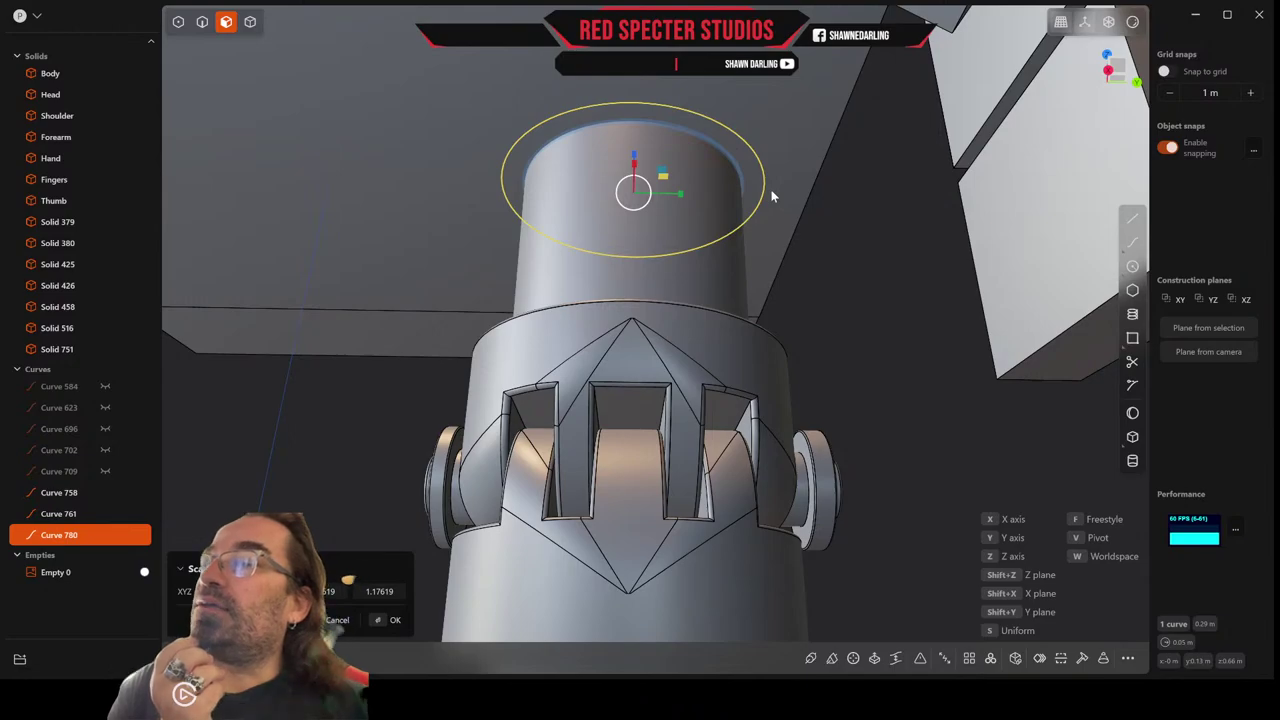
click(825, 264)
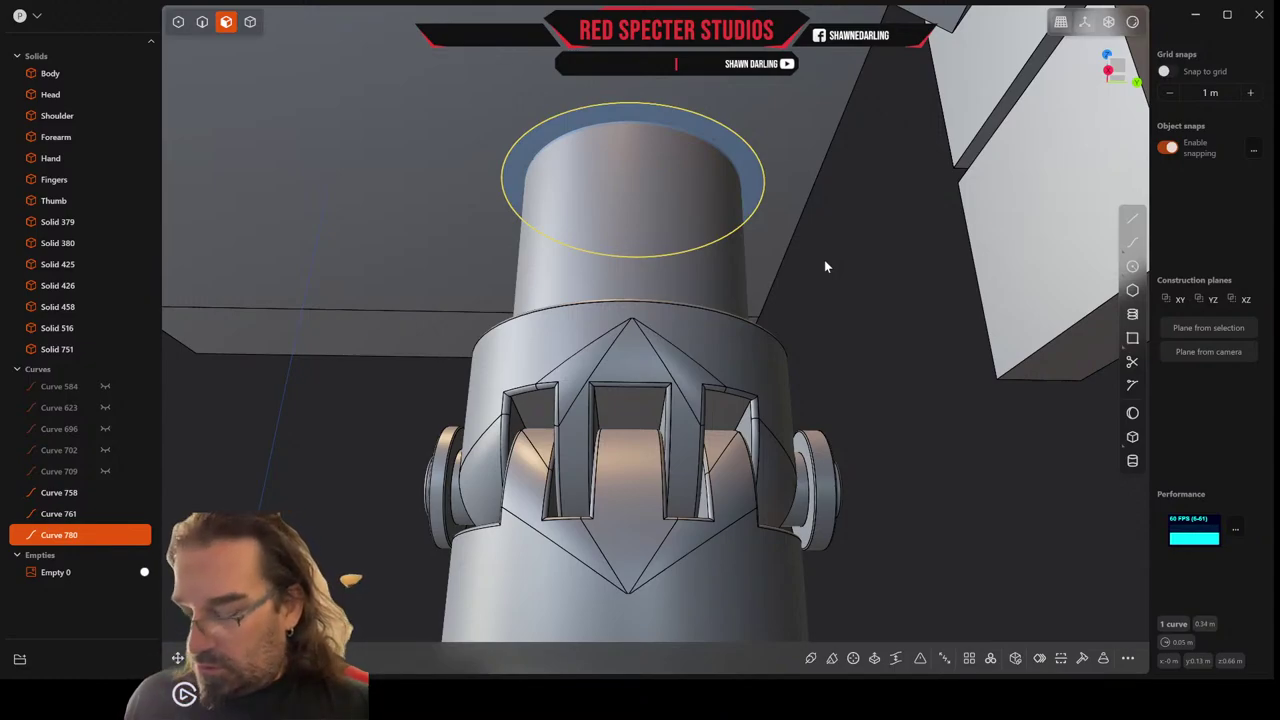
key(Delete)
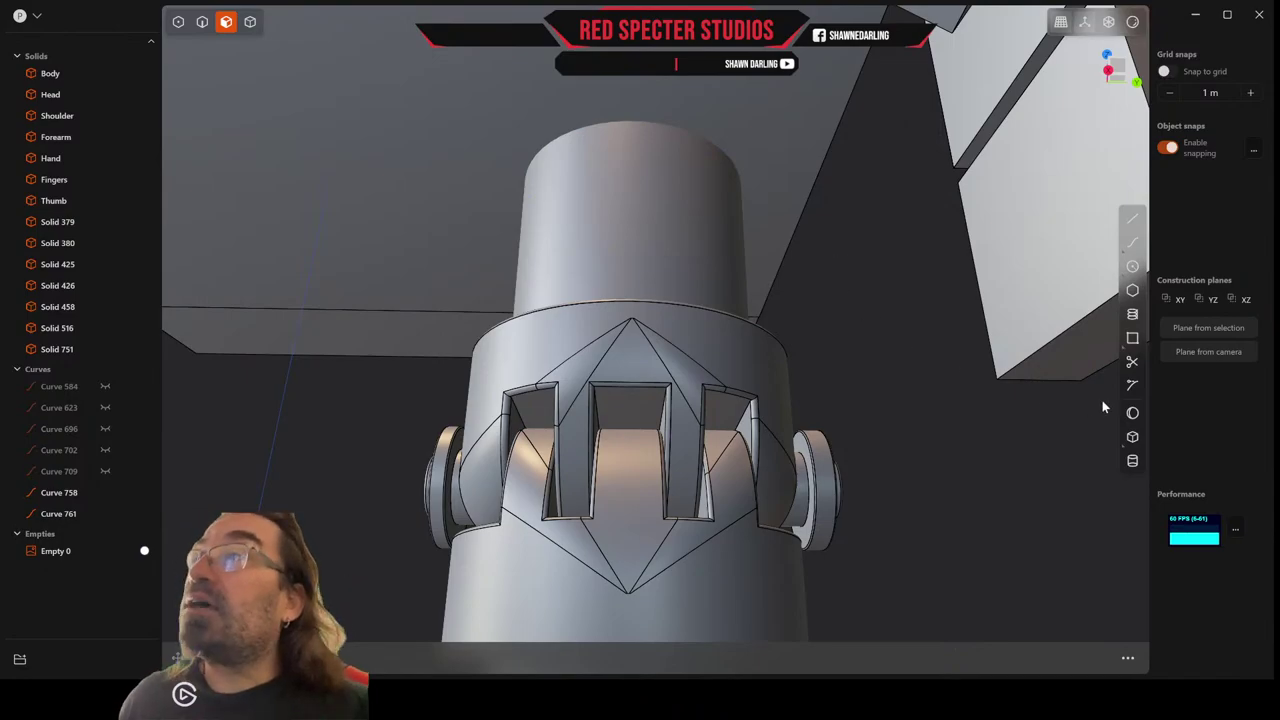
Try subtracting a sphere from the plate's underside near the upper leg cylinder, and discard the cut.
click(1132, 412)
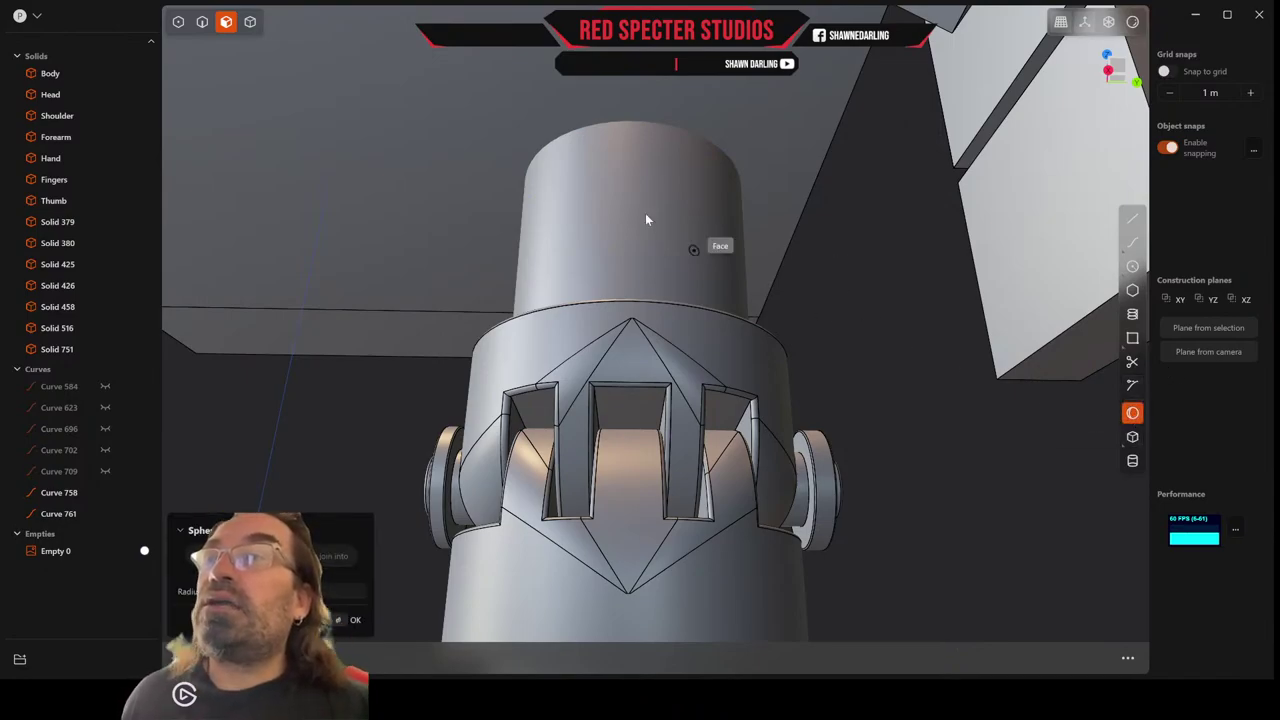
click(525, 106)
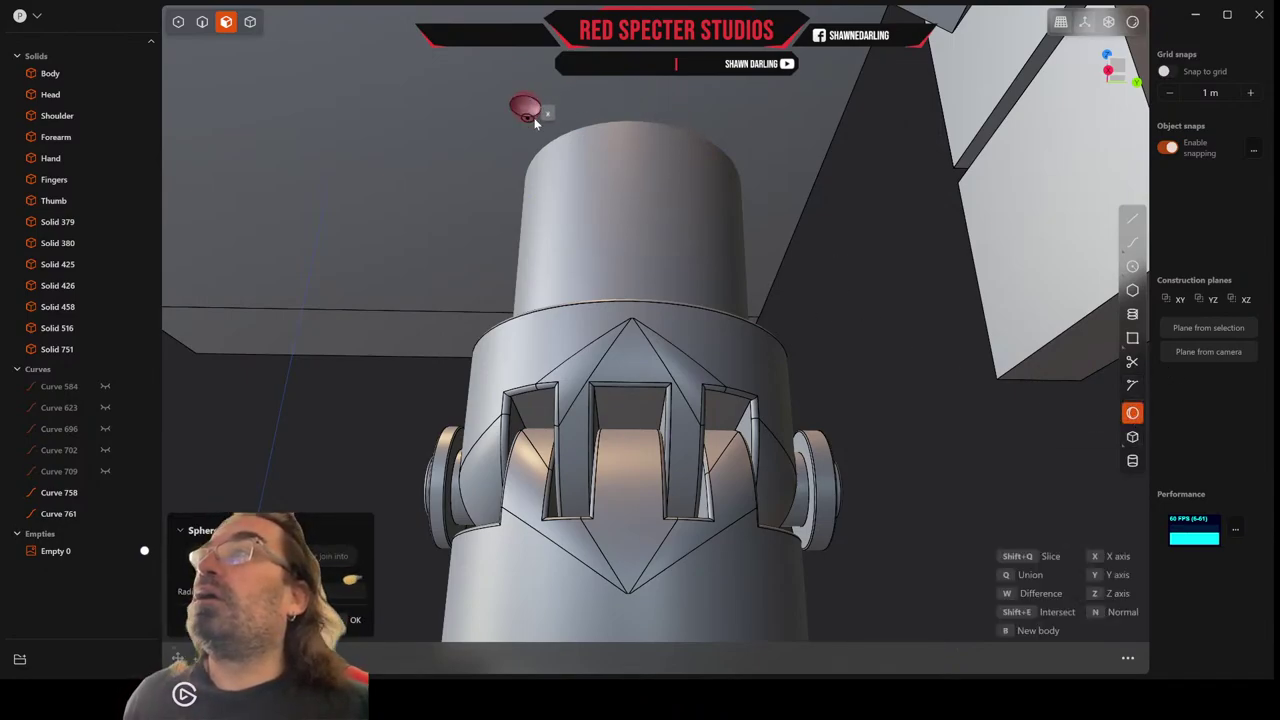
click(636, 152)
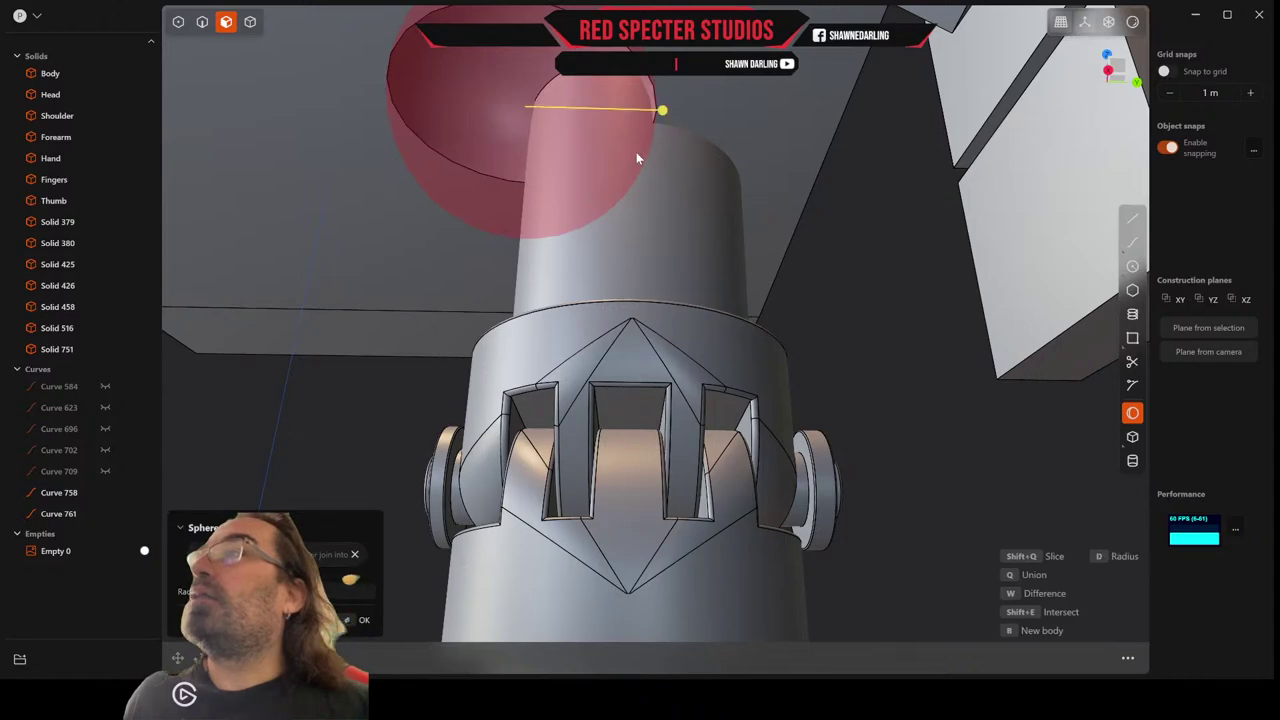
key(g)
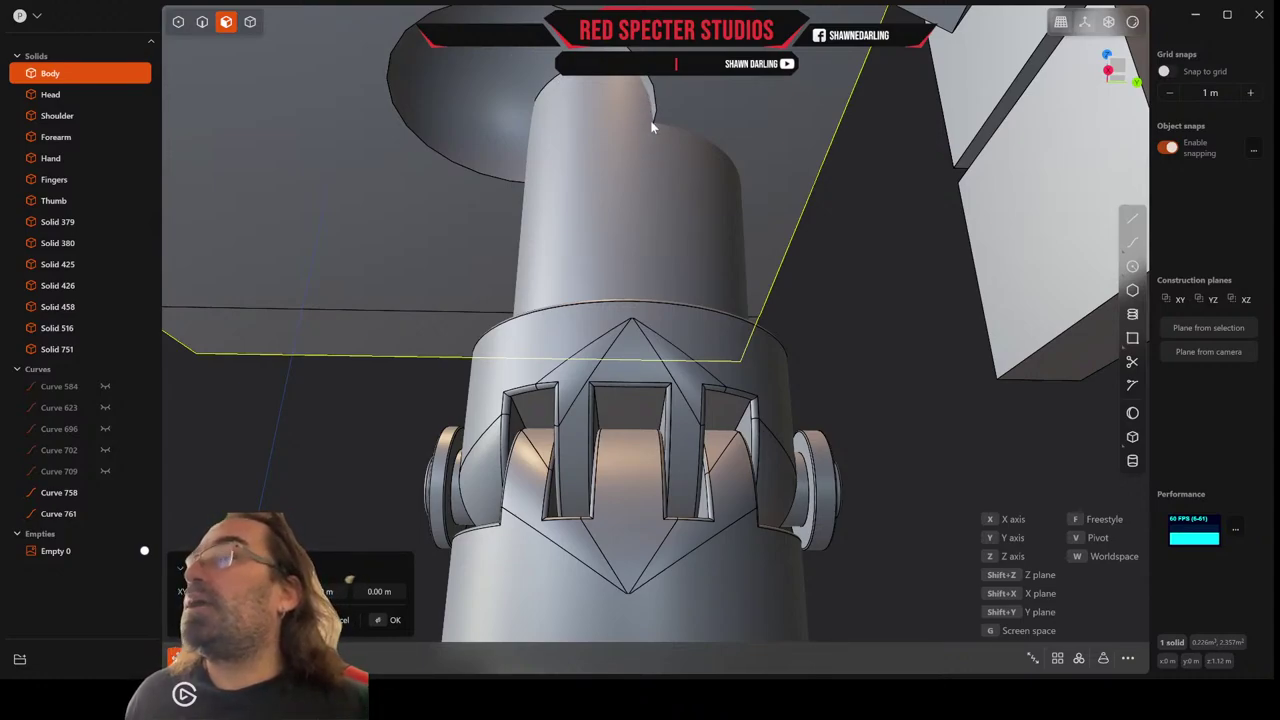
key(Escape)
scroll(717, 151, down, 8)
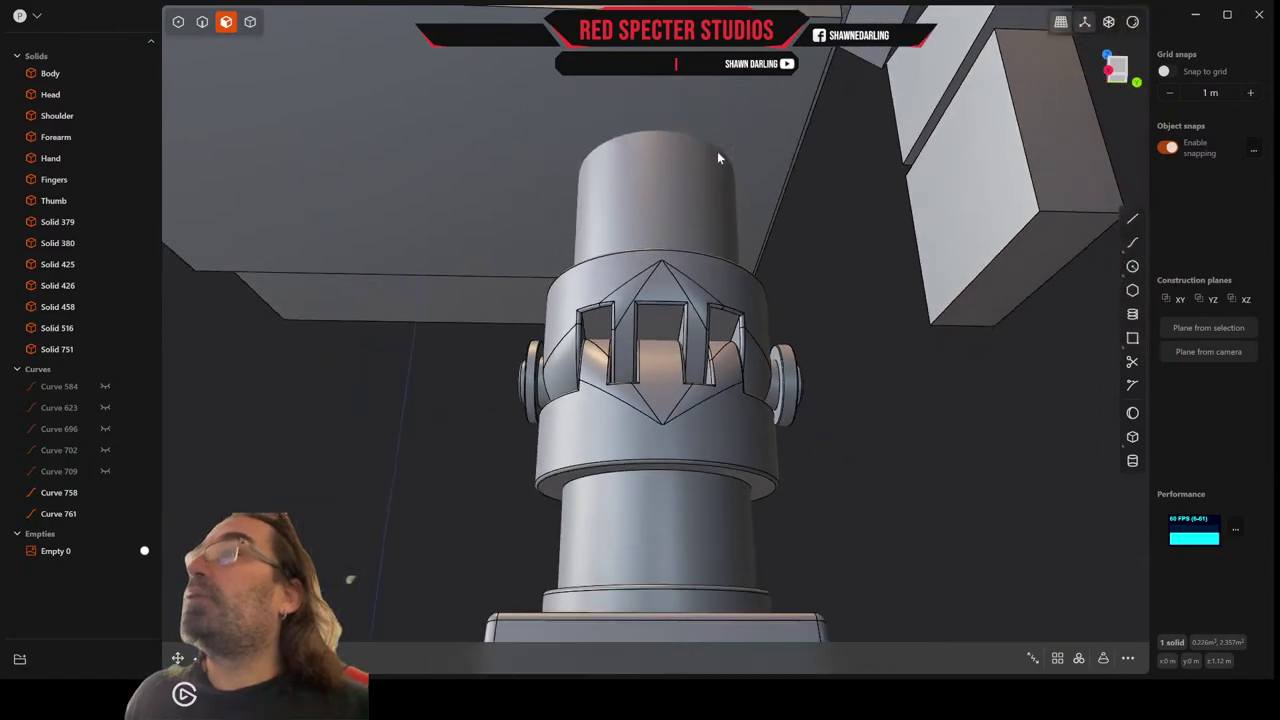
scroll(717, 151, down, 3)
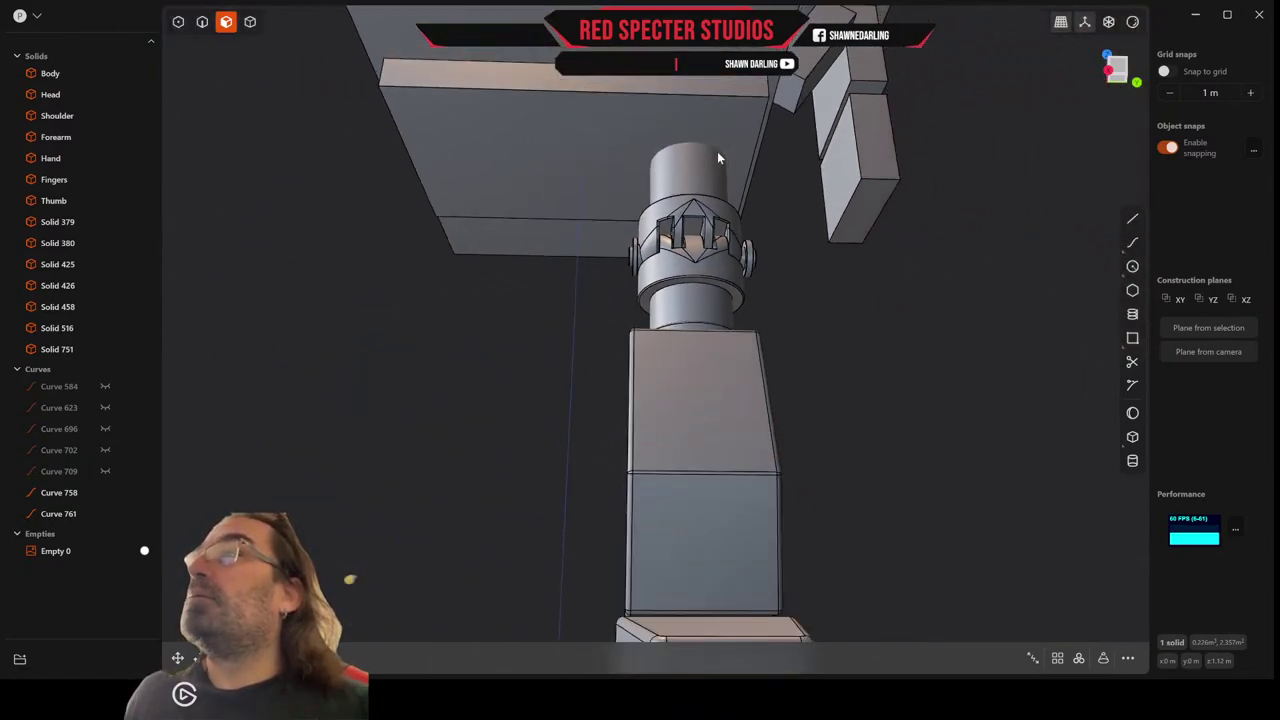
Create a sphere on the ground plane beside the foot, centred about 0.27 m along the Y axis.
click(959, 392)
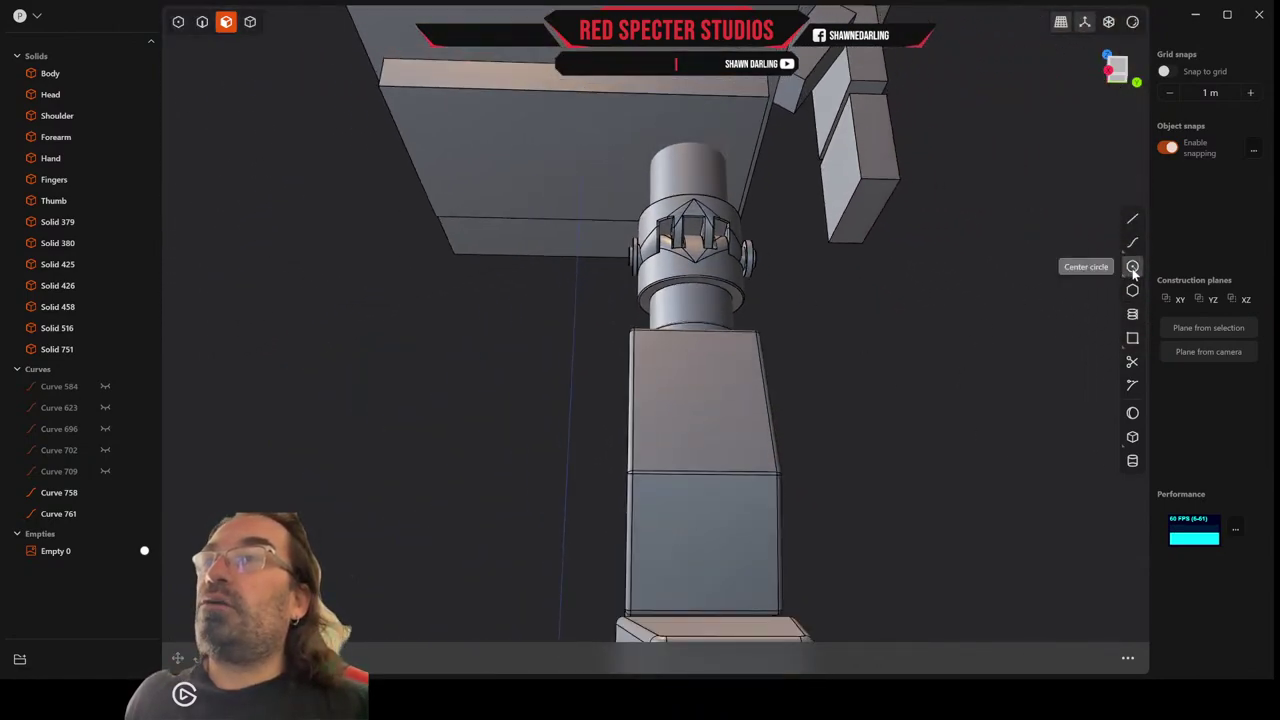
click(1132, 412)
middle_drag(900, 430, 767, 494)
scroll(766, 490, down, 3)
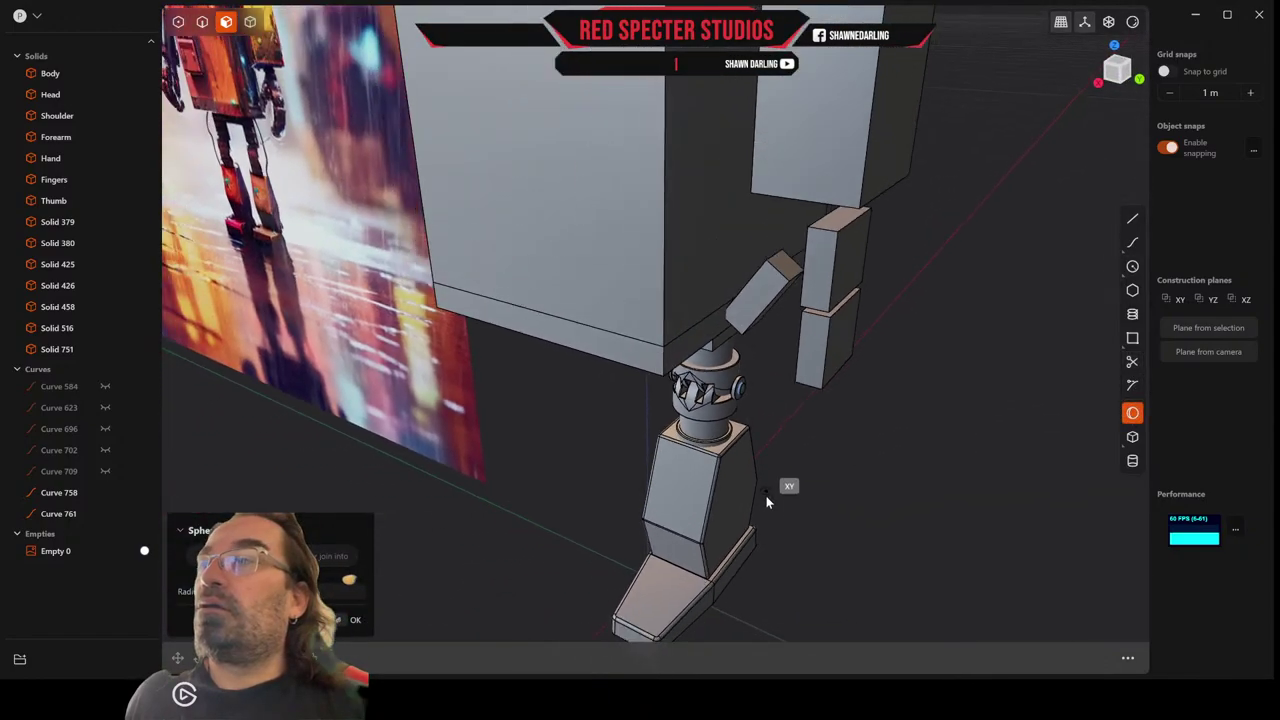
click(759, 628)
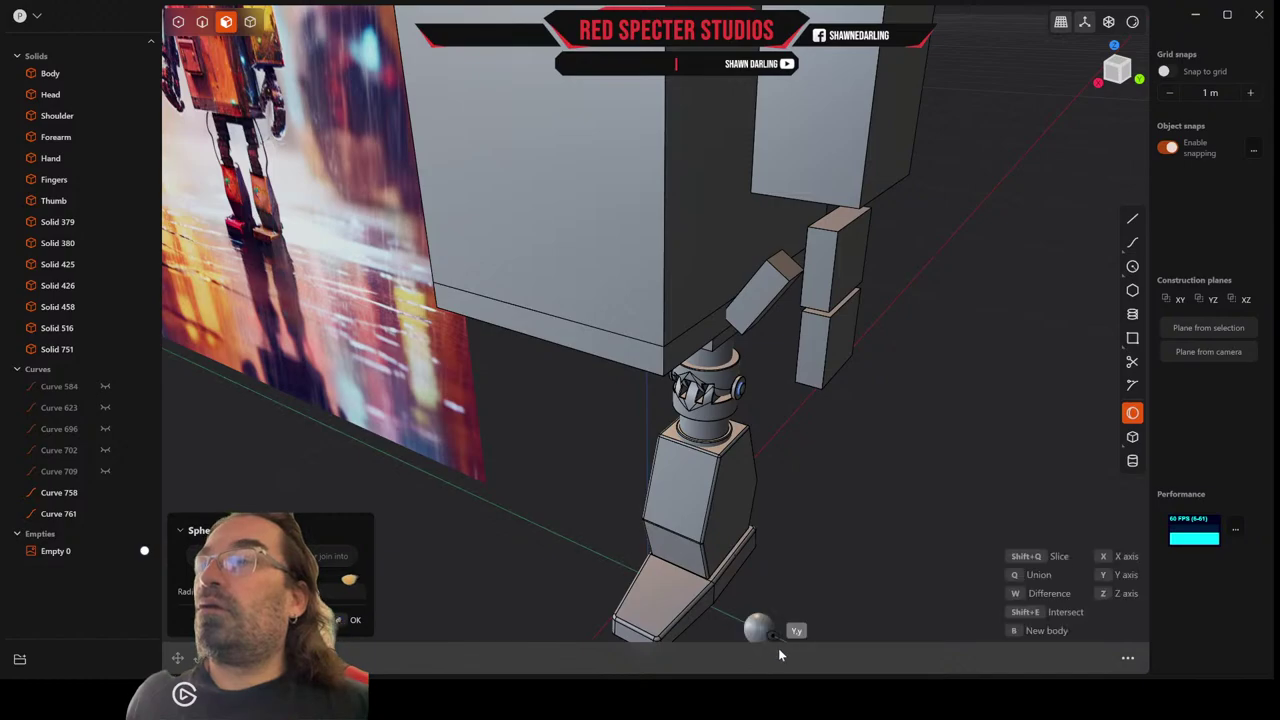
scroll(799, 633, down, 5)
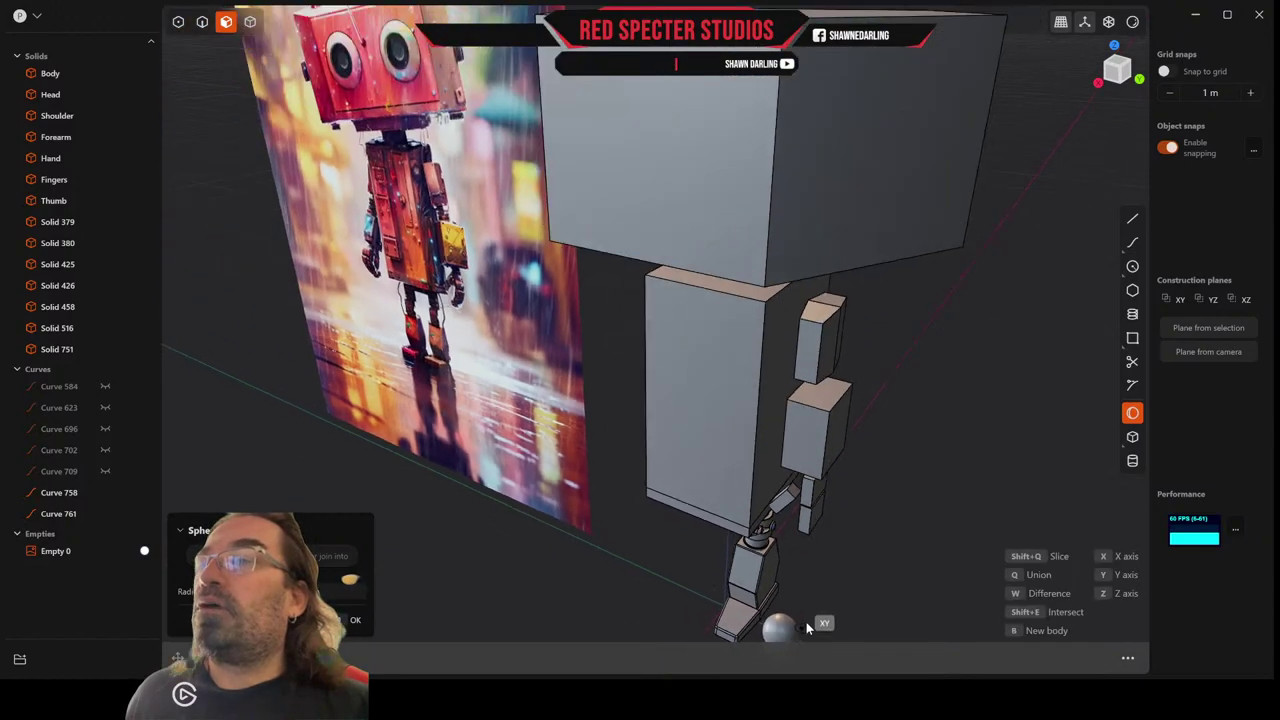
shift+middle_drag(805, 620, 773, 445)
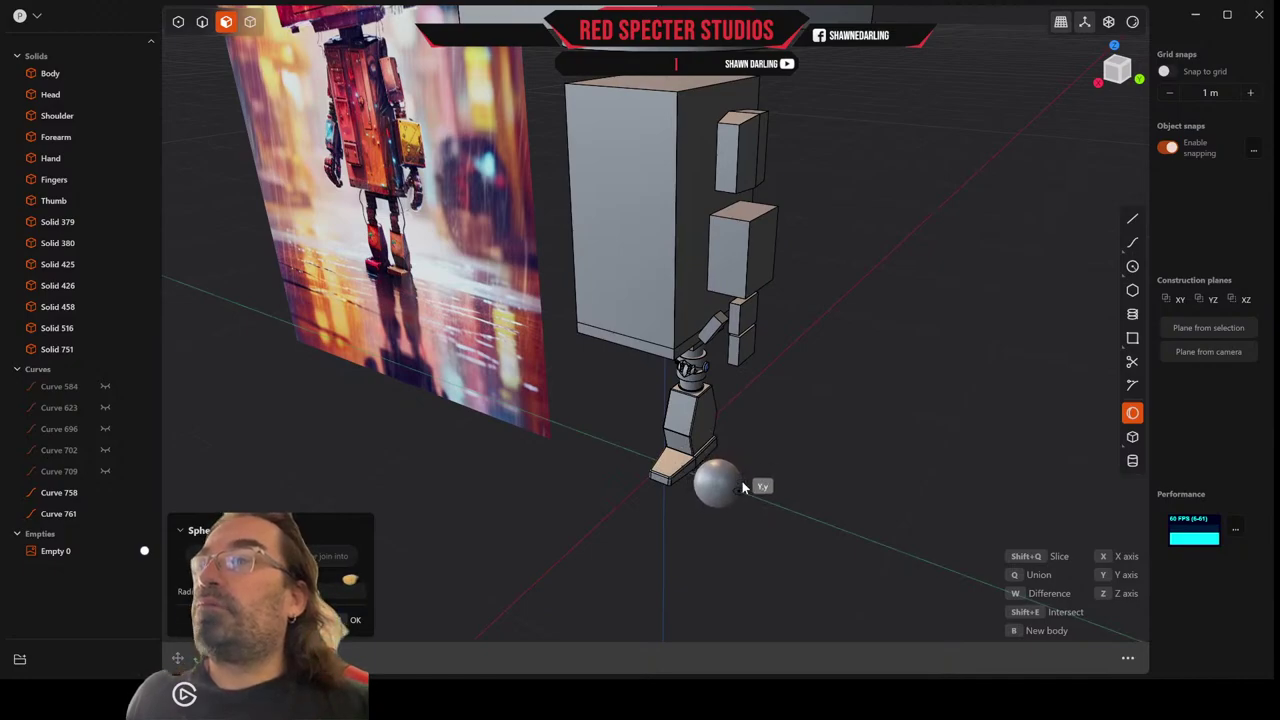
click(742, 482)
scroll(792, 484, up, 2)
key(Return)
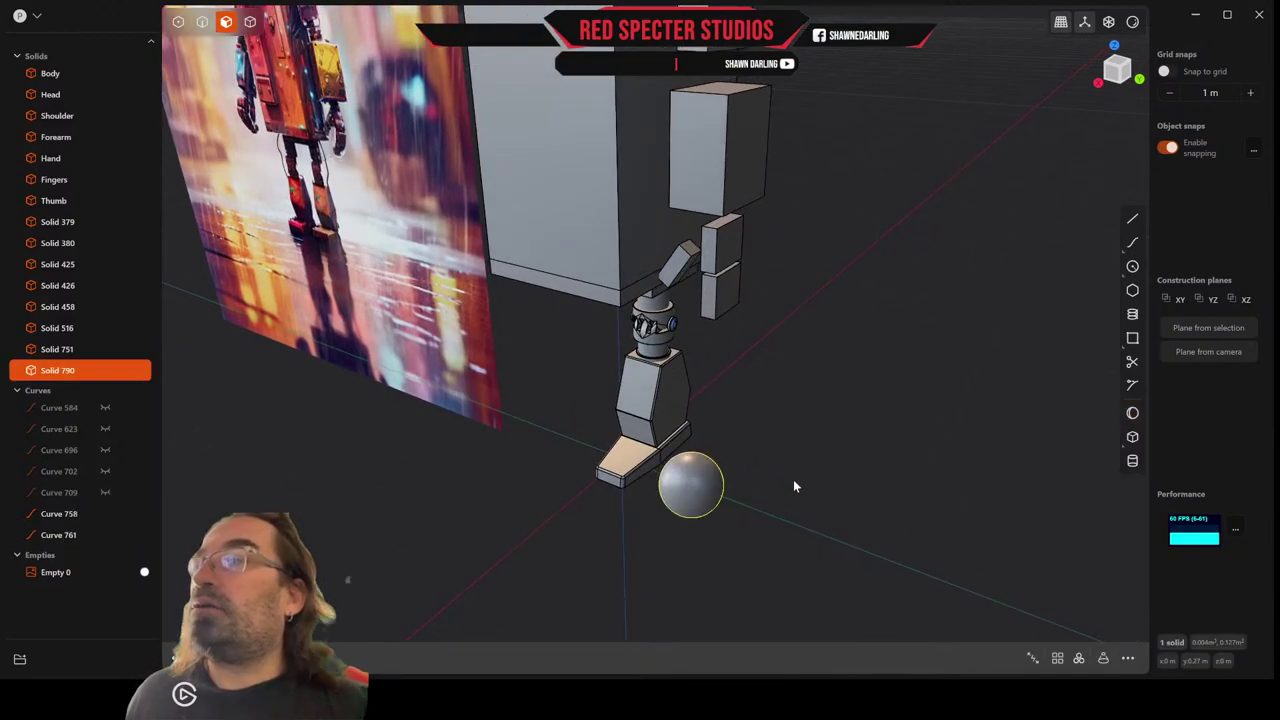
Move the sphere about 0.687 m up and -0.14 m along Y to the plate's underside at the upper leg cylinder.
middle_drag(718, 451, 757, 389)
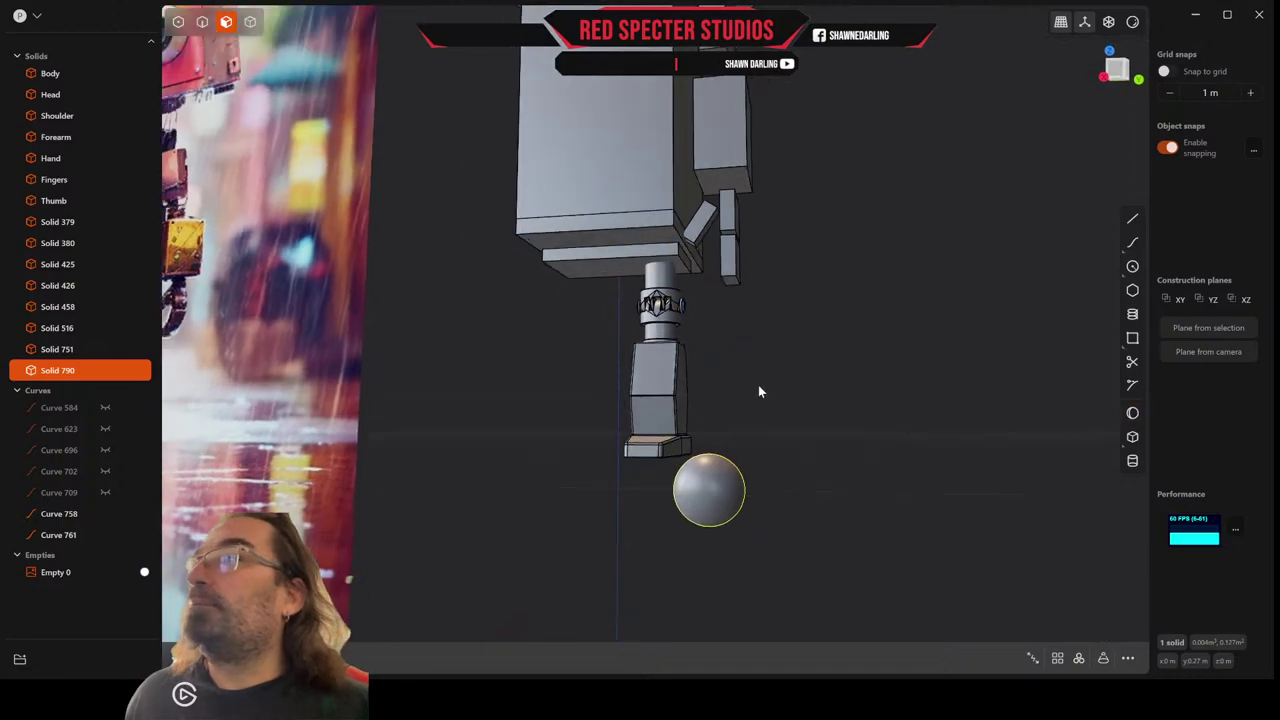
key(g)
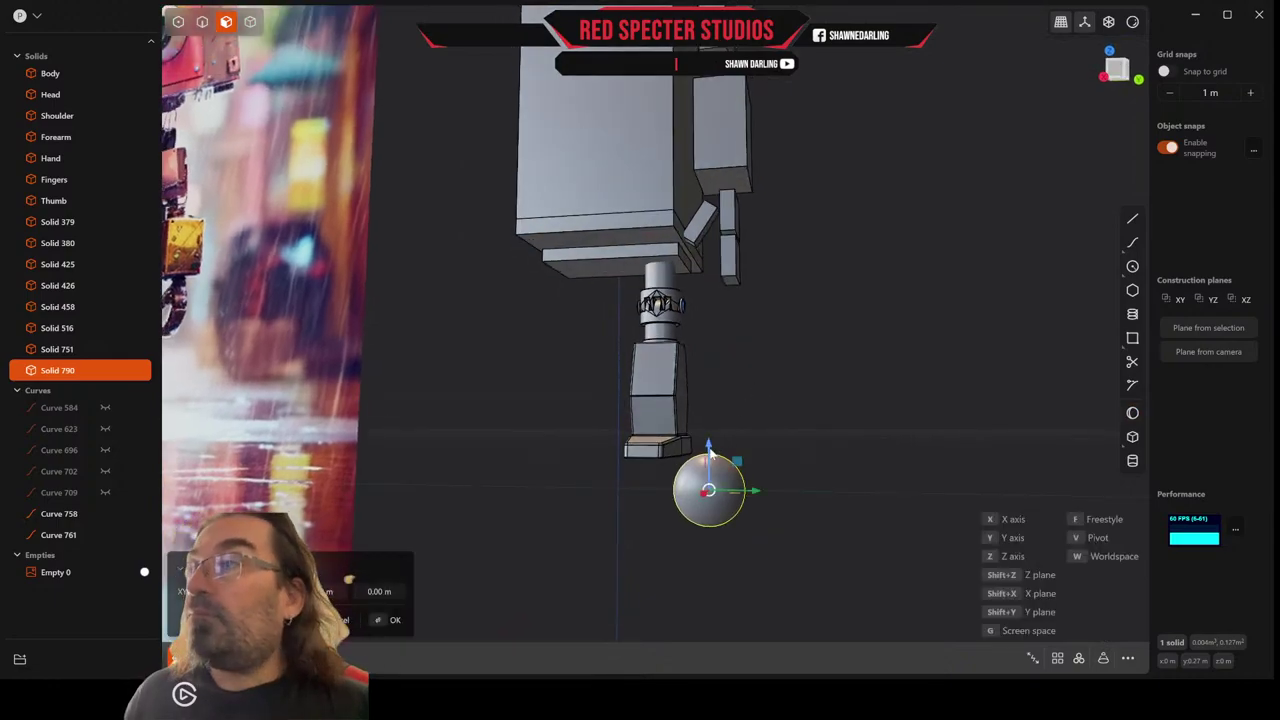
drag(714, 452, 726, 255)
scroll(728, 245, up, 5)
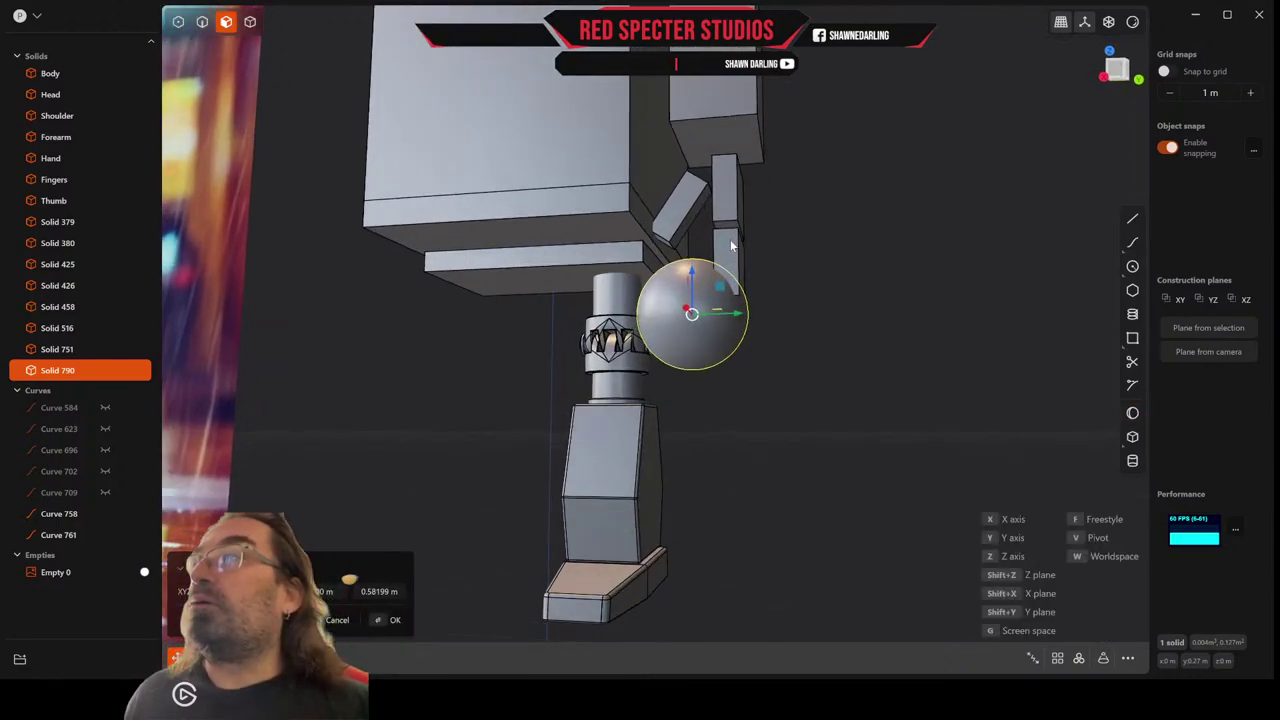
drag(706, 385, 602, 387)
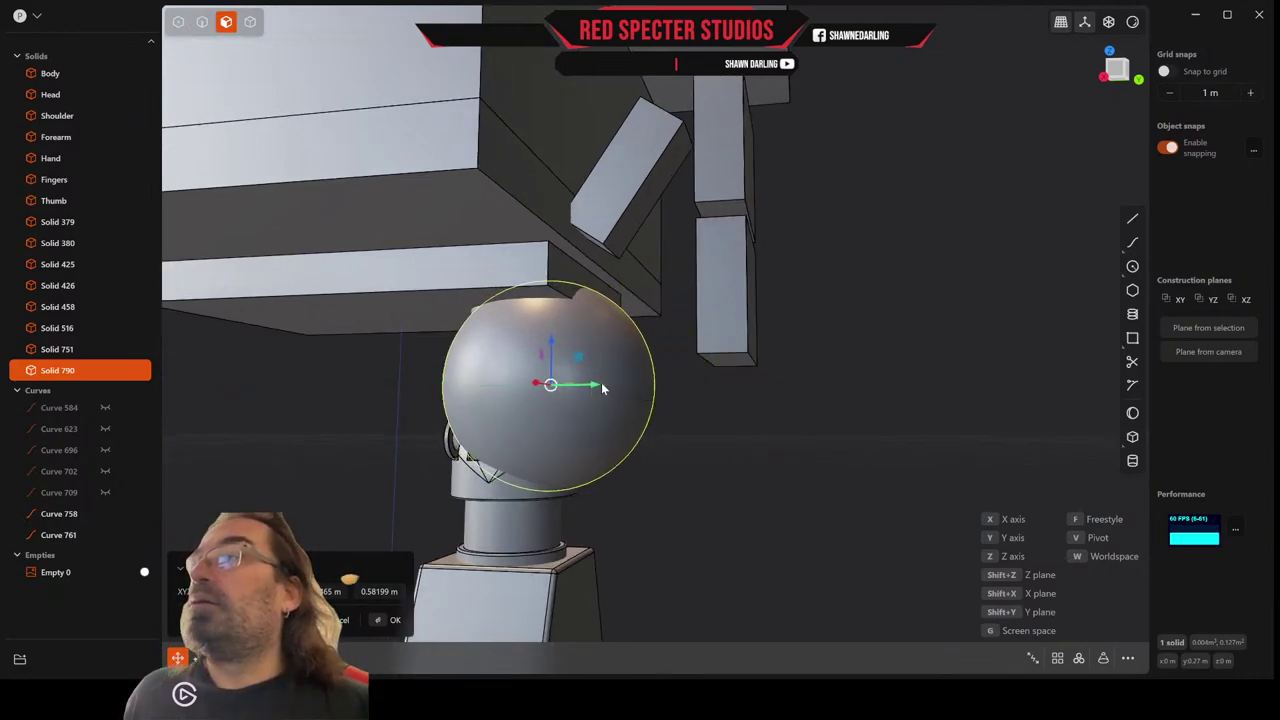
middle_drag(636, 372, 644, 410)
scroll(641, 402, up, 5)
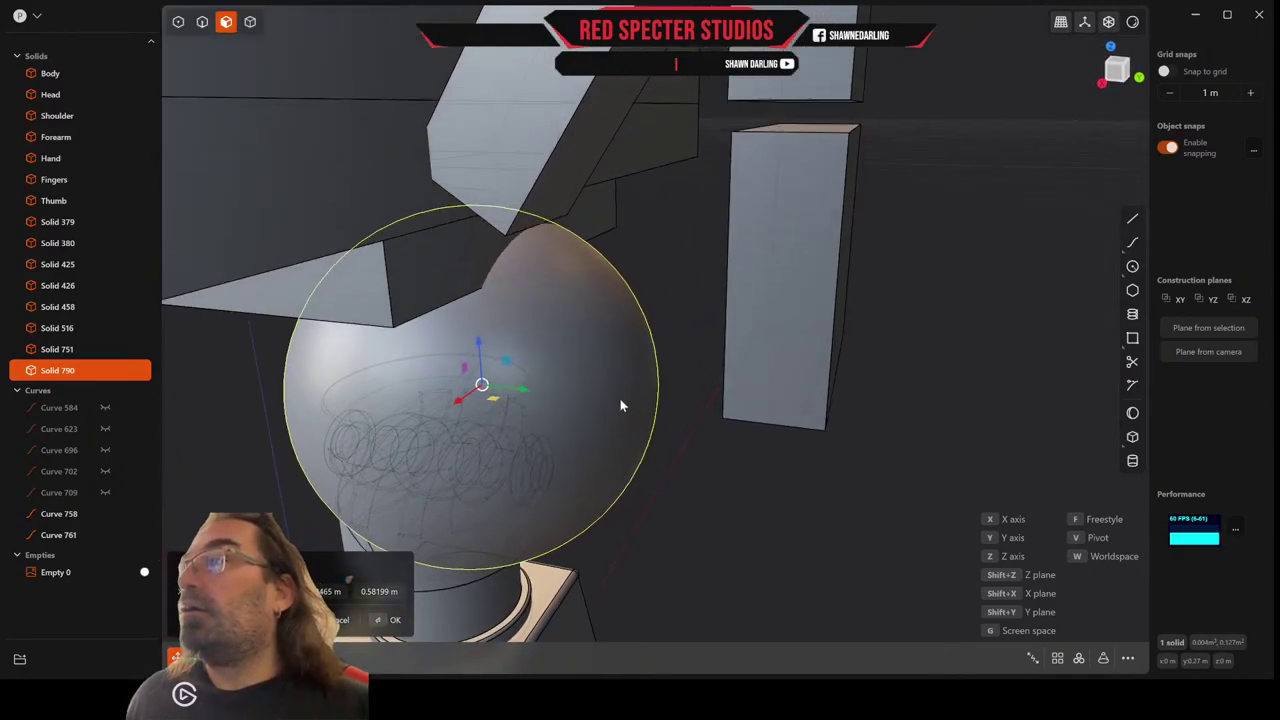
middle_drag(644, 332, 641, 324)
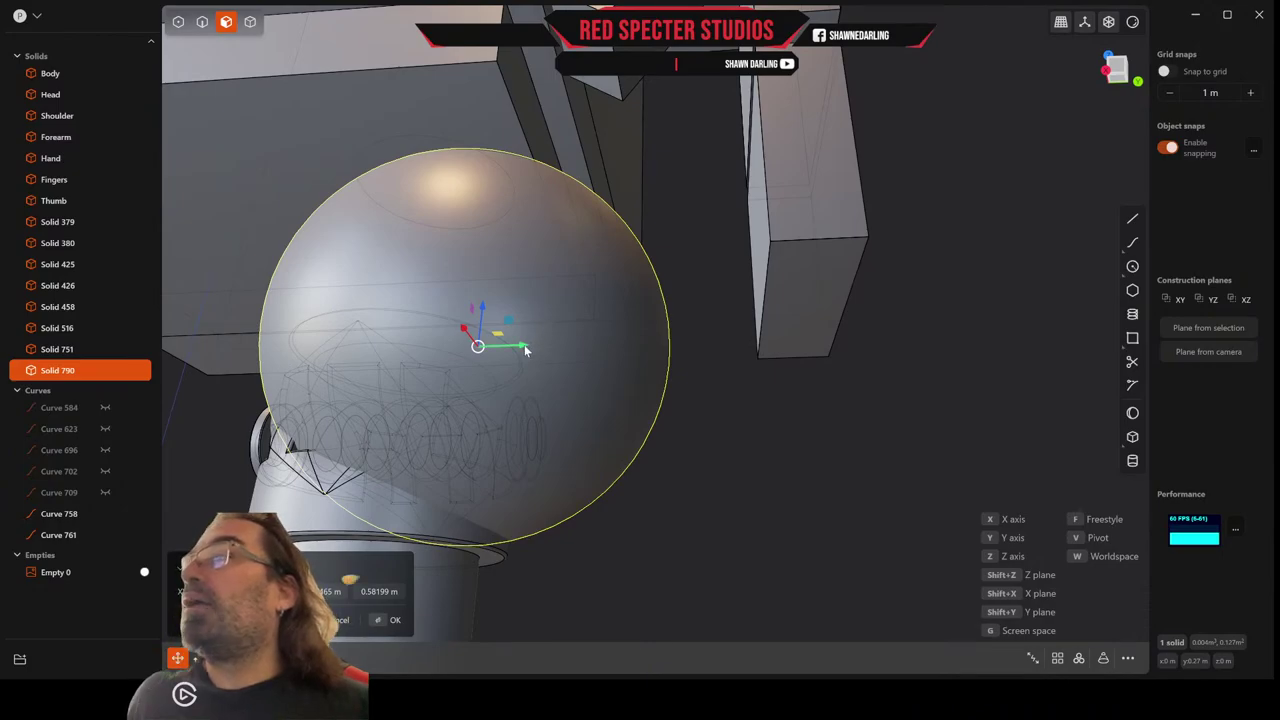
drag(525, 348, 443, 185)
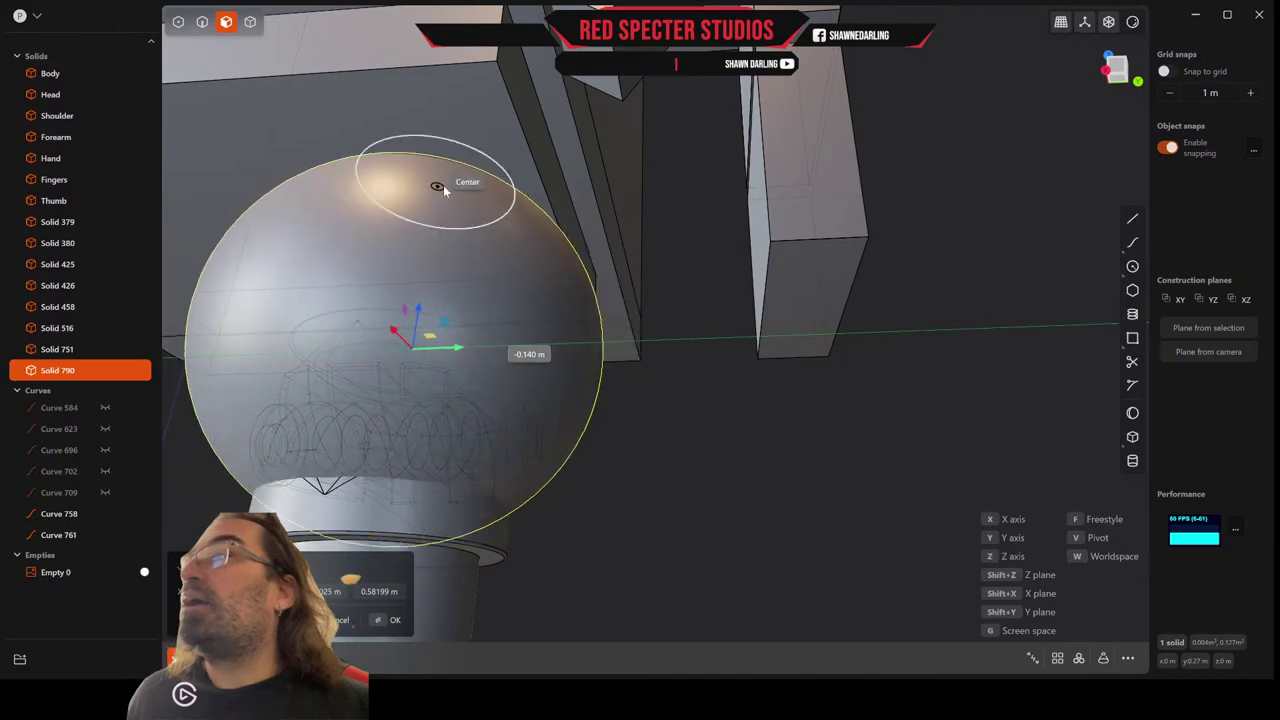
drag(419, 309, 437, 186)
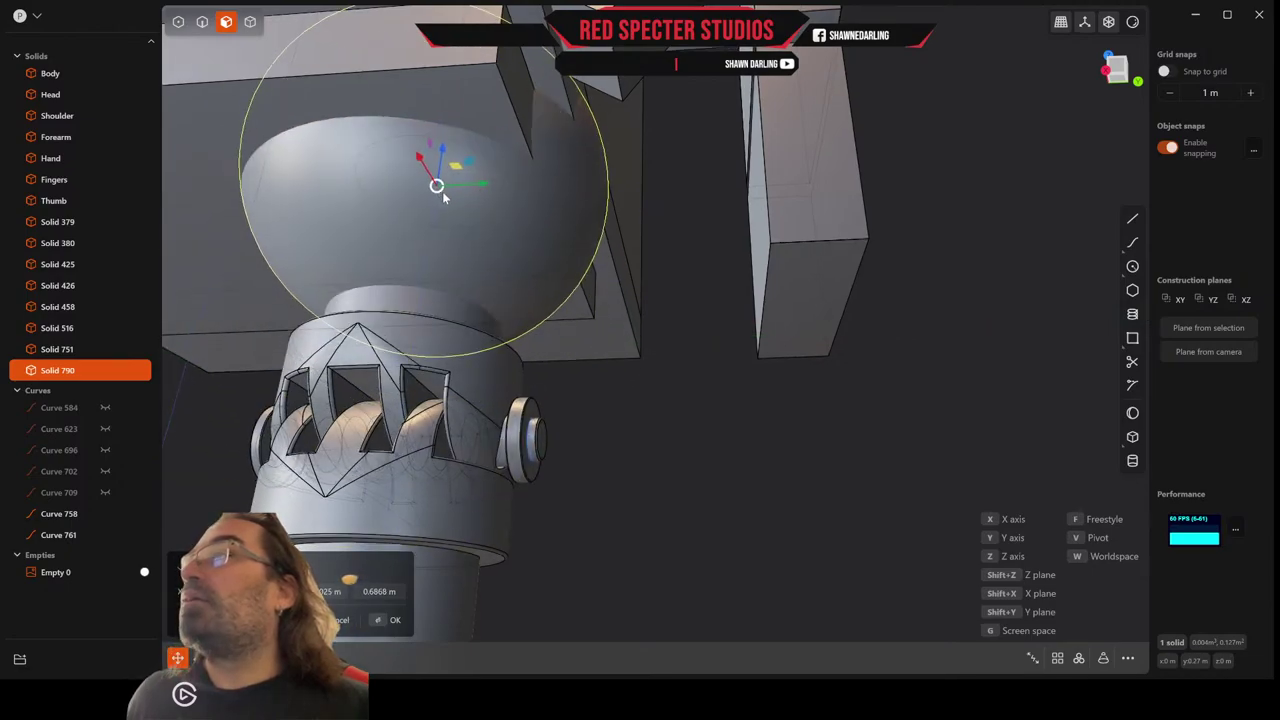
middle_drag(437, 186, 481, 197)
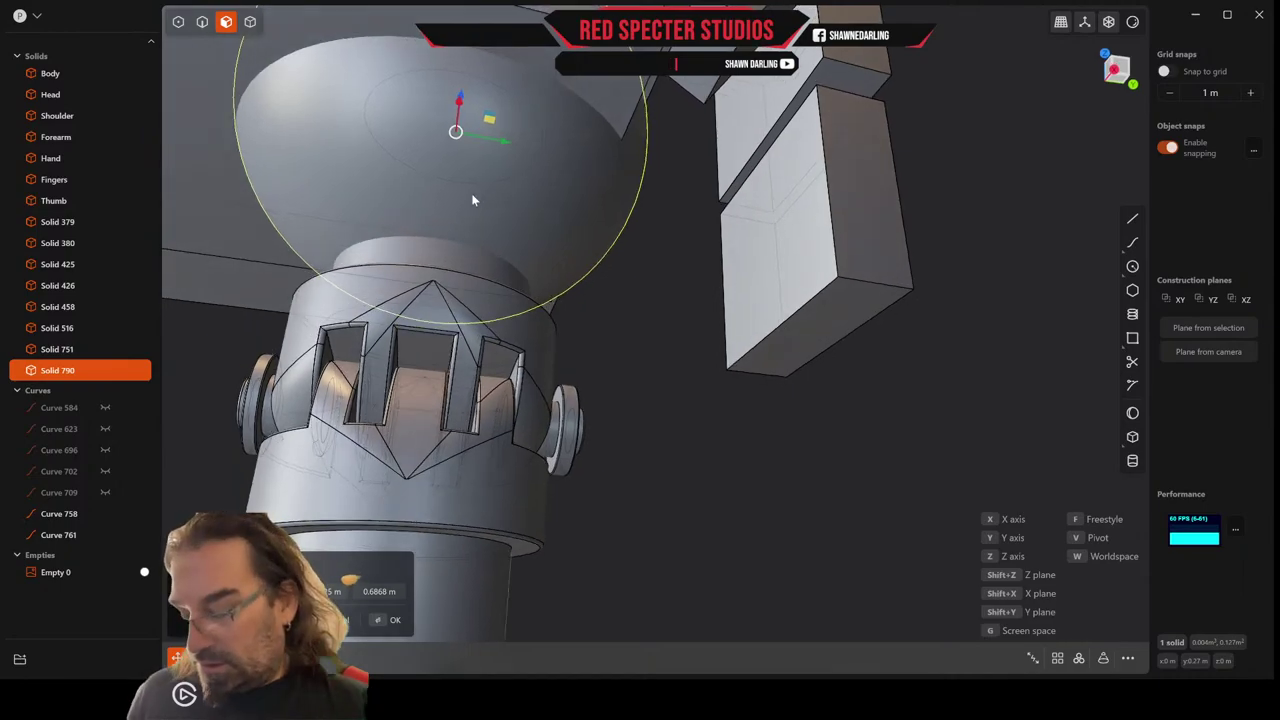
Scale the sphere uniformly by about 0.608 so it is slightly wider than the upper leg cylinder.
key(s)
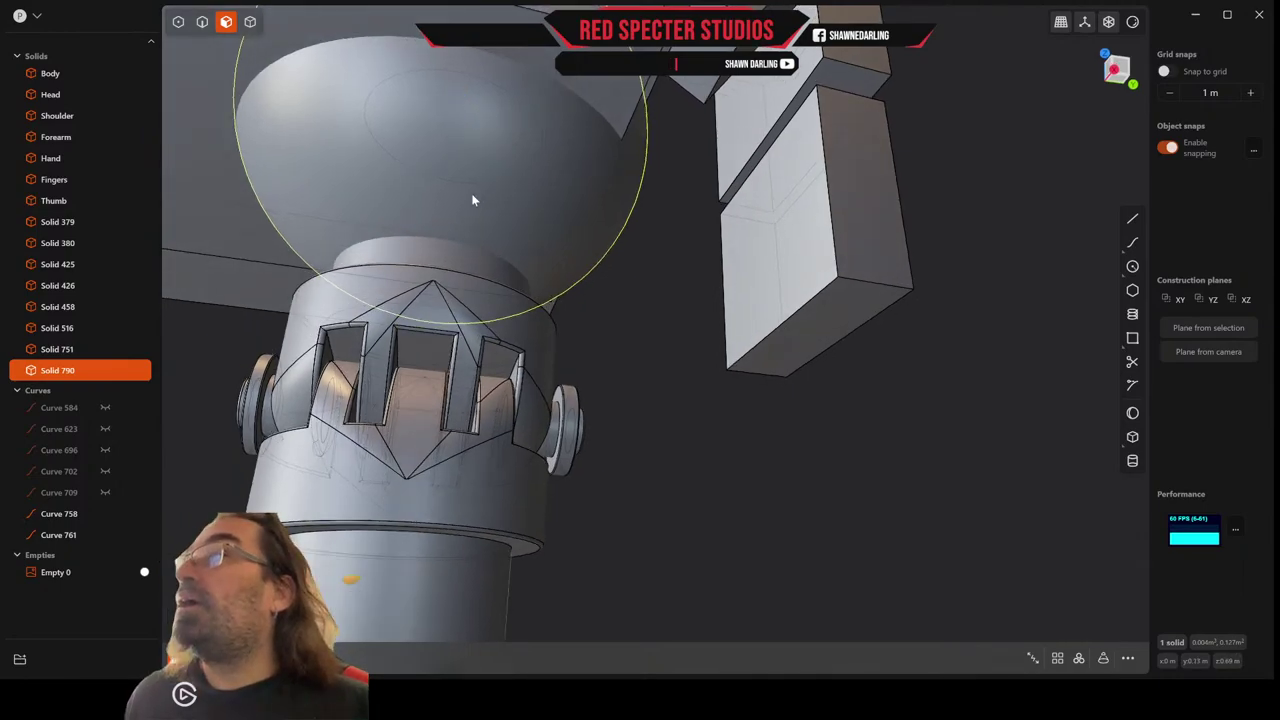
key(s)
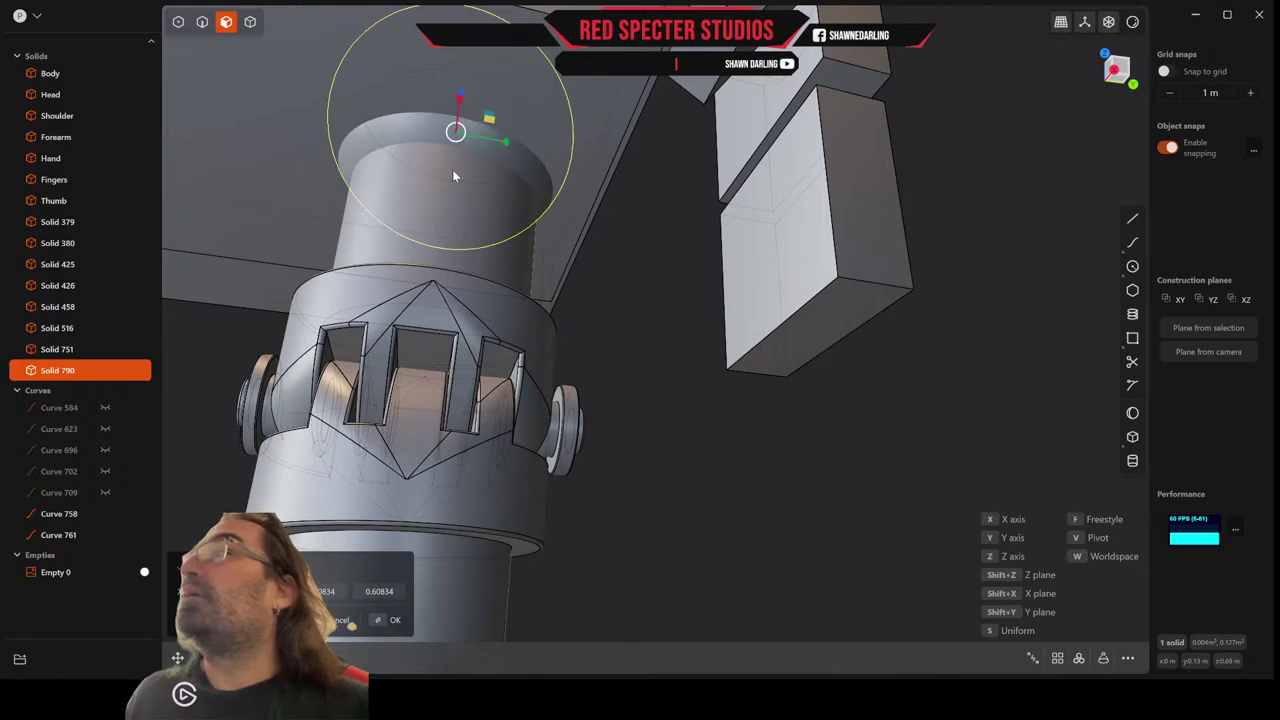
click(452, 169)
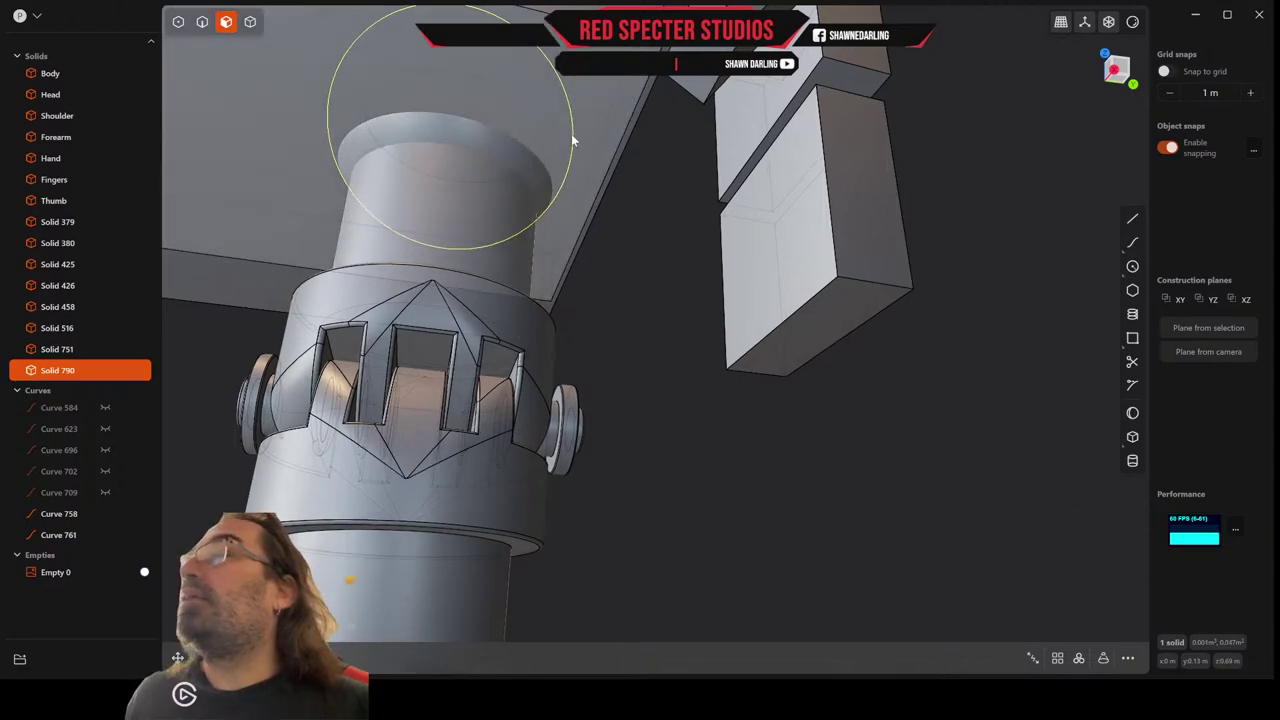
Lower the sphere by about 0.061 m along Z over the upper leg cylinder.
key(g)
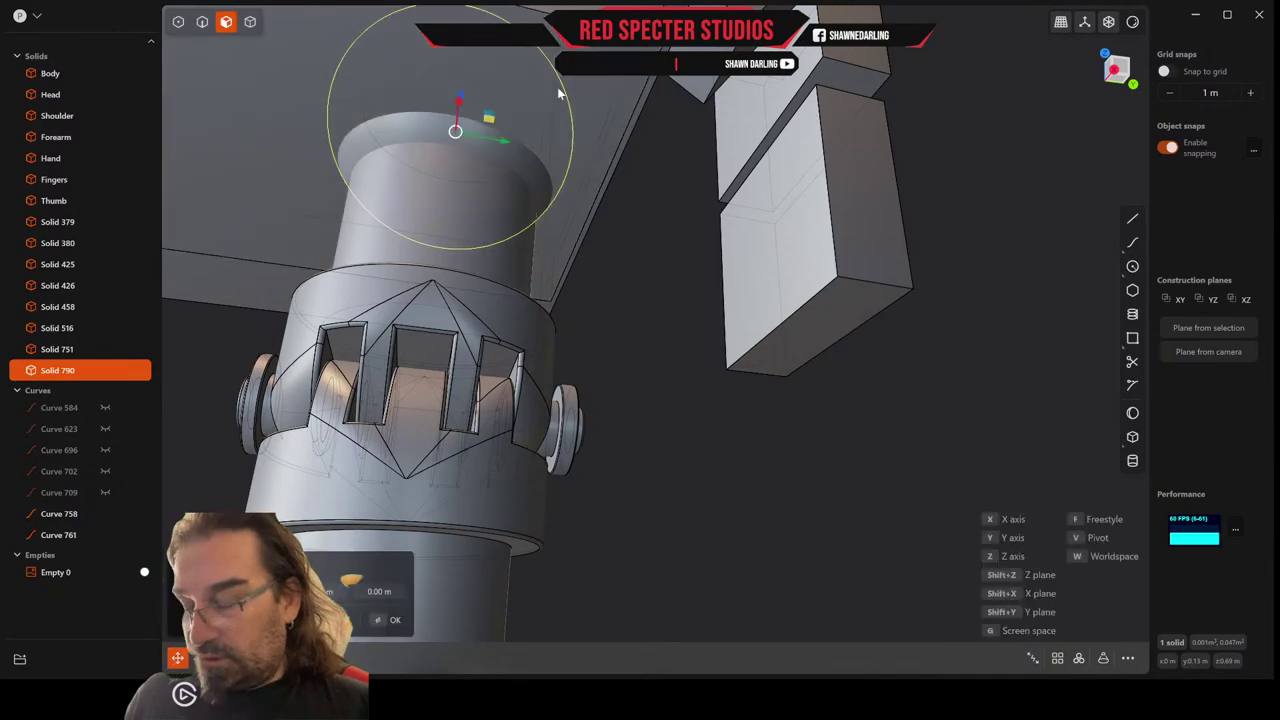
drag(466, 103, 449, 210)
middle_drag(456, 192, 299, 186)
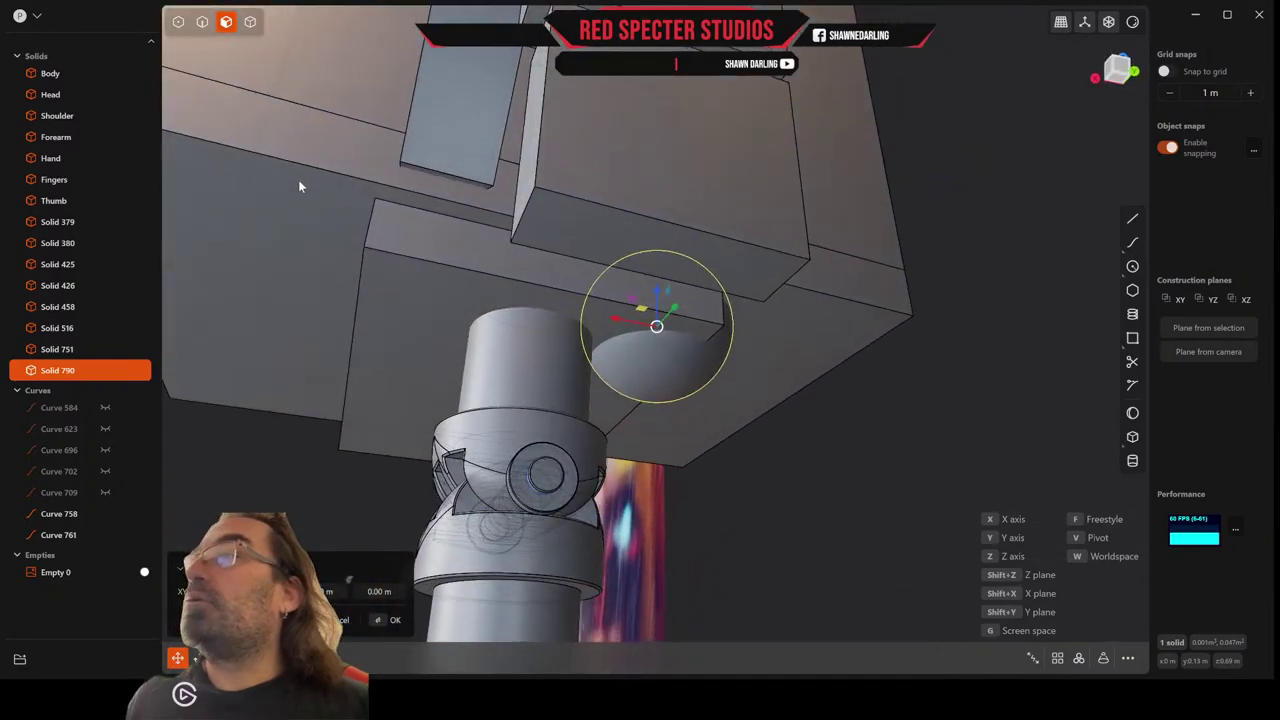
drag(656, 328, 534, 303)
middle_drag(534, 303, 641, 285)
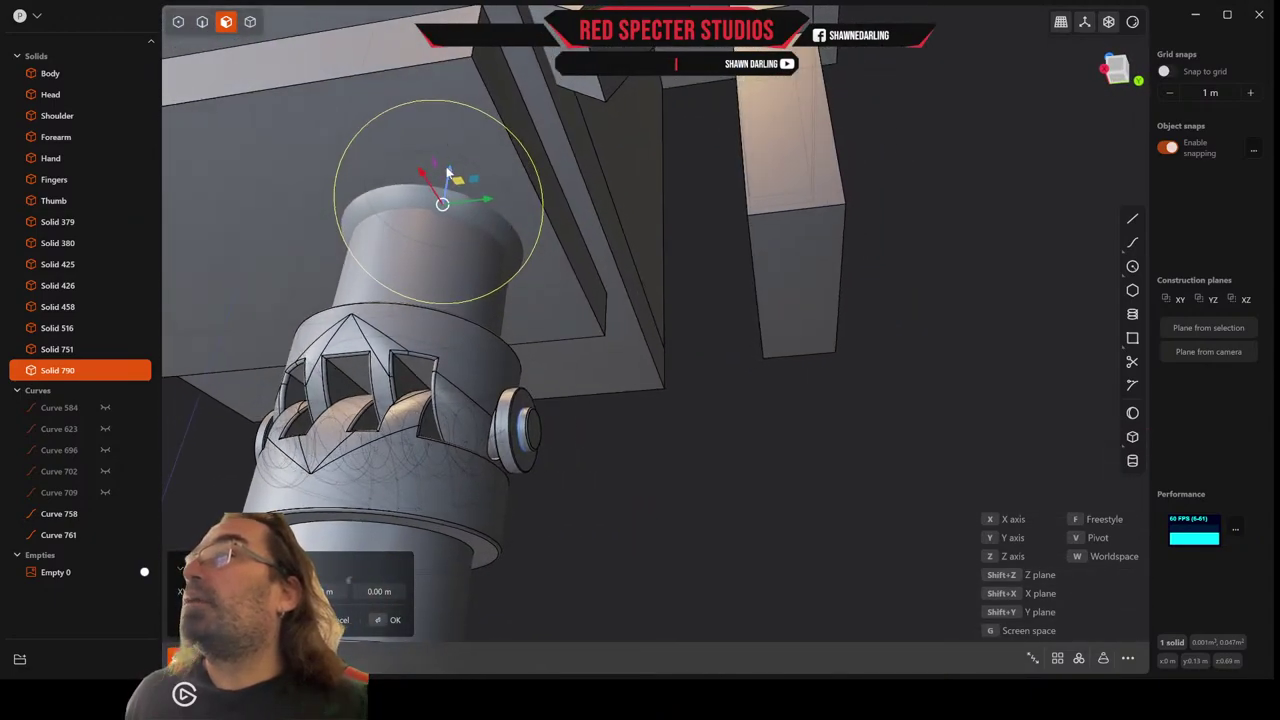
drag(450, 175, 452, 252)
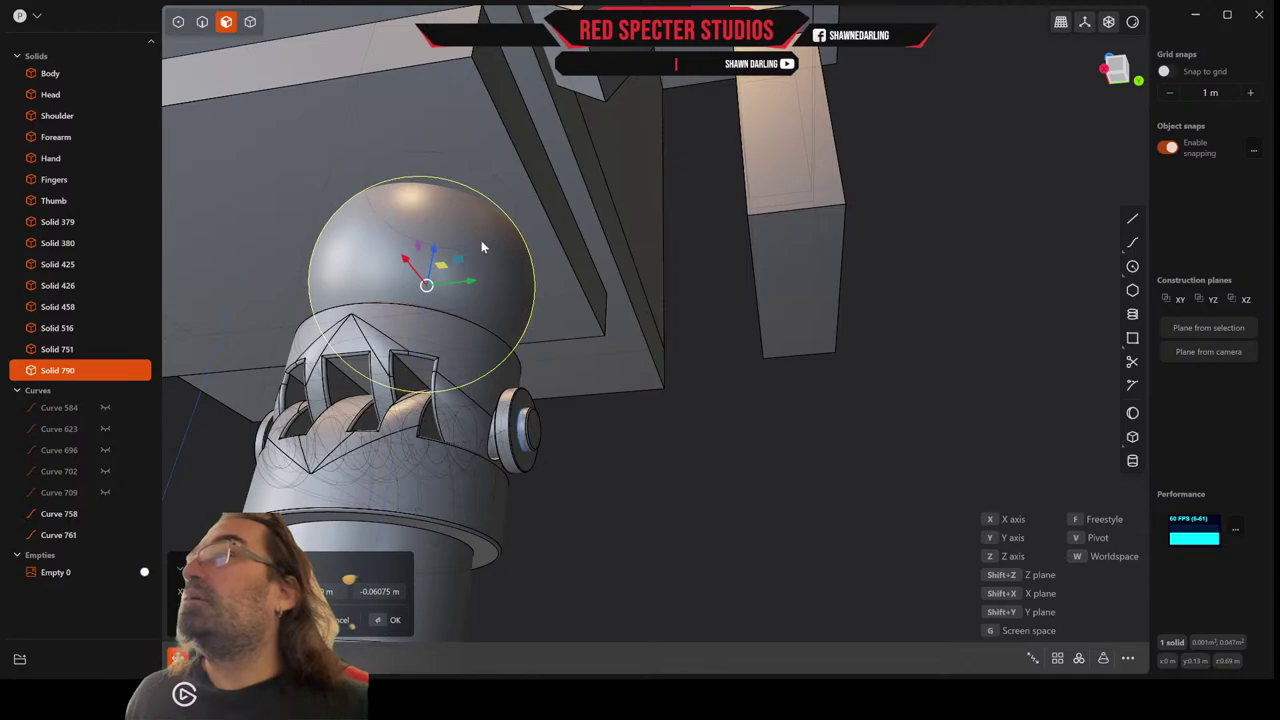
middle_drag(481, 240, 464, 242)
middle_drag(490, 175, 483, 180)
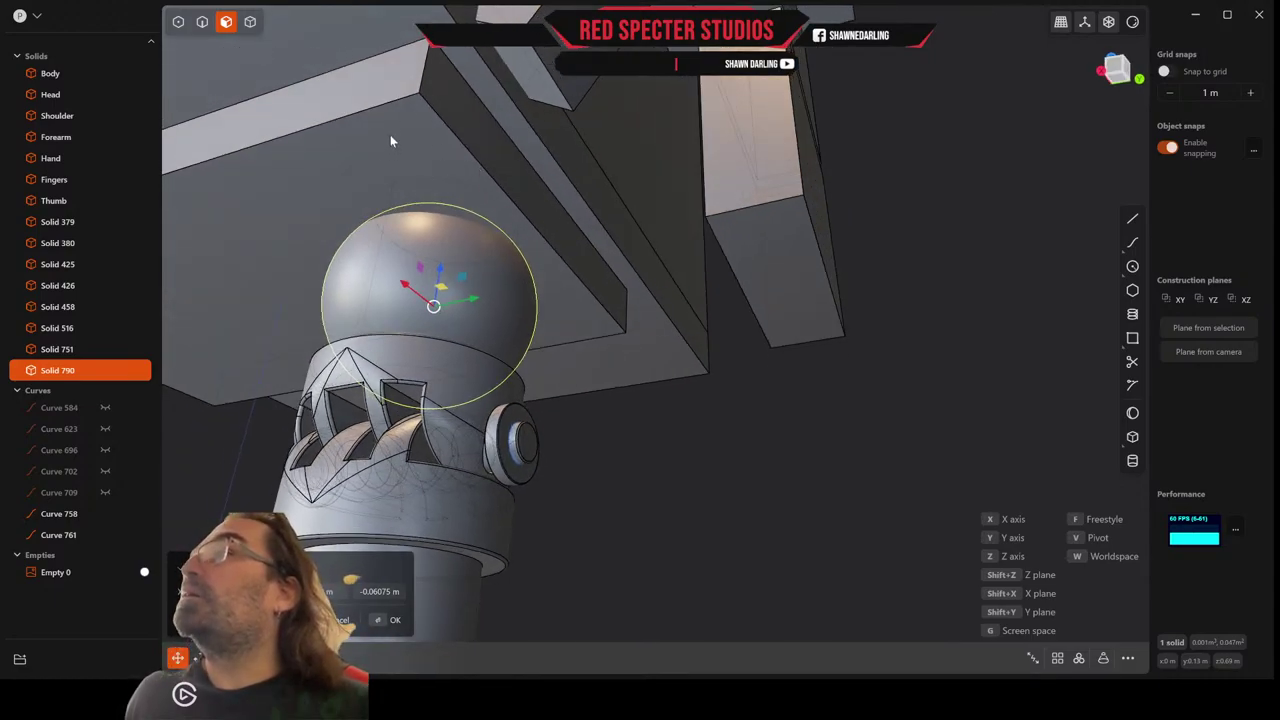
key(Return)
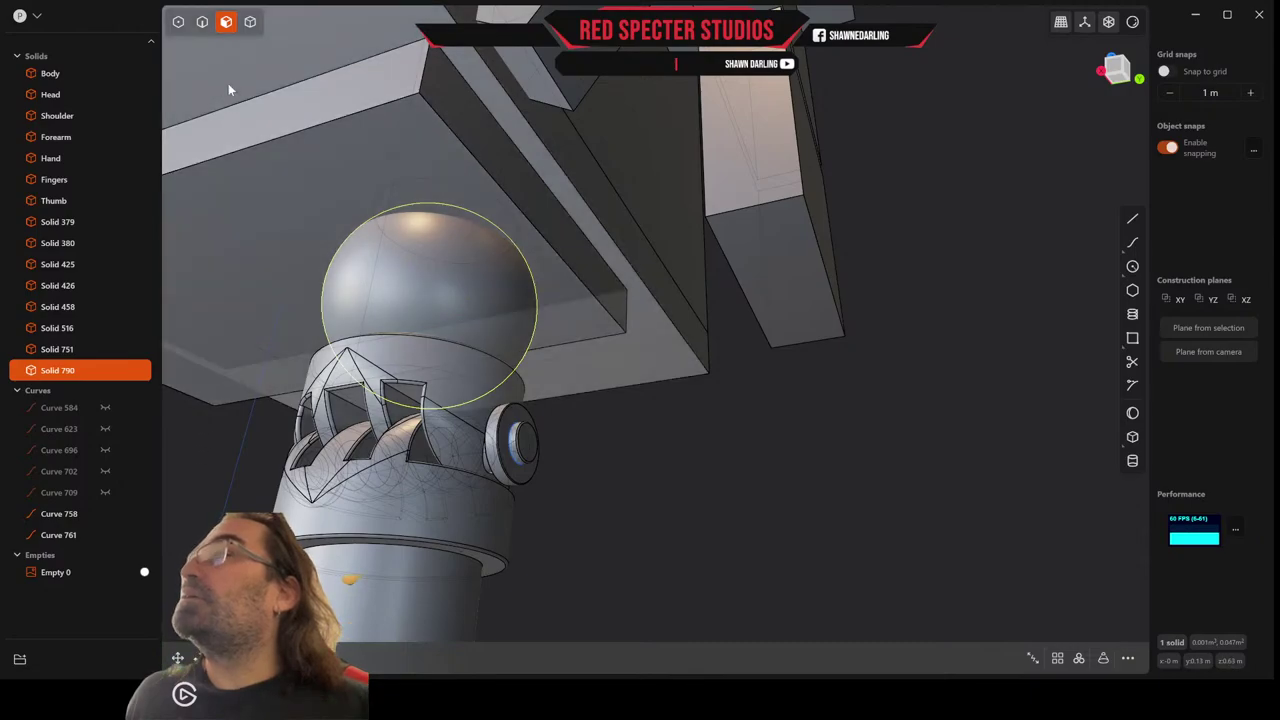
Set up a Boolean difference with the body as the target and the sphere as the cutting tool.
click(250, 21)
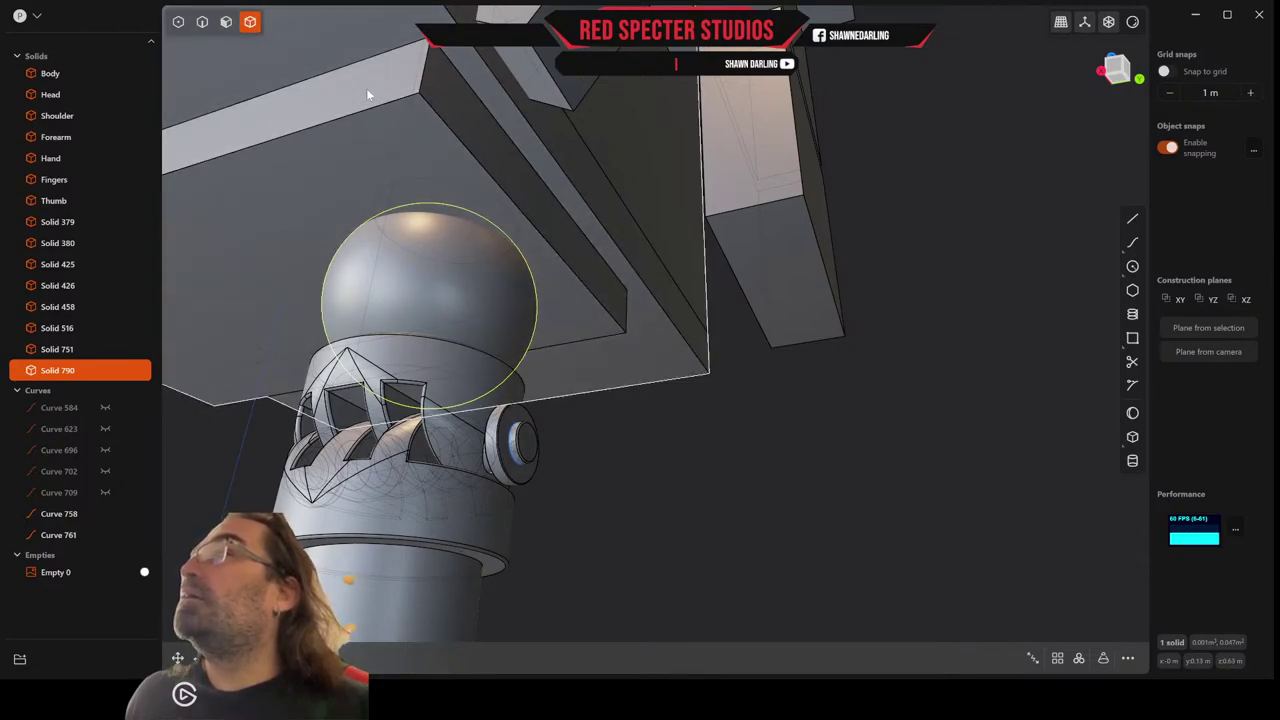
middle_drag(650, 347, 587, 328)
scroll(586, 322, down, 3)
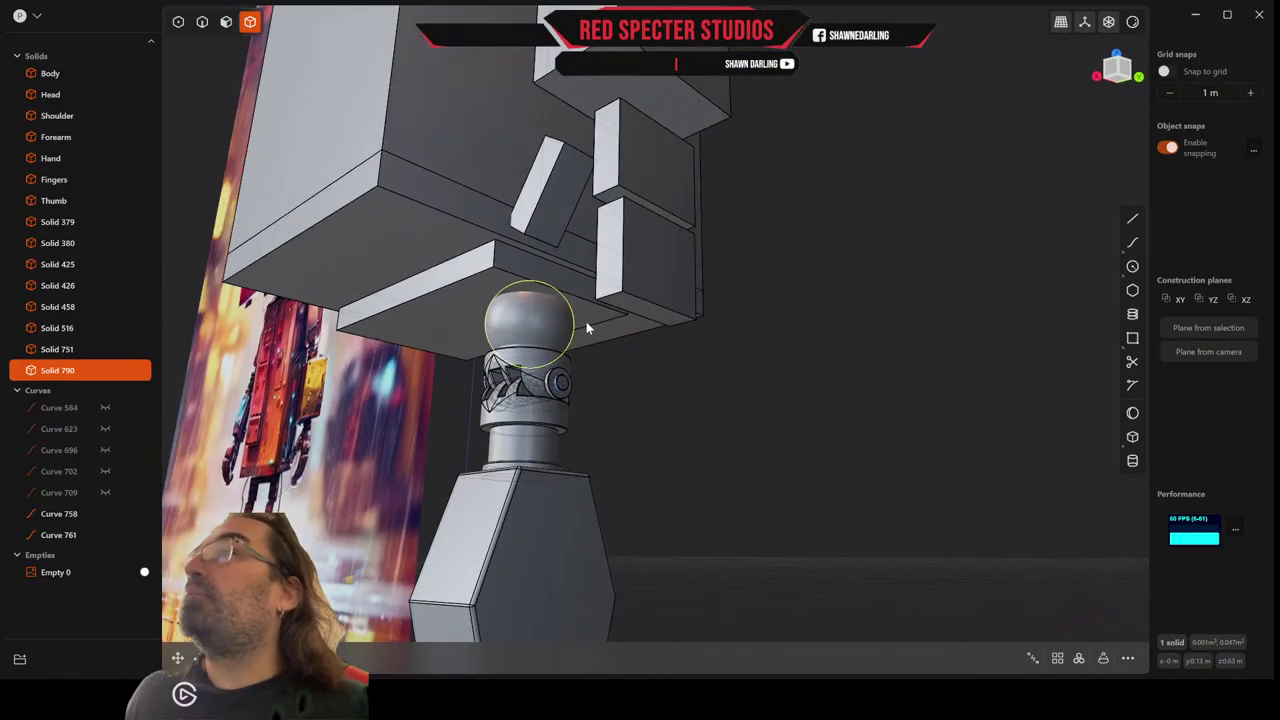
scroll(586, 322, up, 1)
click(575, 254)
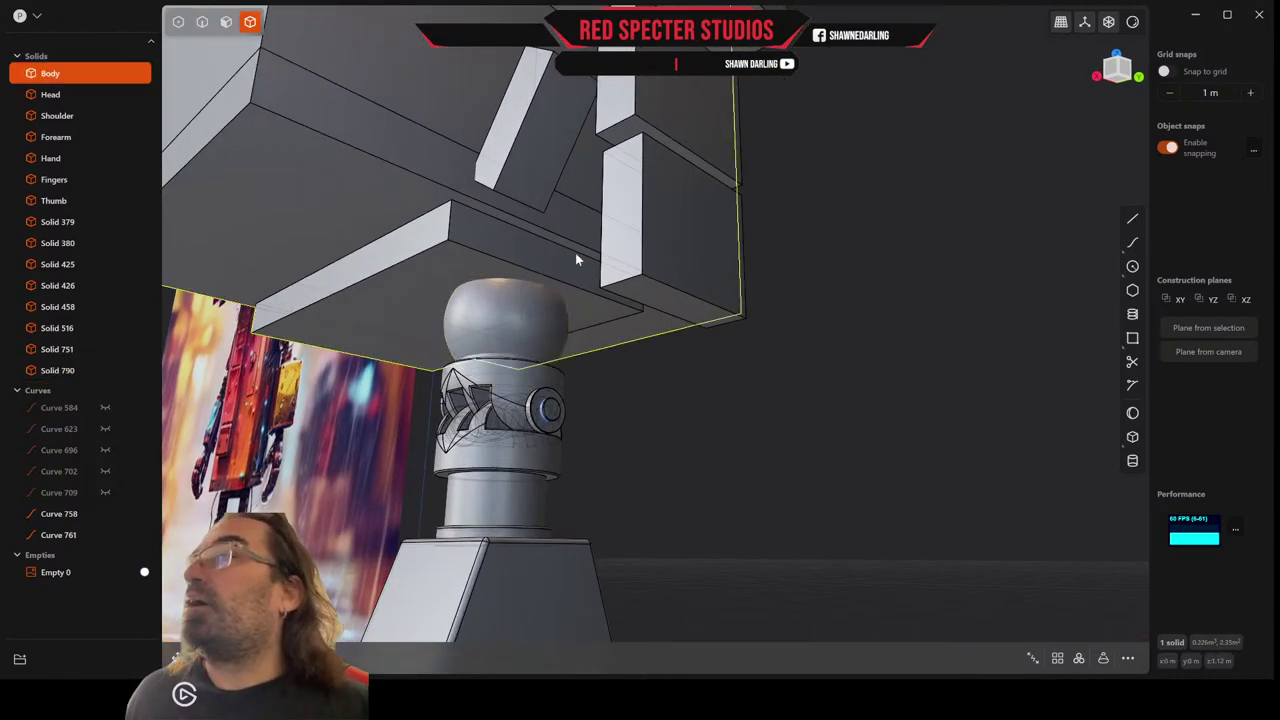
scroll(575, 254, up, 3)
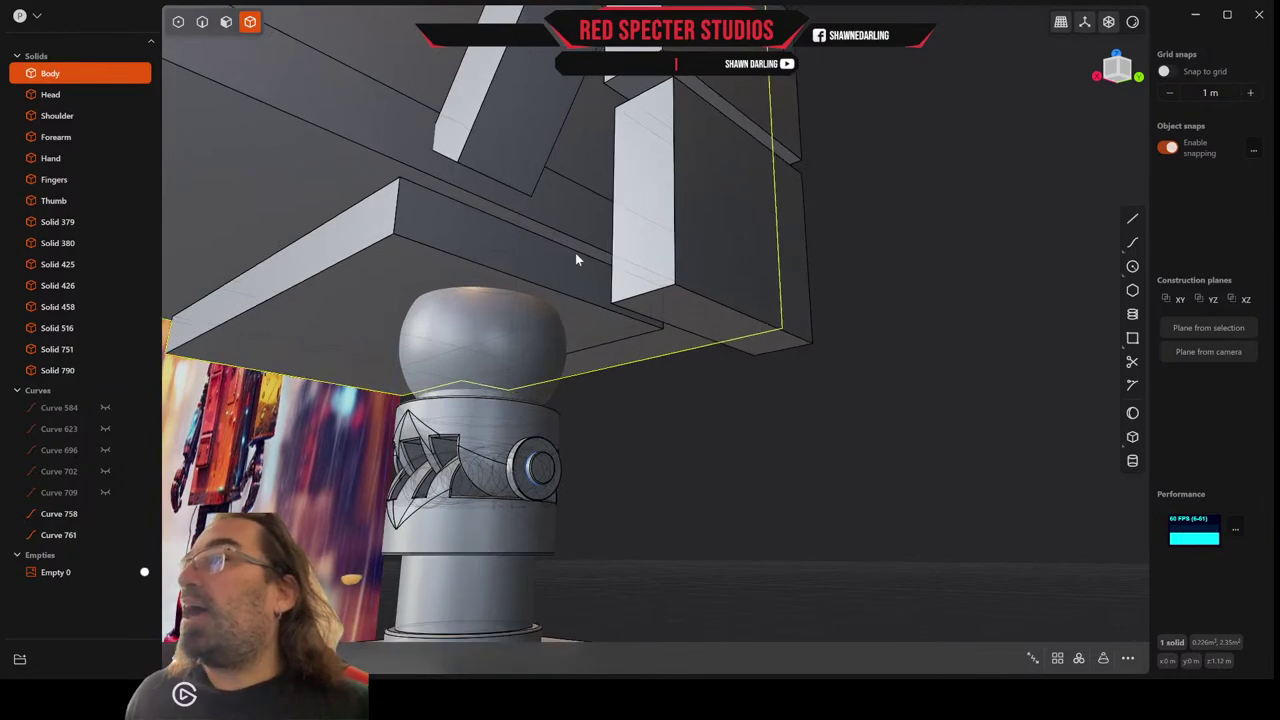
middle_drag(575, 259, 549, 251)
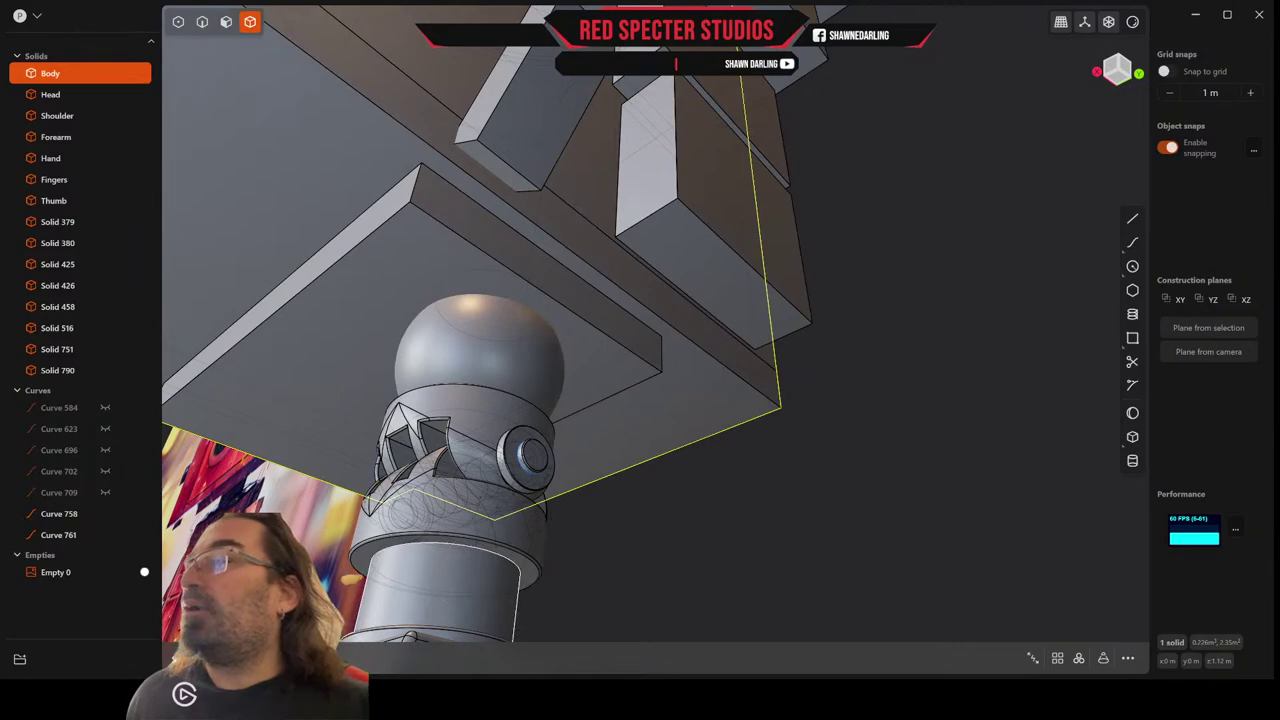
key(b)
click(501, 354)
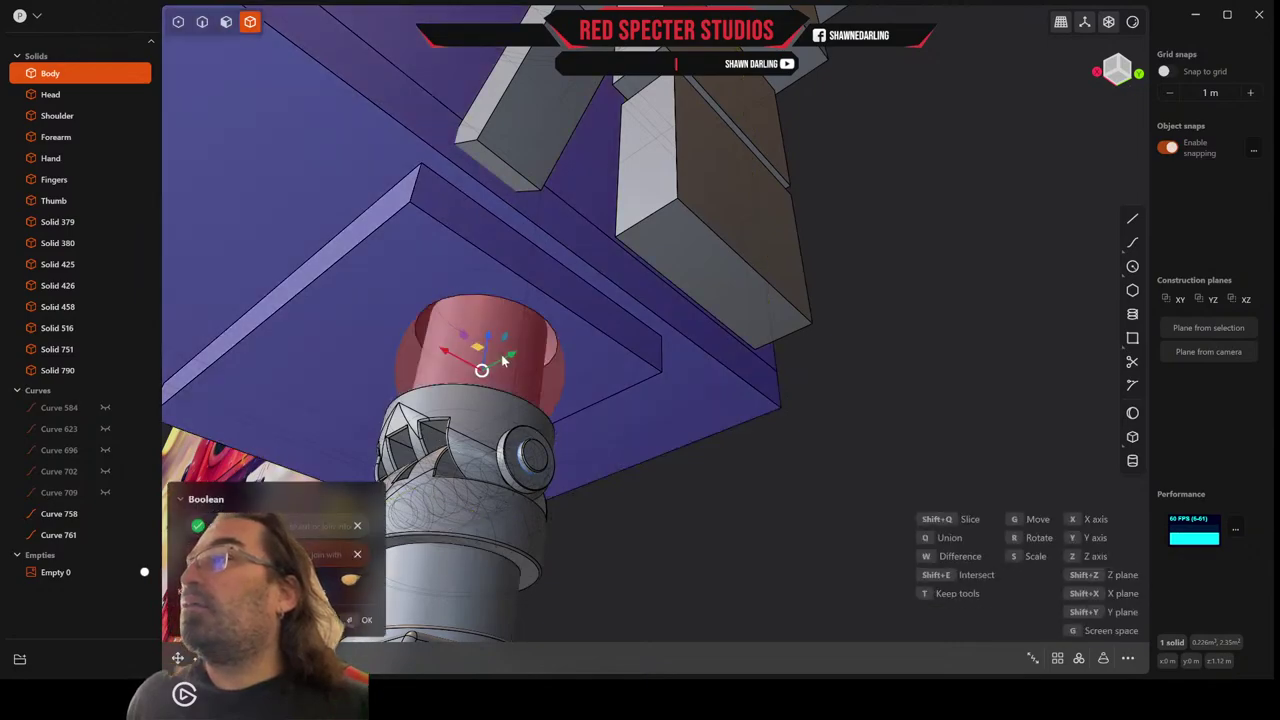
Raise the cutting sphere slightly along Z into the plate, and apply the cut around the upper leg cylinder.
middle_drag(531, 343, 475, 395)
mouse_move(496, 405)
middle_down()
mouse_move(516, 410)
mouse_move(518, 398)
middle_up()
mouse_move(490, 296)
mouse_down()
mouse_move(490, 318)
mouse_move(498, 300)
mouse_up()
mouse_move(498, 300)
middle_down()
mouse_move(491, 223)
mouse_move(499, 299)
middle_up()
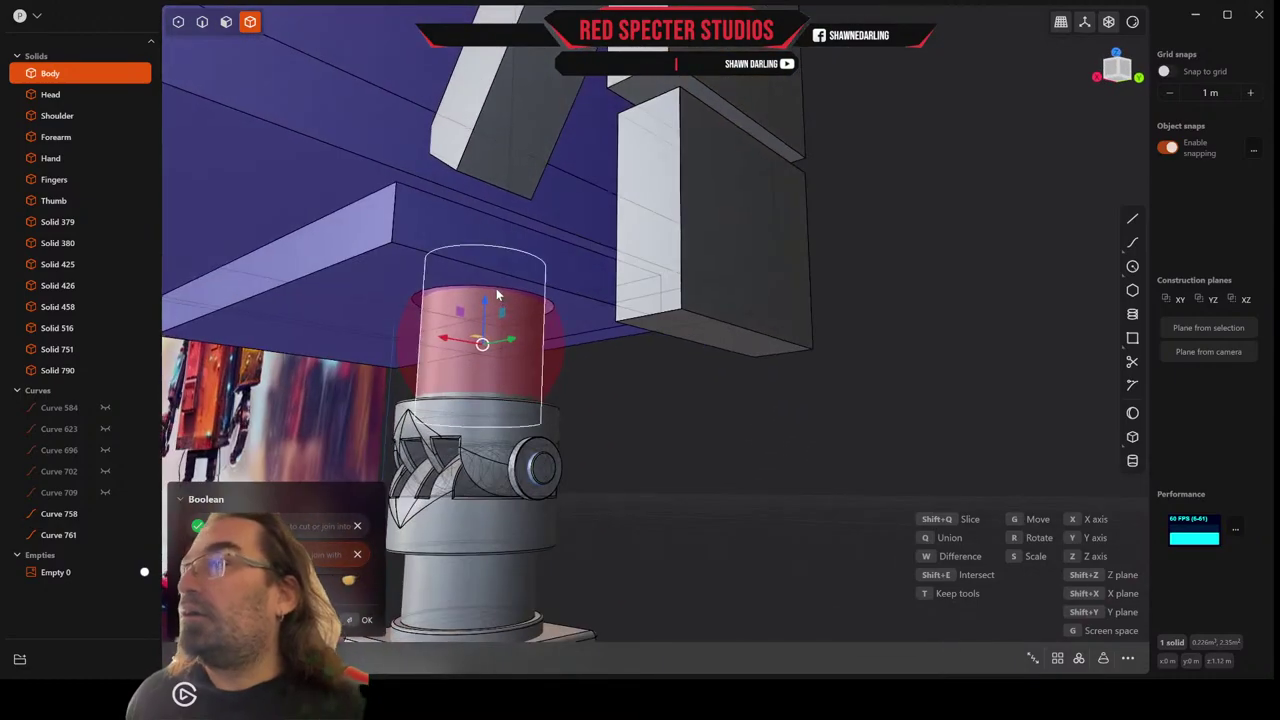
key(s)
drag(486, 298, 486, 271)
key(g)
middle_drag(486, 271, 467, 225)
scroll(494, 283, up, 5)
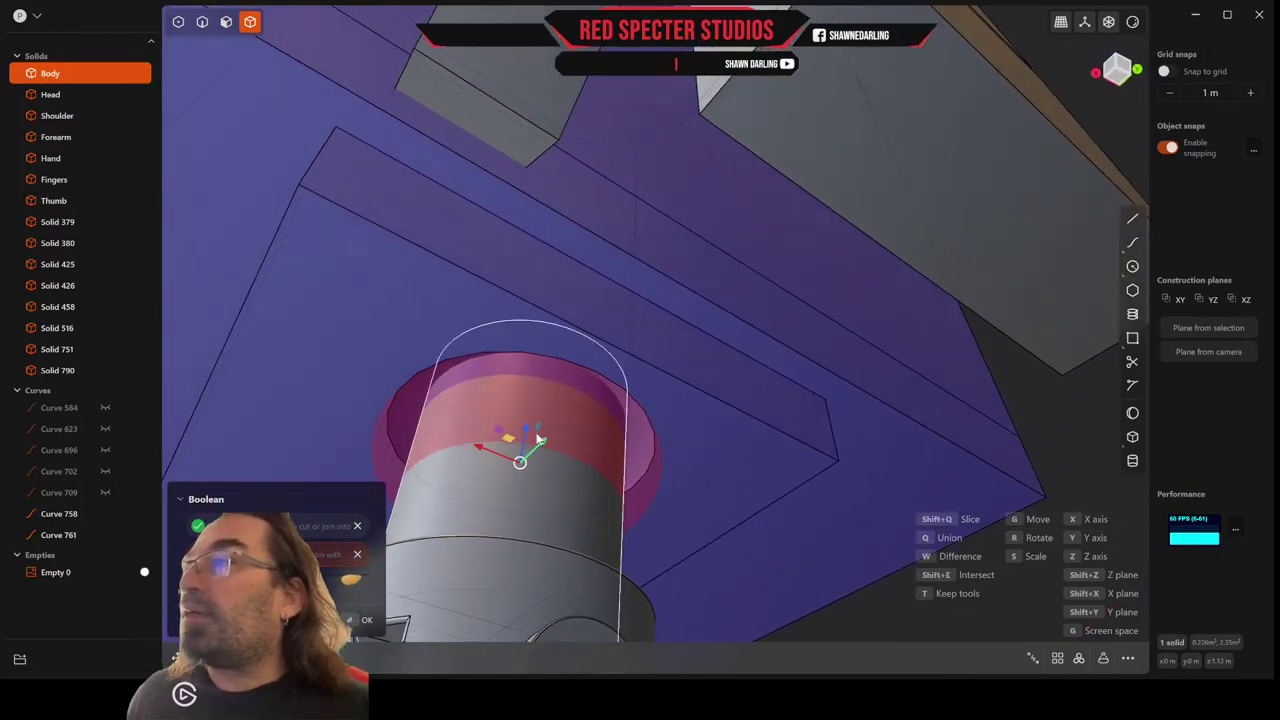
drag(530, 432, 531, 405)
key(Return)
scroll(531, 405, down, 4)
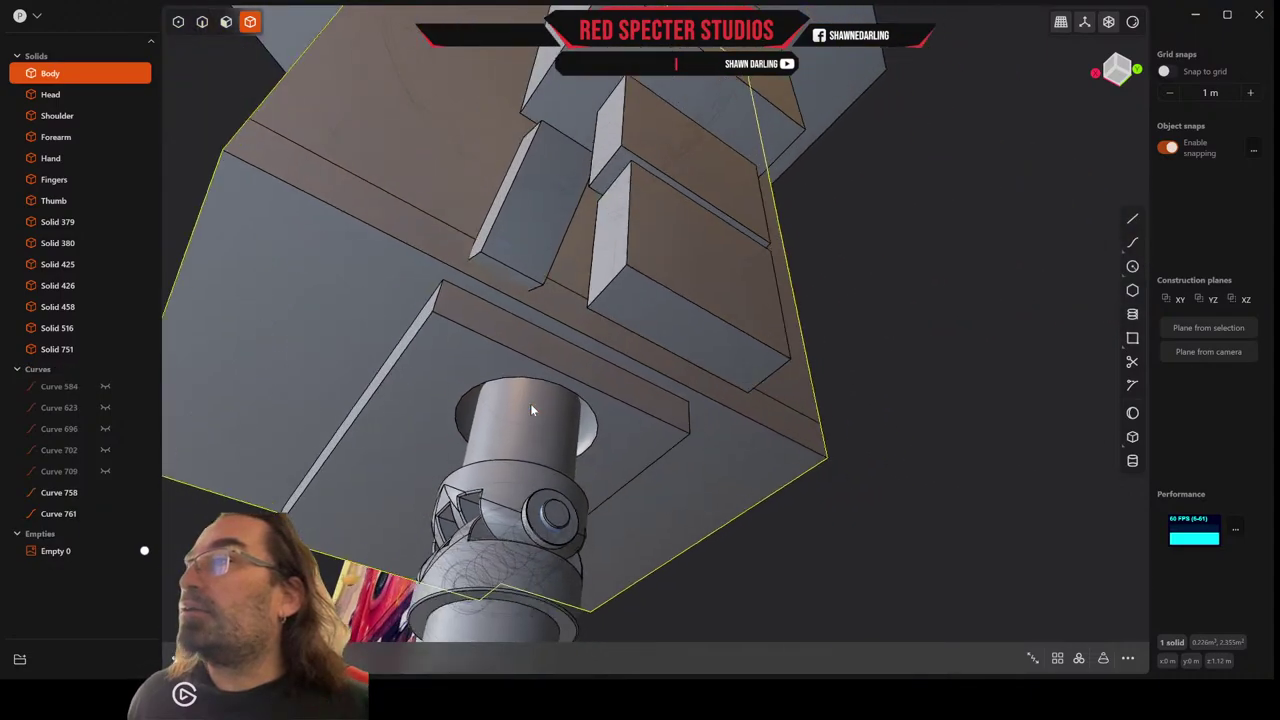
middle_drag(530, 403, 567, 483)
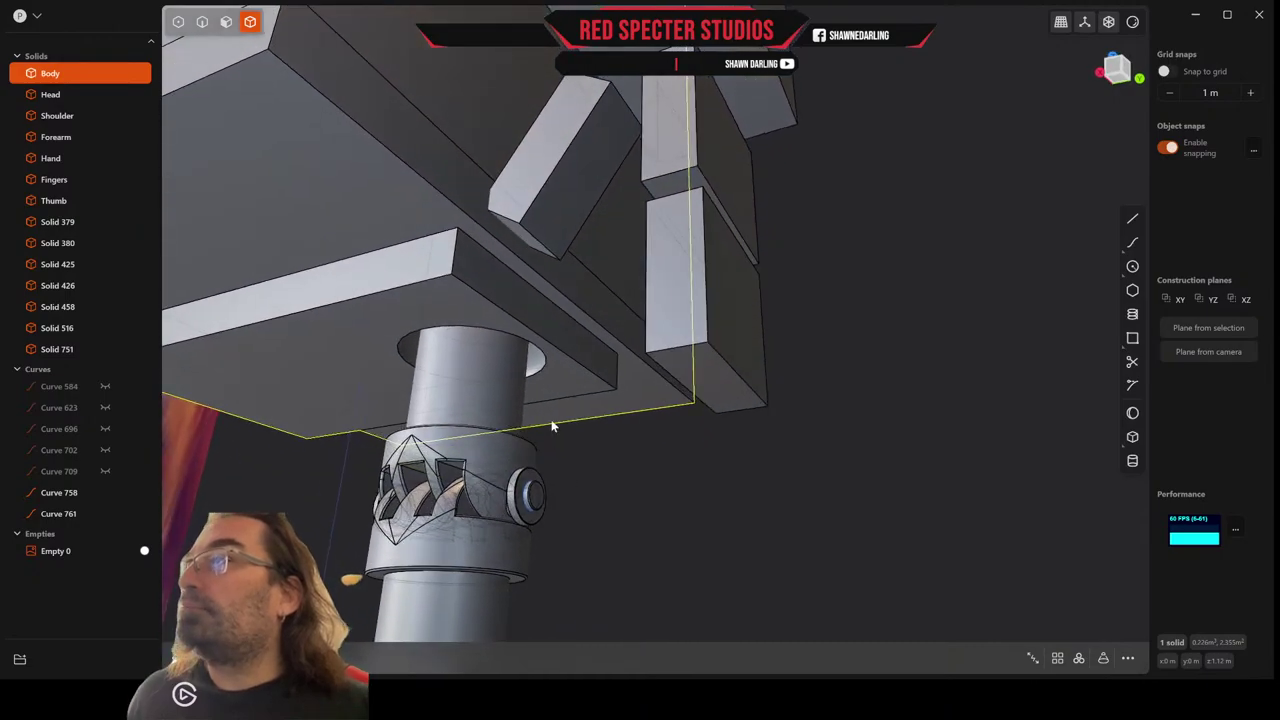
middle_drag(551, 426, 703, 424)
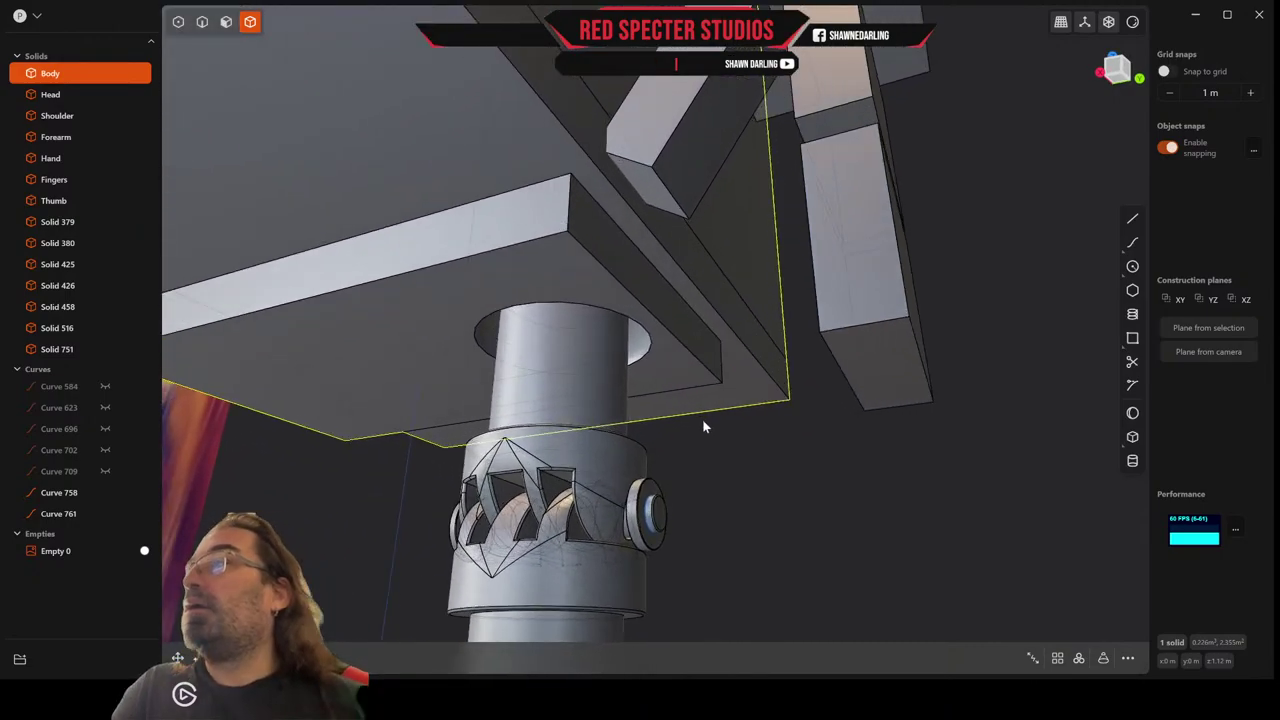
click(202, 22)
click(558, 277)
key(f)
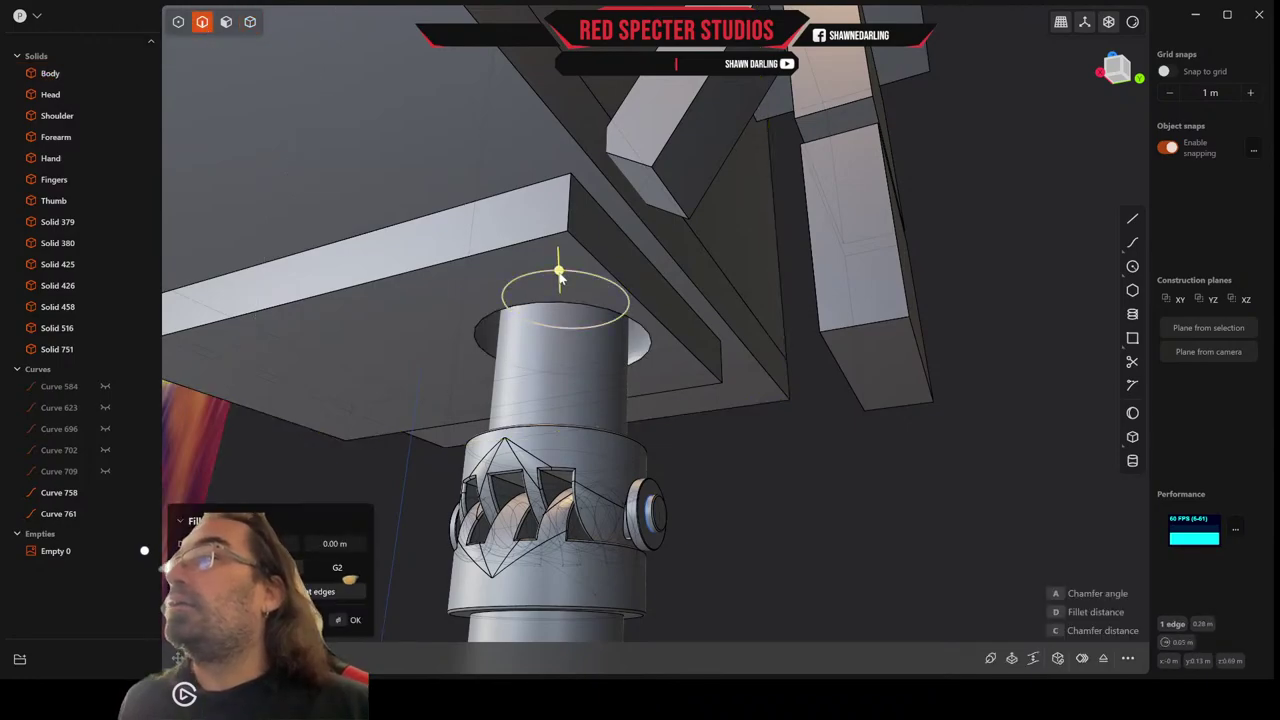
key(g)
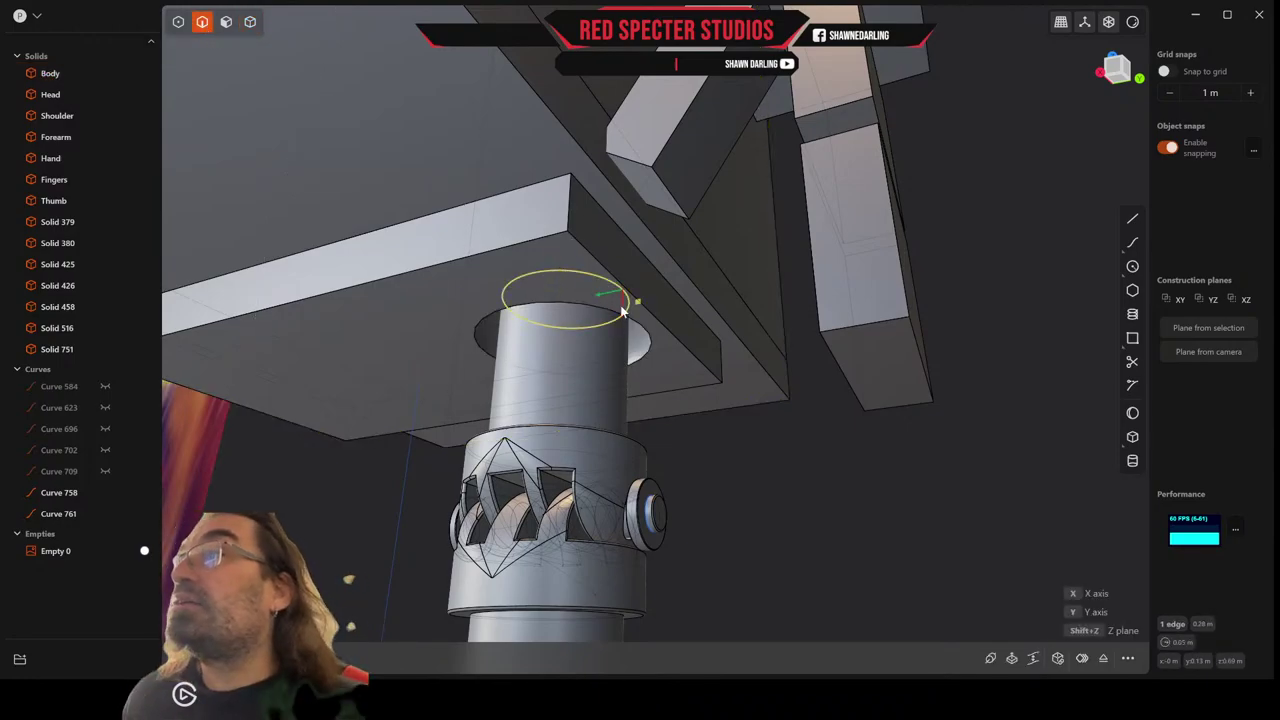
drag(623, 319, 623, 350)
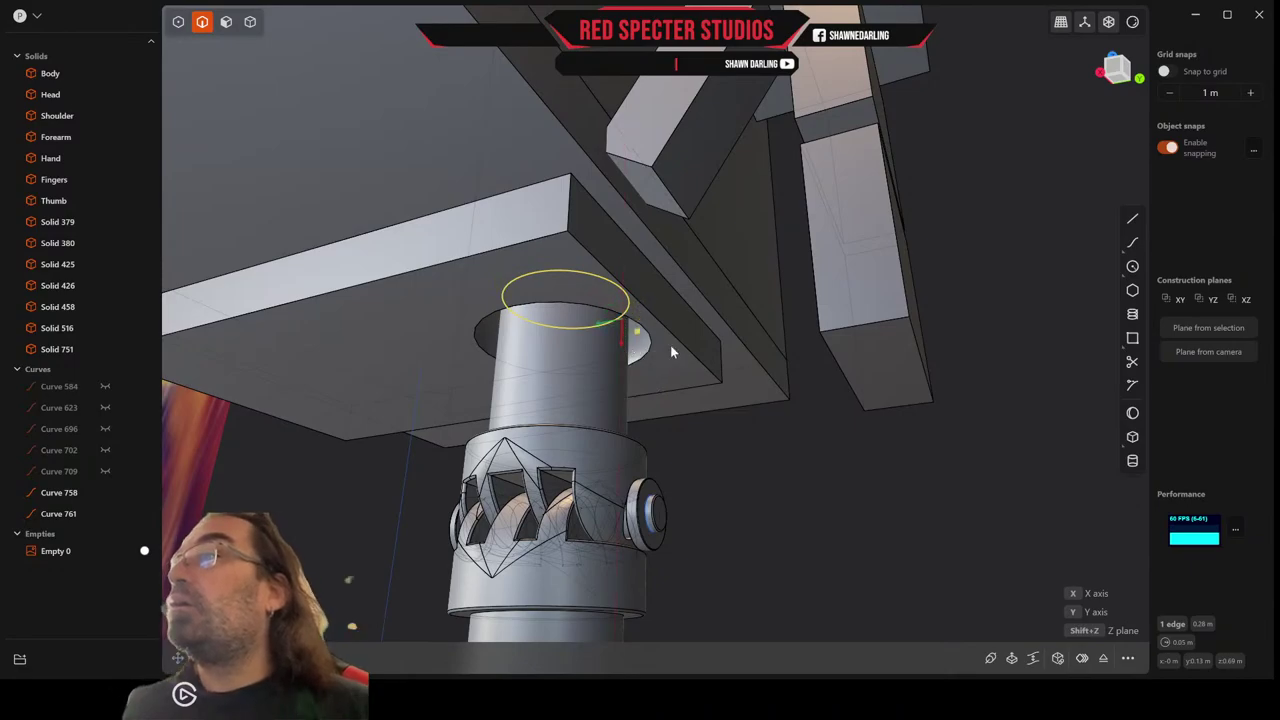
key(Escape)
middle_drag(694, 380, 657, 383)
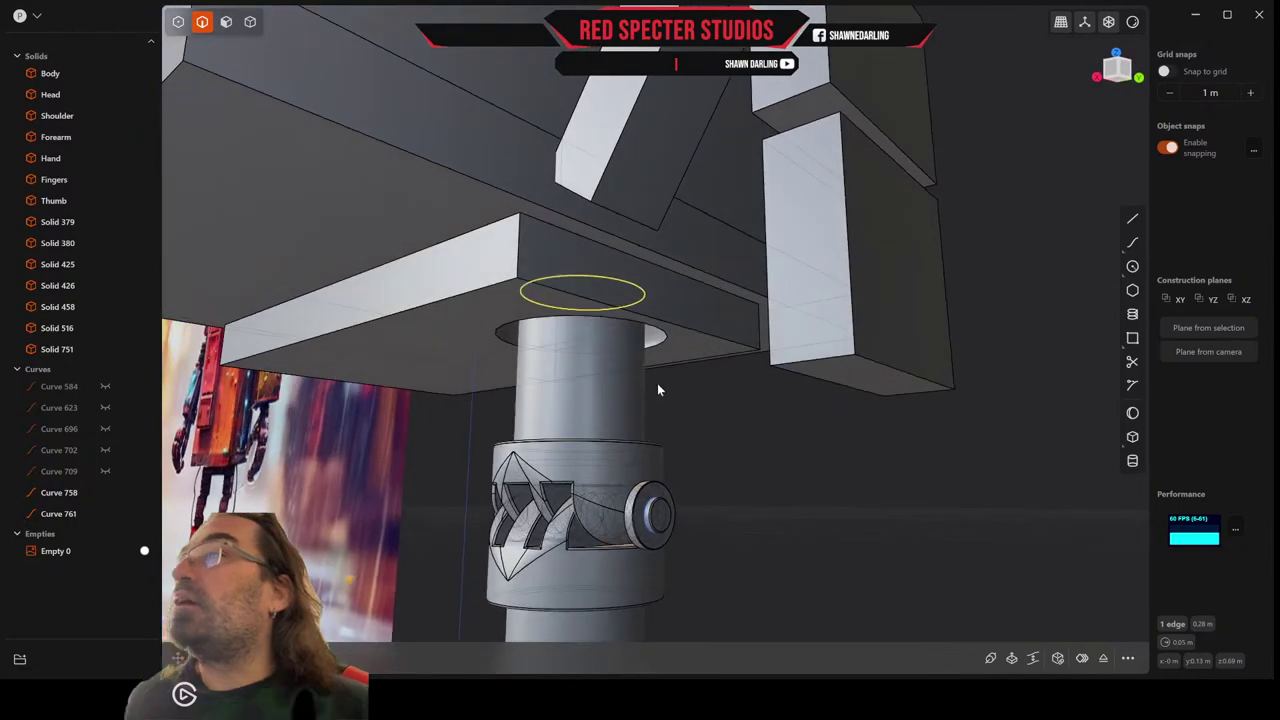
Hide the body to expose the top of the upper leg cylinder.
click(250, 21)
click(427, 224)
key(h)
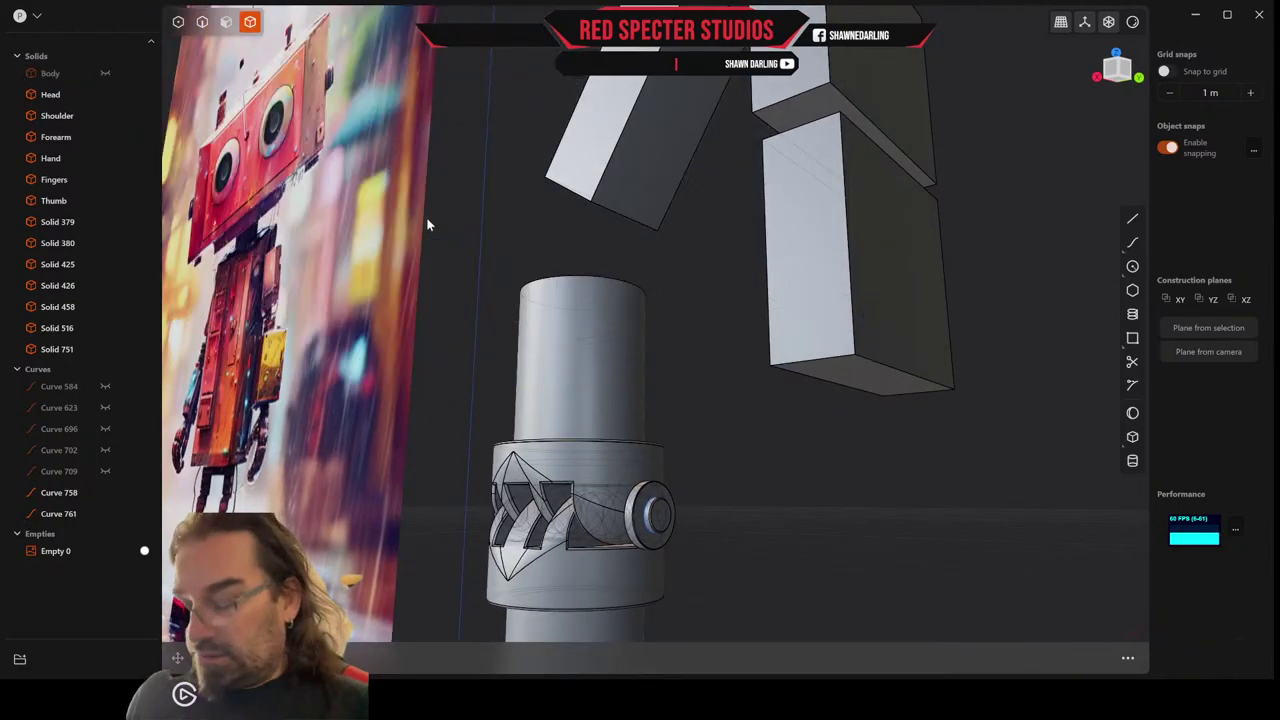
middle_drag(558, 252, 574, 324)
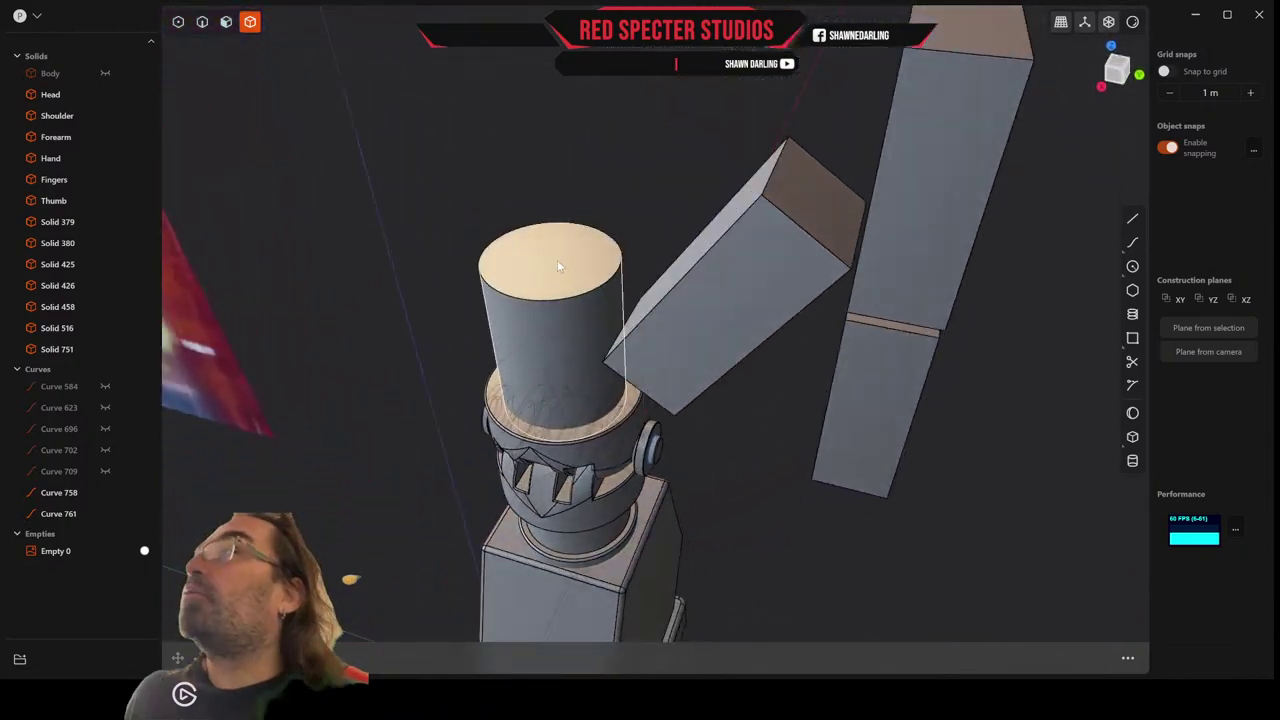
Unhide the body and offset the upper leg cylinder's top face down by about 0.05 m, just below the plate's socket.
click(226, 22)
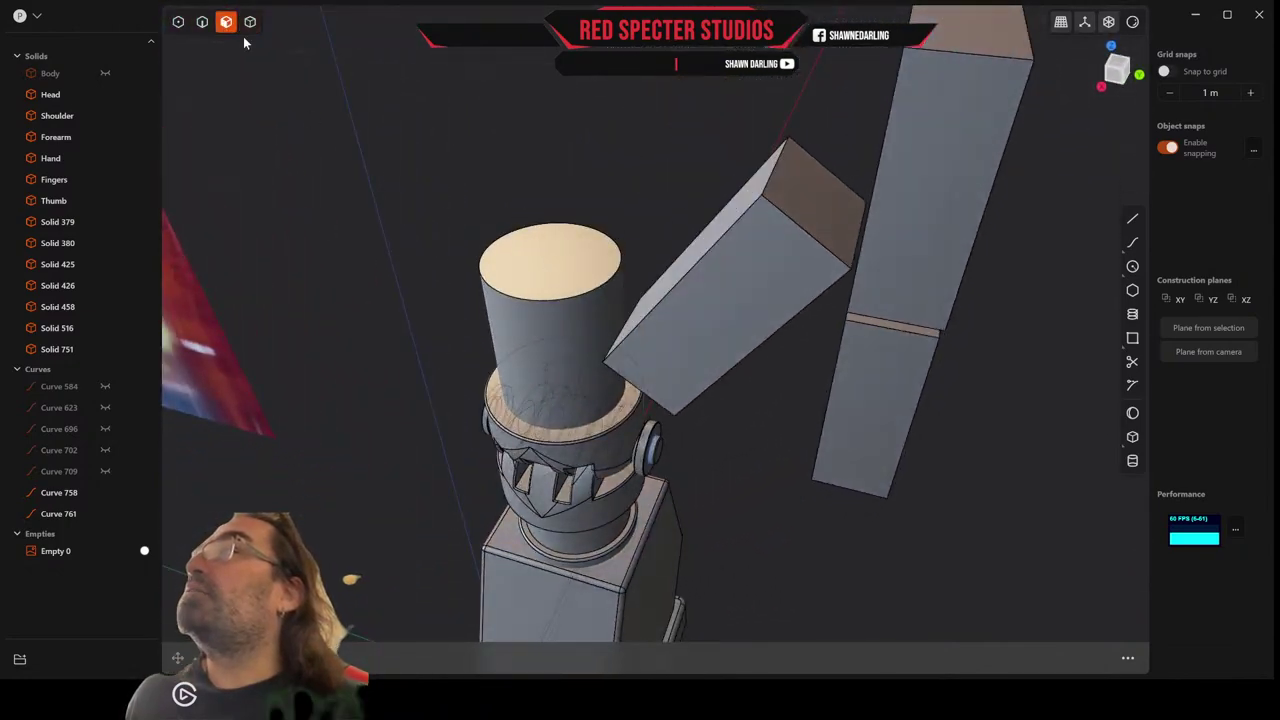
click(562, 264)
middle_drag(521, 310, 488, 246)
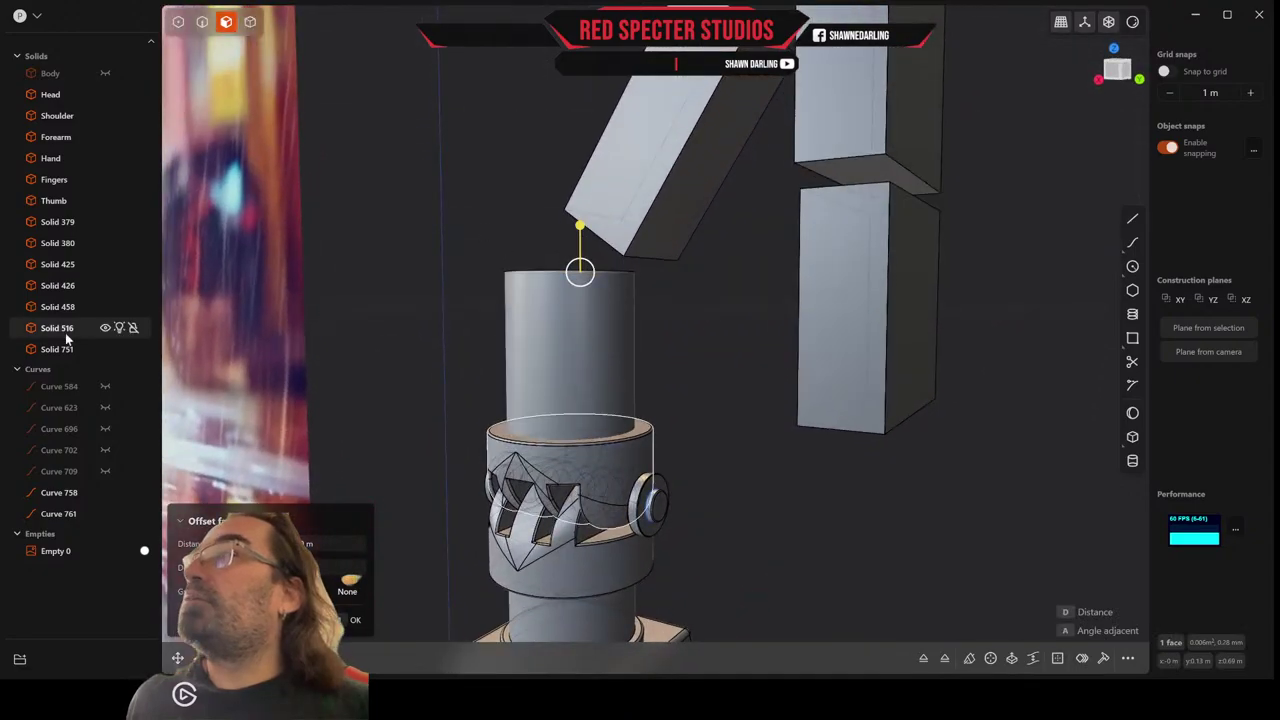
click(105, 73)
middle_drag(375, 298, 608, 271)
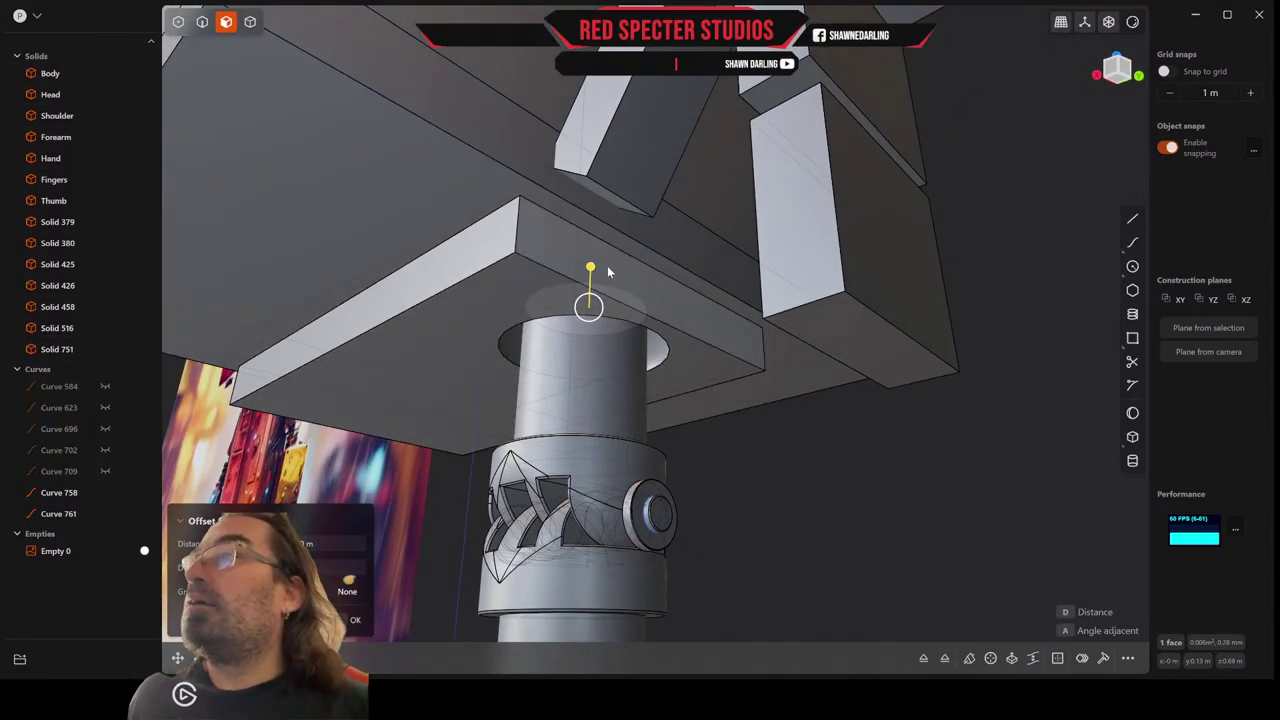
drag(591, 270, 595, 320)
middle_drag(595, 320, 602, 361)
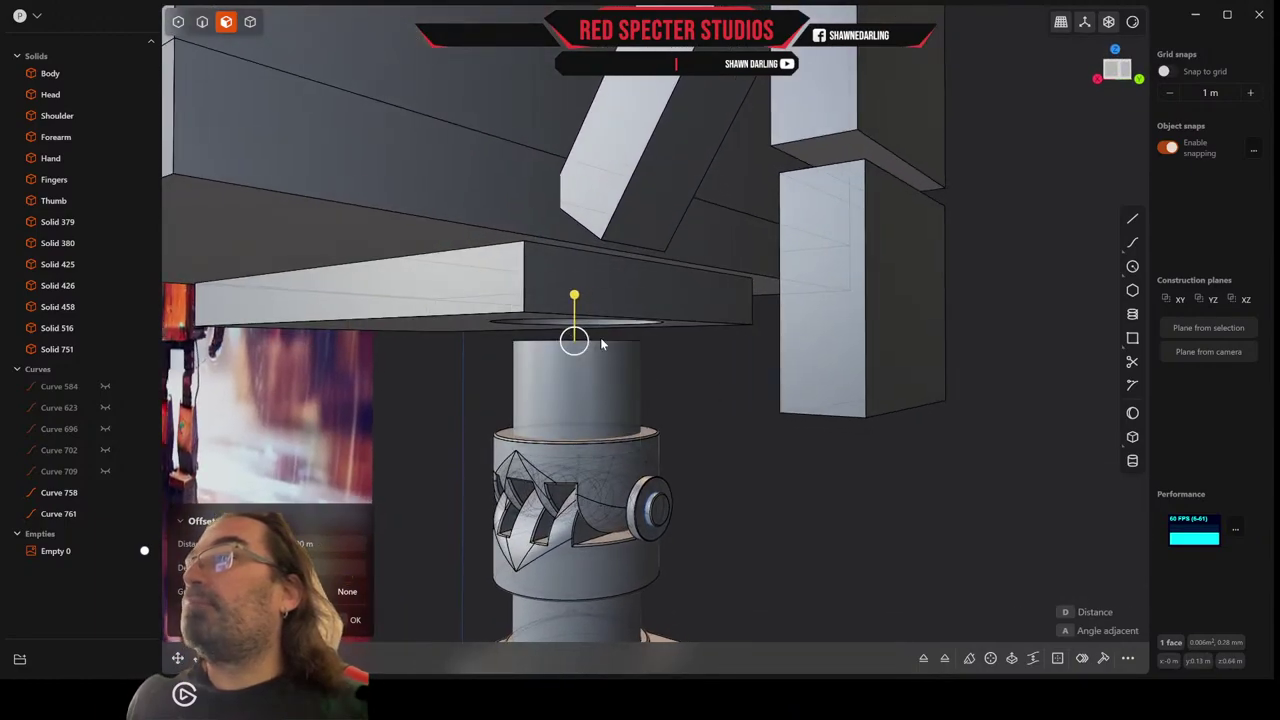
right_click(772, 433)
middle_drag(681, 396, 597, 335)
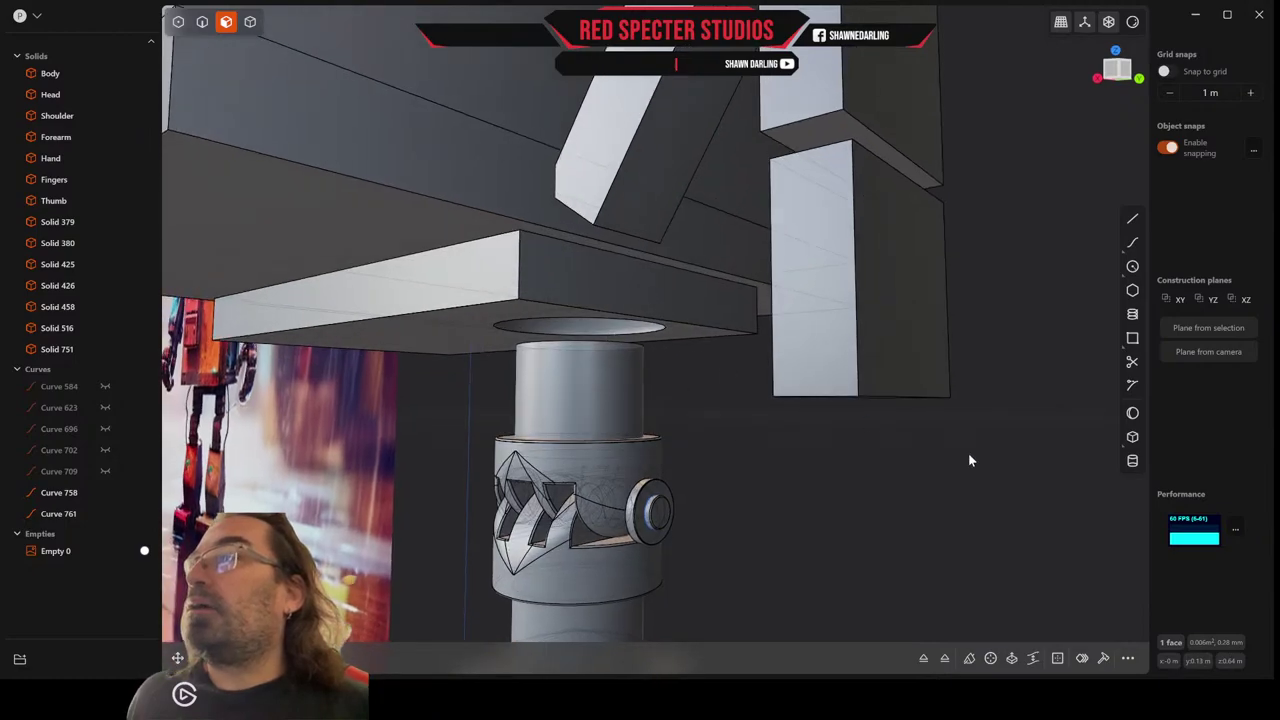
Create a separate sphere centred on the upper leg cylinder's top face, slightly wider than the cylinder.
click(1133, 415)
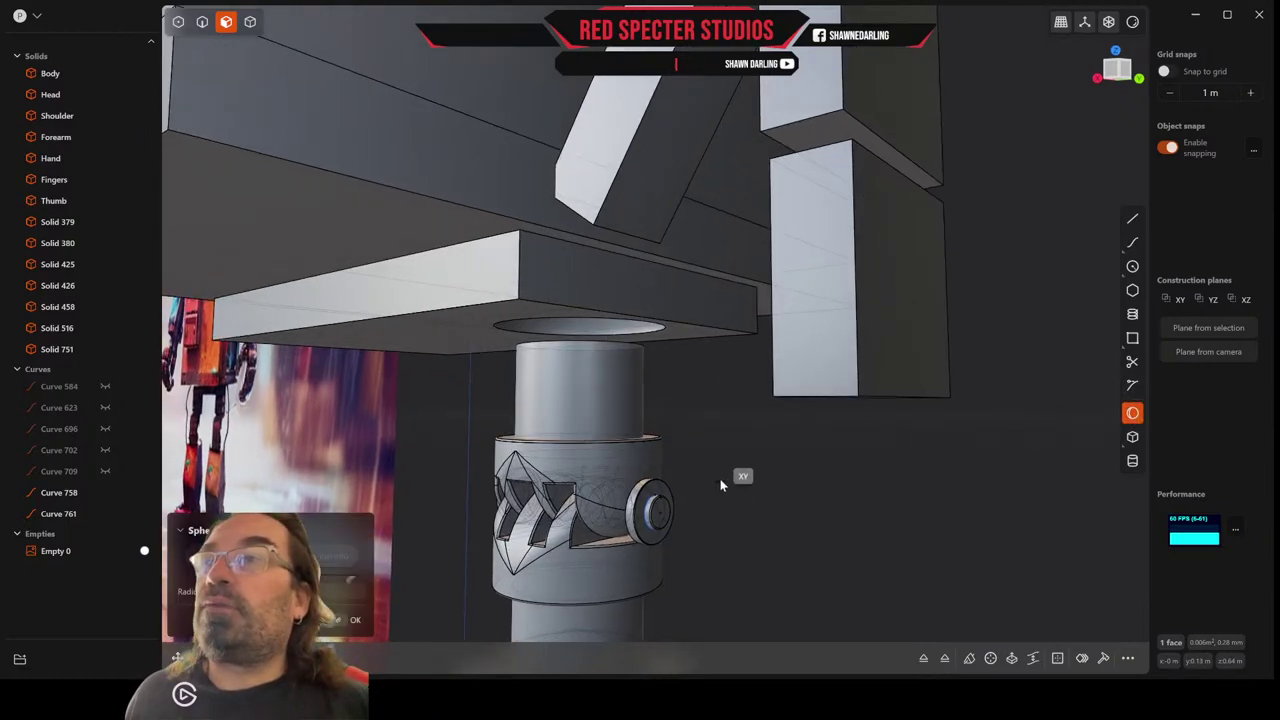
middle_drag(720, 485, 687, 476)
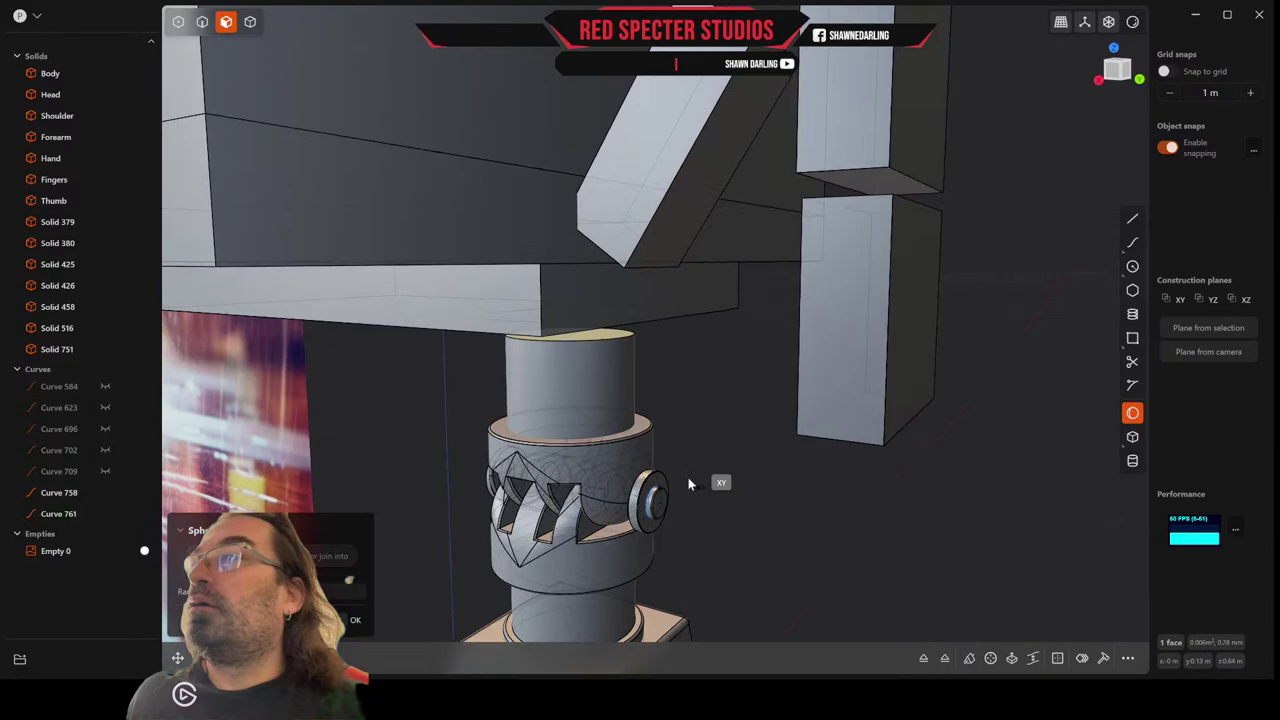
click(574, 340)
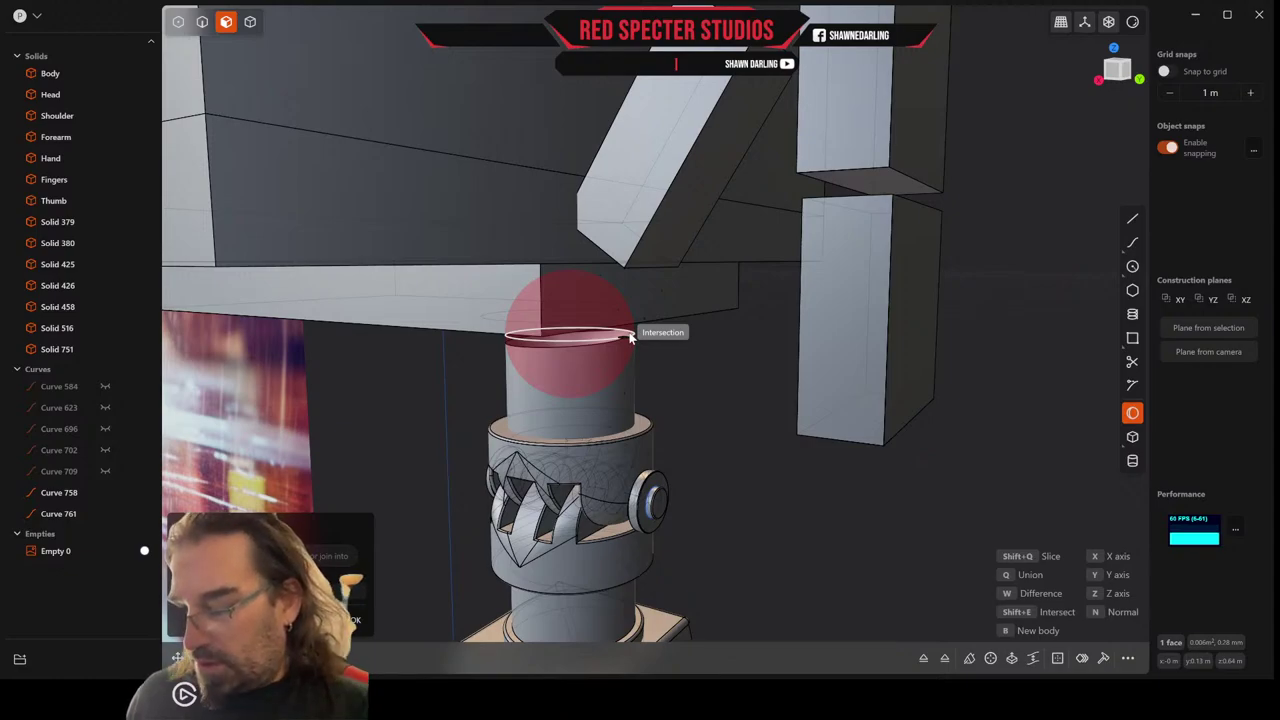
key(q)
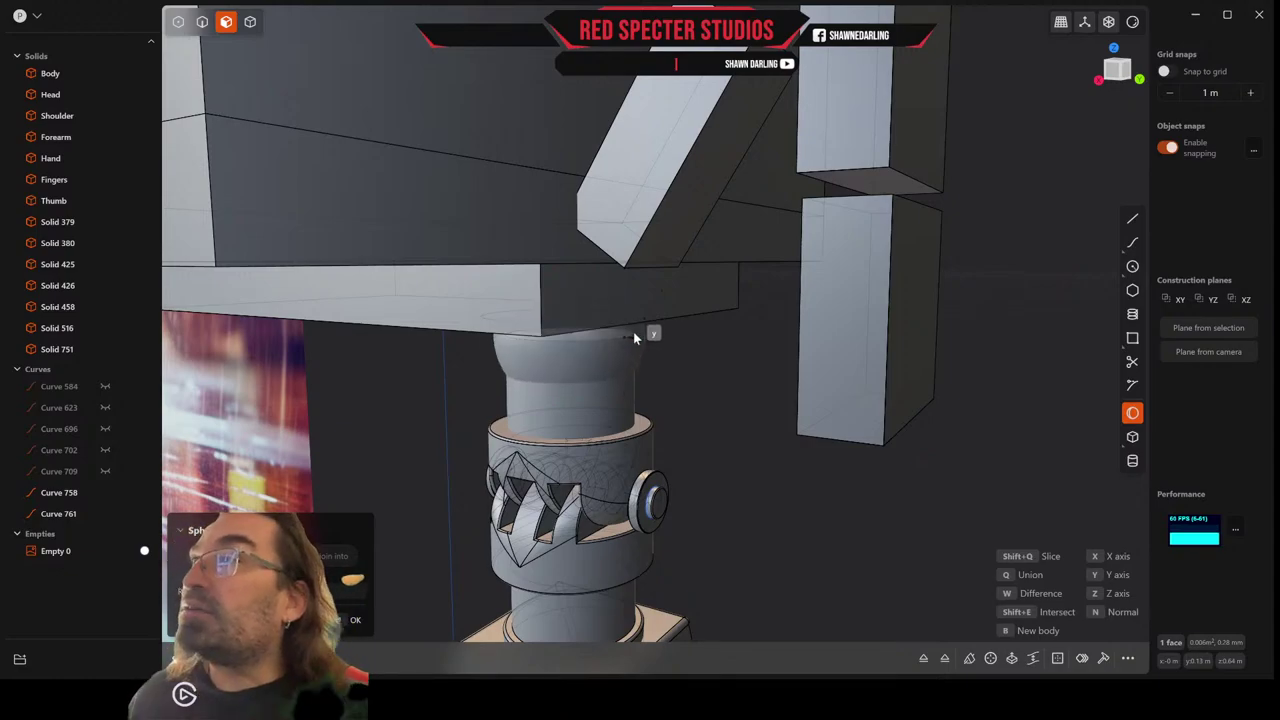
middle_drag(631, 334, 630, 304)
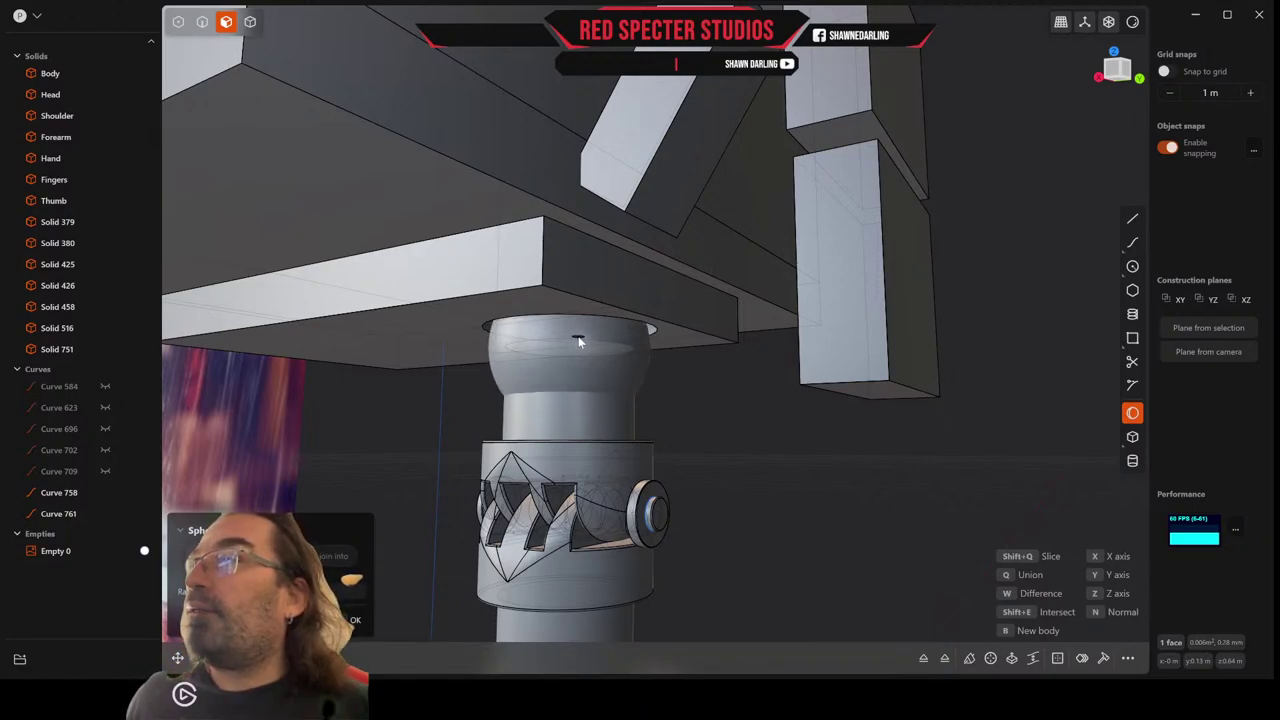
click(579, 341)
click(608, 363)
right_drag(608, 363, 701, 398)
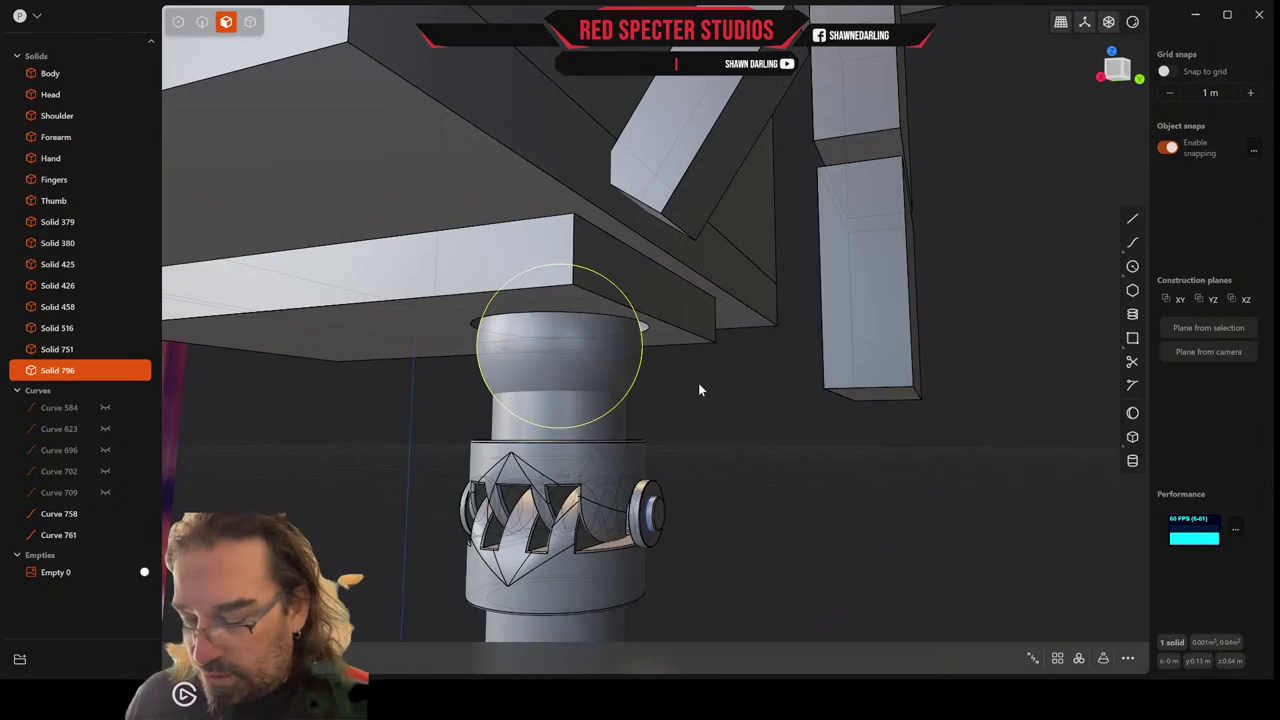
Flatten the sphere along Z to a scale of about 0.62 and raise it slightly into the plate's socket.
key(s)
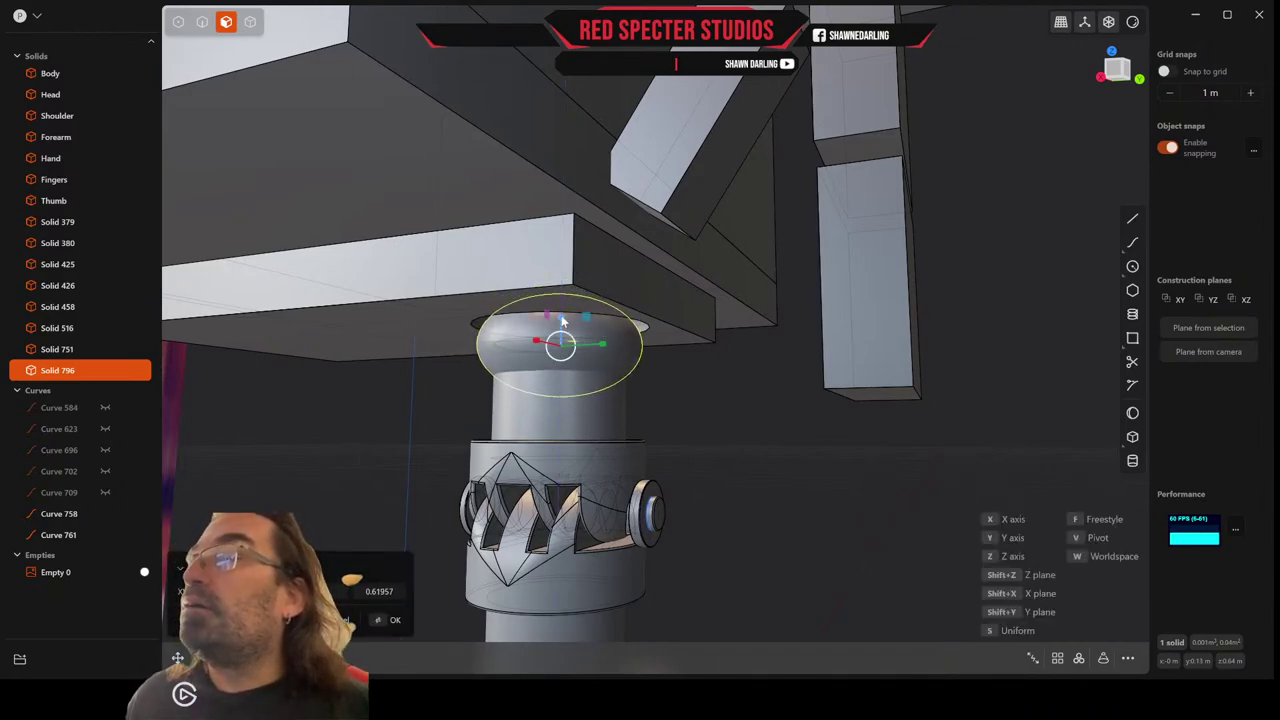
key(g)
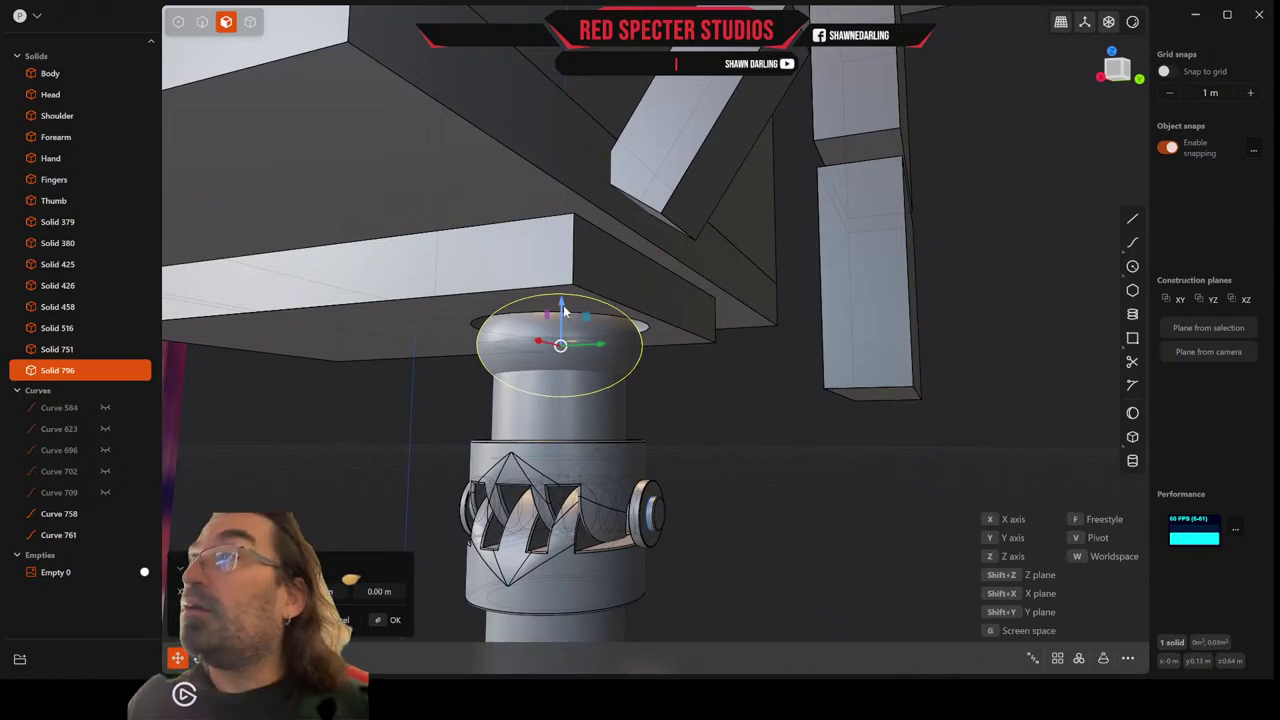
drag(564, 306, 562, 298)
mouse_move(562, 298)
middle_down()
mouse_move(540, 280)
mouse_move(584, 293)
middle_up()
key(Return)
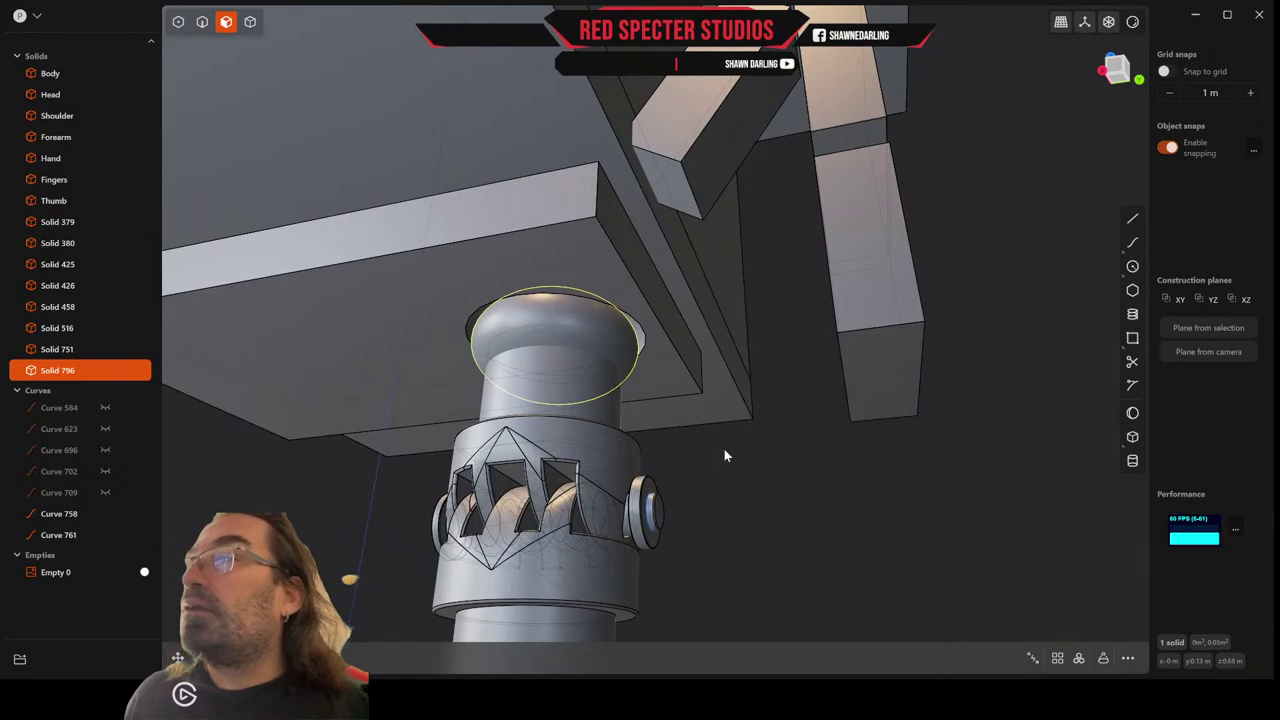
scroll(724, 455, down, 2)
middle_drag(724, 455, 700, 277)
click(700, 293)
key(o)
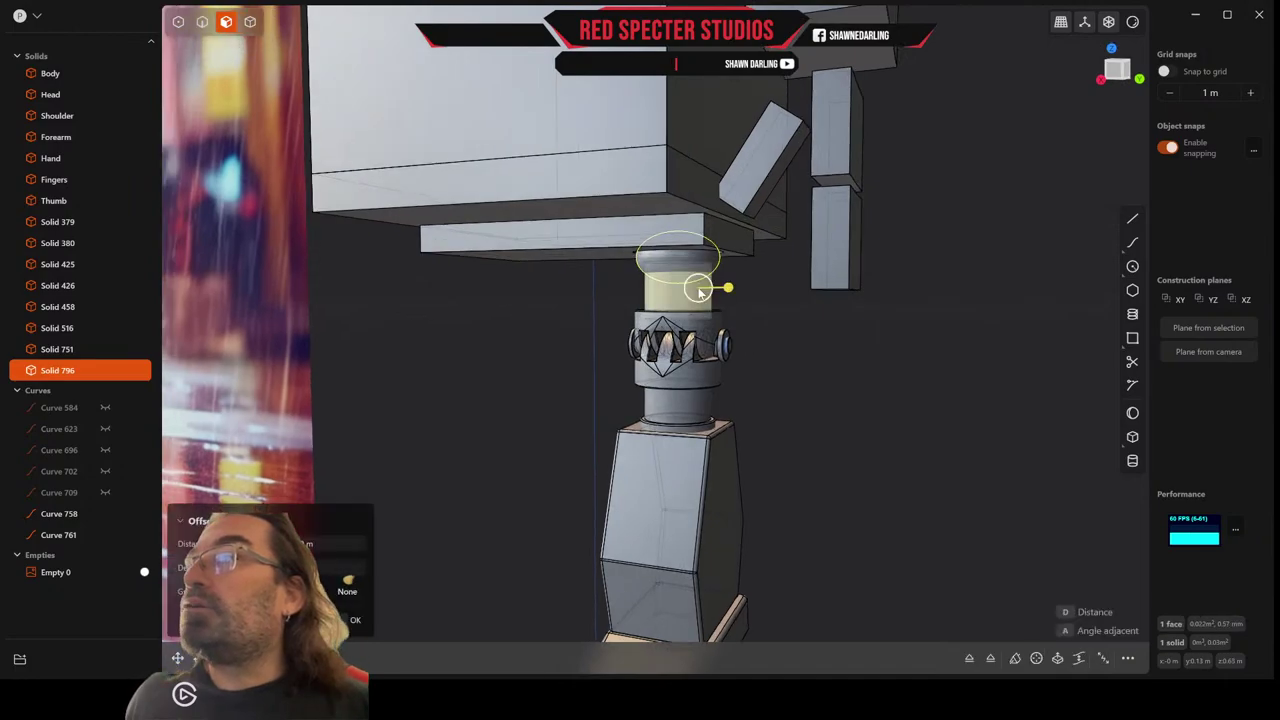
key(q)
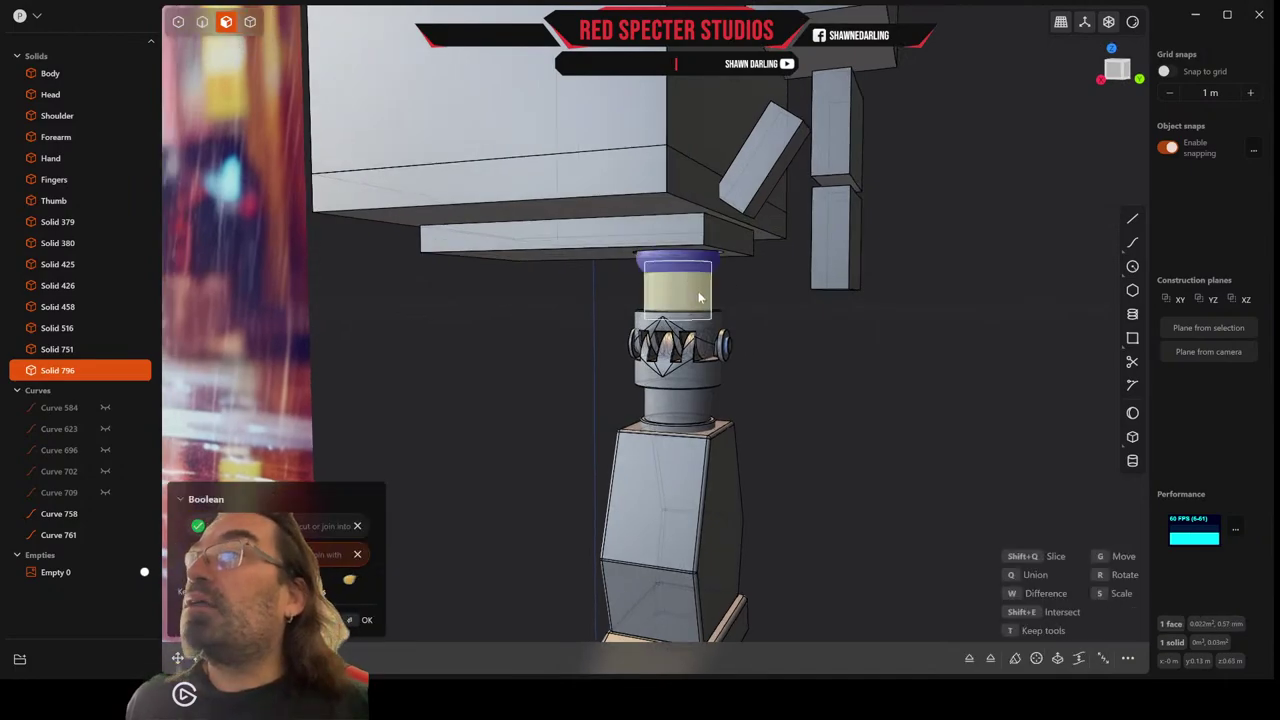
click(251, 20)
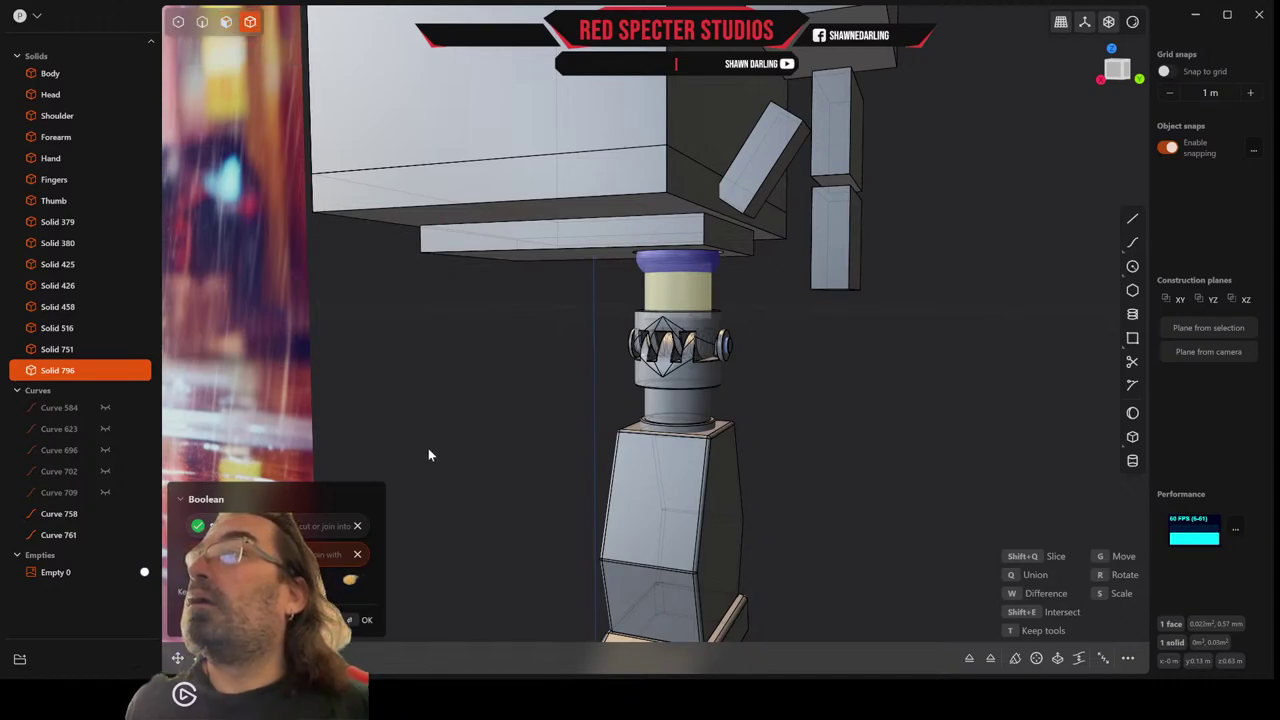
key(Escape)
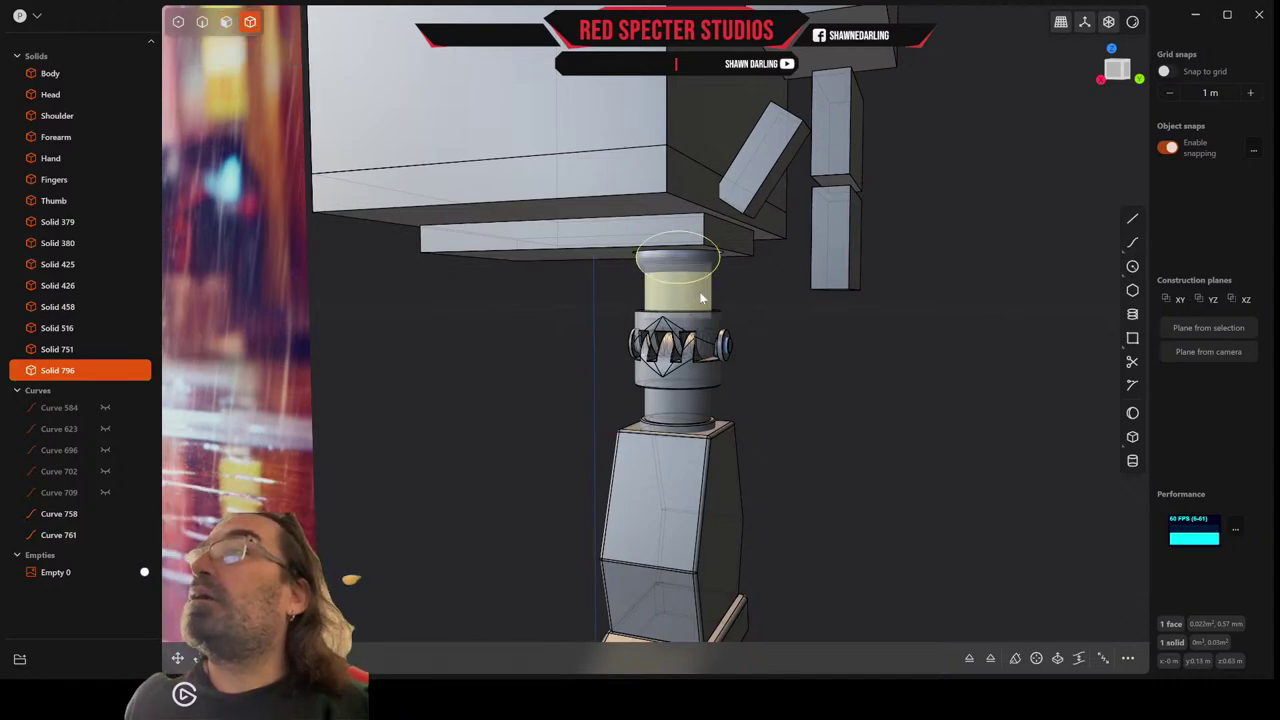
Unite the flattened sphere with the upper leg cylinder using a Boolean union.
click(739, 290)
click(691, 272)
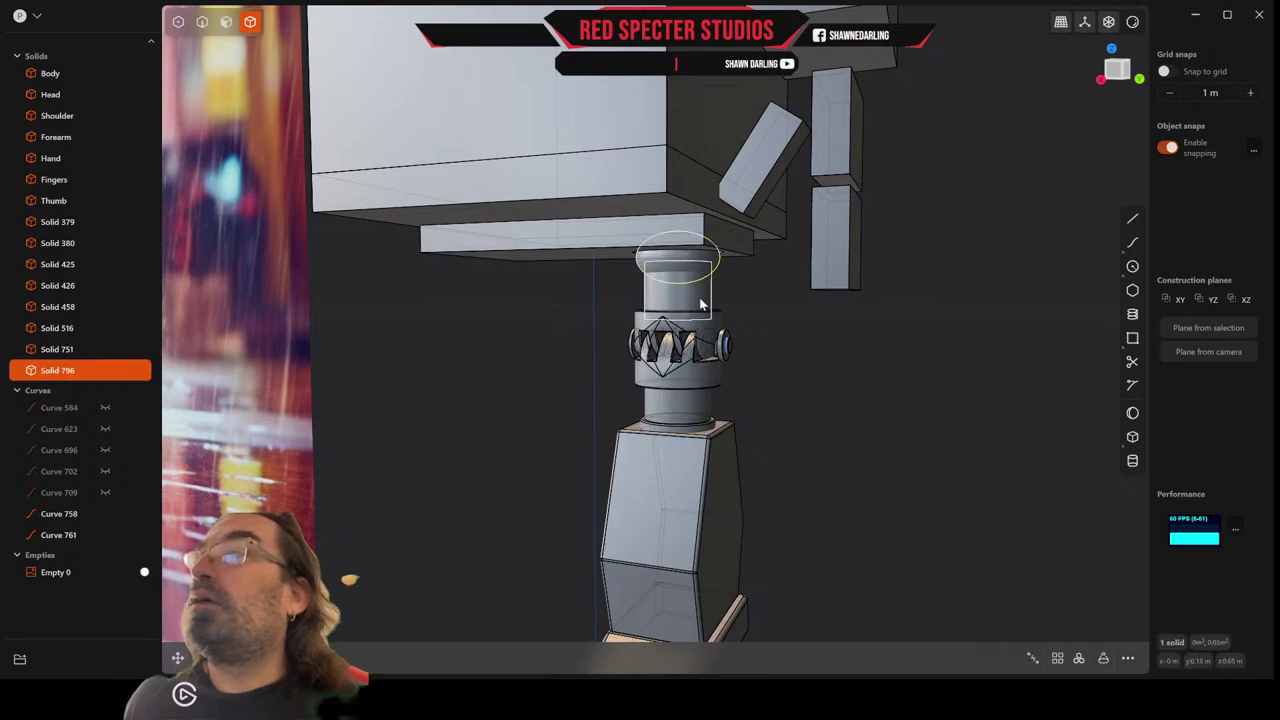
key(q)
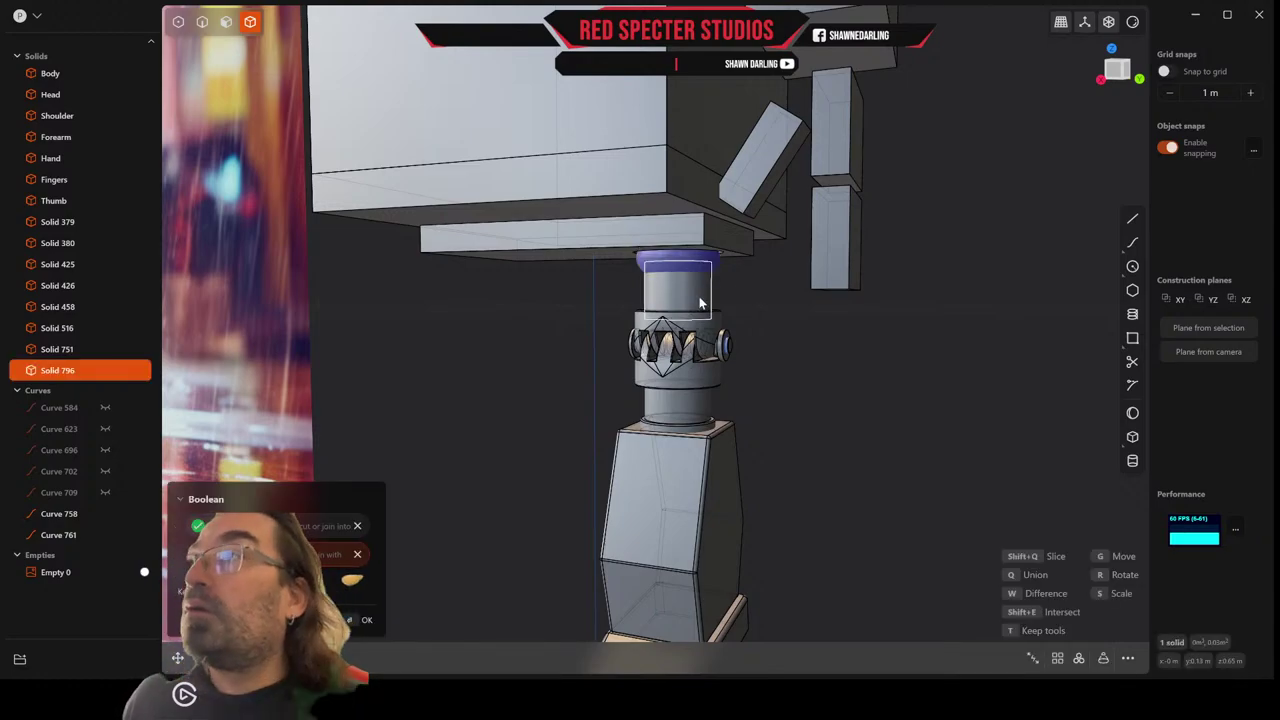
shift+click(700, 303)
right_click(749, 304)
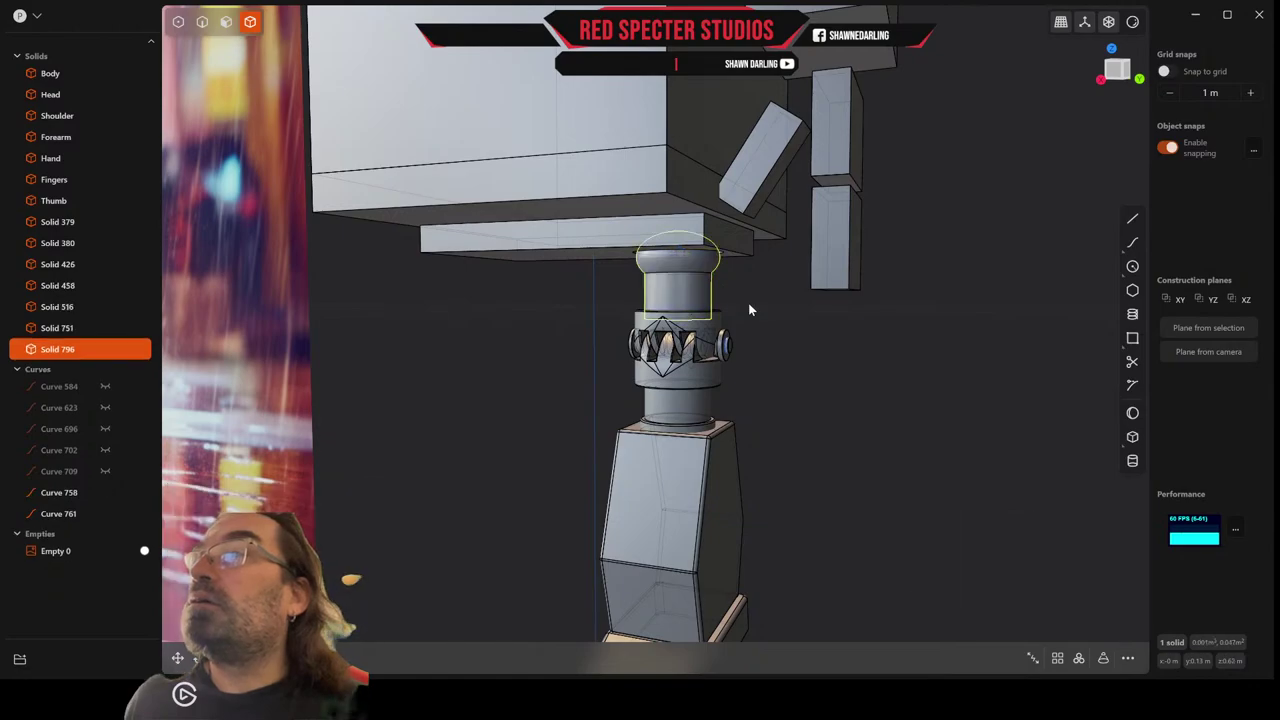
Unite the toothed upper collar with the merged sphere and upper leg cylinder.
mouse_move(749, 304)
middle_down()
mouse_move(729, 323)
mouse_move(722, 301)
mouse_move(726, 334)
mouse_move(734, 317)
middle_up()
scroll(743, 303, up, 2)
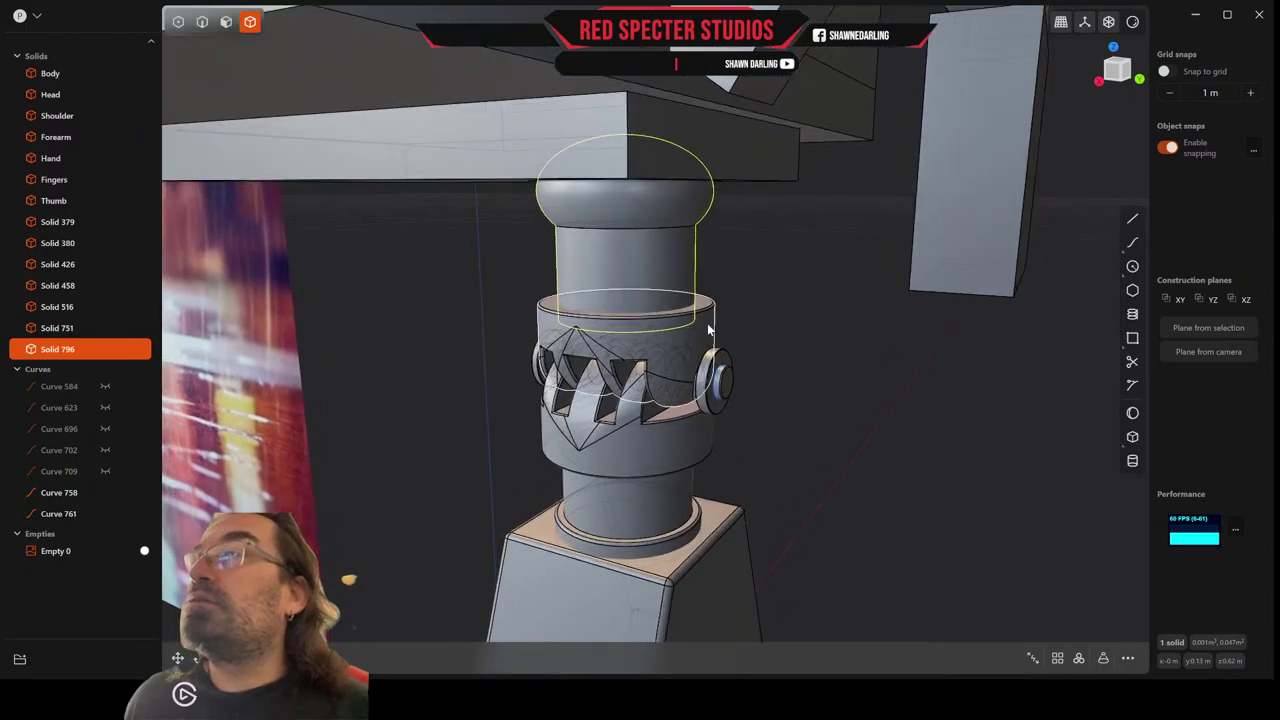
shift+click(708, 330)
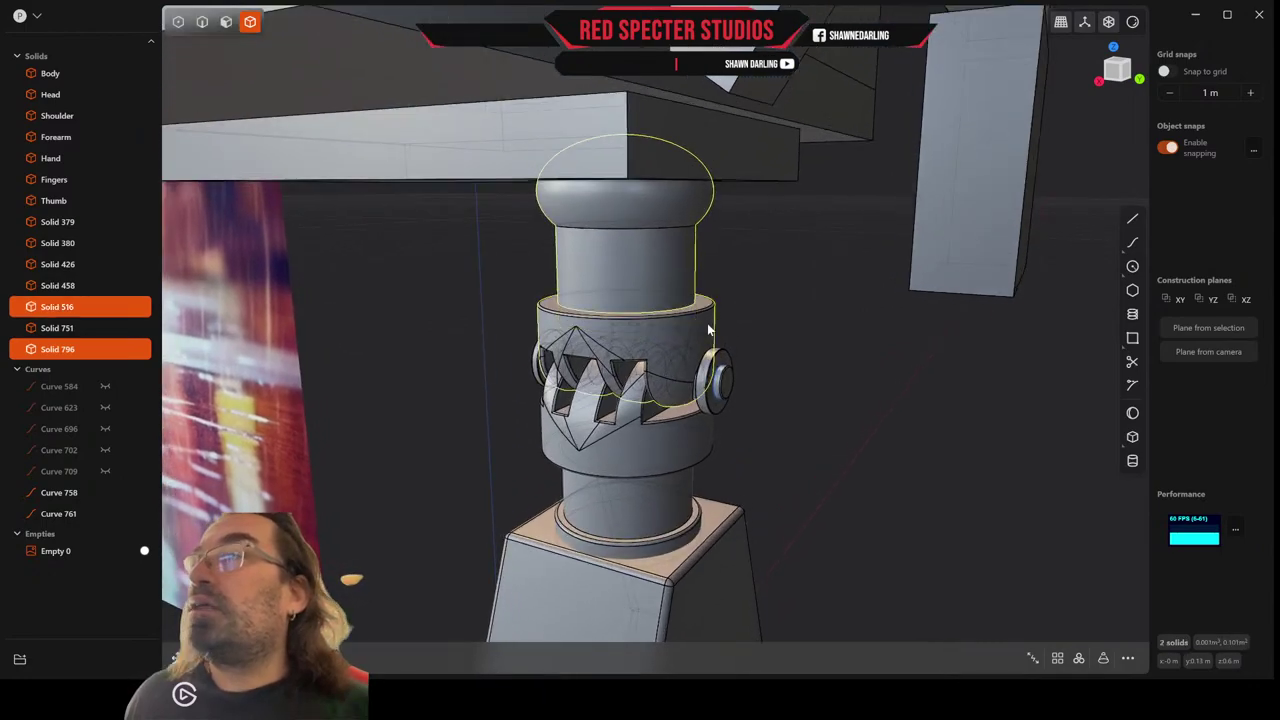
key(q)
key(q)
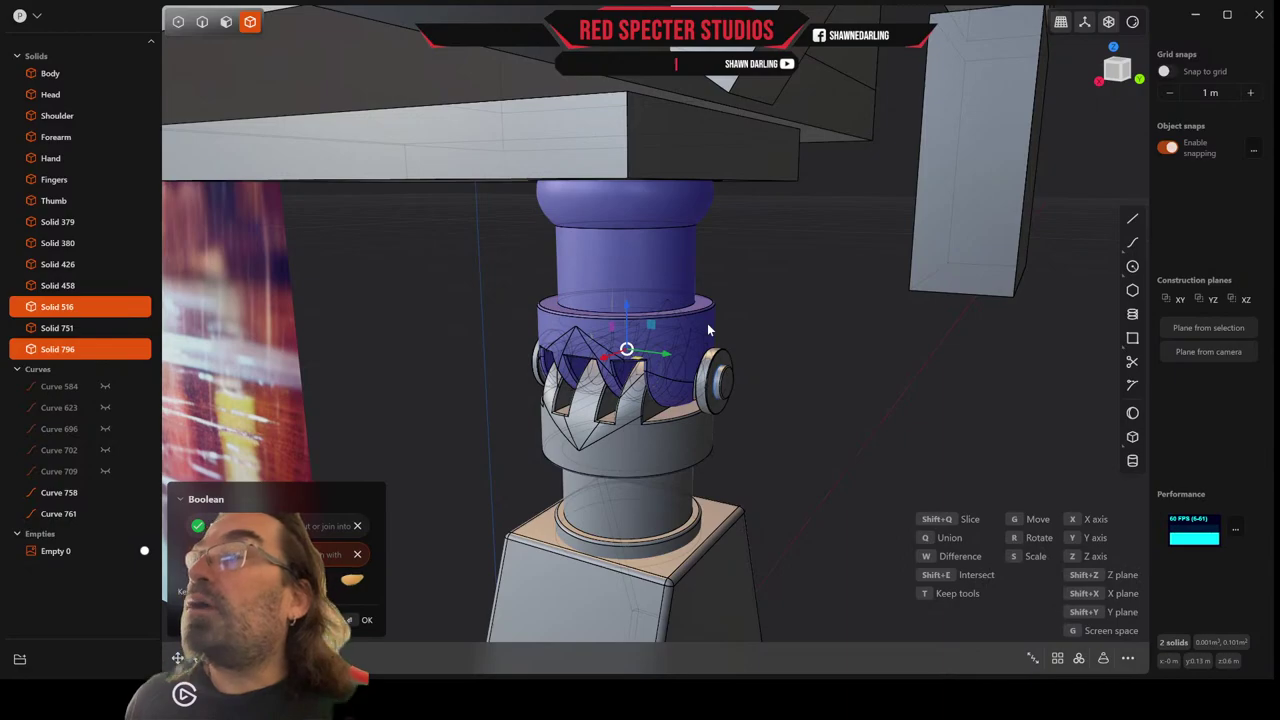
key(Return)
Unite the lower leg cylinder with the toothed lower collar using a Boolean union.
mouse_move(708, 330)
middle_down()
mouse_move(726, 334)
mouse_move(727, 319)
middle_up()
click(674, 522)
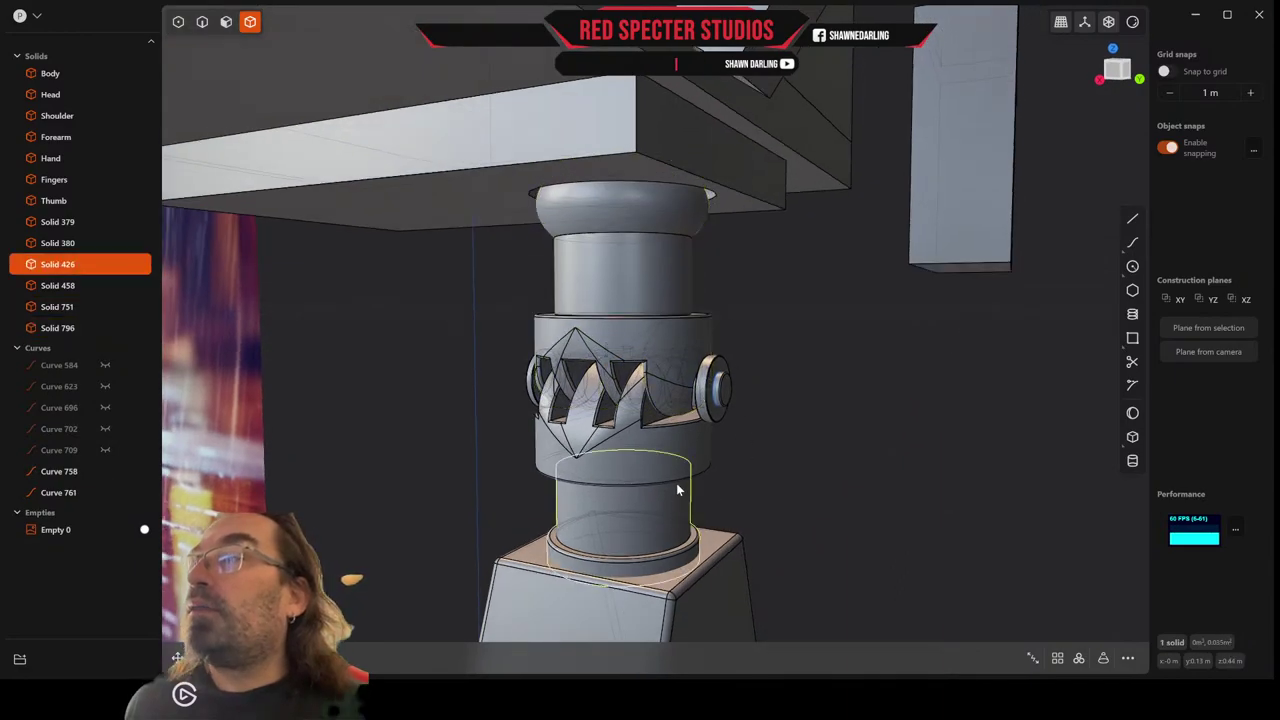
click(678, 478)
key(b)
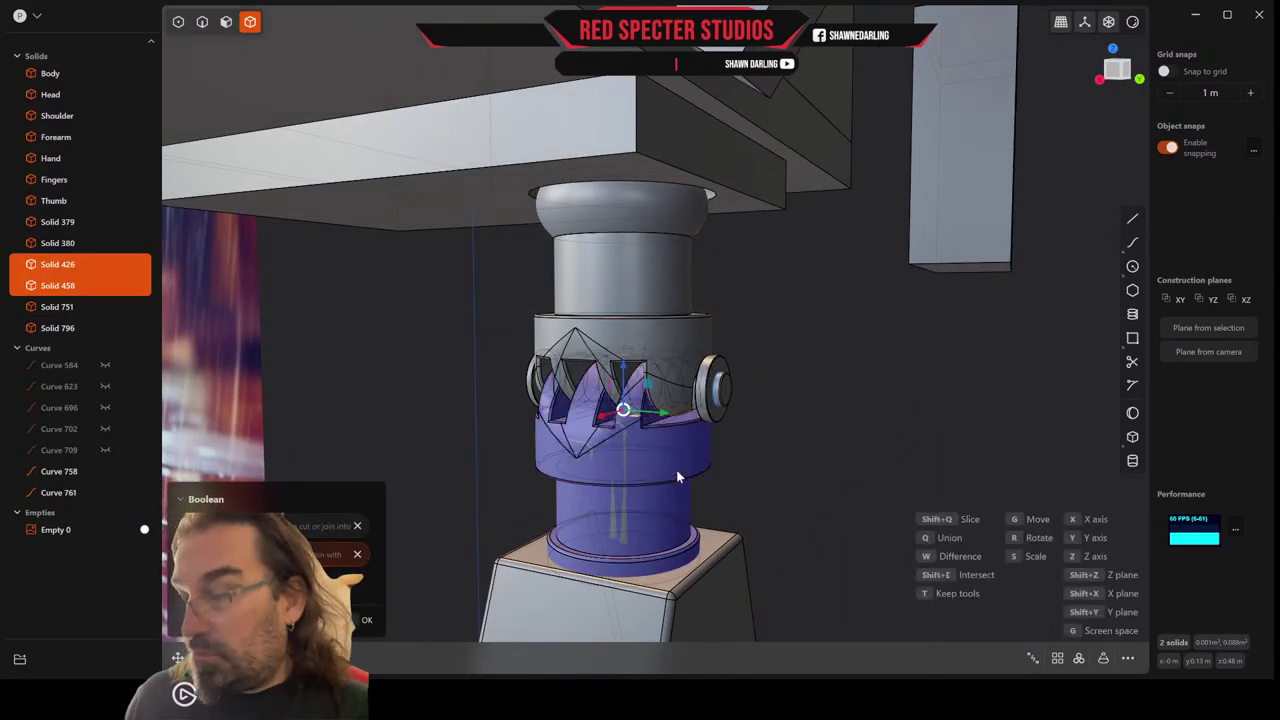
key(Return)
Delete the redundant topology from the merged lower leg cylinder and toothed lower collar.
middle_drag(822, 486, 890, 421)
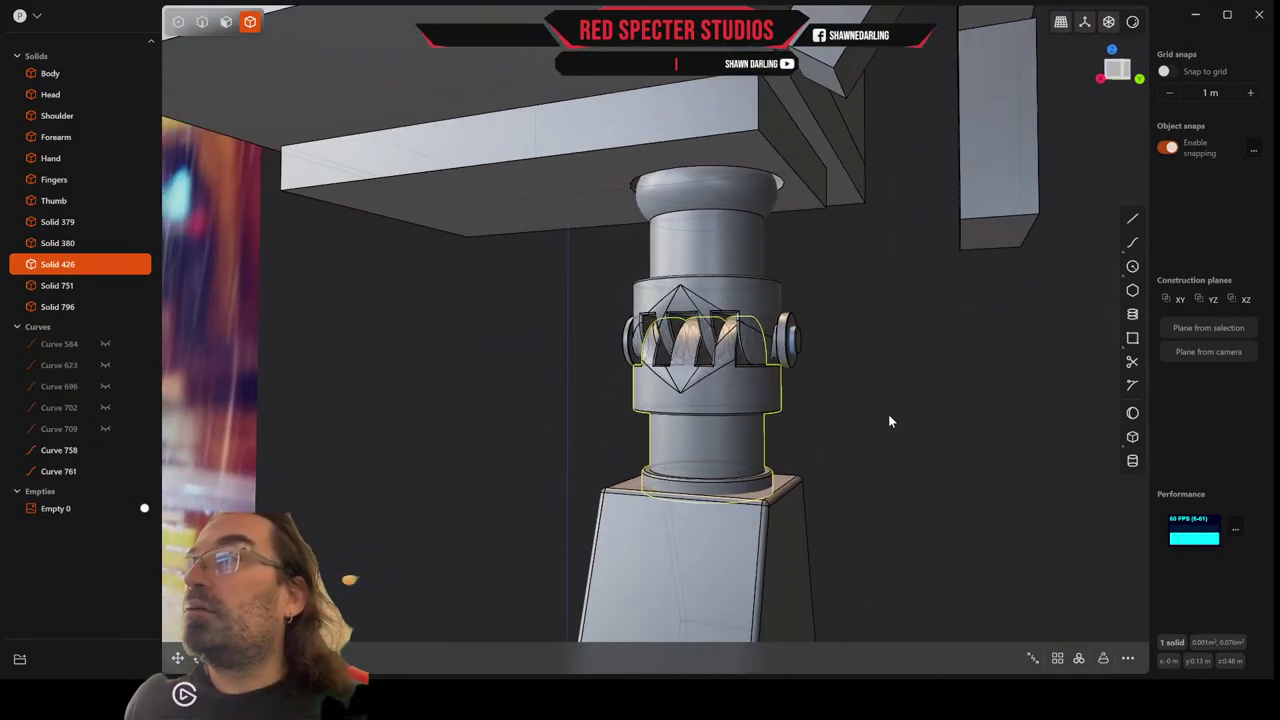
click(1128, 658)
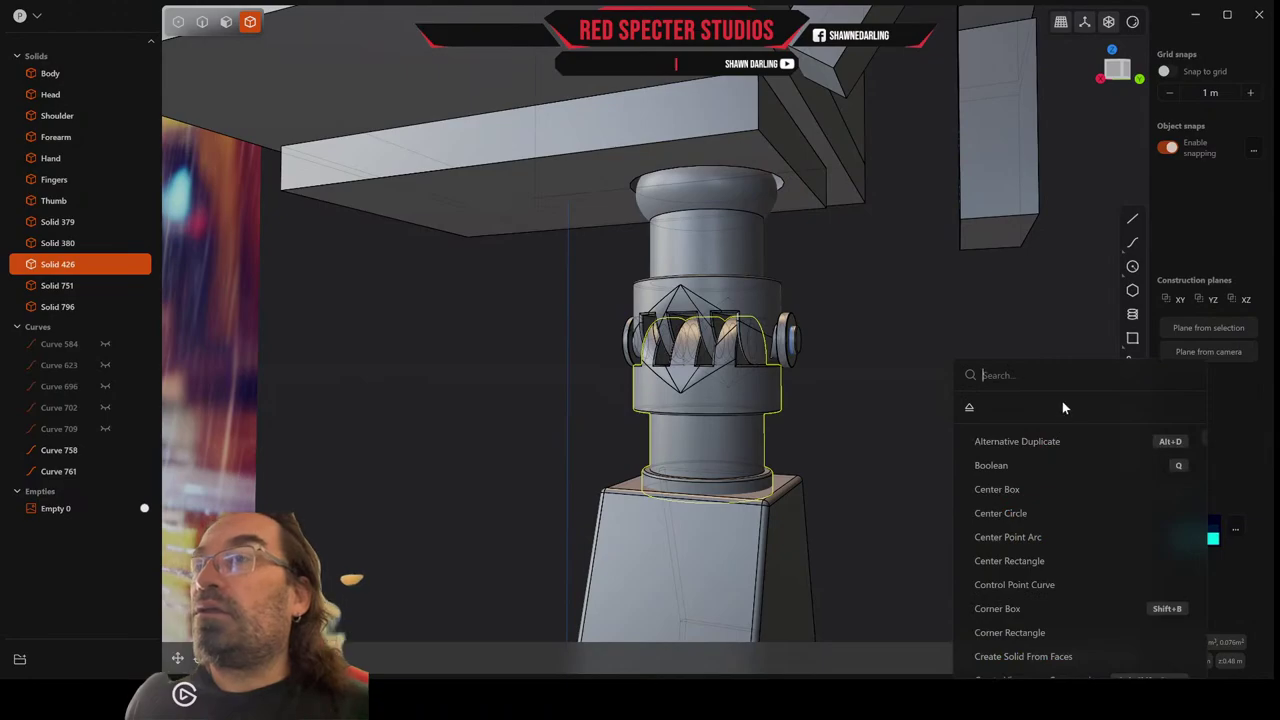
text(de)
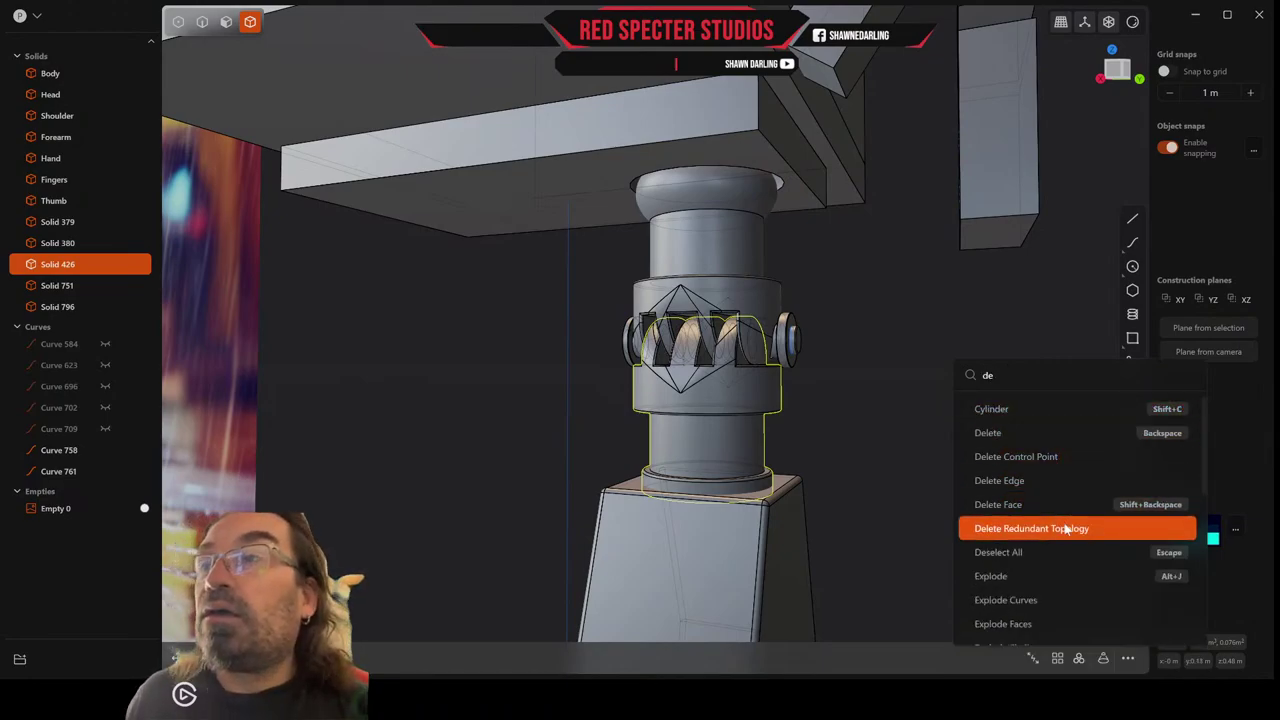
click(1066, 528)
Delete the redundant topology from the ball-ended upper joint solid.
click(745, 252)
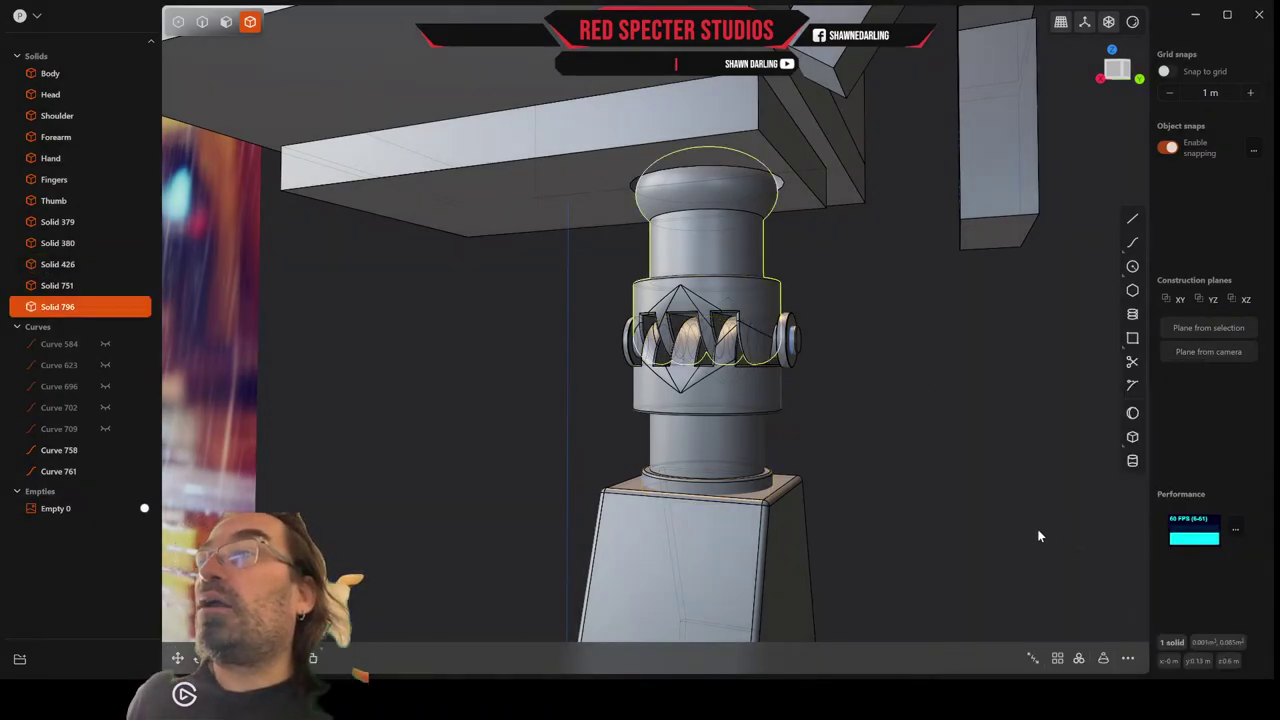
click(1128, 658)
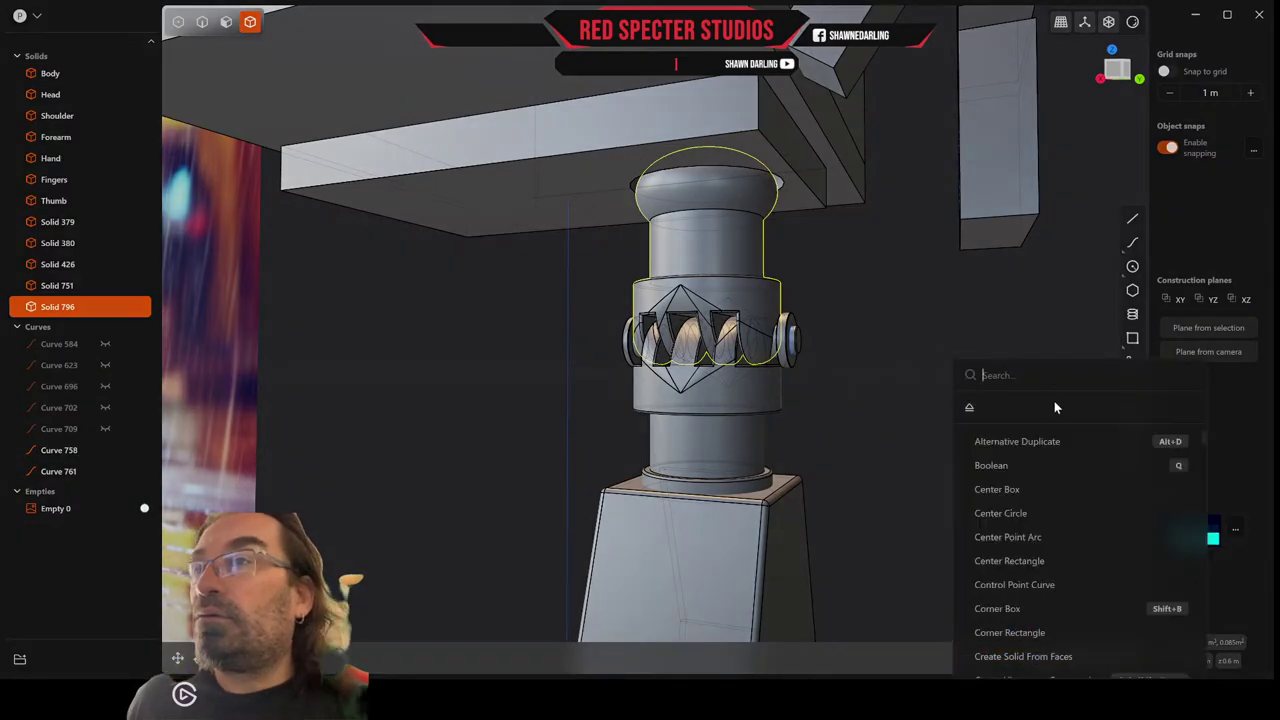
text(del)
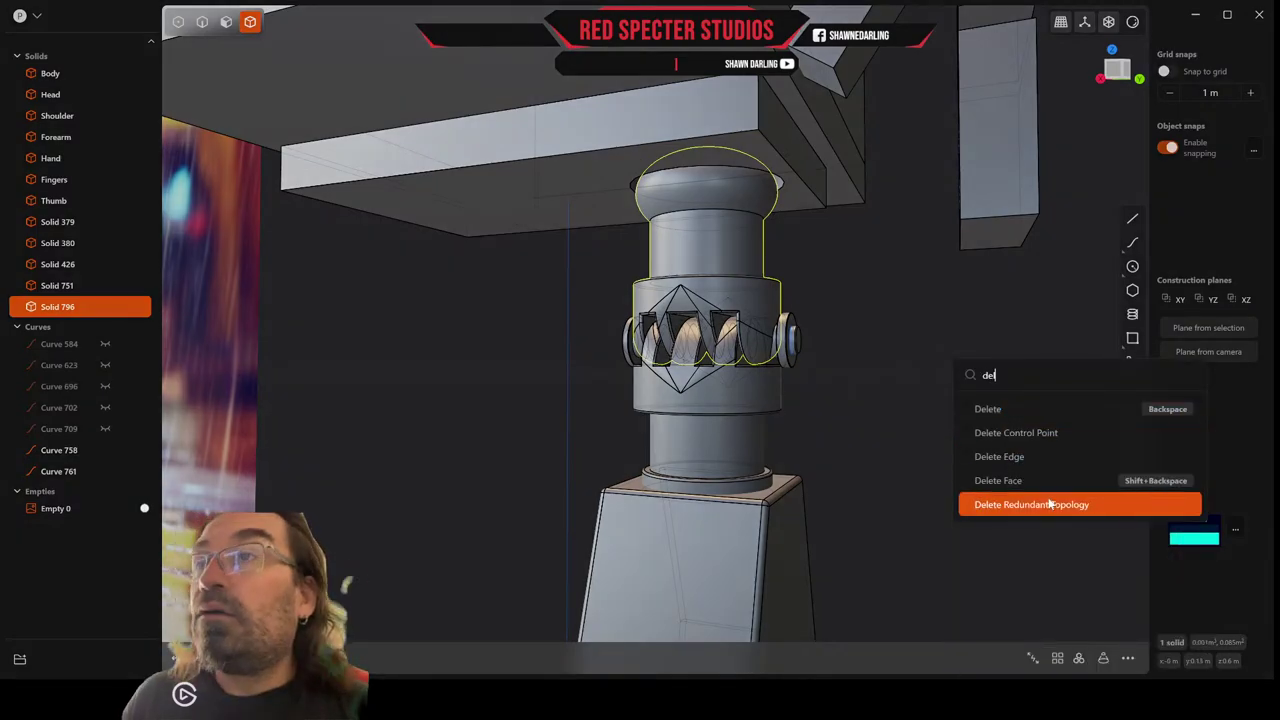
click(1050, 505)
Fillet the circular rim edge of the body plate's socket with a distance of about 0.0027 m.
middle_drag(926, 446, 705, 148)
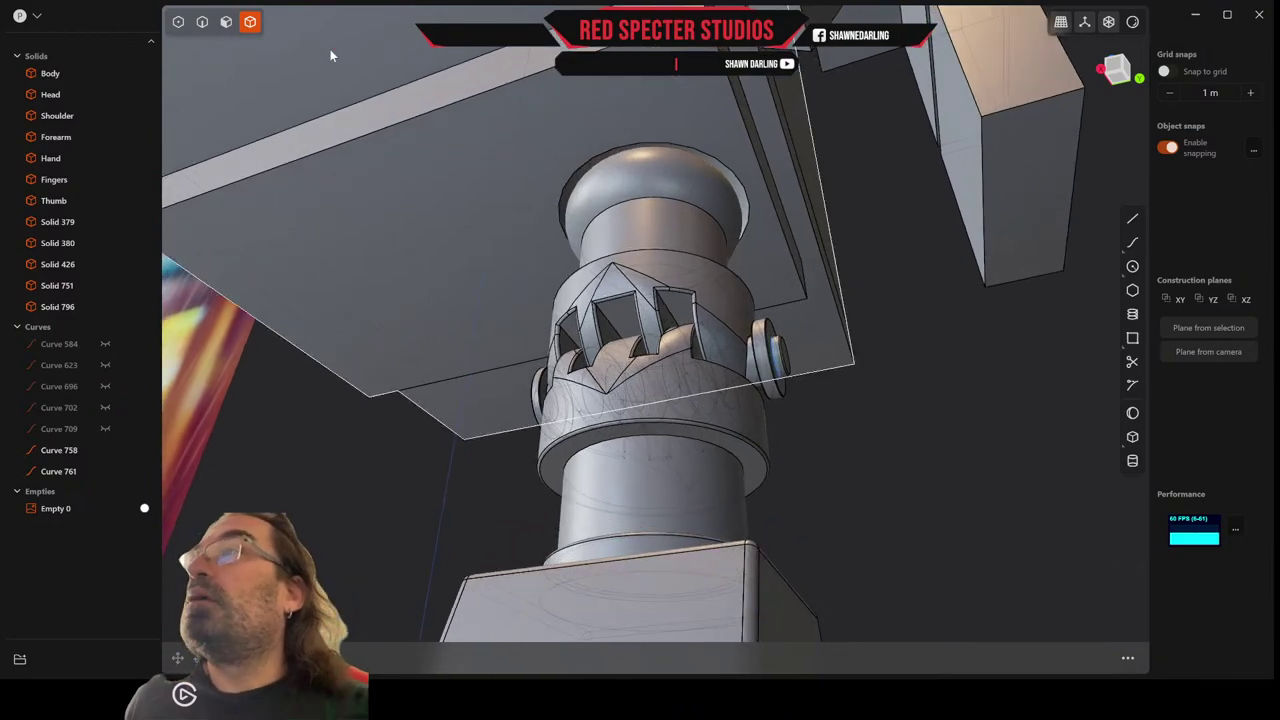
click(202, 21)
click(704, 151)
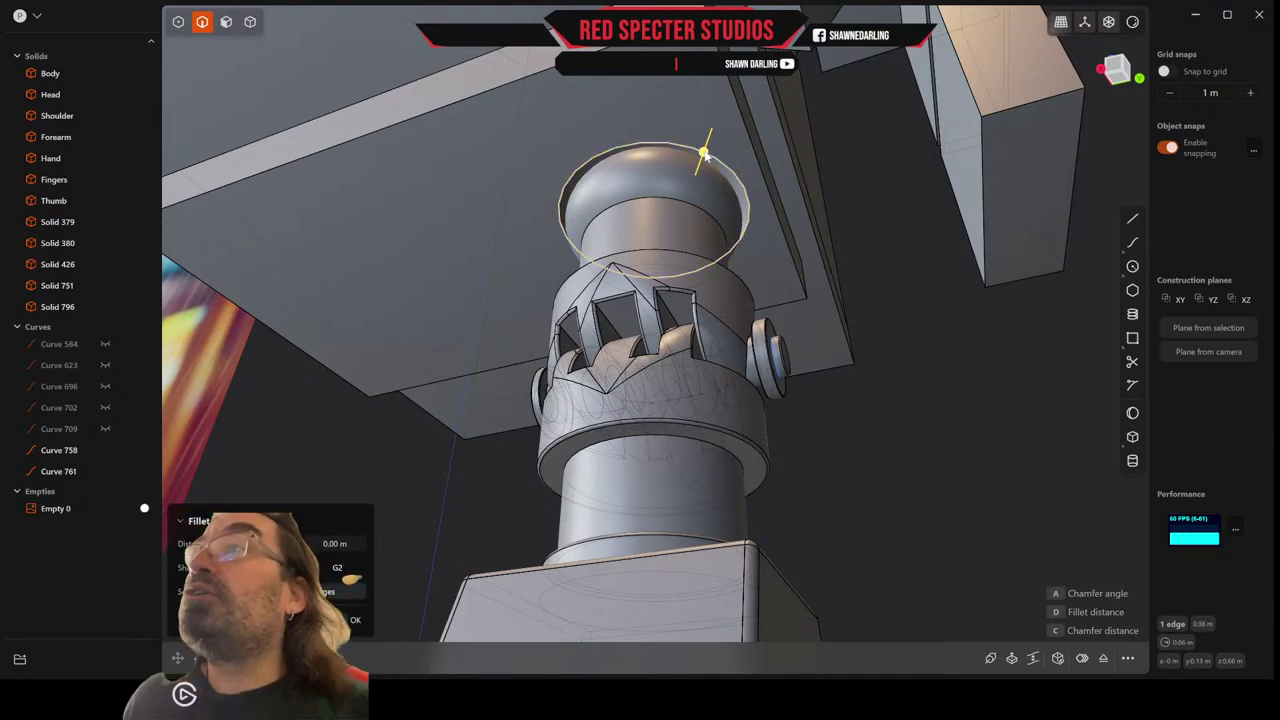
drag(705, 152, 719, 150)
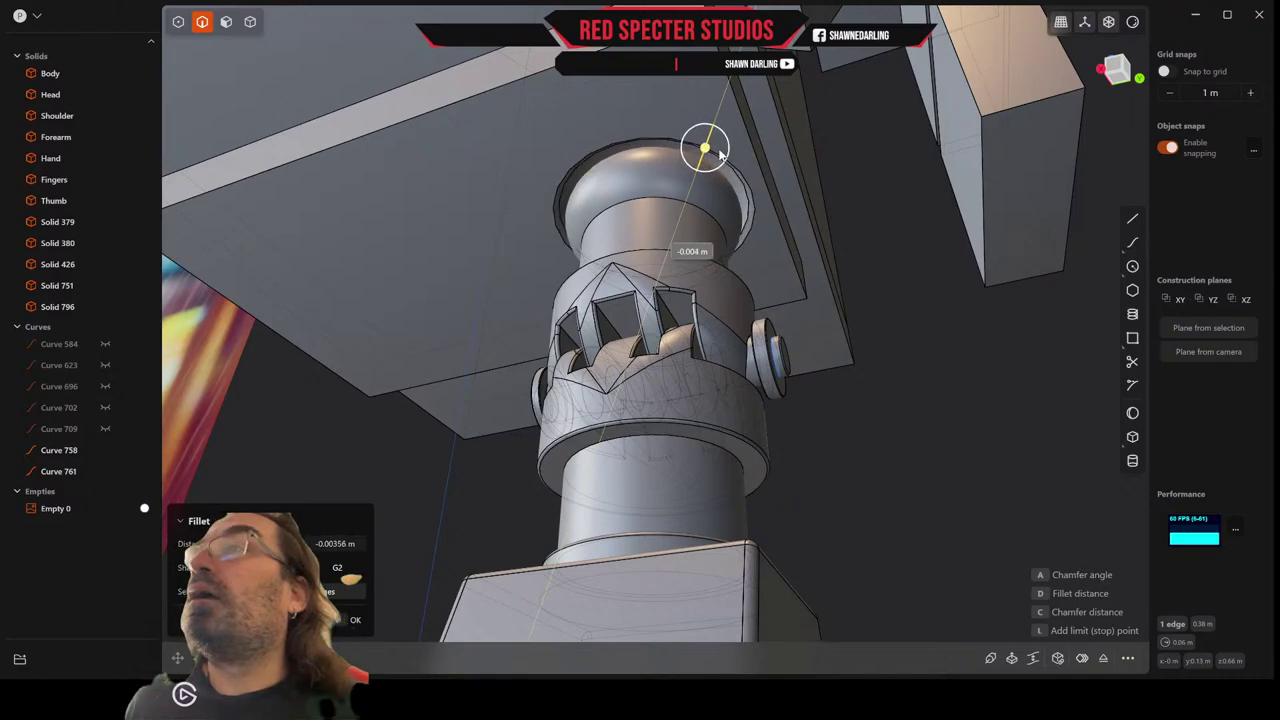
mouse_move(719, 150)
middle_down()
mouse_move(743, 171)
mouse_move(754, 214)
mouse_move(737, 143)
middle_up()
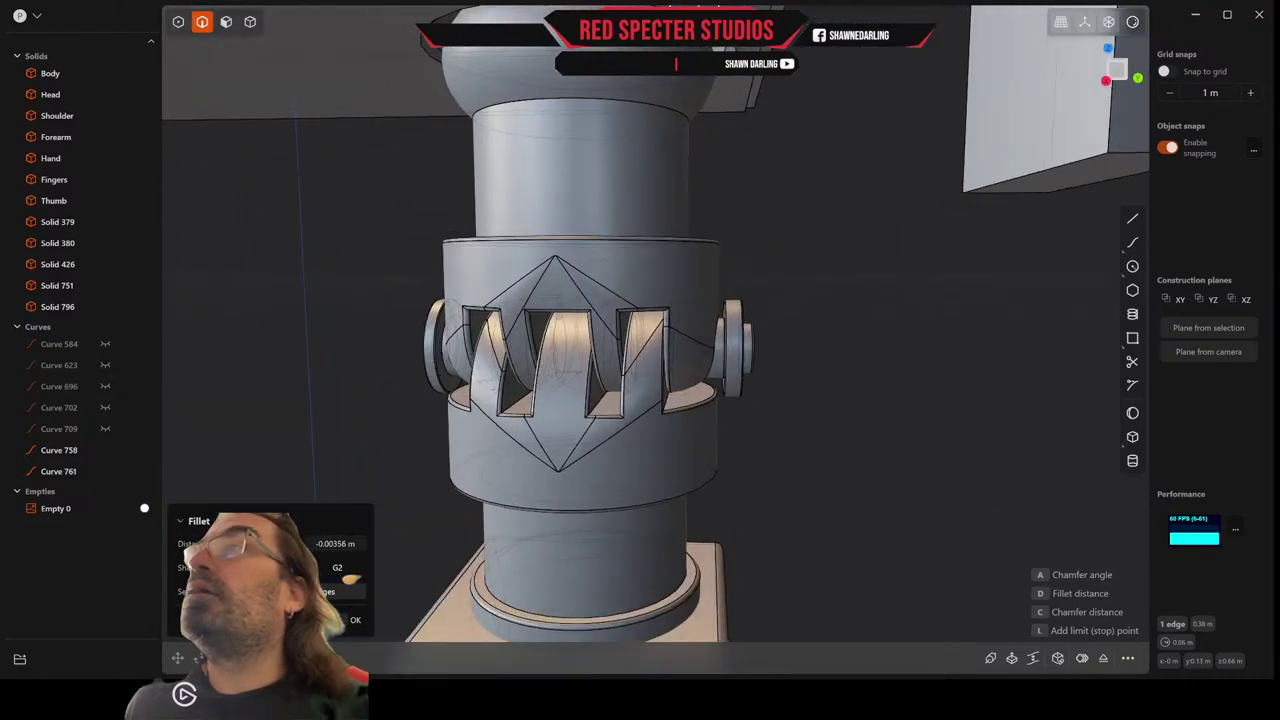
scroll(765, 70, up, 1)
key(Return)
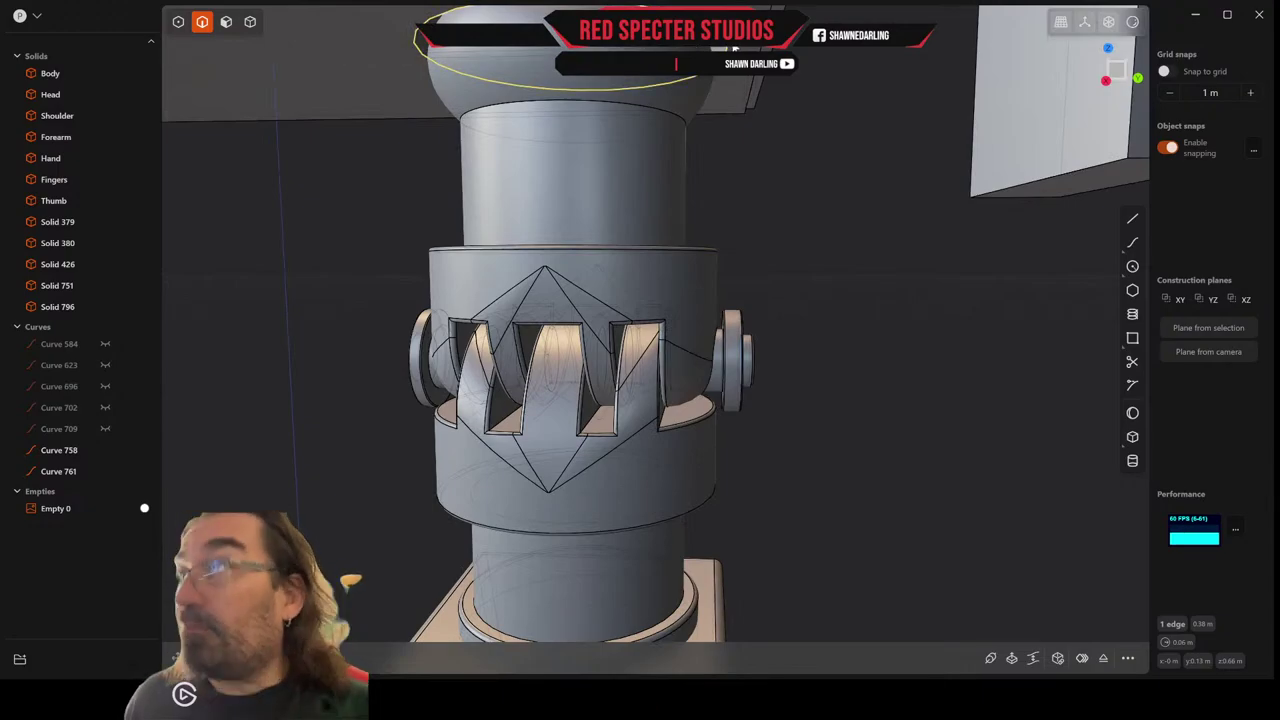
key(f)
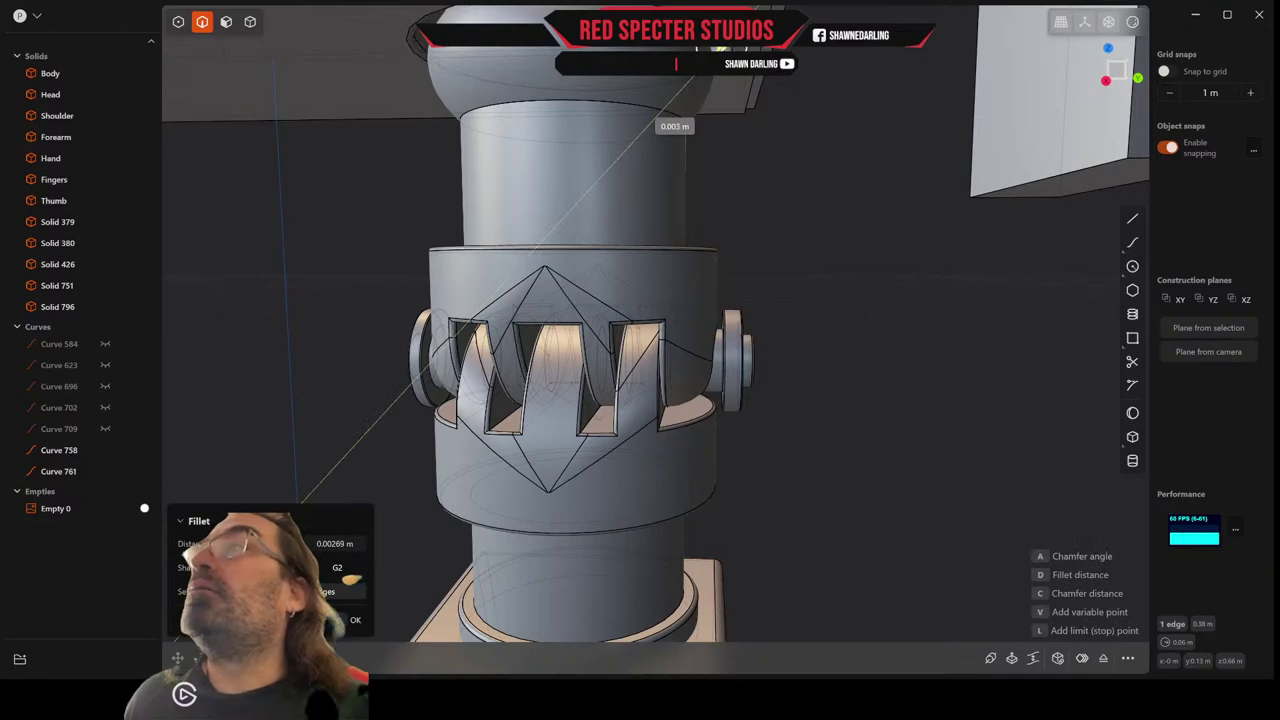
middle_drag(718, 48, 709, 18)
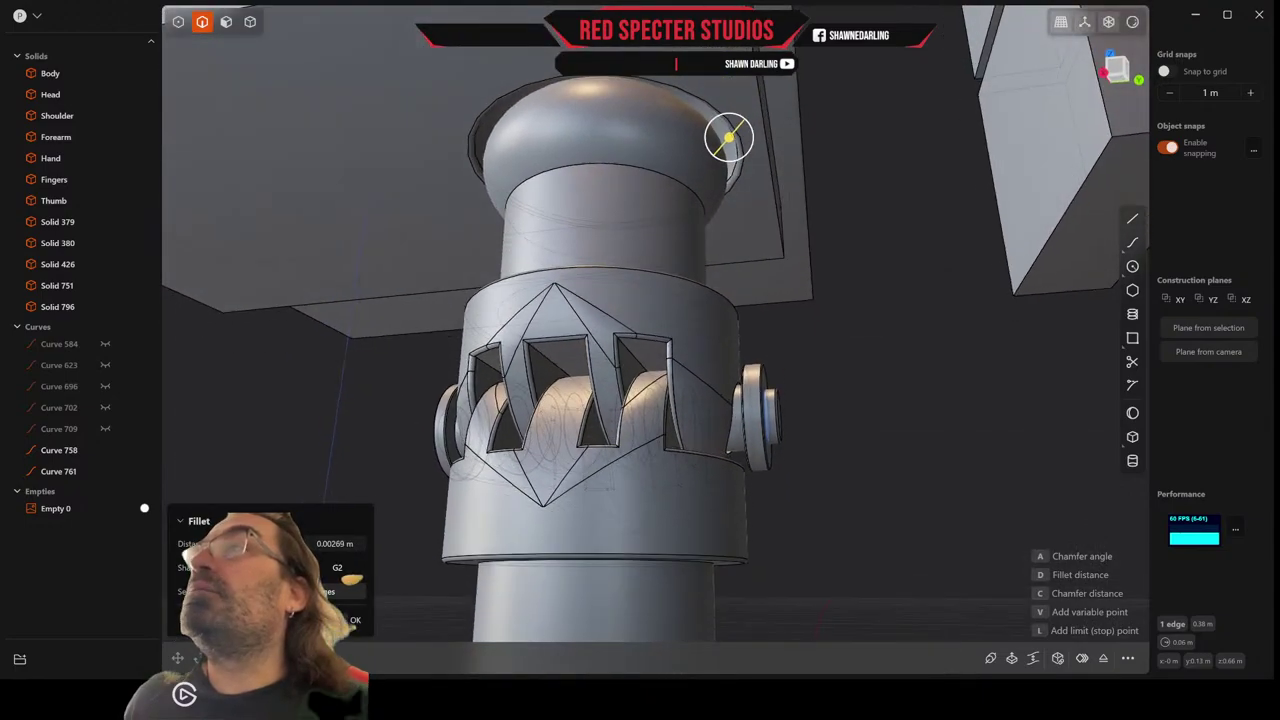
right_click(847, 251)
Fillet the four vertical corner edges of the plate beneath the body with a radius of about 0.02 m.
scroll(847, 251, down, 4)
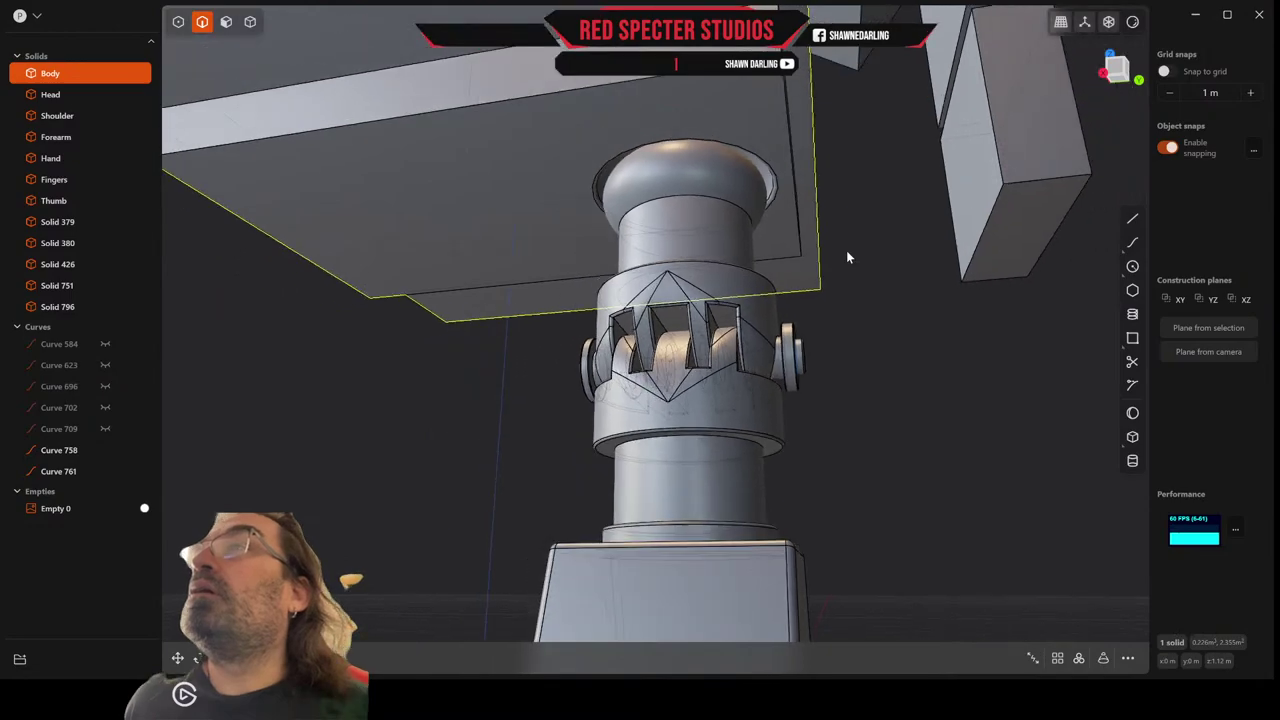
scroll(837, 254, down, 3)
middle_drag(826, 257, 817, 266)
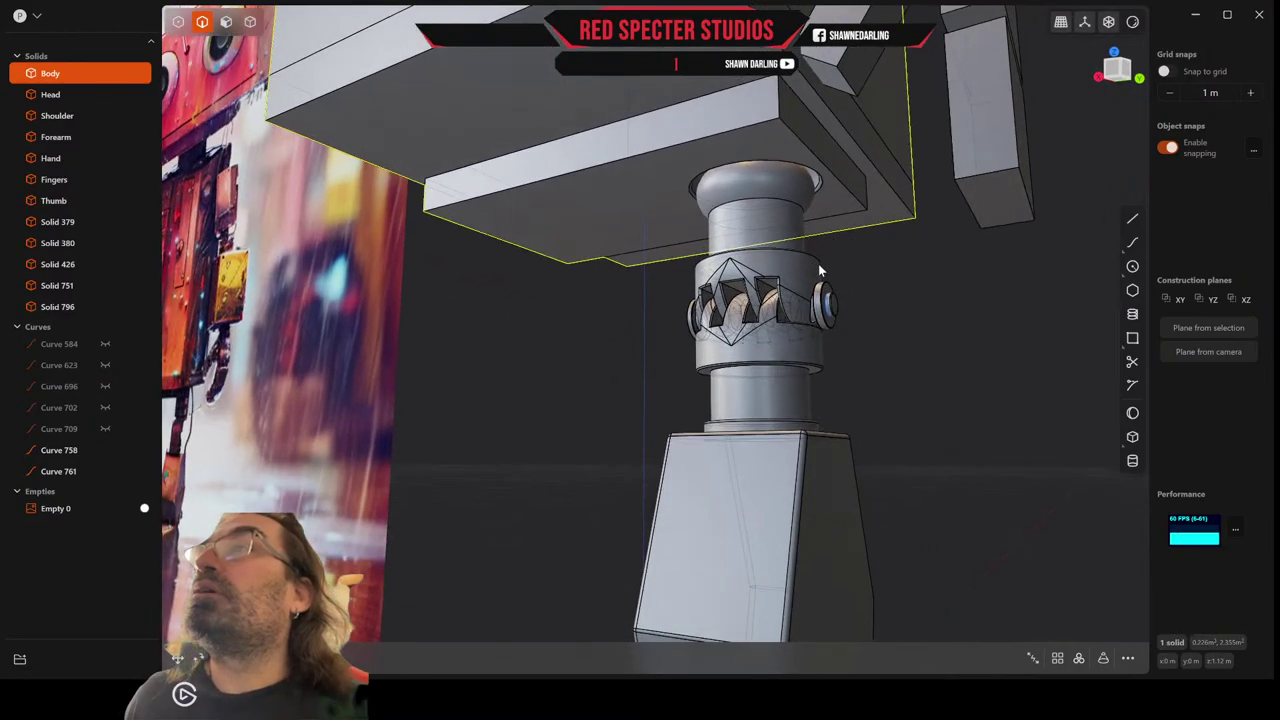
click(782, 108)
key(f)
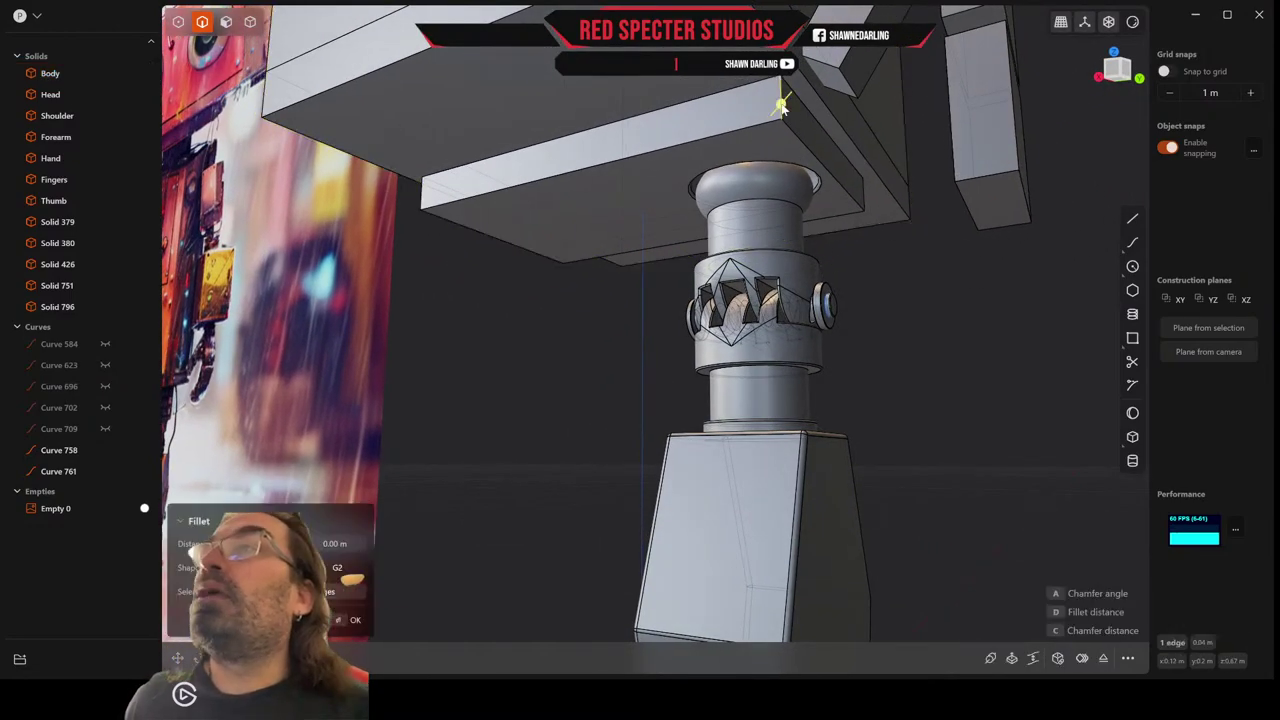
click(864, 195)
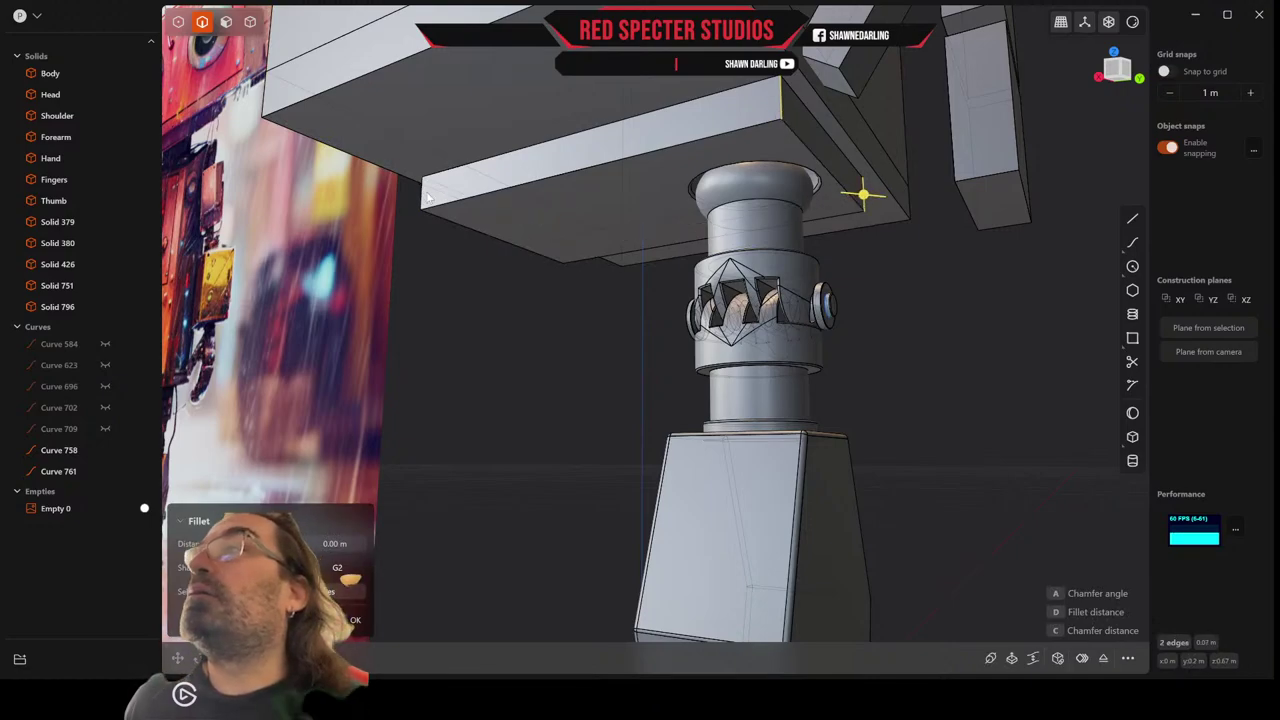
click(425, 200)
middle_drag(425, 200, 498, 214)
middle_drag(626, 222, 505, 93)
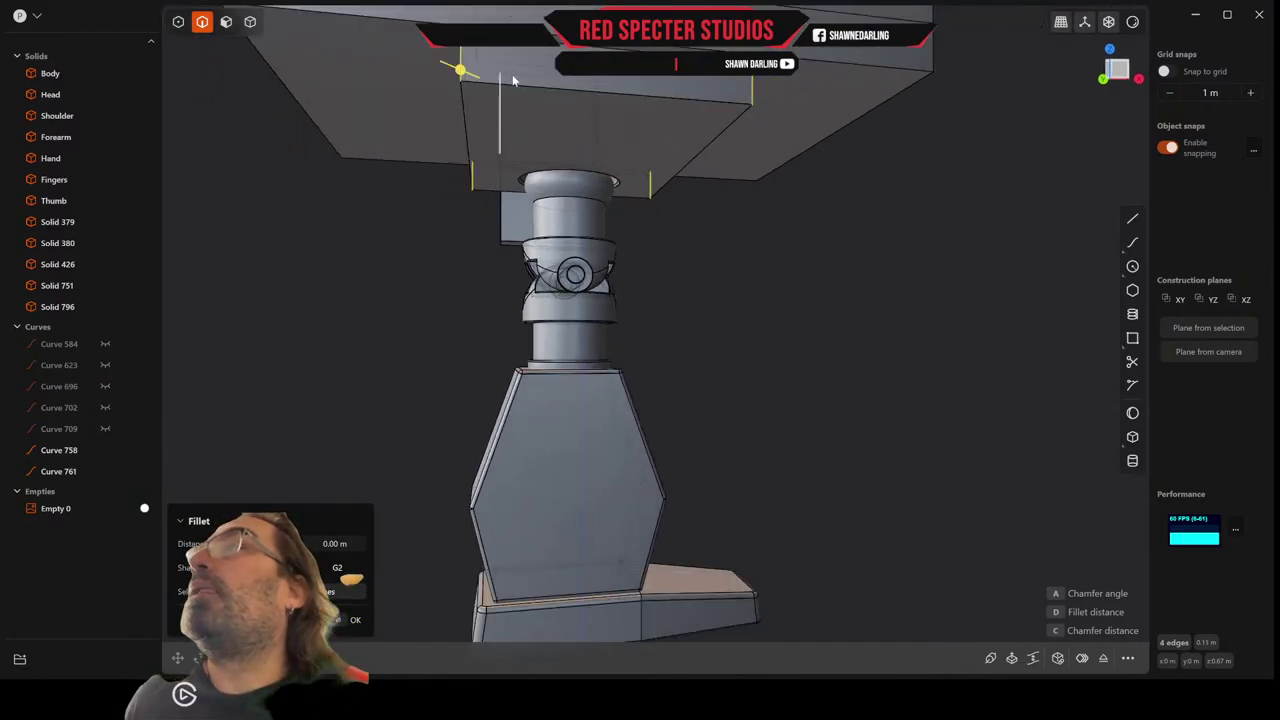
drag(461, 73, 445, 63)
right_click(446, 63)
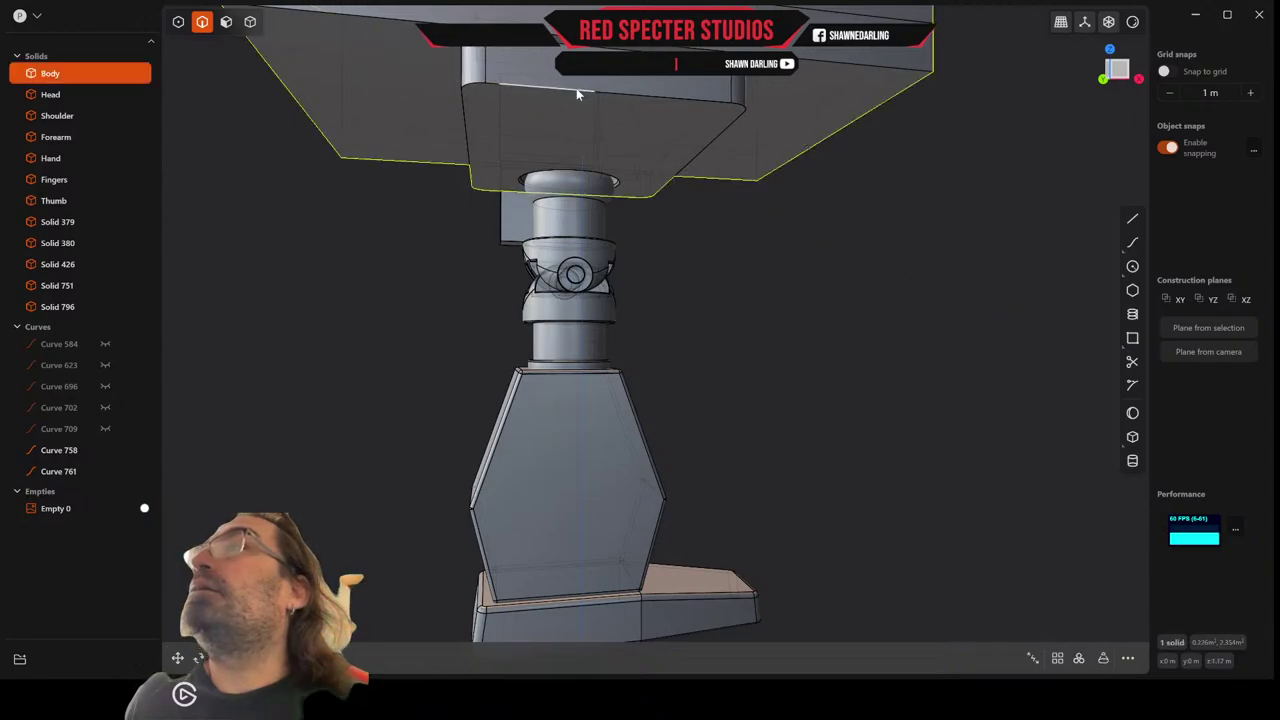
Fillet the whole lower edge loop of the plate beneath the body with a distance of about 0.005 m.
click(474, 88)
key(f)
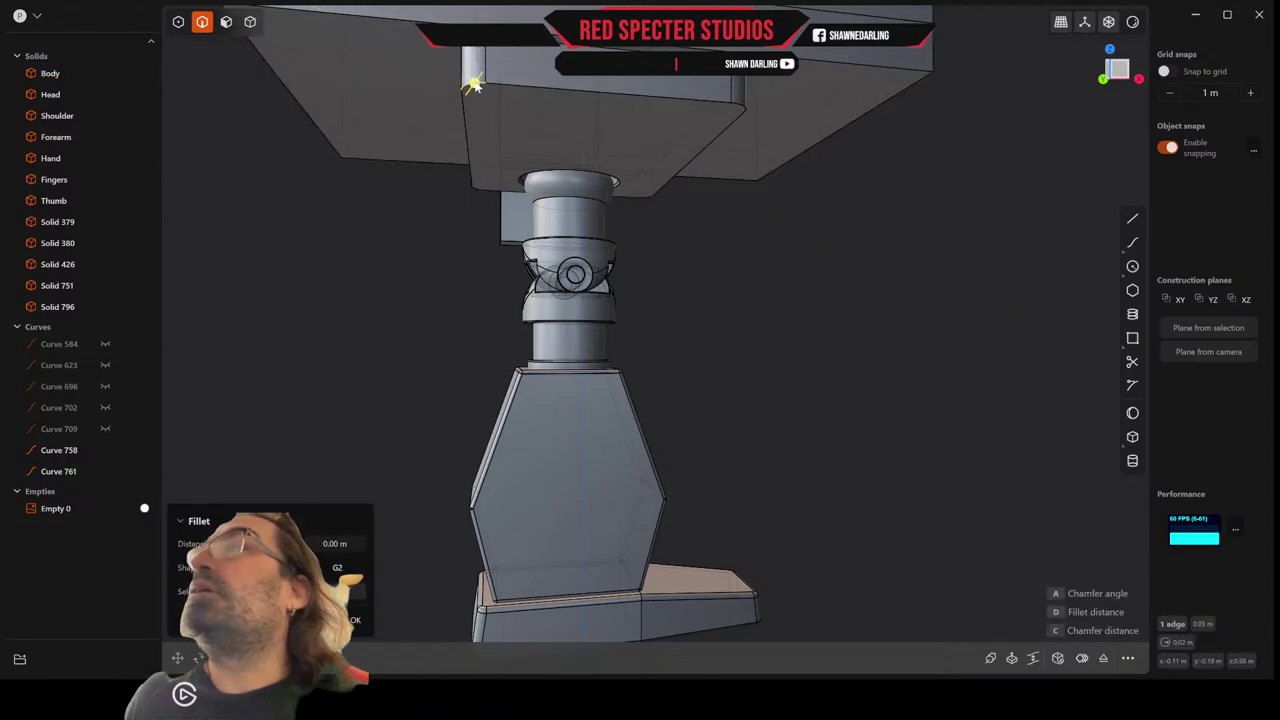
double_click(497, 90)
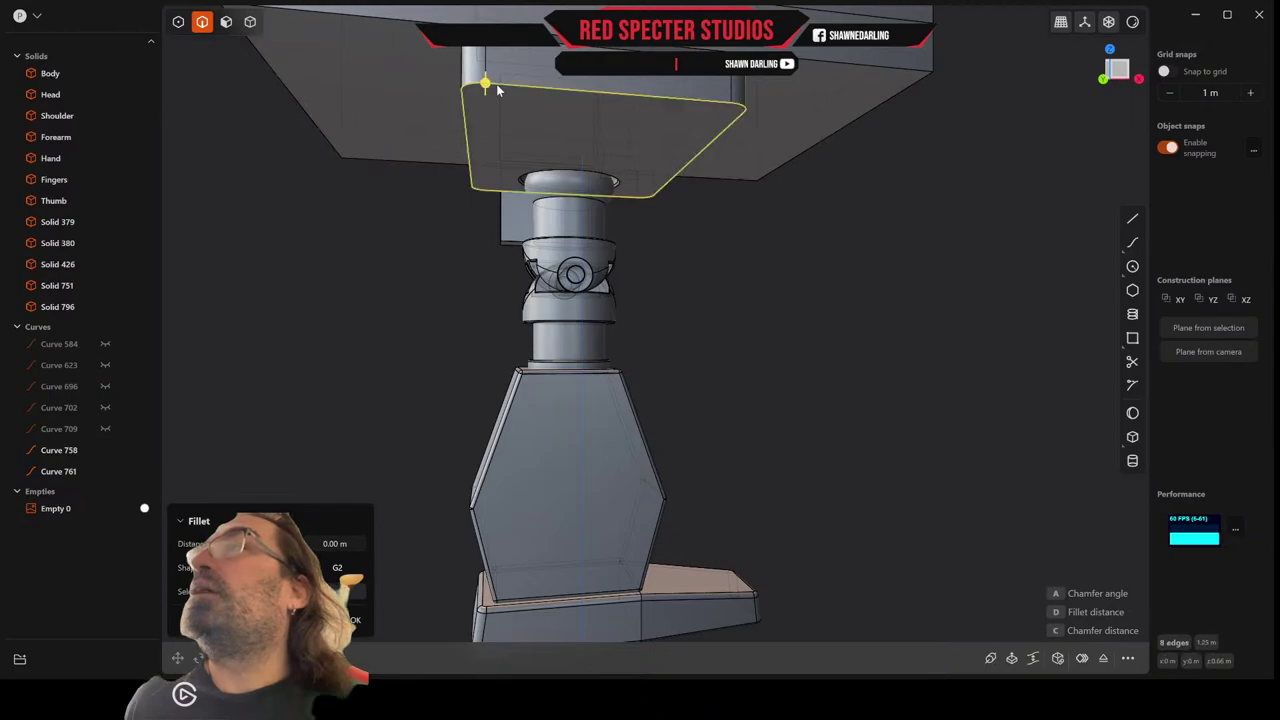
drag(486, 89, 485, 88)
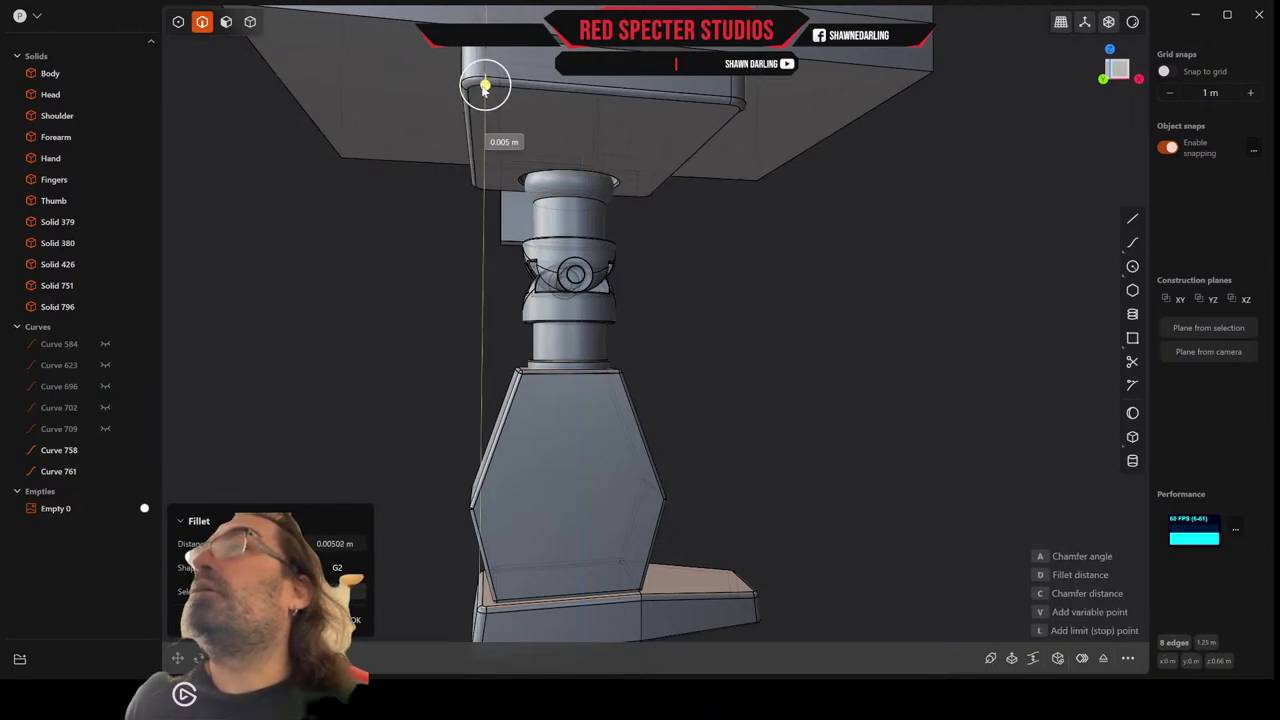
key(Return)
Mirror the Body solid along Y across its centre plane so the plate has a leg socket on both sides.
middle_drag(497, 90, 370, 96)
click(250, 23)
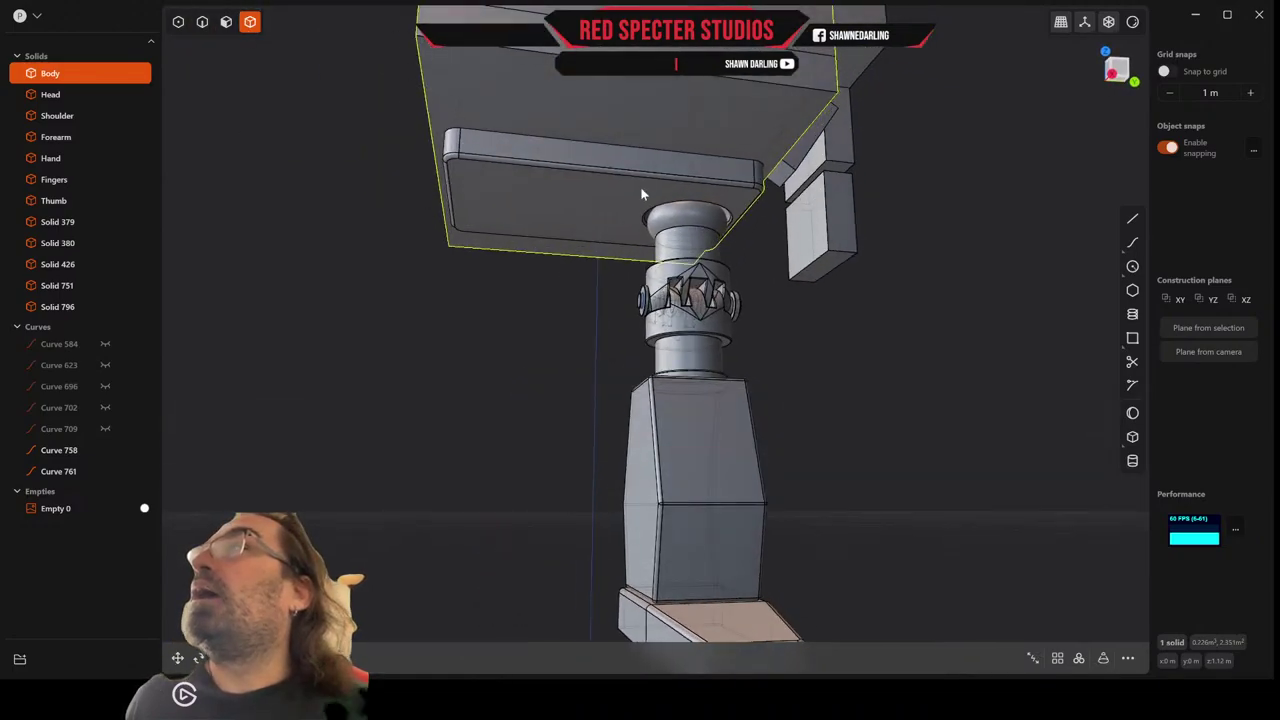
middle_drag(560, 218, 600, 380)
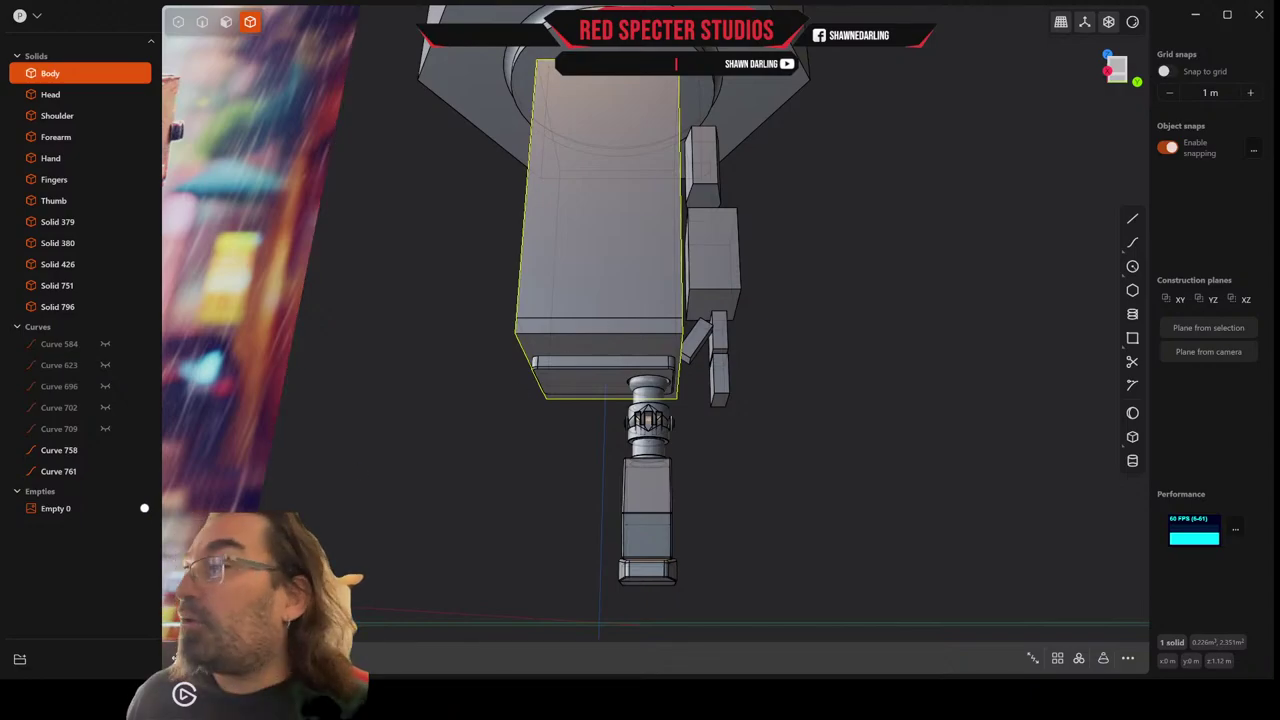
key(alt+x)
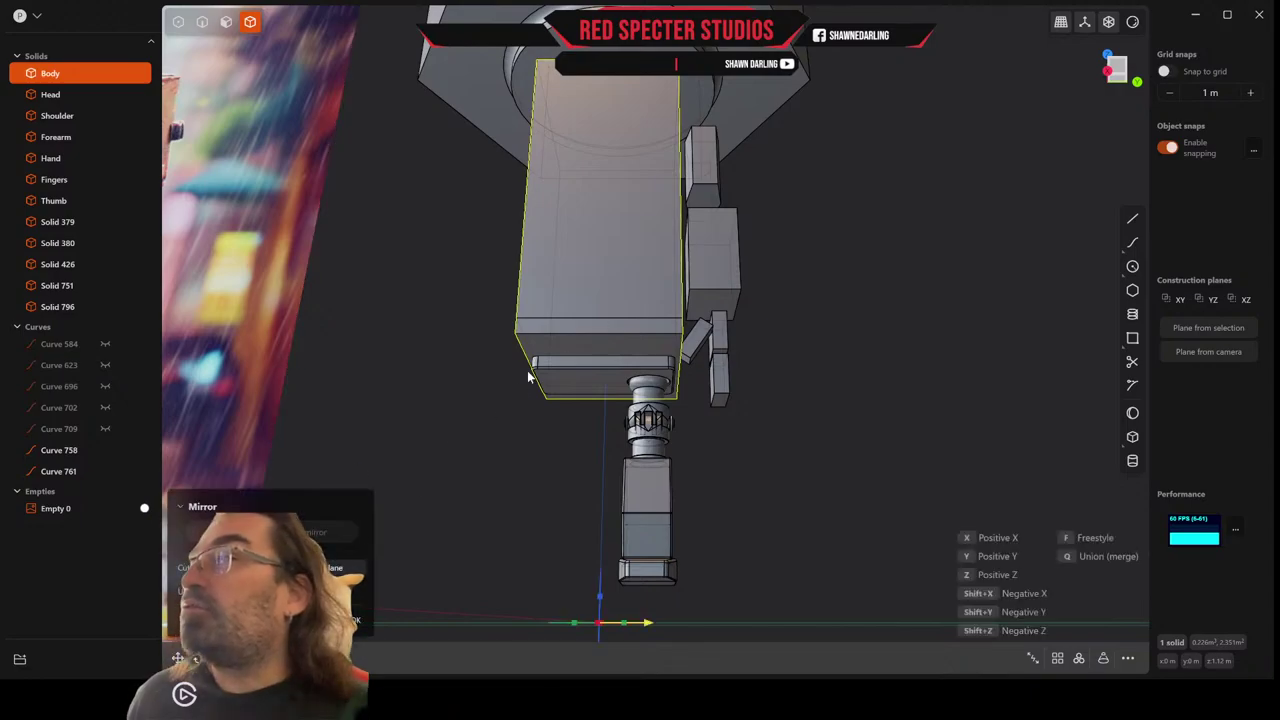
click(622, 624)
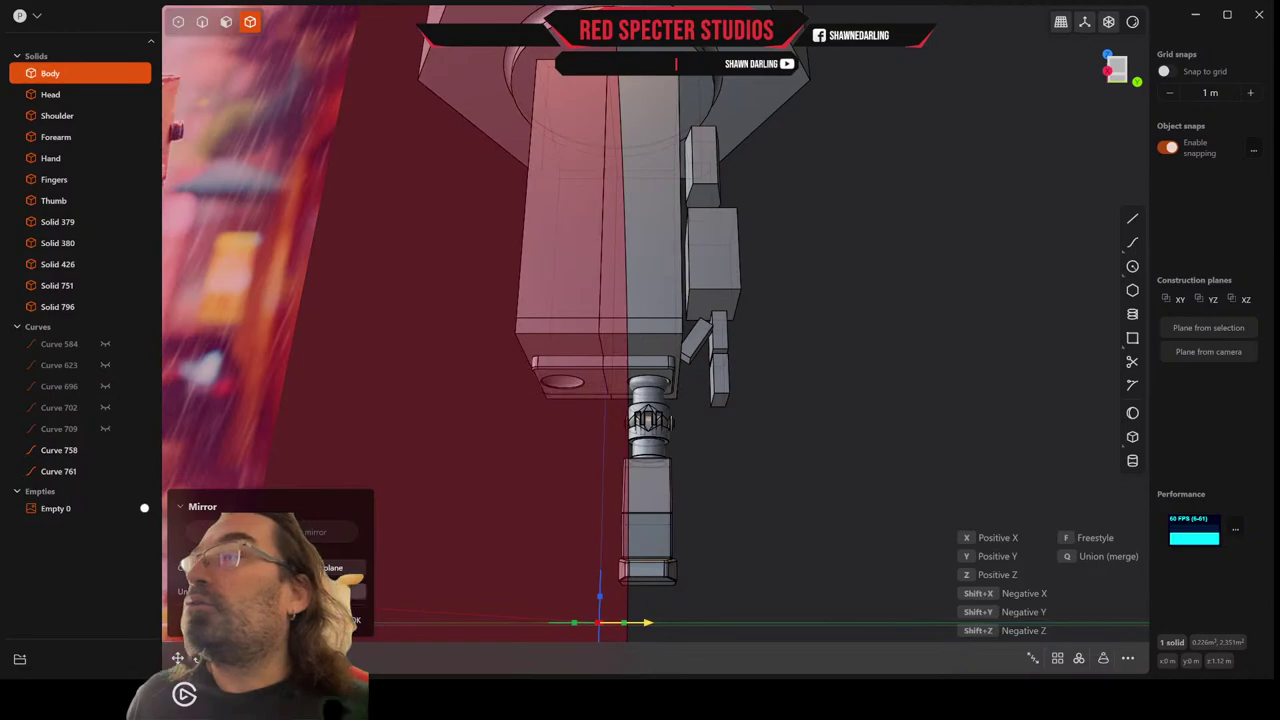
click(355, 622)
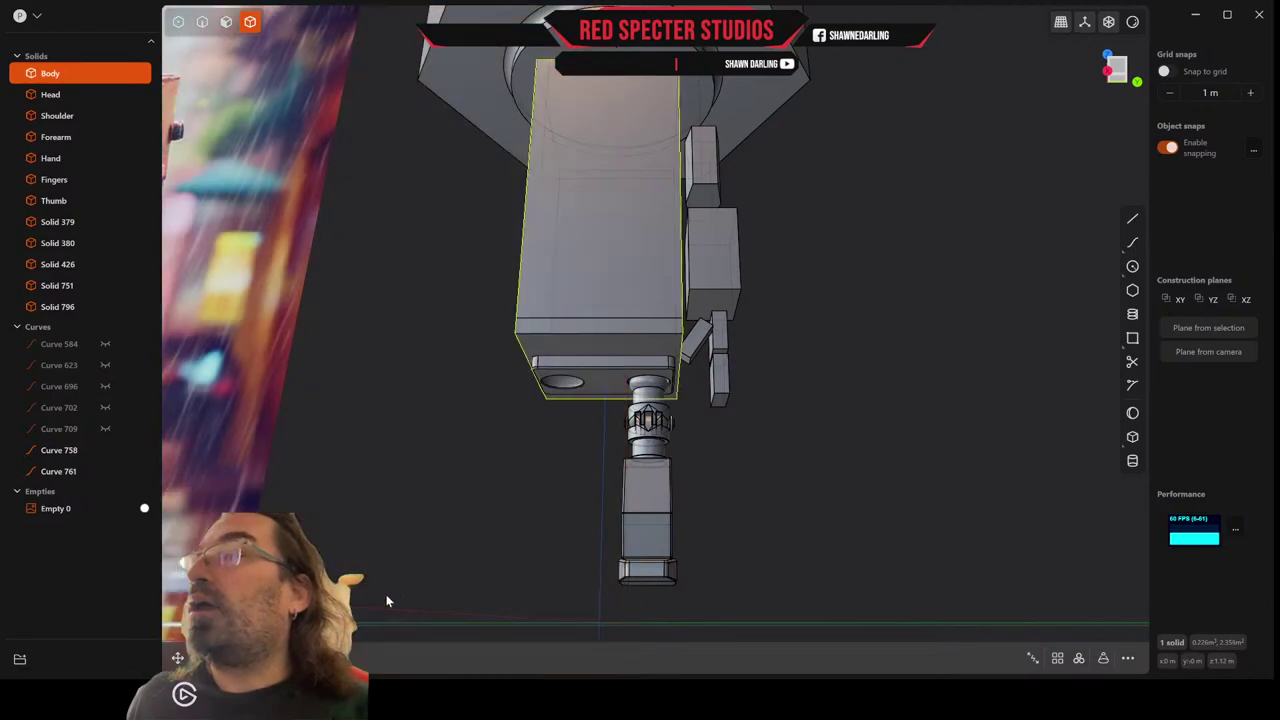
Mirror the five leg solids, from the ball joint down to the foot, along Y across the body's centre plane.
middle_drag(551, 471, 684, 401)
click(664, 400)
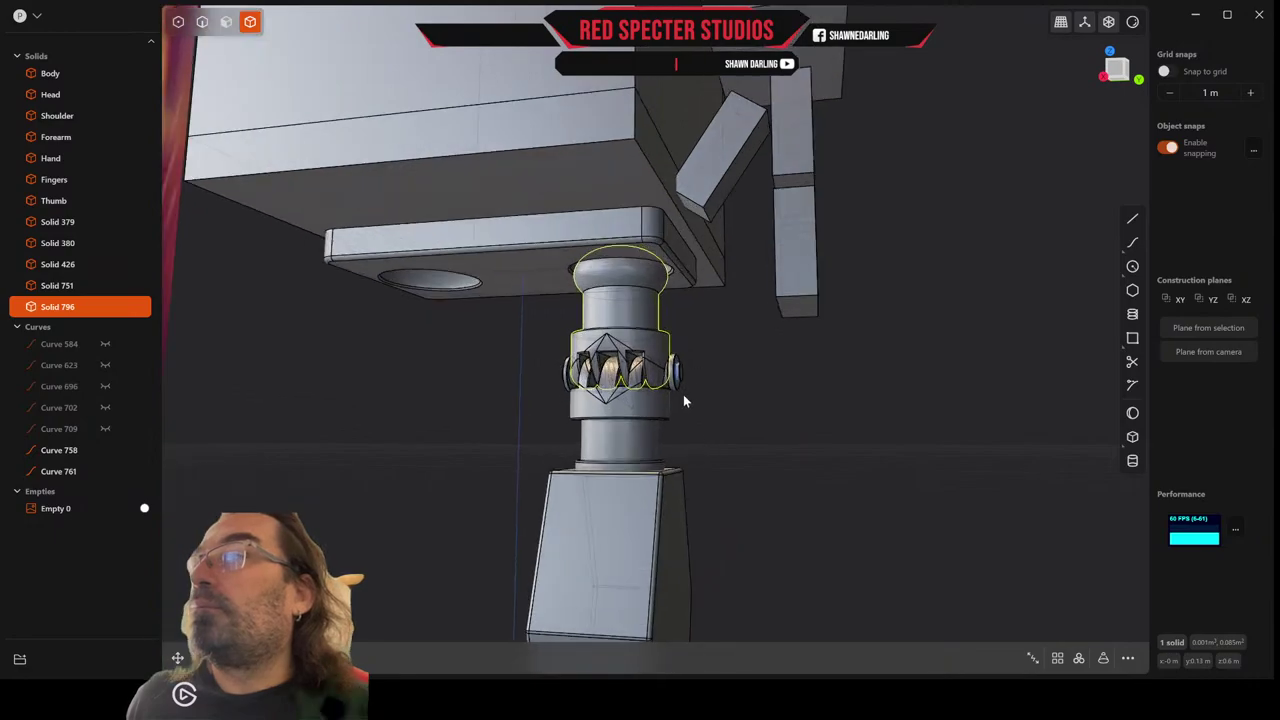
shift+click(678, 374)
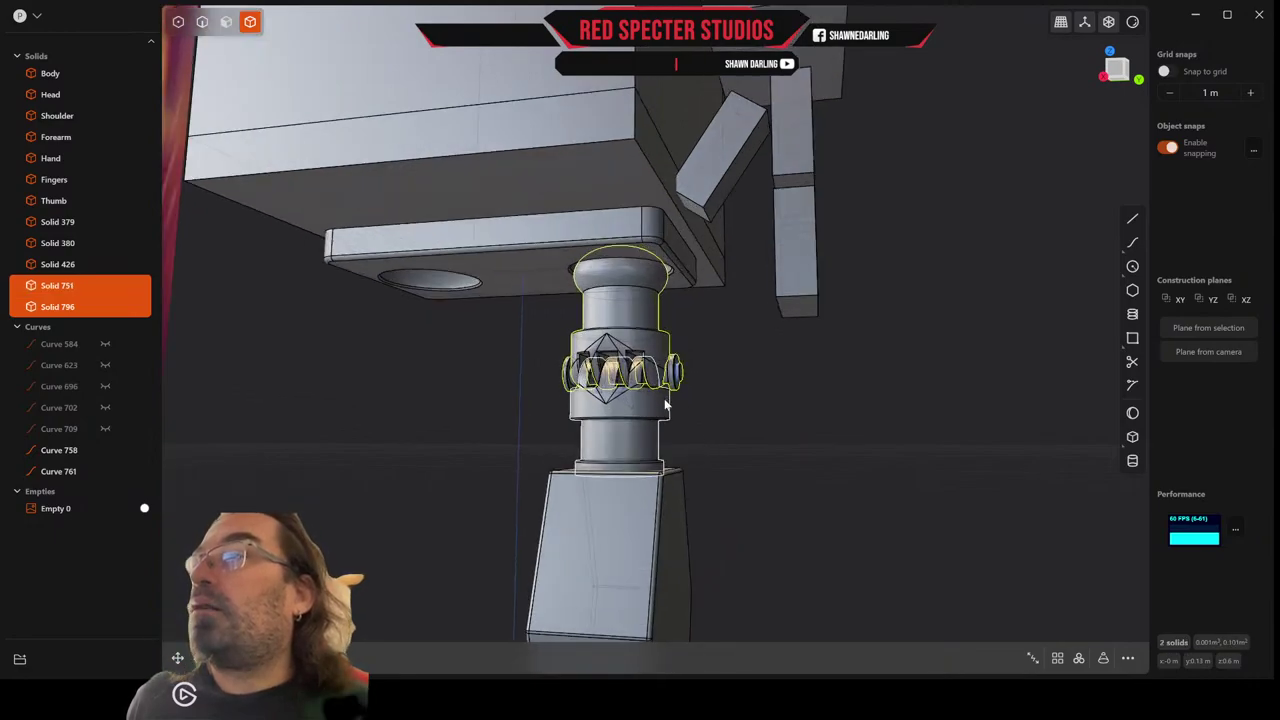
shift+click(652, 440)
shift+click(656, 520)
middle_drag(655, 519, 627, 508)
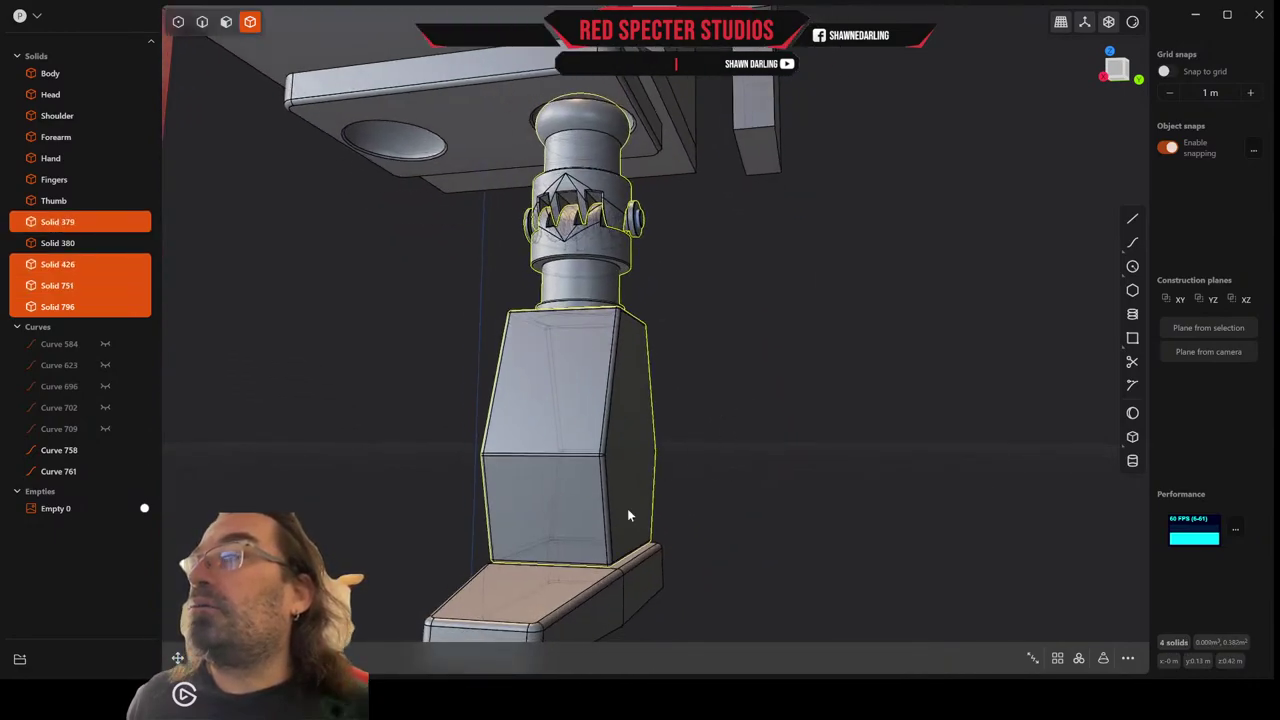
shift+click(550, 636)
scroll(737, 430, down, 5)
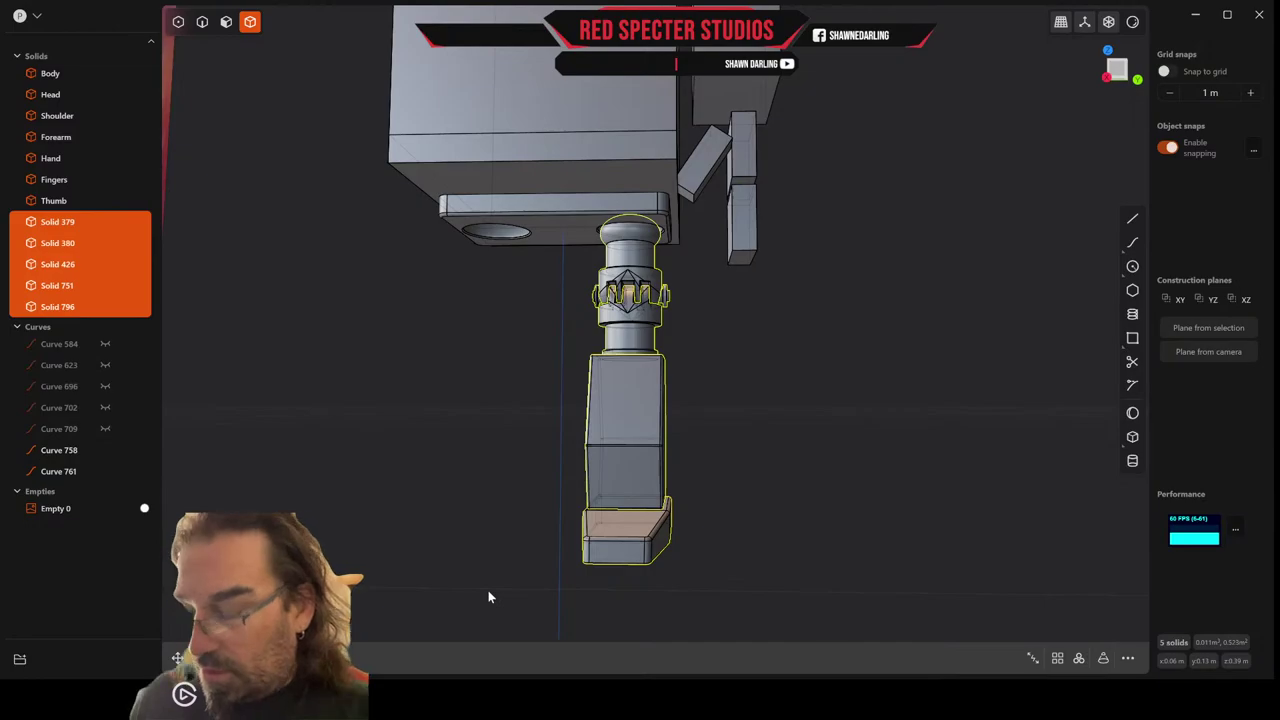
key(alt+x)
click(586, 591)
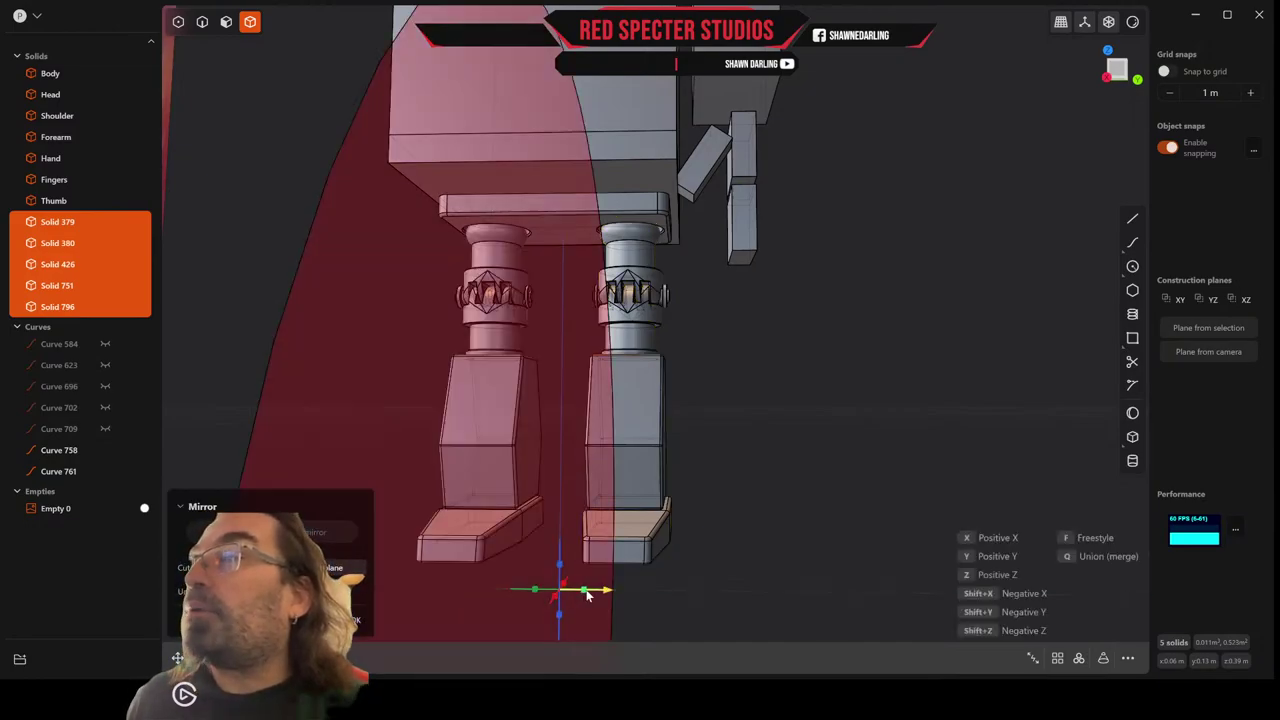
right_click(721, 514)
click(739, 500)
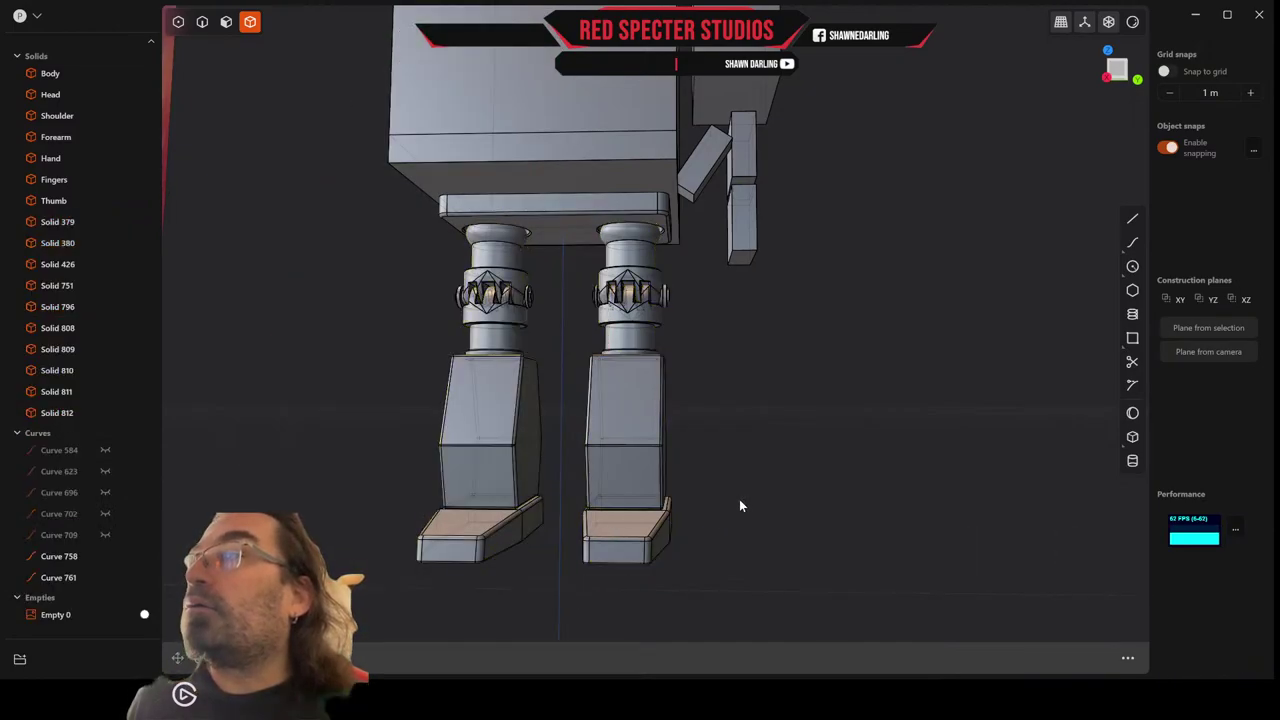
scroll(739, 500, down, 5)
mouse_move(740, 507)
middle_down()
mouse_move(636, 524)
mouse_move(763, 521)
mouse_move(749, 514)
mouse_move(760, 508)
middle_up()
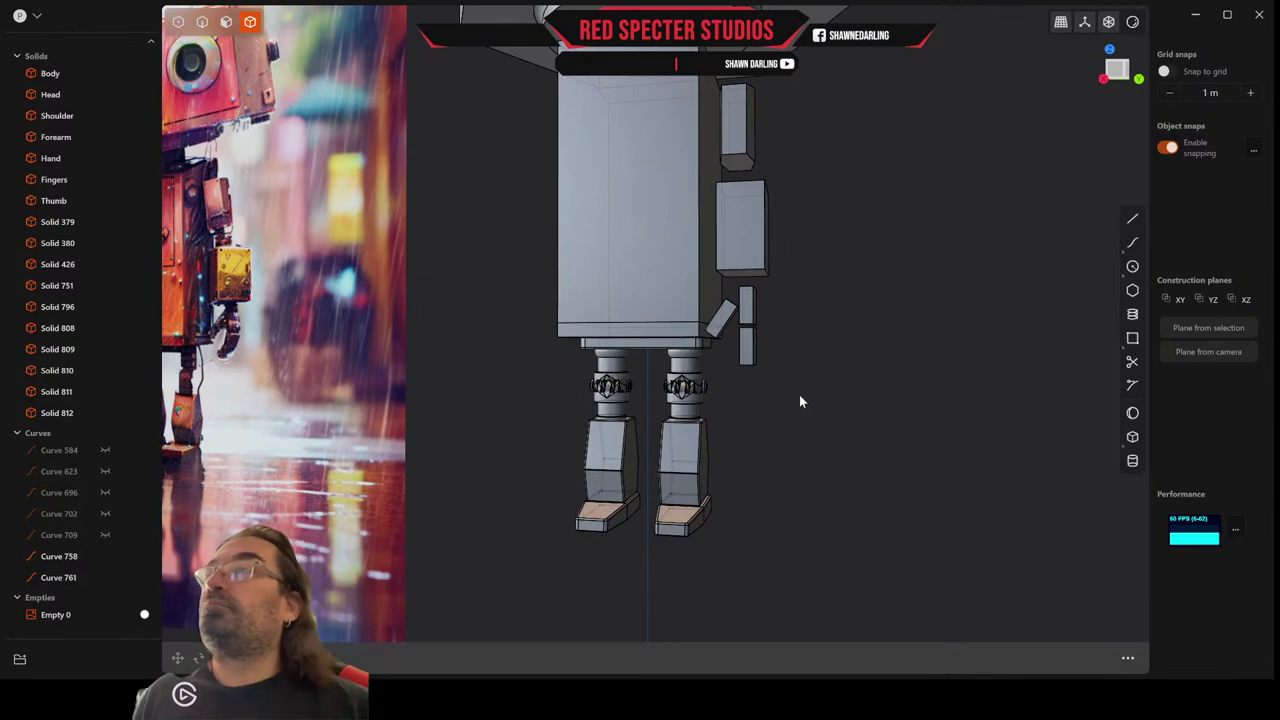
middle_drag(799, 394, 812, 490)
scroll(903, 341, up, 4)
middle_drag(903, 339, 857, 380)
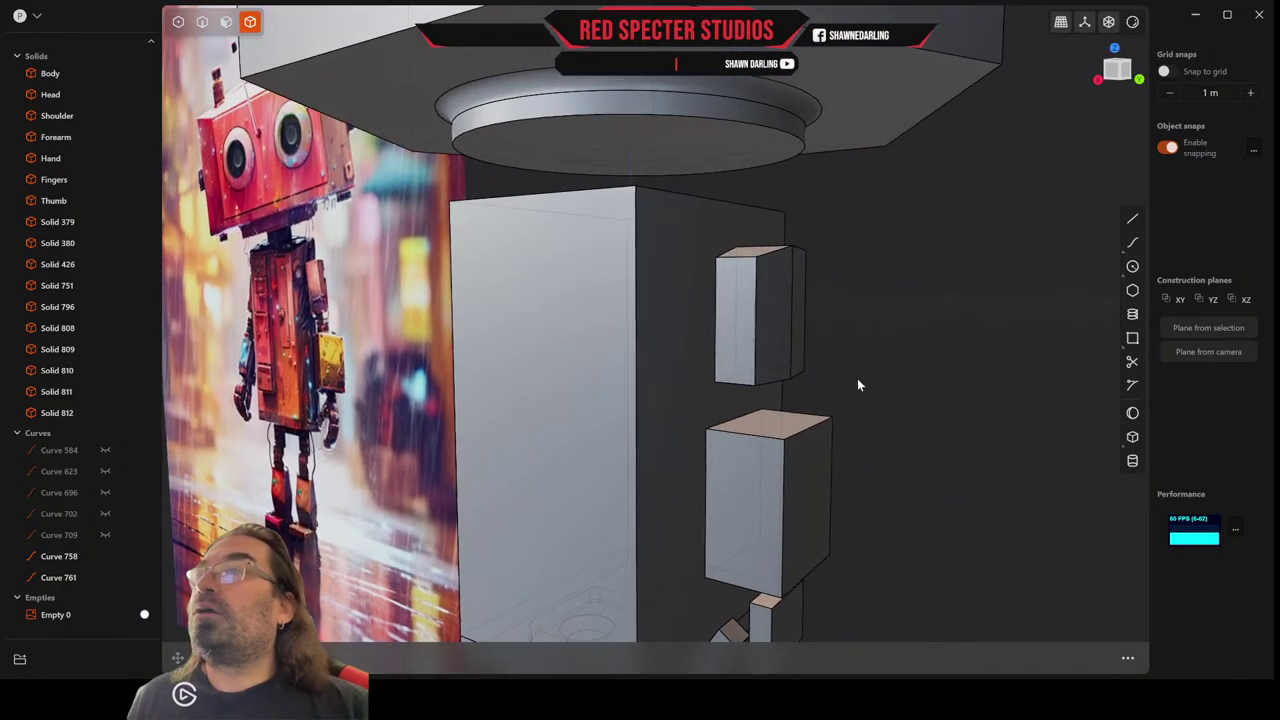
Try to fillet all top, bottom and vertical outer edges of the shoulder block, including the top crease, by about 0.013 m.
scroll(858, 380, up, 3)
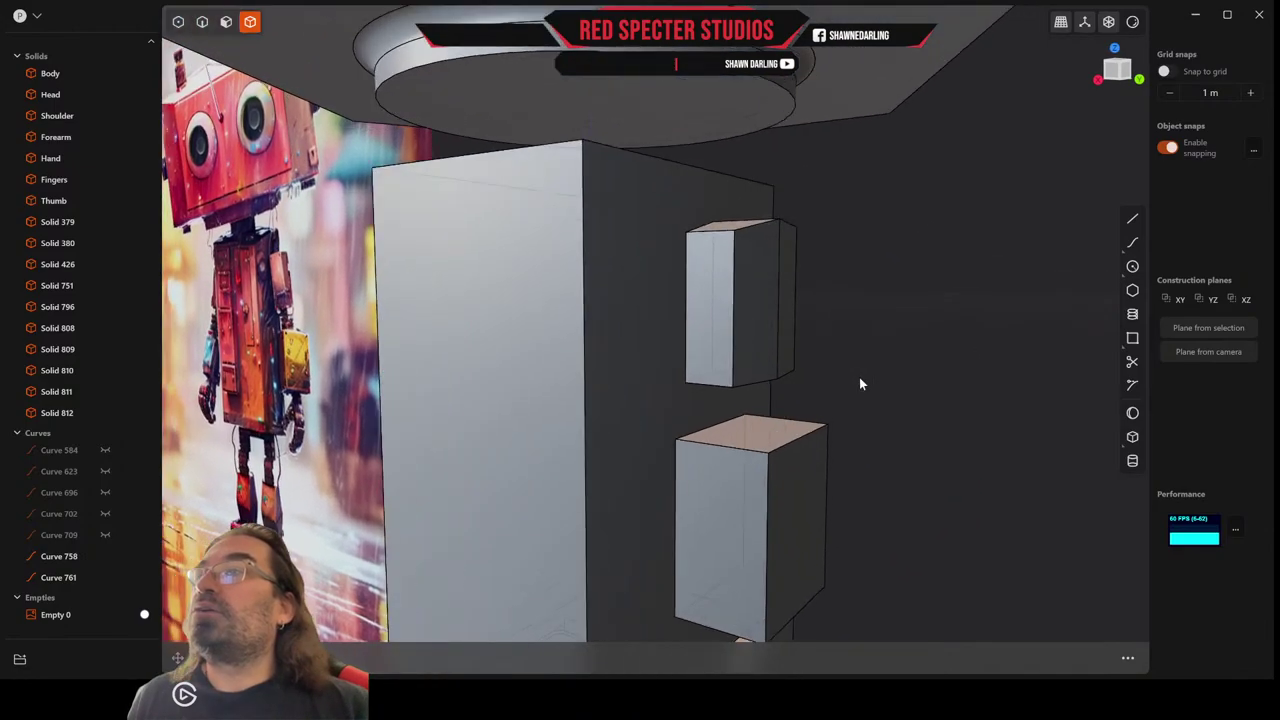
click(202, 21)
scroll(716, 240, up, 3)
click(716, 240)
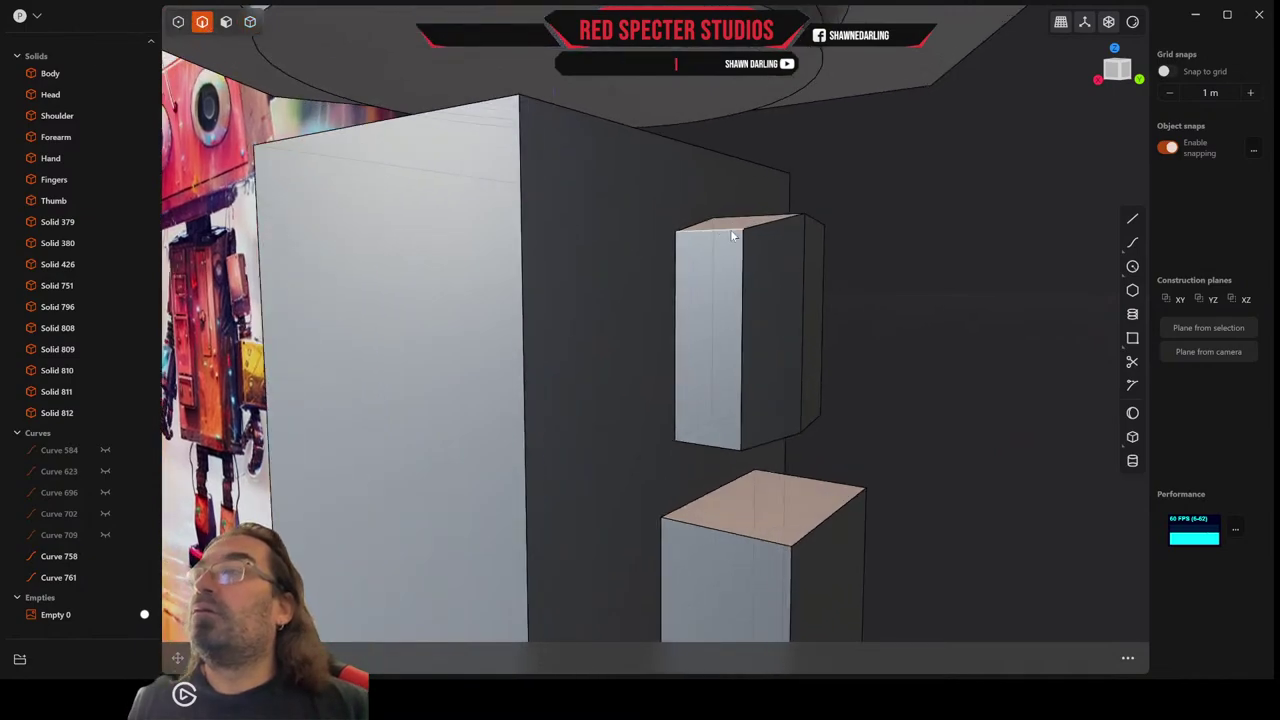
key(f)
shift+click(758, 228)
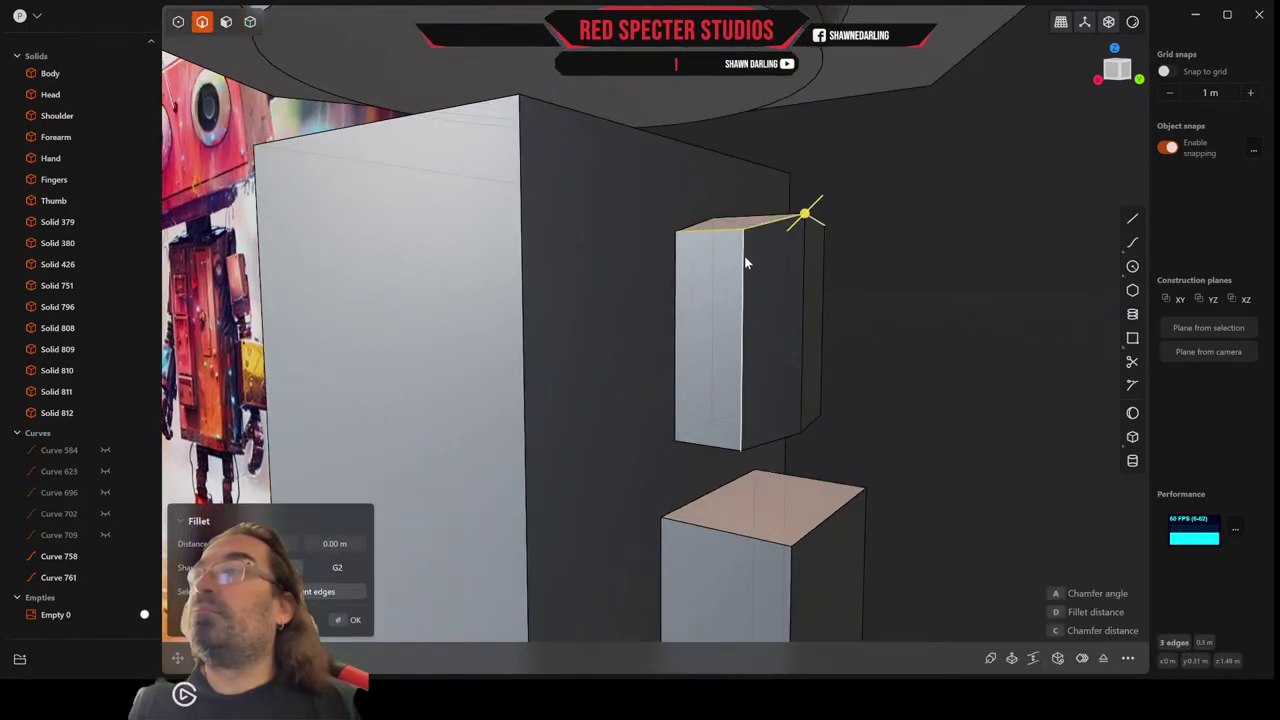
shift+click(743, 265)
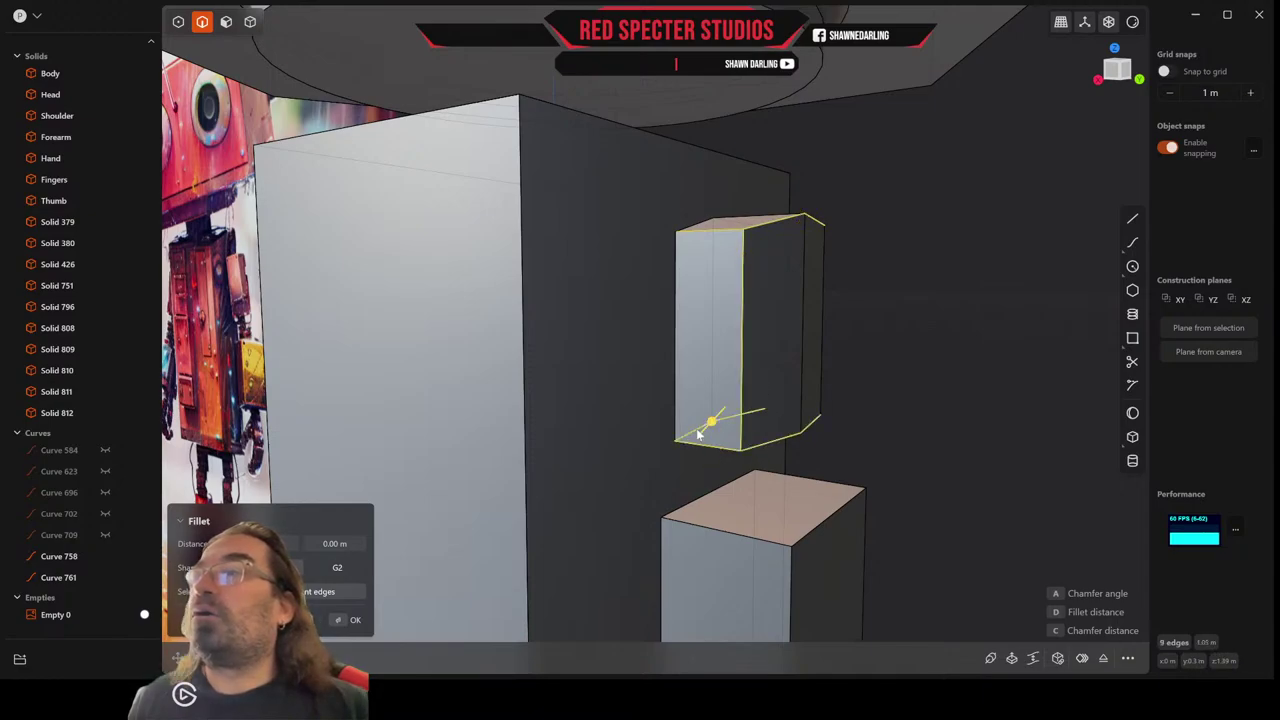
shift+click(769, 402)
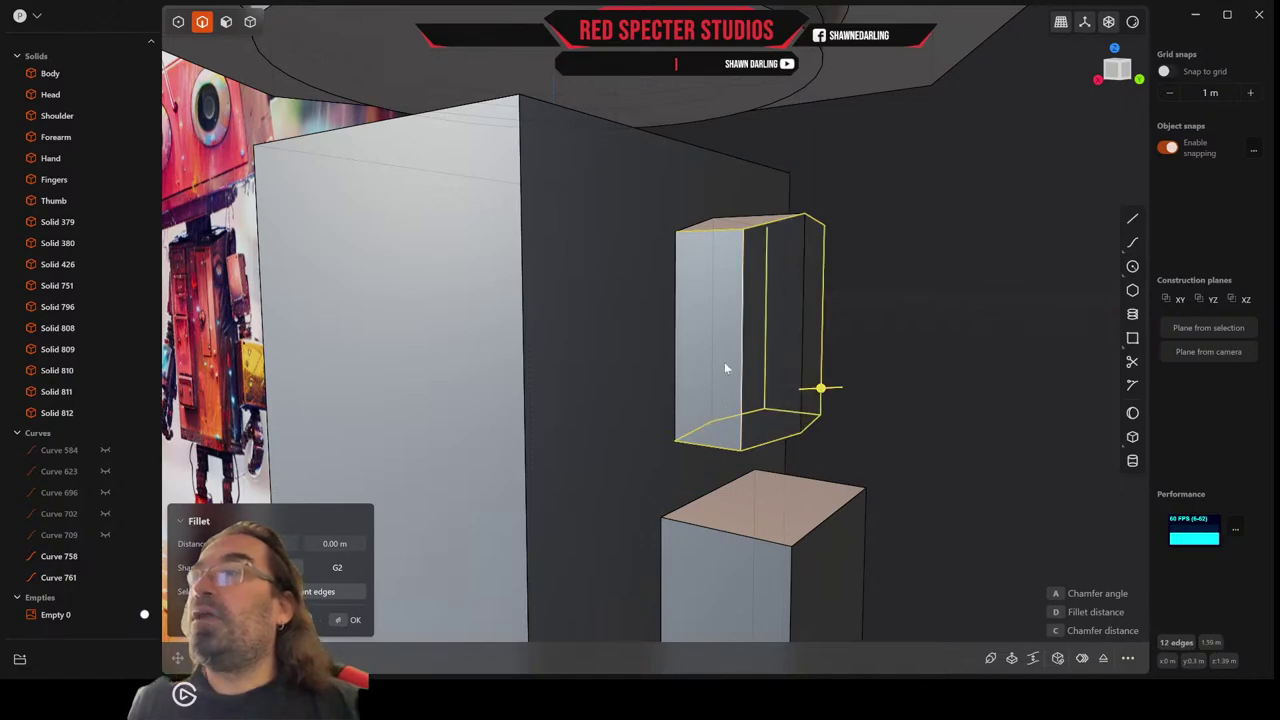
shift+click(677, 357)
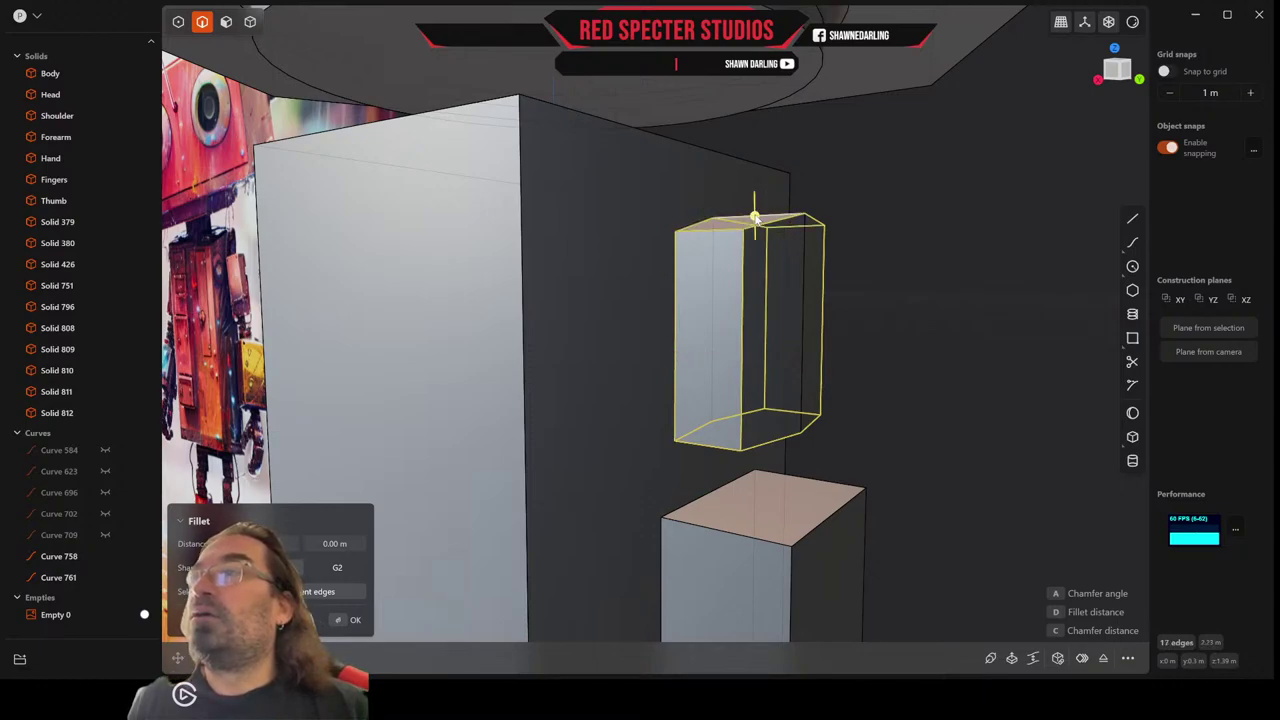
drag(755, 218, 756, 206)
middle_drag(756, 206, 811, 258)
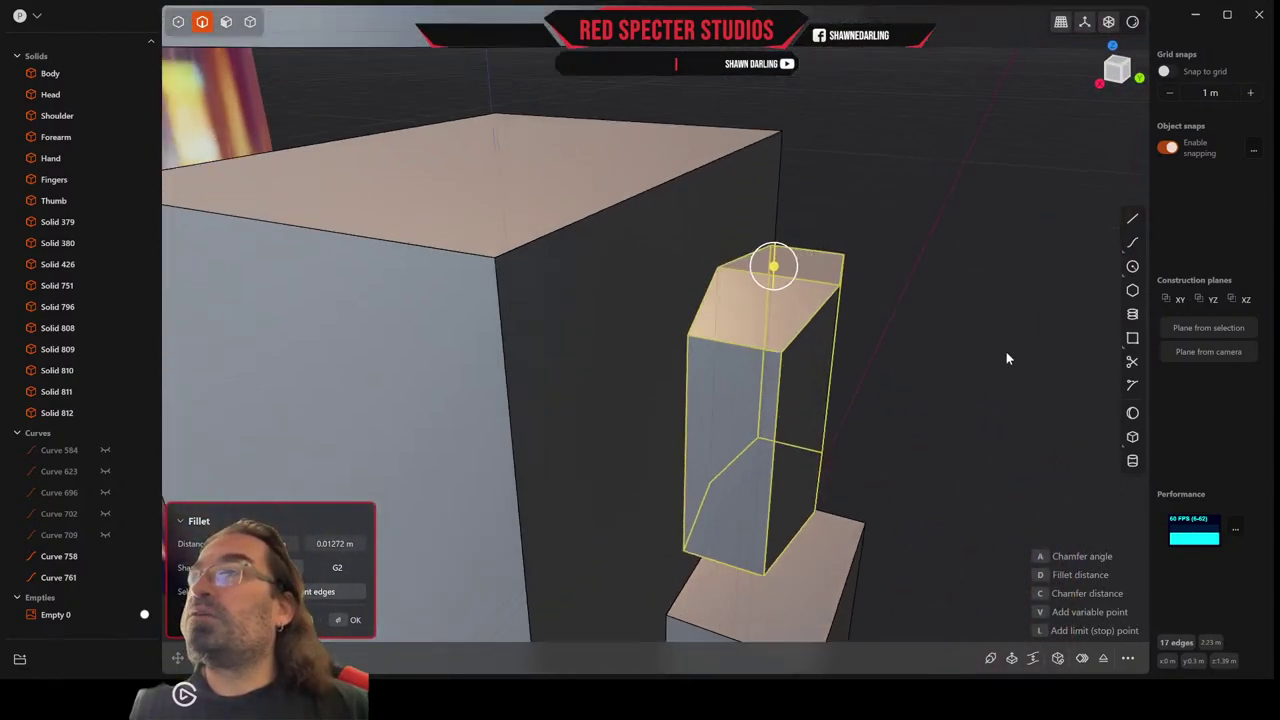
key(Return)
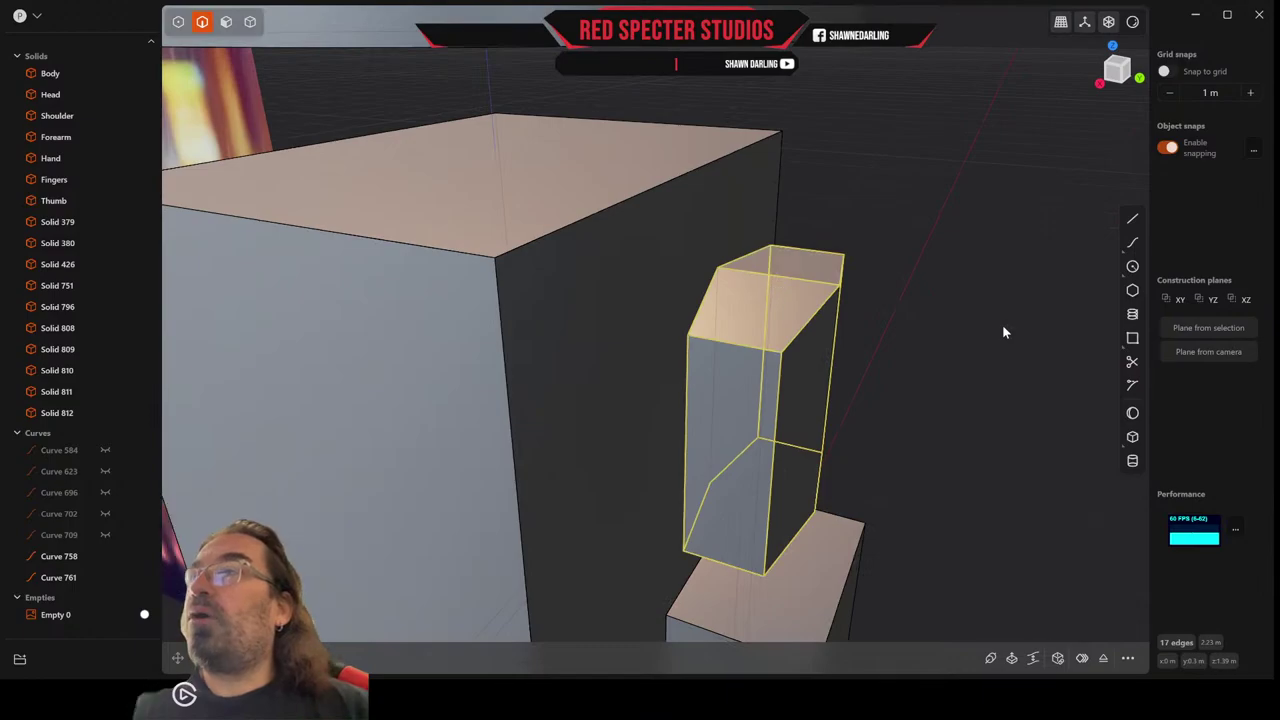
Exclude the crease across the shoulder block's top from the edge selection and fillet the remaining outer edges with a small radius.
ctrl+click(798, 278)
drag(718, 274, 711, 276)
right_click(730, 276)
scroll(730, 276, down, 3)
mouse_move(723, 295)
middle_down()
mouse_move(660, 262)
mouse_move(657, 277)
mouse_move(736, 311)
middle_up()
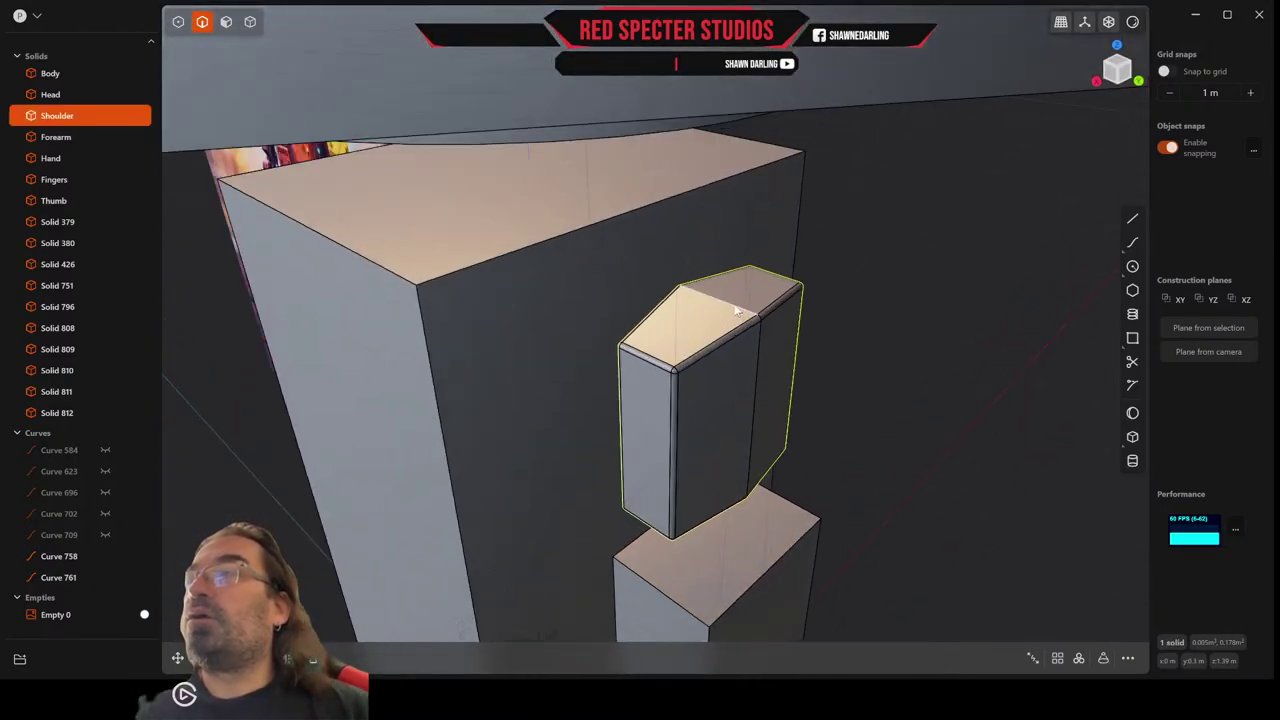
Fillet the crease between the sloped and rear parts of the shoulder block's top.
click(736, 311)
key(f)
drag(736, 306, 749, 300)
right_click(752, 302)
Examine the arm in the reference image, especially the joint between the shoulder and forearm blocks, and compare it with the model.
middle_drag(764, 348, 543, 326)
scroll(543, 328, down, 3)
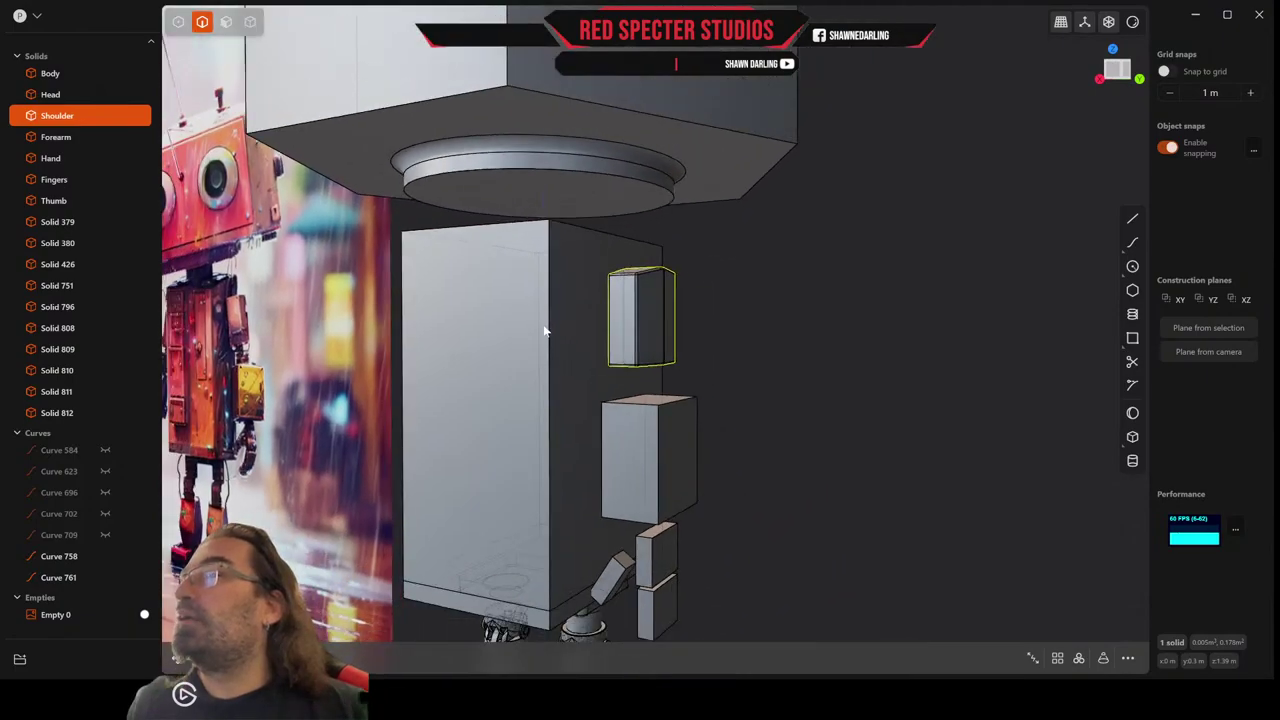
scroll(544, 331, up, 2)
shift+middle_drag(283, 358, 758, 334)
middle_drag(205, 420, 153, 417)
middle_drag(622, 413, 536, 404)
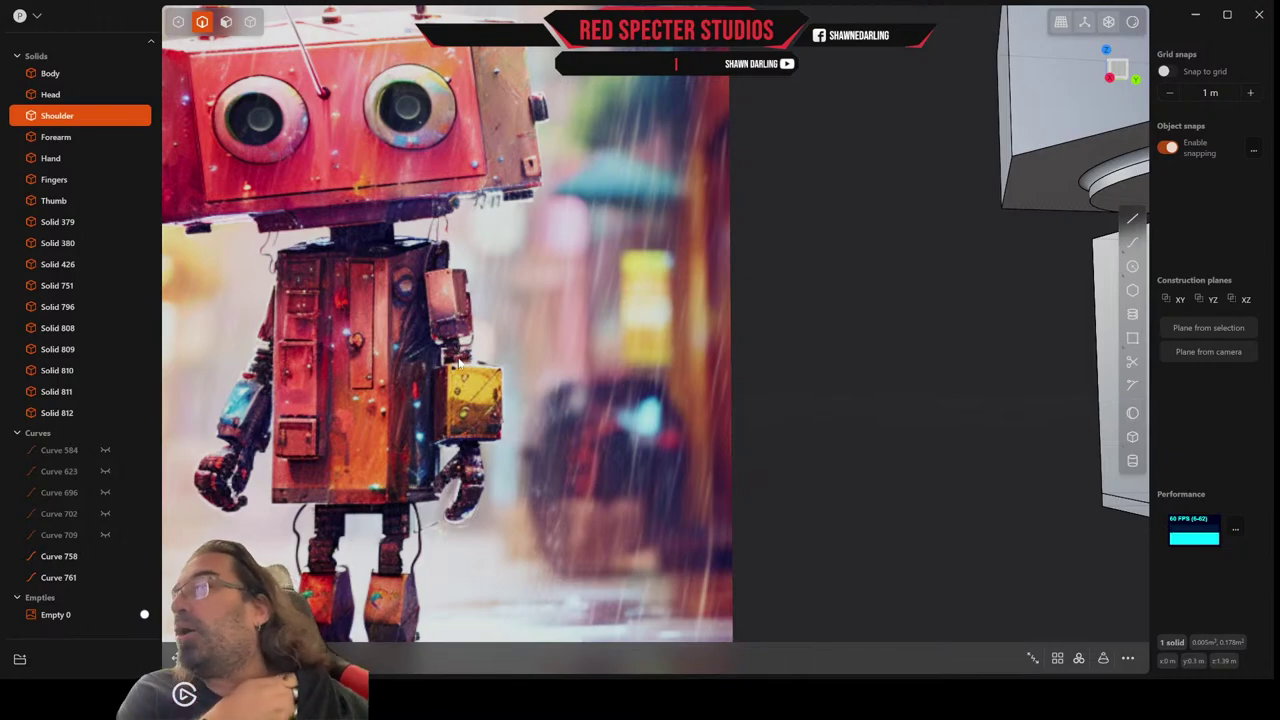
middle_drag(798, 425, 921, 411)
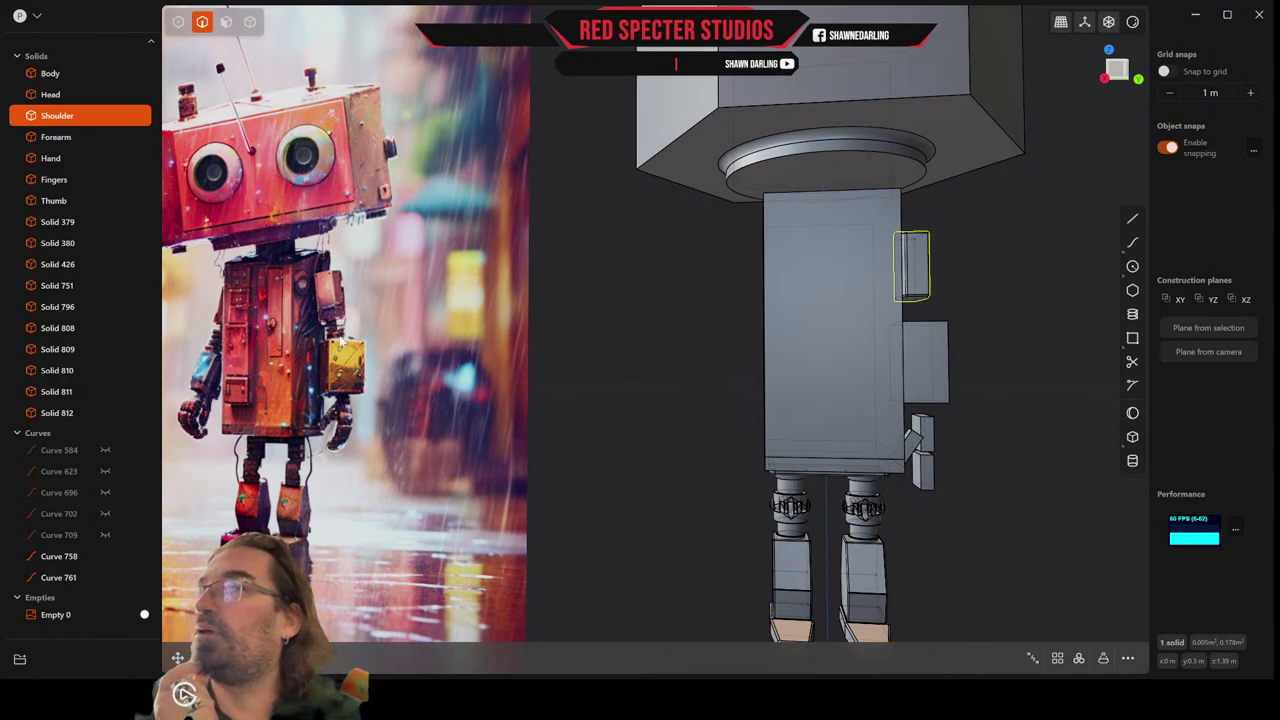
Draw a circle with a radius of about 0.03 m at the centre of the shoulder block's underside.
scroll(1015, 306, up, 5)
middle_drag(1015, 306, 875, 336)
scroll(944, 316, up, 2)
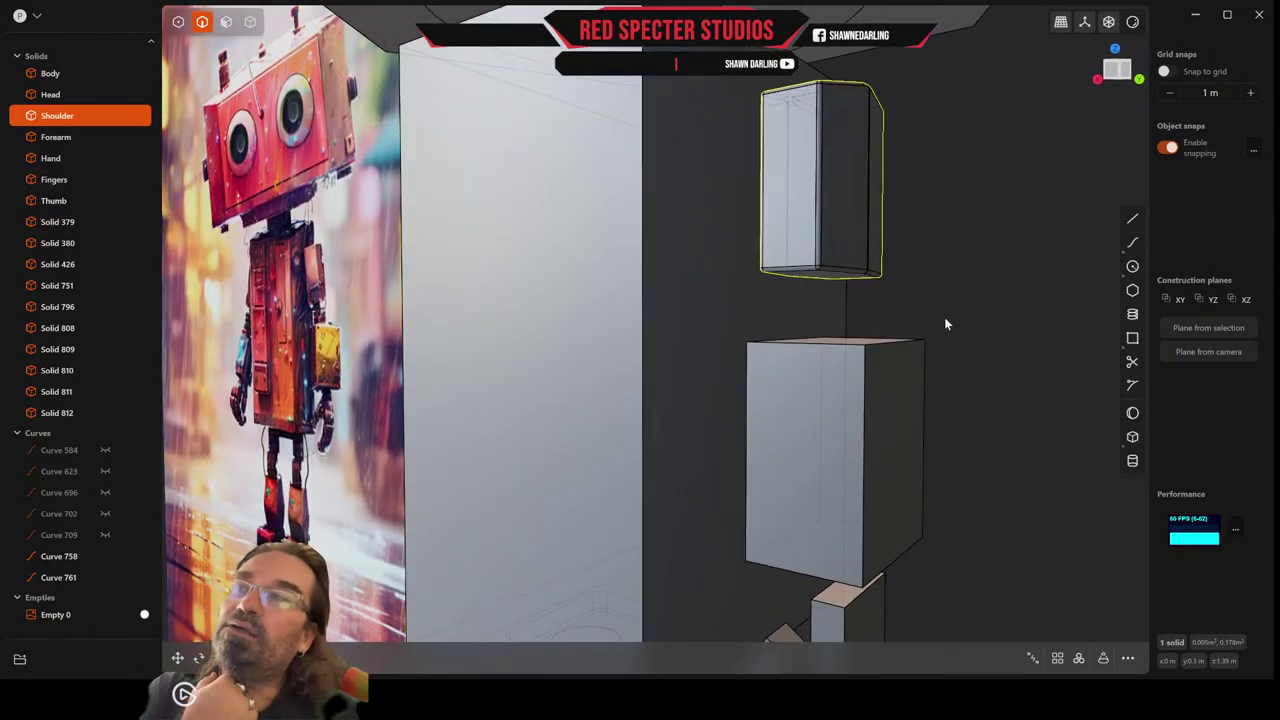
middle_drag(867, 307, 867, 282)
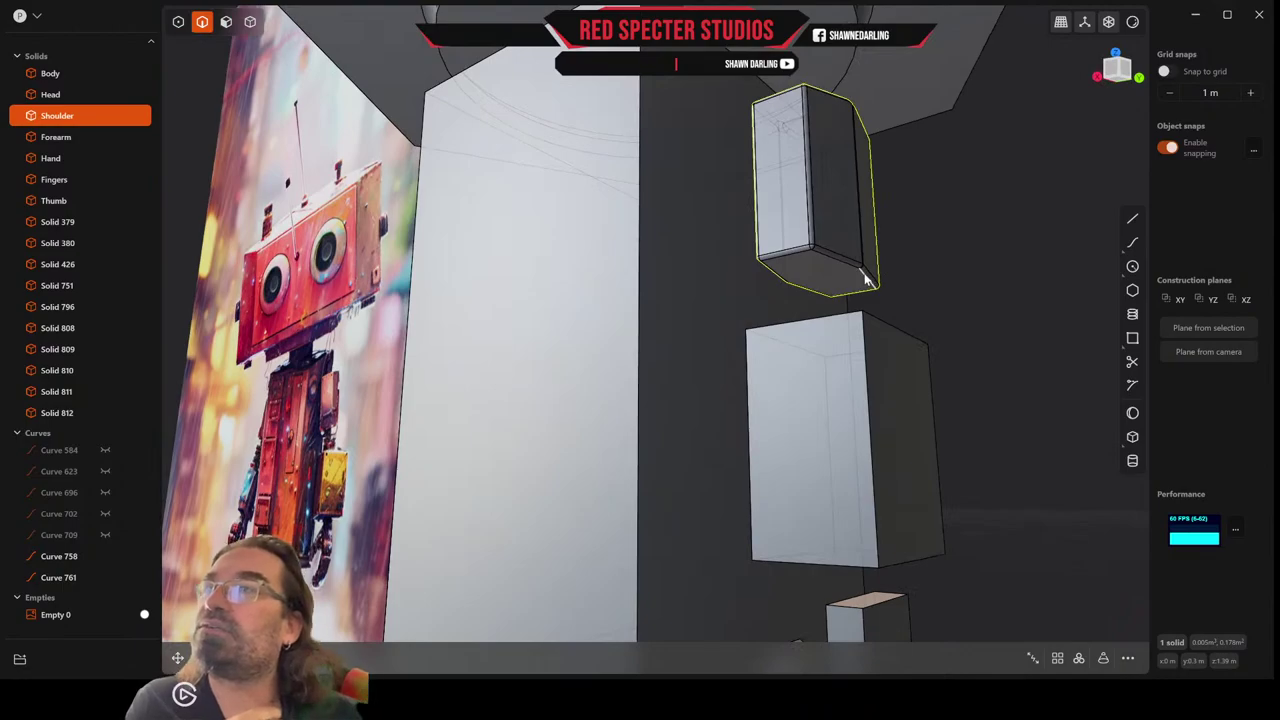
click(1132, 266)
scroll(818, 287, up, 2)
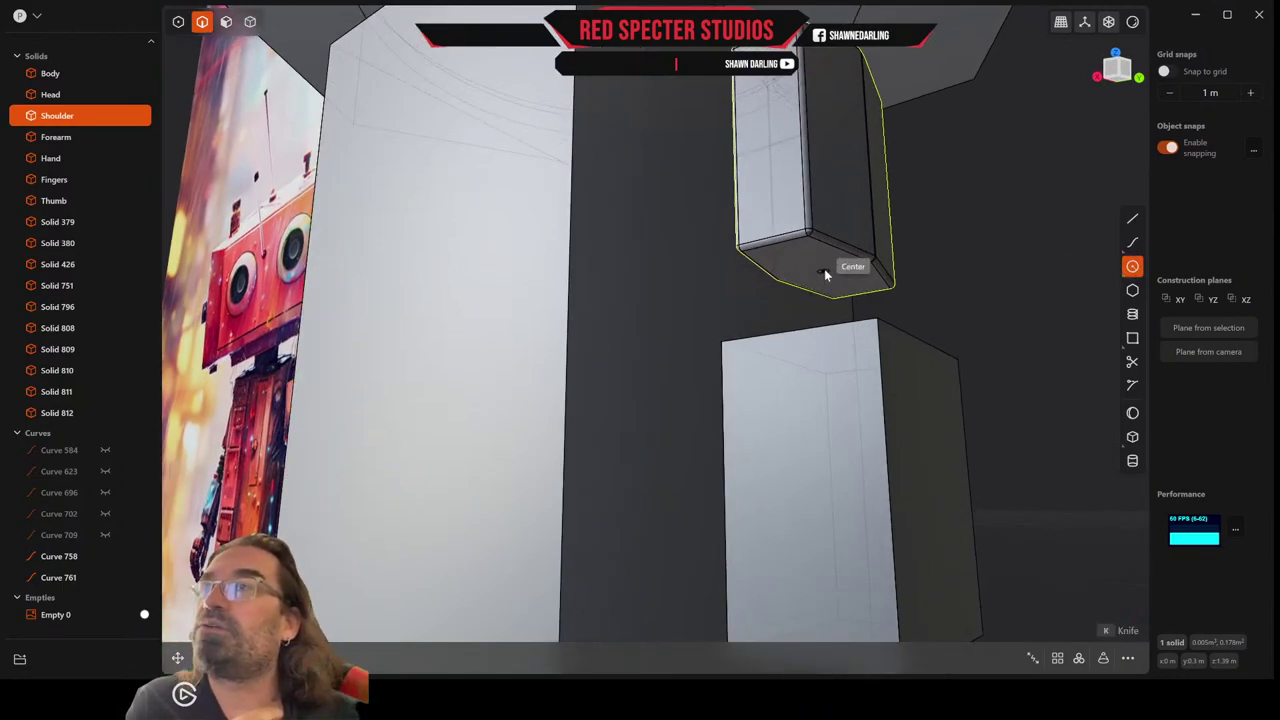
click(825, 274)
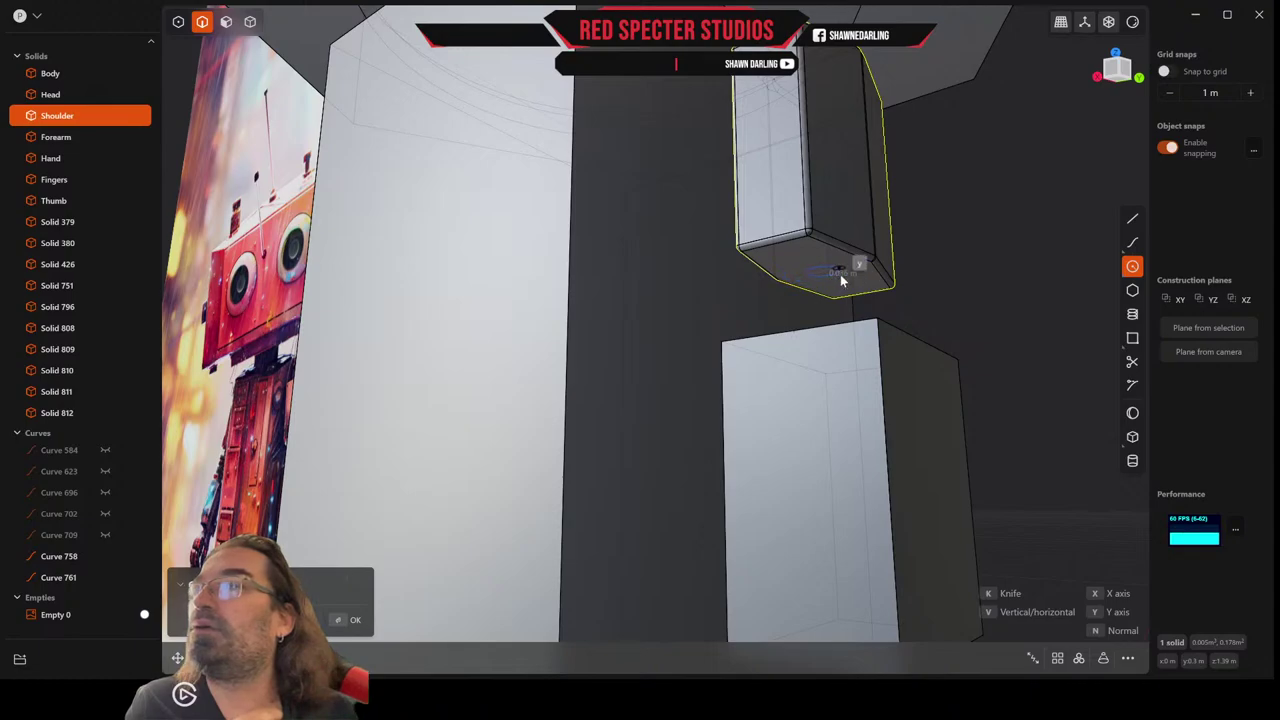
scroll(840, 274, up, 3)
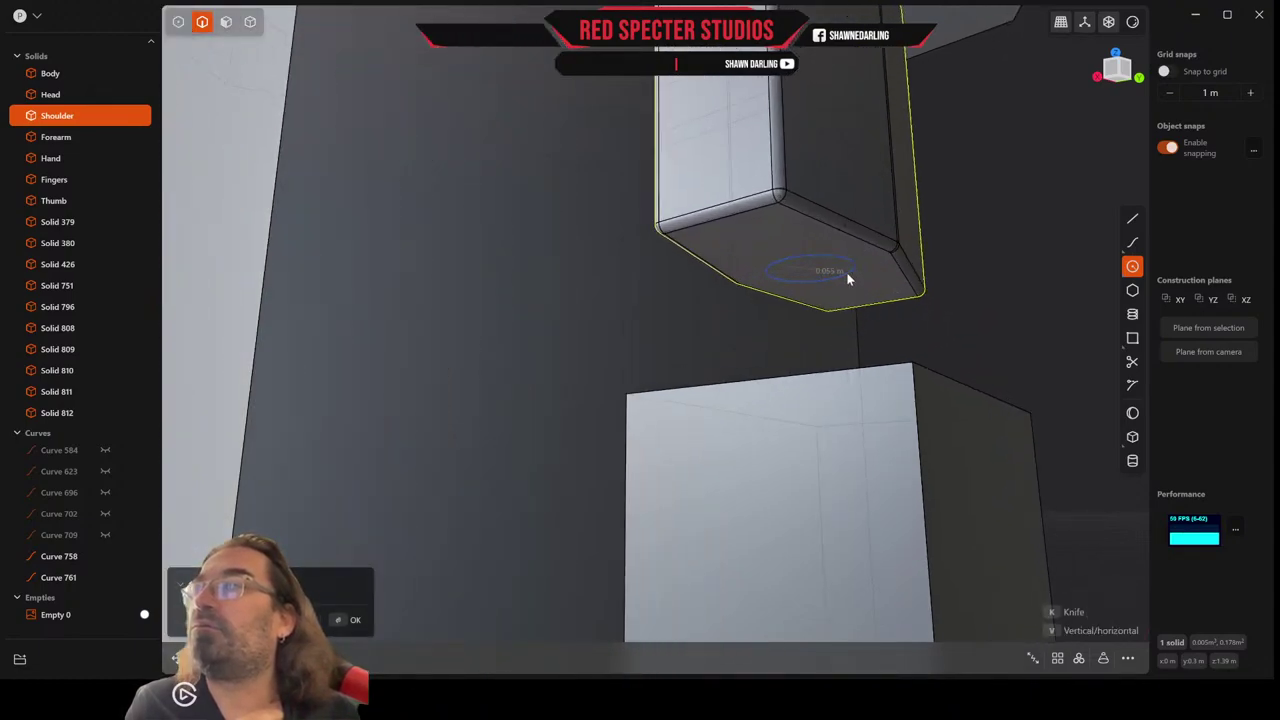
click(846, 272)
middle_drag(946, 277, 966, 294)
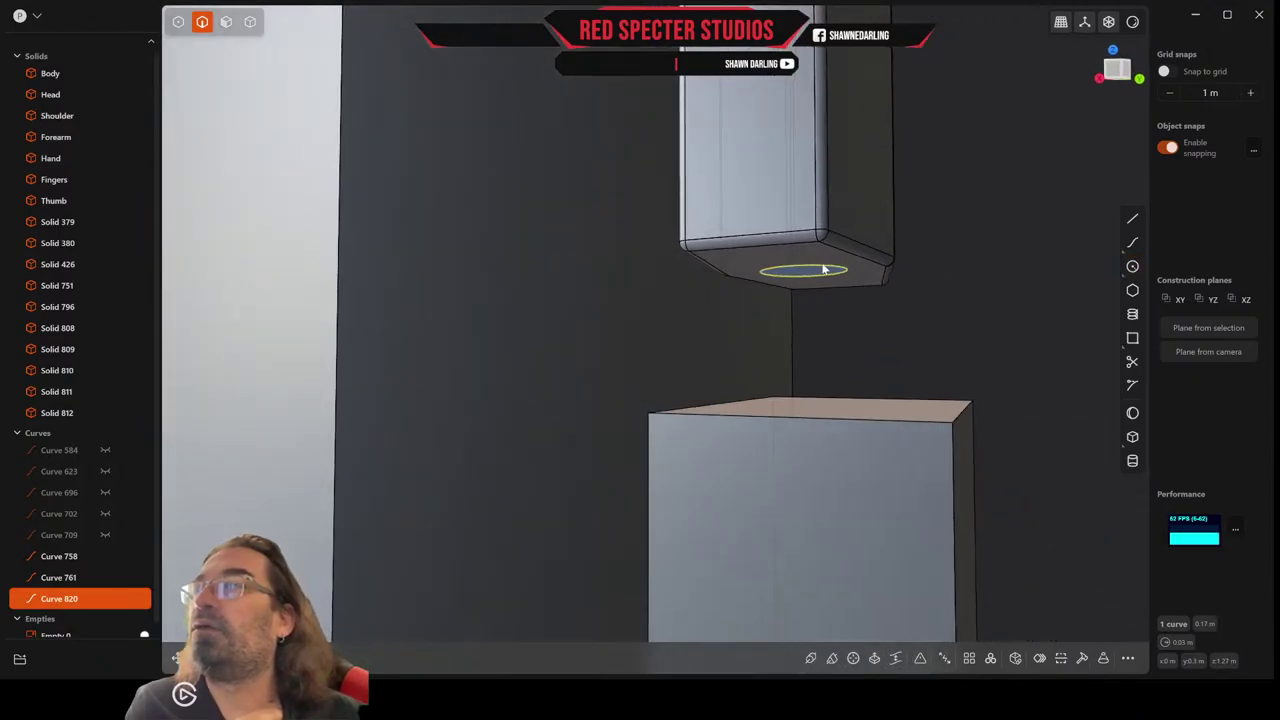
Extrude the circular region under the shoulder block downward by about 0.035 m as a separate cylinder.
click(226, 21)
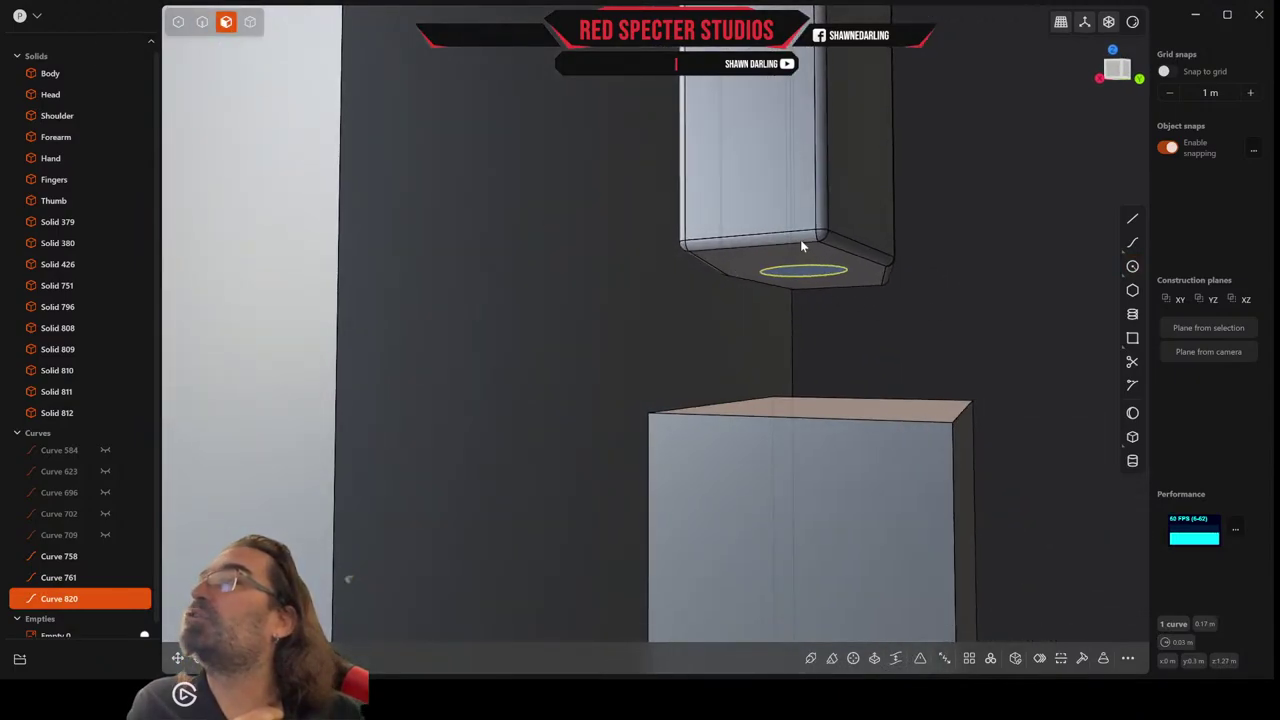
click(812, 272)
key(e)
drag(812, 327, 813, 390)
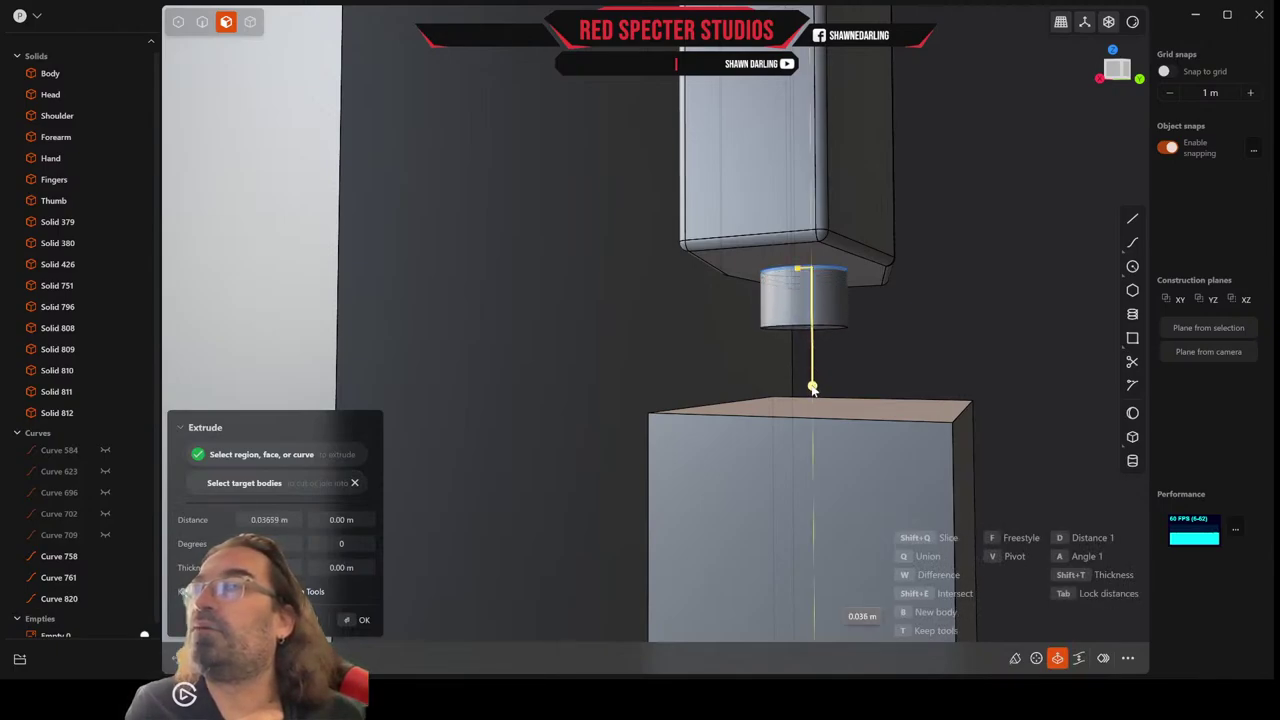
drag(813, 383, 813, 384)
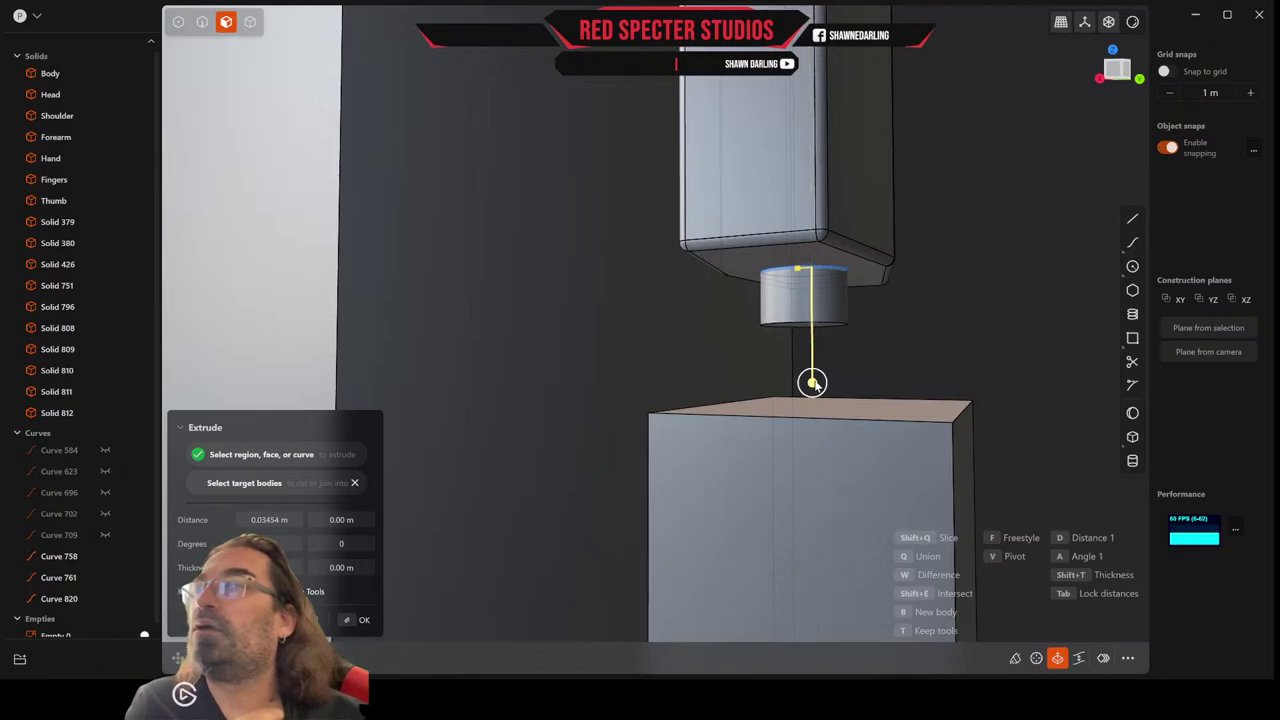
right_click(832, 373)
Fillet the lower edge of the cylinder under the shoulder by about 0.024 m to form a dome.
middle_drag(845, 362, 428, 197)
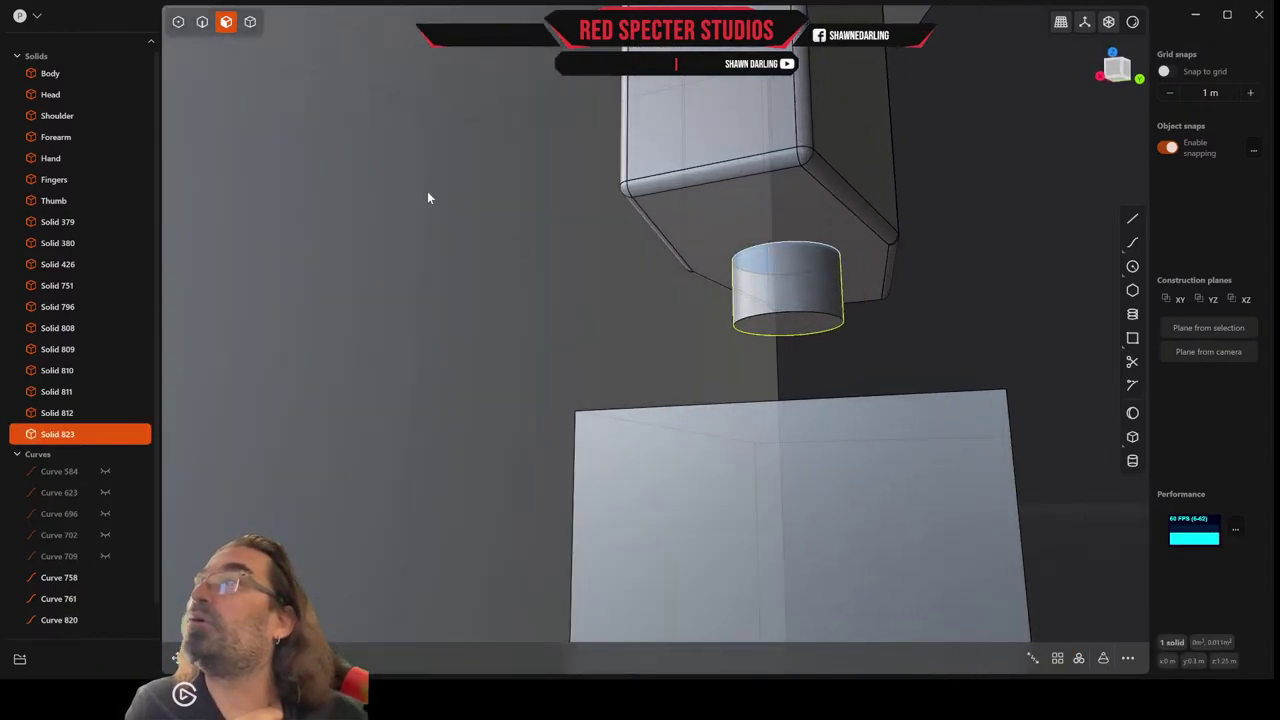
click(202, 22)
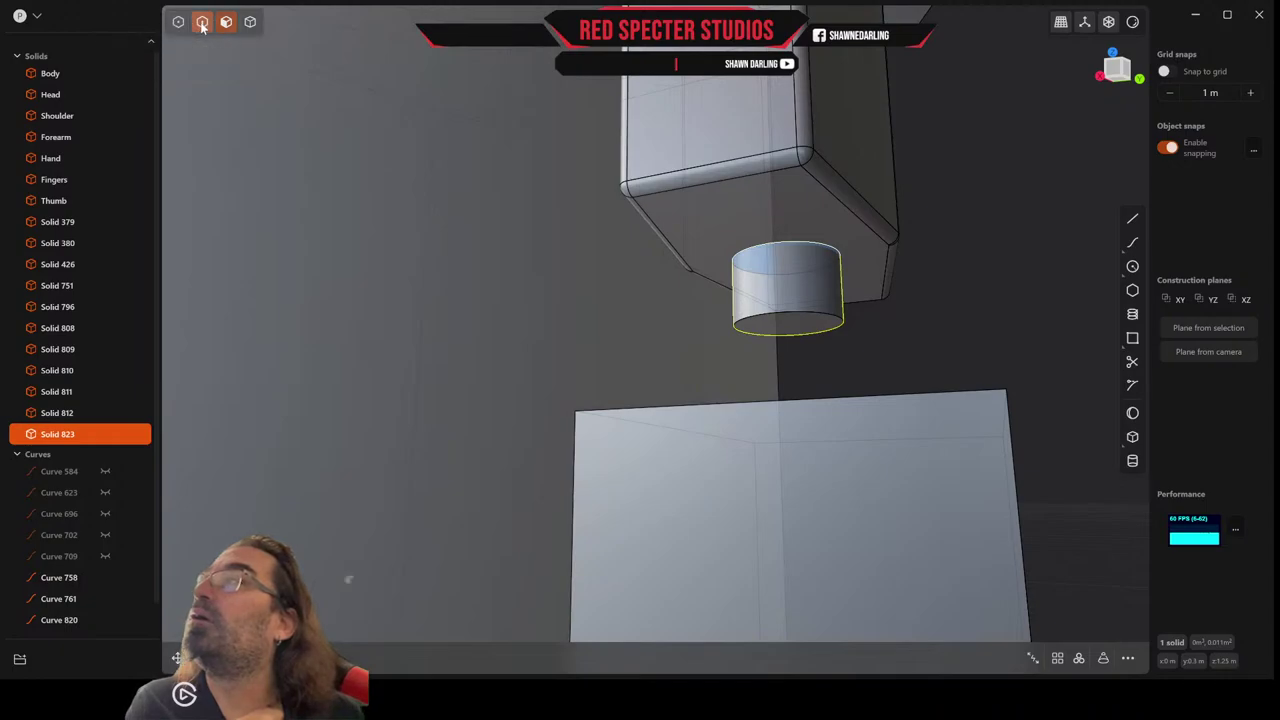
click(803, 322)
key(f)
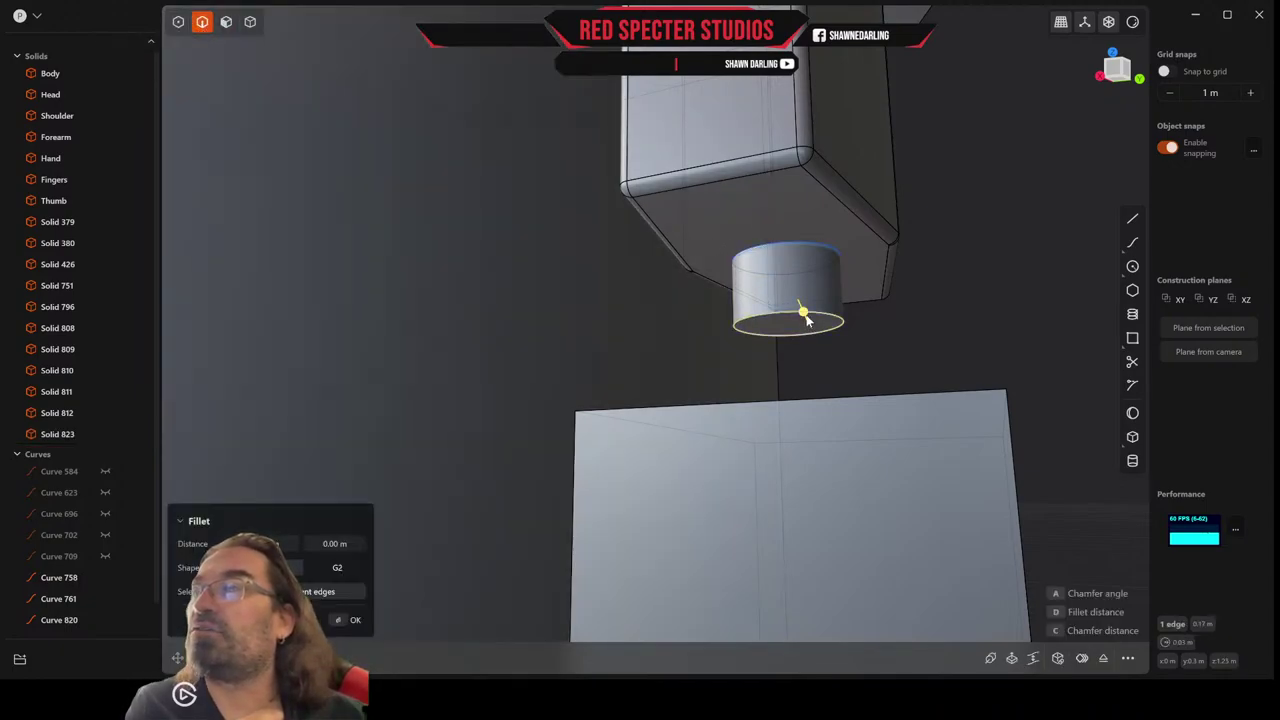
drag(806, 315, 939, 287)
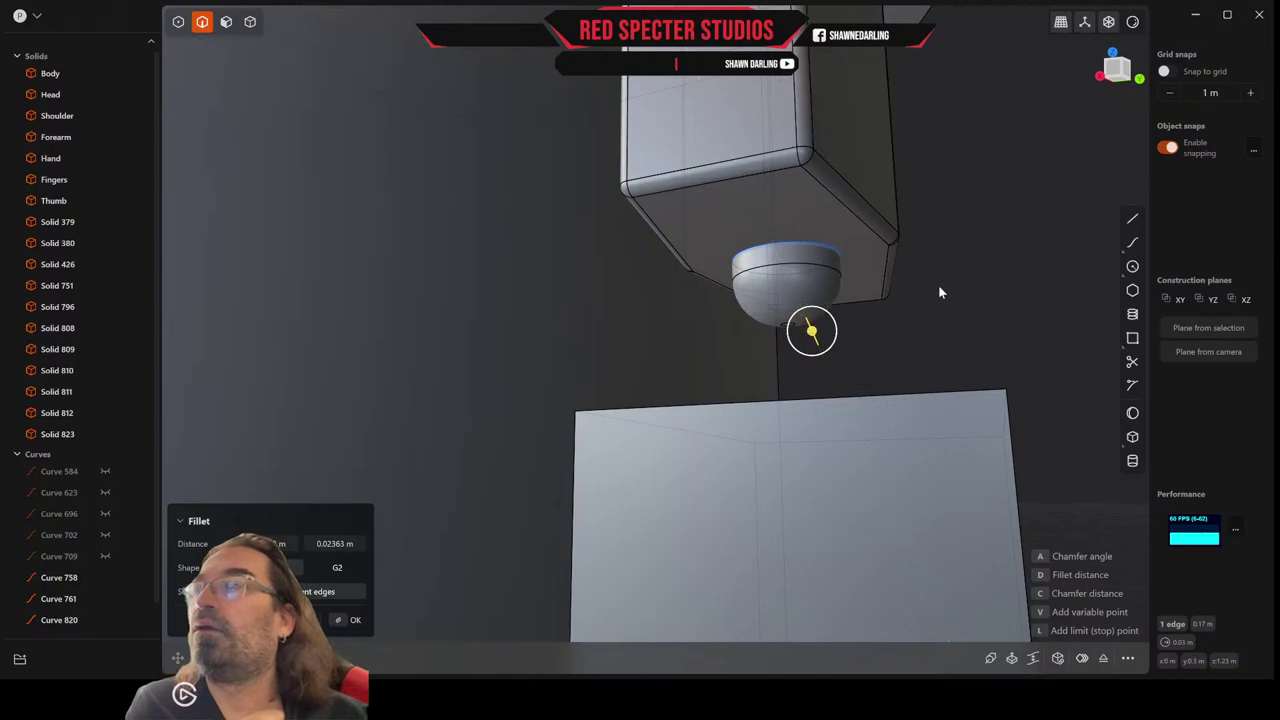
right_click(939, 286)
Try to offset the curved face of the dome under the shoulder outward by about 0.005 m.
middle_drag(934, 287, 903, 309)
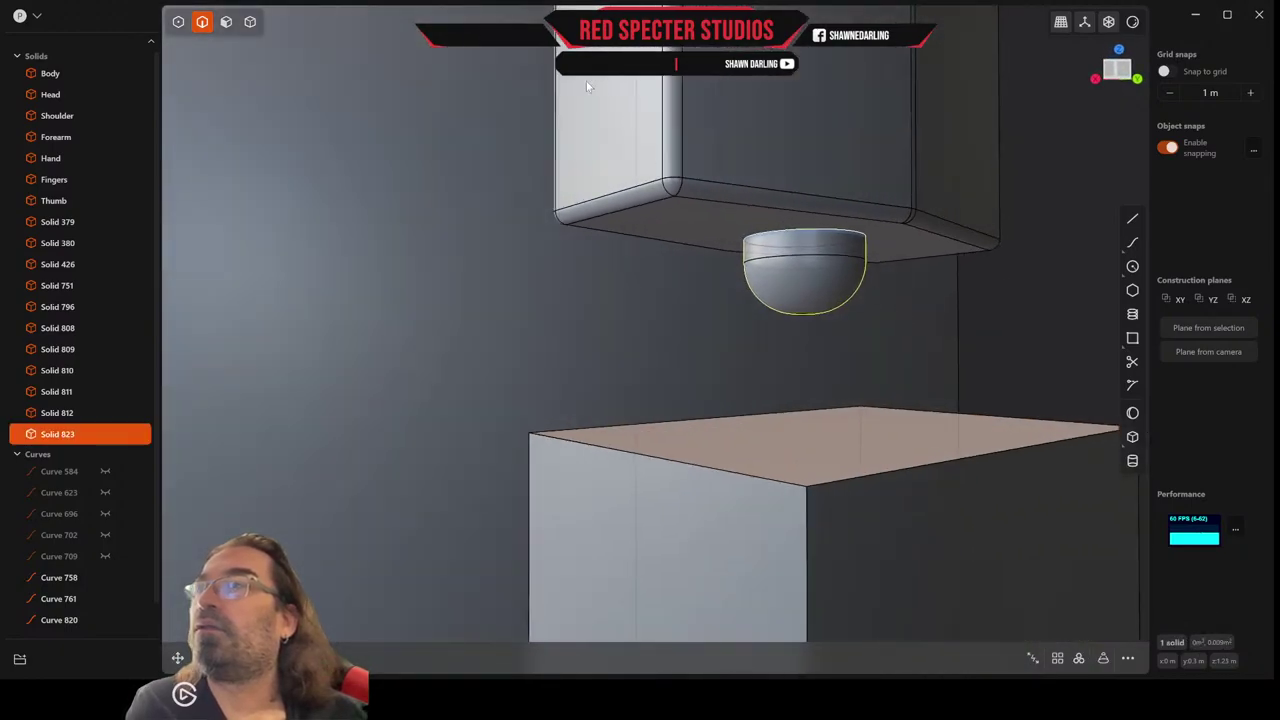
click(226, 23)
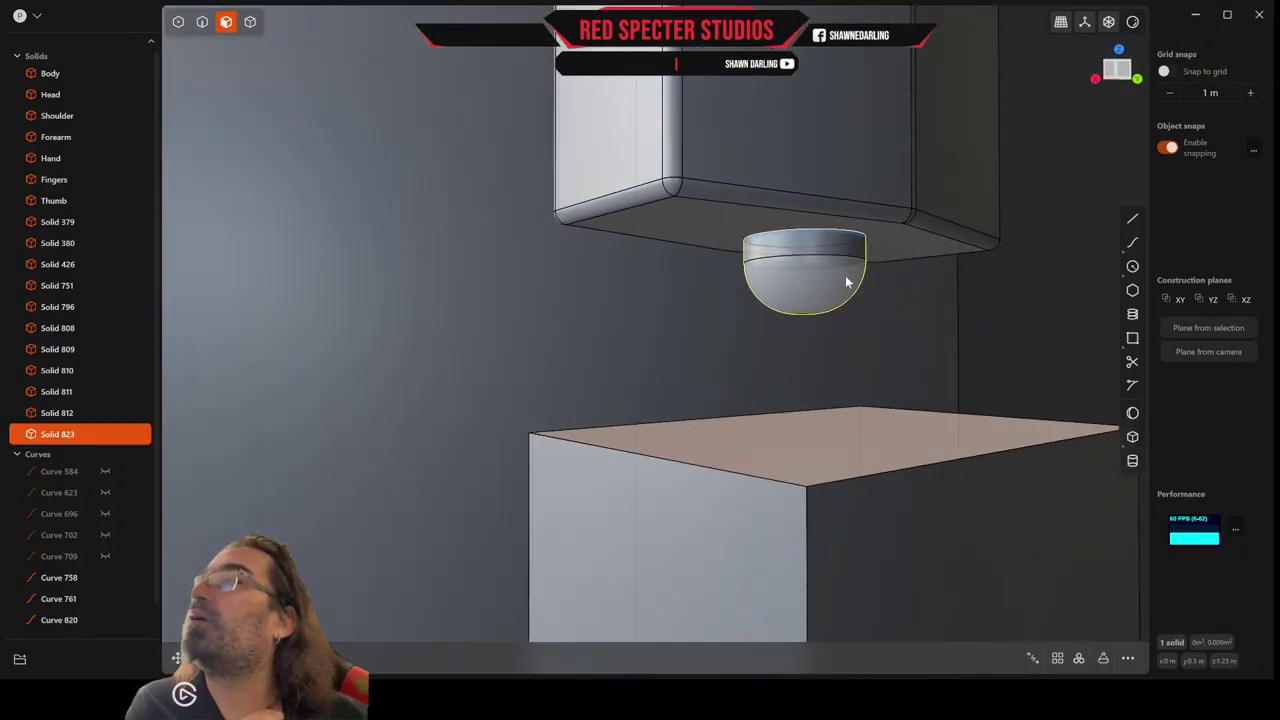
click(846, 280)
click(879, 289)
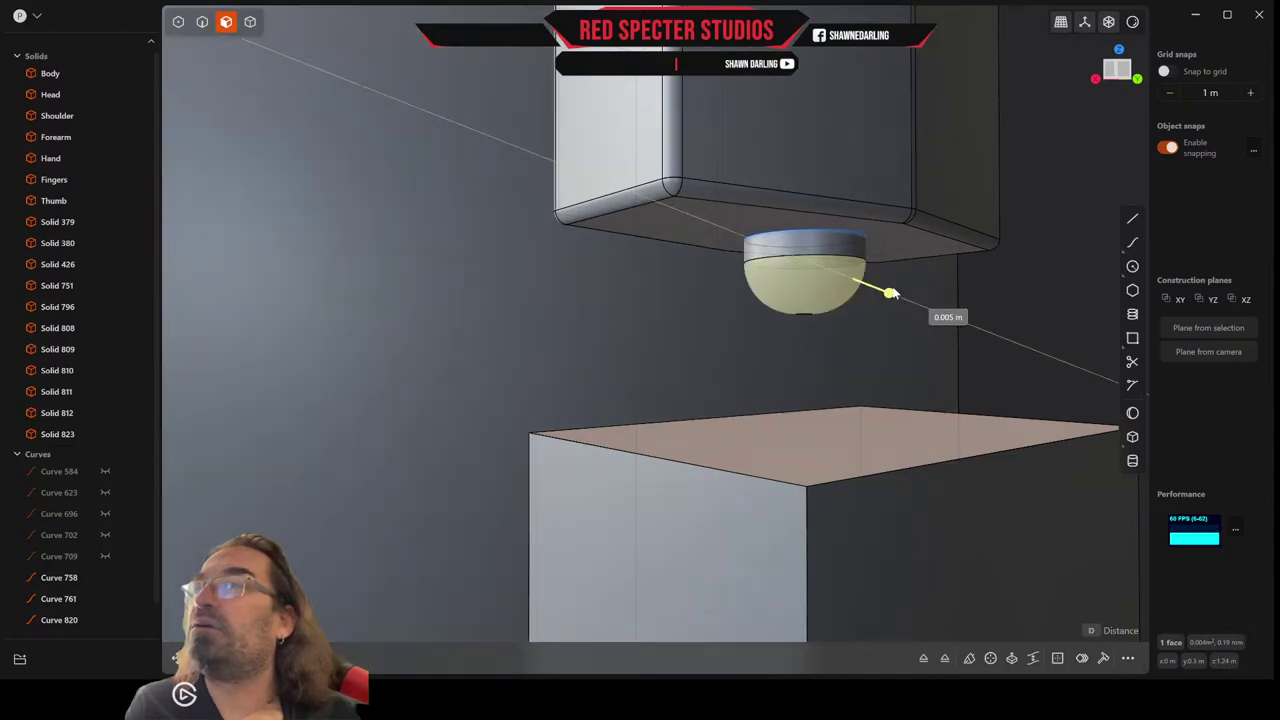
mouse_move(880, 291)
mouse_down()
mouse_move(852, 277)
mouse_move(880, 290)
mouse_up()
drag(885, 289, 886, 289)
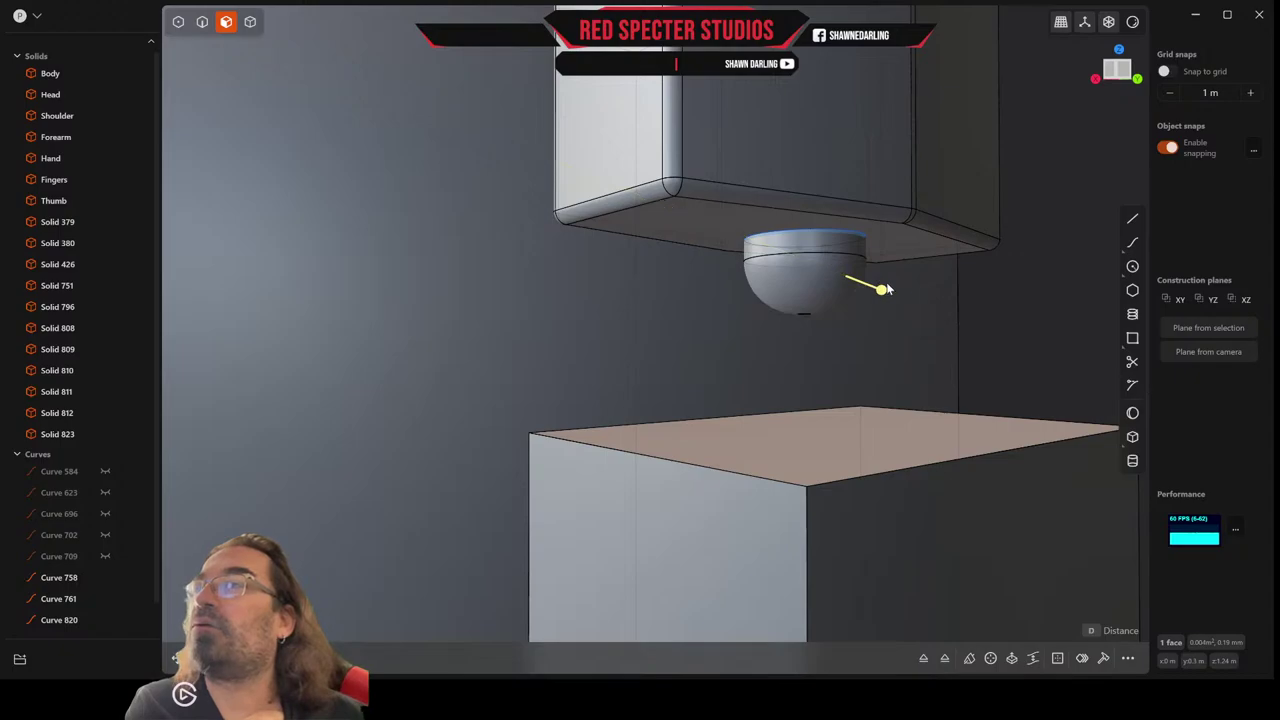
right_click(1012, 280)
scroll(1012, 280, down, 2)
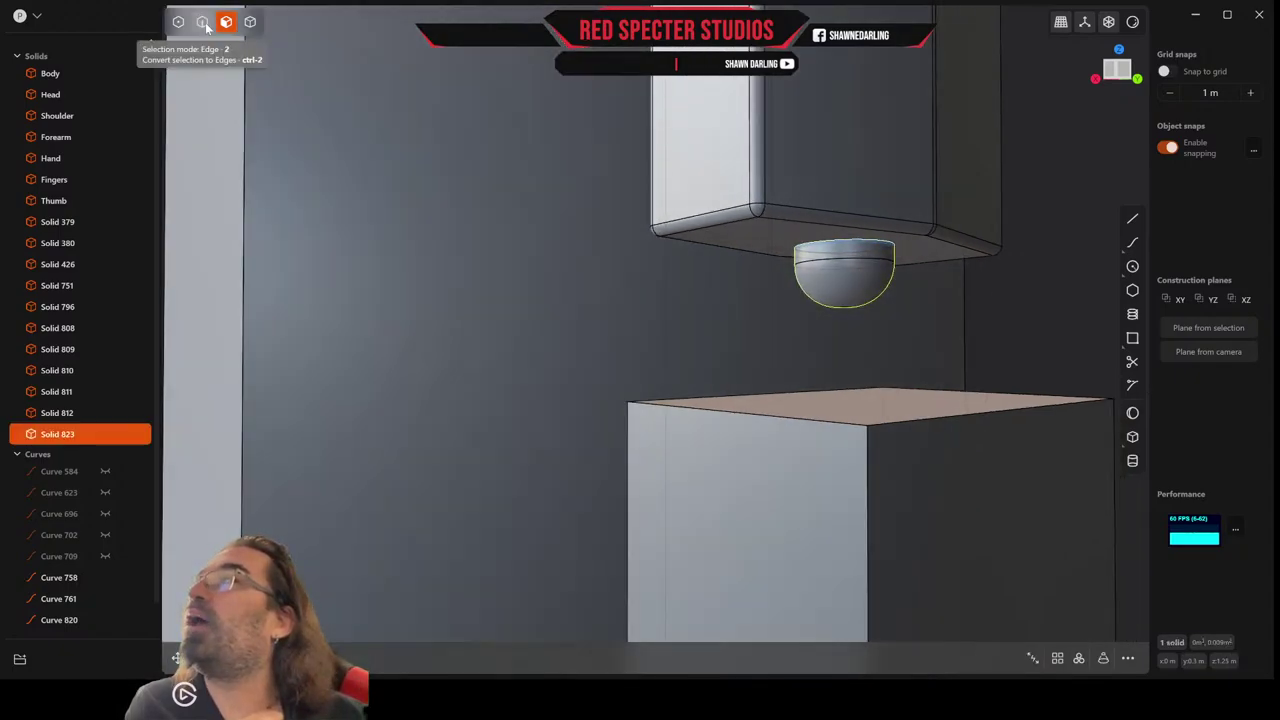
click(202, 21)
click(846, 261)
key(f)
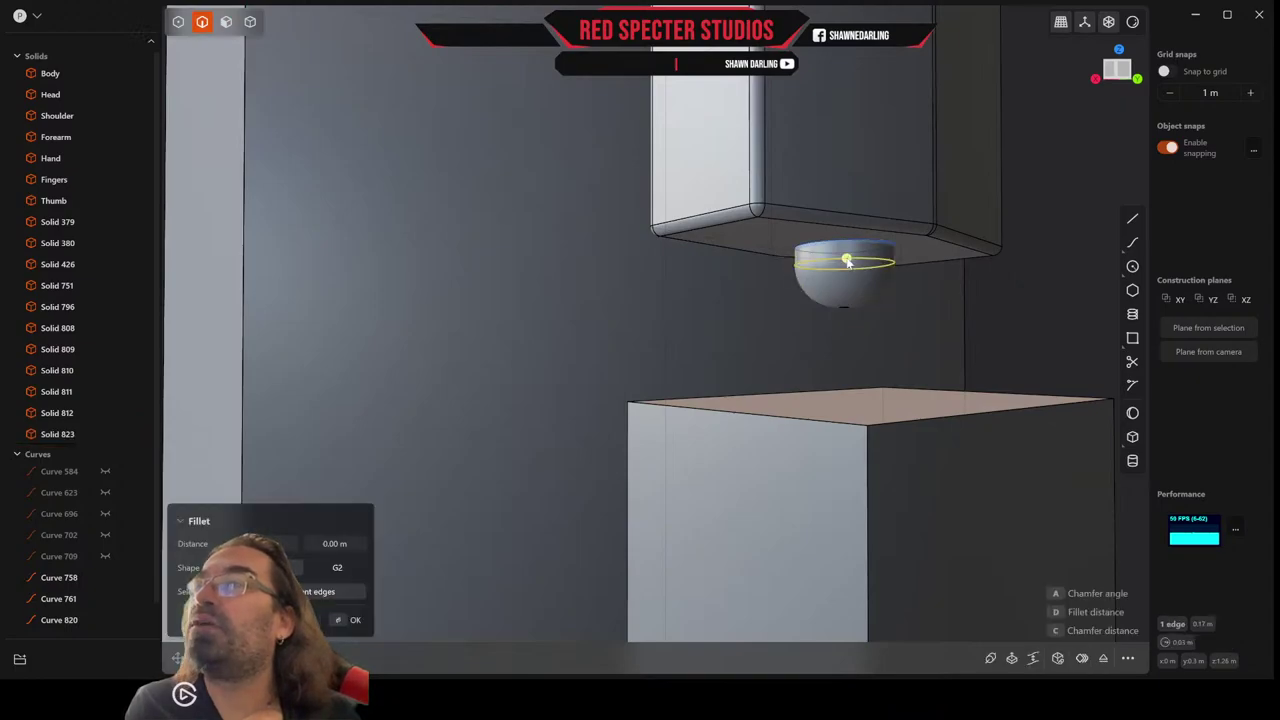
key(g)
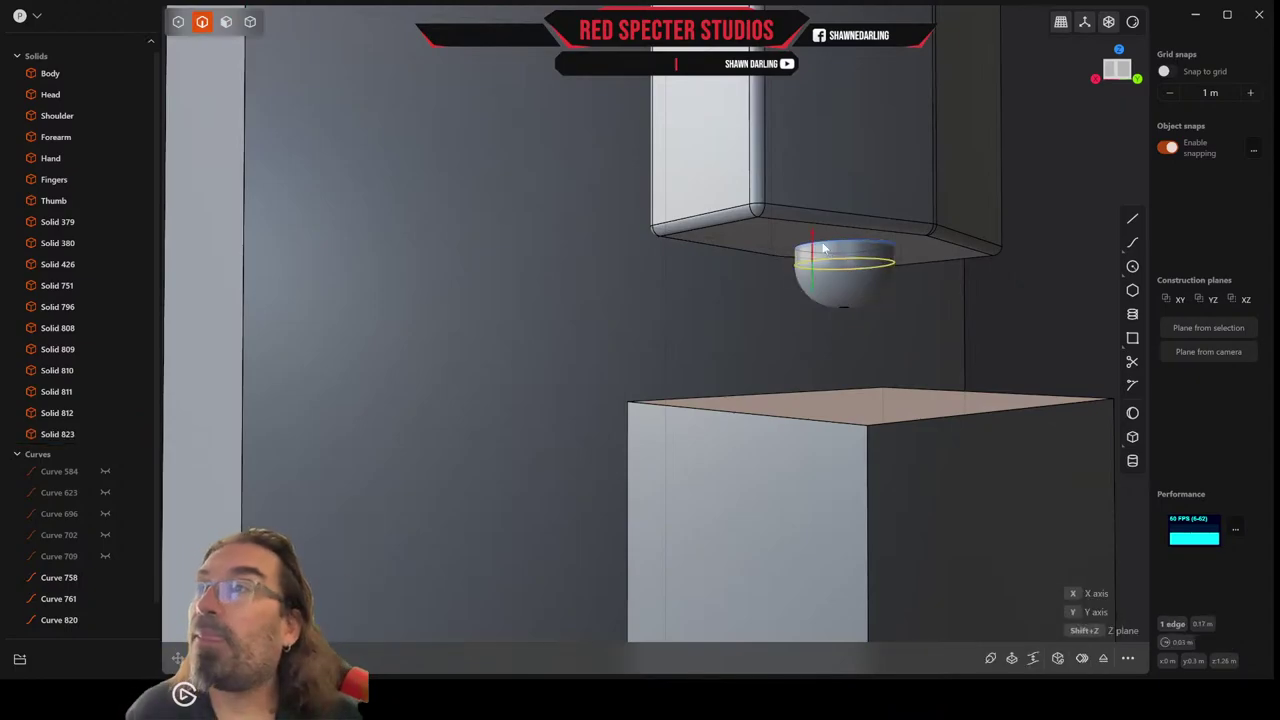
drag(812, 233, 813, 247)
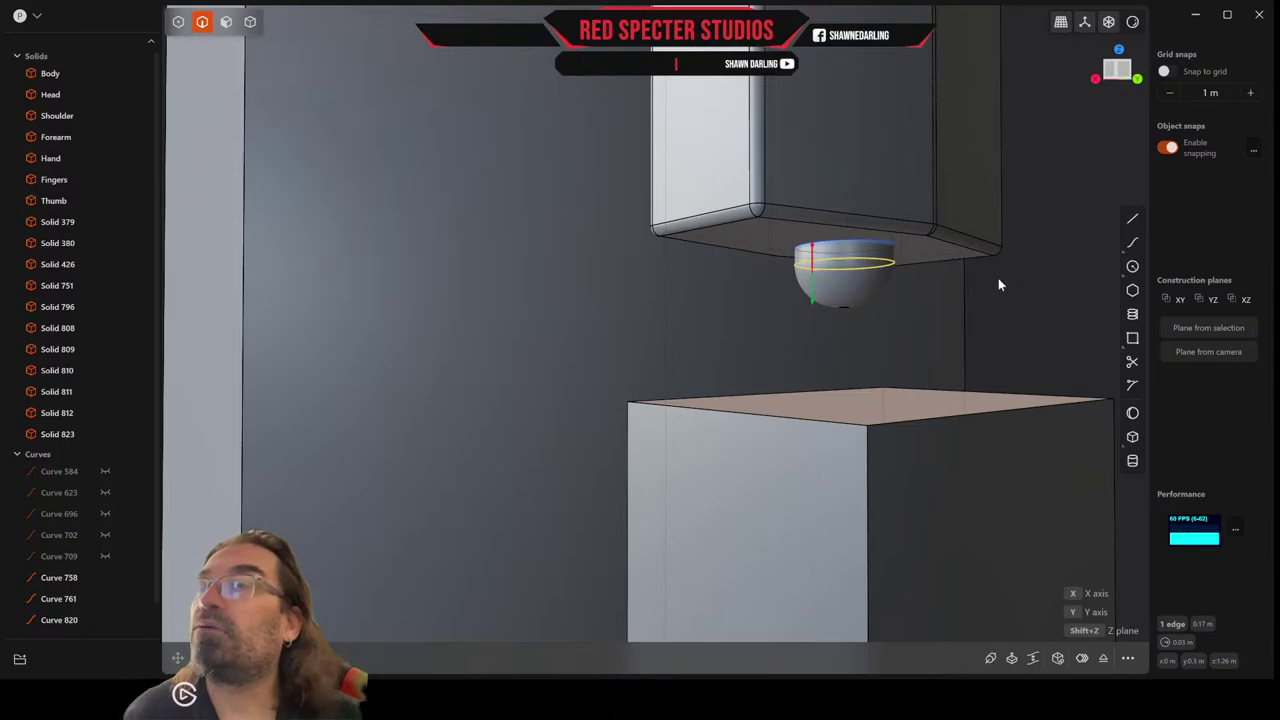
key(Escape)
key(f)
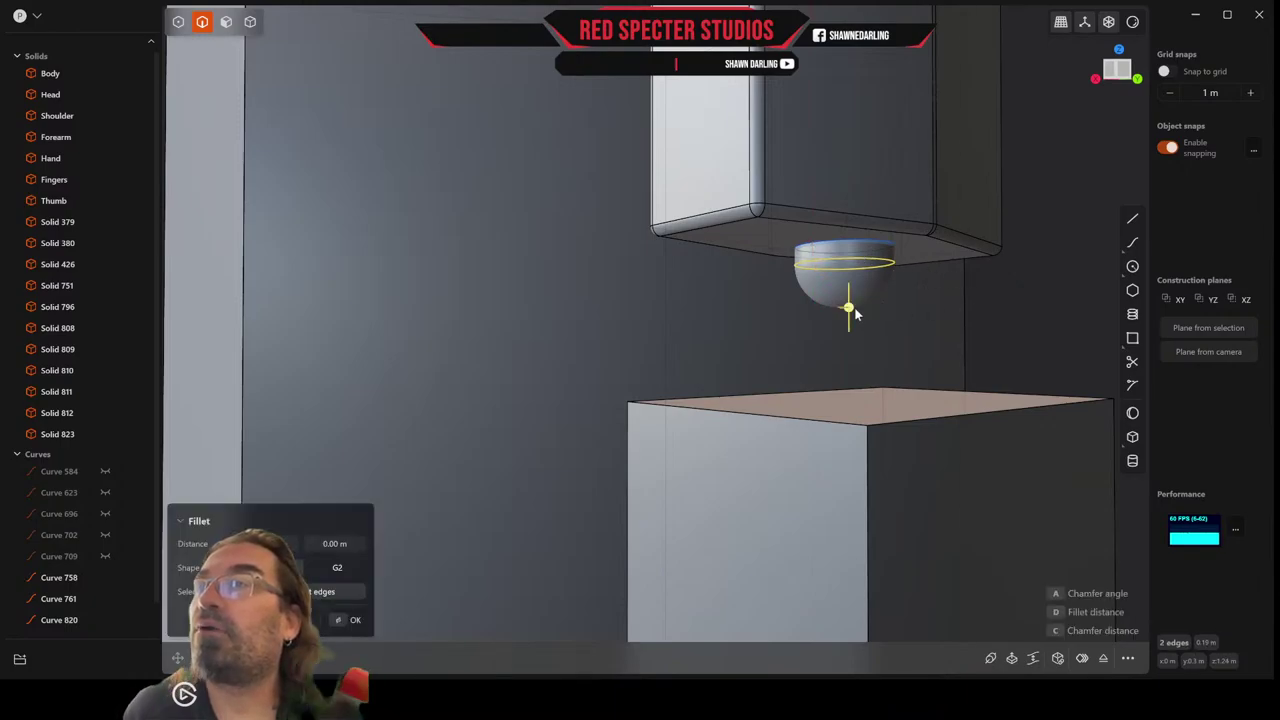
key(Escape)
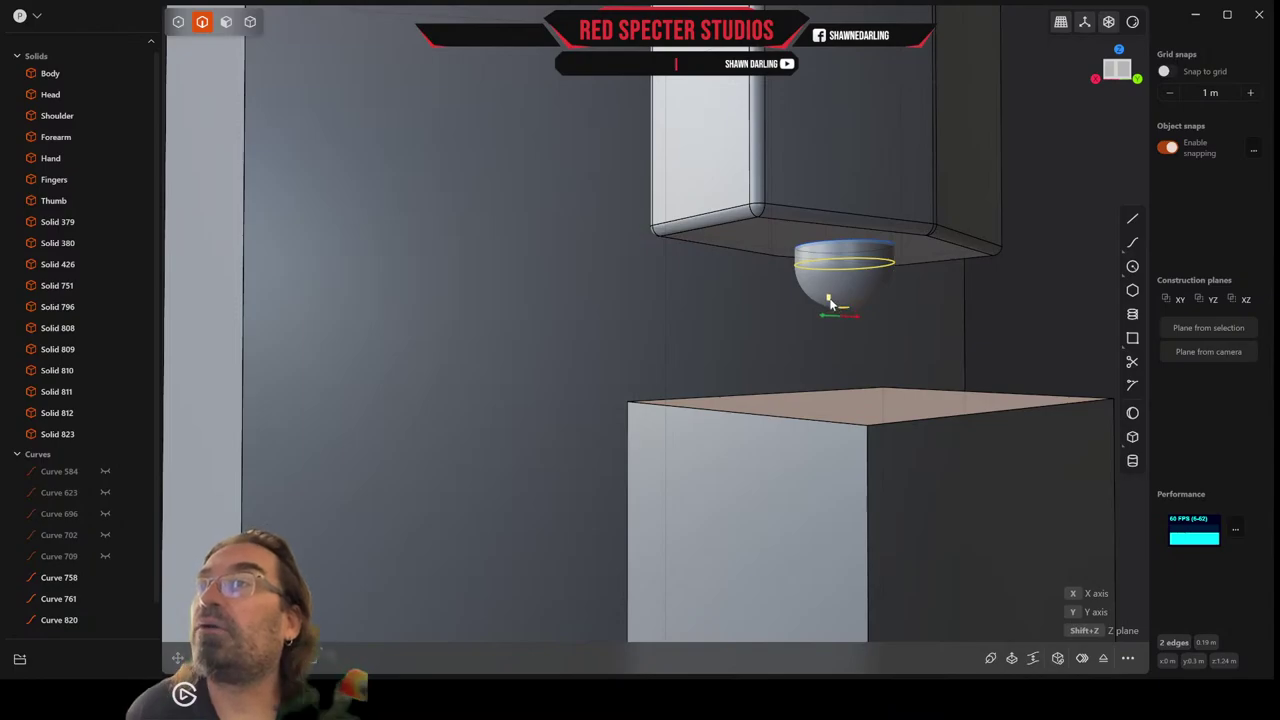
middle_drag(1000, 298, 1018, 284)
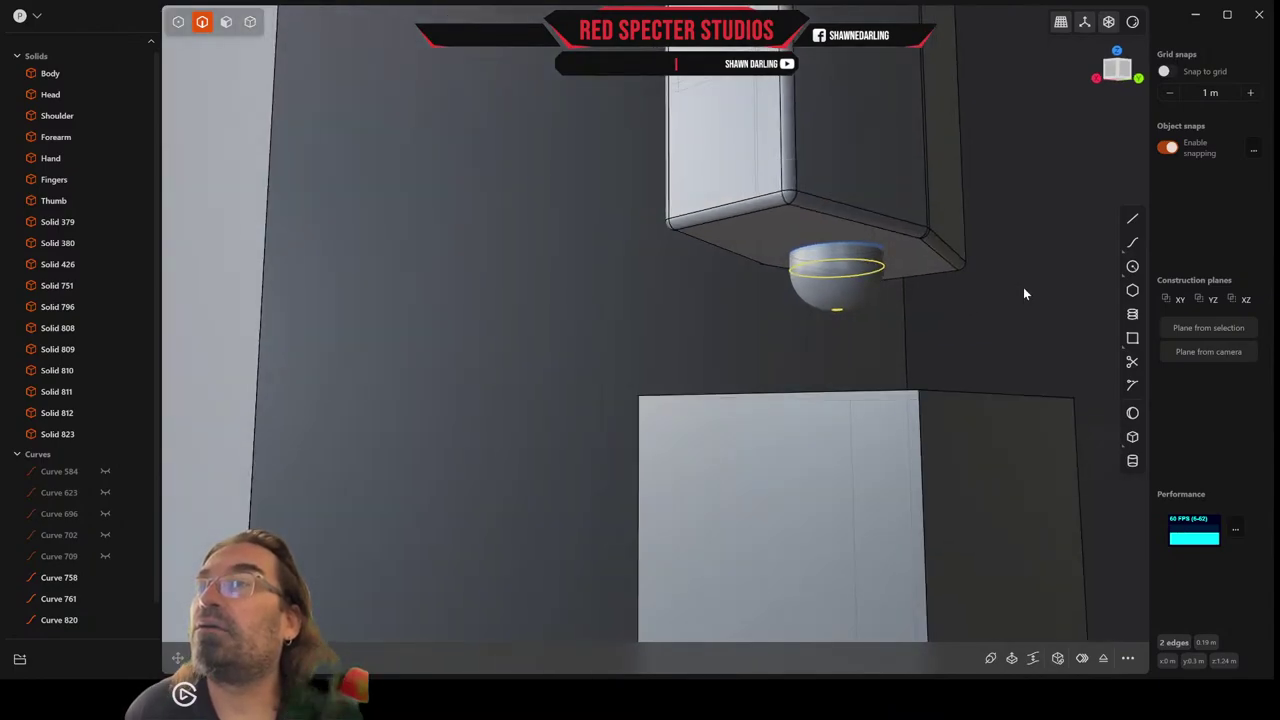
key(f)
scroll(1023, 293, up, 2)
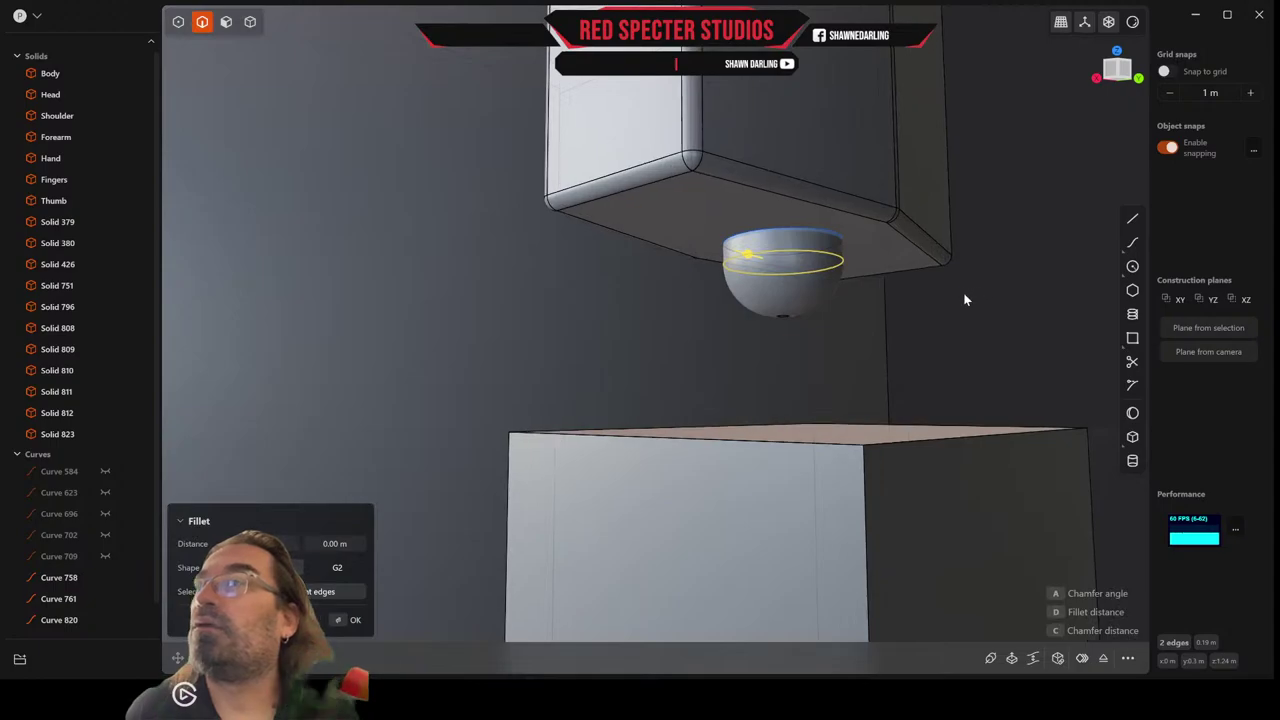
Move the dome's curved face under the shoulder block straight down by about 0.016 m to lengthen the joint.
click(227, 24)
click(815, 296)
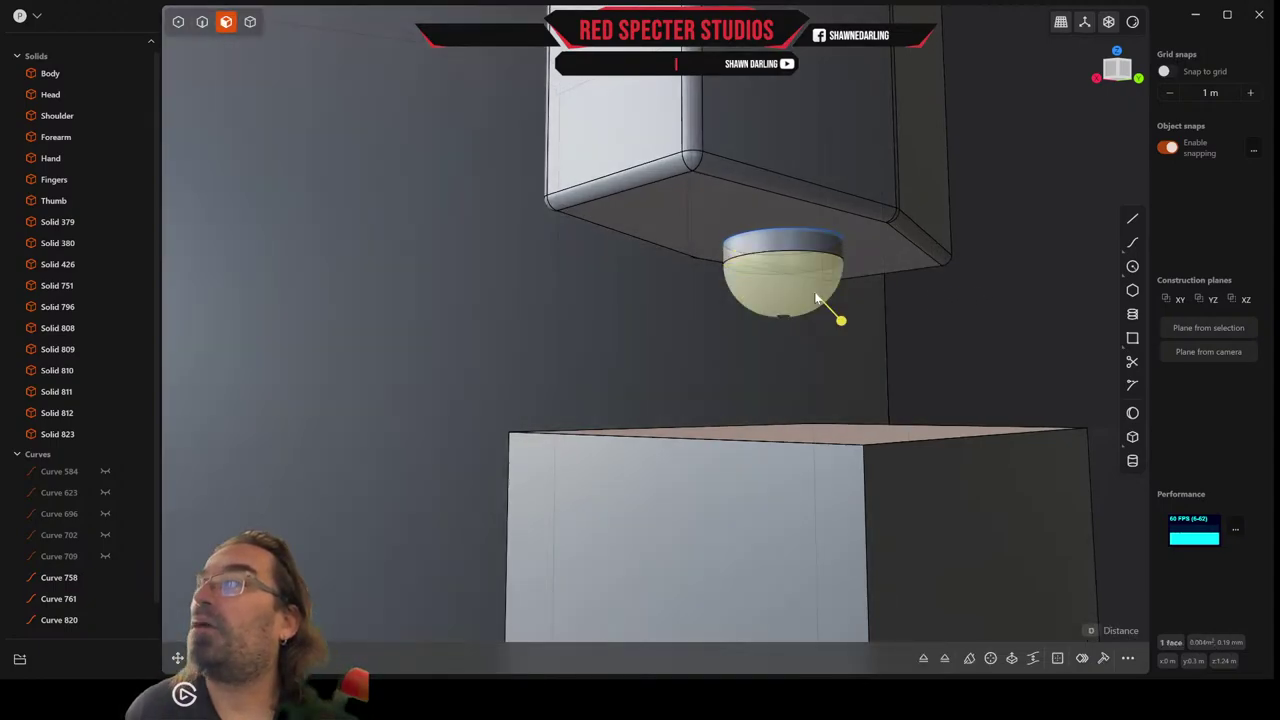
key(g)
drag(759, 257, 759, 275)
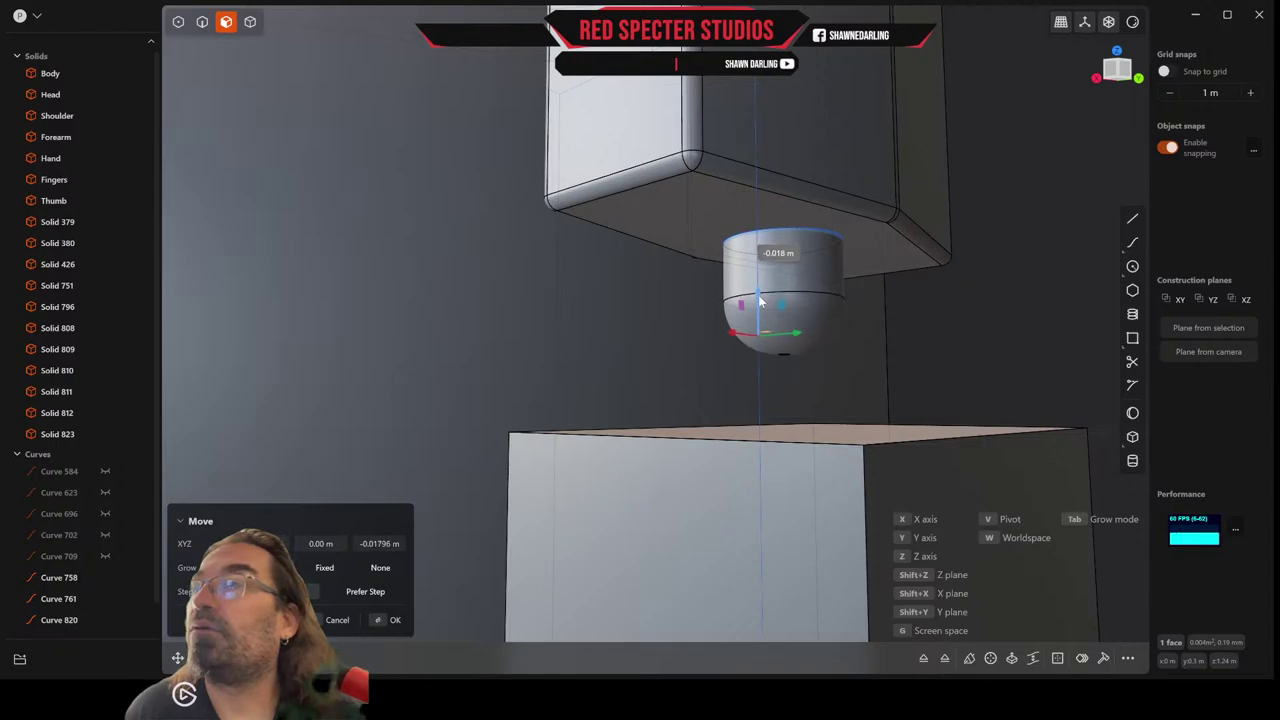
click(775, 302)
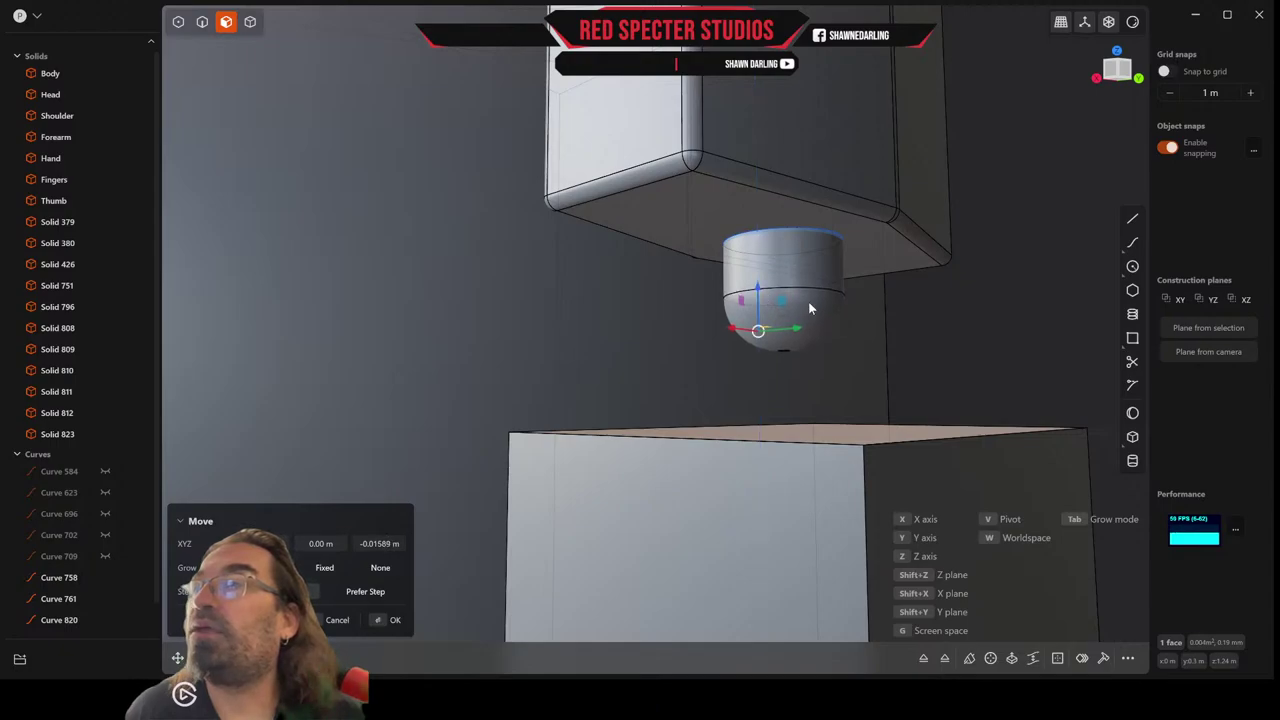
right_click(1020, 309)
Draw a circle with a radius of about 0.01 m in the middle of the dome, seen squarely from the side.
middle_drag(1020, 309, 958, 322)
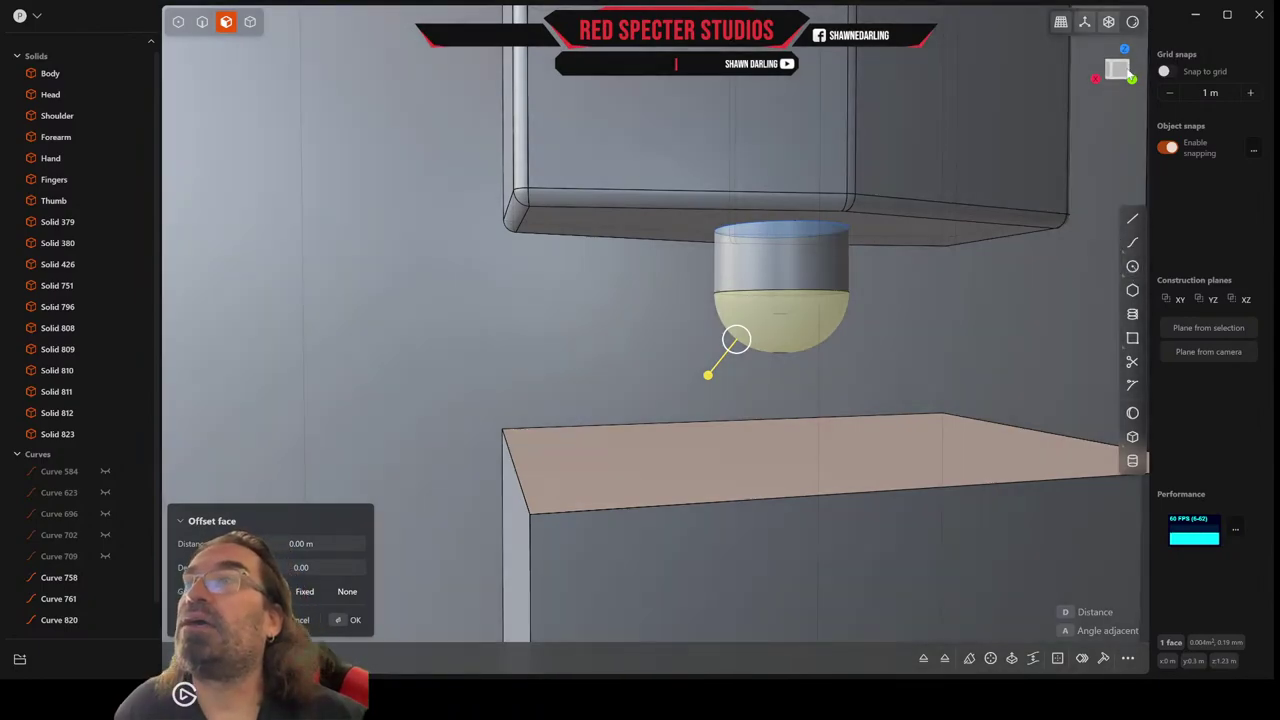
click(1118, 72)
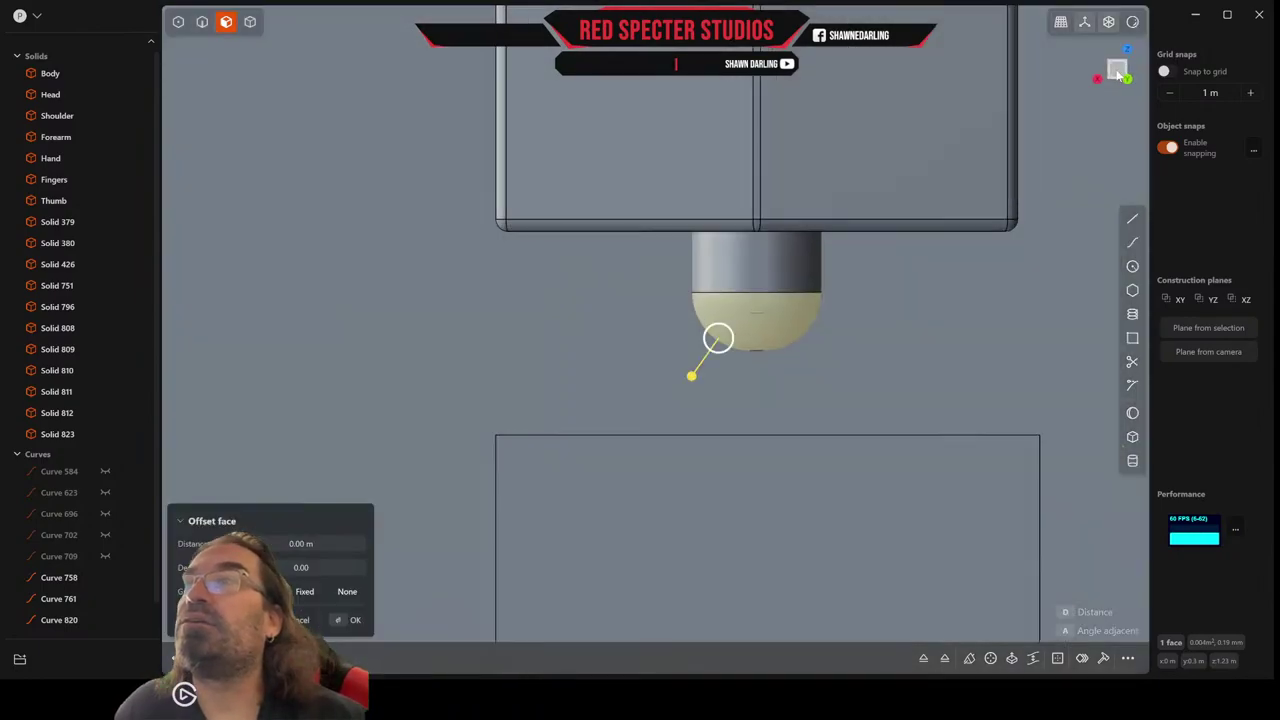
scroll(778, 323, up, 5)
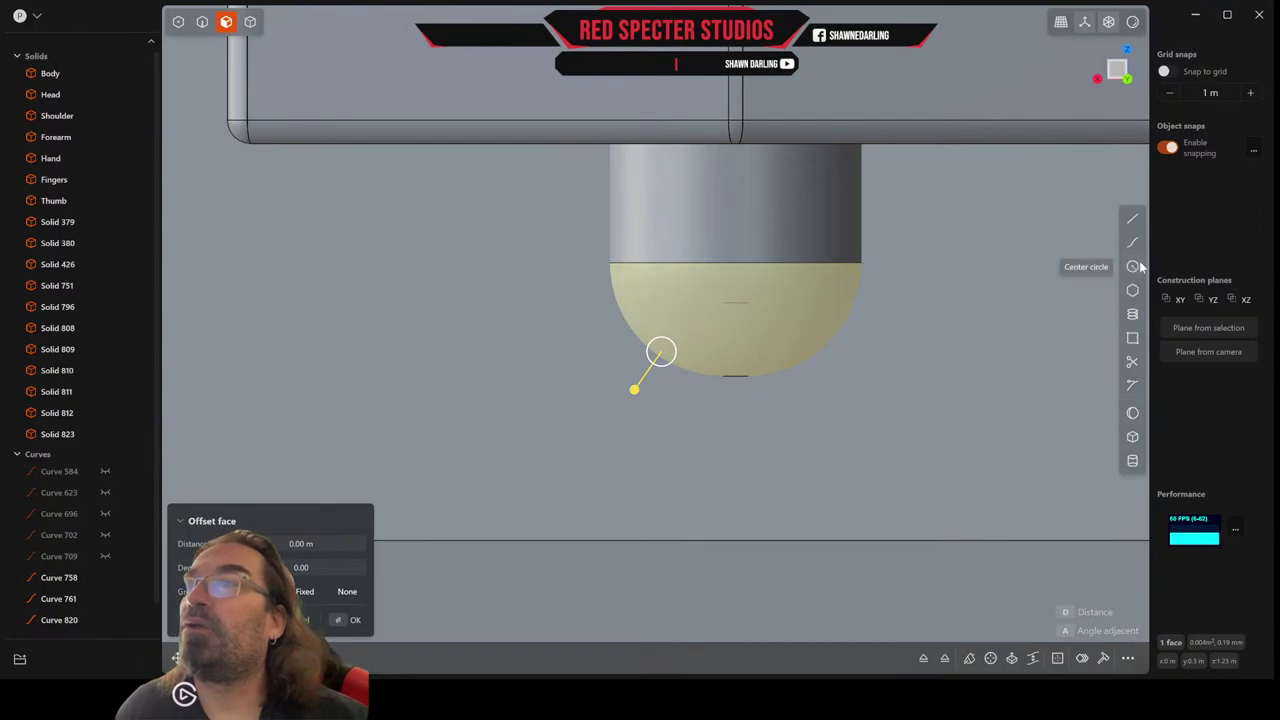
click(1133, 266)
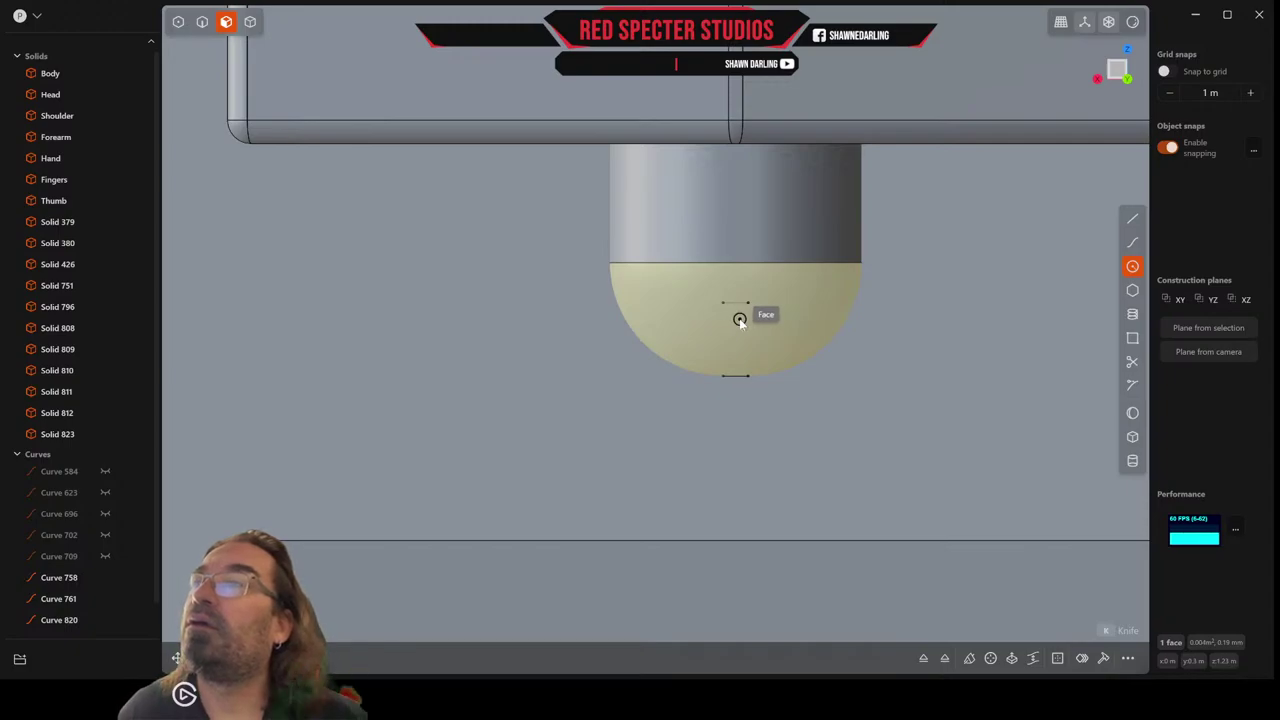
click(740, 318)
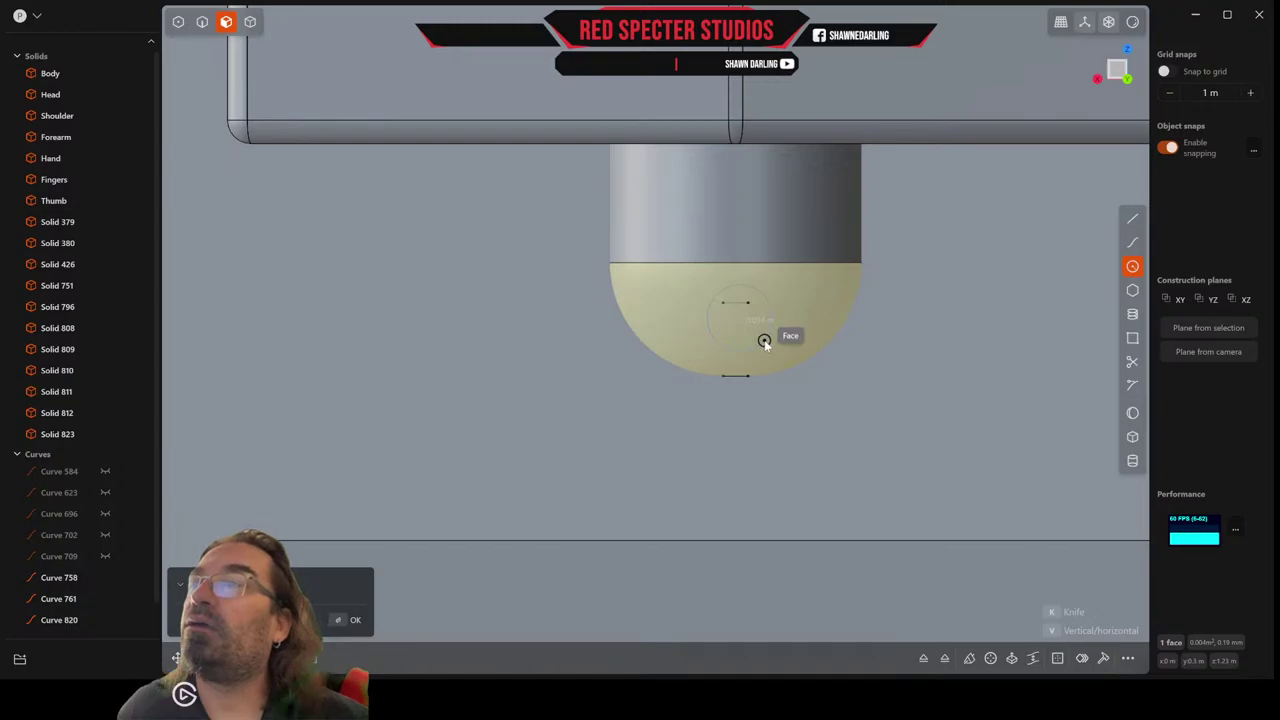
click(765, 341)
scroll(765, 341, down, 5)
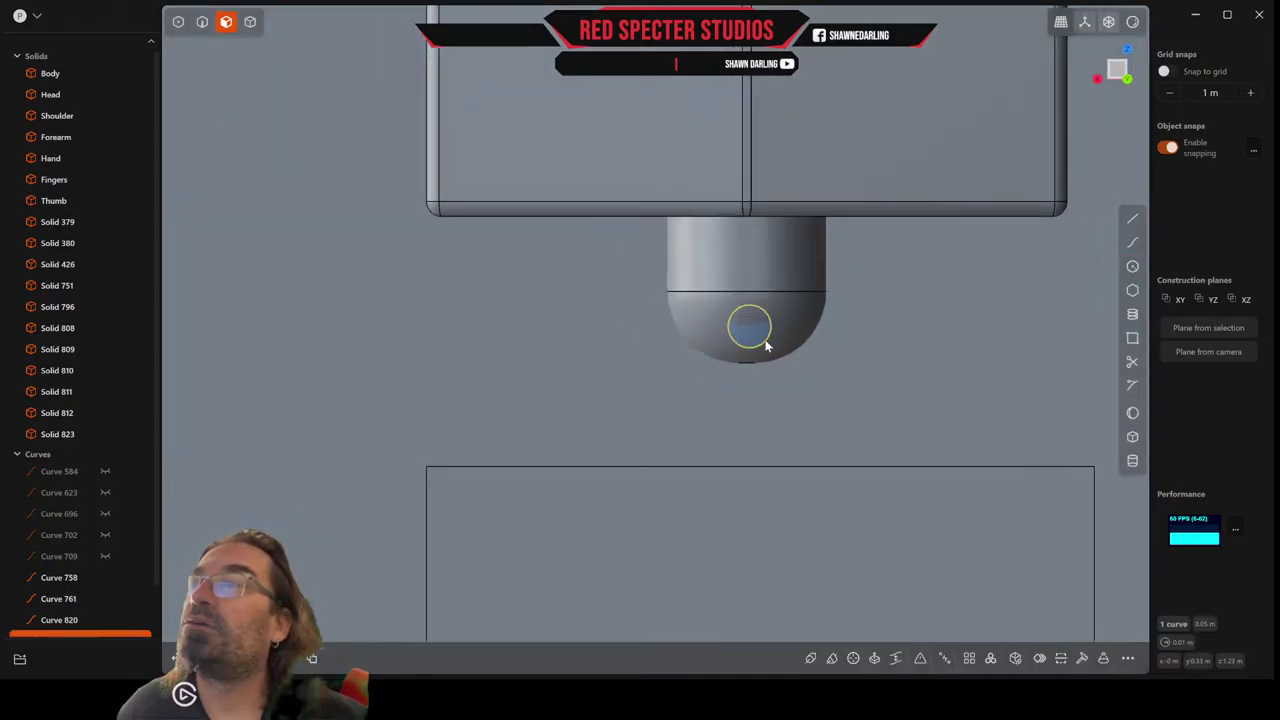
Move the circle about 0.0133 m along the Y axis so it sits clear of the dome.
middle_drag(765, 345, 846, 346)
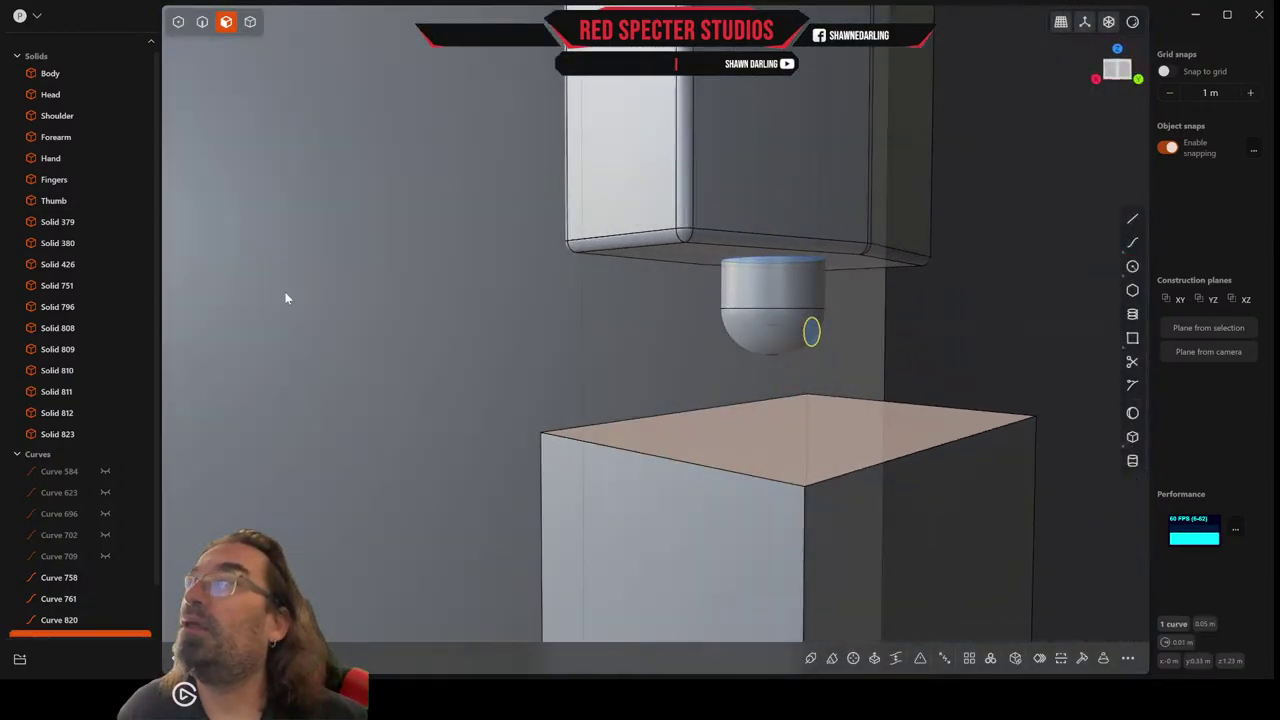
key(g)
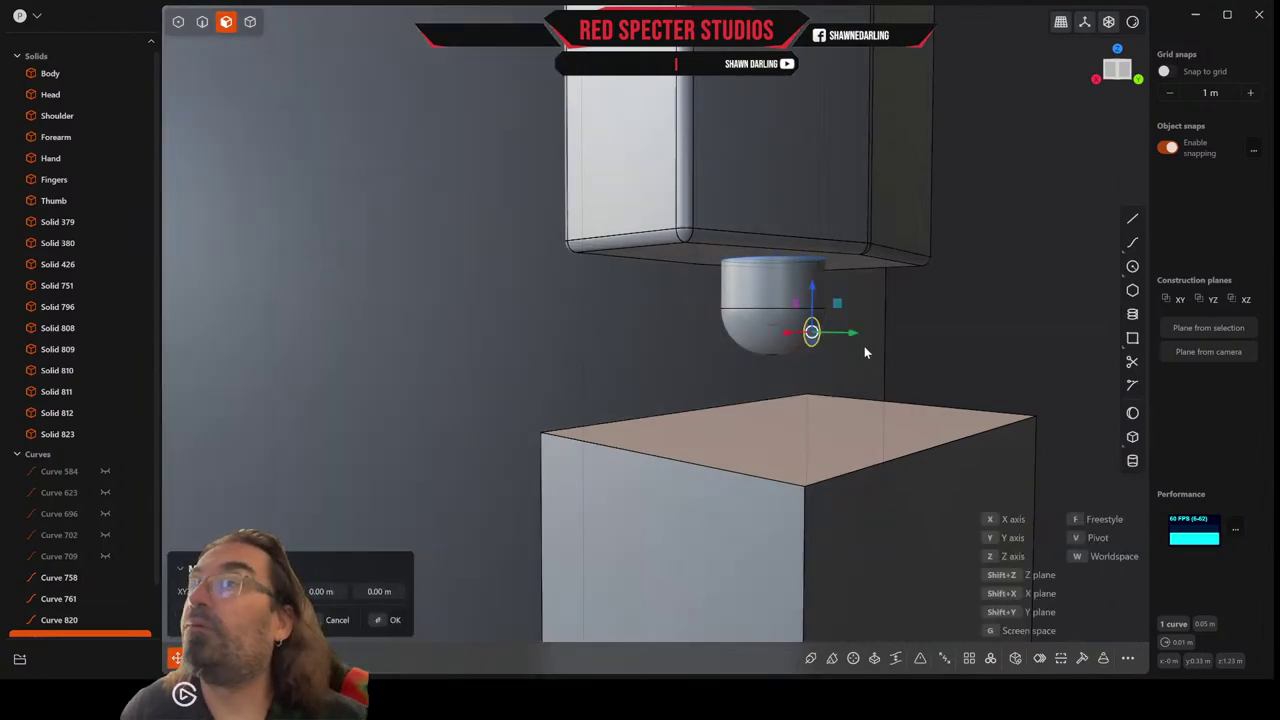
drag(855, 336, 881, 336)
scroll(880, 334, up, 3)
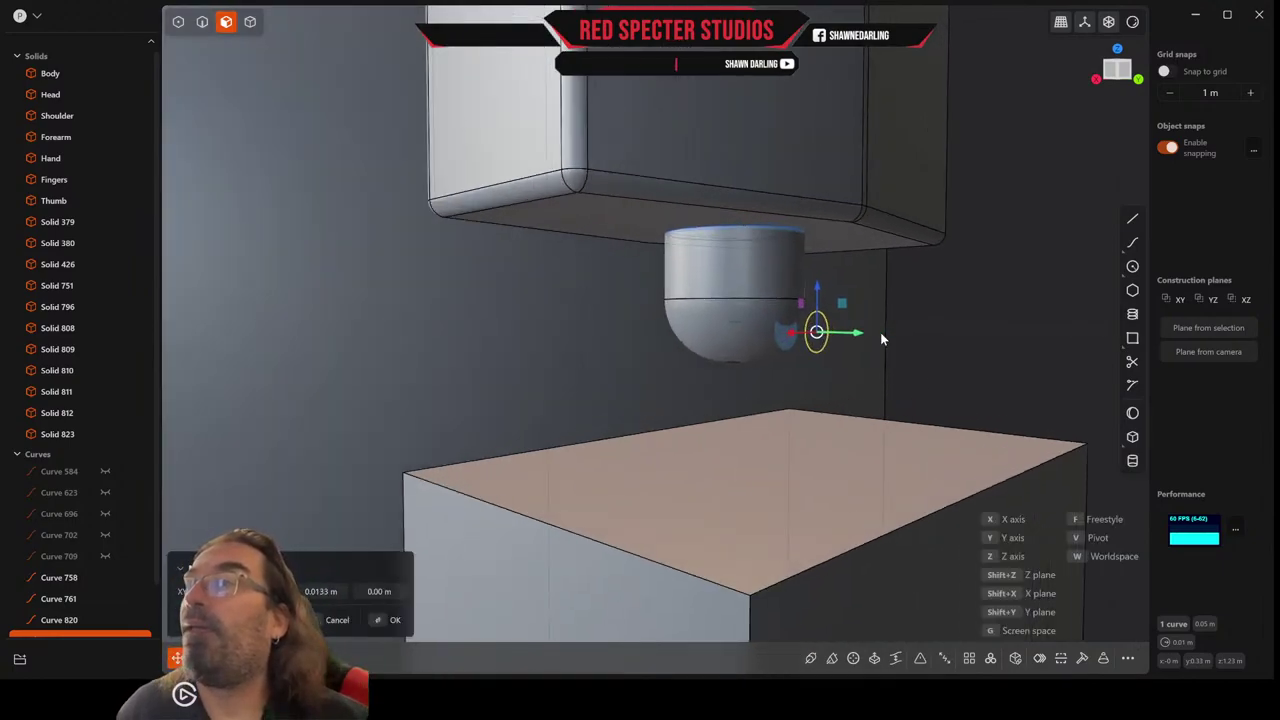
key(Return)
Extrude the circular region through the dome, with the joint solid as target, to cut a round hole across it.
scroll(880, 340, up, 3)
key(e)
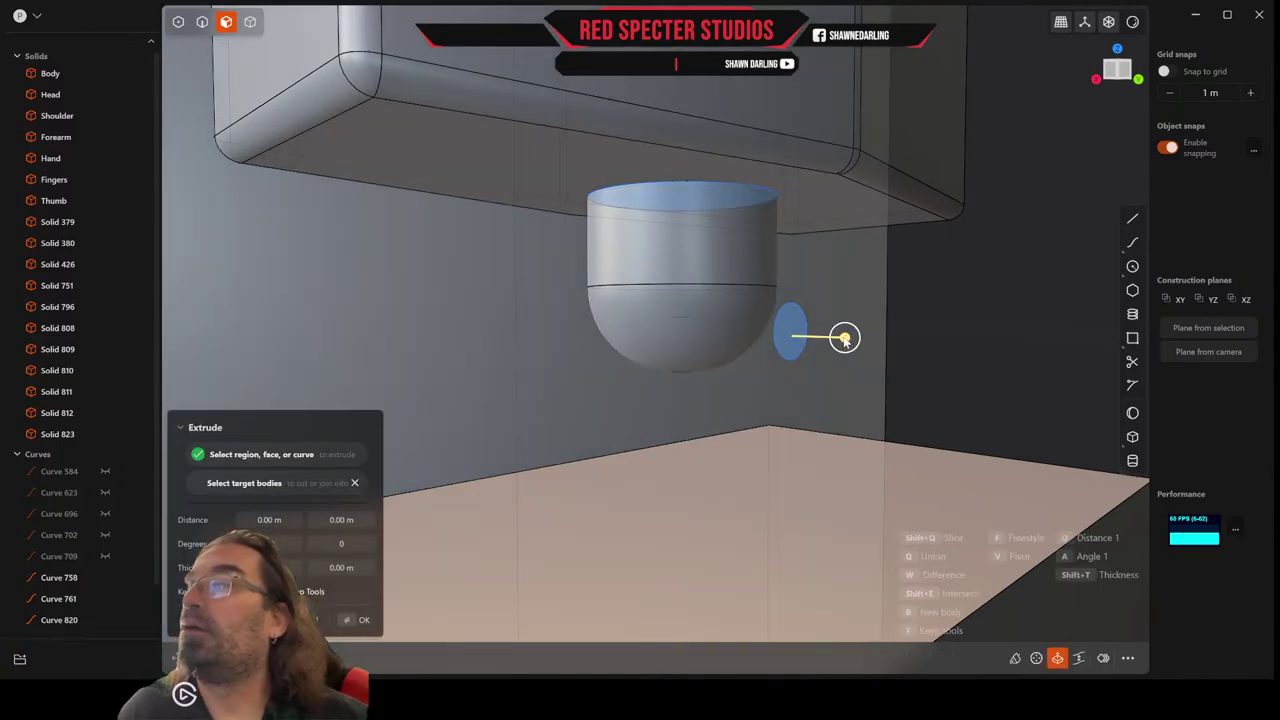
key(q)
click(737, 341)
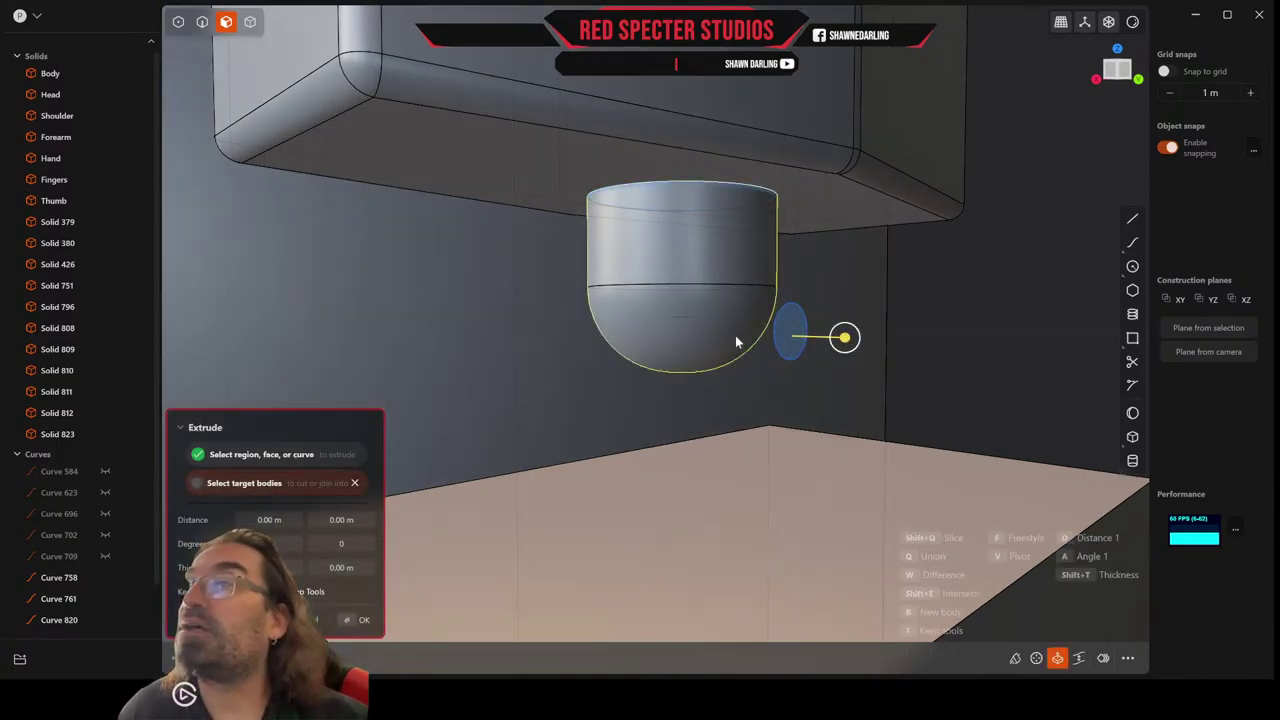
drag(846, 338, 606, 352)
middle_drag(697, 363, 670, 368)
key(Return)
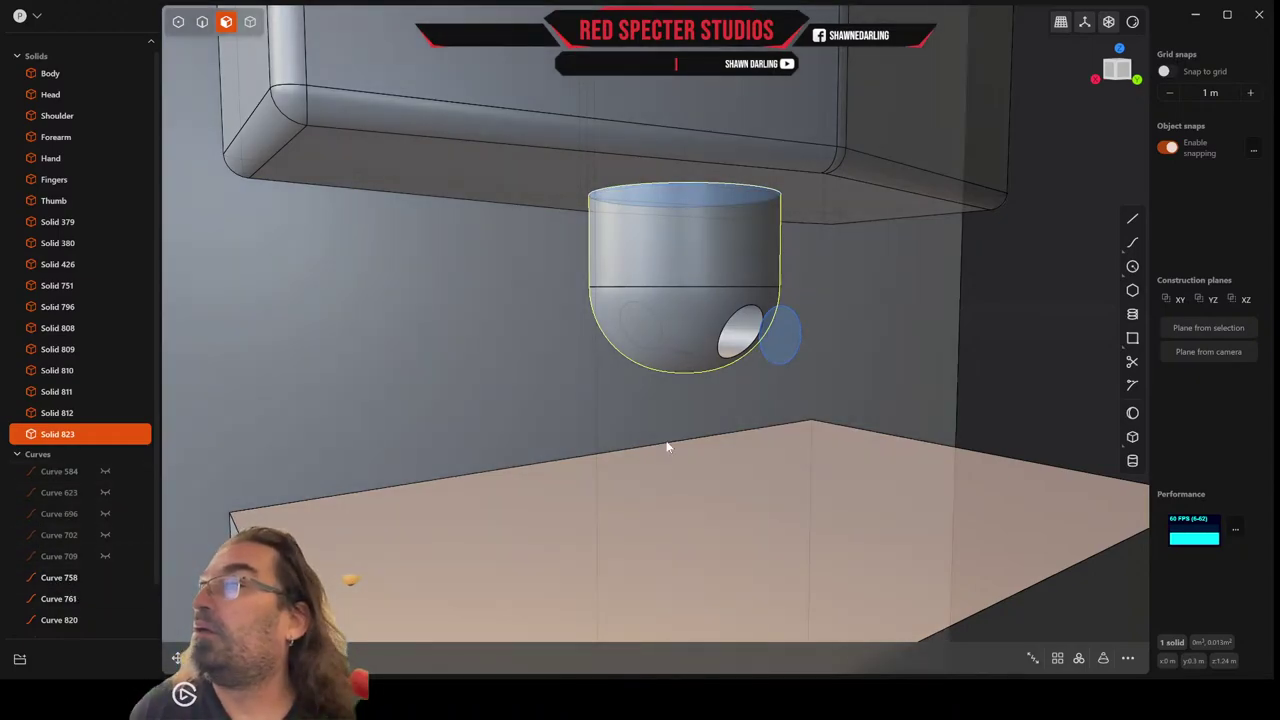
Unhide the five hidden curves: Curve 584, Curve 623, Curve 696, Curve 702 and Curve 709.
scroll(667, 447, down, 10)
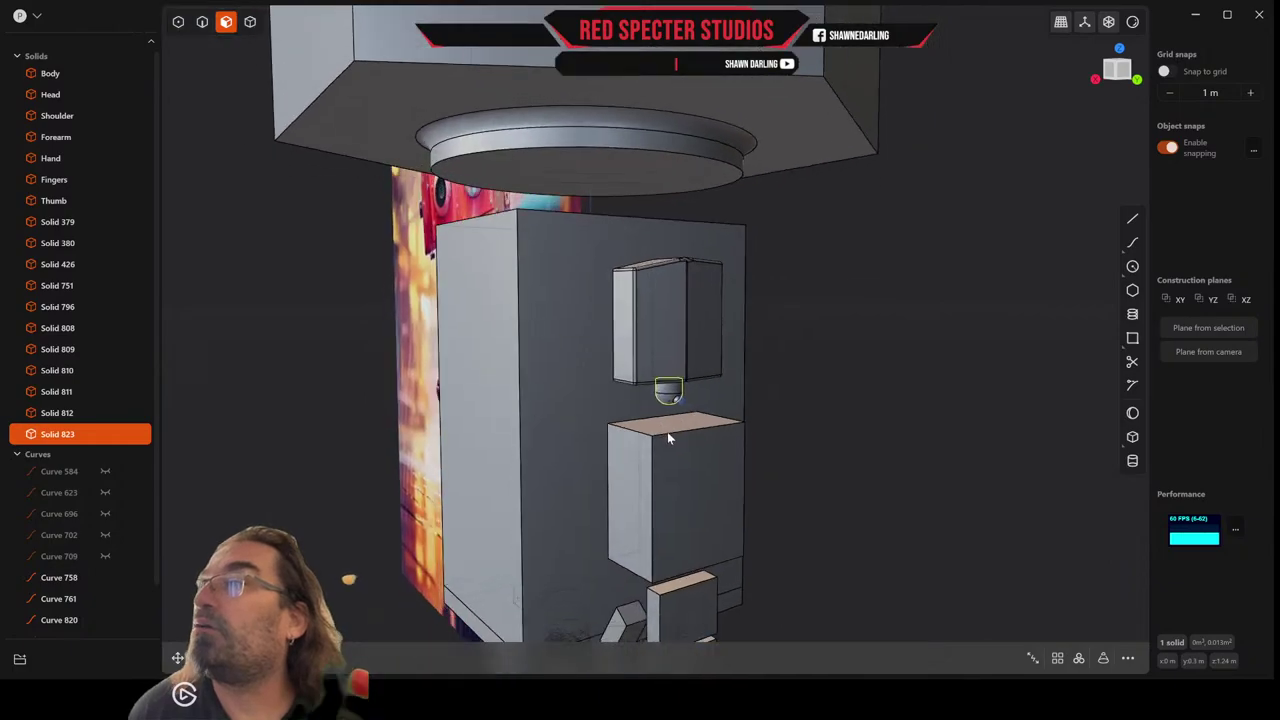
shift+middle_drag(667, 432, 693, 267)
shift+middle_drag(712, 424, 757, 230)
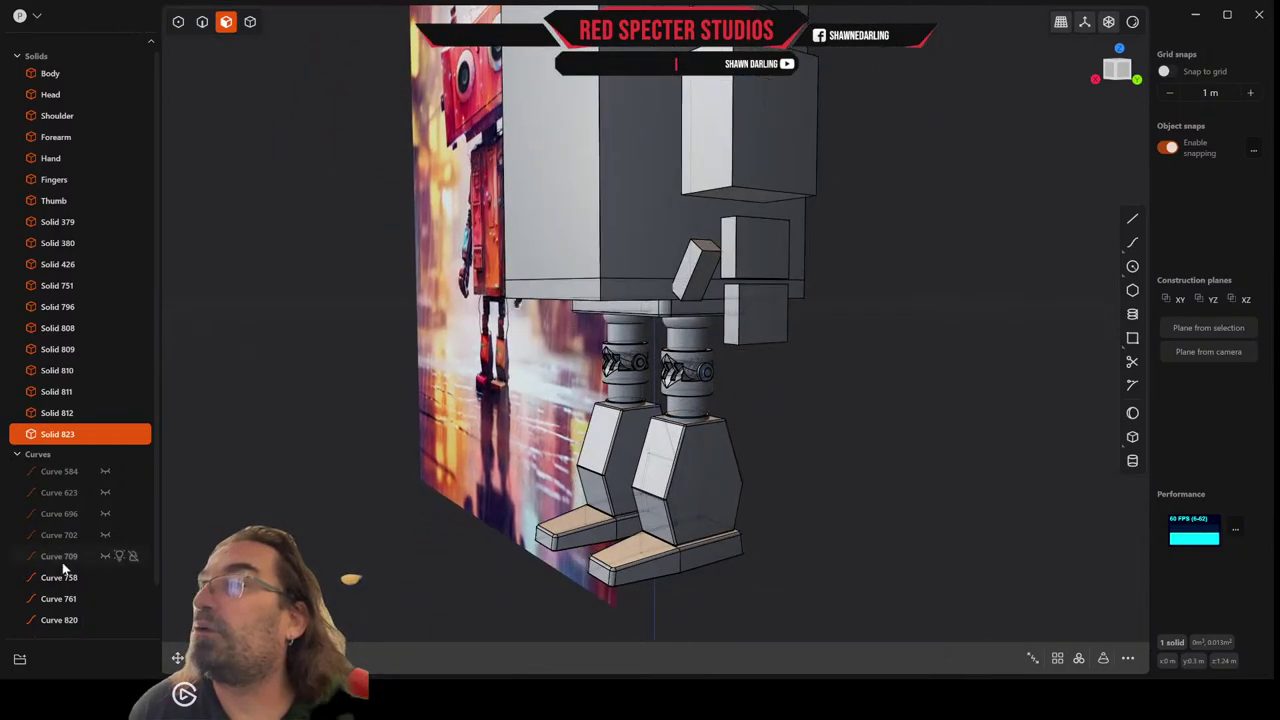
click(105, 471)
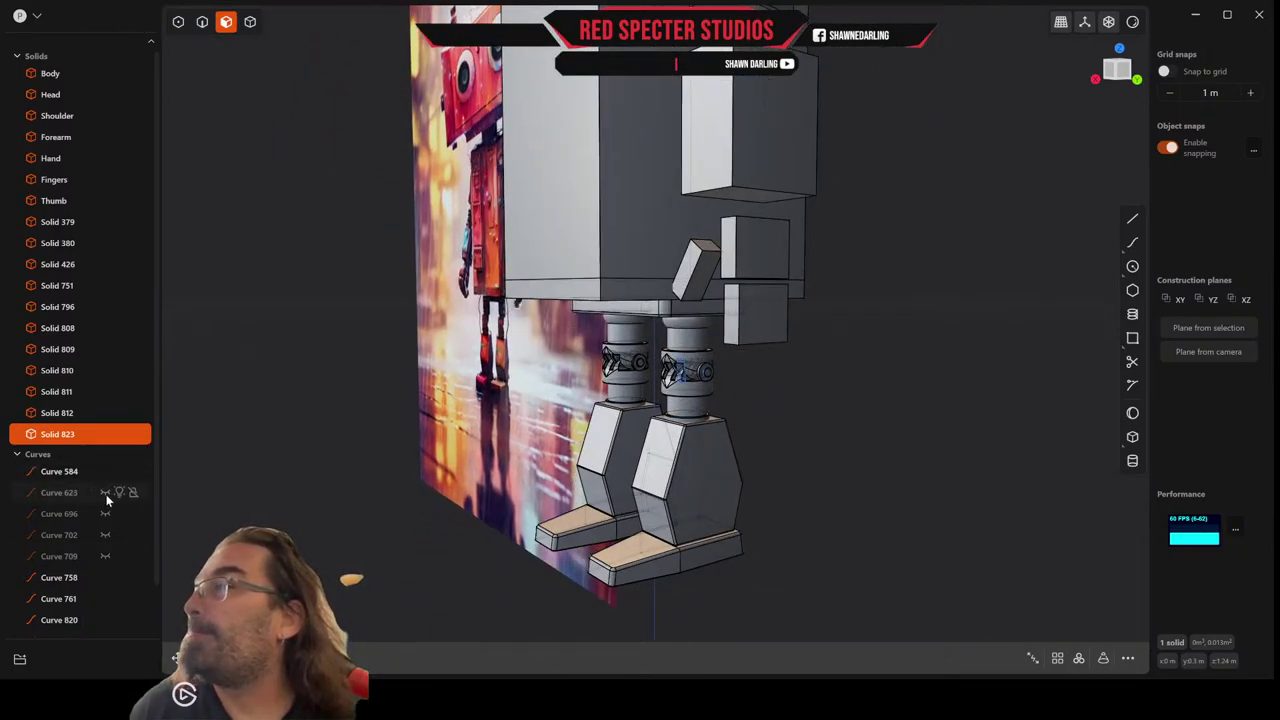
click(105, 492)
click(105, 513)
click(105, 535)
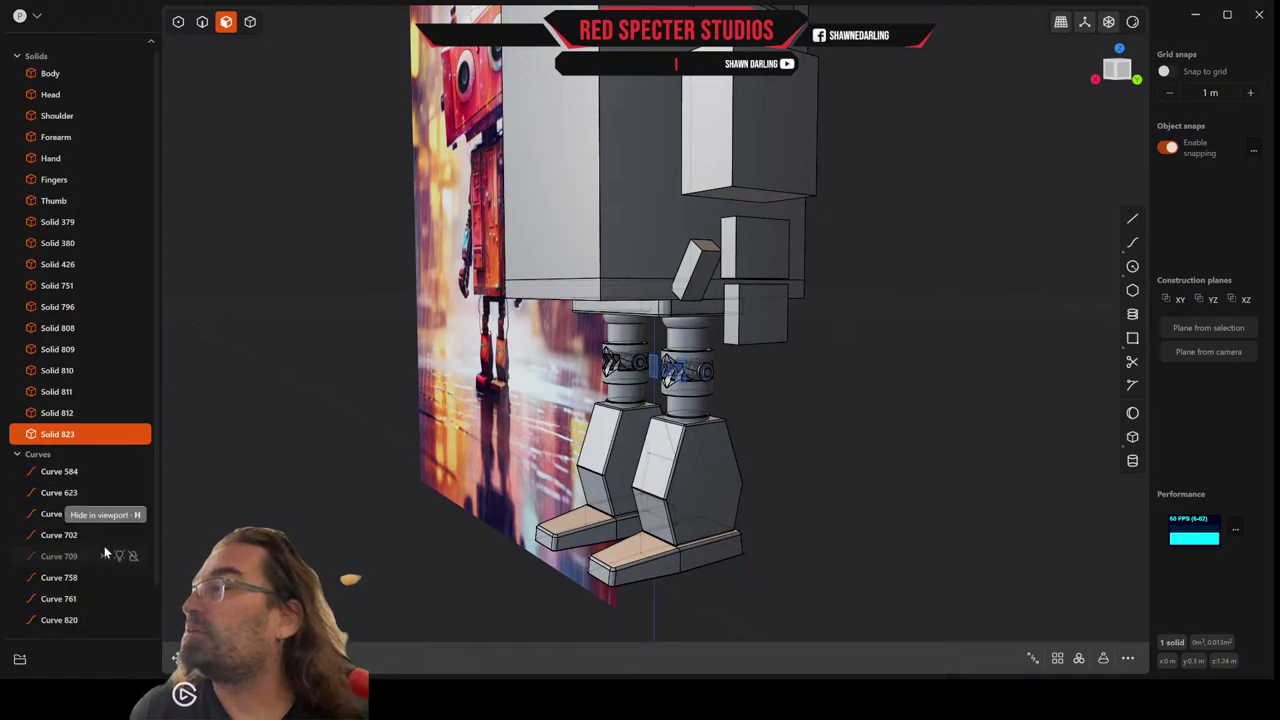
click(105, 556)
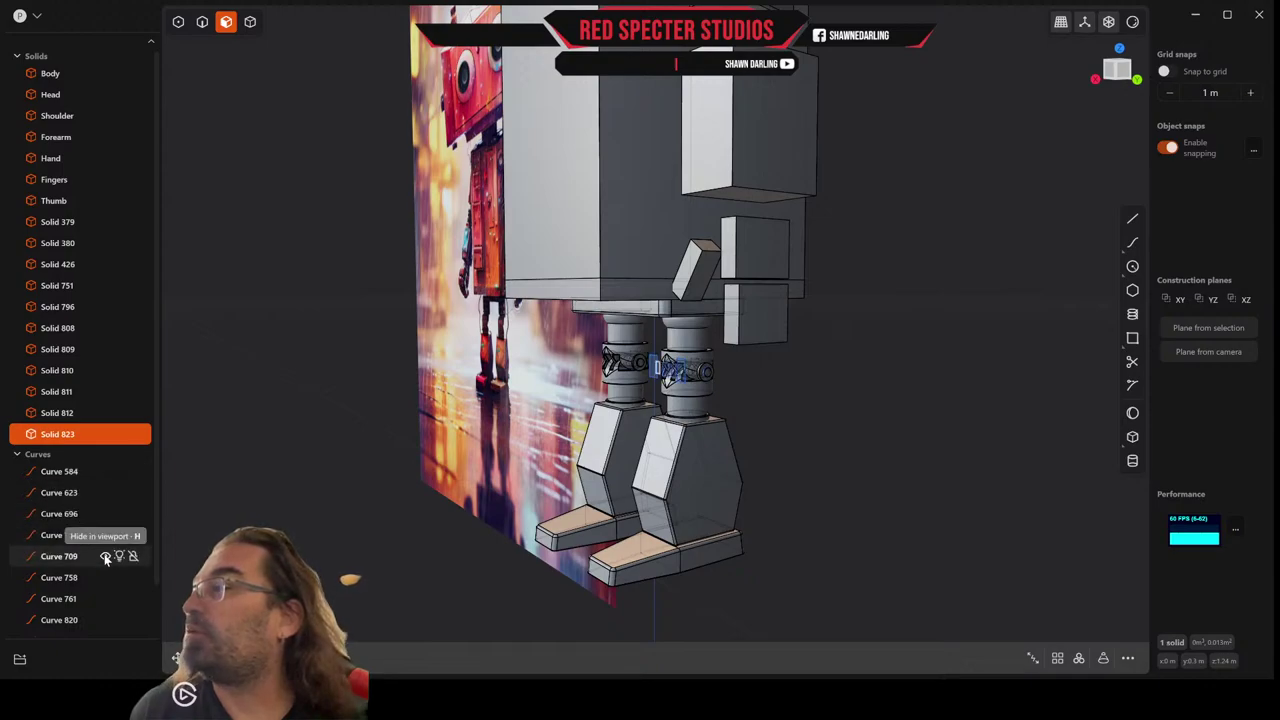
Delete all the leftover curves, from Curve 584 to Curve 827.
click(58, 474)
scroll(60, 490, down, 1)
shift+click(58, 588)
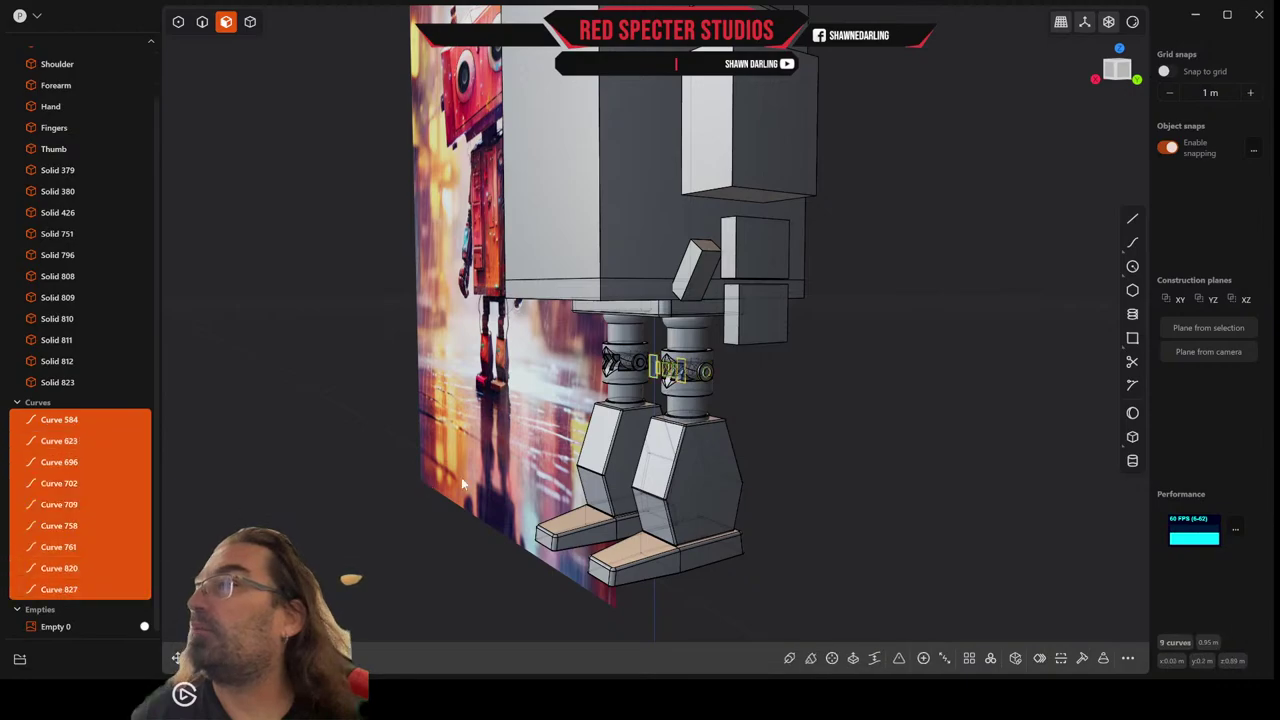
middle_drag(461, 477, 718, 407)
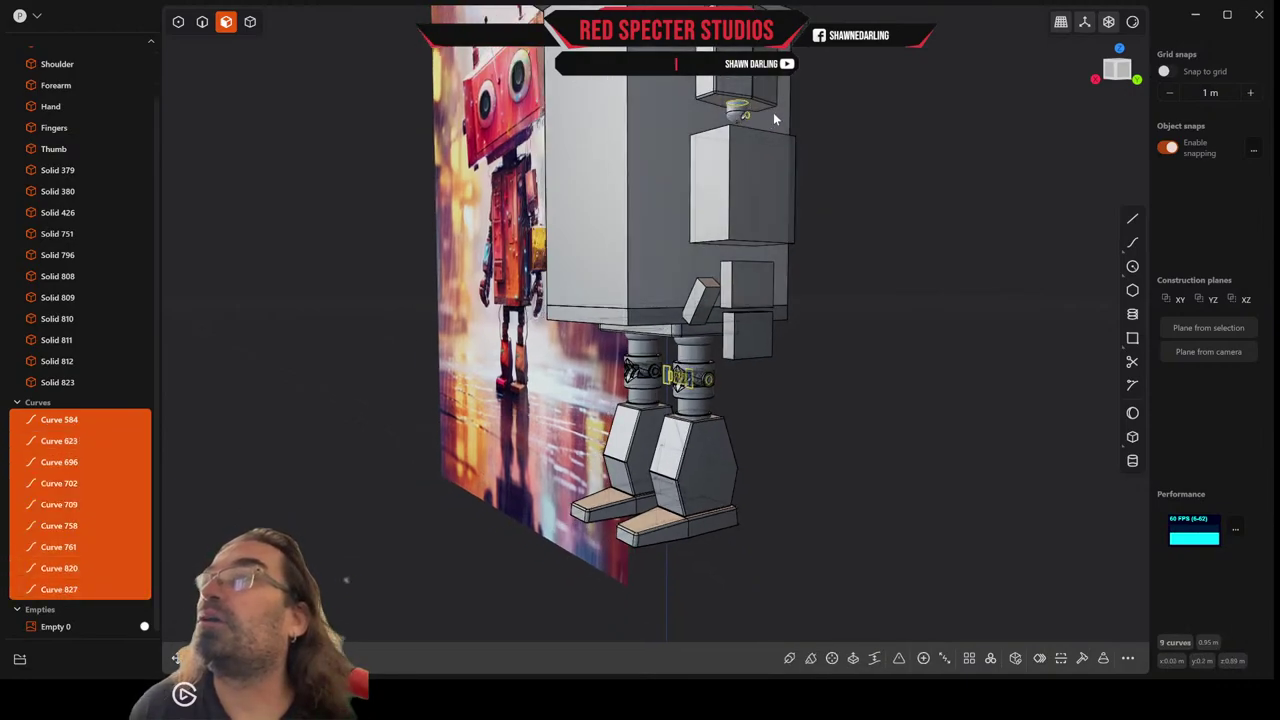
scroll(775, 116, up, 2)
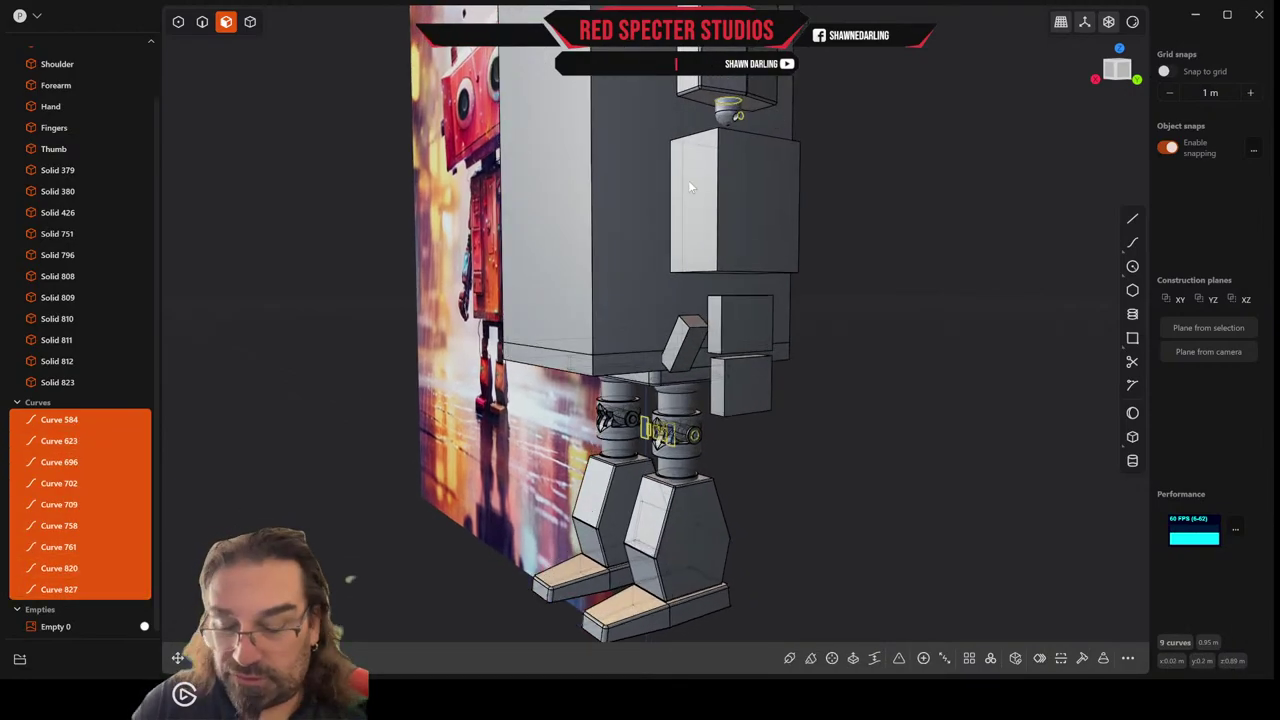
key(Delete)
Switch to edge selection and select the rim edge of the pin hole on one side of the dome.
scroll(758, 137, up, 2)
scroll(758, 137, up, 3)
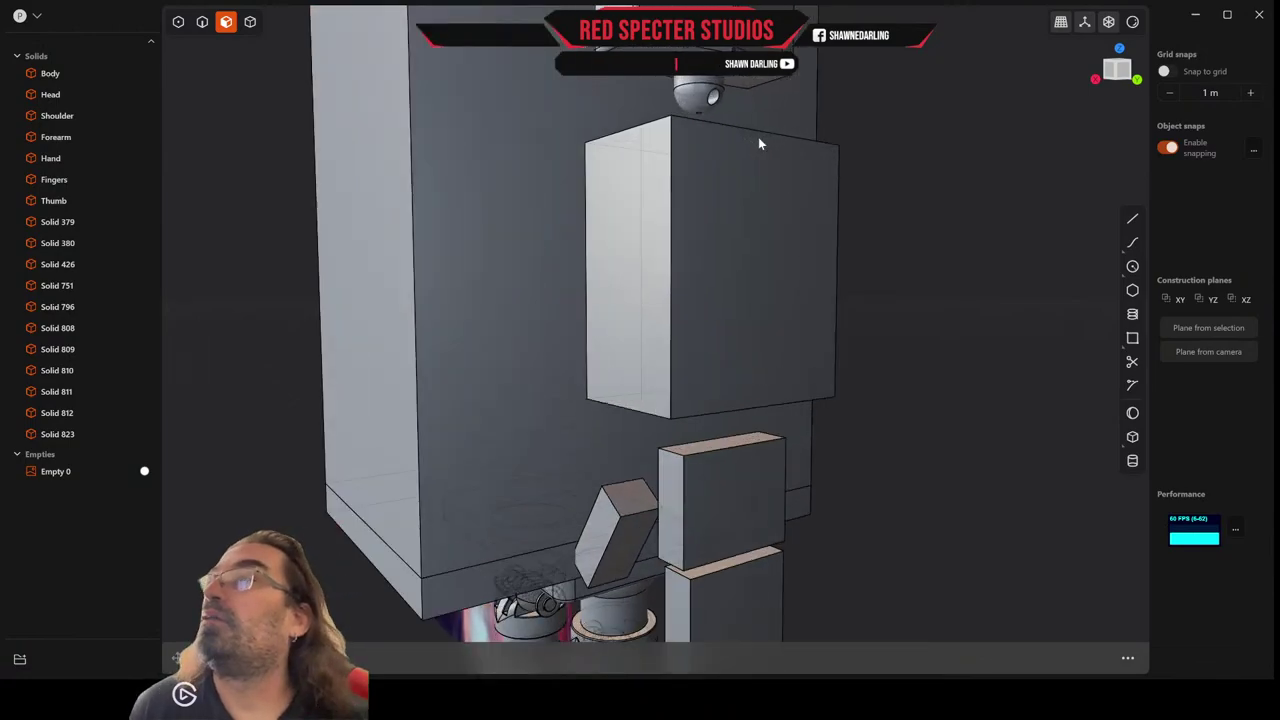
shift+middle_drag(758, 137, 794, 299)
scroll(780, 258, up, 2)
scroll(782, 265, up, 2)
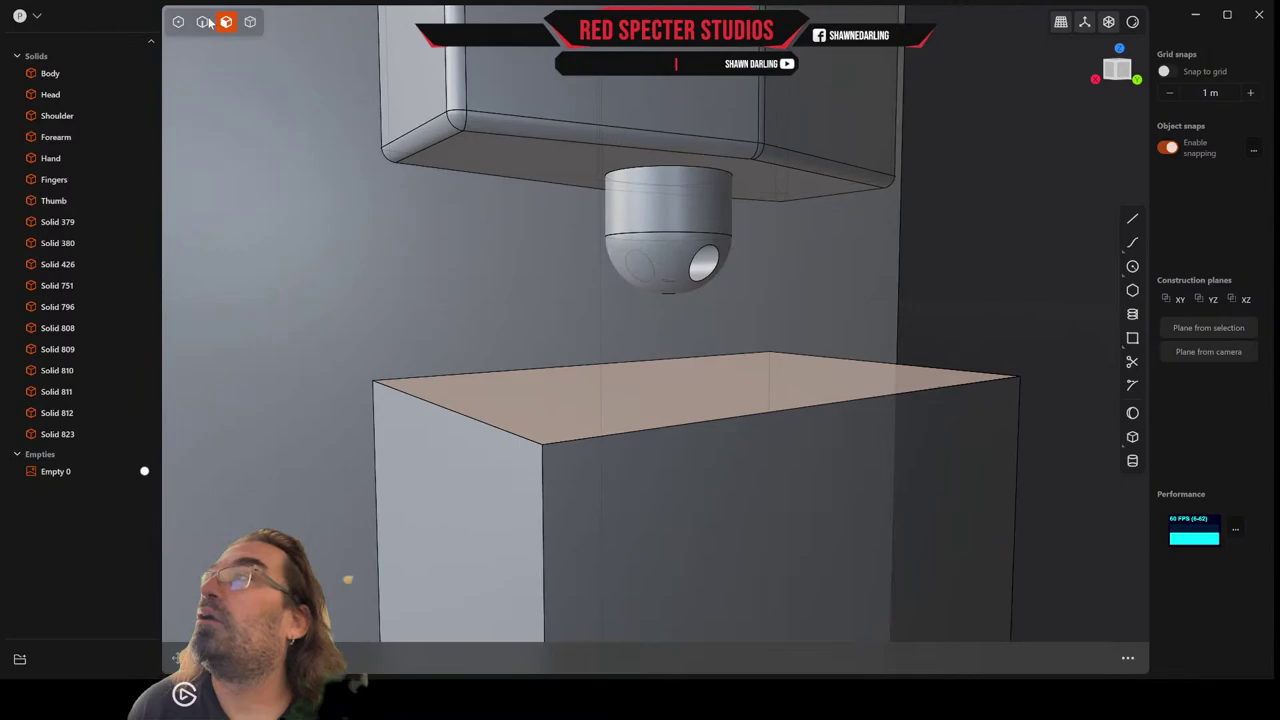
click(203, 21)
middle_drag(300, 80, 714, 209)
click(715, 263)
key(f)
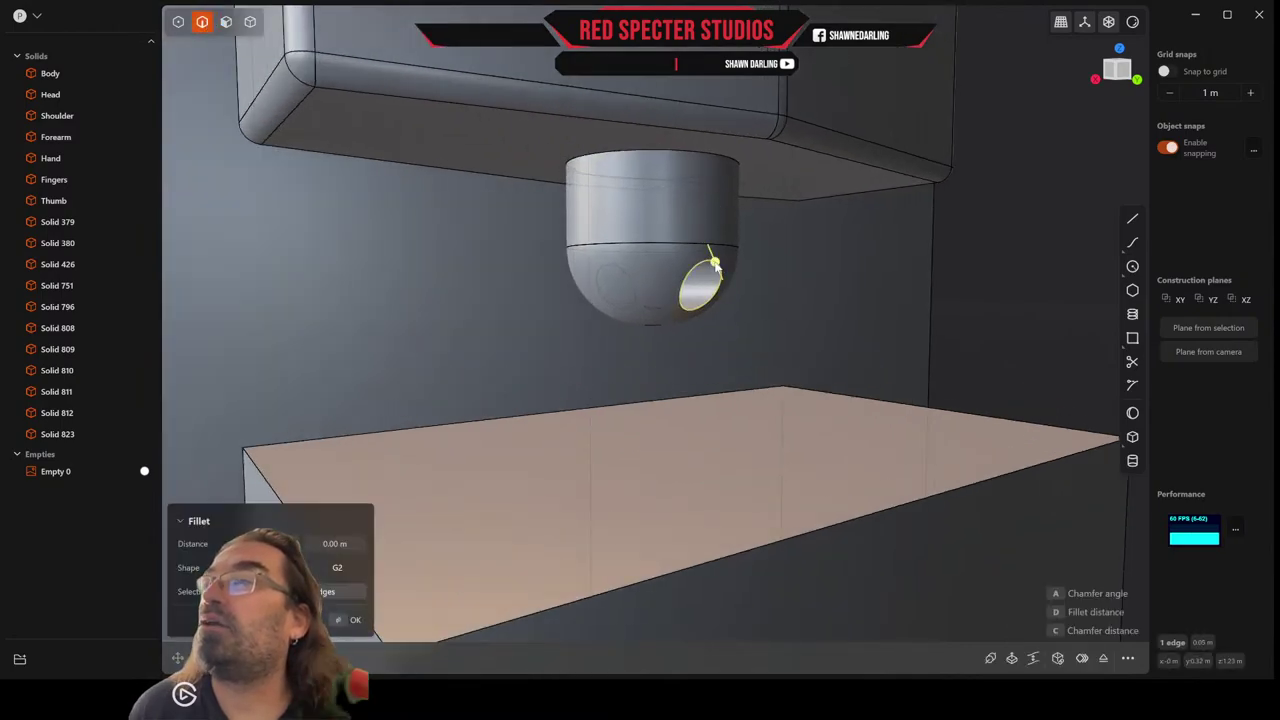
drag(715, 263, 714, 262)
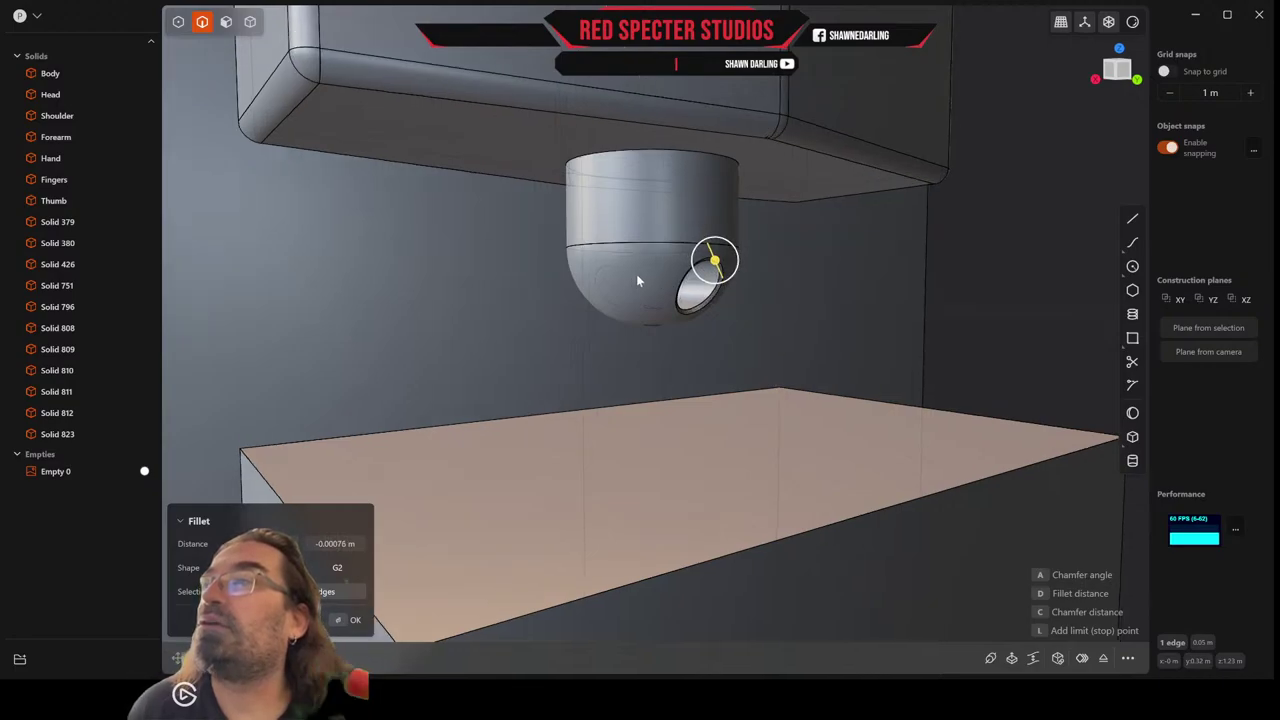
middle_drag(636, 274, 764, 279)
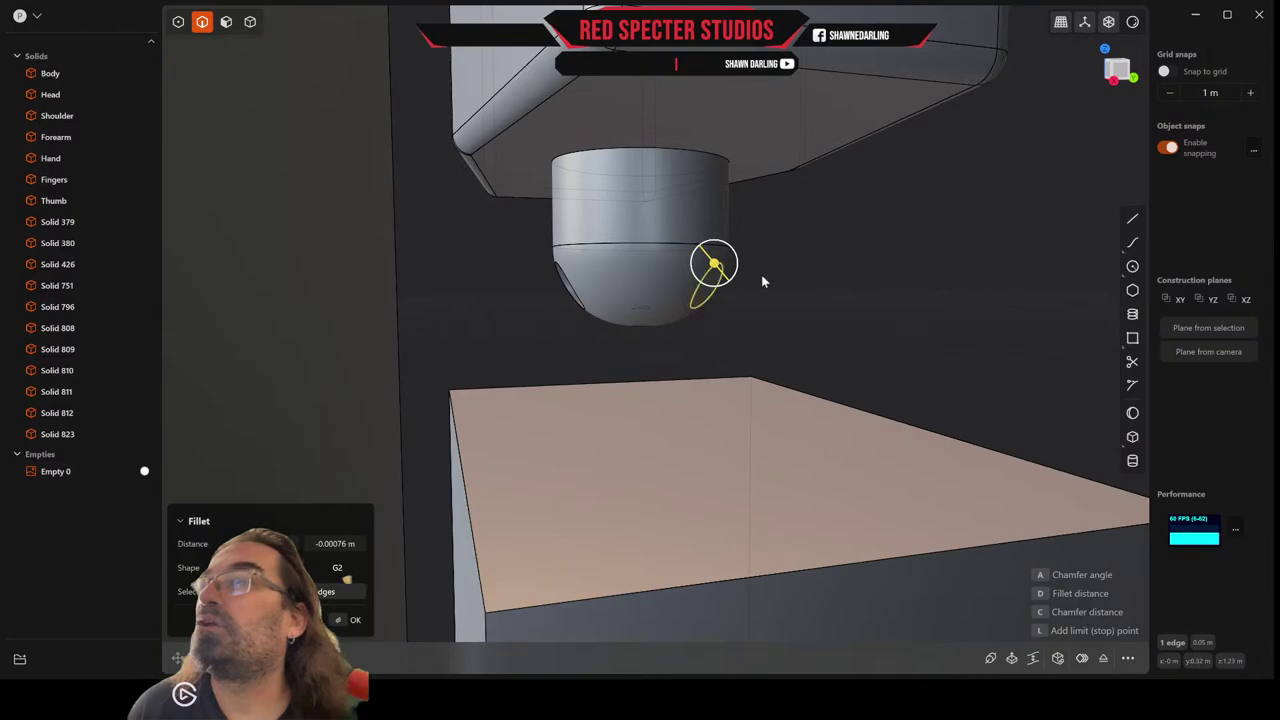
key(Escape)
Add the pin hole's opposite rim edge to the selection and chamfer both rims by about 0.0009 m.
click(576, 298)
key(f)
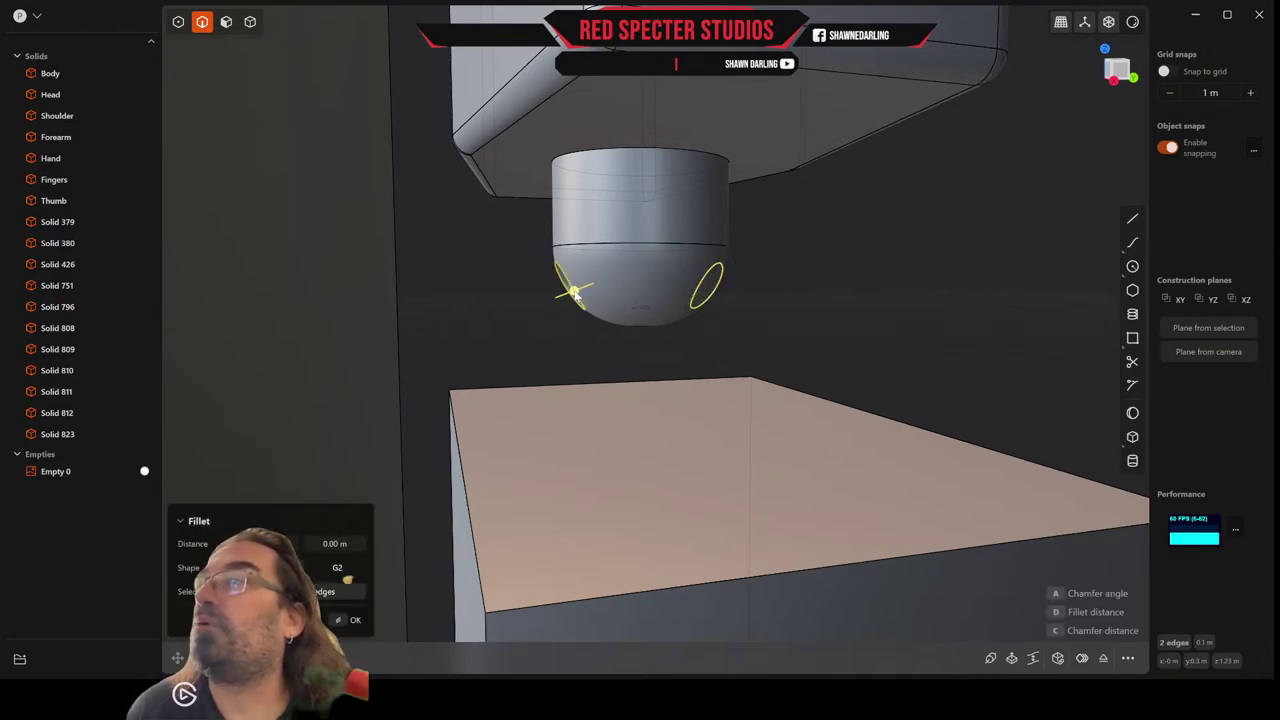
scroll(575, 295, up, 2)
drag(576, 292, 578, 292)
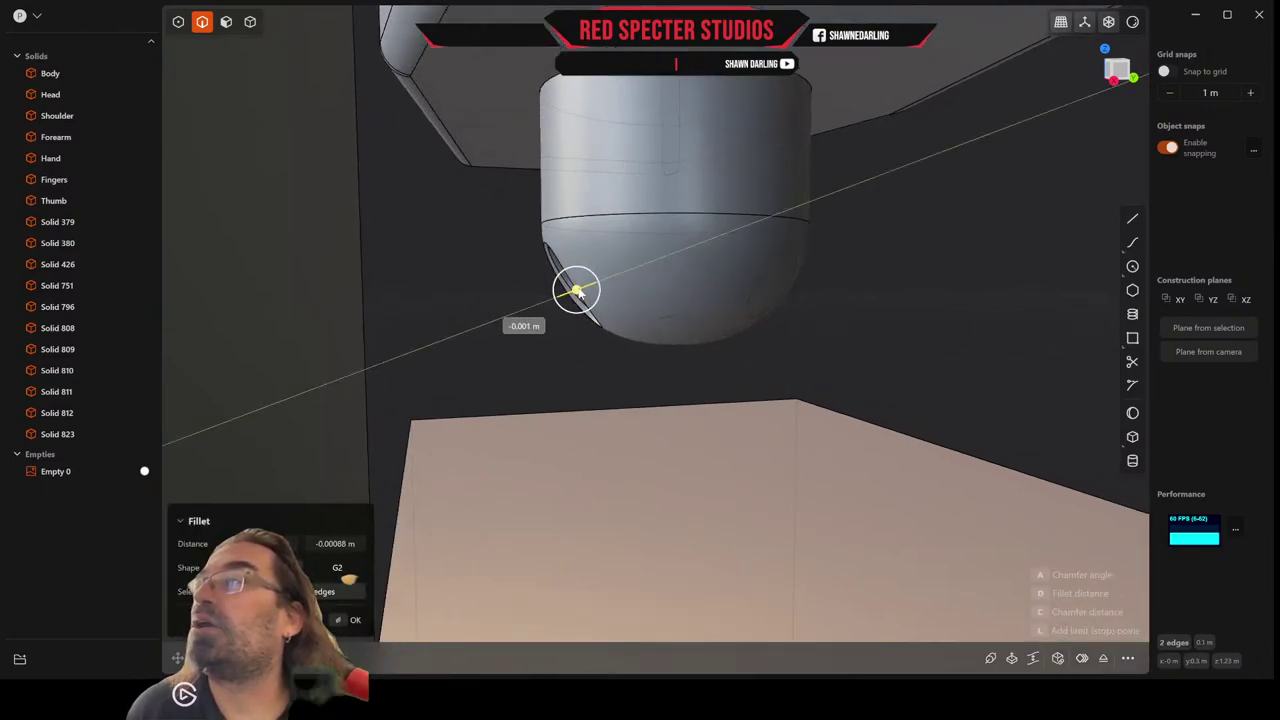
mouse_move(654, 291)
middle_down()
mouse_move(586, 283)
mouse_move(622, 281)
mouse_move(653, 303)
mouse_move(646, 273)
middle_up()
key(Return)
scroll(621, 286, down, 5)
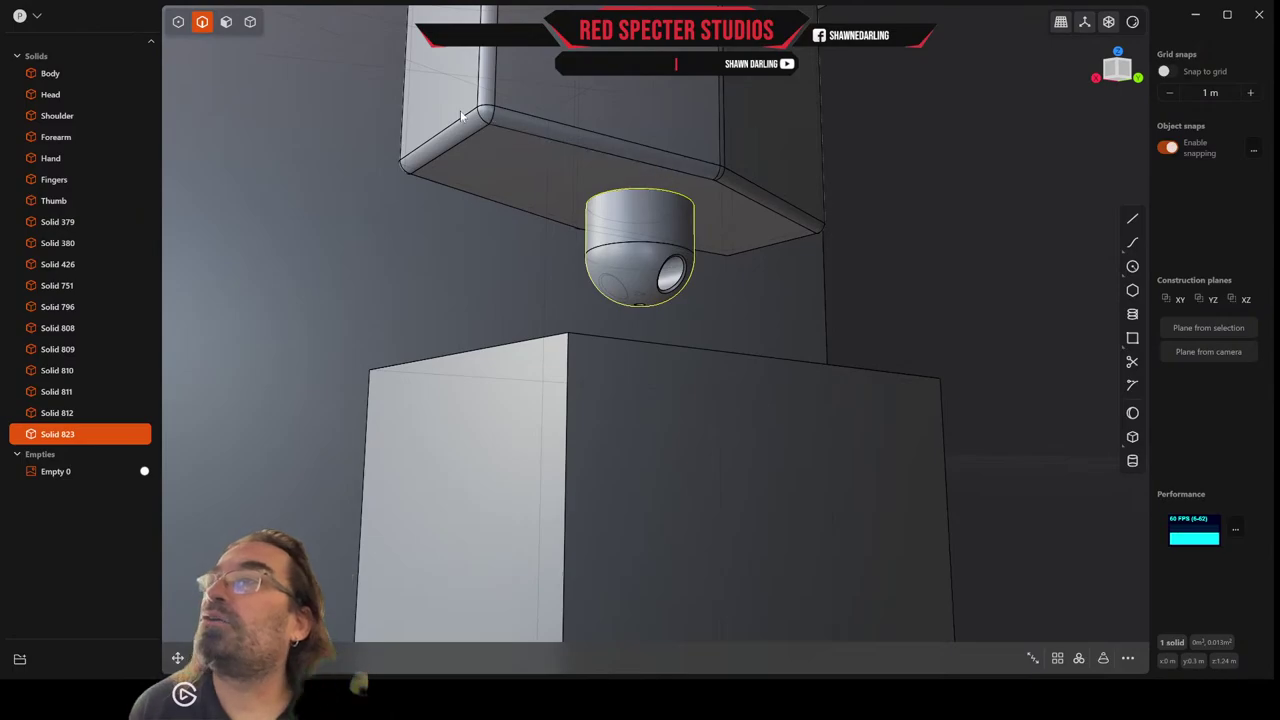
Join the domed joint solid to the Shoulder solid with a Boolean union.
click(250, 21)
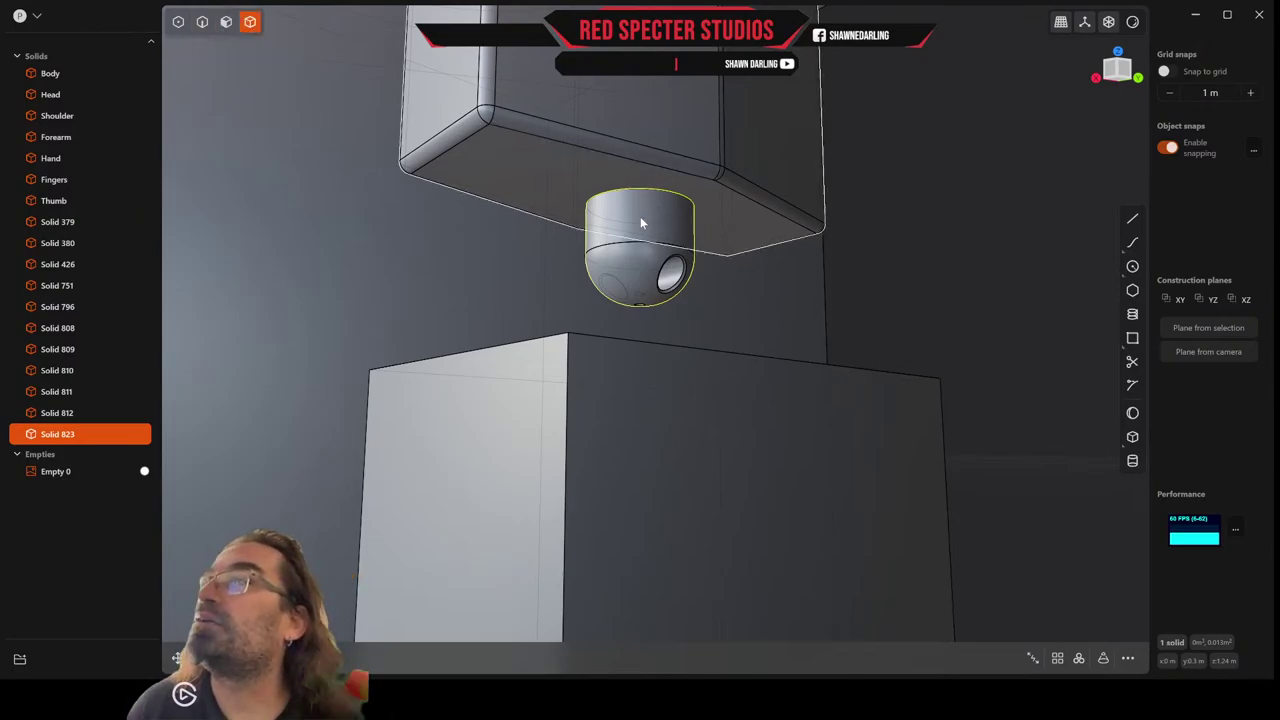
click(626, 183)
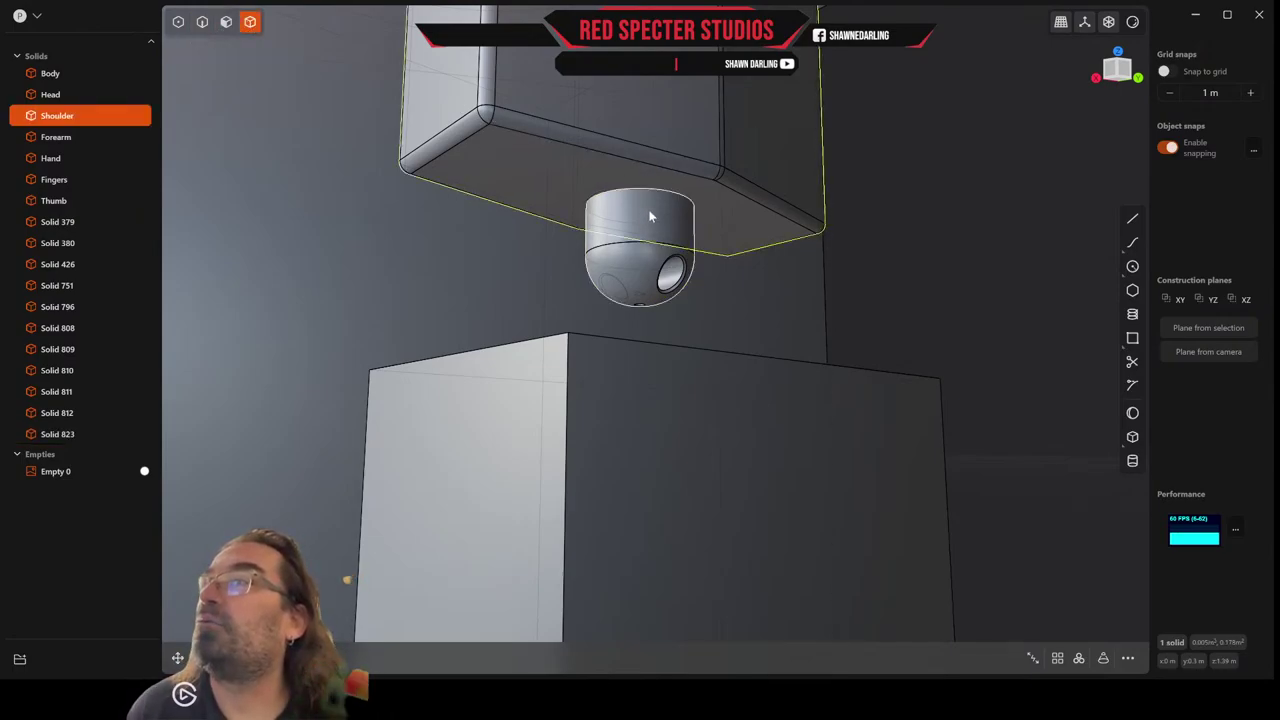
shift+click(649, 216)
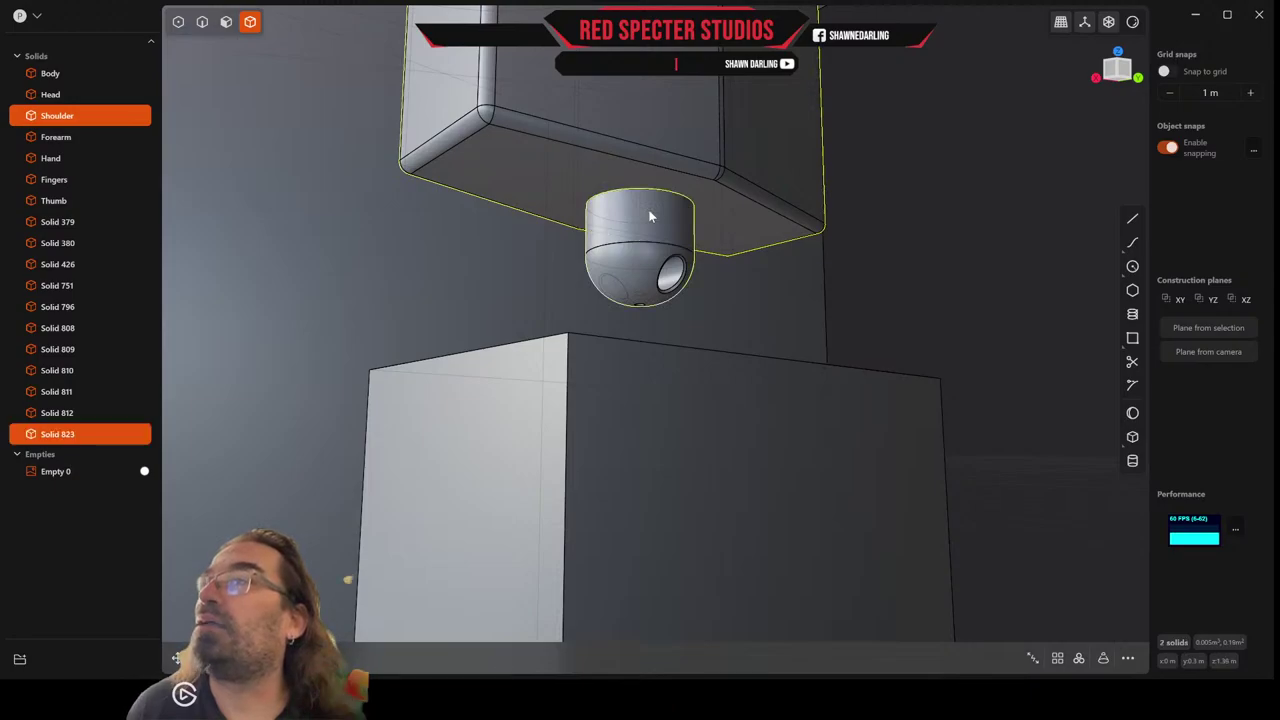
key(q)
key(q)
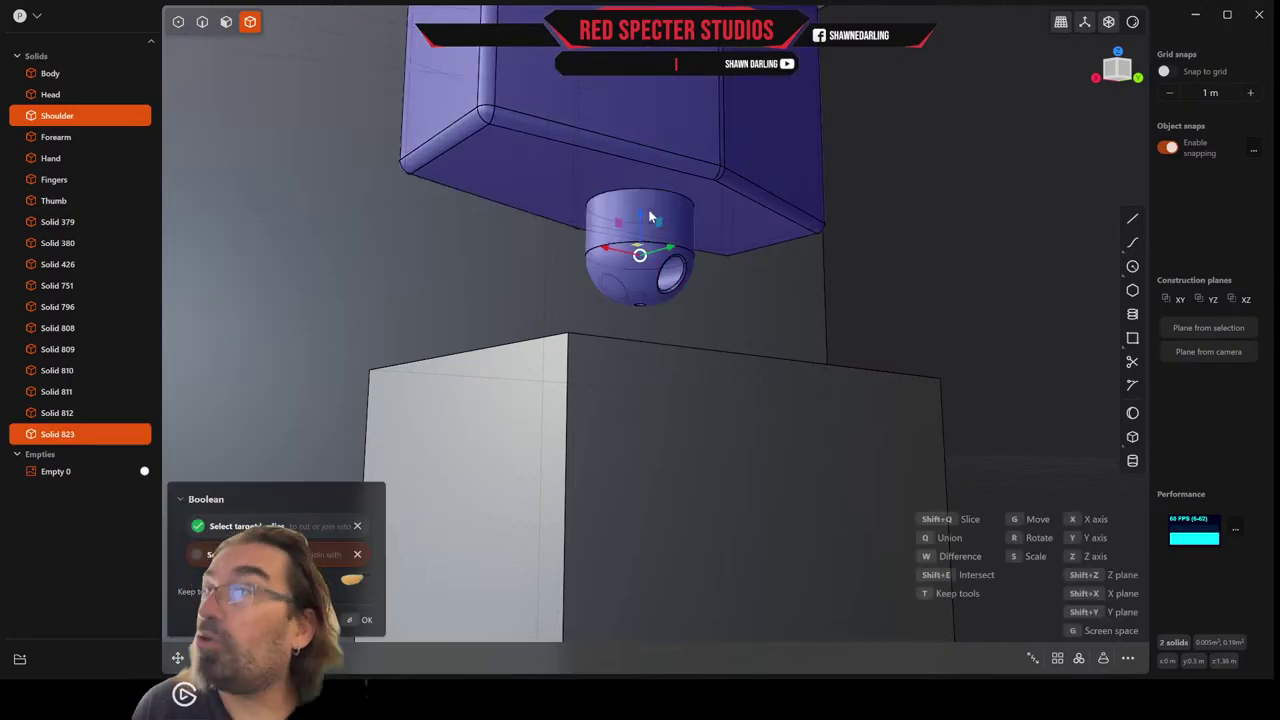
key(Return)
Draw a circle with a radius of about 0.03 m from the centre of the forearm block's upper face.
mouse_move(649, 216)
middle_down()
mouse_move(647, 252)
mouse_move(673, 256)
mouse_move(686, 300)
mouse_move(582, 293)
mouse_move(751, 306)
mouse_move(728, 297)
mouse_move(719, 313)
mouse_move(731, 320)
mouse_move(689, 340)
middle_up()
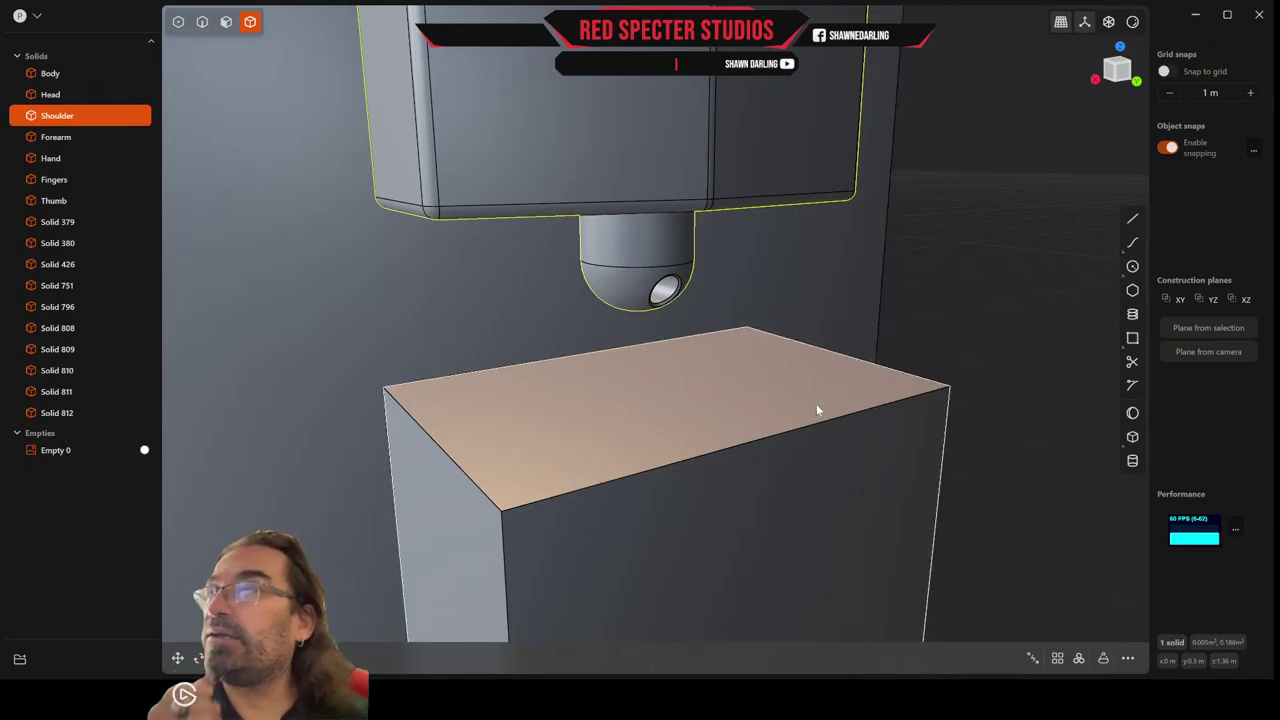
click(1133, 268)
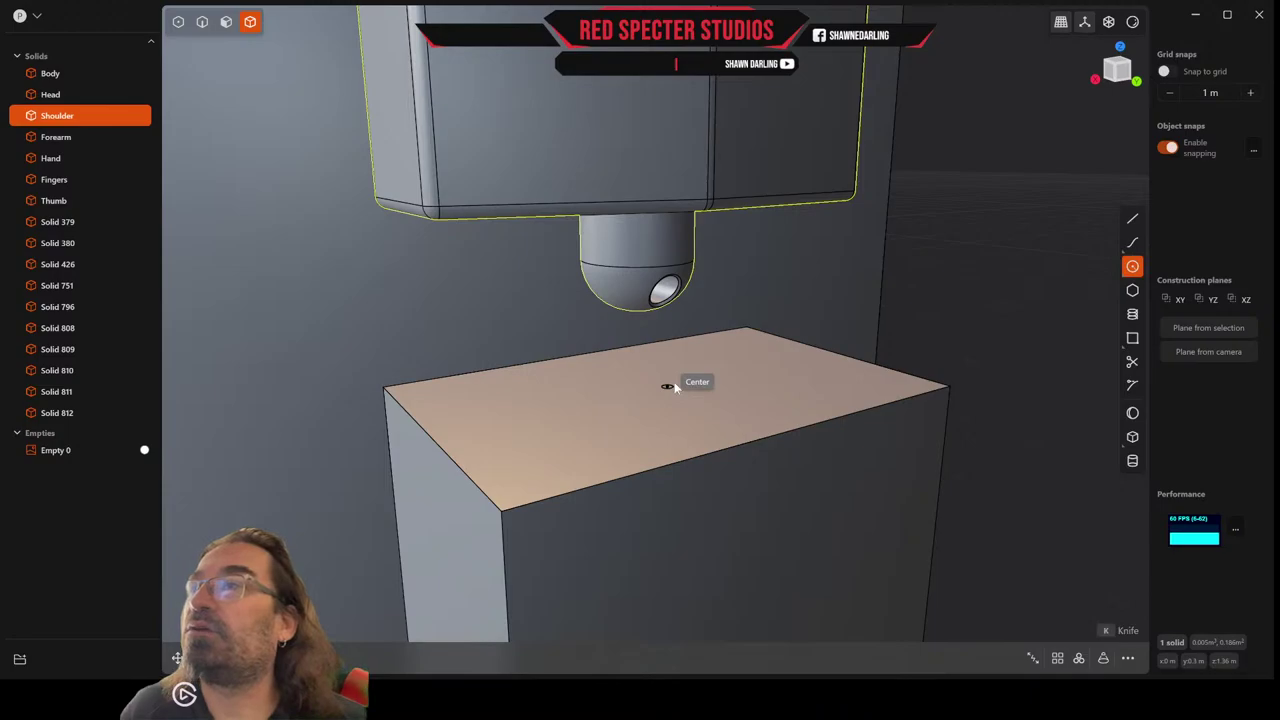
mouse_move(669, 383)
middle_down()
mouse_move(626, 391)
mouse_move(662, 391)
middle_up()
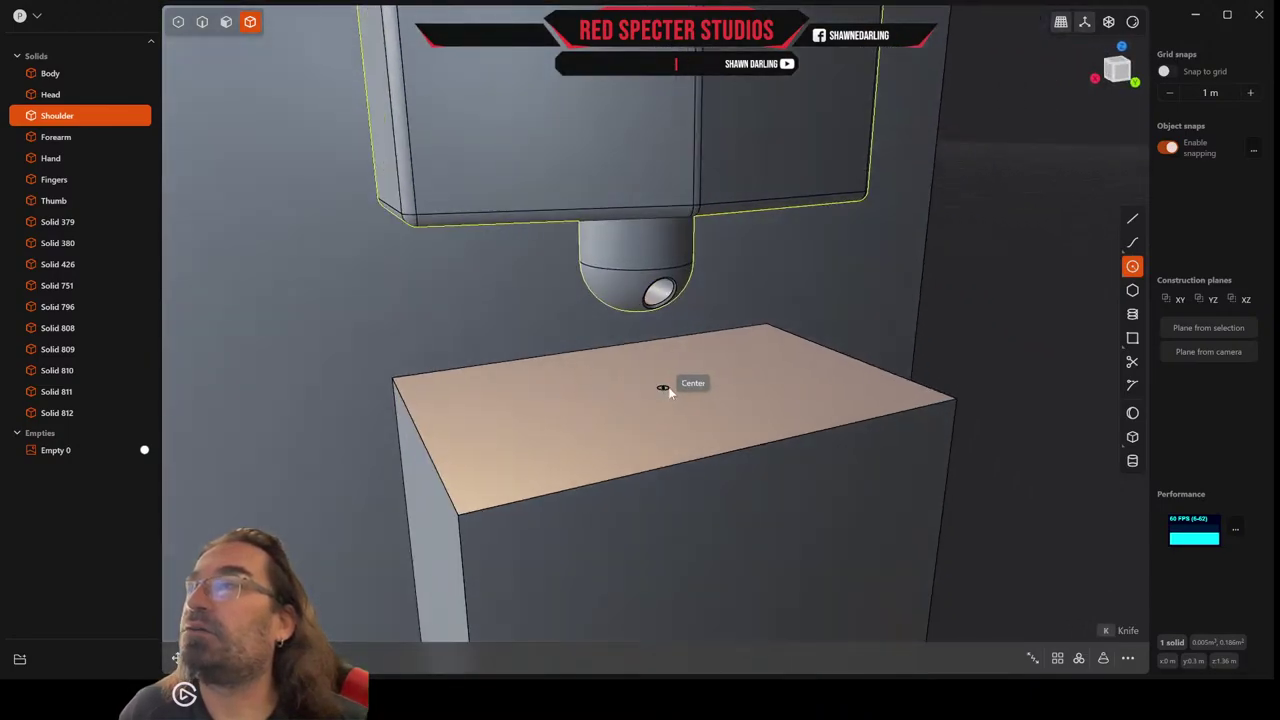
click(664, 389)
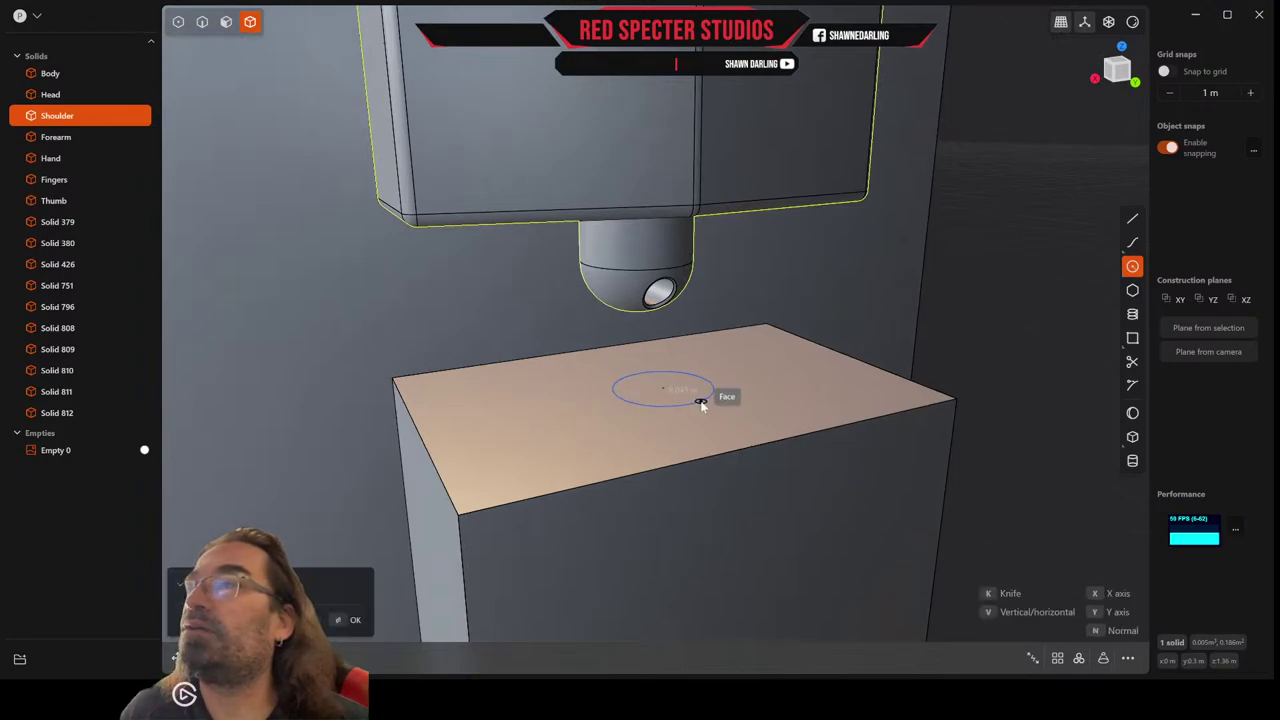
click(705, 407)
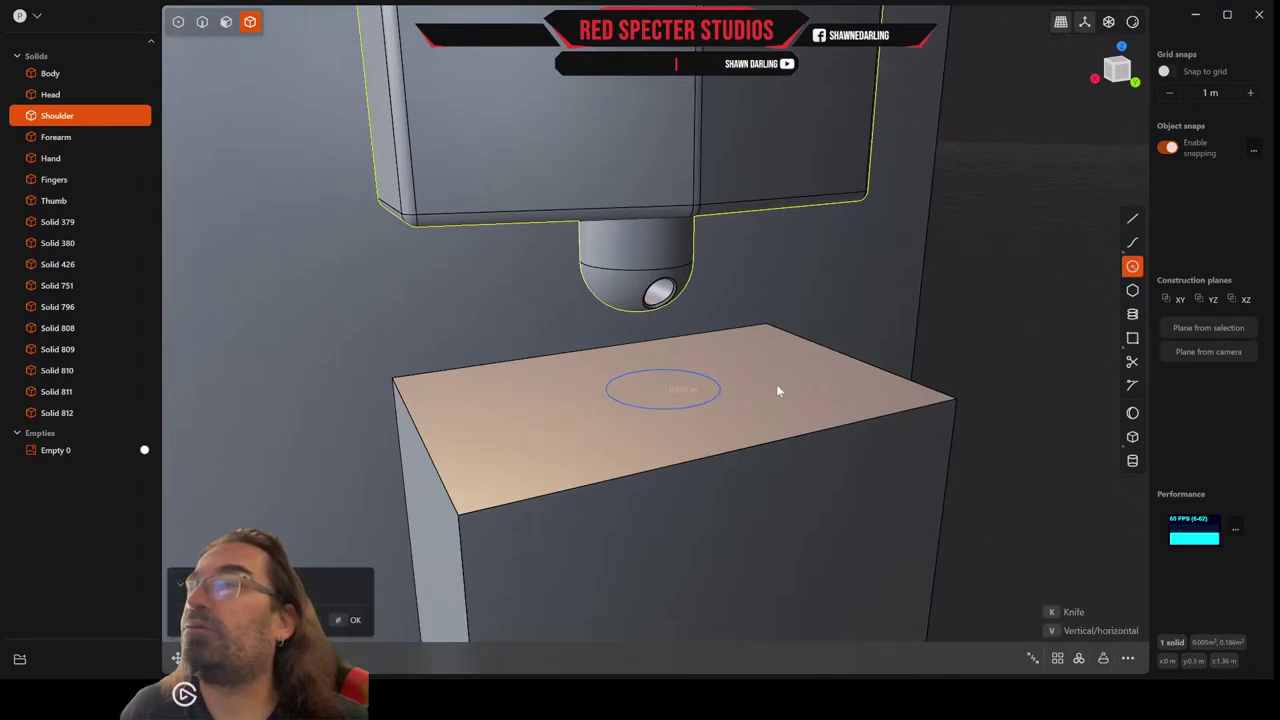
key(Return)
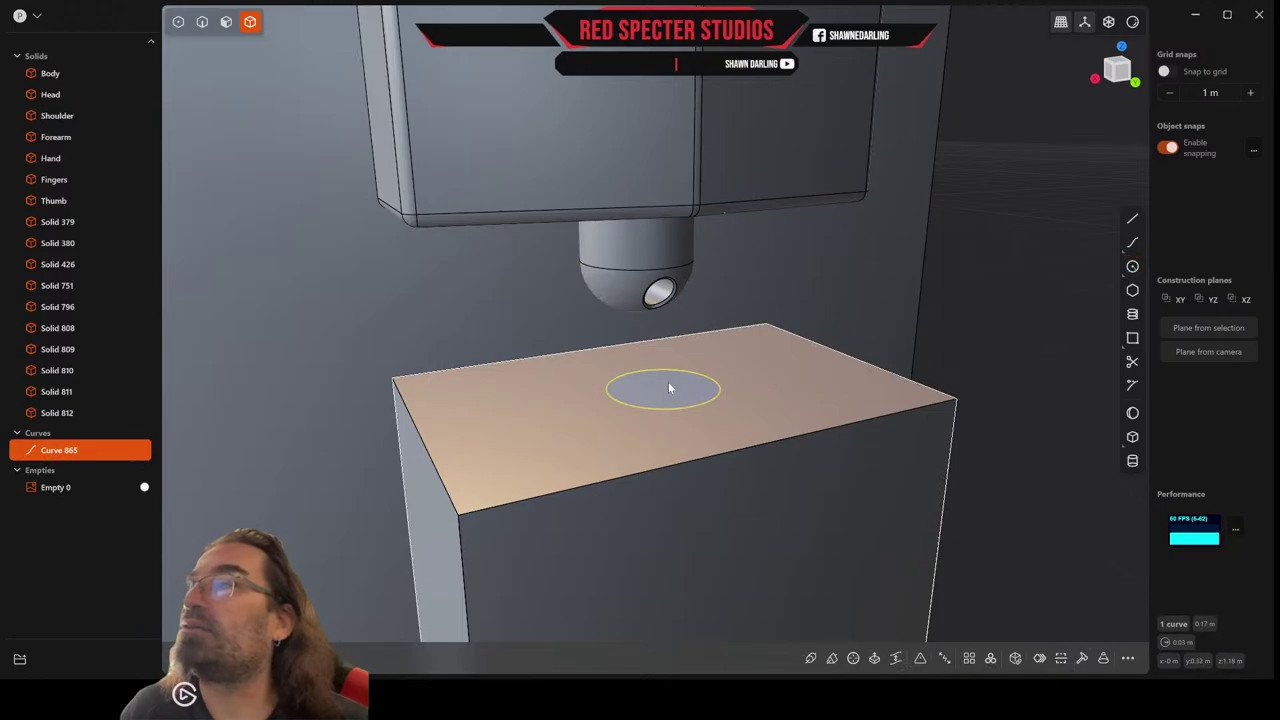
Extrude the circular region on the forearm about 0.06 m upward as a separate cylinder.
click(226, 21)
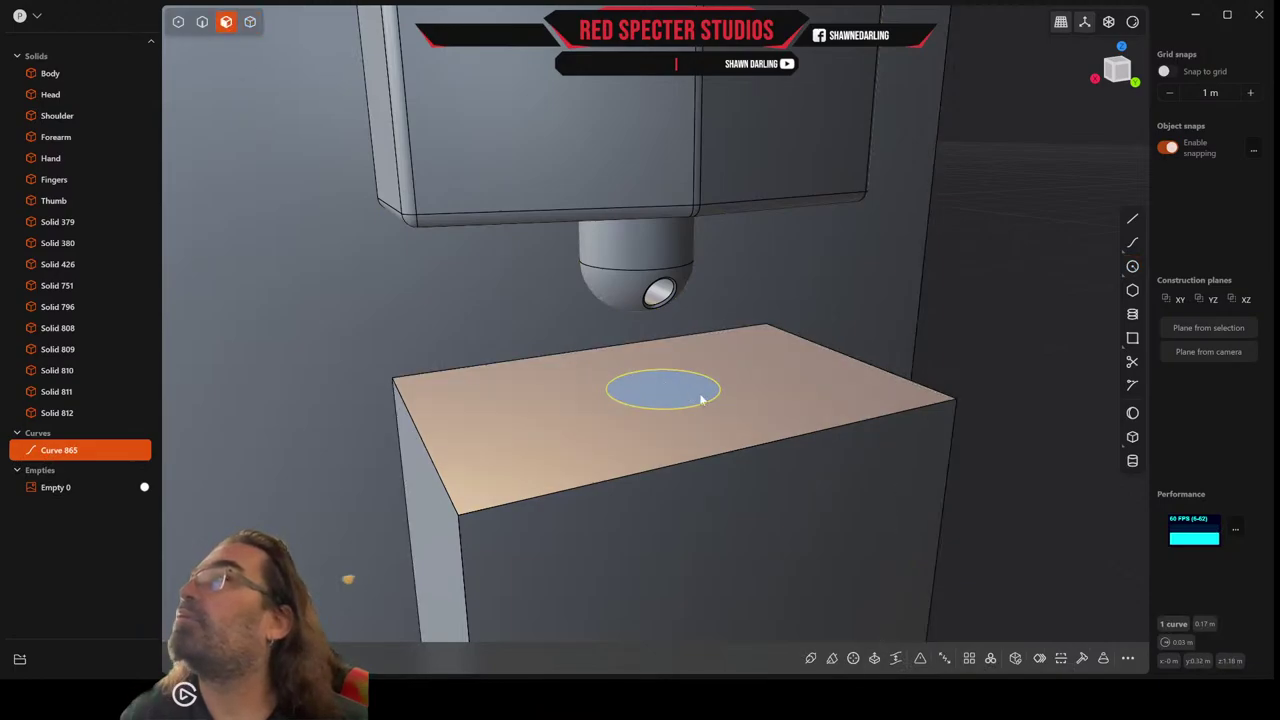
click(675, 394)
key(e)
drag(672, 334, 668, 216)
middle_drag(679, 289, 799, 271)
right_drag(798, 277, 759, 282)
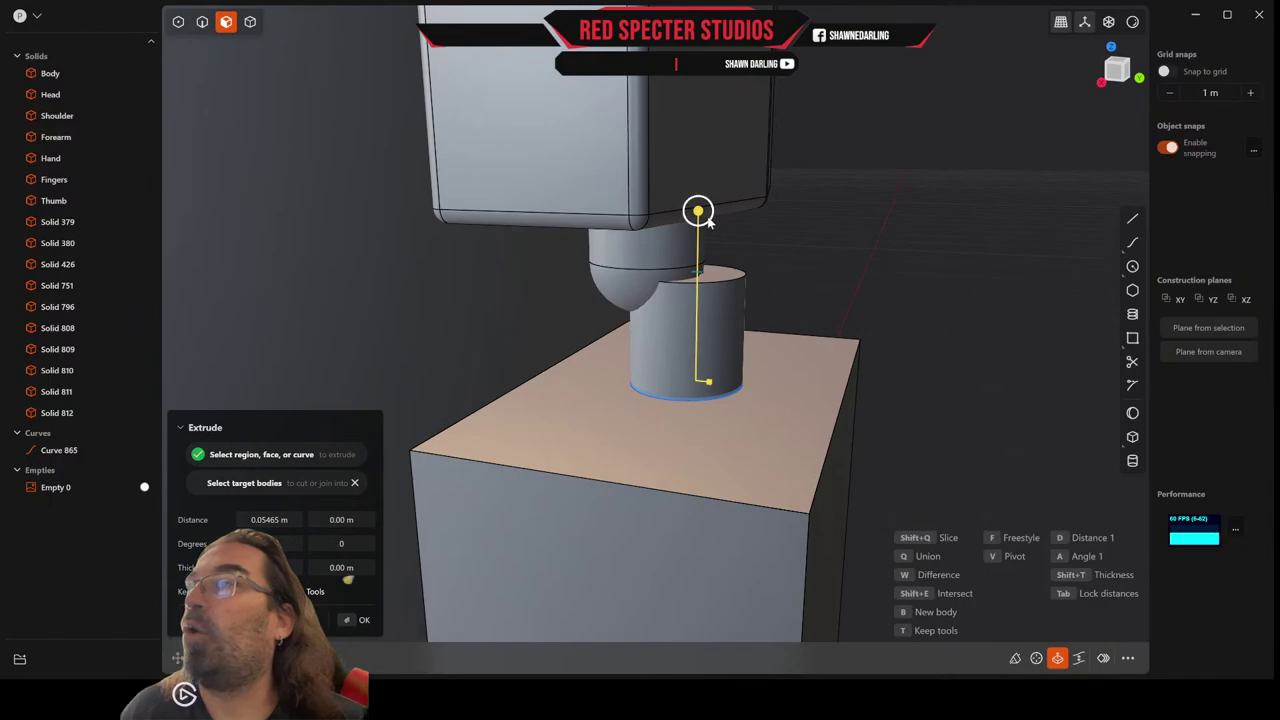
drag(699, 212, 702, 200)
key(Return)
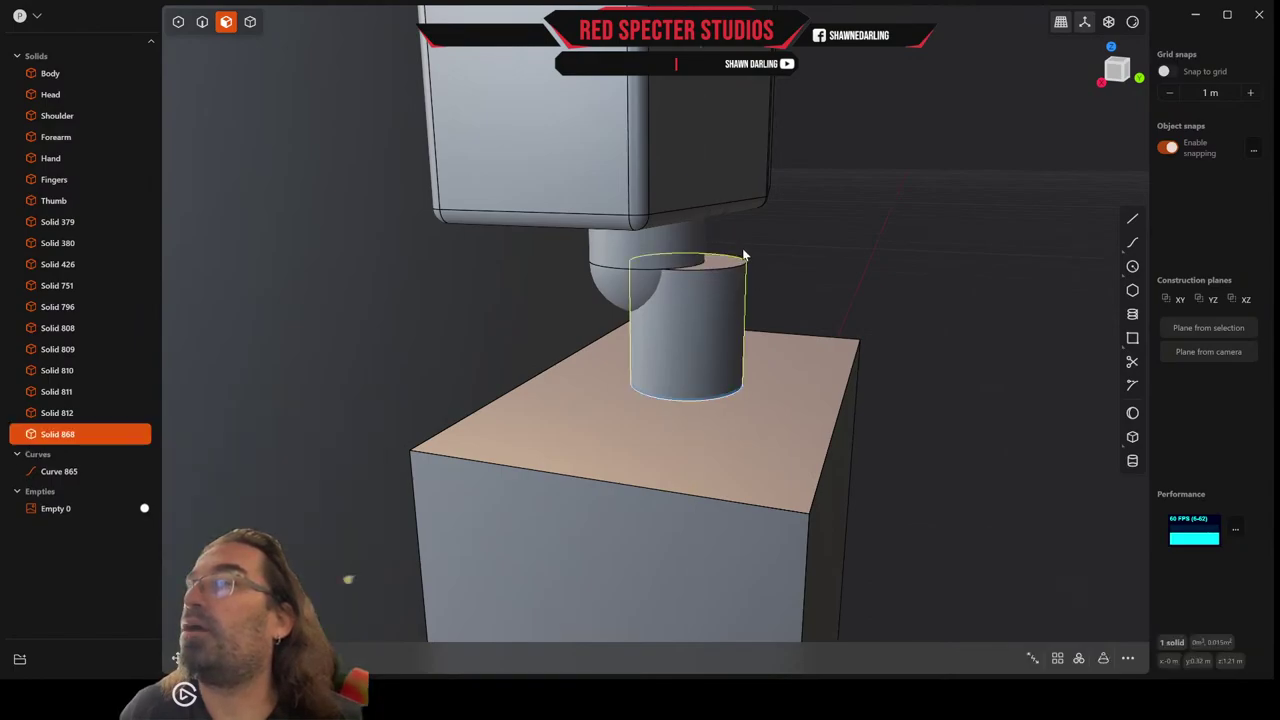
key(g)
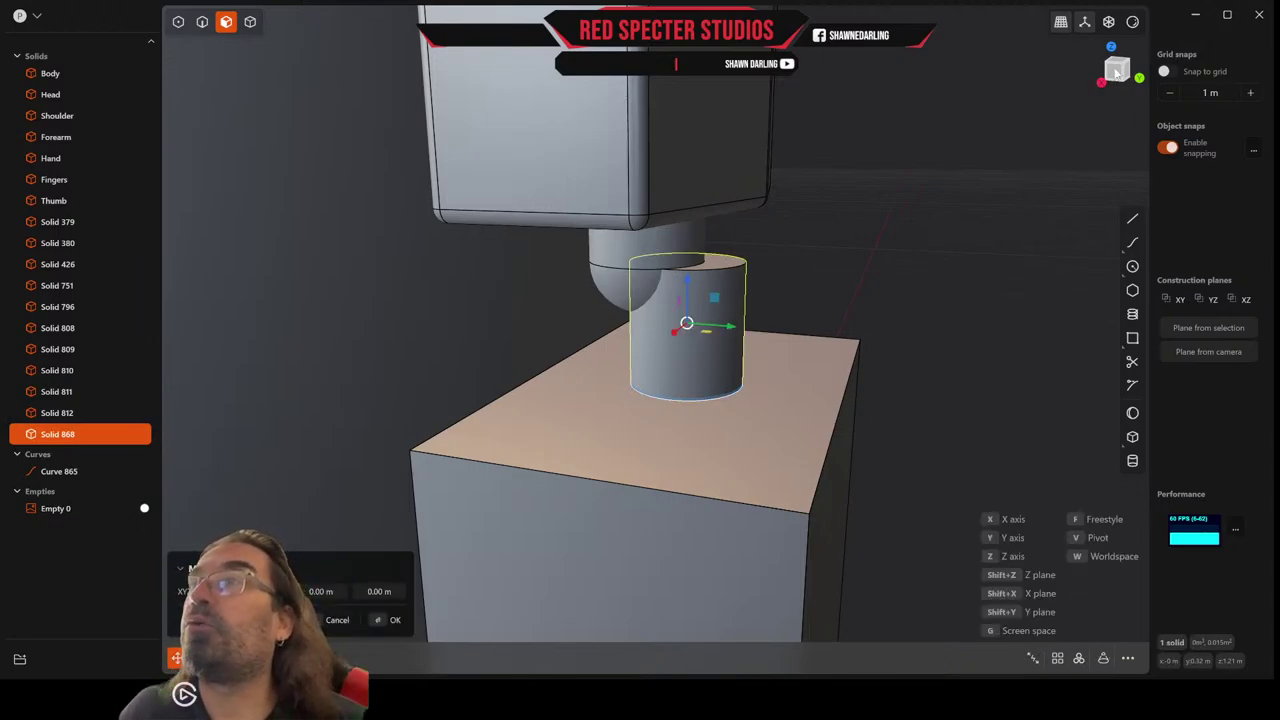
click(1115, 71)
scroll(731, 275, up, 3)
drag(718, 340, 661, 355)
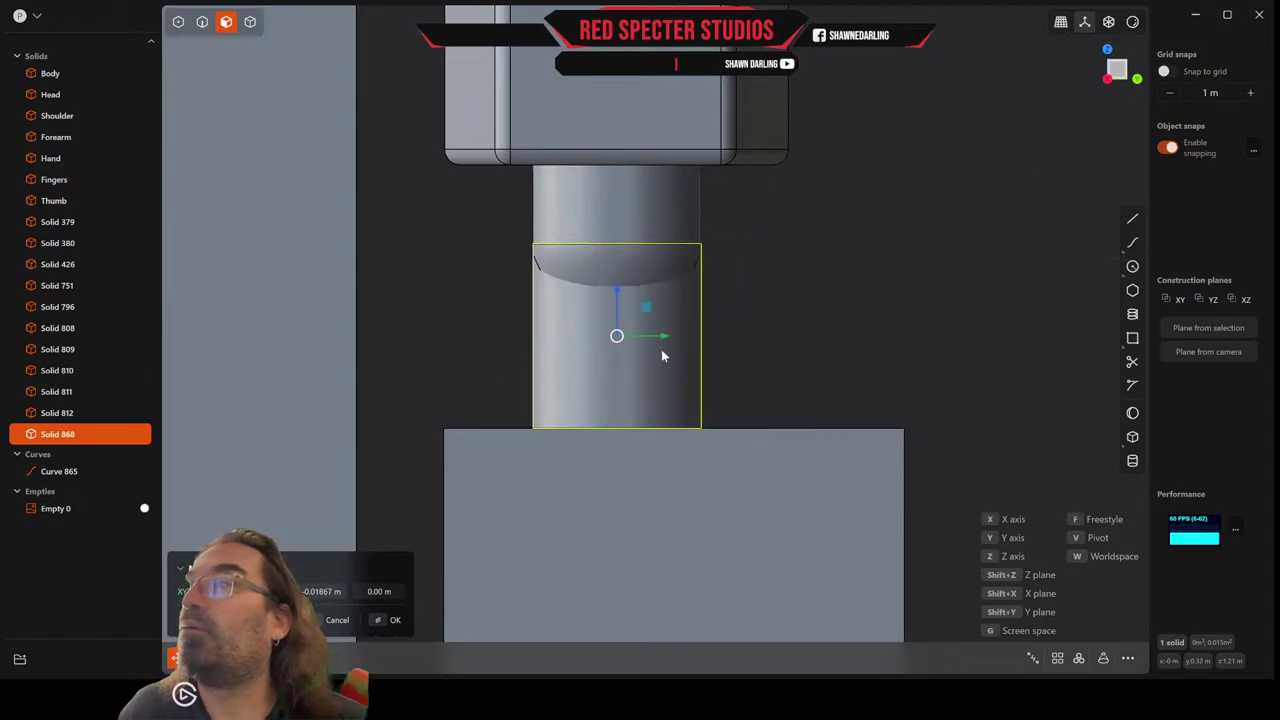
middle_drag(687, 315, 627, 355)
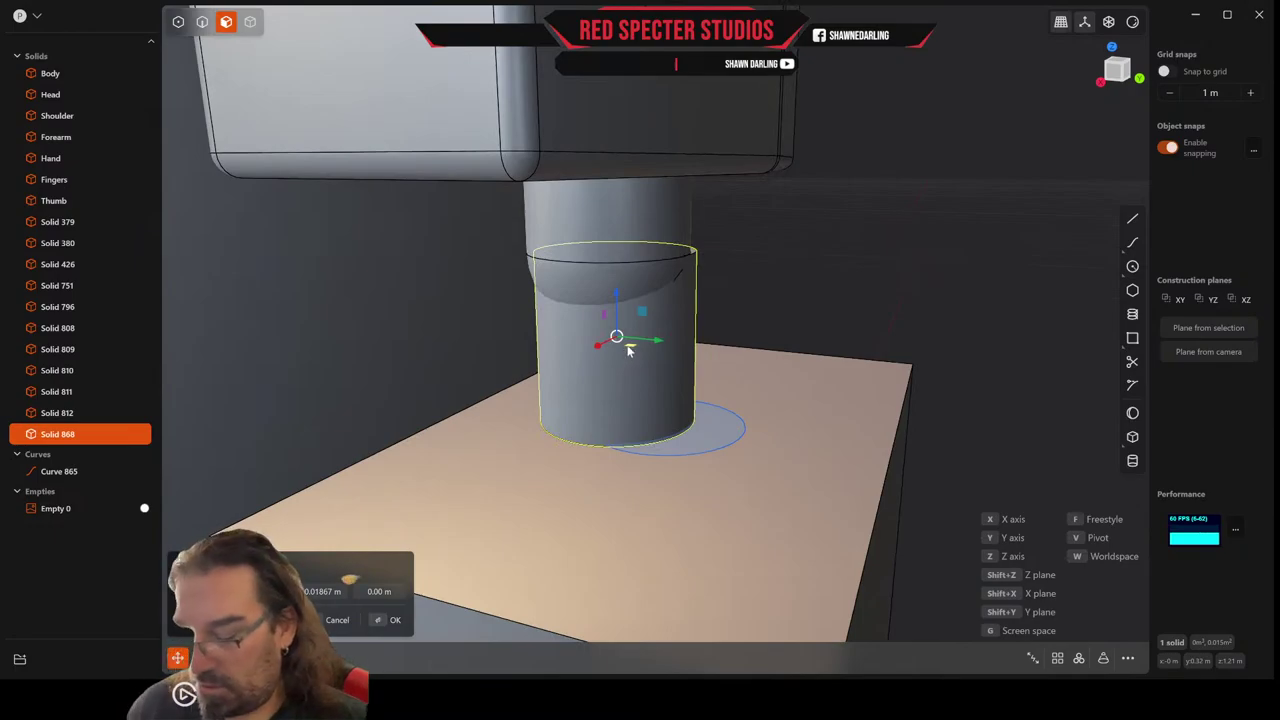
drag(628, 350, 631, 355)
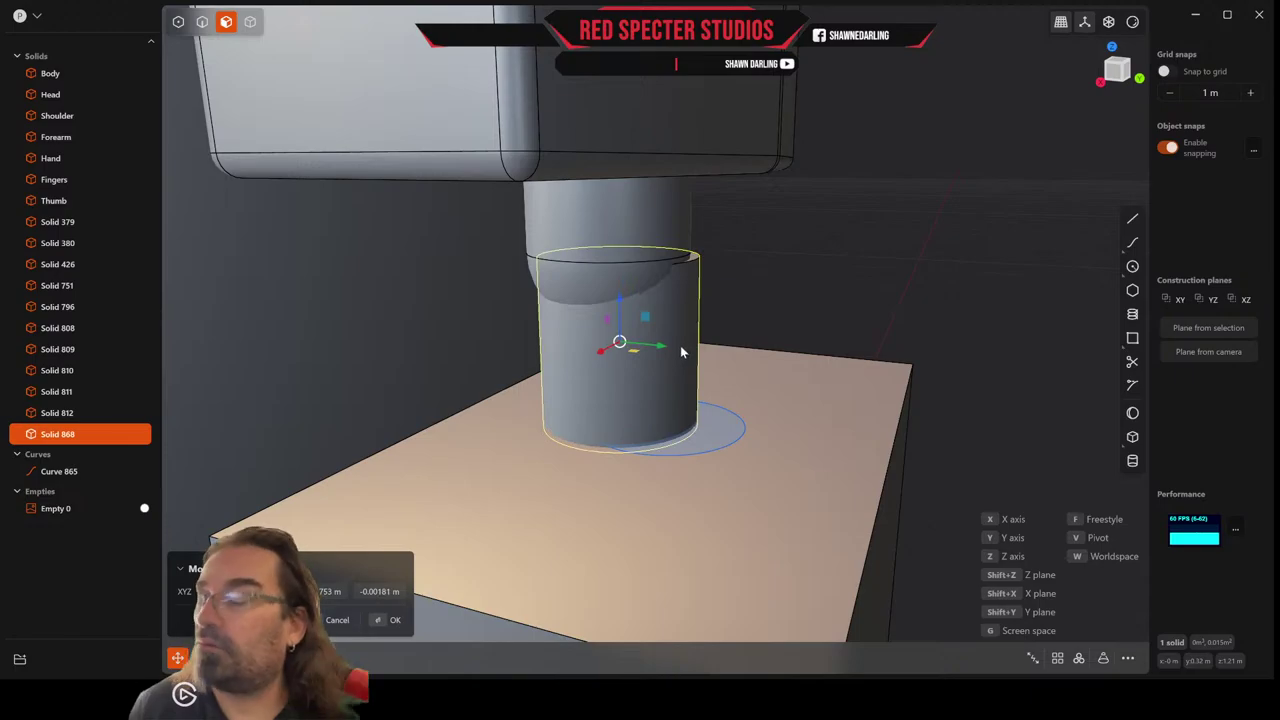
key(Return)
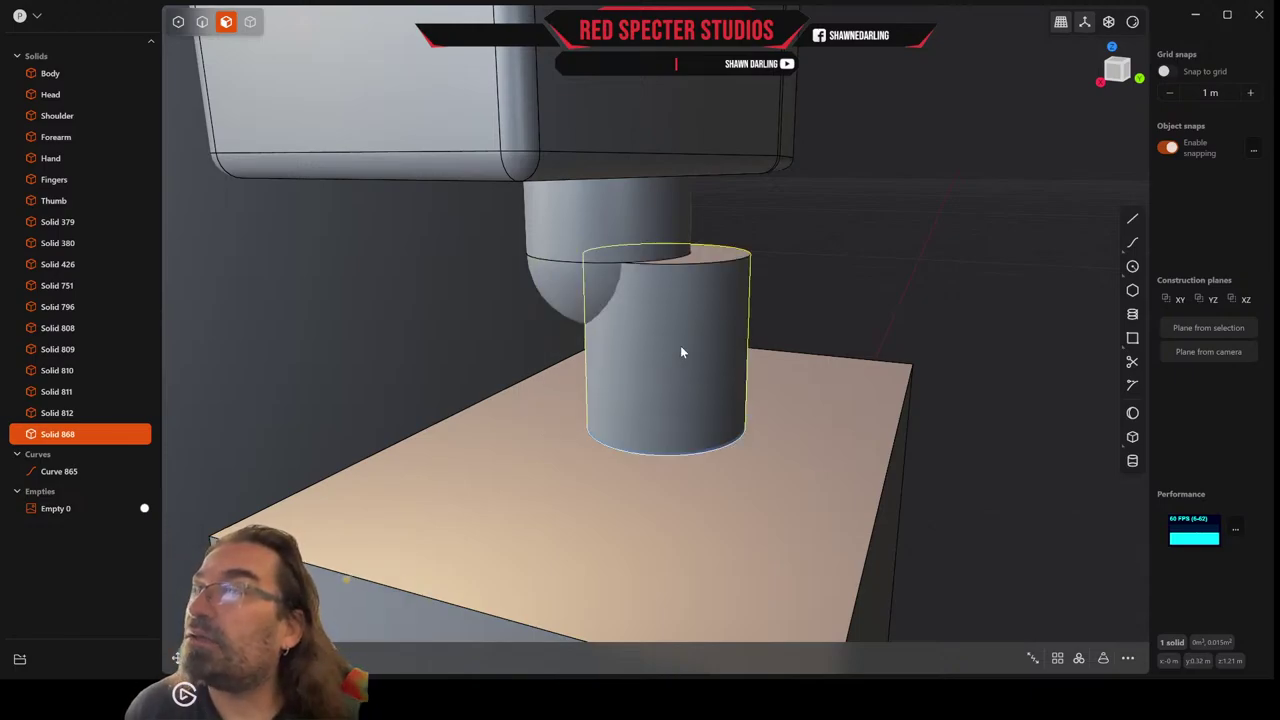
Scale the cylinder uniformly by about 1.51 and move it about -0.0187 m along Y to line up with the dome.
key(s)
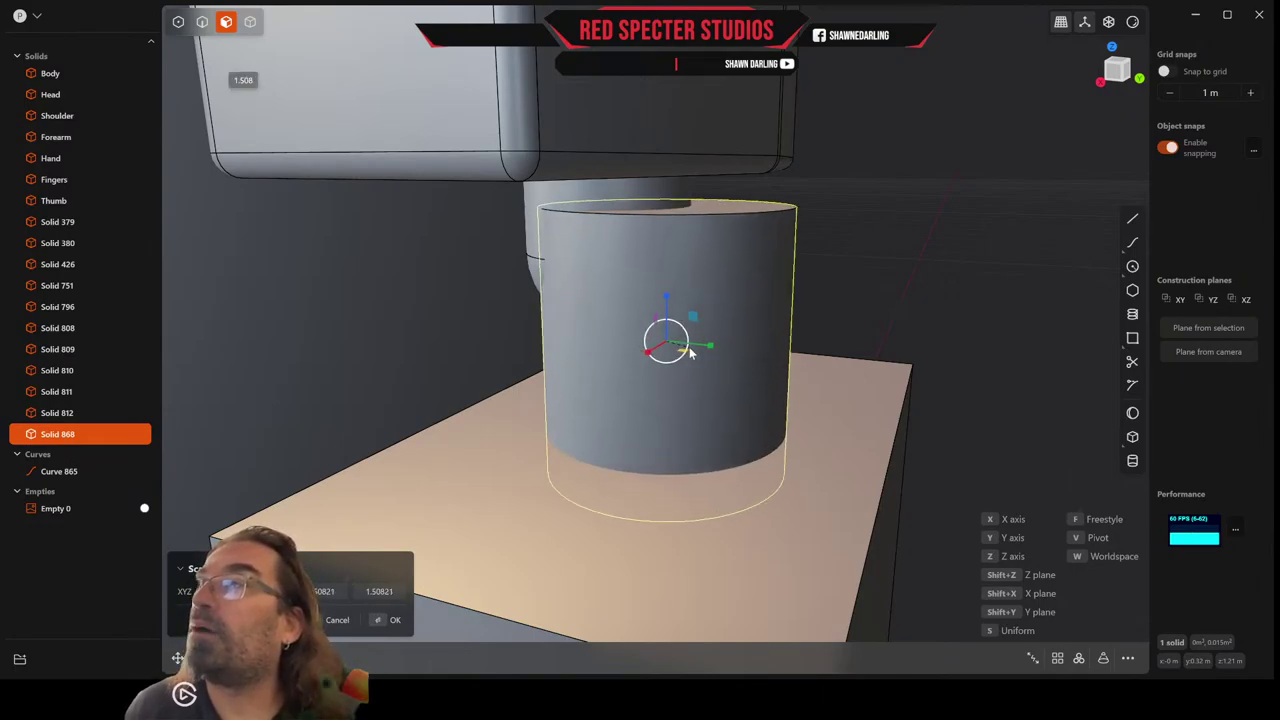
click(690, 352)
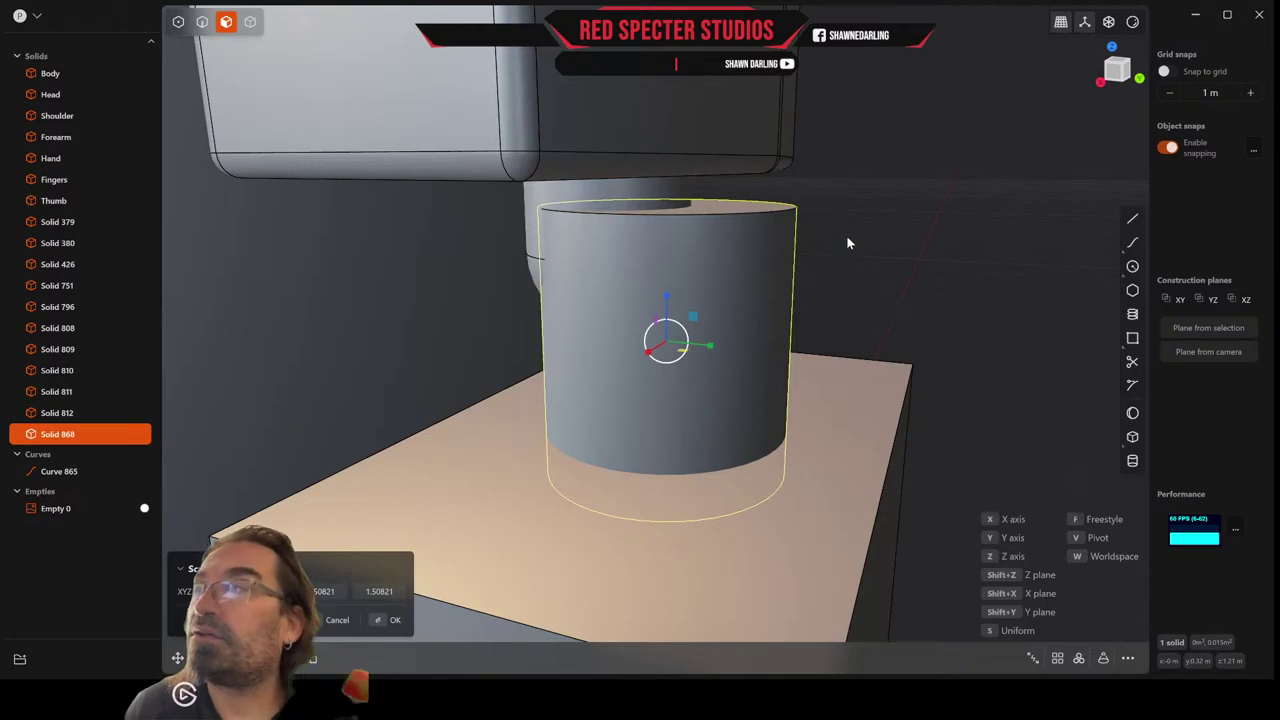
key(g)
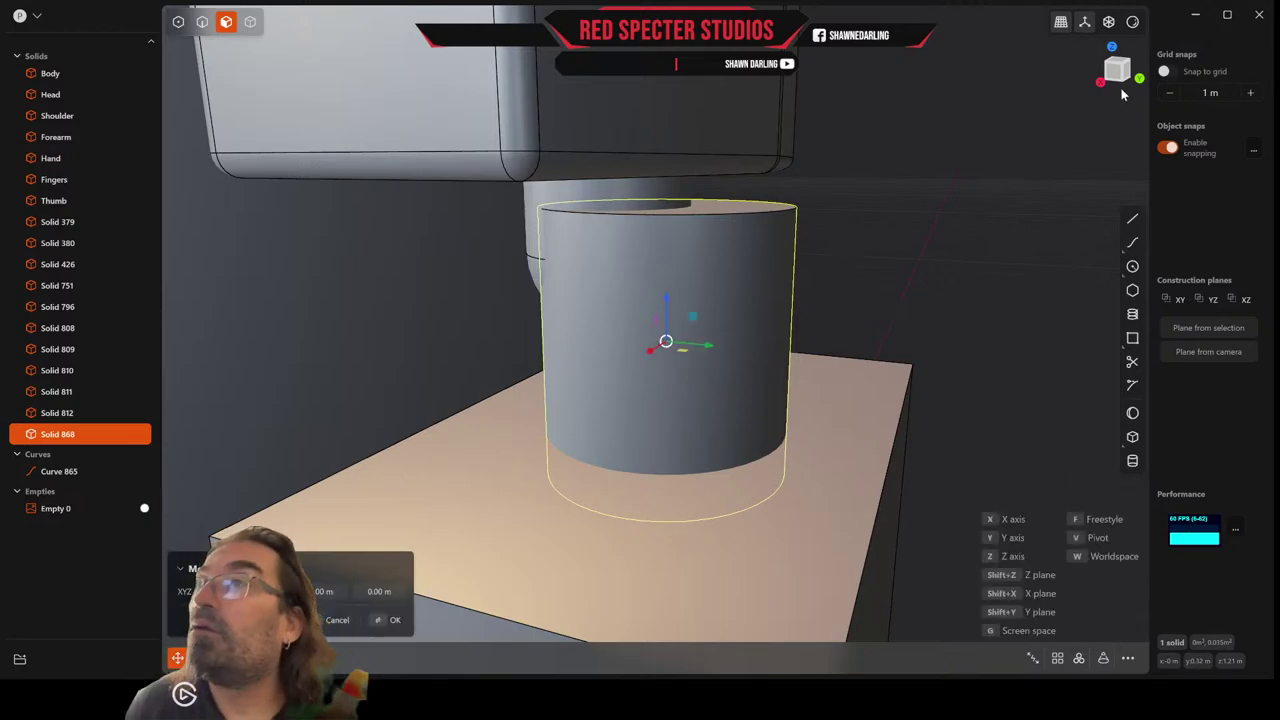
click(1121, 80)
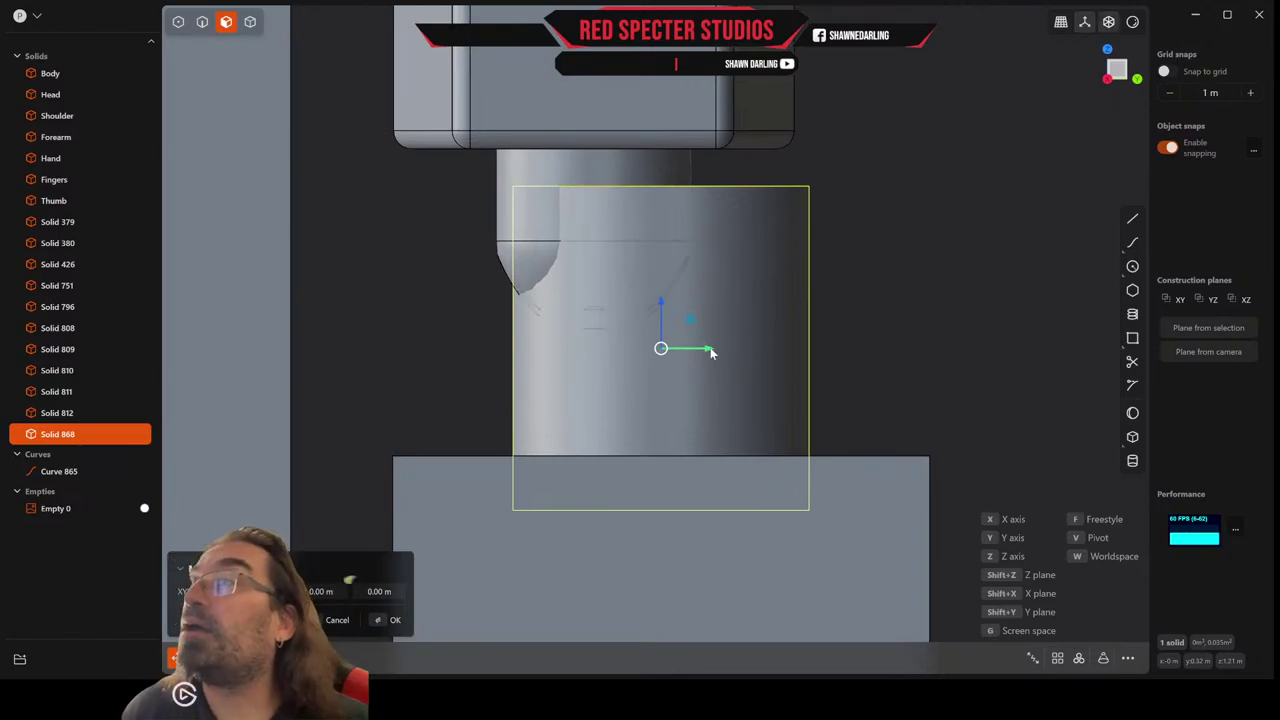
drag(710, 351, 642, 354)
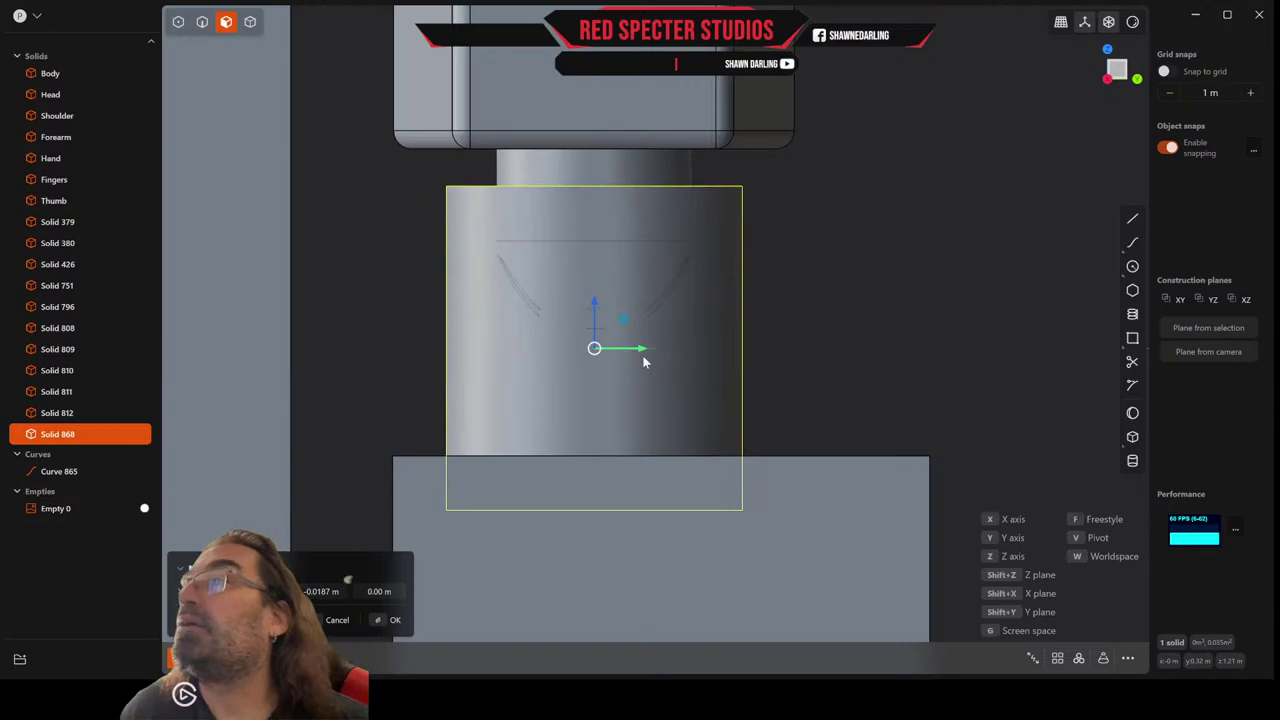
Scale the cylinder shorter along the Z axis and lower it by about 0.0024 m.
key(s)
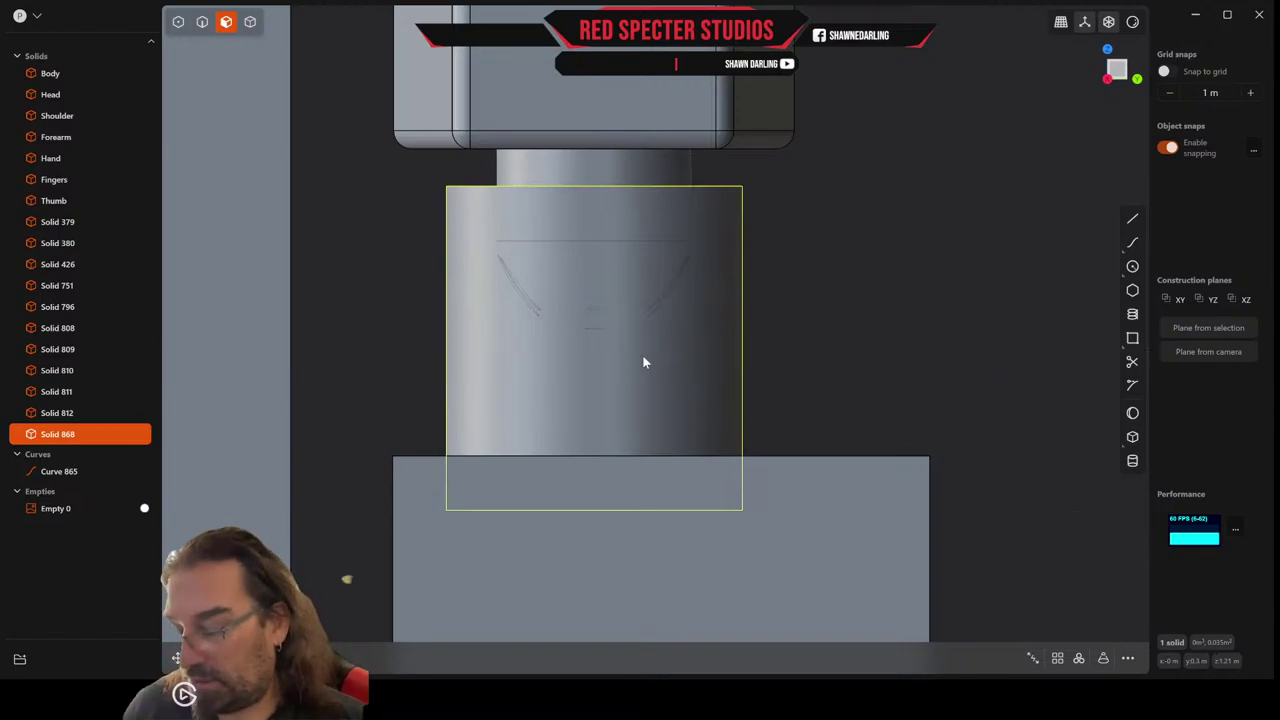
drag(594, 300, 590, 317)
Shift the cylinder slightly along the X axis to centre it under the shoulder's domed joint.
middle_drag(696, 299, 538, 317)
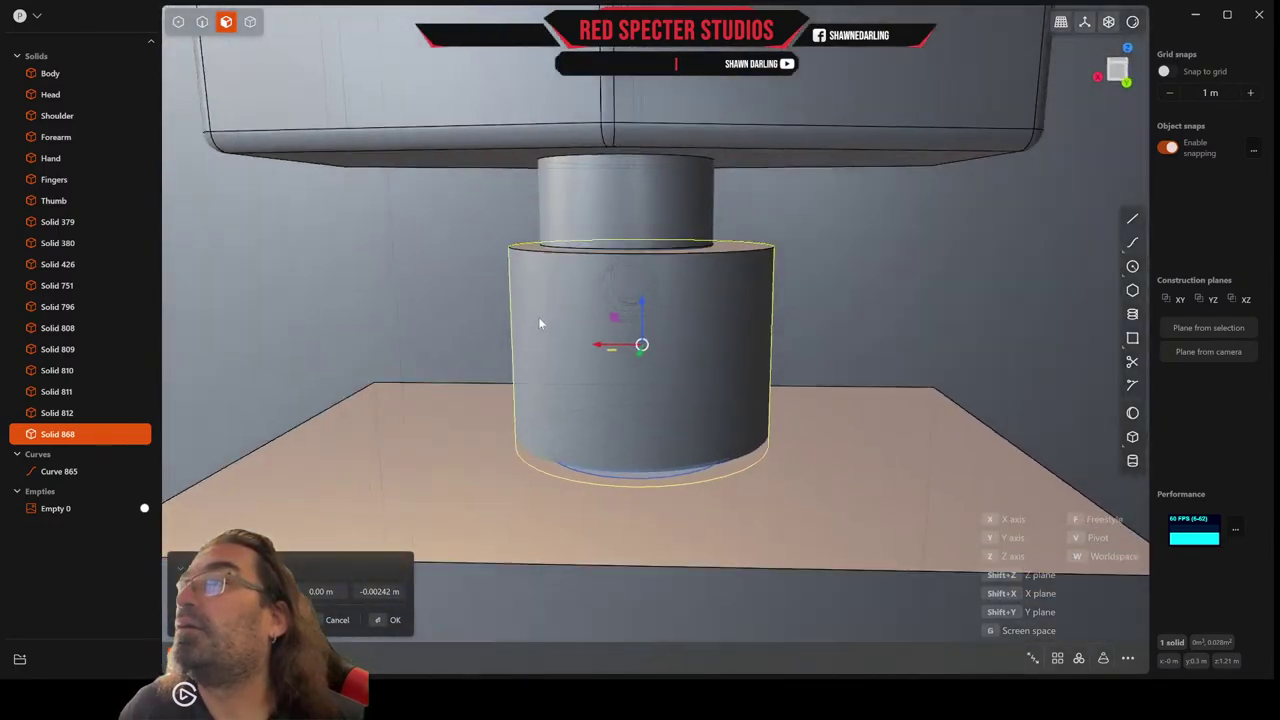
click(1118, 69)
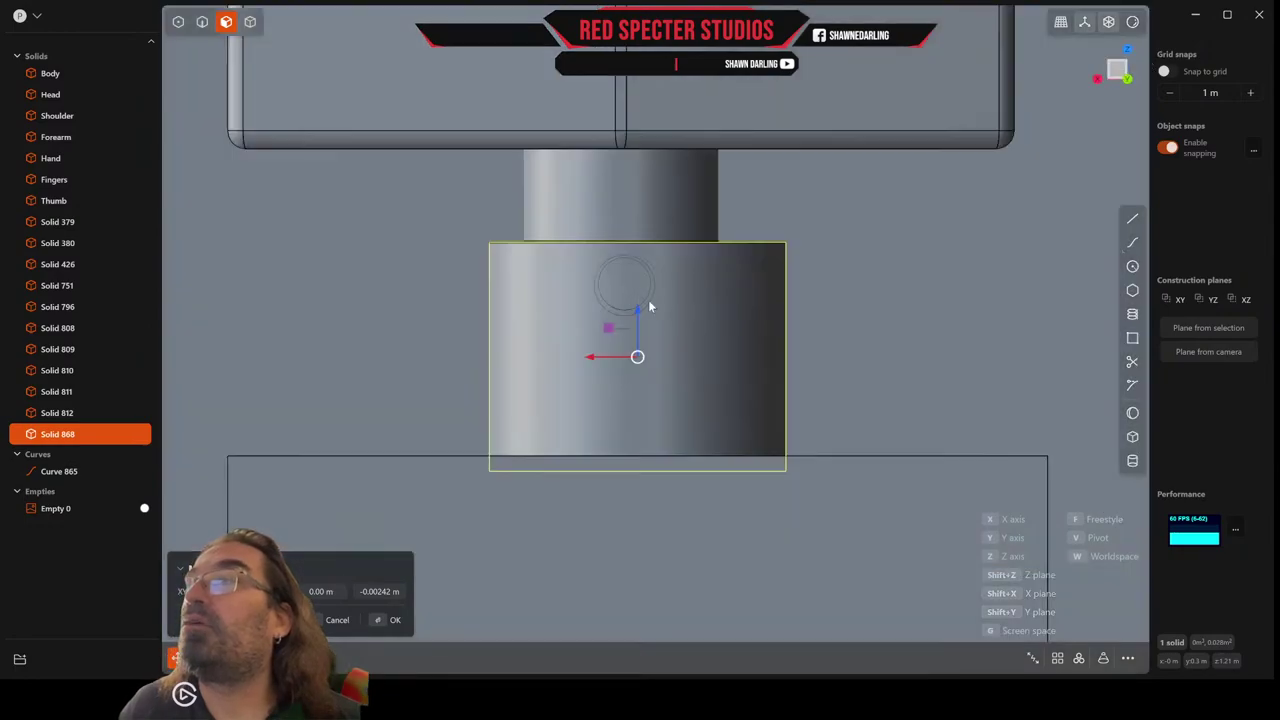
scroll(649, 306, up, 2)
drag(582, 376, 564, 374)
key(Return)
middle_drag(563, 364, 697, 369)
scroll(678, 383, down, 3)
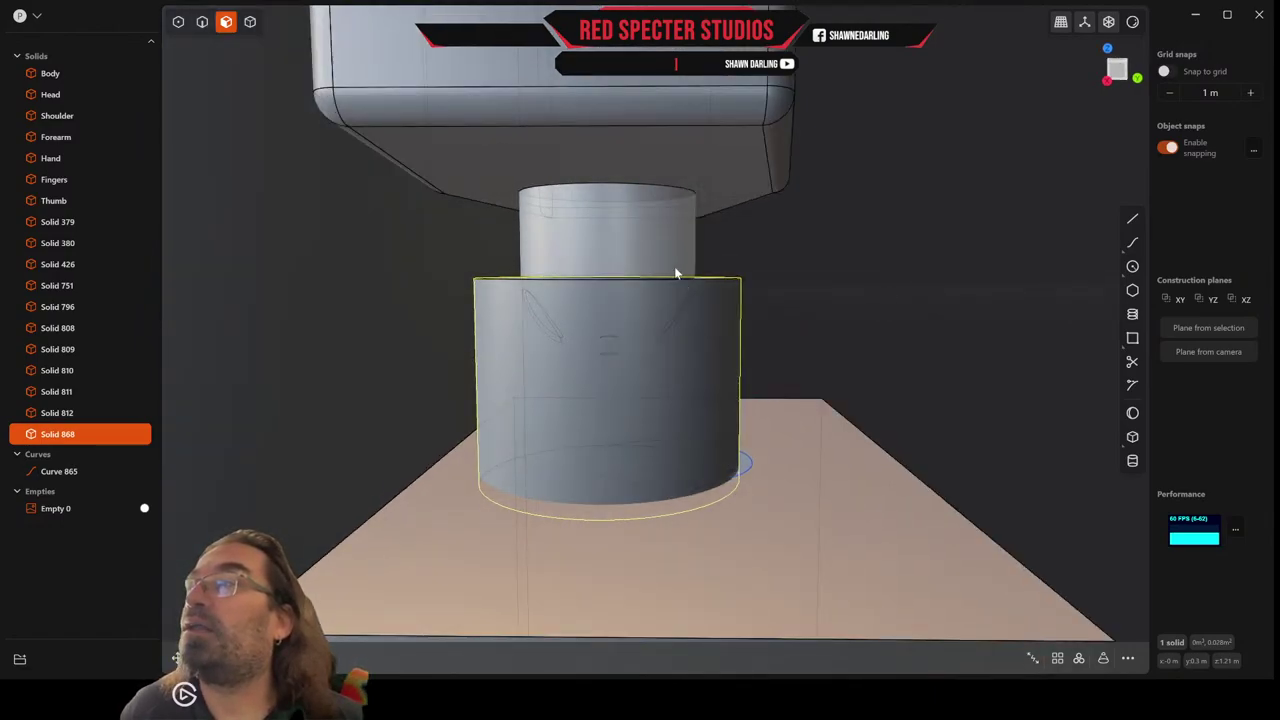
Draw a circle about 0.057 m in diameter centred on the forearm cylinder, as seen from the side.
mouse_move(506, 340)
middle_down()
mouse_move(676, 355)
mouse_move(517, 363)
middle_up()
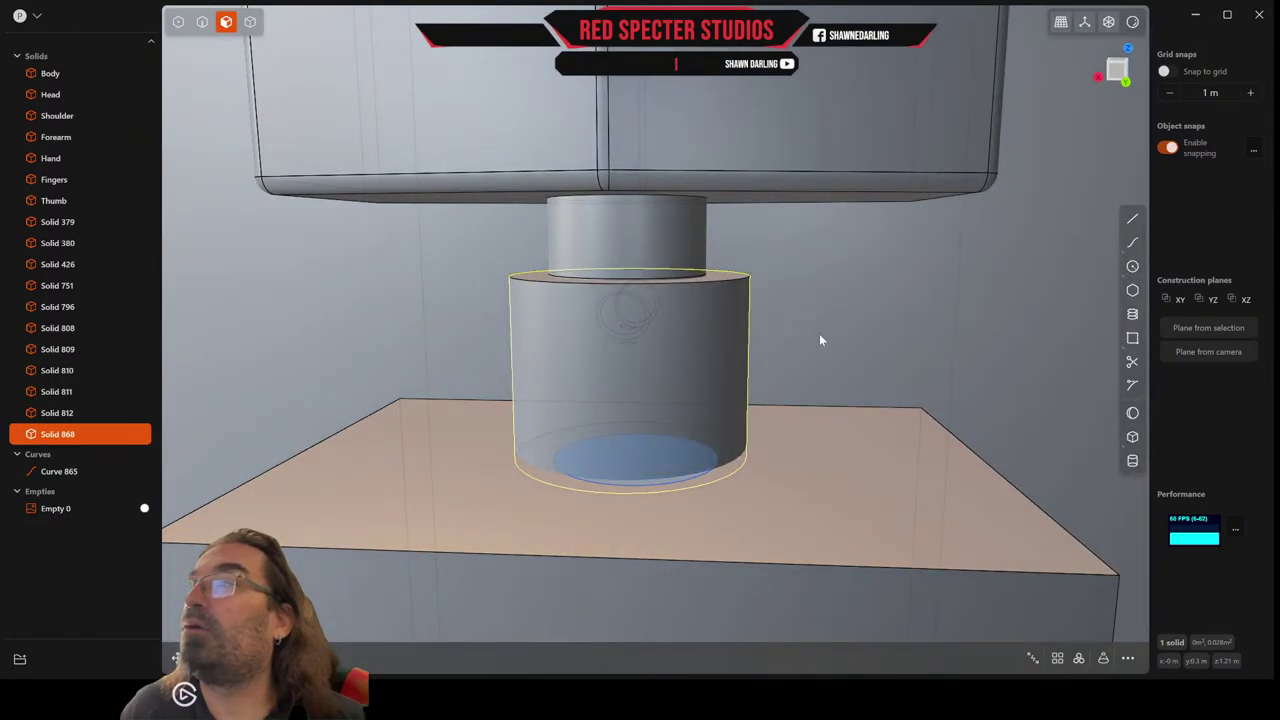
middle_drag(819, 340, 814, 354)
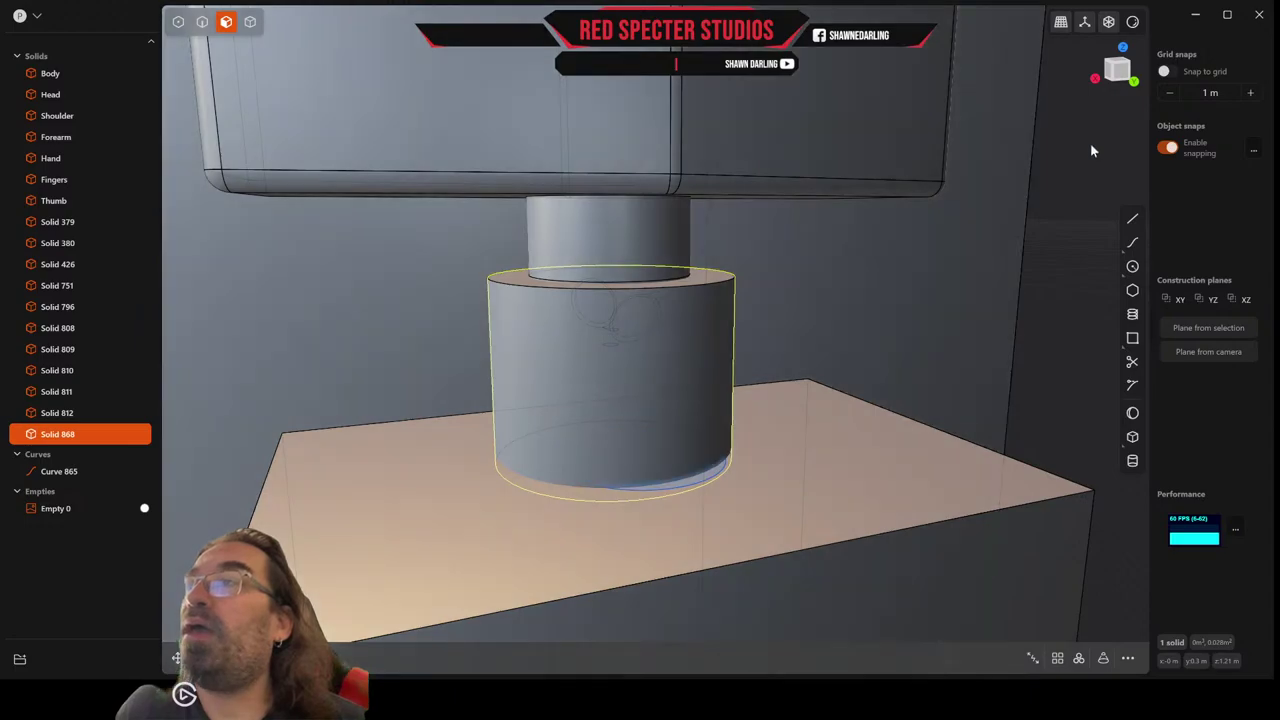
click(1108, 74)
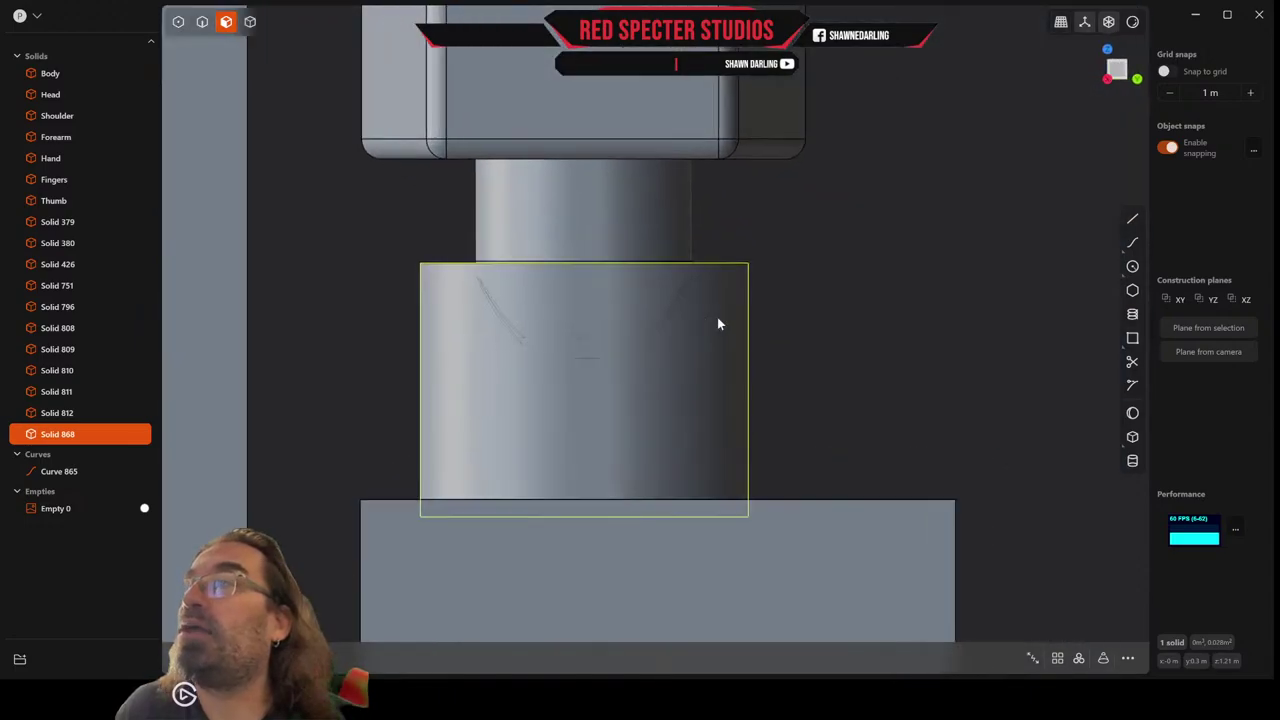
click(1133, 267)
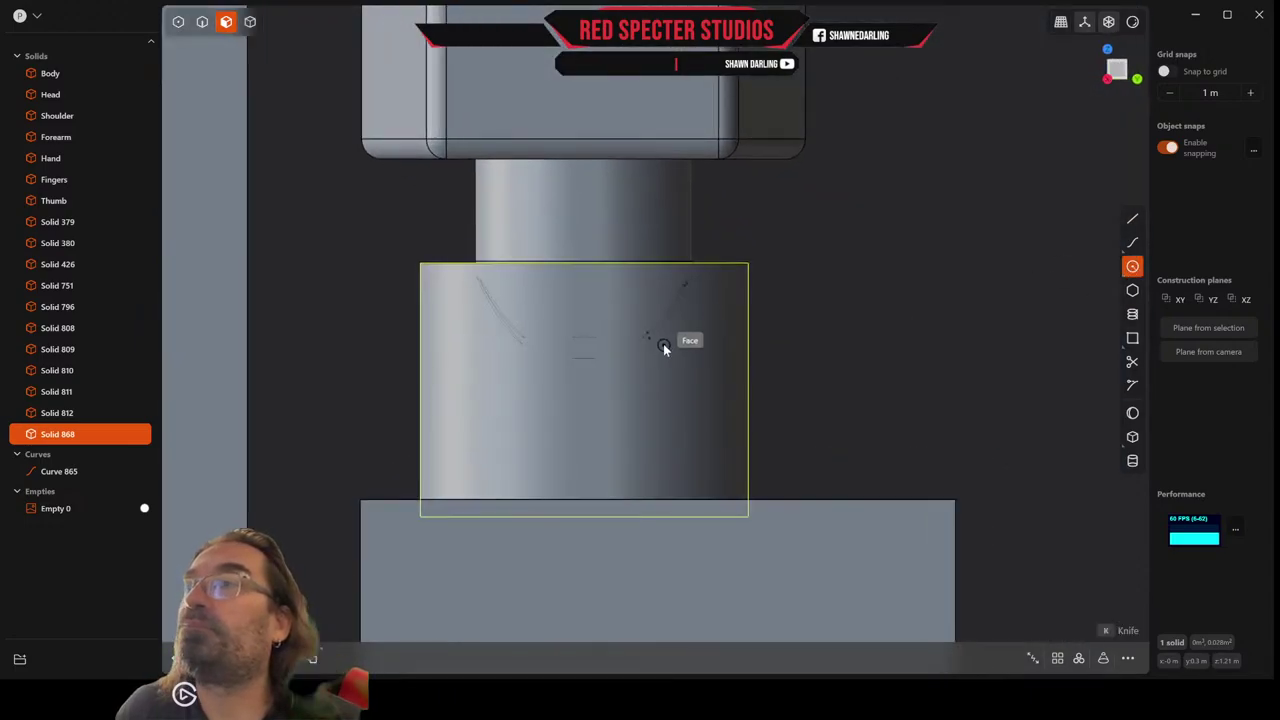
click(584, 330)
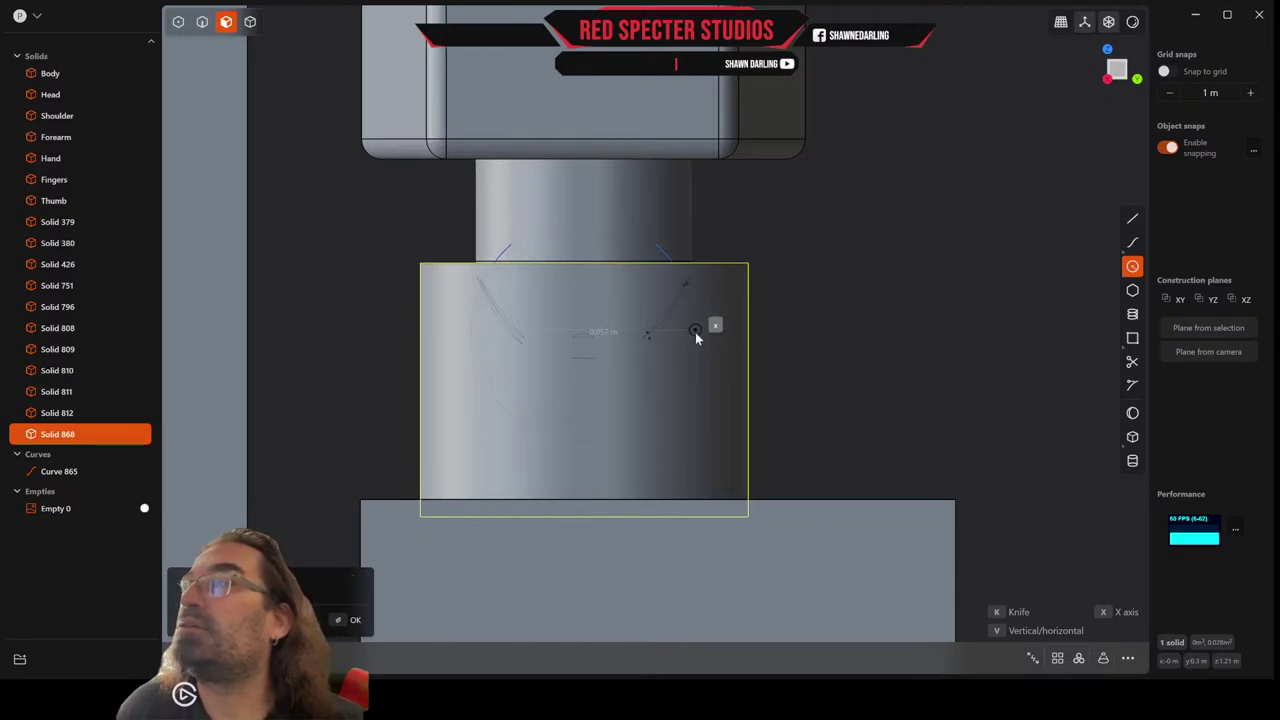
click(695, 332)
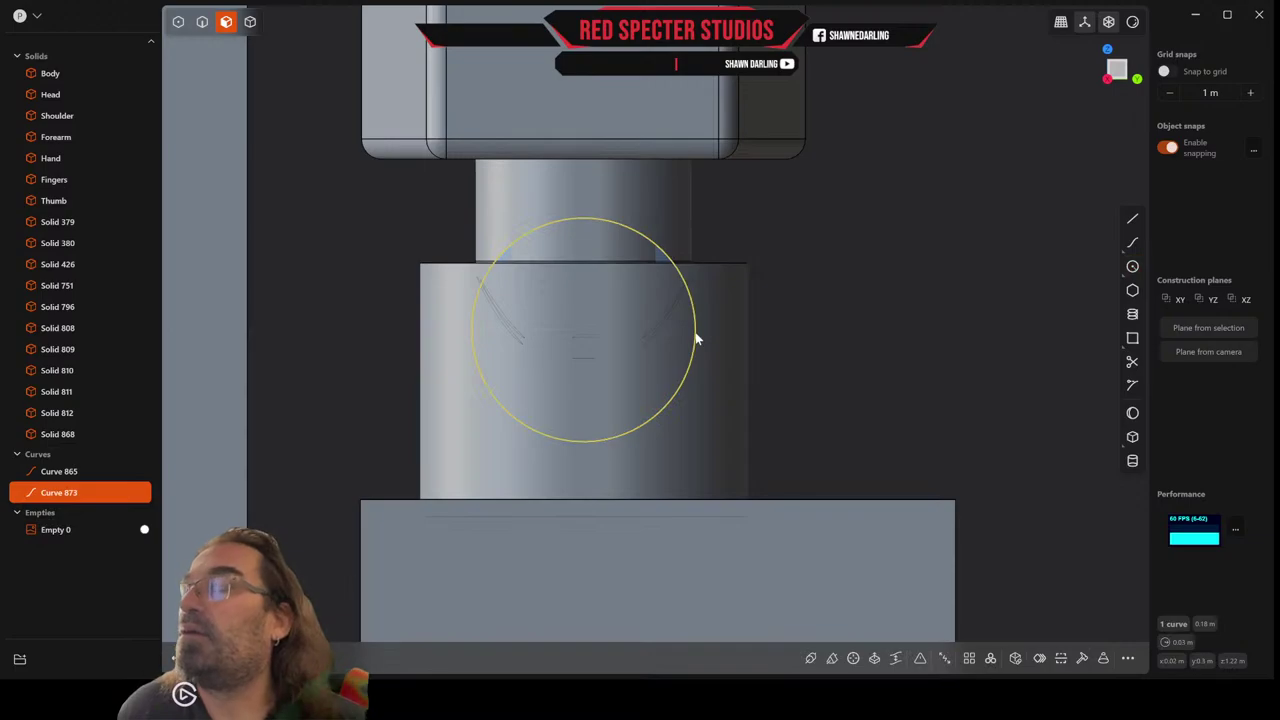
Raise the circle about 0.0177 m along Z to the cylinder's top edge and move it outward, clear of the cylinder.
key(g)
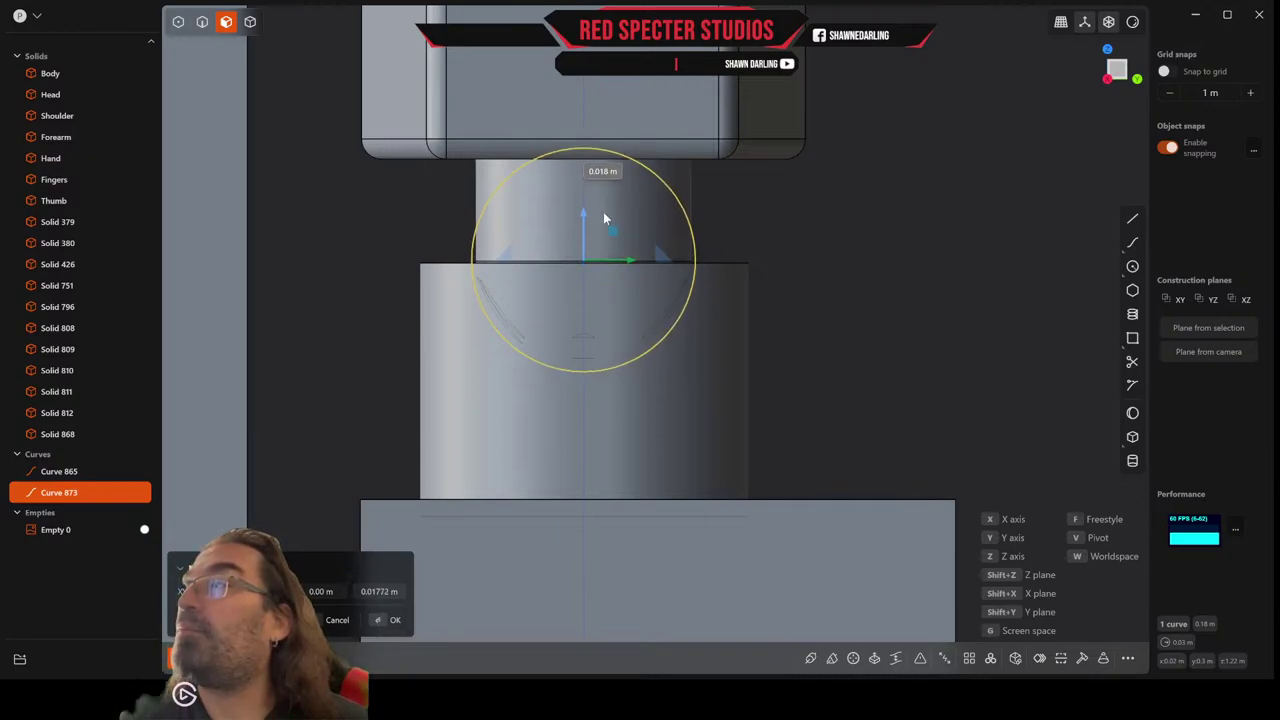
click(604, 218)
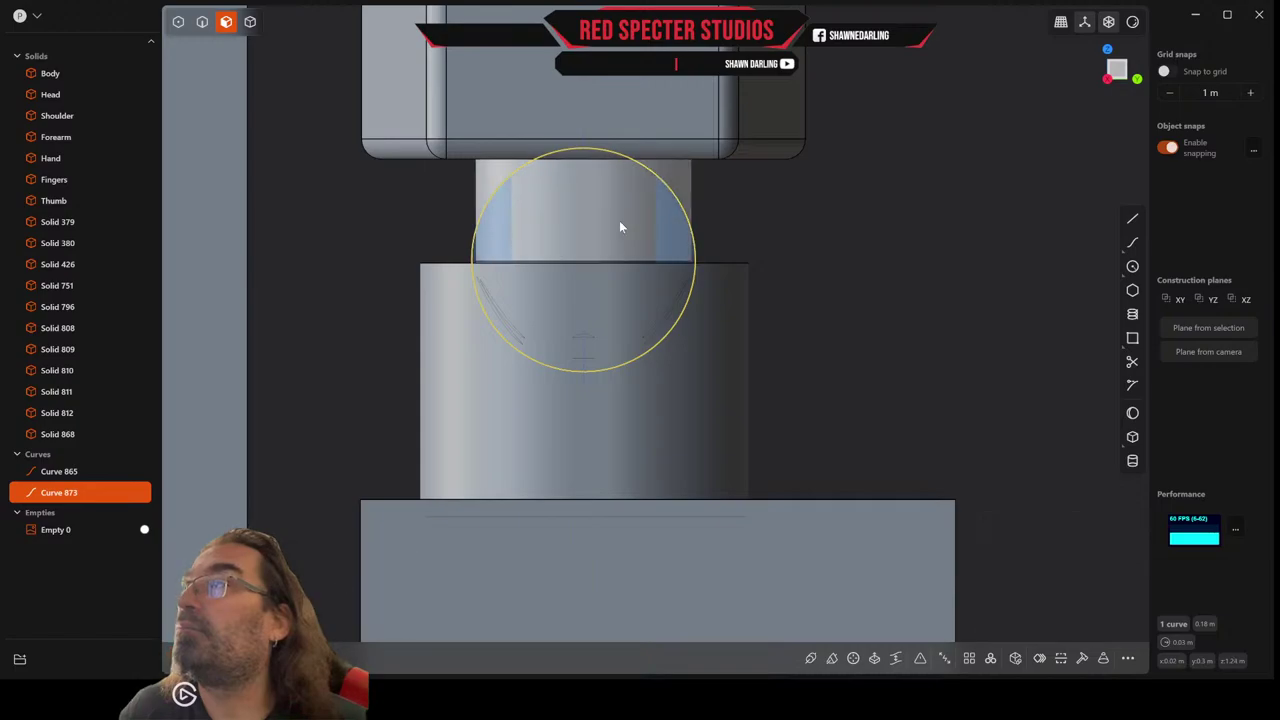
middle_drag(620, 226, 563, 309)
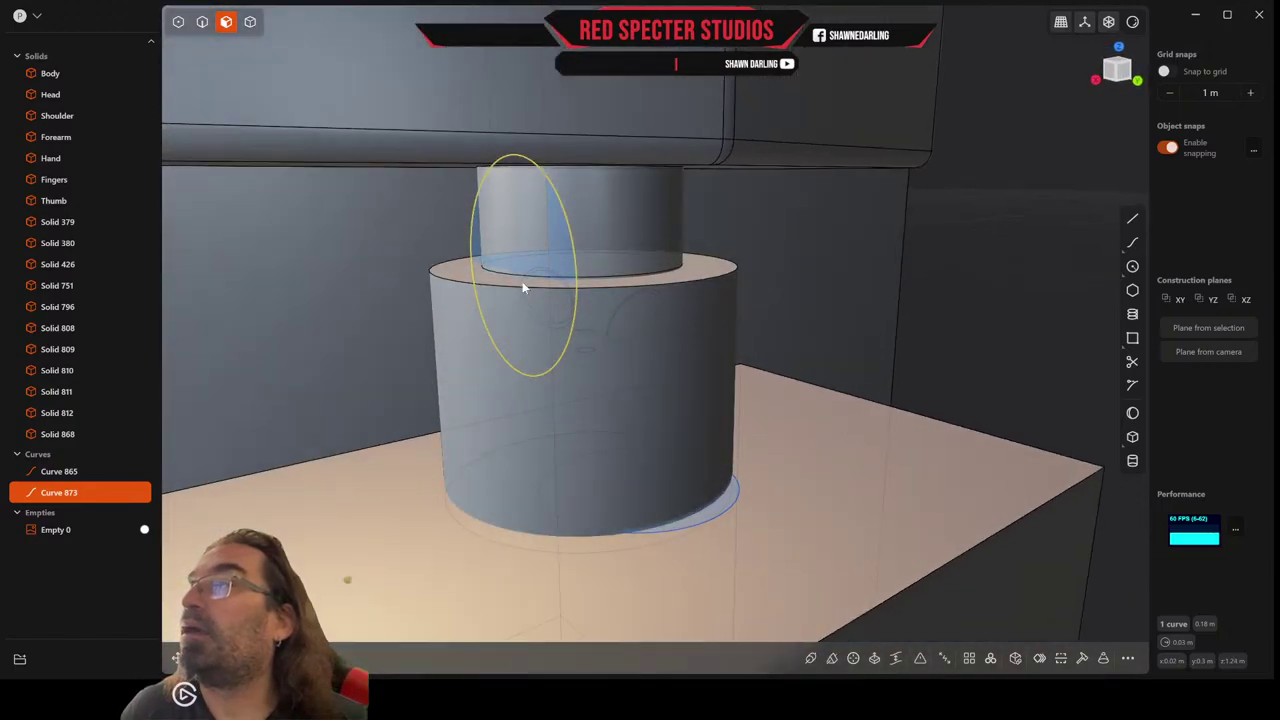
click(202, 22)
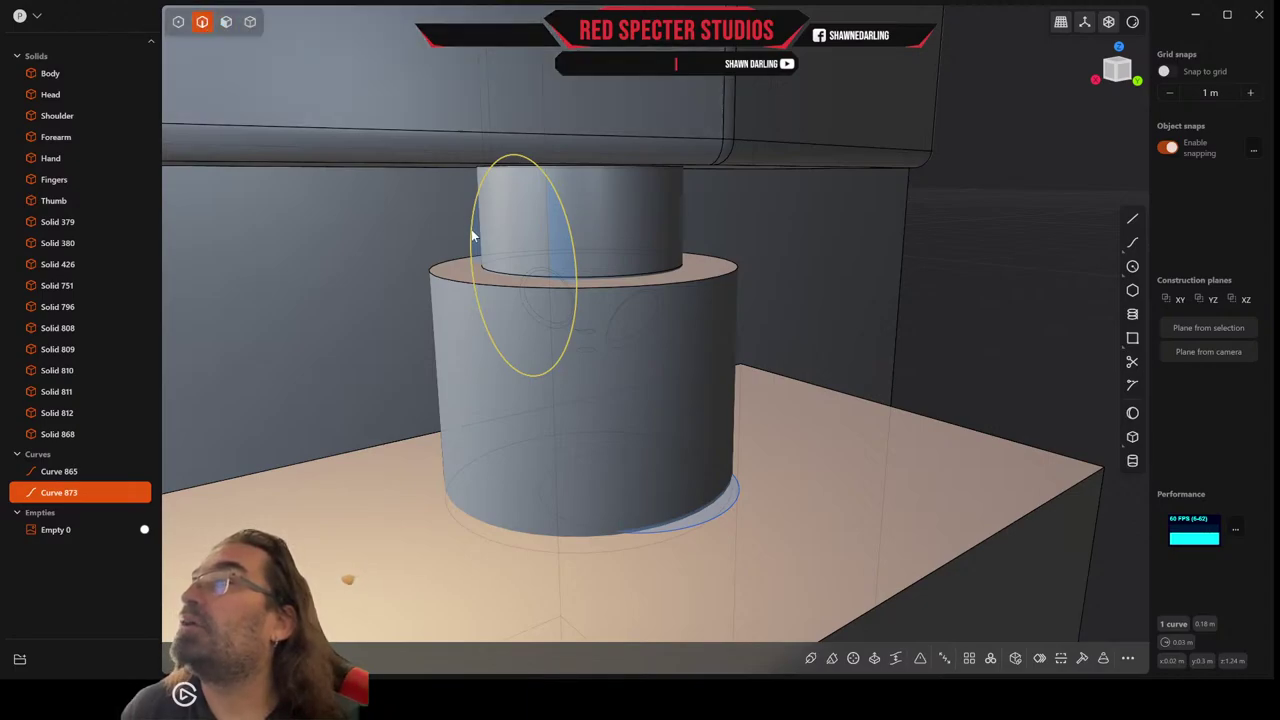
key(g)
drag(486, 266, 343, 295)
right_click(406, 291)
click(227, 22)
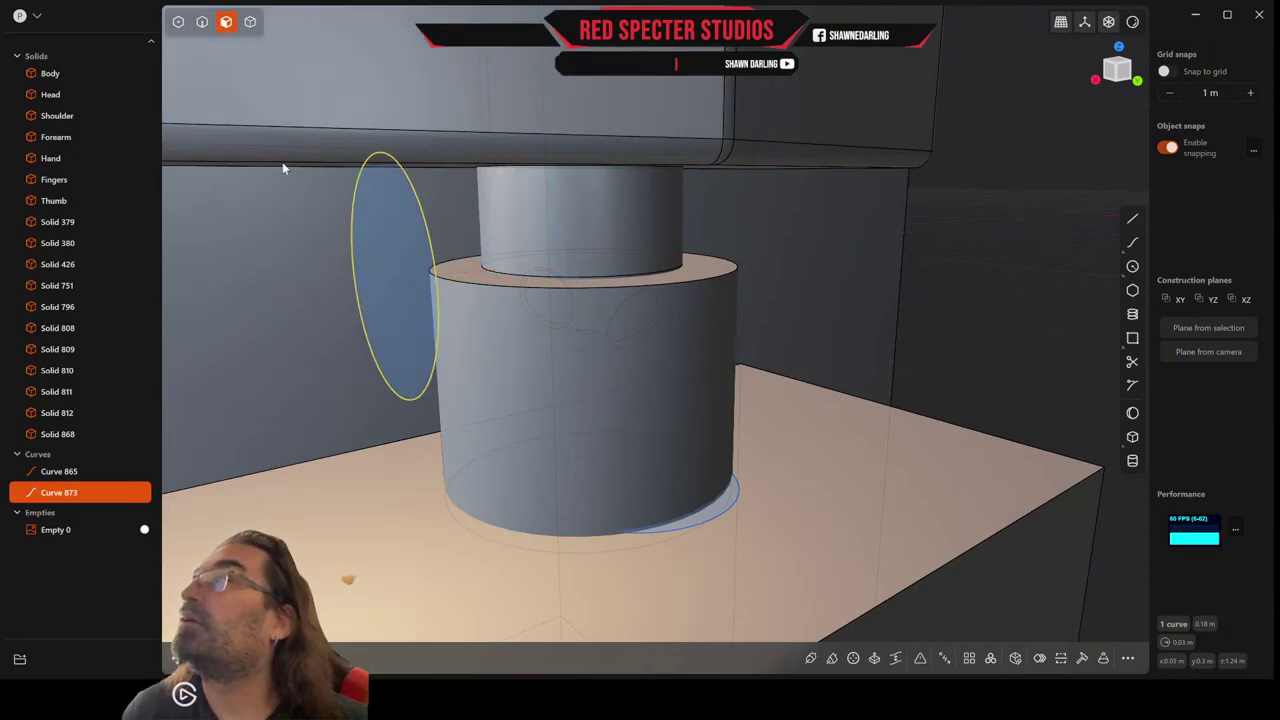
Extrude the circular region through the forearm cylinder as a cut, carving a rounded channel across its top.
click(374, 274)
key(e)
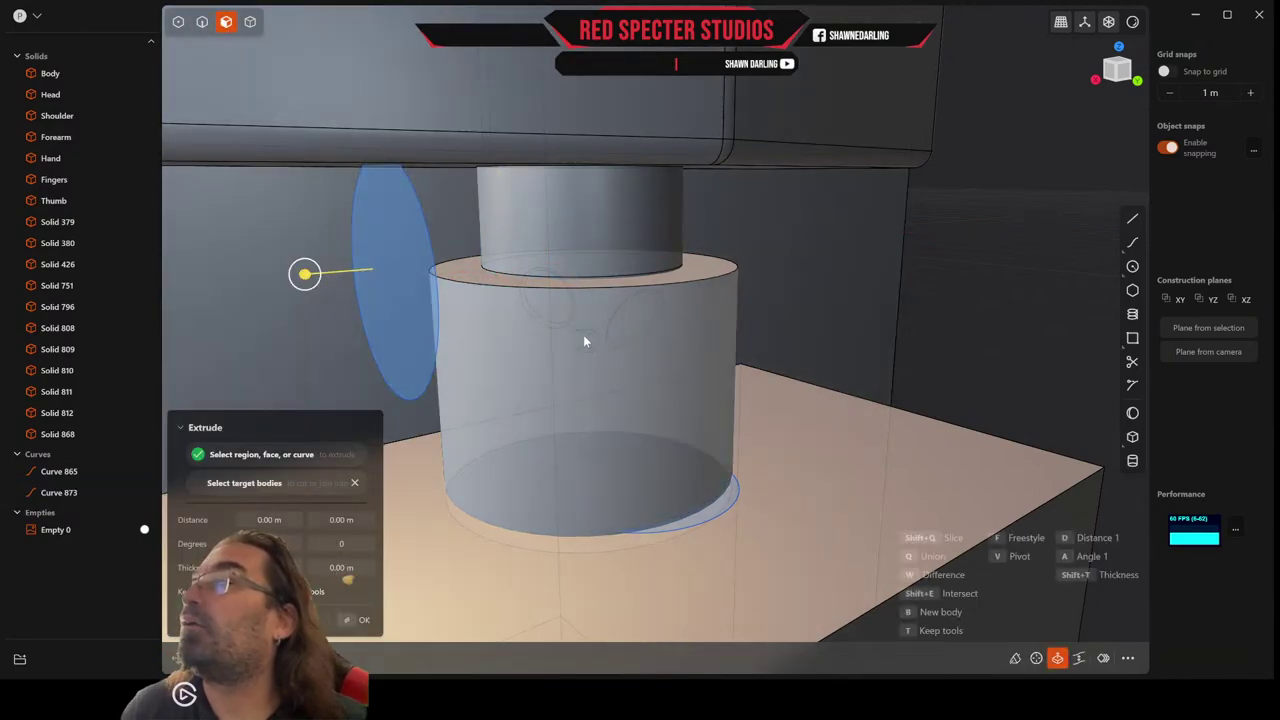
click(573, 372)
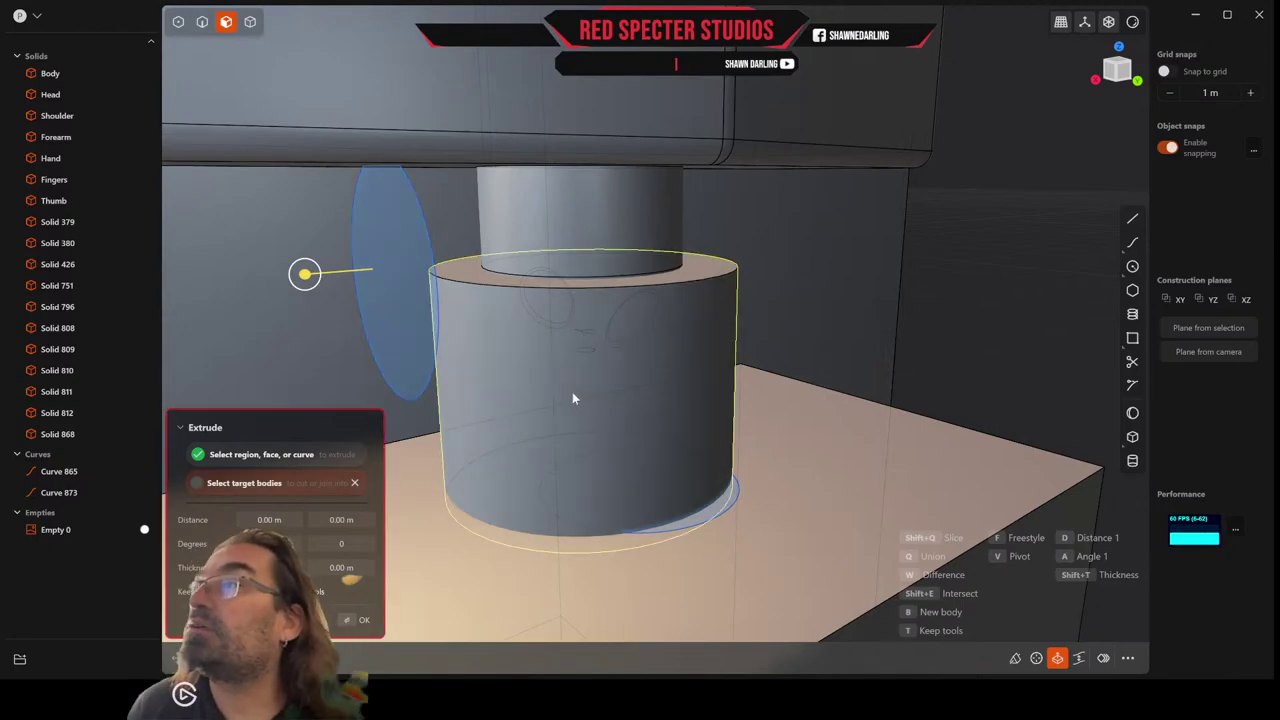
drag(311, 284, 745, 257)
right_click(745, 257)
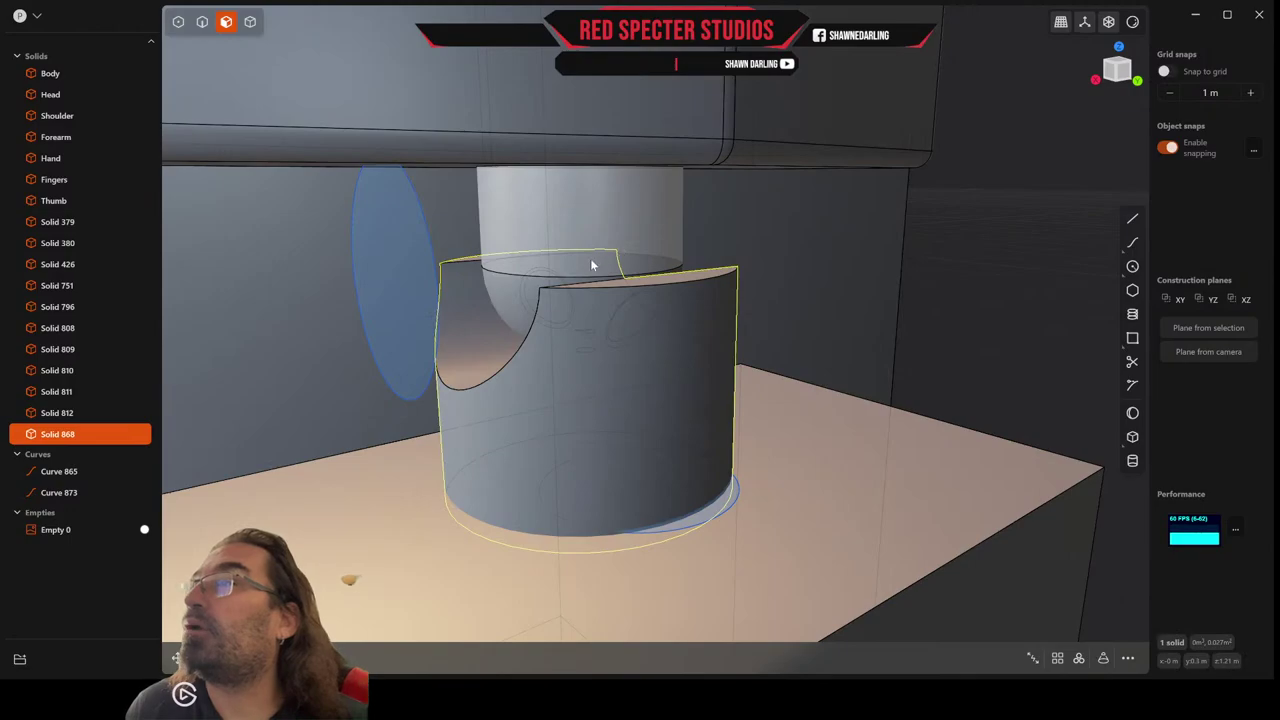
Delete the leftover circle curve beside the notched cylinder.
middle_drag(590, 258, 704, 241)
click(1123, 68)
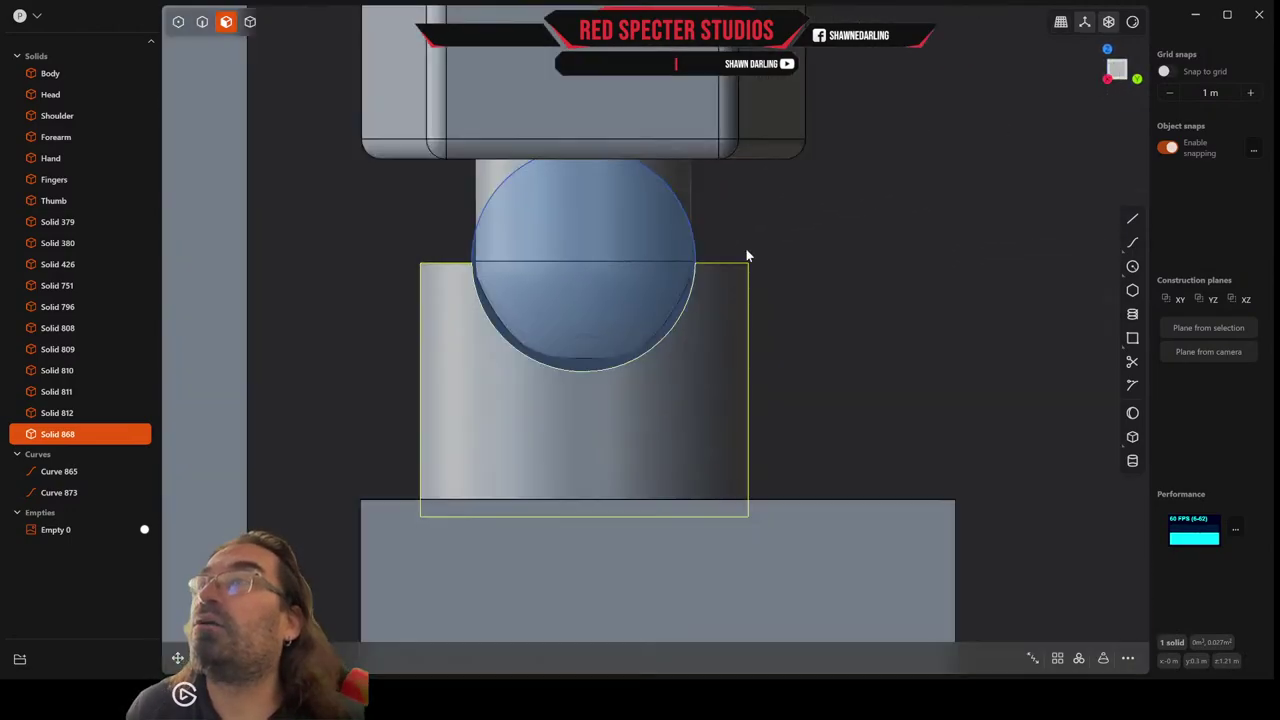
scroll(677, 298, up, 3)
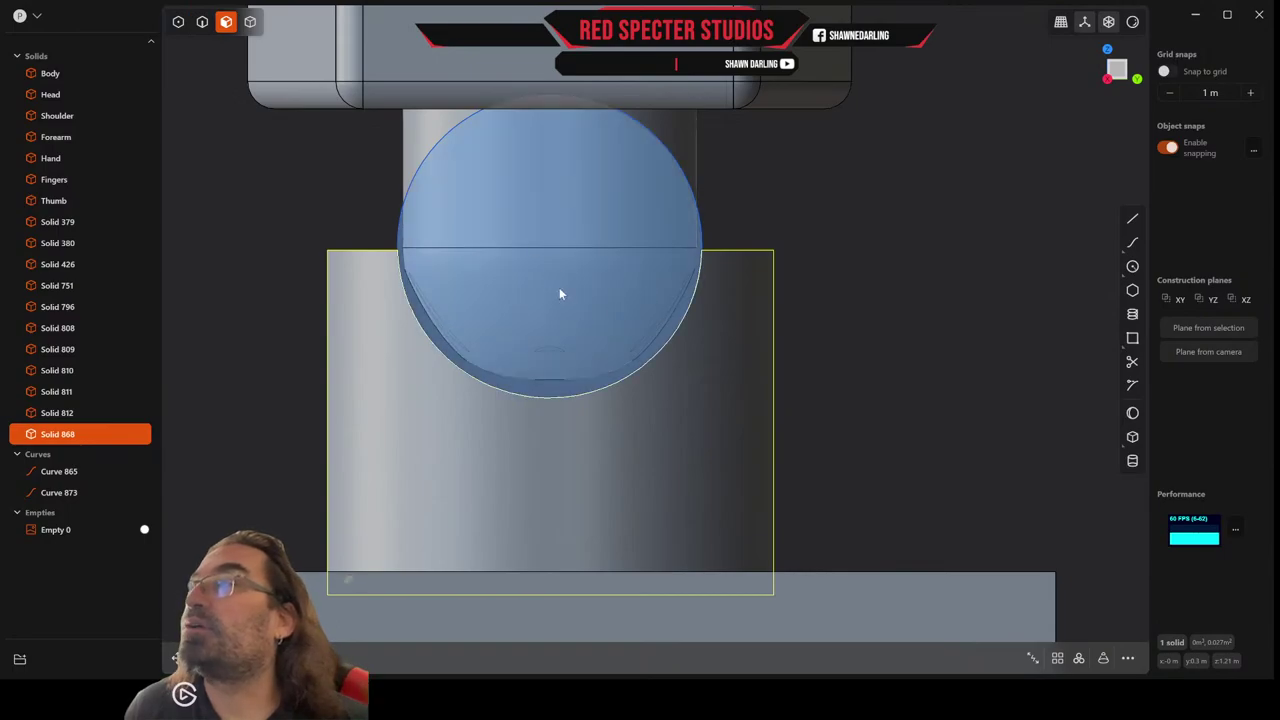
scroll(874, 337, down, 3)
middle_drag(874, 337, 688, 331)
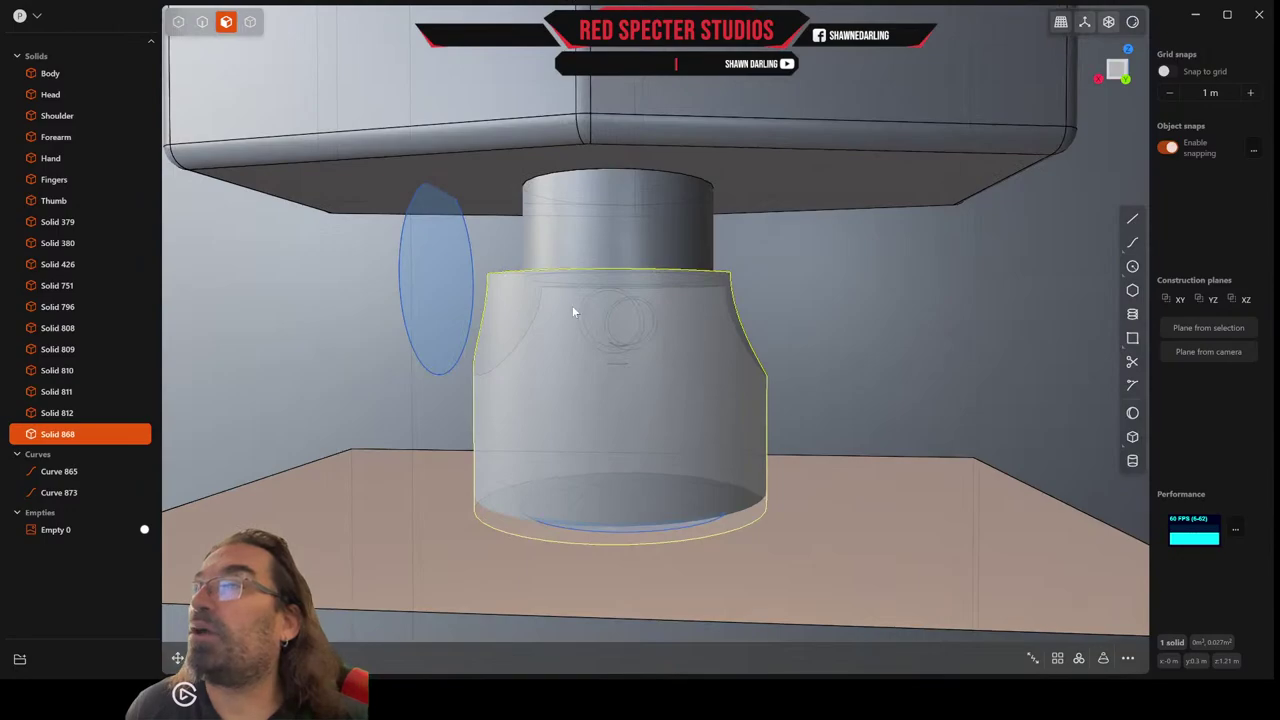
middle_drag(573, 312, 602, 320)
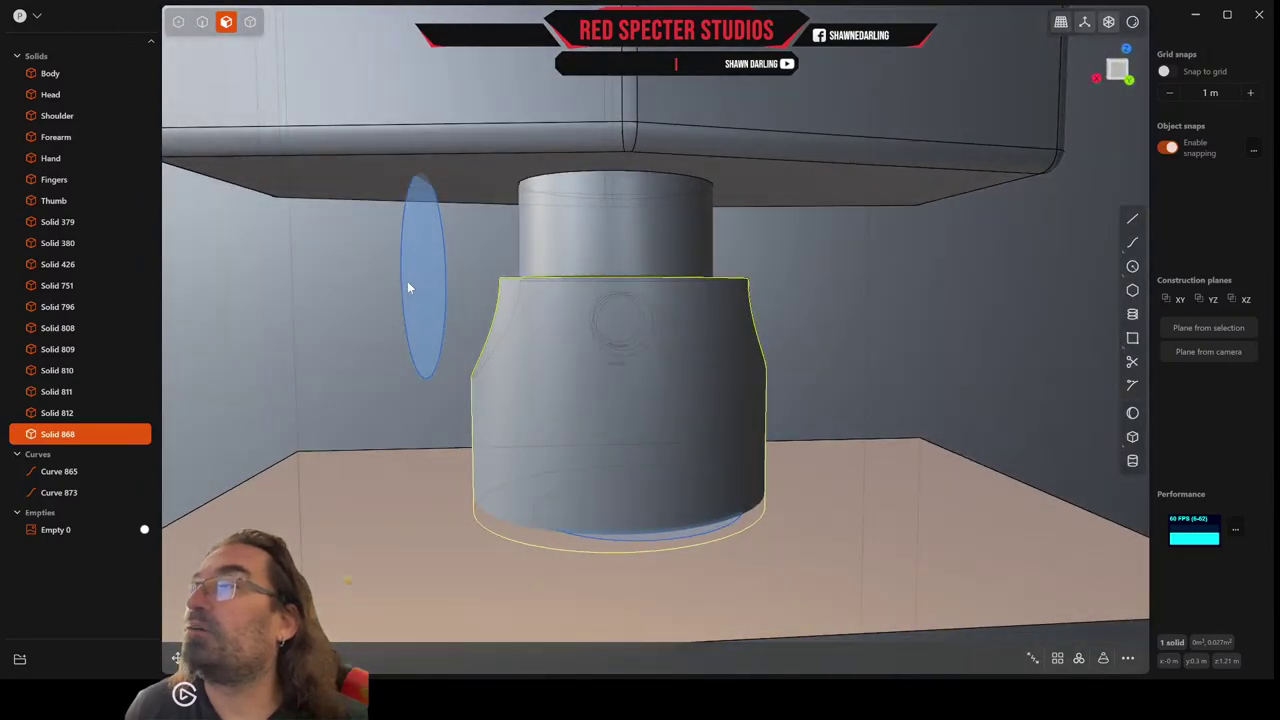
key(e)
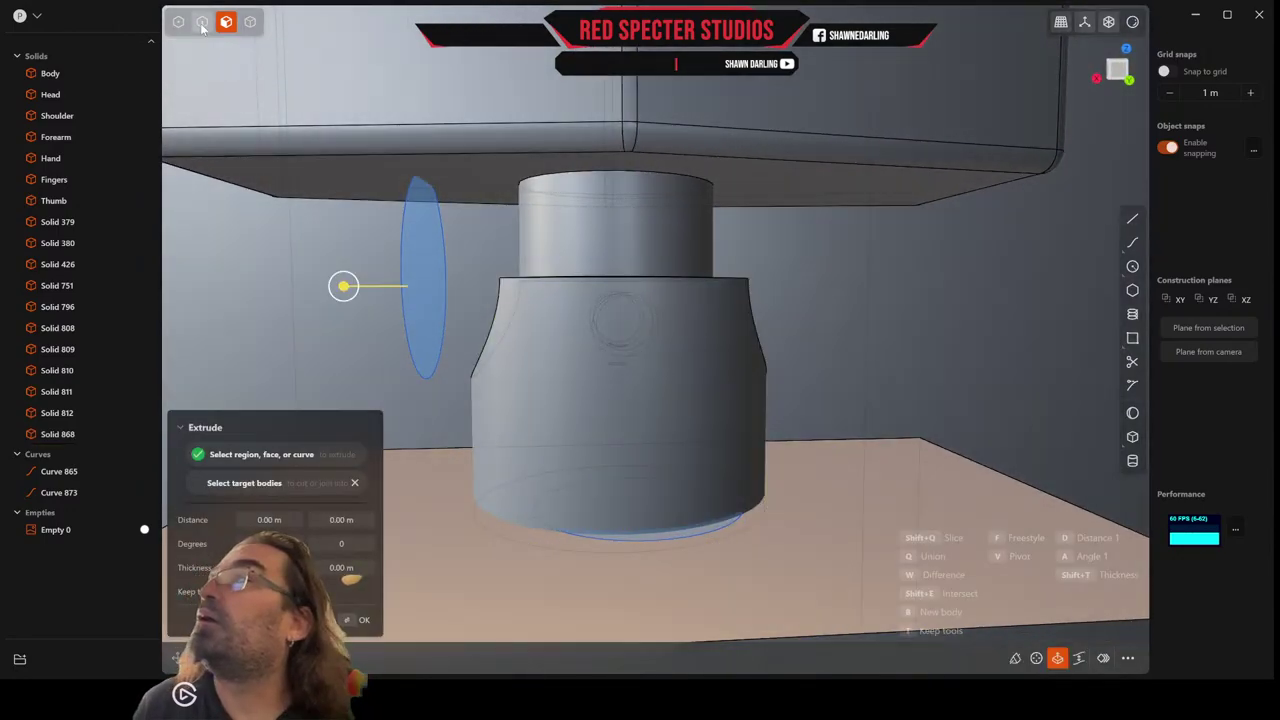
click(202, 21)
click(395, 290)
key(Delete)
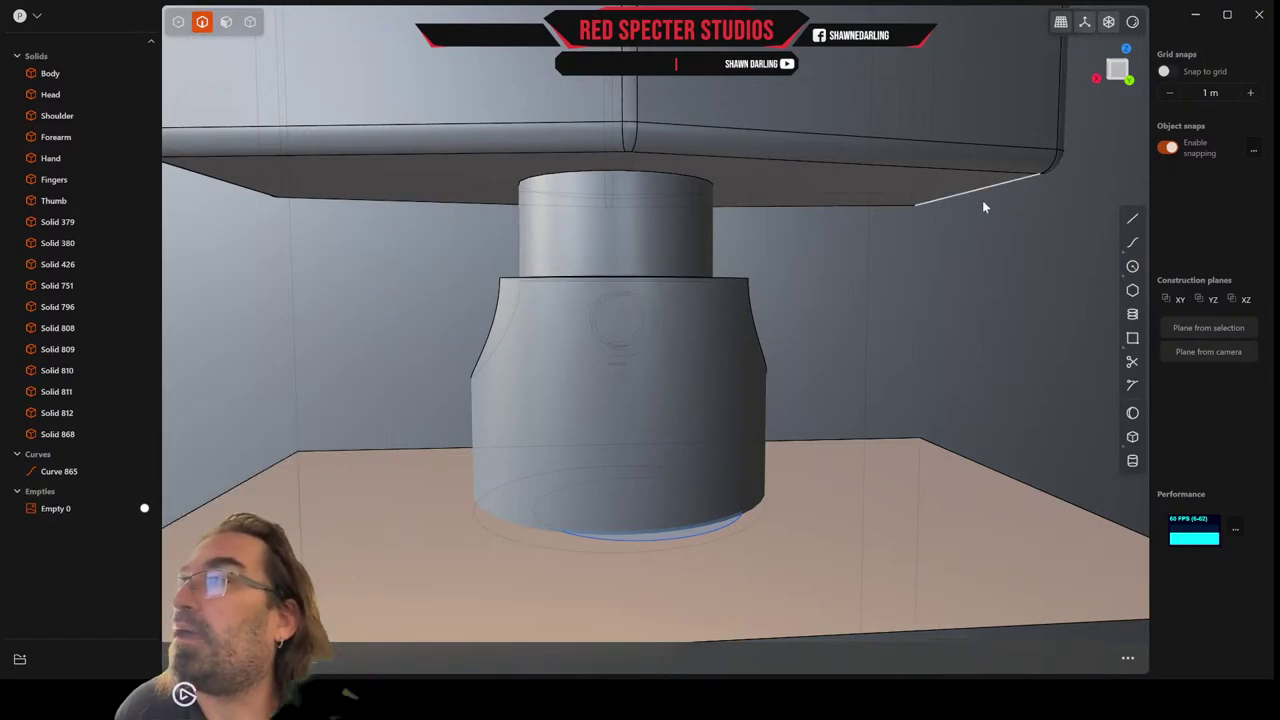
Draw an arched curve across the notched cylinder from one shoulder corner through the top edge's midpoint to the opposite corner.
click(1118, 72)
scroll(718, 316, up, 2)
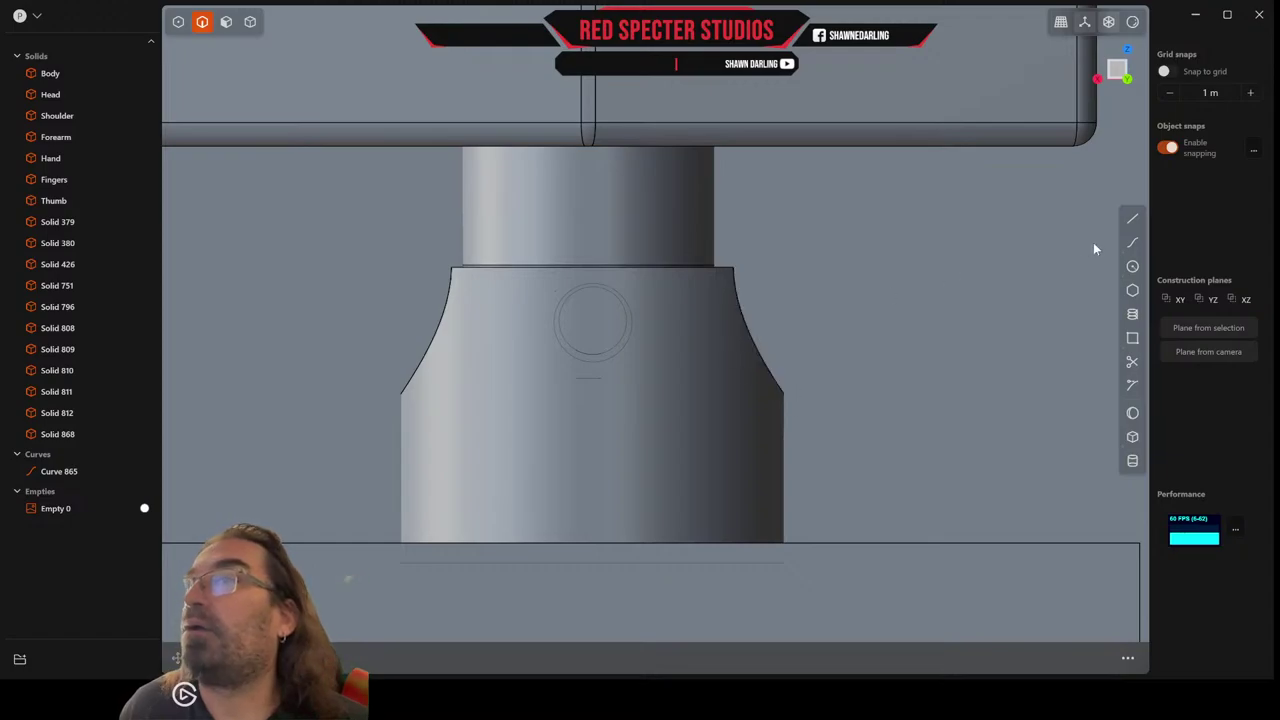
click(1132, 242)
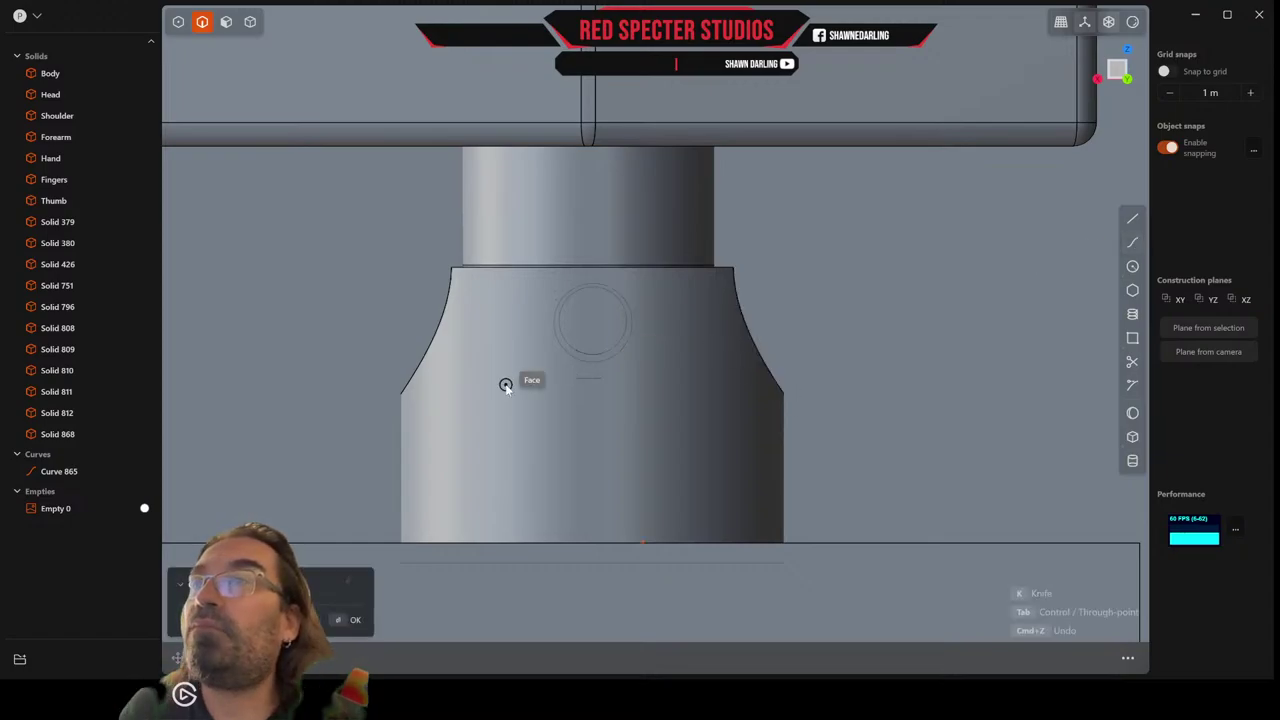
click(401, 394)
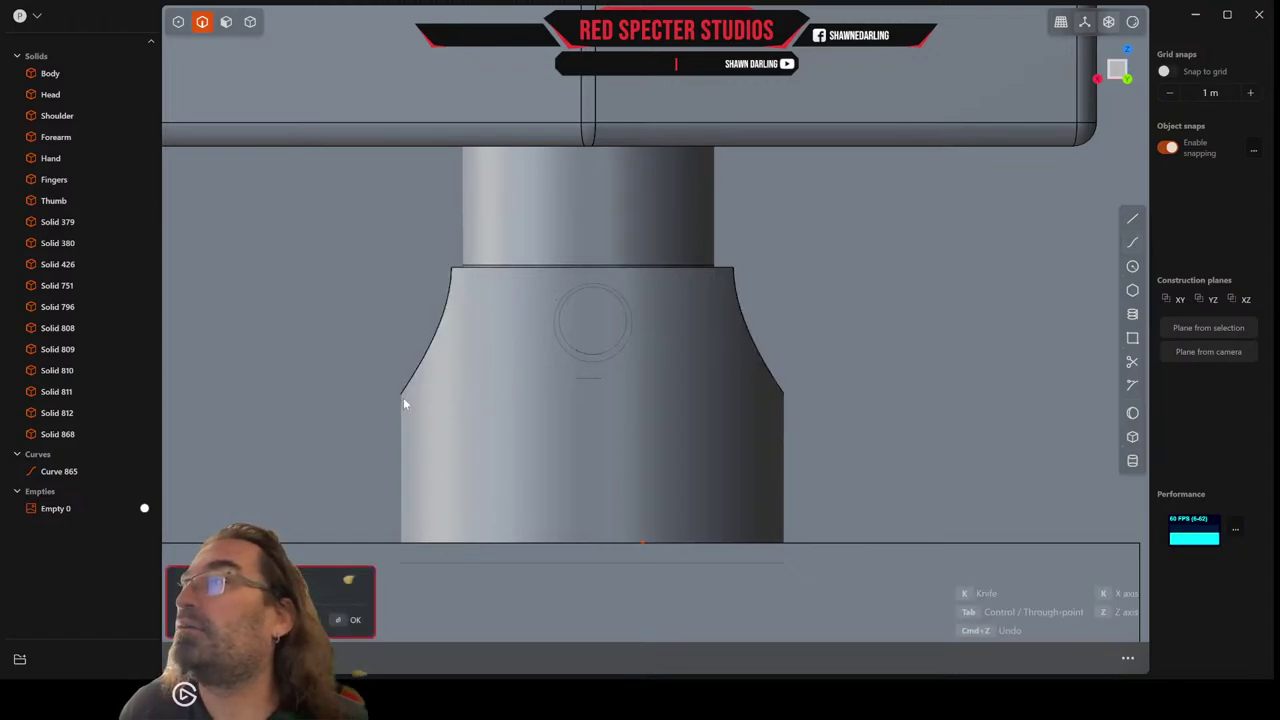
click(592, 268)
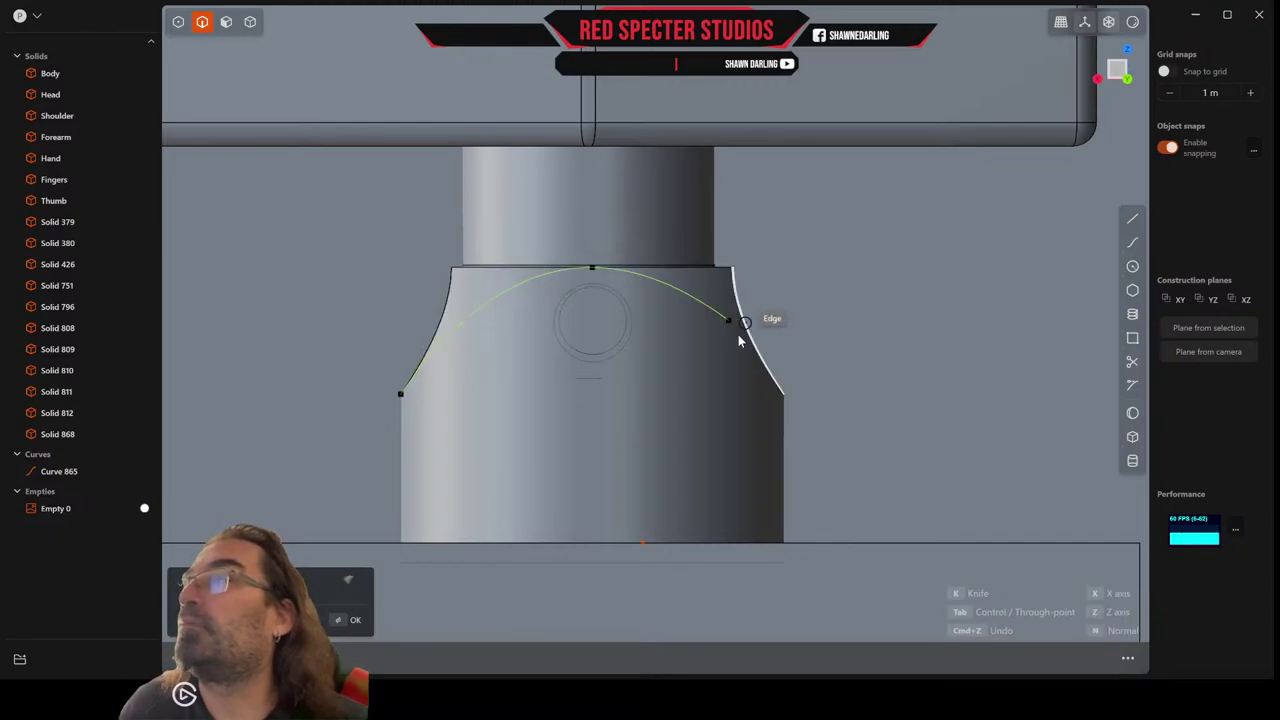
click(784, 394)
key(Return)
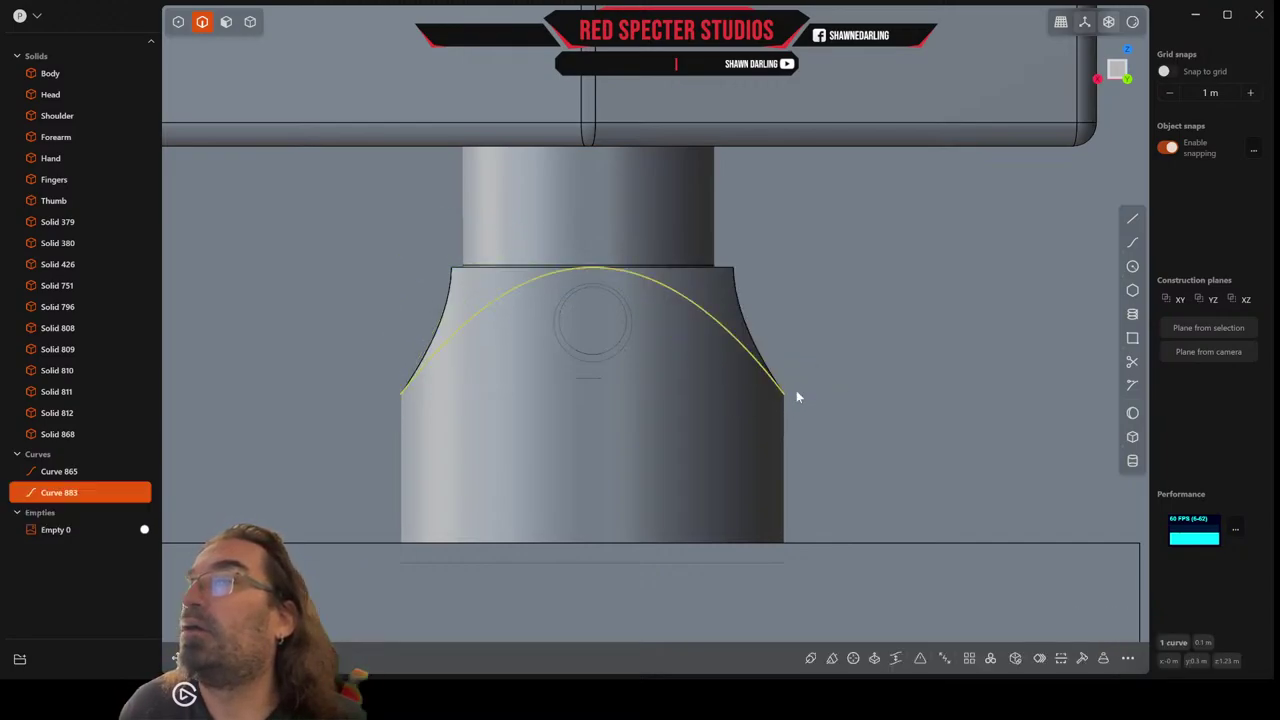
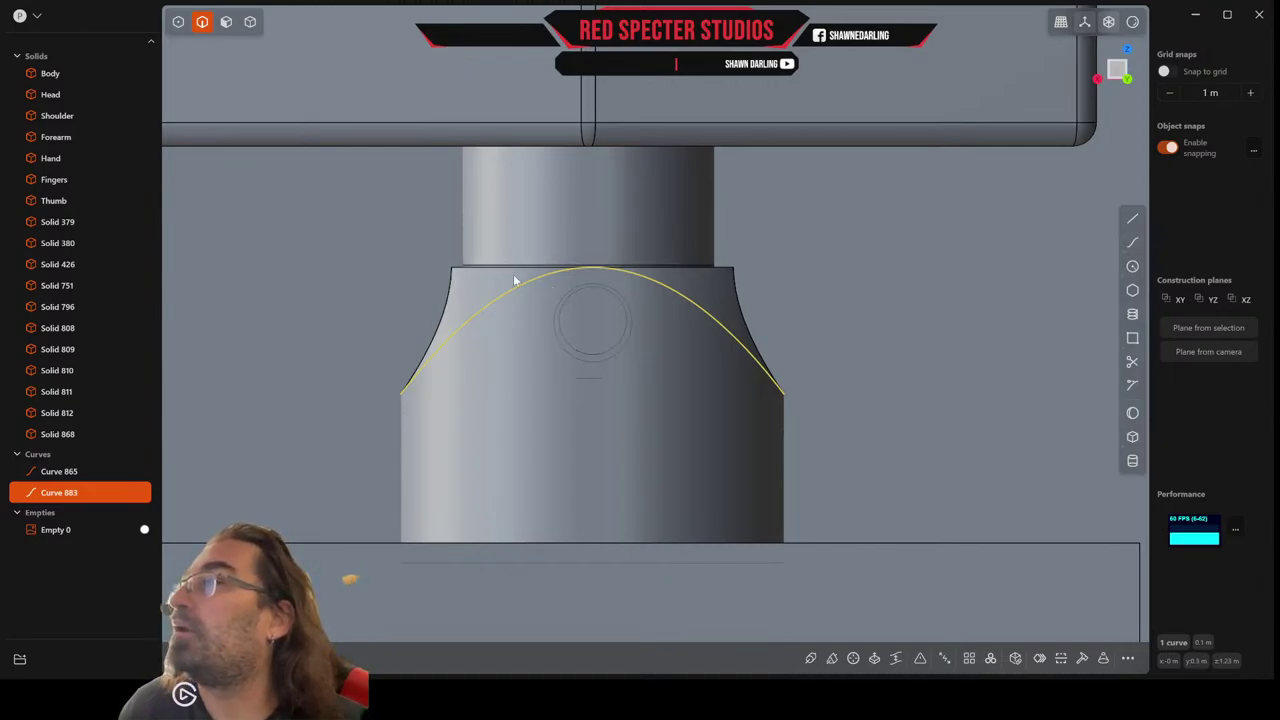
Add an extra control point to the arched curve so it has three intermediate points.
click(178, 21)
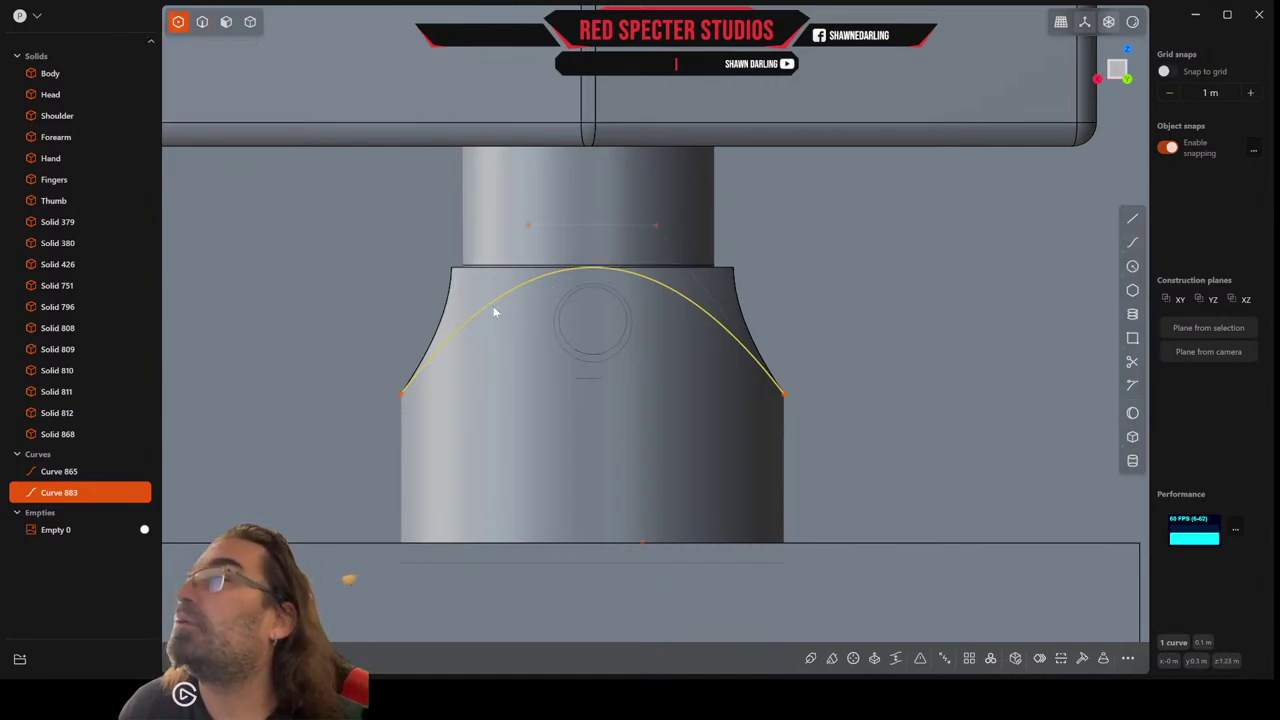
key(Escape)
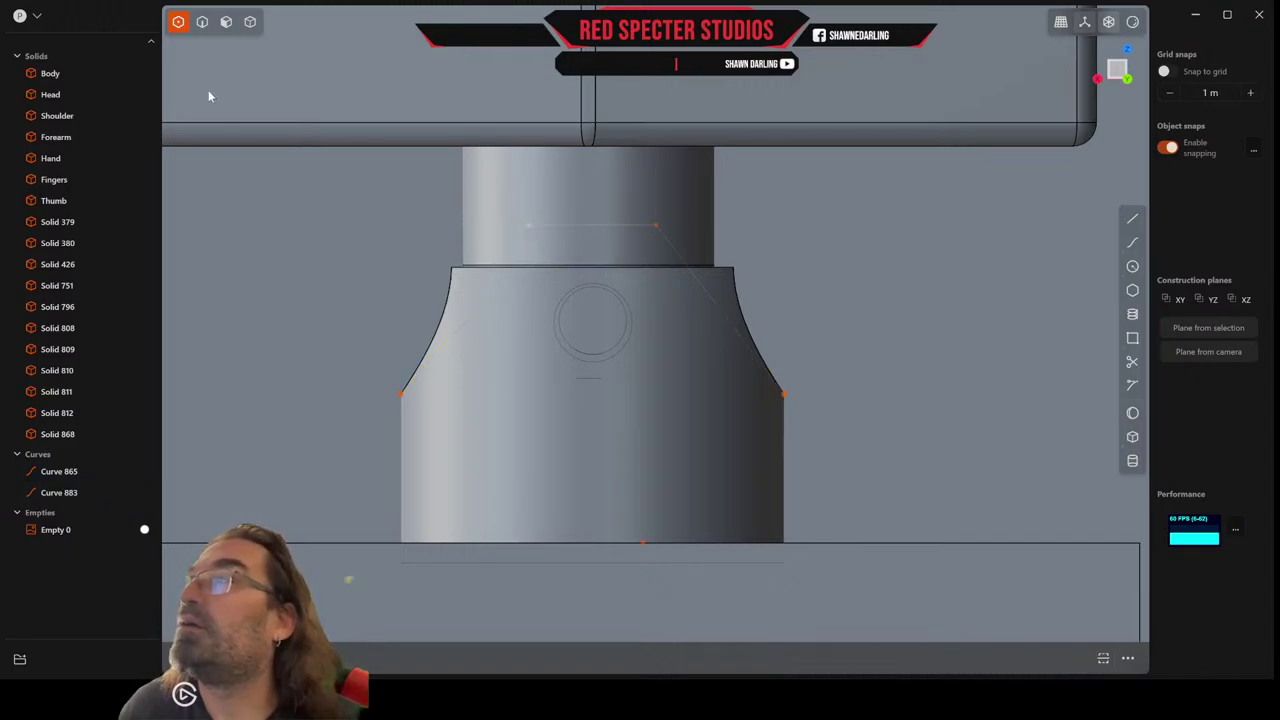
click(202, 22)
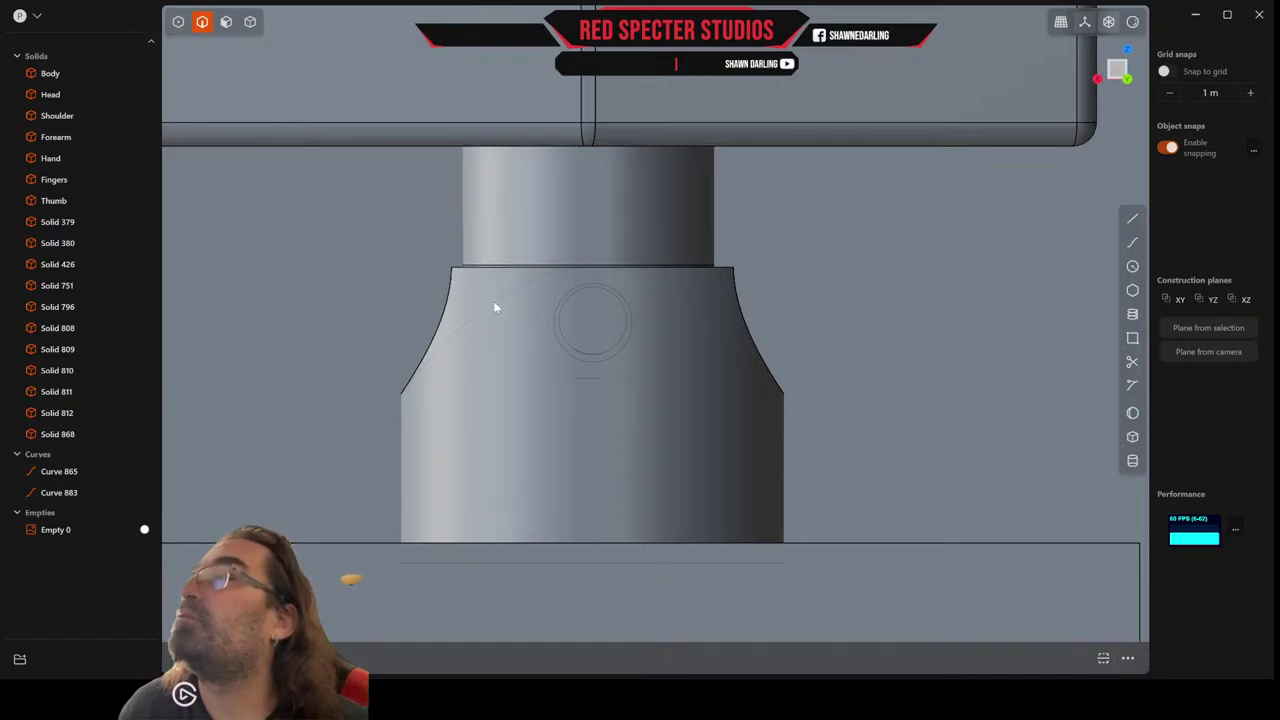
middle_drag(494, 303, 515, 343)
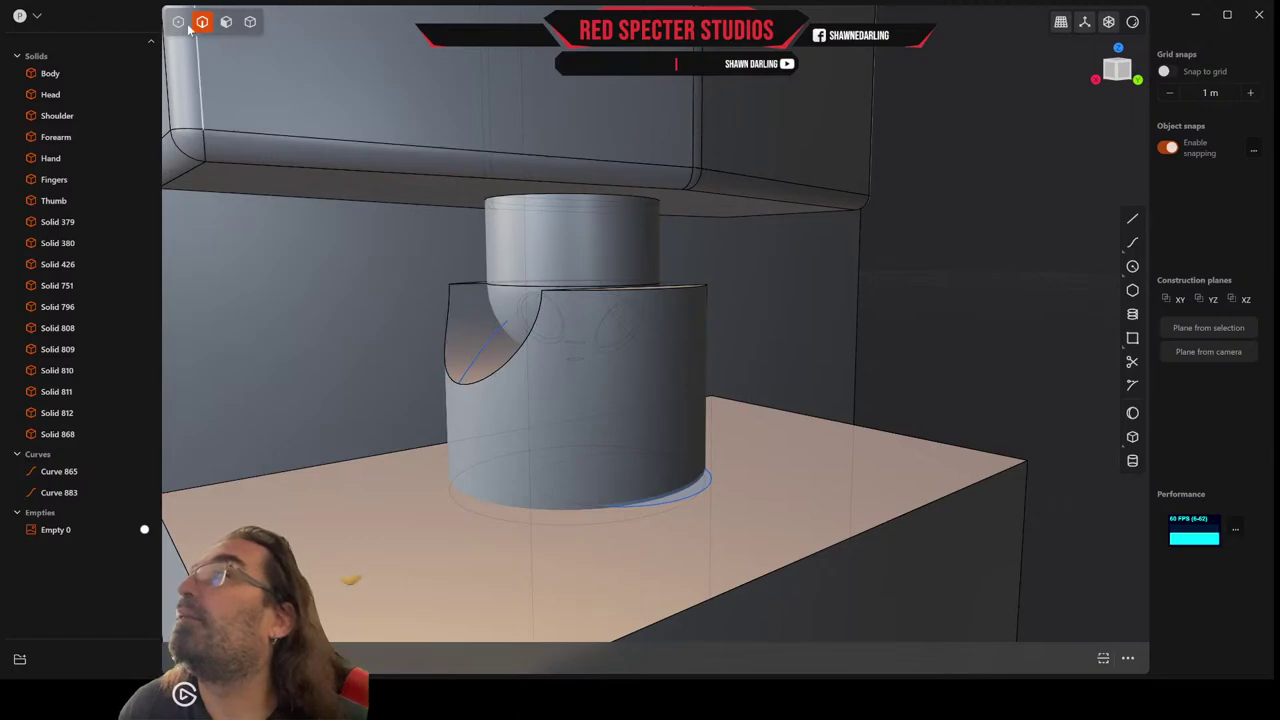
click(489, 357)
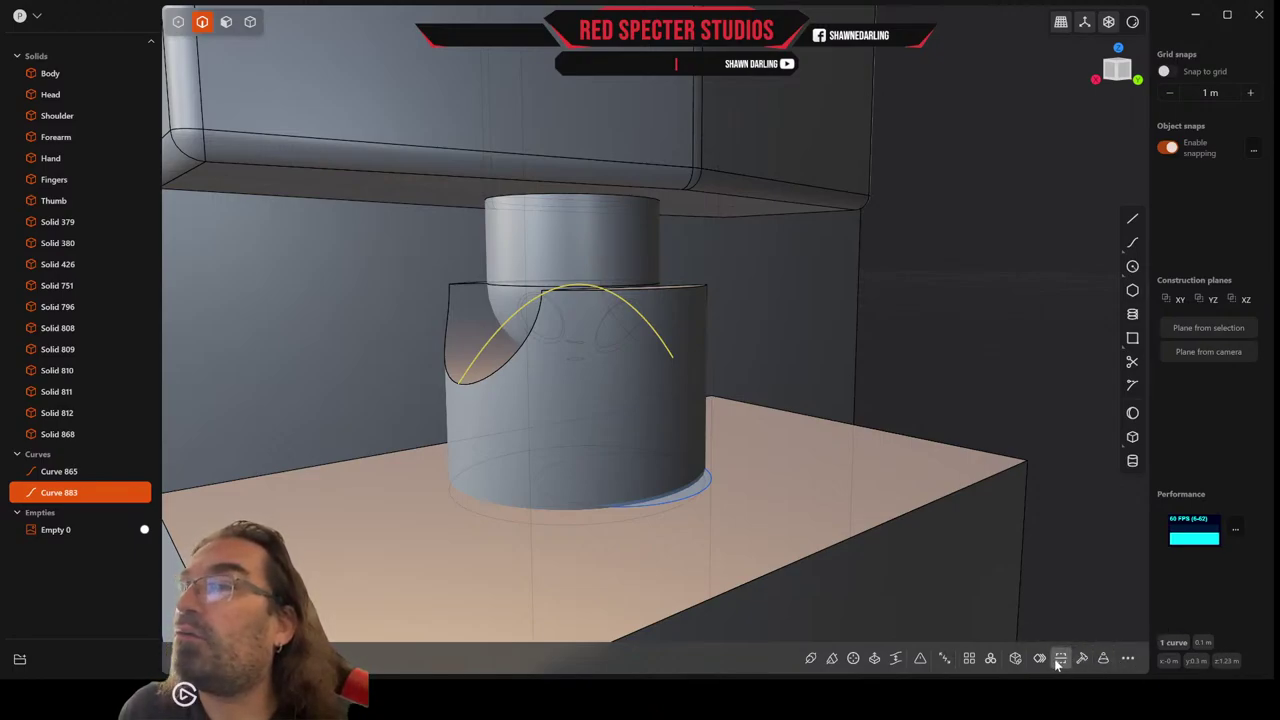
key(1)
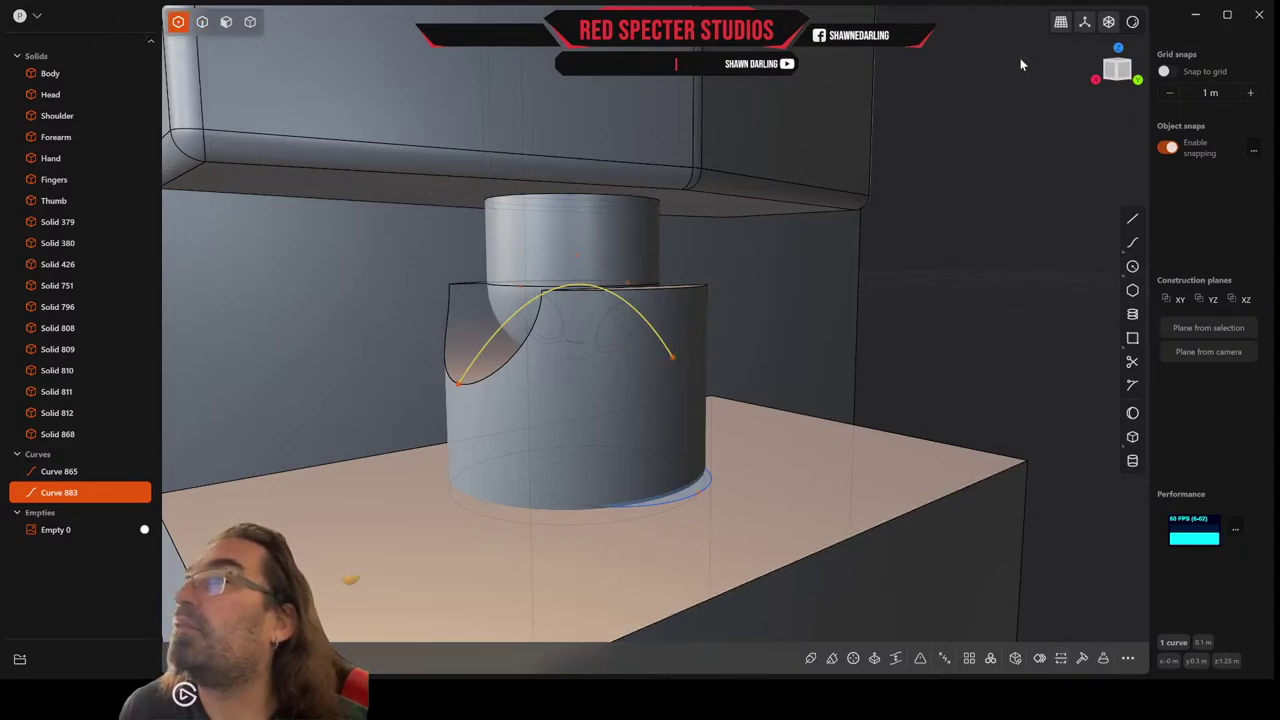
Scale the arched curve's two side control points outward along the X axis by a factor of about 1.234.
click(1127, 79)
scroll(594, 248, up, 3)
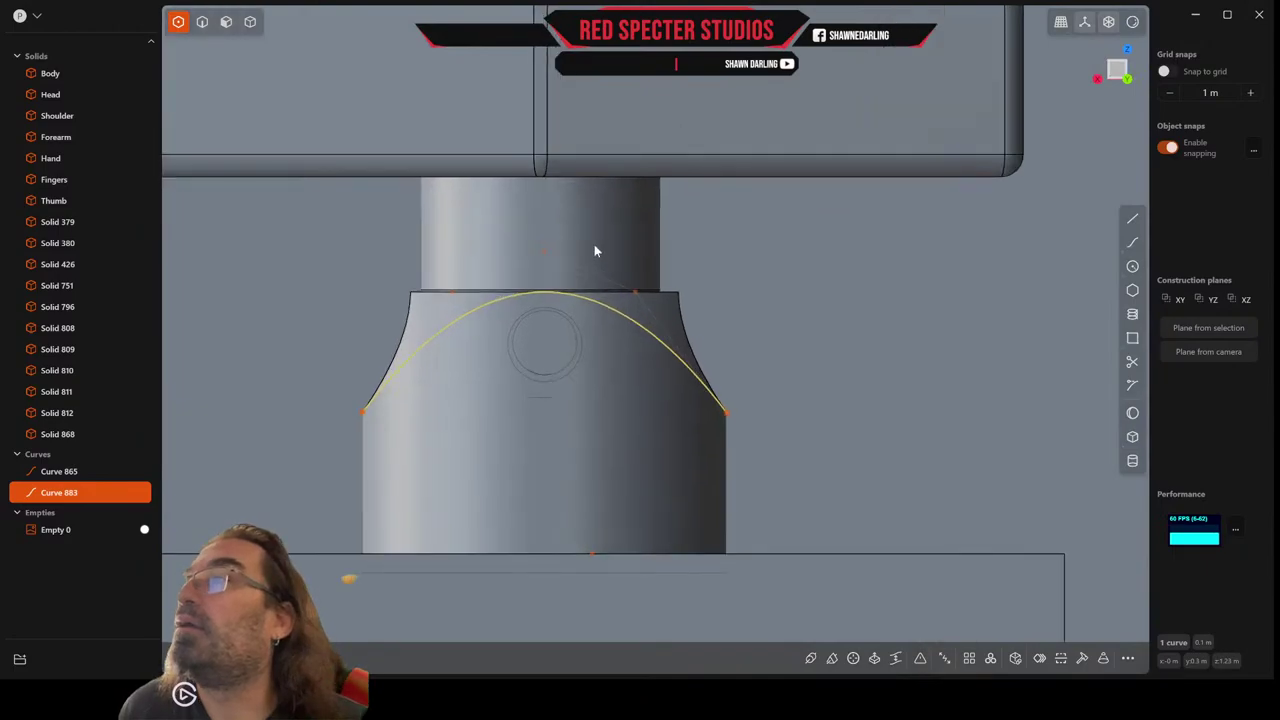
key(Escape)
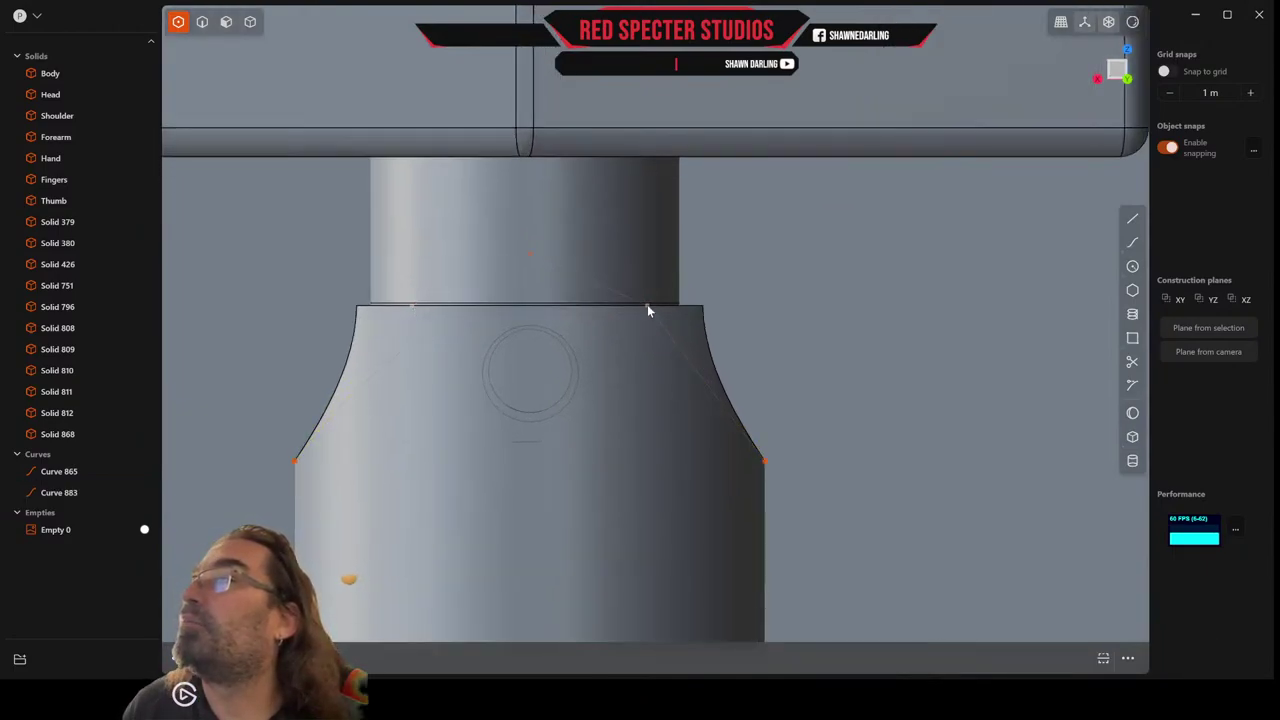
key(s)
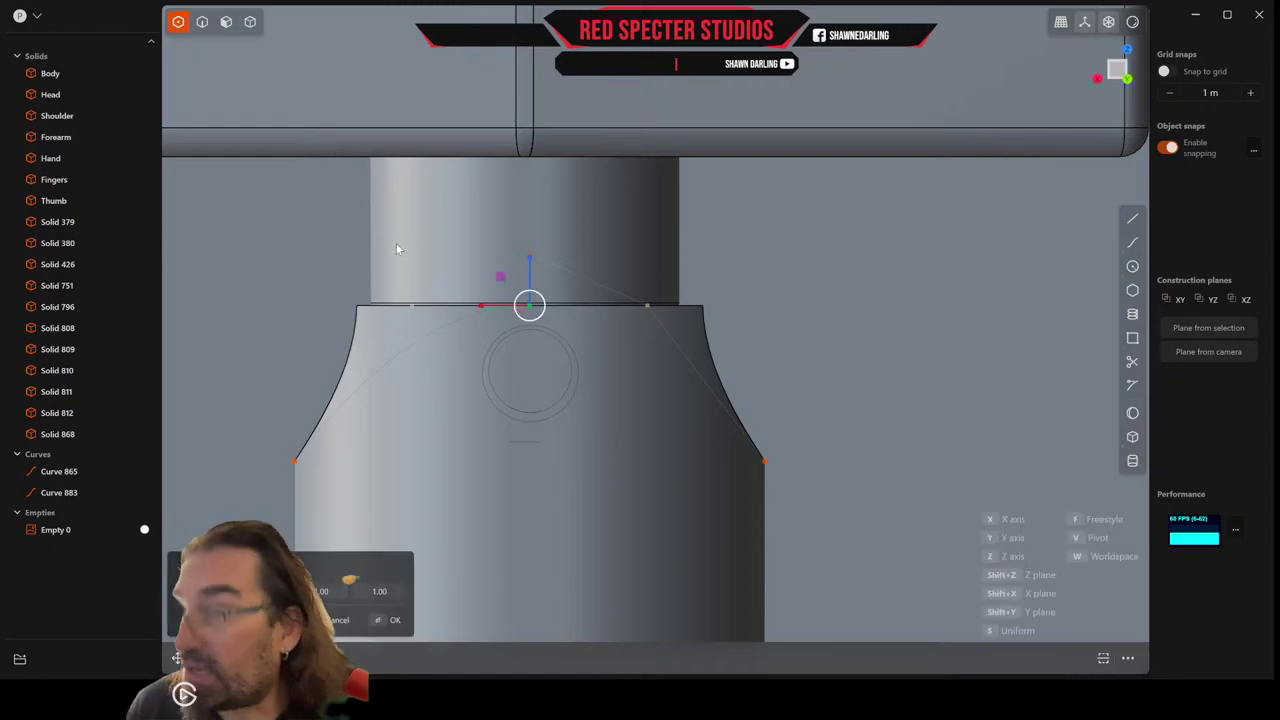
drag(481, 311, 470, 315)
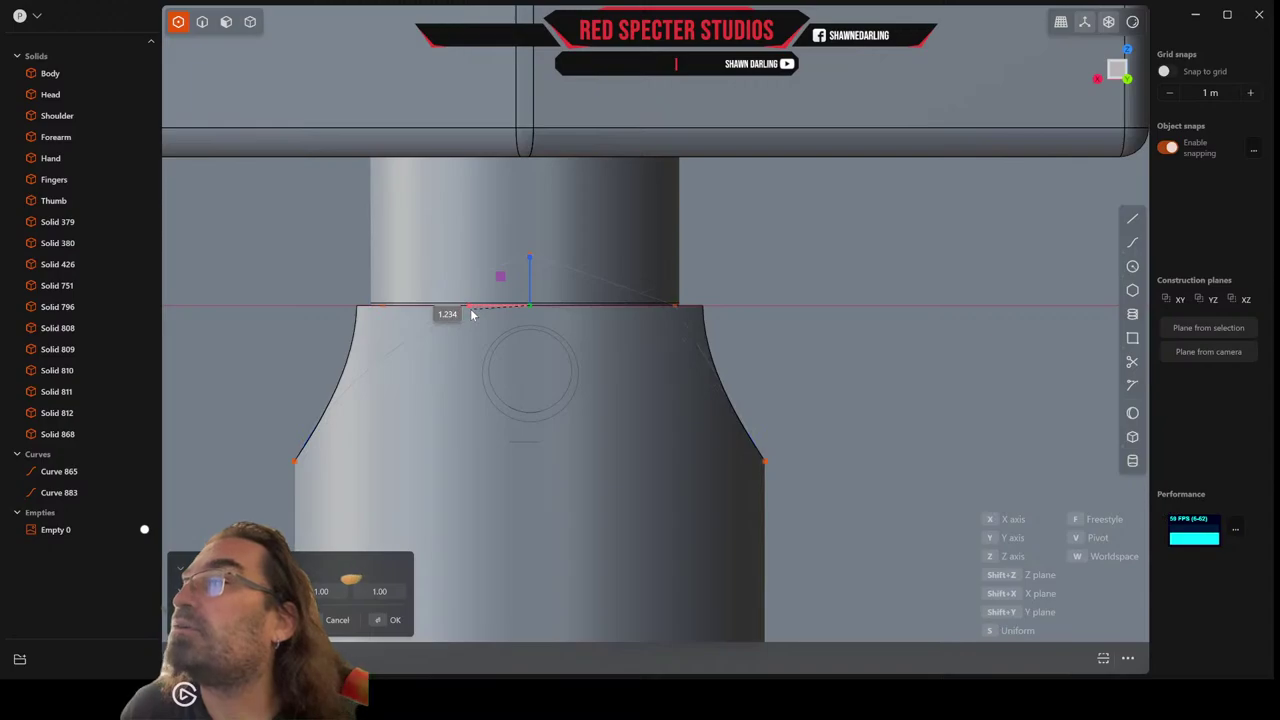
drag(471, 310, 471, 309)
key(Return)
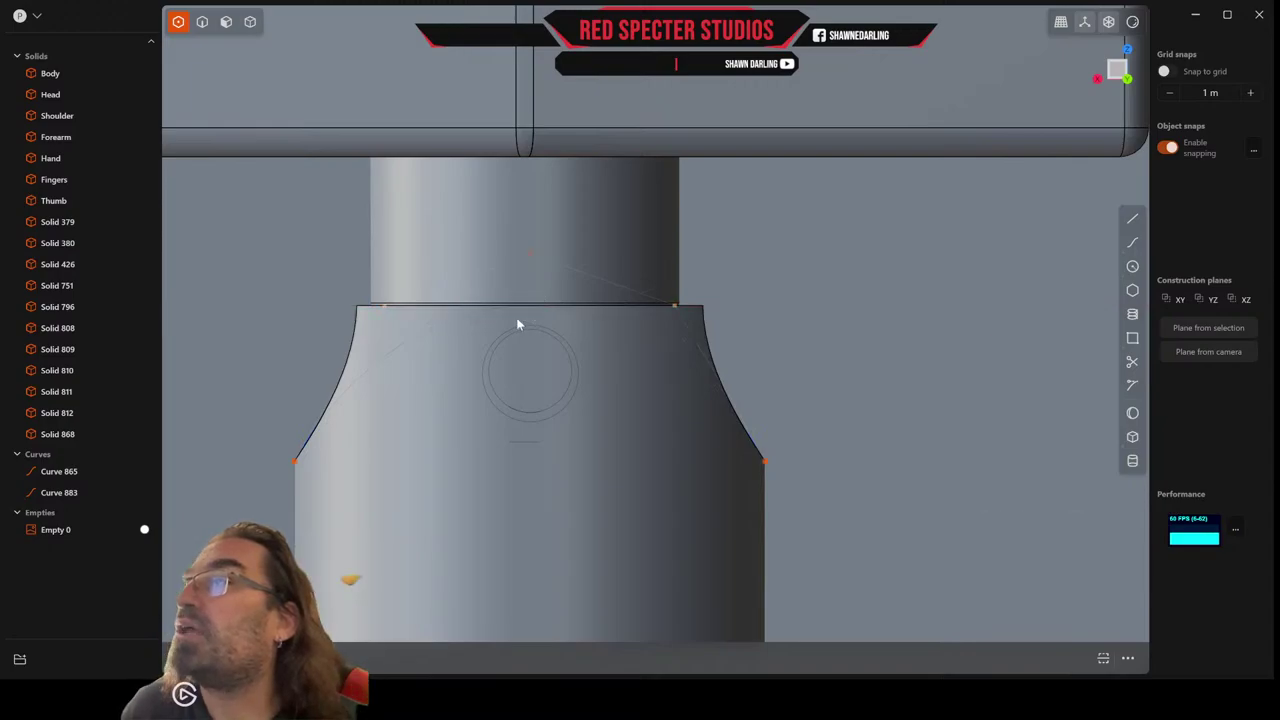
Lower the arched curve's central control point slightly along the Z axis.
scroll(517, 322, down, 3)
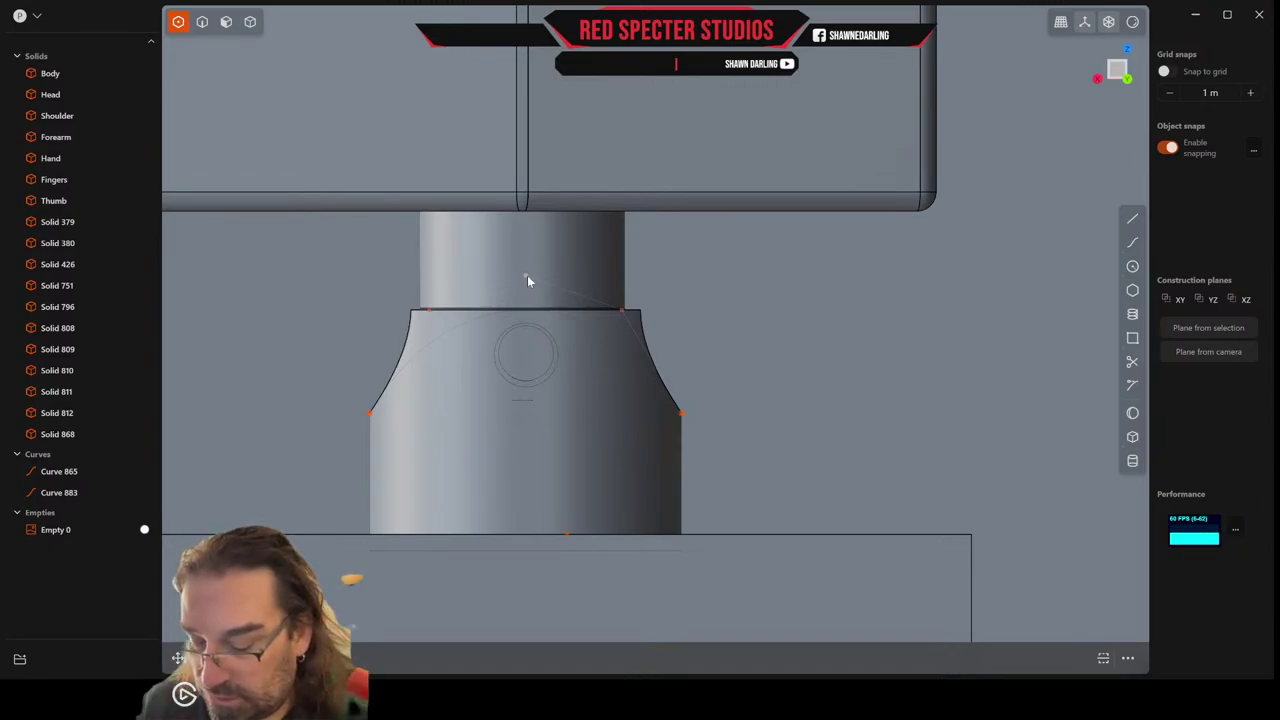
key(g)
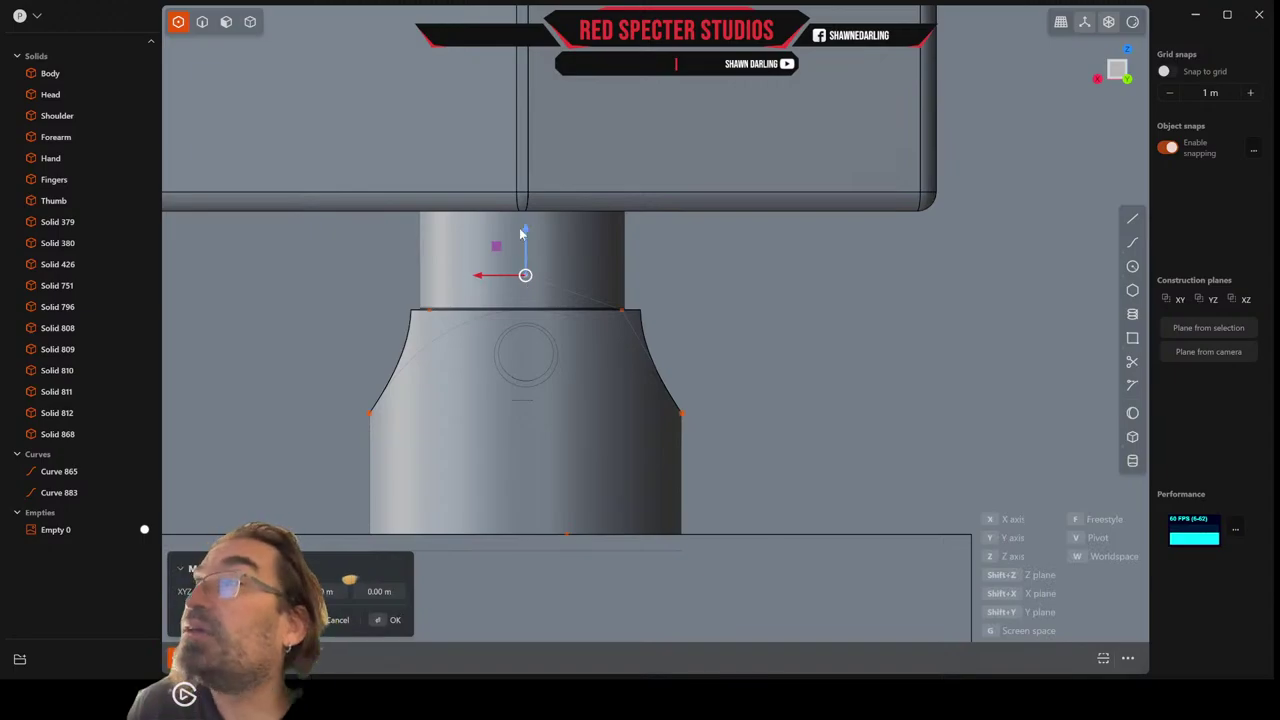
drag(523, 228, 527, 235)
key(Return)
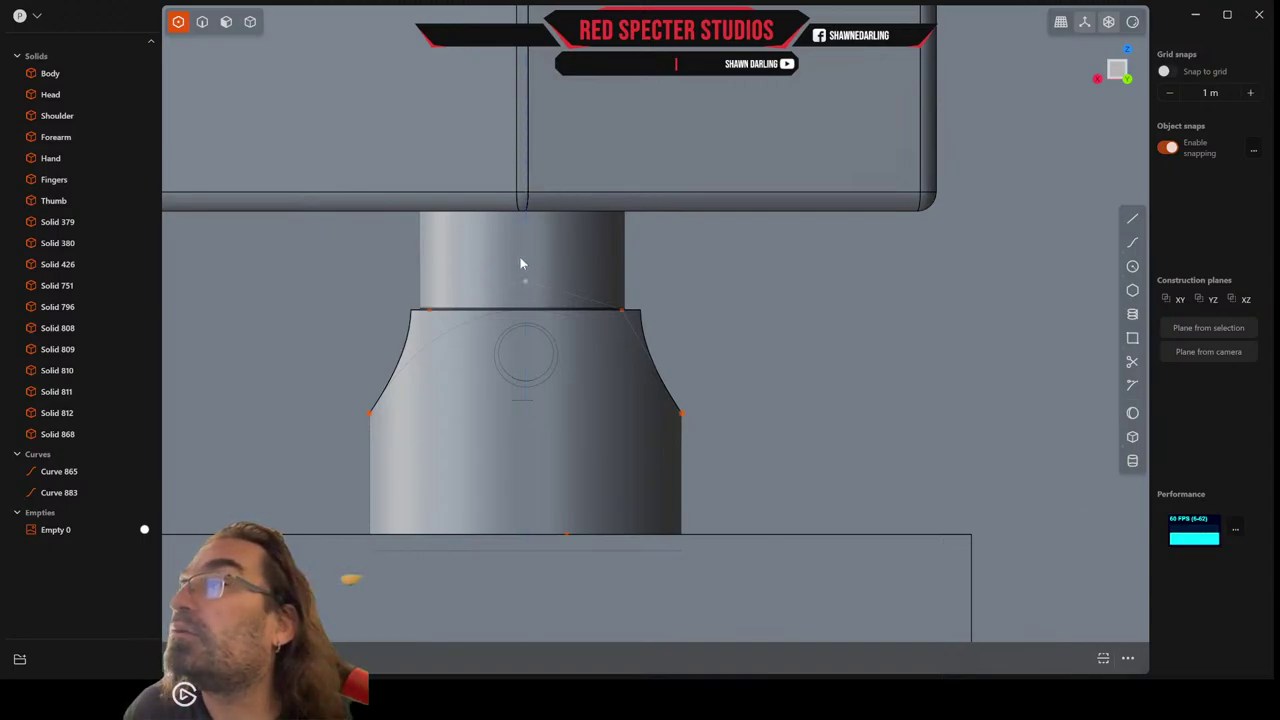
Move the whole arched curve about 0.060 m along the Y axis so it sits outside the notched cylinder.
middle_drag(519, 255, 597, 265)
scroll(597, 265, down, 3)
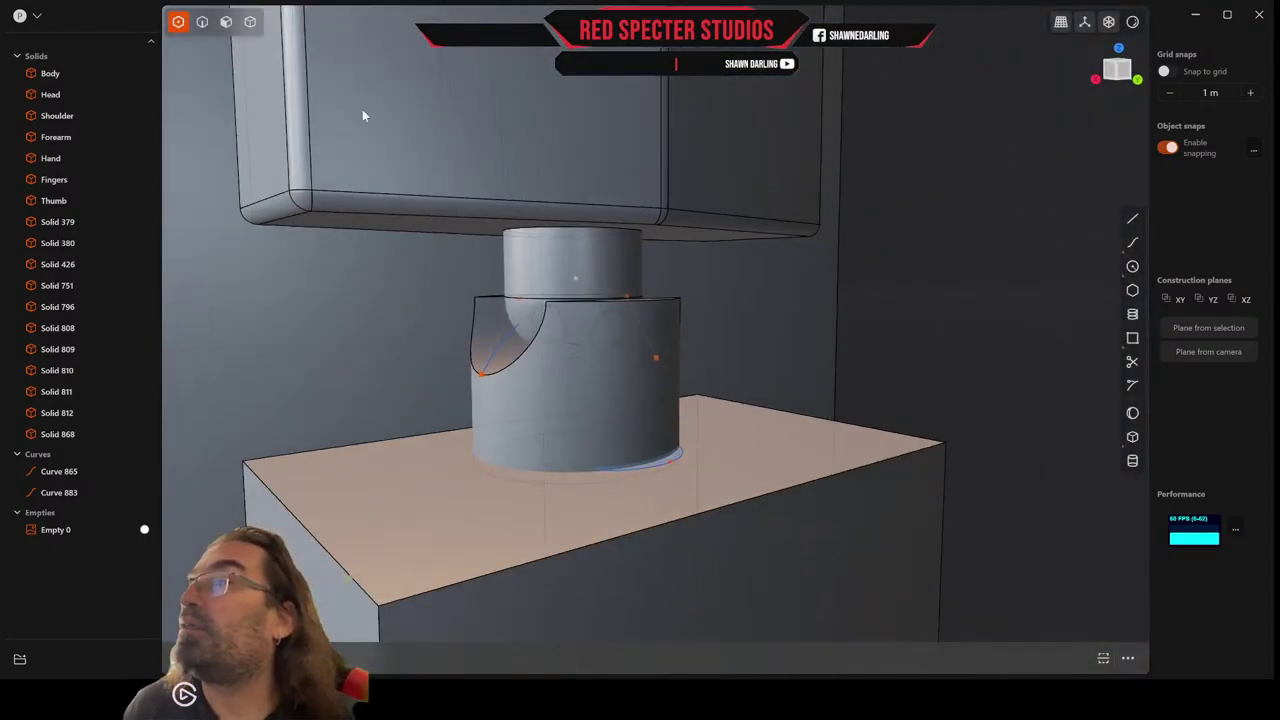
click(202, 21)
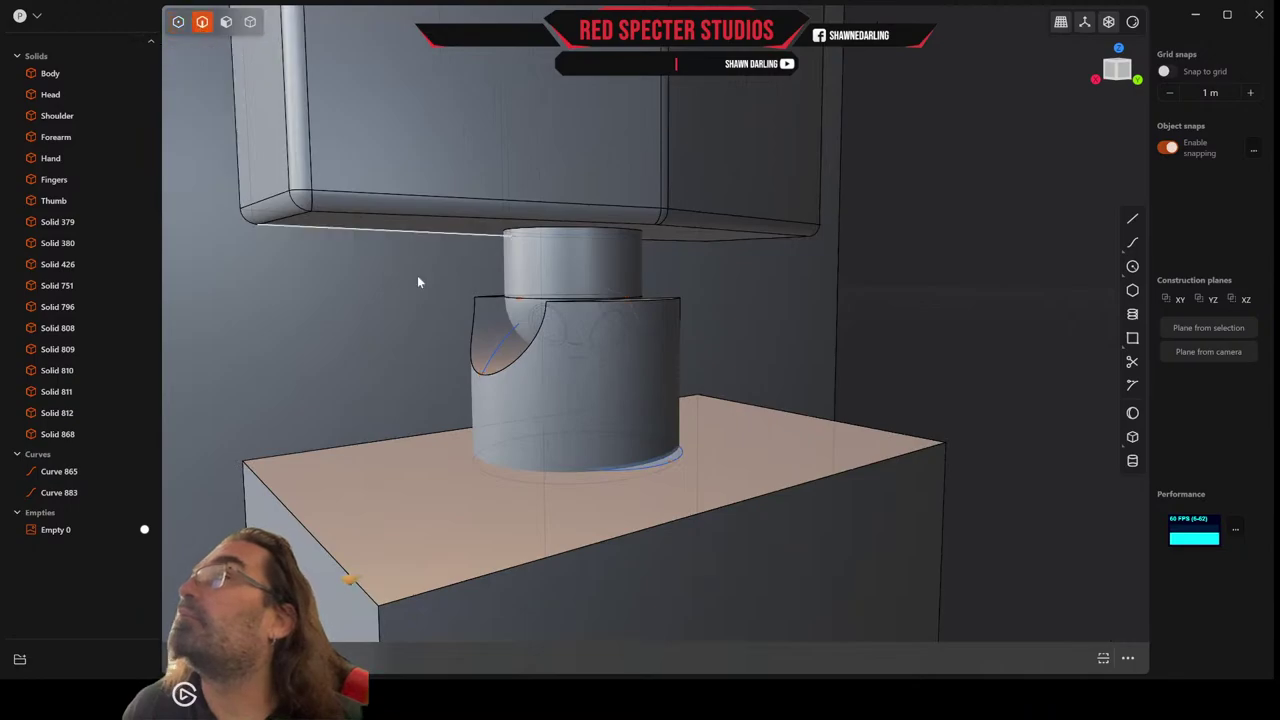
click(493, 344)
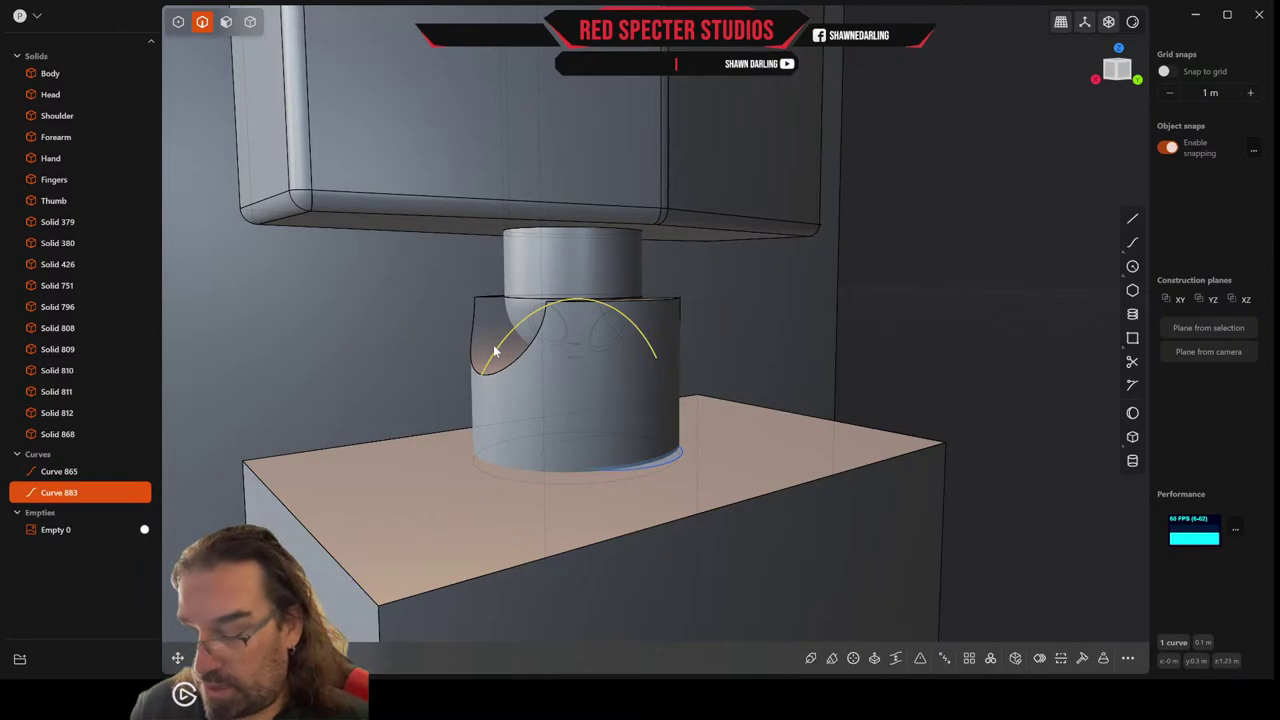
key(g)
drag(601, 338, 712, 346)
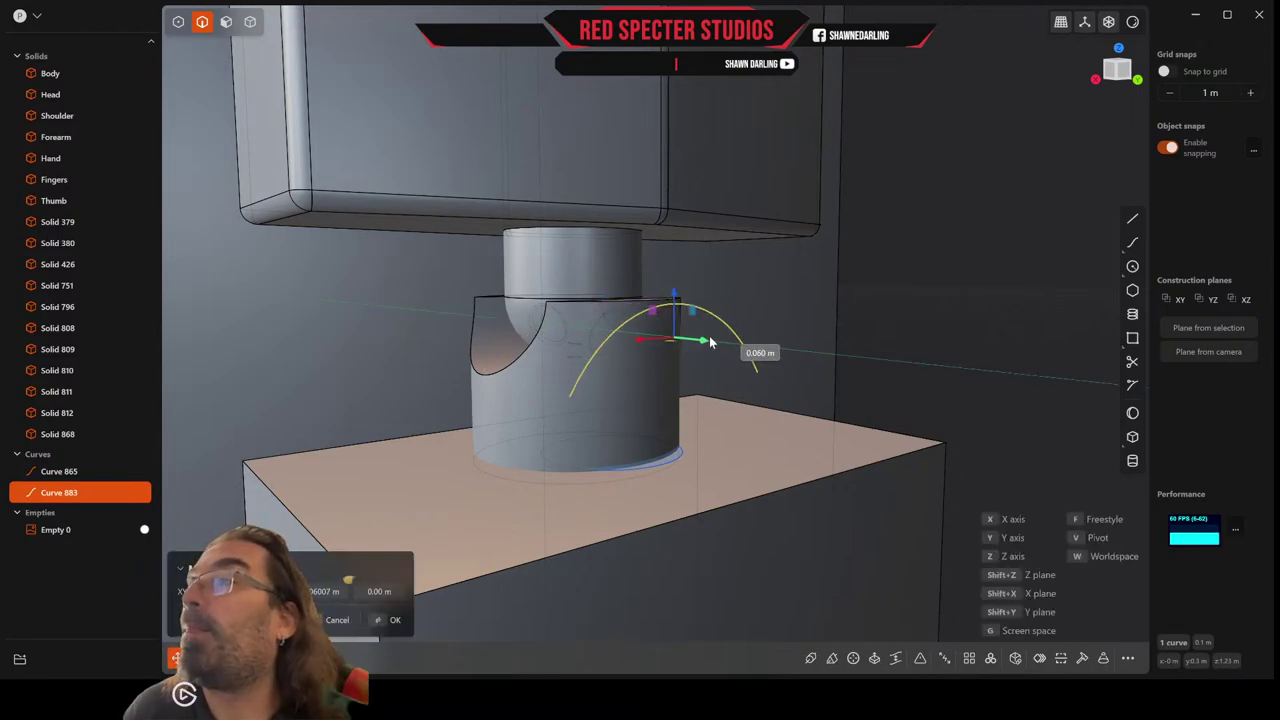
middle_drag(712, 346, 760, 348)
right_drag(760, 348, 728, 346)
click(716, 342)
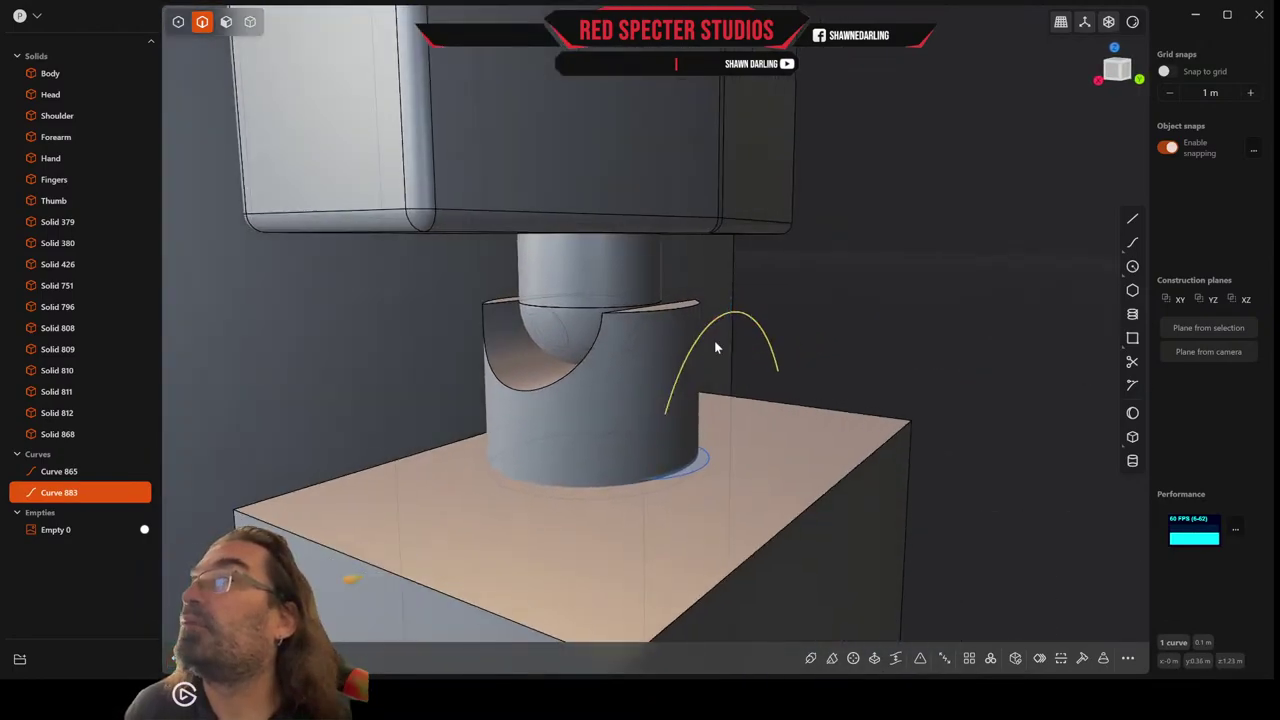
Cut the notched cylinder with the arched curve to split off its flat upper corners.
click(250, 21)
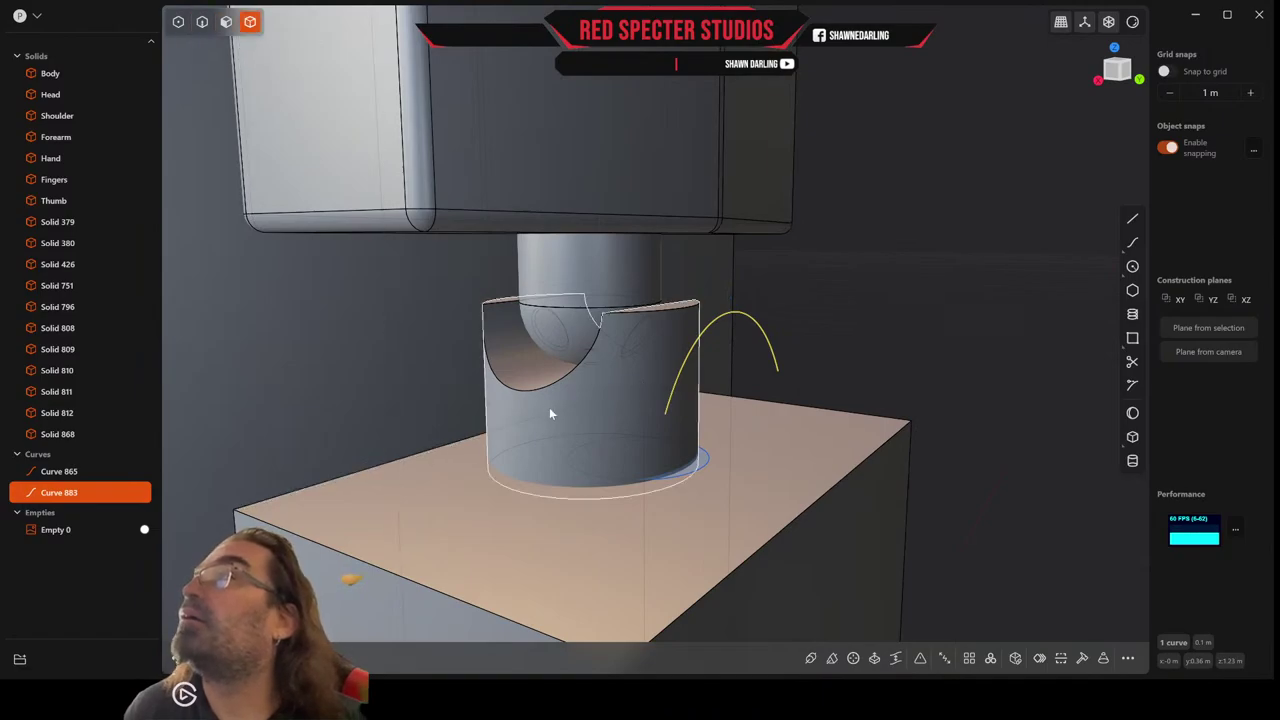
click(571, 401)
key(c)
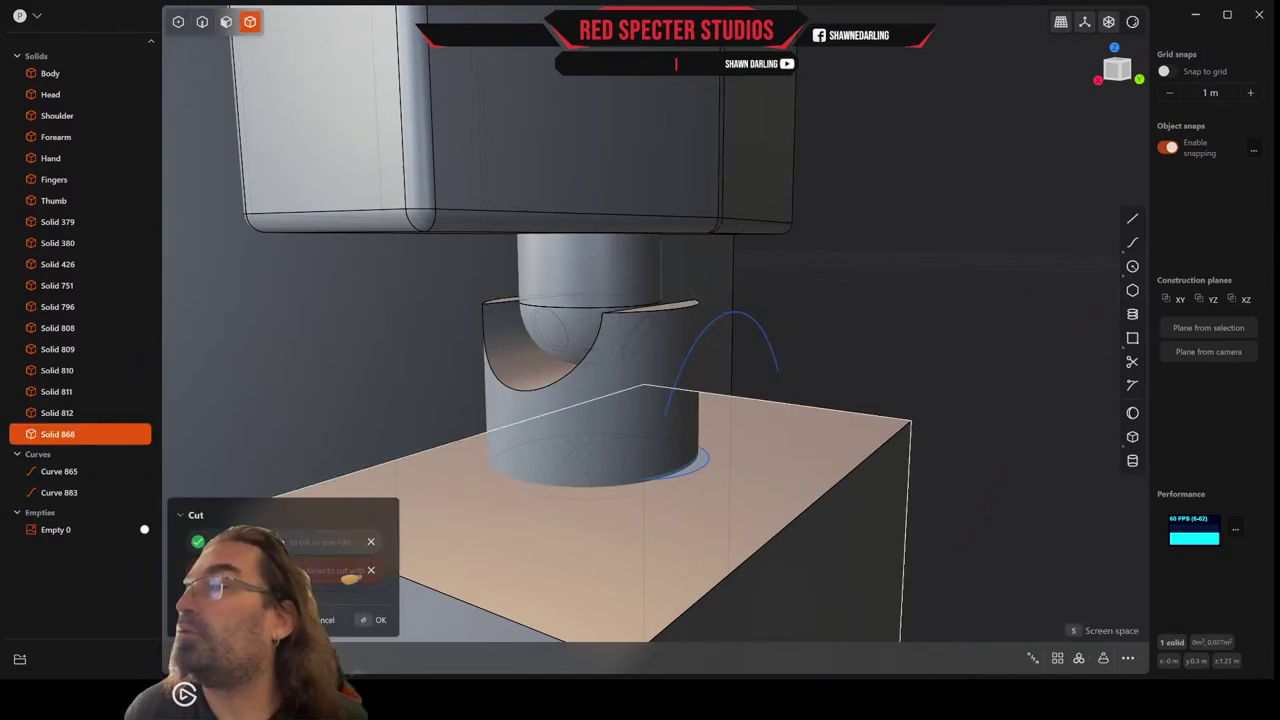
click(772, 352)
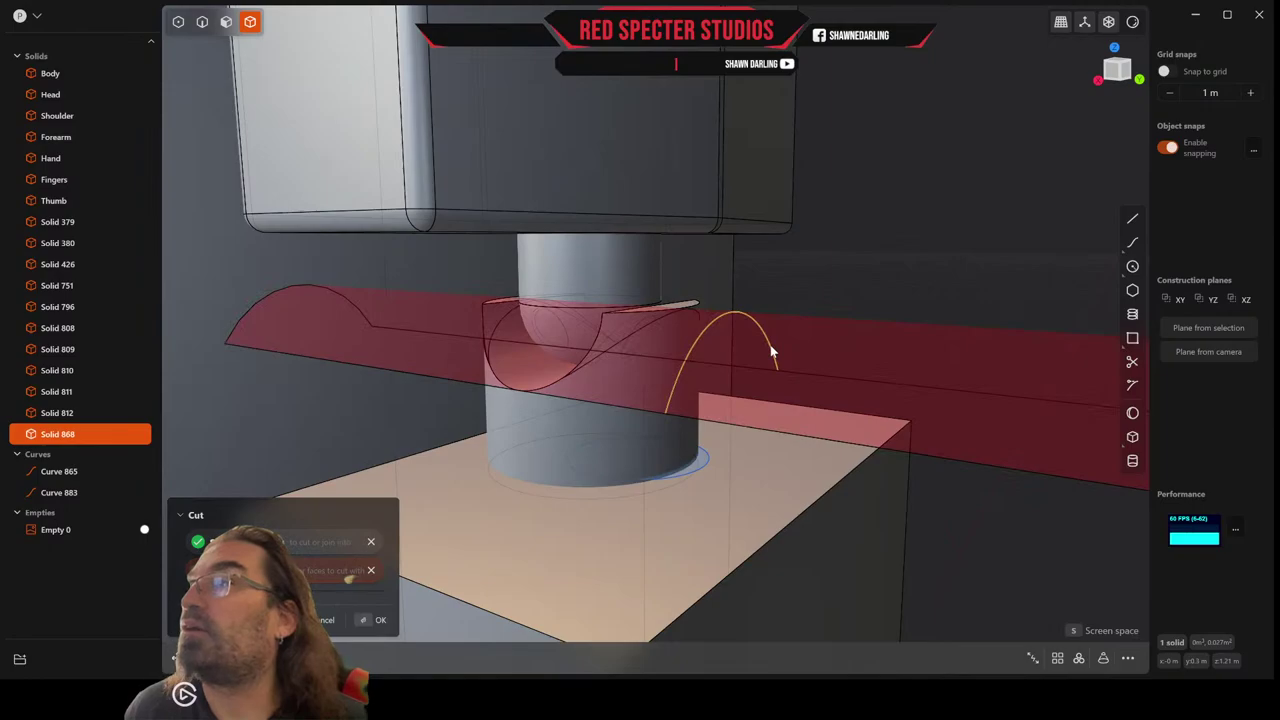
mouse_move(768, 350)
middle_down()
mouse_move(803, 340)
mouse_move(782, 355)
middle_up()
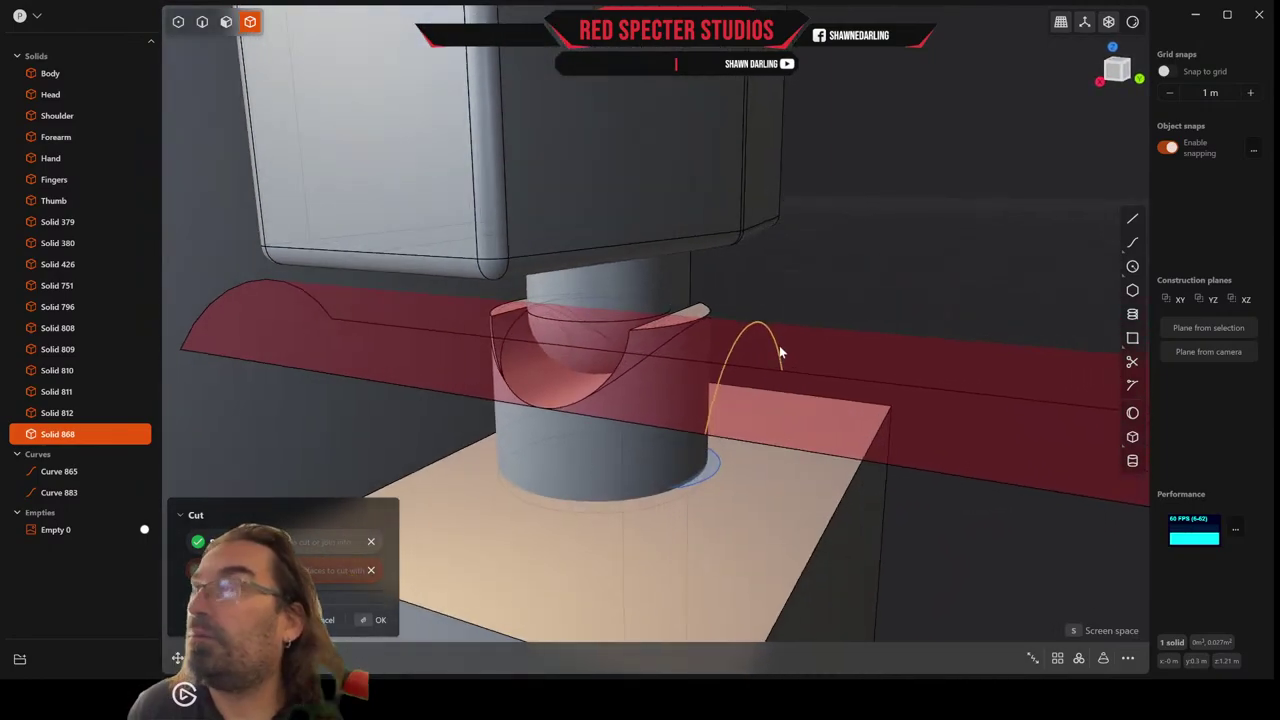
key(Return)
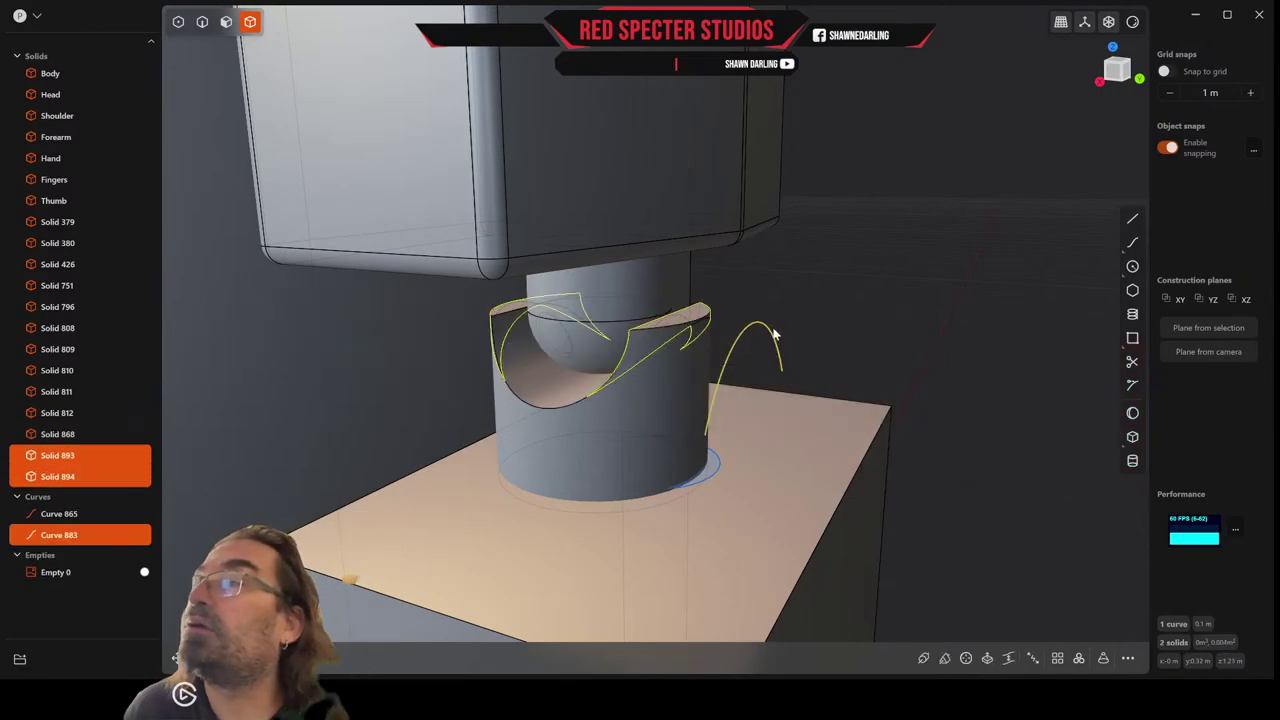
Delete the two cut-off pieces together with the arched cutting curve.
key(Delete)
middle_drag(772, 334, 743, 326)
scroll(806, 324, up, 3)
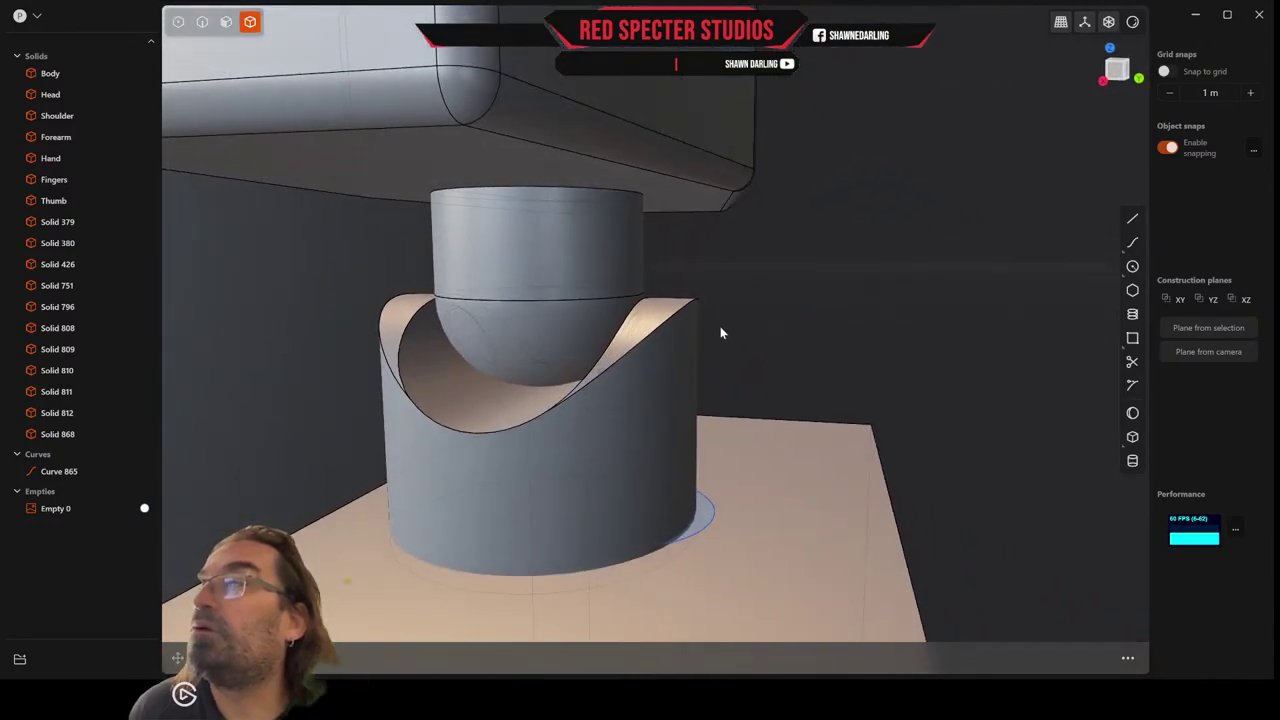
click(202, 21)
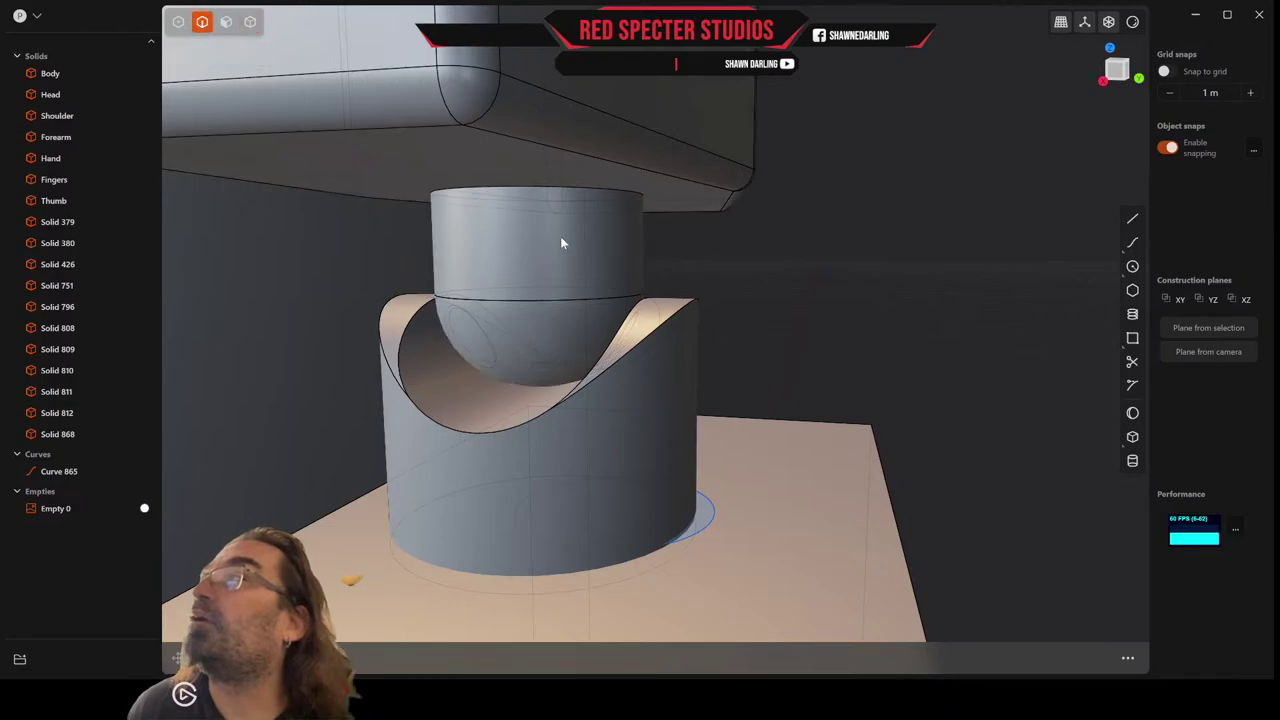
click(630, 348)
key(f)
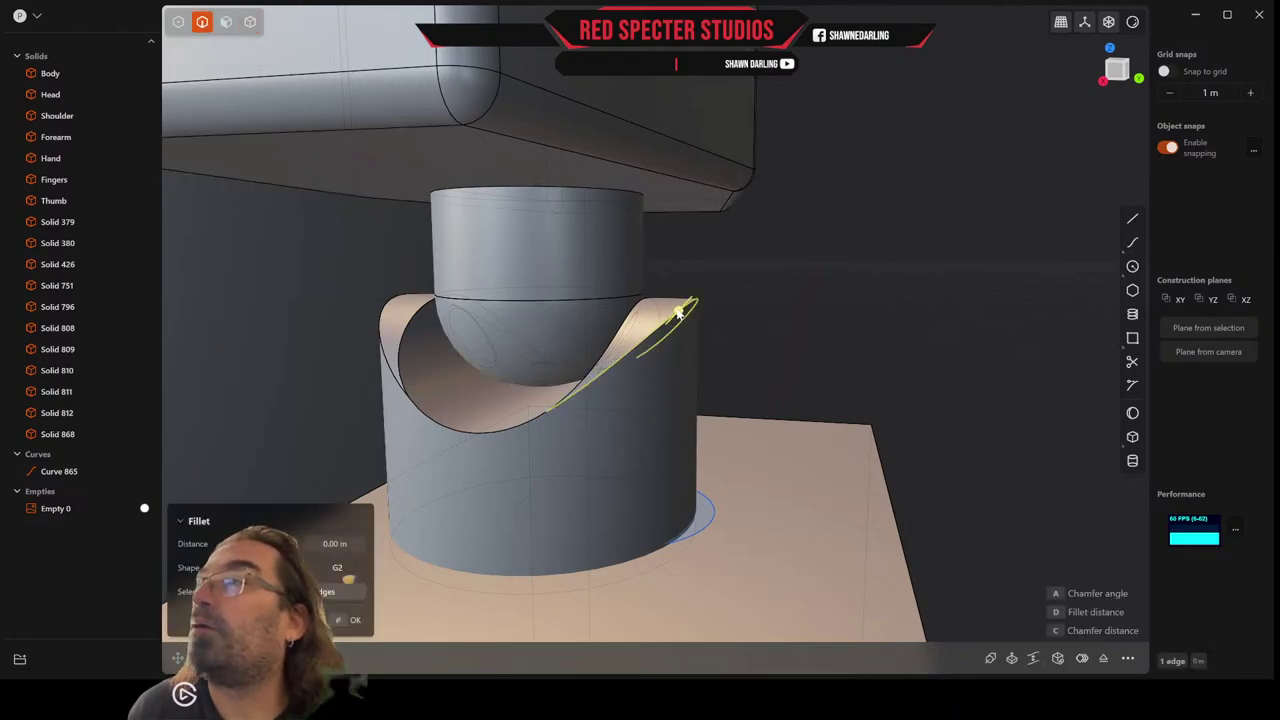
click(384, 314)
mouse_move(381, 314)
mouse_down()
mouse_move(366, 297)
mouse_move(376, 306)
mouse_up()
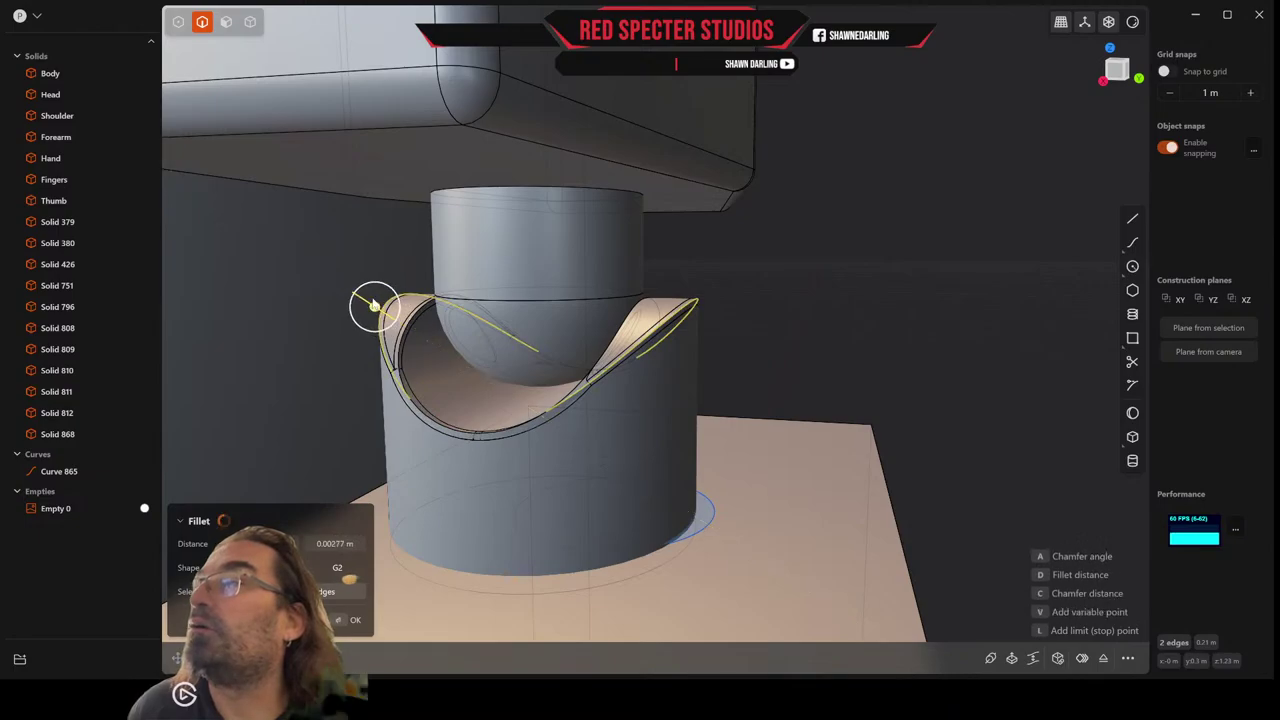
key(Escape)
Fillet the socket's outer rim edges around both arched tops and both channel openings.
middle_drag(389, 313, 462, 430)
double_click(471, 440)
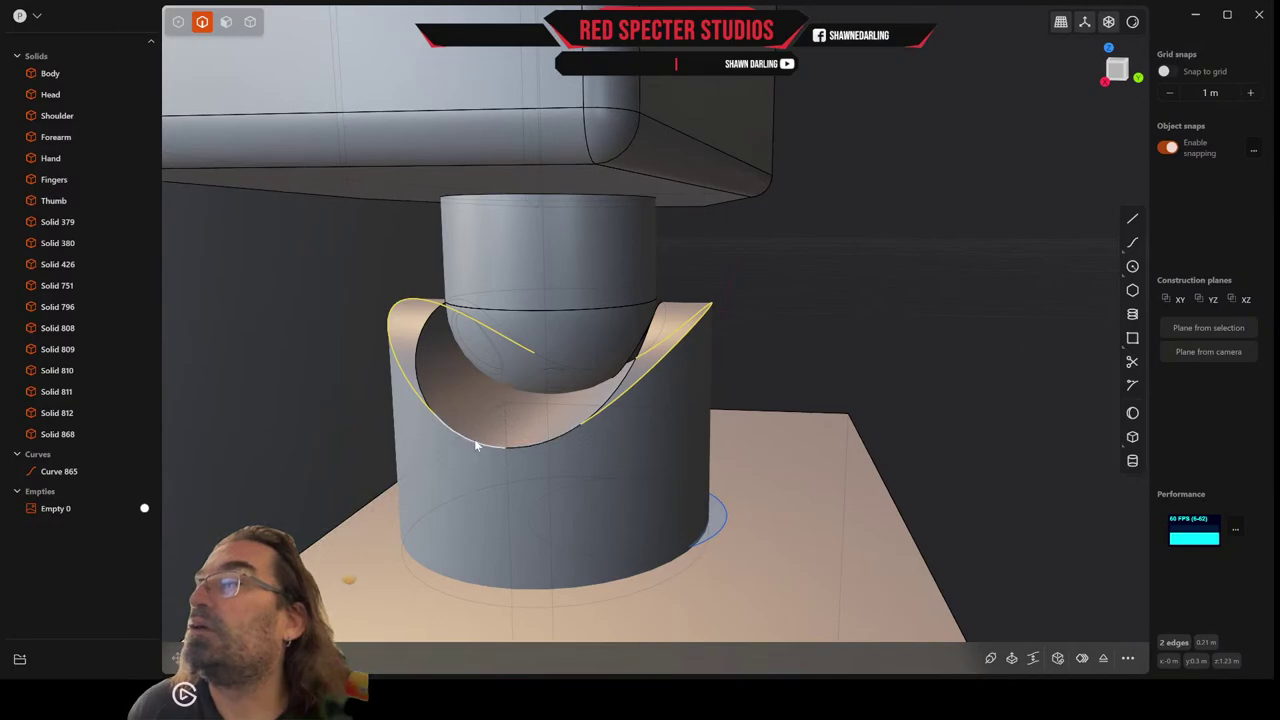
key(b)
middle_drag(537, 433, 332, 455)
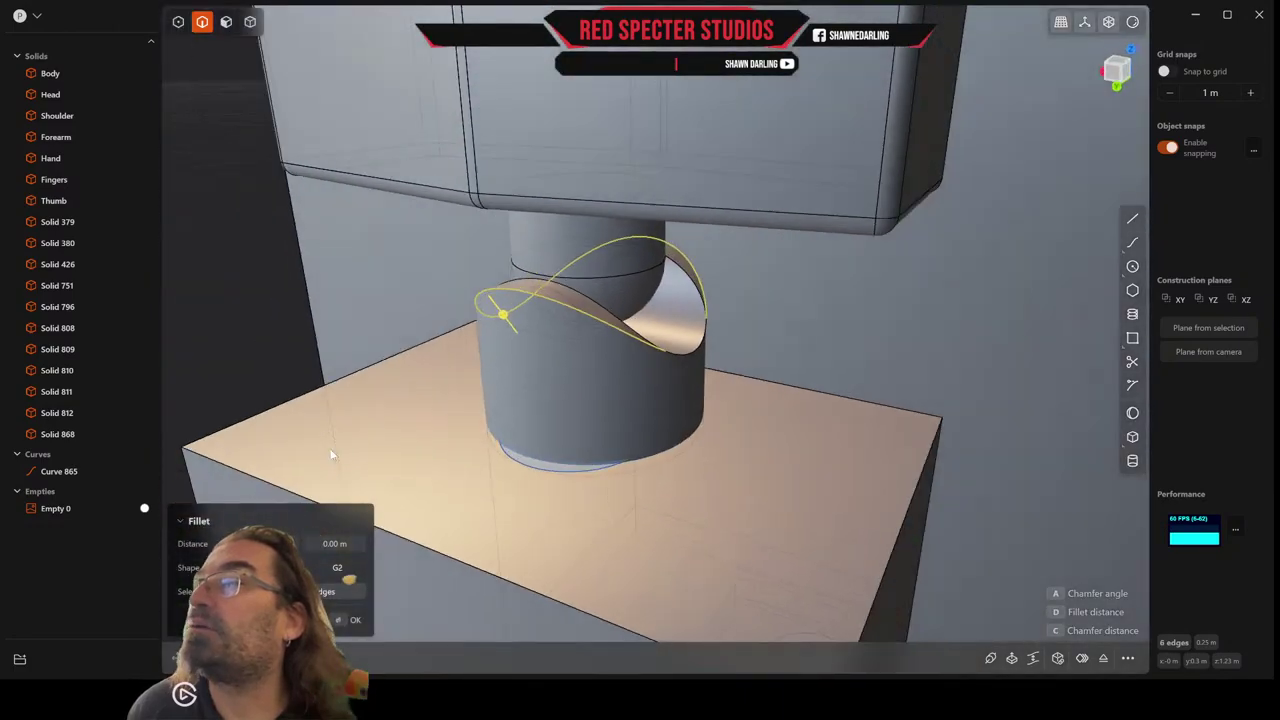
click(679, 359)
middle_drag(557, 357, 731, 348)
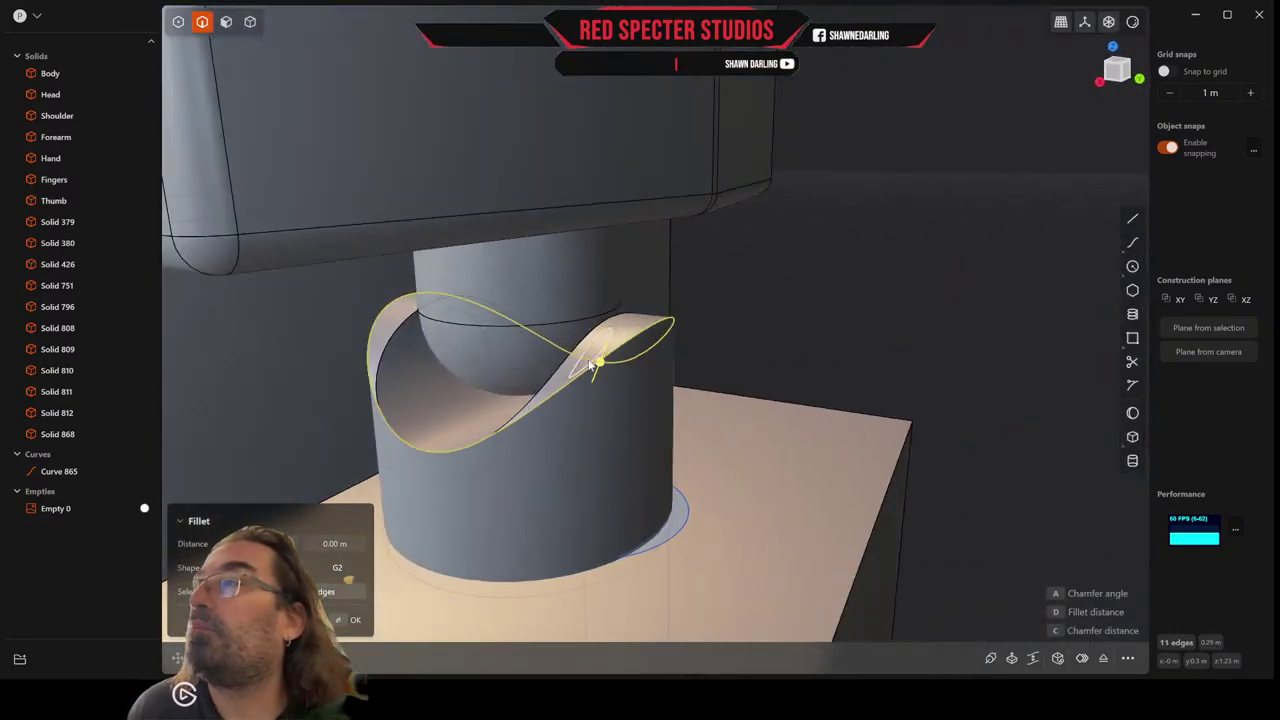
drag(600, 357, 608, 352)
middle_drag(608, 352, 690, 348)
scroll(720, 340, up, 2)
right_click(719, 338)
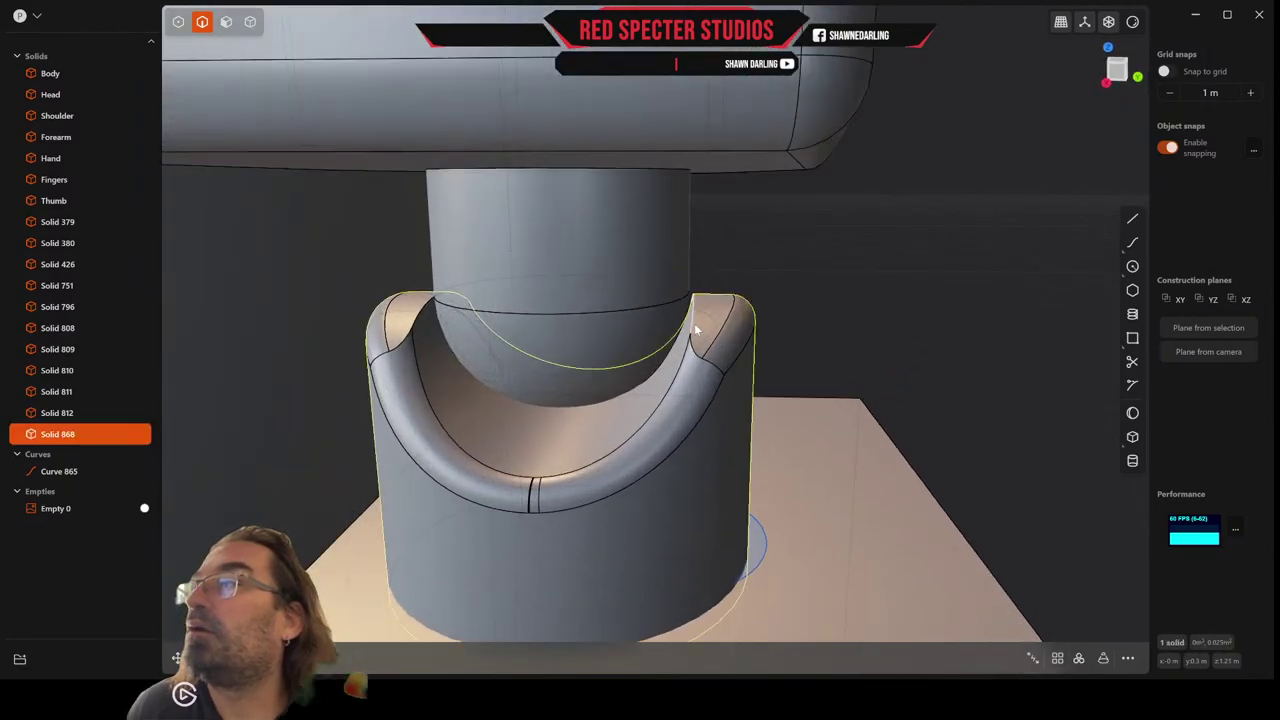
Fillet the inner edges of the socket's two arched tops where they meet the channel.
click(694, 326)
key(b)
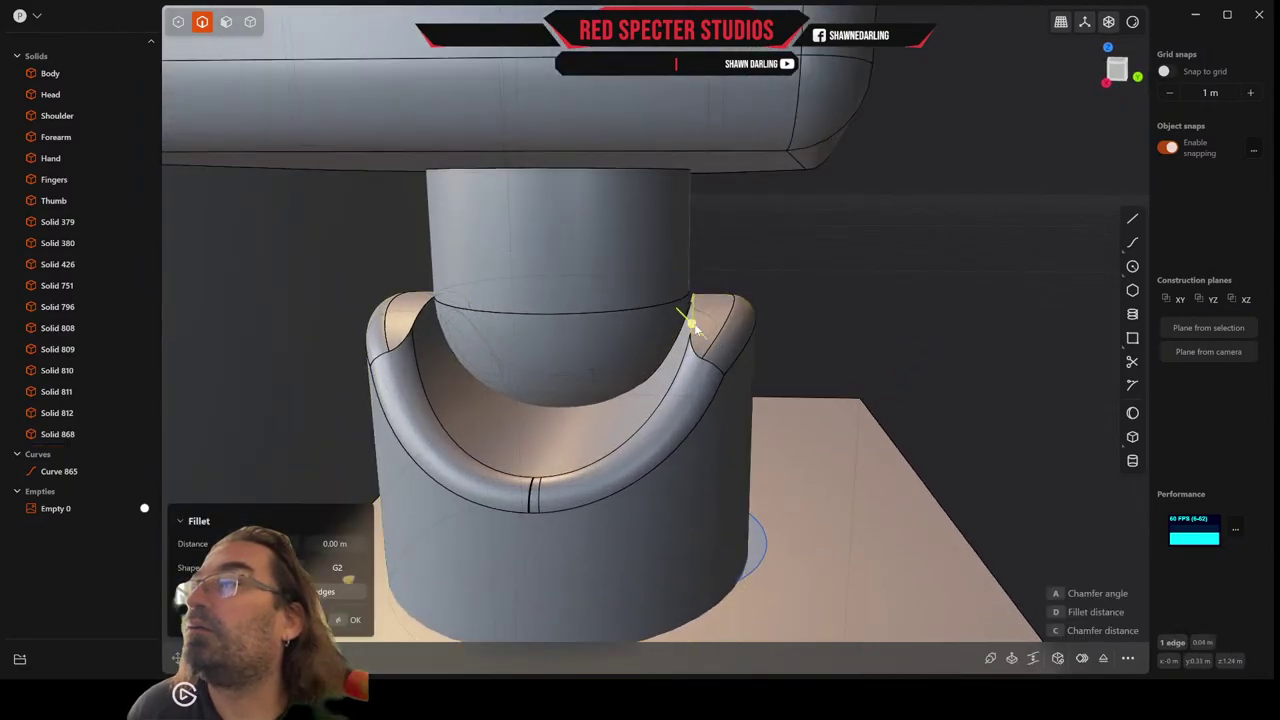
click(420, 317)
drag(420, 318, 441, 315)
right_click(441, 315)
scroll(442, 316, down, 2)
middle_drag(443, 316, 380, 322)
middle_drag(555, 354, 612, 257)
Duplicate the inner of the two small concentric circular edges at the joint as a separate curve.
click(1125, 74)
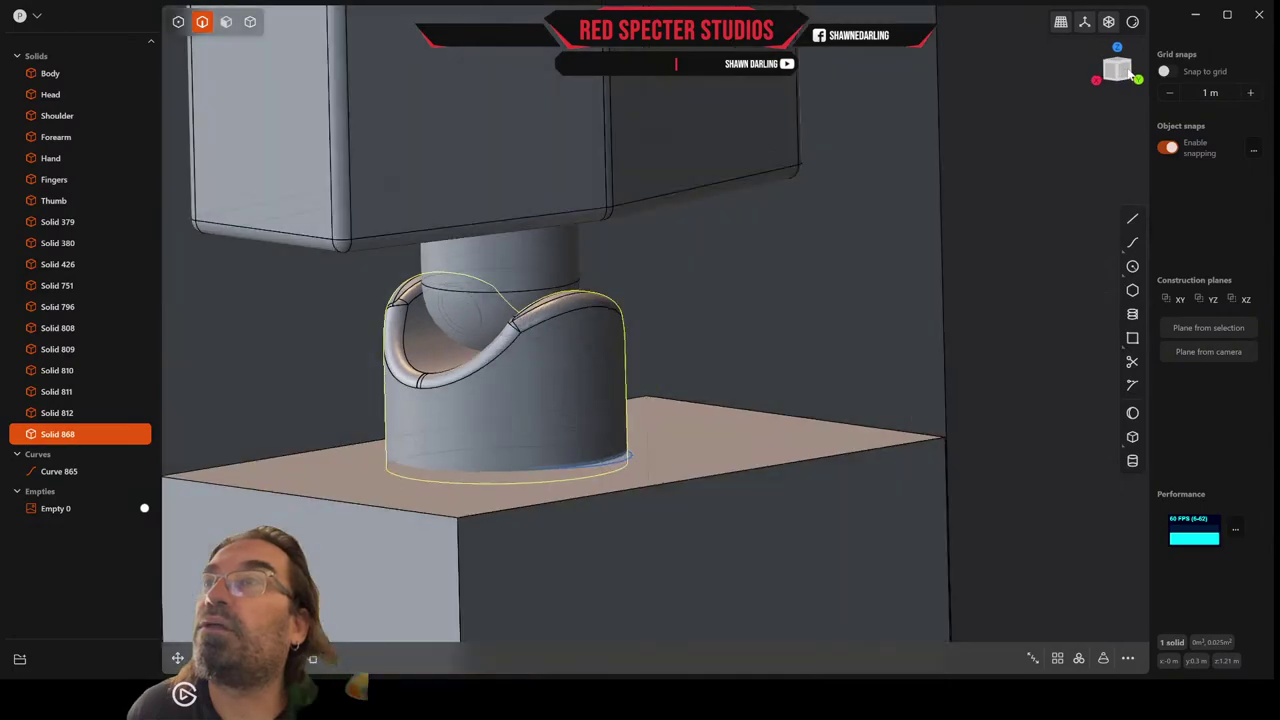
scroll(575, 300, up, 5)
scroll(568, 308, up, 2)
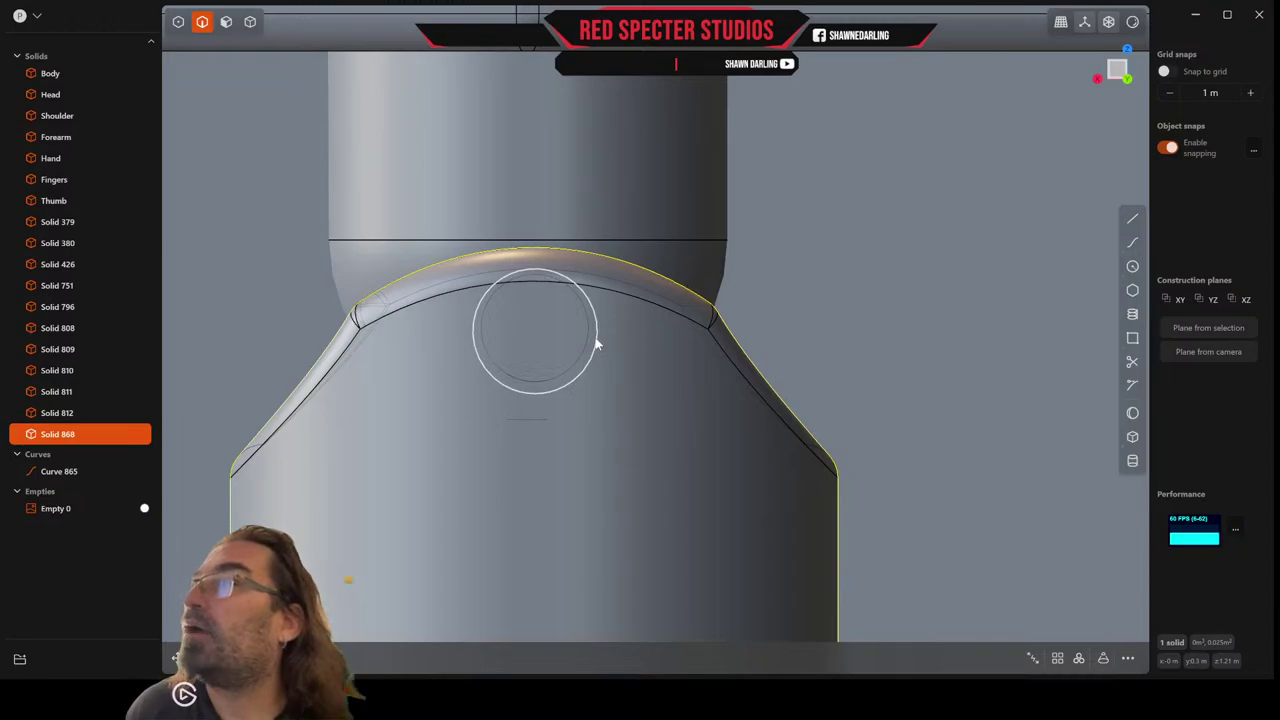
click(588, 345)
key(f)
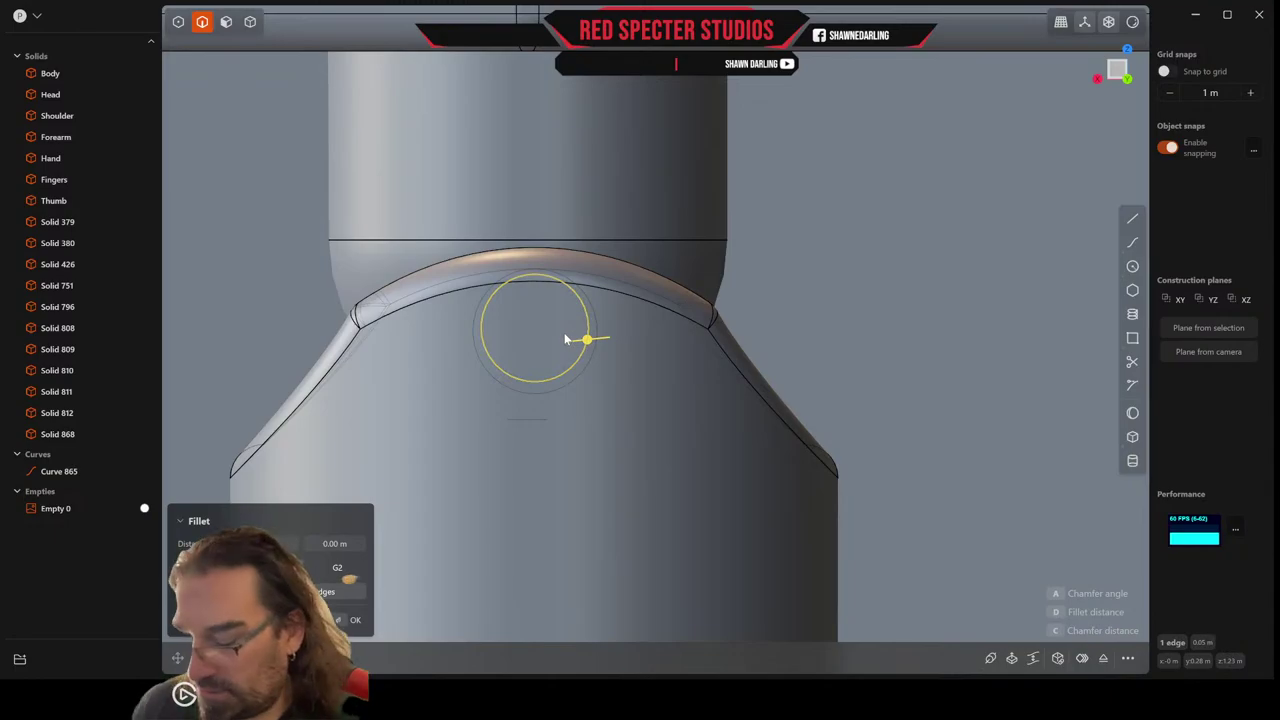
key(ctrl+d)
right_click(564, 334)
middle_drag(564, 334, 681, 353)
scroll(596, 339, down, 1)
scroll(595, 337, down, 5)
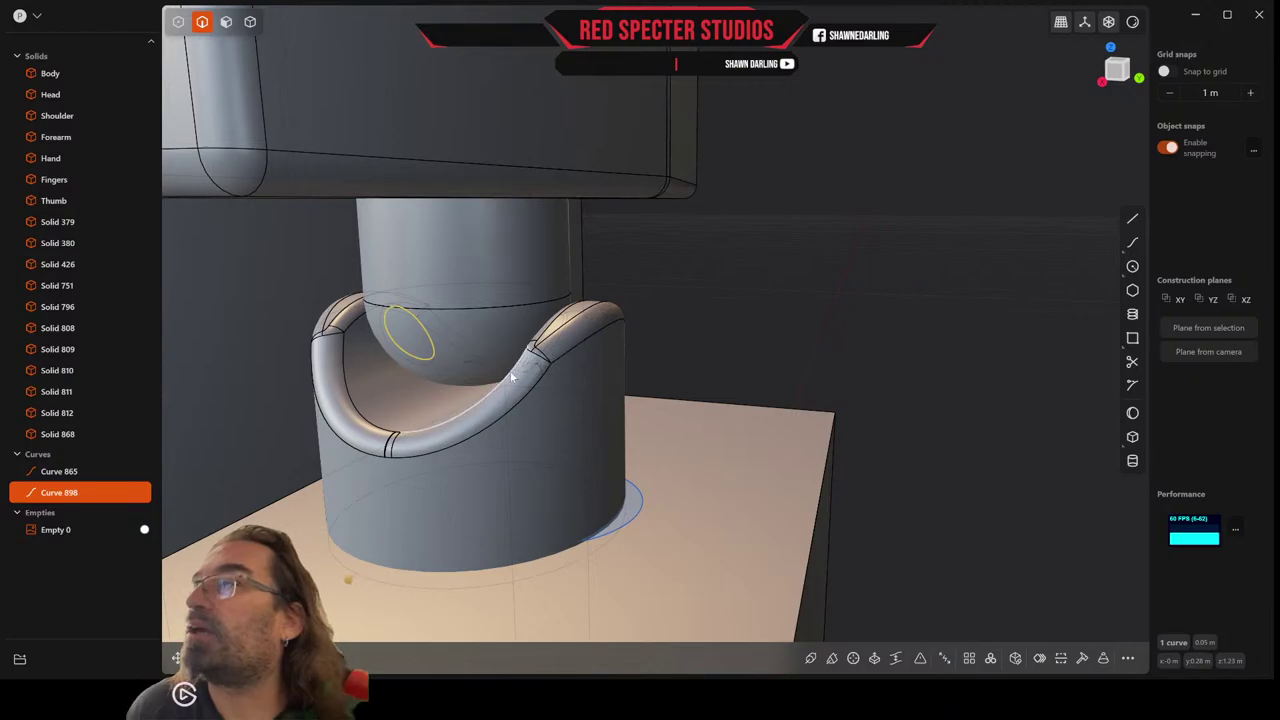
middle_drag(464, 374, 619, 323)
Delete the leftover base circle curve and the duplicated small circle curve.
click(796, 270)
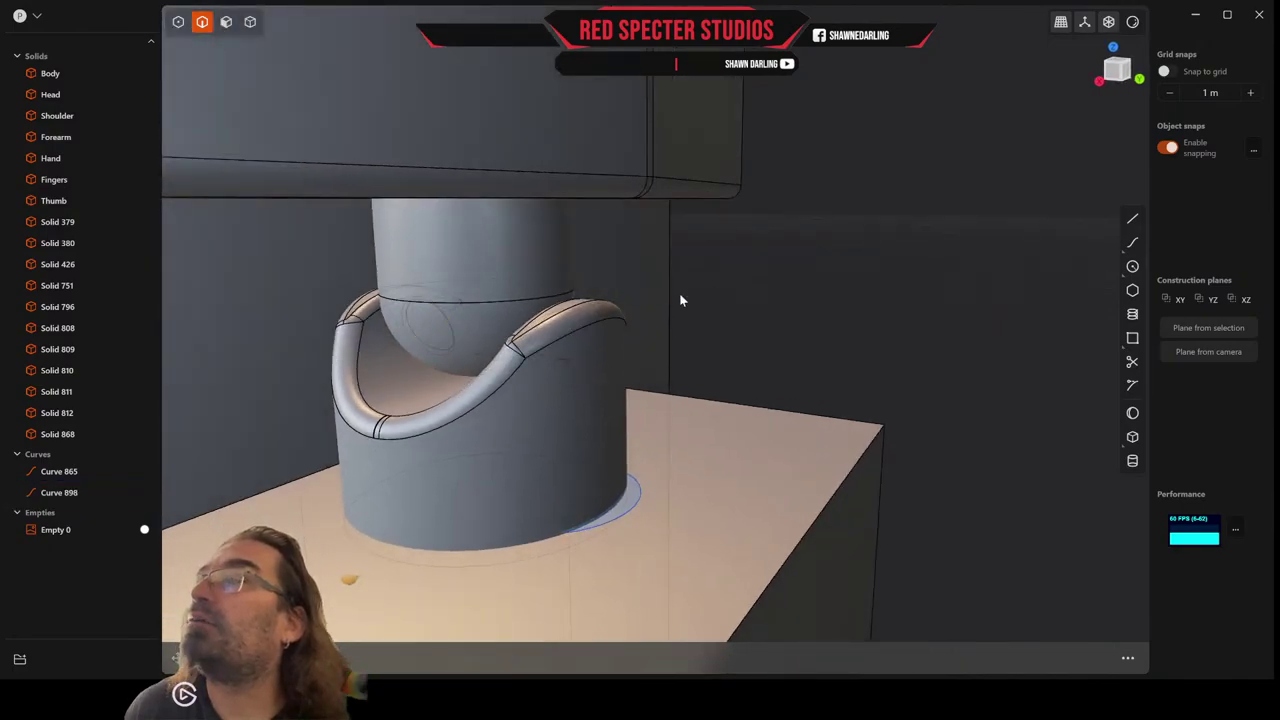
click(60, 471)
shift+click(58, 492)
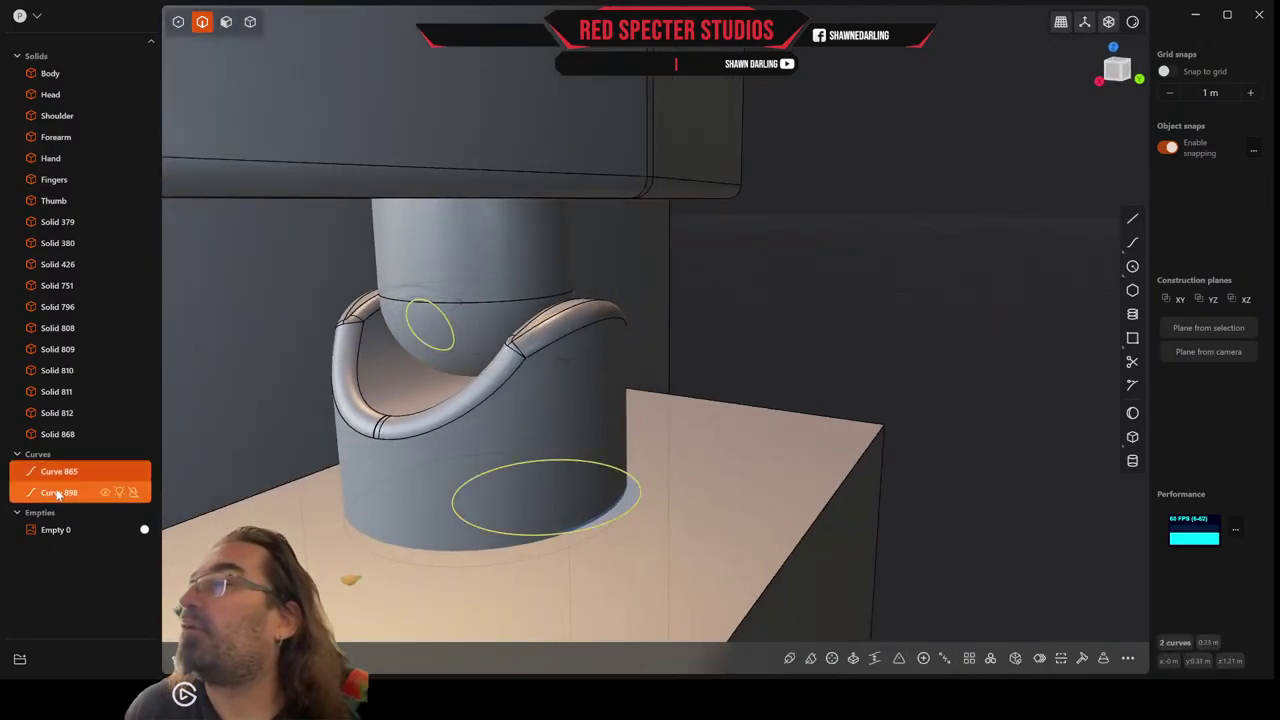
key(Delete)
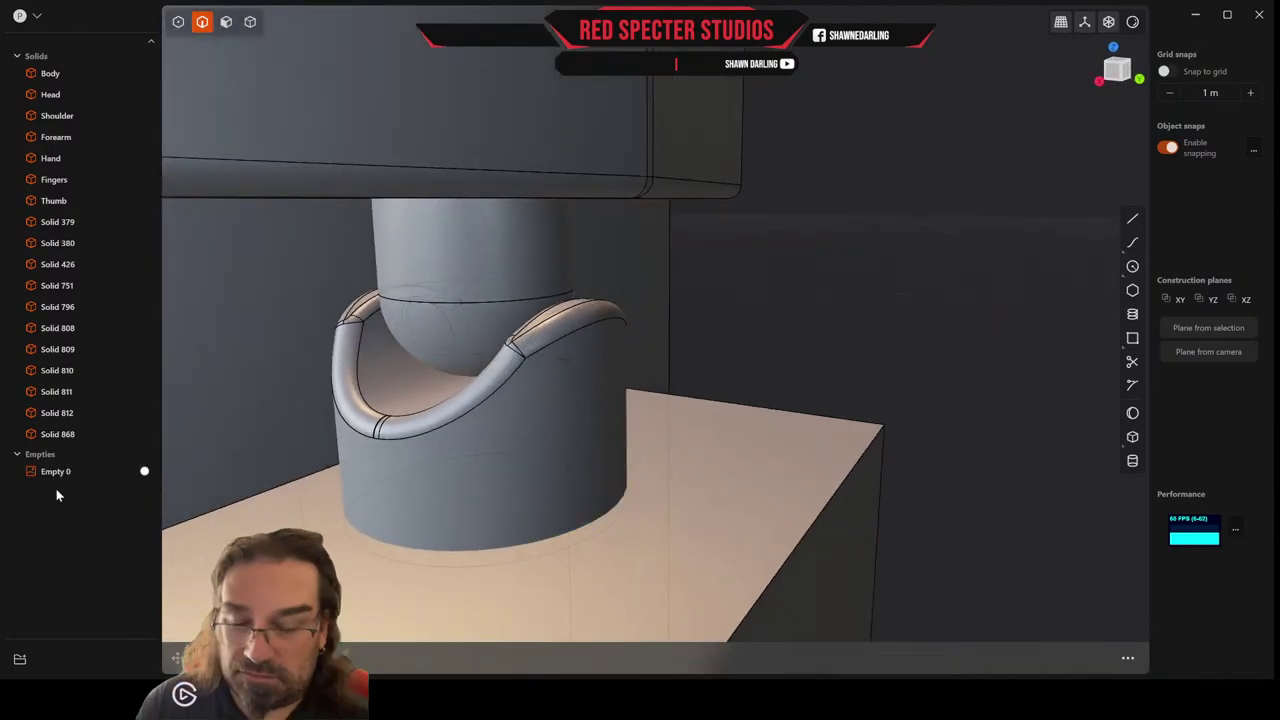
click(1125, 78)
scroll(617, 340, up, 5)
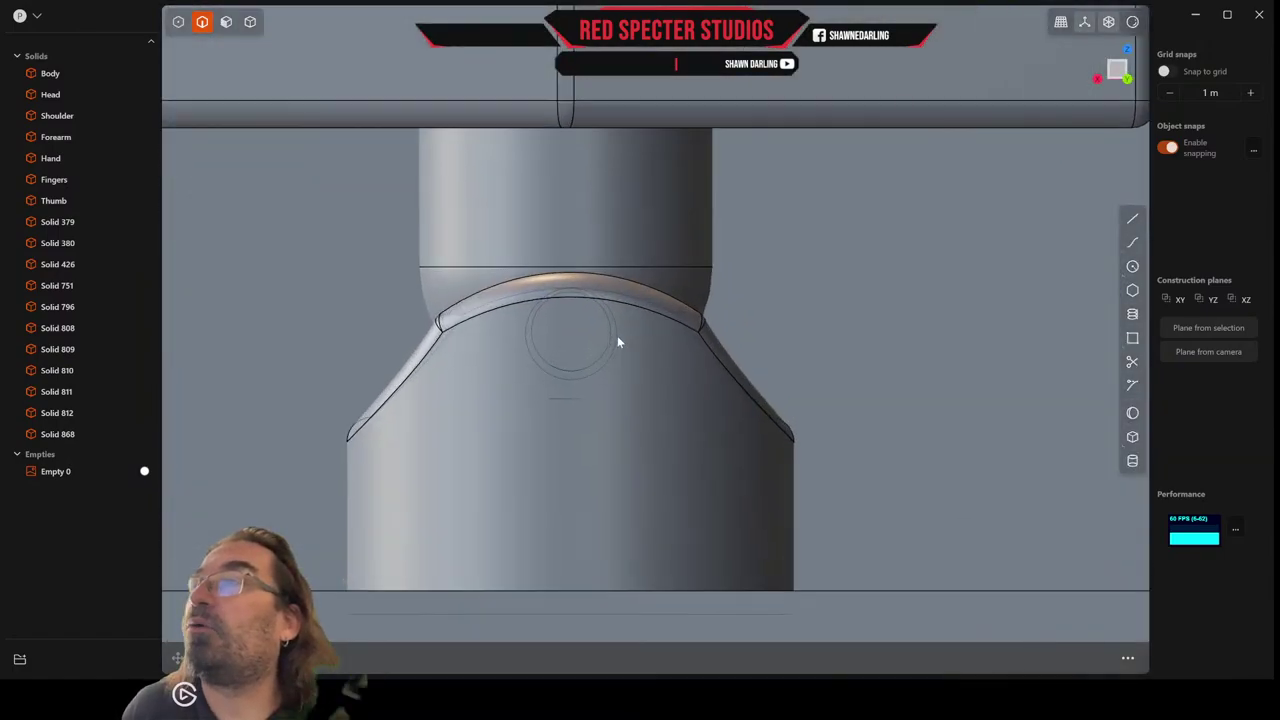
Draw a circle over the joint's inner small circle and scale it up uniformly by a factor of about 1.05.
click(1132, 266)
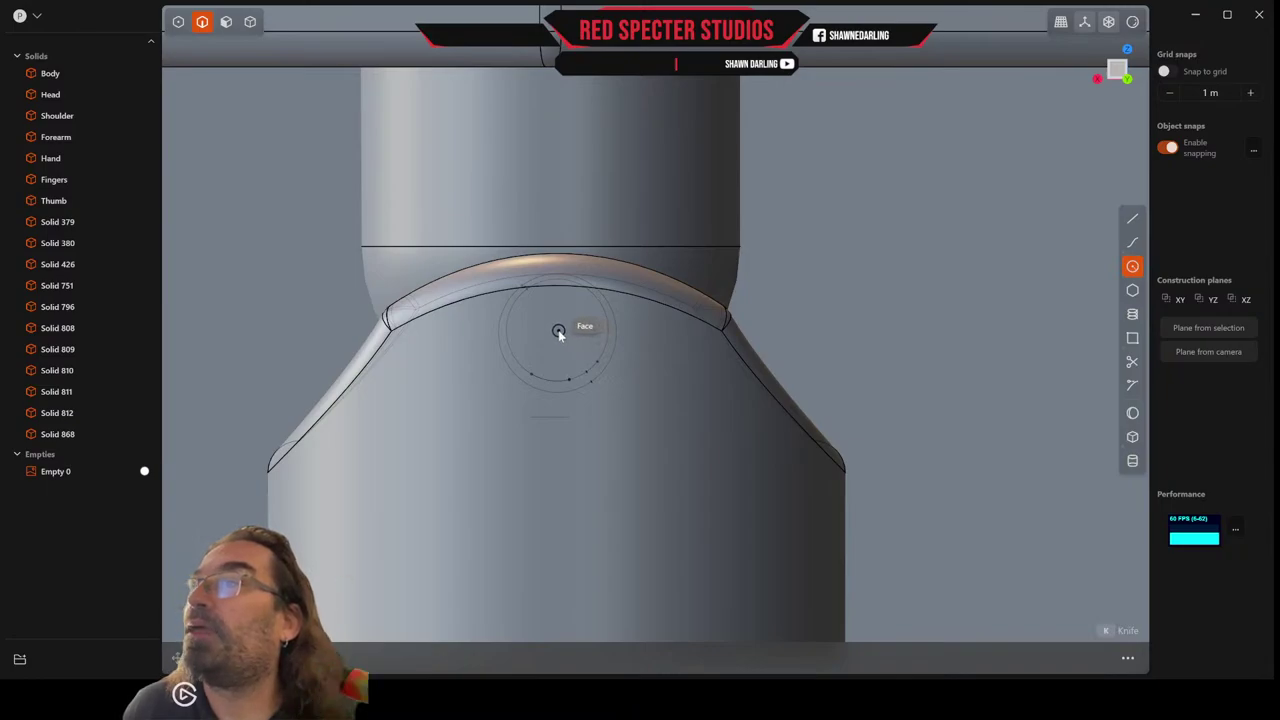
click(558, 333)
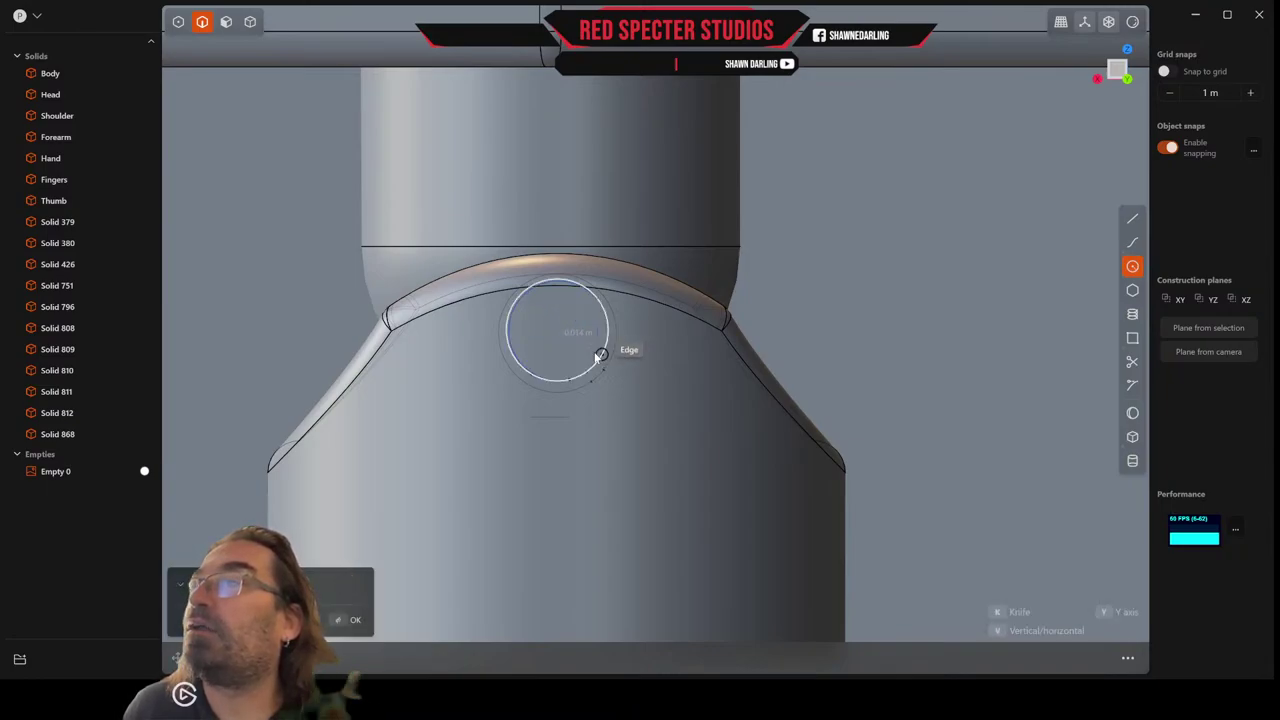
click(597, 354)
scroll(594, 352, up, 3)
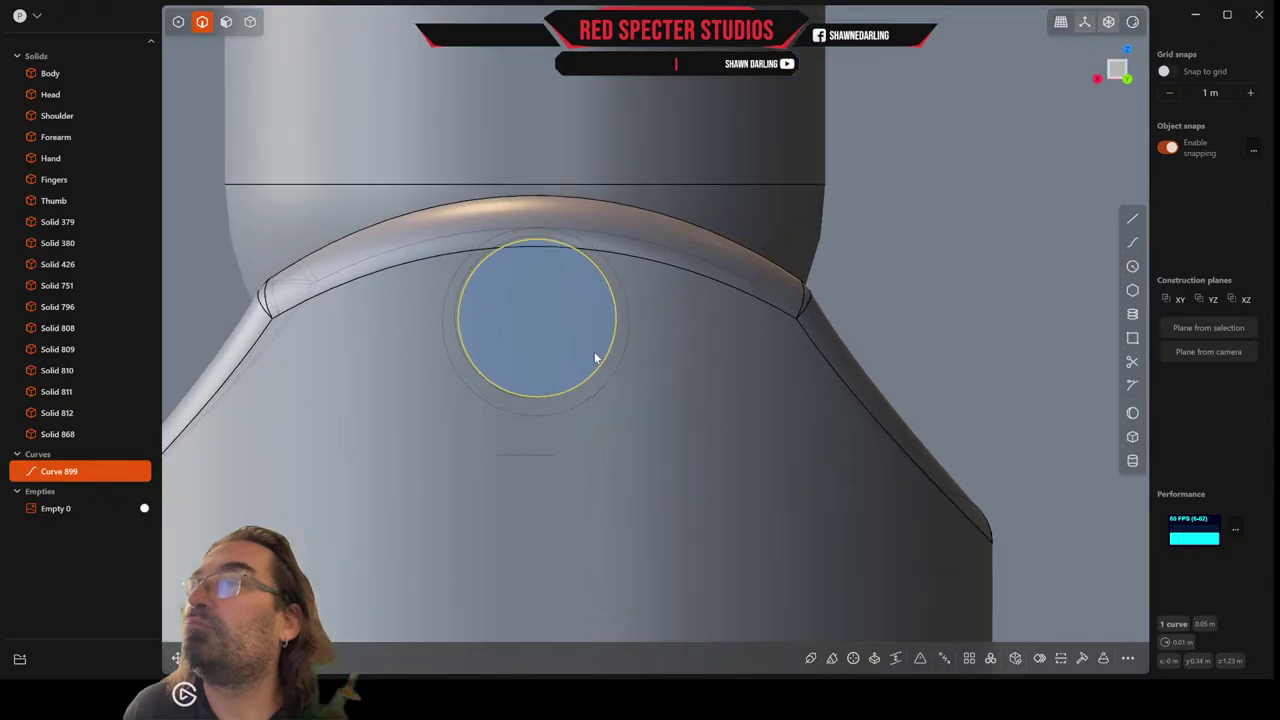
scroll(594, 352, up, 3)
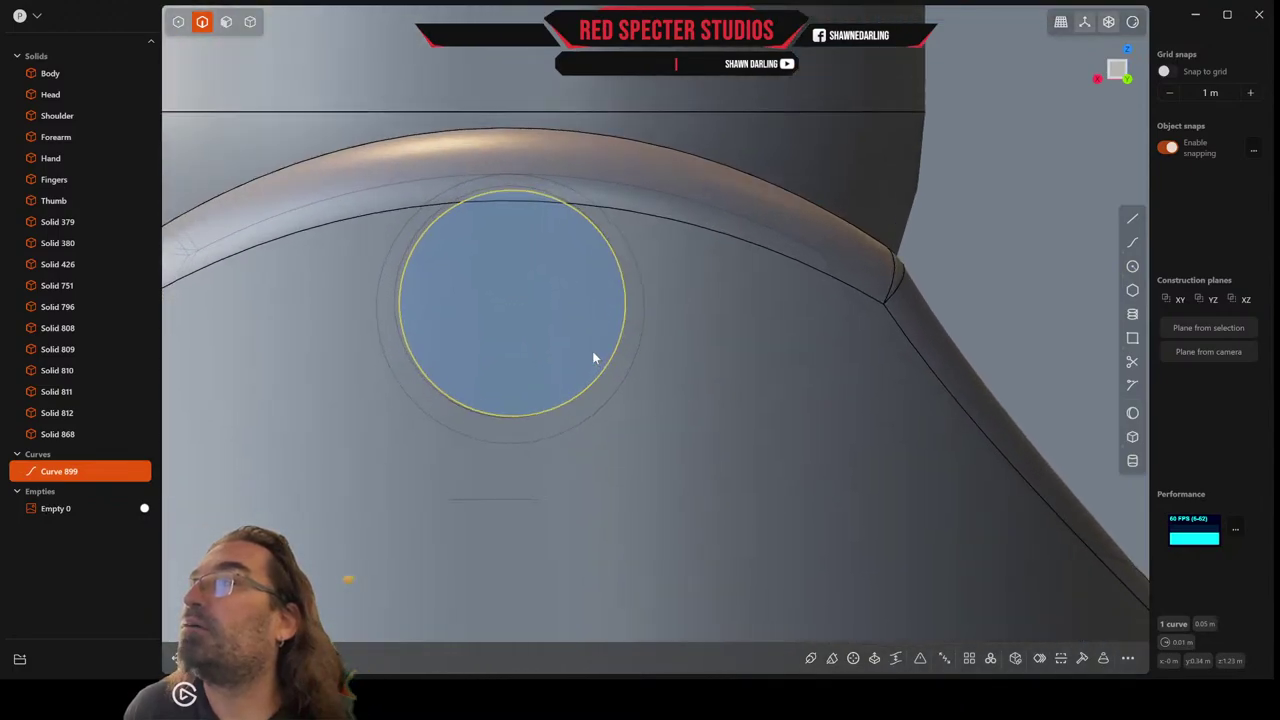
key(s)
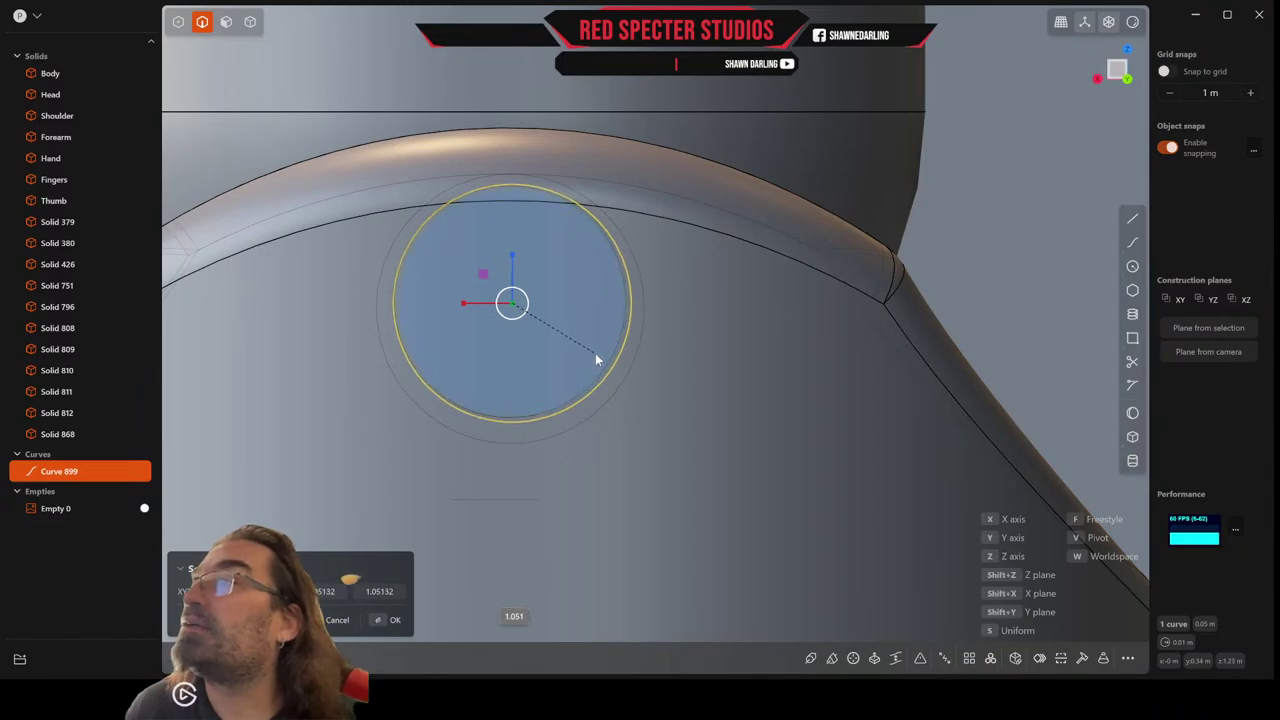
click(595, 355)
scroll(595, 360, down, 10)
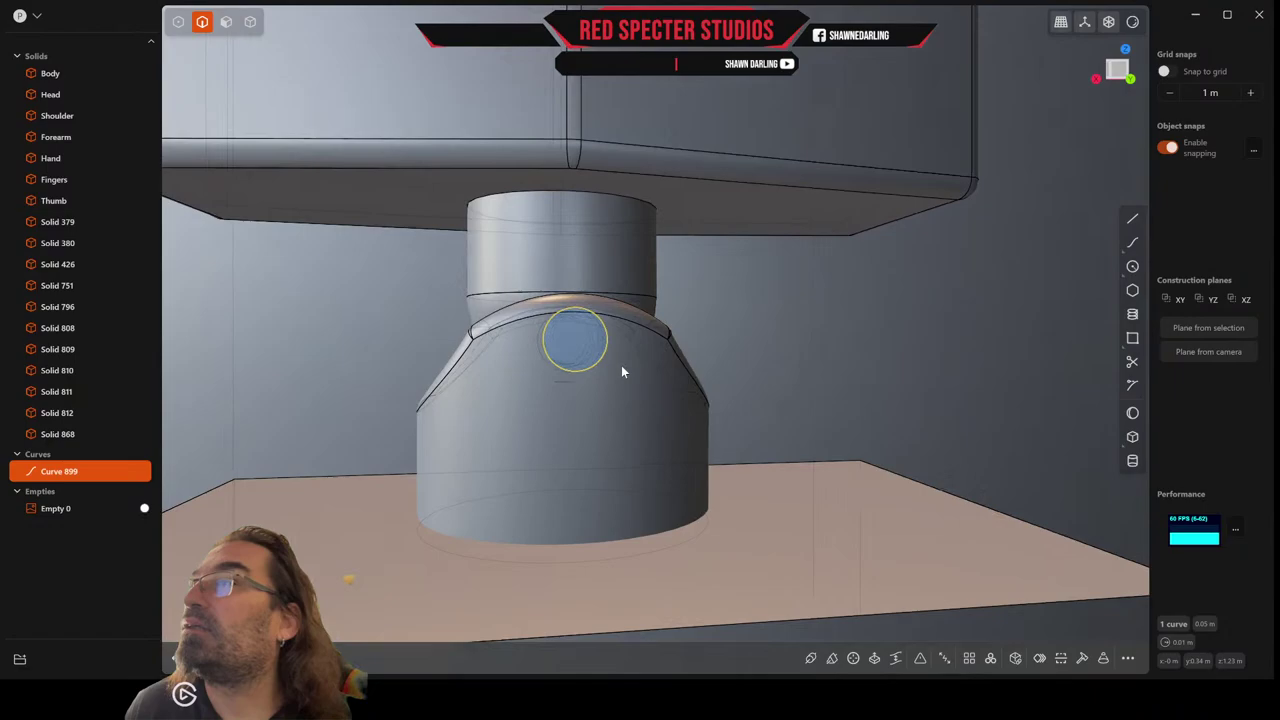
Move the circle outward along the Y axis until it sits clear of the socket's outer face.
middle_drag(621, 372, 591, 350)
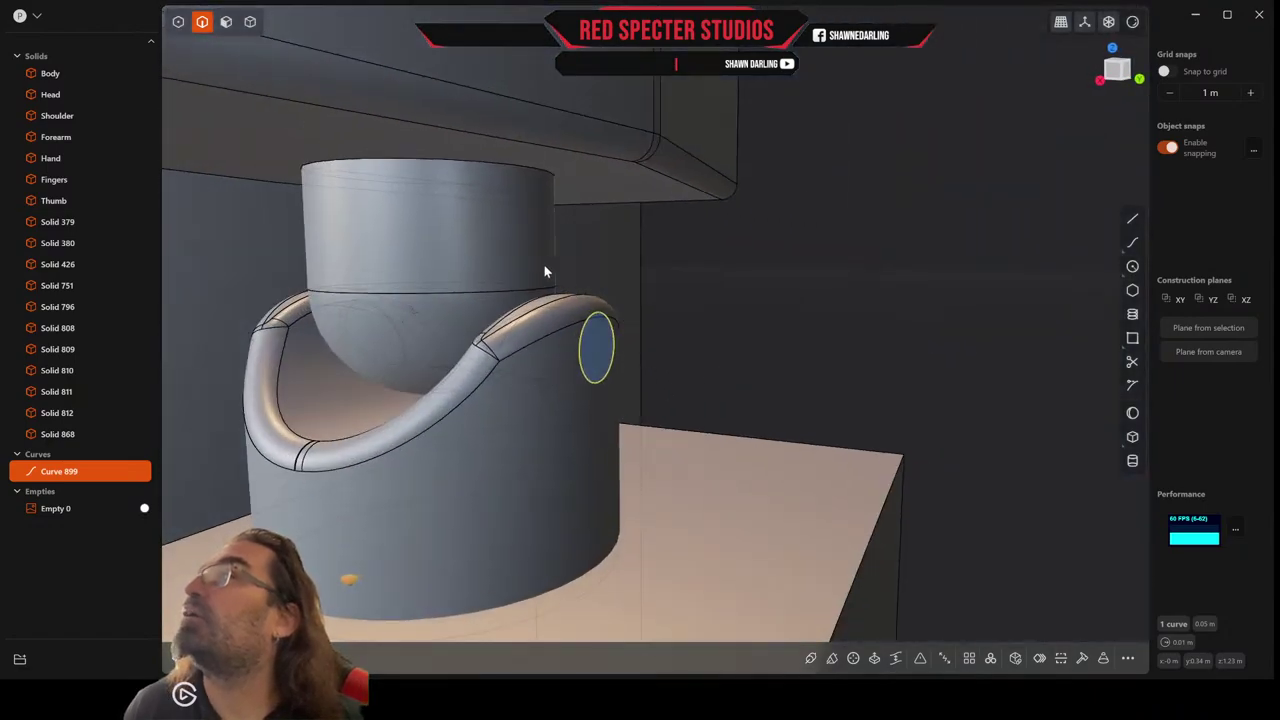
key(g)
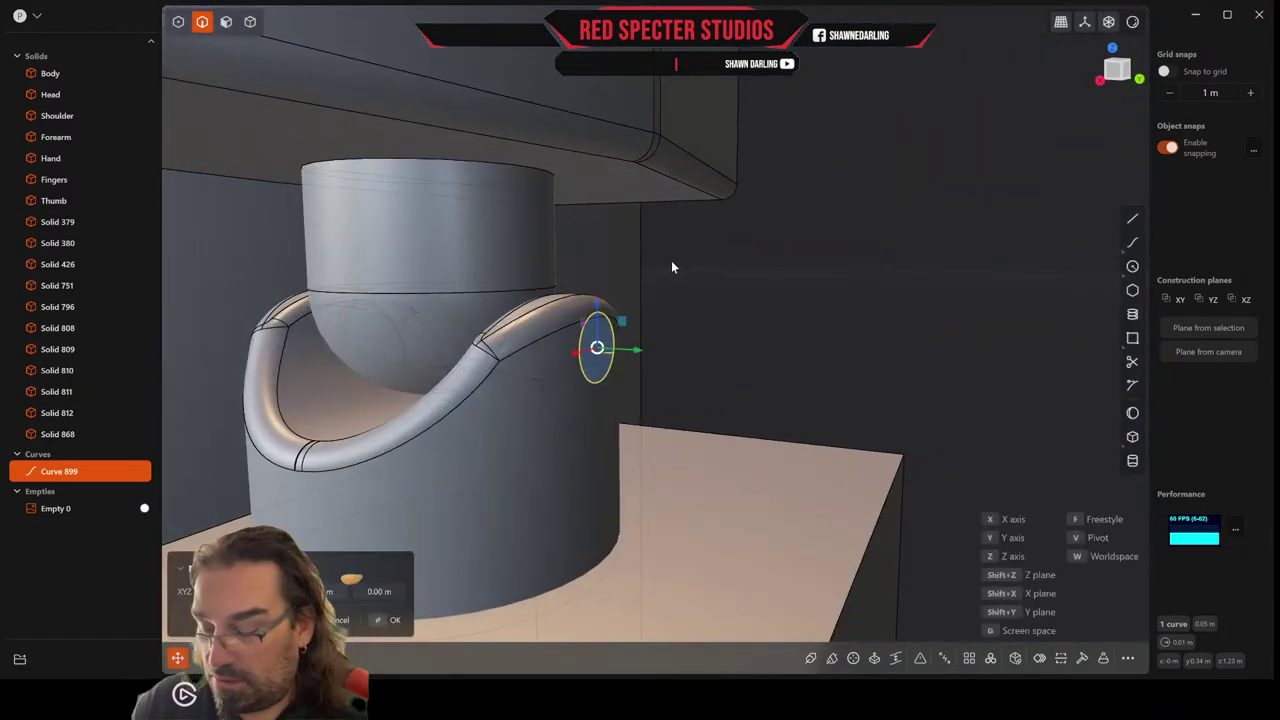
drag(639, 352, 691, 336)
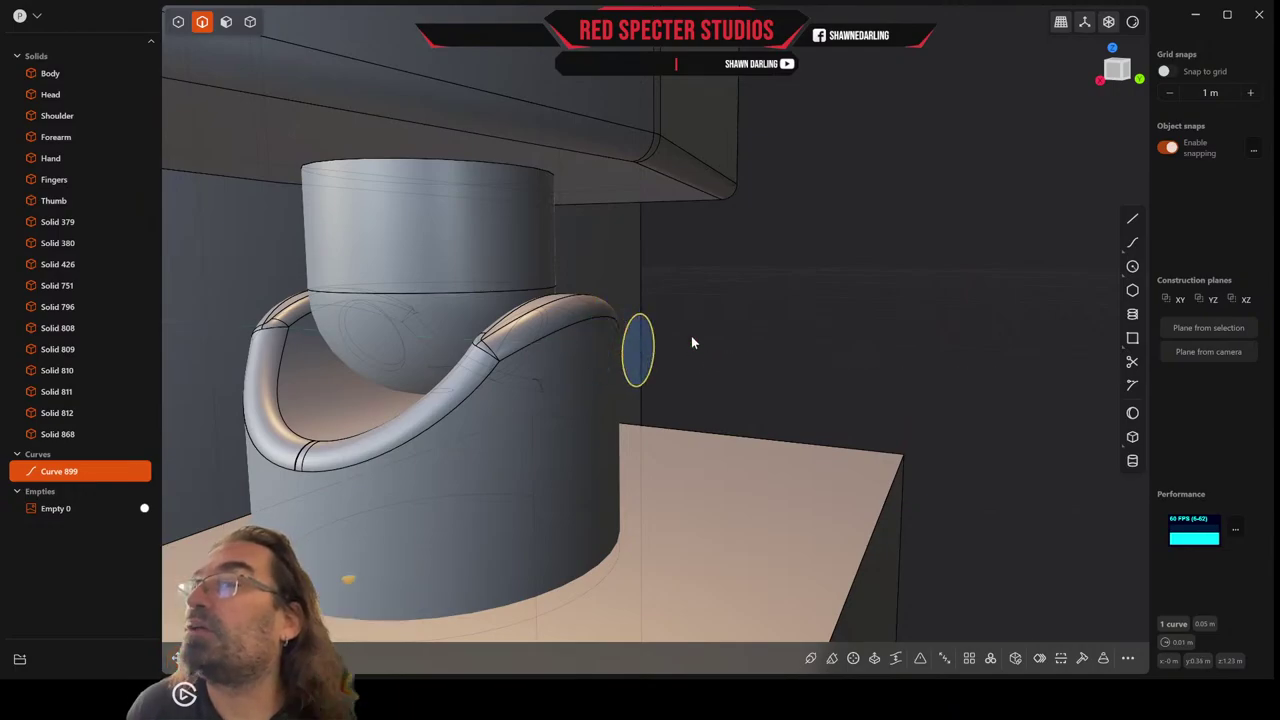
middle_drag(691, 336, 715, 345)
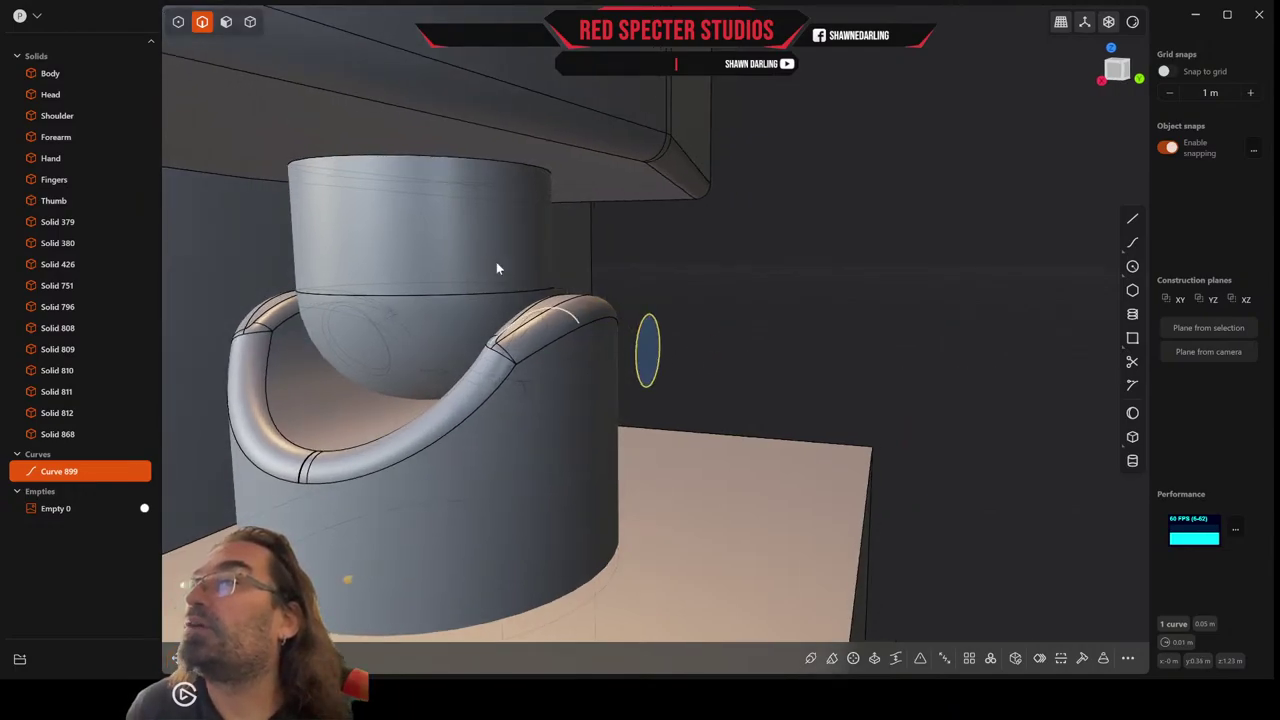
Extrude the circle's region through the socket body to cut a round pin hole through both arched sides.
click(226, 21)
click(641, 368)
key(e)
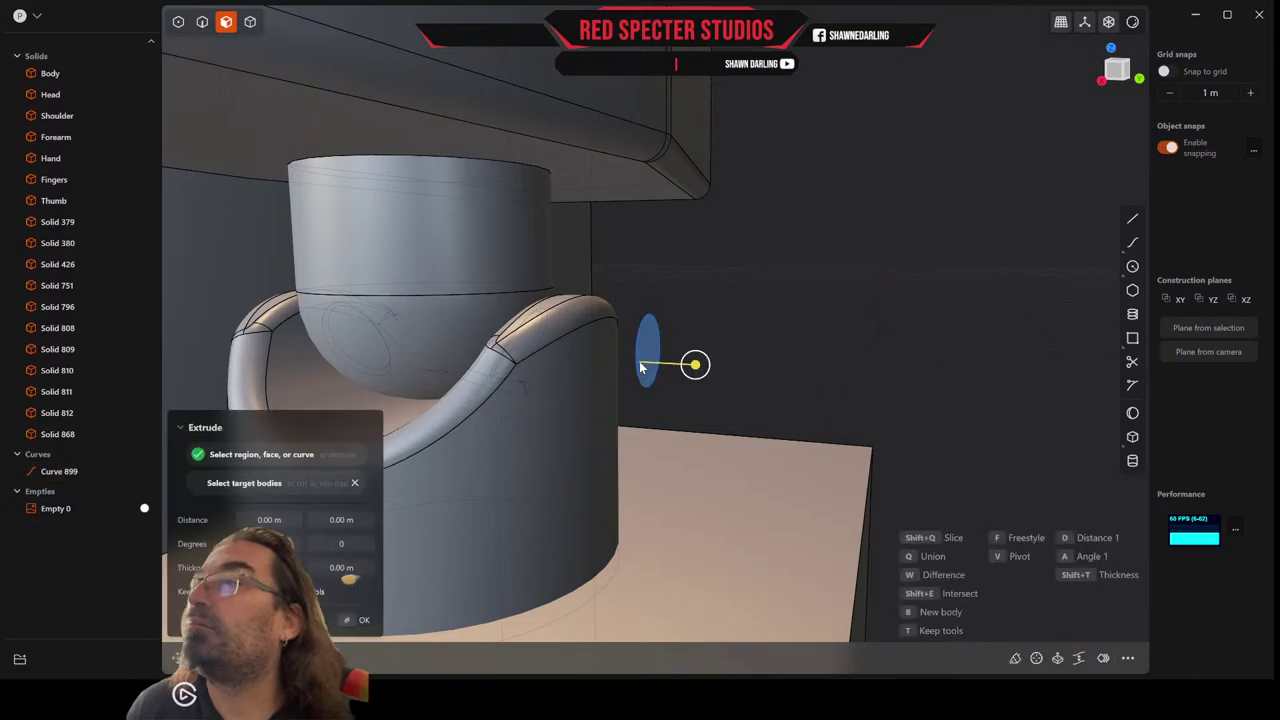
click(557, 404)
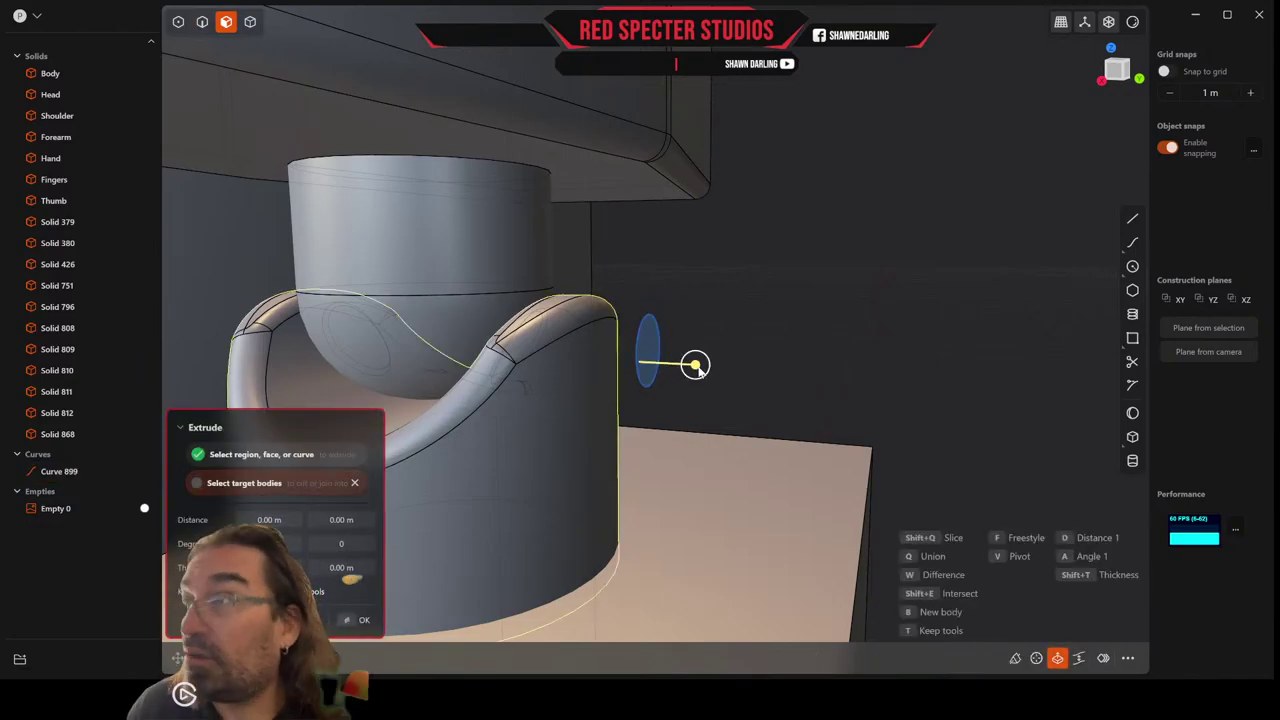
drag(695, 364, 222, 407)
key(Return)
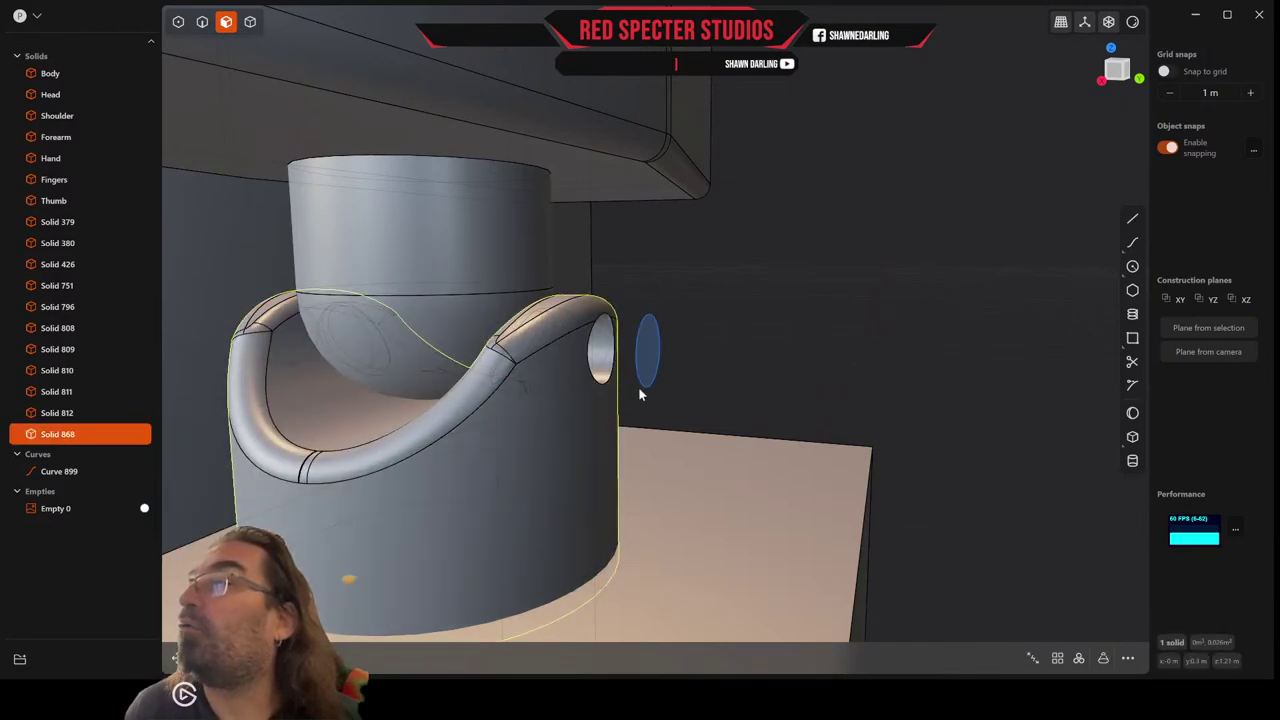
Delete the circle curve used for cutting the pin hole.
click(204, 22)
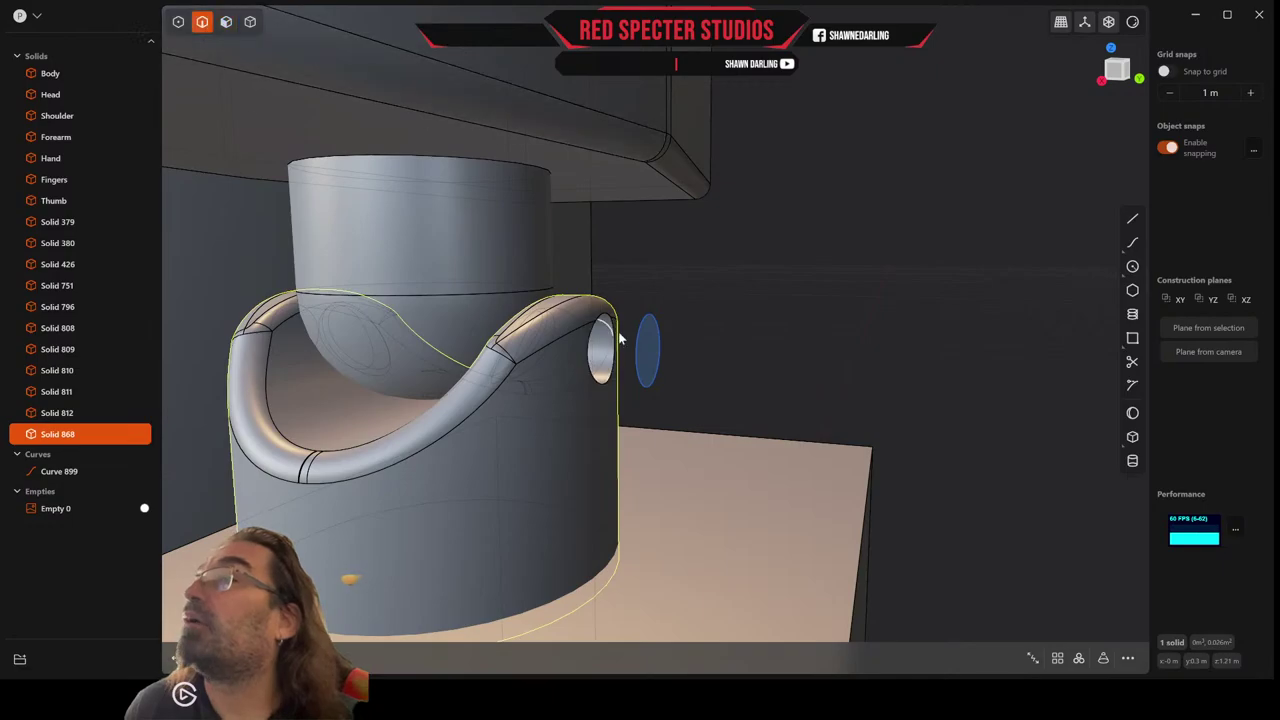
click(641, 346)
key(Delete)
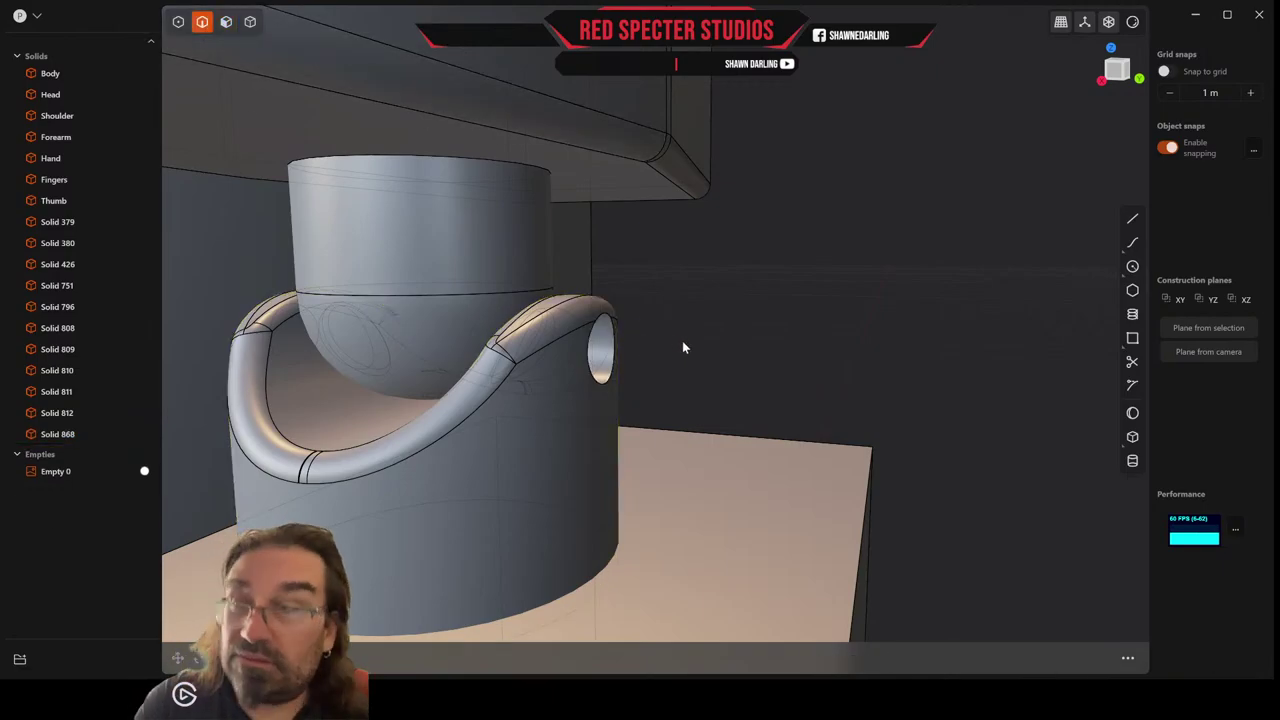
Apply a Fillet distance of about -0.0011 m to the outer and inner rim edges of both pin holes.
middle_drag(683, 346, 606, 355)
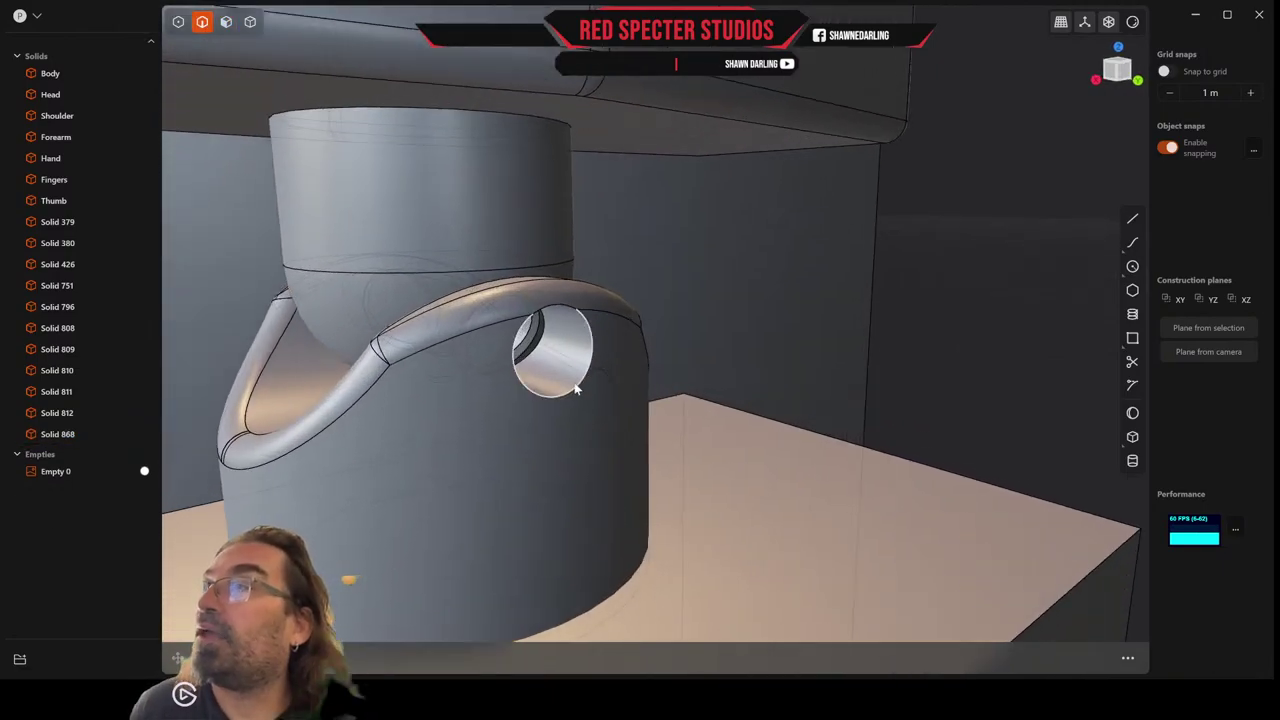
click(574, 385)
shift+click(555, 308)
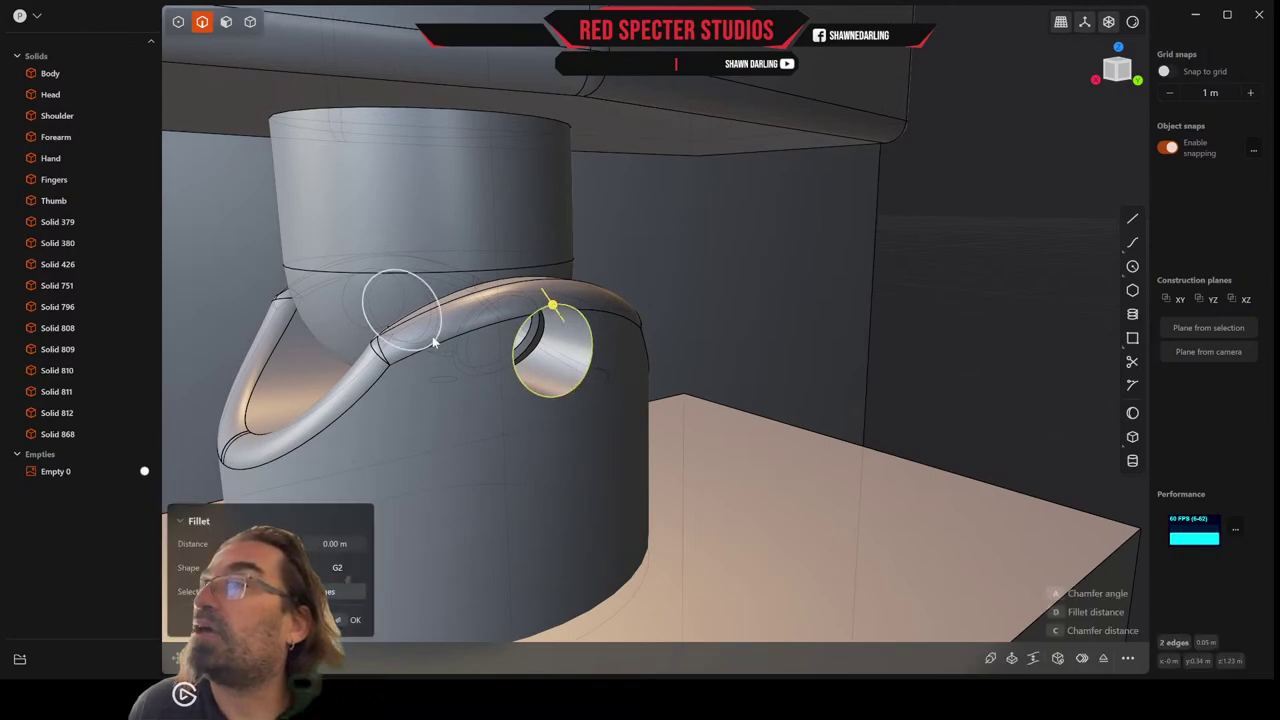
middle_drag(436, 340, 650, 322)
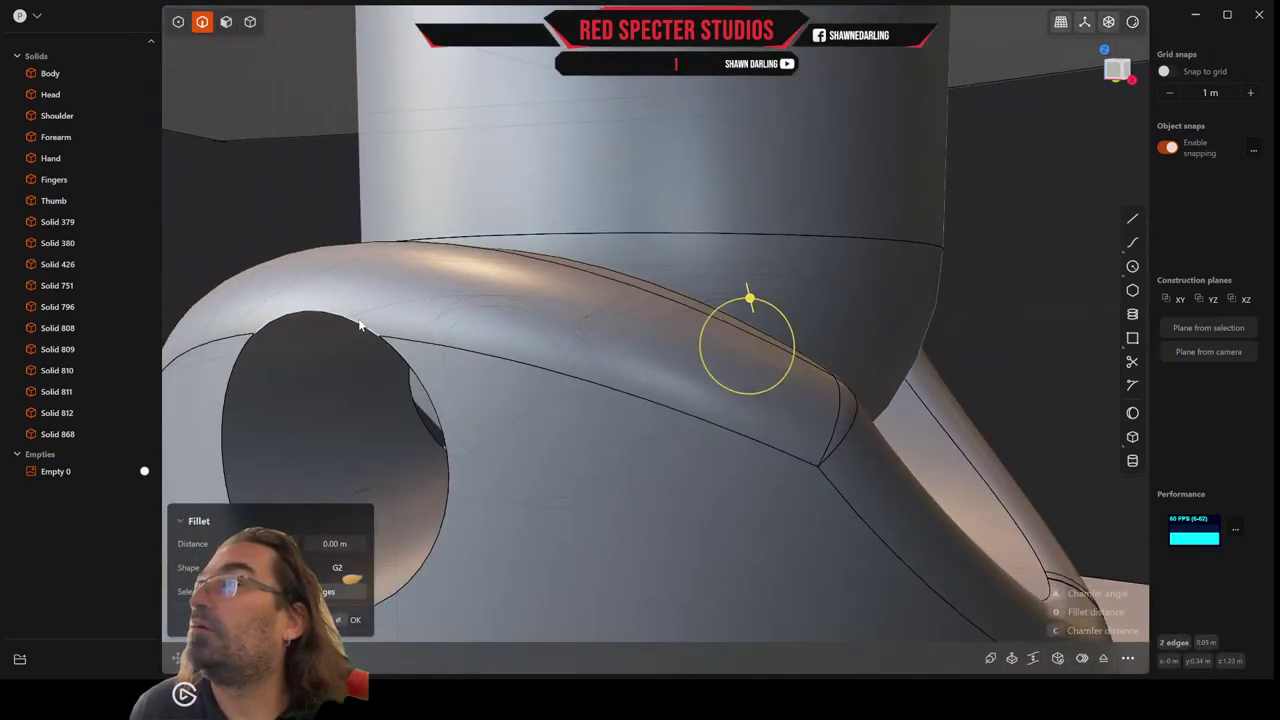
click(432, 444)
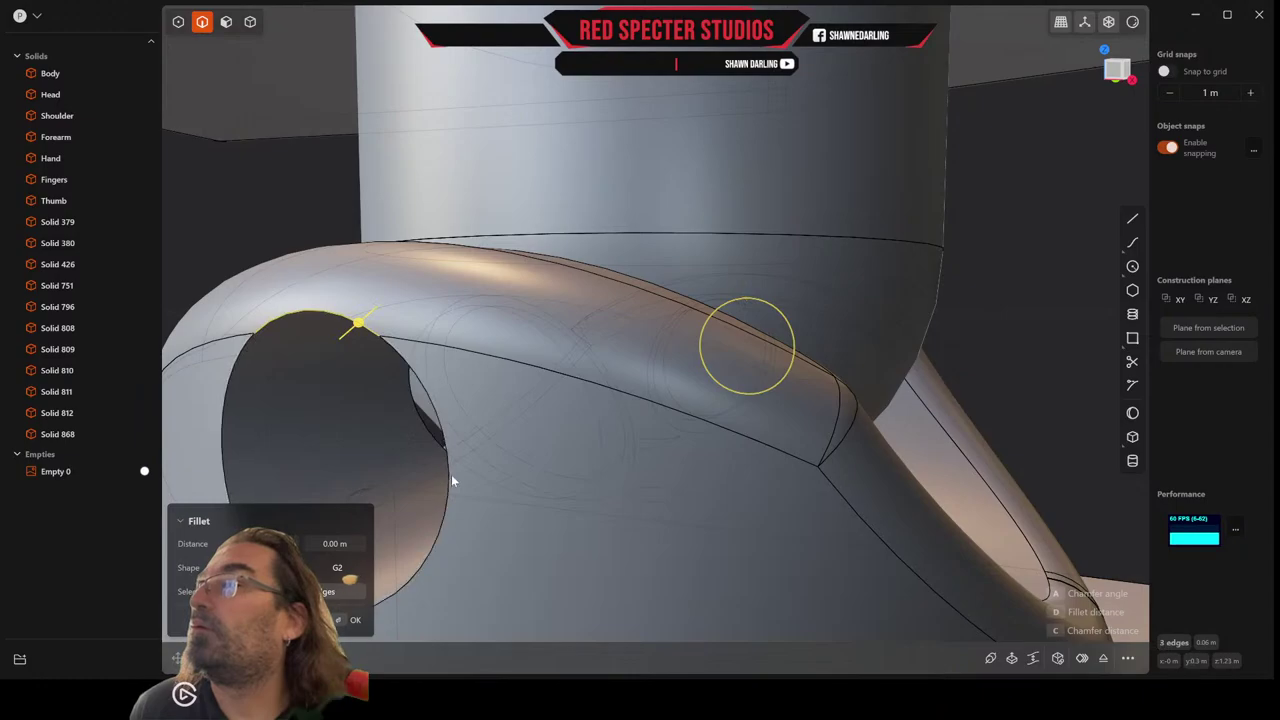
click(432, 448)
middle_drag(429, 434, 489, 437)
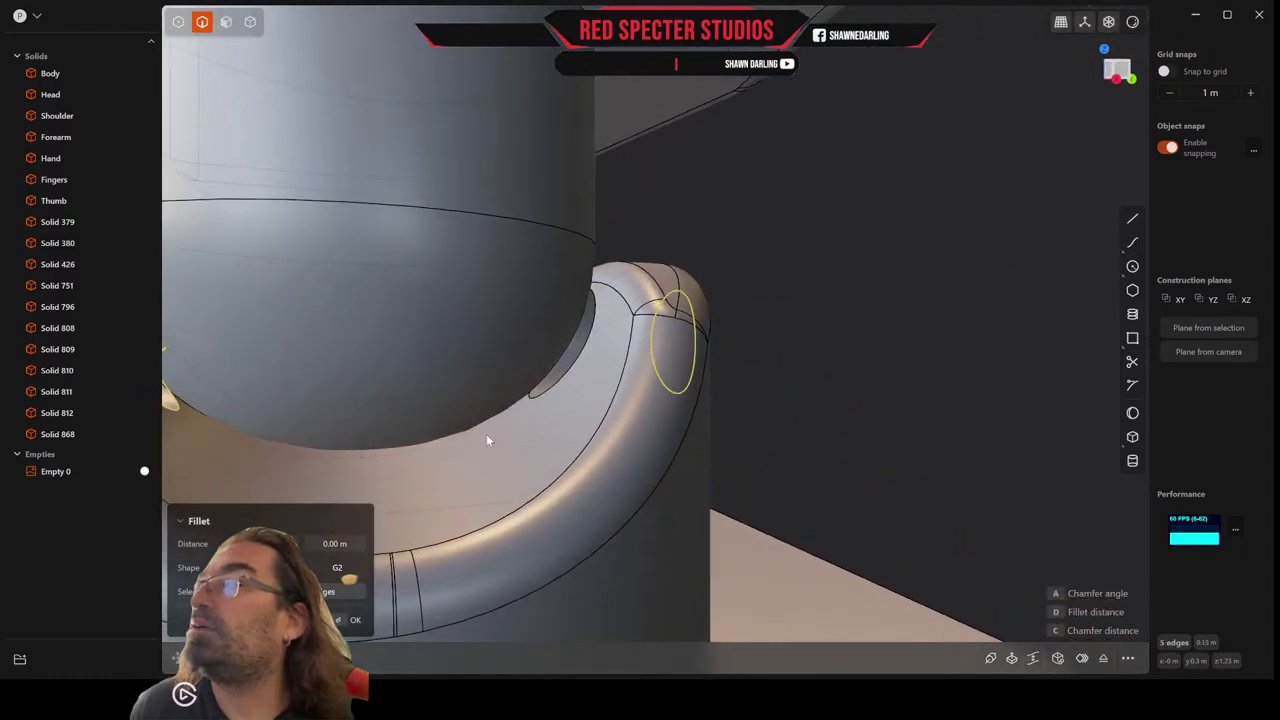
click(547, 387)
middle_drag(547, 387, 614, 389)
scroll(605, 396, up, 3)
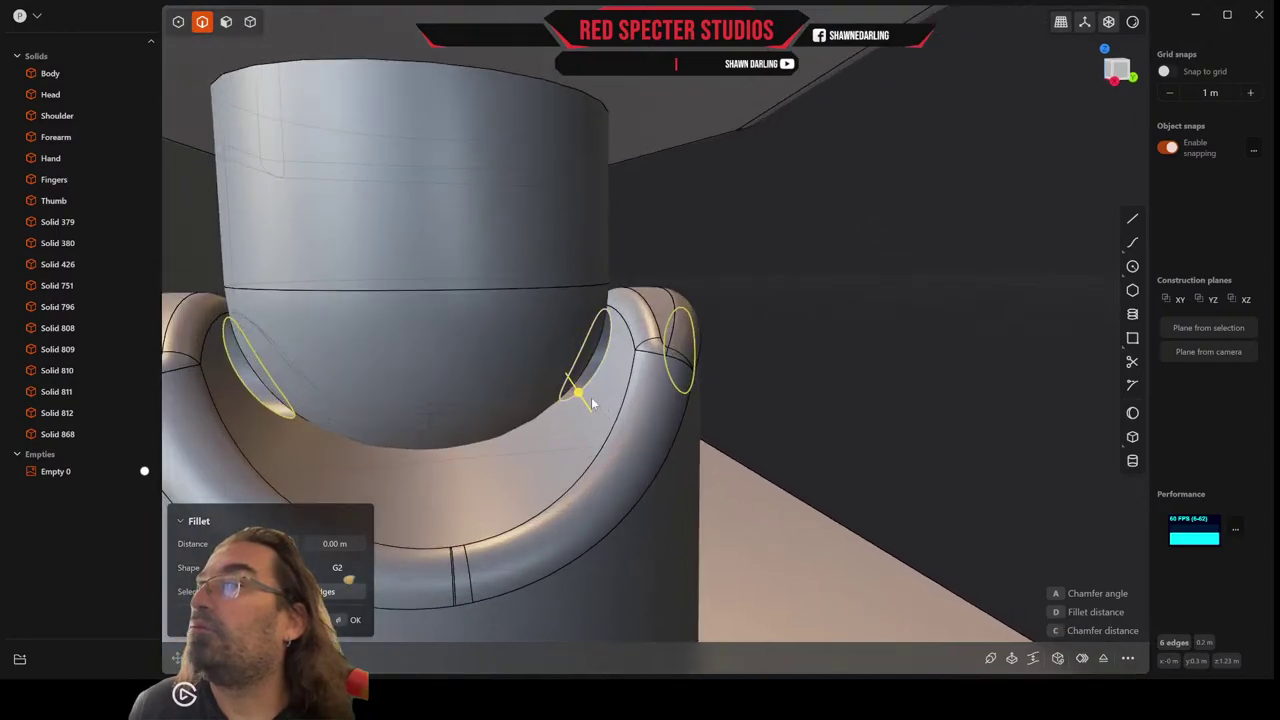
drag(580, 398, 582, 399)
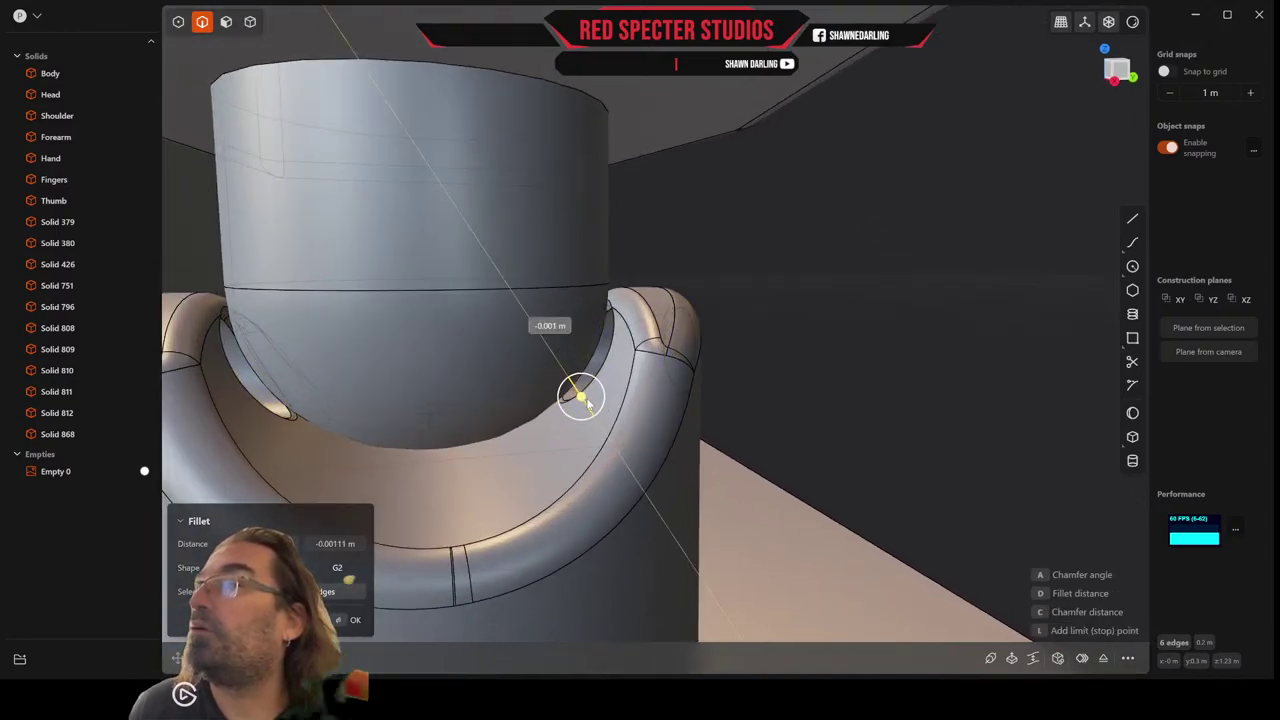
middle_drag(587, 401, 505, 402)
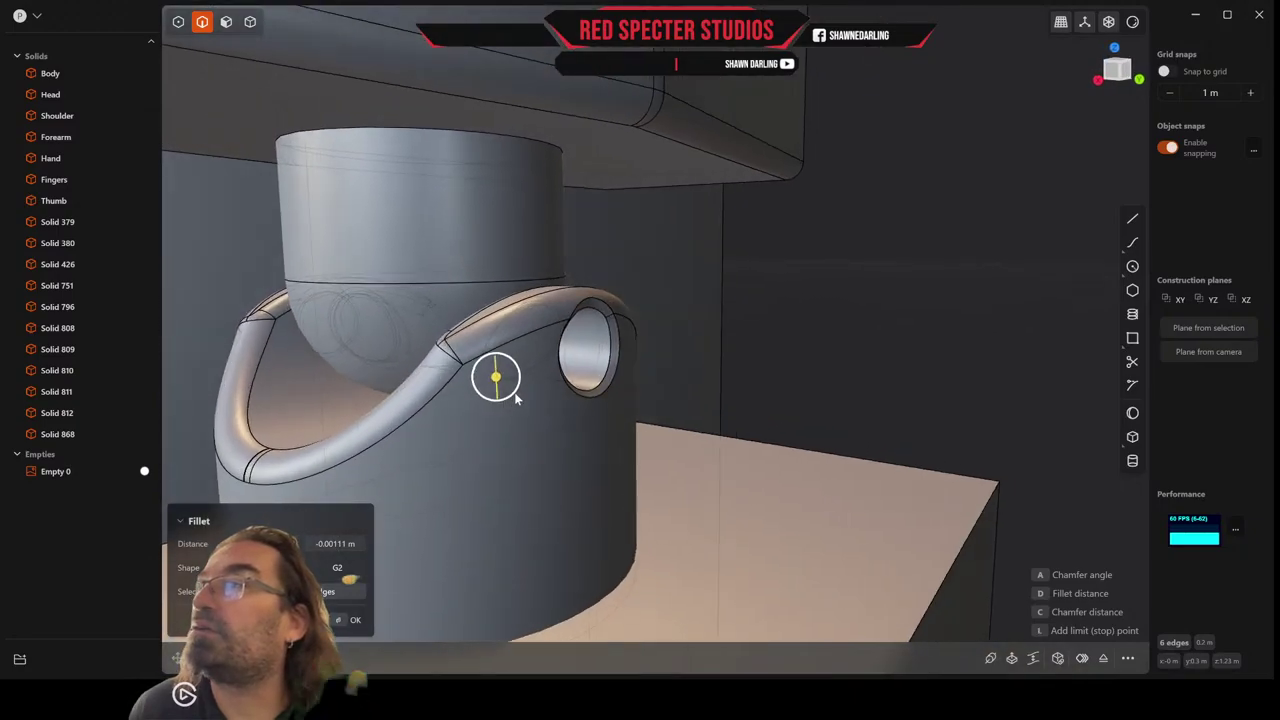
key(Return)
Try to duplicate the pin hole's rim edge as a separate curve and move it outward along the Y axis.
scroll(535, 431, down, 5)
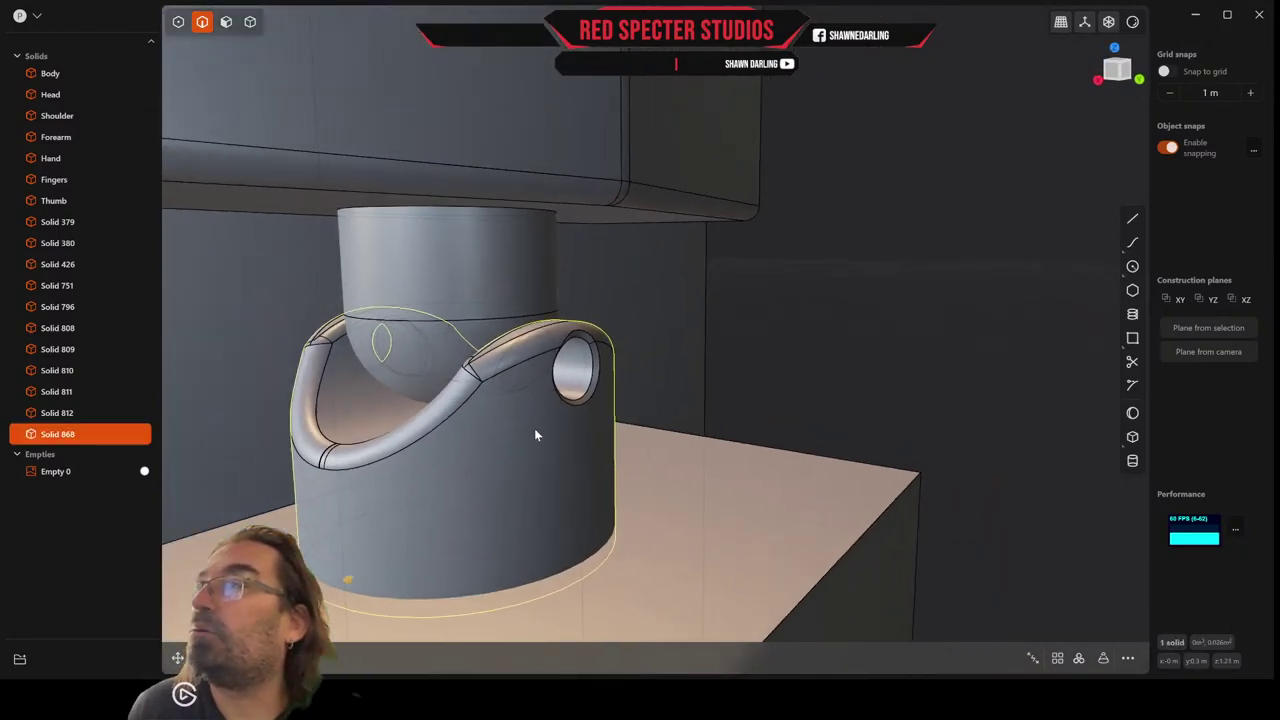
middle_drag(534, 428, 454, 436)
scroll(522, 426, down, 2)
scroll(522, 426, up, 3)
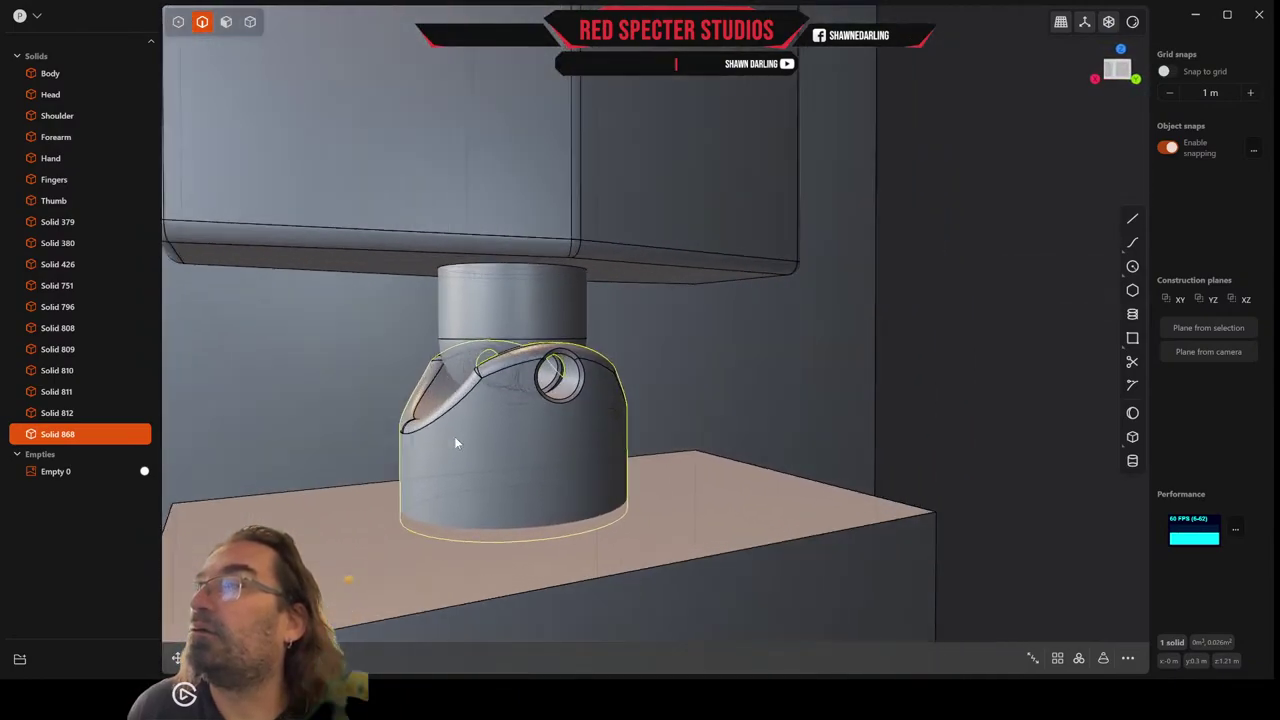
click(577, 393)
key(f)
click(571, 360)
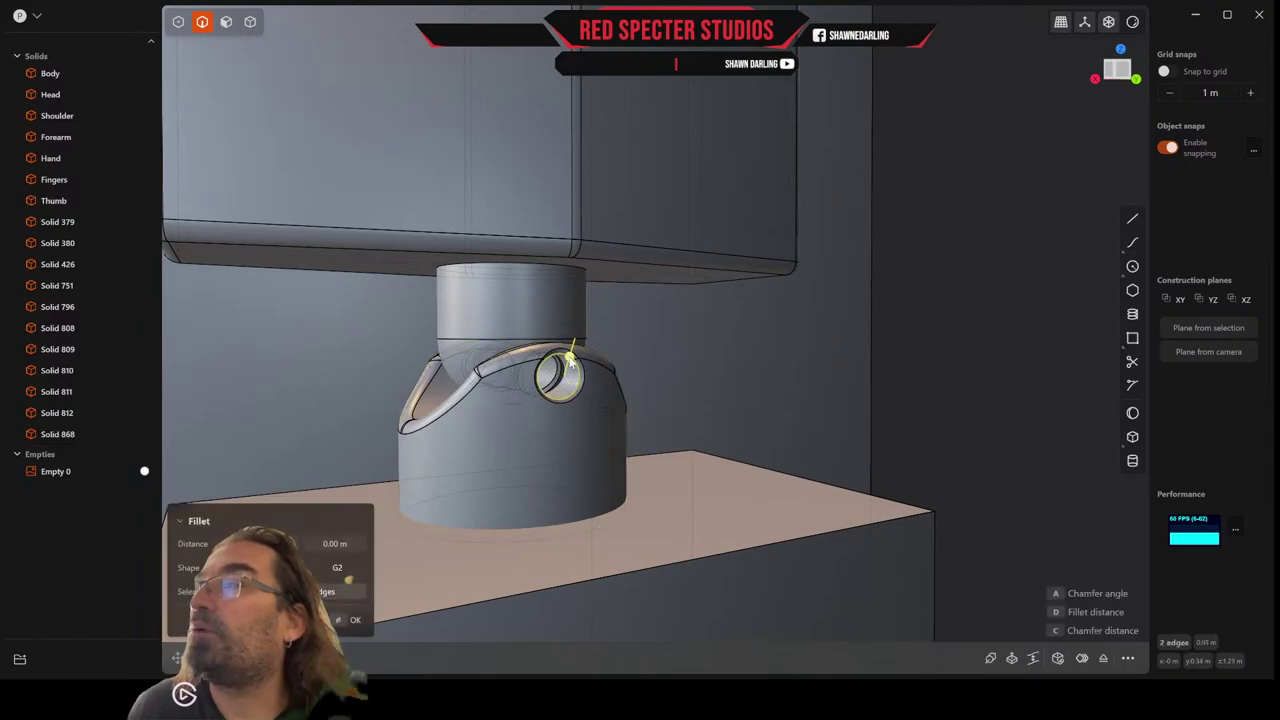
key(ctrl+d)
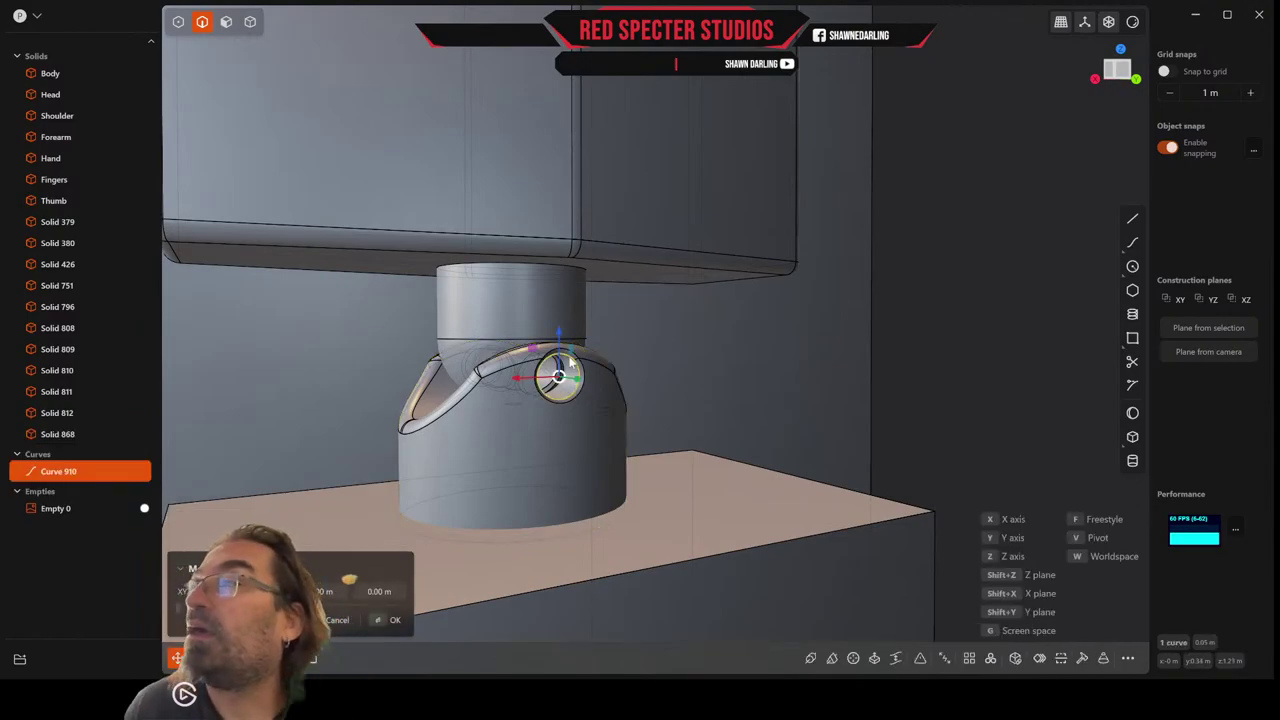
drag(577, 384, 595, 390)
middle_drag(600, 390, 709, 389)
scroll(698, 386, up, 4)
scroll(698, 386, up, 2)
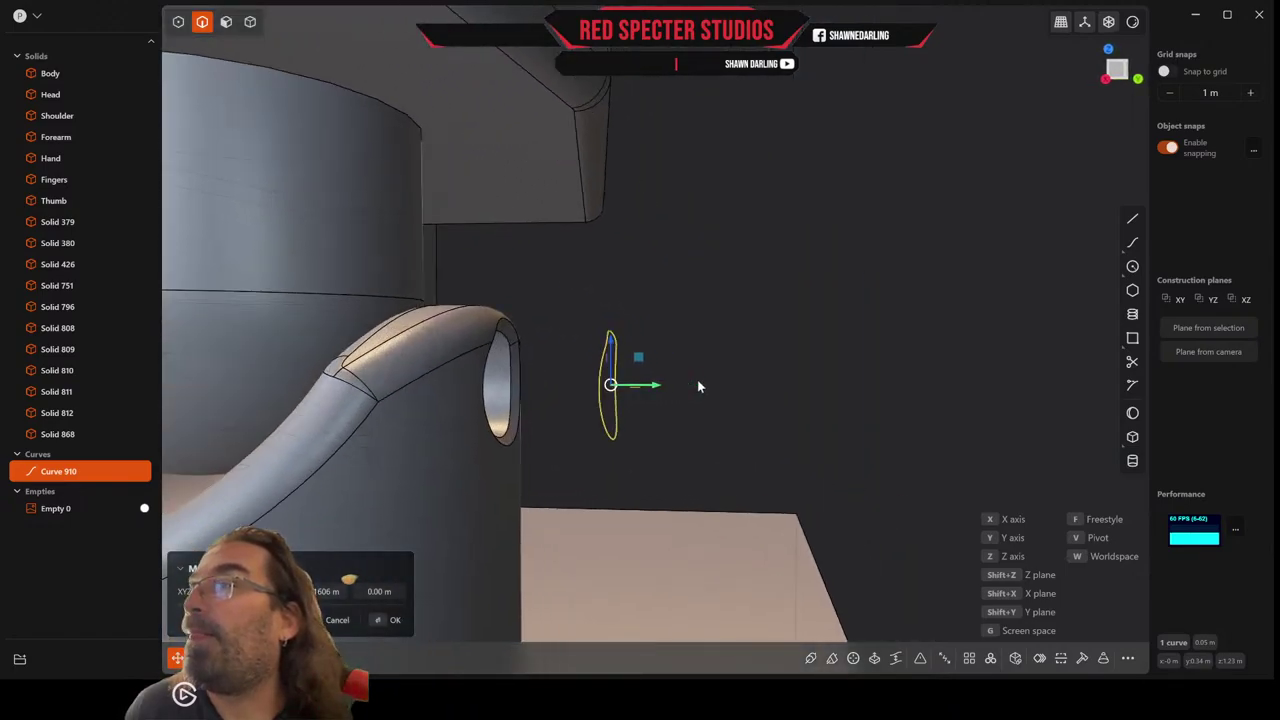
middle_drag(693, 387, 587, 385)
key(Return)
key(b)
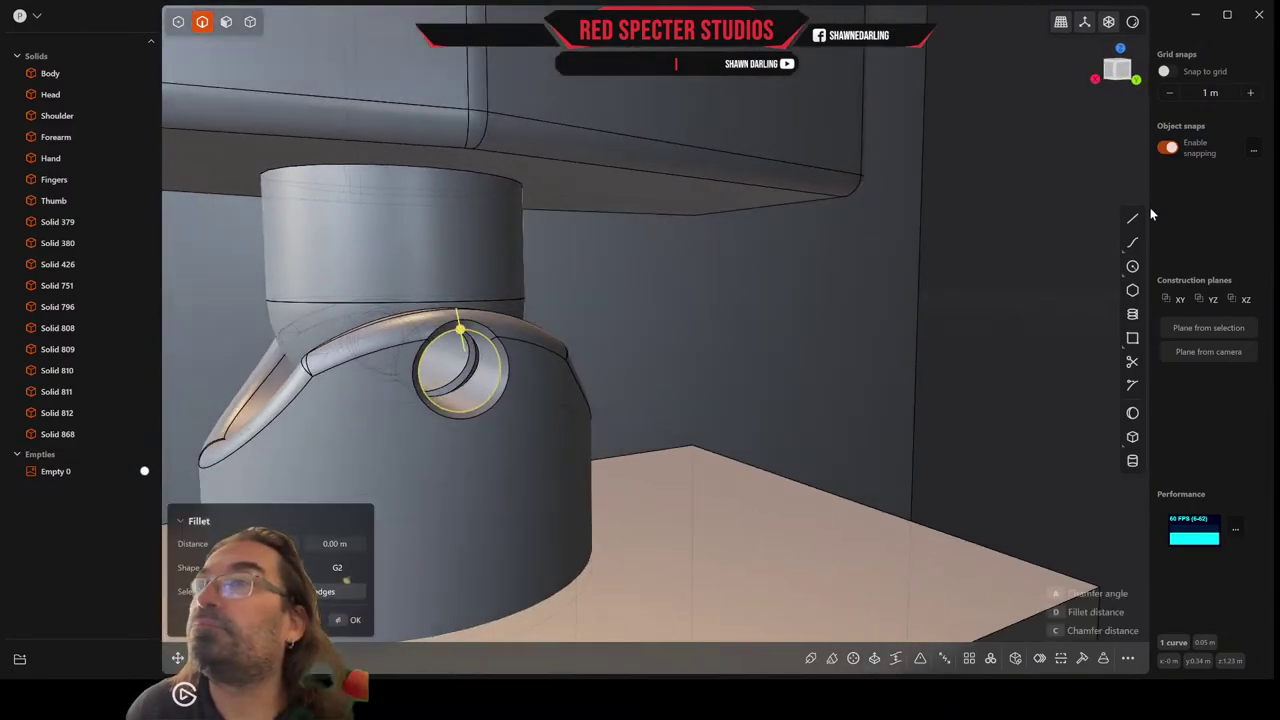
Draw a center-point circle of about 0.01 m radius over the forearm socket's pin hole in the front view.
click(1125, 73)
scroll(496, 402, up, 5)
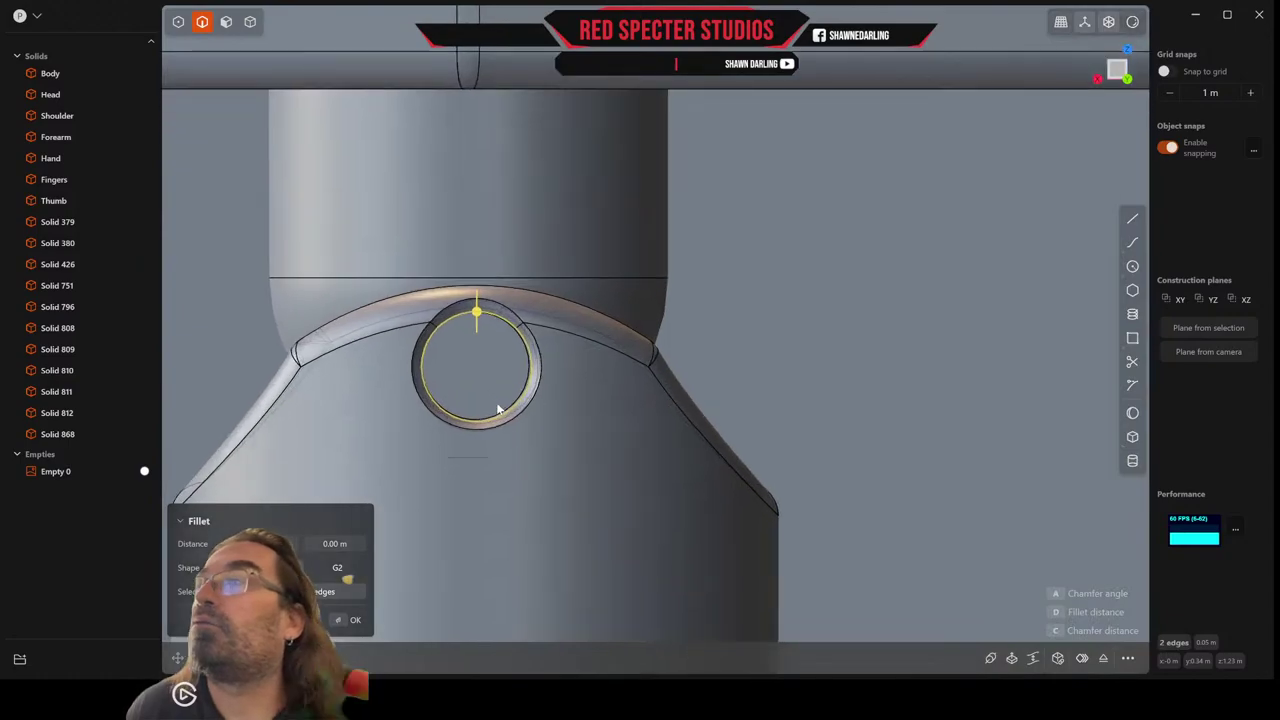
click(1132, 266)
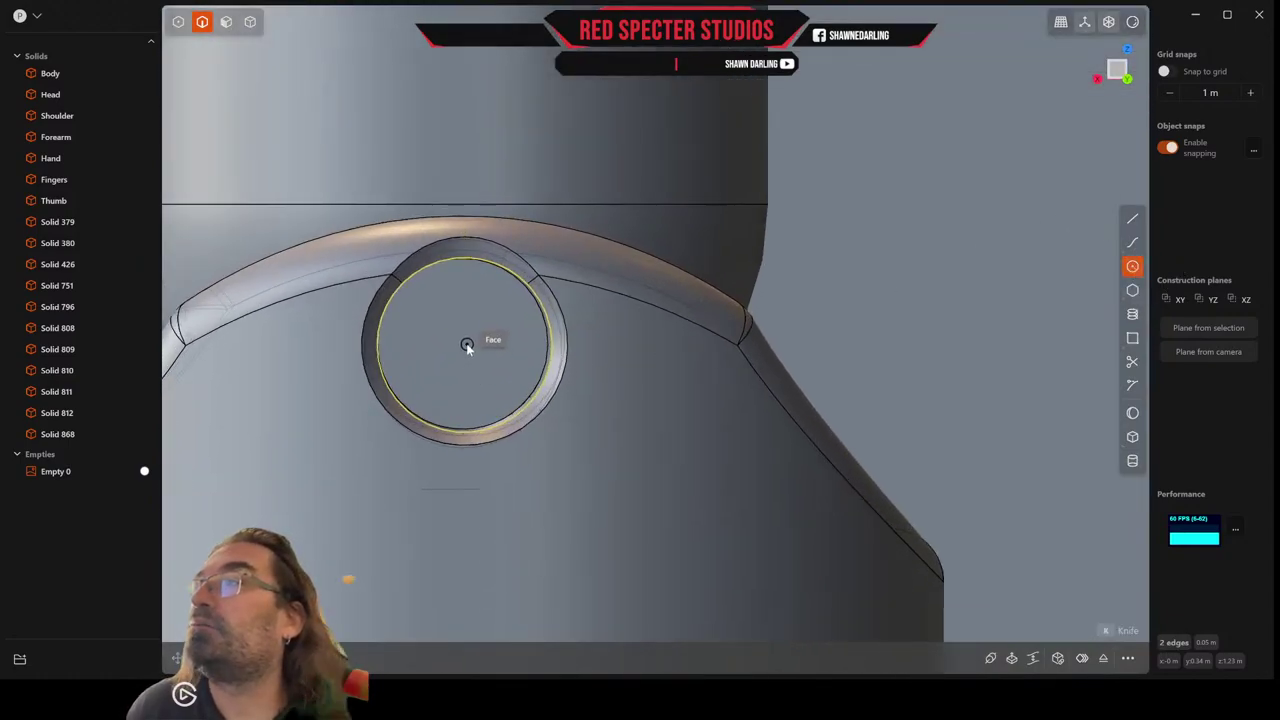
click(467, 343)
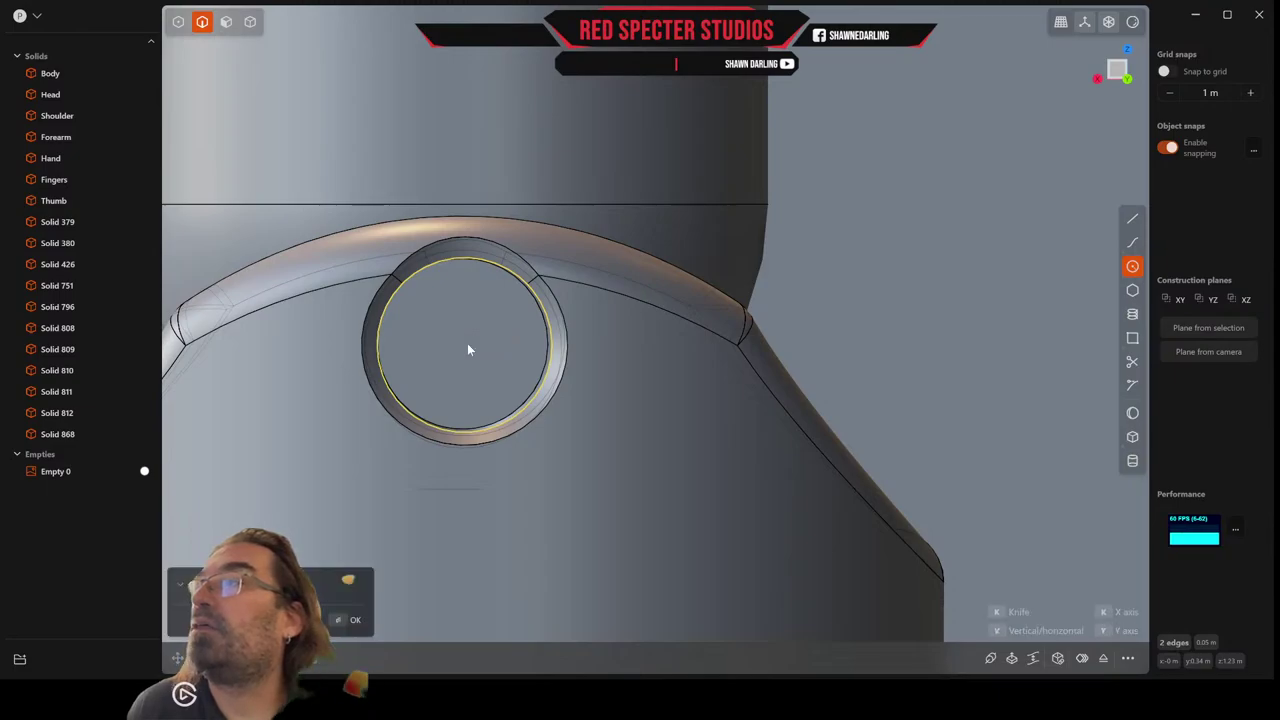
click(542, 399)
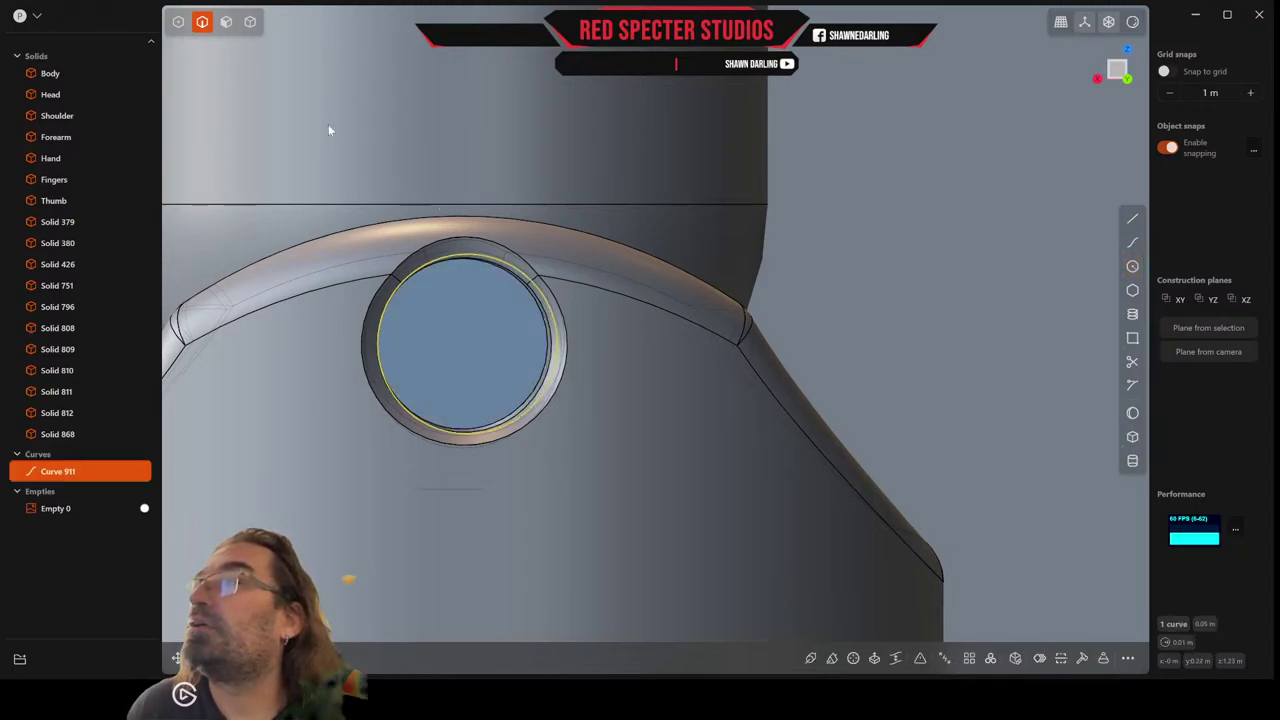
Move the circle along the X axis to center it in the pin hole and scale it uniformly to about 0.922.
key(g)
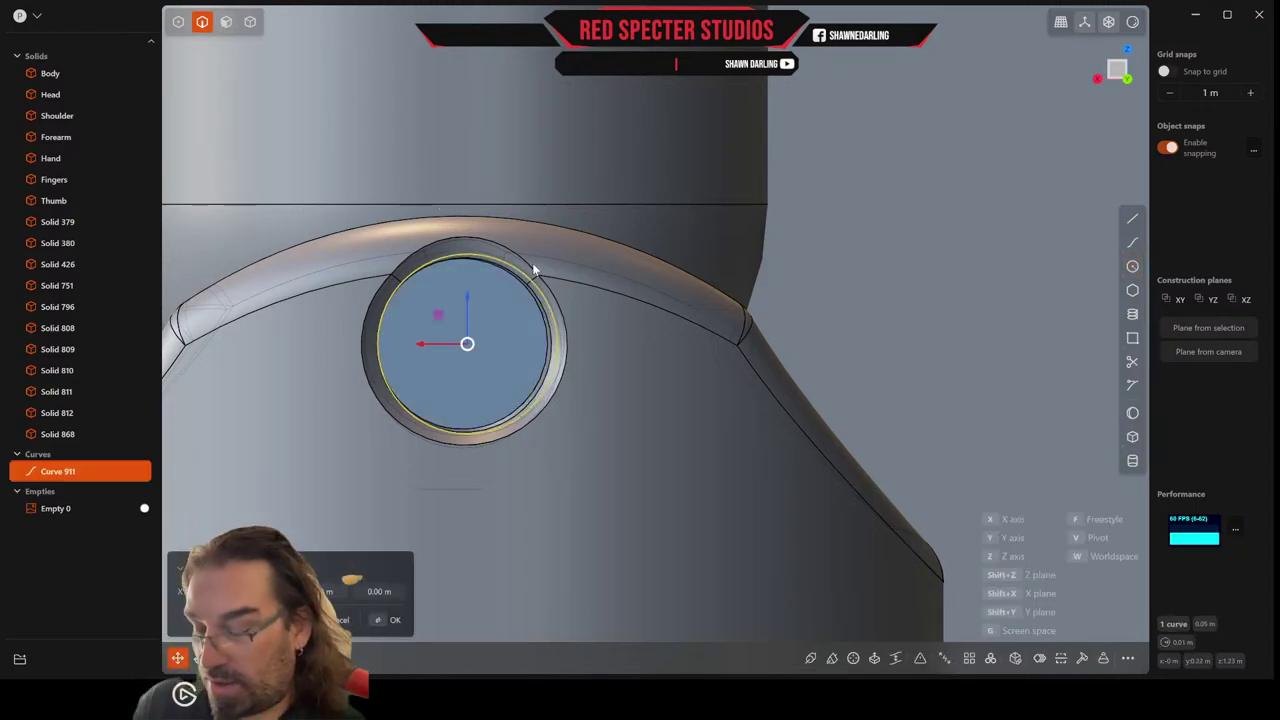
click(418, 343)
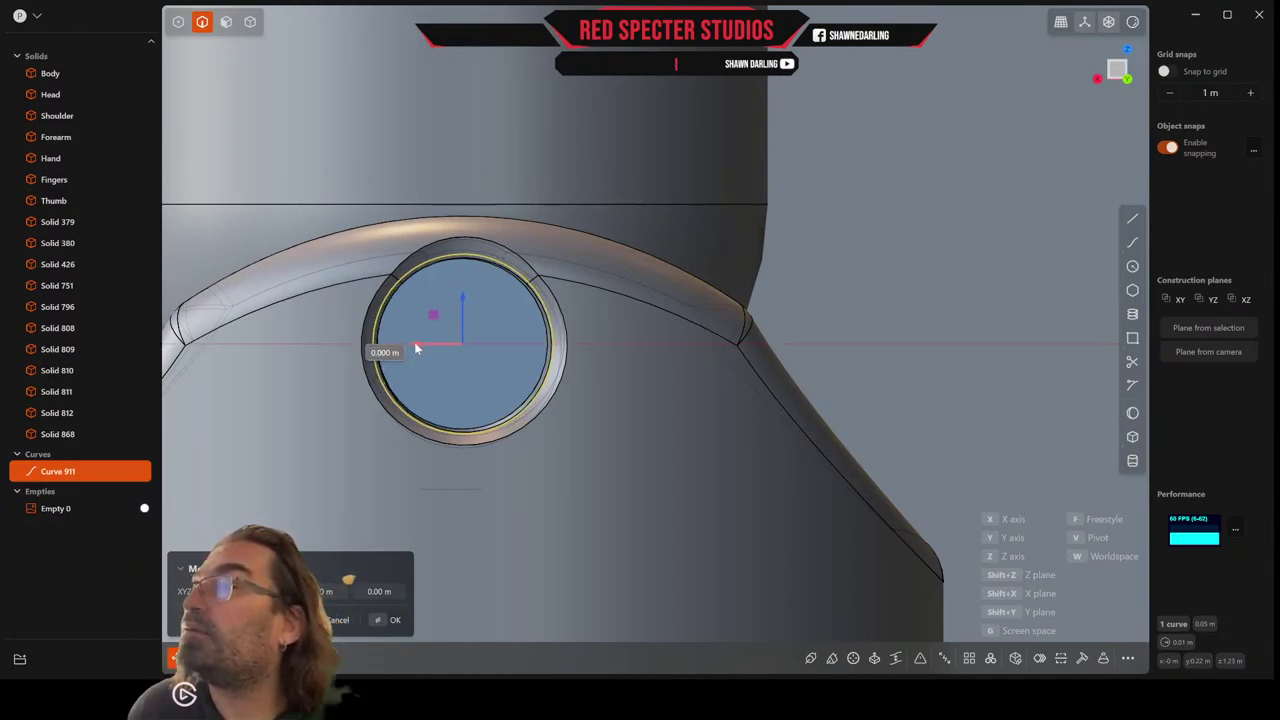
click(418, 348)
key(s)
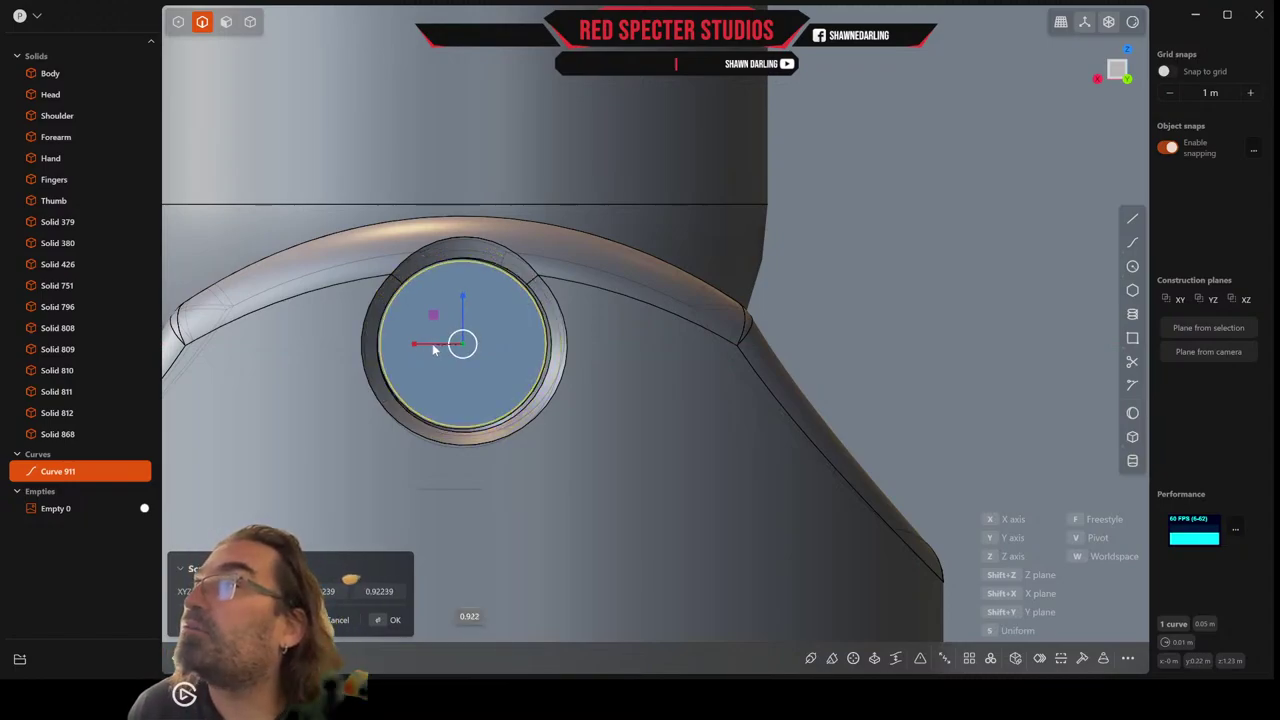
middle_drag(514, 343, 591, 354)
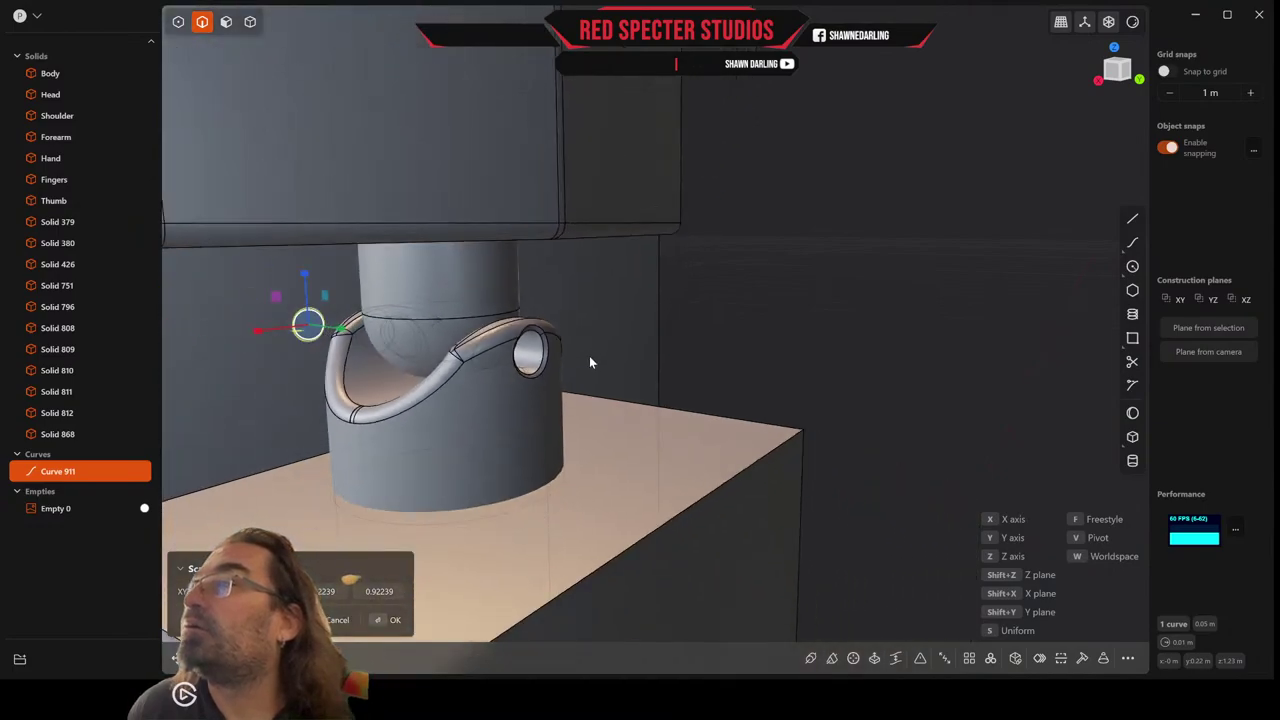
Move the circle along the Y axis to just outside the socket's near pin hole.
key(g)
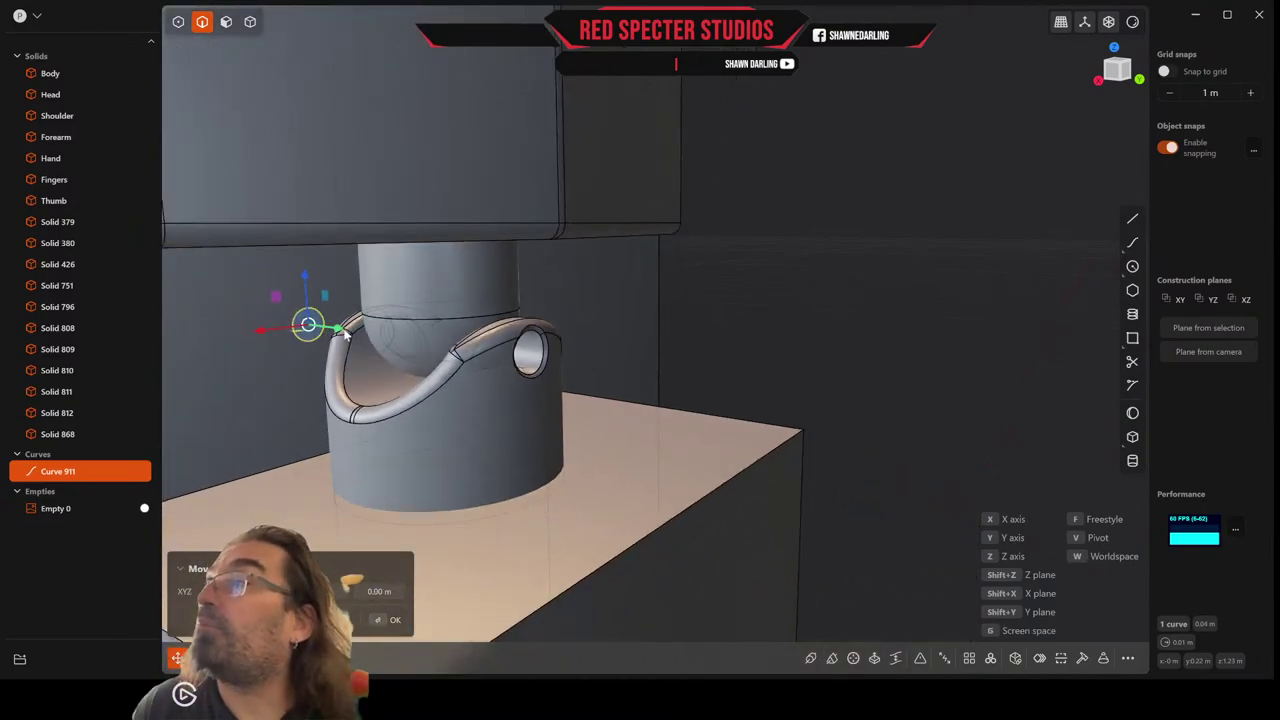
drag(339, 329, 595, 345)
middle_drag(595, 345, 630, 342)
scroll(630, 342, up, 2)
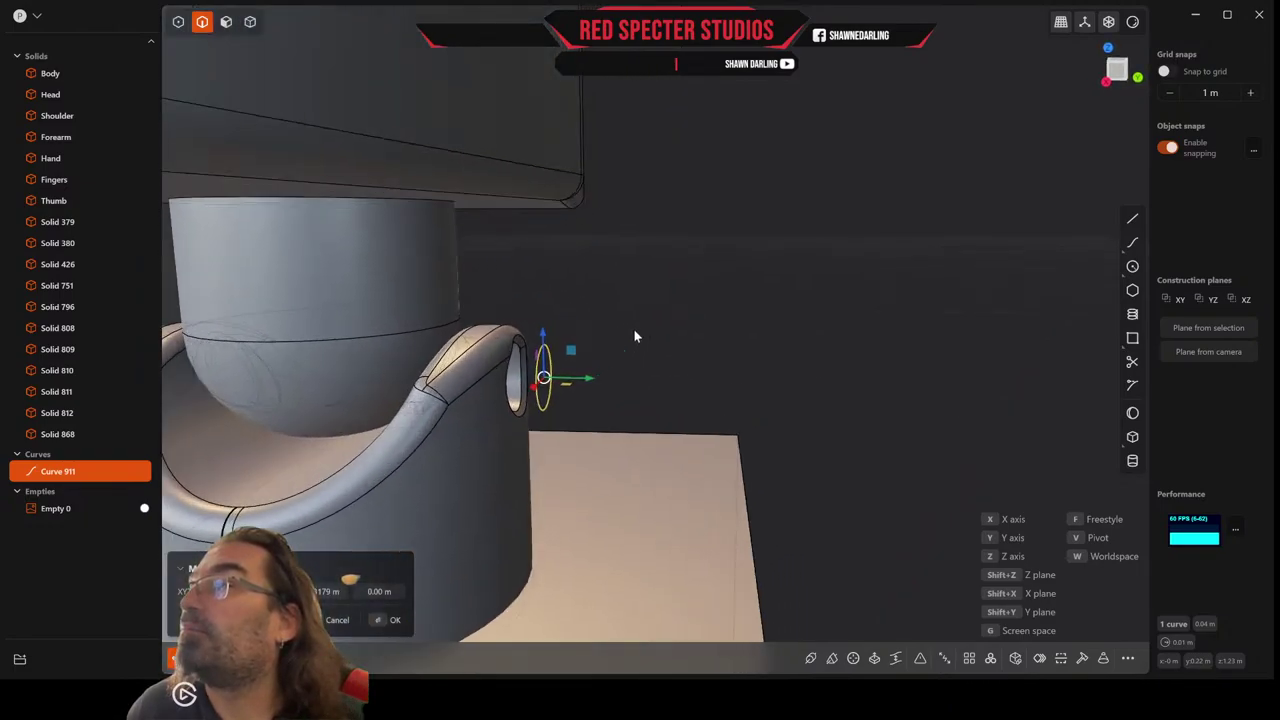
key(Return)
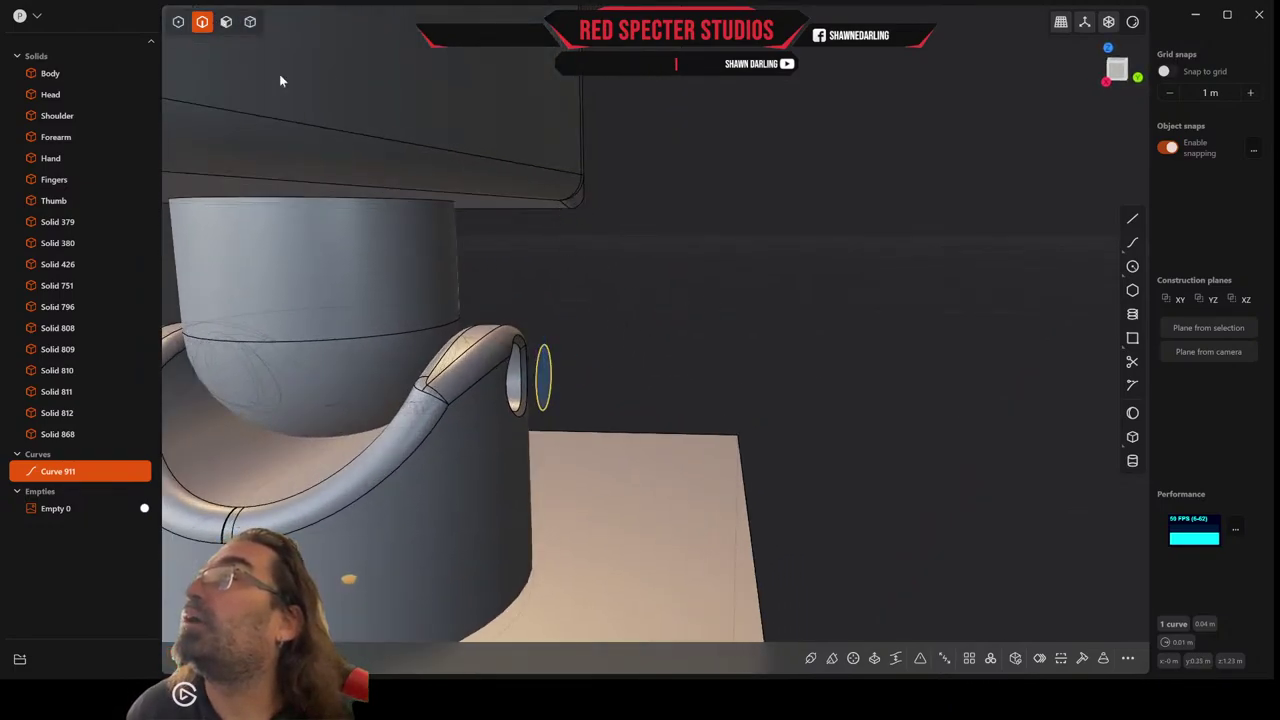
Extrude the circle's region about 0.092 m through both pin holes to form the joint pin as a solid.
click(227, 22)
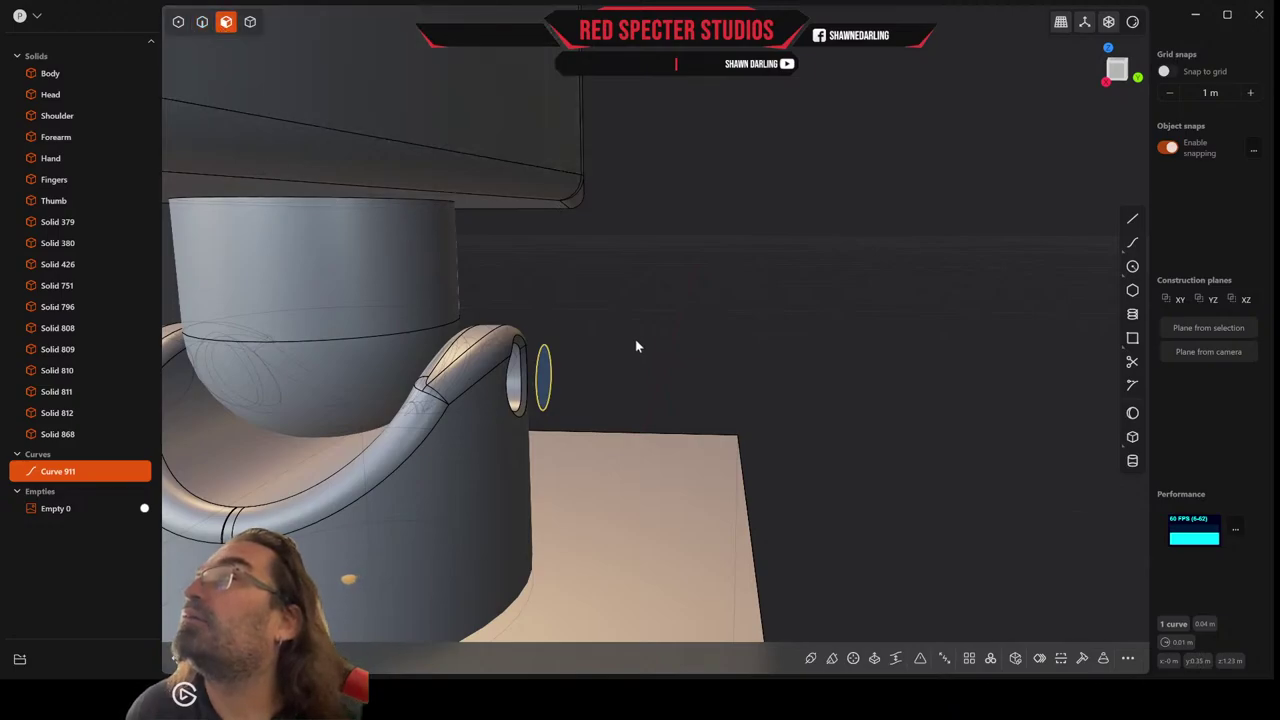
click(543, 380)
key(e)
scroll(720, 386, down, 3)
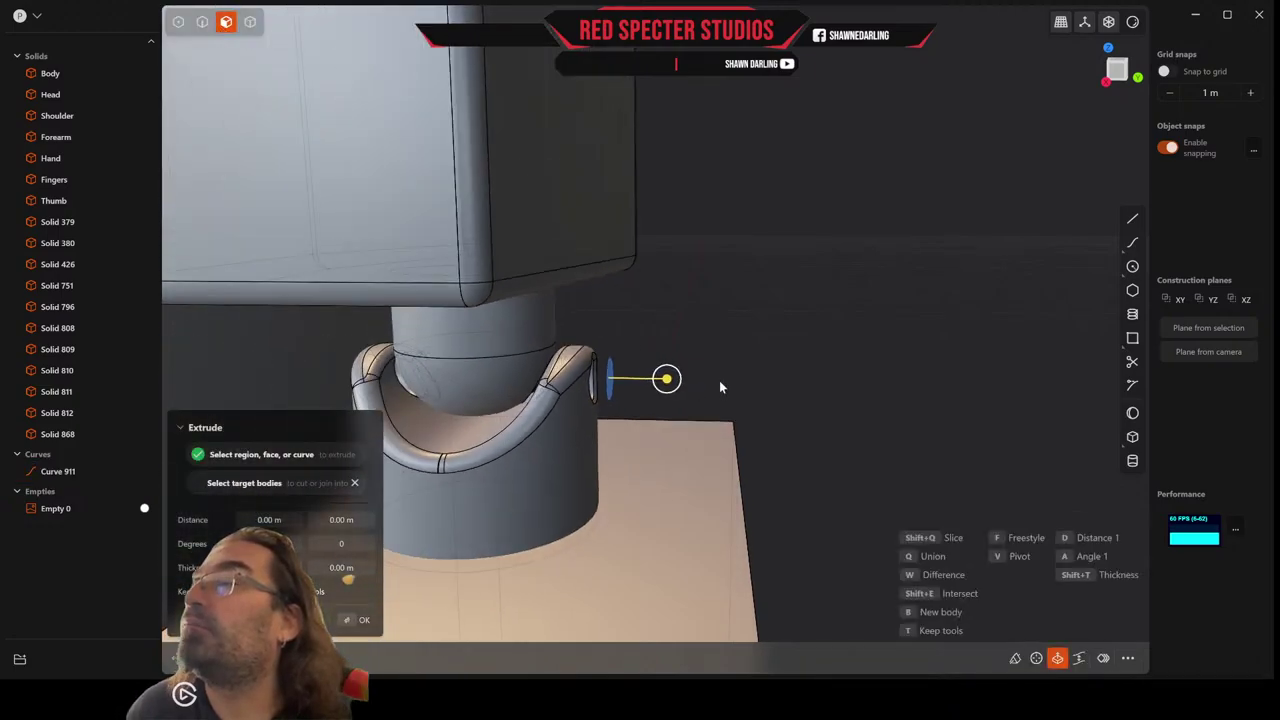
middle_drag(720, 386, 767, 377)
drag(697, 375, 419, 414)
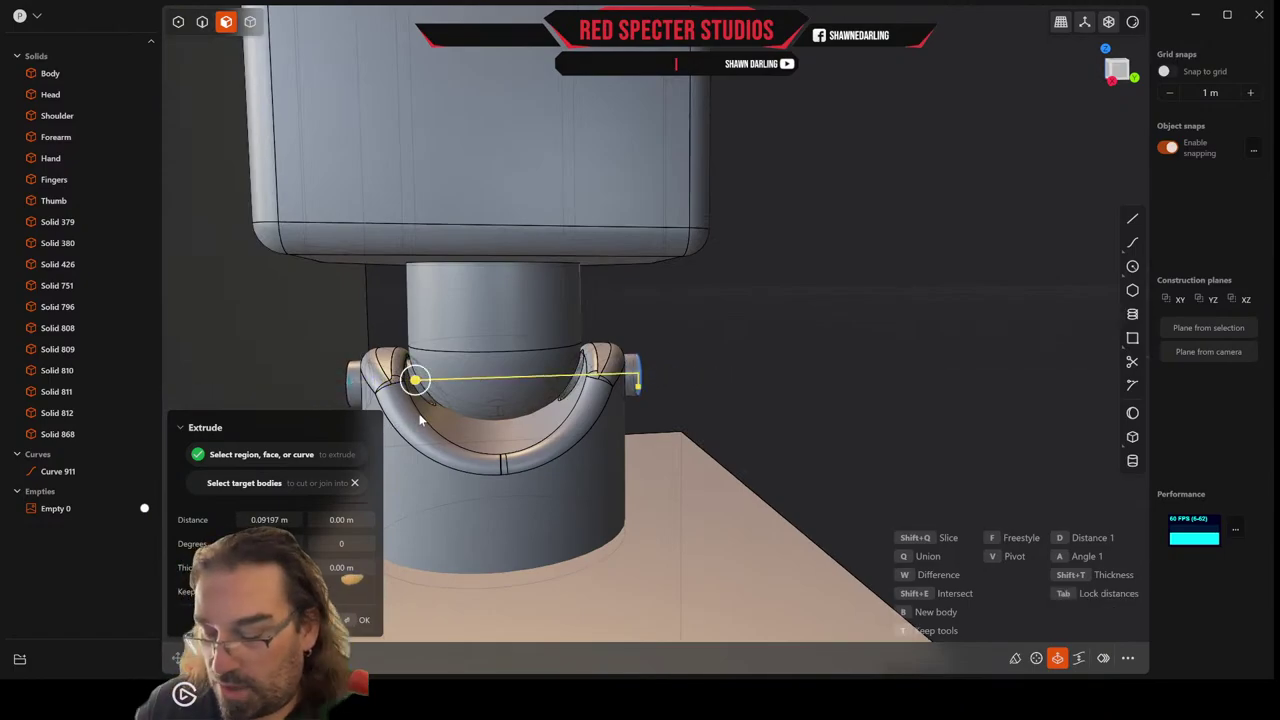
key(Return)
Try to offset the circle curve at the pin's end inward and outward, and undo the offset.
middle_drag(423, 418, 503, 418)
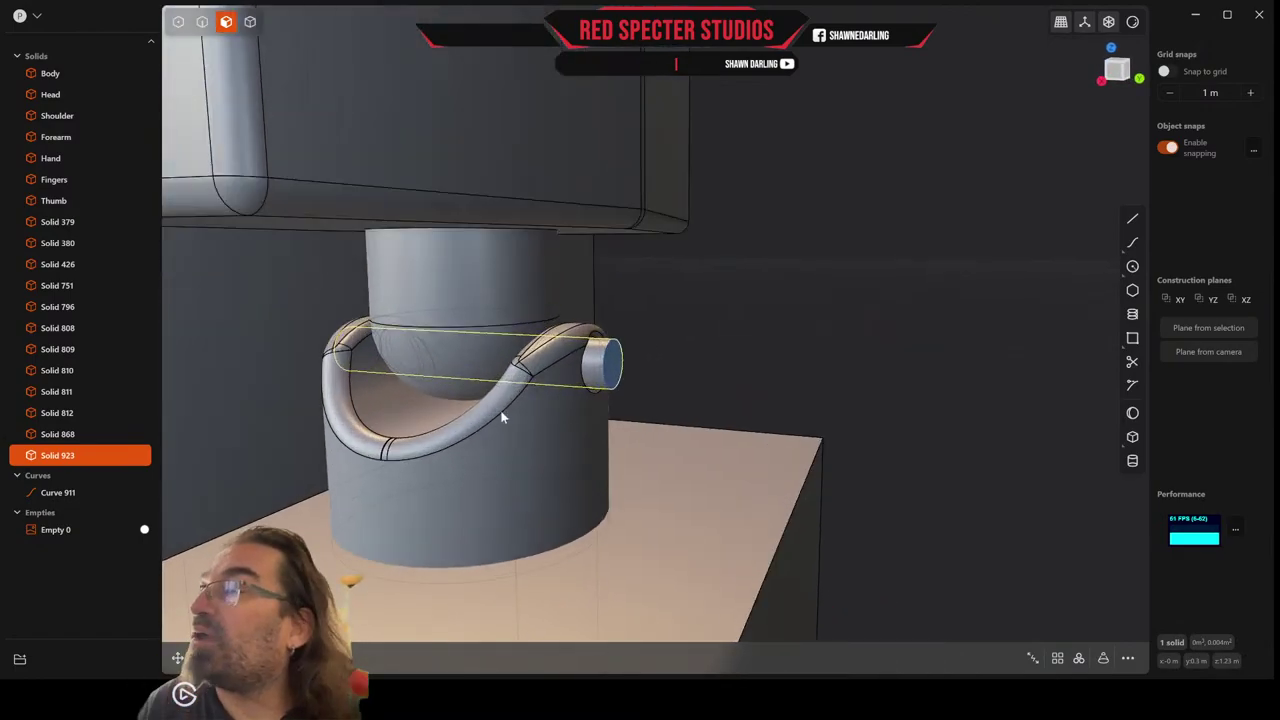
scroll(503, 418, up, 5)
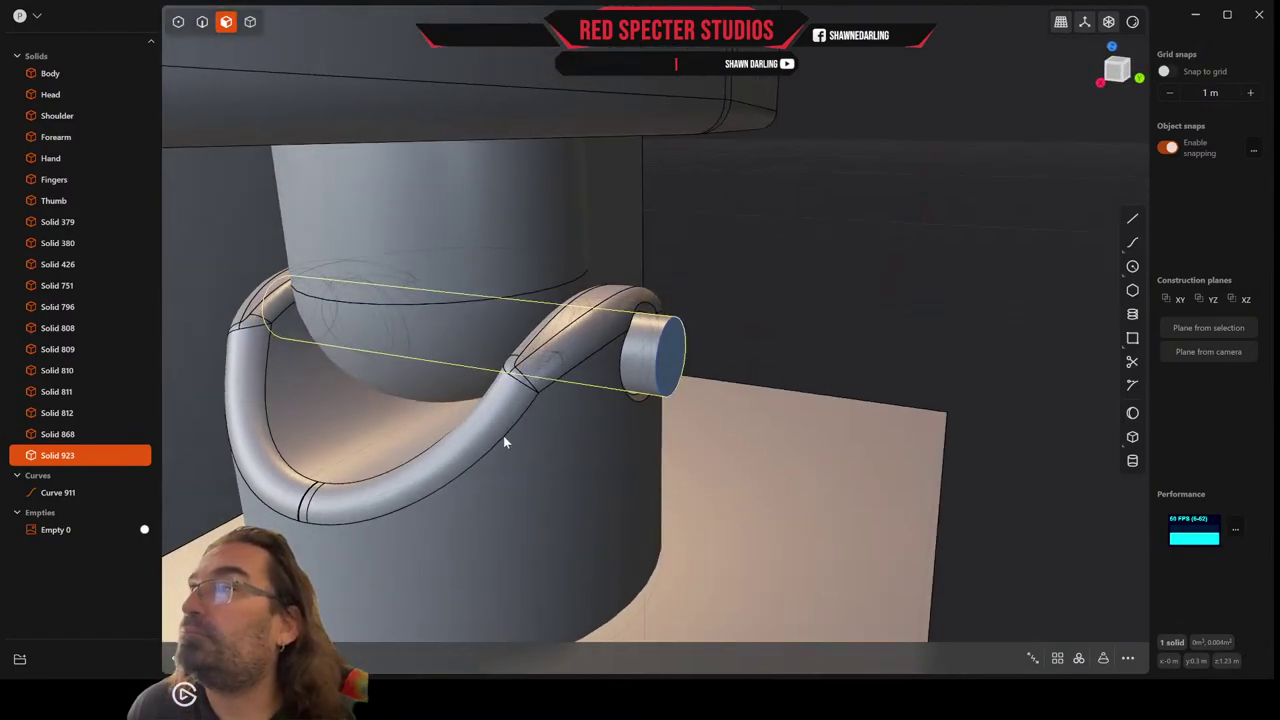
scroll(649, 414, up, 2)
middle_drag(649, 414, 694, 351)
key(2)
click(694, 351)
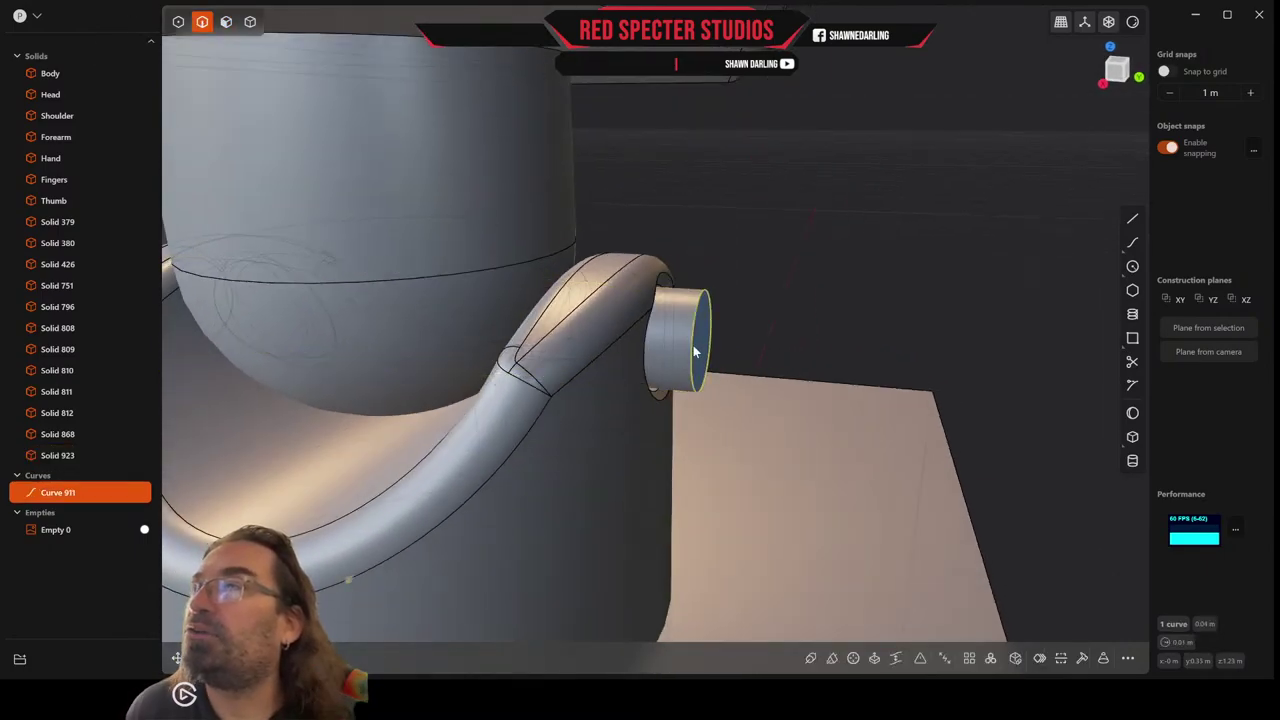
key(o)
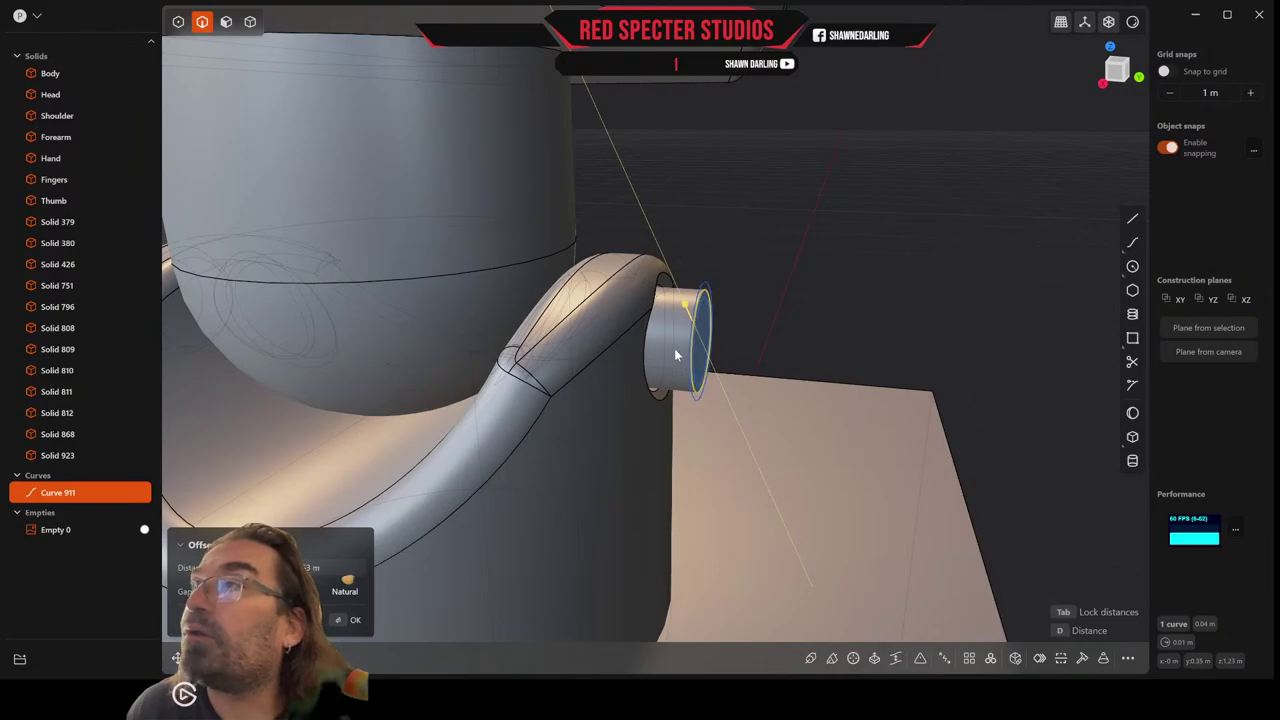
click(672, 355)
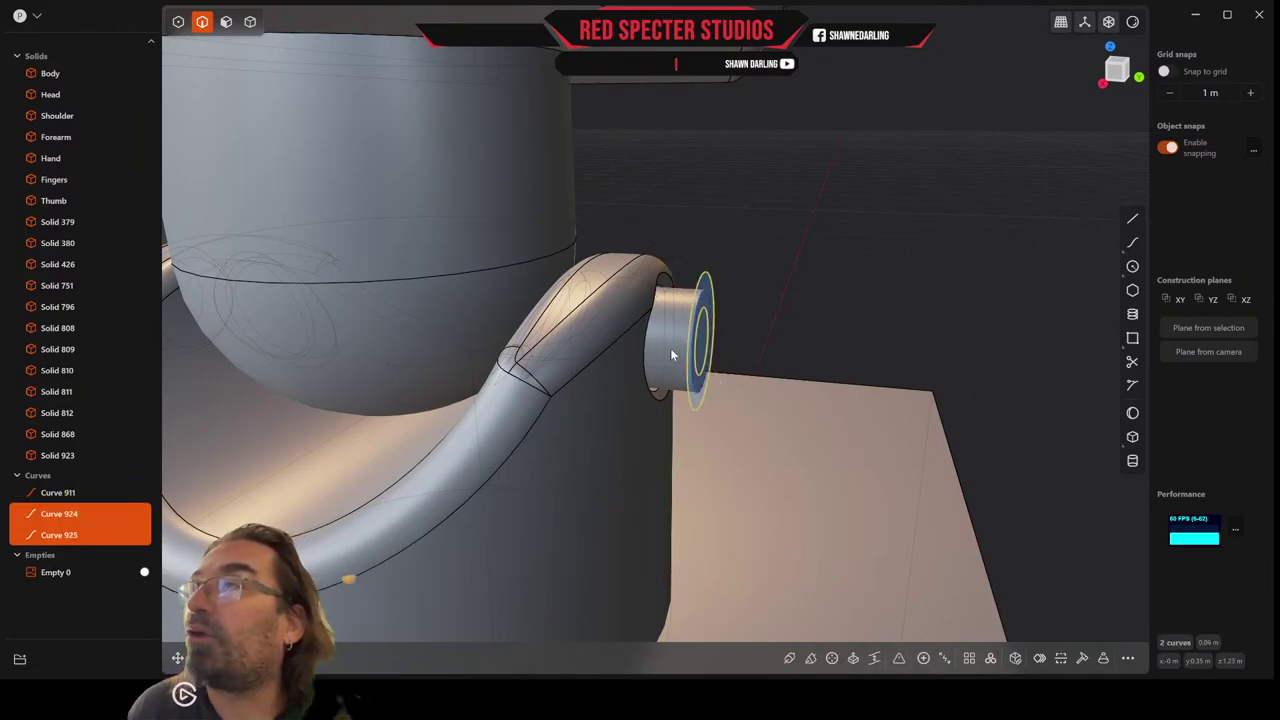
middle_drag(751, 362, 723, 354)
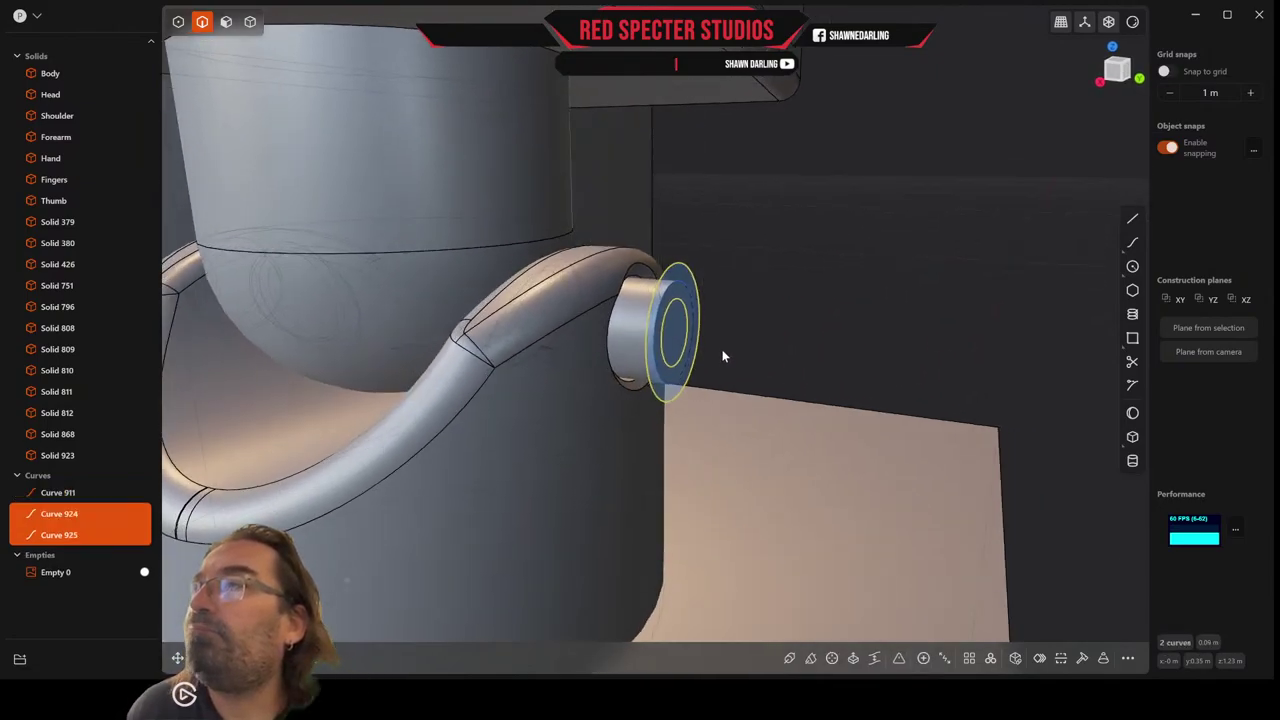
click(781, 342)
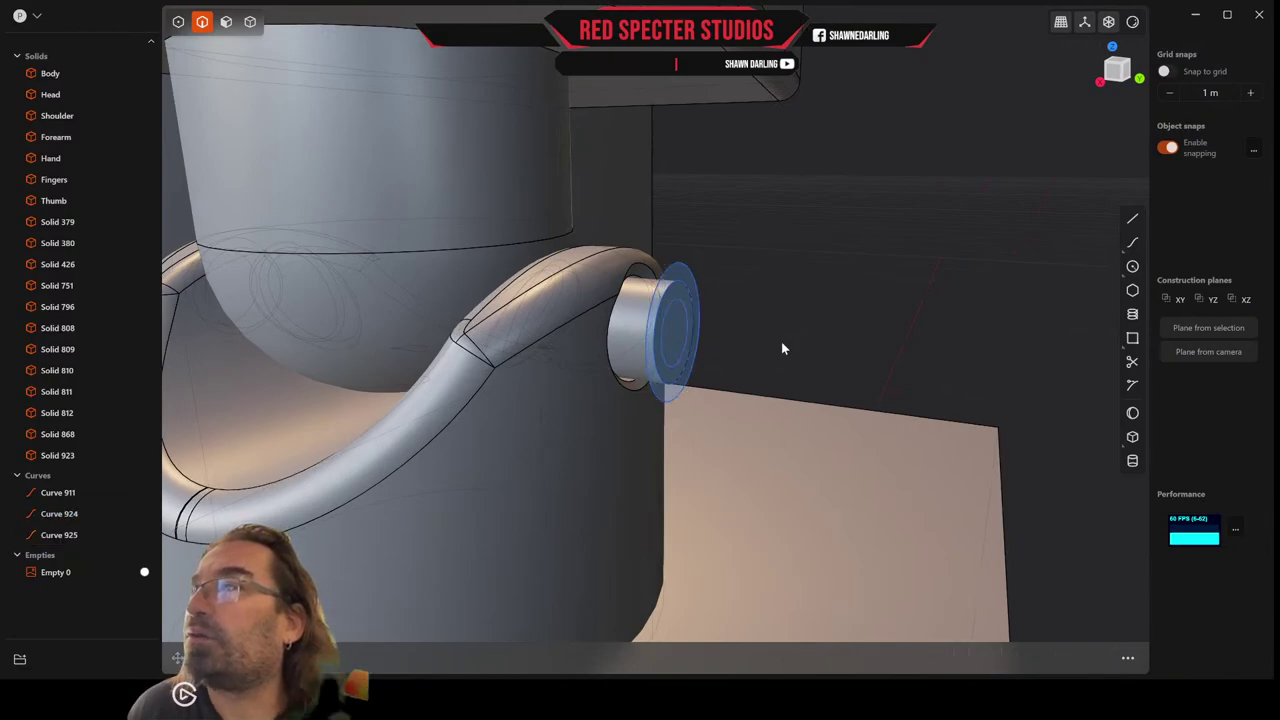
key(ctrl+z)
key(ctrl+z)
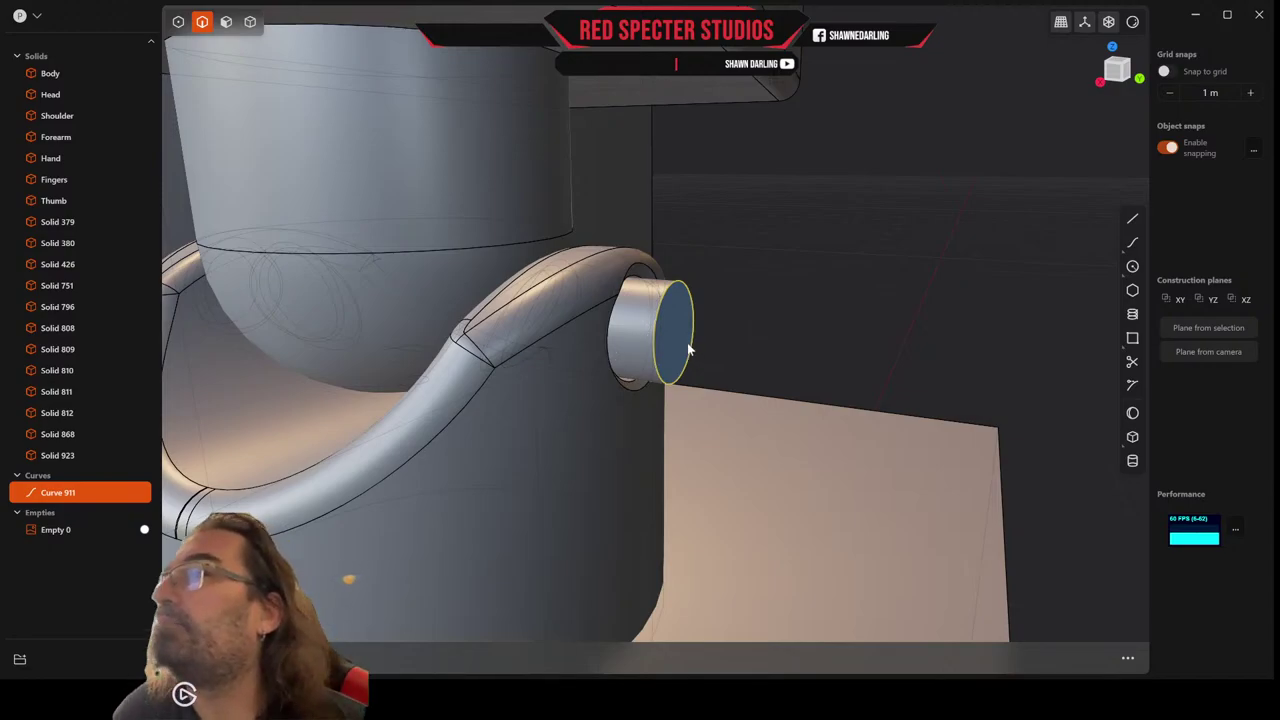
Delete the curve on the joint pin's end face and offset that end edge about 0.005 m to form a loop around the pin's side.
key(Delete)
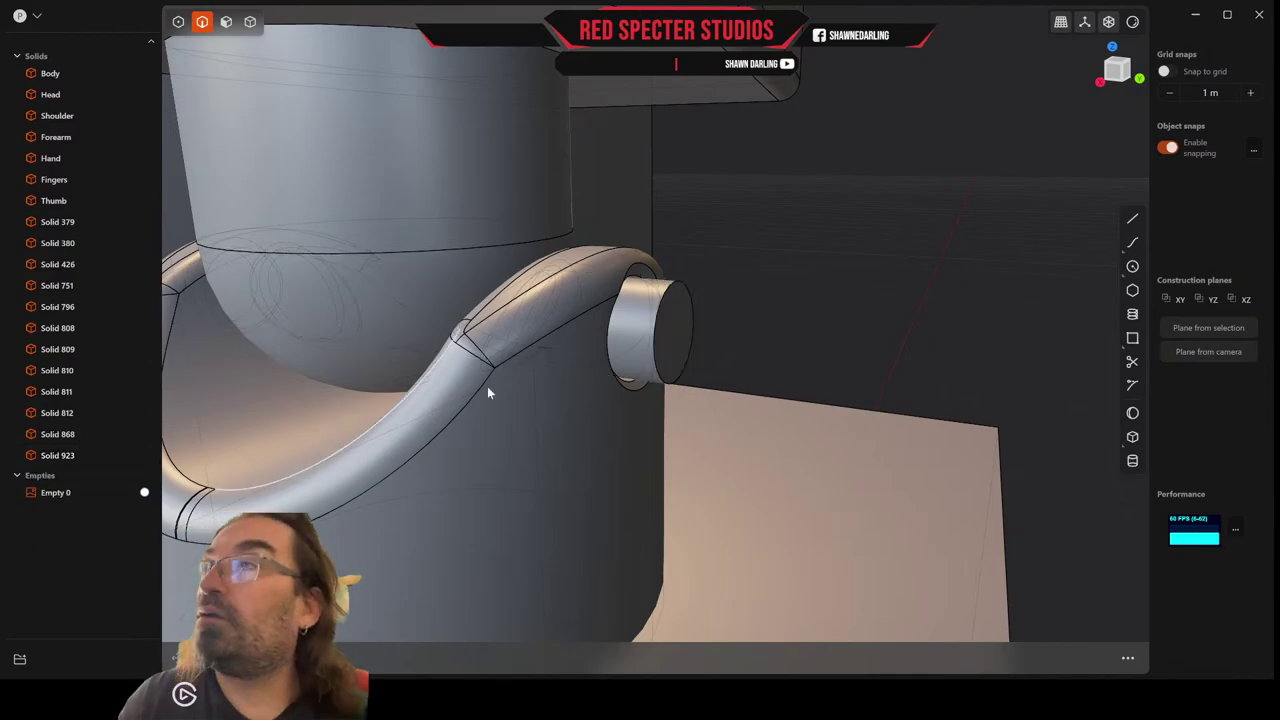
click(656, 356)
key(f)
key(d)
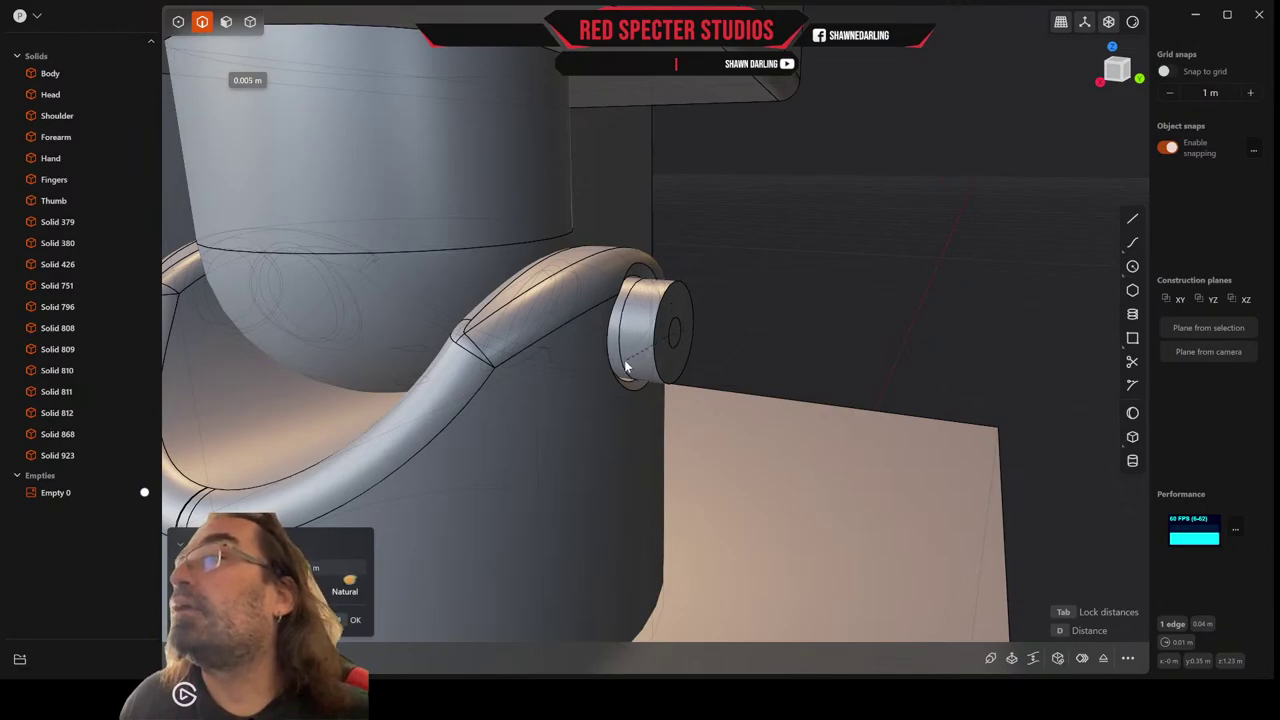
mouse_move(628, 366)
middle_down()
mouse_move(660, 365)
mouse_move(644, 369)
middle_up()
right_click(683, 359)
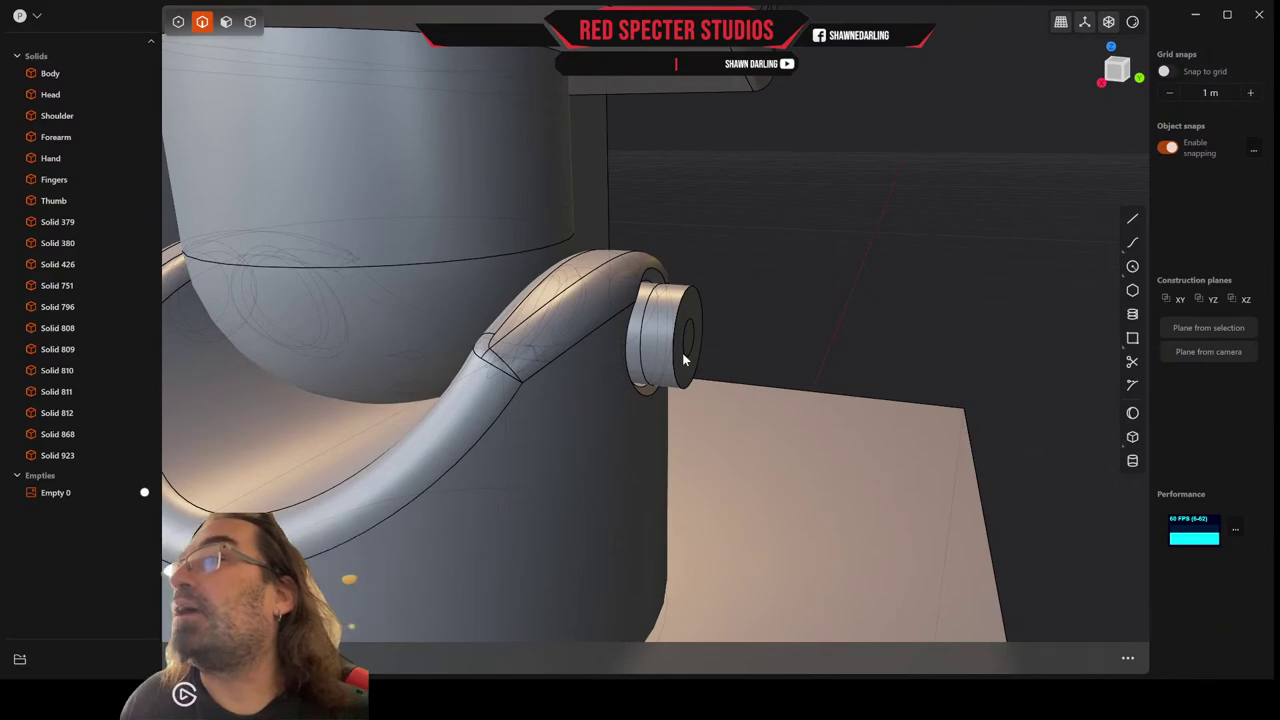
Remove the small inner circle left on the pin's end face.
click(684, 354)
key(f)
key(Escape)
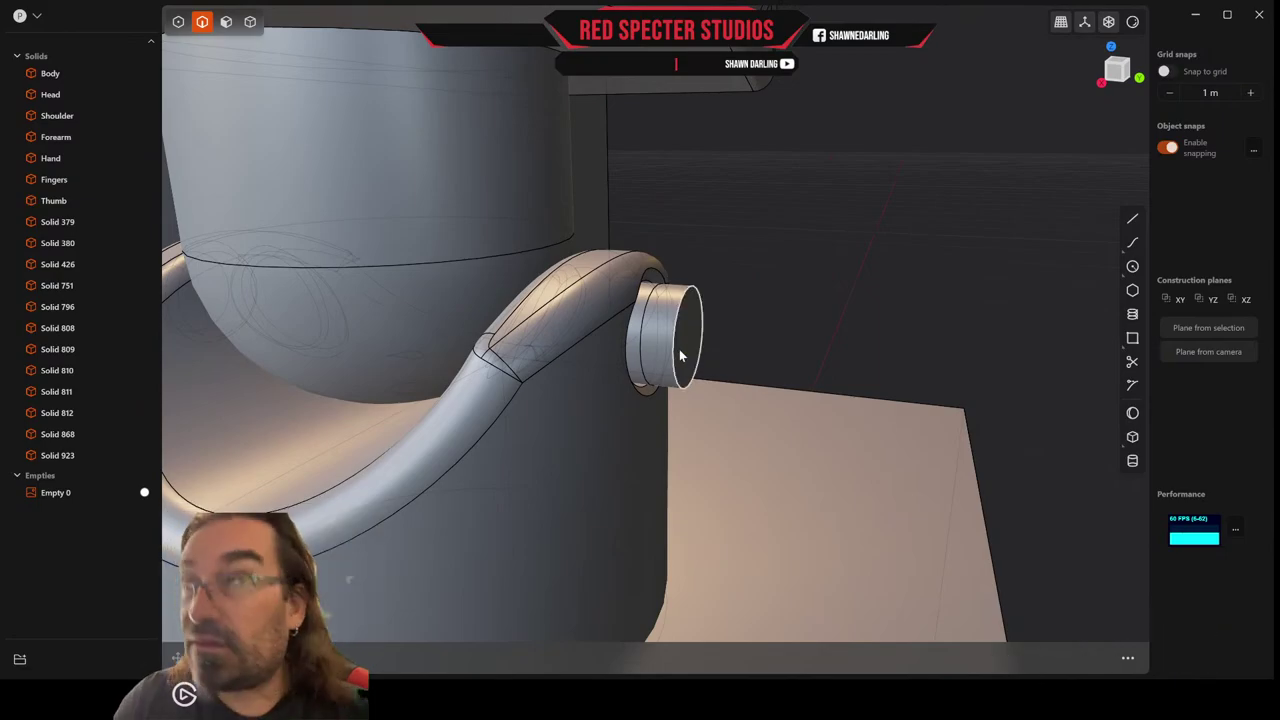
Offset the end edge of the pin's opposite end to form a matching loop around its side.
middle_drag(572, 318, 696, 306)
scroll(696, 314, down, 3)
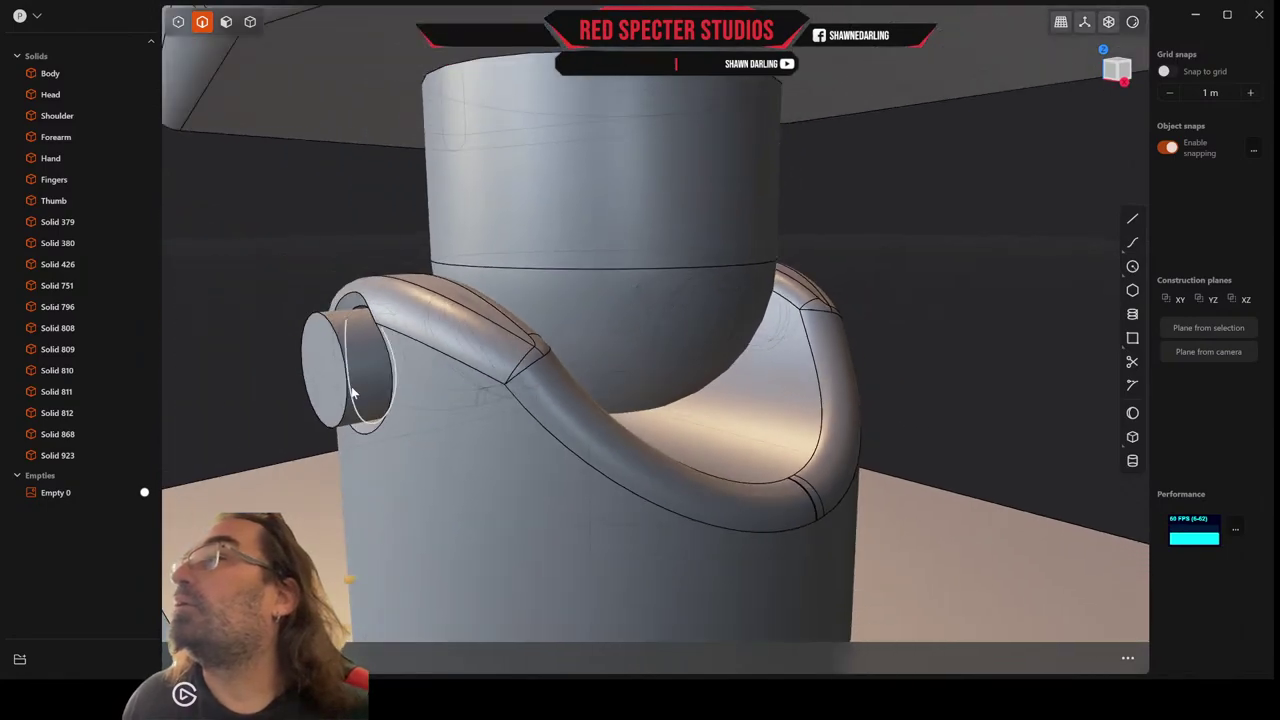
click(345, 403)
key(f)
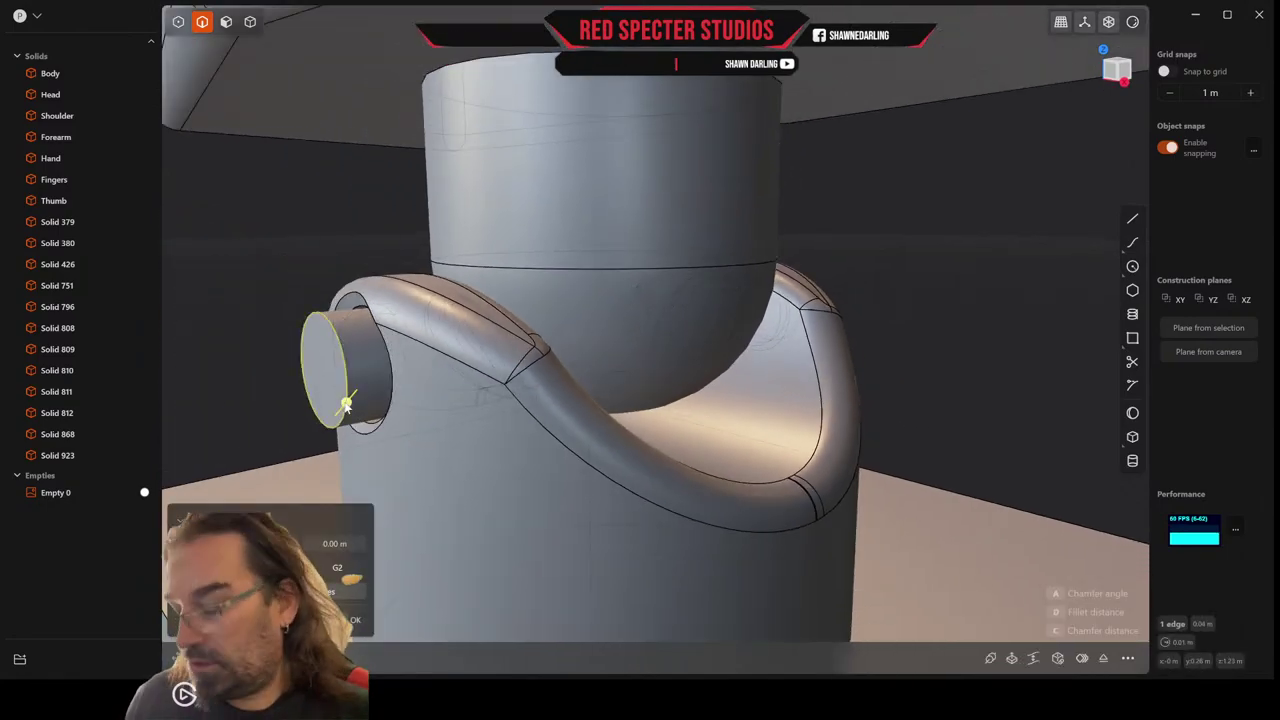
drag(345, 403, 386, 391)
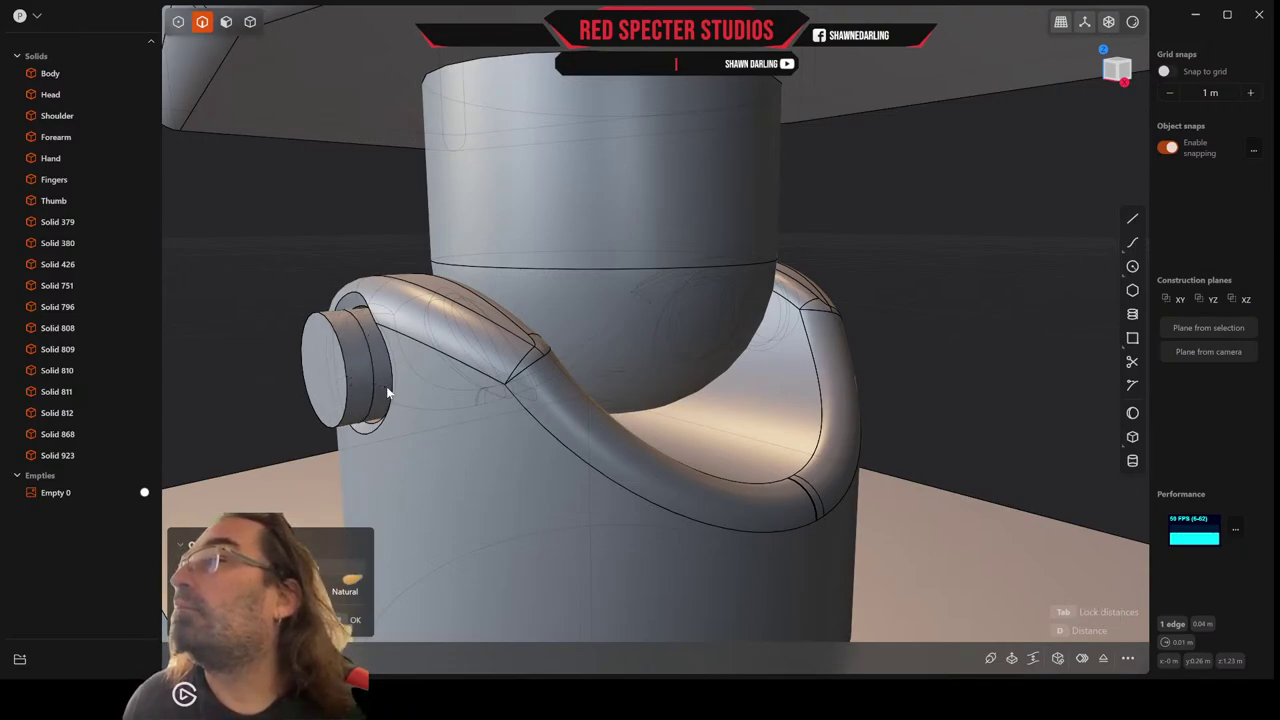
middle_drag(386, 391, 355, 390)
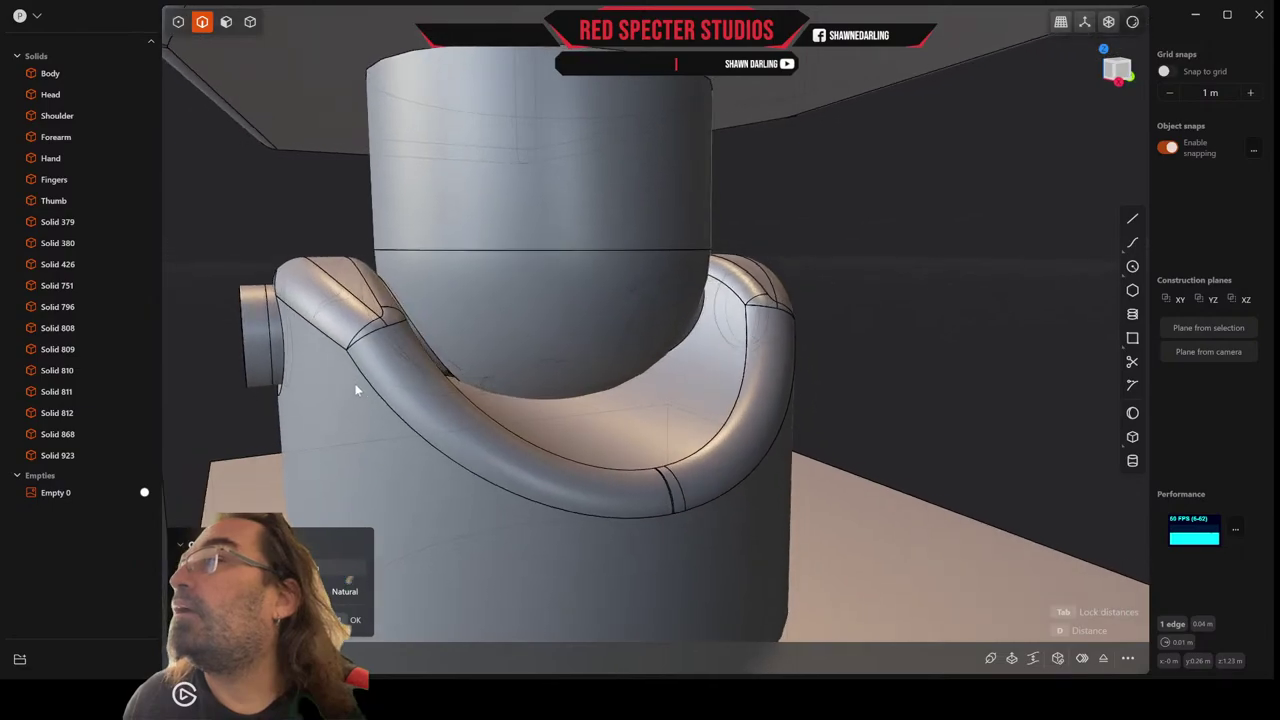
middle_drag(273, 346, 294, 344)
right_click(294, 344)
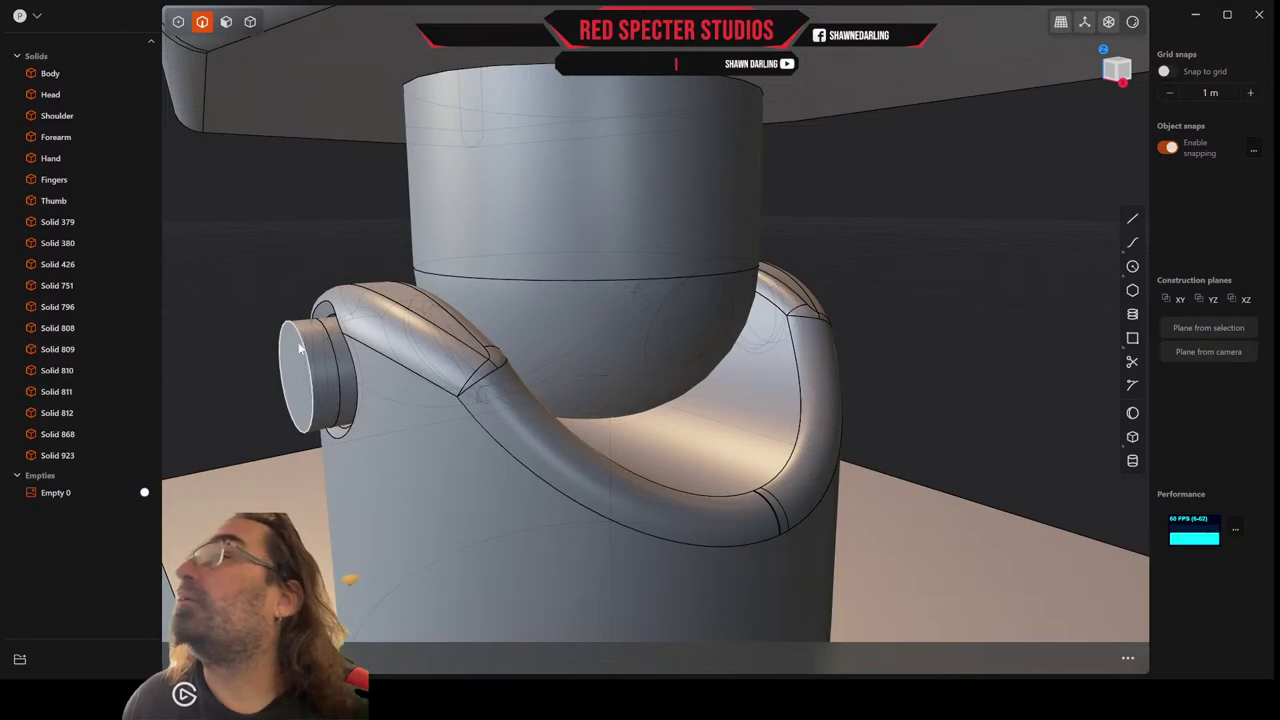
Offset the outer side faces at both ends of the pin outward to form wider caps.
click(305, 342)
middle_drag(420, 363, 383, 345)
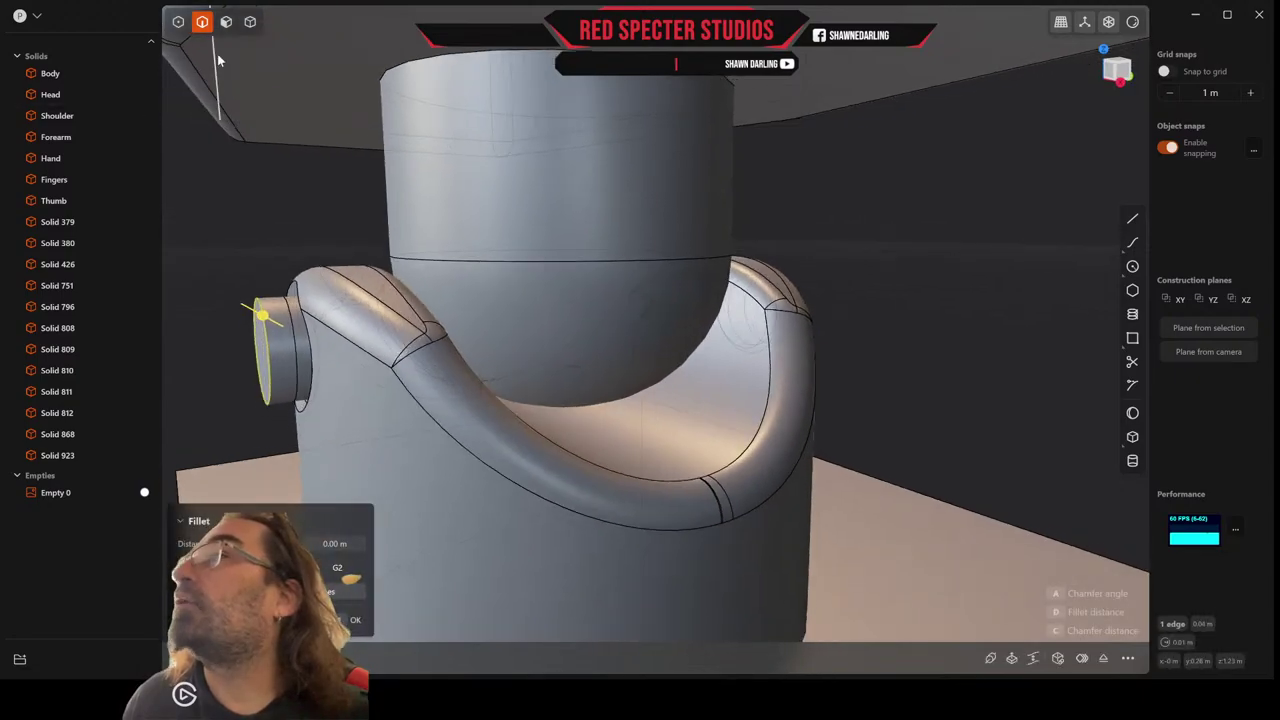
click(226, 22)
click(286, 345)
middle_drag(288, 343, 248, 338)
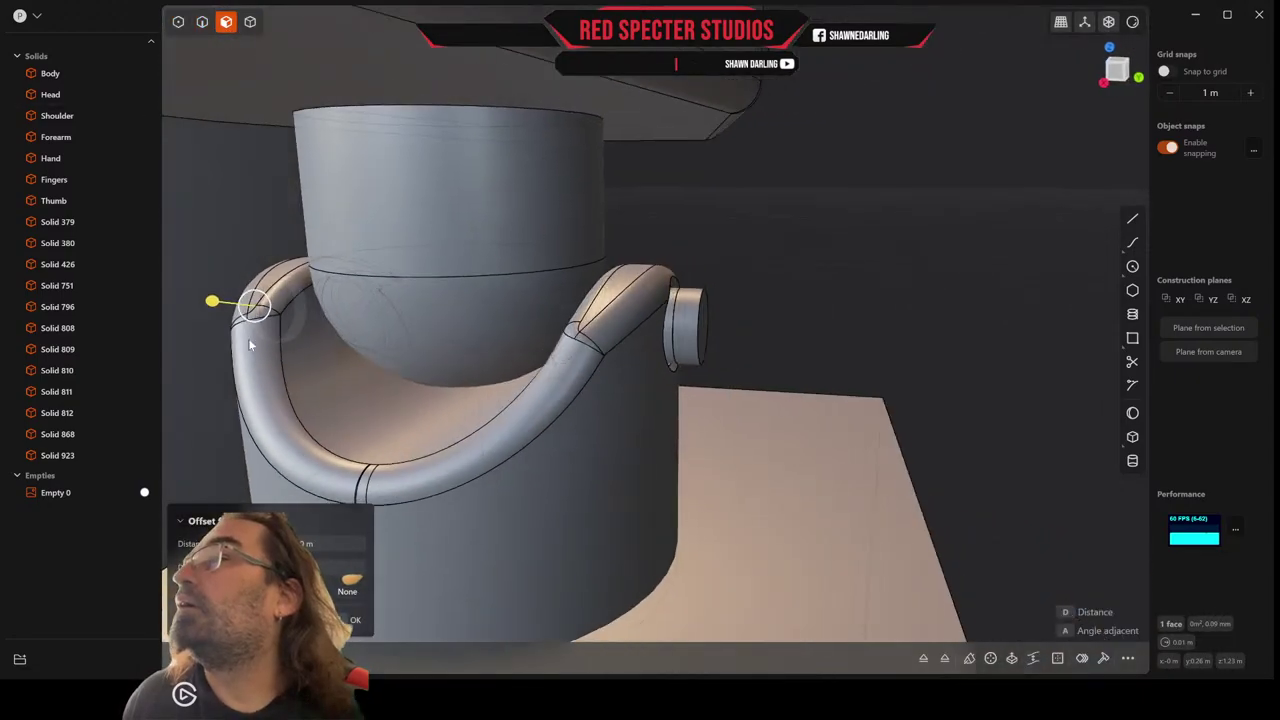
shift+click(680, 334)
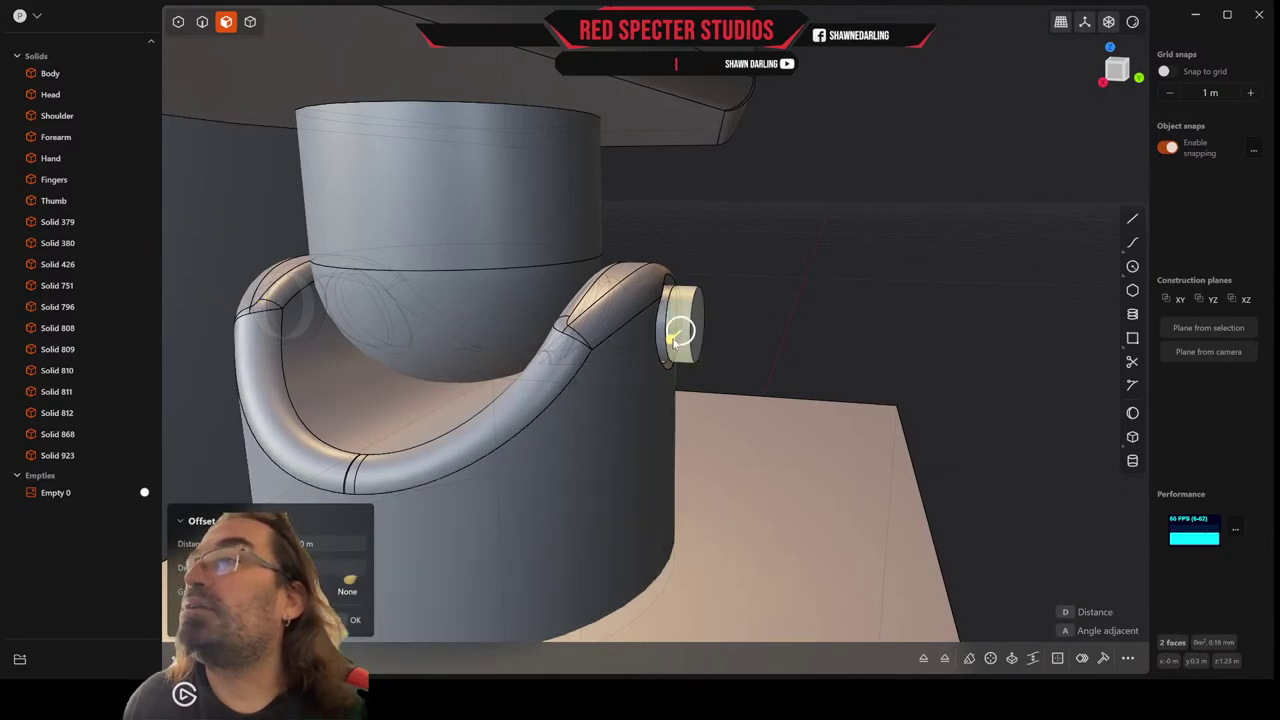
drag(677, 332, 668, 345)
right_click(769, 314)
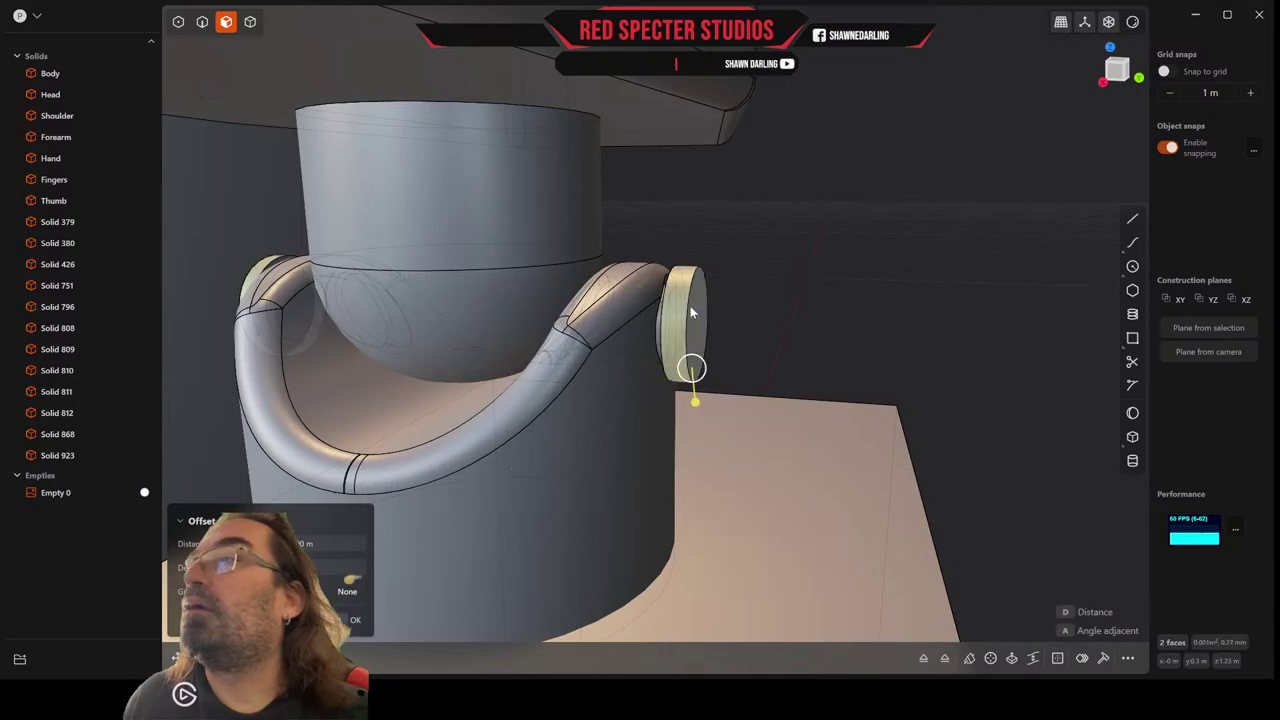
Fillet the outer rim edges of both pin caps.
click(202, 24)
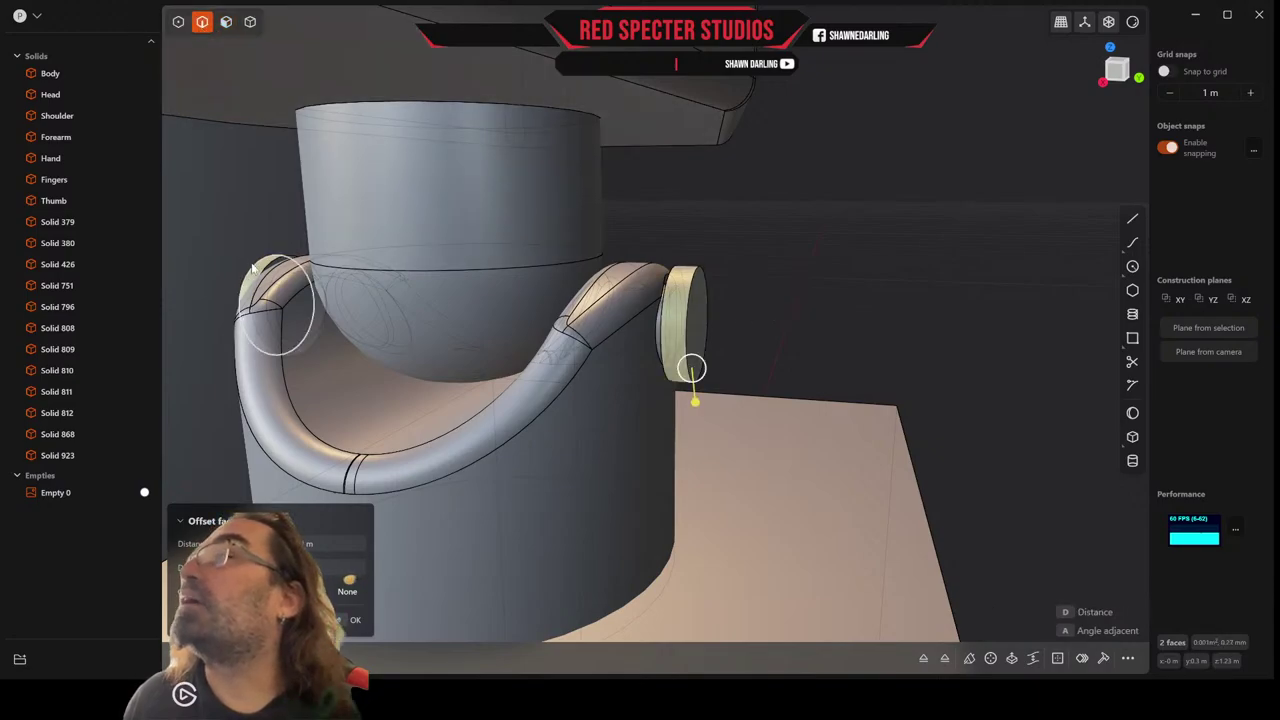
click(253, 268)
click(690, 314)
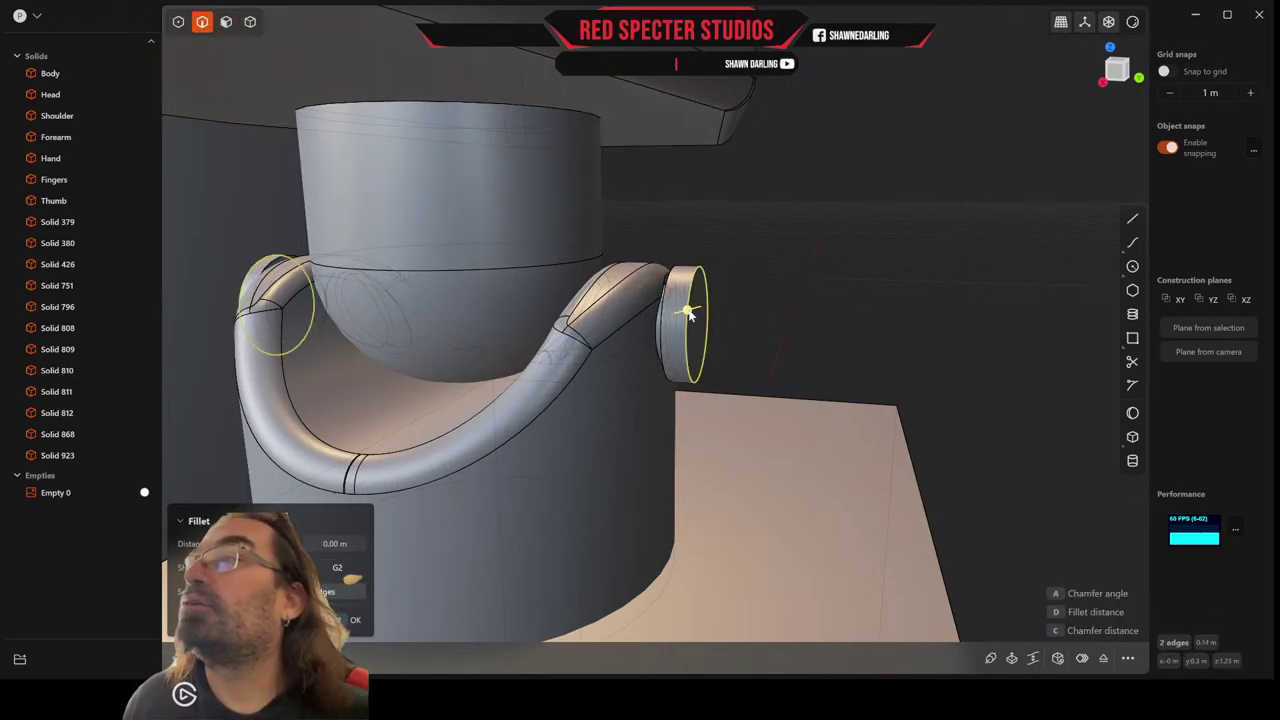
drag(690, 314, 700, 313)
right_click(700, 313)
middle_drag(700, 313, 730, 308)
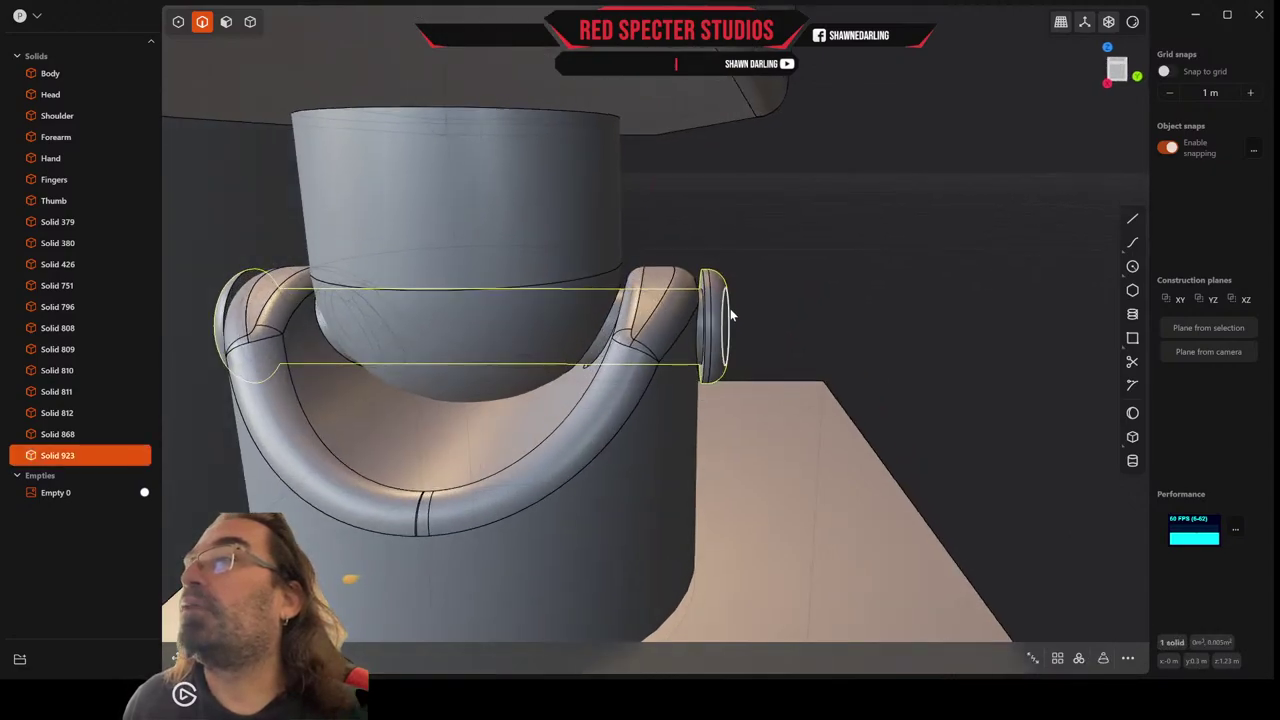
Fillet the inner rim edges of both pin caps where they face the socket.
scroll(732, 309, up, 2)
click(704, 300)
key(f)
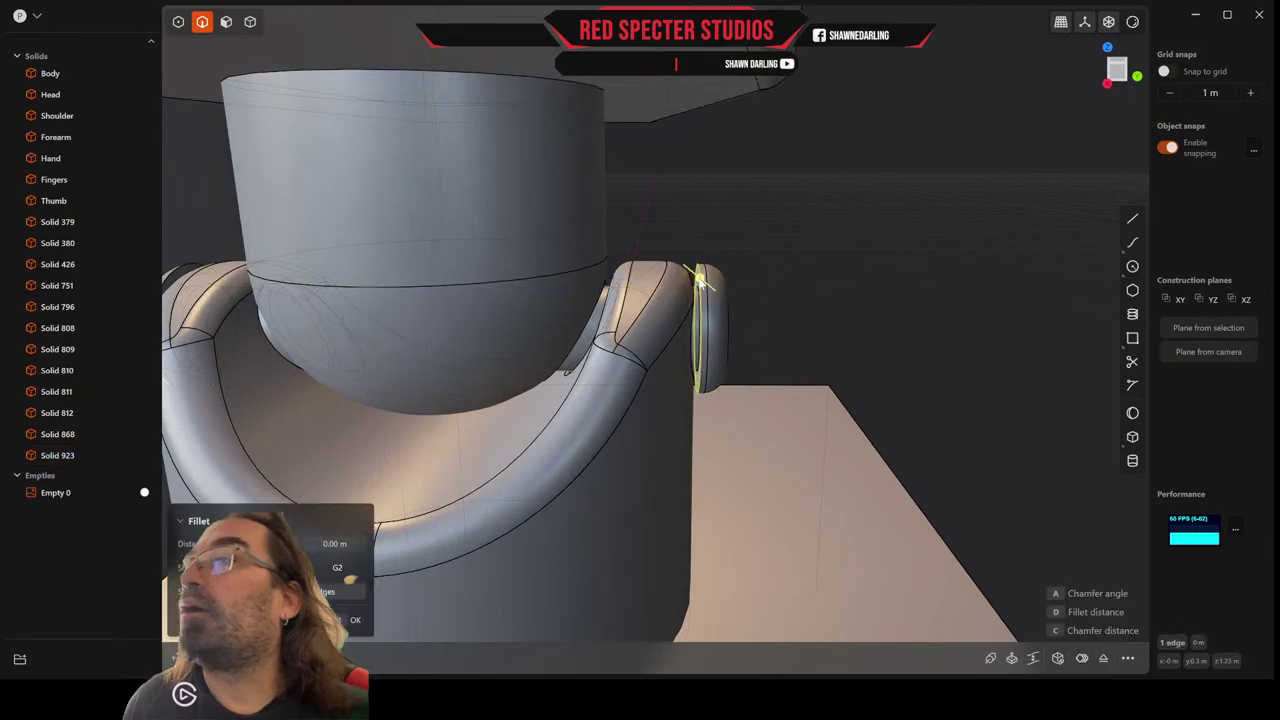
click(185, 265)
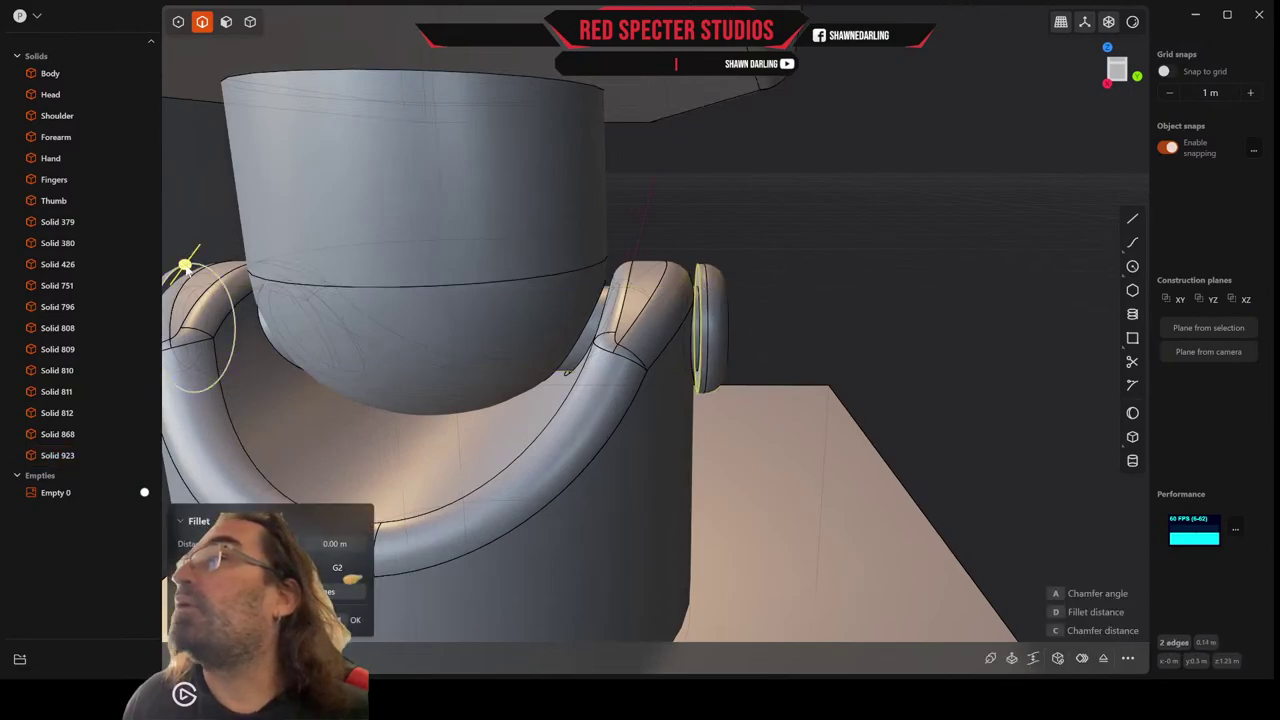
drag(186, 264, 185, 264)
right_click(186, 264)
Offset the bottom edge of the cylindrical socket about 0.028 m up its wall to add an edge loop.
scroll(660, 301, down, 4)
middle_drag(660, 302, 760, 329)
click(817, 306)
scroll(817, 306, up, 3)
scroll(818, 302, up, 2)
scroll(814, 315, down, 5)
scroll(760, 329, up, 4)
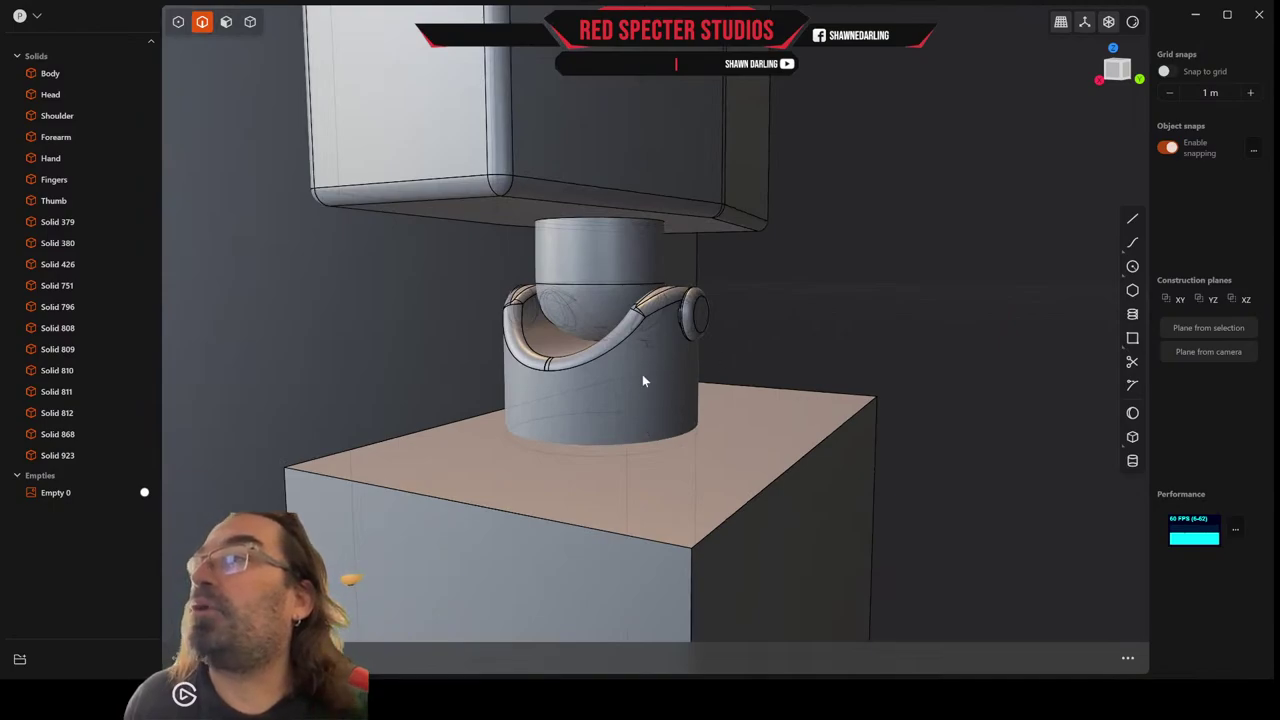
middle_drag(648, 393, 617, 452)
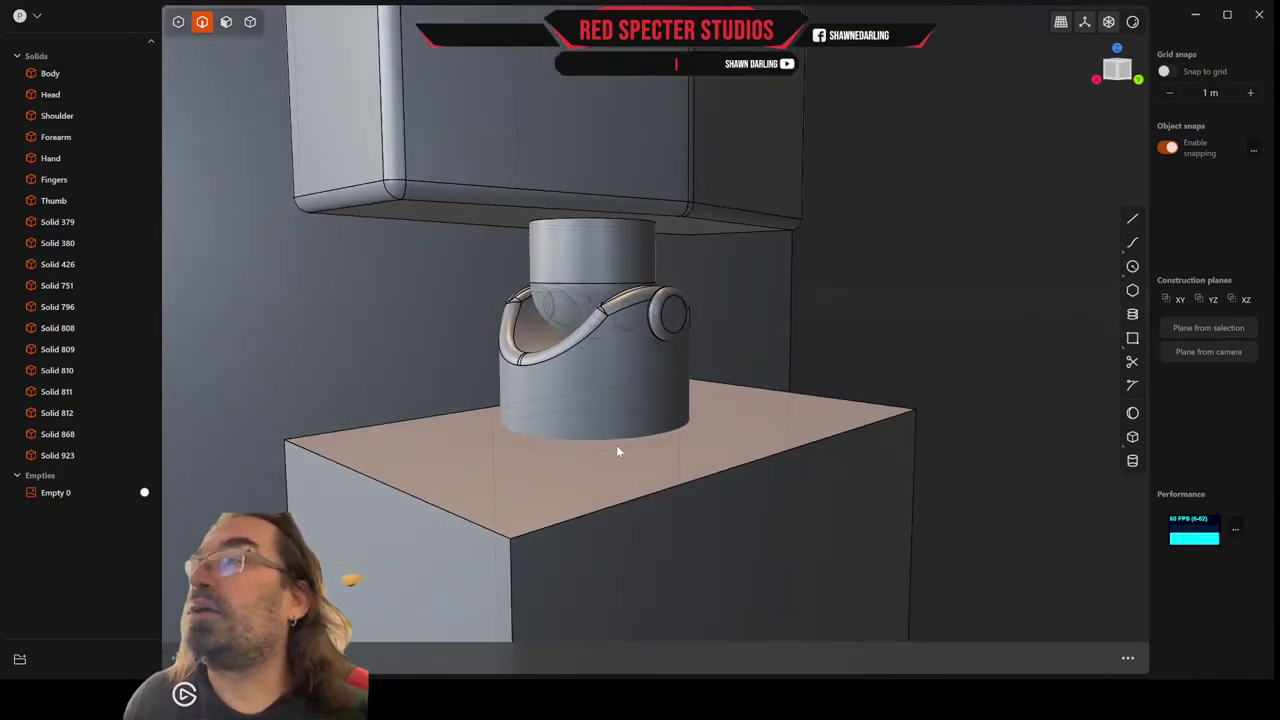
click(628, 449)
key(f)
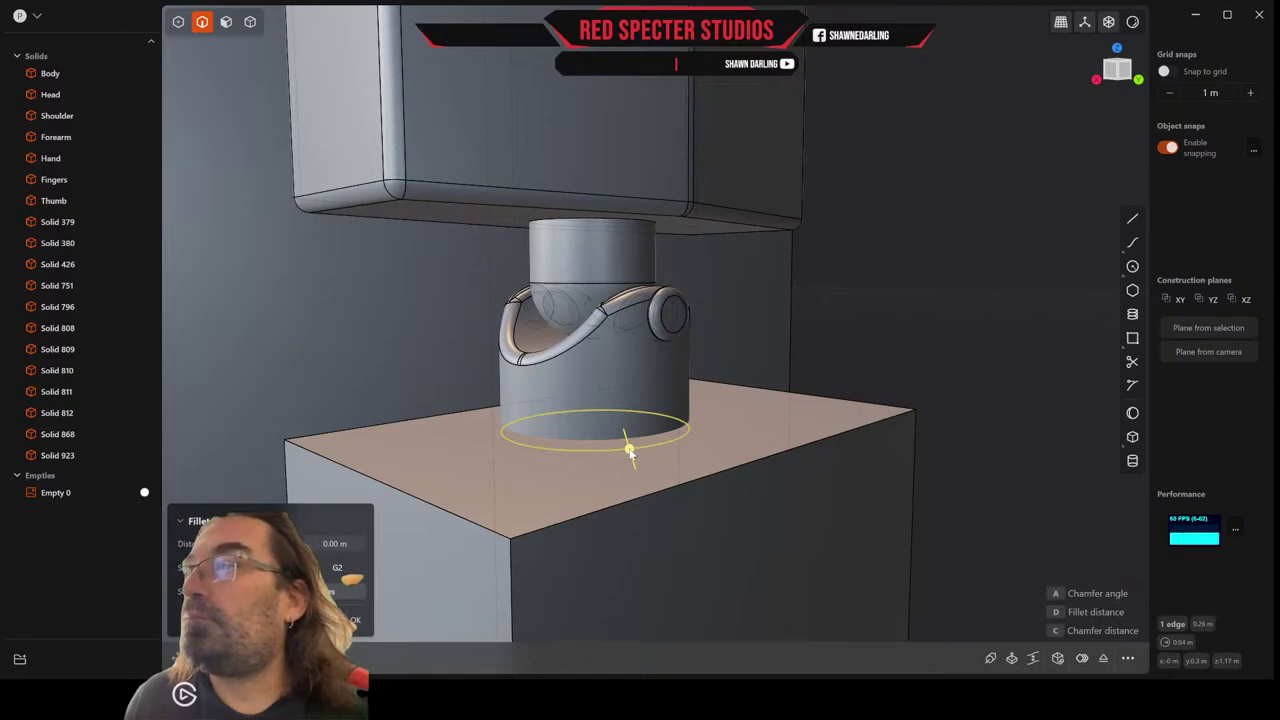
key(o)
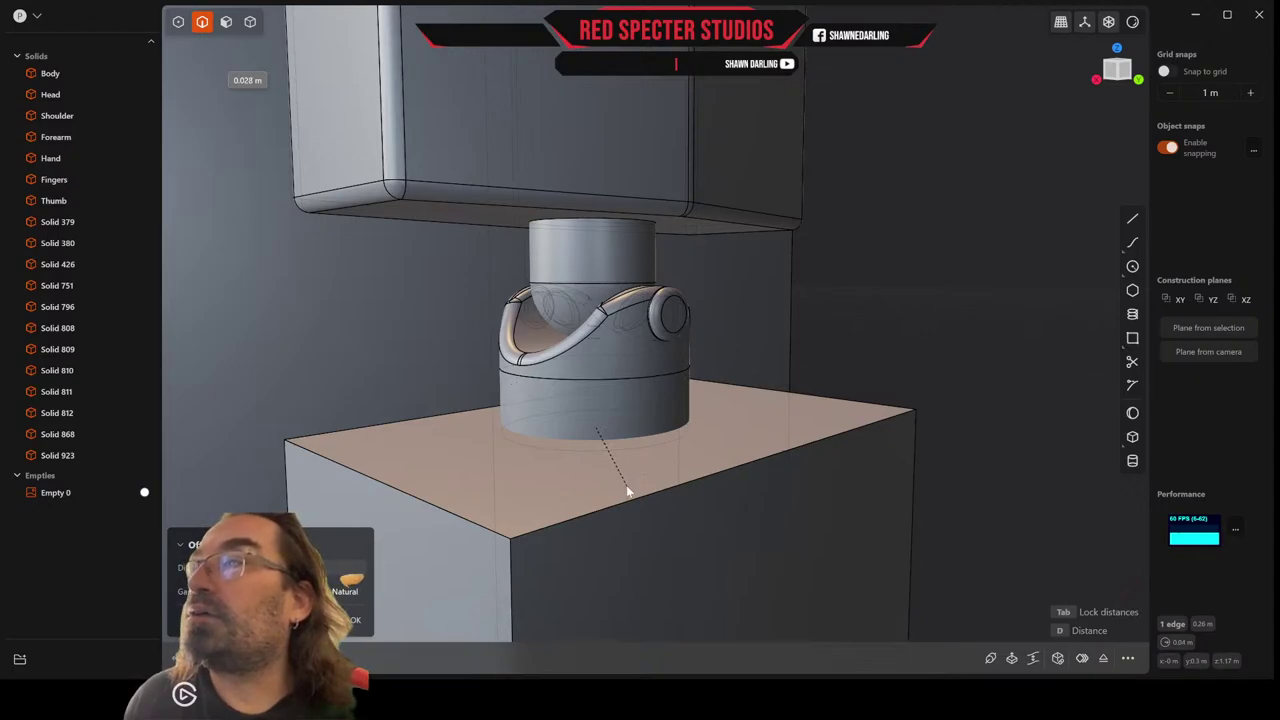
click(628, 488)
right_click(631, 478)
Offset the socket's bottom edge about 0.012 m up the wall and add a closely spaced second loop, forming a thin band.
click(625, 448)
key(b)
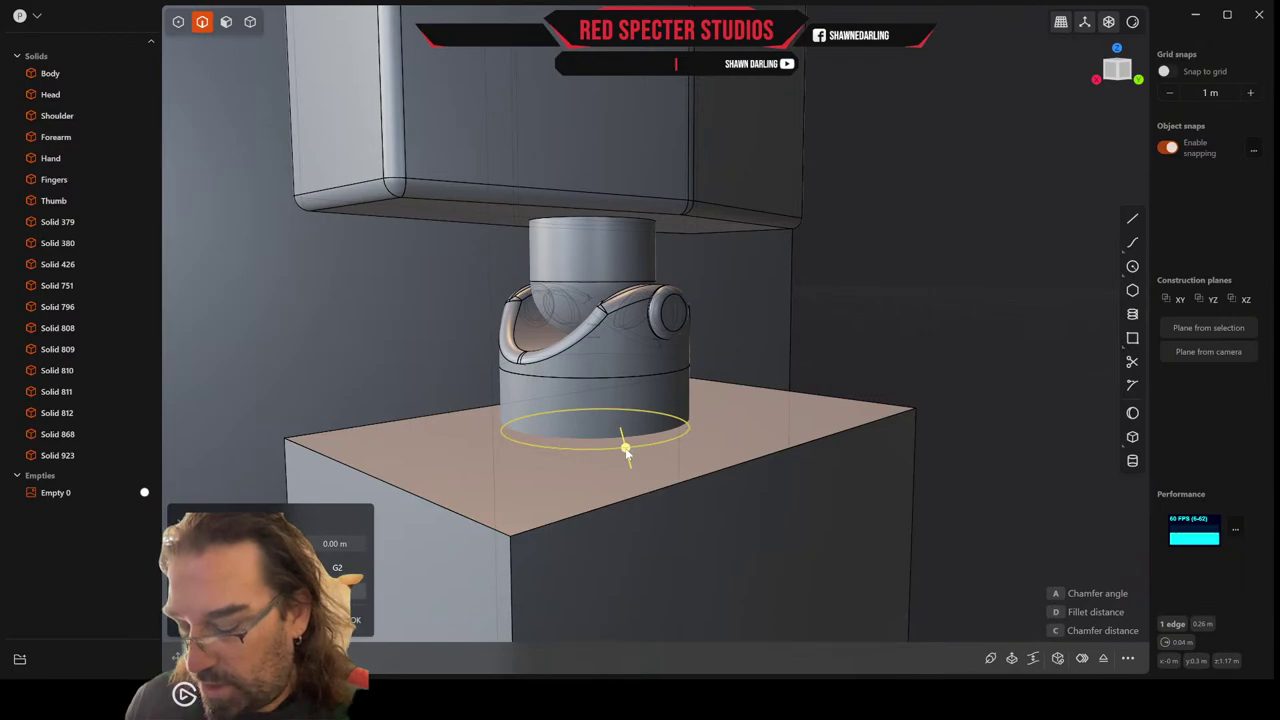
key(o)
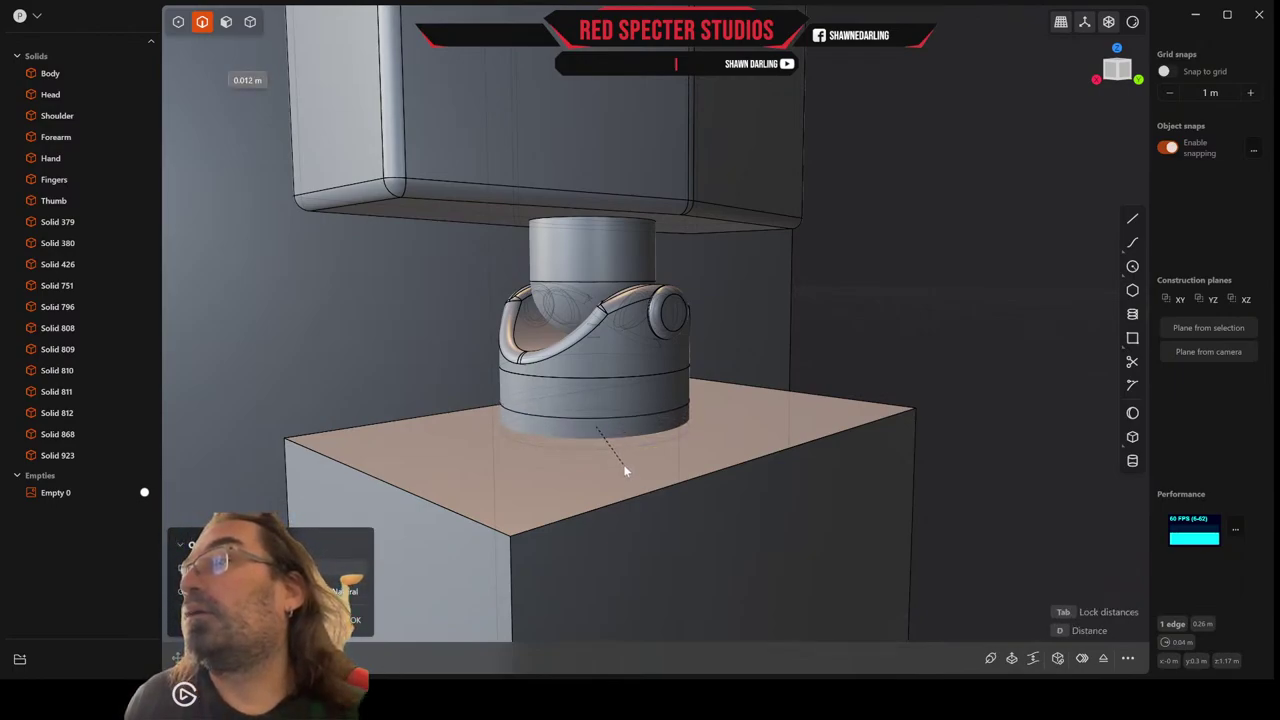
click(623, 464)
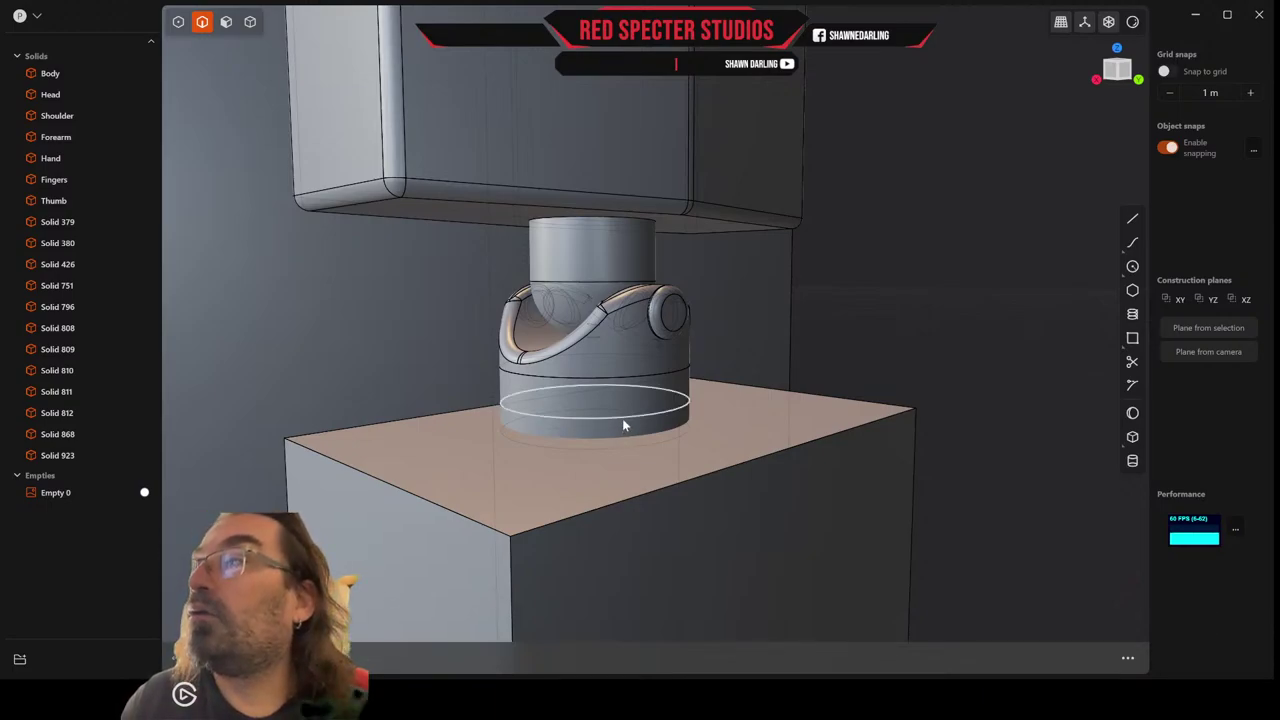
click(622, 418)
click(622, 422)
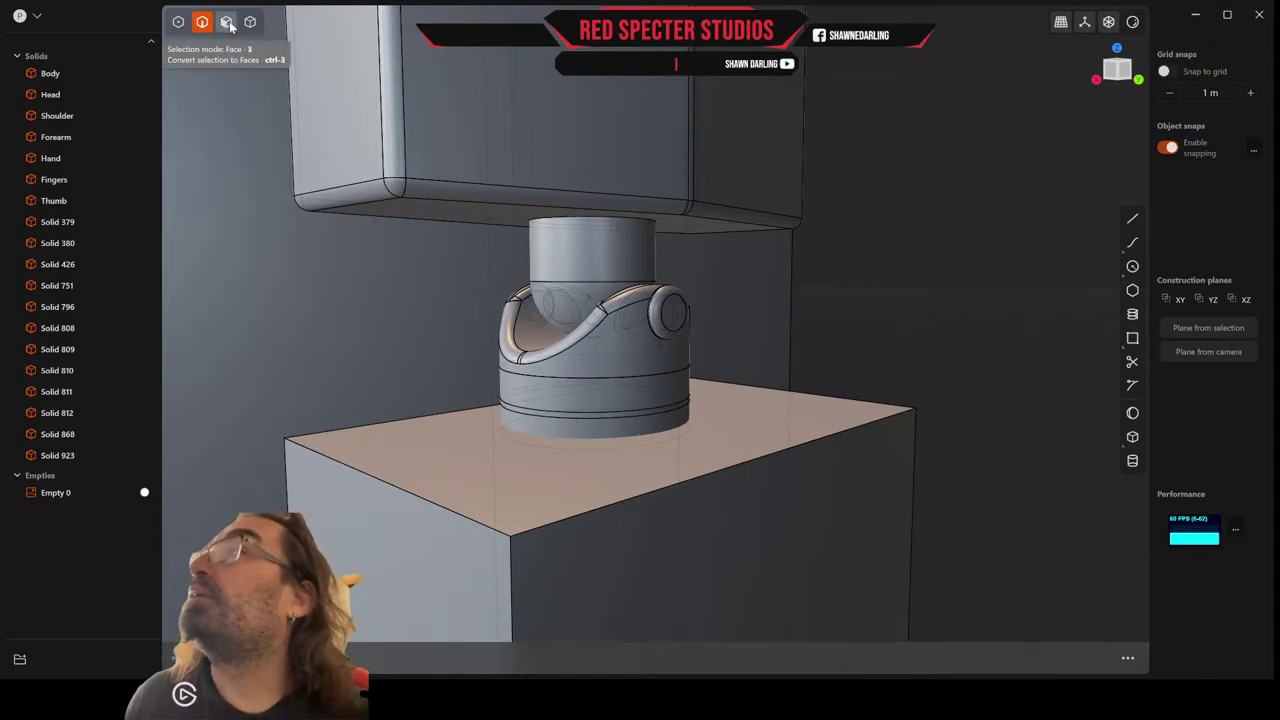
Offset the socket's wall faces above and below the thin band outward about 0.009 m to form a grooved collar.
click(226, 22)
click(570, 386)
key(o)
shift+click(580, 429)
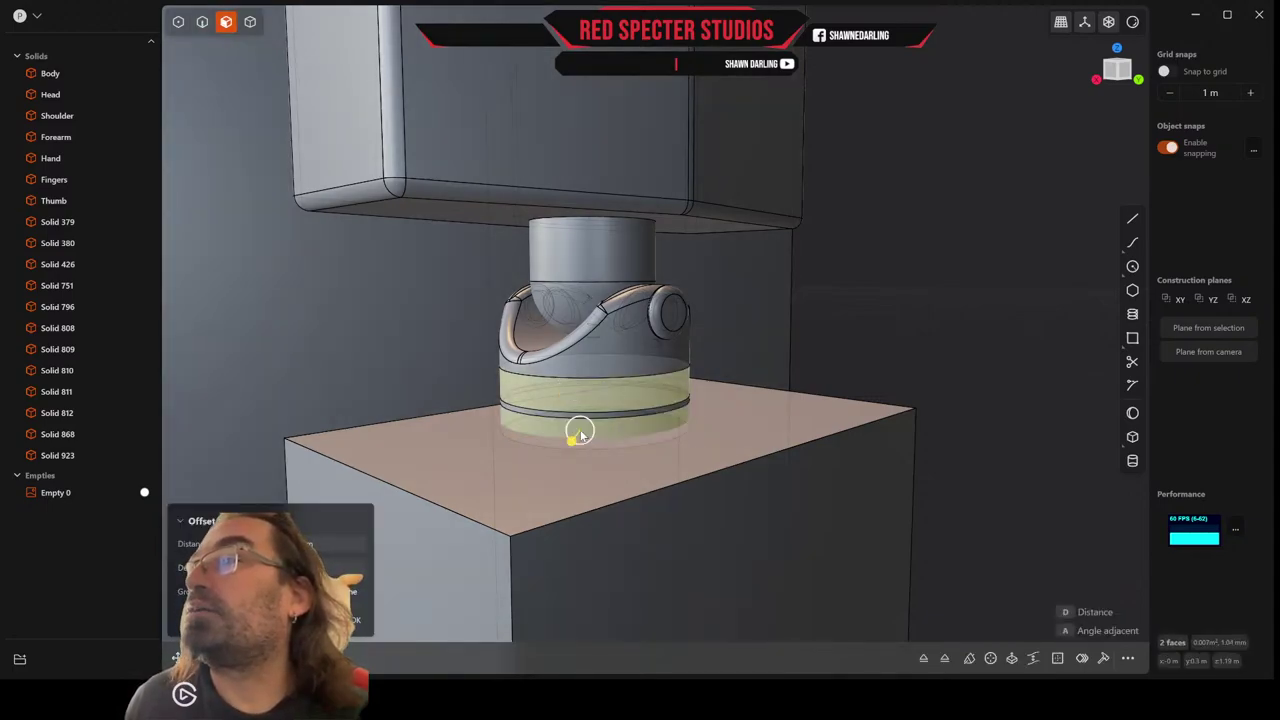
drag(568, 437, 572, 447)
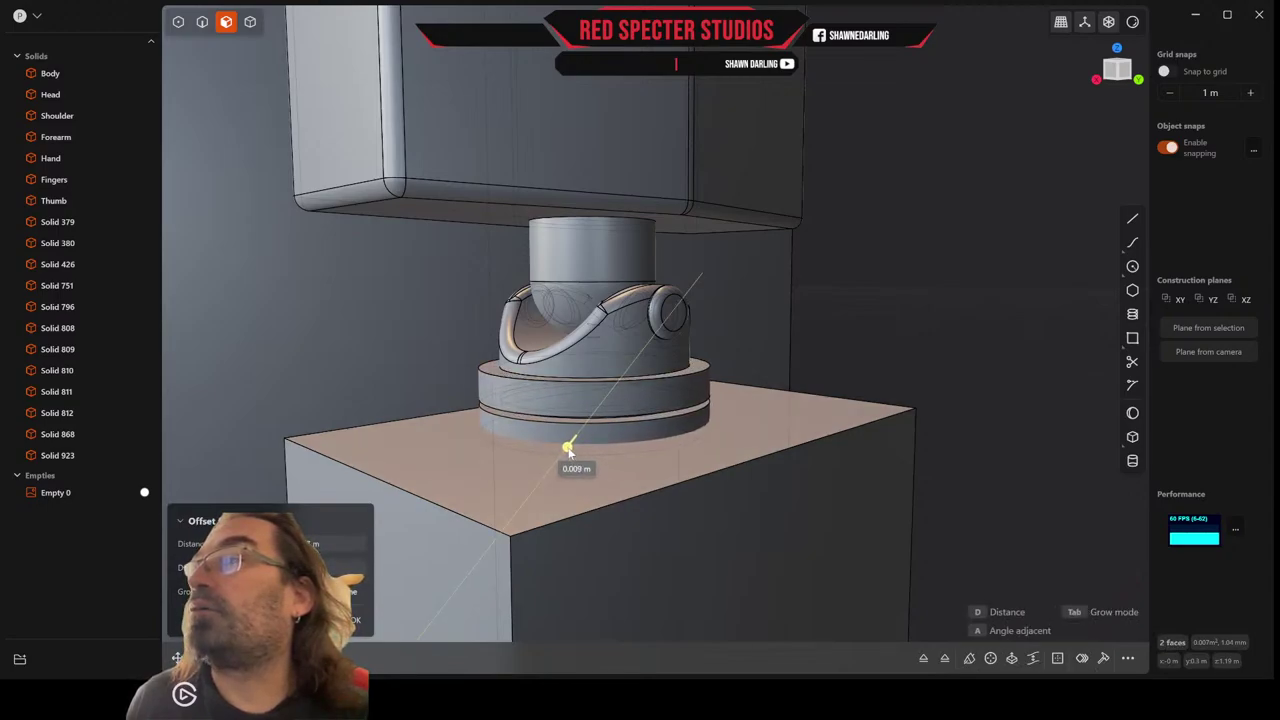
drag(568, 448, 568, 449)
right_click(568, 449)
Move the Forearm block down about 0.003 m along the Z axis beneath the grooved base collar.
middle_drag(568, 449, 663, 407)
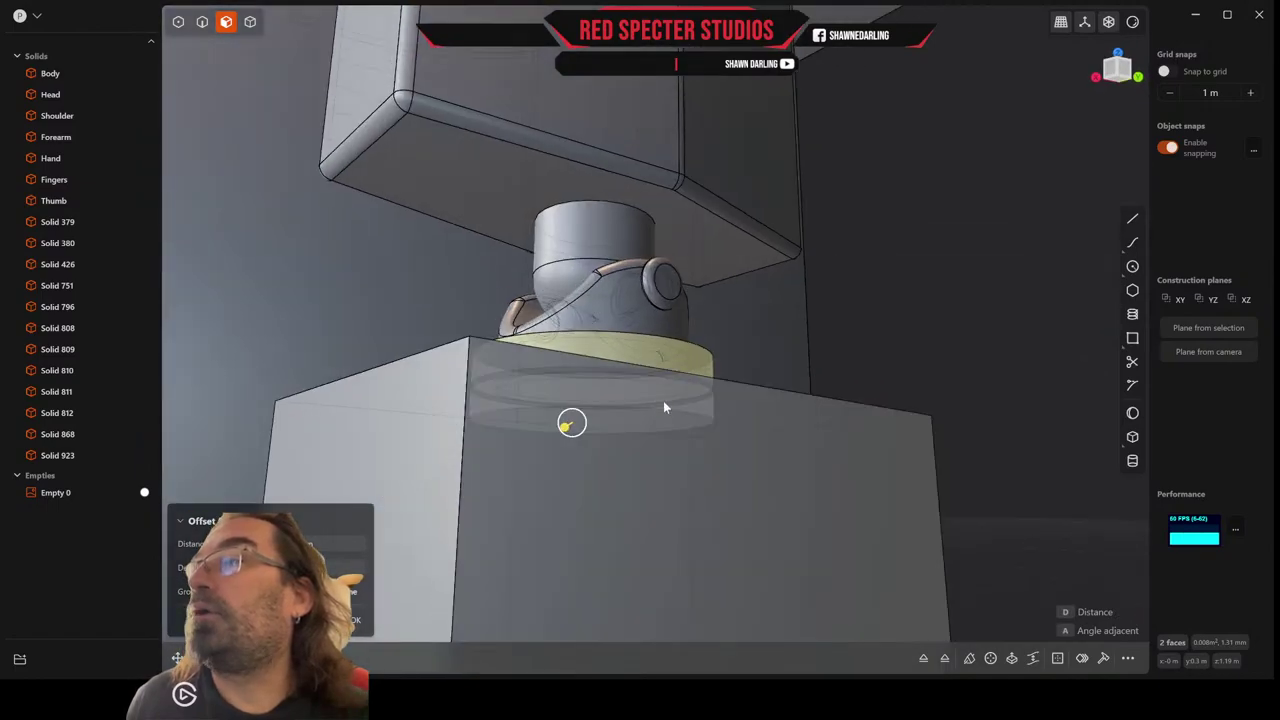
scroll(663, 407, down, 8)
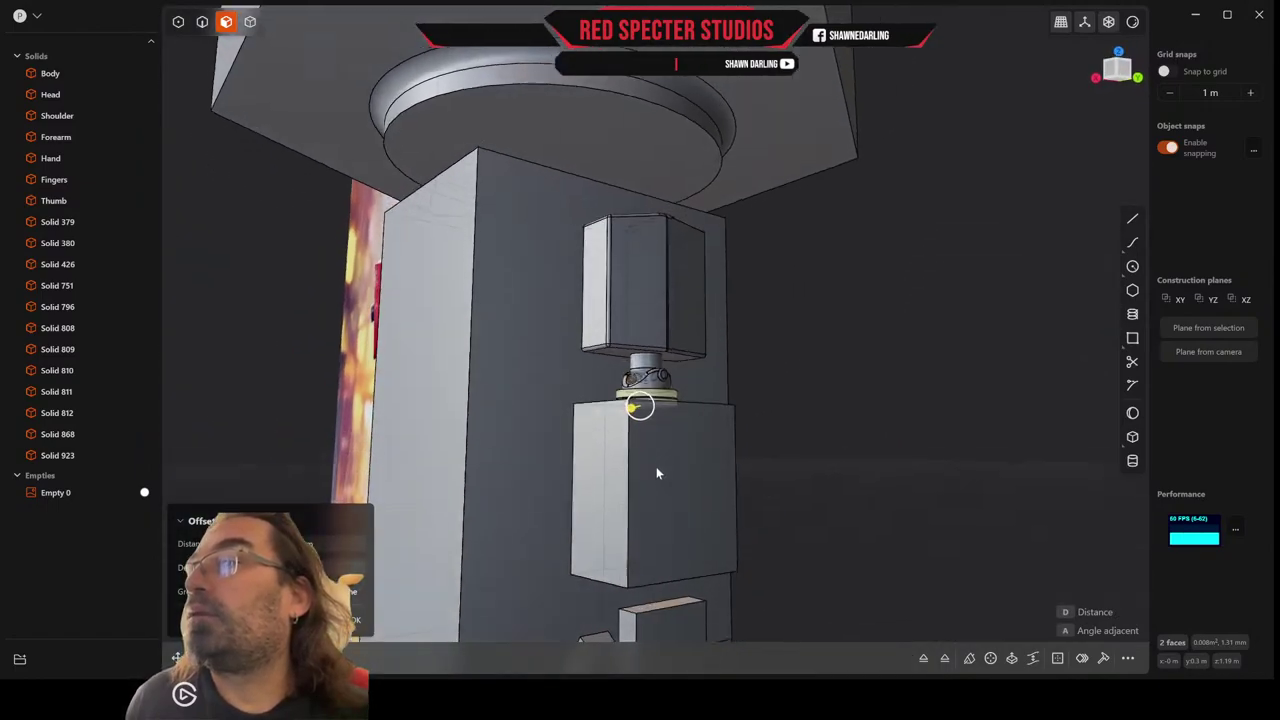
middle_drag(656, 467, 668, 473)
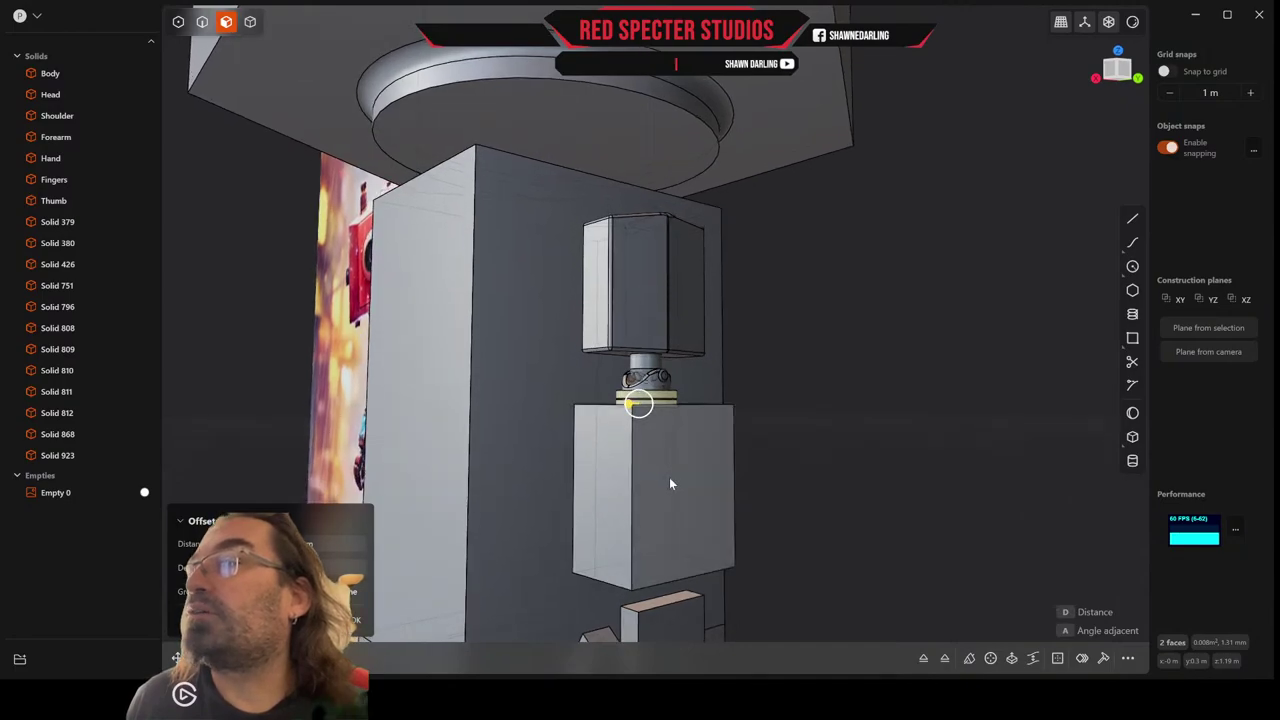
scroll(670, 484, up, 8)
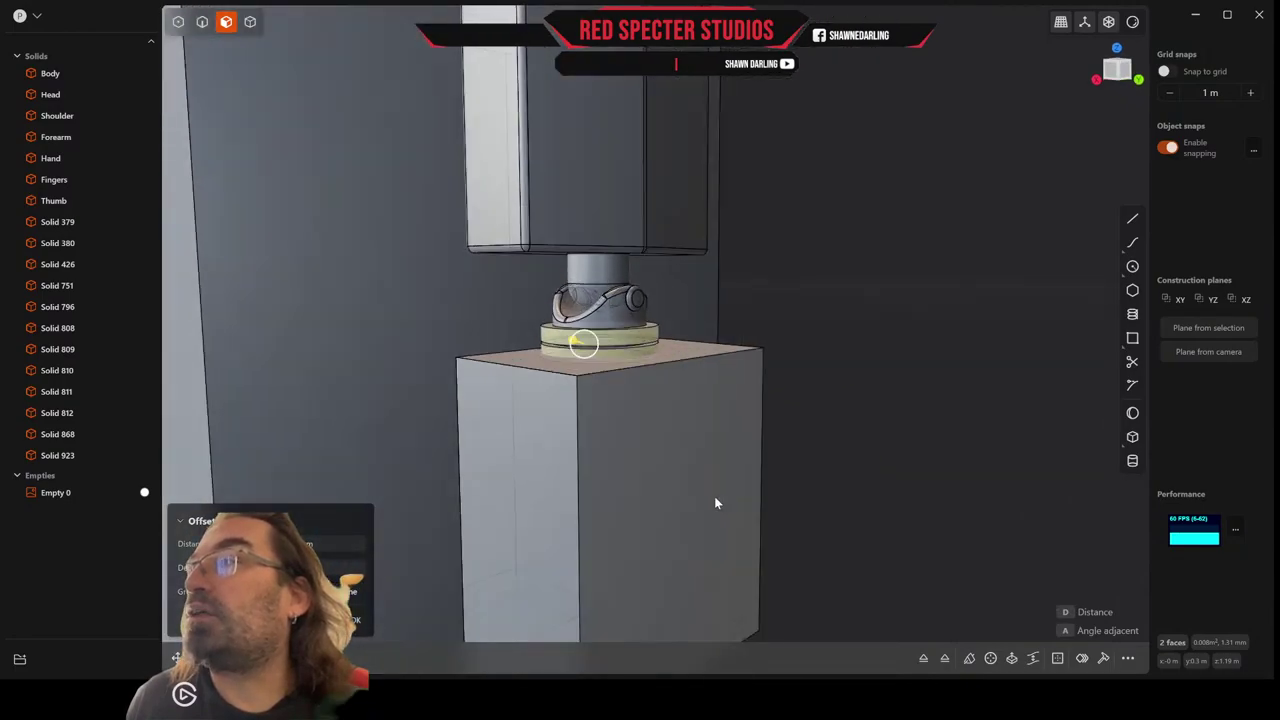
scroll(712, 497, up, 3)
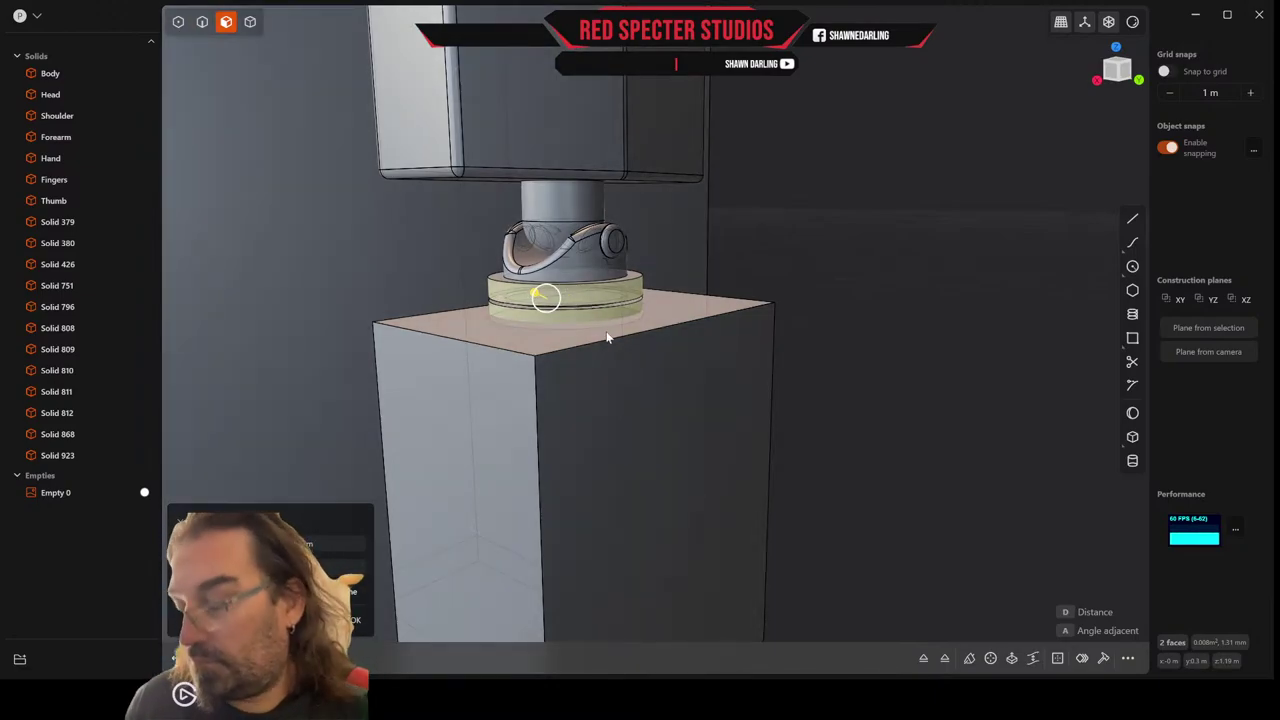
key(4)
key(Escape)
click(605, 400)
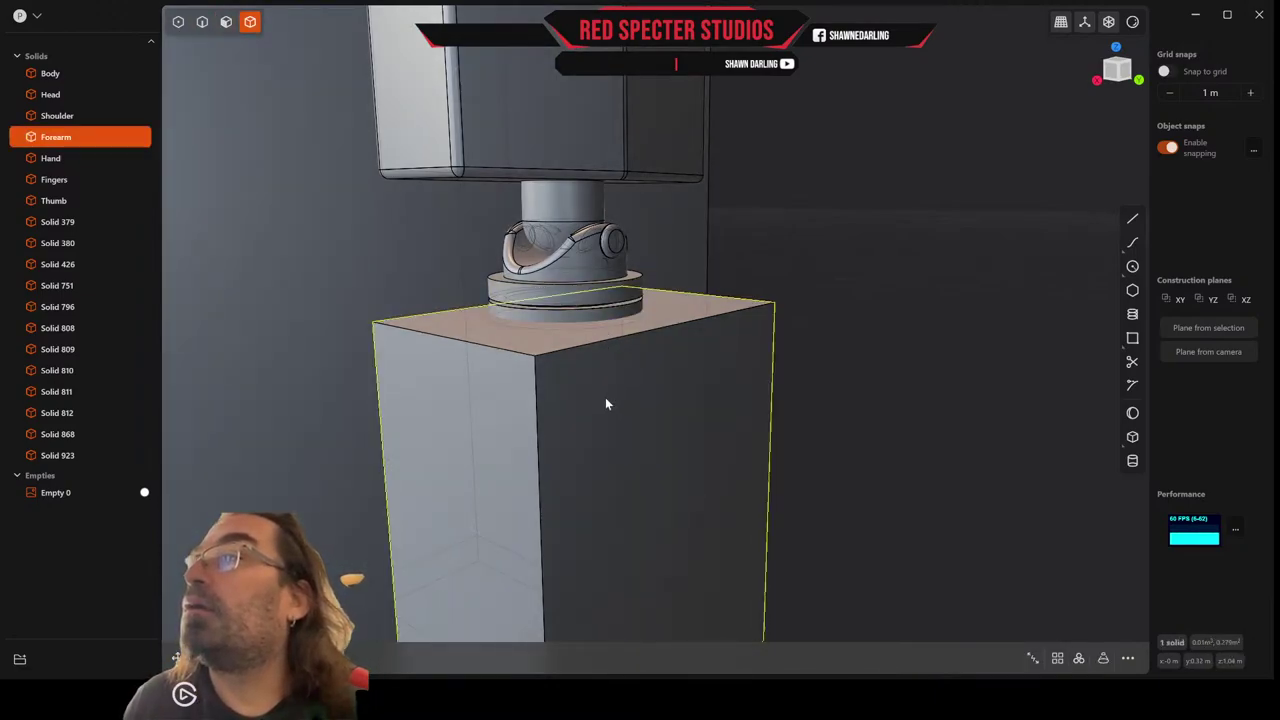
key(g)
drag(600, 449, 593, 466)
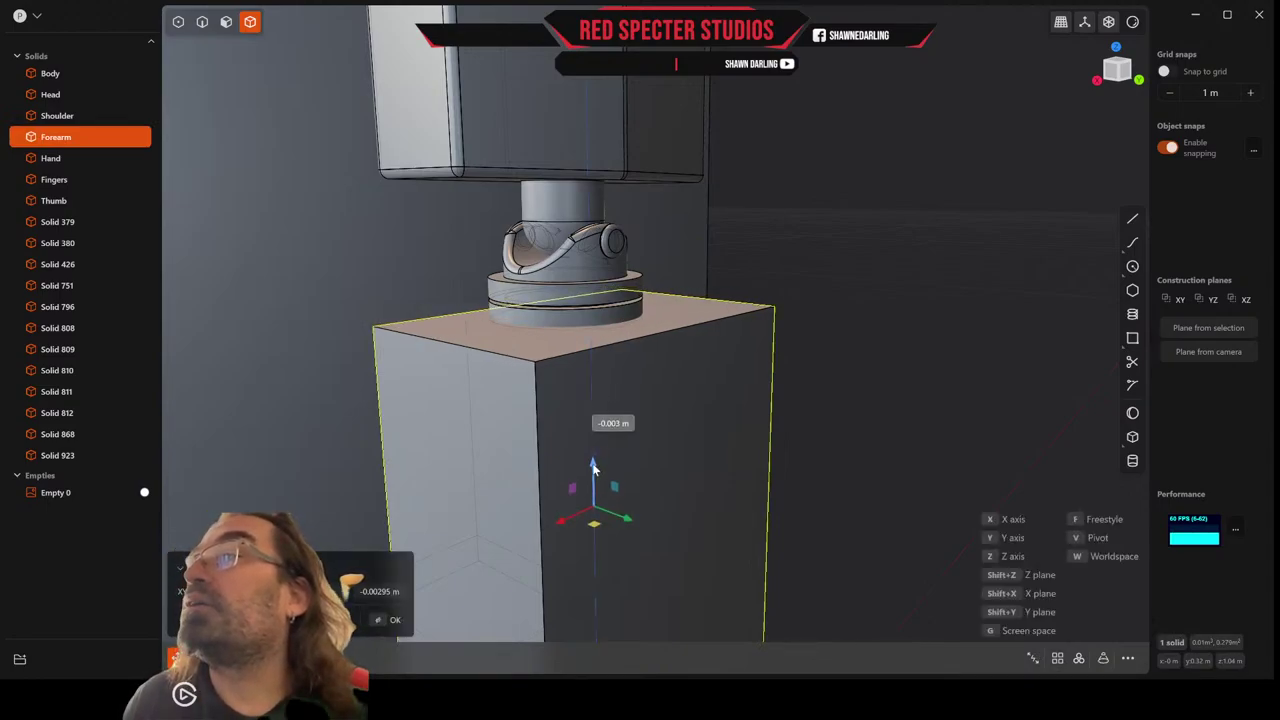
scroll(640, 395, up, 5)
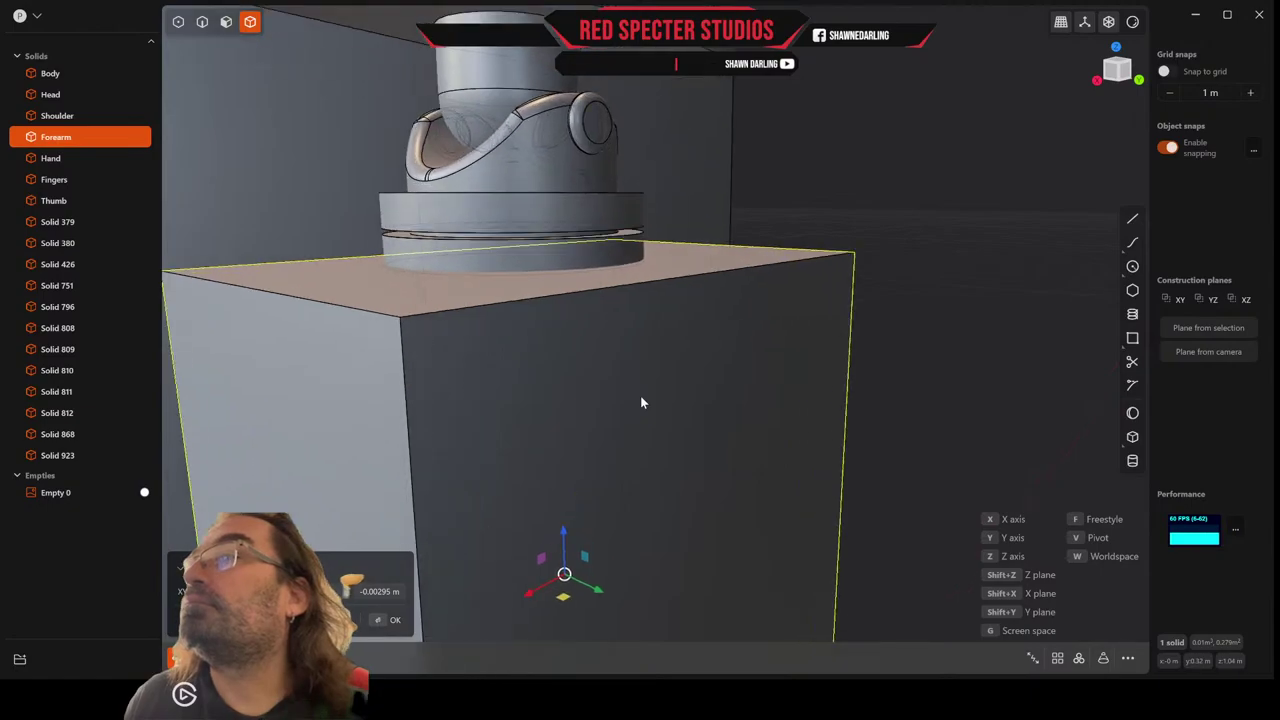
right_click(640, 395)
Fillet the base collar's top outer edge and both outer edges of its groove by about 0.001 m.
middle_drag(612, 369, 604, 379)
scroll(620, 277, up, 2)
scroll(497, 192, down, 1)
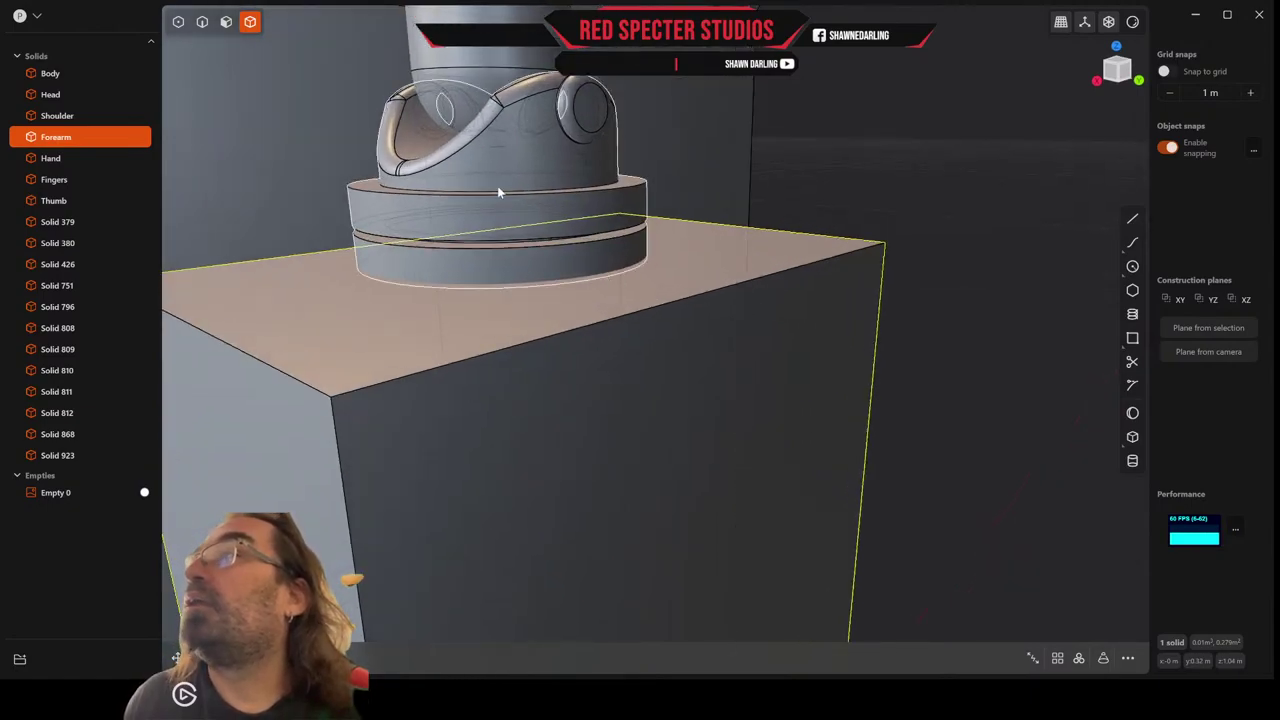
key(2)
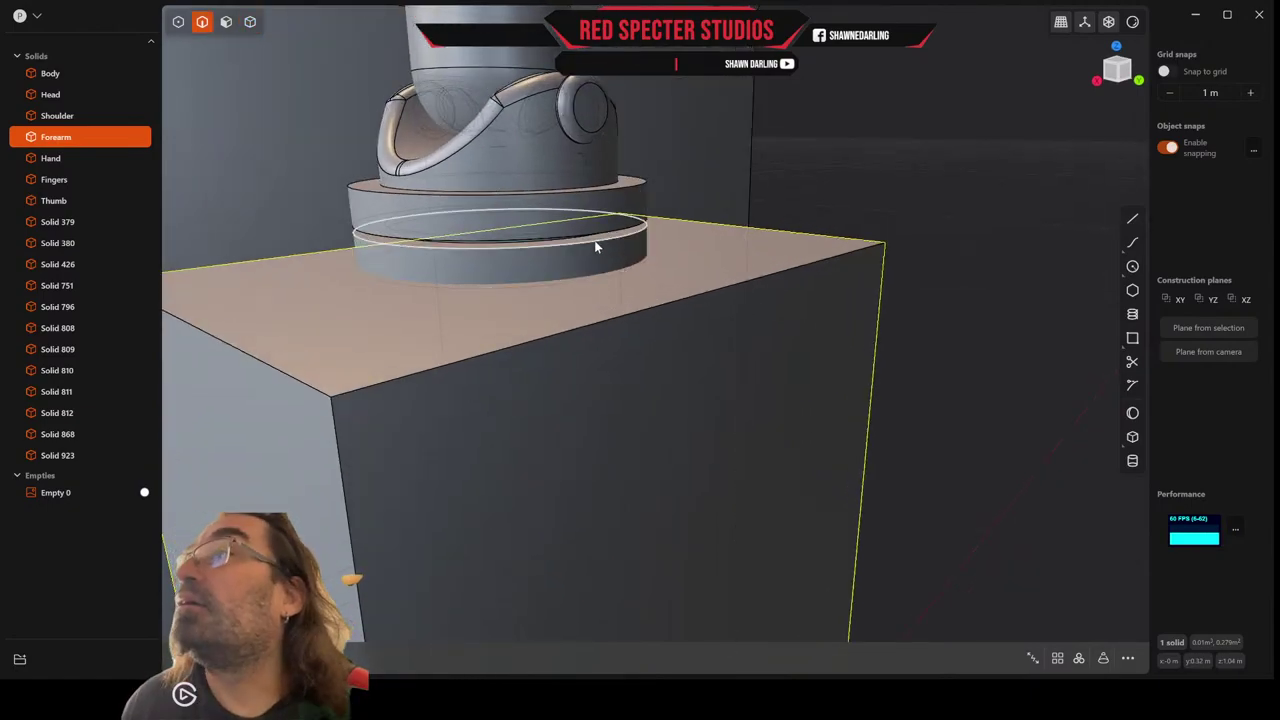
click(594, 240)
key(f)
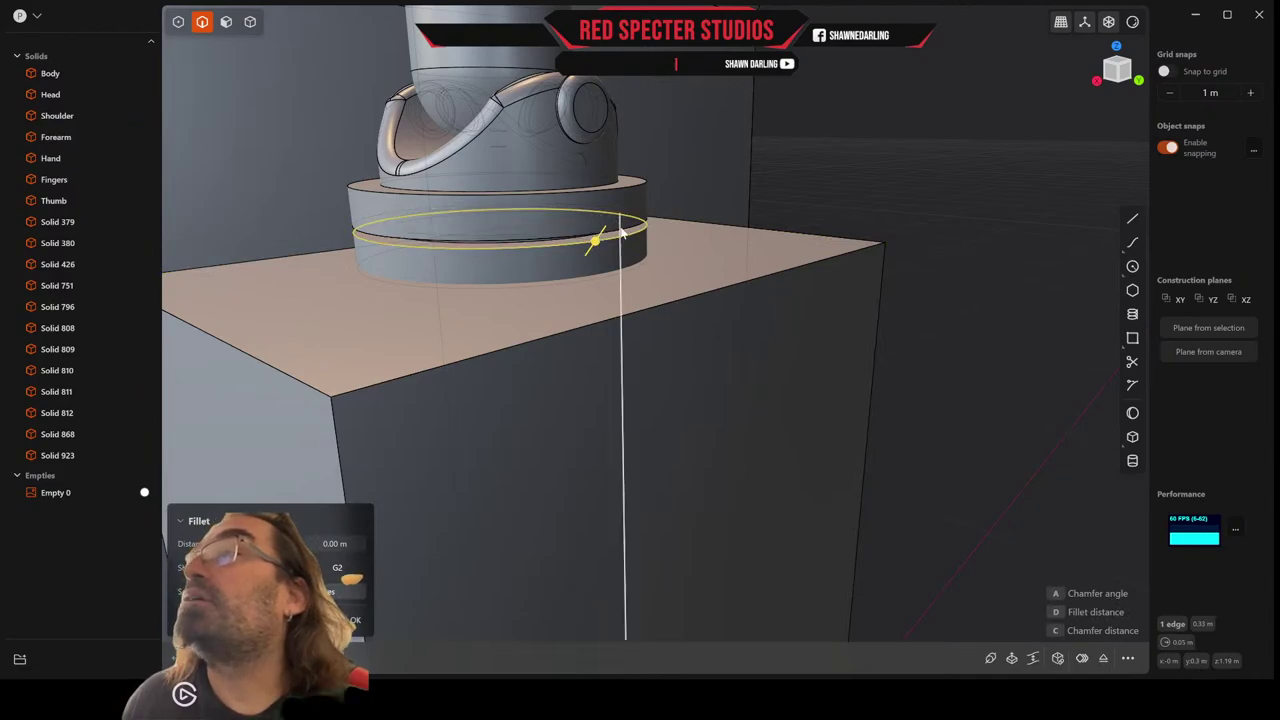
click(630, 224)
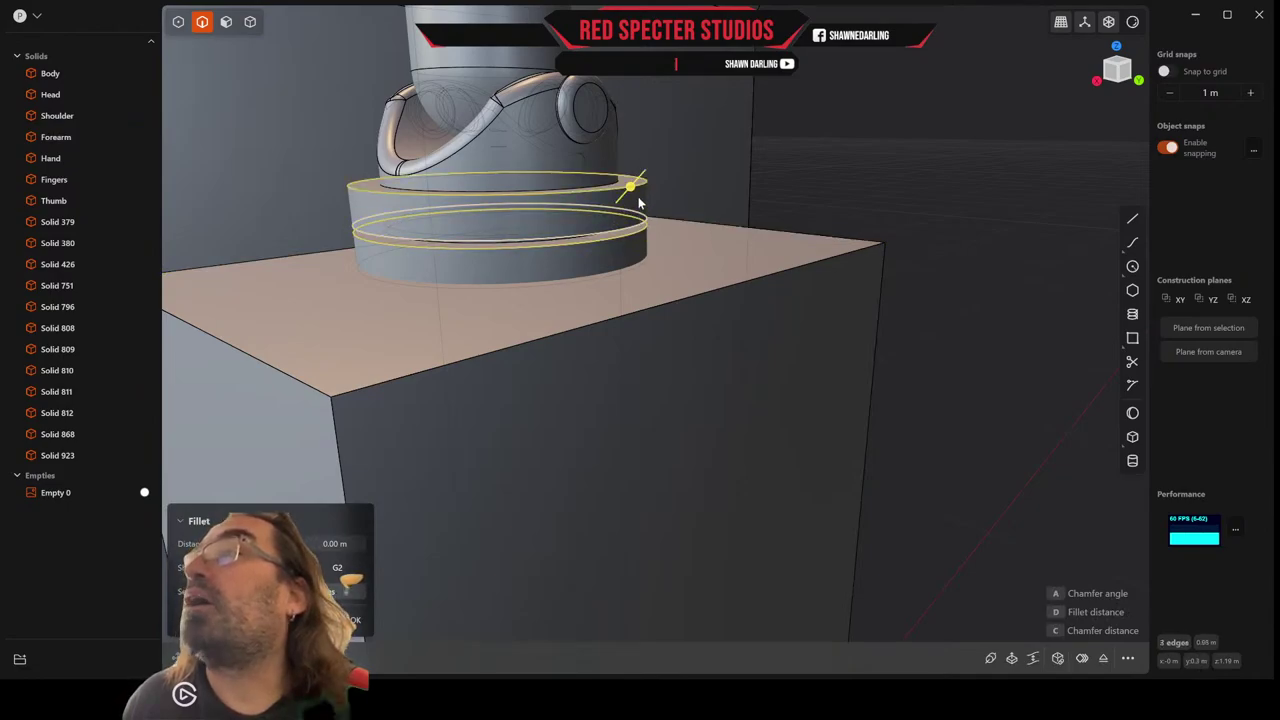
click(631, 186)
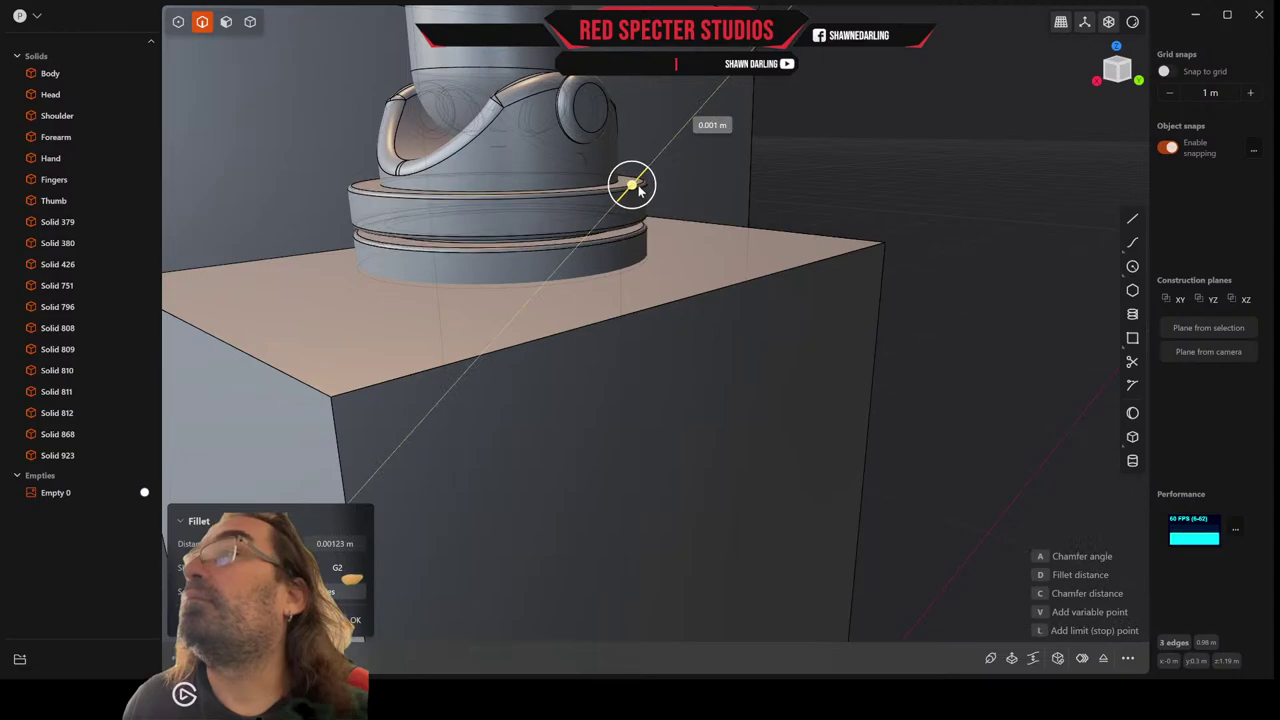
key(Return)
Examine the elbow joint, its filleted collar and the upper cylinder from several angles and distances.
scroll(640, 200, down, 3)
middle_drag(643, 197, 650, 212)
shift+middle_drag(786, 153, 886, 241)
scroll(889, 225, up, 2)
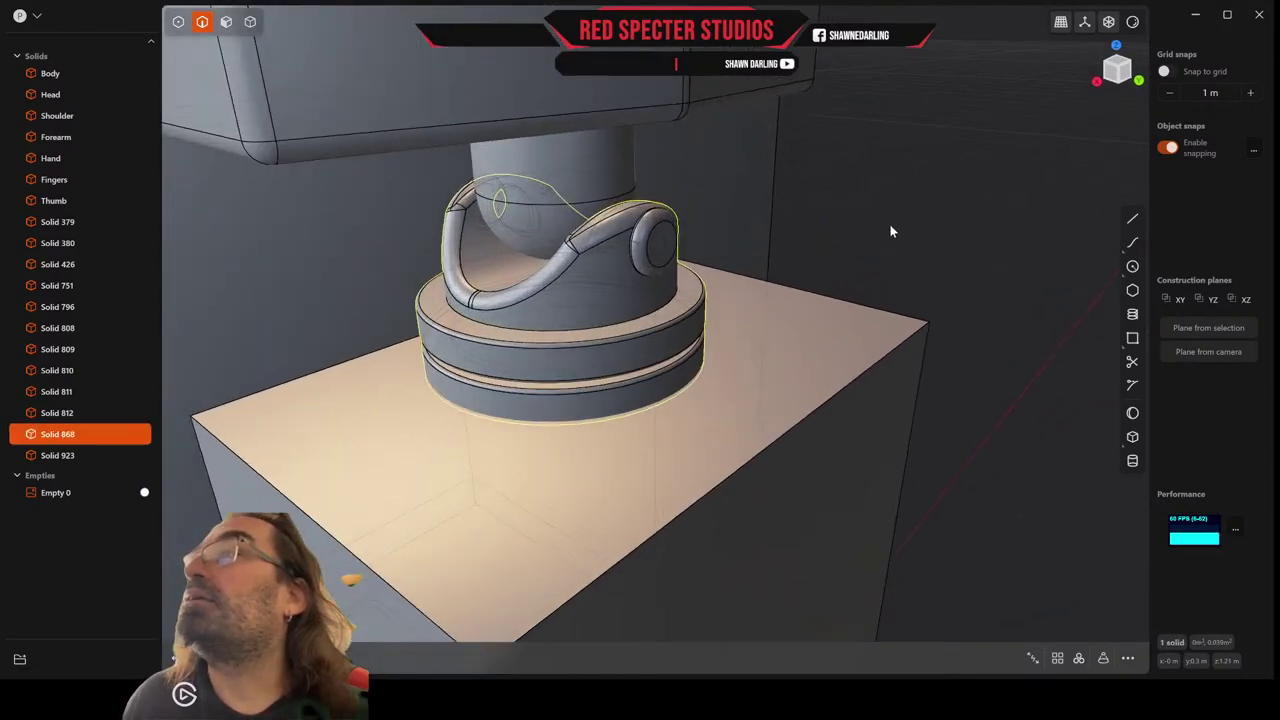
click(251, 22)
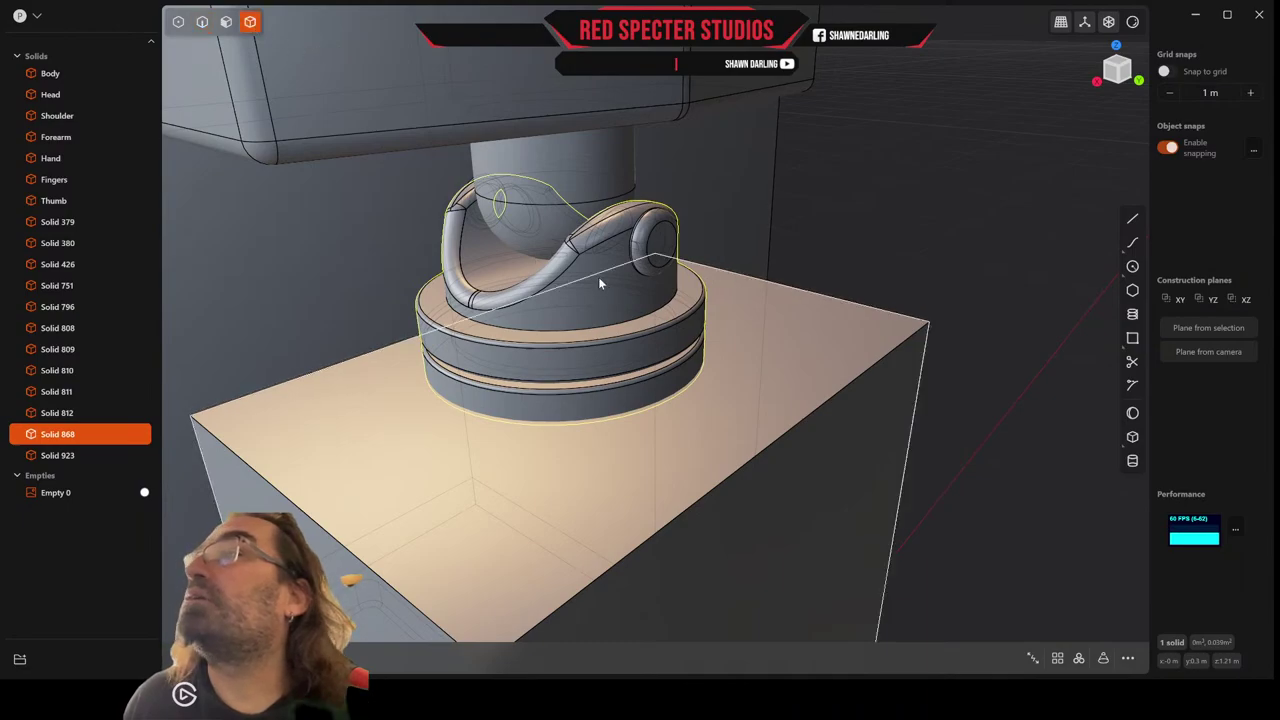
middle_drag(668, 320, 680, 237)
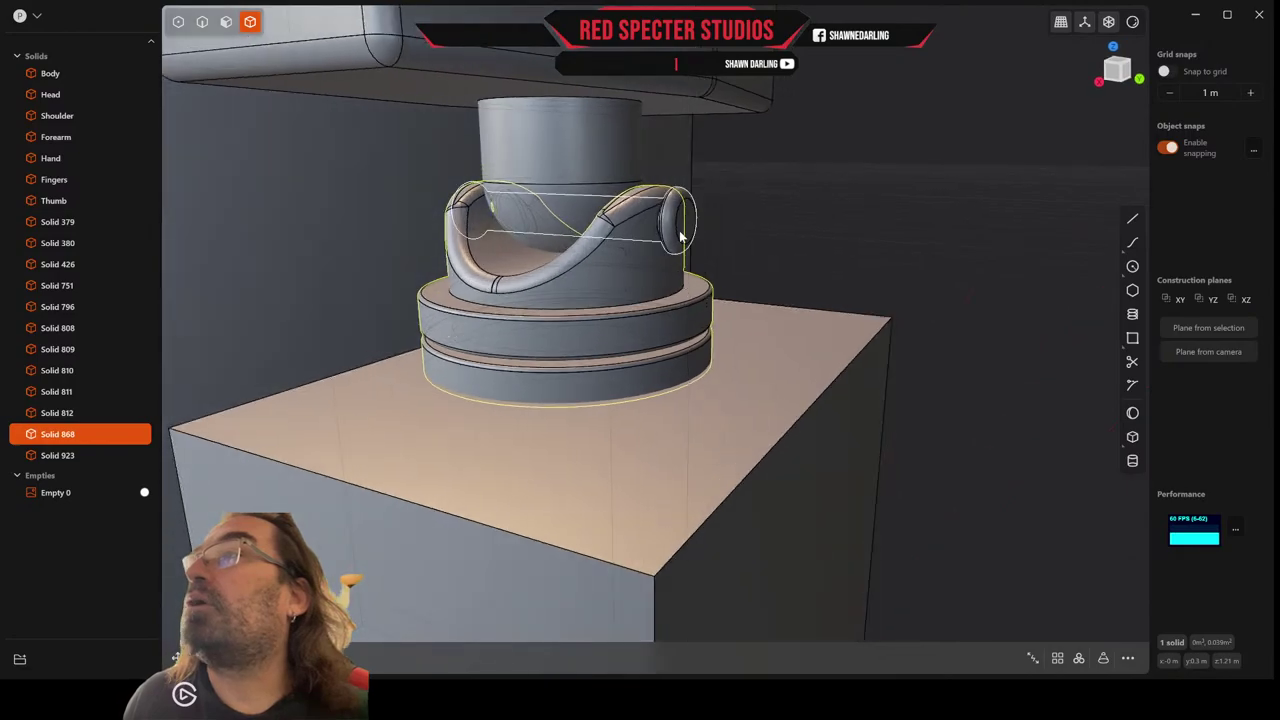
scroll(586, 159, down, 5)
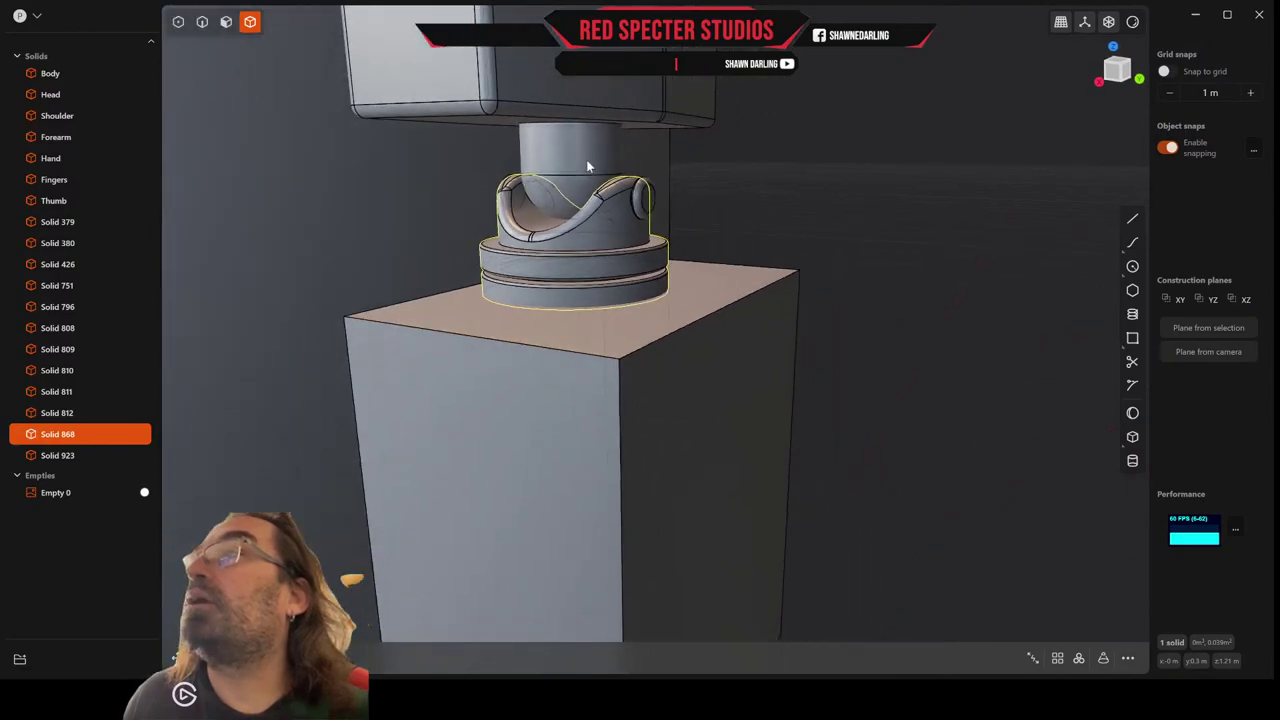
scroll(611, 125, up, 5)
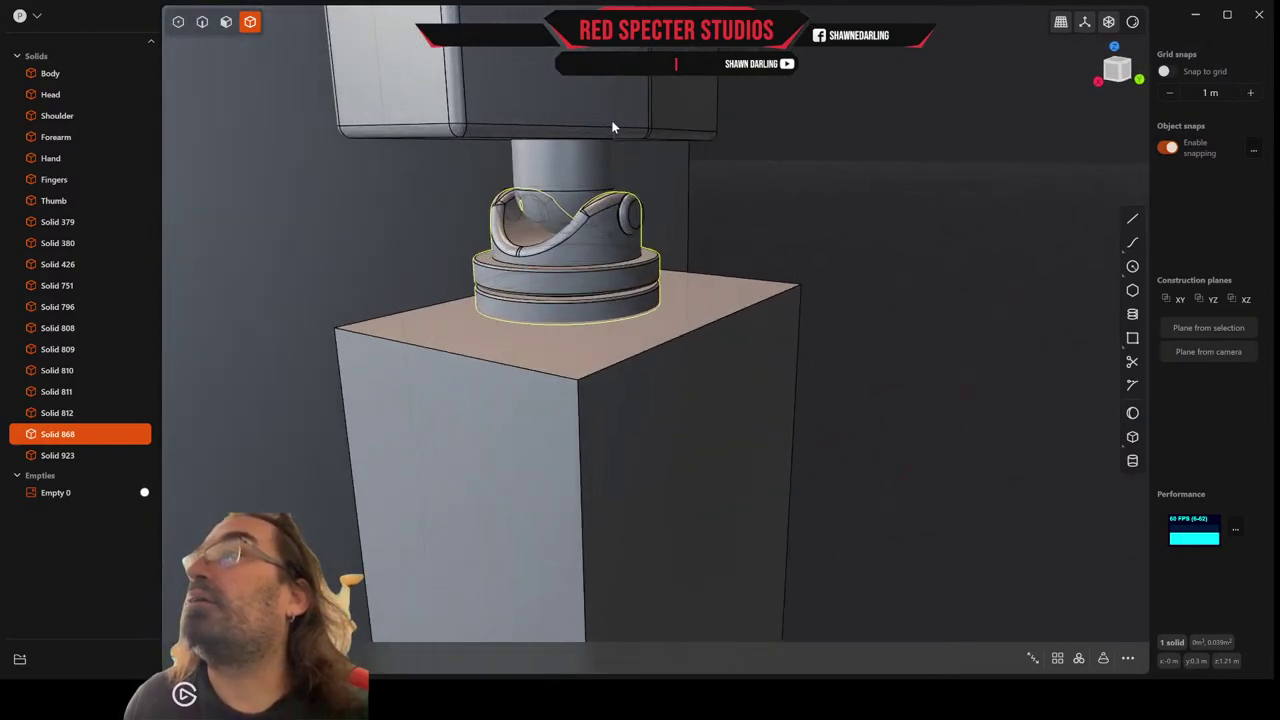
scroll(560, 175, down, 2)
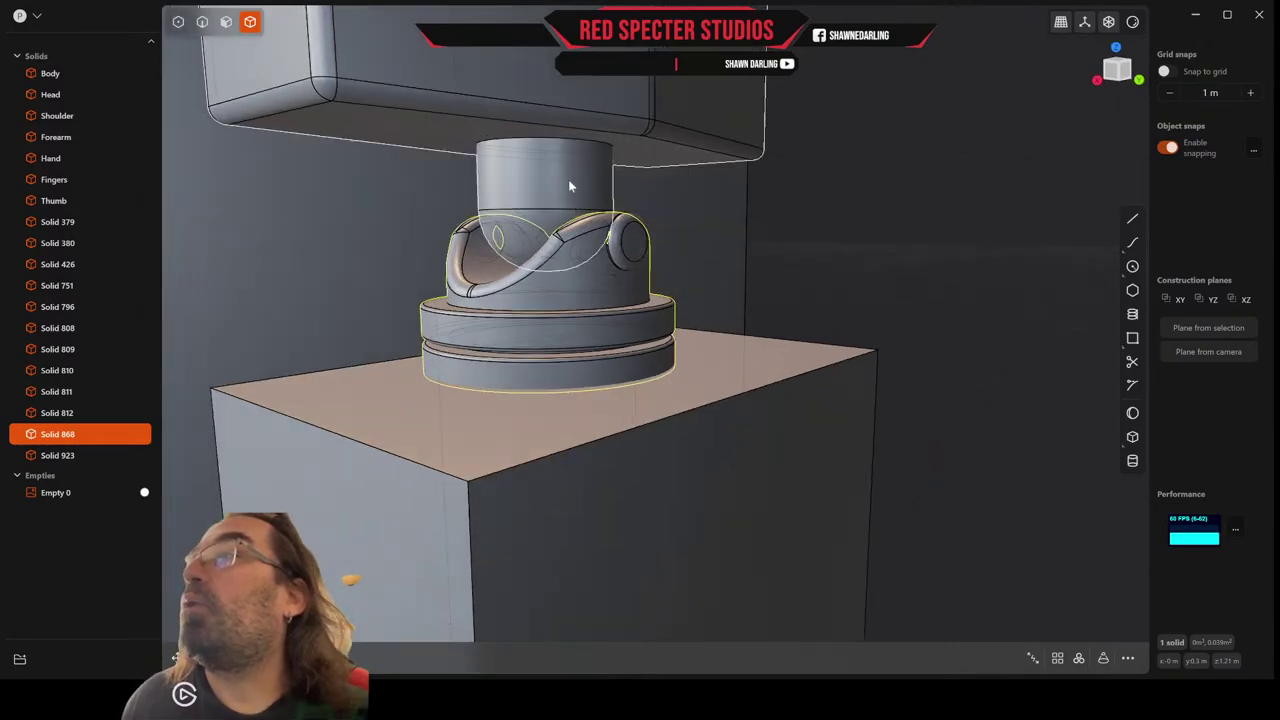
scroll(584, 172, up, 4)
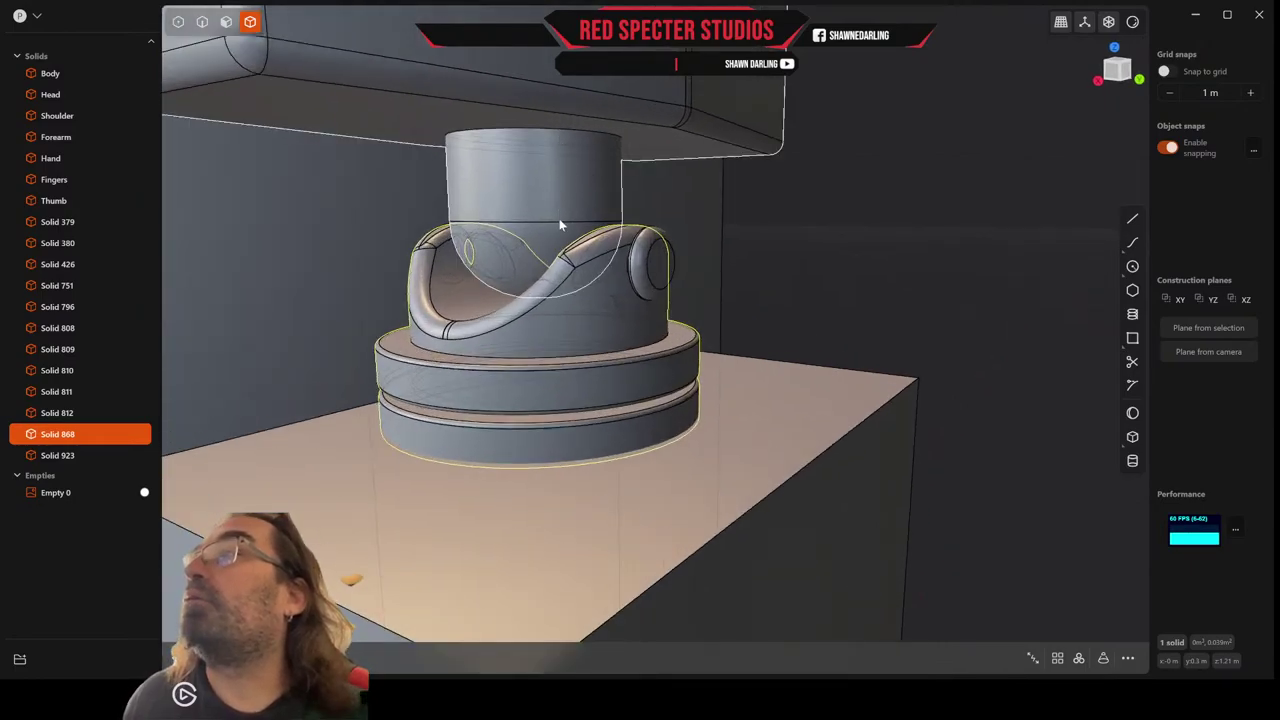
Offset the upper cylinder's top edge down its wall and add a closely spaced second loop, forming a thin band.
click(203, 22)
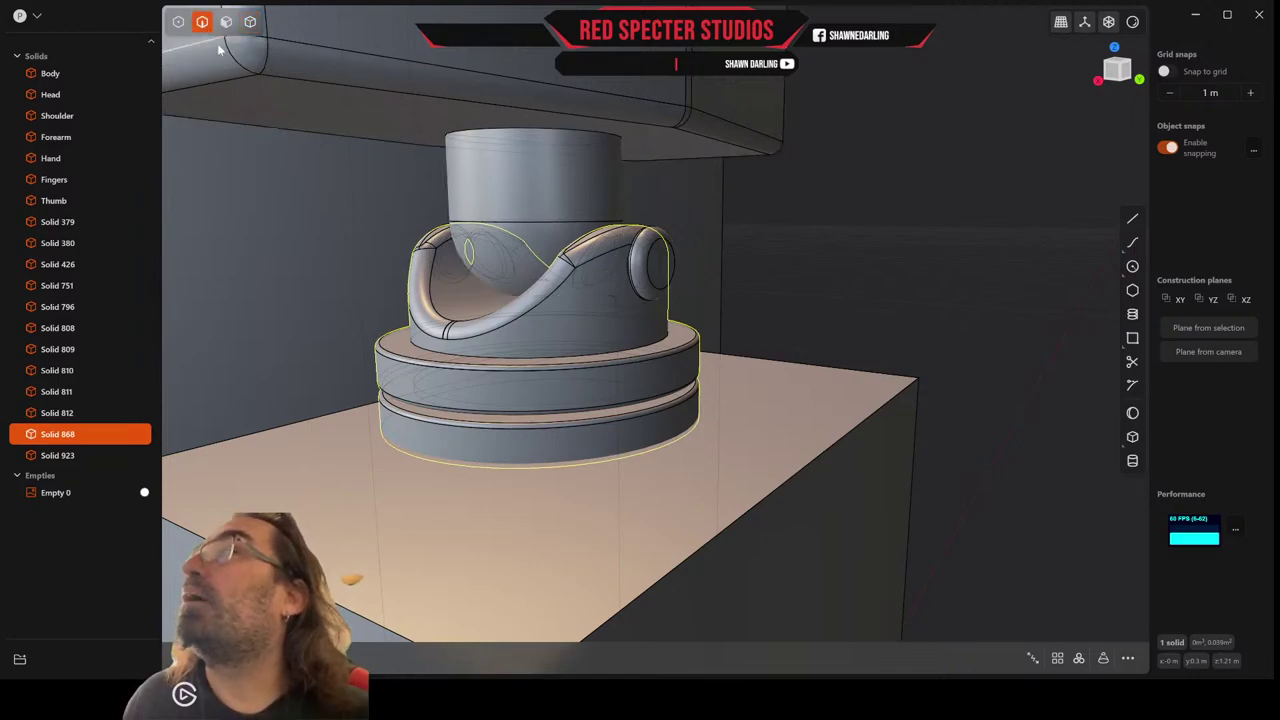
click(558, 137)
key(f)
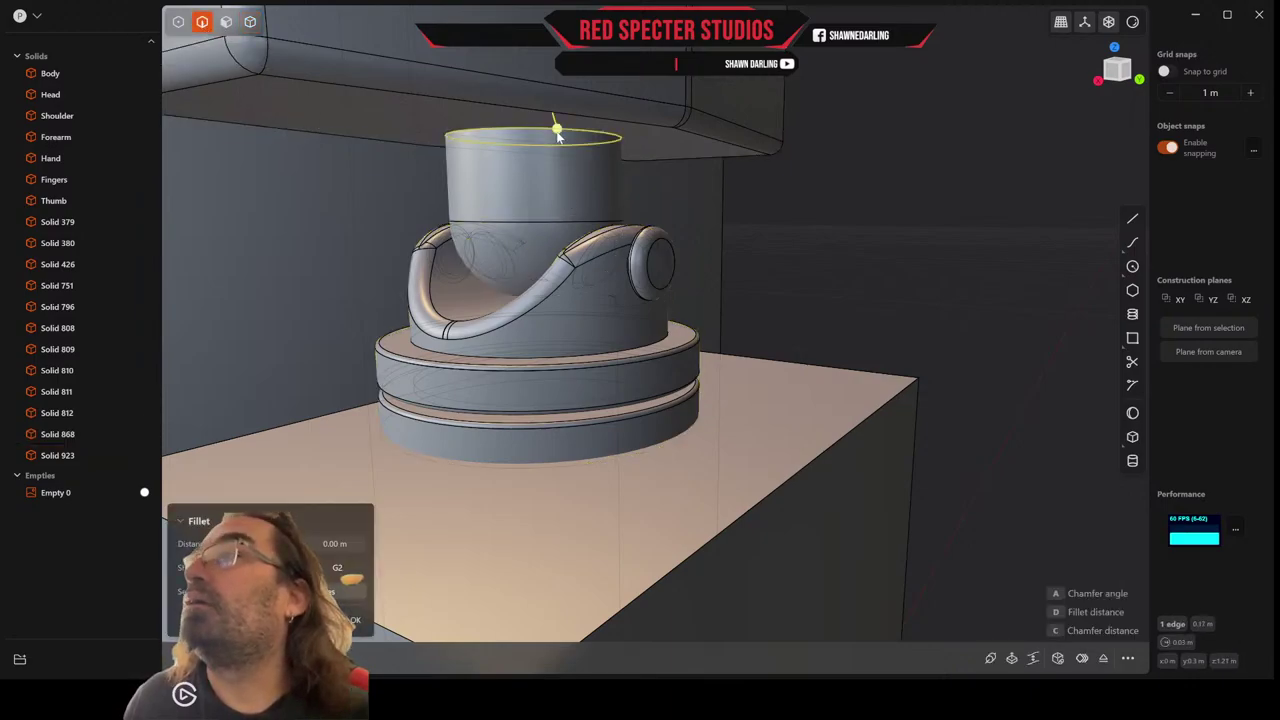
key(o)
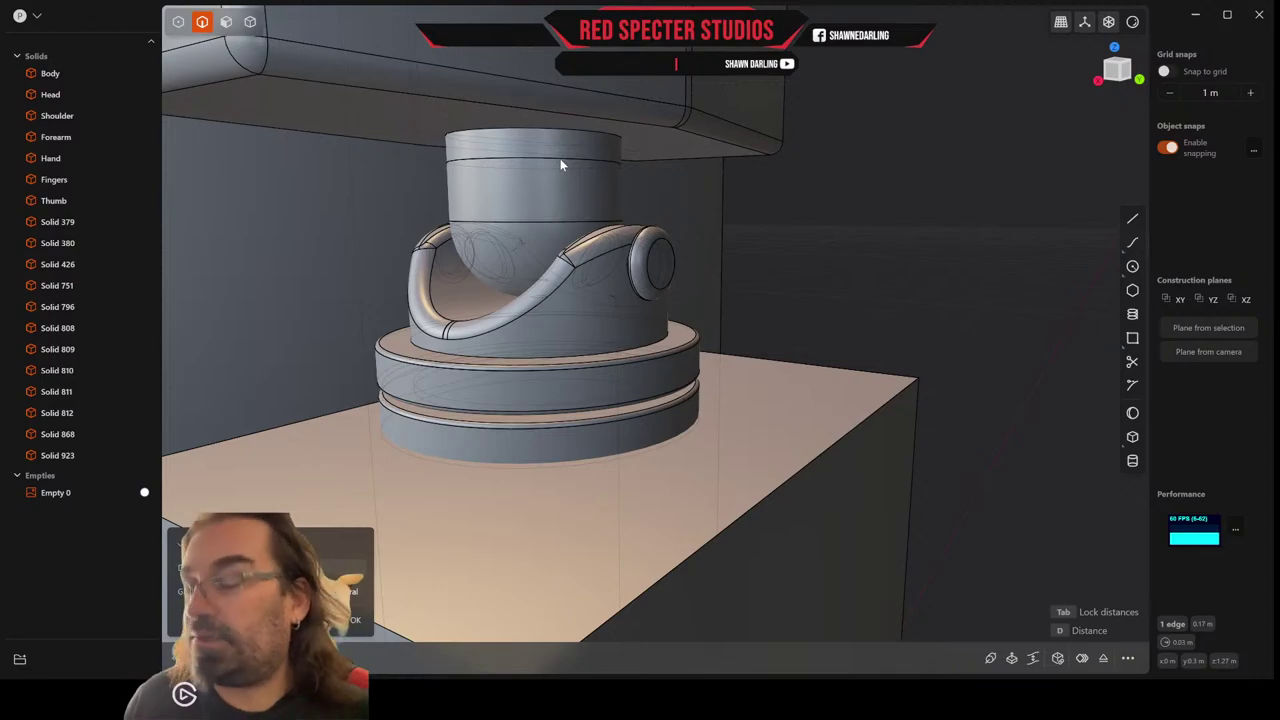
click(561, 165)
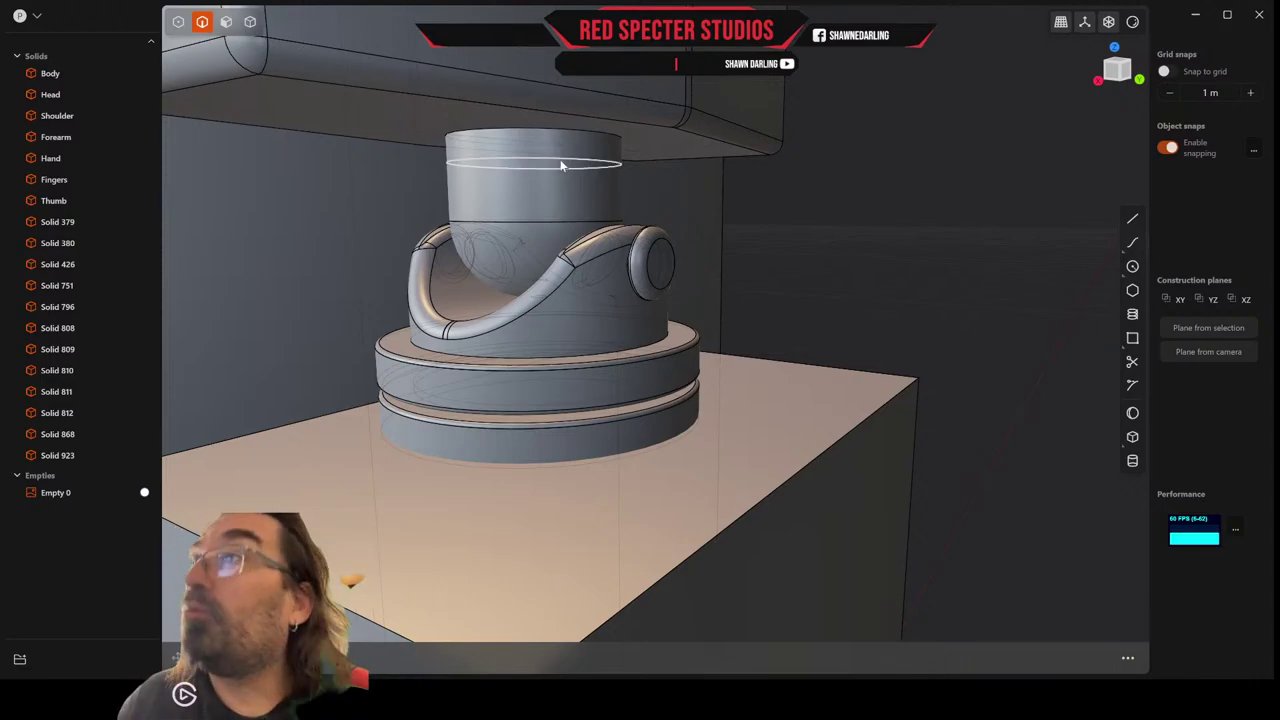
click(561, 165)
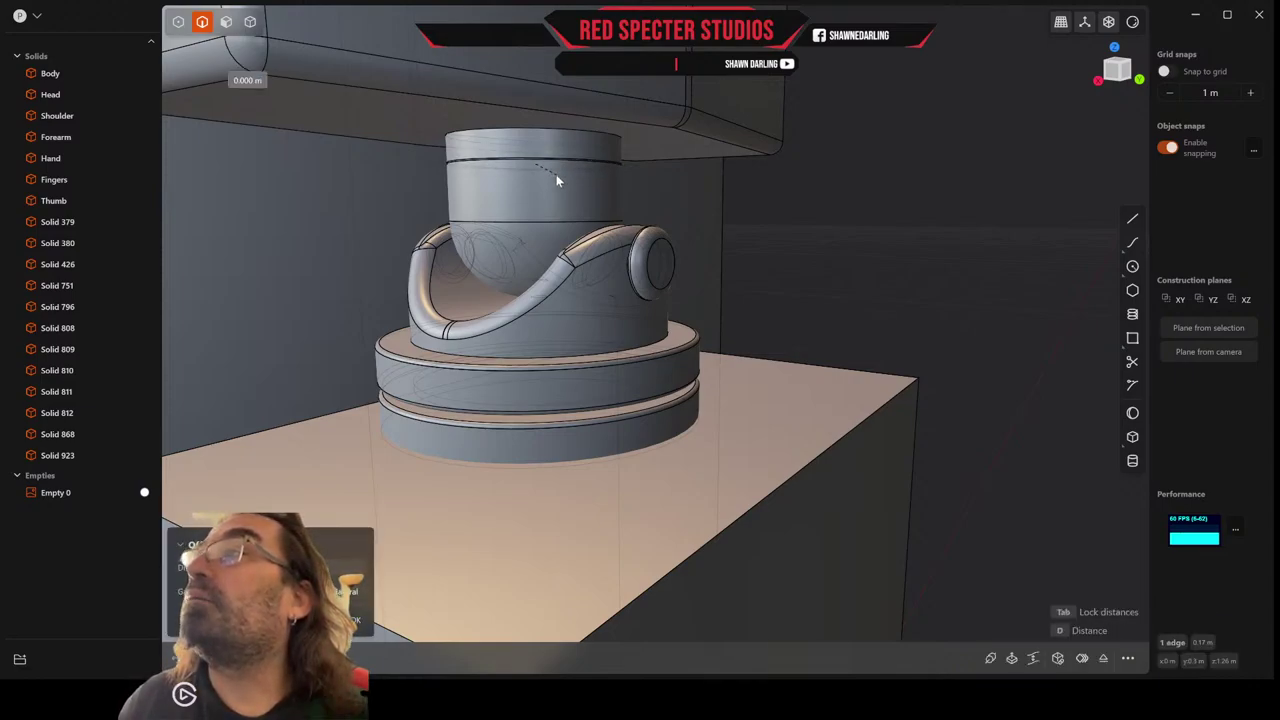
click(555, 177)
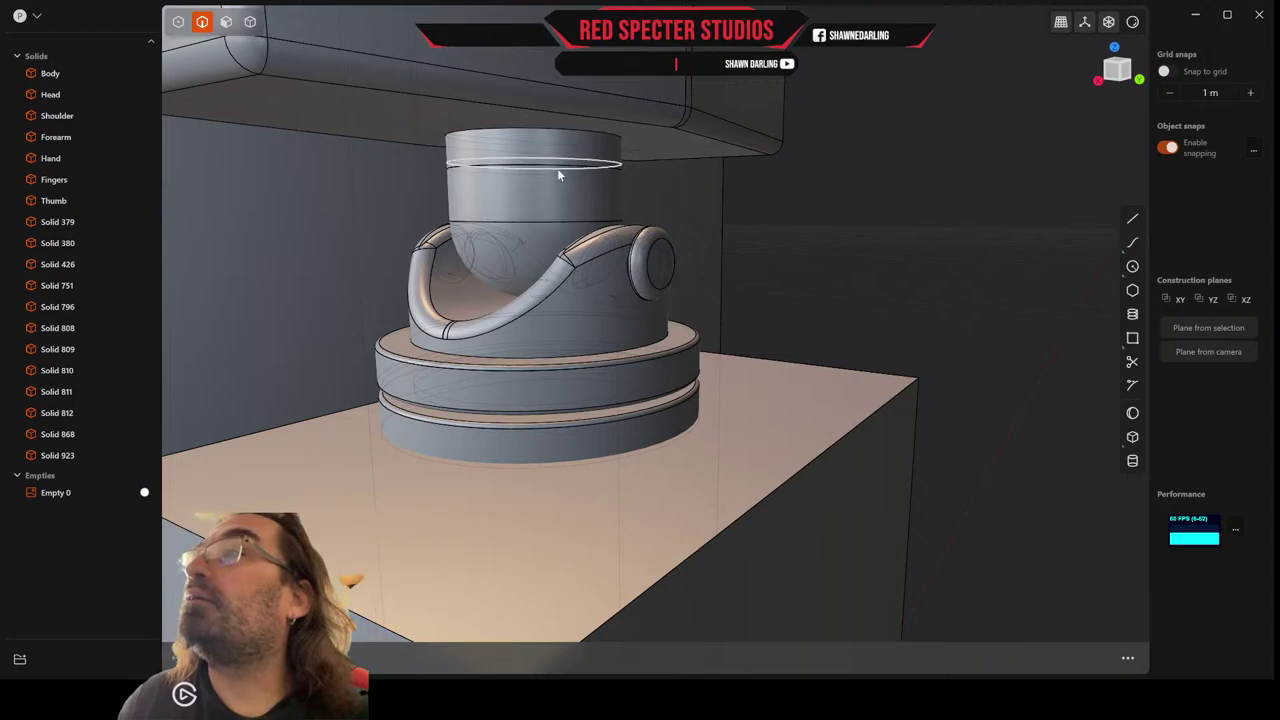
Offset the thin band's lower edge about 0.007 m down the cylinder wall and add a loop just below it as a second band.
click(497, 169)
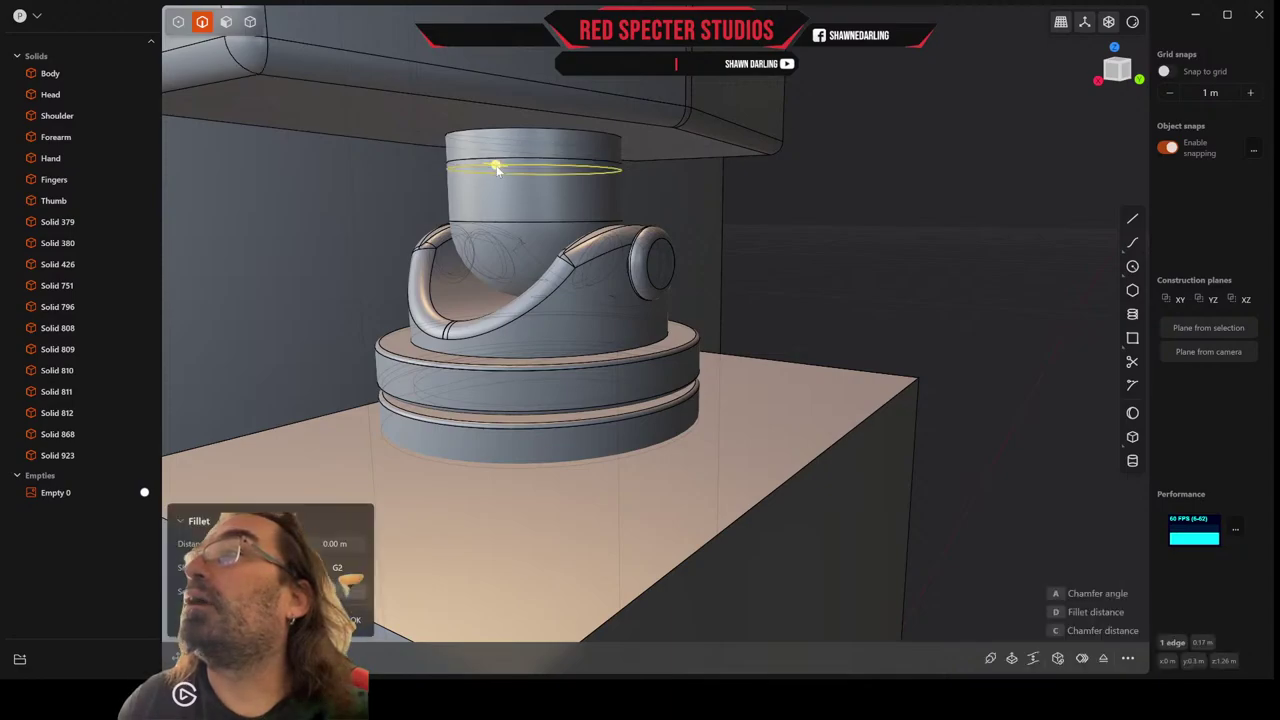
click(497, 169)
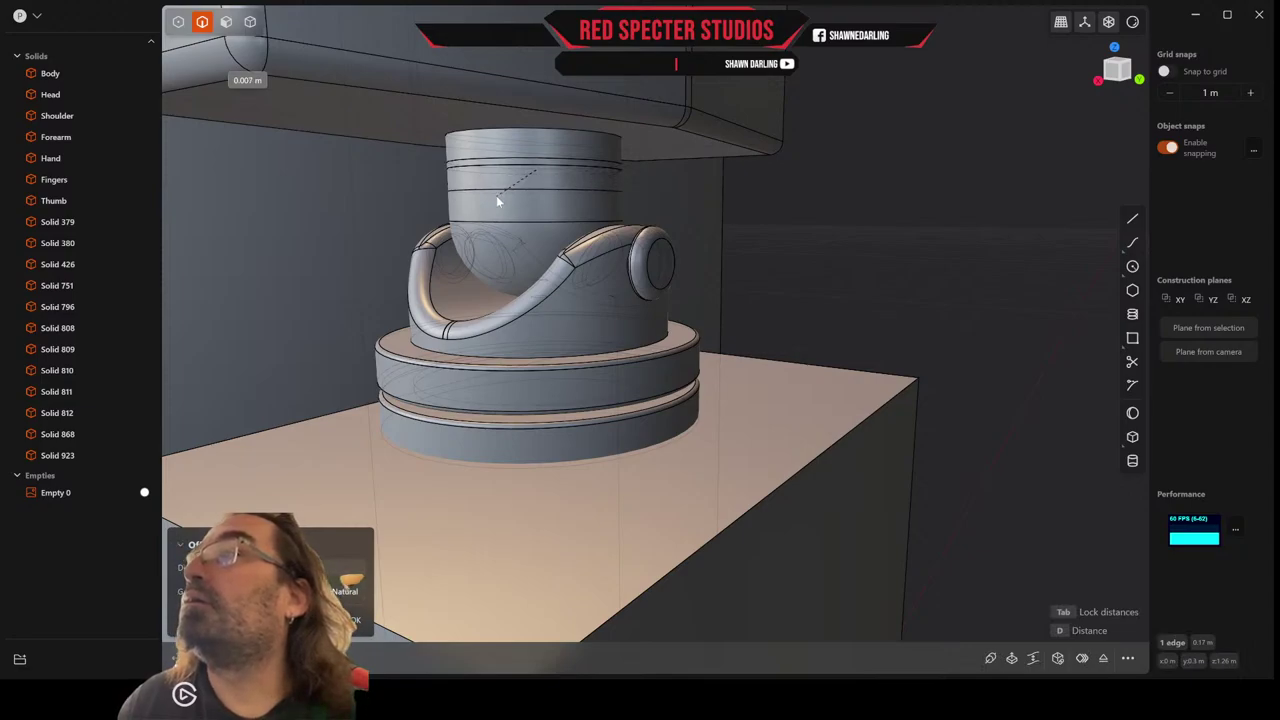
click(496, 195)
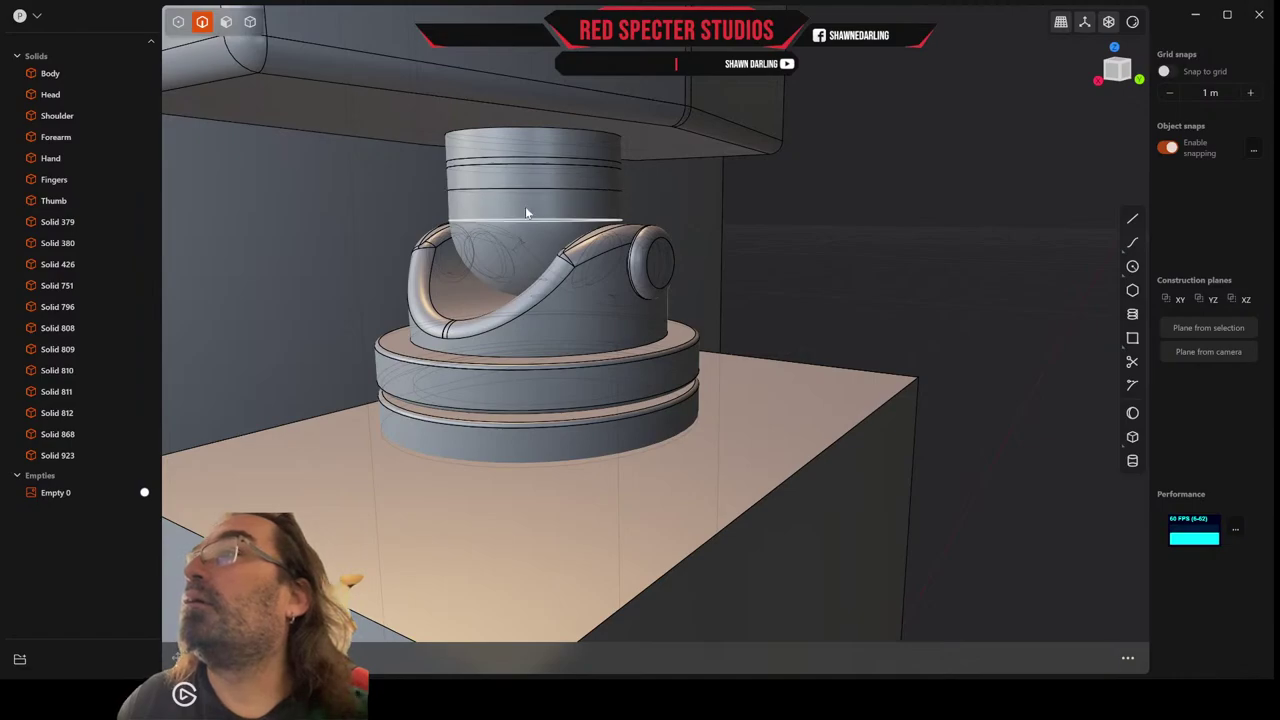
click(529, 194)
key(o)
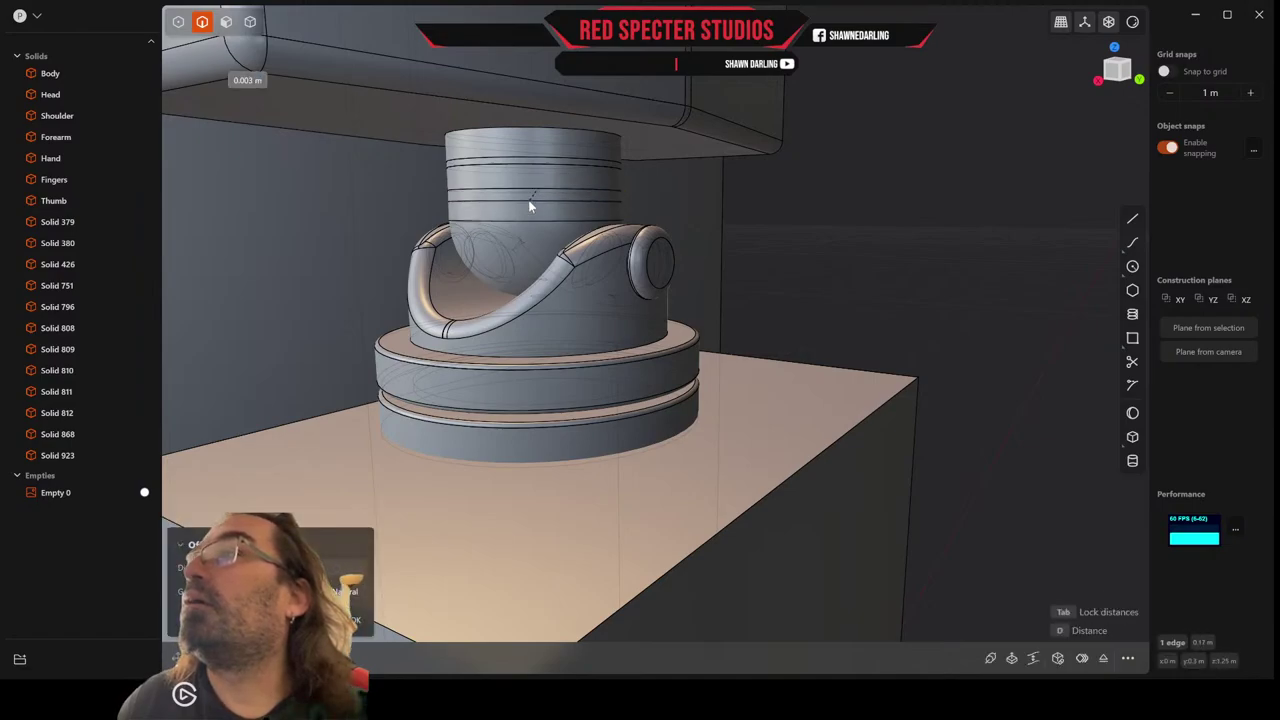
click(531, 198)
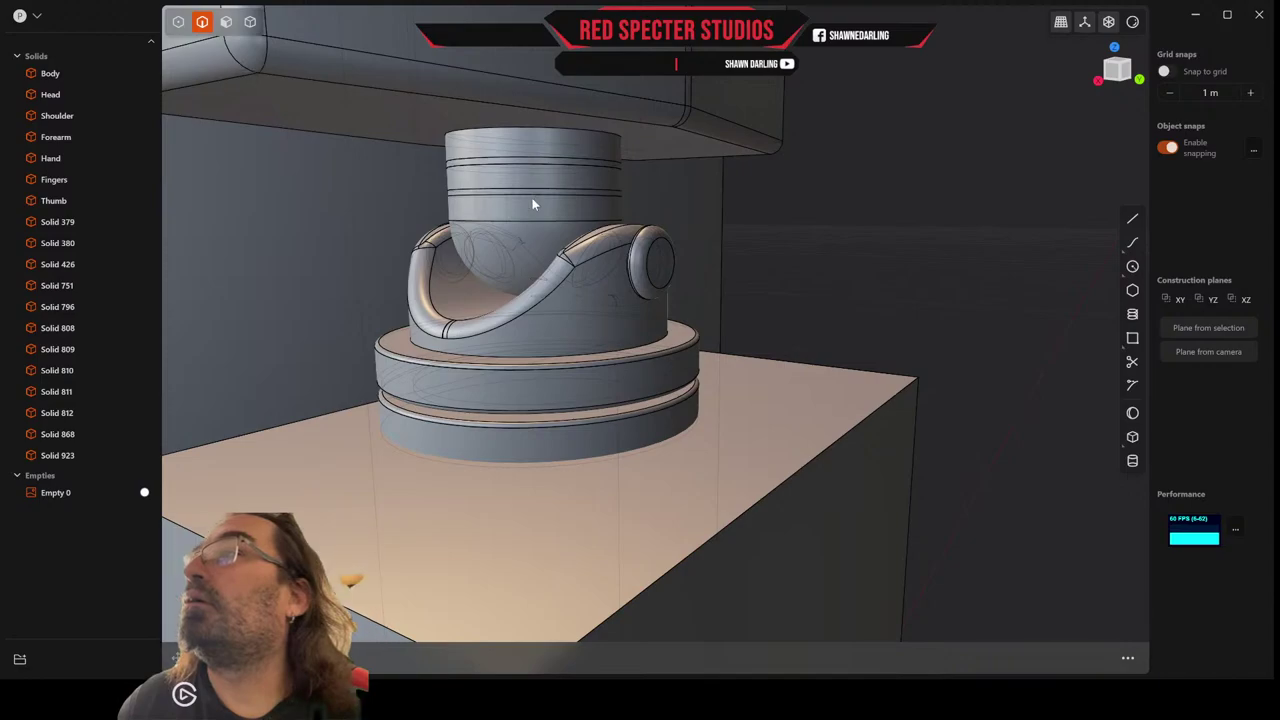
Offset the upper cylinder's three wide wall faces outward, leaving the two thin bands recessed as grooves.
middle_drag(557, 214, 563, 208)
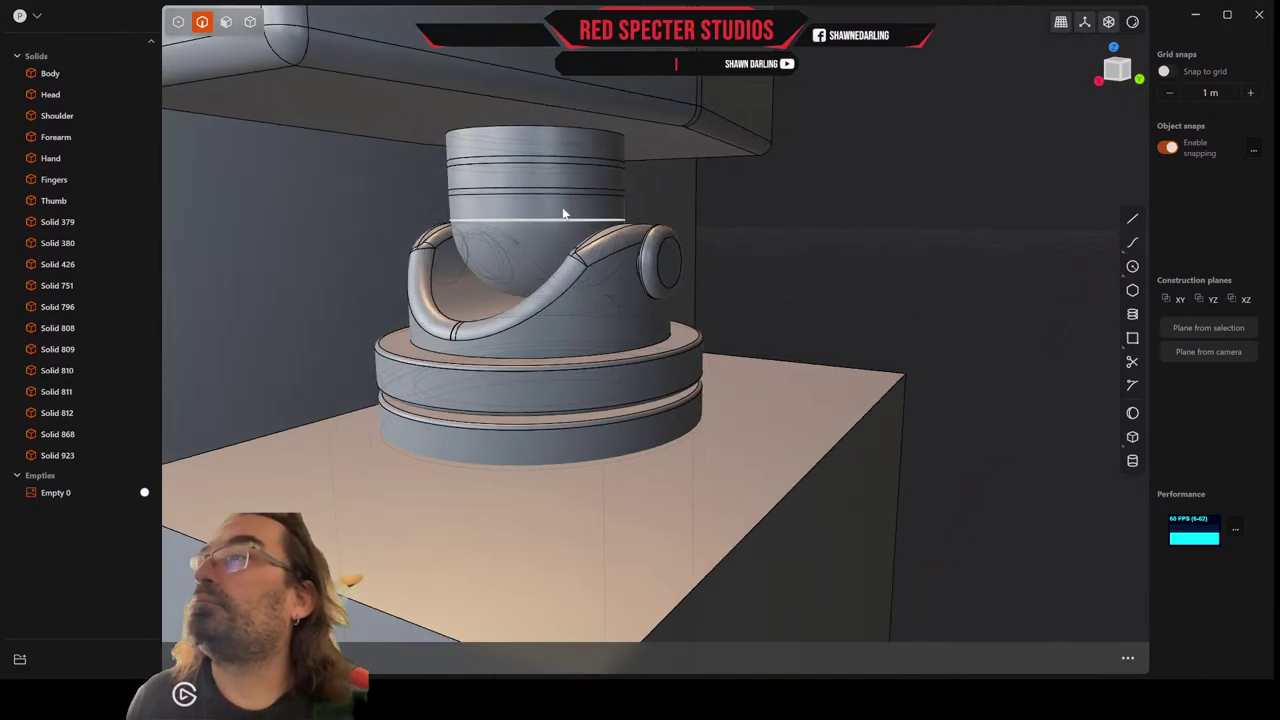
click(226, 21)
click(582, 138)
key(o)
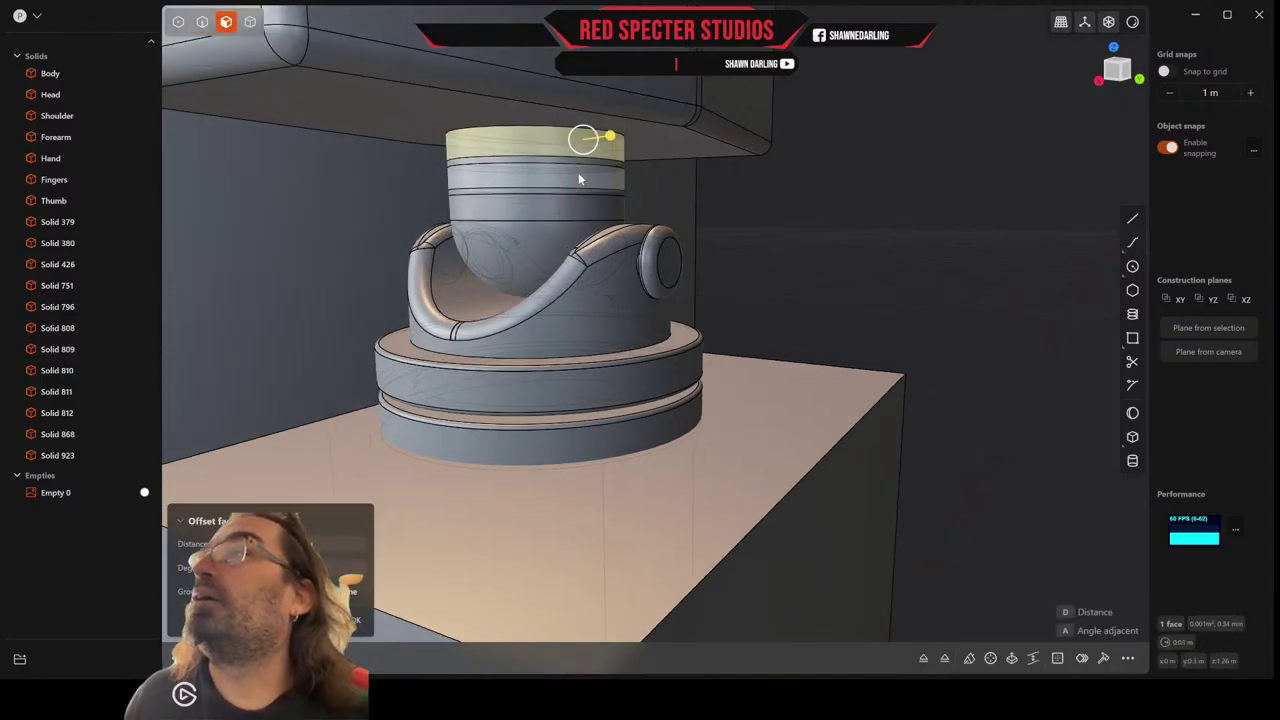
click(578, 172)
middle_drag(577, 207, 610, 228)
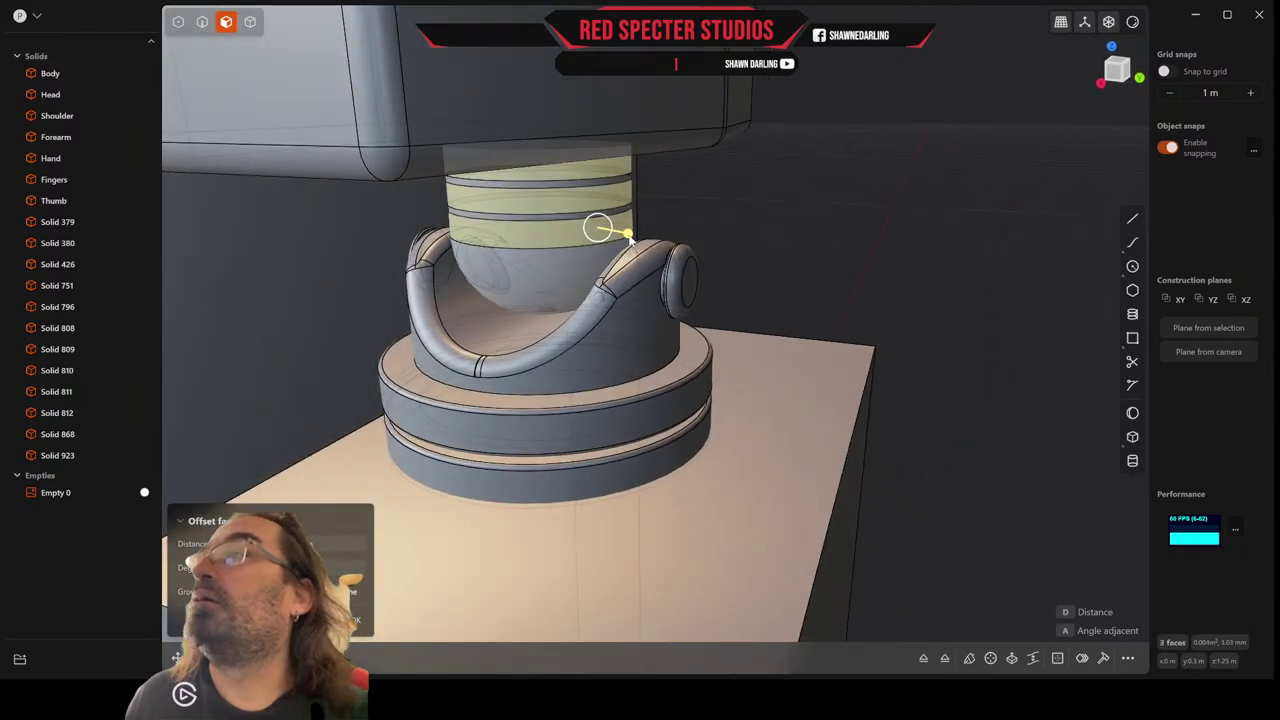
drag(626, 236, 639, 236)
mouse_move(639, 236)
middle_down()
mouse_move(694, 220)
mouse_move(640, 223)
middle_up()
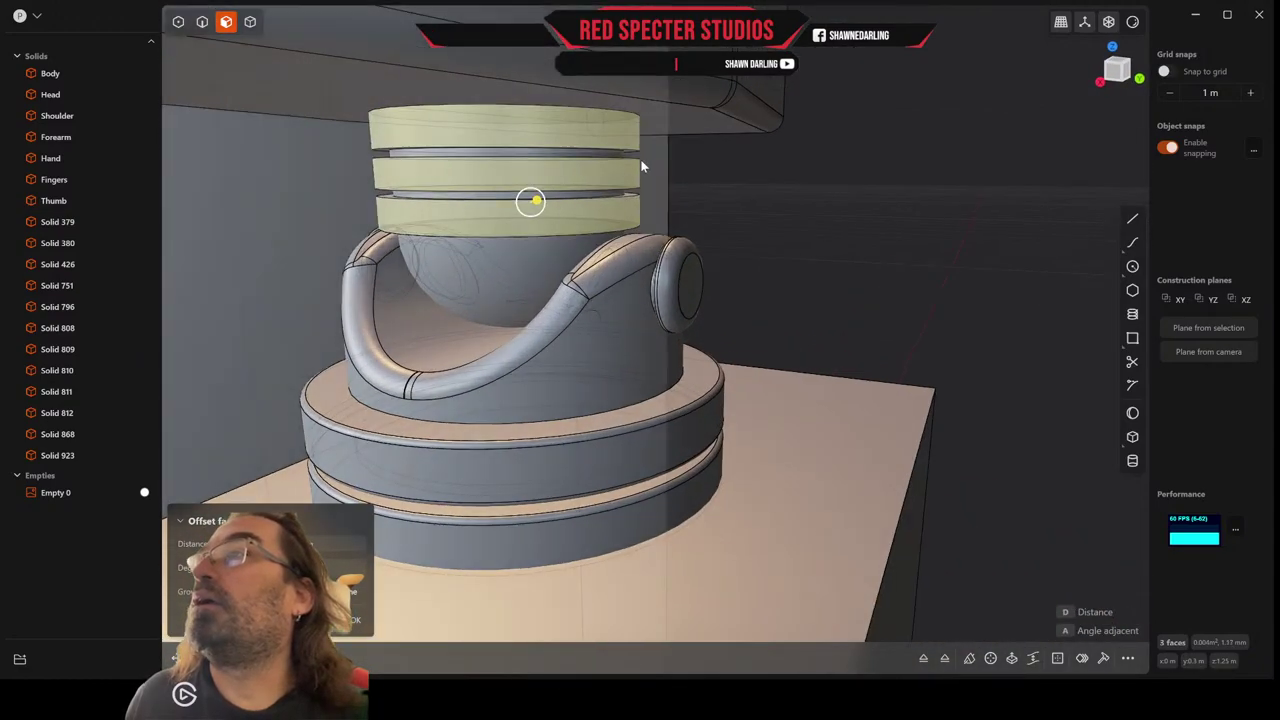
Fillet the upper cylinder's four groove edges and its lower rim by about 0.00076 m.
click(201, 22)
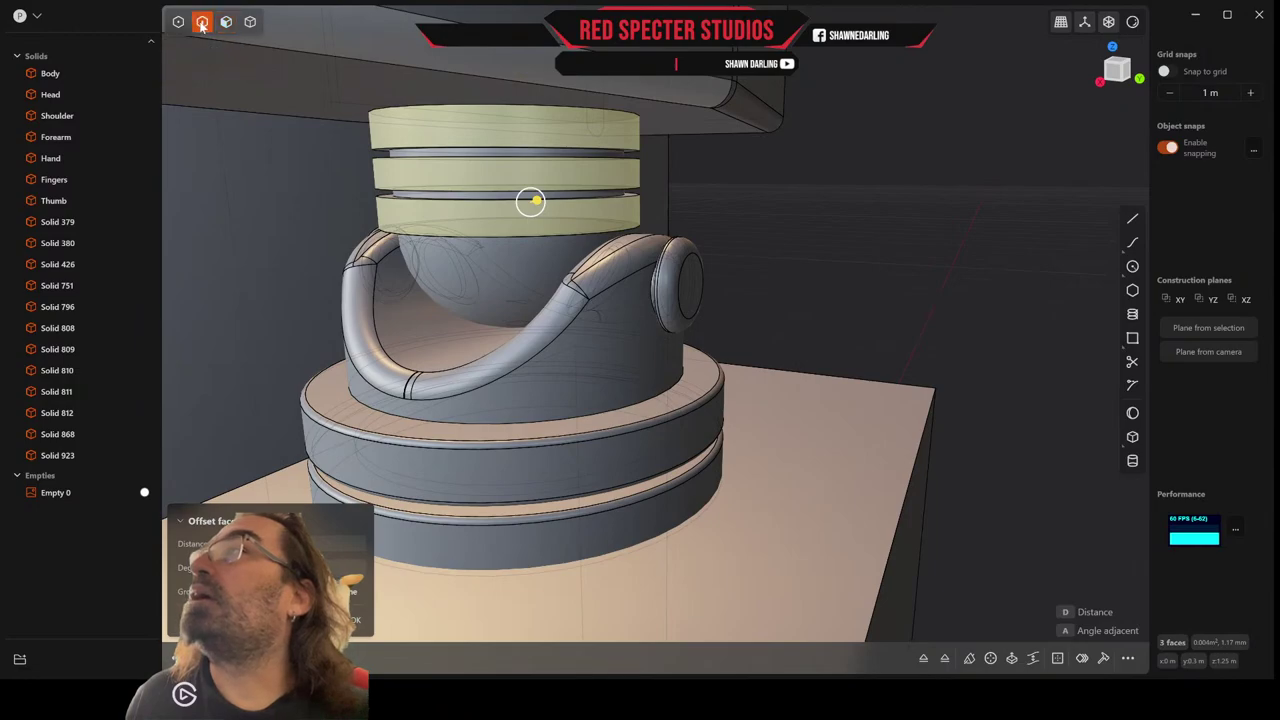
click(626, 155)
click(628, 162)
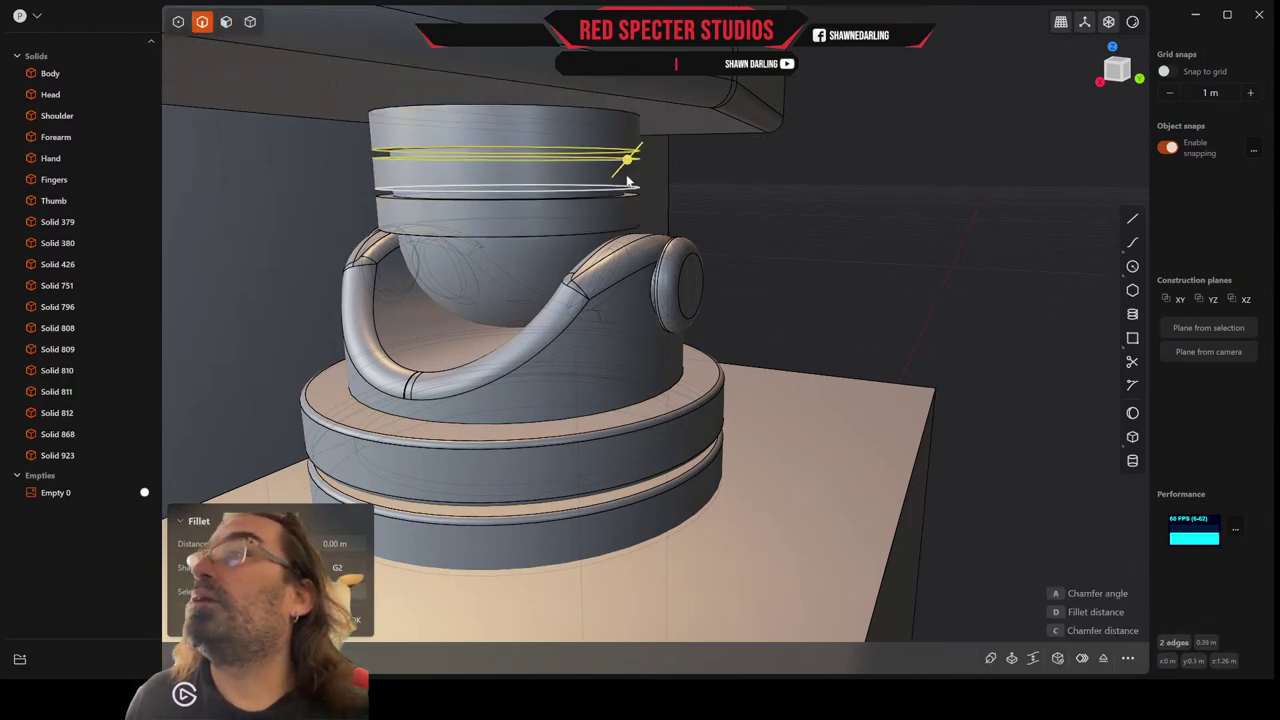
click(627, 190)
click(629, 197)
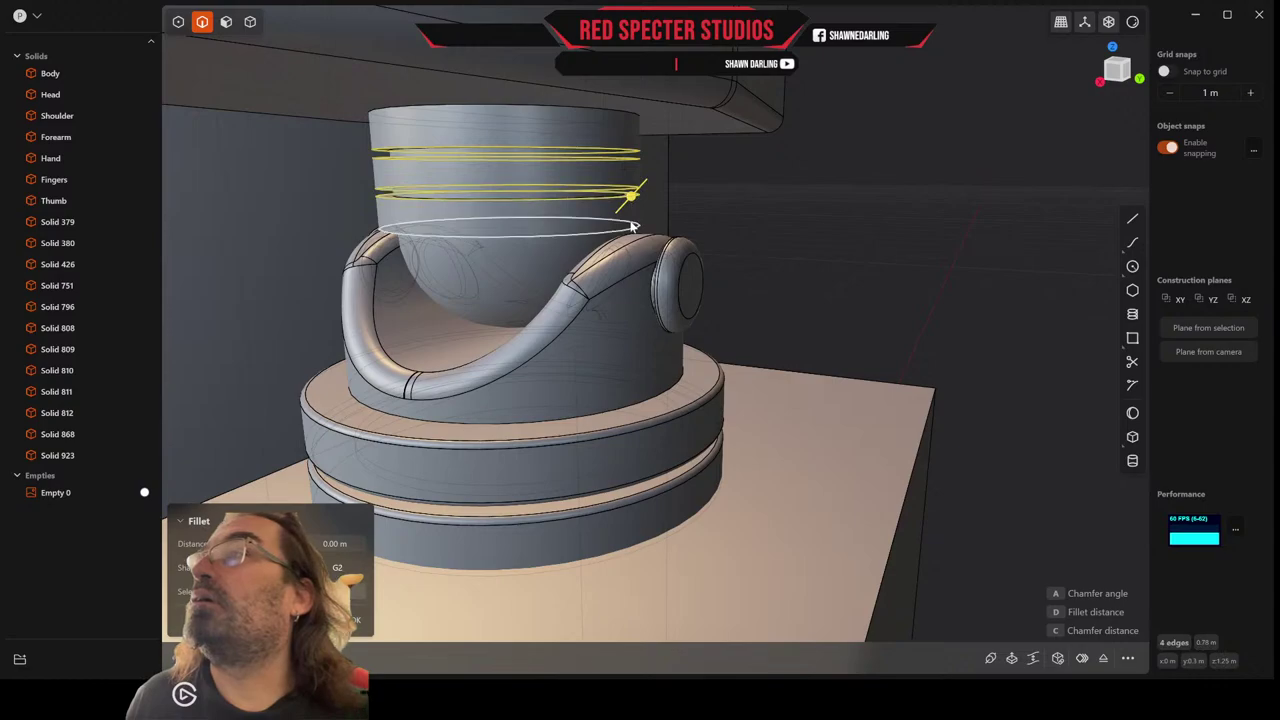
scroll(647, 221, up, 2)
drag(629, 223, 631, 226)
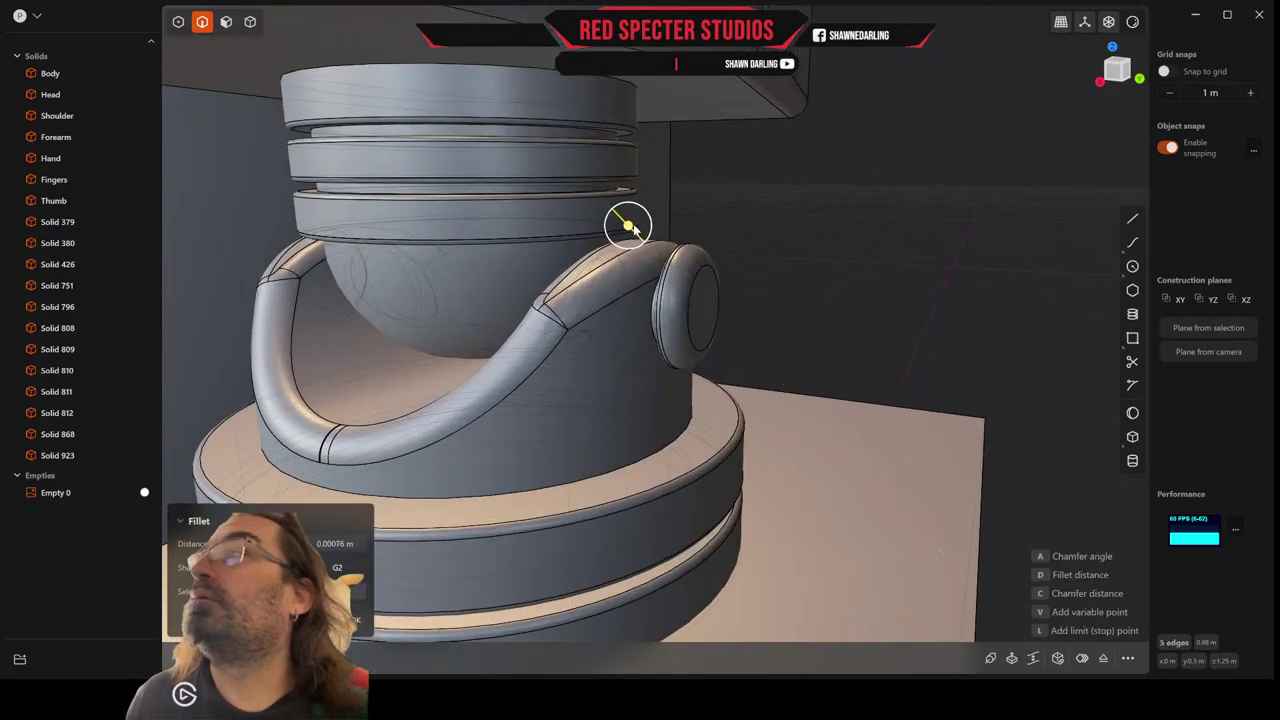
right_click(632, 227)
scroll(634, 226, down, 3)
click(869, 253)
Examine the arm in the robot reference image and compare it with the modelled shoulder block and forearm.
scroll(869, 253, down, 3)
middle_drag(869, 253, 733, 246)
scroll(836, 249, down, 10)
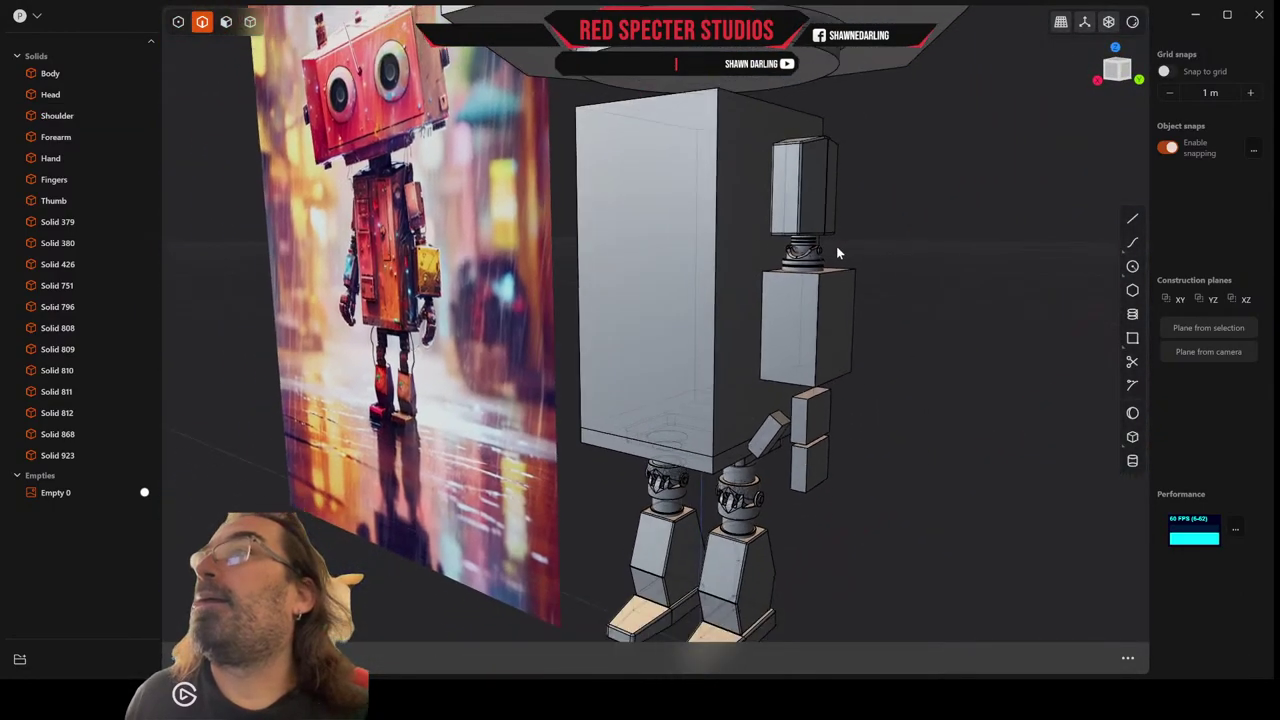
mouse_move(838, 253)
middle_down()
mouse_move(773, 289)
mouse_move(804, 276)
mouse_move(800, 290)
mouse_move(710, 301)
mouse_move(835, 273)
middle_up()
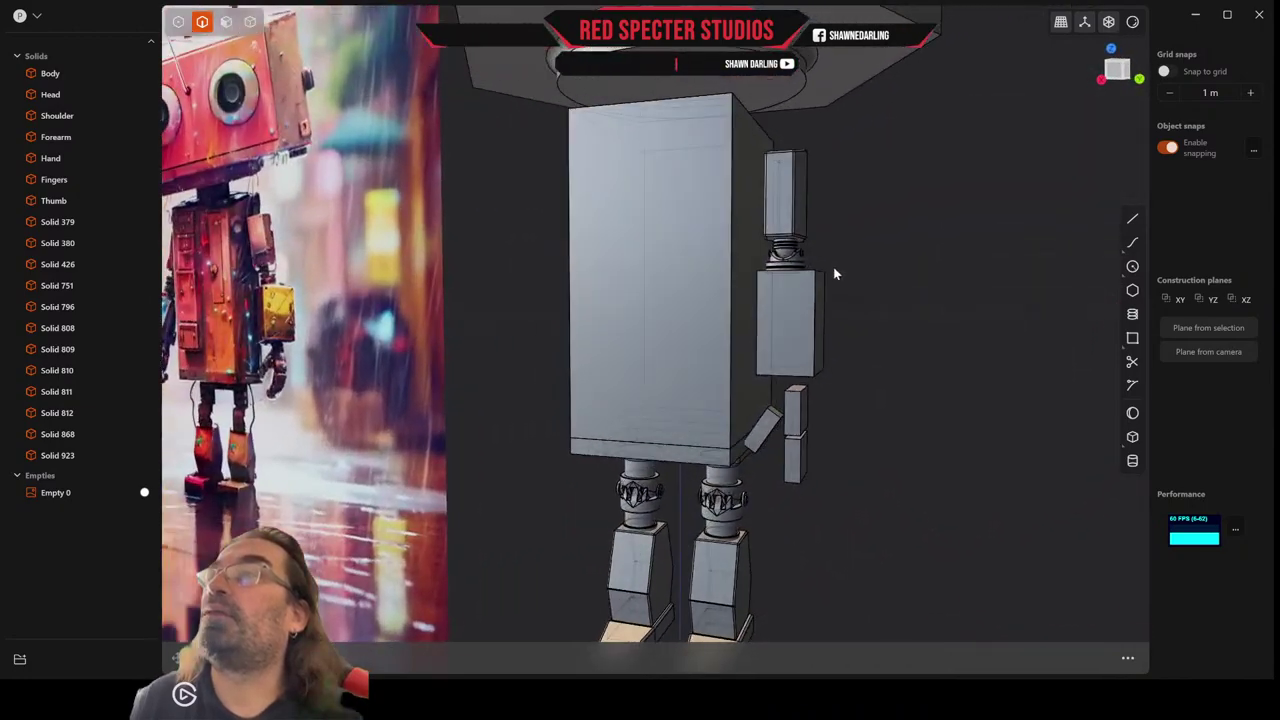
middle_drag(278, 312, 461, 285)
scroll(461, 285, up, 3)
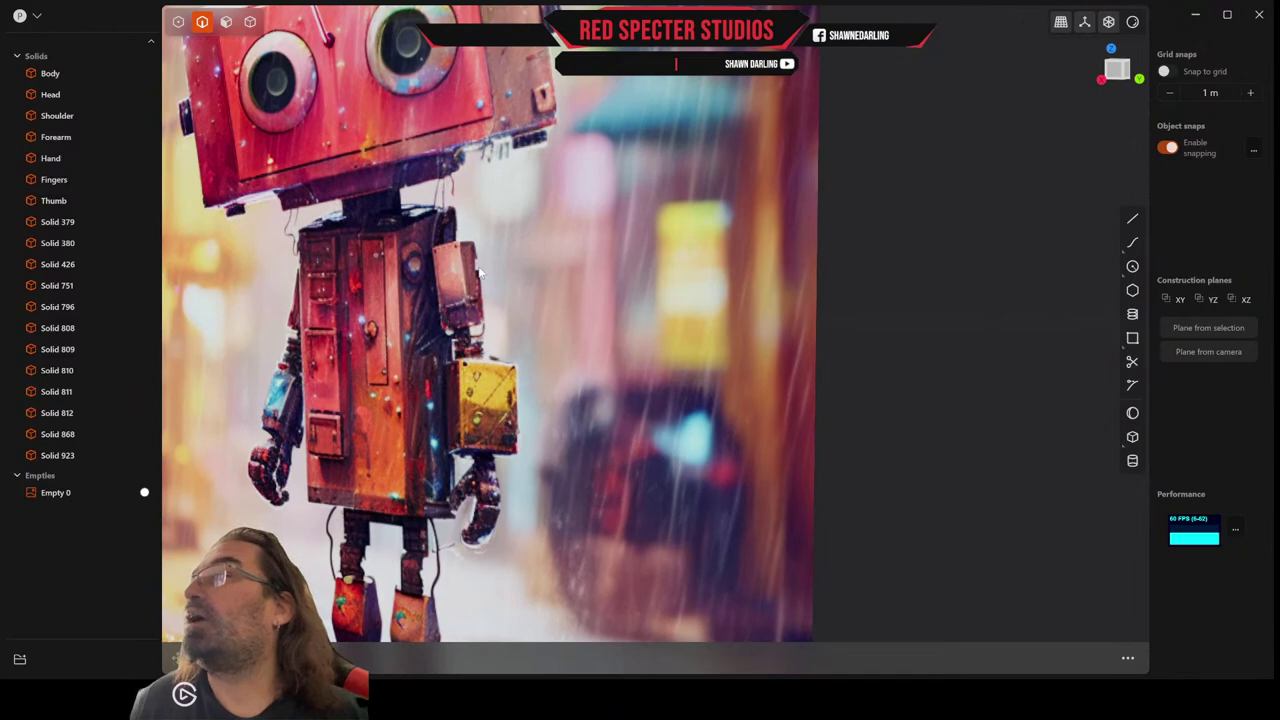
scroll(622, 343, down, 6)
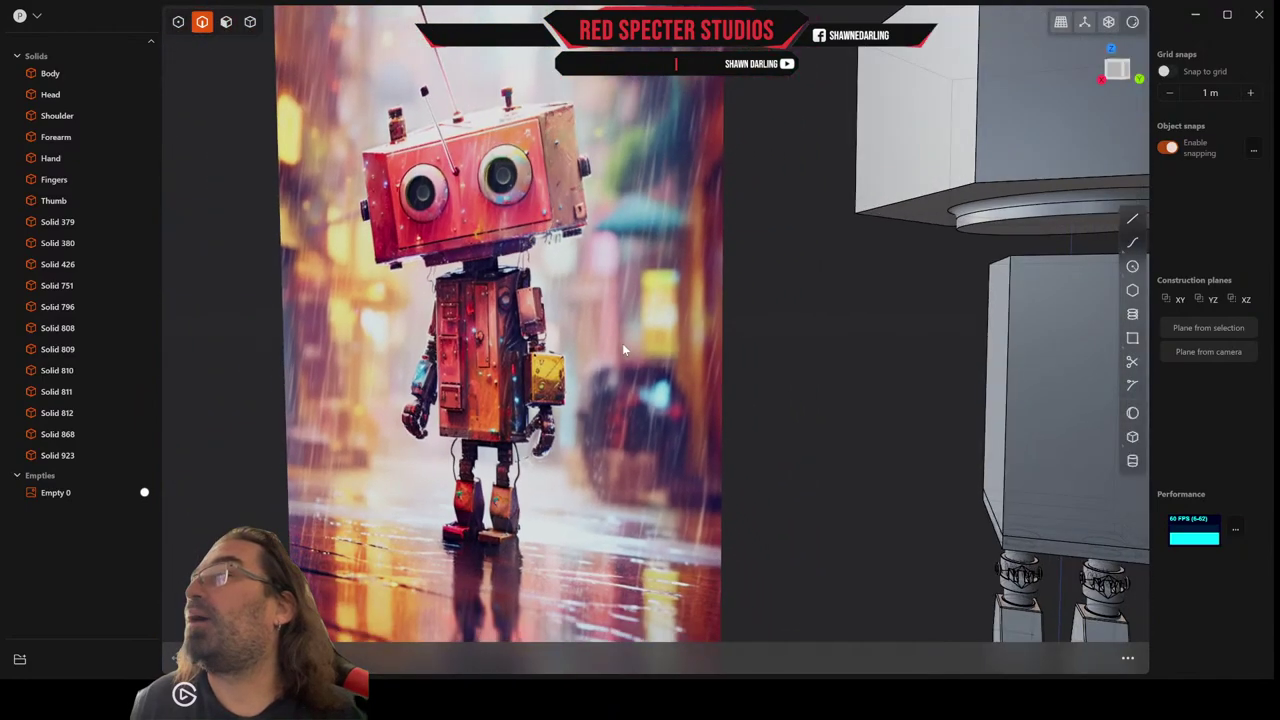
middle_drag(622, 343, 605, 384)
scroll(864, 353, up, 5)
middle_drag(864, 353, 823, 396)
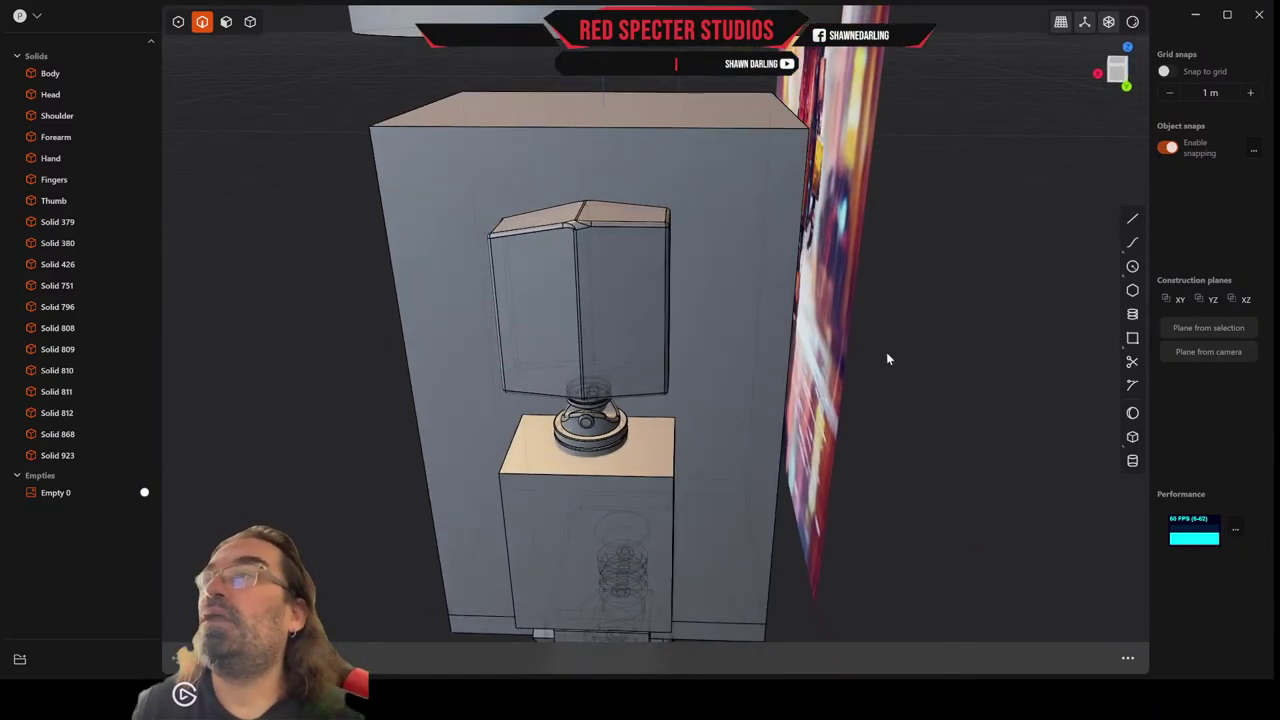
Draw a small square in side view, straddling the shoulder block's vertical edge nearest the reference image, in its upper half.
click(1113, 80)
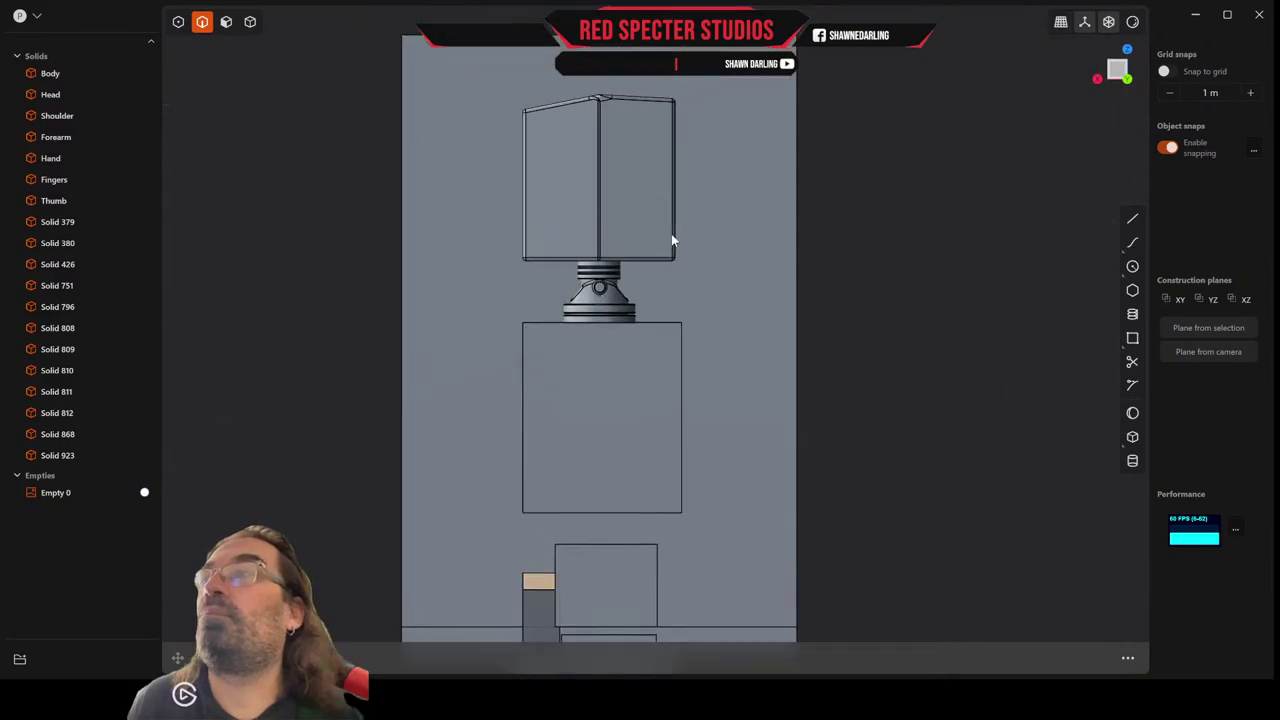
click(1132, 338)
scroll(680, 190, up, 2)
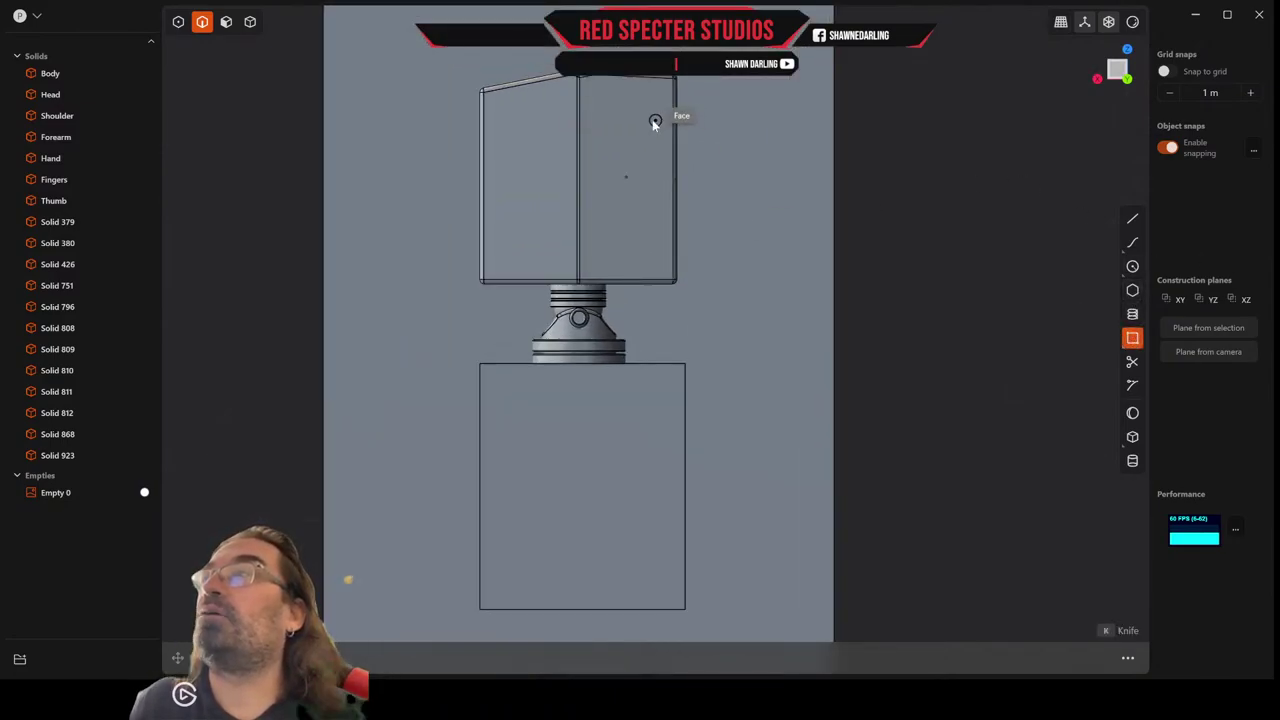
click(654, 121)
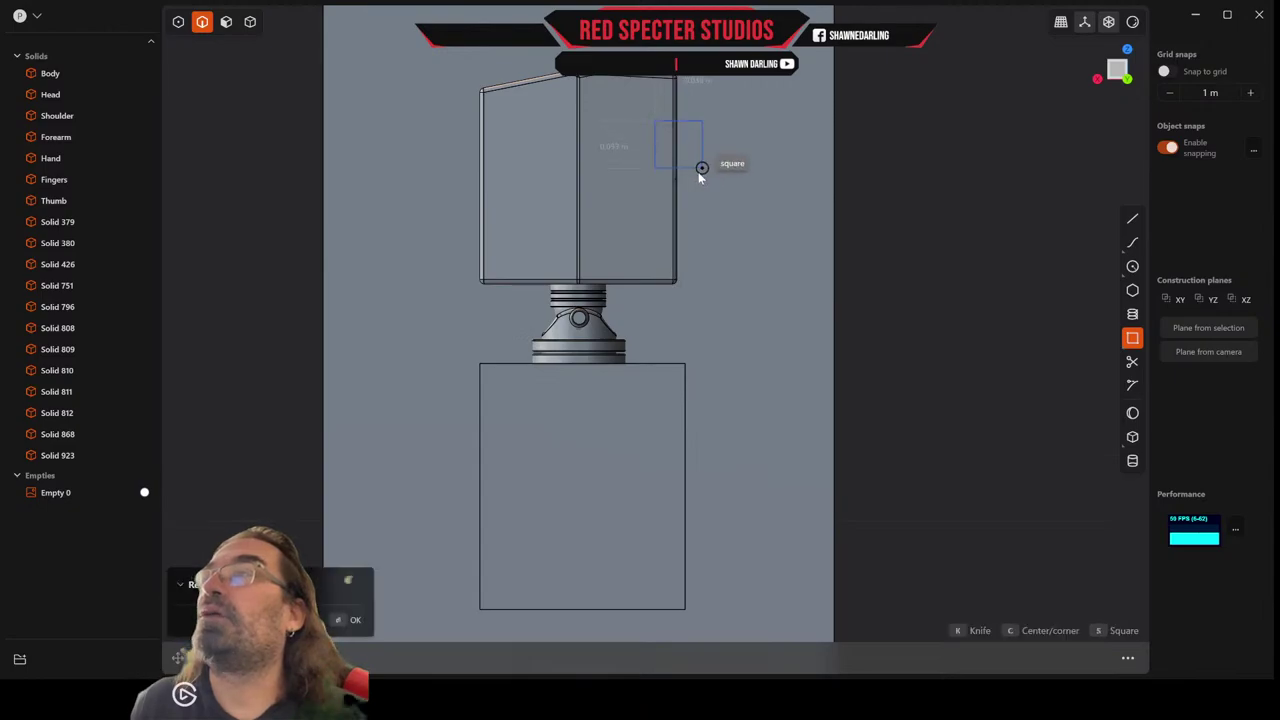
click(697, 174)
right_click(696, 173)
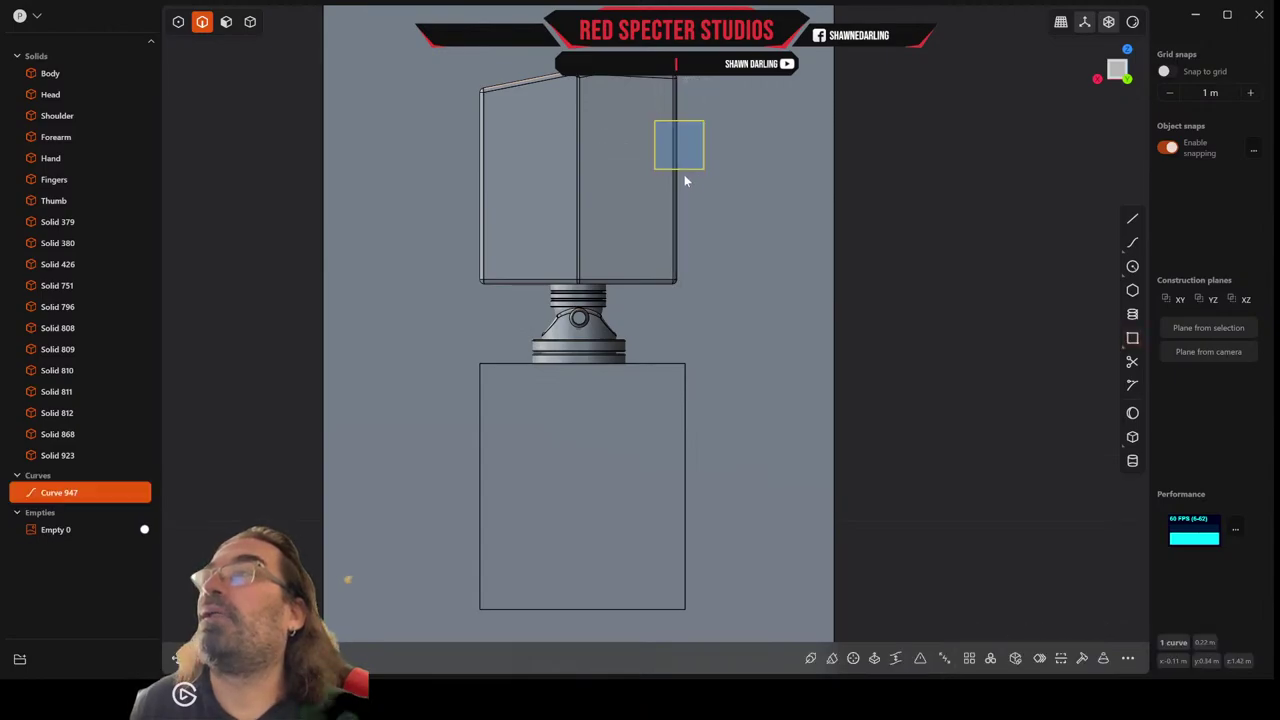
Extrude the square through the Shoulder block as a cut, forming a notch across its vertical edge.
middle_drag(684, 174, 662, 351)
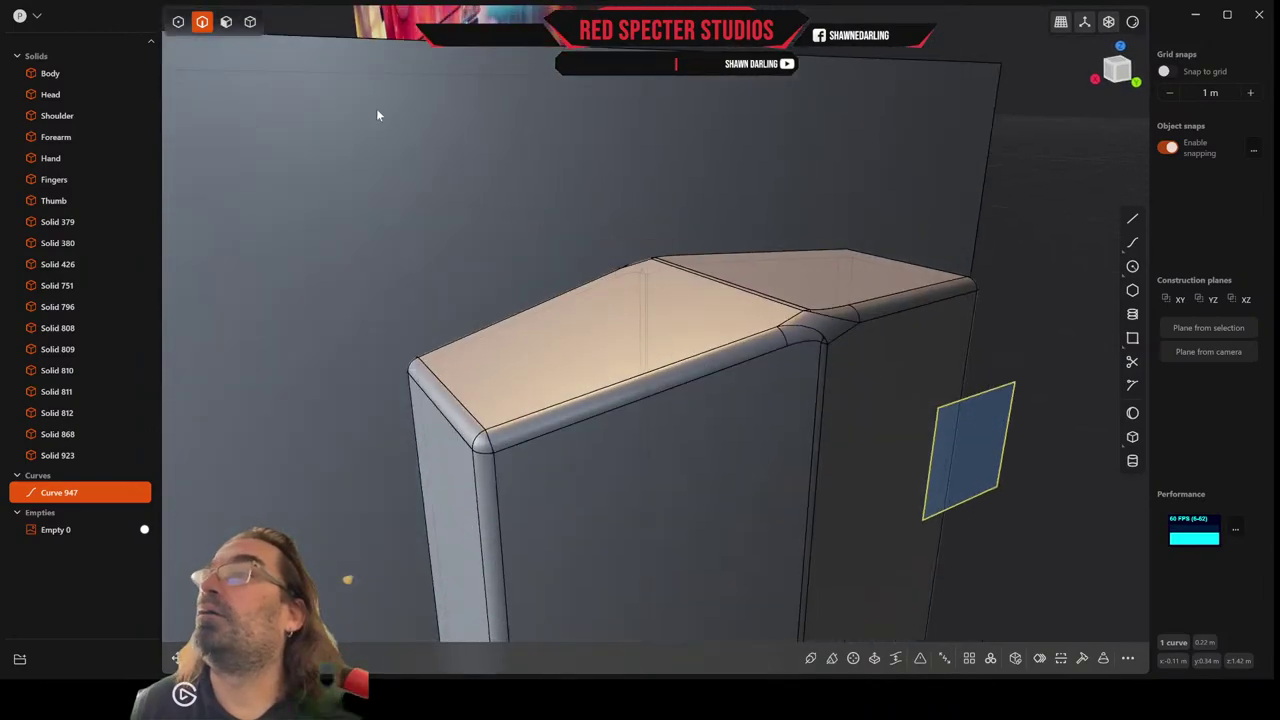
click(226, 21)
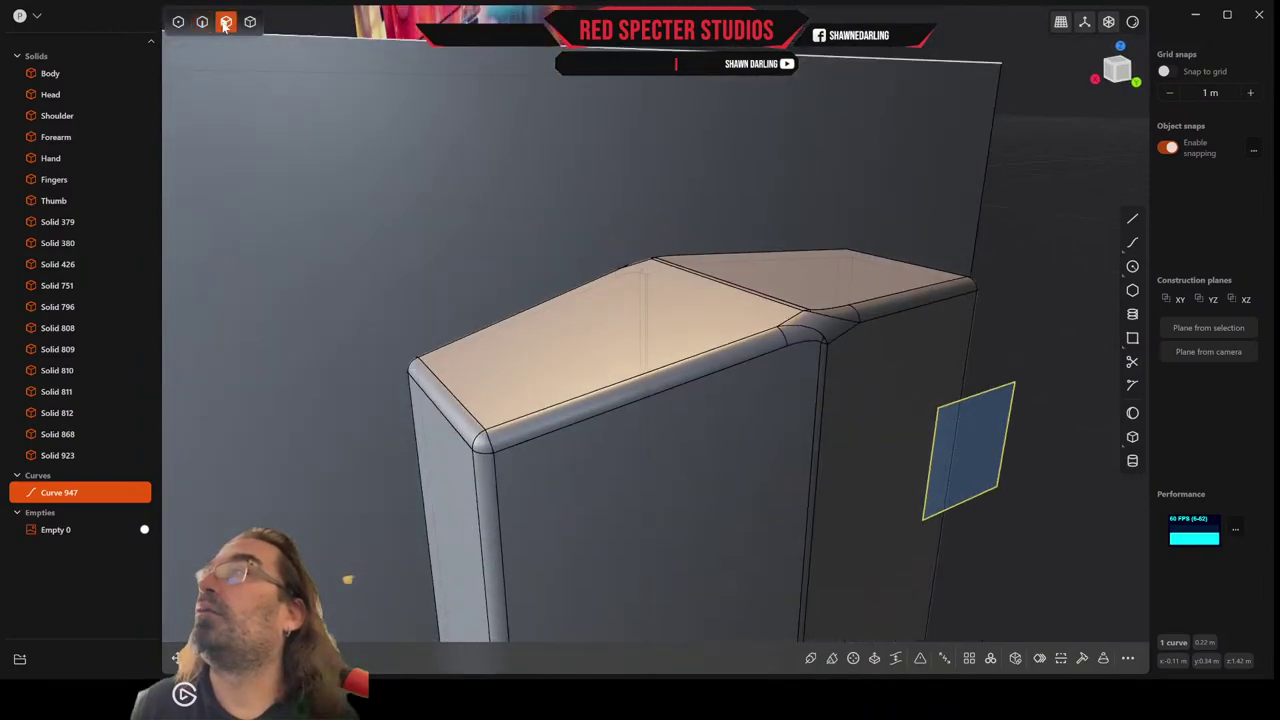
click(1003, 458)
key(e)
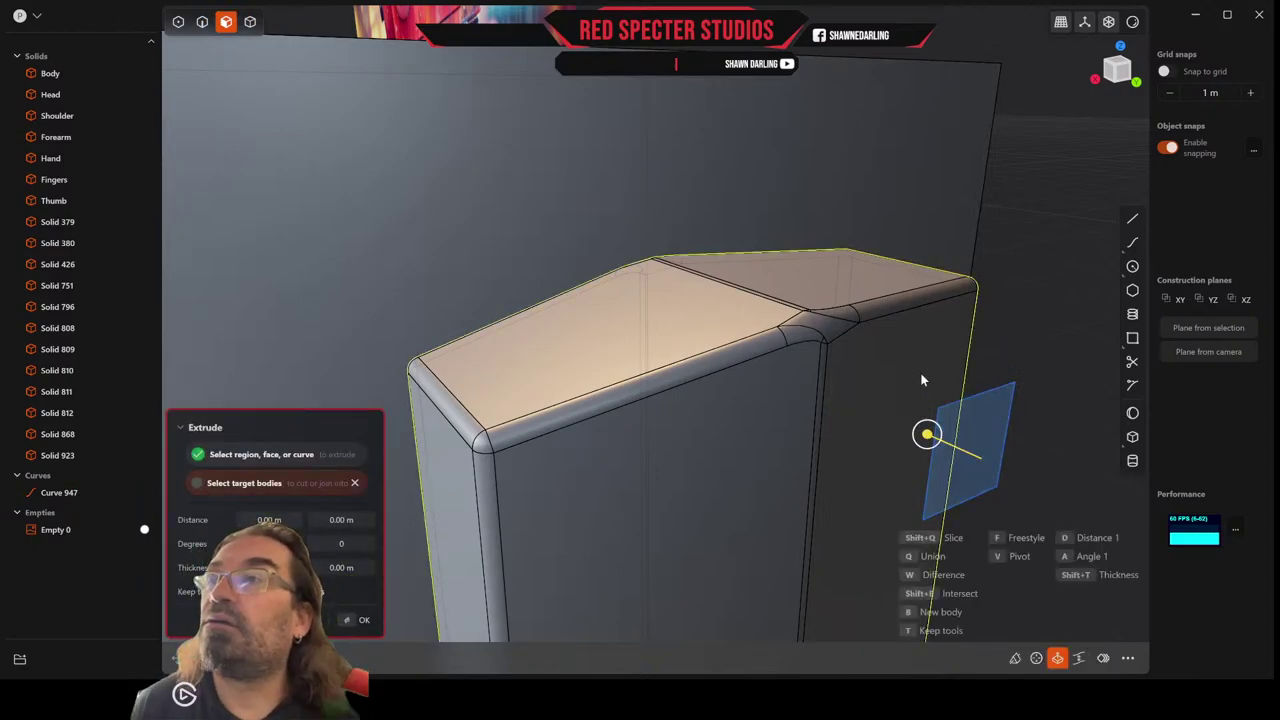
drag(927, 434, 728, 350)
middle_drag(894, 354, 700, 352)
key(Return)
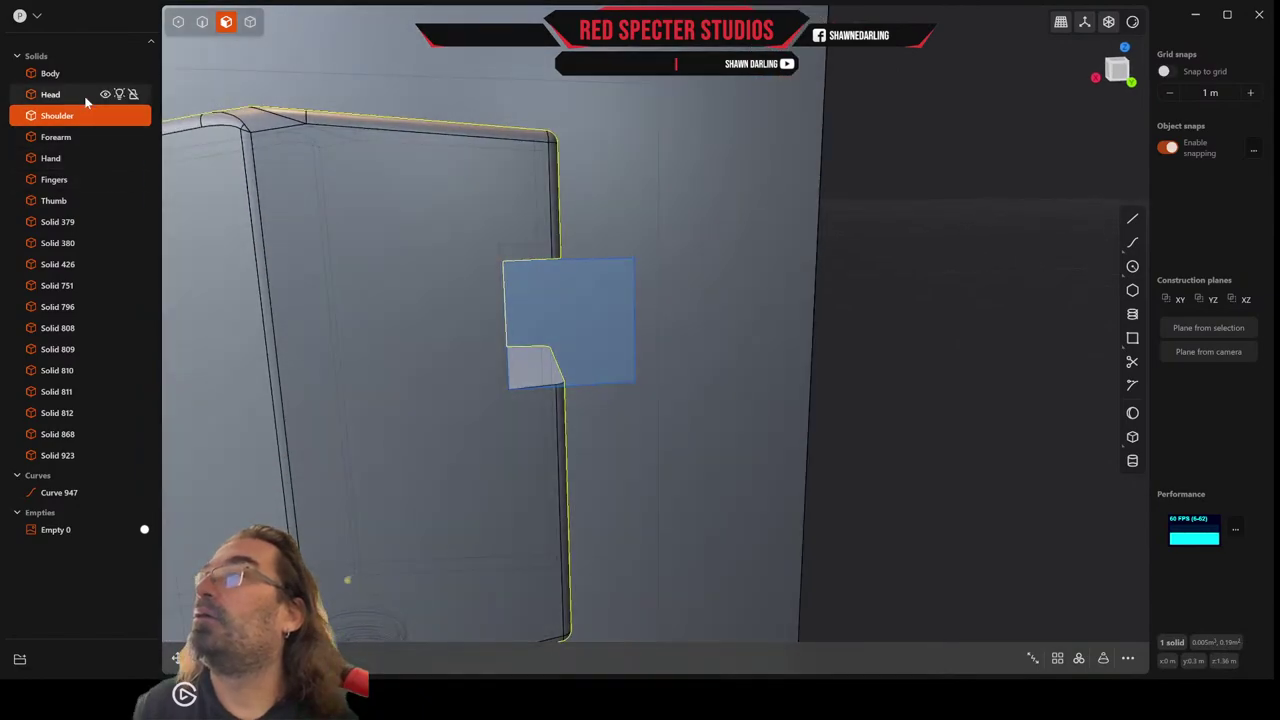
Delete the square curve and fillet the two inner corner edges of the shoulder block's notch.
click(60, 493)
key(Delete)
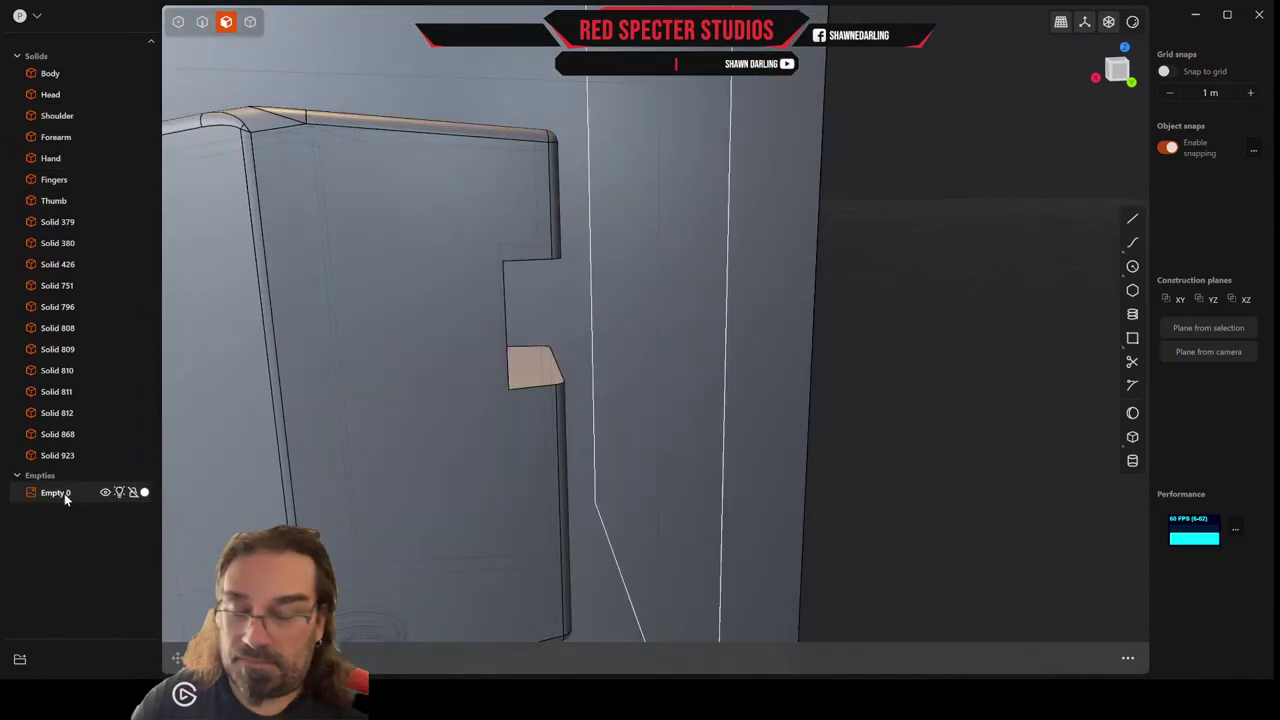
middle_drag(374, 451, 352, 446)
middle_drag(367, 338, 427, 174)
scroll(454, 268, up, 3)
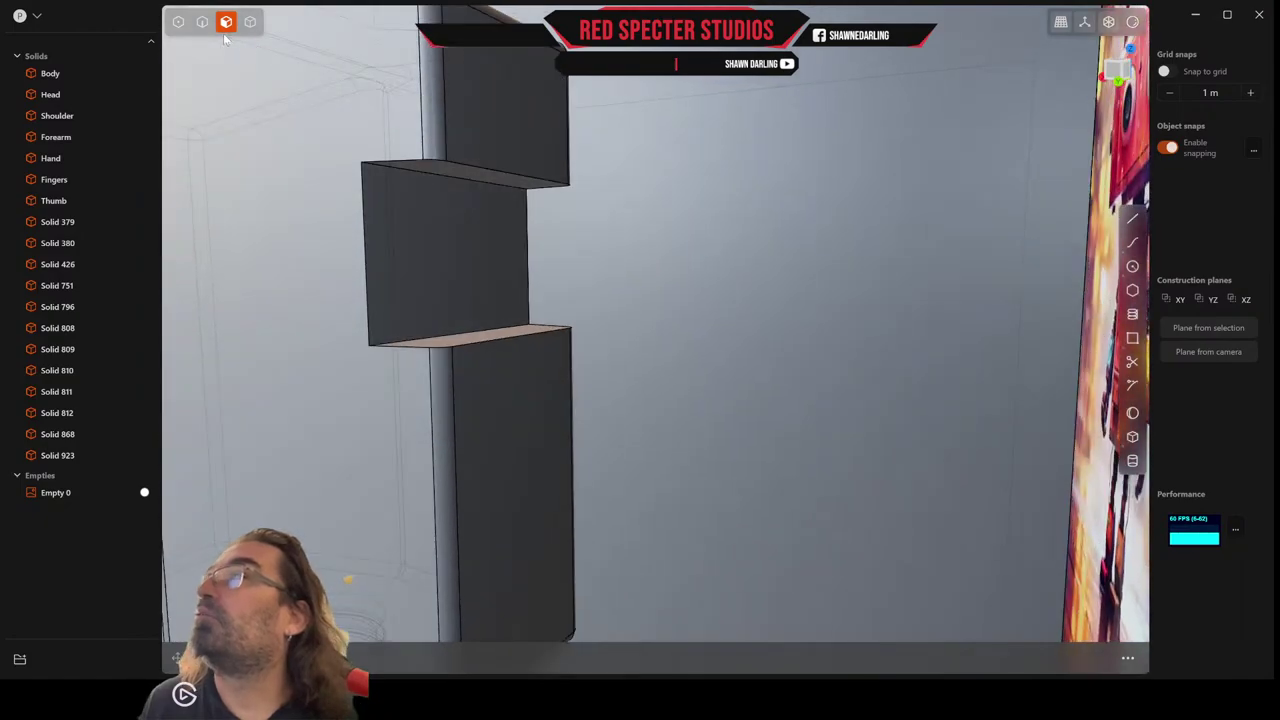
click(203, 23)
click(455, 187)
key(f)
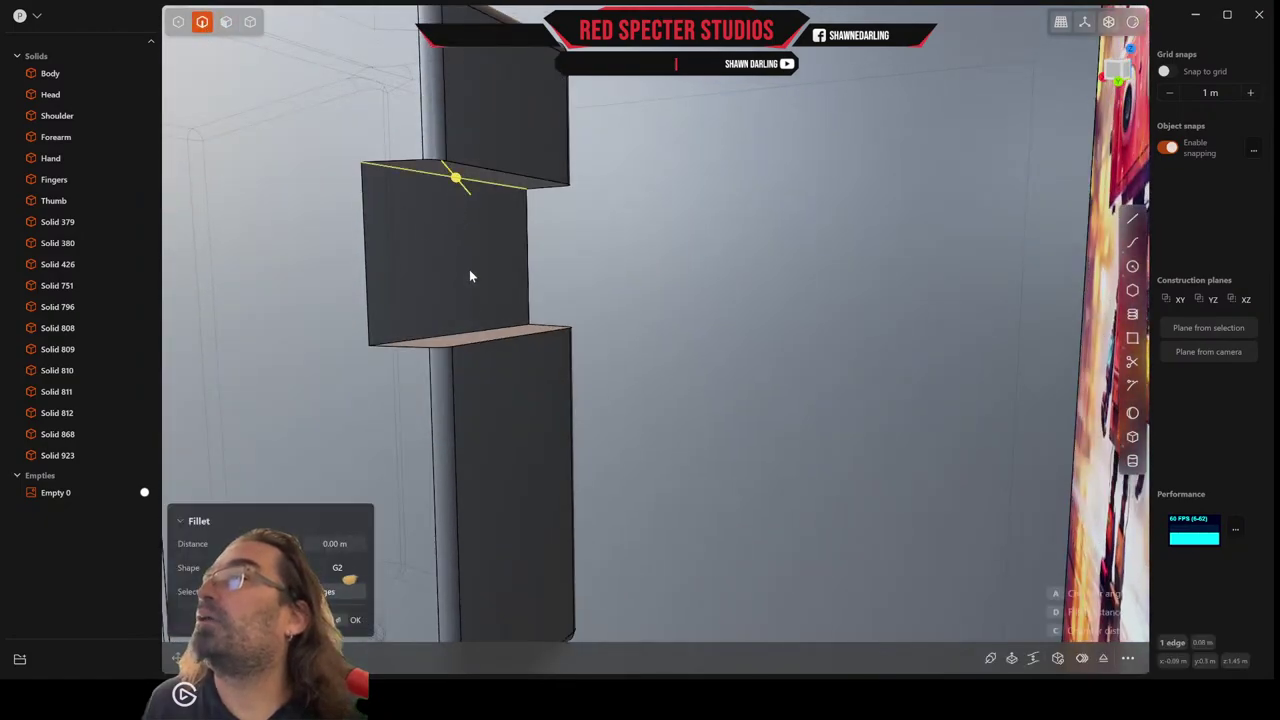
drag(478, 328, 480, 330)
key(Return)
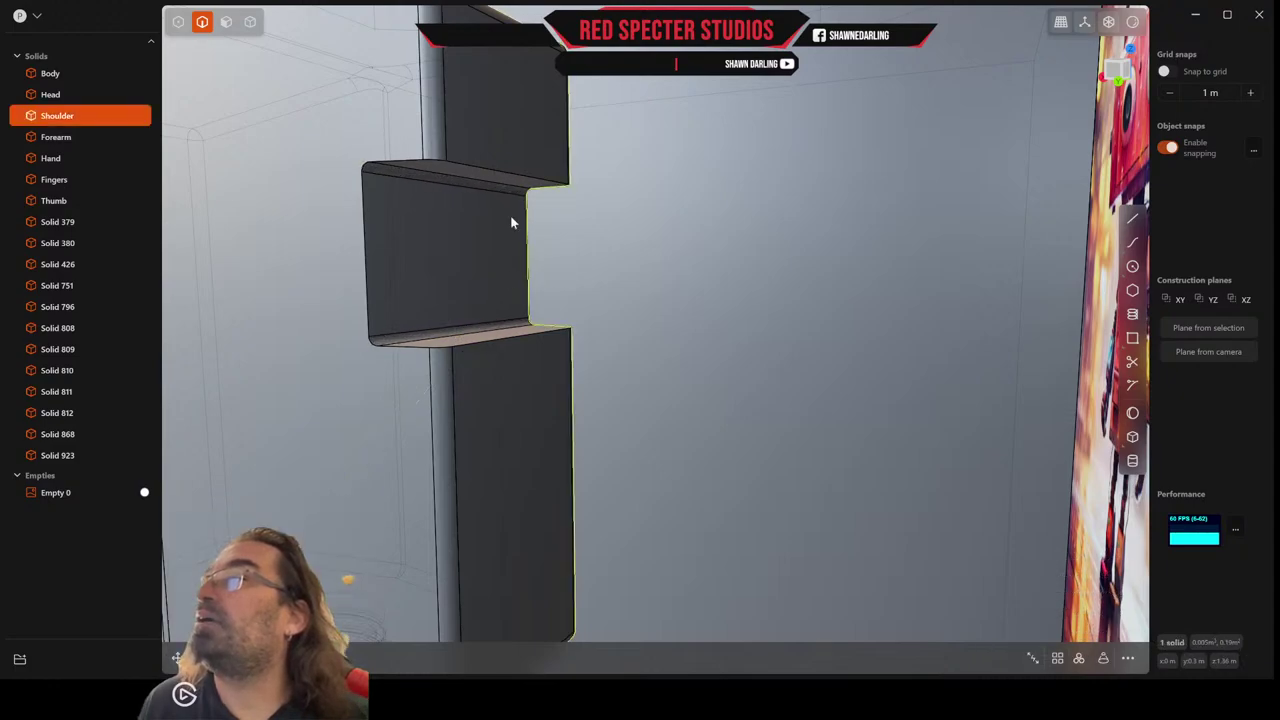
Try to fillet the whole outline of the shoulder block's notch.
double_click(436, 160)
key(f)
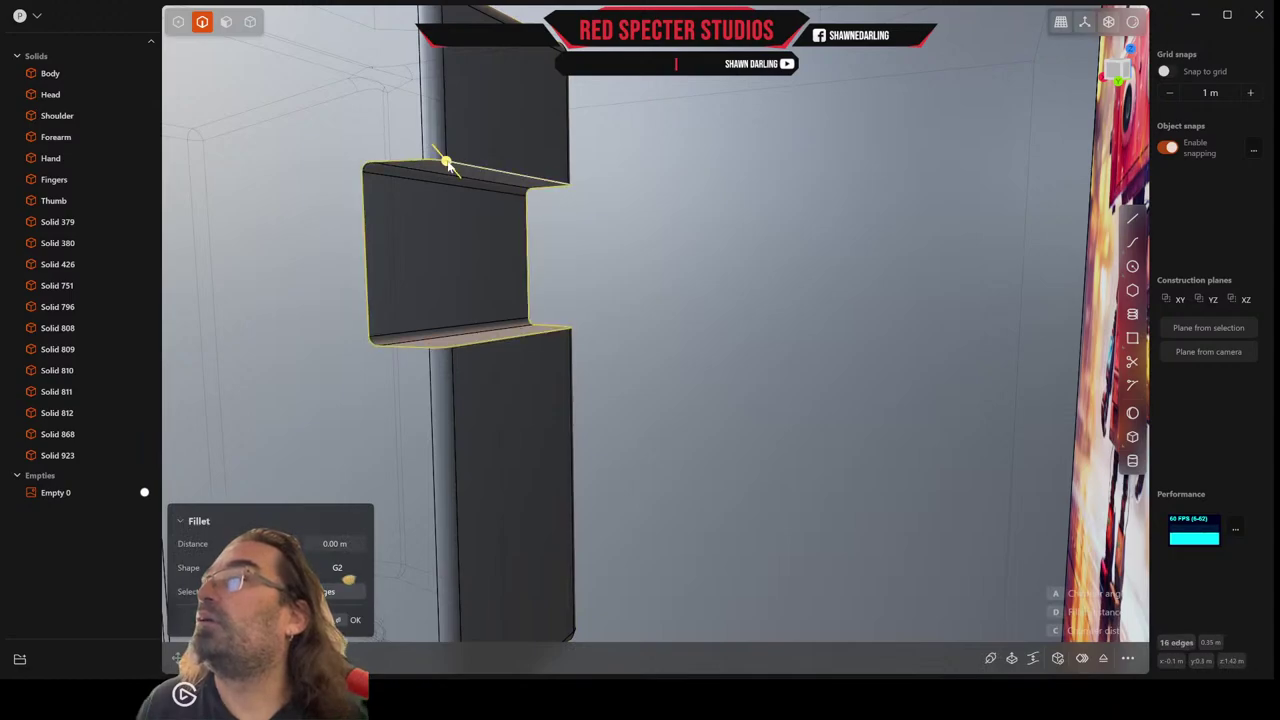
drag(447, 162, 445, 172)
right_click(445, 172)
Undo the notch fillets and the deletion of the square curve, keeping the notch cut.
scroll(445, 170, down, 5)
middle_drag(449, 197, 725, 314)
key(b)
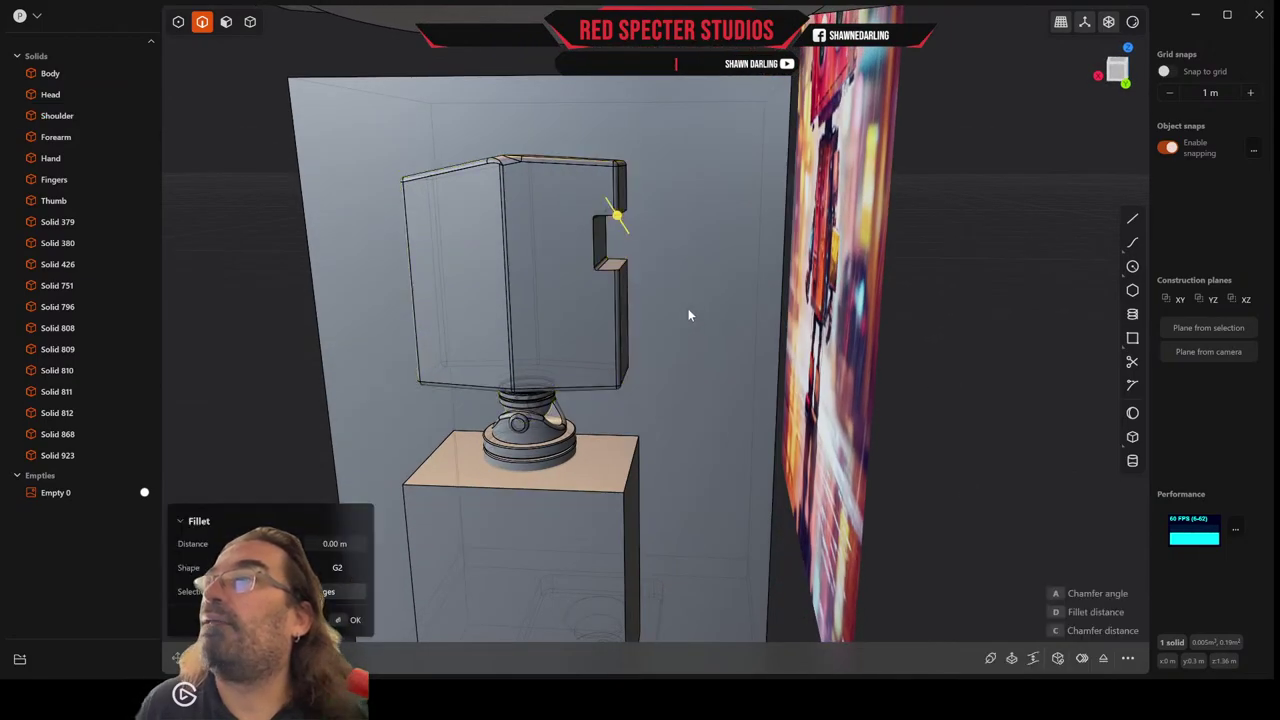
key(ctrl+z)
key(ctrl+z)
key(ctrl+z)
key(ctrl+z)
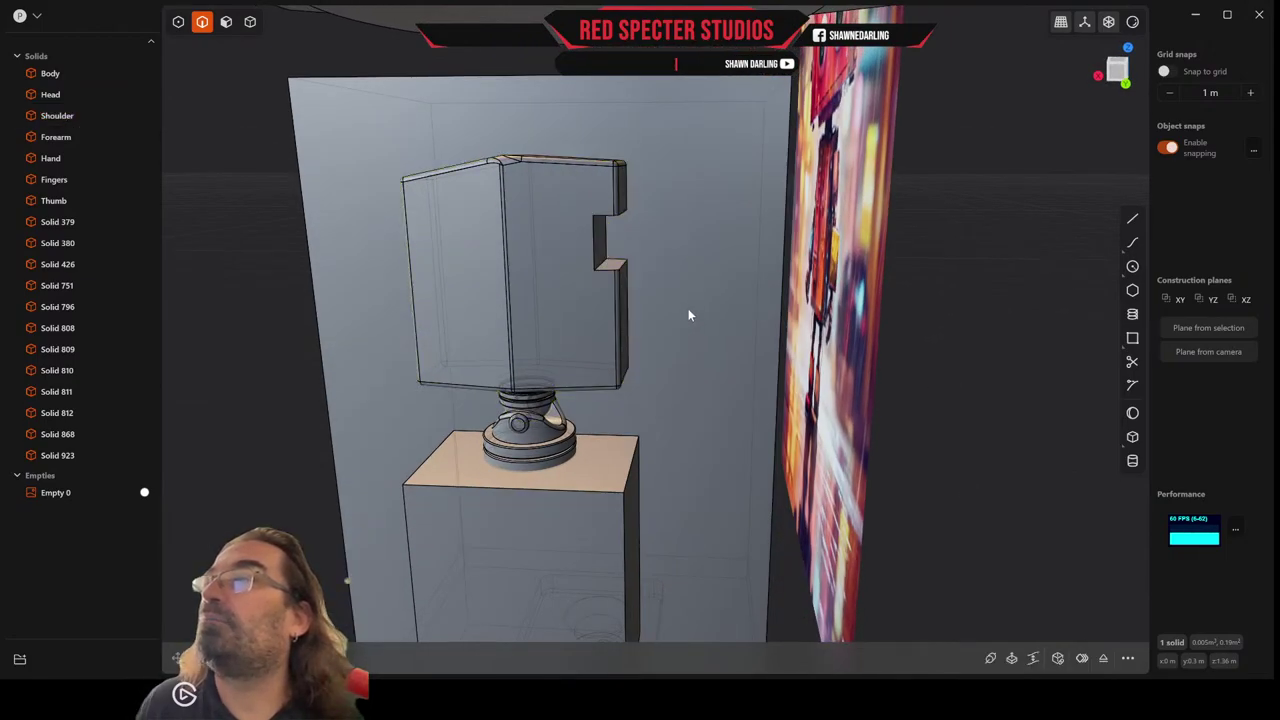
key(ctrl+z)
Move the square curve along the X axis to straddle the shoulder block's opposite vertical edge at the same height.
middle_drag(688, 309, 700, 301)
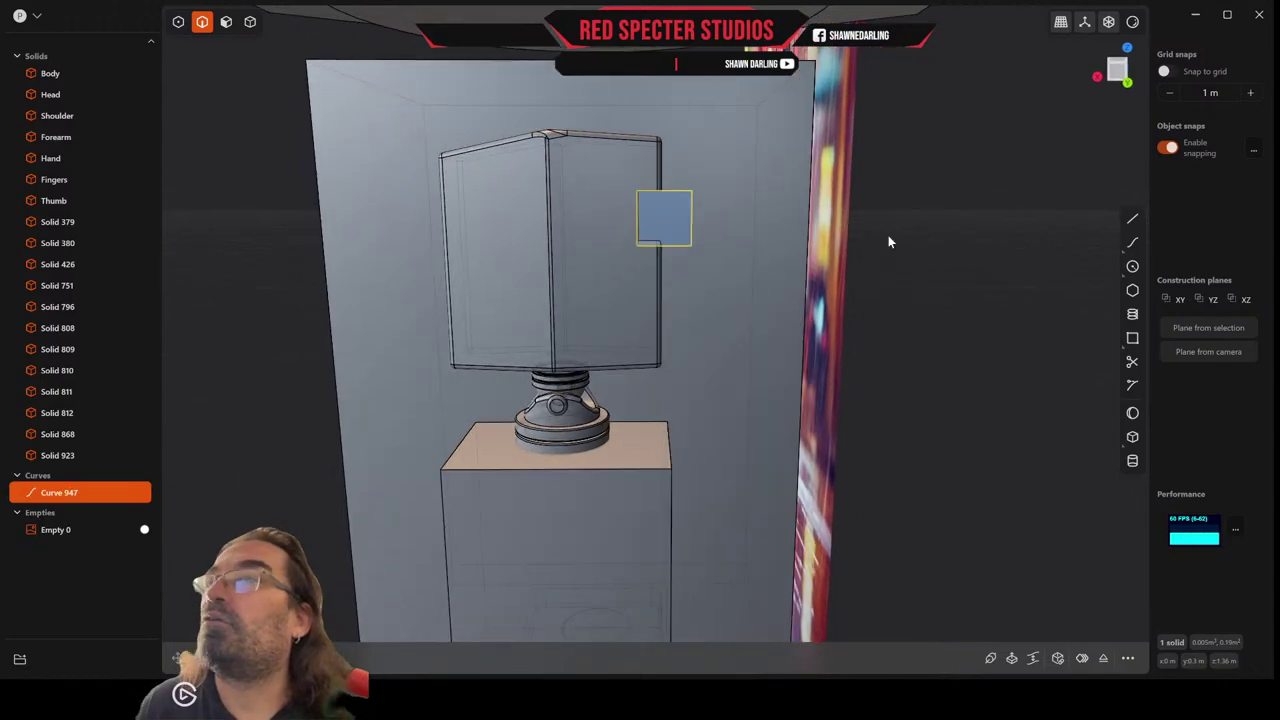
click(1118, 72)
scroll(704, 178, up, 4)
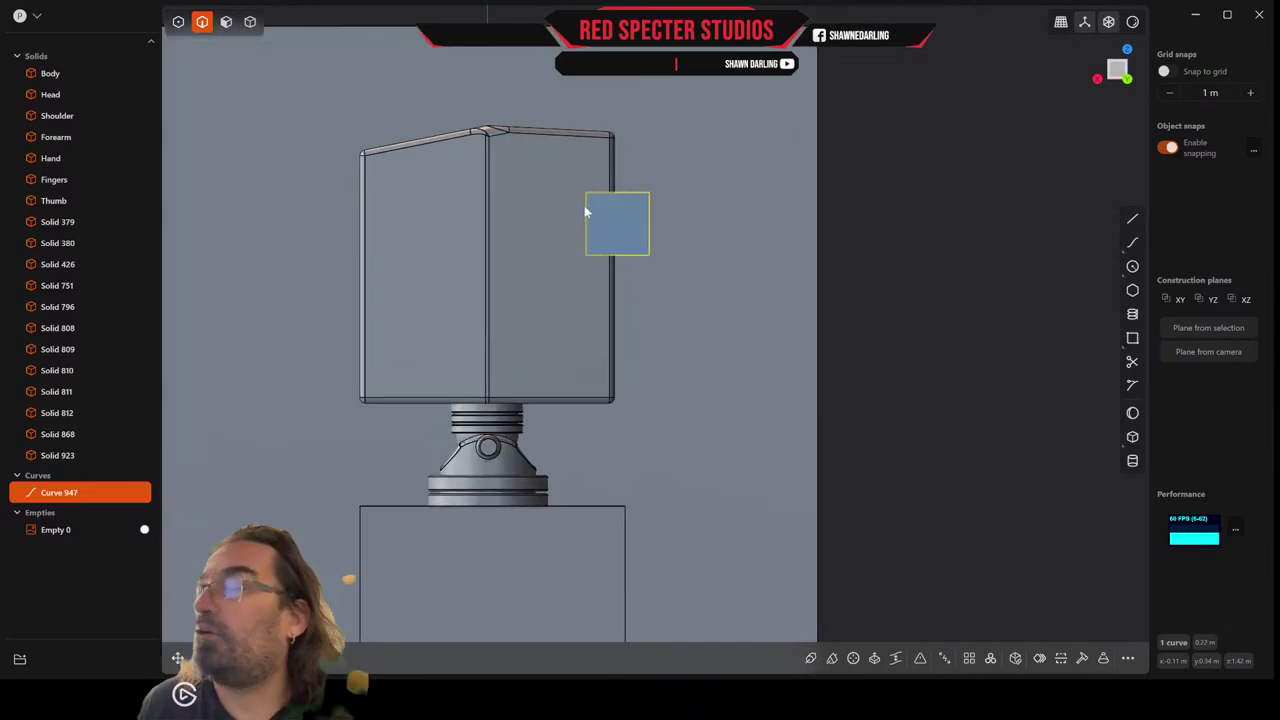
key(g)
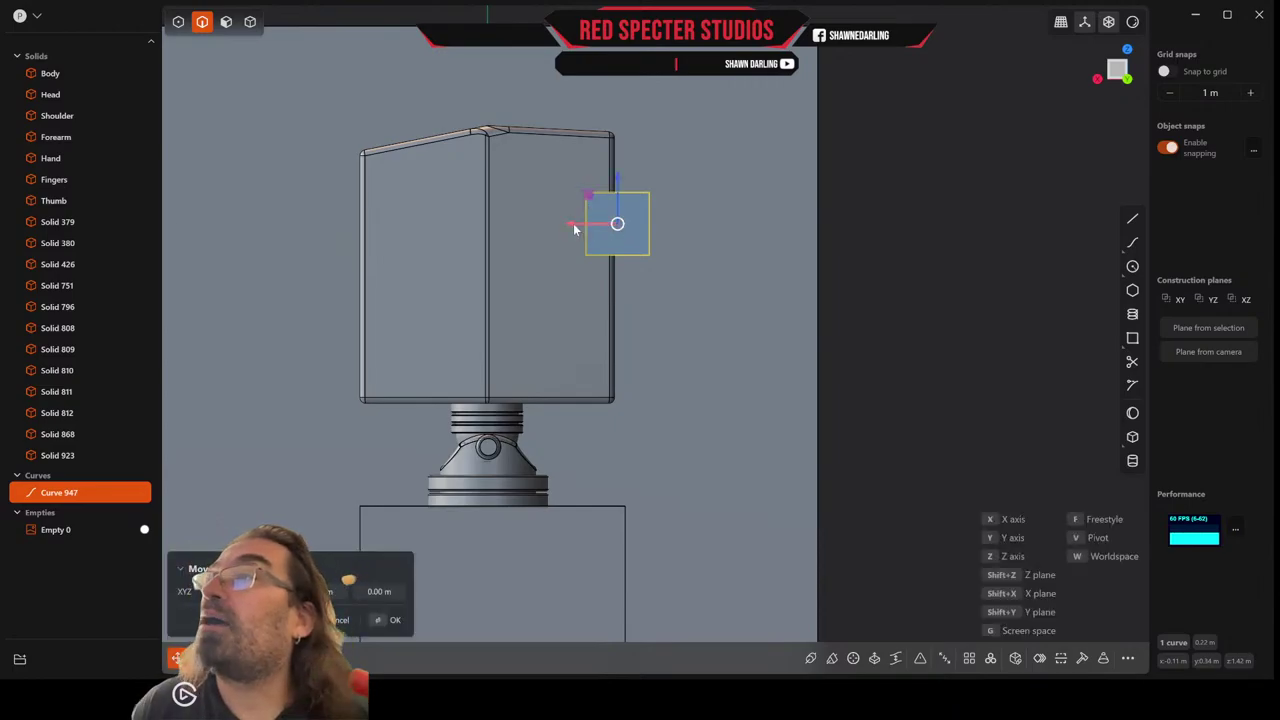
drag(574, 229, 311, 268)
drag(308, 270, 308, 270)
middle_drag(428, 267, 652, 325)
scroll(603, 280, down, 5)
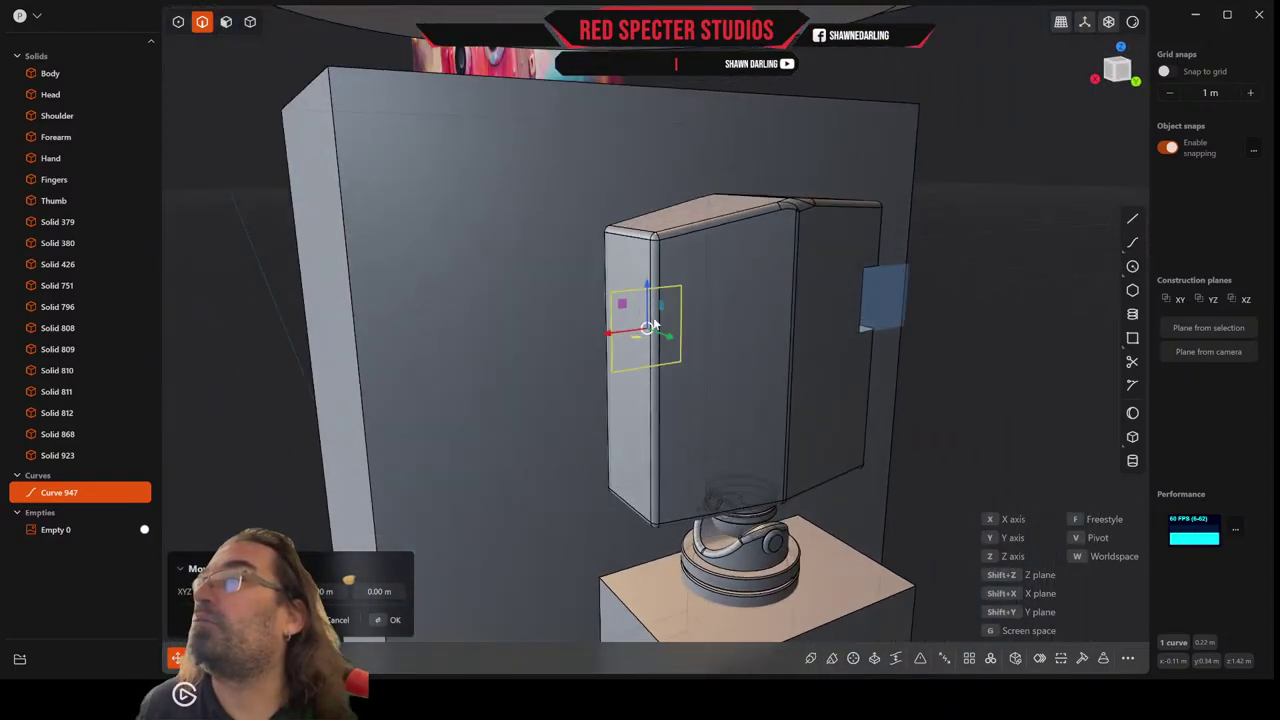
key(Return)
key(Escape)
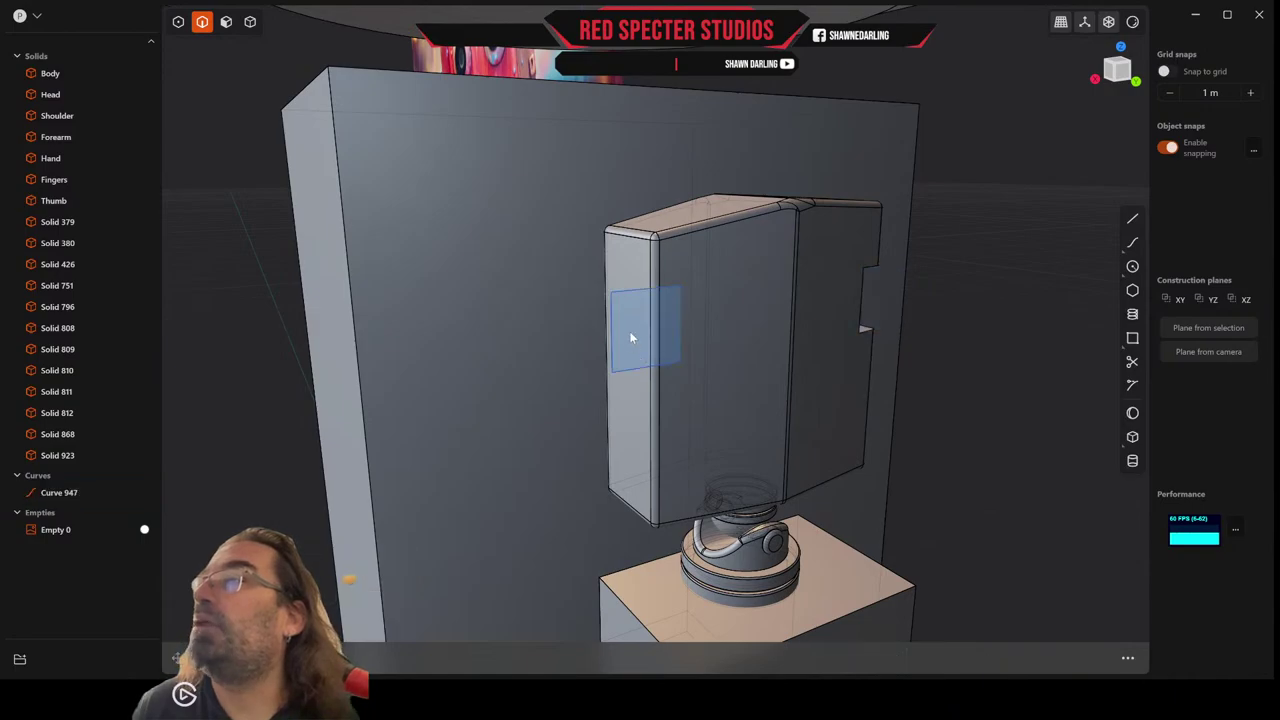
Extrude the moved square through the Shoulder block as a cut to form a matching notch, and hide the square curve.
click(226, 21)
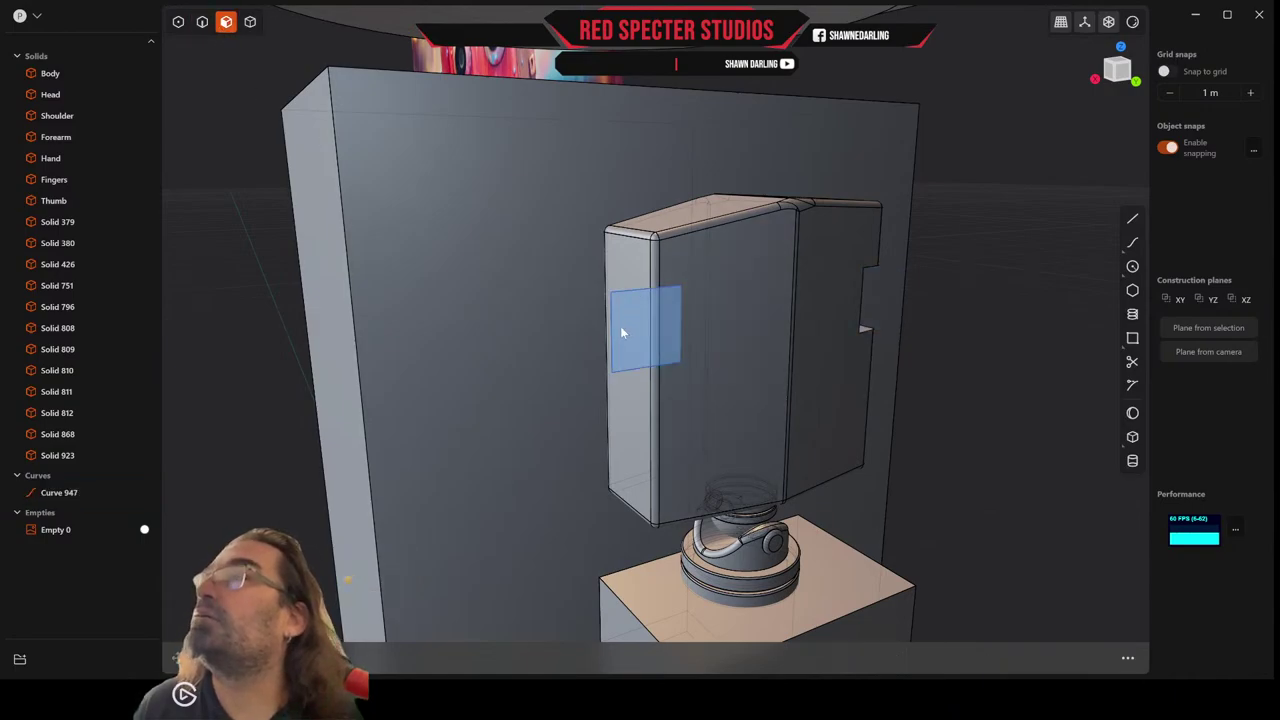
key(e)
key(q)
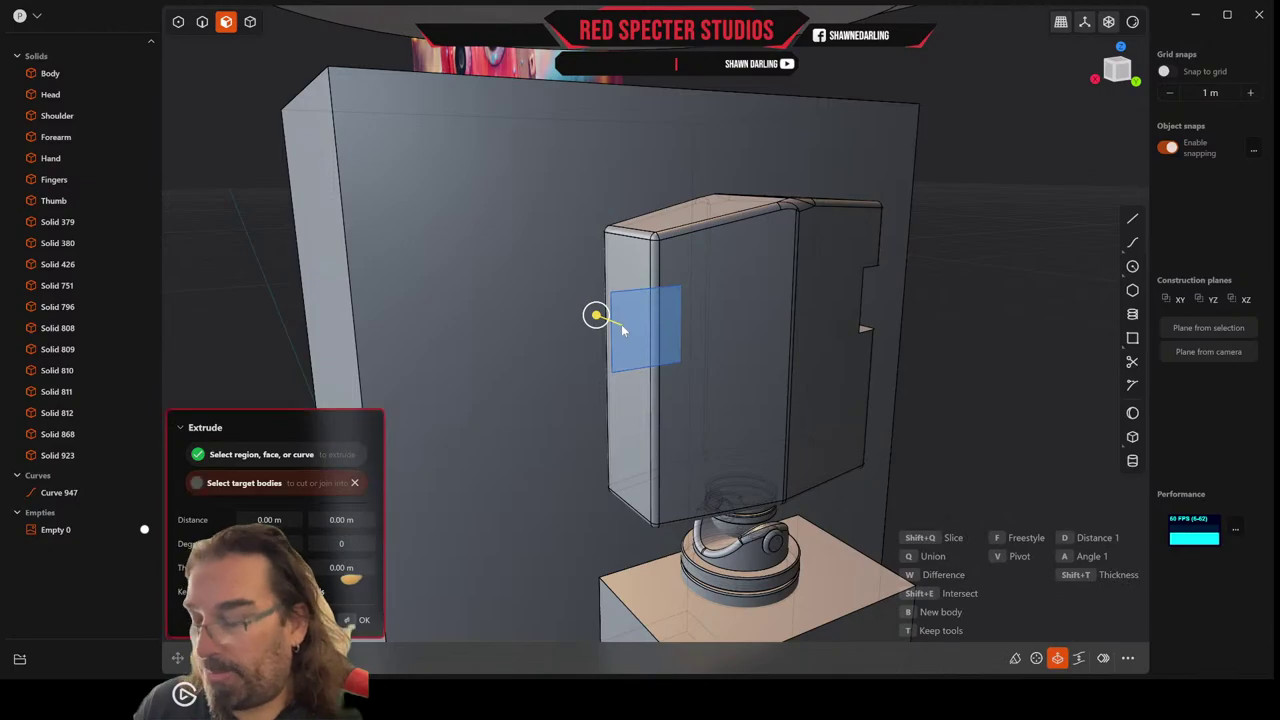
click(738, 292)
drag(596, 316, 529, 305)
key(Return)
mouse_move(613, 300)
middle_down()
mouse_move(589, 307)
mouse_move(600, 297)
middle_up()
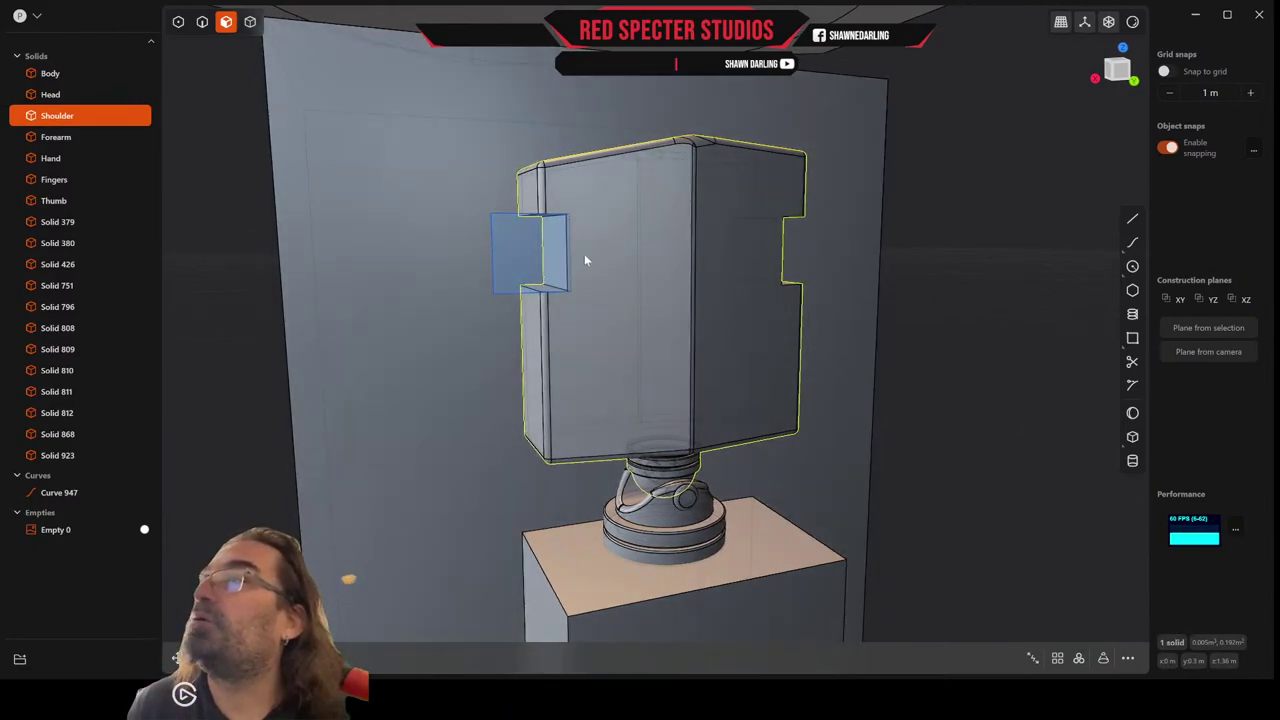
click(108, 493)
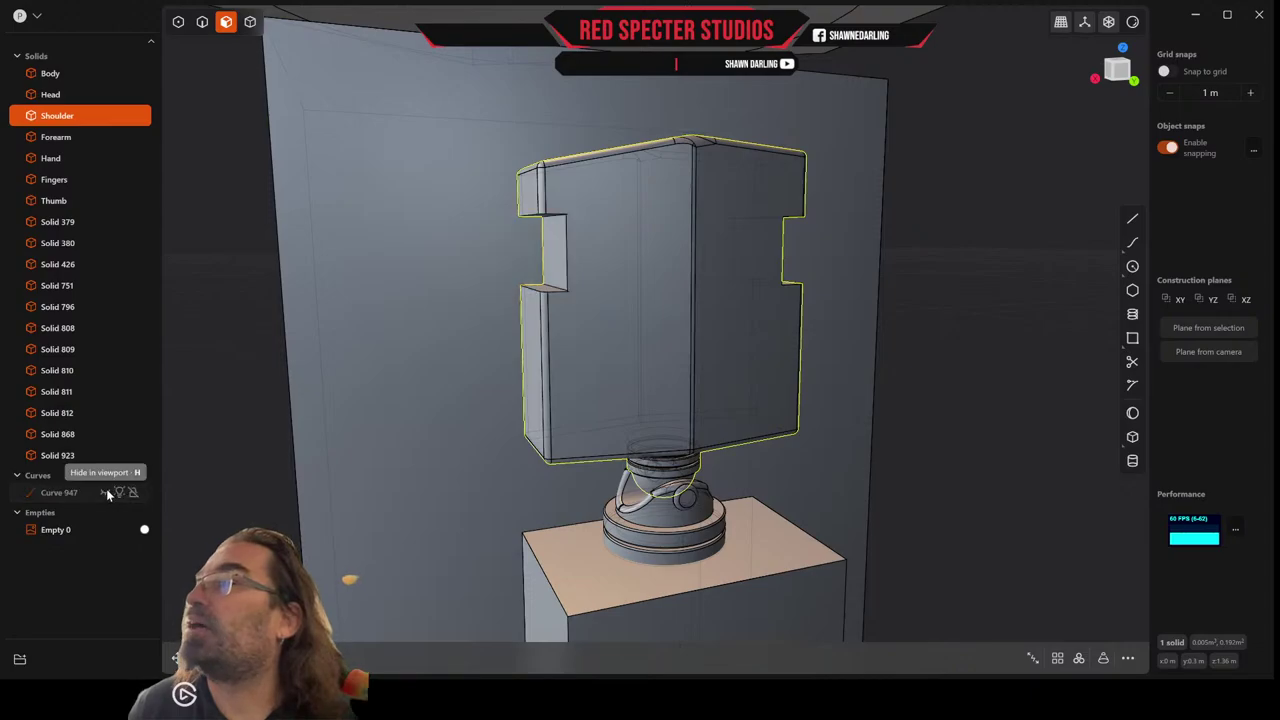
Fillet the four inner corner edges of the shoulder block's two notches with a small radius.
scroll(553, 462, down, 3)
scroll(586, 436, up, 4)
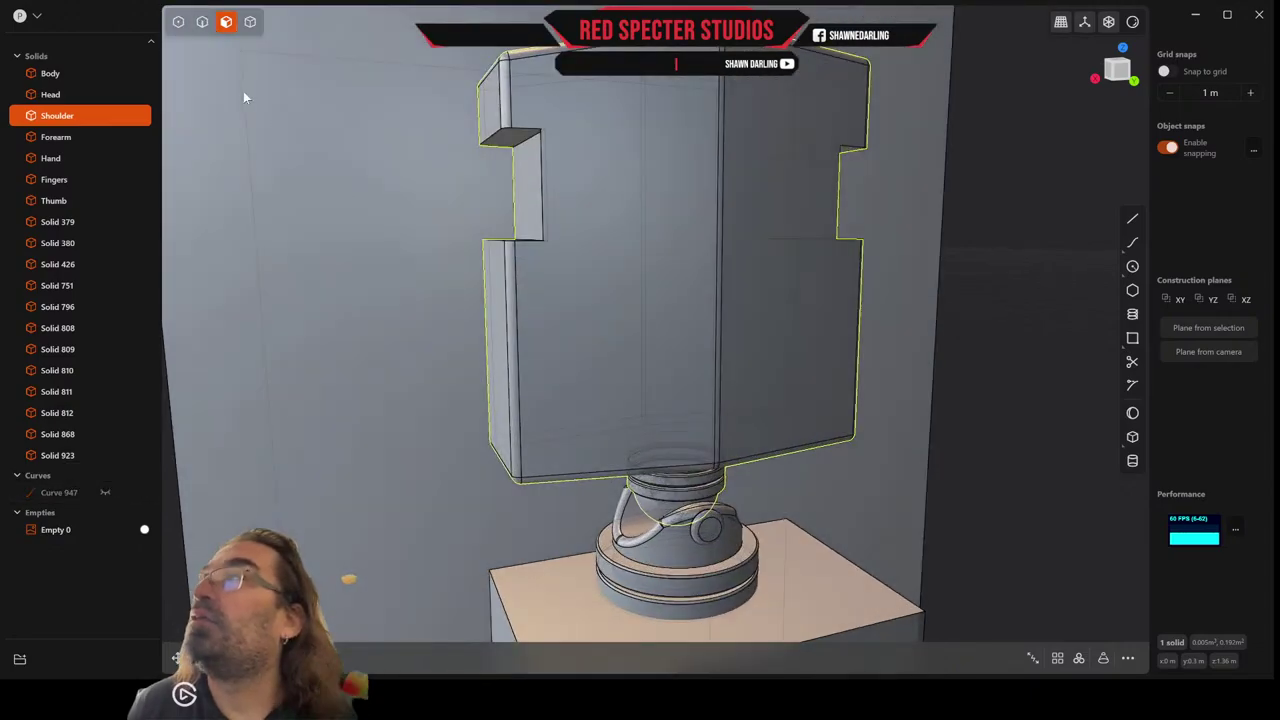
click(201, 25)
click(527, 141)
key(b)
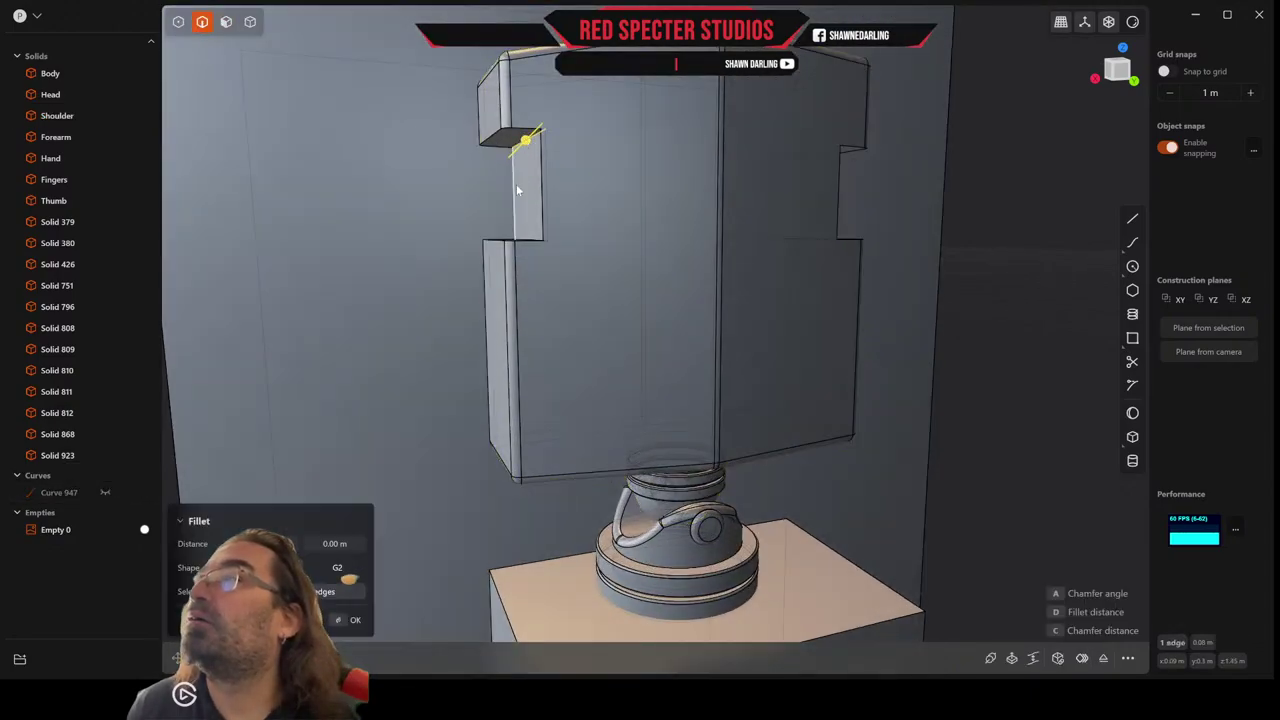
middle_drag(516, 184, 527, 228)
click(544, 363)
middle_drag(587, 344, 506, 332)
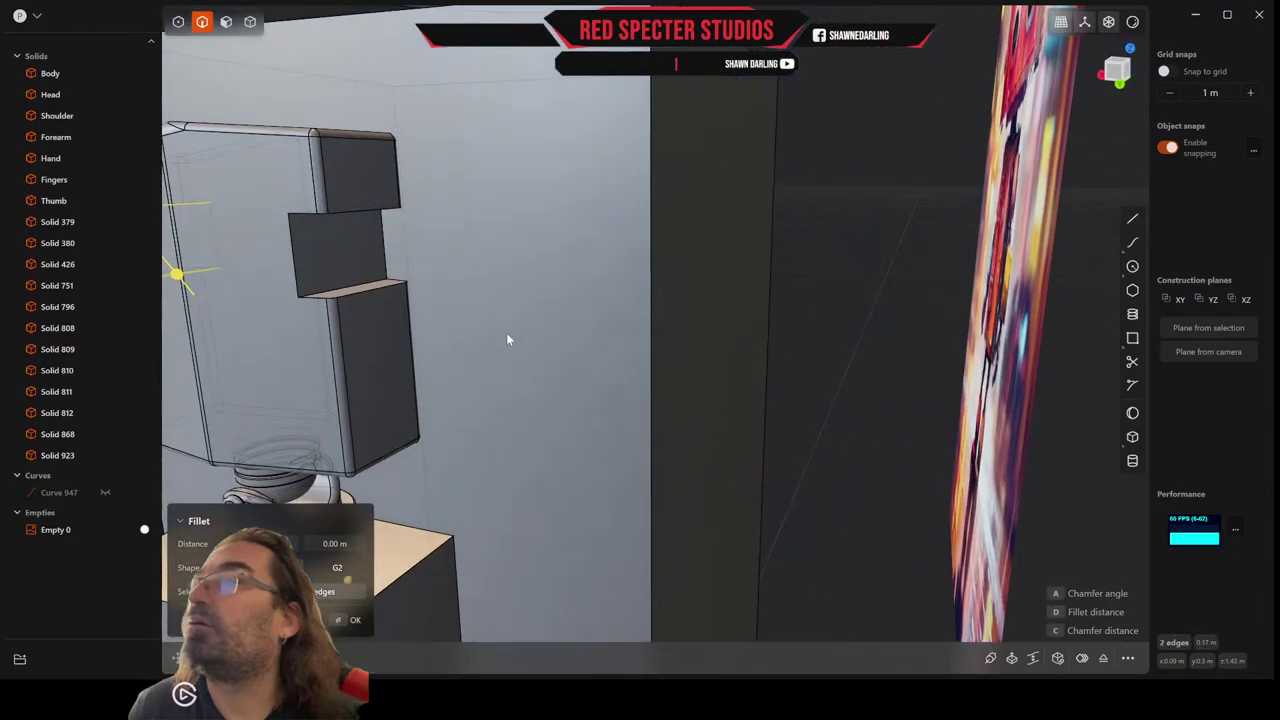
click(356, 287)
middle_drag(356, 287, 435, 113)
click(346, 135)
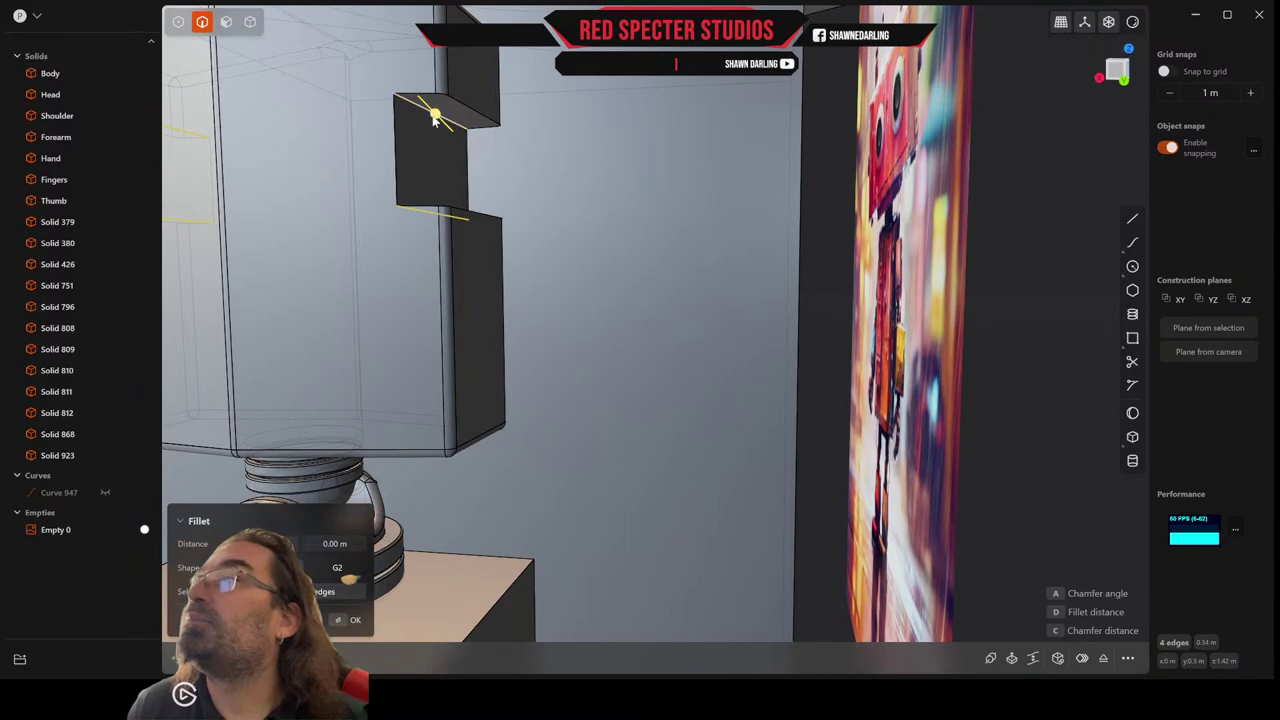
drag(435, 115, 437, 117)
middle_drag(437, 117, 483, 143)
key(Return)
middle_drag(509, 203, 524, 201)
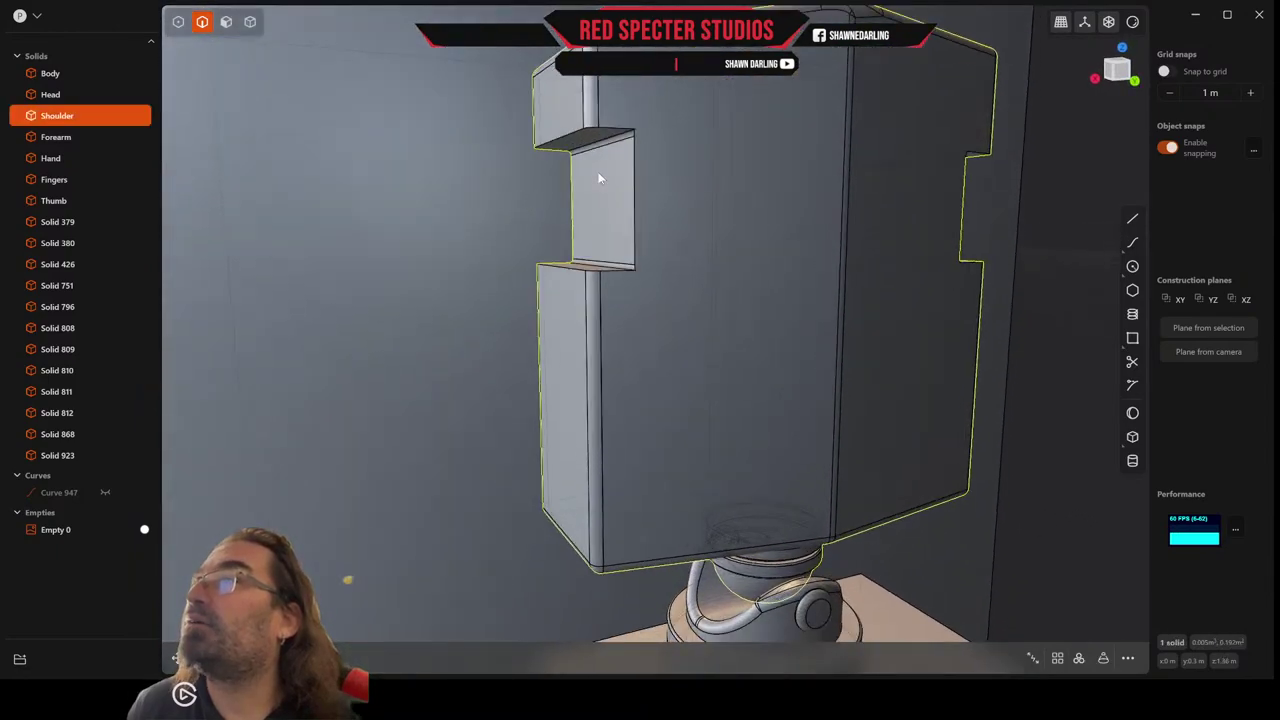
Try to fillet the complete outlines of both notches in the shoulder block.
click(612, 130)
key(f)
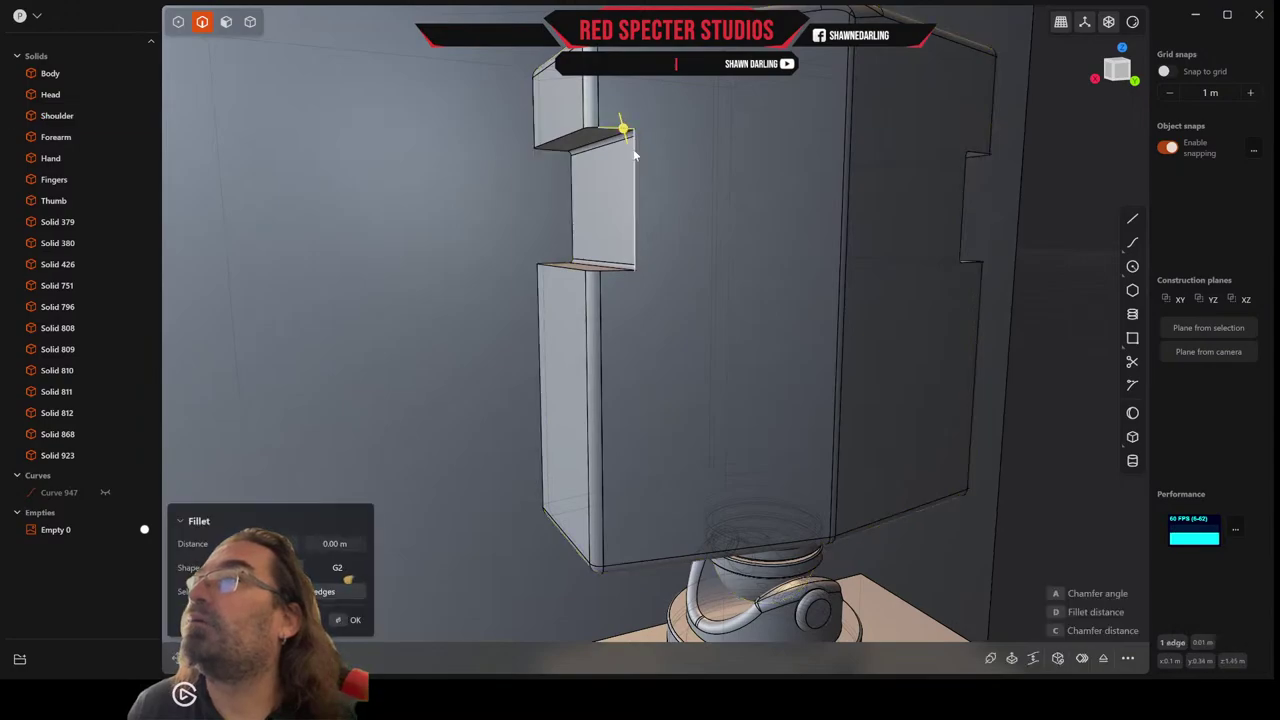
click(634, 152)
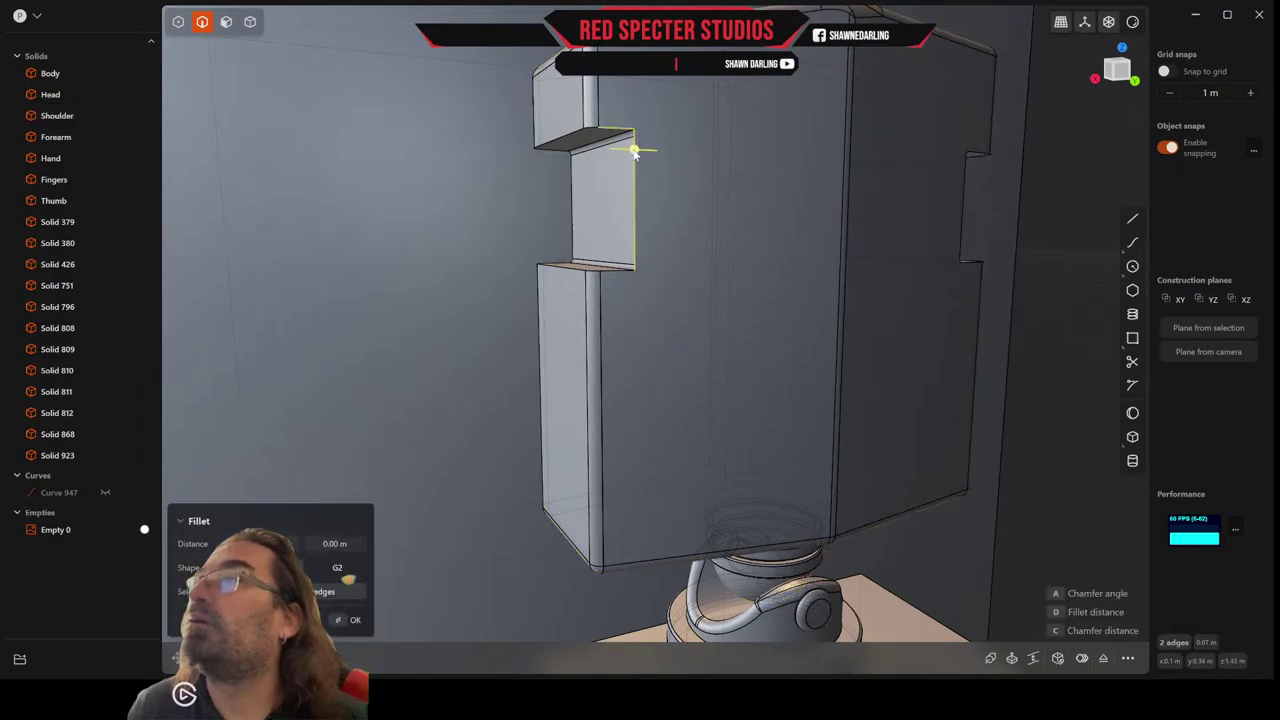
double_click(624, 268)
middle_drag(624, 268, 508, 232)
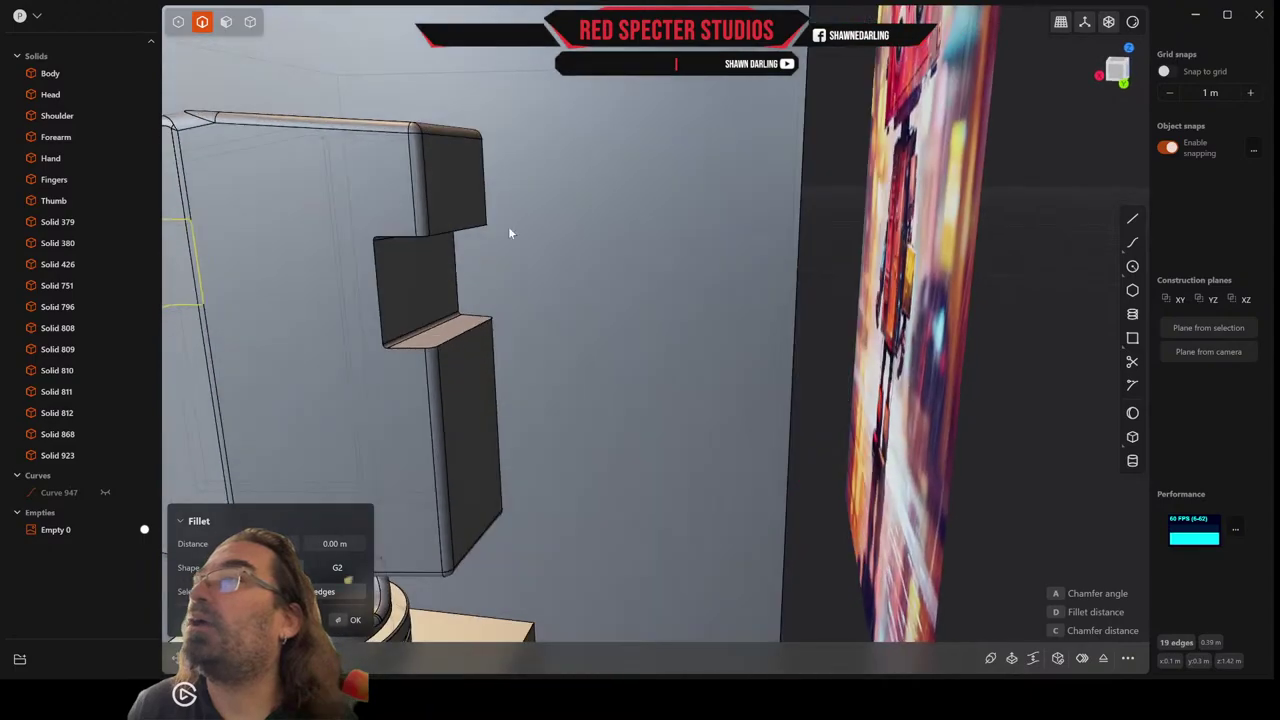
double_click(391, 235)
middle_drag(391, 235, 693, 201)
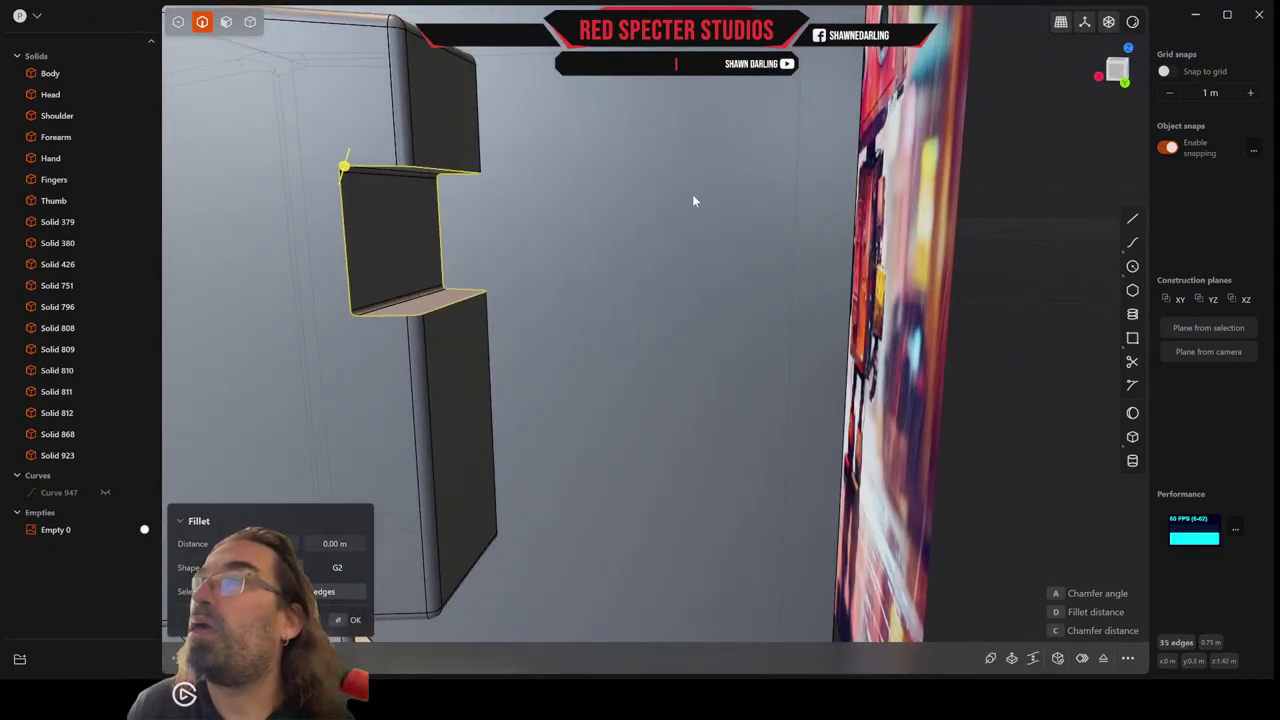
mouse_move(359, 171)
mouse_down()
mouse_move(360, 186)
mouse_move(336, 163)
mouse_up()
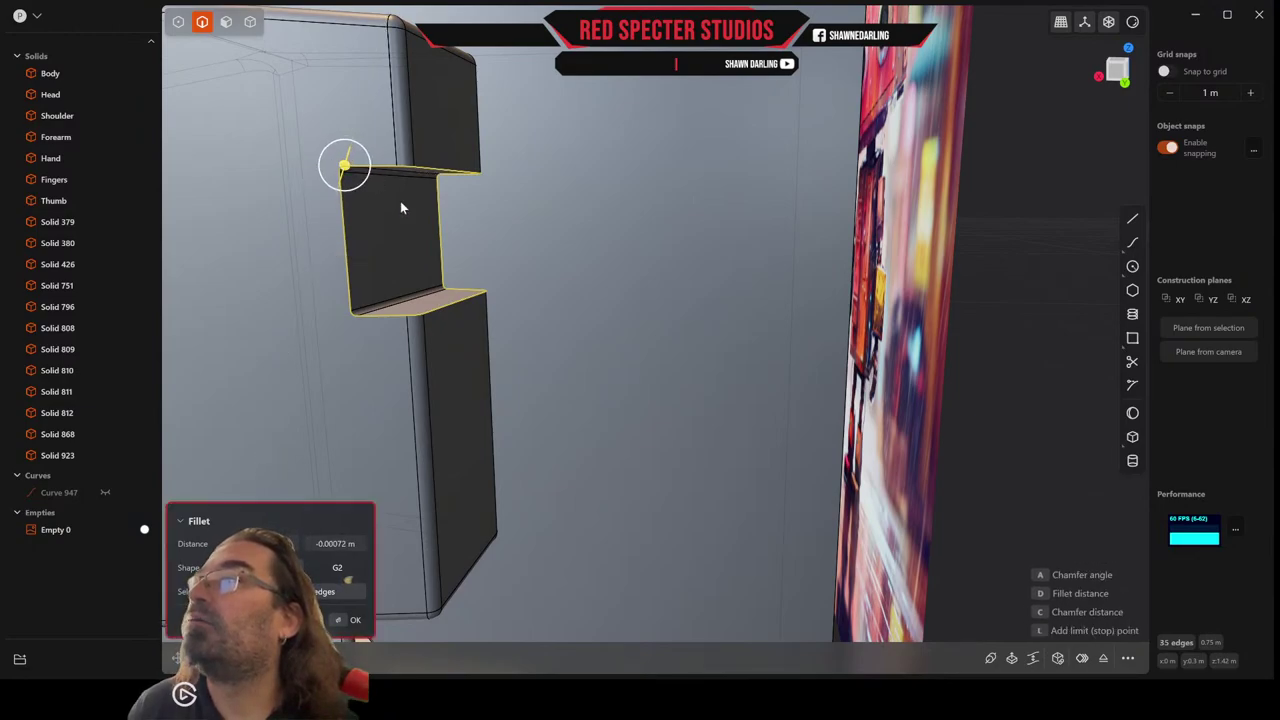
middle_drag(400, 205, 464, 200)
scroll(572, 192, up, 3)
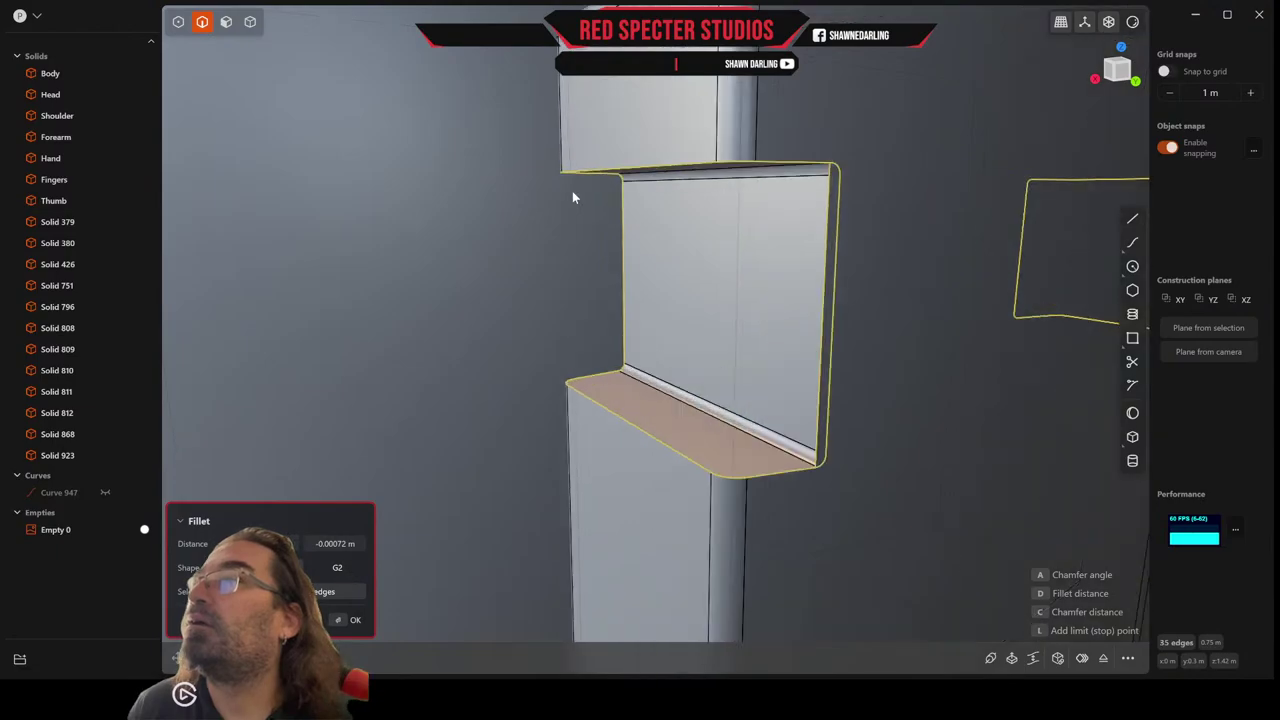
key(Escape)
middle_drag(675, 290, 634, 251)
click(612, 238)
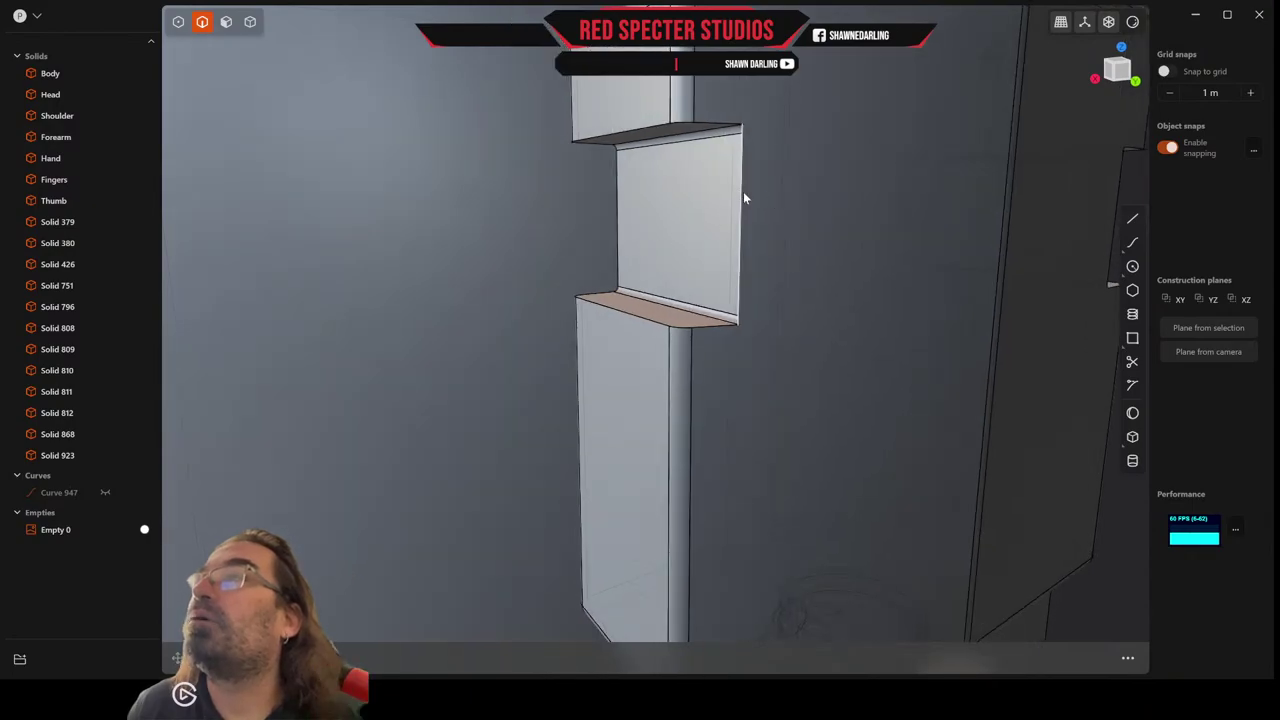
click(741, 193)
key(f)
key(Escape)
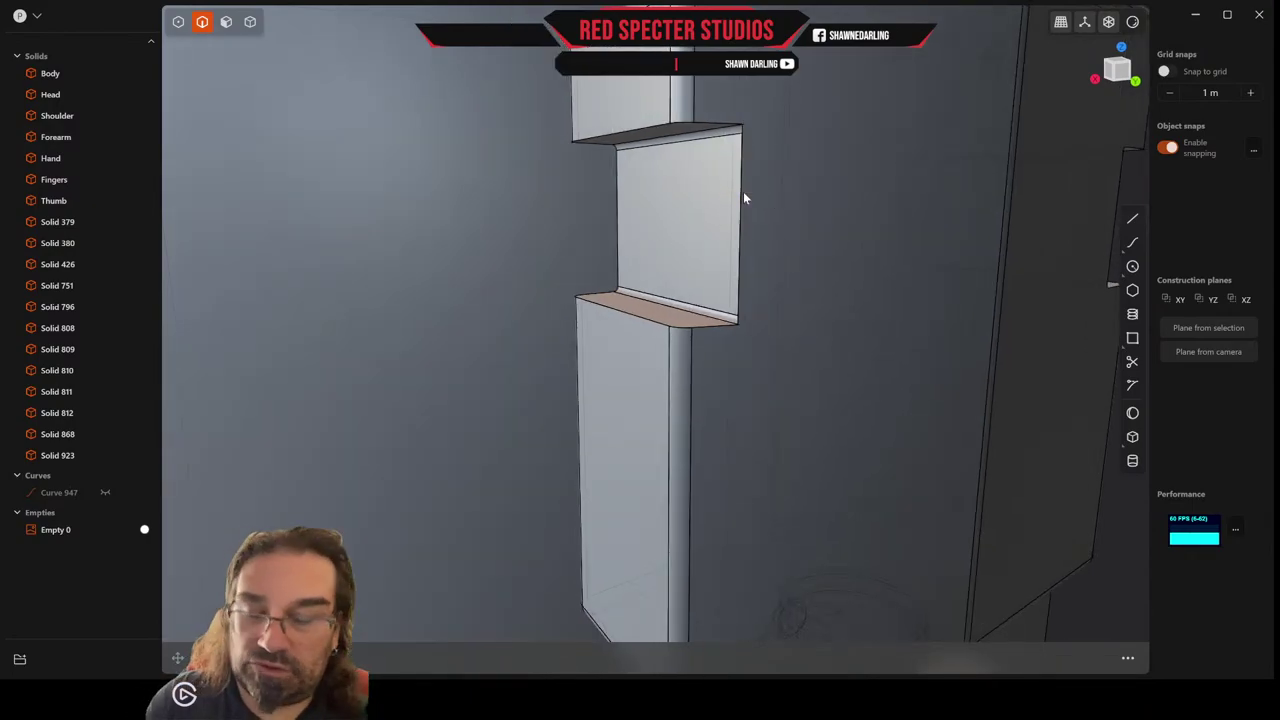
click(741, 193)
key(f)
key(Escape)
click(741, 193)
key(f)
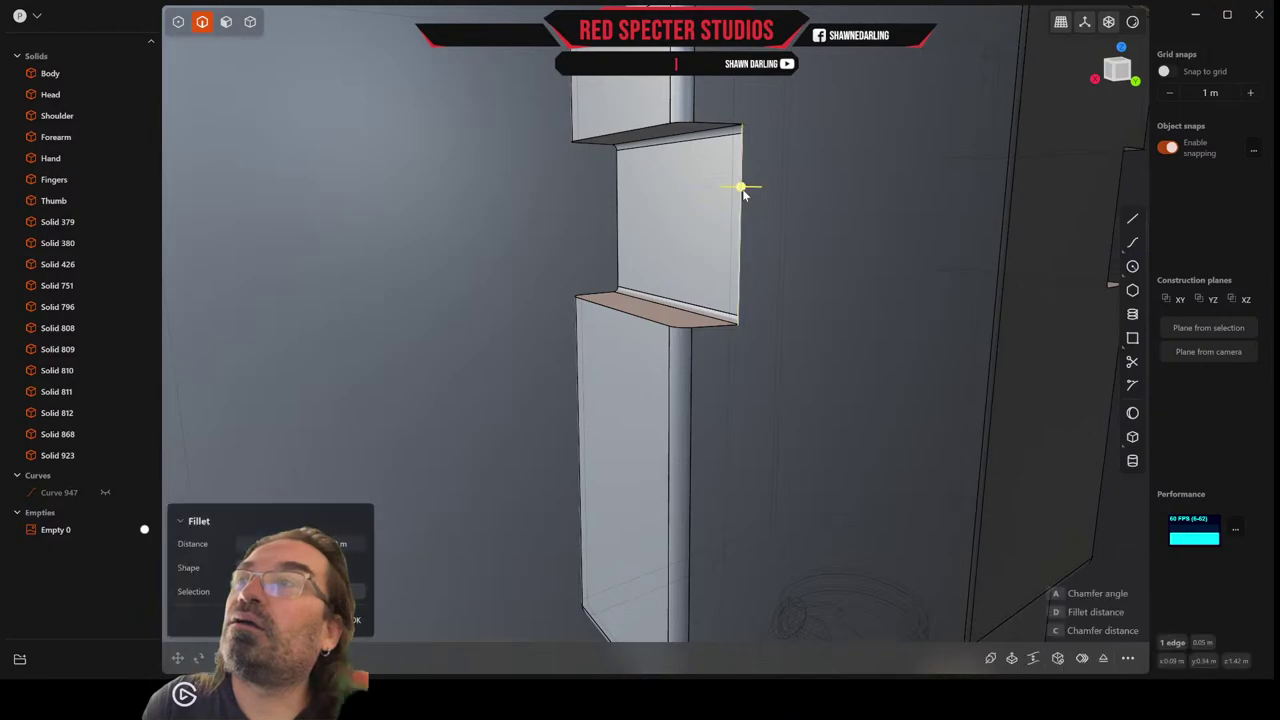
key(Escape)
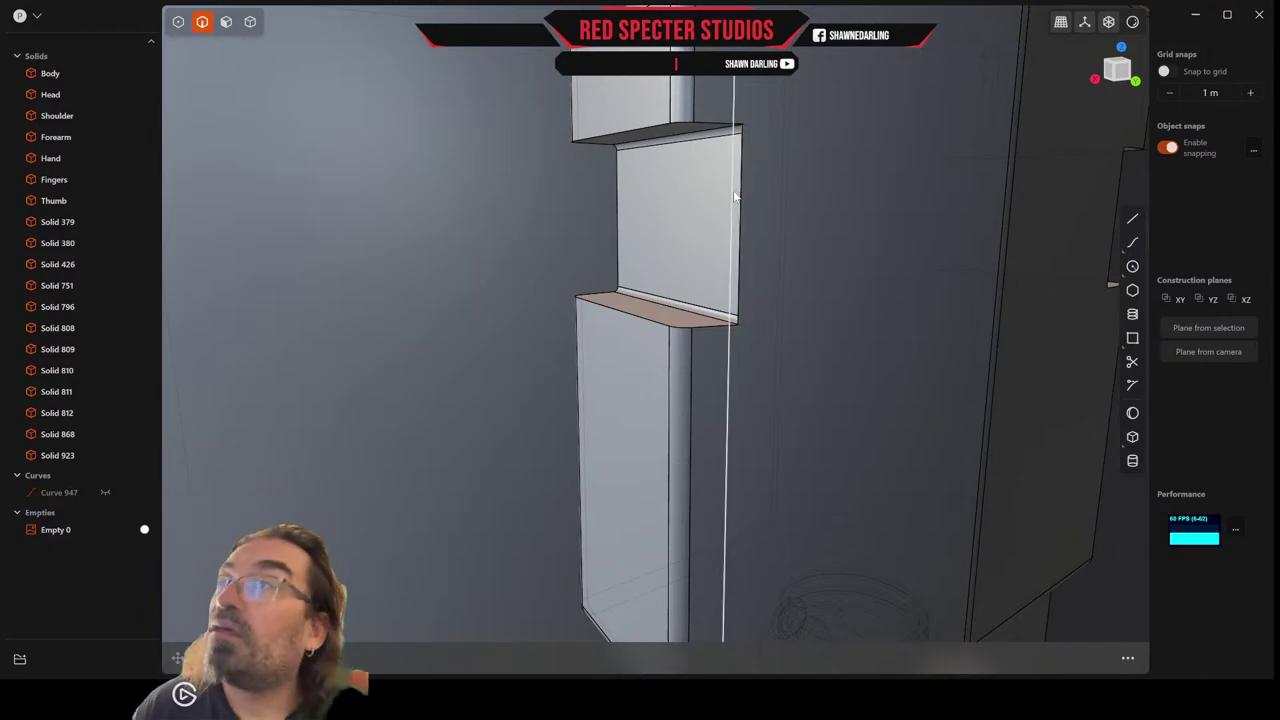
middle_drag(740, 193, 715, 198)
click(715, 198)
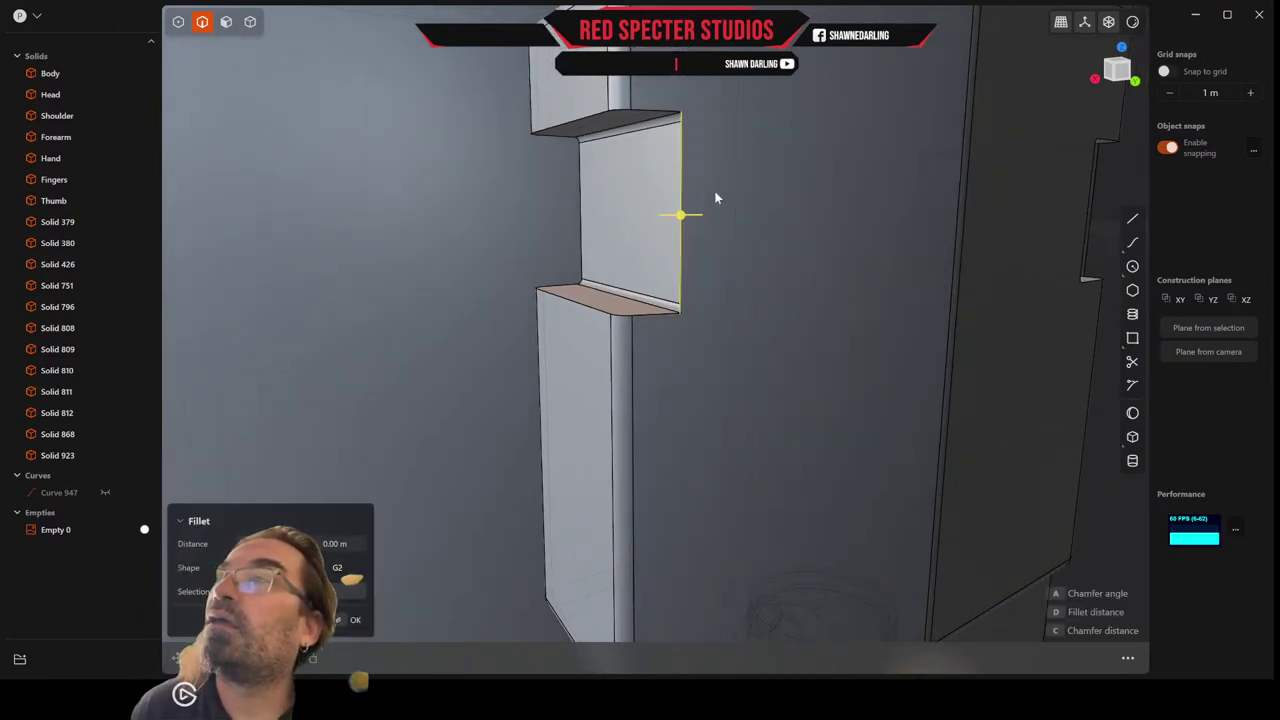
click(715, 198)
click(715, 198)
click(715, 198)
click(715, 198)
Undo the inner corner fillets, the hiding of the square curve and the second notch's cut.
key(ctrl+z)
key(ctrl+z)
key(ctrl+z)
key(ctrl+z)
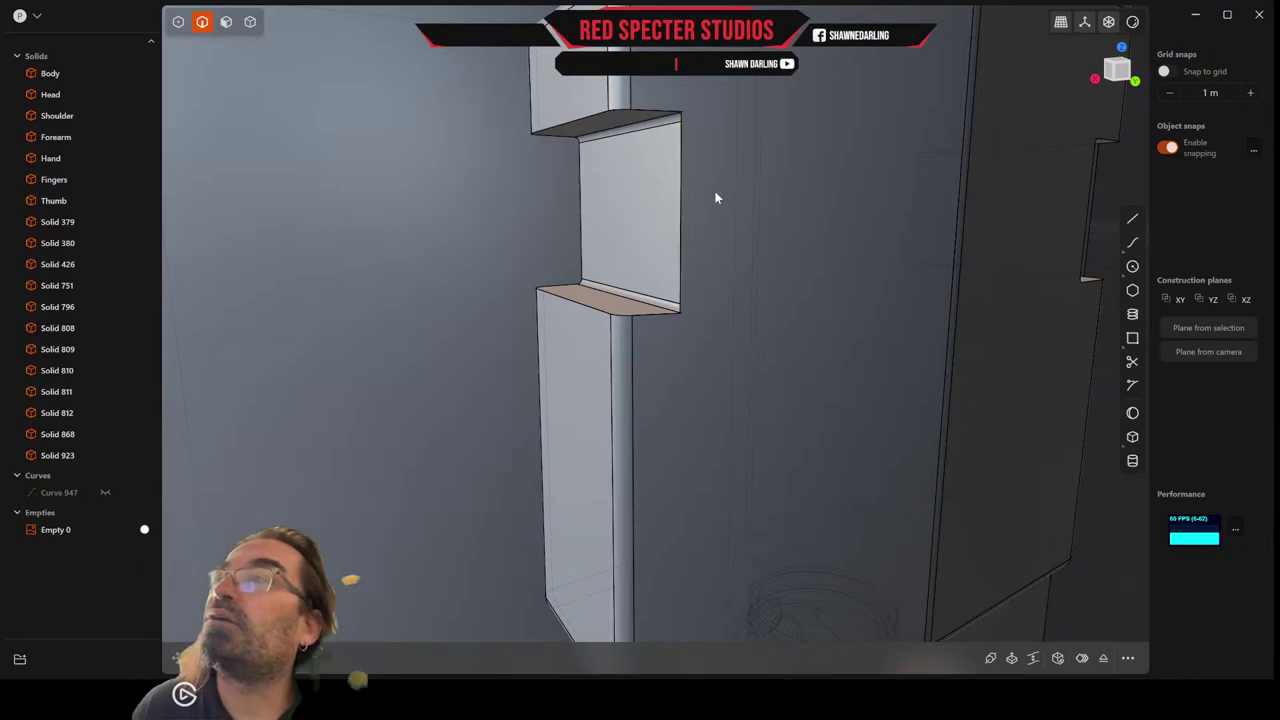
key(ctrl+z)
key(ctrl+z)
key(ctrl+z)
key(ctrl+z)
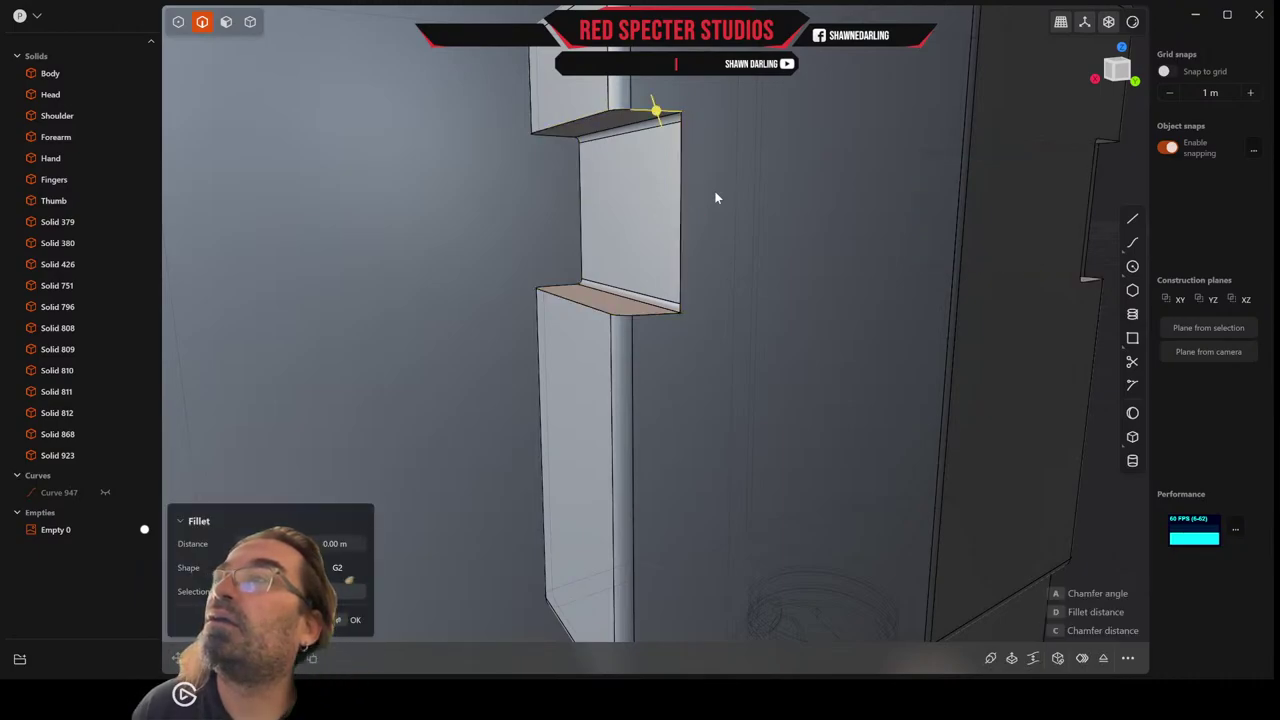
key(ctrl+z)
key(ctrl+z)
key(ctrl+z)
key(ctrl+z)
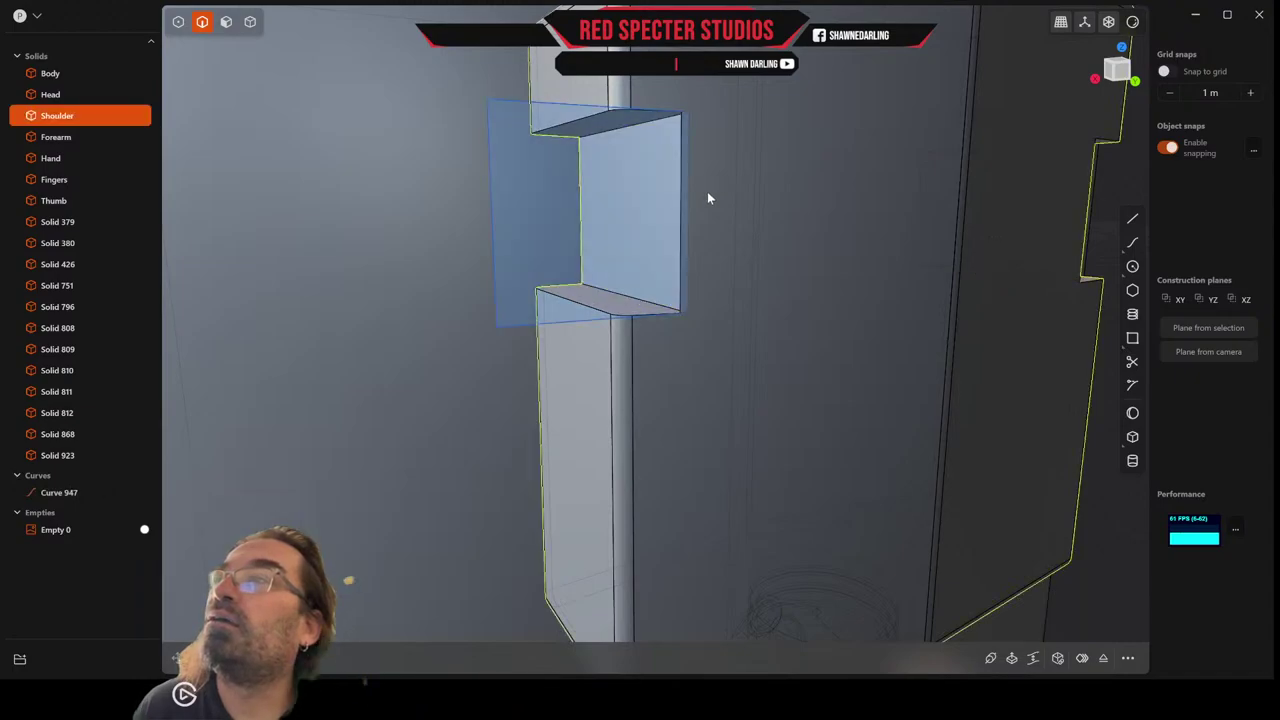
middle_drag(708, 192, 723, 202)
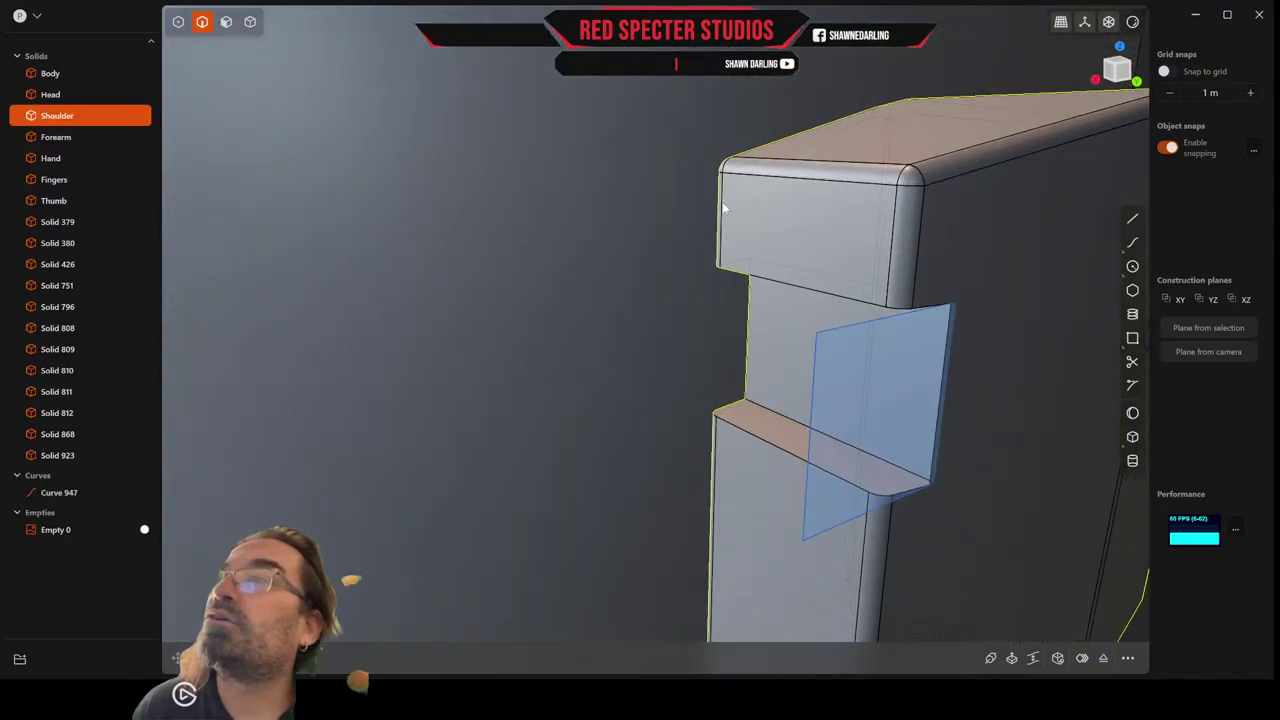
click(833, 336)
key(x)
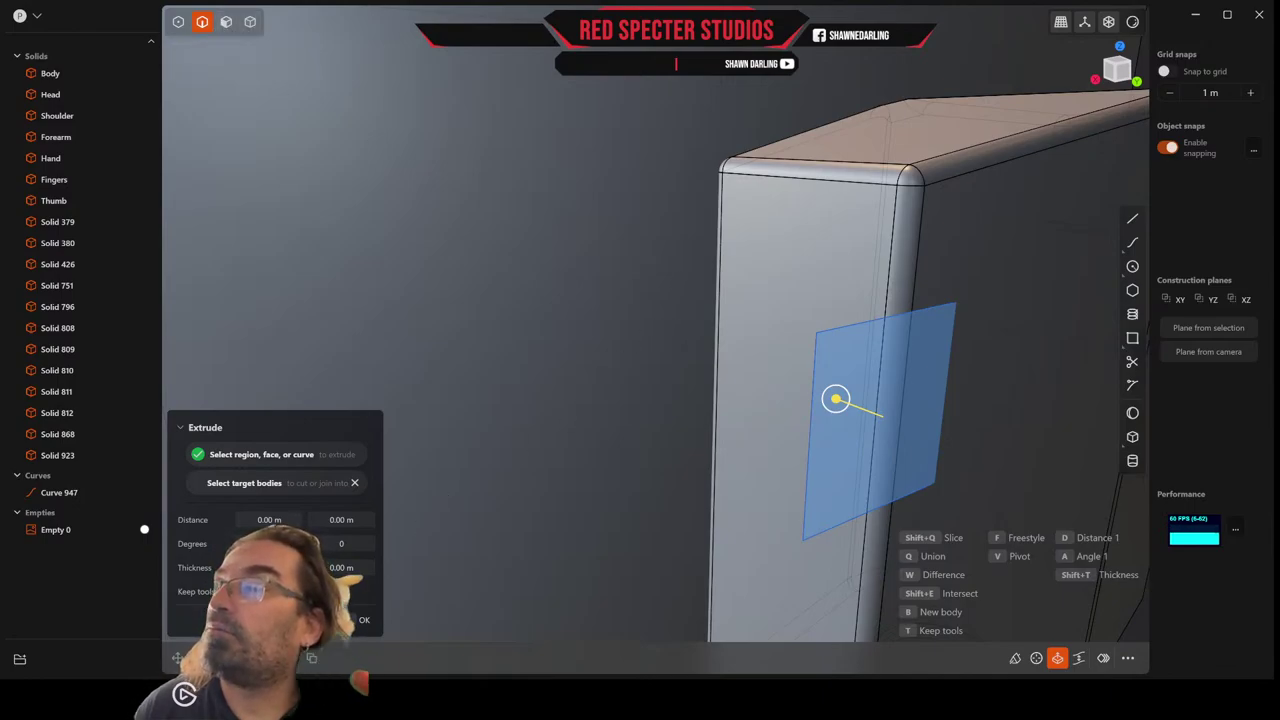
key(Escape)
Move the square curve about 0.02 m along the Y axis, away from the shoulder block.
click(842, 328)
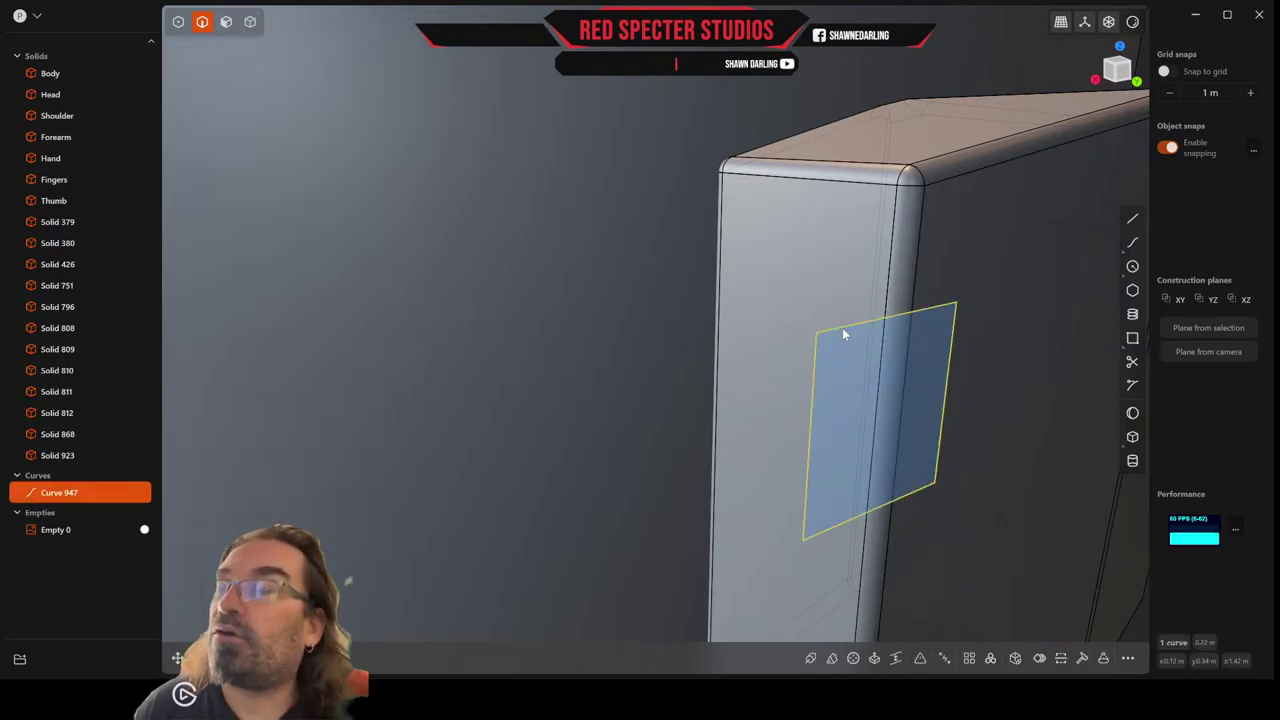
key(g)
drag(938, 447, 977, 449)
right_click(977, 449)
middle_drag(951, 386, 915, 375)
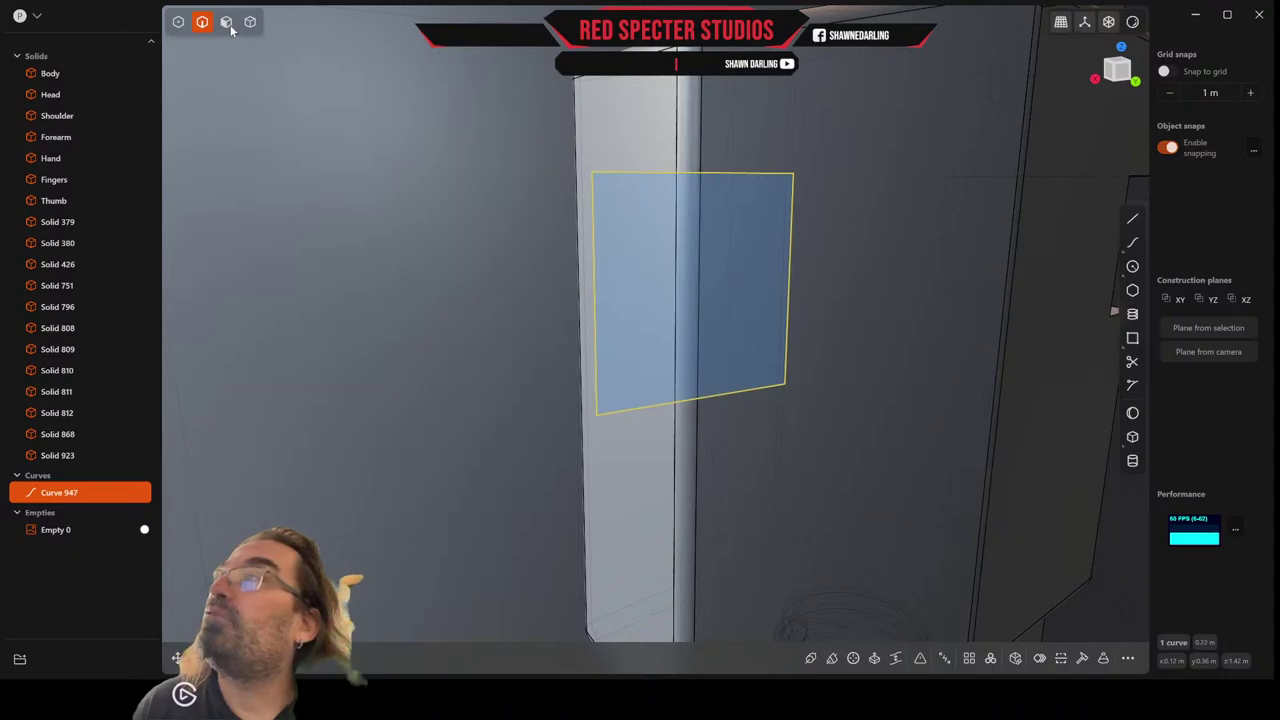
Extrude the square region through the Shoulder block as a difference cut to form the second notch, and hide the square curve.
click(226, 21)
click(763, 277)
key(x)
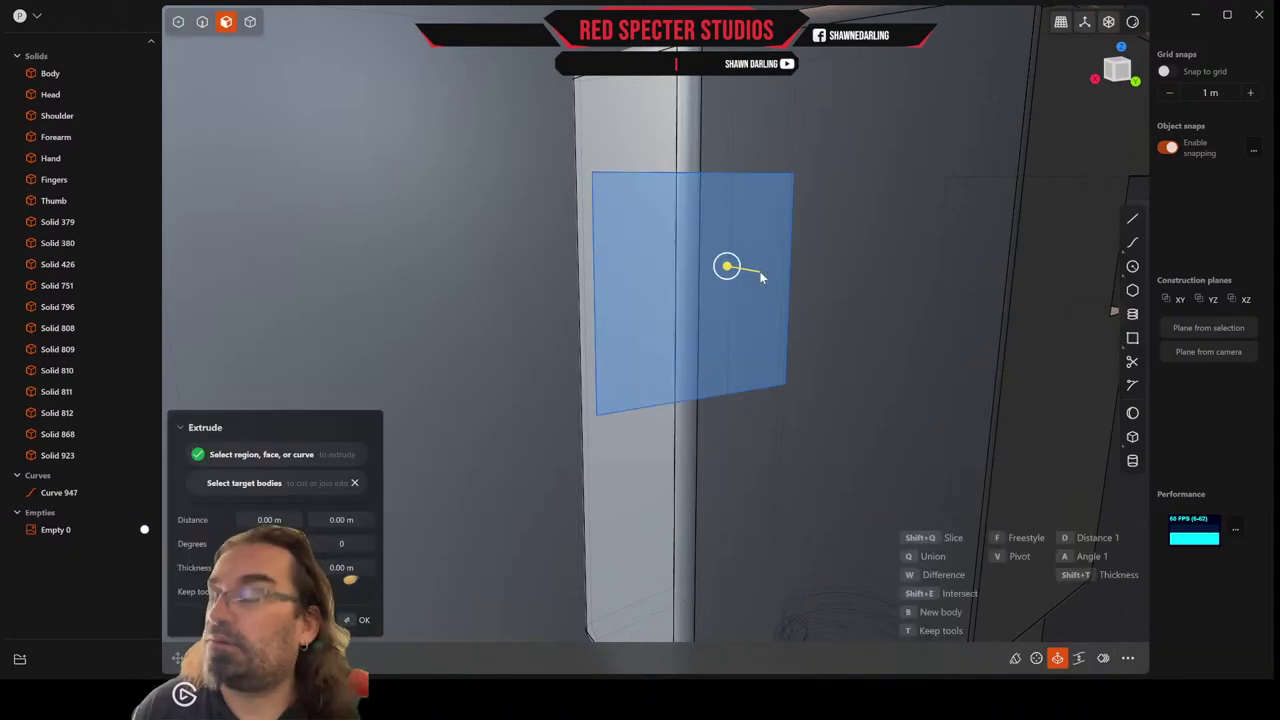
key(w)
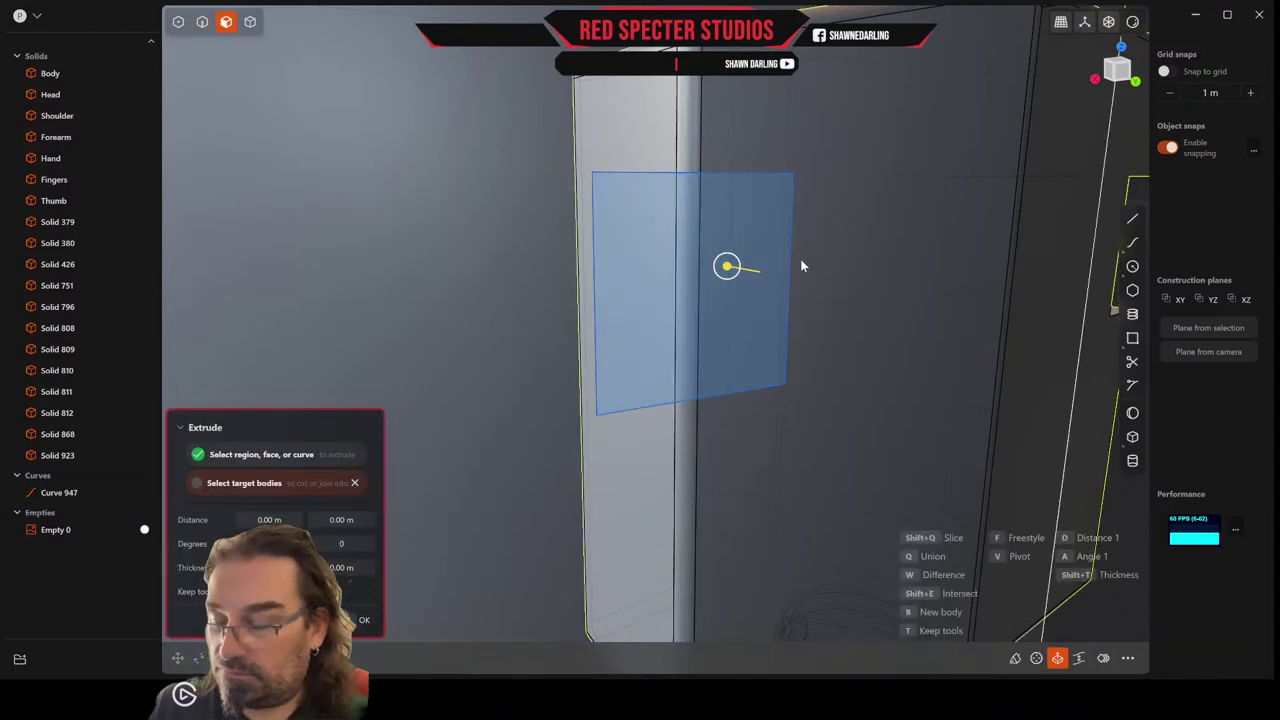
drag(742, 272, 528, 253)
right_click(529, 249)
middle_drag(718, 293, 703, 289)
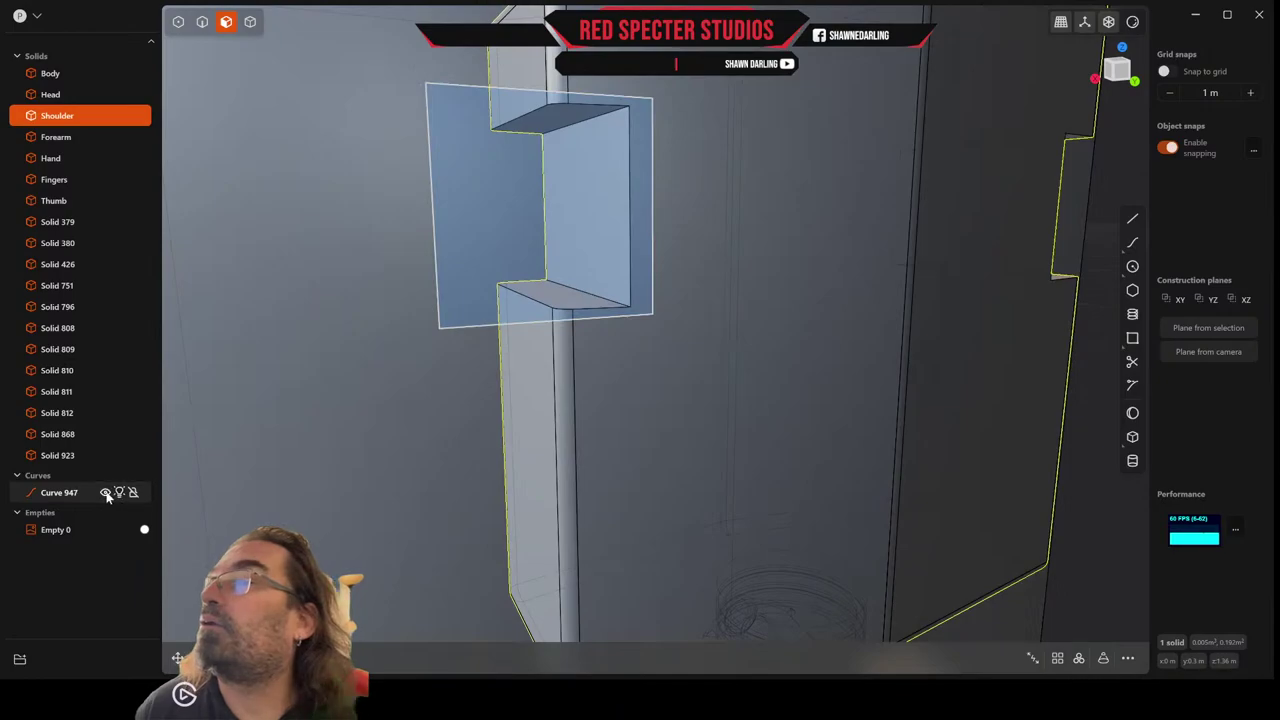
click(105, 493)
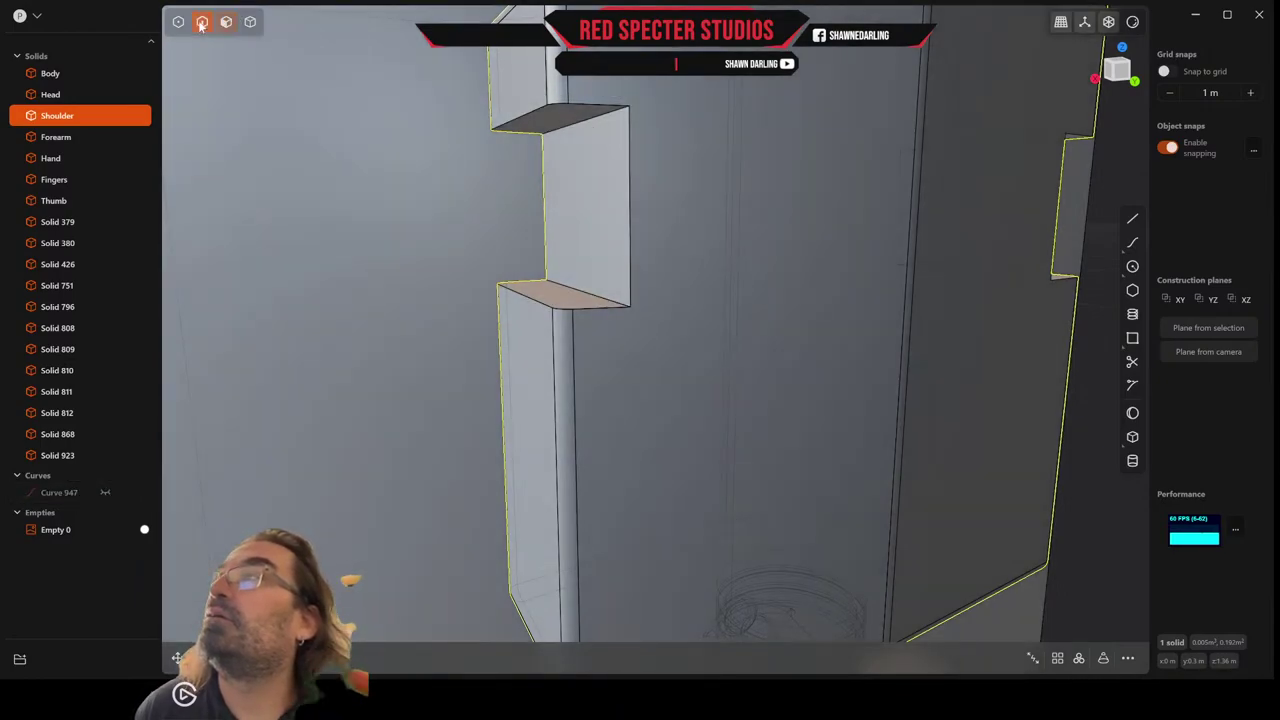
Fillet the four inner corner edges of the shoulder block's two notches by about 0.0023 m.
key(2)
click(597, 119)
key(f)
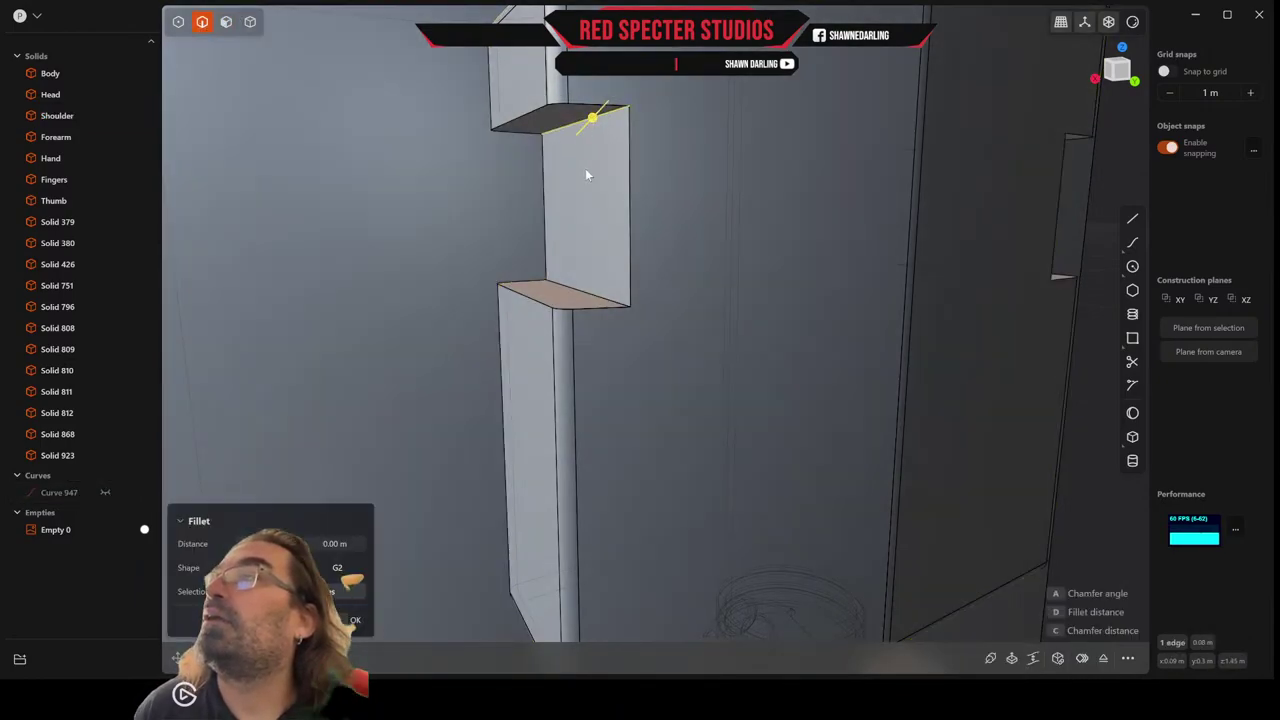
click(580, 292)
middle_drag(780, 286, 581, 280)
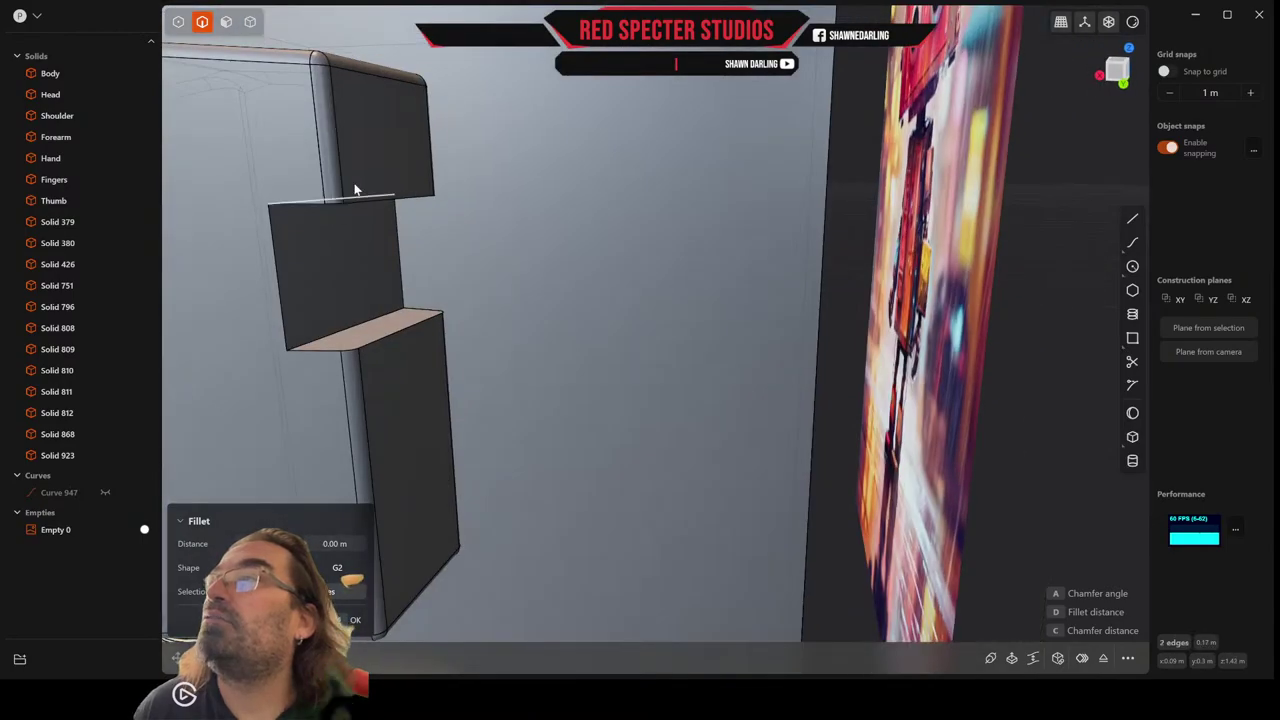
middle_drag(354, 189, 352, 170)
middle_drag(383, 99, 501, 276)
click(495, 342)
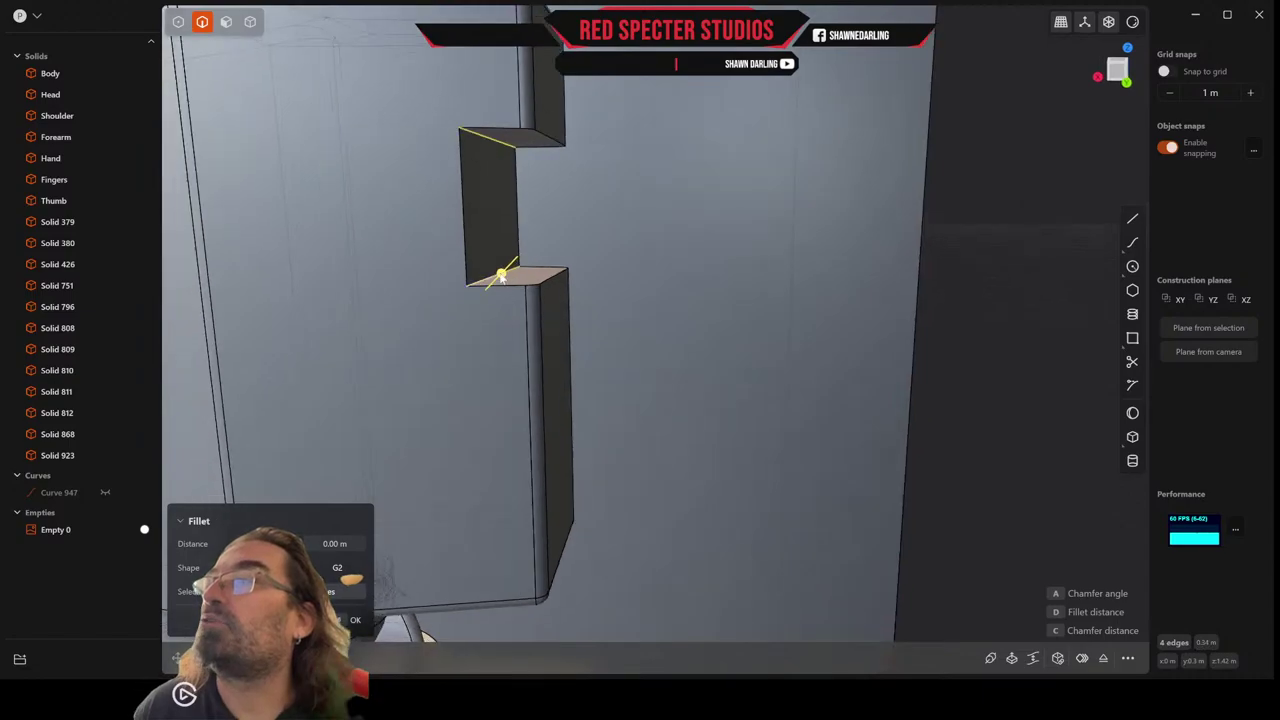
drag(502, 276, 506, 272)
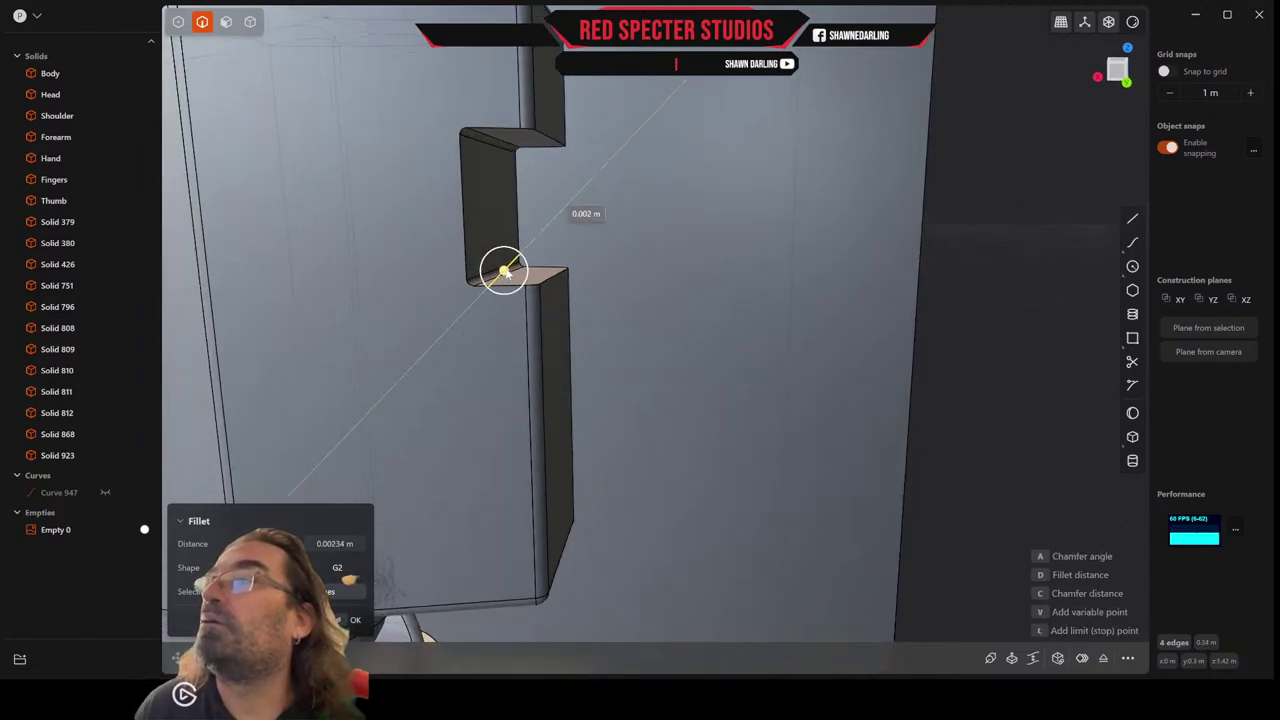
key(Return)
middle_drag(514, 271, 560, 291)
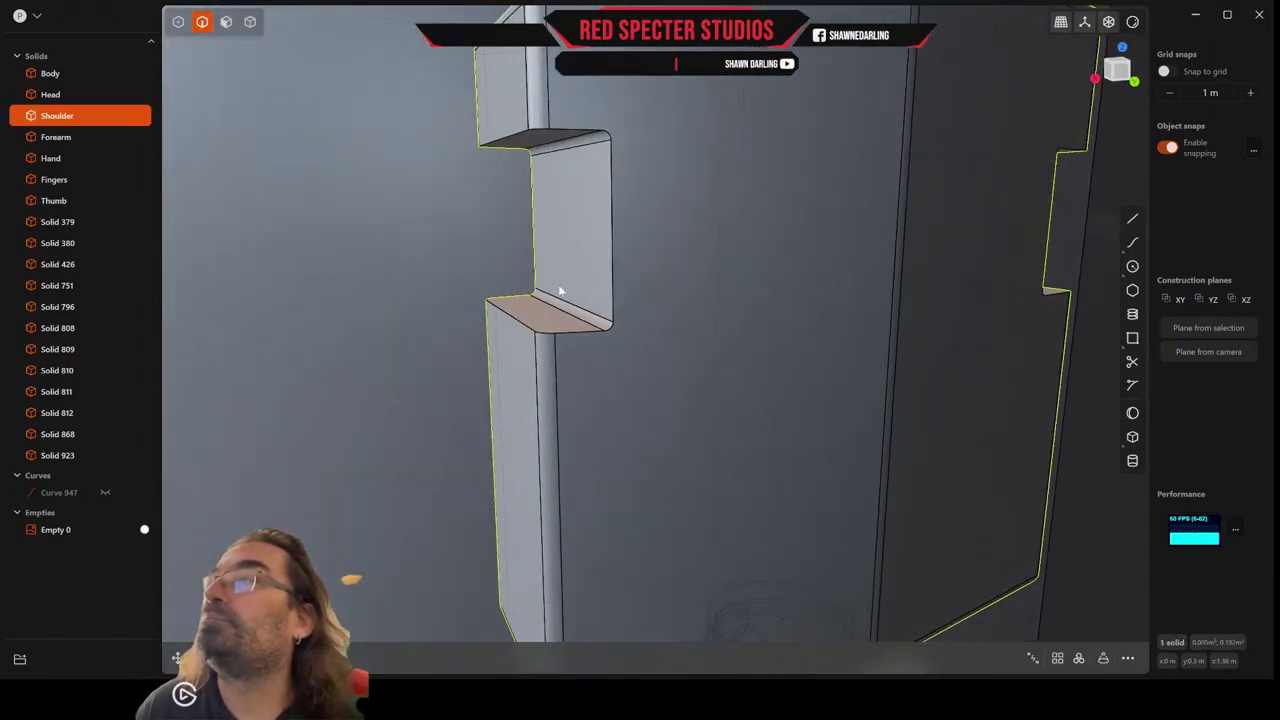
Fillet the complete outer outlines of both notches on the shoulder block with a very small radius.
click(580, 330)
key(f)
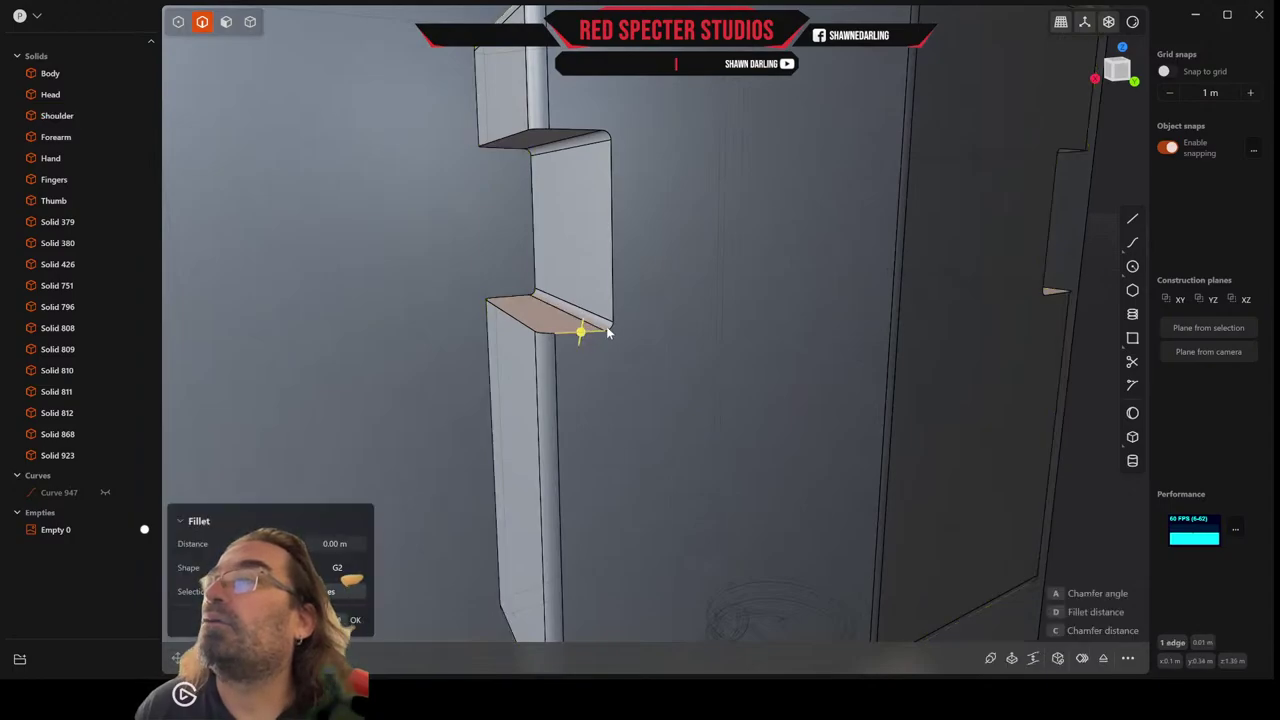
double_click(607, 329)
middle_drag(614, 327, 559, 349)
click(523, 352)
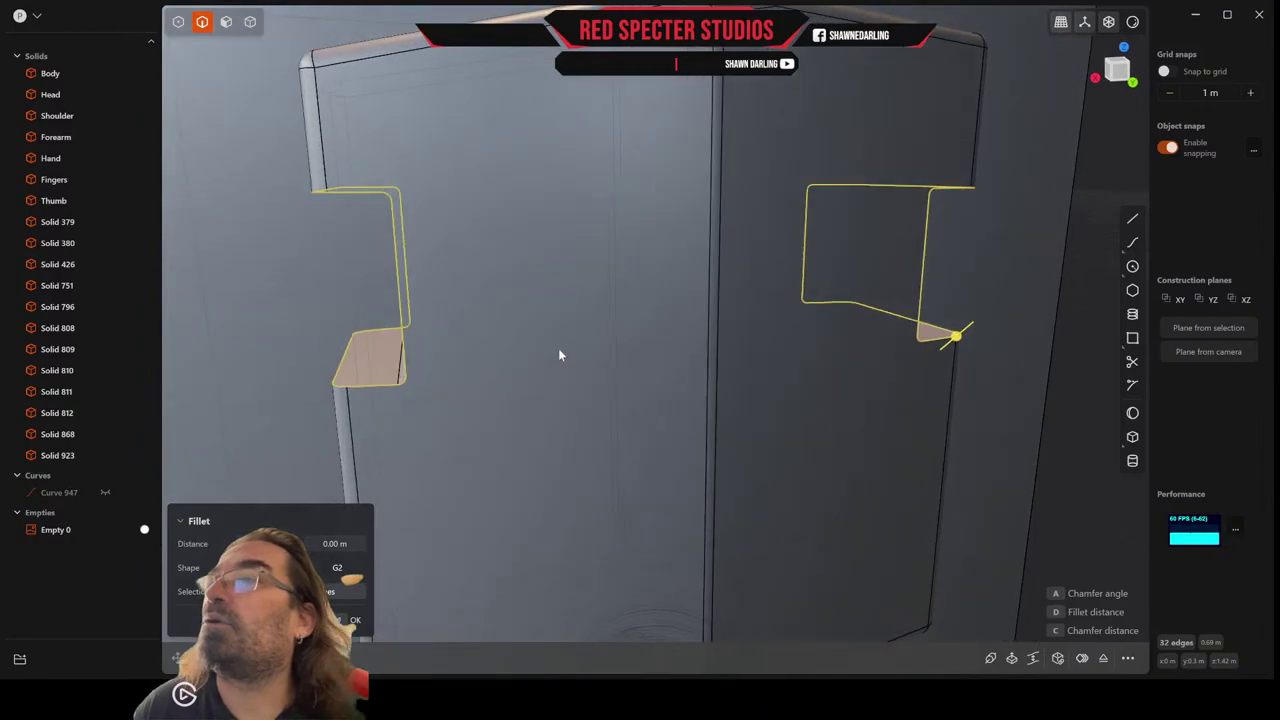
drag(962, 343, 963, 339)
right_click(857, 340)
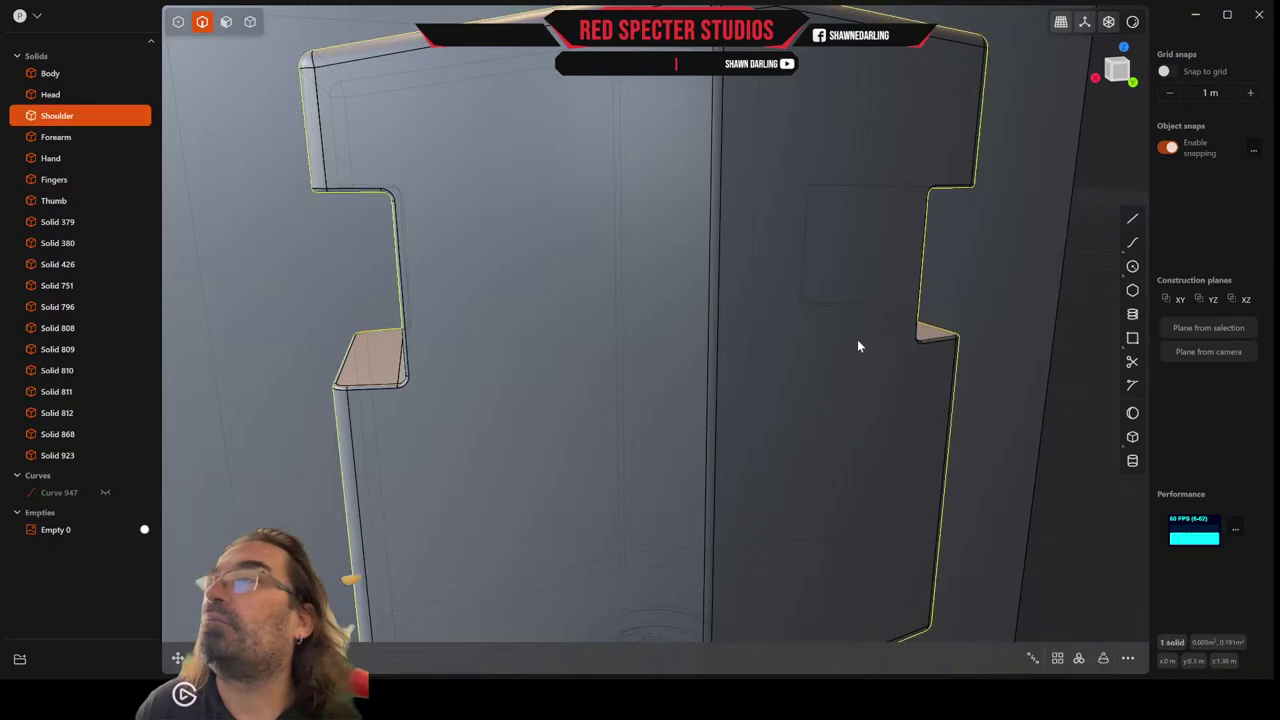
From the front view, draw an open two-segment line running horizontally across the shoulder block's lower part, then diagonally up past its top edge.
scroll(857, 340, down, 5)
middle_drag(857, 340, 891, 320)
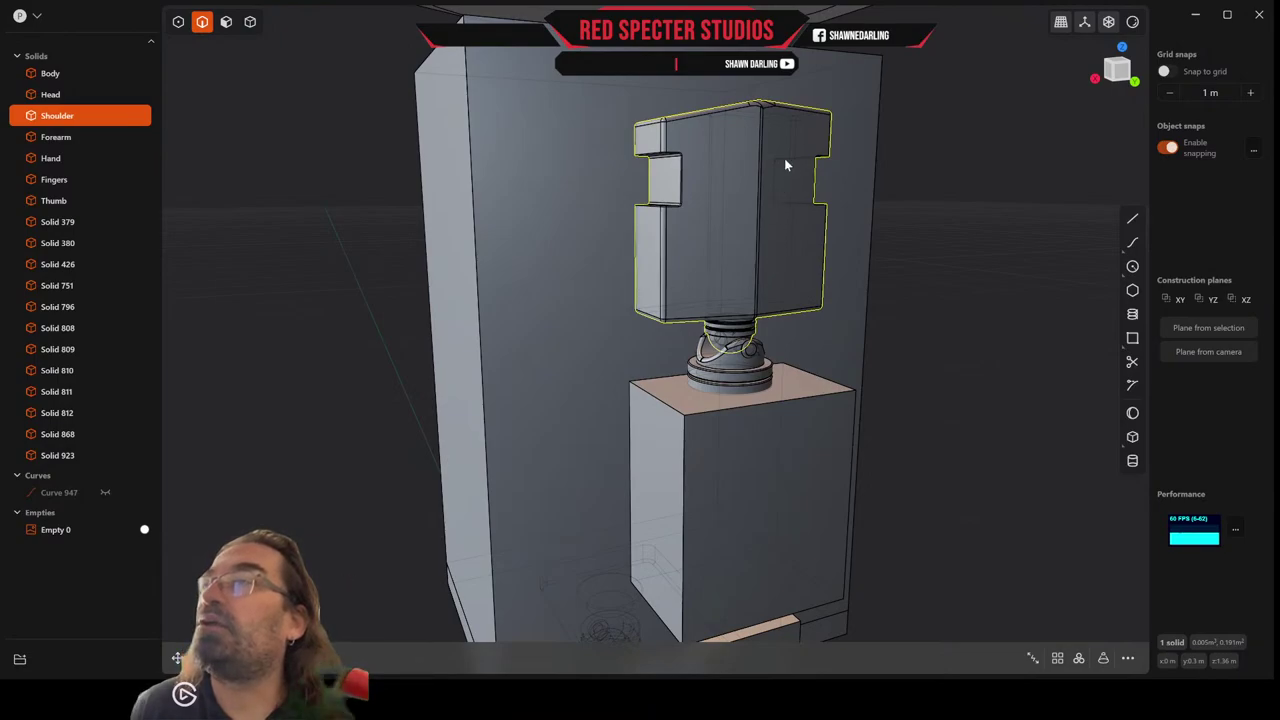
middle_drag(805, 115, 760, 134)
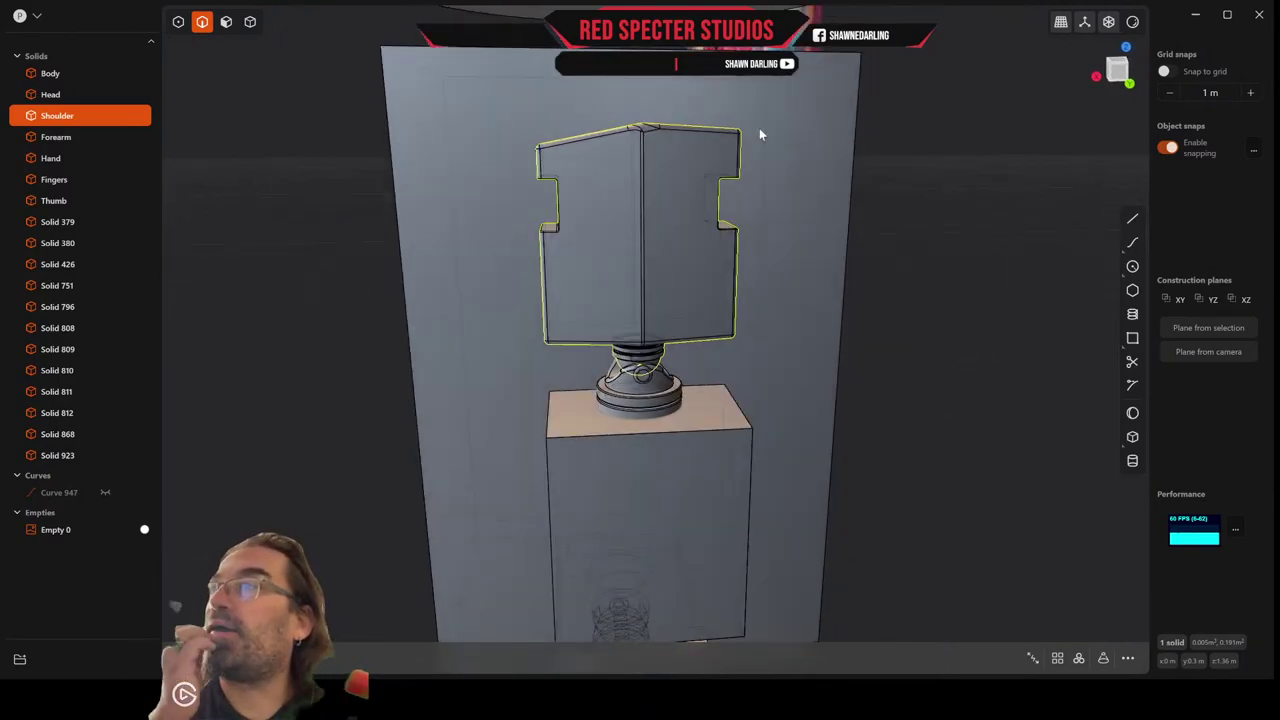
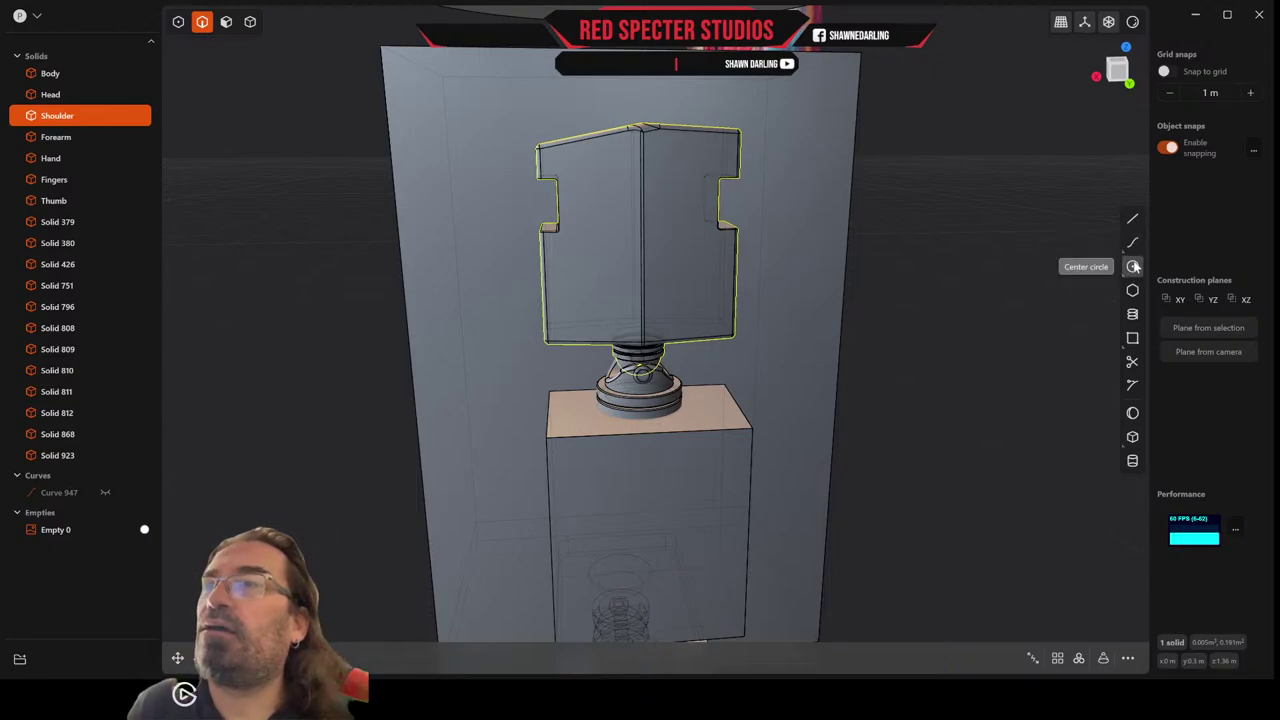
click(1117, 74)
scroll(735, 210, up, 3)
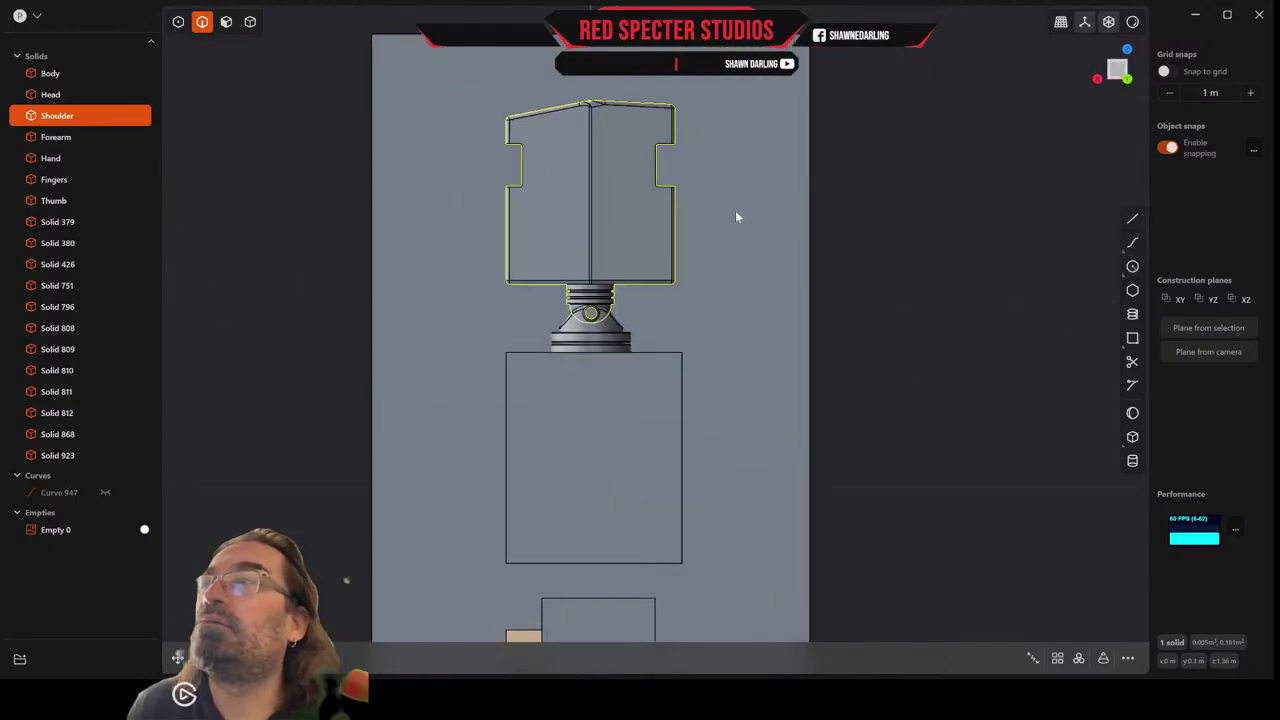
click(1131, 219)
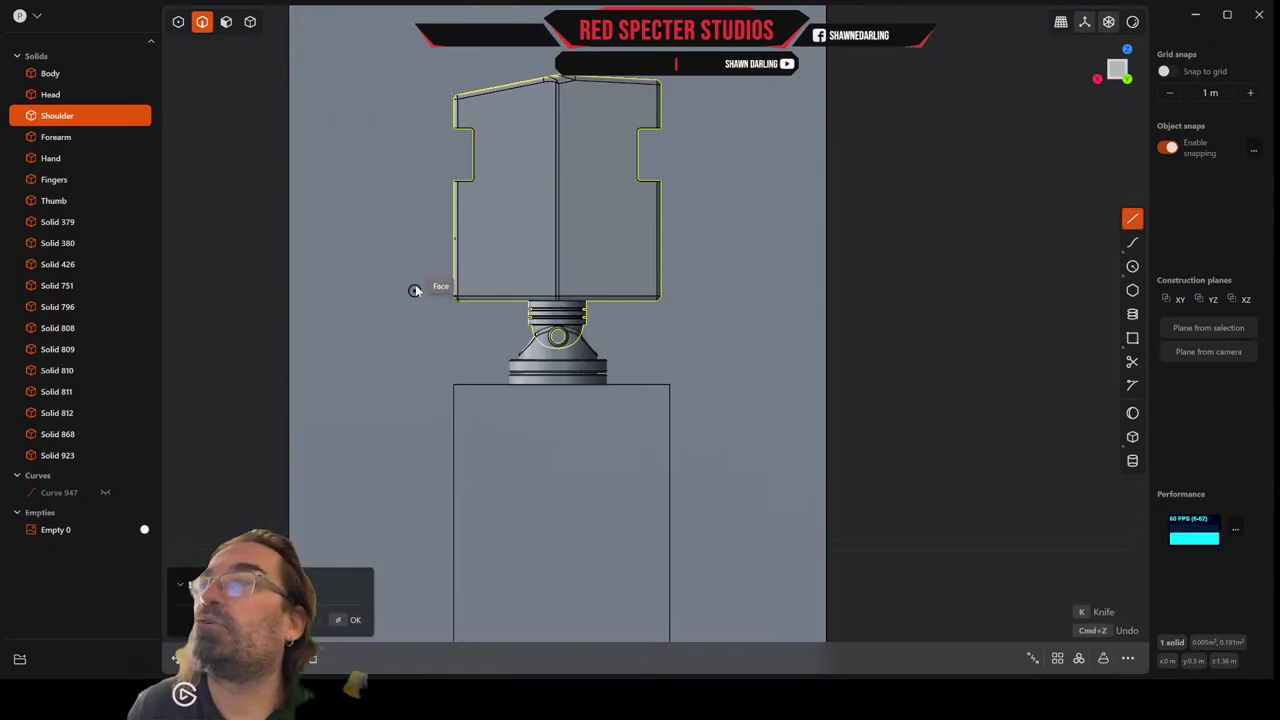
click(415, 266)
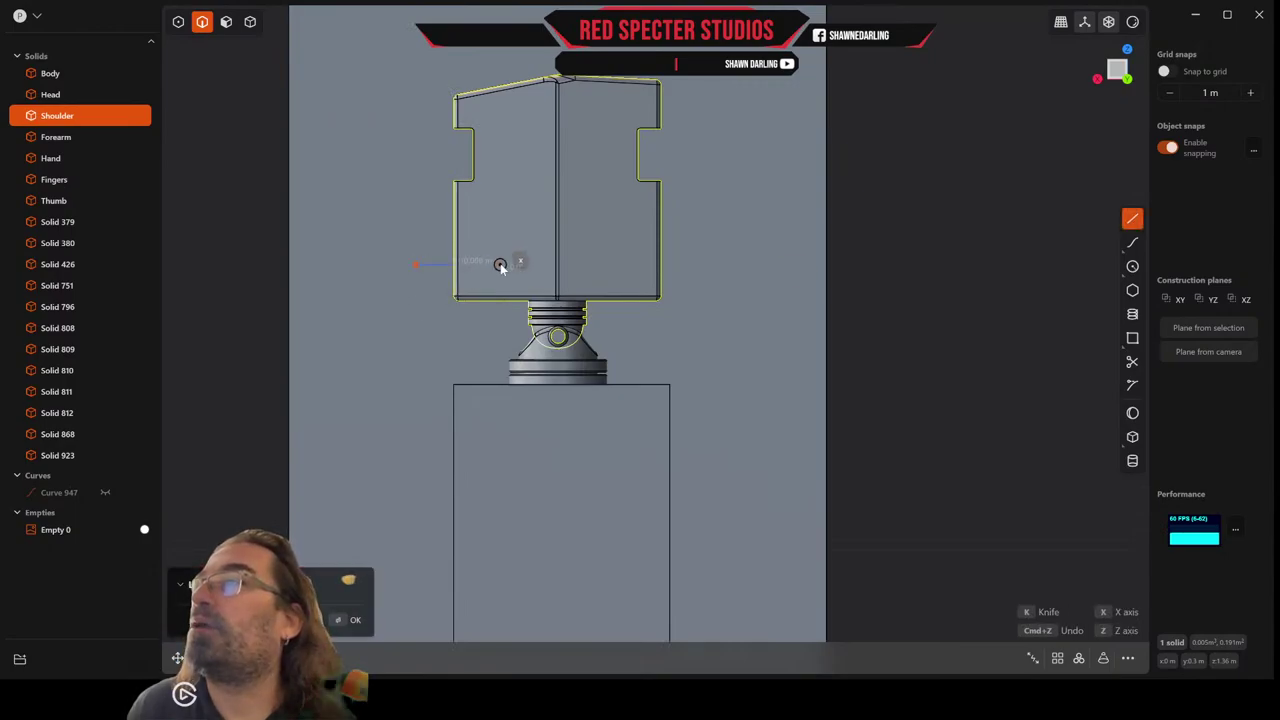
click(527, 264)
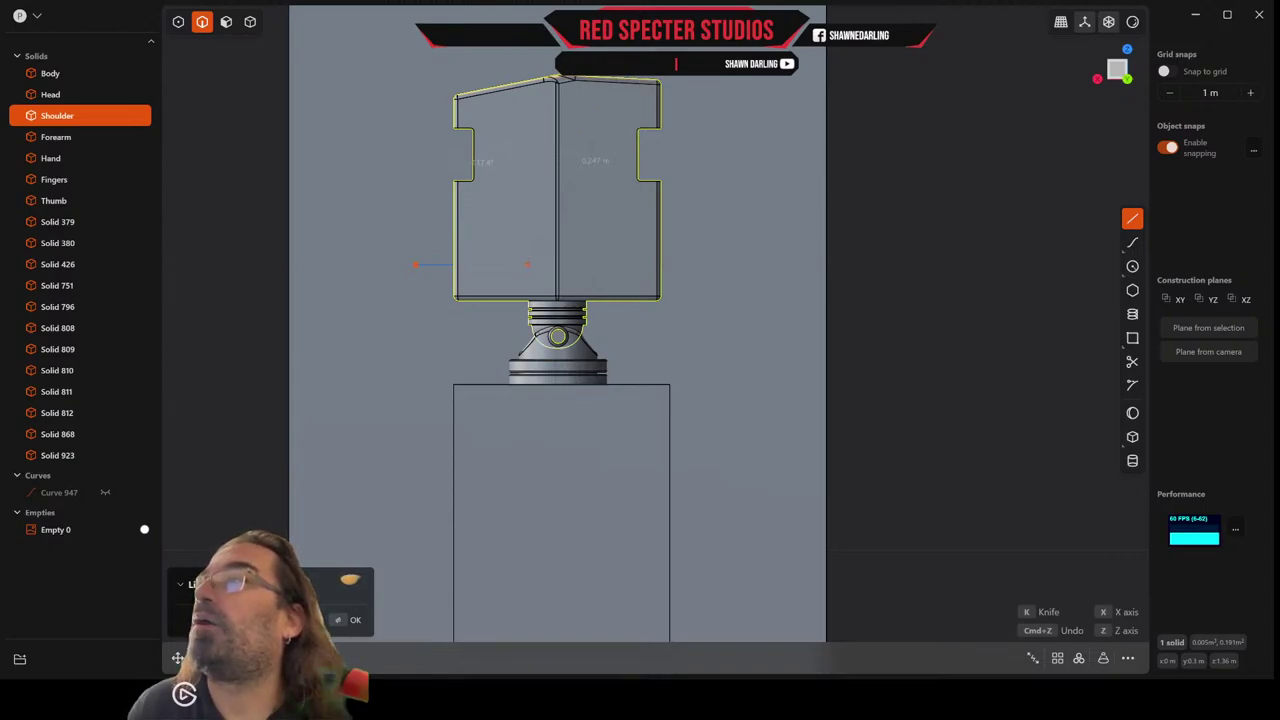
click(626, 73)
right_click(626, 73)
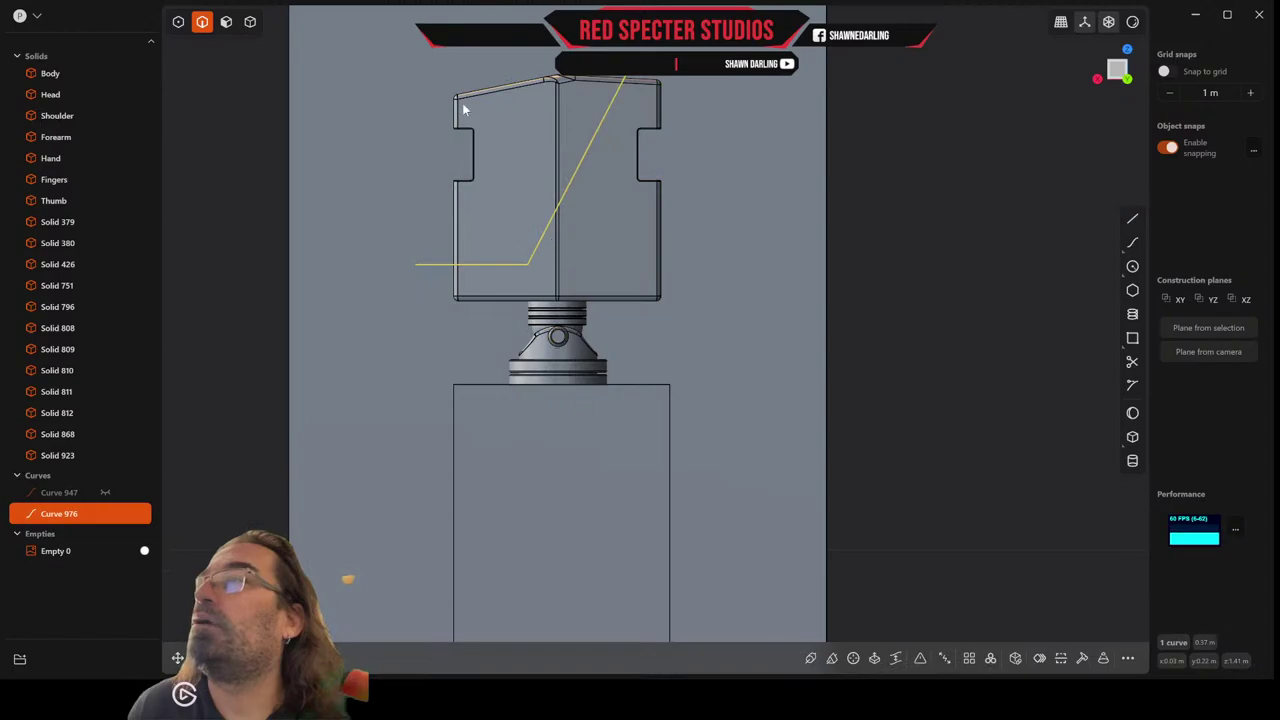
Fillet the corner between the curve's horizontal and diagonal segments by about 0.02 m.
key(e)
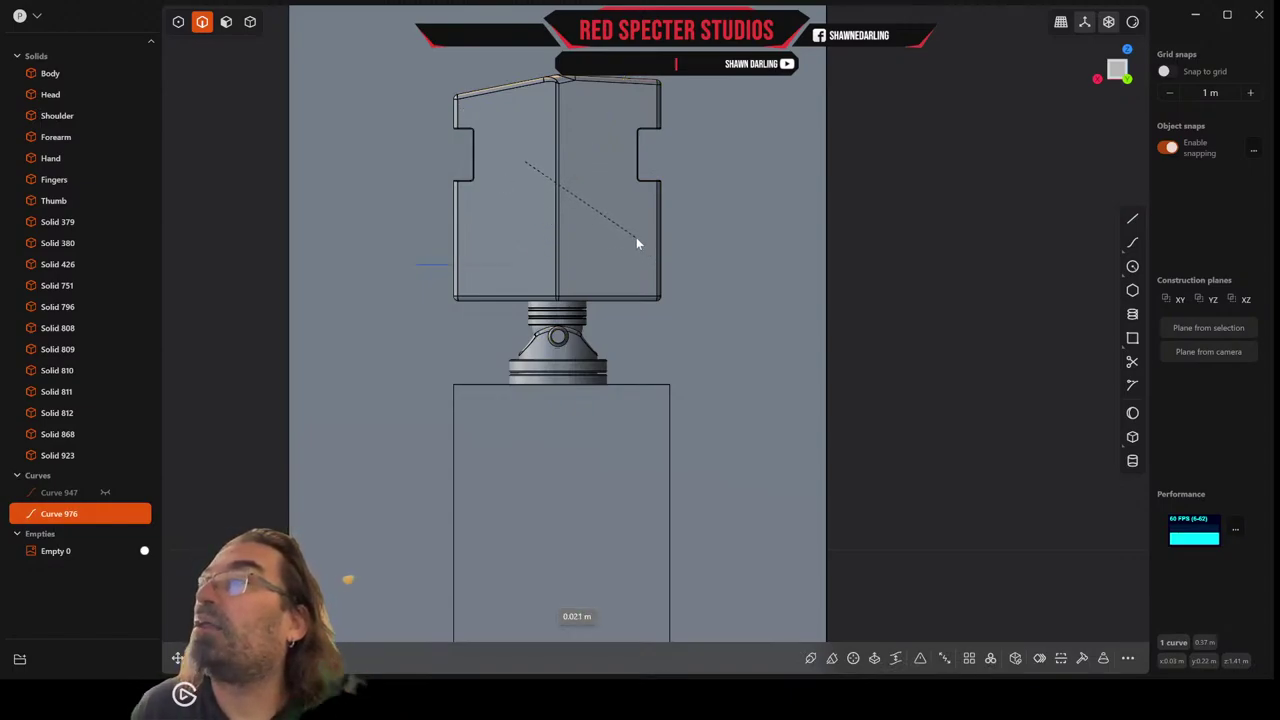
click(637, 242)
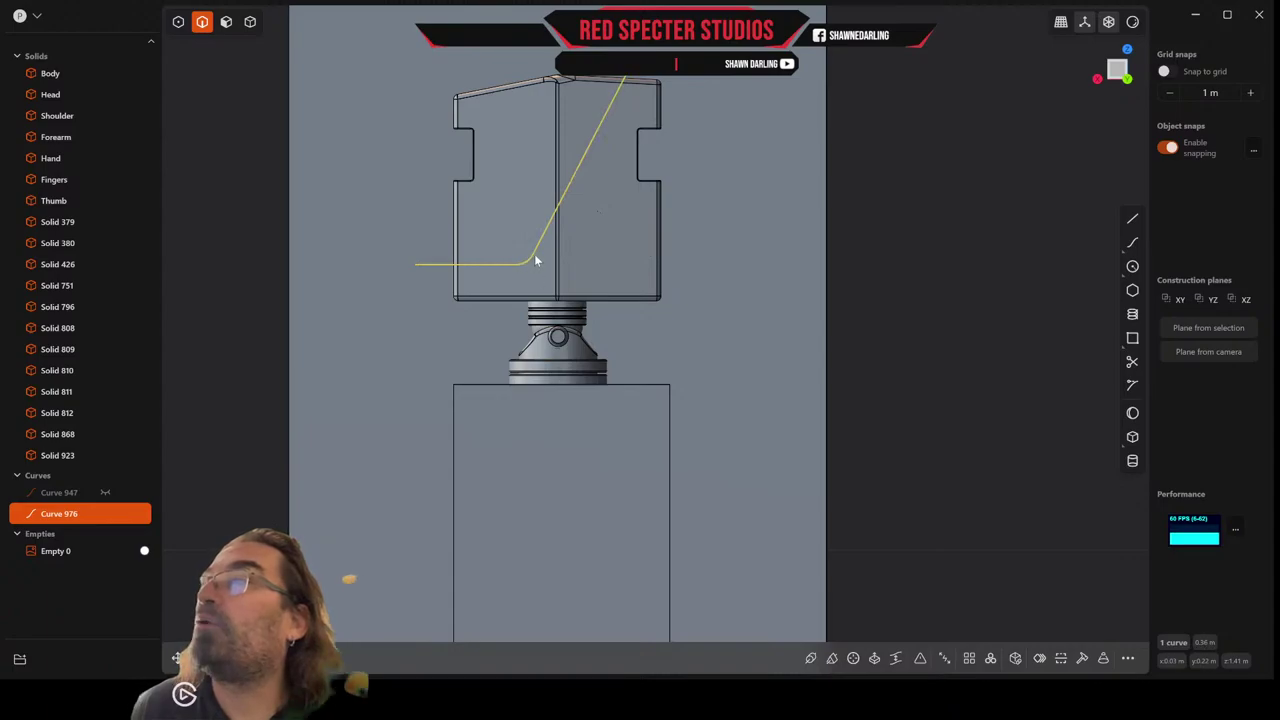
middle_drag(537, 260, 660, 301)
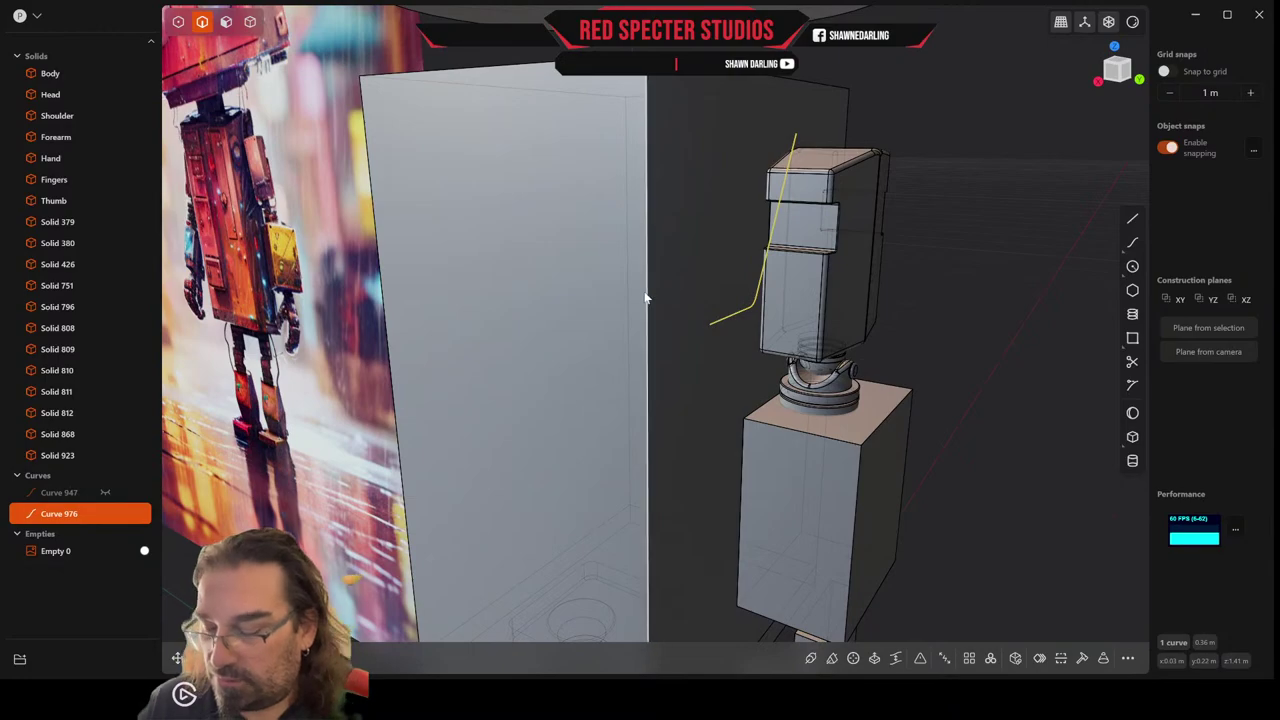
Move the filleted curve about 0.21 m along the Y axis so it sits in front of the shoulder block.
scroll(539, 228, down, 1)
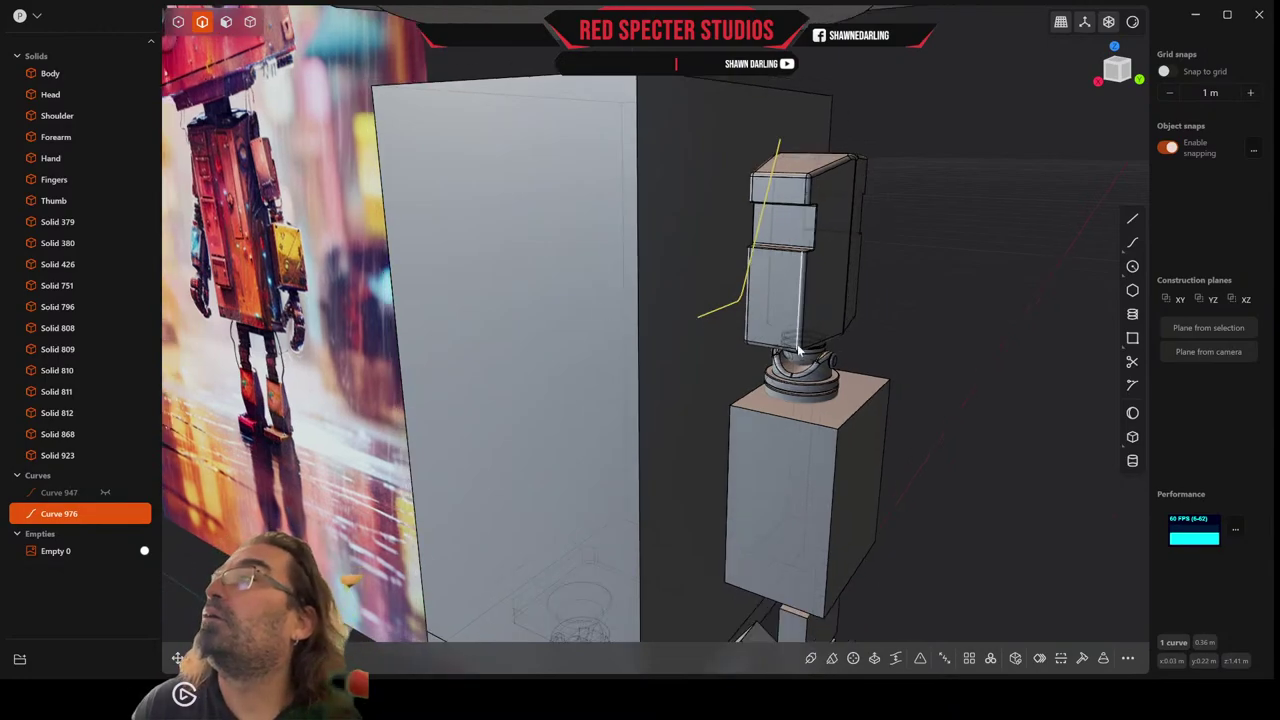
key(g)
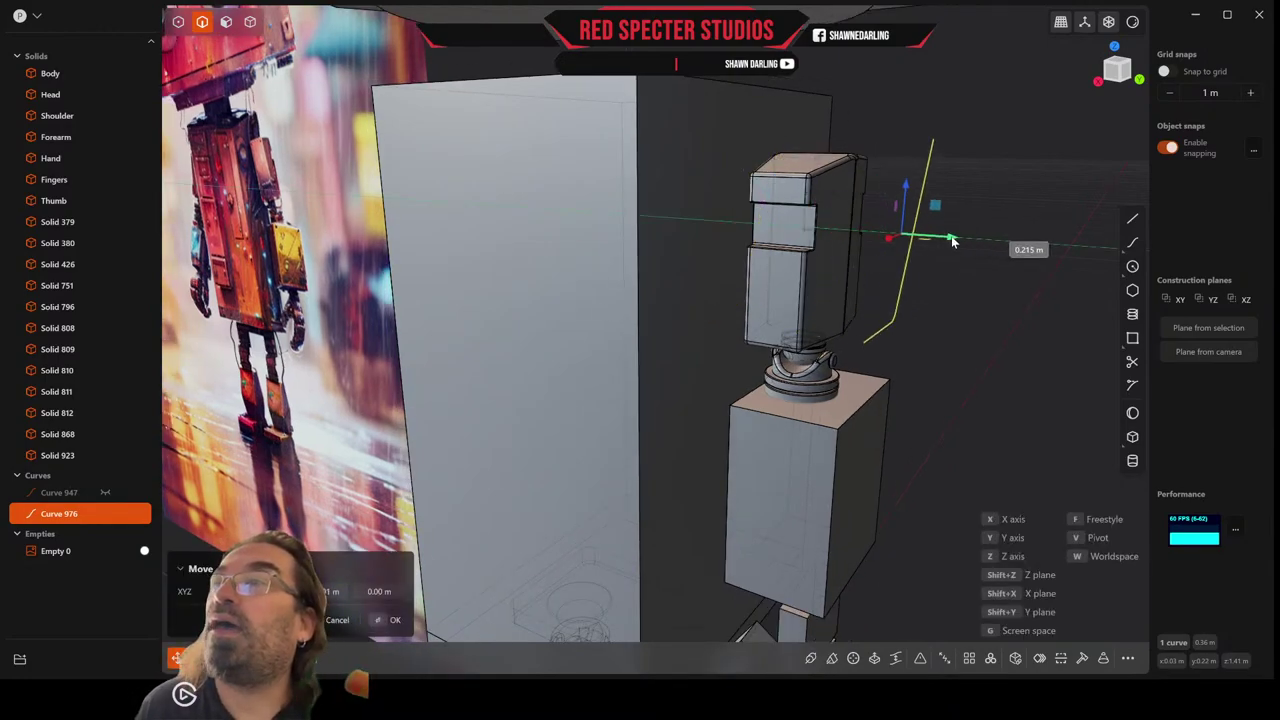
middle_drag(900, 236, 897, 233)
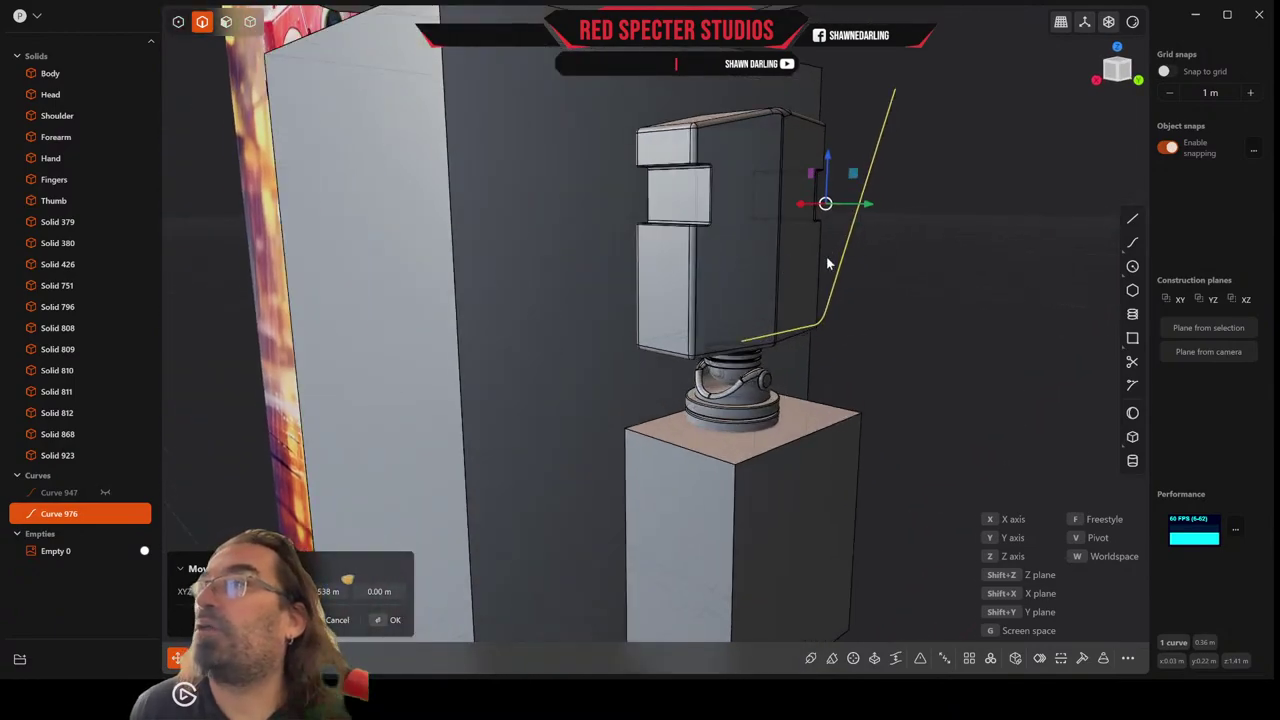
right_click(715, 278)
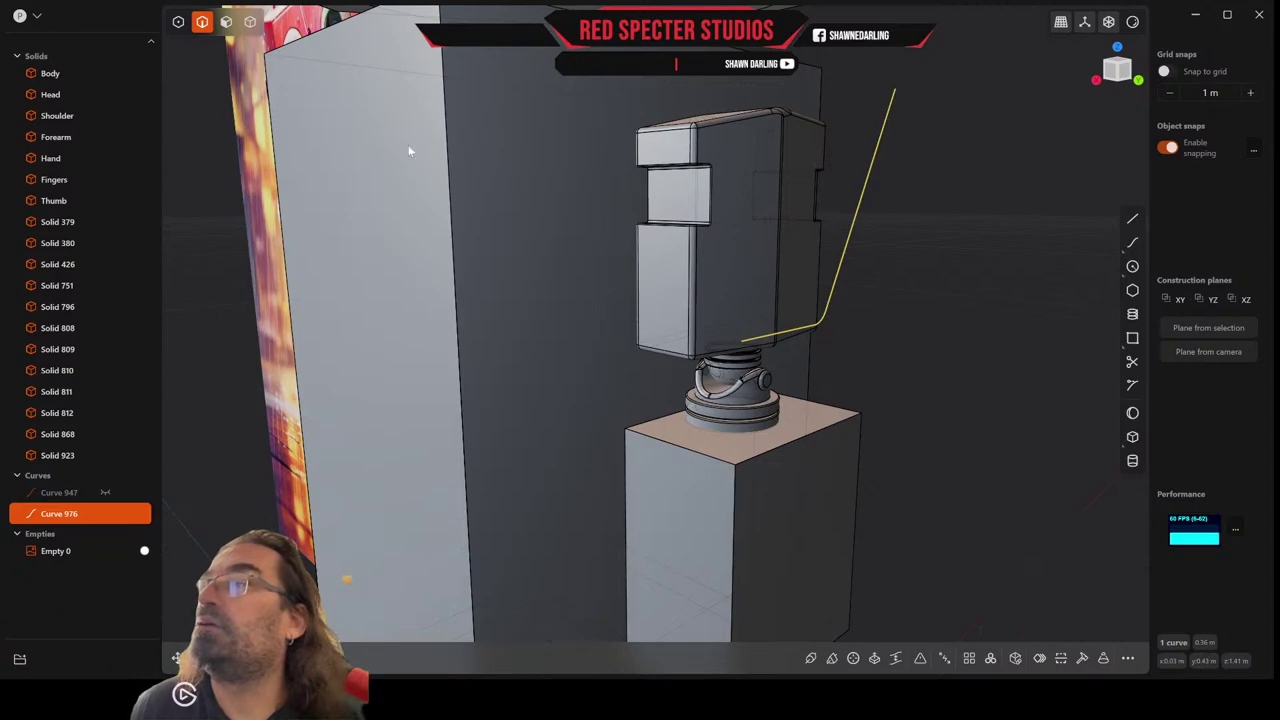
Cut the Shoulder solid into two pieces using the filleted curve as the cutter.
key(4)
click(683, 285)
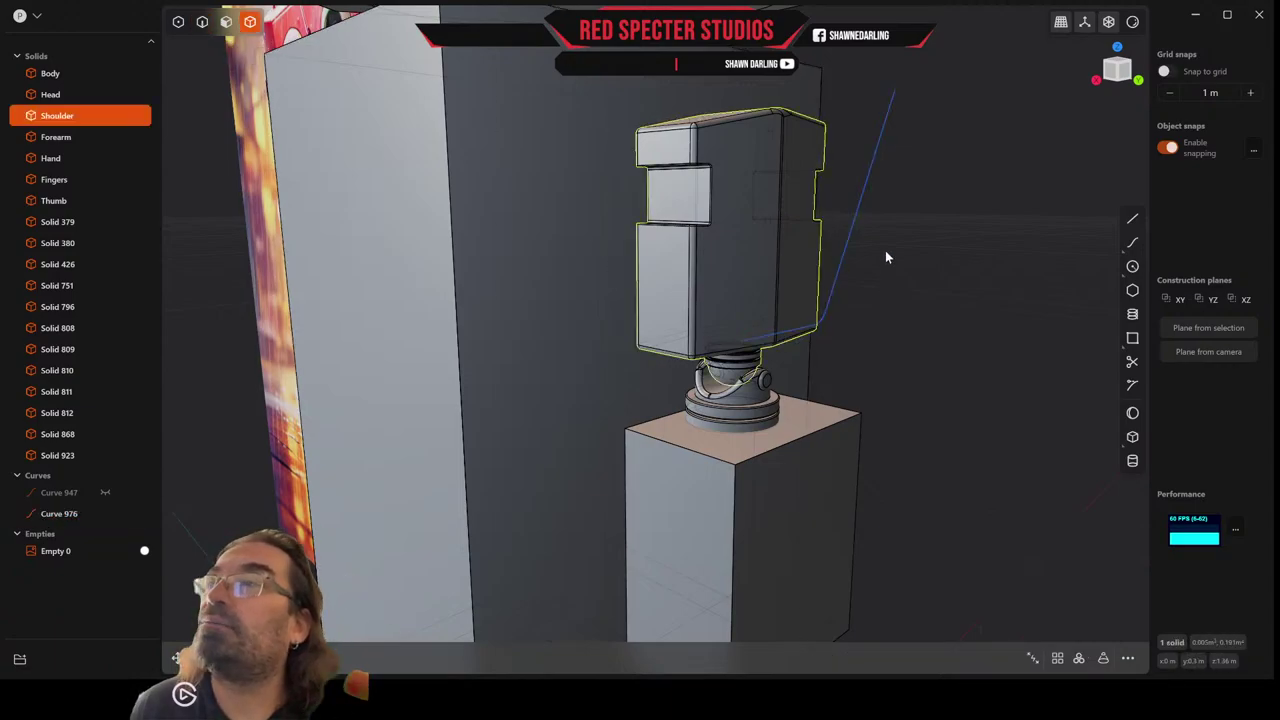
key(c)
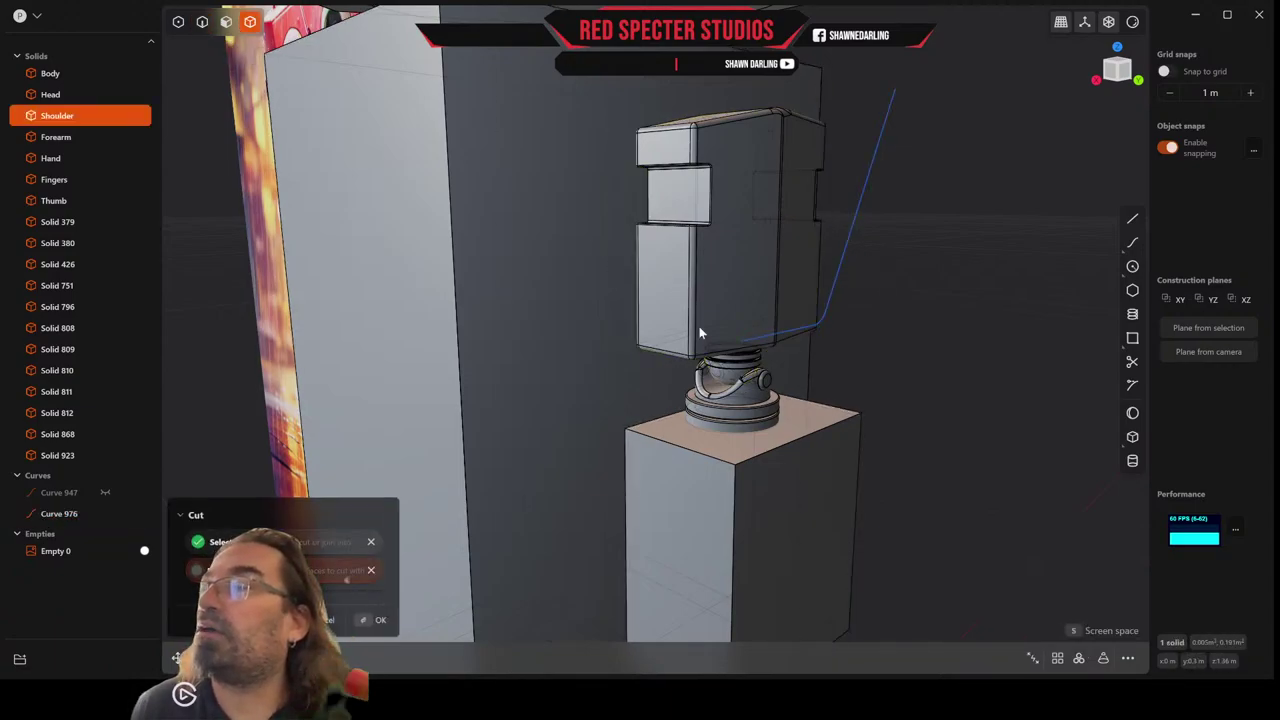
click(829, 306)
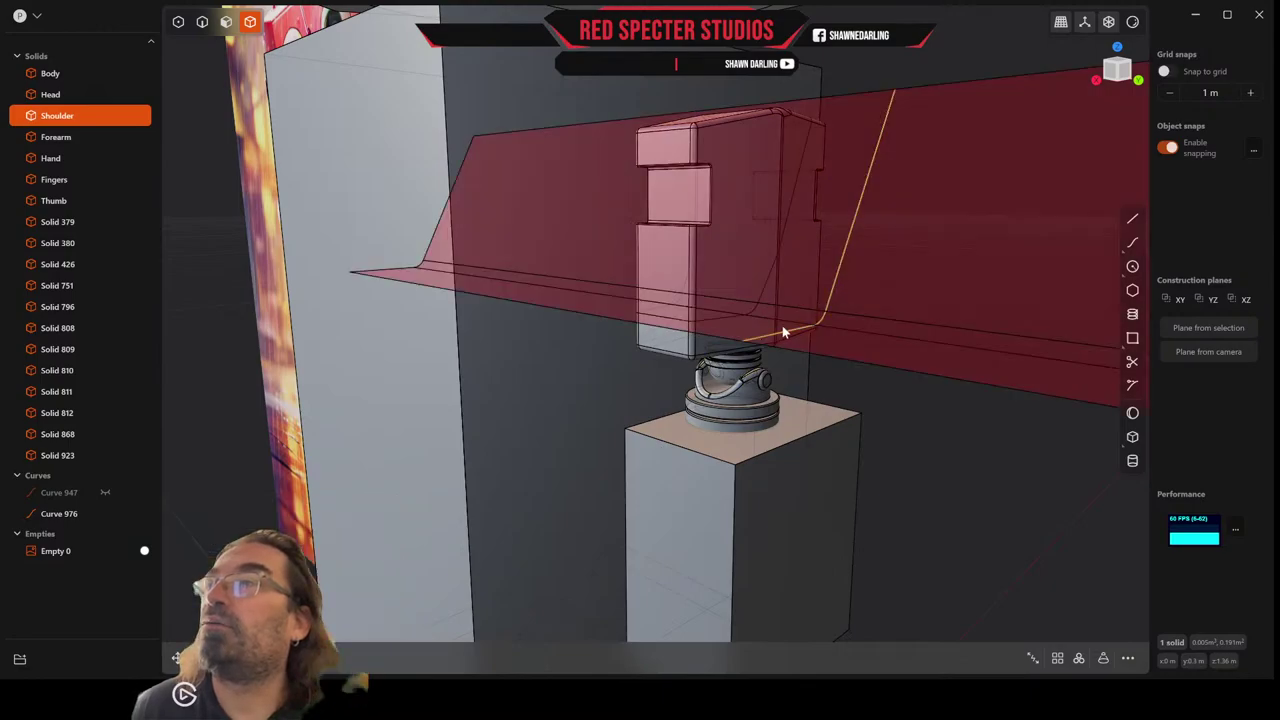
key(Return)
middle_drag(784, 332, 680, 308)
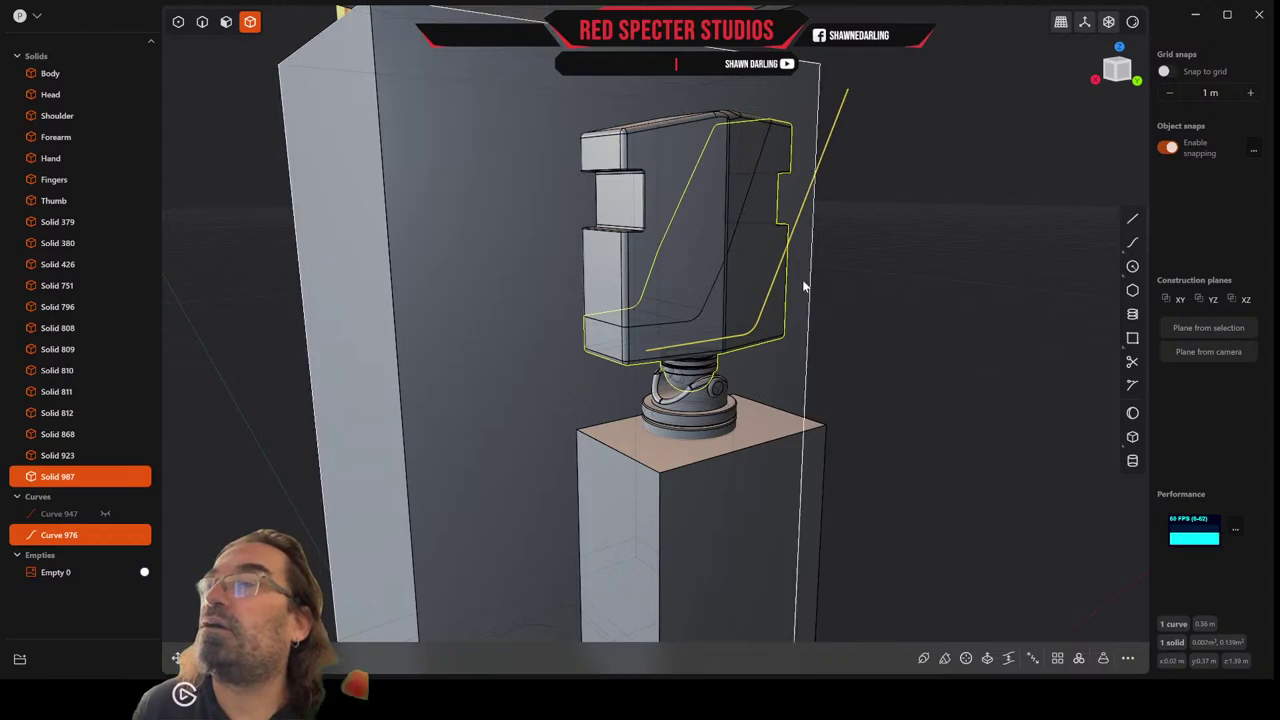
Delete the curve used for cutting the shoulder block.
click(794, 232)
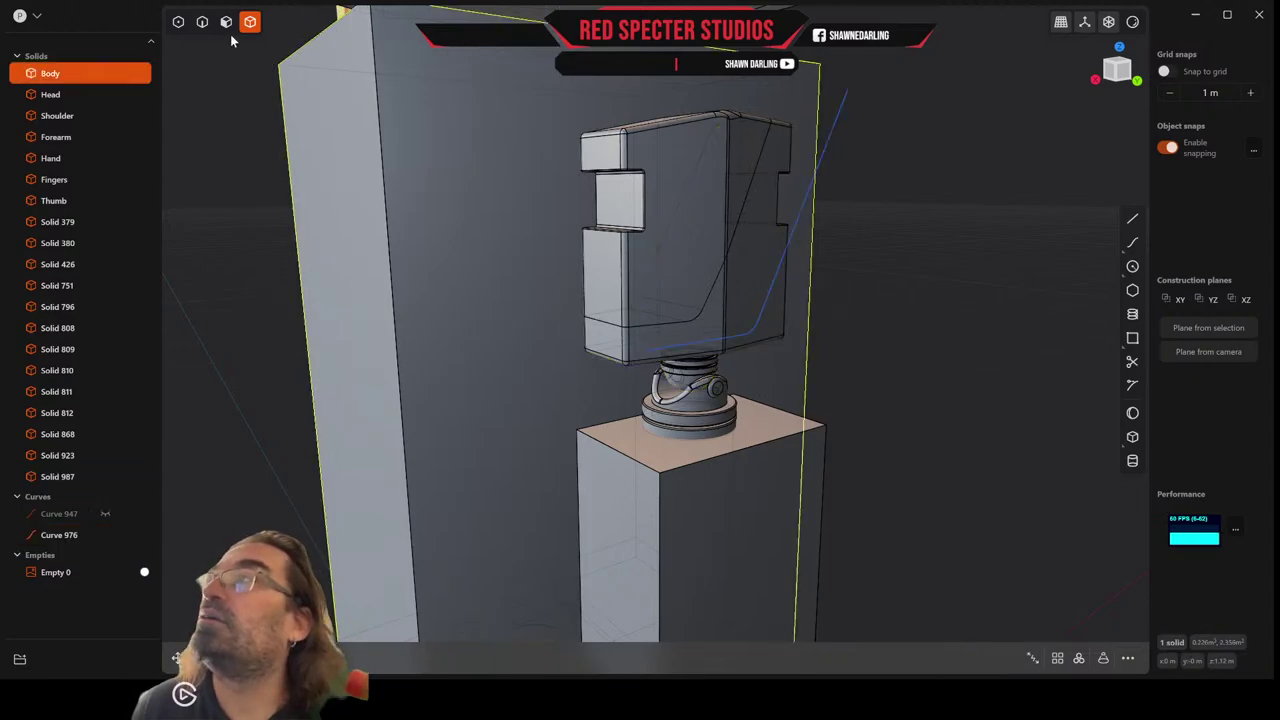
click(202, 21)
click(802, 204)
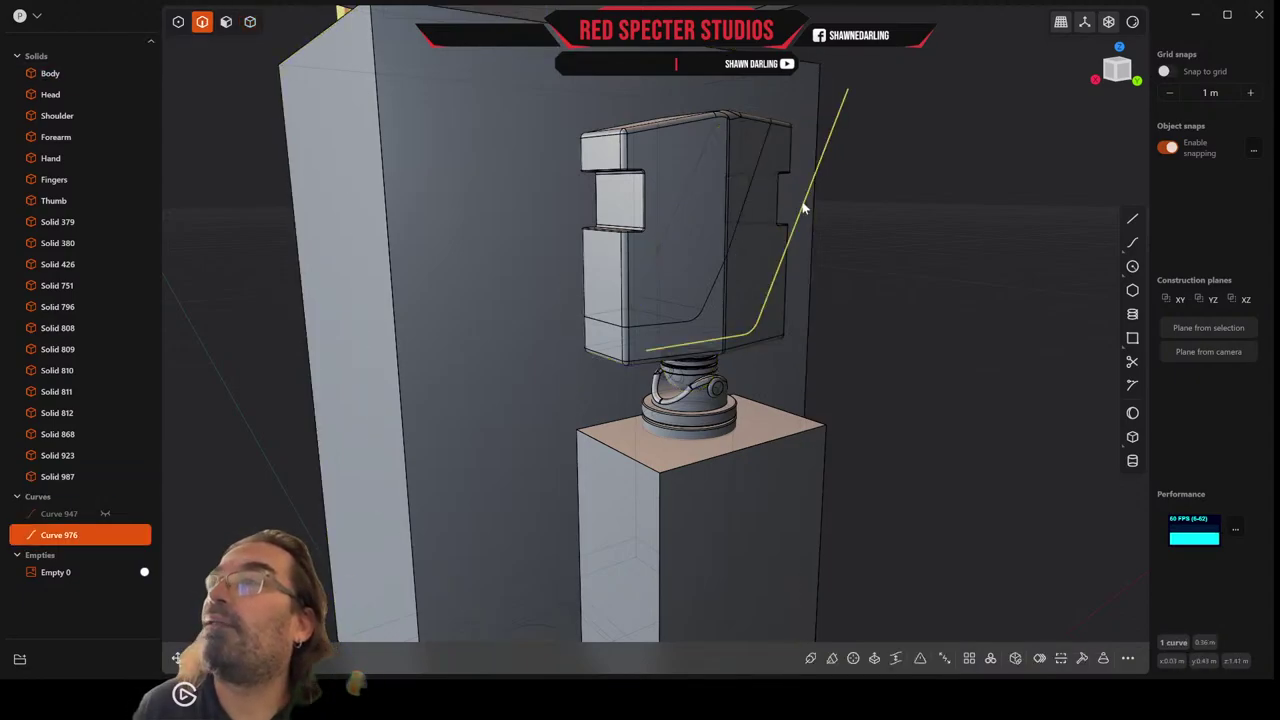
key(Delete)
middle_drag(777, 206, 734, 234)
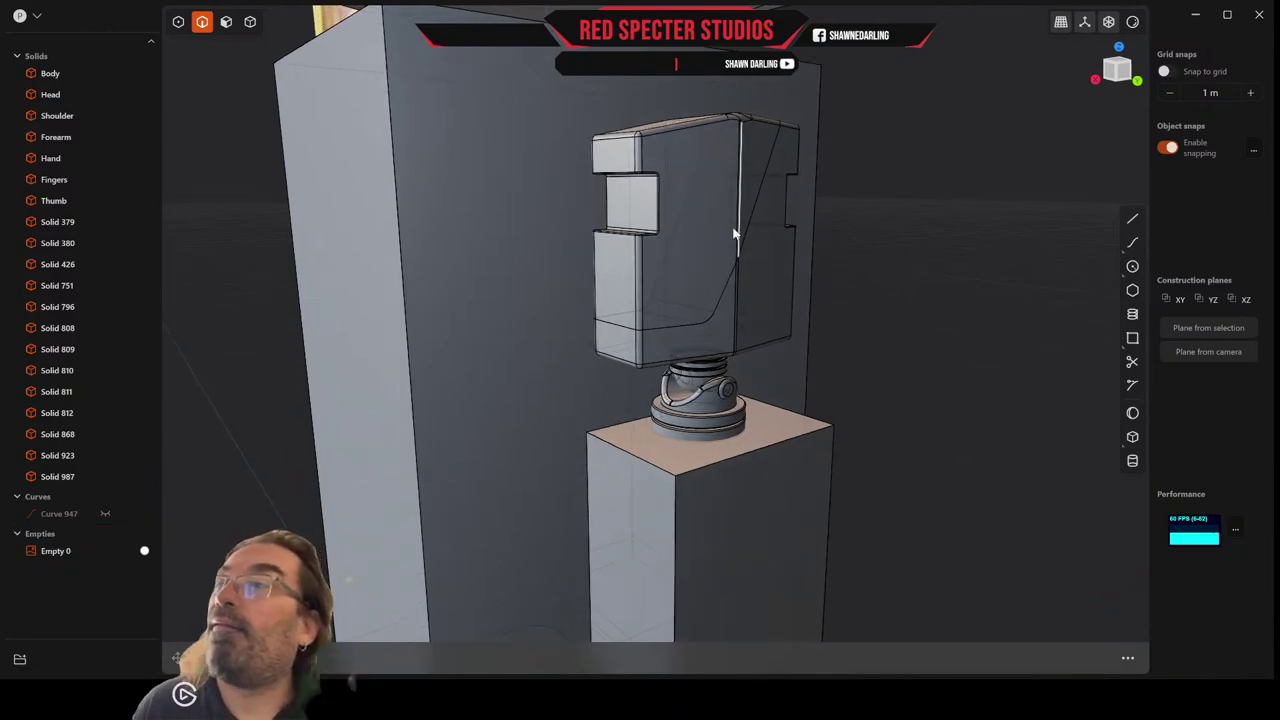
Scale the upper piece of the cut shoulder block down slightly along the Y axis to recess it.
click(226, 21)
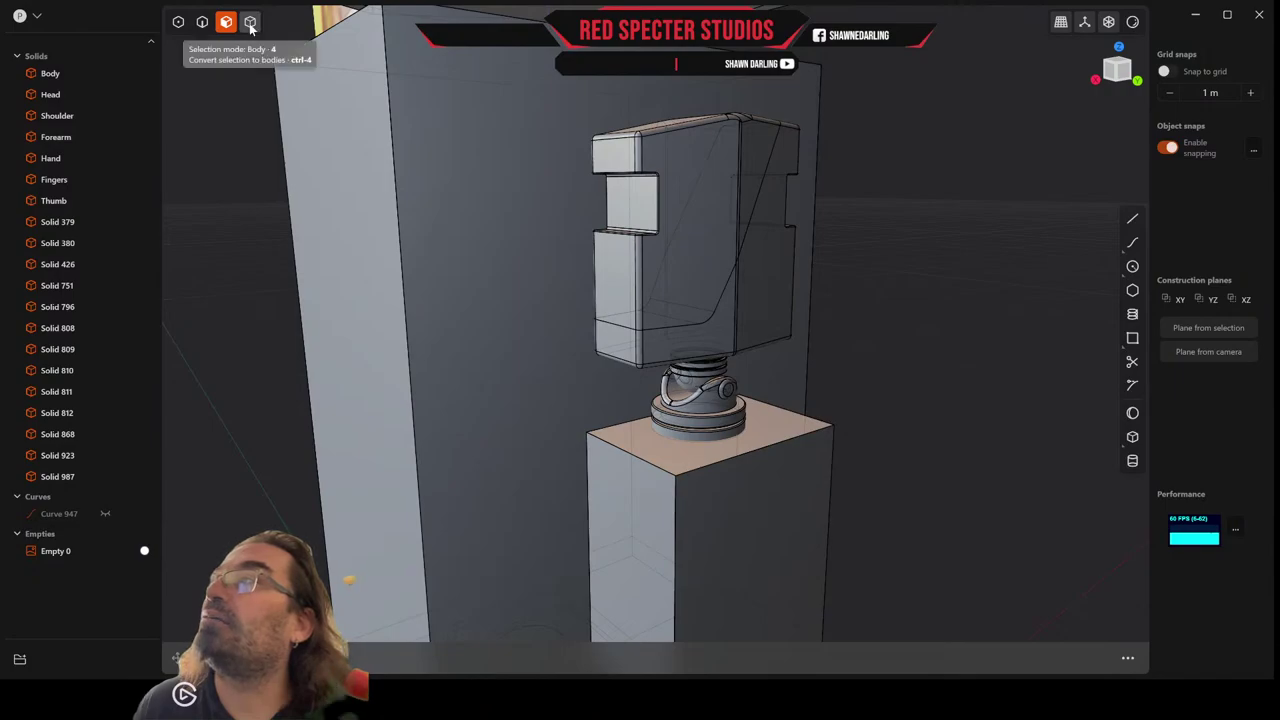
click(250, 22)
click(649, 275)
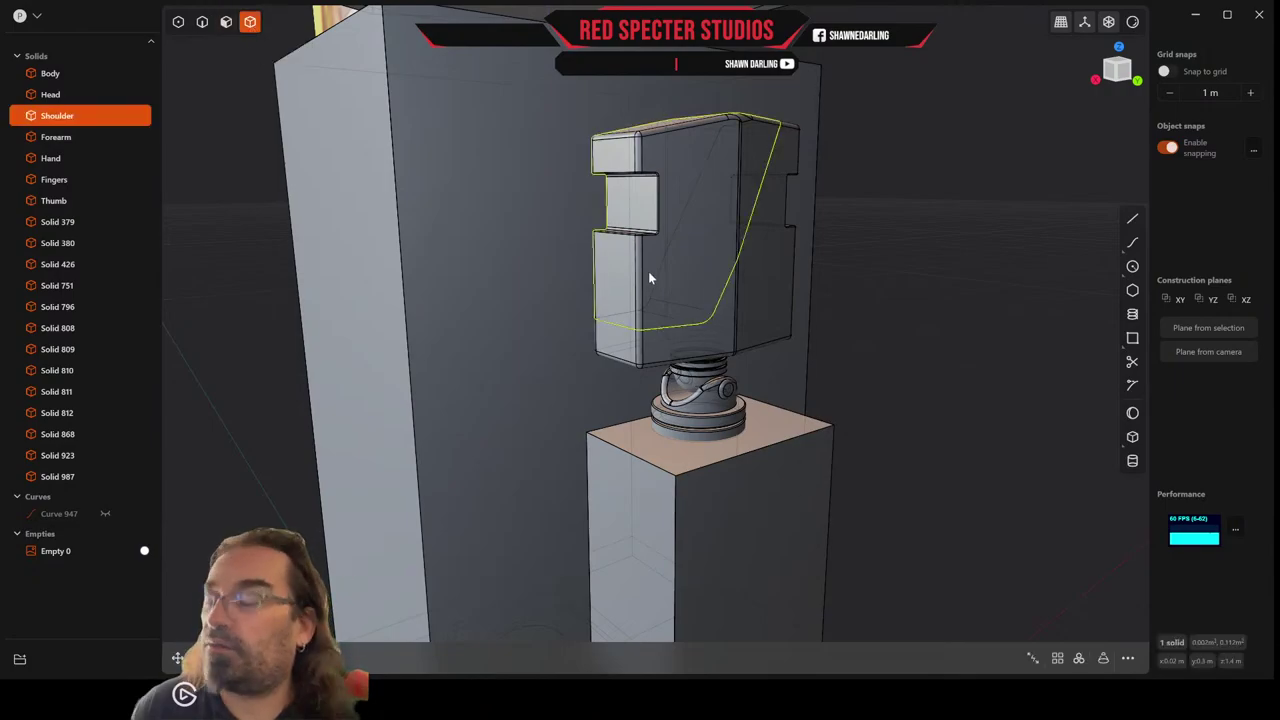
key(s)
drag(723, 218, 714, 223)
mouse_move(714, 223)
middle_down()
mouse_move(742, 225)
mouse_move(700, 229)
middle_up()
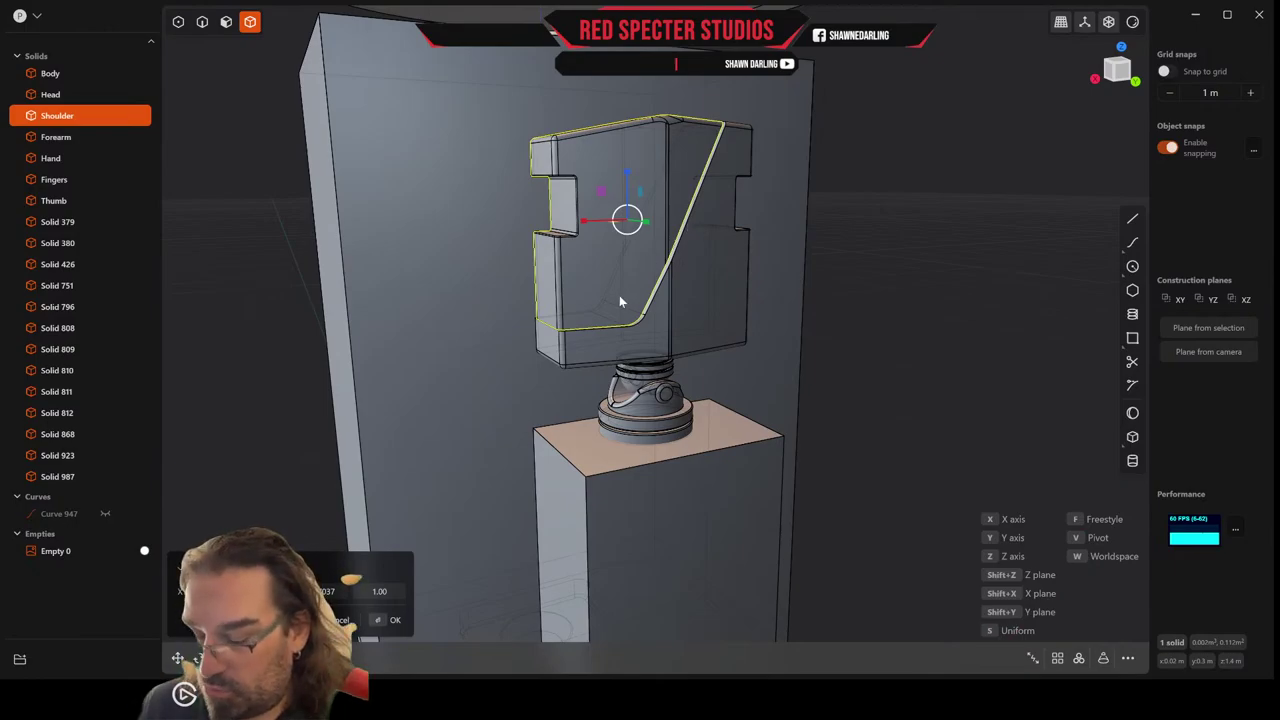
Scale the upper shoulder piece vertically to about 0.98, with the pivot at the middle of its lower cut edge.
key(v)
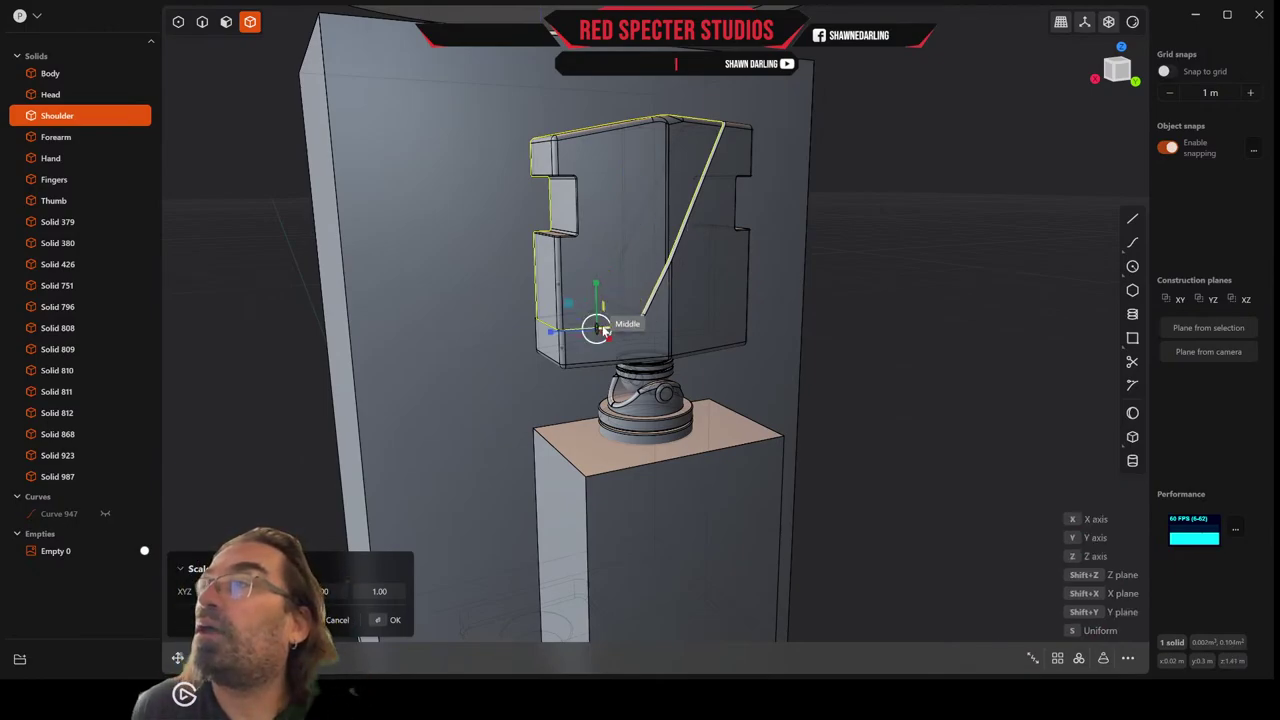
click(597, 328)
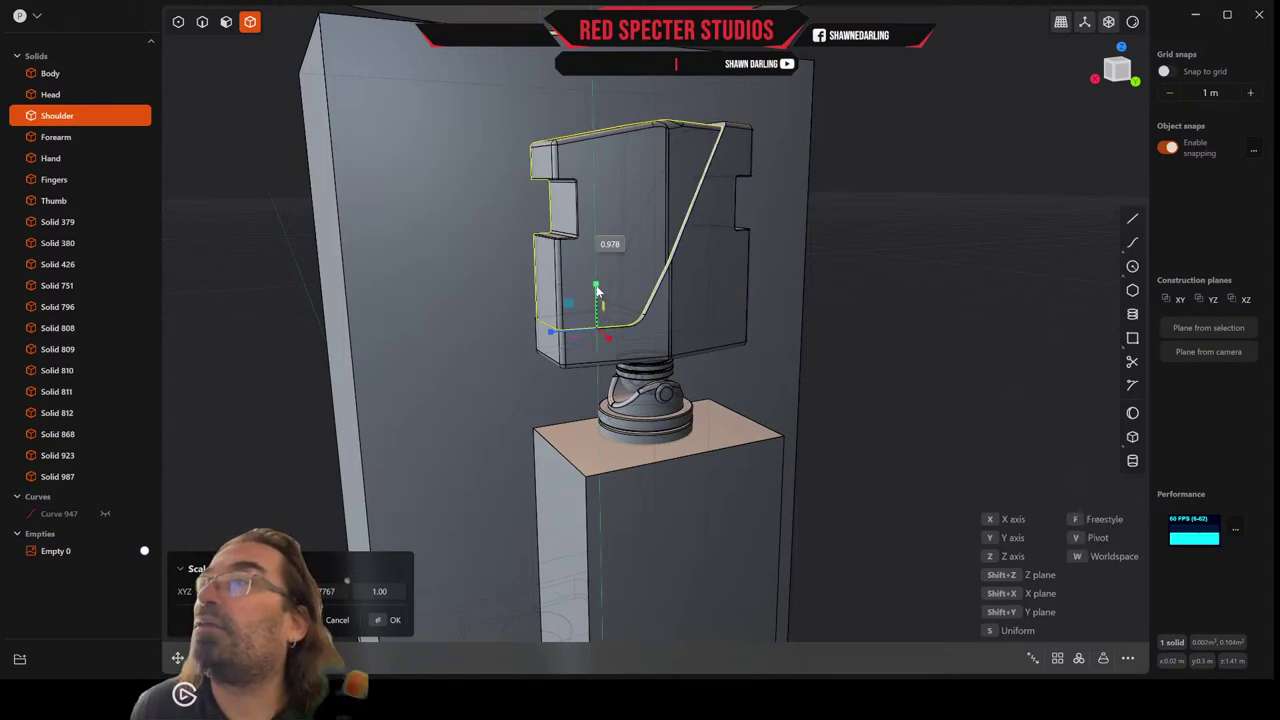
drag(596, 287, 596, 285)
right_click(596, 285)
middle_drag(596, 285, 570, 300)
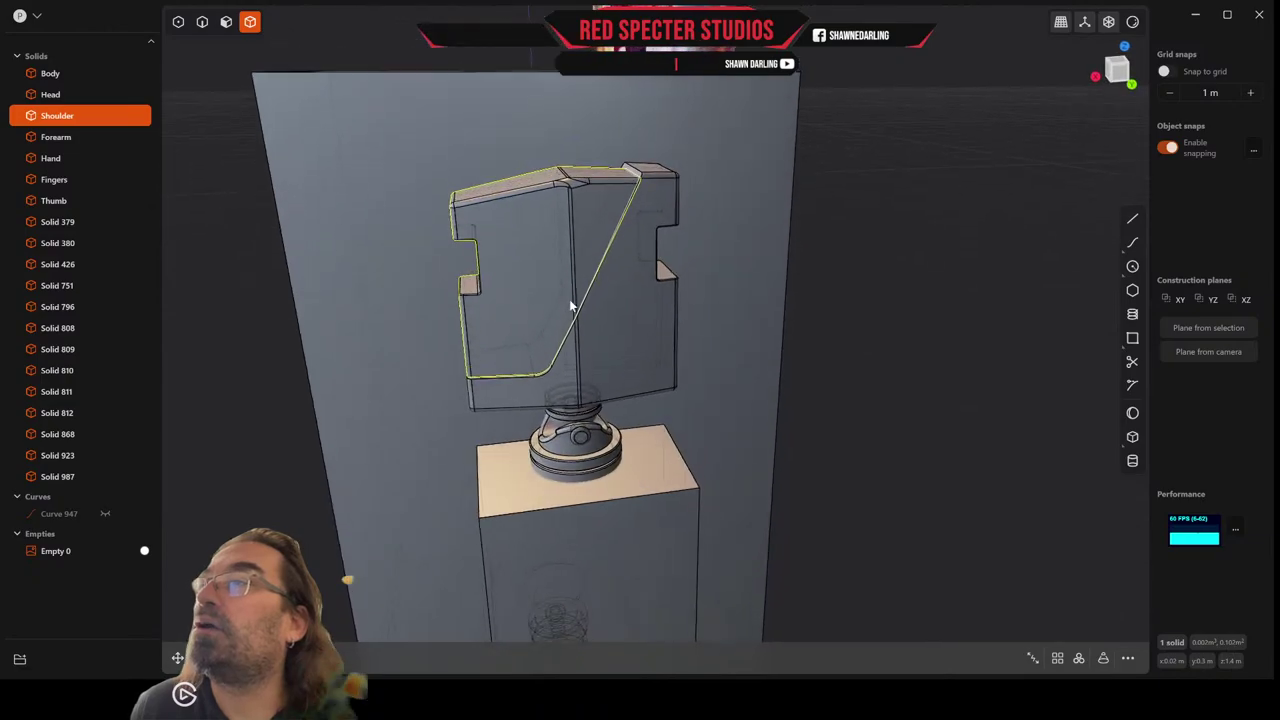
right_drag(569, 299, 575, 297)
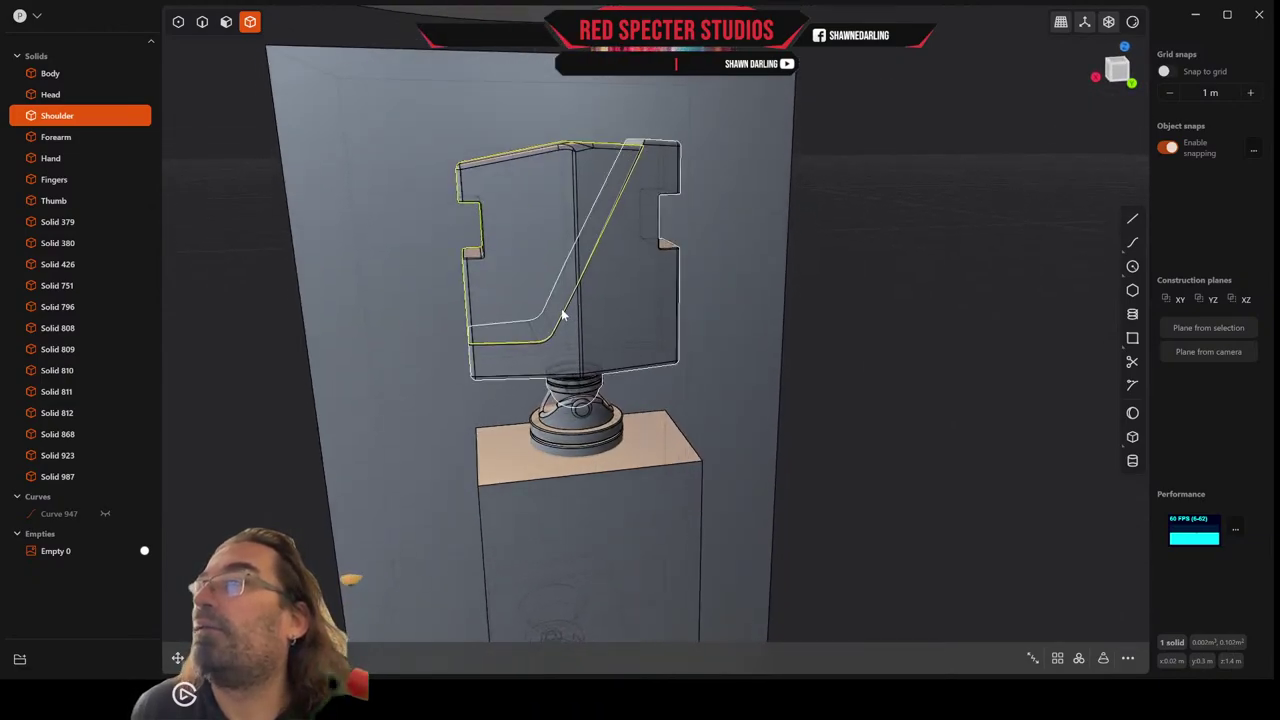
right_drag(561, 309, 589, 347)
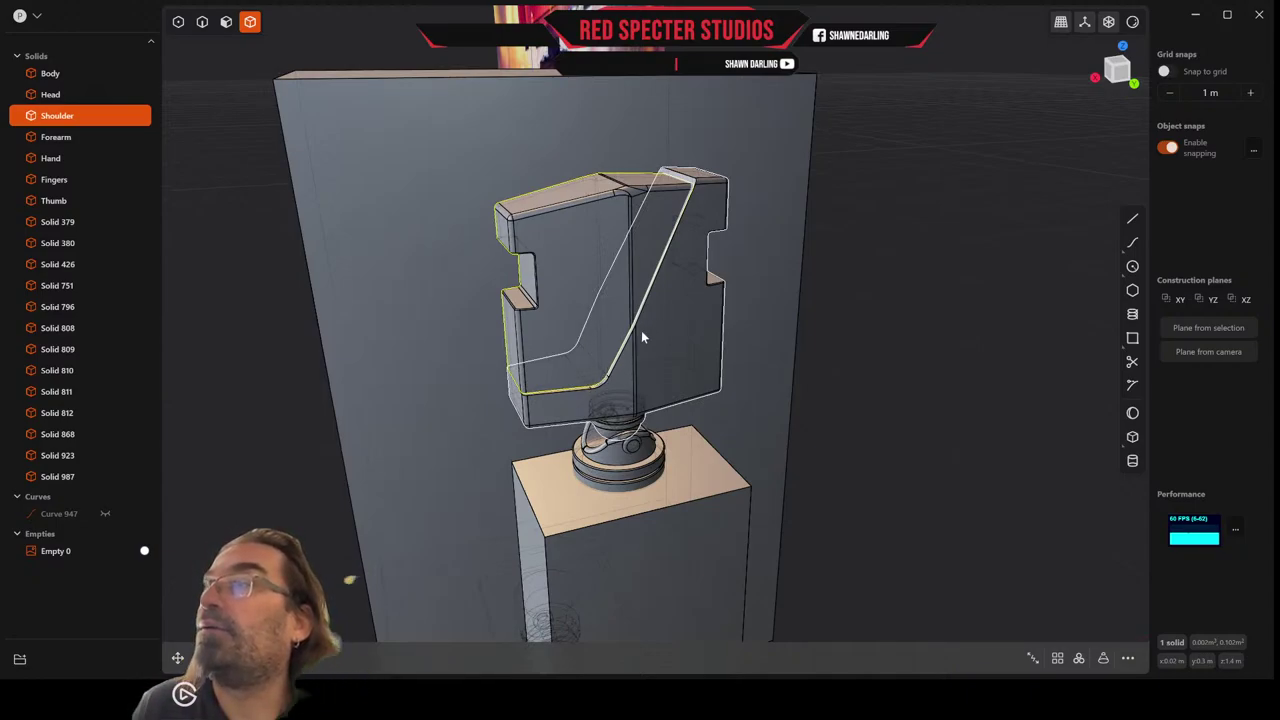
Scale the upper shoulder piece's width to about 0.95, with the pivot at the top of its diagonal cut, and deselect it.
key(s)
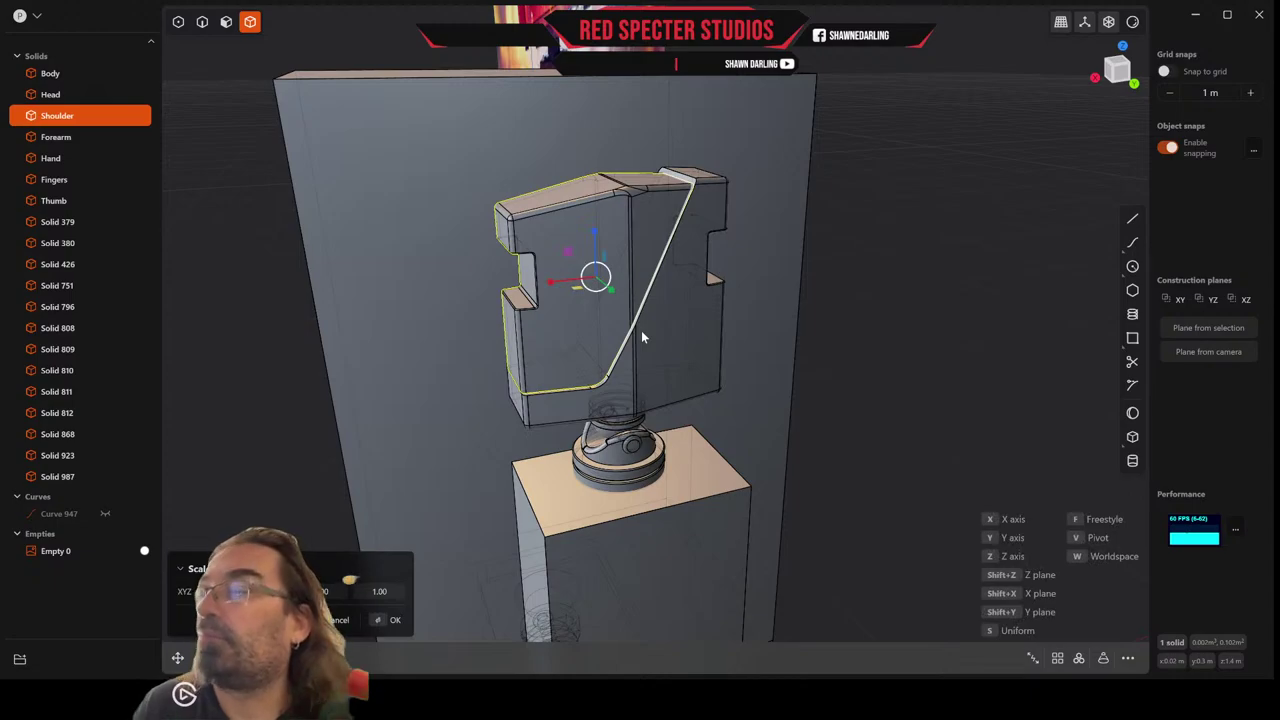
key(v)
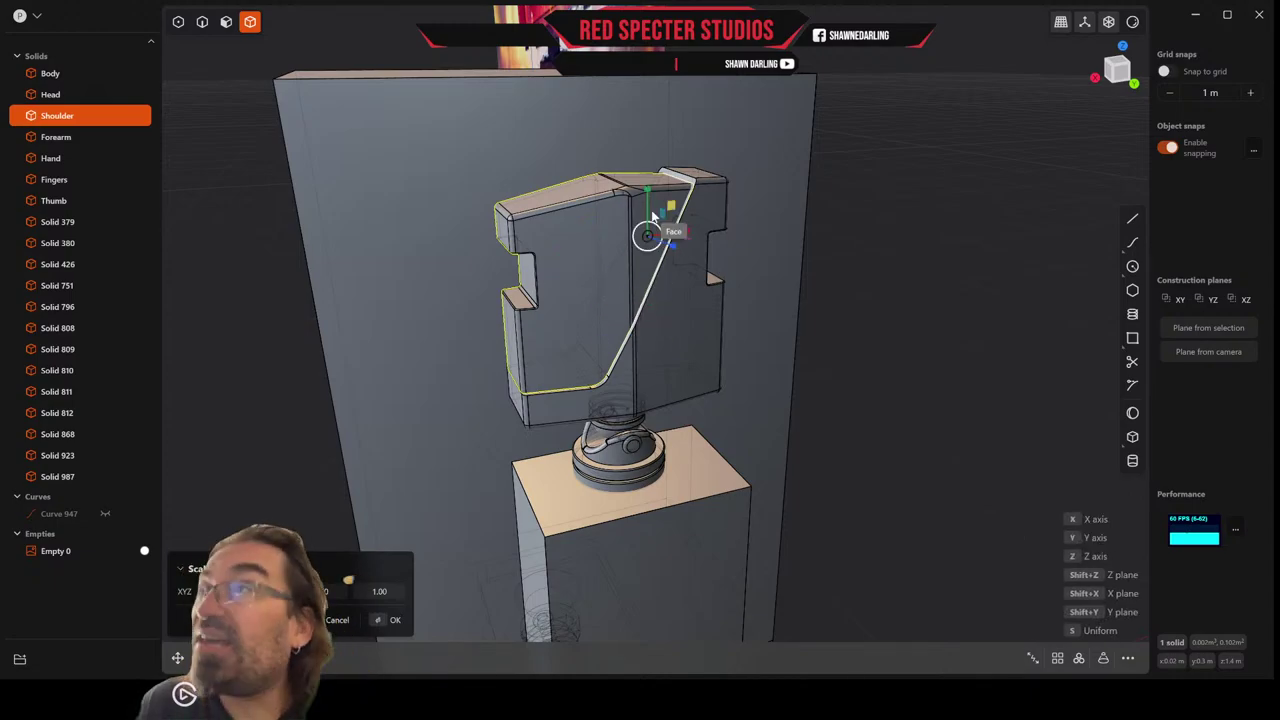
click(679, 179)
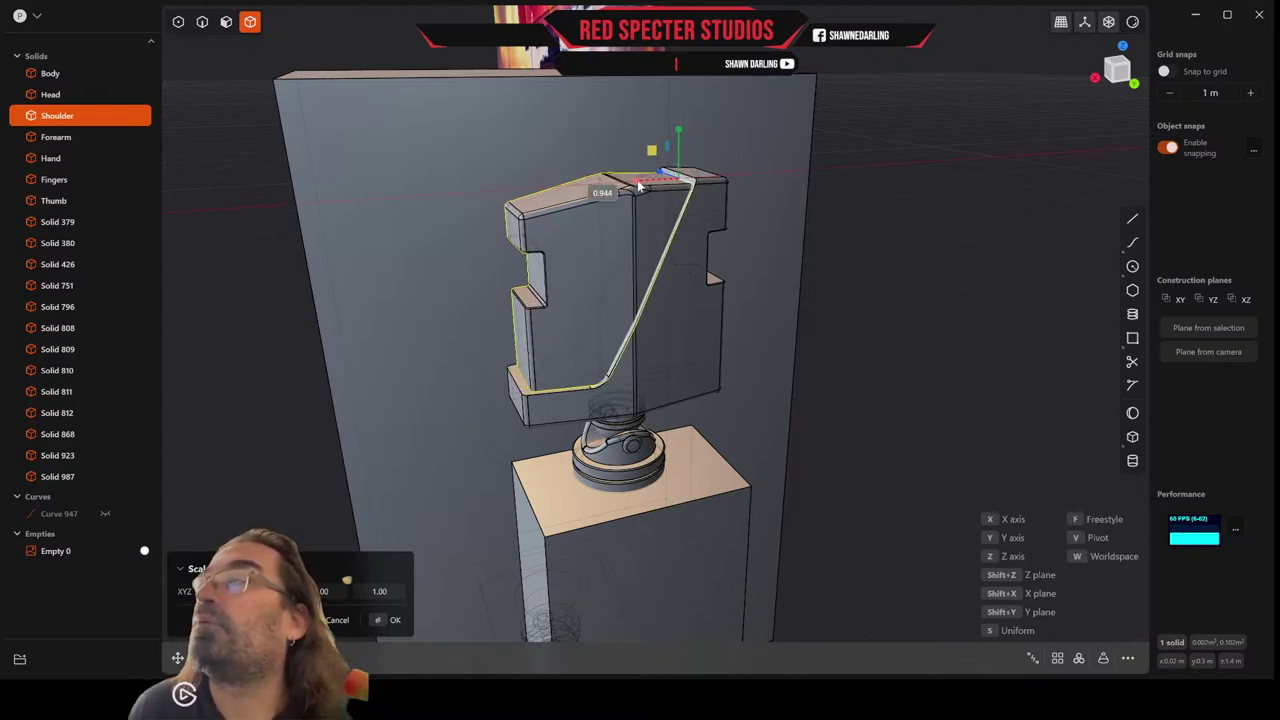
click(638, 186)
right_click(648, 202)
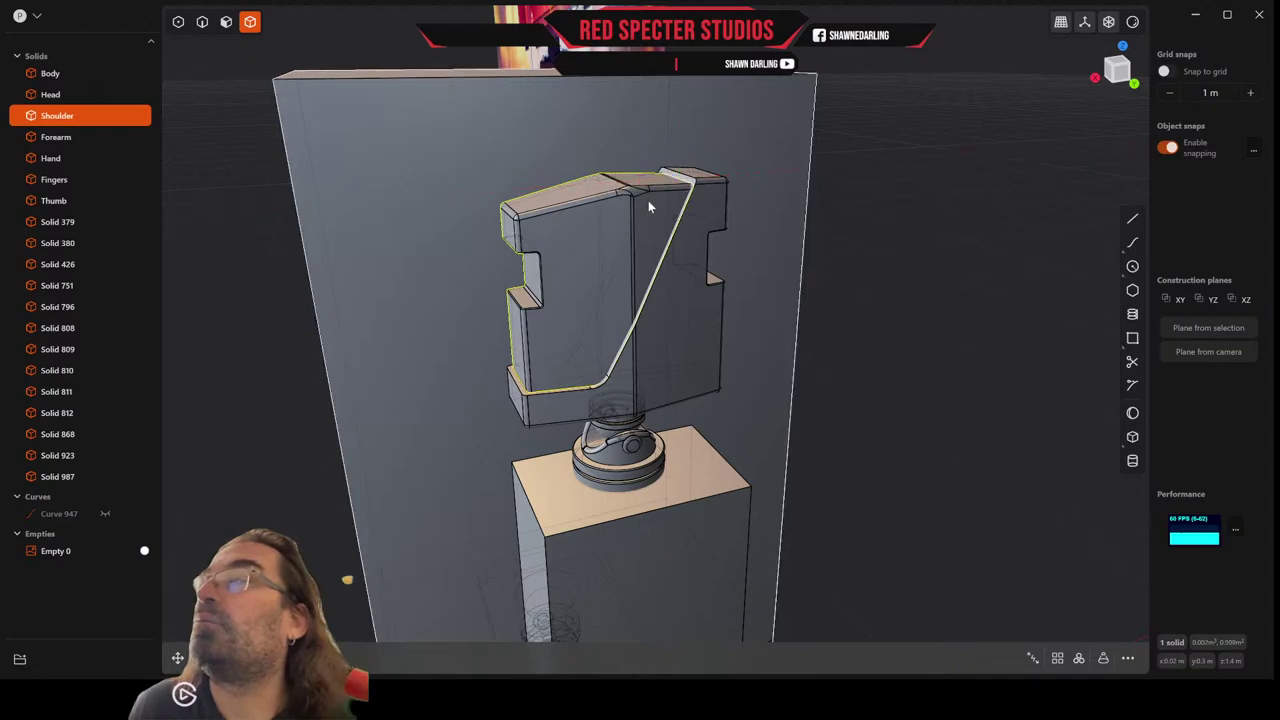
middle_drag(648, 202, 626, 188)
middle_drag(548, 262, 600, 238)
click(931, 340)
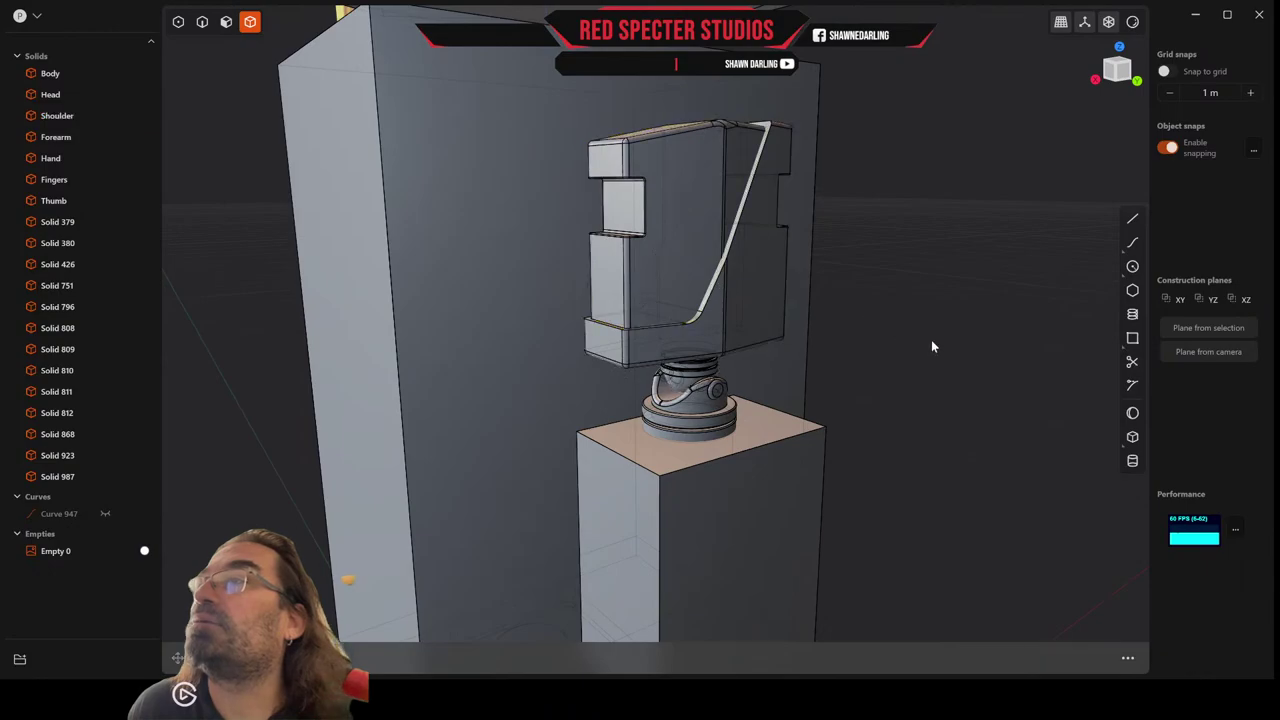
Join the Shoulder solid and the recessed upper shoulder piece into one body with a Boolean union.
scroll(931, 340, down, 1)
middle_drag(931, 340, 870, 348)
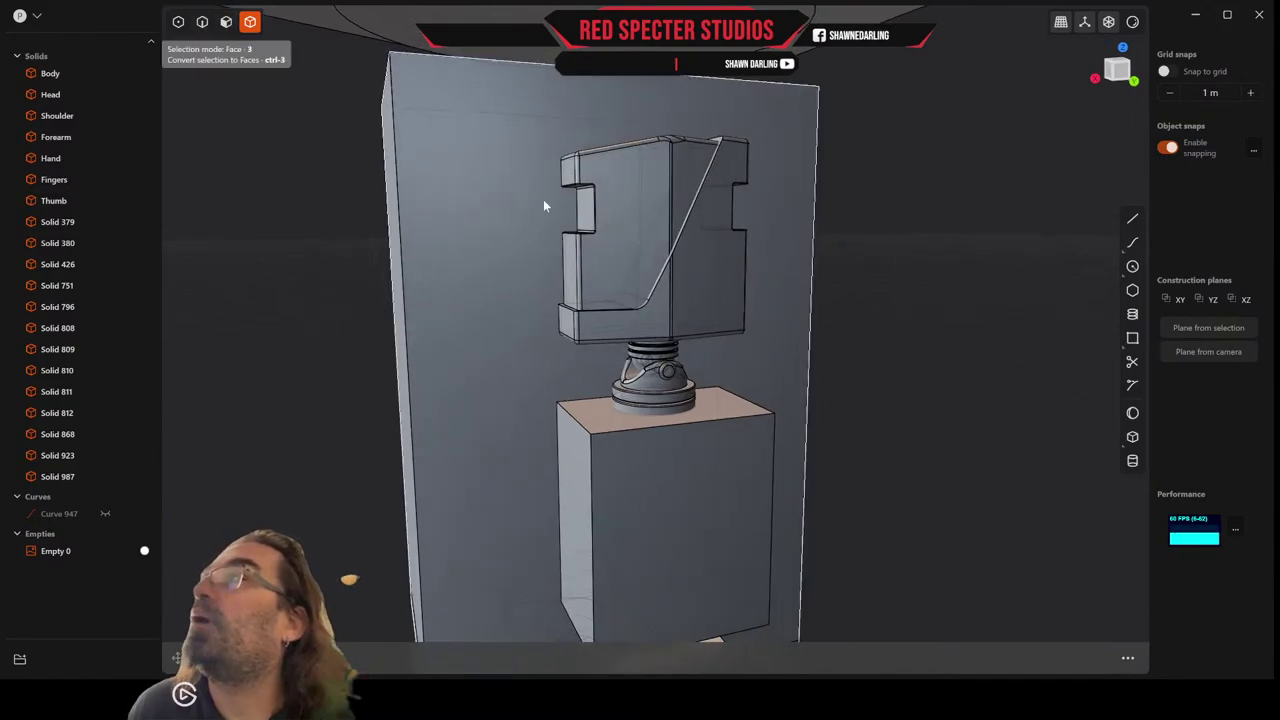
click(650, 242)
click(703, 295)
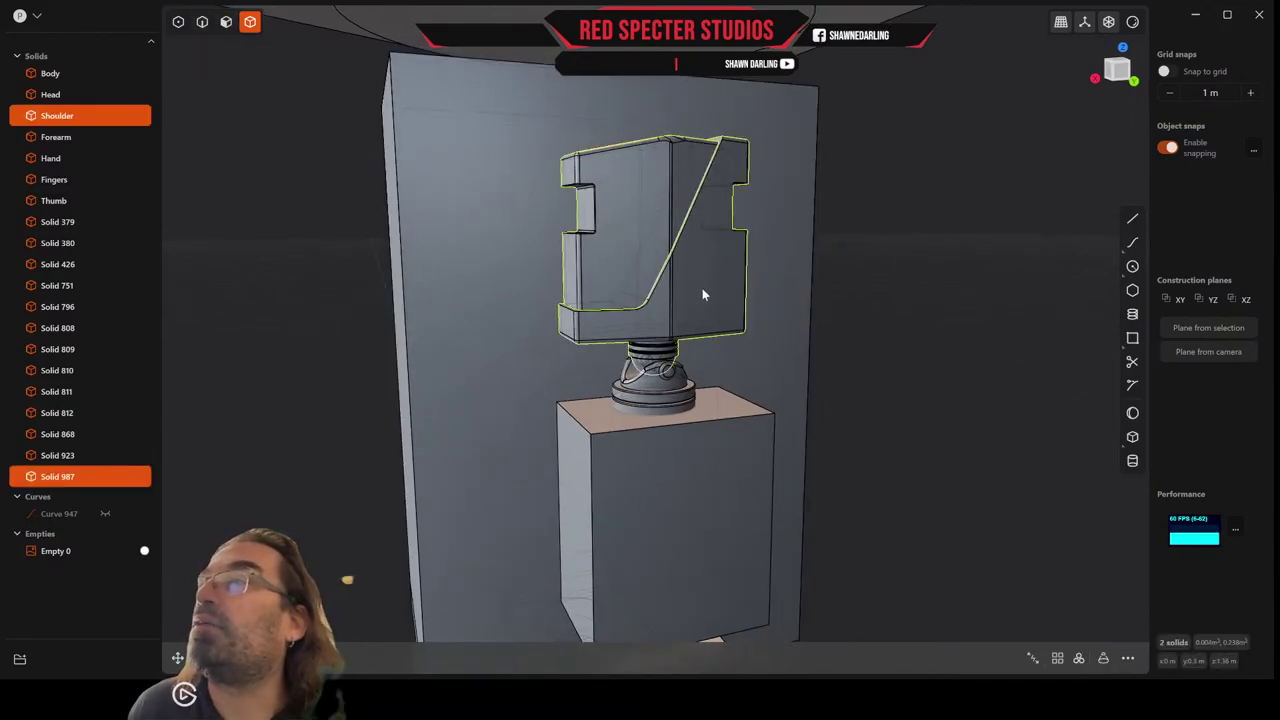
key(q)
key(q)
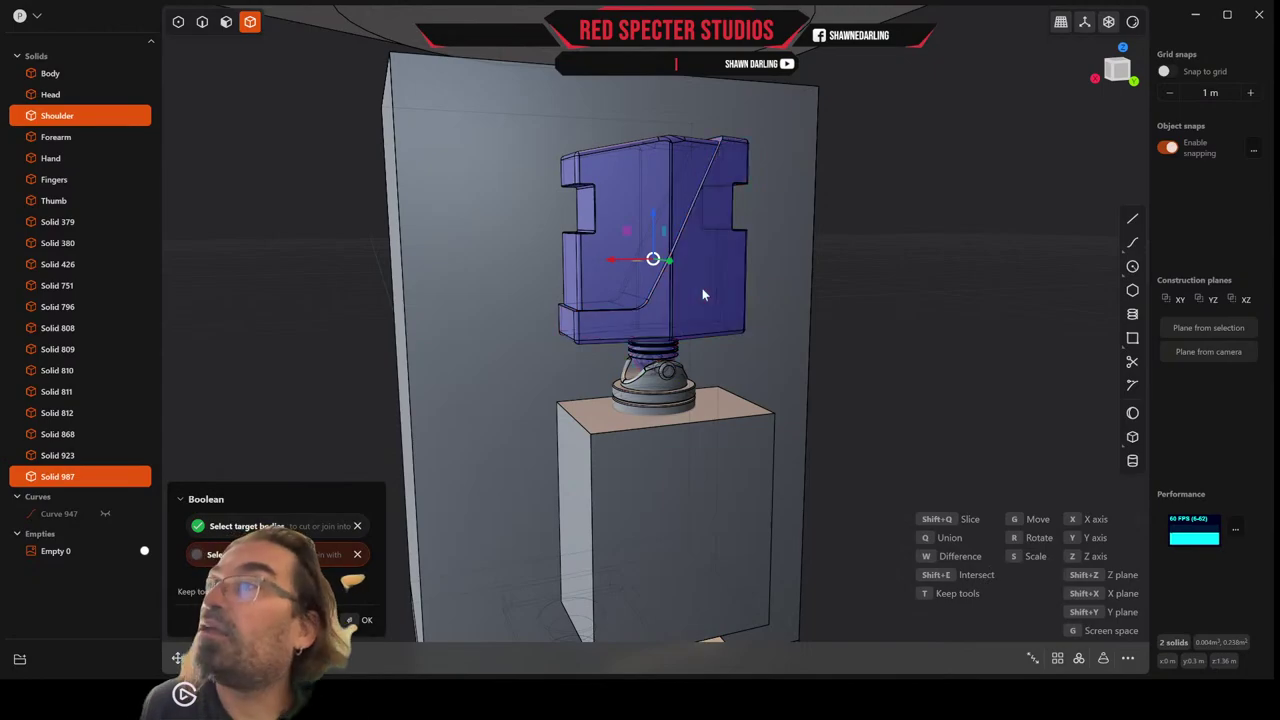
right_click(703, 289)
Fillet the outer edge loop of the ledge along the shoulder's angled cut by about 0.0028 m and deselect it.
middle_drag(703, 289, 868, 400)
scroll(882, 375, up, 3)
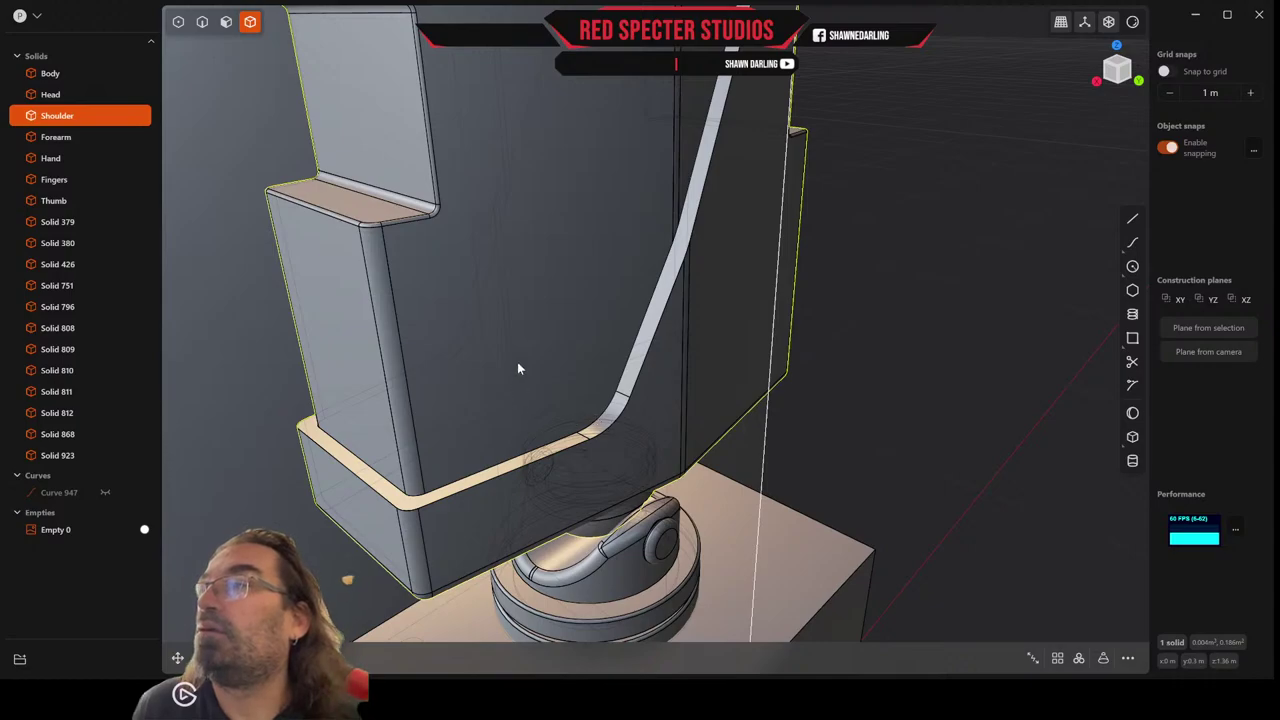
click(205, 25)
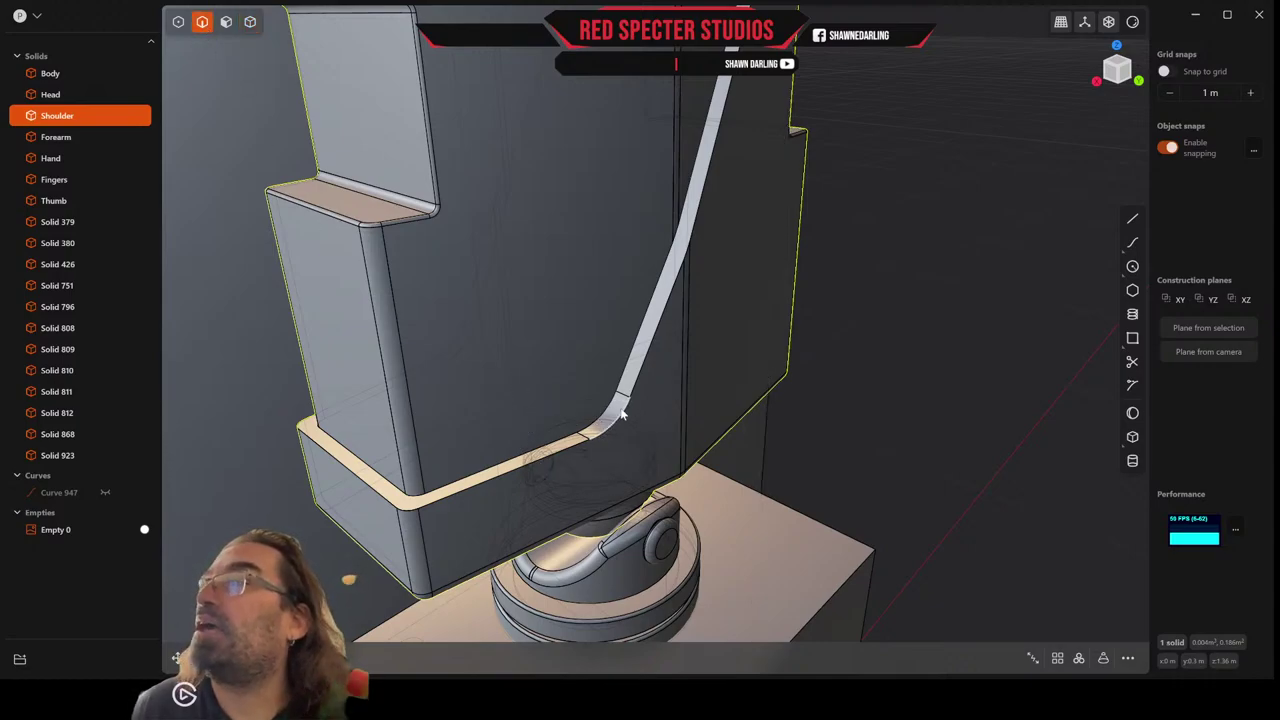
click(641, 374)
key(f)
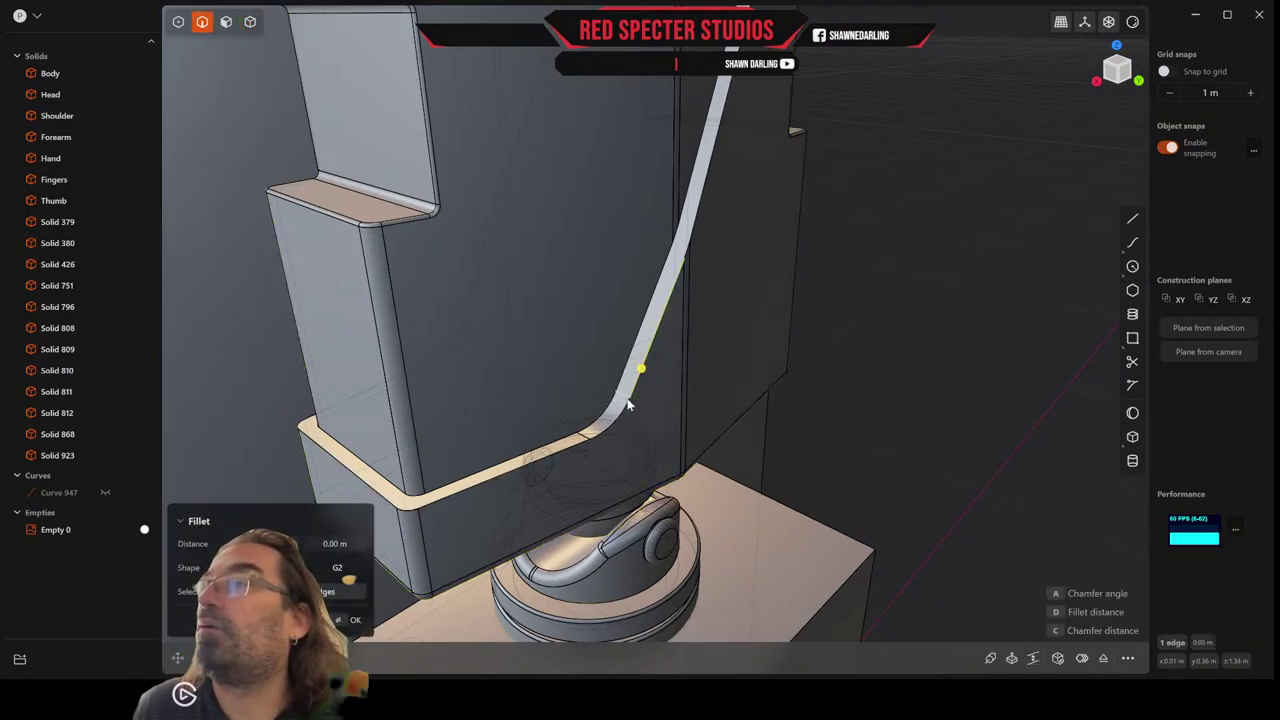
double_click(629, 405)
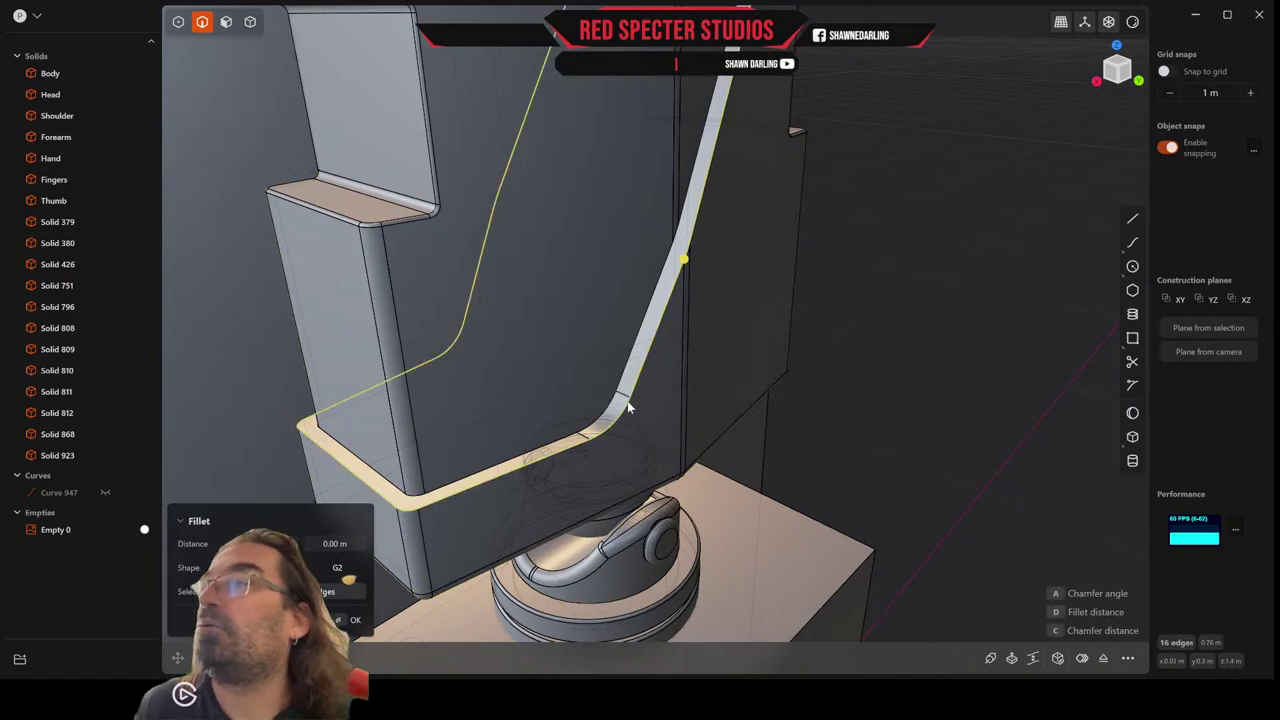
drag(686, 265, 688, 268)
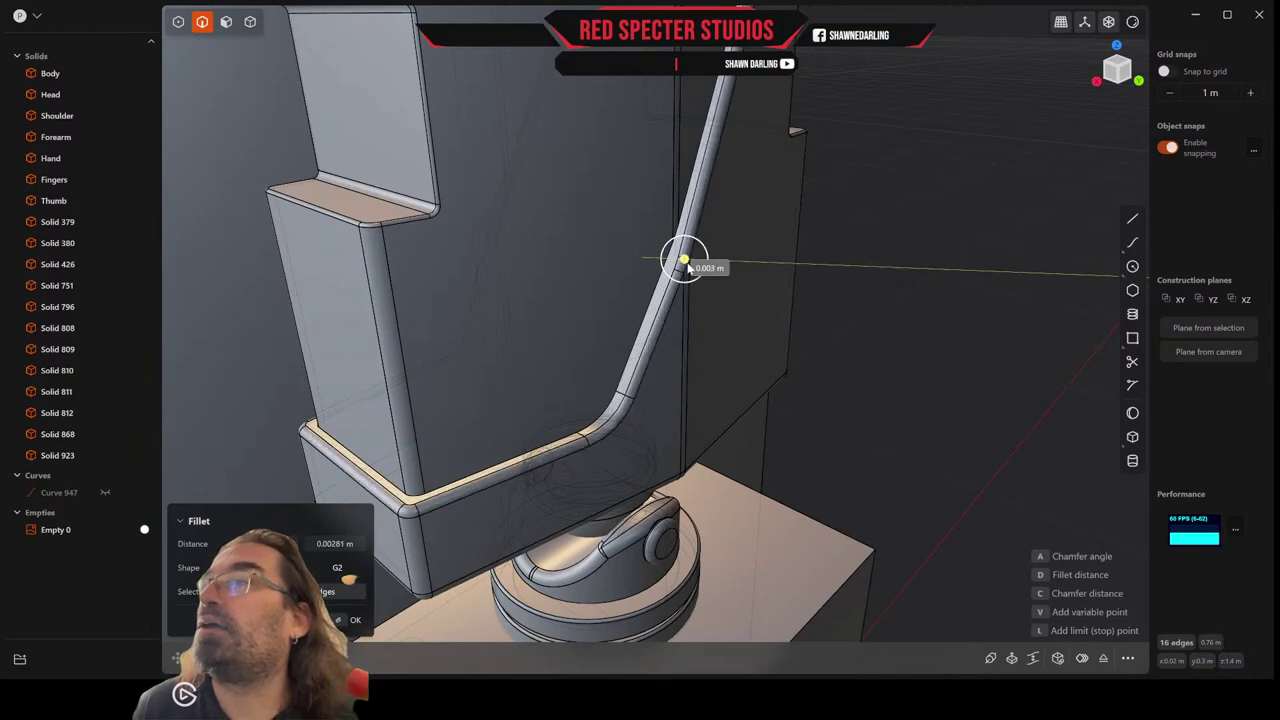
right_click(687, 263)
scroll(687, 263, down, 5)
click(828, 326)
middle_drag(828, 326, 779, 340)
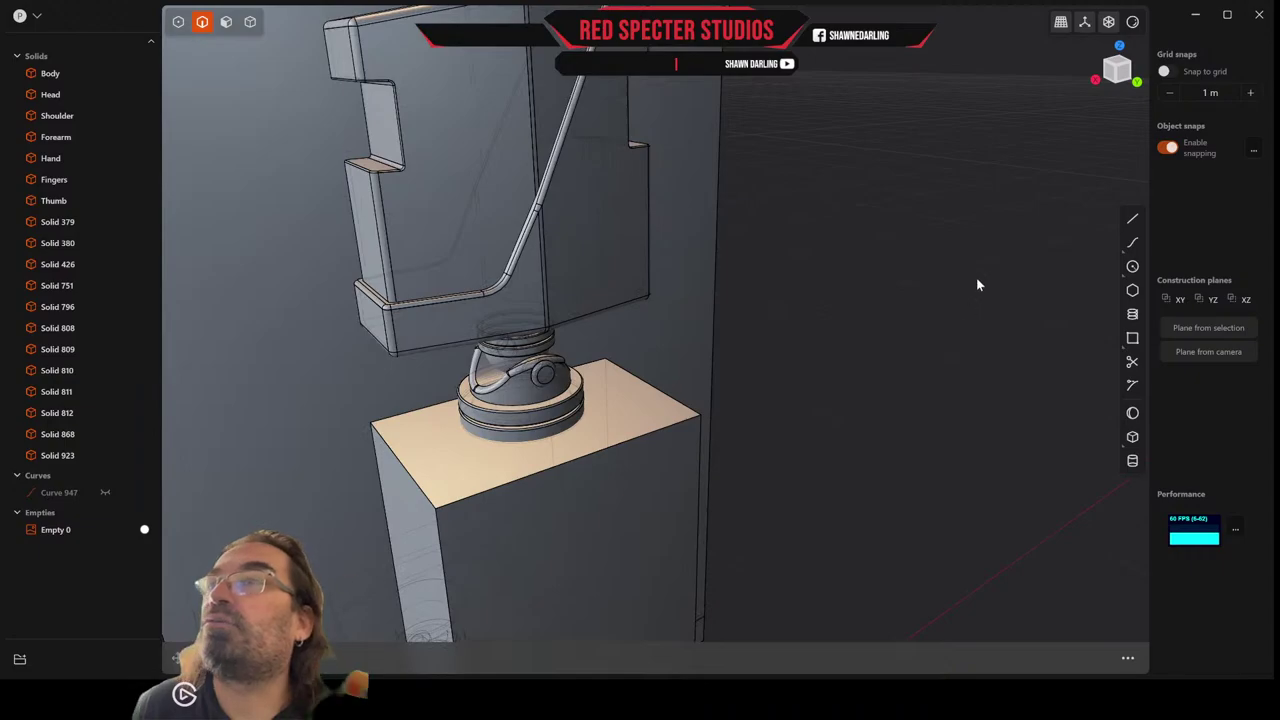
In an orthographic front view, draw a wide, flat corner rectangle on the shoulder's lower part, between the central edge and the notched side.
click(1120, 76)
scroll(510, 177, up, 5)
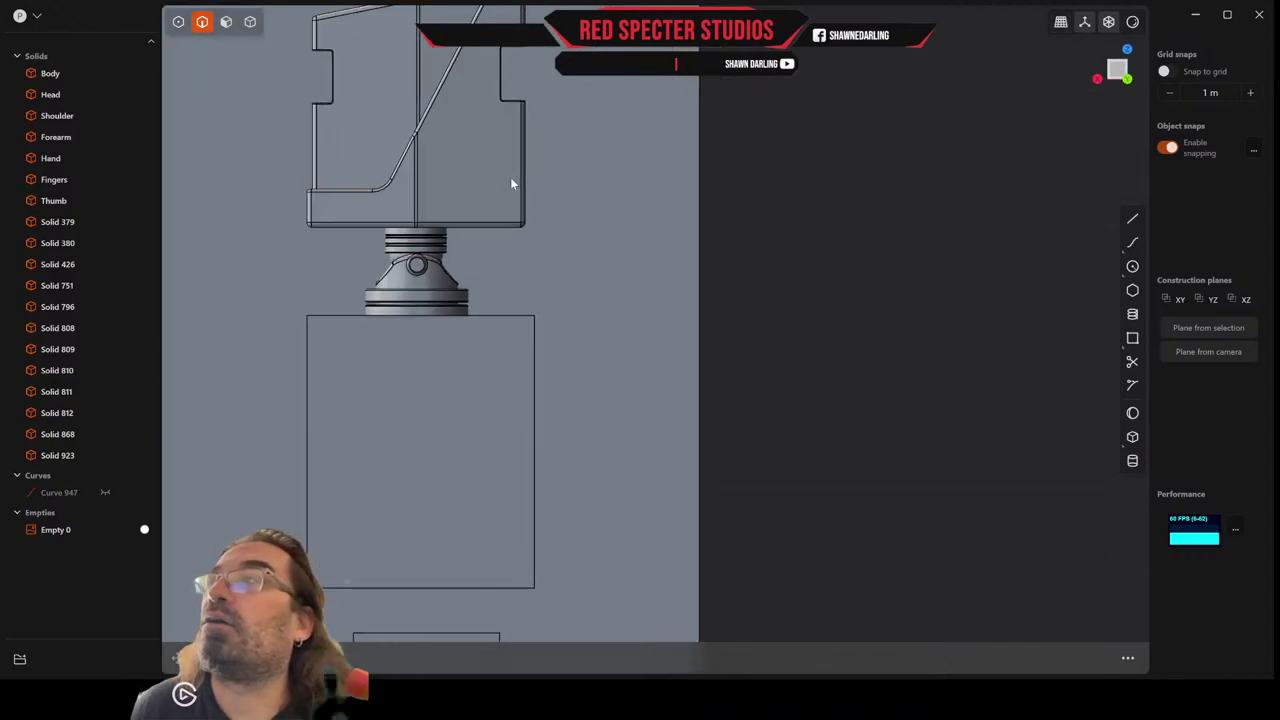
scroll(510, 183, up, 1)
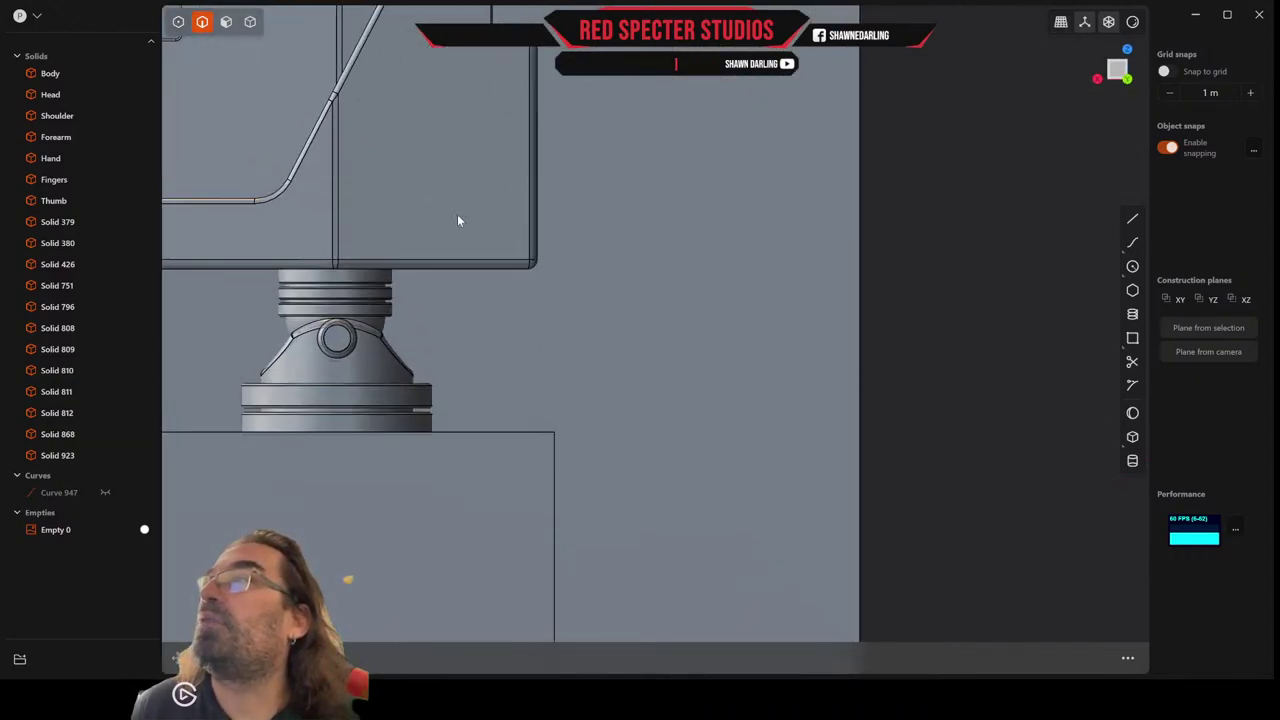
shift+middle_drag(1023, 280, 1146, 438)
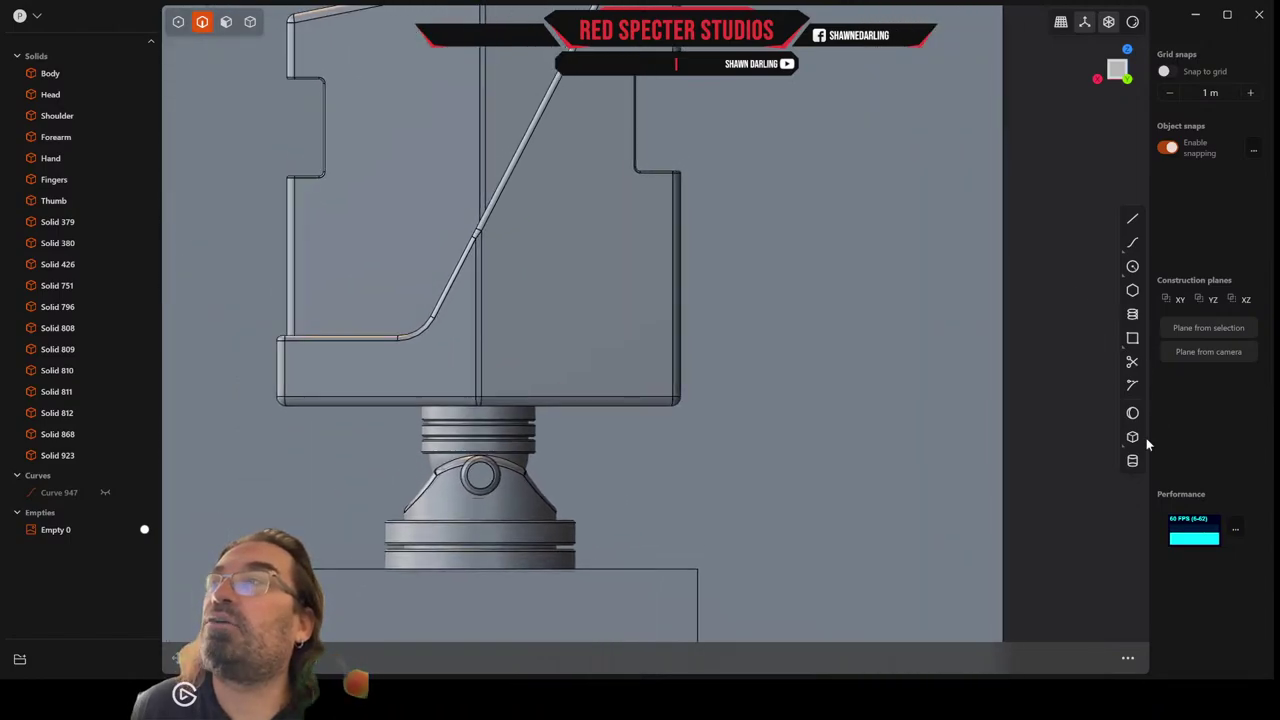
click(1132, 338)
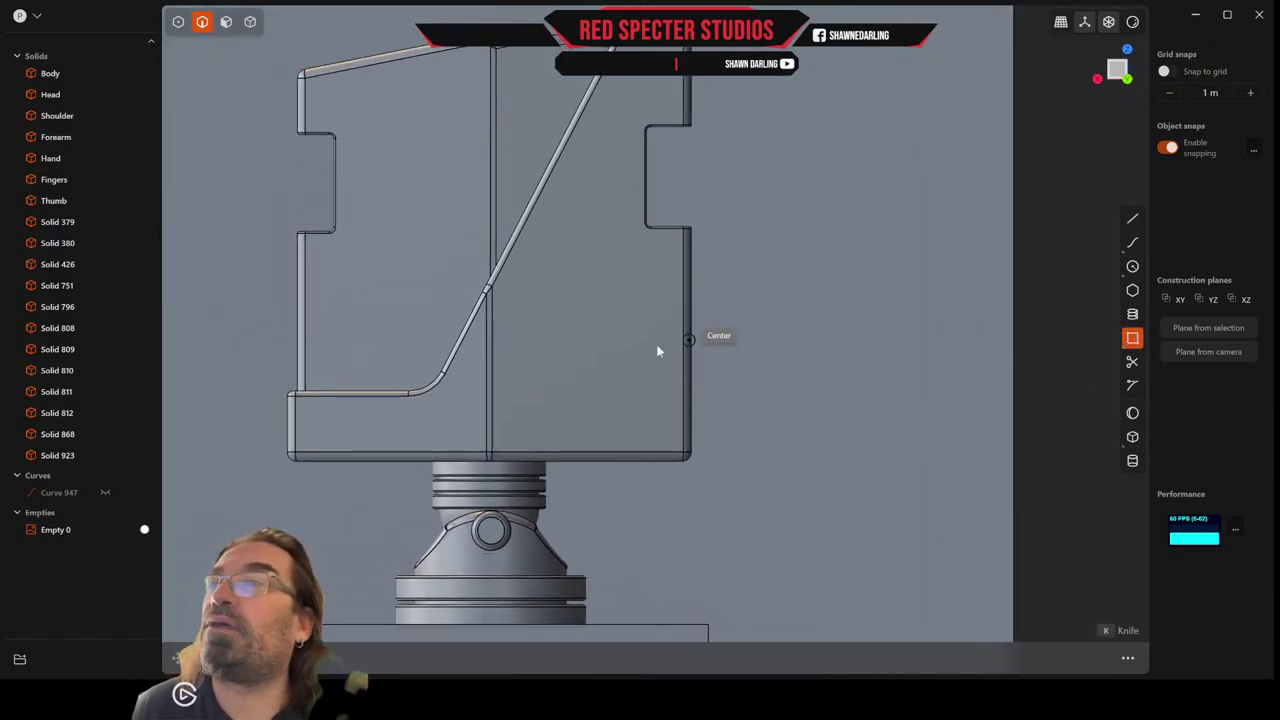
click(538, 324)
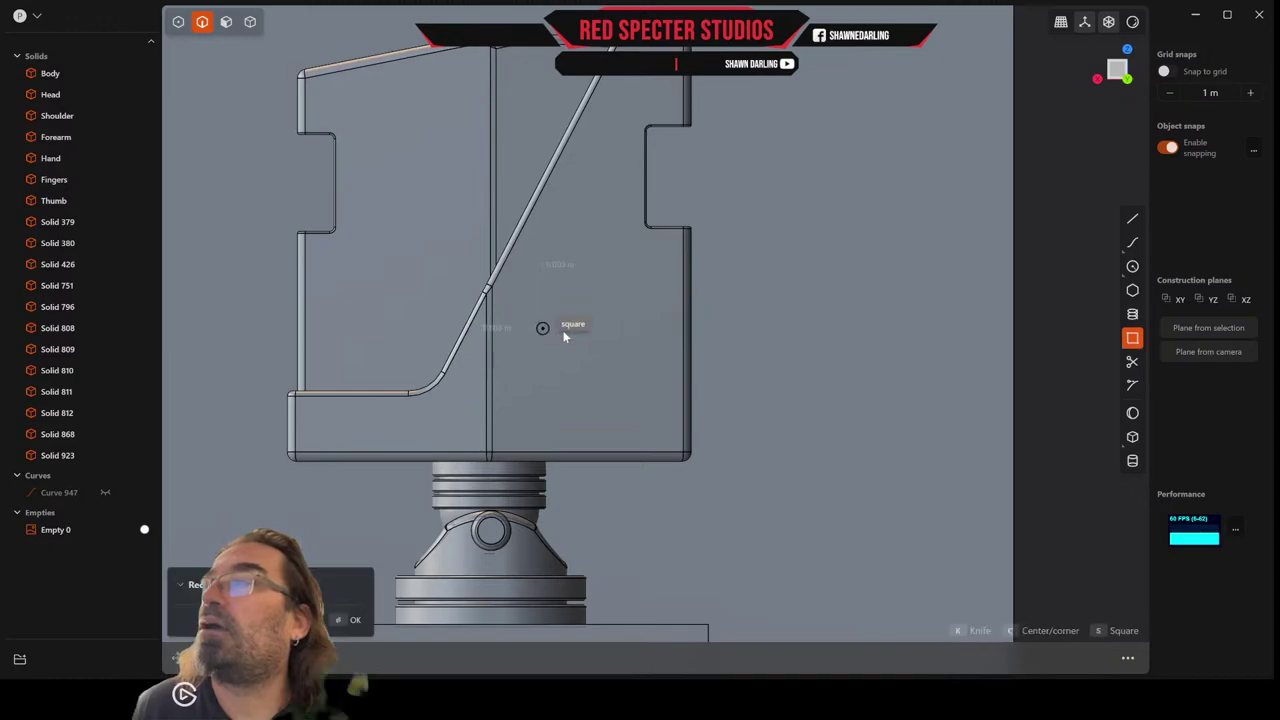
click(645, 351)
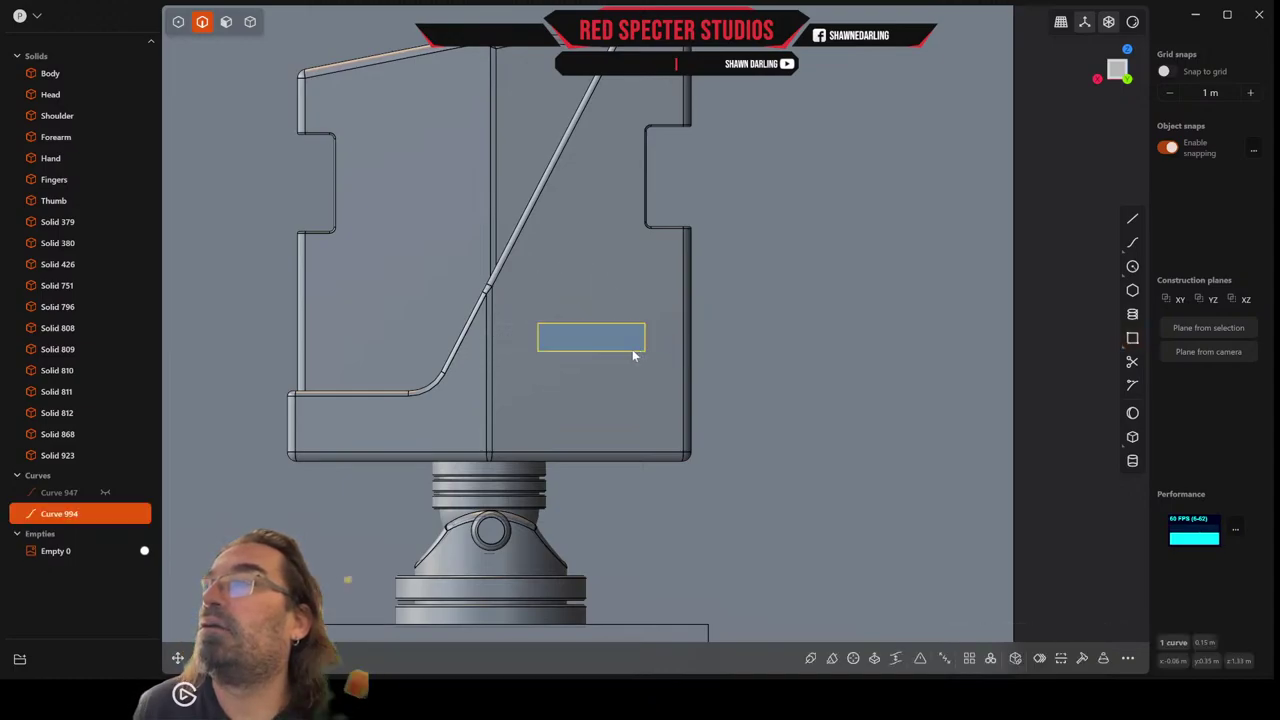
Duplicate the rectangle and move the copy about 0.023 m straight down, leaving a narrow gap between the two.
key(ctrl+d)
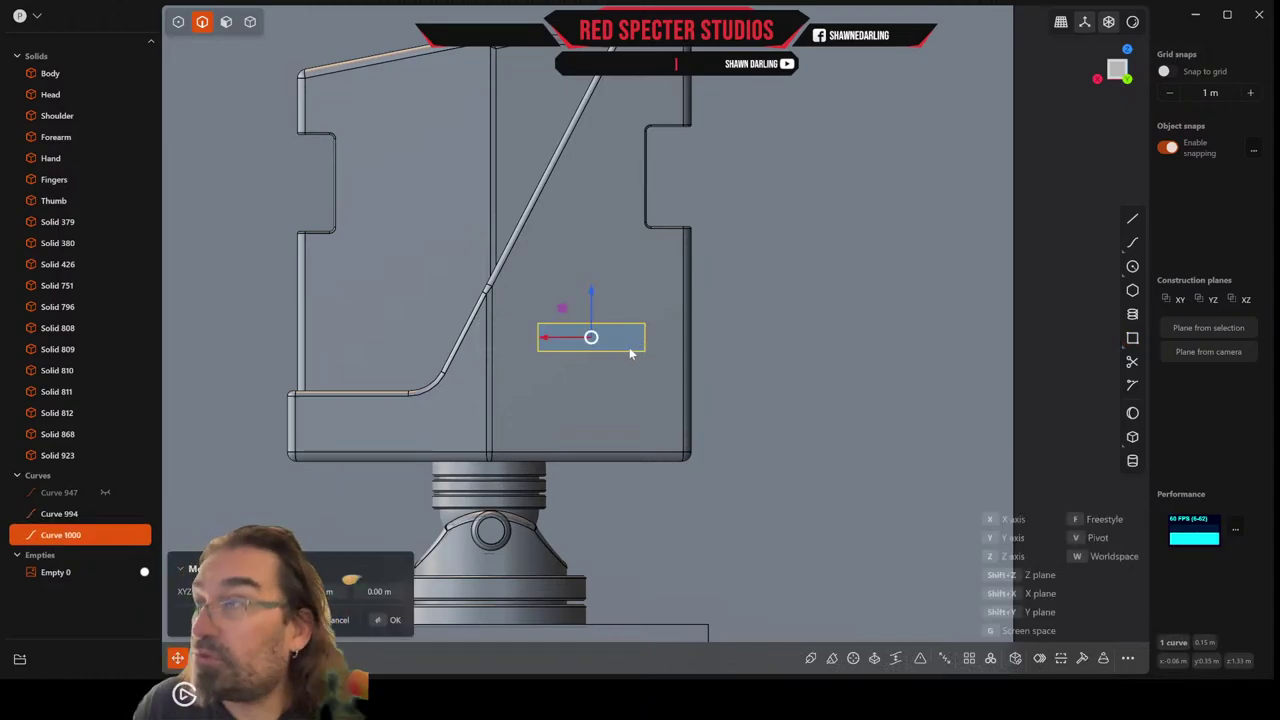
drag(594, 290, 596, 337)
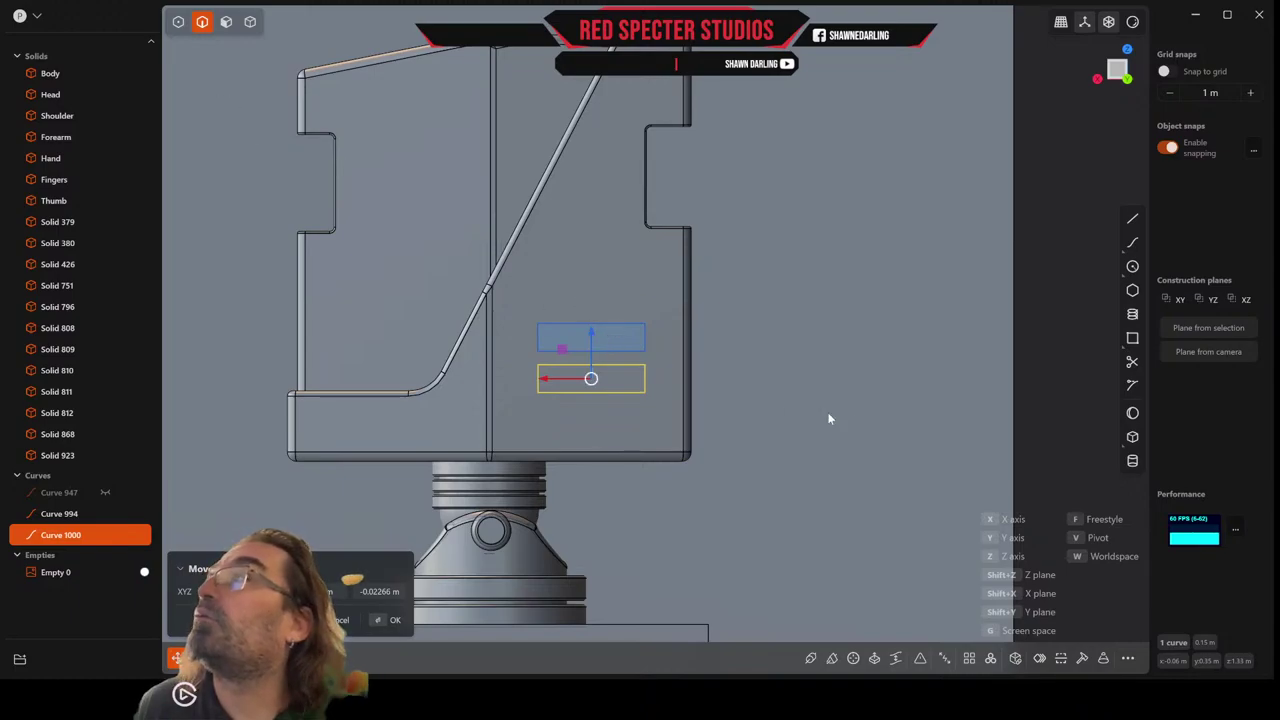
key(Return)
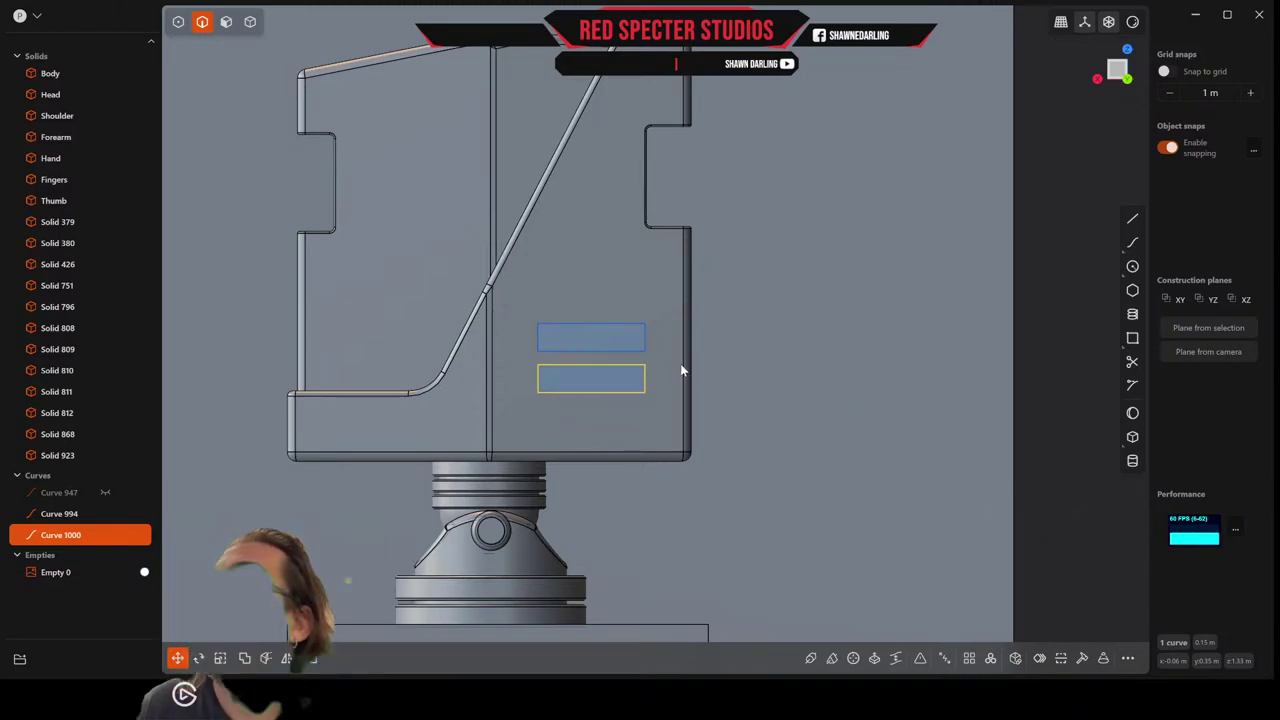
Round the corners of both rectangles by about 0.002 m.
shift+click(628, 332)
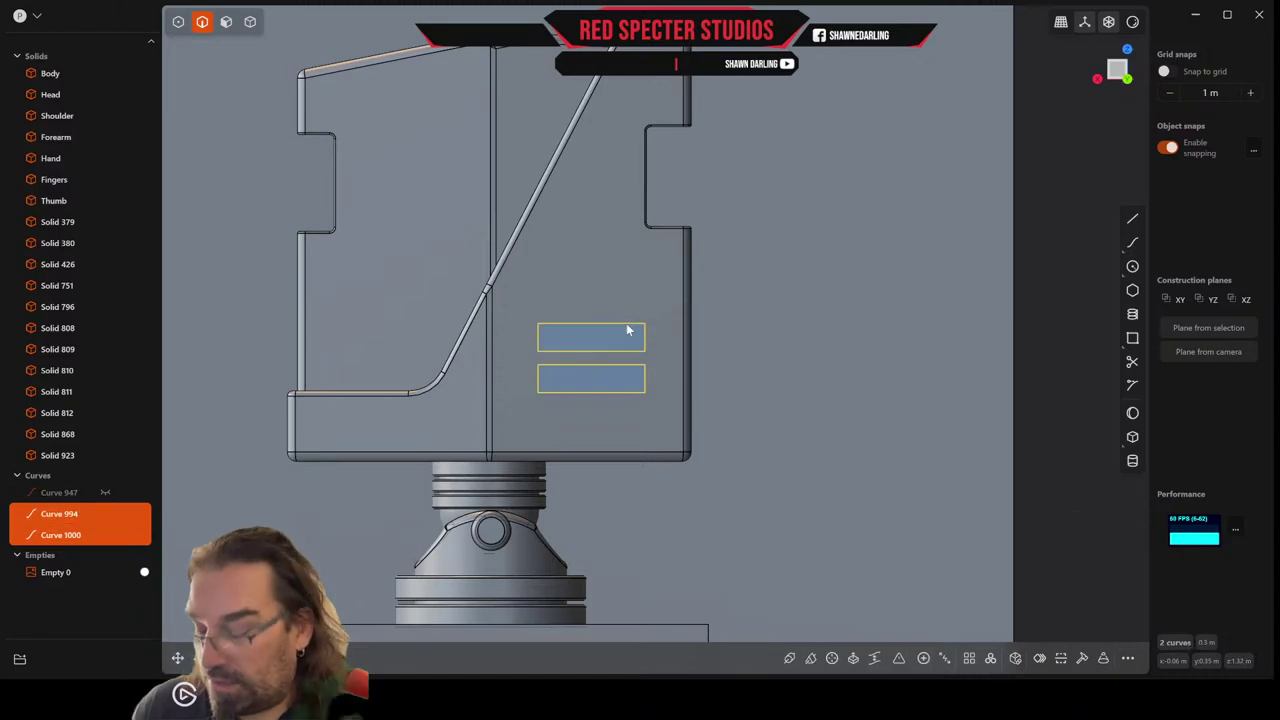
key(e)
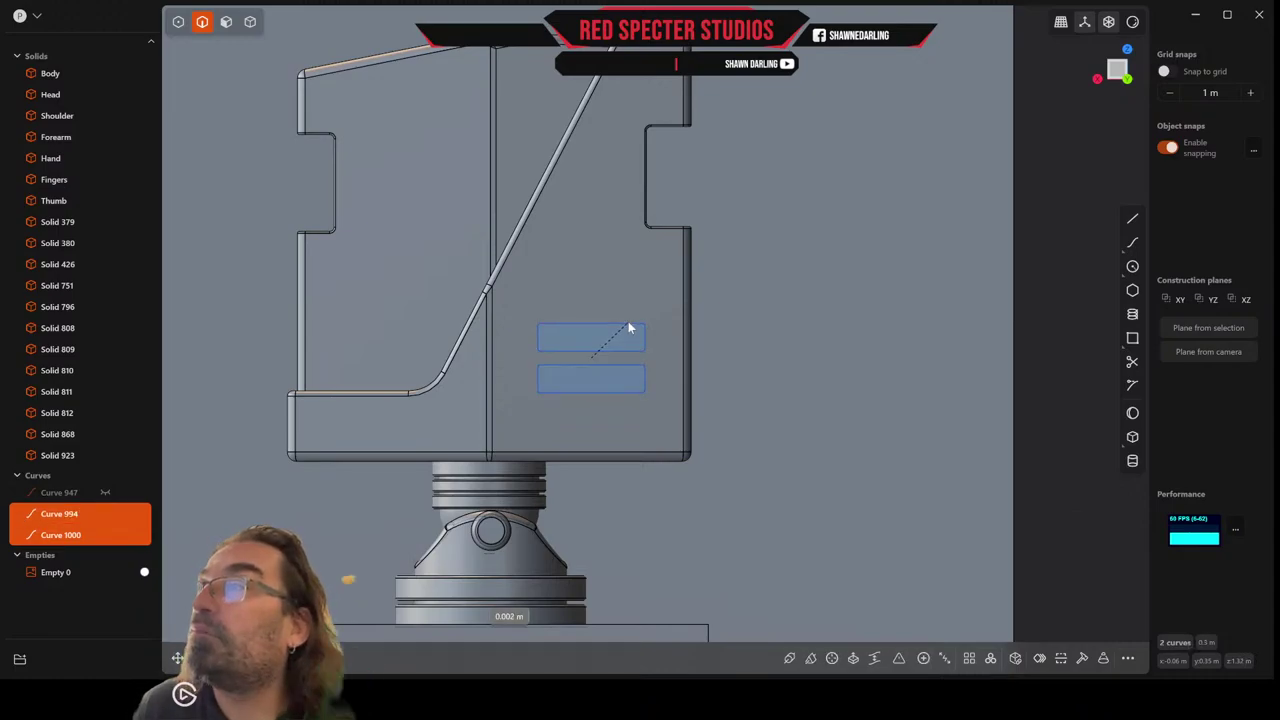
key(Escape)
Move both rounded rectangles slightly outward along the Y axis so they sit in front of the shoulder's face.
middle_drag(628, 321, 728, 318)
key(g)
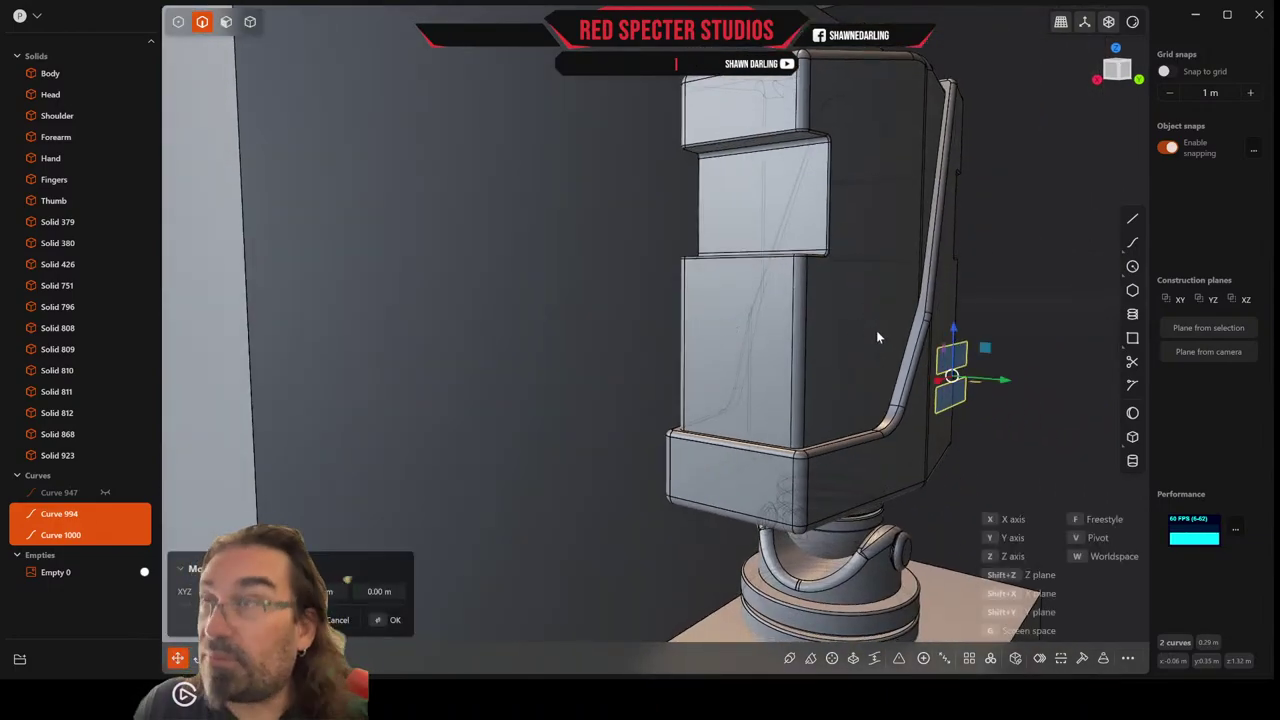
drag(1008, 384, 1020, 383)
middle_drag(1014, 375, 895, 367)
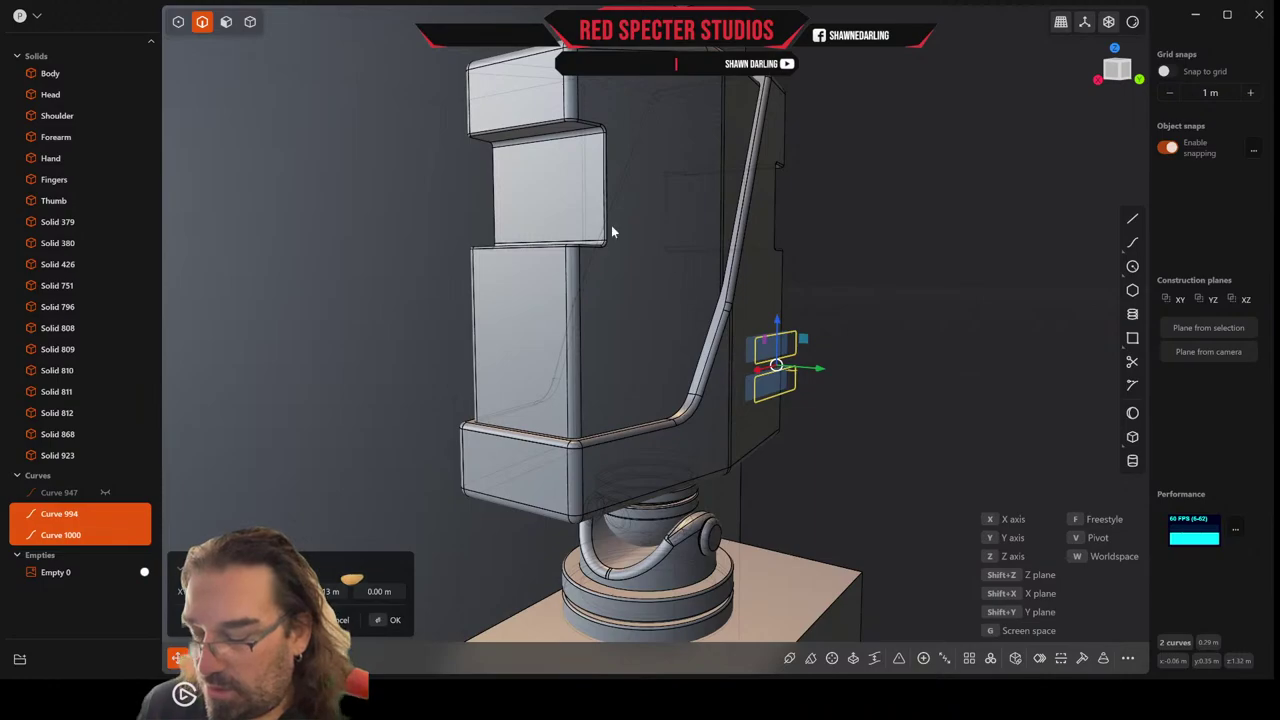
key(Return)
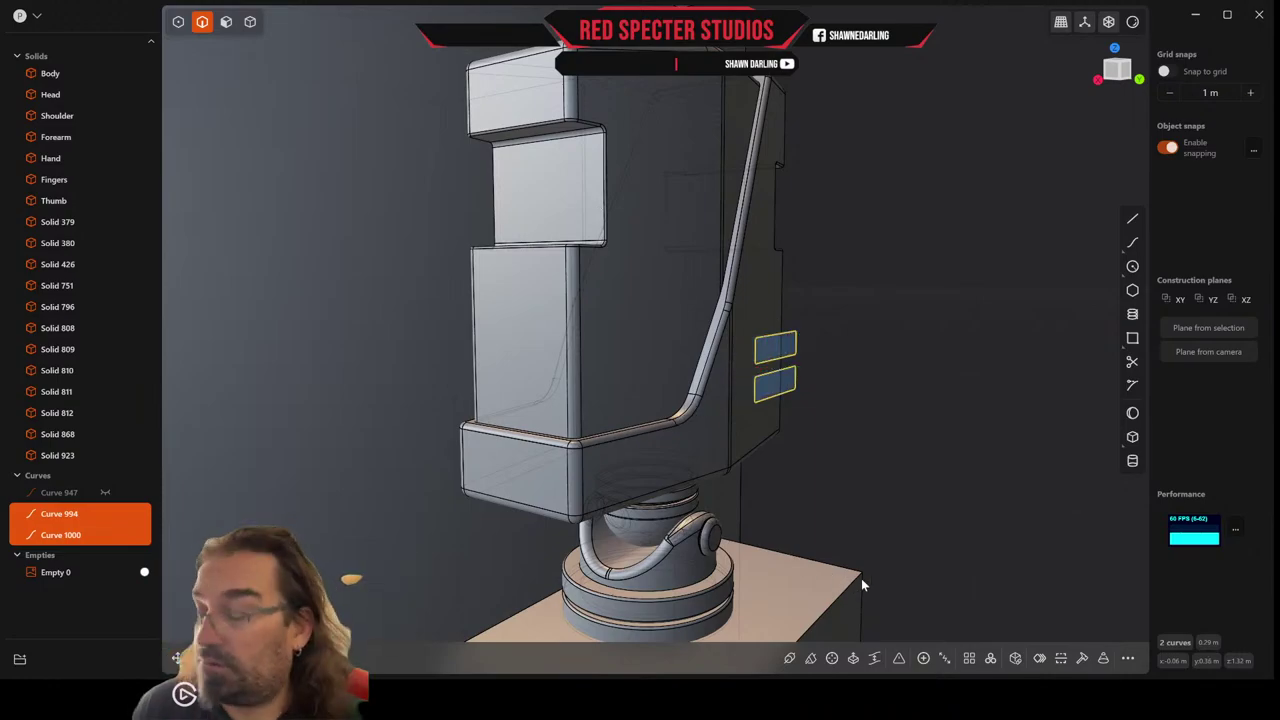
key(e)
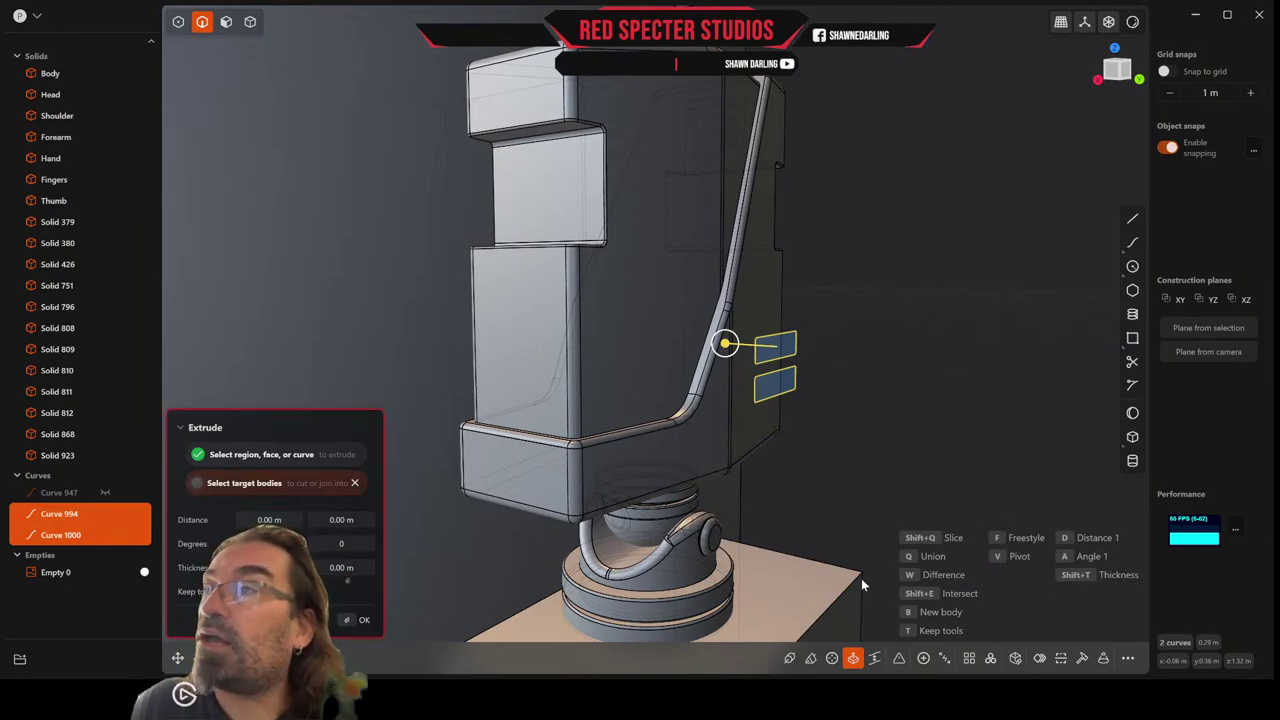
click(746, 431)
scroll(806, 431, up, 5)
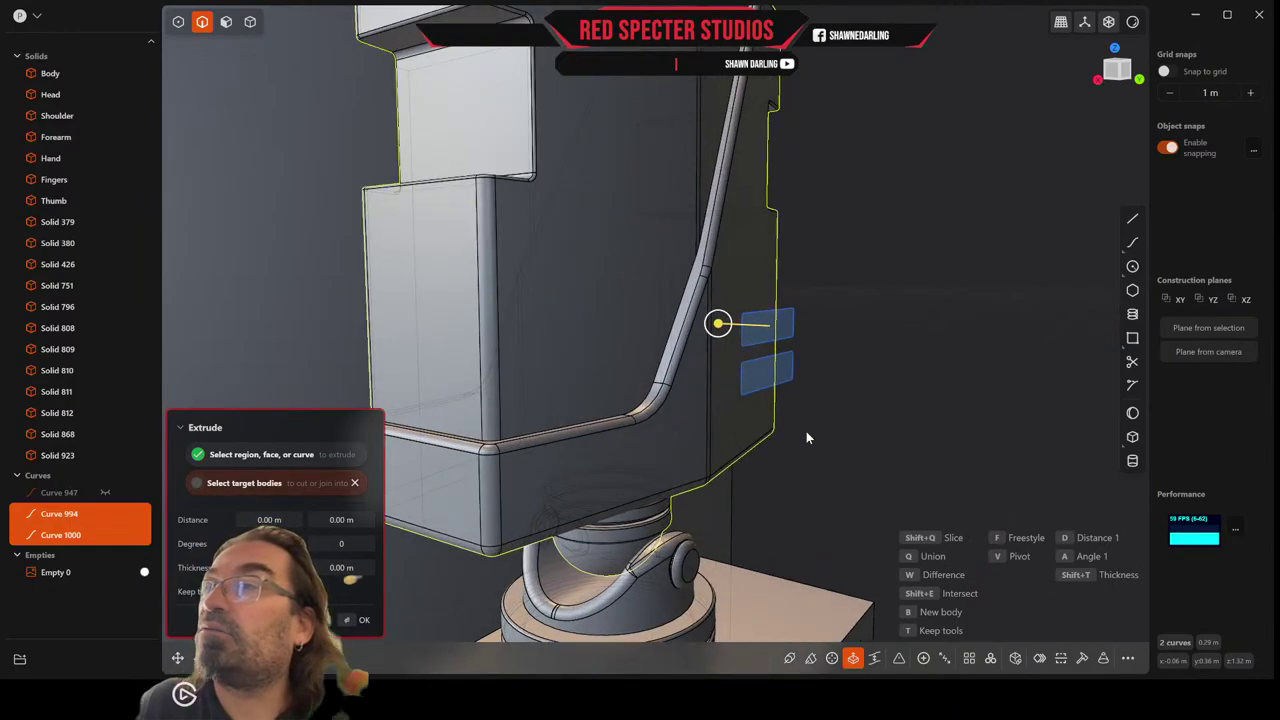
drag(714, 309, 698, 330)
middle_drag(698, 330, 543, 384)
right_drag(543, 384, 575, 353)
key(Escape)
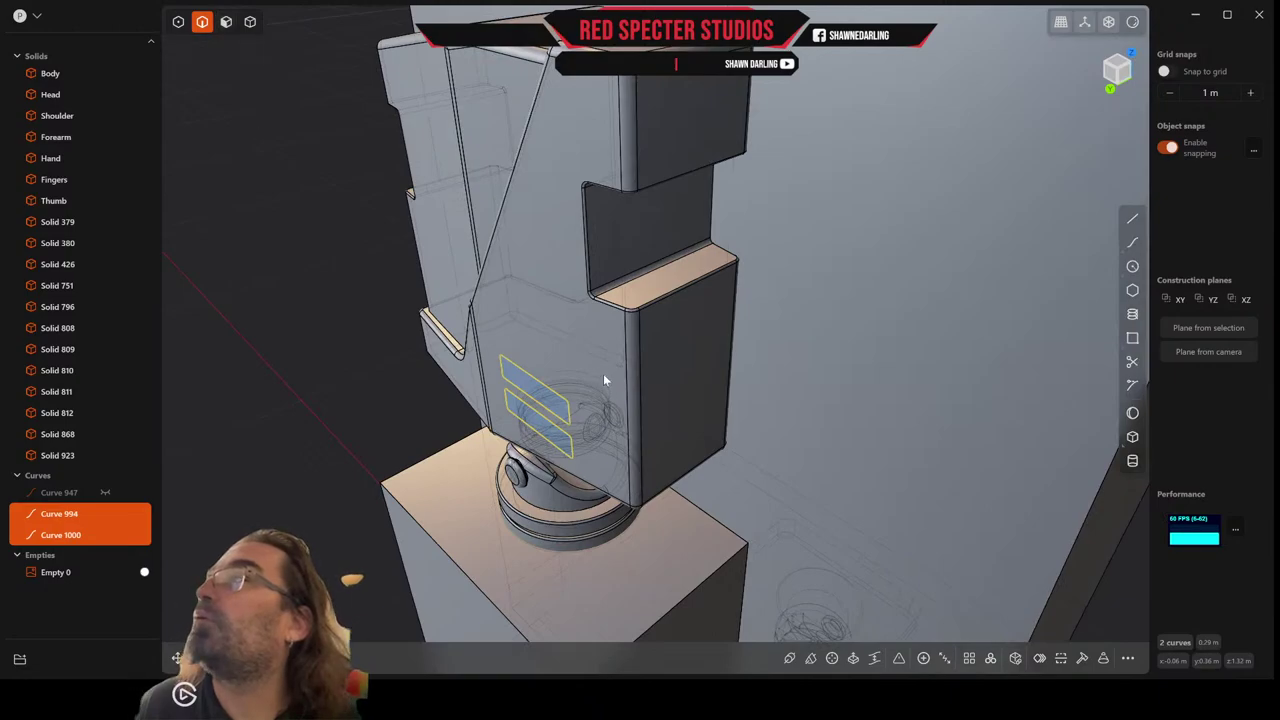
Extrude both rounded rectangle regions about 0.021 m into the Shoulder solid as a Boolean difference, cutting two vent slots.
right_drag(596, 333, 590, 325)
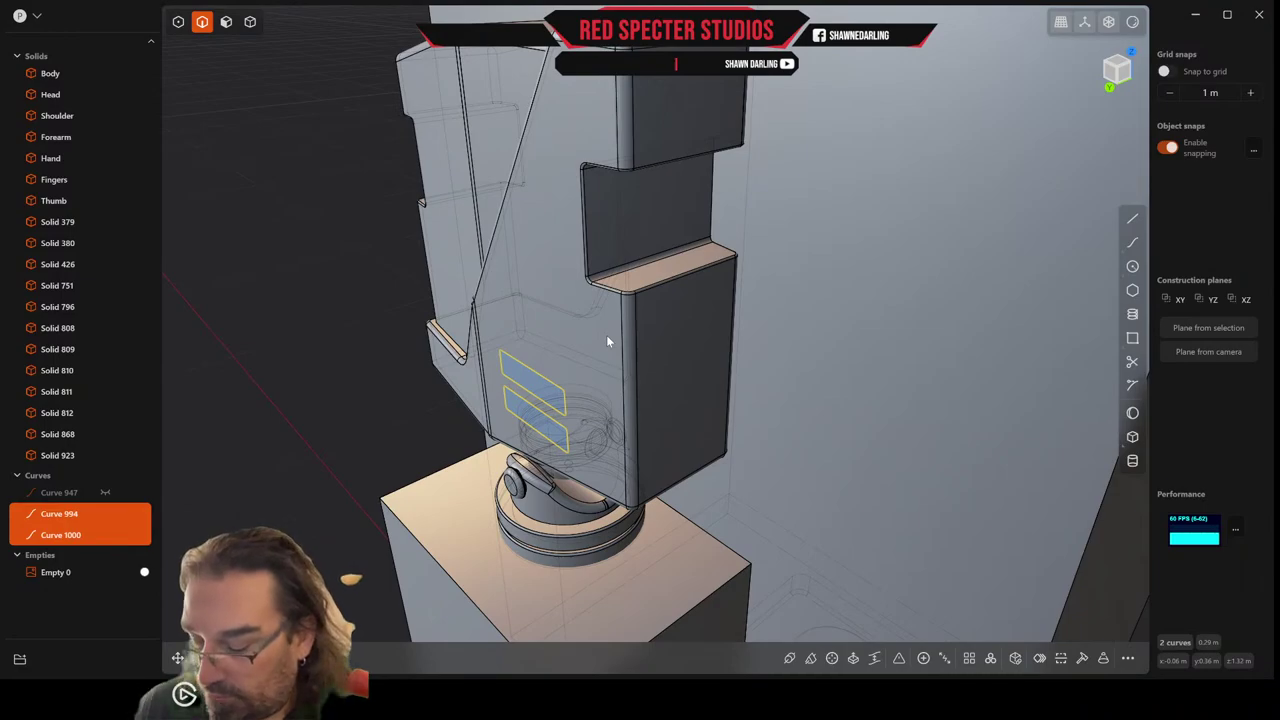
scroll(595, 334, up, 1)
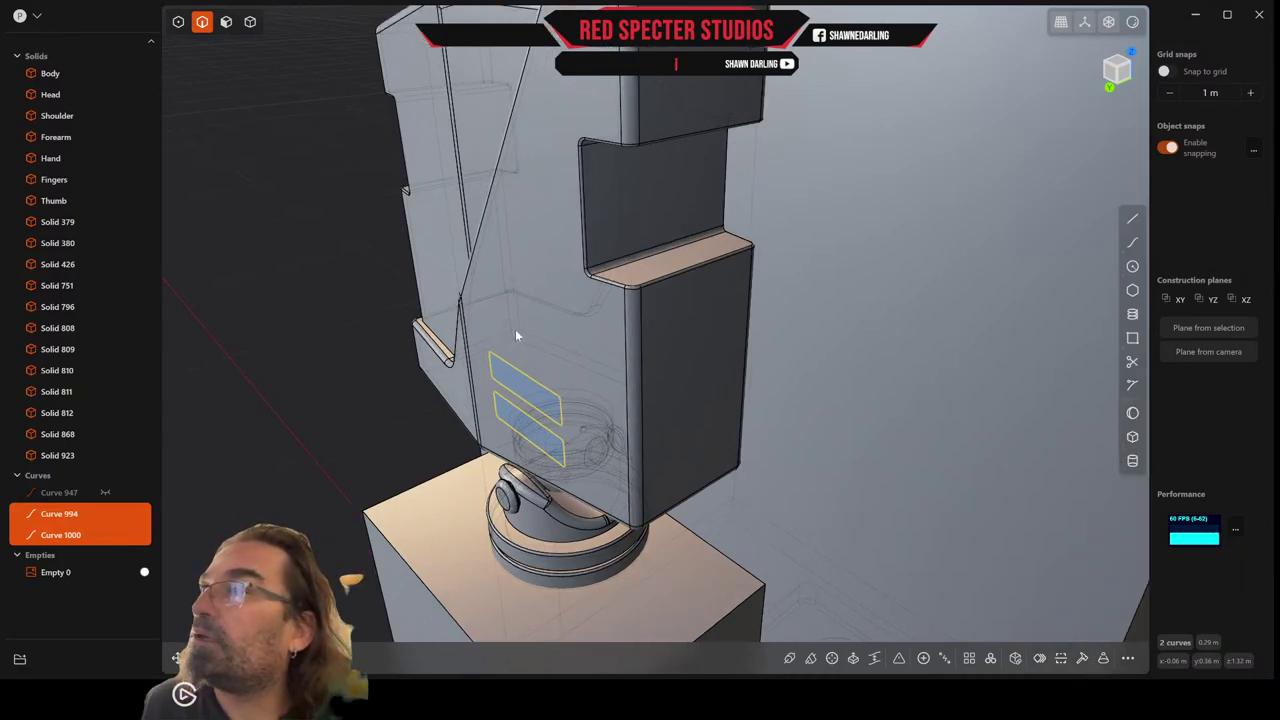
click(226, 21)
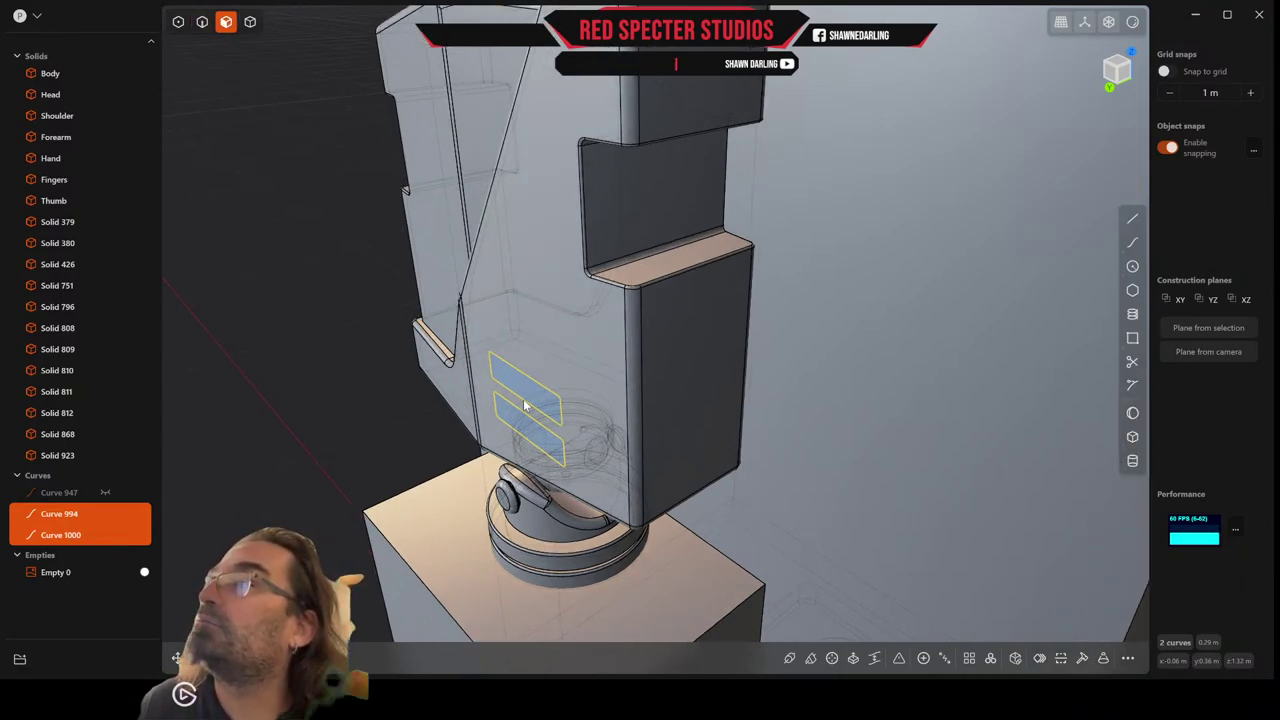
key(e)
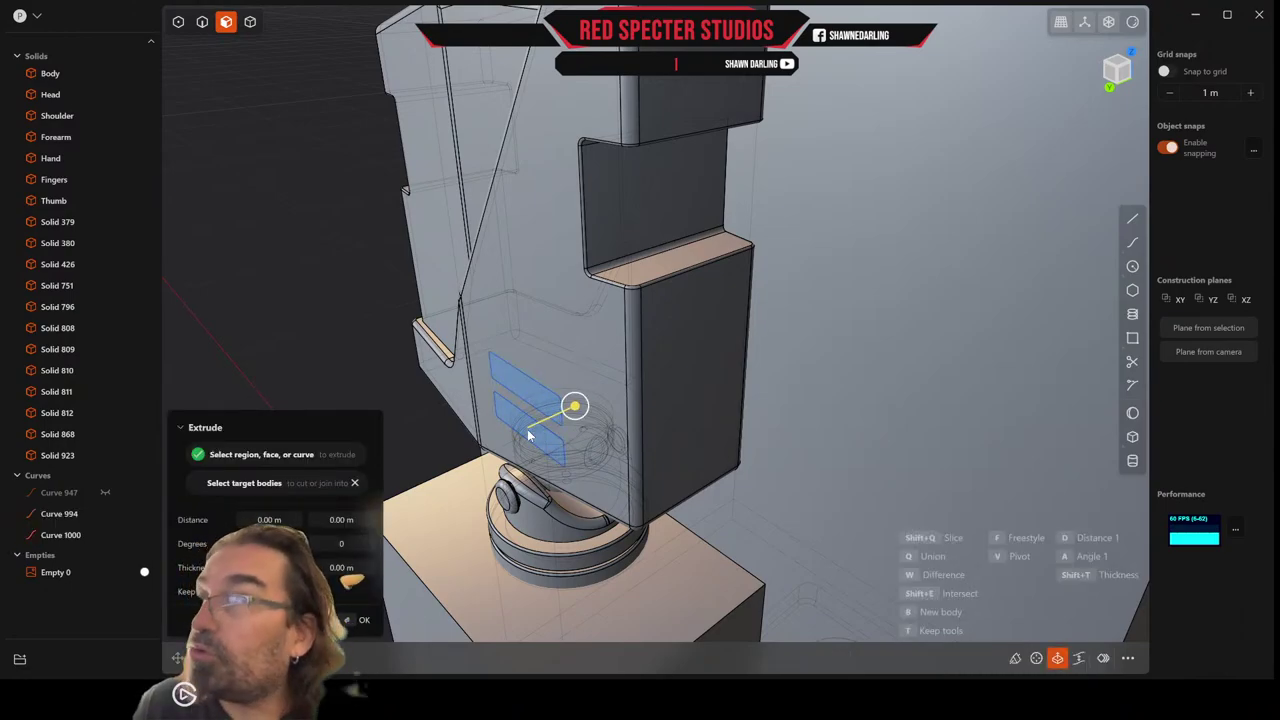
key(w)
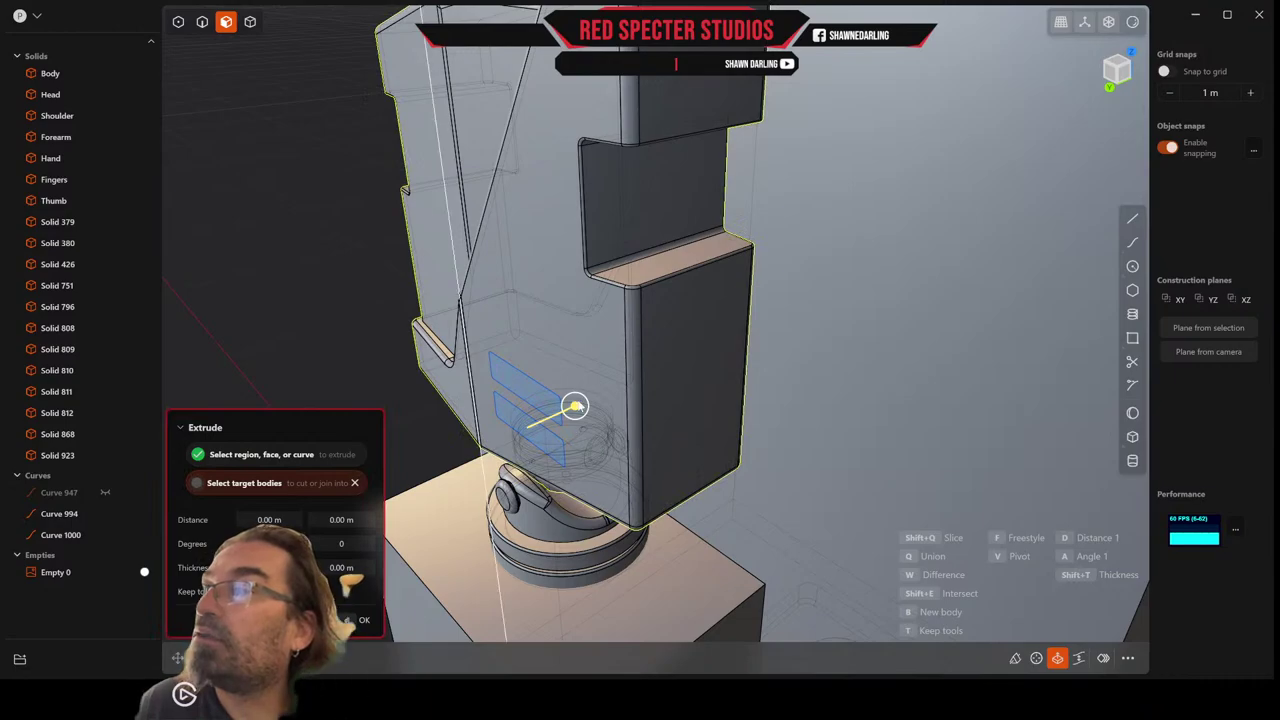
drag(575, 405, 608, 398)
middle_drag(608, 398, 744, 420)
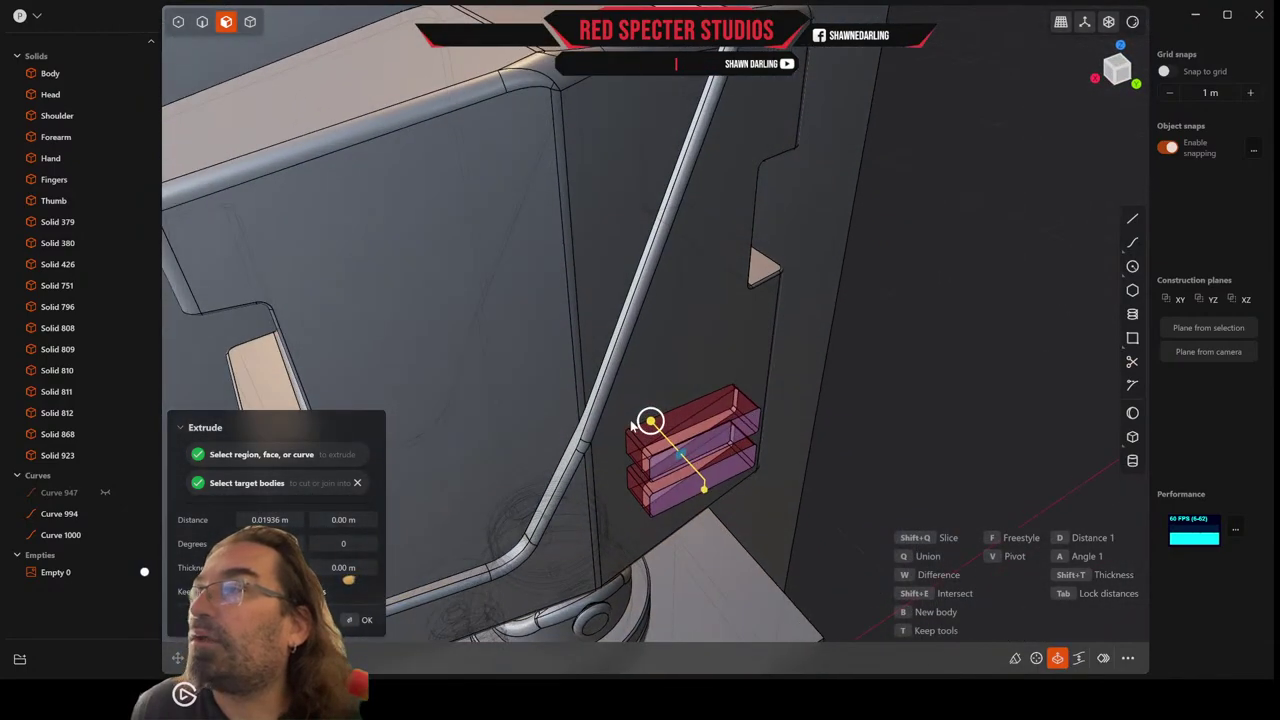
drag(650, 421, 650, 421)
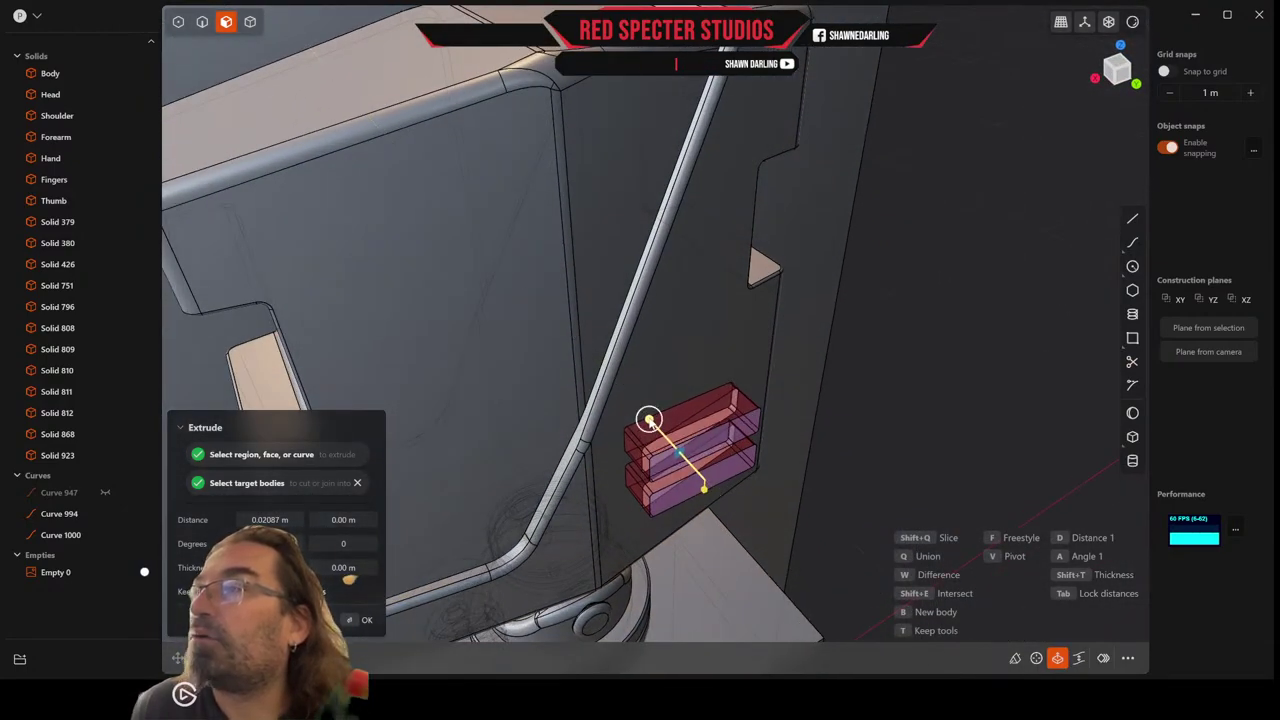
key(Return)
middle_drag(648, 415, 563, 400)
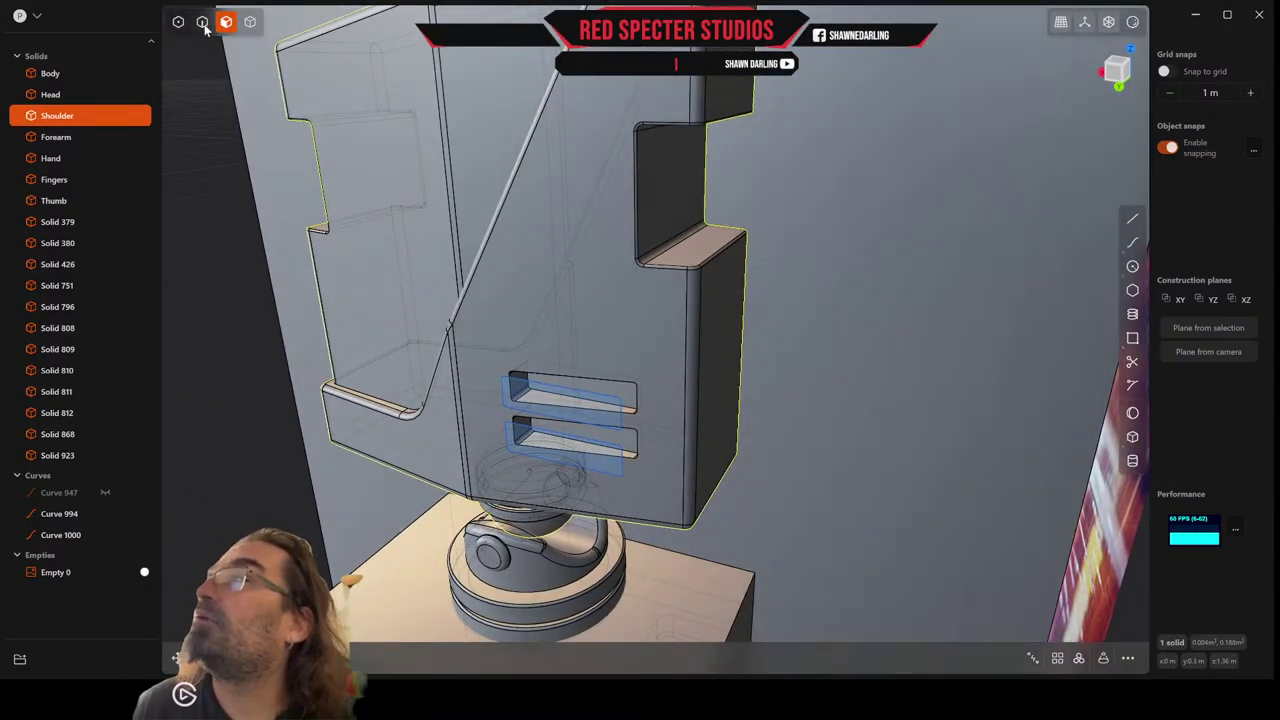
click(204, 25)
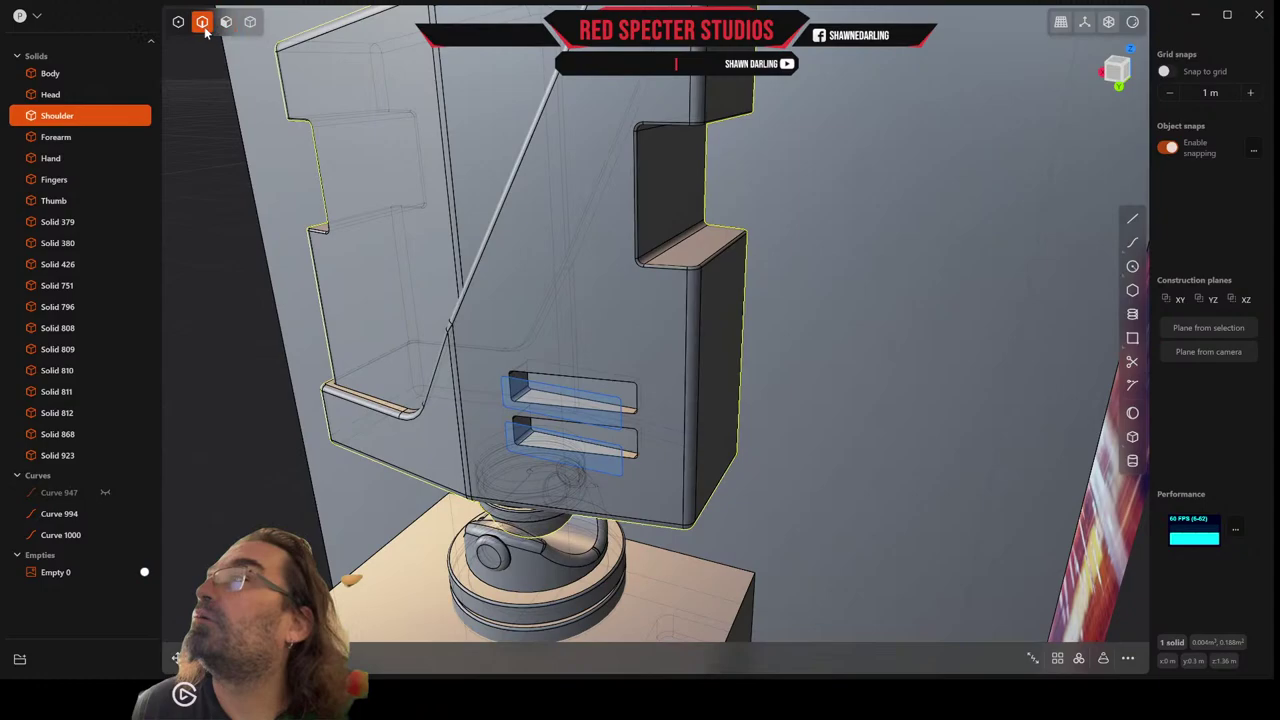
click(616, 403)
click(613, 449)
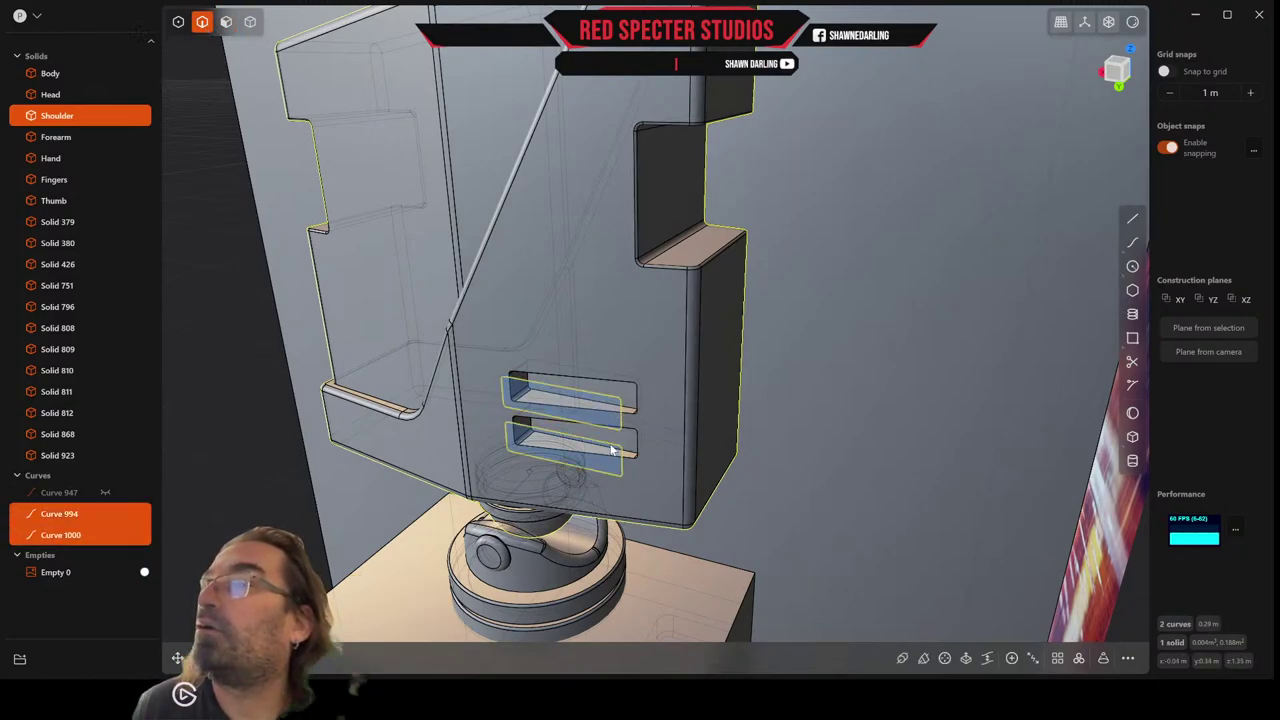
key(Delete)
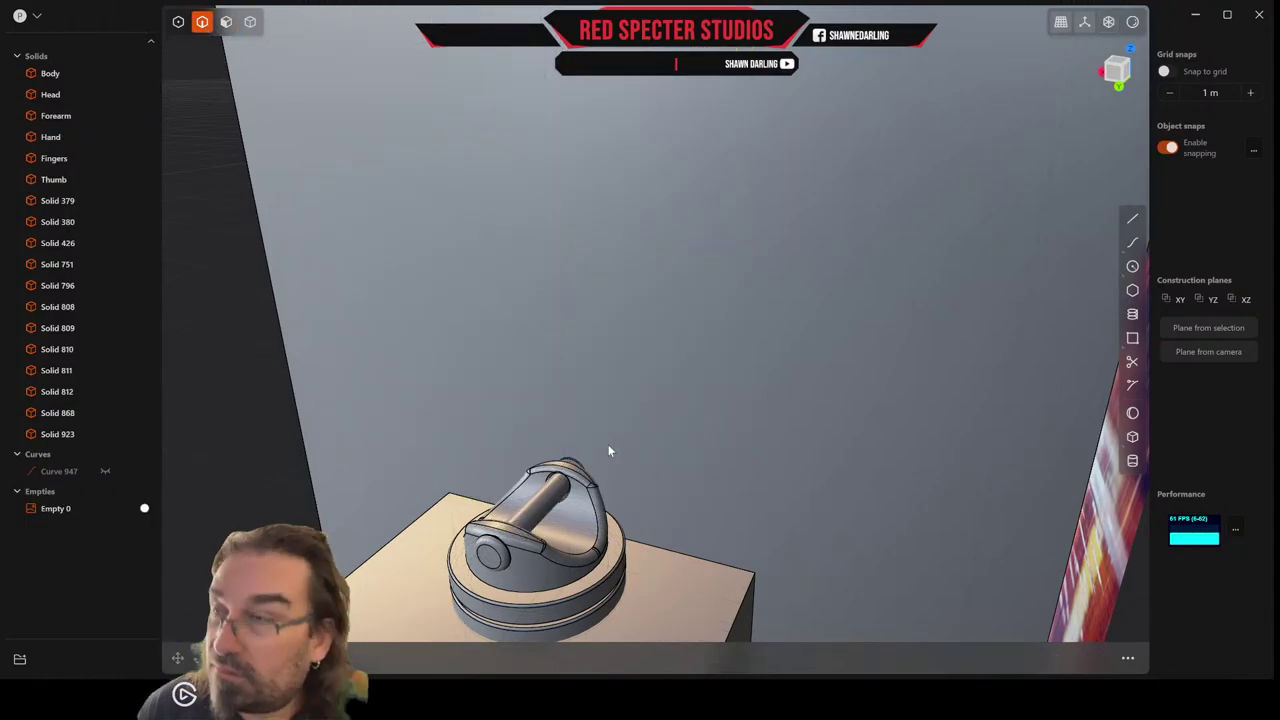
key(ctrl+z)
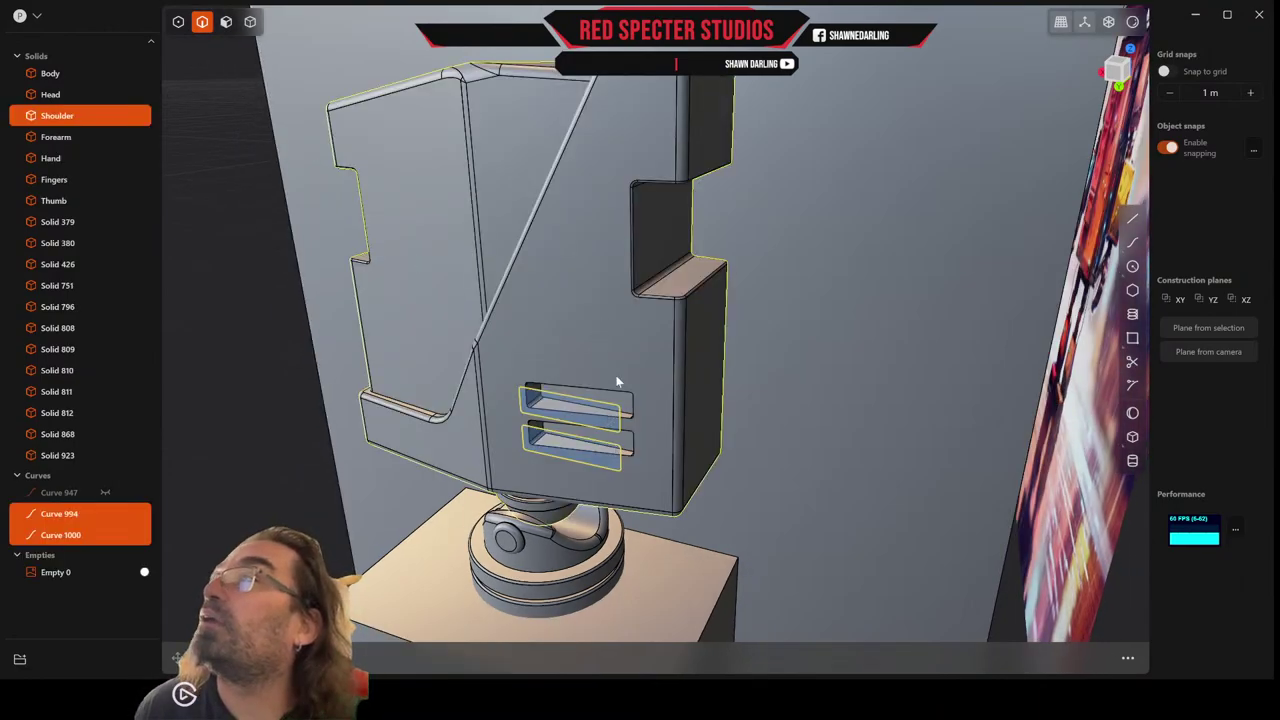
Delete the two rounded rectangle curves left in front of the shoulder's vent slots.
click(618, 410)
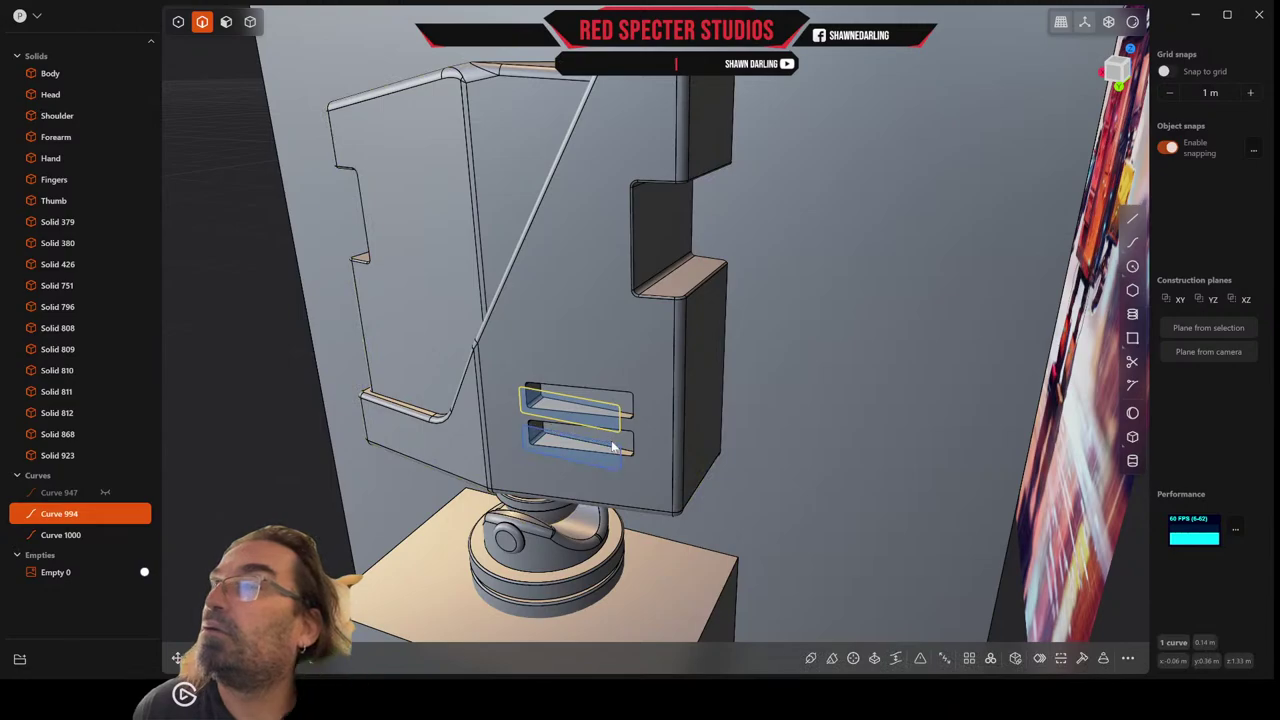
click(613, 444)
key(Delete)
Fillet the outer rim edges of both shoulder vent slots by about 0.0006 m.
scroll(616, 438, up, 2)
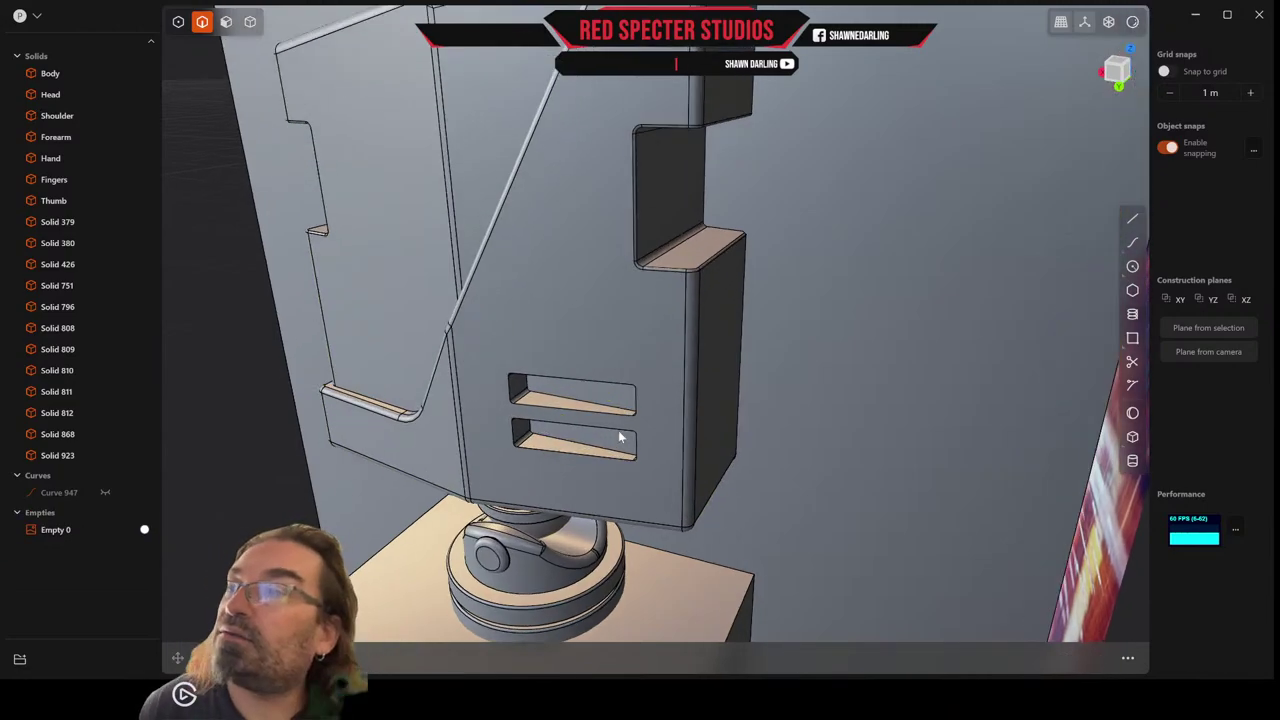
middle_drag(618, 430, 620, 411)
scroll(625, 408, up, 4)
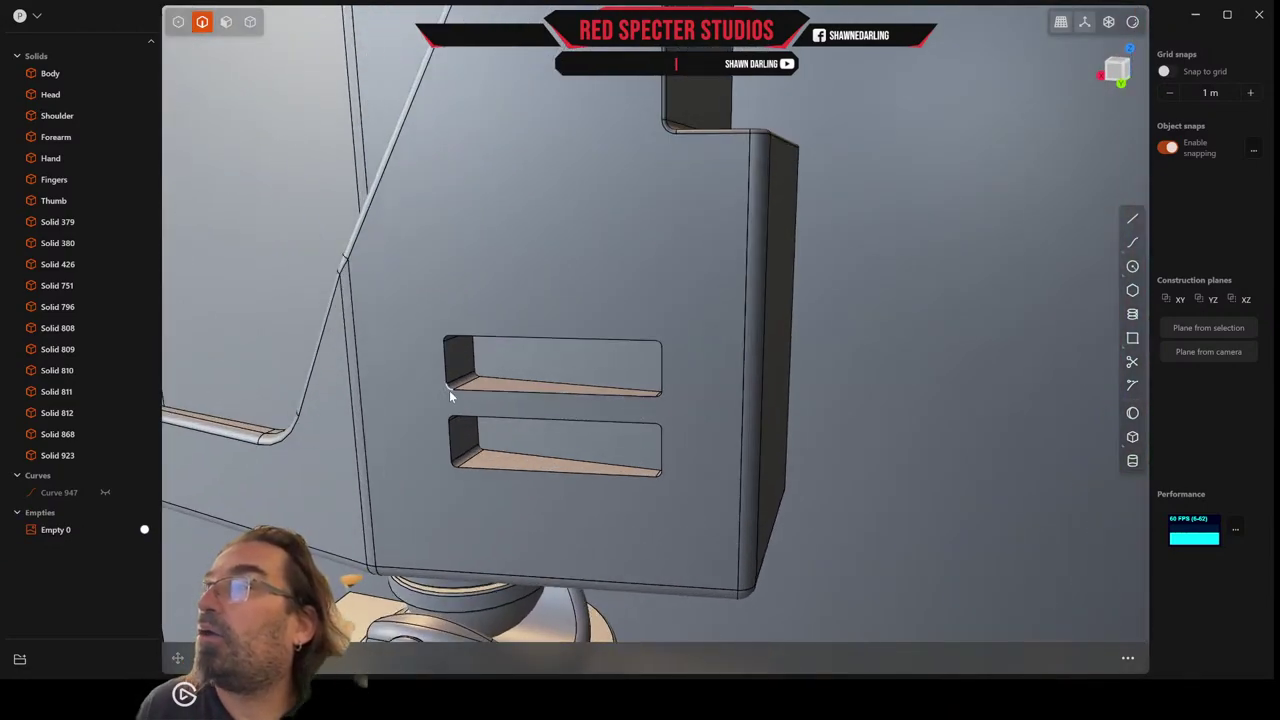
double_click(449, 389)
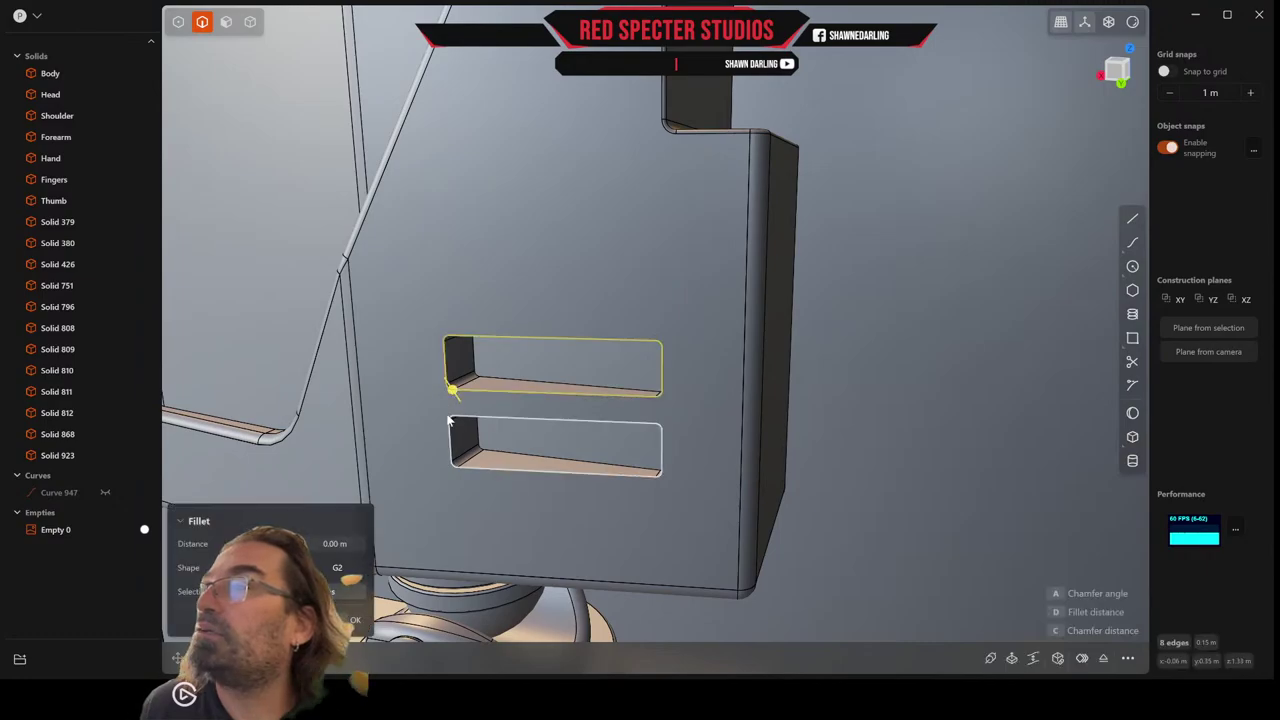
shift+double_click(449, 420)
middle_drag(470, 421, 434, 432)
drag(413, 414, 413, 416)
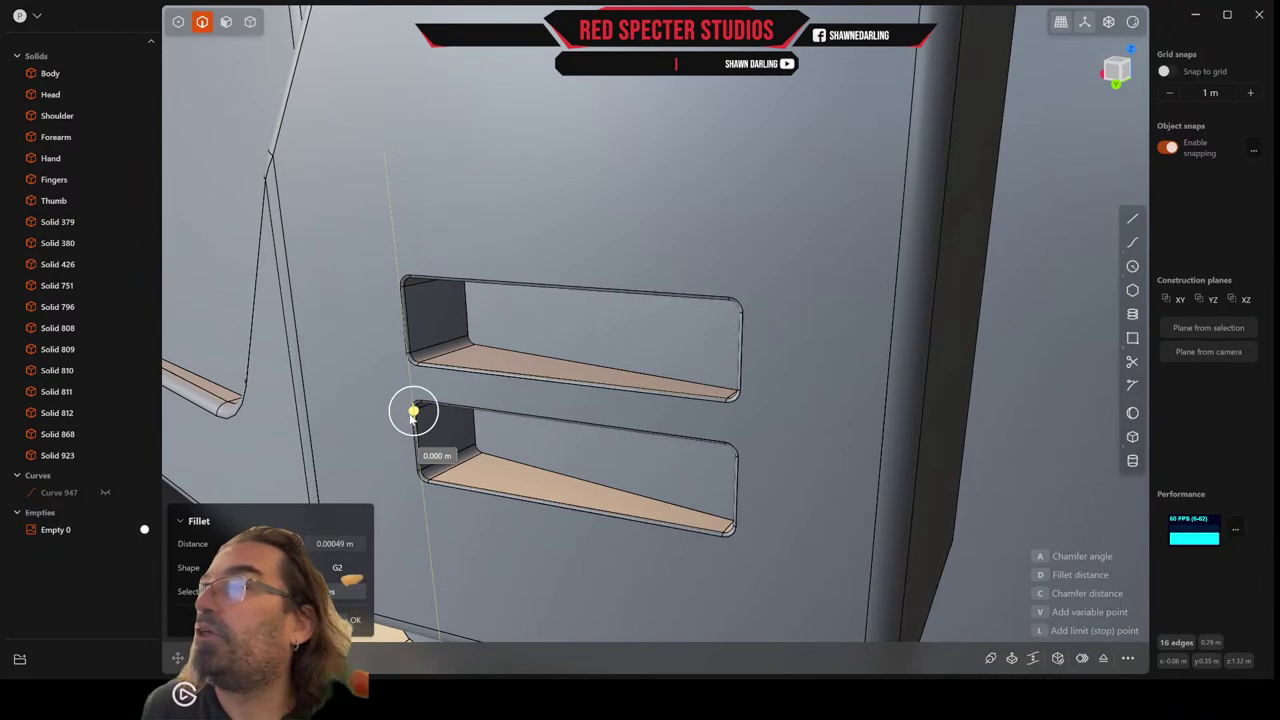
drag(413, 416, 413, 416)
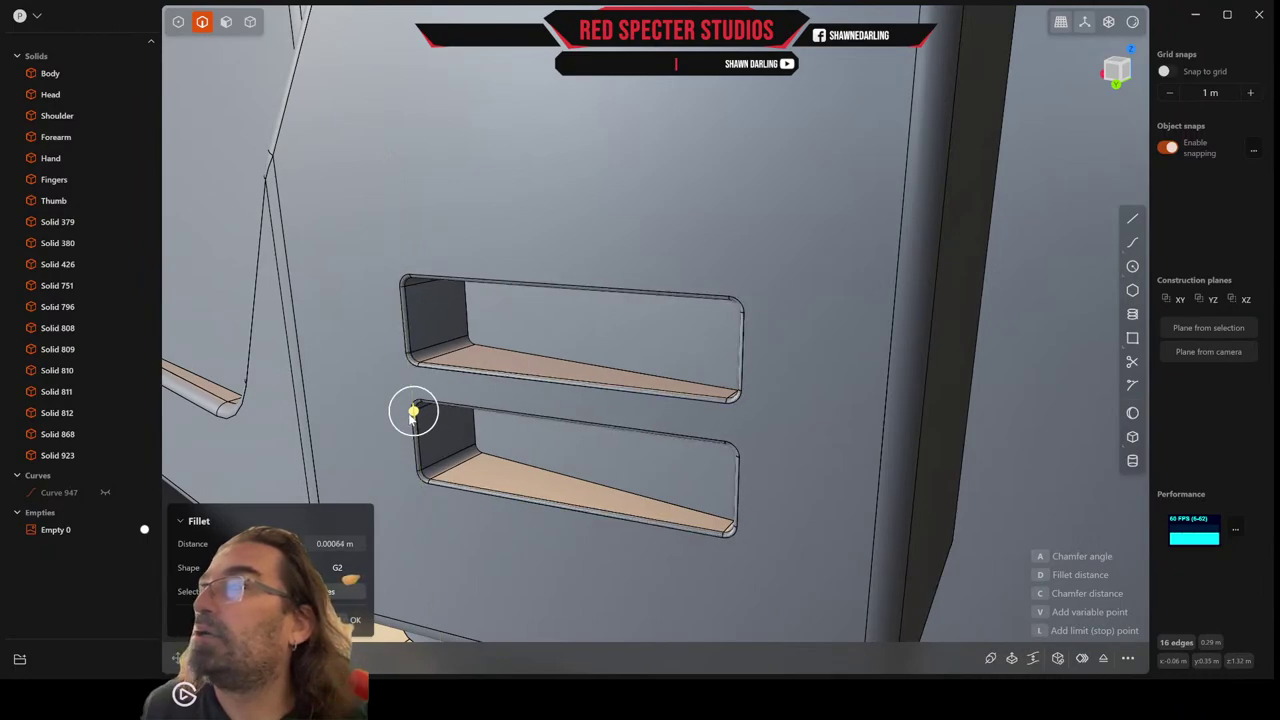
right_click(410, 418)
Compare the robot's arm and overall proportions with the reference picture.
scroll(411, 420, down, 6)
middle_drag(414, 422, 697, 357)
scroll(514, 403, down, 8)
scroll(550, 400, down, 8)
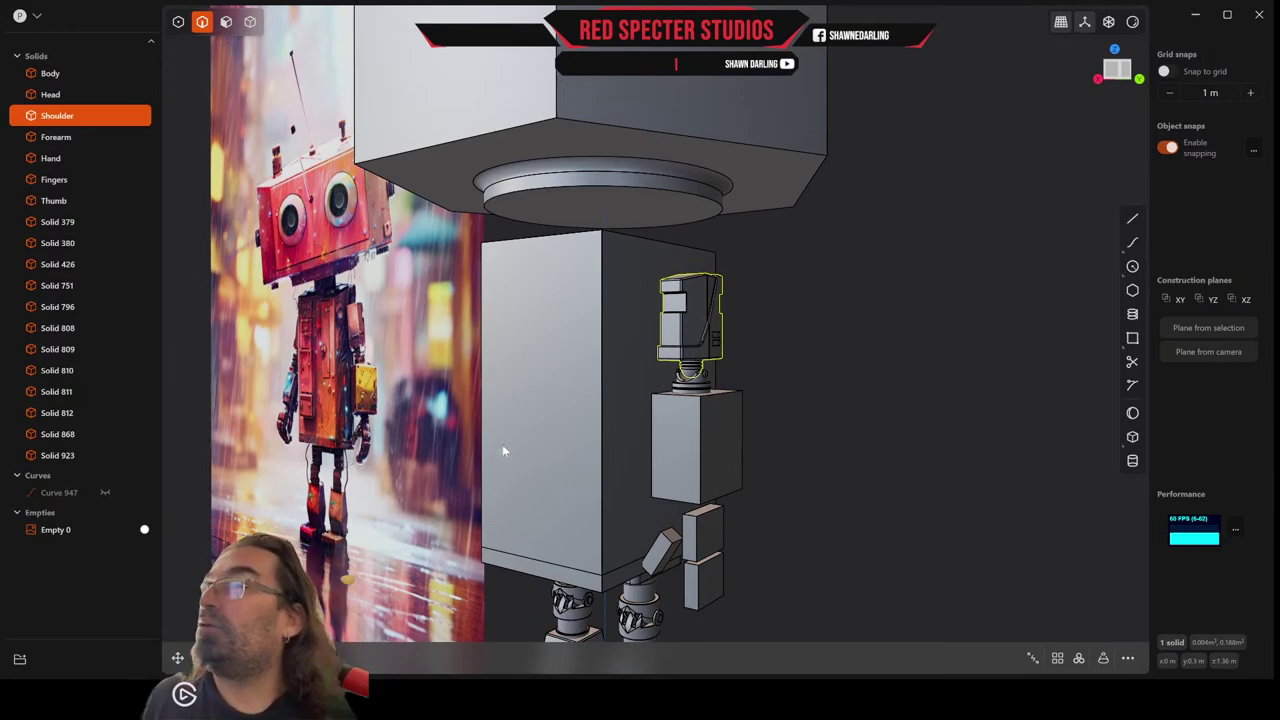
scroll(582, 479, up, 3)
middle_drag(502, 465, 737, 434)
scroll(474, 287, up, 3)
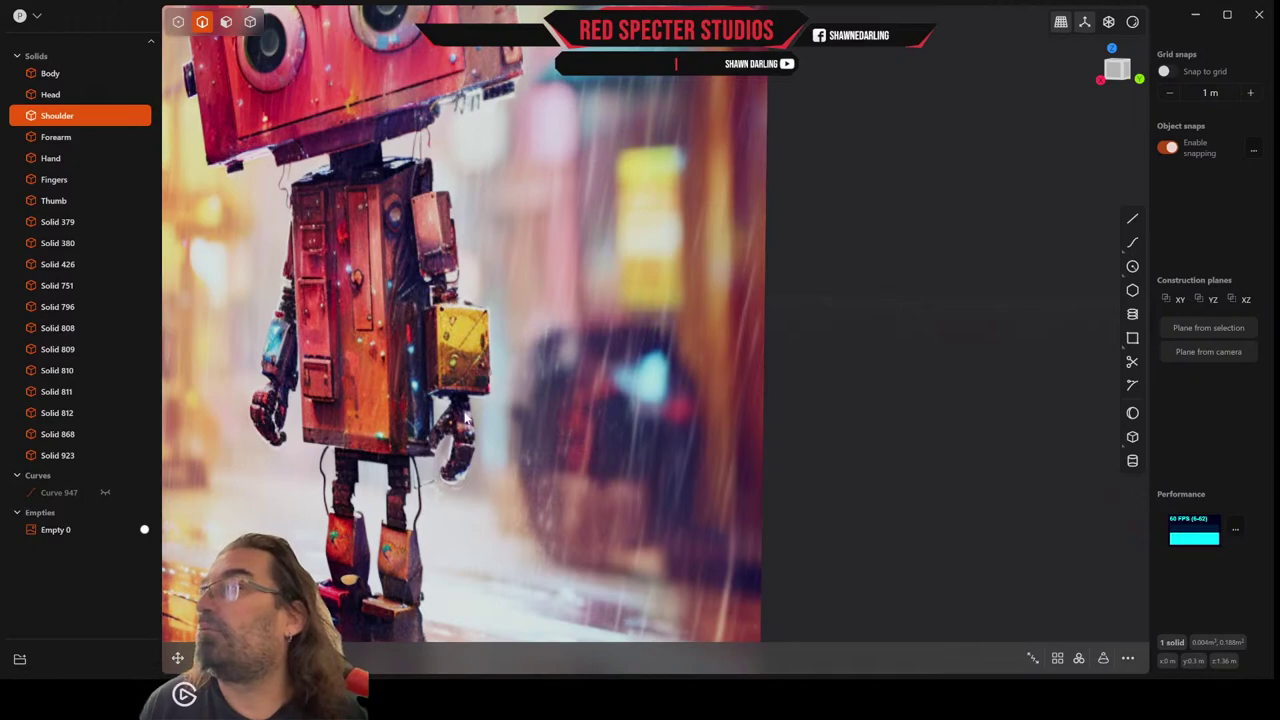
scroll(465, 420, down, 6)
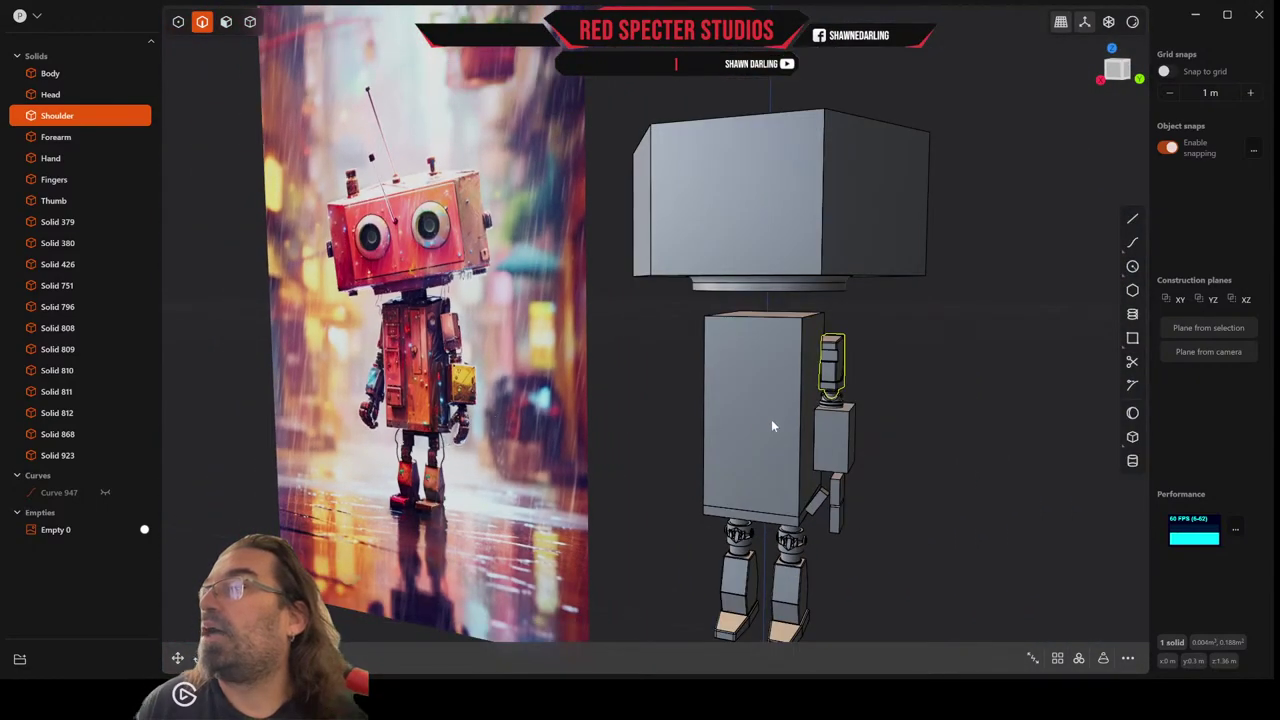
Offset the forearm block's bottom face inward by about 0.015 m to shorten the block.
middle_drag(771, 426, 602, 404)
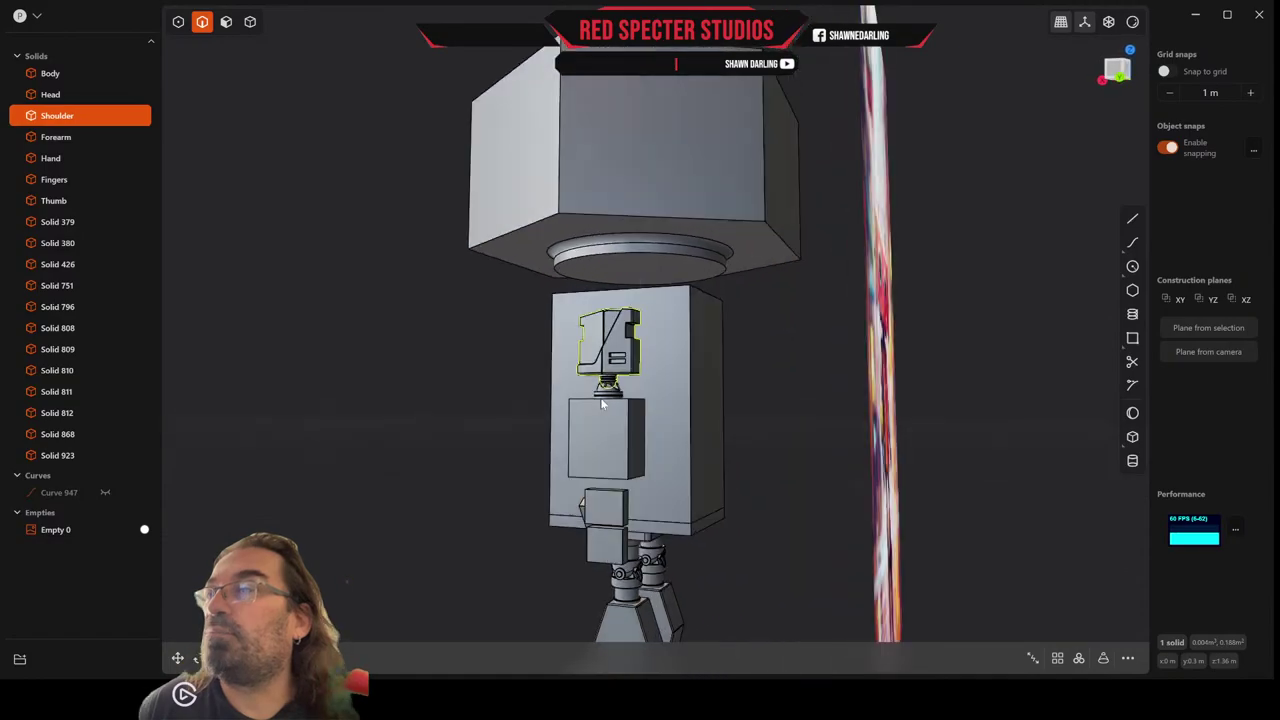
scroll(602, 404, up, 5)
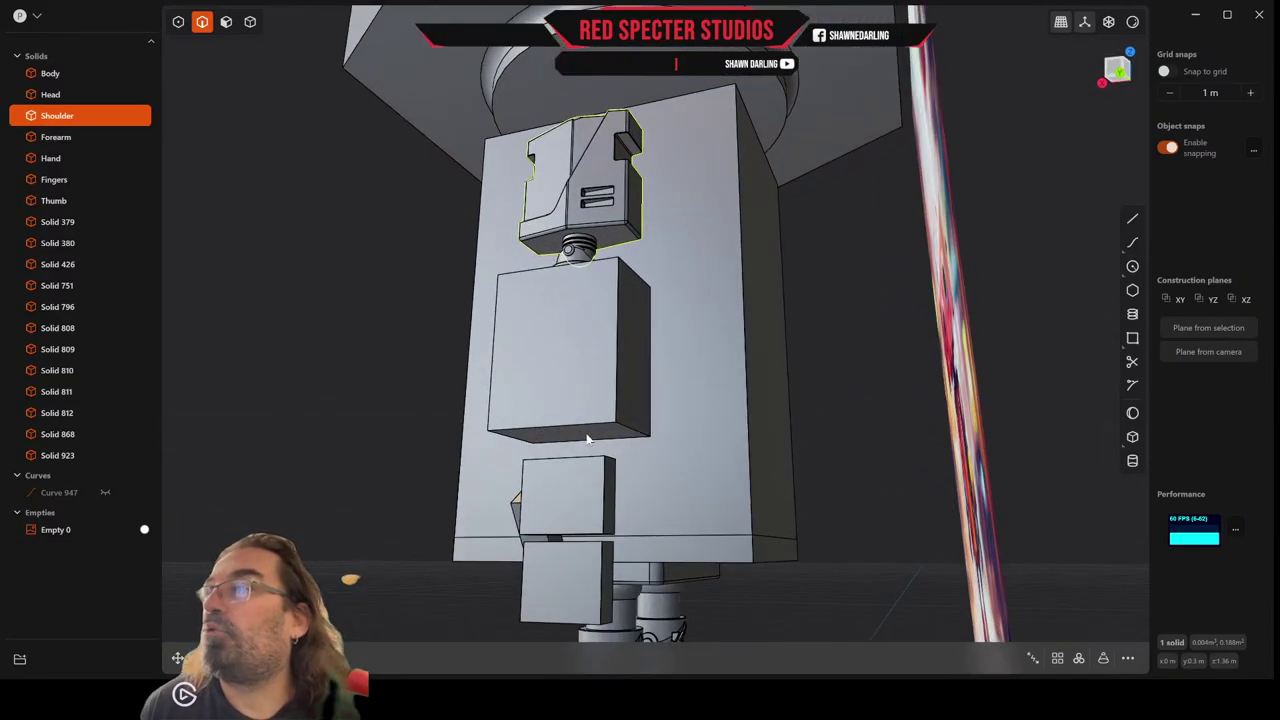
click(226, 21)
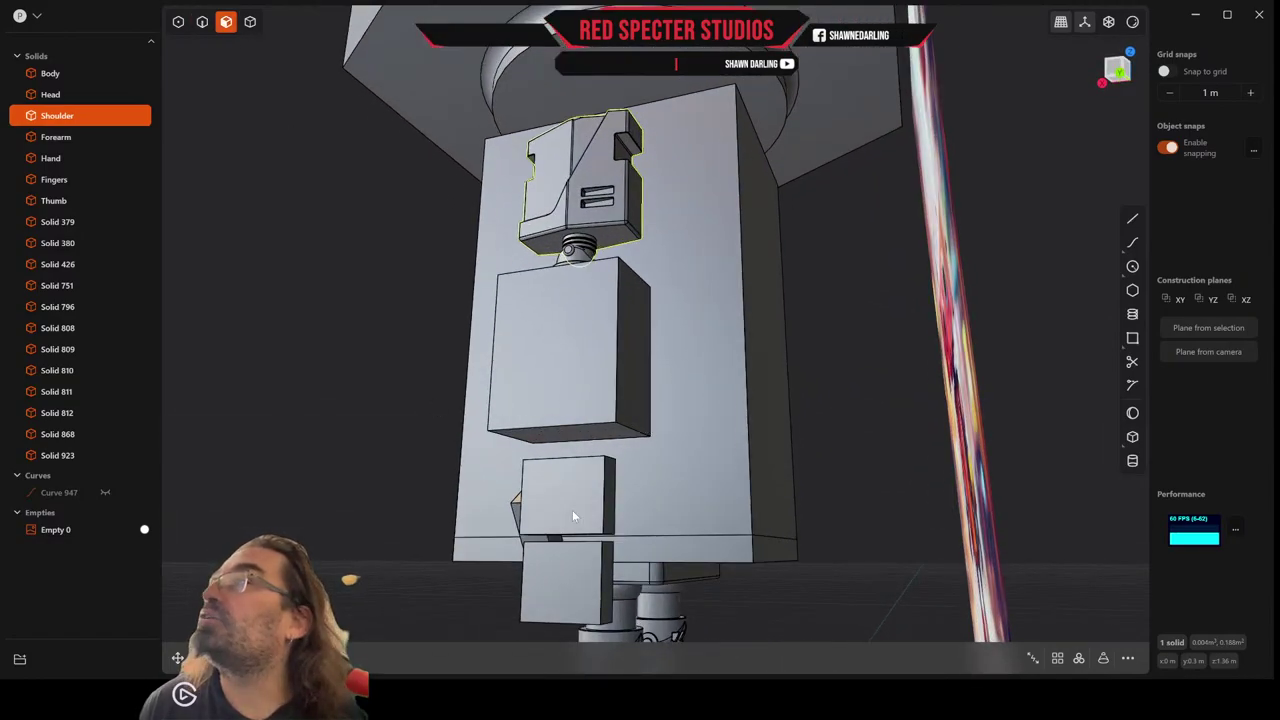
click(583, 435)
key(o)
drag(583, 435, 581, 470)
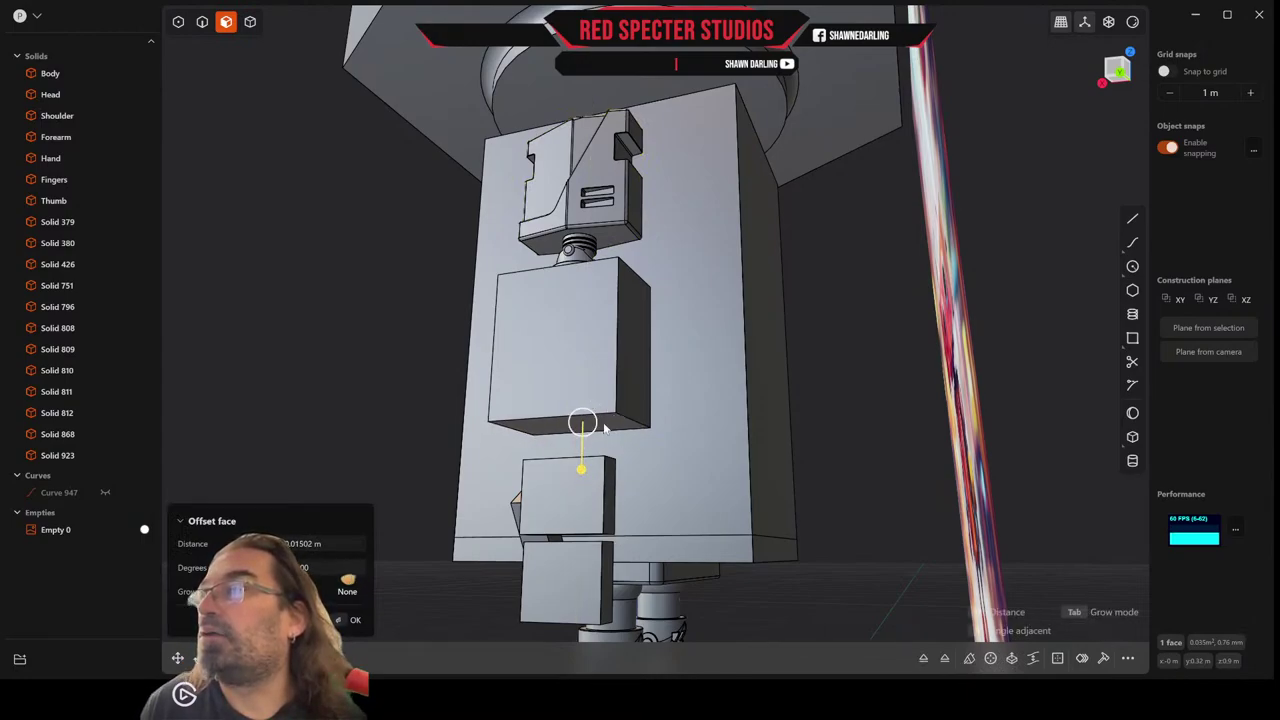
right_click(607, 434)
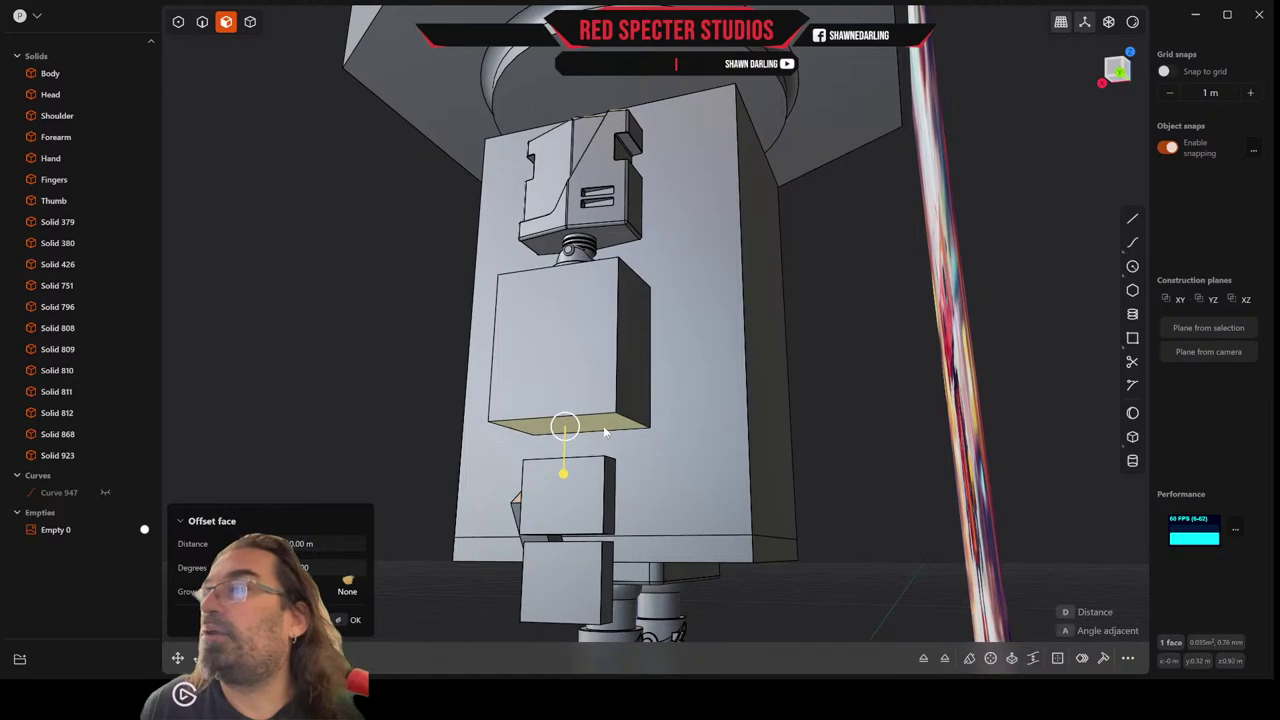
scroll(597, 427, up, 3)
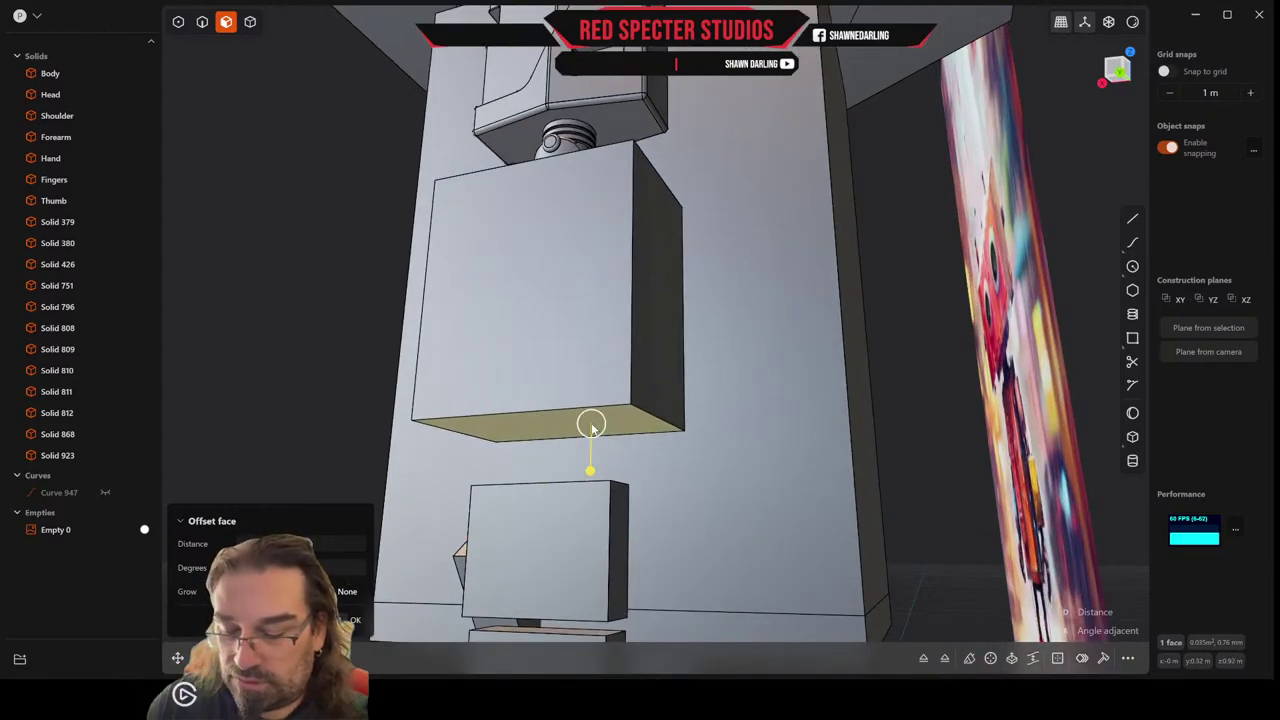
click(204, 23)
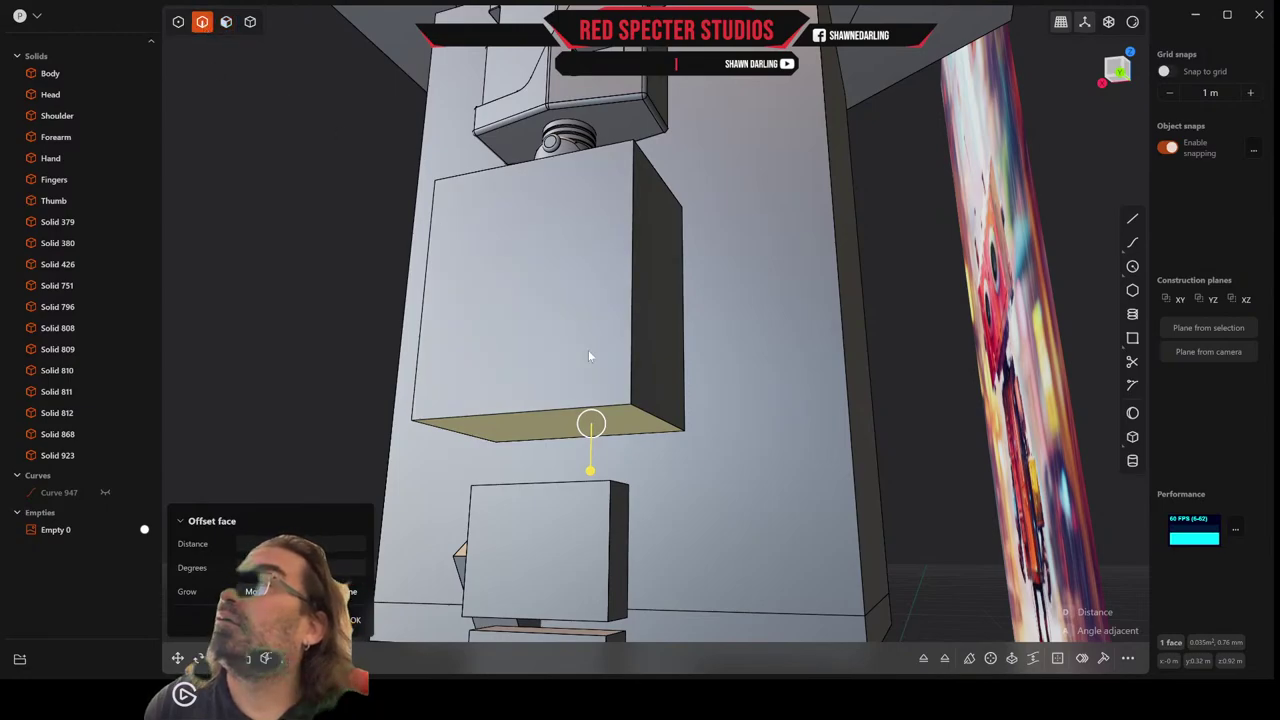
click(620, 409)
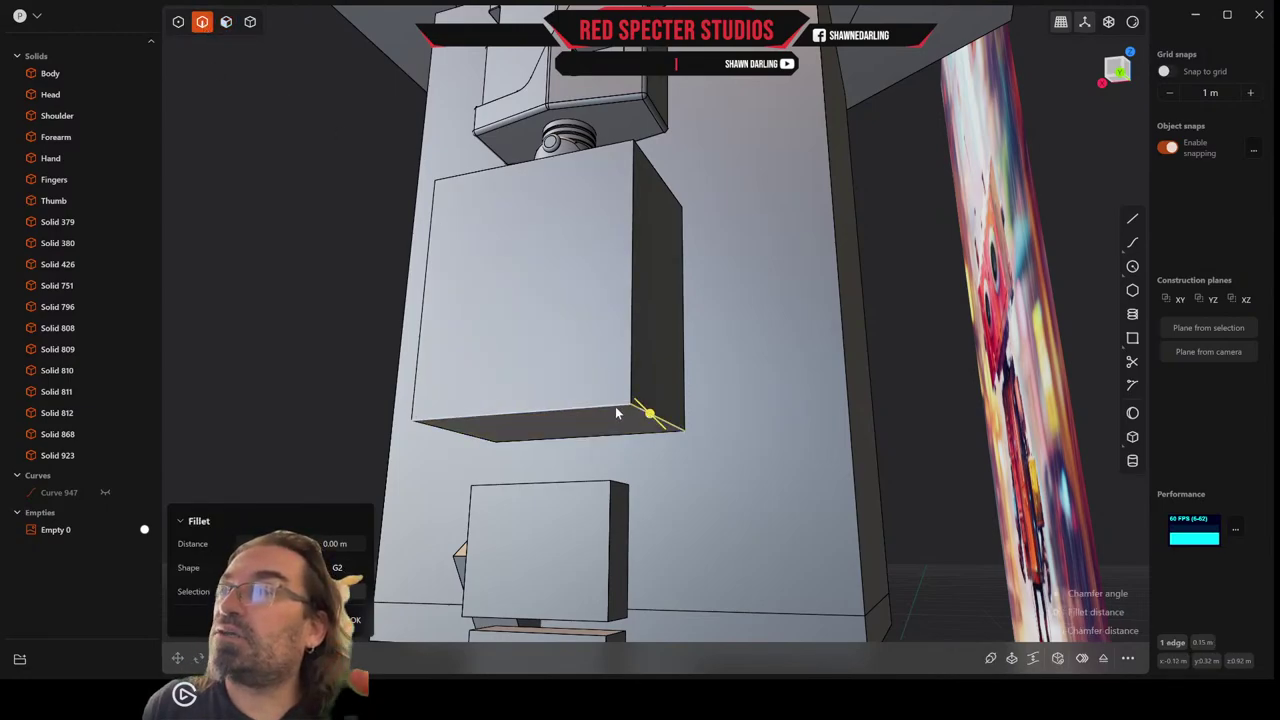
click(615, 411)
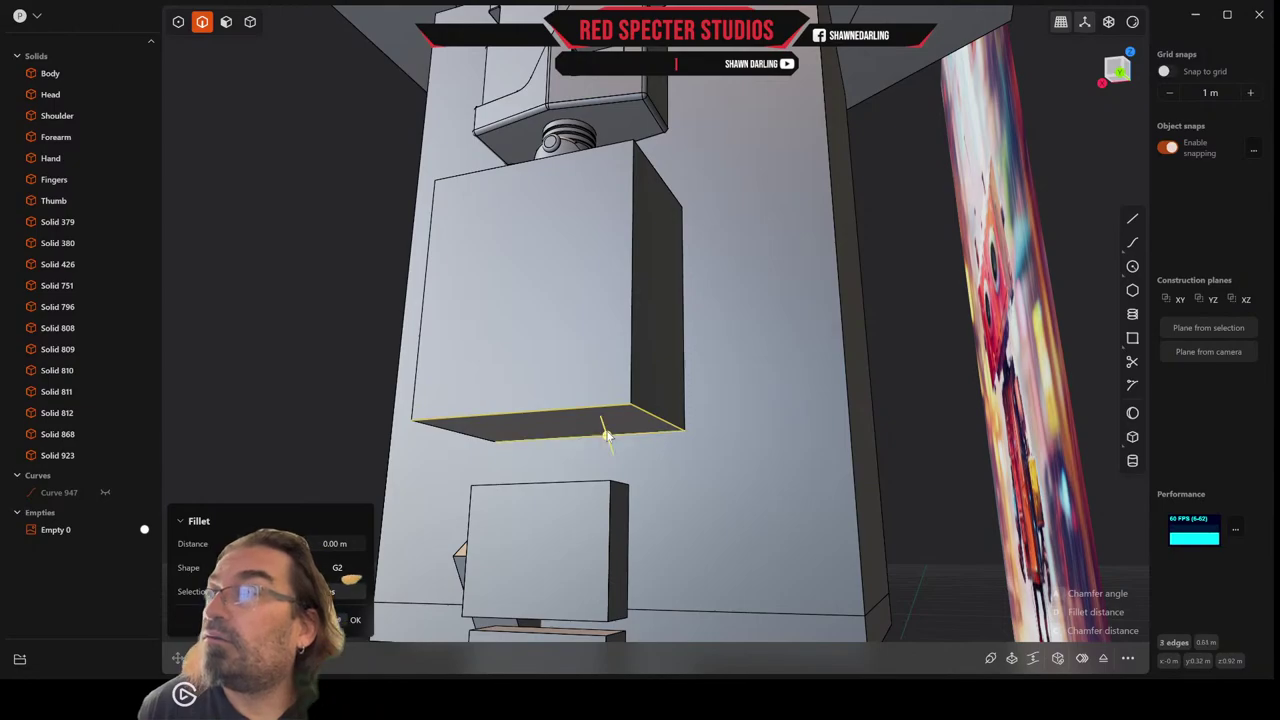
click(487, 442)
click(487, 442)
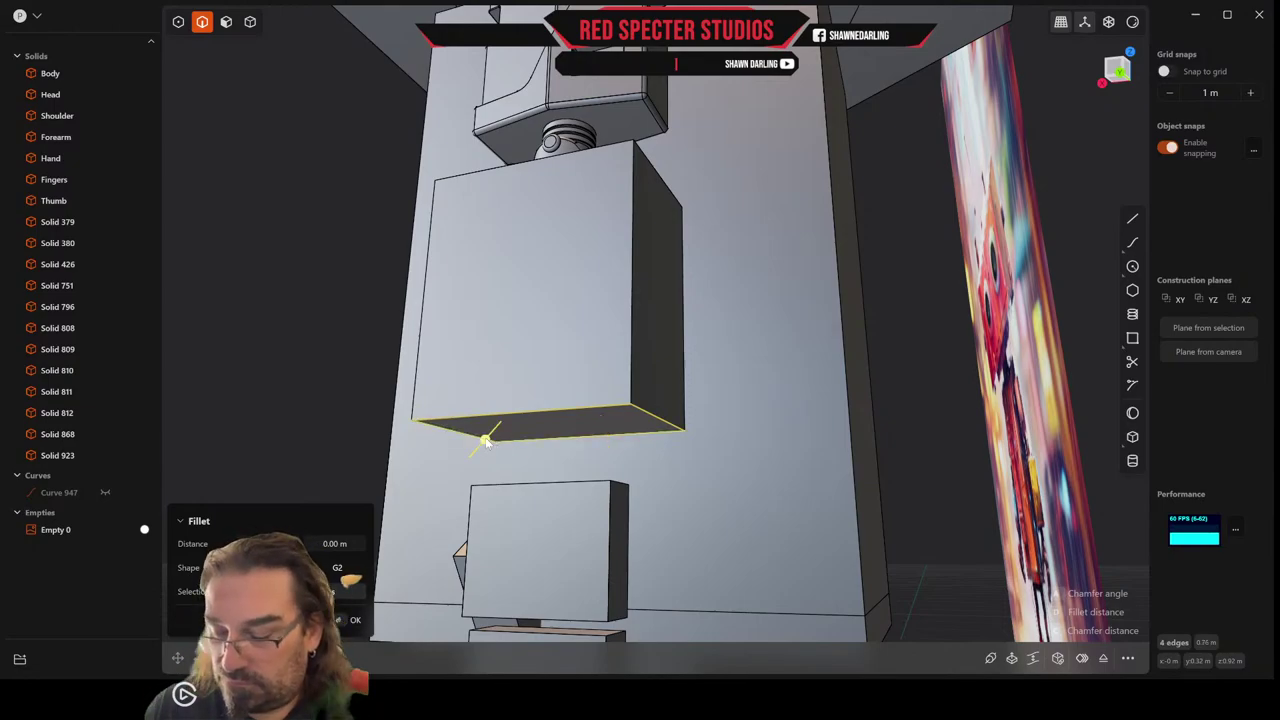
key(o)
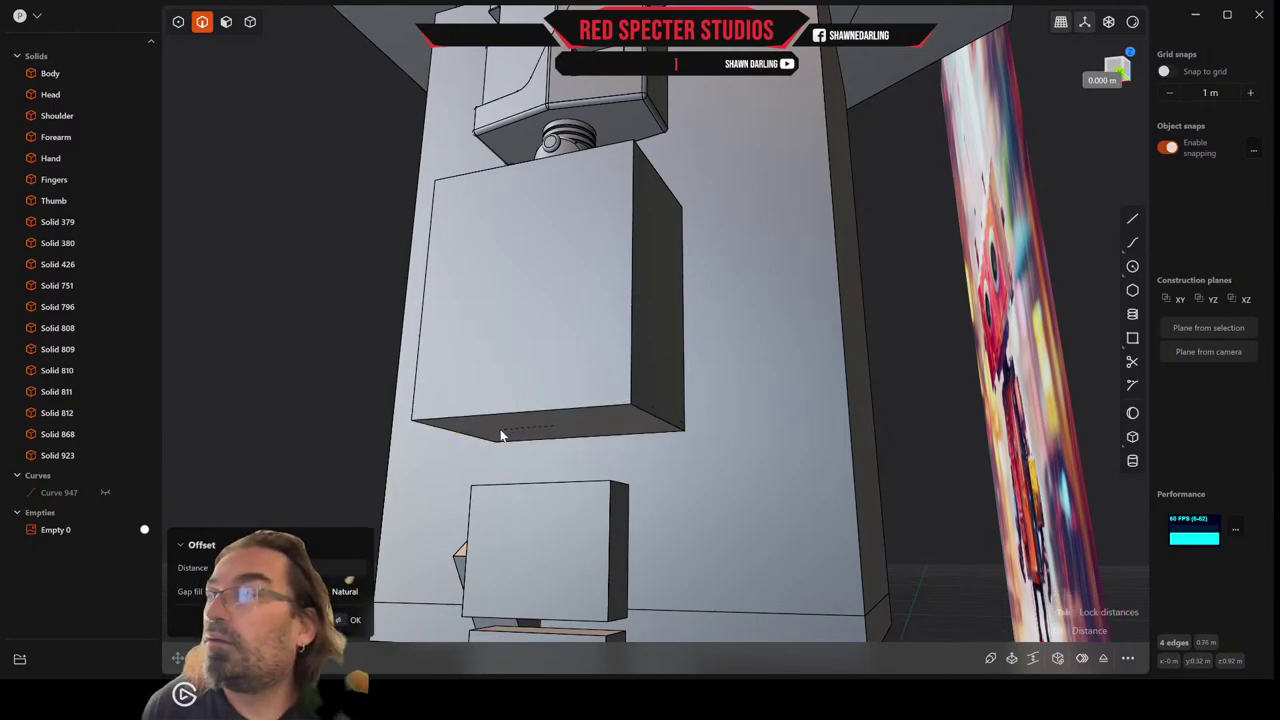
key(Escape)
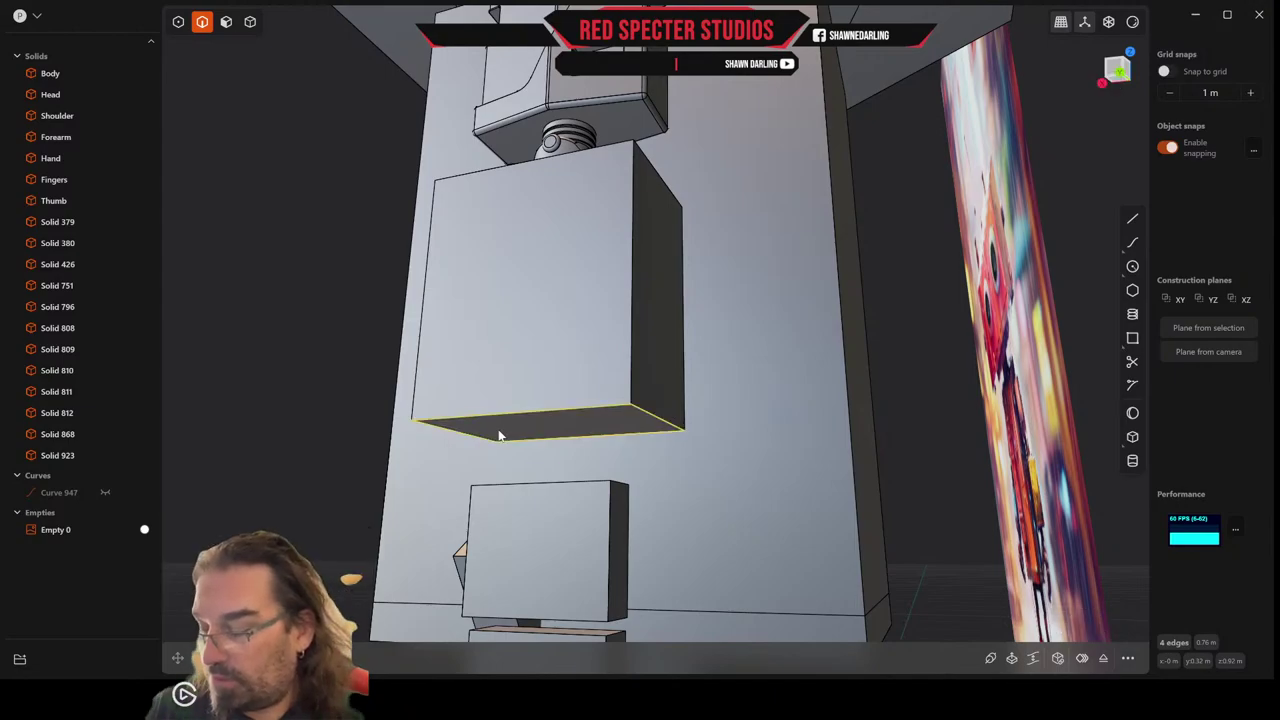
Offset the outline of the forearm's bottom face inward by about 0.018 m to imprint a smaller inner face.
click(226, 21)
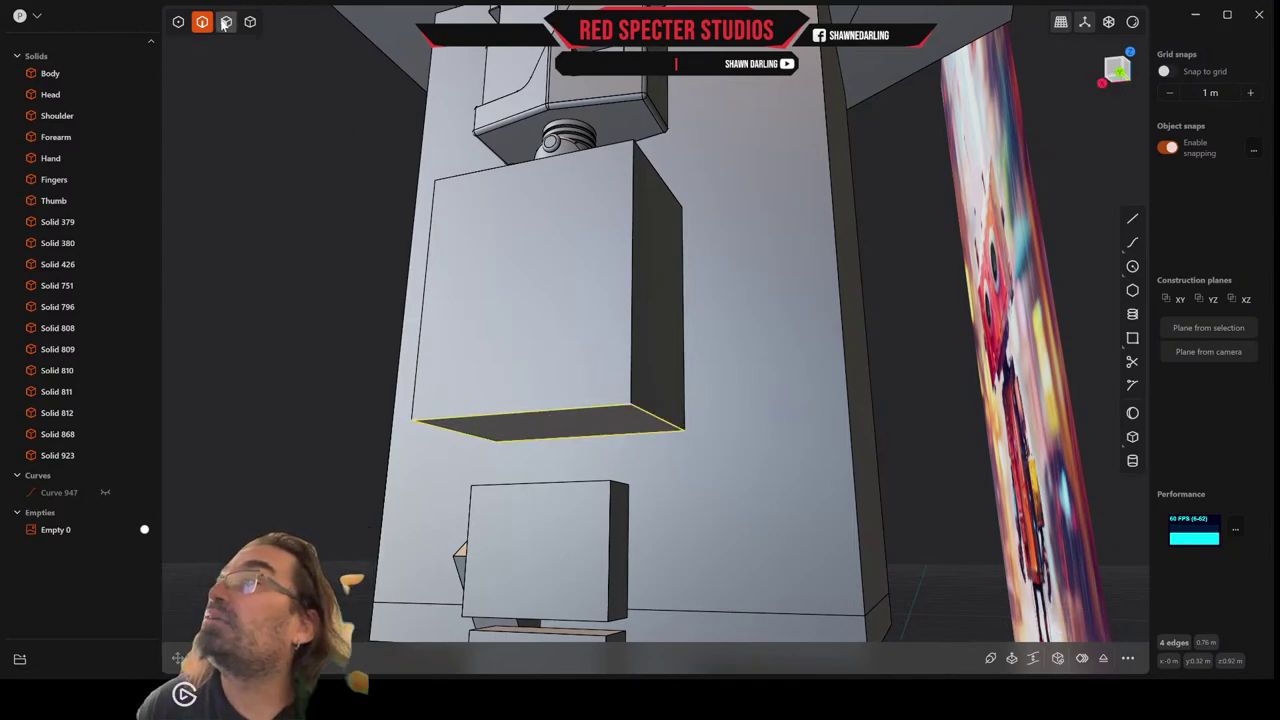
click(522, 420)
key(o)
key(o)
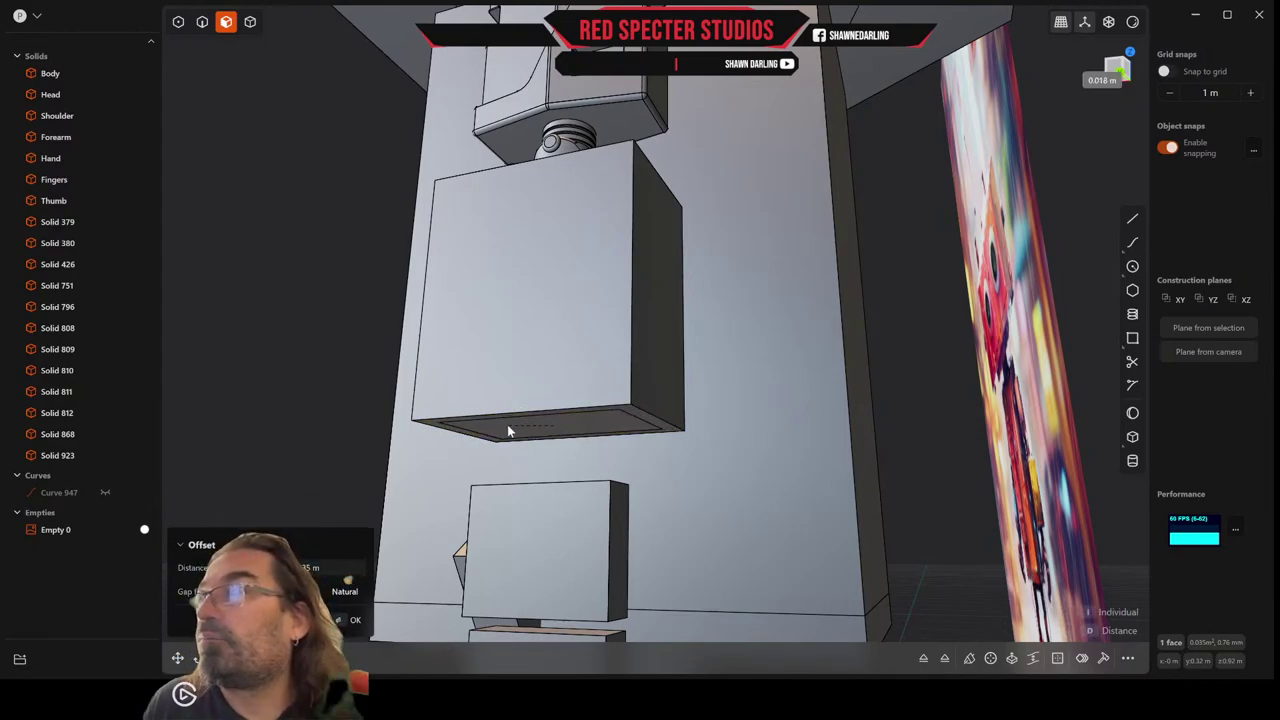
click(507, 425)
Offset the inner face under the forearm downward by about 0.01 m to form a raised plate.
middle_drag(511, 428, 611, 391)
scroll(611, 391, up, 3)
click(686, 295)
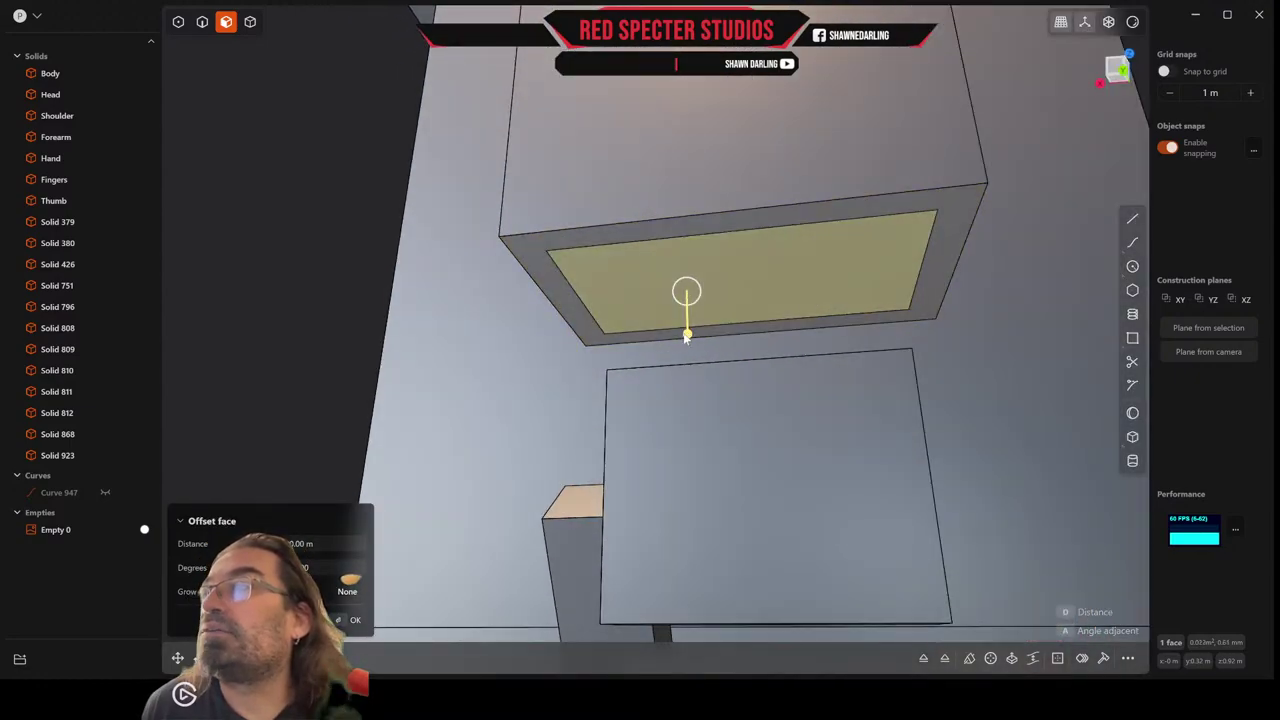
drag(686, 335, 687, 341)
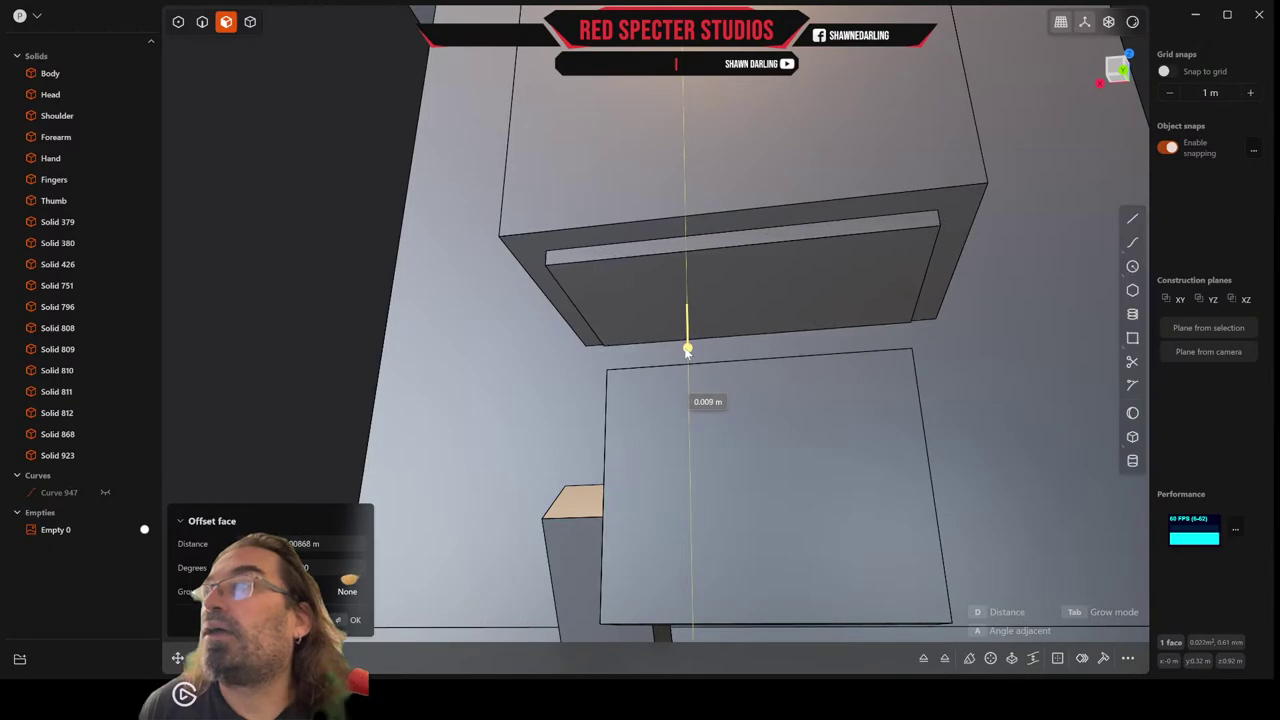
click(686, 350)
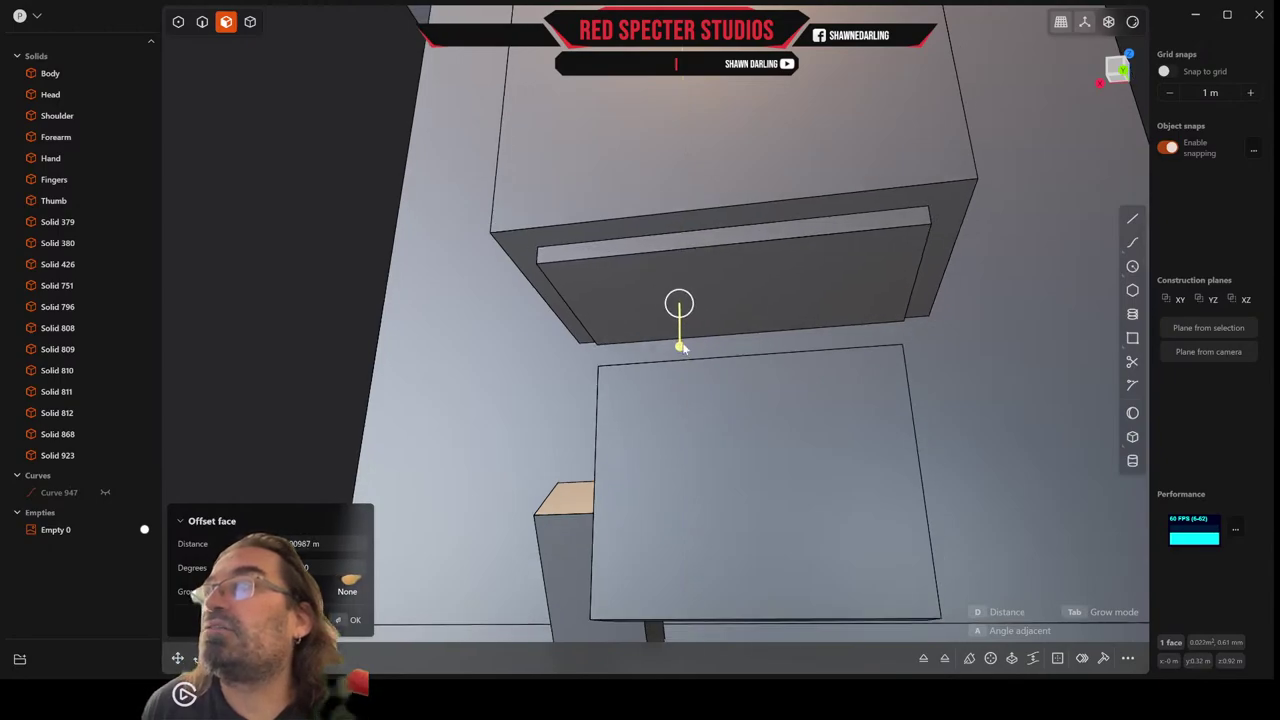
middle_drag(686, 350, 668, 386)
Fillet the four vertical corner edges of the raised plate under the forearm block.
click(647, 440)
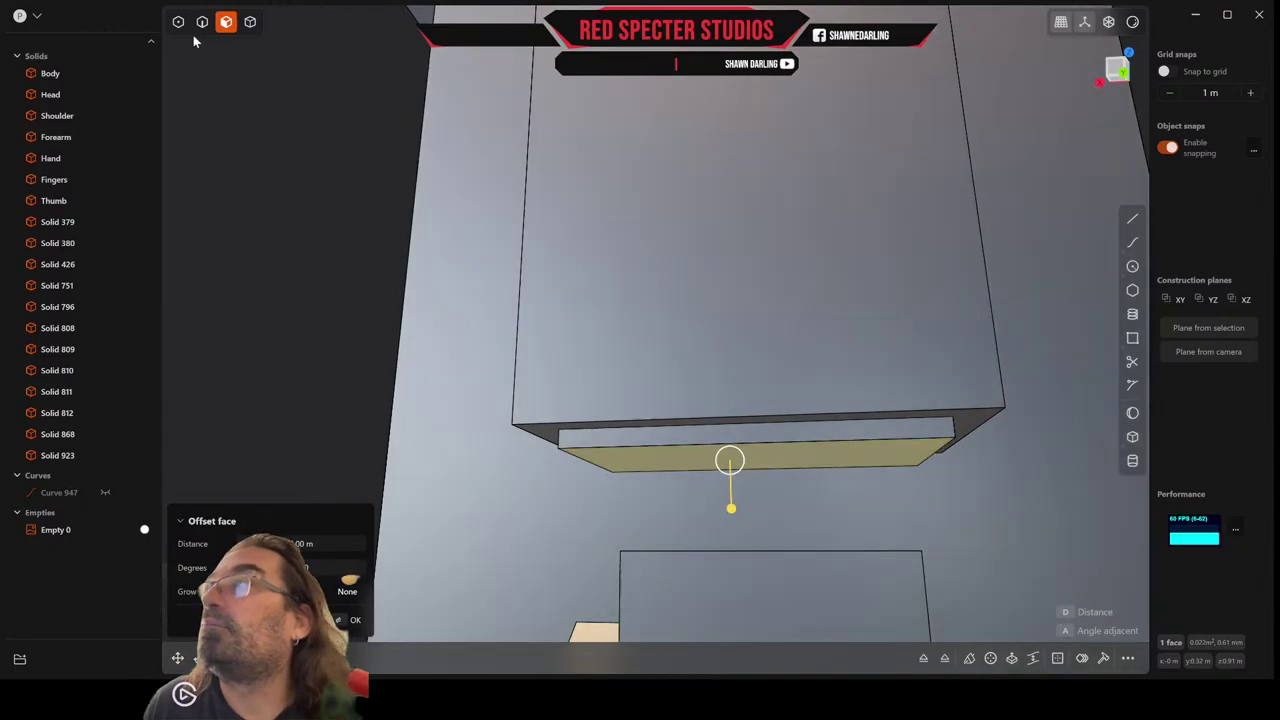
click(201, 22)
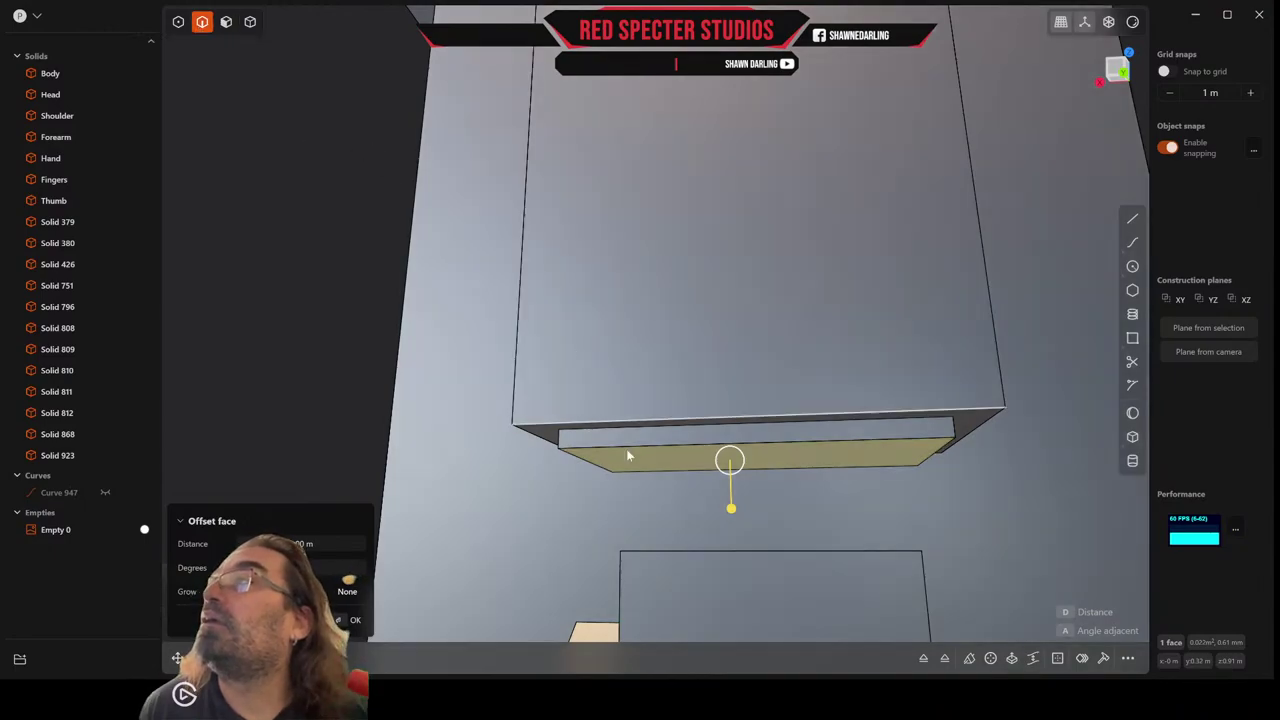
click(559, 441)
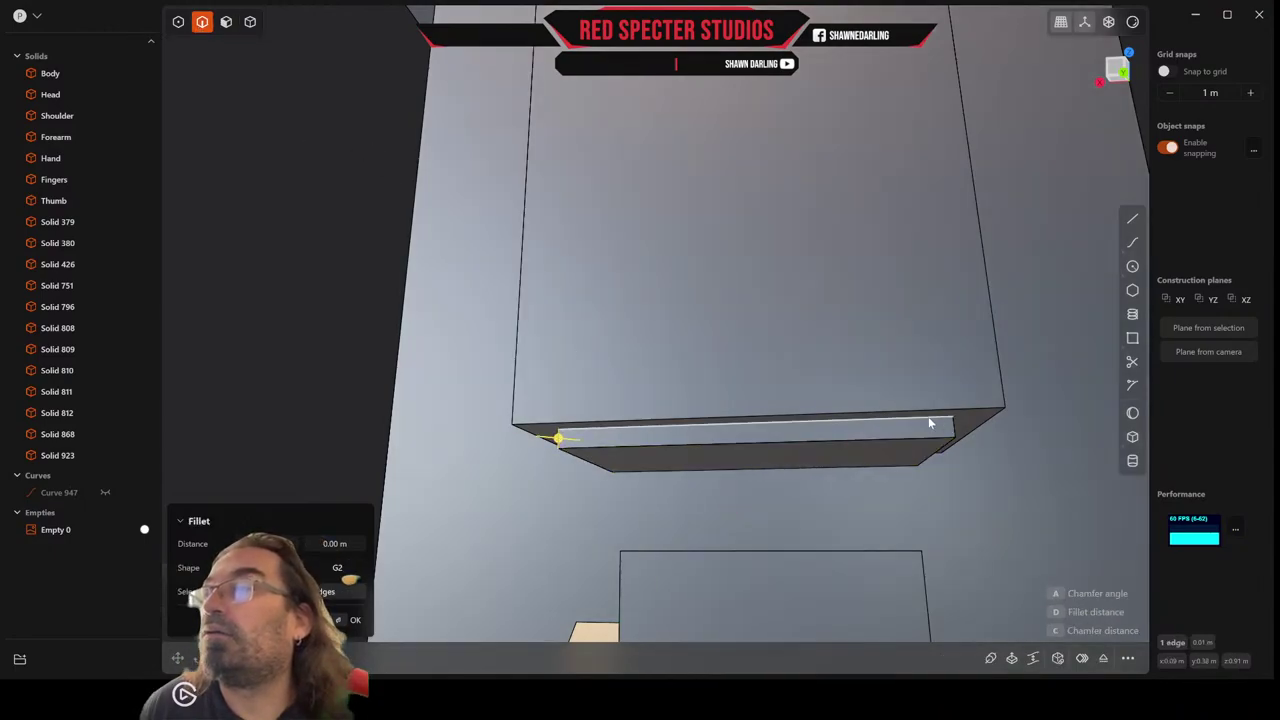
shift+click(951, 429)
middle_drag(951, 429, 783, 417)
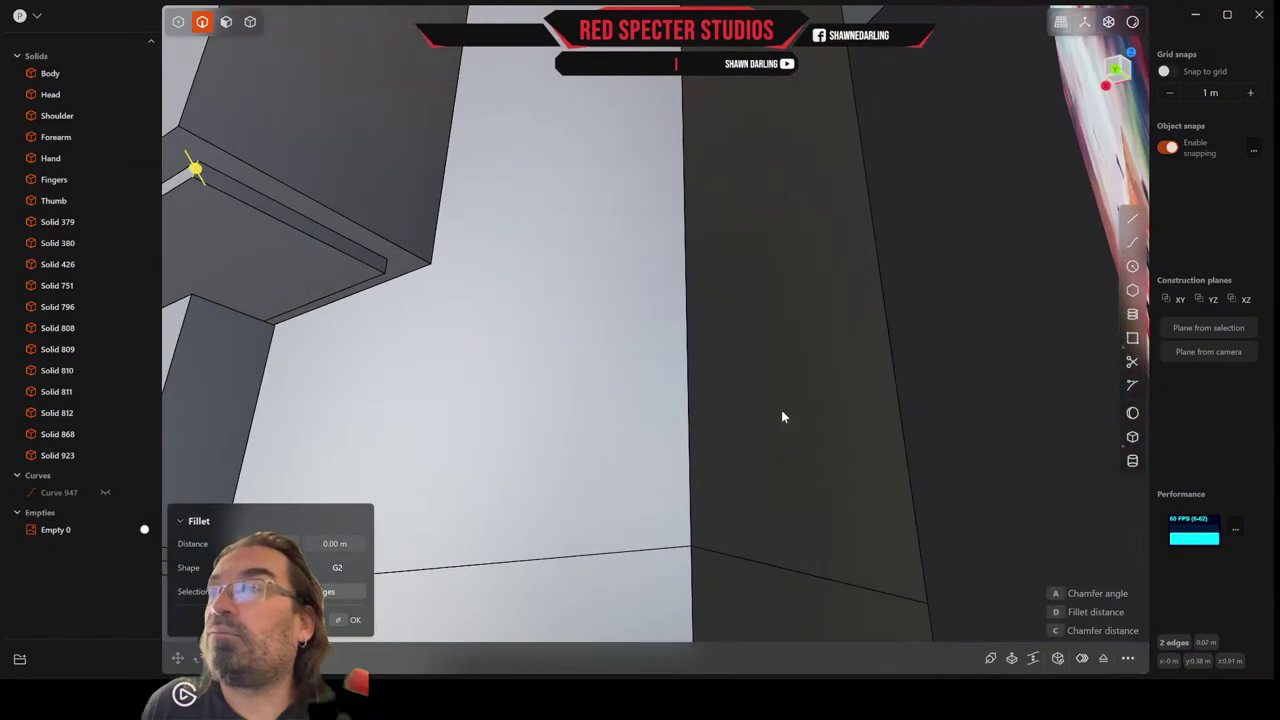
middle_drag(388, 270, 460, 283)
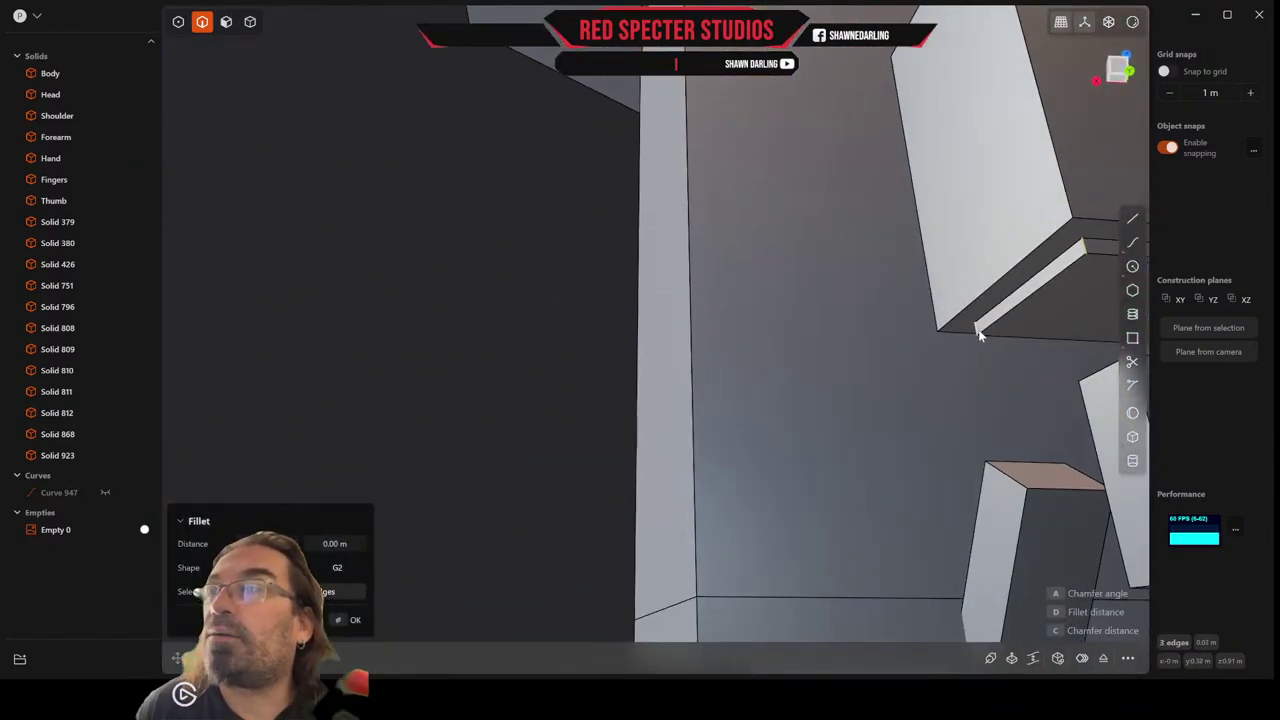
middle_drag(978, 336, 855, 351)
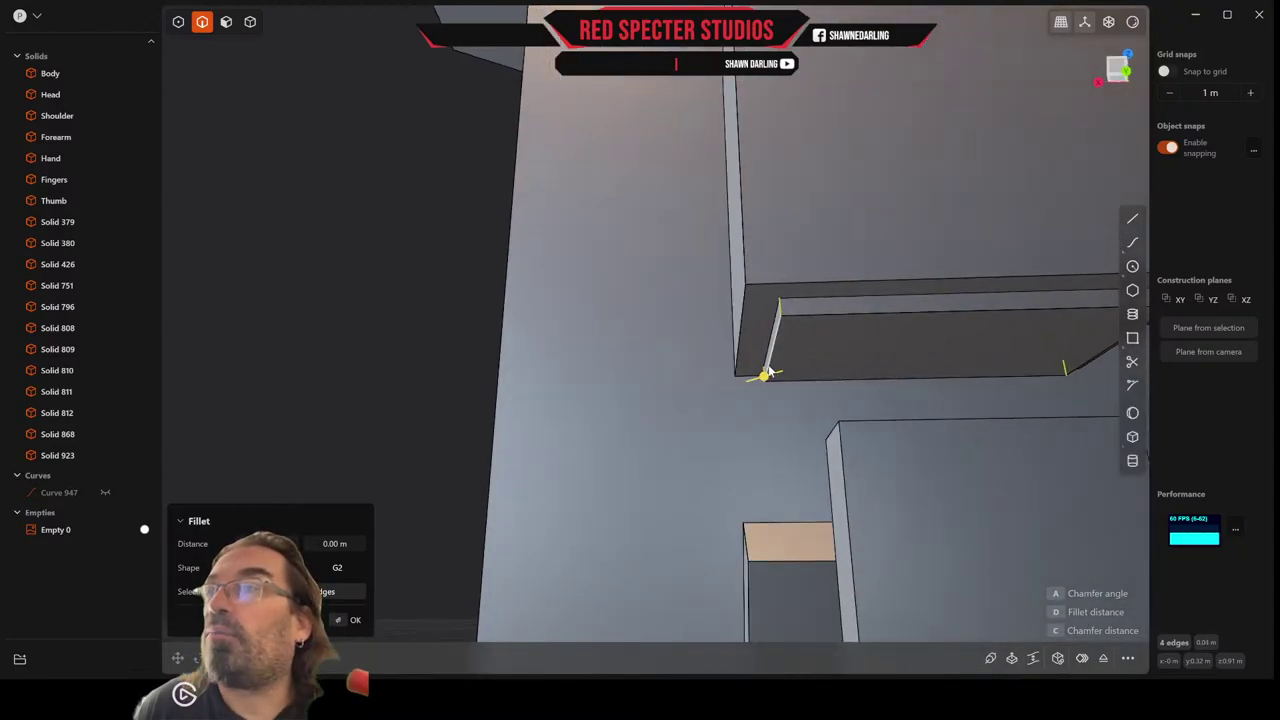
click(764, 377)
drag(764, 377, 762, 381)
right_click(763, 382)
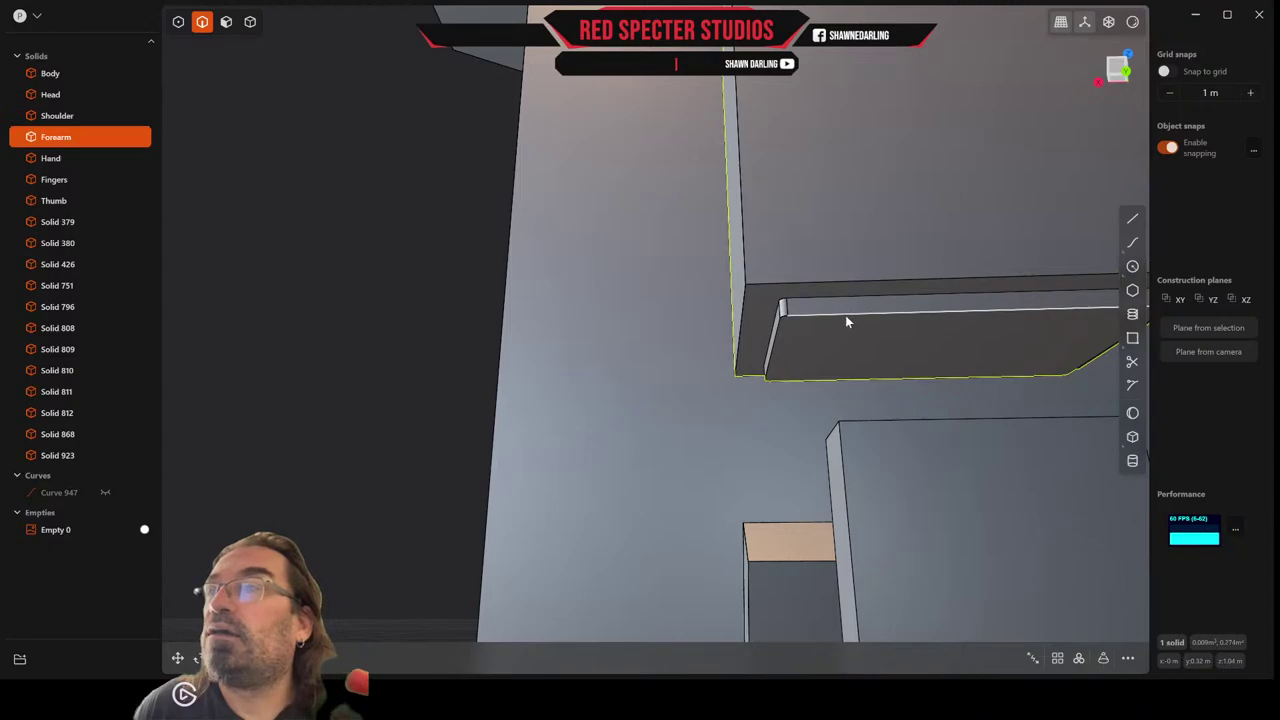
Fillet the lower outline edges of the raised plate under the forearm with a small radius.
double_click(845, 315)
key(f)
middle_drag(841, 318, 922, 273)
drag(952, 250, 966, 248)
right_click(958, 250)
middle_drag(954, 251, 951, 268)
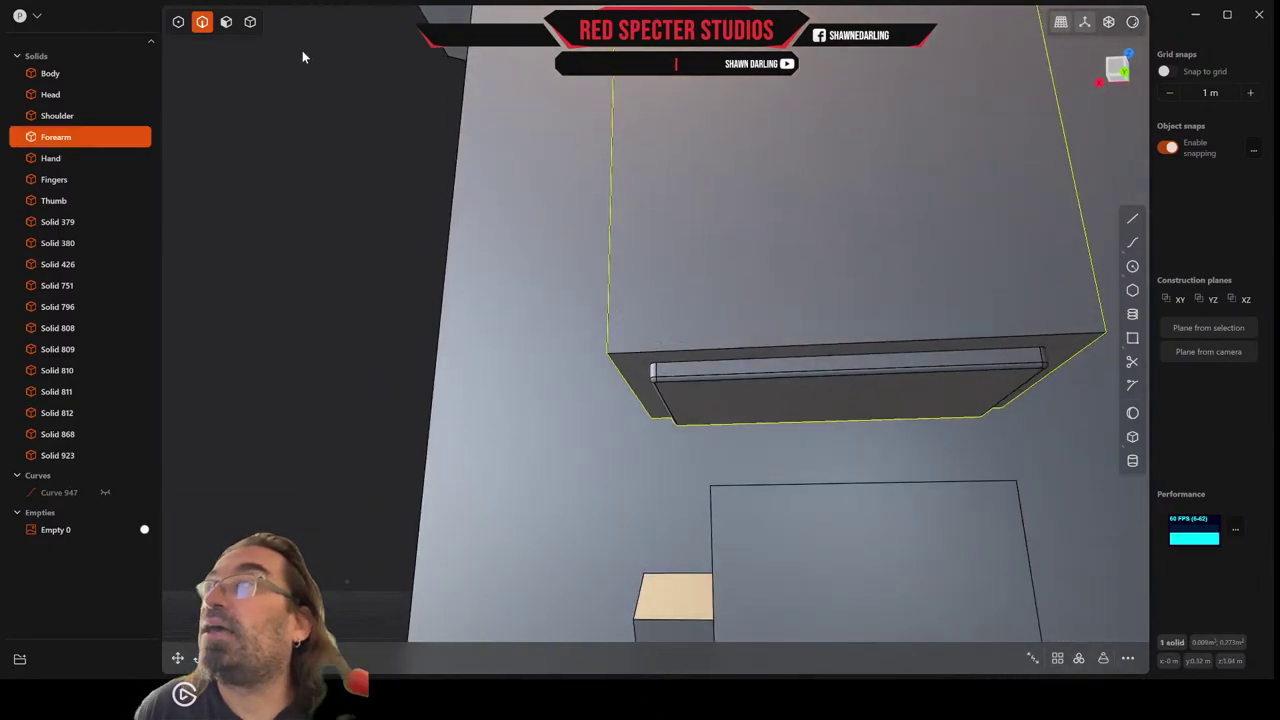
Fillet the forearm block's four long vertical edges with a distance of about 0.008 m.
key(Escape)
click(609, 310)
key(f)
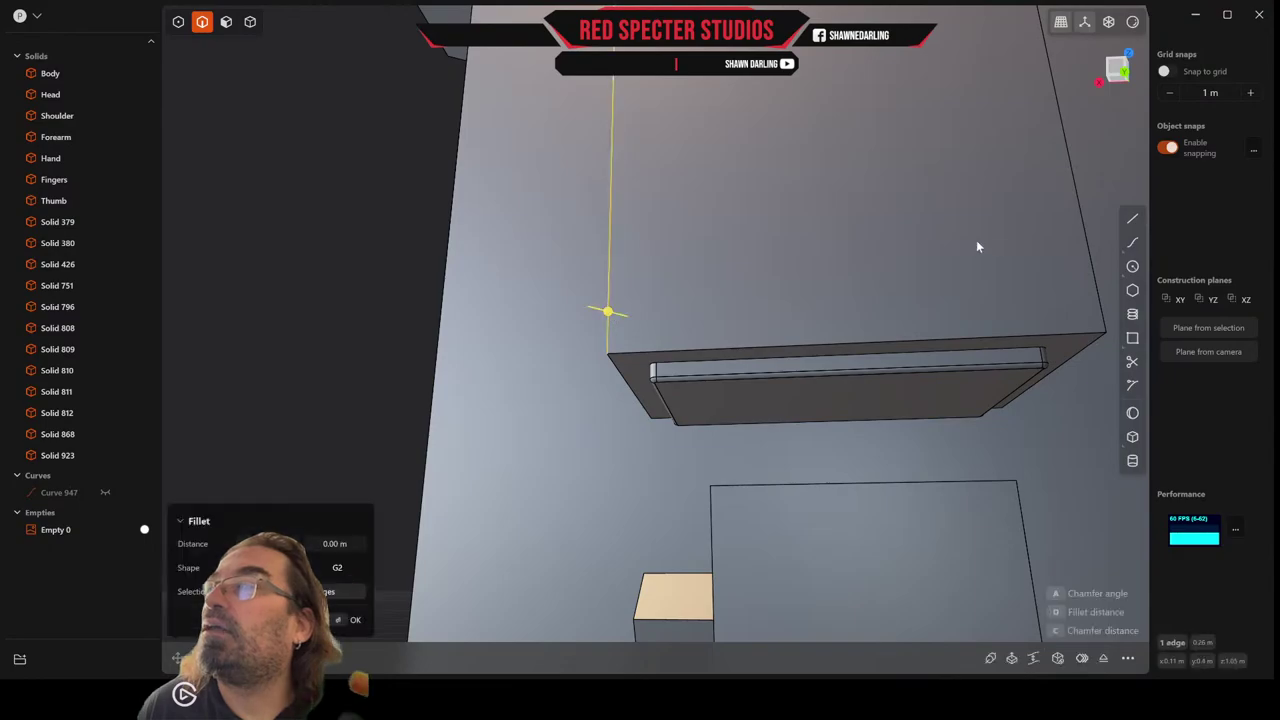
click(1090, 256)
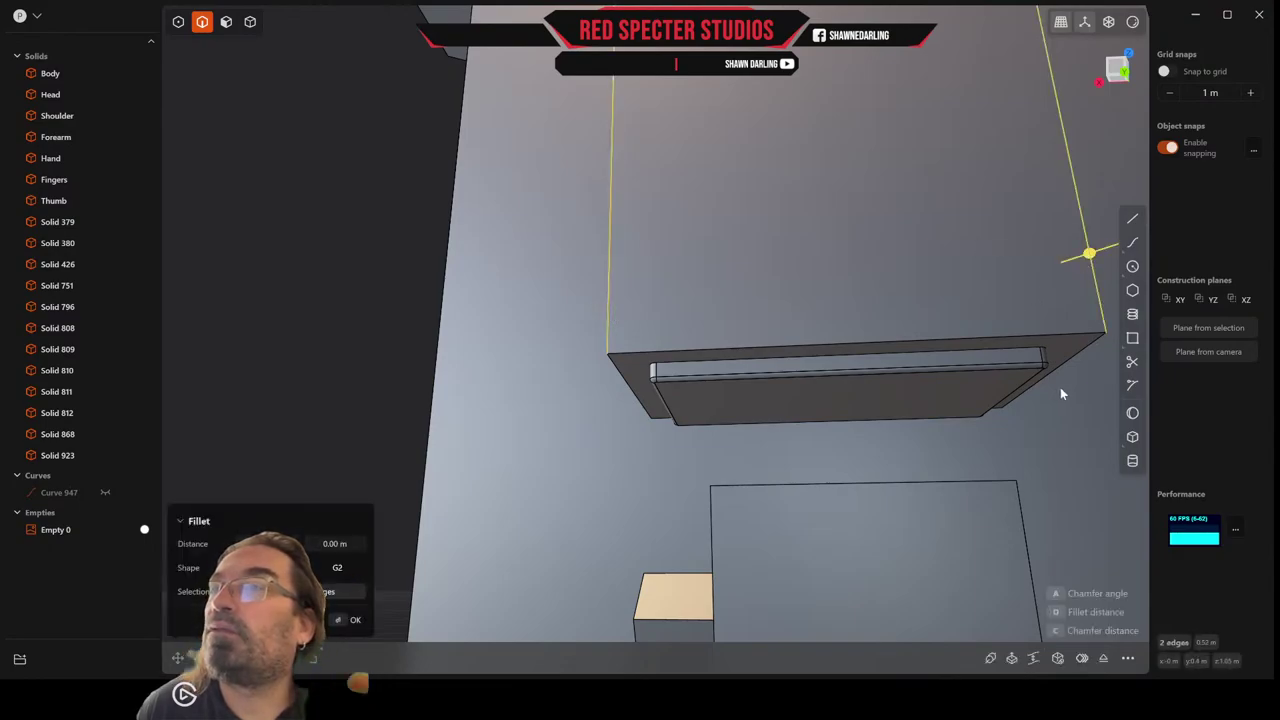
middle_drag(917, 343, 882, 527)
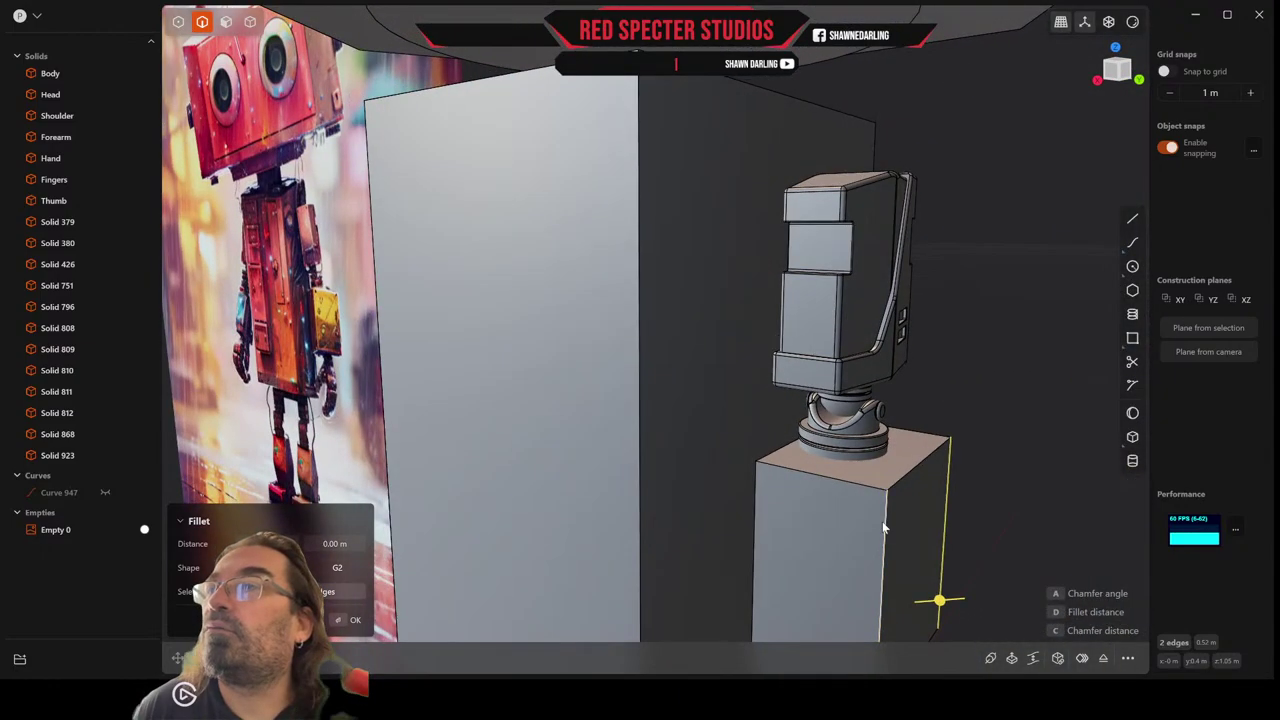
click(756, 546)
middle_drag(756, 546, 821, 480)
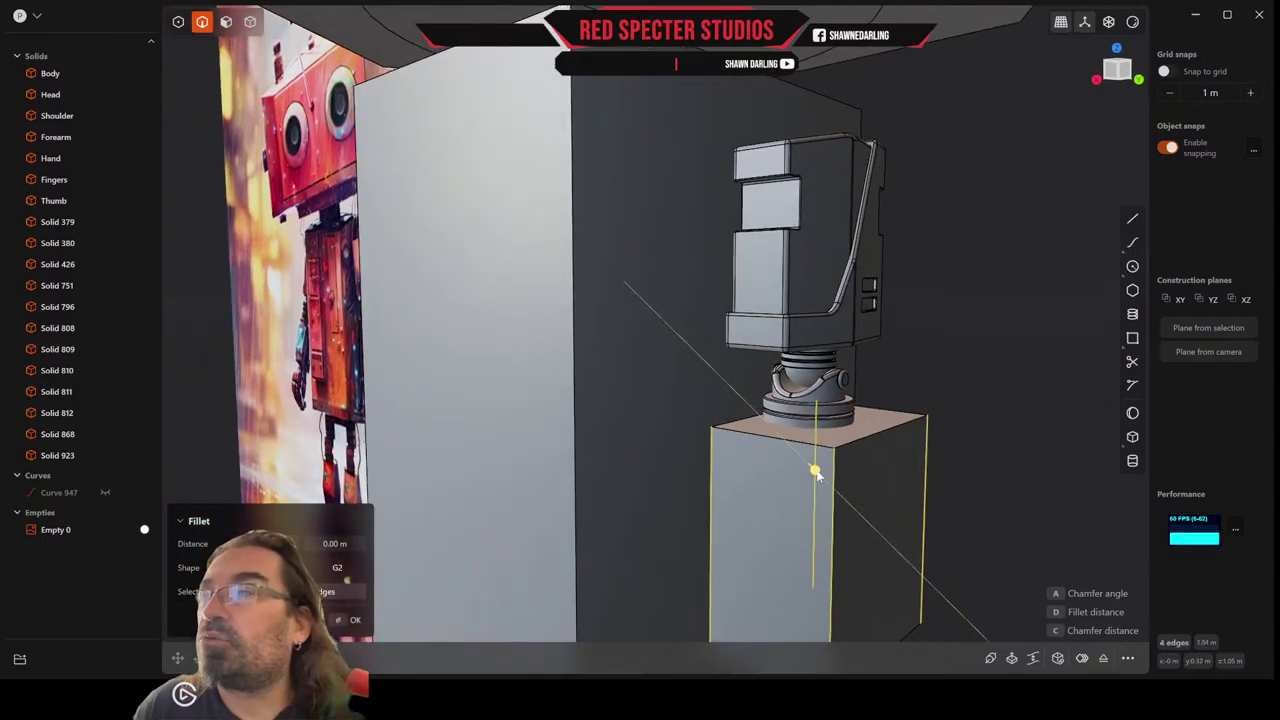
drag(815, 472, 817, 472)
middle_drag(813, 468, 742, 327)
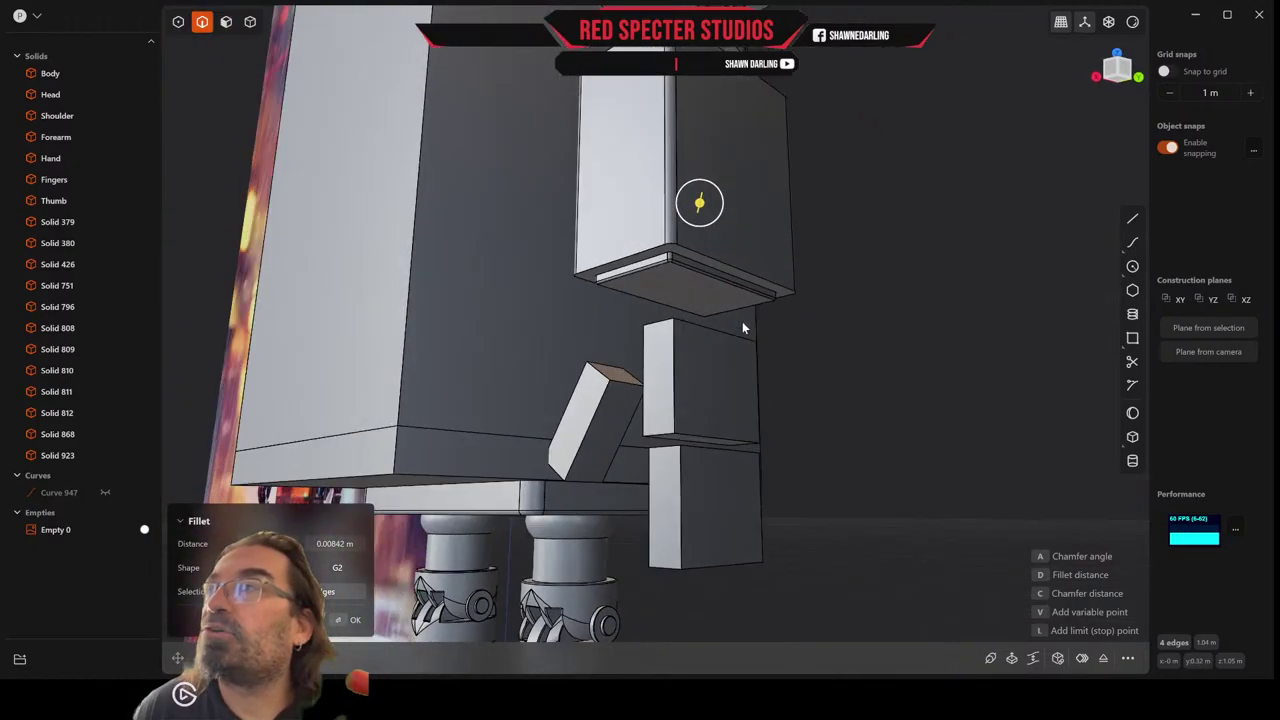
Fillet the edge loops around the forearm block's bottom and top faces together with a small radius.
click(673, 245)
click(671, 247)
key(f)
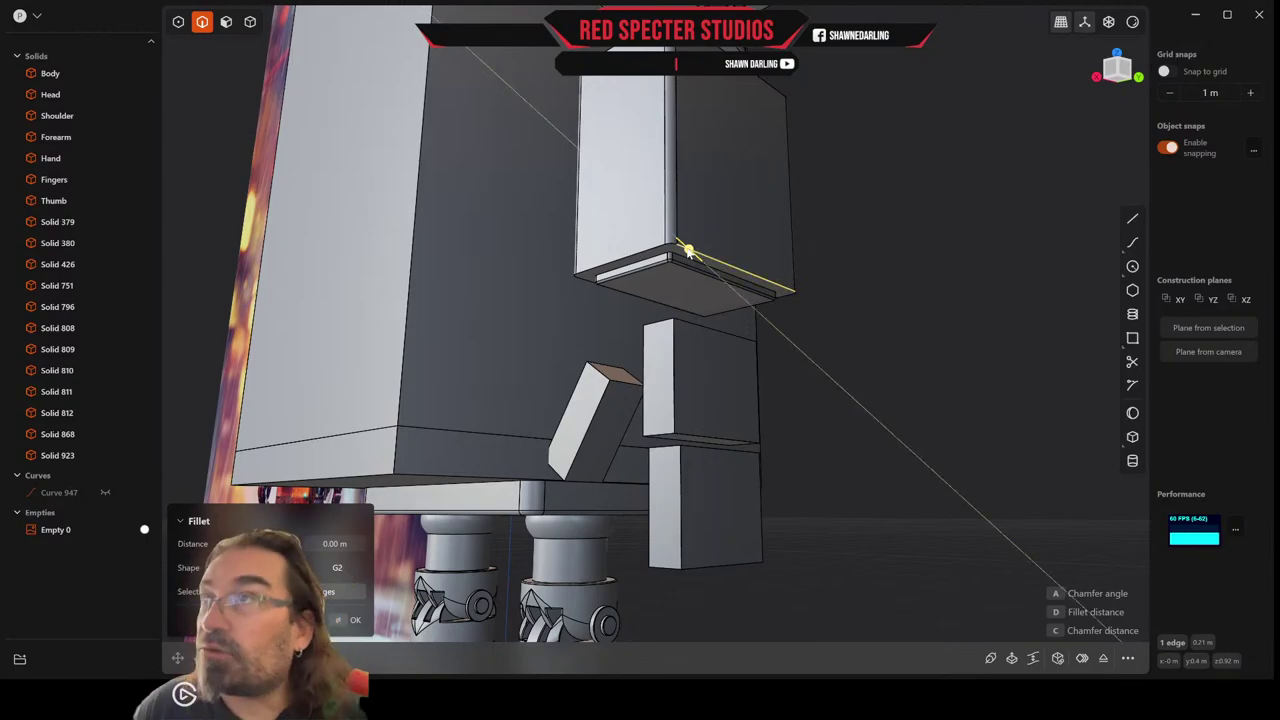
double_click(665, 245)
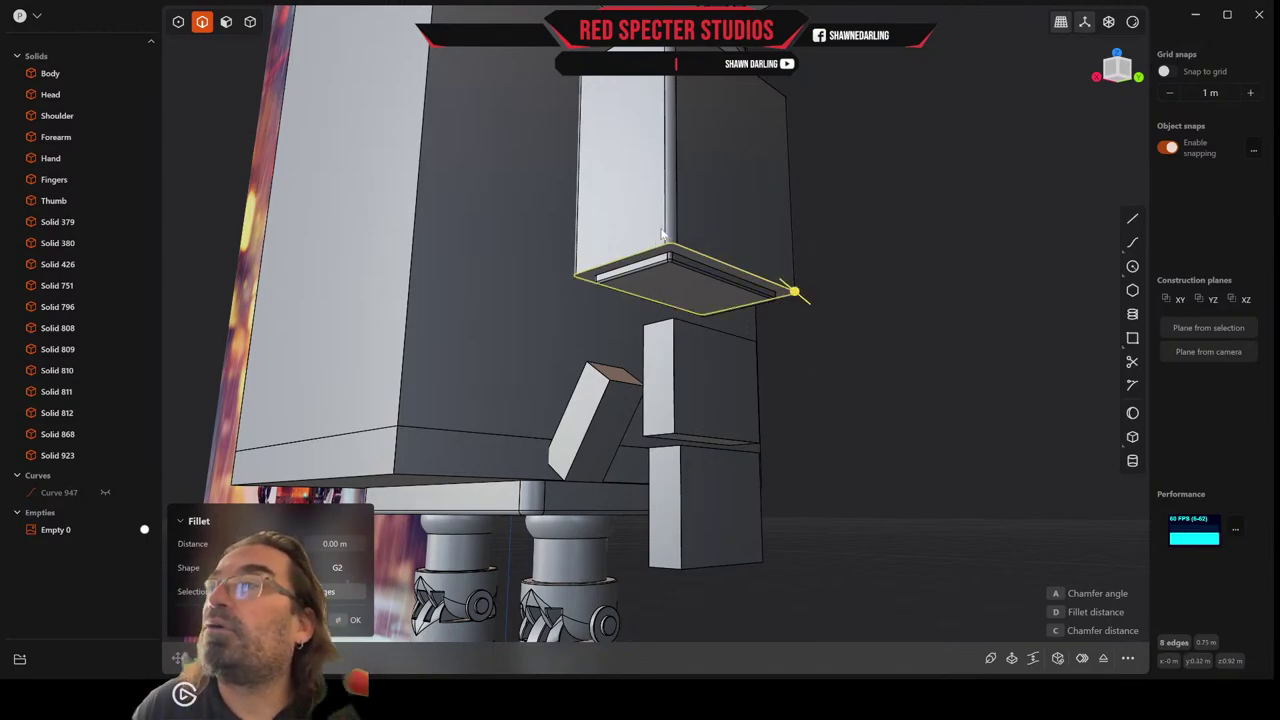
middle_drag(665, 245, 743, 420)
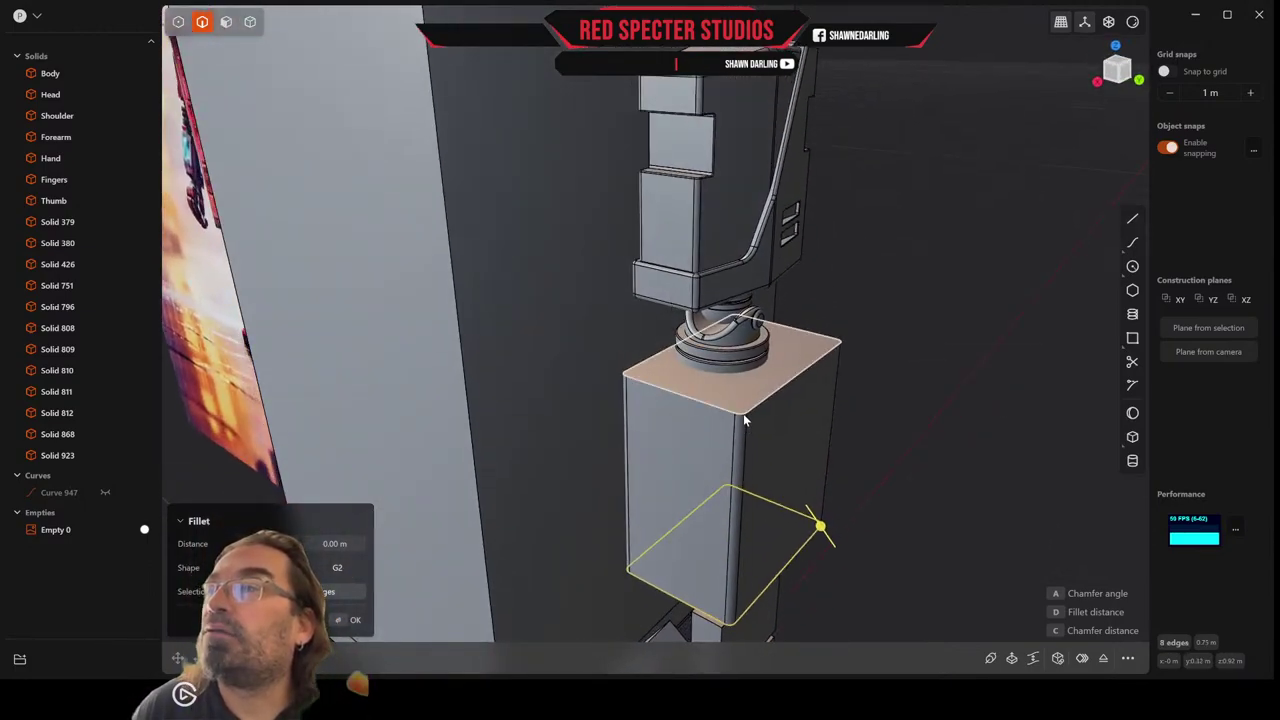
double_click(743, 413)
drag(743, 413, 730, 418)
right_click(732, 416)
scroll(769, 391, down, 3)
middle_drag(766, 384, 735, 357)
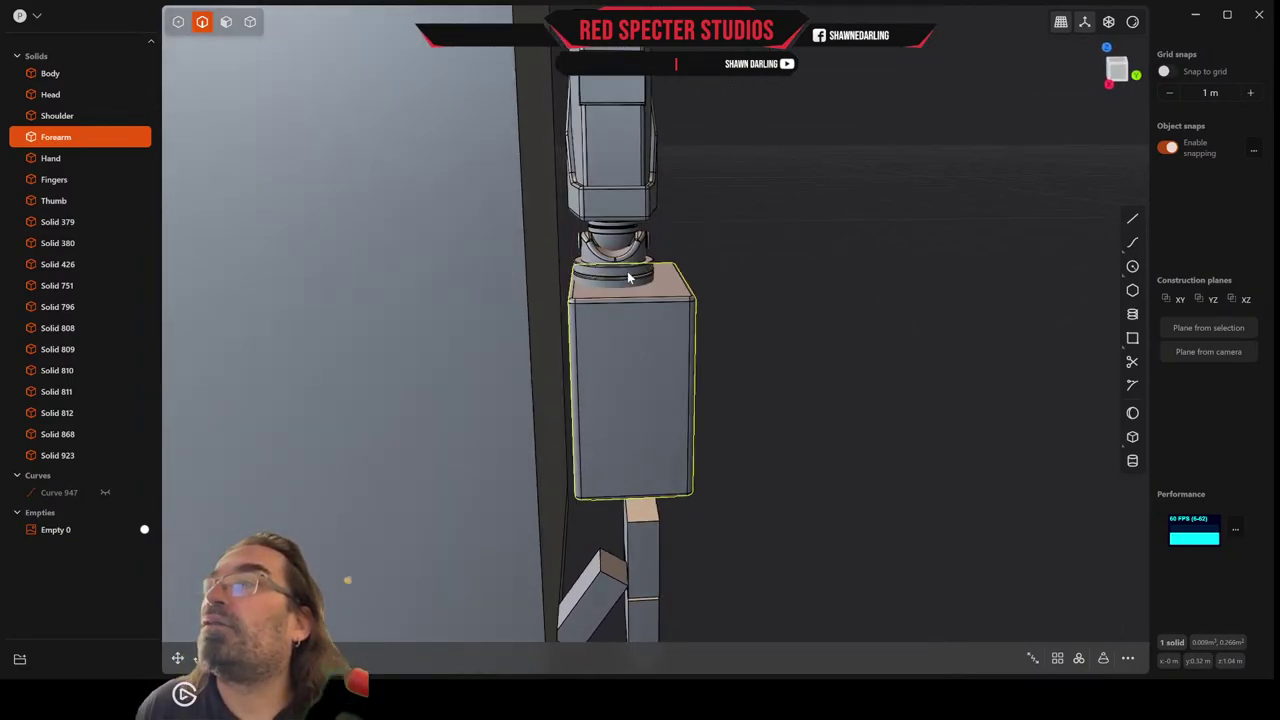
Move the shoulder block and the two elbow joint solids outward along Y by about 0.016 m to centre them over the forearm.
scroll(627, 271, up, 2)
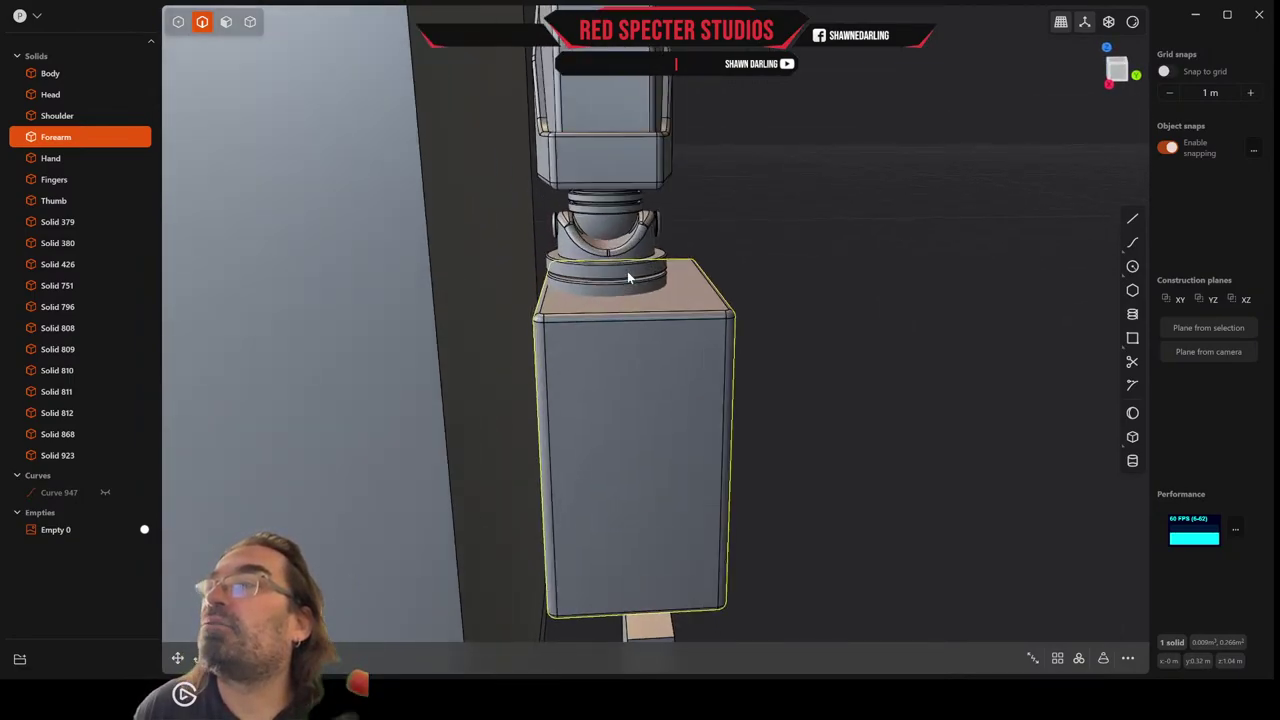
click(251, 22)
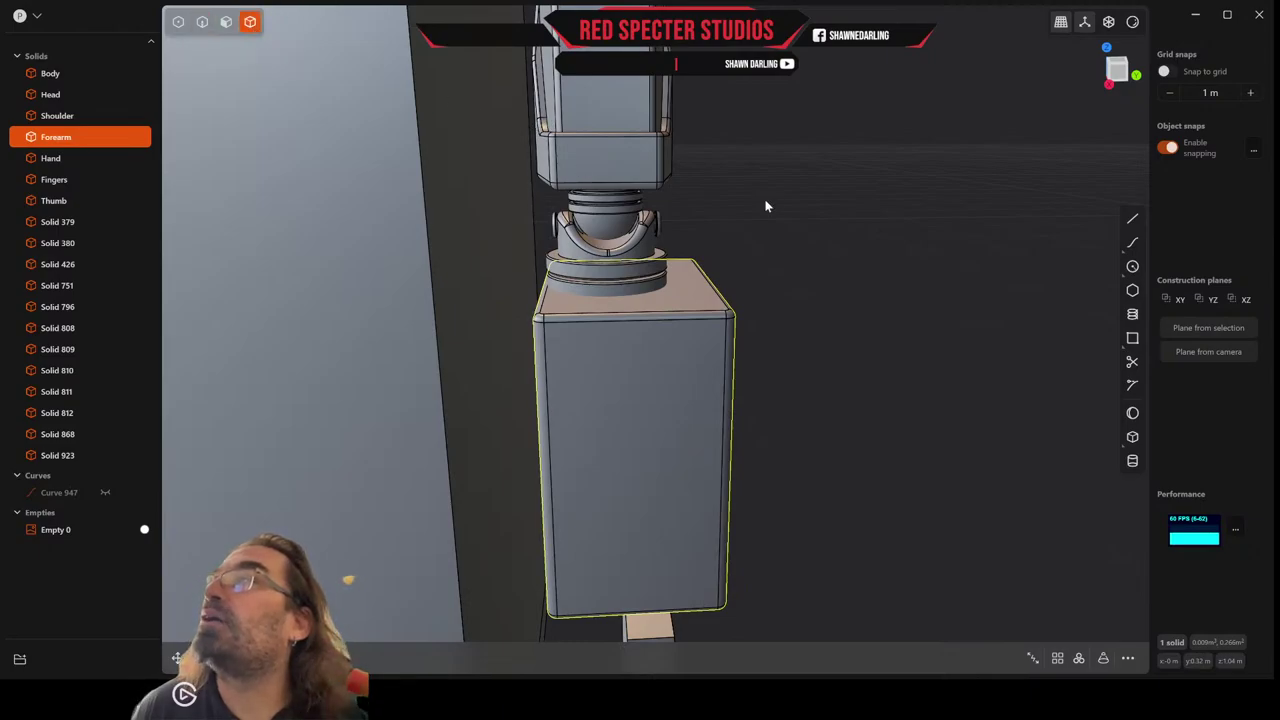
click(631, 155)
click(637, 245)
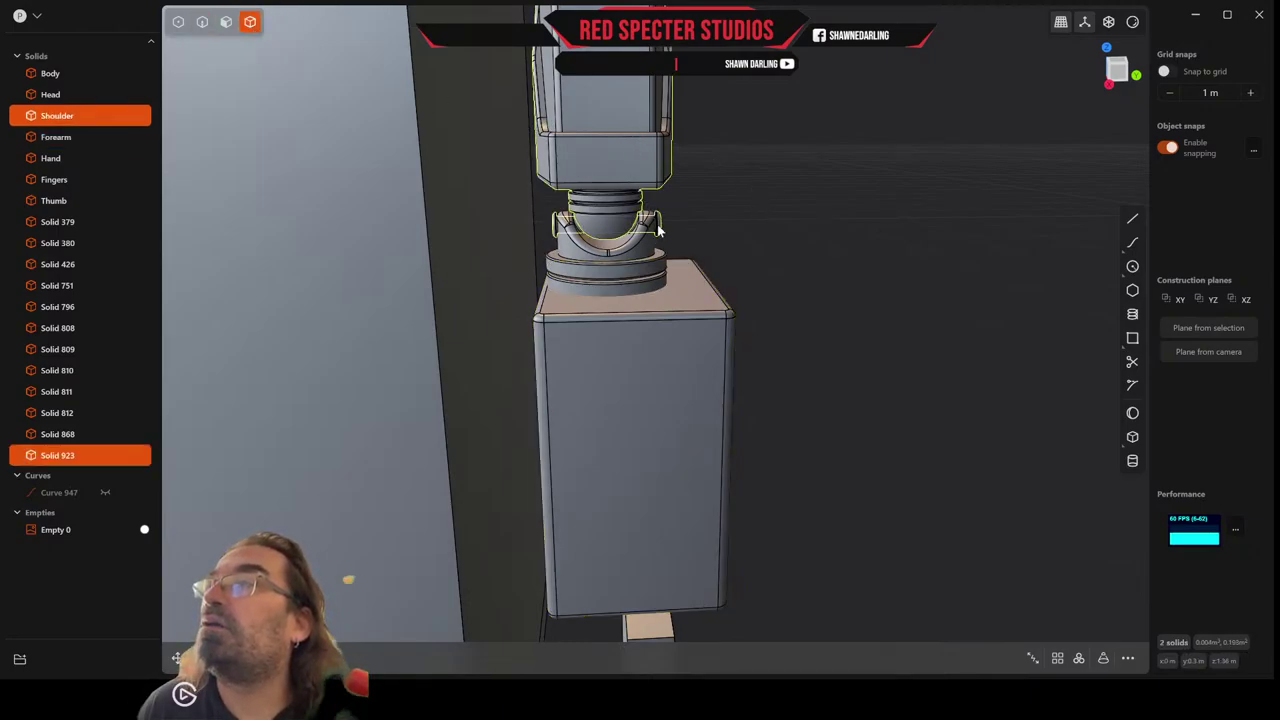
shift+click(637, 245)
middle_drag(699, 251, 655, 188)
scroll(648, 258, down, 3)
key(g)
drag(640, 152, 653, 150)
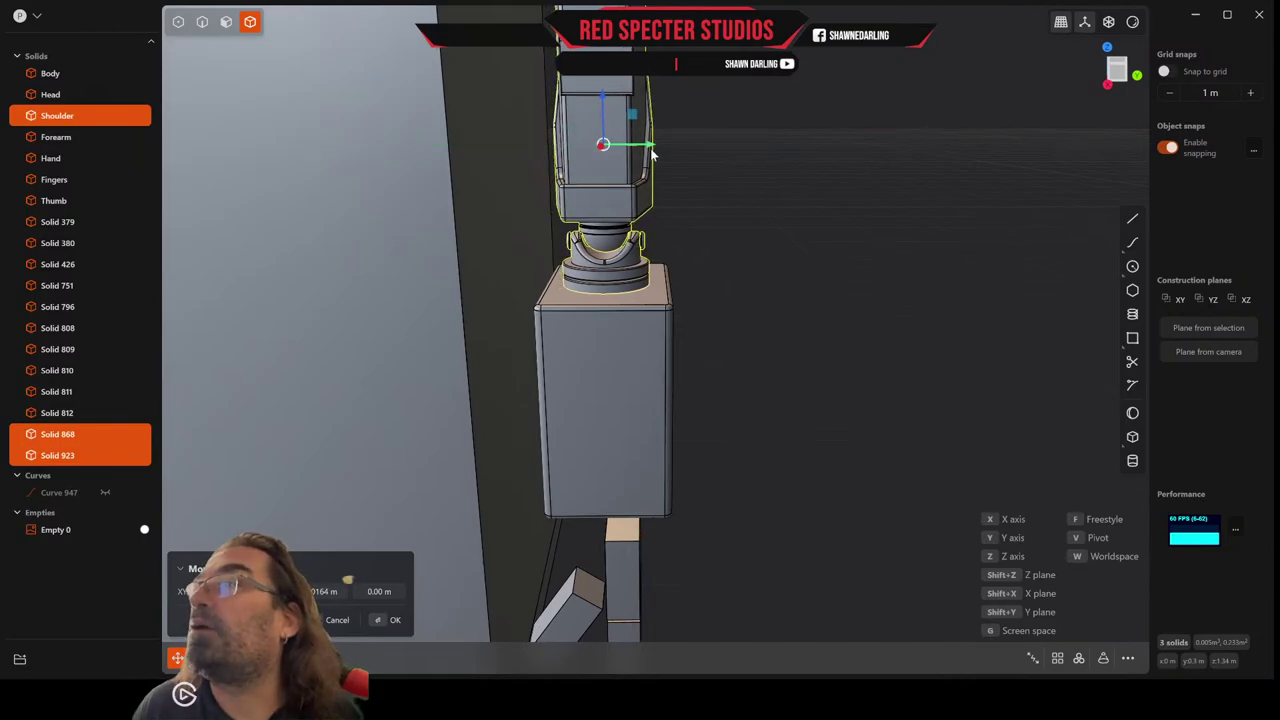
key(Return)
Check the arm's alignment from several sides and compare the forearm with the robot in the reference picture.
scroll(680, 168, down, 4)
middle_drag(666, 180, 509, 168)
scroll(540, 166, up, 3)
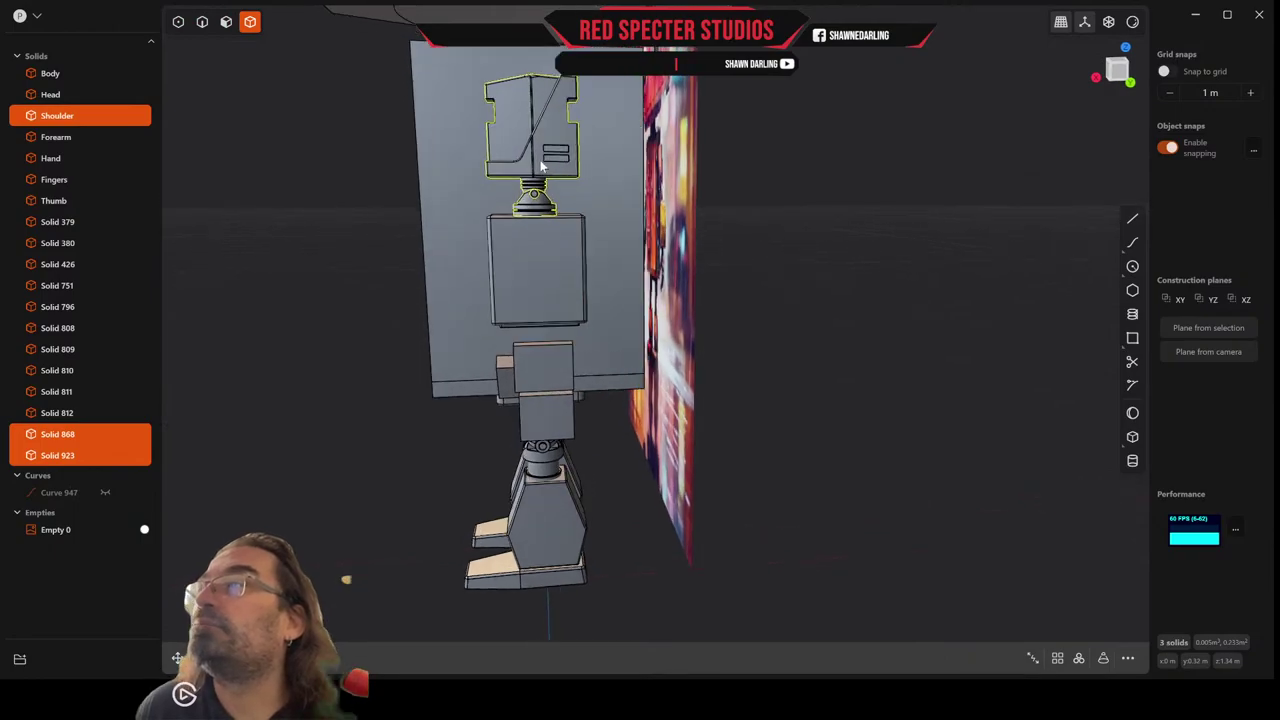
middle_drag(545, 215, 845, 245)
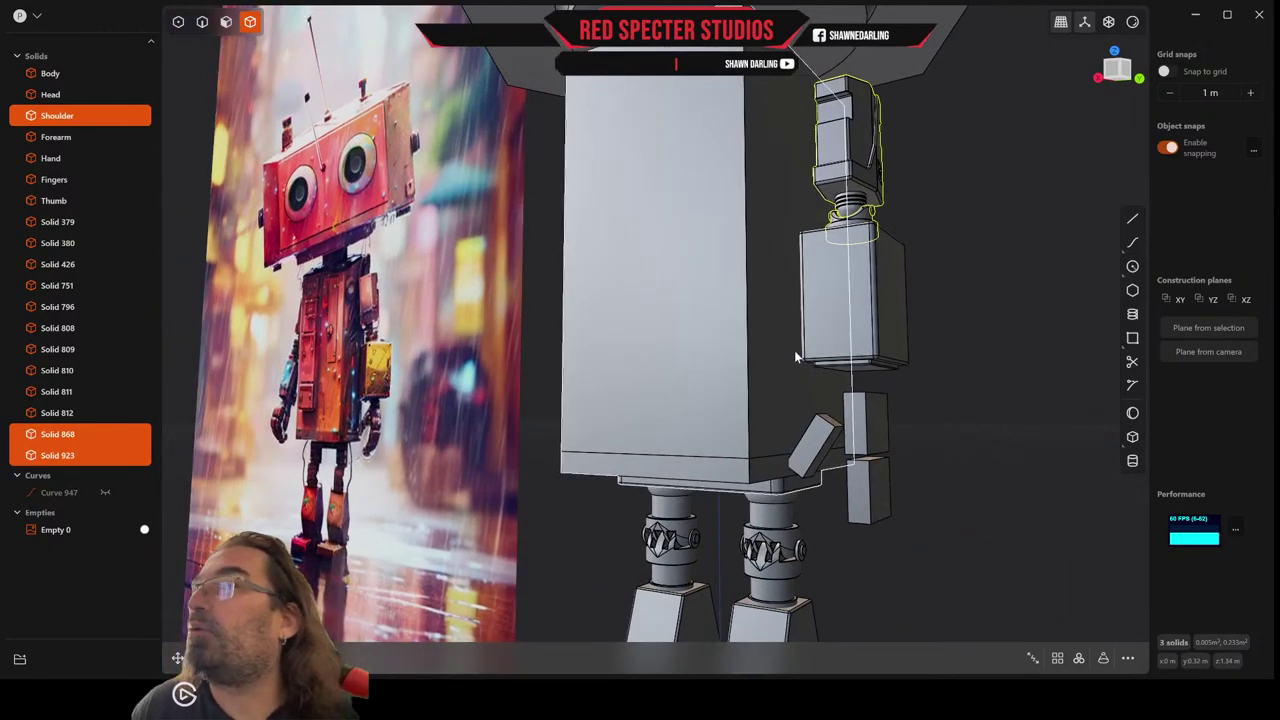
middle_drag(889, 305, 829, 325)
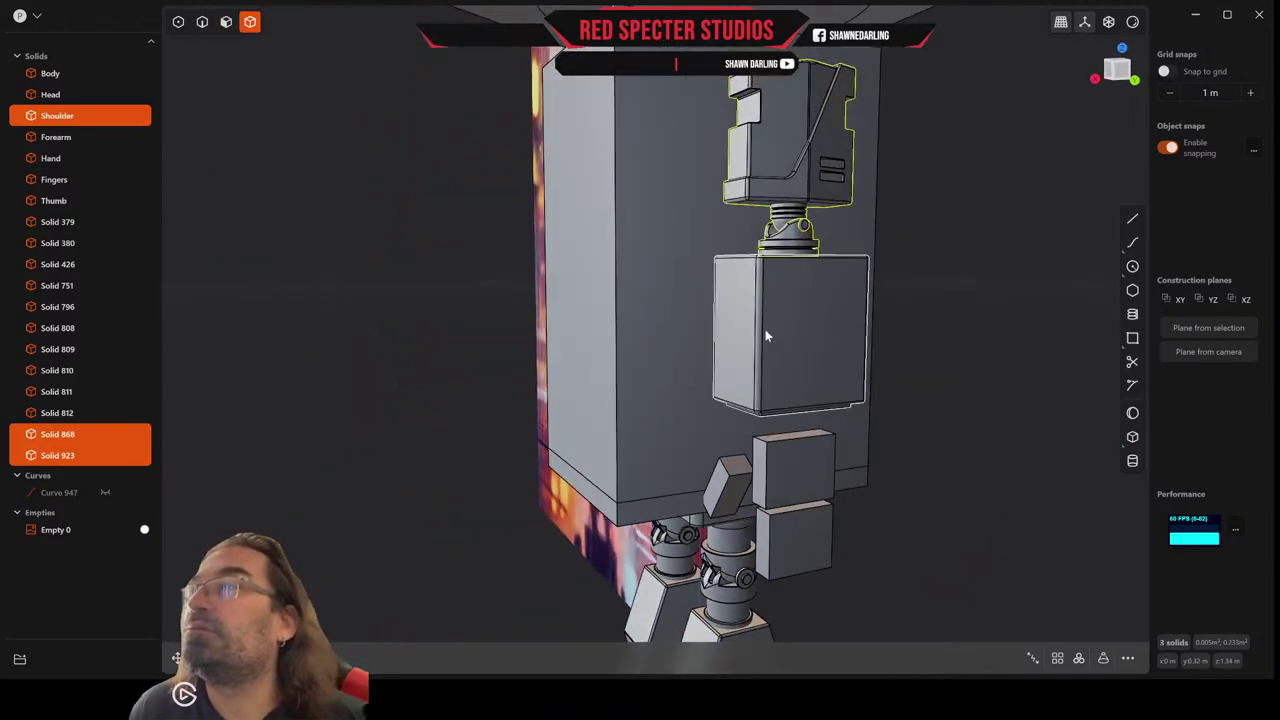
middle_drag(831, 381, 913, 316)
scroll(837, 337, up, 5)
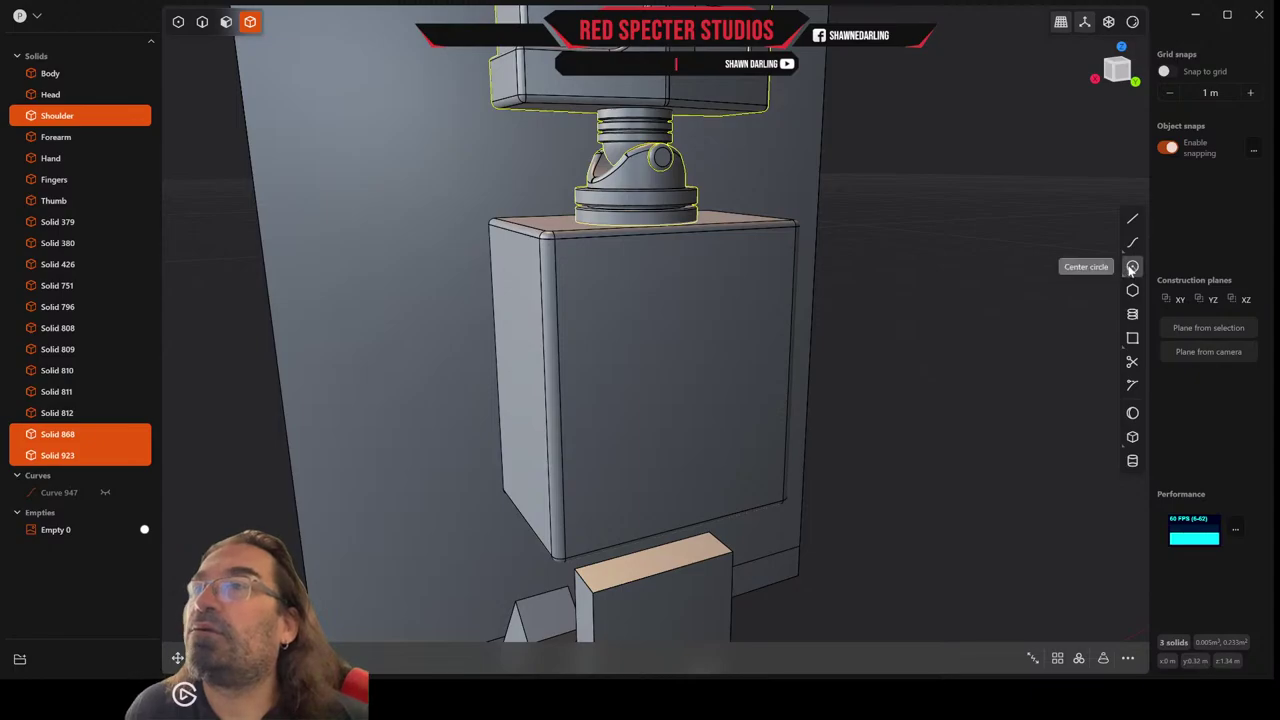
Draw a small centre circle in the upper corner of the forearm block's outer side face, facing that side squarely.
click(1118, 72)
scroll(480, 203, up, 5)
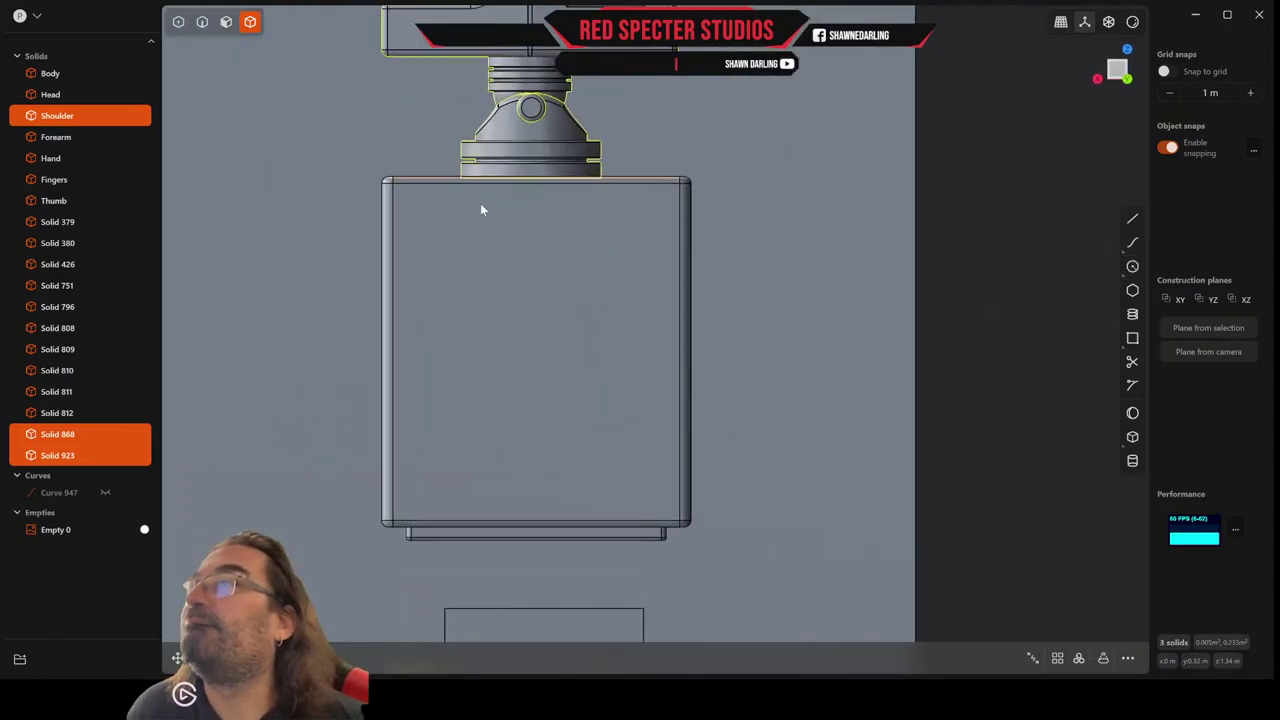
click(1133, 267)
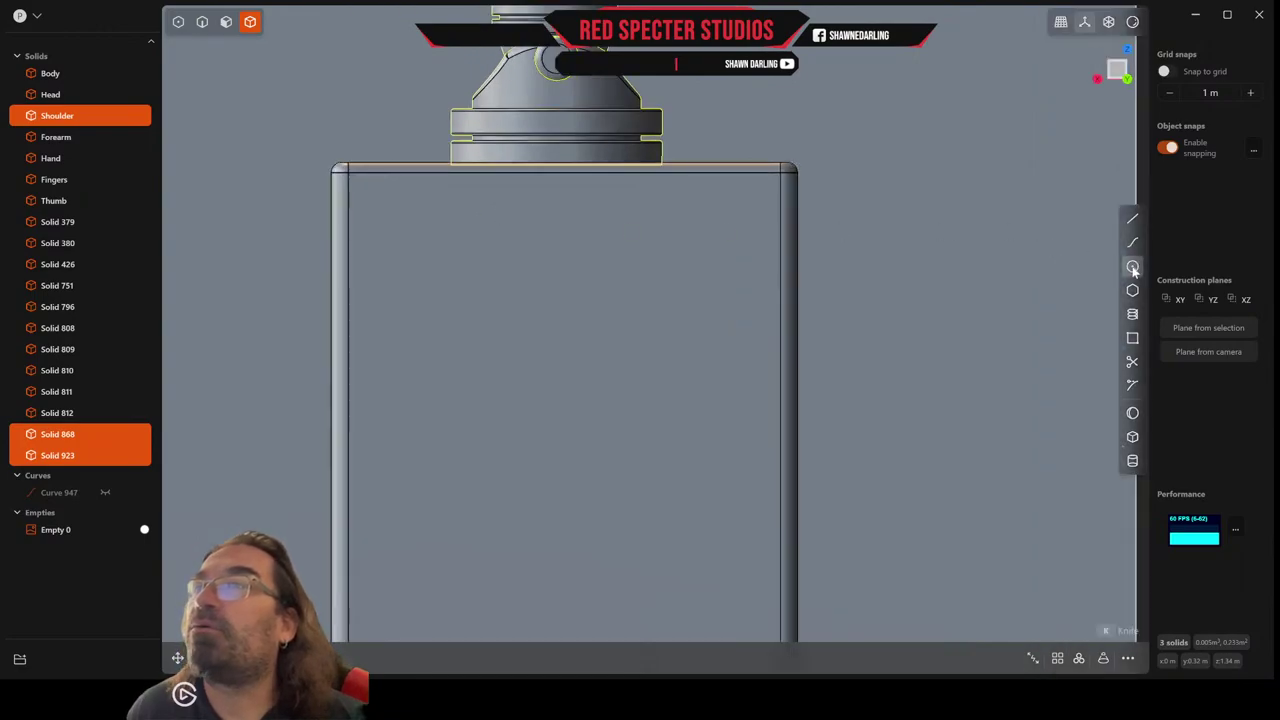
click(361, 189)
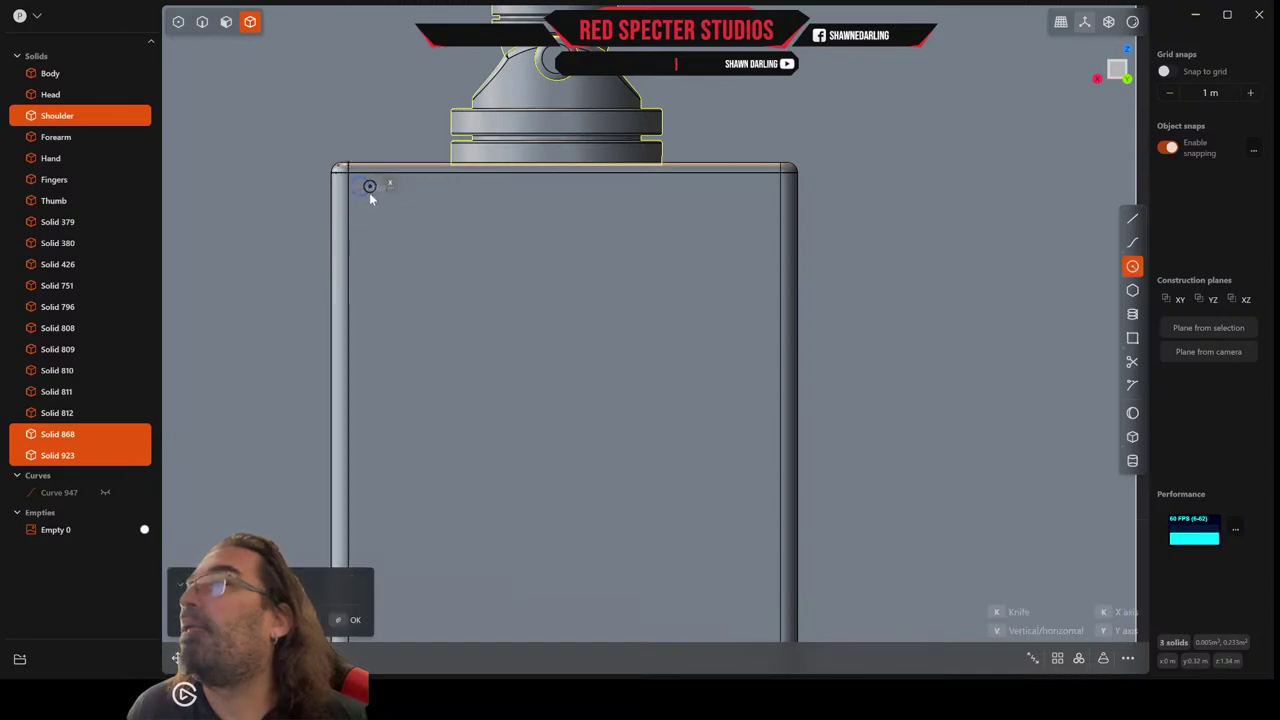
click(369, 192)
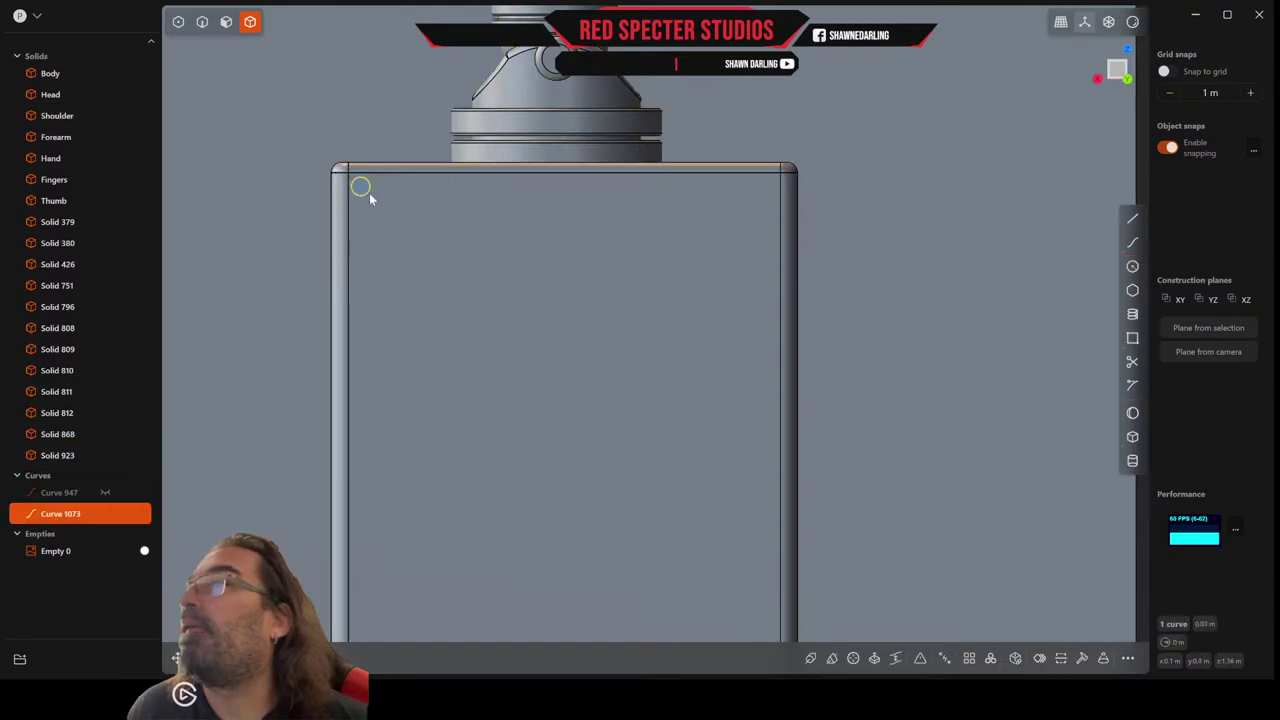
Draw a four-segment polyline from the circle's upper edge around the outside of the forearm's corner and back to the circle's underside.
click(1132, 221)
scroll(443, 194, up, 5)
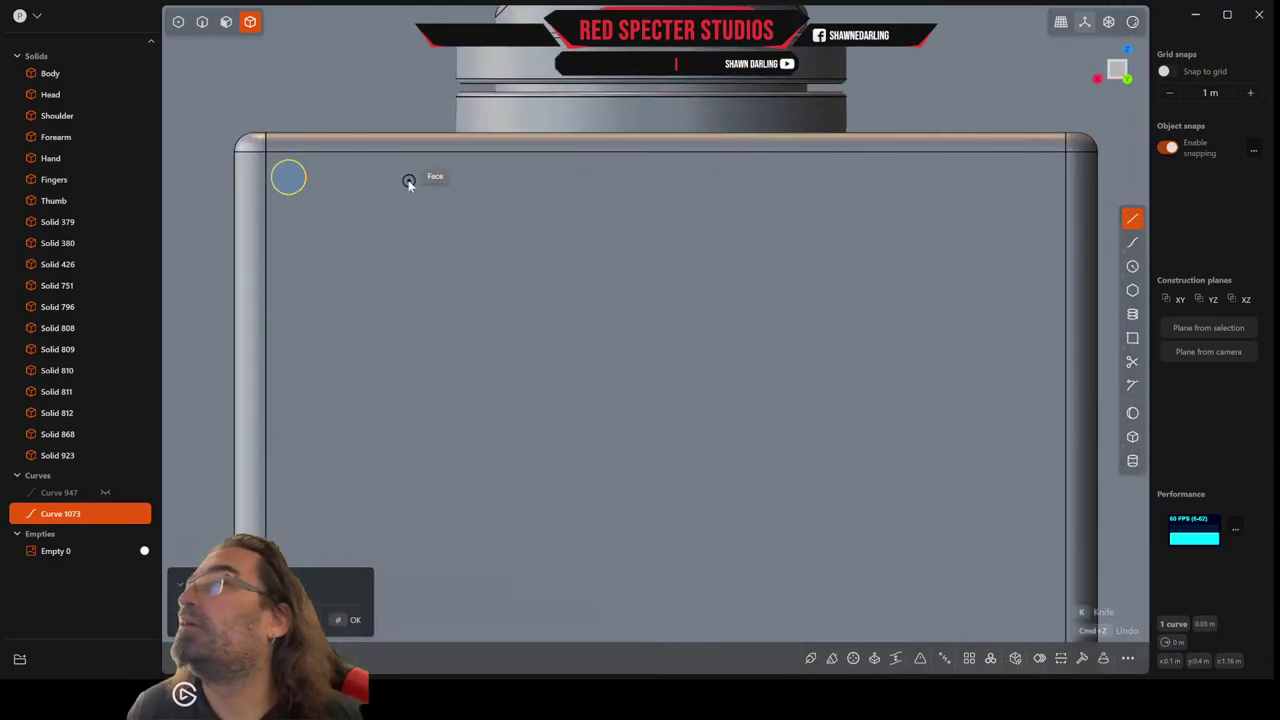
middle_drag(408, 183, 591, 277)
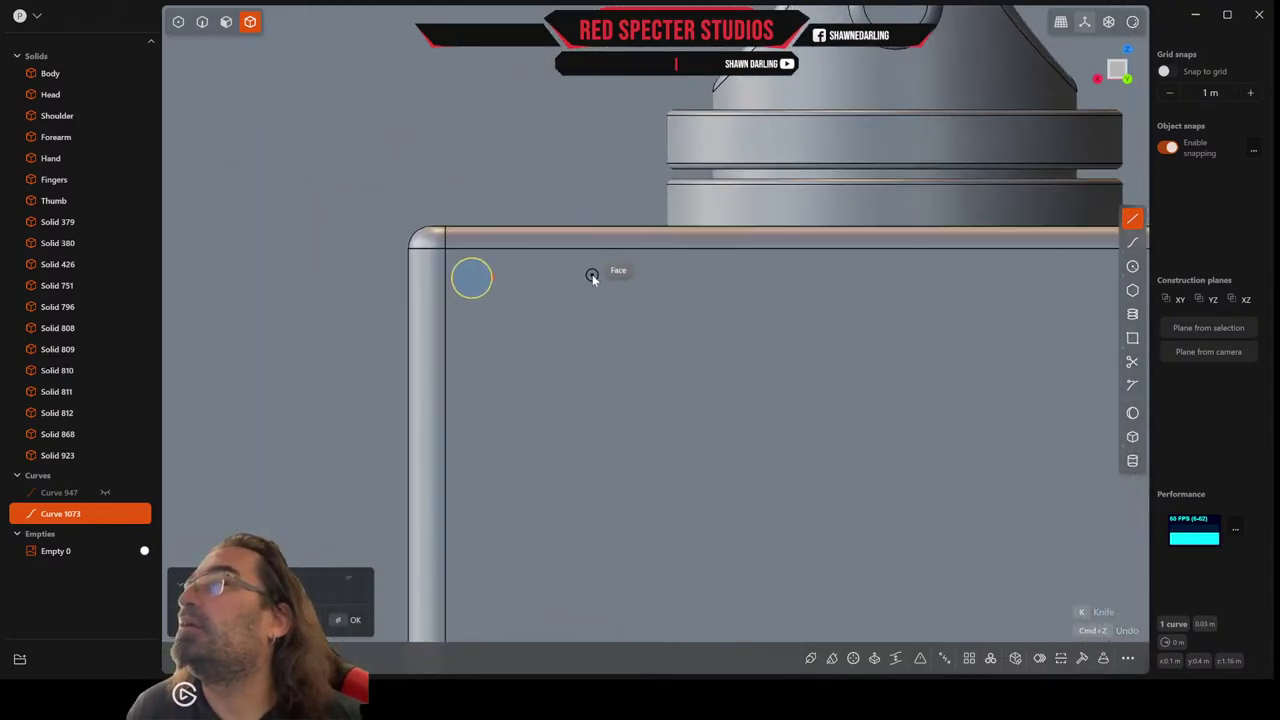
click(487, 265)
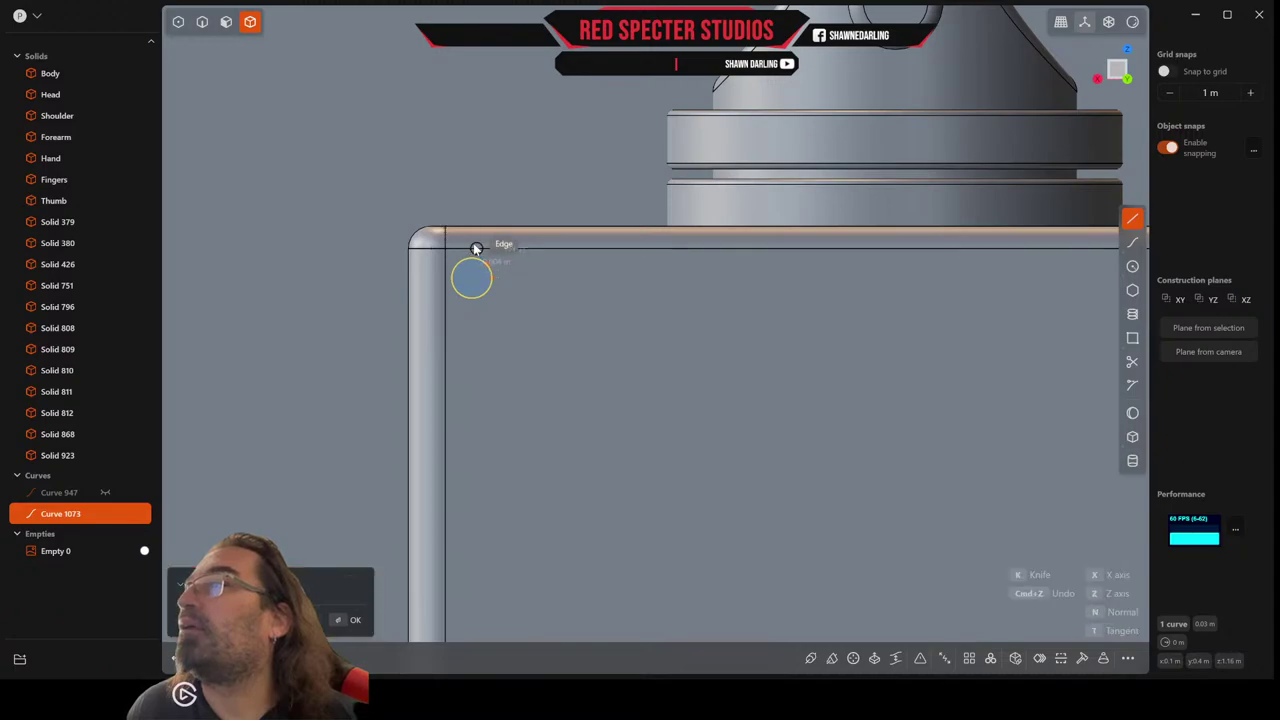
click(443, 190)
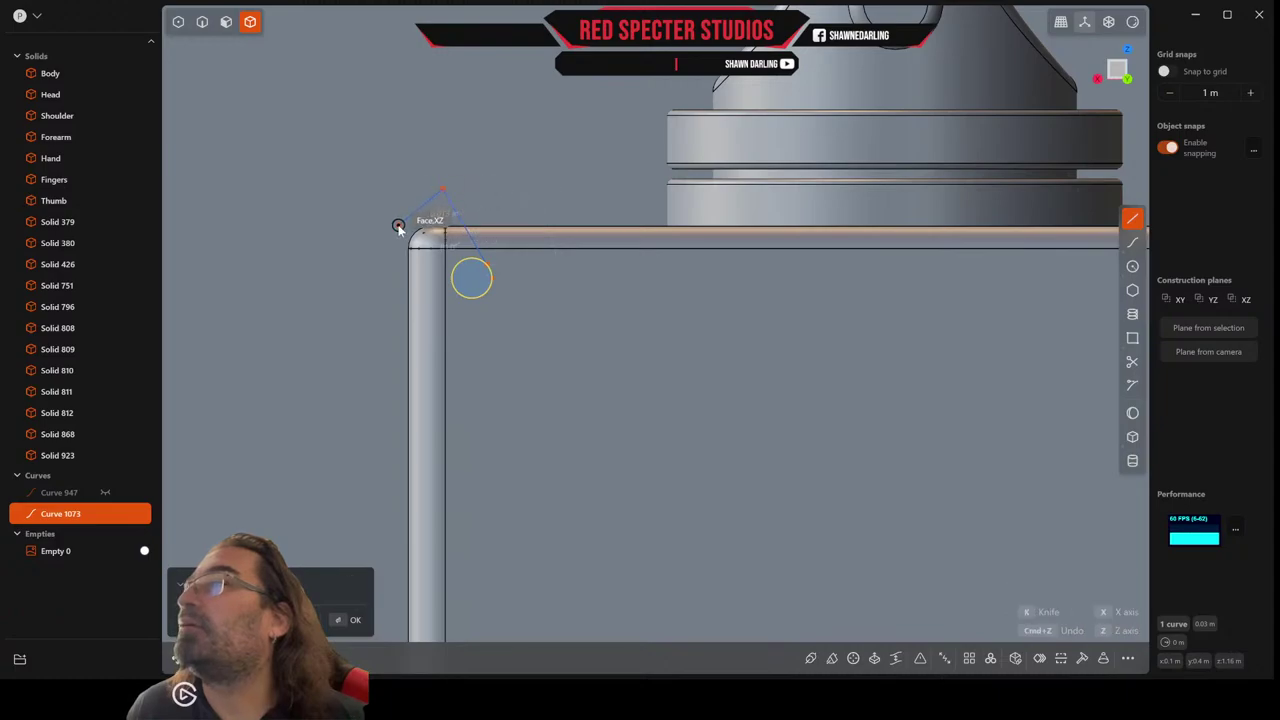
click(397, 226)
click(387, 274)
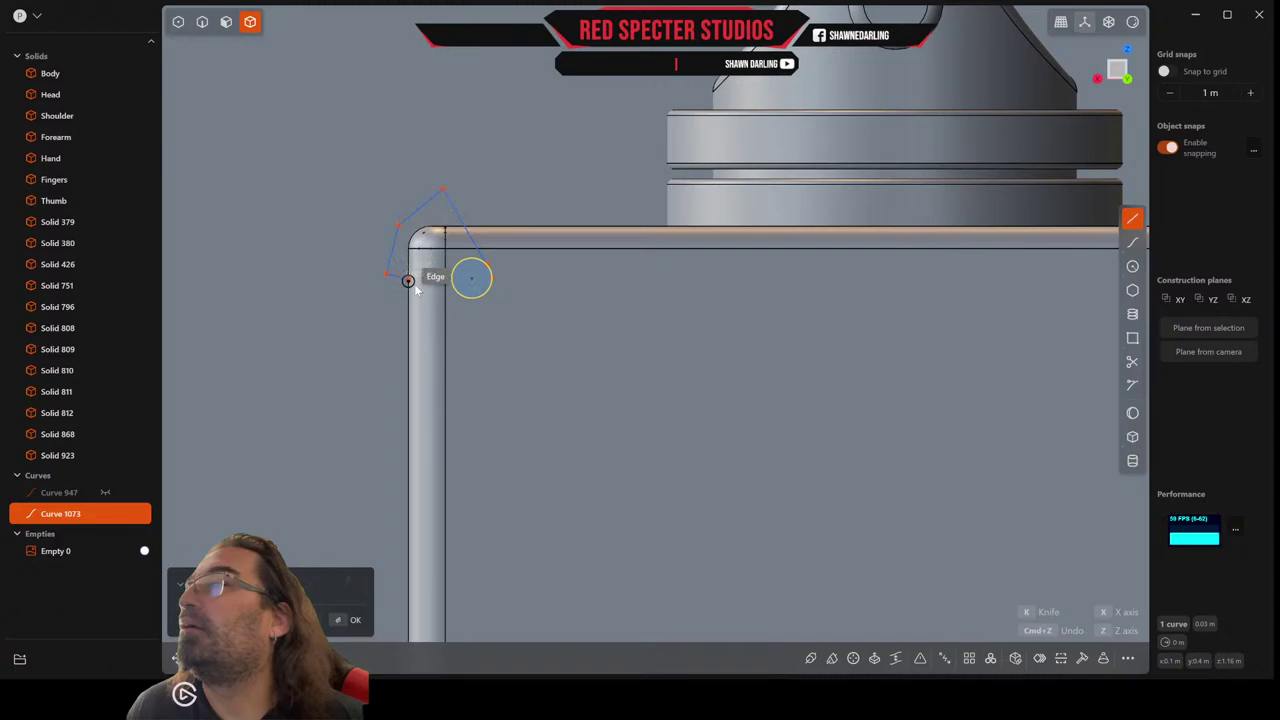
click(468, 298)
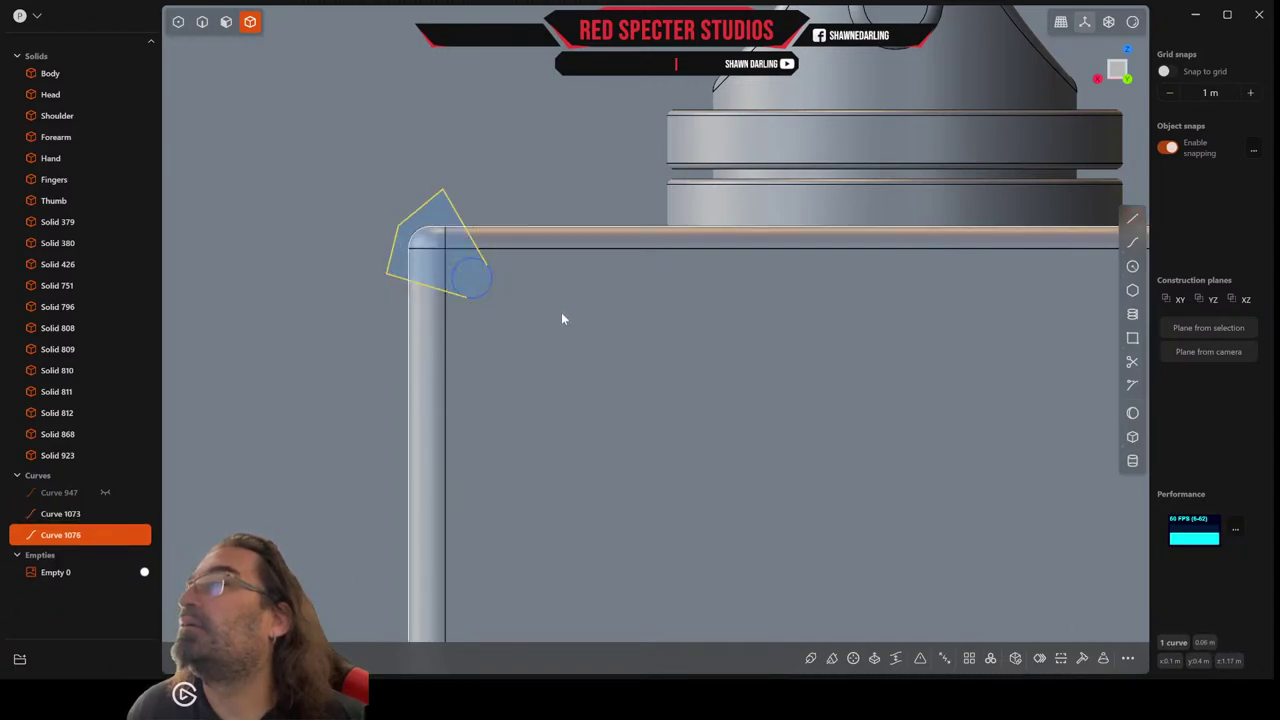
Trim away the circle's arc inside the polyline and join the remaining outer arc with the polyline into one closed profile.
click(1132, 361)
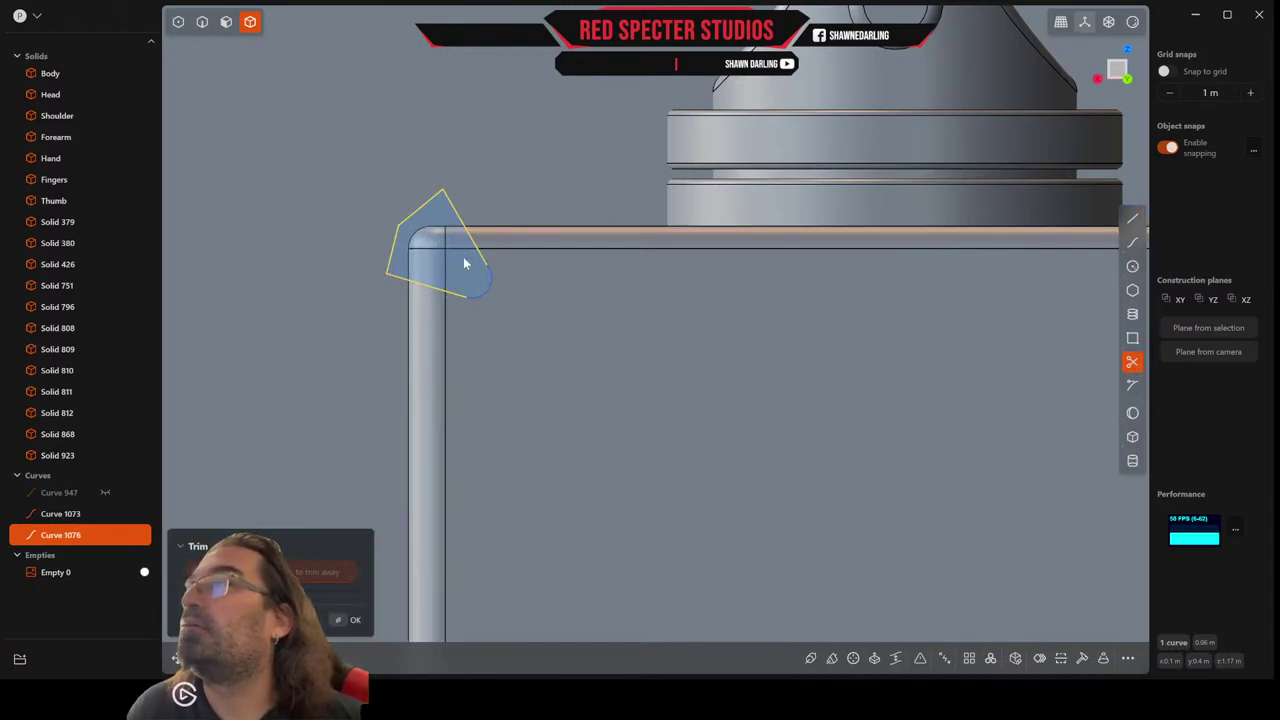
click(202, 21)
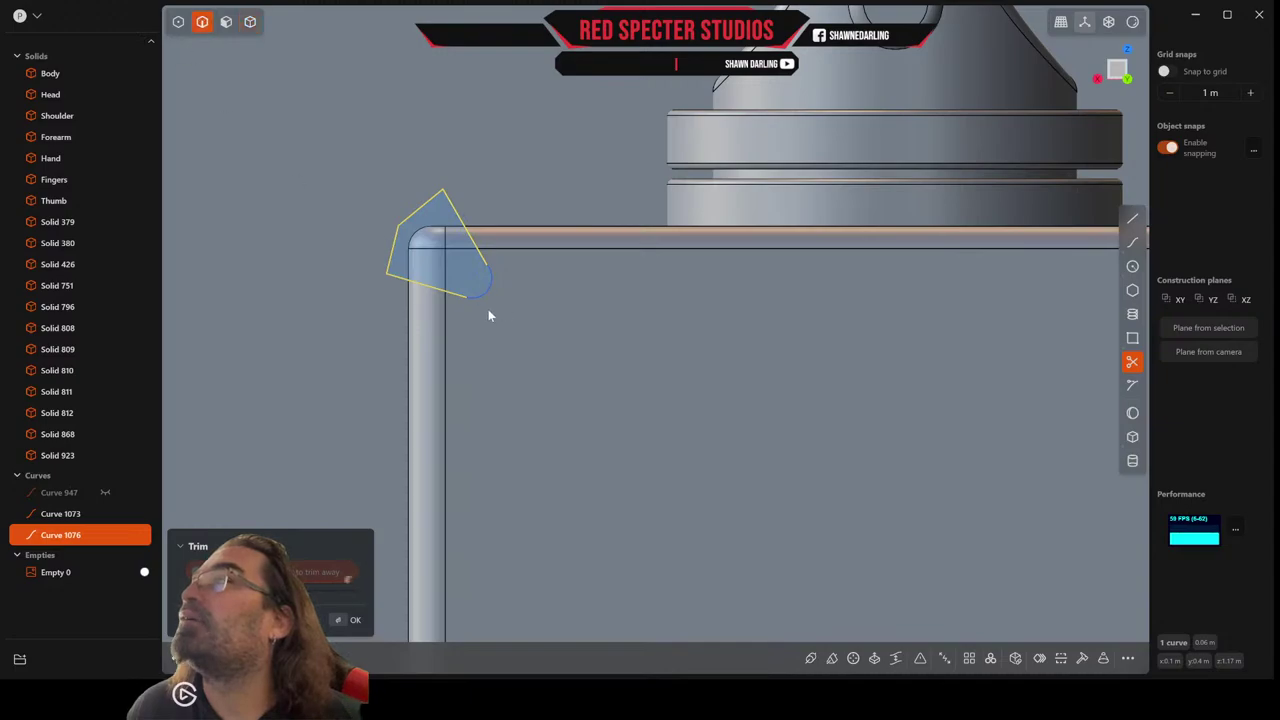
click(487, 294)
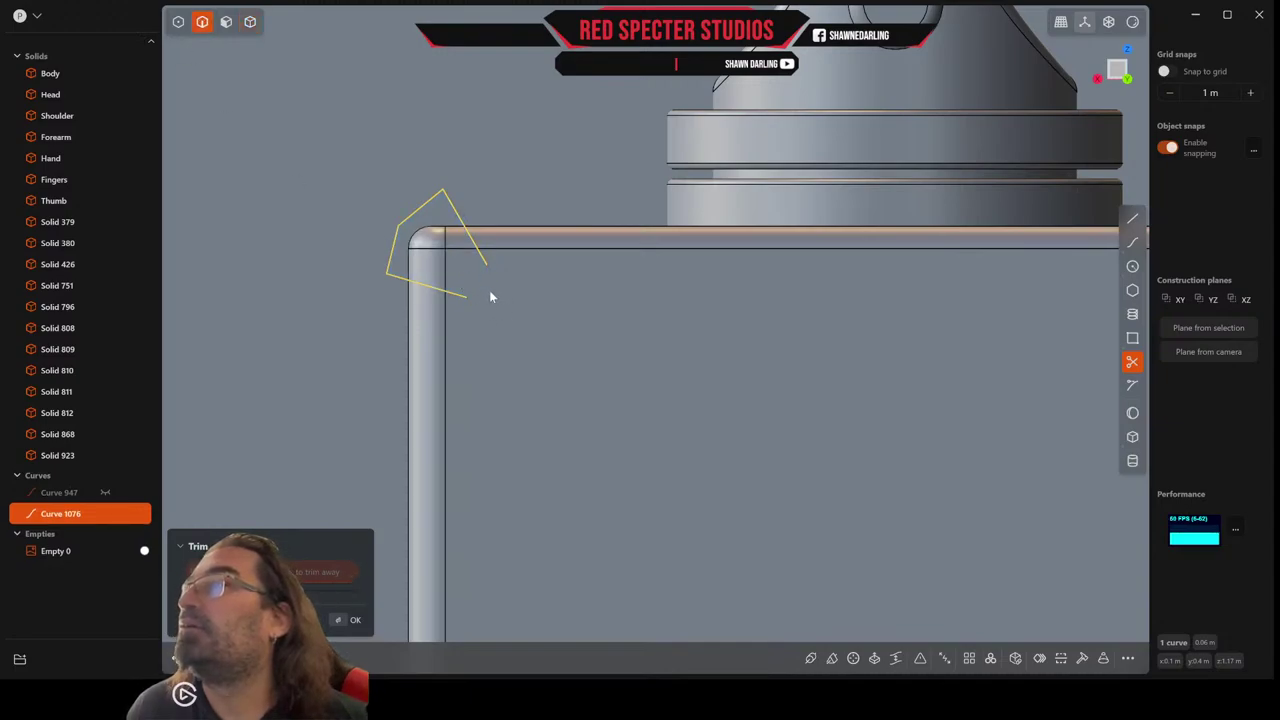
key(ctrl+z)
click(489, 294)
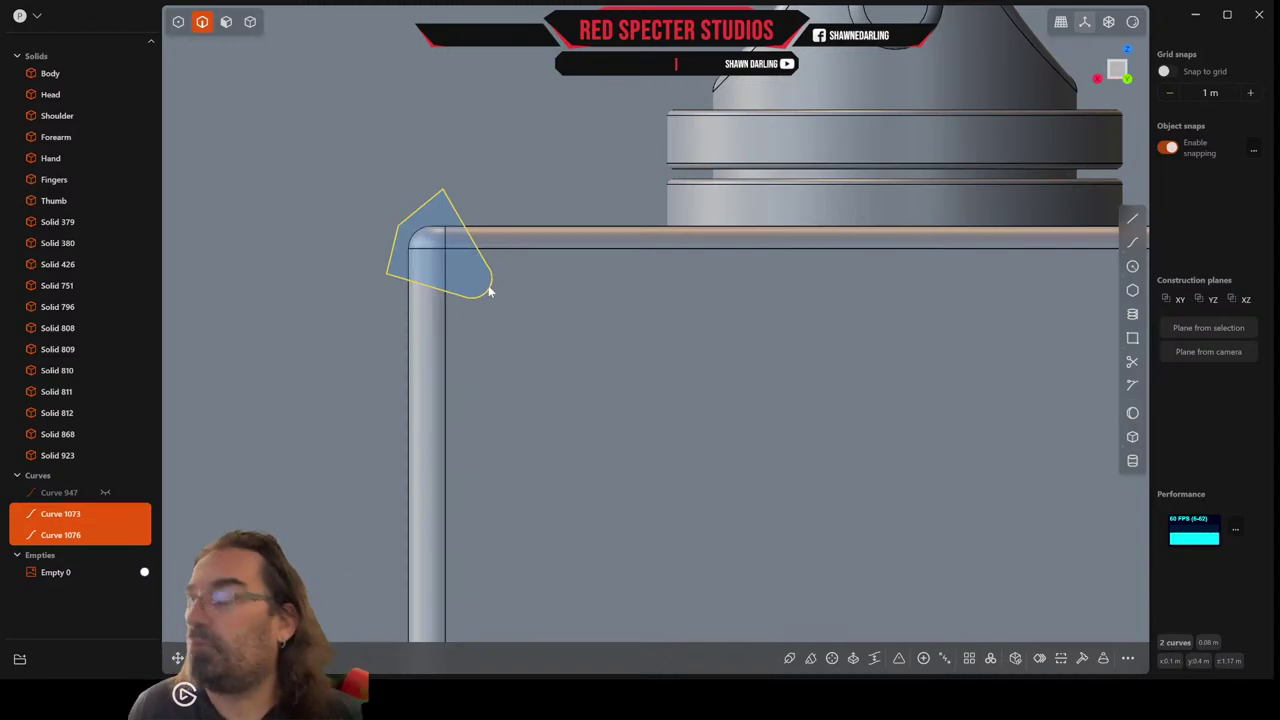
key(j)
Move the closed corner profile outward along Y by about 0.005 m, clear of the forearm's side face.
scroll(489, 291, down, 3)
middle_drag(488, 286, 619, 332)
scroll(619, 332, down, 5)
scroll(618, 338, down, 2)
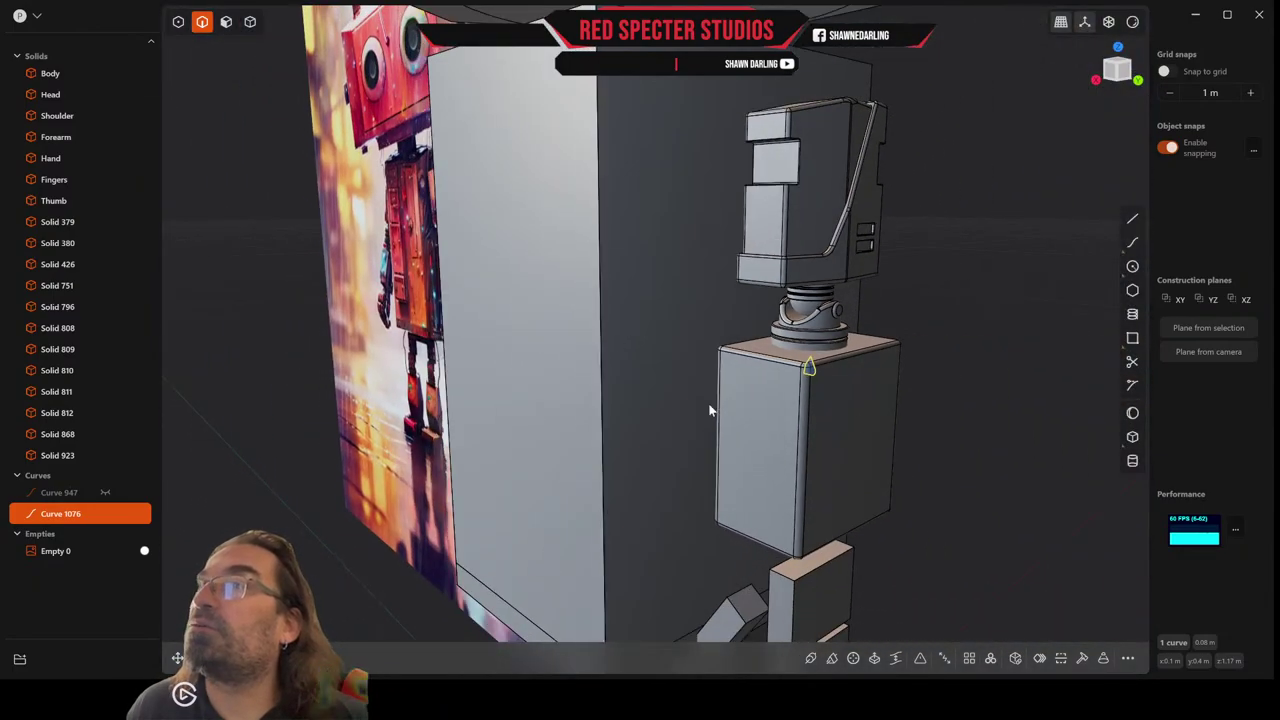
scroll(848, 420, up, 5)
middle_drag(844, 398, 868, 414)
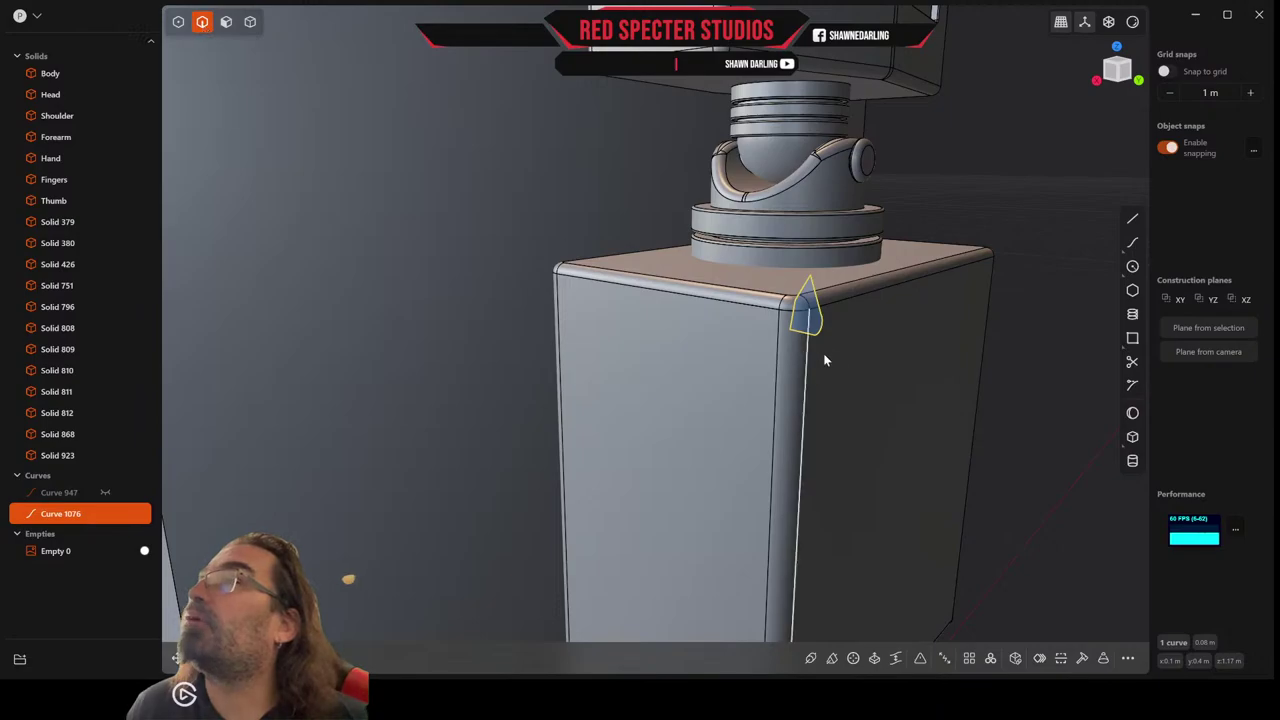
key(g)
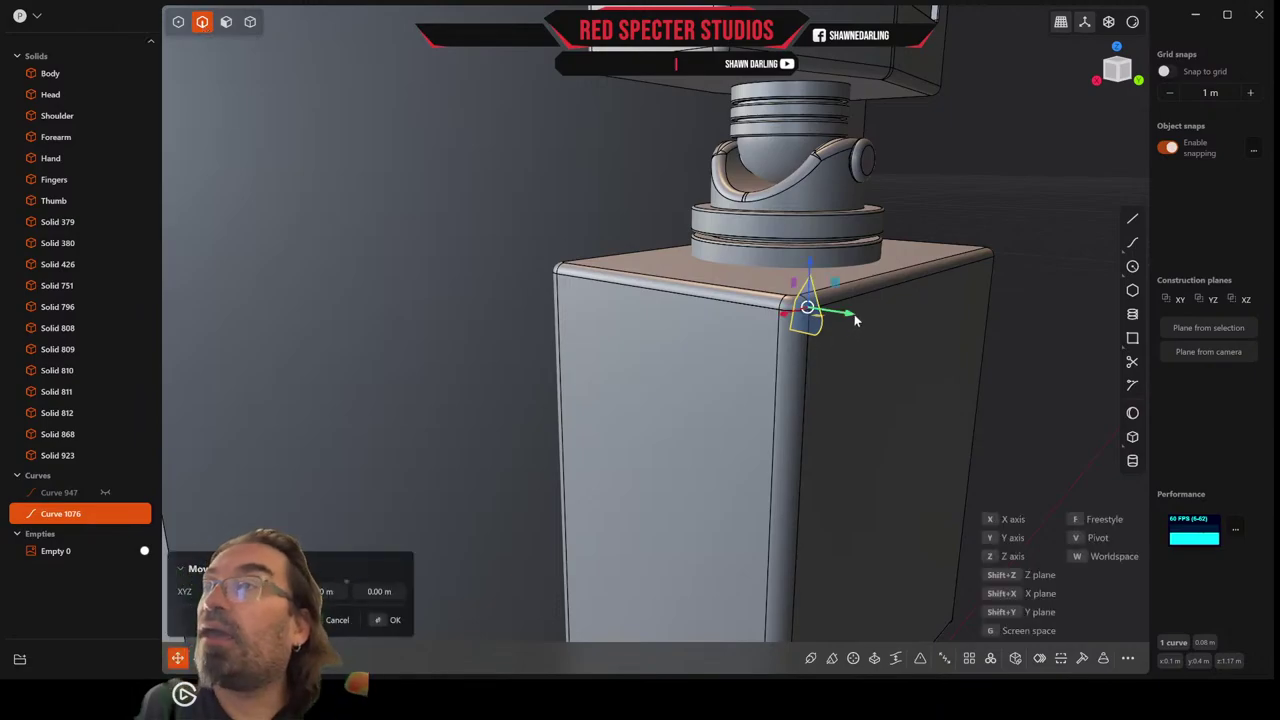
drag(854, 316, 864, 318)
middle_drag(878, 318, 927, 320)
scroll(961, 314, up, 5)
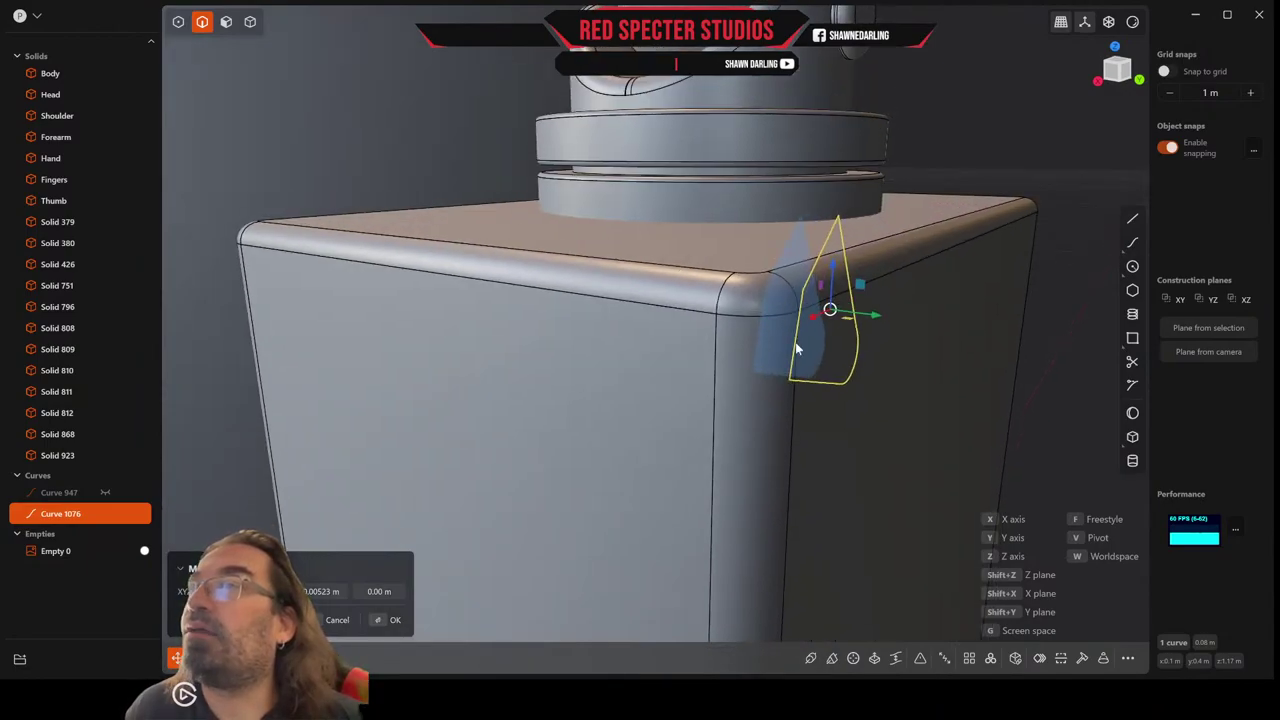
middle_drag(796, 349, 785, 292)
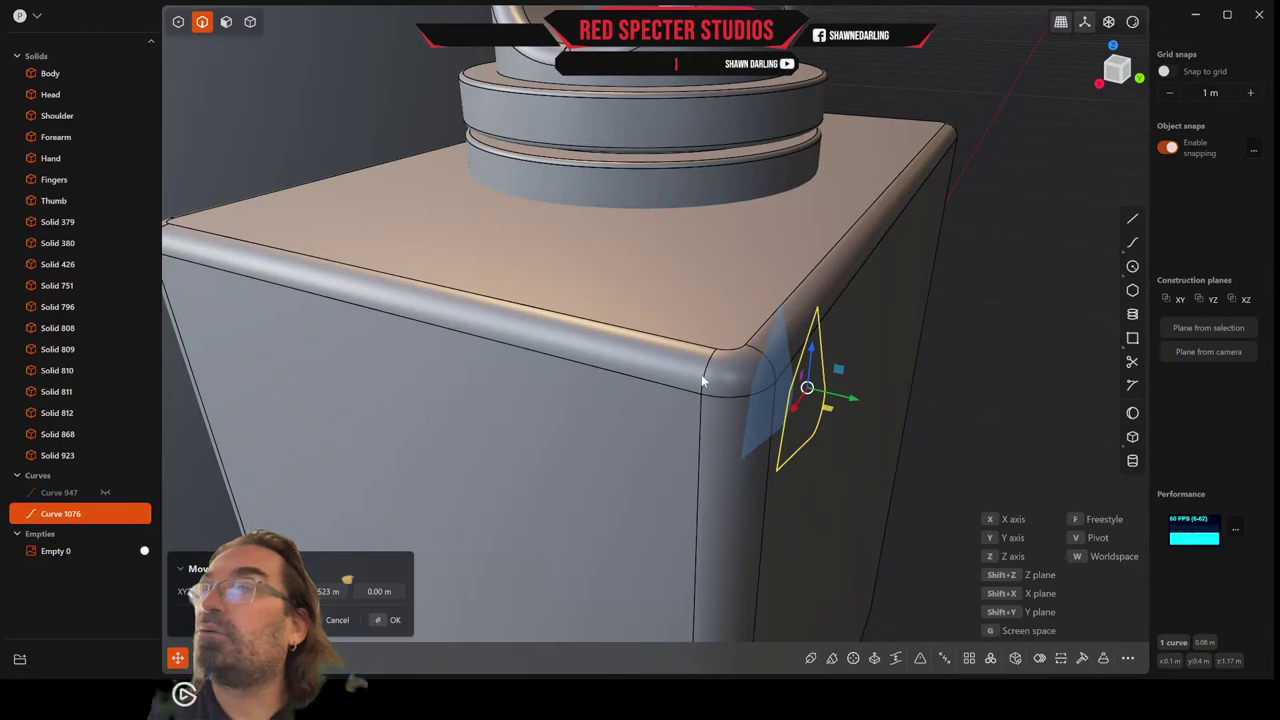
key(e)
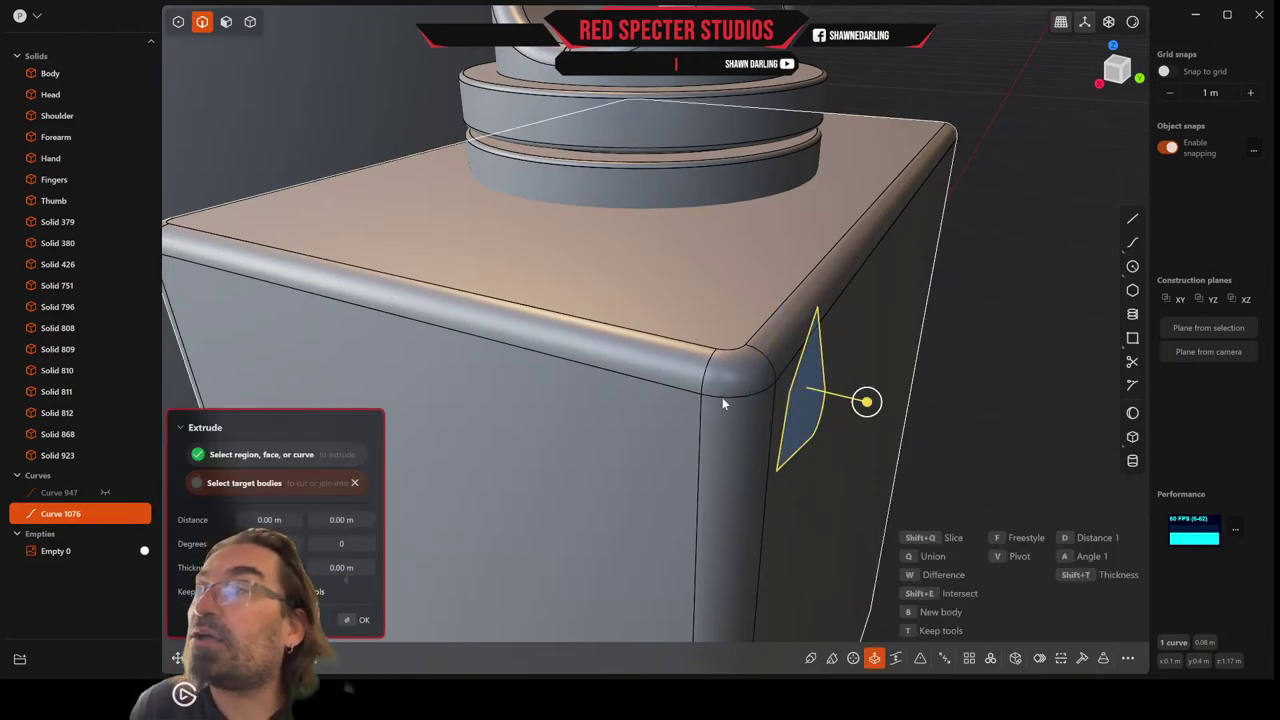
drag(868, 403, 782, 401)
mouse_move(782, 401)
middle_down()
mouse_move(734, 391)
mouse_move(791, 386)
mouse_move(775, 390)
middle_up()
key(Escape)
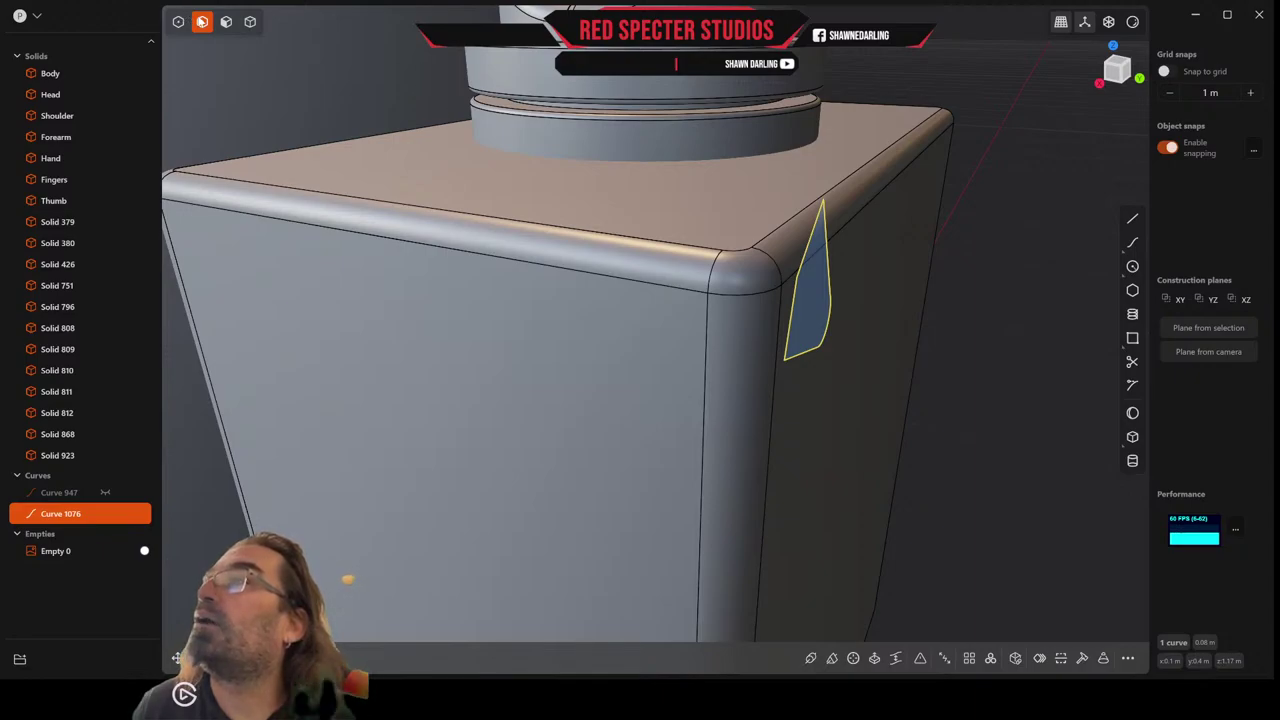
Try a difference extrude of the corner profile's region about 0.009 m into the forearm, and undo the cut.
click(226, 22)
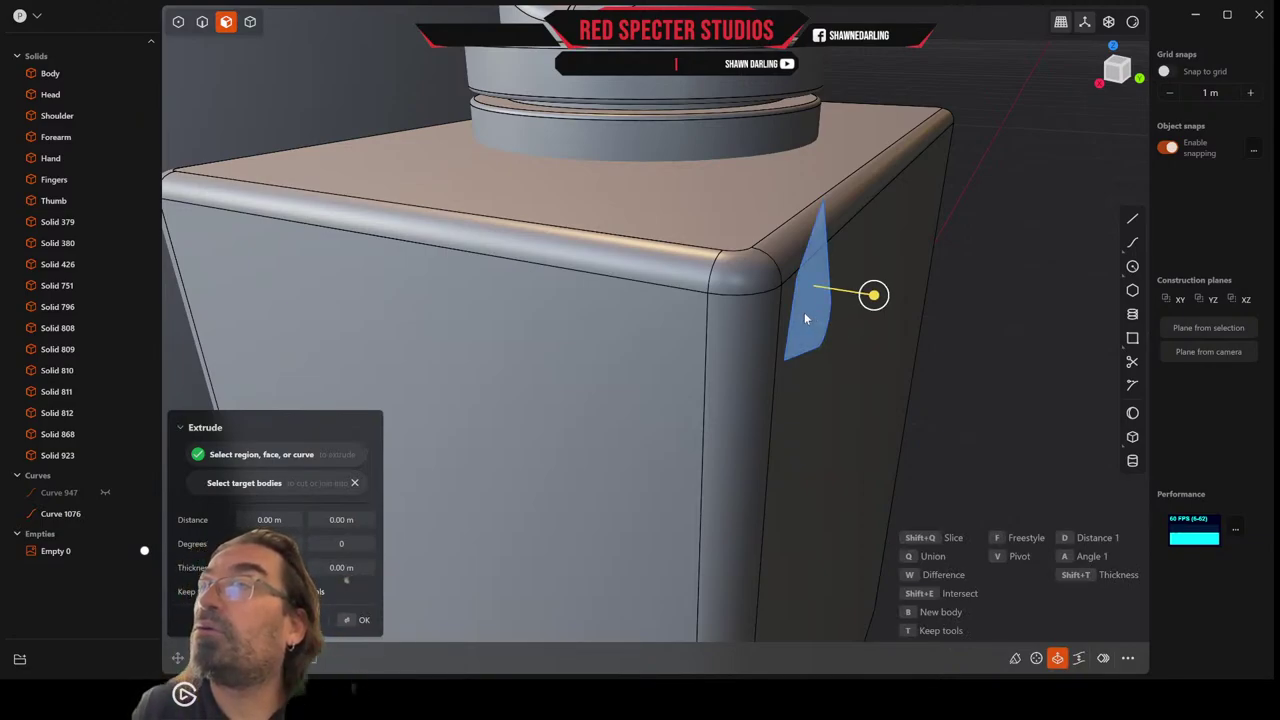
key(w)
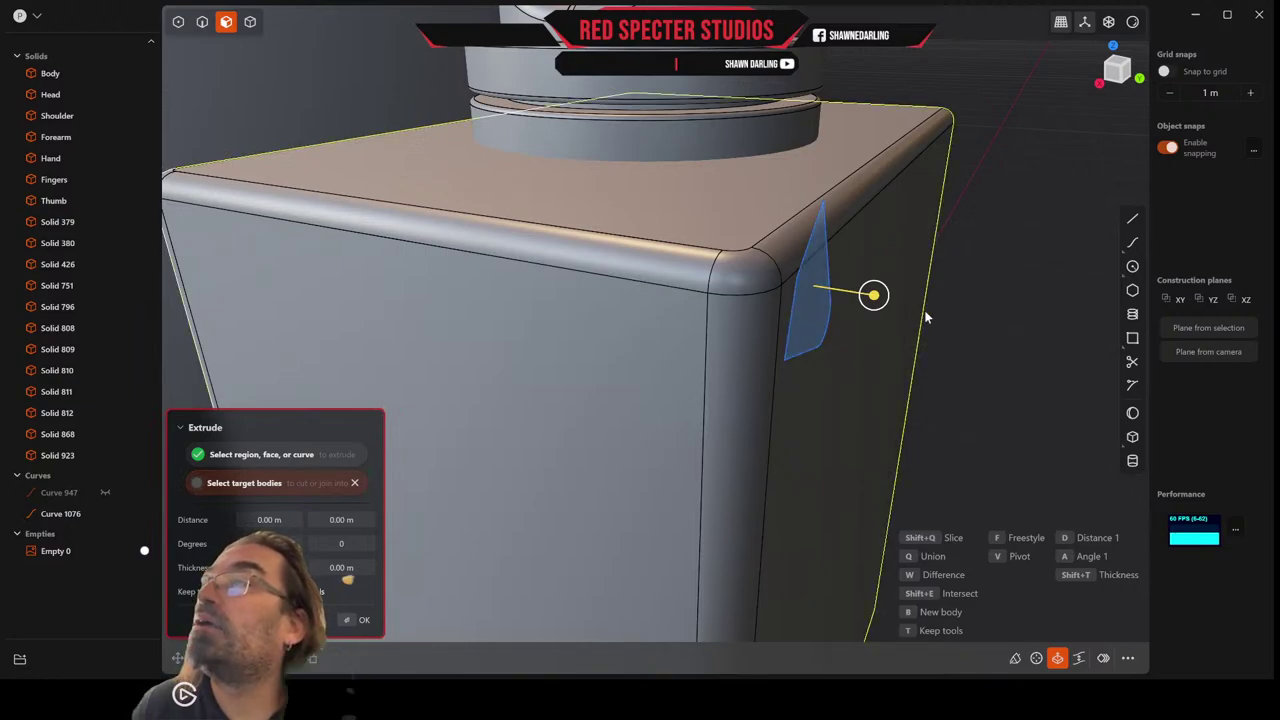
drag(871, 292, 807, 307)
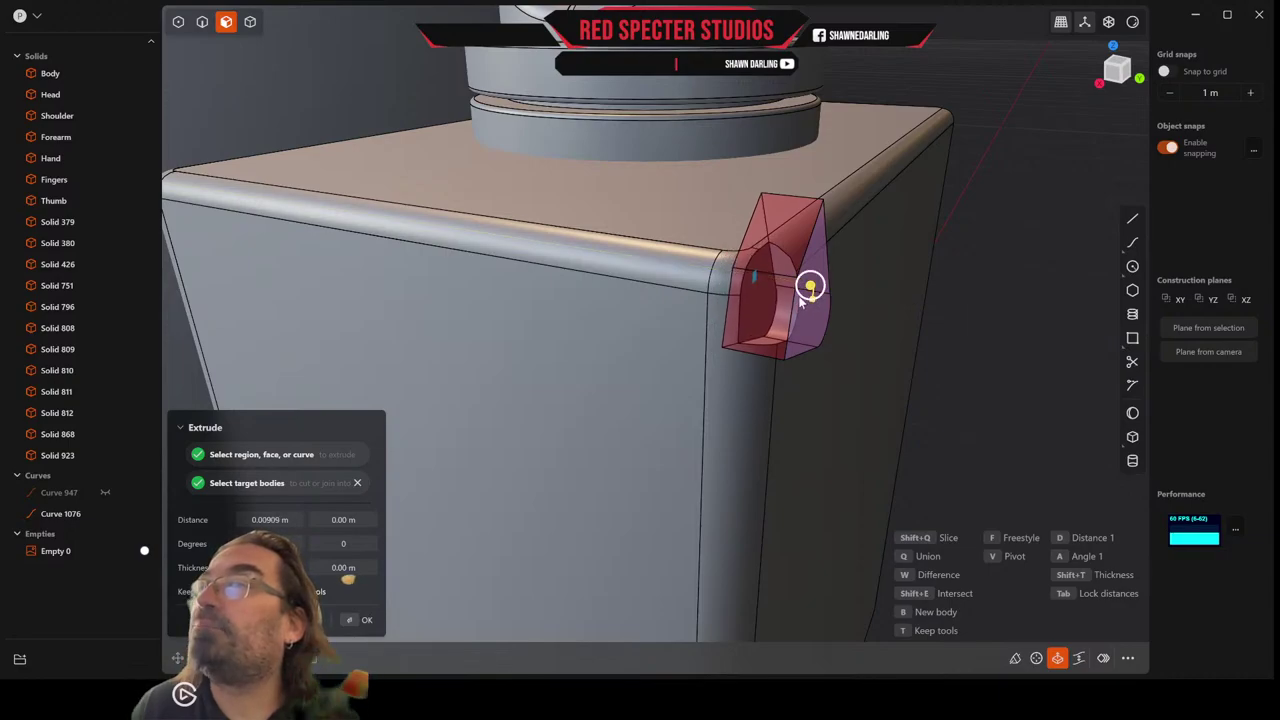
middle_drag(845, 318, 838, 278)
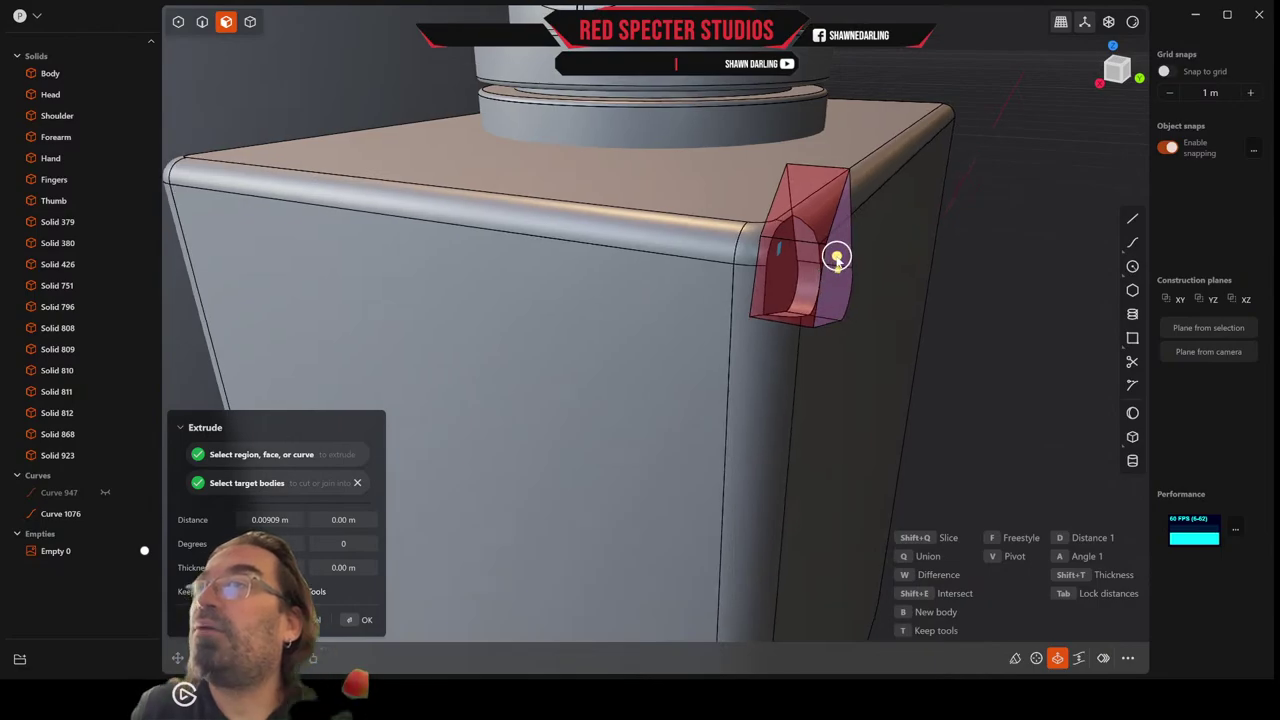
drag(836, 257, 841, 258)
key(Return)
middle_drag(841, 258, 788, 265)
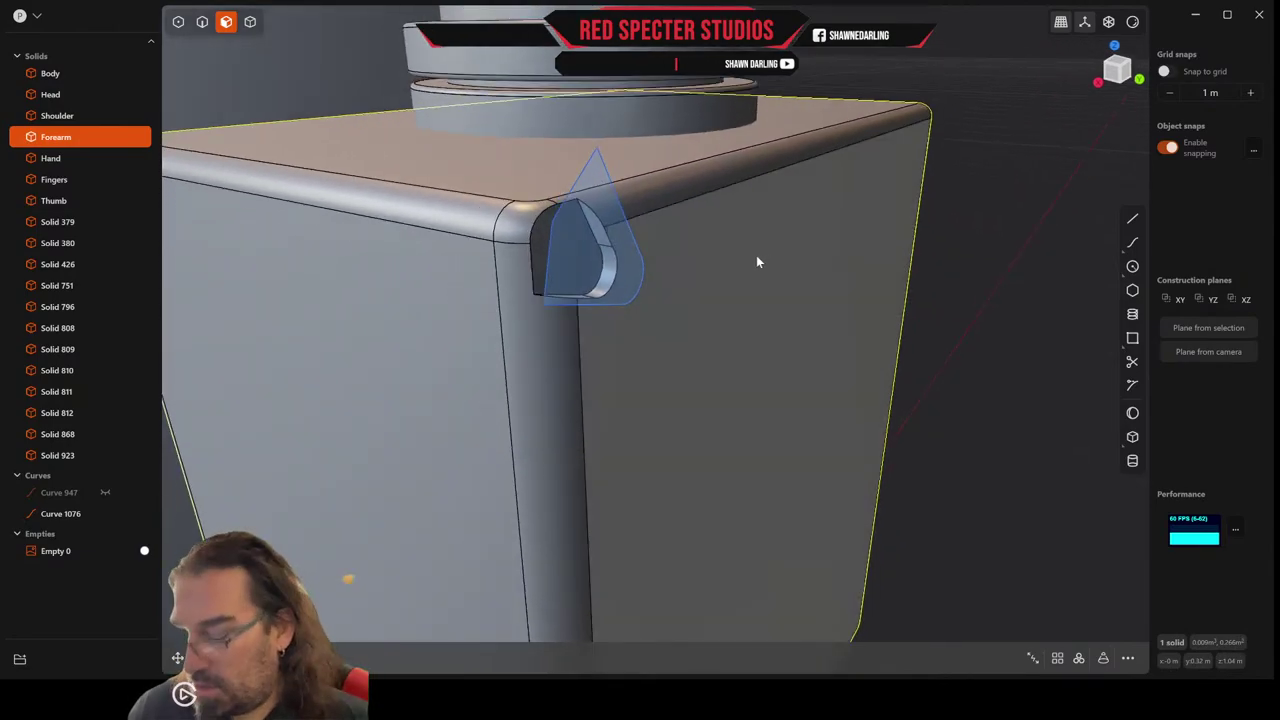
key(ctrl+z)
key(e)
middle_drag(756, 256, 676, 255)
scroll(736, 254, down, 5)
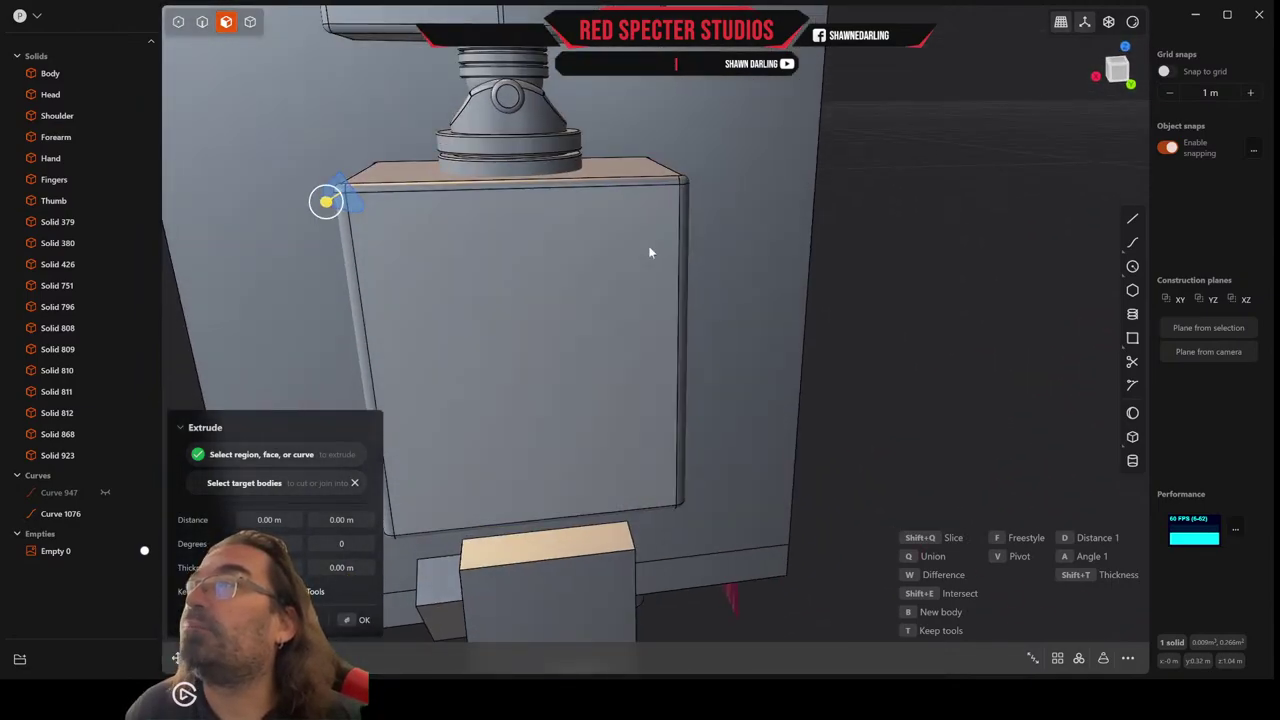
scroll(480, 383, down, 3)
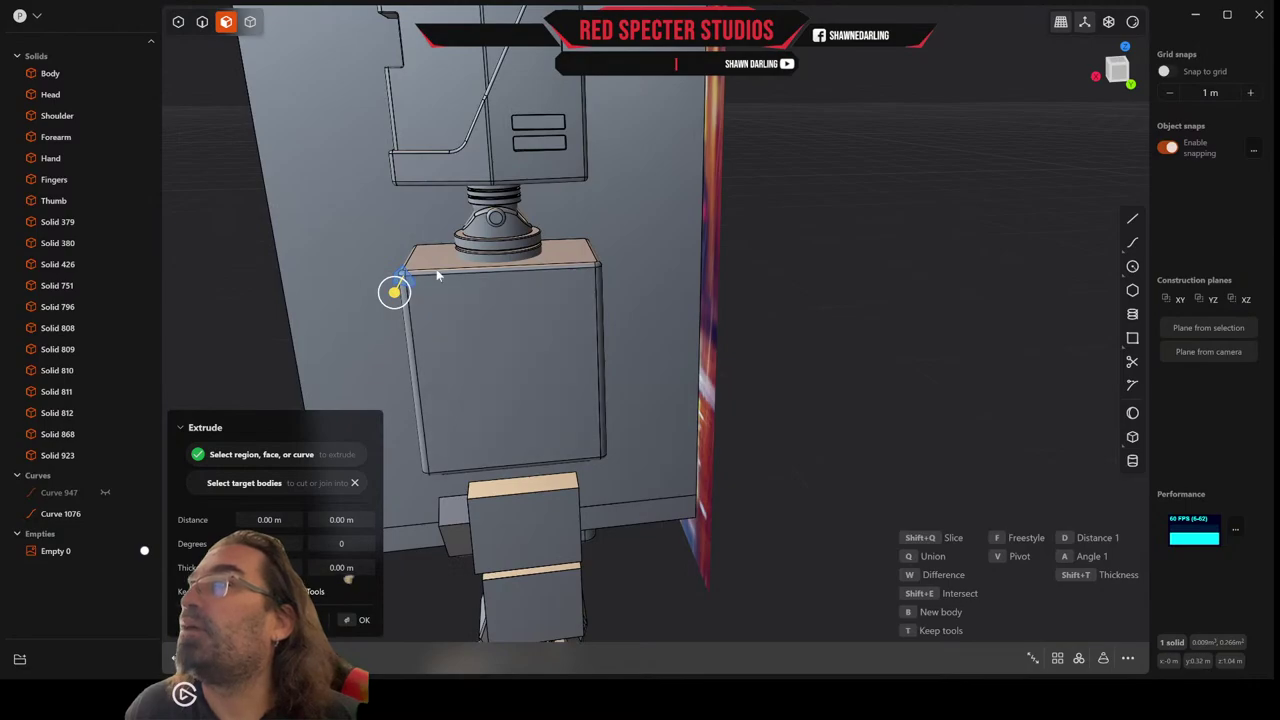
click(202, 22)
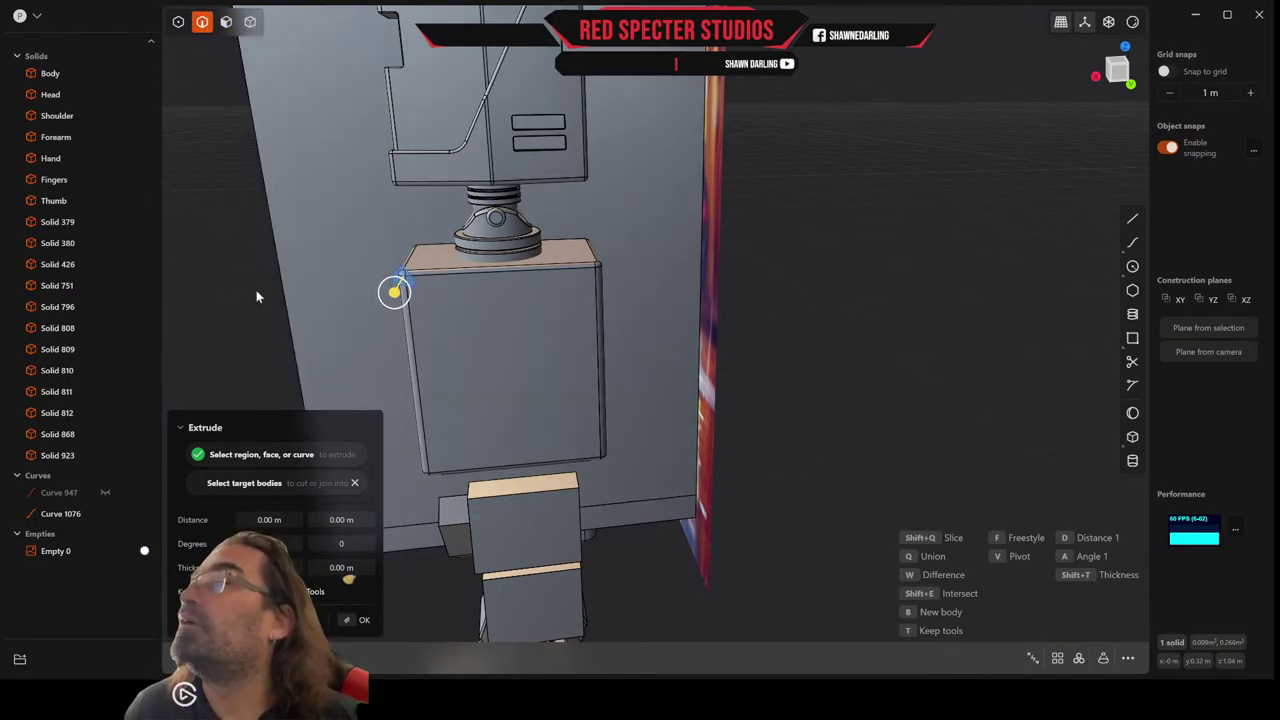
key(Escape)
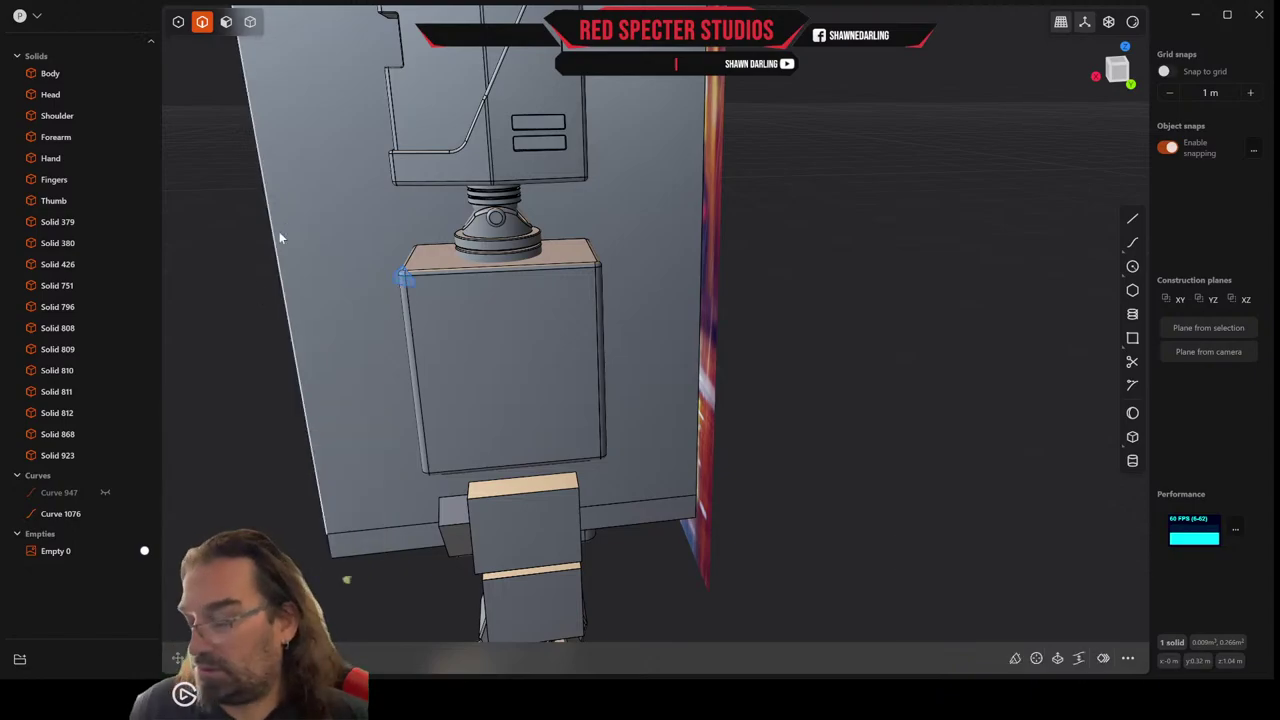
Mirror the corner profile curve across the X axis to the other upper corner of the forearm's outer side.
click(411, 281)
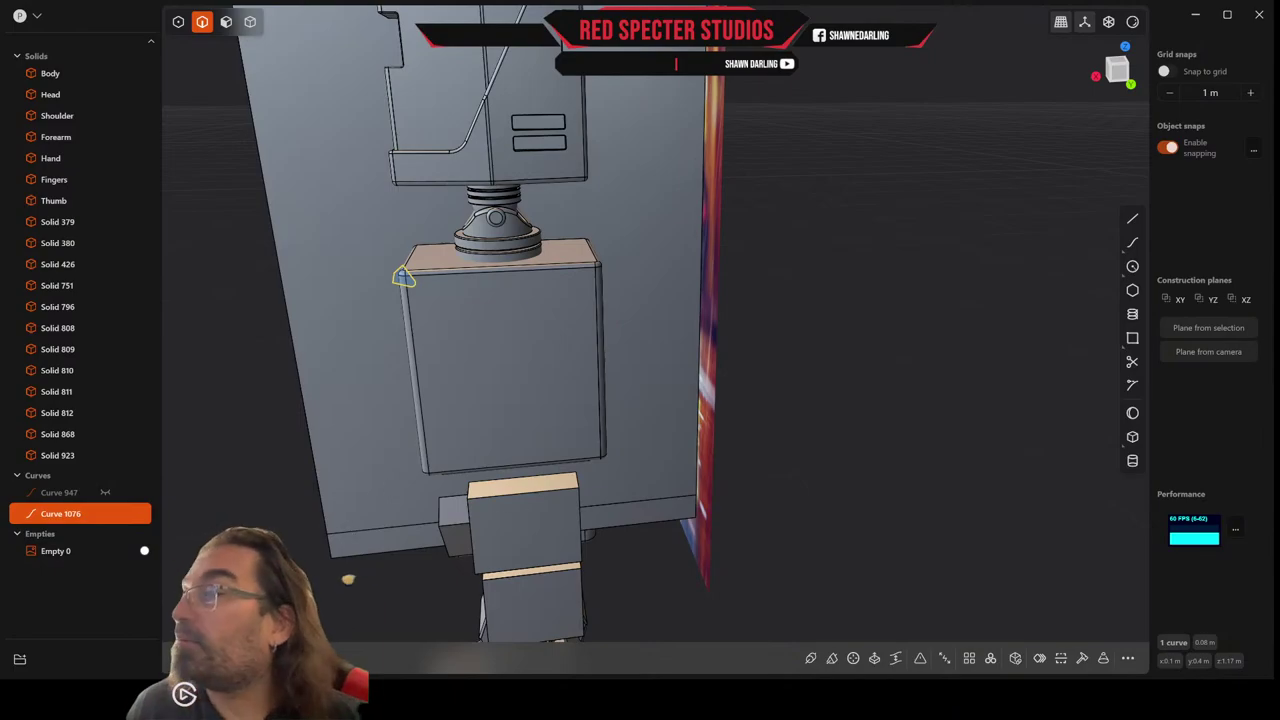
key(alt+x)
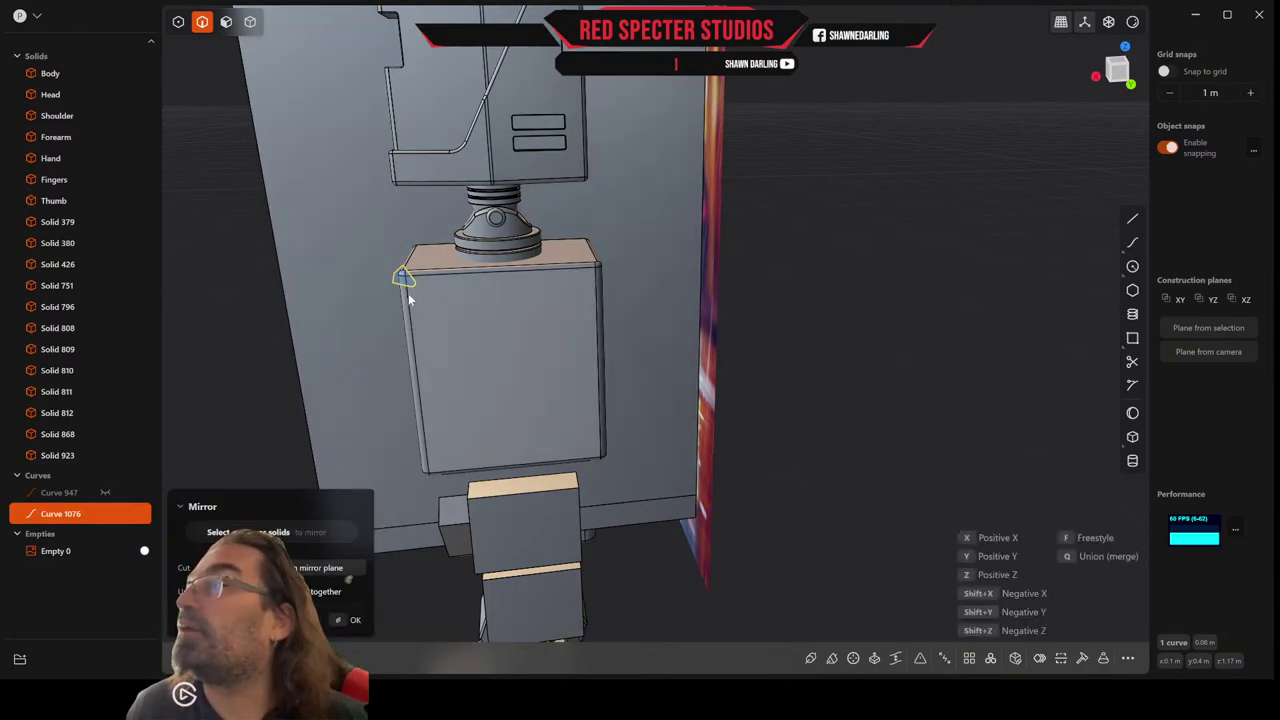
scroll(447, 428, down, 1)
scroll(447, 428, down, 5)
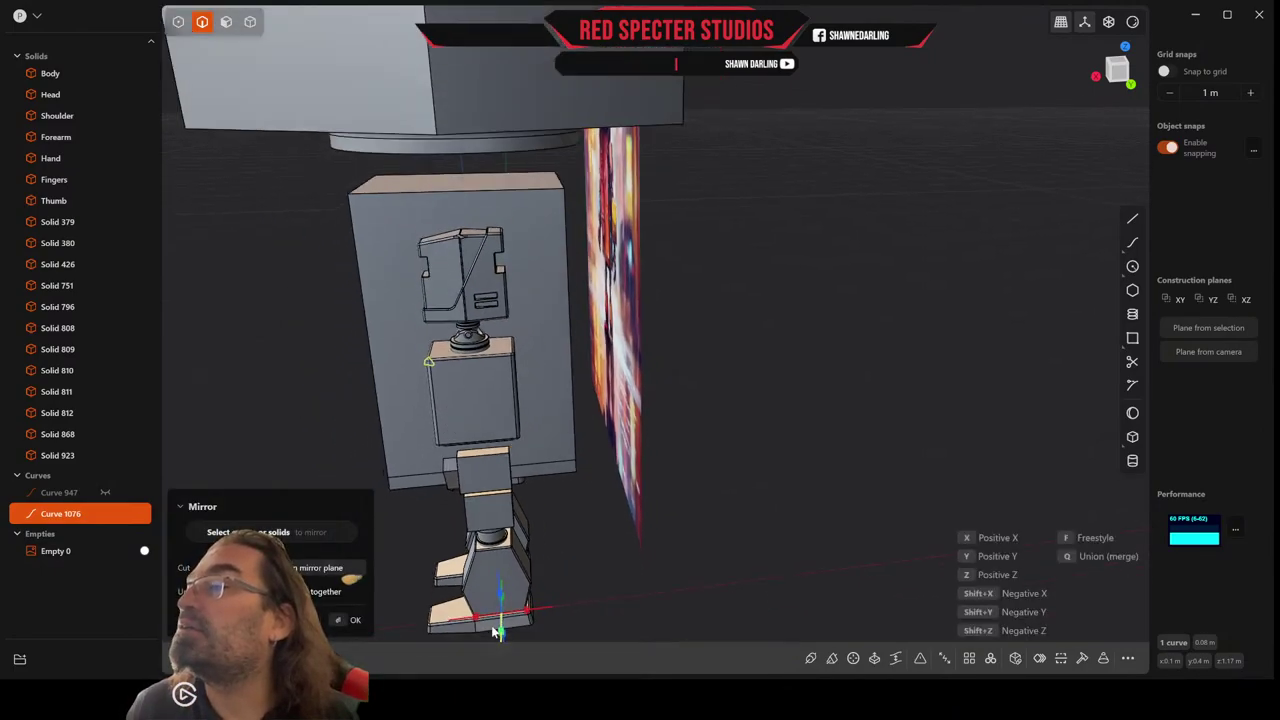
scroll(565, 438, up, 5)
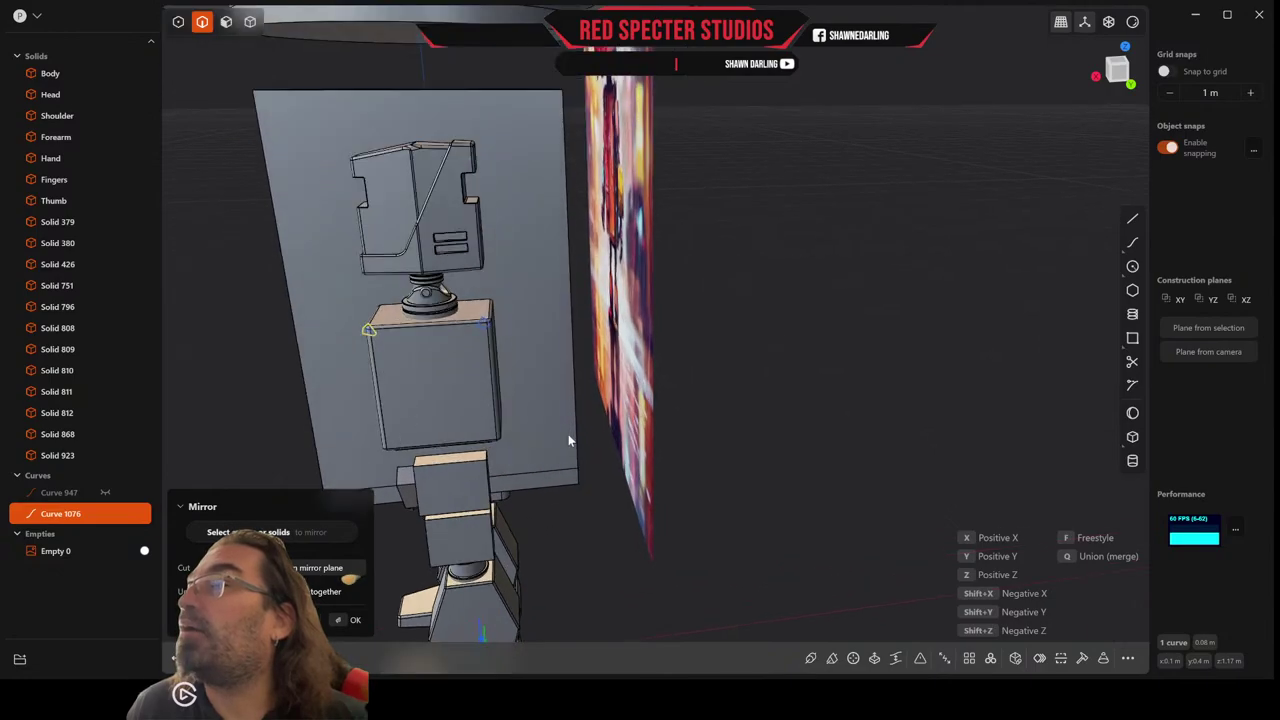
key(x)
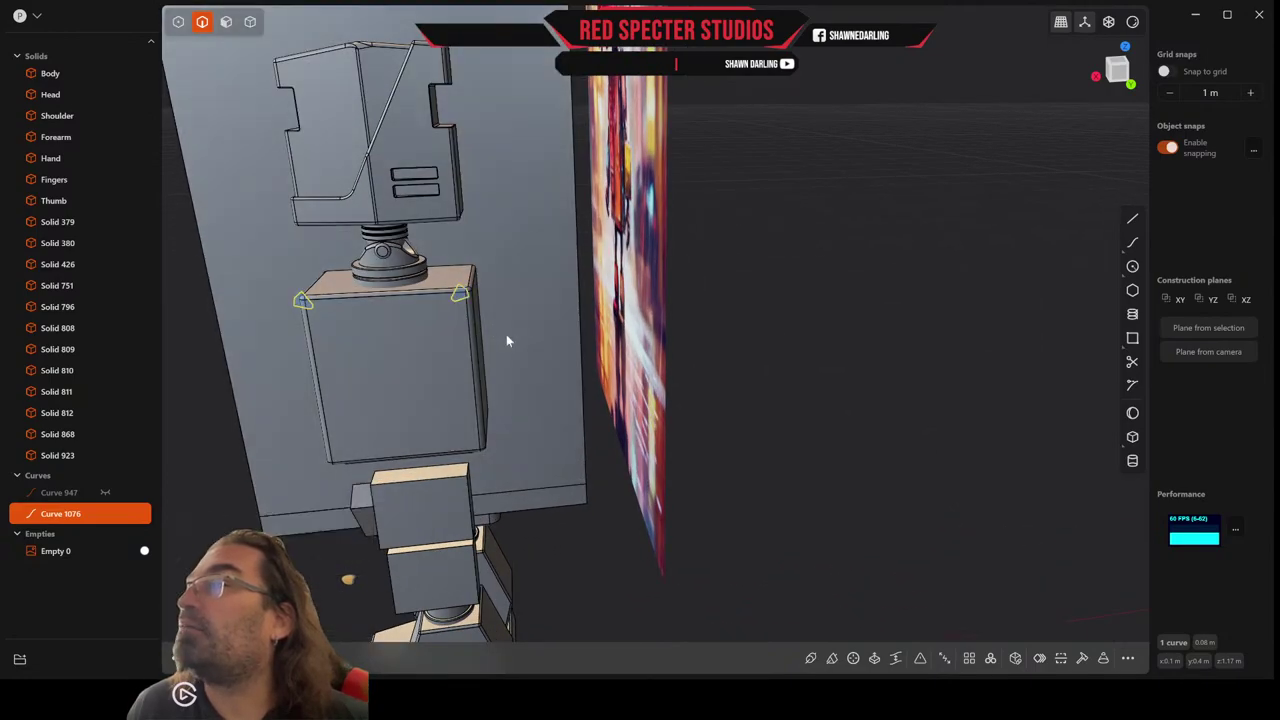
scroll(494, 376, down, 5)
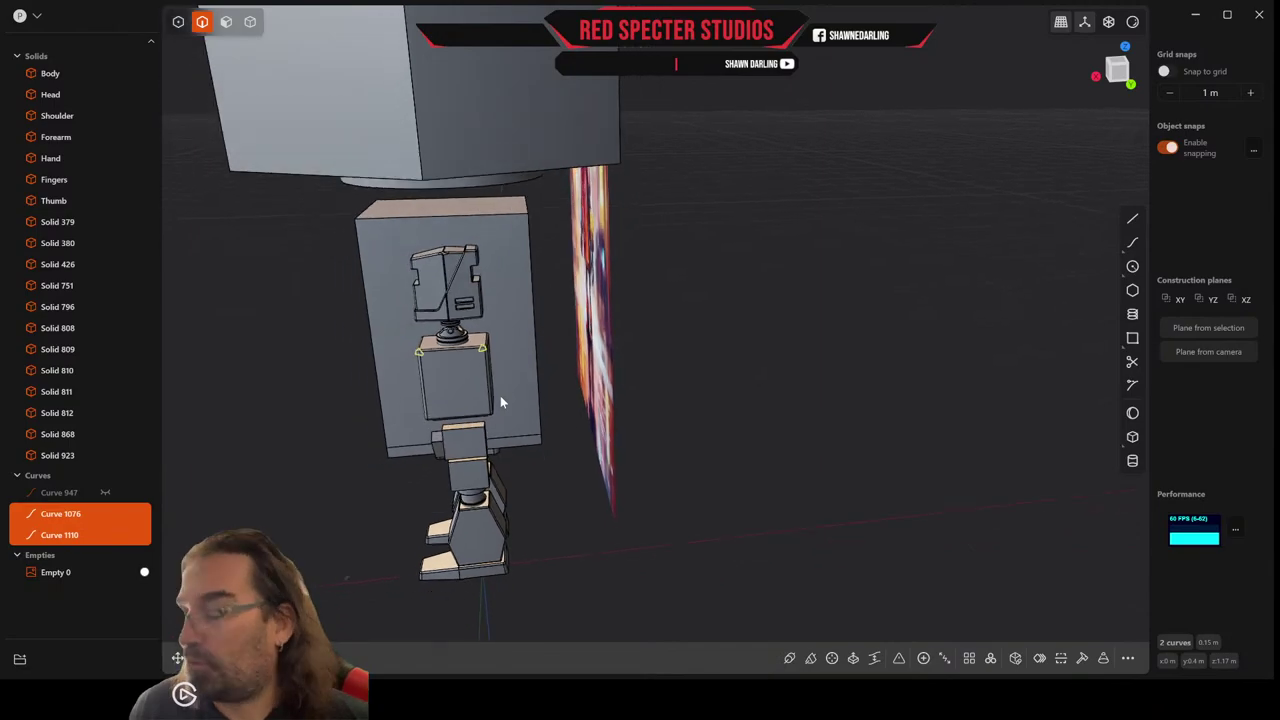
key(alt+x)
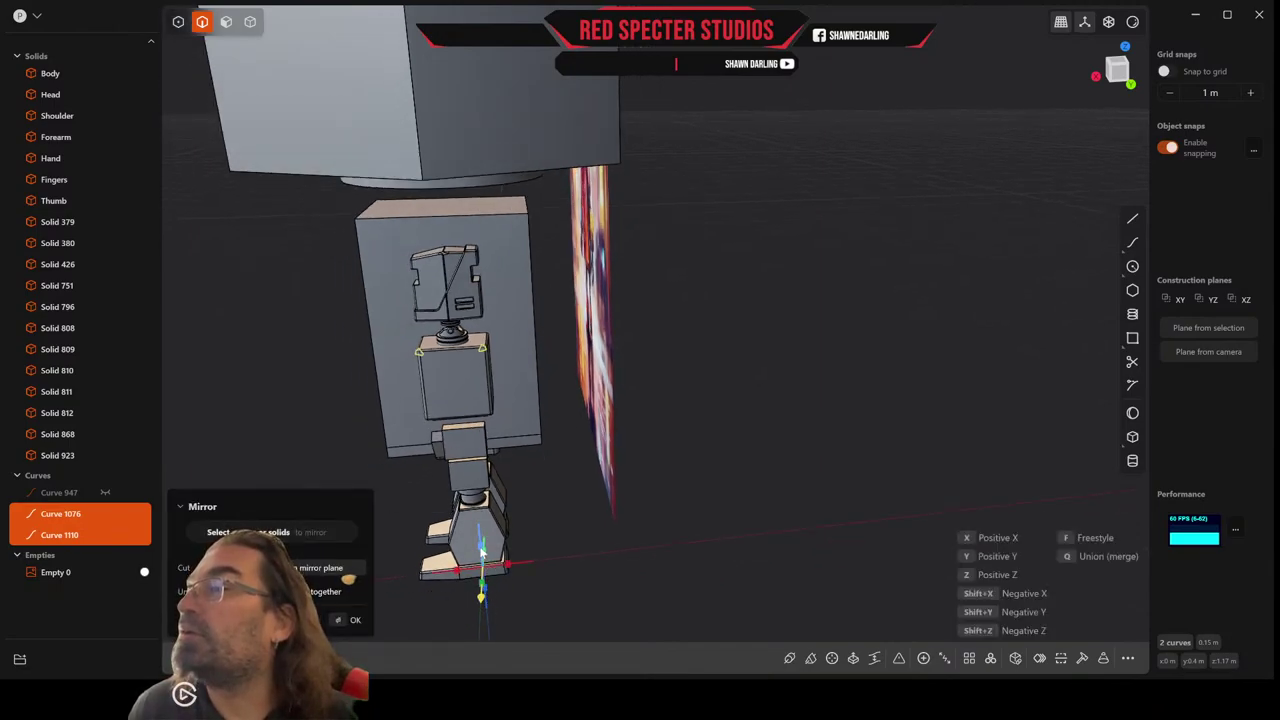
middle_drag(492, 470, 550, 318)
scroll(551, 318, down, 5)
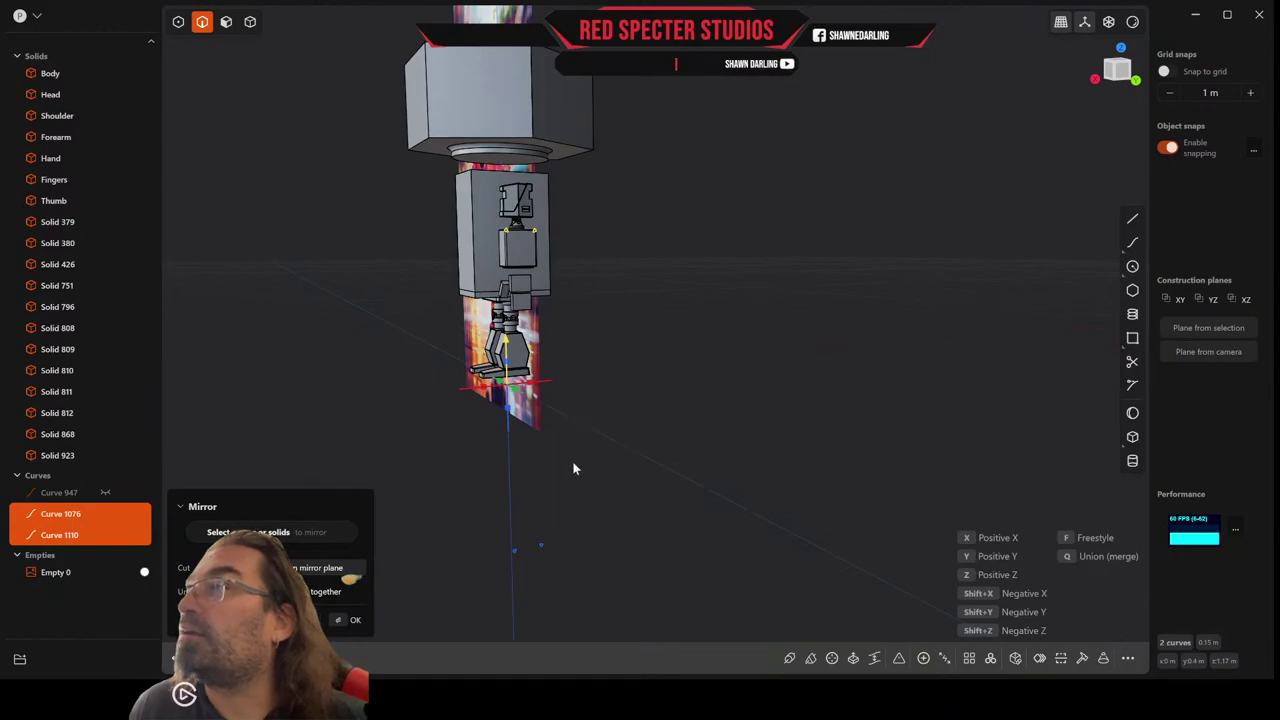
scroll(569, 388, up, 4)
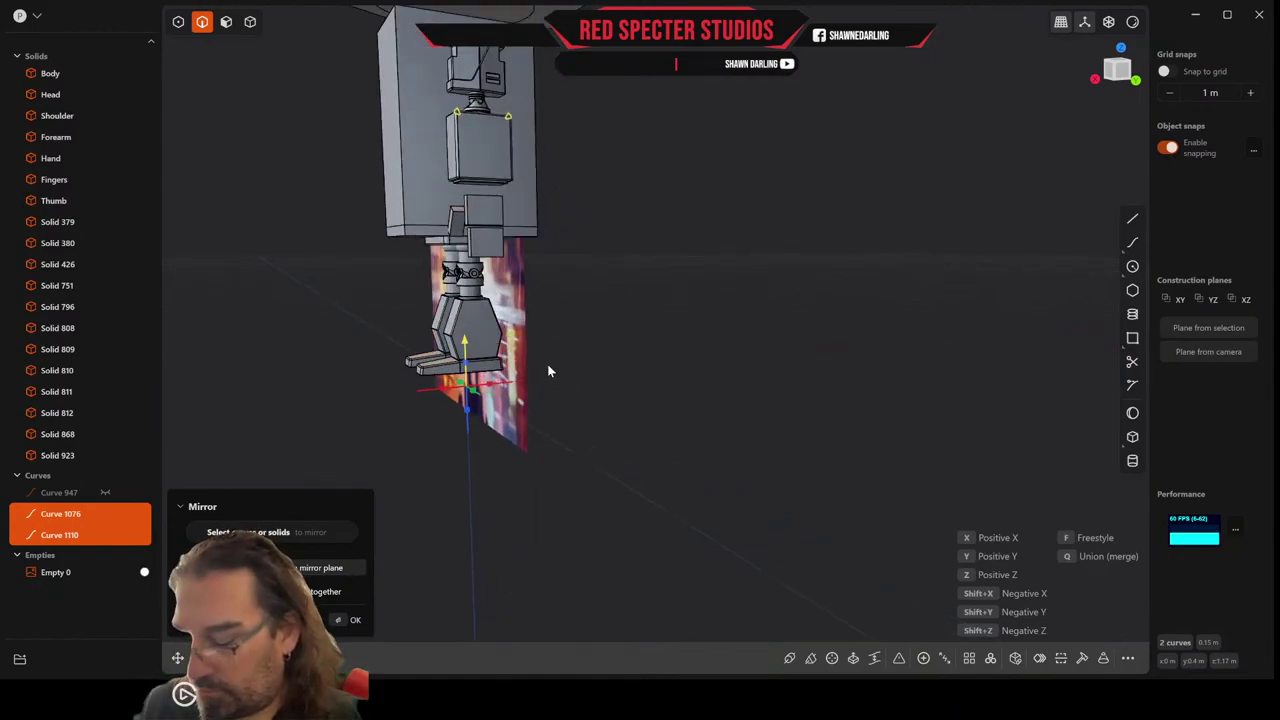
key(Escape)
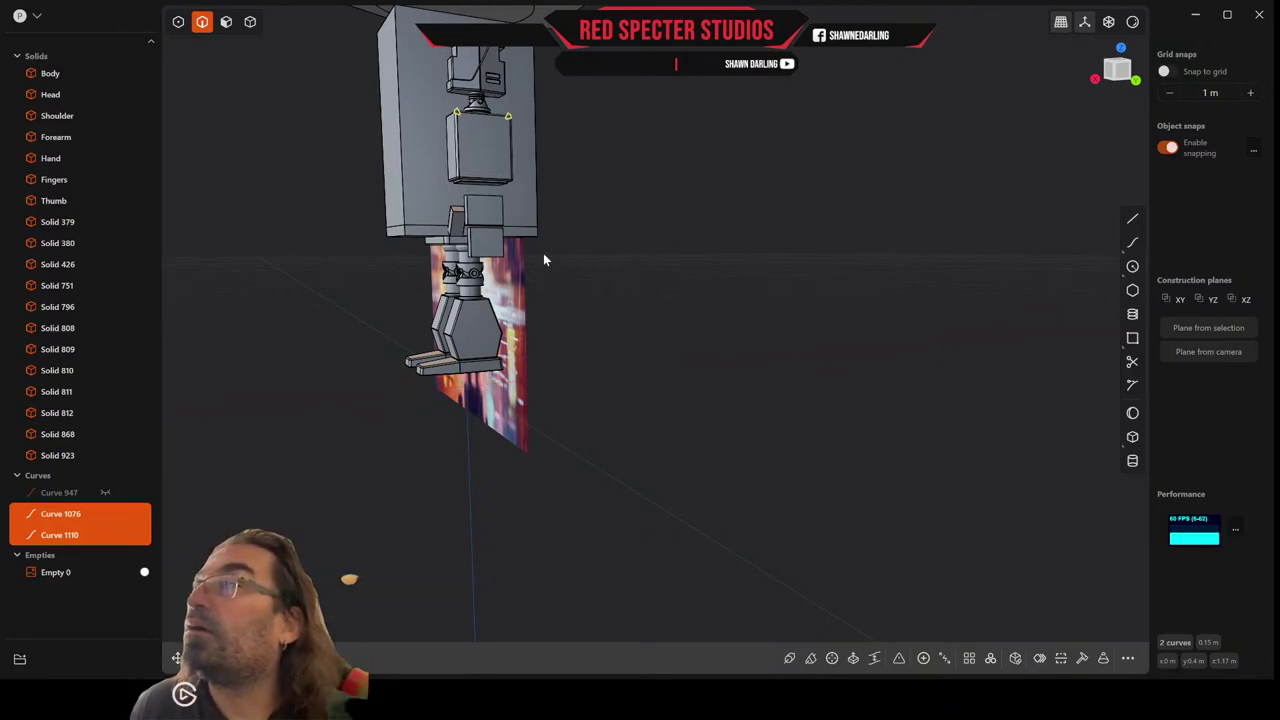
Try to mirror the two upper corner profile curves across the Z axis.
middle_drag(525, 257, 527, 297)
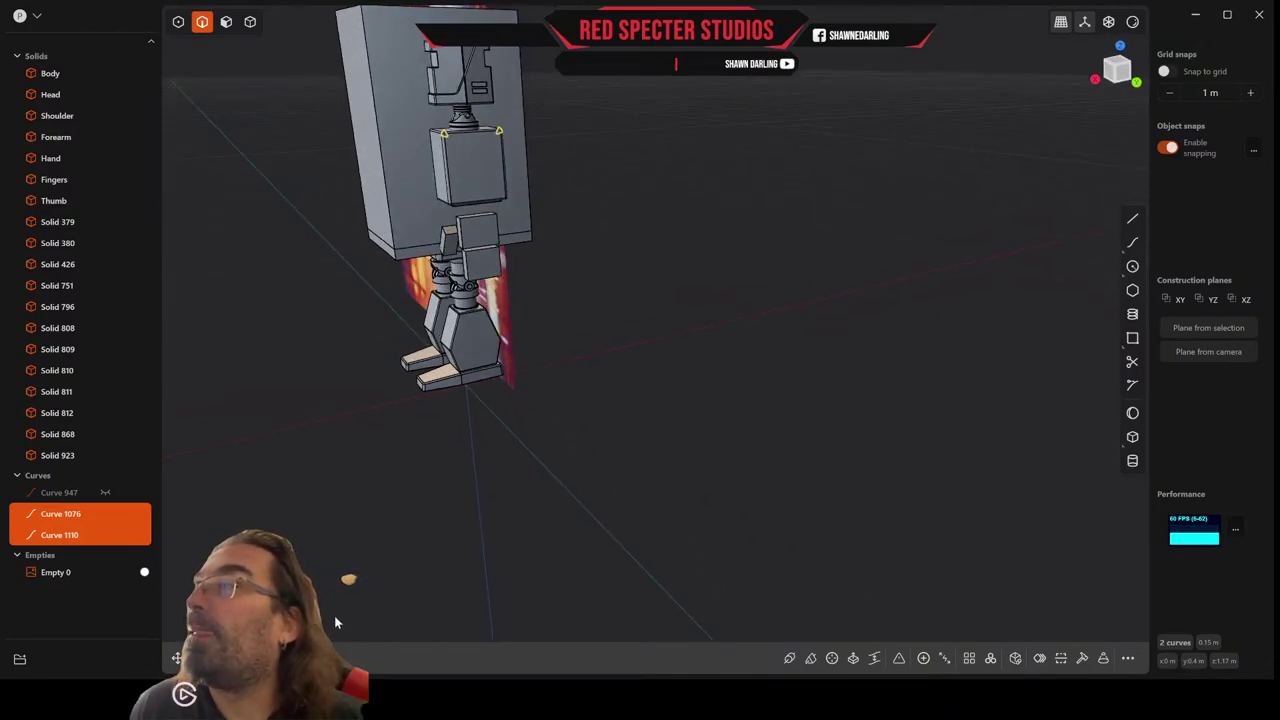
key(alt+x)
scroll(528, 431, up, 3)
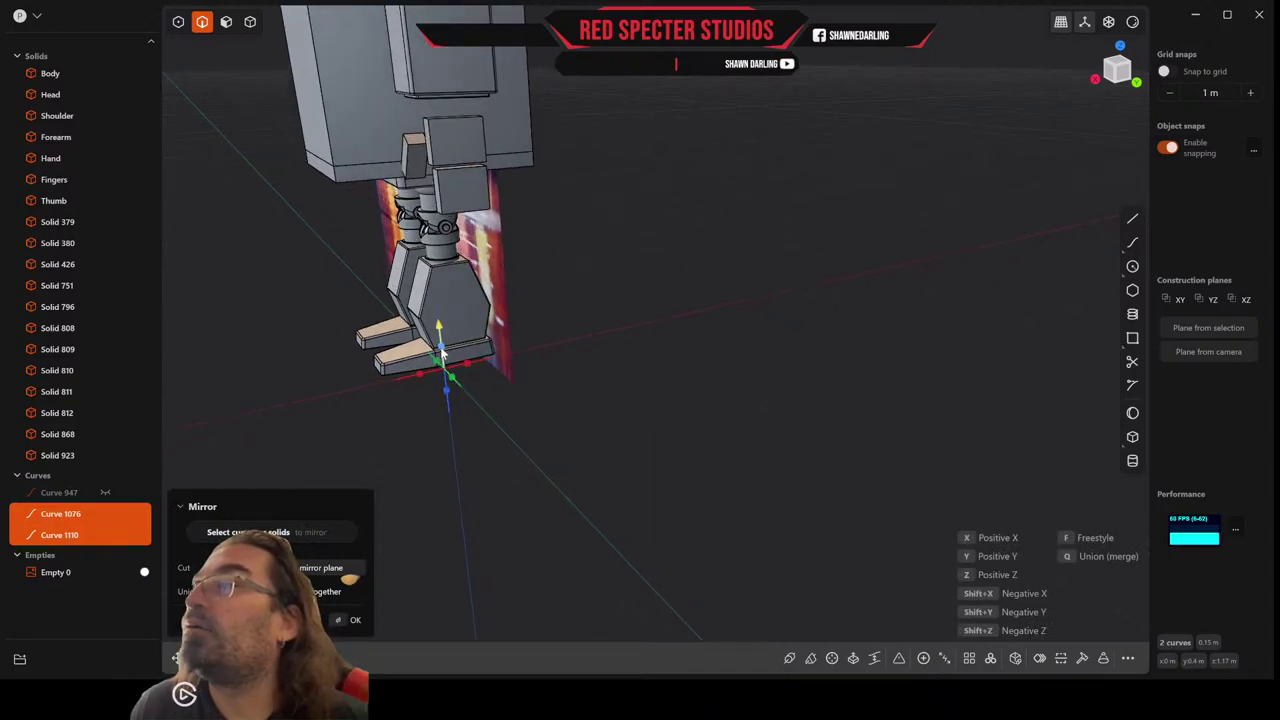
key(z)
scroll(511, 249, up, 2)
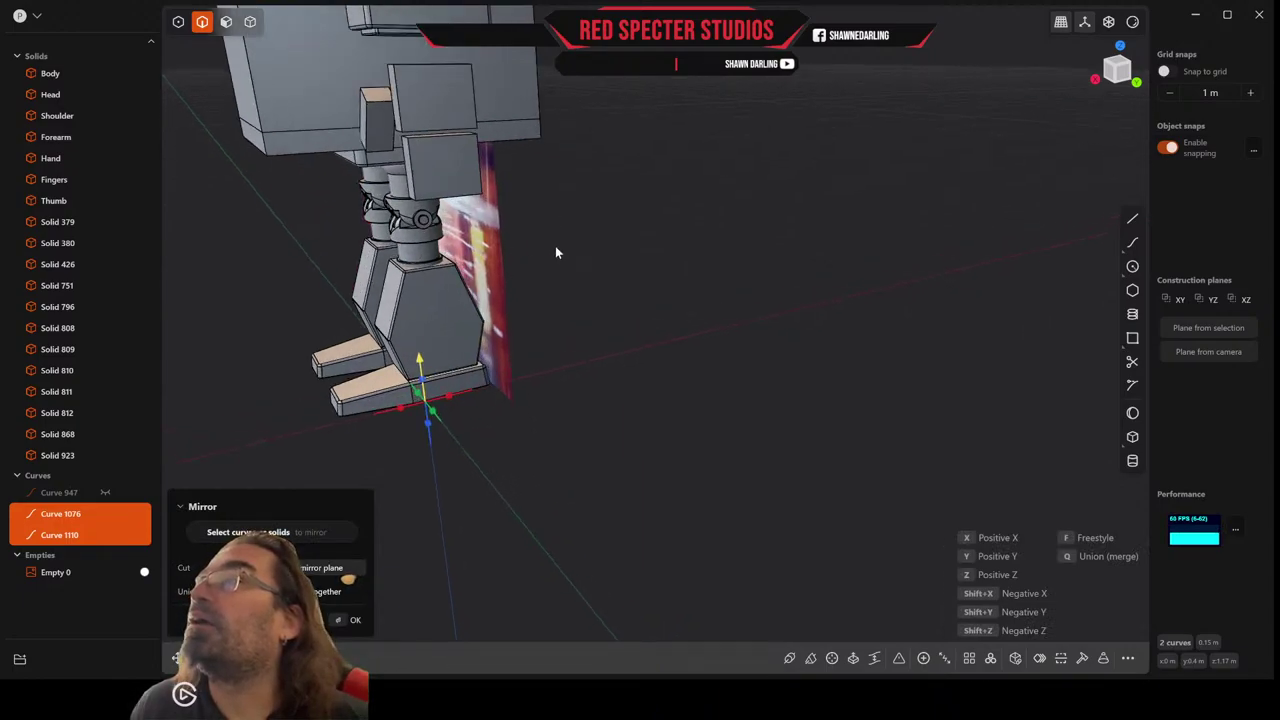
scroll(556, 246, down, 3)
scroll(556, 249, up, 3)
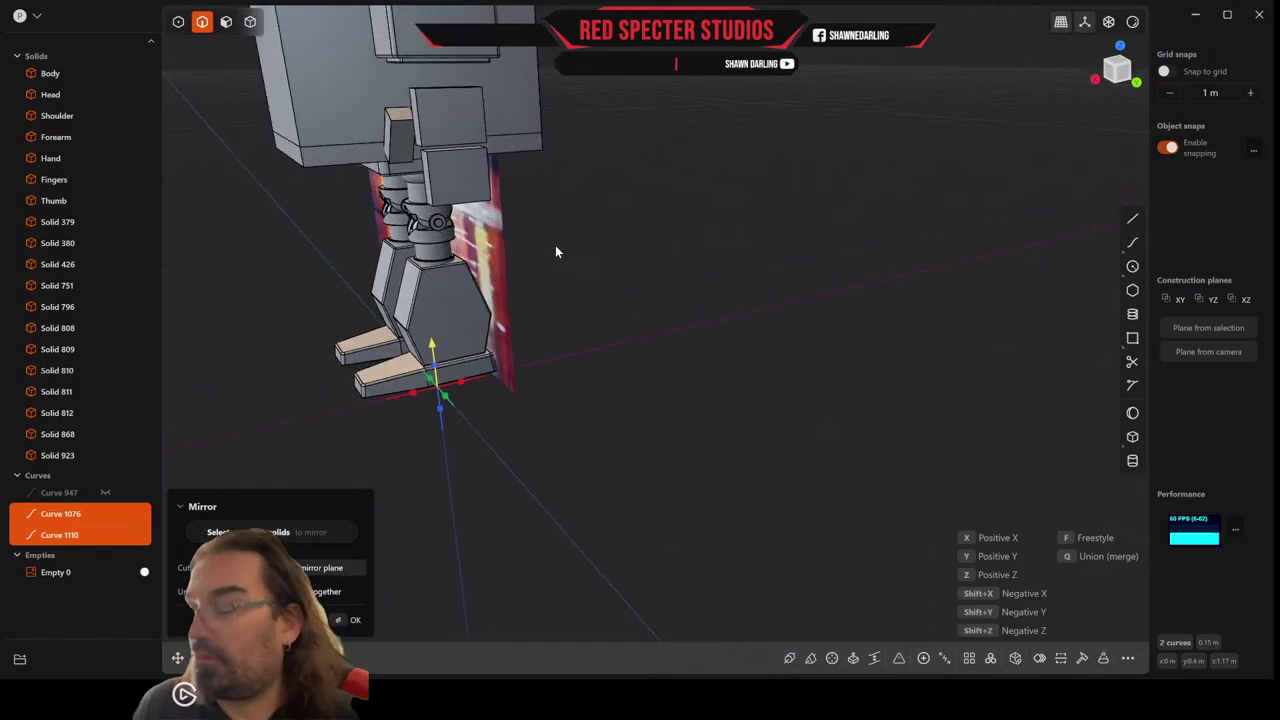
Try a freestyle mirror of the two upper corner curves about an XY plane, and undo back to the single original corner profile.
key(f)
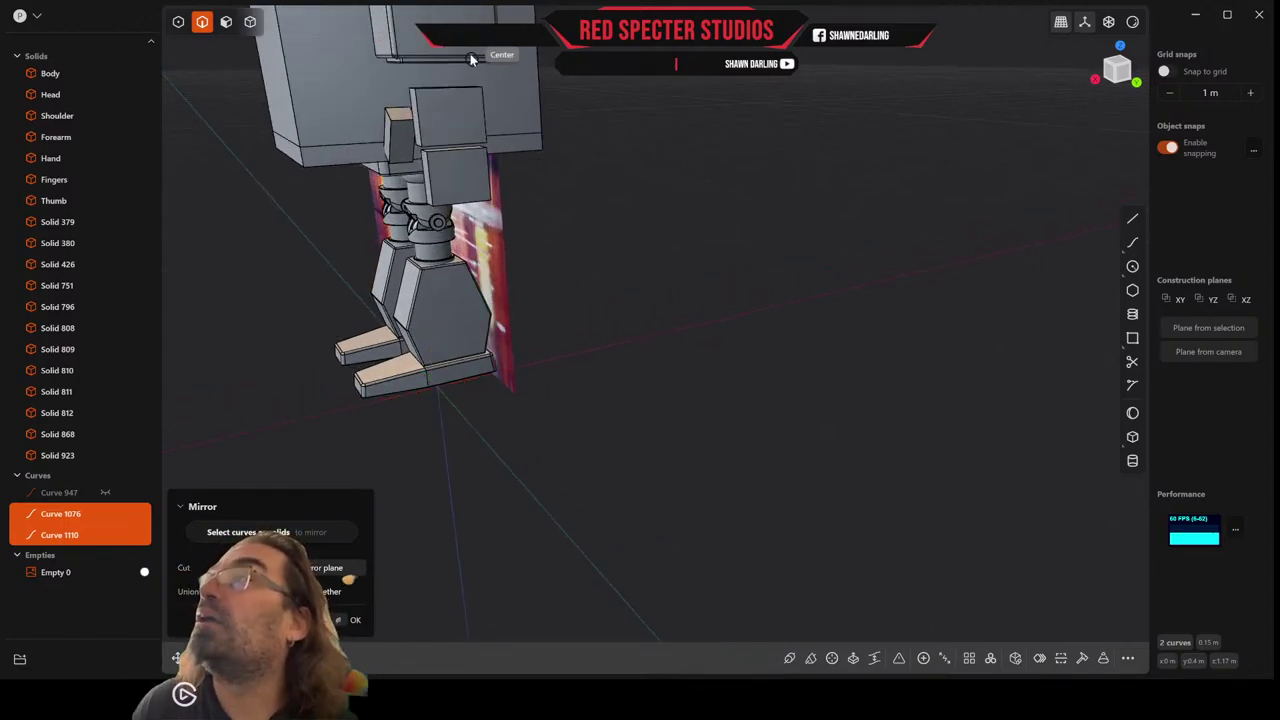
shift+middle_drag(470, 22, 568, 263)
scroll(570, 272, up, 2)
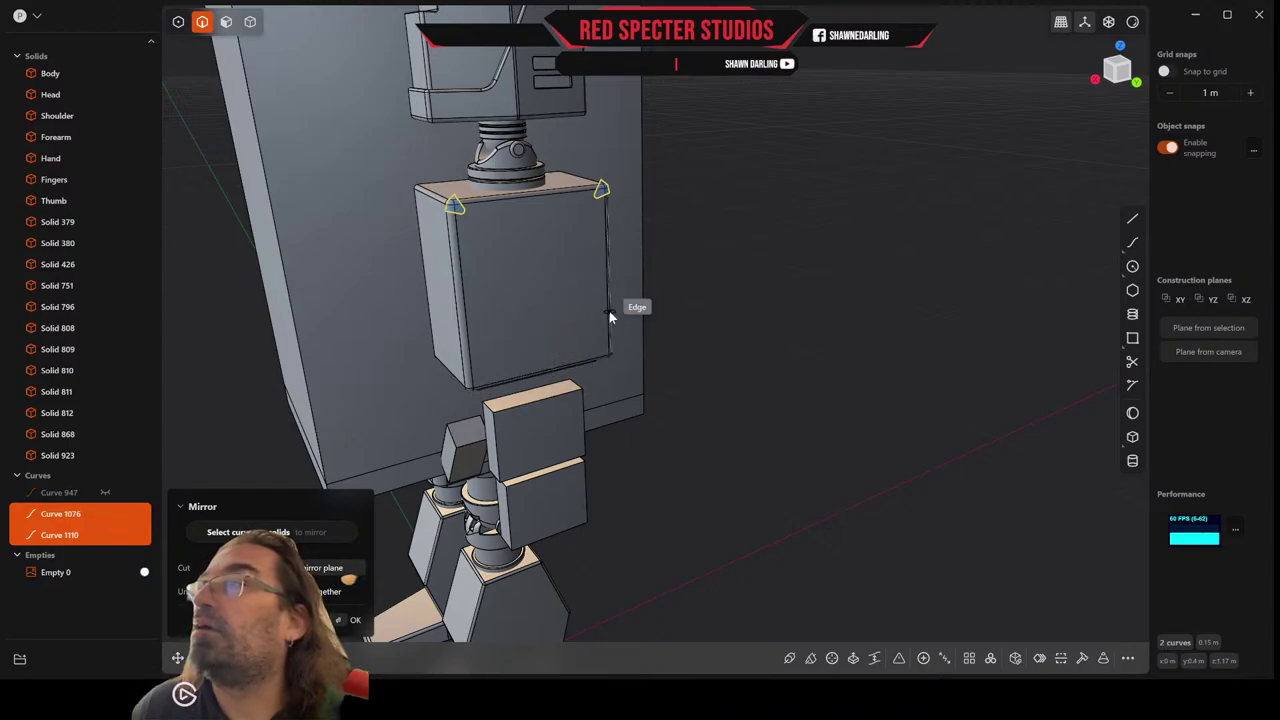
scroll(585, 382, down, 3)
scroll(580, 384, down, 3)
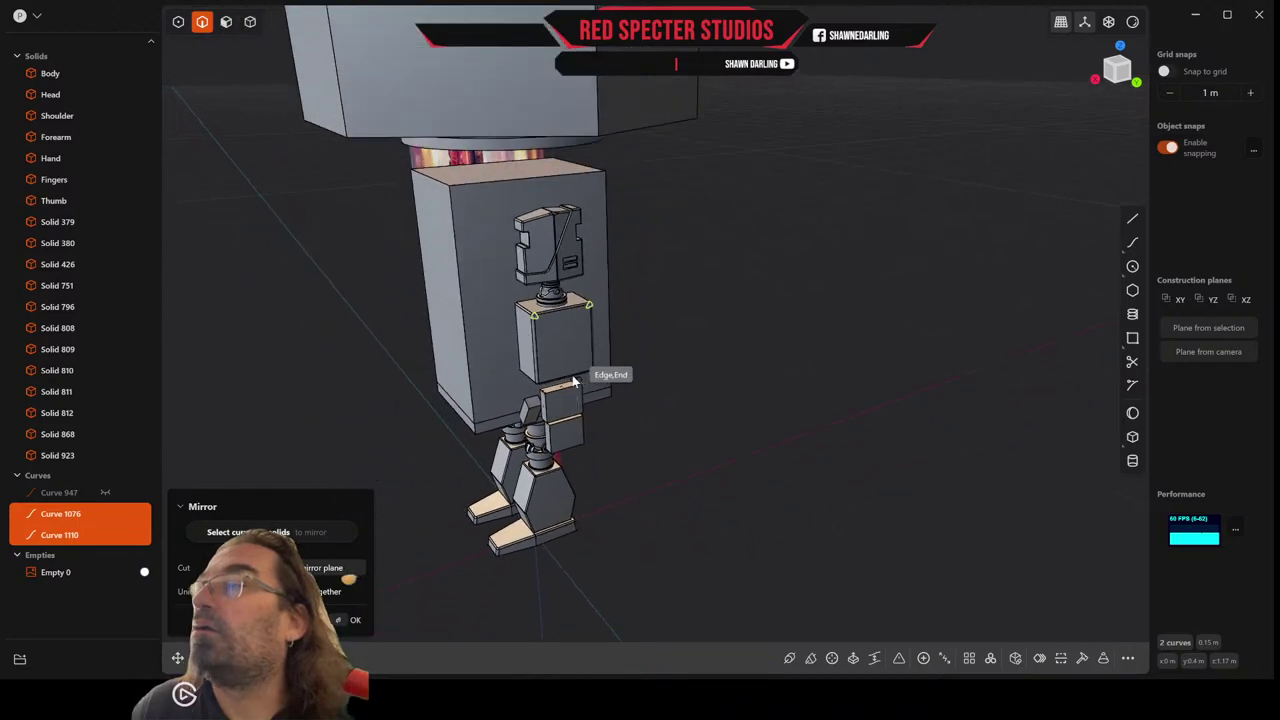
scroll(670, 404, down, 2)
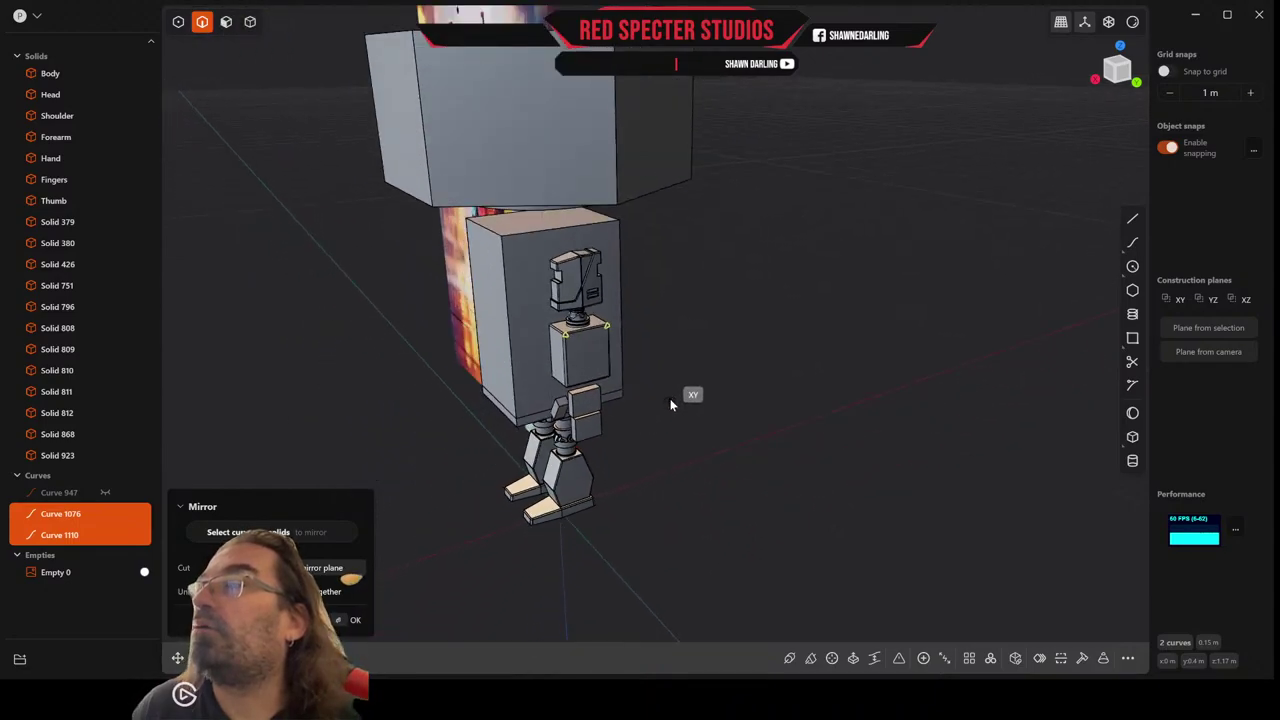
click(671, 404)
key(ctrl+z)
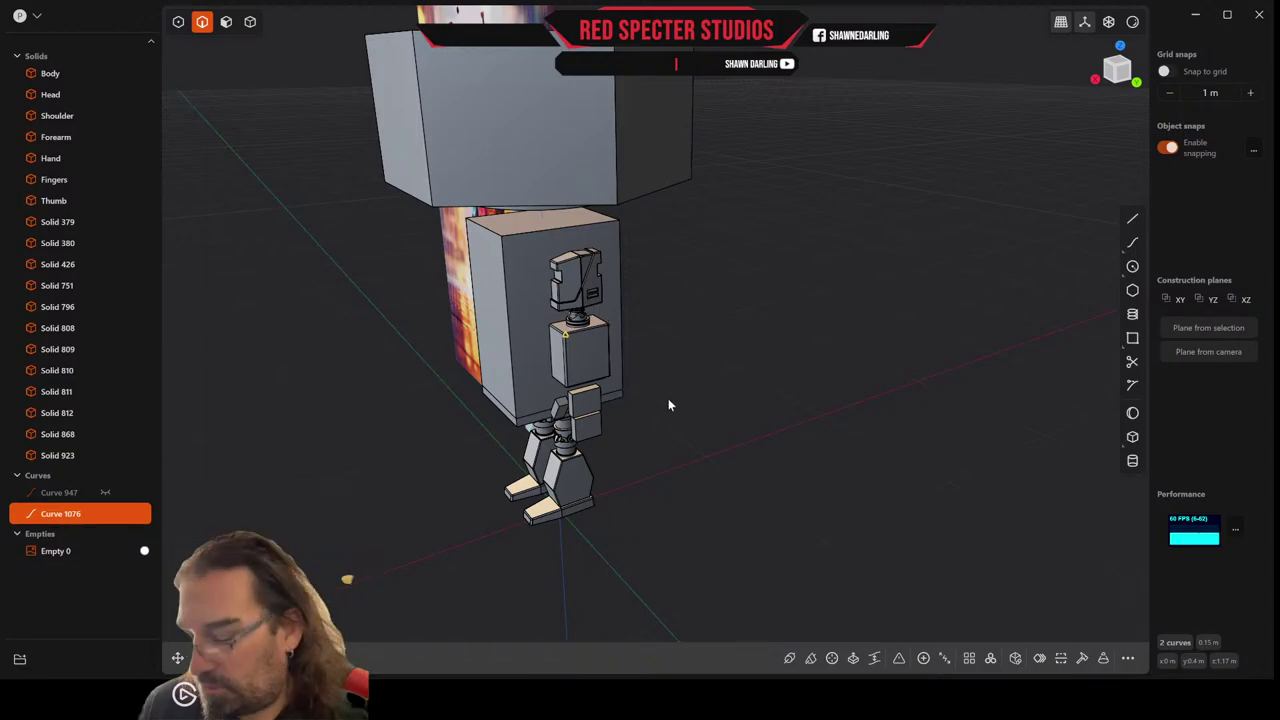
Mirror the remaining corner profile curve across the X axis to the forearm's other upper corner.
scroll(684, 368, up, 4)
middle_drag(684, 368, 637, 340)
scroll(640, 334, up, 5)
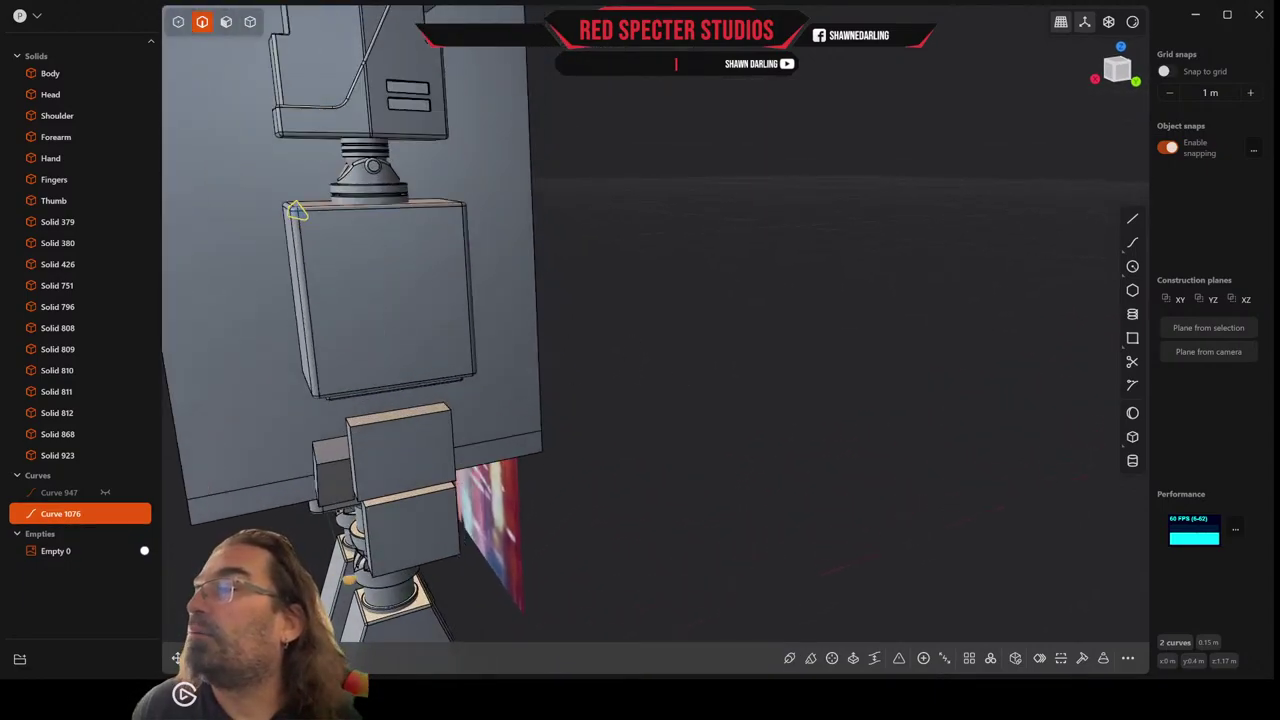
key(alt+x)
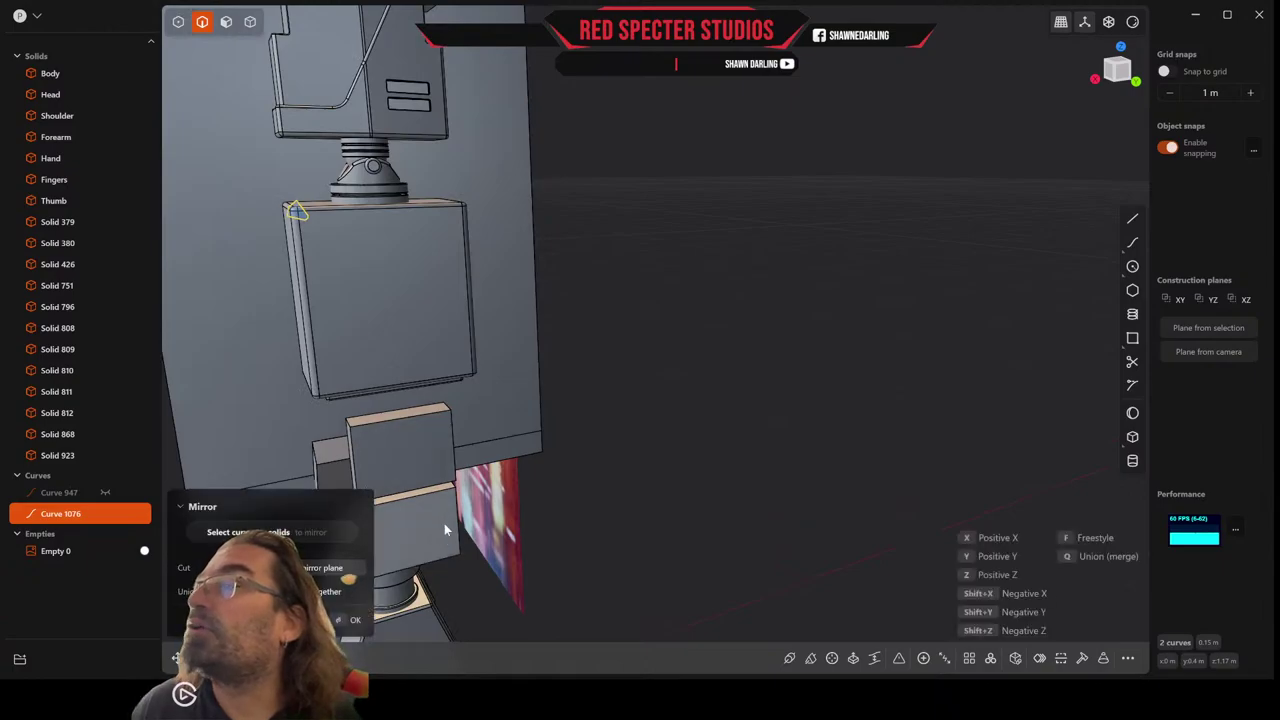
scroll(449, 523, down, 4)
scroll(450, 524, down, 3)
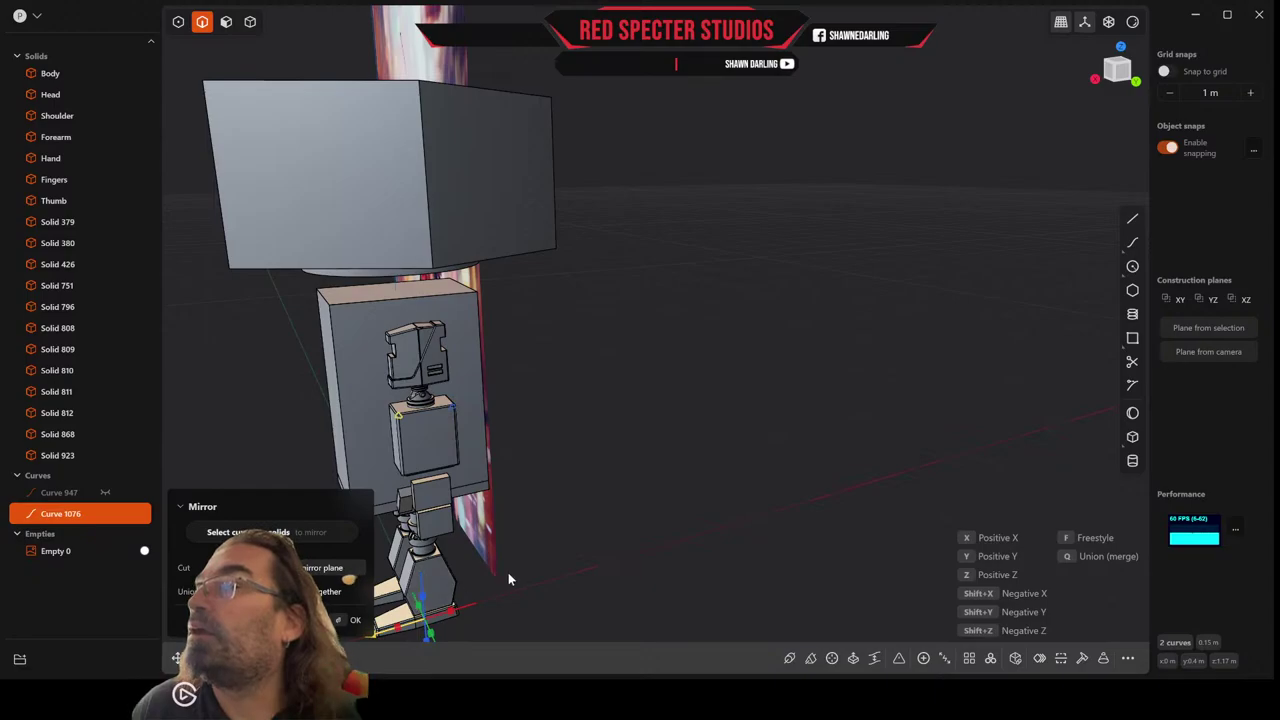
key(Return)
scroll(508, 575, up, 3)
scroll(508, 572, up, 3)
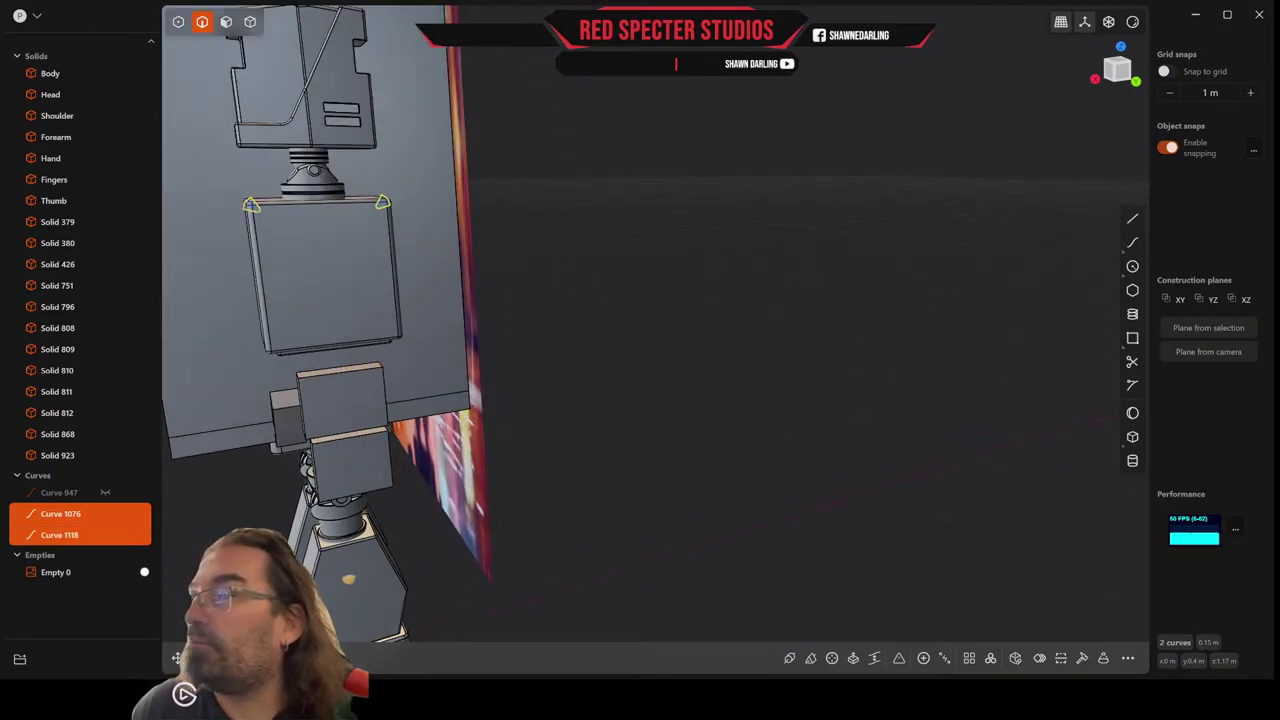
Mirror both upper corner profile curves across the Z axis to create two upside-down copies below the robot.
key(alt+x)
scroll(430, 420, down, 3)
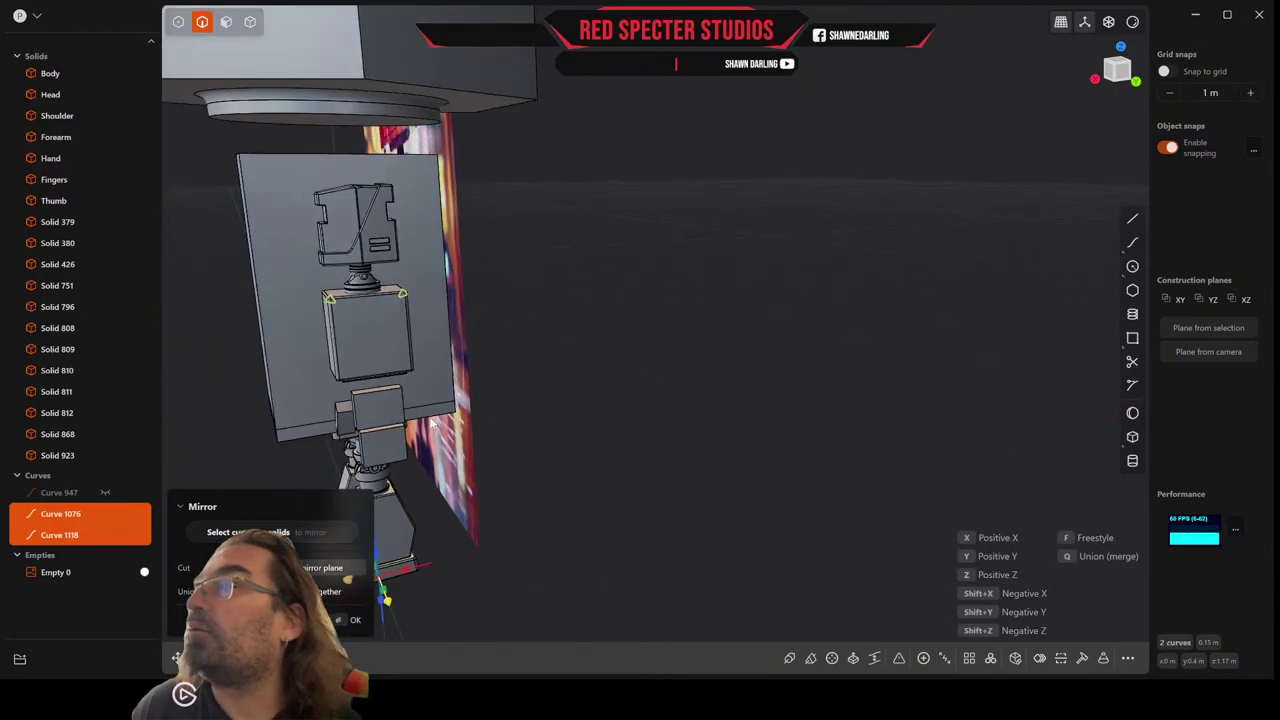
middle_drag(432, 425, 390, 533)
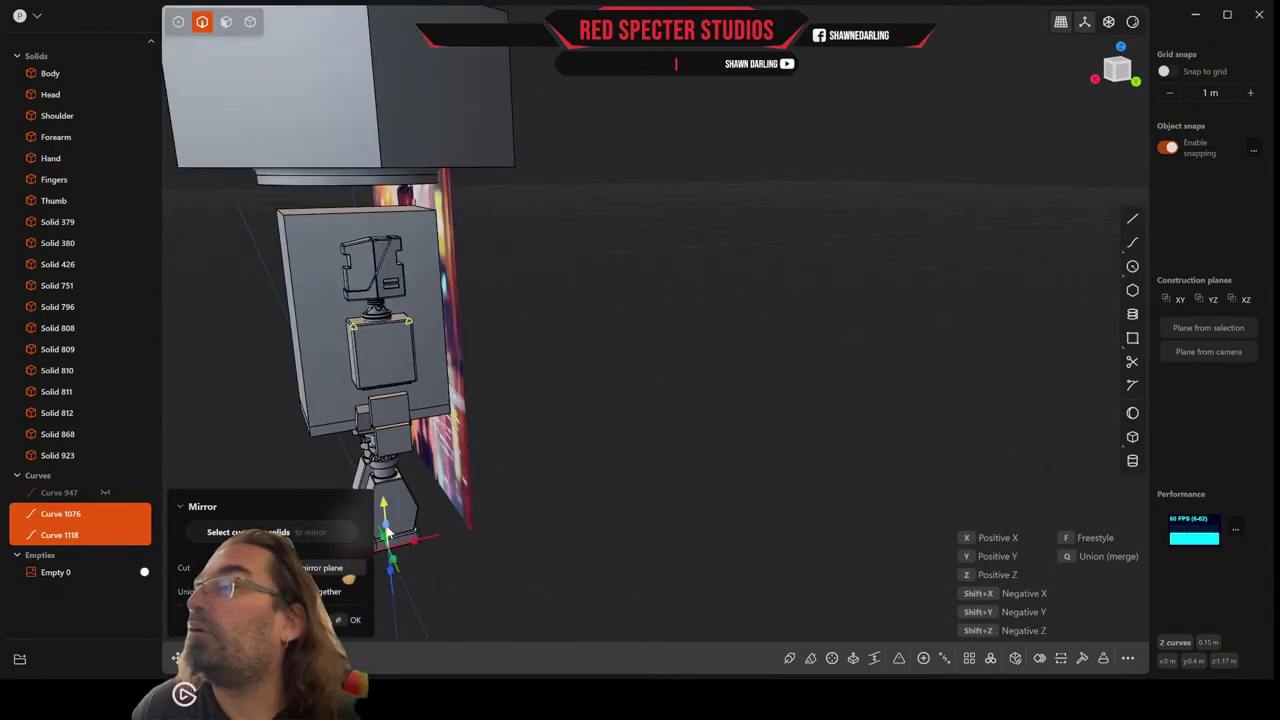
scroll(567, 527, down, 3)
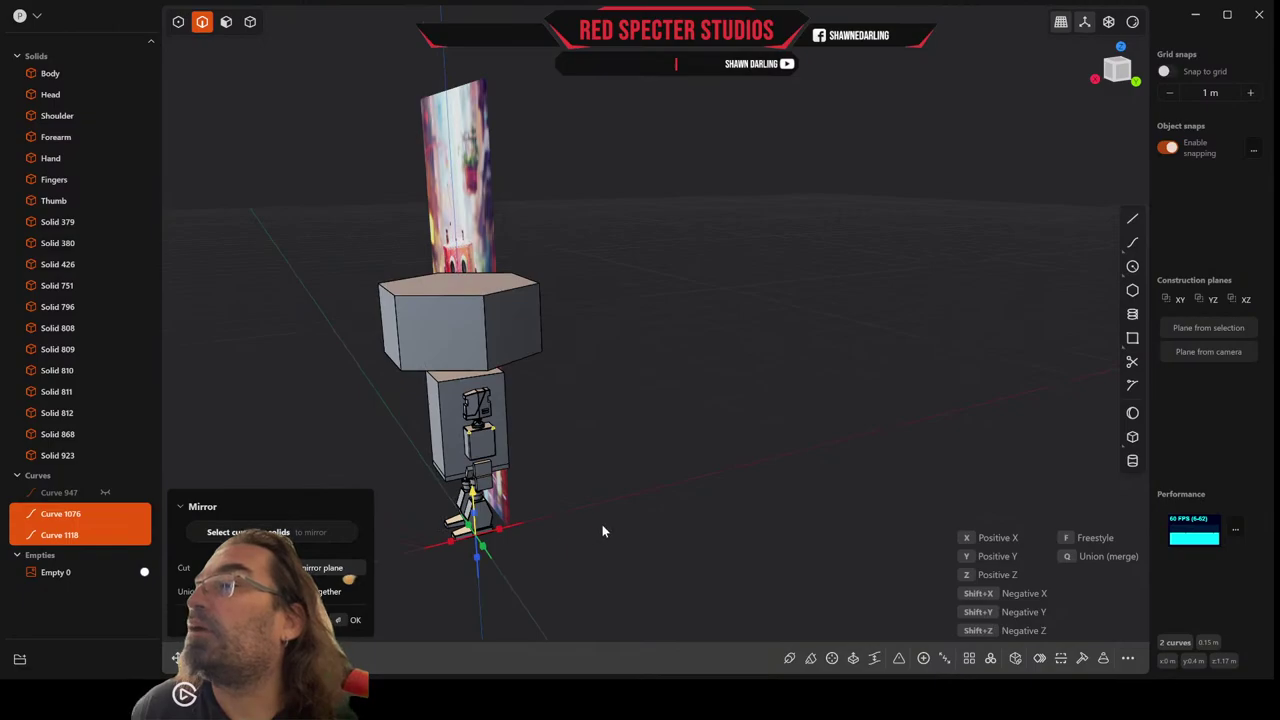
middle_drag(603, 530, 615, 425)
scroll(613, 418, up, 2)
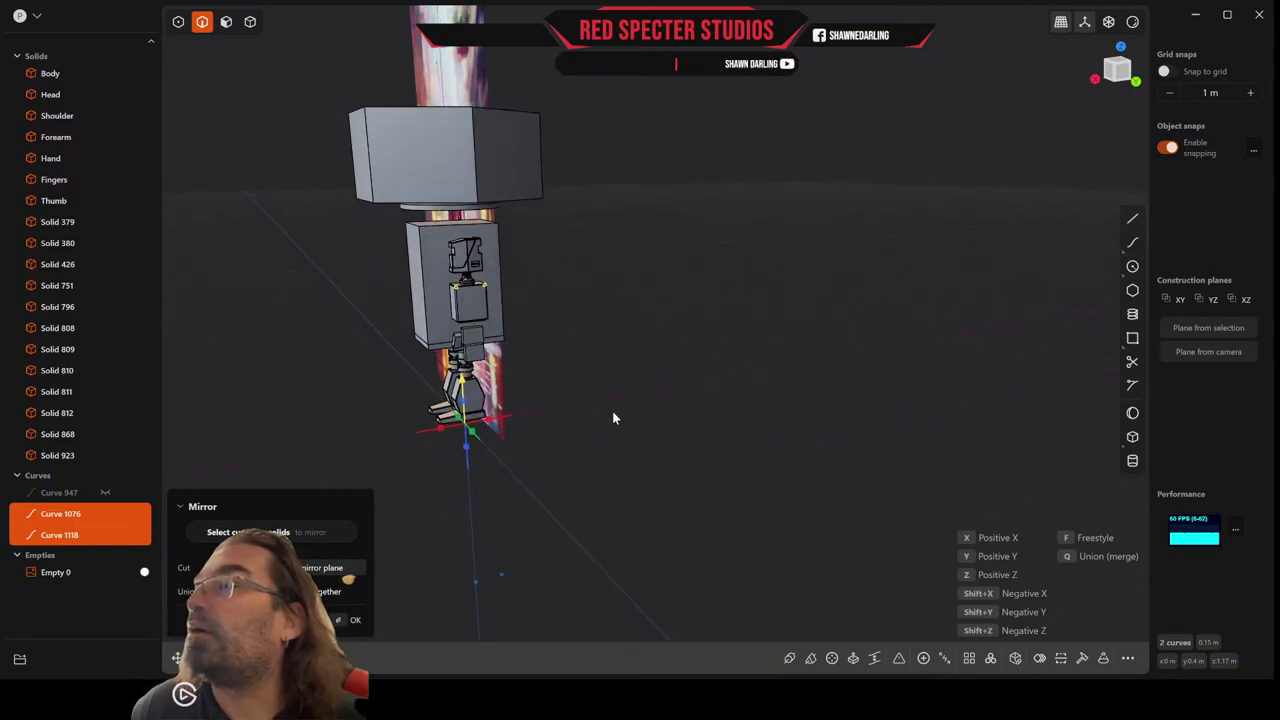
key(Return)
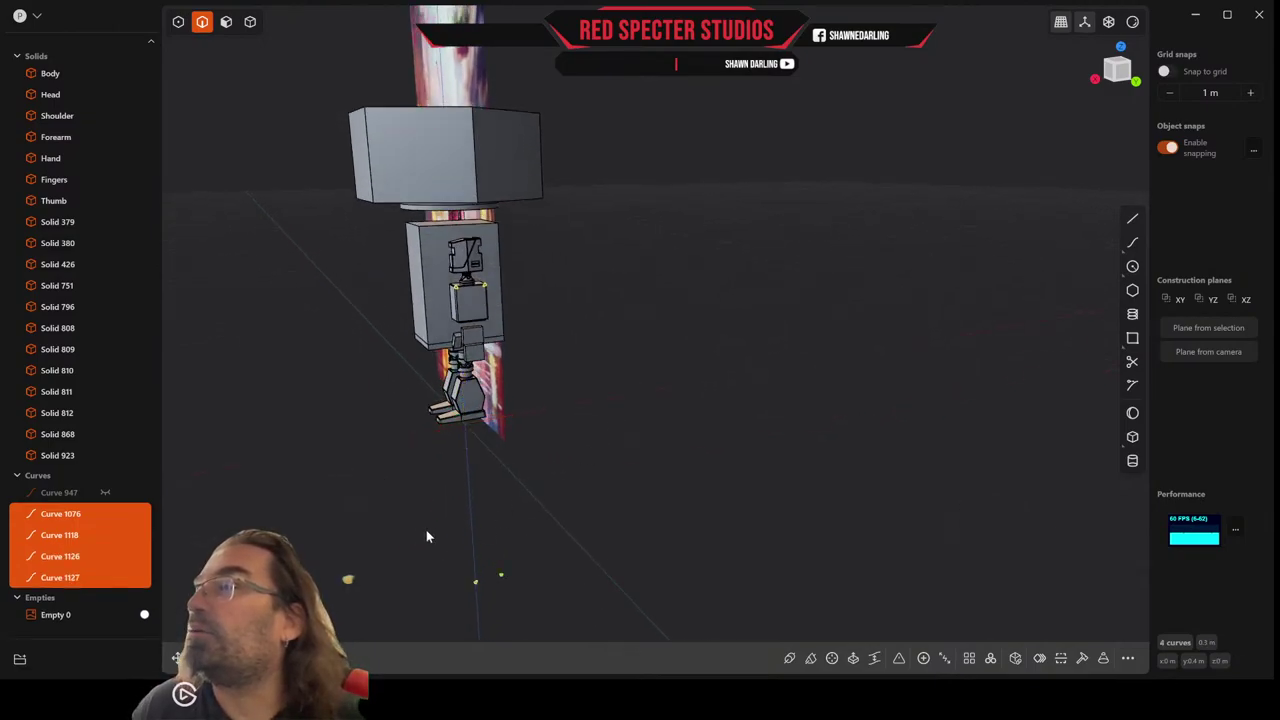
Move the two mirrored copies up along Z by about 2.09 m onto the forearm's lower corners.
drag(426, 536, 540, 576)
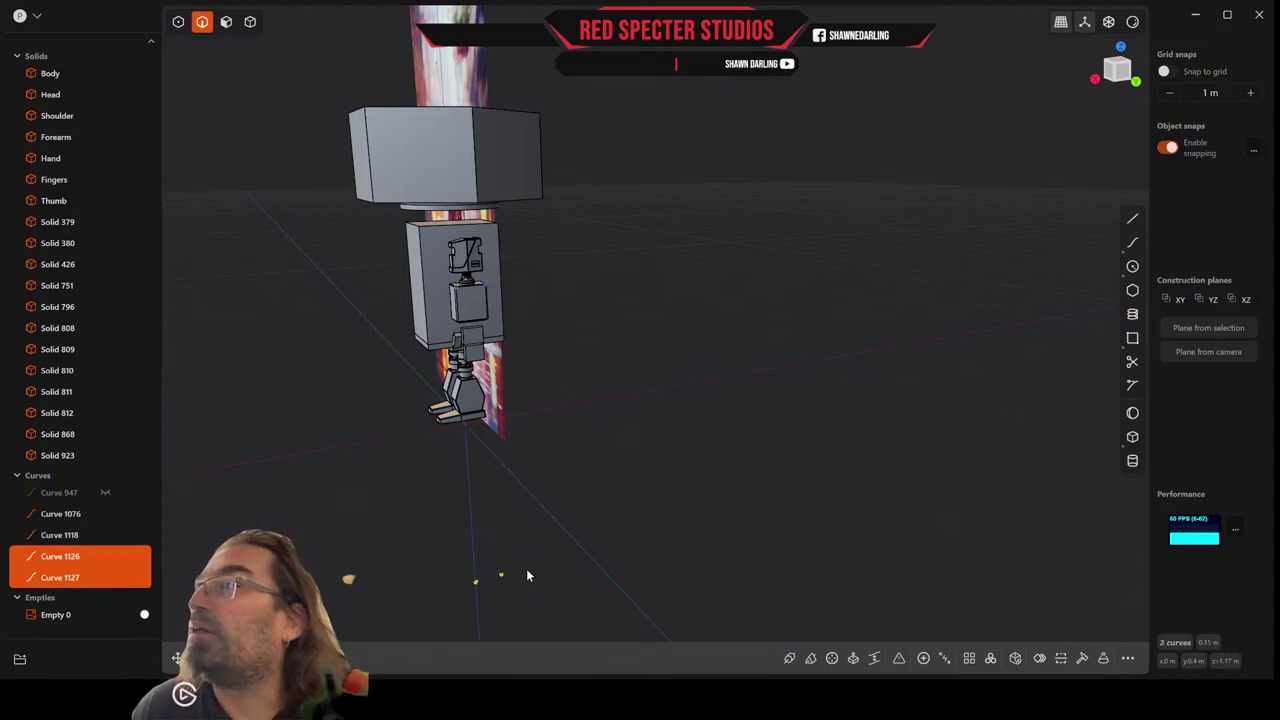
key(g)
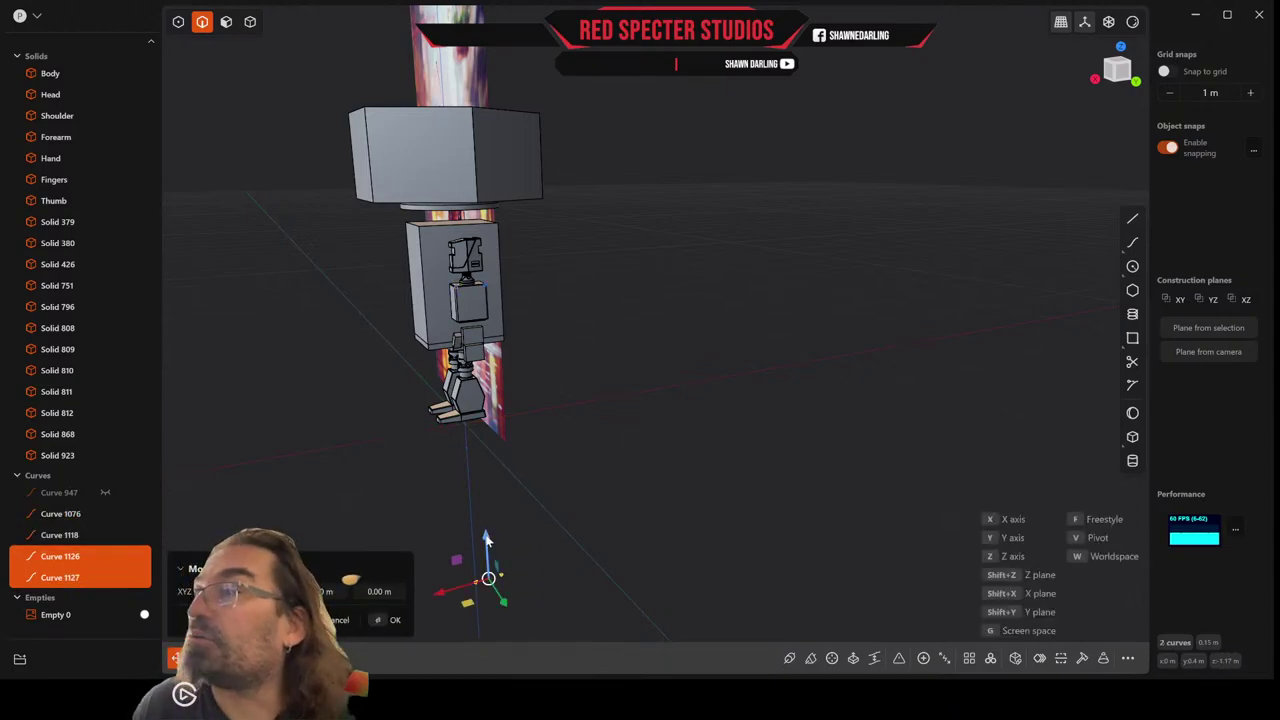
drag(485, 540, 497, 265)
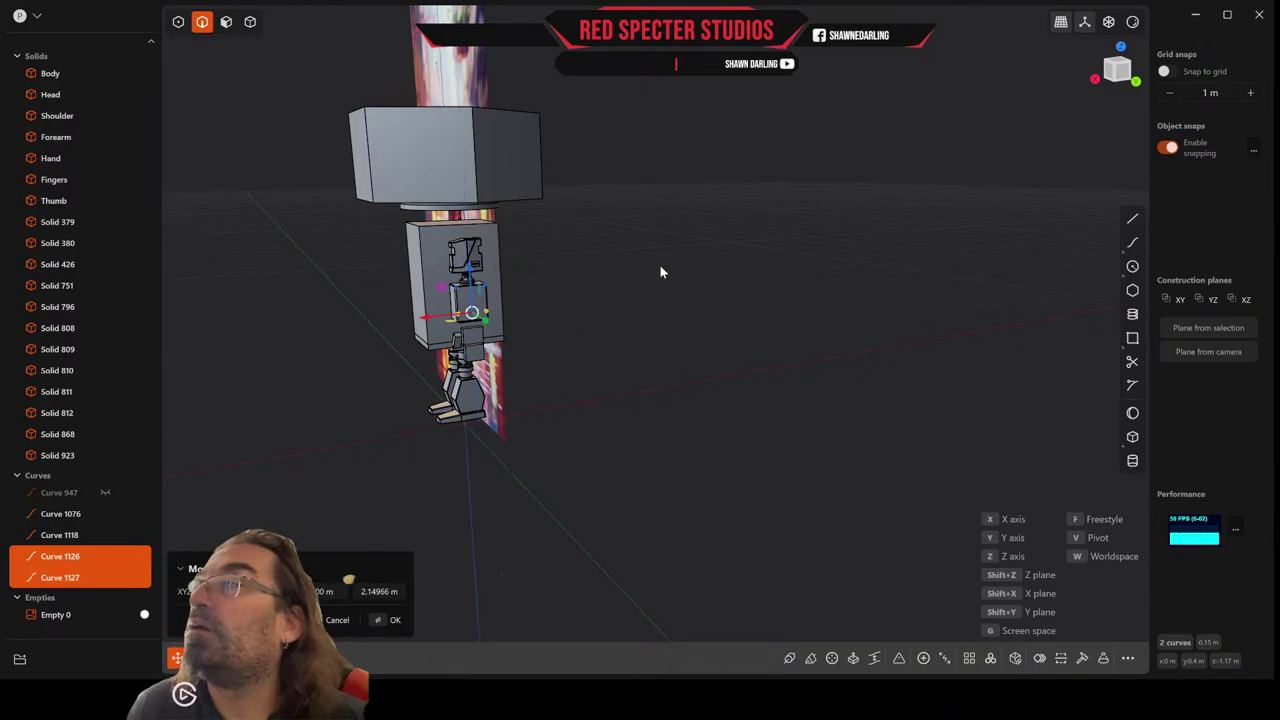
click(1121, 80)
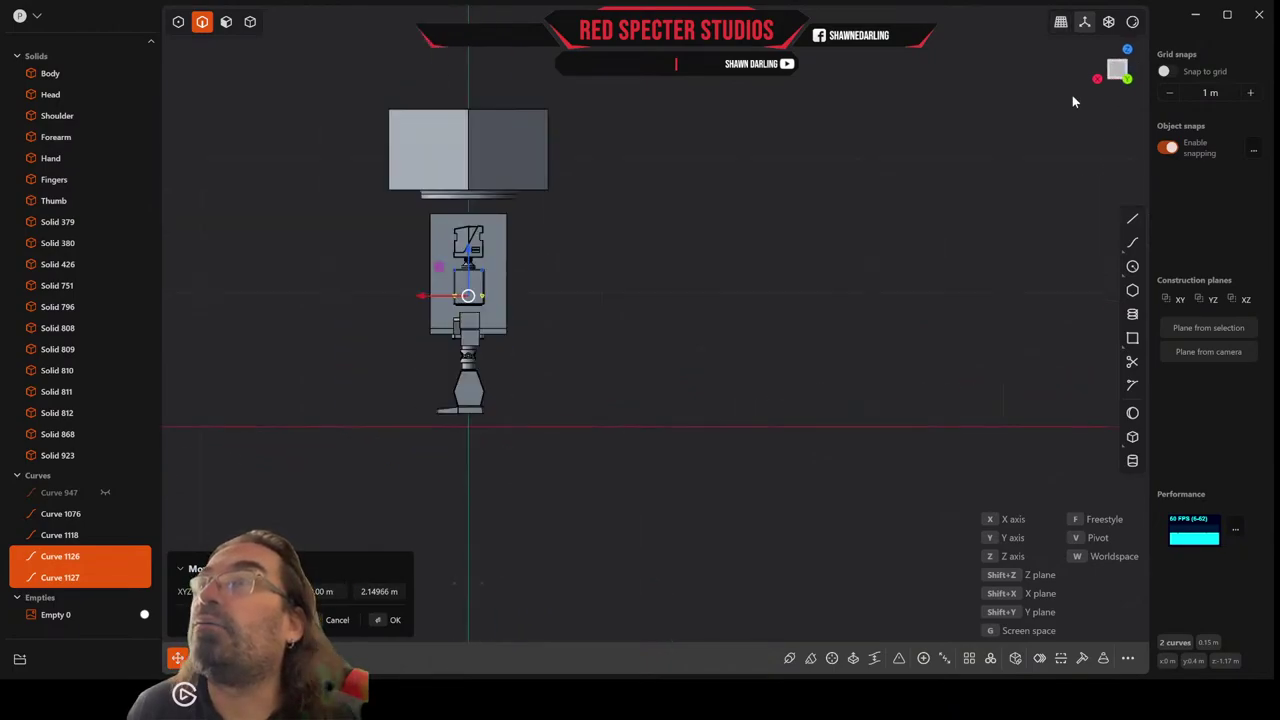
scroll(465, 328, up, 8)
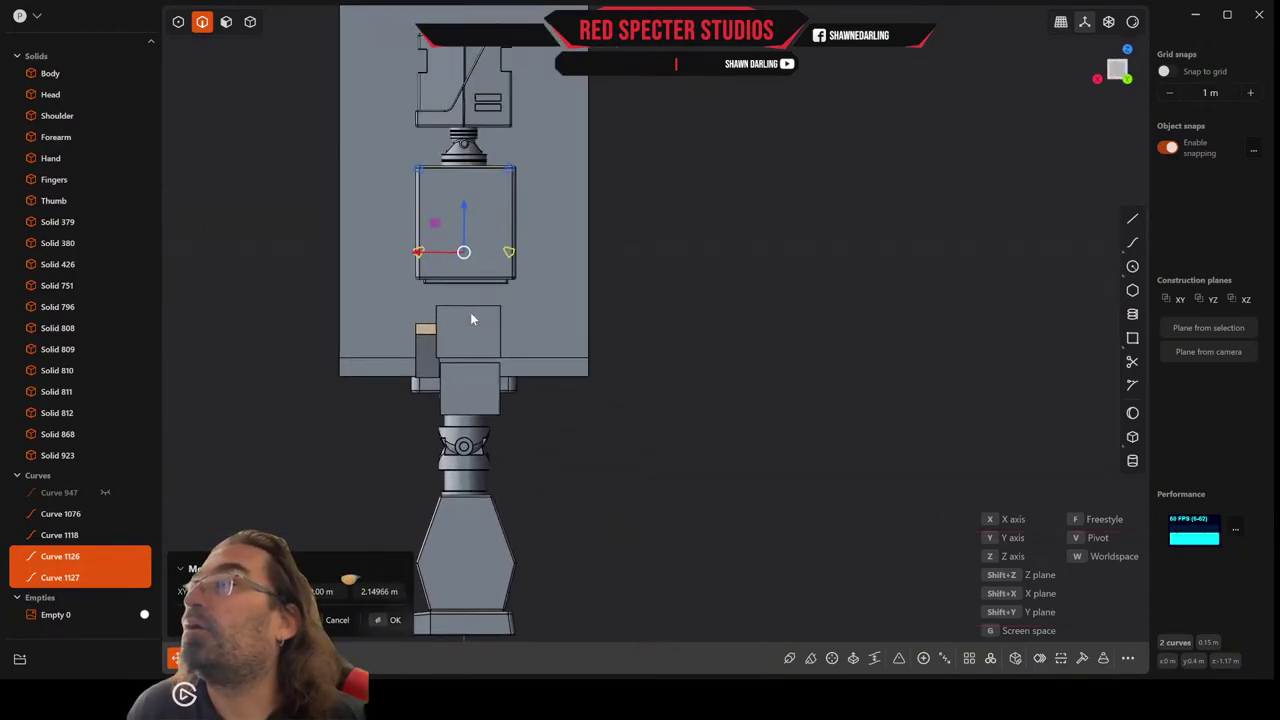
scroll(472, 318, up, 8)
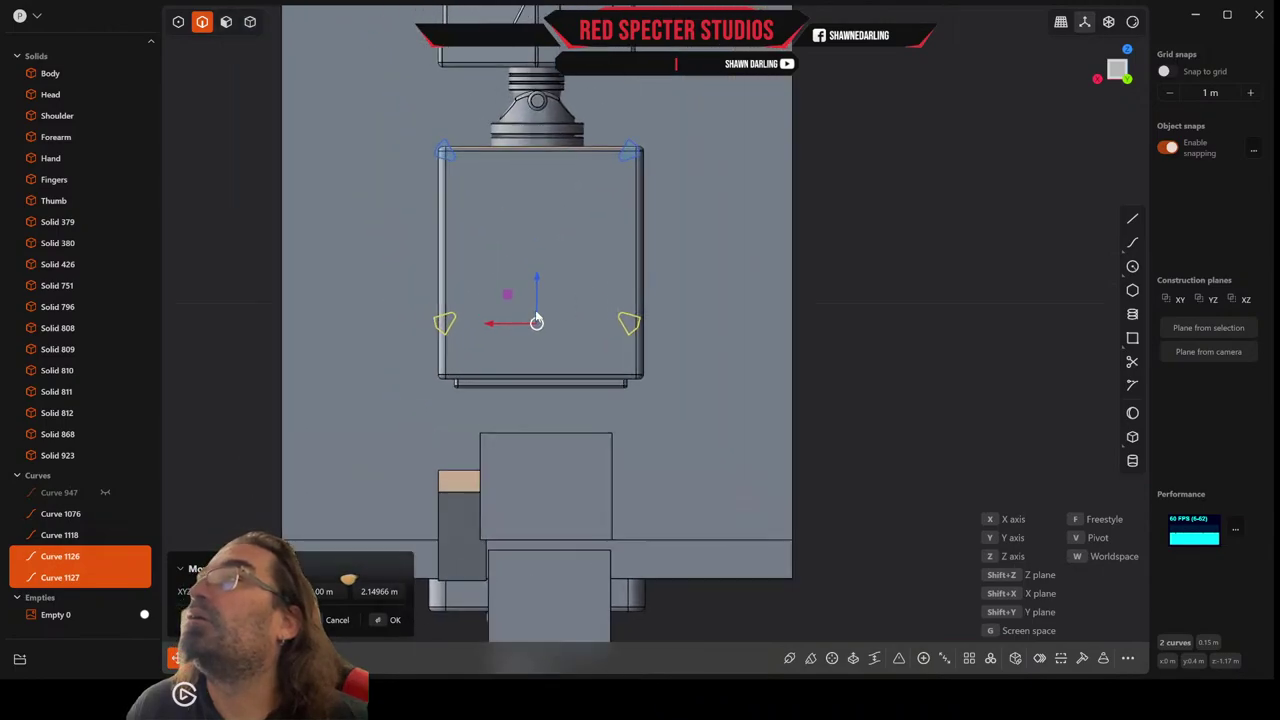
drag(545, 267, 528, 350)
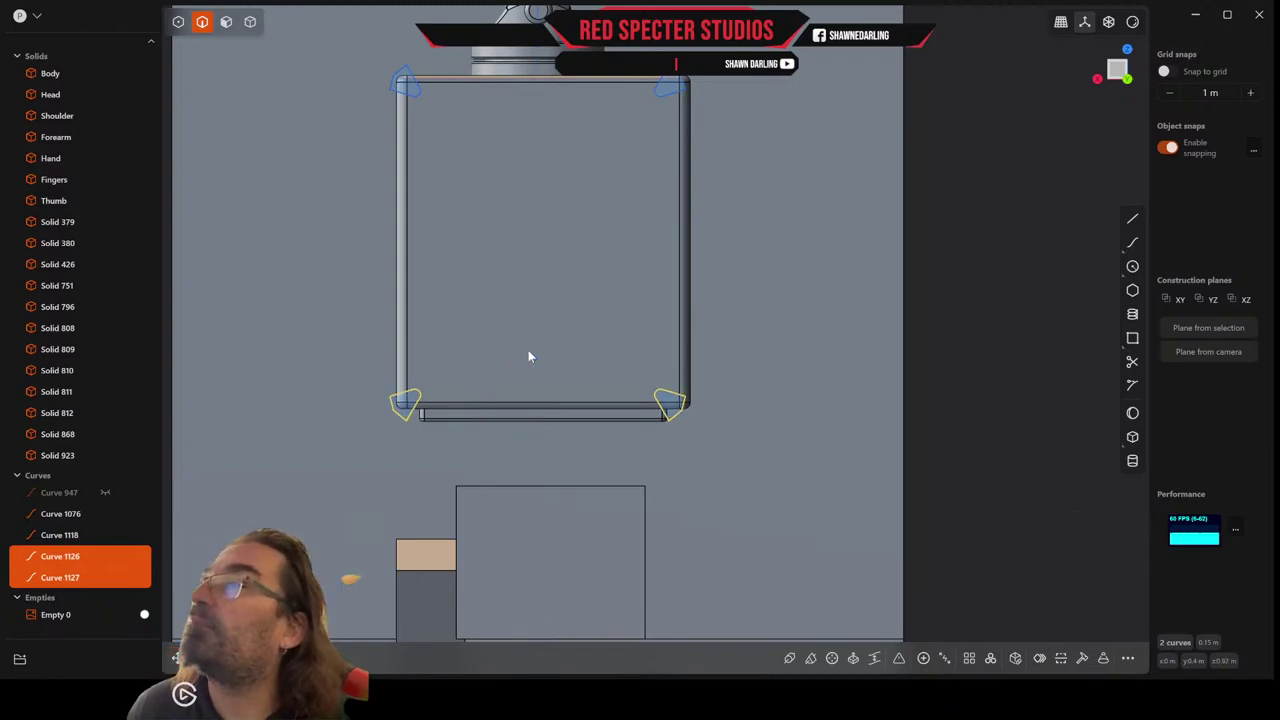
Move all four corner profile curves outward along Y by about 0.03 m, clear of the forearm's side face.
middle_drag(528, 350, 636, 375)
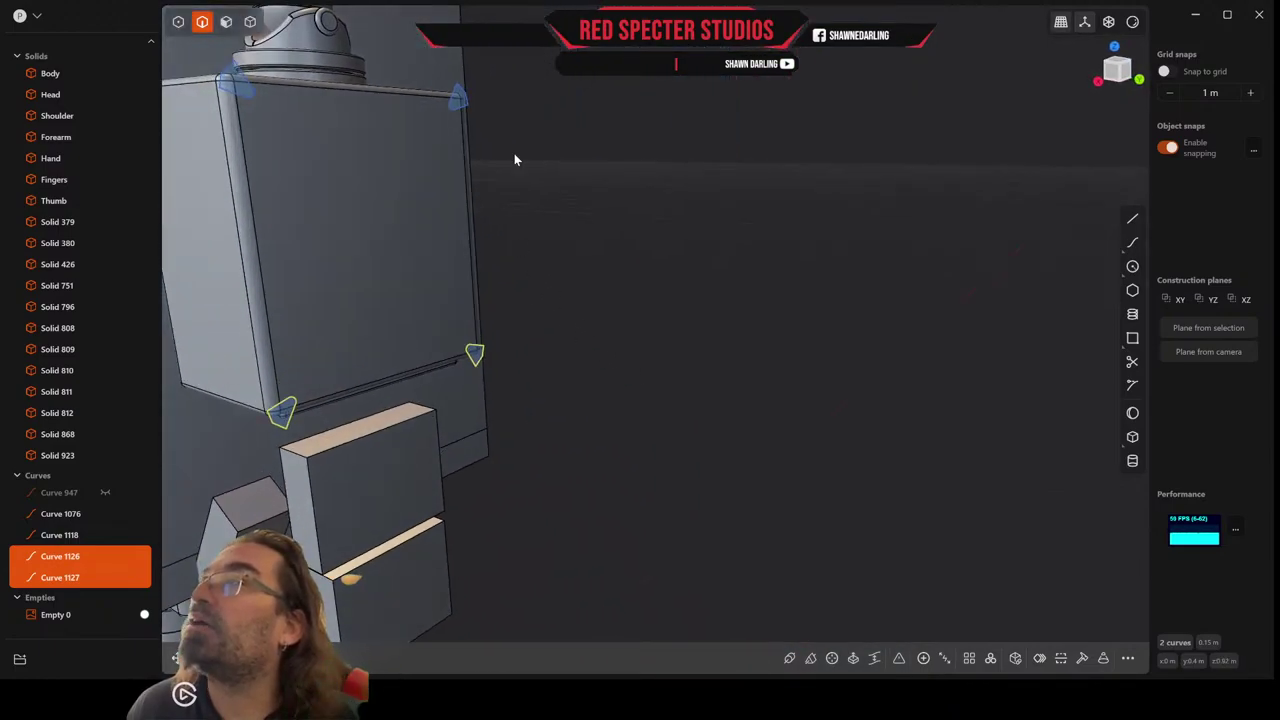
click(459, 100)
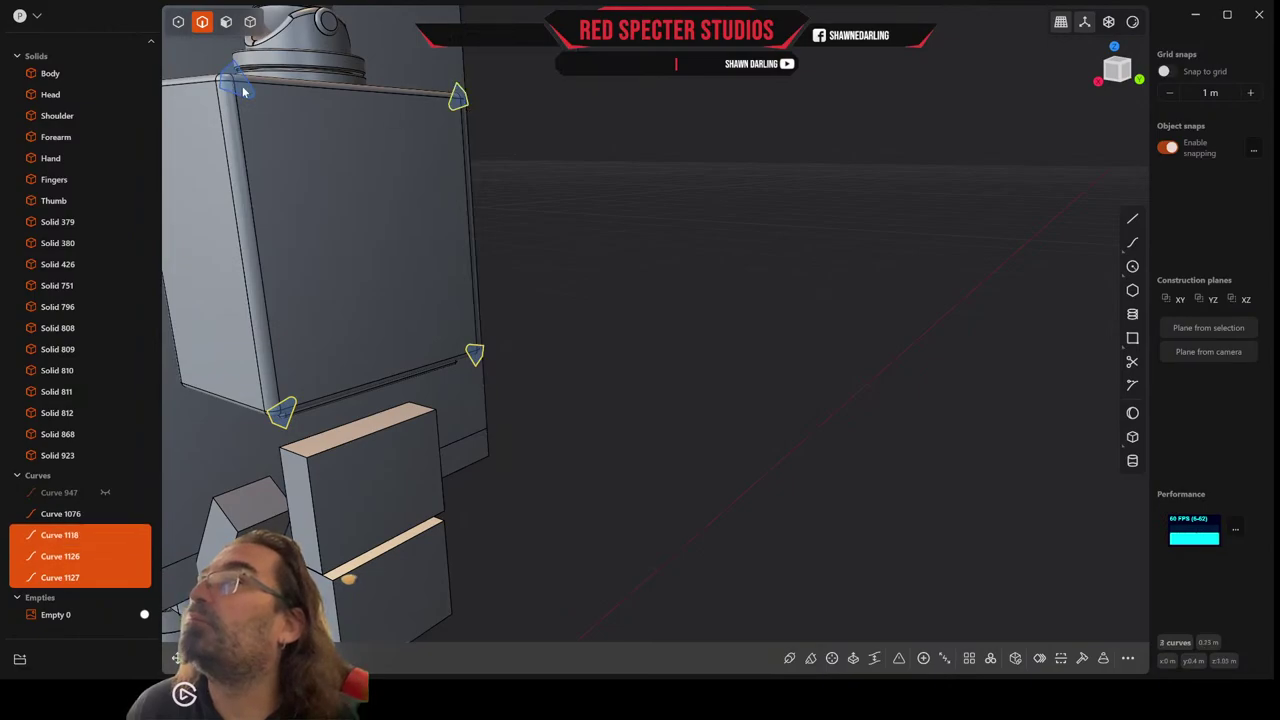
click(252, 94)
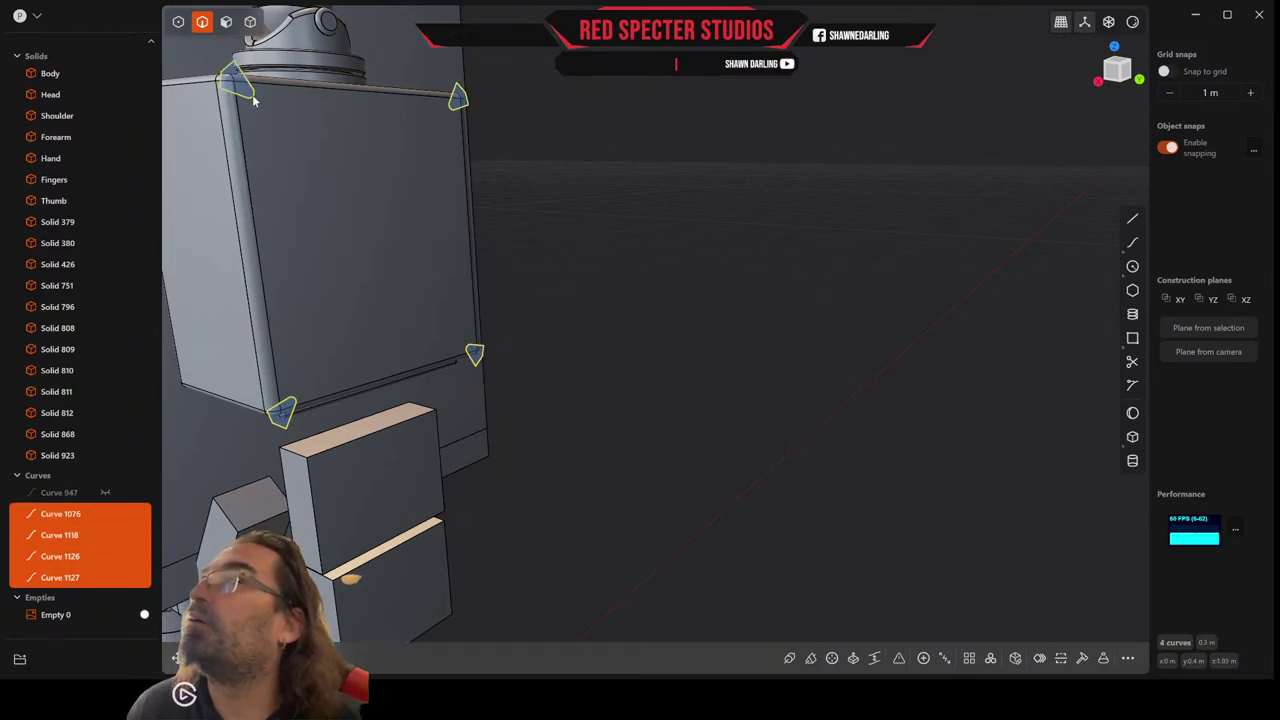
key(g)
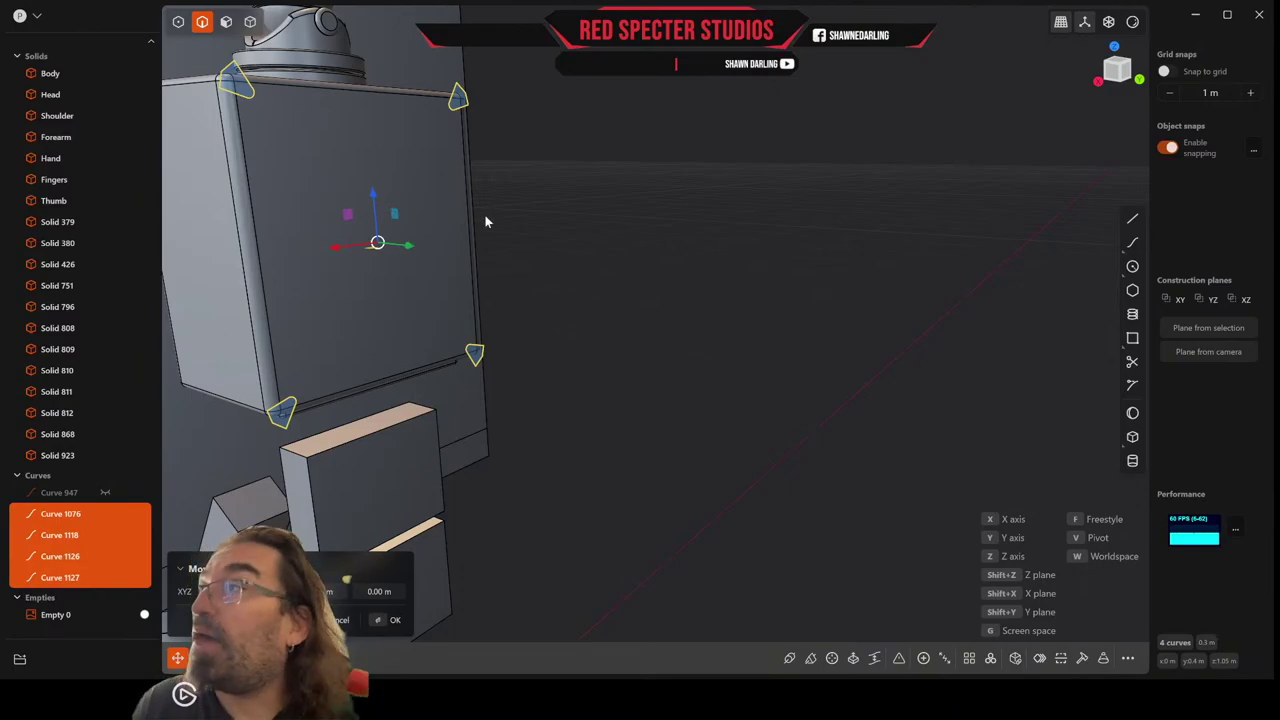
middle_drag(415, 250, 660, 262)
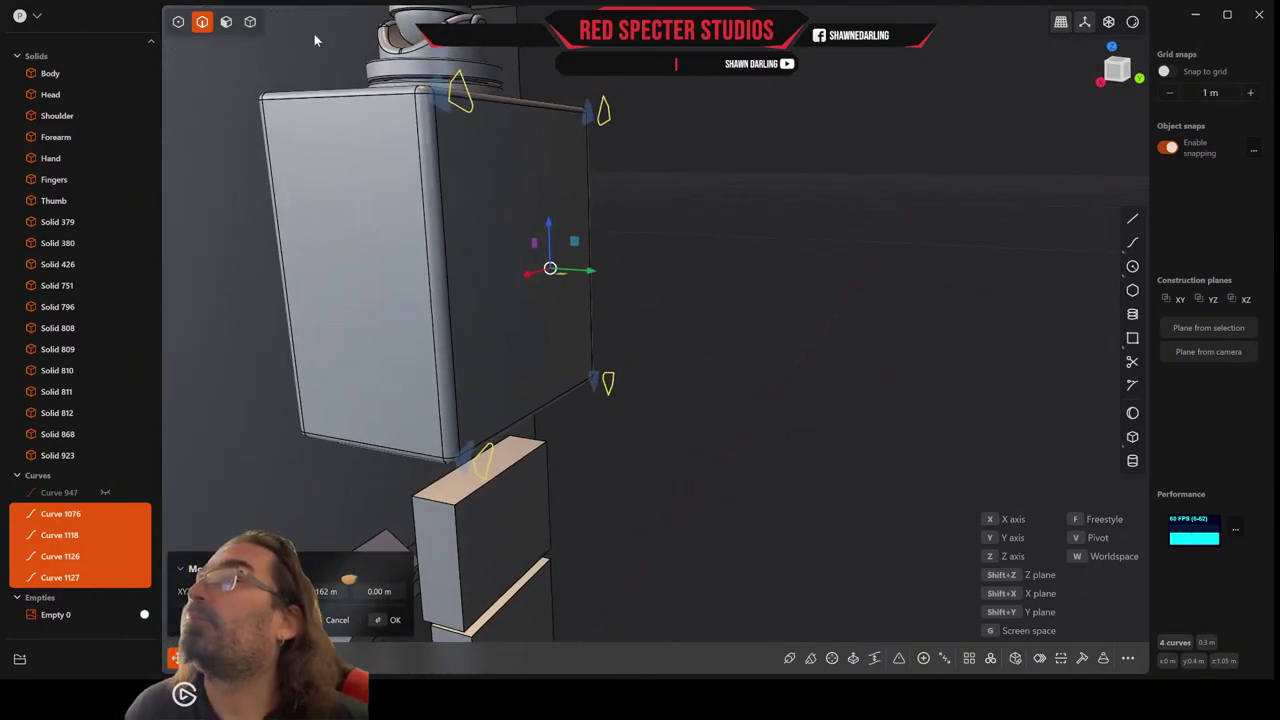
click(227, 26)
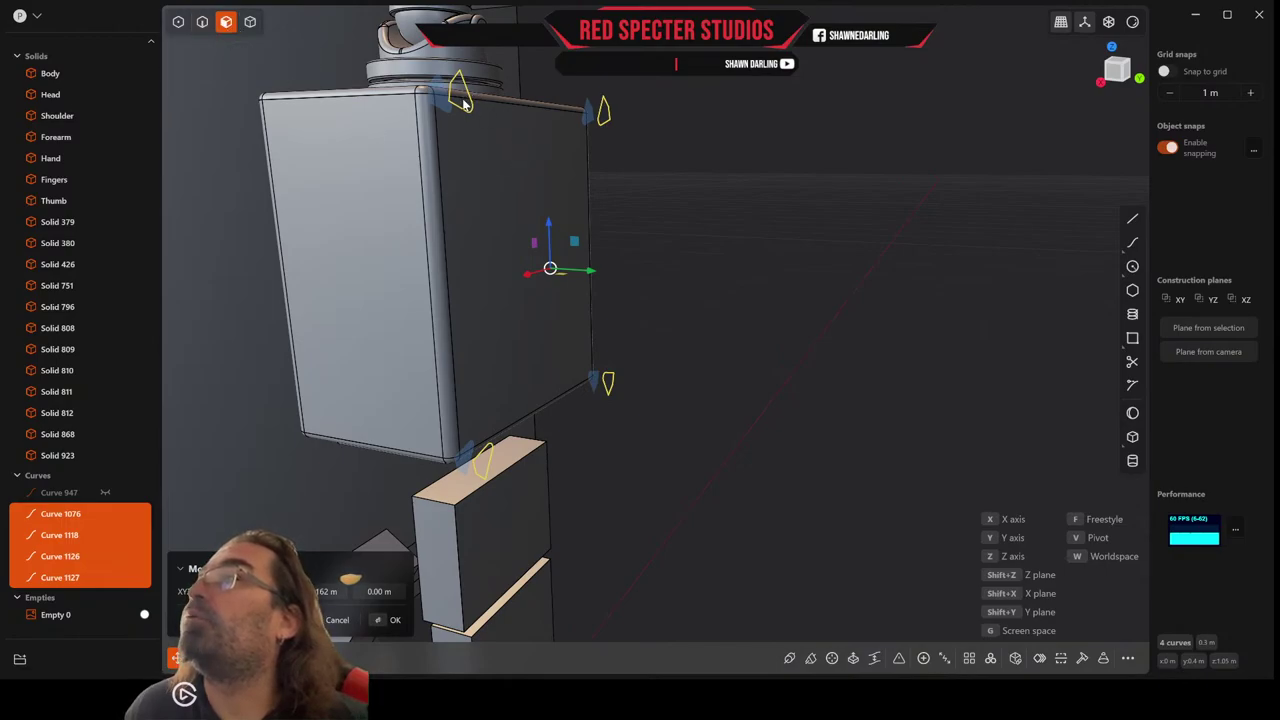
right_click(698, 256)
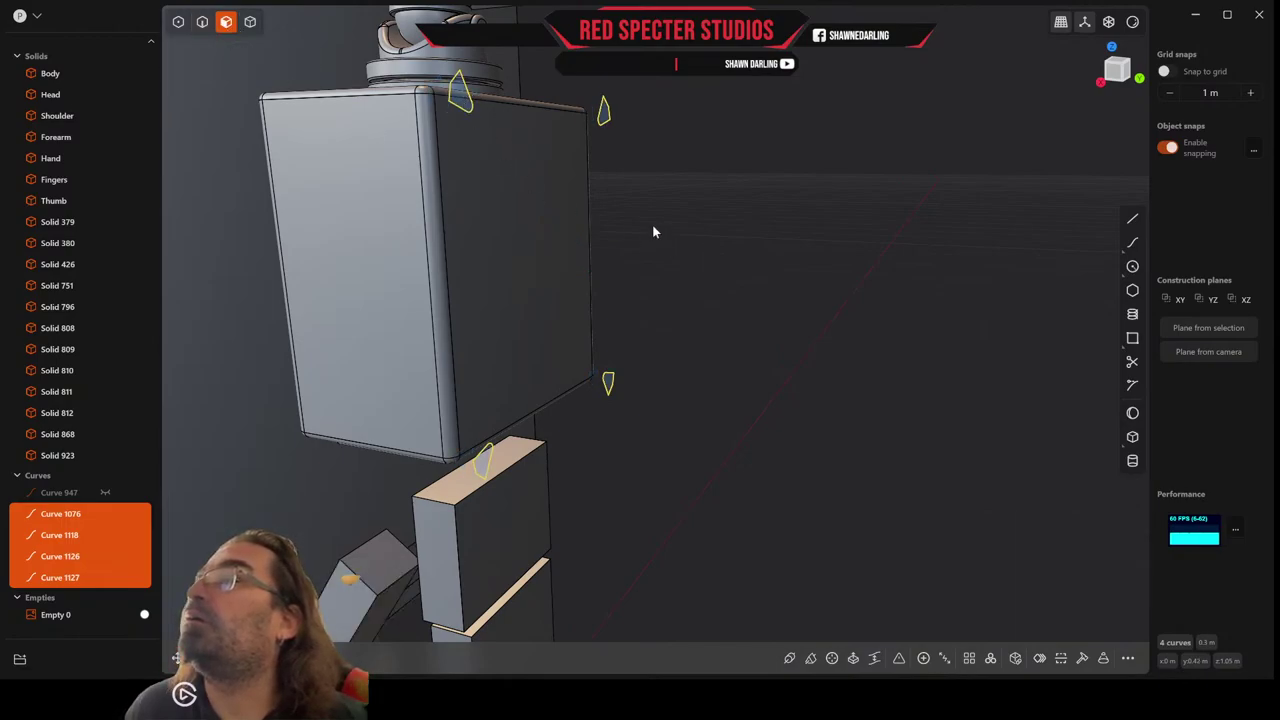
Extrude all four corner profiles about 0.025 m into the forearm's outer side to cut a notch at each corner.
click(460, 101)
key(e)
click(606, 118)
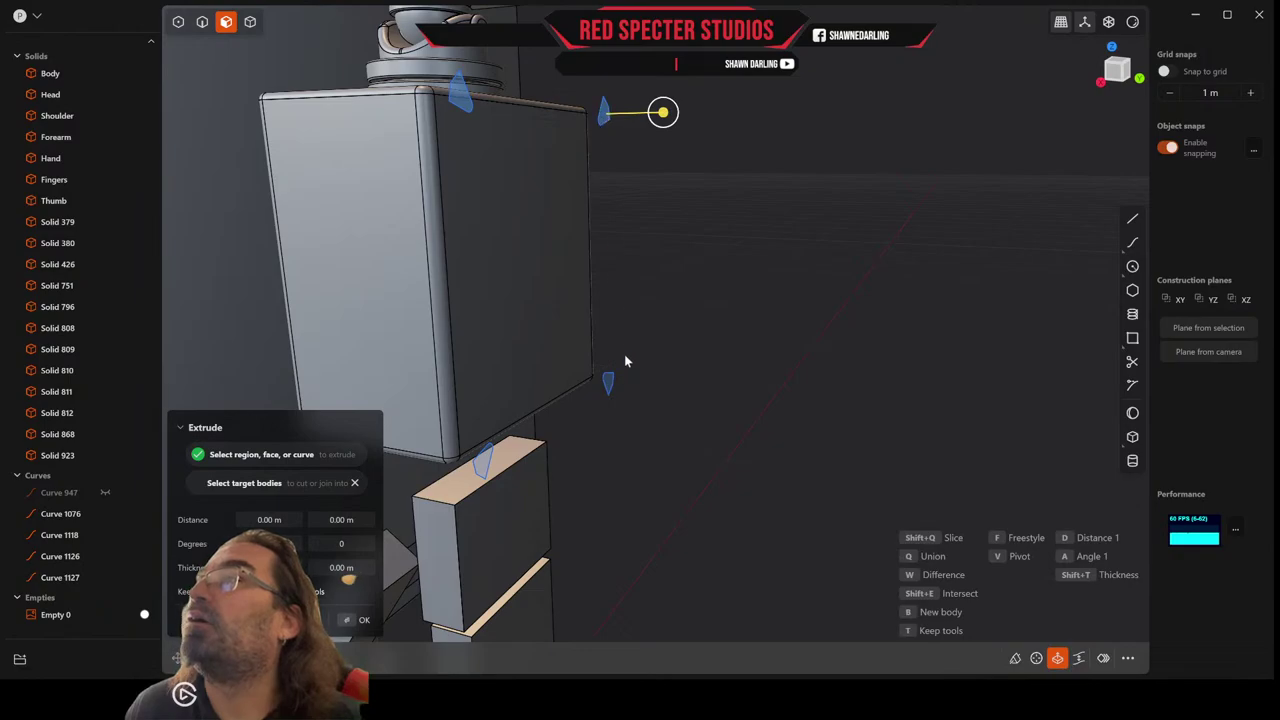
click(610, 384)
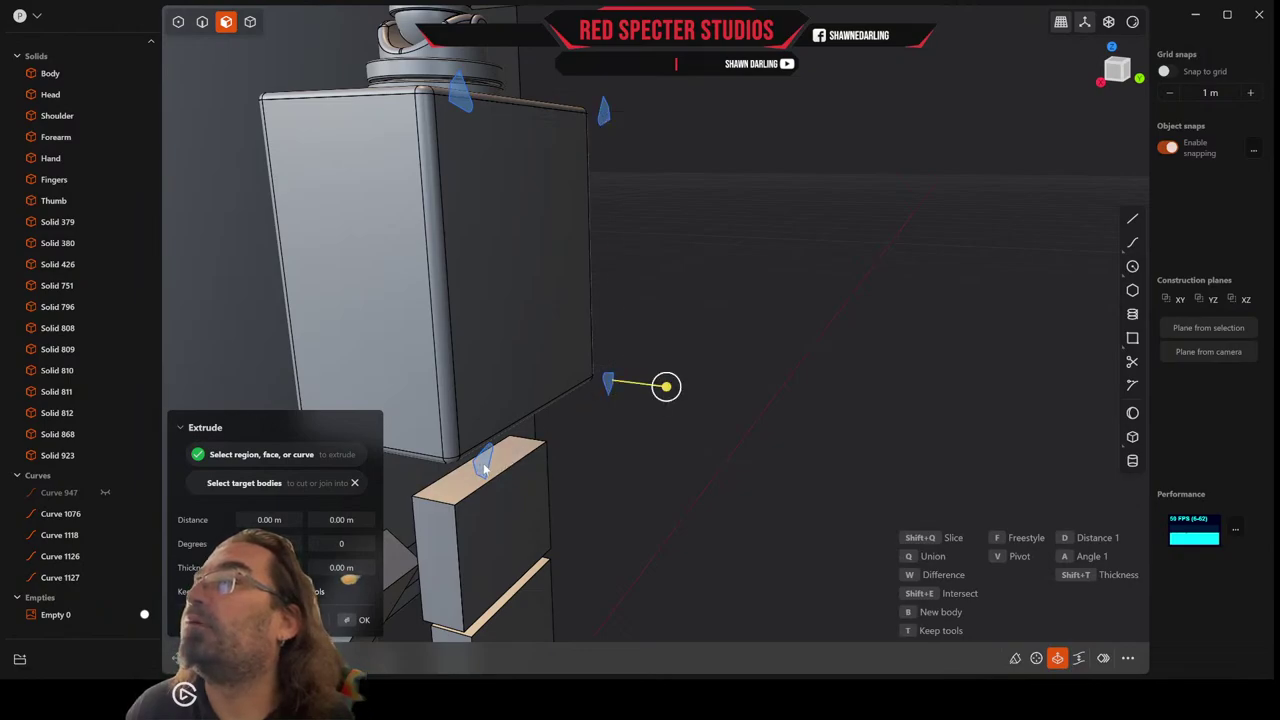
click(484, 466)
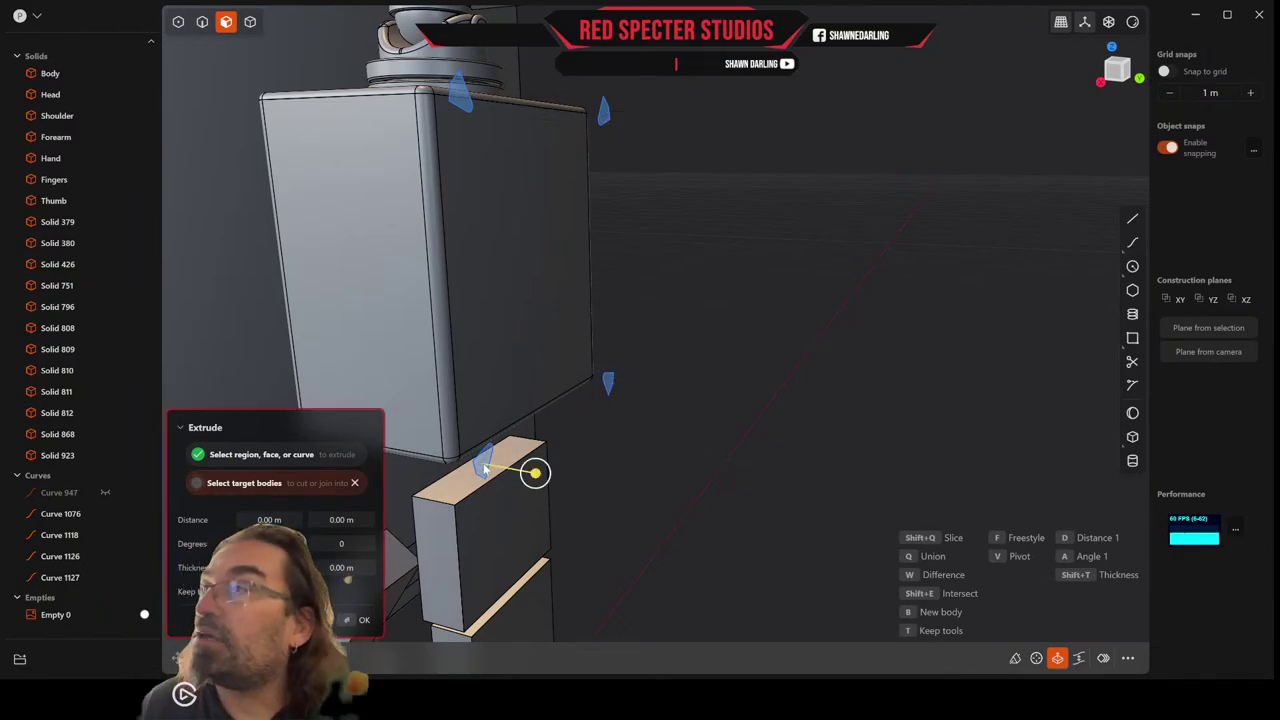
scroll(503, 342, up, 3)
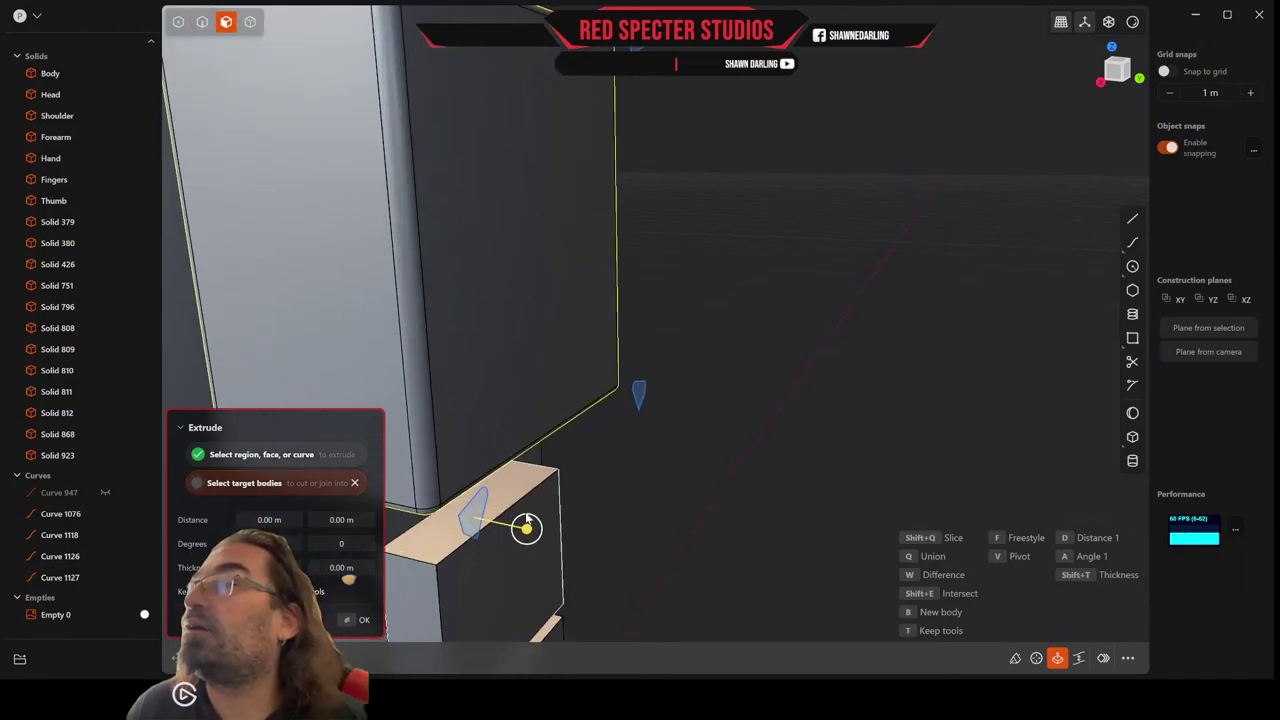
drag(526, 528, 477, 531)
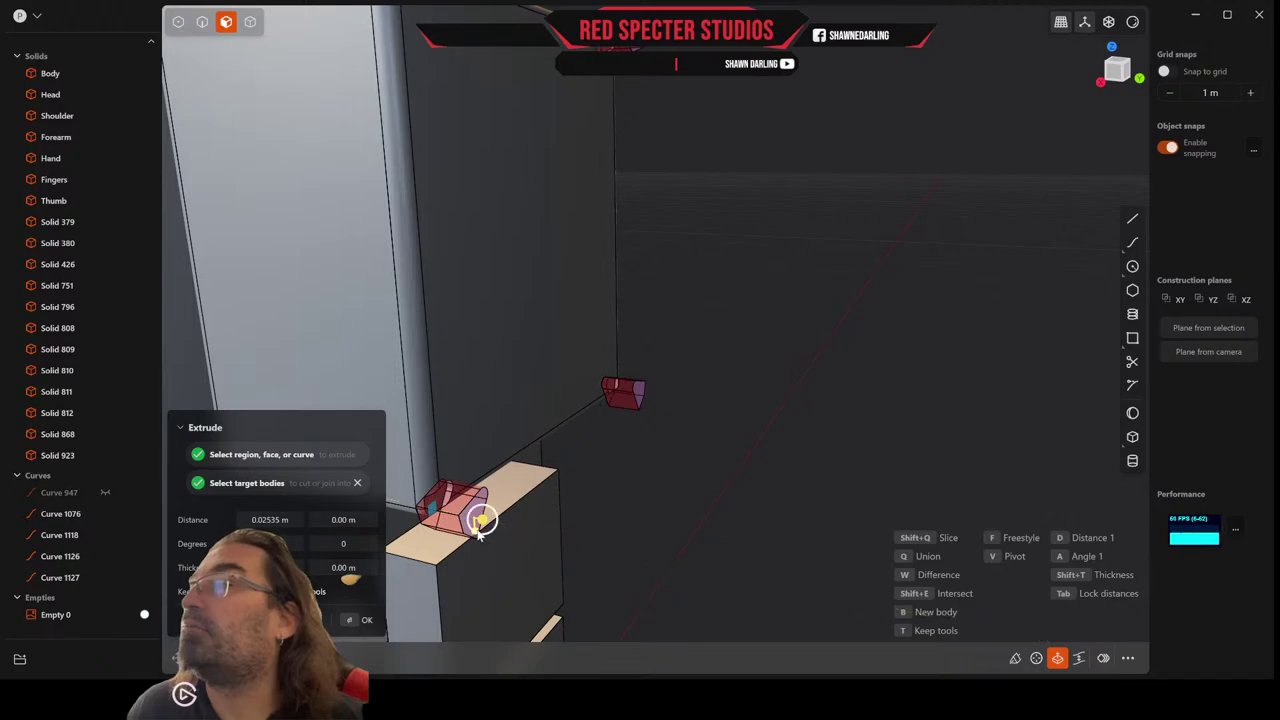
right_click(477, 531)
middle_drag(665, 498, 621, 492)
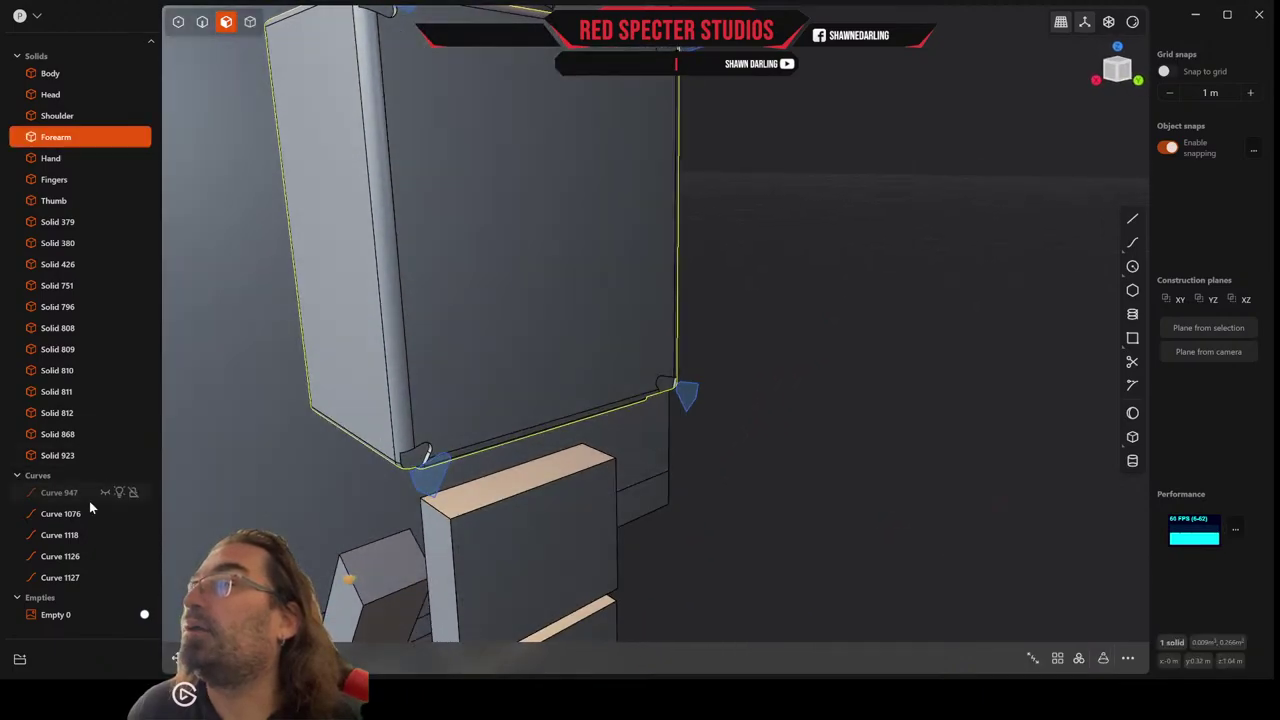
Delete all the leftover construction curves, from Curve 947 through Curve 1127.
click(67, 493)
scroll(333, 482, down, 3)
scroll(333, 484, down, 6)
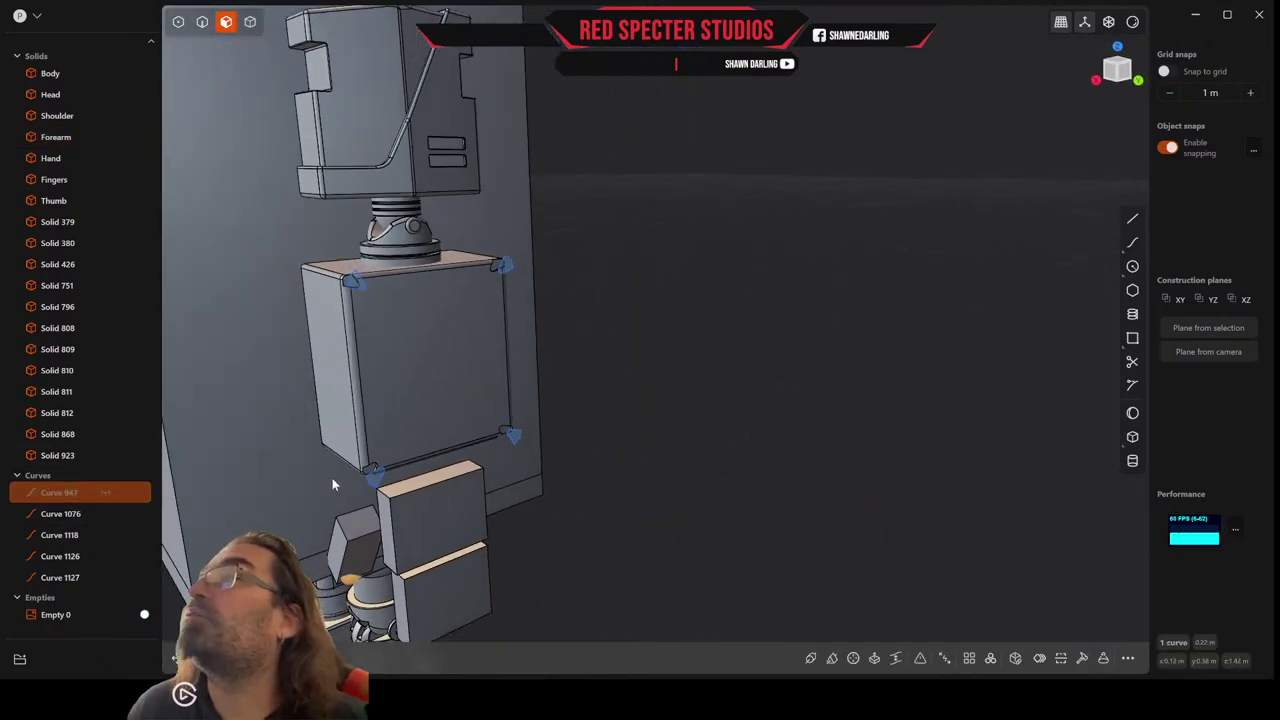
scroll(333, 484, up, 5)
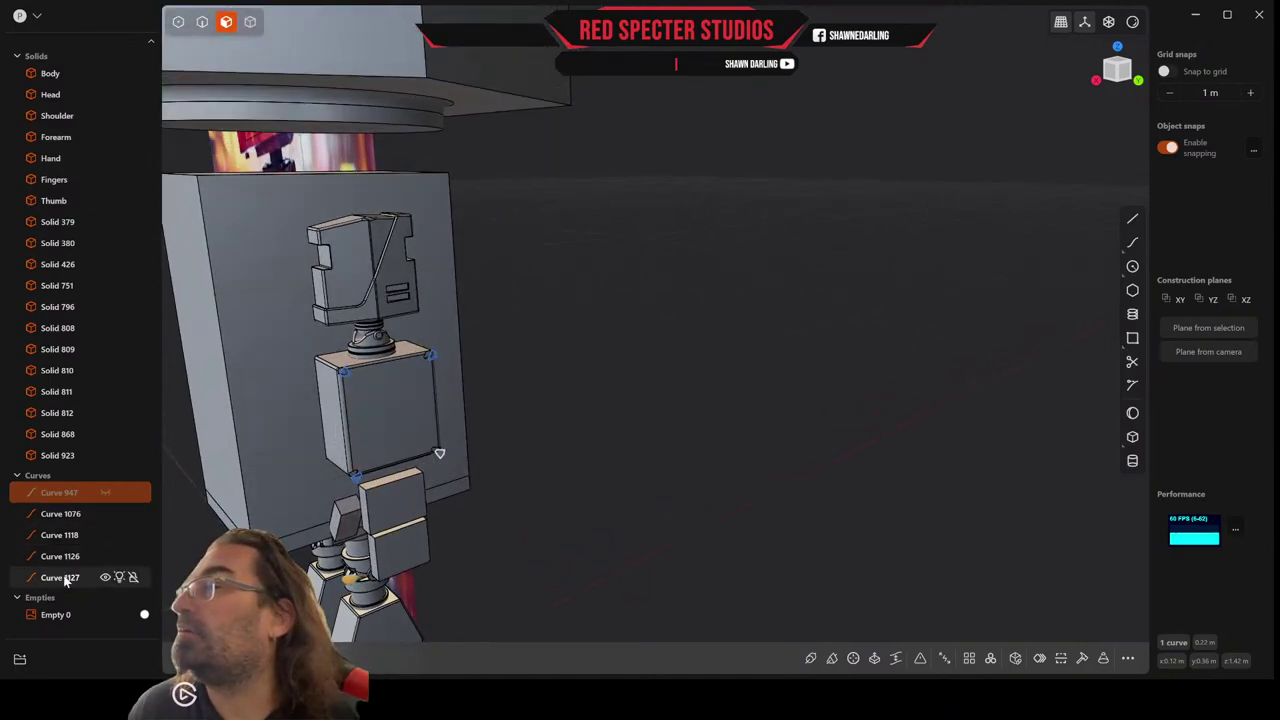
shift+click(66, 578)
key(Delete)
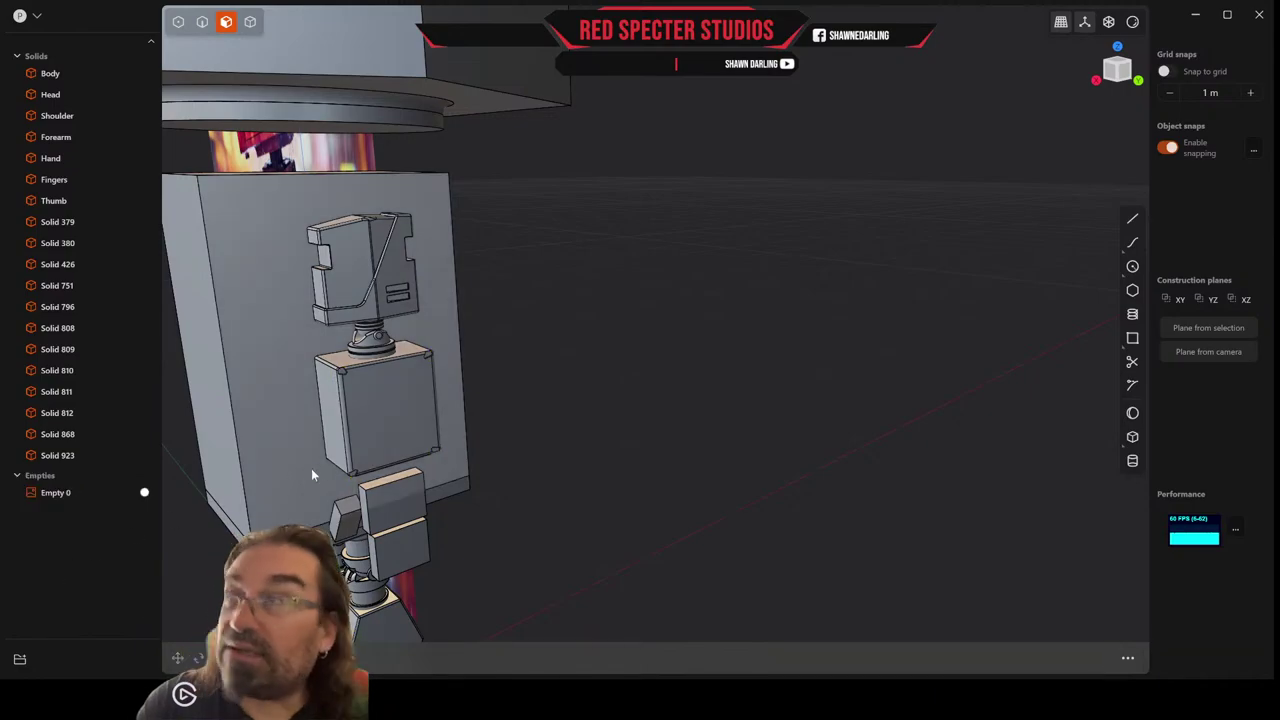
scroll(320, 465, up, 4)
scroll(320, 465, up, 5)
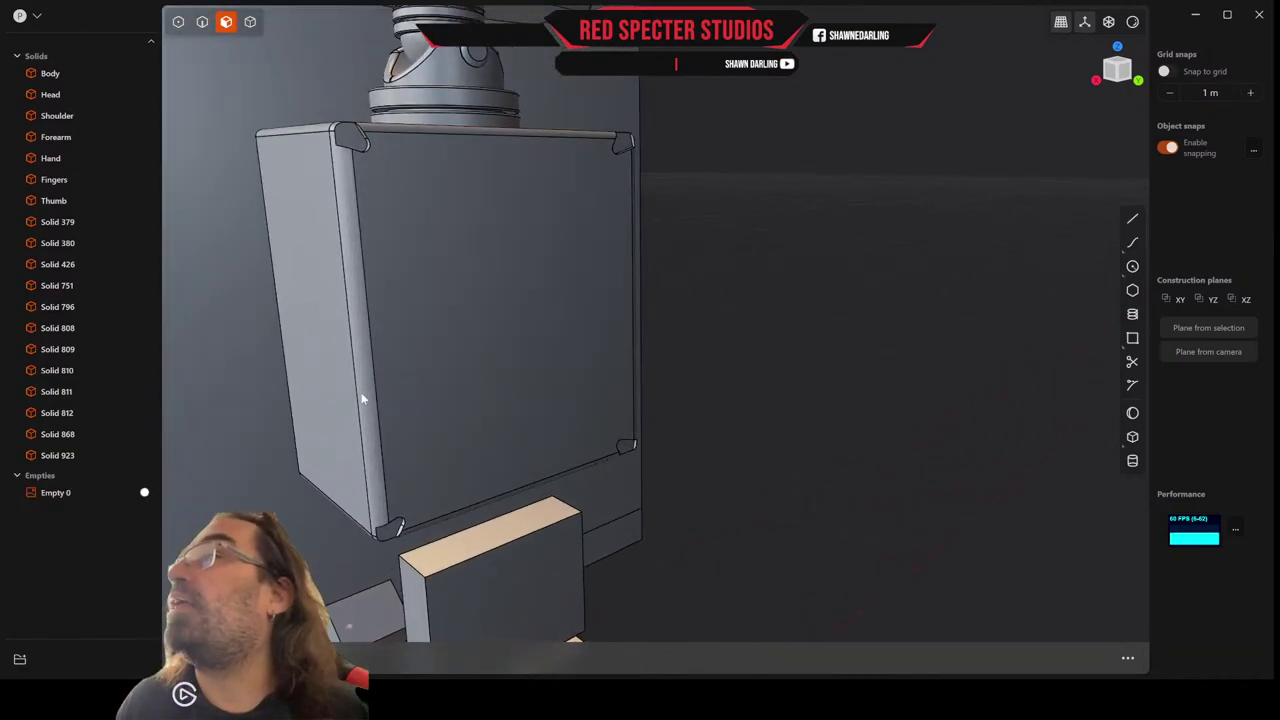
click(202, 22)
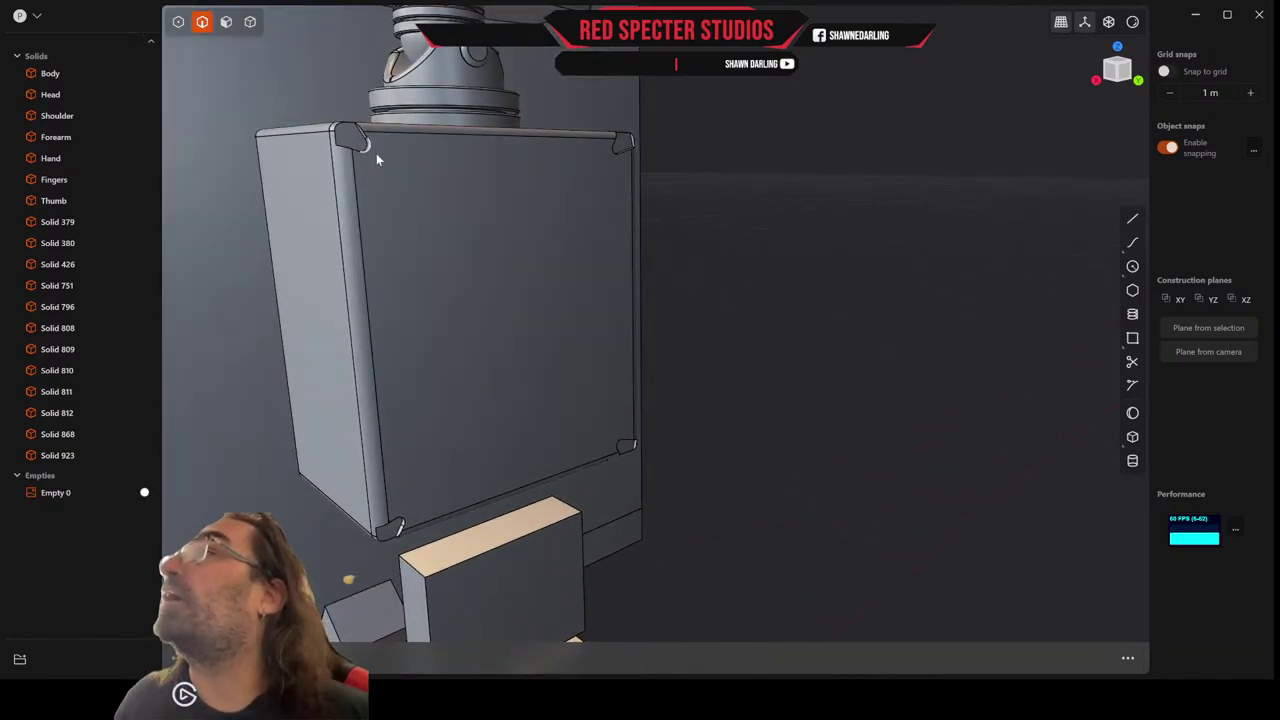
key(f)
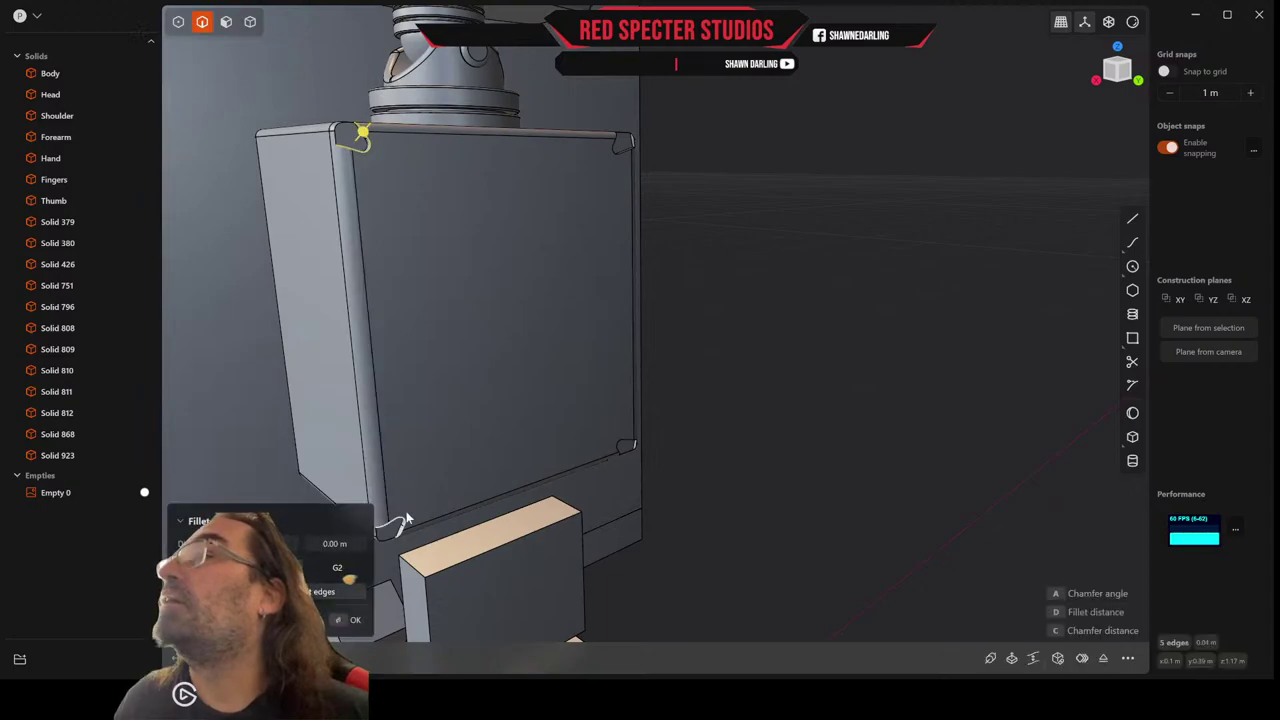
click(402, 522)
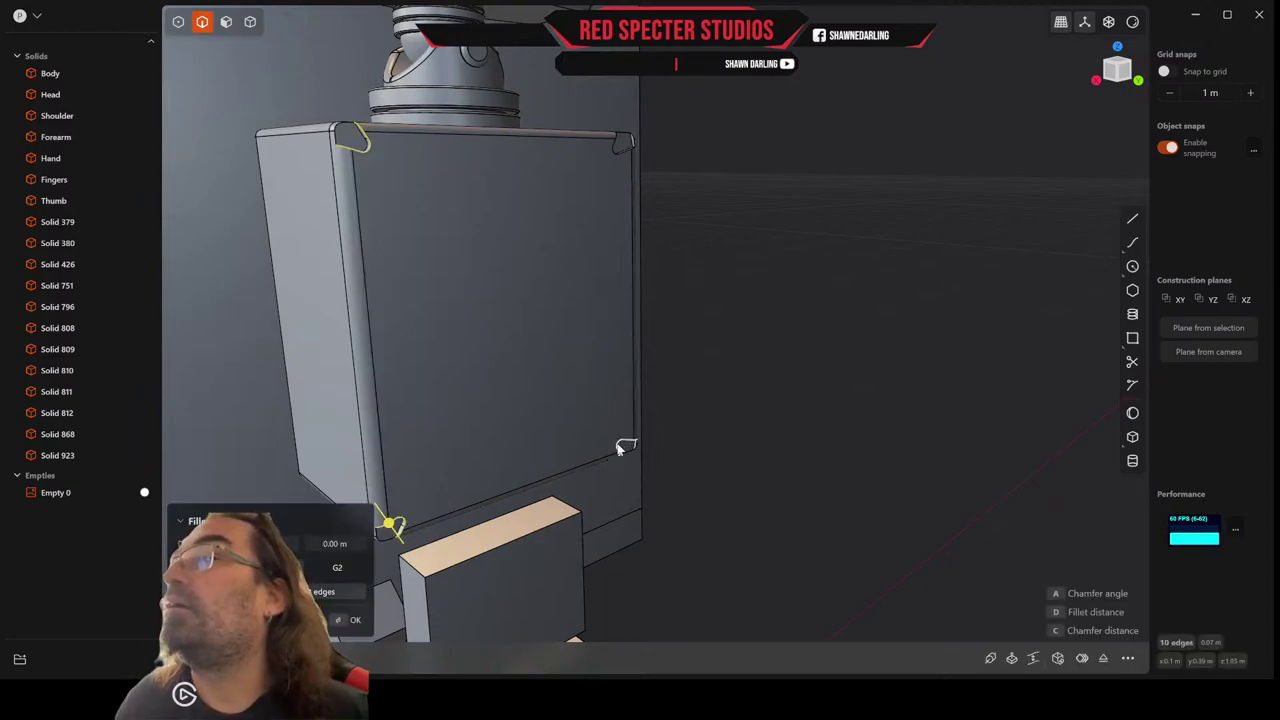
click(618, 449)
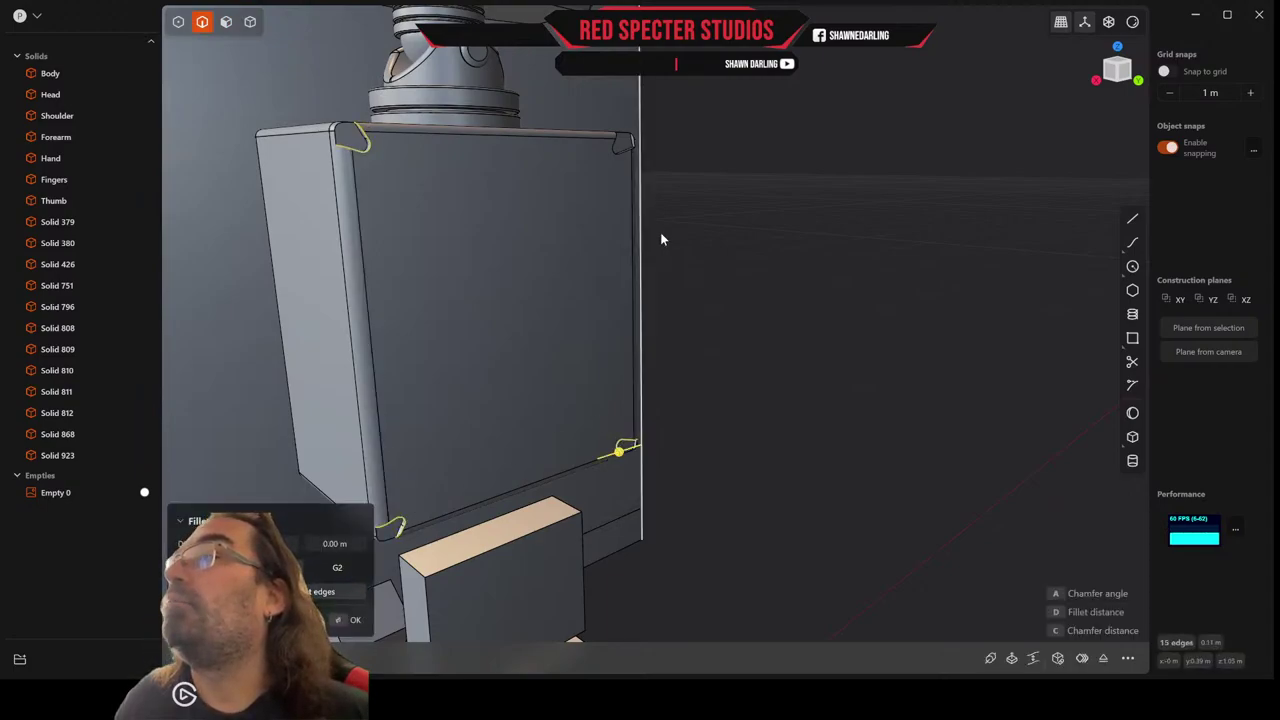
click(614, 153)
key(Return)
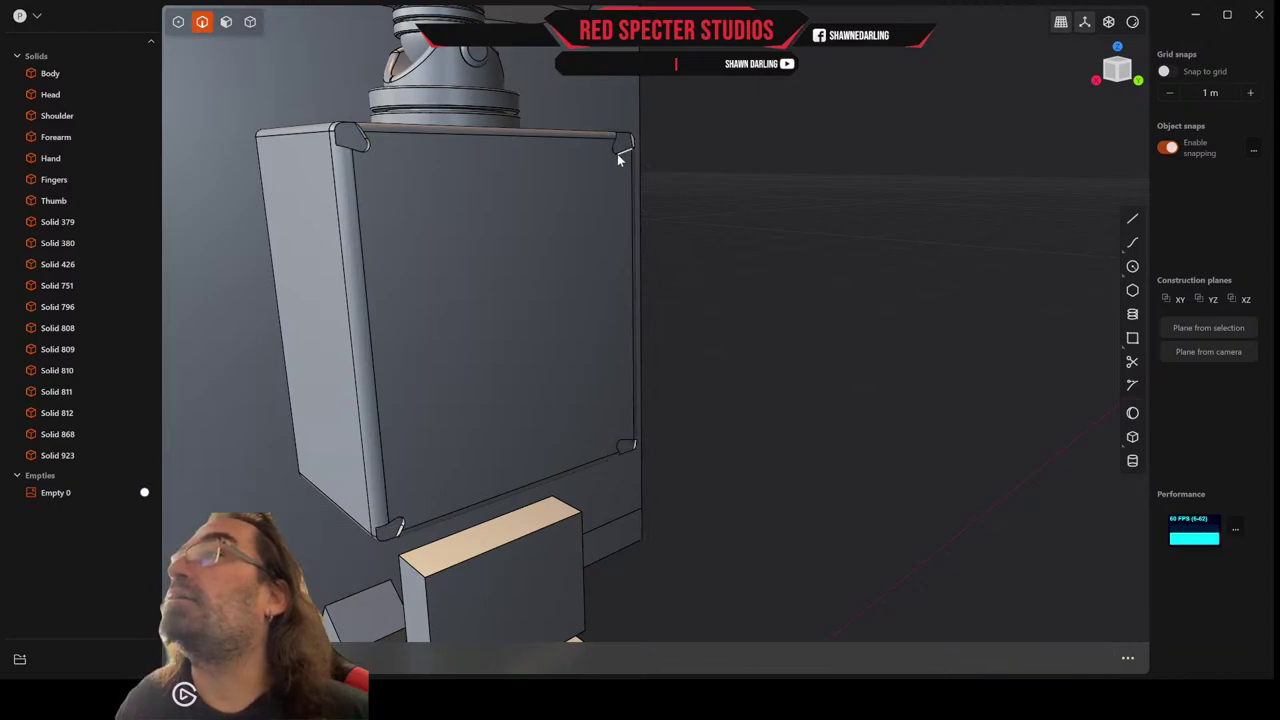
Try to fillet the outline edges of all four corner notches on the forearm's outer side.
click(615, 153)
key(f)
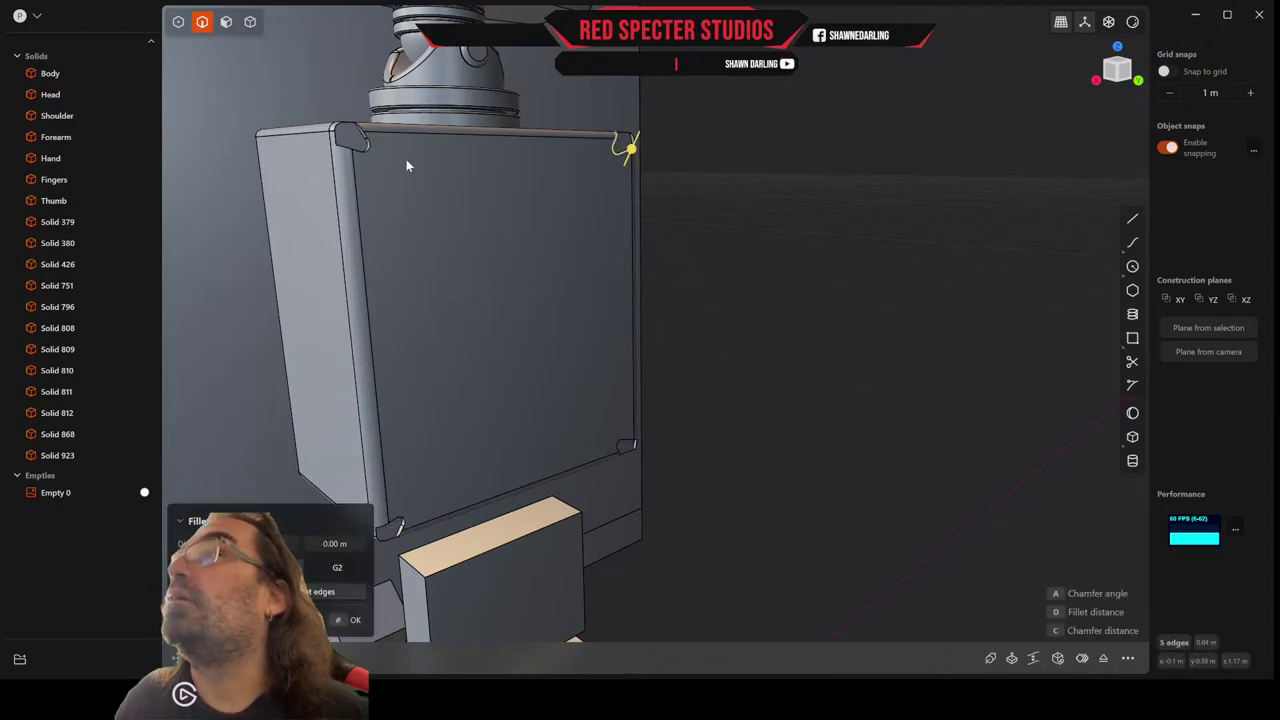
click(374, 152)
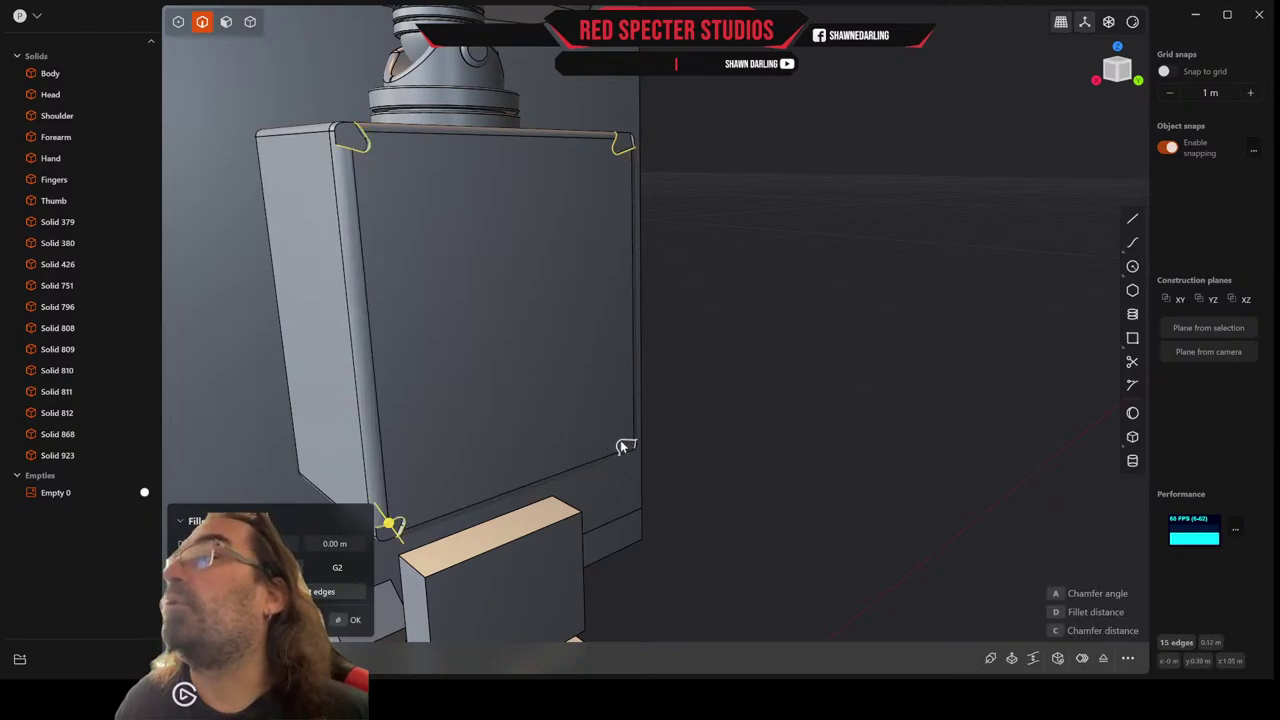
scroll(624, 446, up, 2)
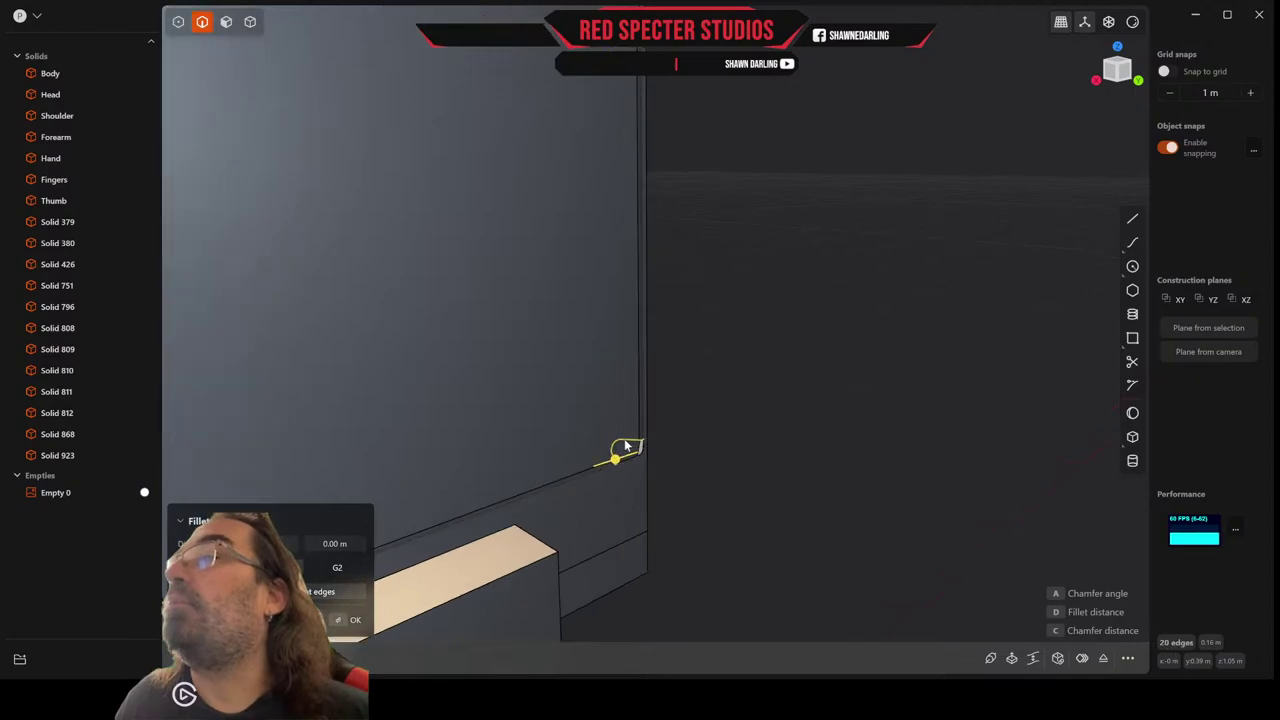
middle_drag(626, 444, 516, 365)
scroll(759, 550, up, 6)
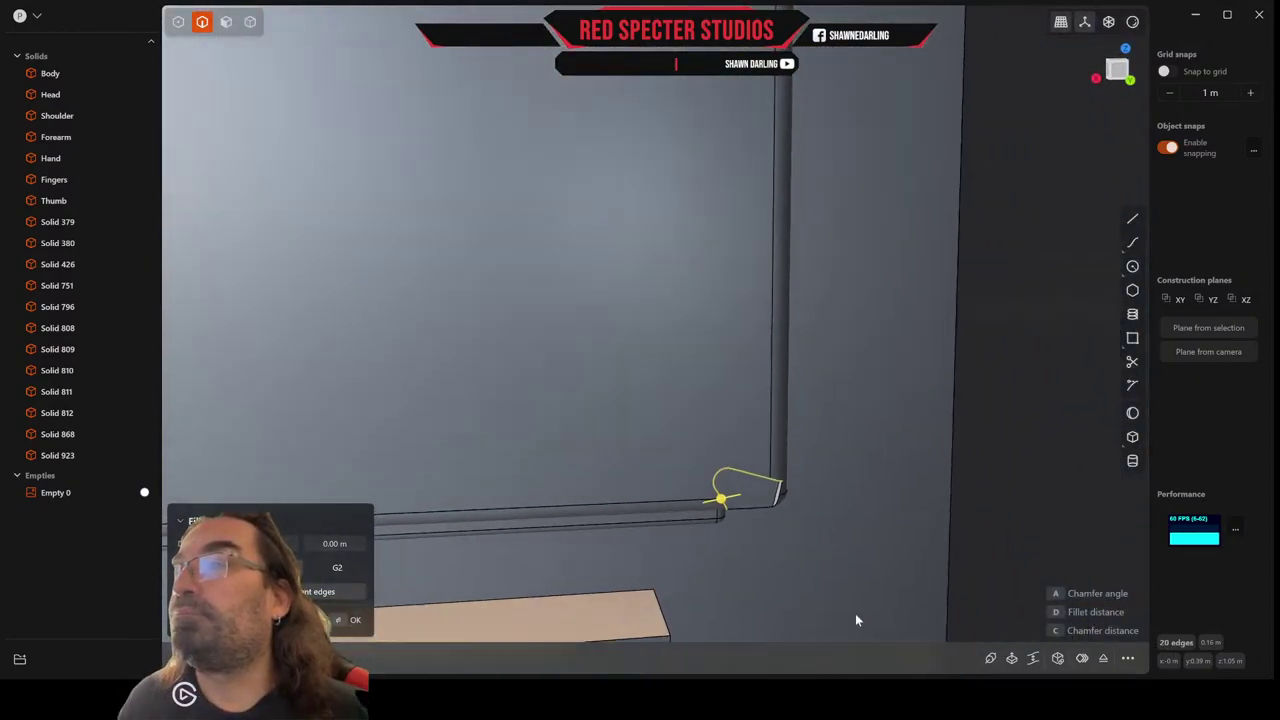
middle_drag(855, 620, 777, 563)
middle_drag(905, 598, 751, 465)
scroll(750, 463, up, 1)
drag(749, 464, 763, 465)
key(Return)
middle_drag(763, 466, 732, 471)
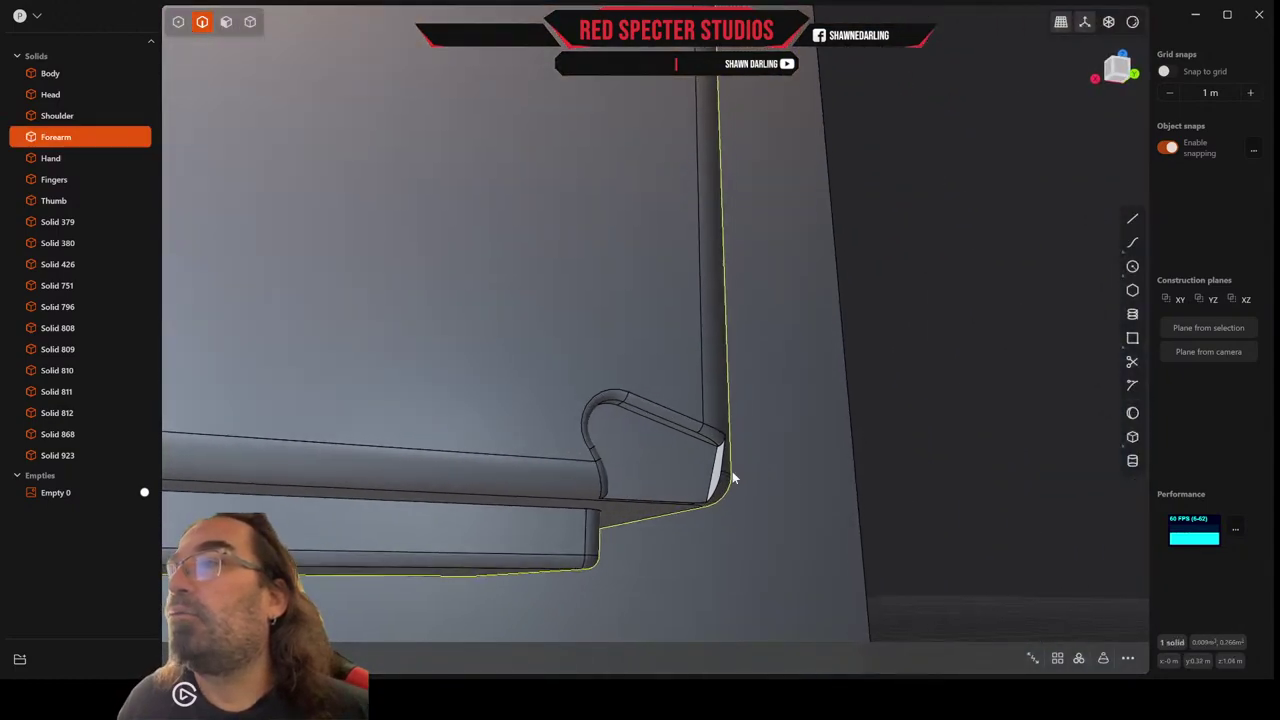
Undo the fillet on the edges of the forearm's four corner notches.
scroll(732, 472, down, 10)
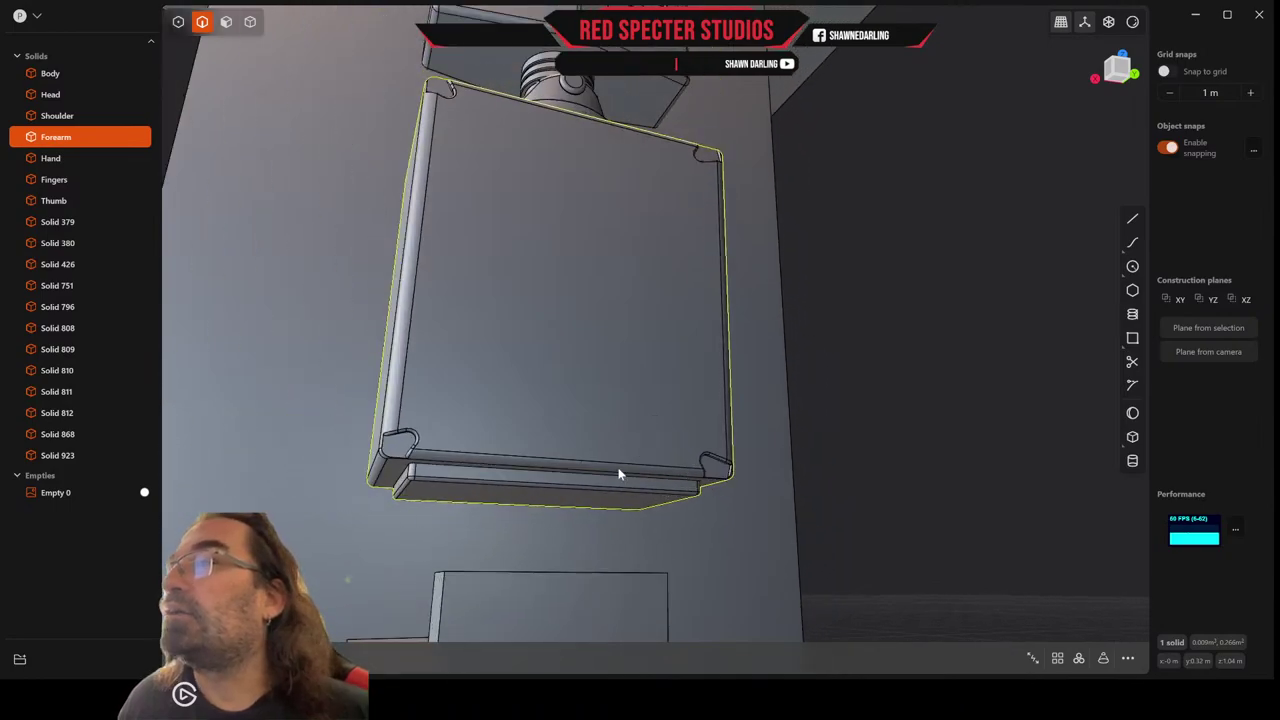
middle_drag(619, 475, 588, 528)
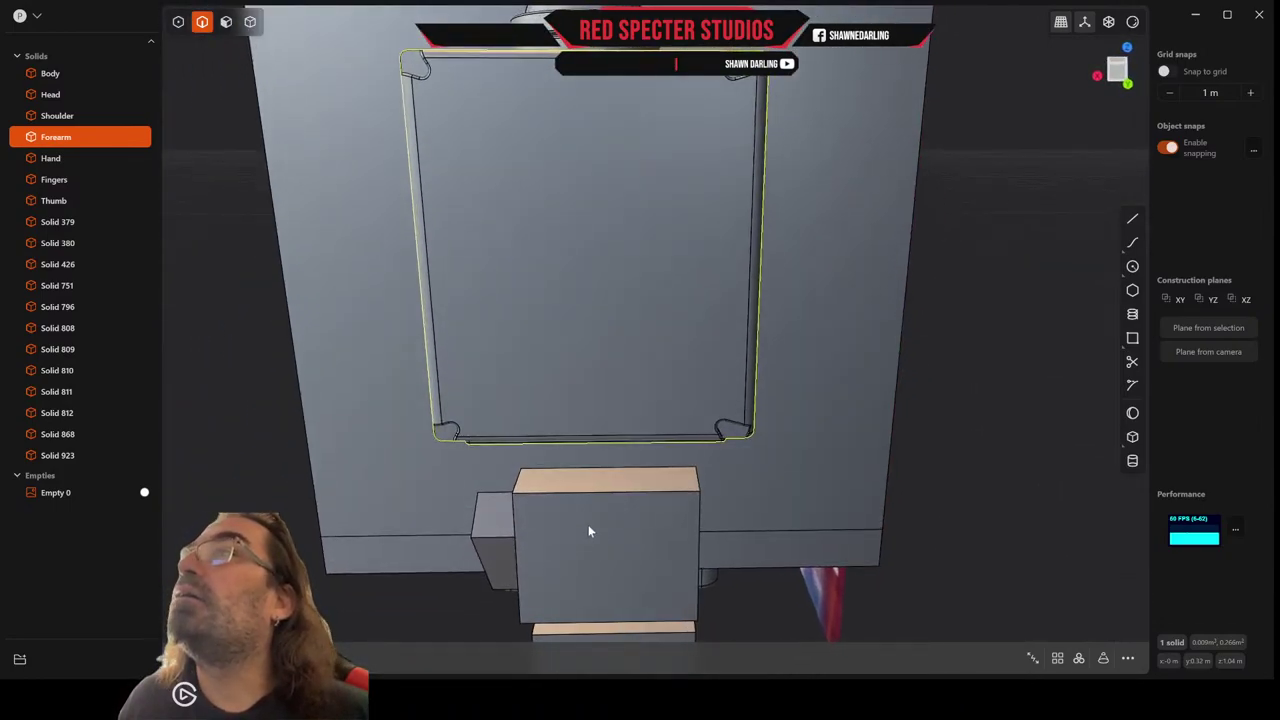
key(f)
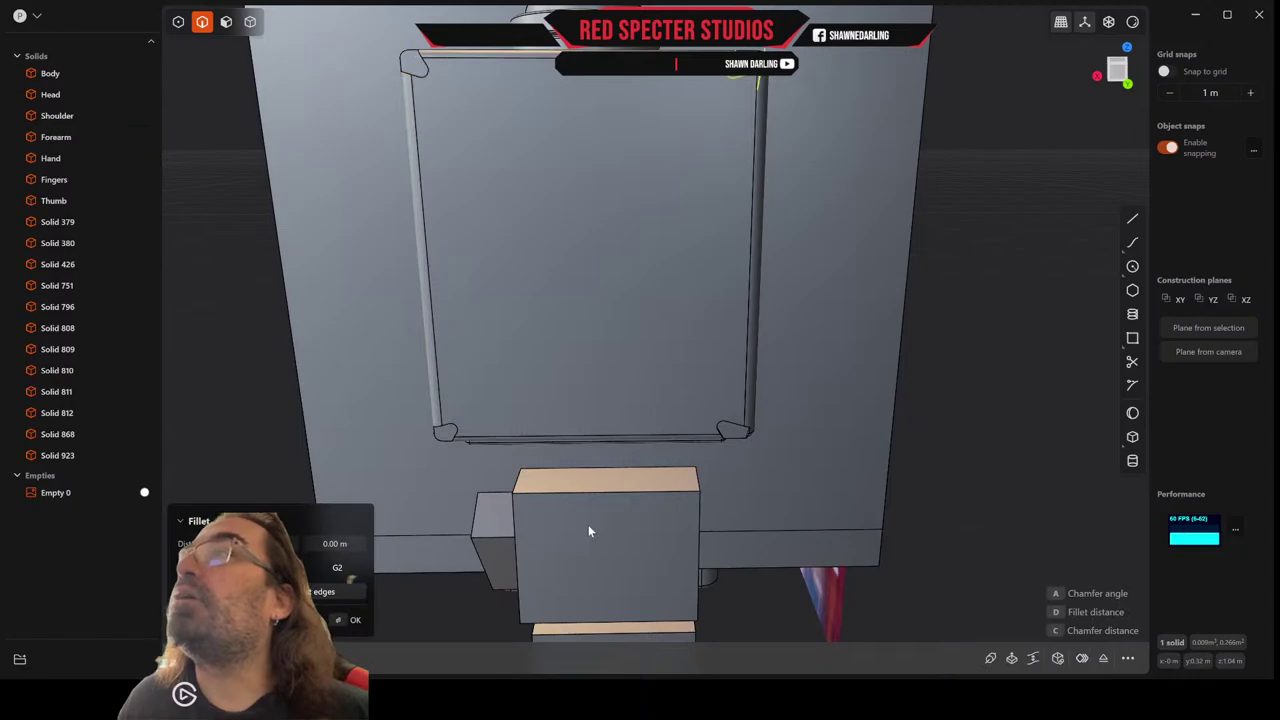
key(ctrl+z)
key(ctrl+z)
key(ctrl+z)
key(ctrl+z)
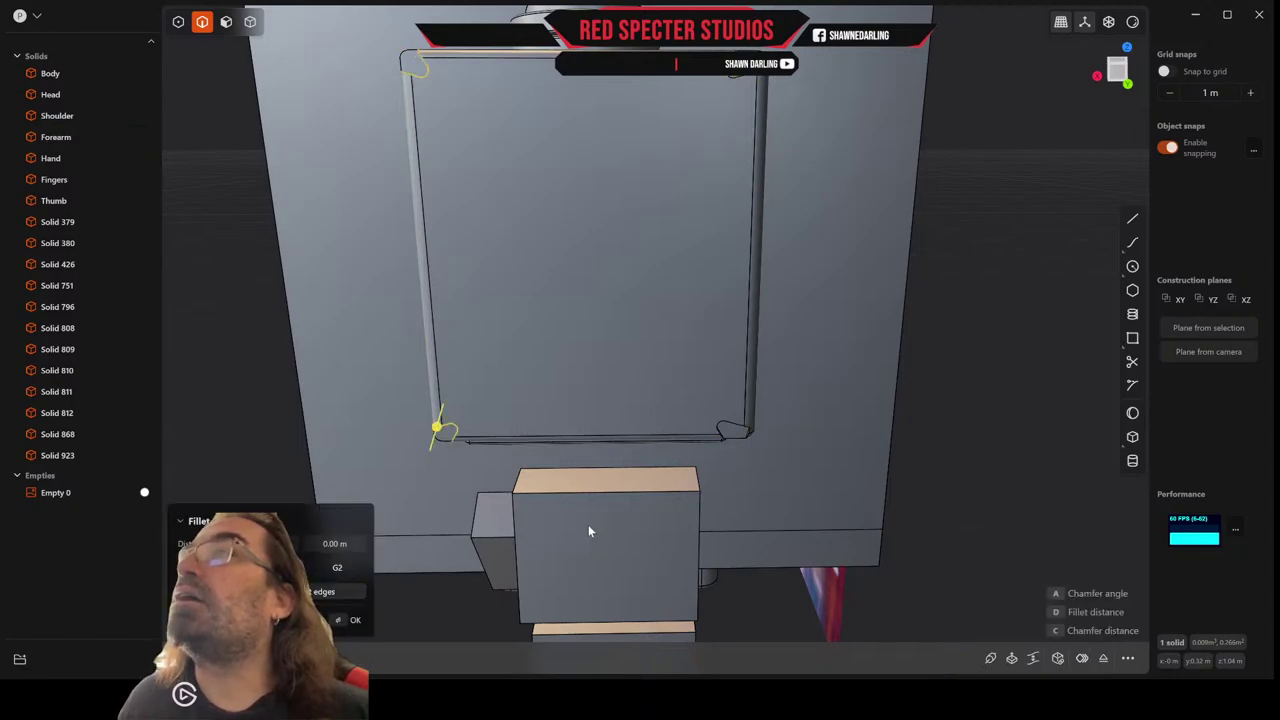
Undo the profile curve deletion and the extruded corner cuts on the forearm block.
key(ctrl+z)
key(ctrl+z)
key(ctrl+z)
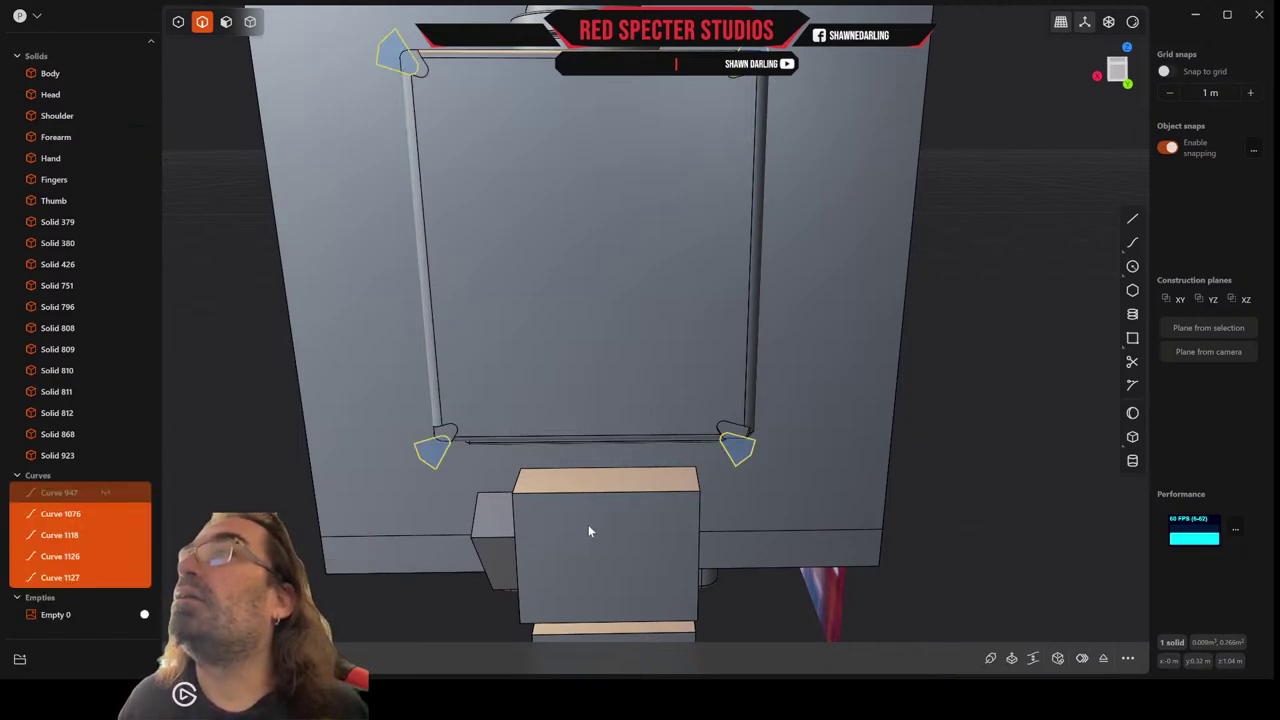
key(e)
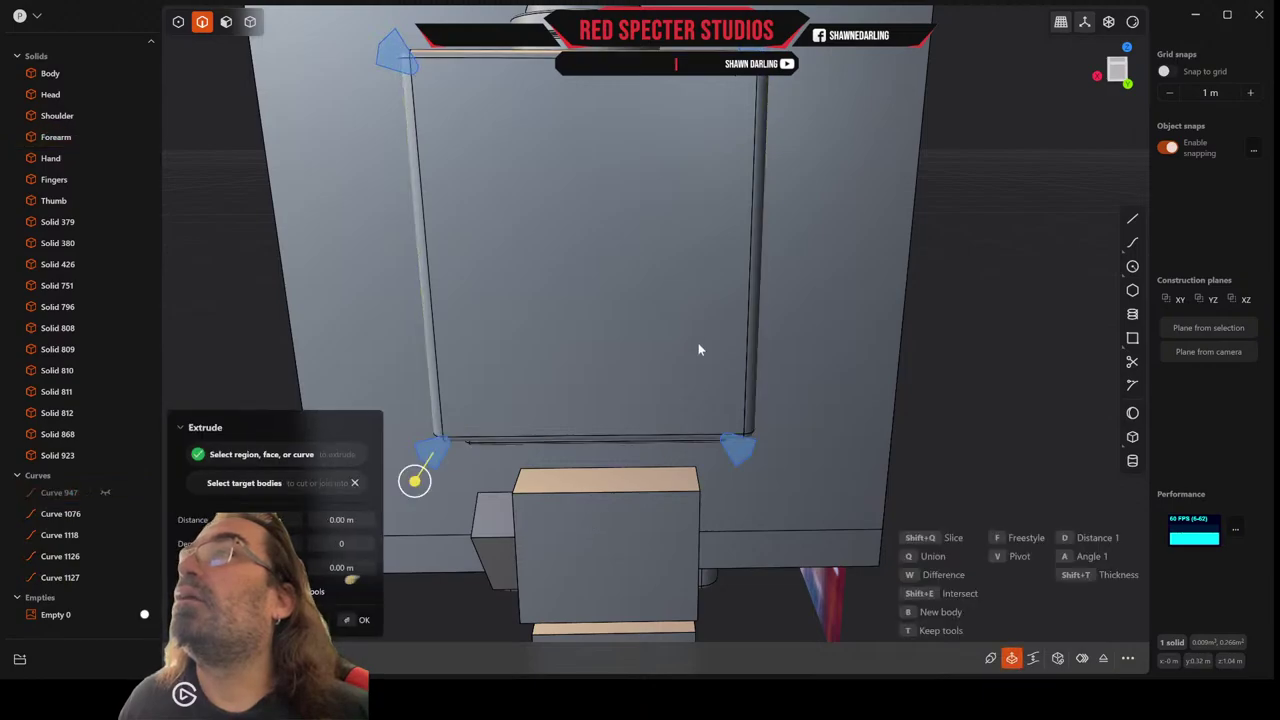
click(1116, 74)
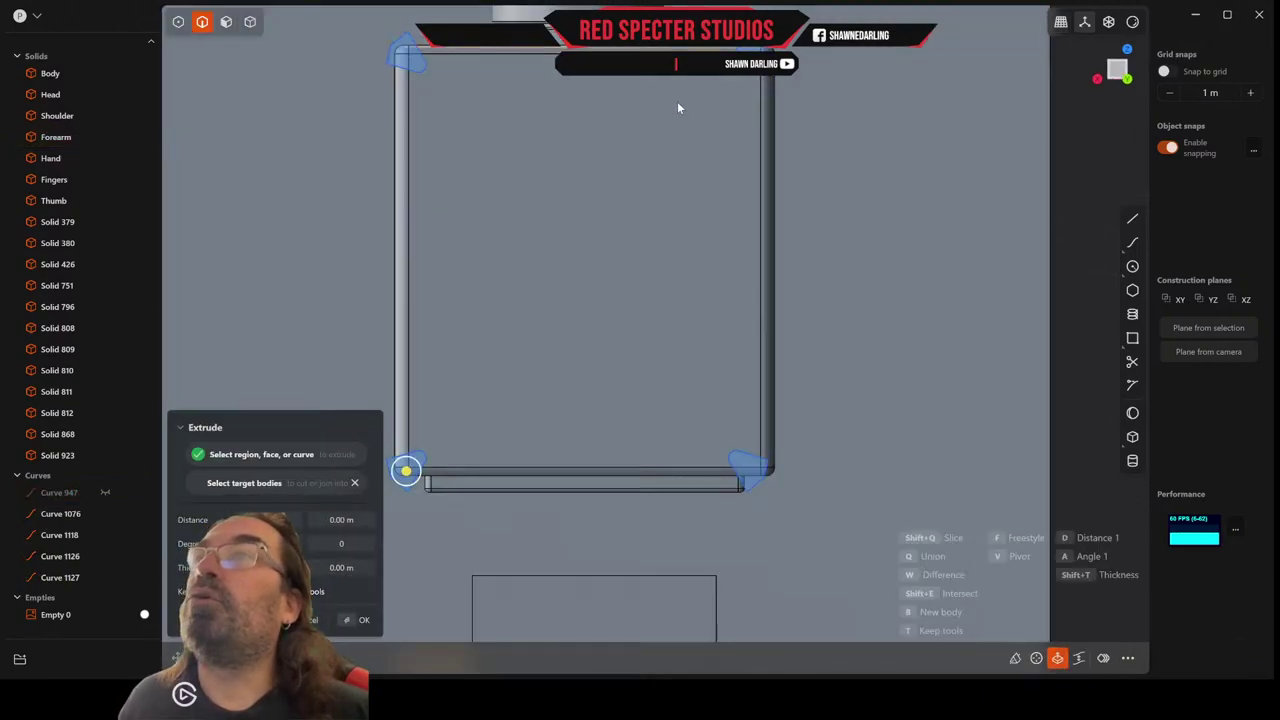
scroll(683, 106, up, 2)
scroll(686, 106, down, 2)
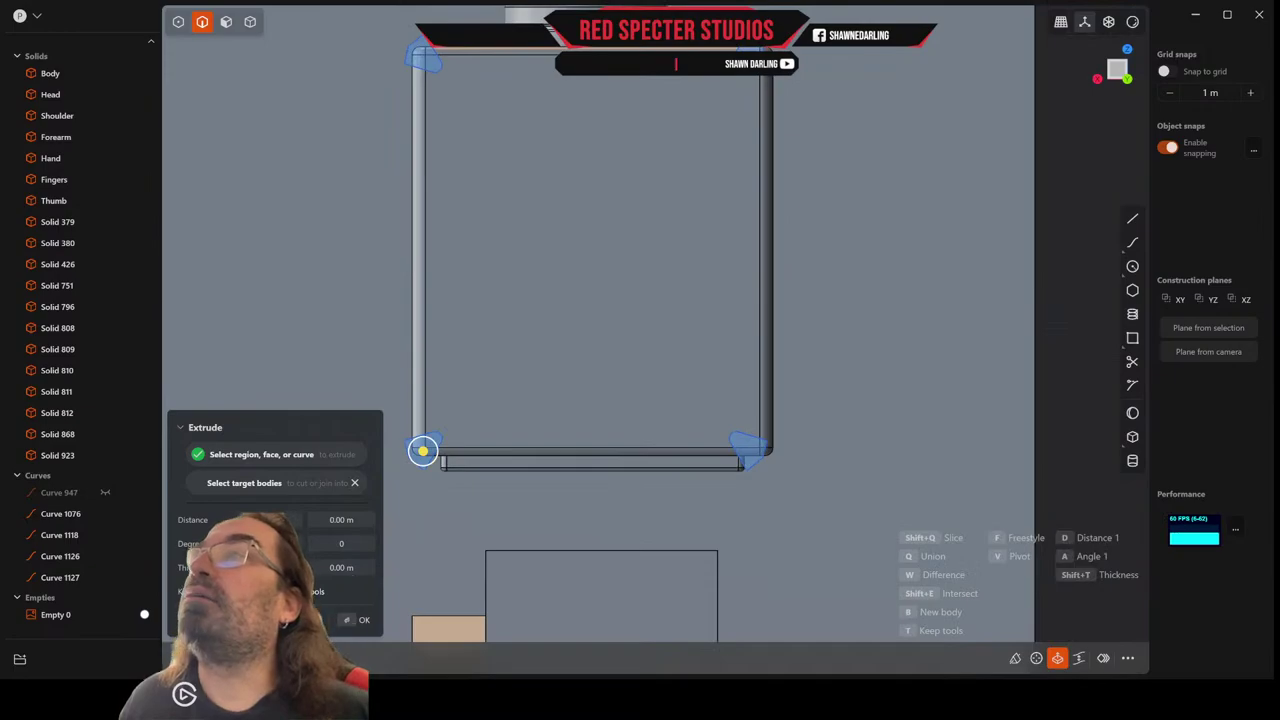
key(Escape)
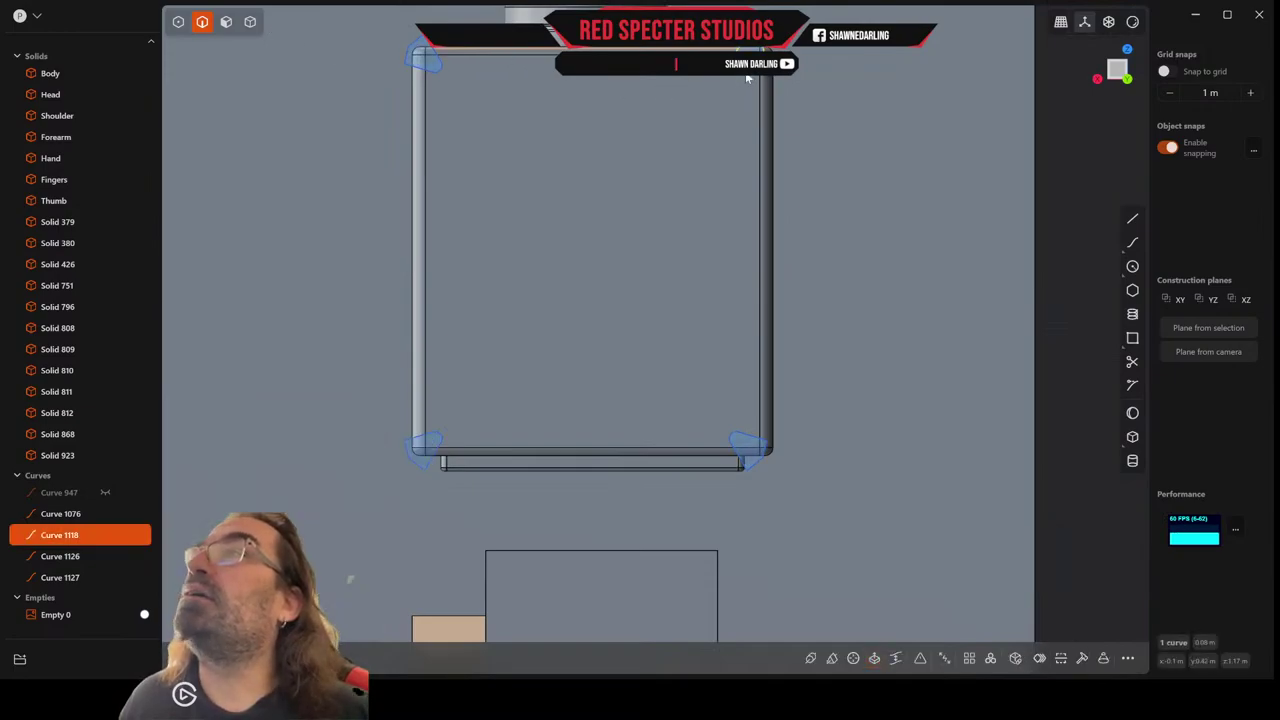
Move Curve 1118 and Curve 1127 about 0.008 m outward along the X axis toward the forearm's side edge.
shift+click(748, 438)
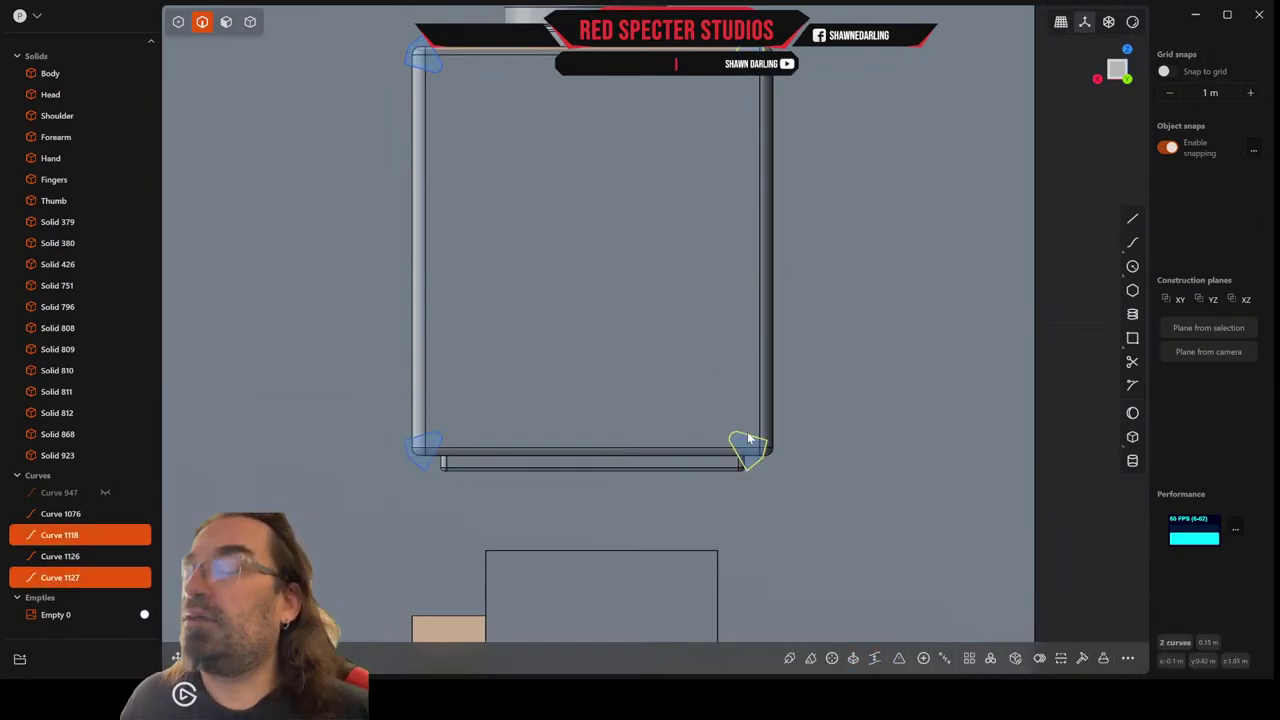
key(g)
drag(702, 257, 715, 259)
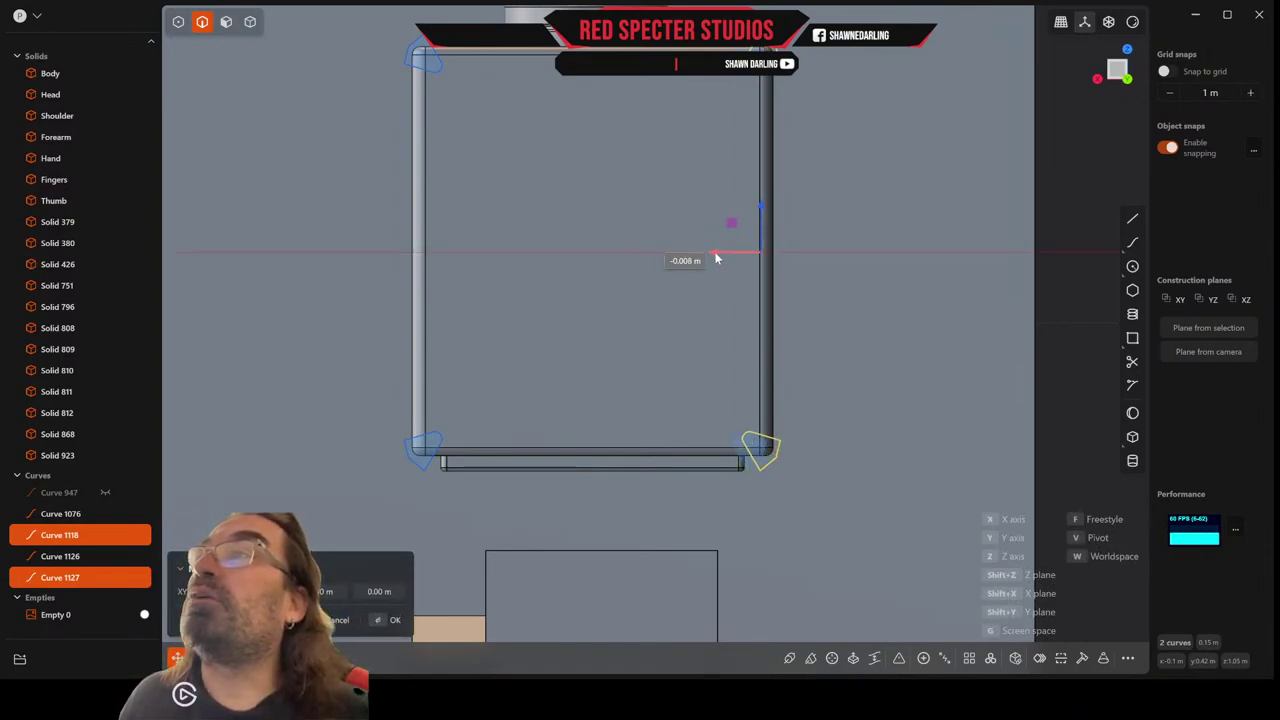
key(Return)
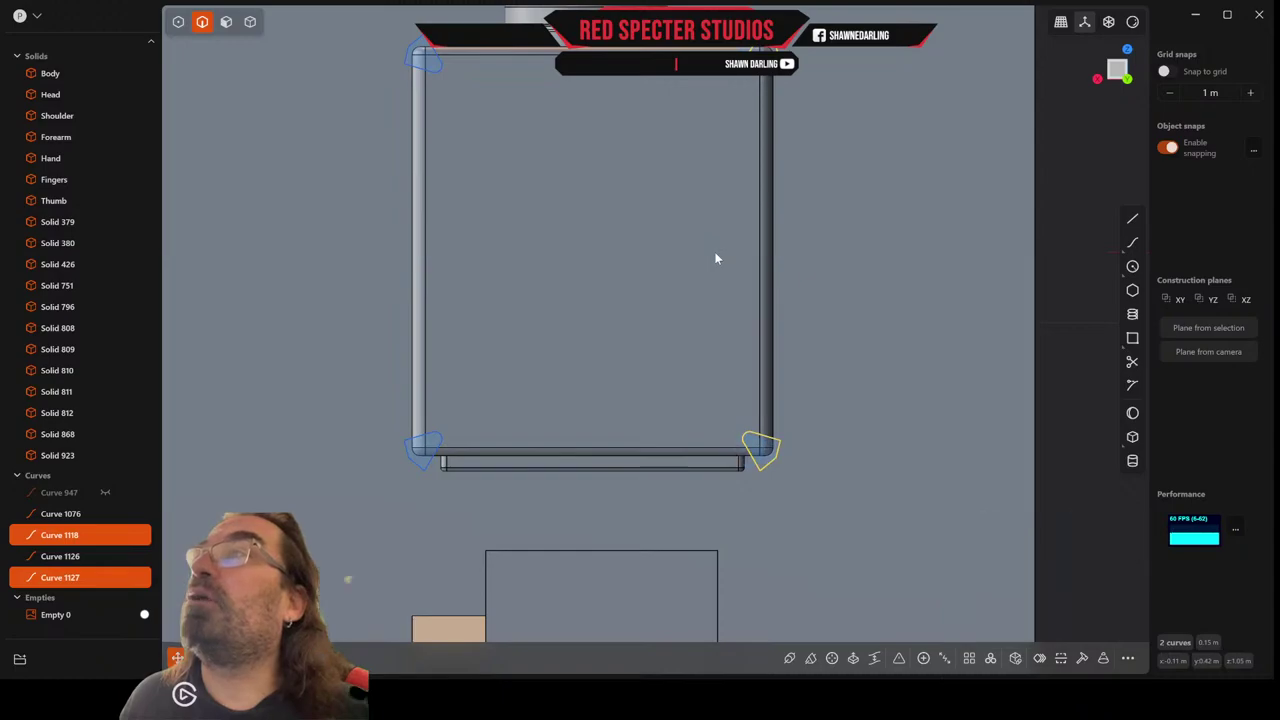
Extrude the four corner profiles about 0.024 m into the forearm block to cut a recess at each corner.
click(227, 22)
key(e)
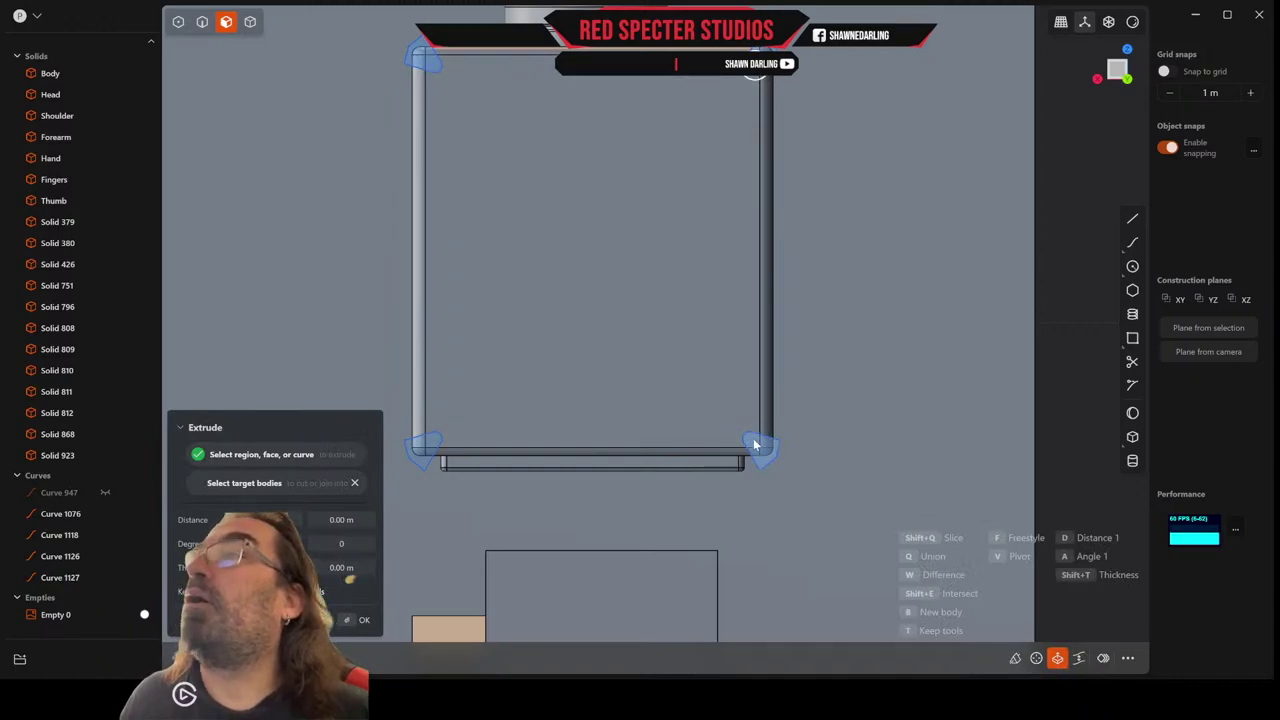
click(753, 439)
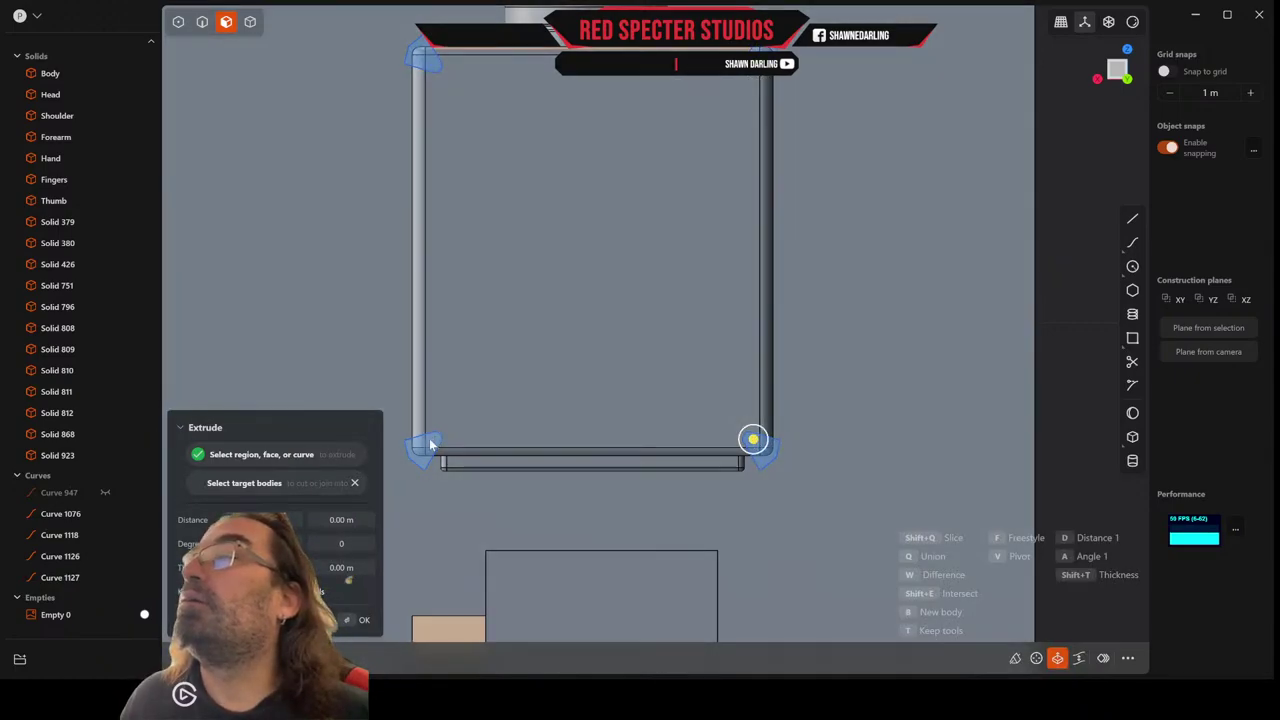
click(430, 442)
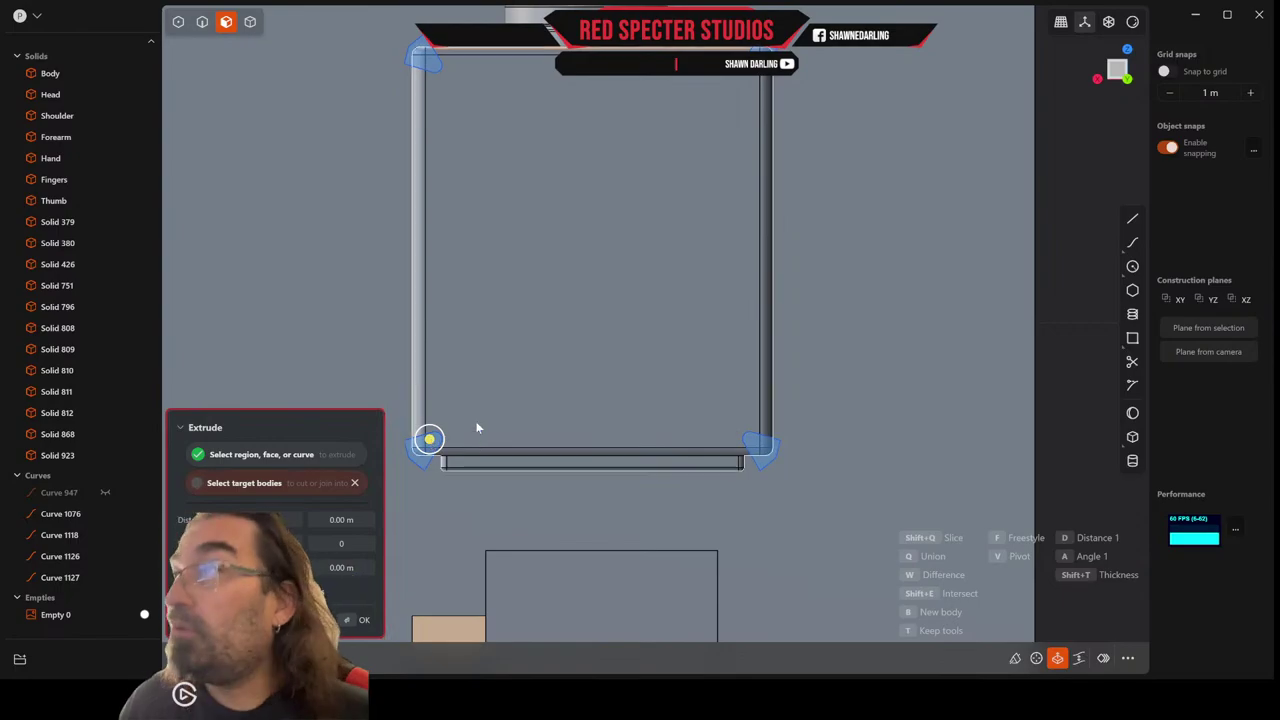
middle_drag(500, 417, 545, 483)
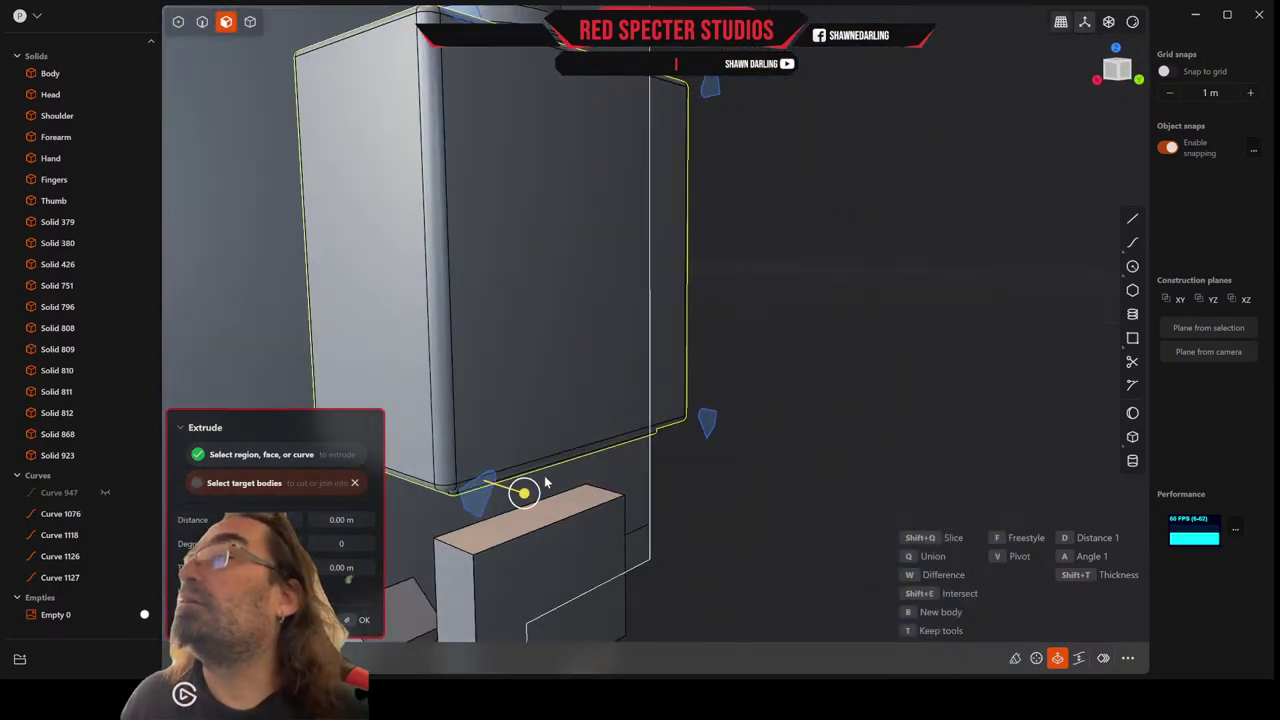
click(520, 490)
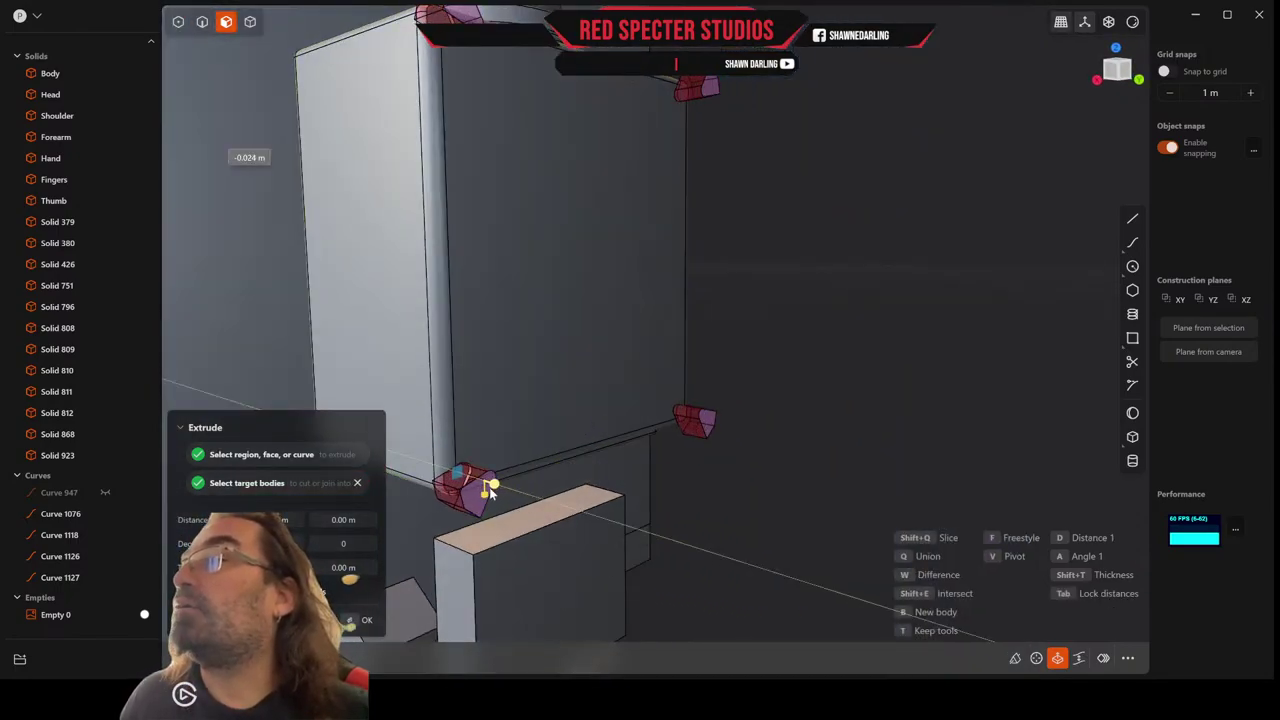
drag(490, 488, 486, 492)
right_click(525, 471)
Delete all the profile curves, from Curve 947 through Curve 1127.
middle_drag(652, 437, 598, 436)
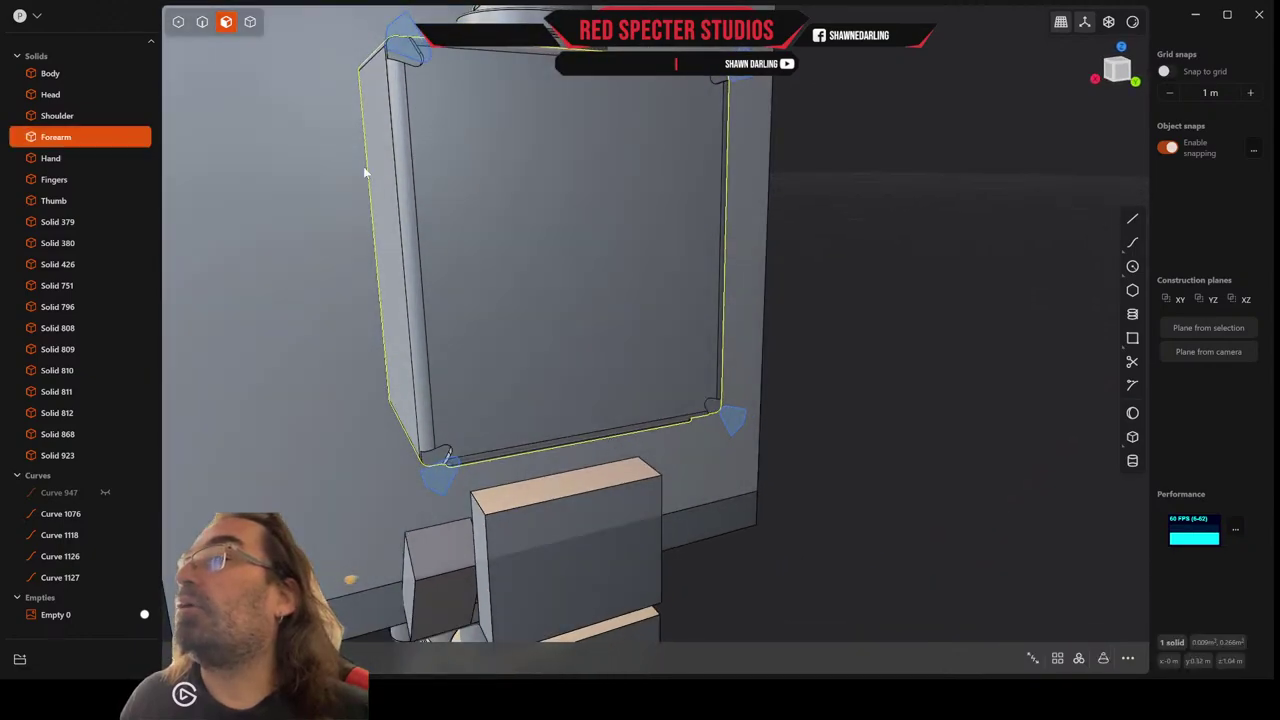
click(57, 493)
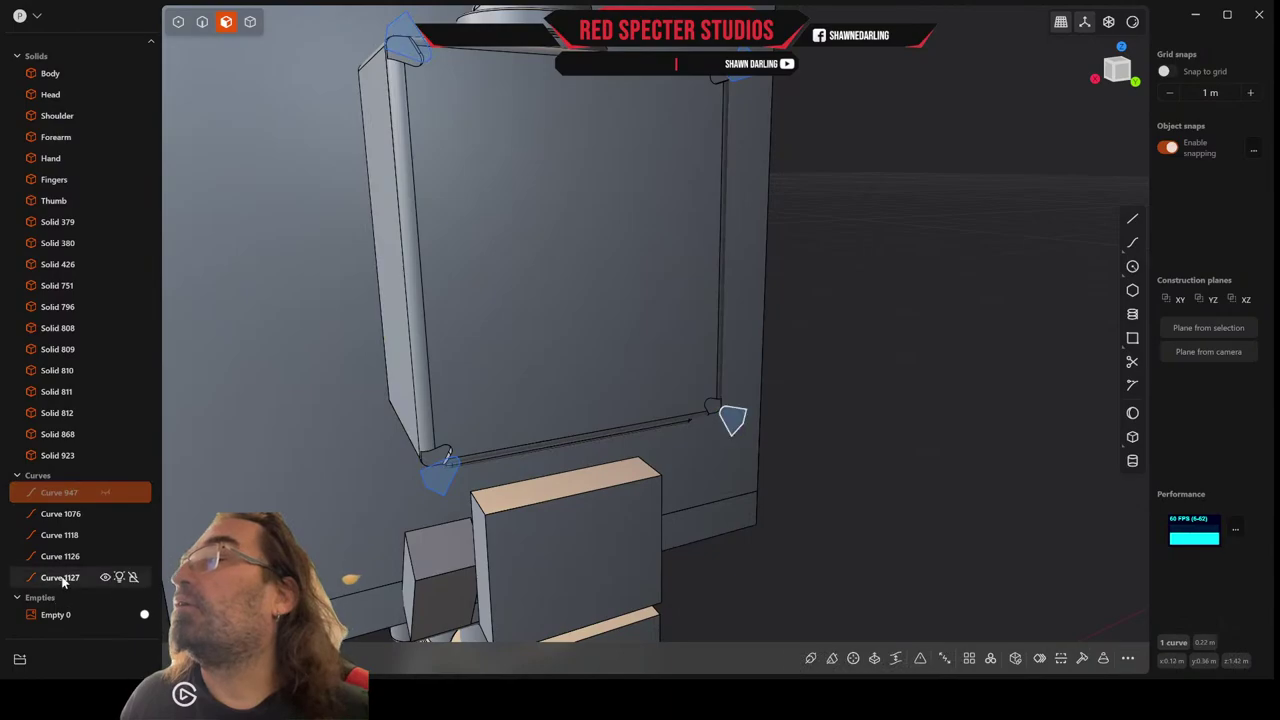
shift+click(62, 578)
key(Delete)
scroll(310, 467, down, 2)
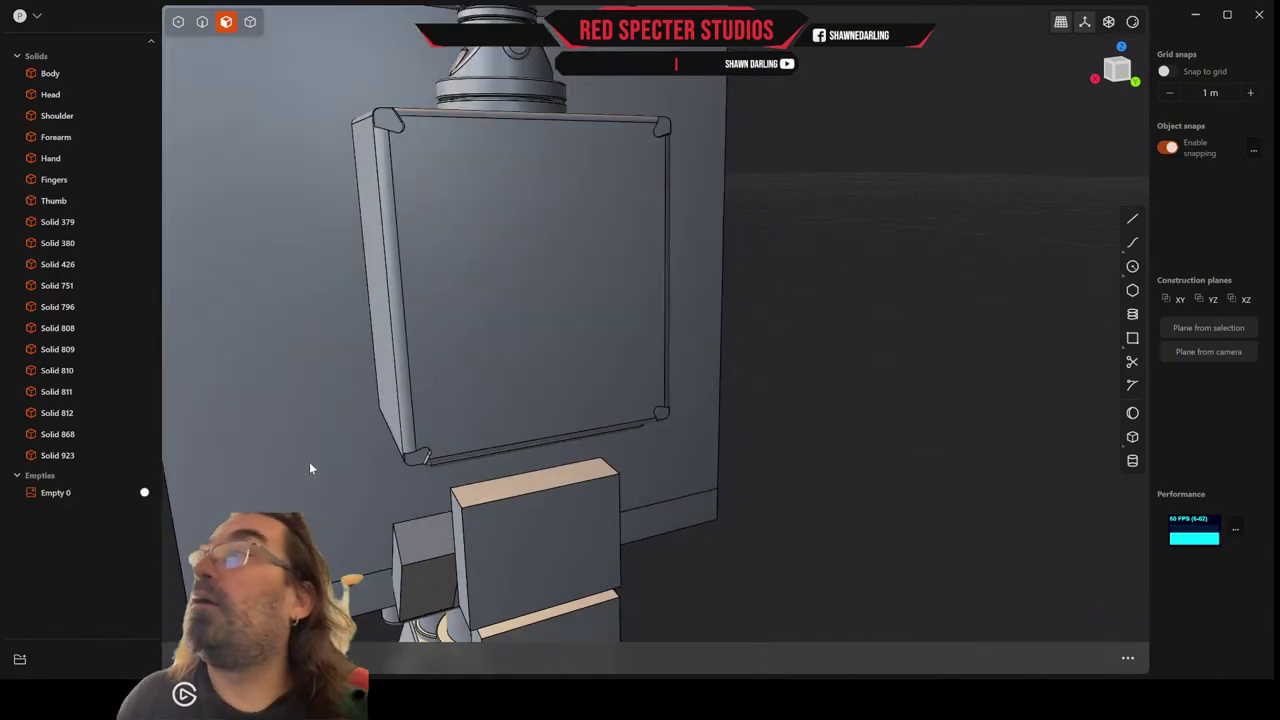
Fillet the rim edges of the forearm's four corner recesses, including the outer corner edges, by about 0.0015 m.
click(1122, 74)
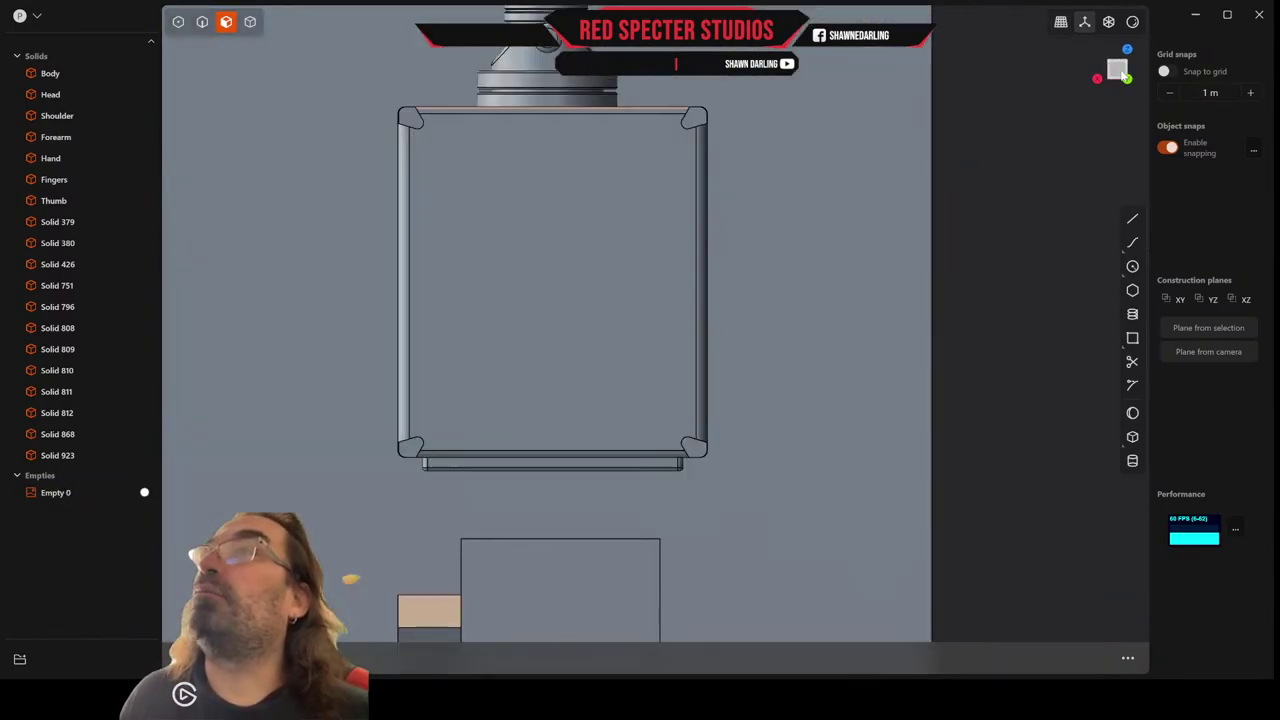
scroll(797, 264, up, 2)
scroll(688, 235, down, 1)
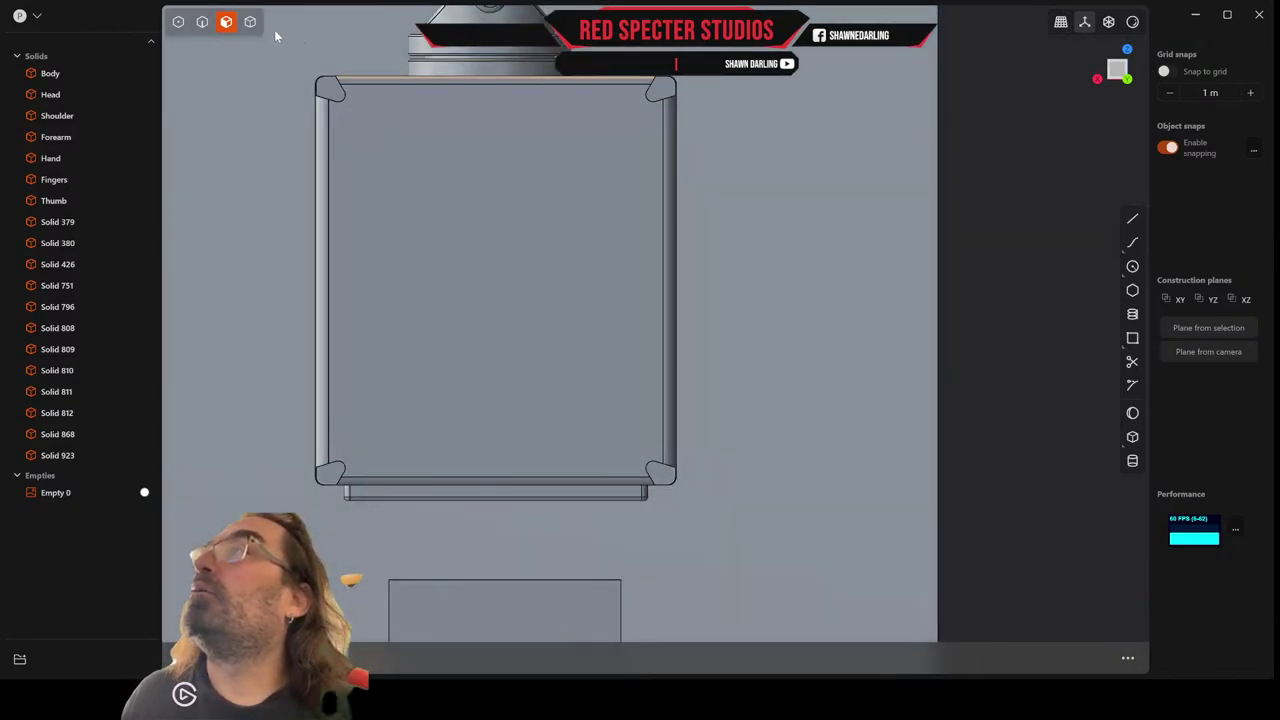
click(202, 21)
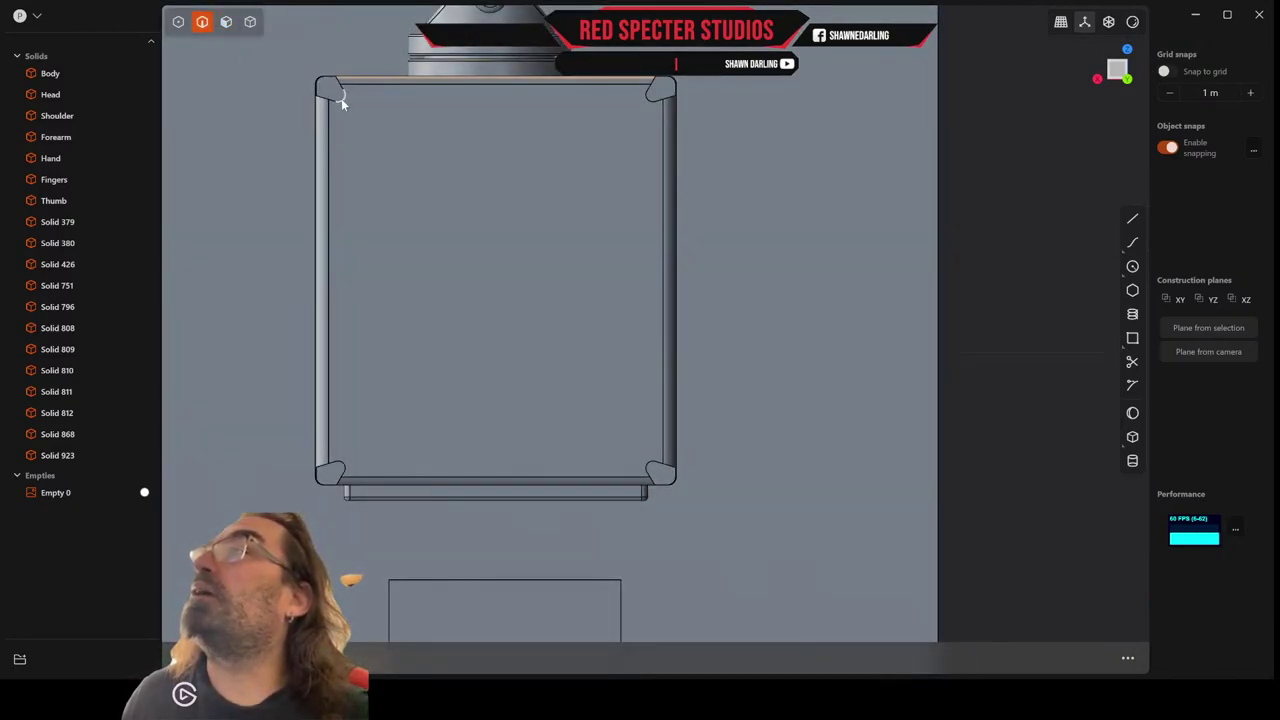
double_click(341, 99)
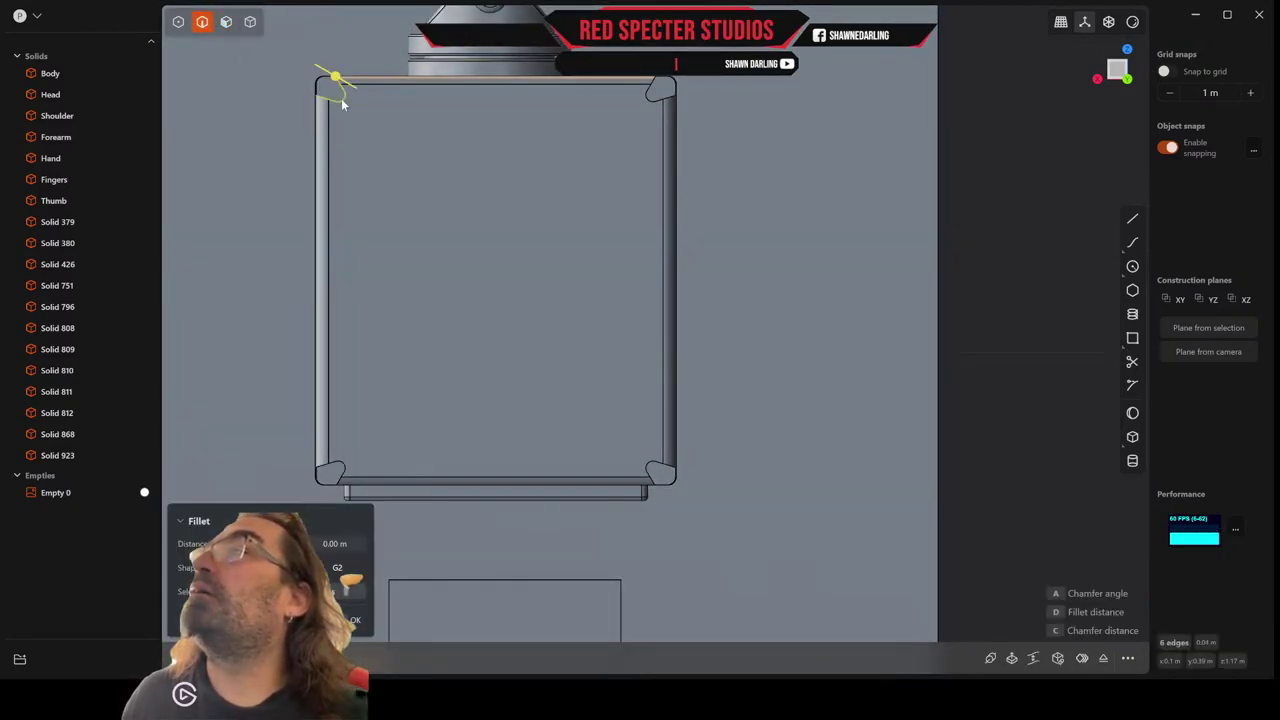
shift+double_click(649, 99)
click(654, 470)
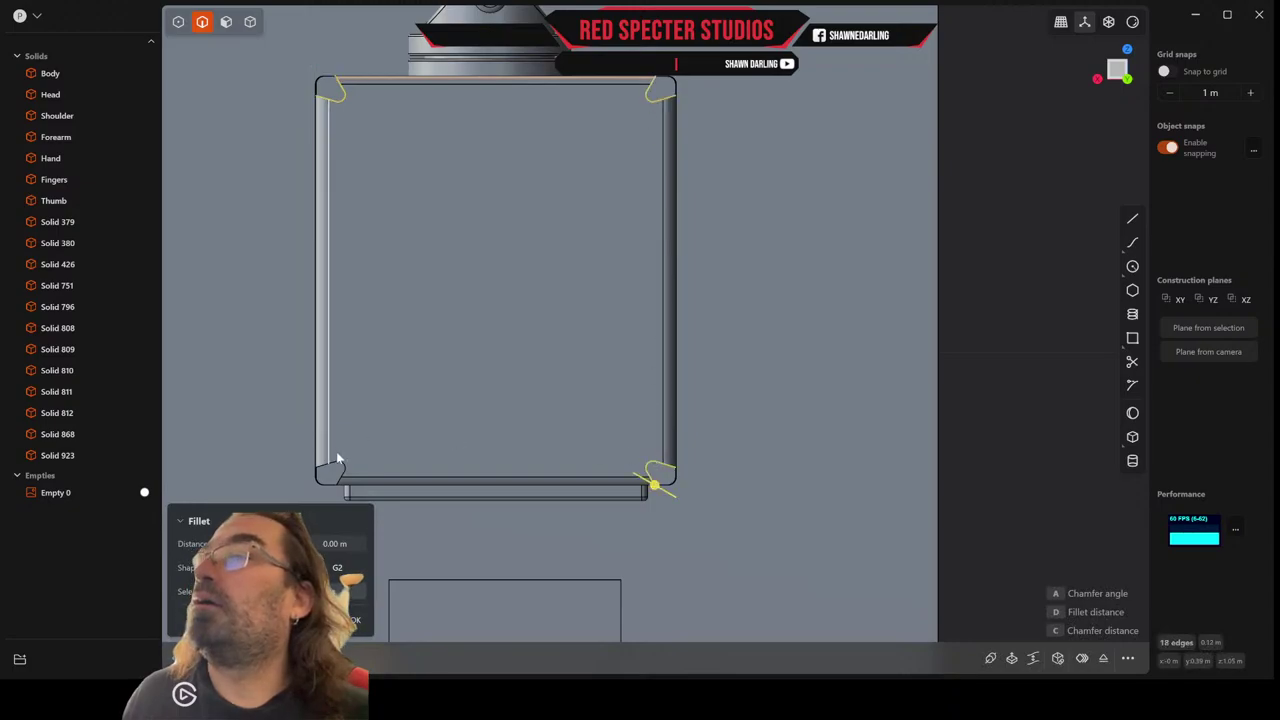
middle_drag(347, 467, 670, 491)
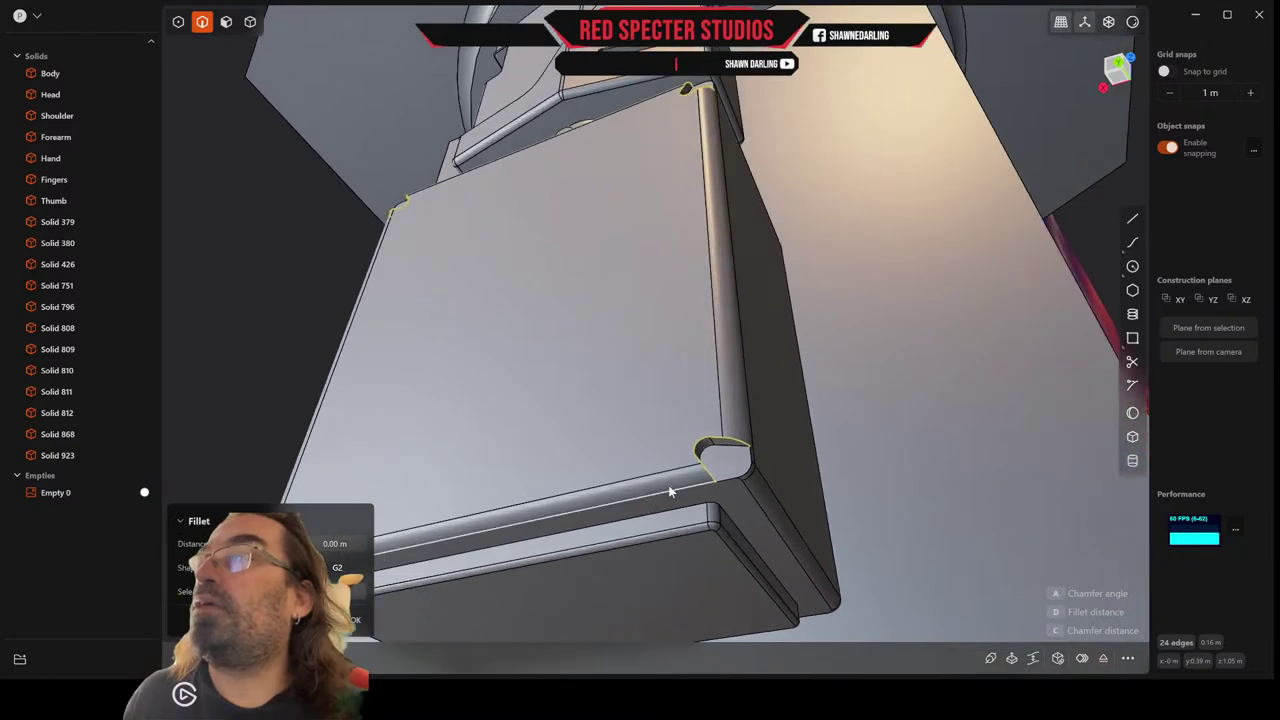
click(727, 477)
middle_drag(747, 476, 754, 577)
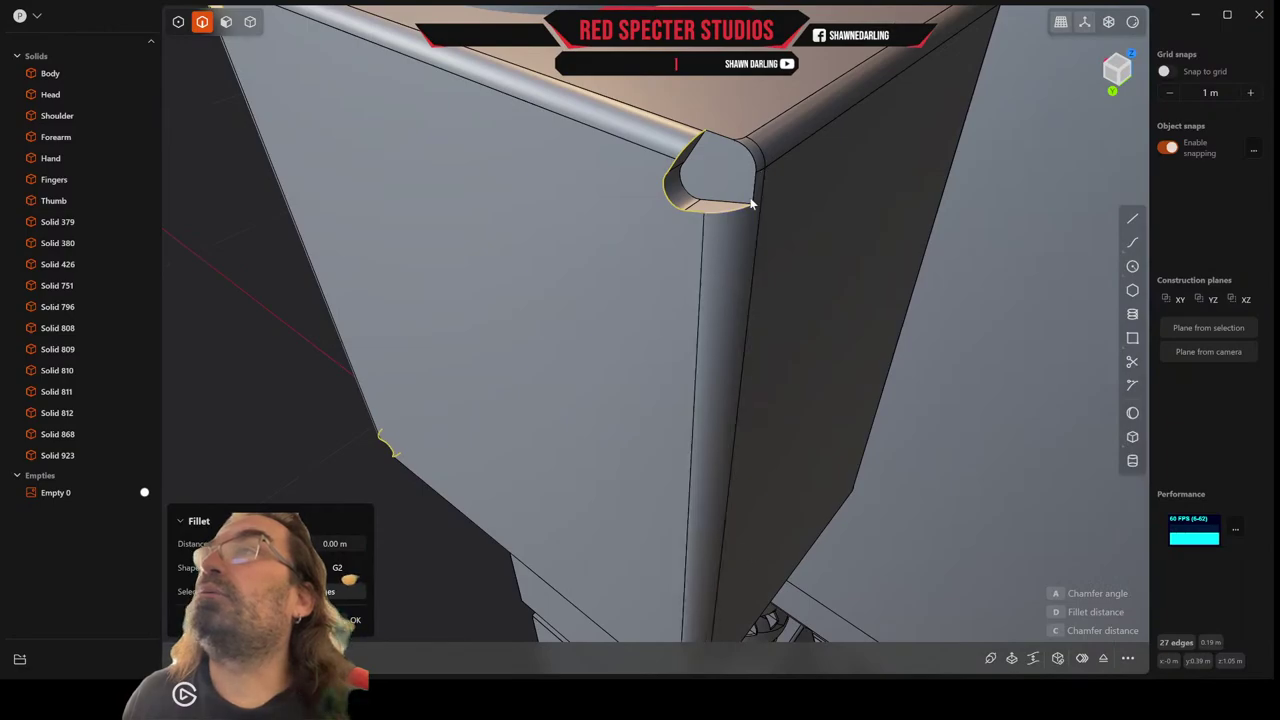
middle_drag(752, 204, 712, 238)
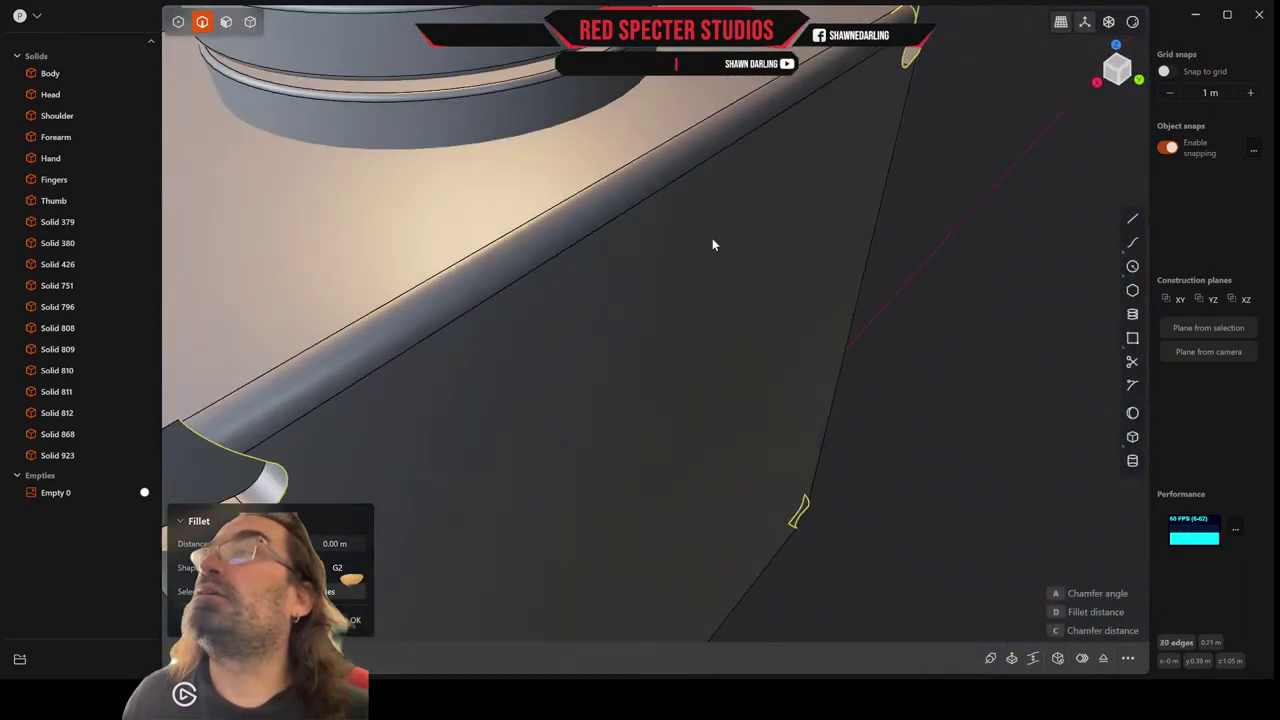
scroll(714, 236, down, 4)
double_click(401, 355)
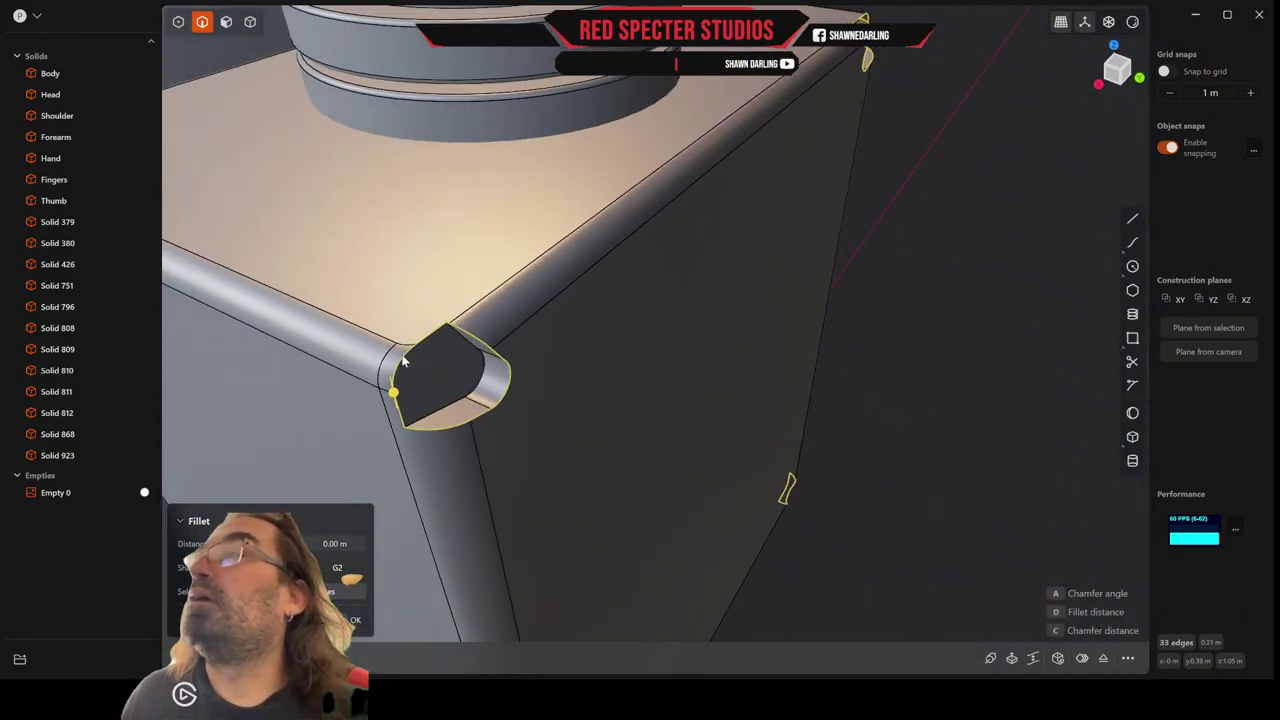
middle_drag(403, 362, 530, 330)
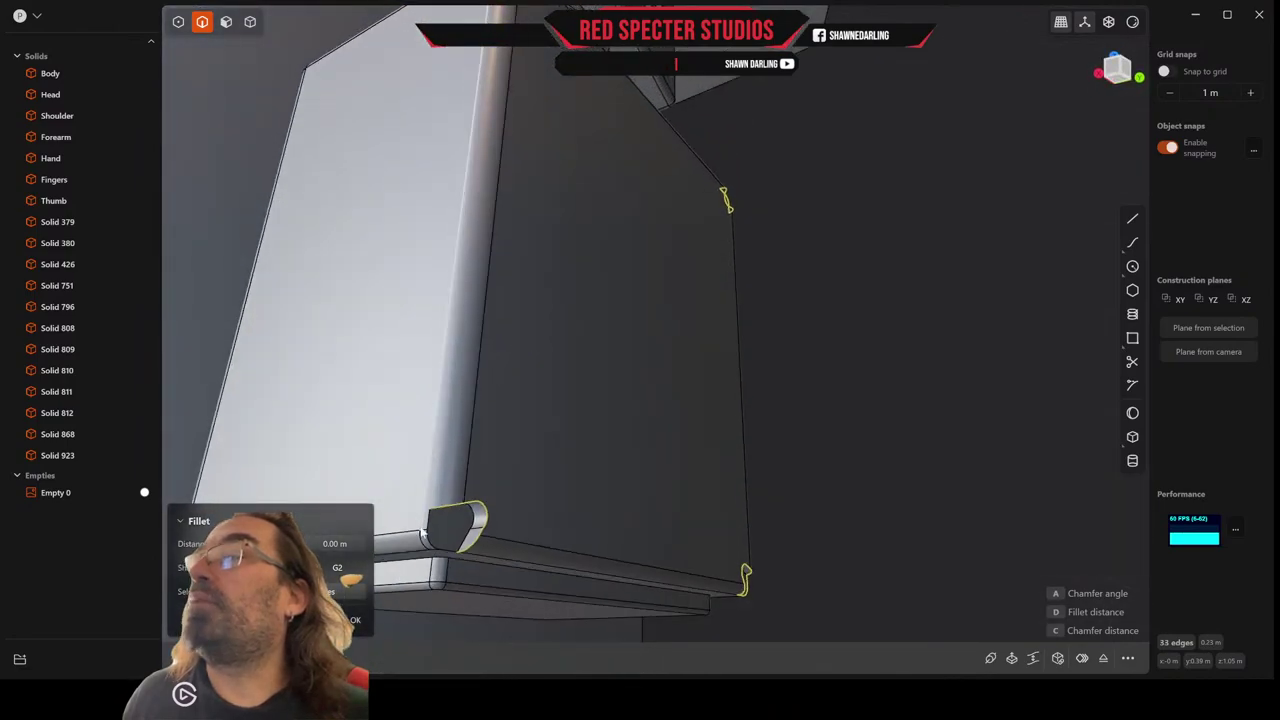
click(434, 546)
drag(436, 546, 442, 555)
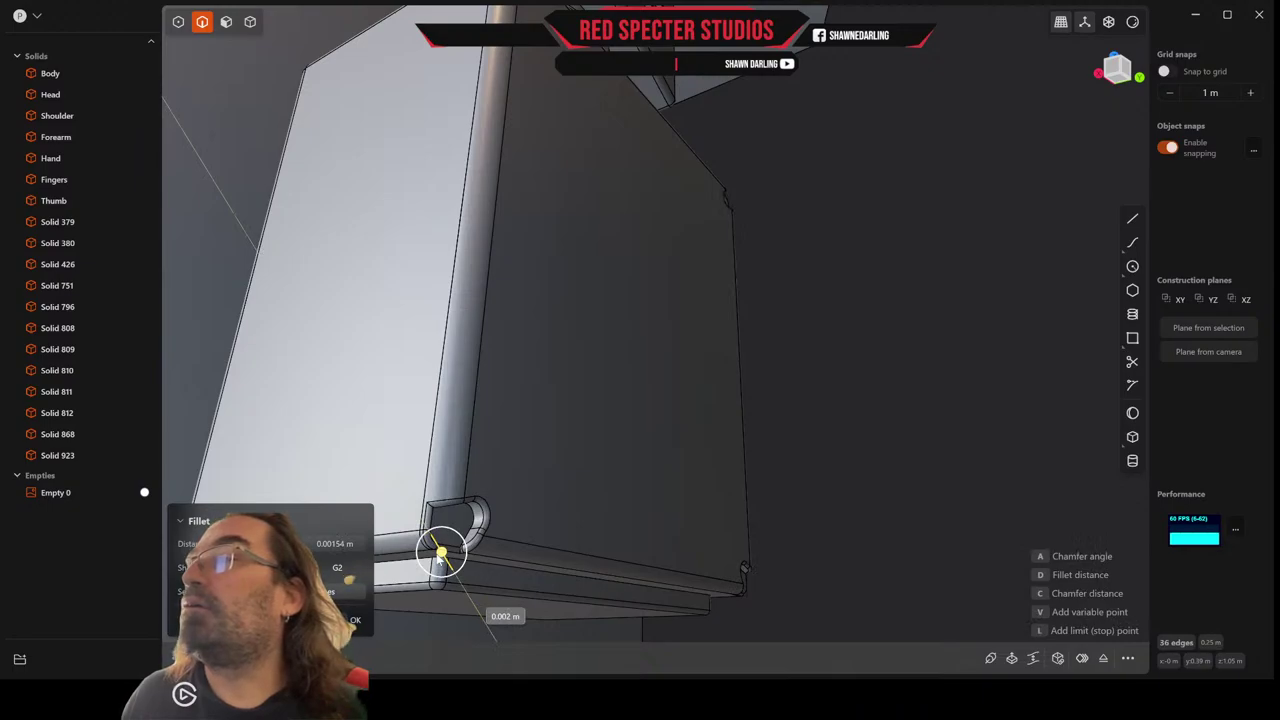
right_click(437, 556)
Draw a circle about 0.011 m in diameter on the XZ plane in the empty area beside the forearm.
middle_drag(437, 556, 434, 589)
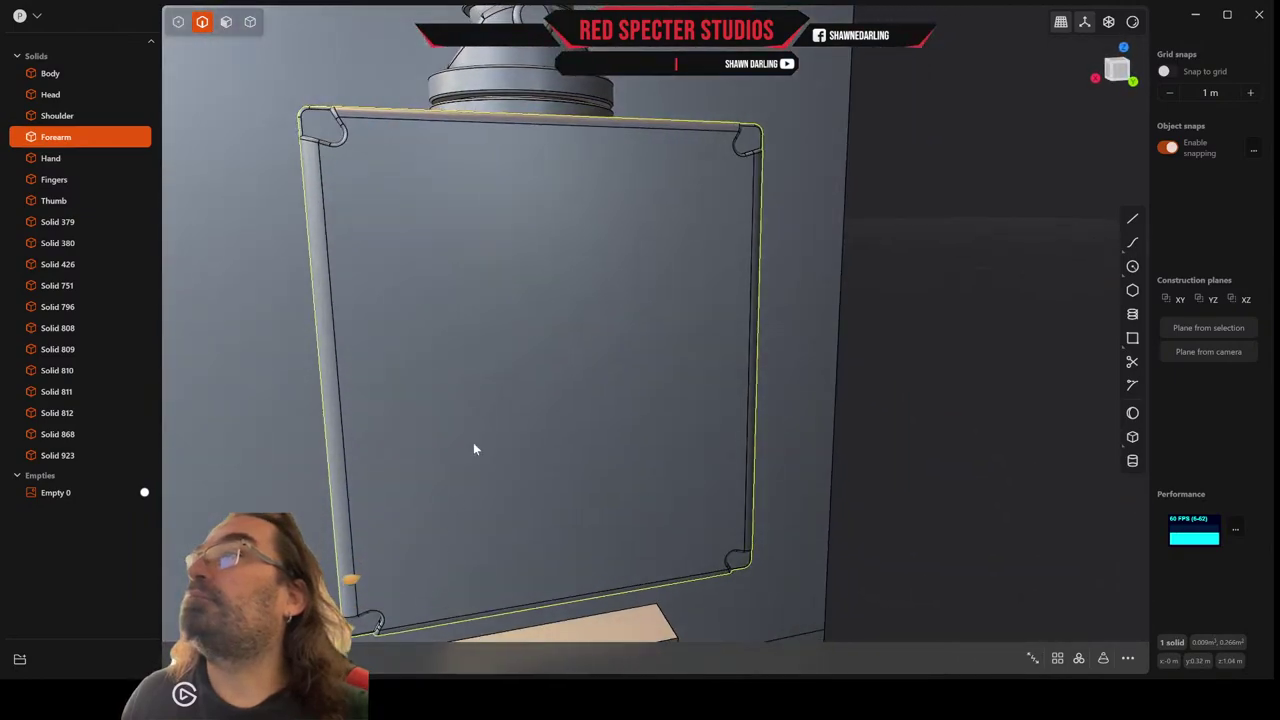
scroll(474, 449, down, 2)
mouse_move(474, 449)
middle_down()
mouse_move(474, 477)
mouse_move(529, 480)
mouse_move(474, 460)
middle_up()
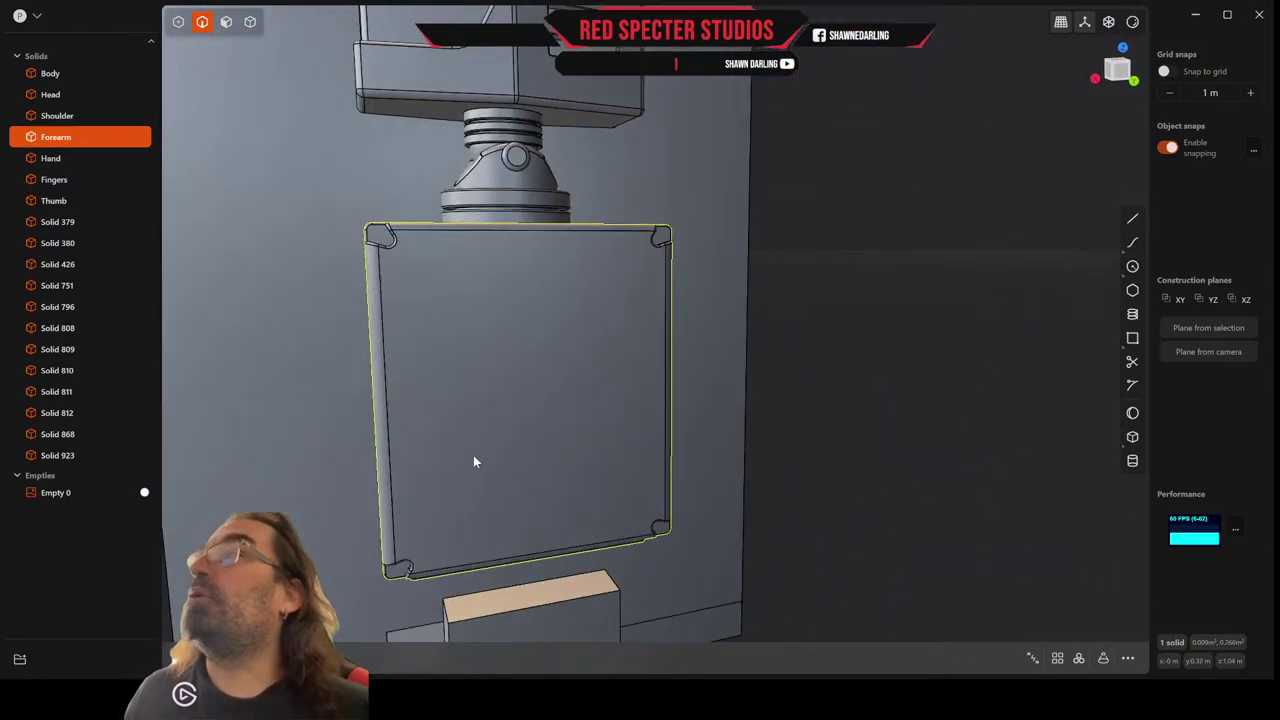
click(1119, 72)
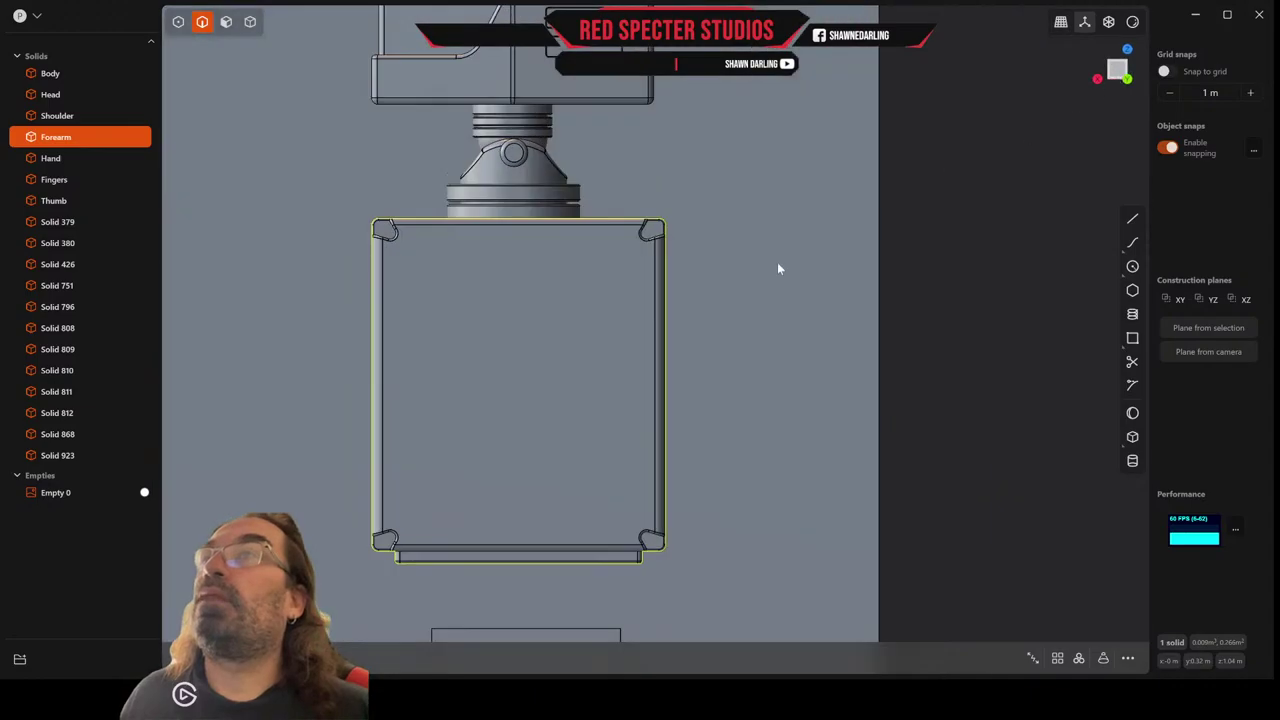
scroll(720, 289, up, 5)
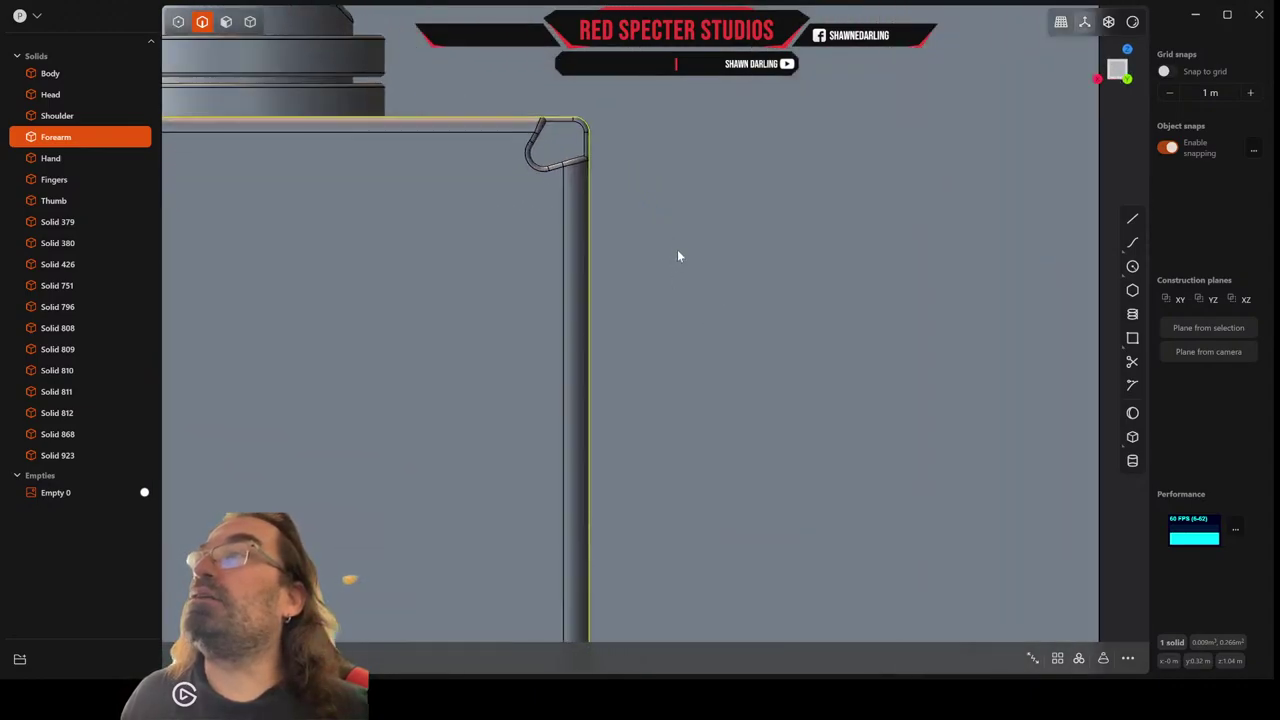
shift+middle_drag(677, 254, 797, 426)
scroll(823, 331, up, 3)
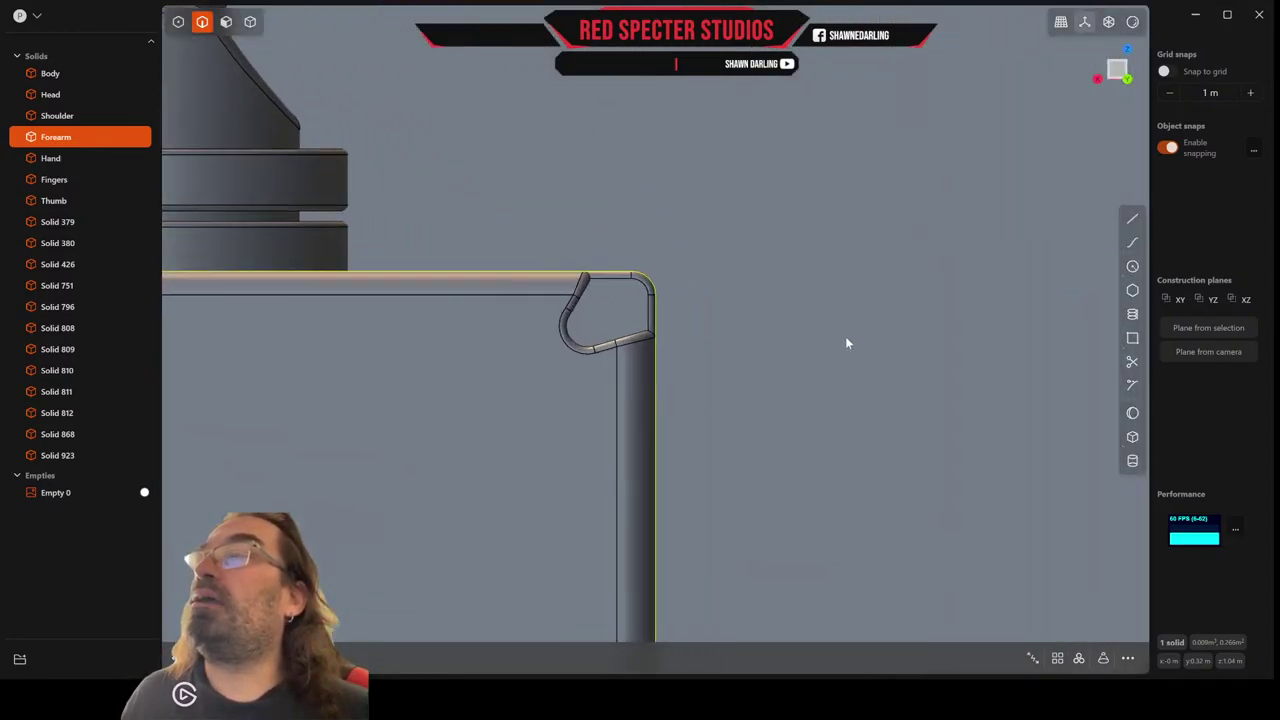
click(968, 357)
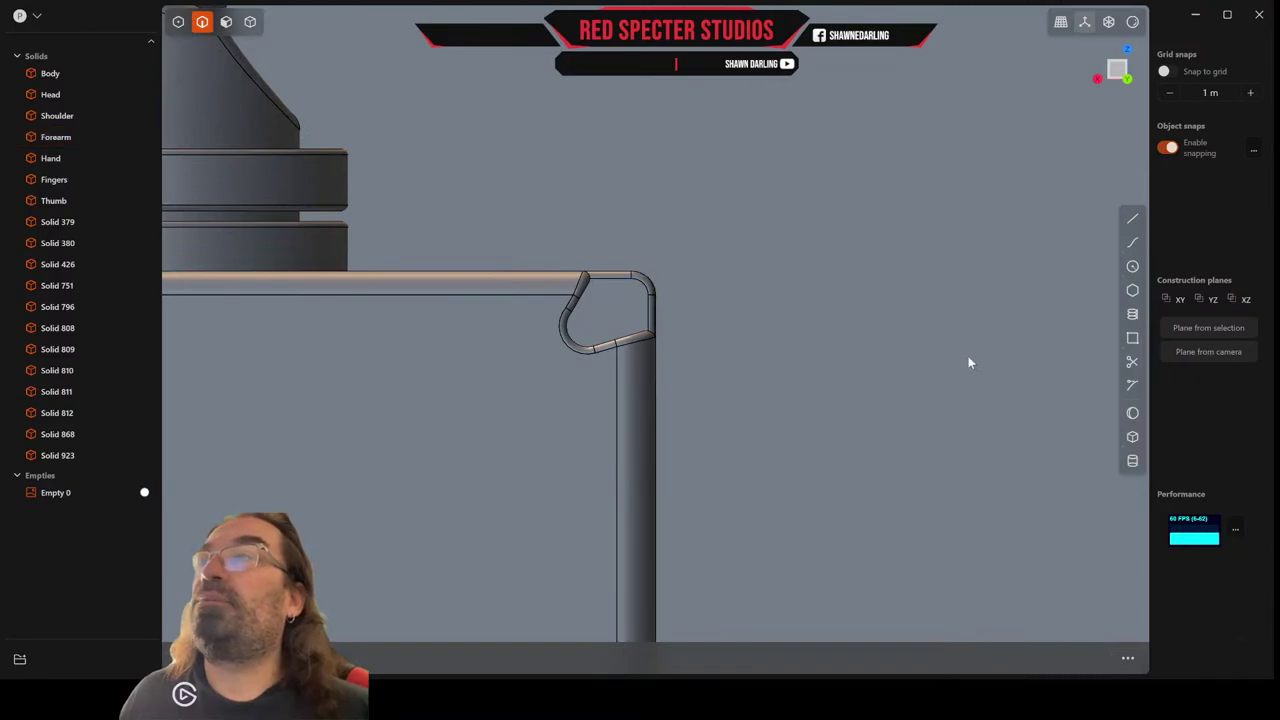
click(1132, 268)
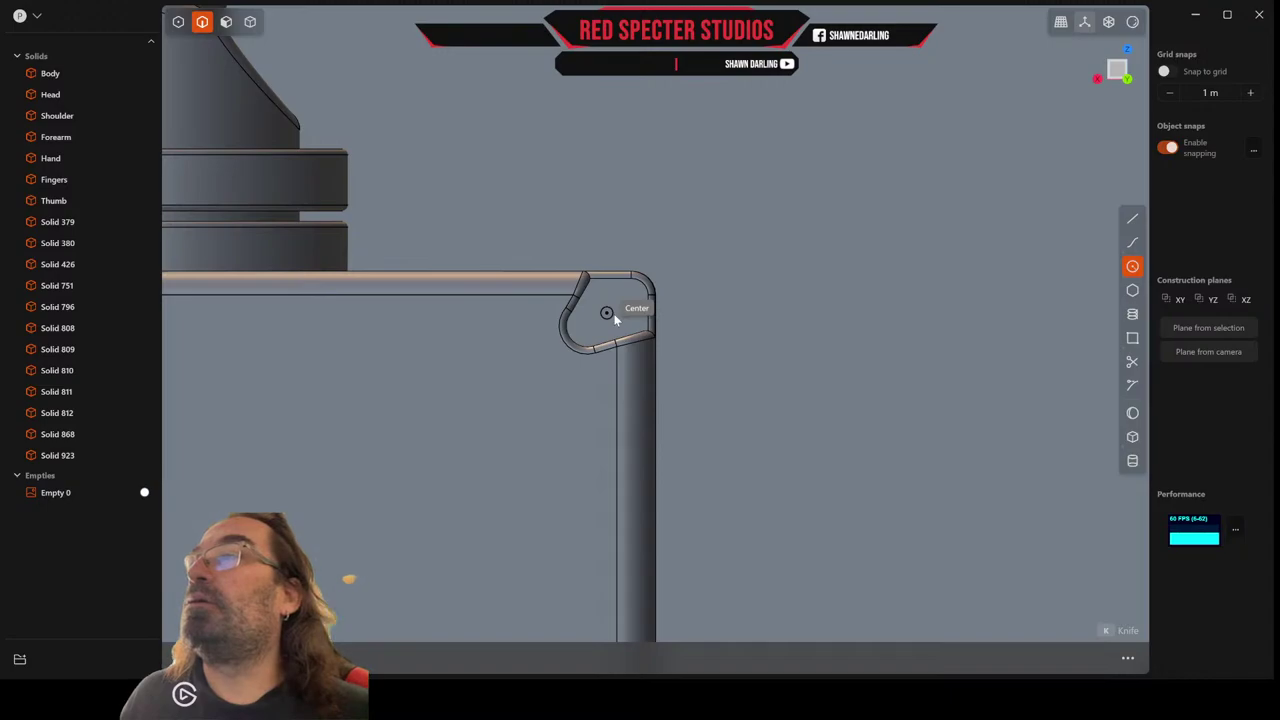
scroll(614, 319, down, 8)
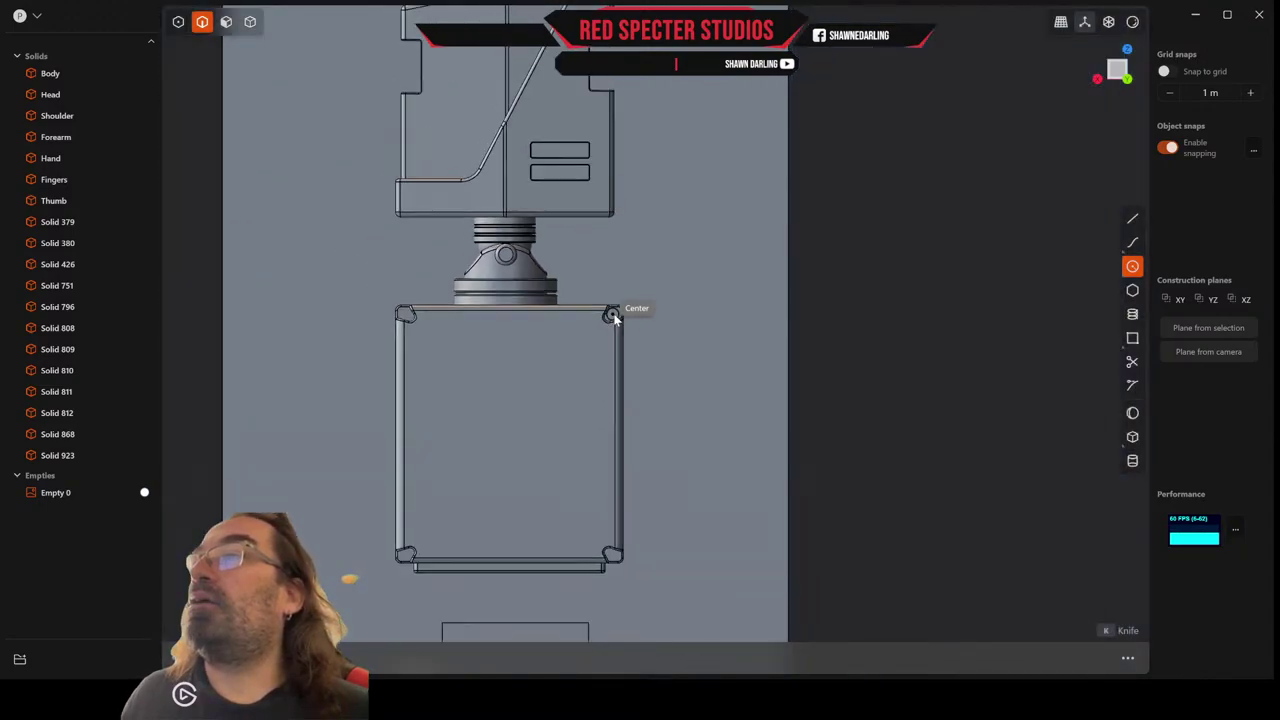
scroll(866, 396, up, 5)
click(882, 410)
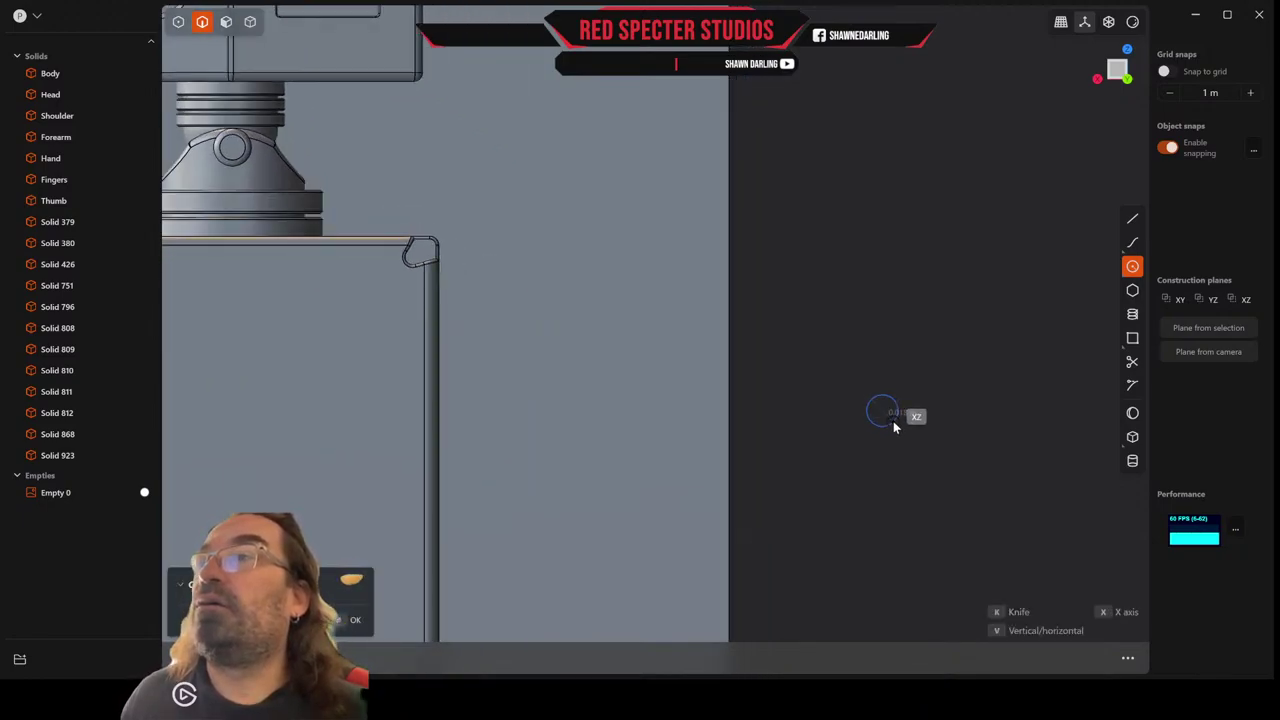
scroll(910, 443, up, 8)
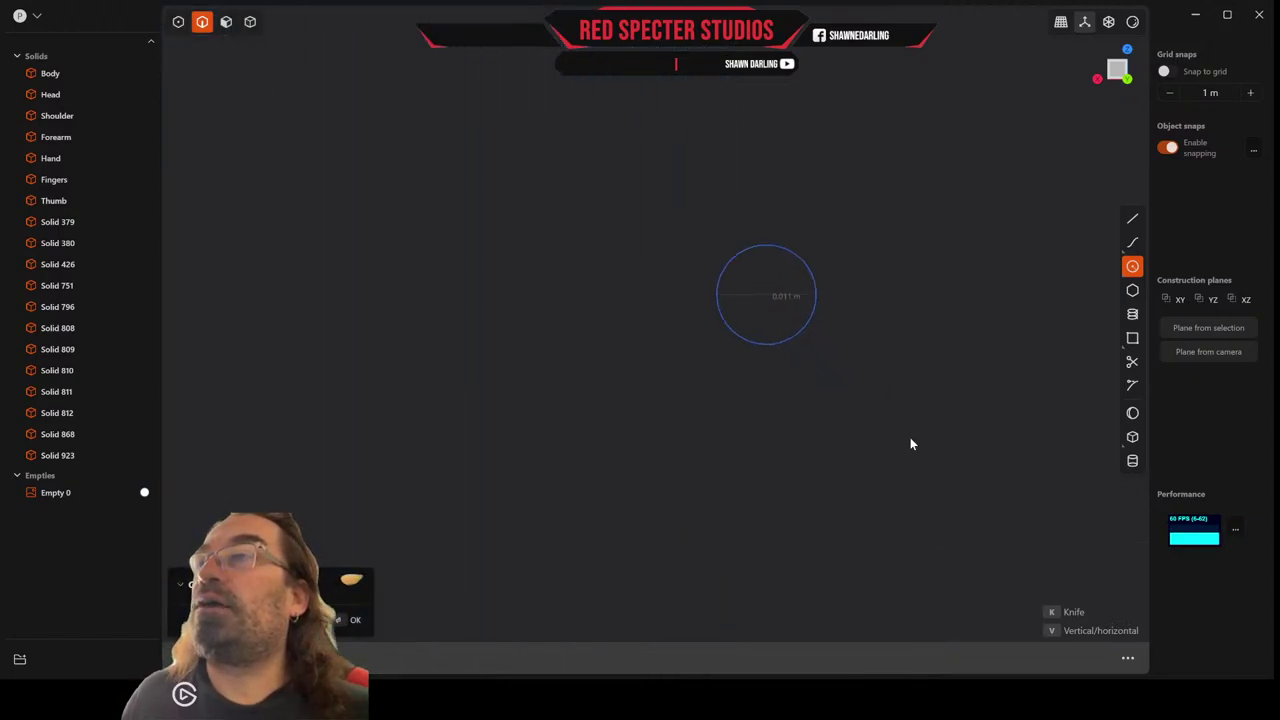
click(910, 442)
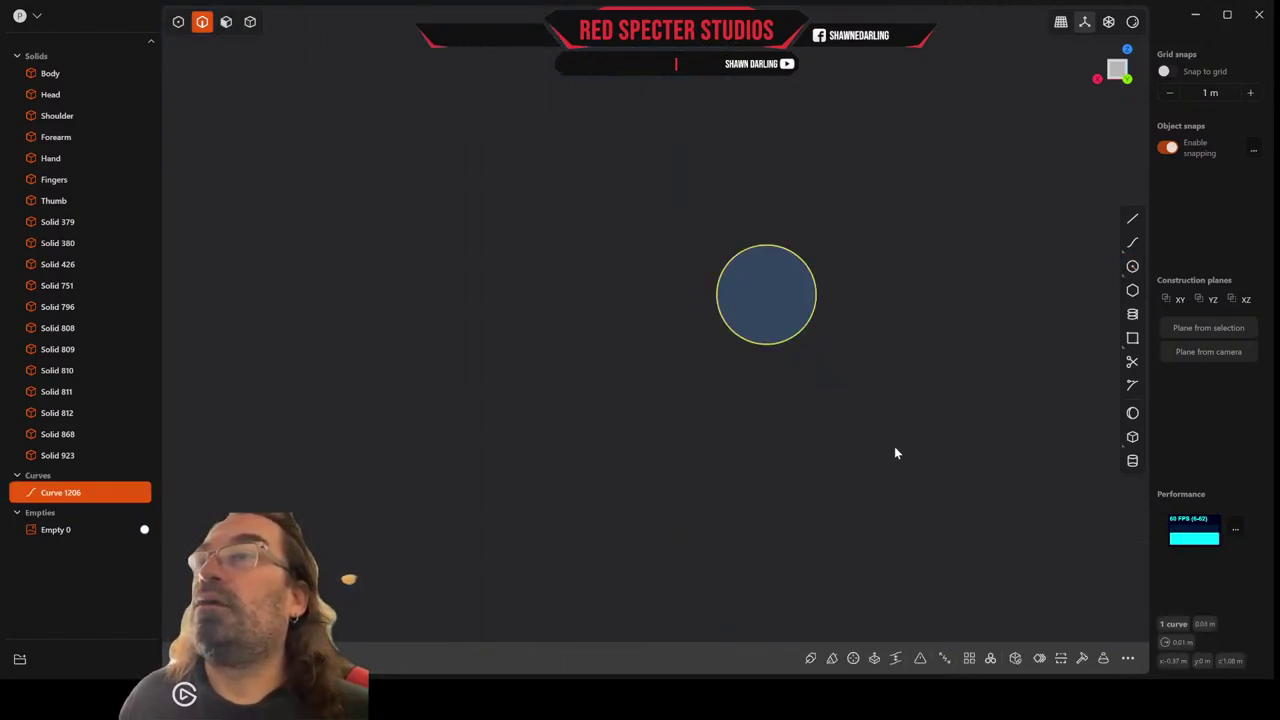
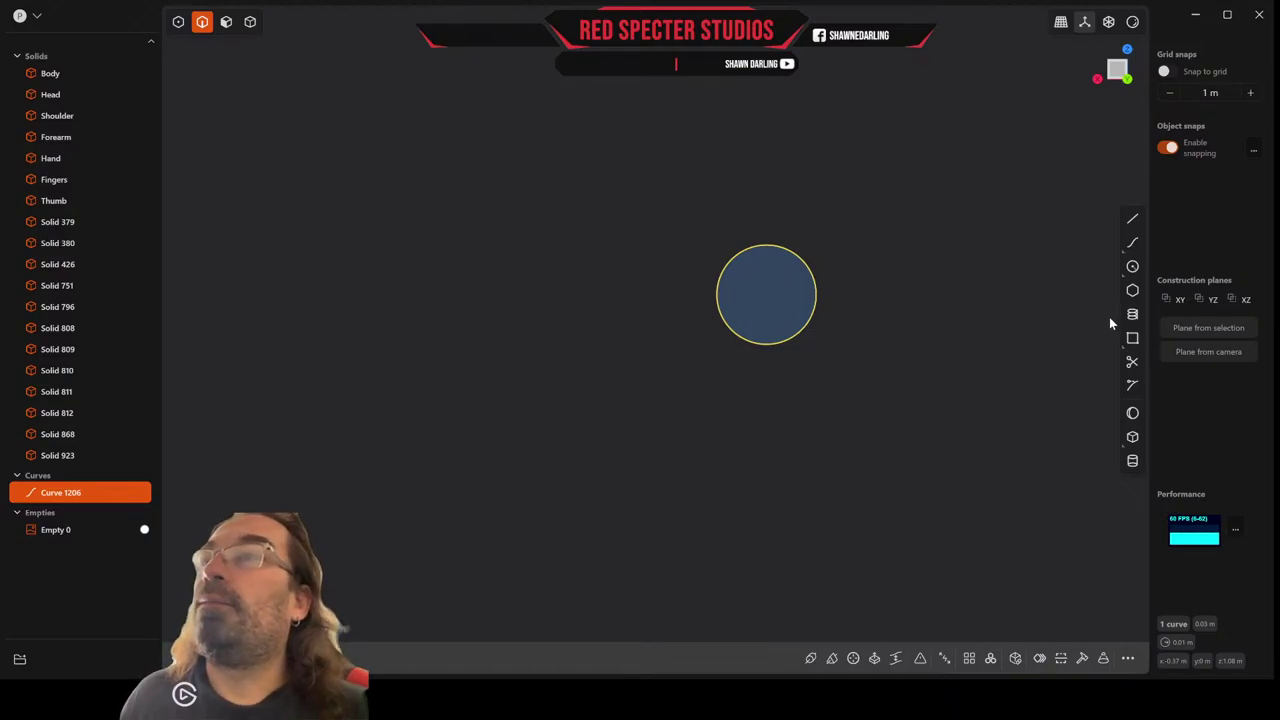
Draw a vertical and a horizontal line across the circle through its quarter points, crossing at the centre.
click(1132, 338)
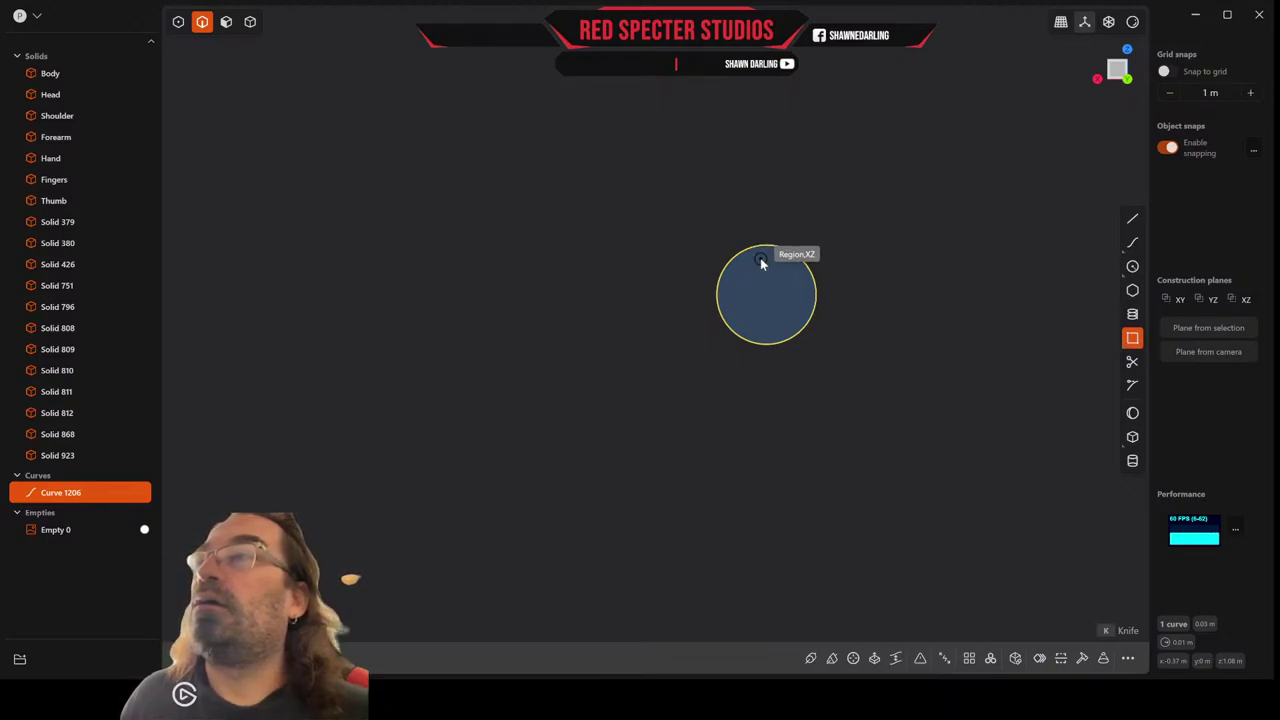
click(1134, 220)
click(1135, 221)
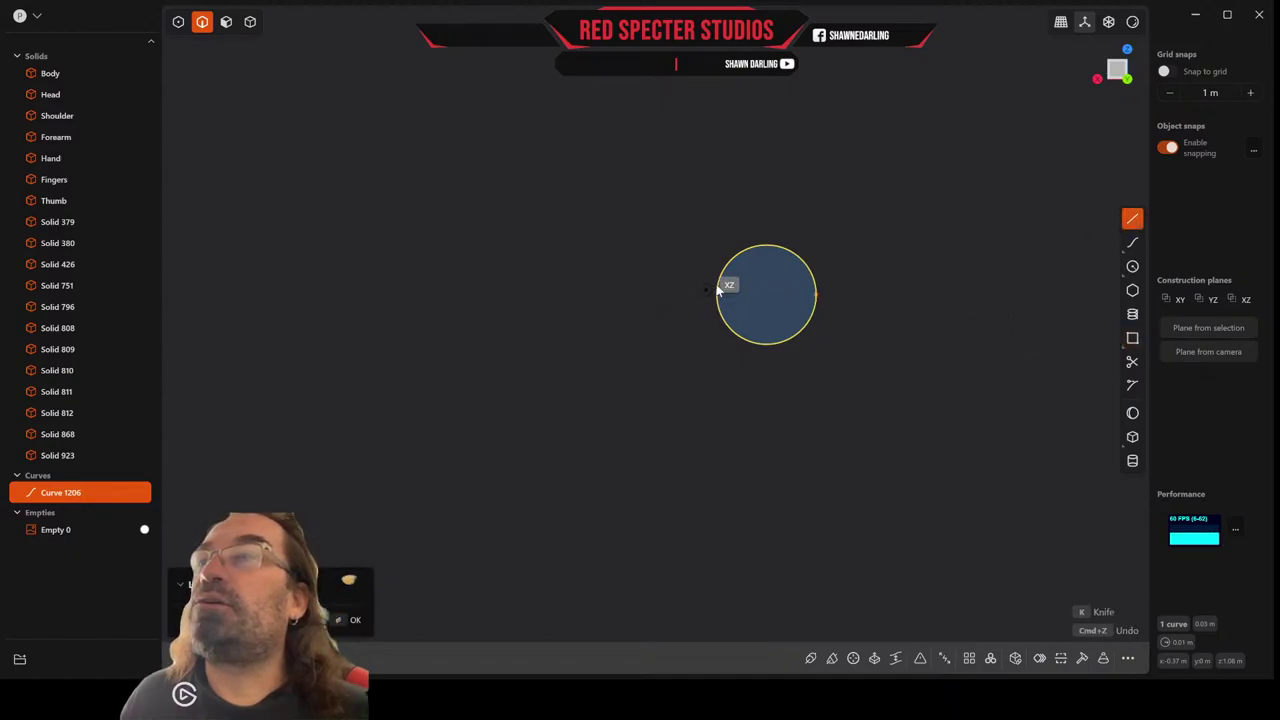
click(767, 247)
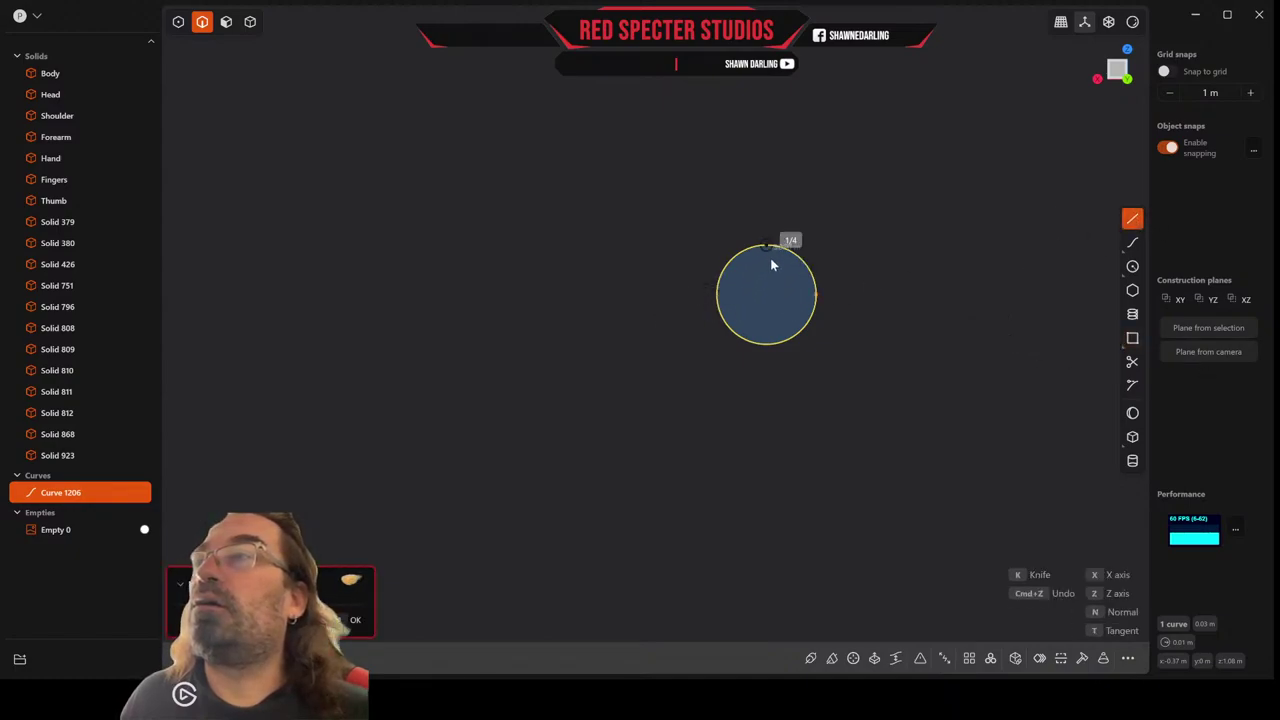
click(771, 348)
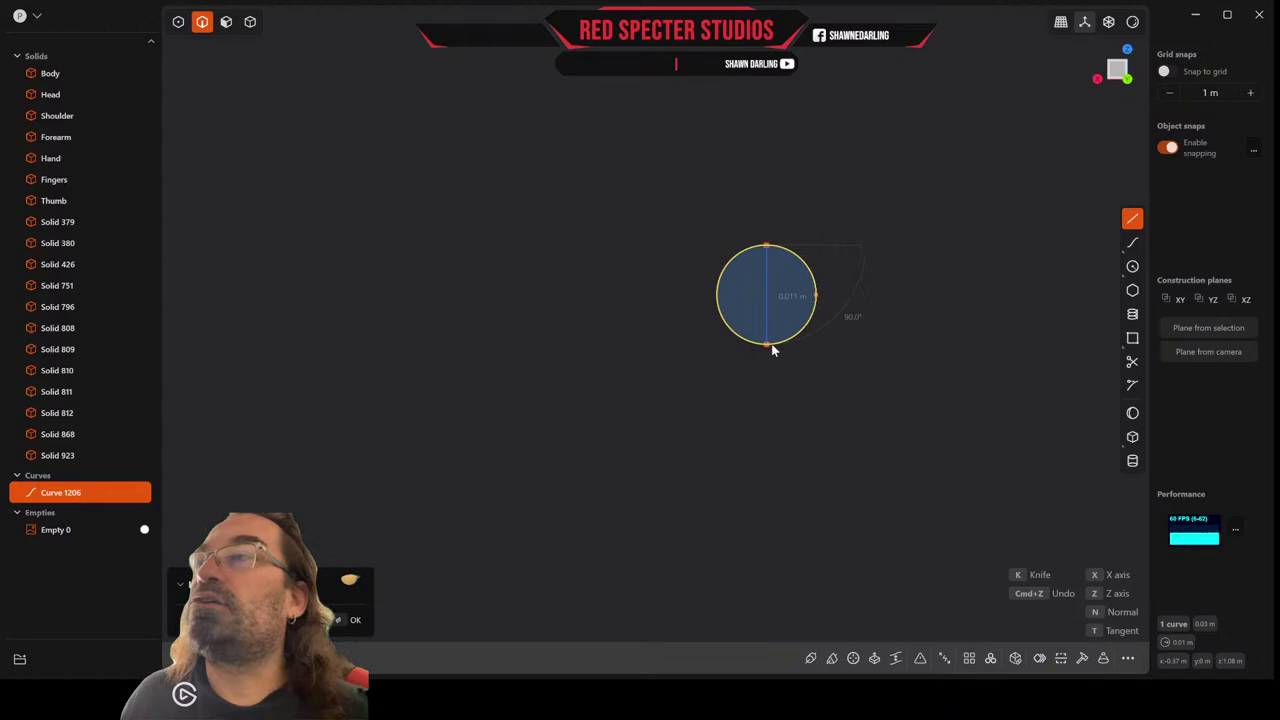
click(1131, 221)
click(816, 297)
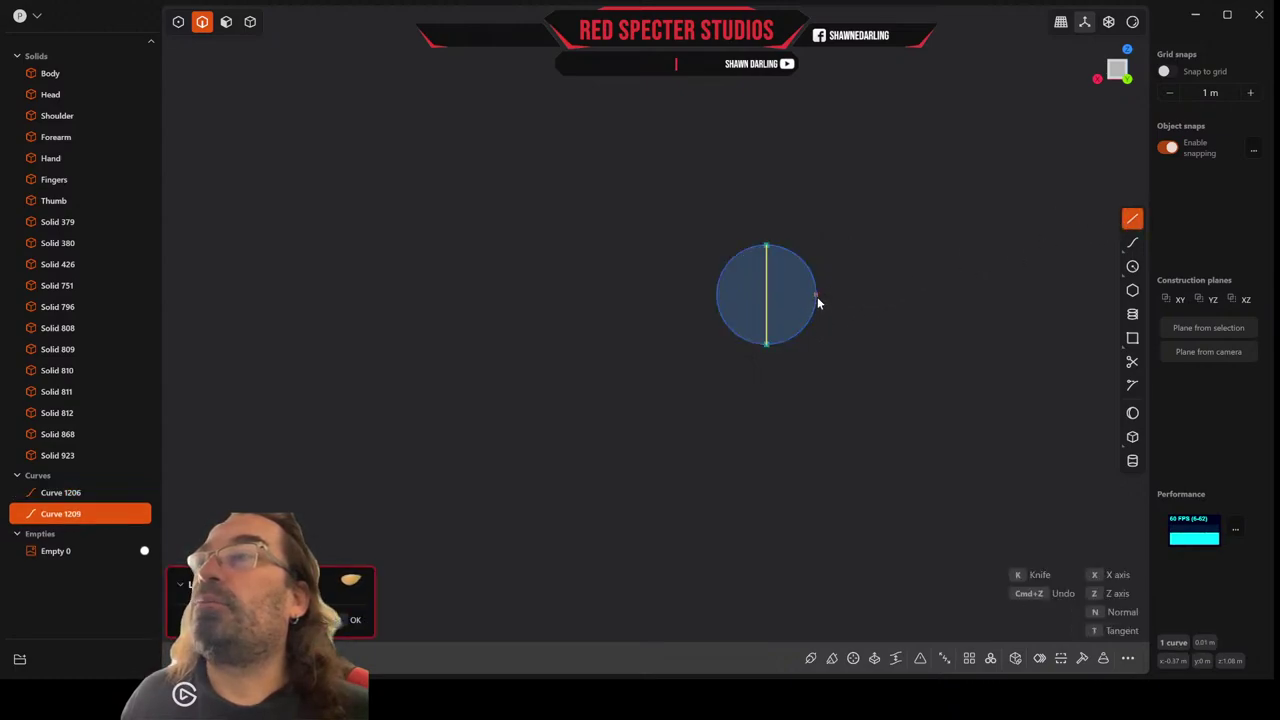
click(716, 297)
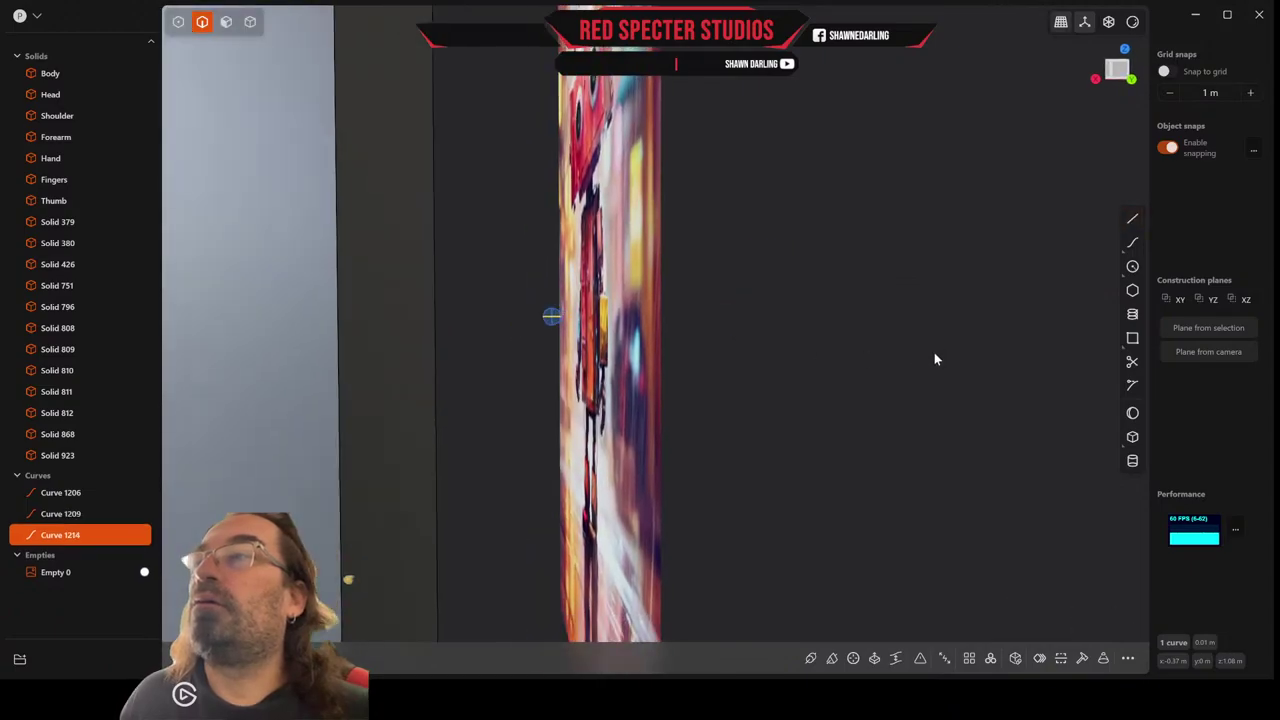
Draw a tall, narrow centre rectangle about 0.002 m wide from the circle's centre, keeping its ends inside the circle.
middle_drag(934, 358, 934, 332)
scroll(934, 332, up, 1)
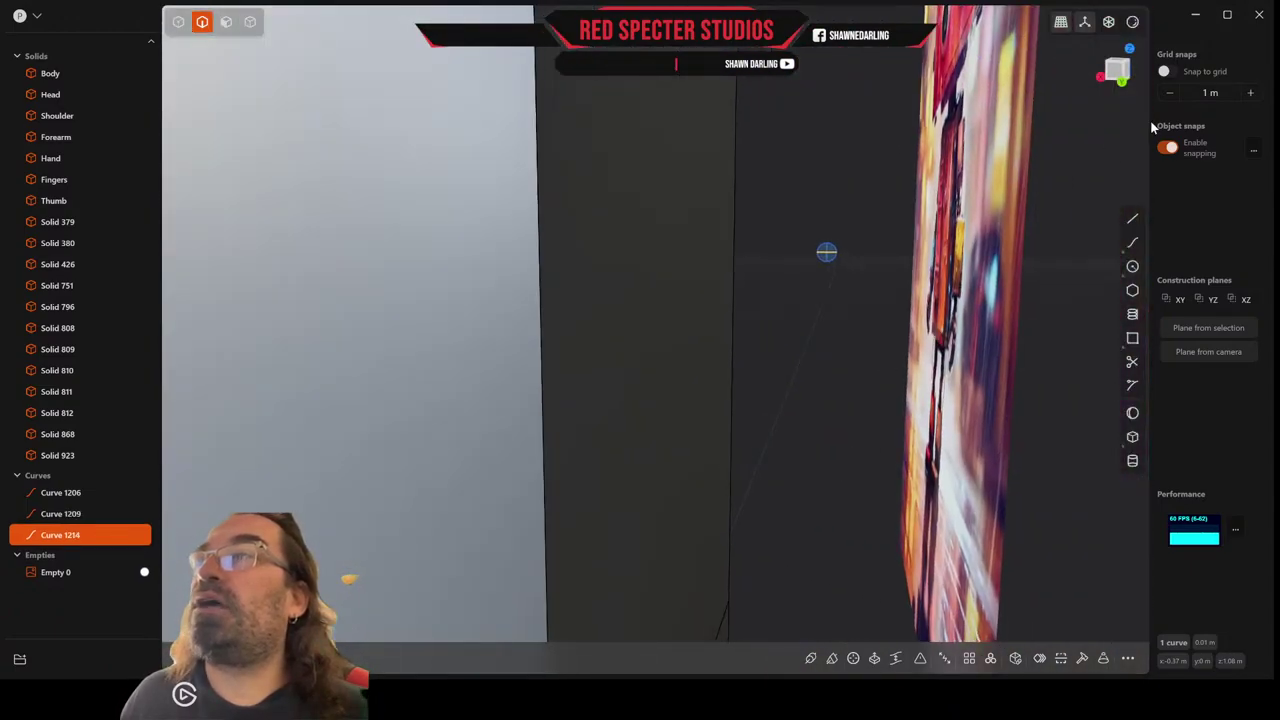
click(1117, 72)
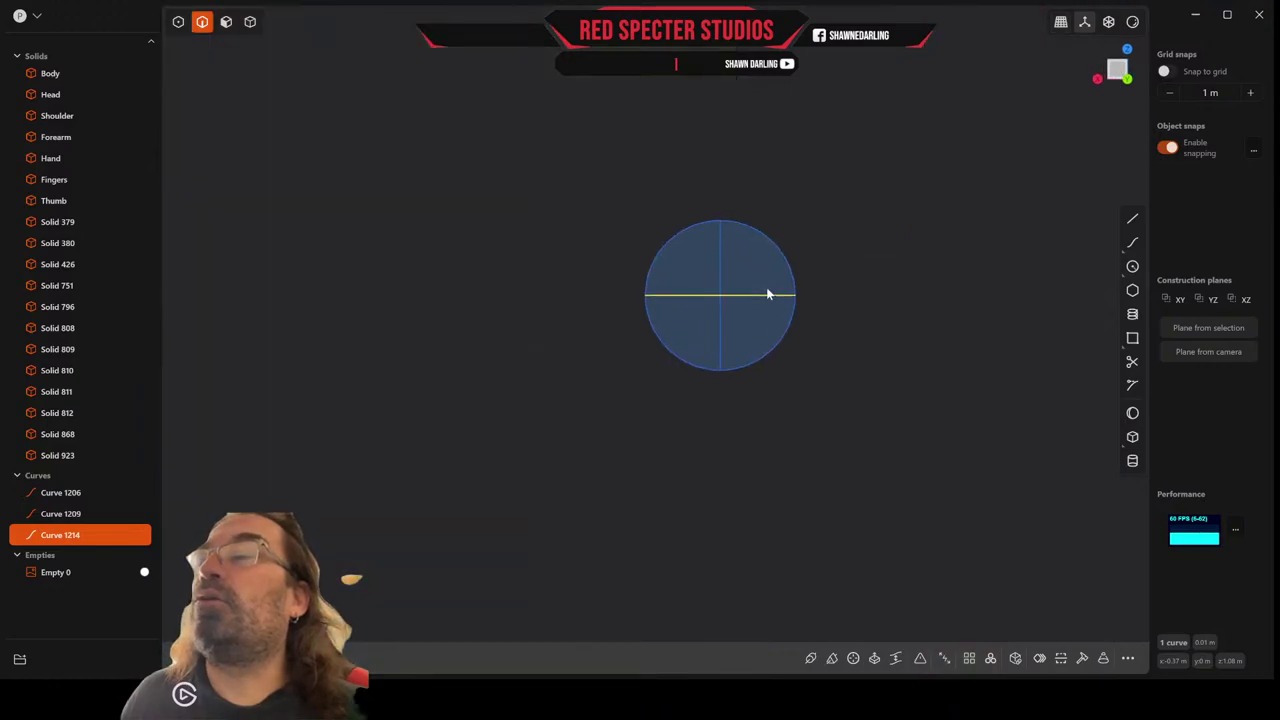
click(1133, 340)
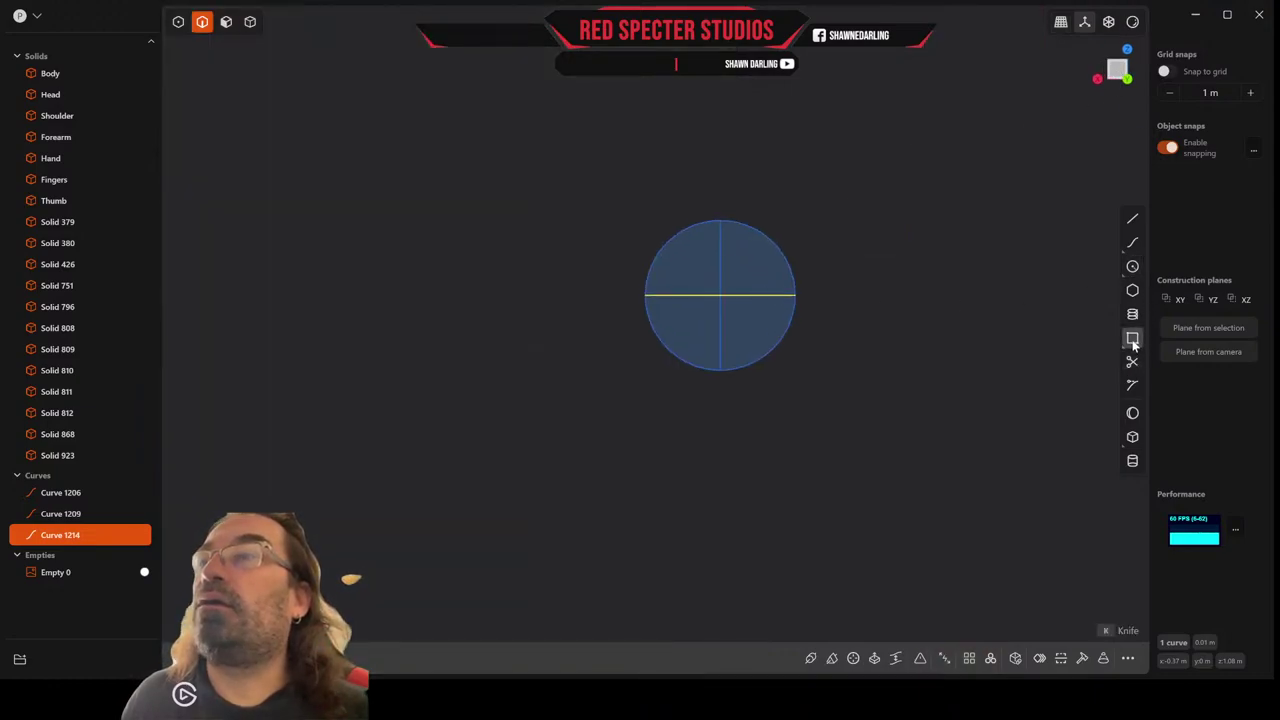
click(1106, 341)
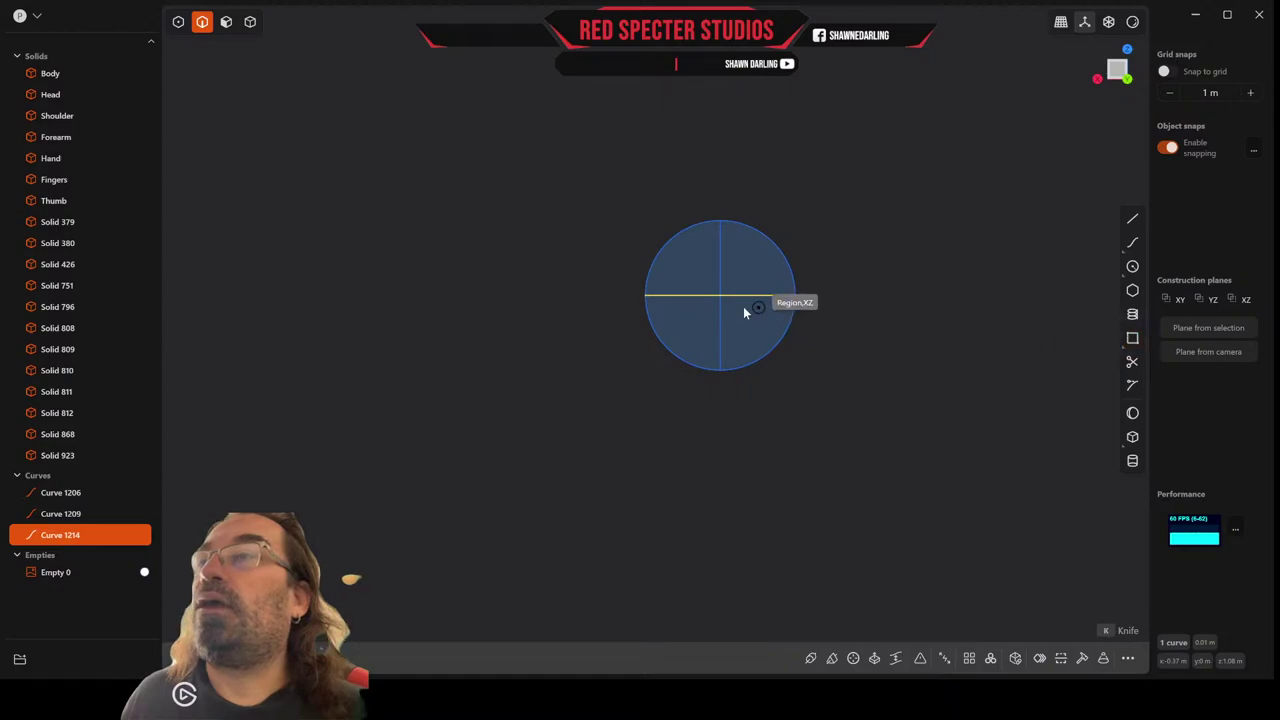
click(1105, 338)
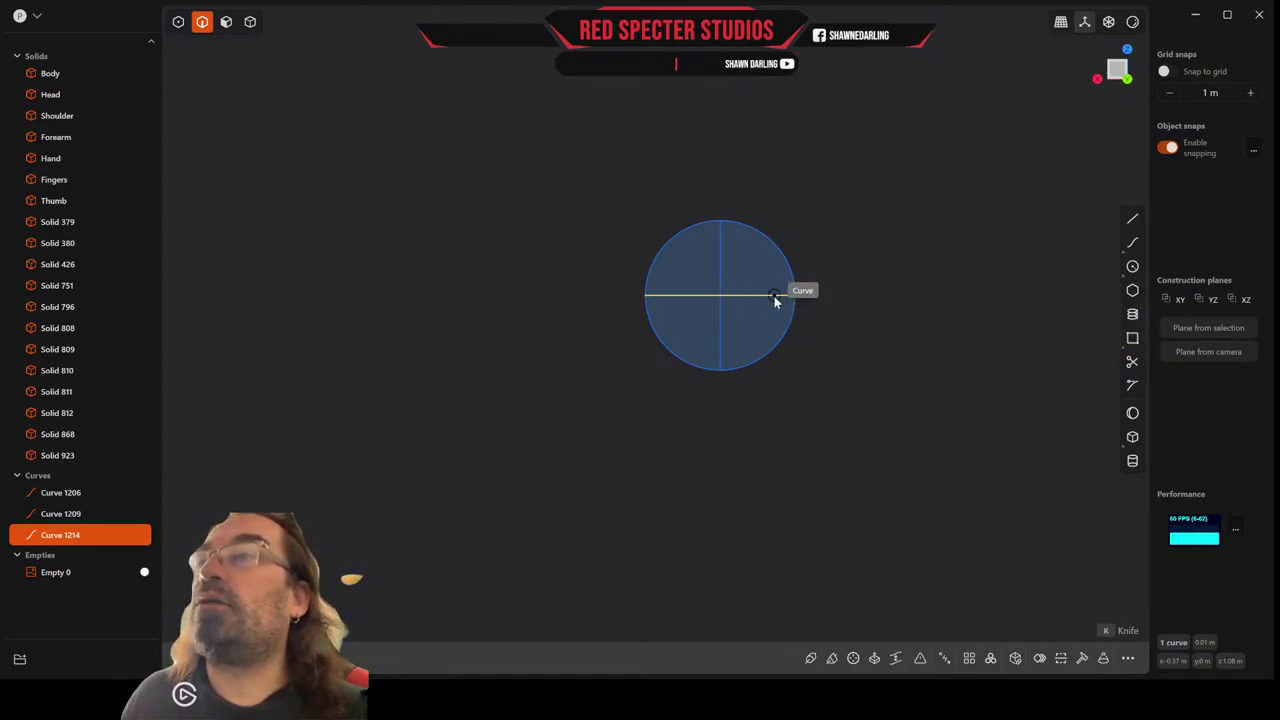
click(720, 295)
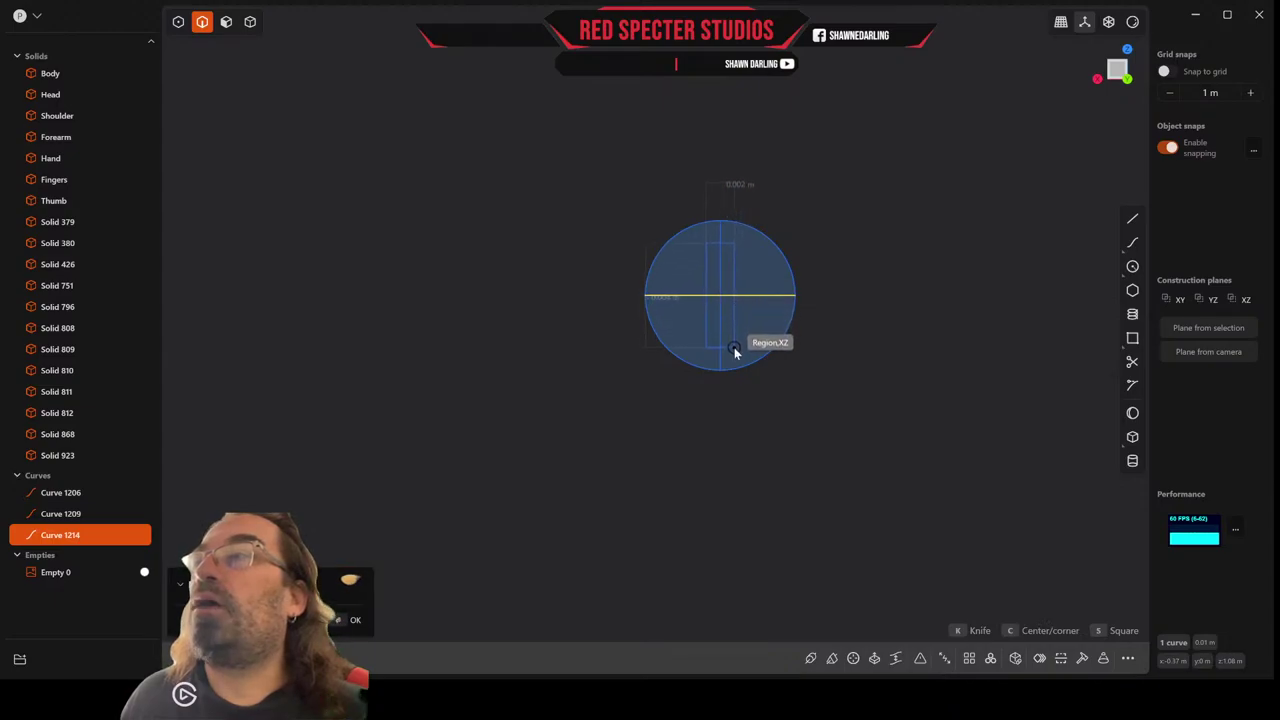
click(735, 354)
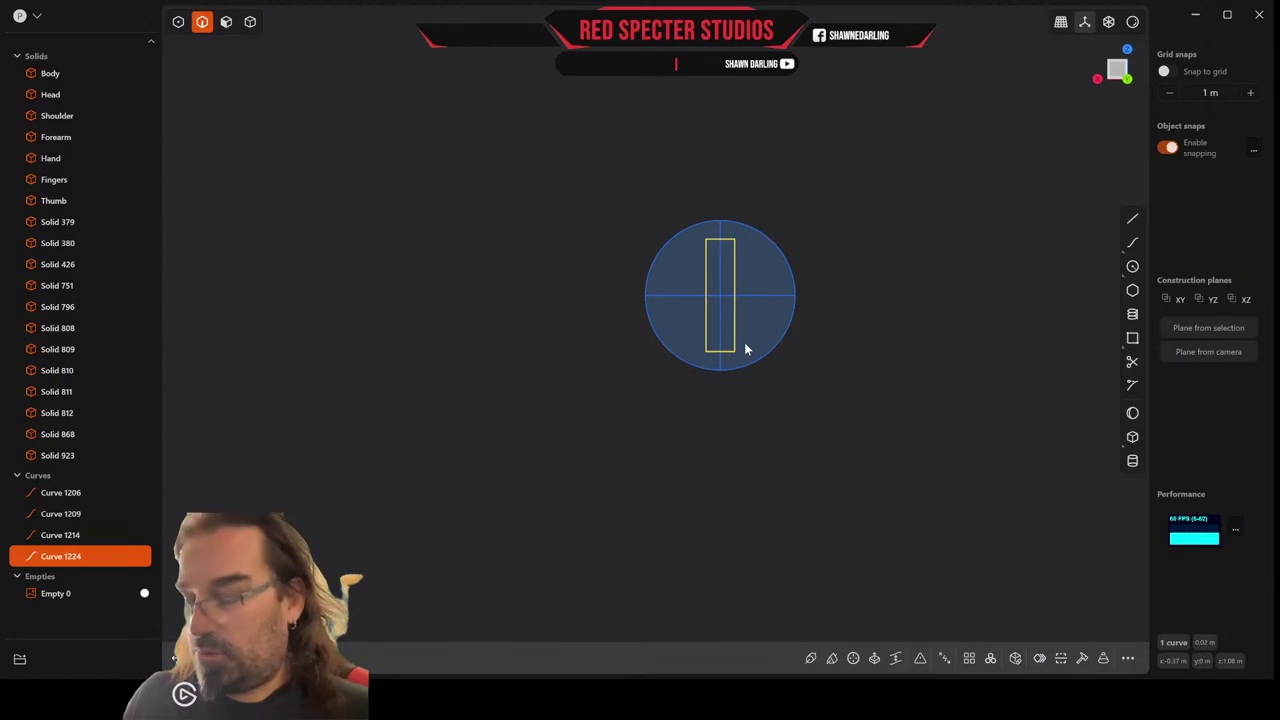
Duplicate the narrow rectangle and rotate the copy 90 degrees about the circle's centre to form a cross.
key(shift+d)
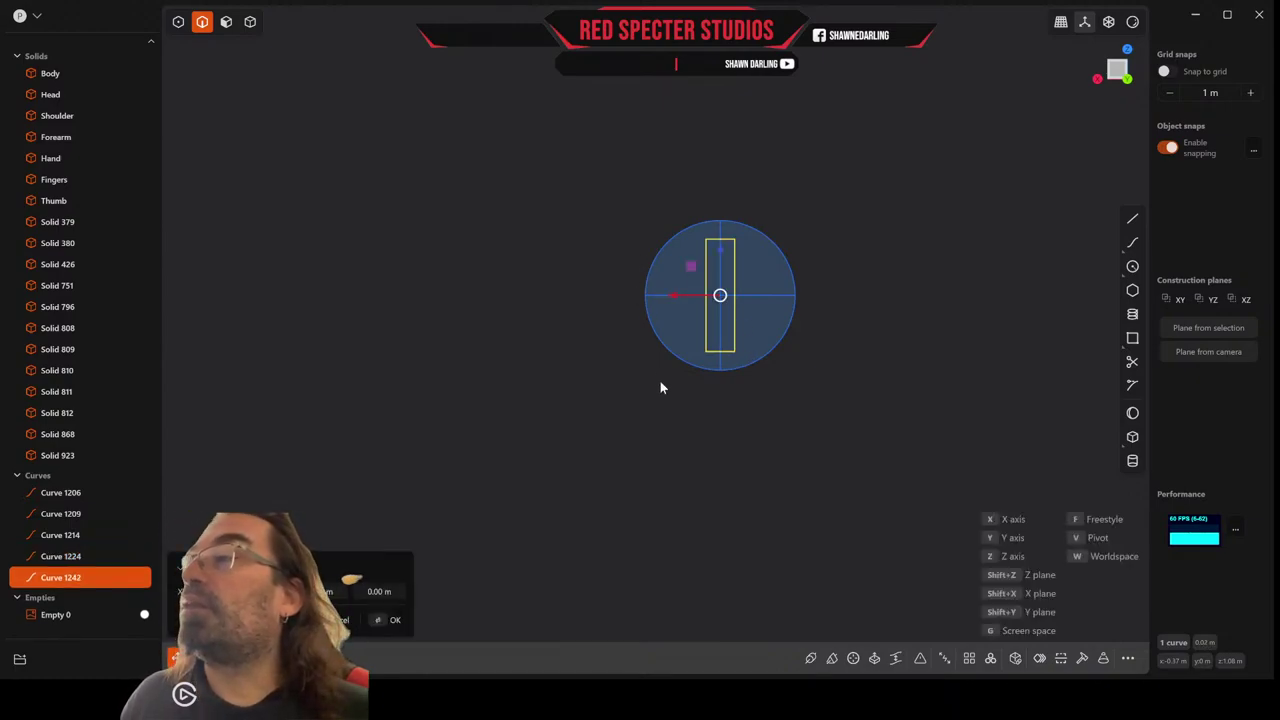
key(r)
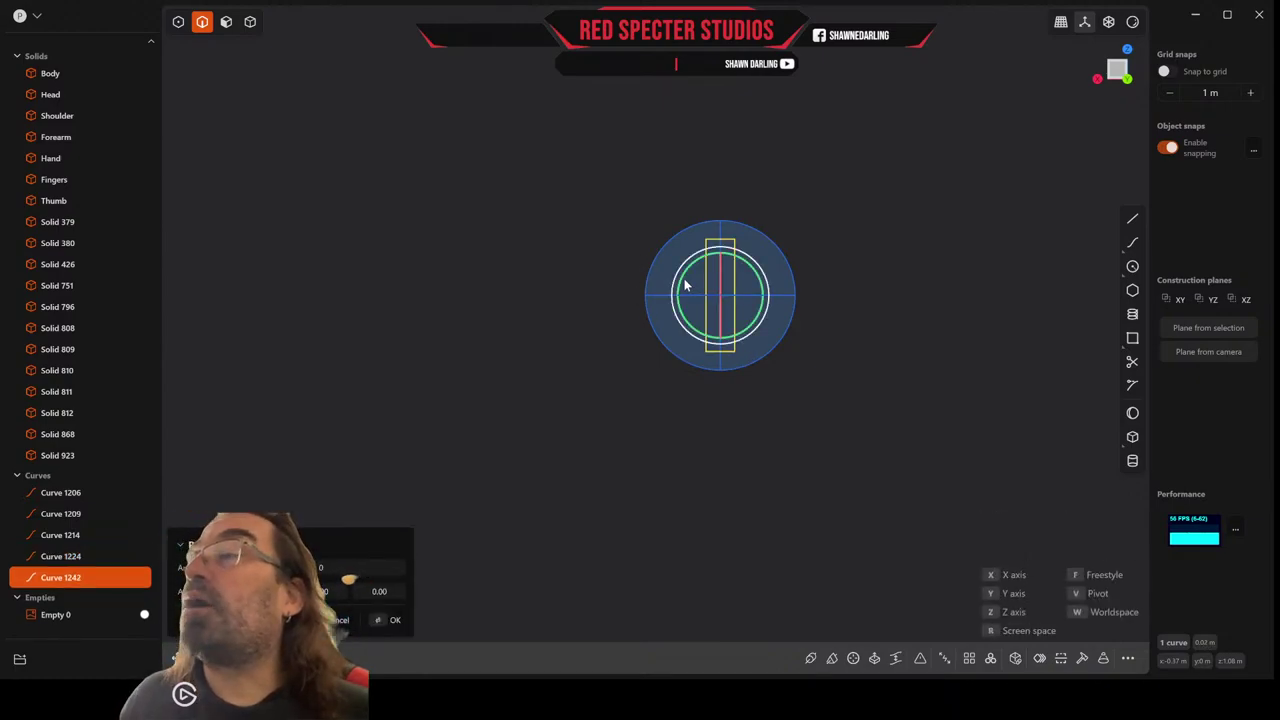
drag(682, 279, 679, 286)
click(383, 567)
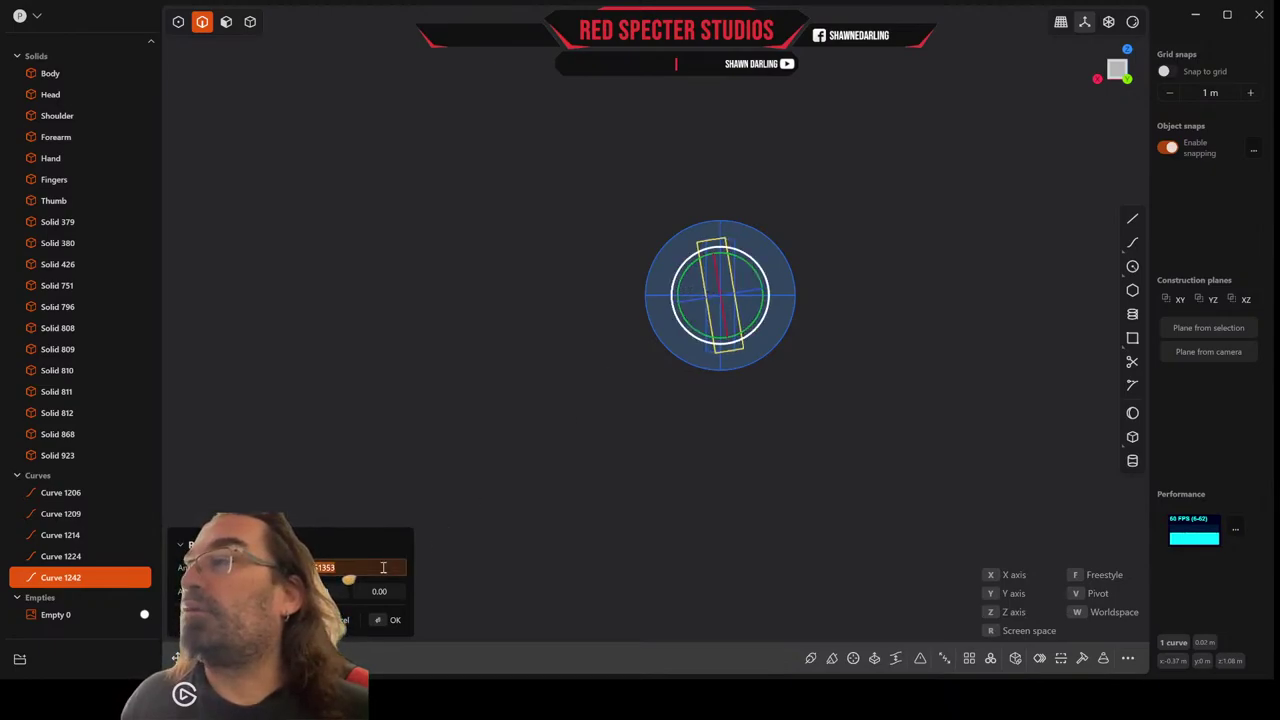
text(90)
key(Return)
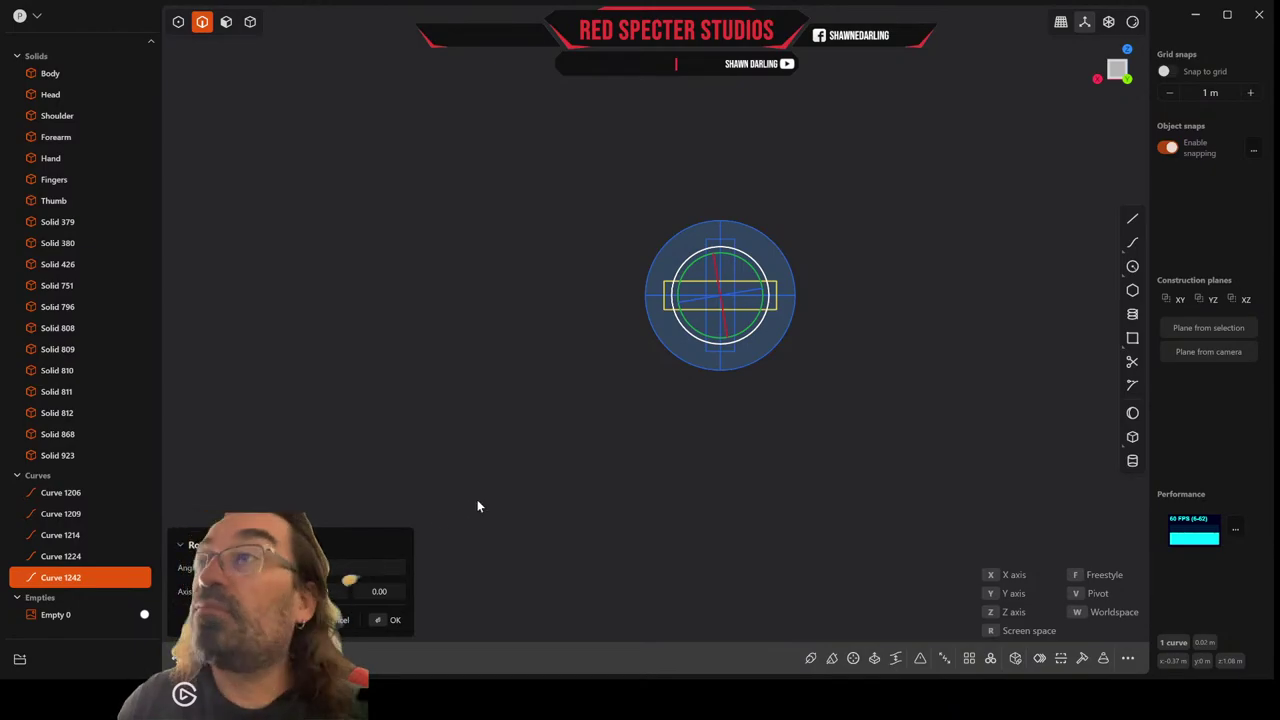
key(Return)
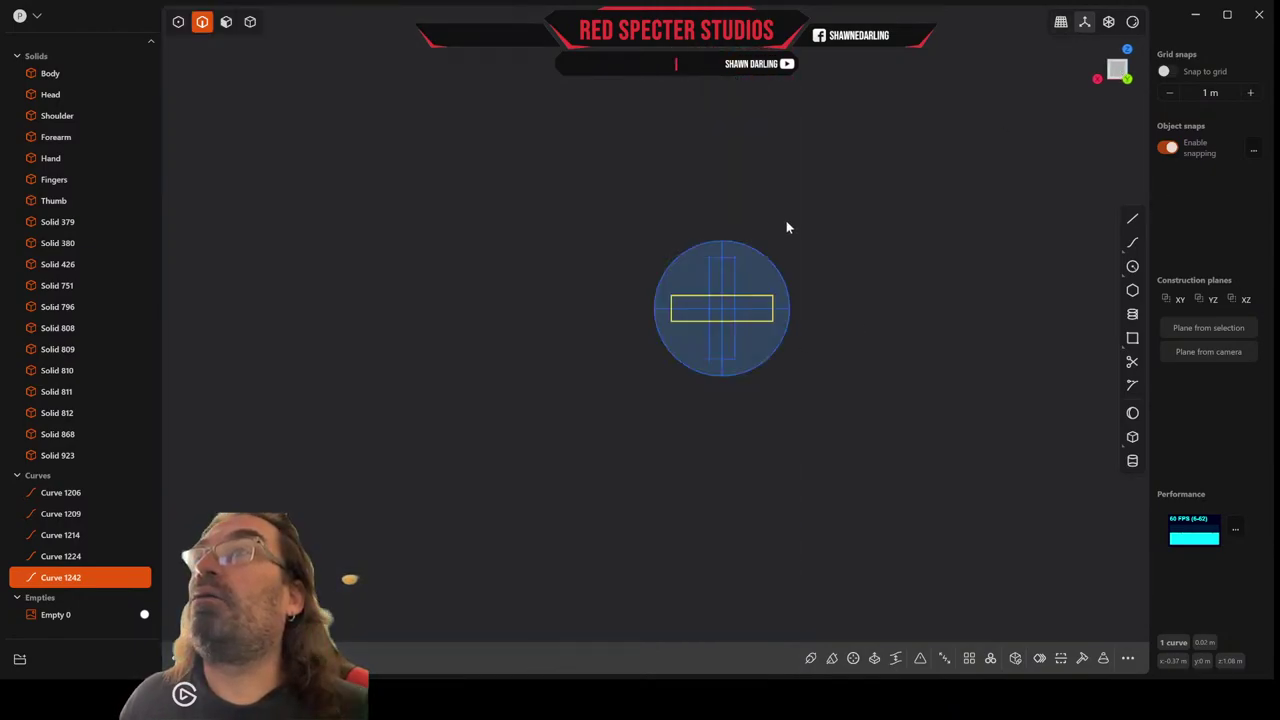
Trim away the guide-line and rectangle segments crossing inside the overlap at the centre of the two slots.
scroll(748, 288, up, 3)
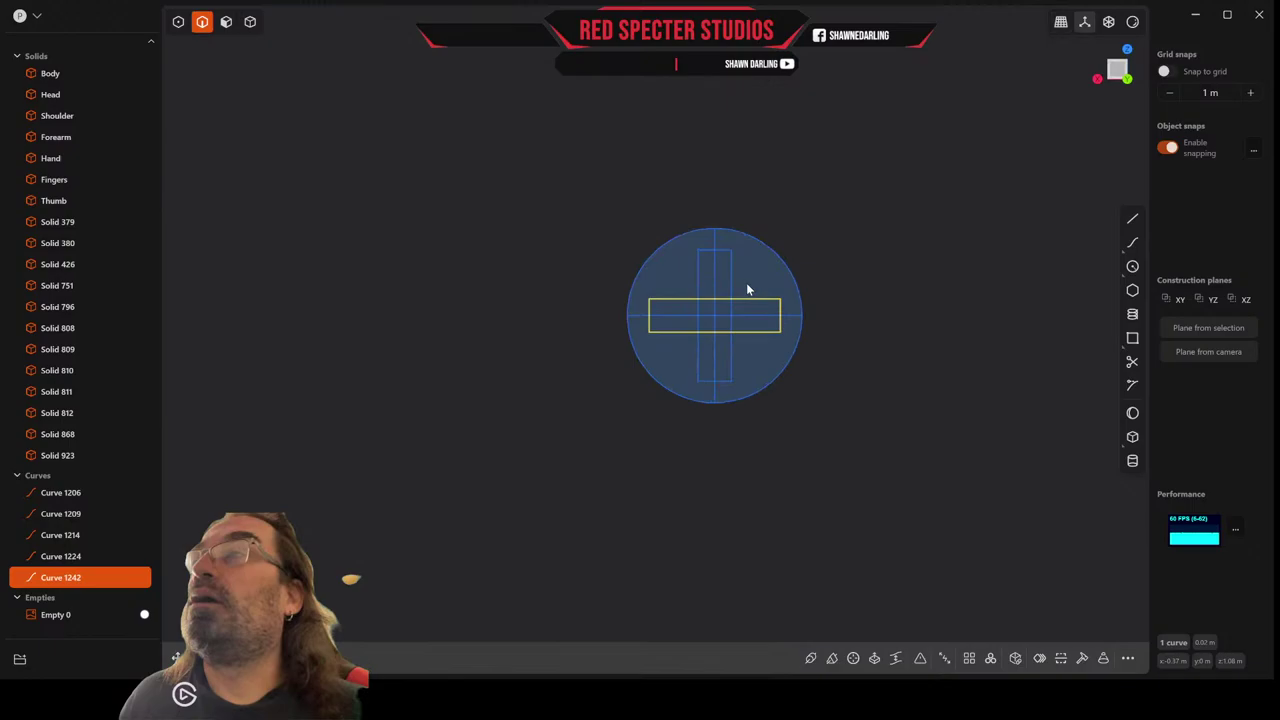
click(1132, 362)
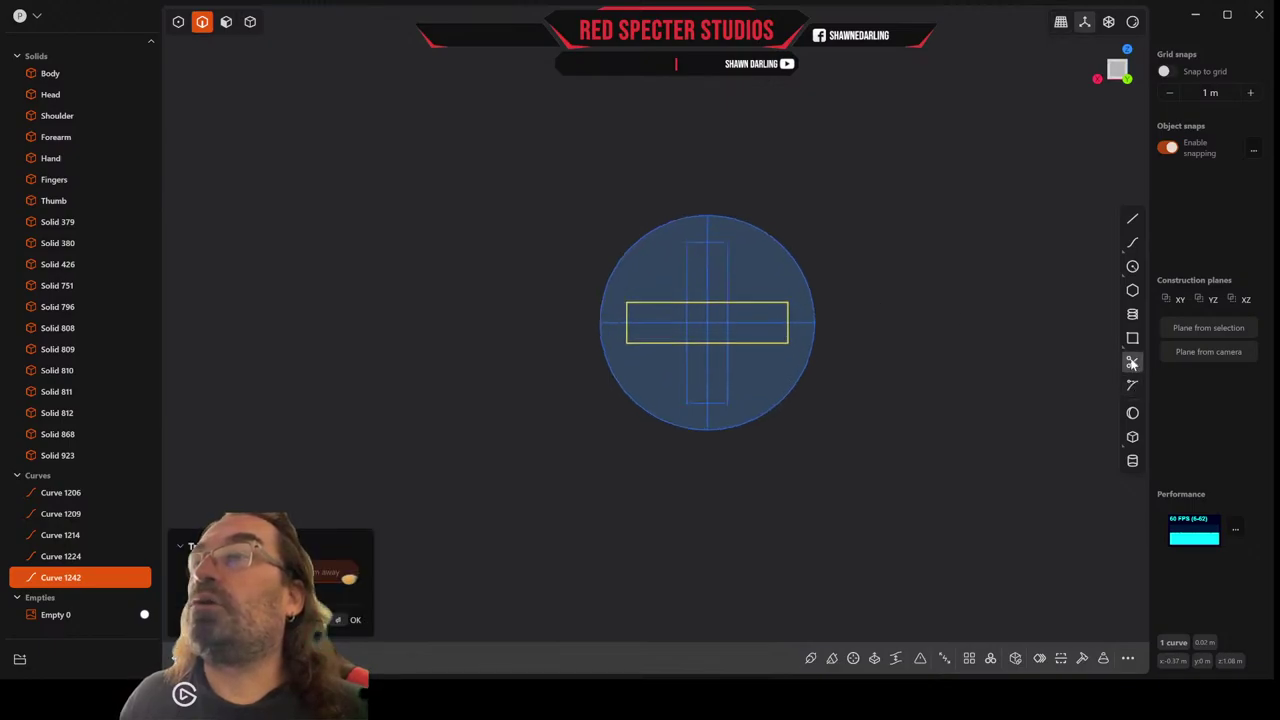
click(711, 289)
click(709, 236)
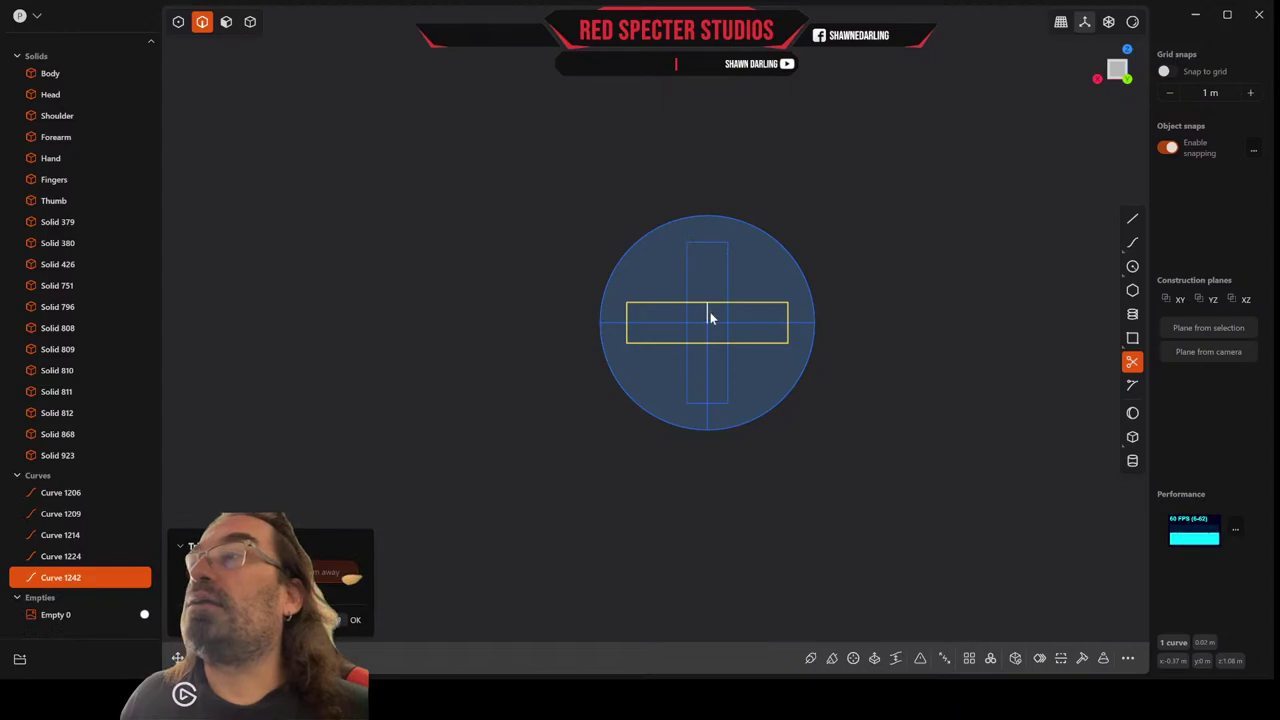
click(710, 316)
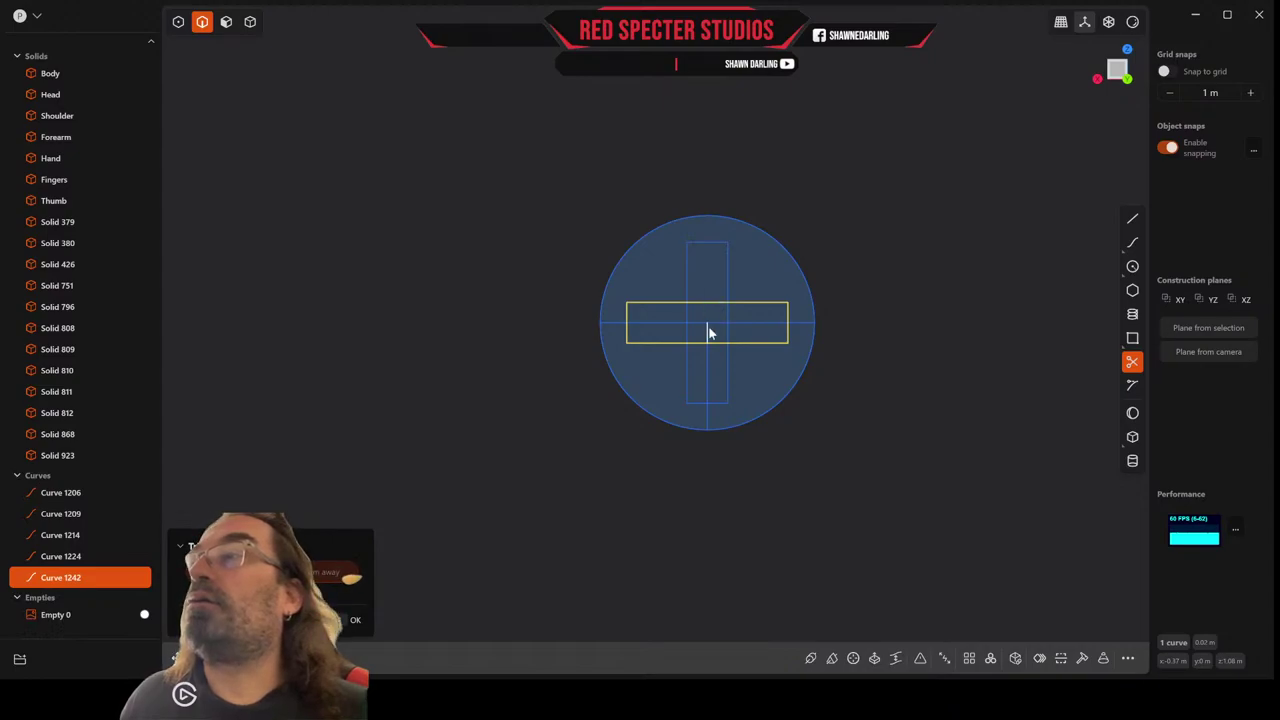
click(714, 330)
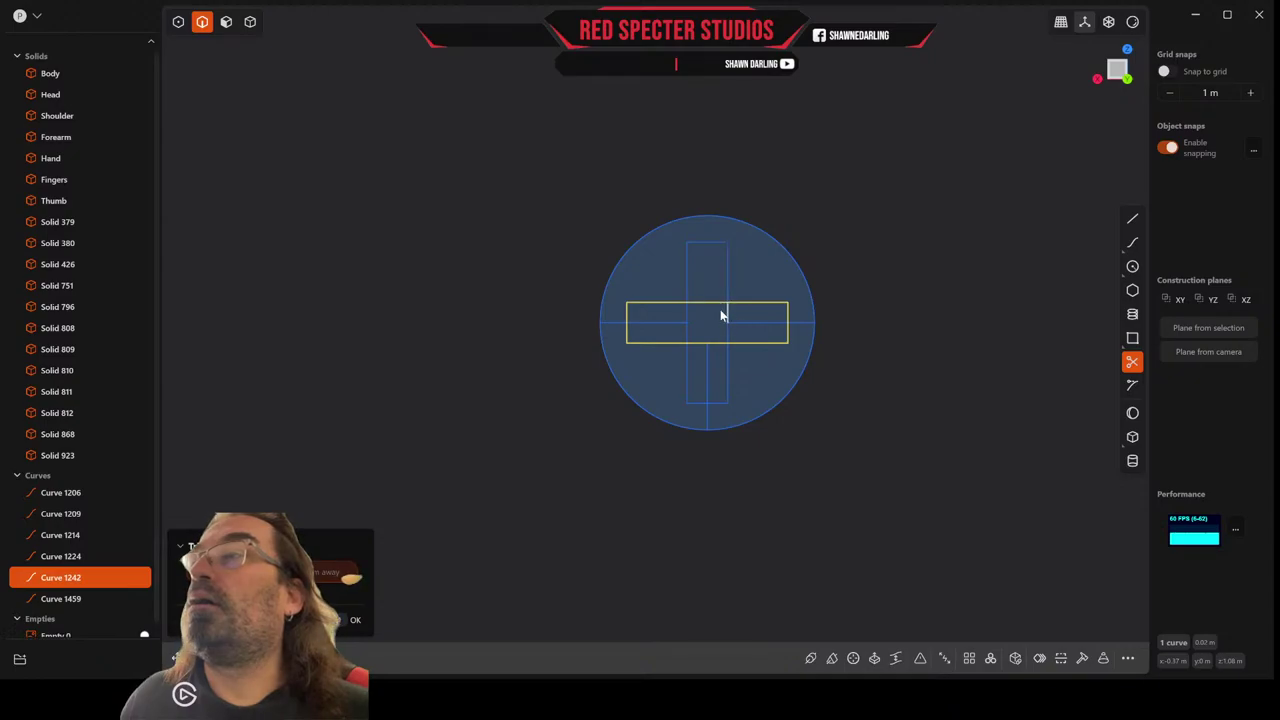
click(720, 312)
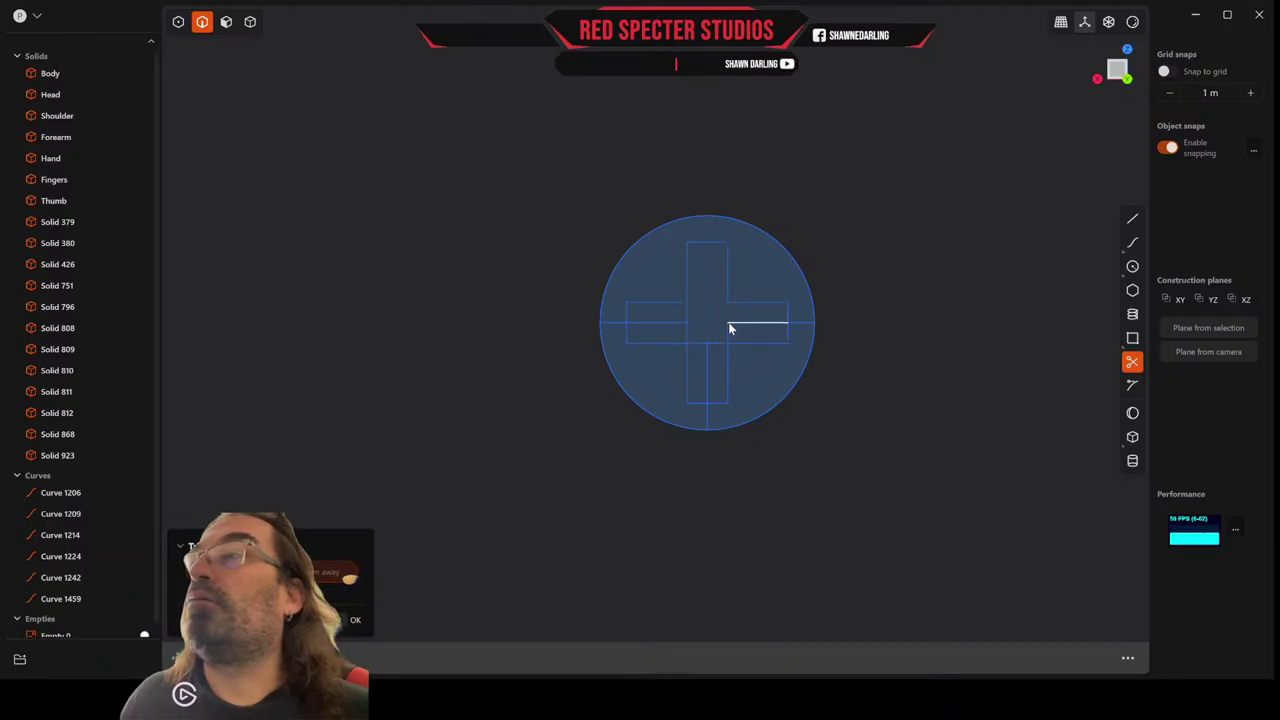
click(692, 326)
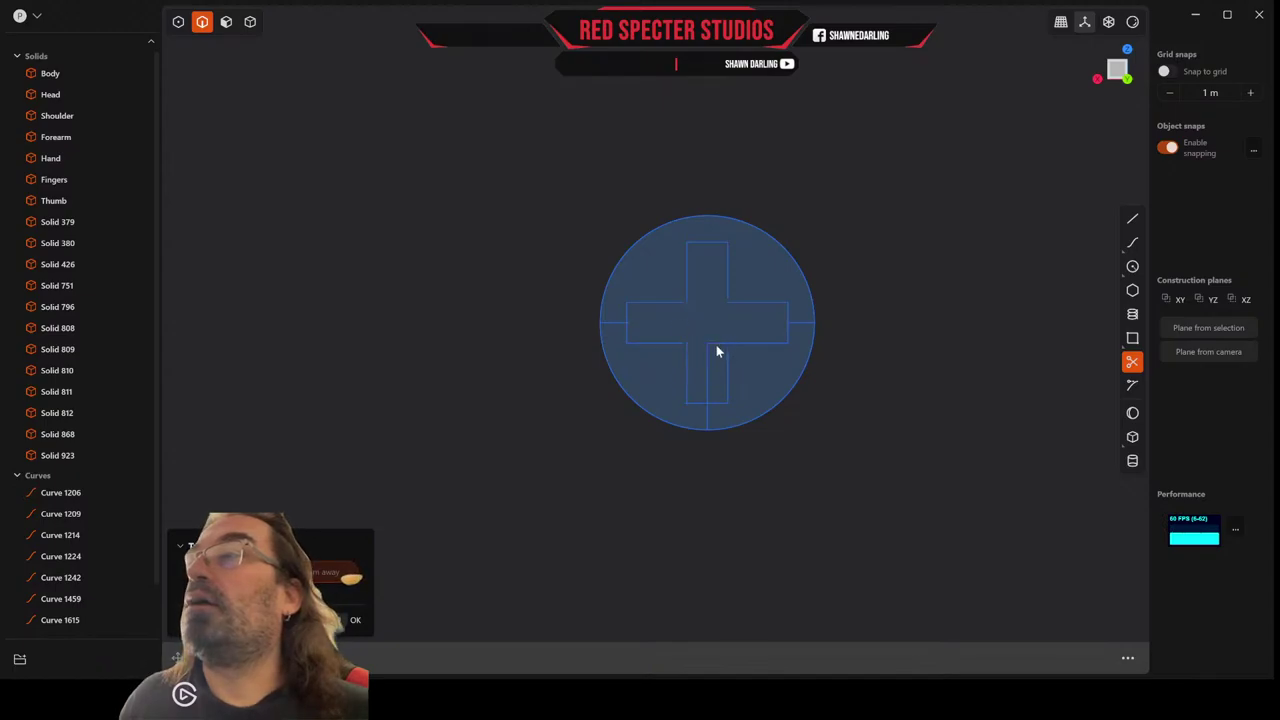
Trim the remaining guide-line stubs so only the outer circle and the cross outline are left.
click(706, 416)
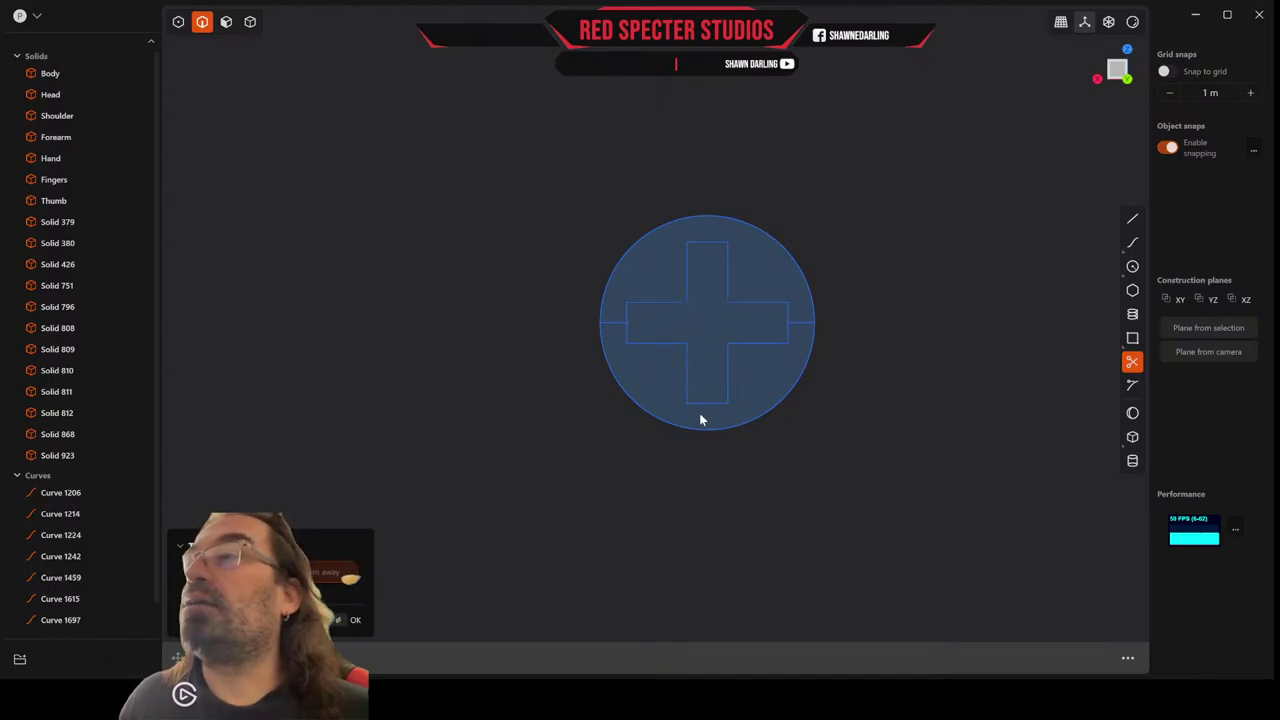
click(615, 335)
click(794, 331)
scroll(800, 331, down, 2)
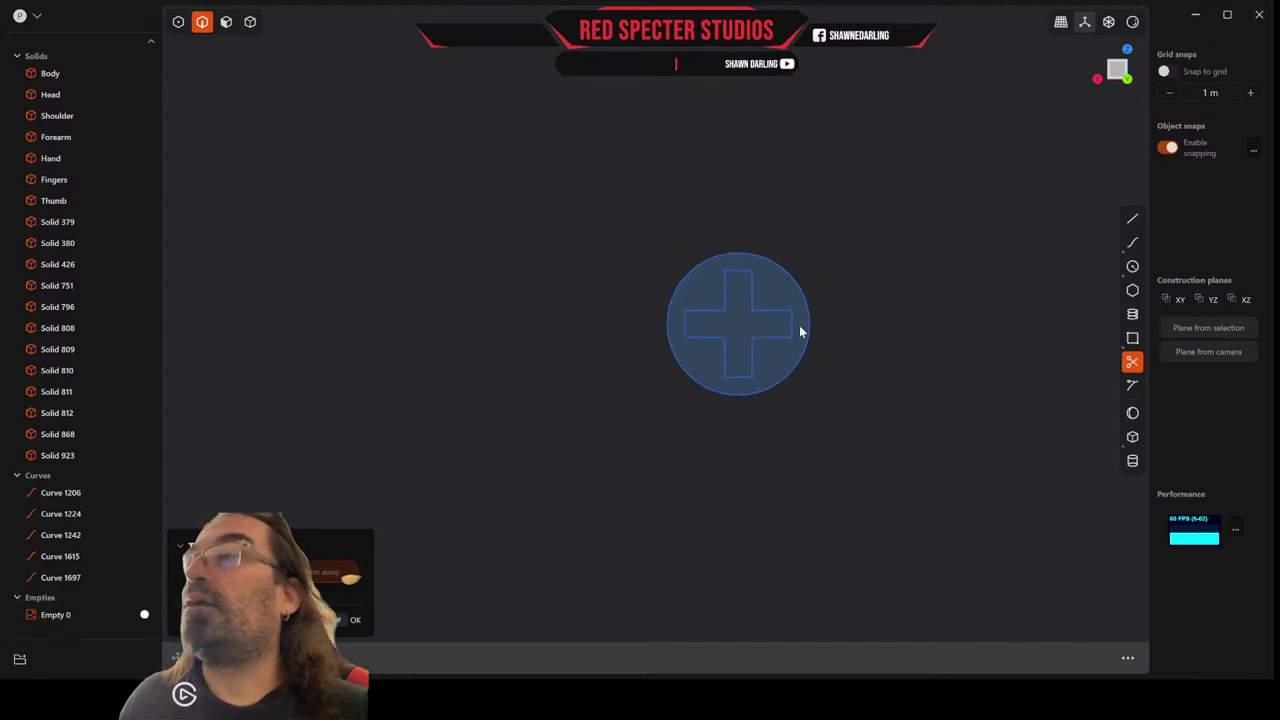
click(228, 24)
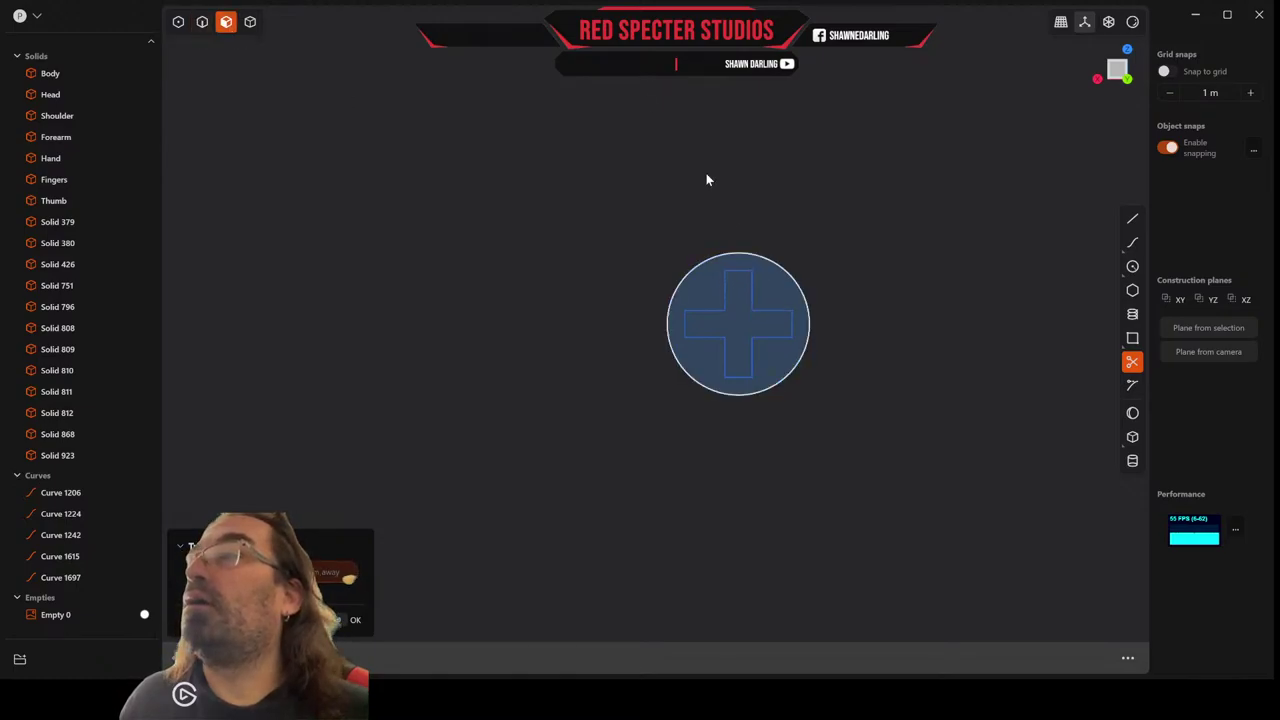
click(203, 22)
scroll(668, 193, up, 2)
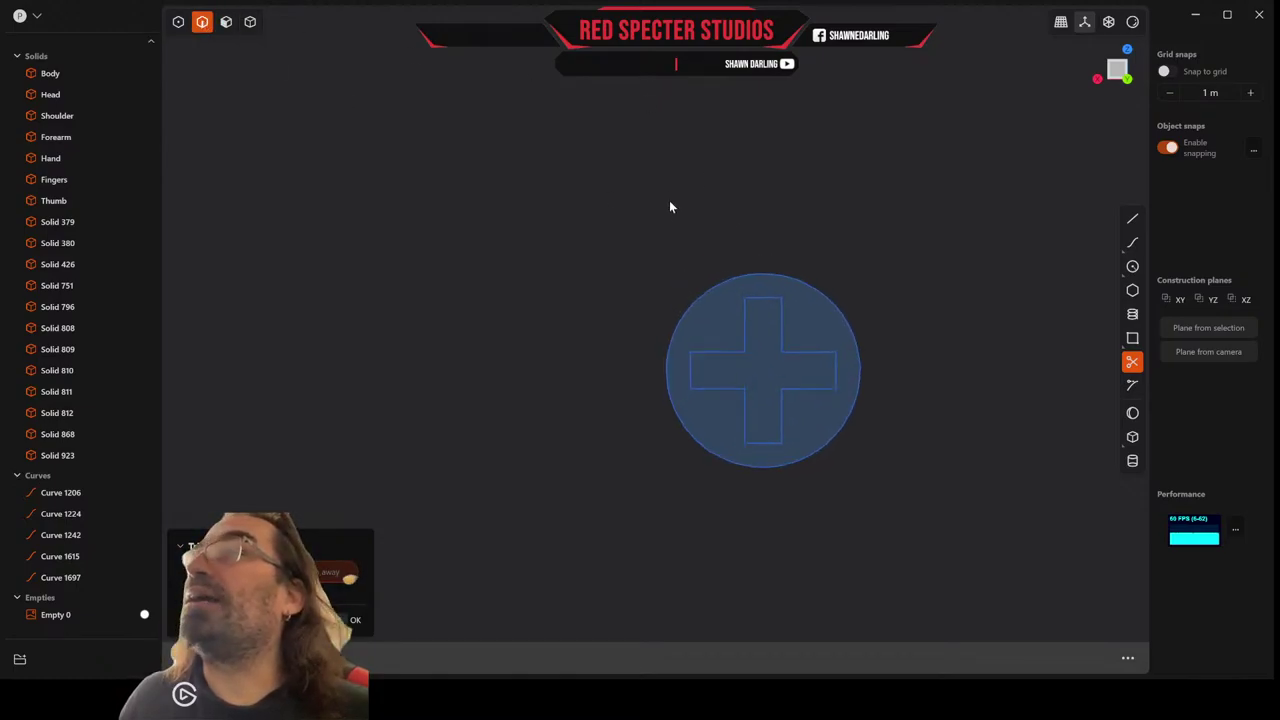
click(765, 302)
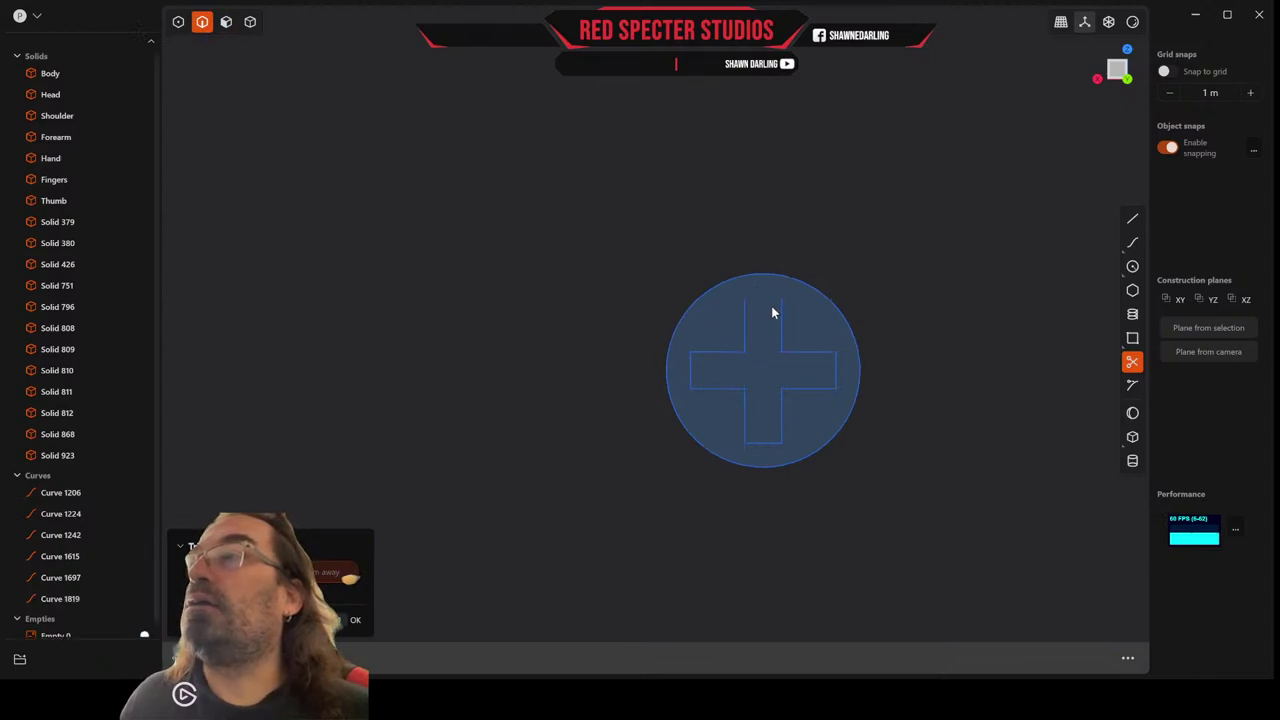
key(ctrl+z)
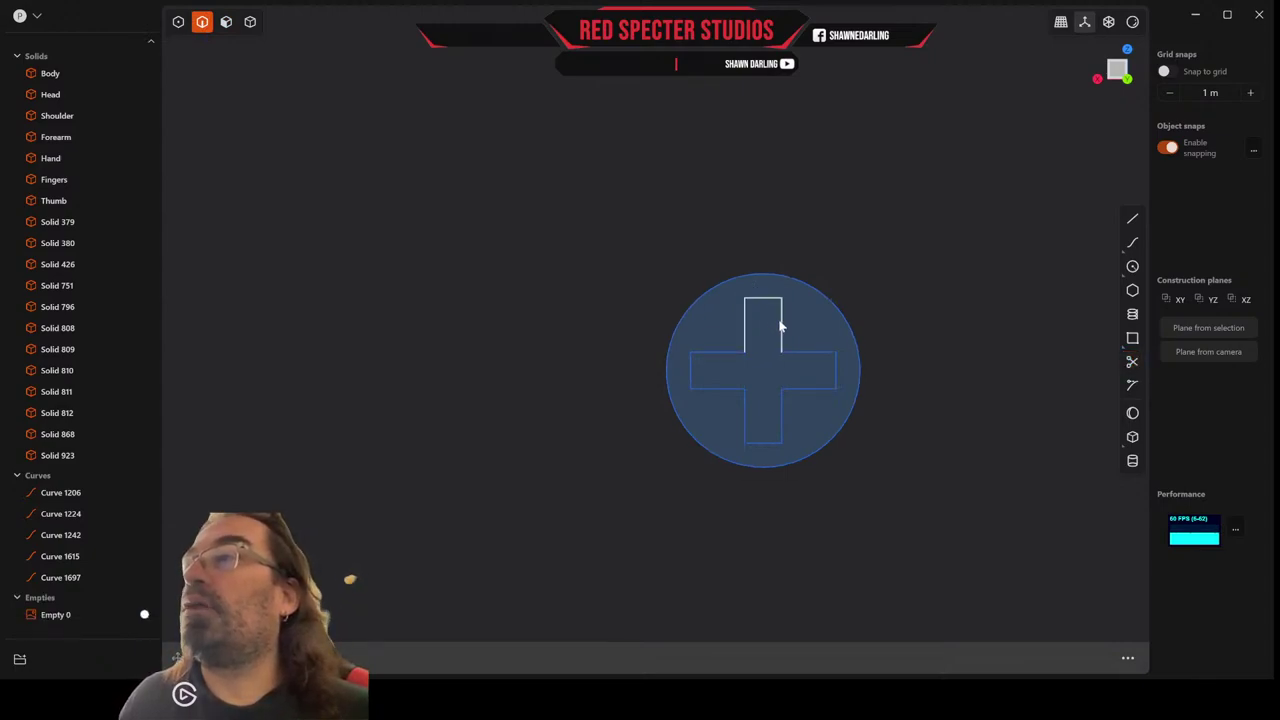
Join the four arm curves of the cross into one closed curve.
click(781, 327)
shift+click(811, 357)
shift+click(738, 372)
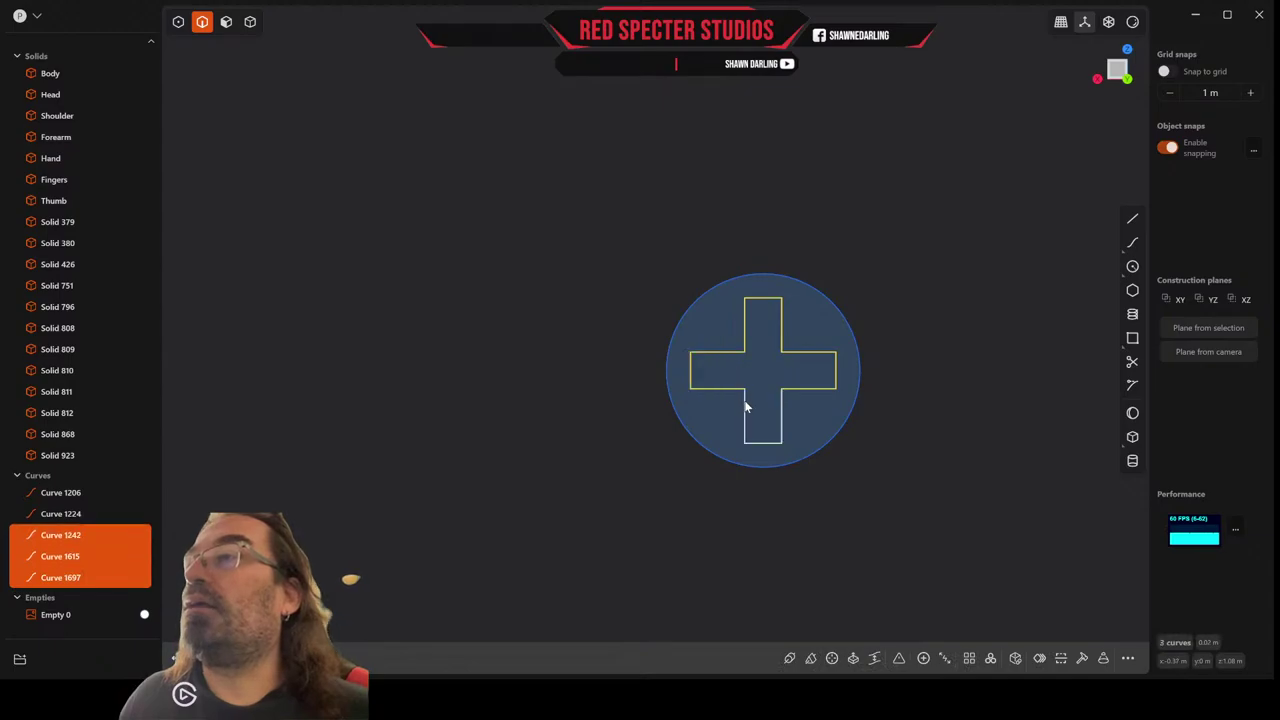
shift+click(745, 410)
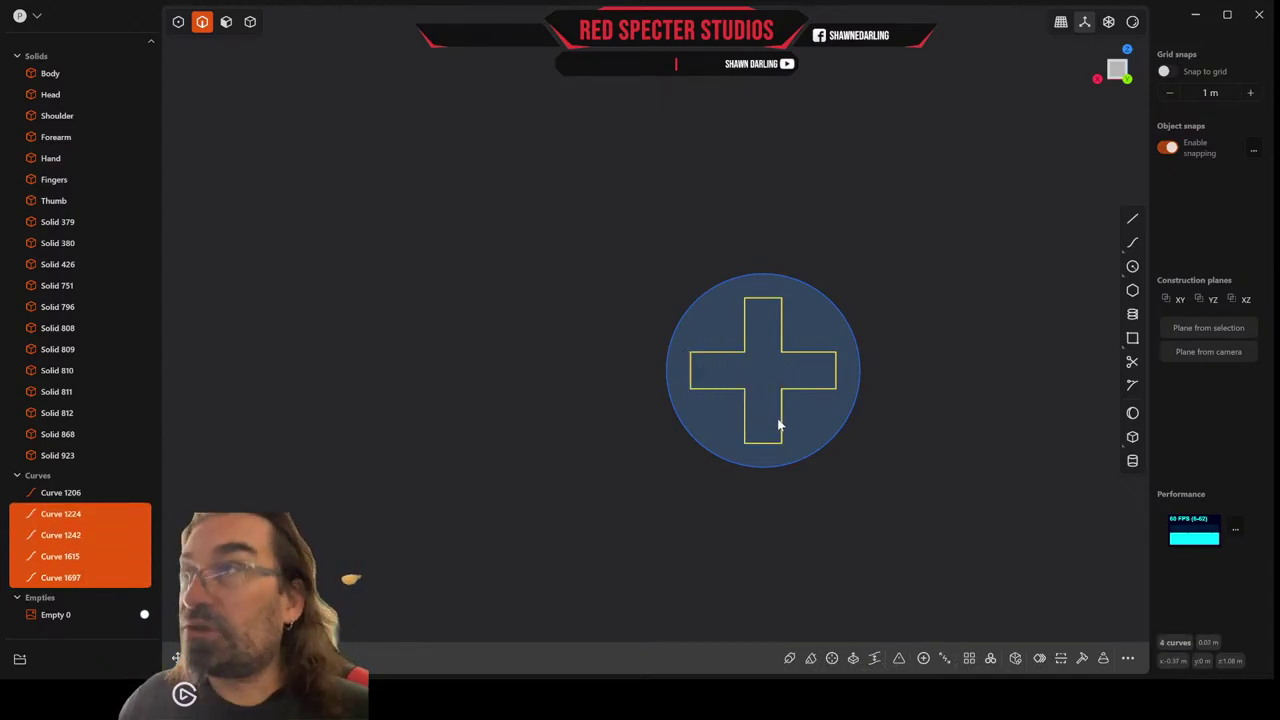
key(j)
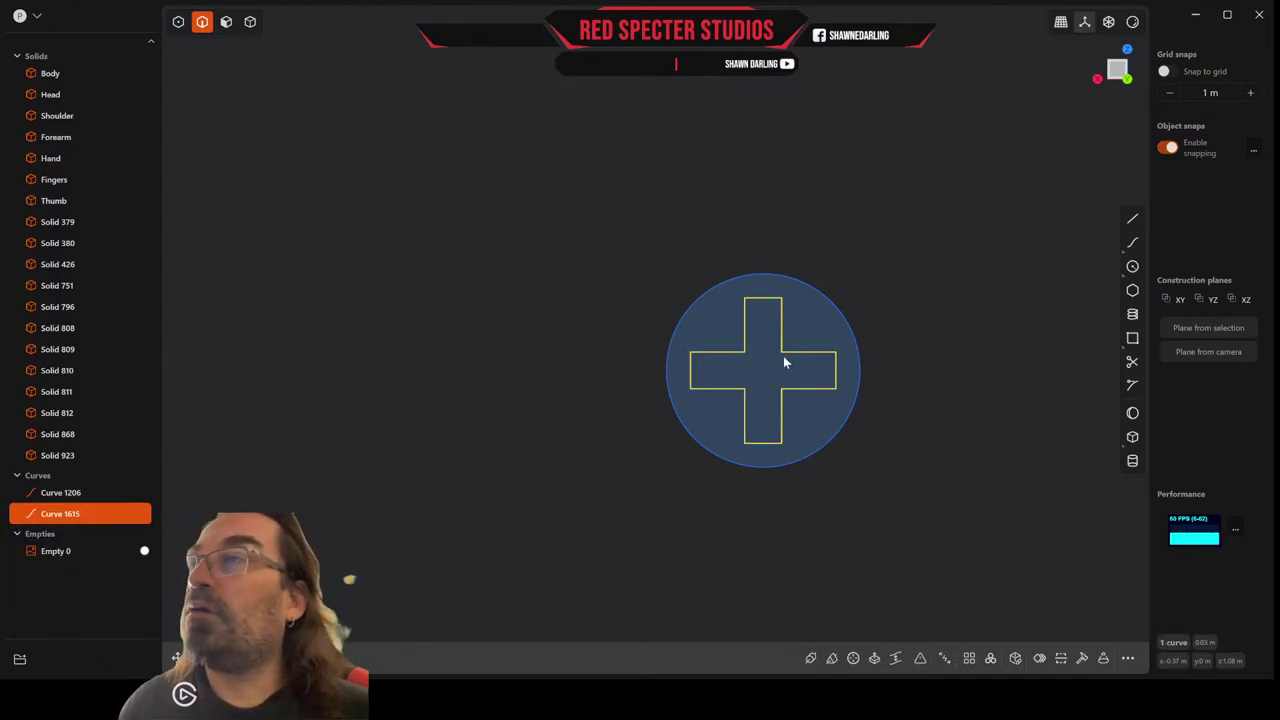
click(226, 21)
click(777, 359)
key(e)
scroll(777, 359, down, 6)
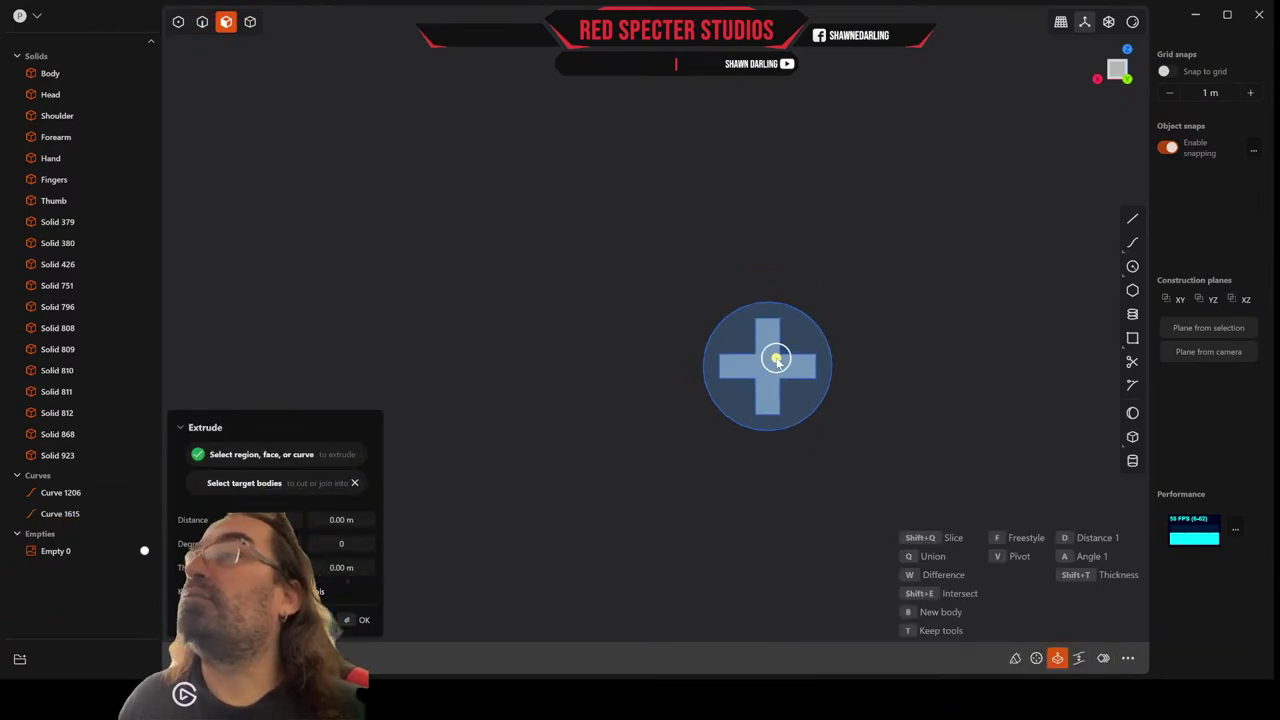
middle_drag(777, 359, 729, 403)
shift+middle_drag(618, 375, 697, 370)
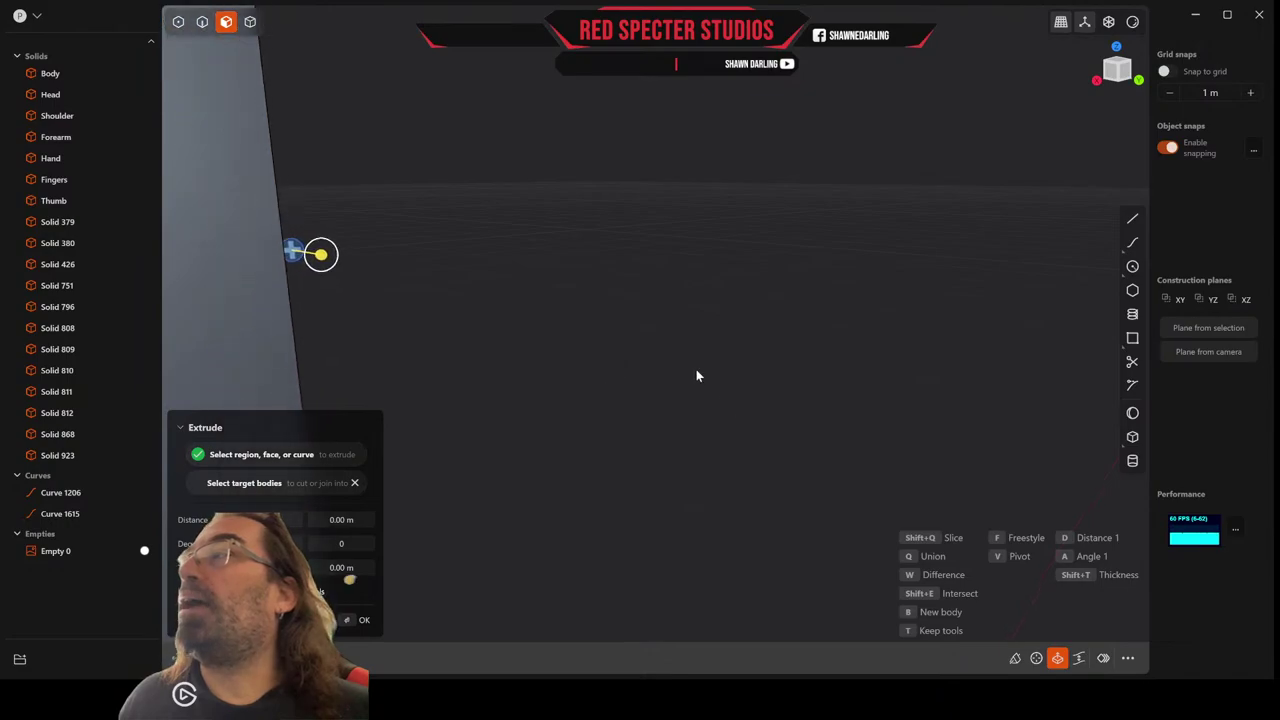
mouse_move(526, 343)
middle_down()
mouse_move(490, 343)
mouse_move(495, 330)
middle_up()
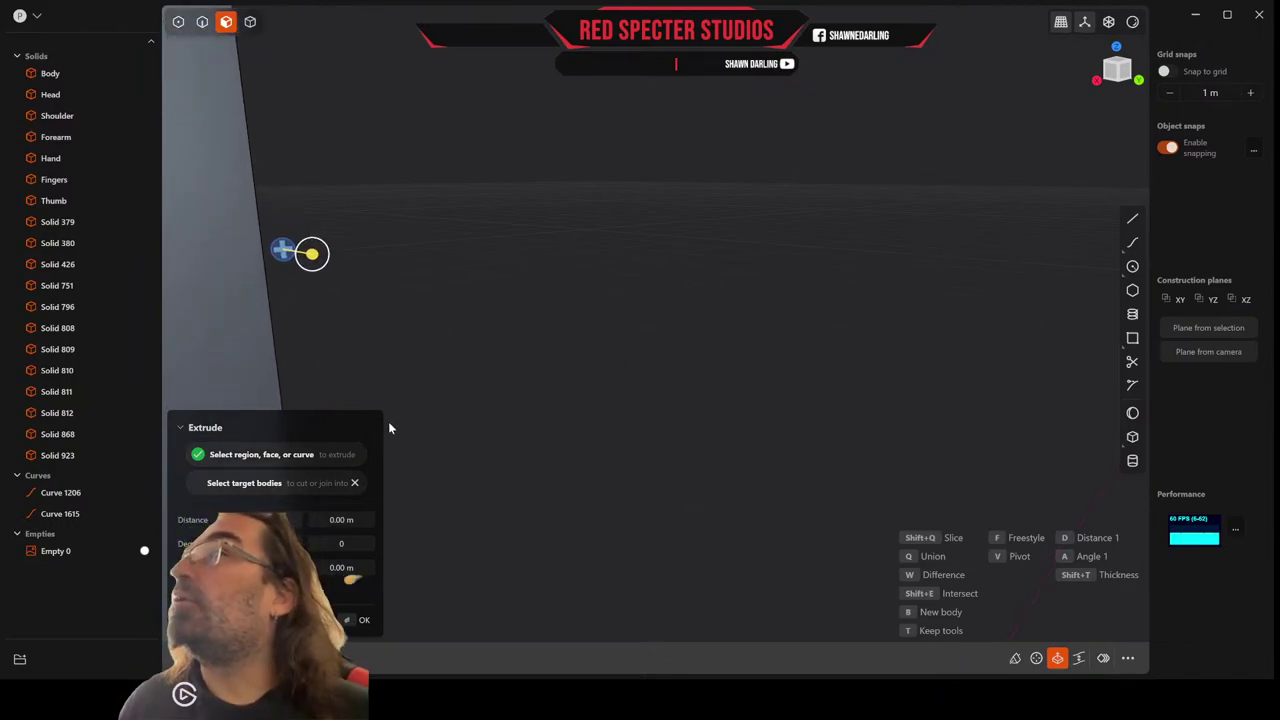
key(Escape)
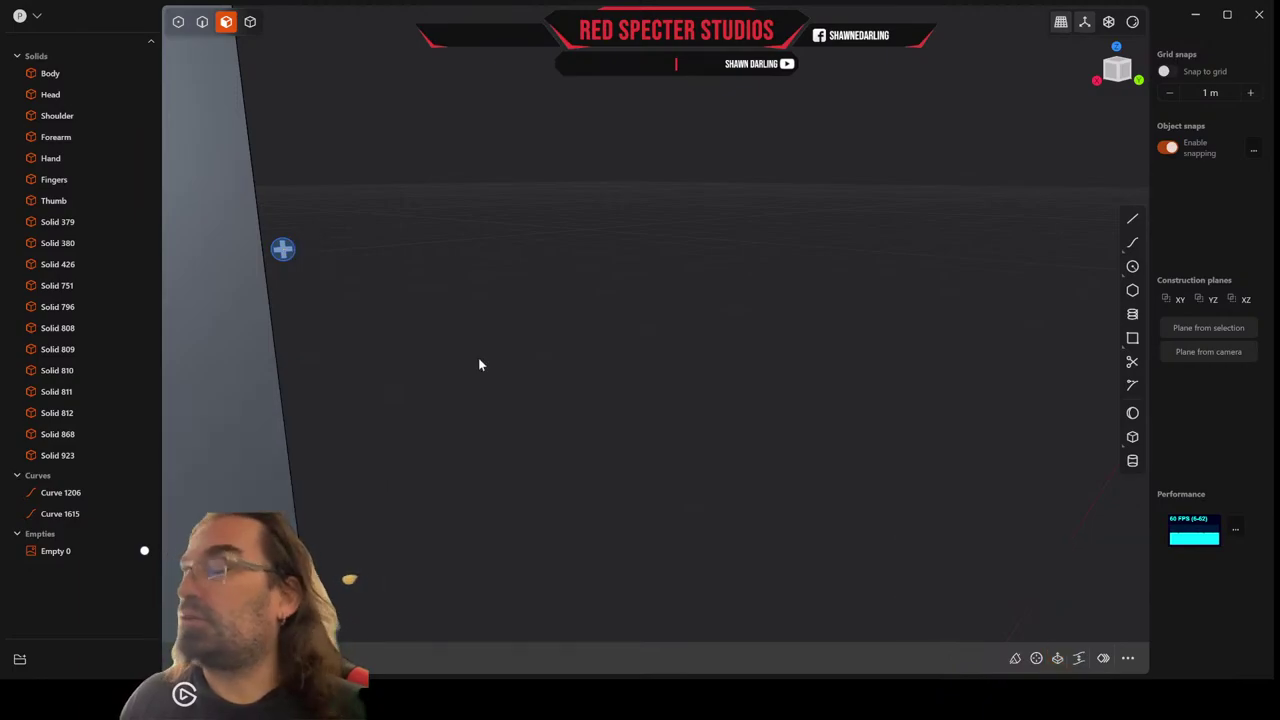
key(x)
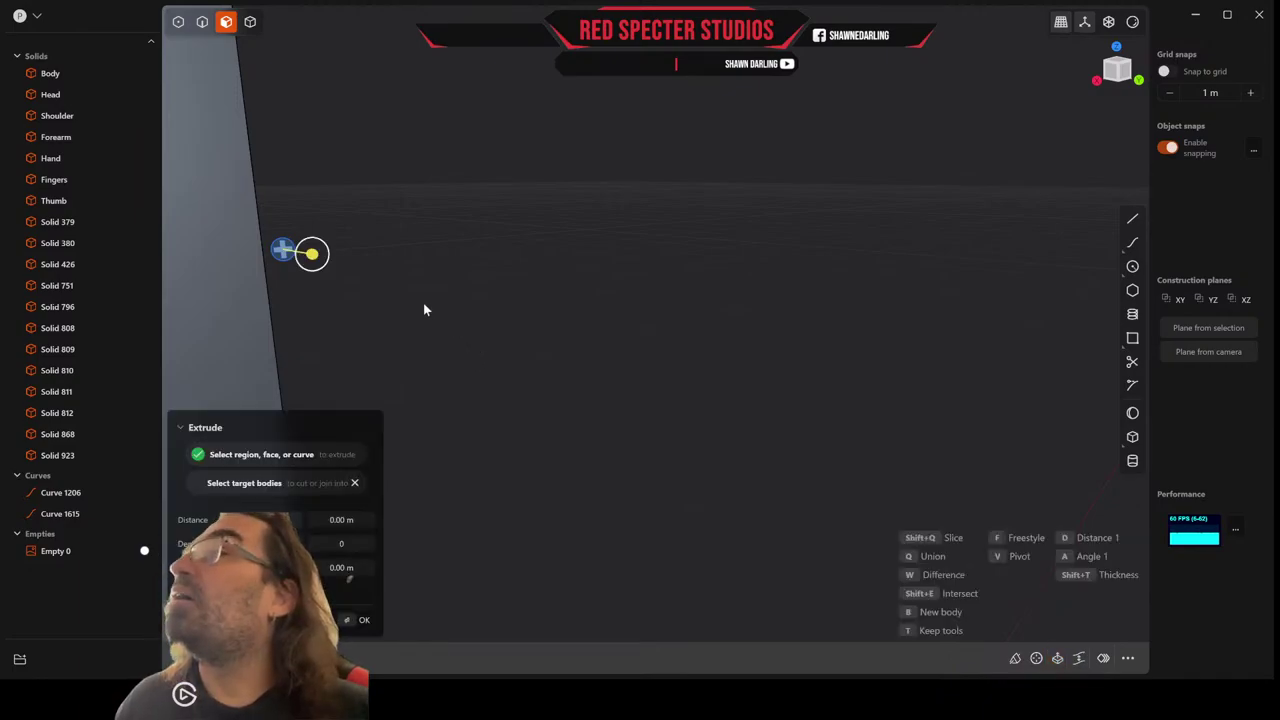
Move the cross curve about 0.11 m along the Y axis, out in front of the circle.
click(203, 22)
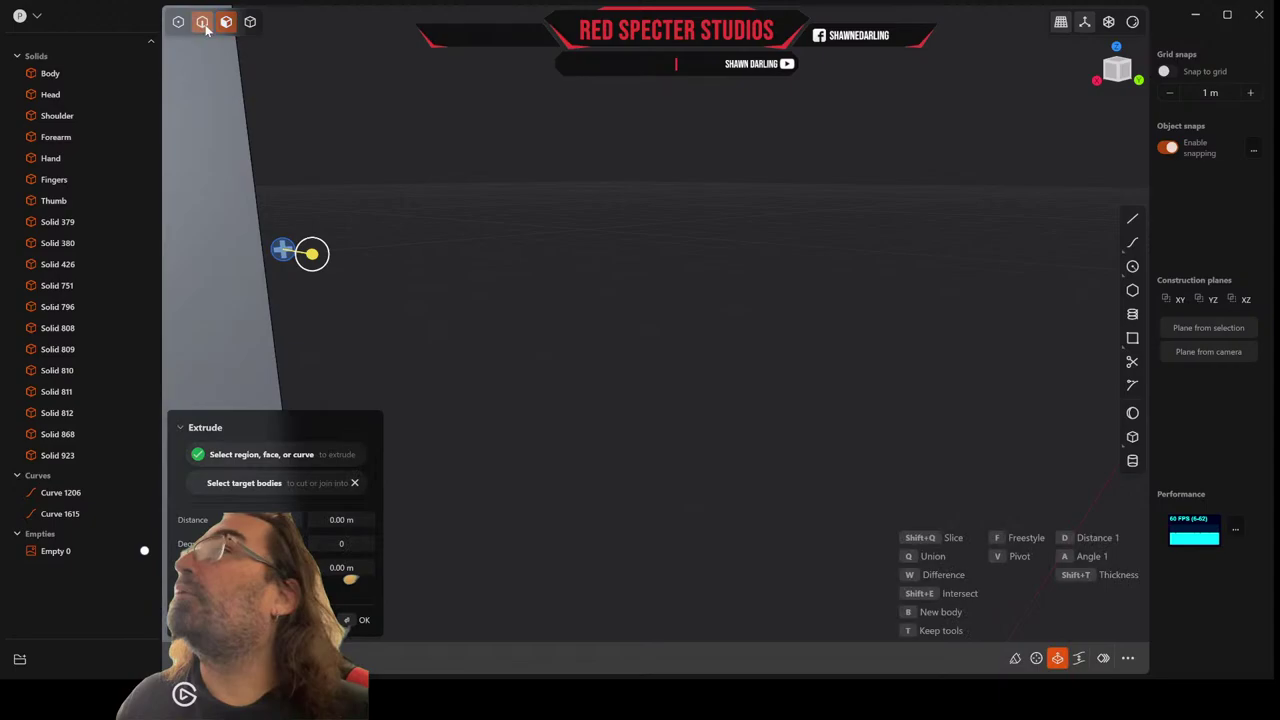
click(283, 249)
key(g)
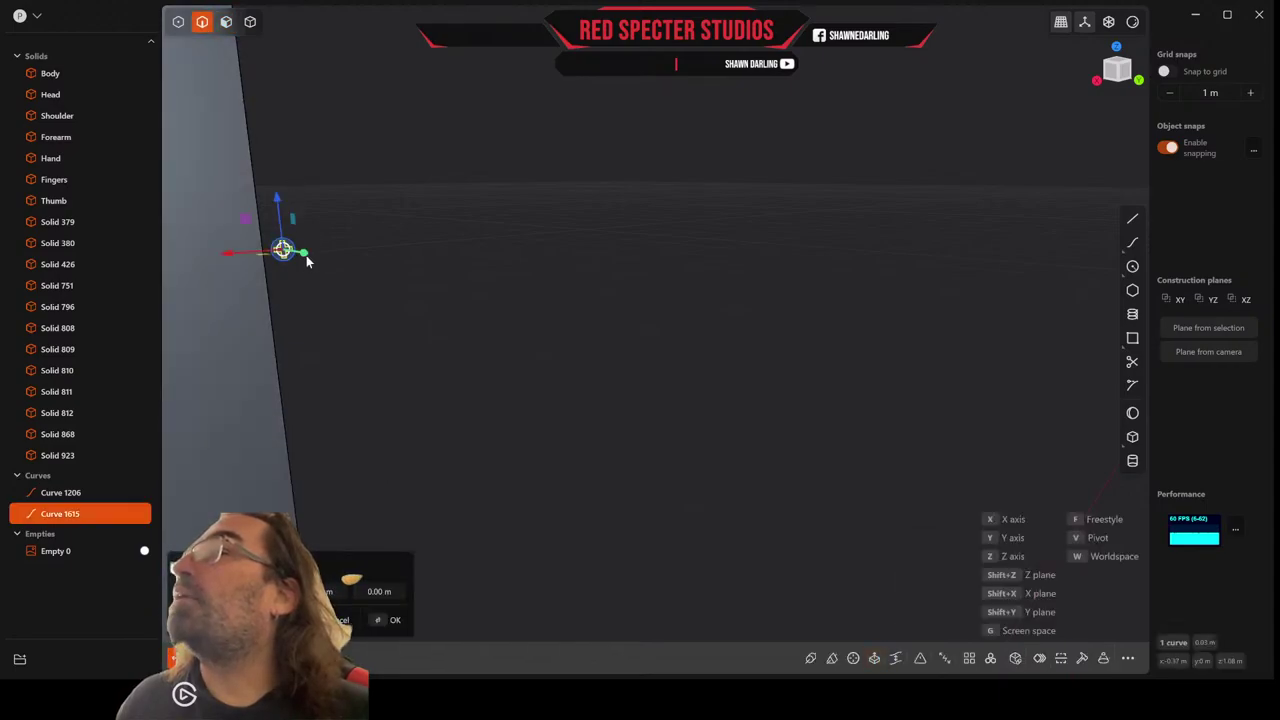
drag(390, 271, 435, 274)
middle_drag(428, 263, 401, 268)
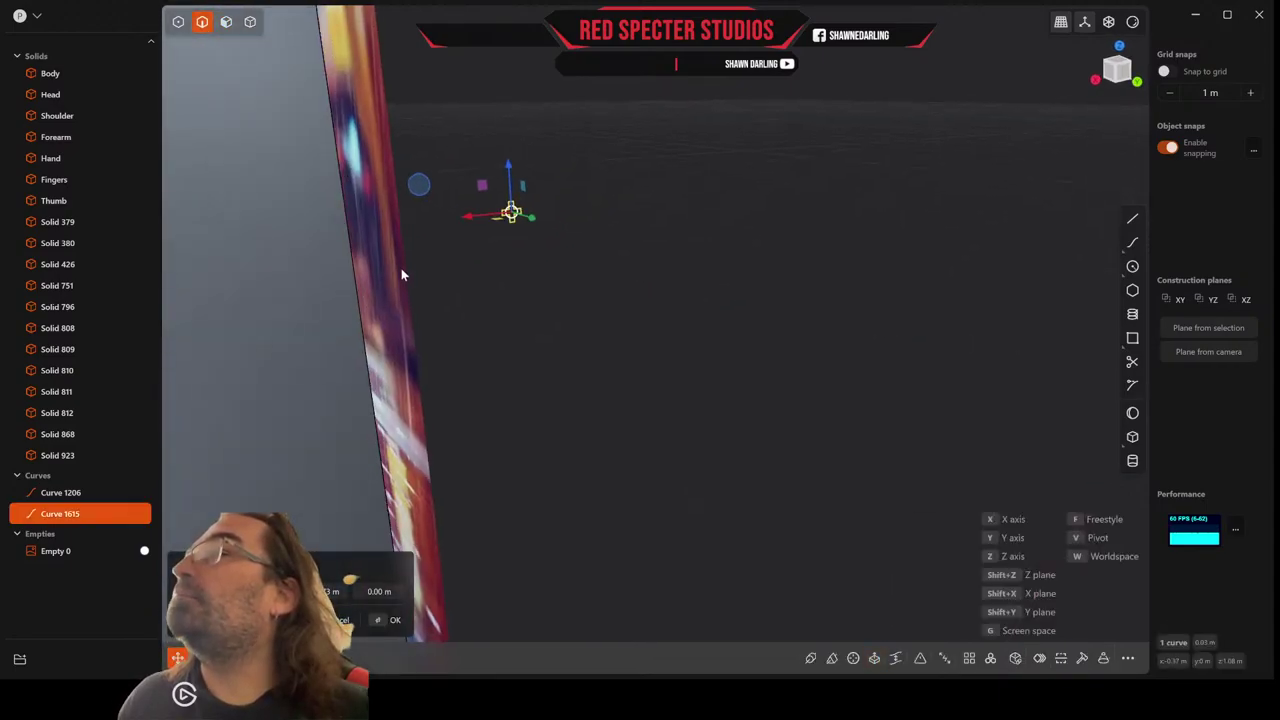
scroll(428, 183, up, 6)
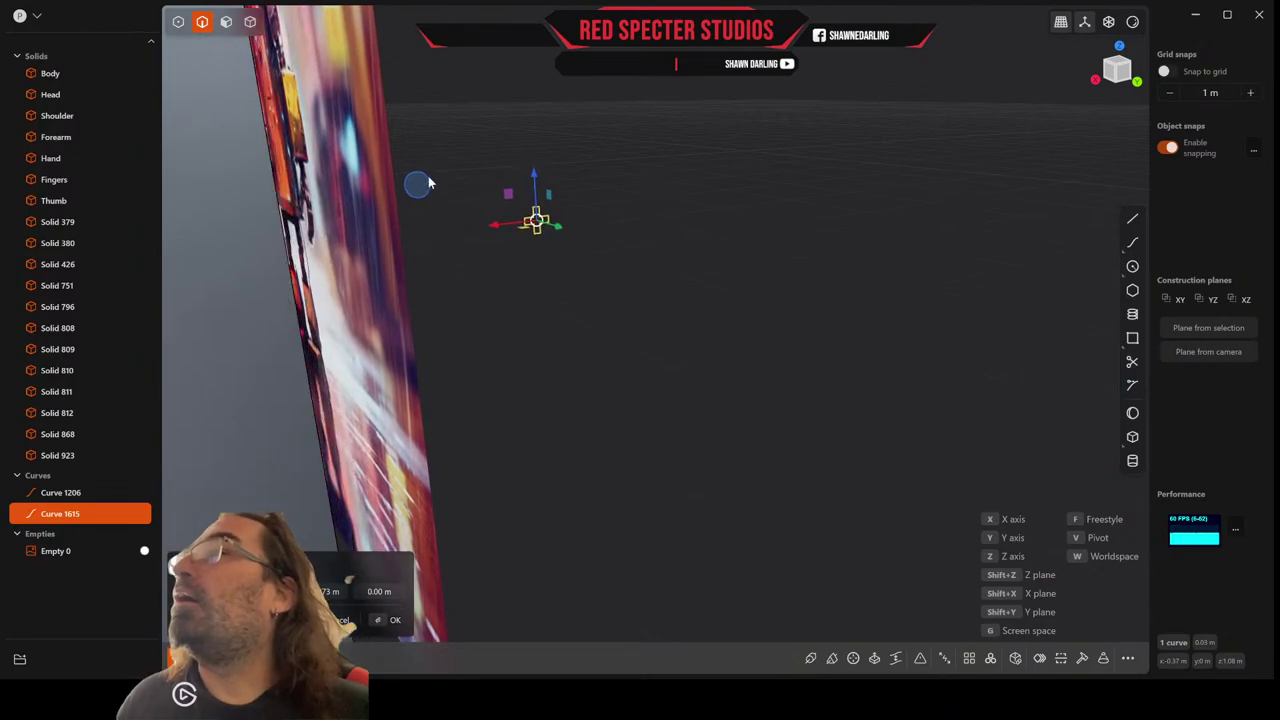
middle_drag(428, 182, 417, 183)
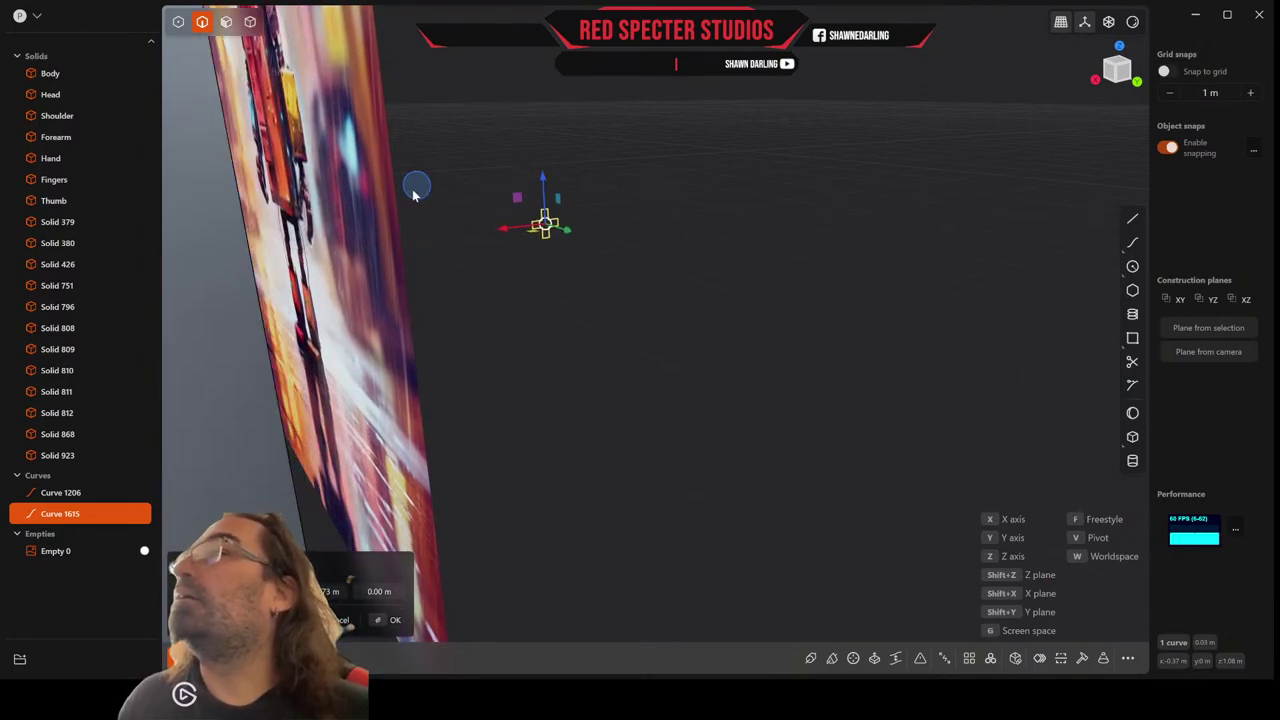
click(227, 21)
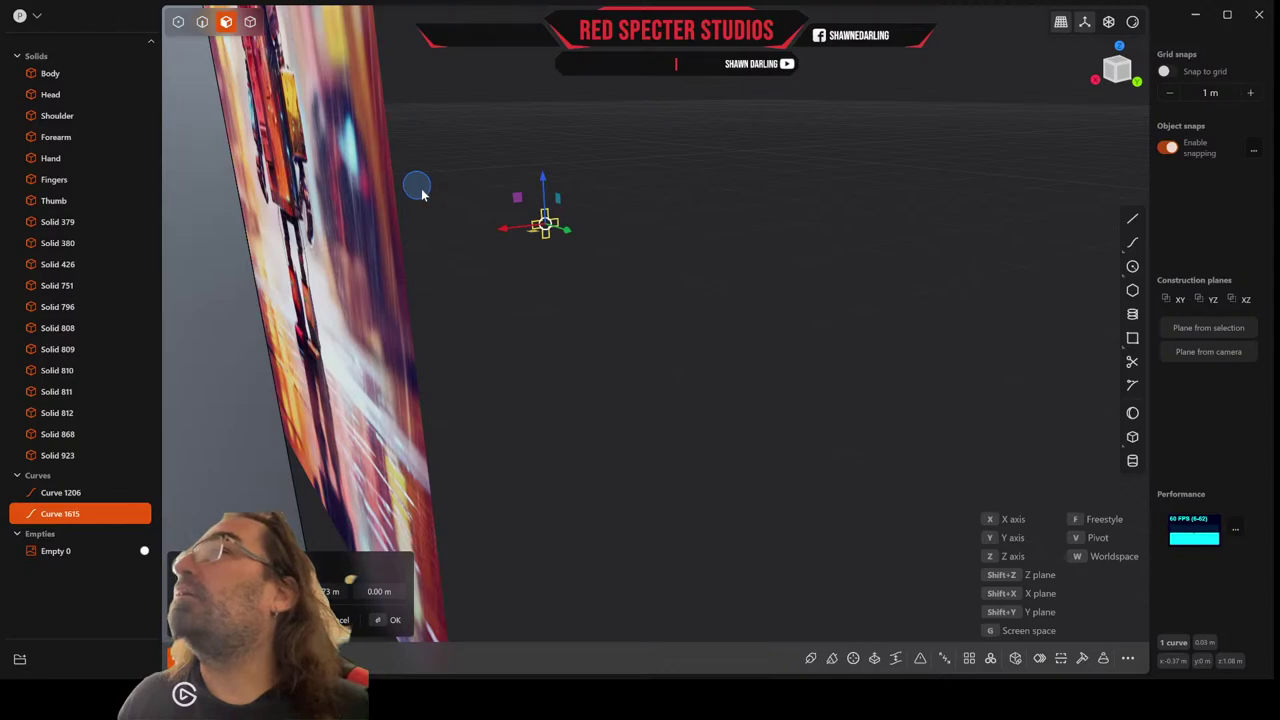
right_click(494, 373)
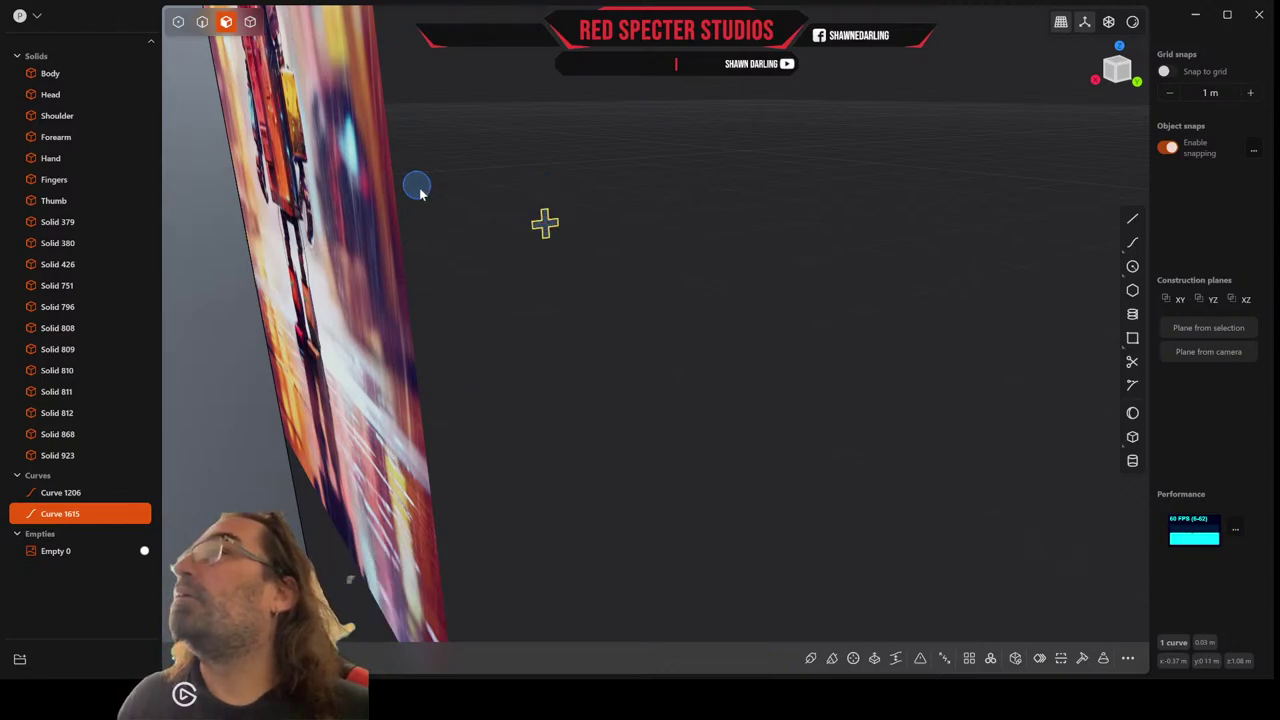
Extrude the circle's region about 0.007 m along the Y axis towards the cross as a new body.
key(e)
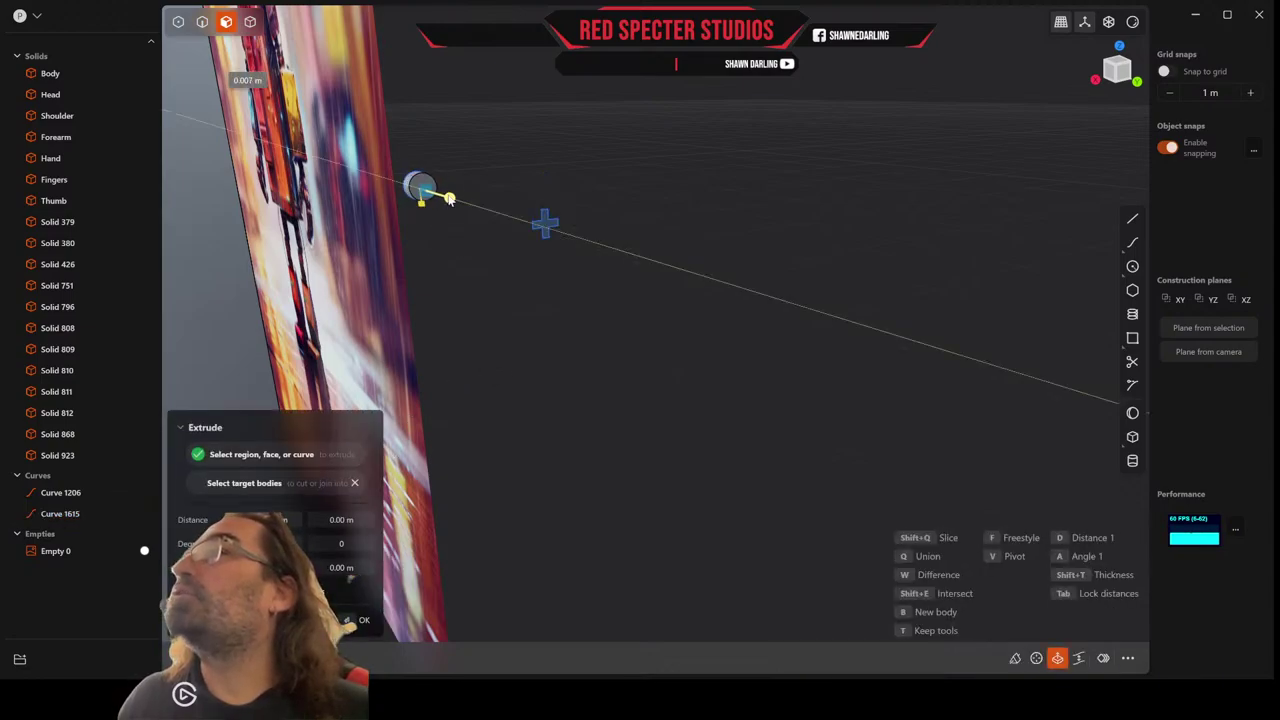
click(449, 198)
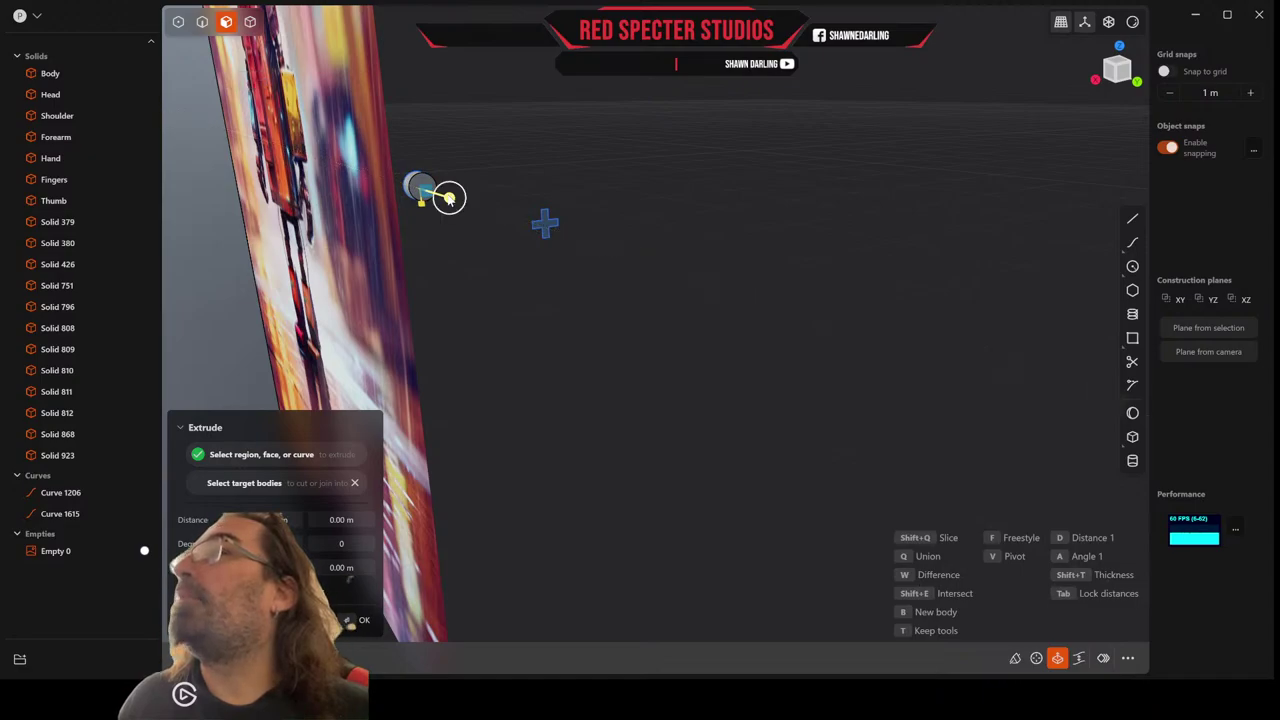
key(Return)
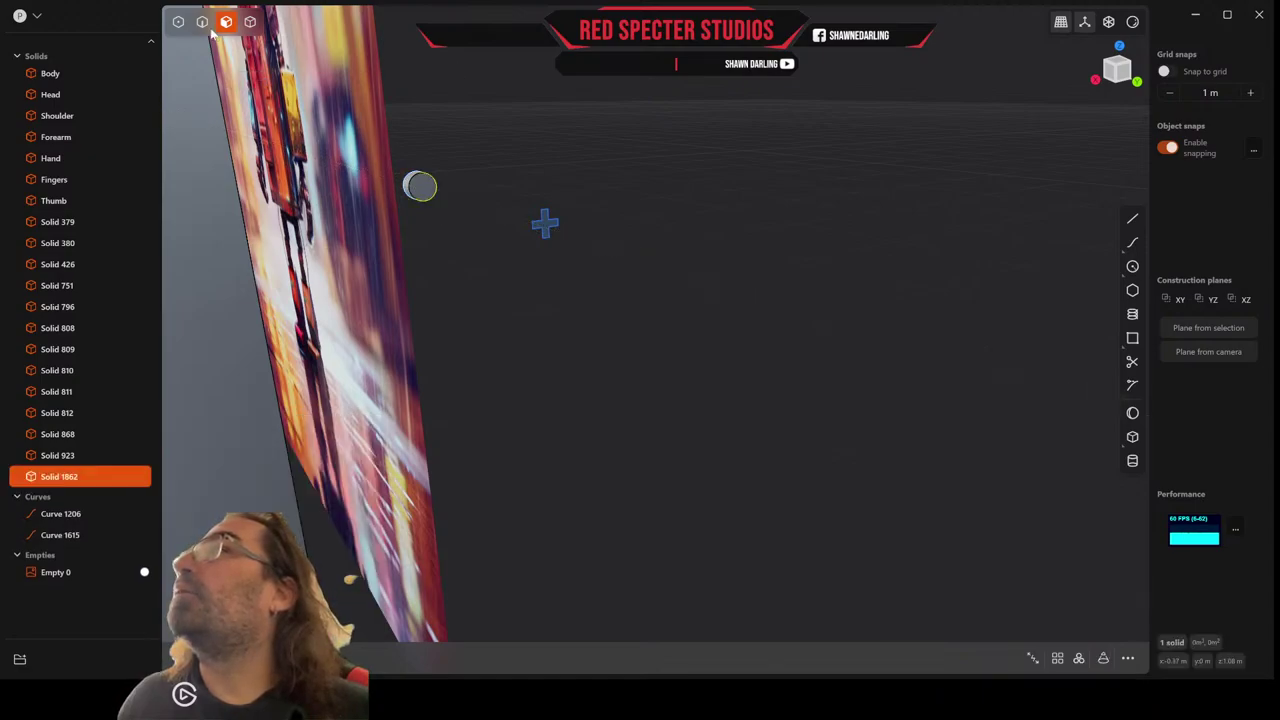
Fillet the front circular edge of the extruded disc by about 0.005 m to form a domed head.
click(418, 187)
key(f)
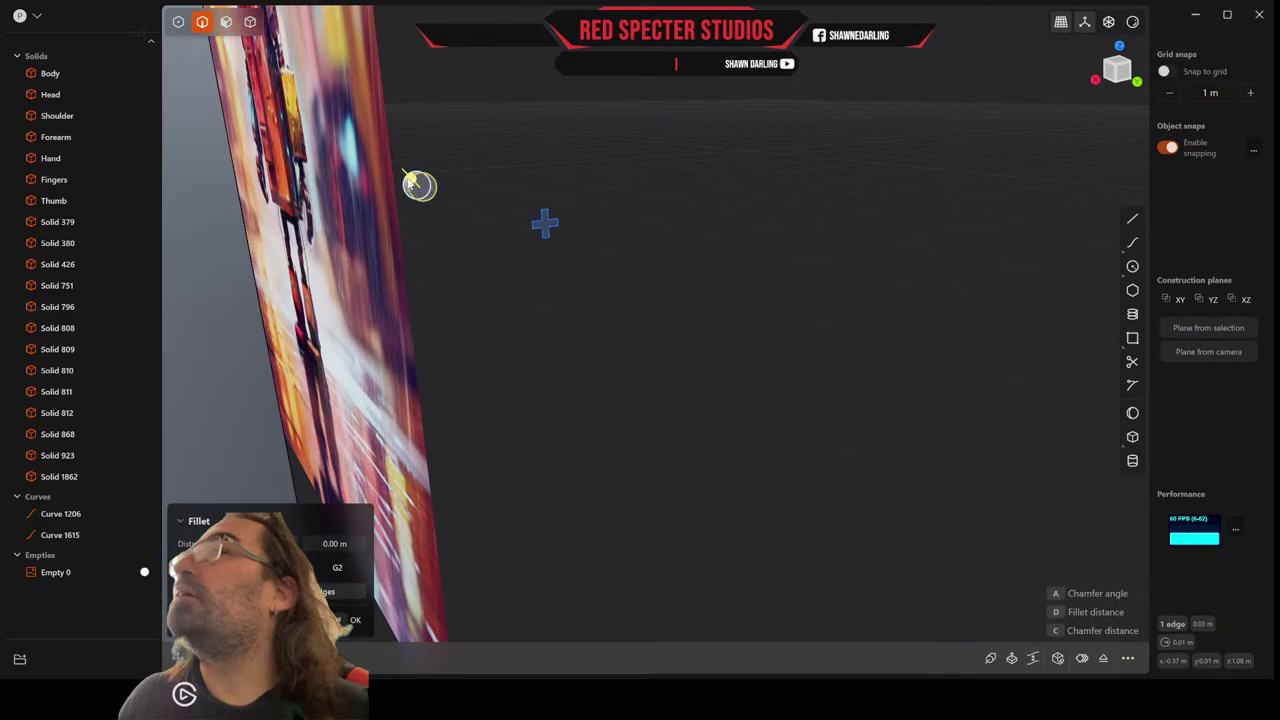
drag(413, 183, 409, 178)
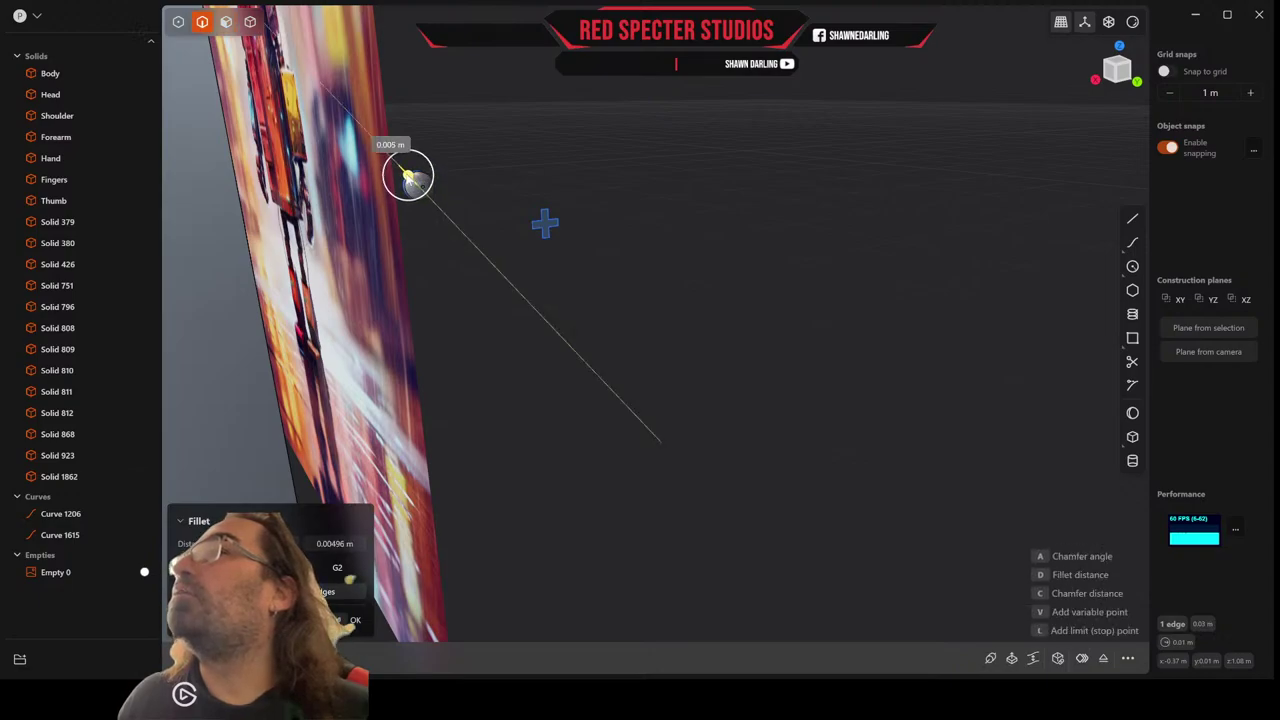
key(Return)
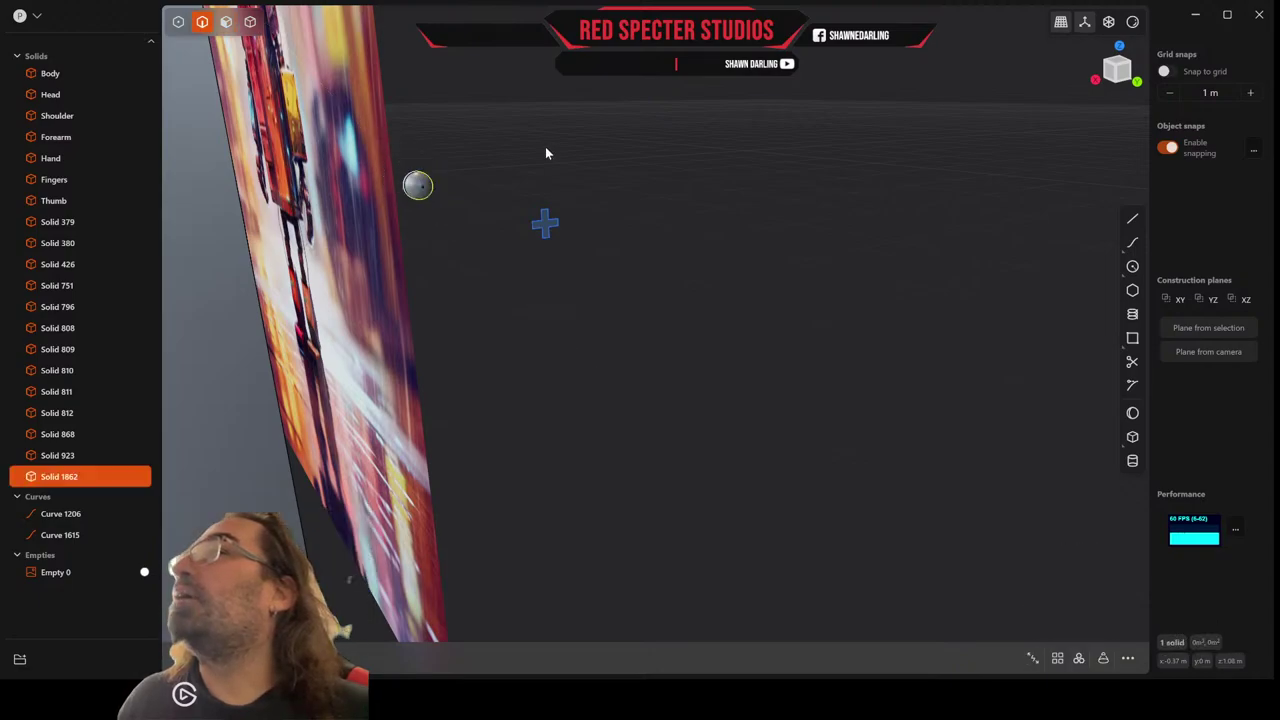
middle_drag(545, 146, 530, 151)
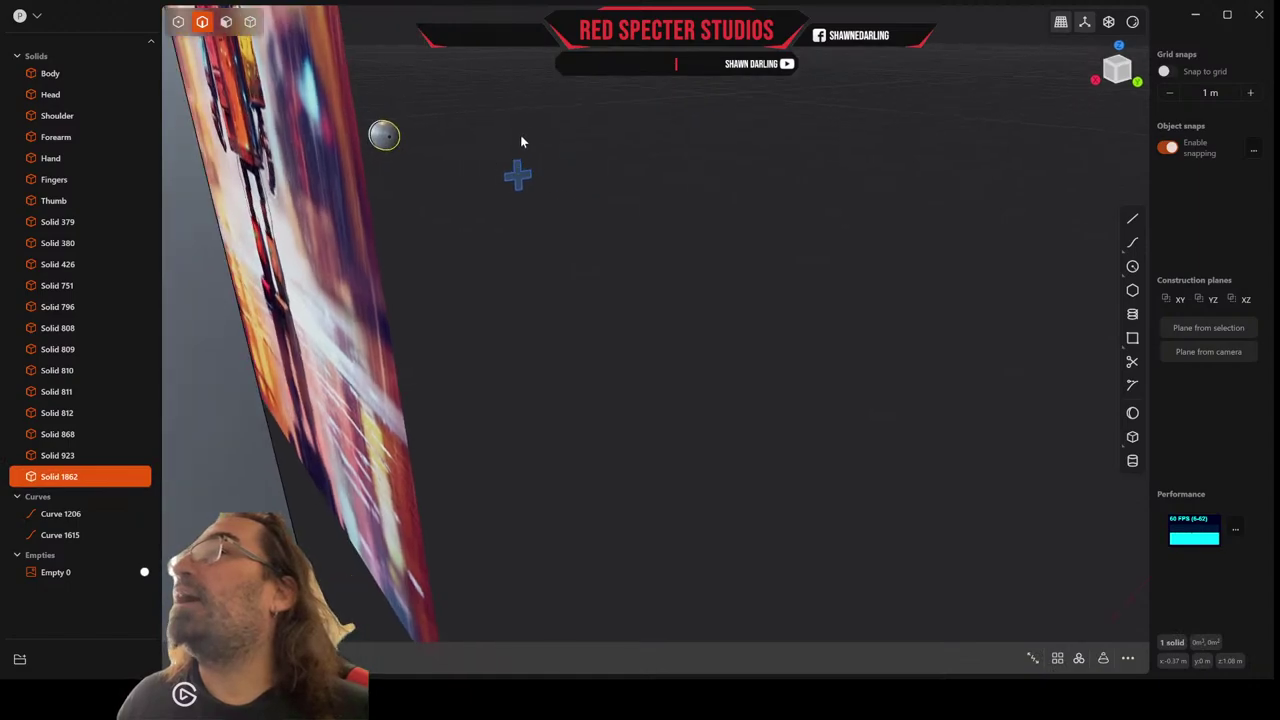
Move the domed head about 0.21 m along the Y axis, out past the cross curve.
click(250, 21)
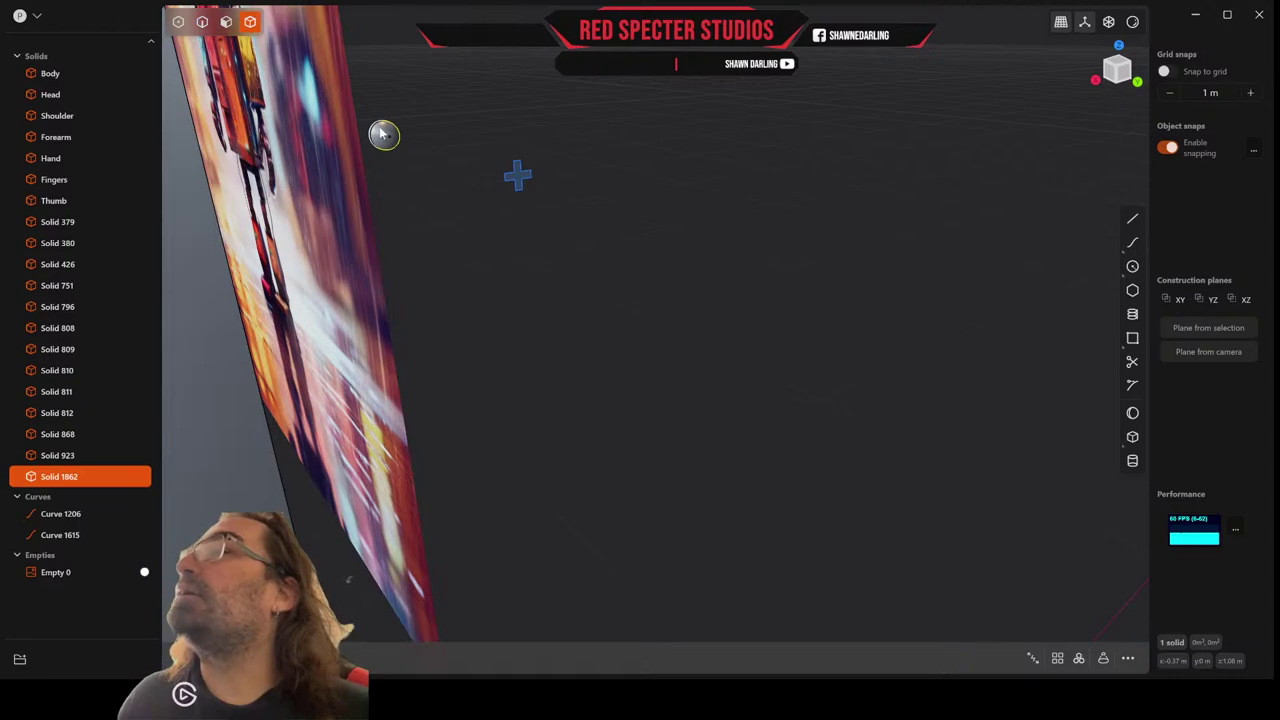
key(Escape)
click(386, 130)
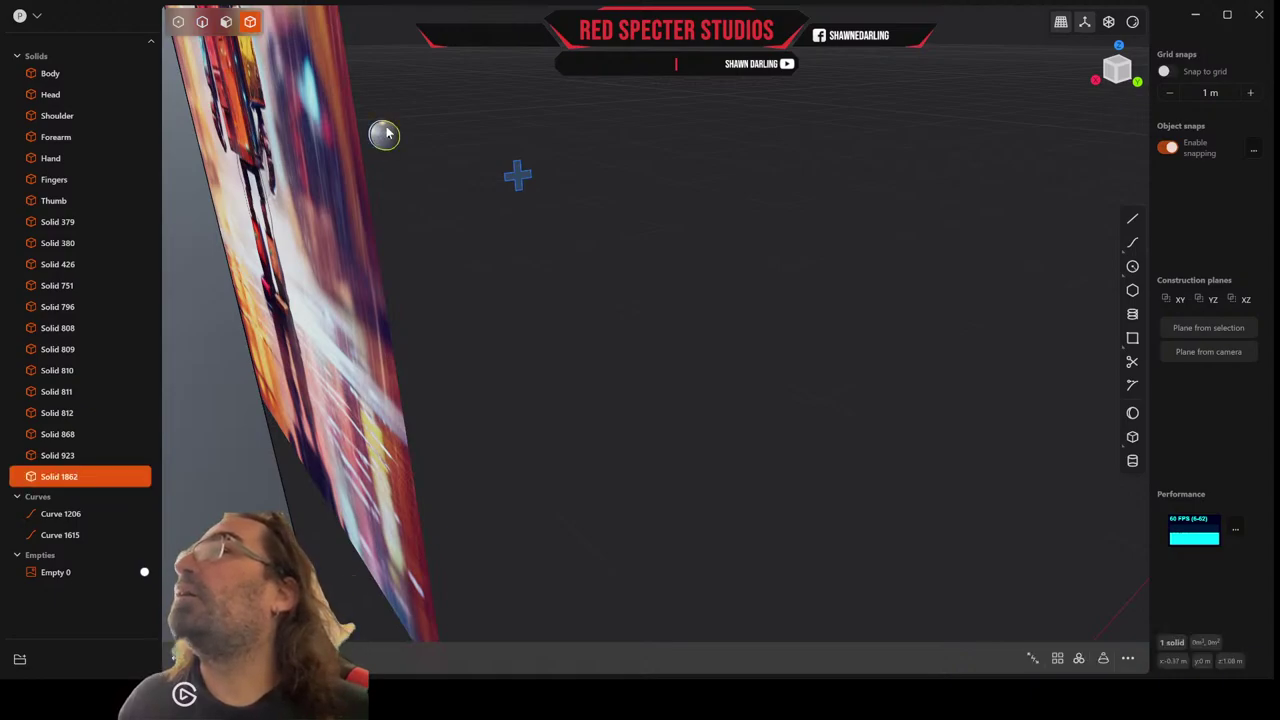
key(g)
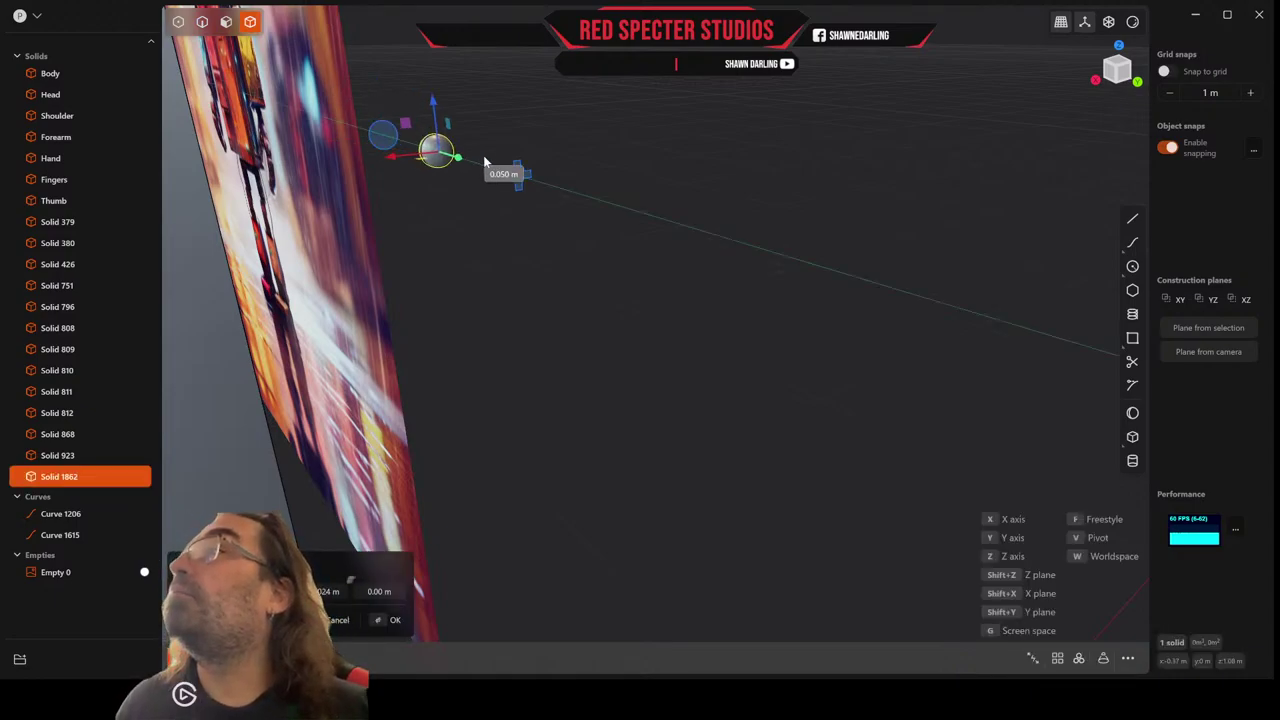
drag(679, 212, 912, 273)
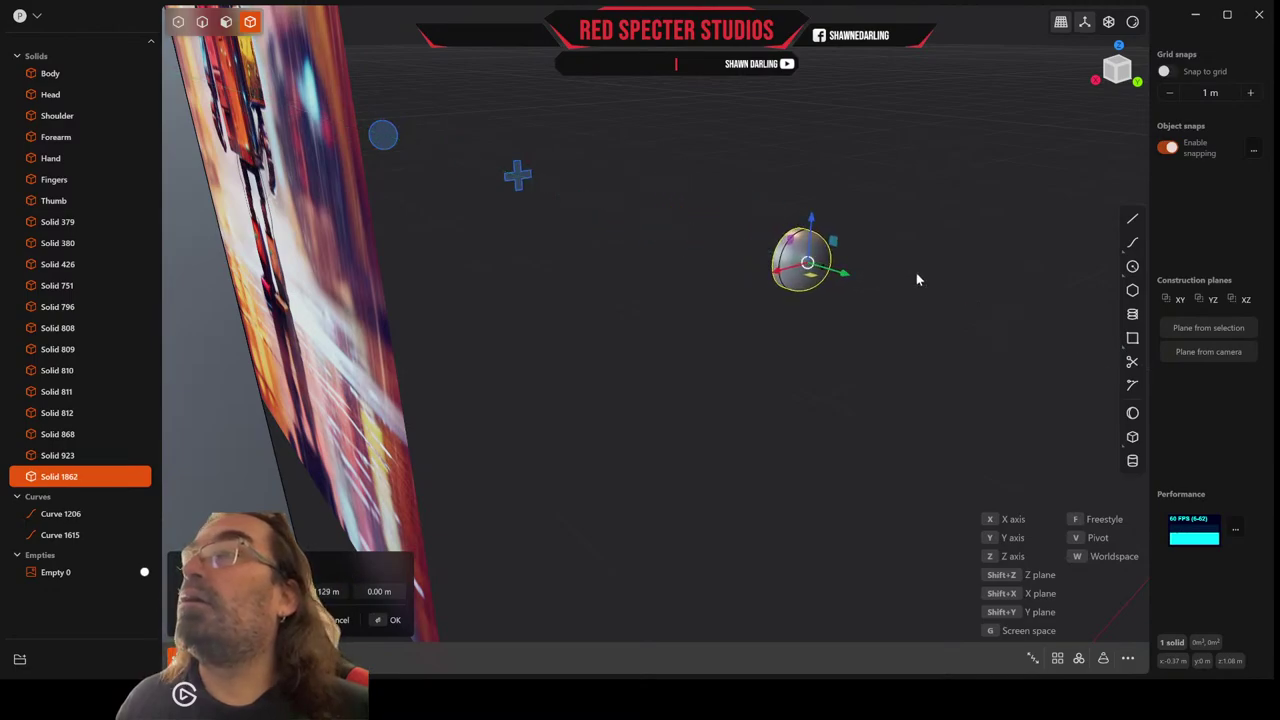
middle_drag(915, 271, 934, 246)
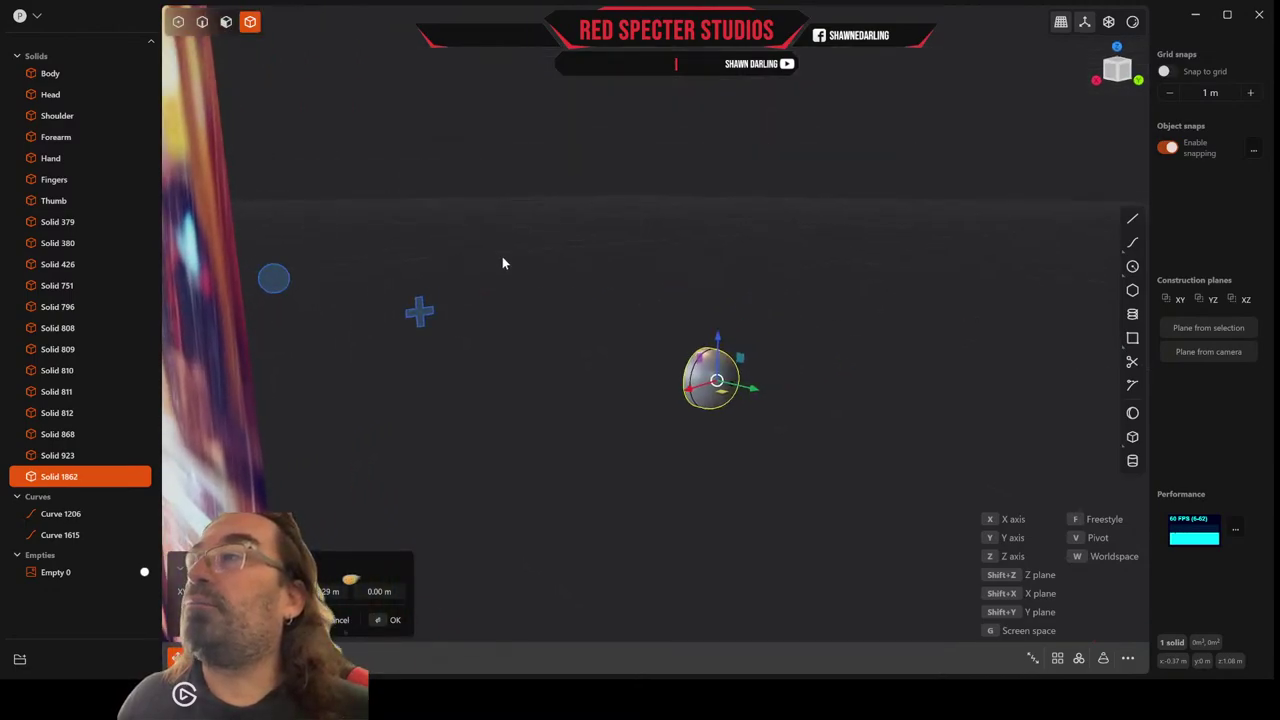
click(494, 305)
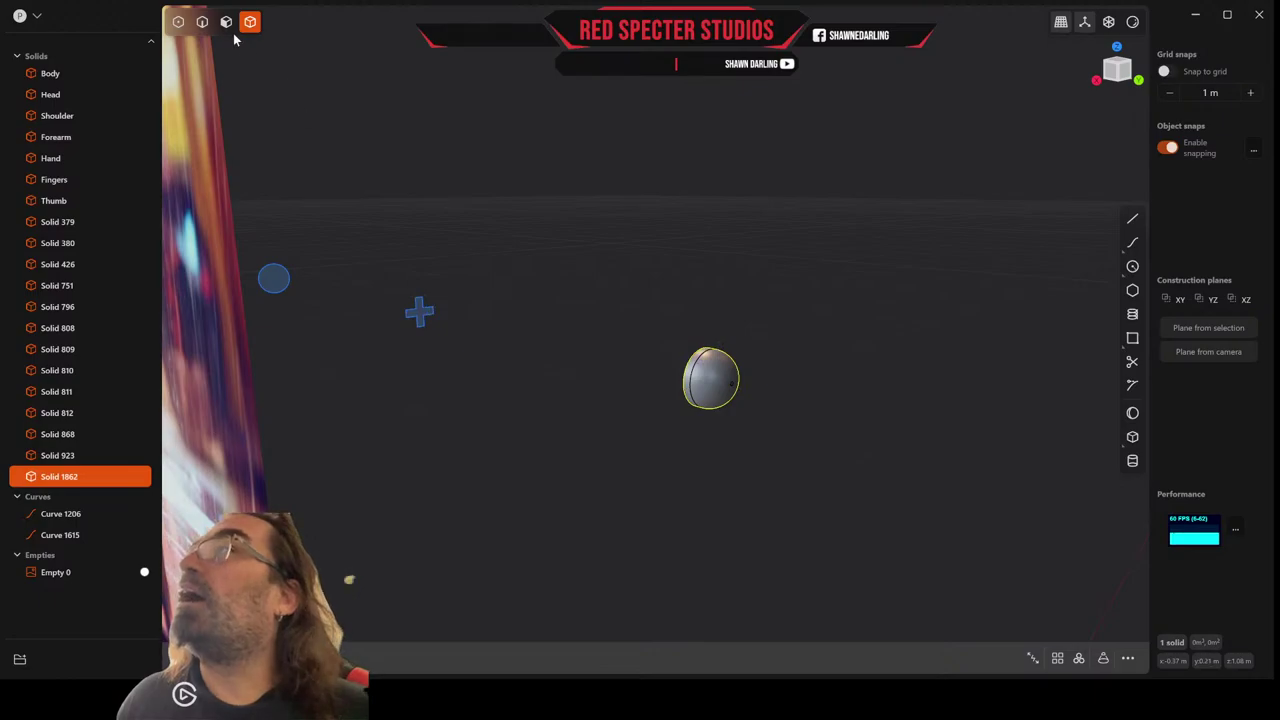
Move the cross curve about 0.11 m along the Y axis, just in front of the domed head.
click(203, 22)
click(432, 313)
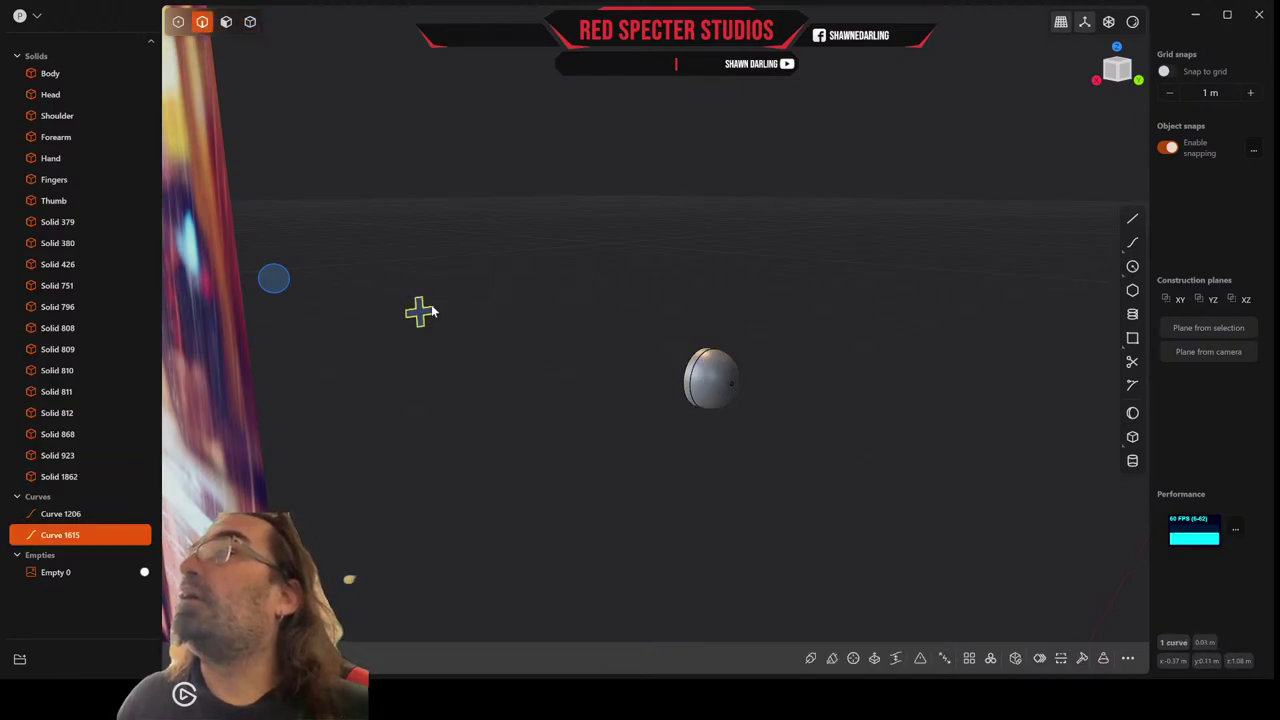
key(g)
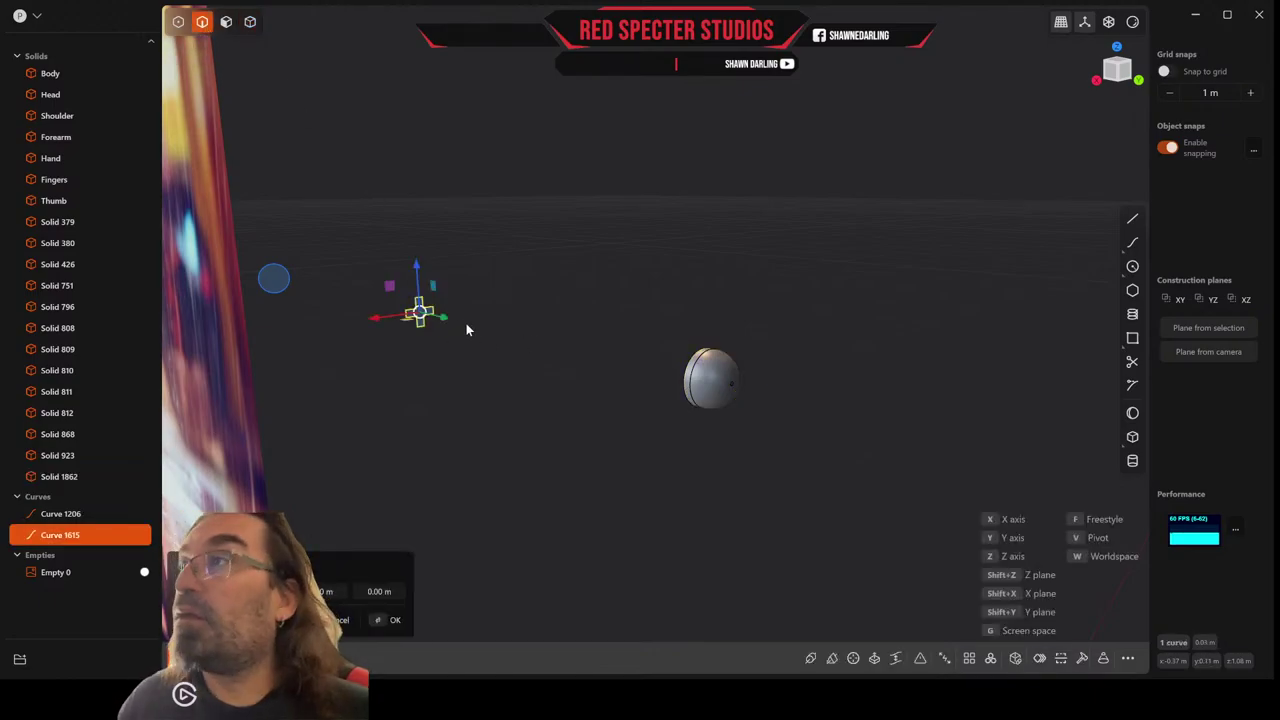
drag(839, 378, 840, 376)
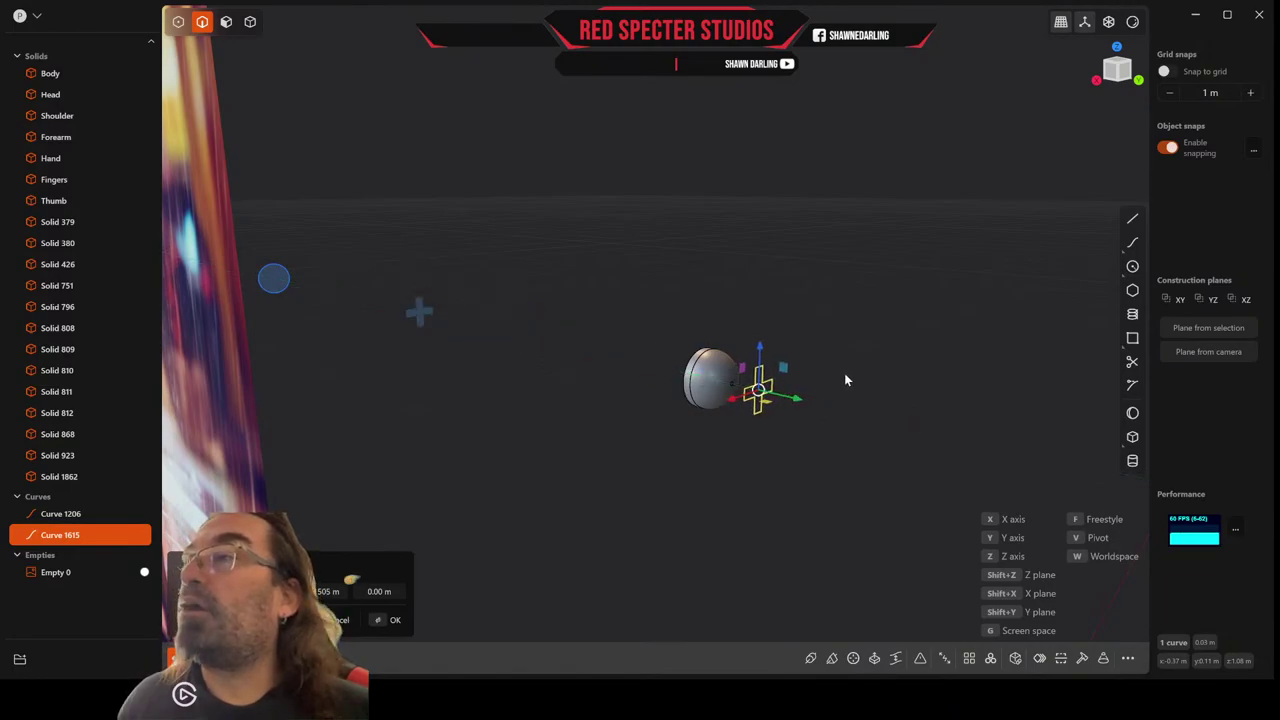
scroll(844, 373, up, 1)
click(826, 390)
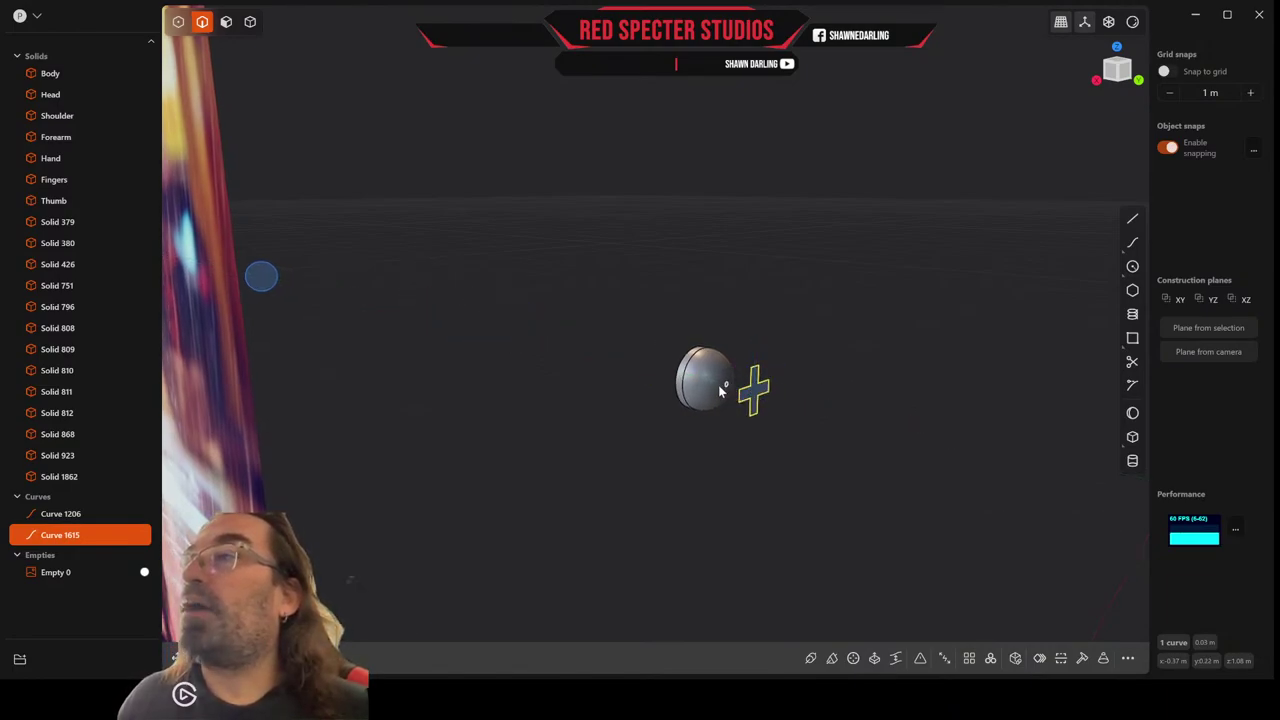
Flatten the domed head by scaling it to about 0.64 along the Y axis.
click(251, 22)
click(702, 368)
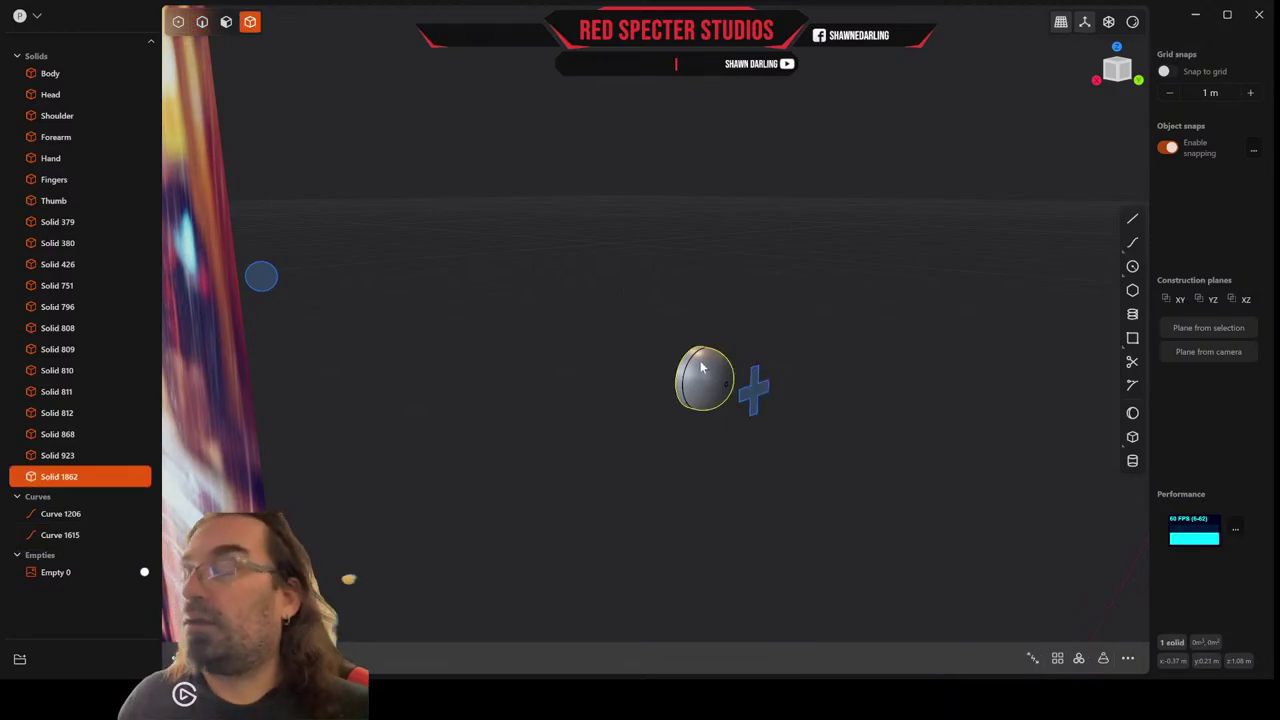
key(g)
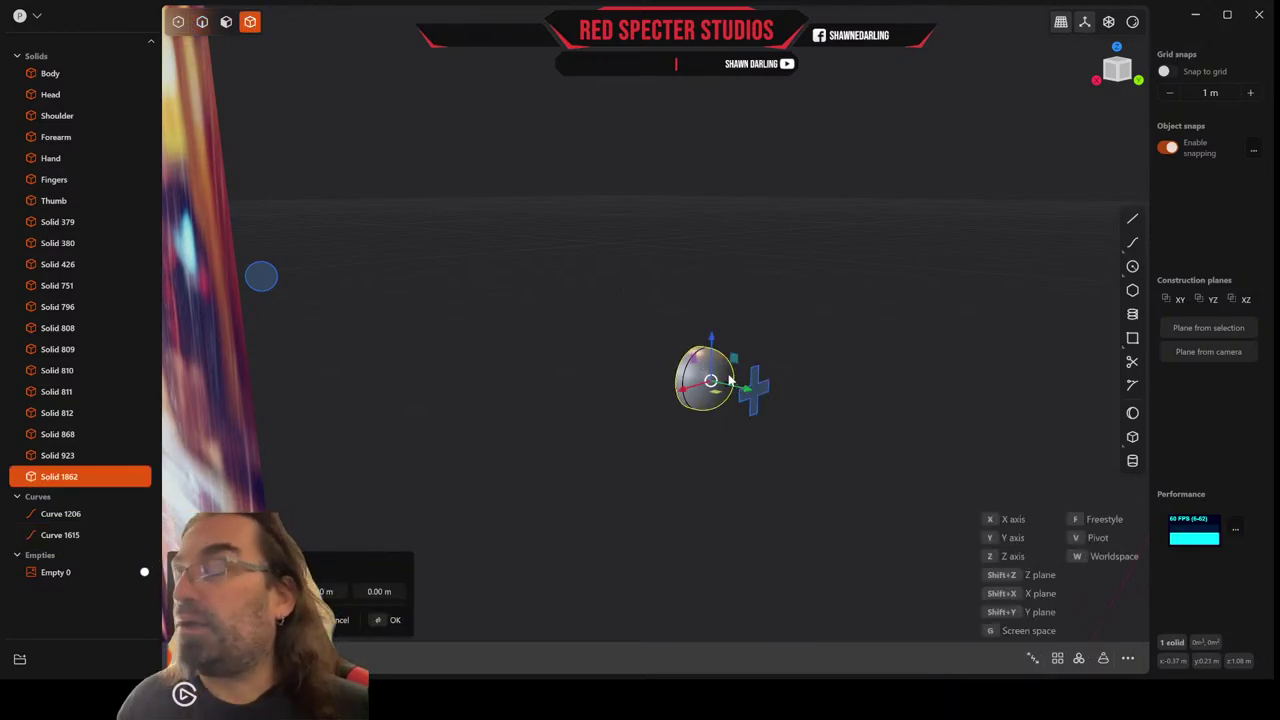
key(s)
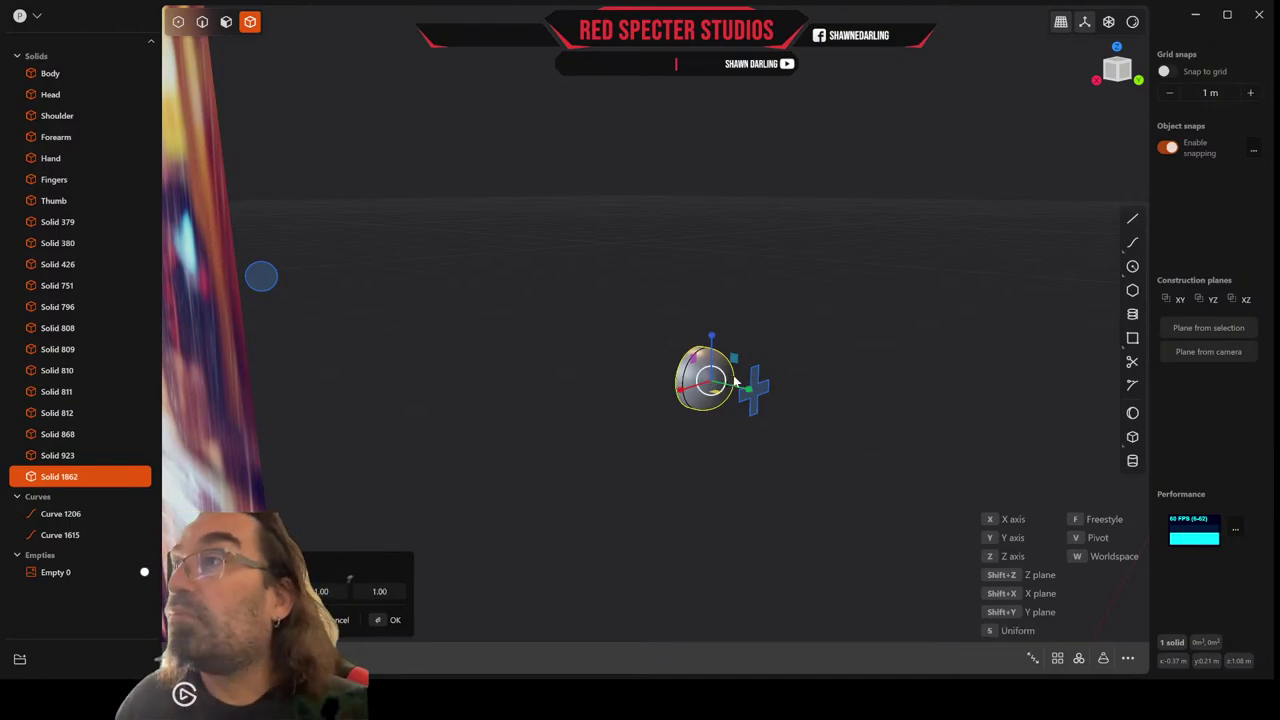
key(y)
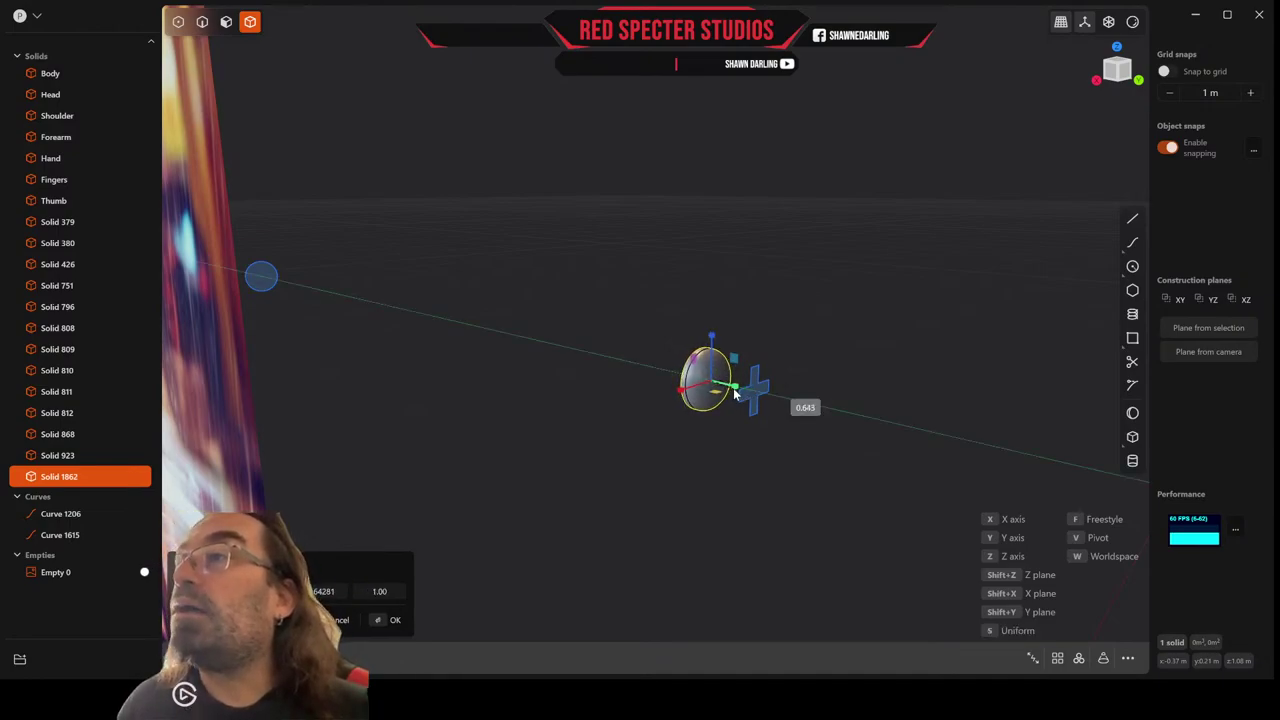
click(733, 393)
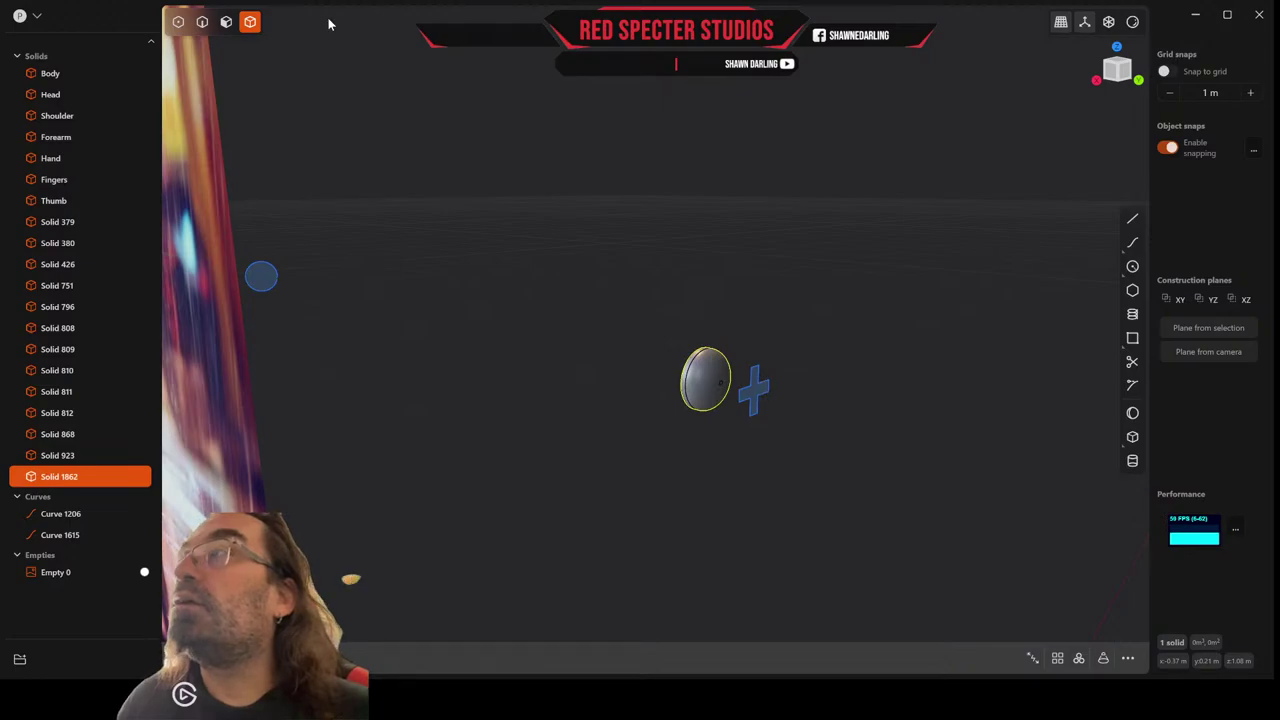
Extrude the cross curve back into the domed head as a Difference to cut a cross-shaped slot.
click(202, 21)
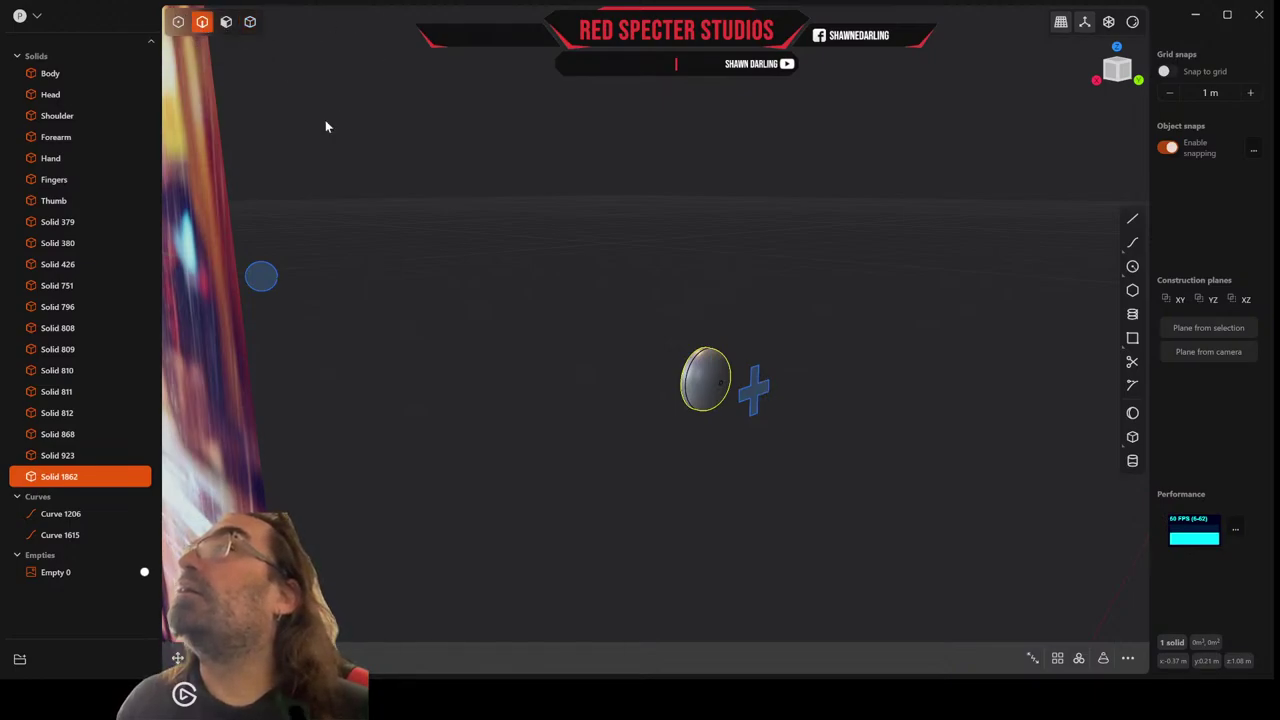
click(757, 388)
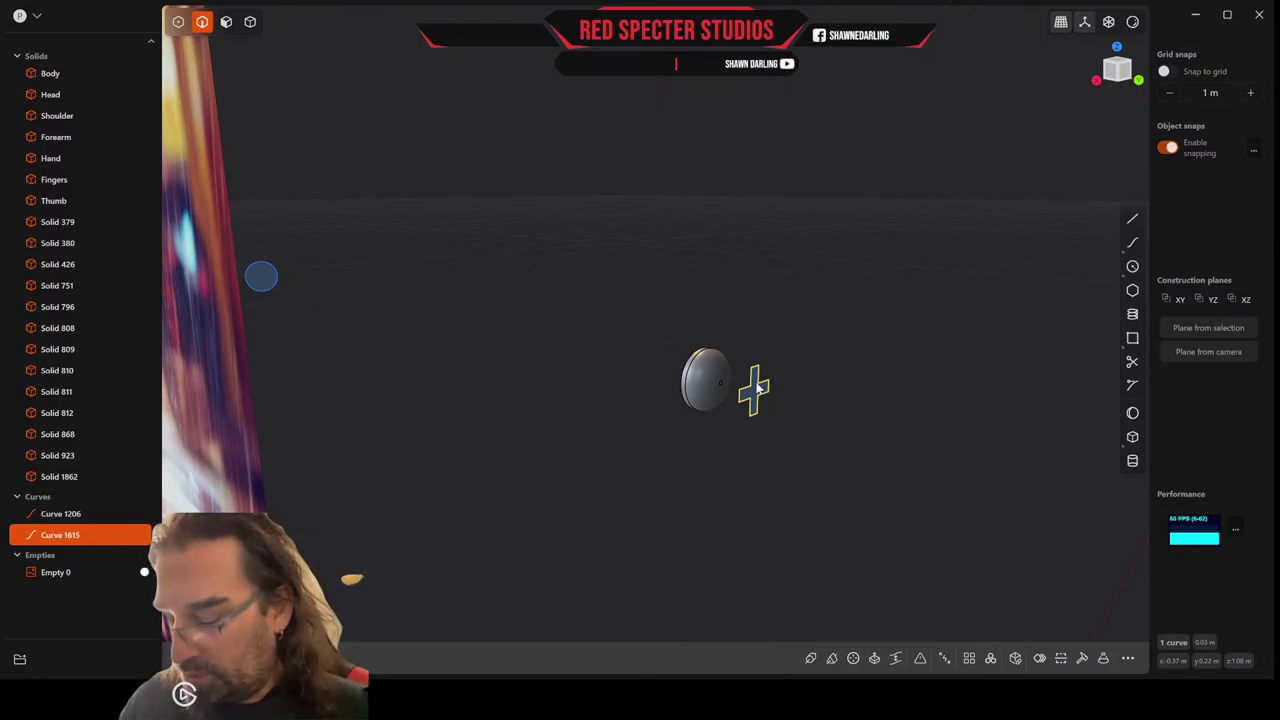
key(e)
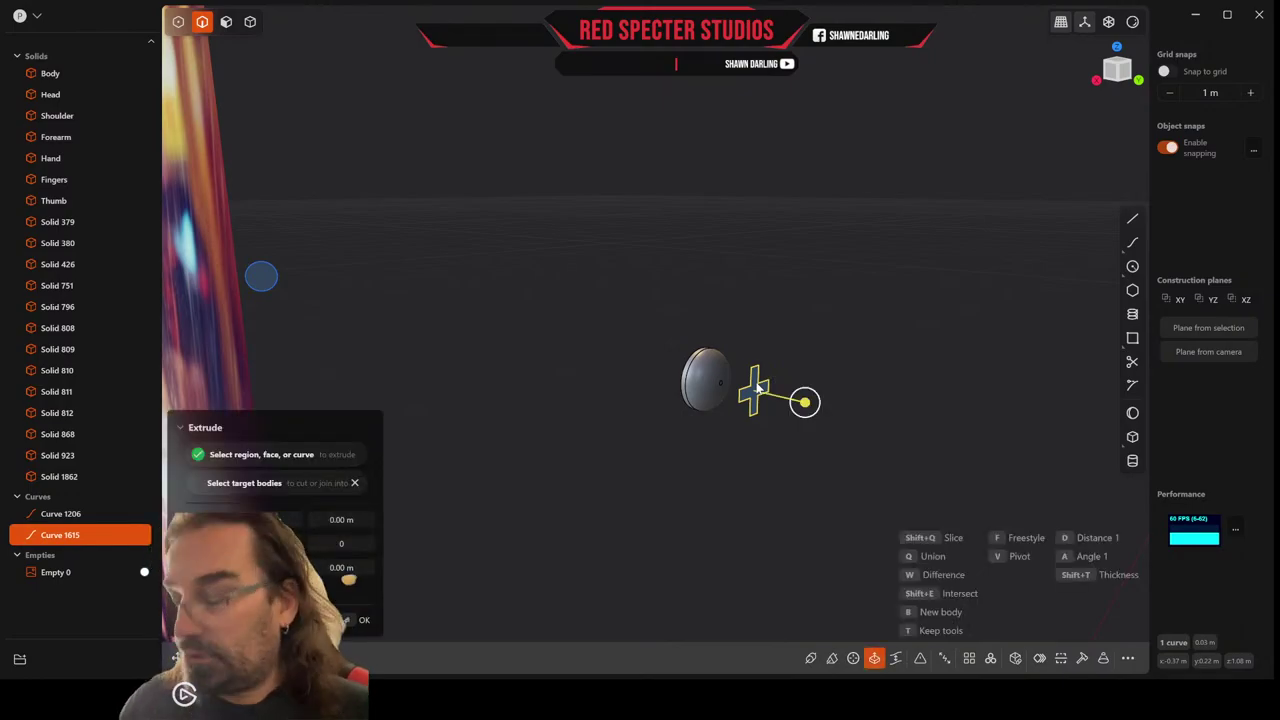
key(w)
click(716, 381)
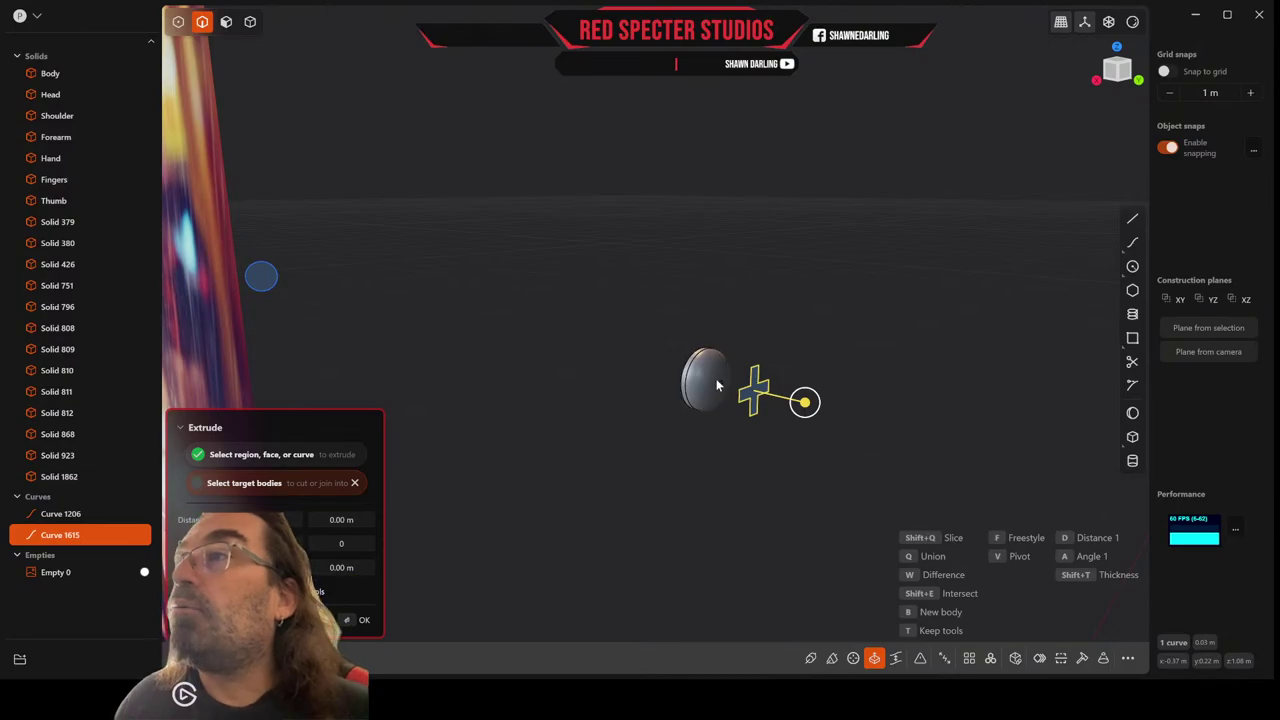
middle_drag(753, 376, 755, 376)
drag(804, 402, 754, 409)
key(Return)
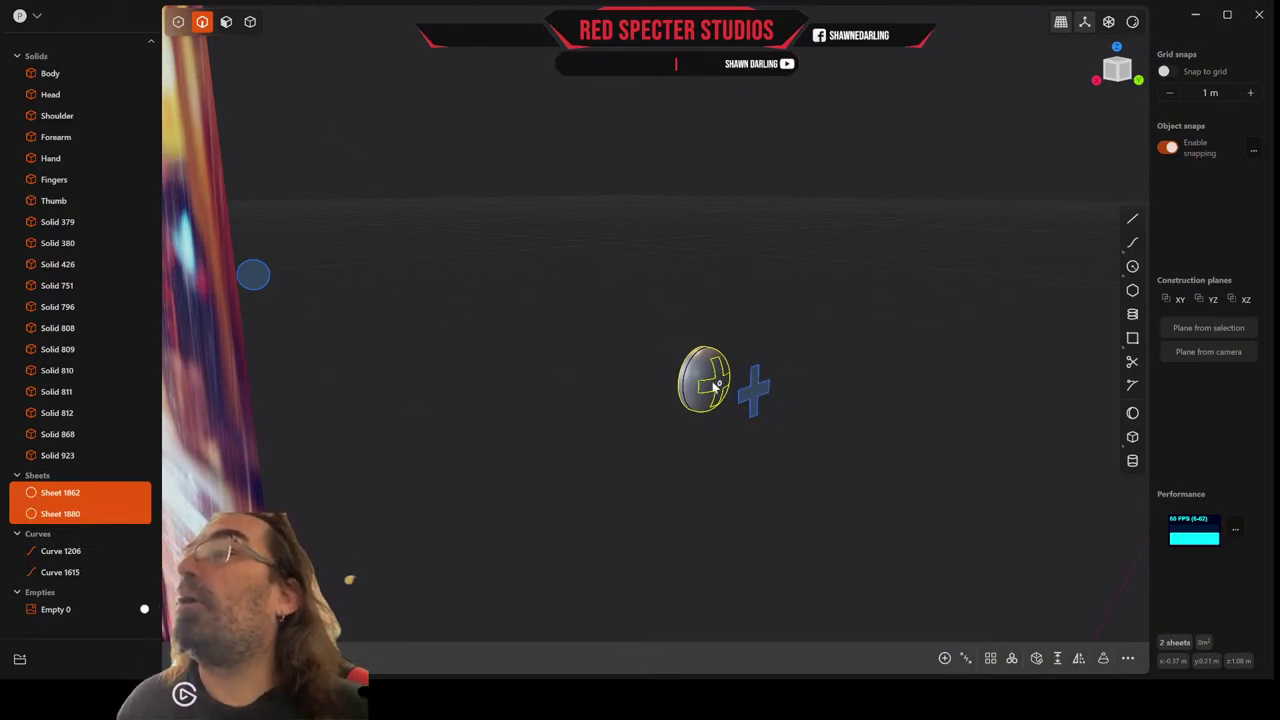
Delete the leftover cross-shaped sheet sitting in the head's slot.
click(250, 21)
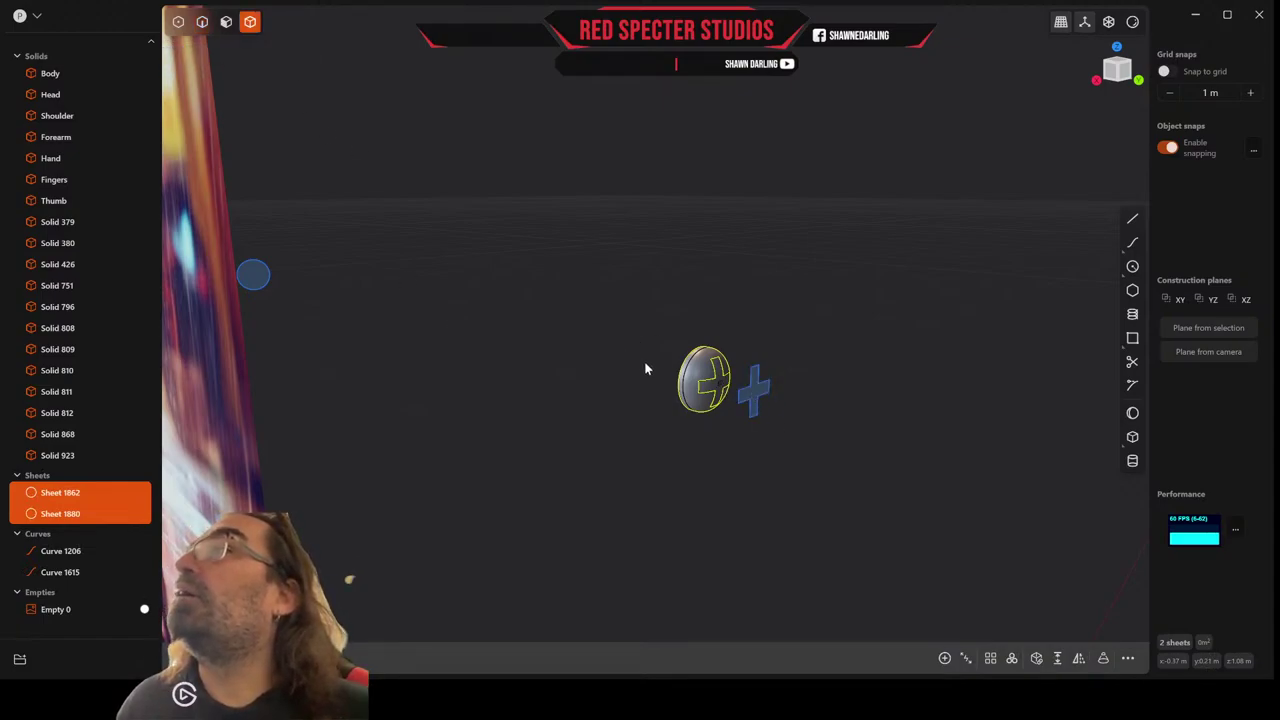
click(716, 393)
click(717, 390)
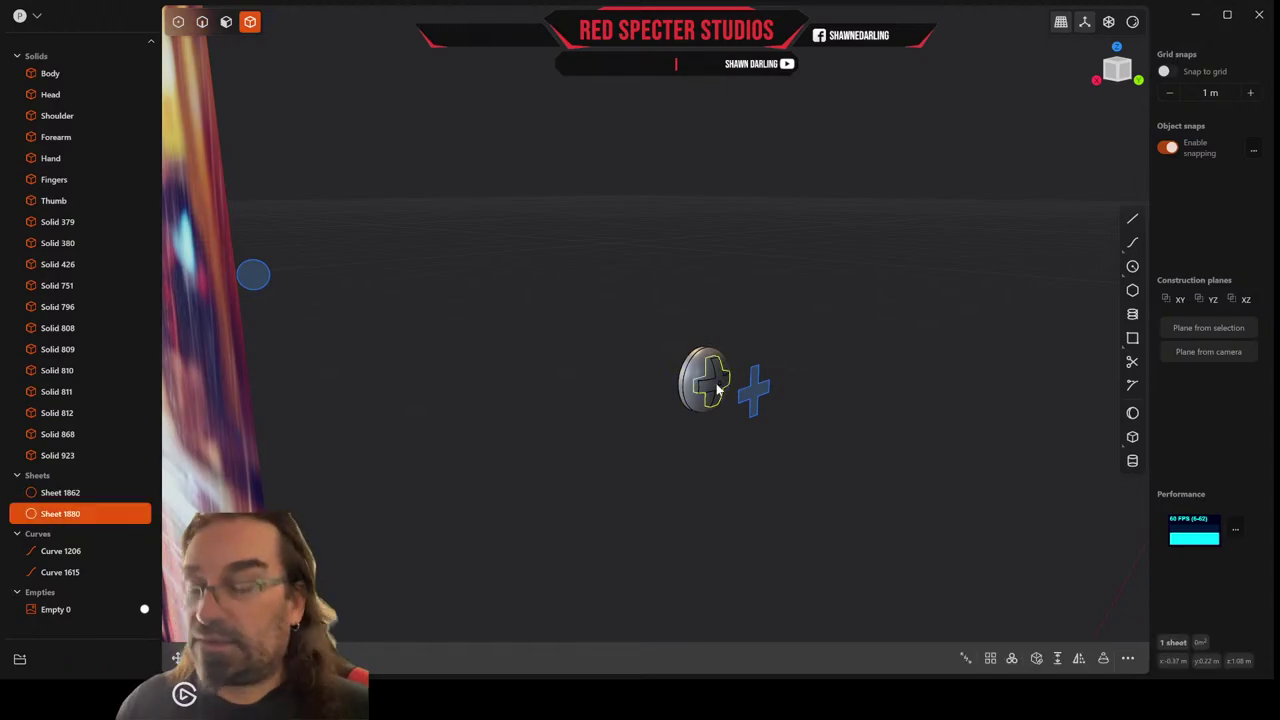
key(Delete)
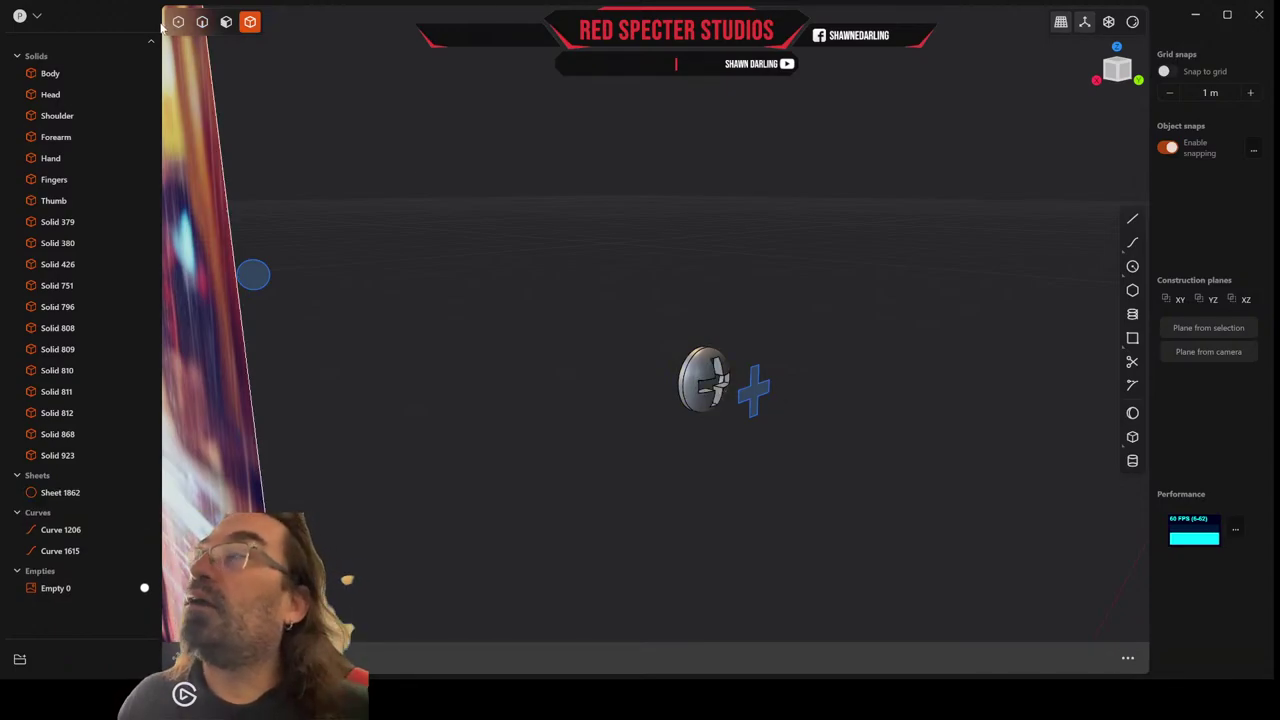
Delete the circle and cross construction curves together.
click(202, 21)
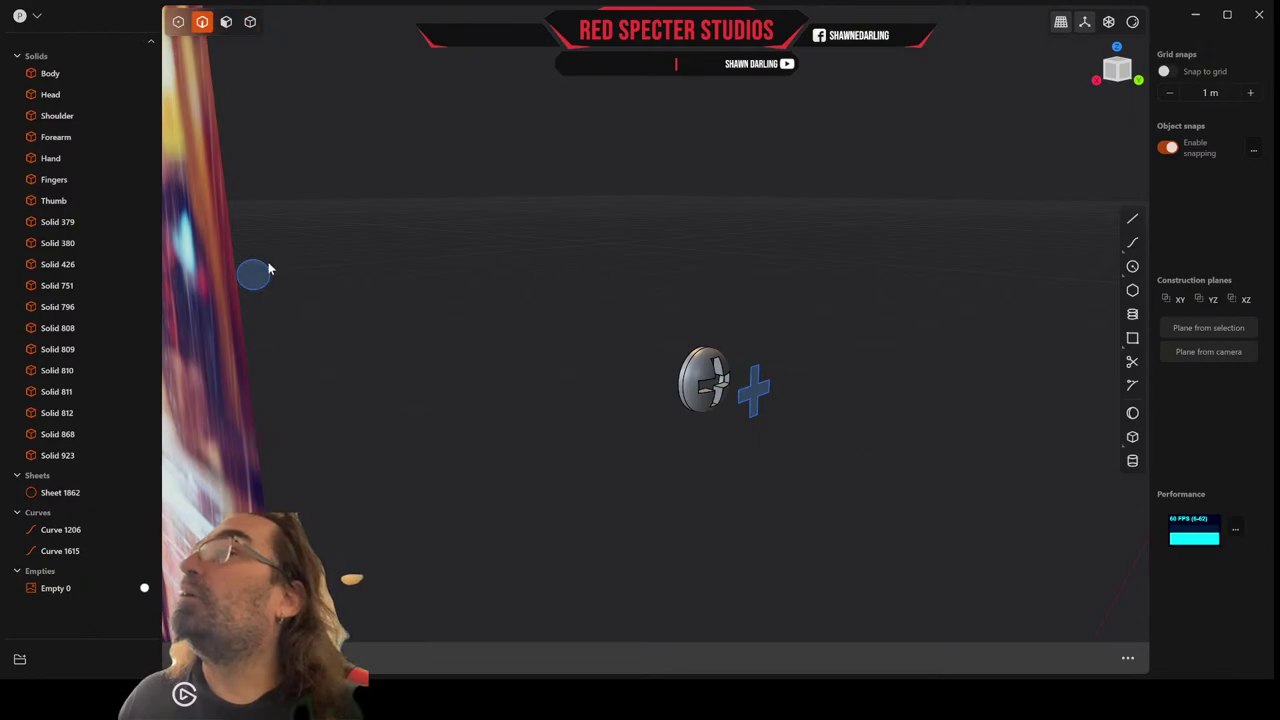
click(253, 274)
shift+click(769, 396)
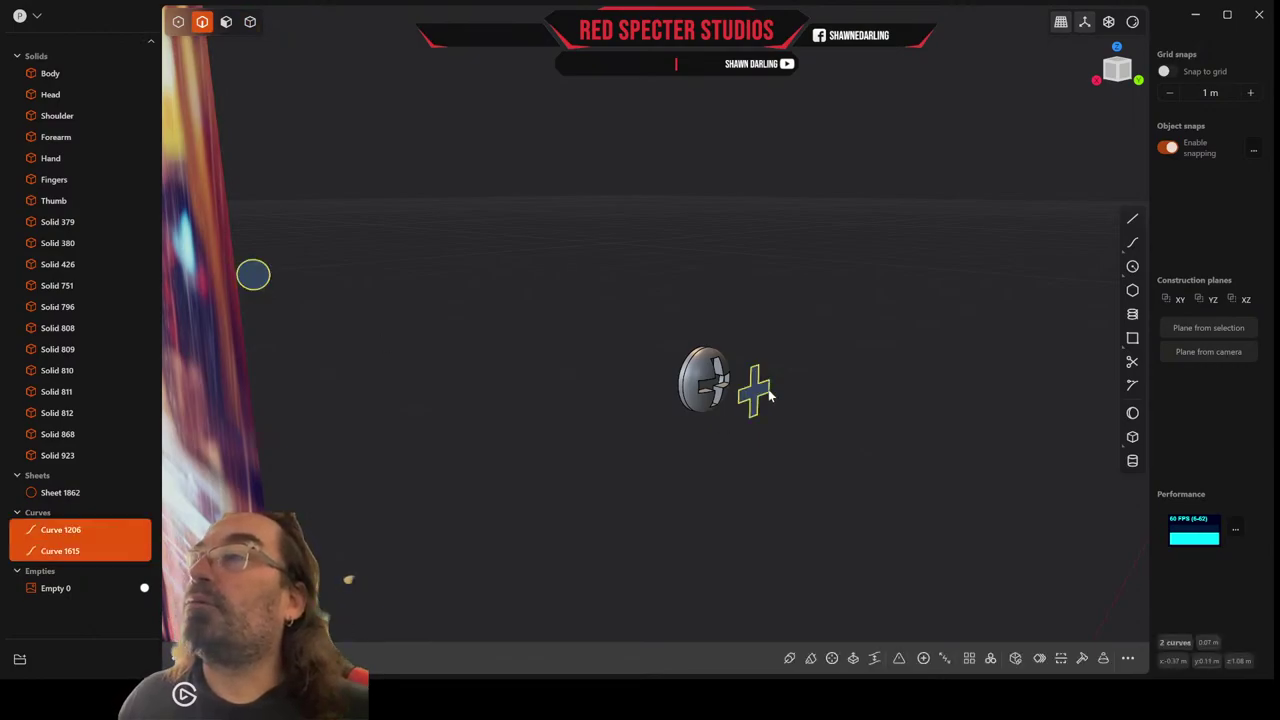
key(Delete)
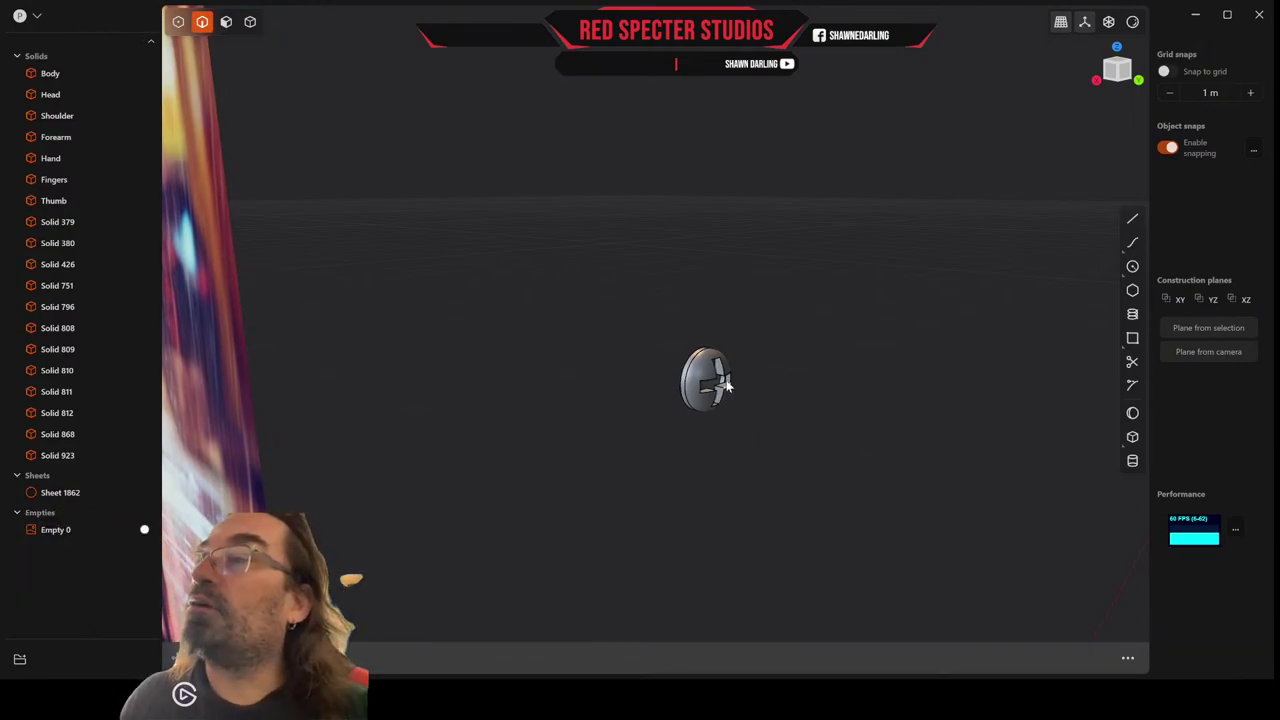
middle_drag(730, 374, 605, 427)
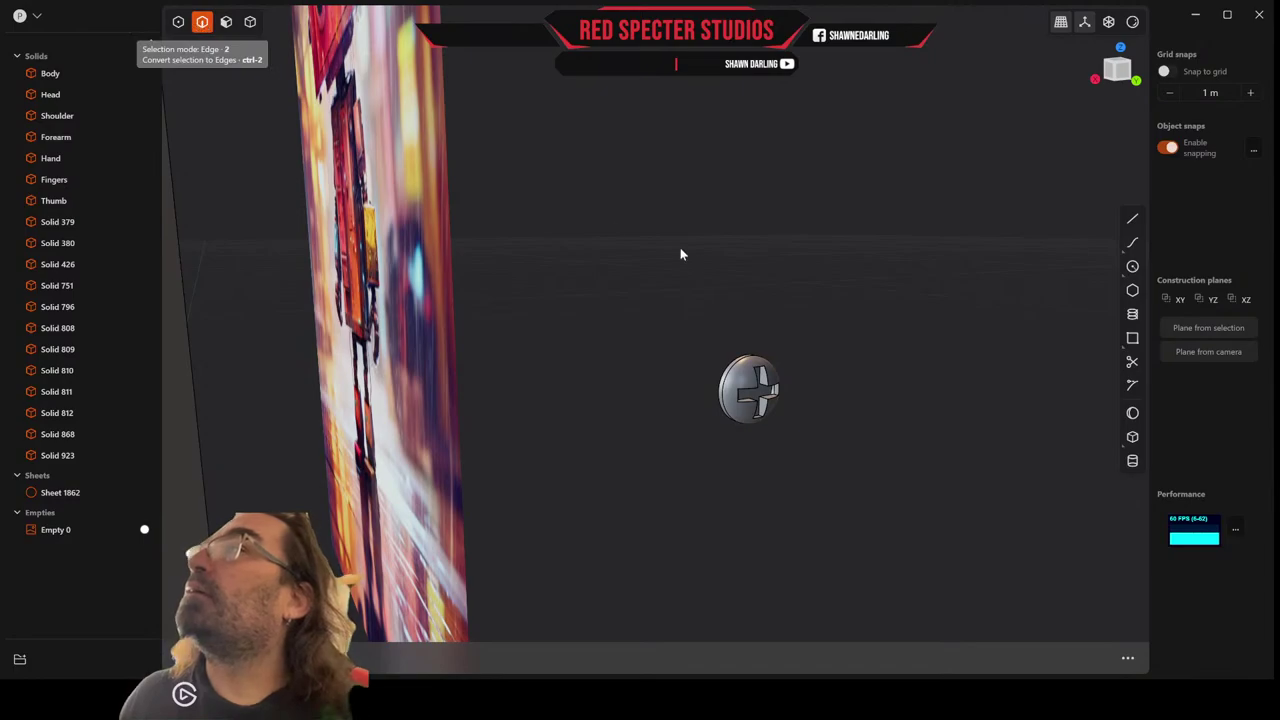
click(757, 378)
key(f)
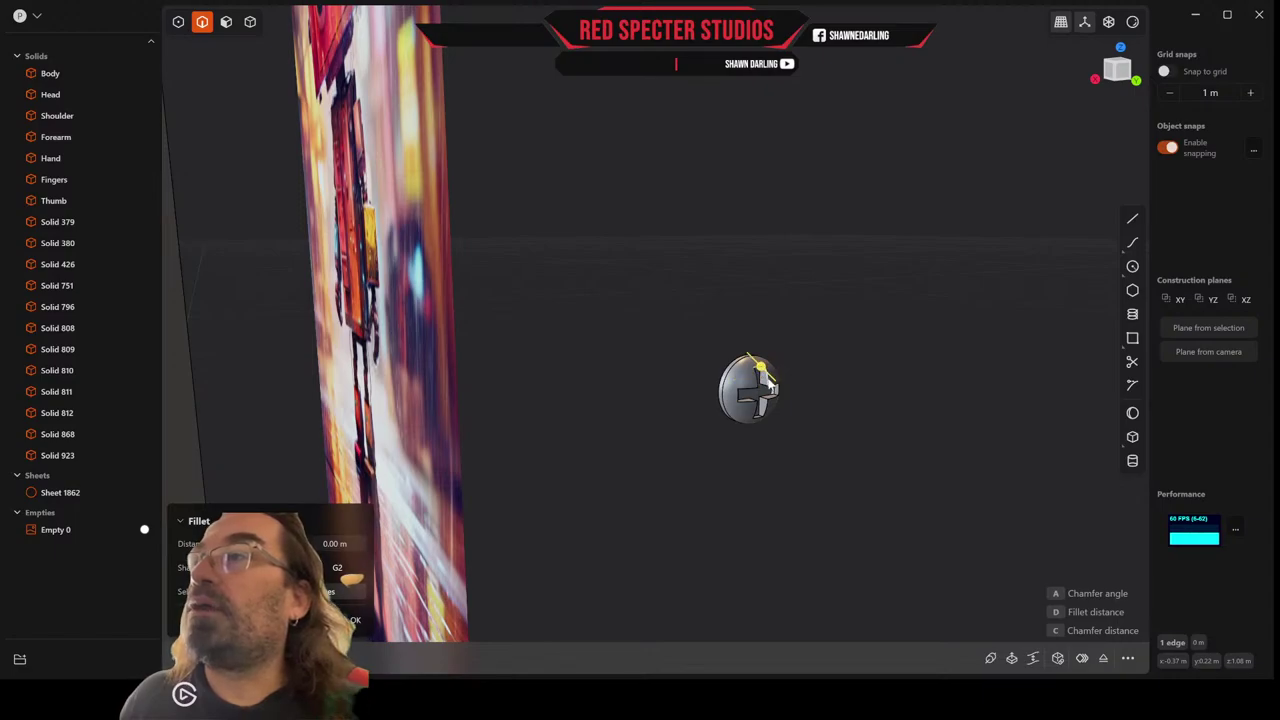
click(766, 382)
click(759, 385)
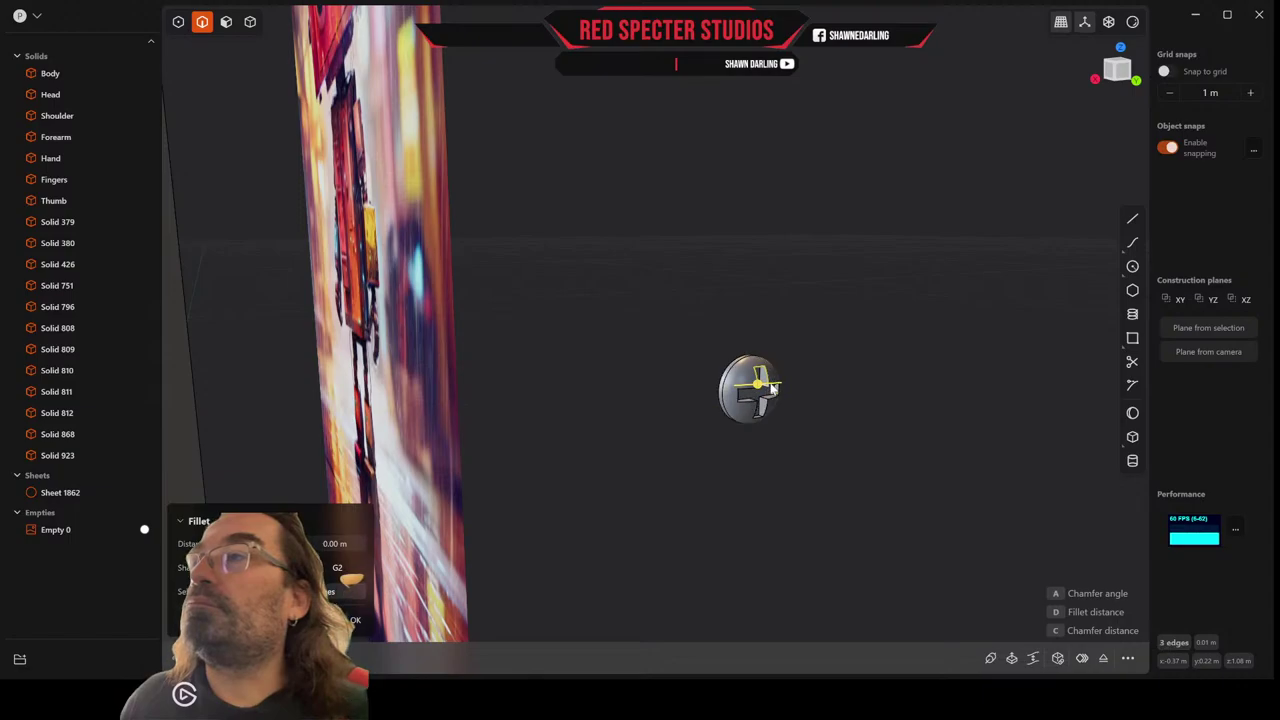
key(Escape)
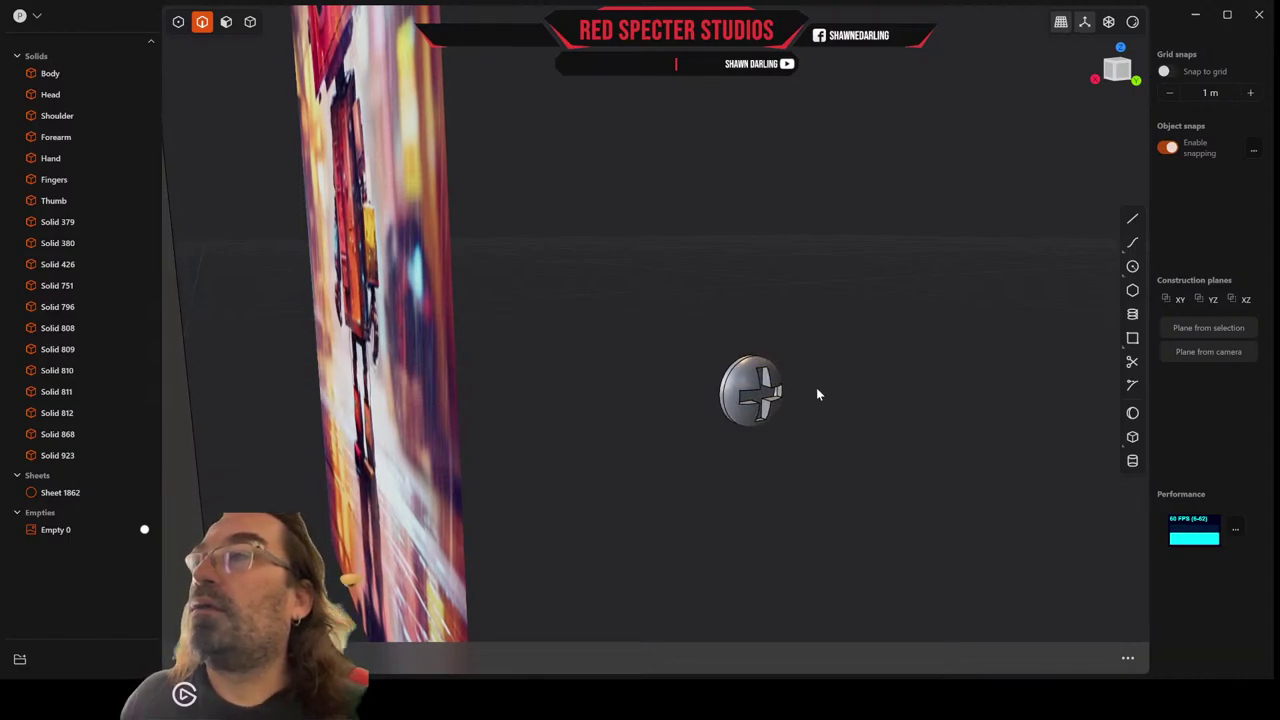
middle_drag(816, 387, 454, 338)
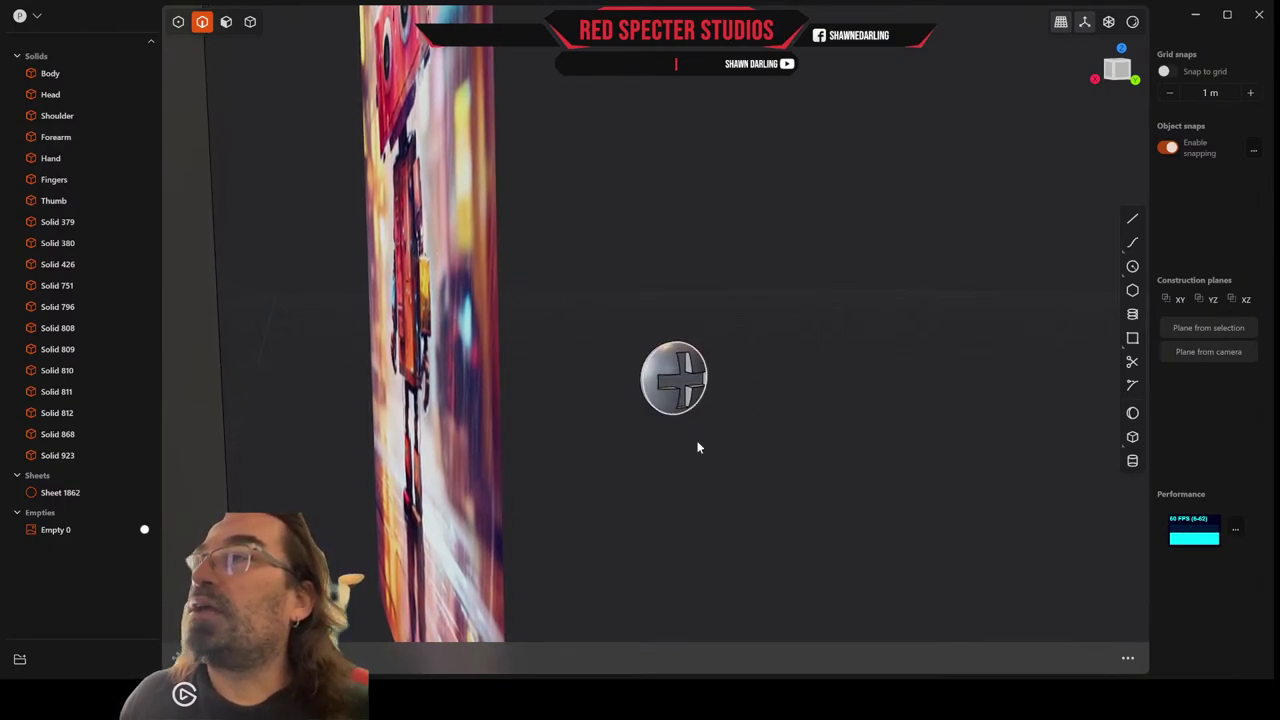
click(669, 372)
key(f)
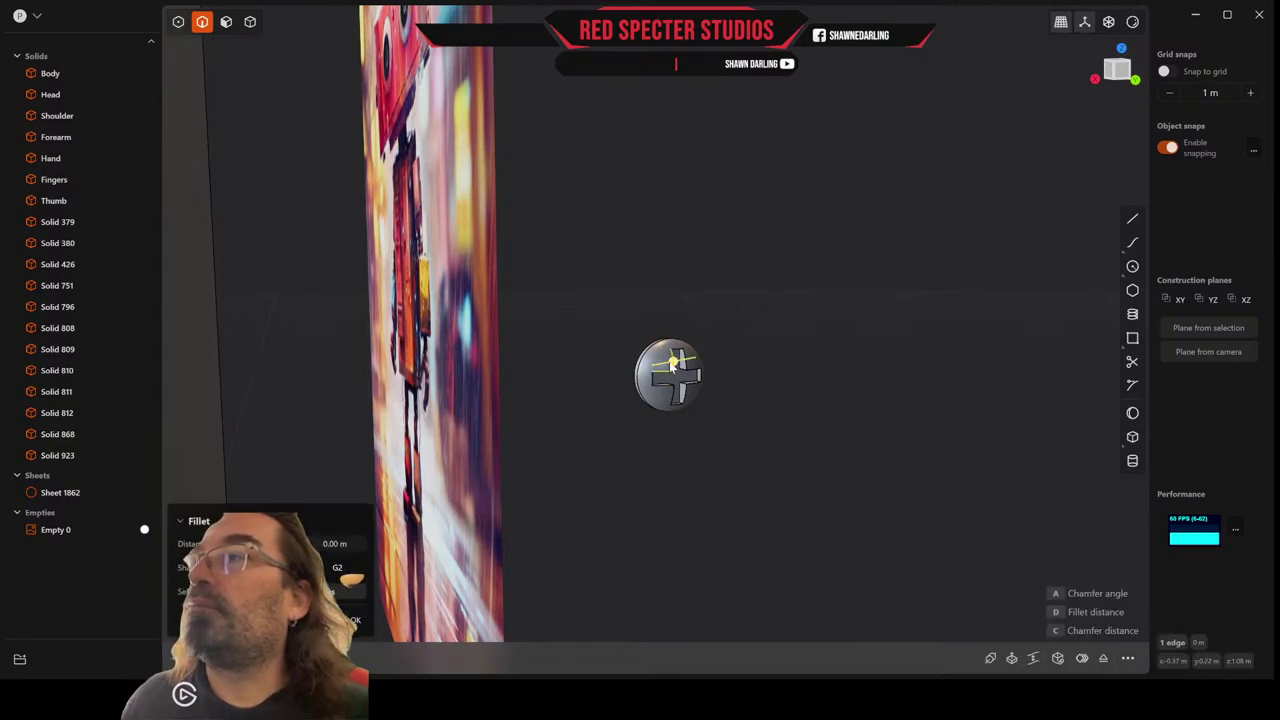
click(672, 364)
click(677, 350)
click(688, 361)
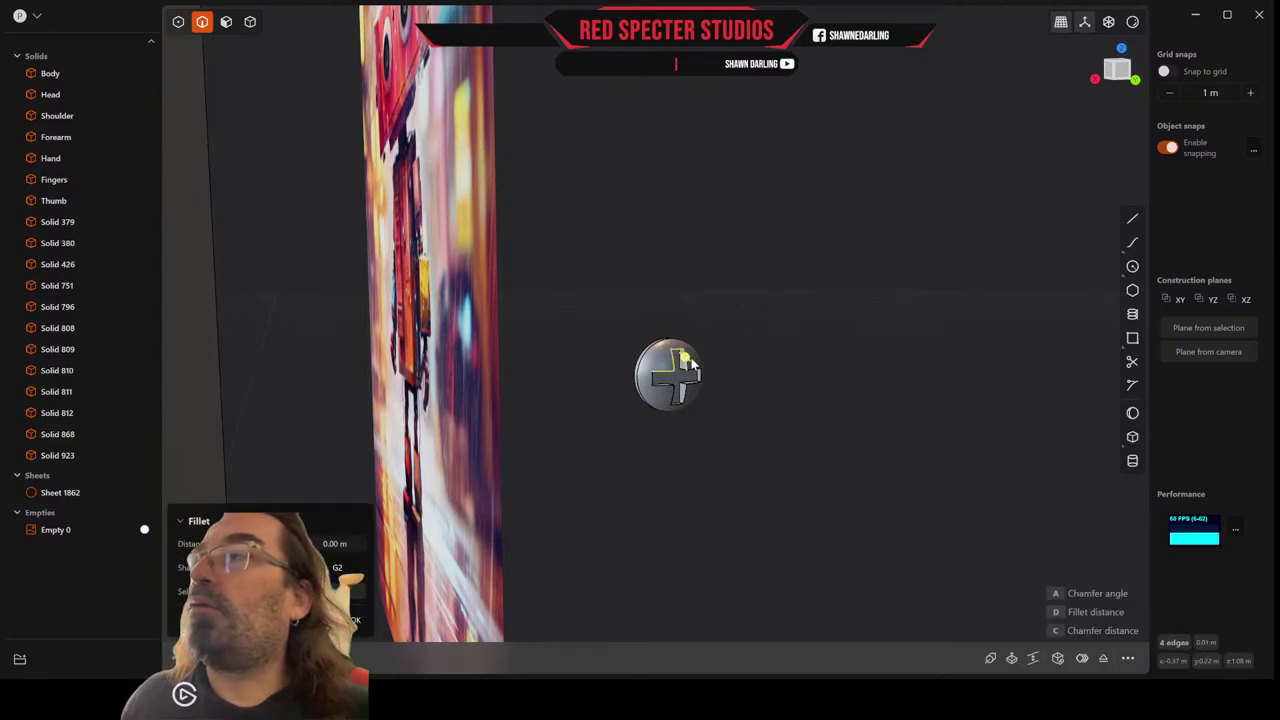
click(698, 370)
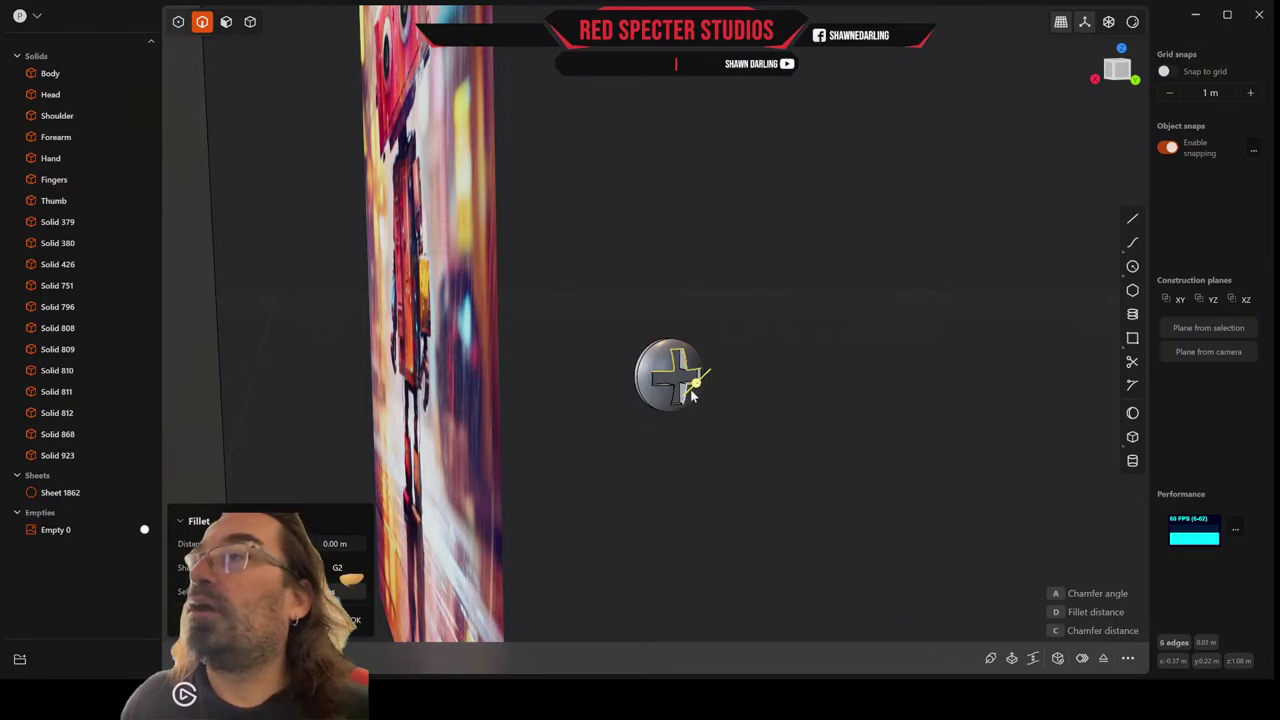
click(688, 397)
click(680, 406)
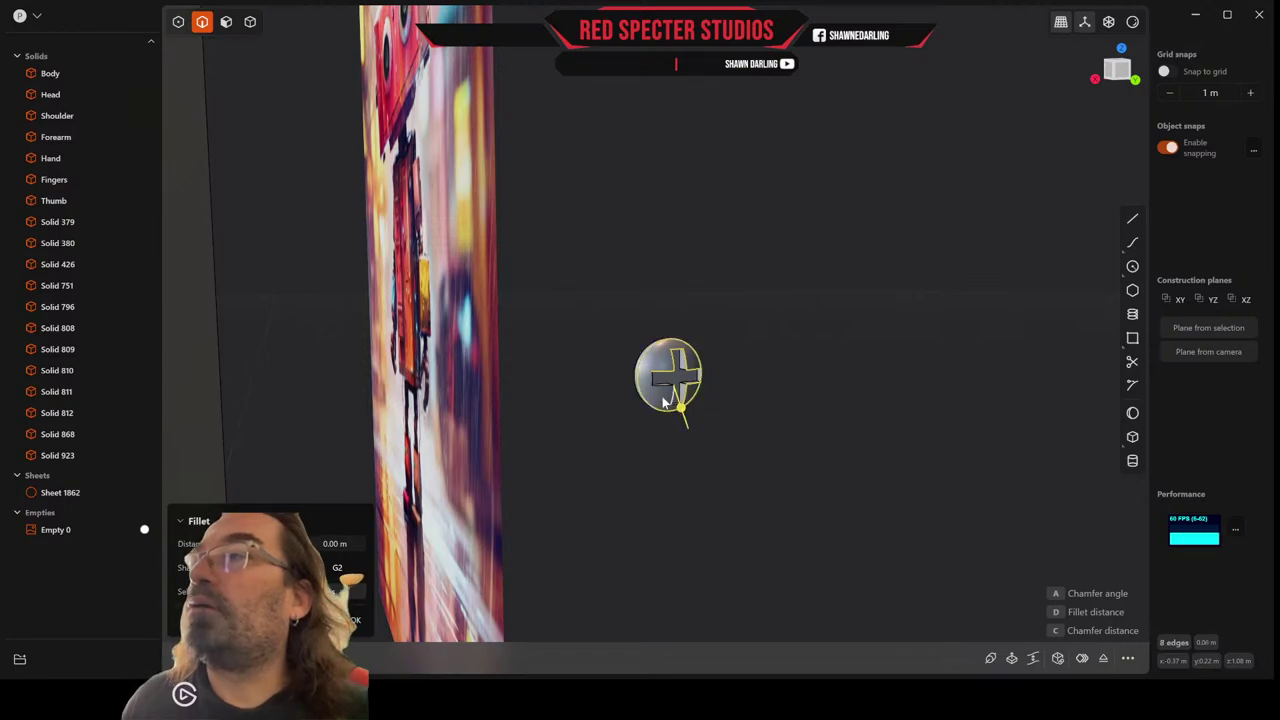
click(661, 406)
click(677, 410)
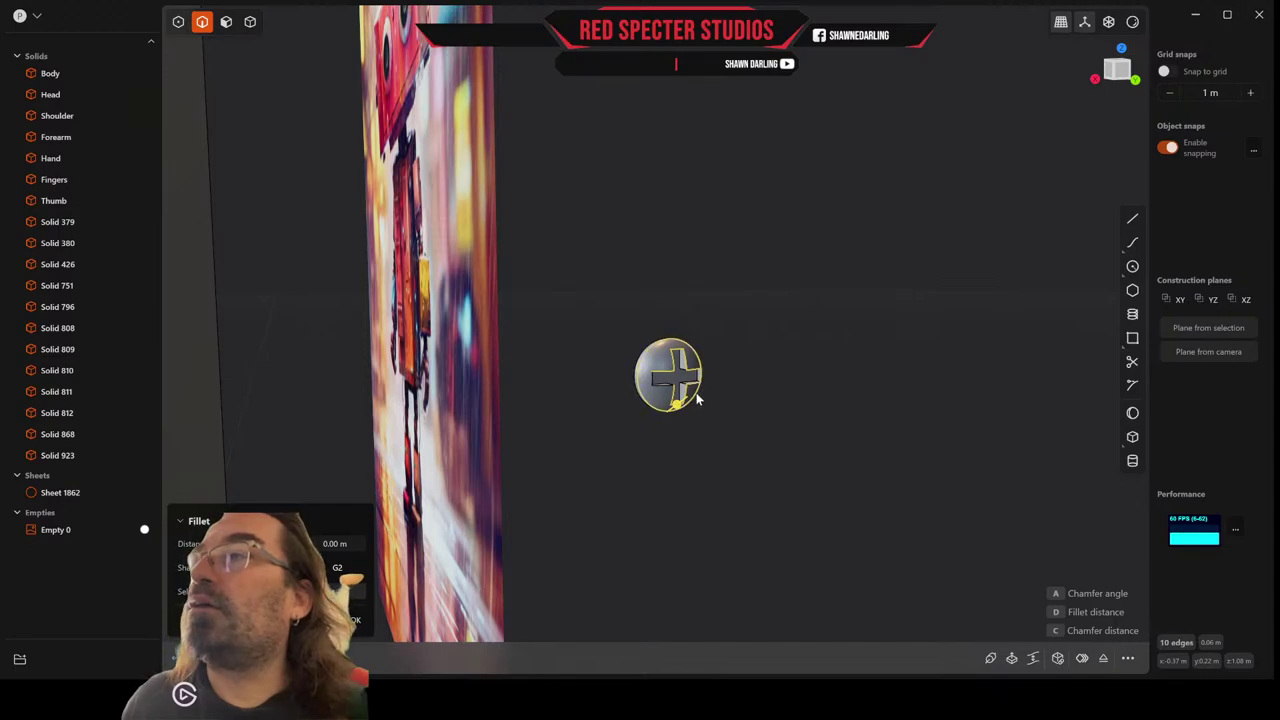
click(697, 399)
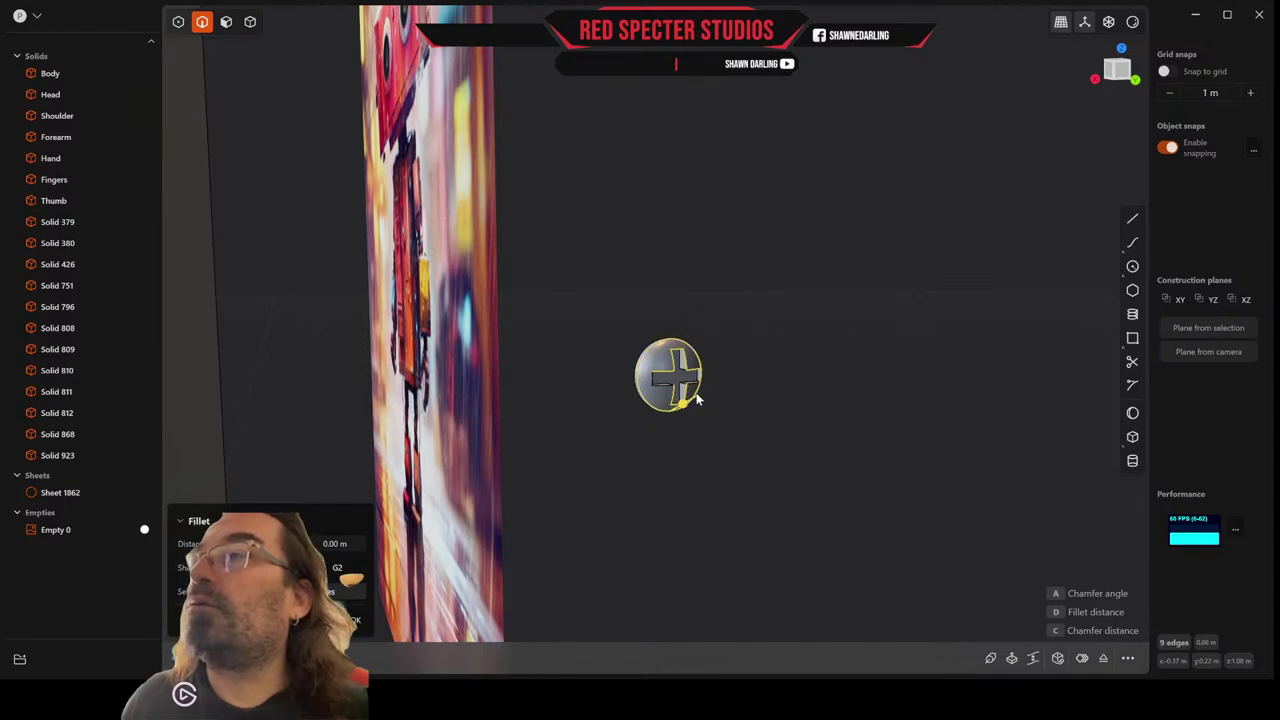
click(755, 399)
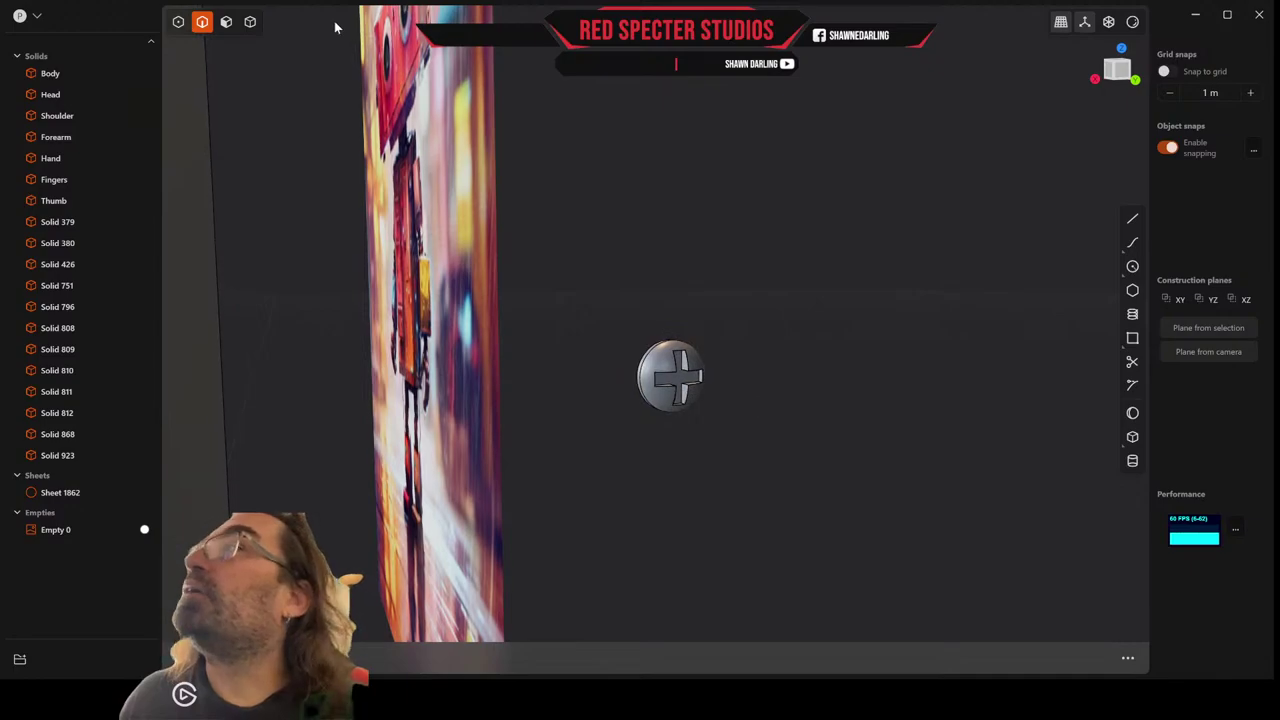
Scale the slotted domed screw head up uniformly by a factor of about 17.8.
click(251, 23)
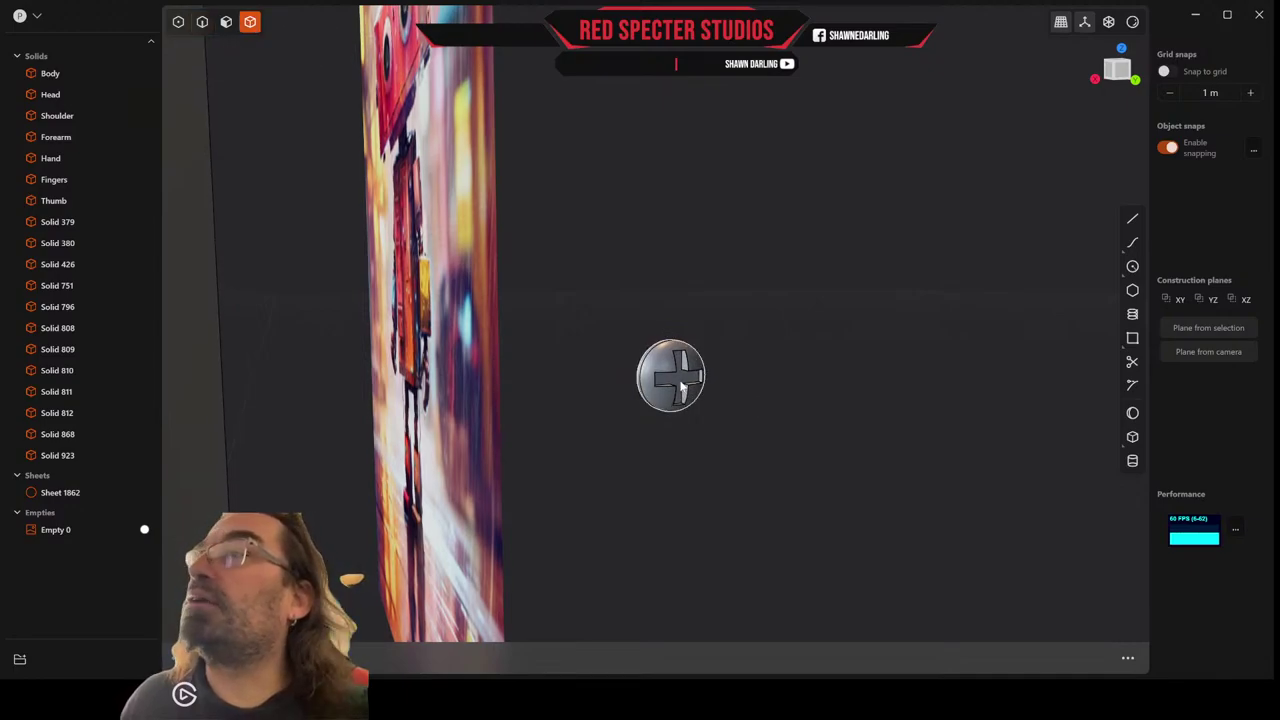
click(683, 388)
key(s)
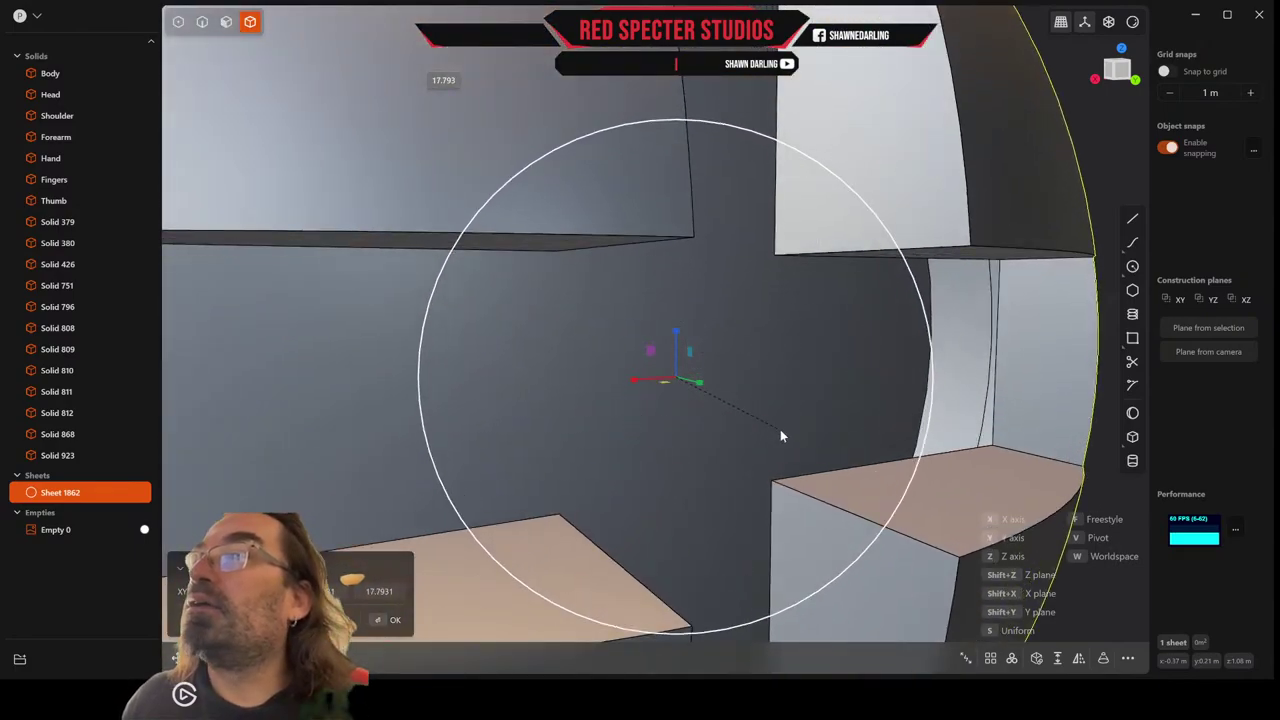
click(782, 436)
scroll(782, 436, down, 2)
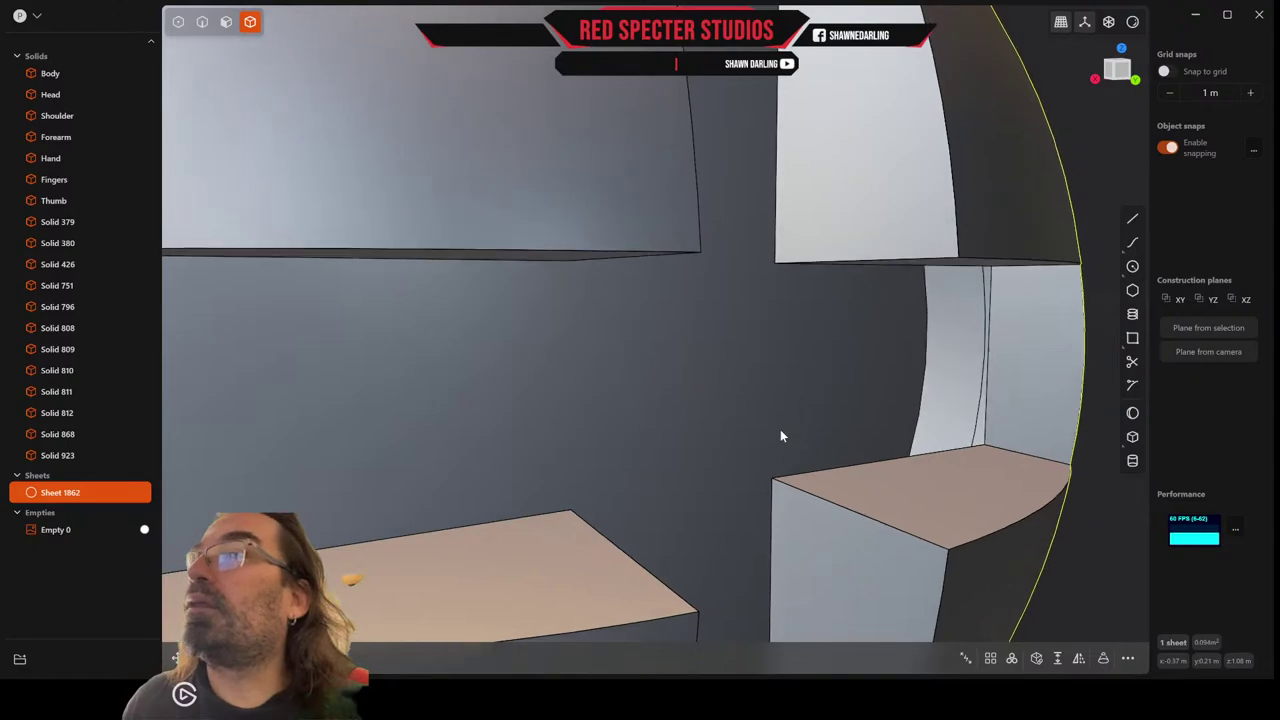
scroll(782, 436, down, 6)
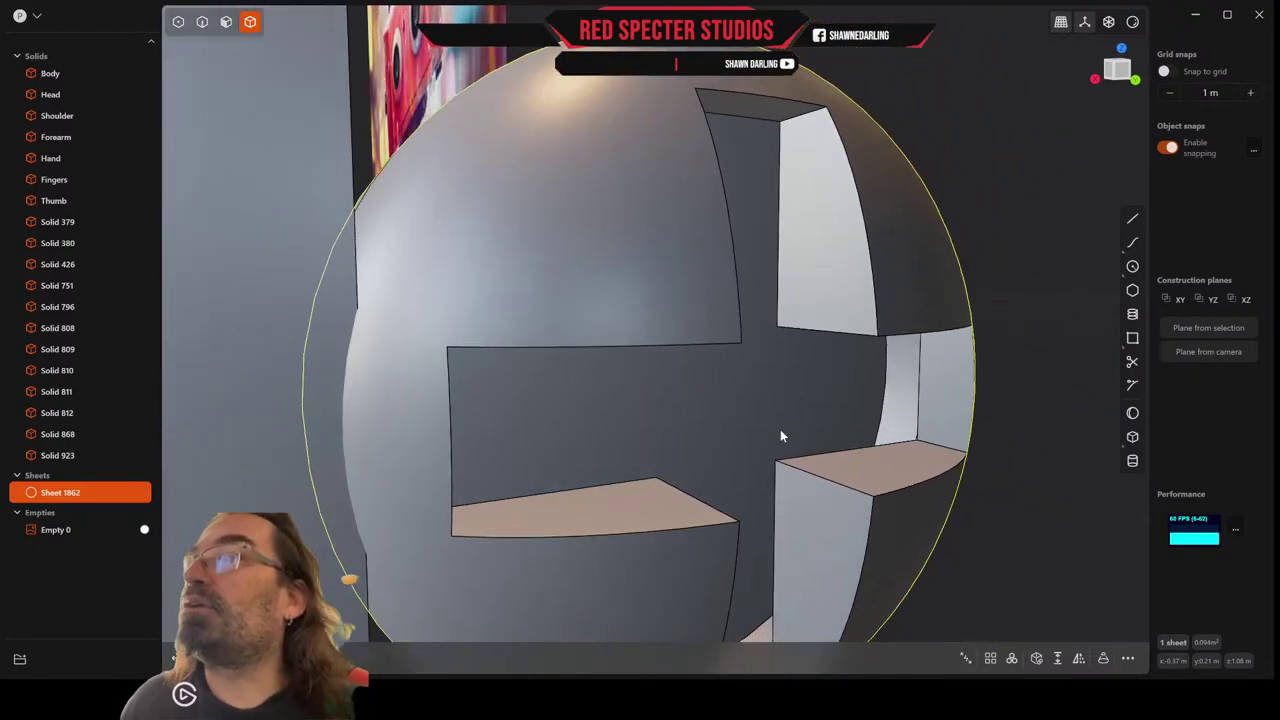
scroll(782, 436, down, 8)
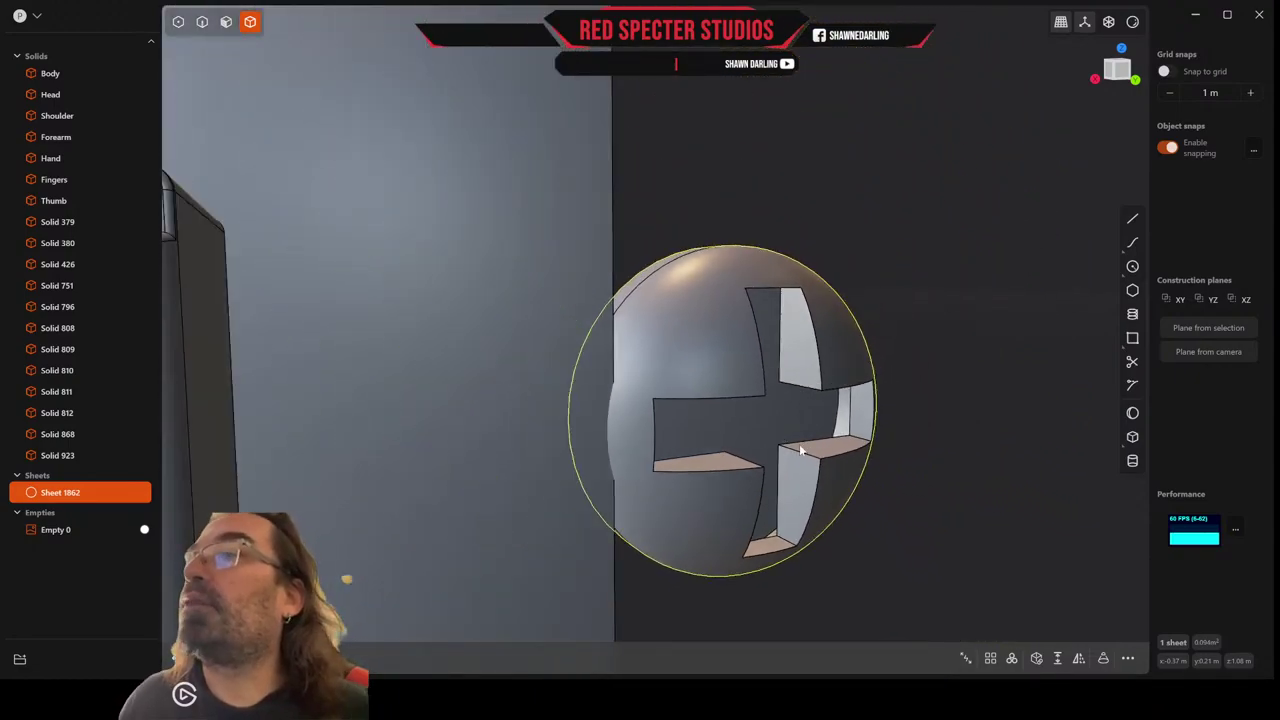
Fillet all twelve edges of the cross slot's outline on the domed surface with a small radius.
click(202, 22)
click(760, 352)
shift+click(772, 289)
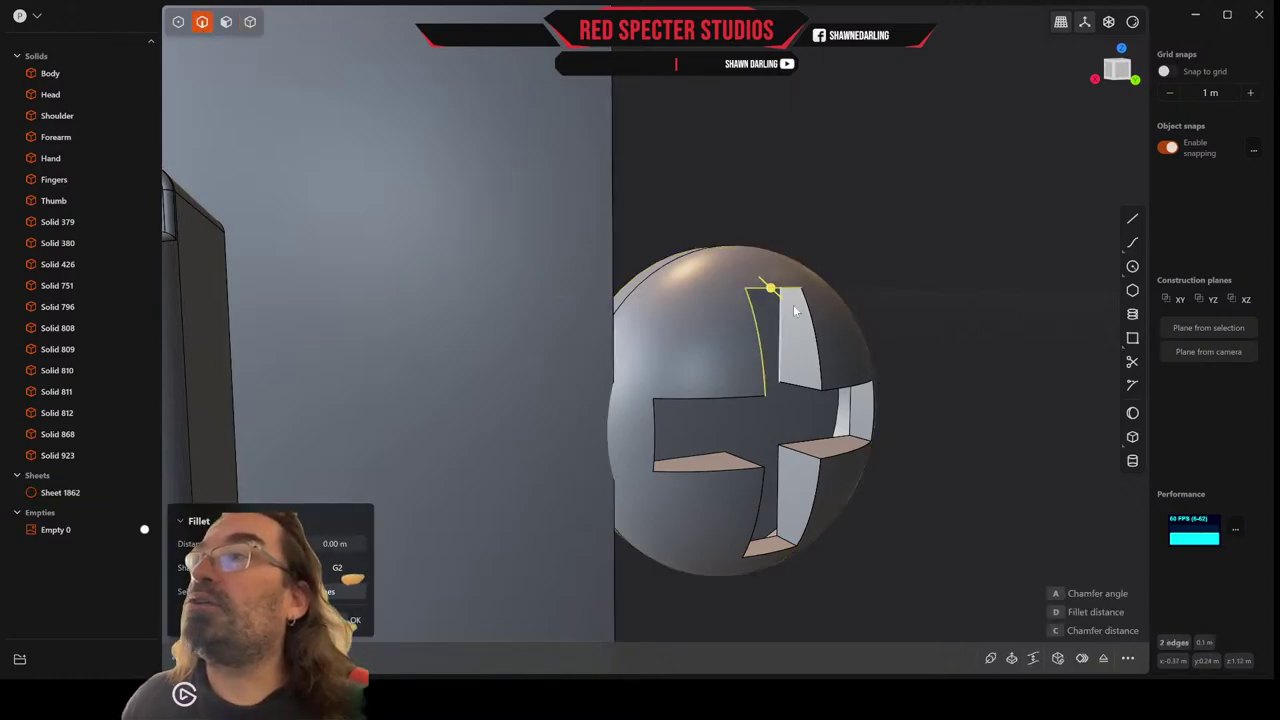
shift+click(811, 329)
click(872, 393)
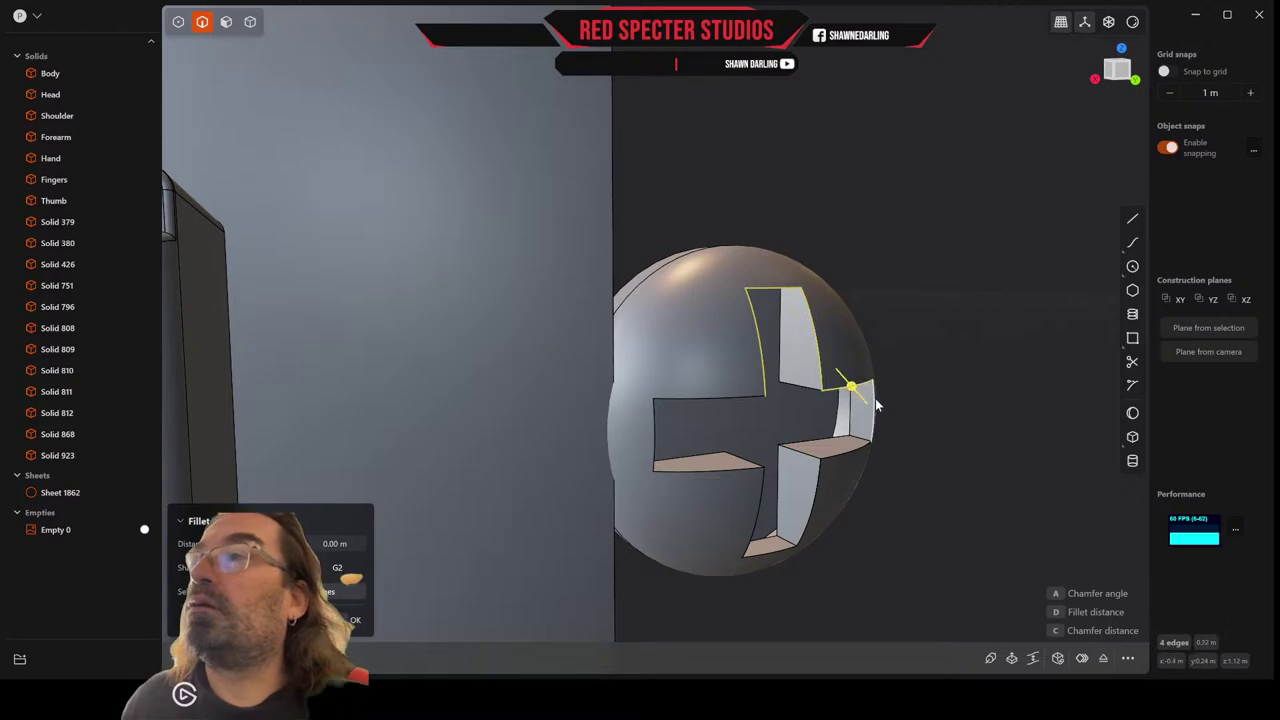
click(860, 450)
click(860, 451)
click(817, 484)
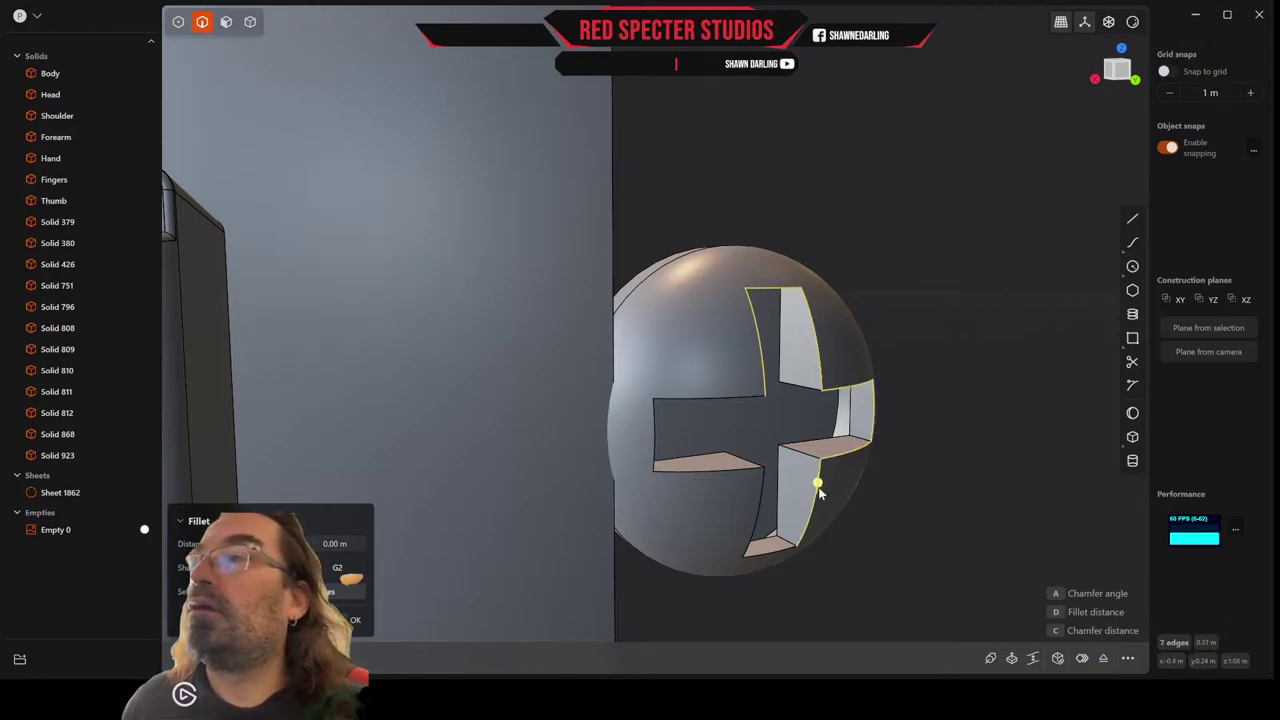
click(769, 550)
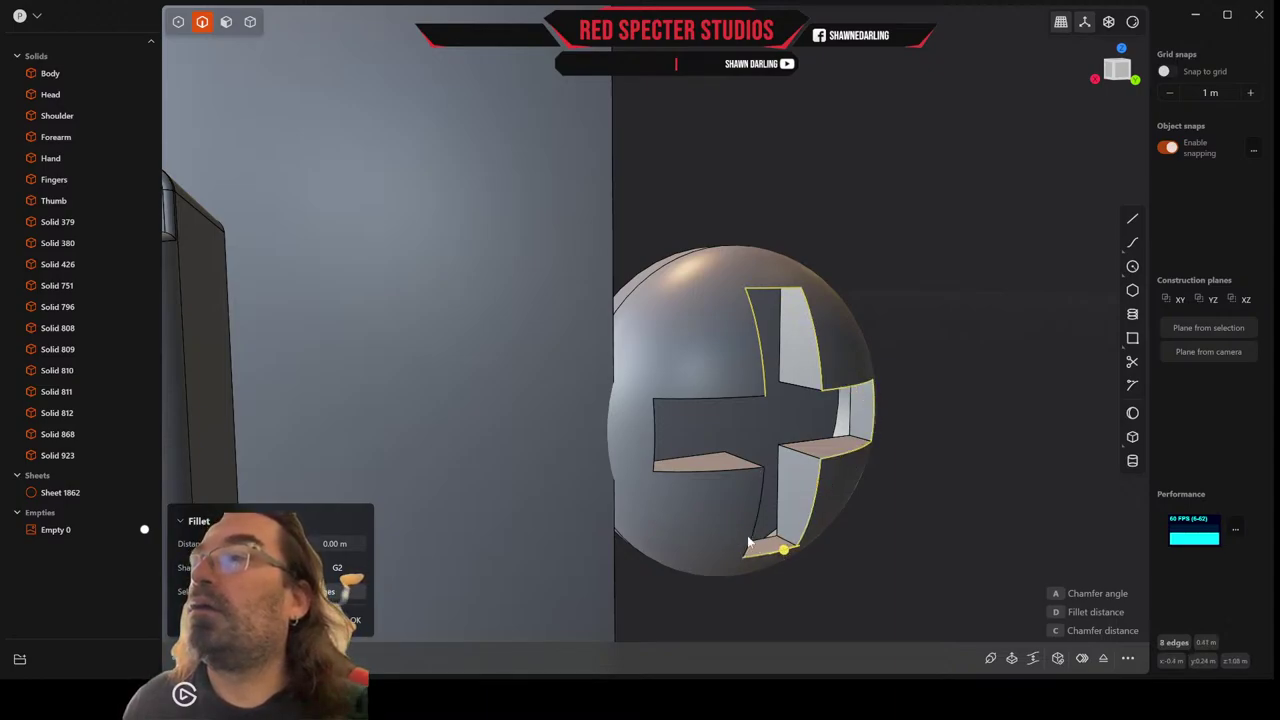
click(733, 485)
click(680, 456)
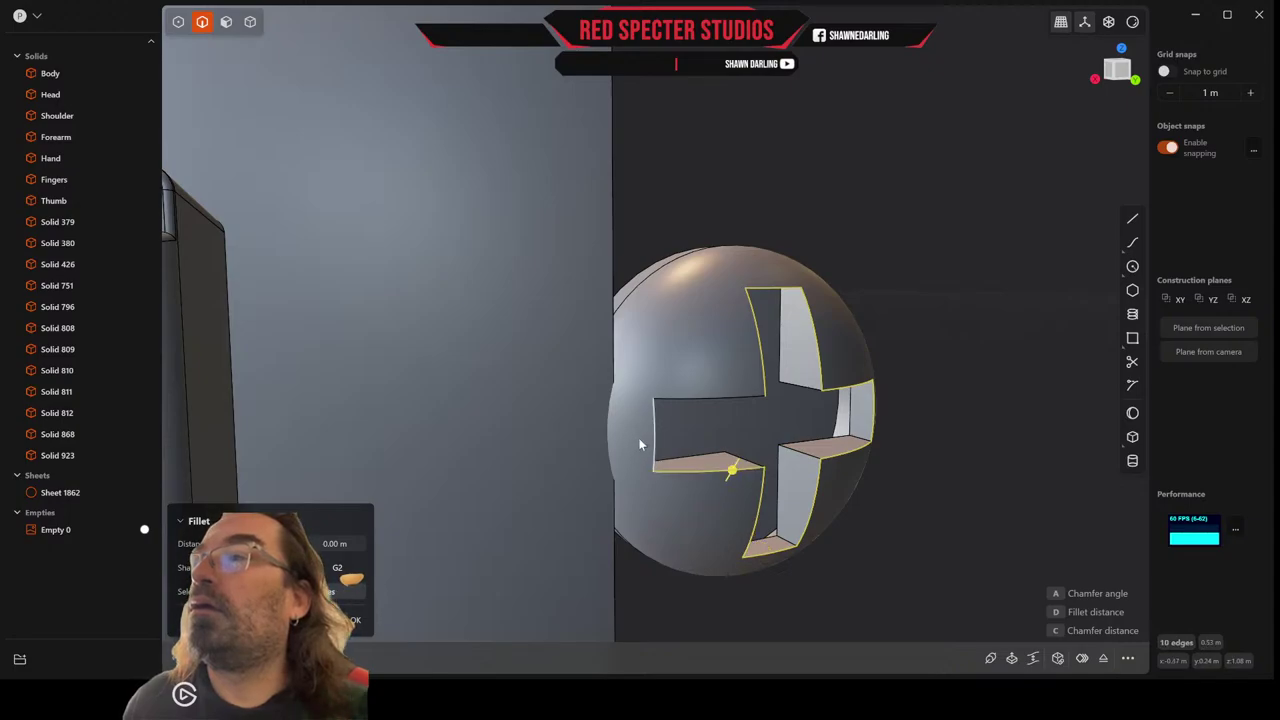
click(653, 435)
click(686, 397)
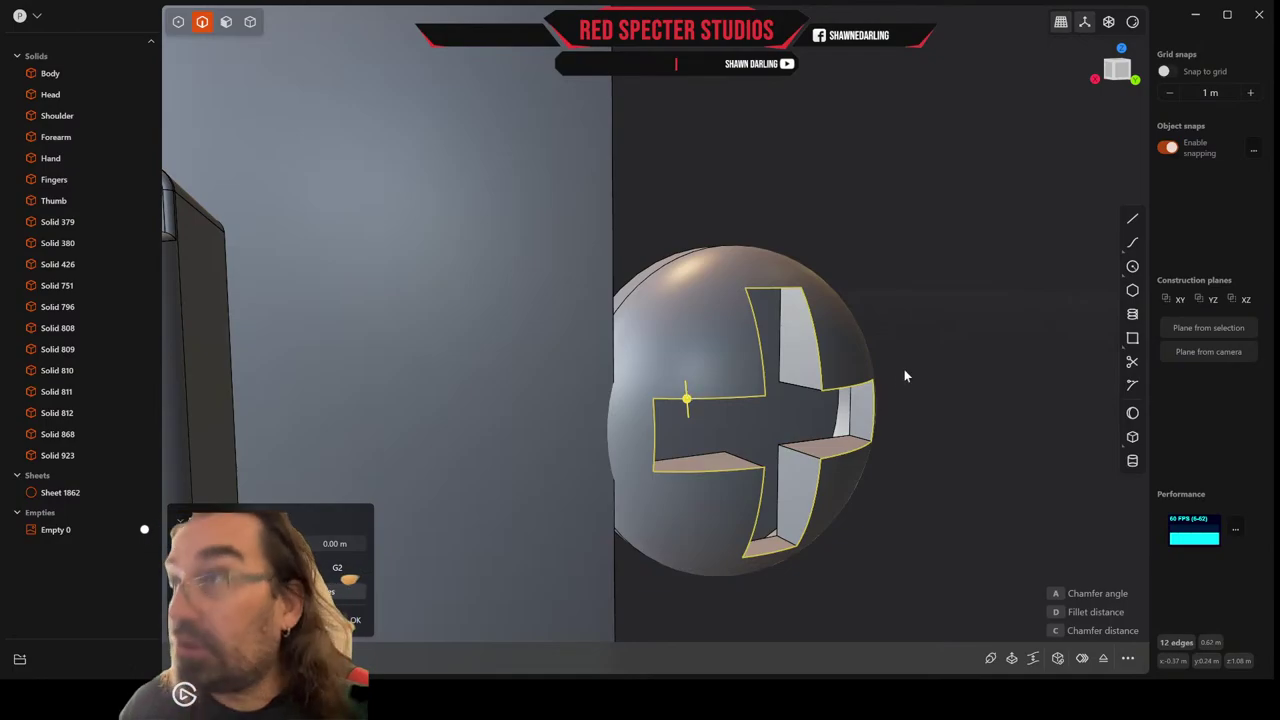
drag(688, 404, 686, 404)
click(806, 418)
middle_drag(806, 412, 778, 404)
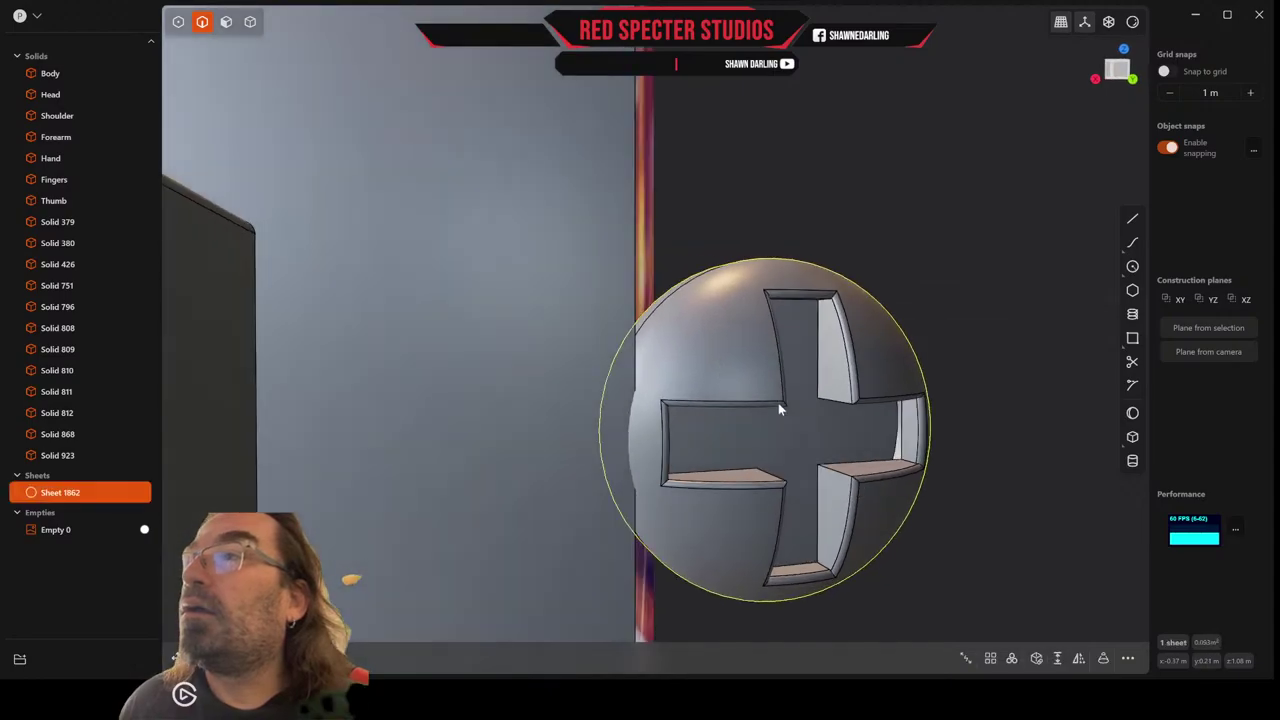
click(835, 401)
key(b)
click(843, 468)
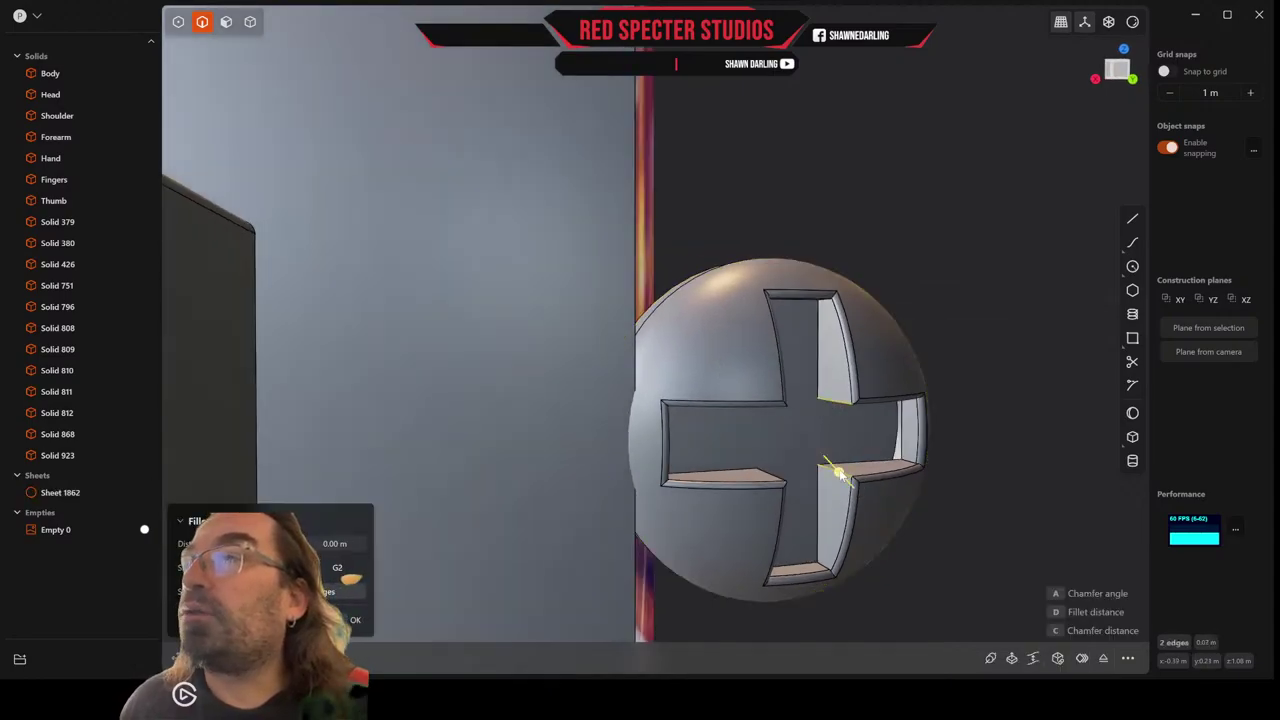
click(772, 480)
middle_drag(772, 480, 741, 431)
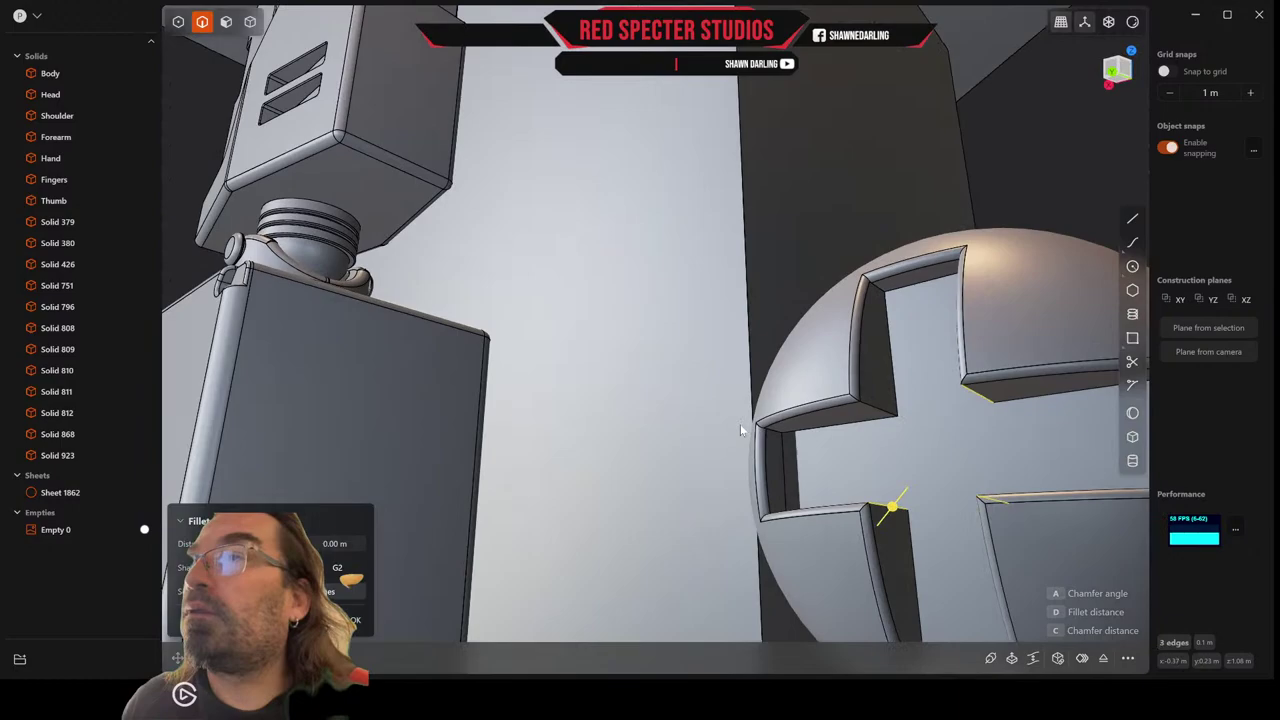
click(874, 410)
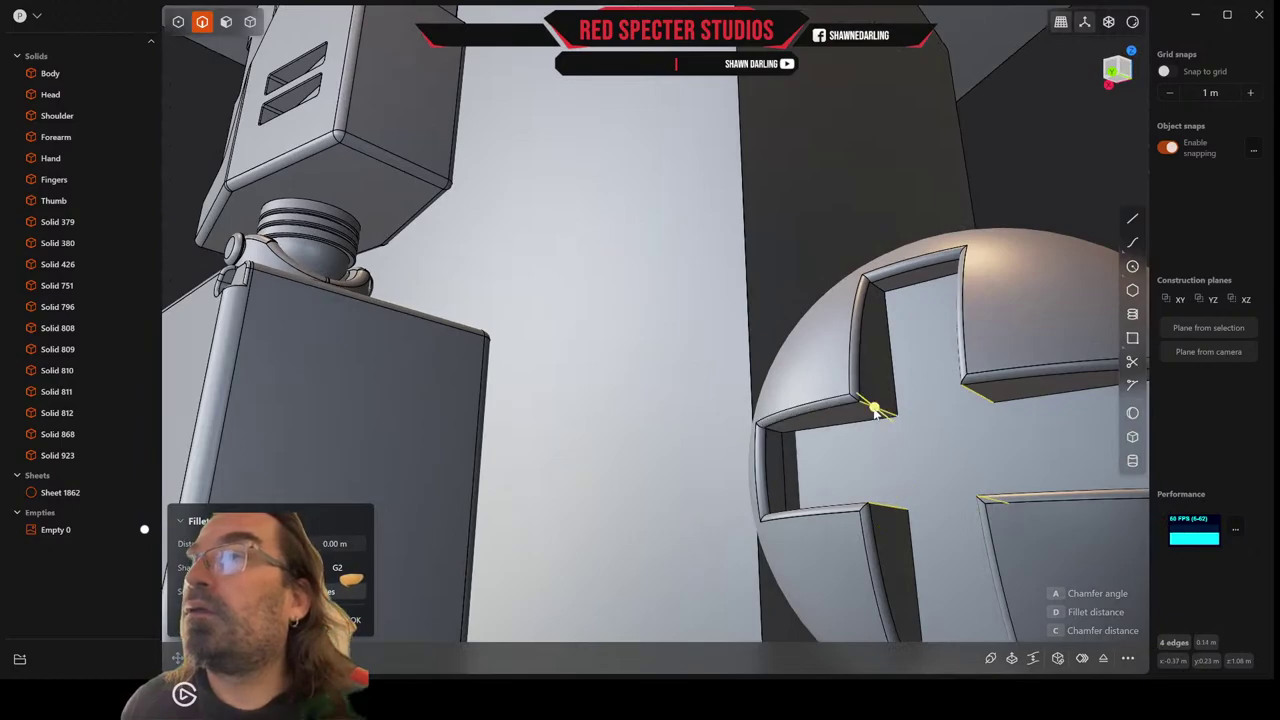
click(879, 287)
click(770, 432)
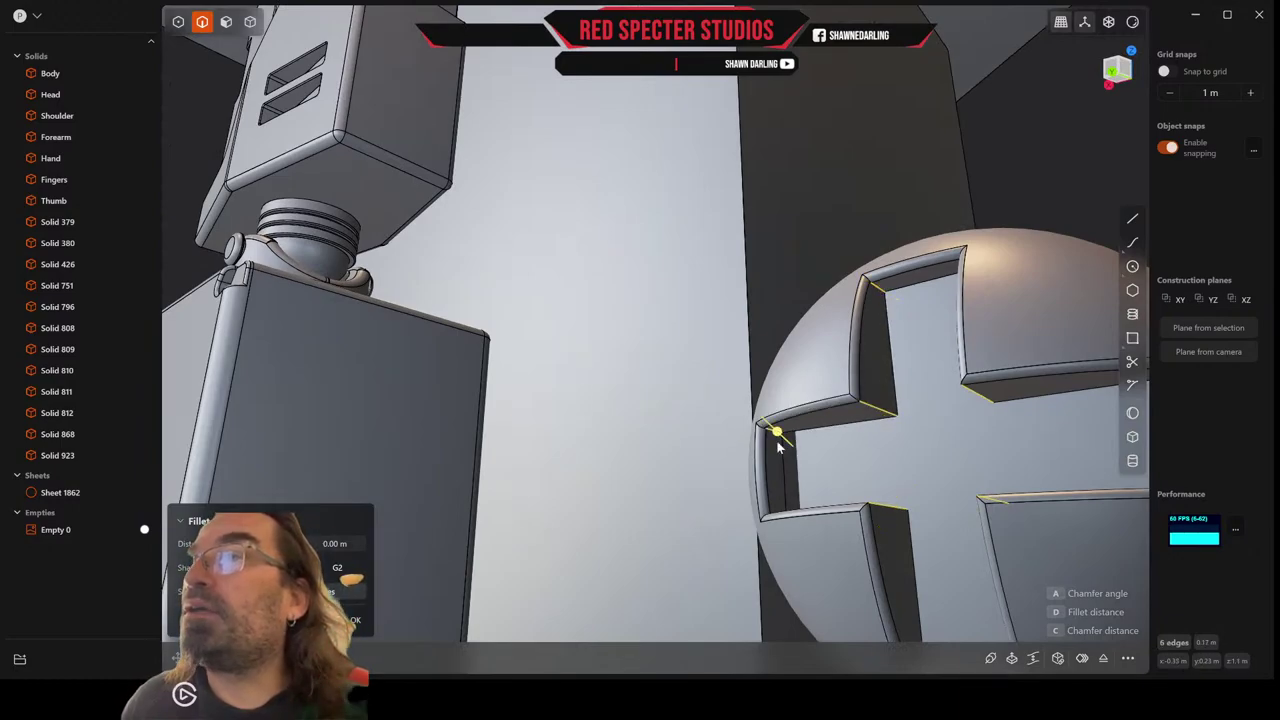
middle_drag(770, 432, 804, 523)
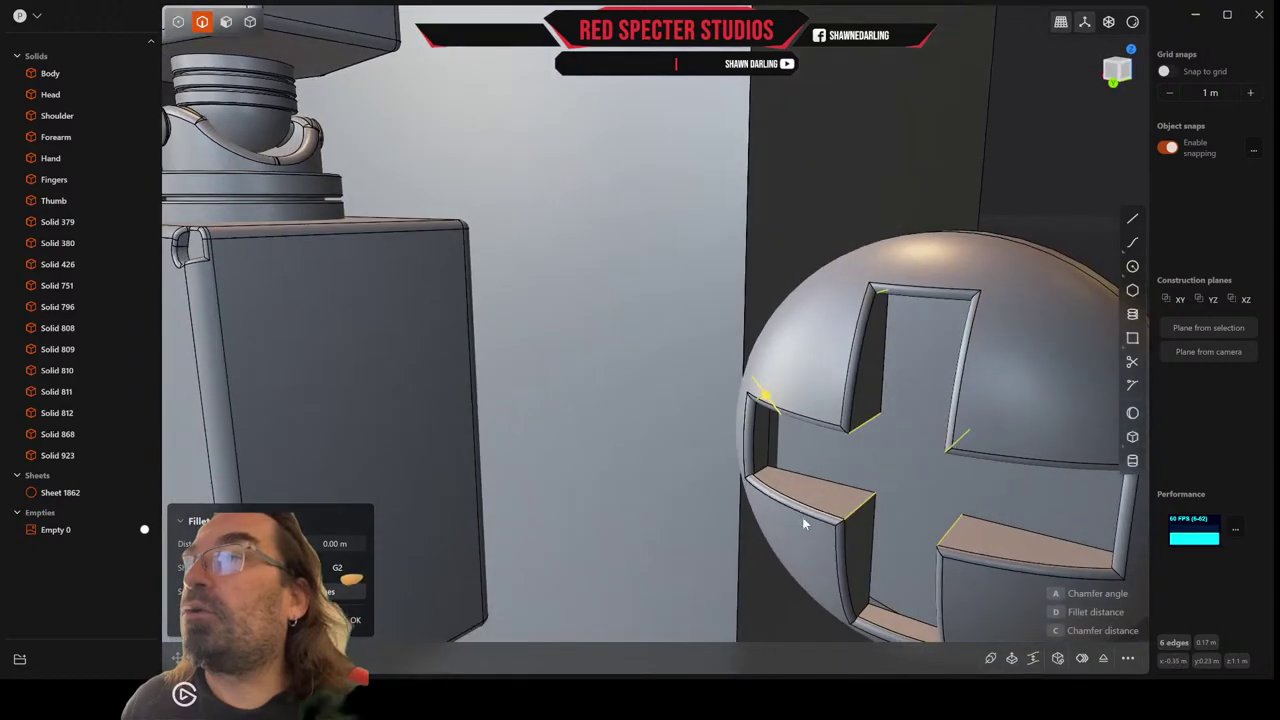
click(764, 475)
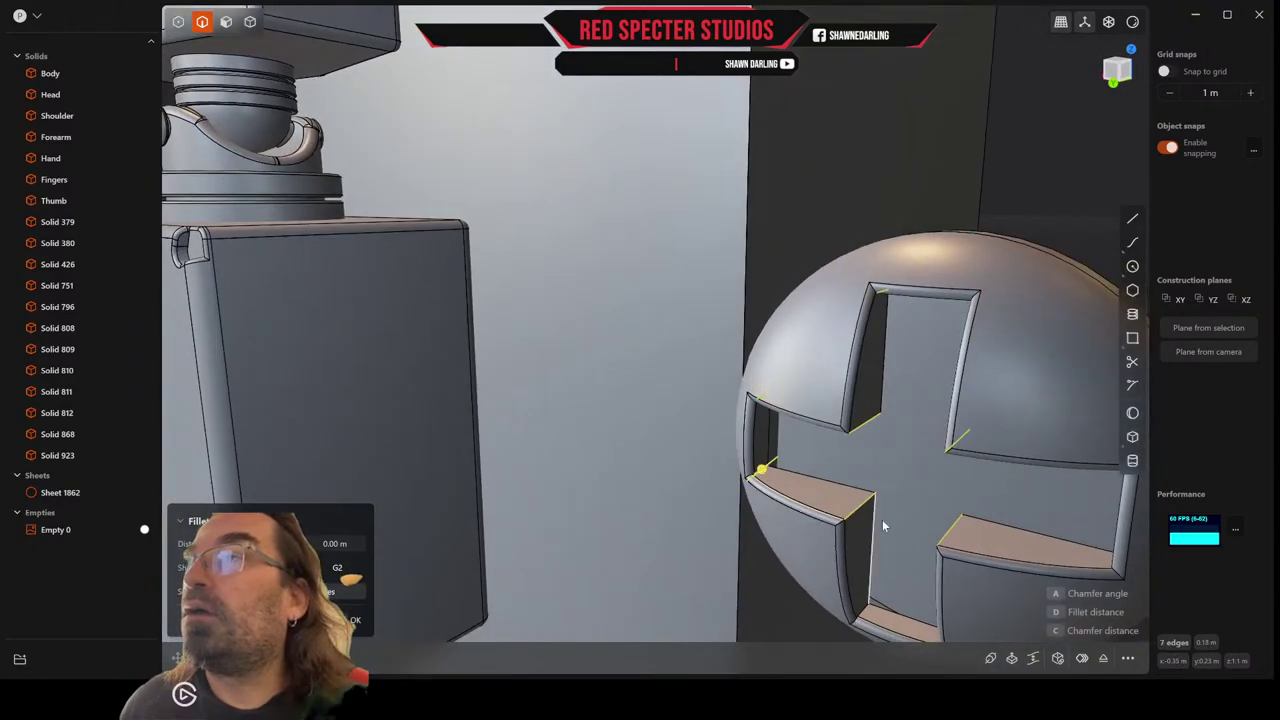
click(862, 613)
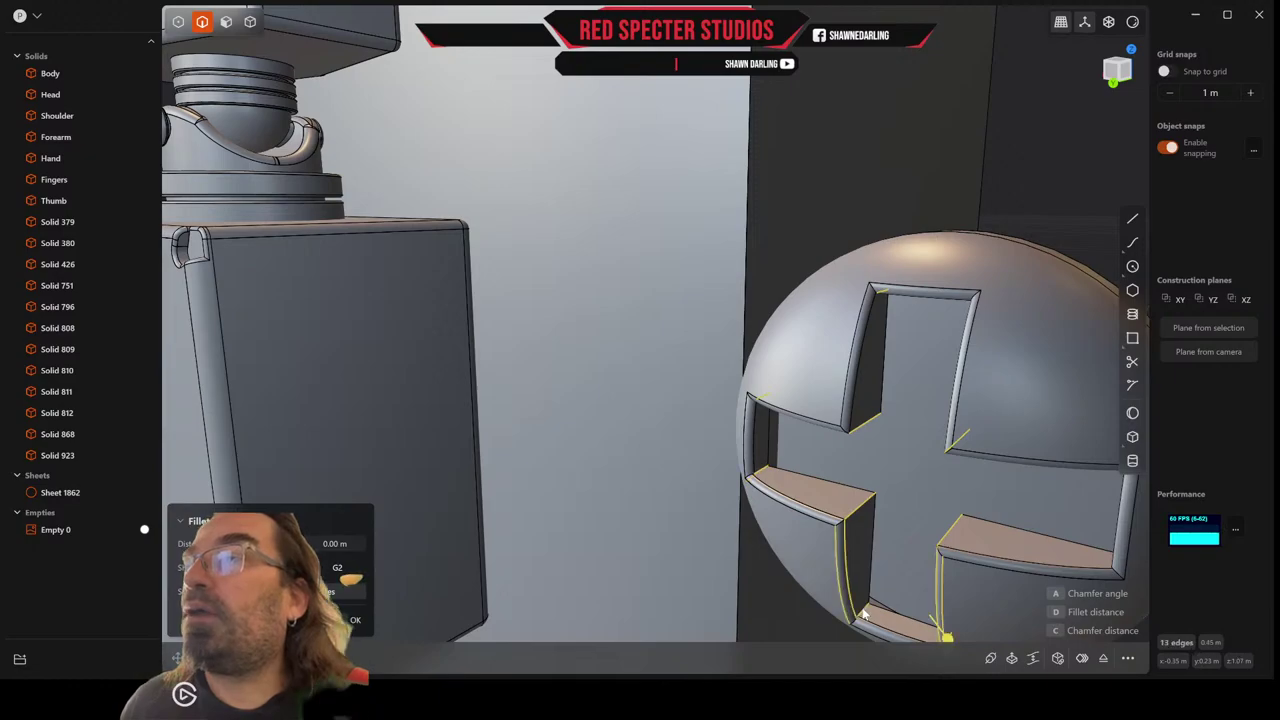
Fillet the twelve short depth-wise corner edges inside the cross slot with a radius of about 0.0027 m.
click(864, 612)
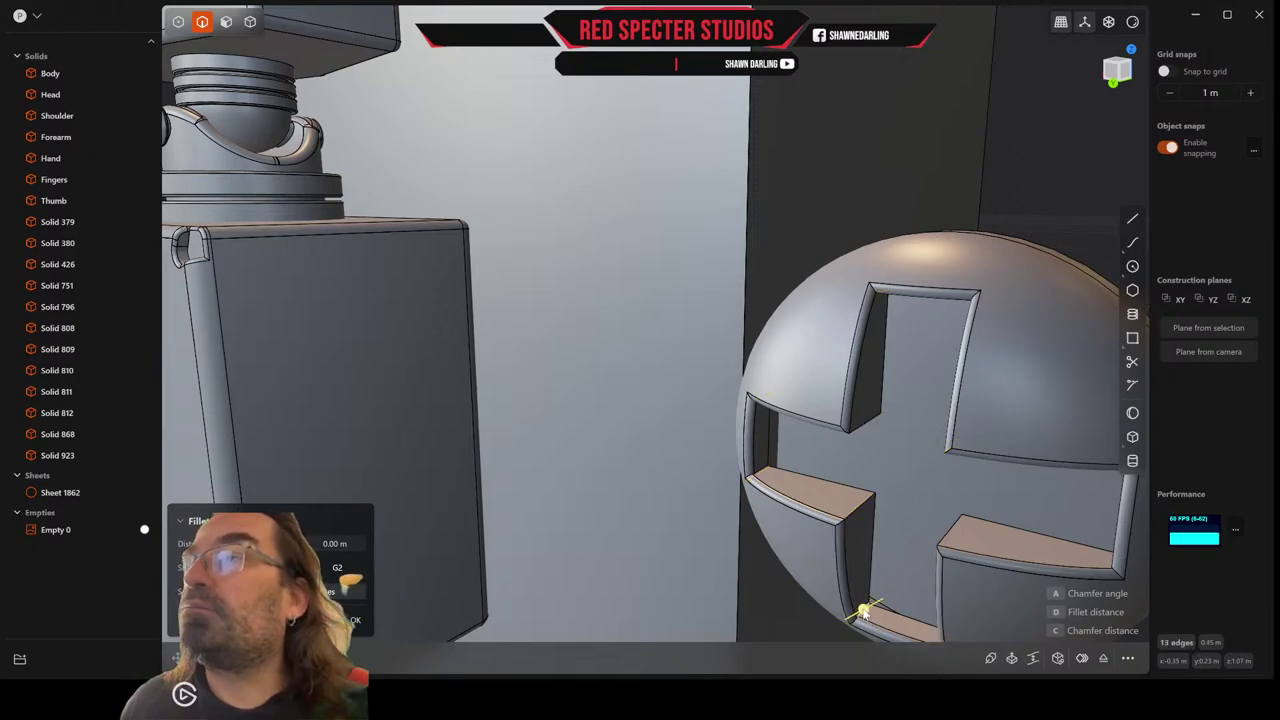
click(853, 512)
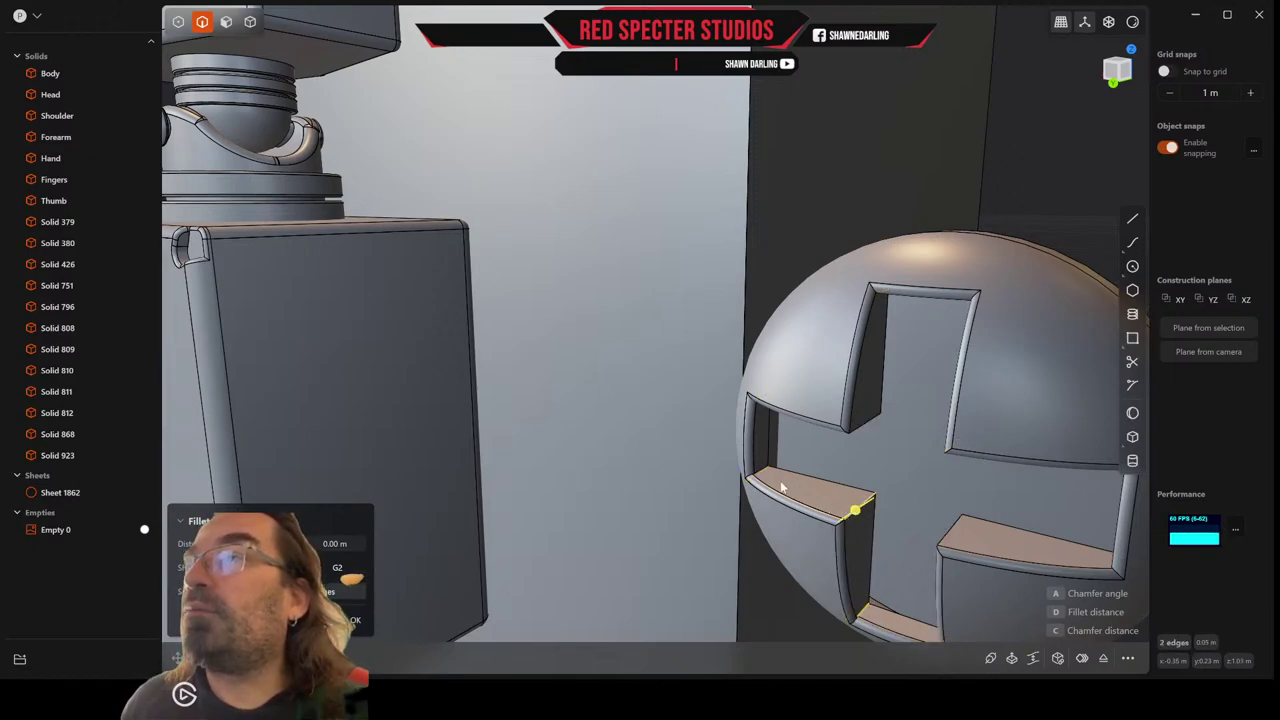
click(762, 476)
middle_drag(897, 538, 889, 448)
click(772, 440)
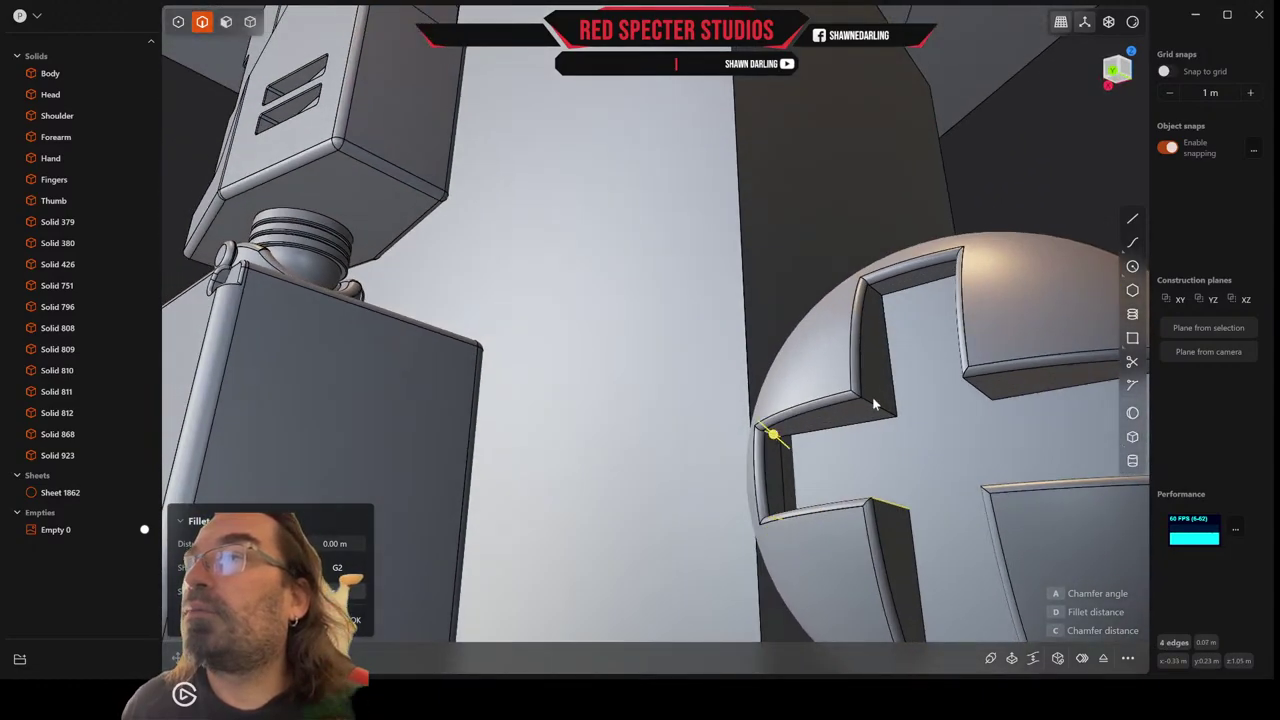
click(874, 401)
click(876, 293)
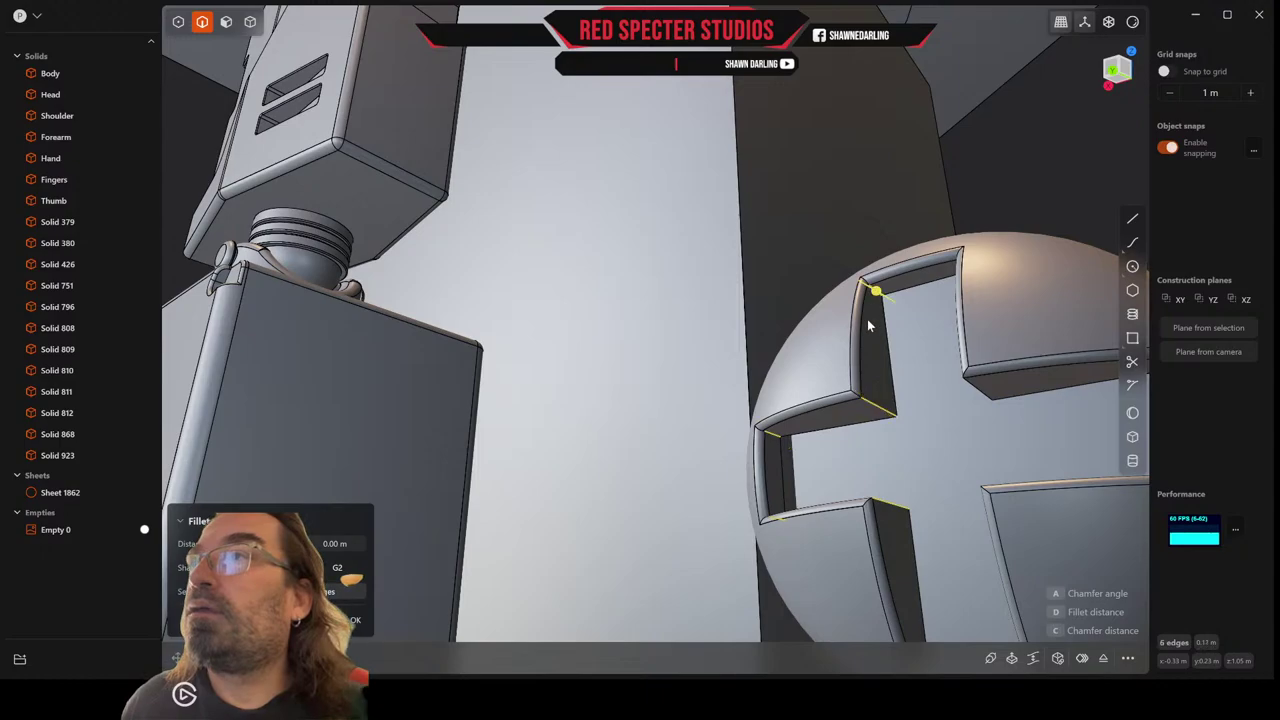
middle_drag(870, 290, 986, 341)
click(818, 350)
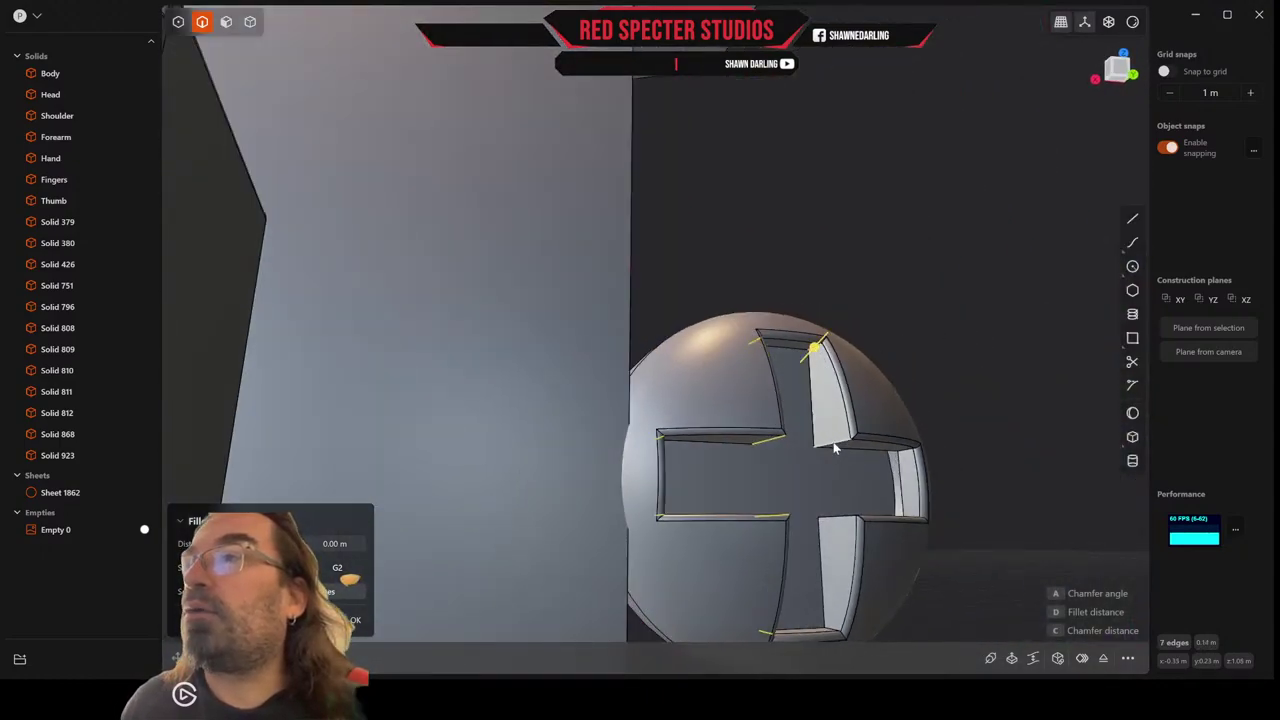
click(836, 446)
click(906, 452)
middle_drag(906, 455, 853, 463)
click(836, 396)
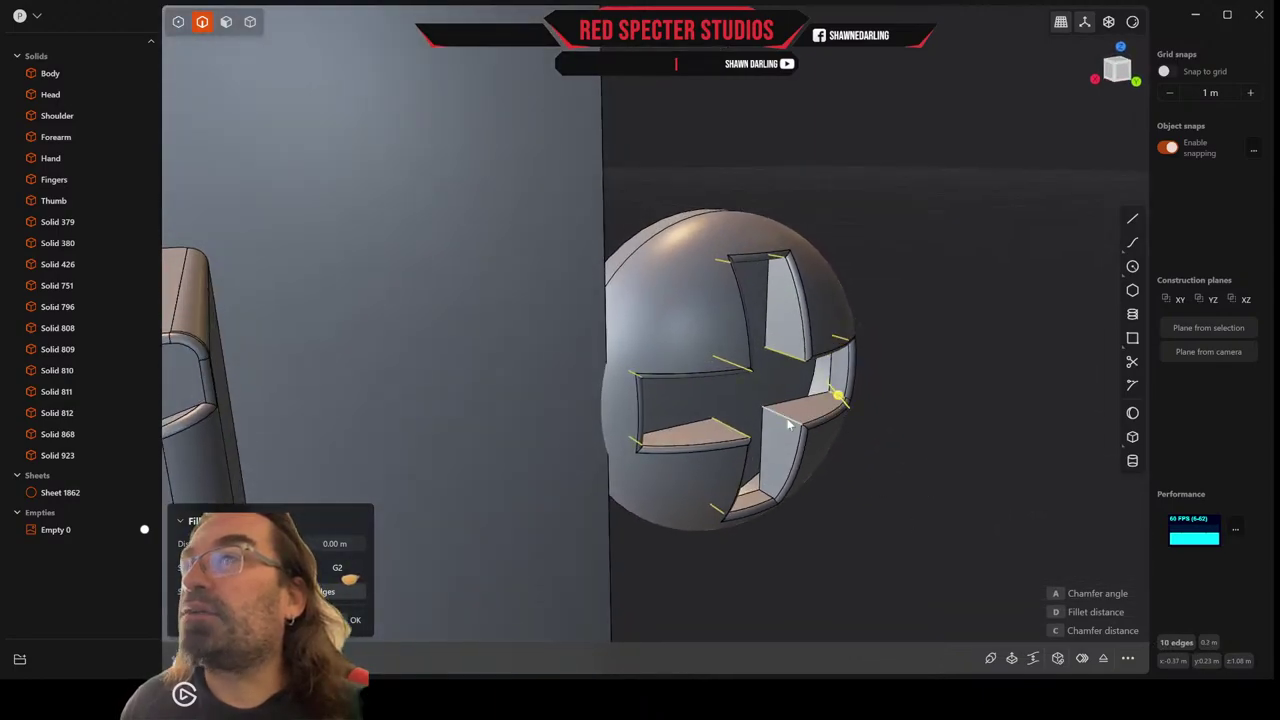
click(787, 419)
click(767, 497)
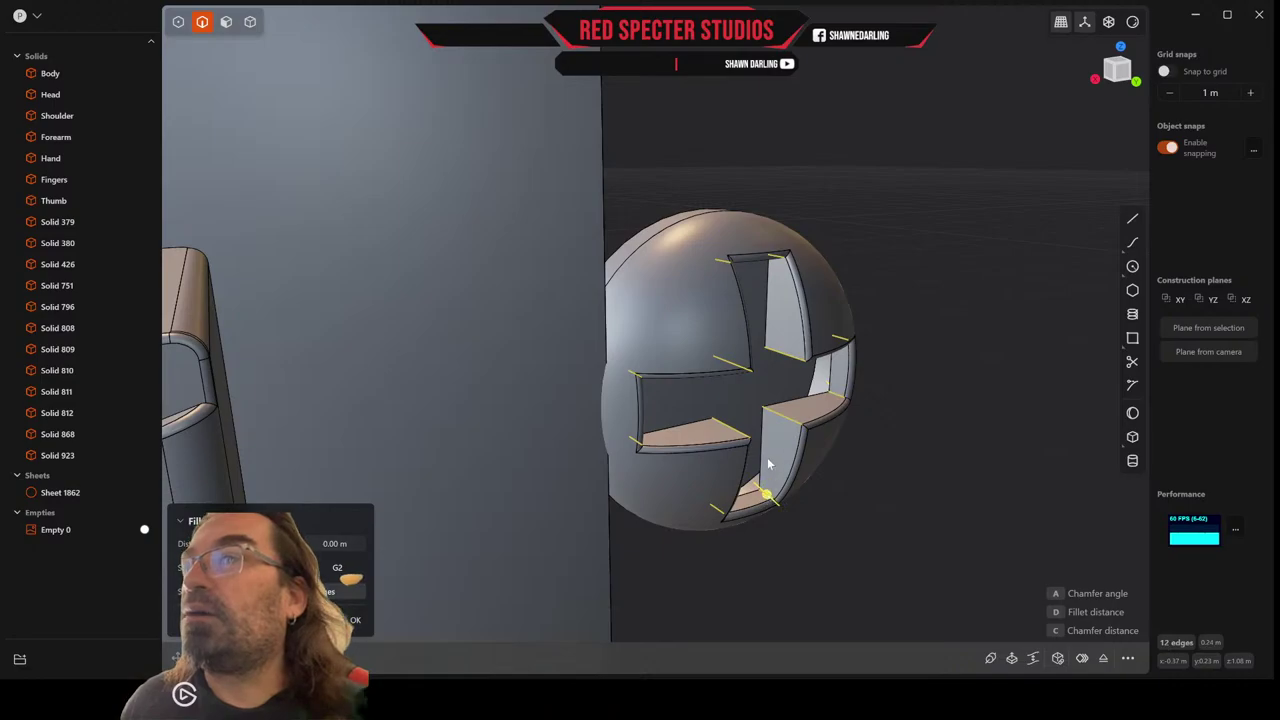
scroll(768, 468, up, 1)
drag(766, 498, 766, 496)
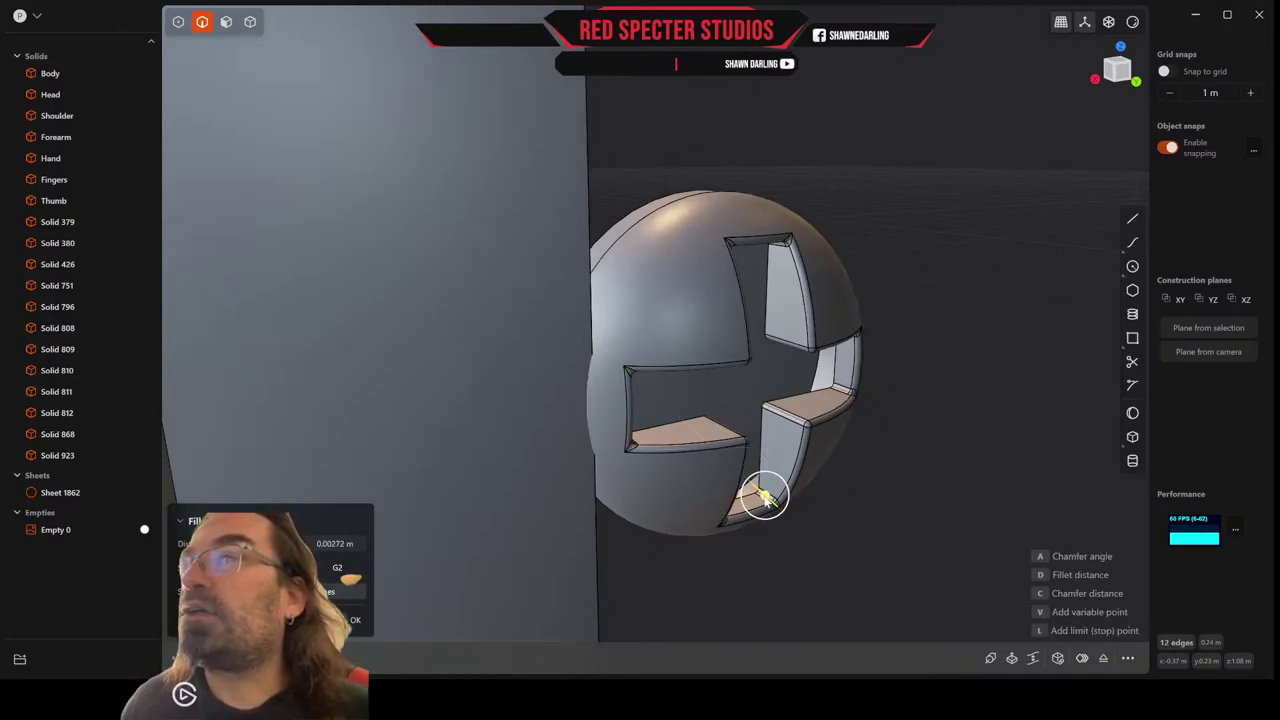
right_click(766, 496)
Fillet the circular back rim of the domed screw head with a radius of about 0.0053 m.
middle_drag(768, 494, 735, 455)
scroll(914, 562, down, 5)
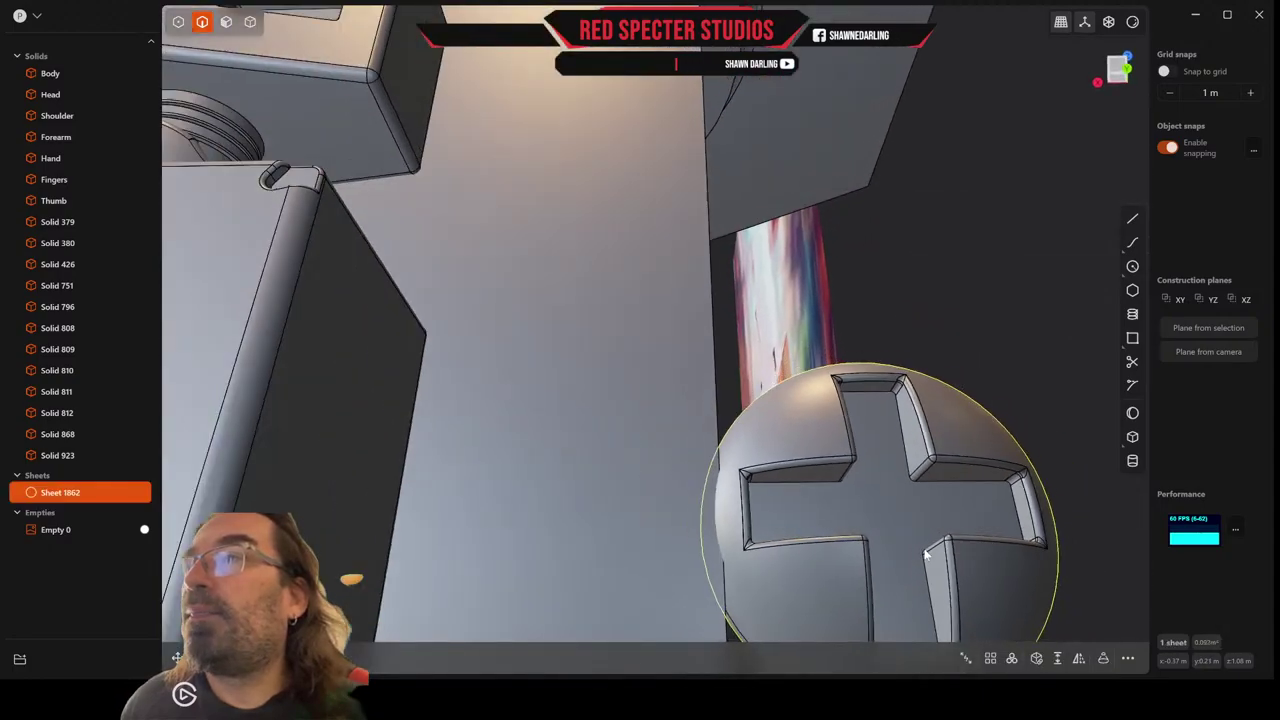
middle_drag(914, 562, 924, 459)
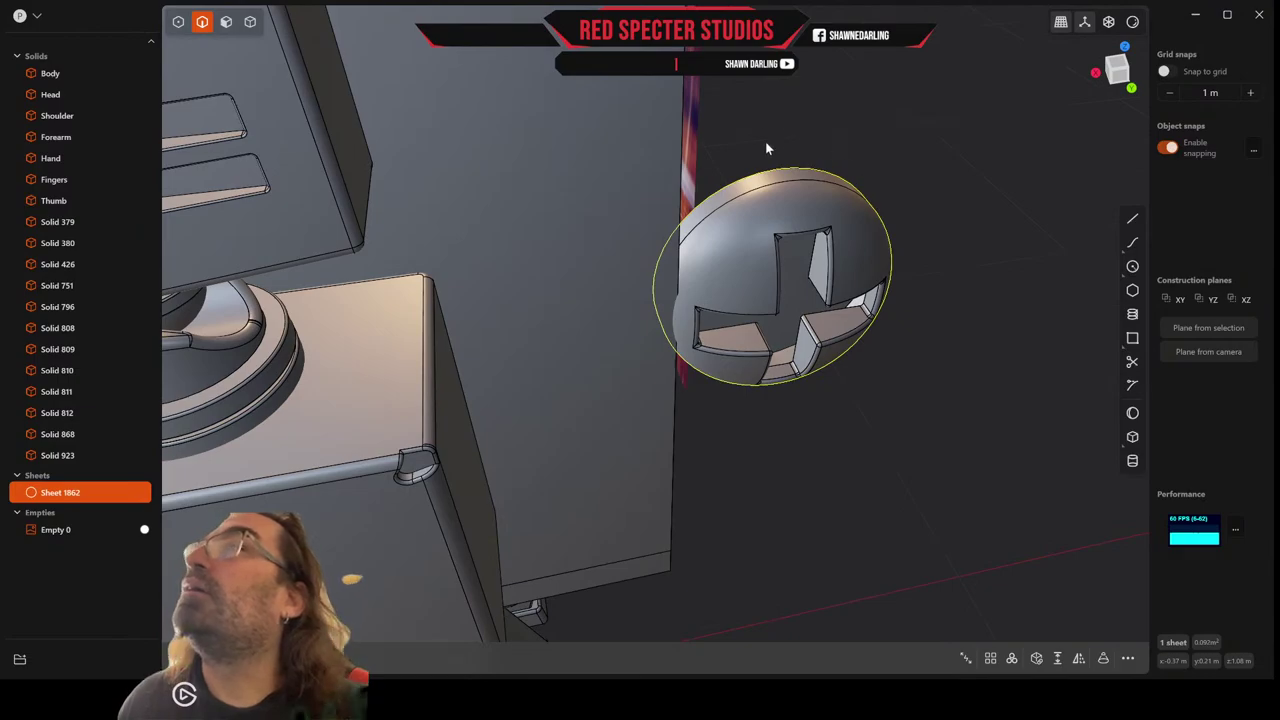
click(760, 172)
key(f)
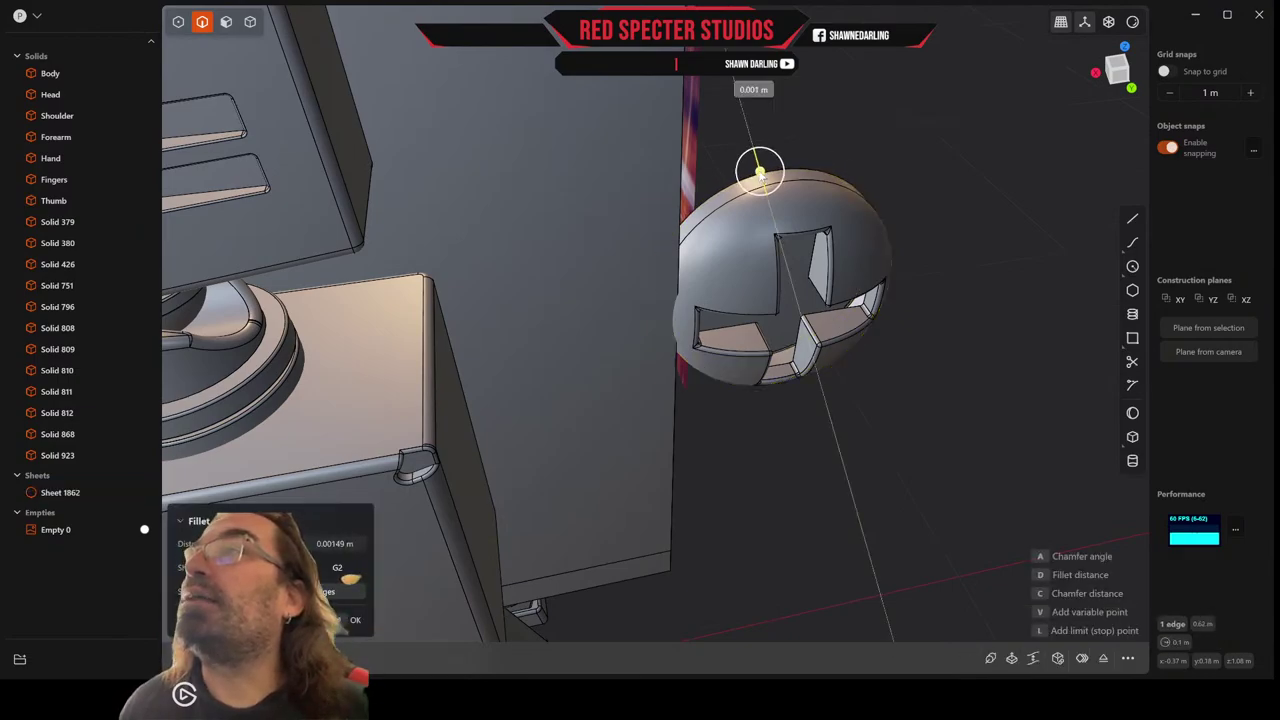
drag(760, 172, 759, 168)
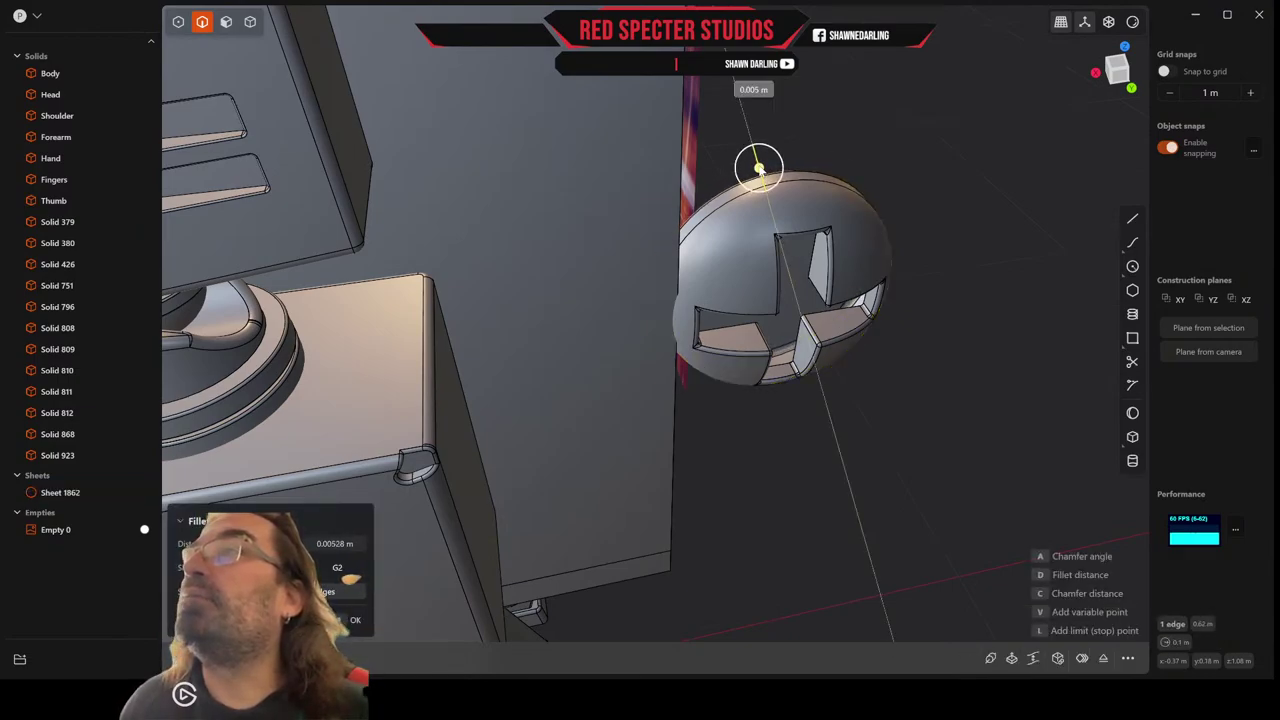
right_click(759, 168)
Move the whole screw head over the forearm block's upper corner recess, about 0.092 m up in Z and 0.244 m forward in Y.
scroll(861, 189, down, 5)
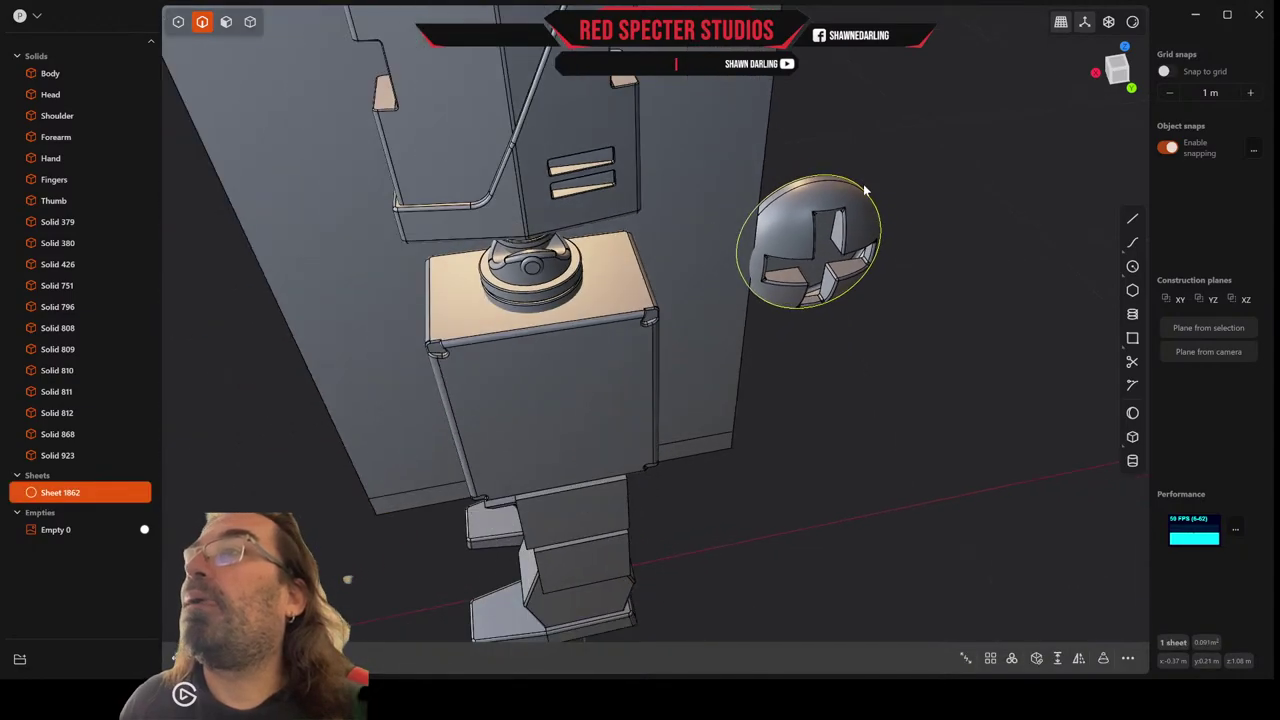
mouse_move(863, 188)
middle_down()
mouse_move(856, 147)
mouse_move(855, 203)
middle_up()
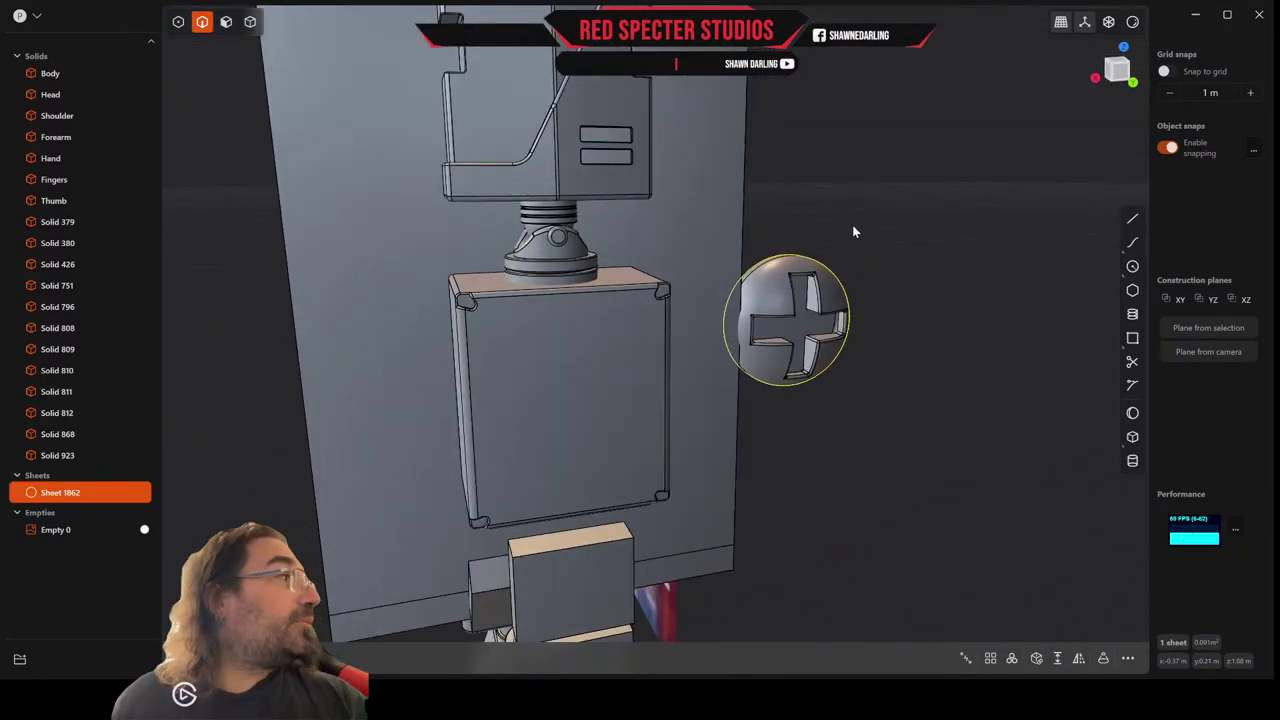
scroll(836, 298, up, 3)
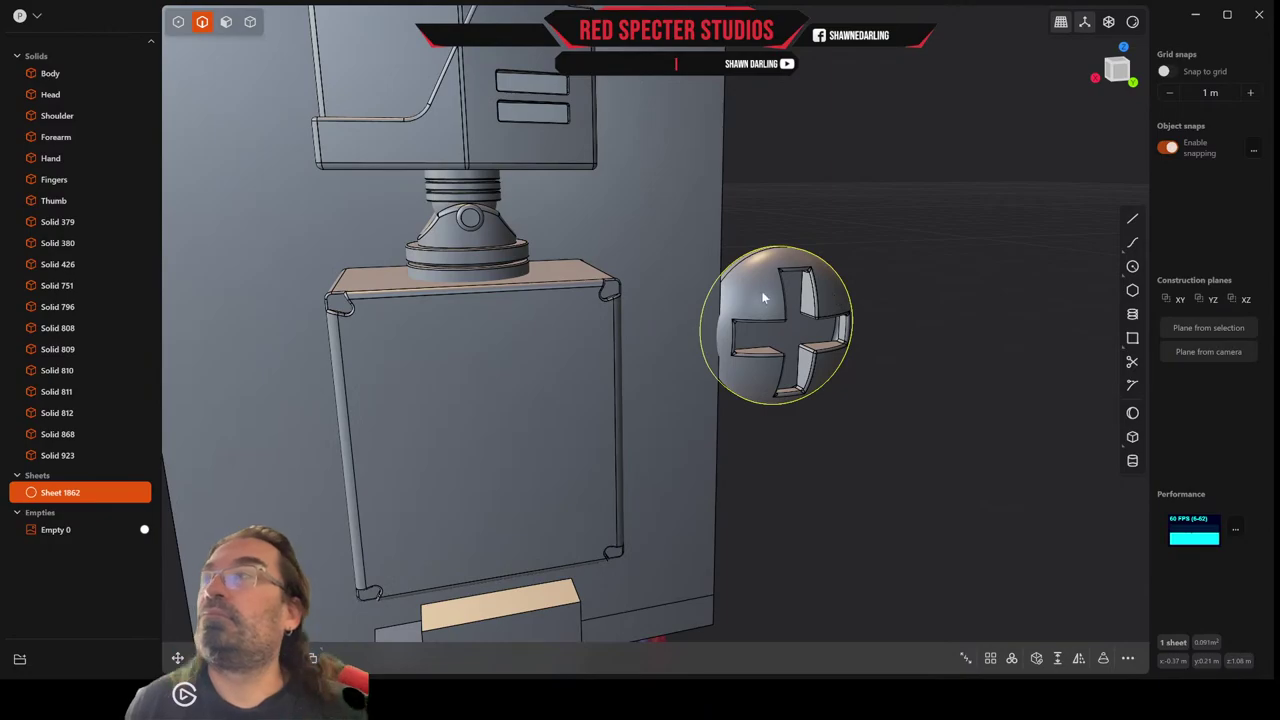
click(249, 22)
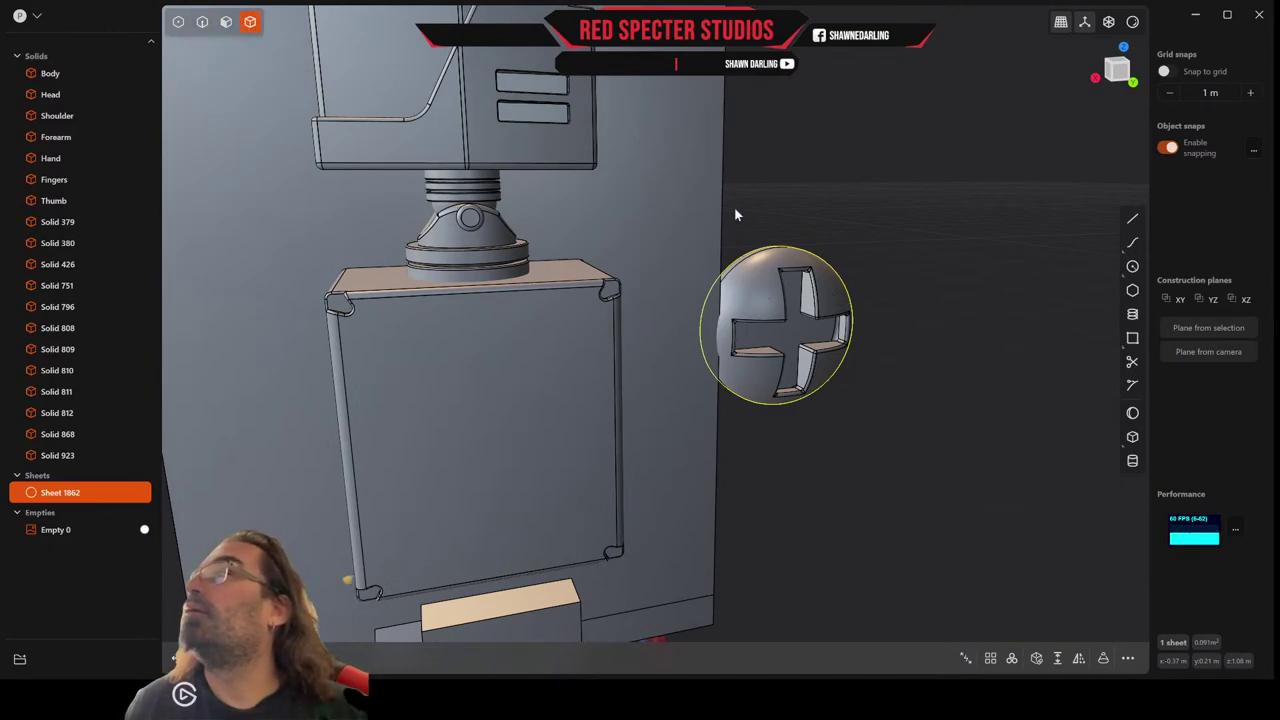
key(Escape)
scroll(955, 336, up, 2)
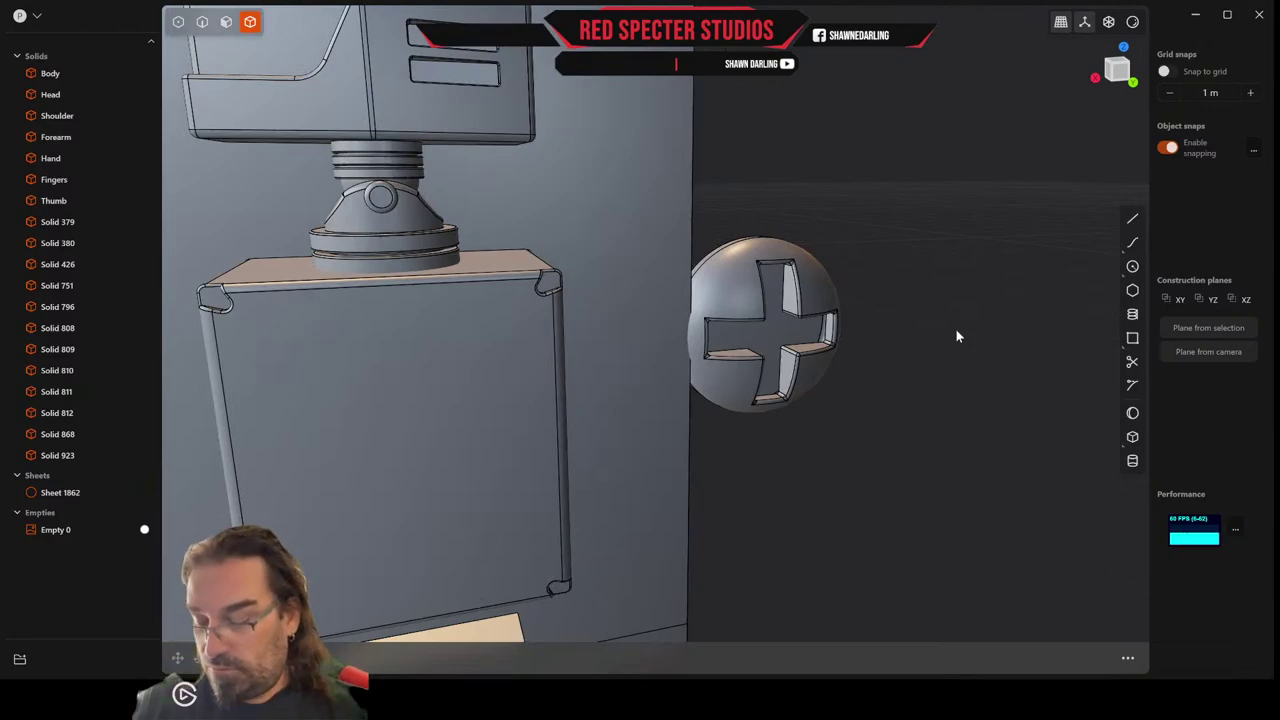
click(815, 298)
key(g)
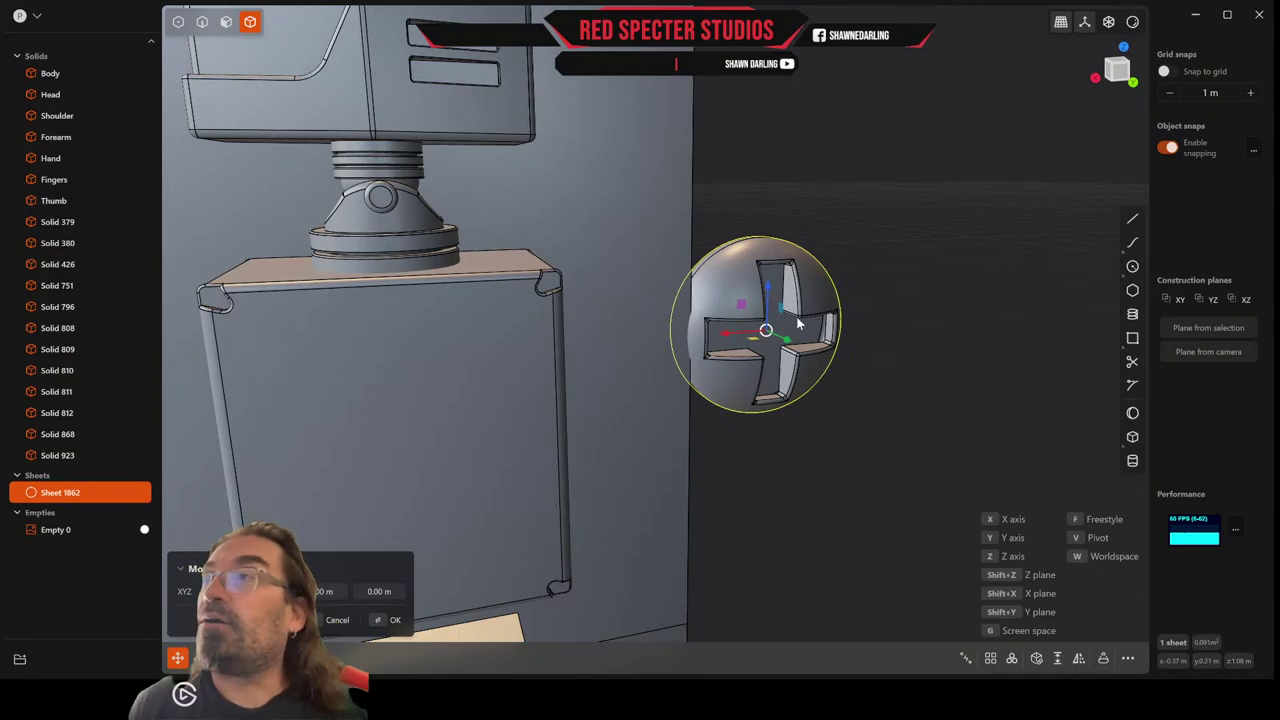
click(1122, 84)
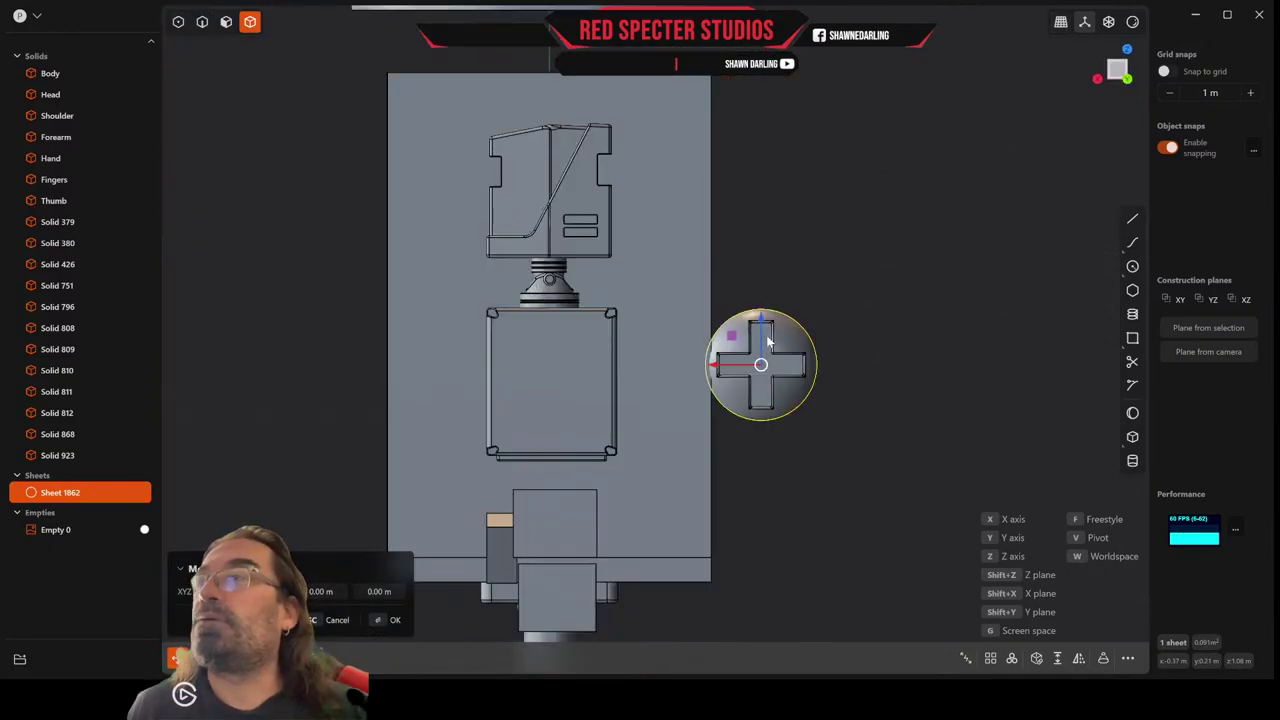
scroll(768, 343, up, 4)
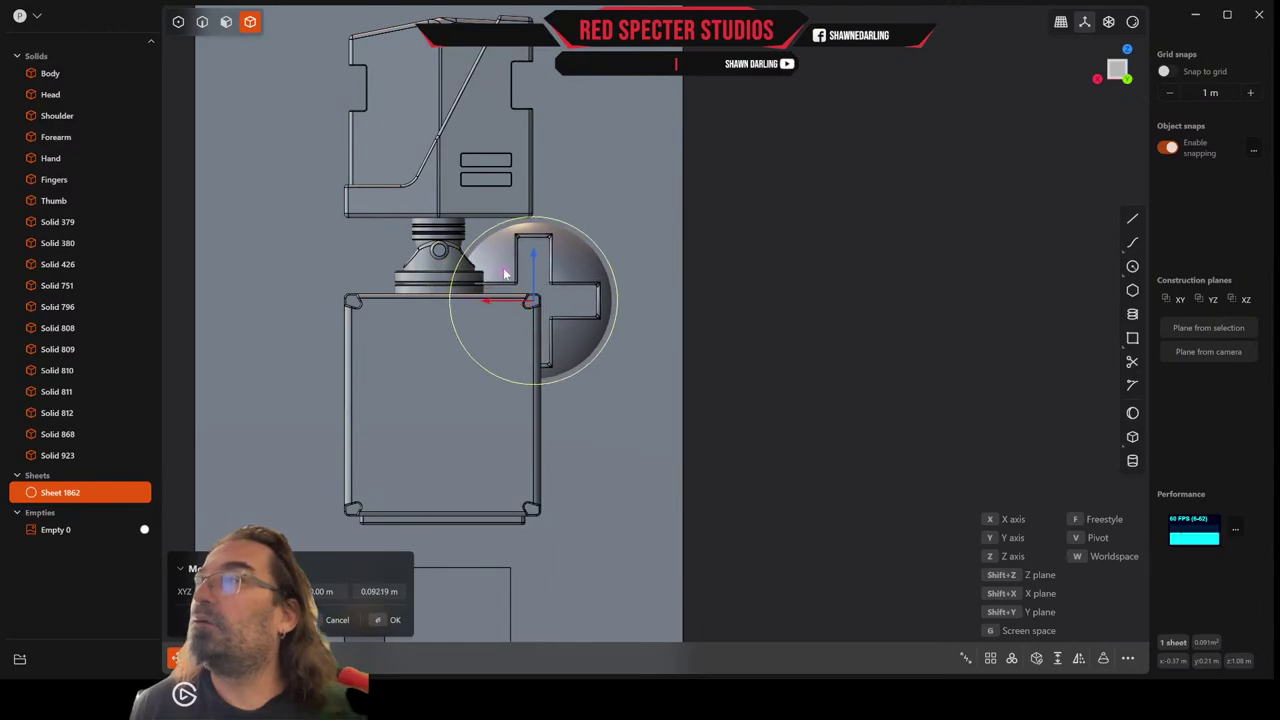
middle_drag(505, 273, 641, 312)
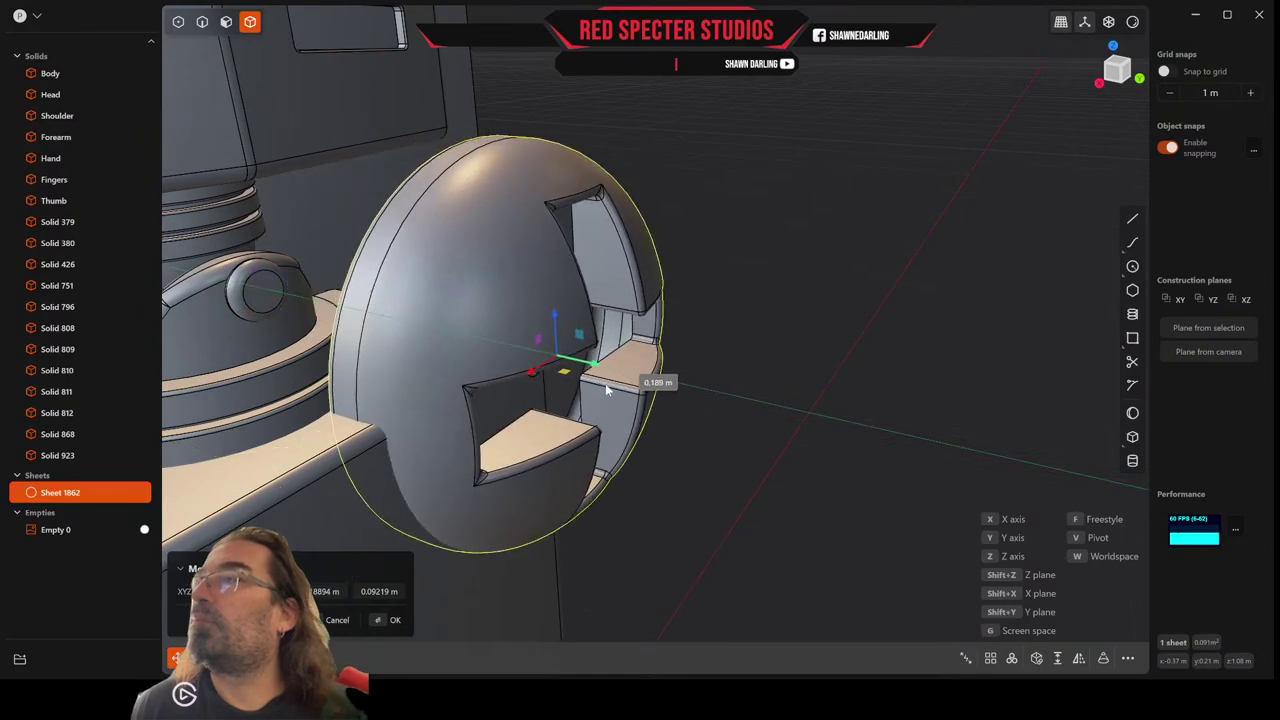
click(718, 415)
Scale the screw head down uniformly by a factor of about 0.049 so it fits within the corner recess.
middle_drag(718, 415, 620, 377)
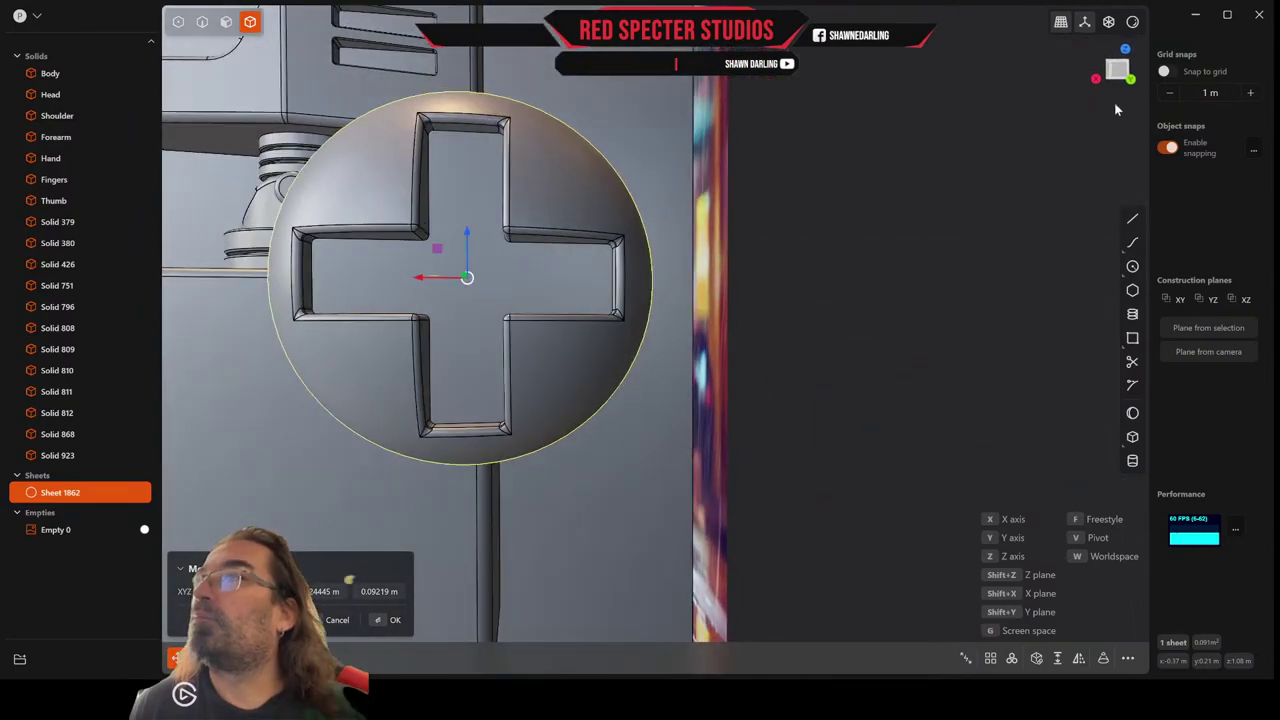
scroll(804, 200, down, 5)
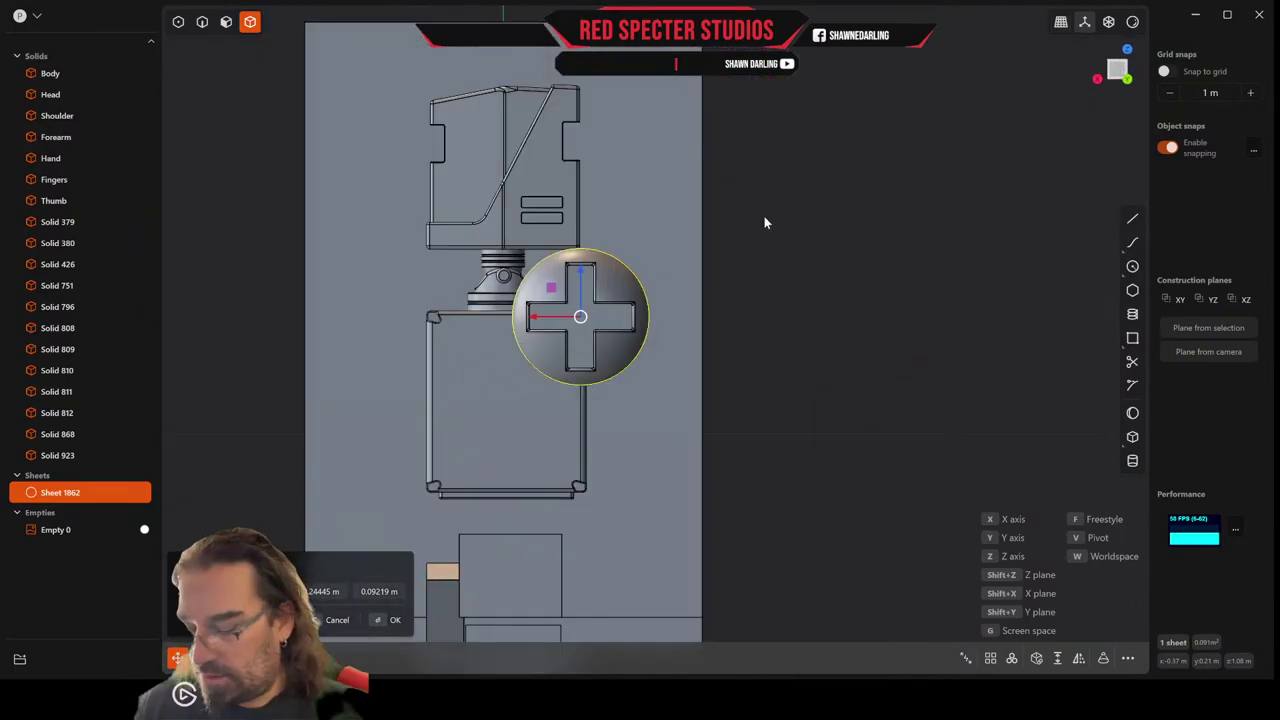
scroll(635, 250, up, 4)
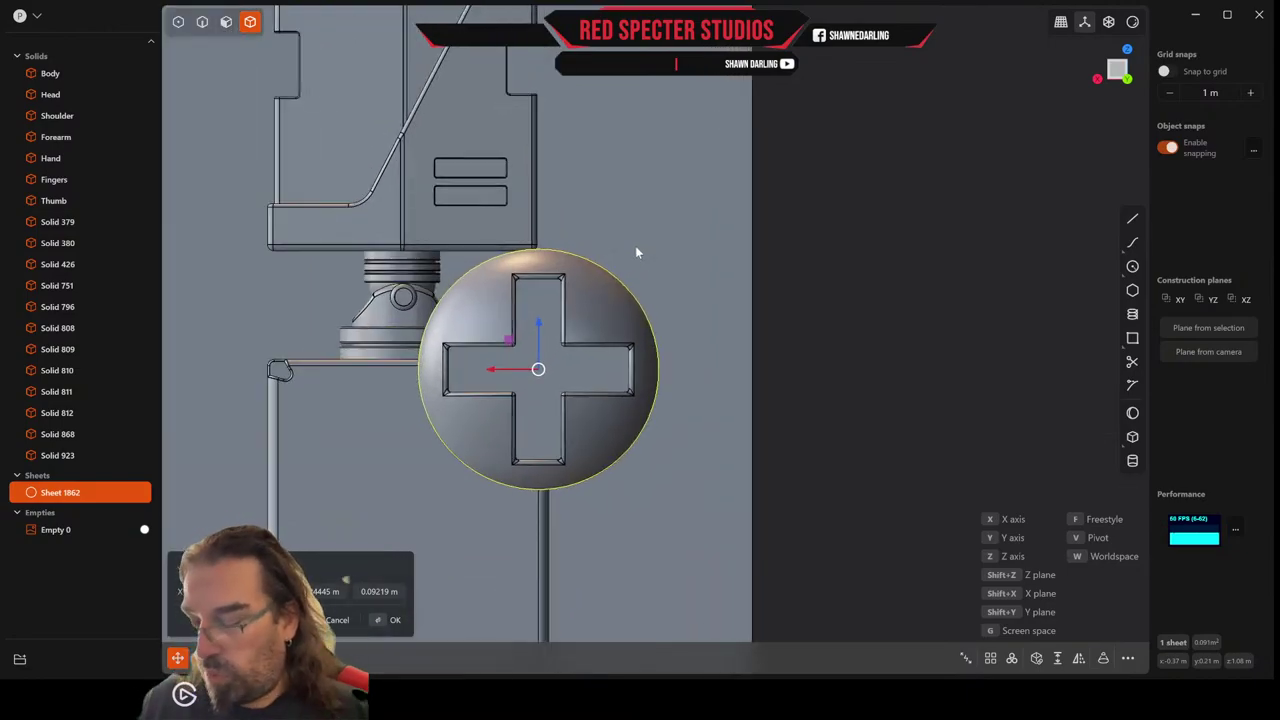
key(s)
key(s)
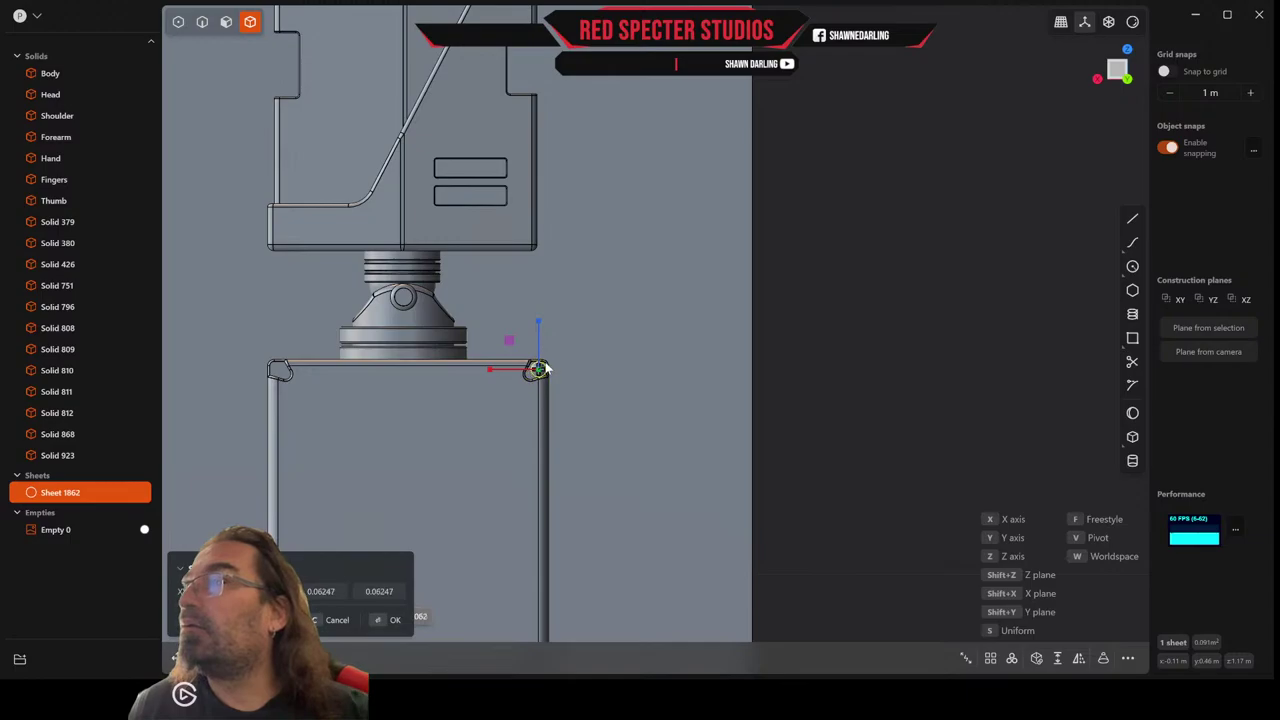
scroll(545, 370, up, 5)
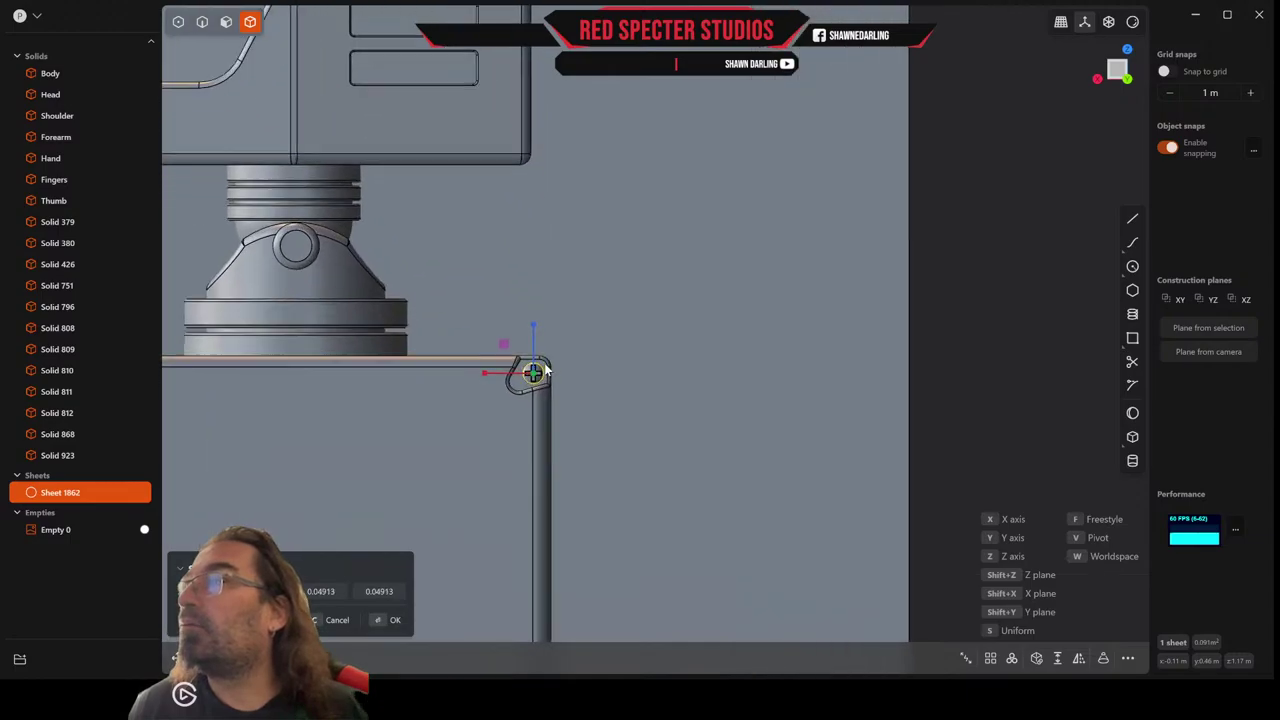
Move the small screw head back along Y by about 0.068 m into the forearm's corner recess.
middle_drag(545, 365, 632, 376)
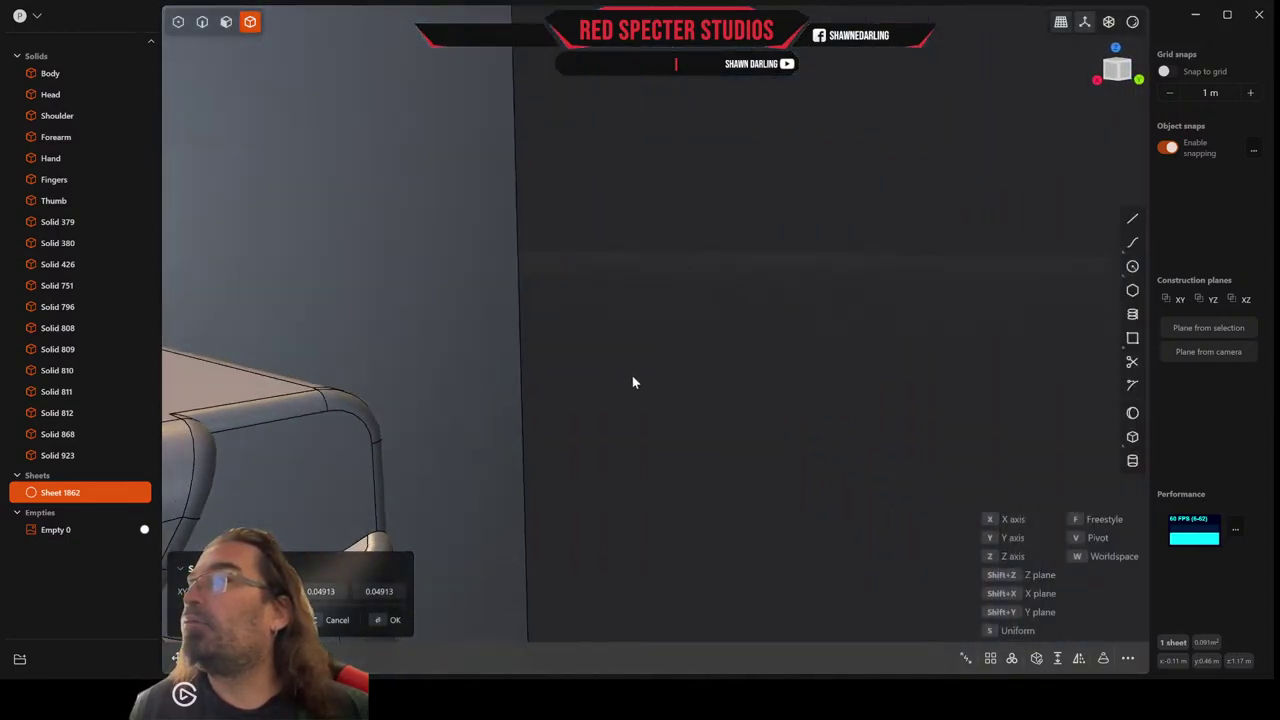
scroll(610, 382, down, 4)
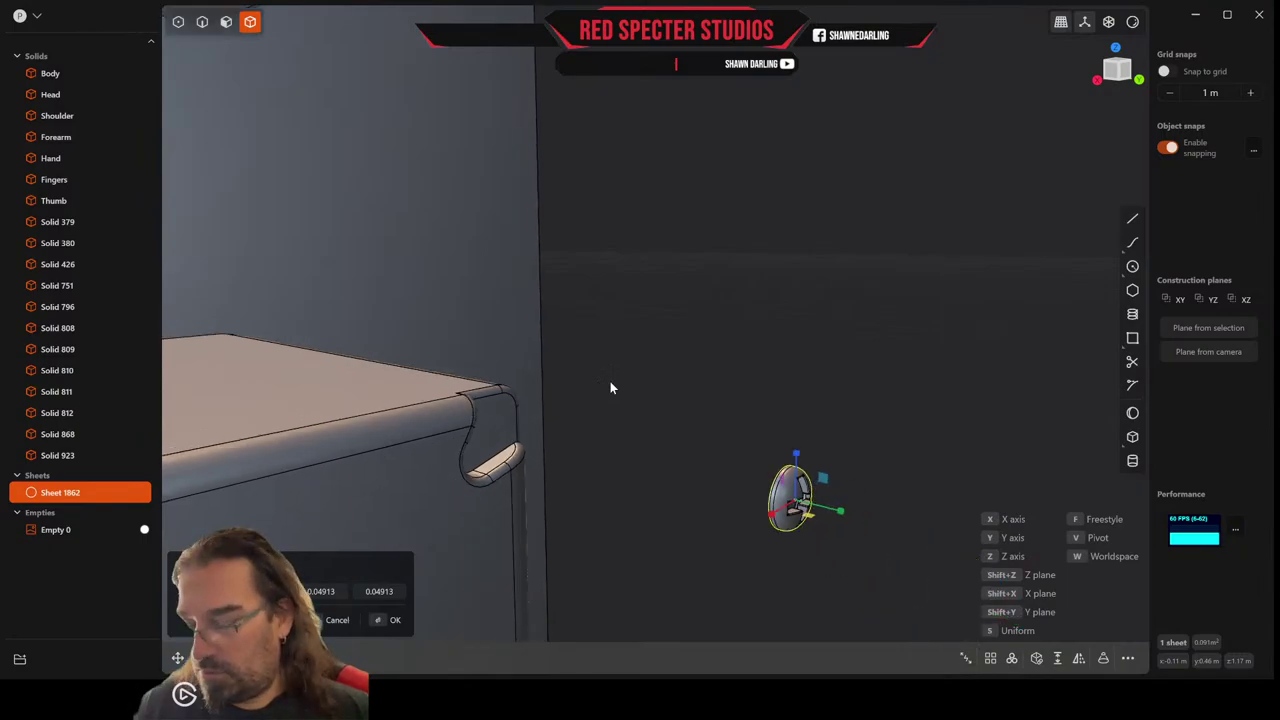
key(g)
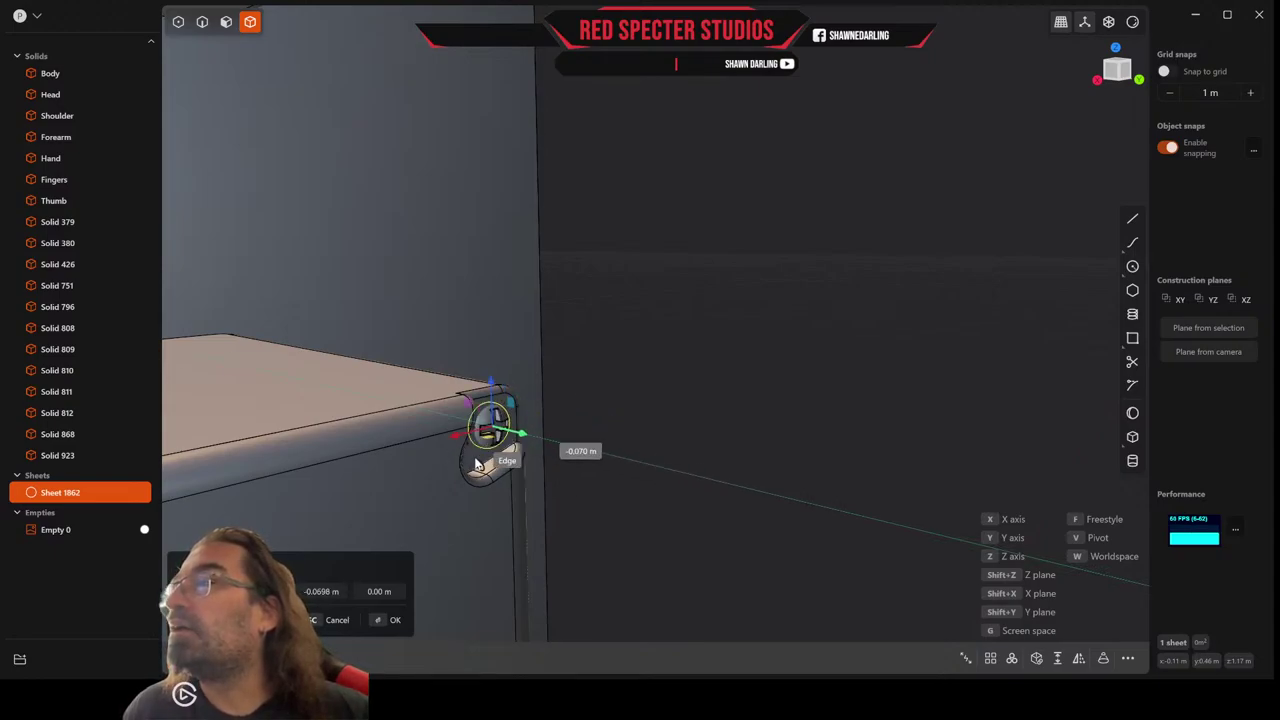
click(475, 459)
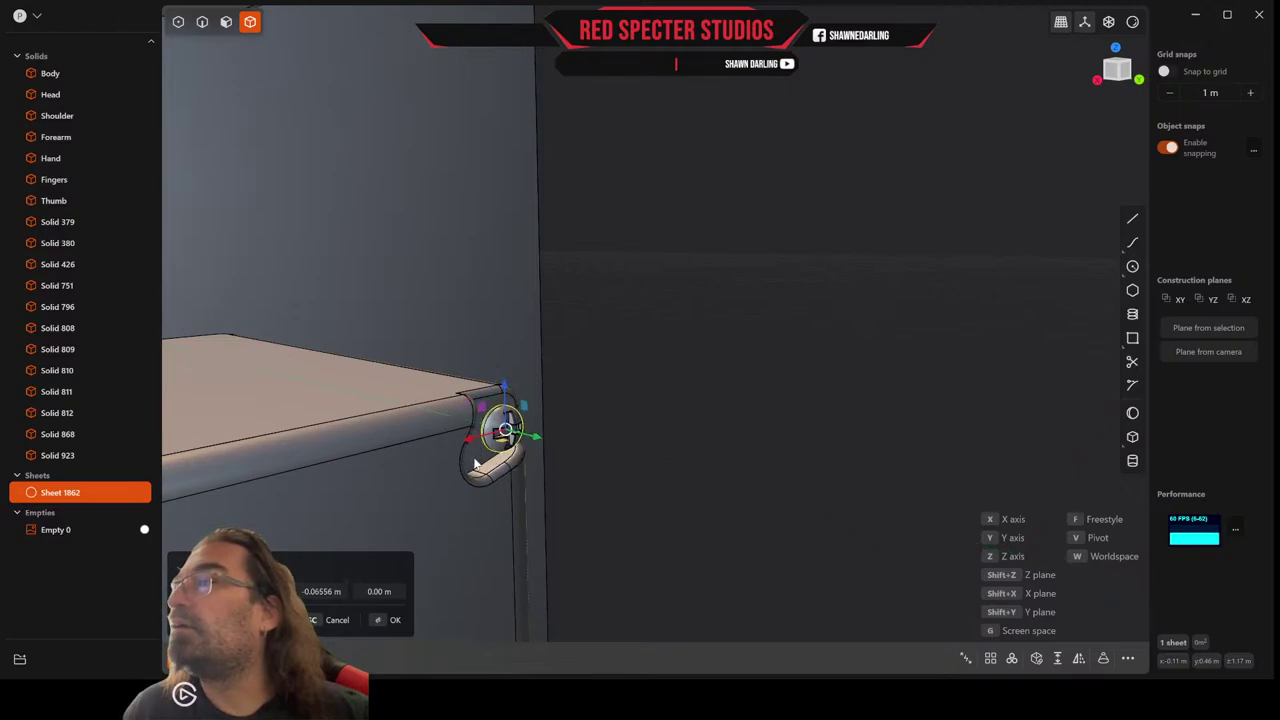
scroll(496, 446, up, 2)
middle_drag(501, 447, 549, 518)
middle_drag(656, 493, 689, 450)
drag(670, 426, 578, 382)
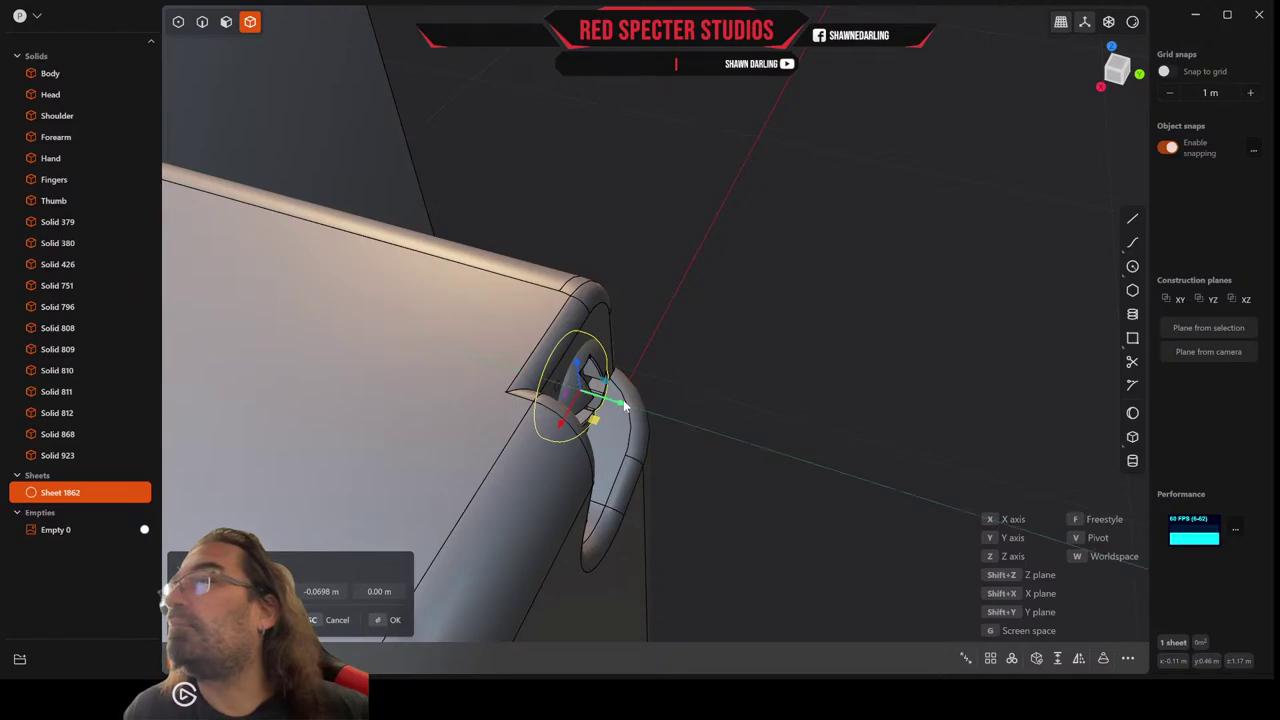
drag(624, 405, 644, 408)
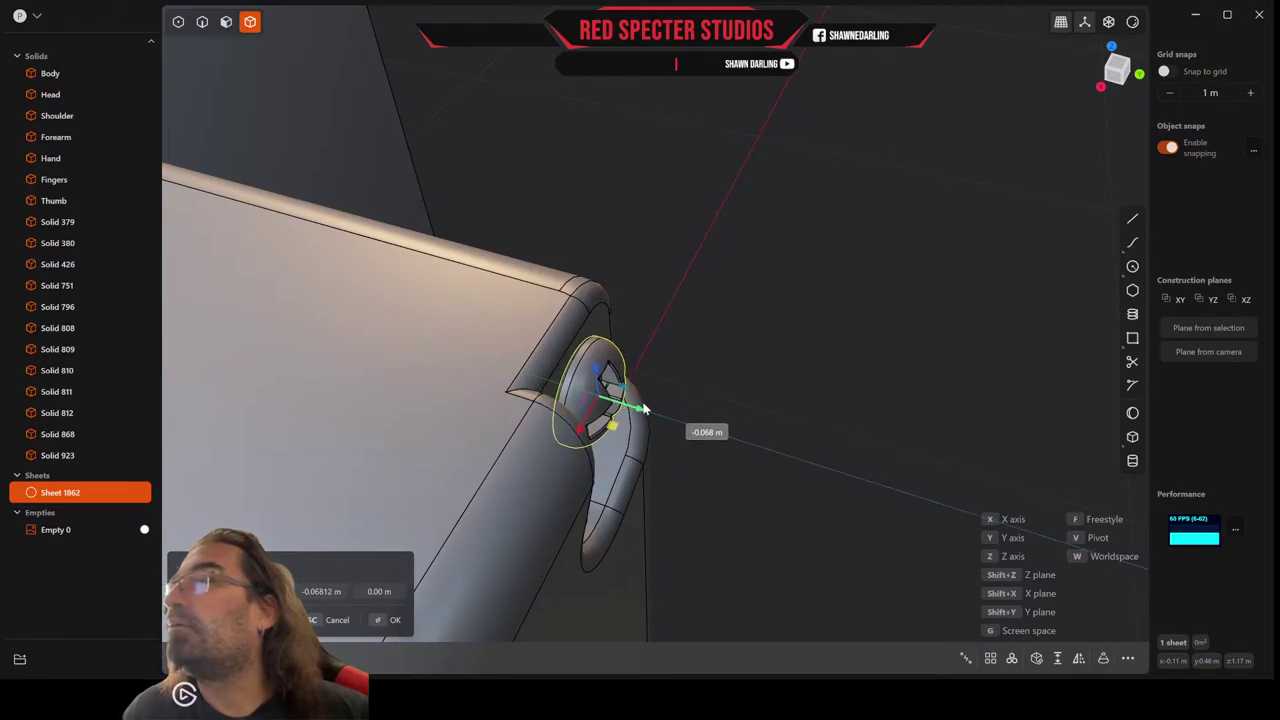
Fine-tune the screw head's depth in the recess to a Y offset of -0.06796 m.
middle_drag(645, 401, 671, 386)
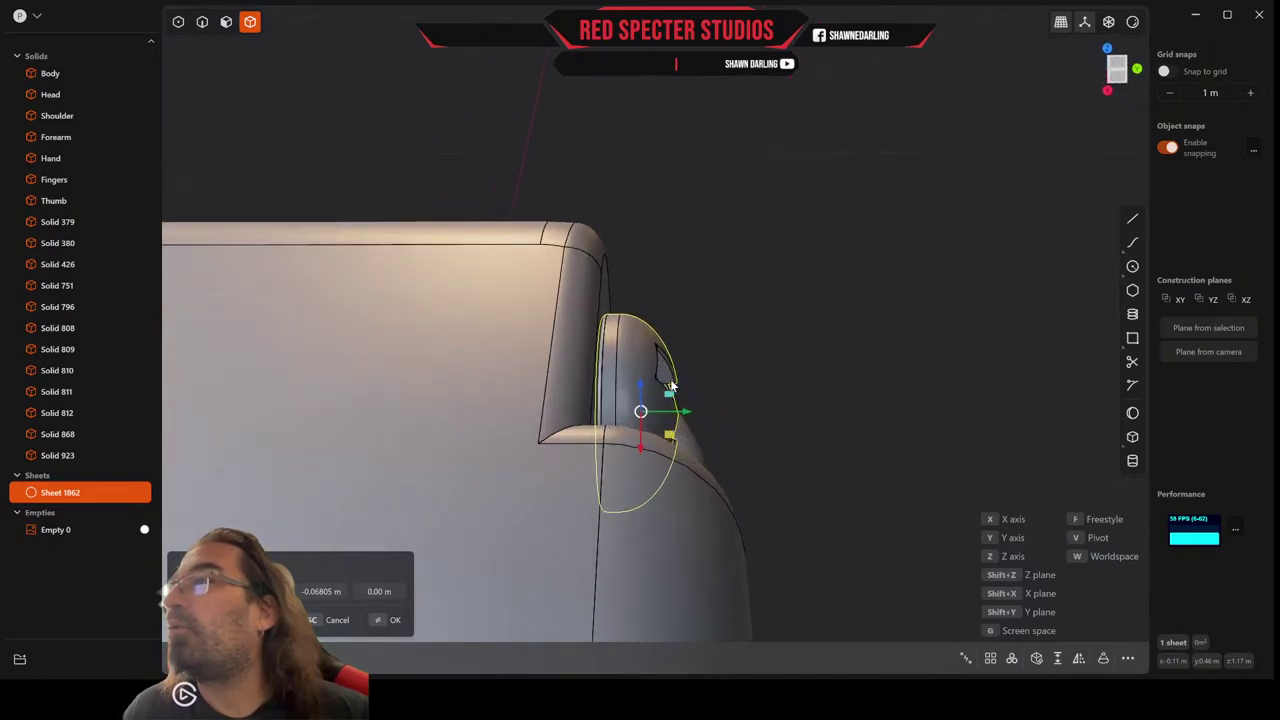
scroll(676, 396, up, 3)
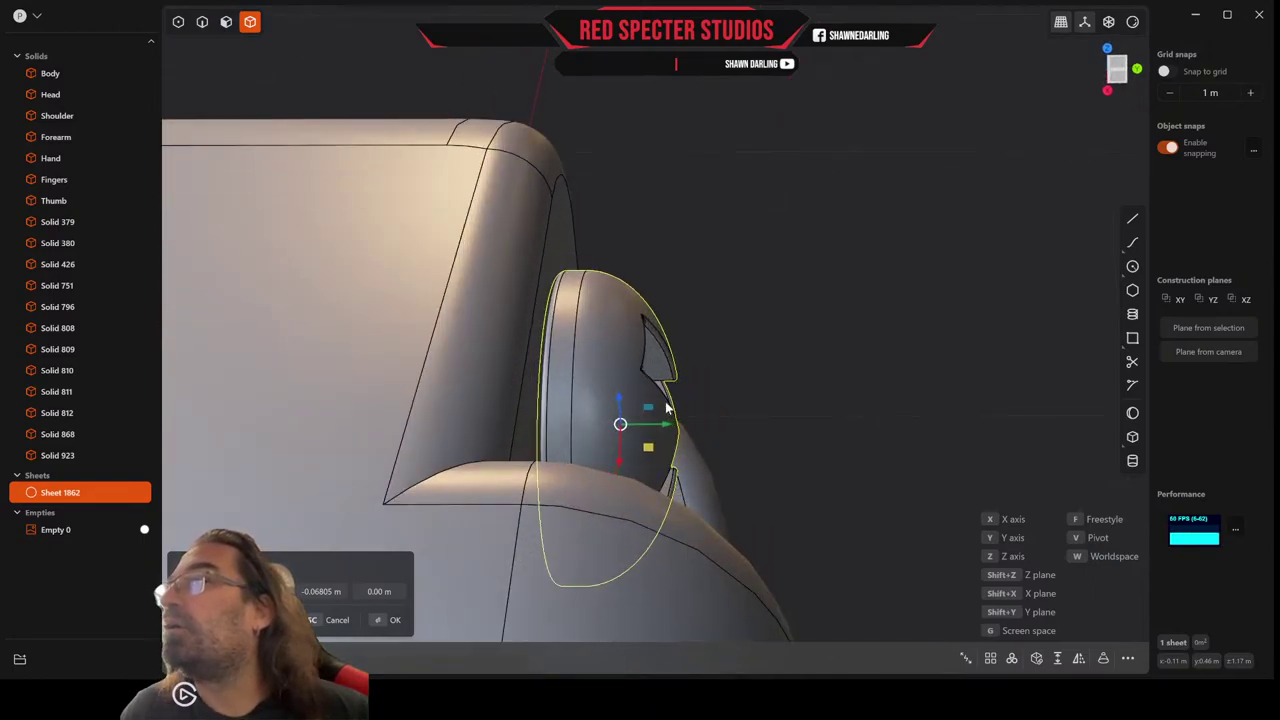
drag(668, 426, 671, 427)
middle_drag(671, 427, 475, 285)
scroll(555, 315, down, 3)
scroll(475, 285, down, 2)
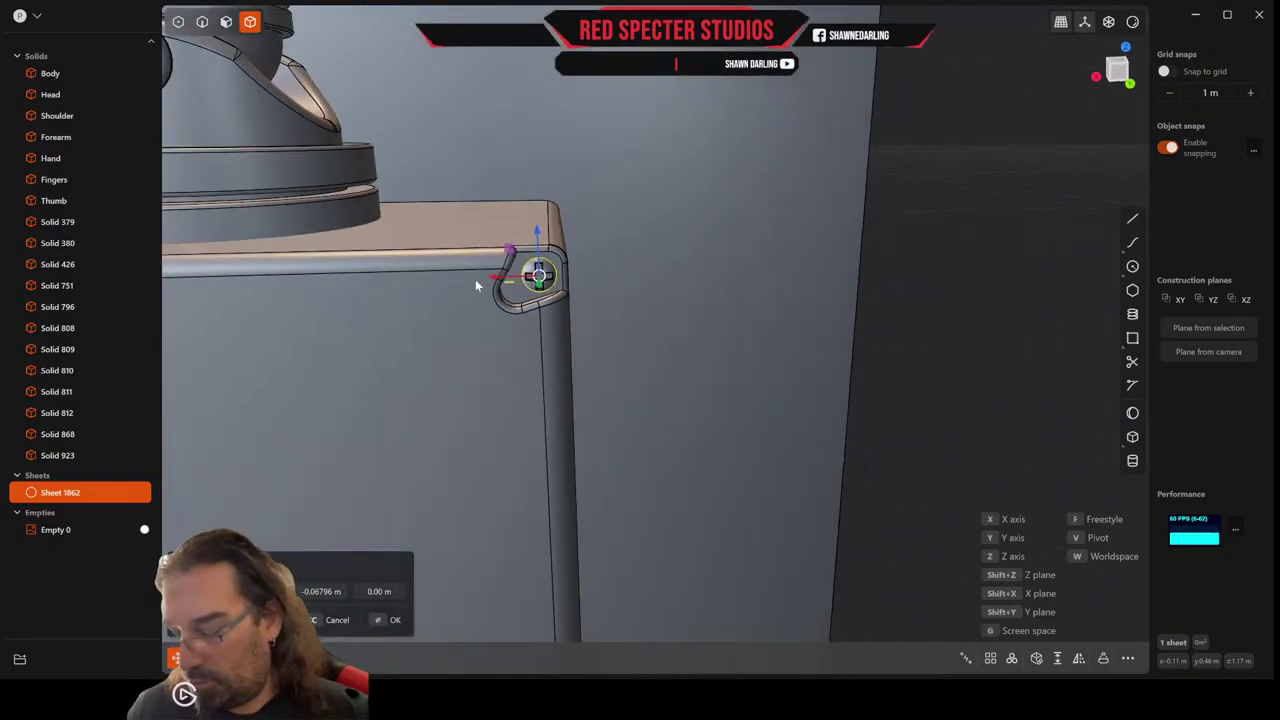
Rotate the screw head in place about the Y axis so its cross slot sits at a slant.
key(r)
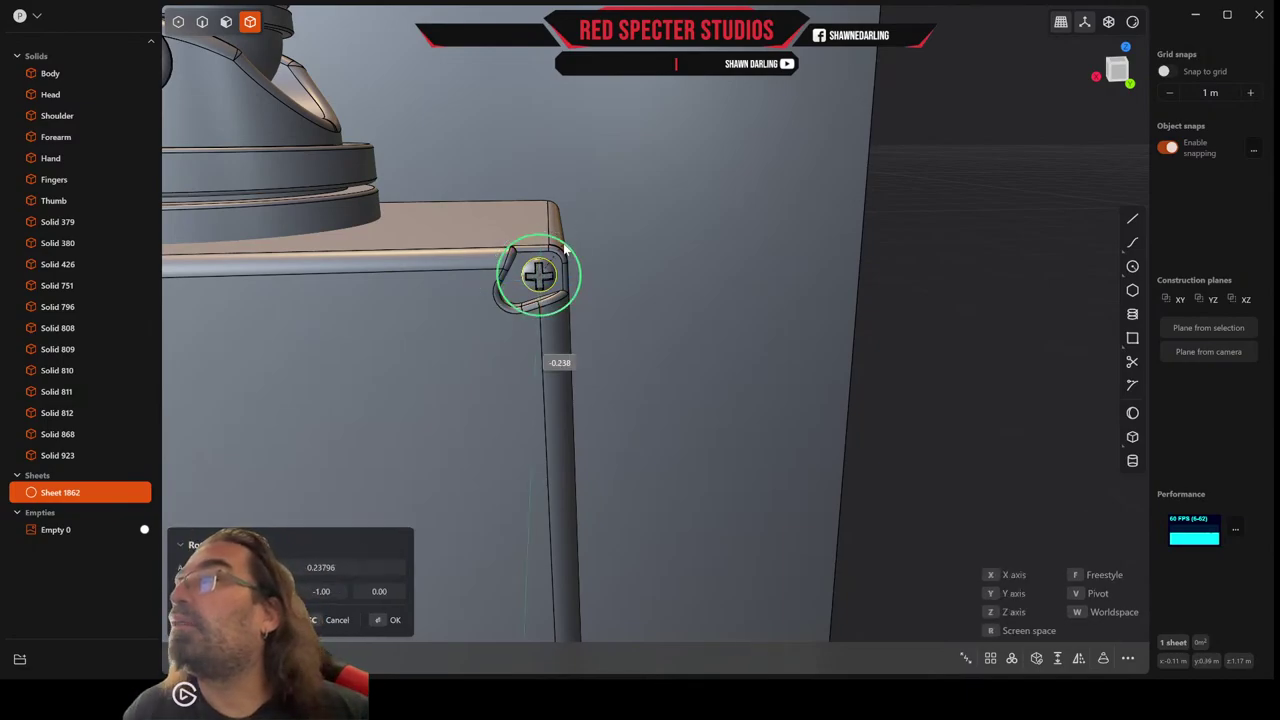
middle_drag(575, 262, 588, 295)
key(Return)
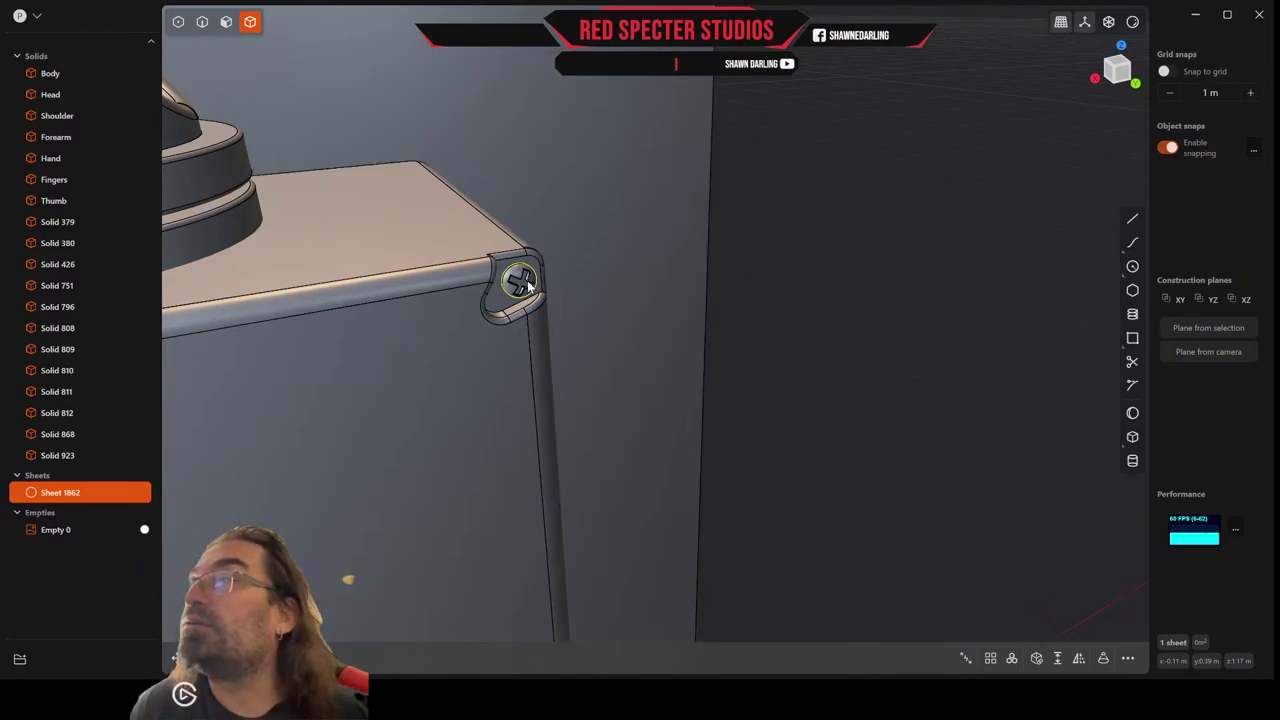
key(p)
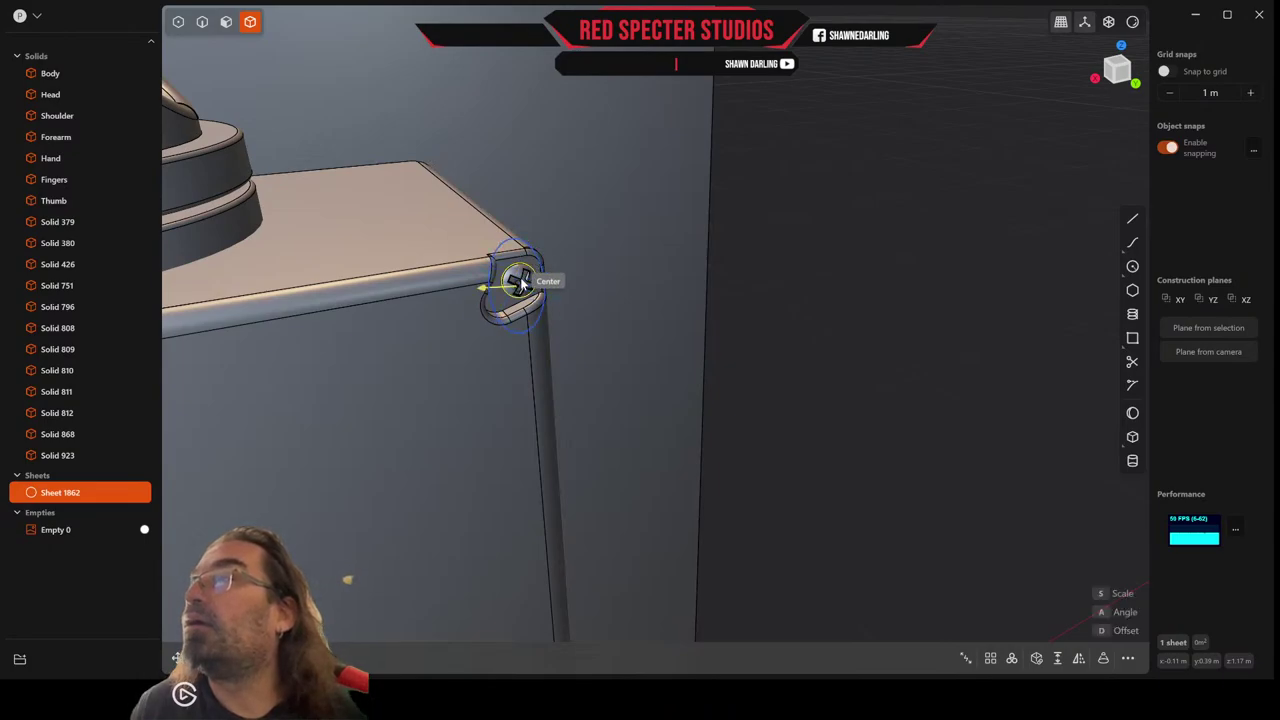
scroll(522, 284, up, 4)
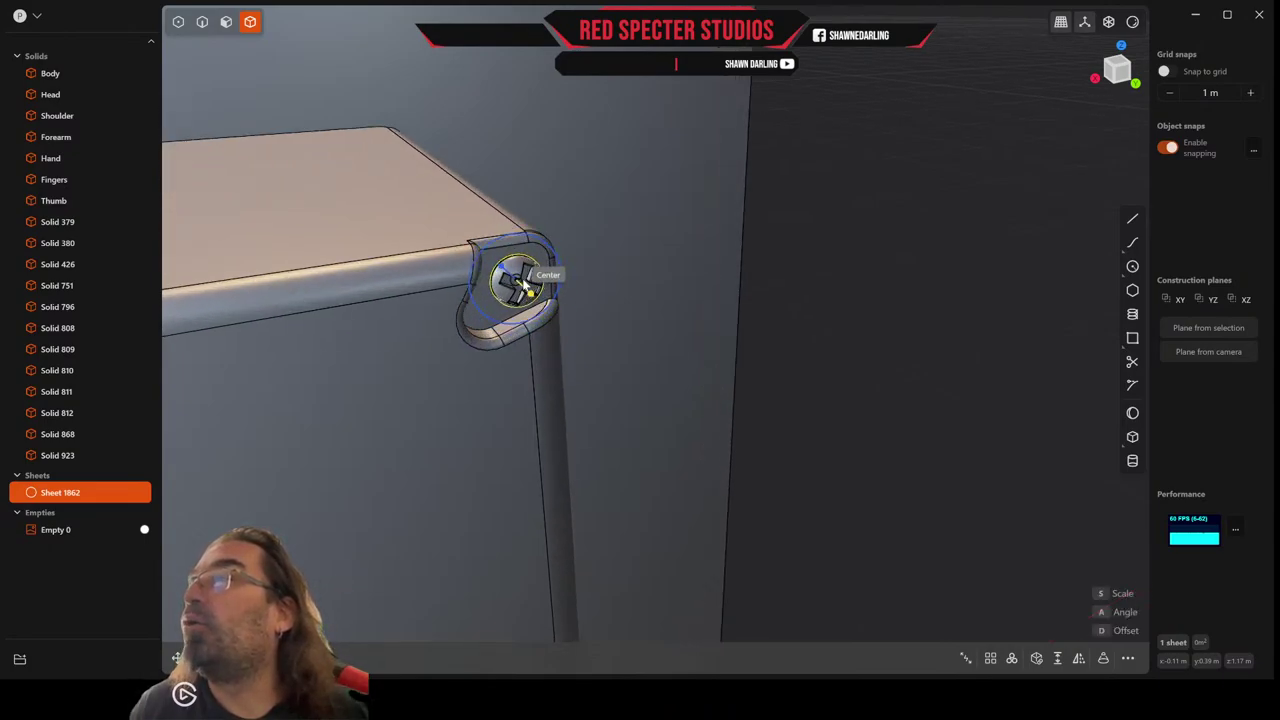
scroll(522, 287, up, 3)
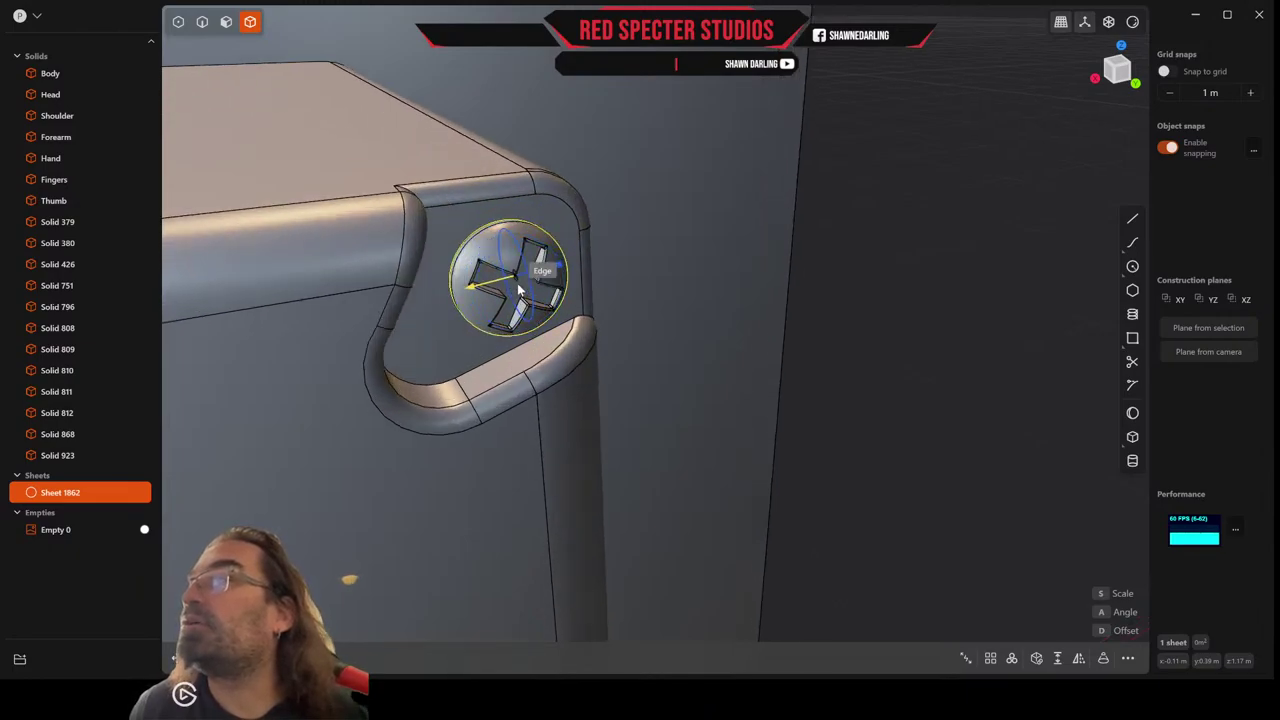
mouse_move(518, 289)
middle_down()
mouse_move(497, 280)
mouse_move(510, 268)
middle_up()
click(513, 266)
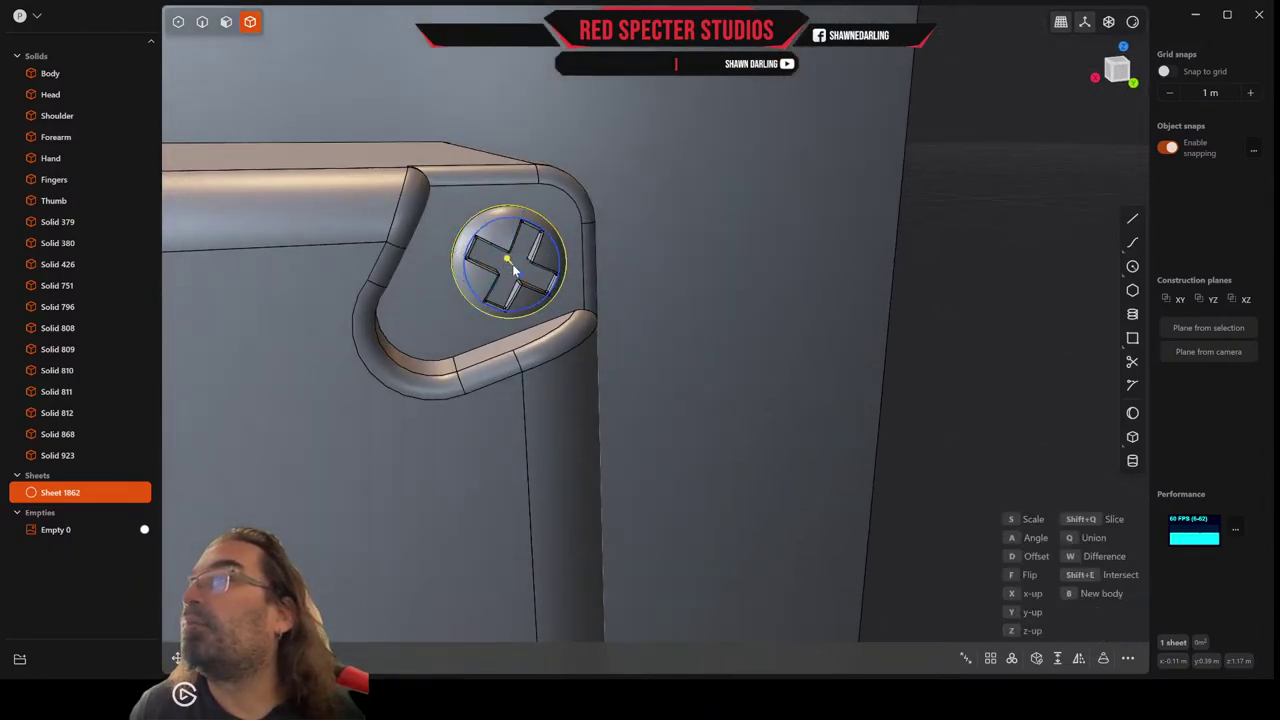
scroll(512, 268, down, 2)
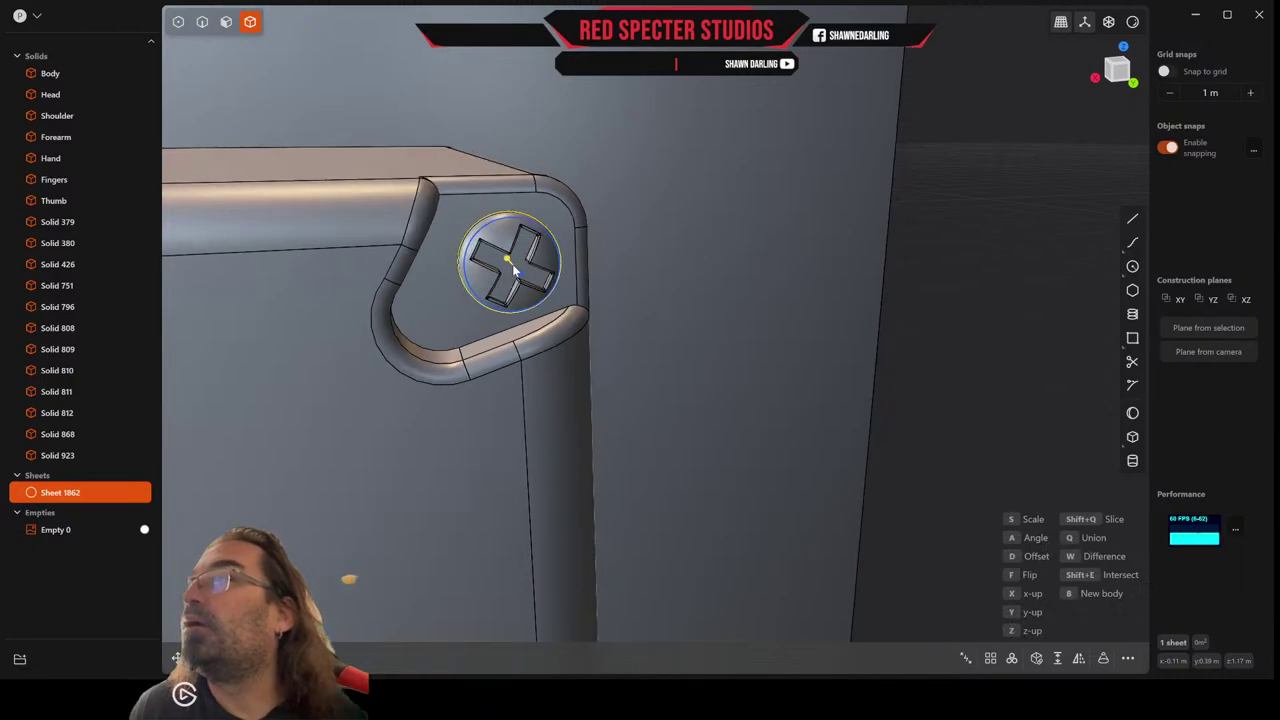
scroll(513, 269, down, 2)
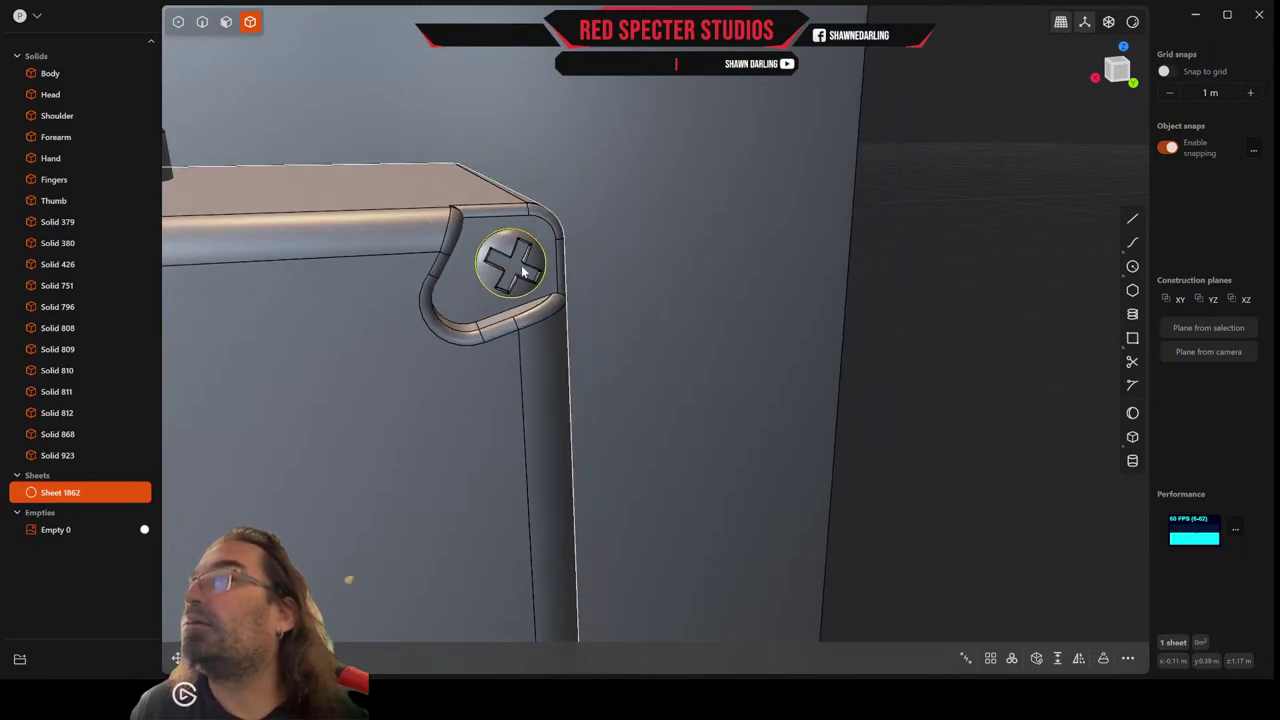
Place a copy of the screw head, taken from its central face, into the recess at the opposite upper corner of the forearm's outer face.
scroll(520, 272, up, 2)
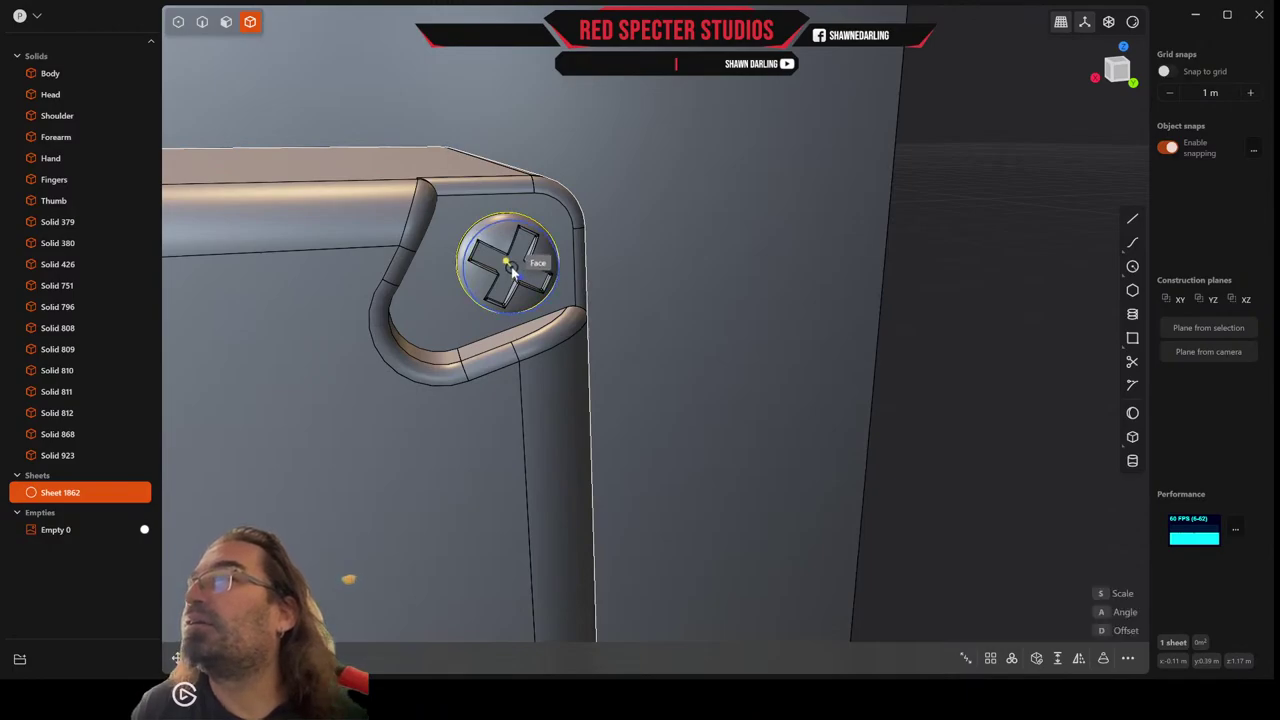
click(512, 270)
scroll(444, 466, down, 3)
shift+middle_drag(443, 466, 797, 334)
scroll(780, 342, down, 5)
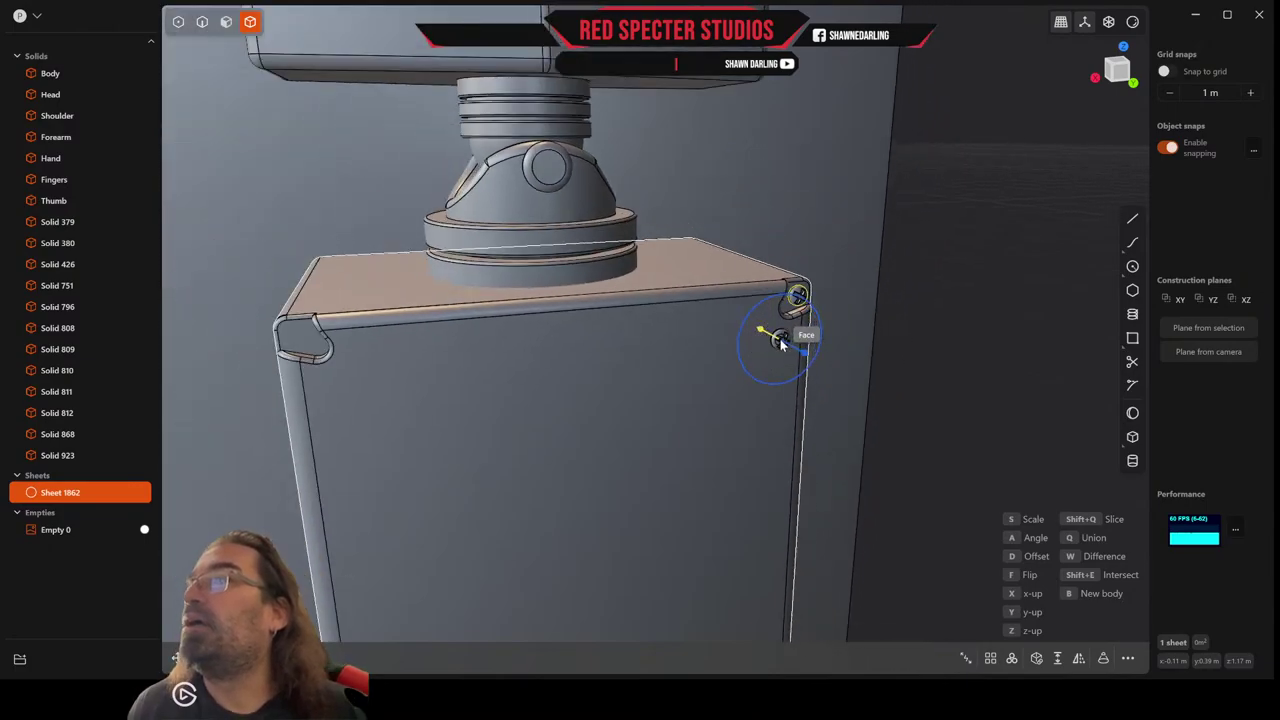
shift+middle_drag(466, 408, 683, 391)
scroll(630, 355, up, 3)
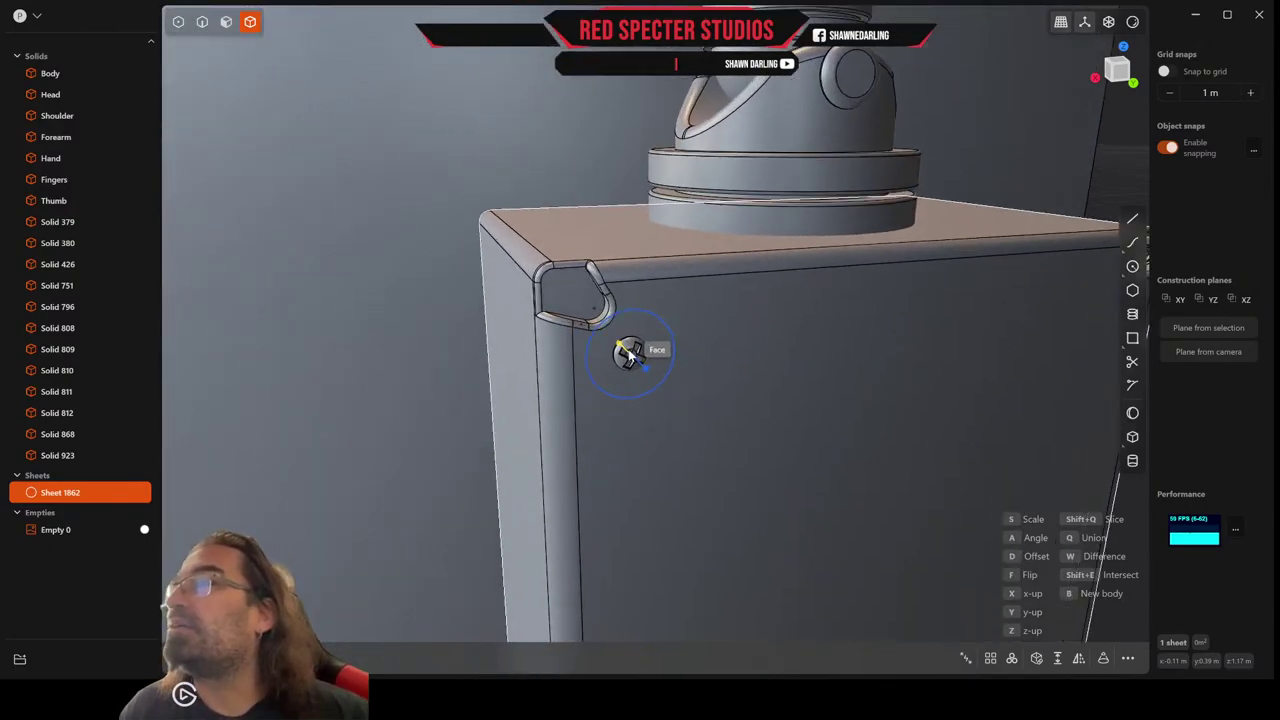
scroll(629, 354, up, 4)
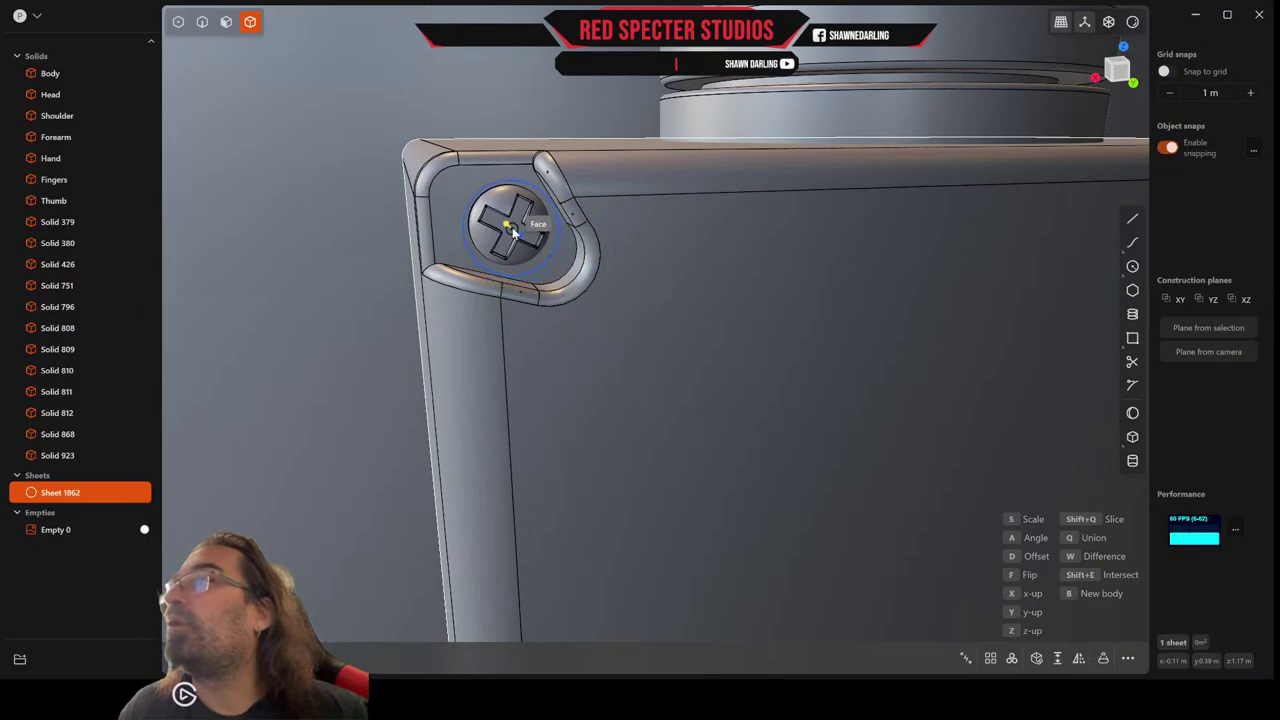
click(523, 236)
Place another screw head copy flat in the lower-left corner recess of the forearm's outer face.
scroll(523, 236, down, 6)
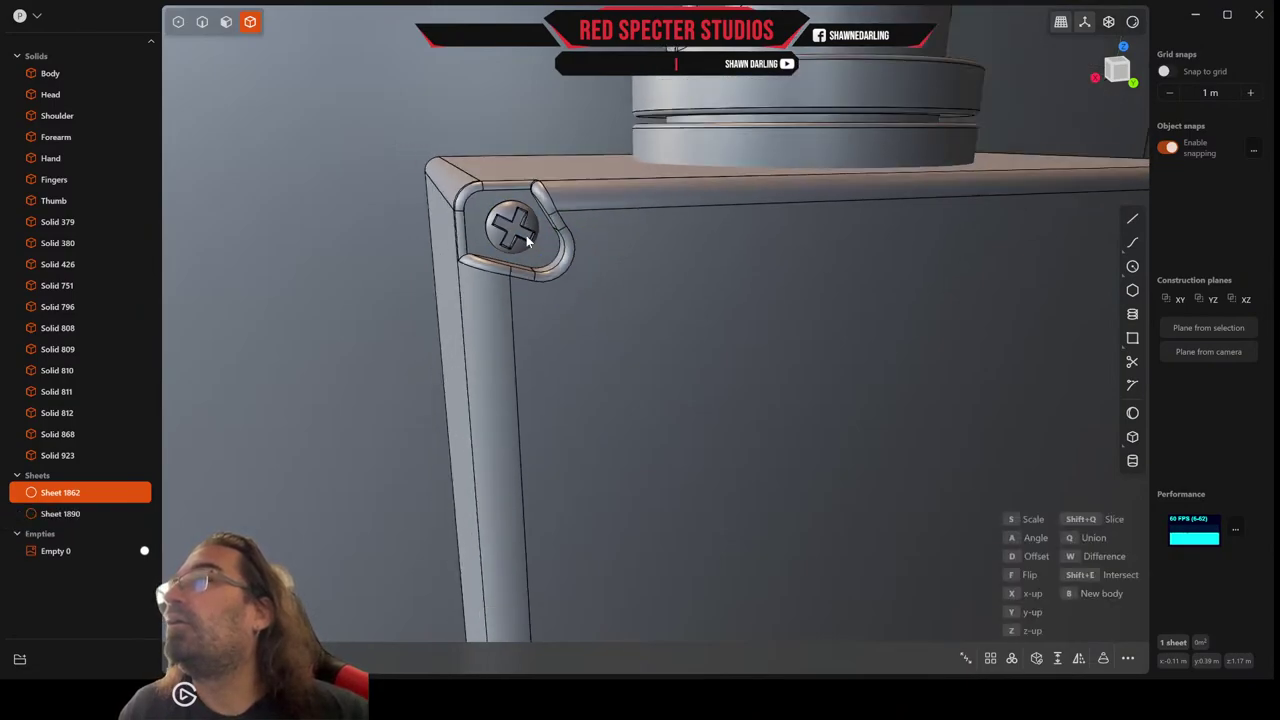
shift+middle_drag(628, 436, 573, 200)
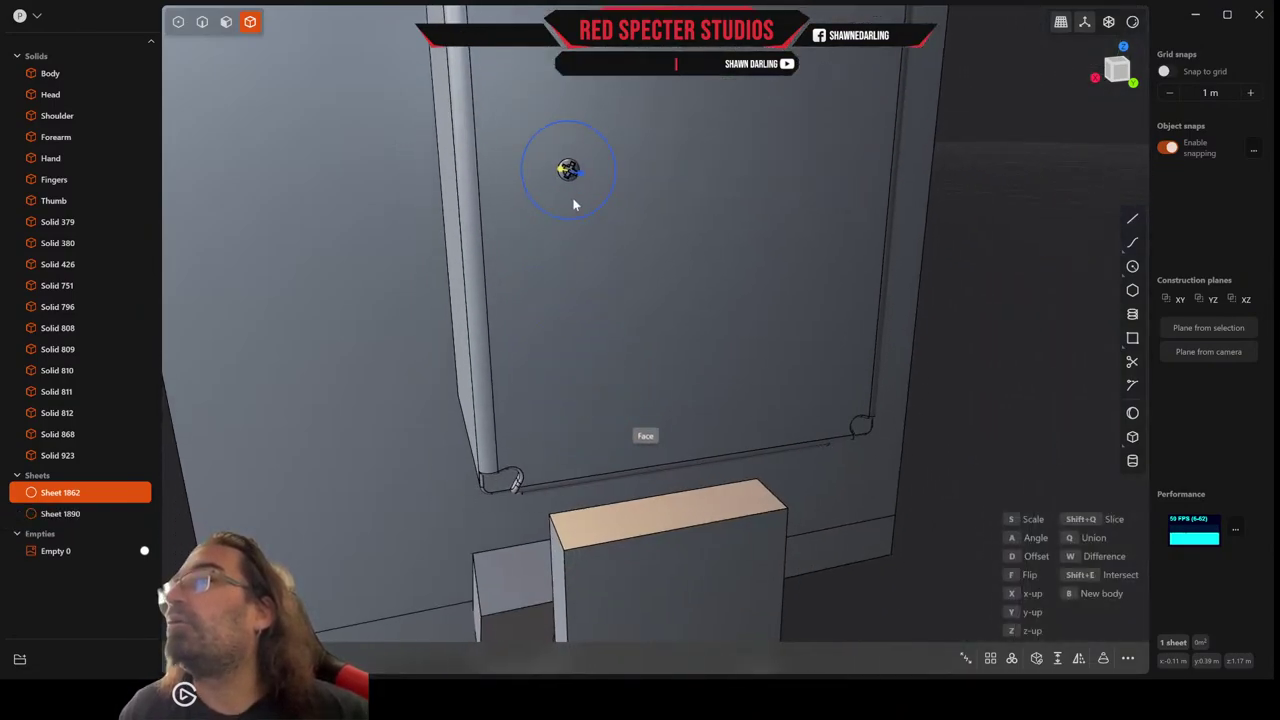
middle_drag(545, 383, 547, 343)
scroll(491, 460, up, 2)
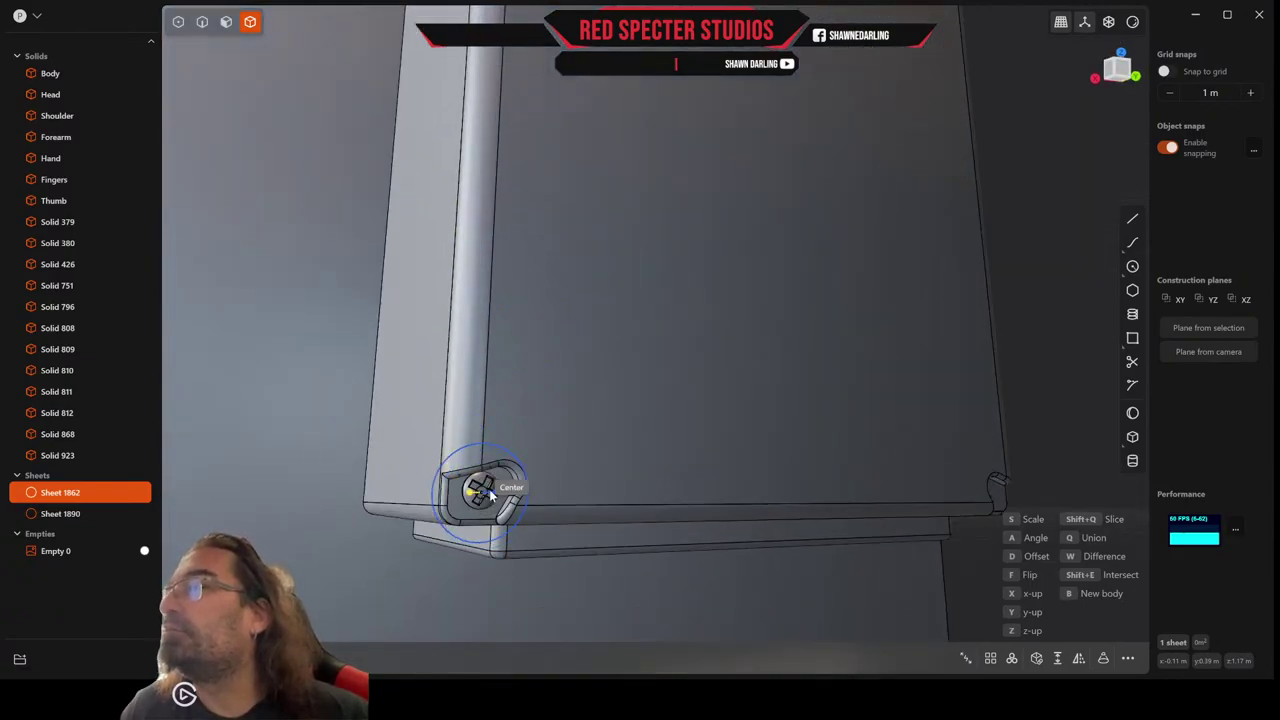
scroll(490, 495, up, 2)
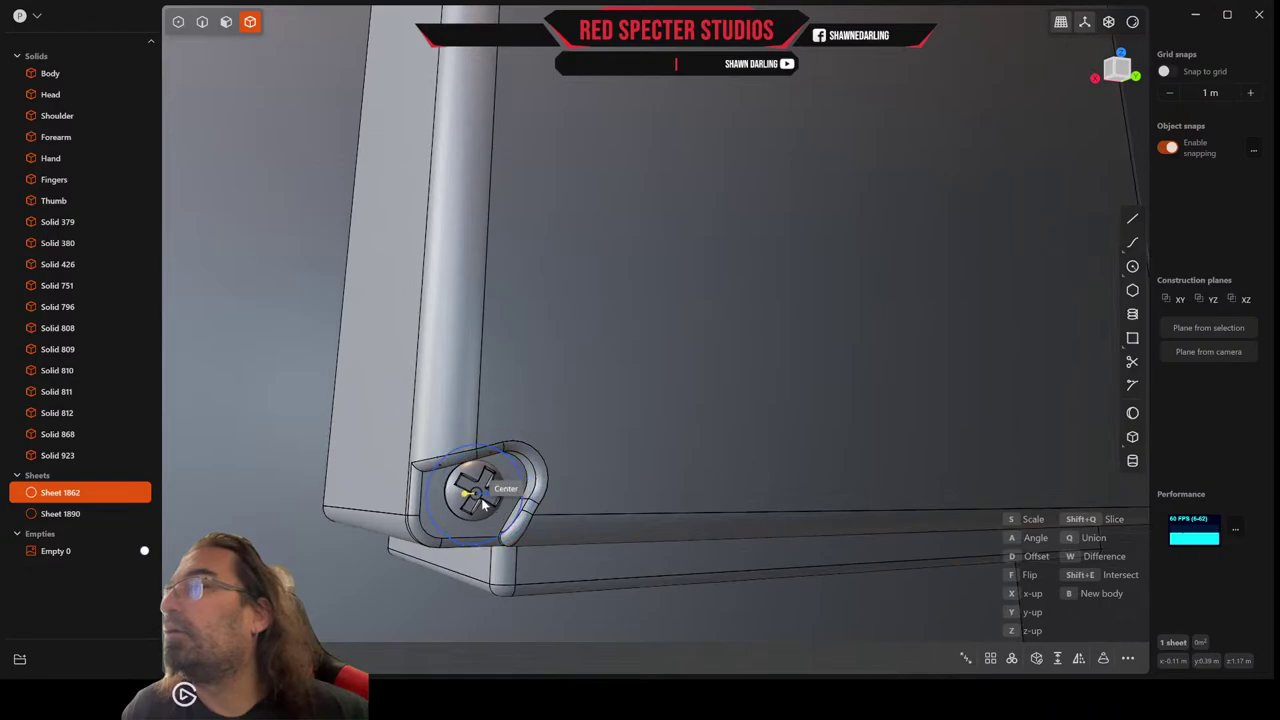
click(481, 507)
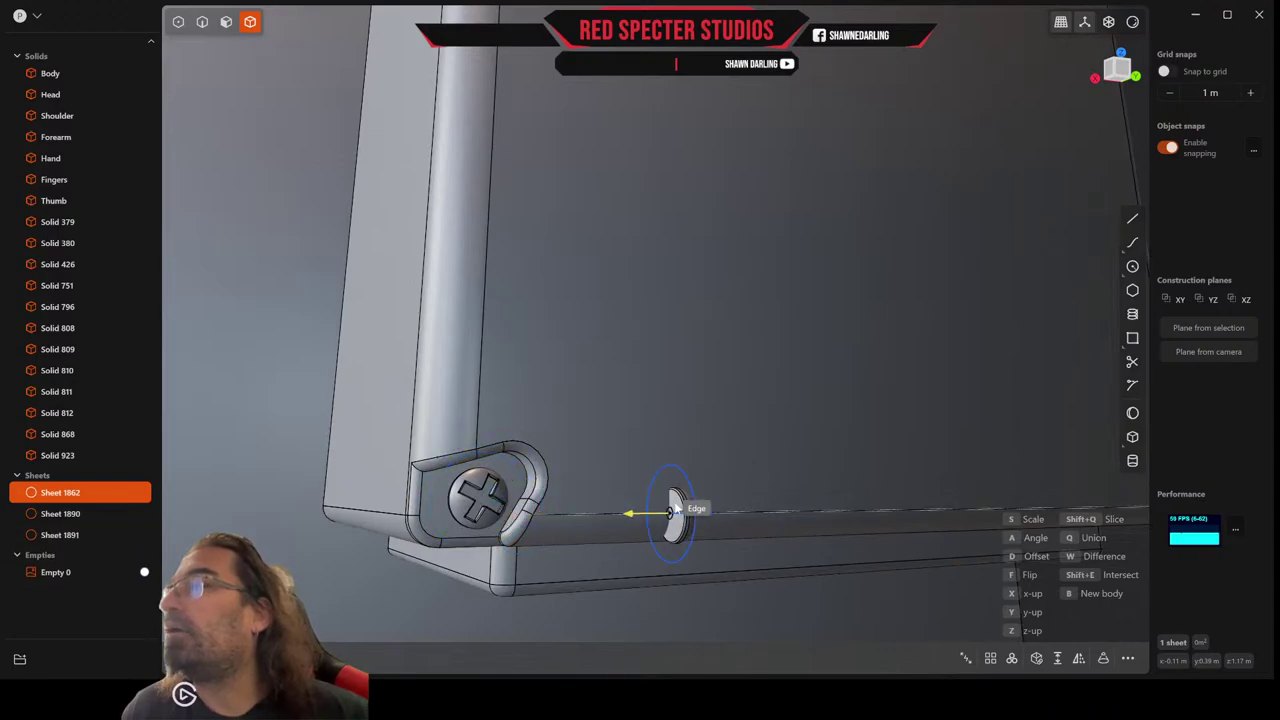
Place a screw head copy in the remaining lower-right corner recess and end the placing operation.
middle_drag(691, 486, 329, 451)
middle_drag(714, 483, 640, 483)
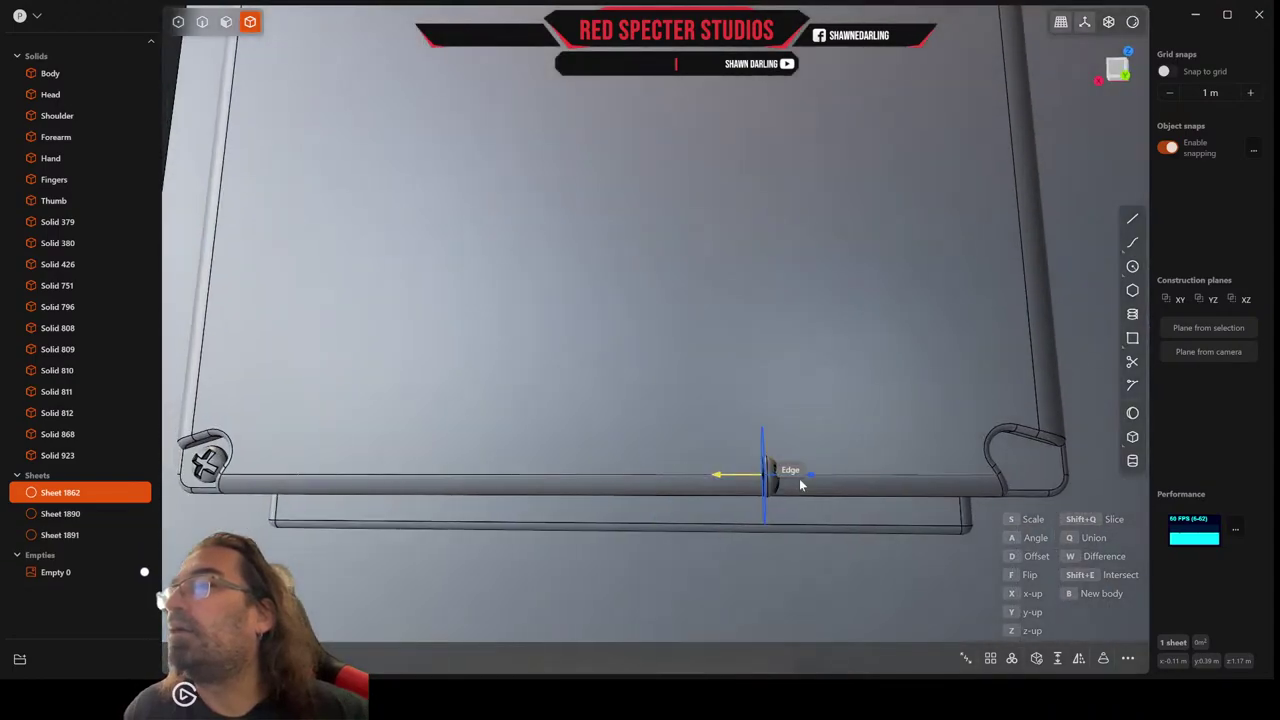
middle_drag(840, 483, 800, 478)
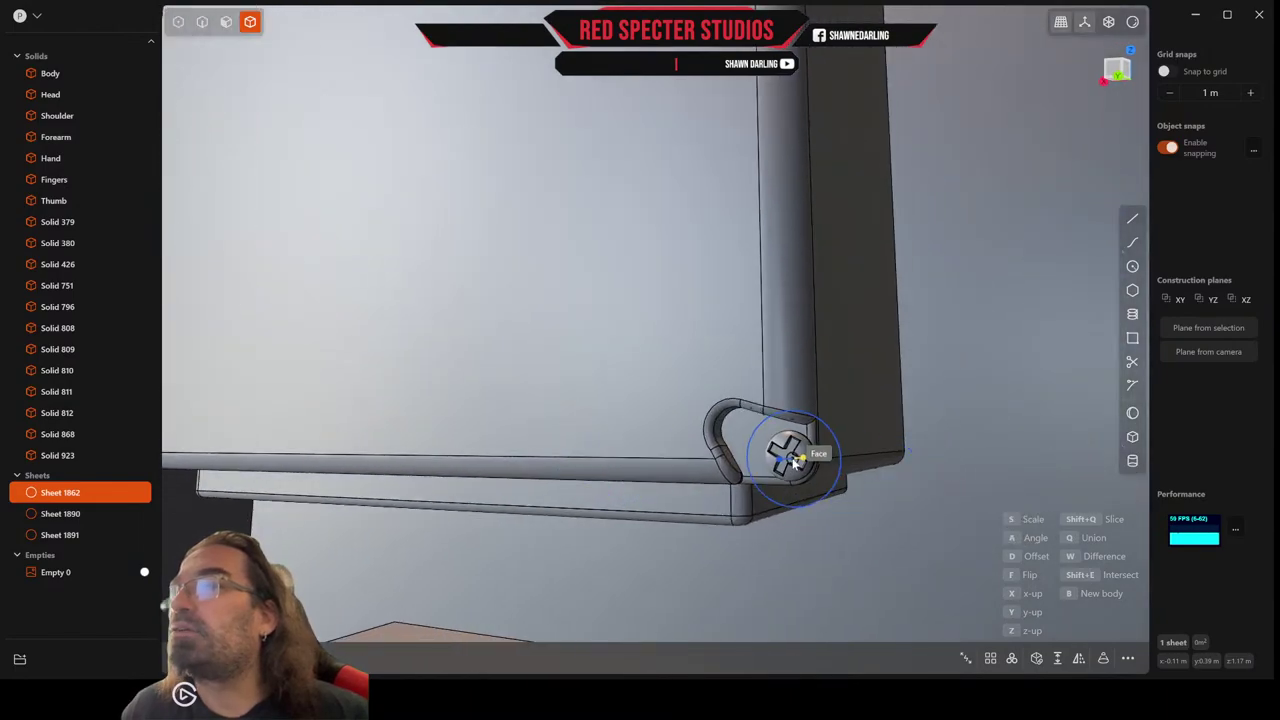
scroll(777, 450, up, 3)
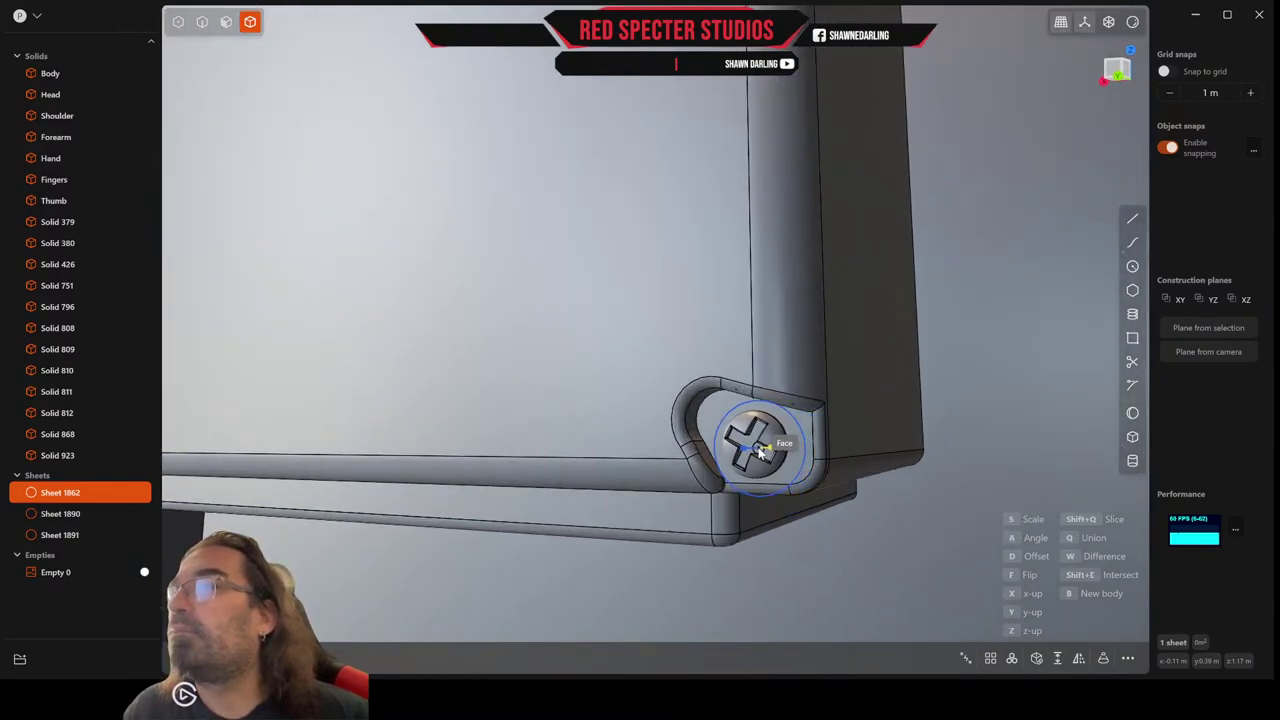
click(759, 447)
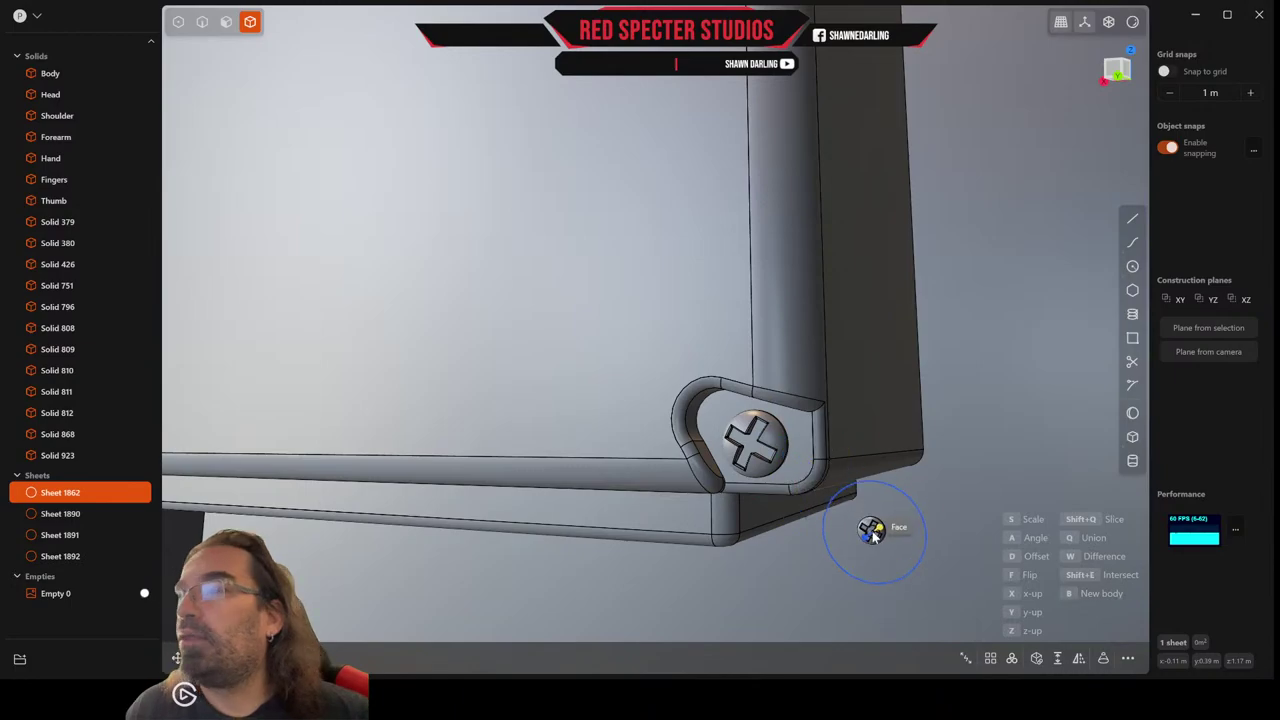
key(Escape)
Deselect the screw head and examine the forearm with its corner screws against the robot reference image.
scroll(872, 531, down, 2)
scroll(872, 531, down, 4)
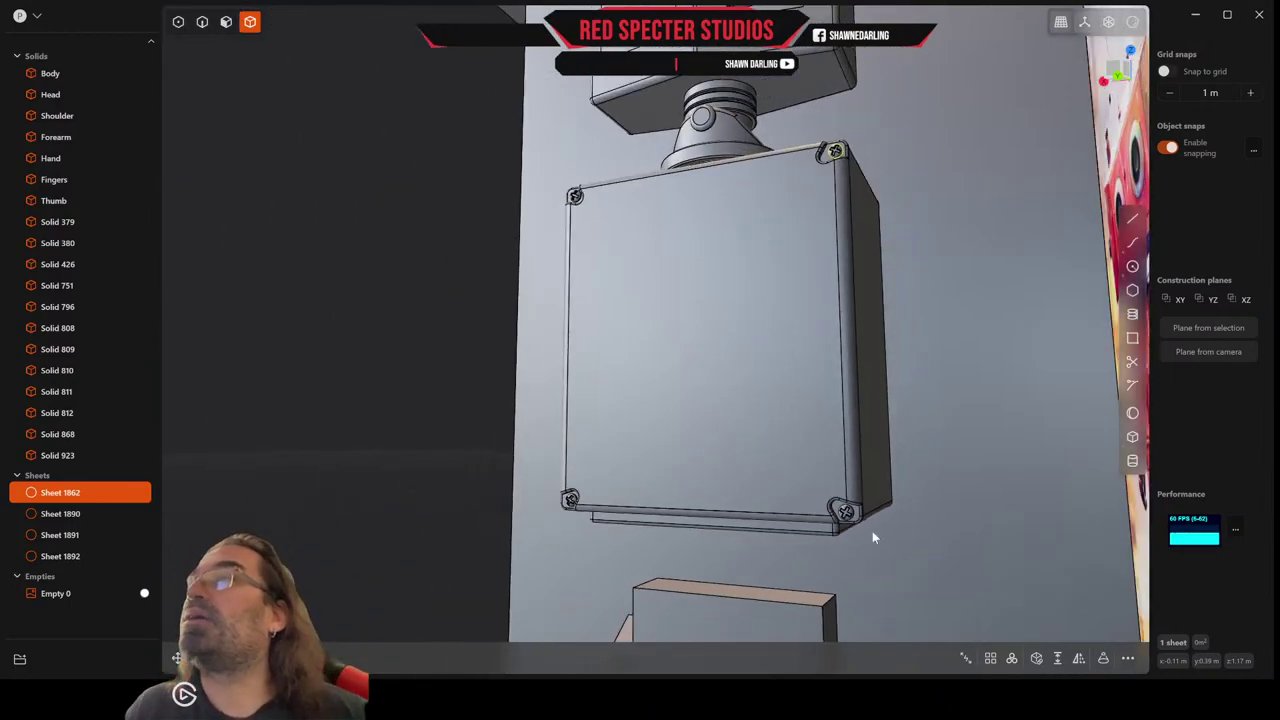
middle_drag(740, 507, 797, 491)
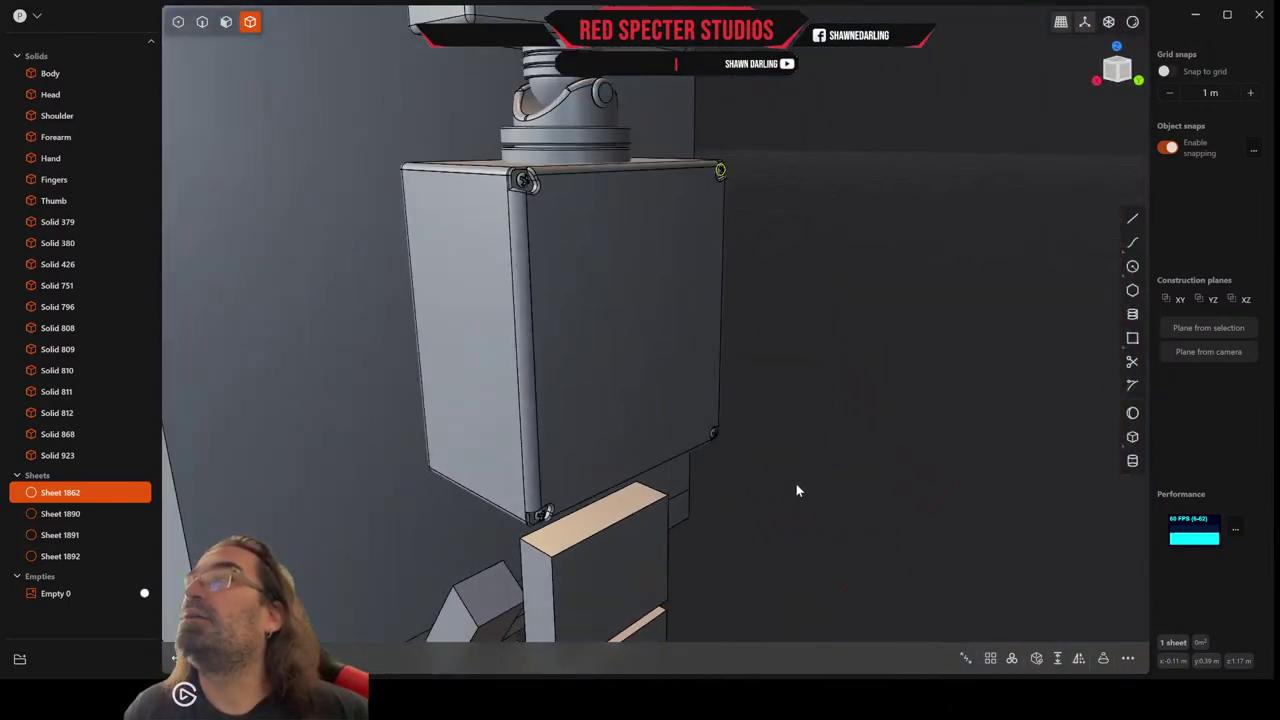
scroll(797, 490, down, 8)
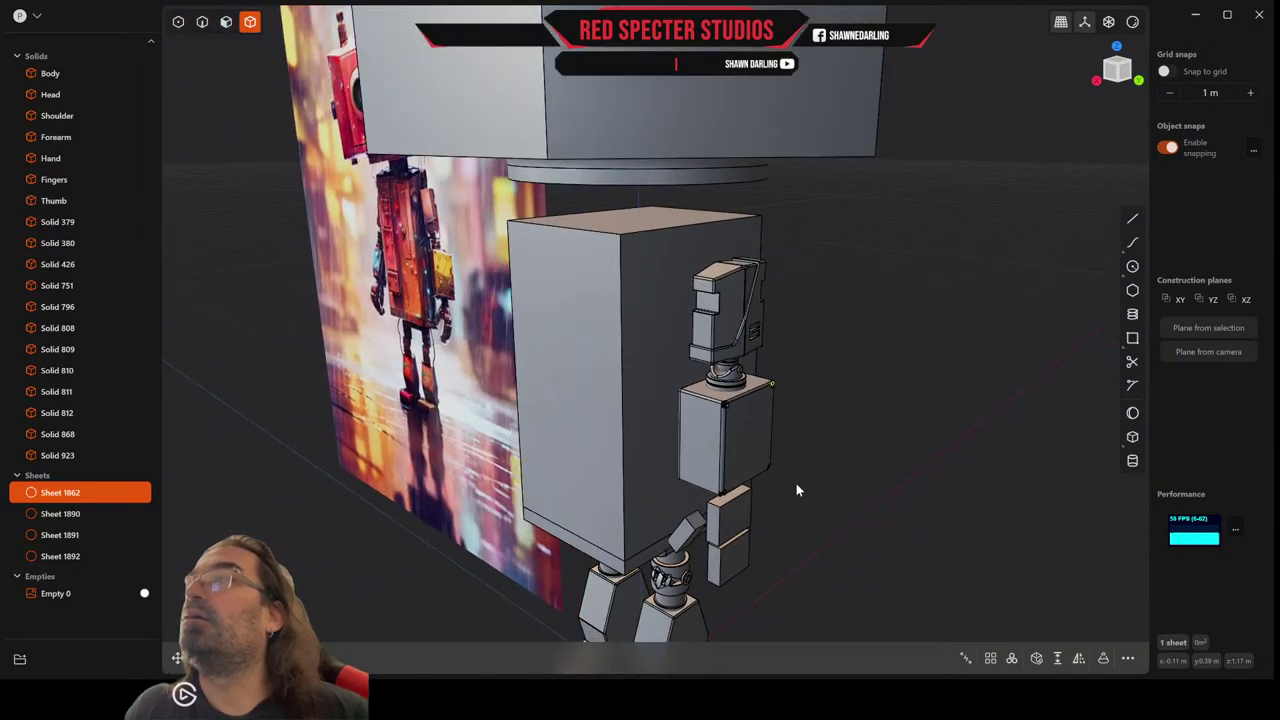
middle_drag(796, 490, 828, 393)
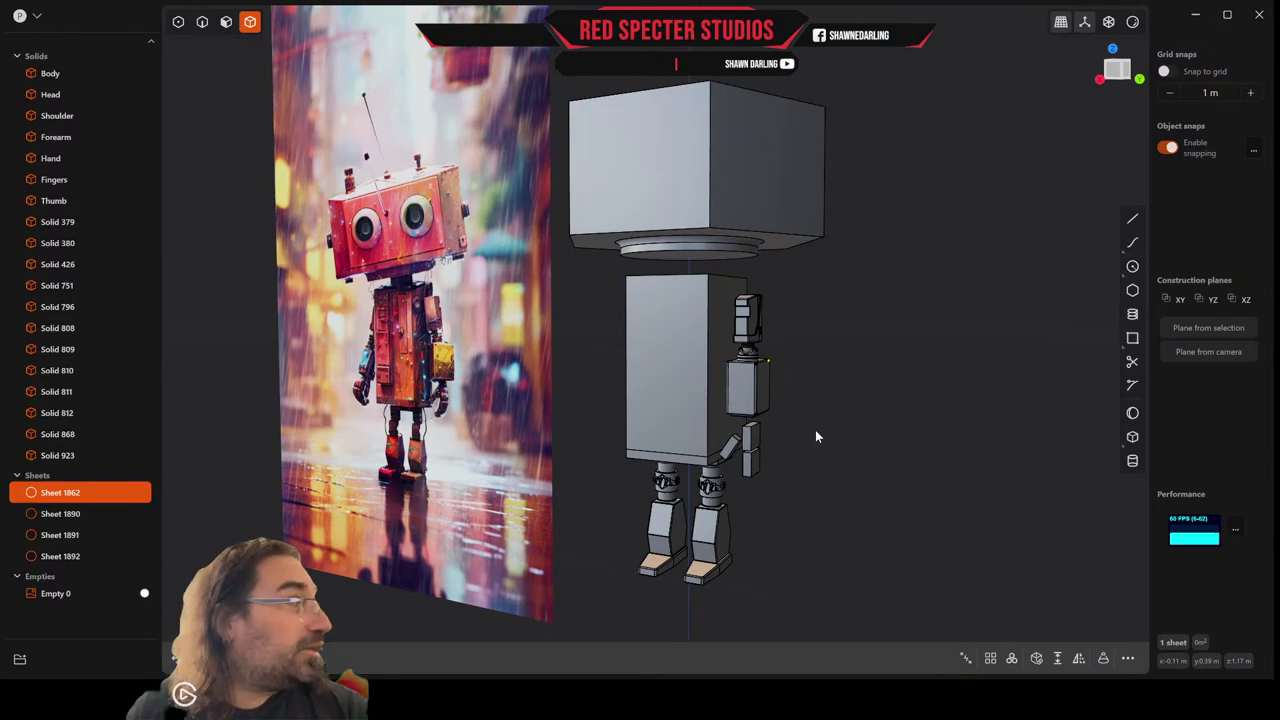
middle_drag(818, 440, 487, 415)
scroll(788, 373, up, 6)
click(957, 391)
scroll(876, 356, down, 7)
scroll(487, 415, up, 3)
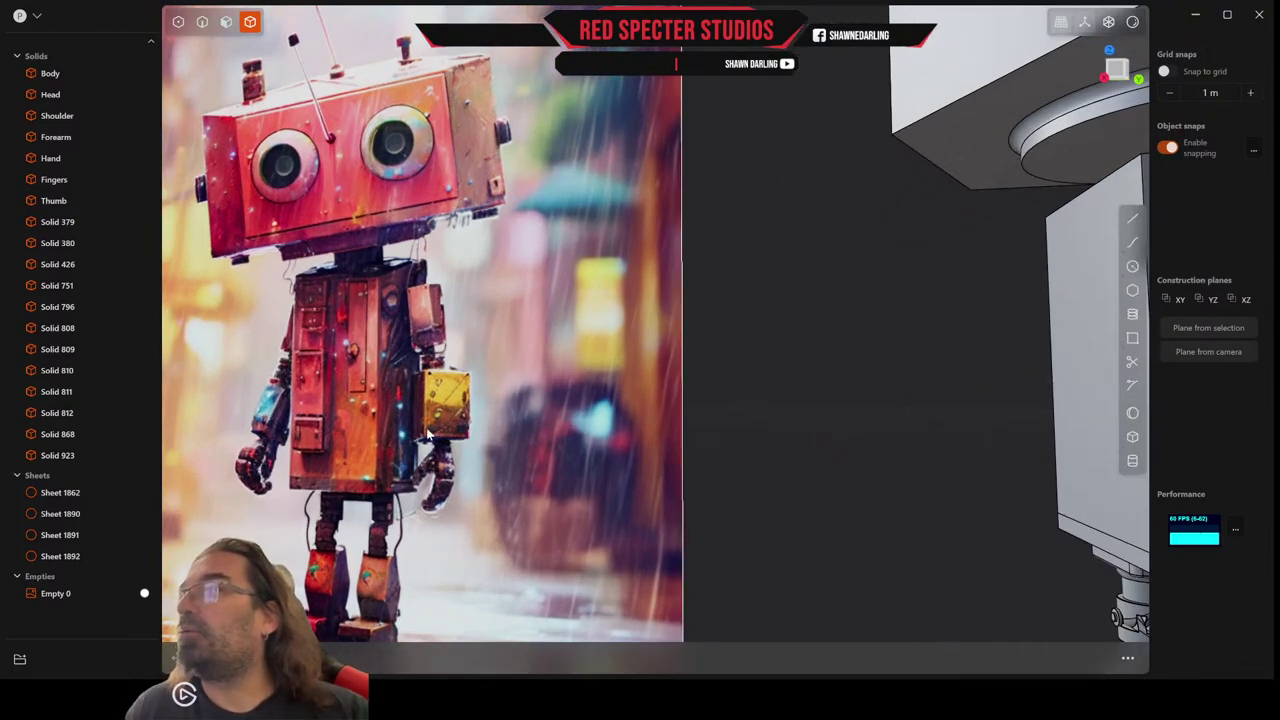
scroll(447, 433, down, 6)
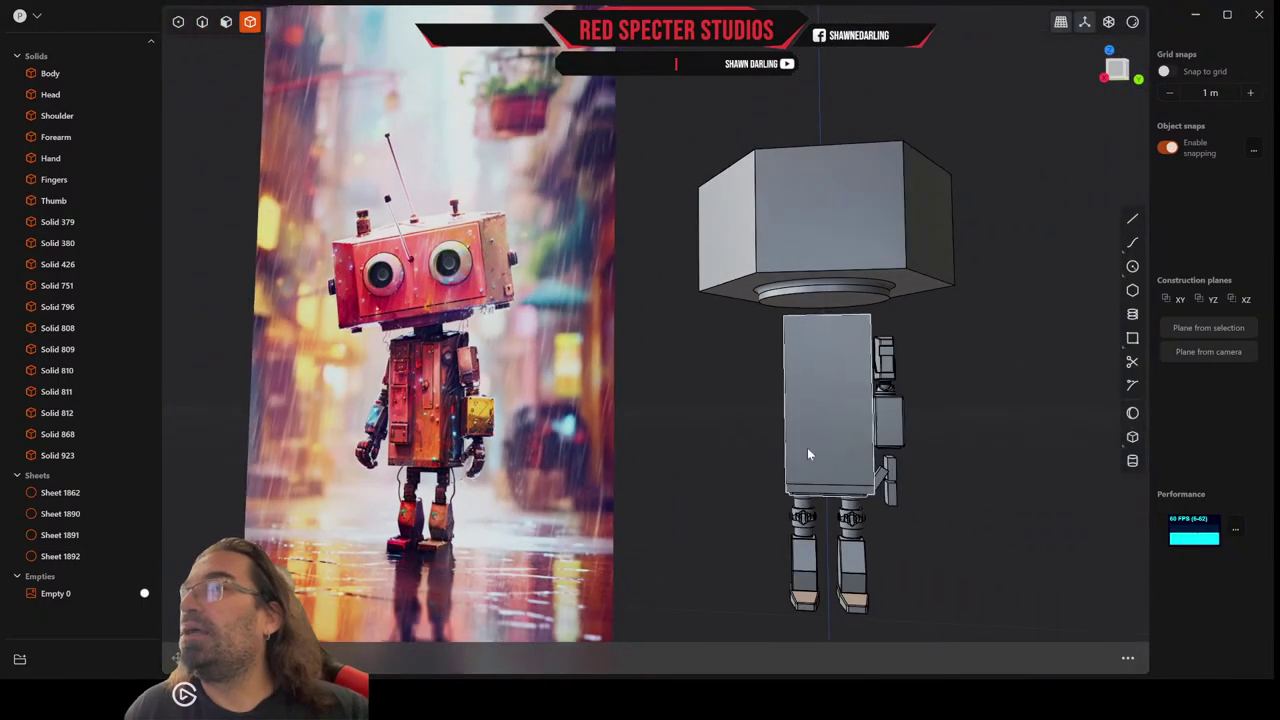
middle_drag(809, 455, 672, 450)
scroll(671, 413, up, 5)
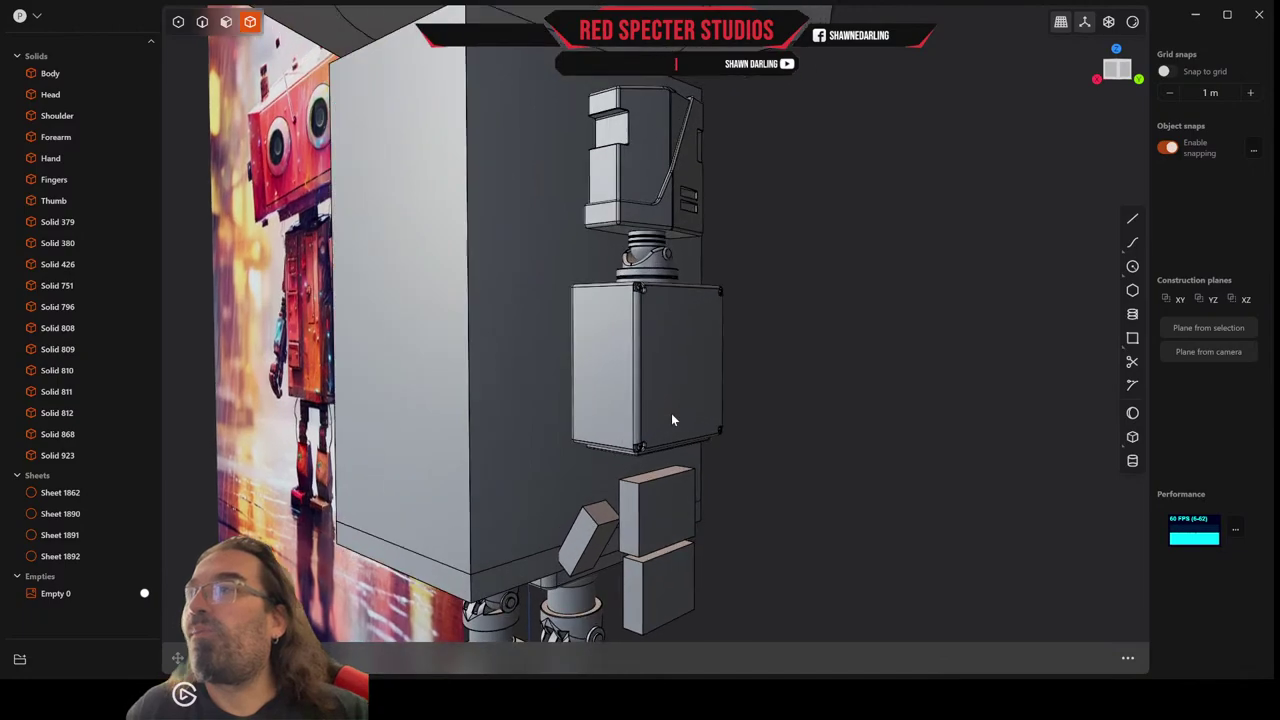
Draw a rectangle about 0.061 m wide and 0.023 m high near the lower-right corner of the forearm's outer face, and select the forearm solid.
scroll(669, 415, up, 3)
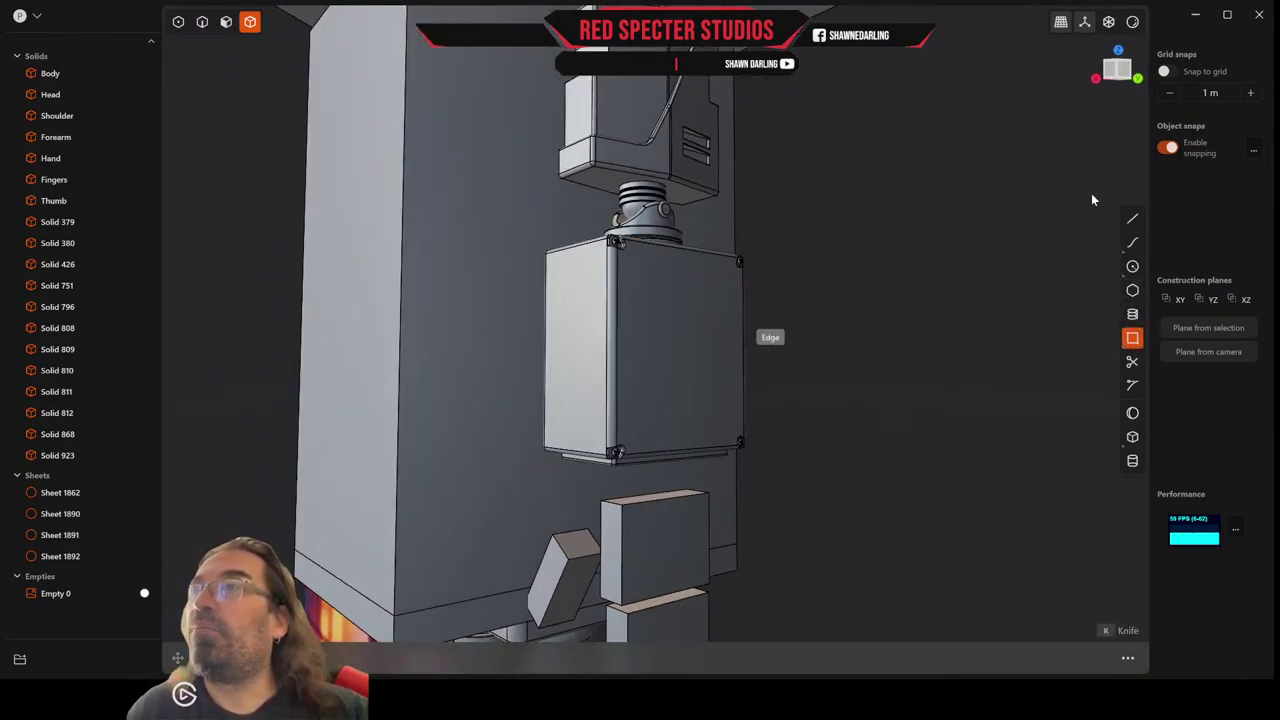
click(1122, 80)
scroll(680, 386, up, 8)
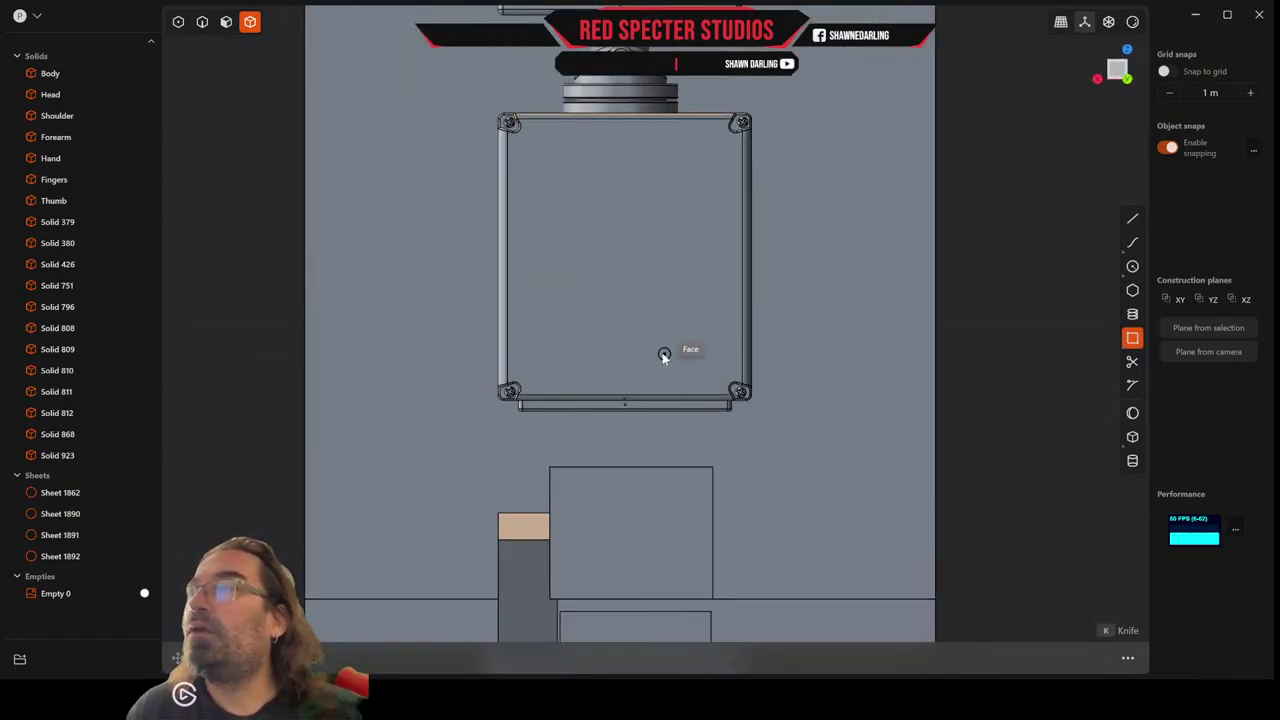
click(662, 352)
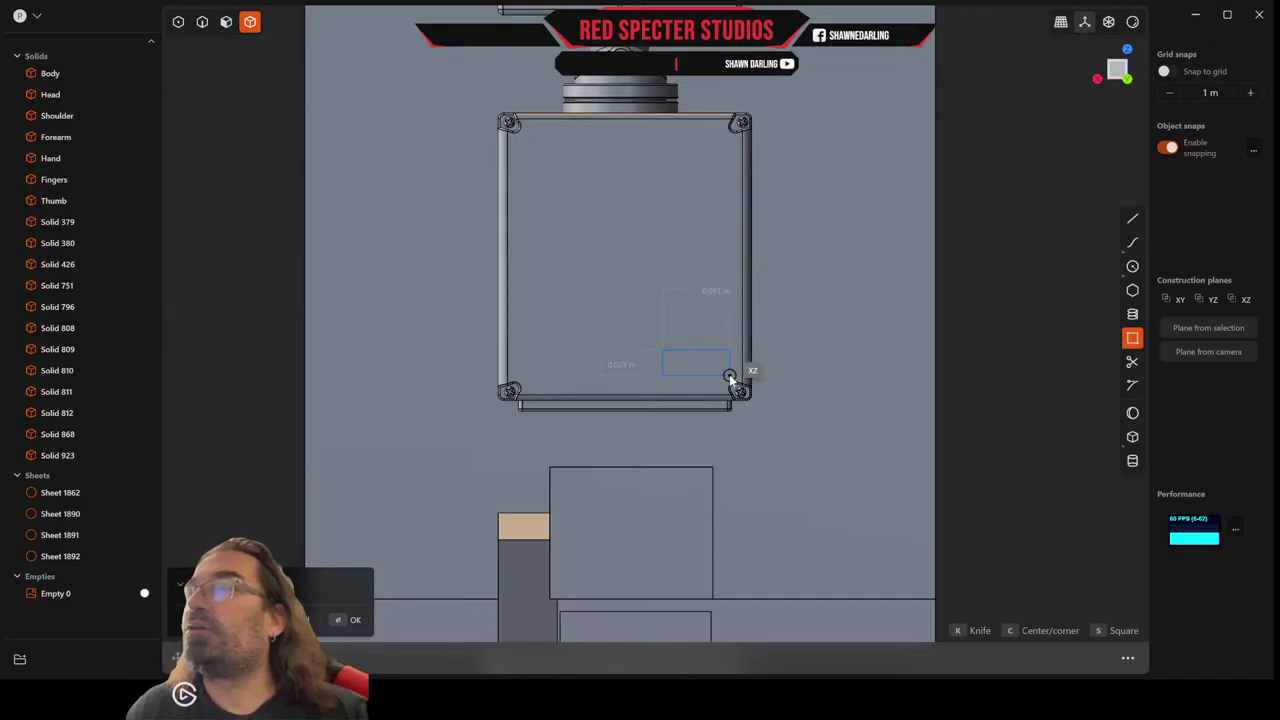
middle_drag(729, 374, 796, 378)
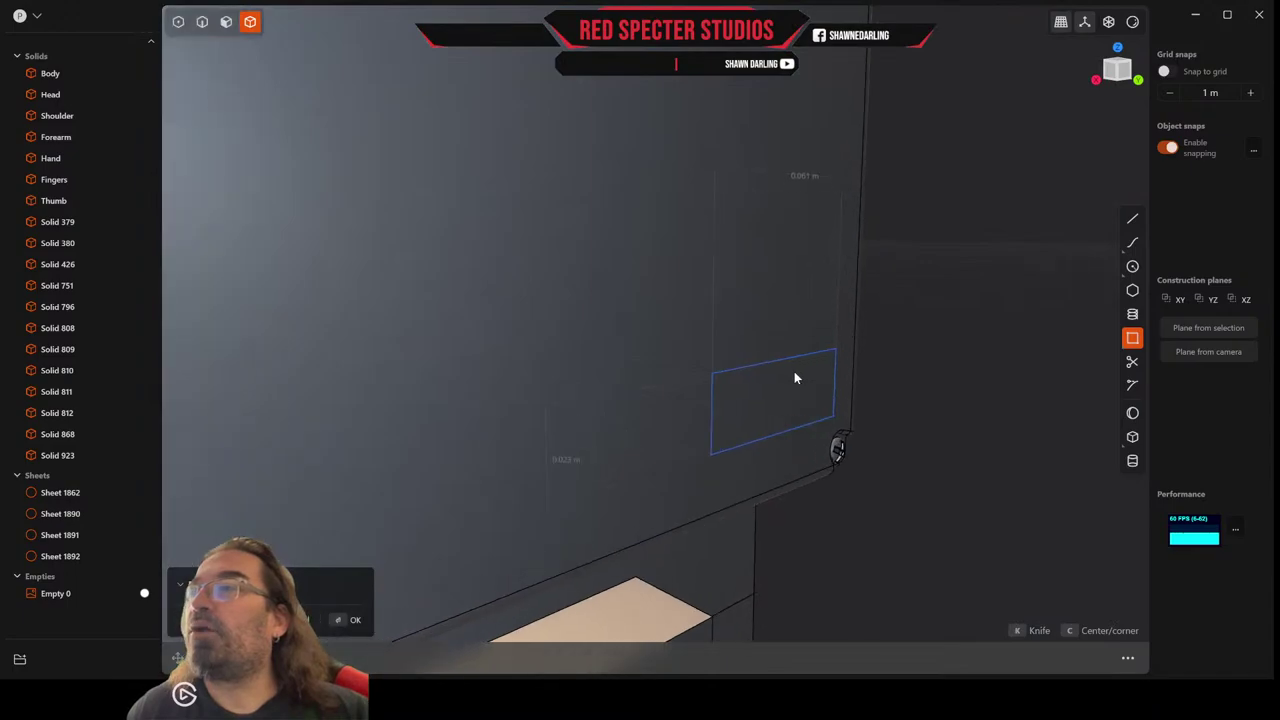
scroll(795, 378, down, 4)
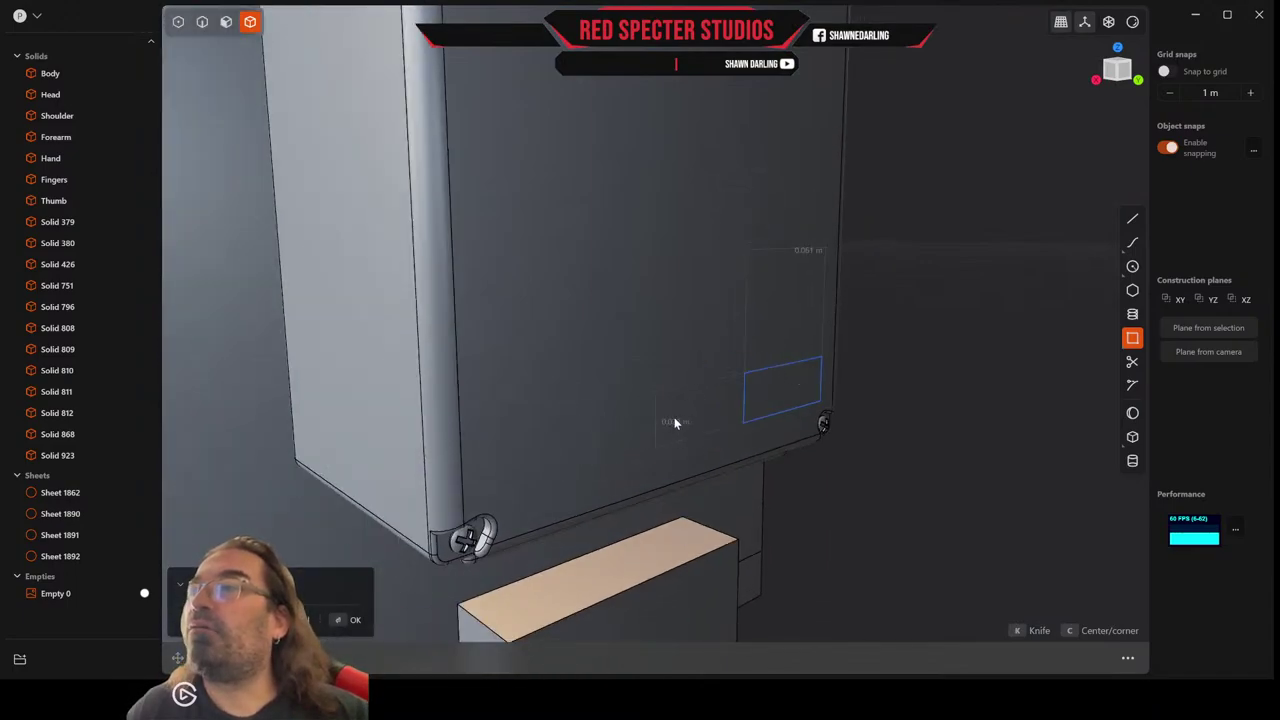
click(795, 376)
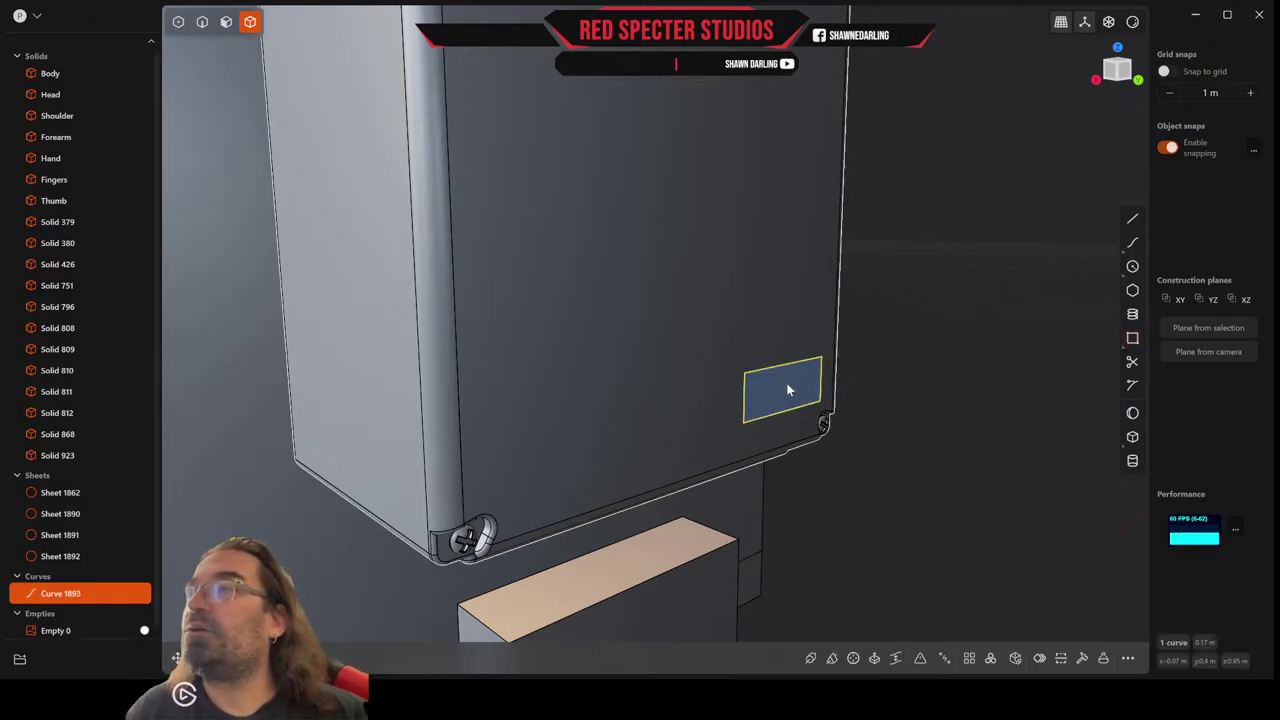
click(788, 390)
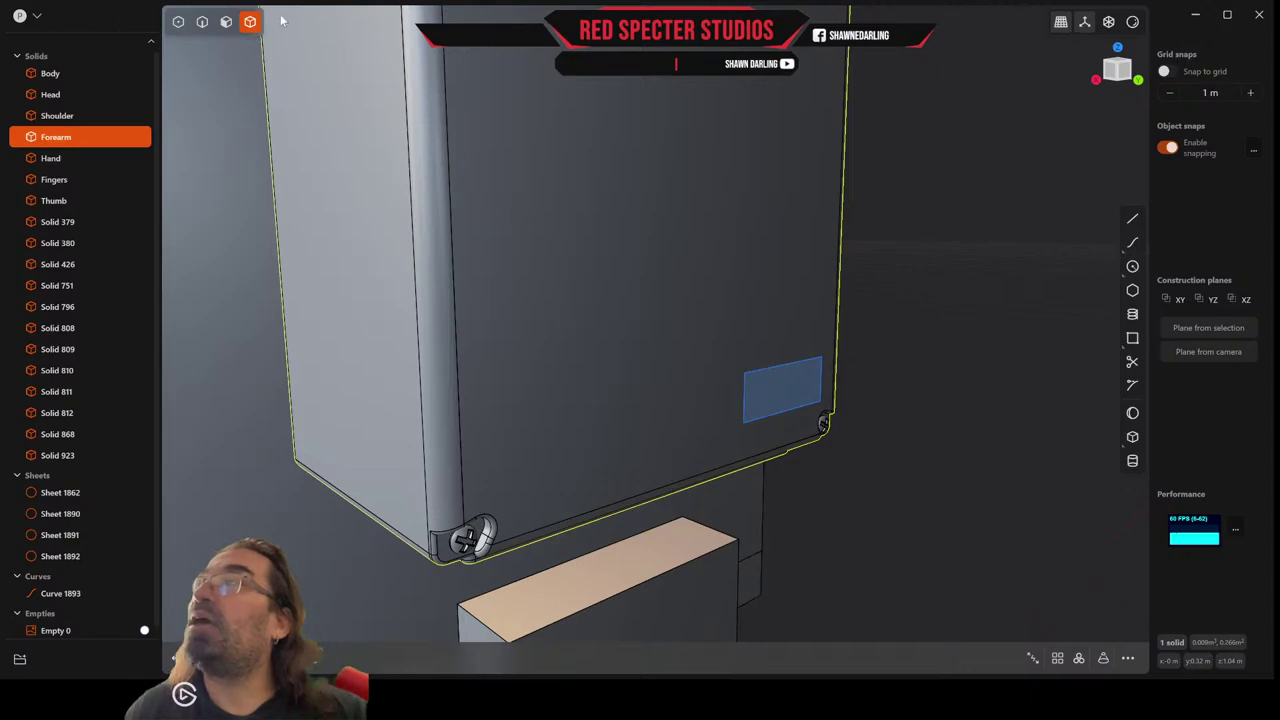
Extrude the rectangle on the forearm's outer face outward into a separate block and delete the leftover rectangle curve.
click(226, 21)
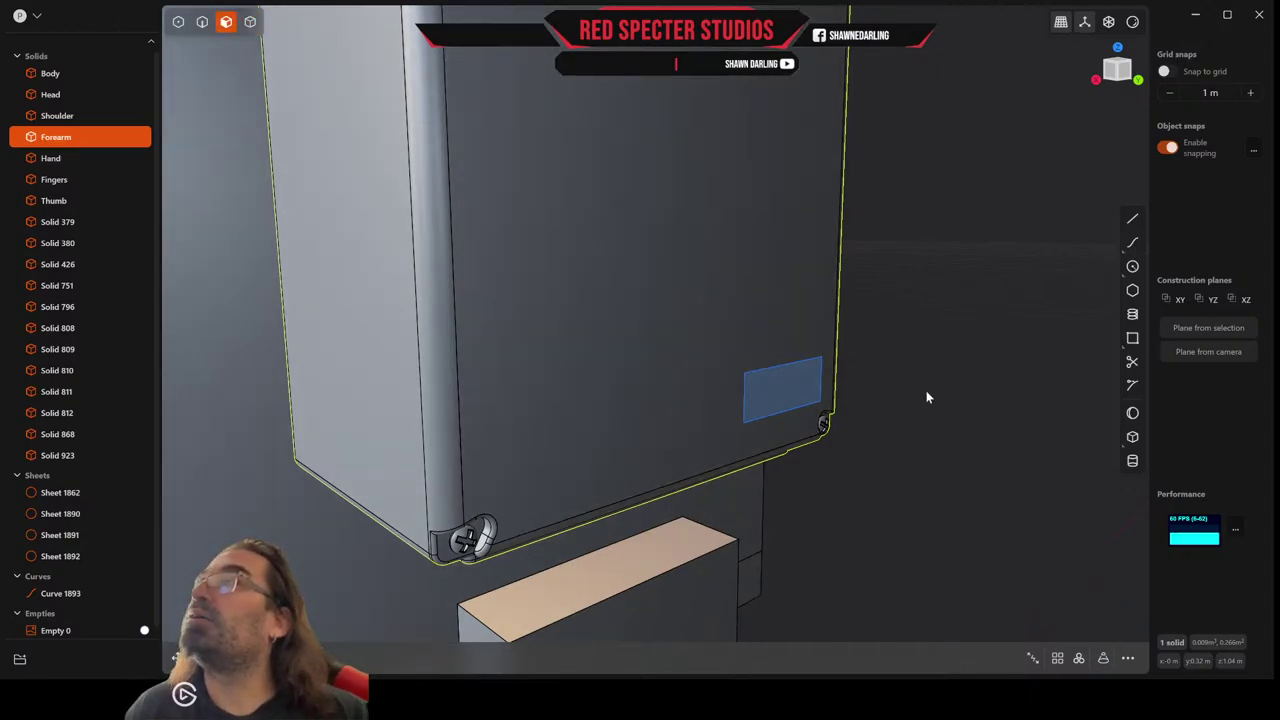
scroll(926, 397, up, 2)
click(764, 393)
key(e)
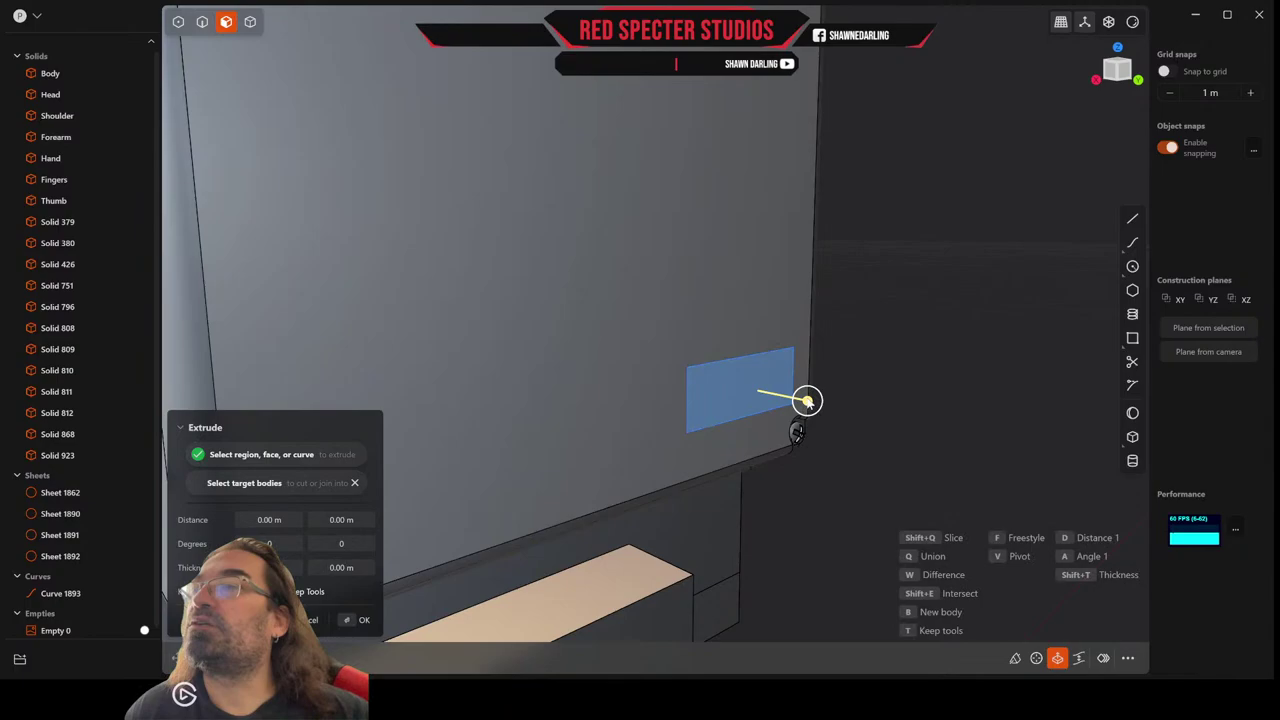
drag(808, 401, 836, 407)
key(Return)
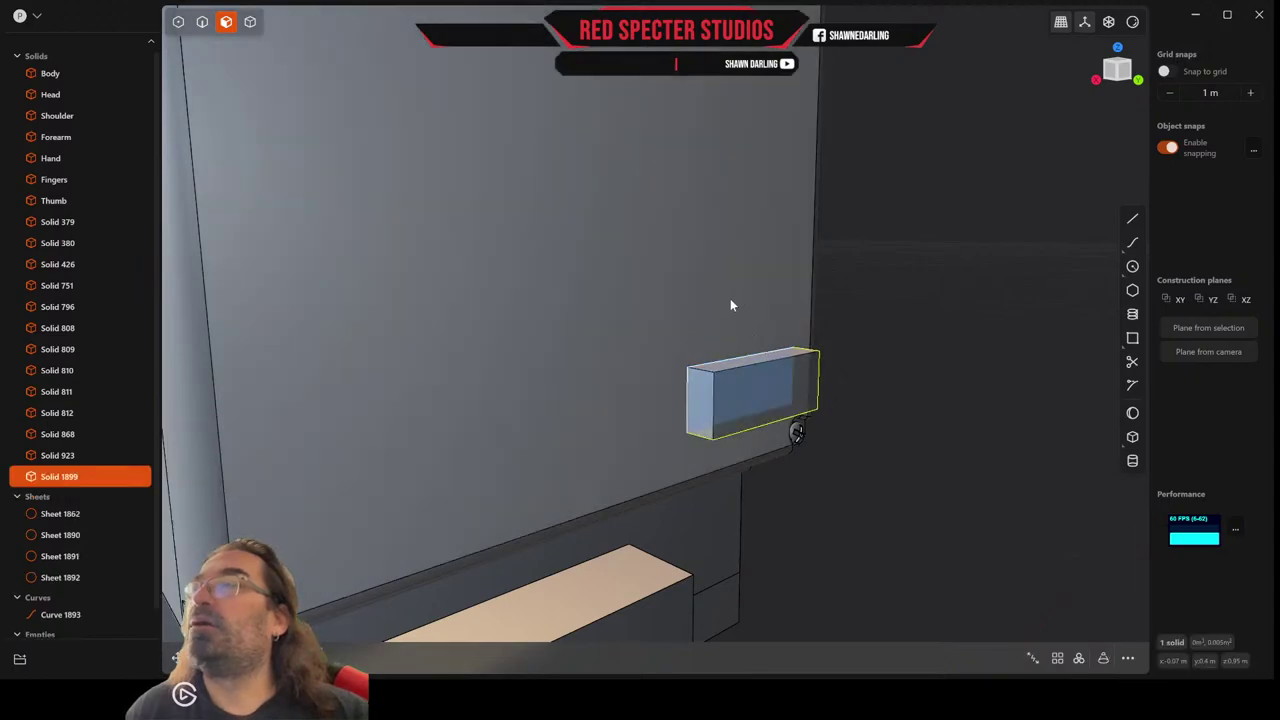
middle_drag(729, 300, 743, 377)
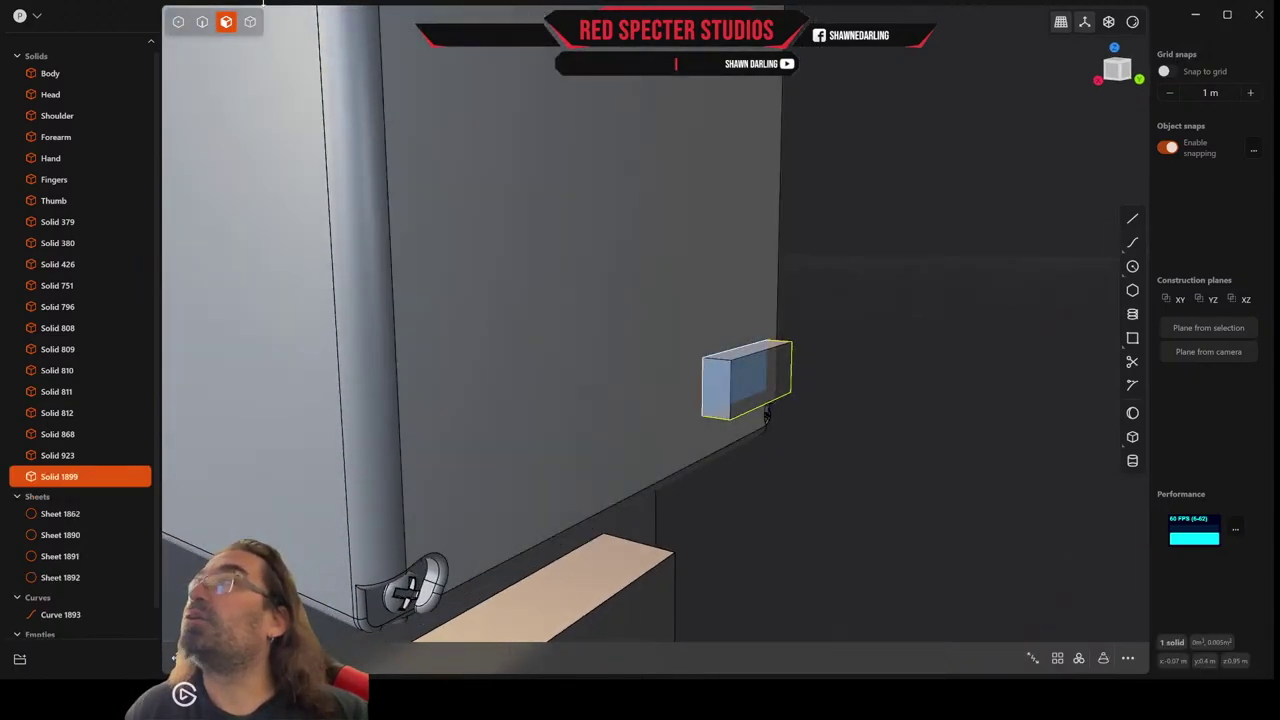
click(58, 614)
key(Delete)
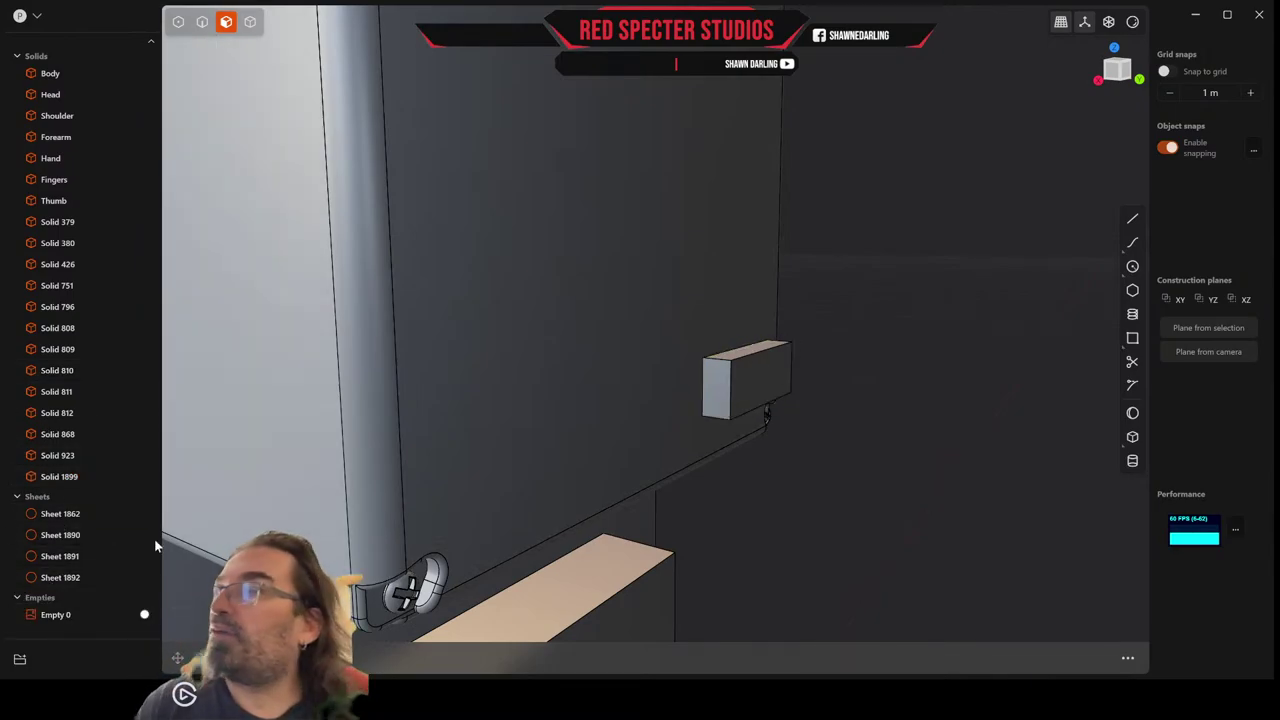
Select the four screw head sheets one after another to identify which forearm corner each belongs to.
click(58, 515)
scroll(372, 376, down, 2)
scroll(371, 376, down, 6)
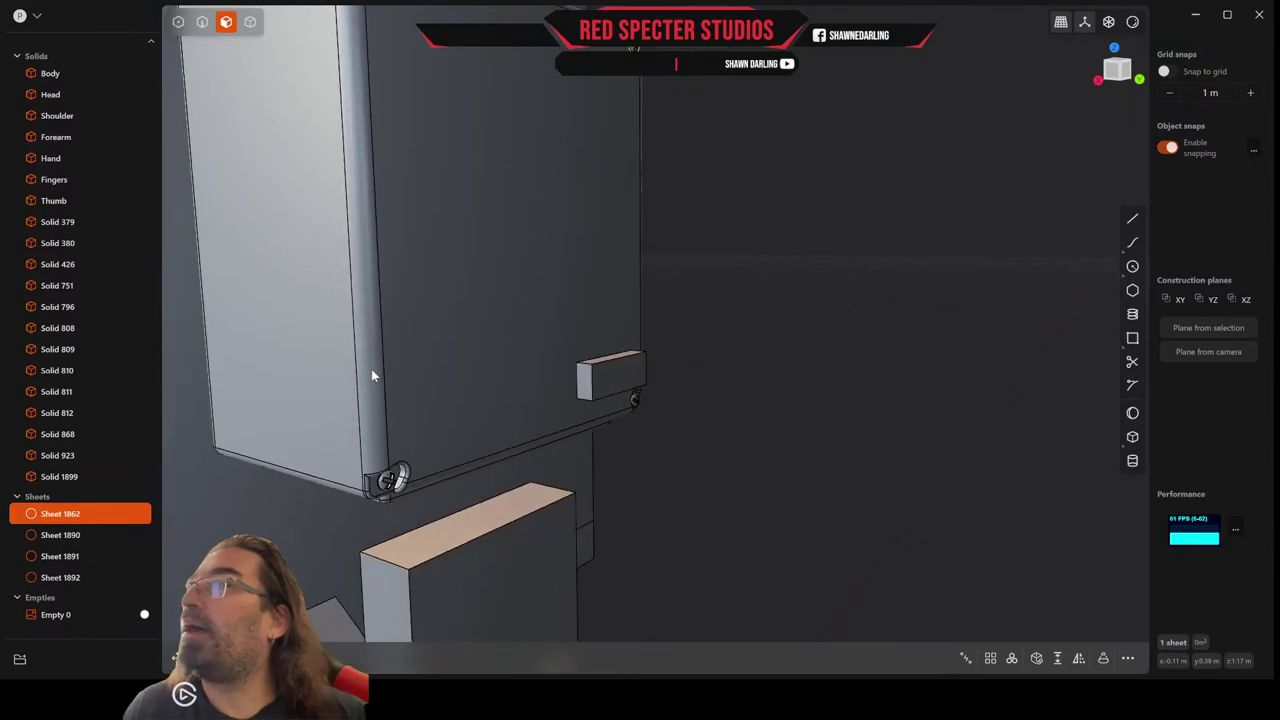
middle_drag(371, 377, 340, 425)
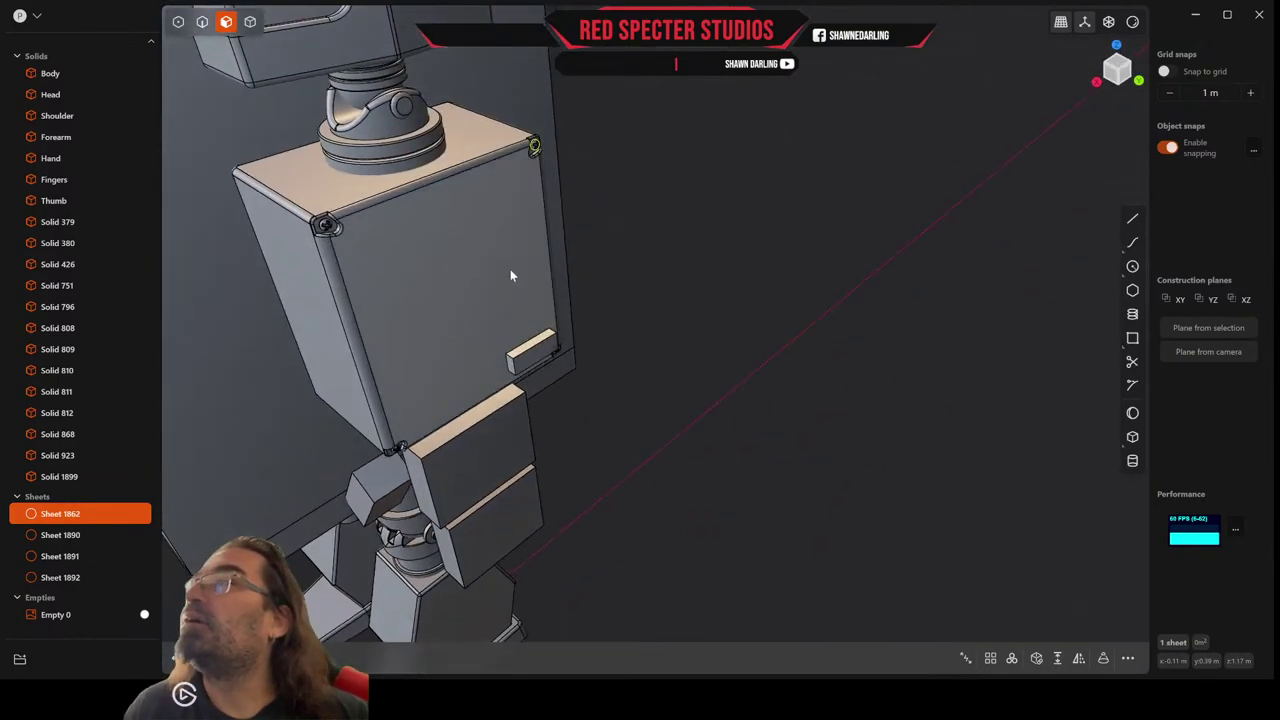
scroll(509, 204, up, 2)
middle_drag(509, 204, 507, 197)
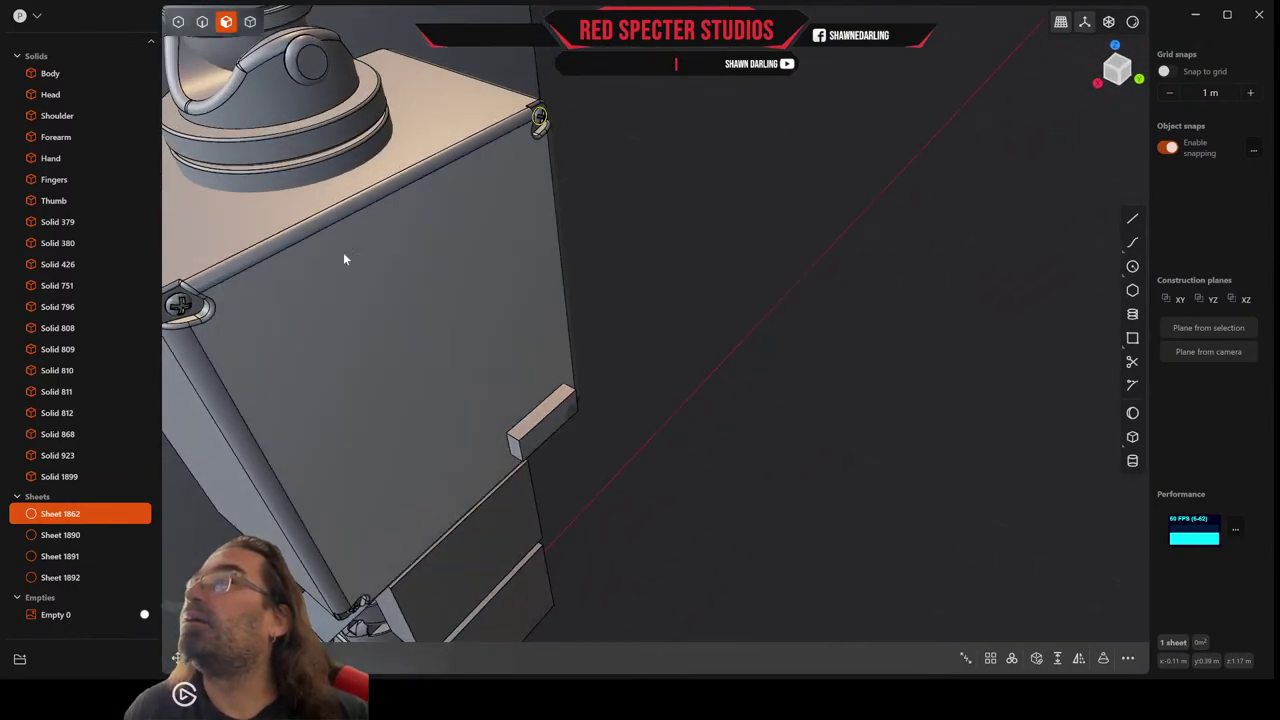
click(62, 535)
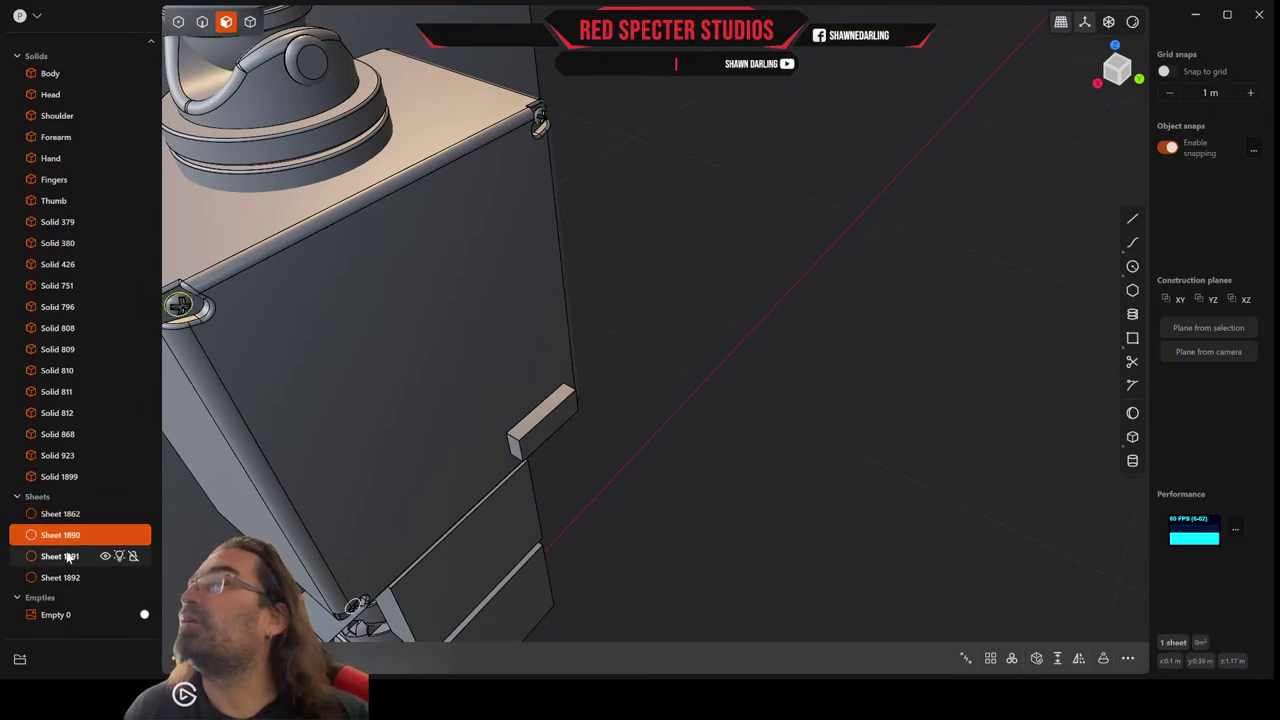
shift+click(62, 556)
shift+click(66, 578)
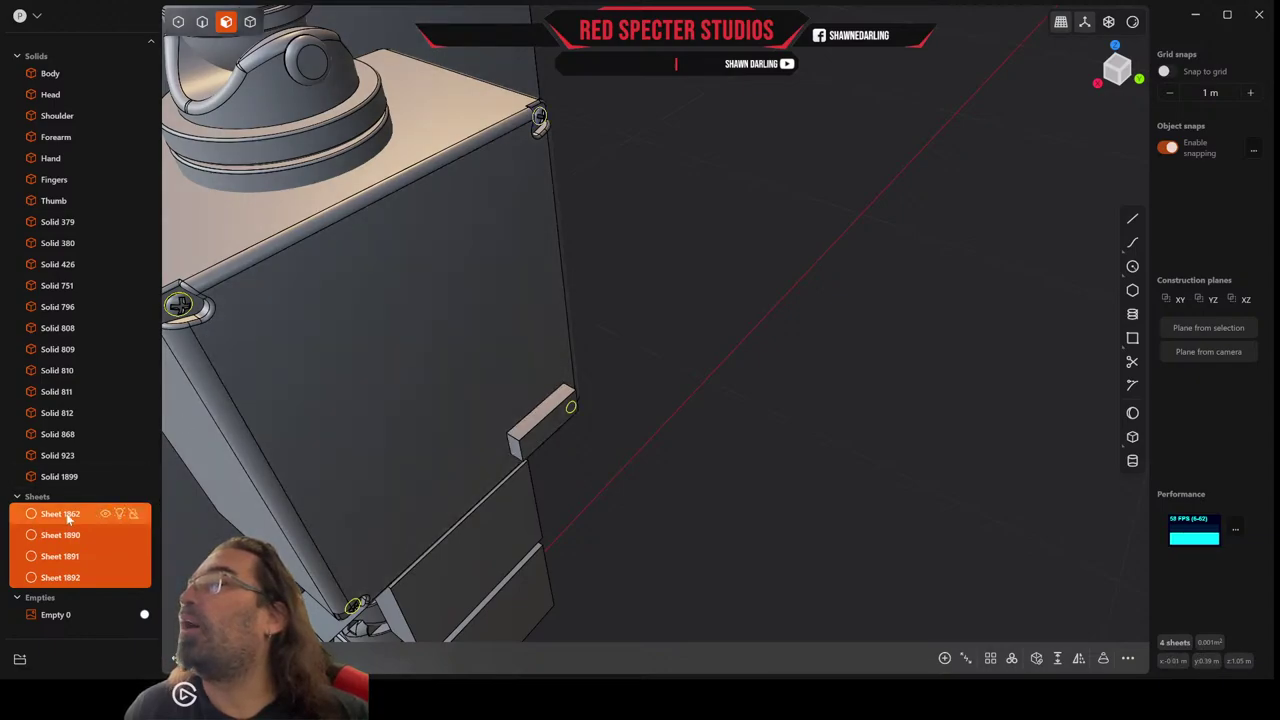
Try to thicken the screw head sheet in the forearm's upper-right corner by 0.01 m.
click(66, 514)
middle_drag(377, 317, 608, 326)
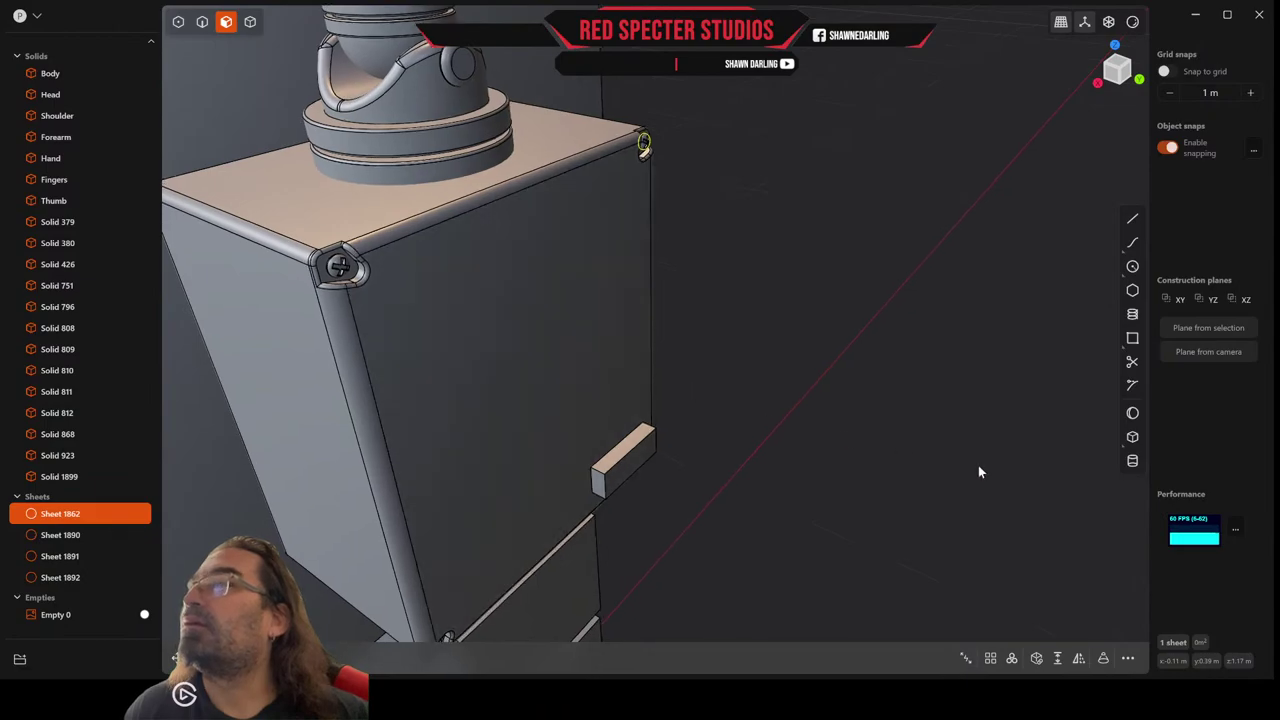
click(1057, 658)
scroll(665, 145, up, 6)
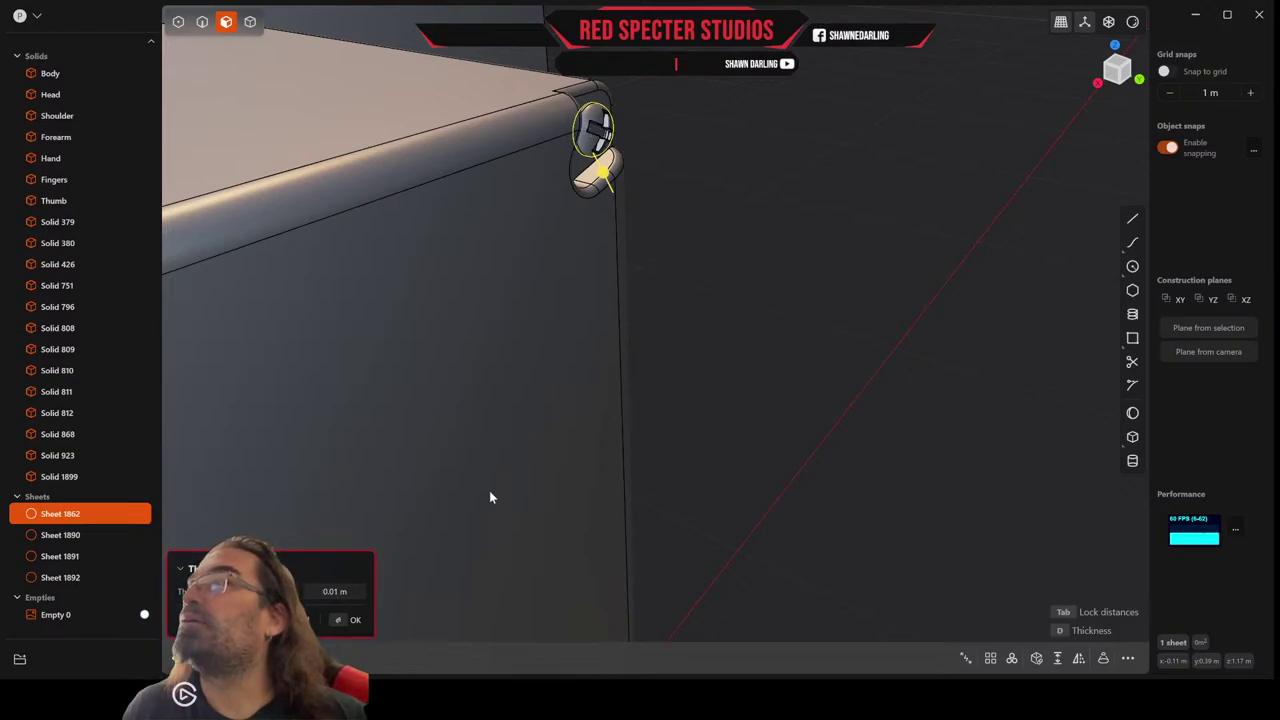
click(355, 620)
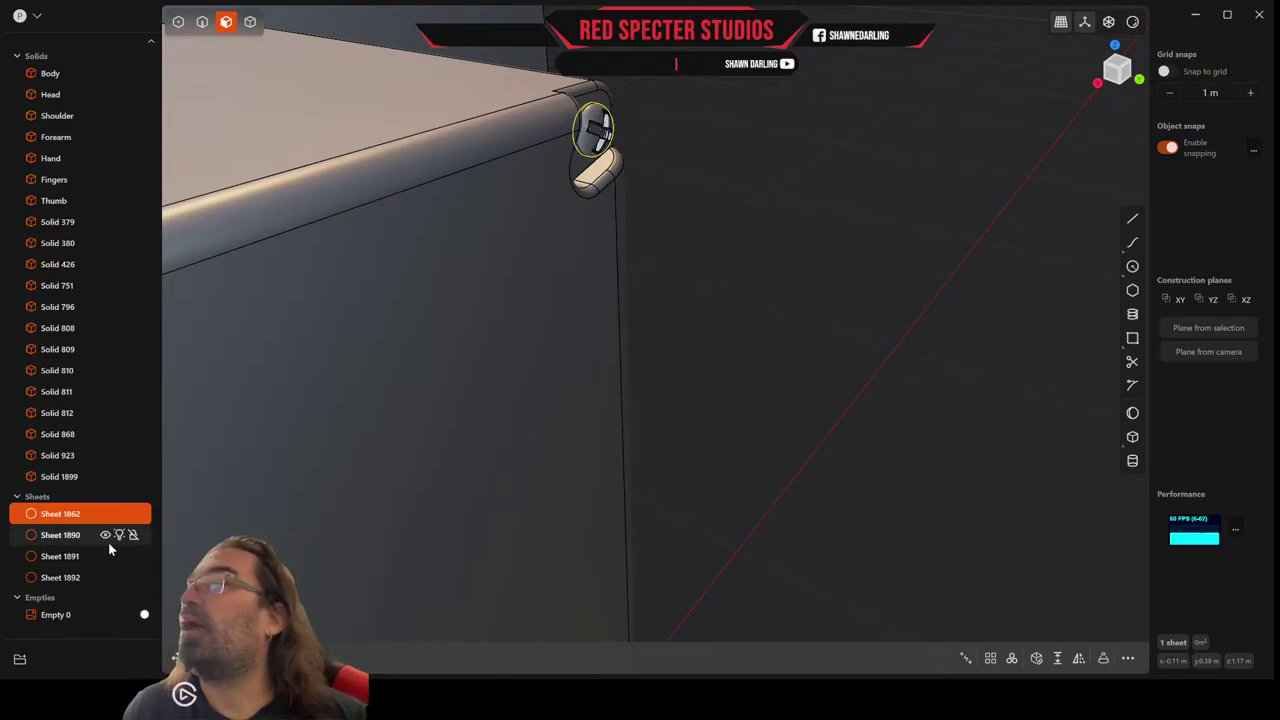
Try a Boolean union between the forearm and its upper-right screw head, and clear the selection.
scroll(514, 385, down, 8)
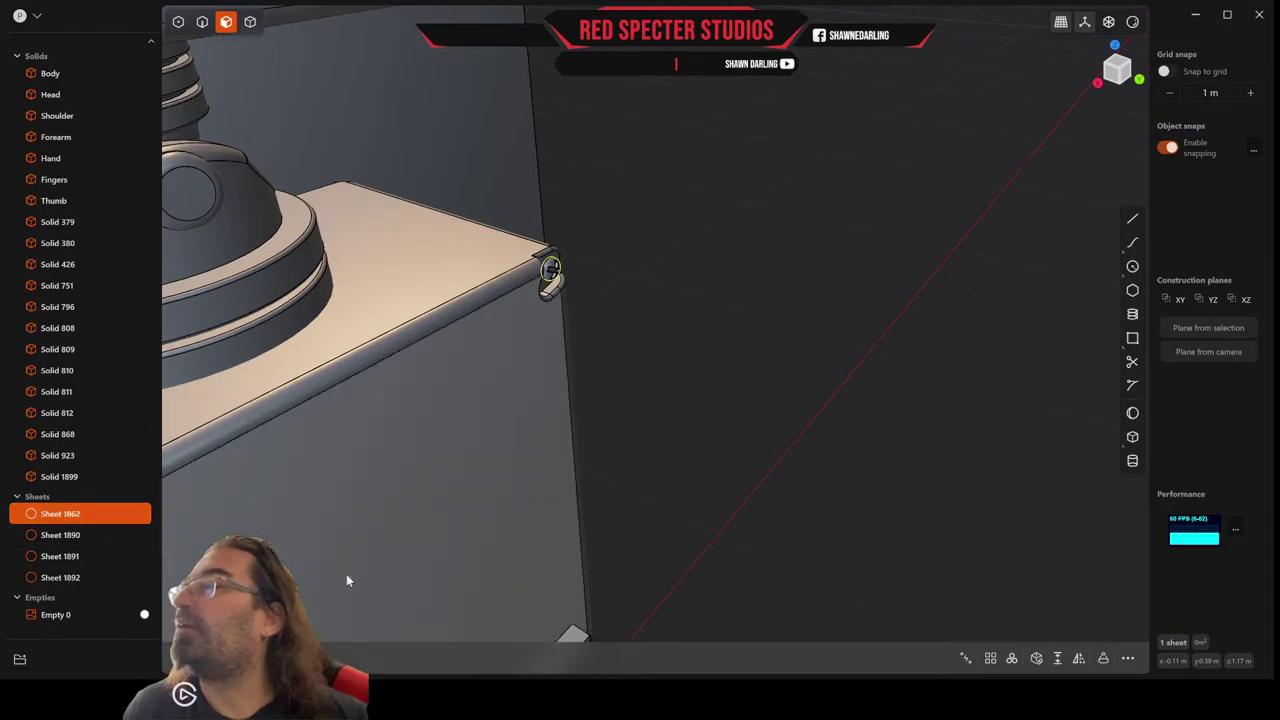
scroll(629, 318, up, 2)
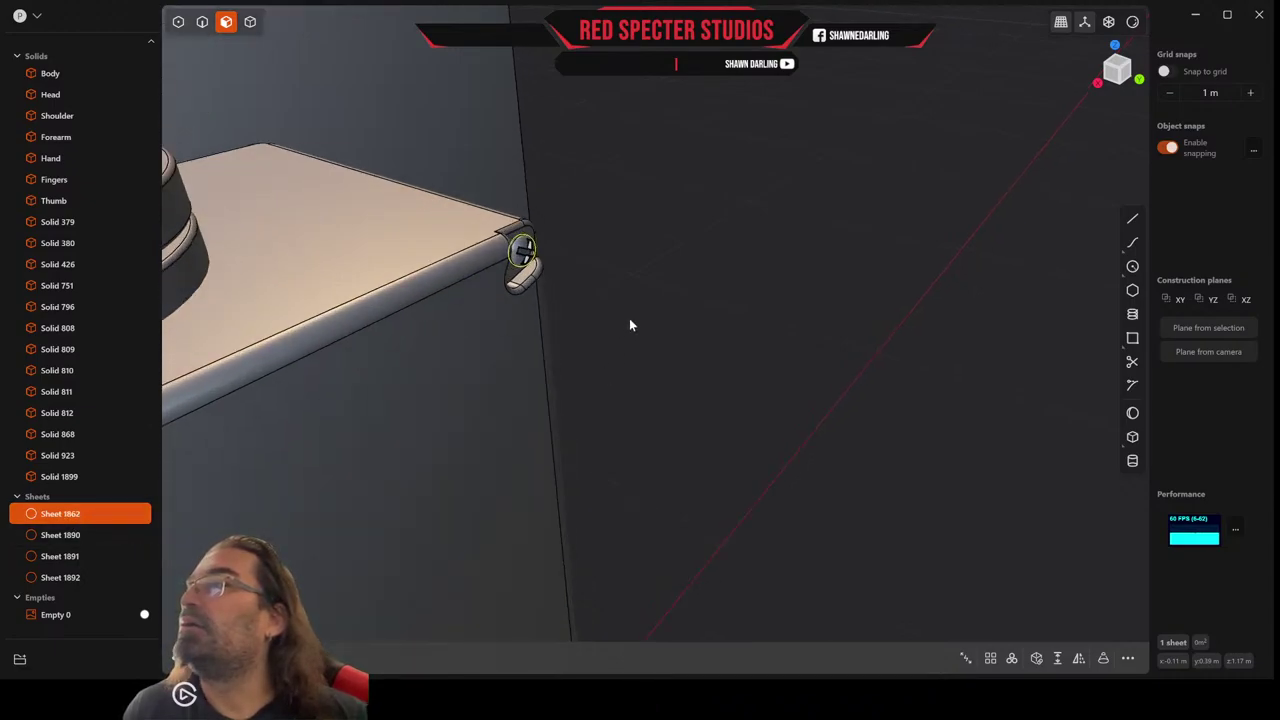
key(4)
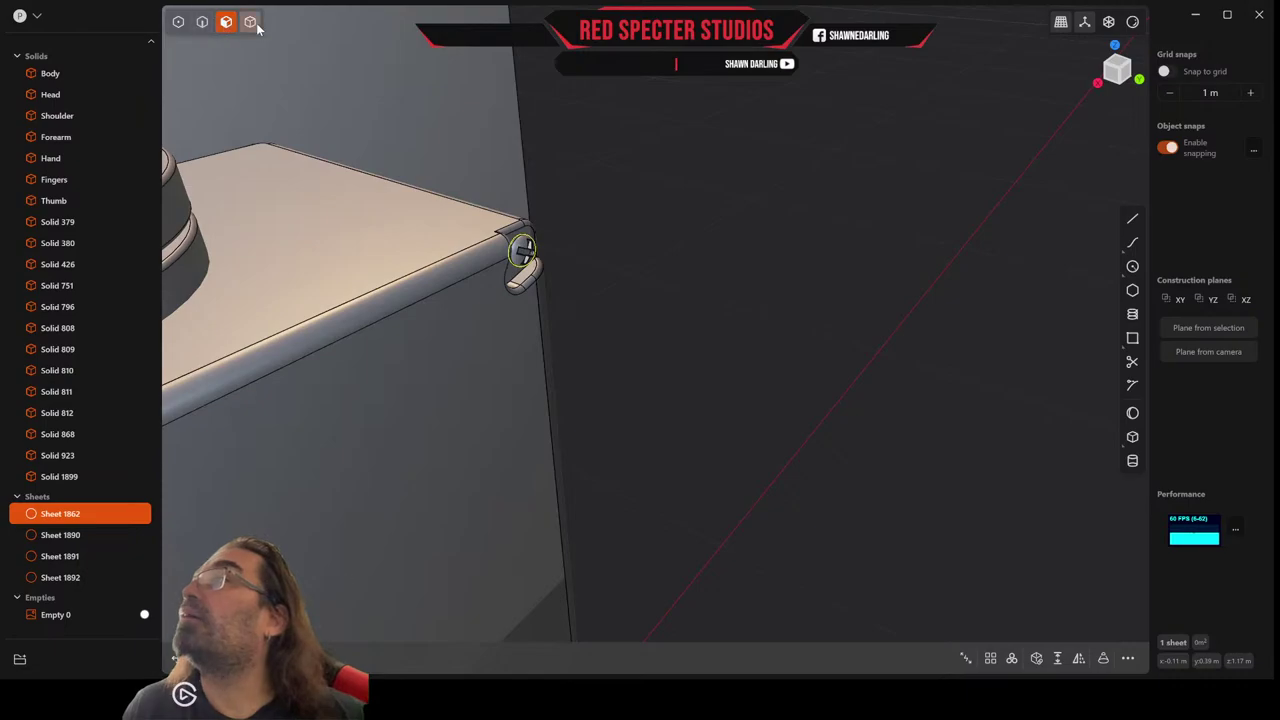
click(492, 313)
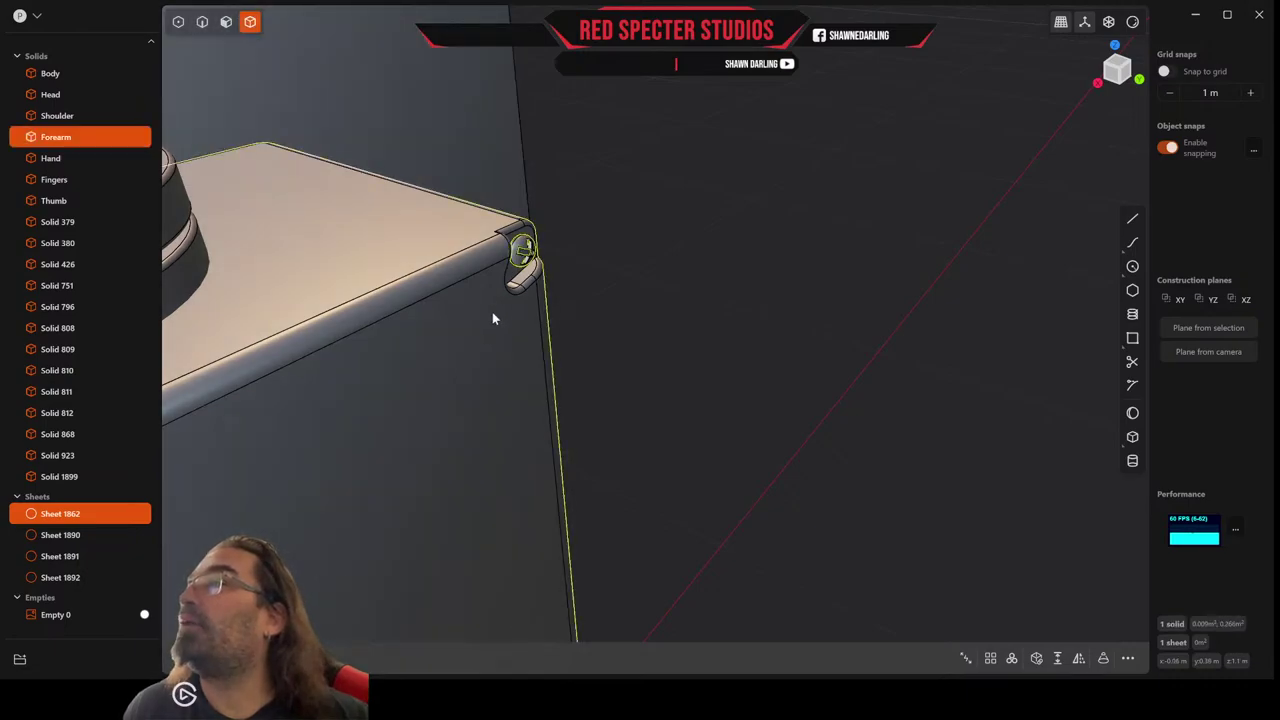
key(q)
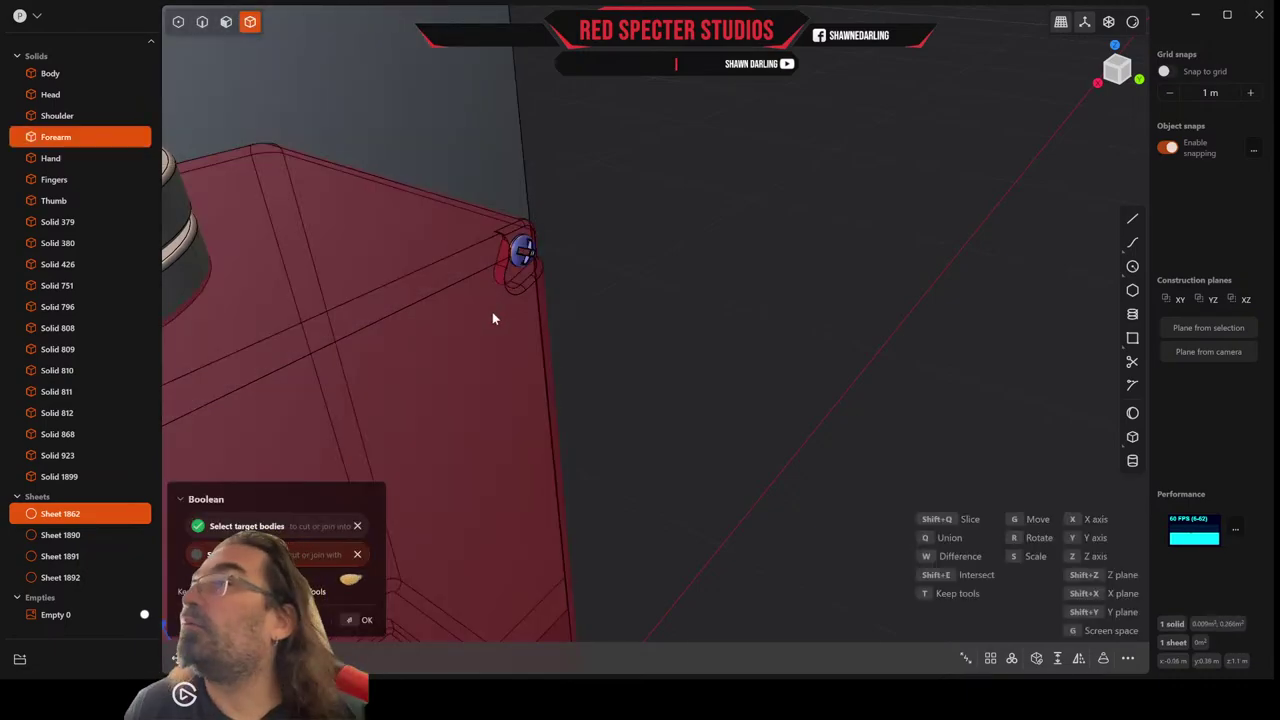
key(q)
key(Escape)
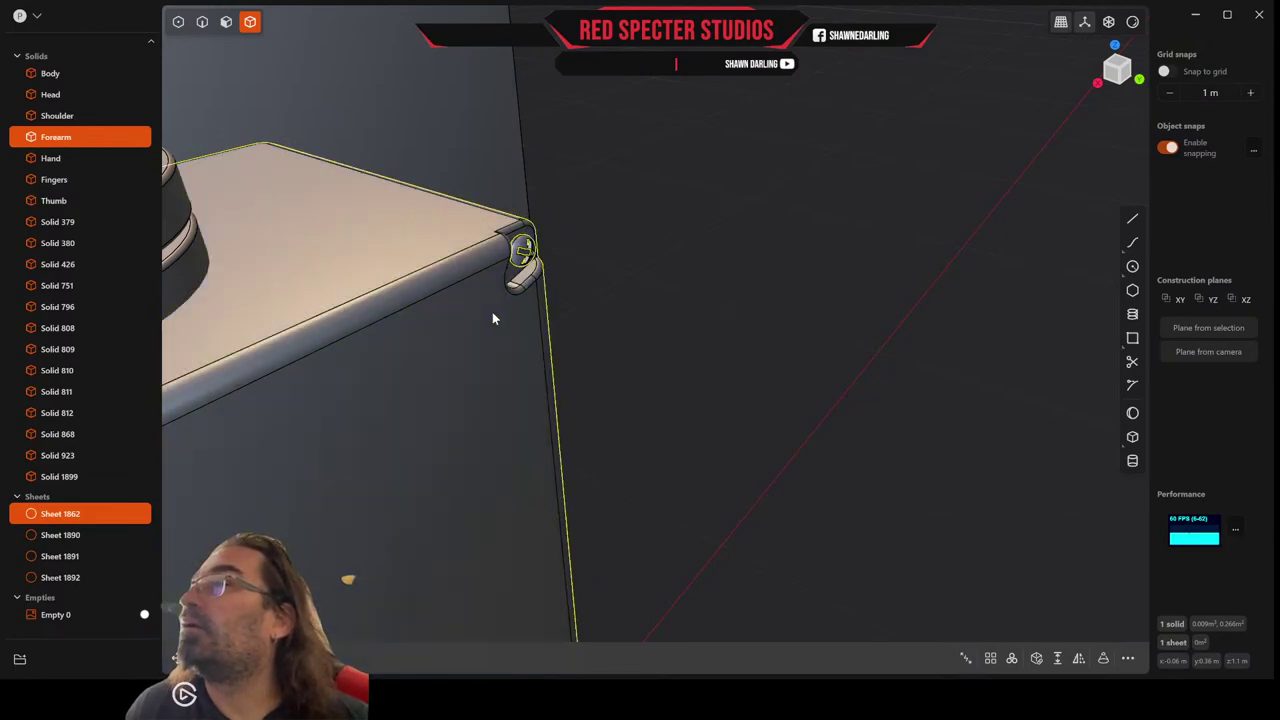
scroll(492, 318, down, 1)
click(561, 262)
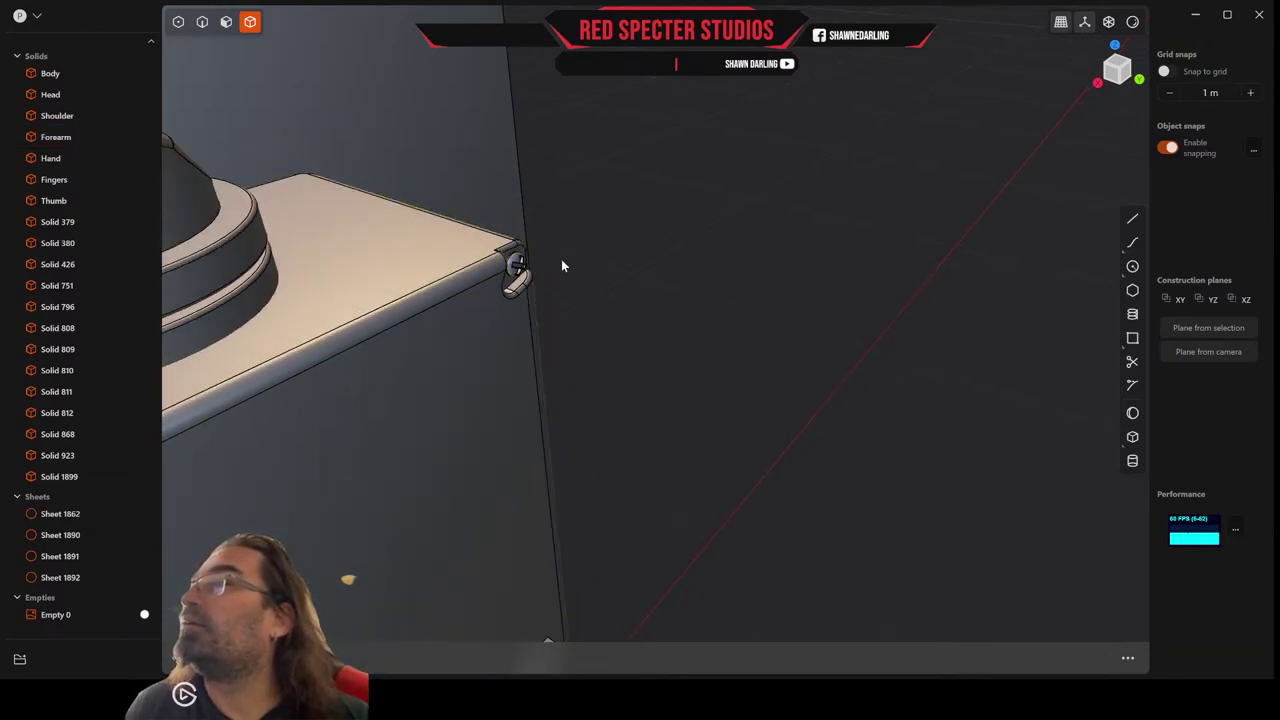
Select all four corner screw heads and move them slightly along the Y axis deeper into their recesses.
click(513, 265)
middle_drag(617, 300, 625, 333)
scroll(591, 323, up, 5)
scroll(625, 333, down, 8)
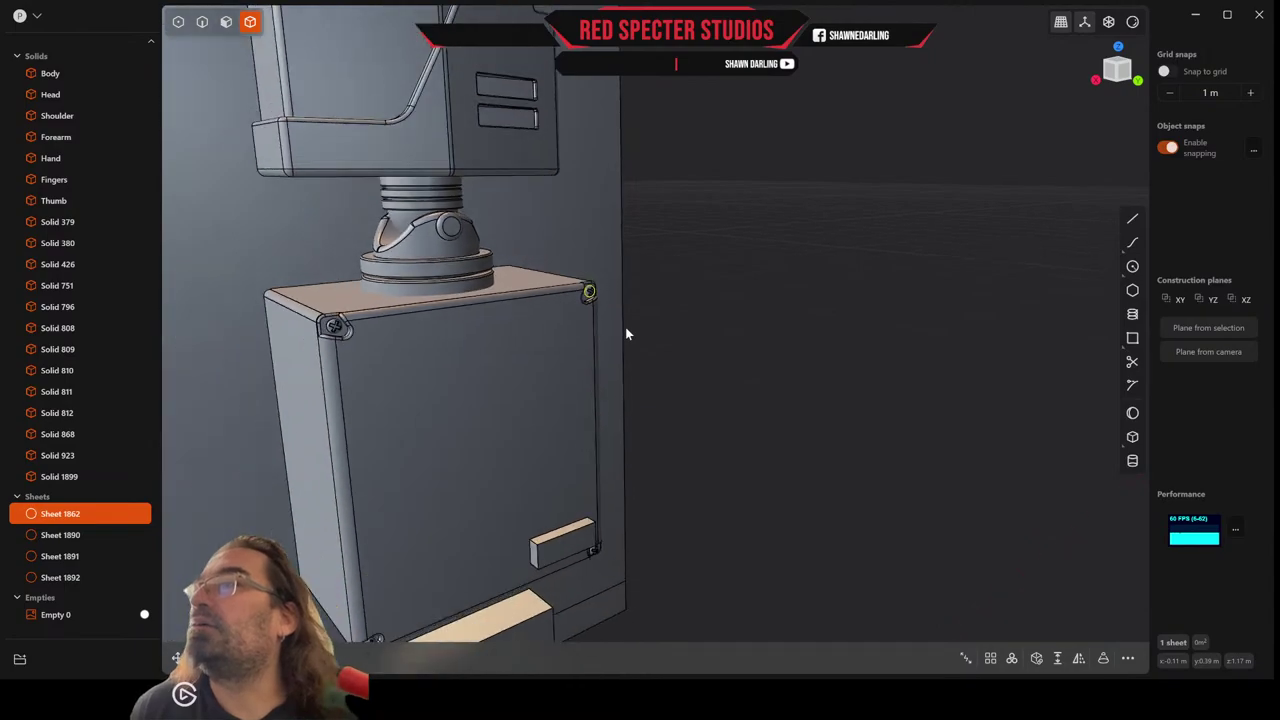
click(336, 329)
click(373, 640)
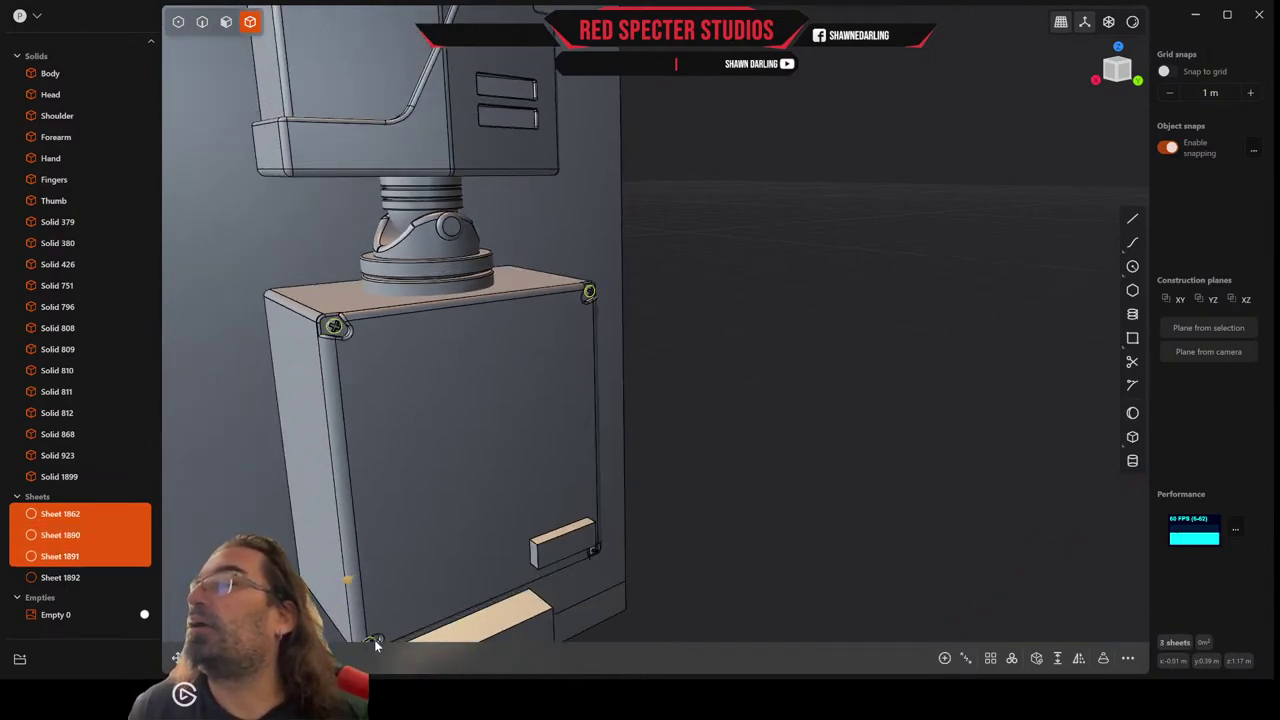
click(592, 552)
scroll(599, 485, up, 5)
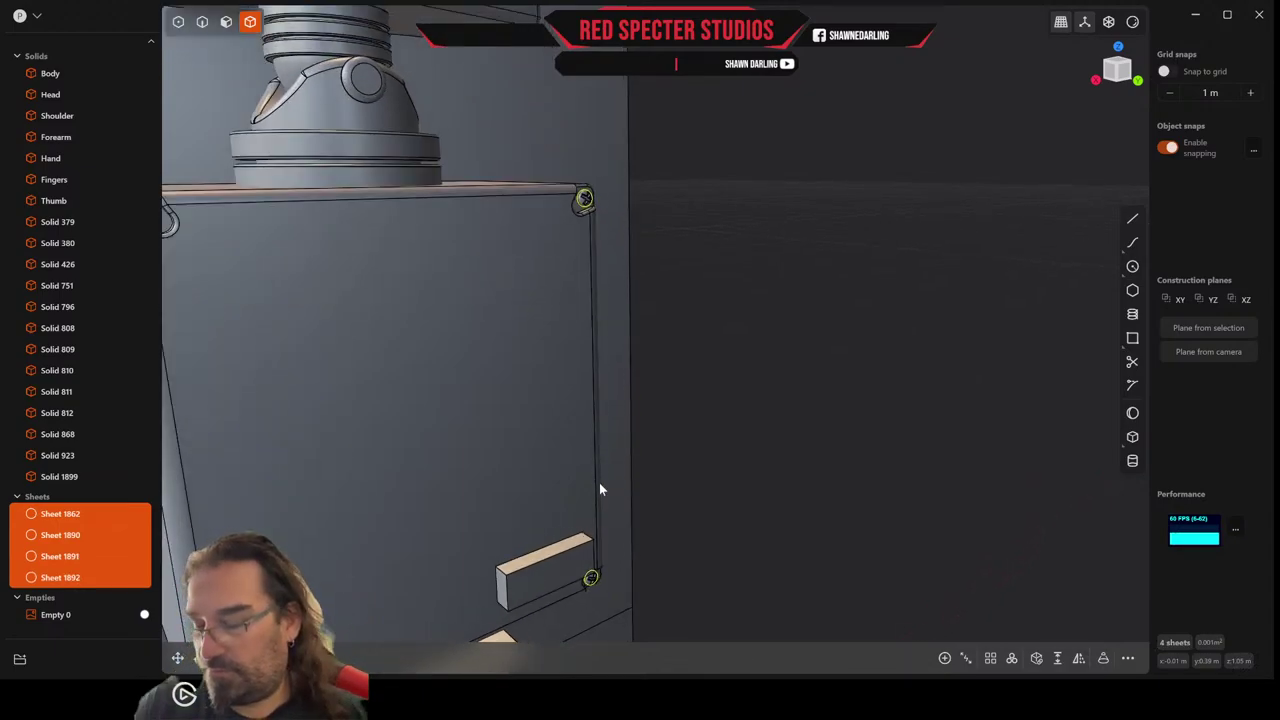
key(g)
middle_drag(597, 480, 645, 525)
scroll(640, 531, up, 3)
scroll(652, 519, up, 2)
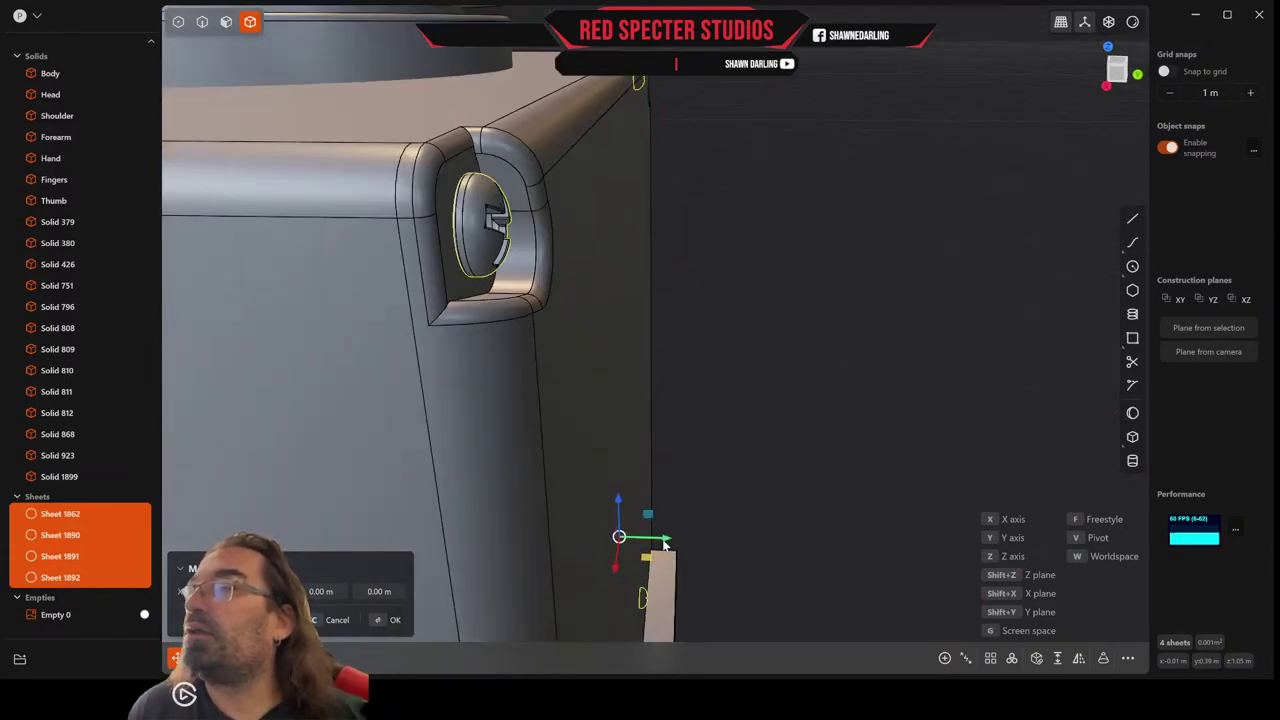
drag(664, 539, 666, 507)
key(Return)
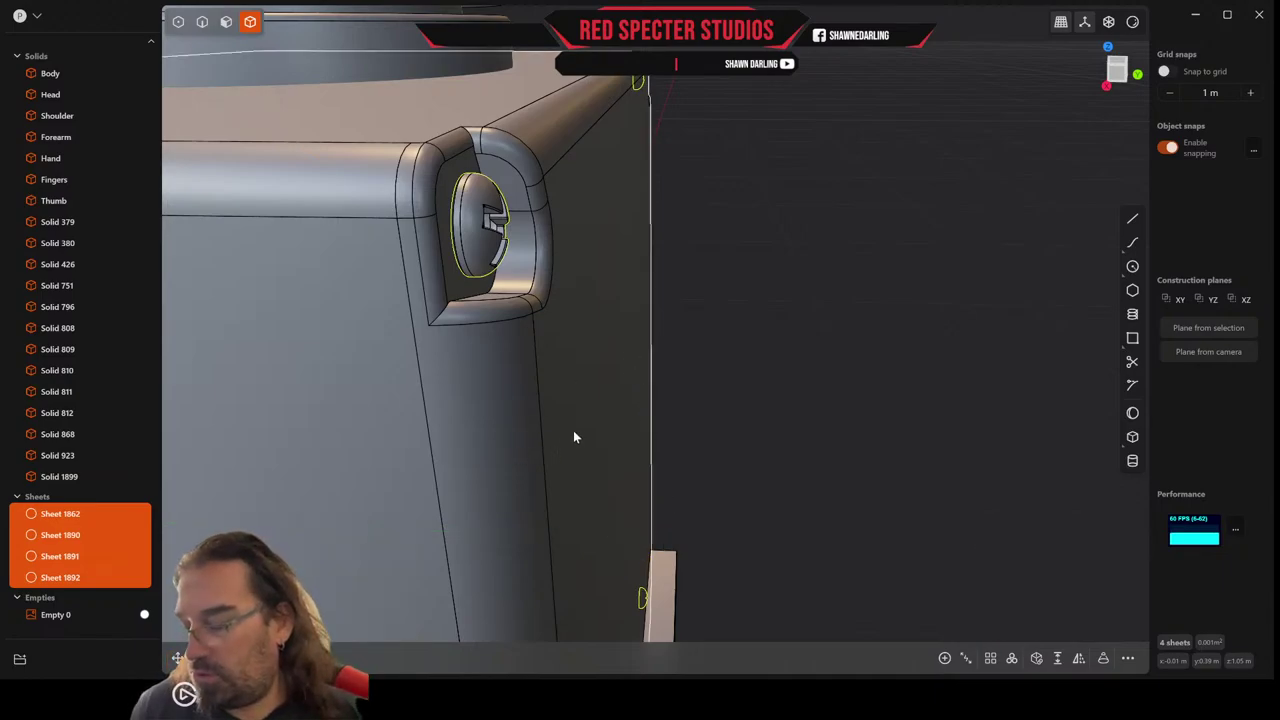
Try Boolean operations on the four screw heads alone and with the forearm as the target body.
key(q)
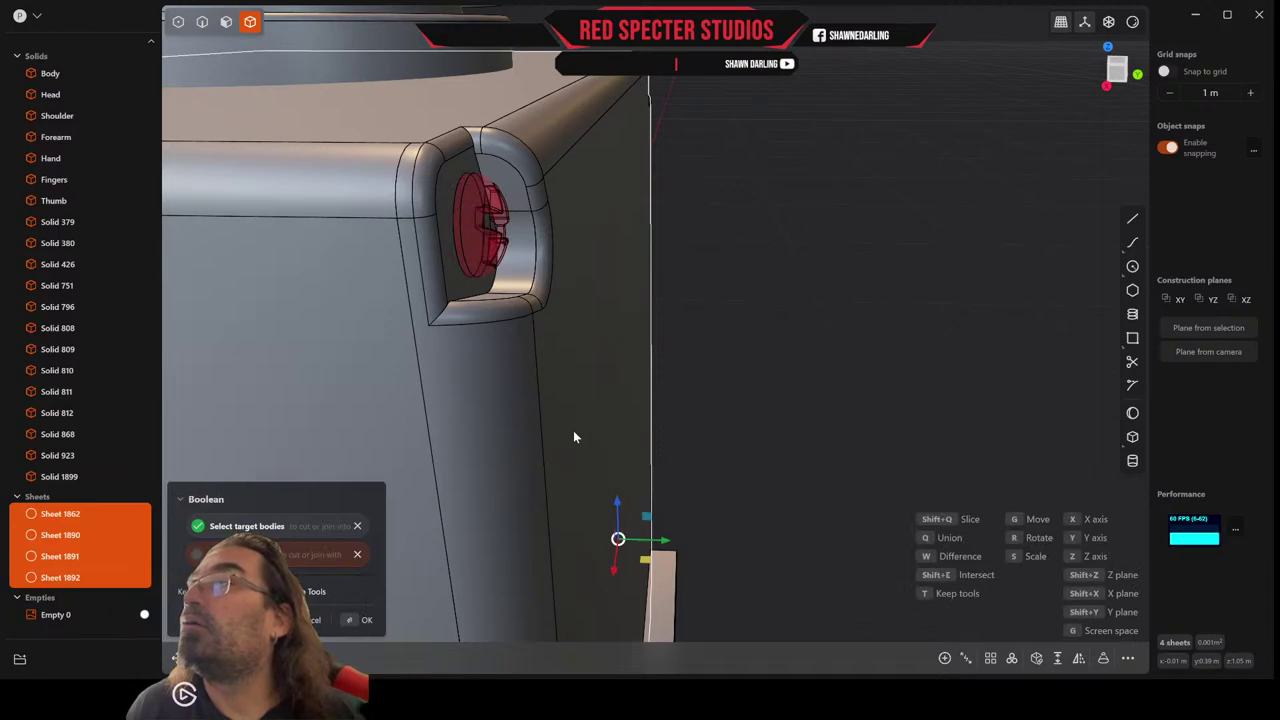
key(q)
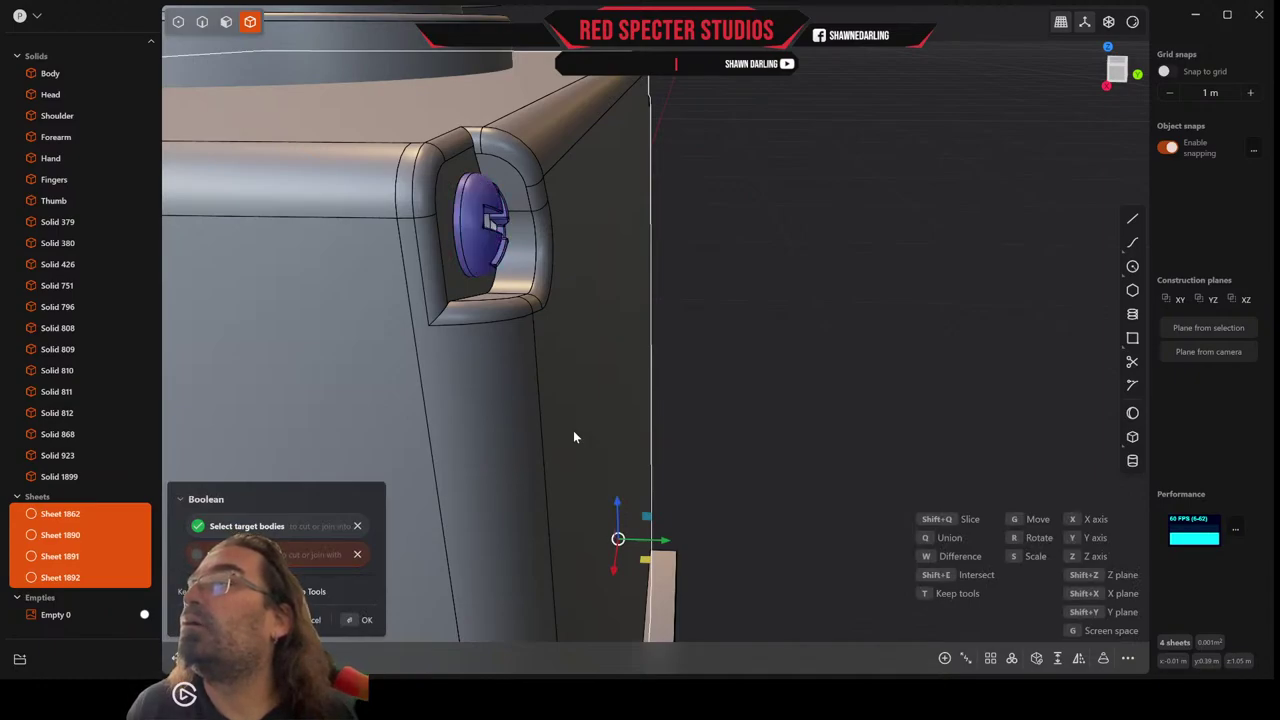
key(Return)
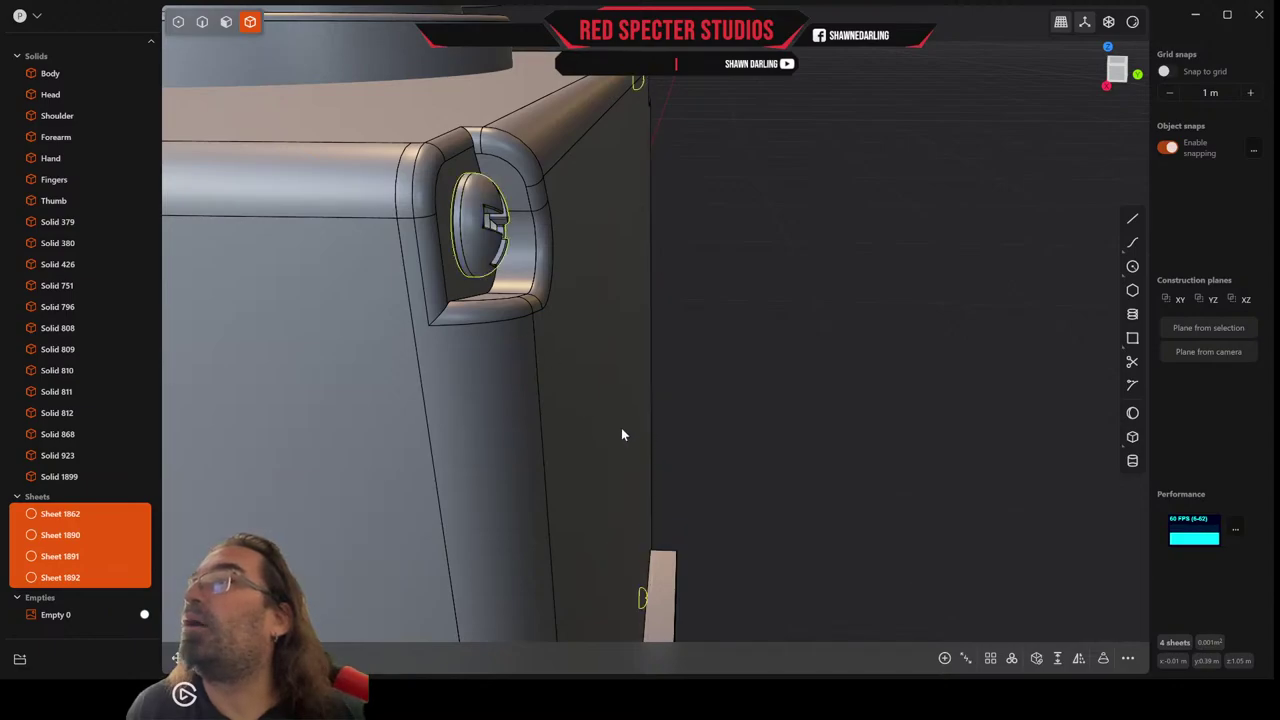
click(621, 434)
key(b)
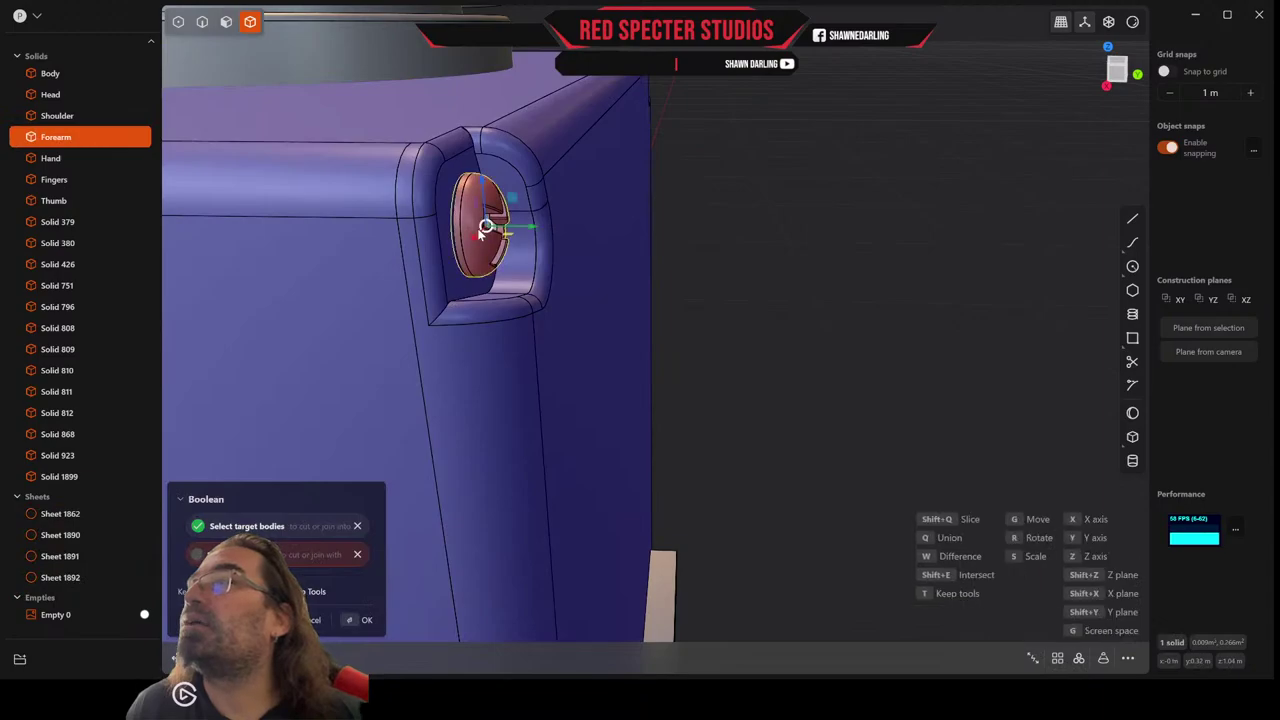
middle_drag(624, 300, 589, 313)
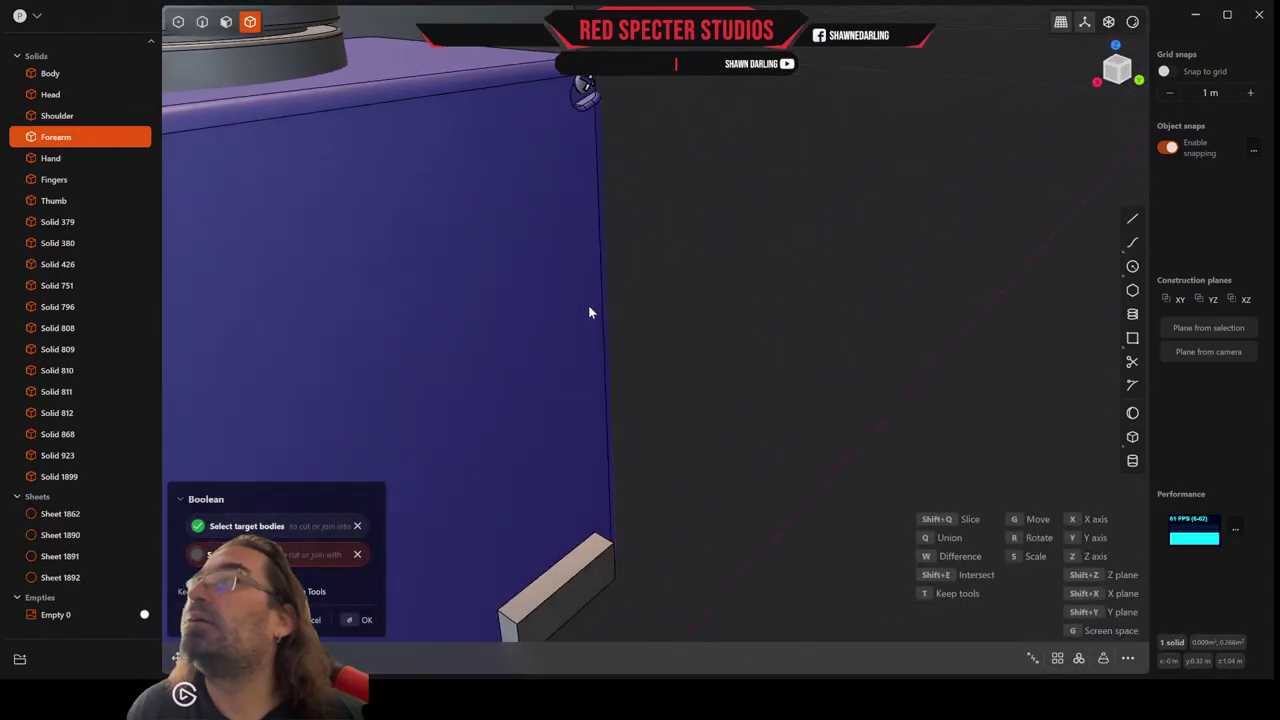
middle_drag(587, 88, 732, 352)
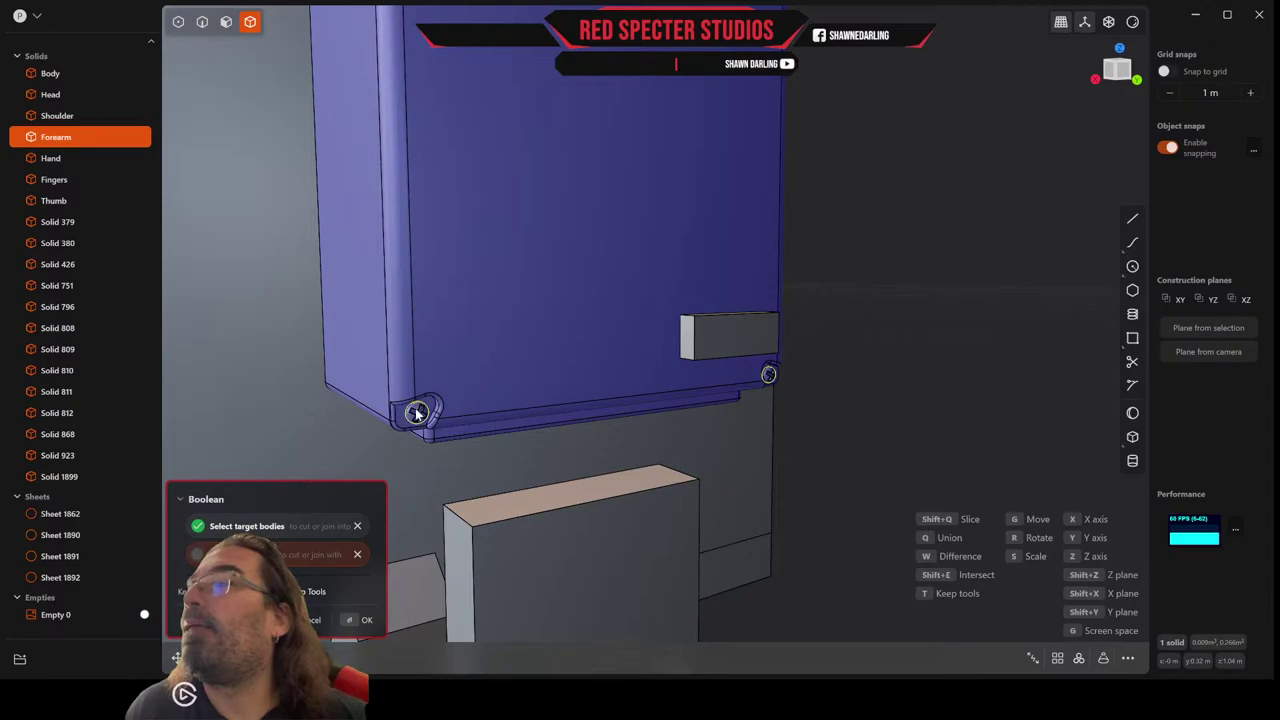
key(Escape)
Try a Boolean operation between the forearm and the screw head in its lower-left corner recess, and reselect the screw head.
middle_drag(418, 412, 573, 428)
scroll(701, 391, up, 8)
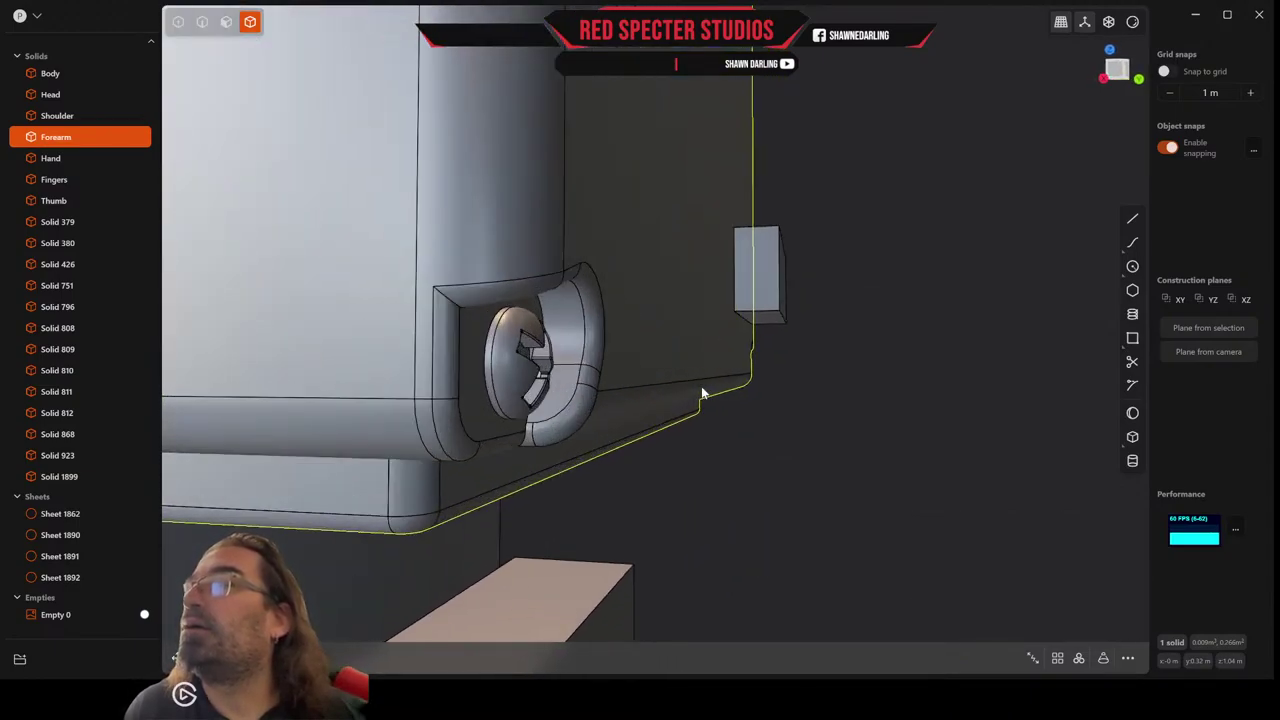
middle_drag(659, 392, 664, 390)
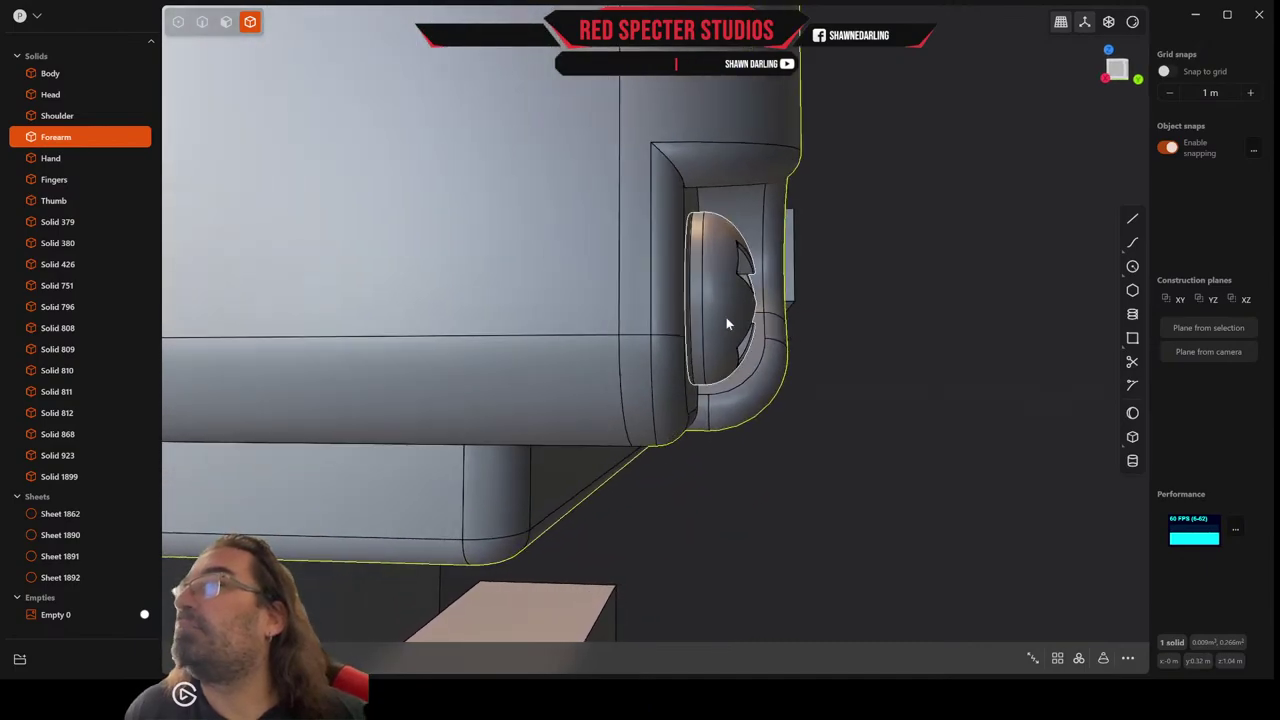
middle_drag(726, 317, 683, 333)
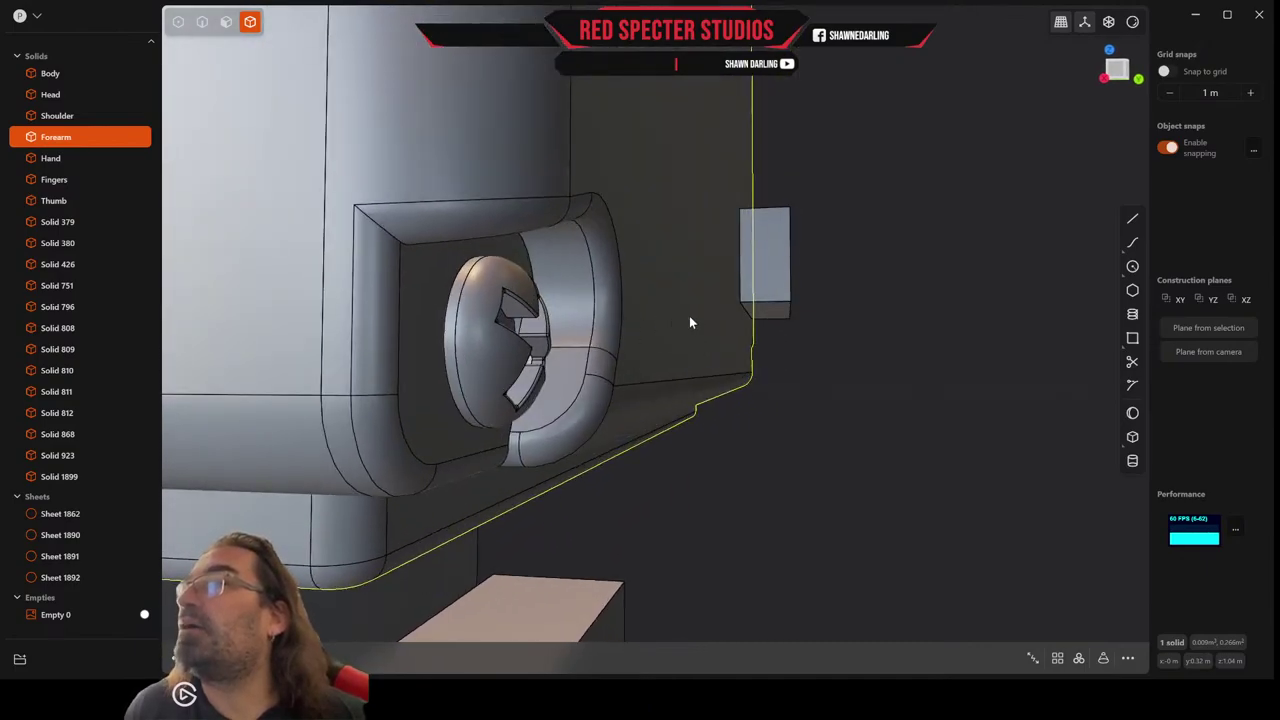
click(486, 350)
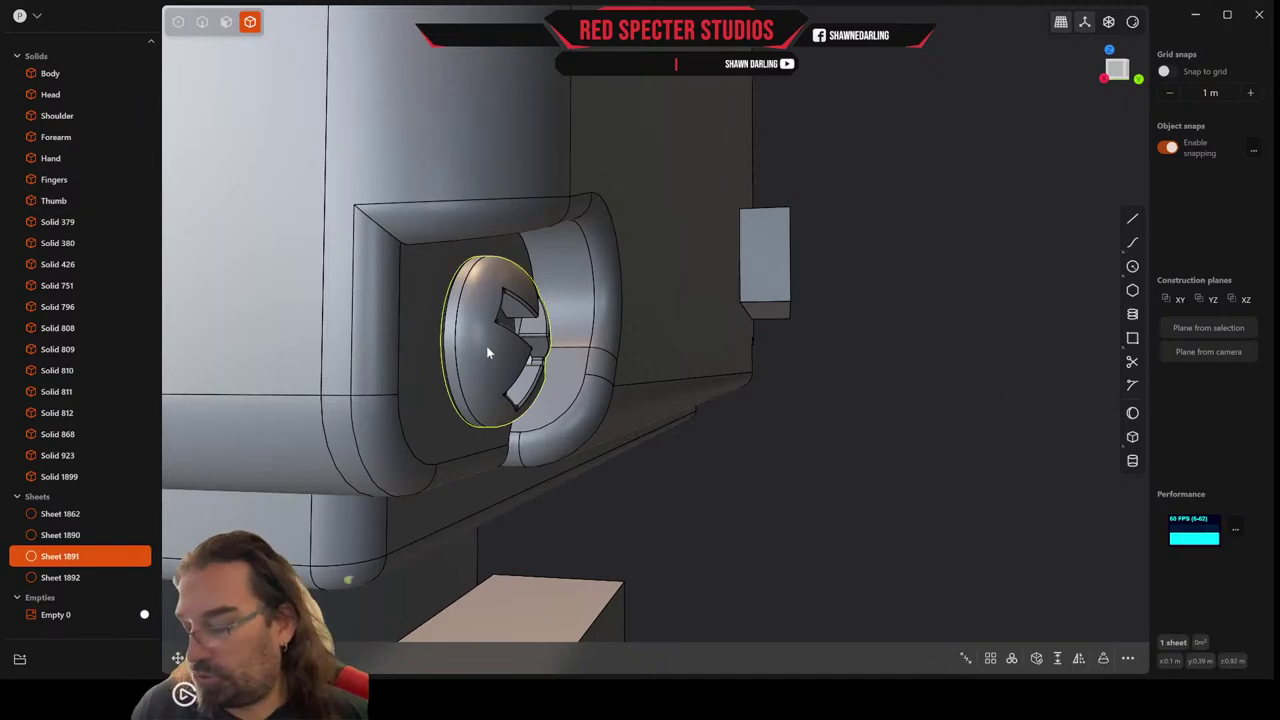
key(q)
click(641, 331)
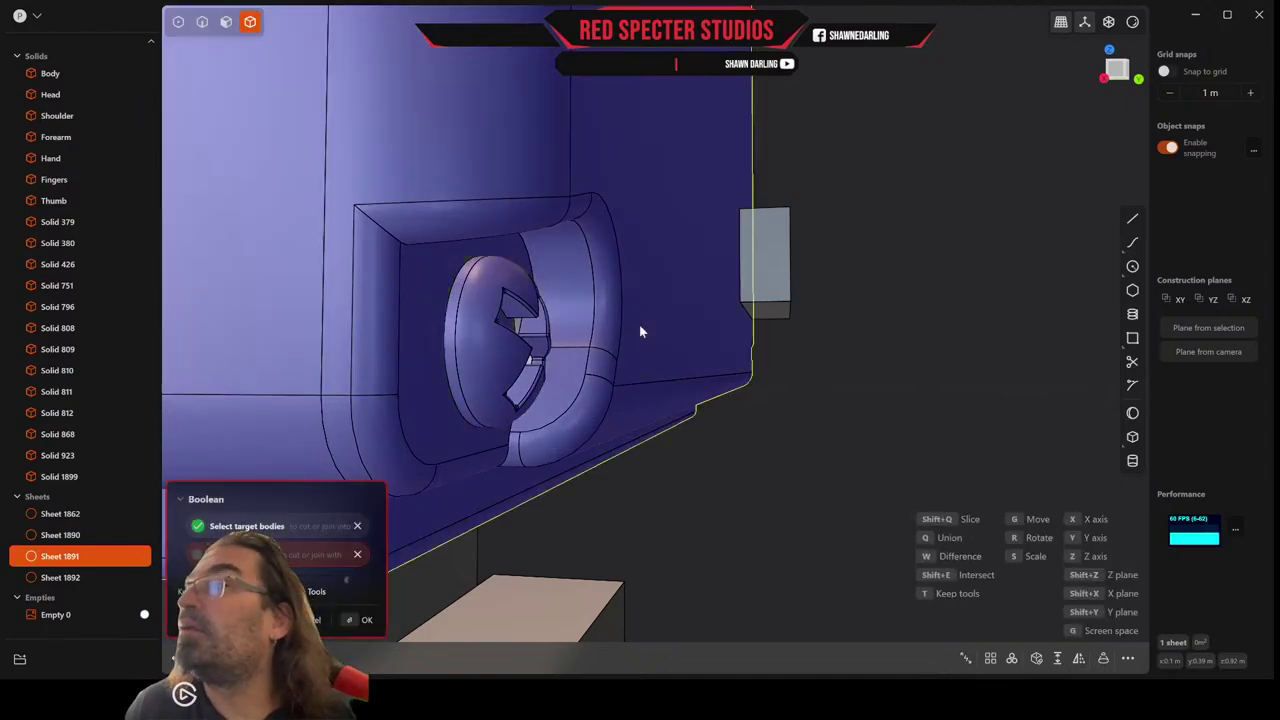
key(Escape)
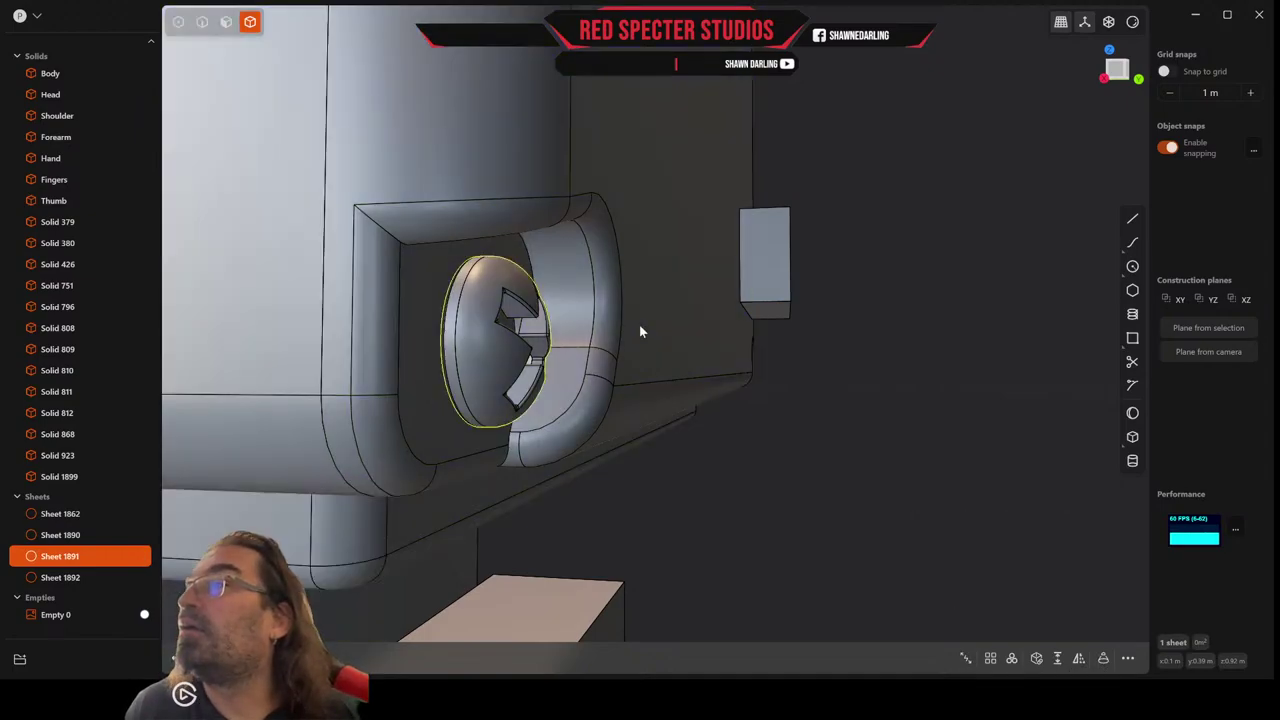
click(696, 350)
click(496, 378)
scroll(600, 368, down, 6)
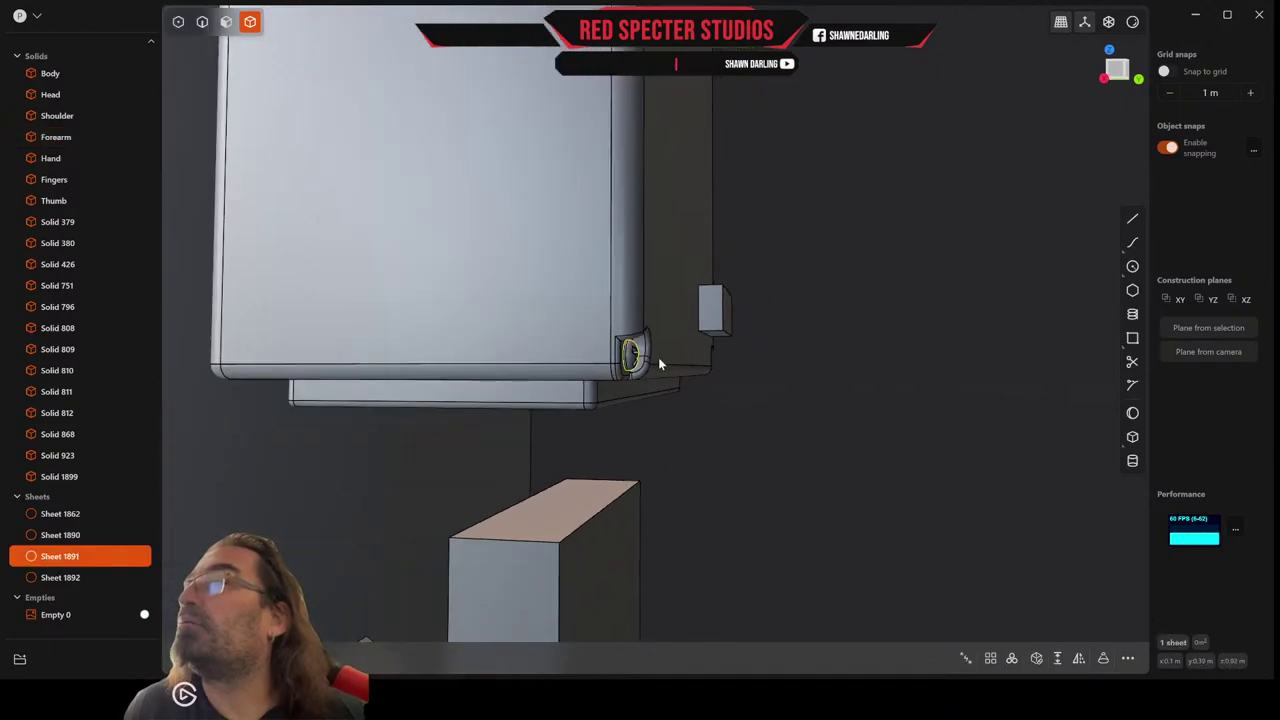
Try to thicken the lower-left screw head sheet outward by about 0.001 m.
middle_drag(665, 365, 605, 402)
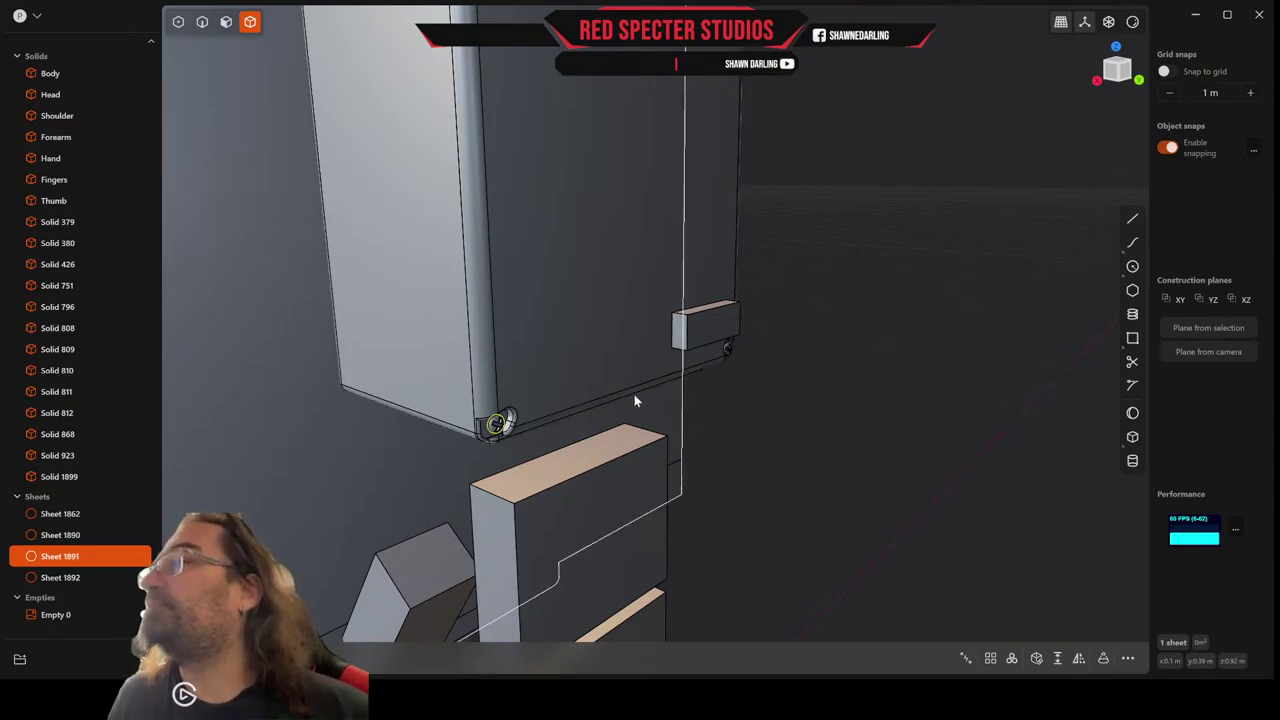
scroll(544, 418, up, 2)
middle_drag(544, 420, 609, 367)
scroll(604, 366, up, 2)
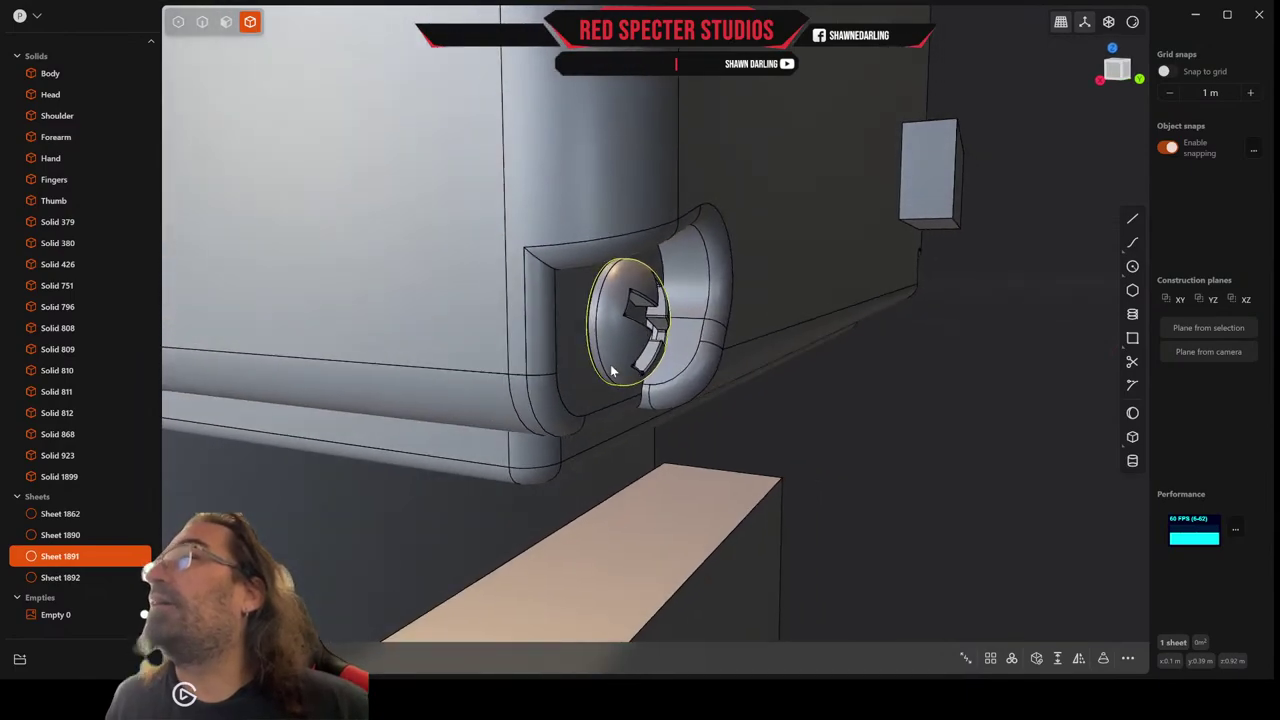
click(1057, 658)
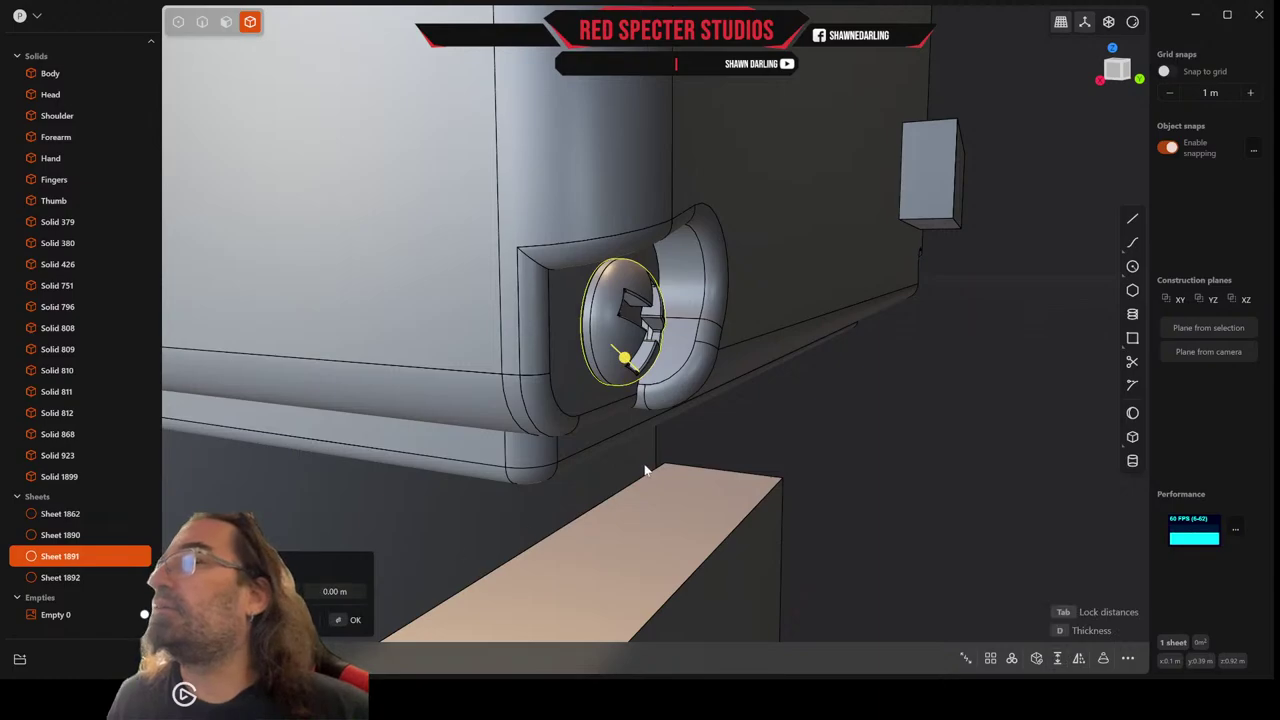
drag(626, 359, 627, 361)
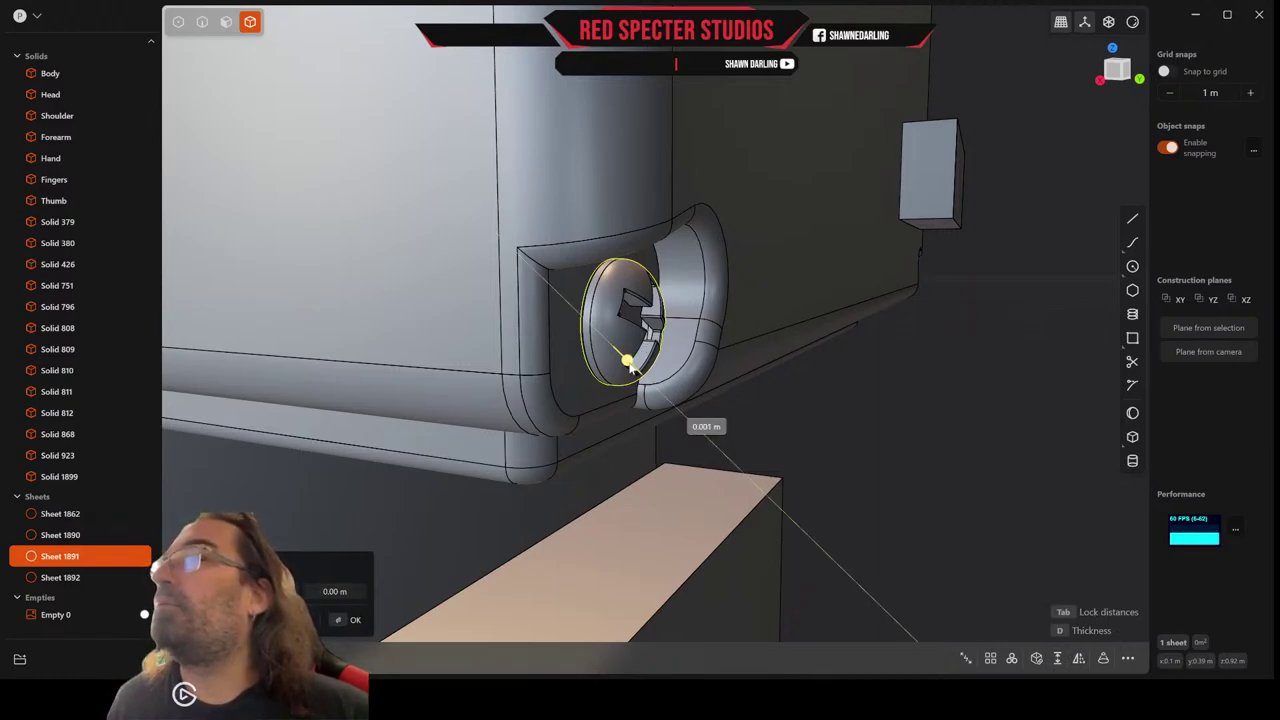
drag(629, 366, 629, 366)
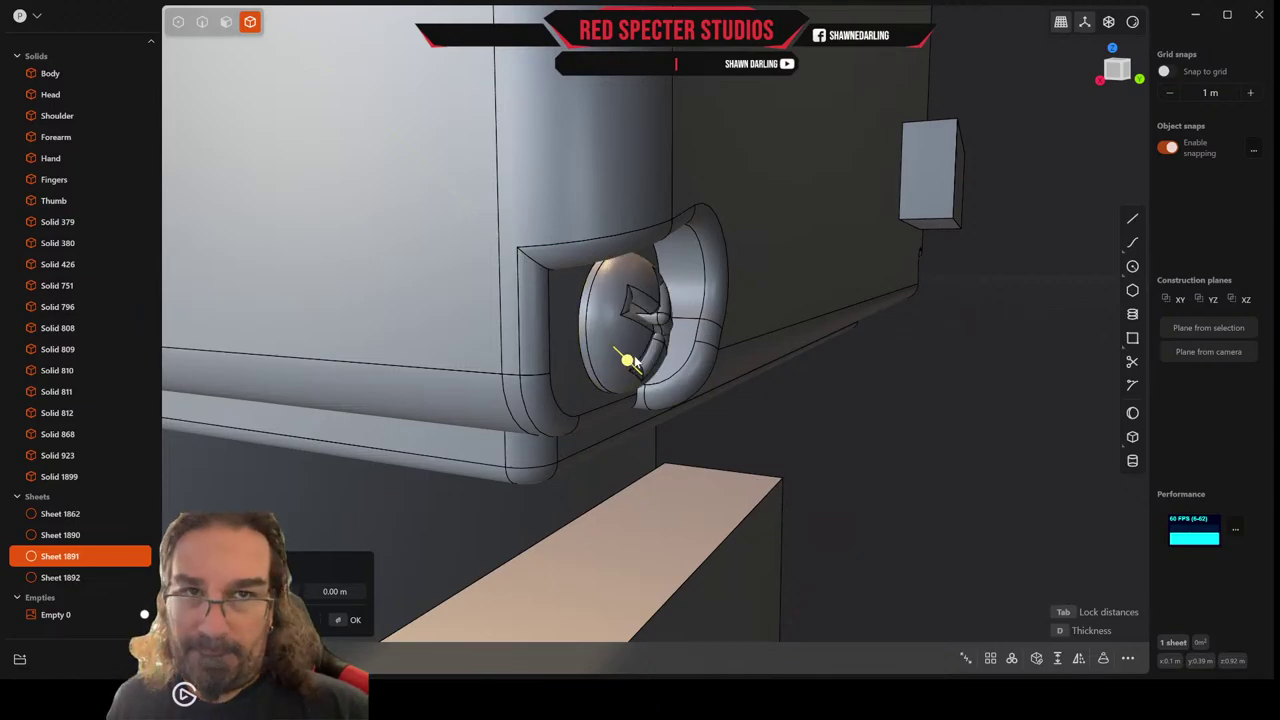
mouse_move(626, 344)
middle_down()
mouse_move(593, 345)
mouse_move(607, 345)
middle_up()
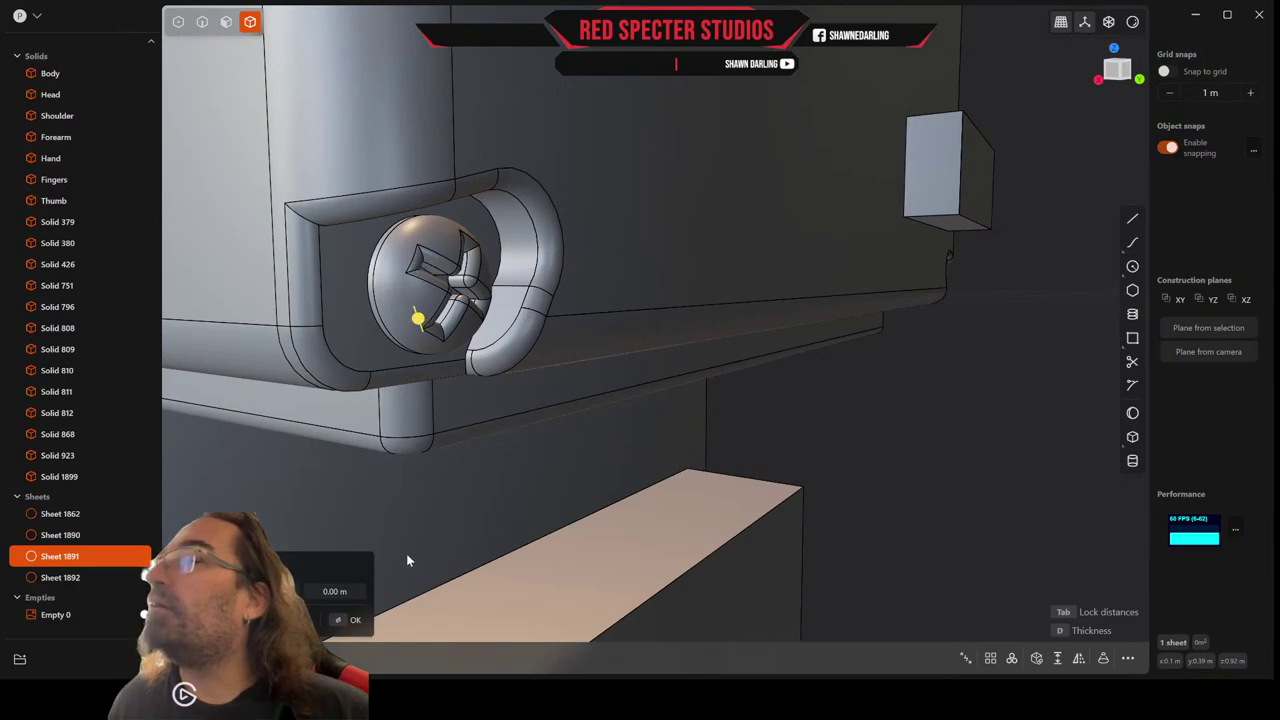
click(355, 619)
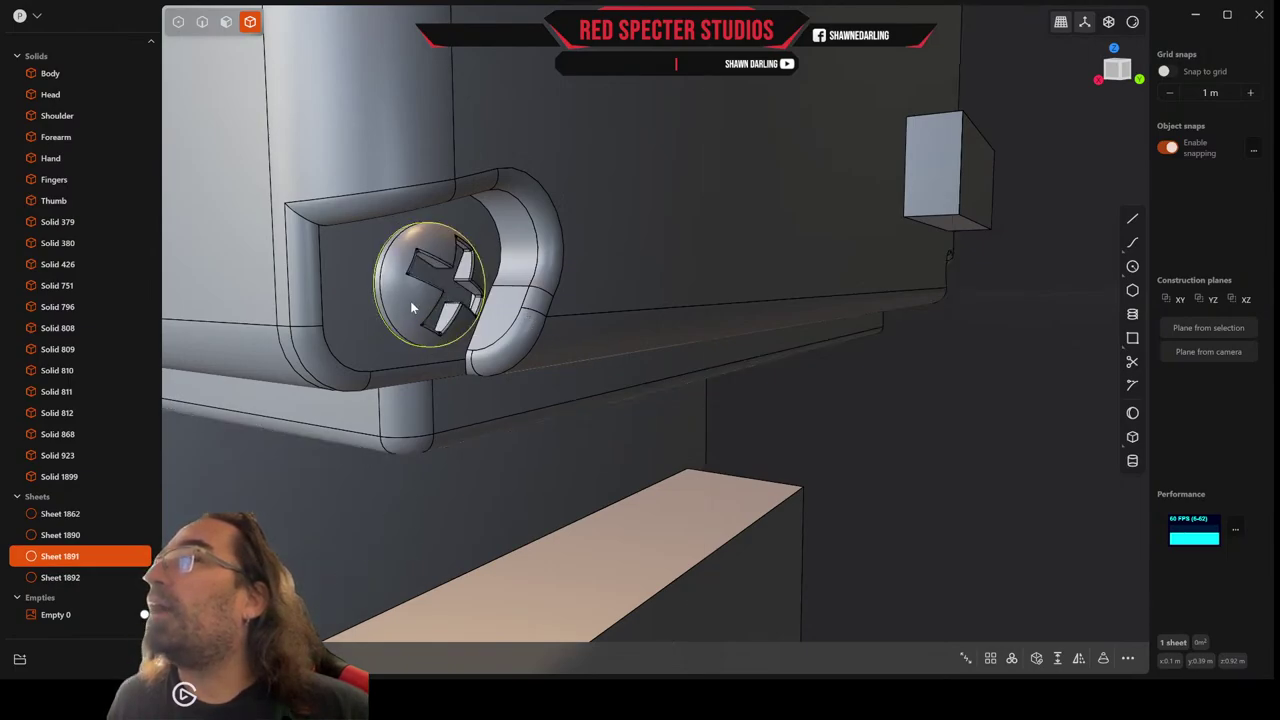
Try to thicken the lower-left screw head sheet inward by about 0.002 m.
click(1058, 658)
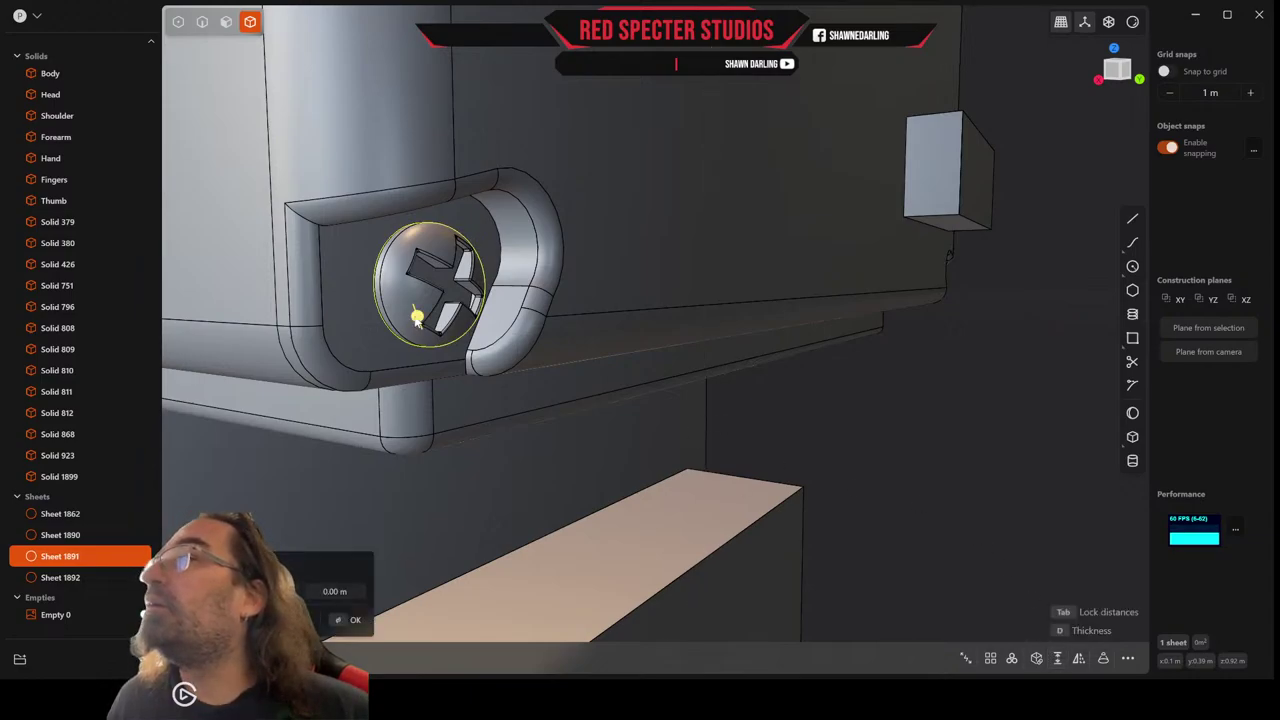
drag(417, 318, 416, 314)
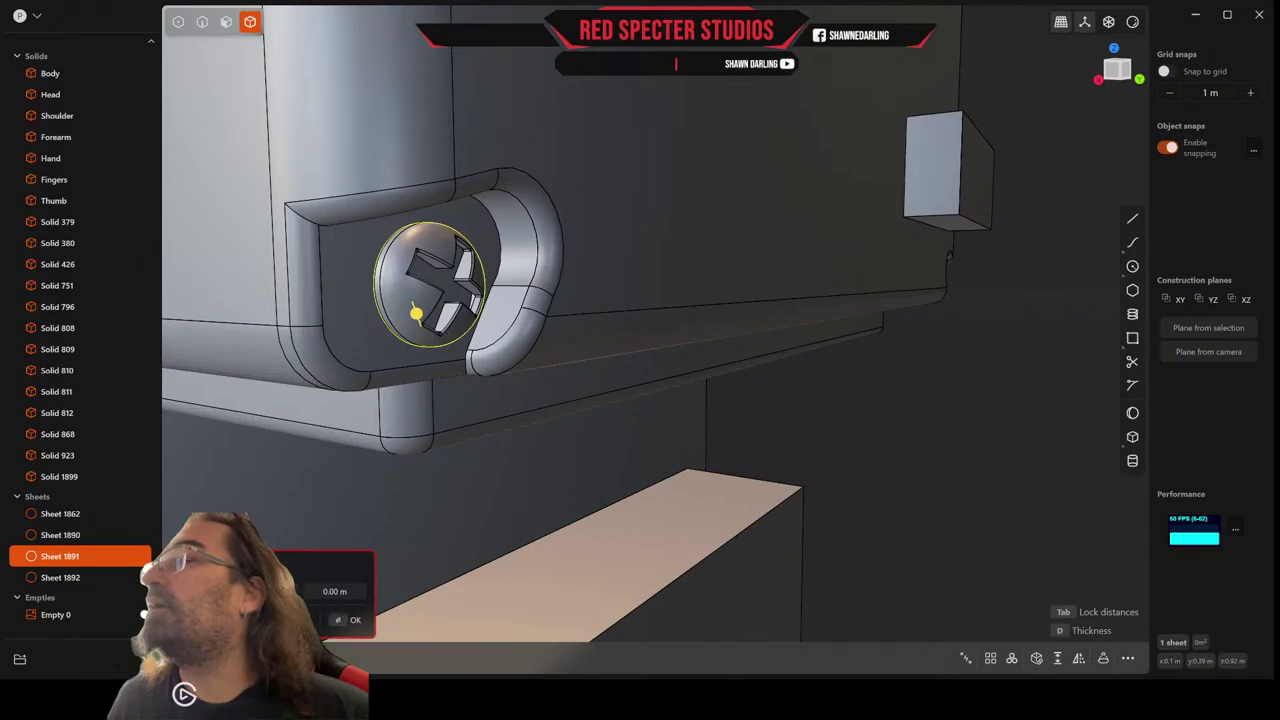
drag(416, 315, 416, 313)
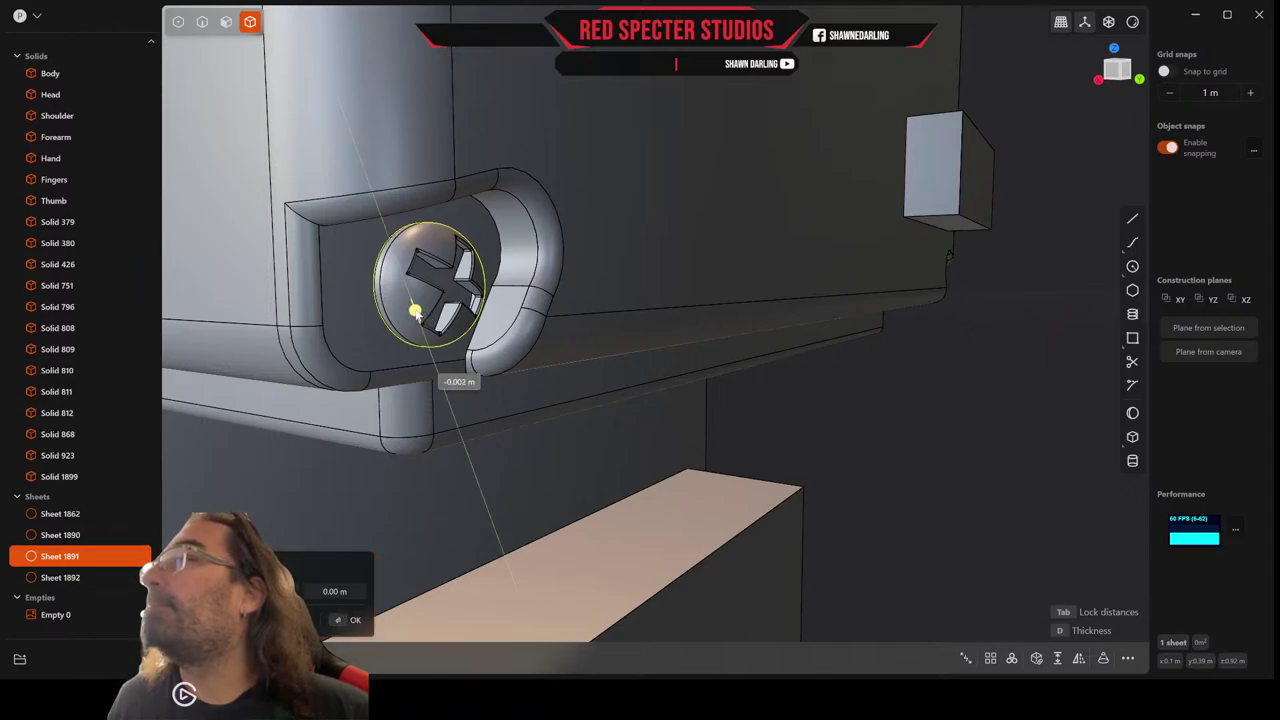
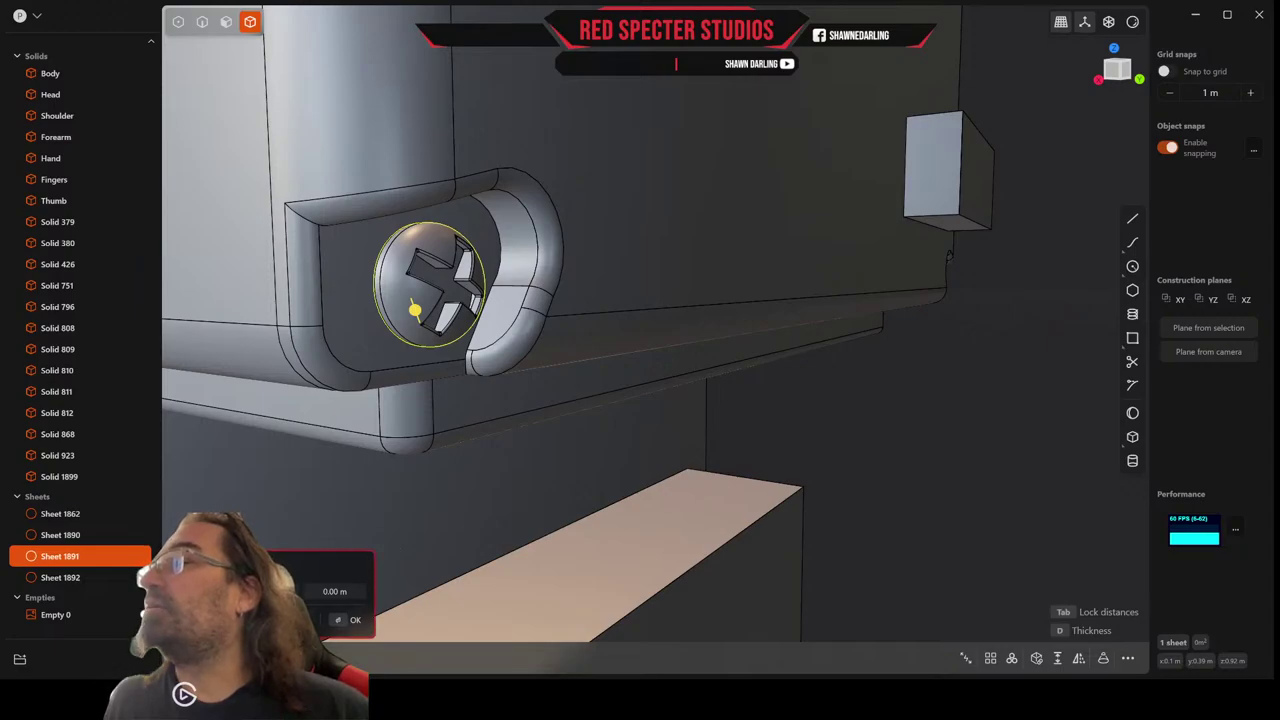
Scale the lower-left screw head sheet up uniformly by a factor of about 12.43, and clear the selection.
scroll(490, 310, down, 5)
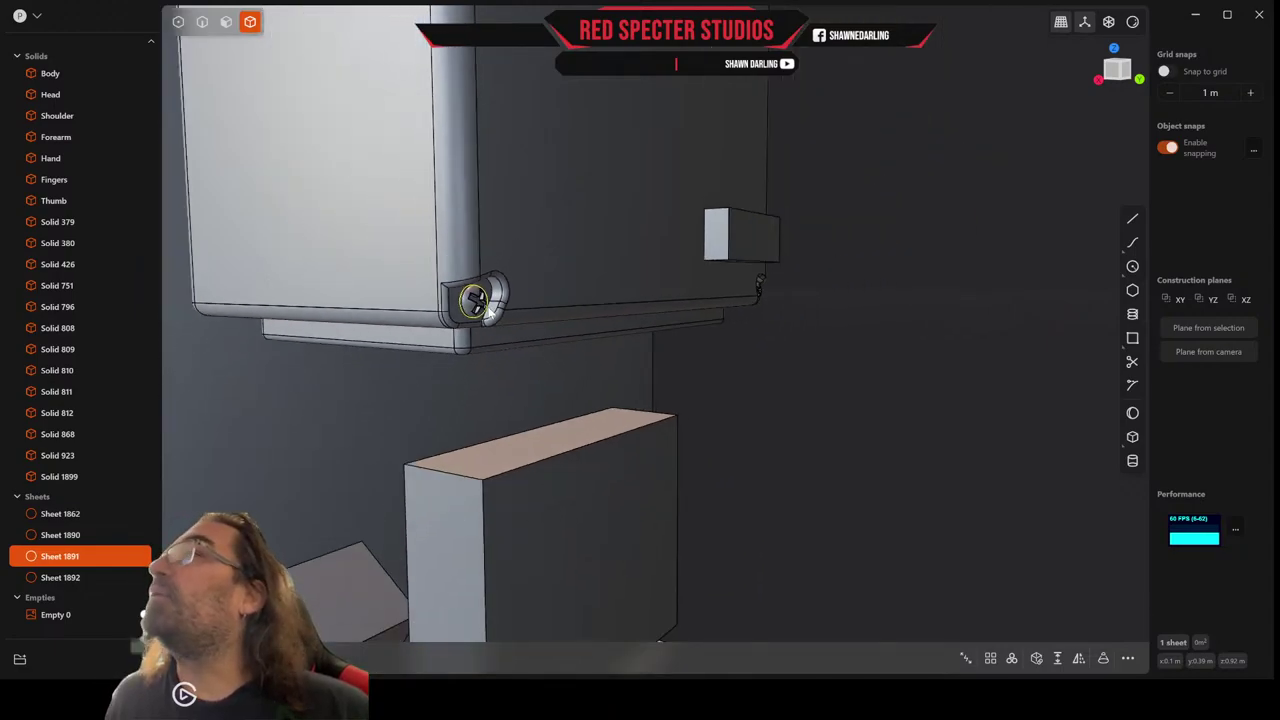
scroll(476, 302, down, 2)
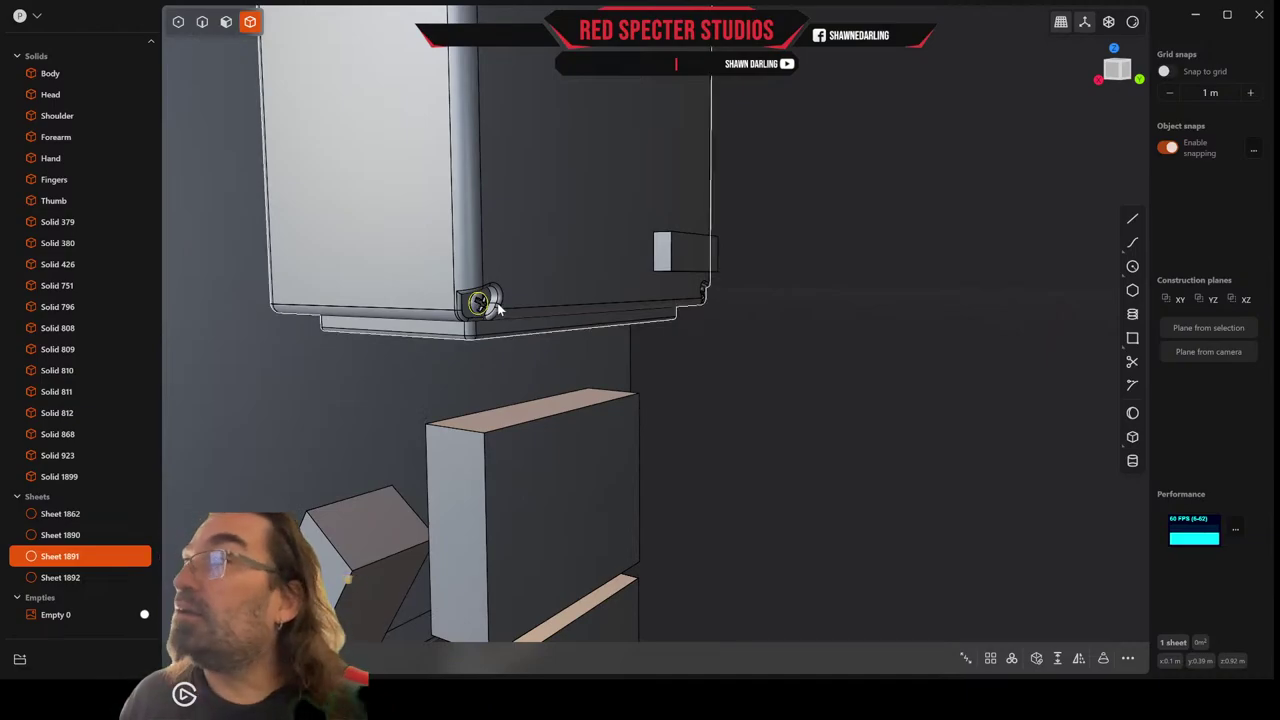
key(s)
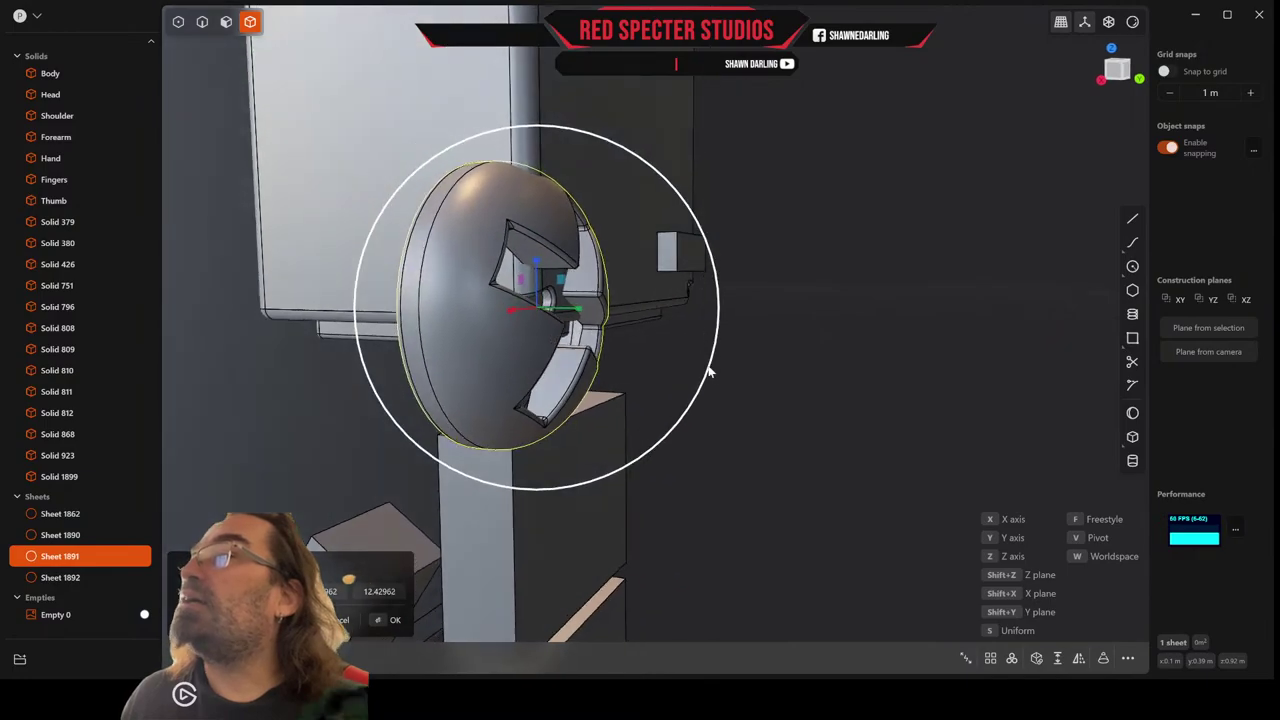
middle_drag(709, 367, 677, 366)
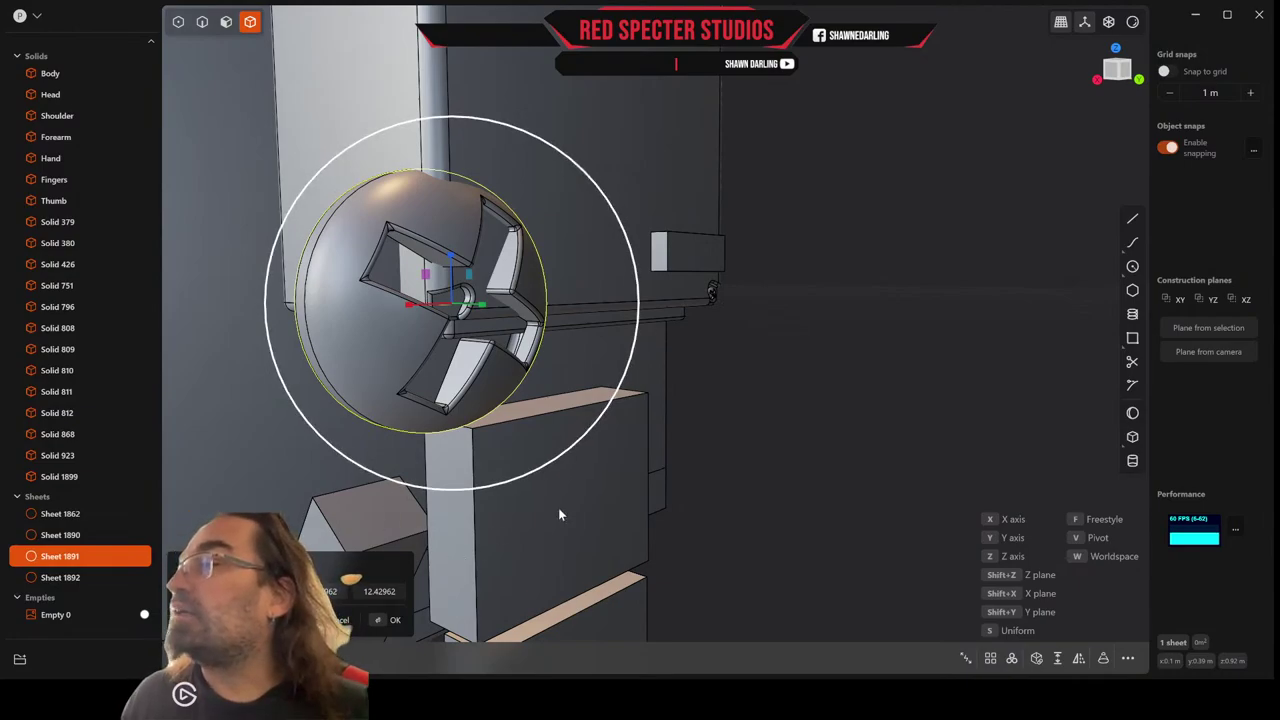
key(Return)
key(Escape)
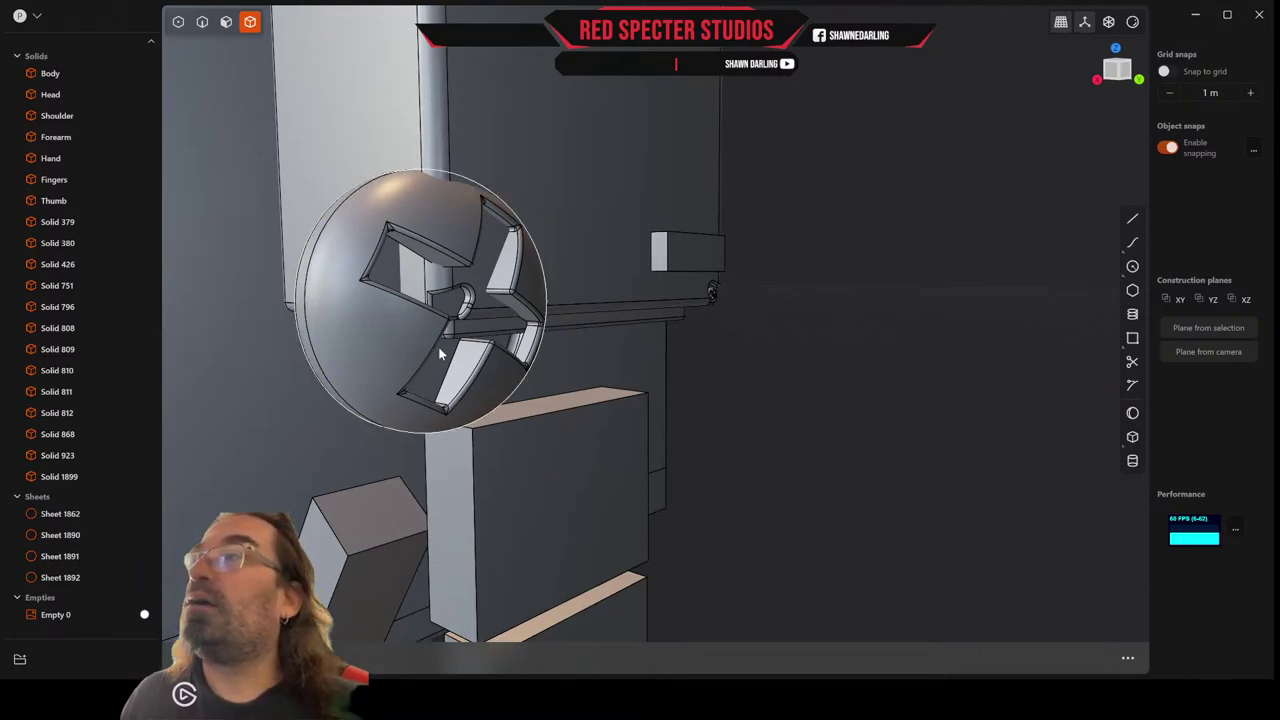
Try to thicken the enlarged screw head sheet slightly inward, and cancel the operation.
click(377, 355)
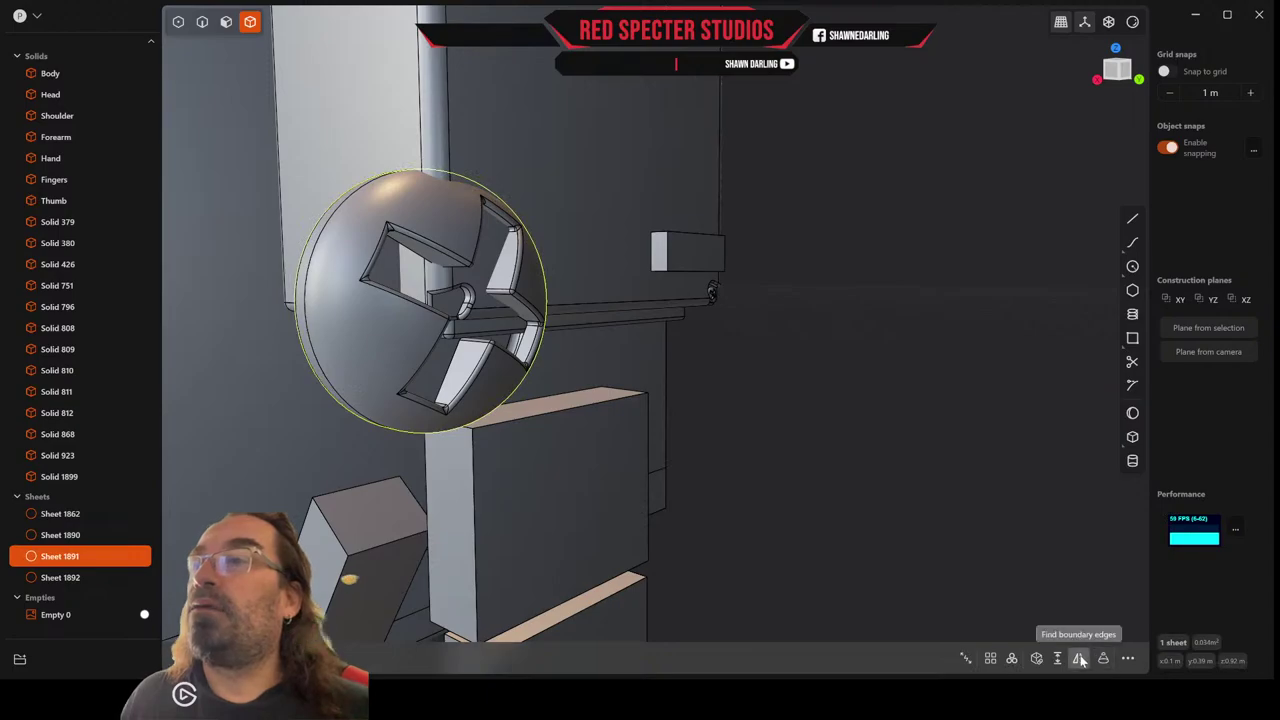
middle_drag(932, 596, 917, 437)
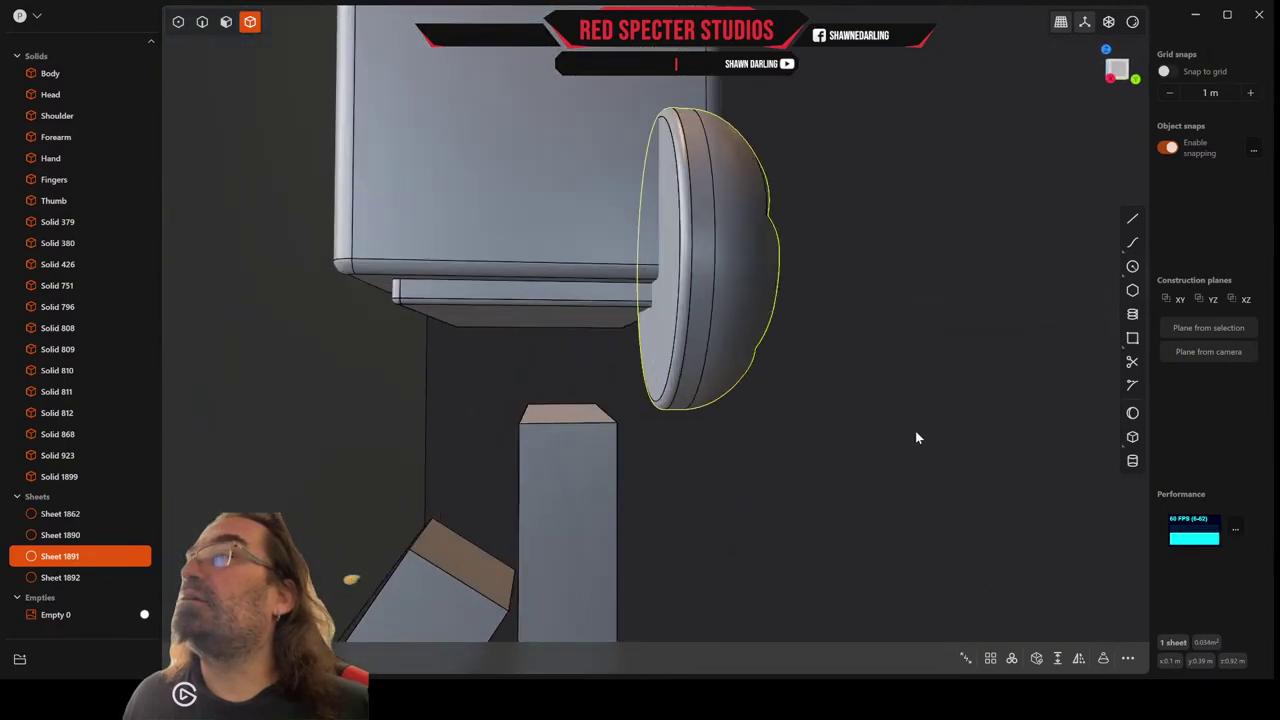
middle_drag(672, 313, 618, 340)
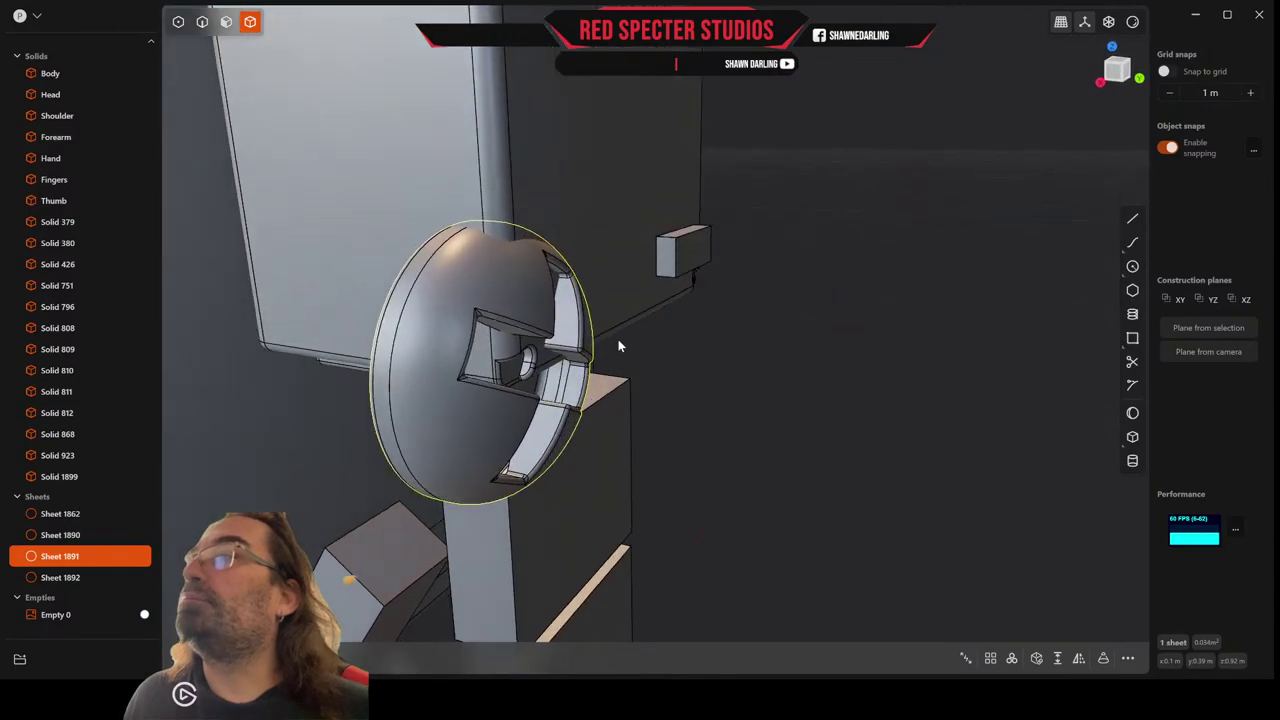
click(1059, 659)
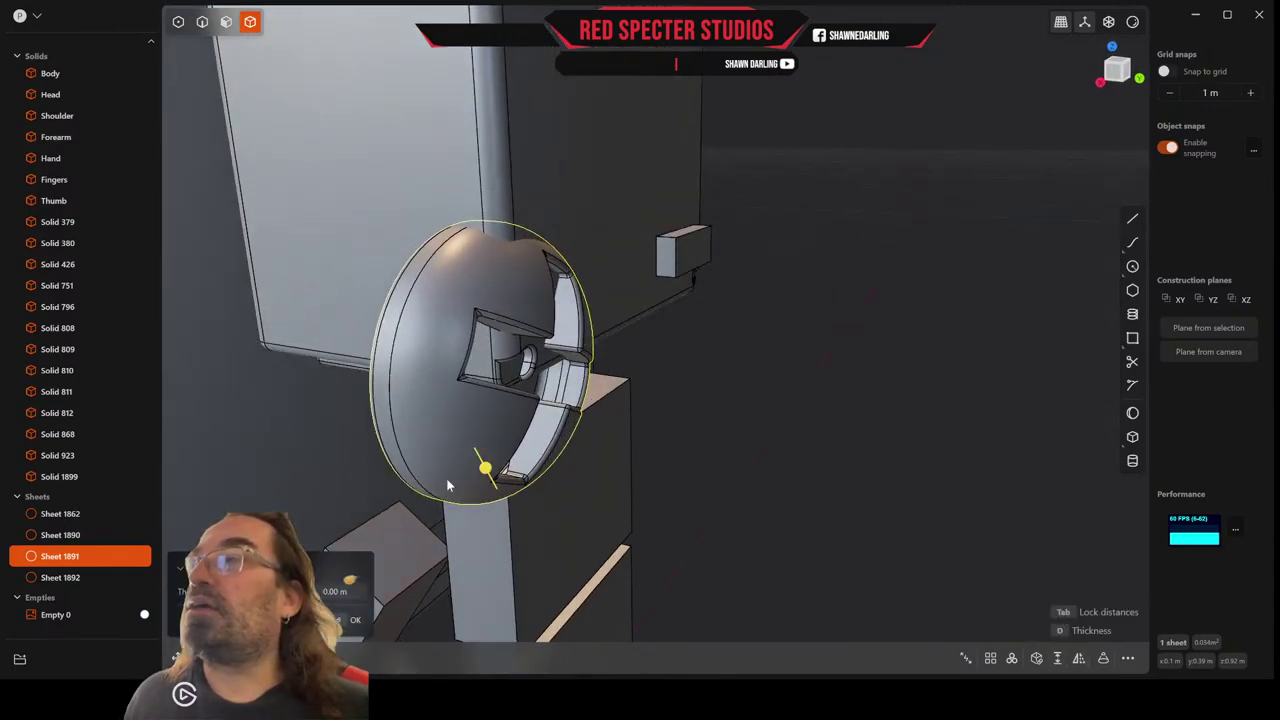
drag(486, 469, 483, 464)
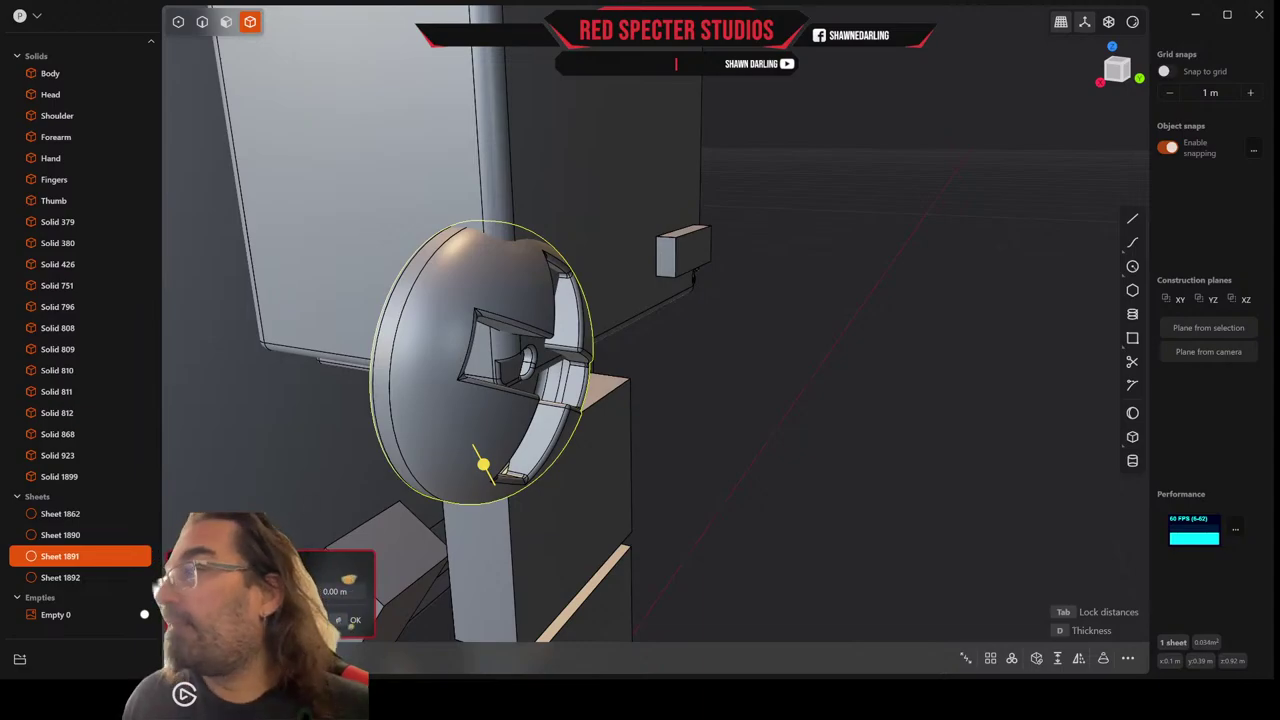
click(316, 619)
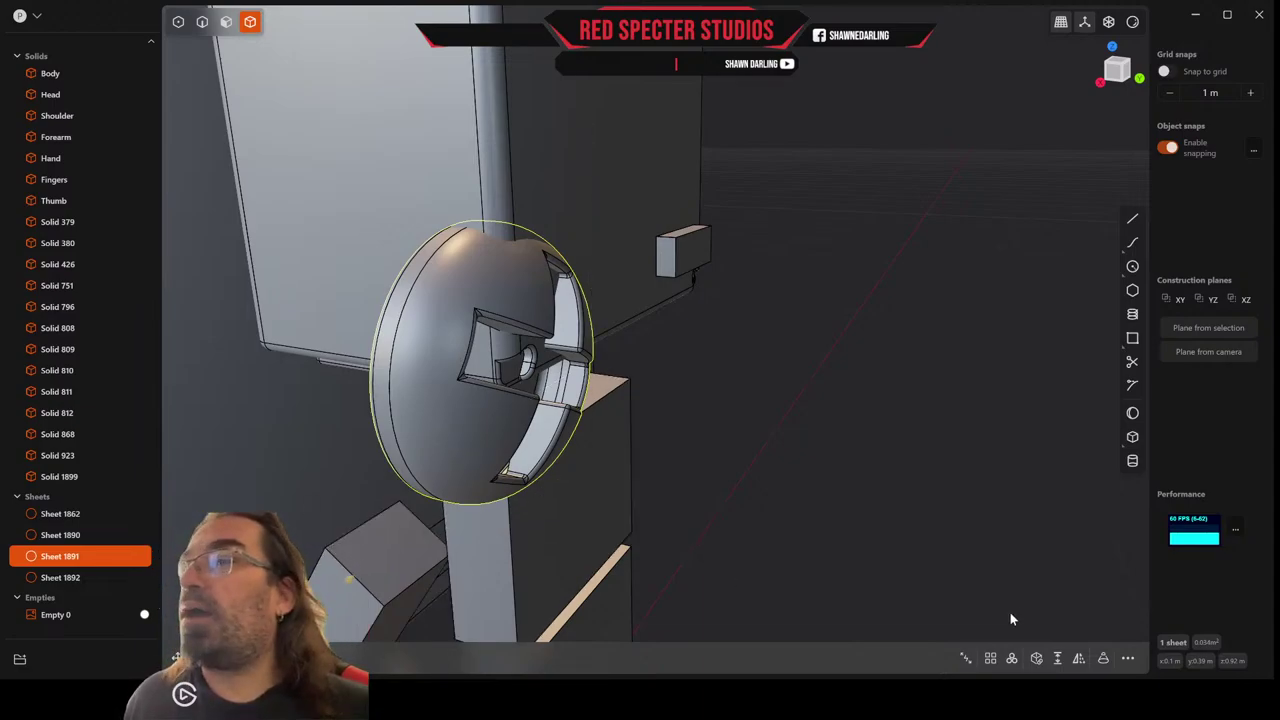
Thicken the enlarged screw head sheet slightly outward to turn it into a solid.
click(1058, 658)
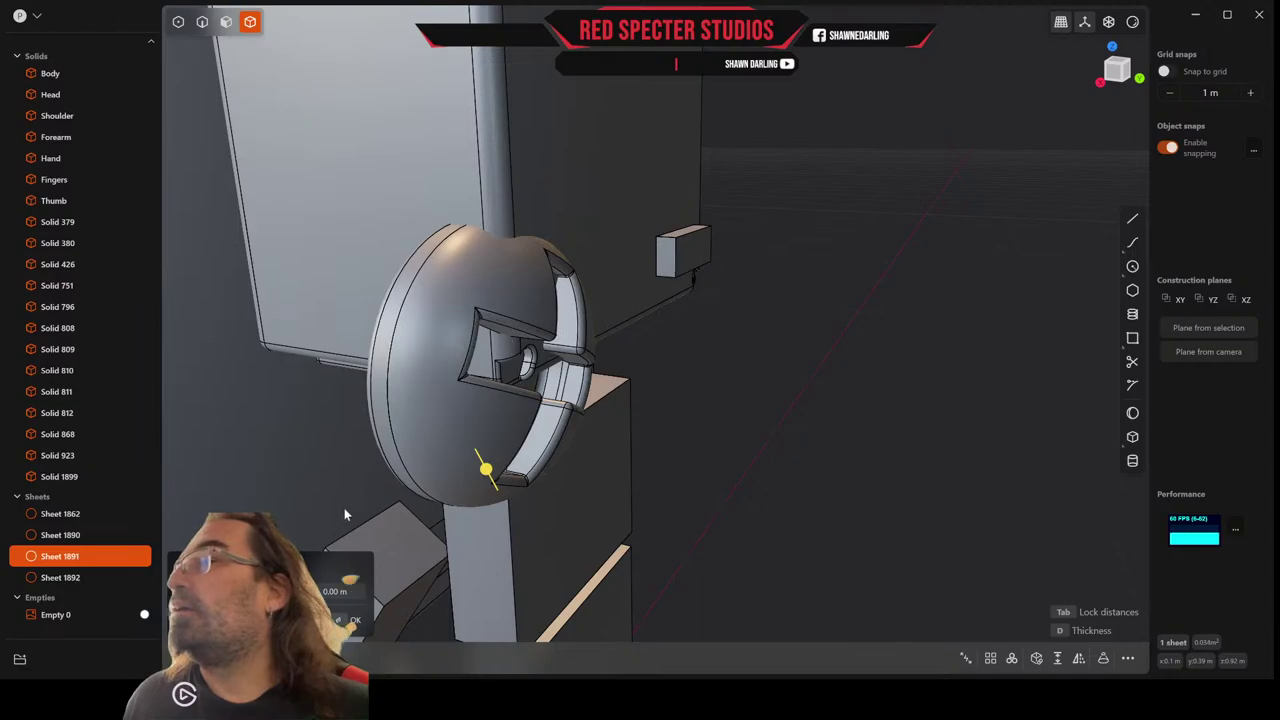
click(353, 620)
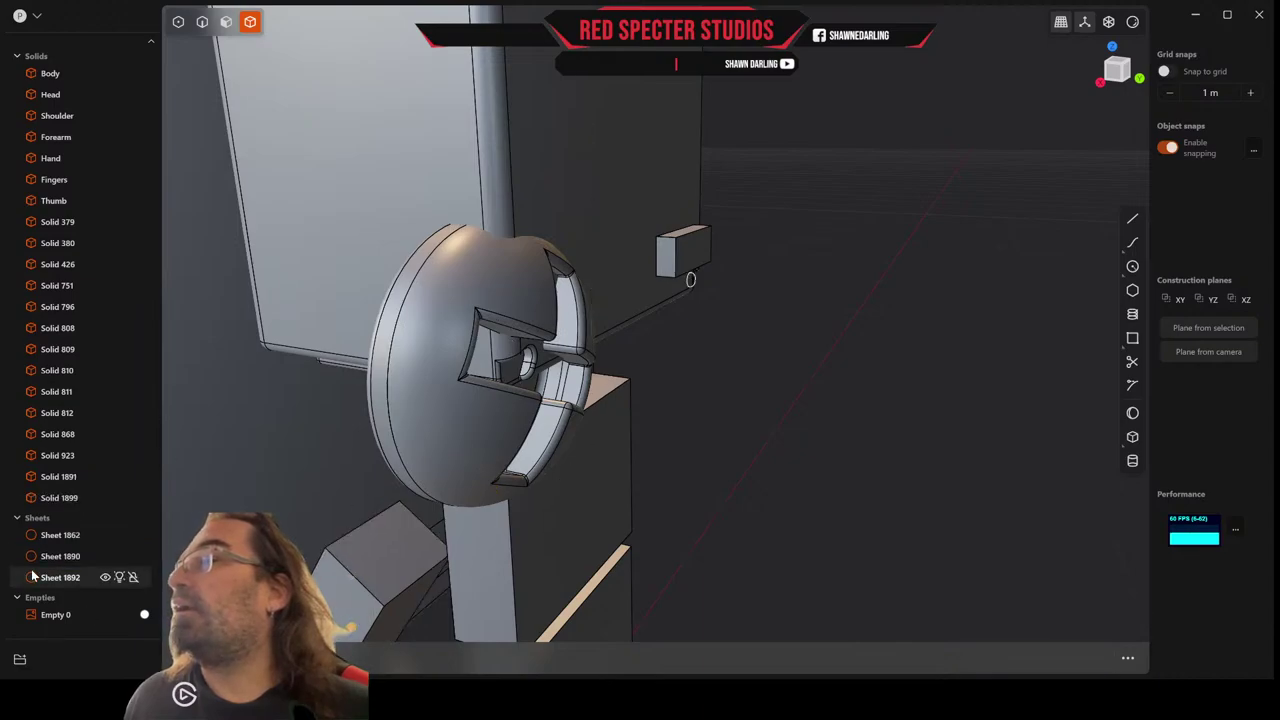
Scale the thickened screw head solid down uniformly by a factor of about 0.072 to fit its corner recess.
middle_drag(514, 378, 417, 358)
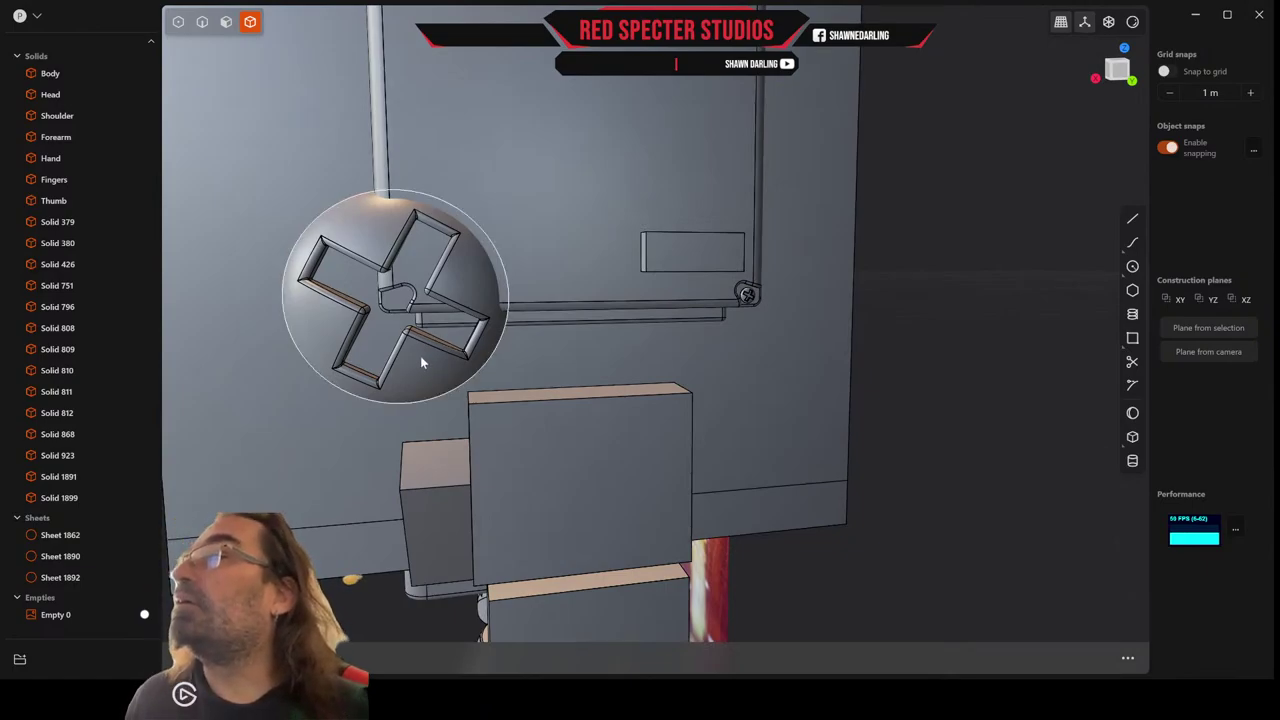
click(421, 354)
key(s)
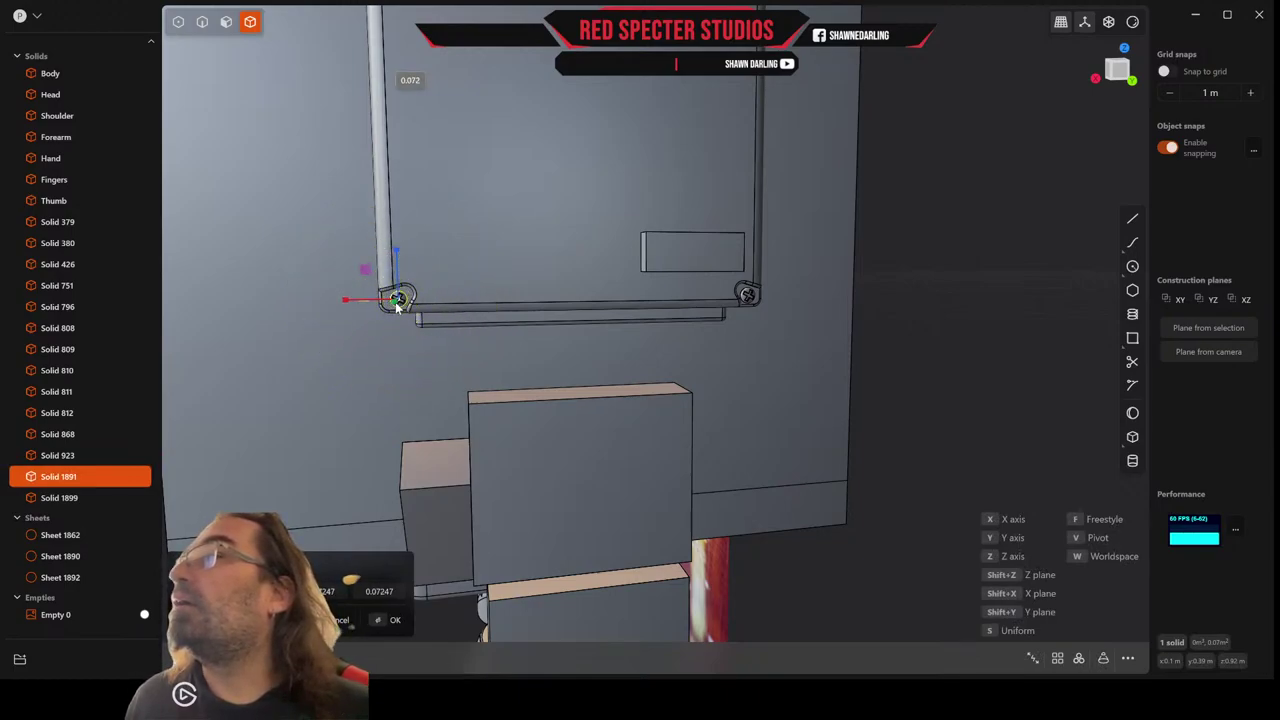
click(397, 305)
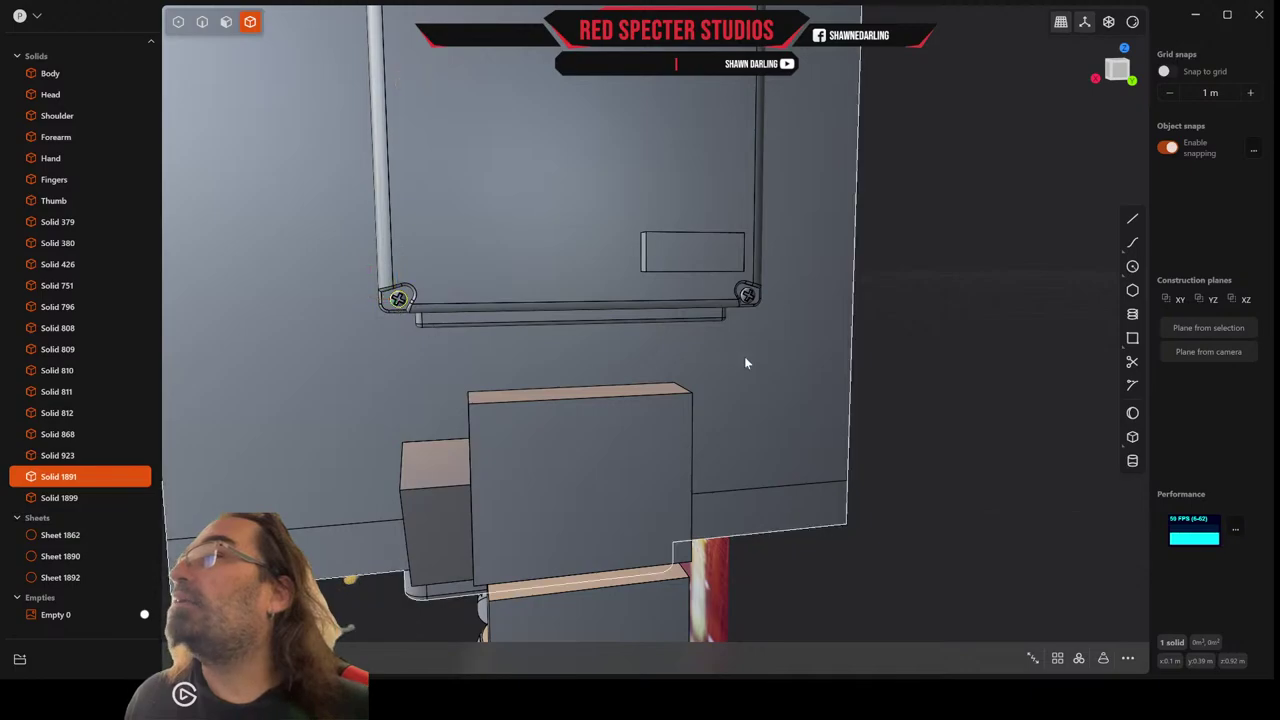
Delete the three screw head sheets in the lower-right, upper-right and upper-left corners of the forearm.
click(749, 297)
middle_drag(817, 206, 780, 180)
shift+click(809, 150)
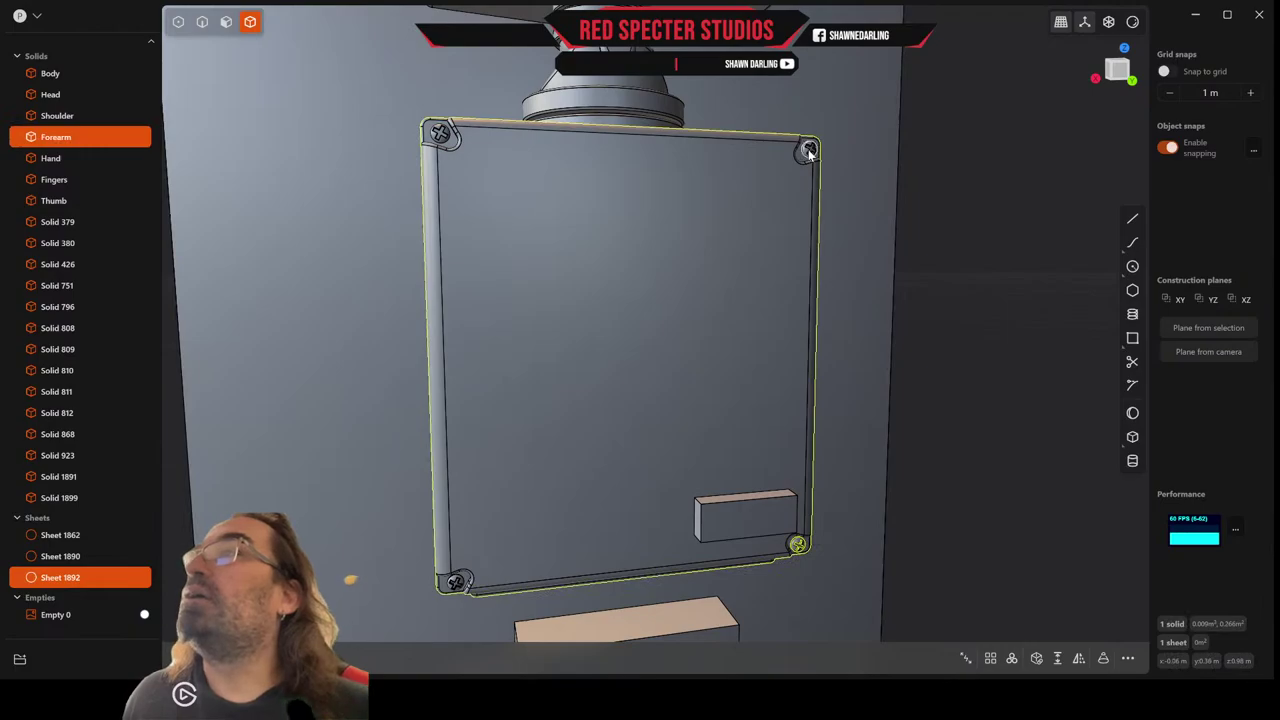
shift+click(809, 150)
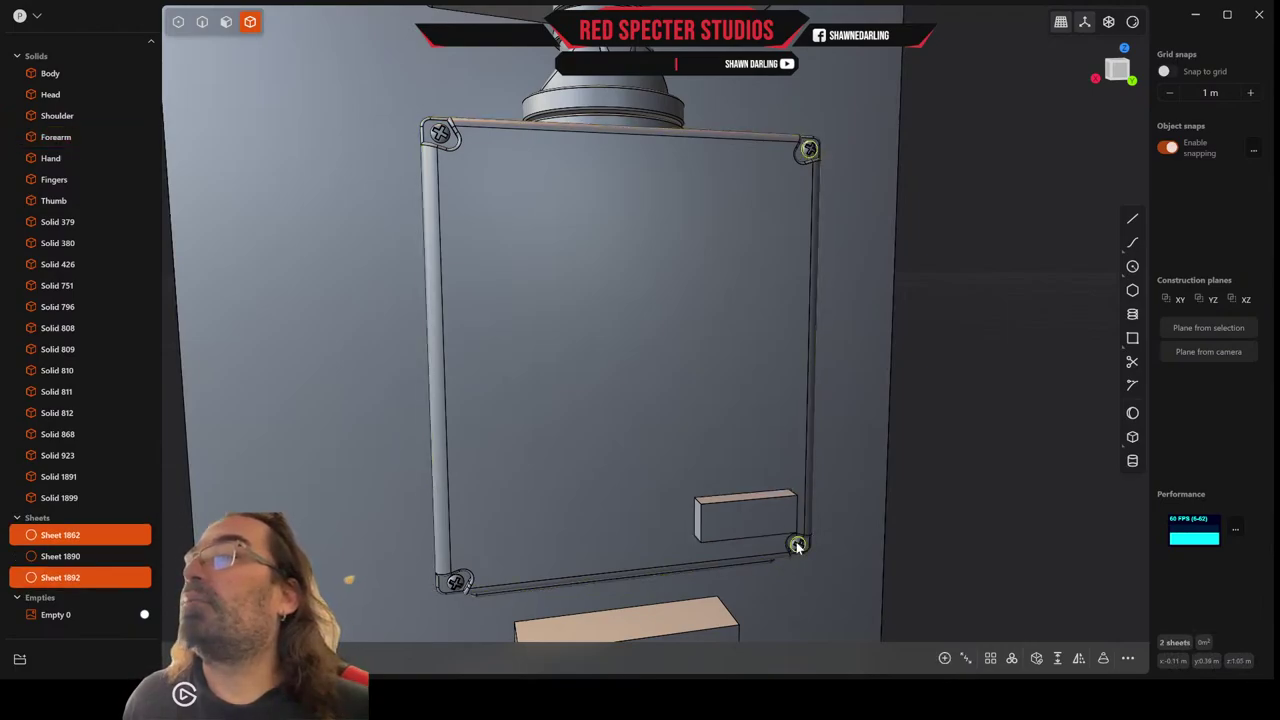
shift+click(441, 135)
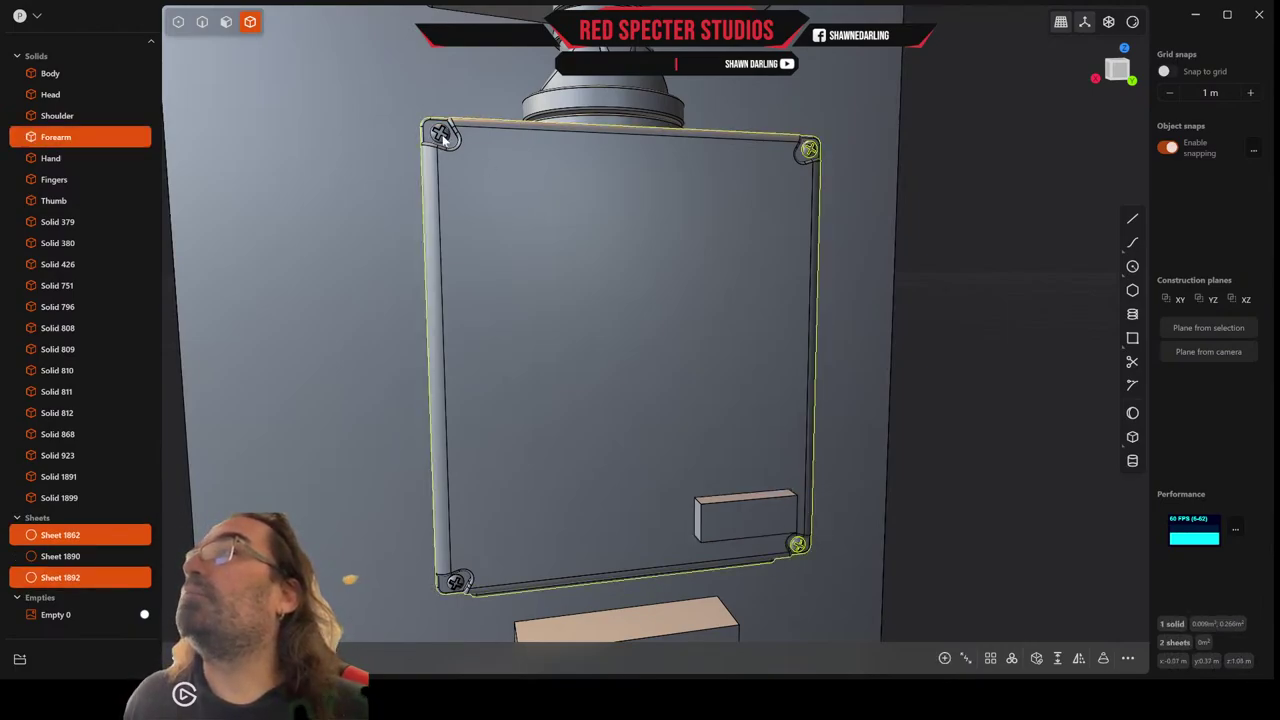
shift+click(441, 137)
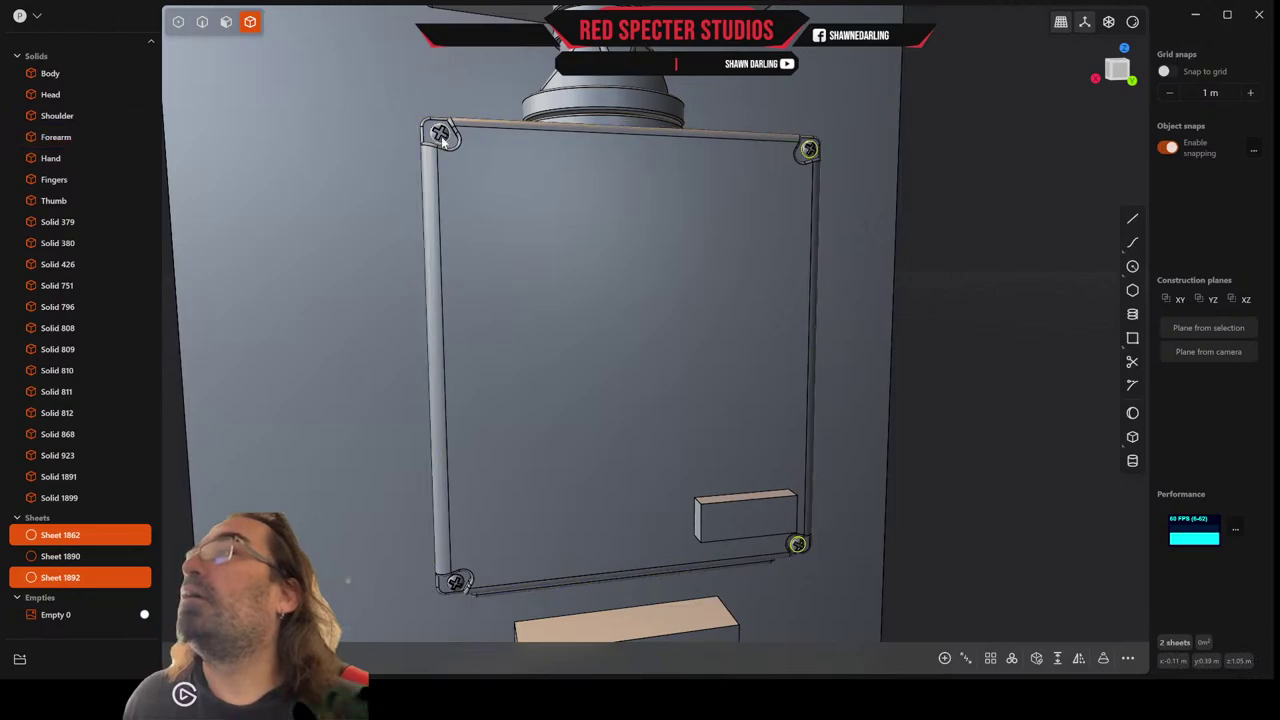
shift+click(441, 136)
key(Delete)
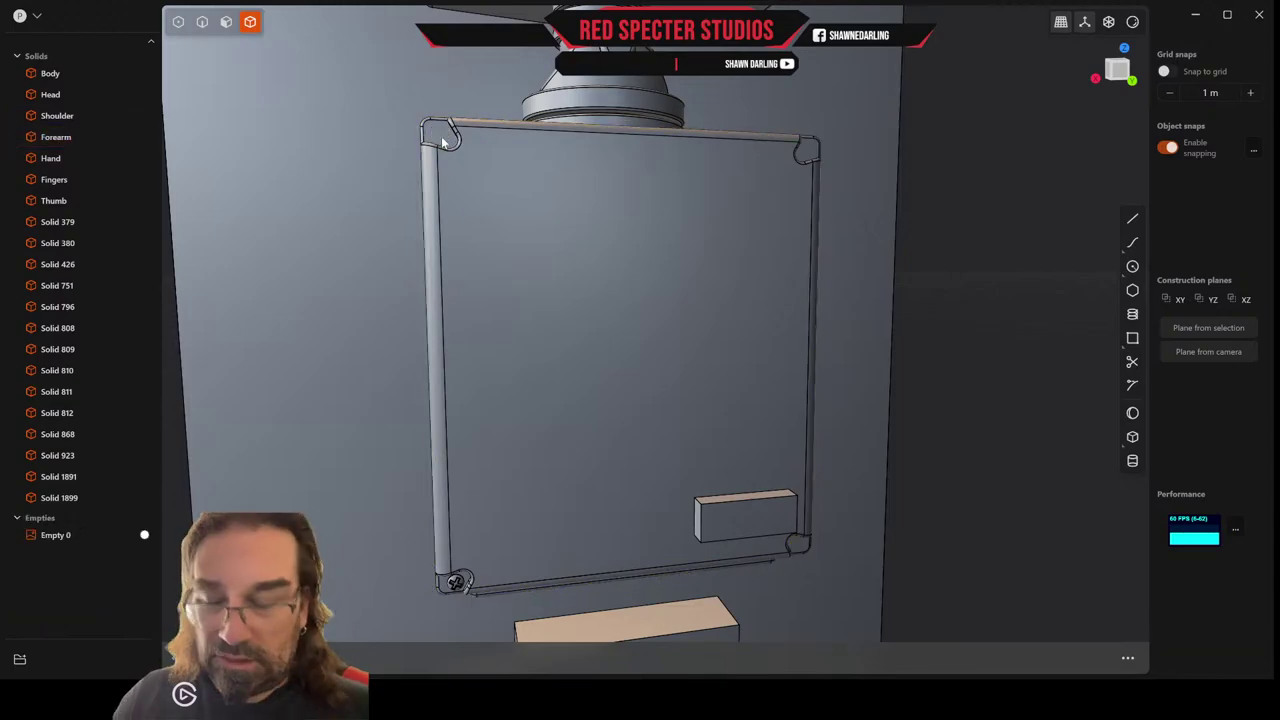
Move the lower-left screw head solid about -0.001 m along the Y axis, deeper into its corner recess.
middle_drag(445, 447, 865, 420)
click(535, 356)
scroll(535, 356, up, 3)
scroll(871, 443, up, 4)
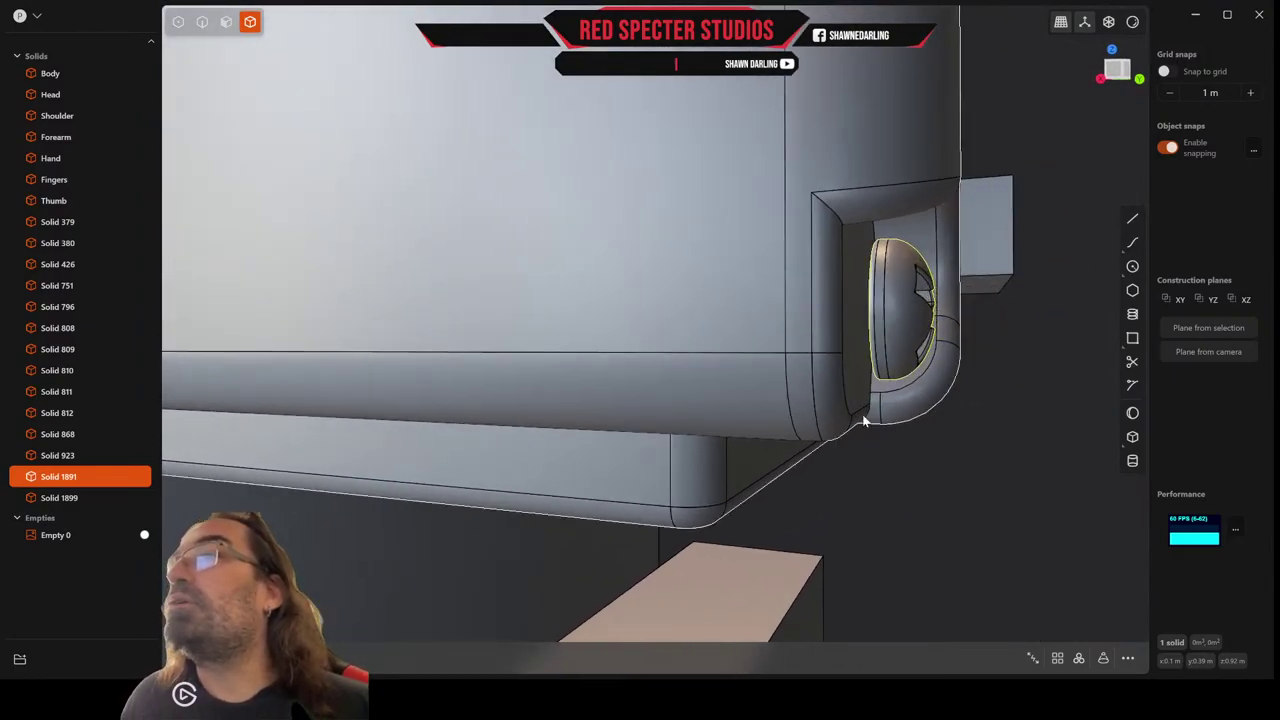
key(g)
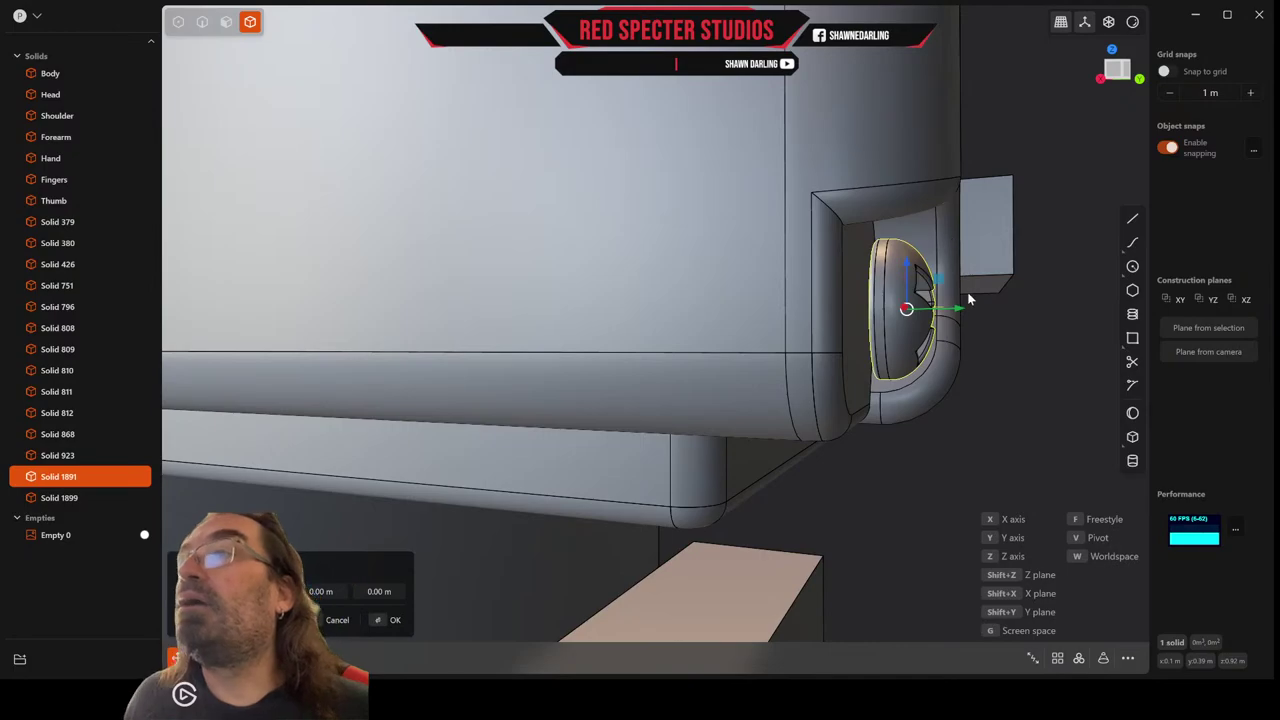
drag(962, 313, 943, 325)
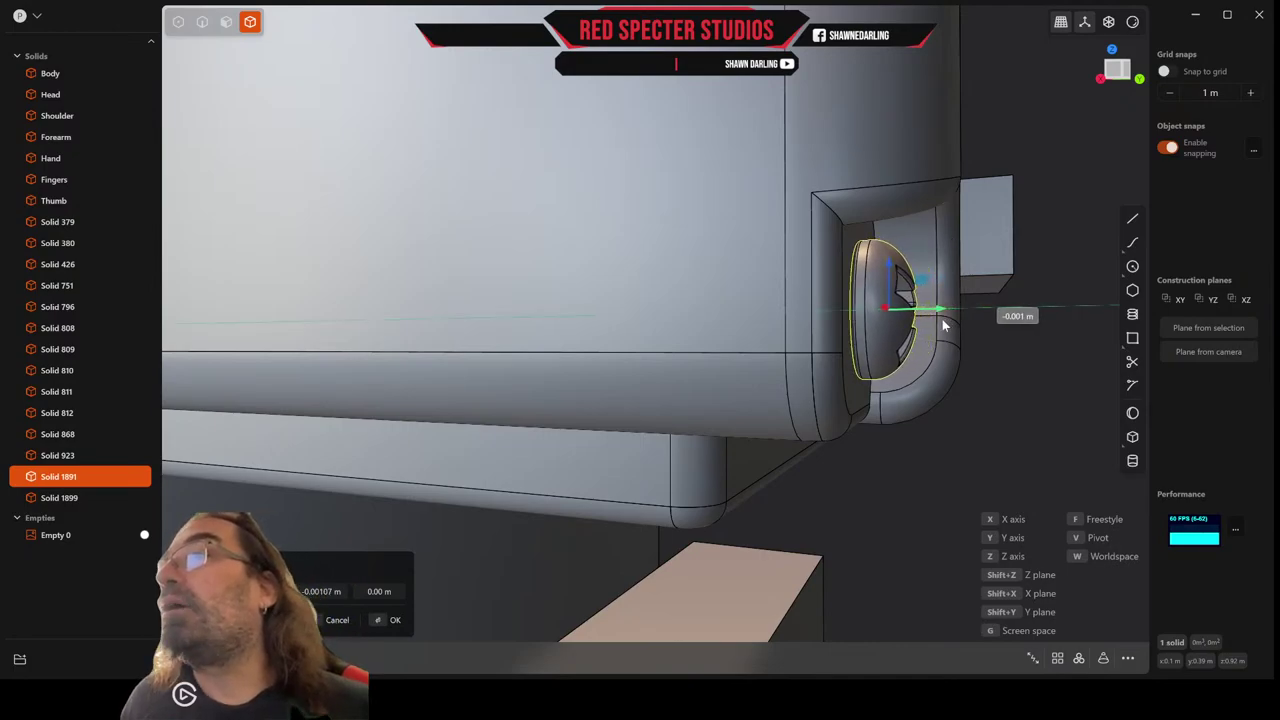
middle_drag(941, 318, 906, 306)
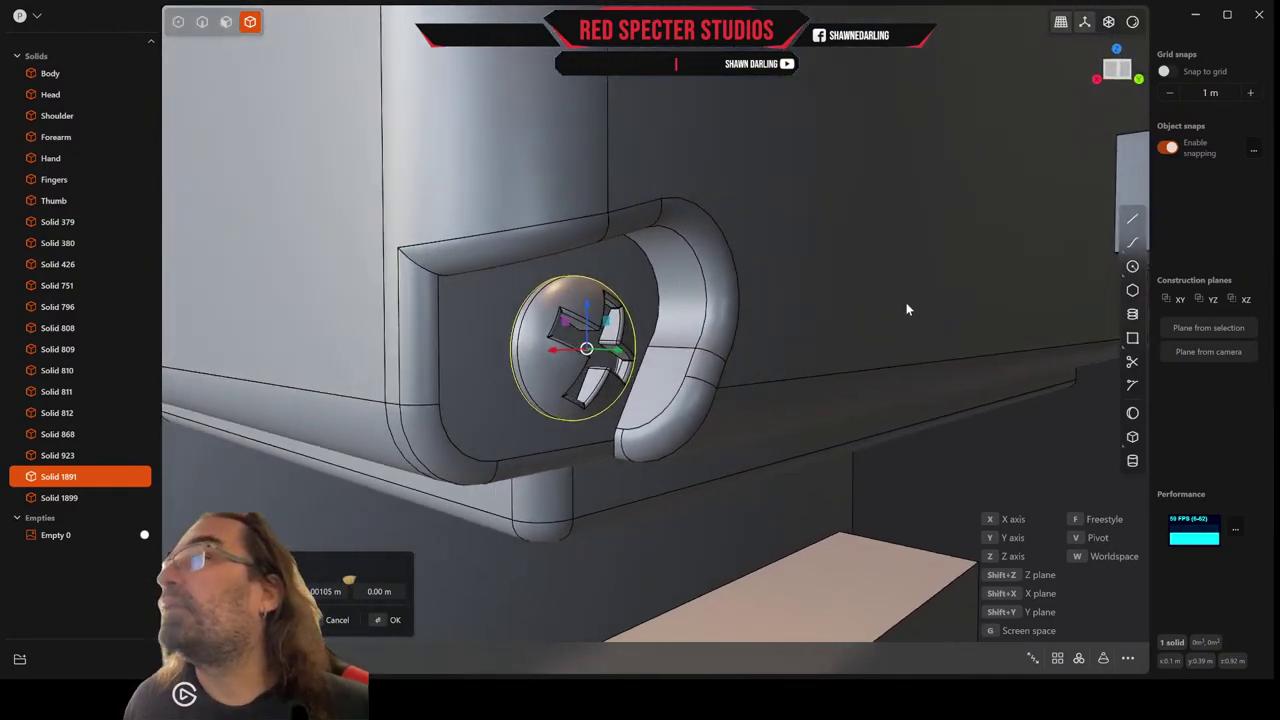
key(Return)
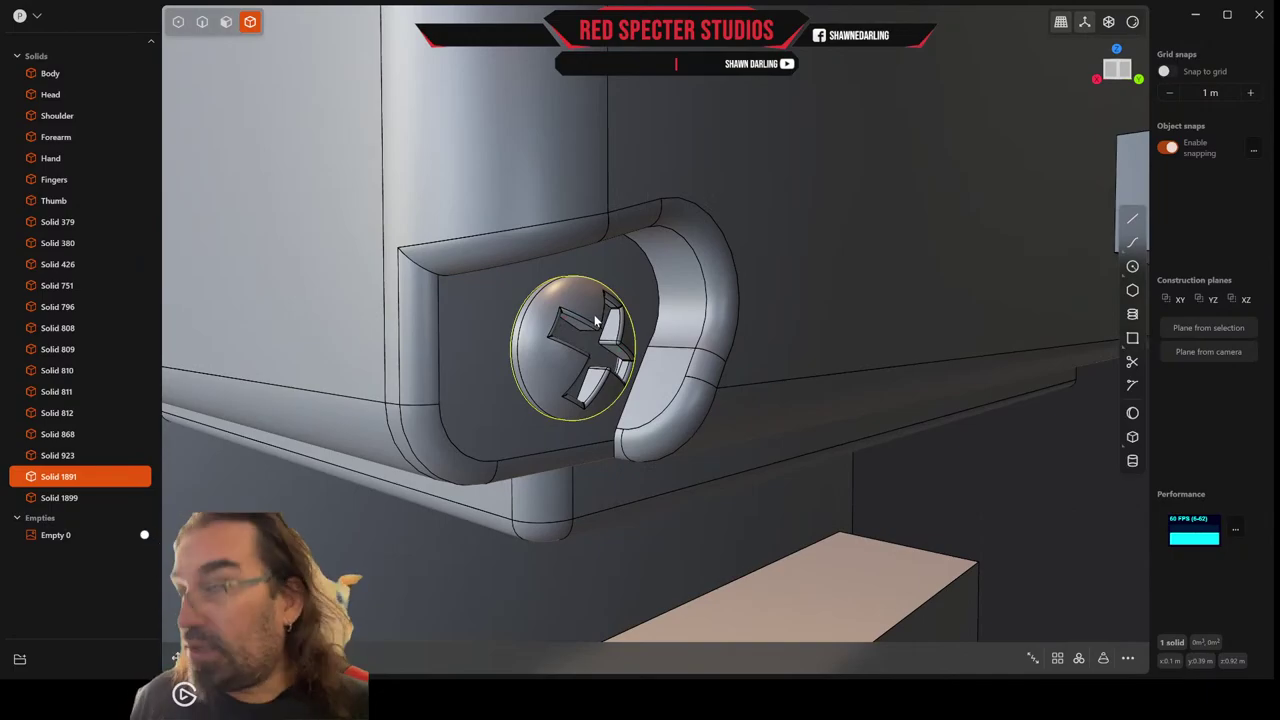
Use Place with the centre of the lower-left screw head as base to put a copy in the forearm's upper-left corner recess.
key(p)
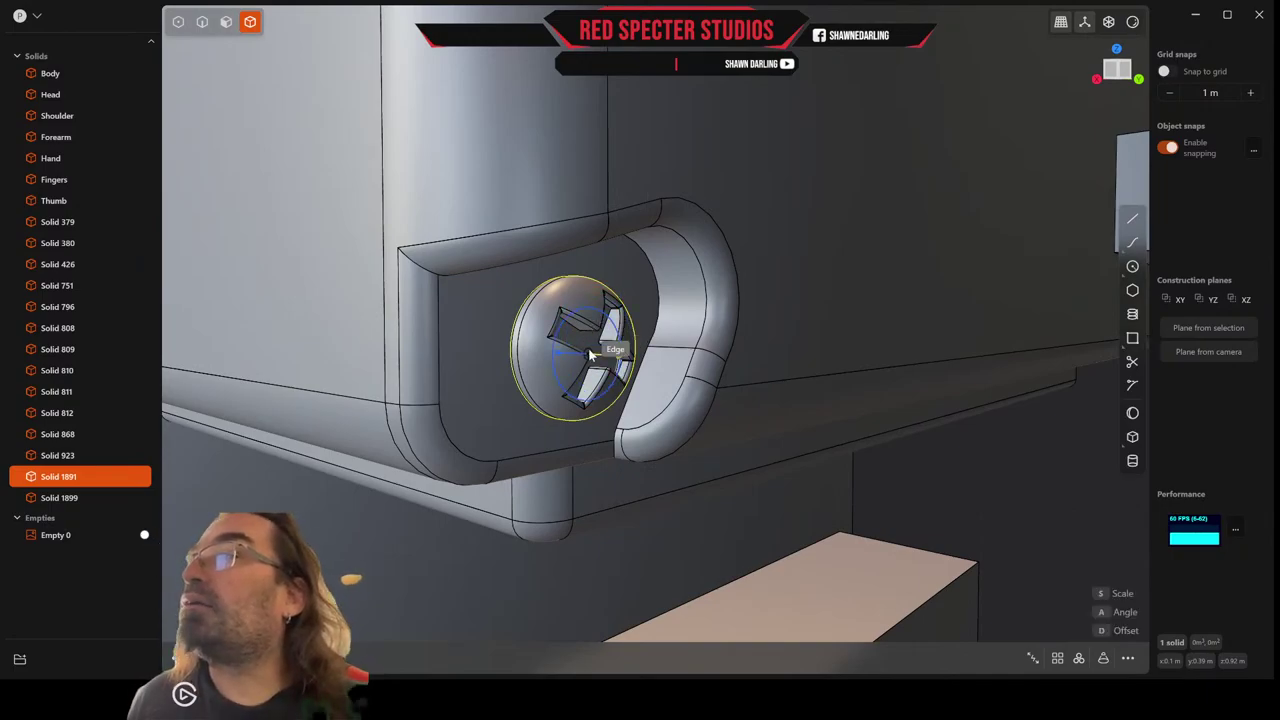
middle_drag(591, 355, 536, 359)
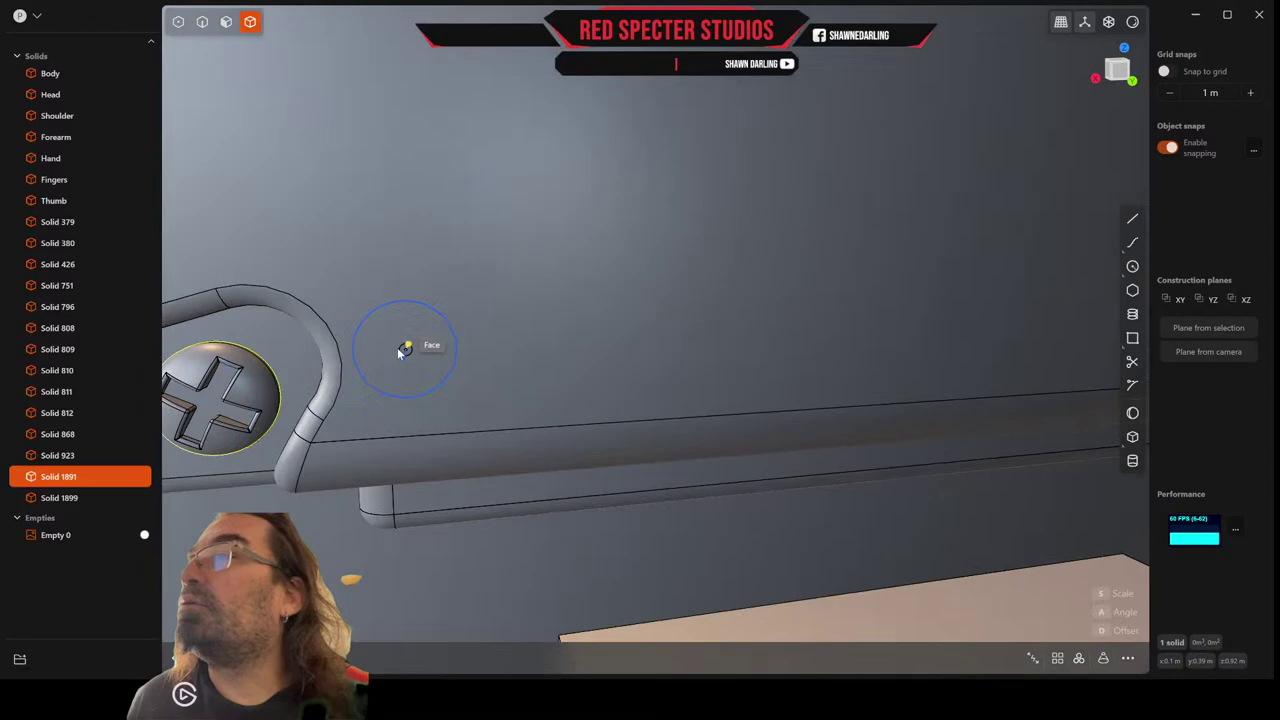
click(210, 407)
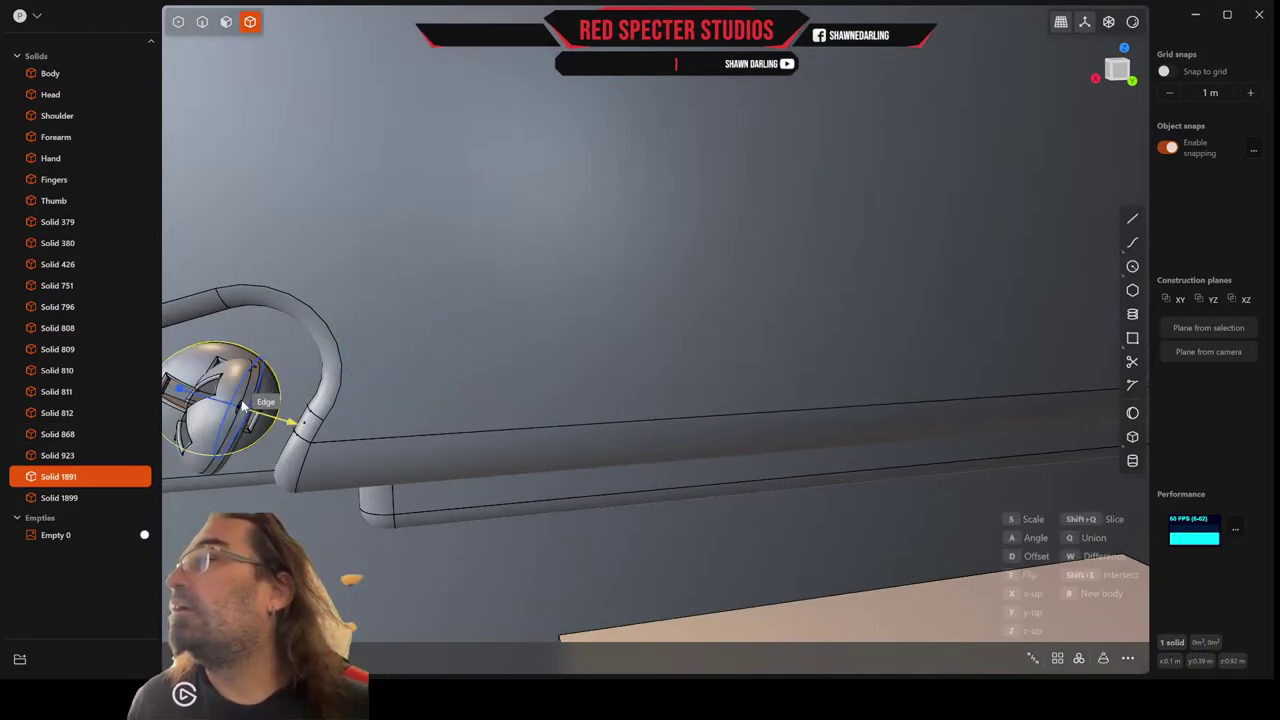
scroll(478, 318, down, 5)
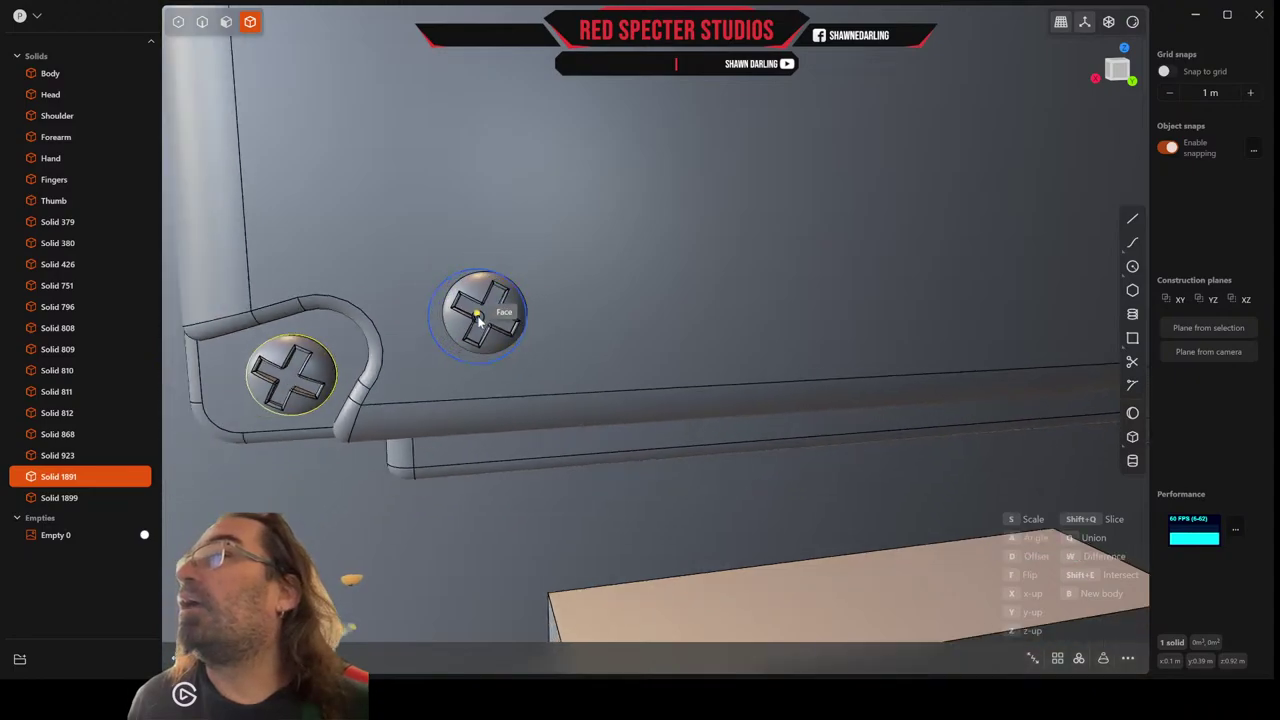
scroll(479, 318, down, 2)
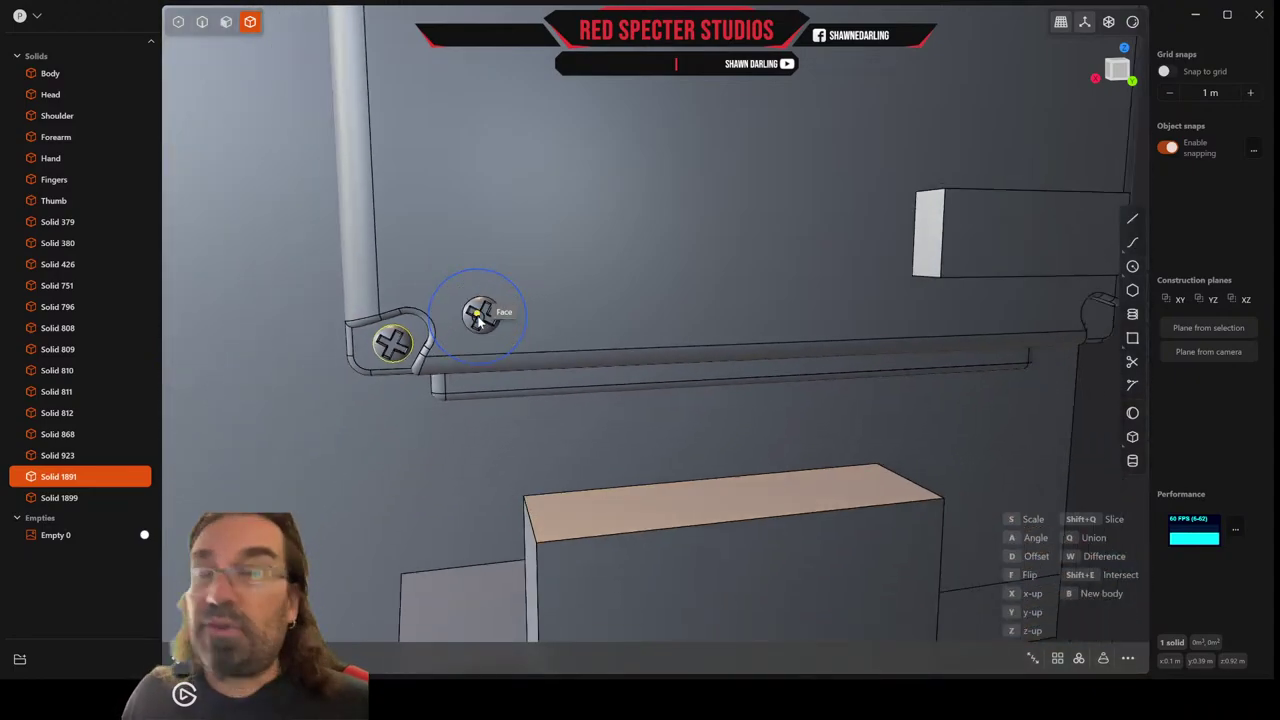
shift+middle_drag(531, 136, 628, 495)
scroll(513, 137, down, 5)
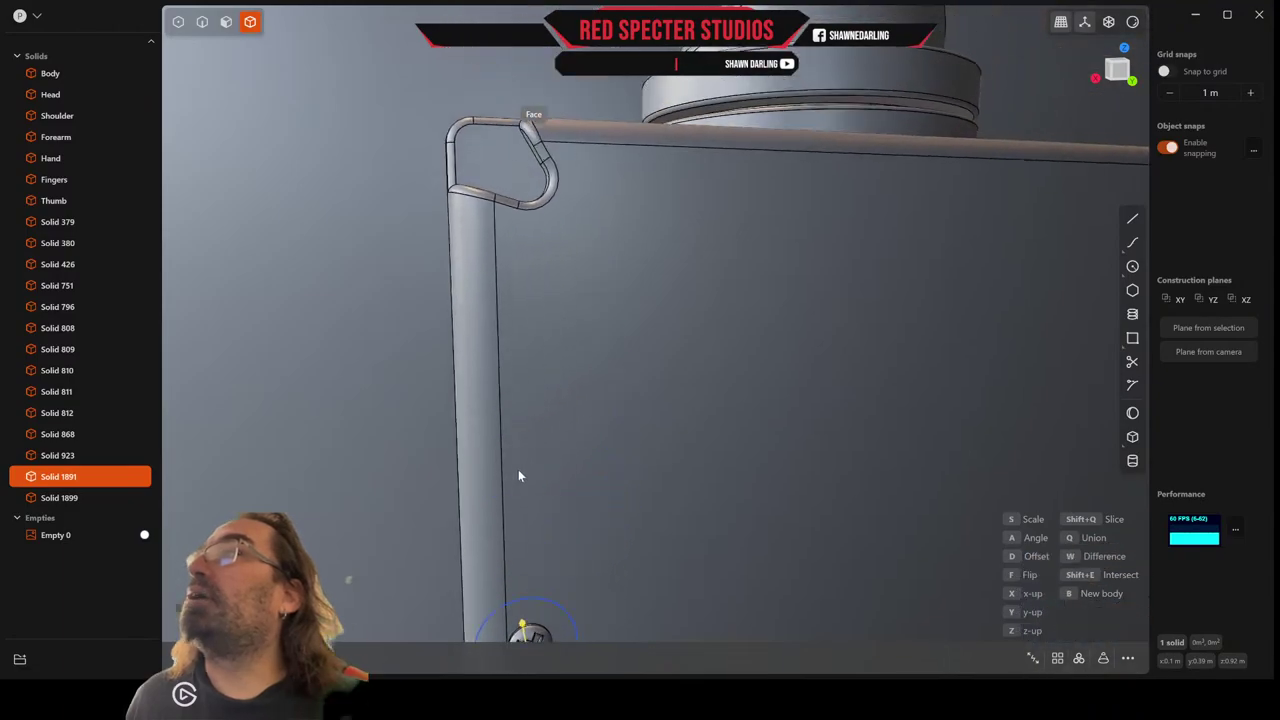
scroll(540, 420, up, 4)
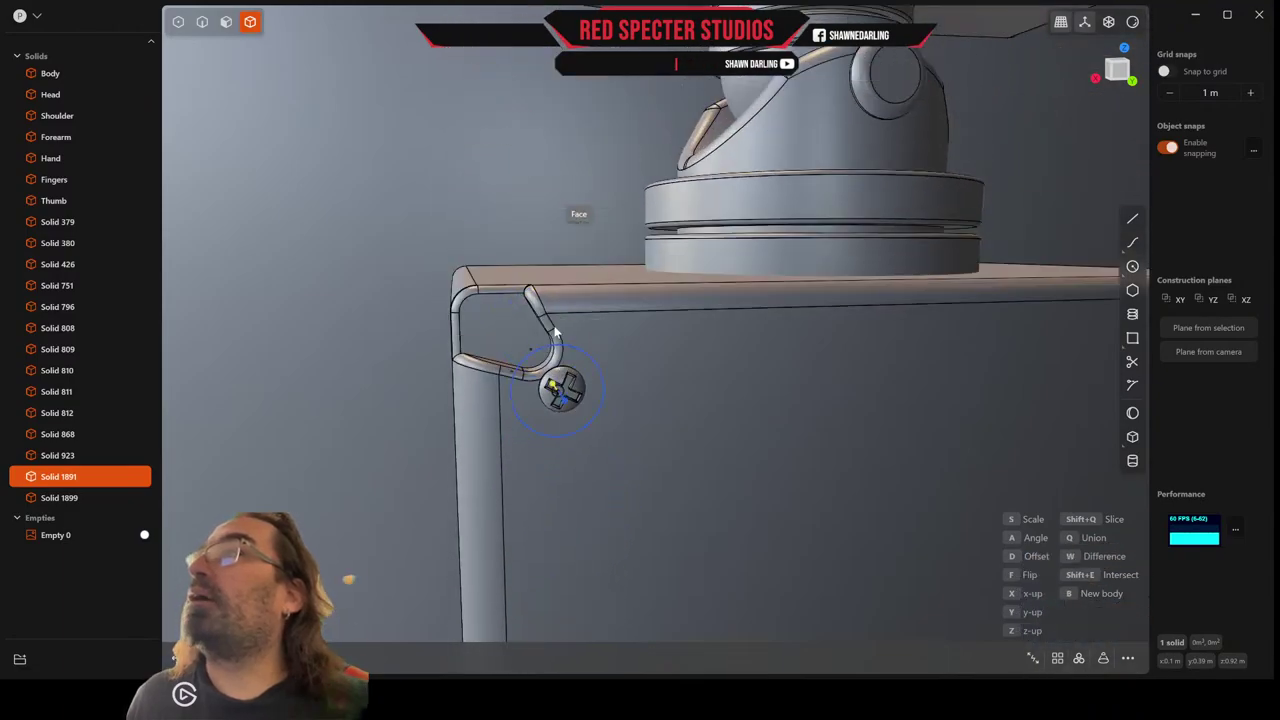
right_click(723, 375)
Place further copies of the screw head in the forearm's upper-right and lower-right corner recesses, and finish the placement.
middle_drag(721, 372, 561, 334)
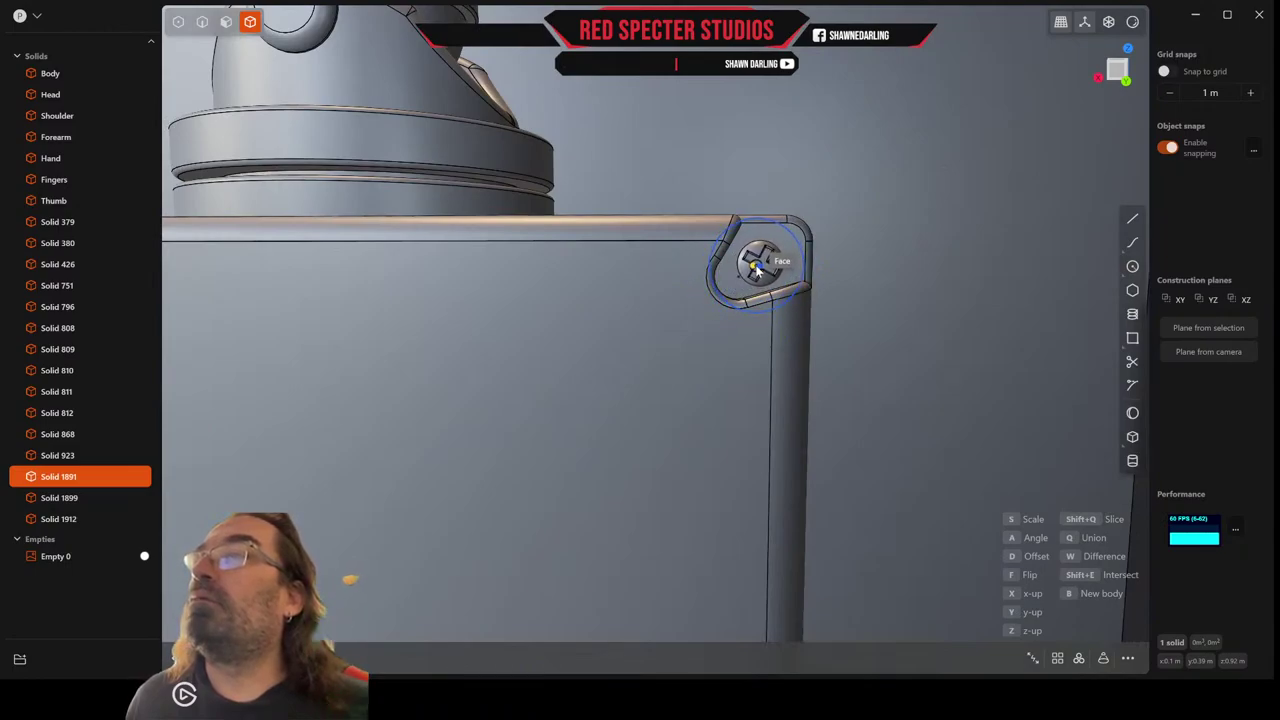
click(757, 268)
shift+middle_drag(734, 486, 700, 120)
shift+middle_drag(688, 466, 671, 77)
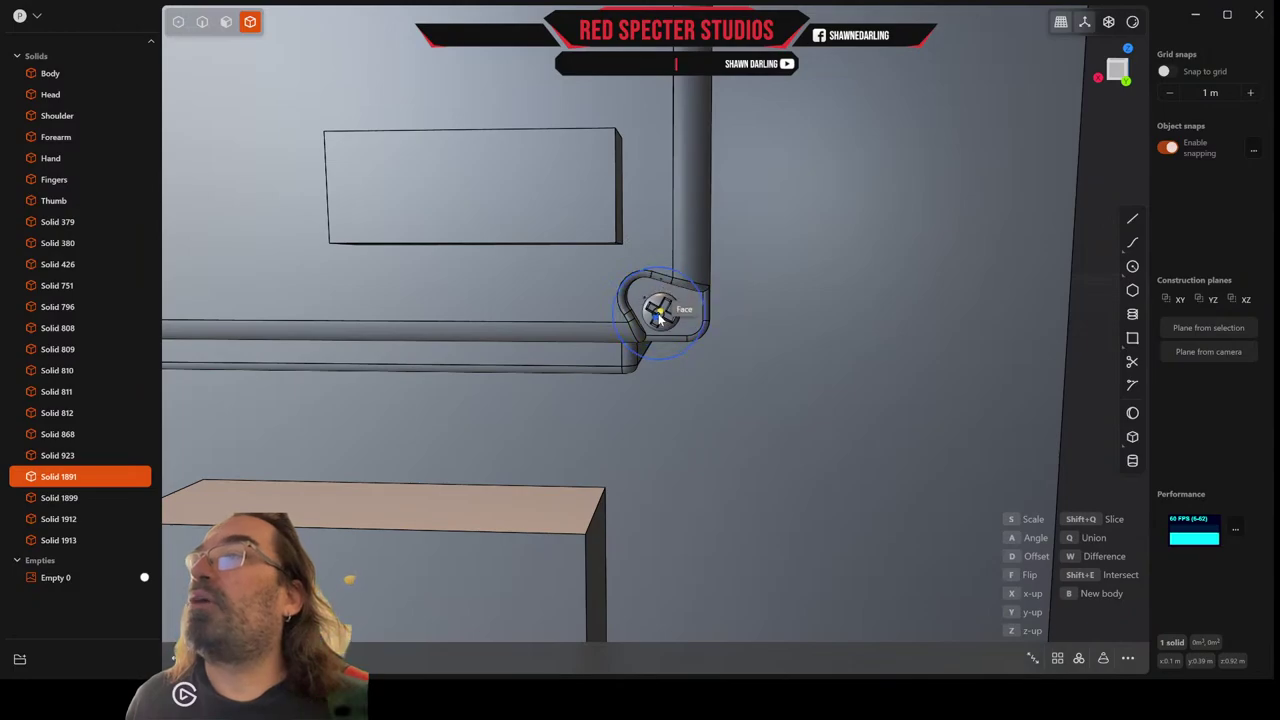
scroll(658, 316, up, 2)
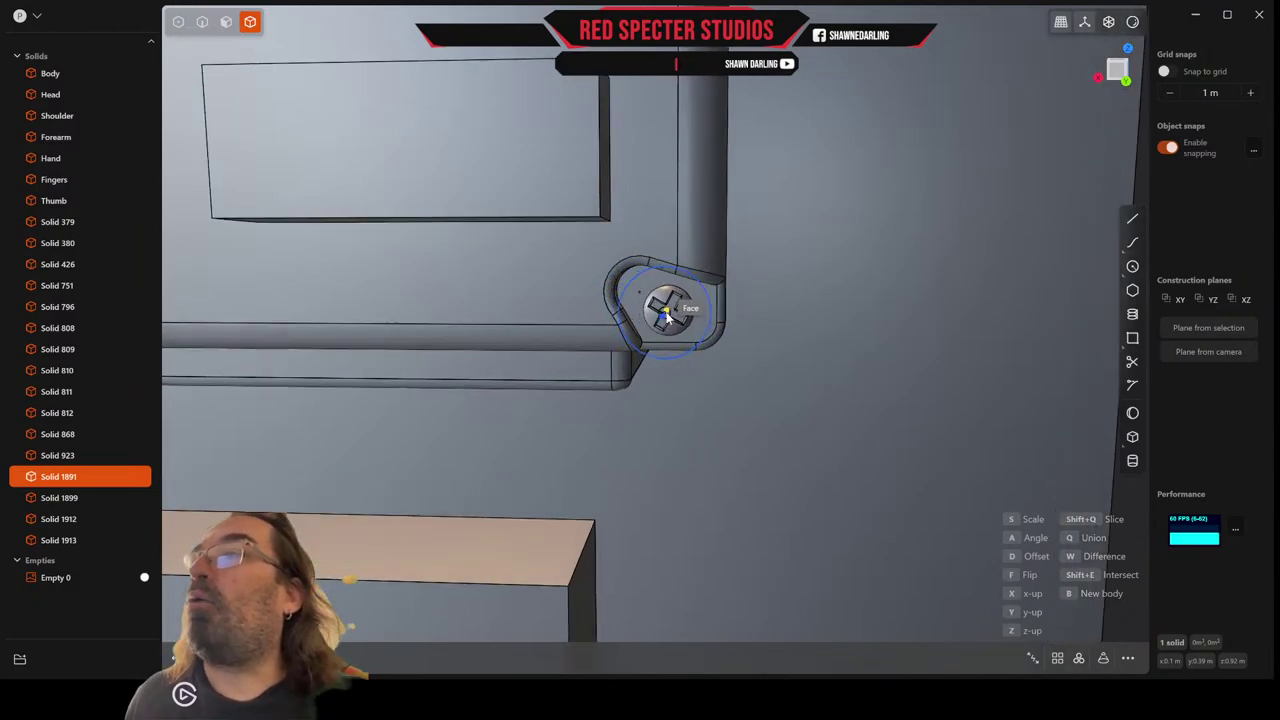
scroll(665, 313, down, 5)
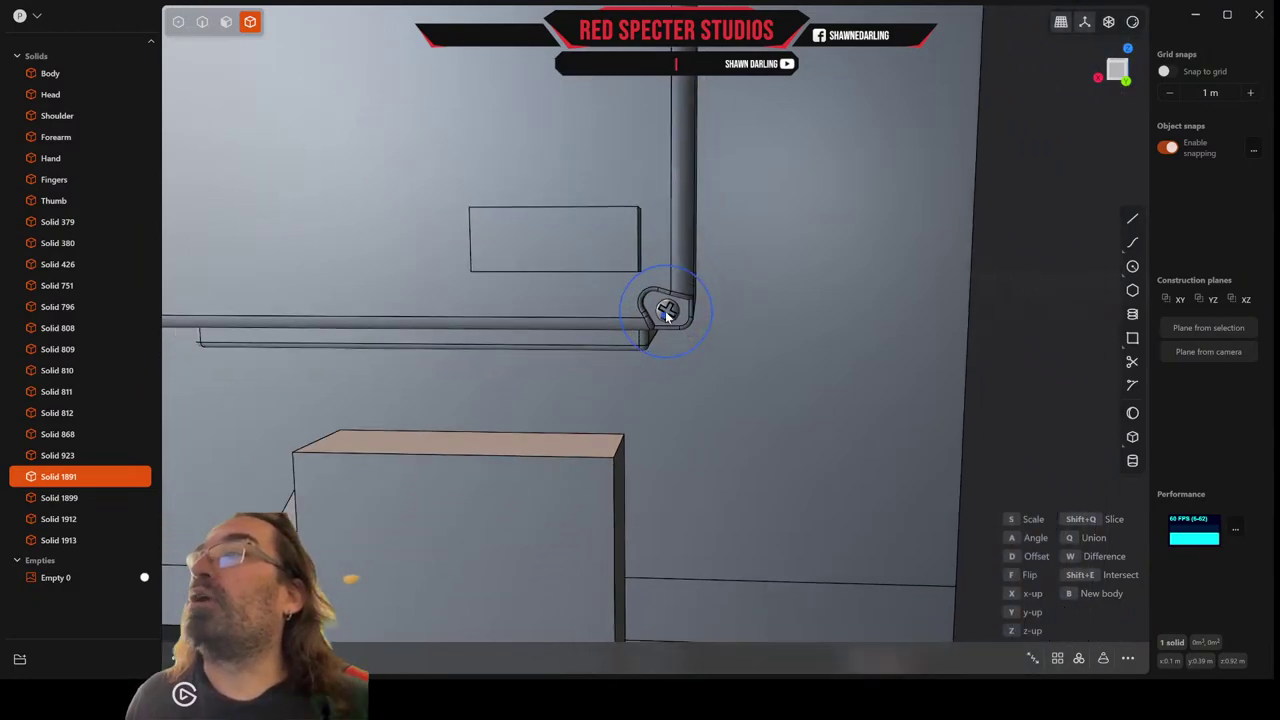
right_click(765, 362)
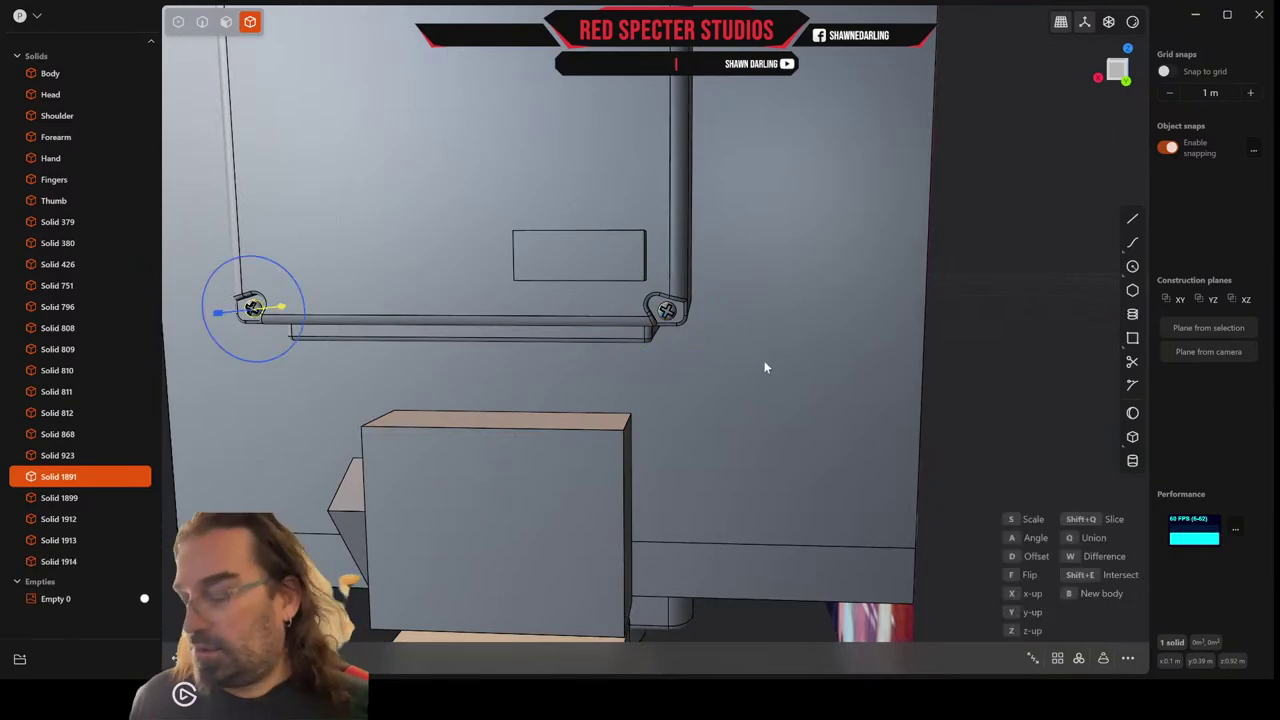
key(Escape)
Union the four corner screw head solids with the forearm, and clear the selection.
middle_drag(734, 354, 780, 354)
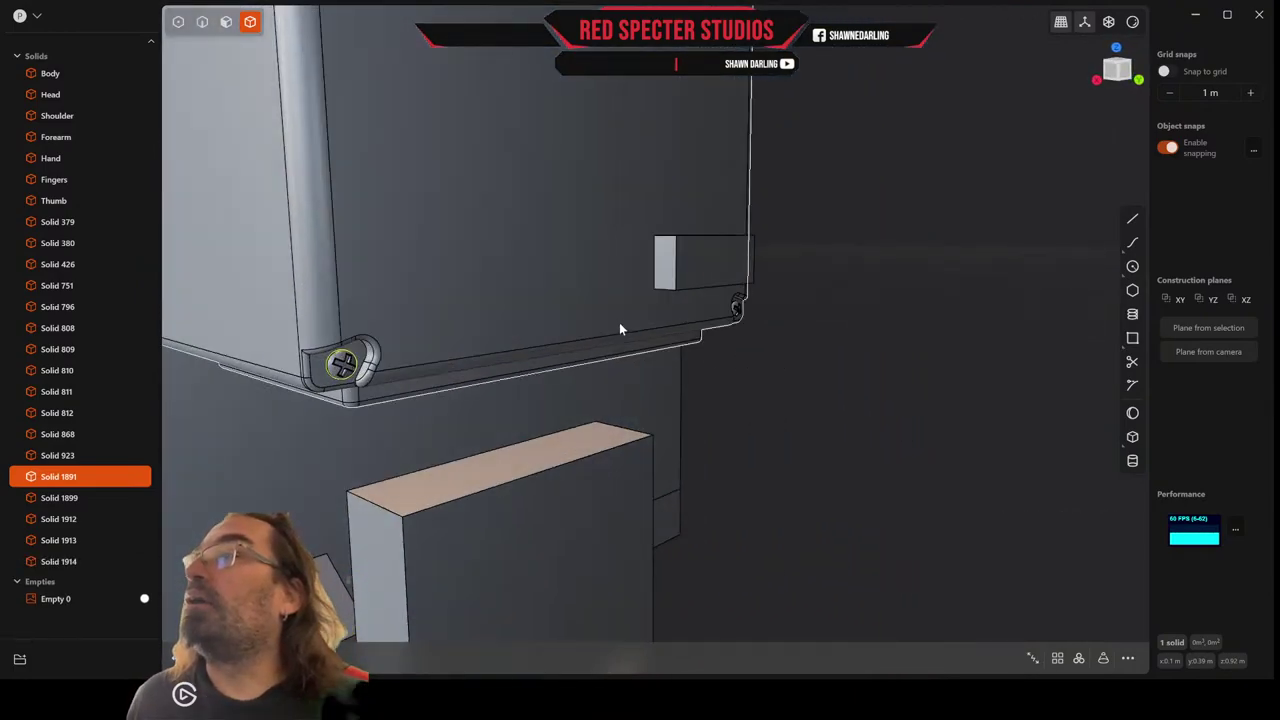
click(734, 310)
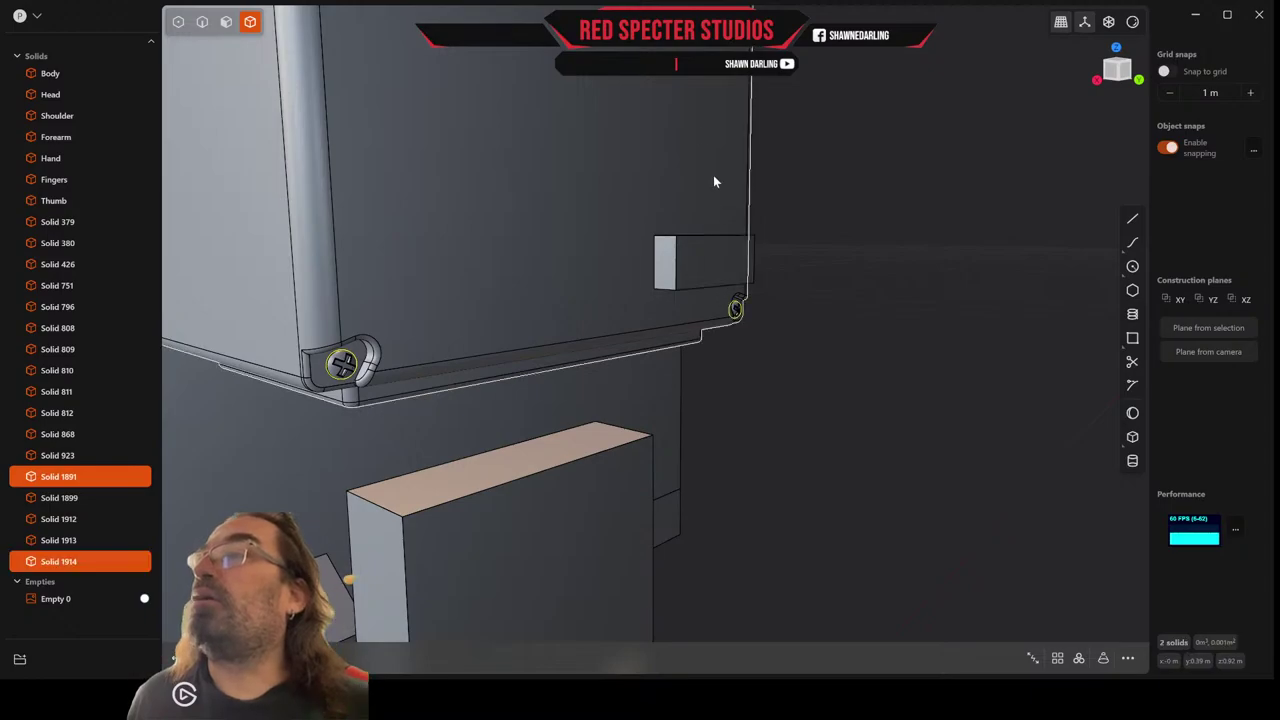
middle_drag(714, 180, 524, 432)
click(474, 337)
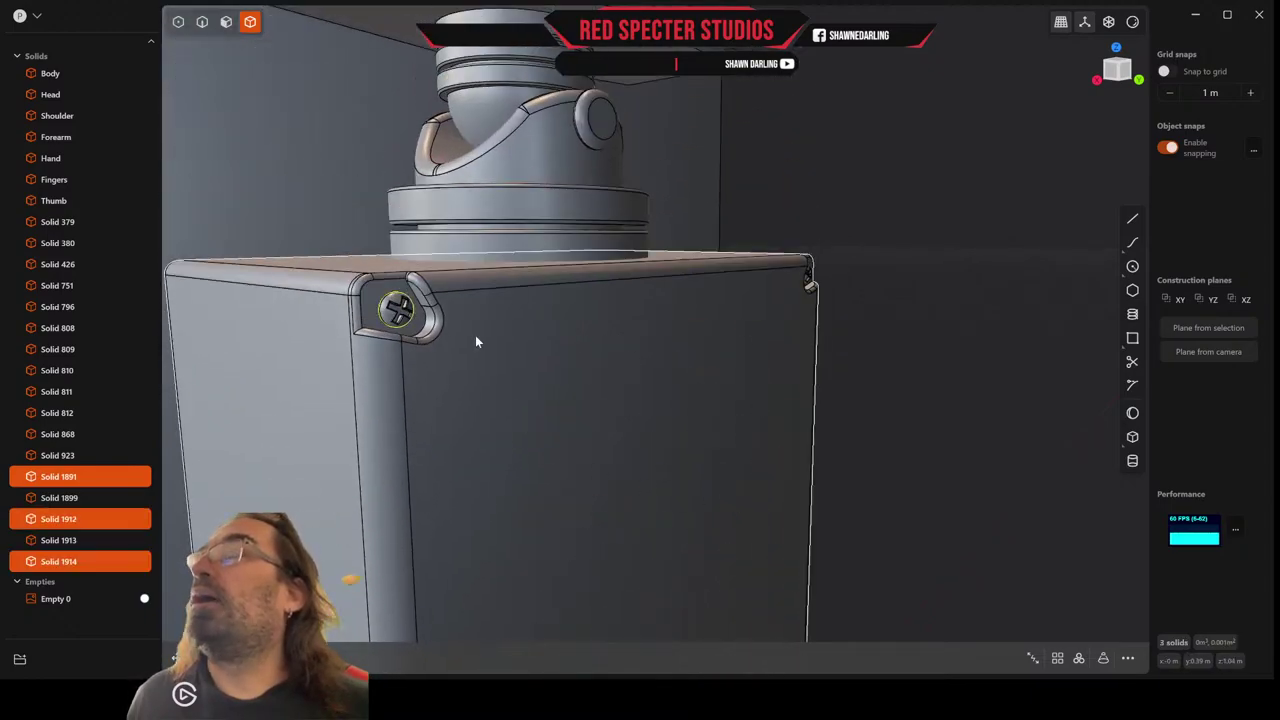
middle_drag(474, 337, 605, 357)
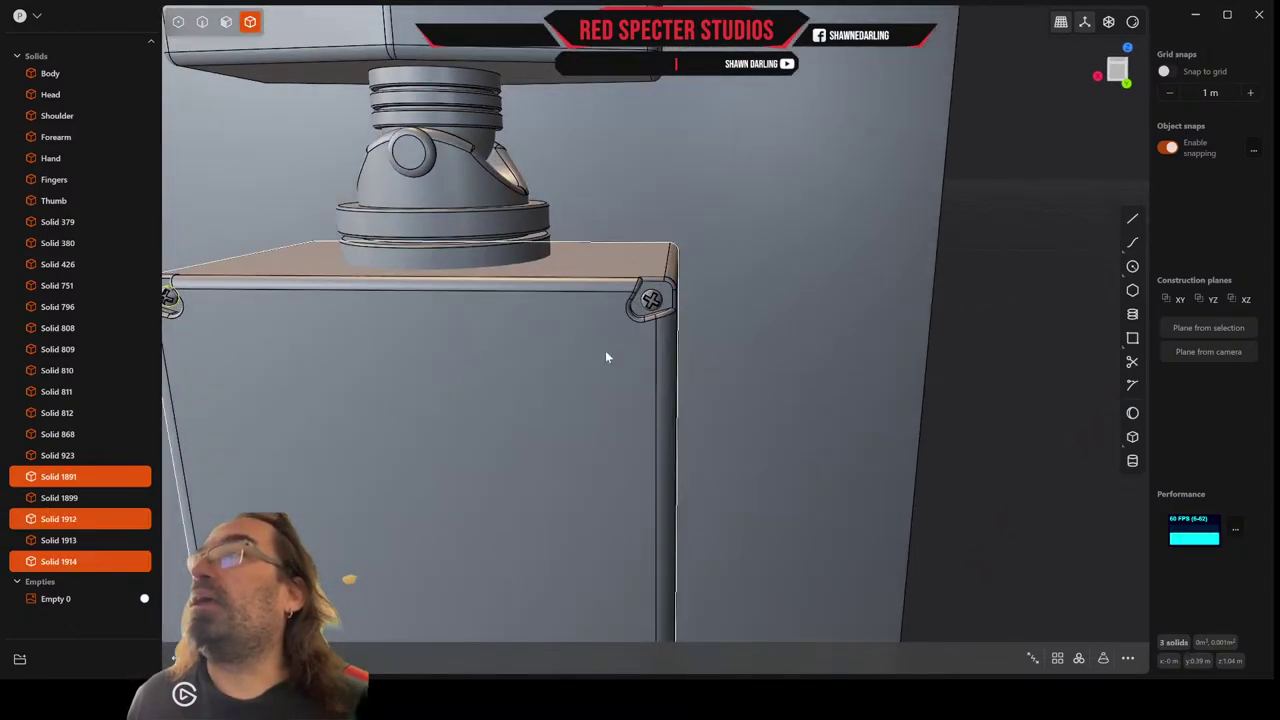
click(651, 306)
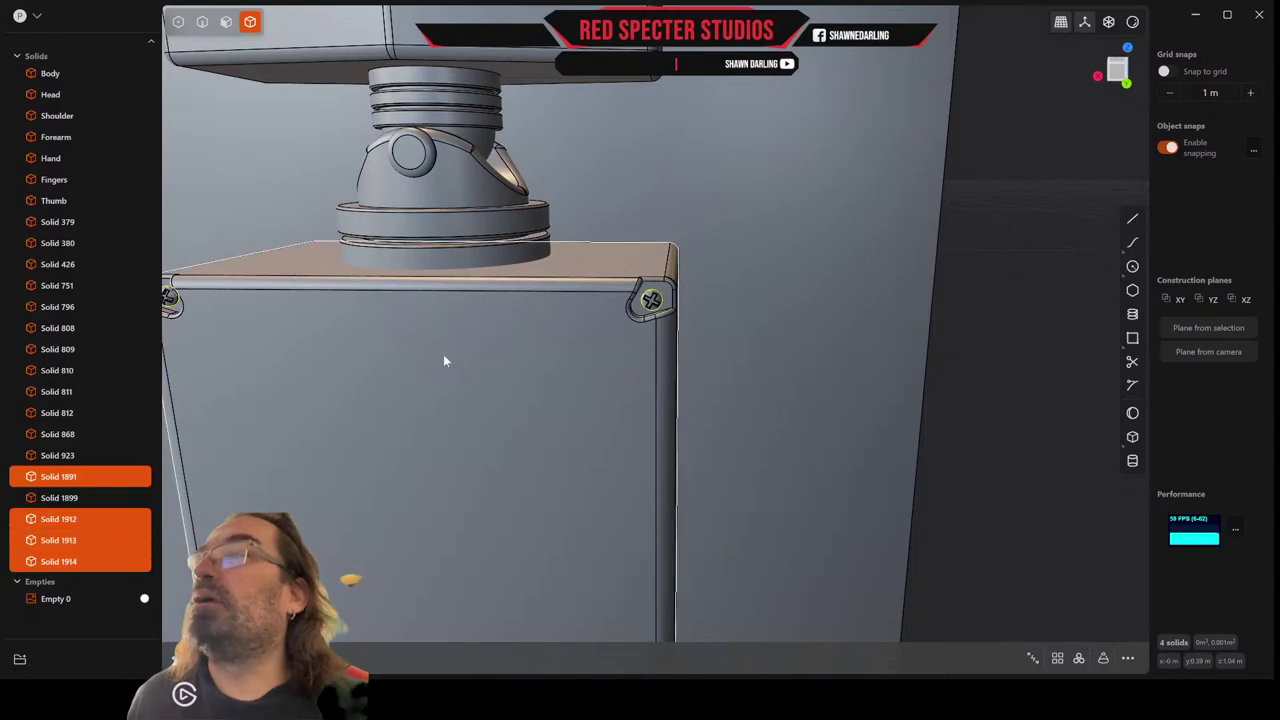
middle_drag(443, 356, 484, 364)
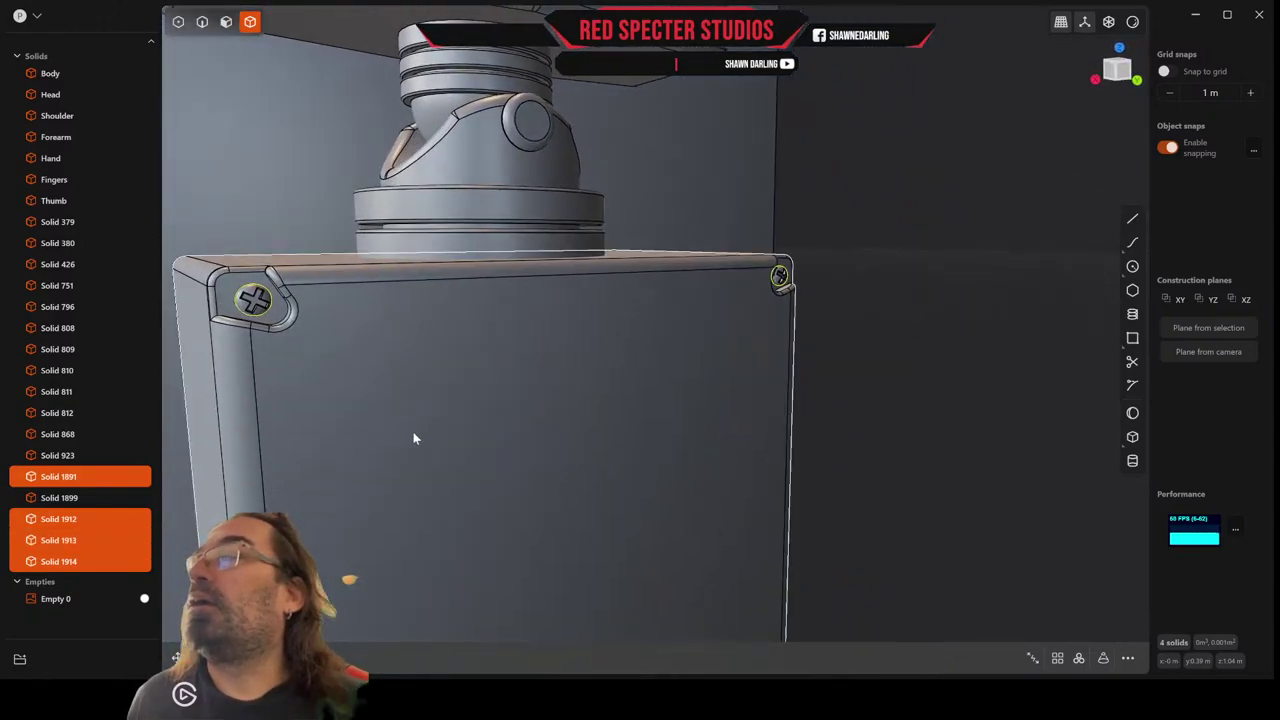
click(379, 506)
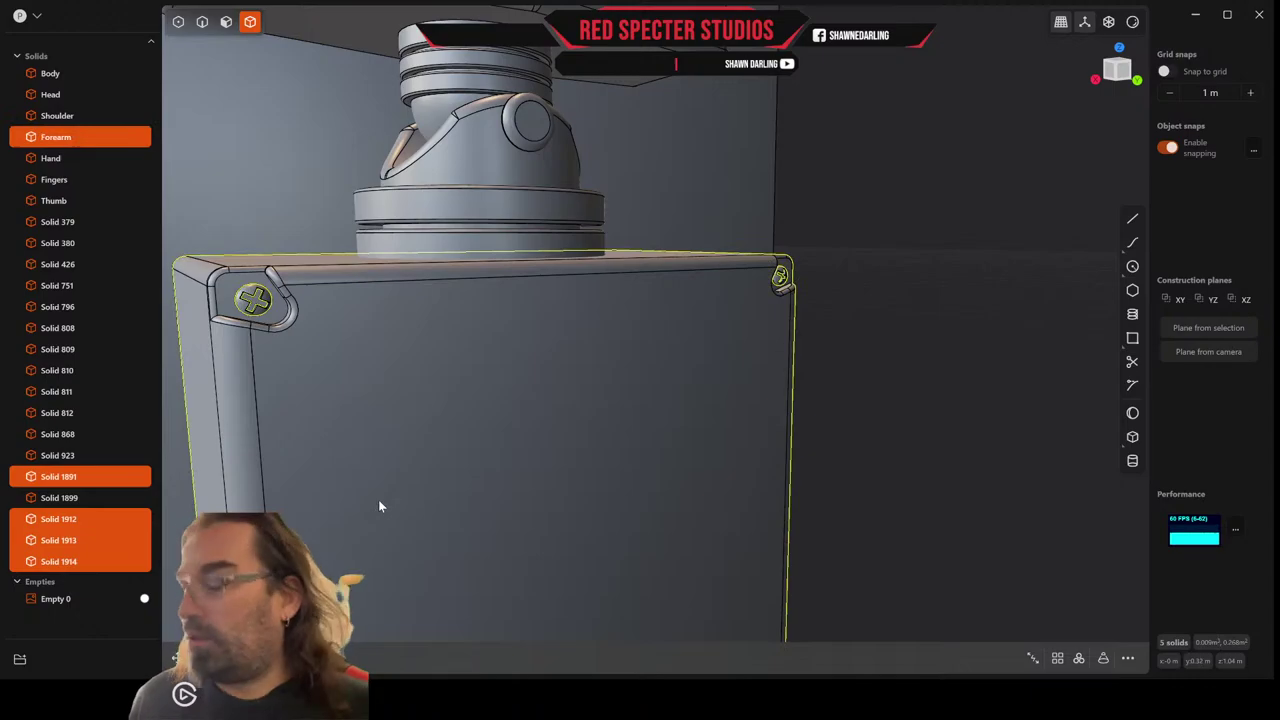
key(q)
key(q)
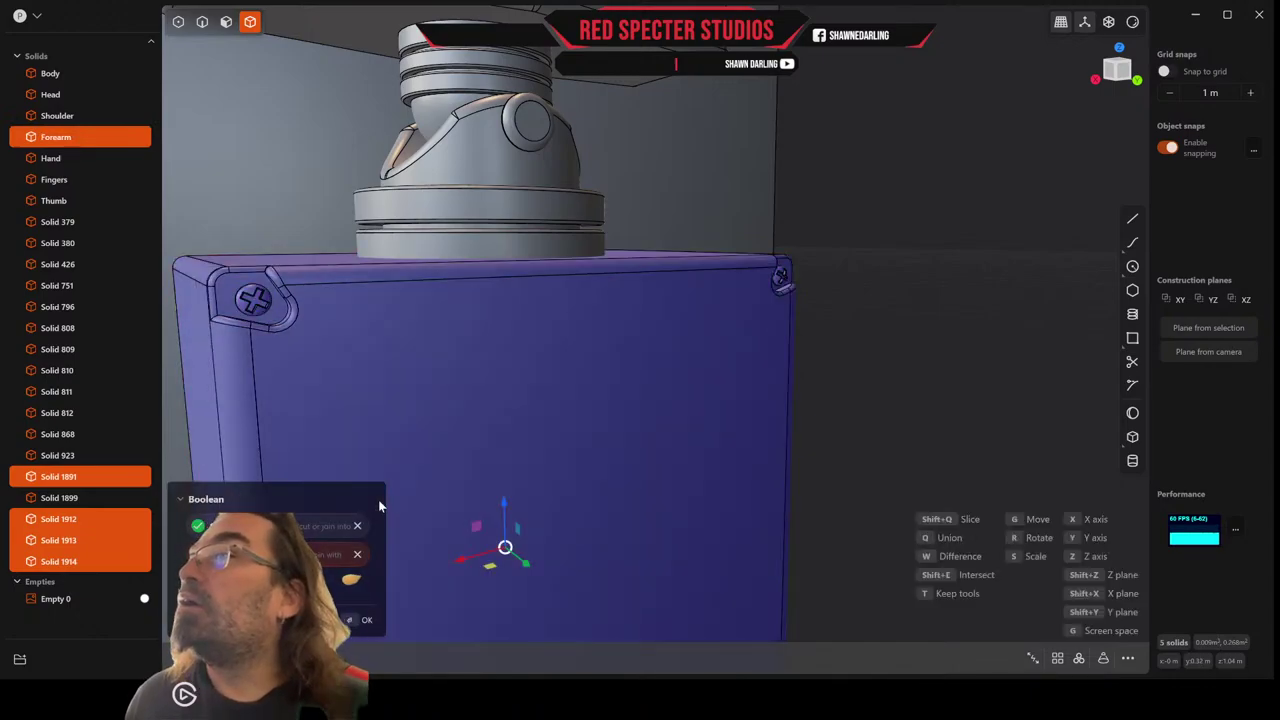
right_click(510, 432)
scroll(510, 432, down, 4)
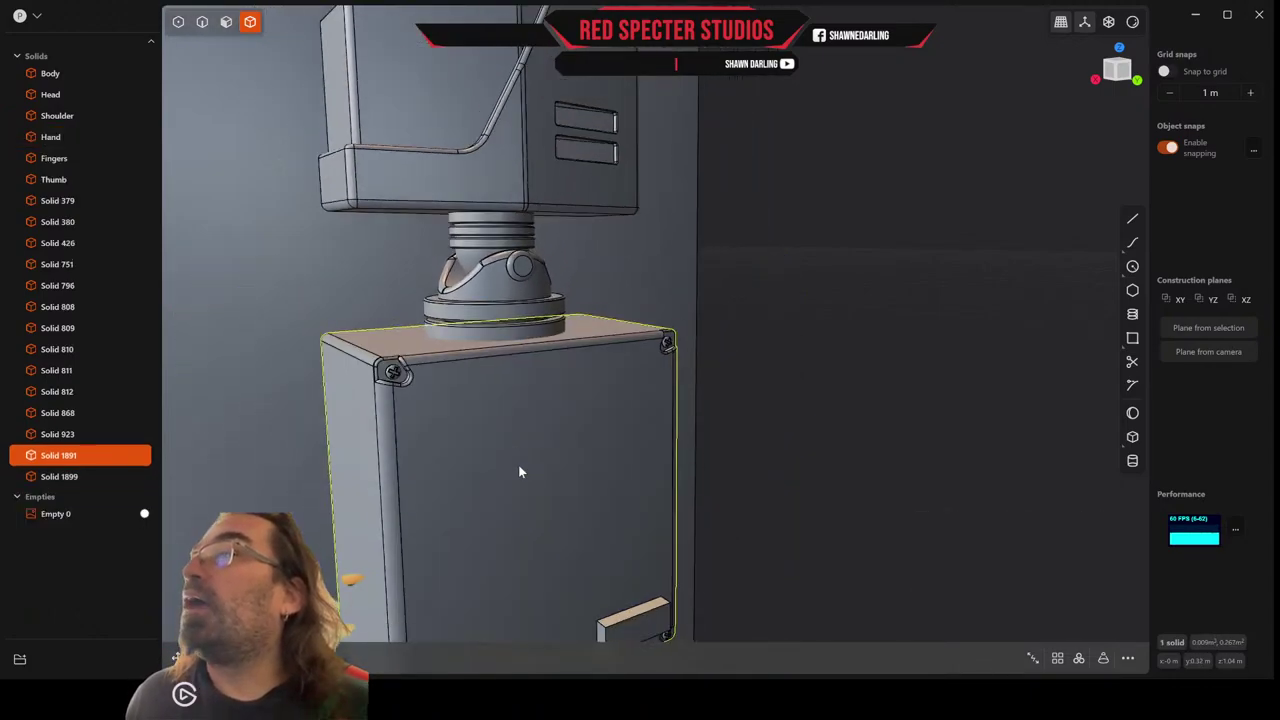
key(Escape)
Move the raised block on the forearm's face about 0.0015 m along the Y axis, closer to the forearm.
middle_drag(743, 455, 745, 414)
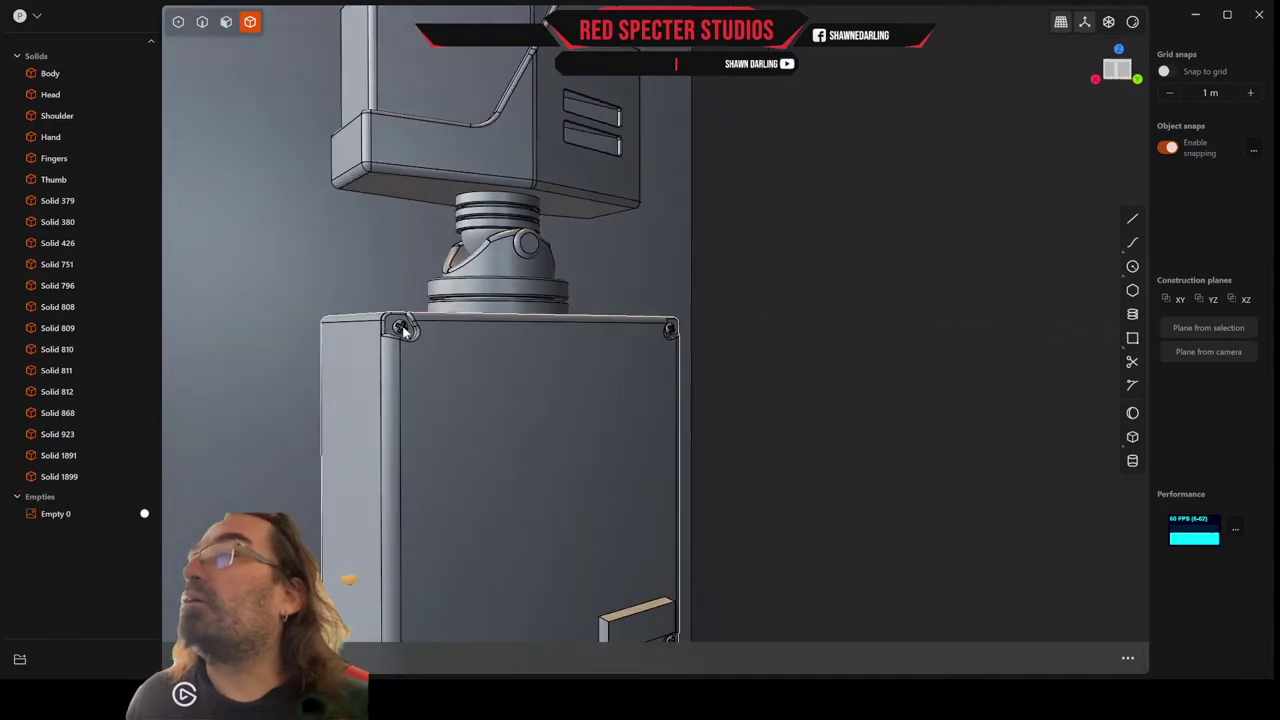
scroll(442, 422, down, 3)
middle_drag(423, 451, 619, 416)
click(586, 400)
scroll(607, 427, up, 5)
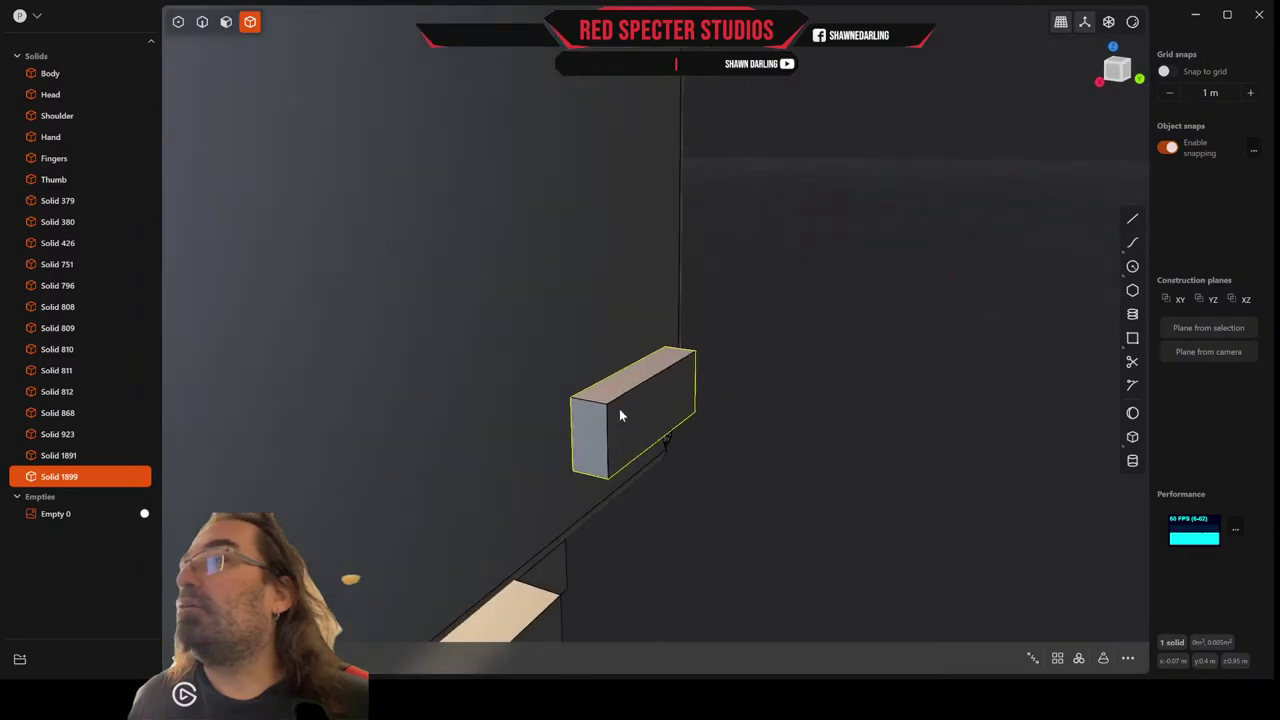
key(g)
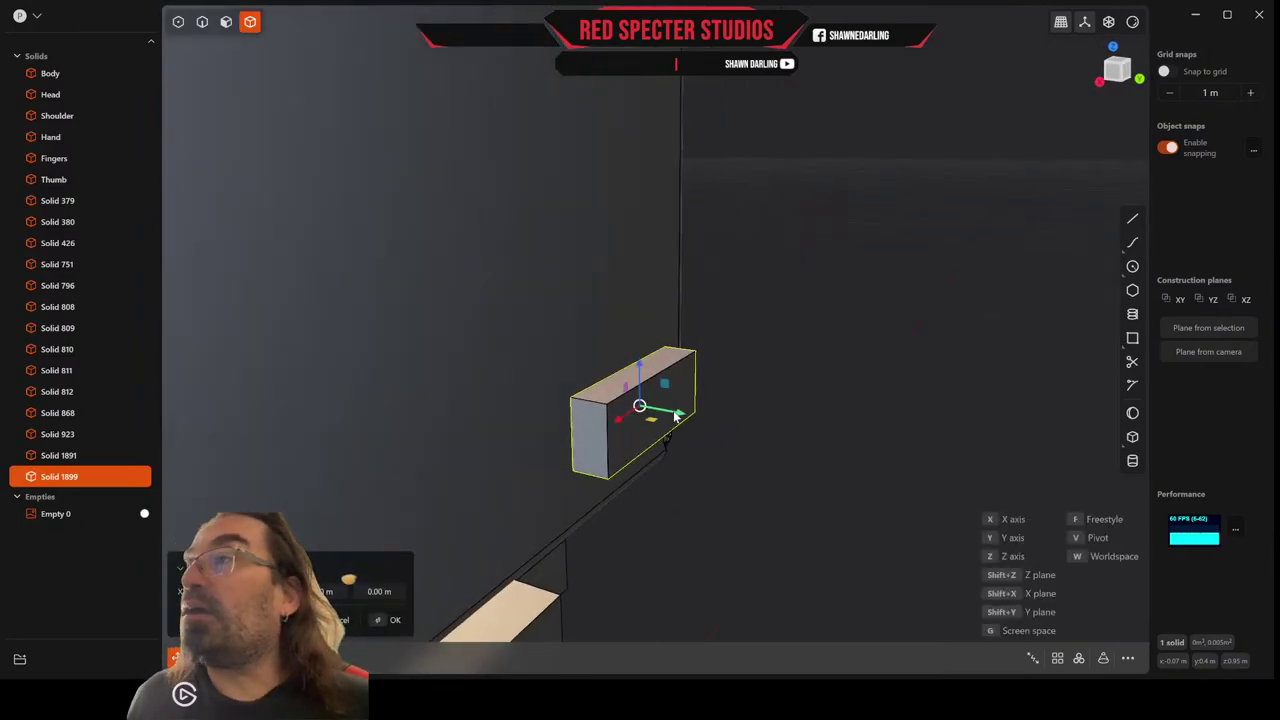
drag(681, 414, 679, 413)
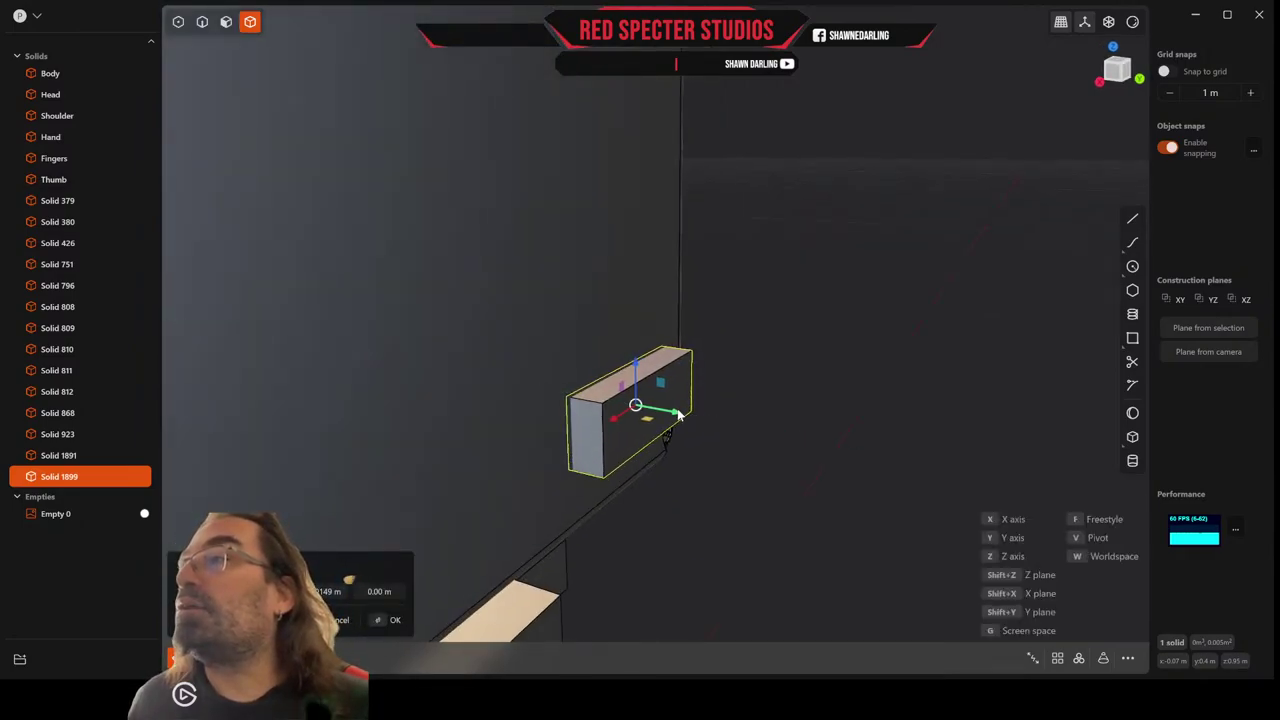
middle_drag(744, 386, 714, 346)
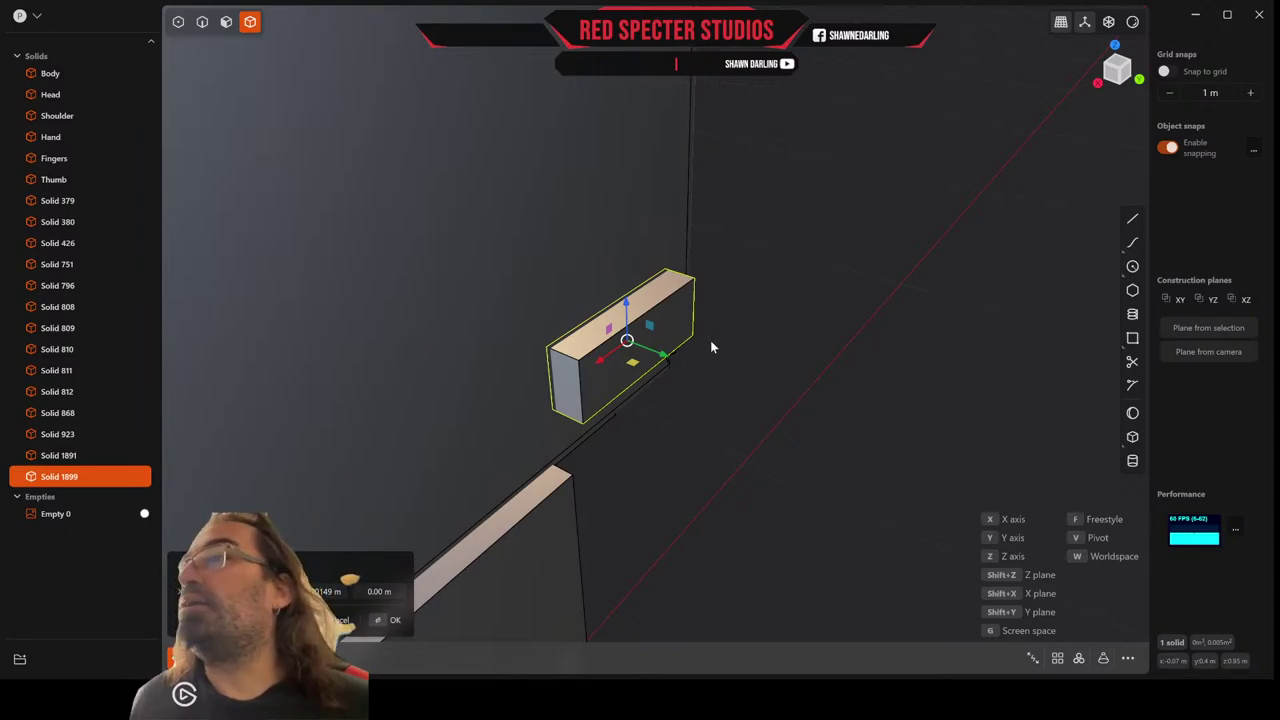
click(1122, 63)
scroll(722, 323, up, 3)
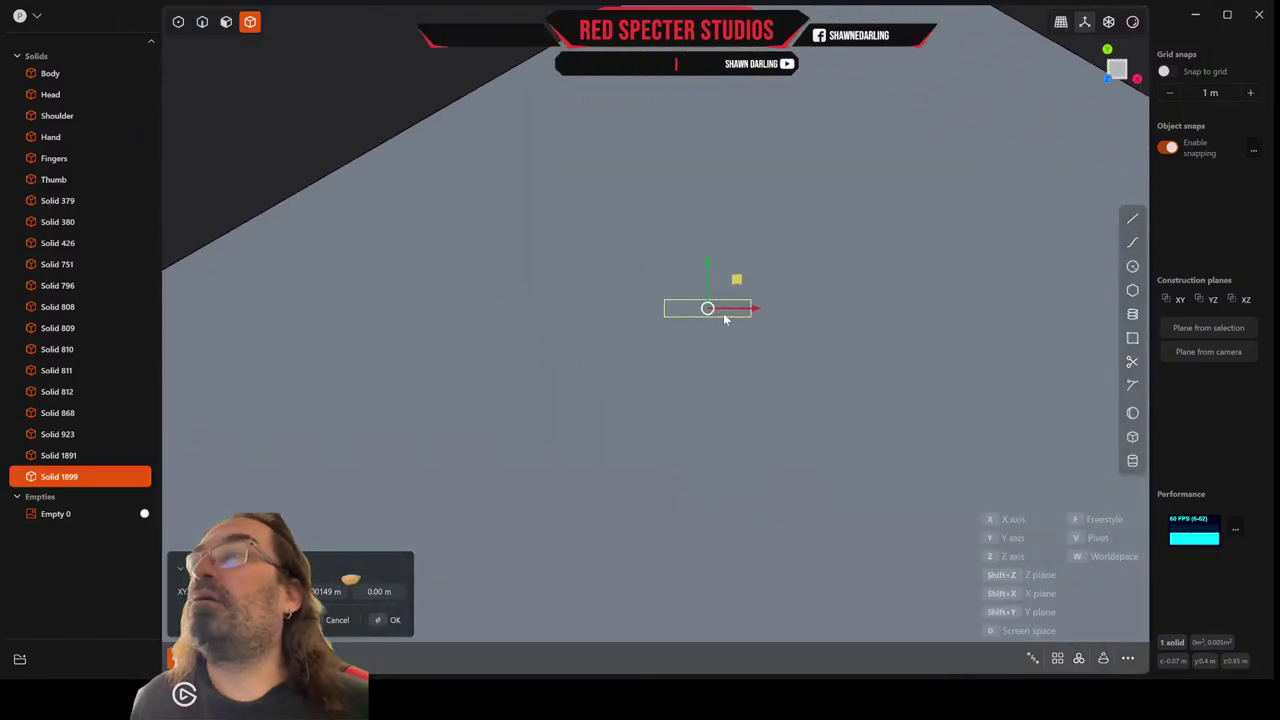
scroll(724, 316, down, 4)
scroll(724, 316, up, 5)
scroll(724, 316, down, 2)
scroll(725, 318, down, 3)
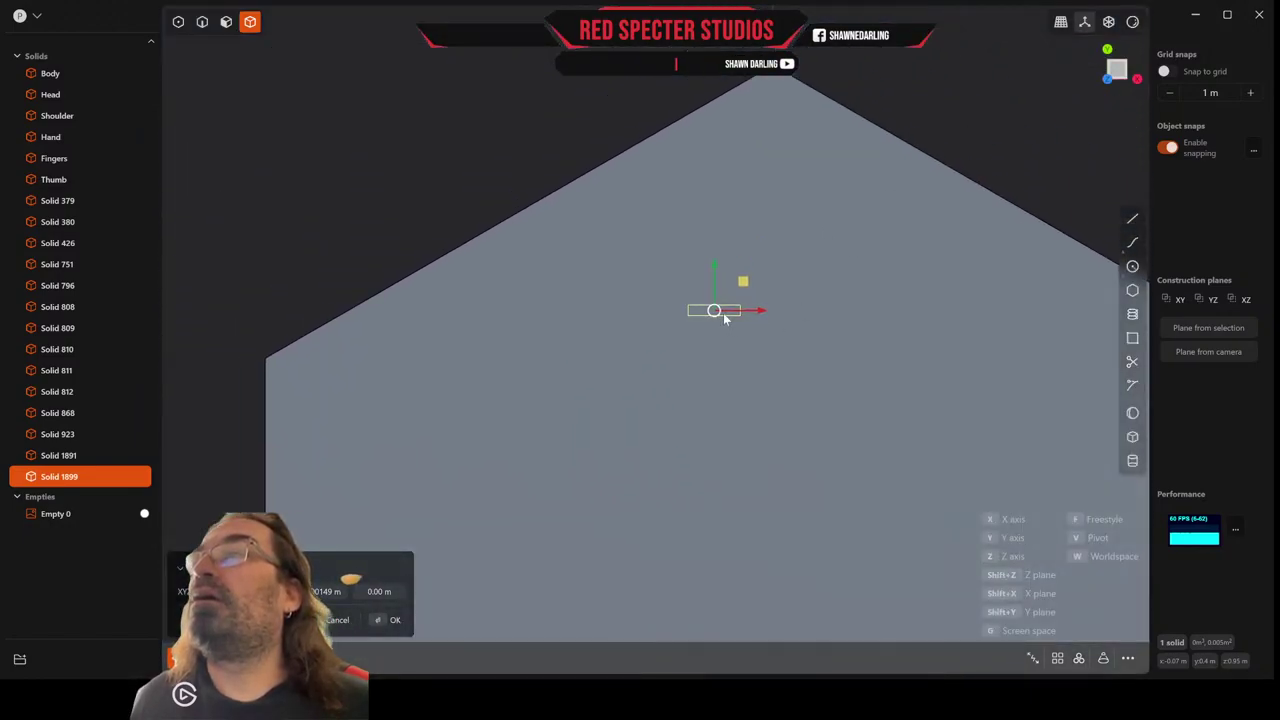
scroll(724, 316, up, 2)
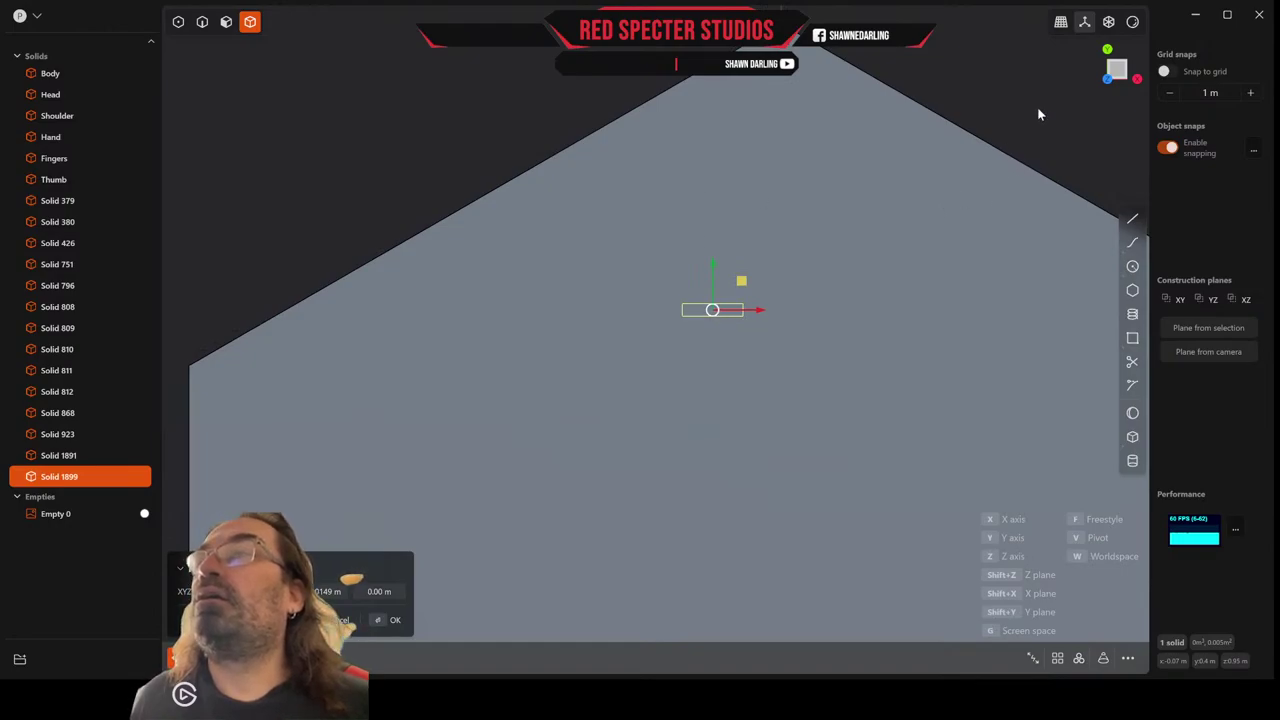
middle_drag(1039, 103, 814, 28)
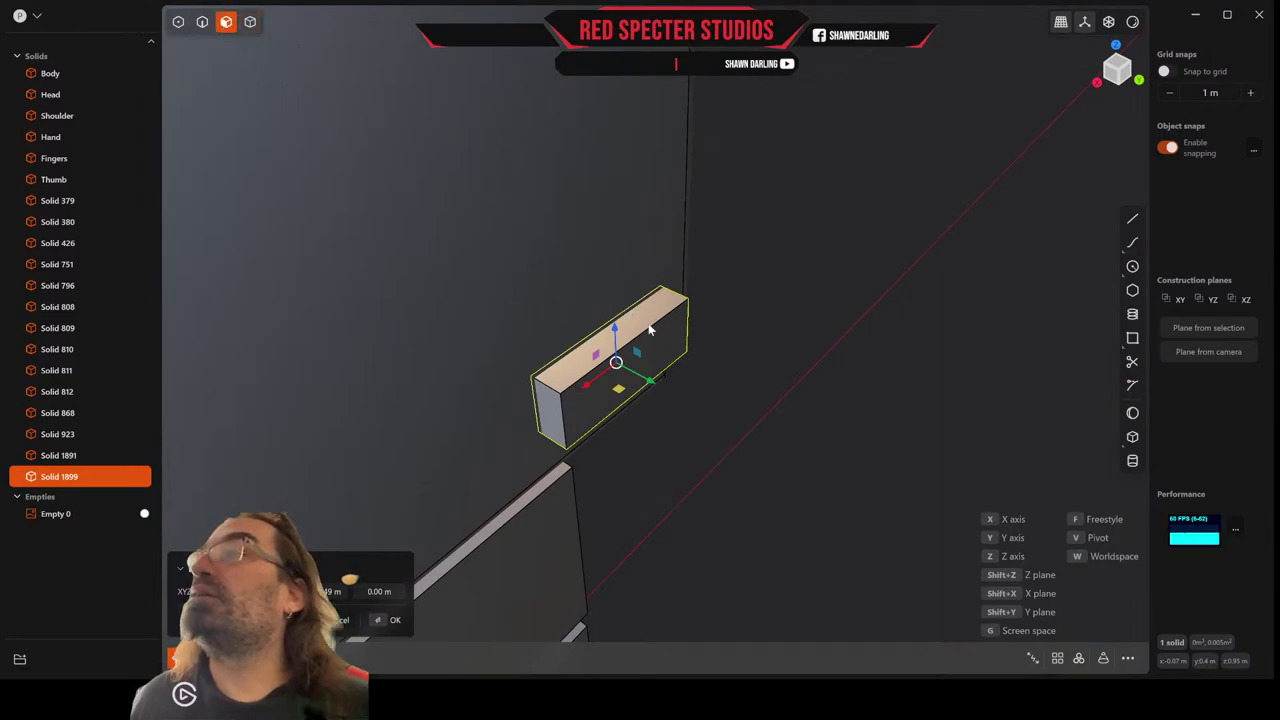
right_click(787, 324)
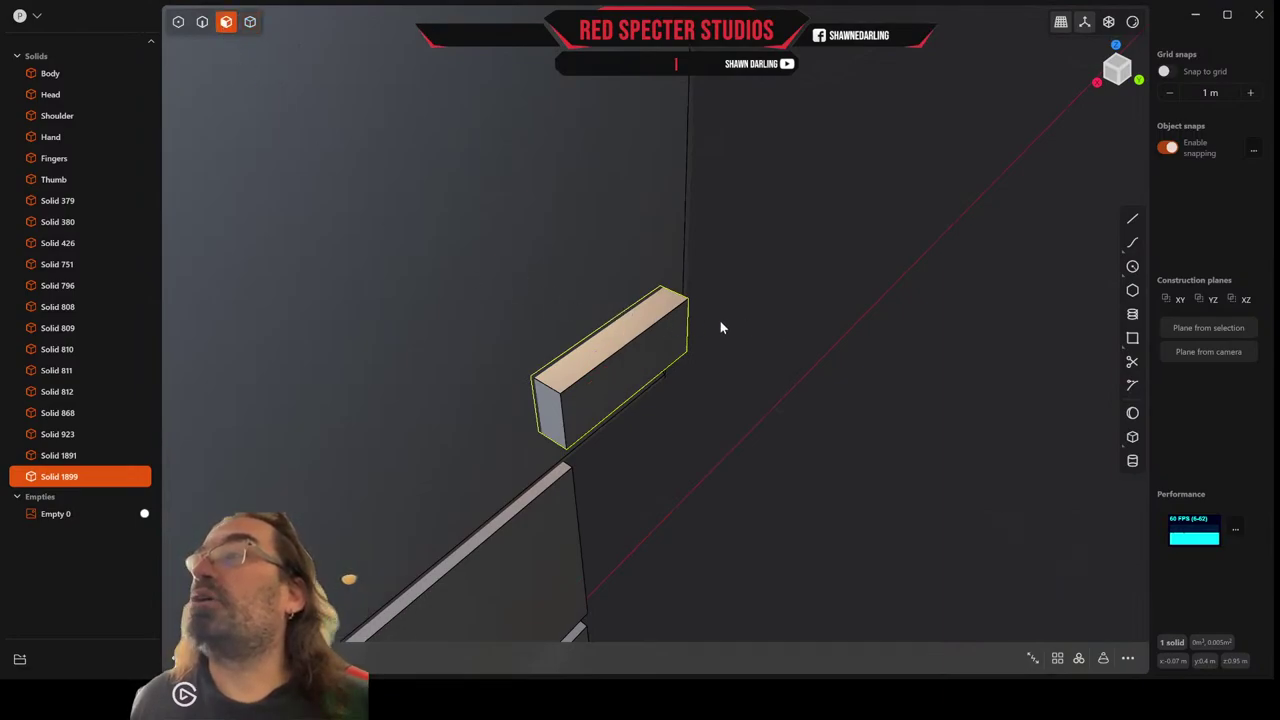
Set the construction plane to the raised block's top face and show the model in X-ray view.
click(645, 324)
click(1208, 328)
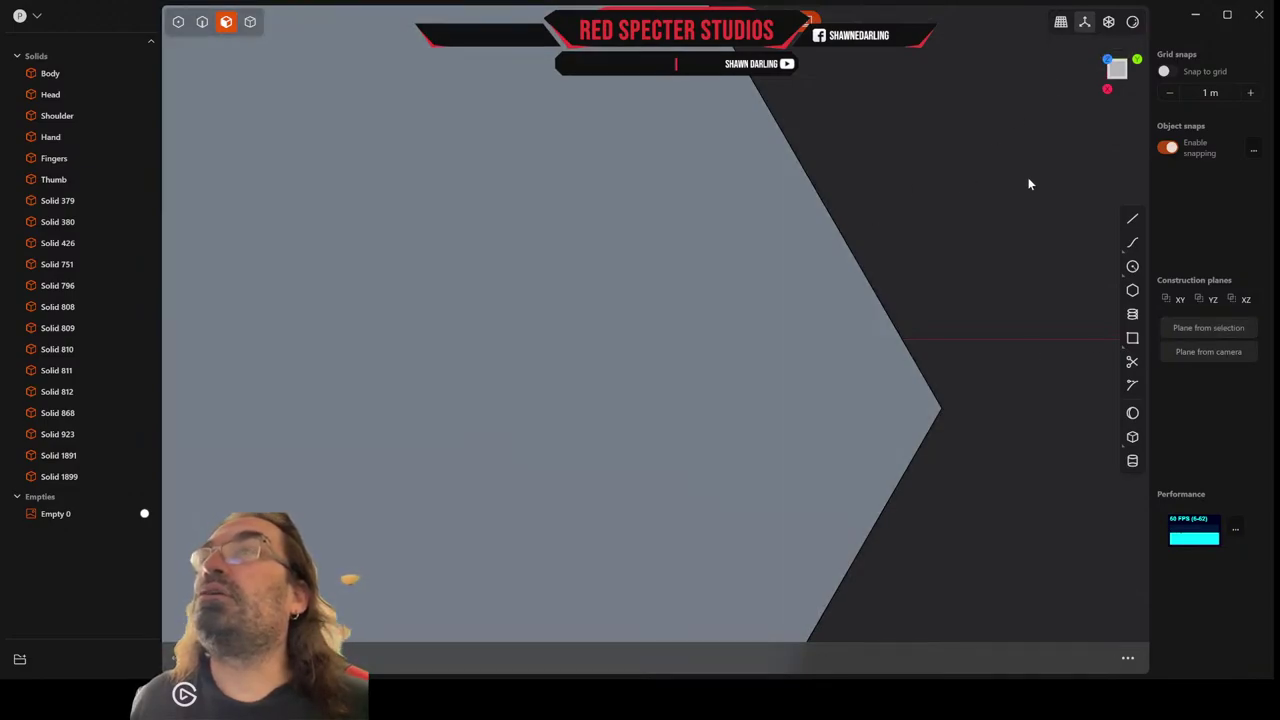
key(alt+z)
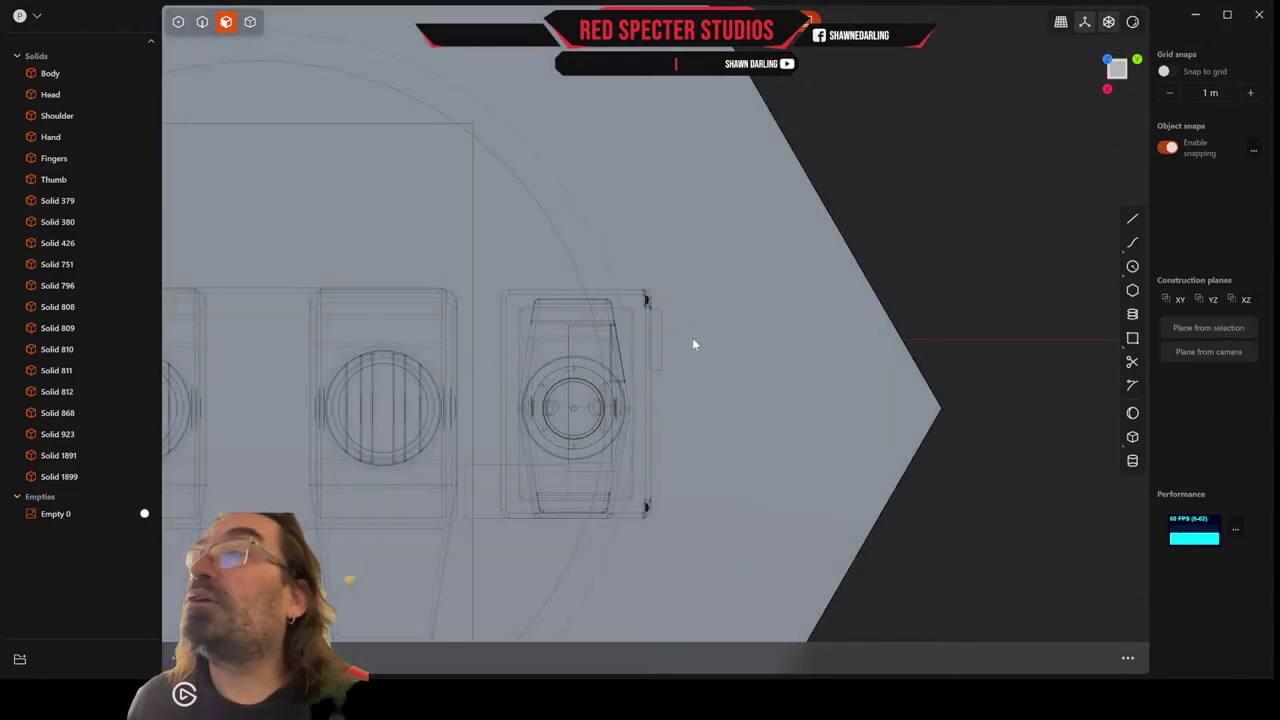
scroll(678, 358, up, 4)
scroll(678, 360, up, 5)
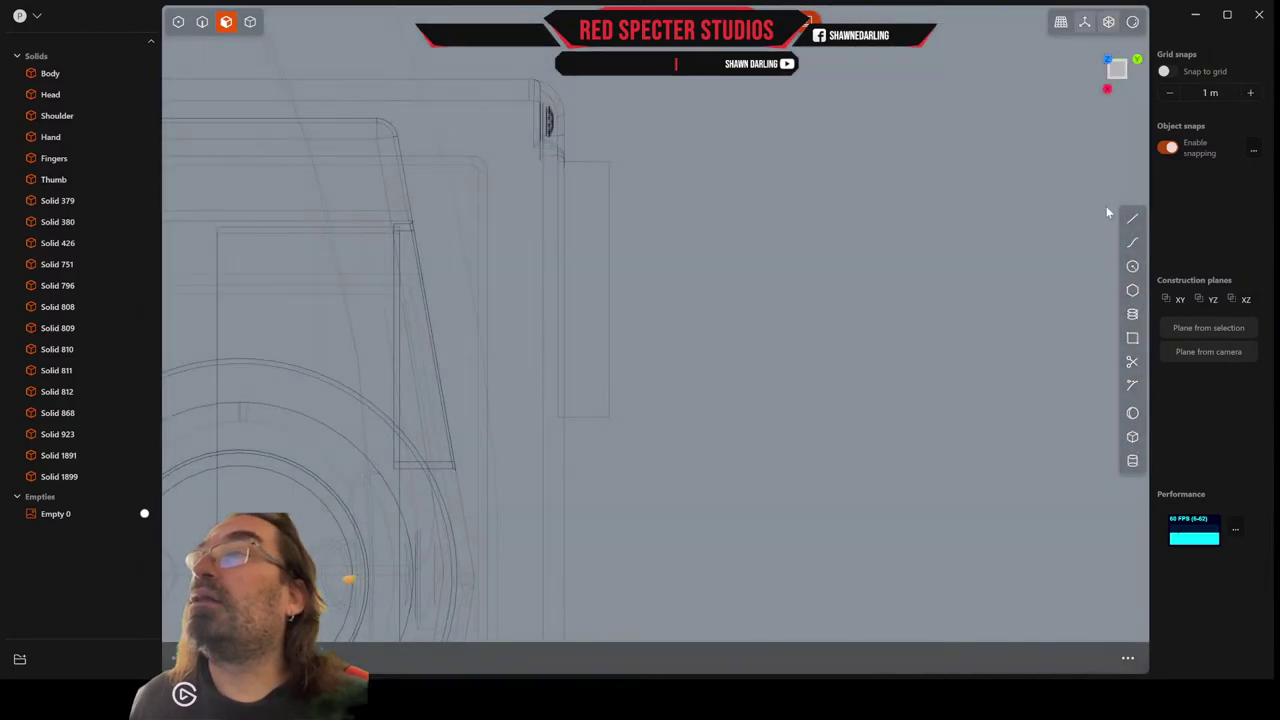
Draw a small circle centred on the raised block's outer top edge, near the end closest to the corner screw.
click(1133, 267)
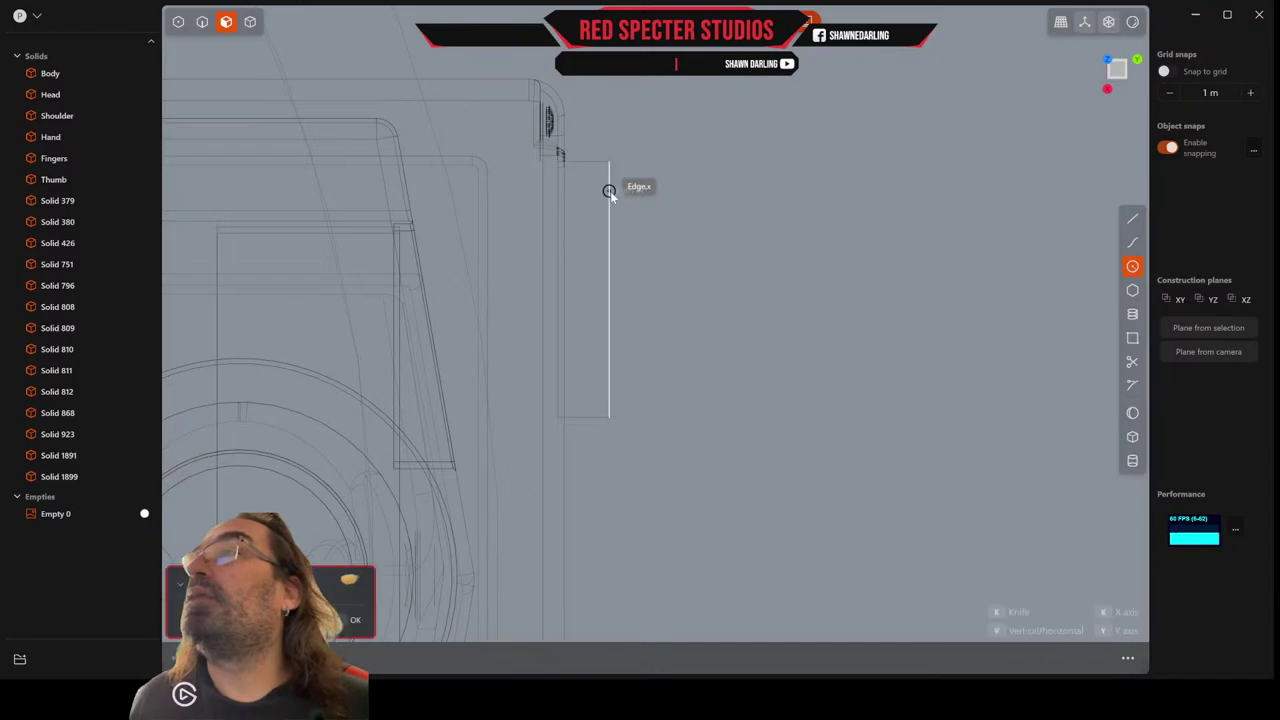
click(608, 190)
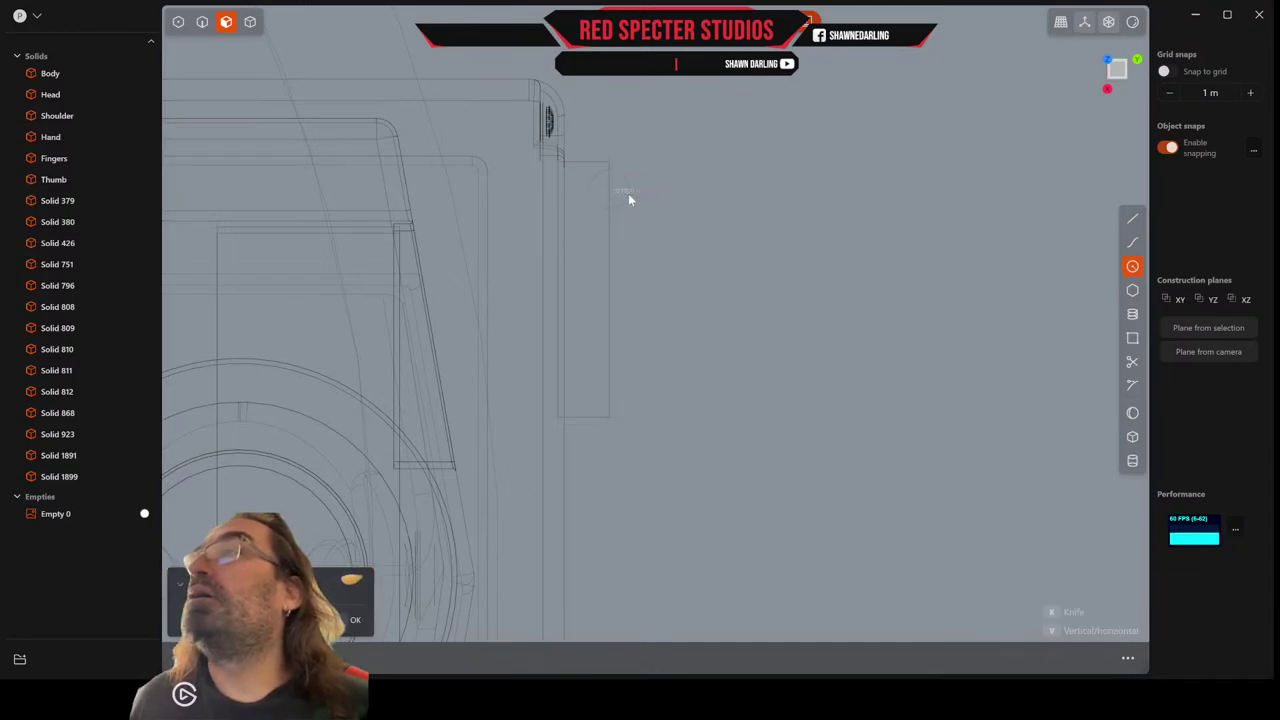
click(628, 198)
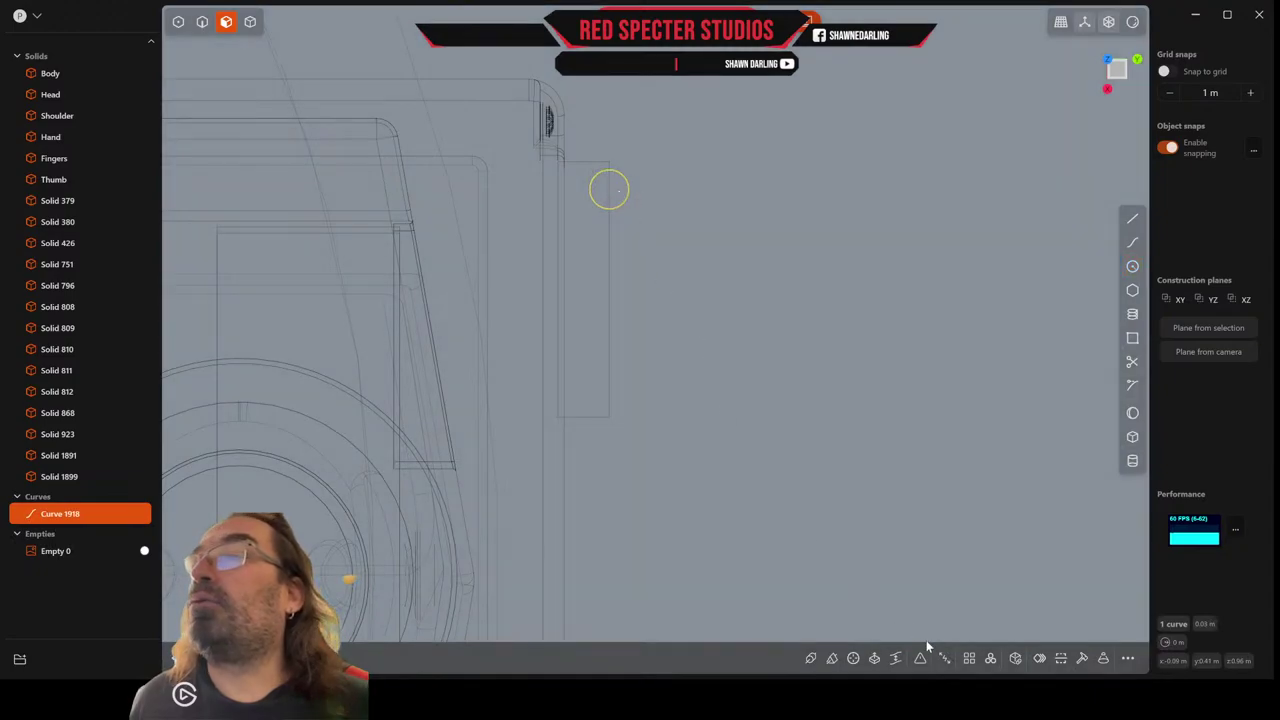
Array the circle along the block's outer top edge as a rectangular array of 5 over a distance of 0.04751 m.
click(969, 658)
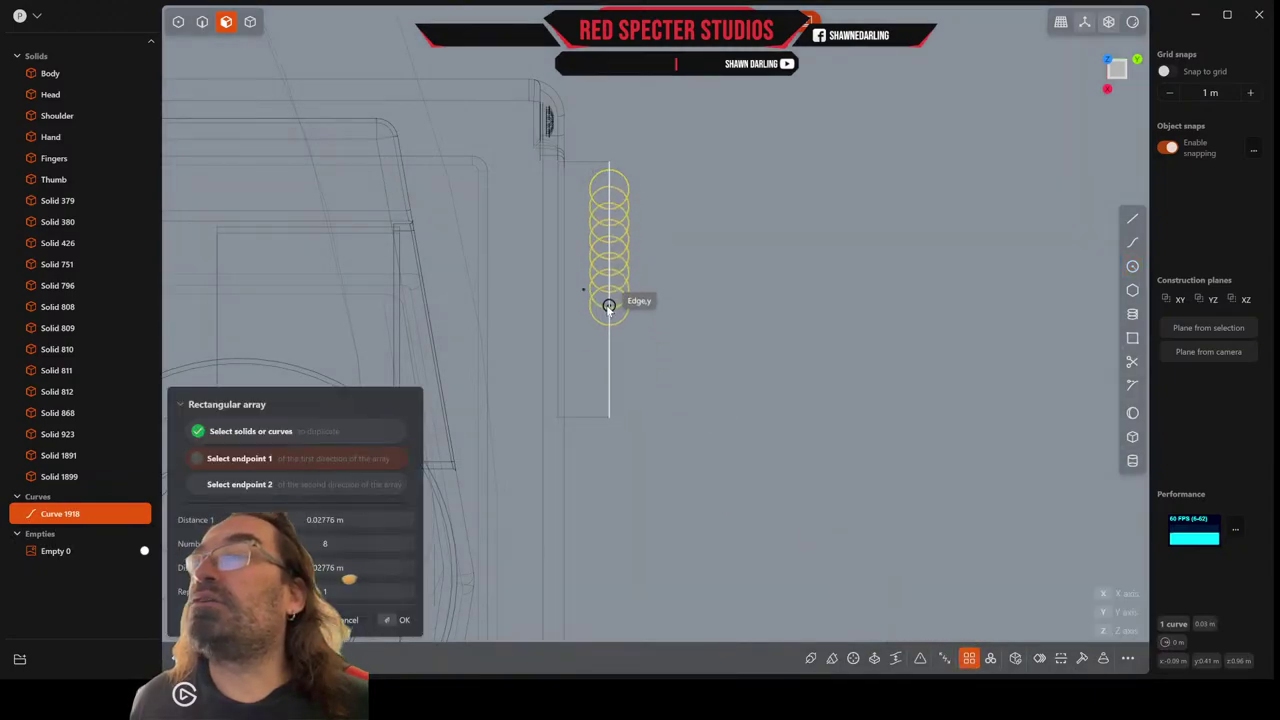
click(609, 389)
drag(338, 542, 308, 542)
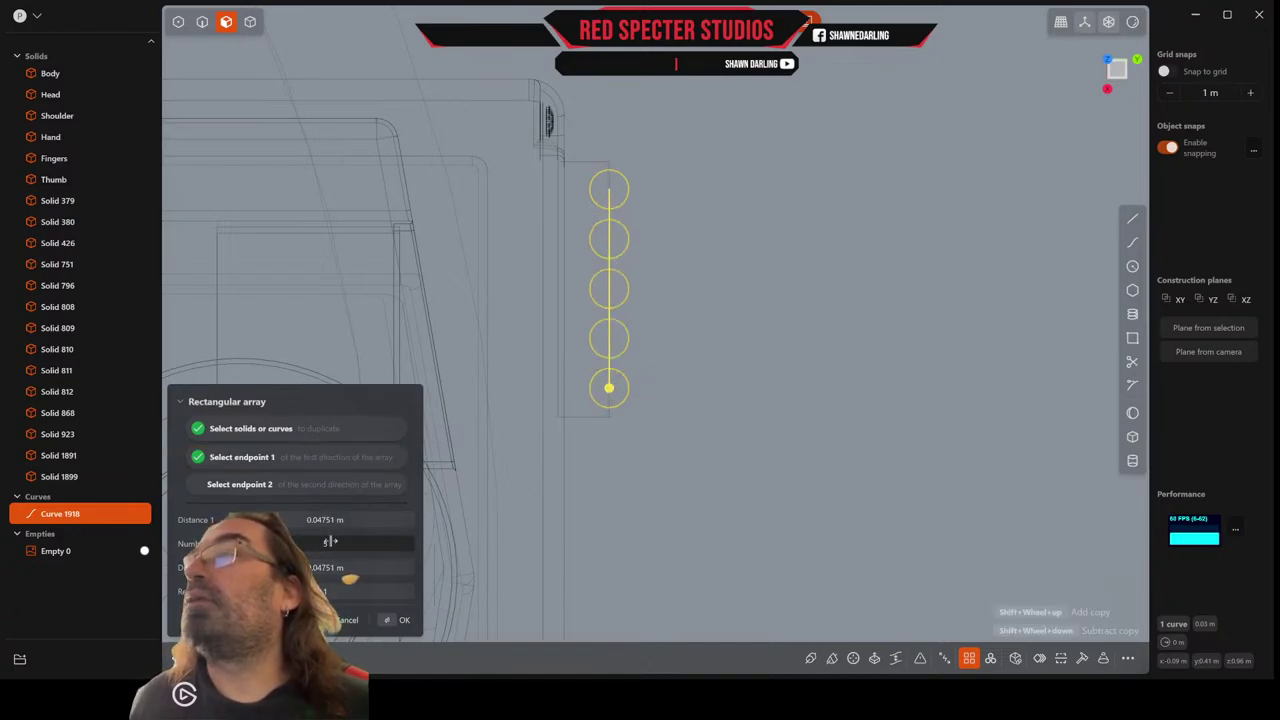
click(402, 620)
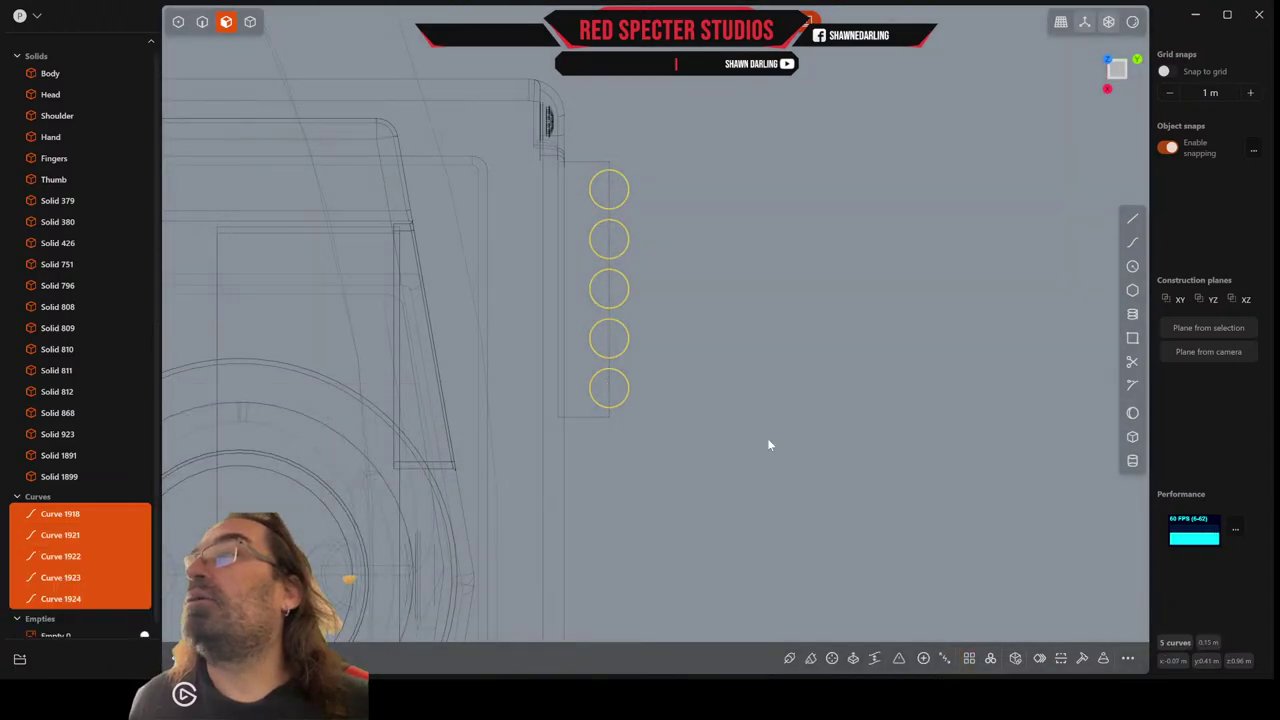
middle_drag(752, 446, 675, 353)
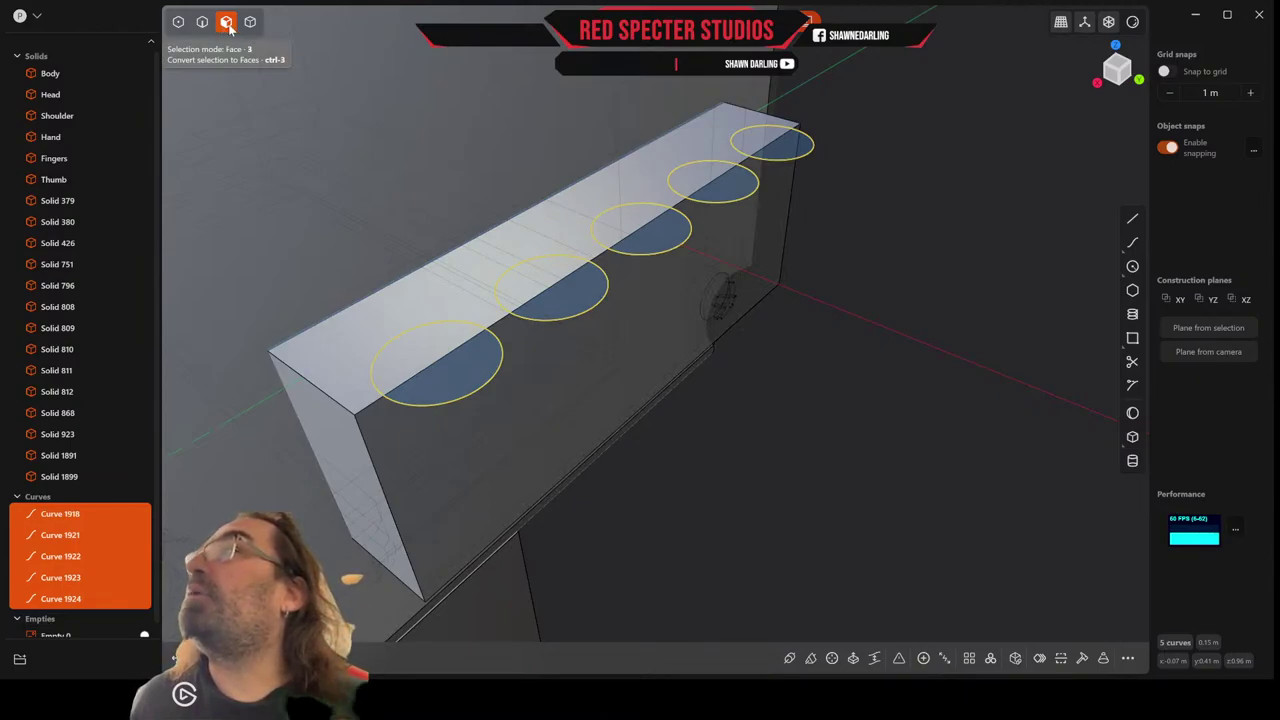
click(435, 358)
key(e)
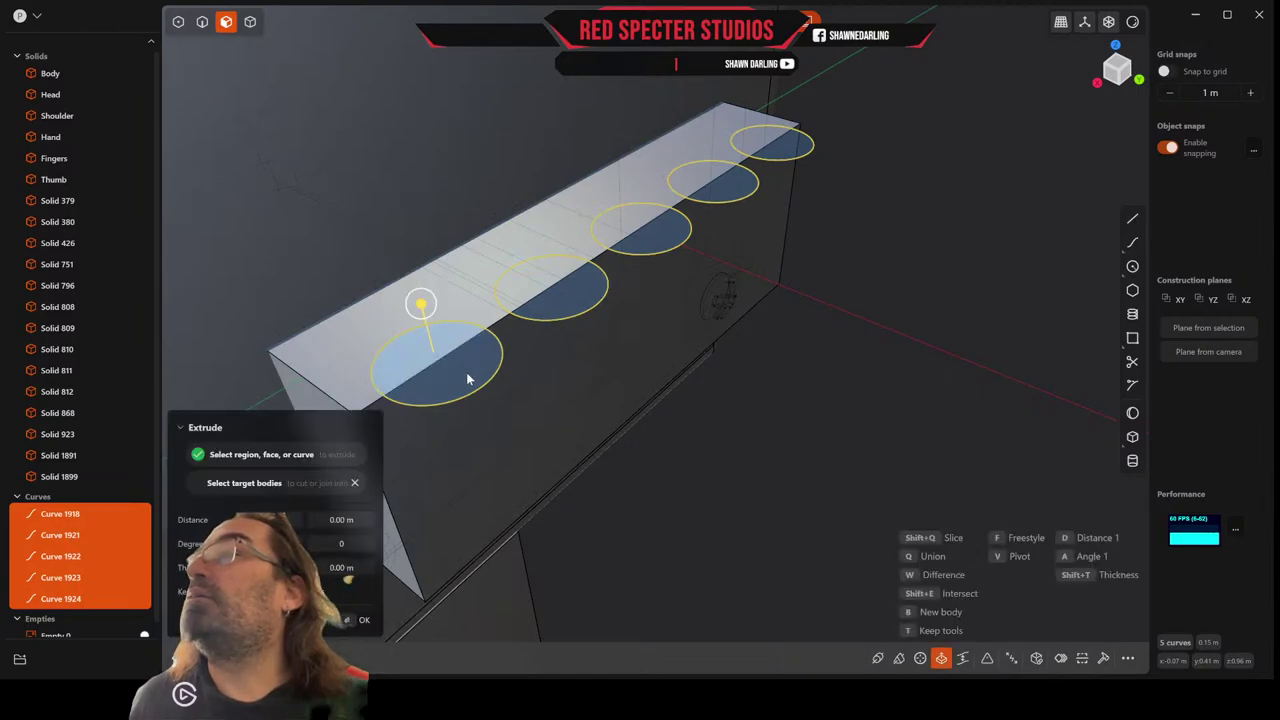
click(565, 305)
click(565, 305)
click(617, 236)
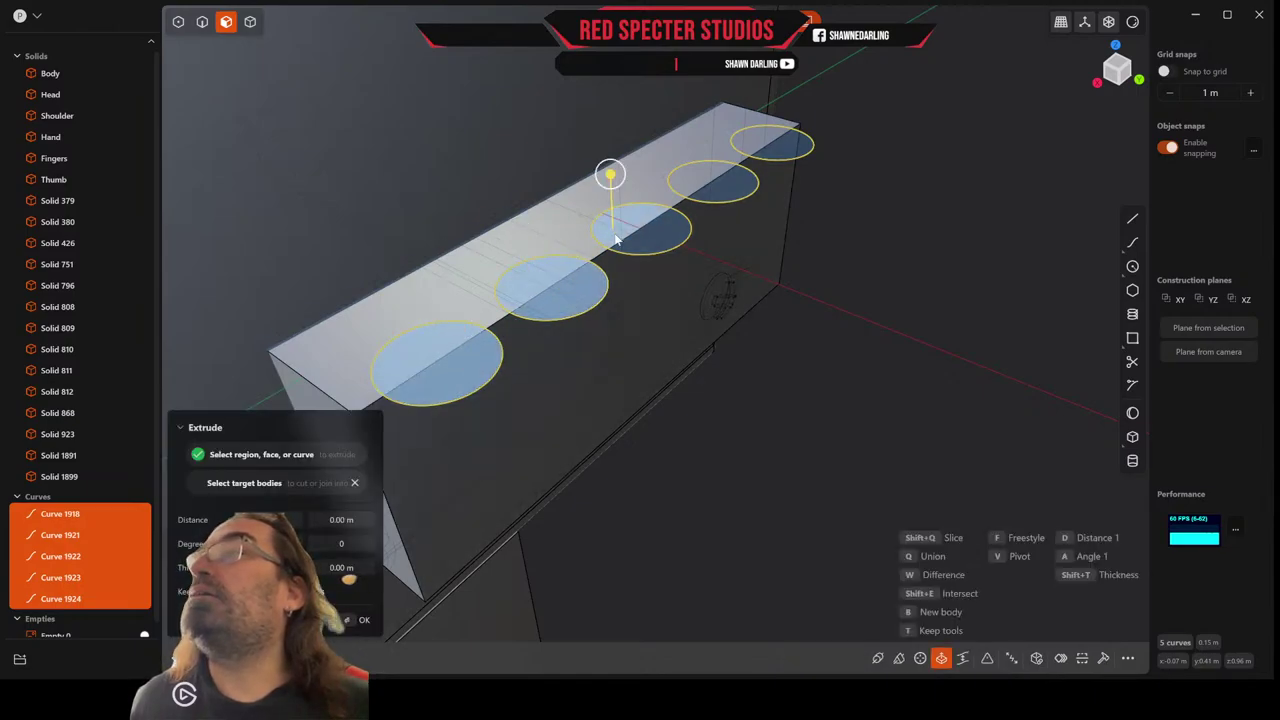
click(663, 242)
click(708, 183)
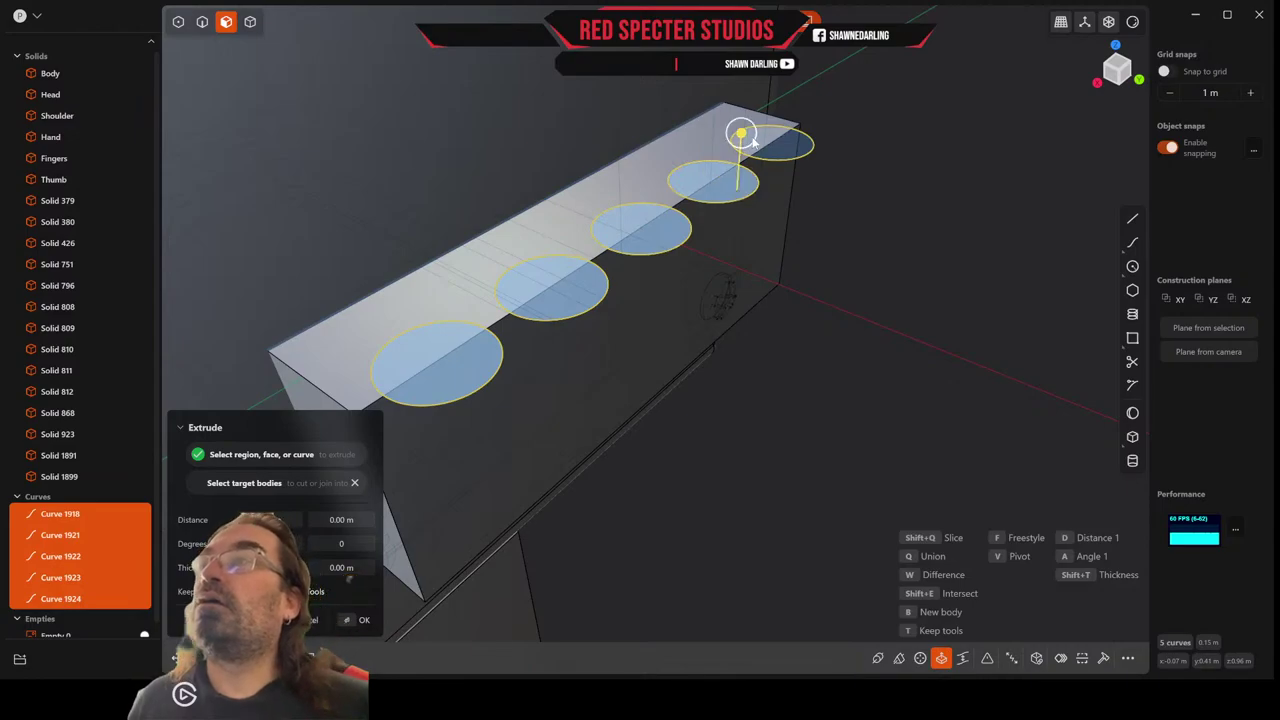
click(782, 146)
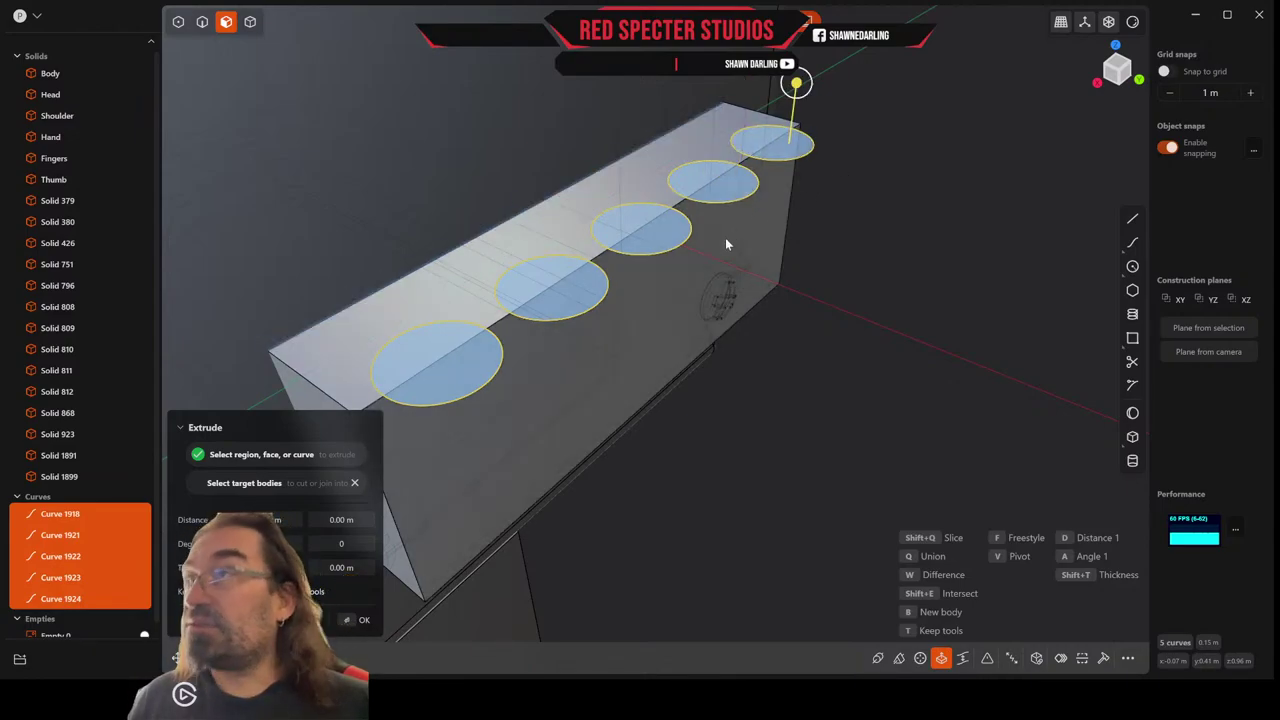
key(w)
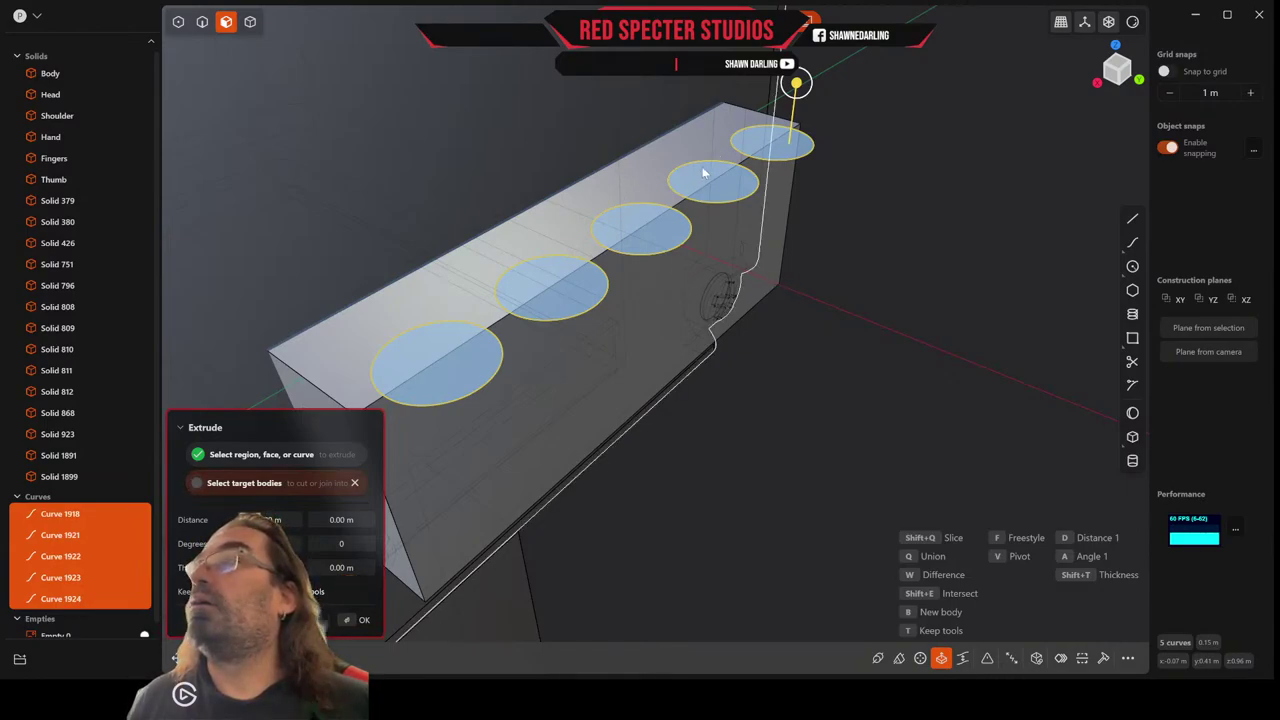
middle_drag(703, 173, 698, 203)
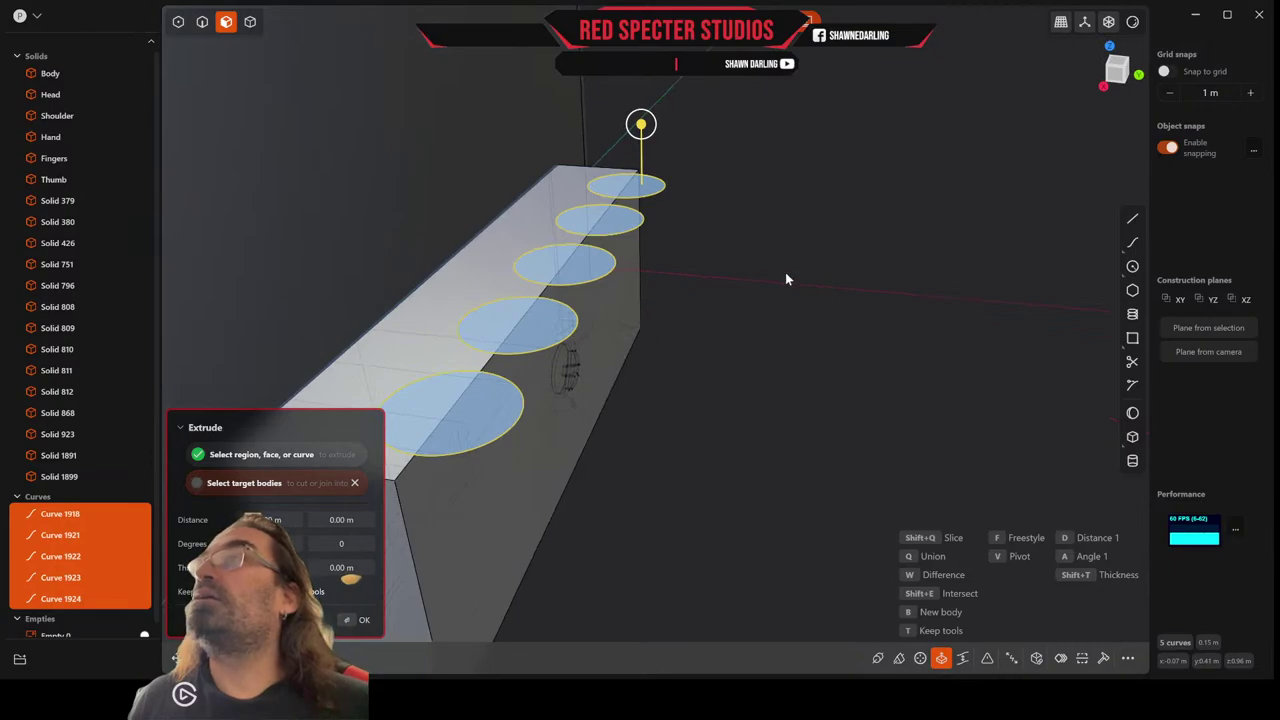
scroll(785, 272, down, 2)
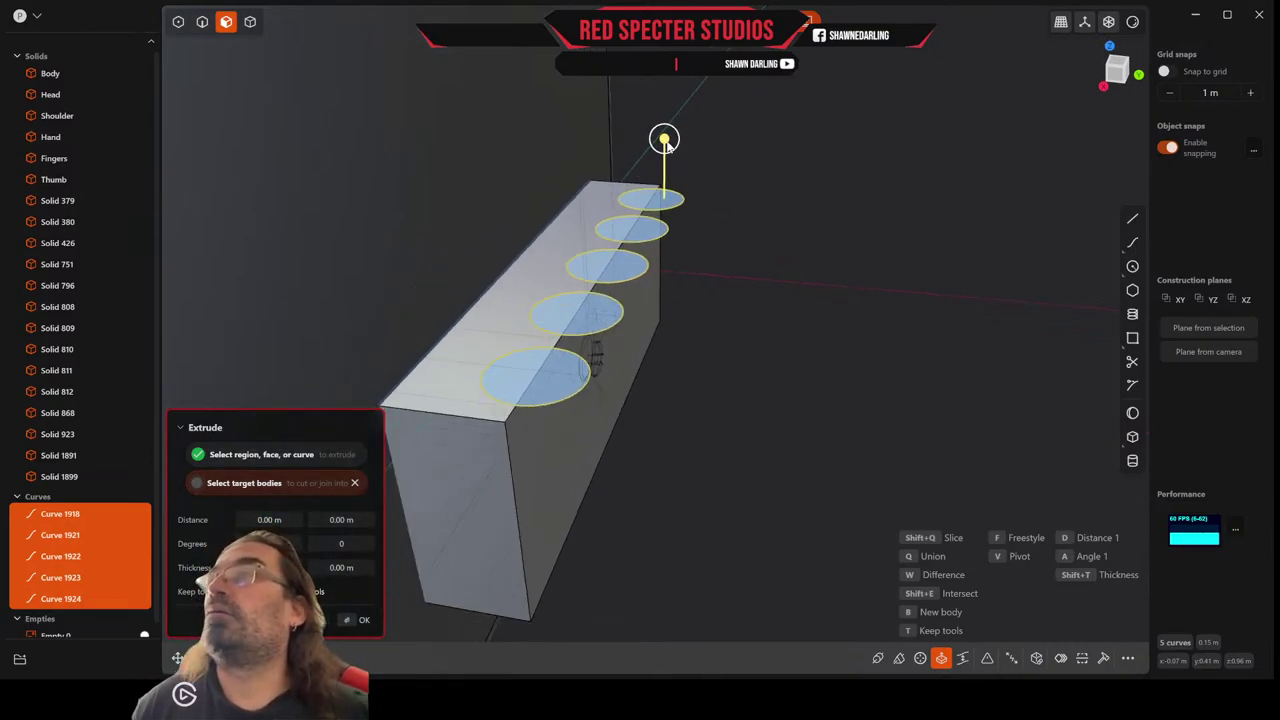
drag(664, 139, 670, 312)
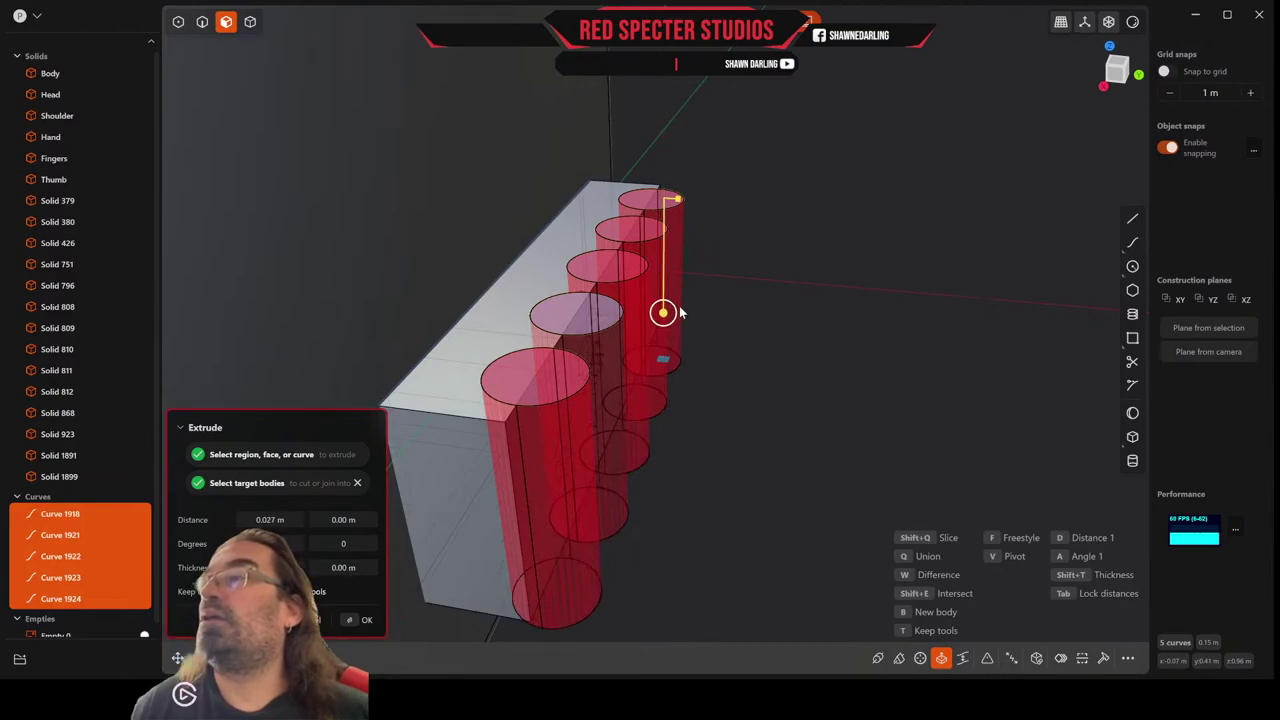
key(Escape)
Extrude all five circle regions as a Difference, with the raised block as the target body.
middle_drag(712, 286, 685, 279)
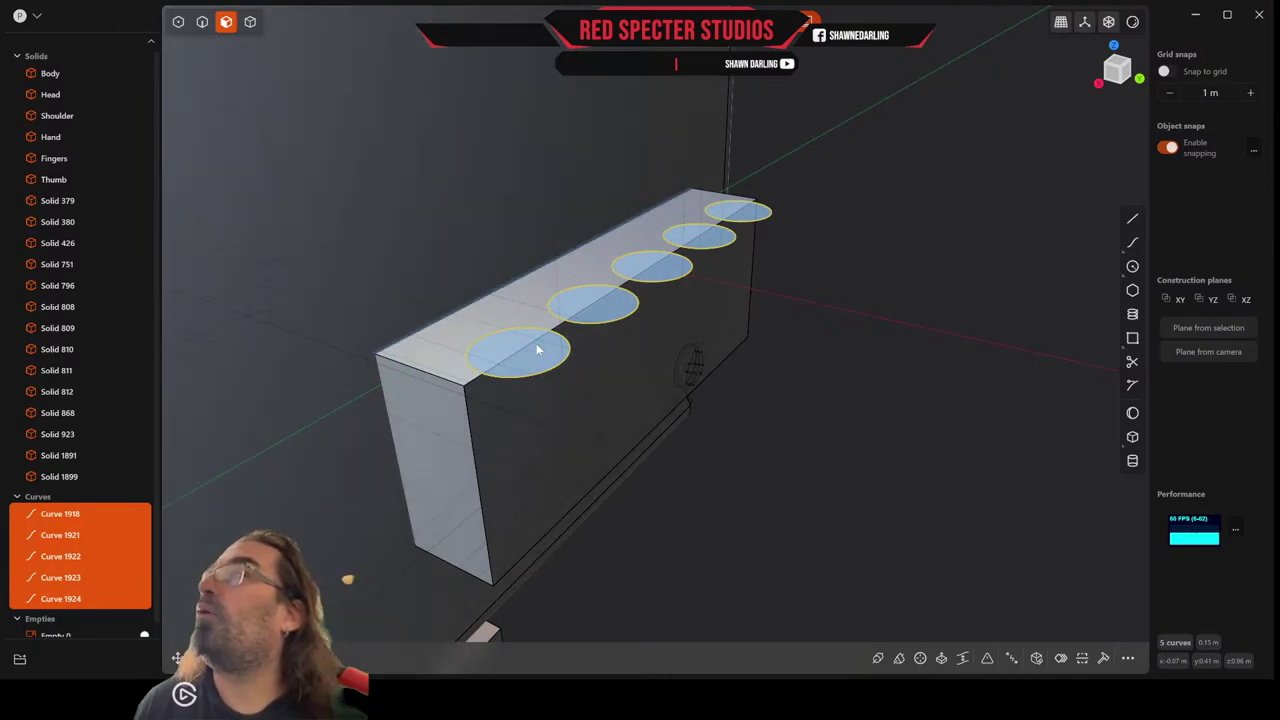
key(e)
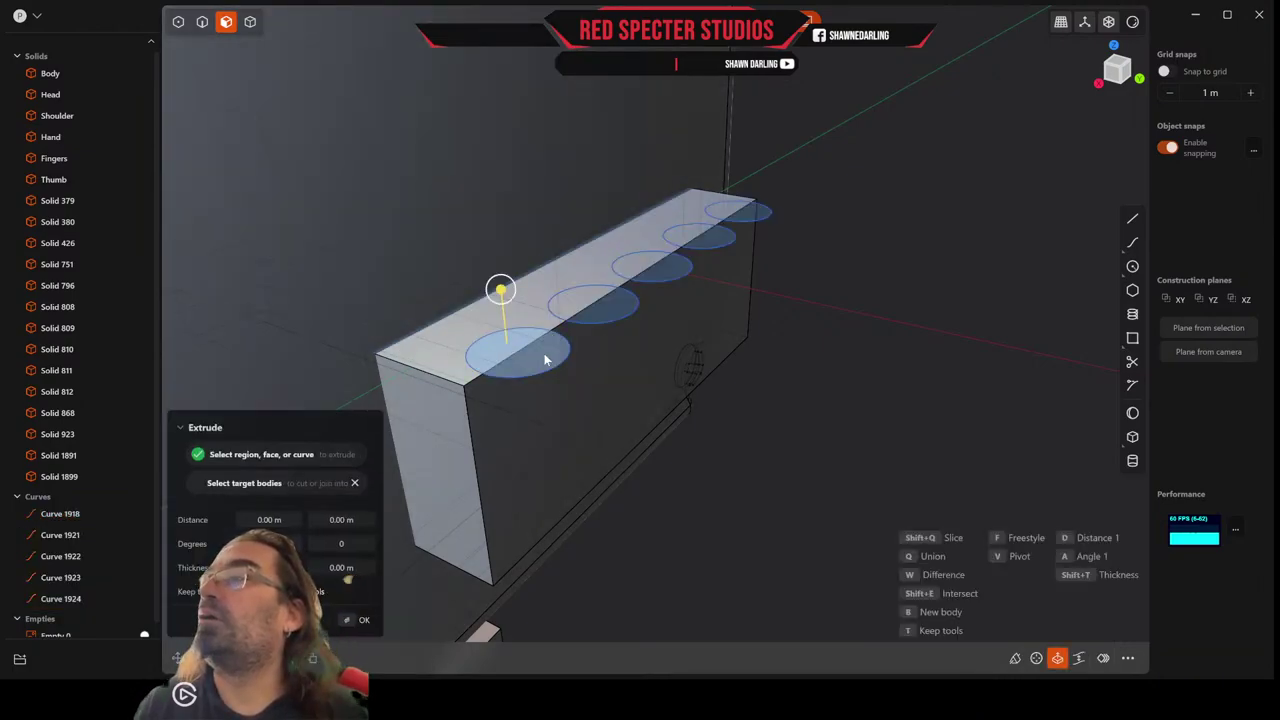
click(590, 304)
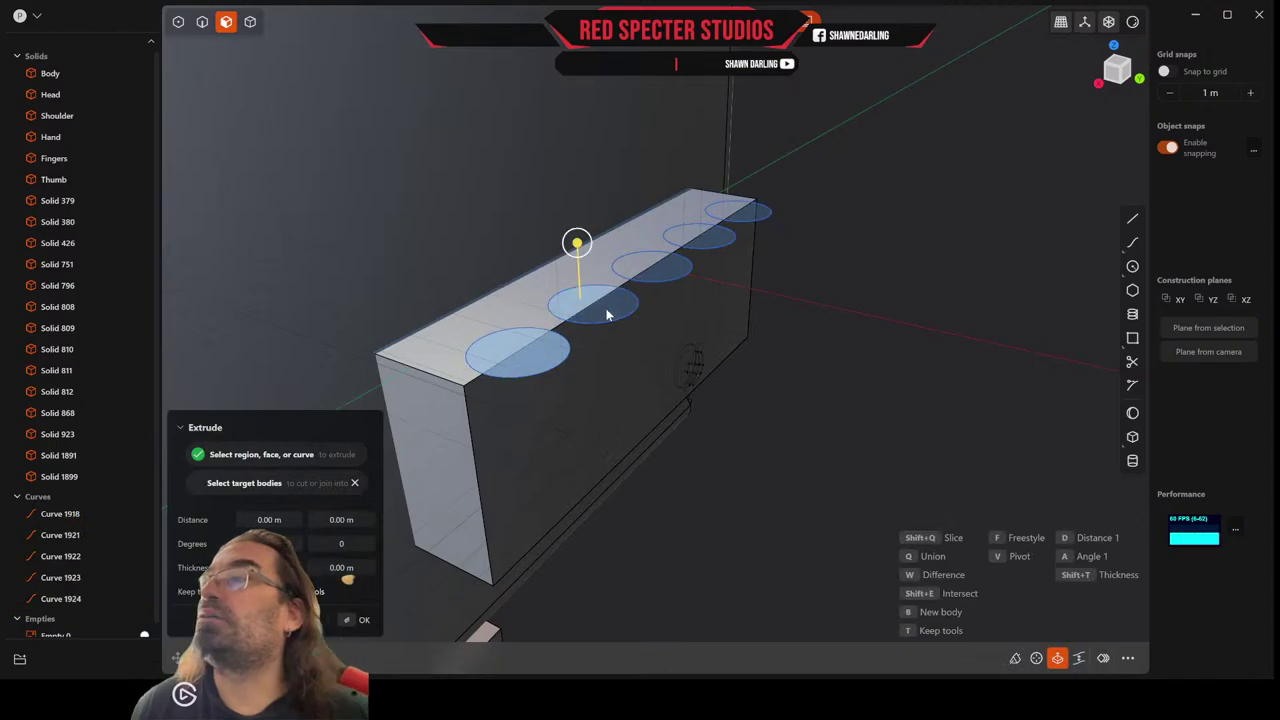
click(649, 270)
click(700, 236)
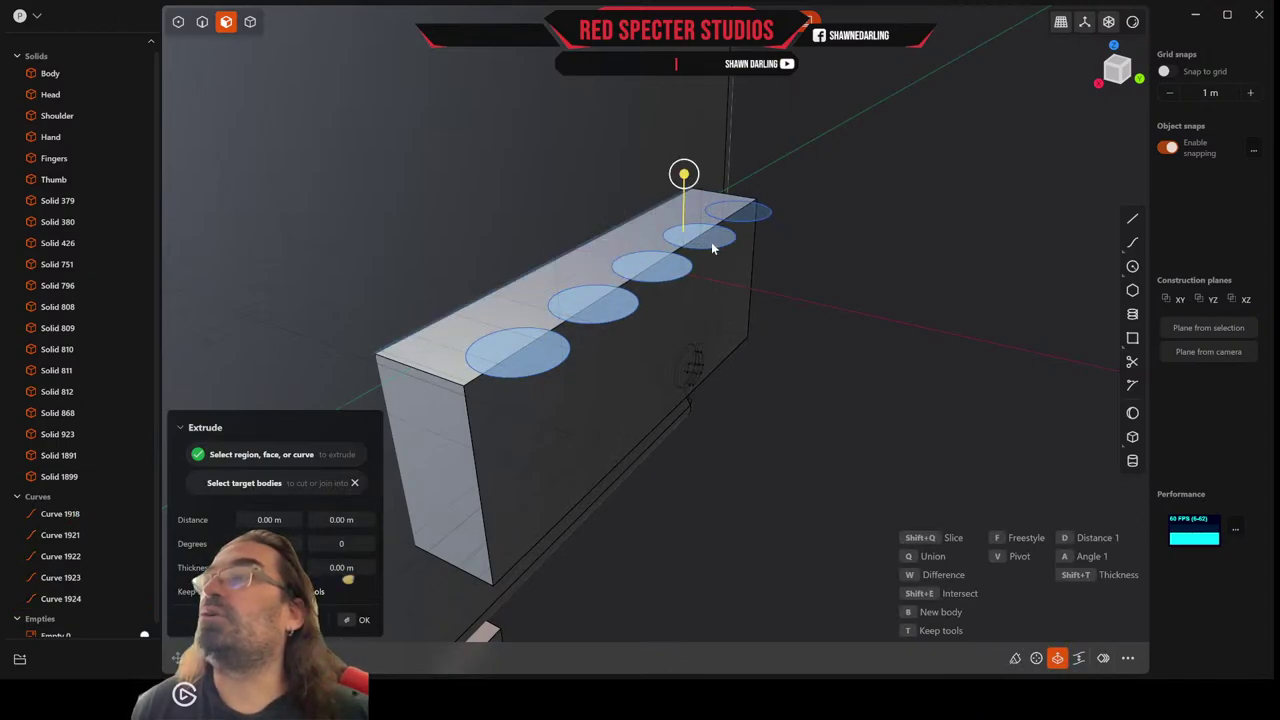
click(735, 211)
click(751, 216)
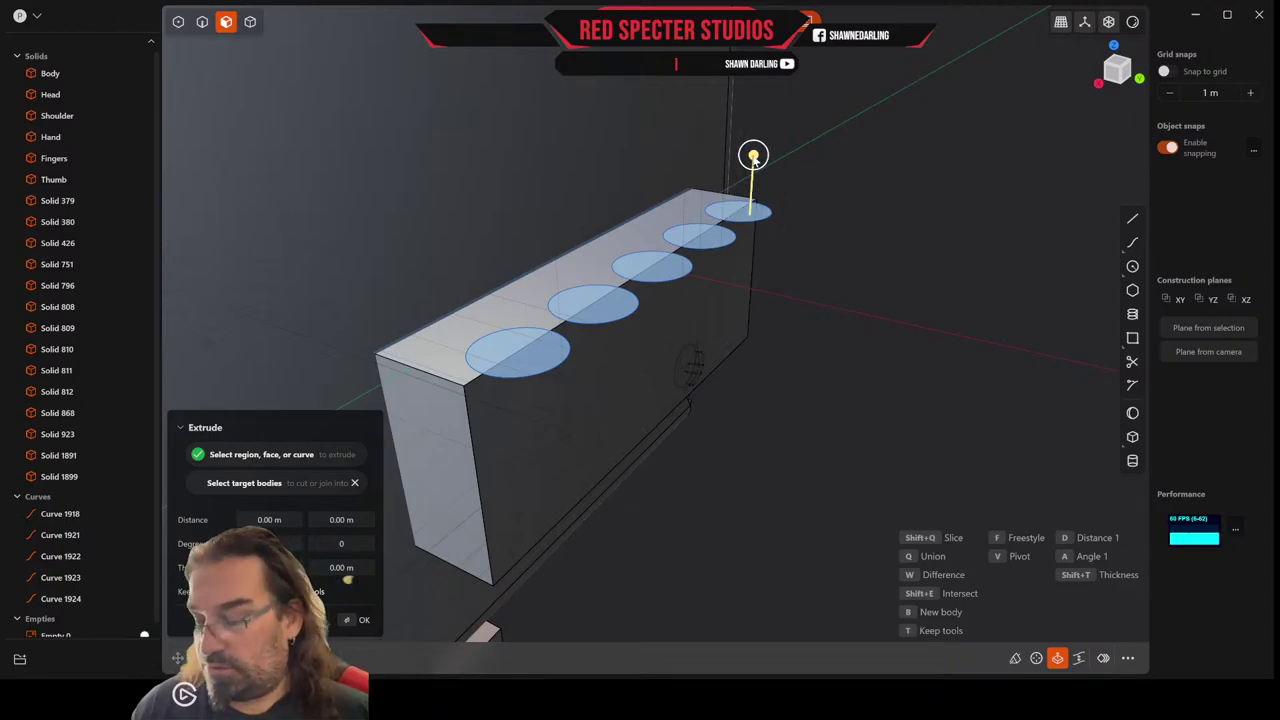
key(w)
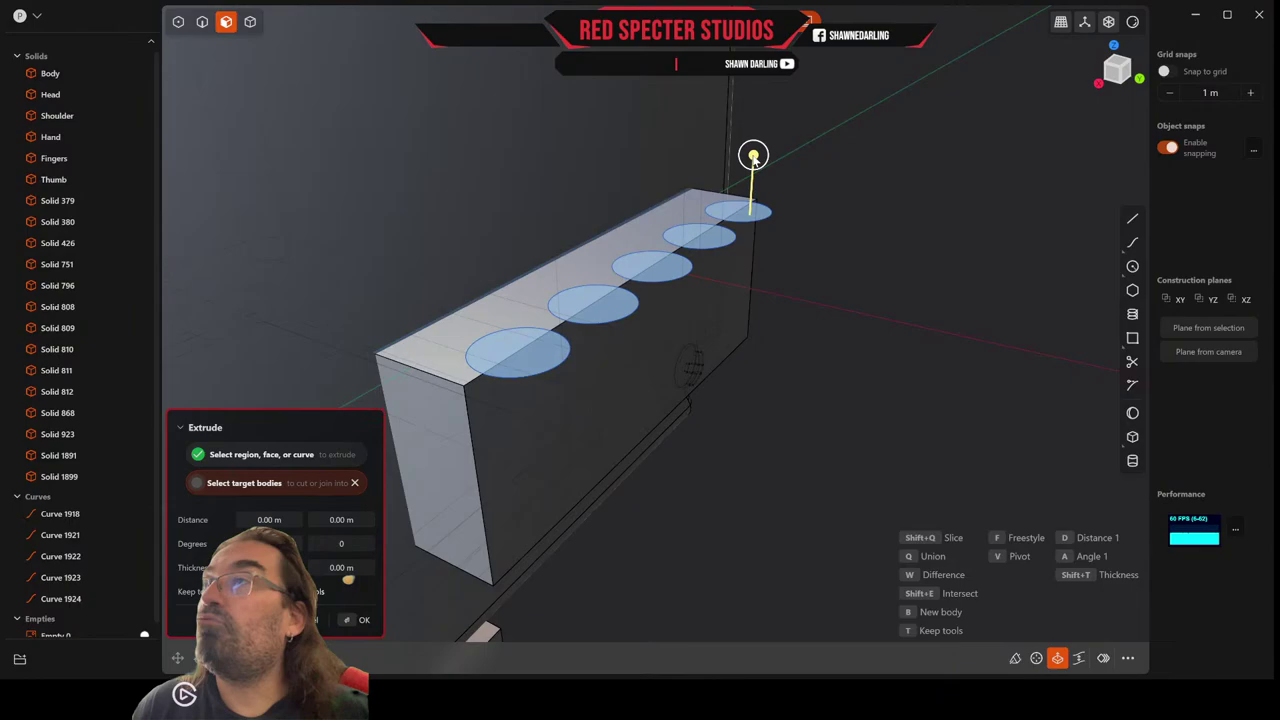
click(745, 276)
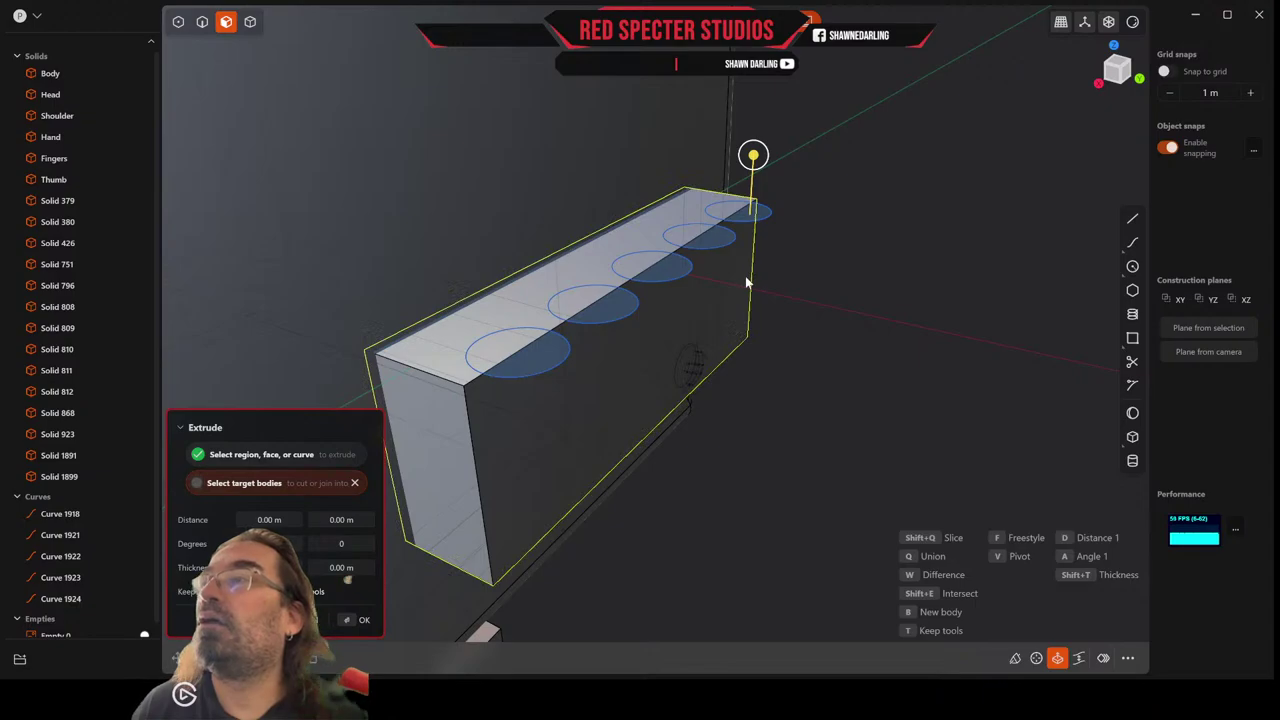
Extrude the five circle regions down through the block to cut a row of half-round grooves along its front face.
drag(753, 157, 744, 336)
right_click(808, 312)
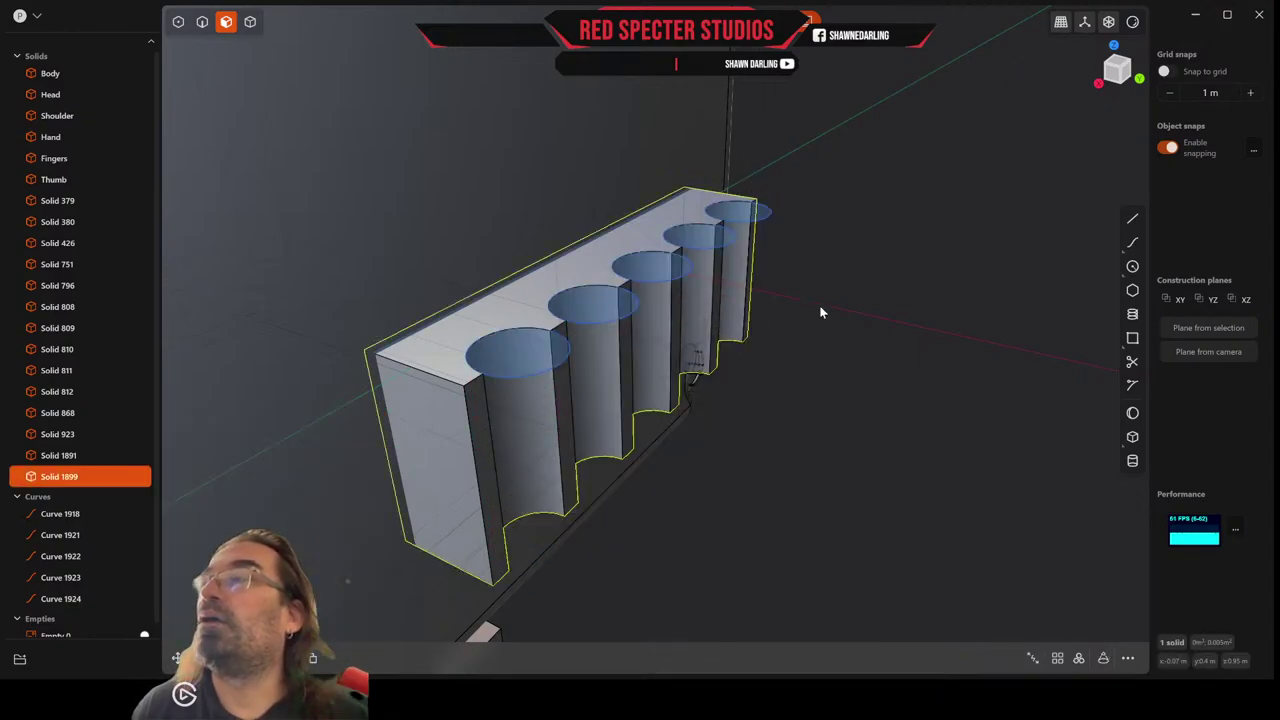
middle_drag(820, 312, 783, 302)
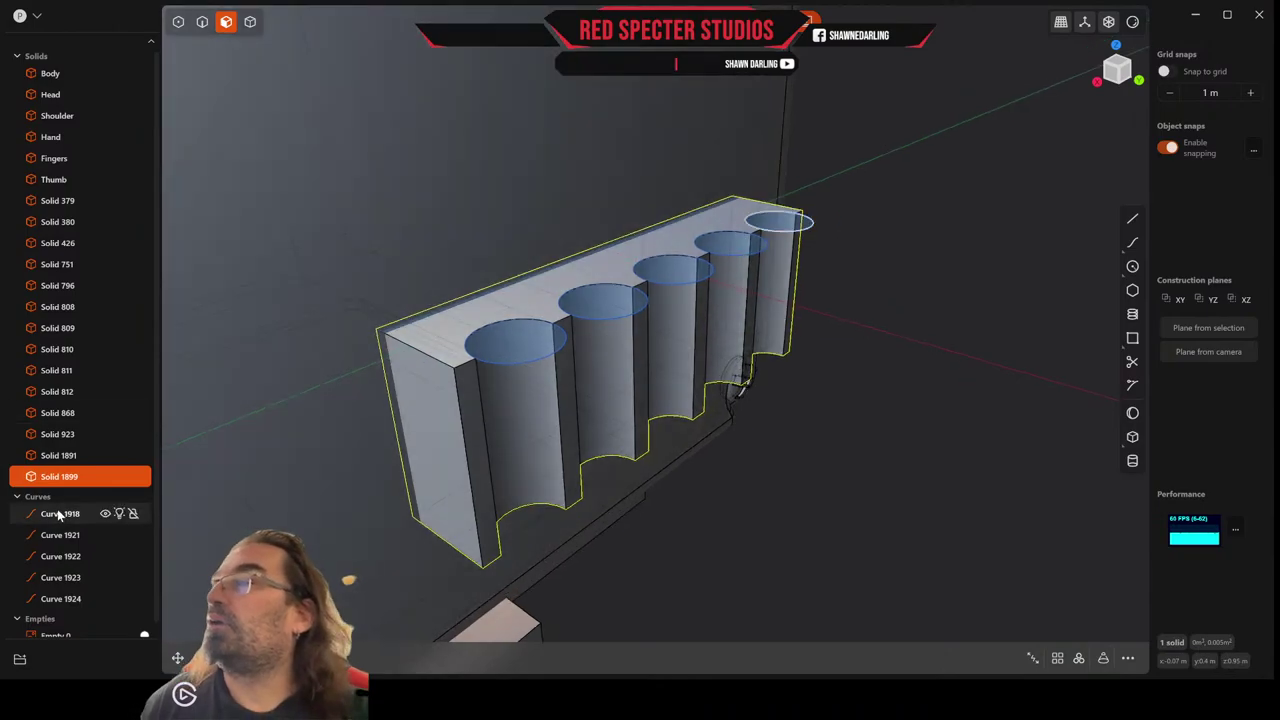
Delete the five circle curves used to cut the grooves.
click(59, 514)
shift+click(62, 598)
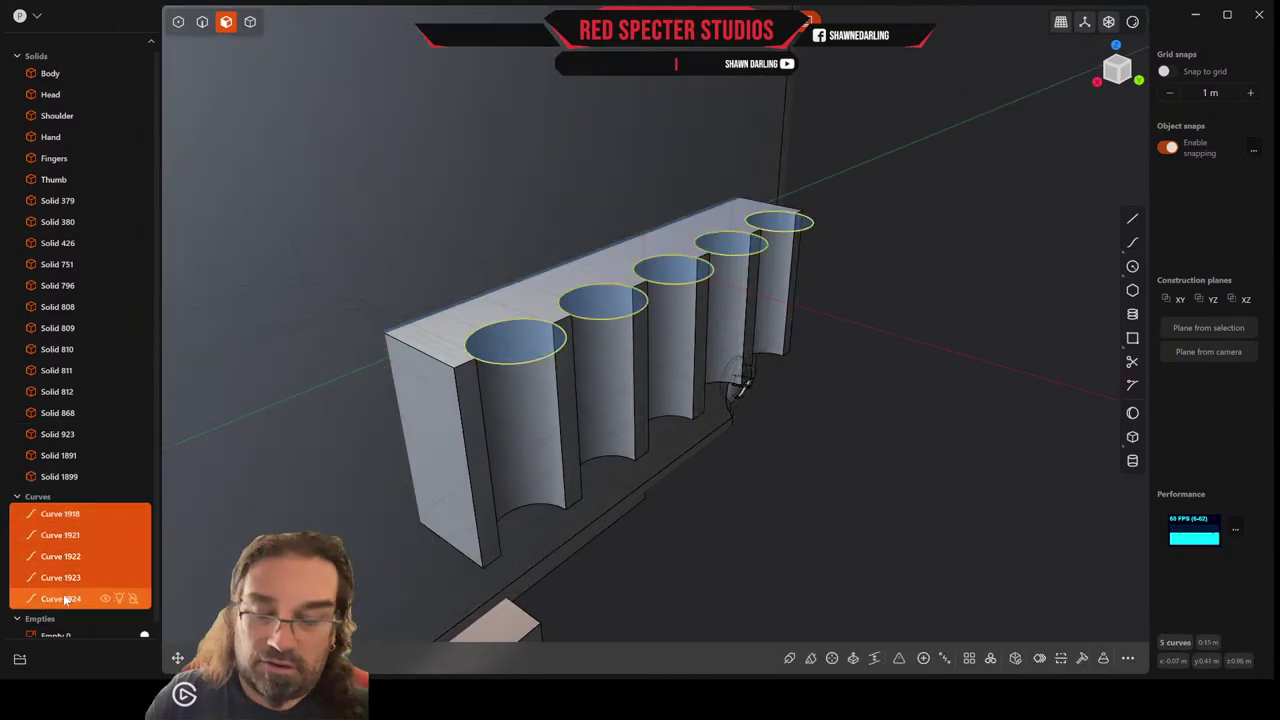
key(Delete)
middle_drag(674, 400, 674, 400)
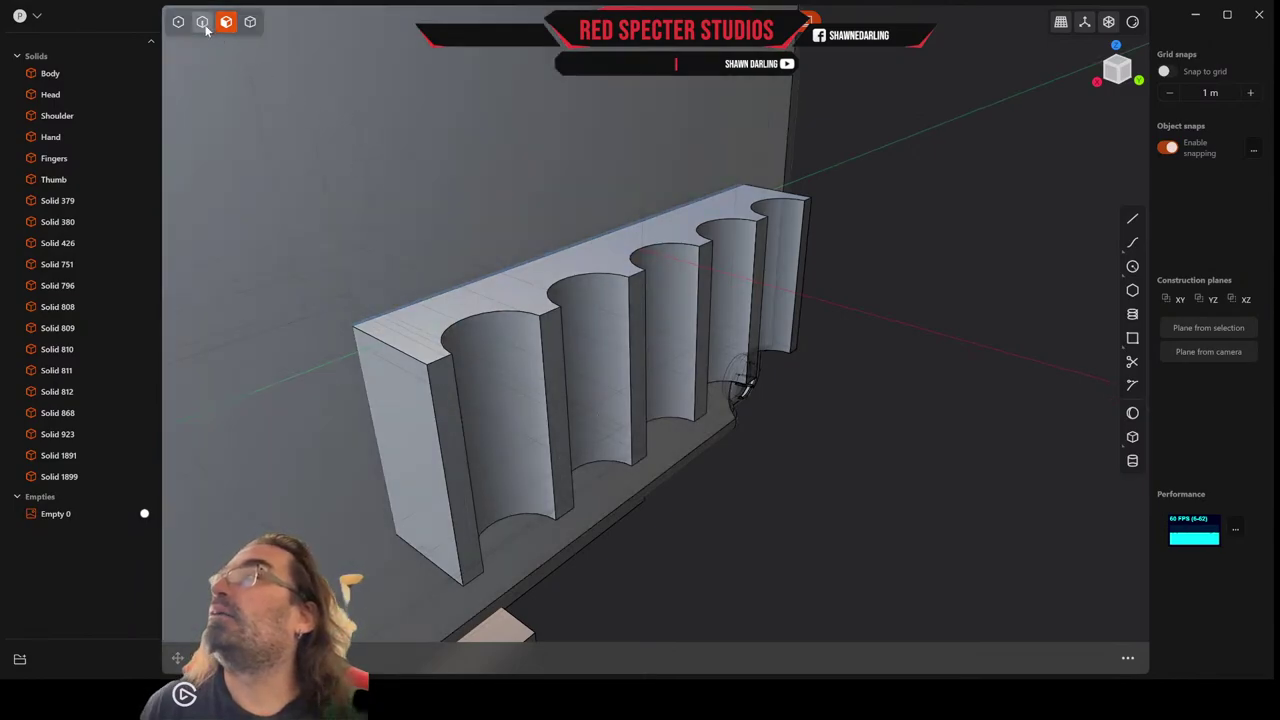
Fillet the top and bottom edges at both ends of the grooved block by about 0.00062 m.
click(202, 21)
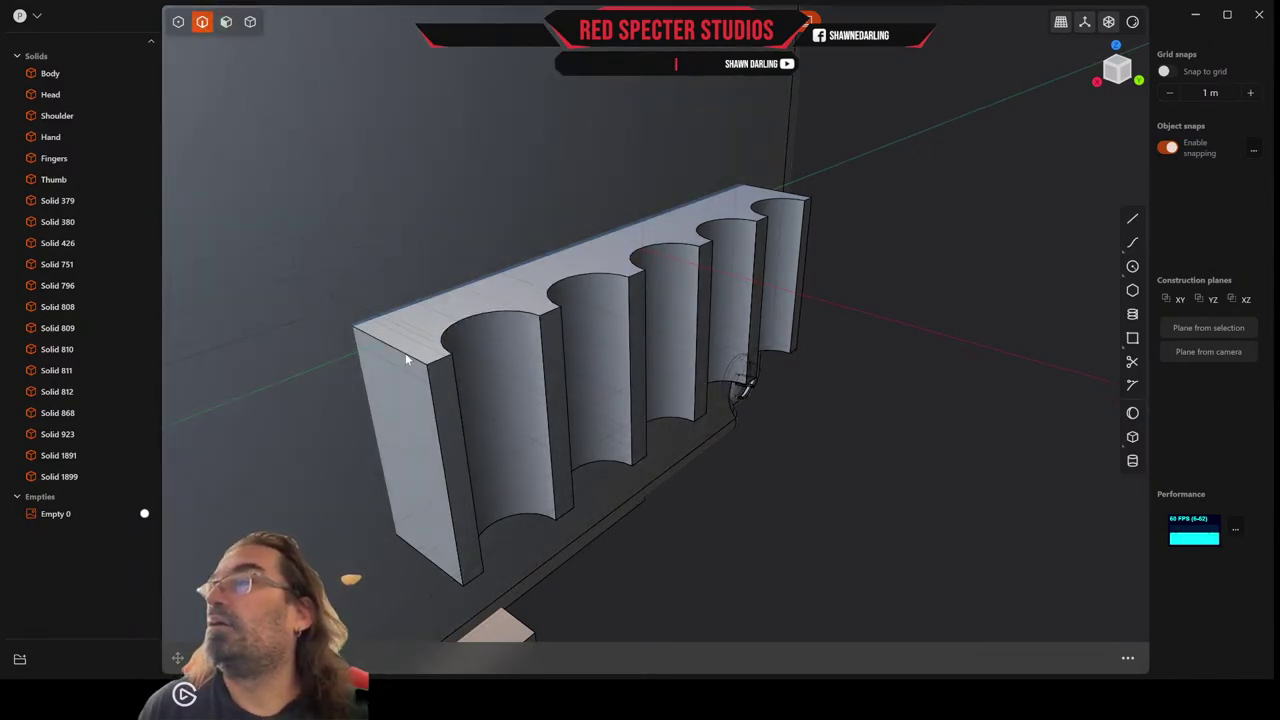
click(405, 353)
key(f)
click(430, 559)
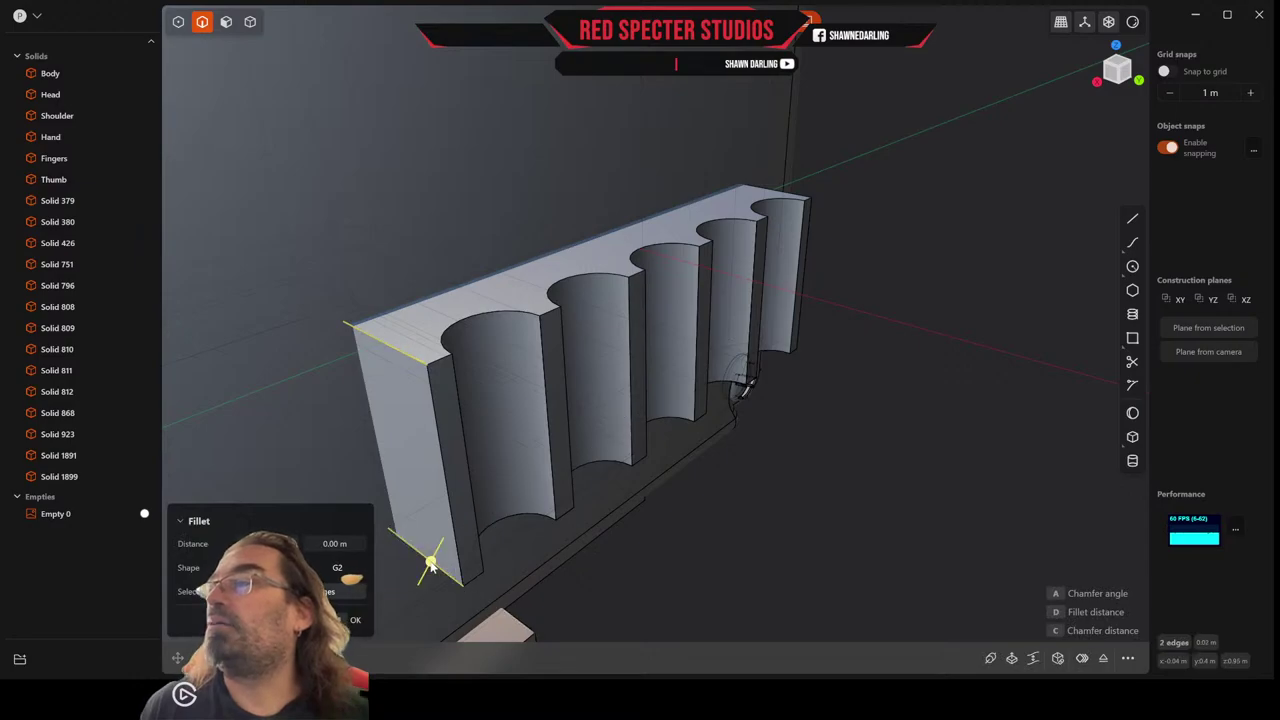
click(777, 189)
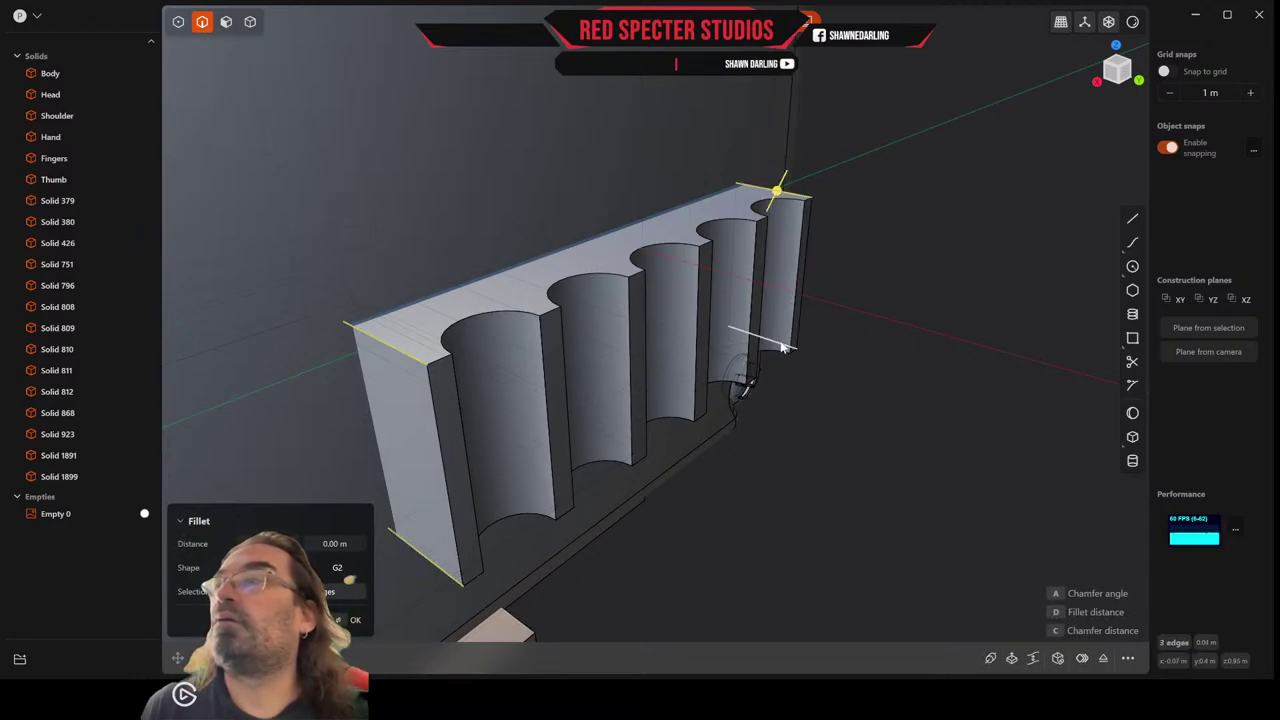
click(783, 345)
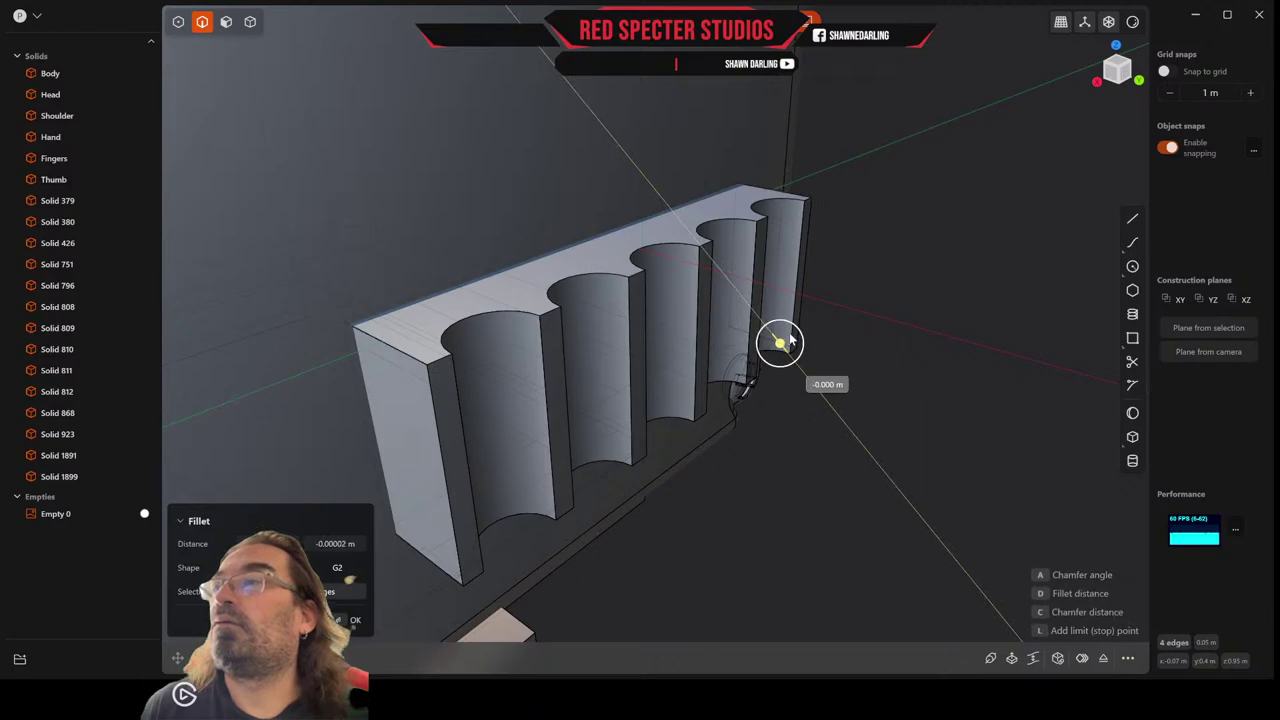
drag(788, 342, 795, 340)
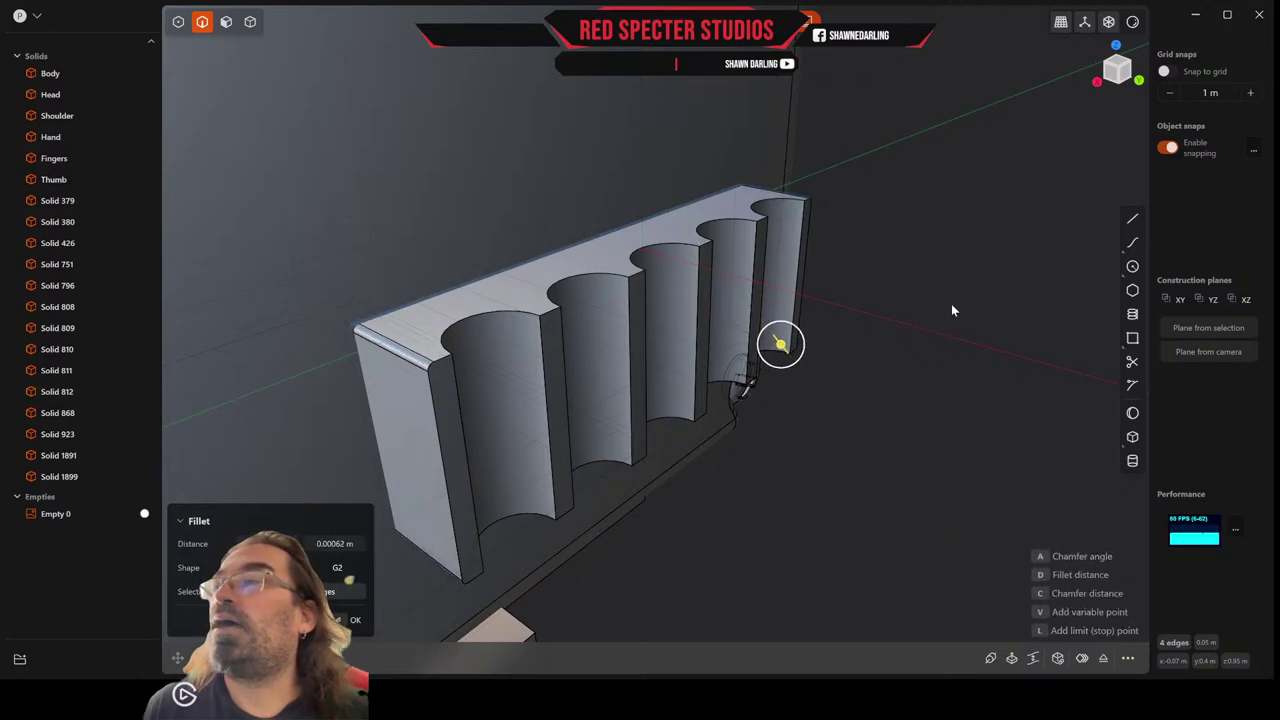
key(Return)
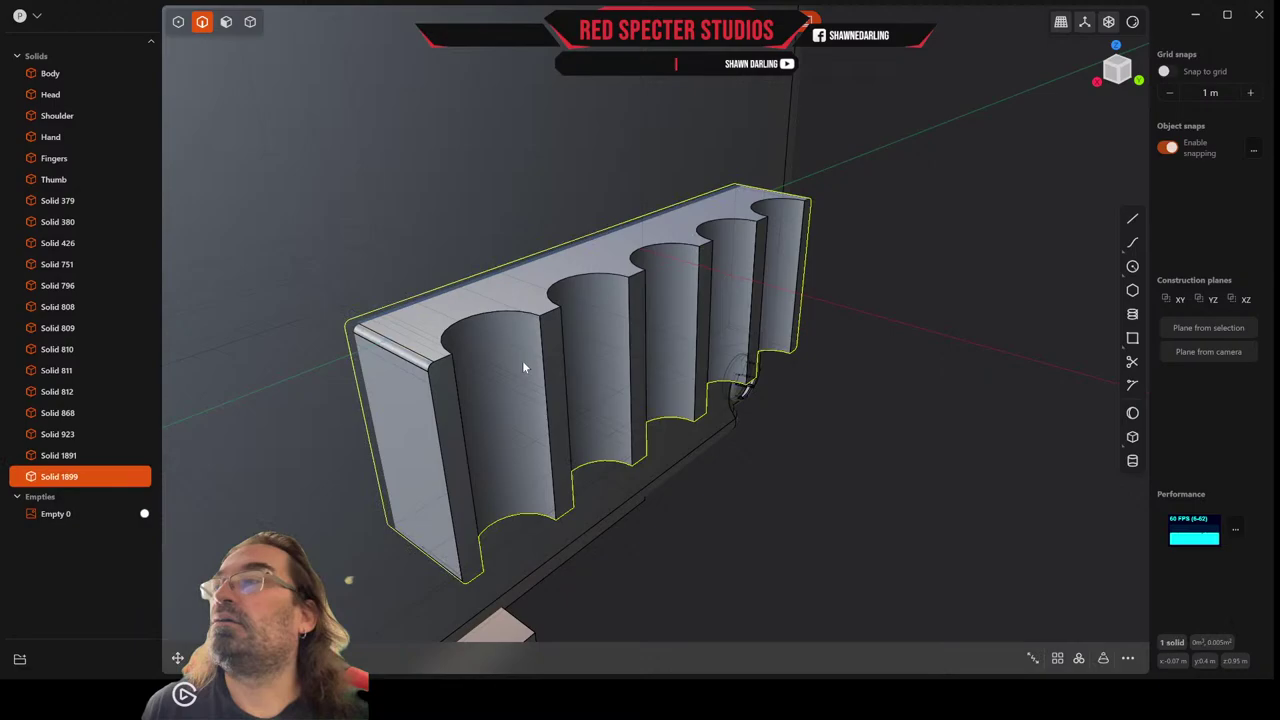
Fillet the vertical and short horizontal edges around all six flat ridge faces on the front of the grooved block.
click(428, 372)
key(f)
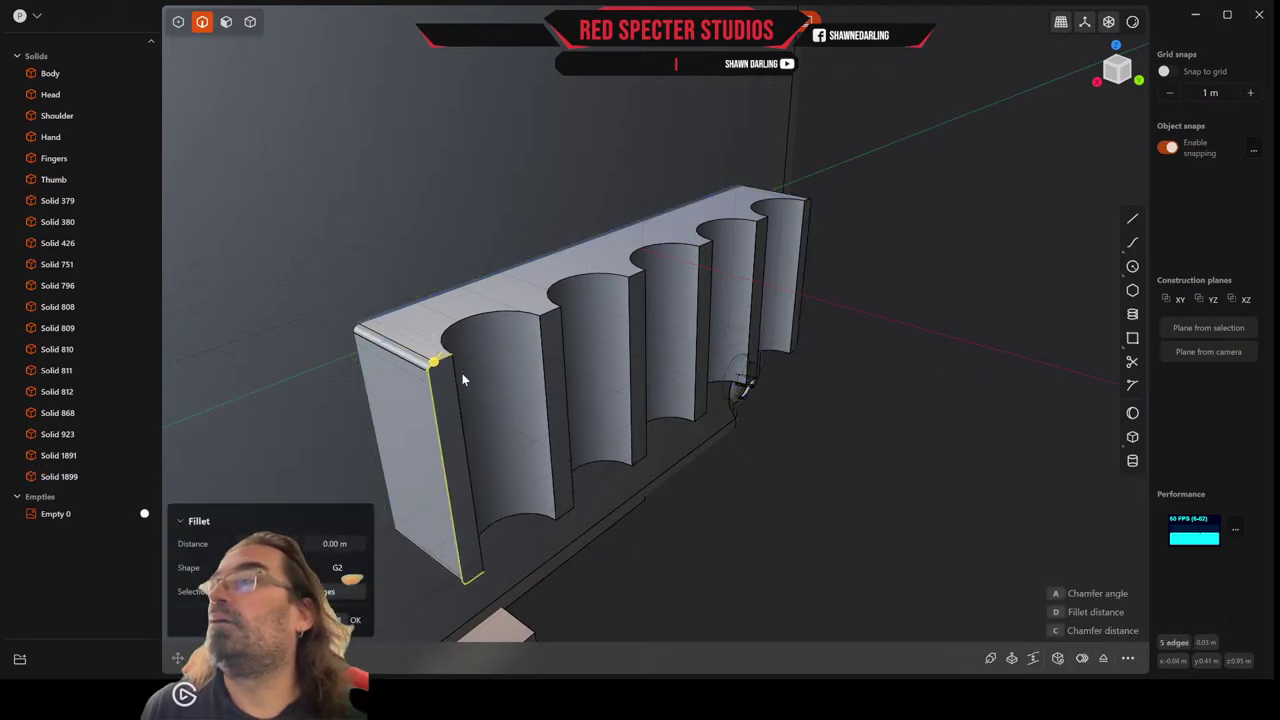
click(460, 381)
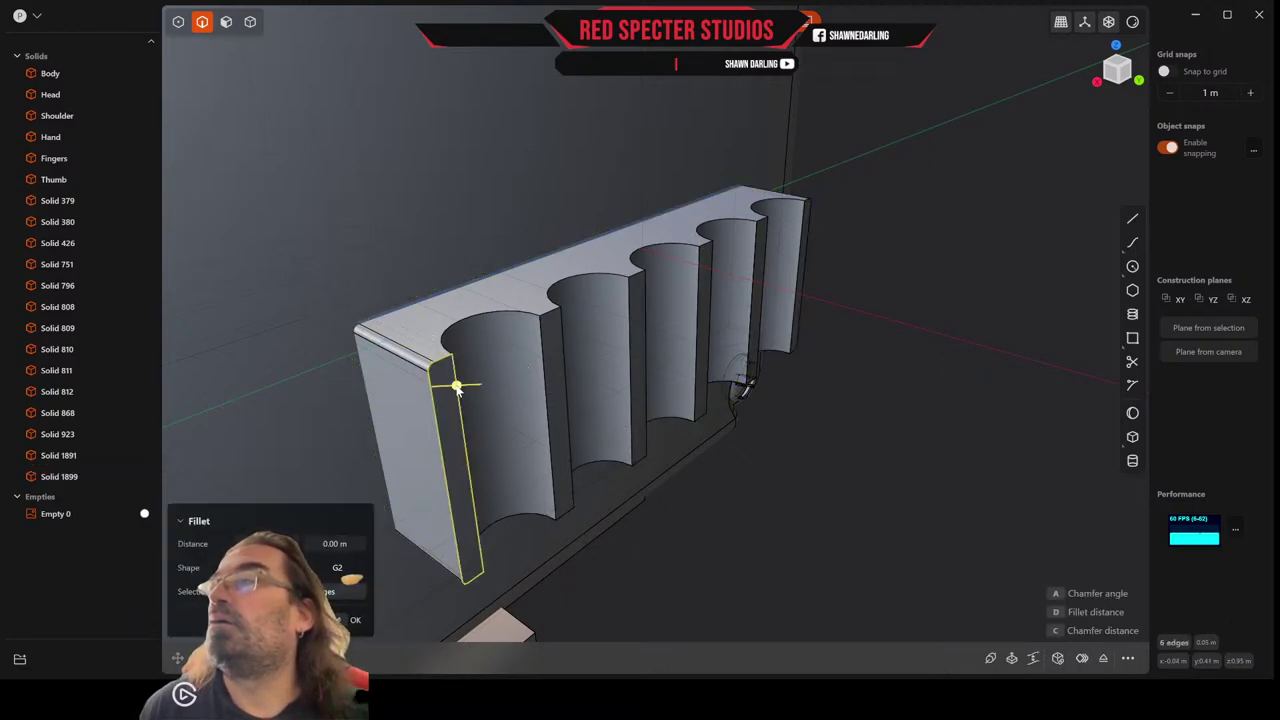
click(542, 342)
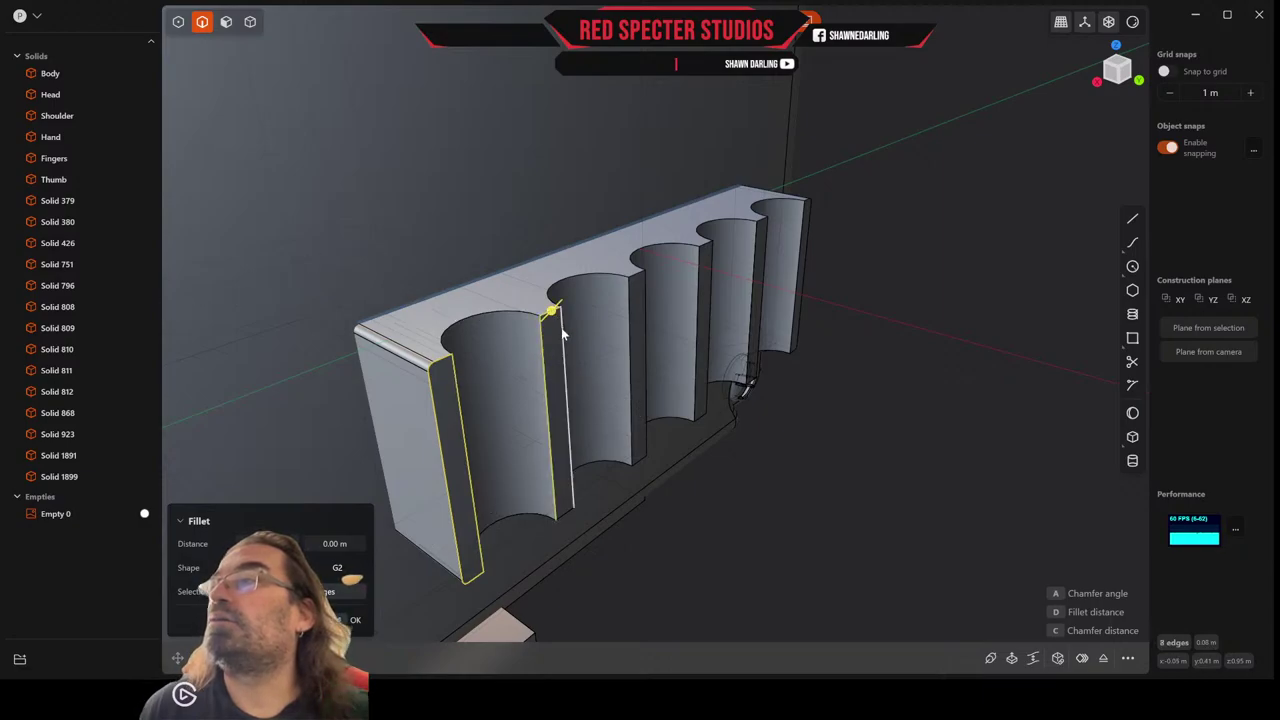
click(567, 511)
click(640, 464)
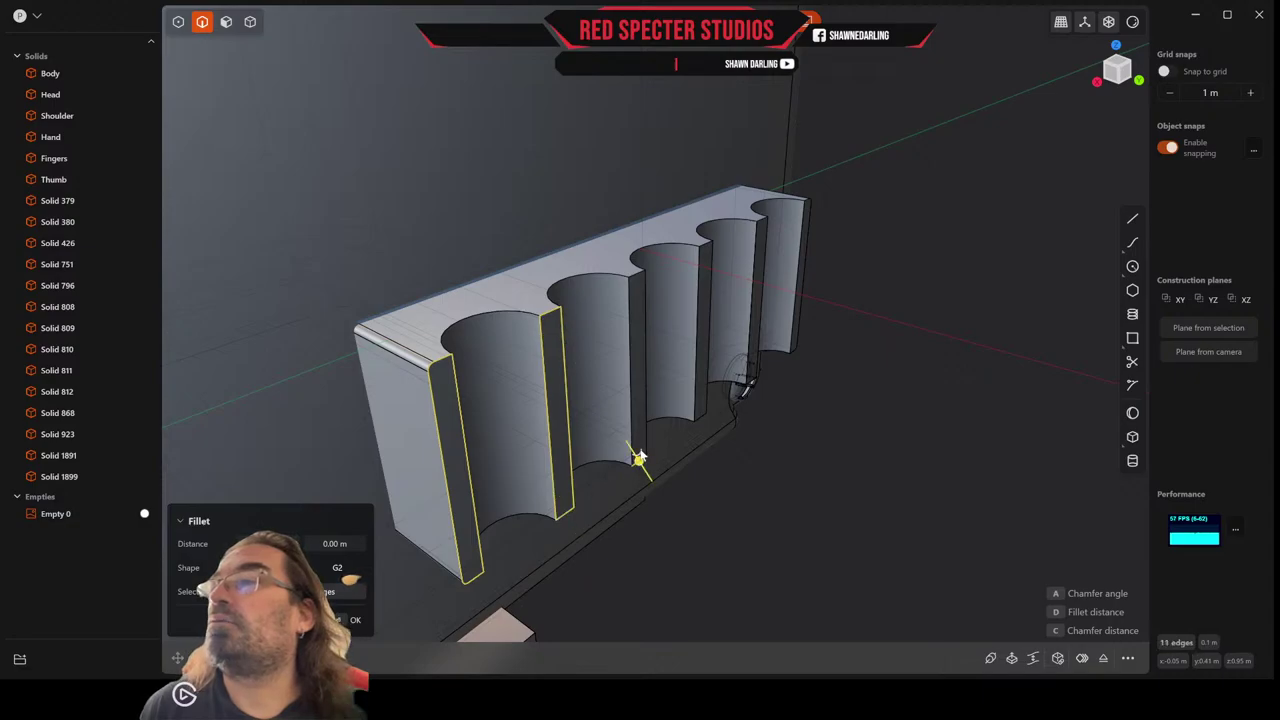
click(629, 419)
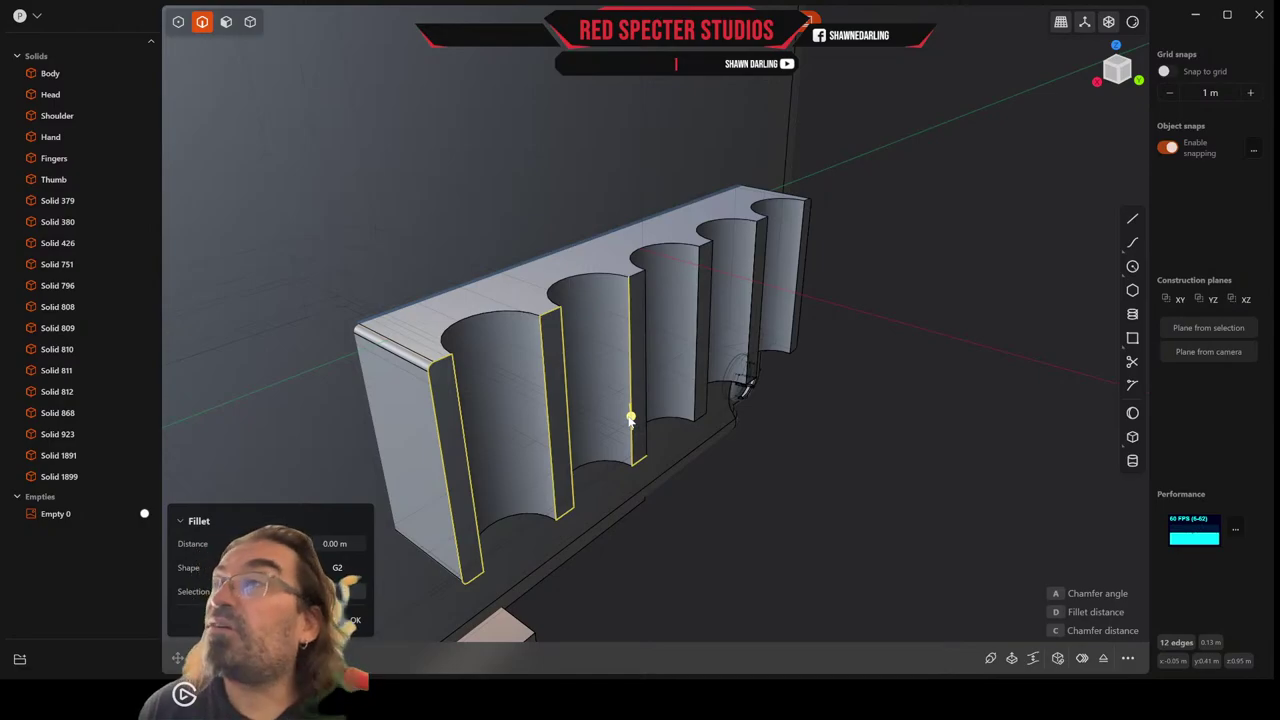
click(638, 282)
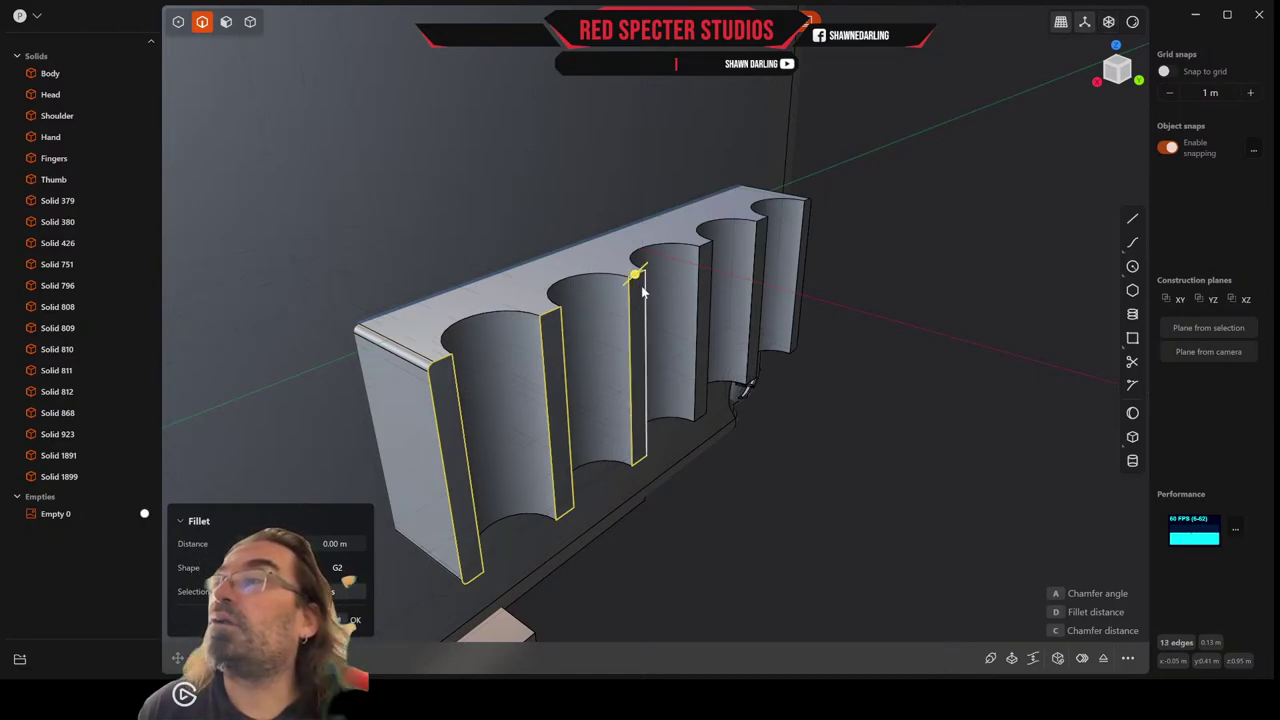
click(707, 295)
click(709, 298)
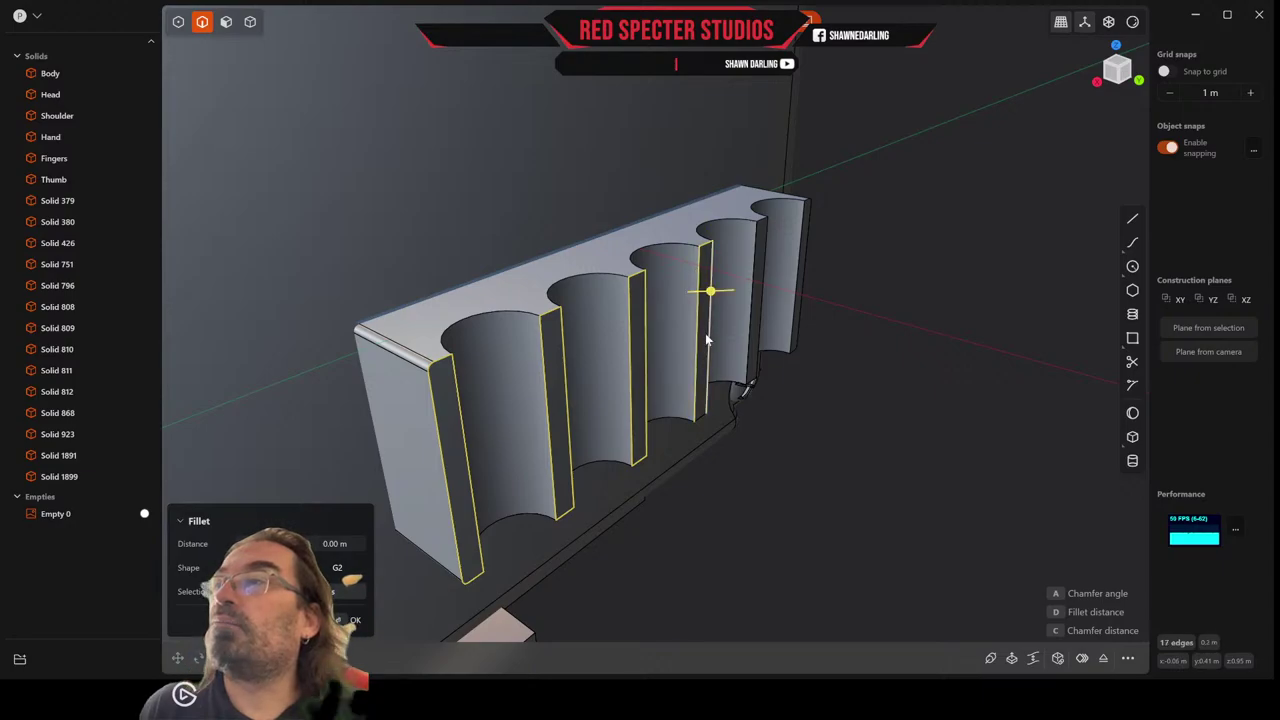
click(703, 419)
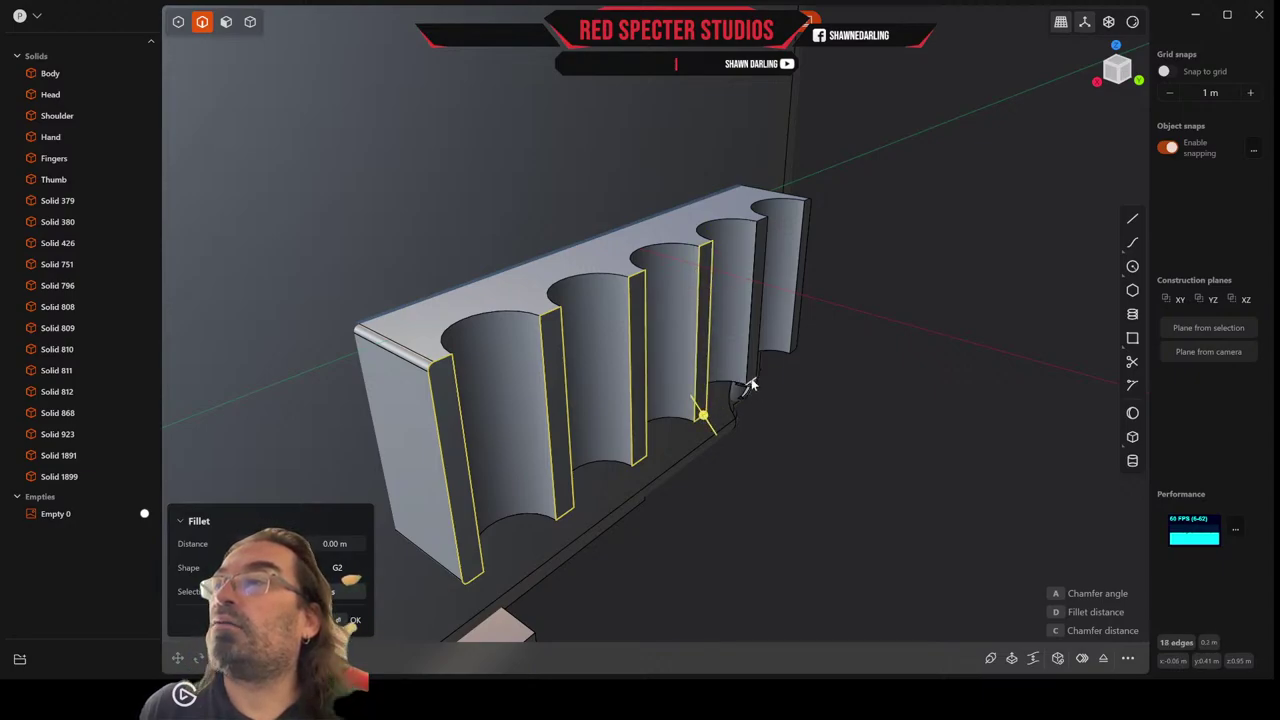
click(749, 380)
click(756, 345)
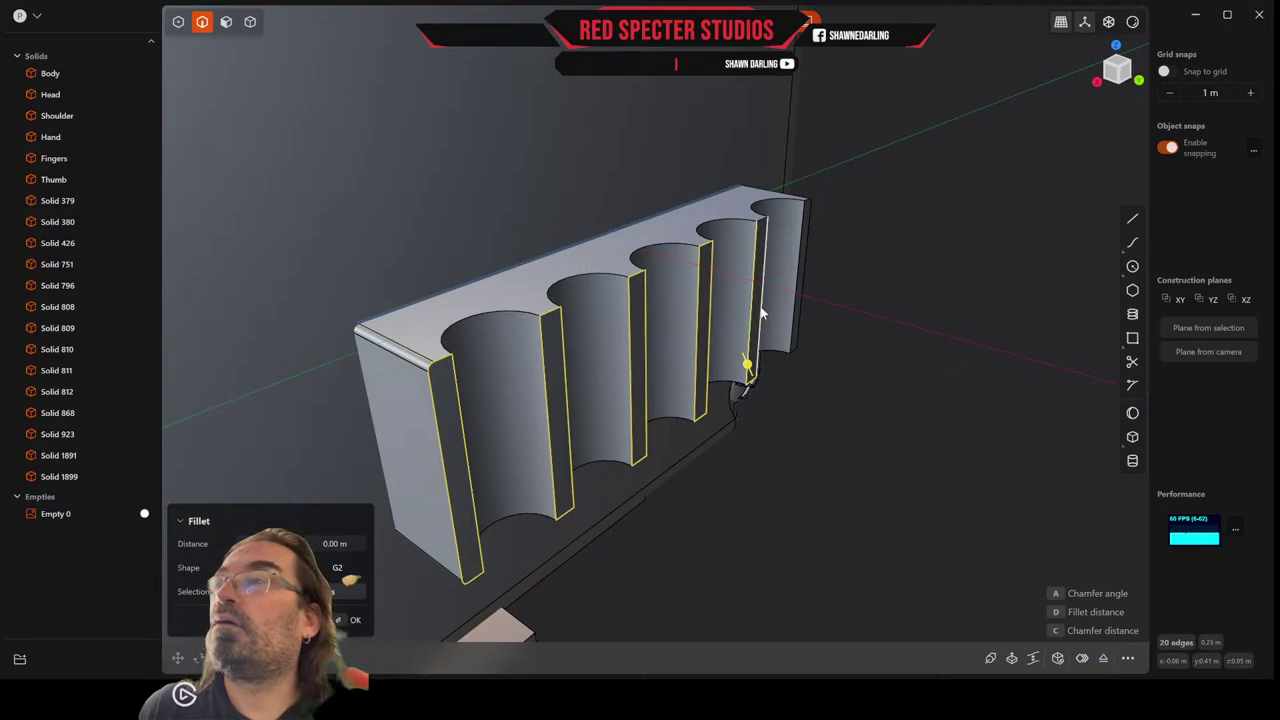
click(761, 310)
click(792, 212)
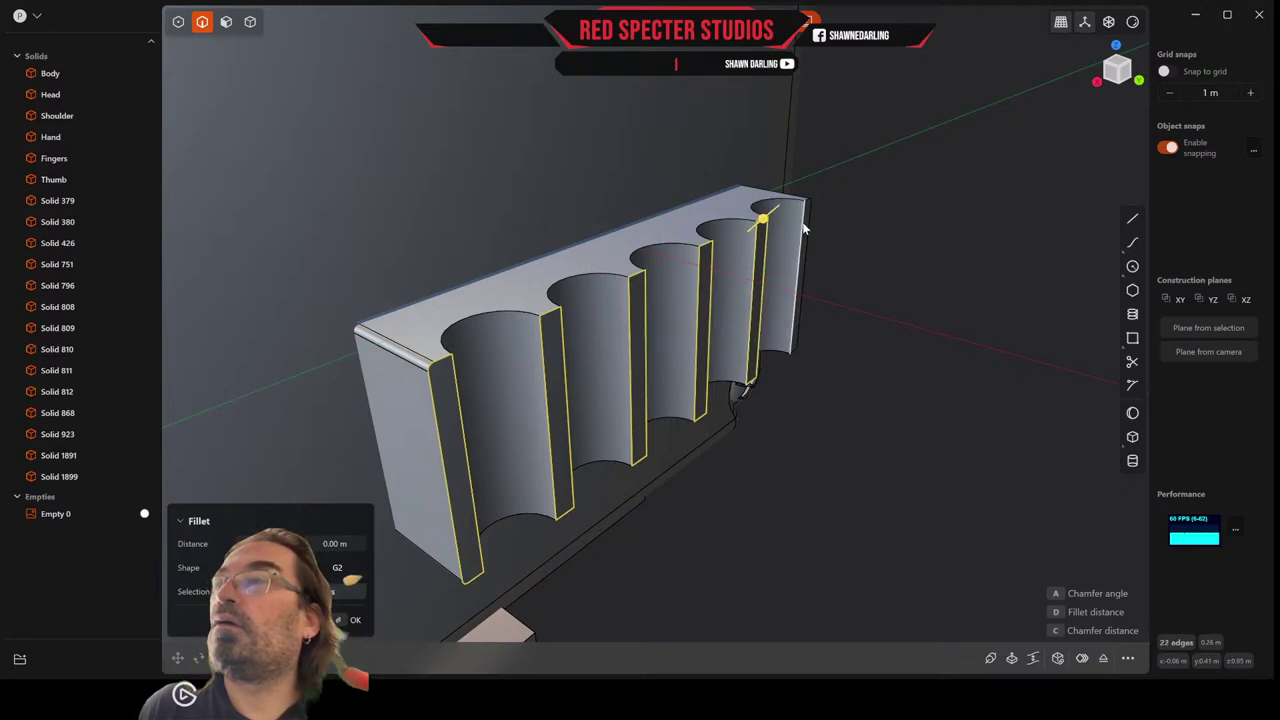
click(805, 209)
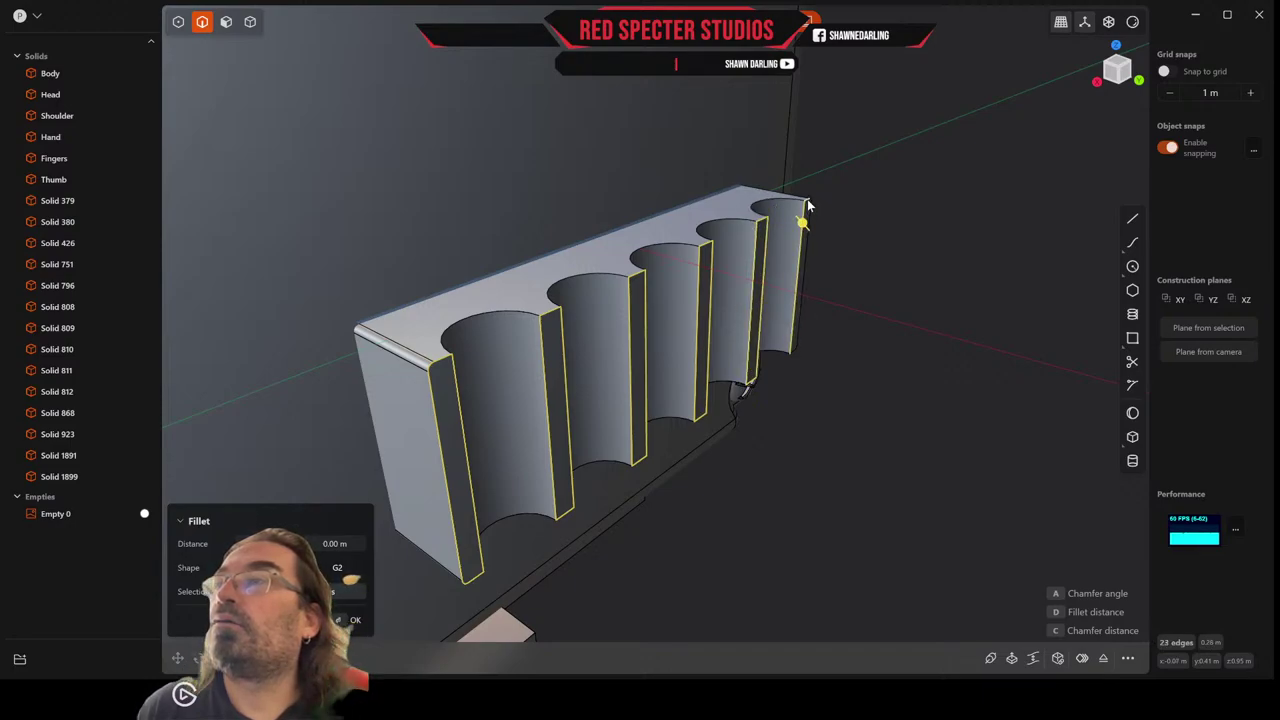
click(801, 318)
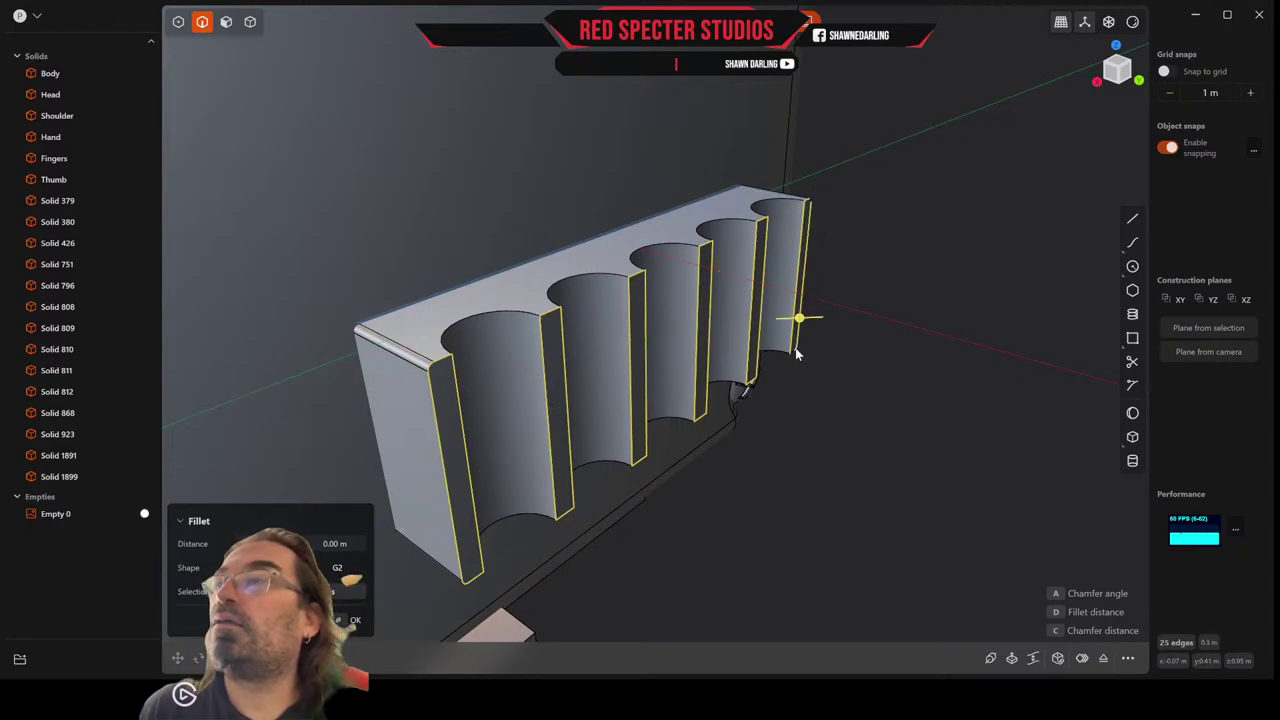
scroll(828, 236, up, 2)
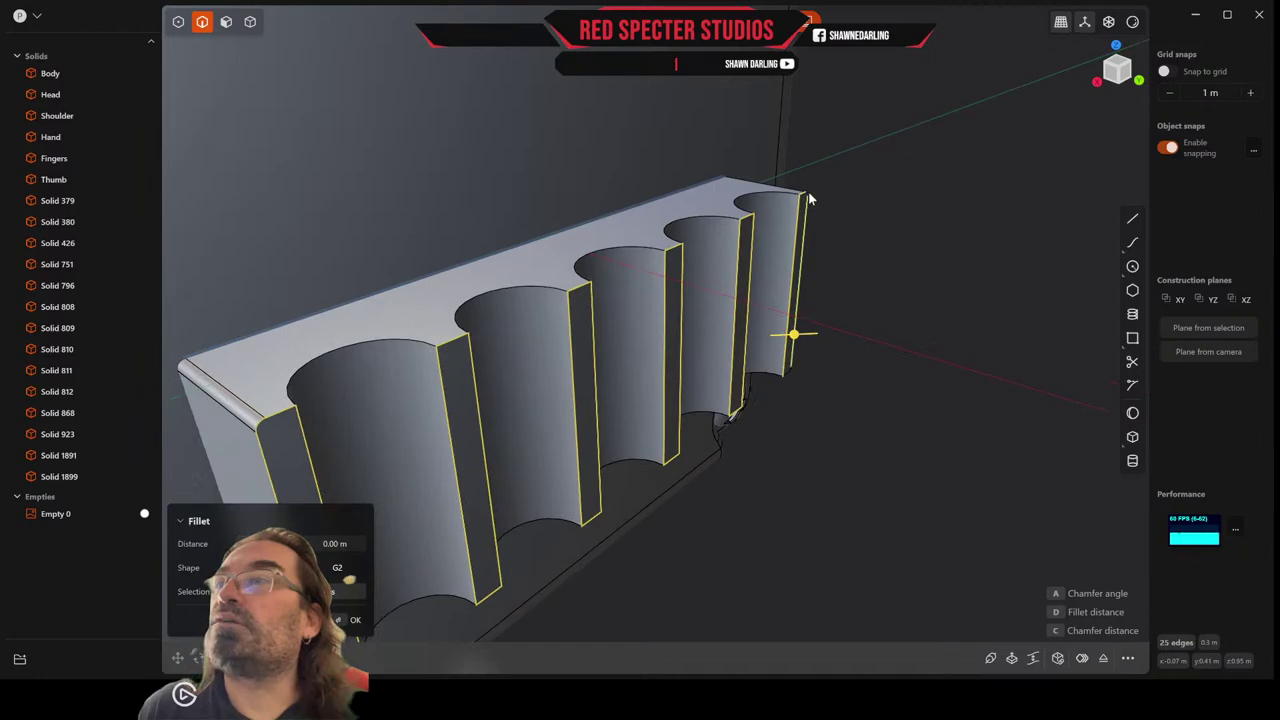
click(809, 194)
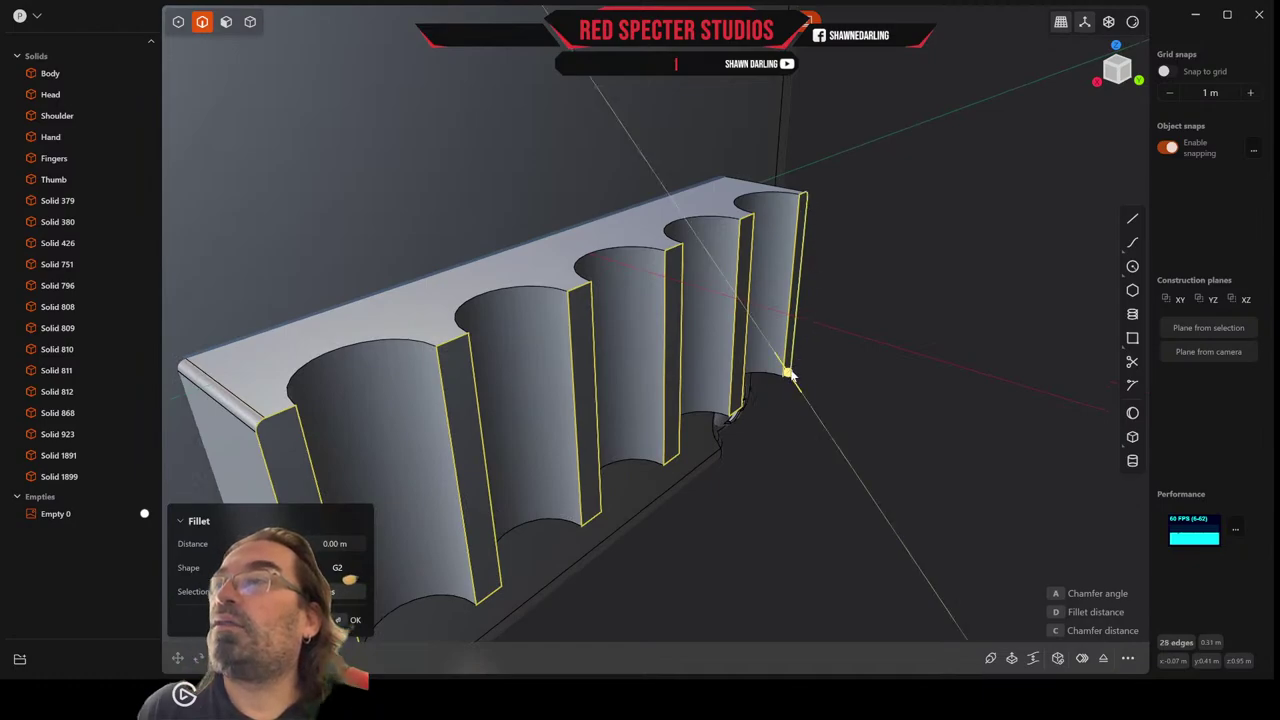
drag(790, 375, 790, 377)
key(Return)
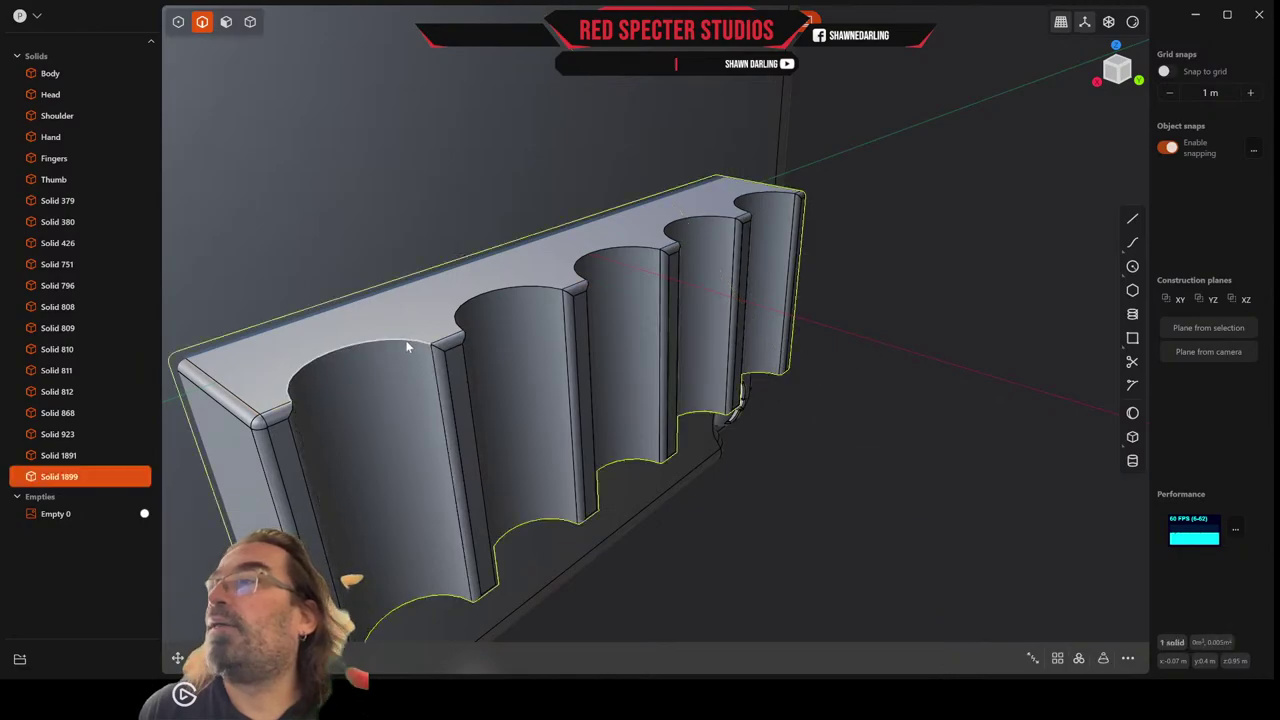
Fillet the curved top and bottom rim edges of all five grooves in the block with a small radius.
click(406, 344)
key(f)
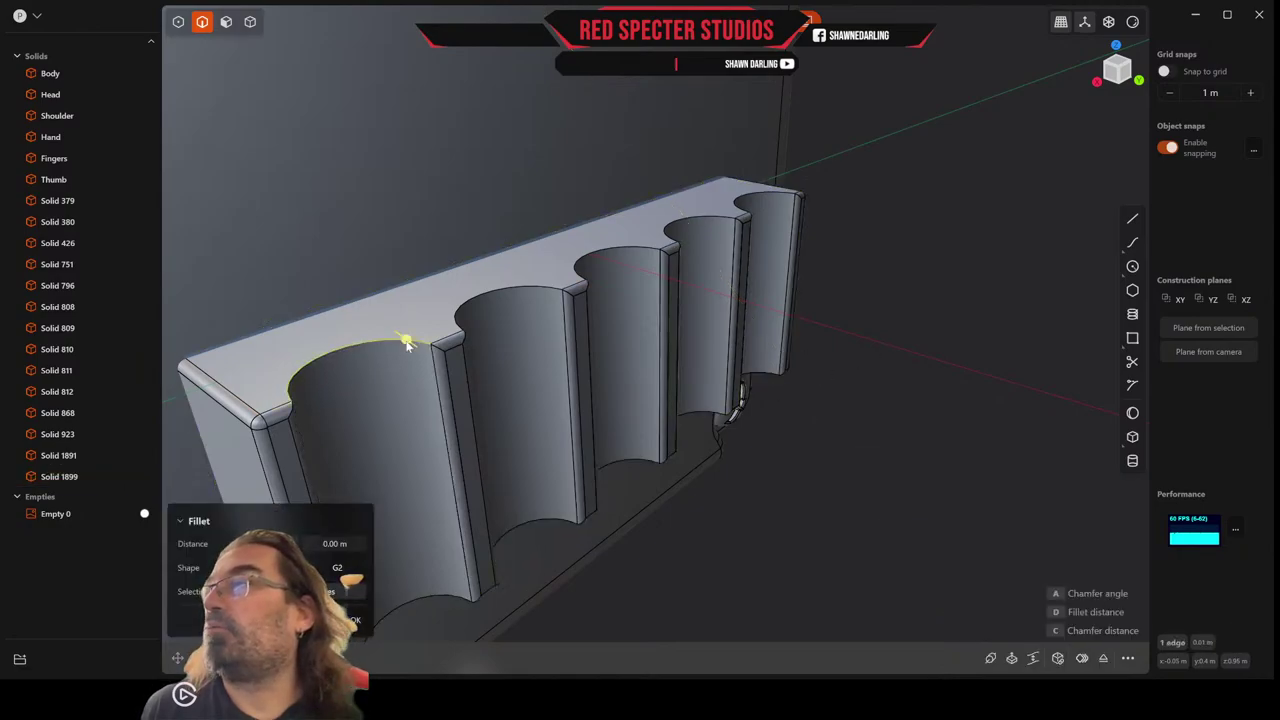
click(490, 292)
click(625, 246)
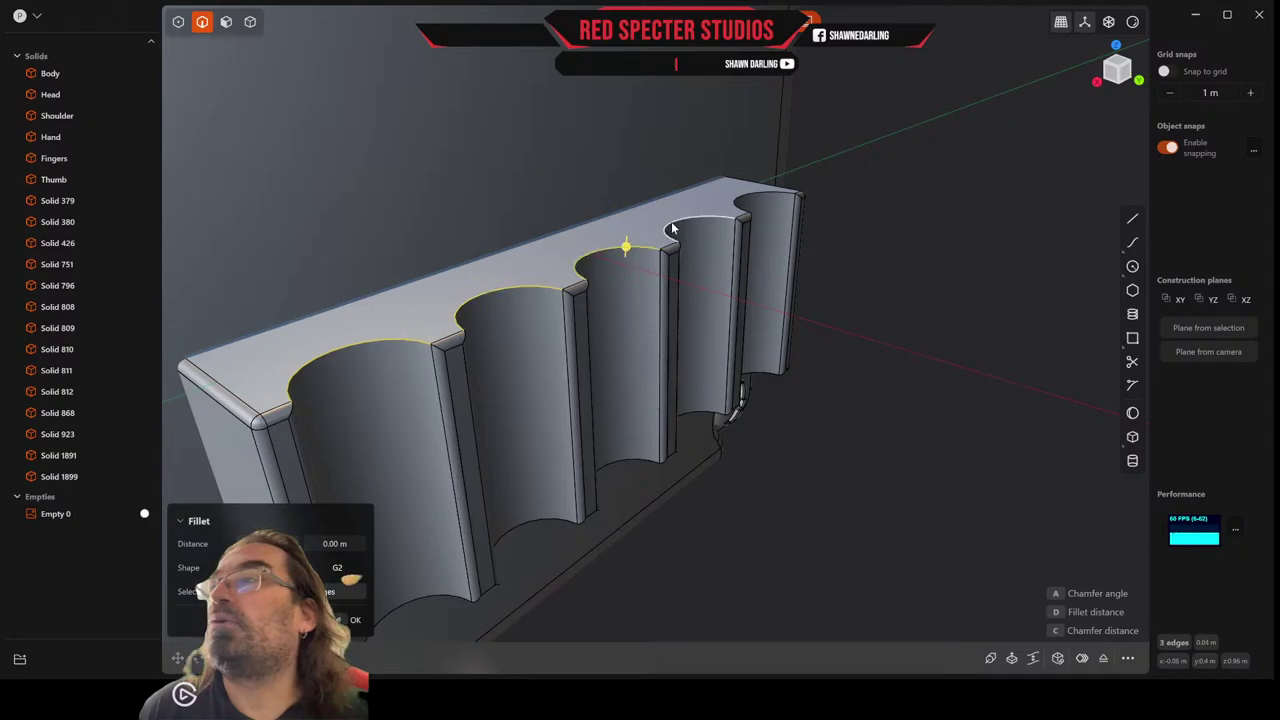
click(694, 214)
click(752, 193)
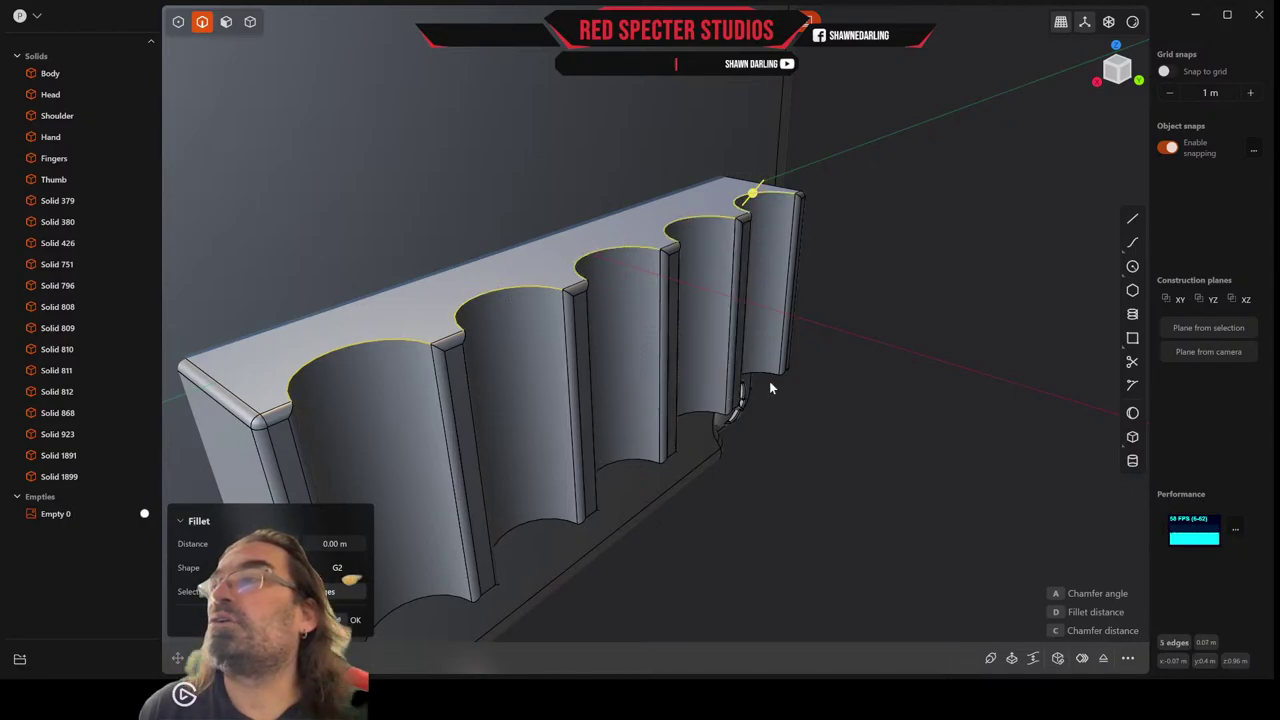
click(738, 398)
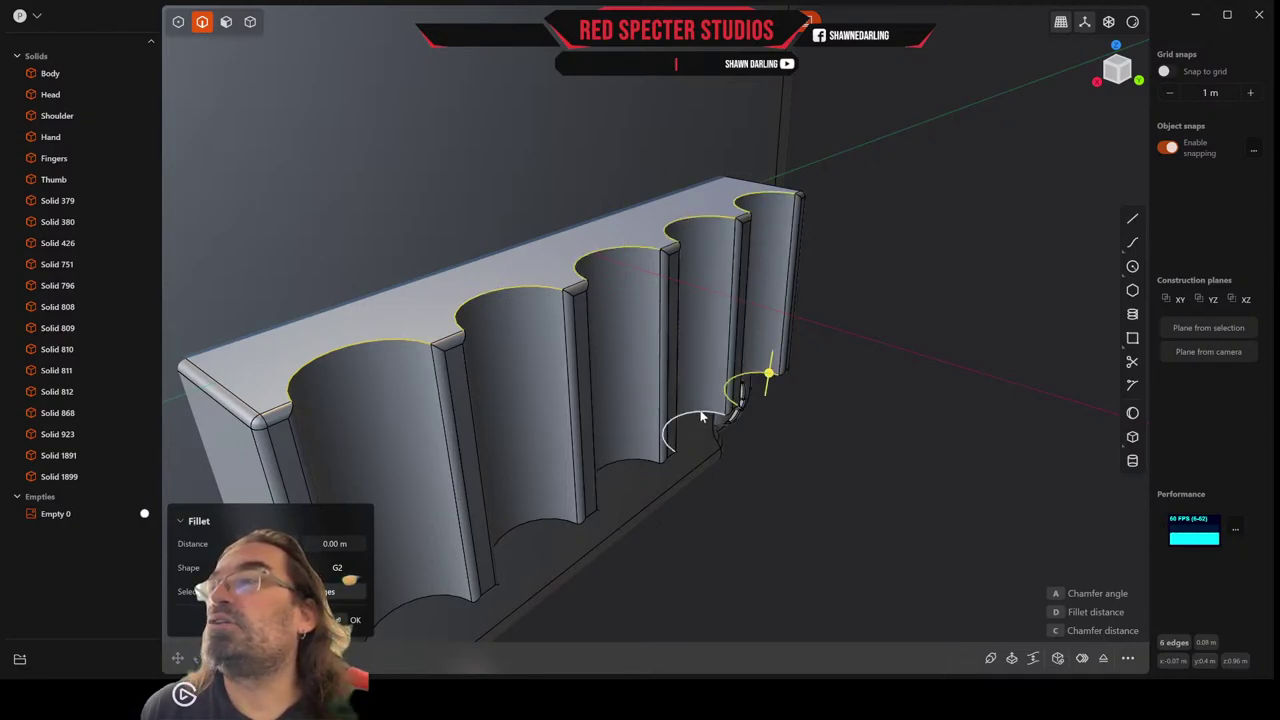
click(700, 416)
click(592, 486)
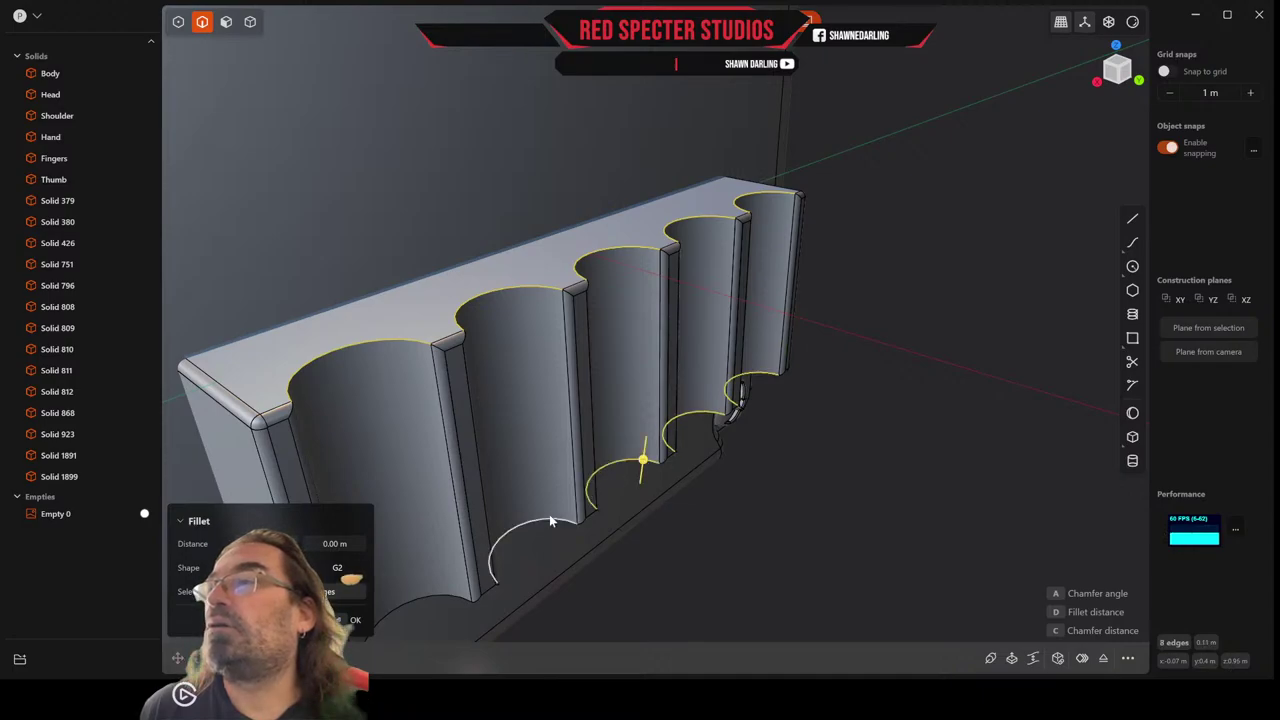
click(549, 516)
click(437, 594)
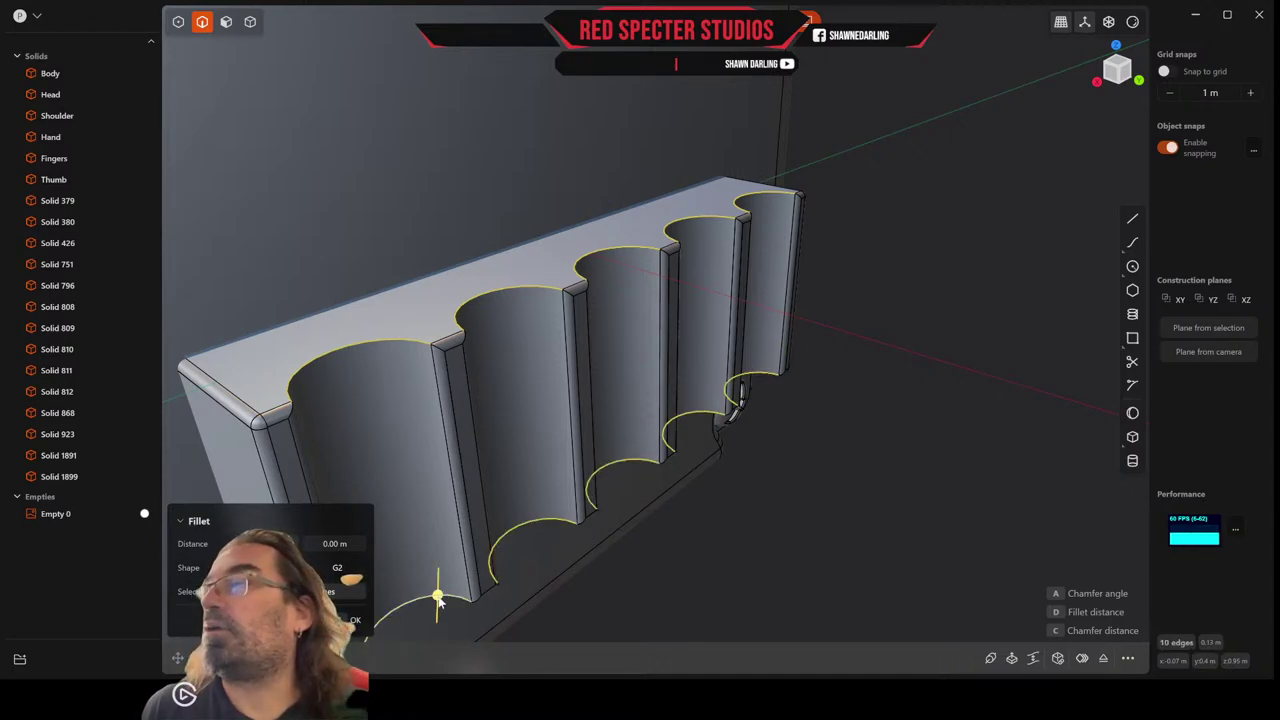
drag(441, 598, 439, 608)
right_click(870, 465)
Examine the grooved block's size and placement on the lower corner of the large body panel.
scroll(870, 465, down, 3)
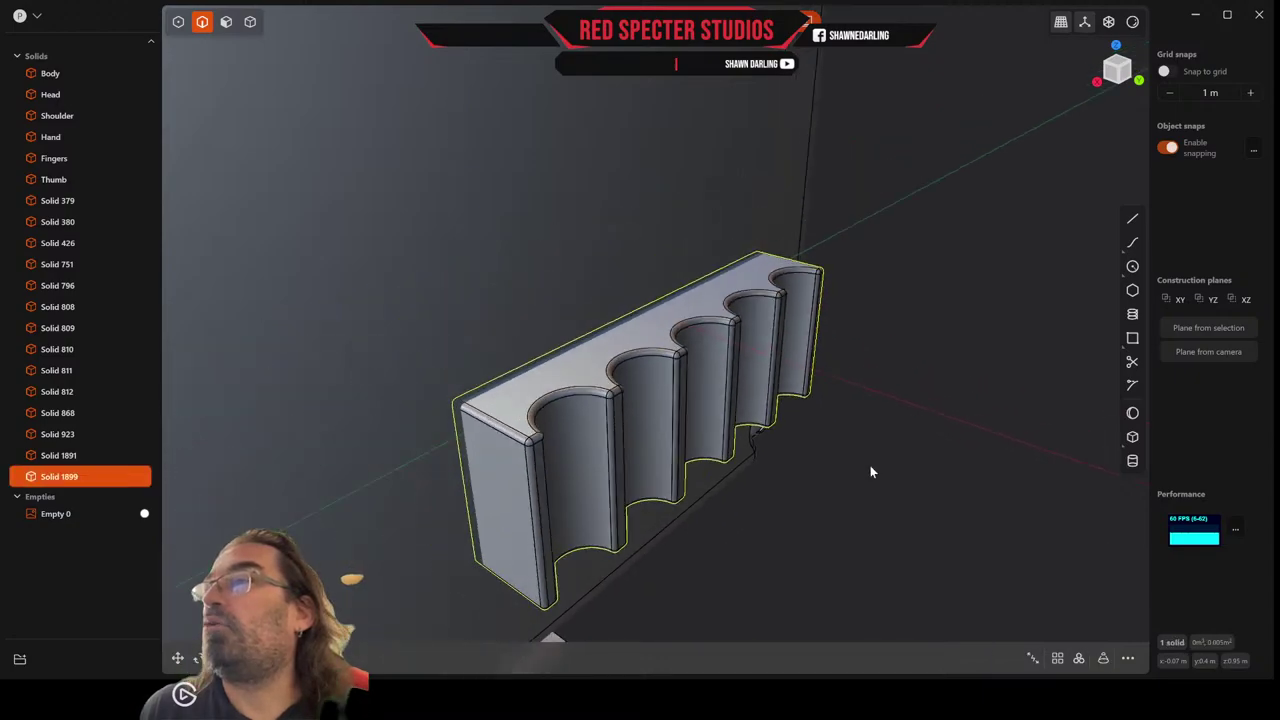
middle_drag(870, 465, 939, 416)
scroll(786, 412, down, 4)
scroll(934, 426, down, 3)
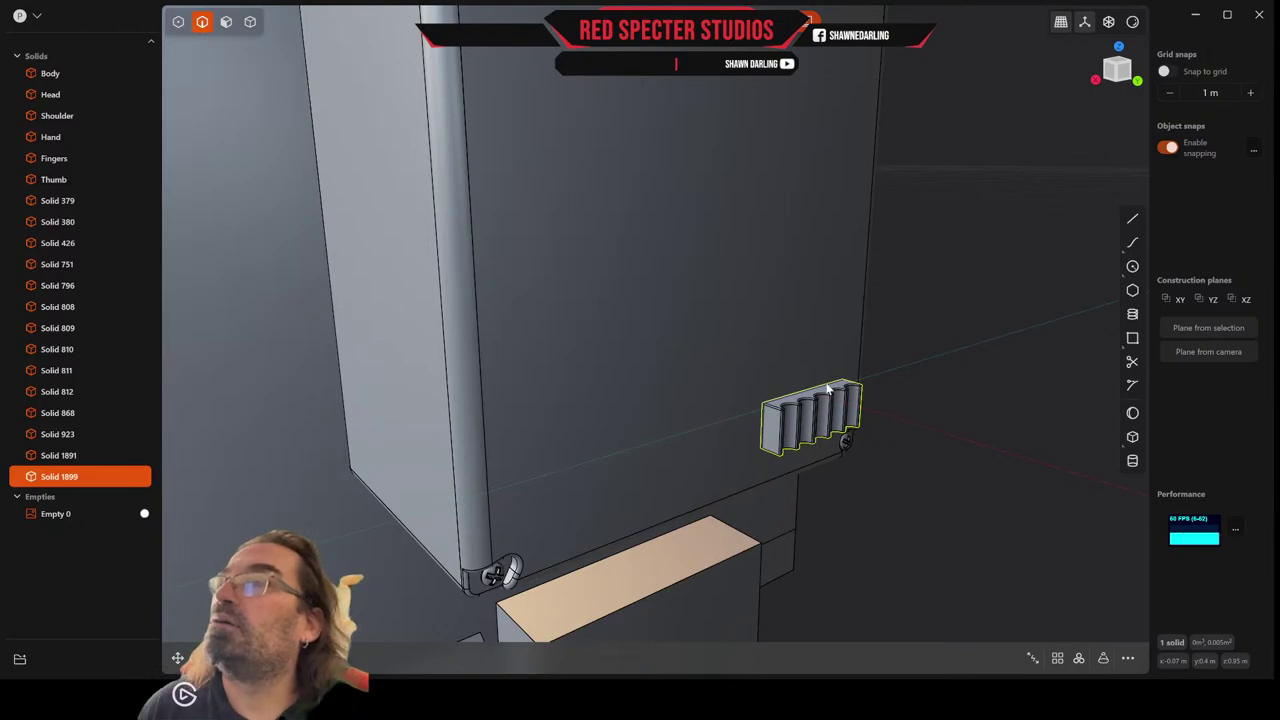
scroll(769, 340, down, 3)
scroll(769, 340, up, 1)
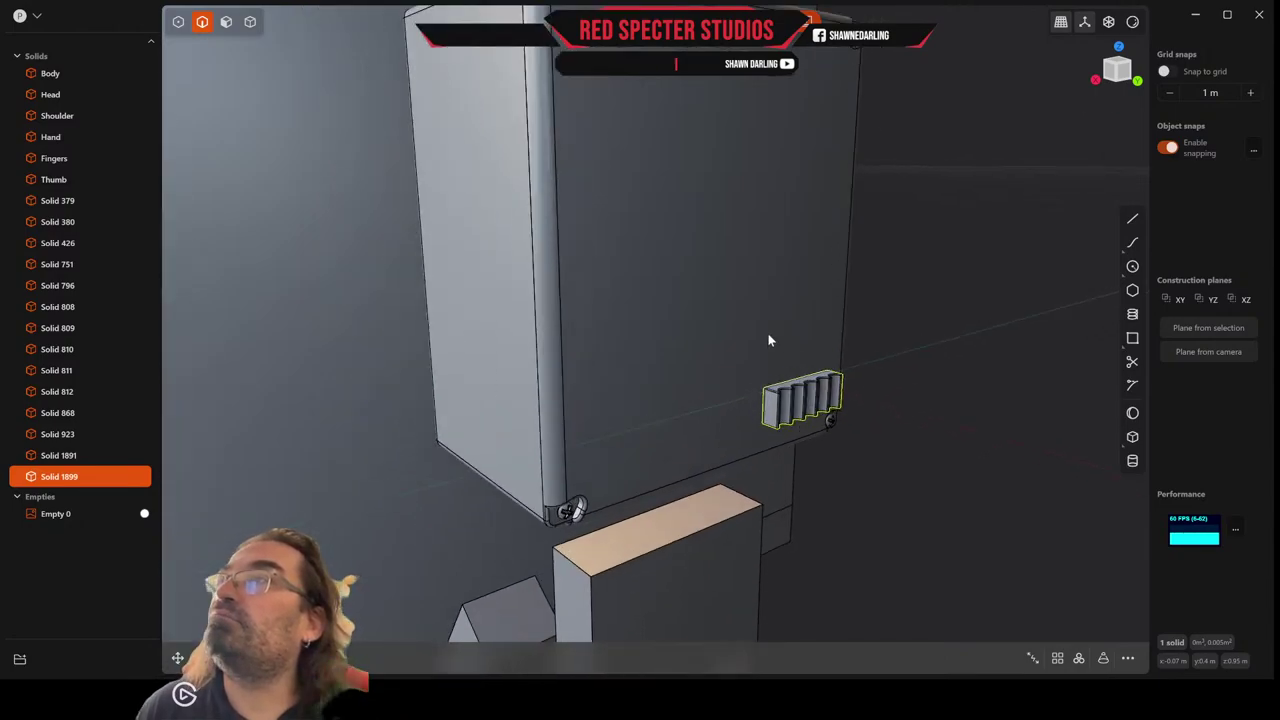
middle_drag(788, 381, 862, 356)
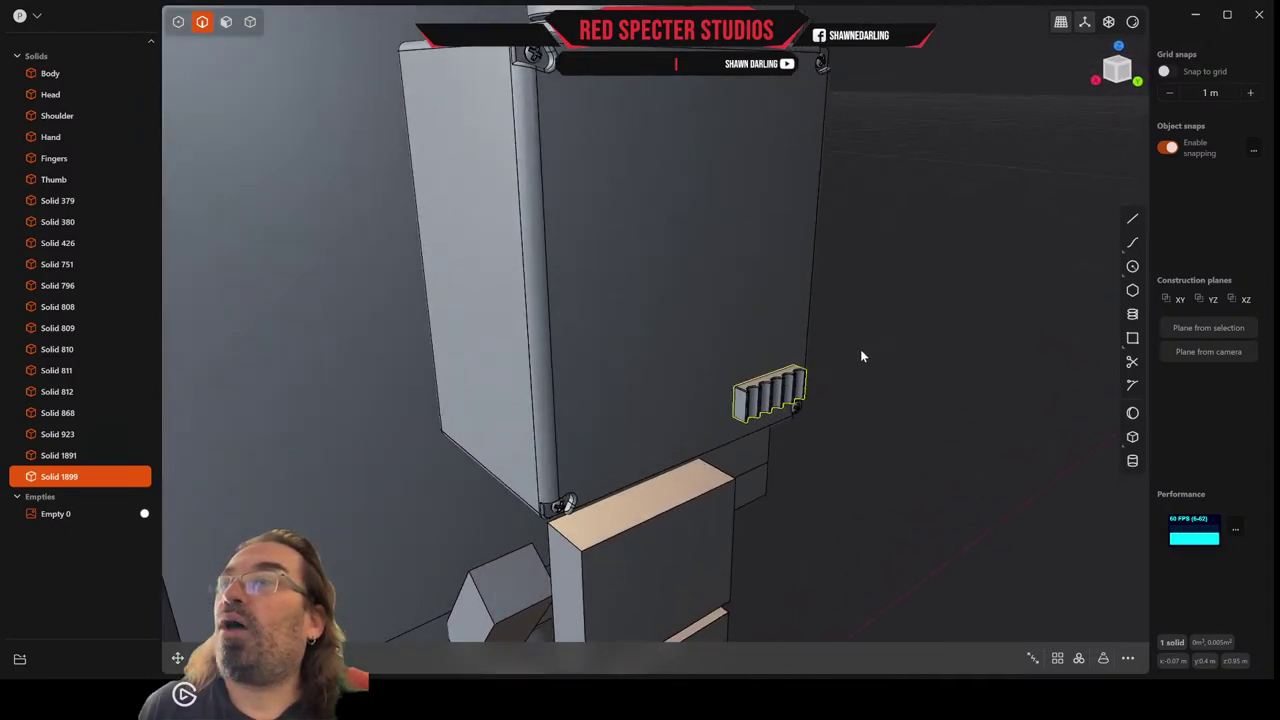
Join the grooved block and the large forearm box into one solid with a Boolean union.
click(250, 21)
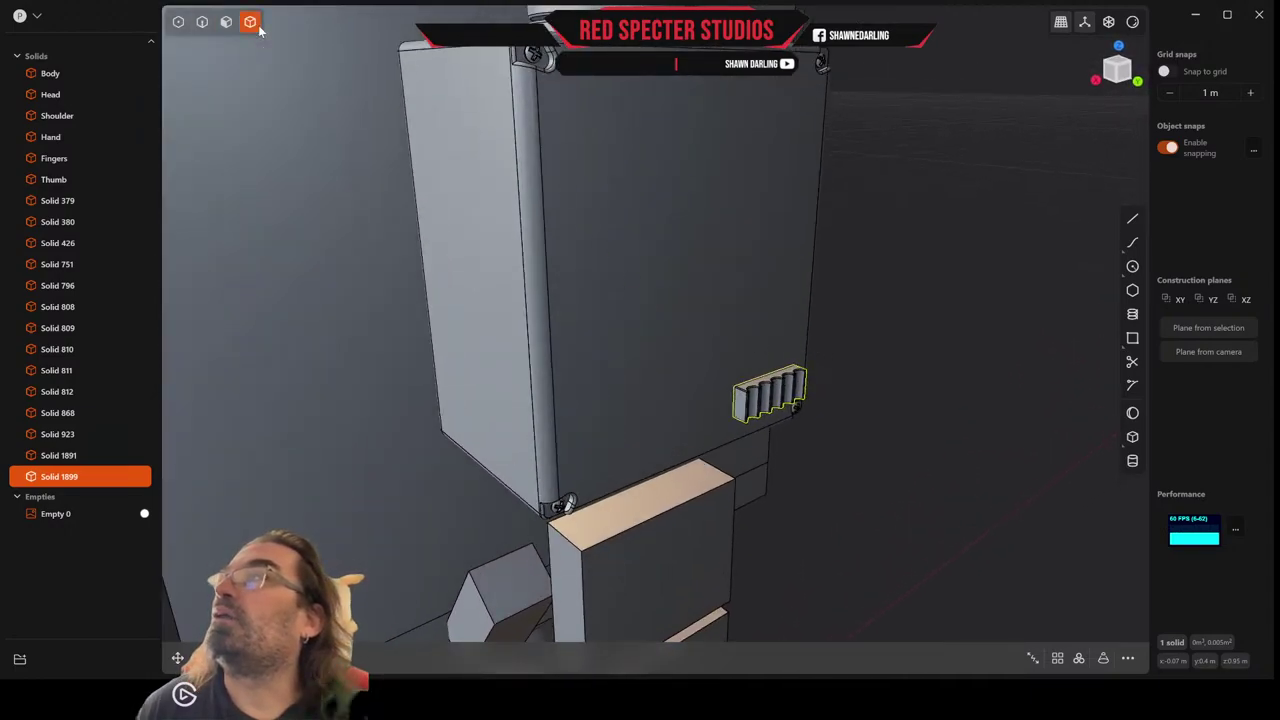
click(736, 287)
key(q)
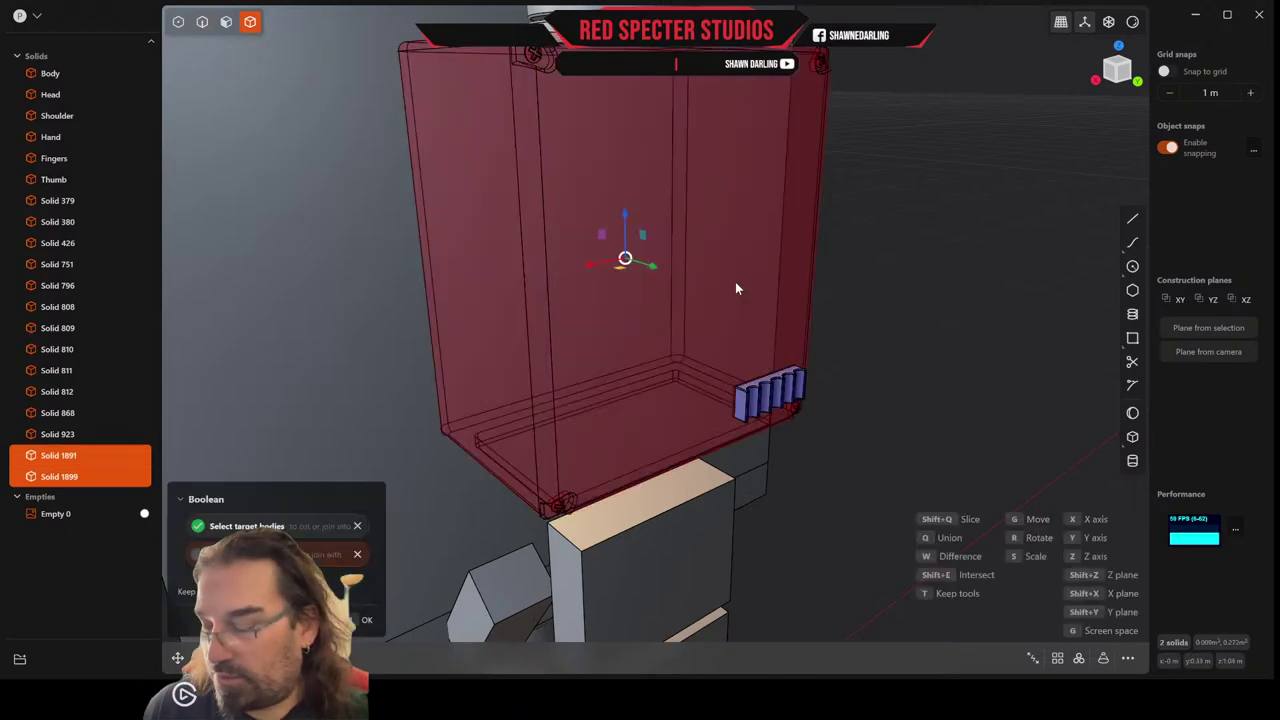
key(q)
key(Return)
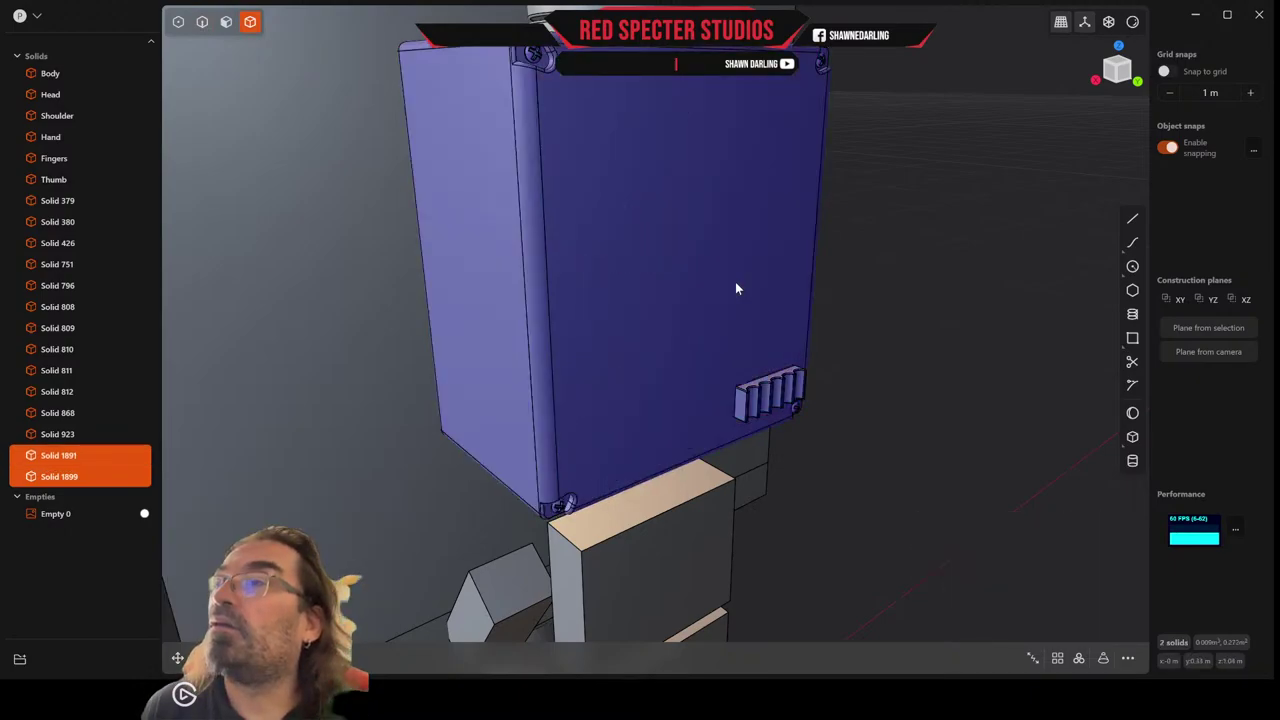
Examine the forearm box with its grooved block and compare it with the forearm in the robot reference image.
scroll(735, 282, down, 3)
middle_drag(735, 290, 722, 312)
middle_drag(759, 355, 702, 340)
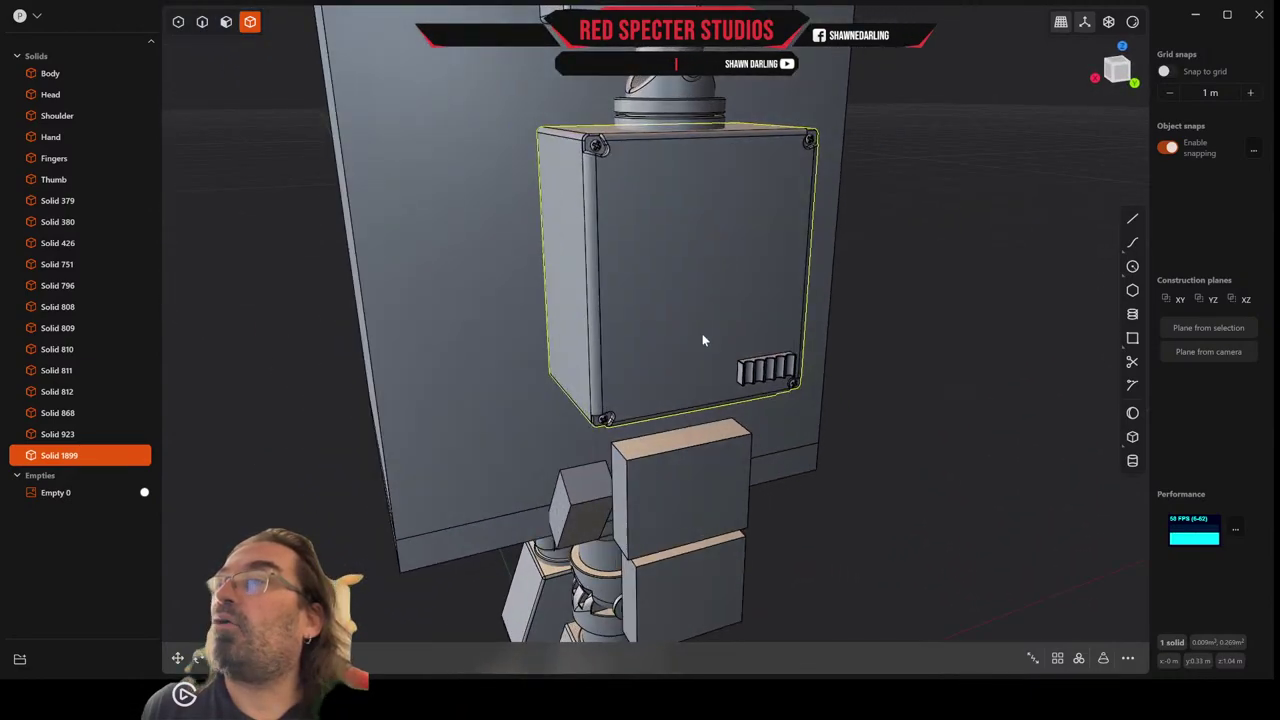
mouse_move(651, 393)
middle_down()
mouse_move(643, 366)
mouse_move(631, 380)
middle_up()
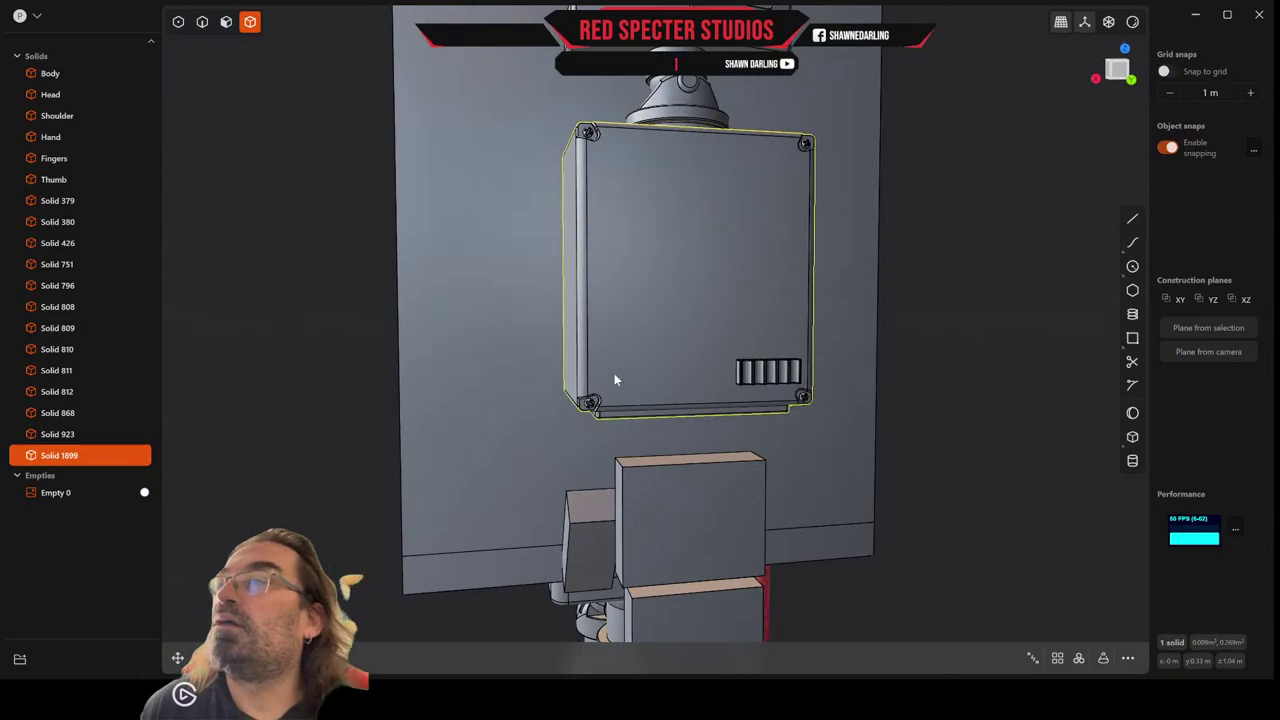
middle_drag(355, 437, 557, 391)
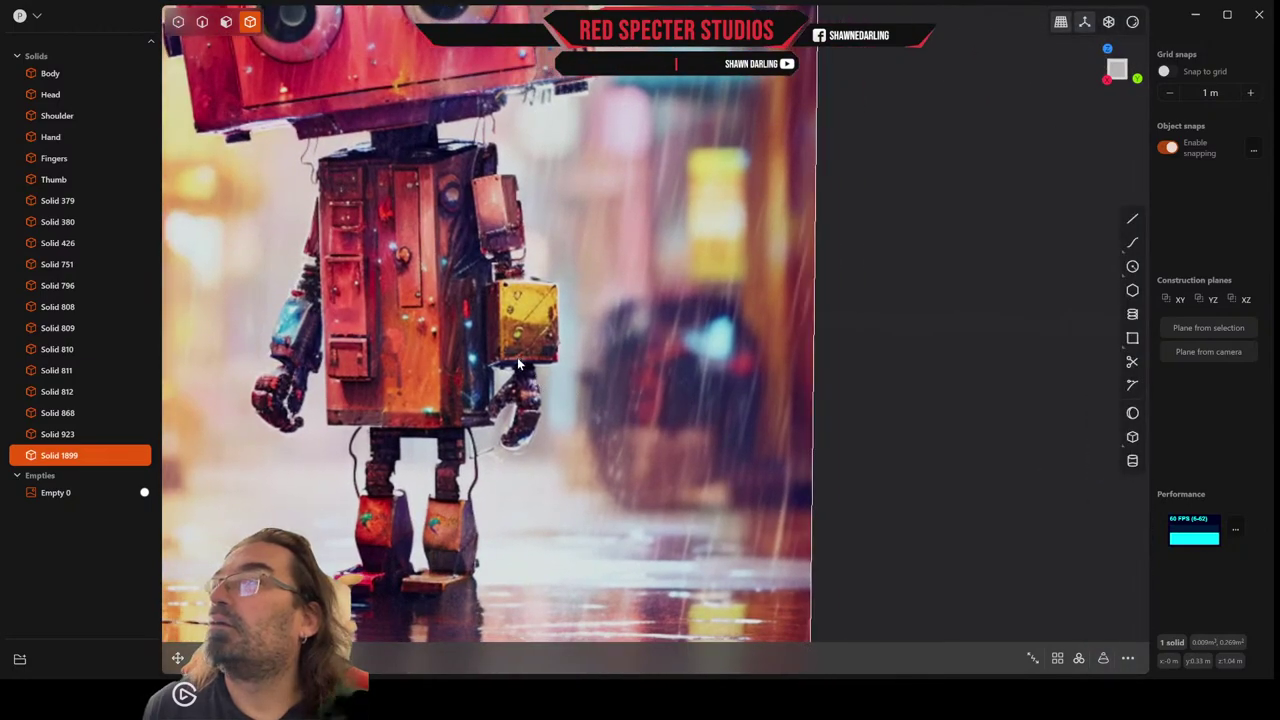
shift+middle_drag(917, 422, 706, 410)
scroll(741, 379, down, 3)
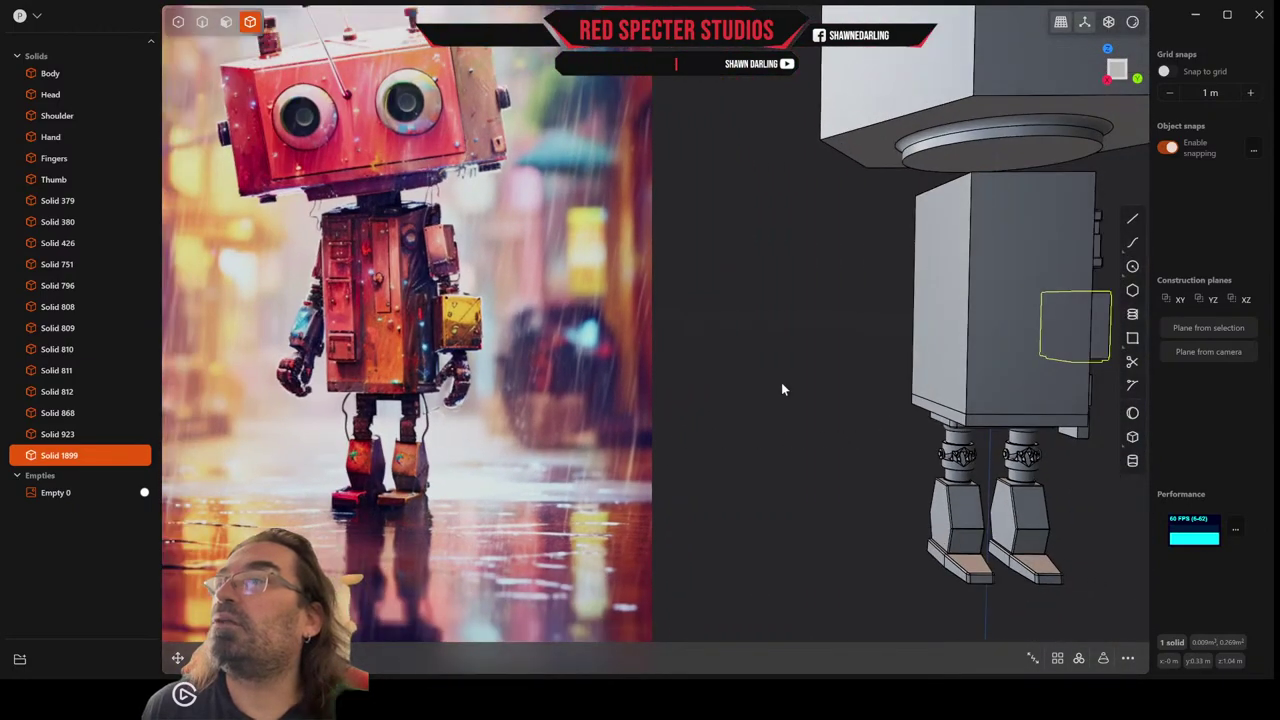
middle_drag(783, 390, 683, 391)
scroll(837, 371, up, 5)
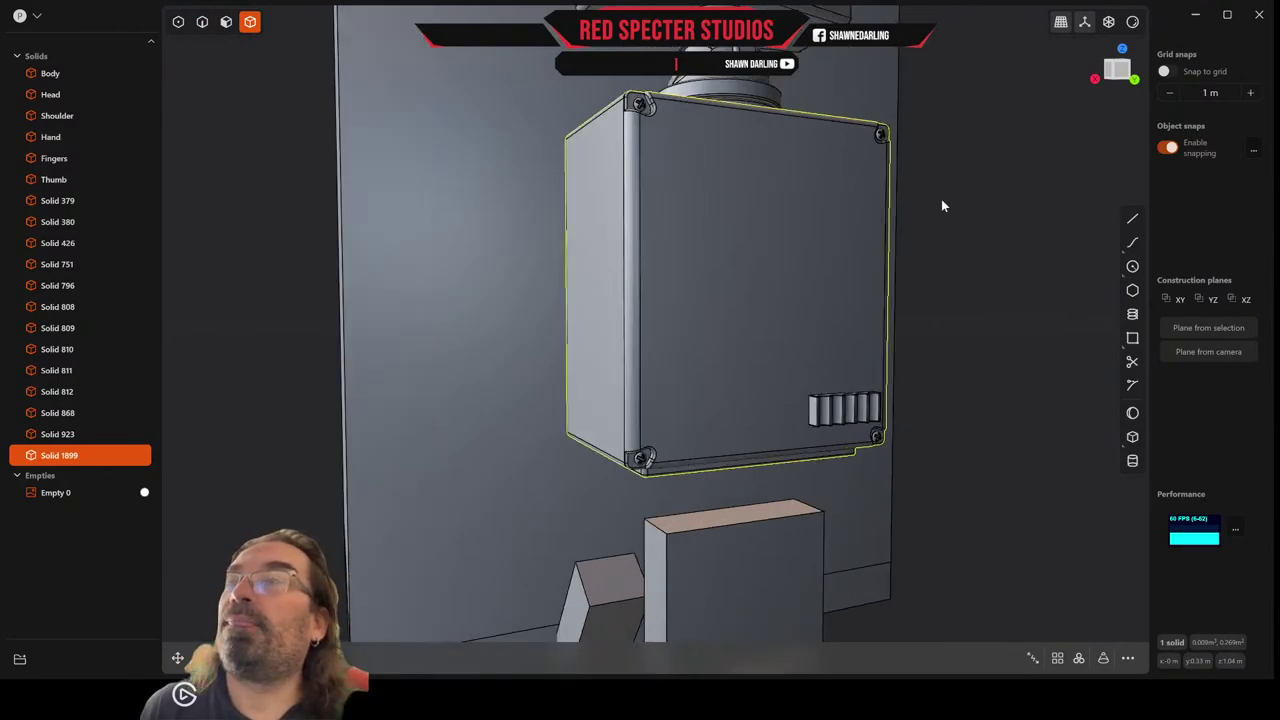
Draw a long, narrow rectangle on the lower front face of the forearm box, beside the grooved block.
click(1120, 68)
scroll(583, 346, up, 4)
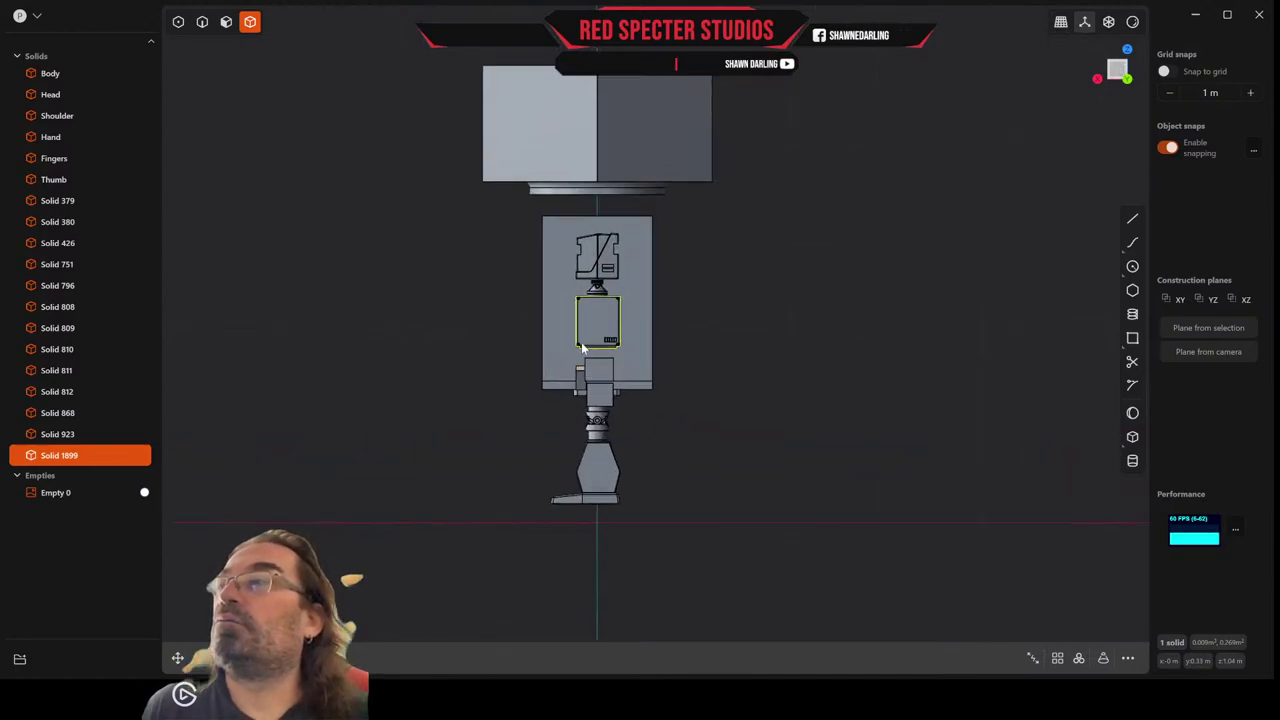
scroll(583, 346, up, 8)
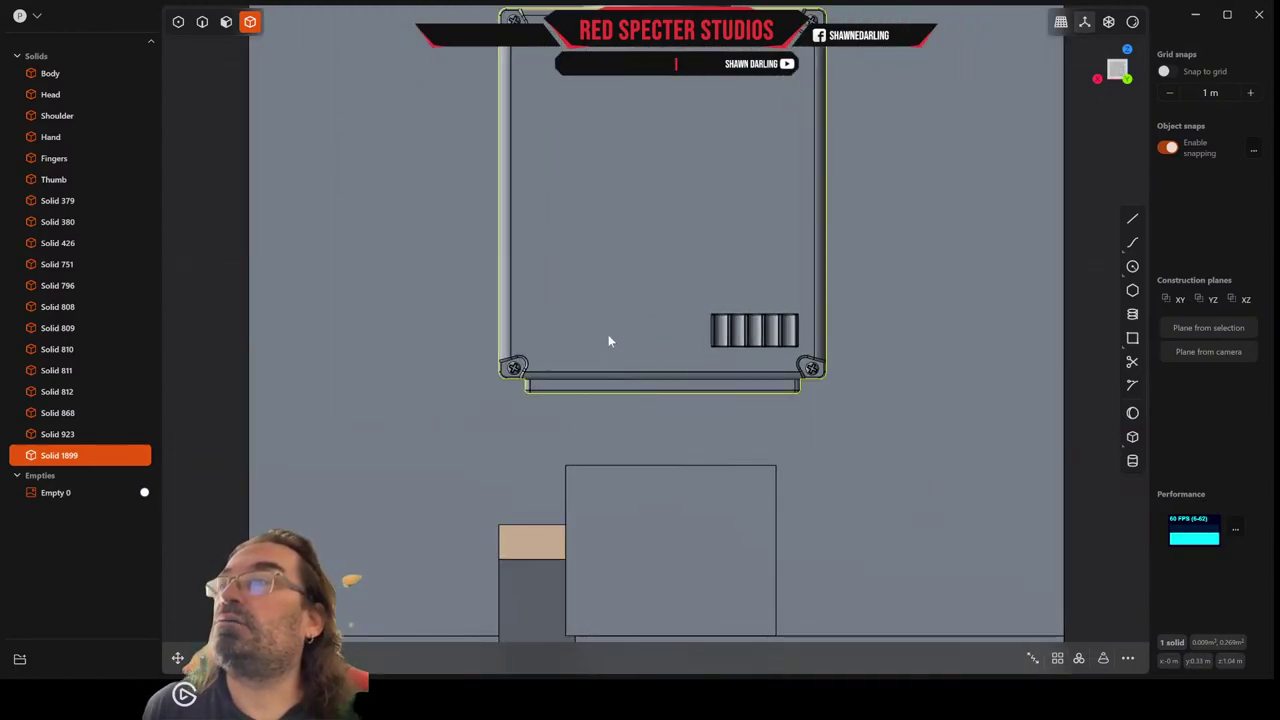
click(1132, 338)
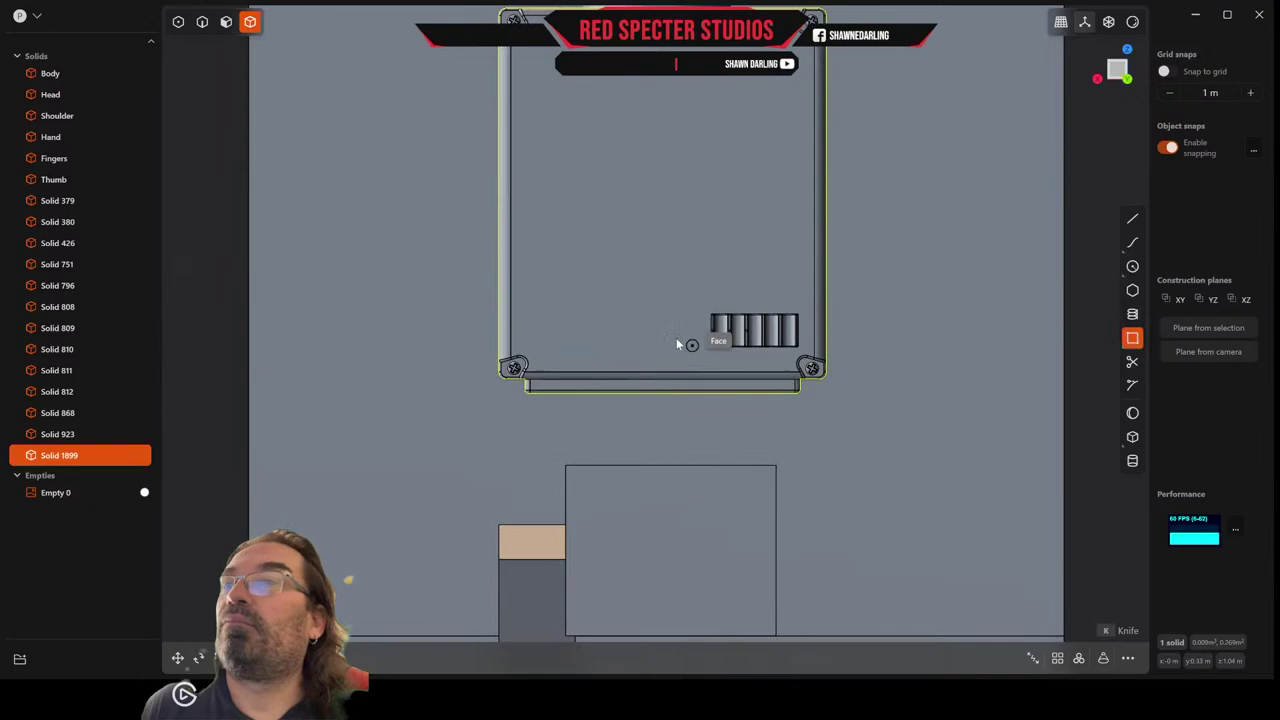
click(527, 322)
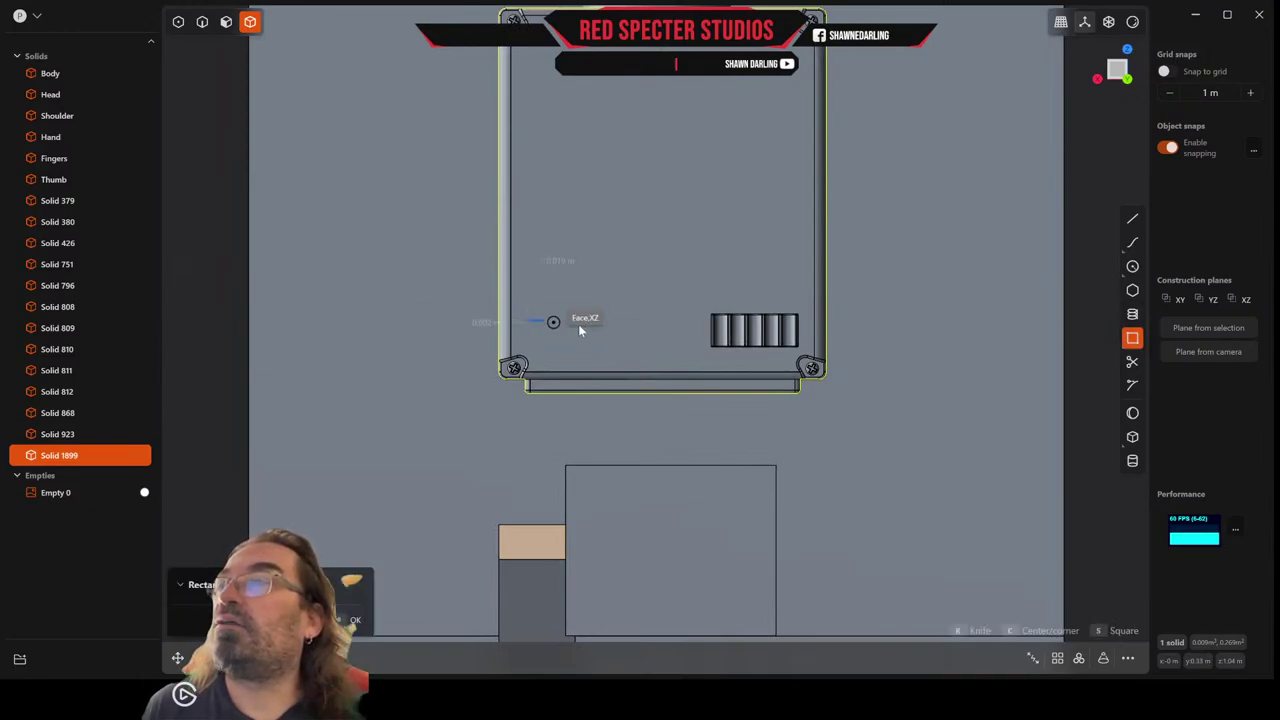
click(685, 340)
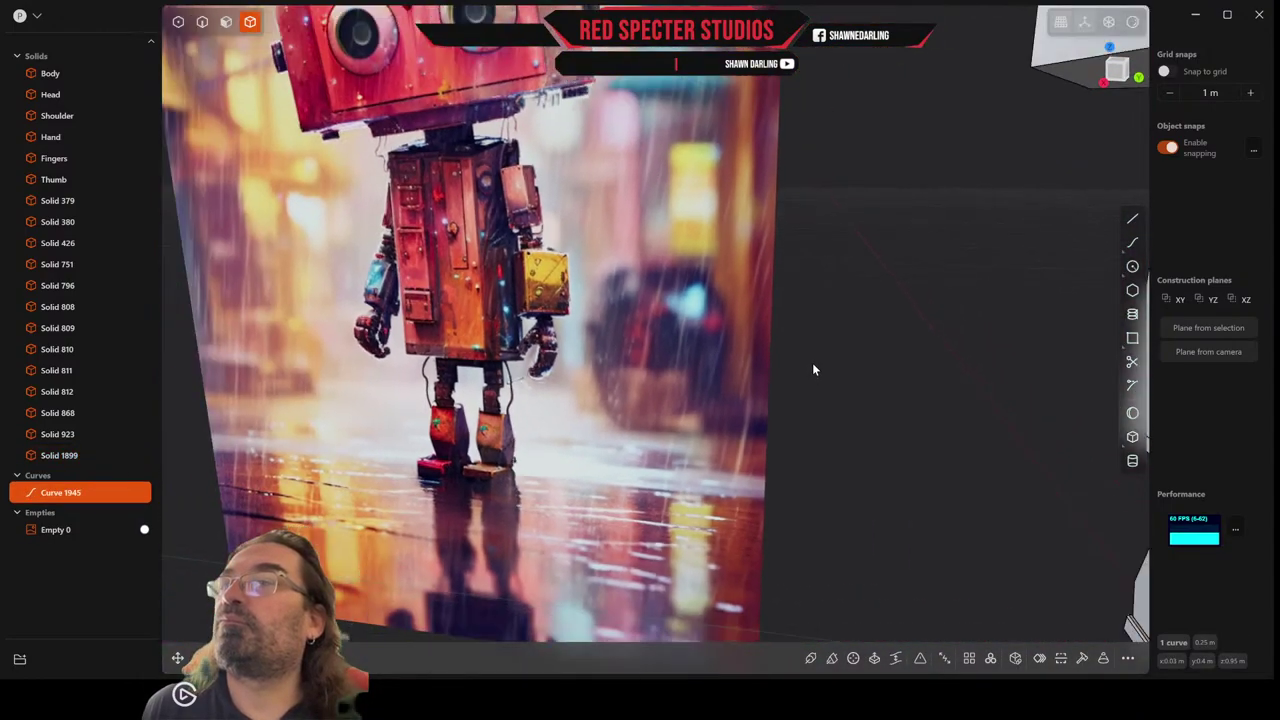
scroll(813, 364, down, 2)
middle_drag(813, 364, 842, 379)
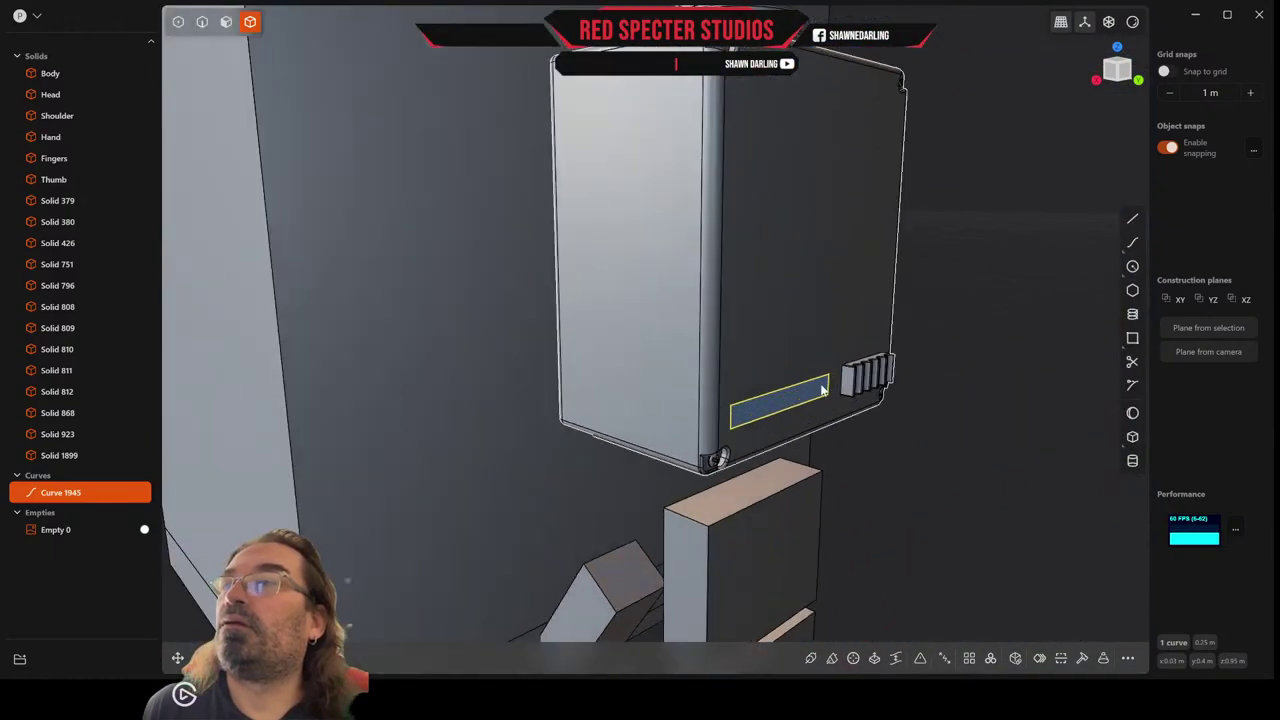
click(799, 401)
scroll(799, 401, down, 2)
scroll(799, 401, up, 5)
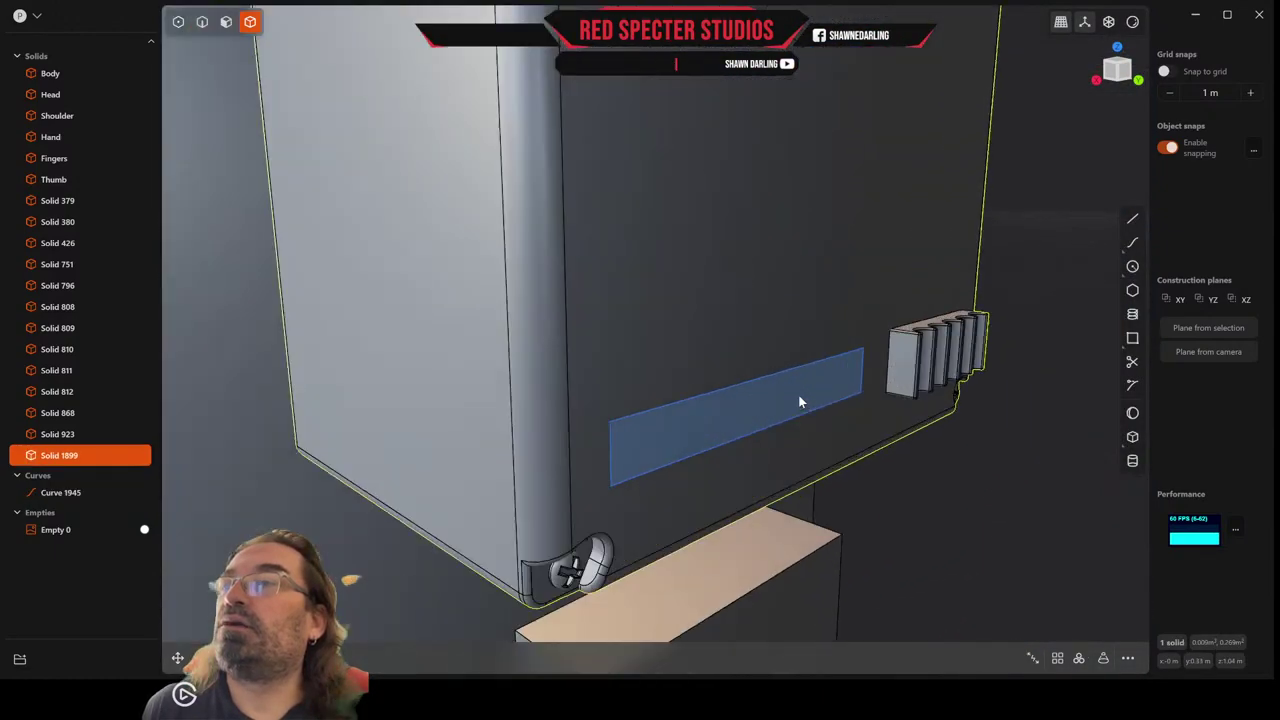
scroll(799, 401, down, 2)
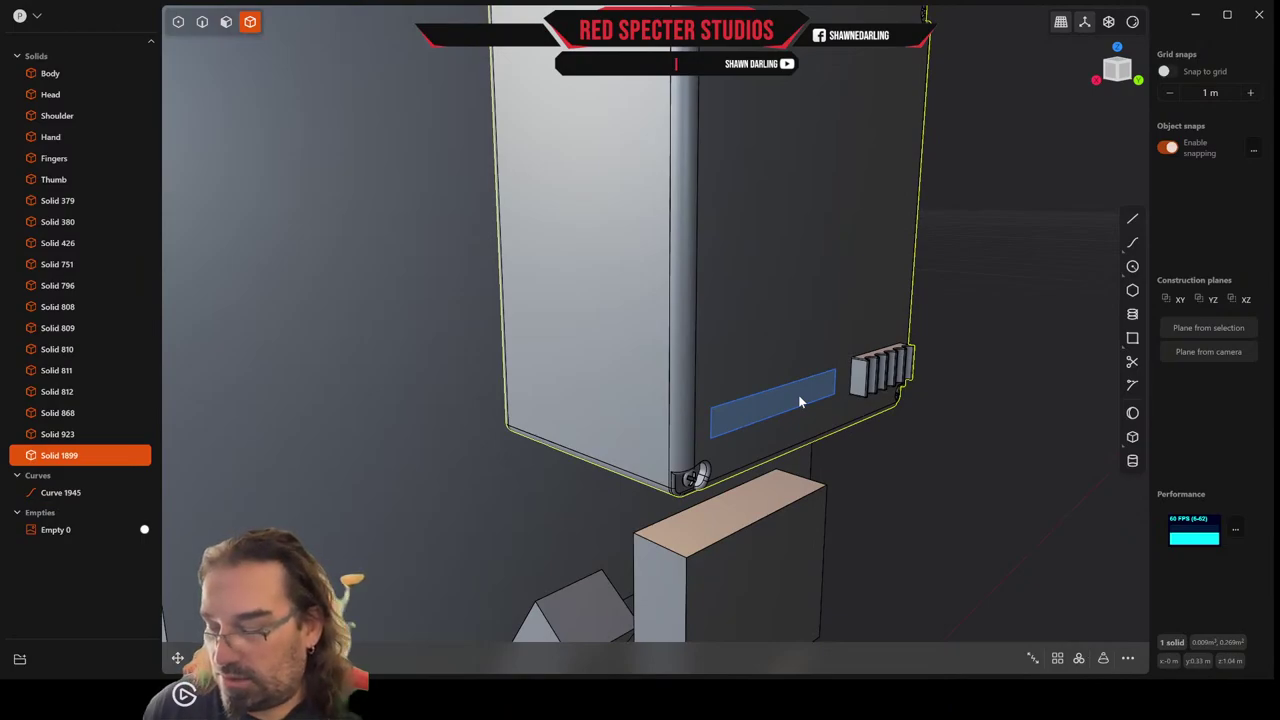
key(e)
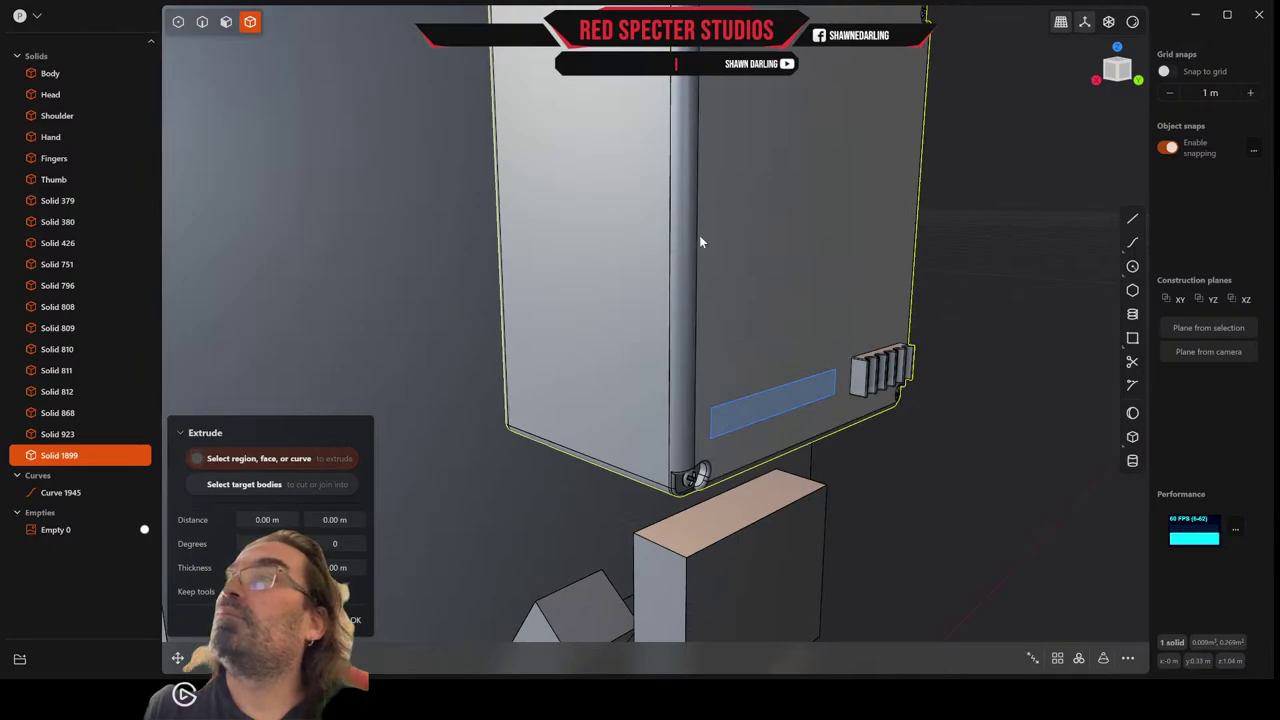
click(700, 241)
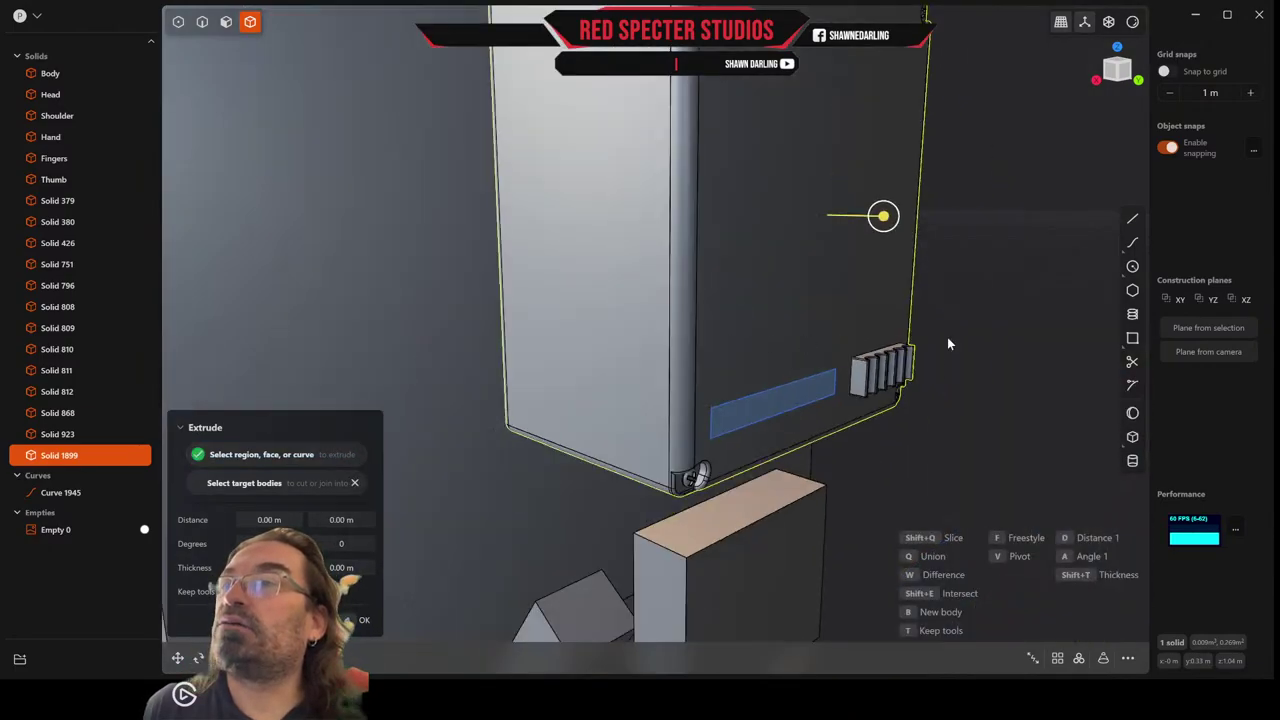
key(Escape)
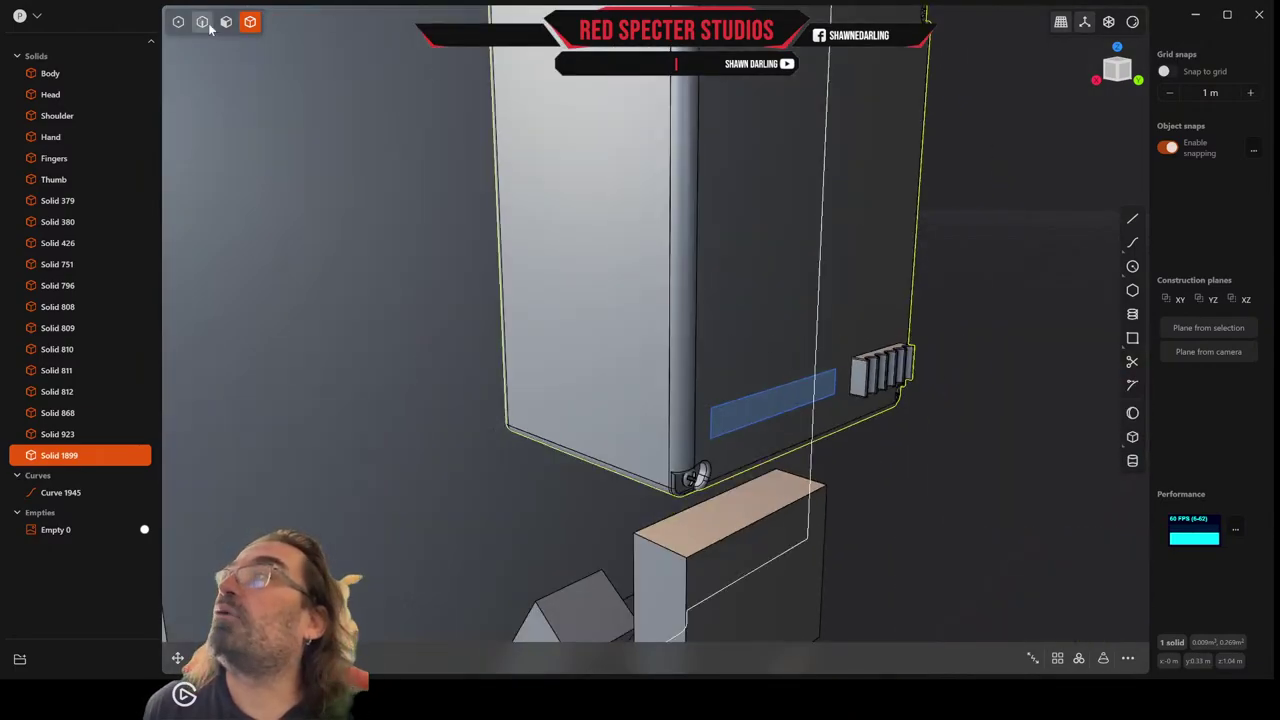
Cut the rectangular region about 0.003 m into the forearm box's front face and delete the leftover rectangle curve.
click(202, 22)
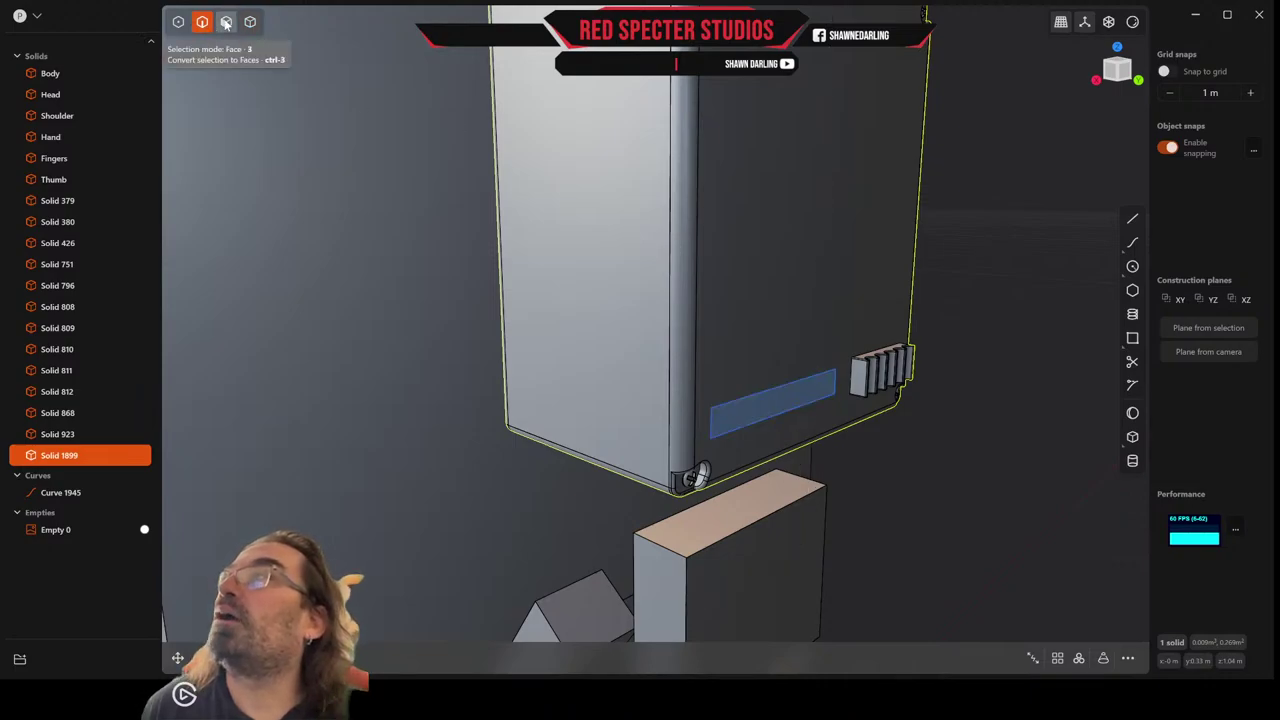
click(226, 22)
key(e)
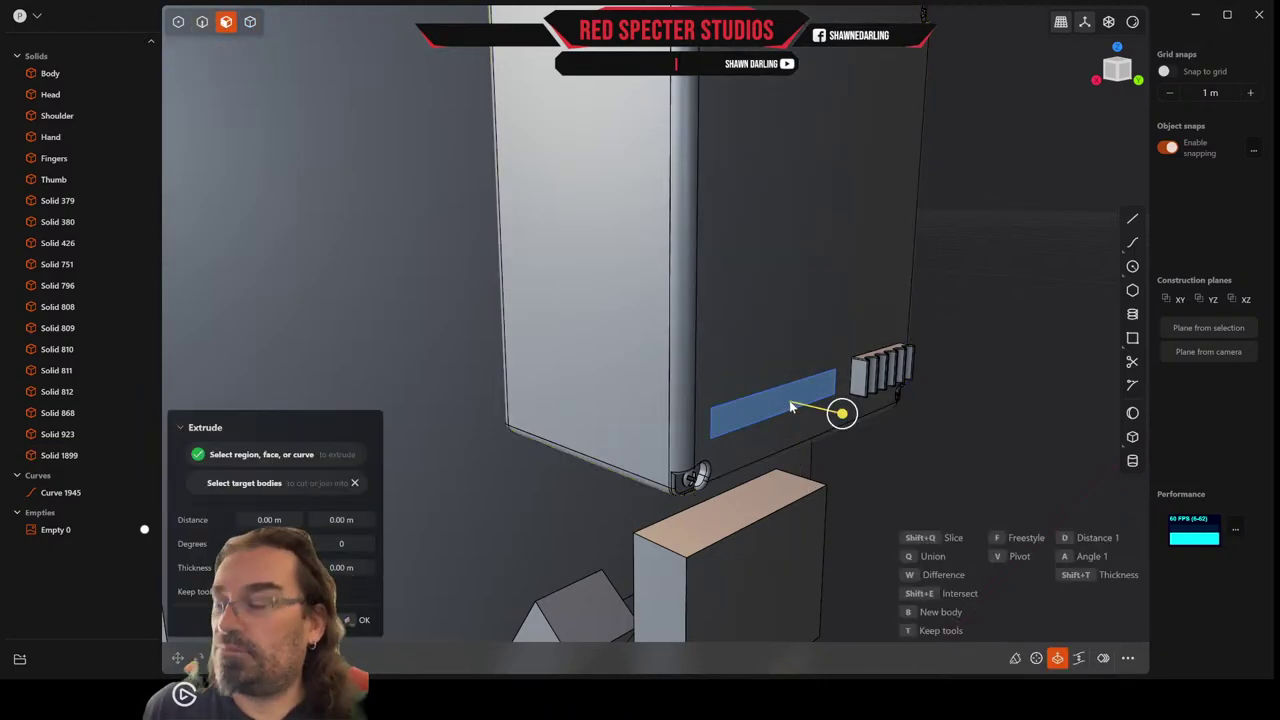
key(q)
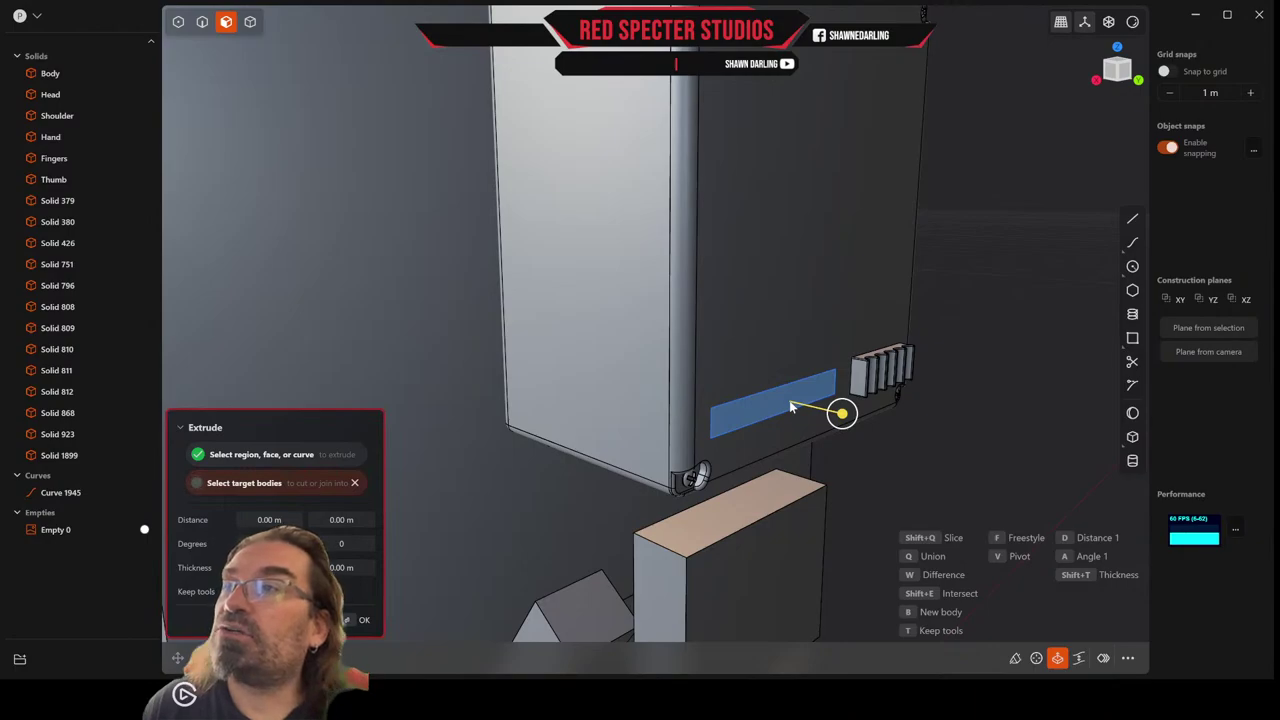
click(728, 369)
drag(842, 414, 840, 418)
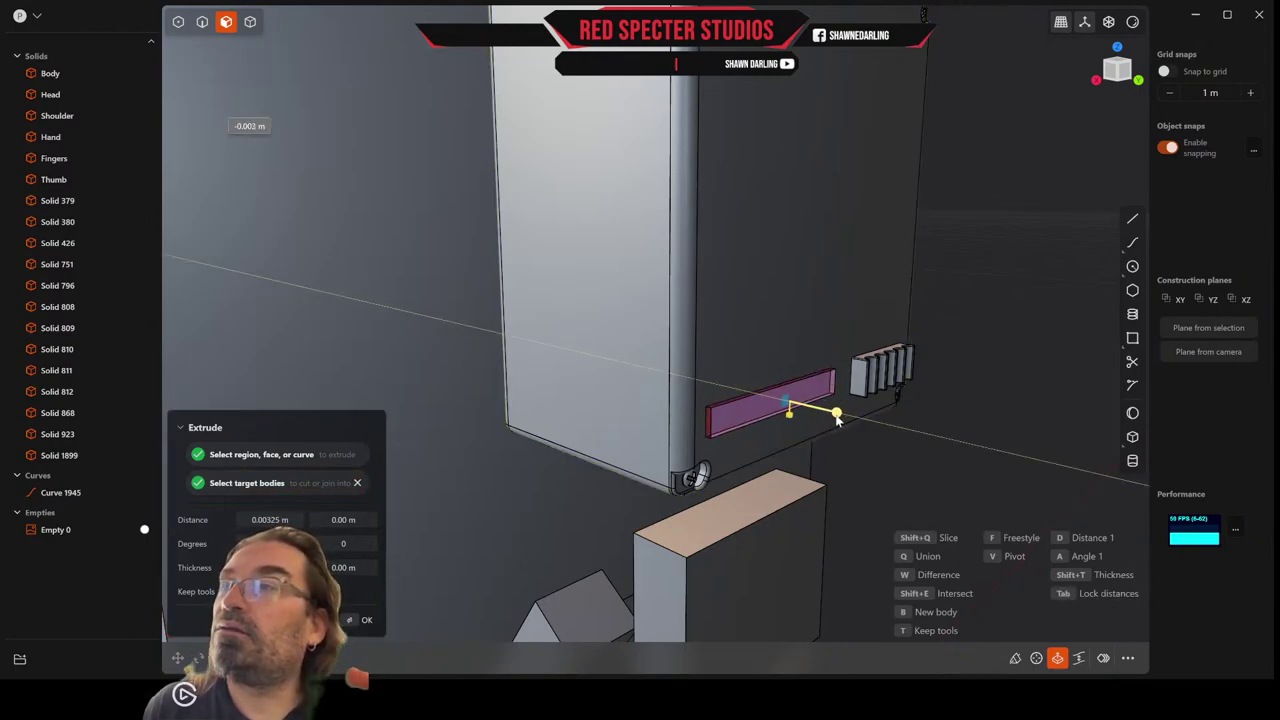
drag(836, 418, 835, 414)
right_click(835, 414)
scroll(860, 406, up, 4)
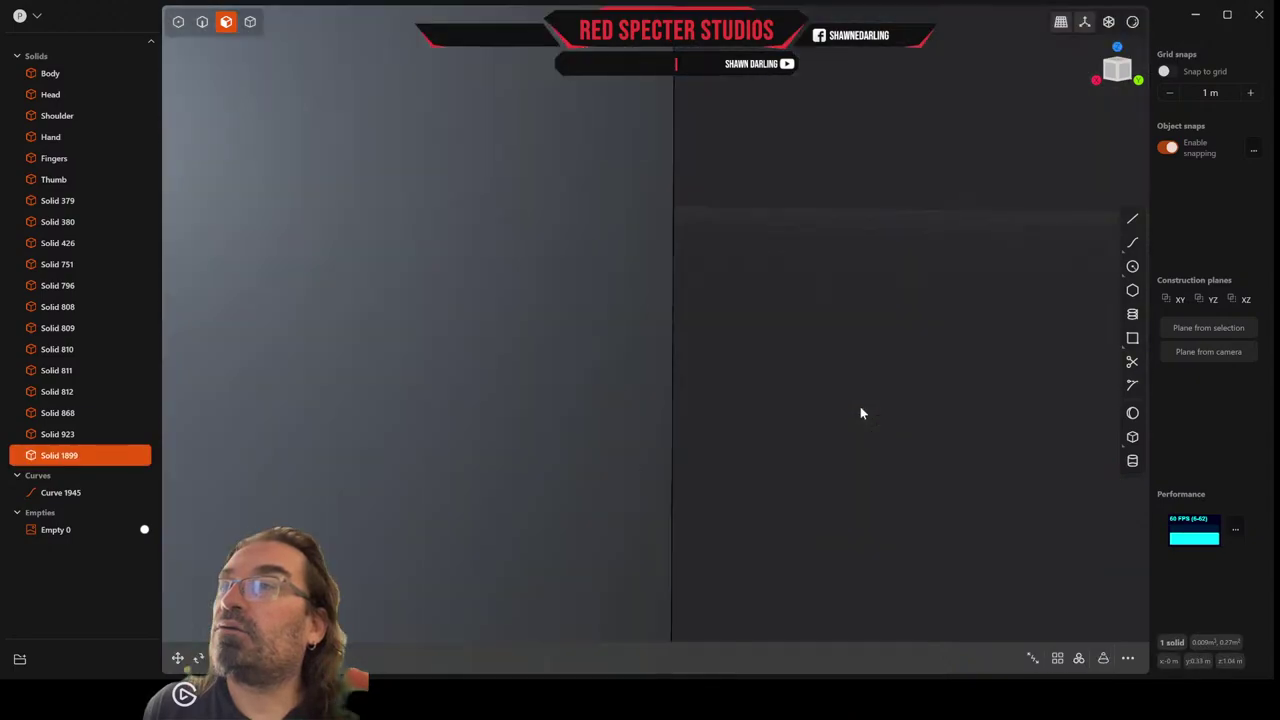
scroll(856, 408, down, 2)
click(78, 494)
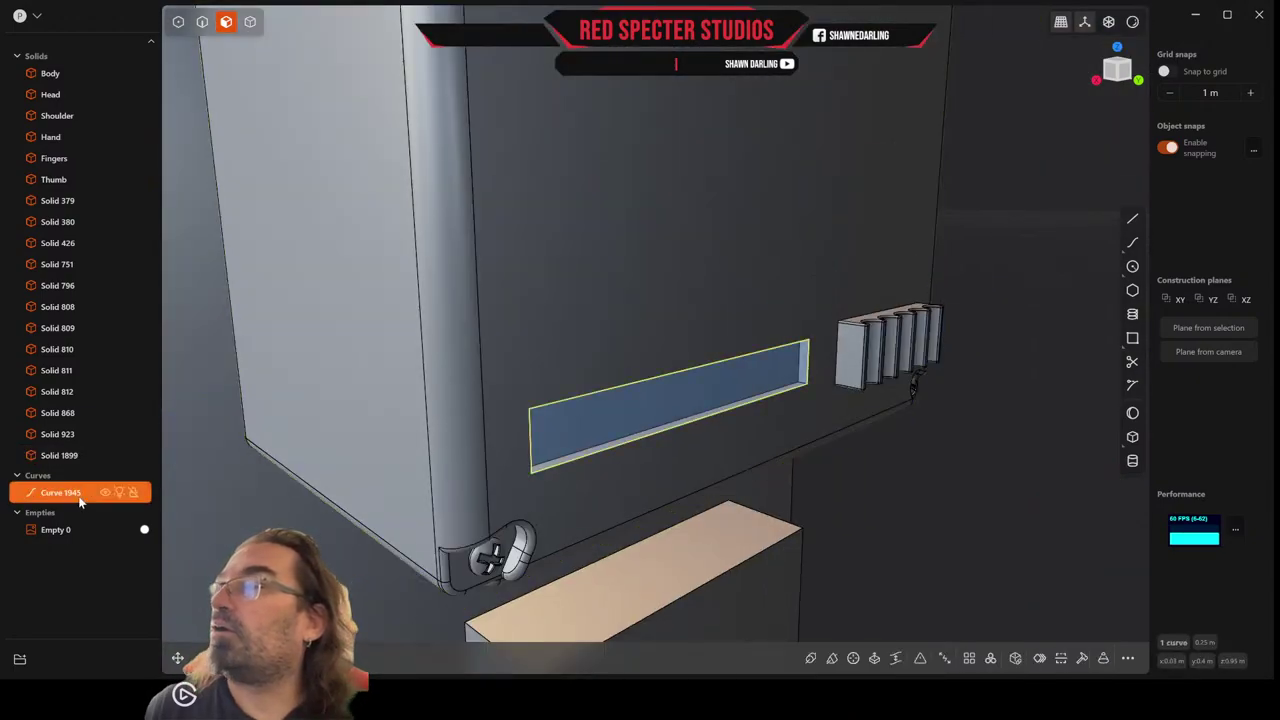
key(Delete)
Undo the curve deletion and the rectangular pocket cut in the forearm box.
scroll(243, 441, up, 4)
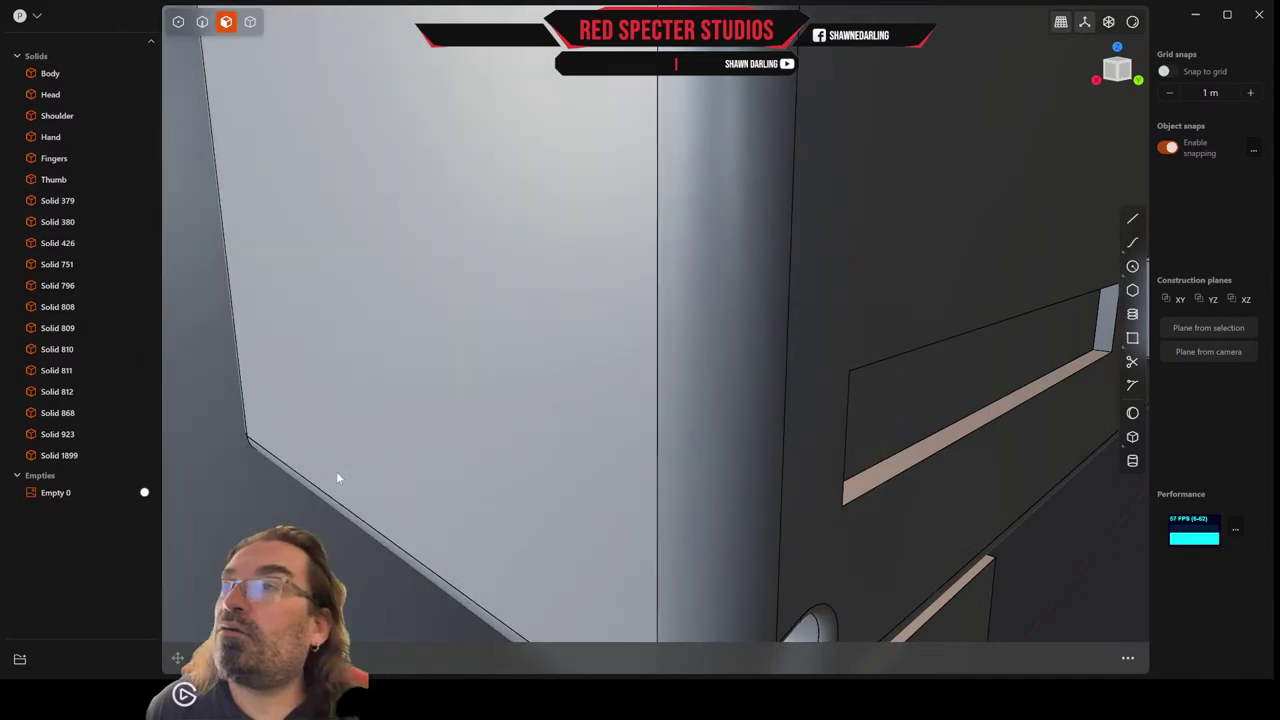
shift+middle_drag(570, 640, 334, 470)
key(ctrl+z)
key(ctrl+z)
key(ctrl+z)
key(ctrl+z)
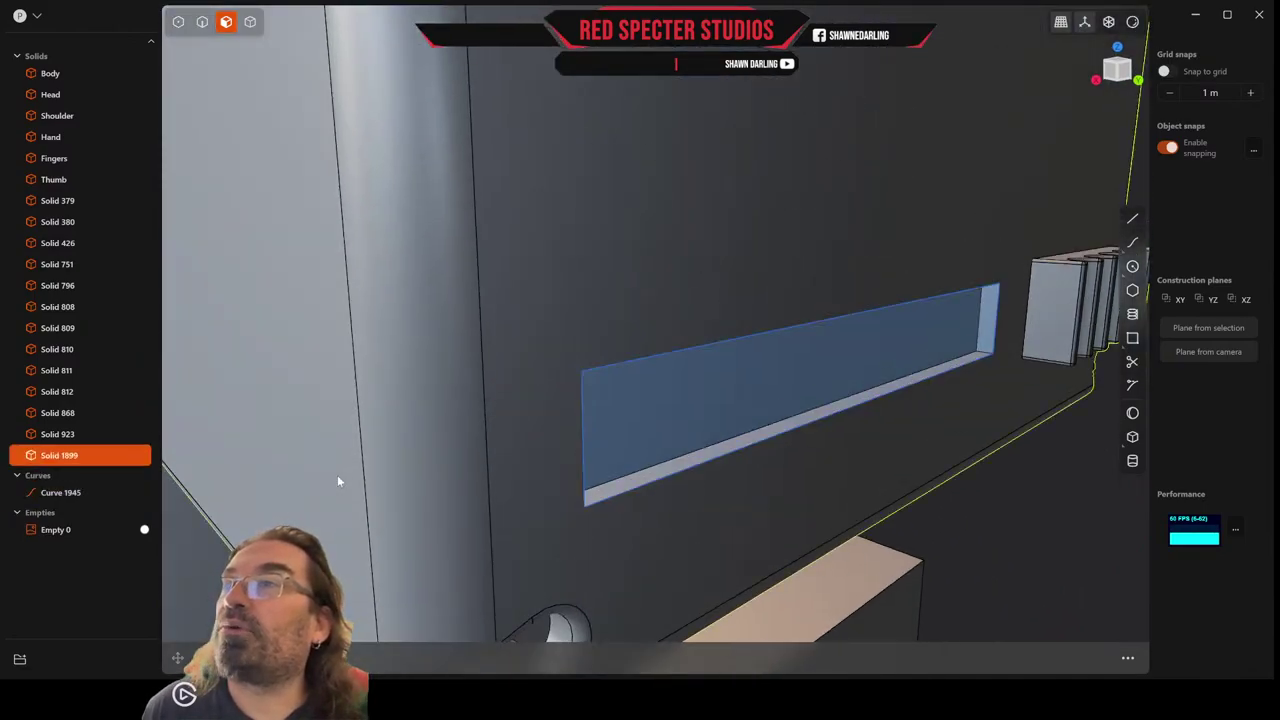
Round all four corners of the rectangle curve on the forearm box with a small radius.
key(e)
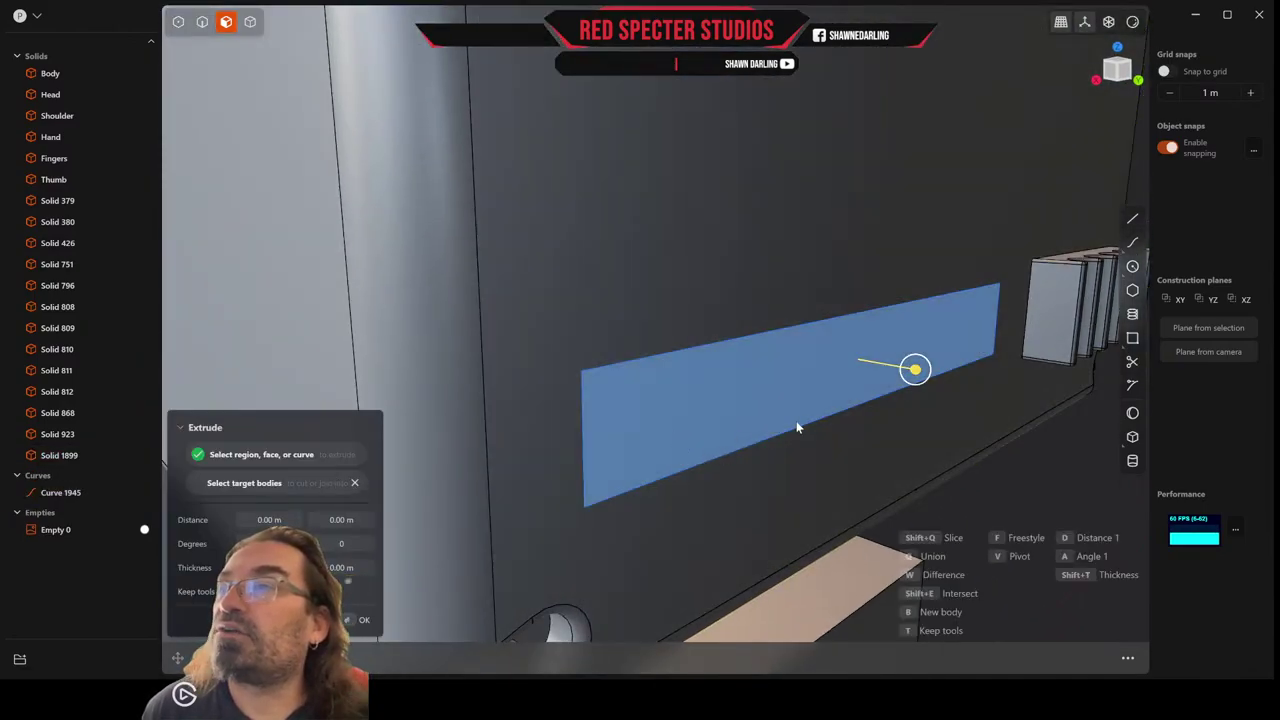
click(202, 21)
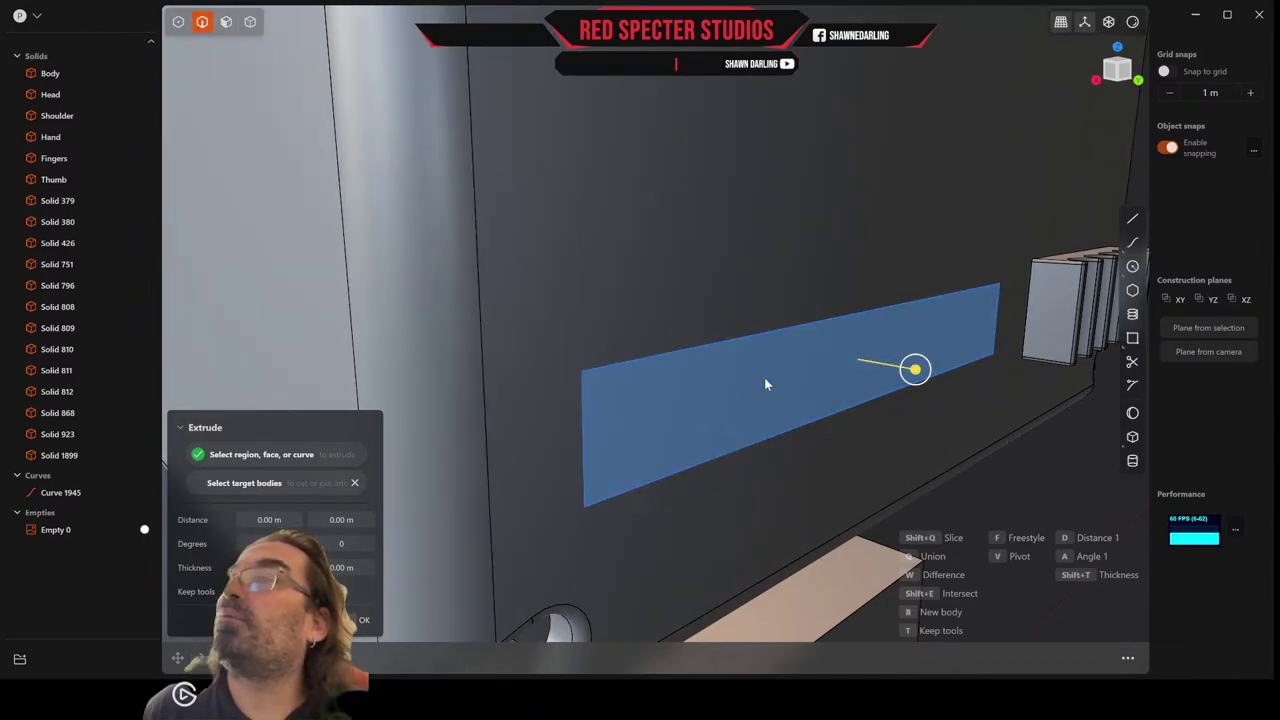
click(772, 331)
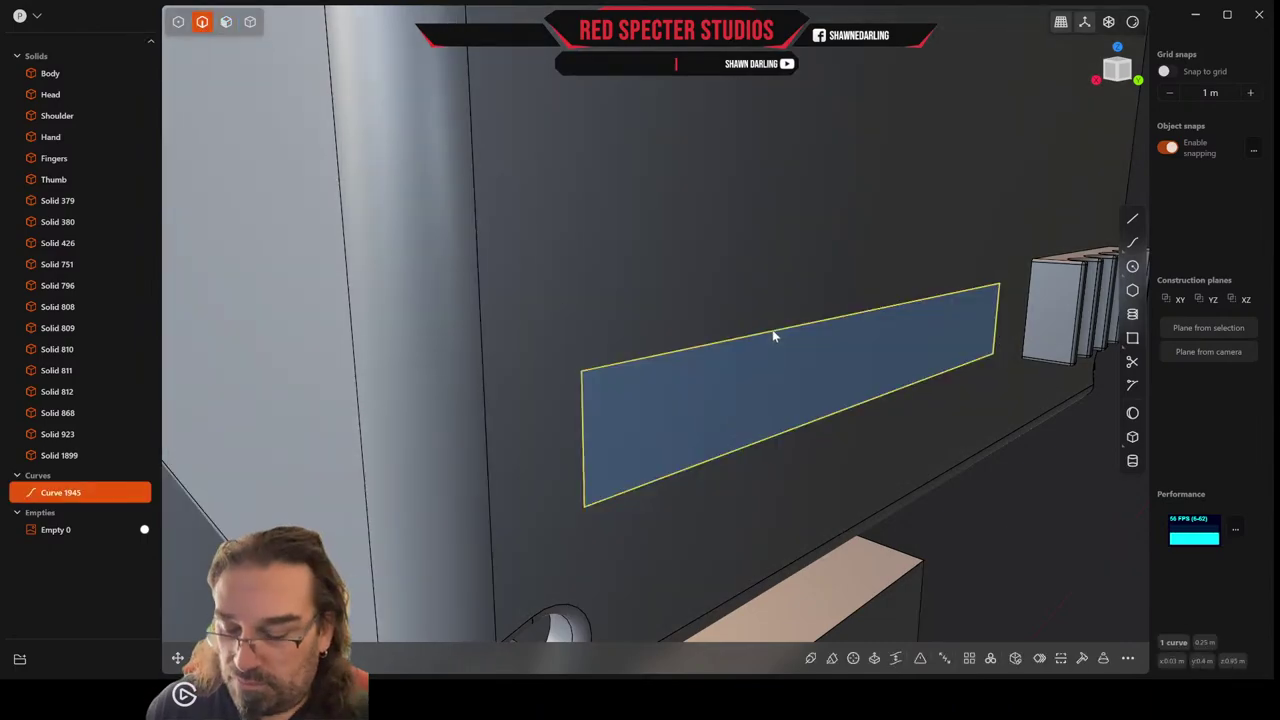
key(o)
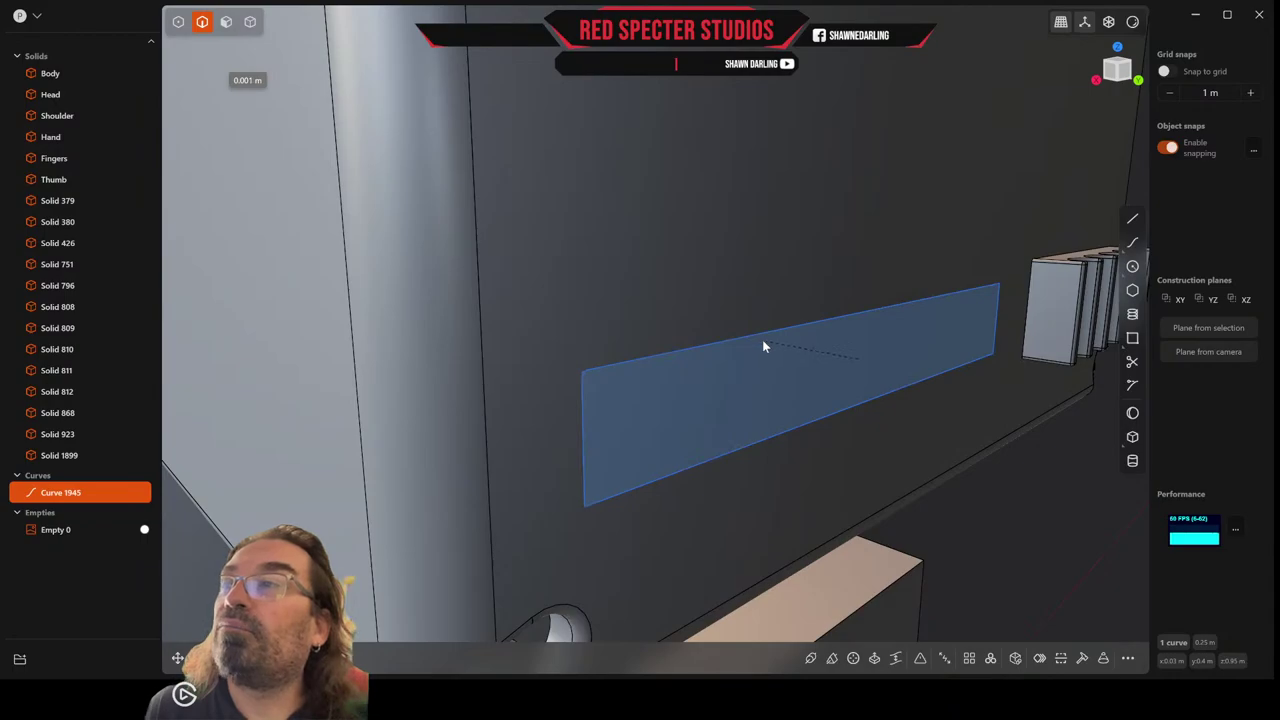
key(Escape)
key(Escape)
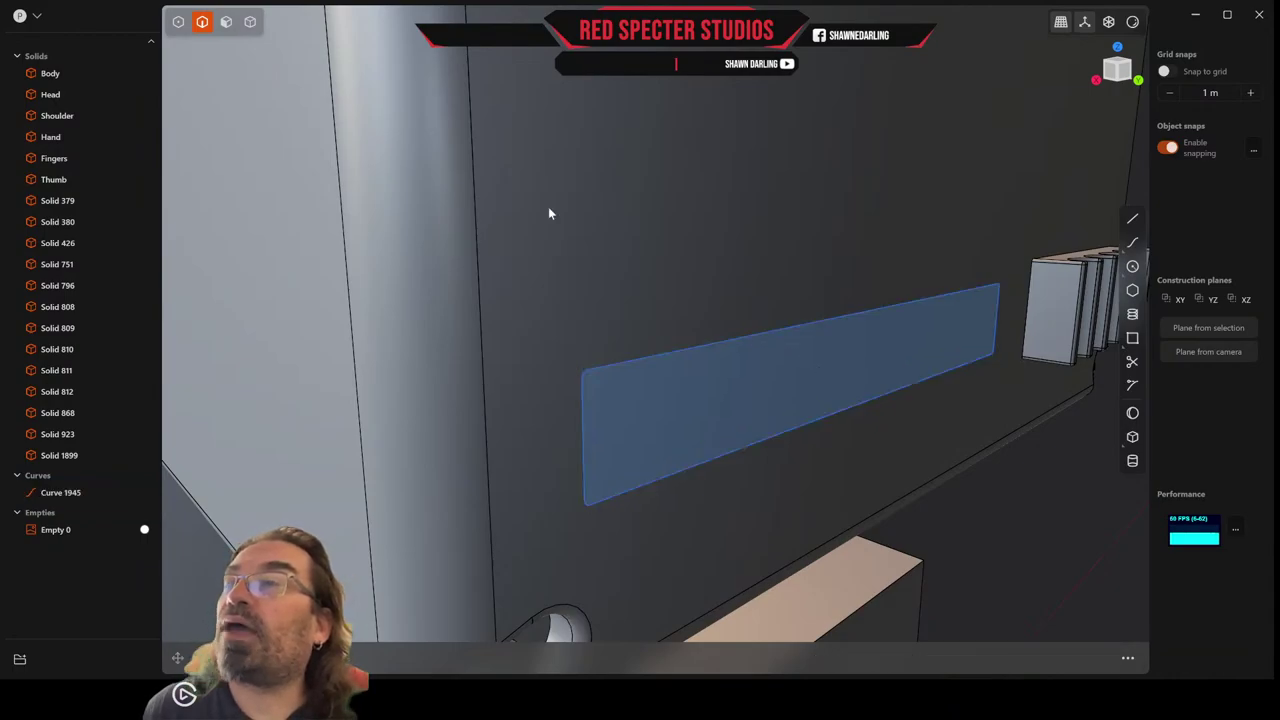
Extrude the rounded rectangle region inward as a difference cut to make a shallow pocket in the forearm box's front face.
key(3)
click(811, 389)
key(e)
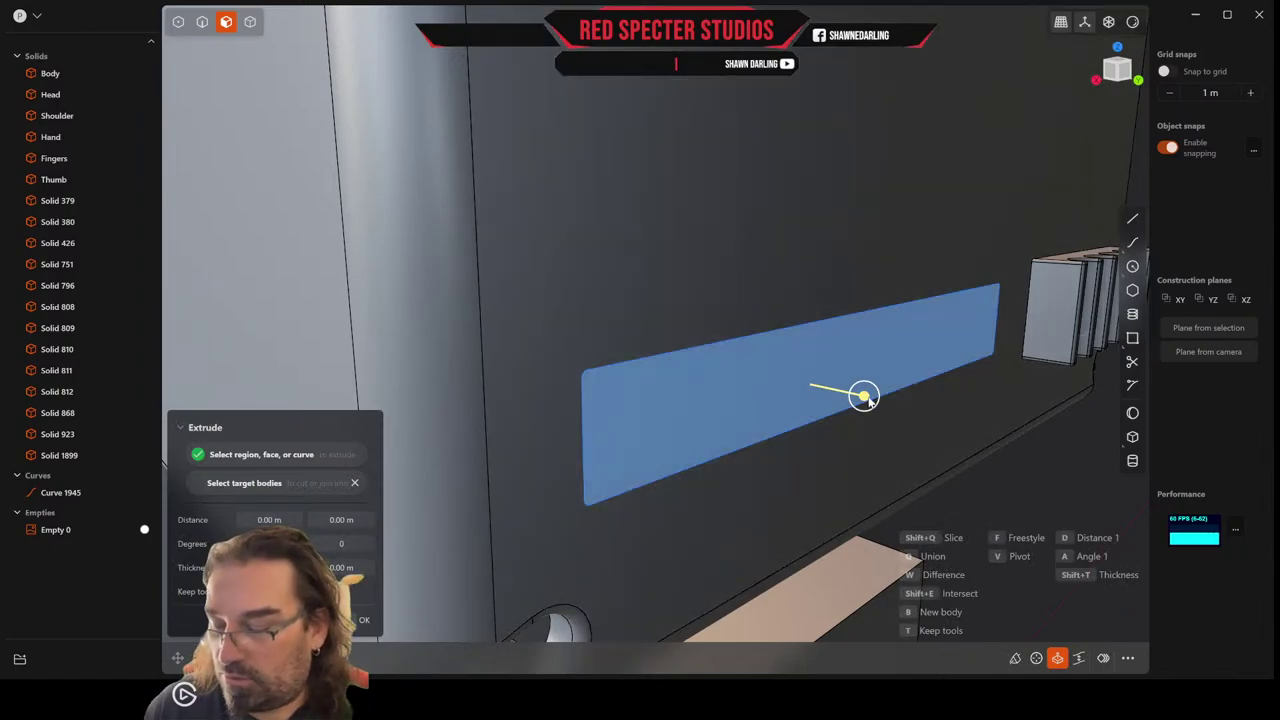
key(w)
click(841, 254)
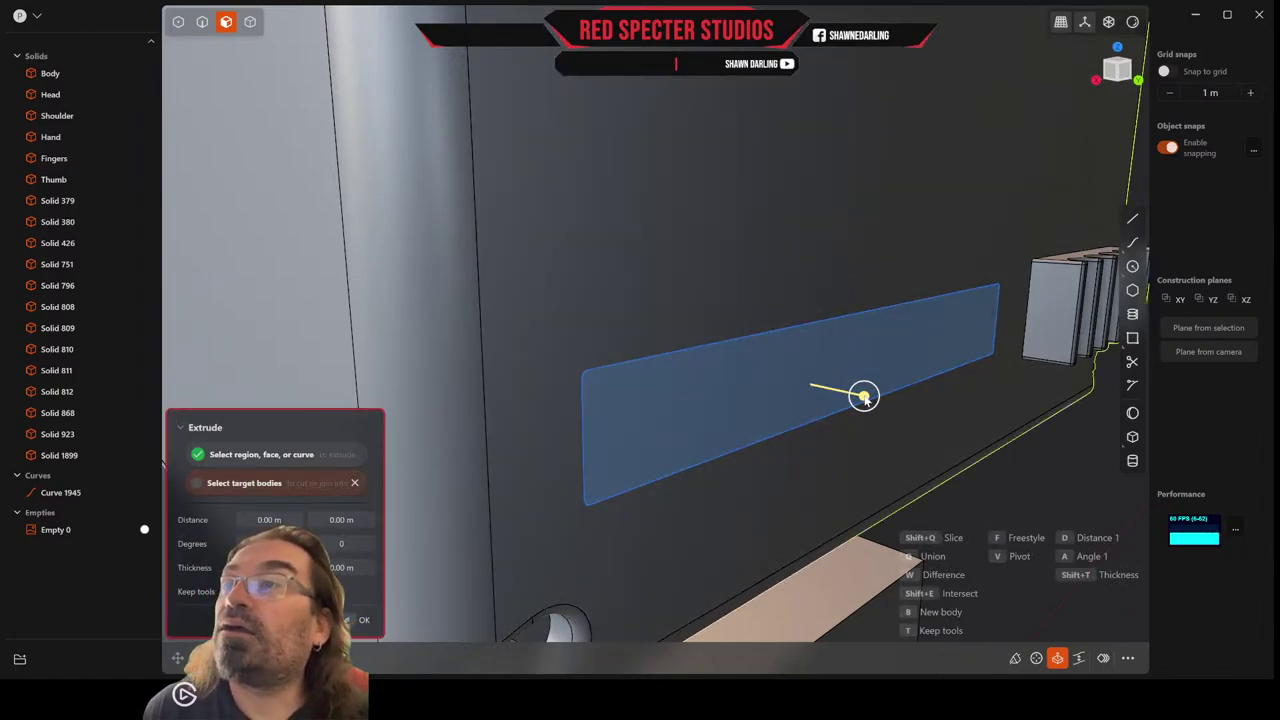
drag(864, 397, 848, 401)
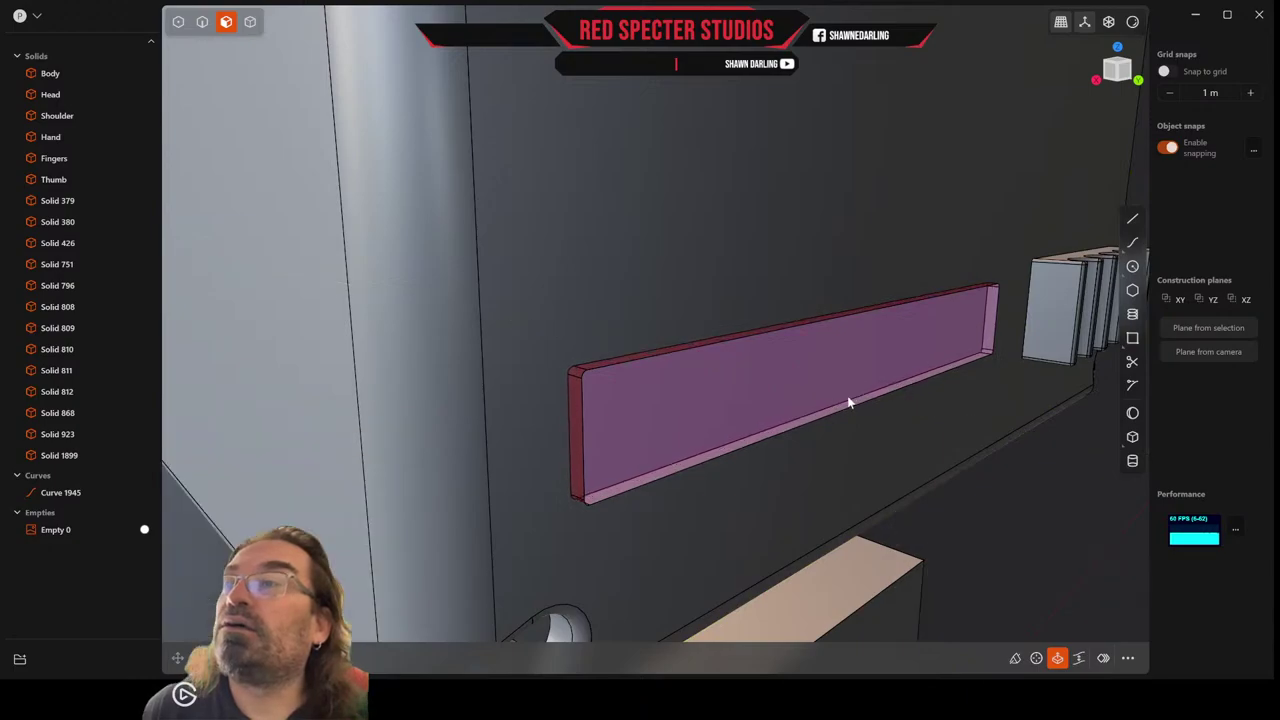
Finish the pocket cut in the forearm box's front face and delete the leftover rounded rectangle curve.
click(849, 395)
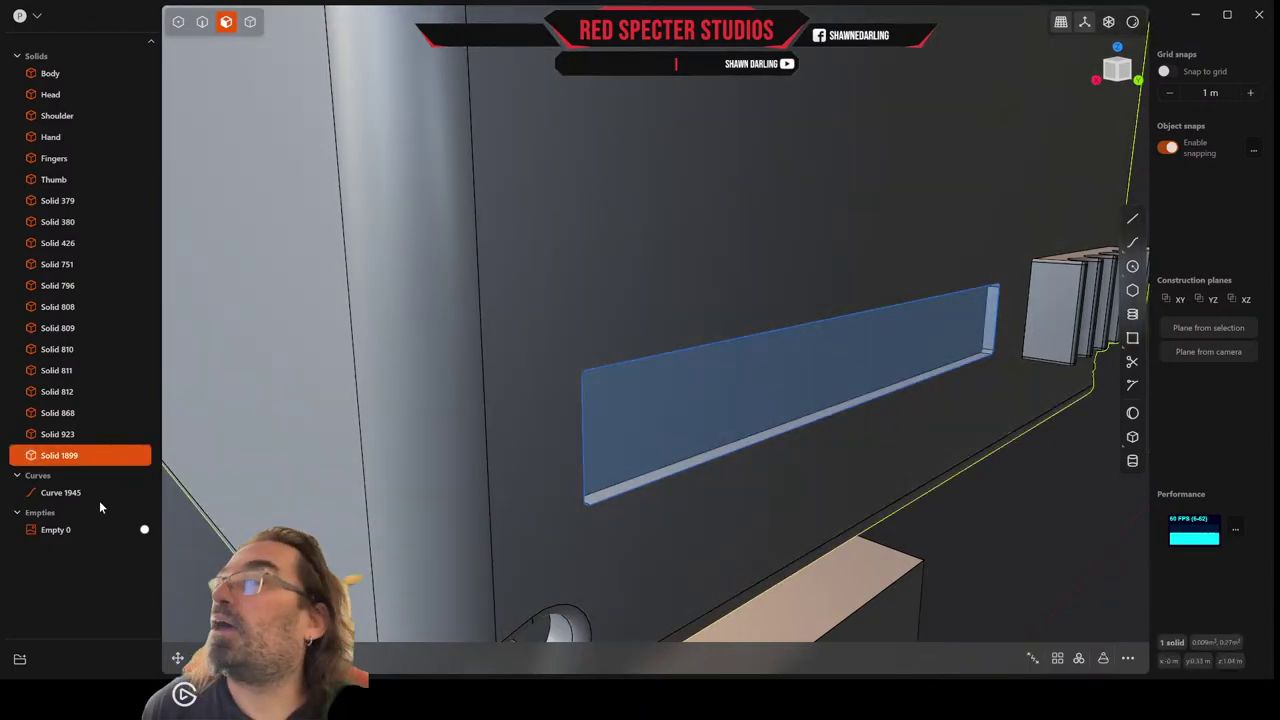
click(72, 495)
key(Delete)
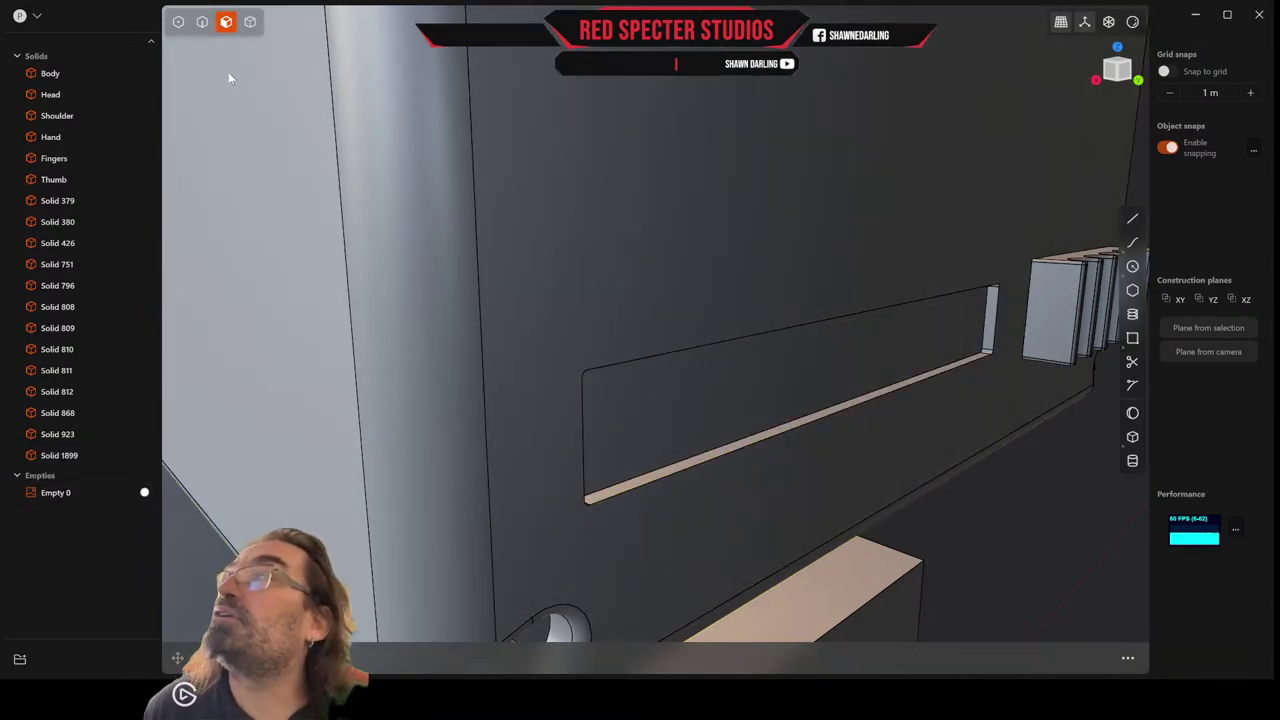
Fillet the whole rim edge loop of the rectangular pocket in the forearm box with a very small radius.
click(203, 22)
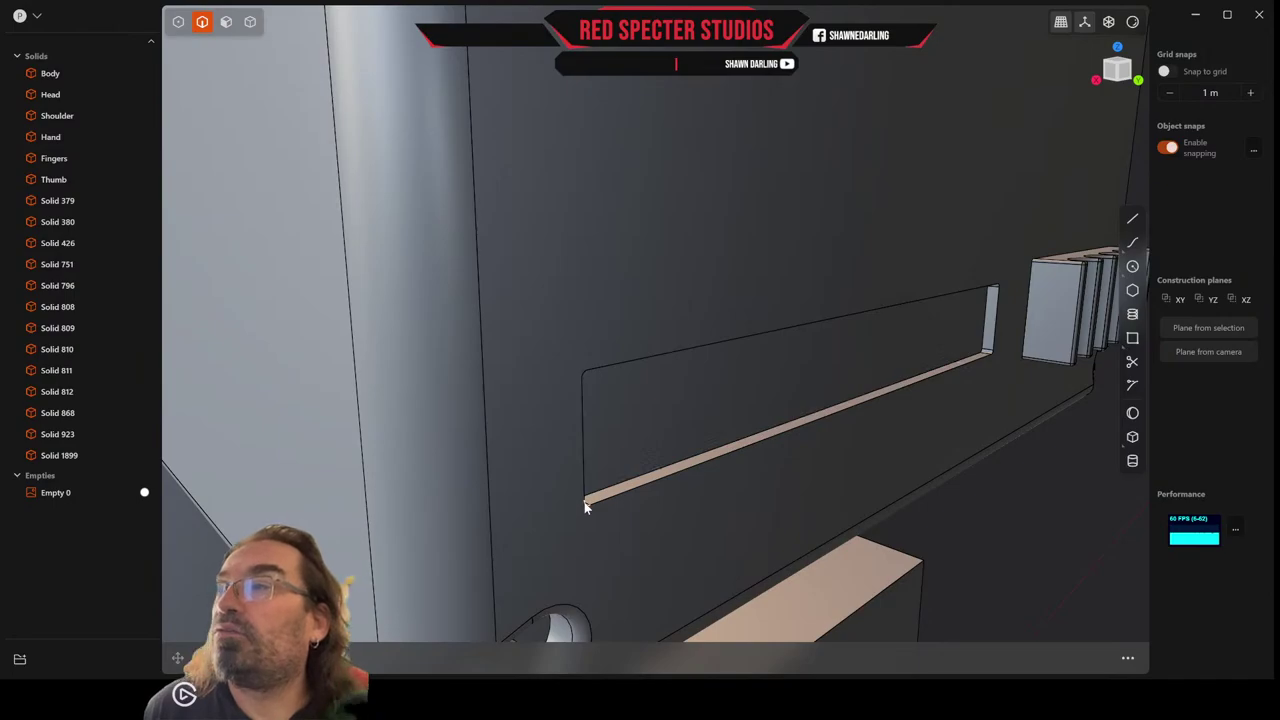
double_click(586, 507)
key(f)
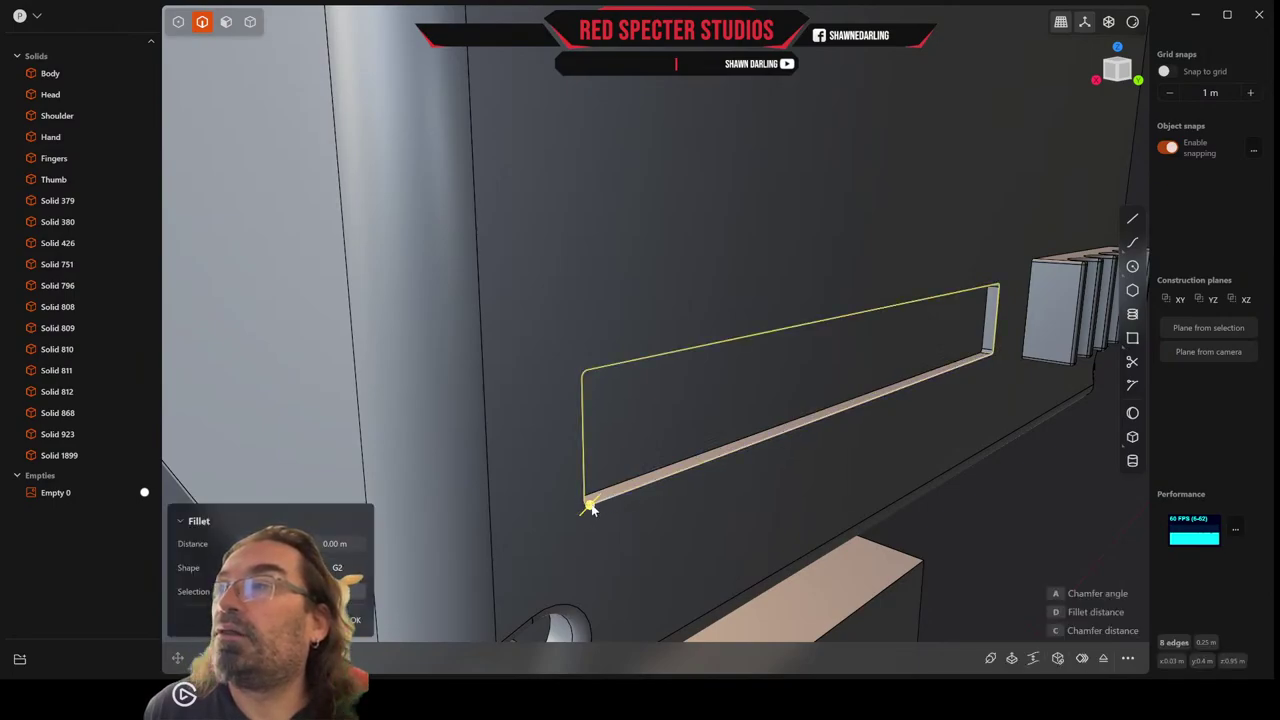
drag(592, 505, 603, 514)
right_click(604, 515)
scroll(804, 457, down, 6)
Examine the forearm box from several sides and compare it with the reference picture and the neighbouring arm parts.
click(804, 457)
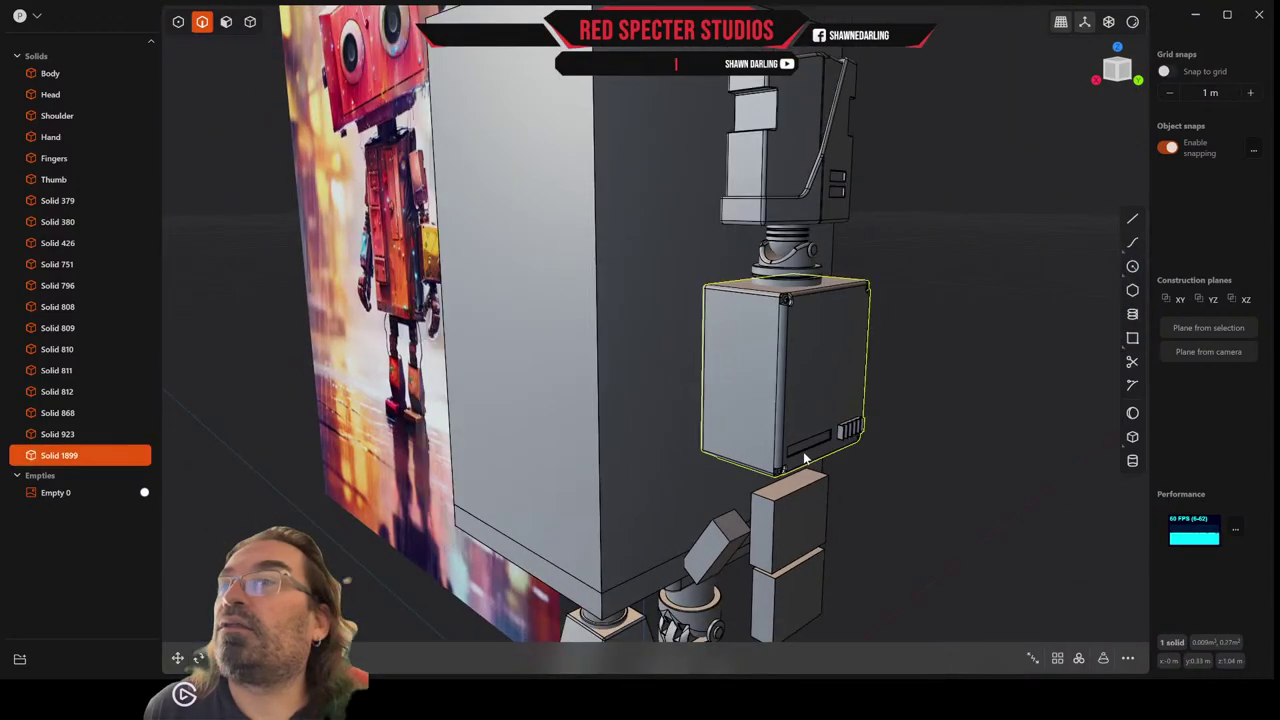
mouse_move(804, 452)
middle_down()
mouse_move(777, 428)
mouse_move(788, 434)
middle_up()
click(920, 437)
middle_drag(920, 437, 996, 456)
scroll(945, 455, up, 3)
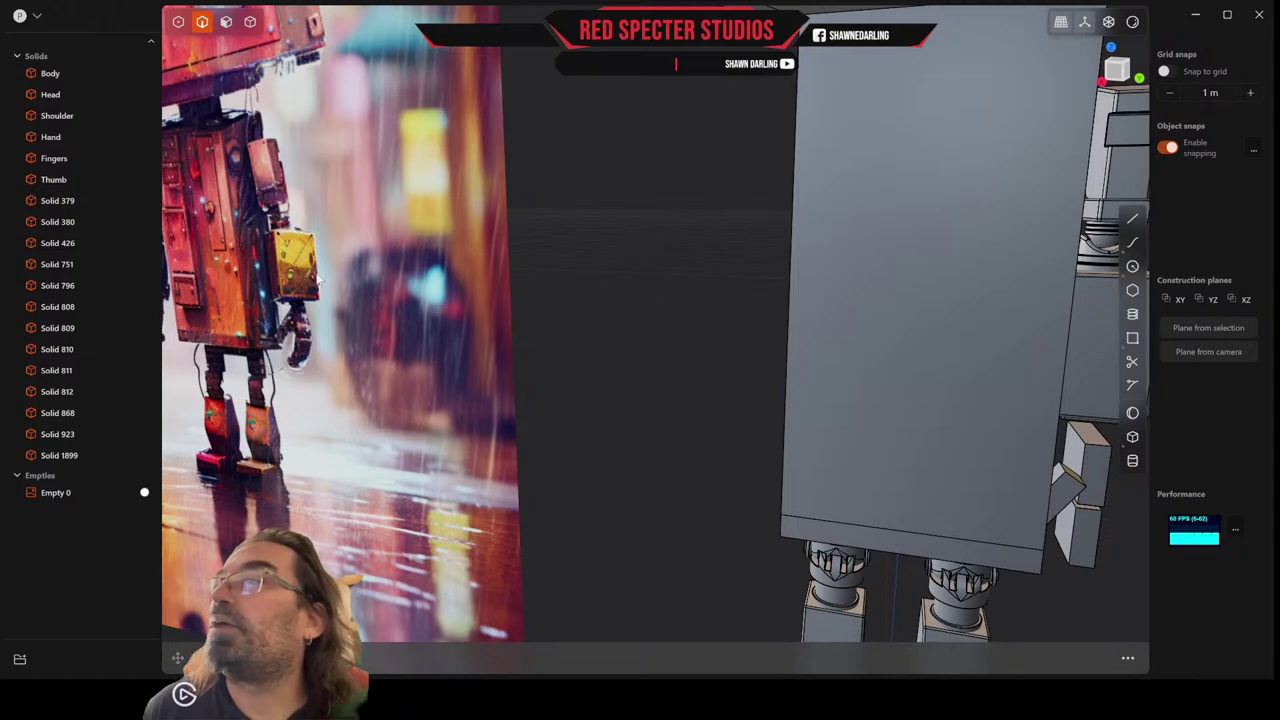
middle_drag(601, 316, 553, 283)
scroll(552, 288, up, 2)
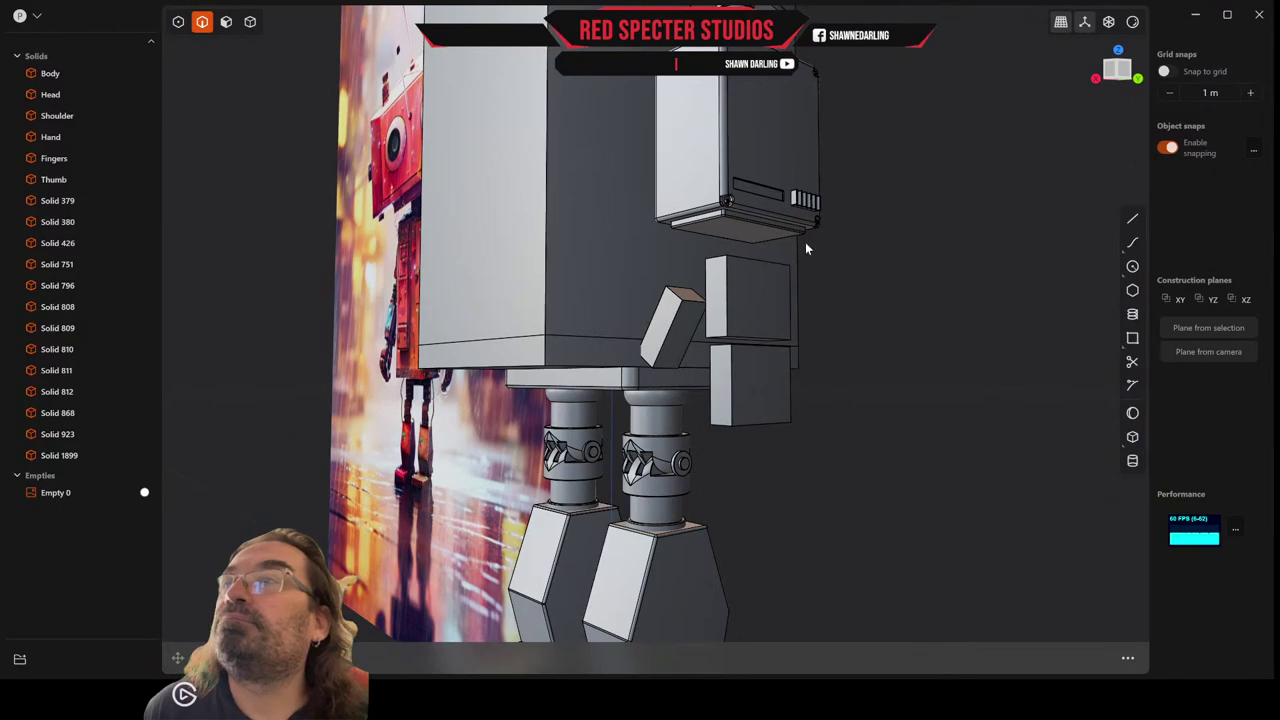
scroll(800, 250, up, 2)
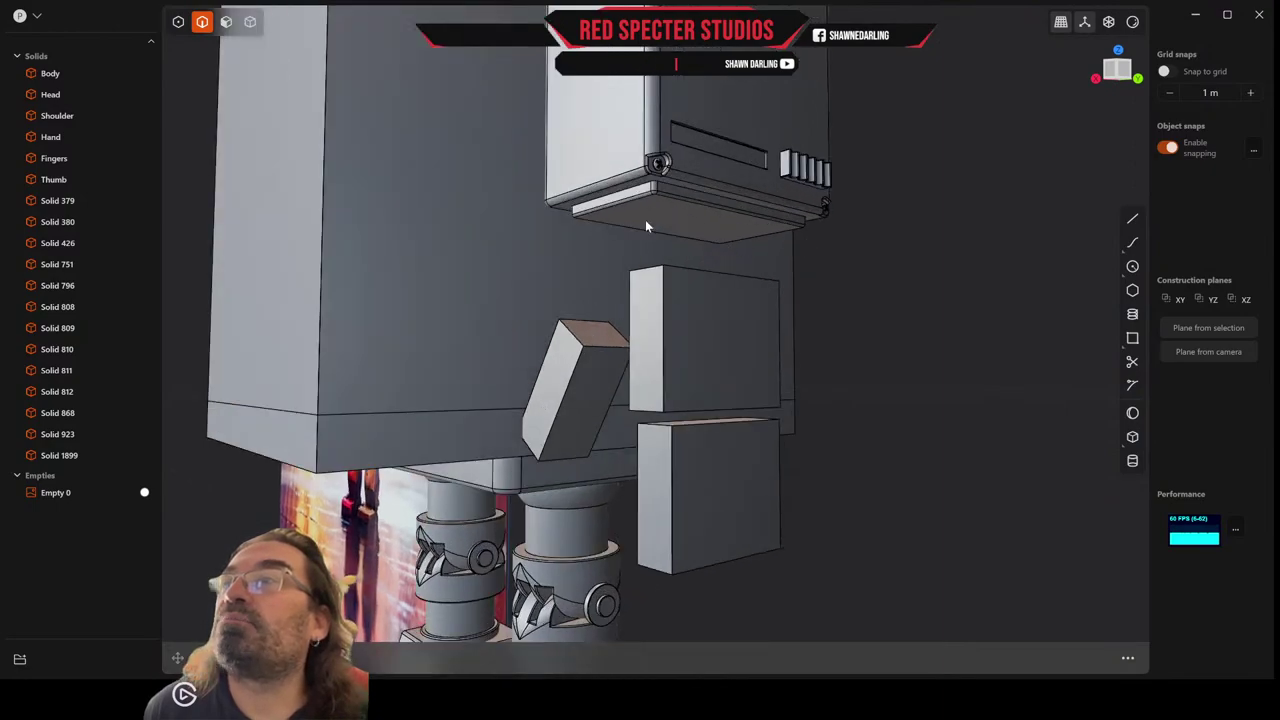
shift+middle_drag(646, 221, 701, 491)
middle_drag(651, 198, 637, 216)
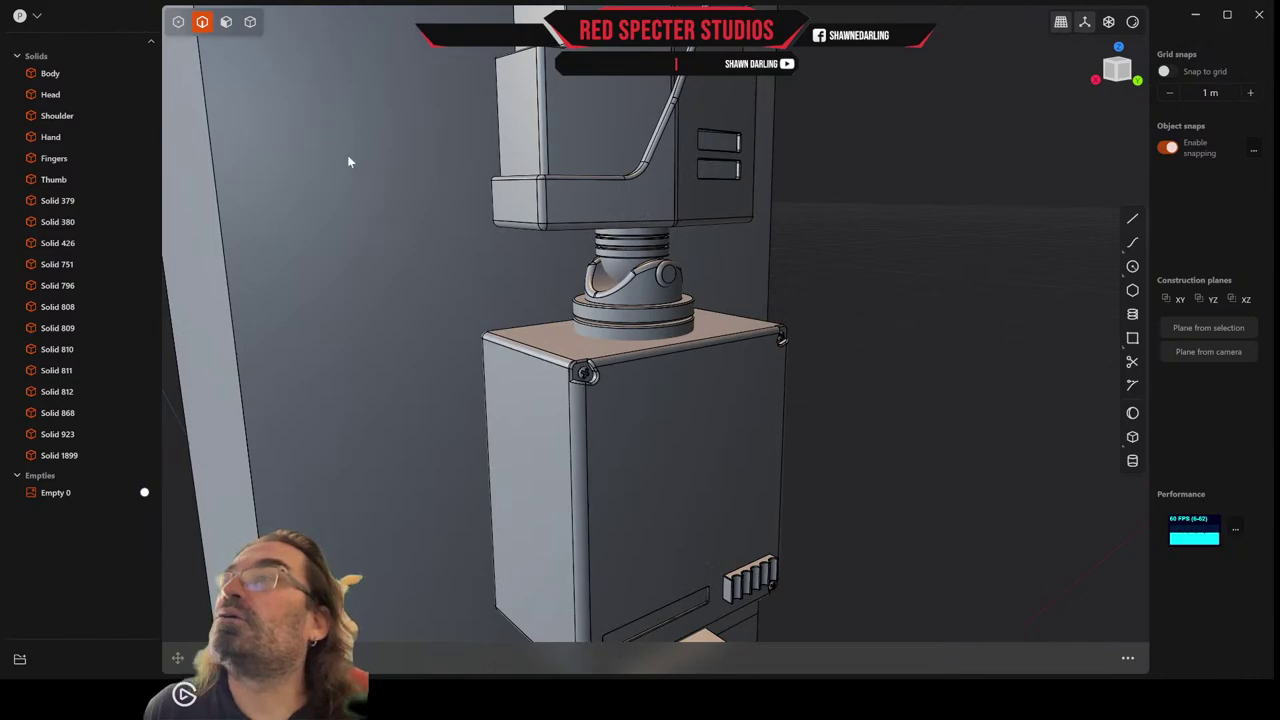
mouse_move(582, 284)
middle_down()
mouse_move(590, 304)
mouse_move(613, 285)
mouse_move(581, 250)
mouse_move(583, 262)
middle_up()
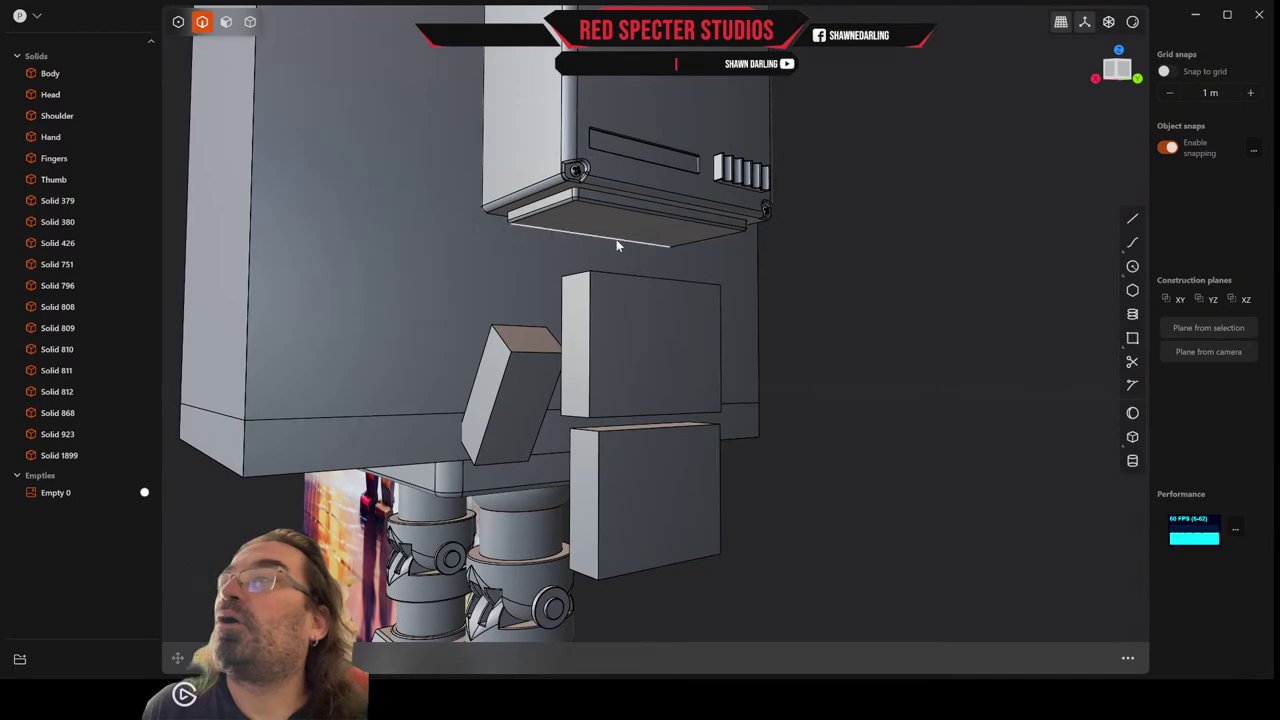
scroll(616, 242, up, 2)
Create a construction plane from the recessed face around the screw at the forearm box's lower front corner.
click(249, 24)
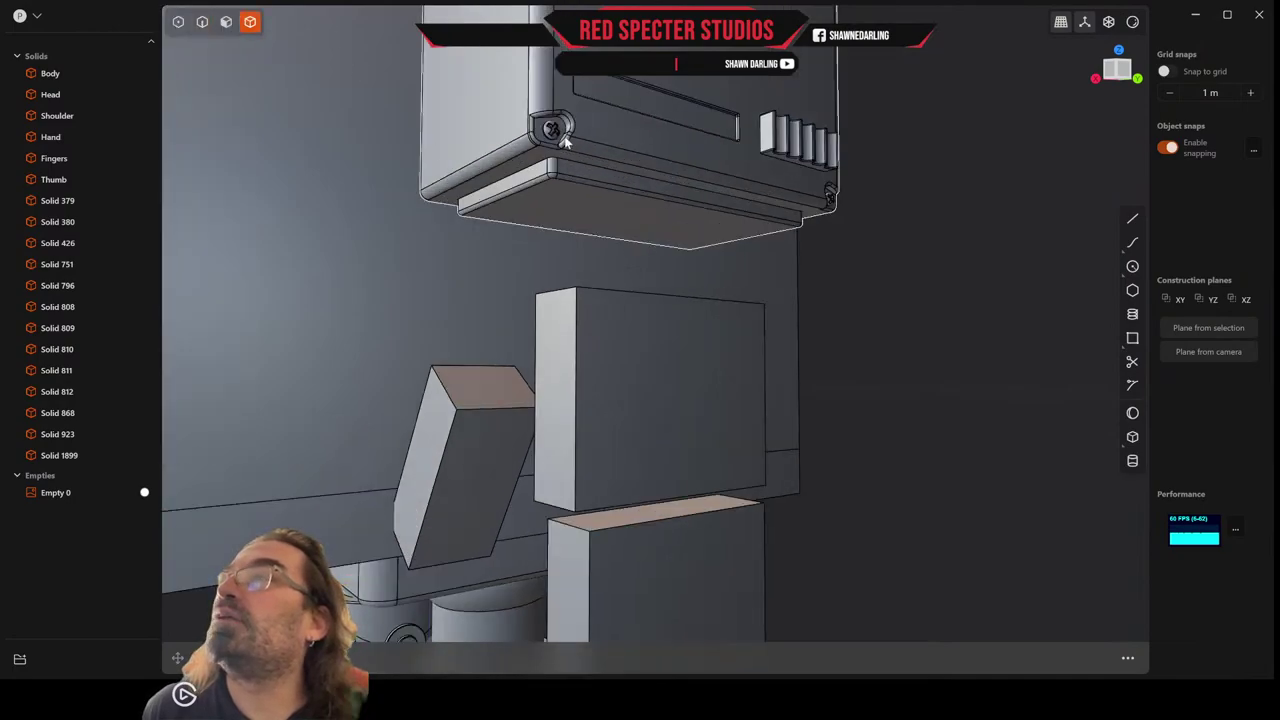
click(549, 133)
scroll(549, 133, up, 5)
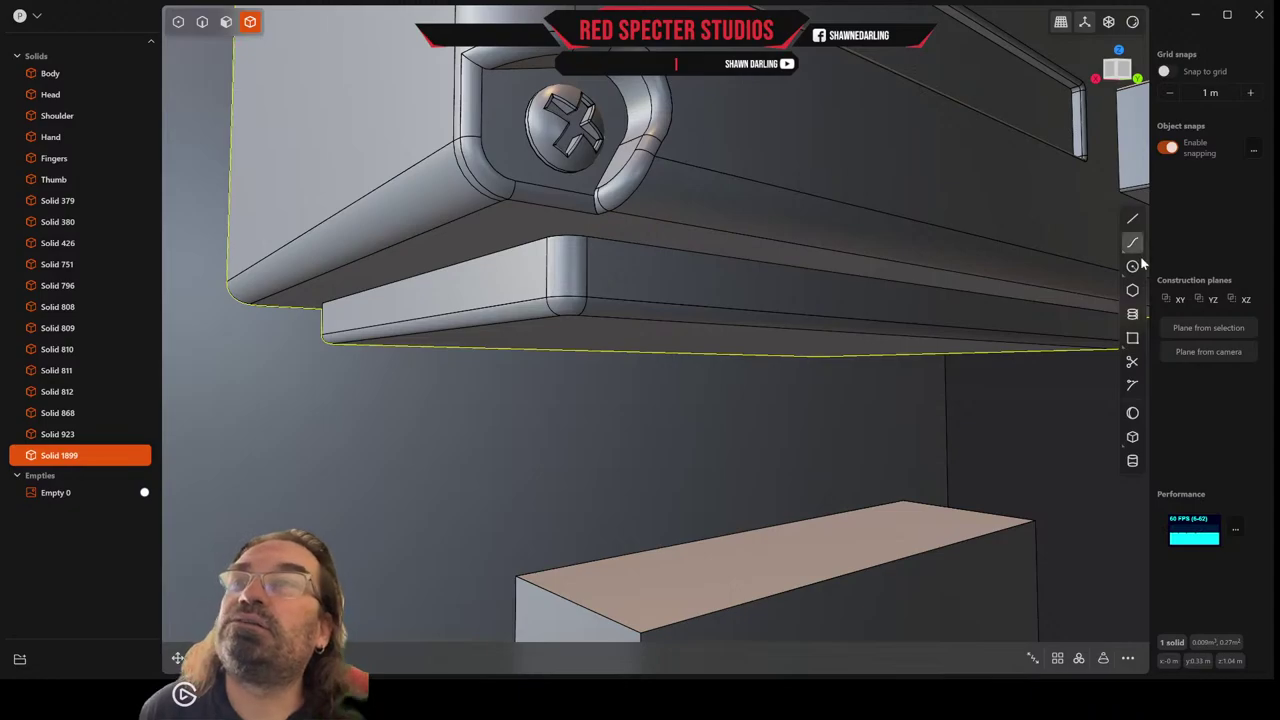
click(226, 22)
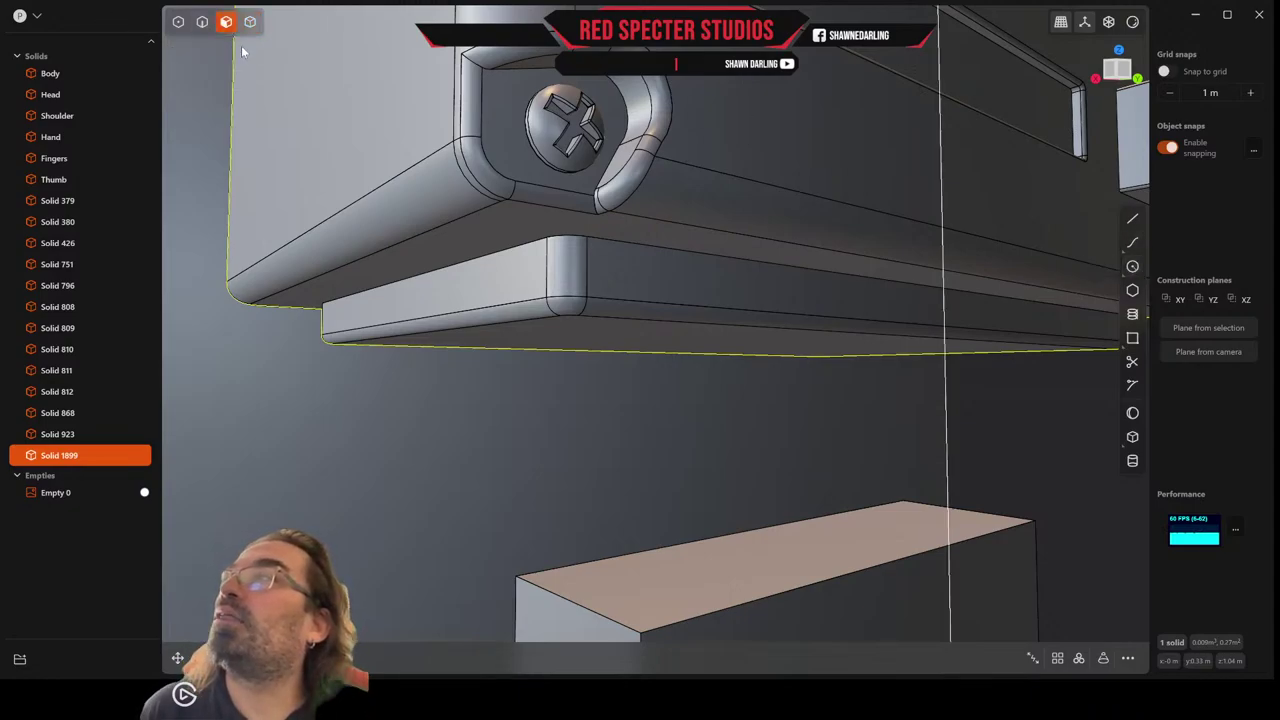
click(515, 130)
key(o)
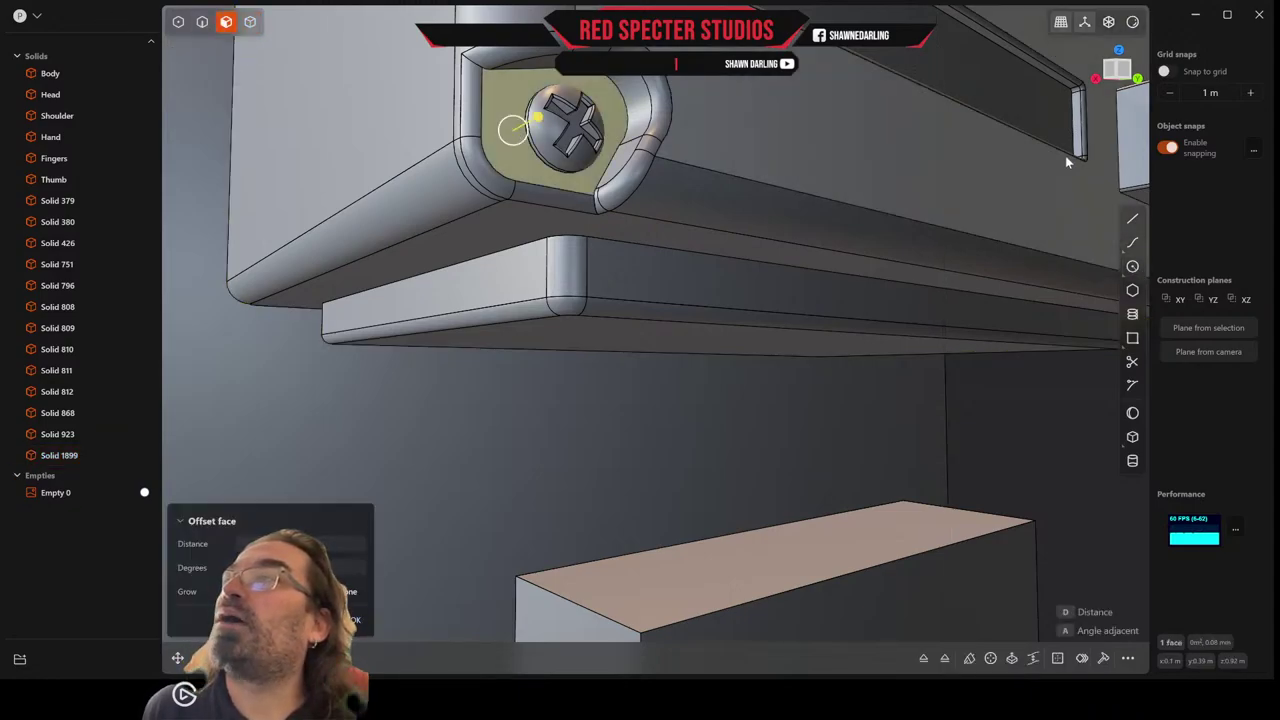
click(1126, 74)
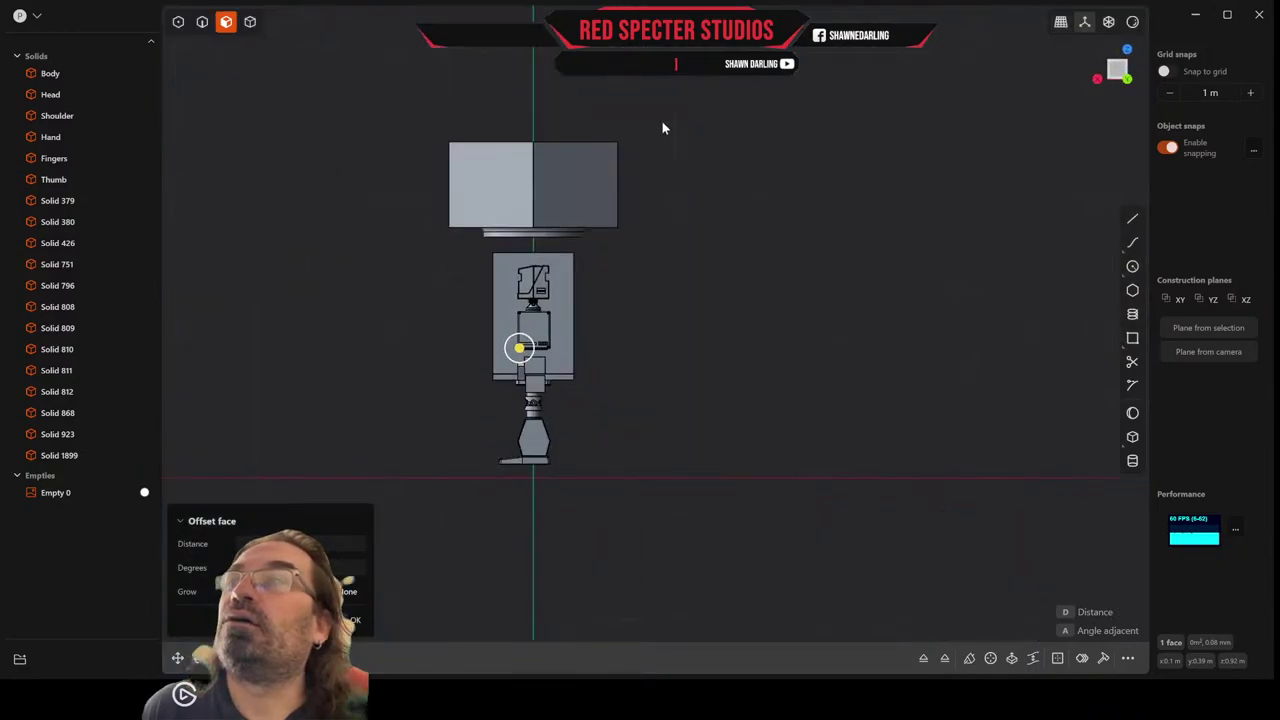
middle_drag(677, 185, 749, 180)
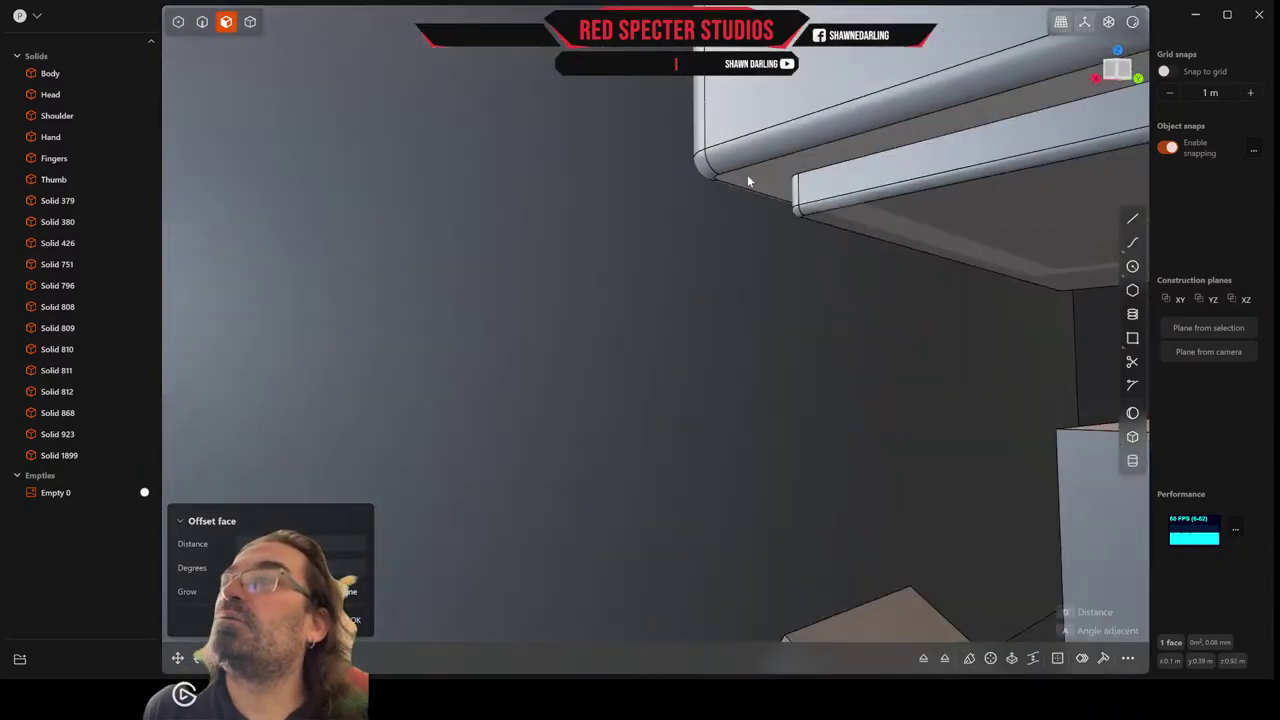
scroll(749, 180, up, 5)
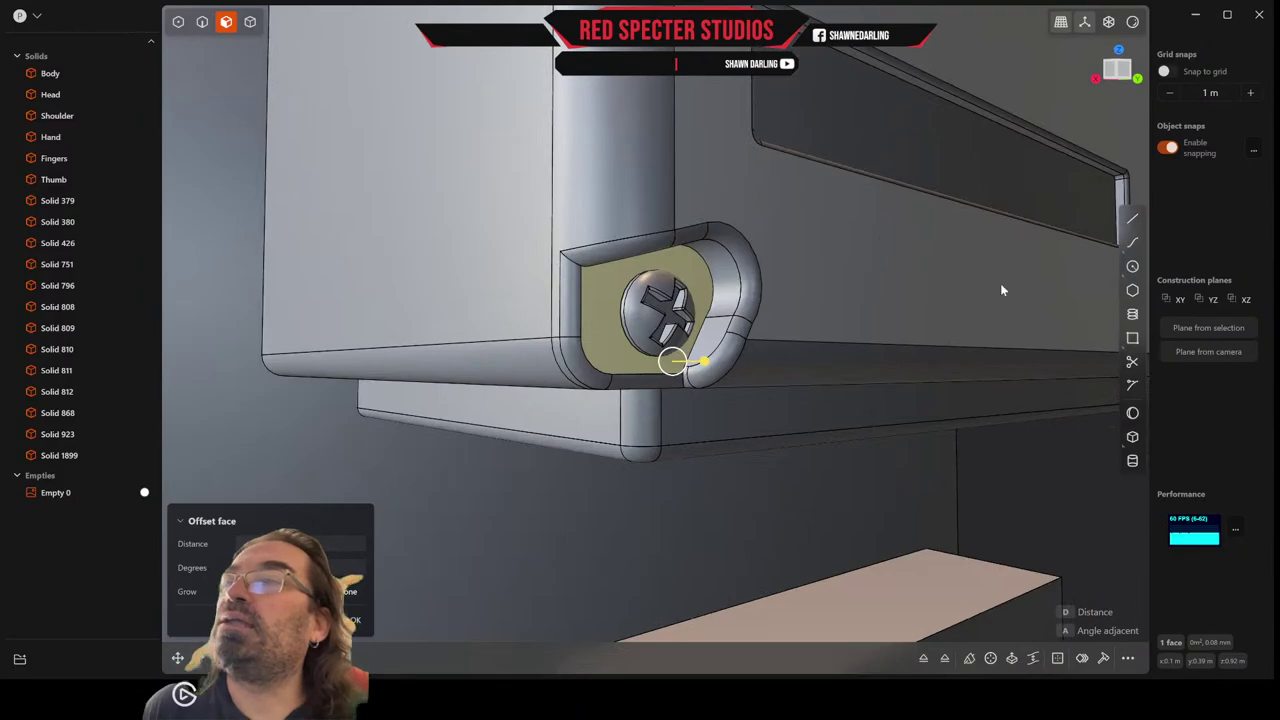
click(1221, 327)
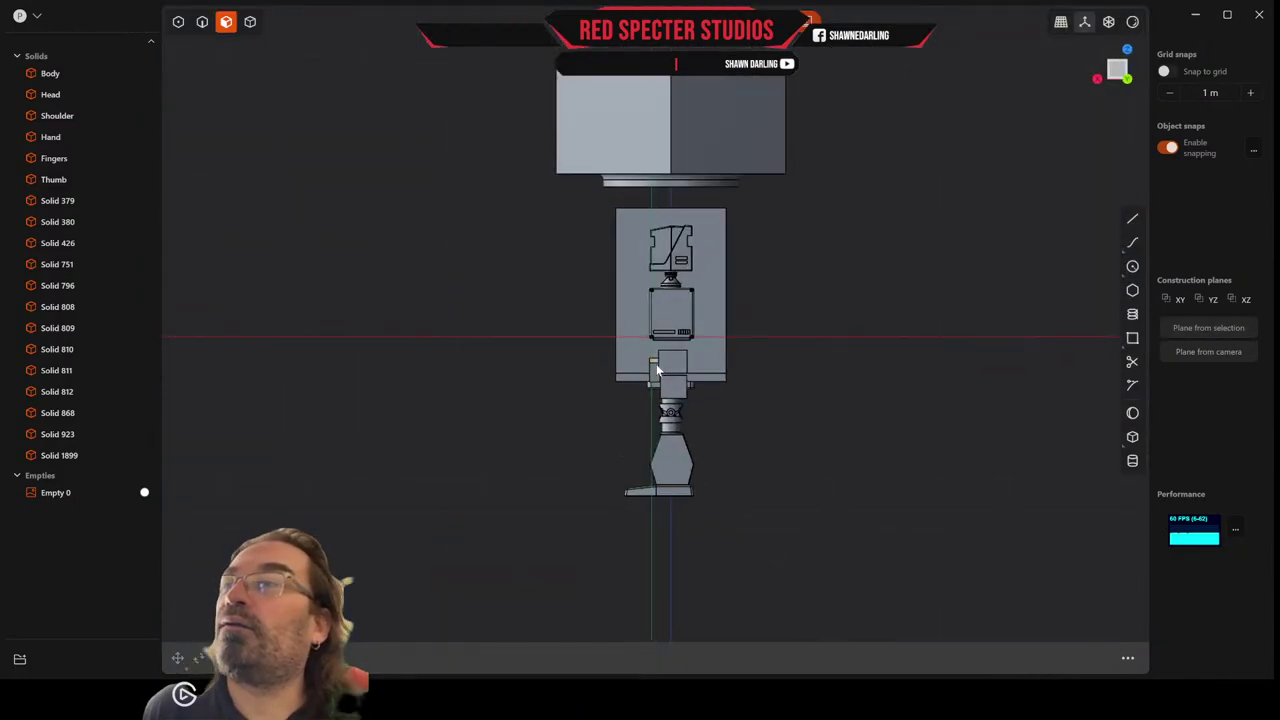
Draw a circle of about 0.01 m radius centred on the lower corner screw, slightly larger than the screw head.
scroll(645, 330, up, 10)
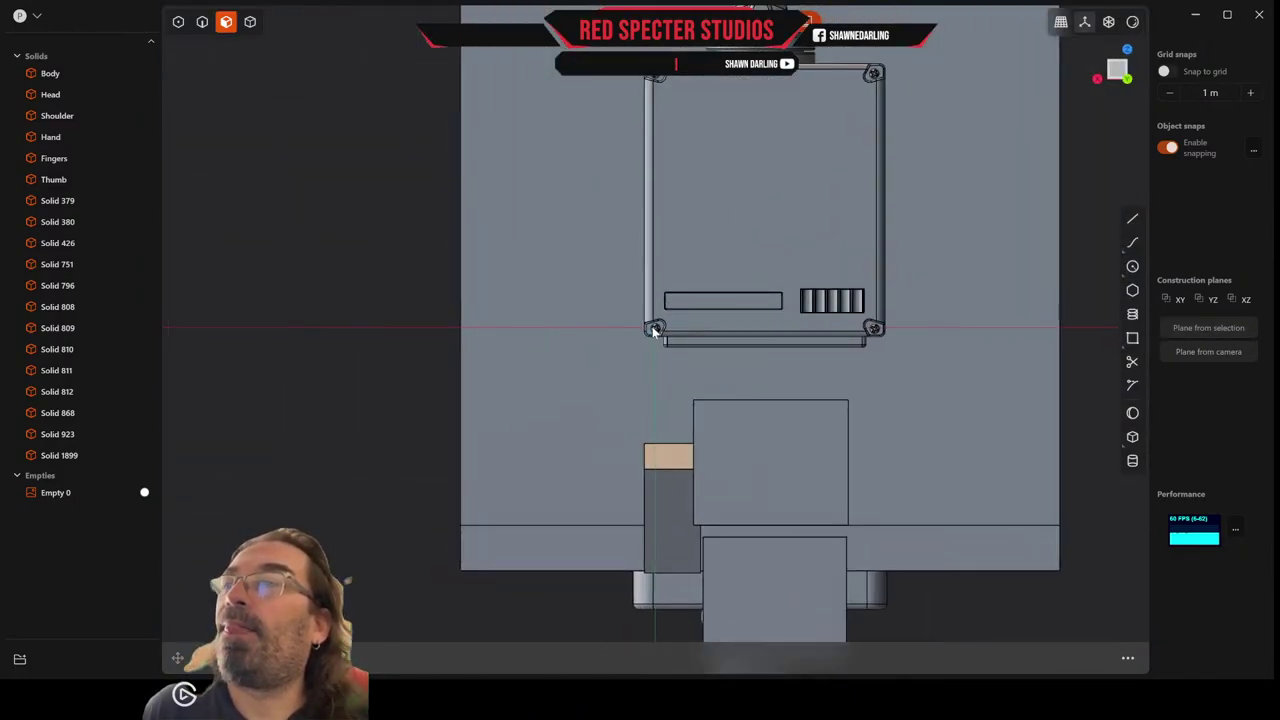
scroll(653, 330, up, 10)
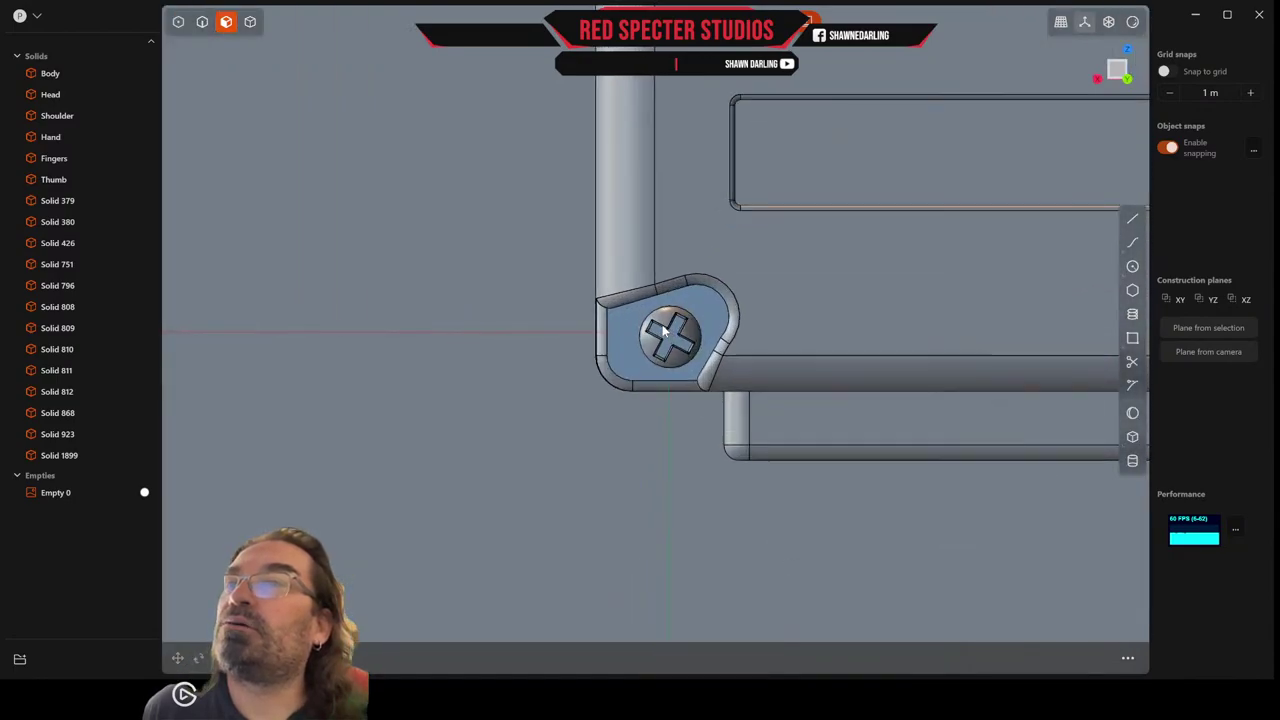
scroll(663, 333, up, 3)
click(1132, 266)
scroll(703, 370, up, 2)
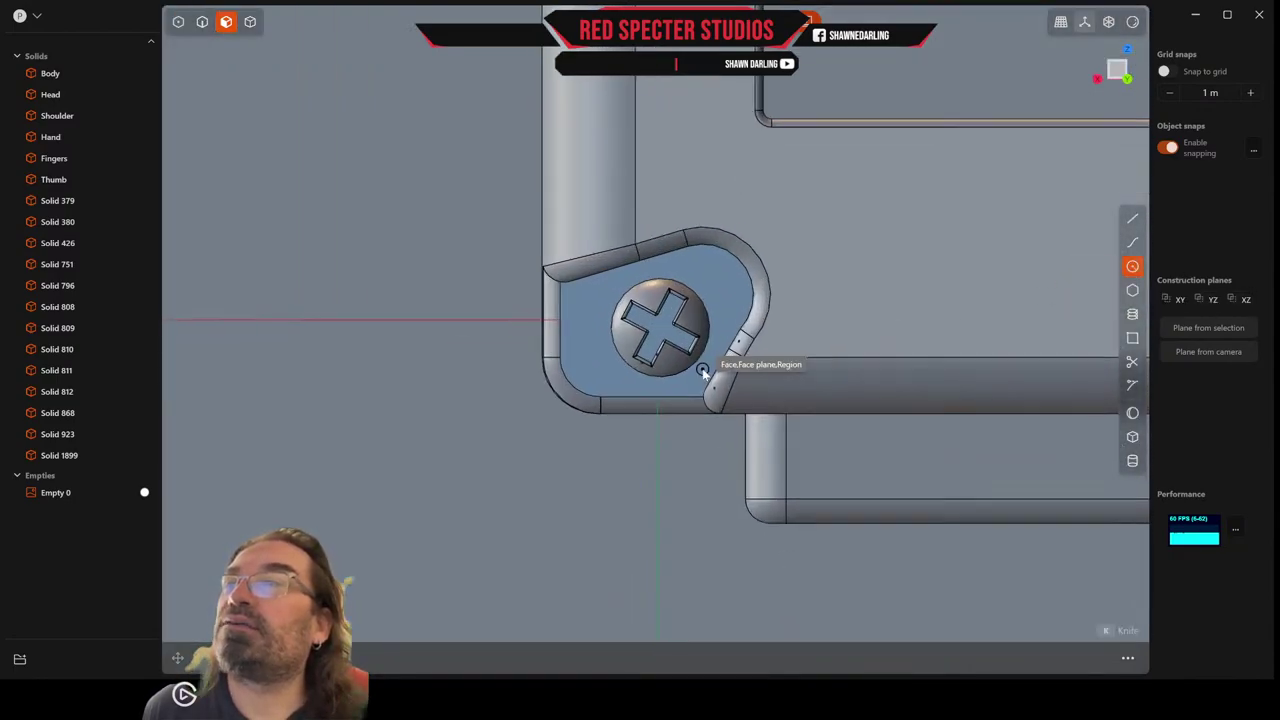
scroll(703, 370, up, 1)
click(656, 327)
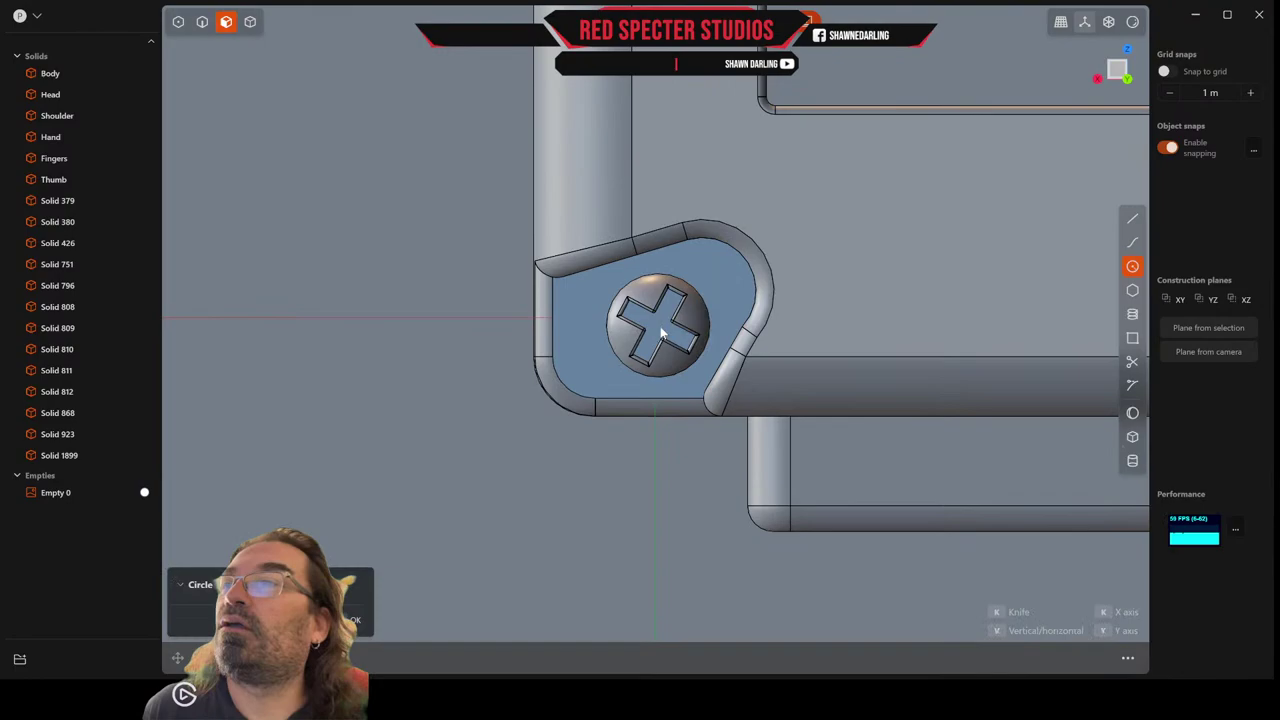
click(711, 358)
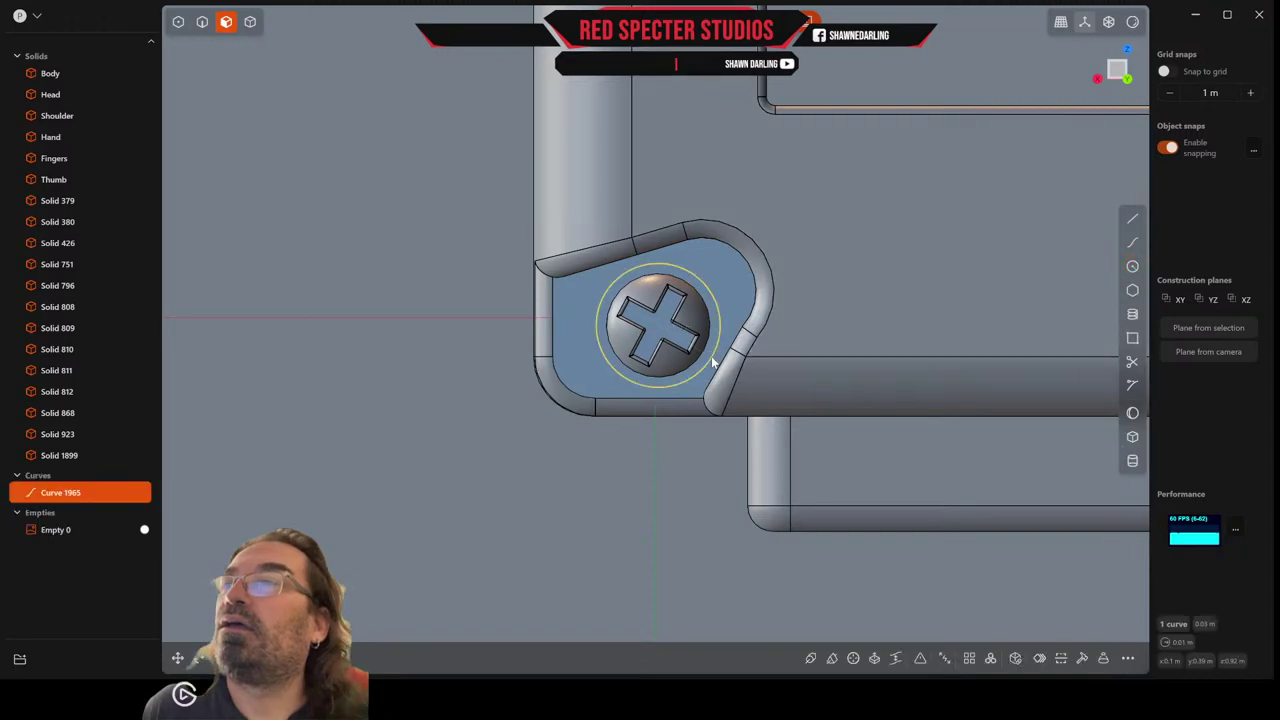
scroll(726, 358, up, 5)
scroll(770, 372, down, 6)
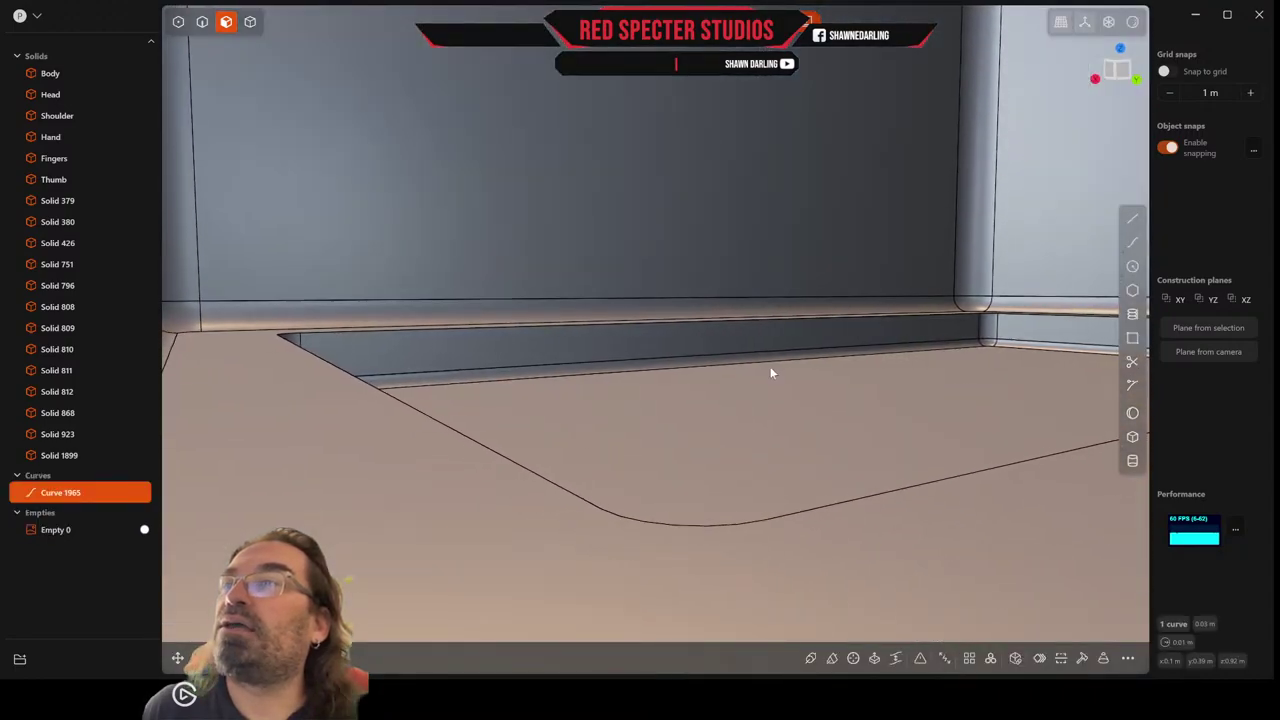
scroll(770, 366, down, 5)
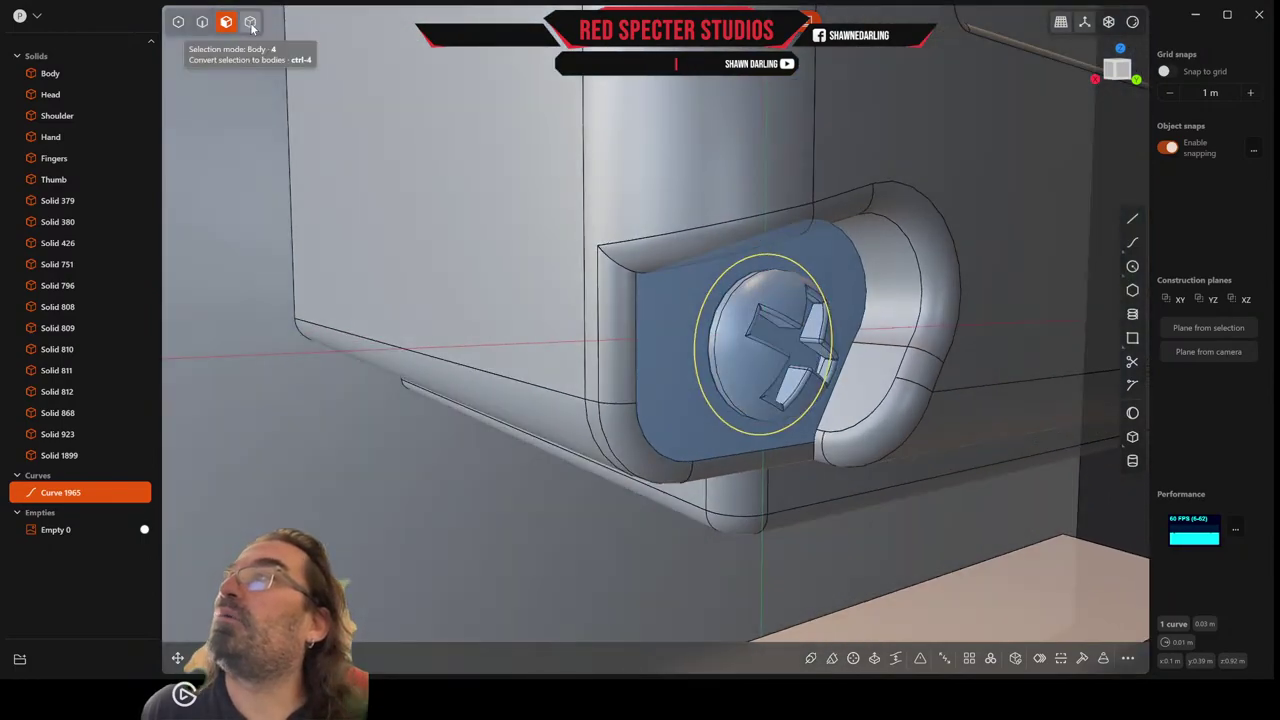
click(250, 21)
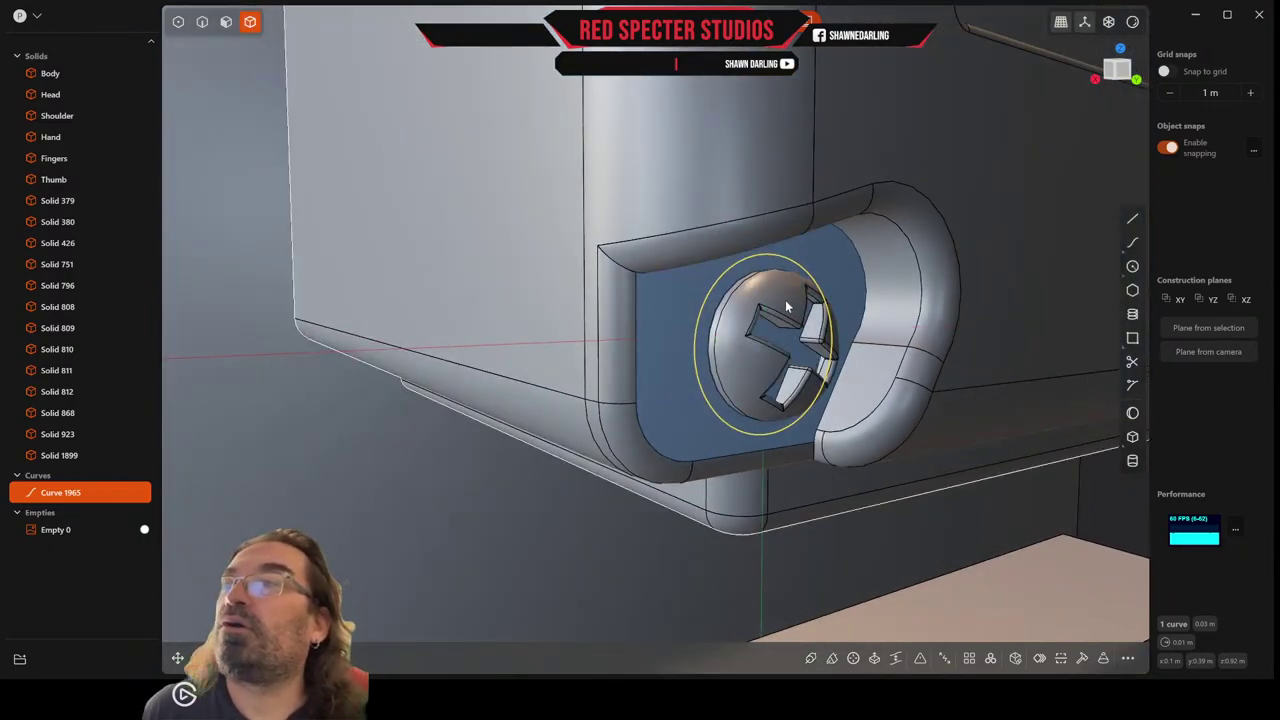
click(757, 167)
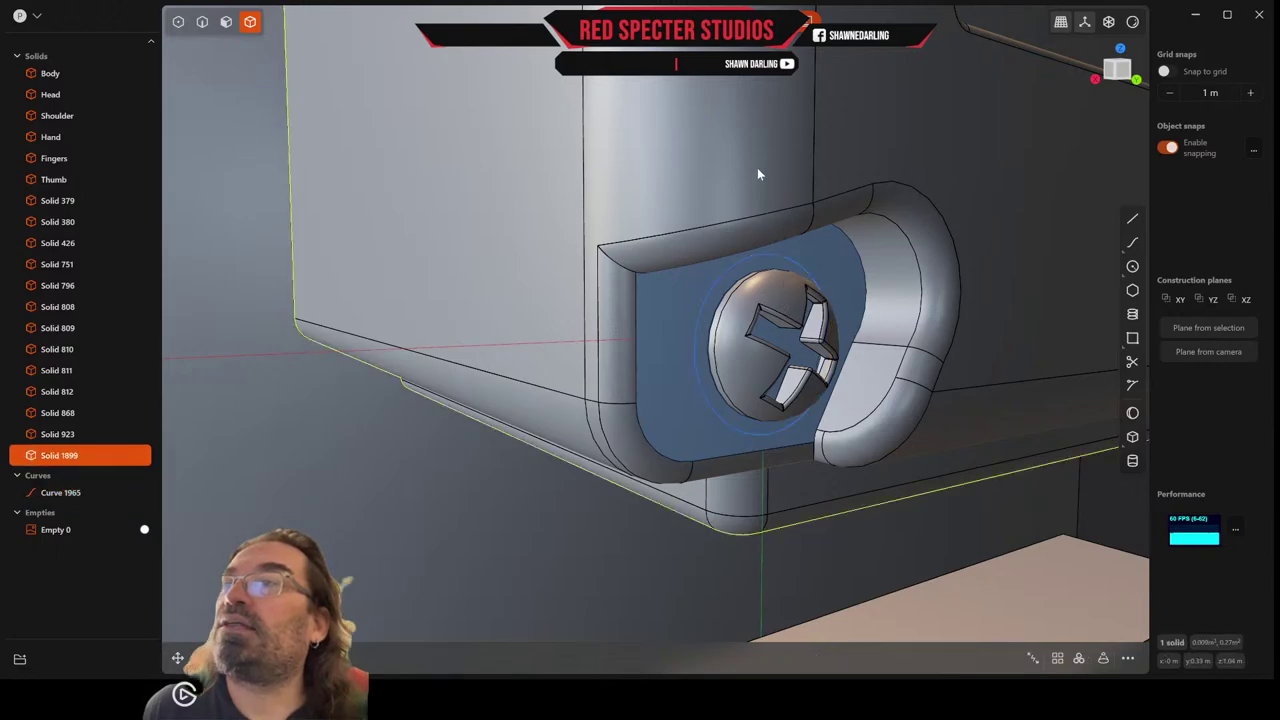
key(c)
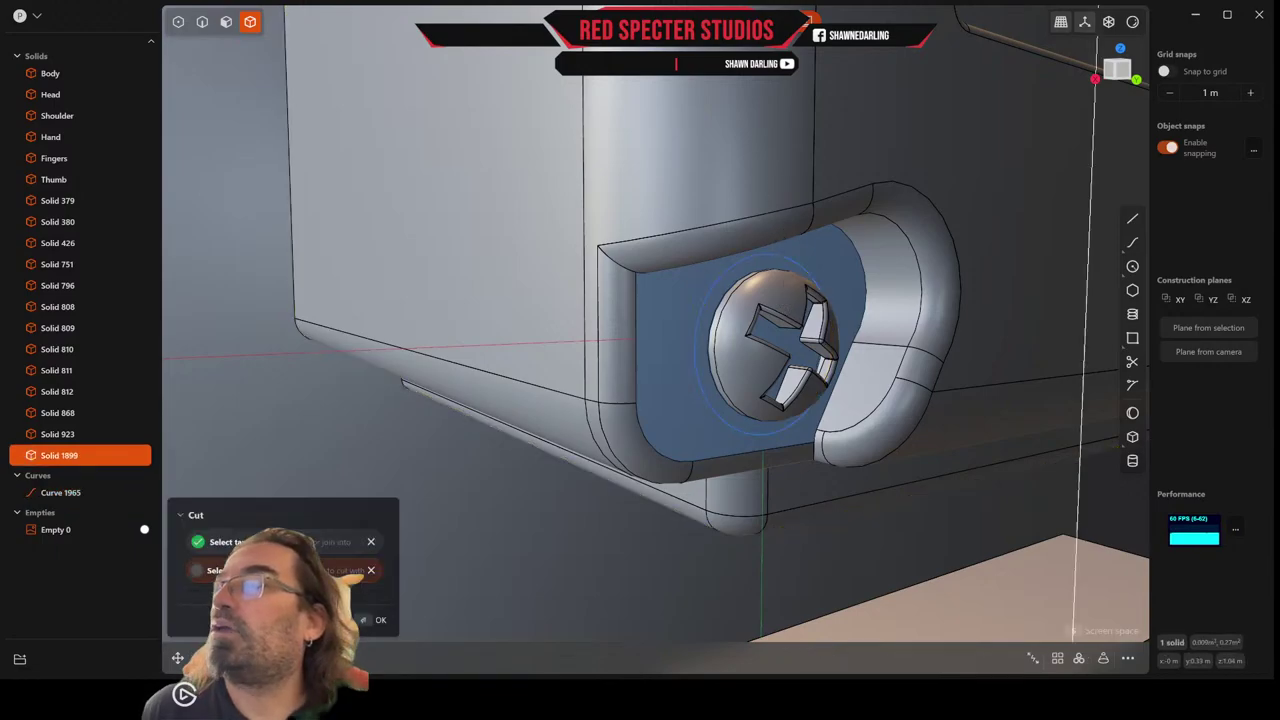
click(694, 339)
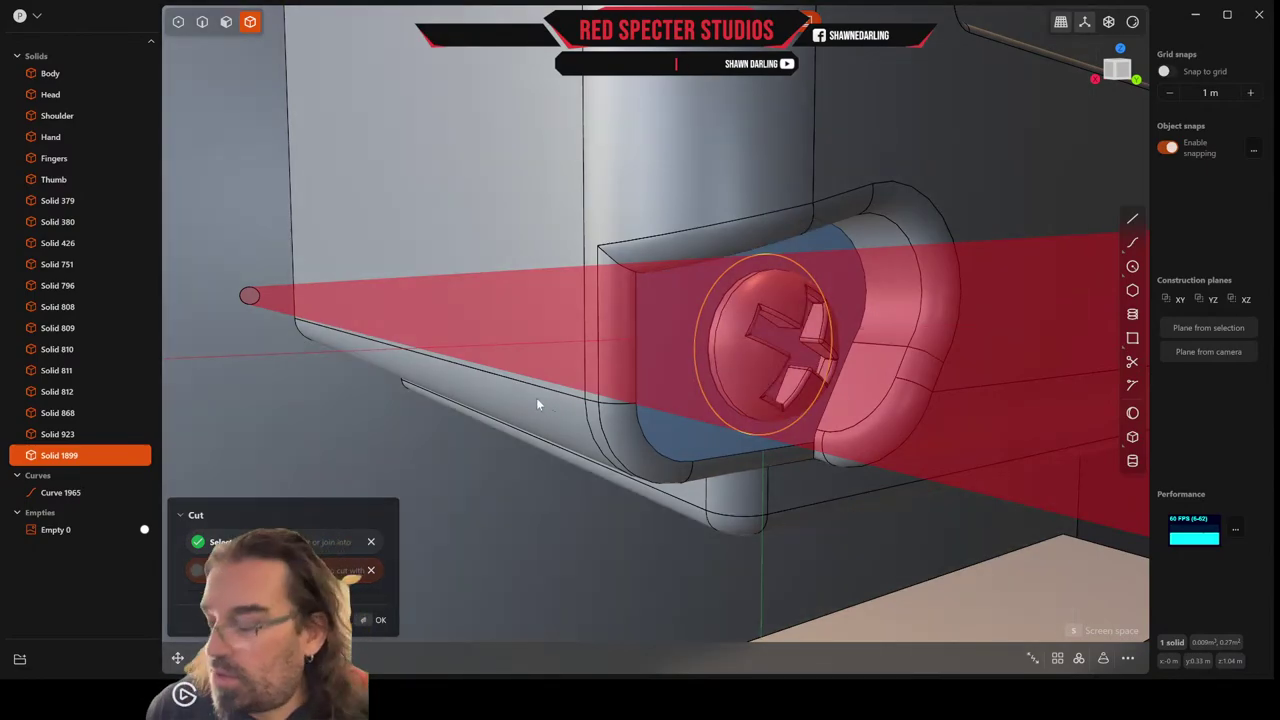
key(5)
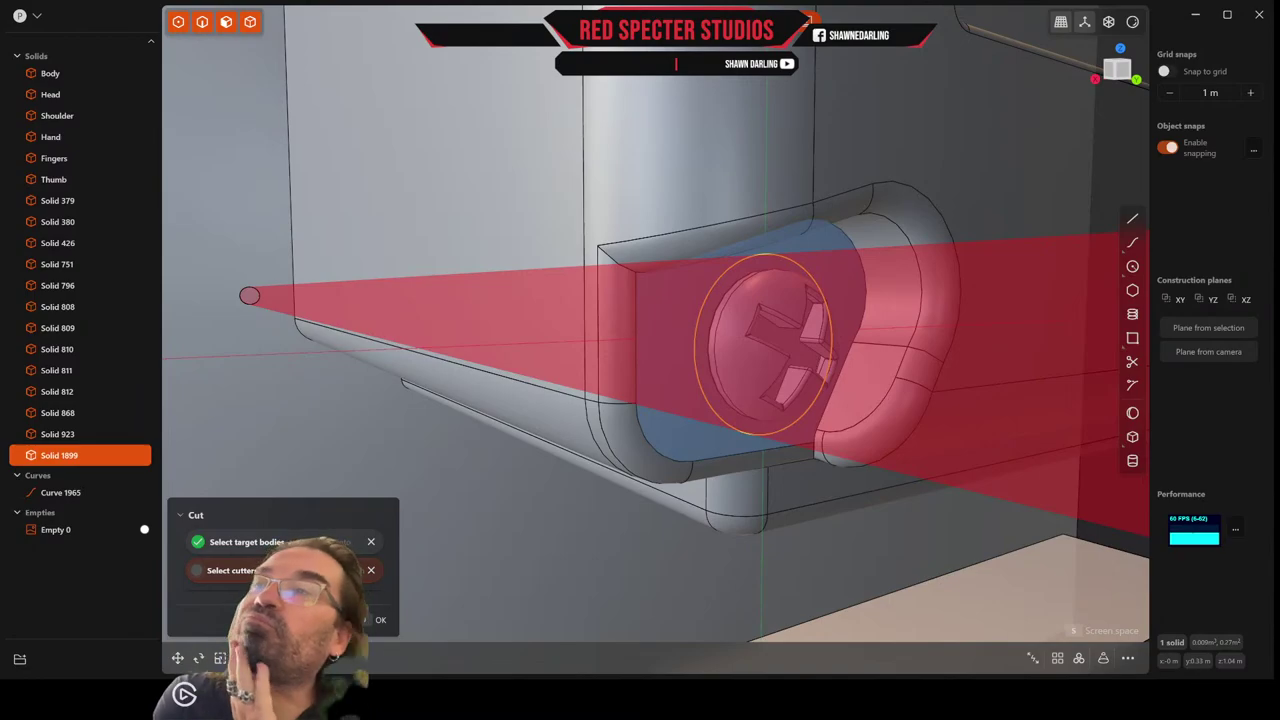
key(Escape)
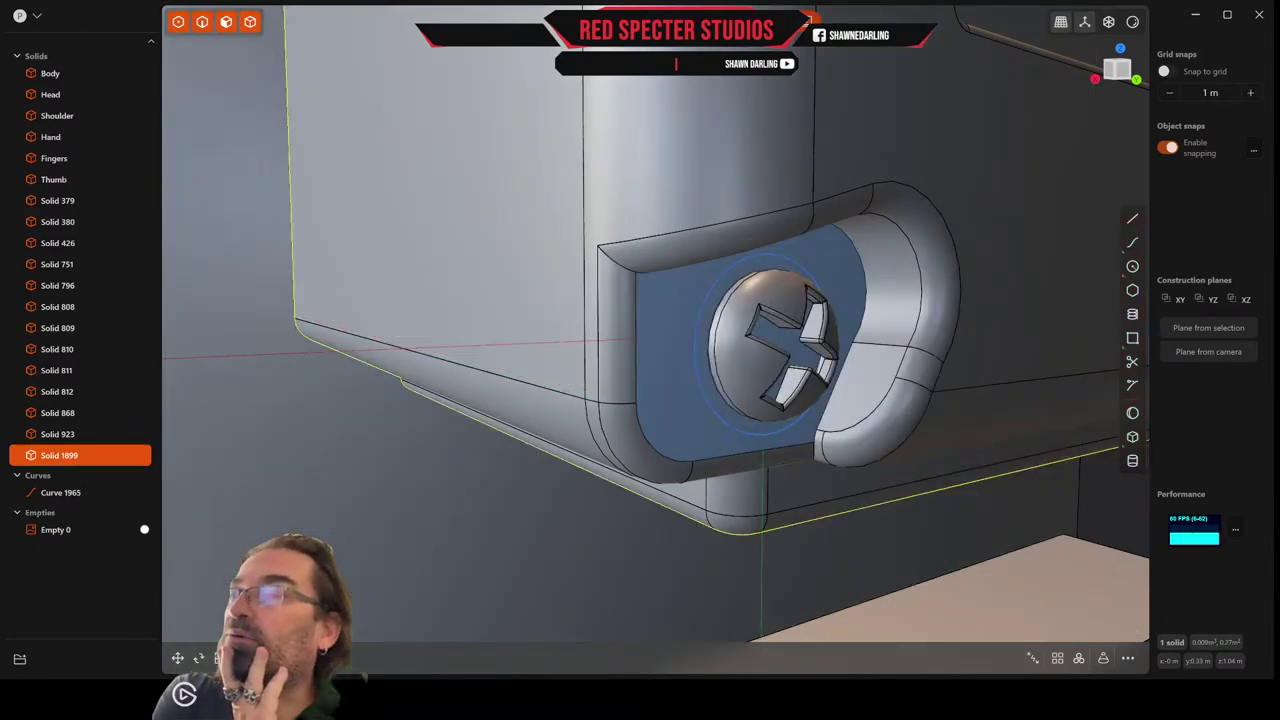
Examine the circle around the lower corner screw in the straight-on view and from an angle against the forearm box.
click(733, 425)
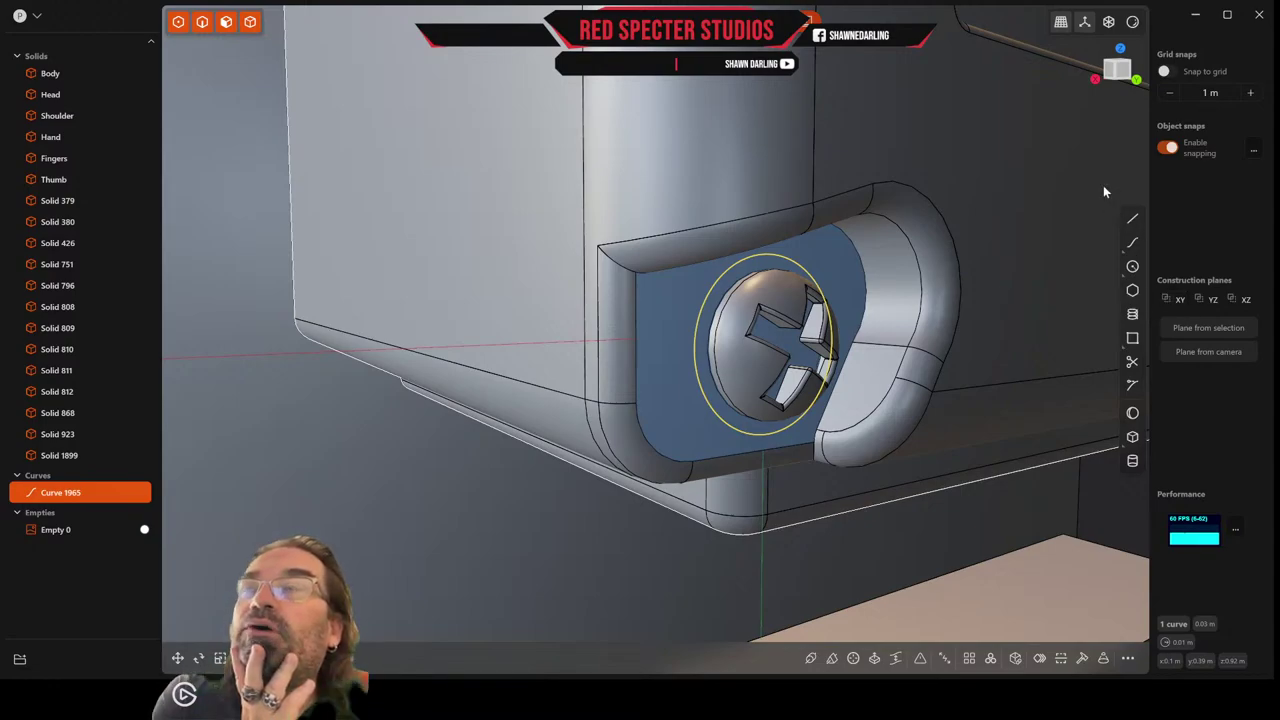
click(1119, 72)
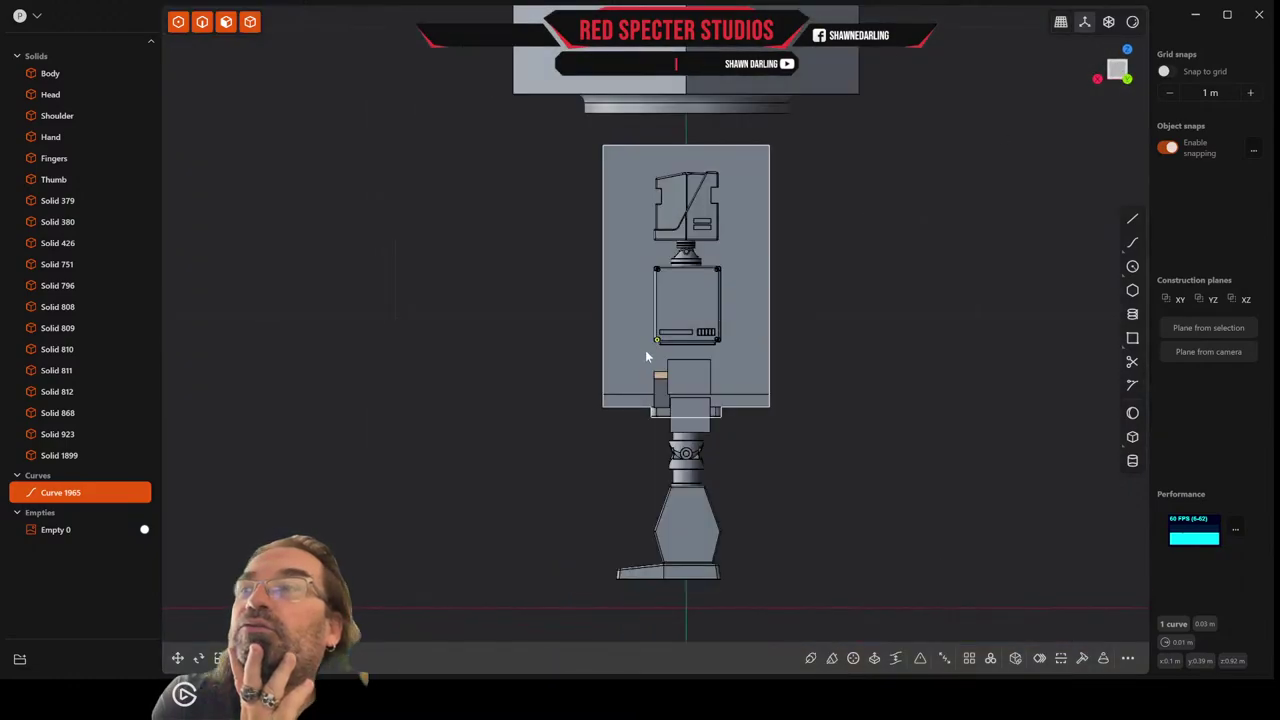
scroll(690, 345, up, 5)
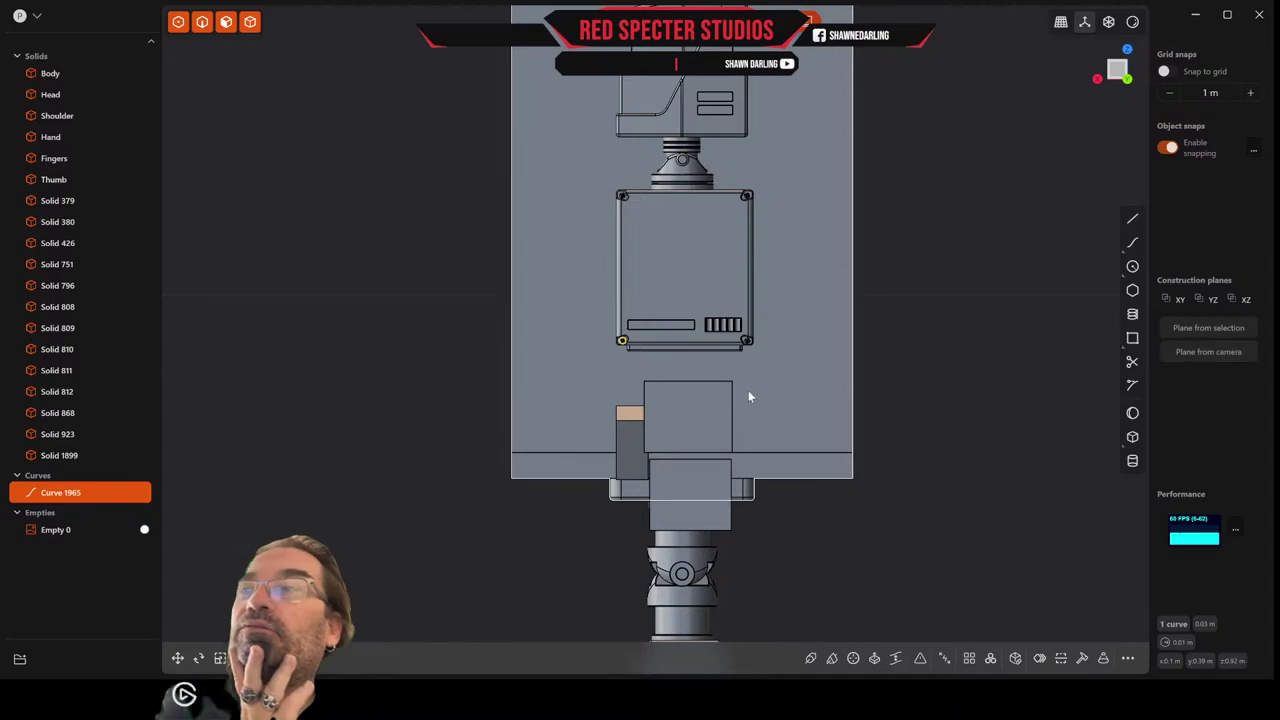
scroll(749, 397, down, 3)
scroll(749, 397, down, 1)
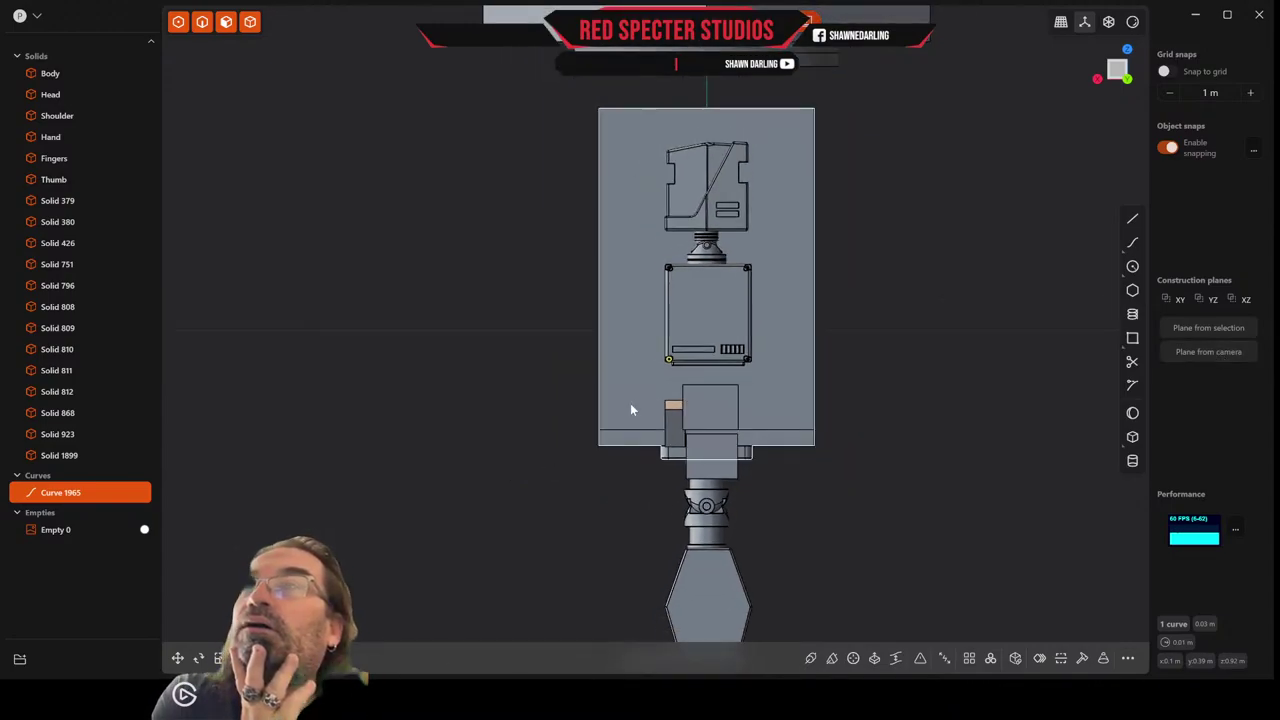
middle_drag(603, 389, 715, 400)
scroll(804, 410, down, 5)
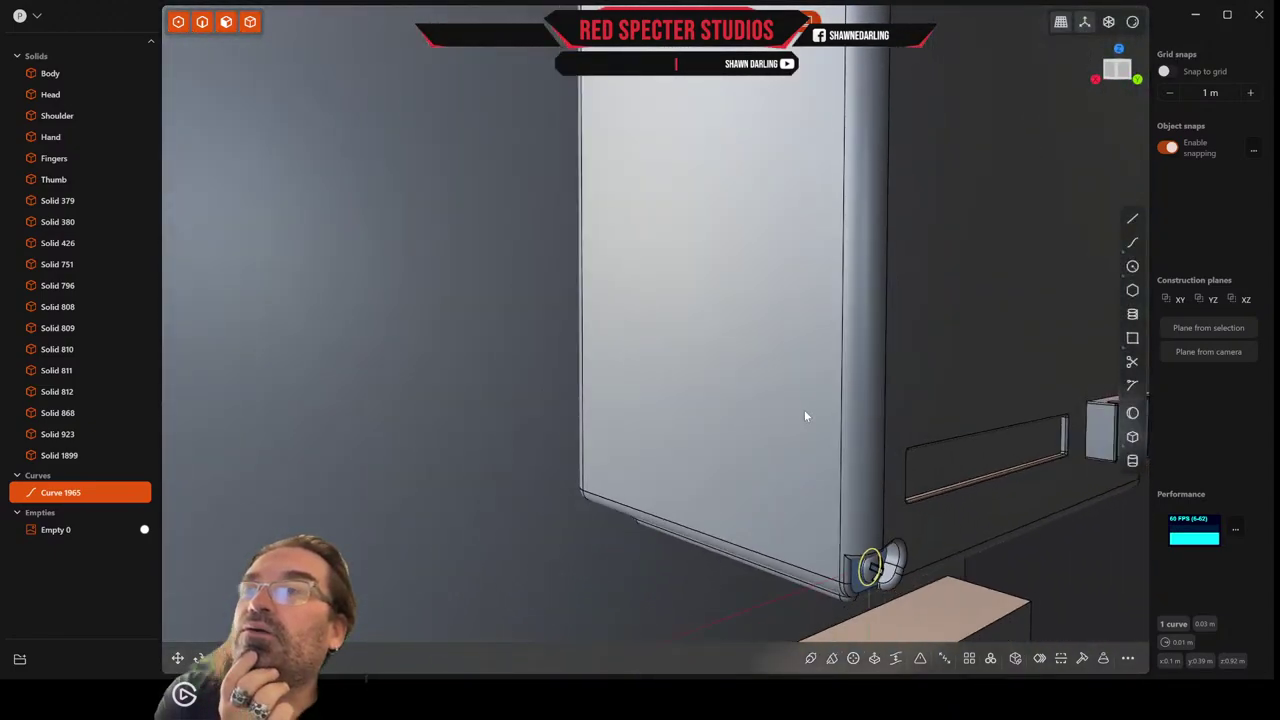
scroll(870, 535, up, 1)
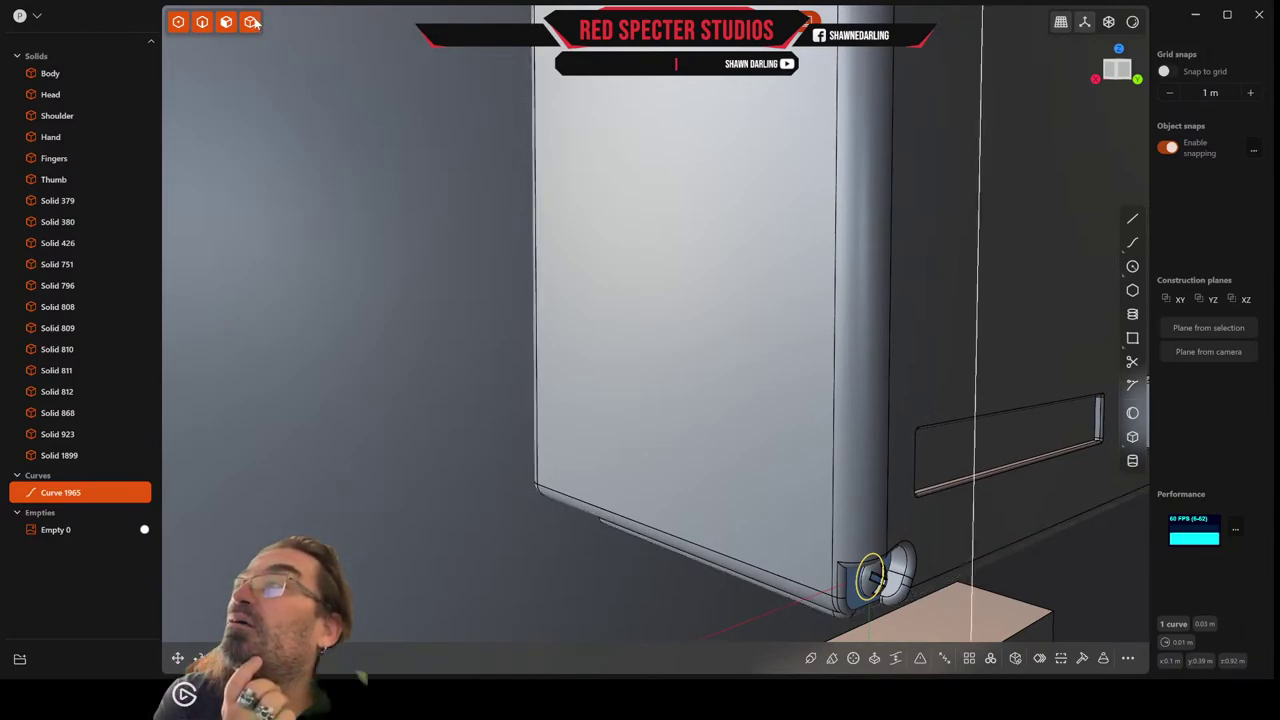
Try to cut the forearm box with the circle around its lower front corner screw.
click(686, 350)
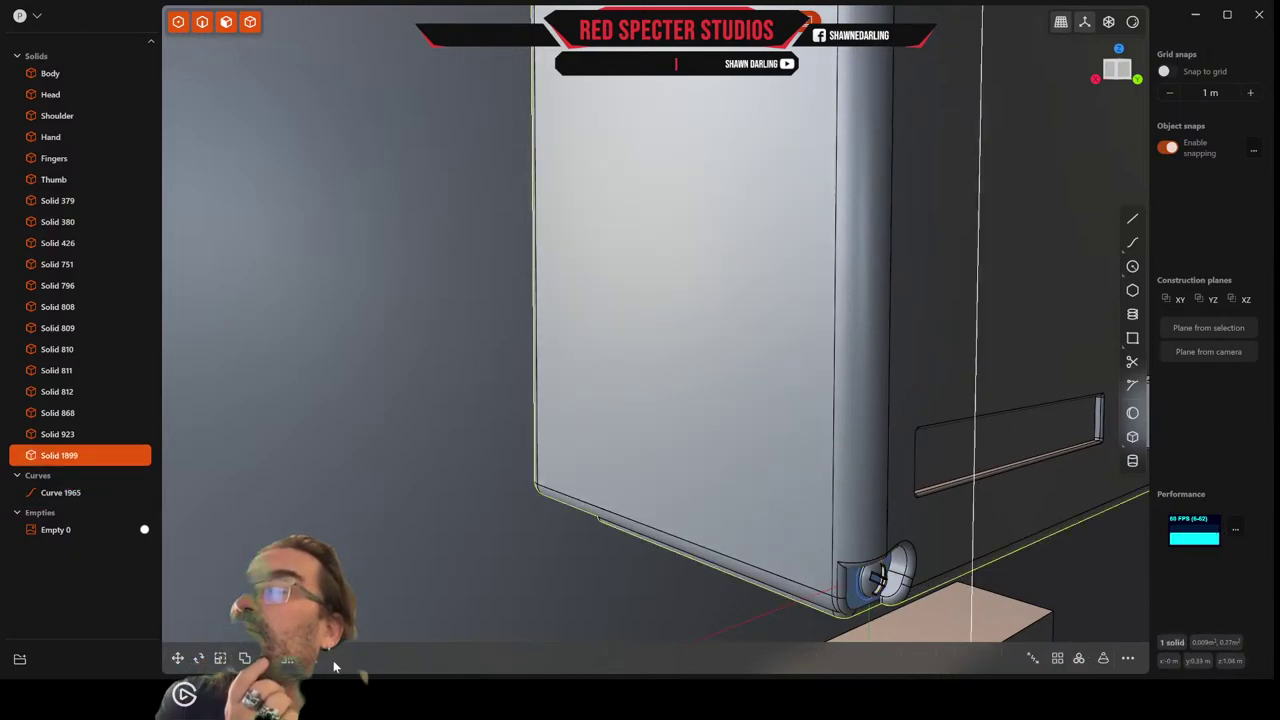
key(c)
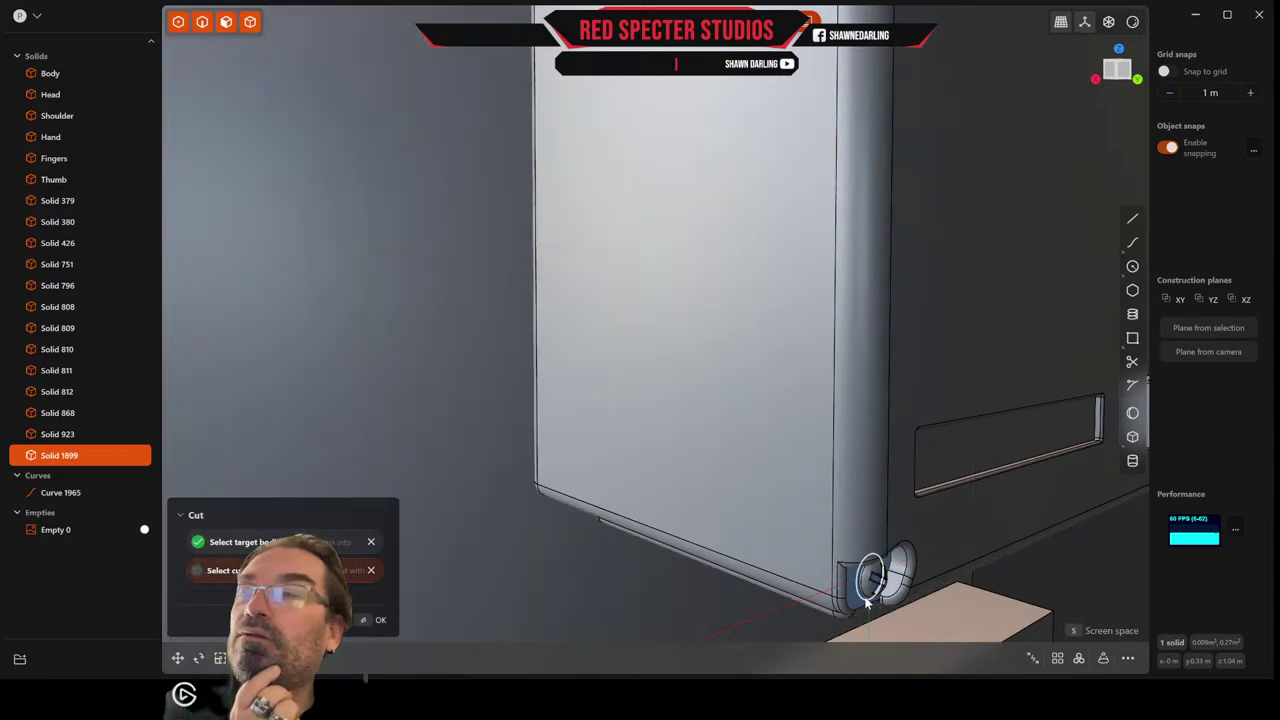
click(866, 601)
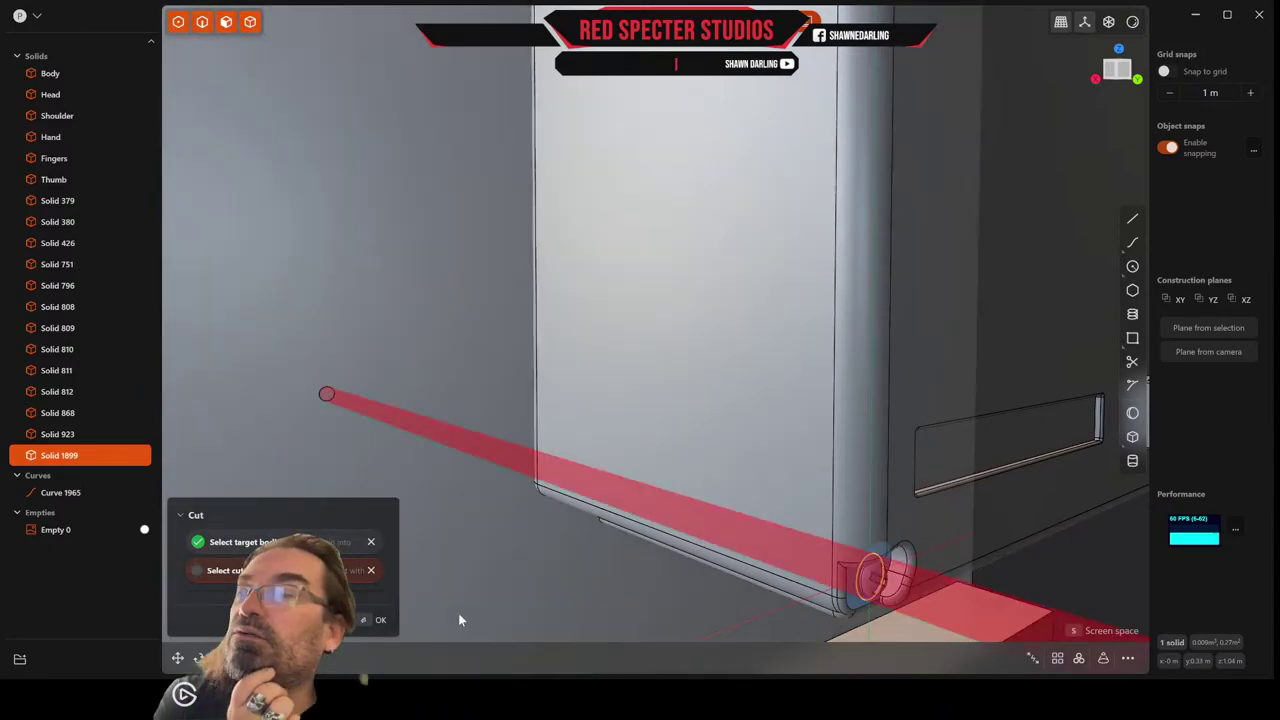
click(380, 619)
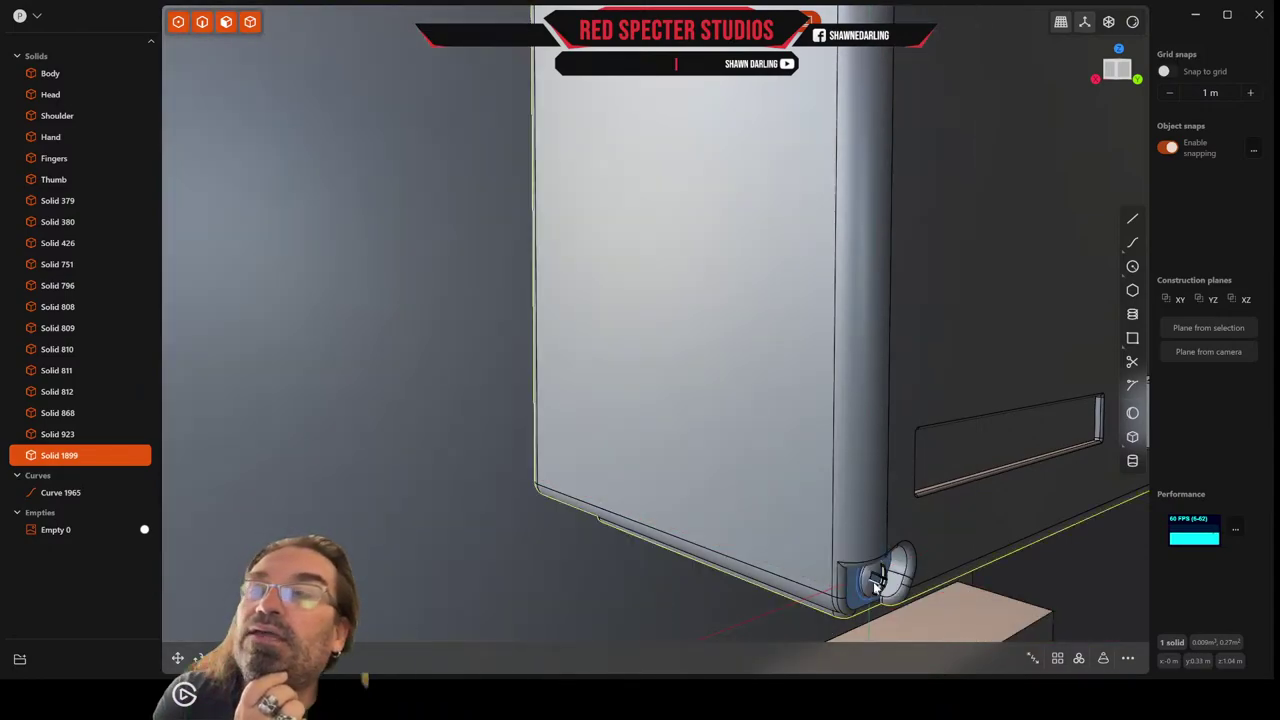
Switch the construction plane to YZ and inspect the forearm box's lower front corner screw again.
scroll(872, 600, up, 2)
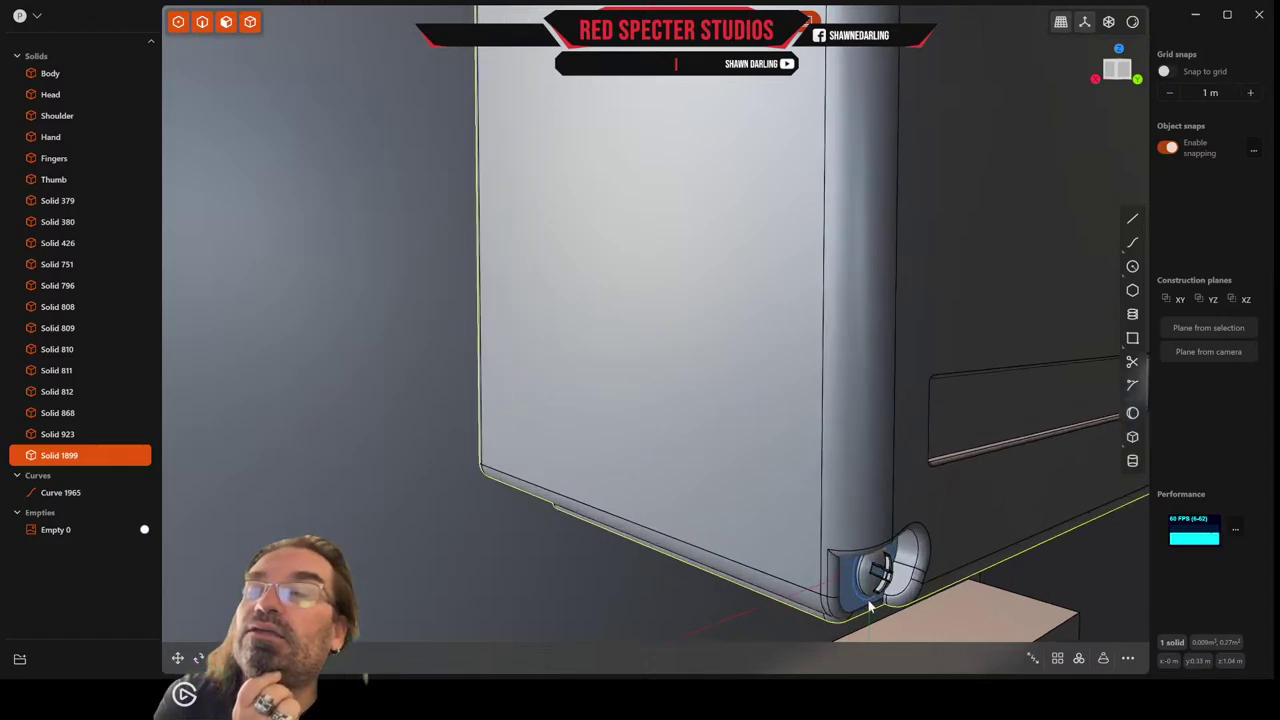
scroll(870, 603, up, 1)
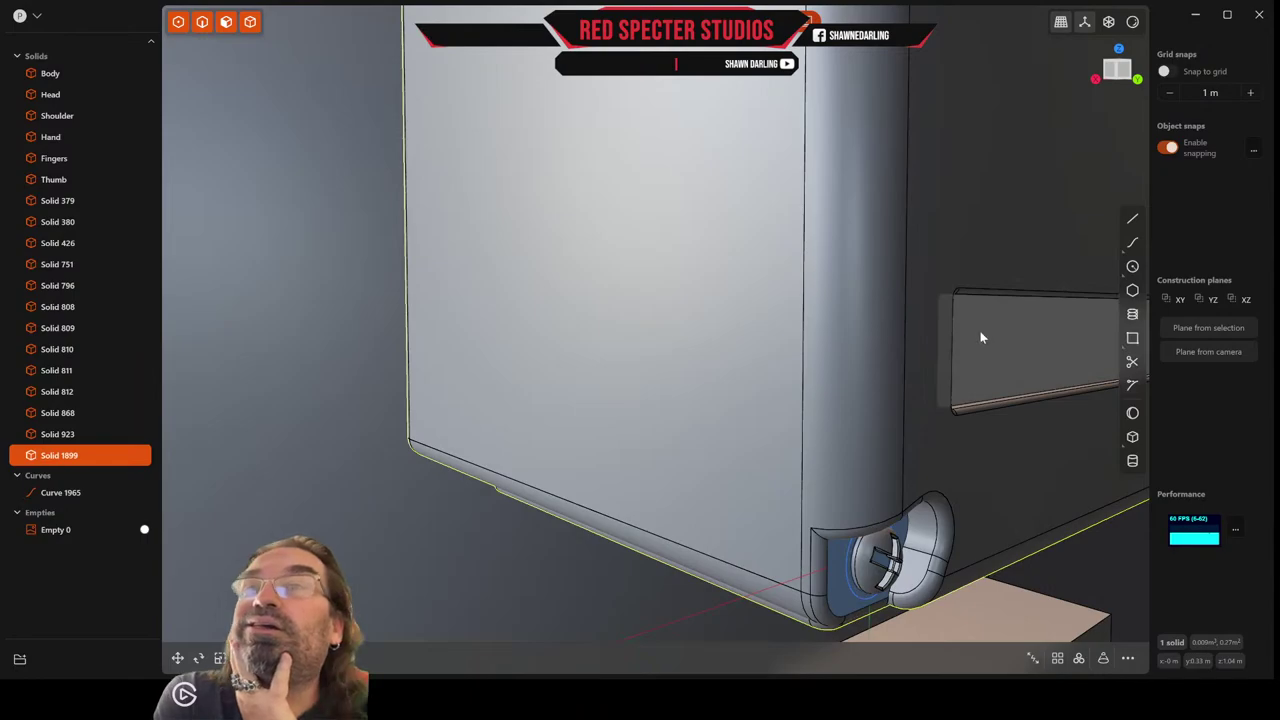
click(1205, 300)
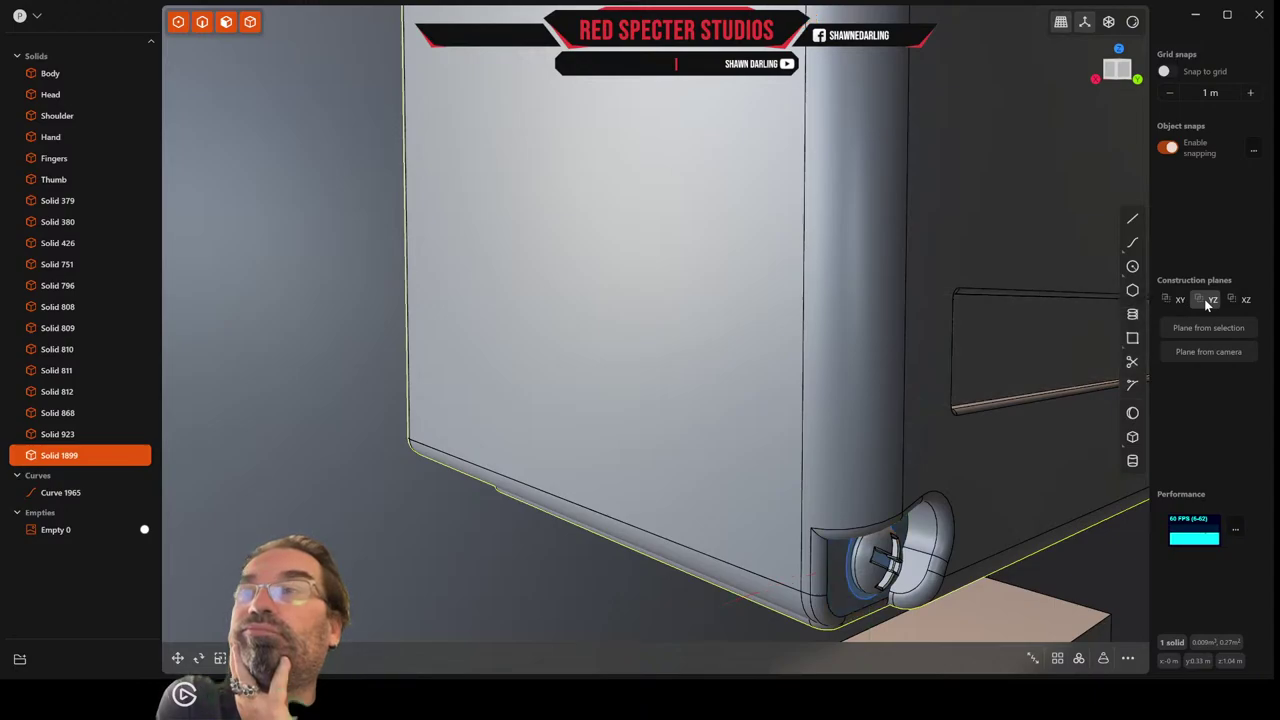
double_click(1206, 304)
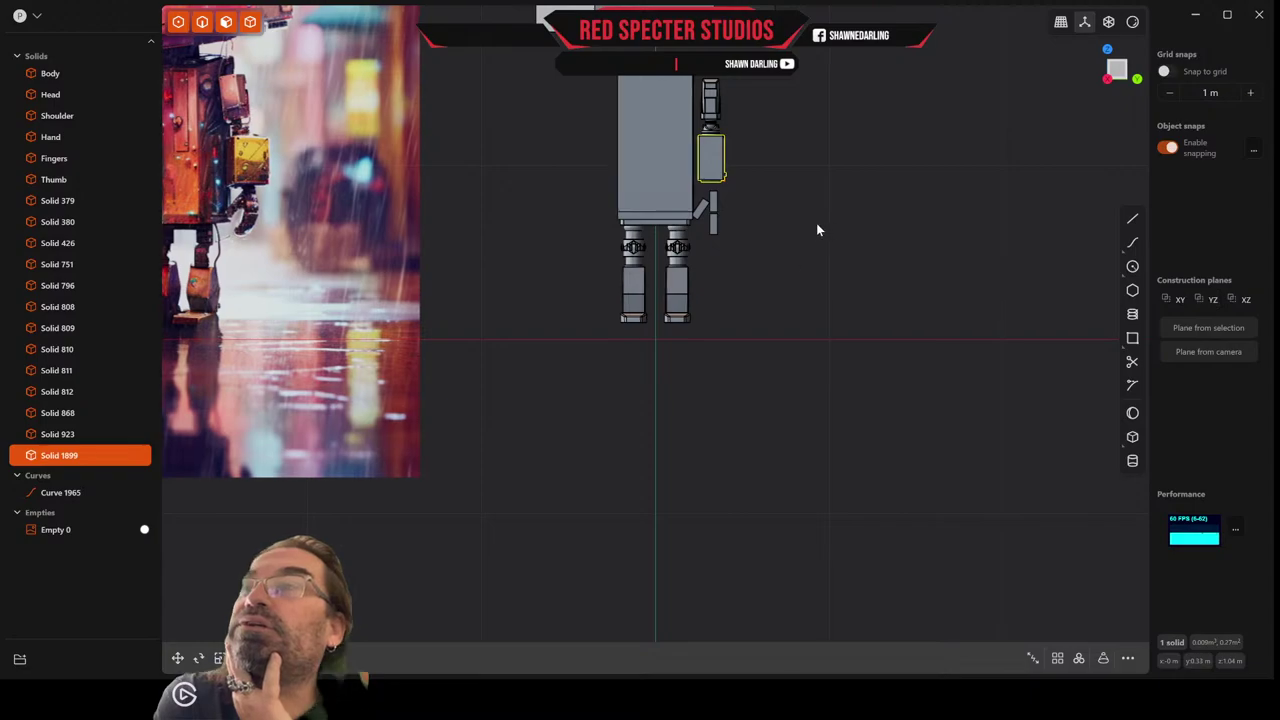
middle_drag(816, 223, 745, 270)
shift+middle_drag(794, 190, 734, 468)
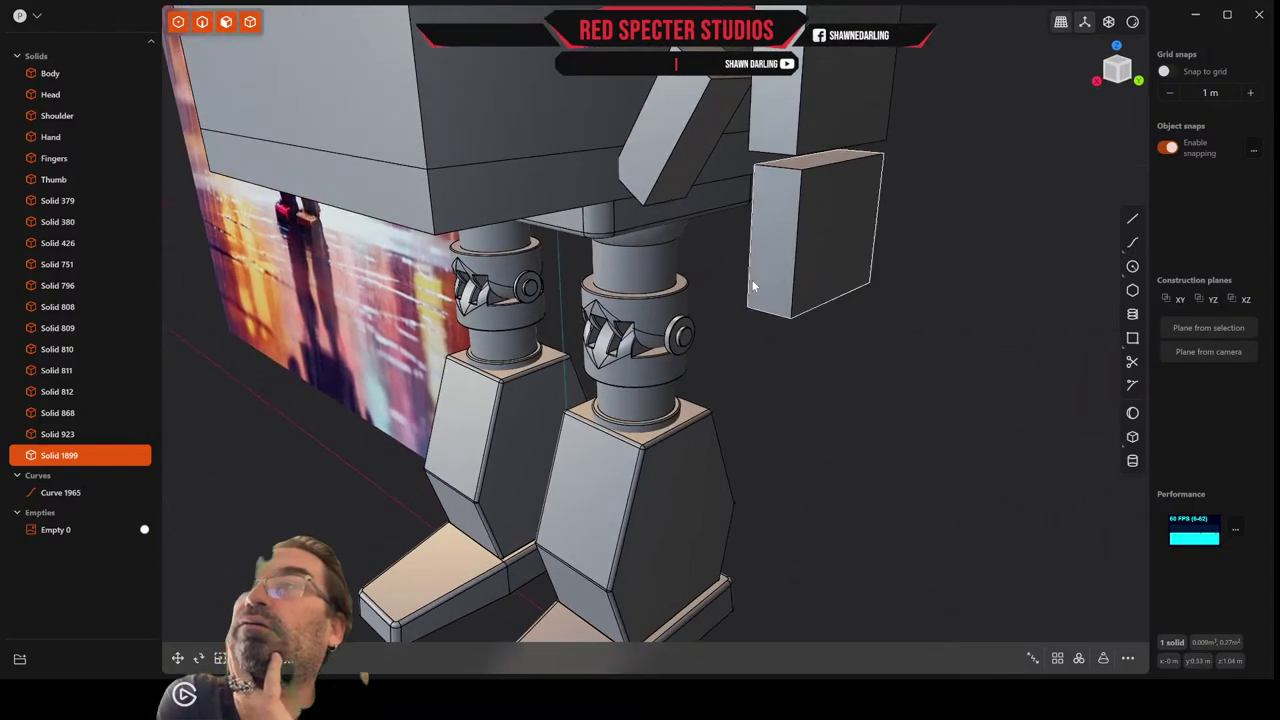
middle_drag(753, 287, 795, 305)
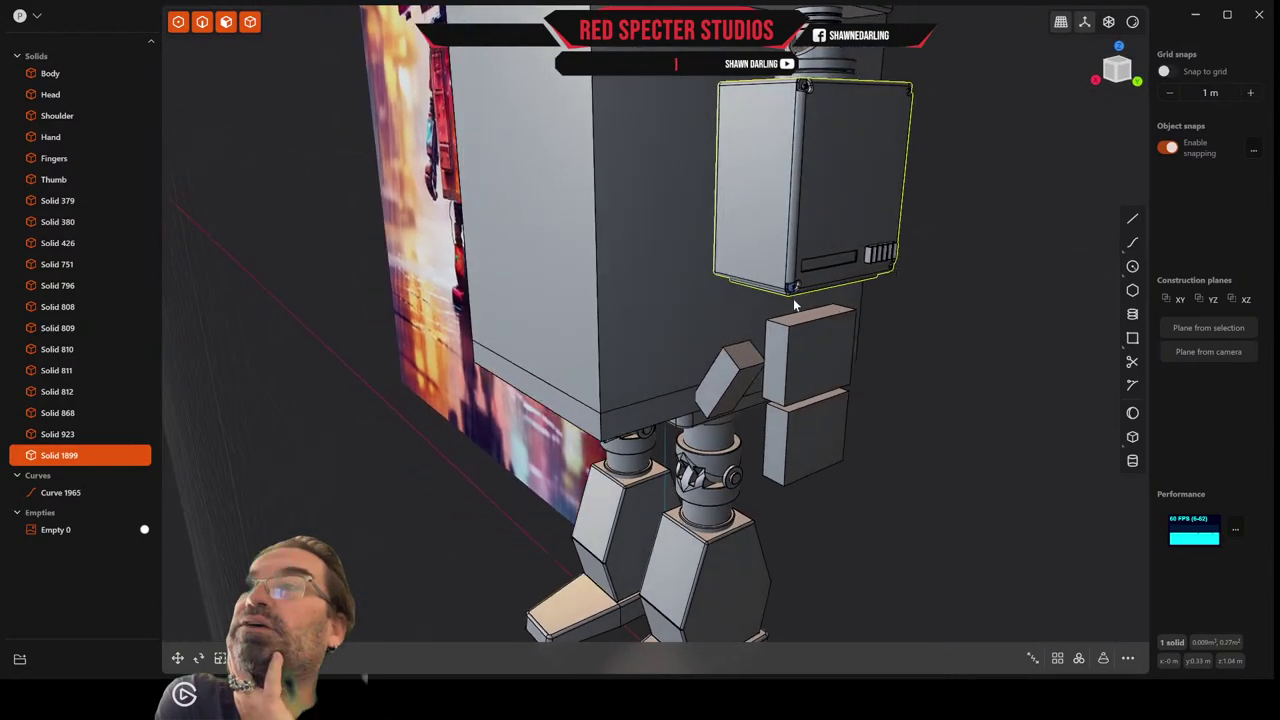
scroll(795, 305, up, 8)
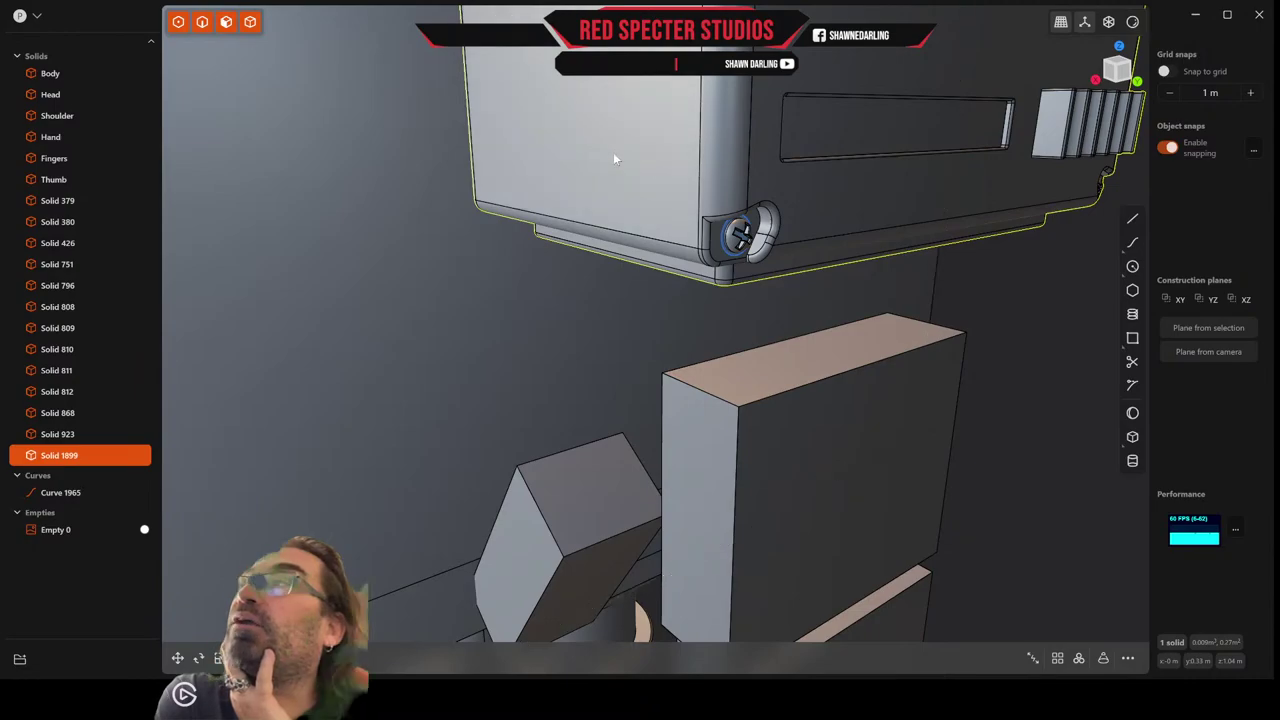
click(643, 152)
key(o)
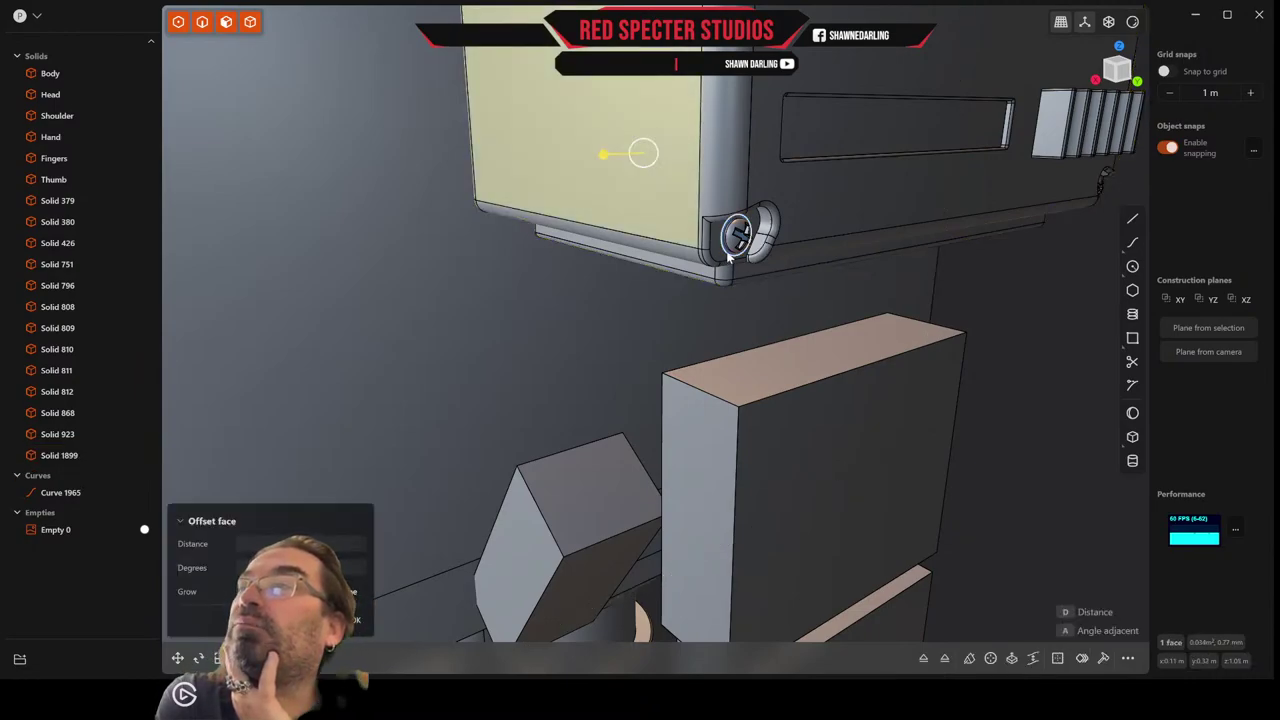
click(730, 258)
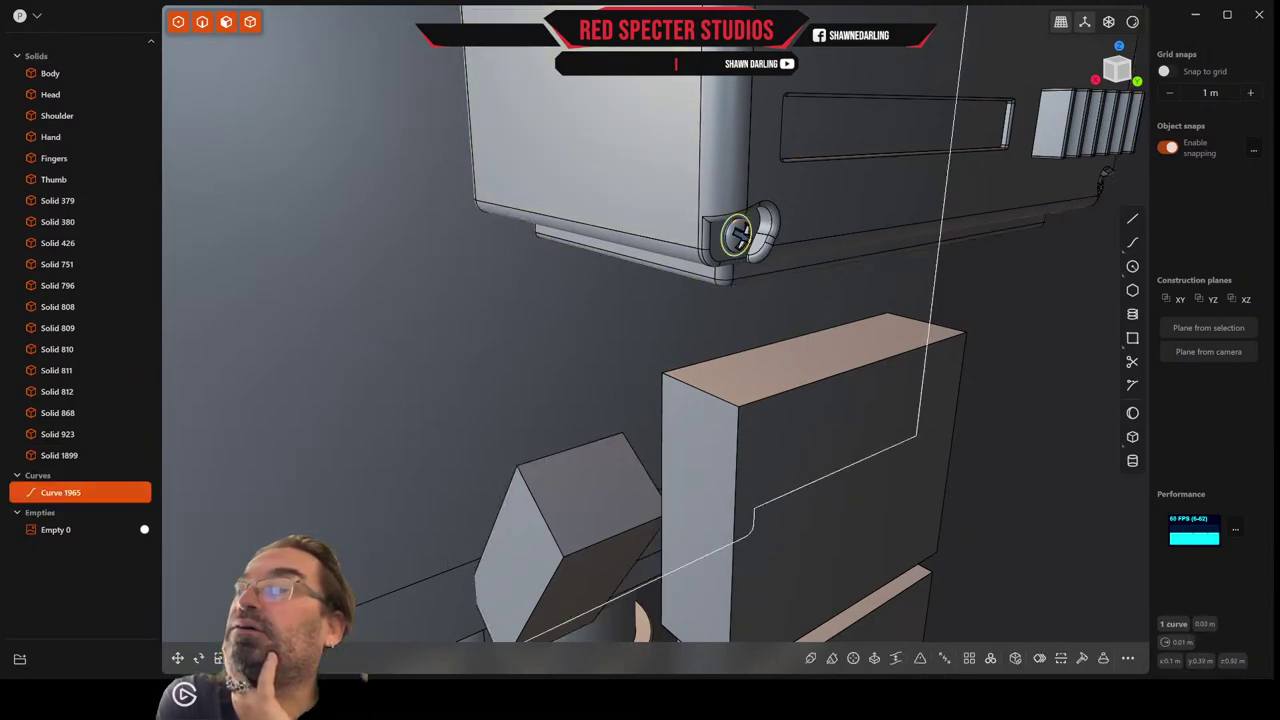
click(646, 152)
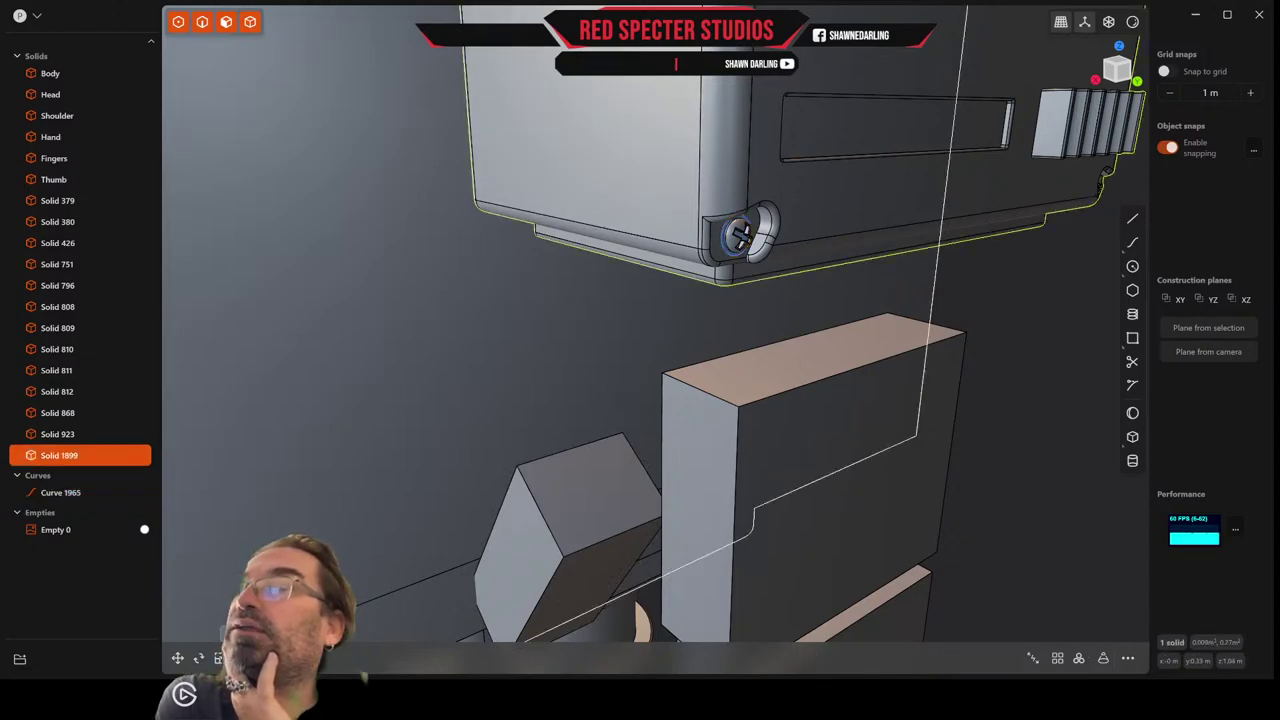
key(c)
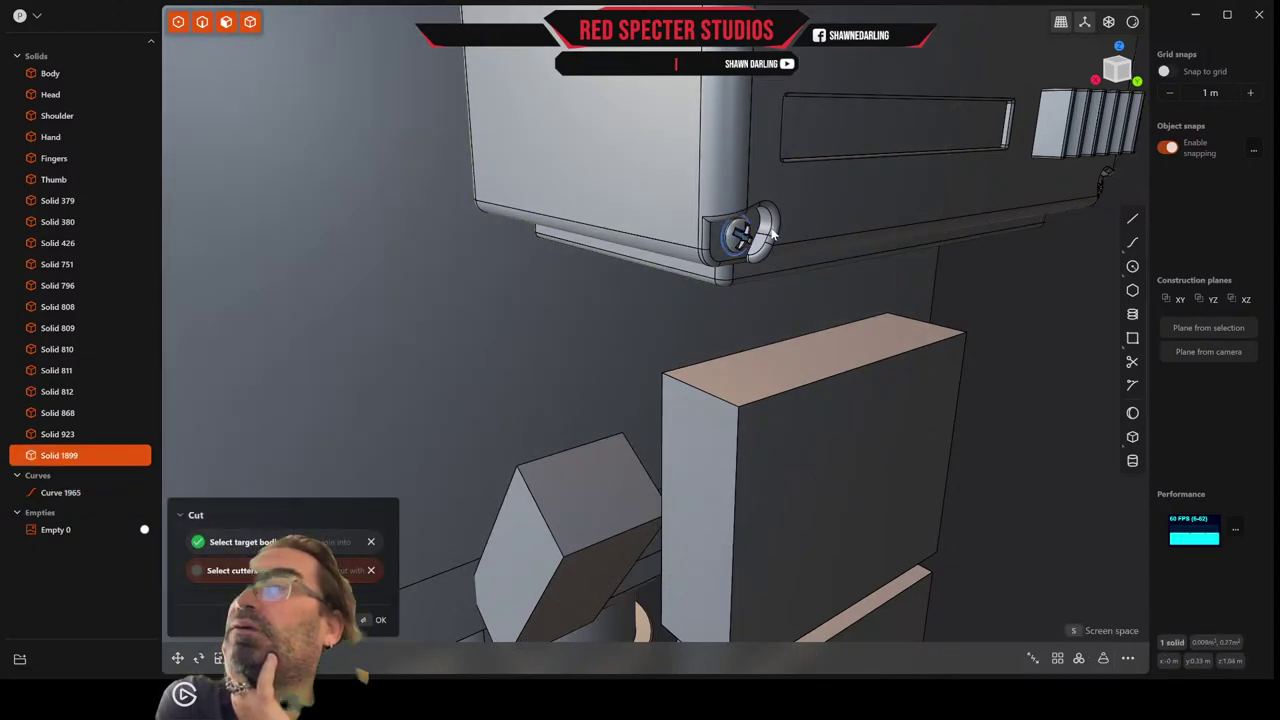
click(762, 234)
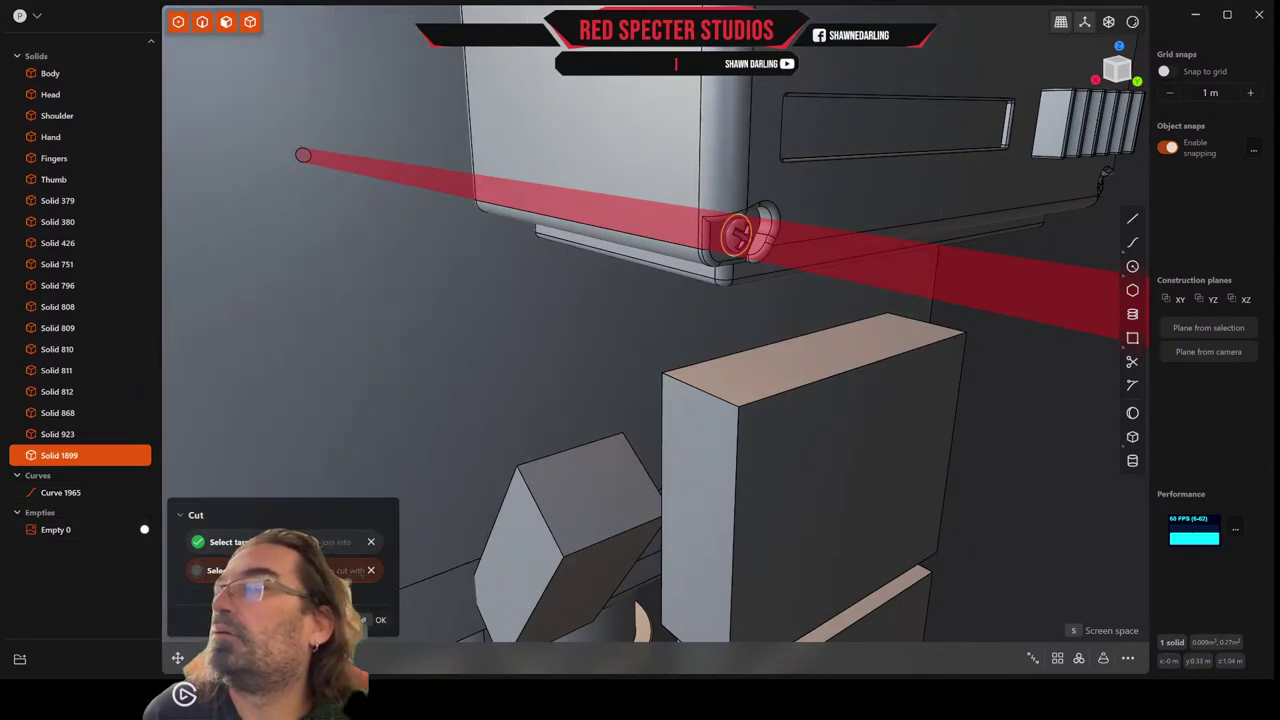
key(Escape)
Delete the circle curve around the lower corner screw.
click(60, 492)
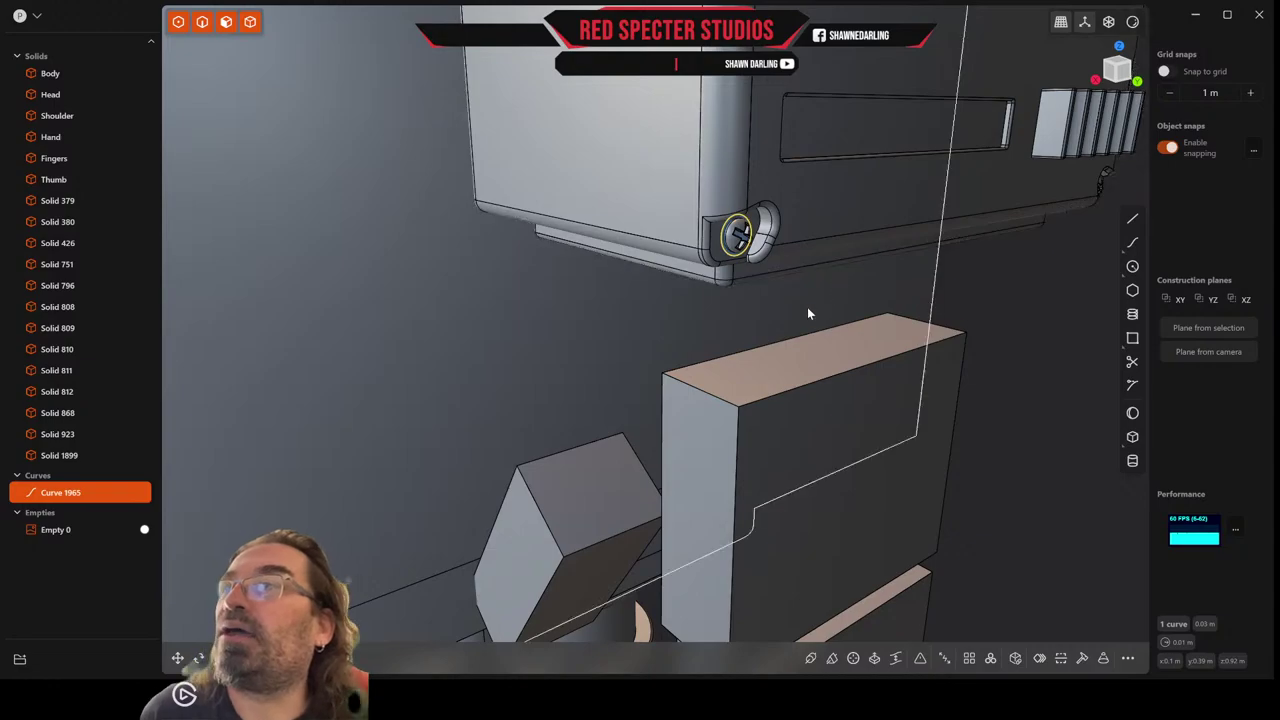
key(Delete)
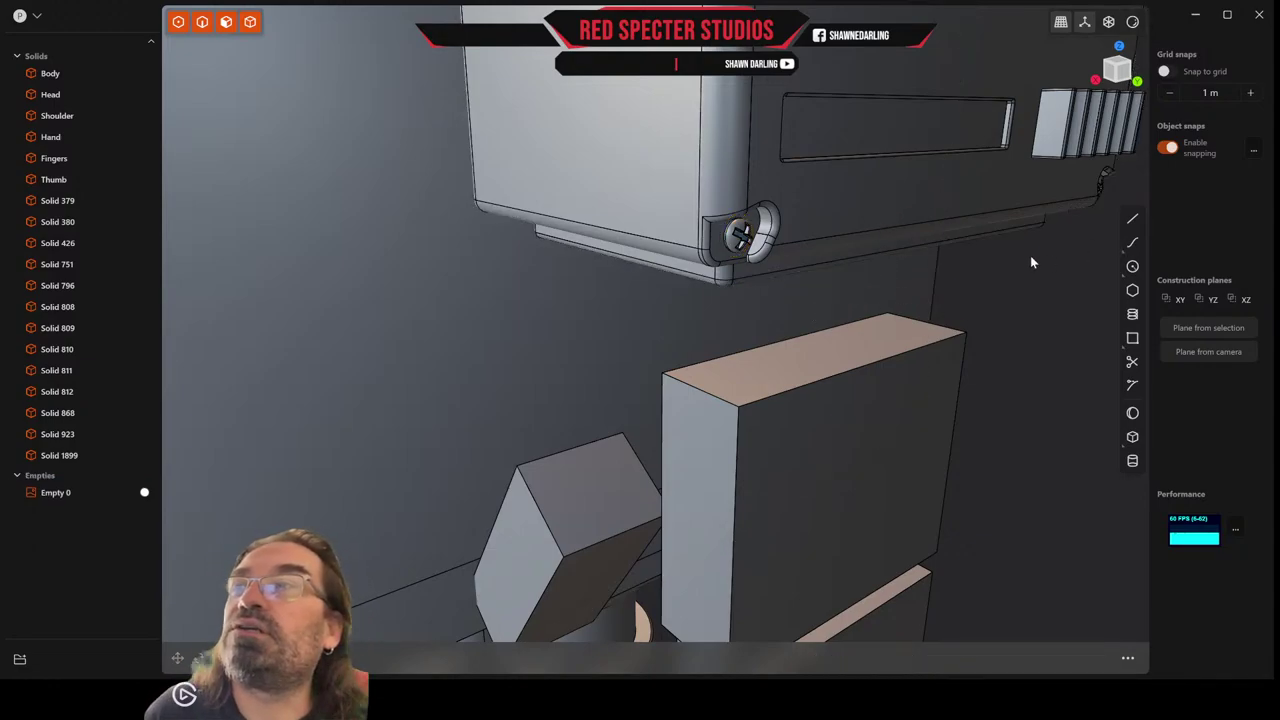
In the side view, draw a vertical line about 0.01 m long on the recessed face, spanning the lower corner screw head's height.
click(1112, 74)
scroll(752, 275, up, 10)
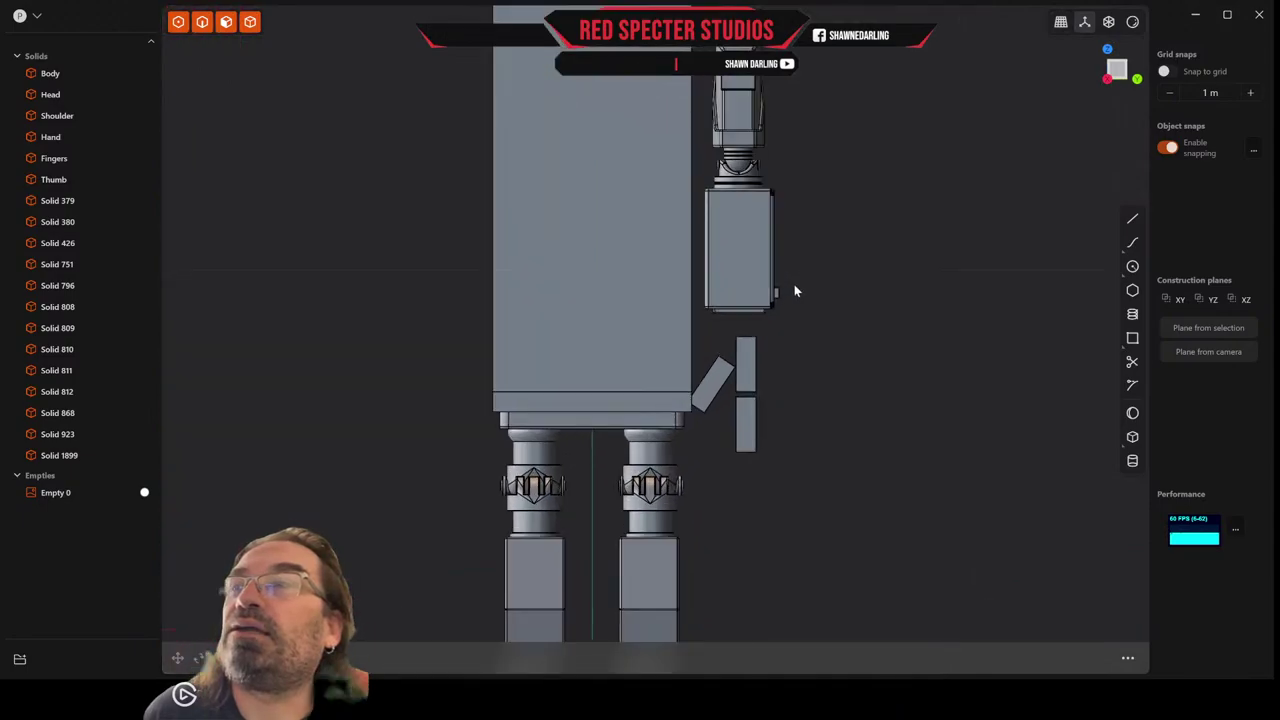
scroll(773, 315, up, 10)
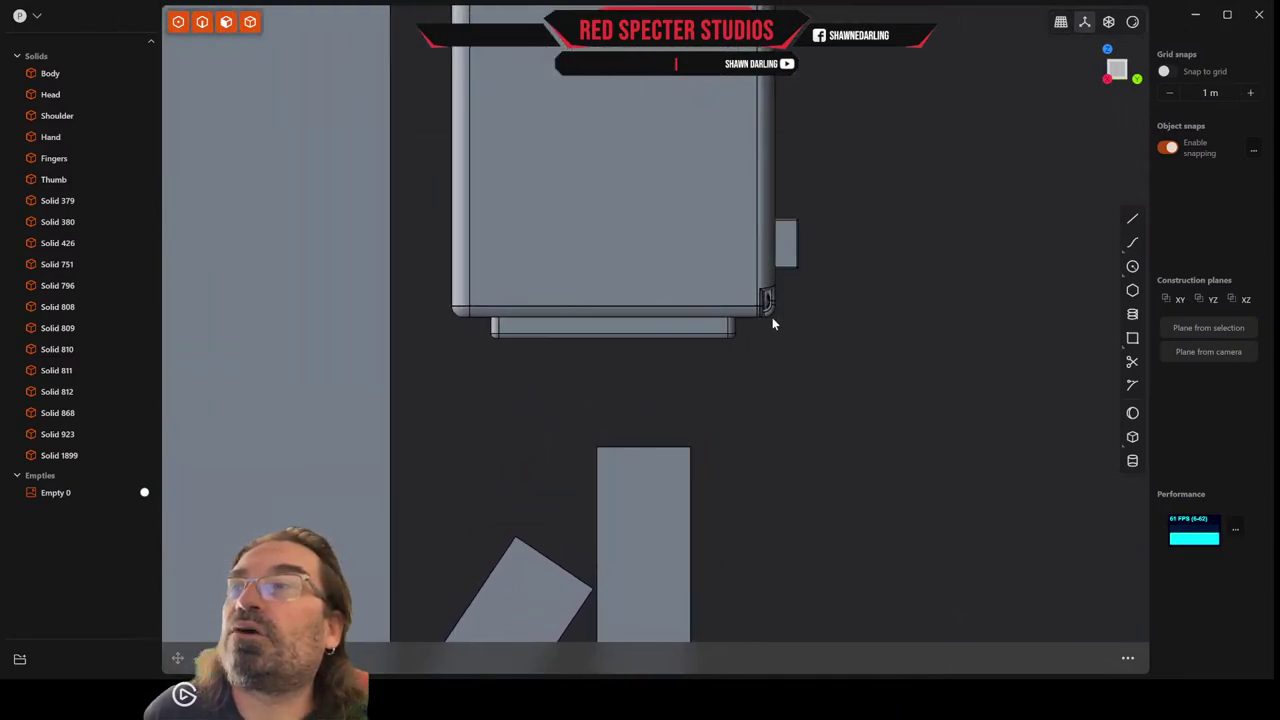
scroll(764, 307, up, 5)
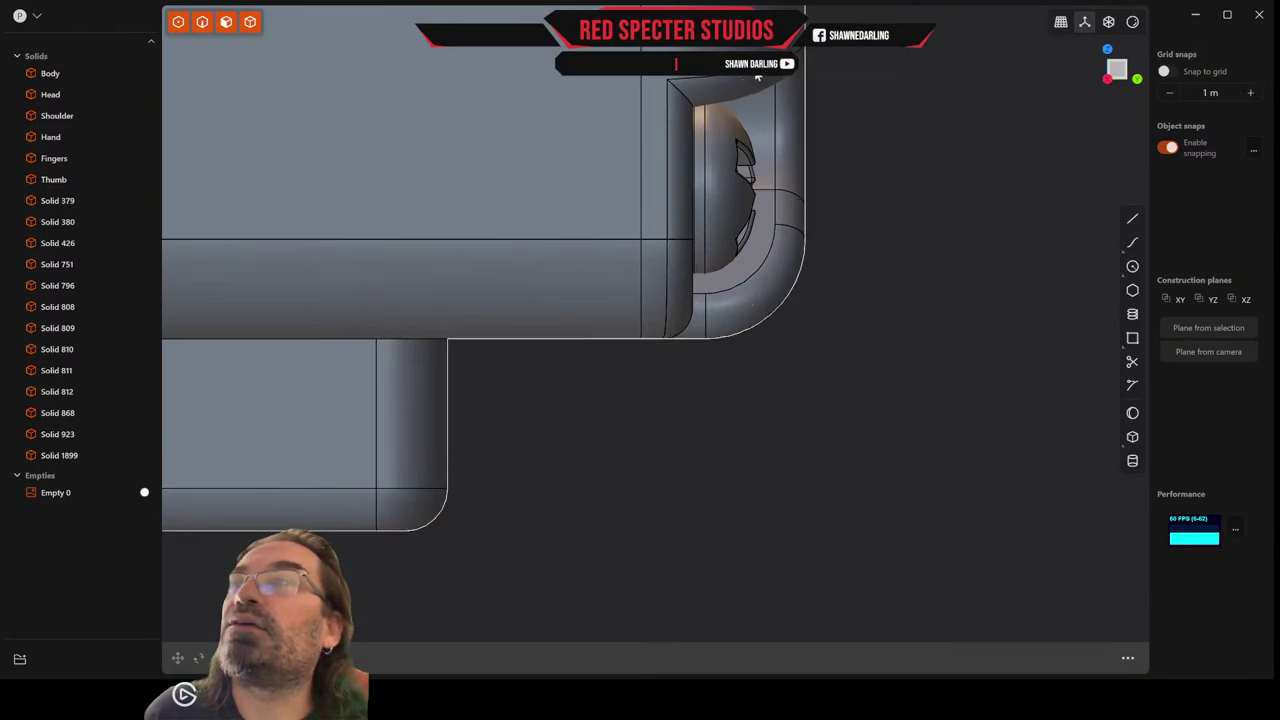
click(1132, 219)
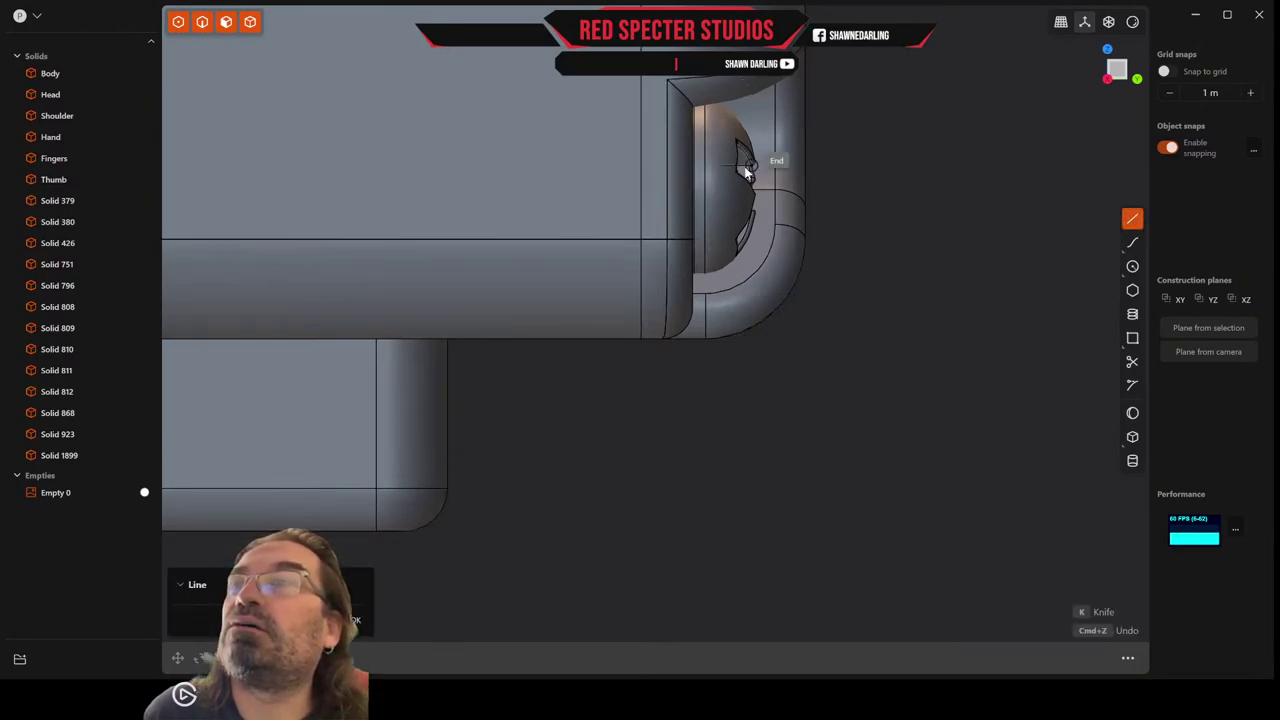
click(695, 280)
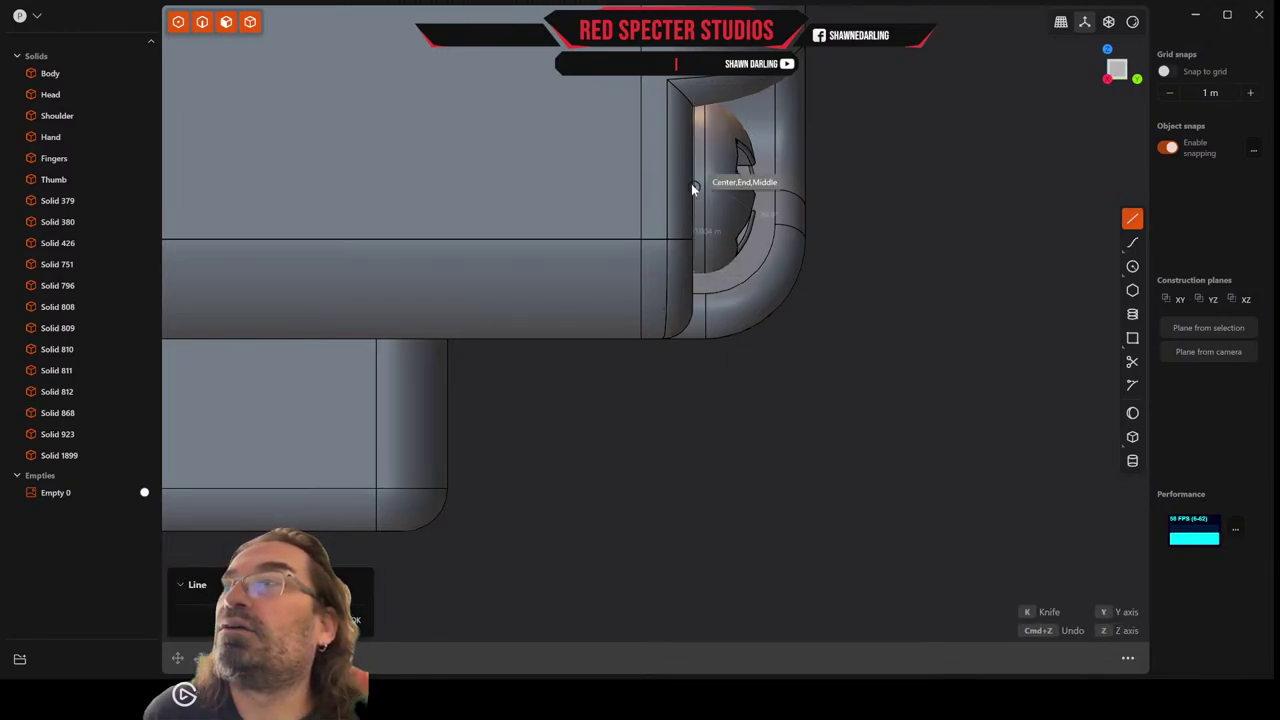
click(692, 117)
right_click(692, 119)
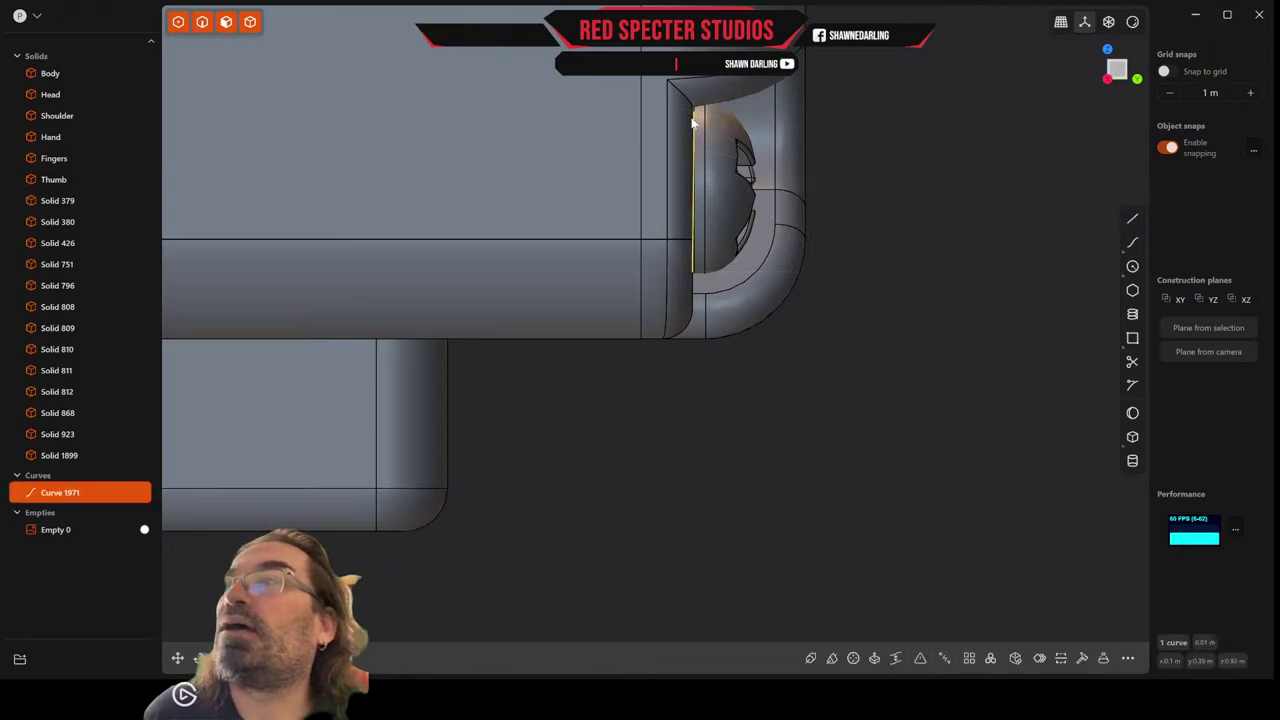
Move the vertical line along the X axis so it sits beside the lower front corner screw head on the recessed face.
middle_drag(692, 119, 656, 138)
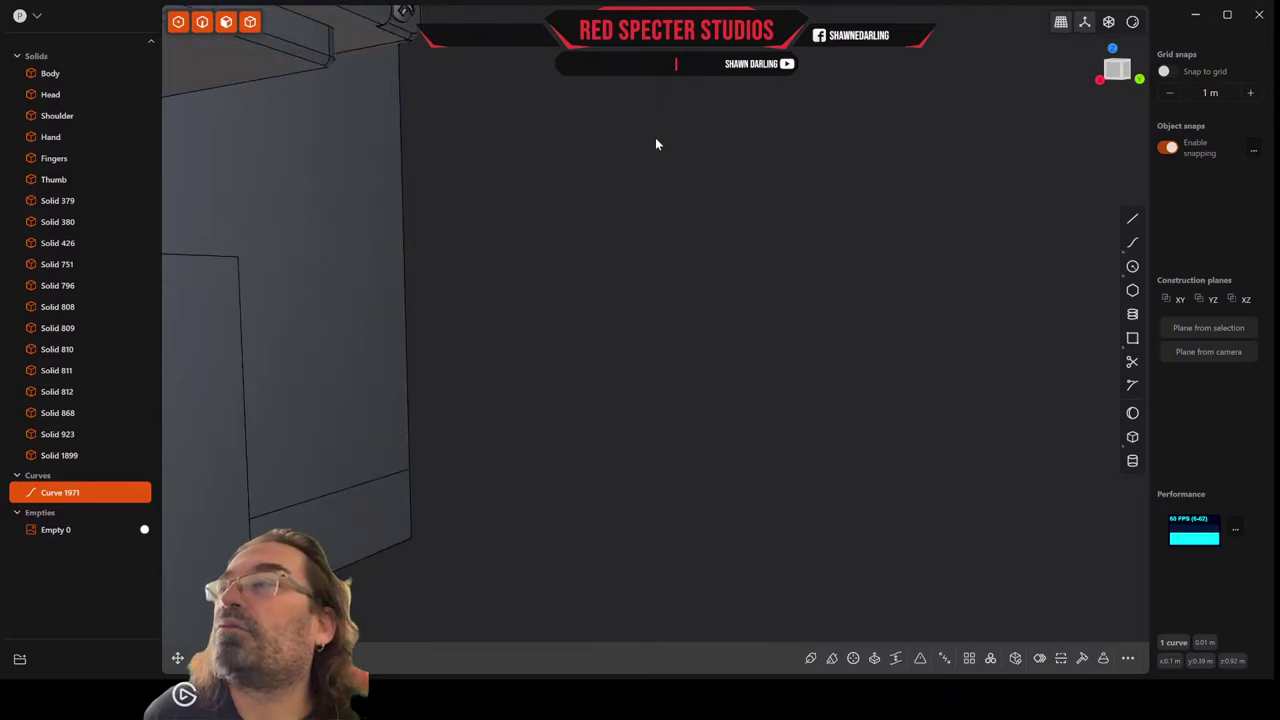
middle_drag(452, 281, 563, 410)
scroll(602, 251, up, 6)
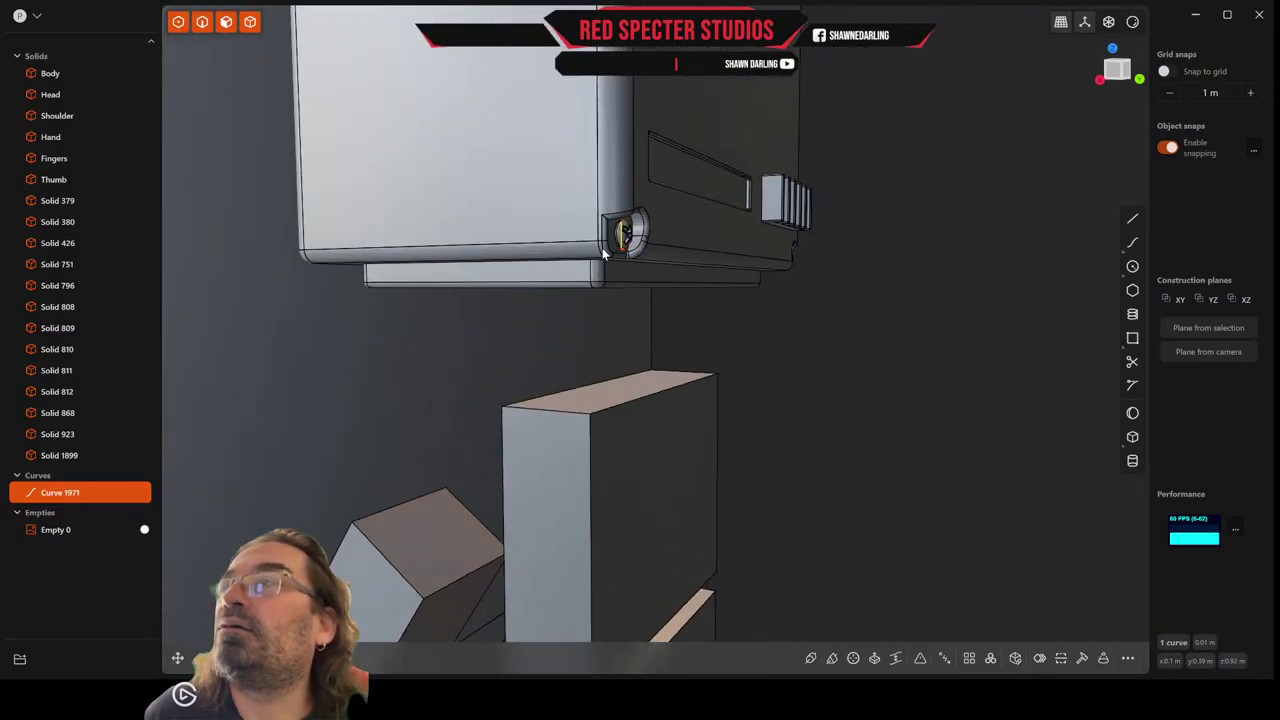
middle_drag(603, 251, 672, 253)
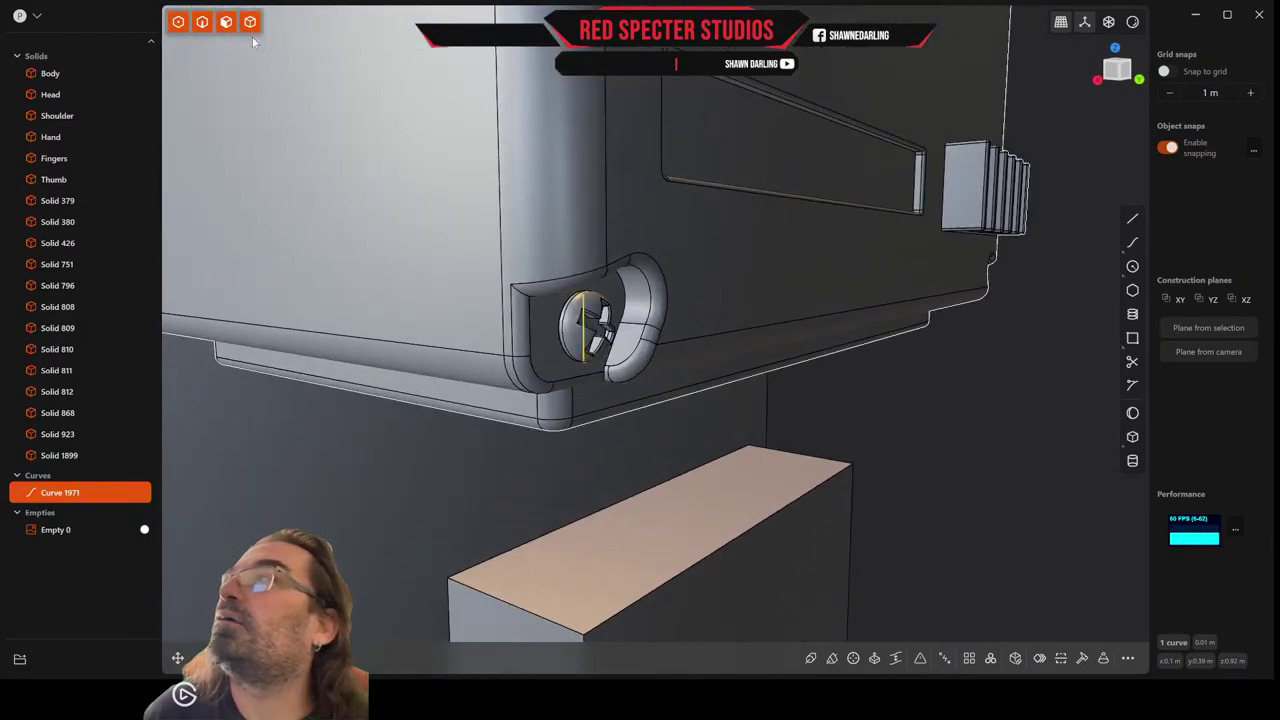
click(178, 22)
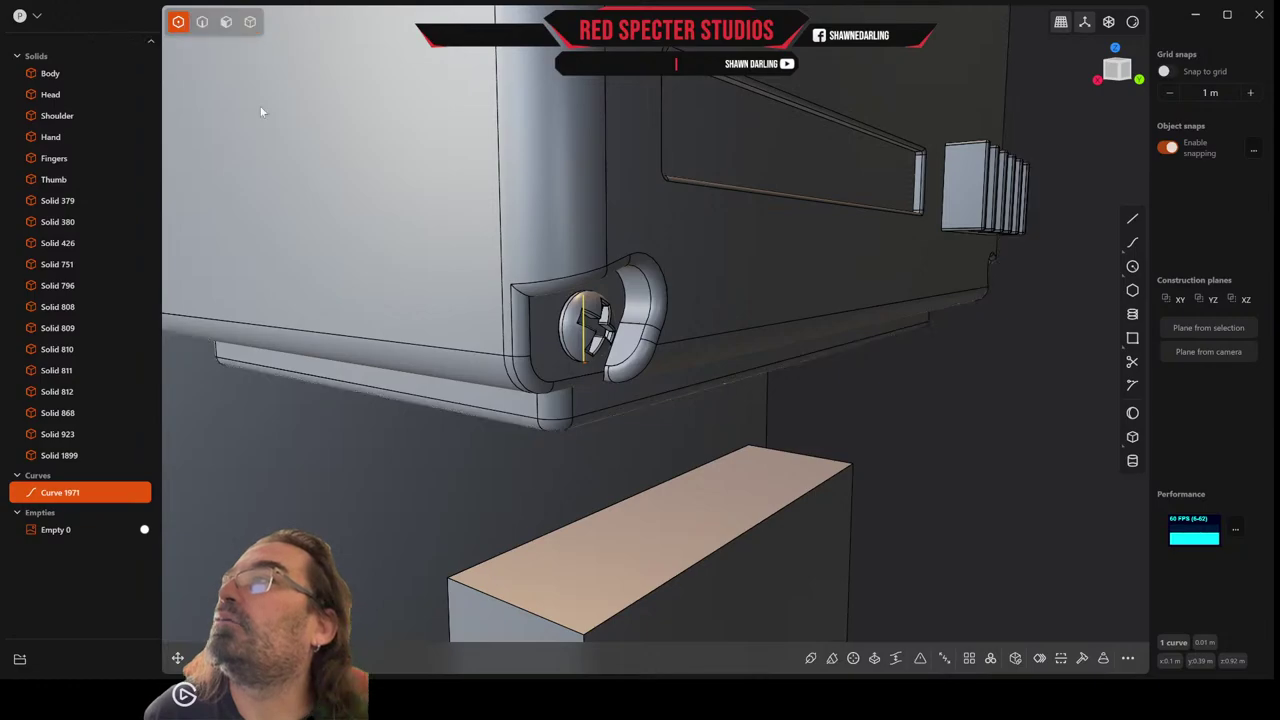
scroll(583, 306, up, 8)
scroll(586, 306, down, 4)
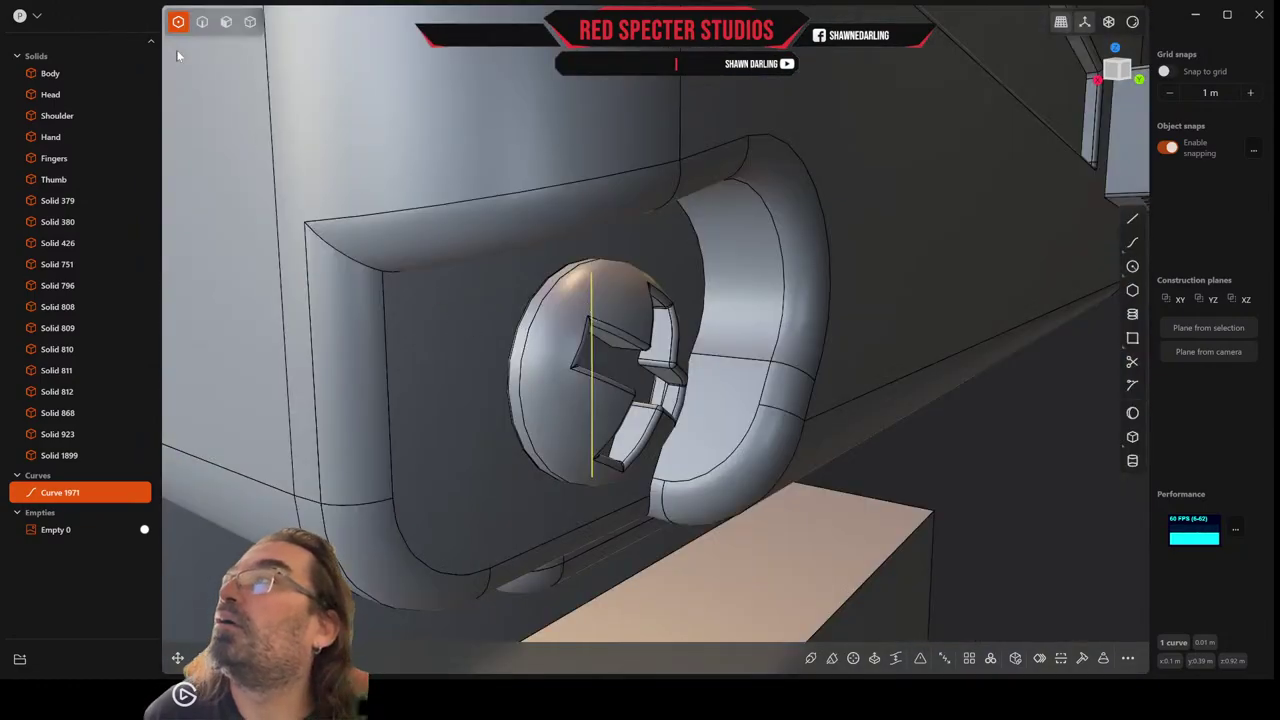
click(202, 22)
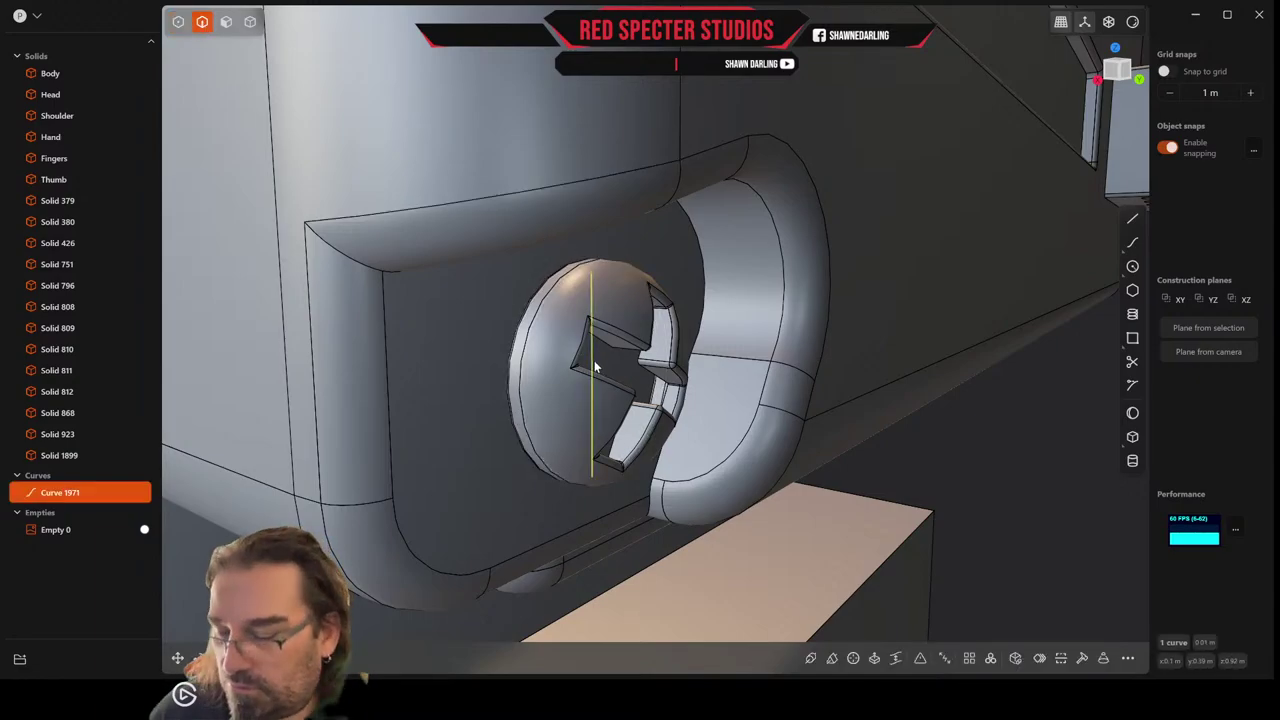
key(g)
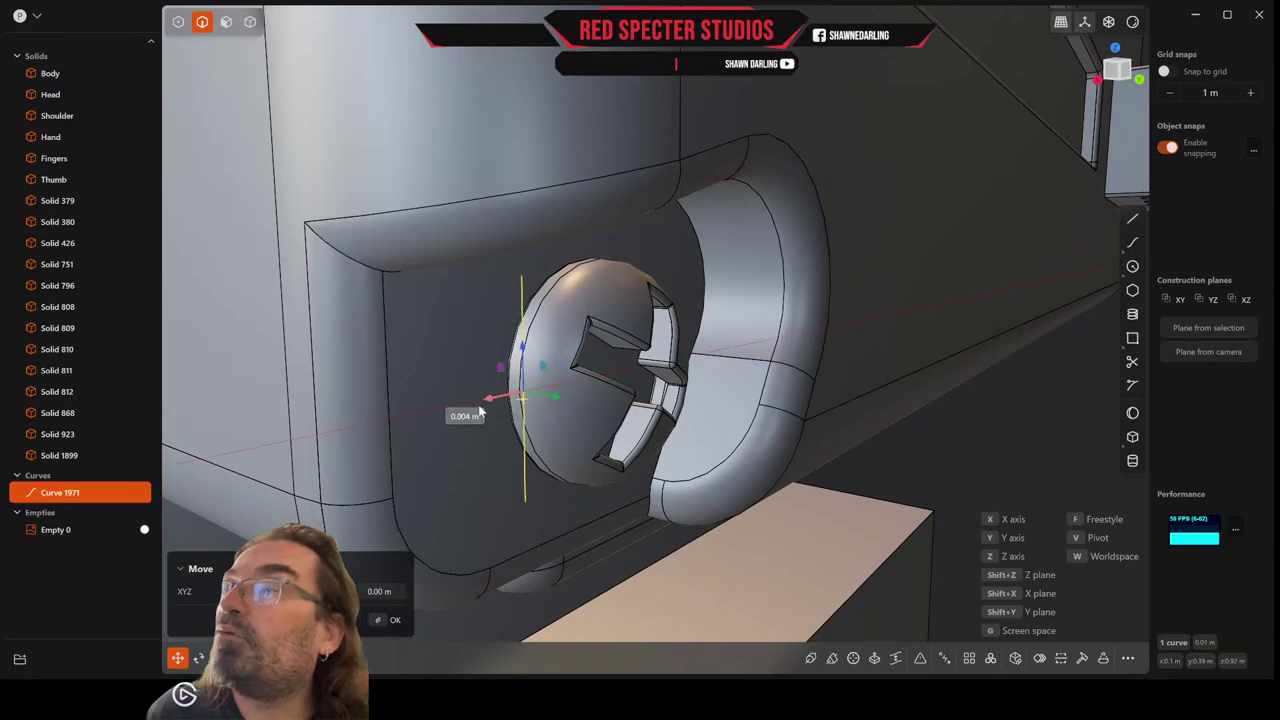
click(435, 365)
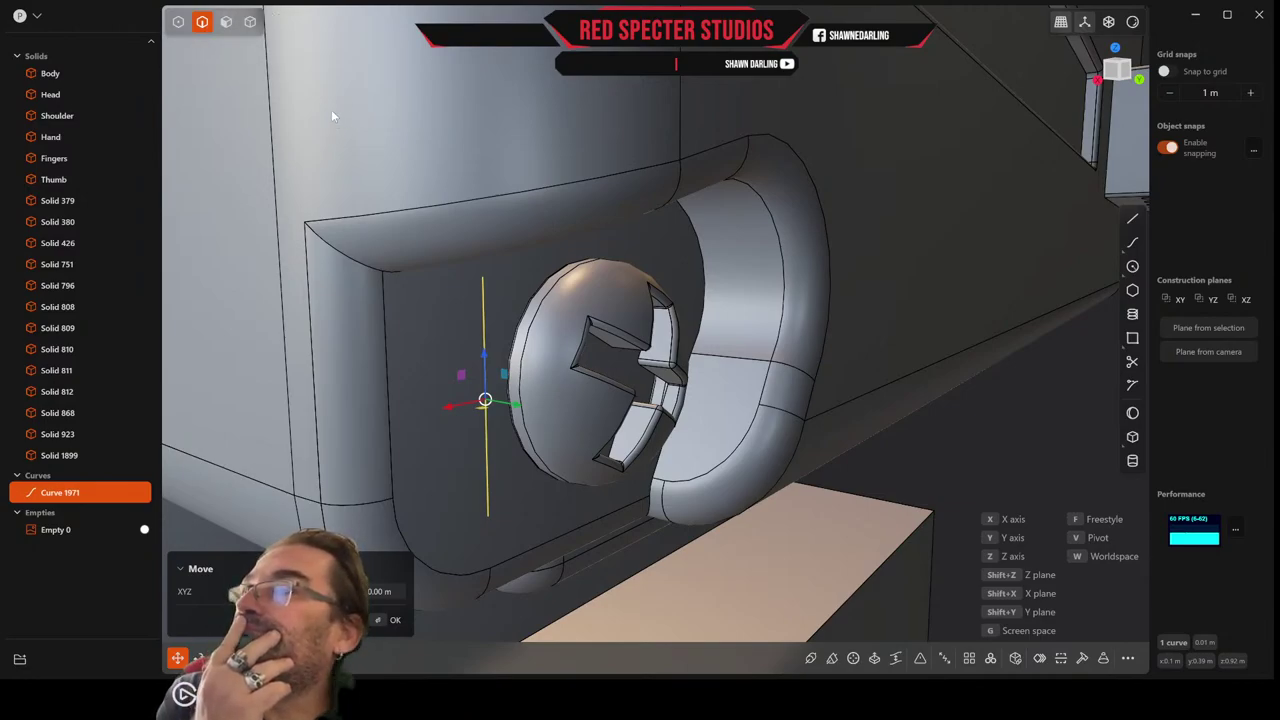
Lengthen the vertical line beside the corner screw by moving its upper end about 0.00045 m up and its lower end slightly down.
click(178, 22)
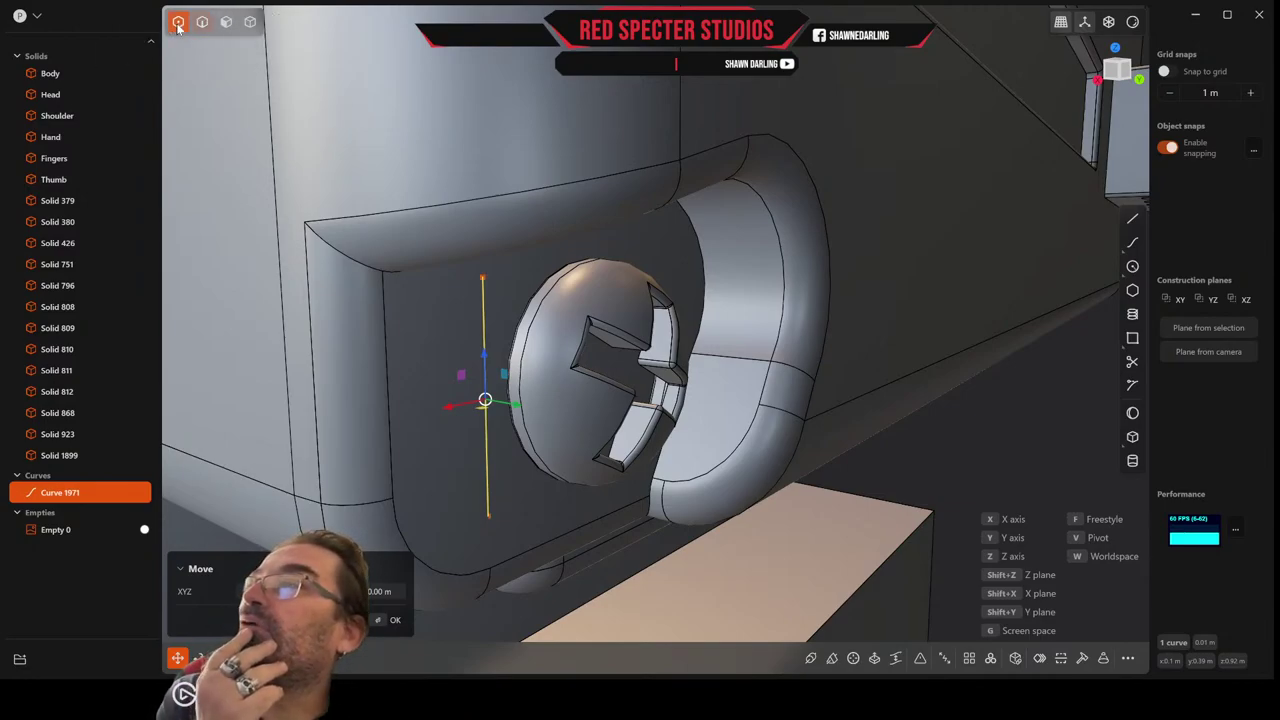
key(Escape)
click(483, 280)
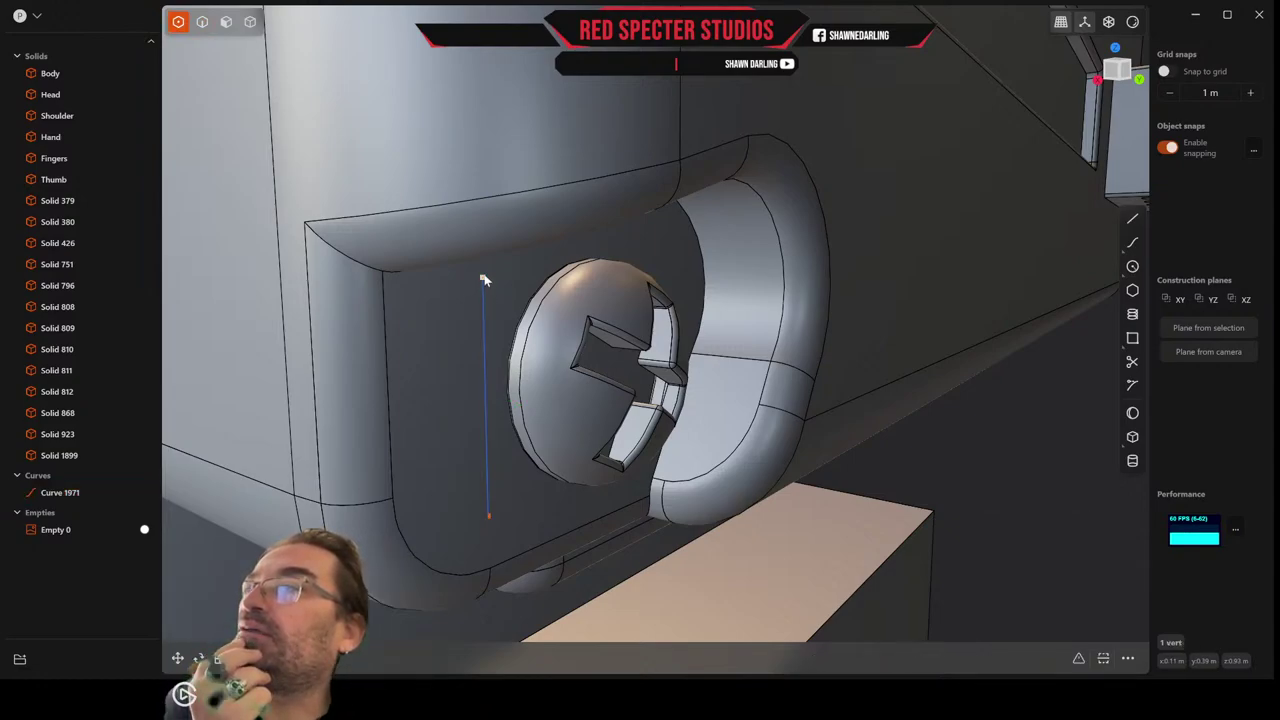
key(g)
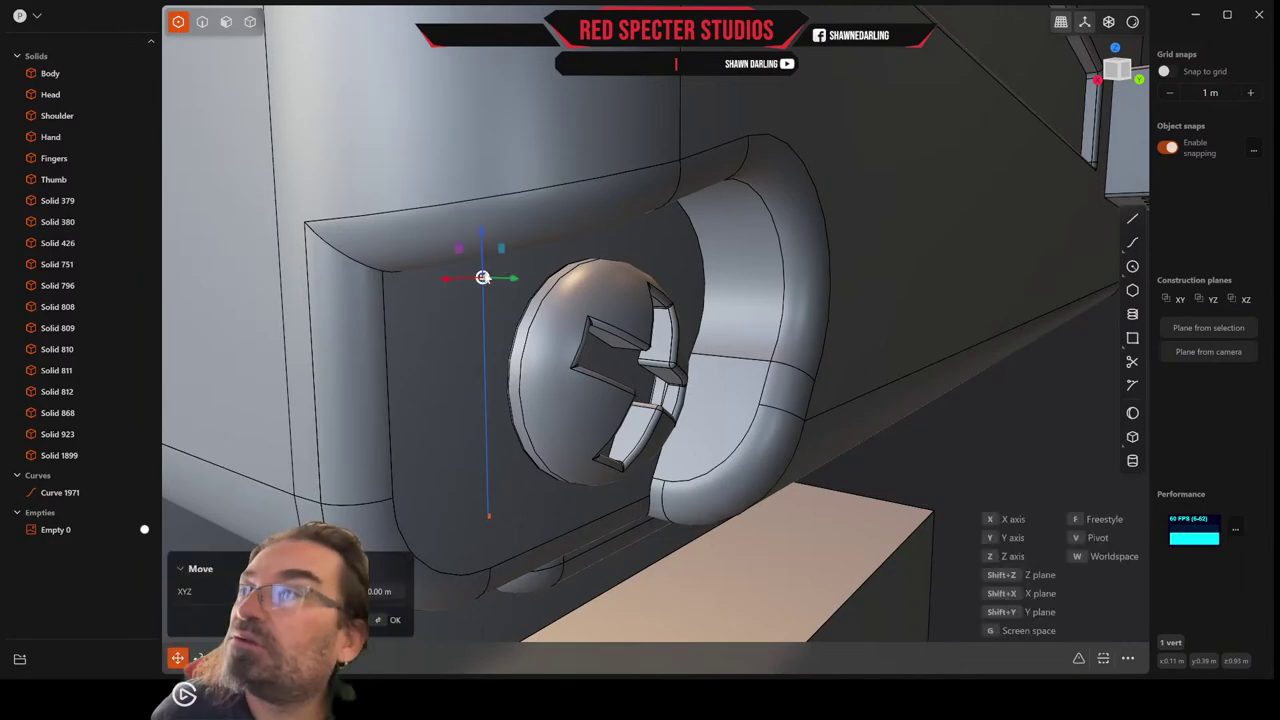
drag(485, 224, 485, 220)
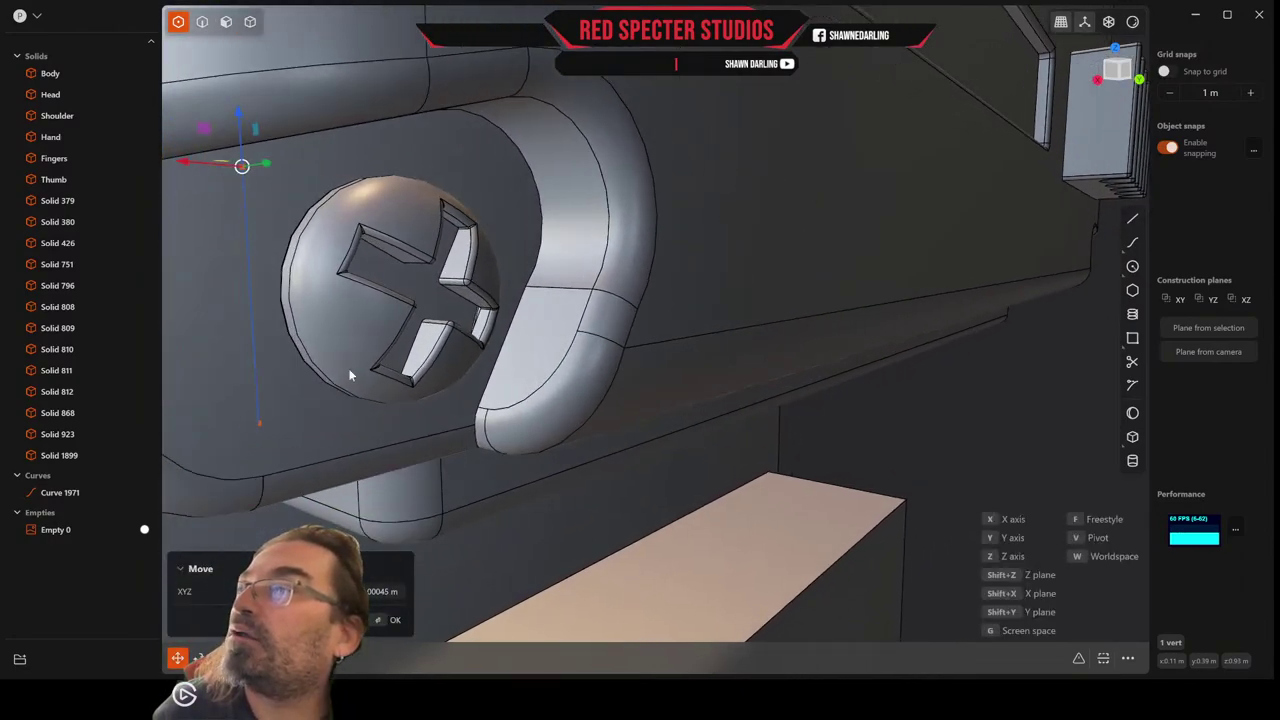
drag(285, 428, 259, 423)
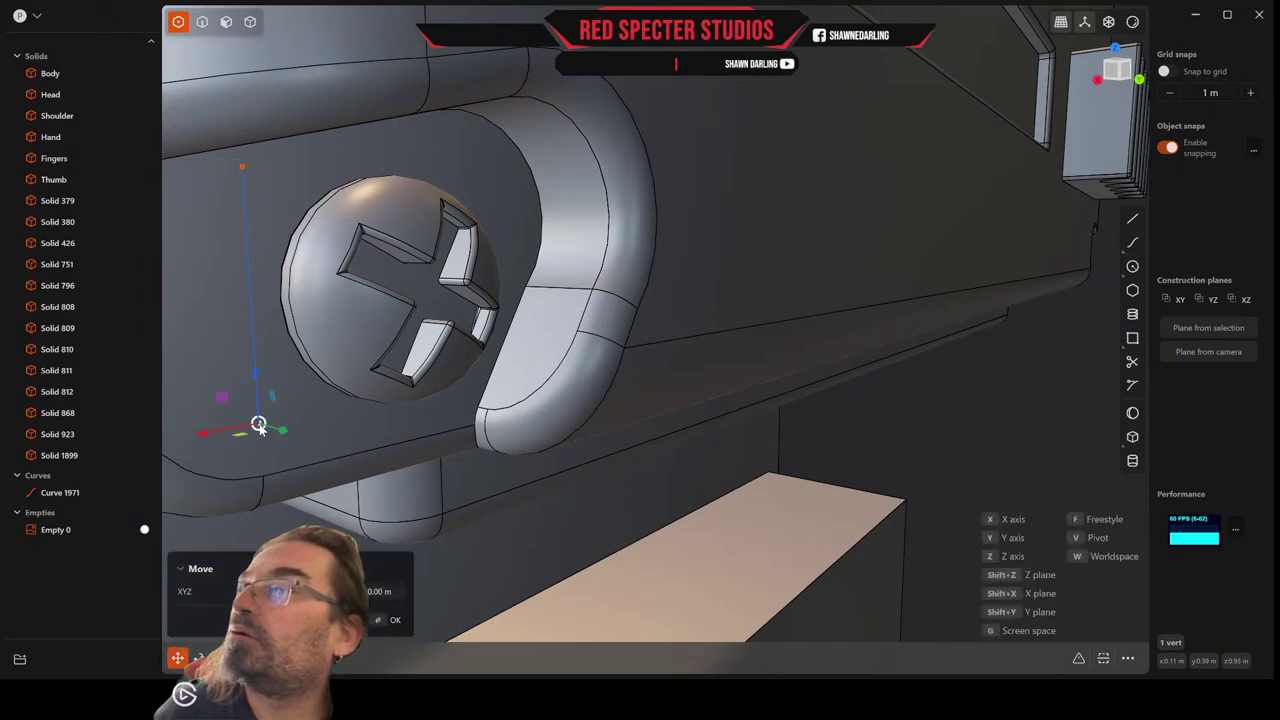
drag(256, 375, 256, 397)
right_click(256, 397)
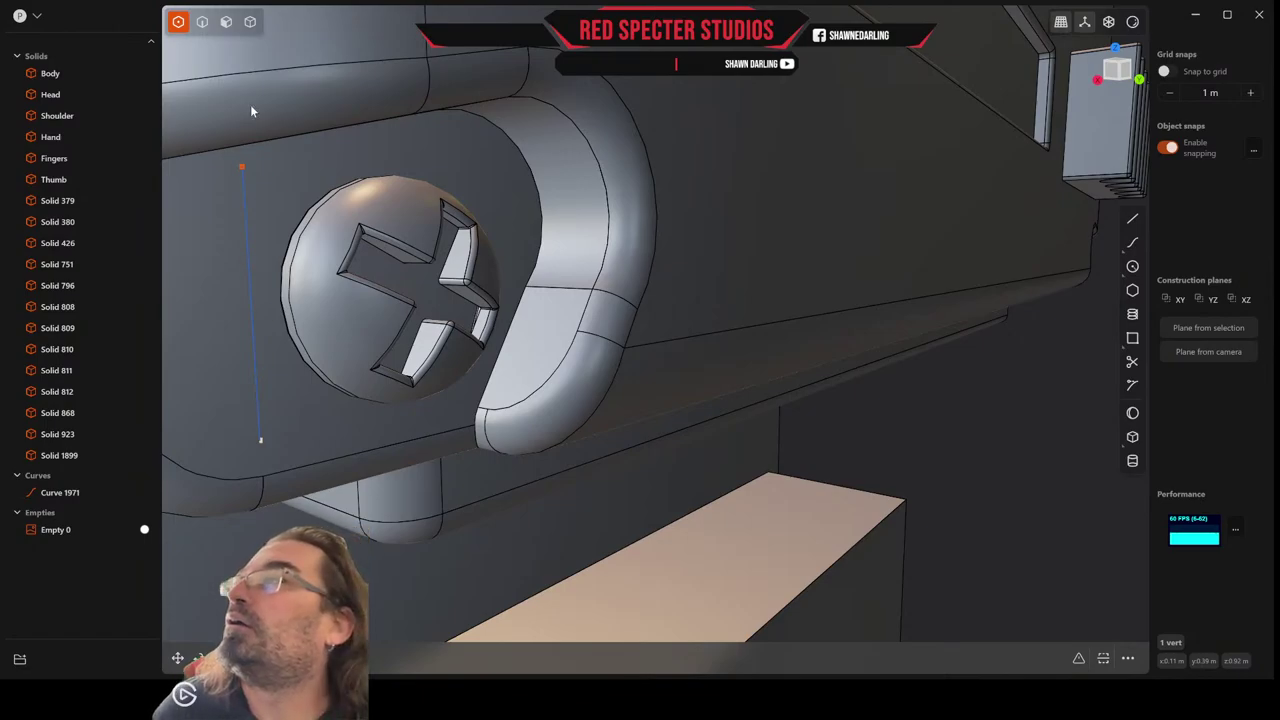
Try to cut the forearm box solid with the vertical line beside the lower front corner screw.
click(202, 21)
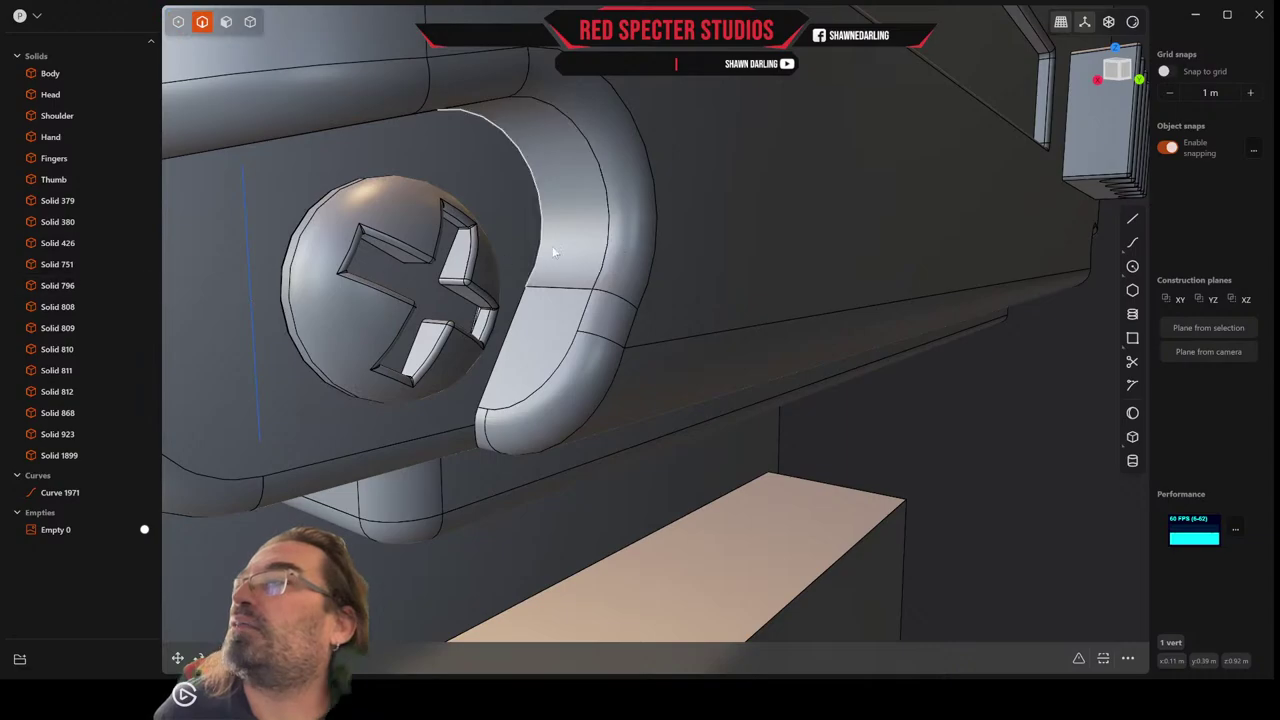
scroll(754, 219, down, 5)
scroll(754, 219, up, 2)
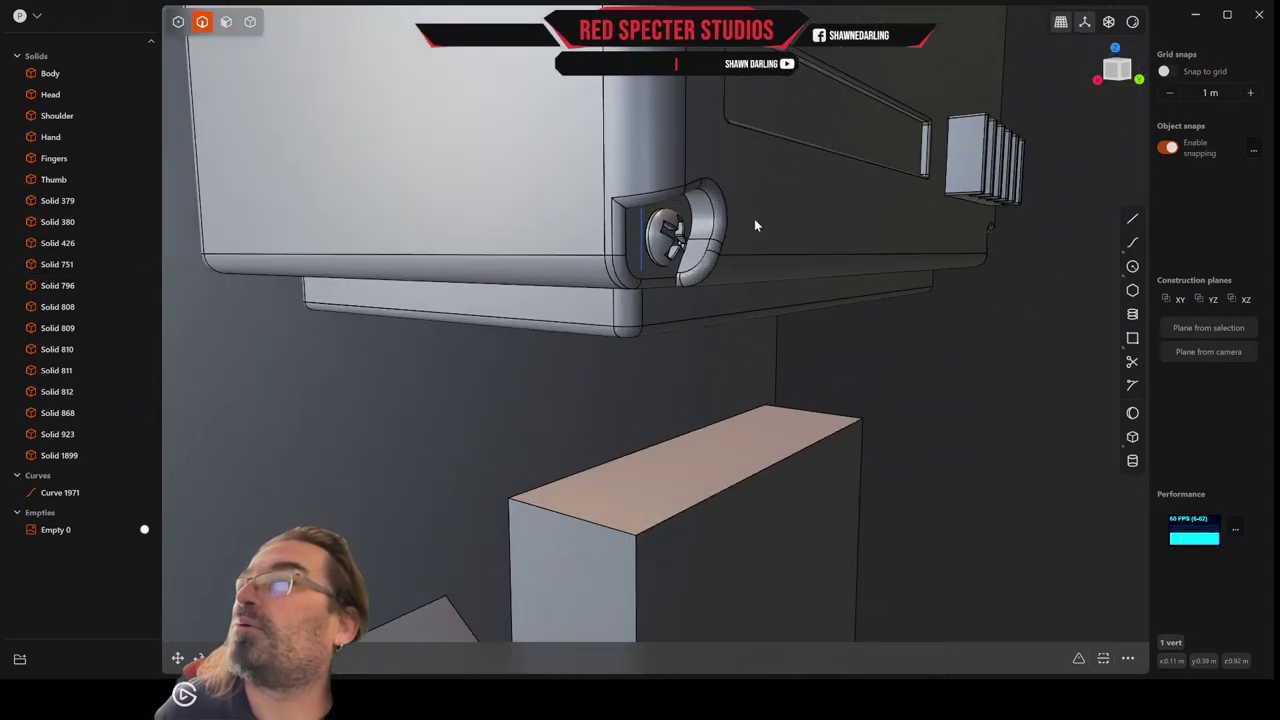
middle_drag(754, 219, 734, 226)
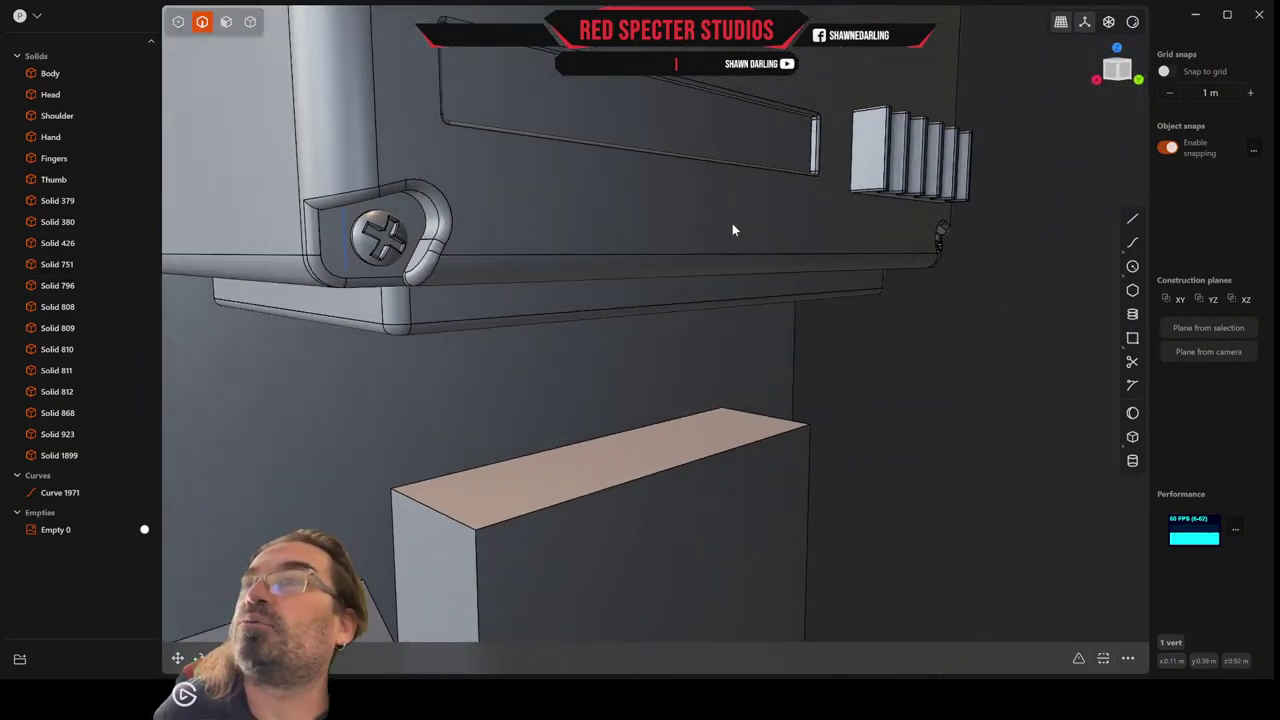
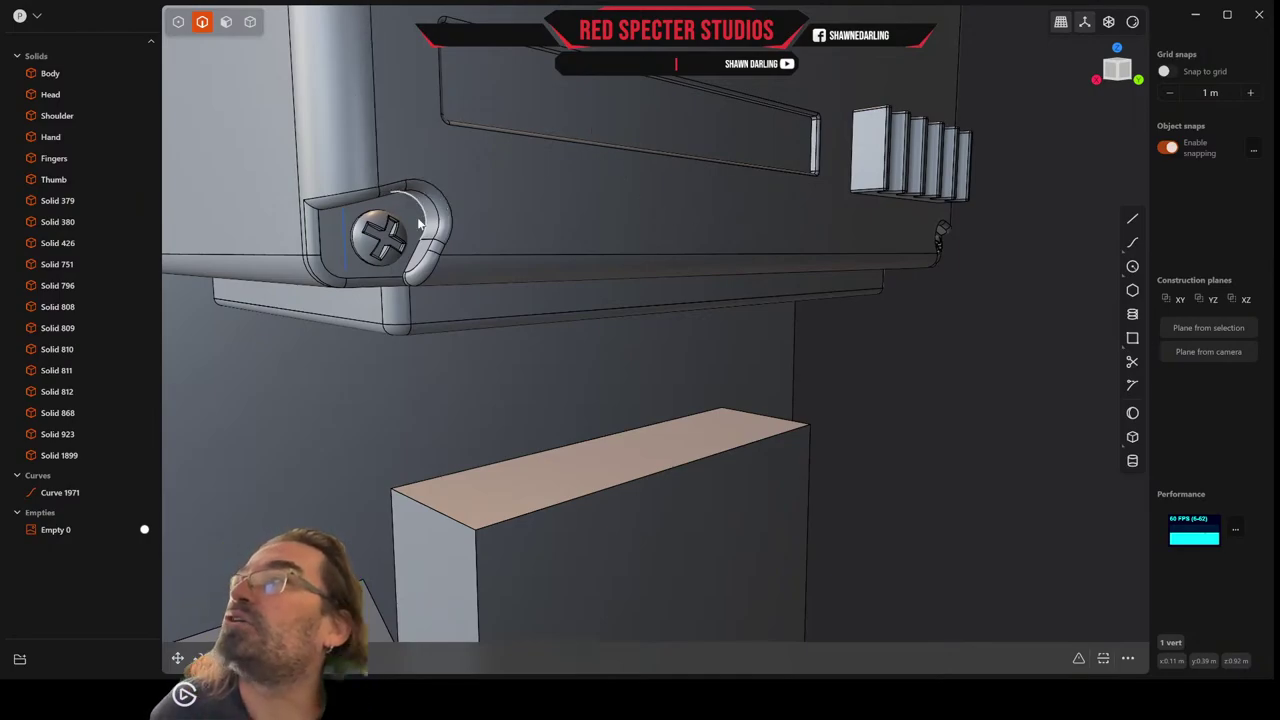
scroll(417, 210, up, 4)
middle_drag(416, 208, 417, 212)
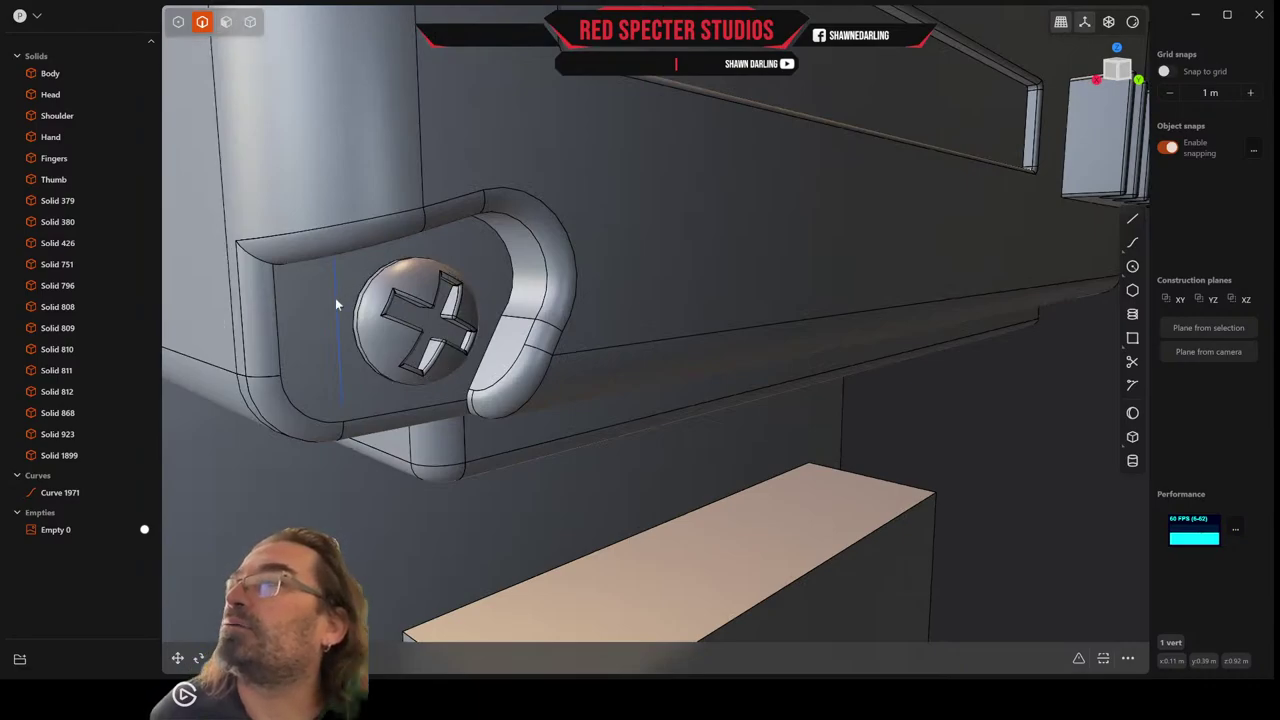
click(250, 21)
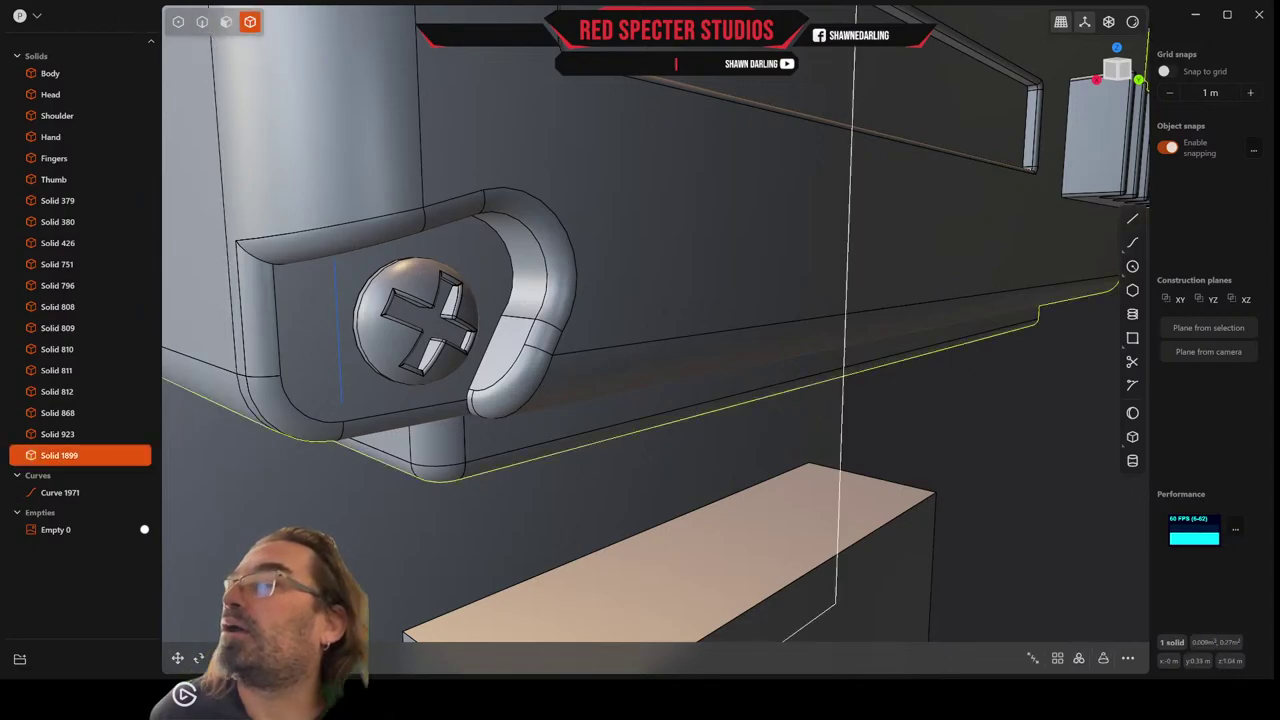
key(c)
click(338, 342)
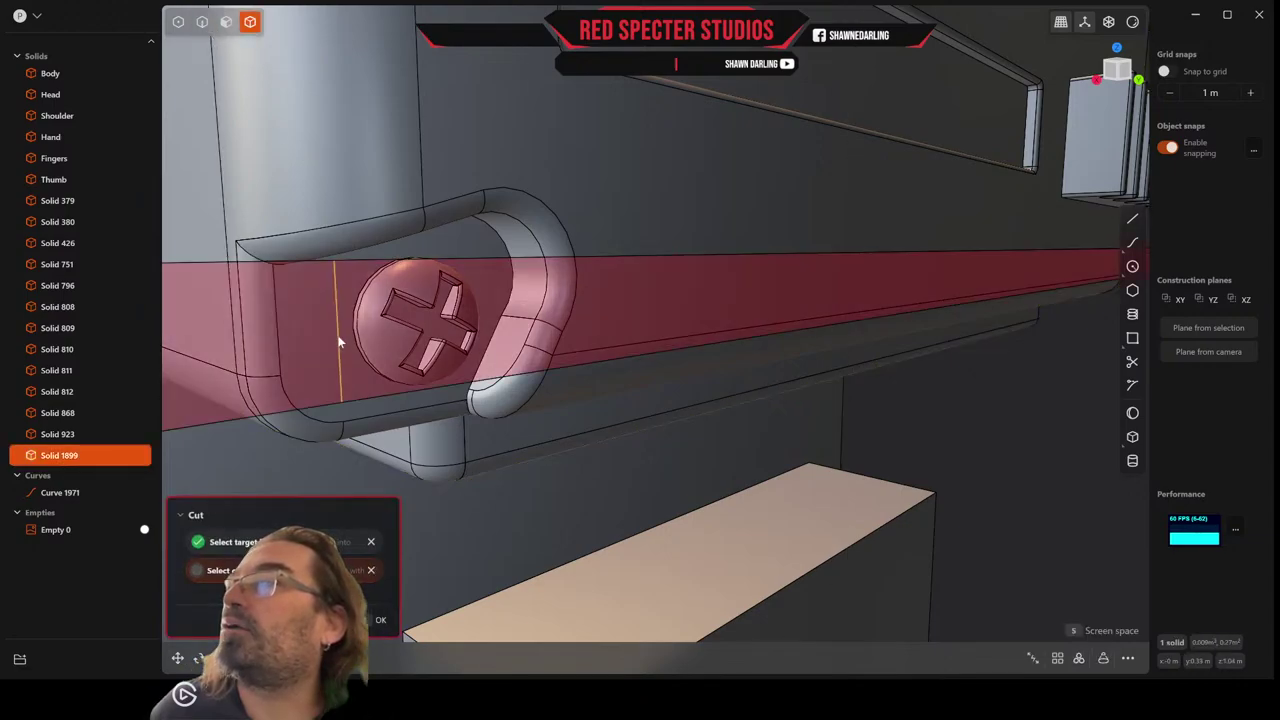
scroll(556, 320, down, 5)
middle_drag(556, 320, 681, 320)
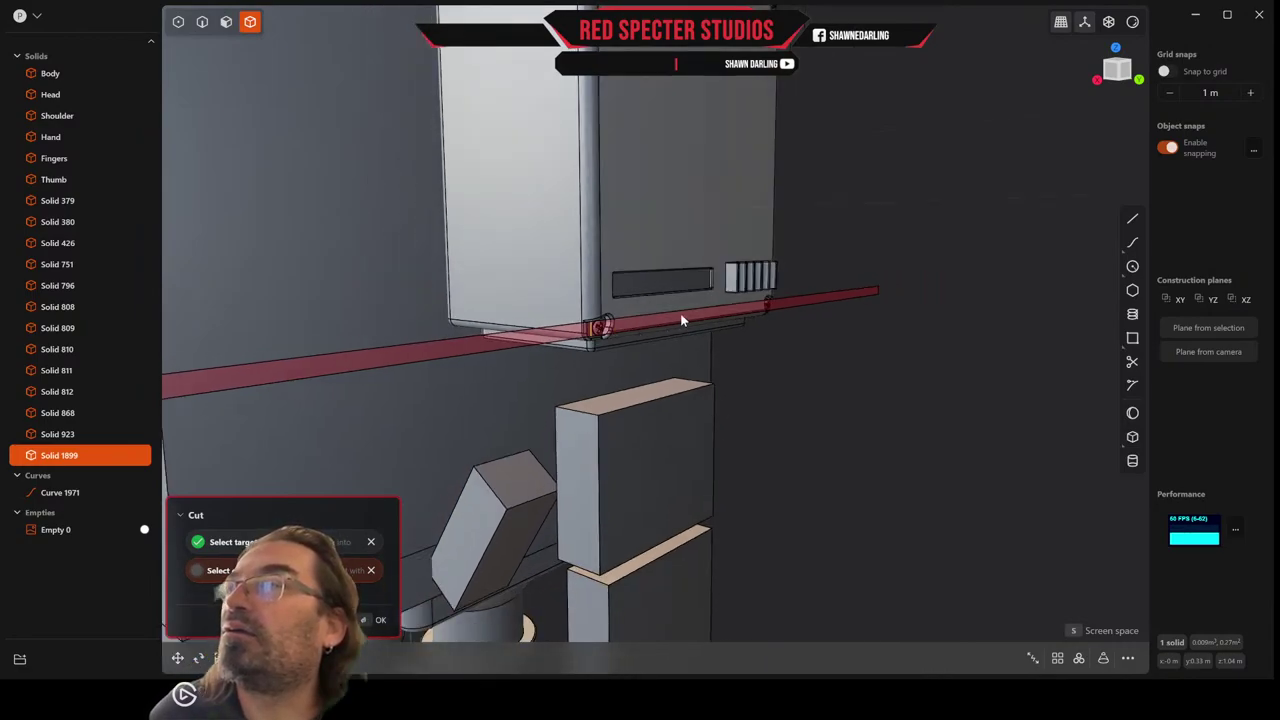
scroll(682, 320, up, 5)
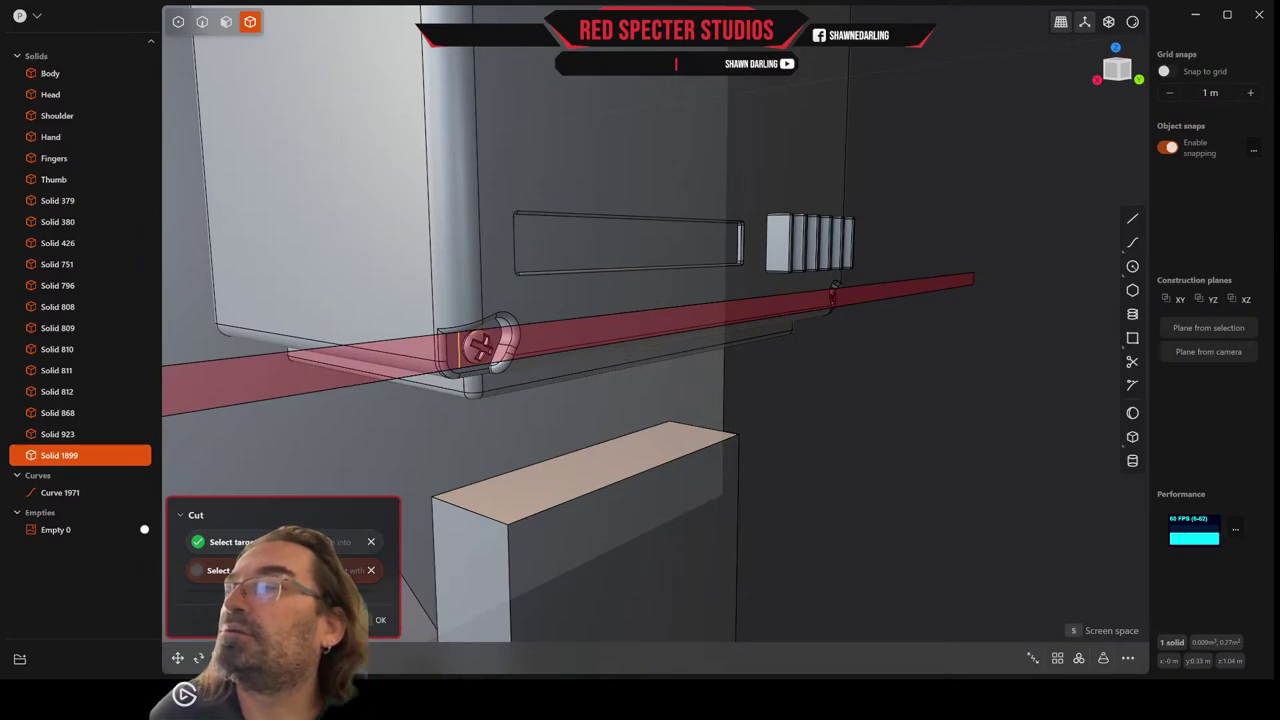
key(Return)
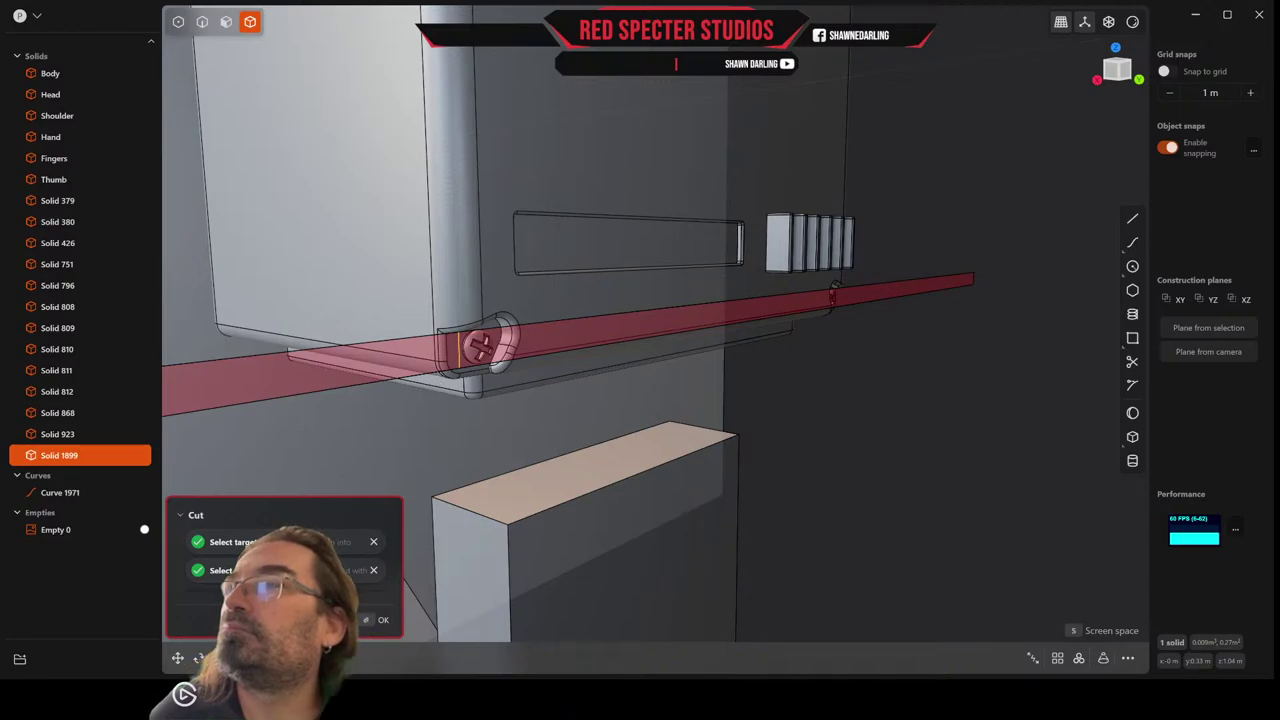
click(380, 619)
scroll(504, 395, up, 5)
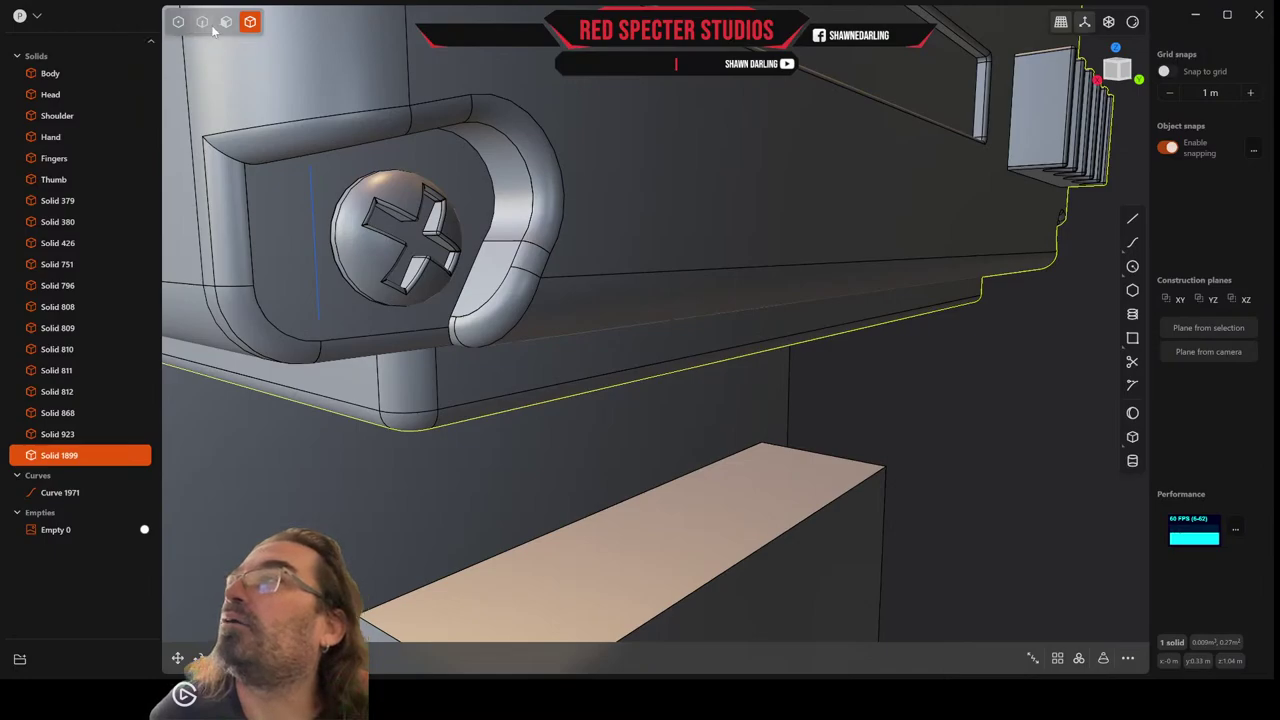
Check whether the lower front corner screw head can be selected separately from the forearm box.
key(Escape)
click(394, 227)
click(395, 227)
click(395, 227)
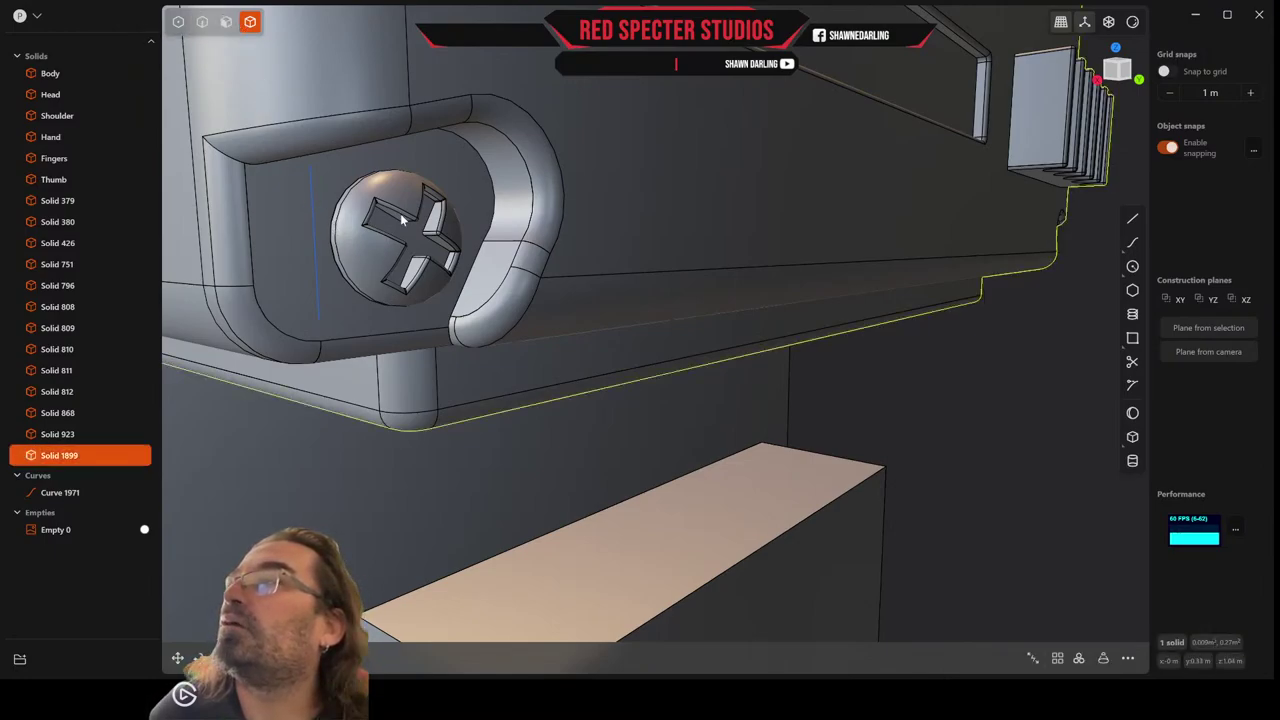
scroll(350, 230, down, 5)
scroll(400, 222, up, 5)
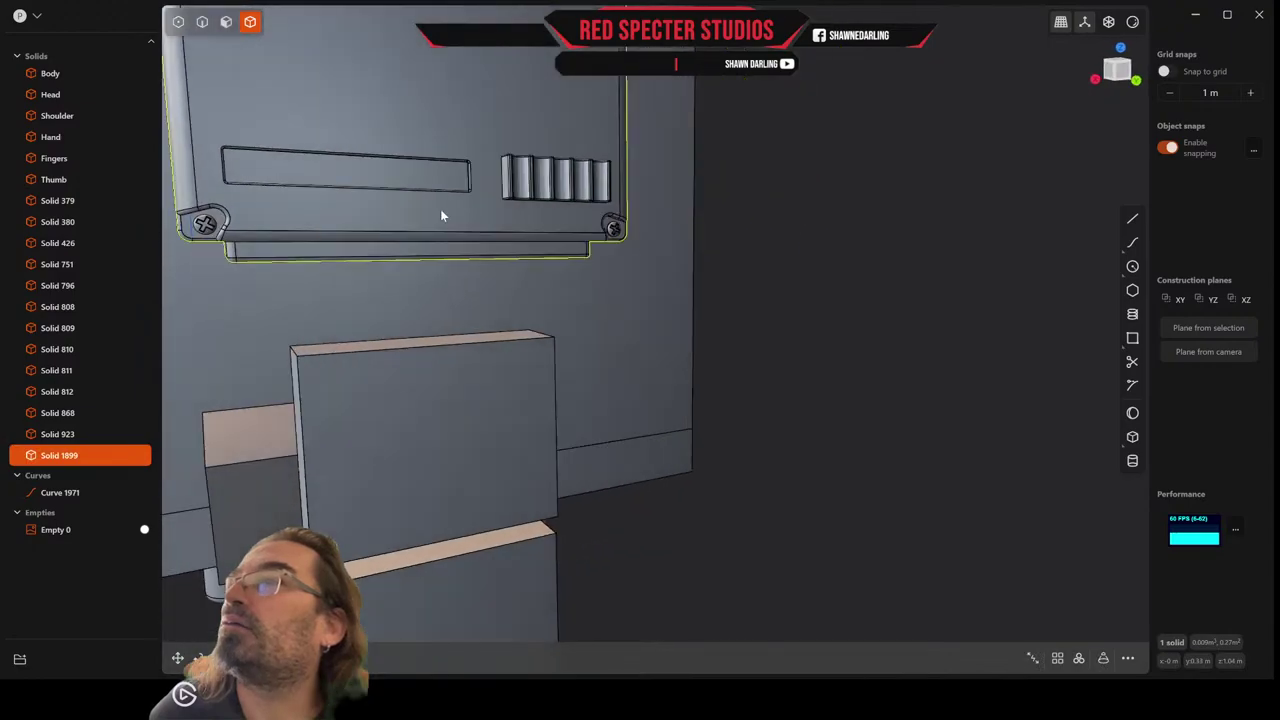
click(609, 234)
scroll(430, 232, down, 5)
scroll(445, 228, up, 2)
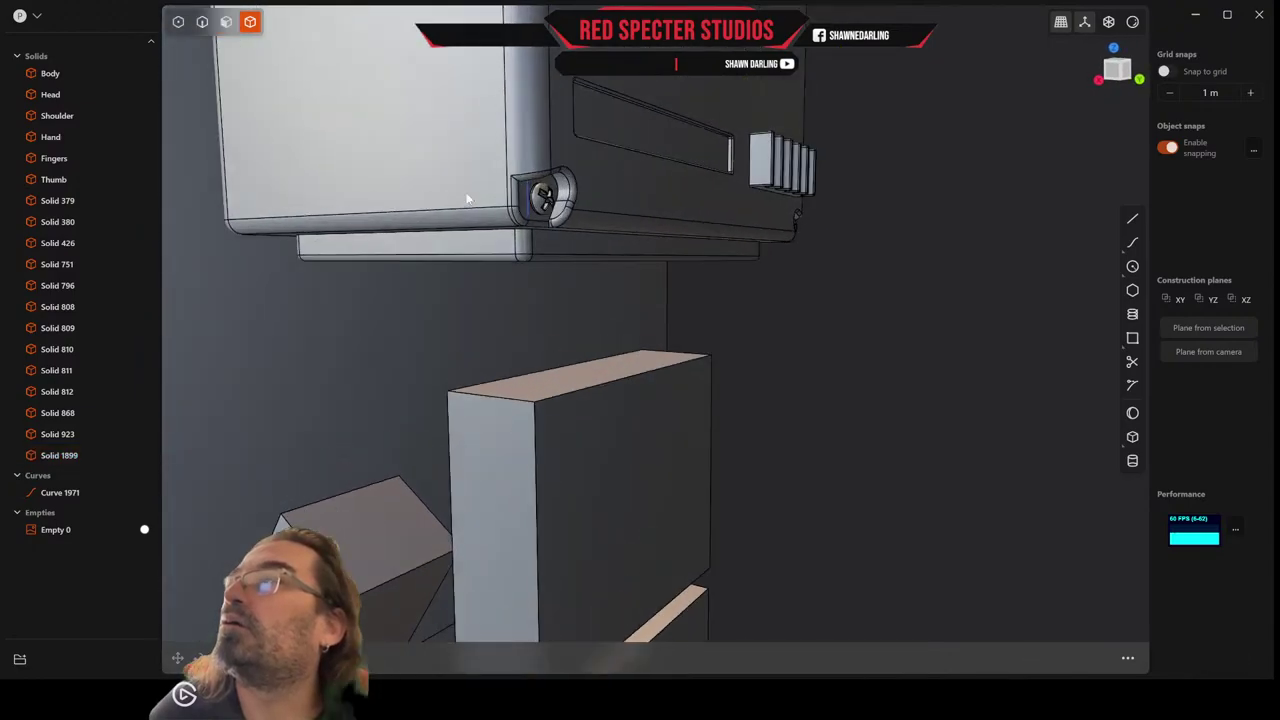
Retry the Cut on the forearm box with the lengthened line and check the corner screw for separation.
scroll(500, 232, up, 2)
click(609, 205)
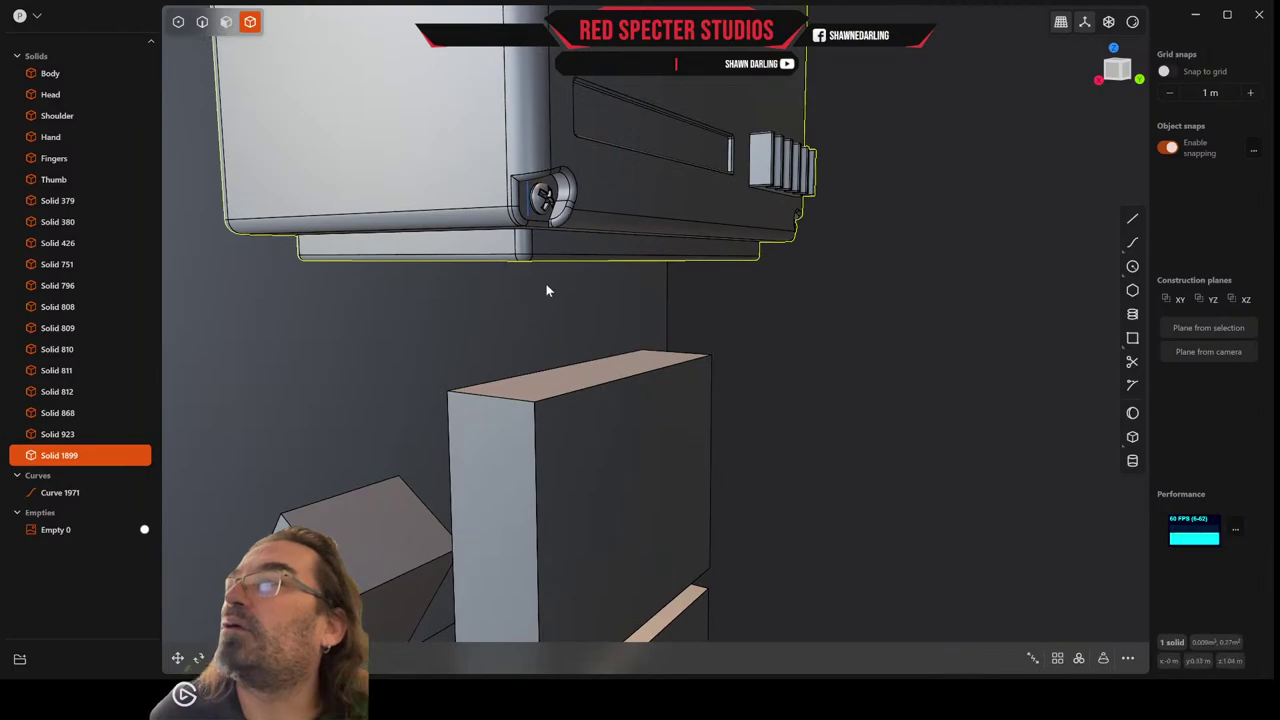
key(c)
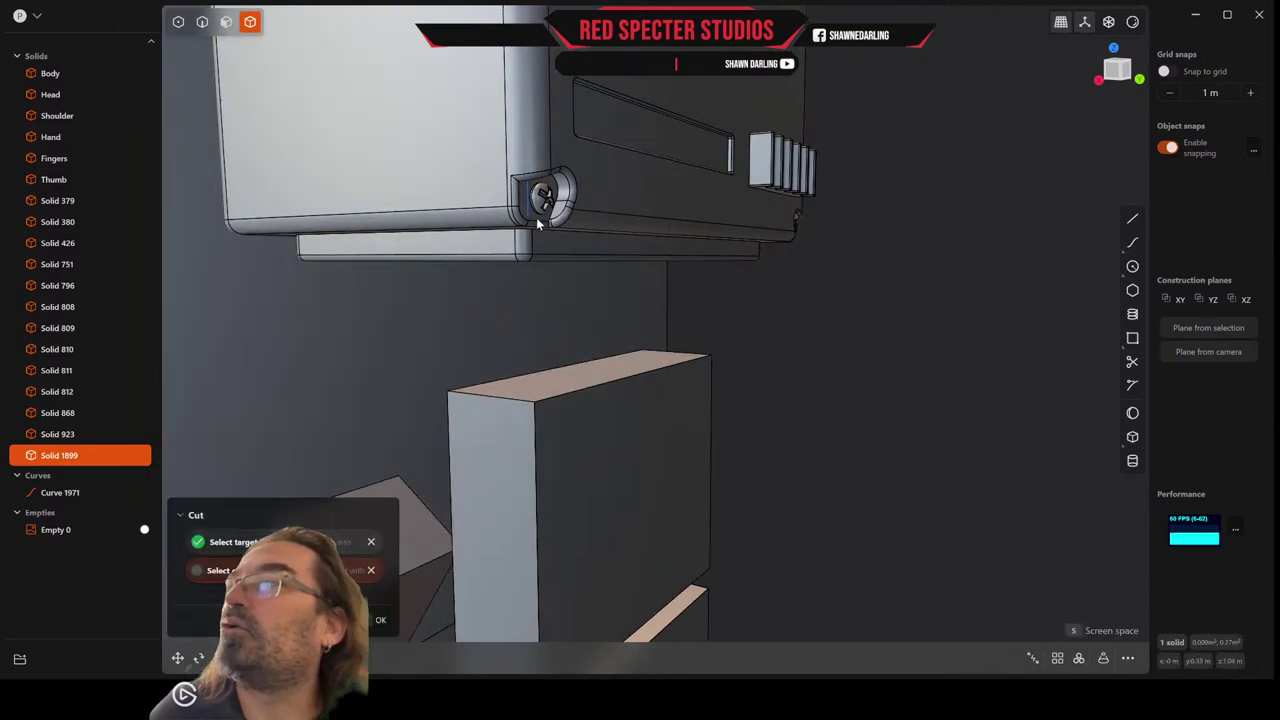
click(529, 208)
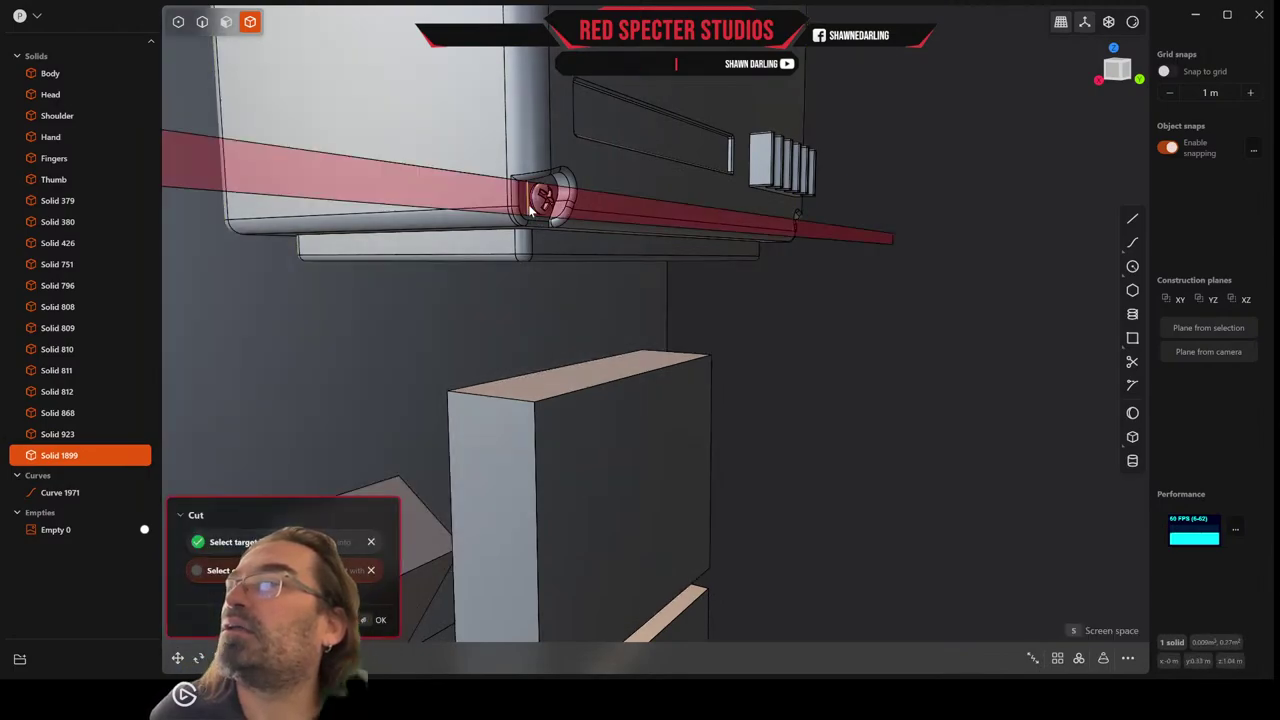
click(530, 208)
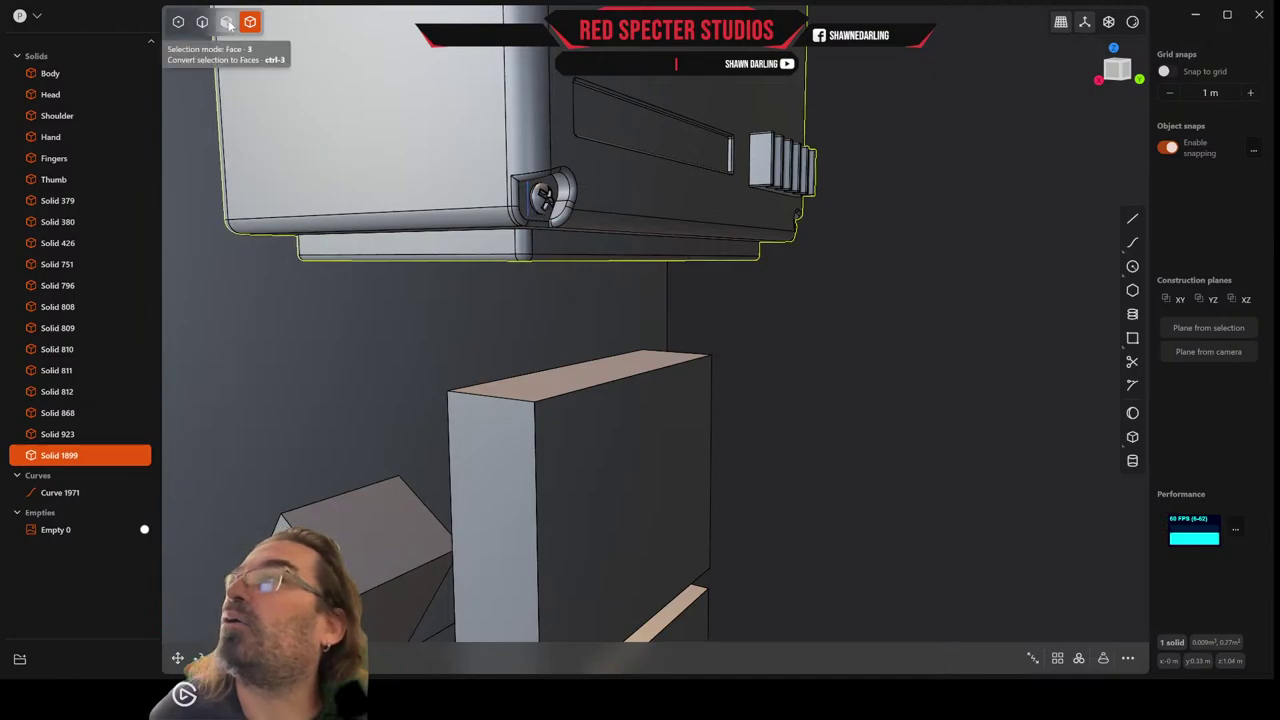
click(544, 202)
click(540, 249)
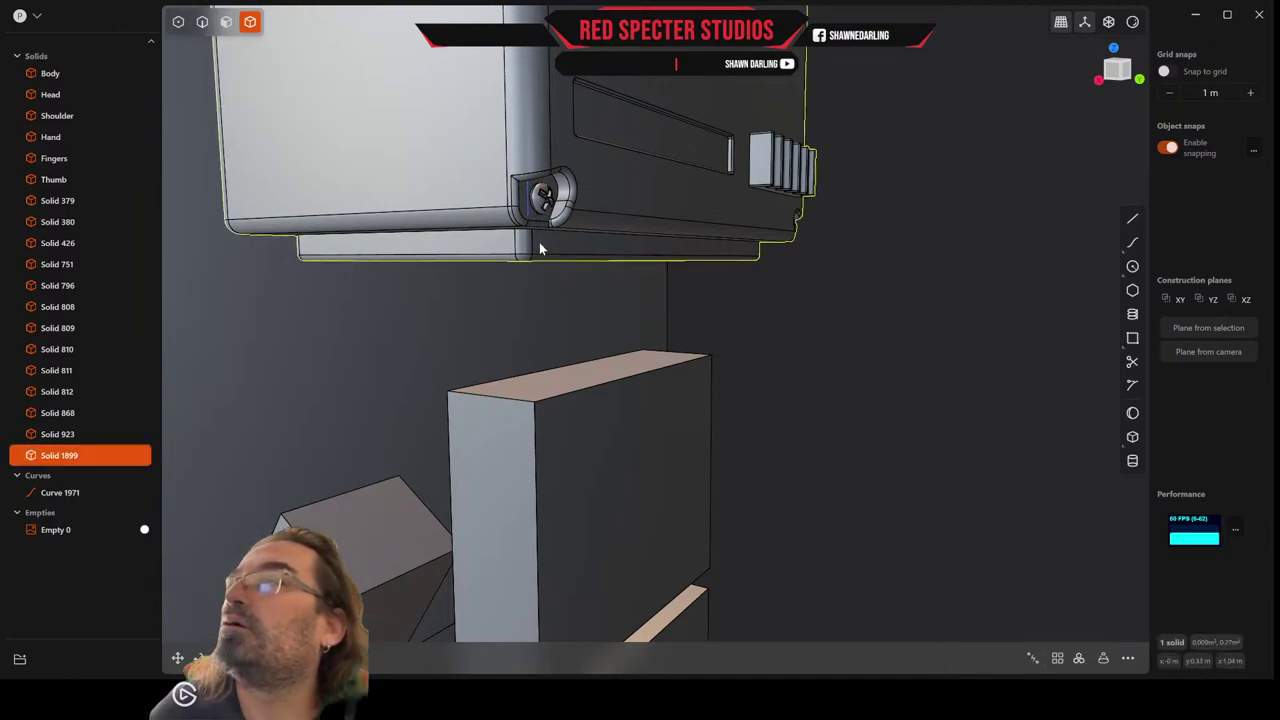
click(545, 200)
Lengthen the vertical line beside the lower front corner screw by scaling it about 1.45 along Z, and select the forearm box solid.
middle_drag(537, 221, 420, 230)
click(387, 252)
scroll(420, 230, up, 2)
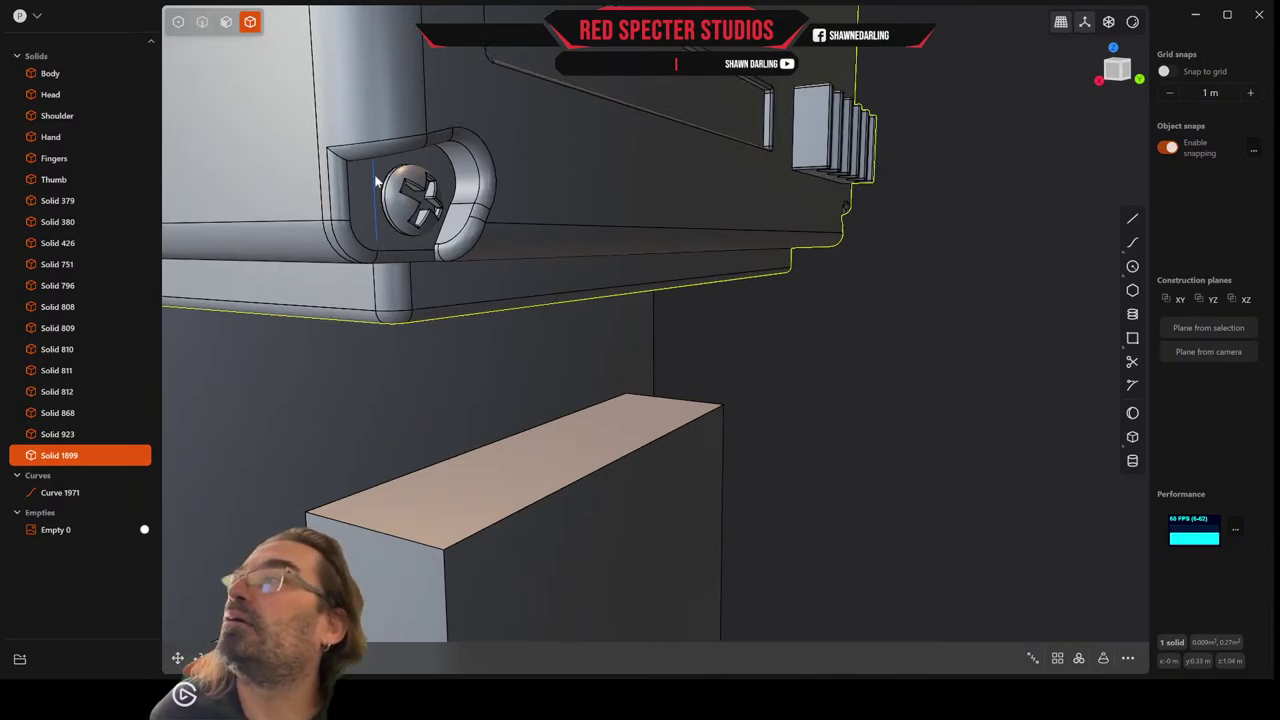
click(202, 22)
click(376, 213)
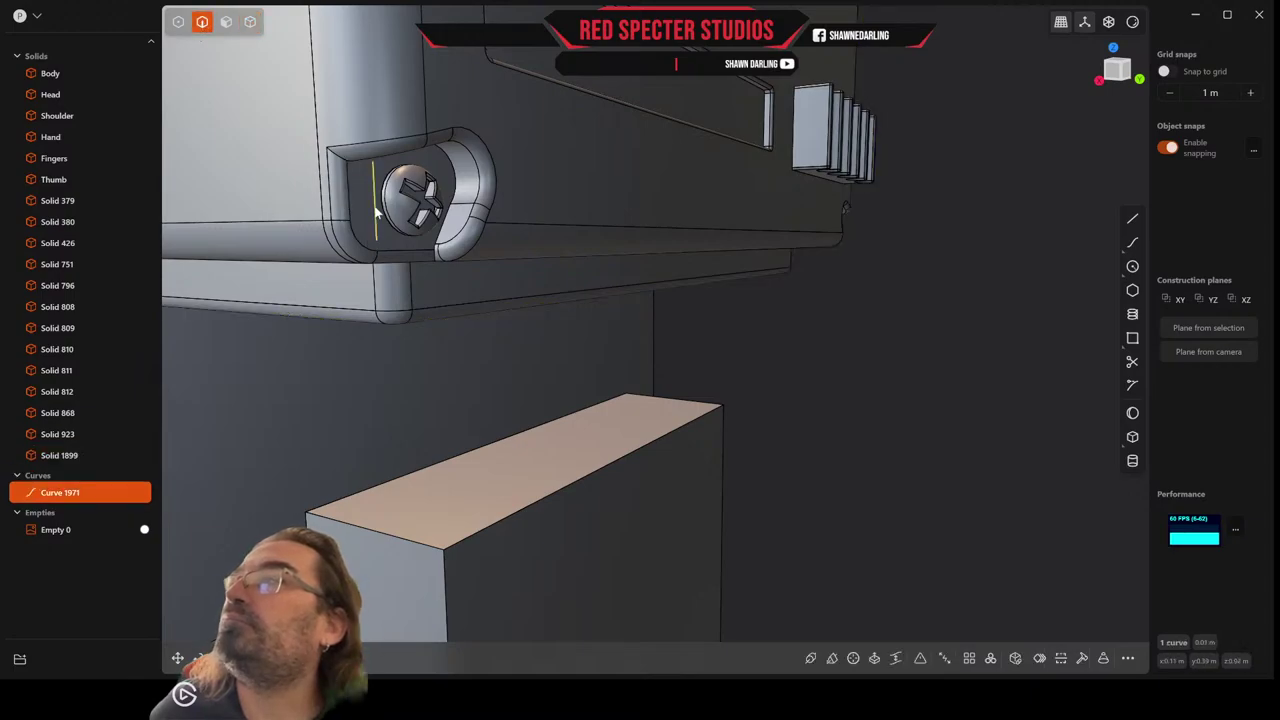
key(s)
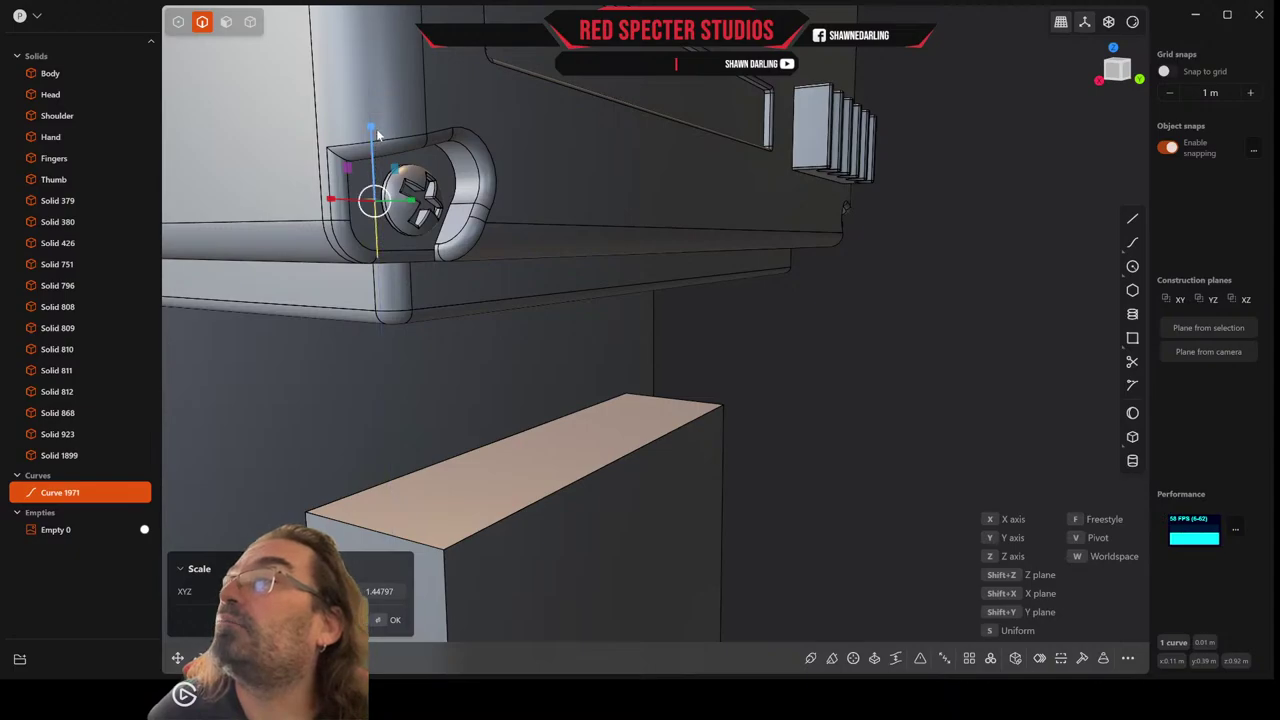
click(378, 133)
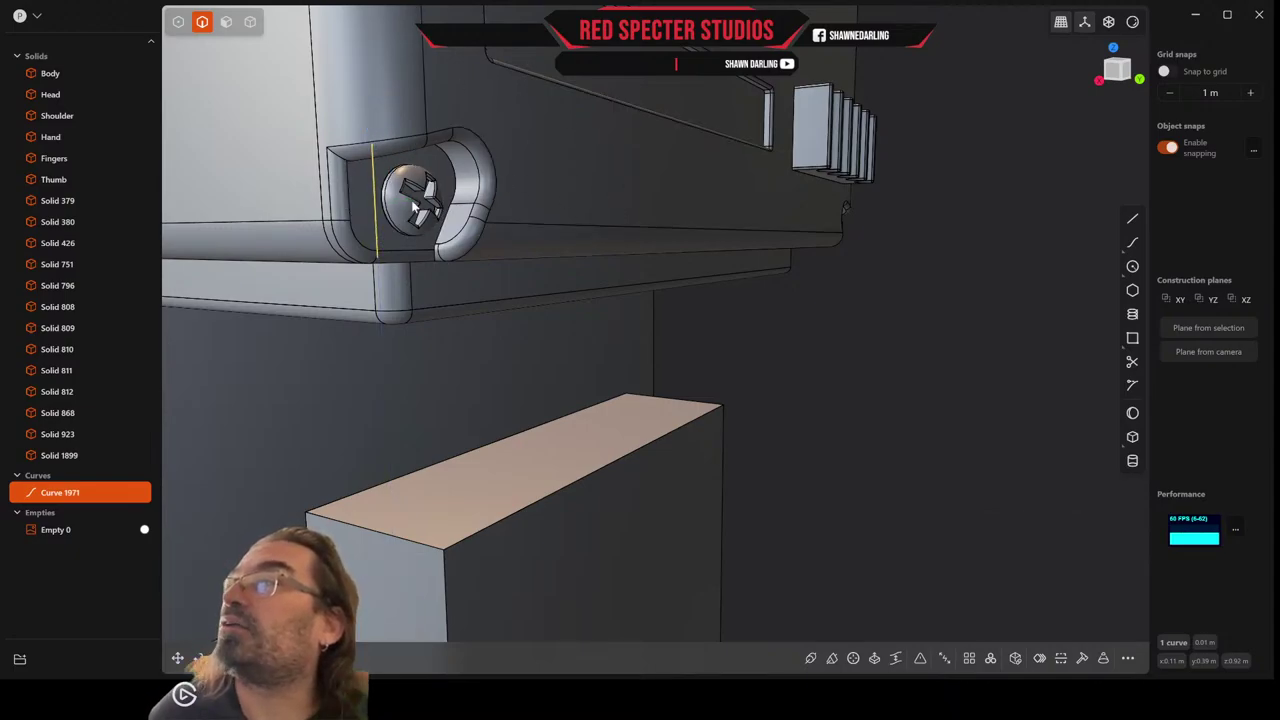
click(250, 21)
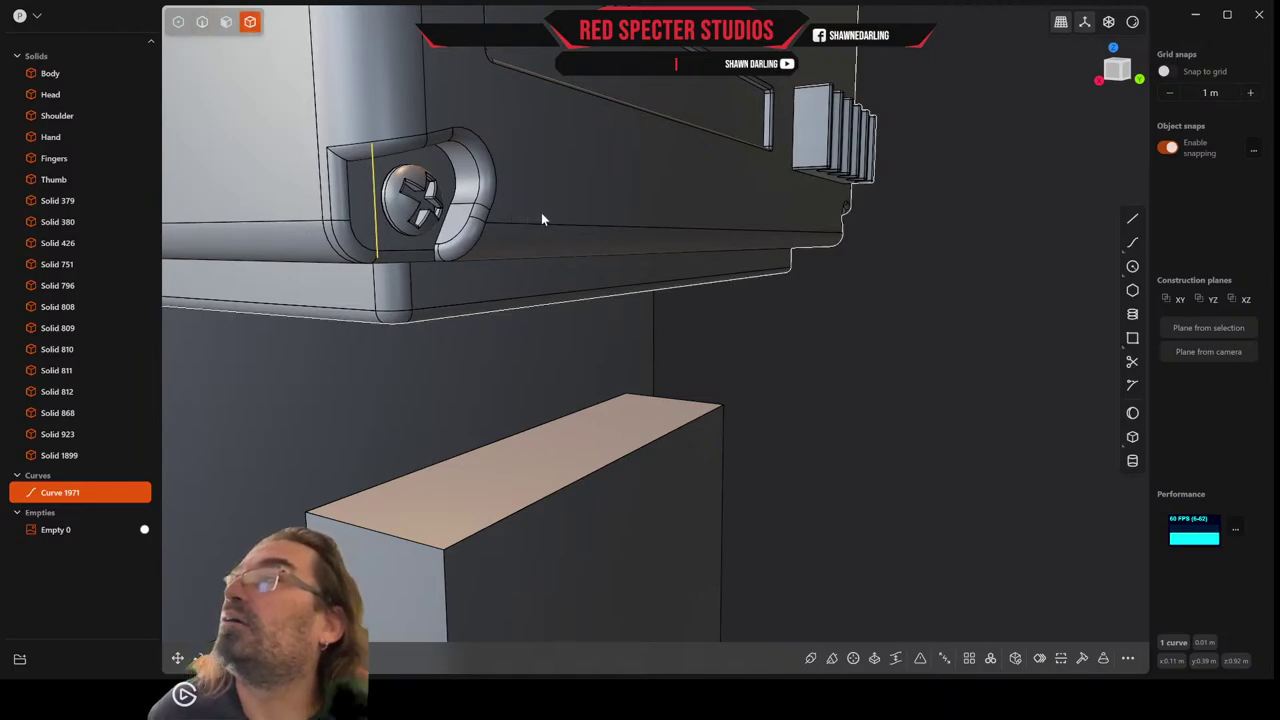
click(541, 212)
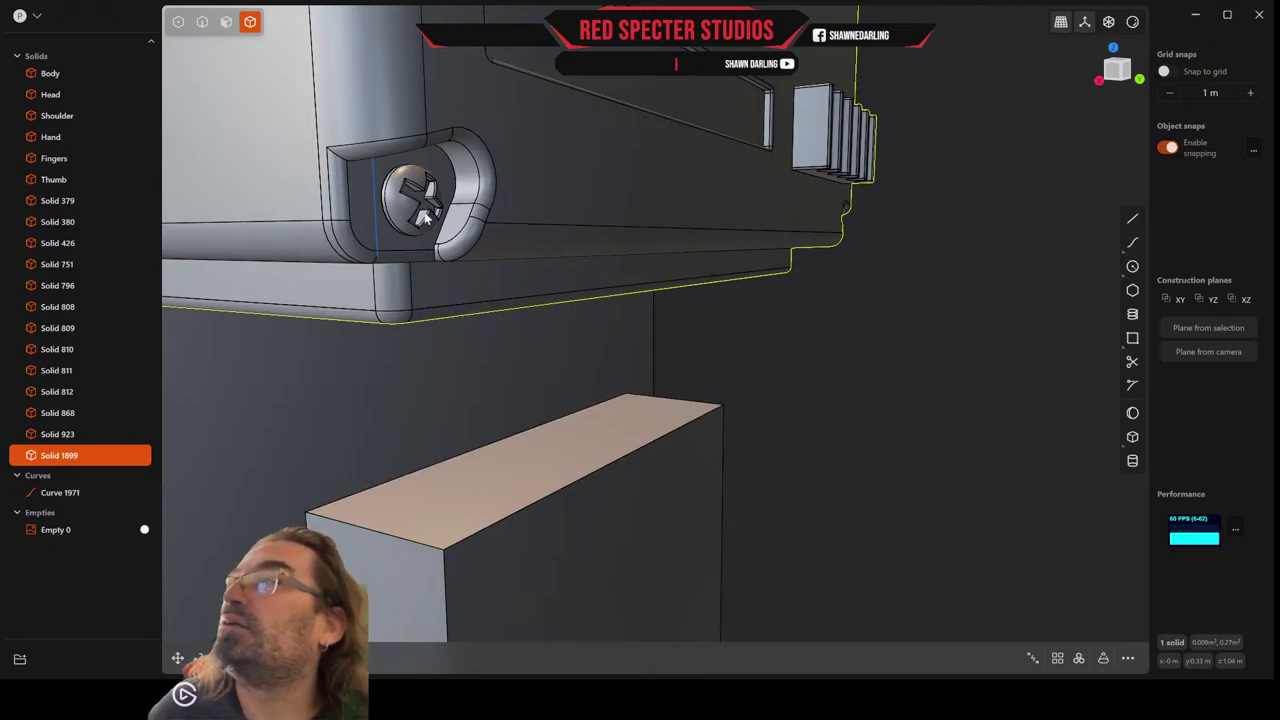
Scale the vertical line beside the lower front corner screw by about 7.62 along Z.
scroll(424, 218, down, 10)
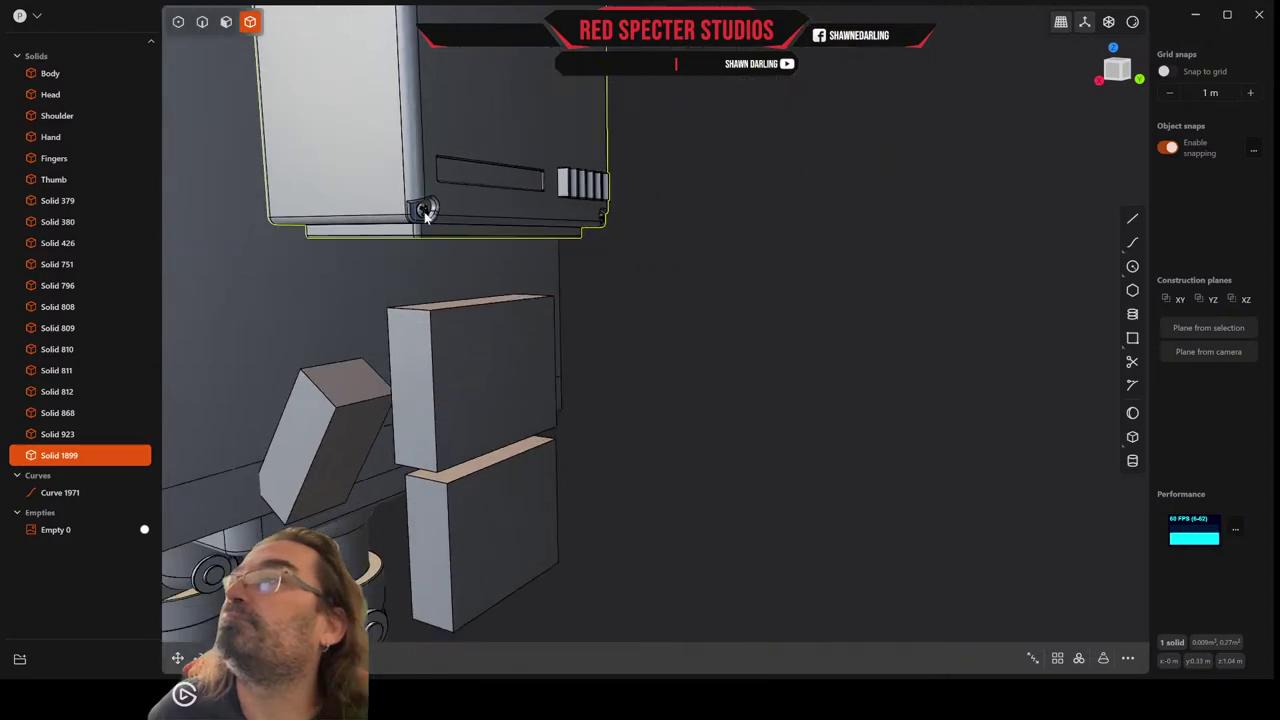
scroll(424, 218, up, 8)
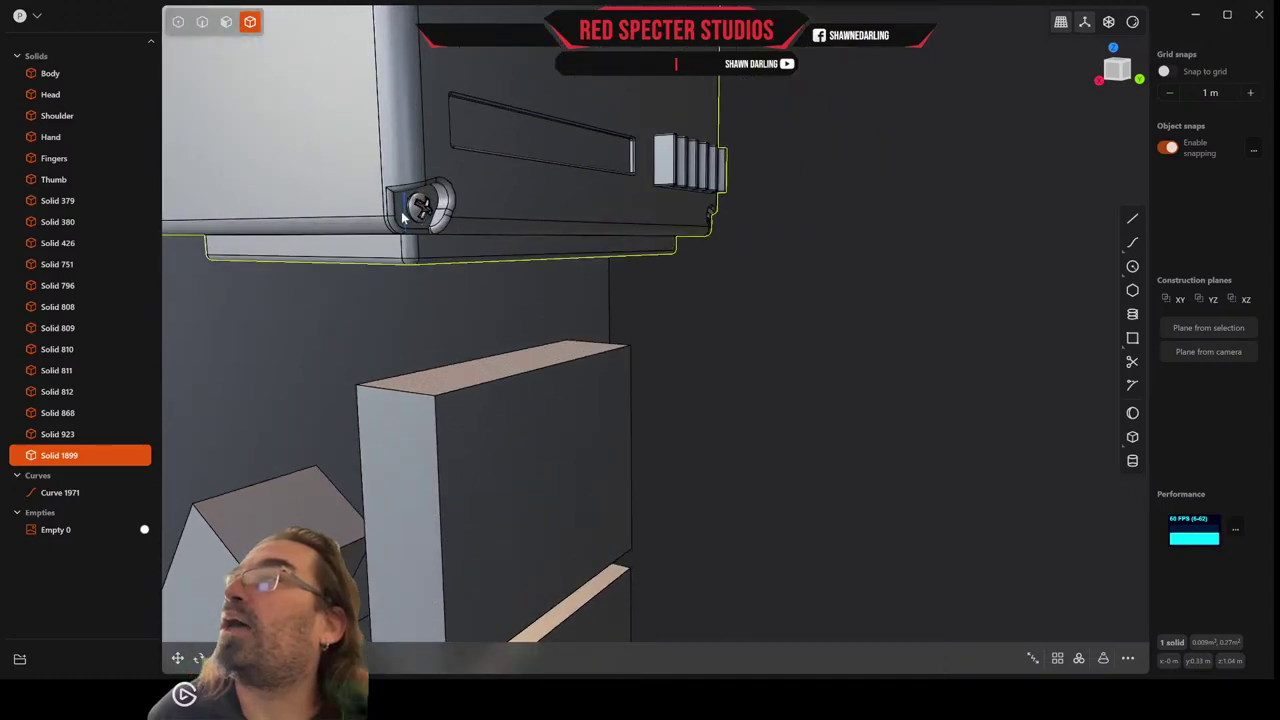
key(2)
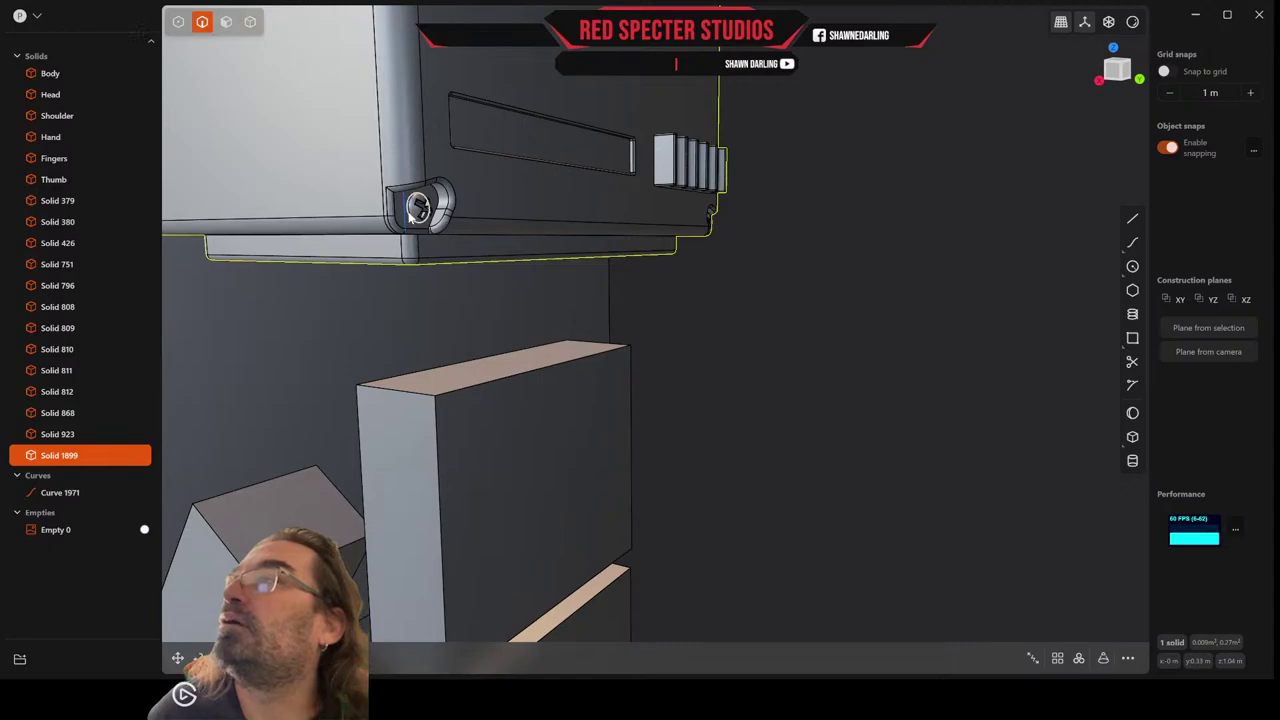
click(406, 214)
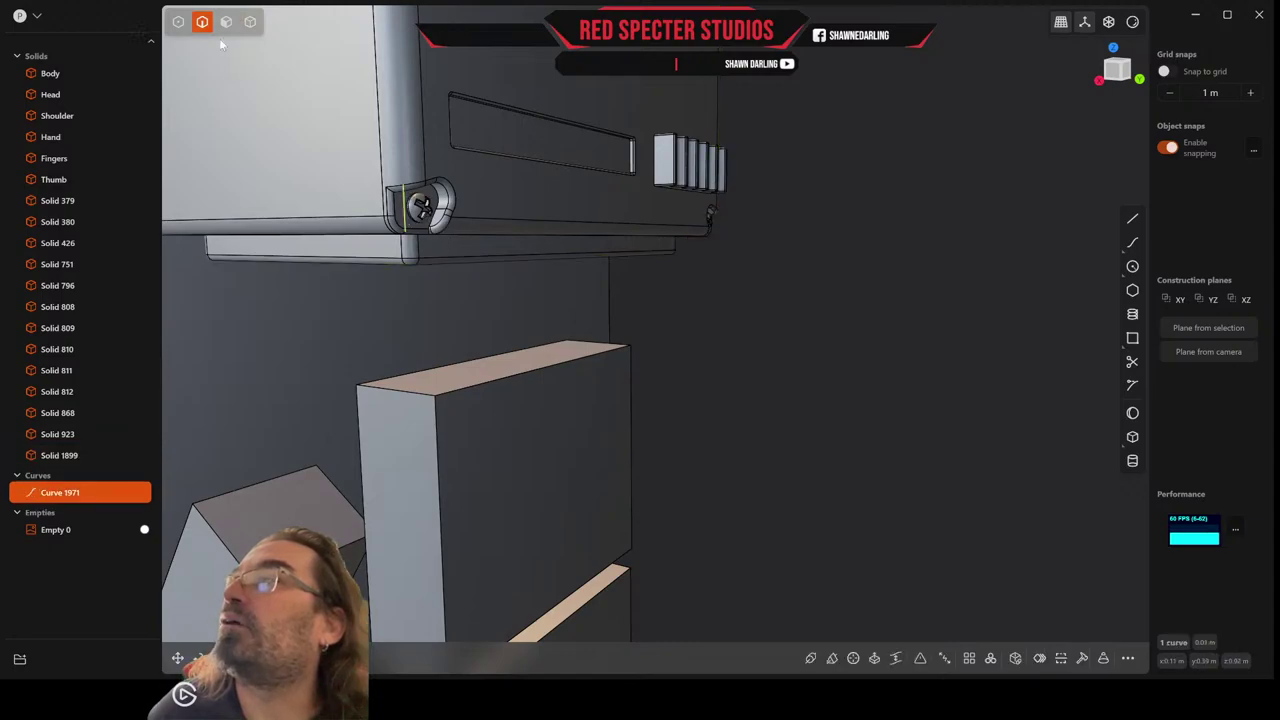
key(s)
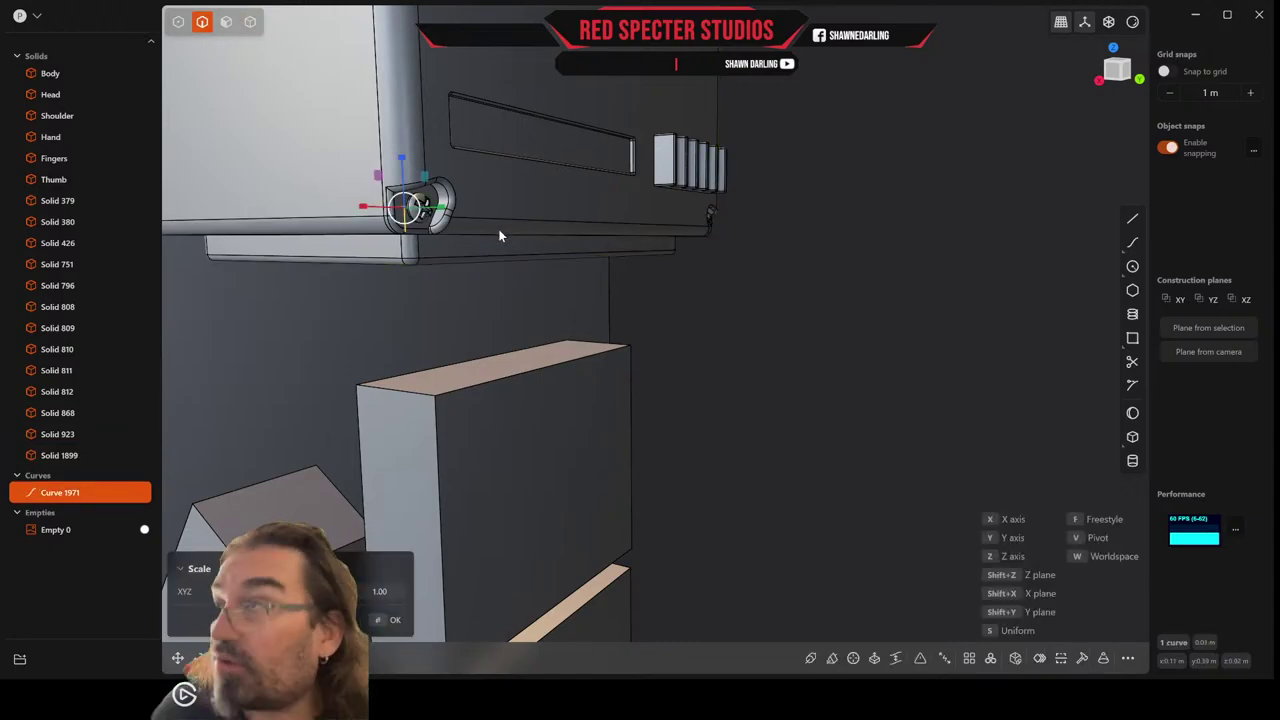
scroll(546, 216, down, 2)
scroll(547, 211, down, 3)
shift+middle_drag(550, 162, 546, 282)
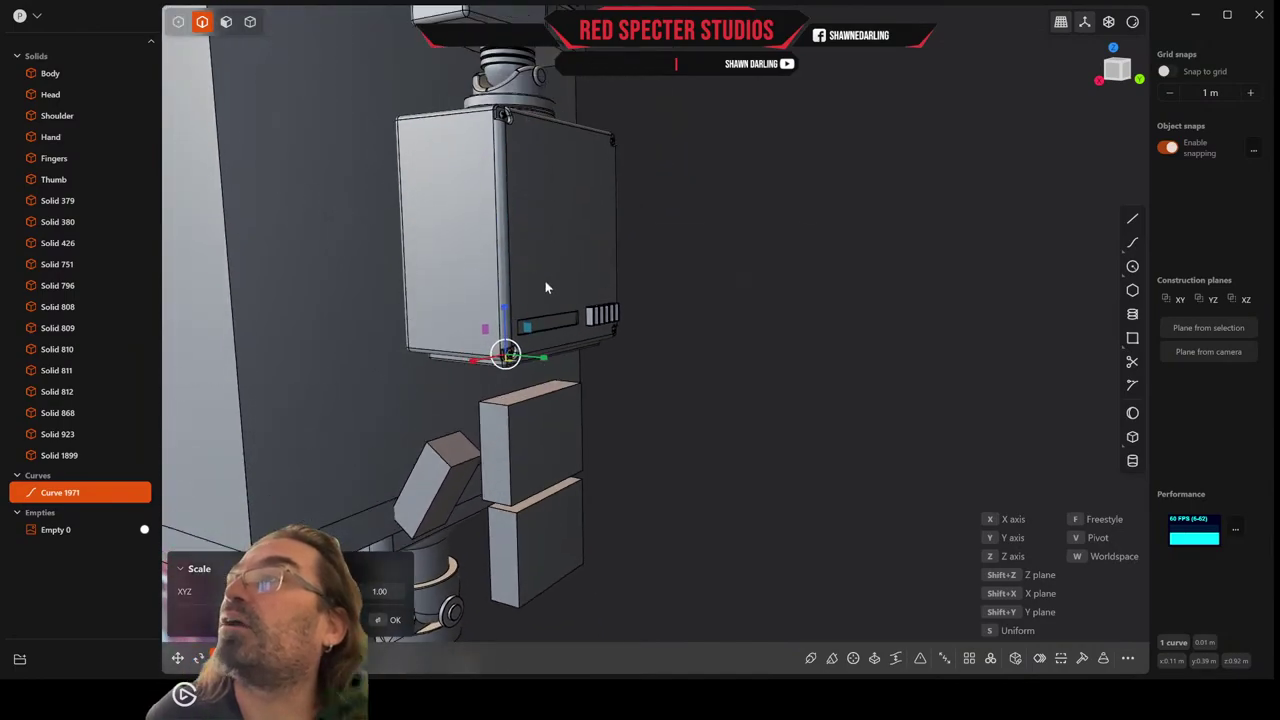
drag(508, 317, 506, 289)
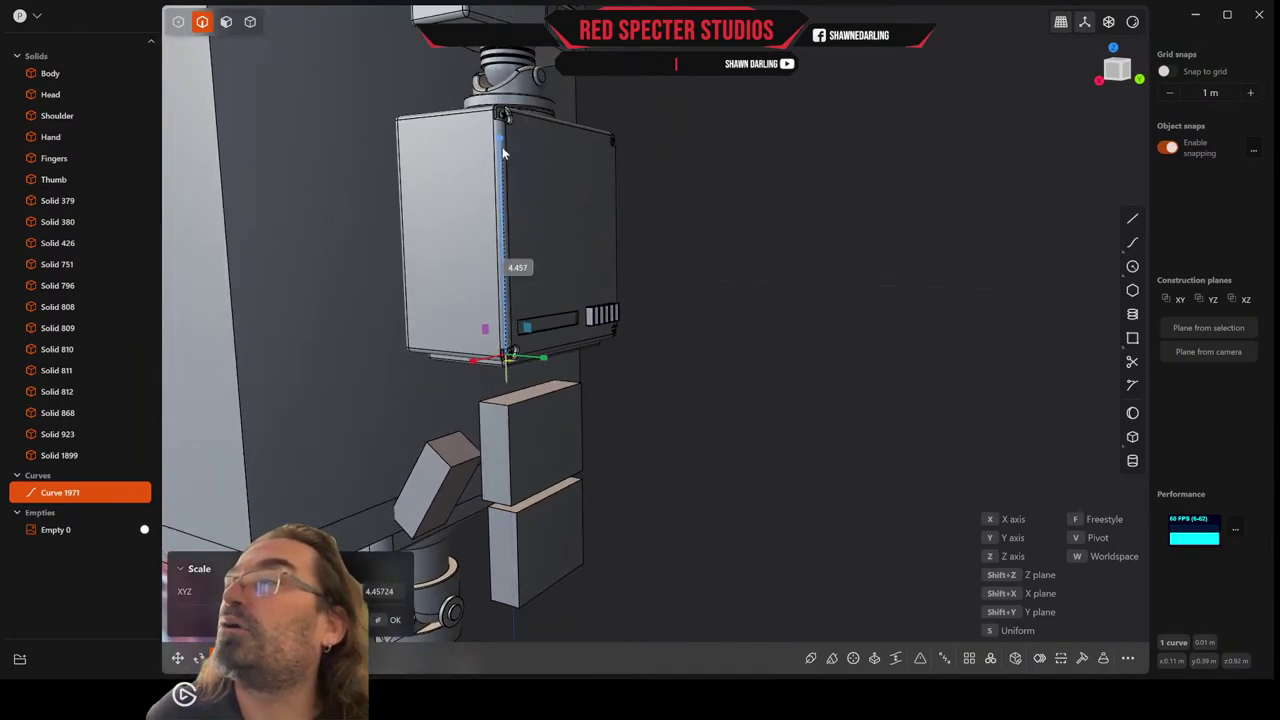
drag(504, 3, 505, 8)
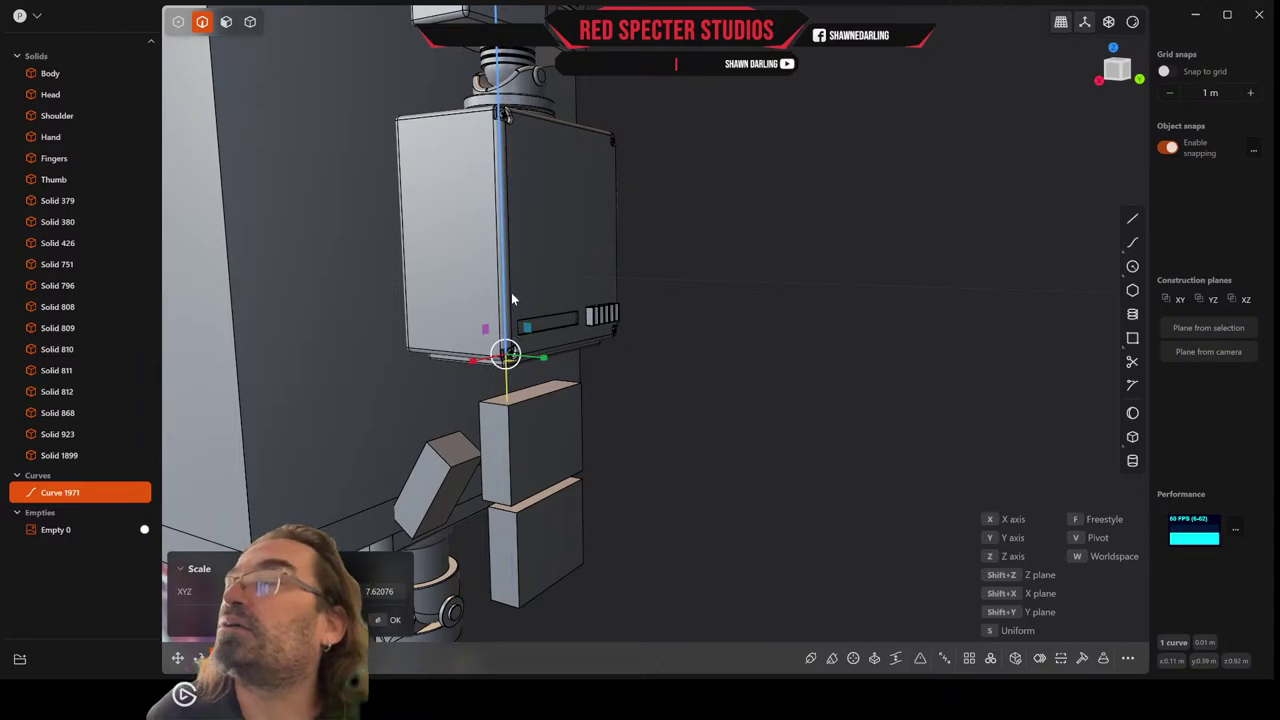
key(Return)
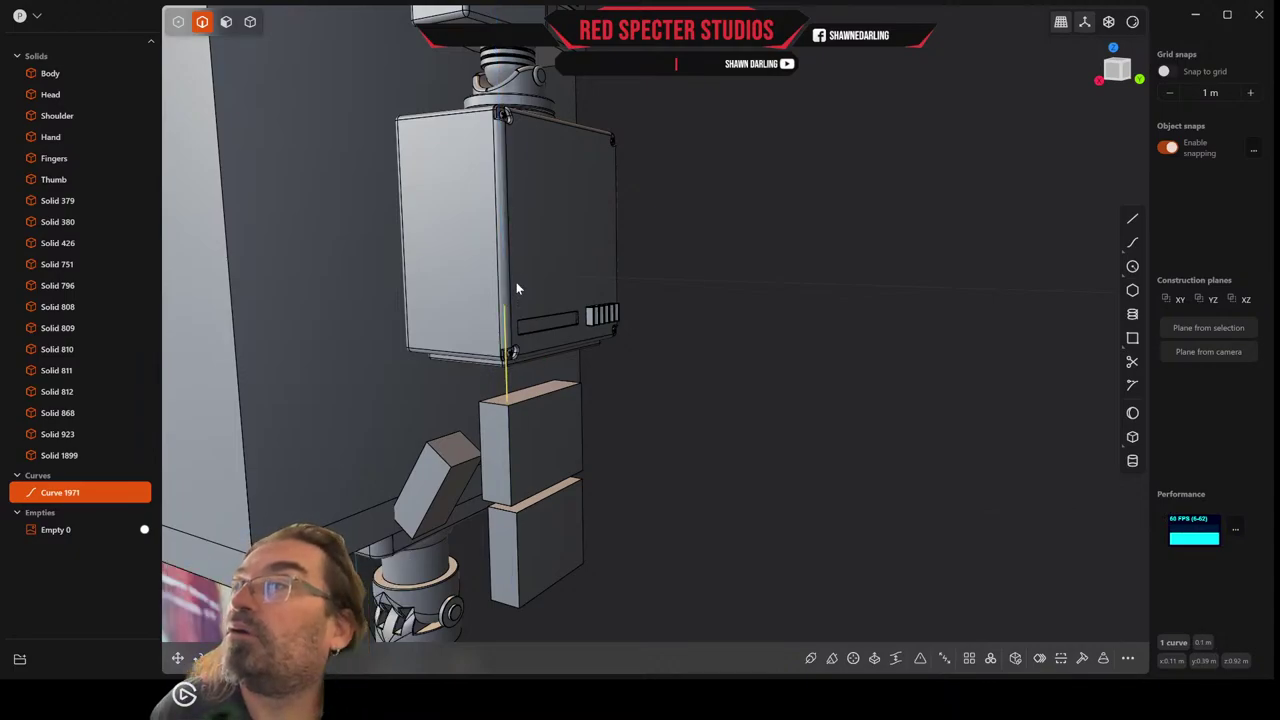
Move the vertical line about 0.123 m up along the box edge and stretch it along Z to about 0.35 m long.
key(g)
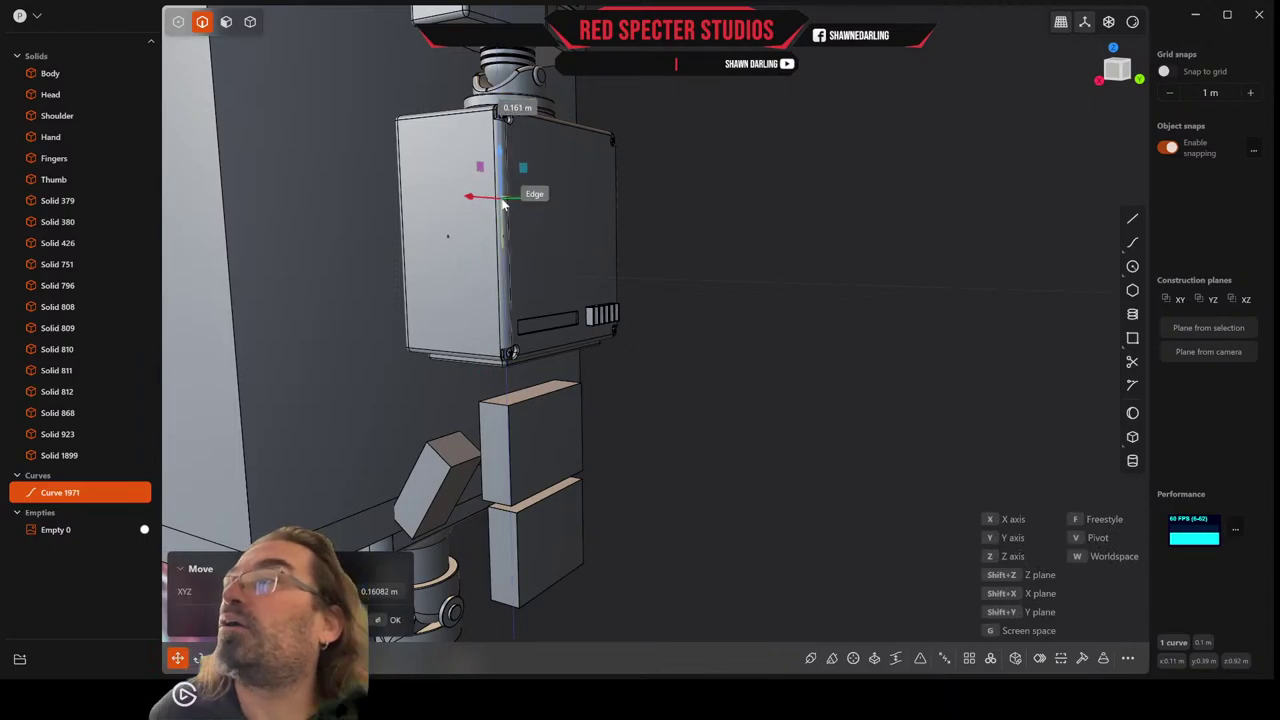
click(503, 237)
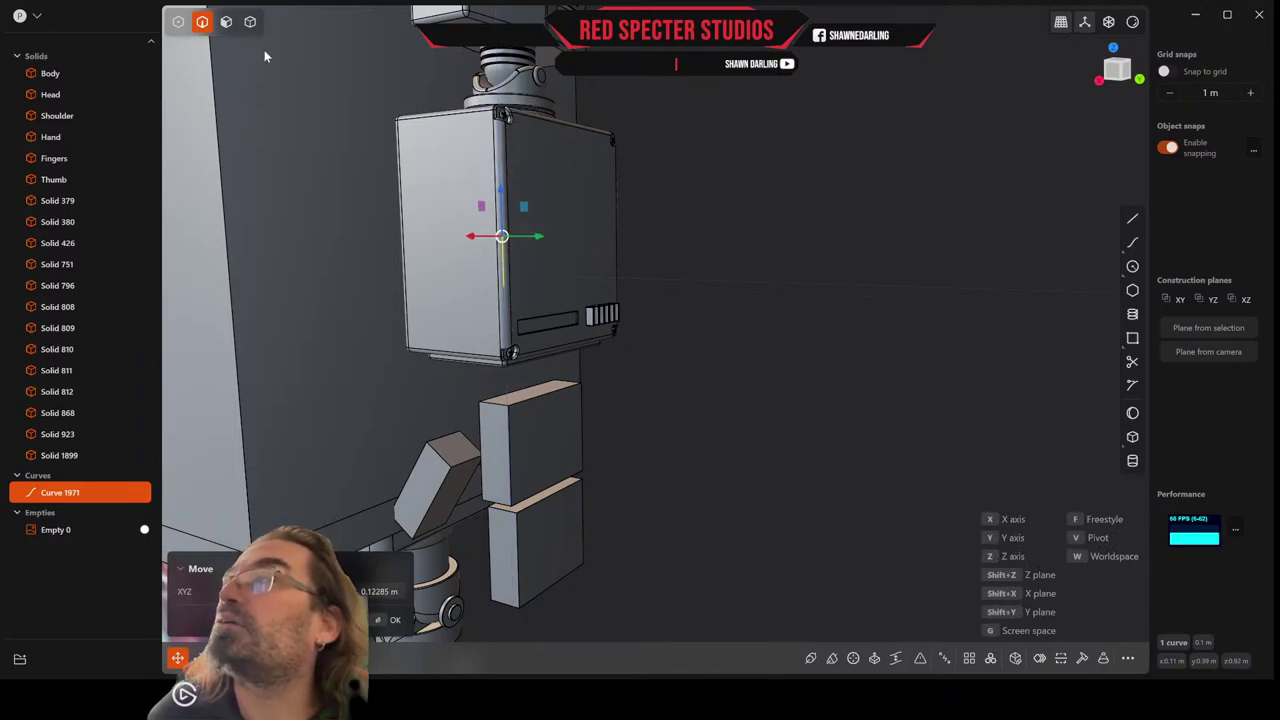
key(Return)
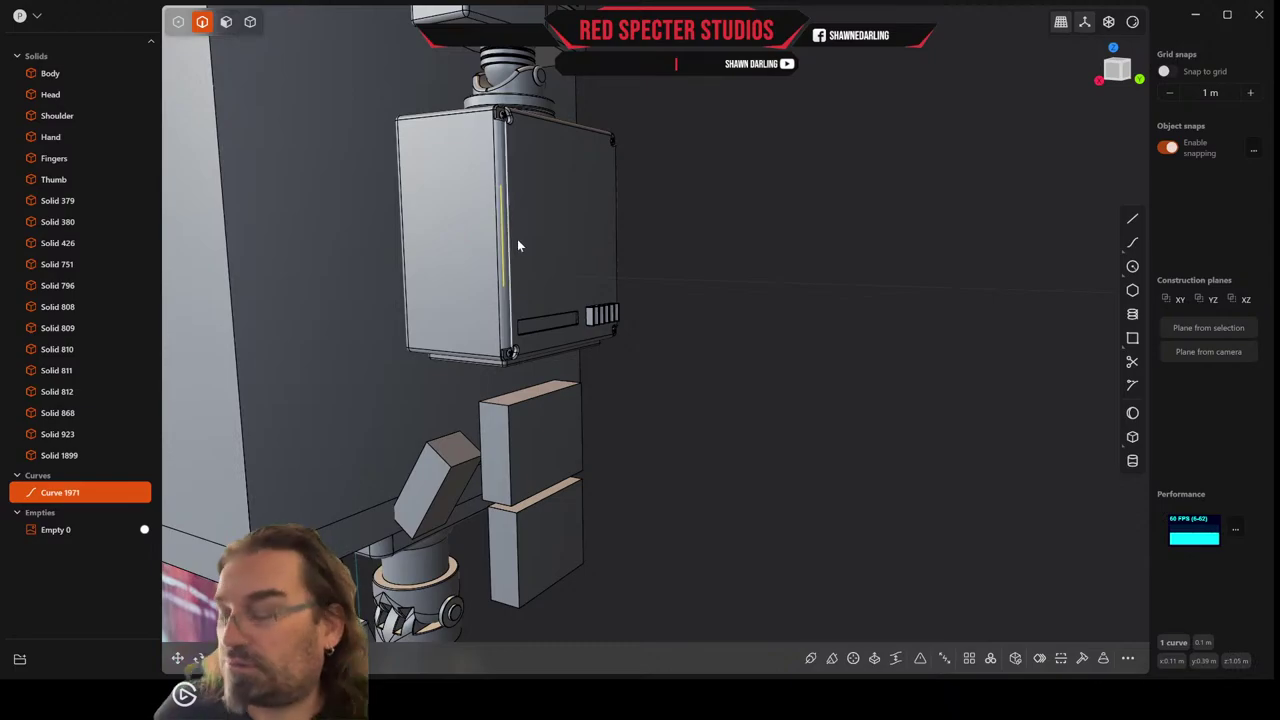
key(s)
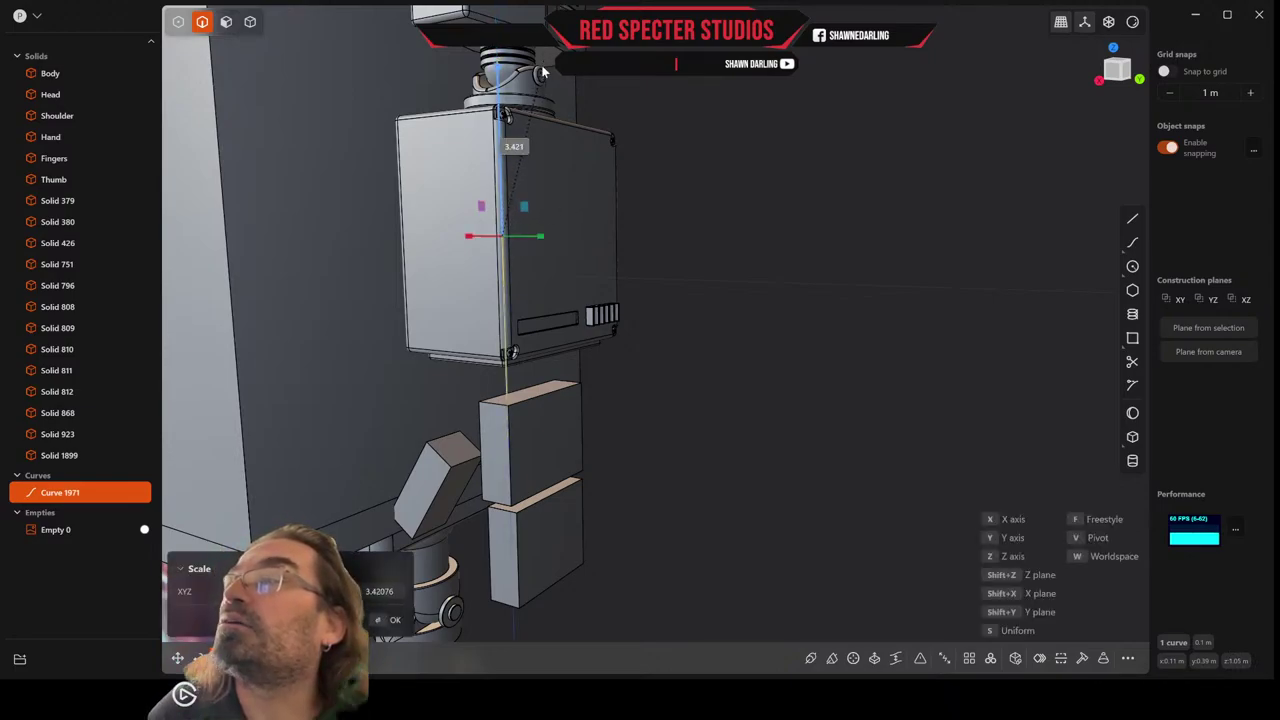
click(543, 64)
key(Return)
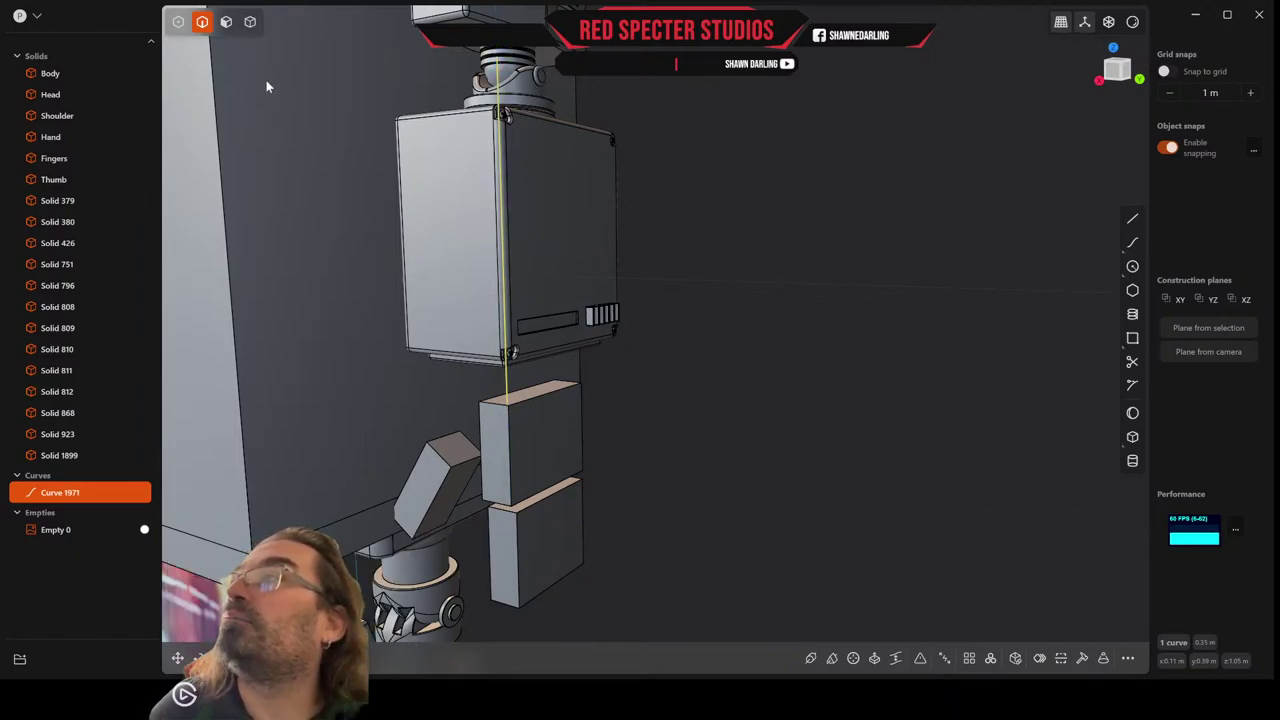
Cut the forearm box solid with the vertical line that spans its full height.
click(251, 22)
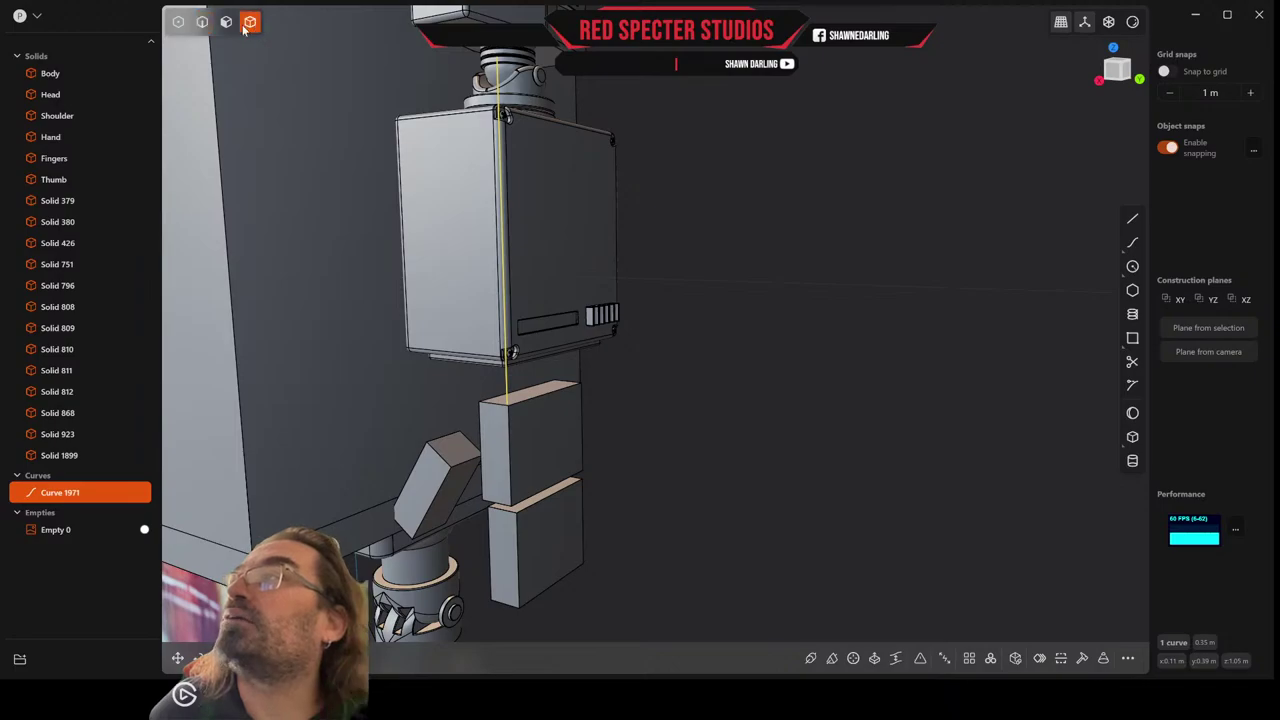
click(540, 242)
scroll(539, 245, up, 2)
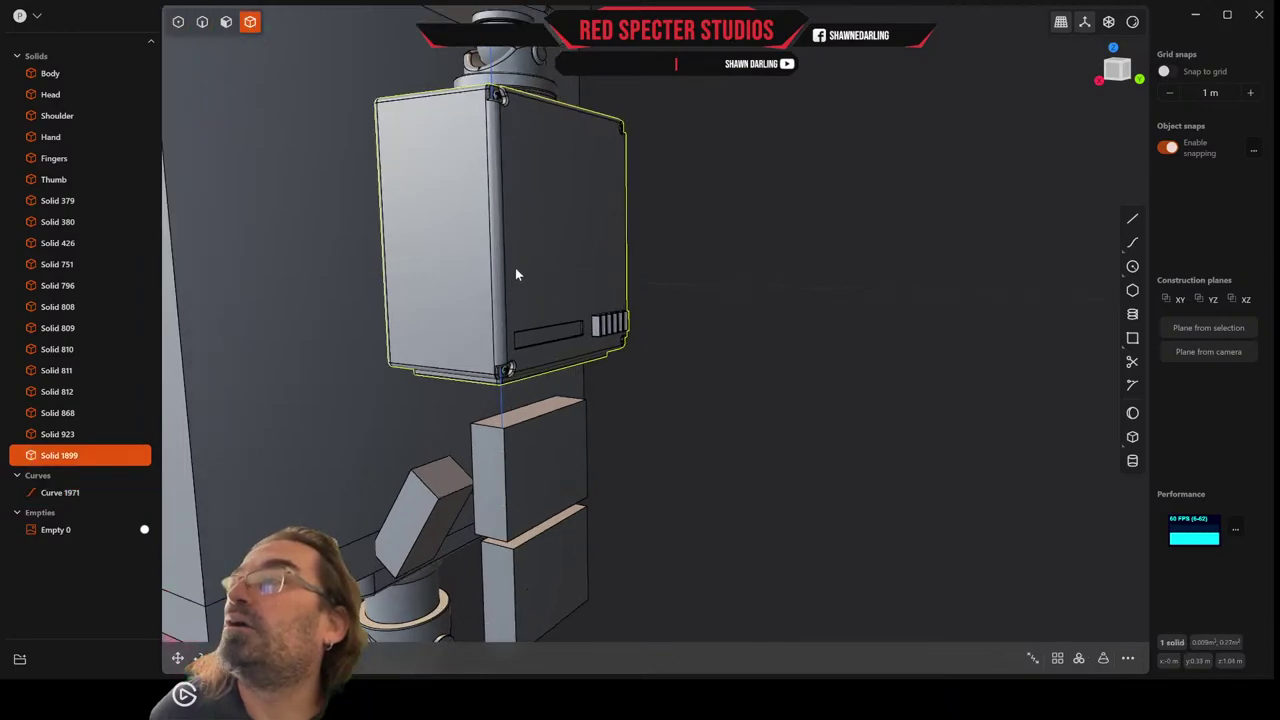
key(c)
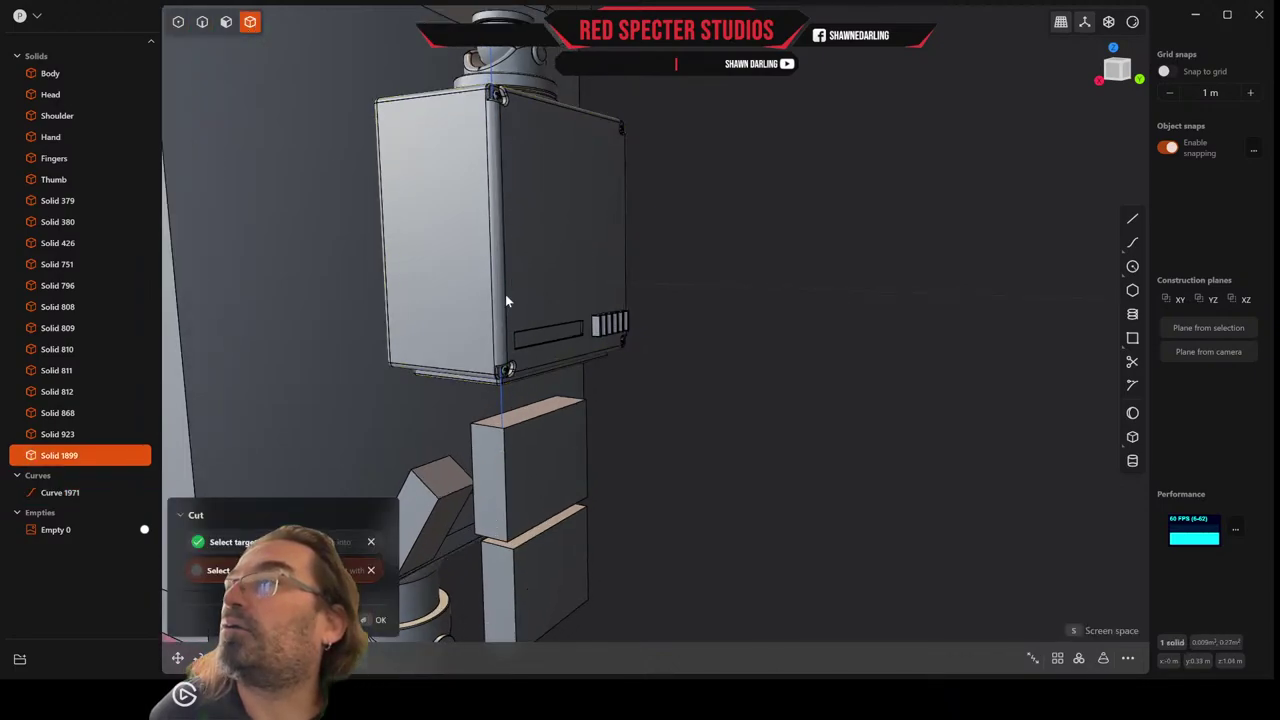
click(501, 398)
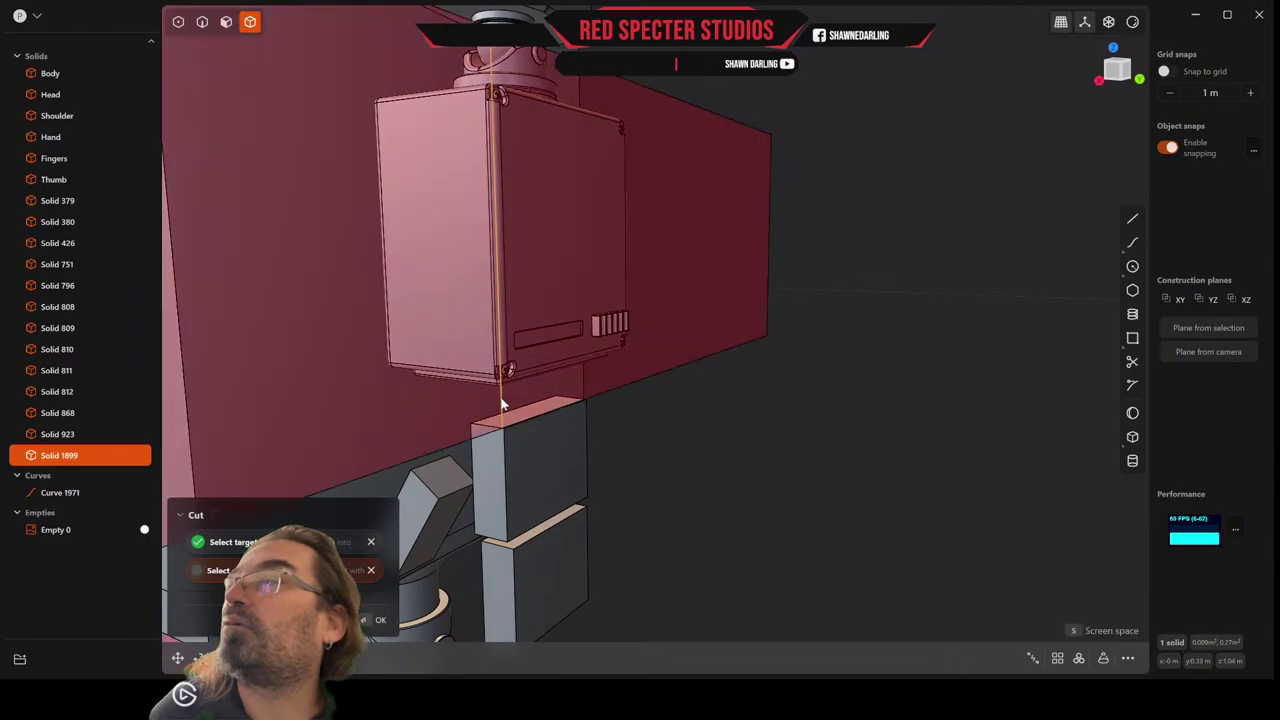
click(623, 199)
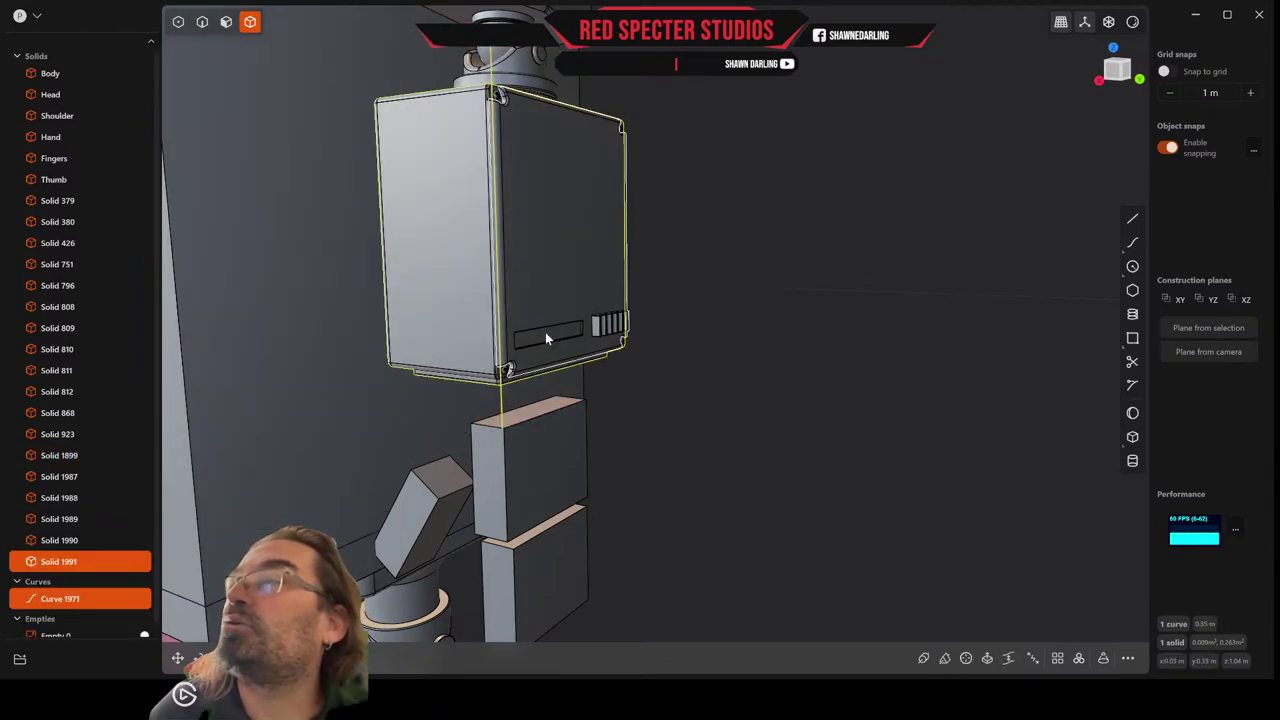
Duplicate the separated lower front screw about 0.065 m straight down, and delete the vertical cutting line.
click(503, 370)
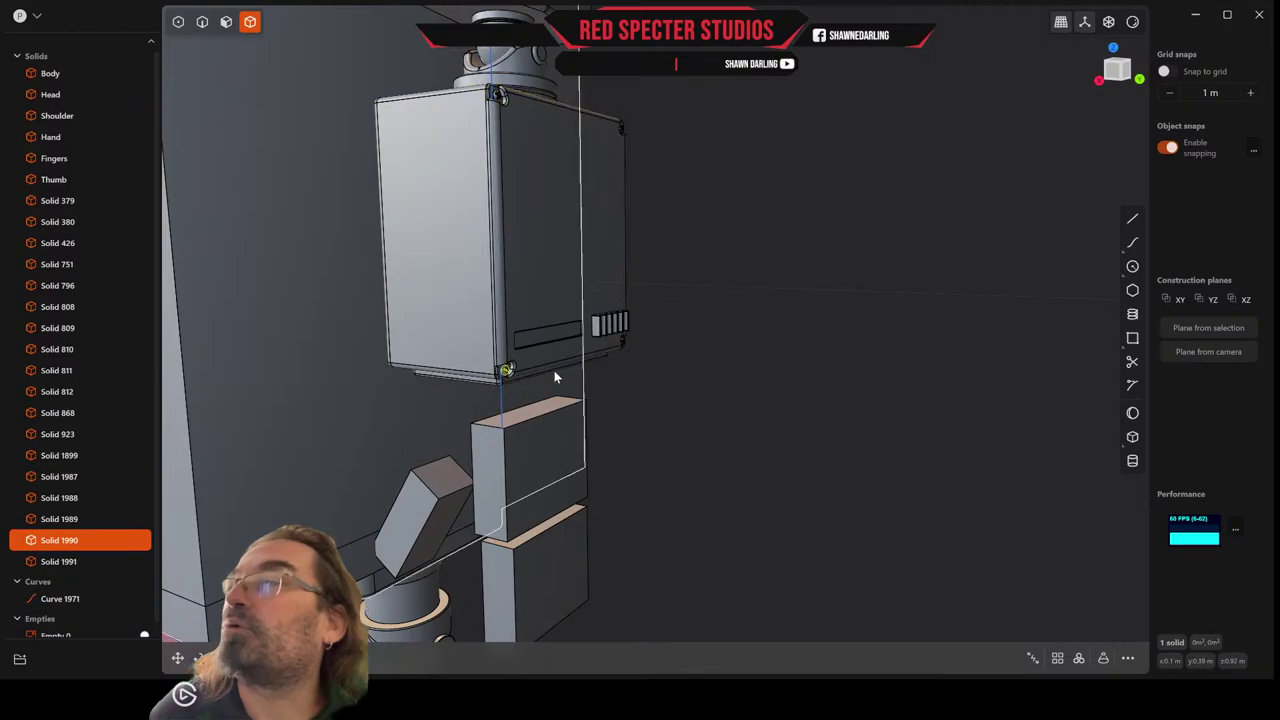
key(shift+d)
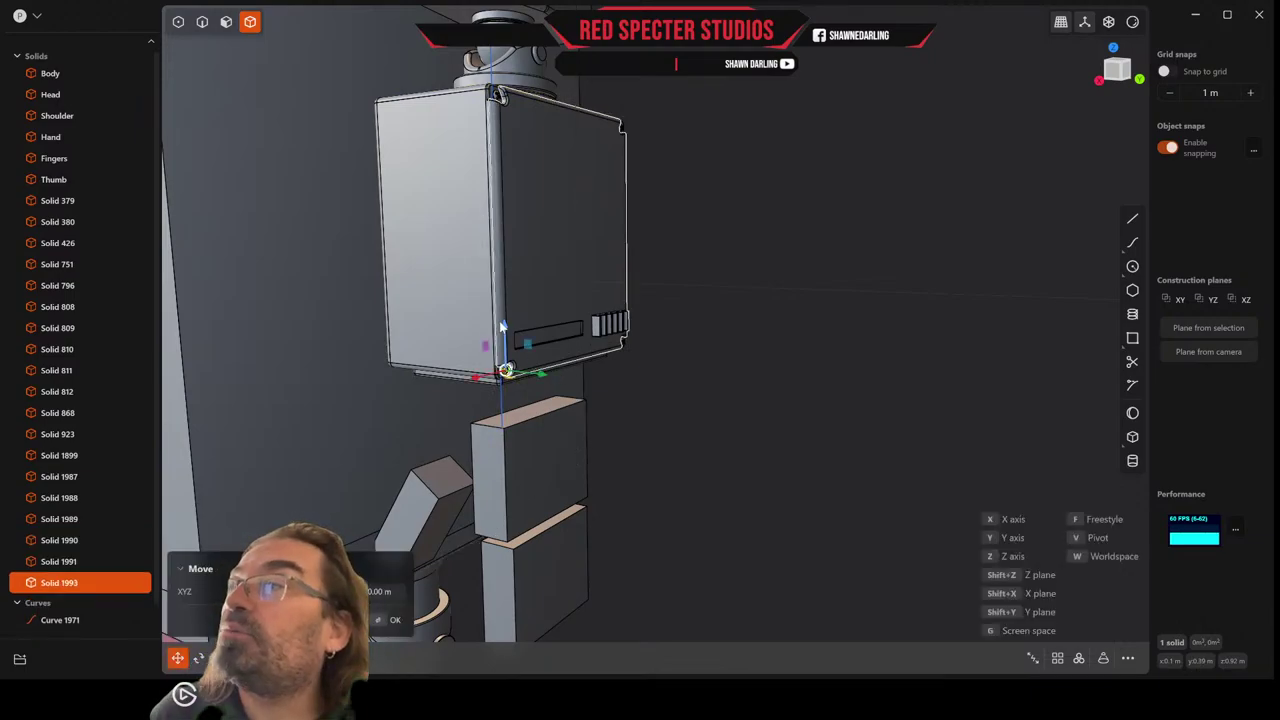
drag(508, 328, 515, 396)
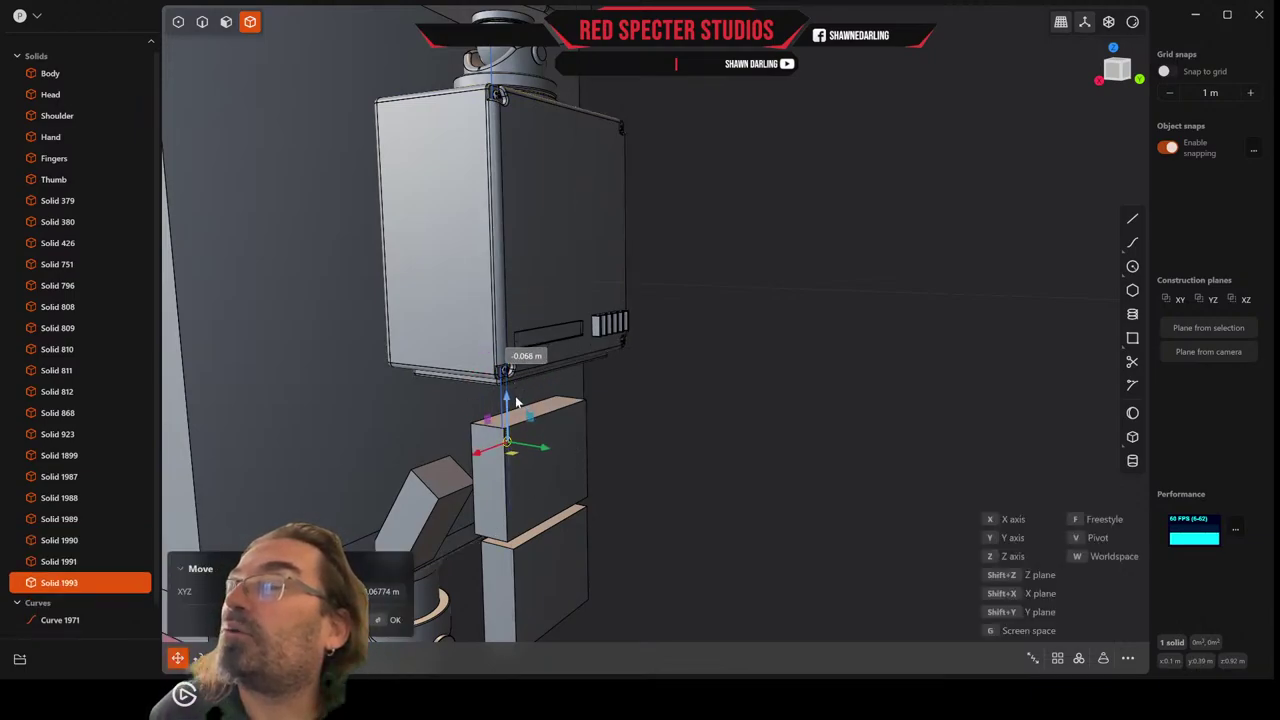
scroll(578, 267, up, 2)
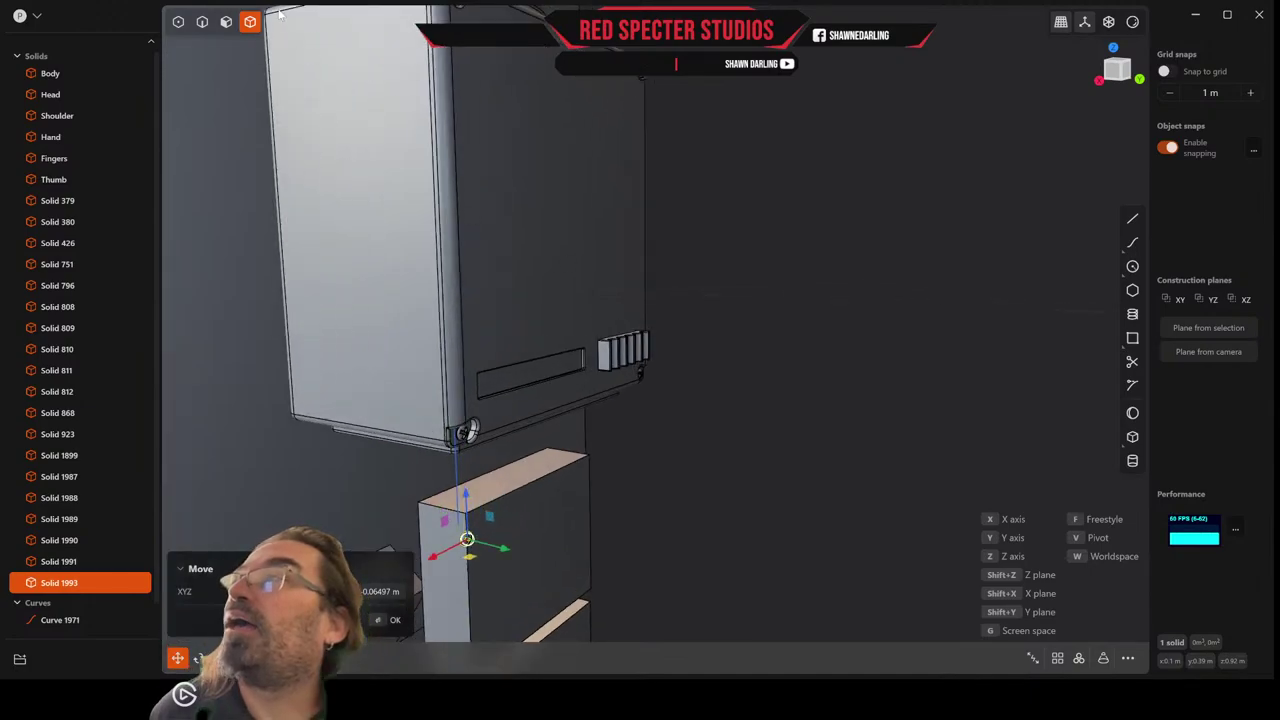
click(60, 620)
key(Delete)
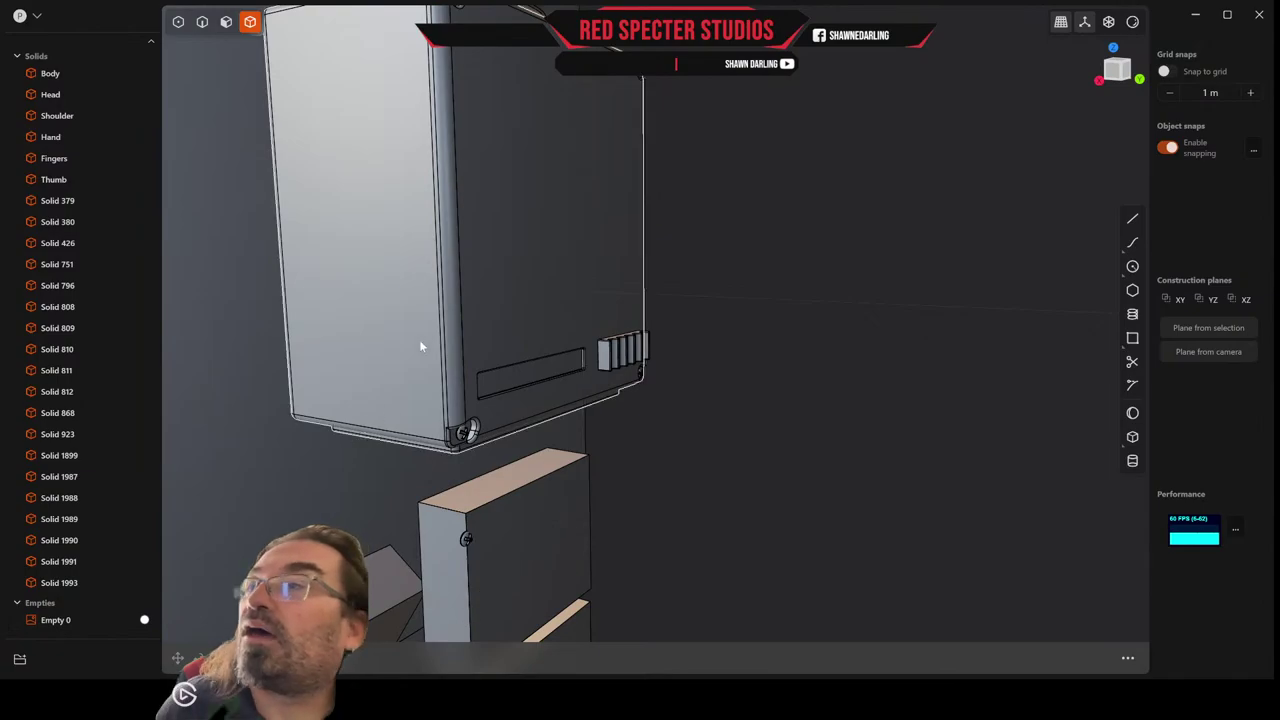
Union the forearm box's front panel, its four corner screws and the box body into one solid.
click(547, 198)
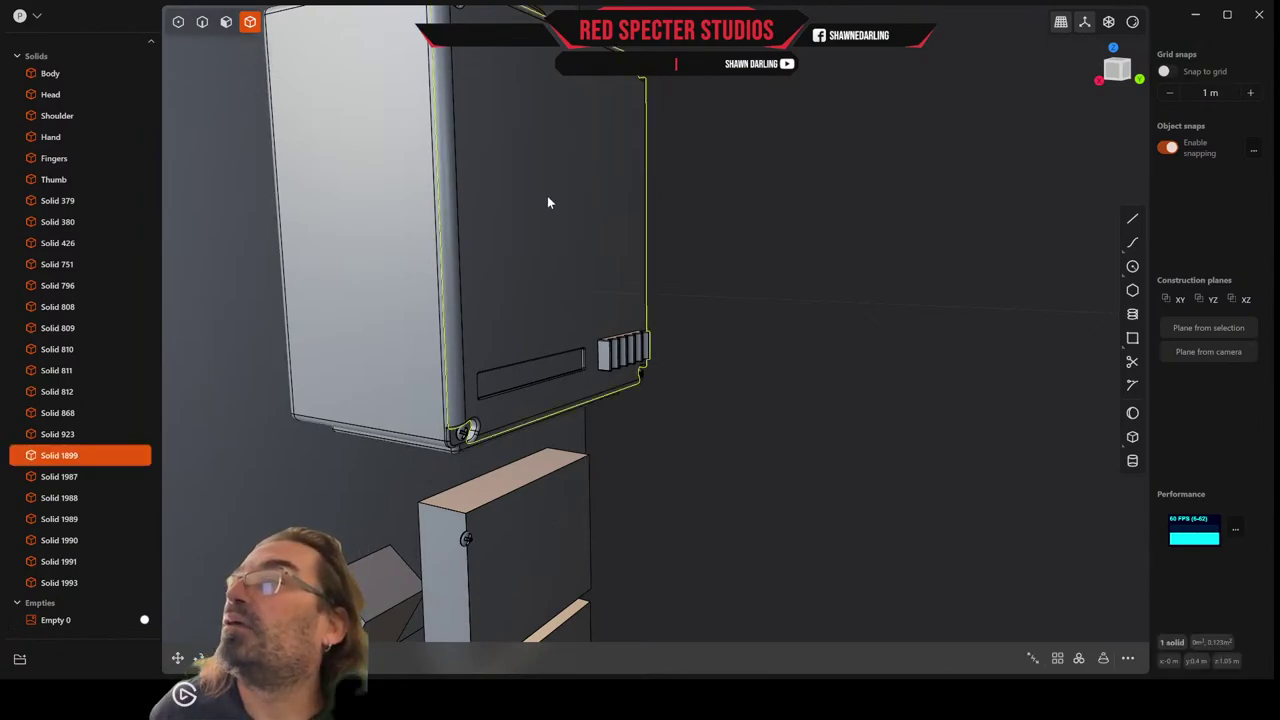
scroll(634, 114, down, 2)
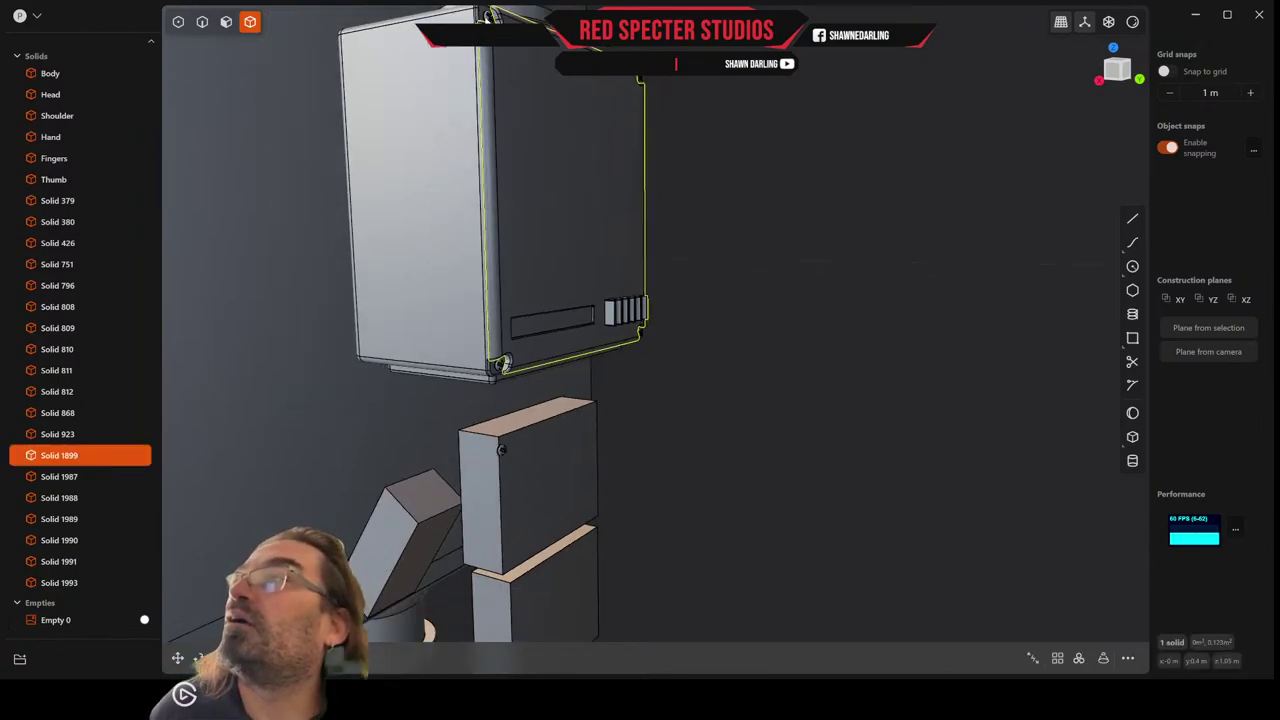
shift+click(502, 366)
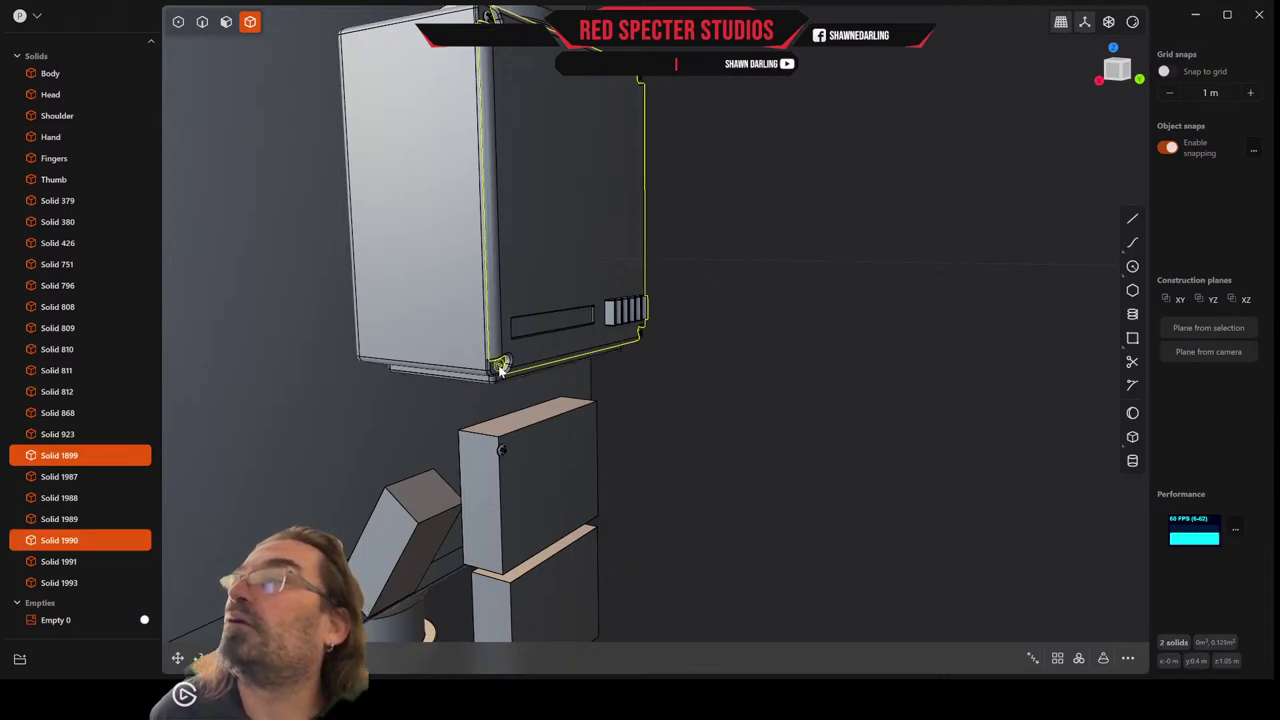
shift+click(641, 338)
middle_drag(703, 237, 472, 190)
shift+click(467, 181)
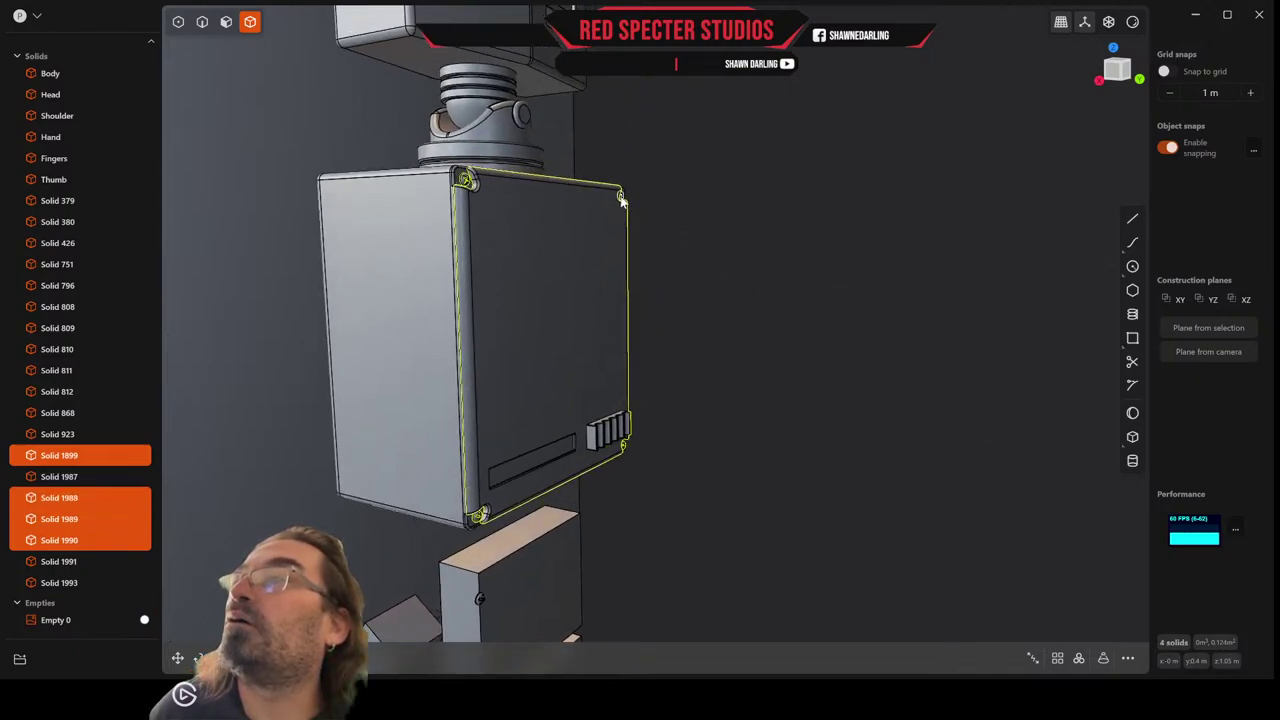
shift+click(621, 200)
shift+click(384, 325)
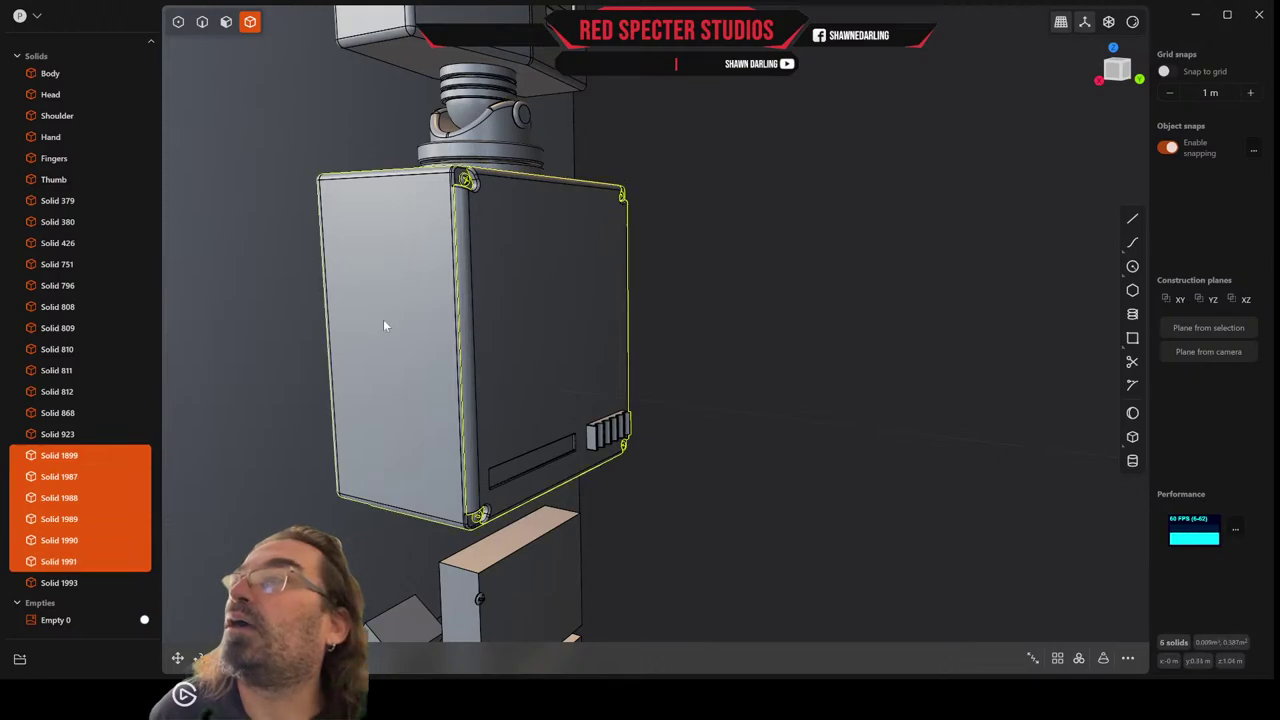
key(shift+b)
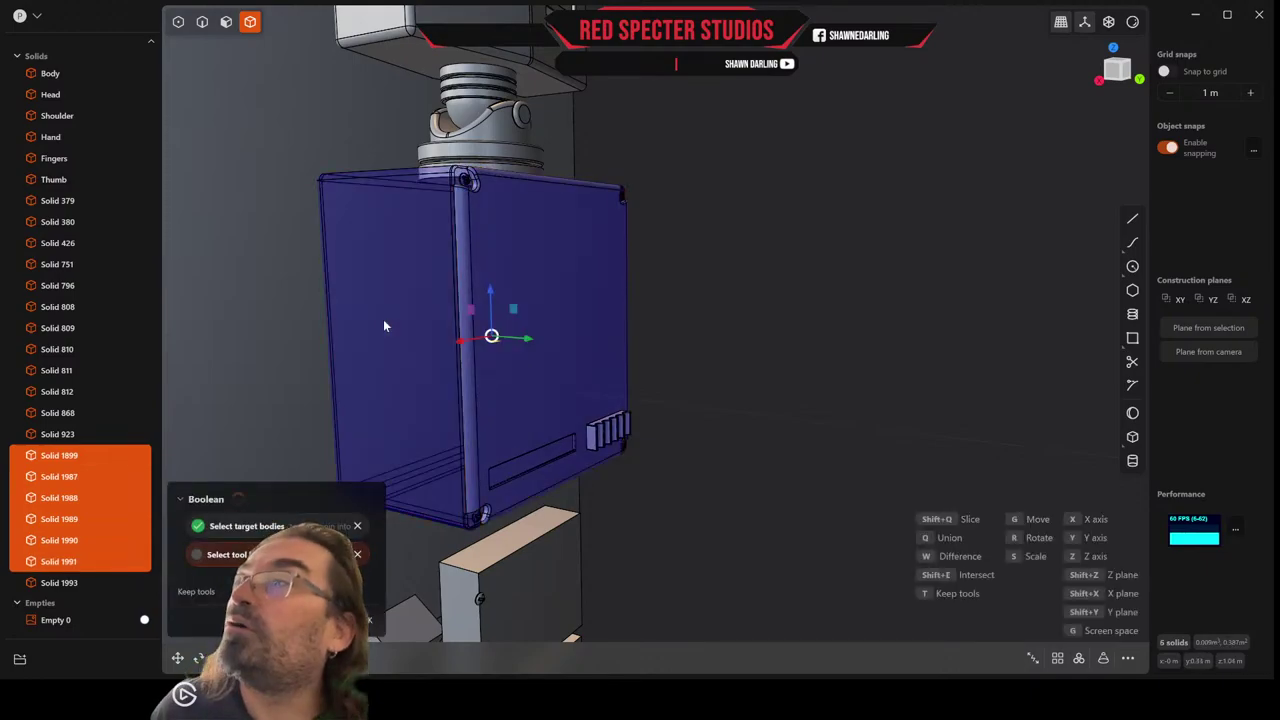
key(q)
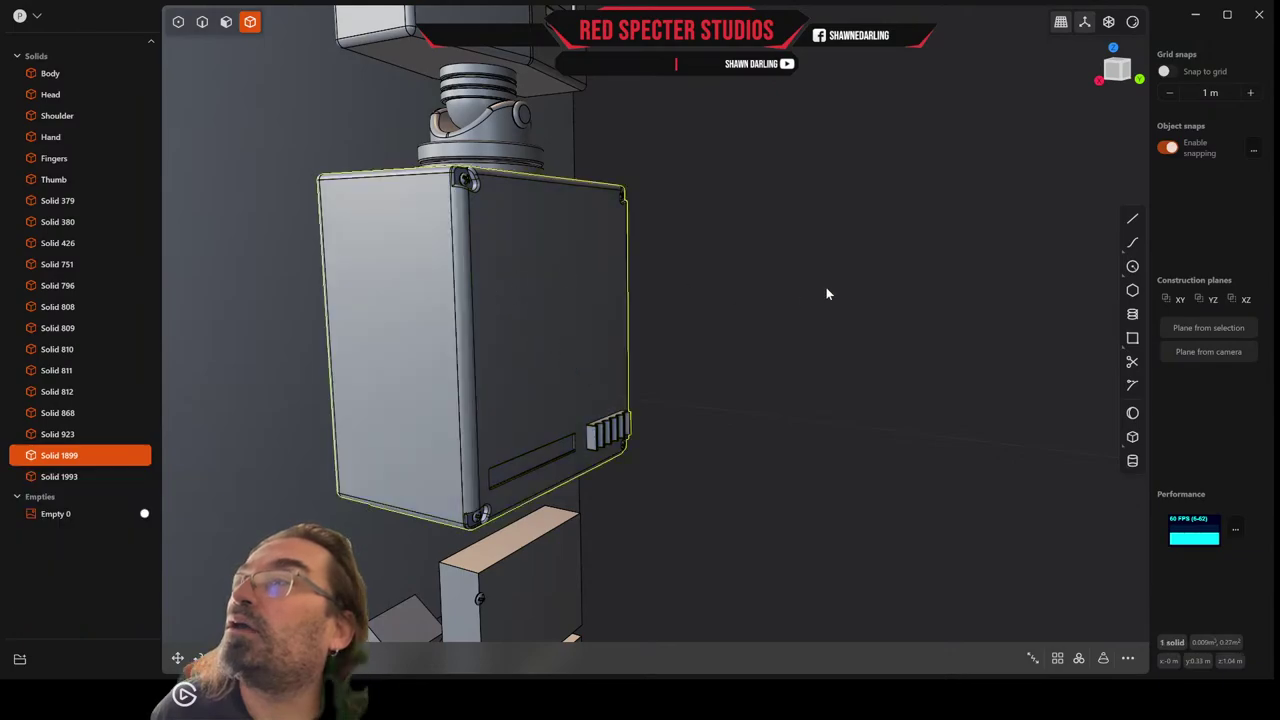
click(826, 287)
click(553, 341)
Rotate the loose screw below the forearm box about the X axis so its head faces straight down.
middle_drag(556, 351, 527, 339)
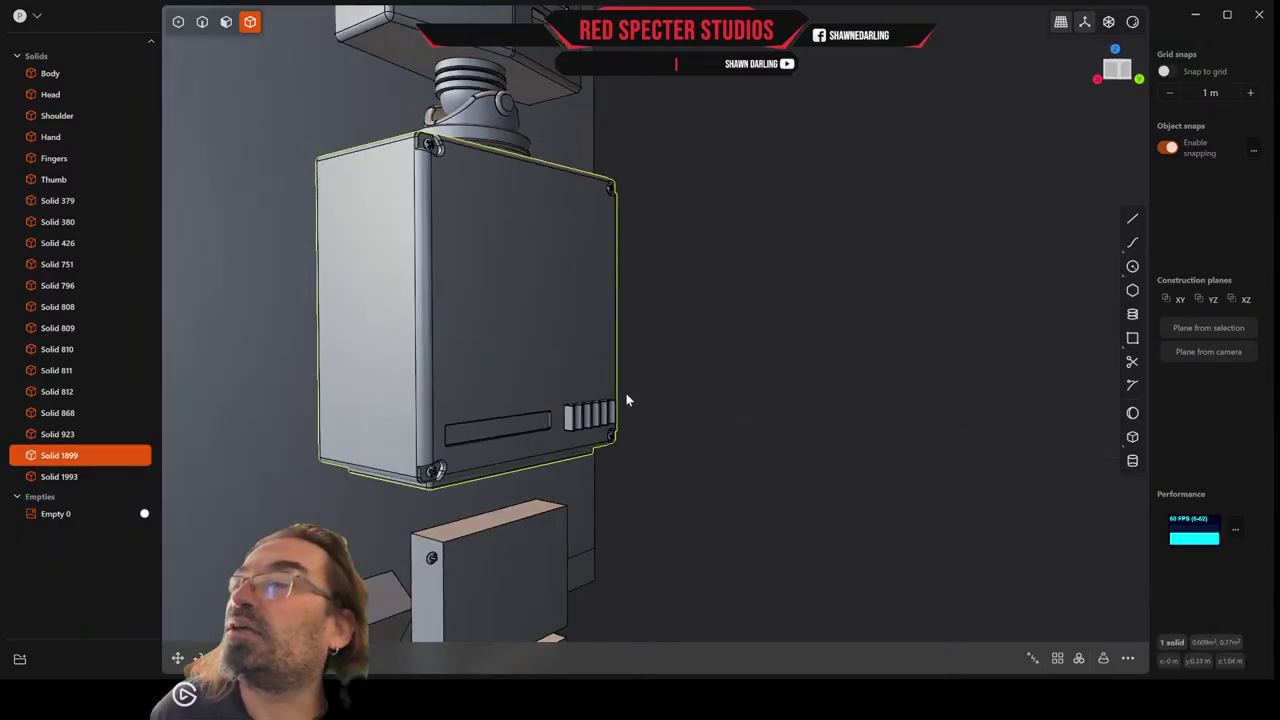
shift+middle_drag(666, 440, 570, 333)
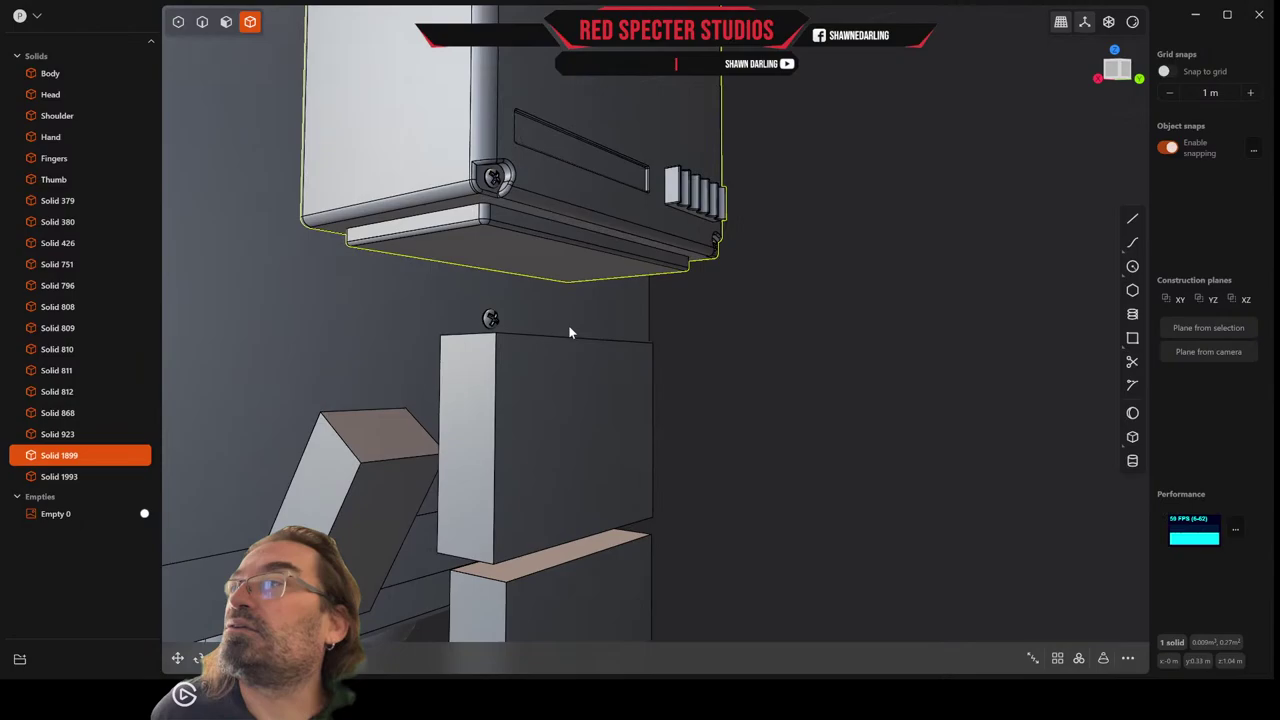
click(490, 320)
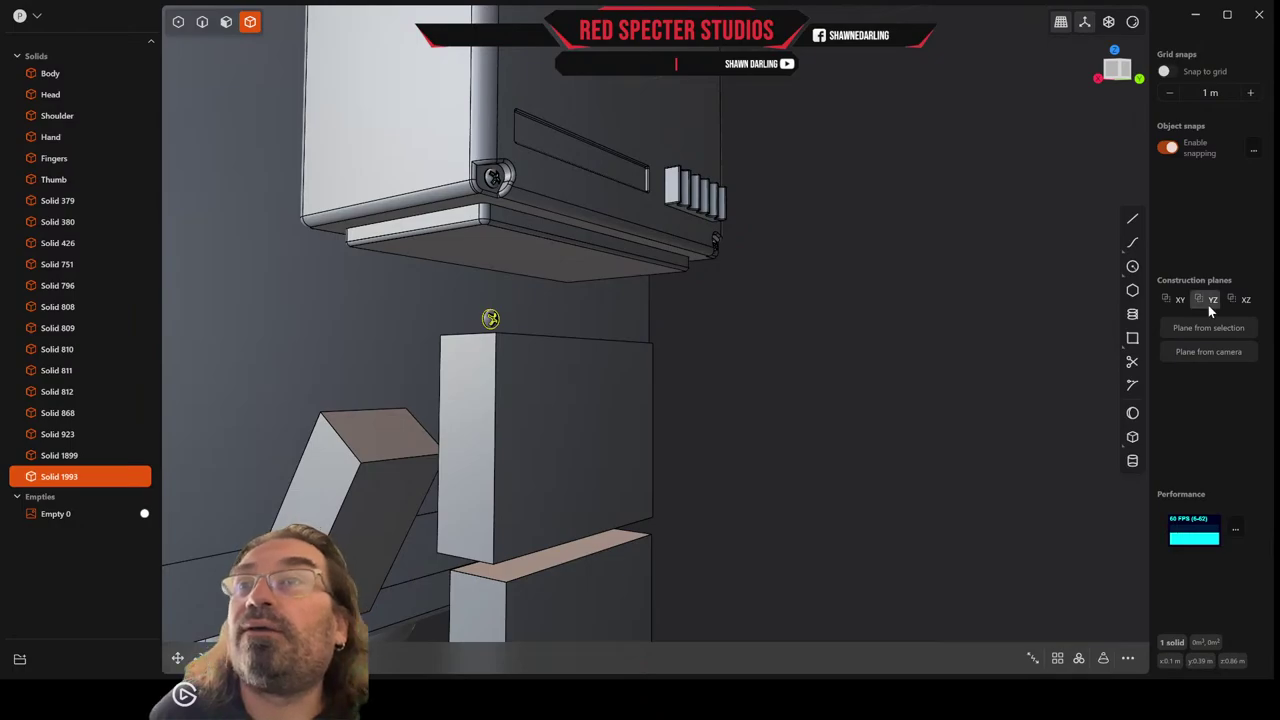
key(r)
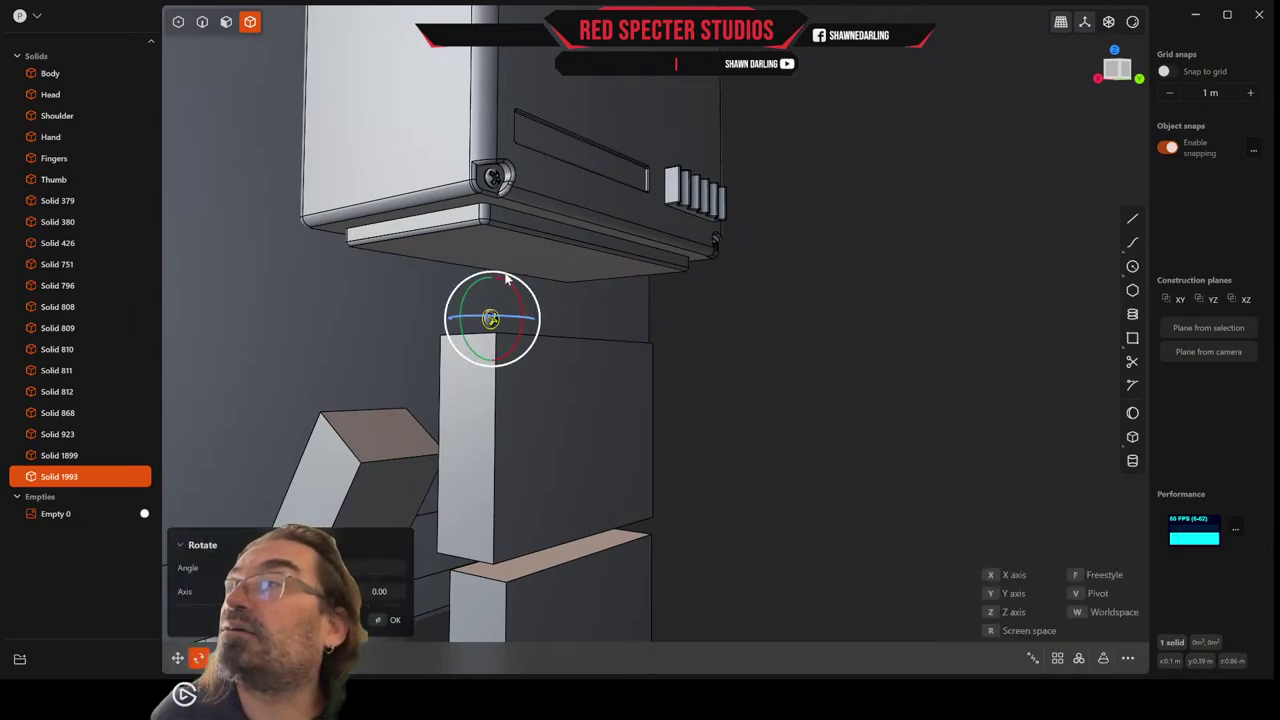
drag(512, 302, 519, 333)
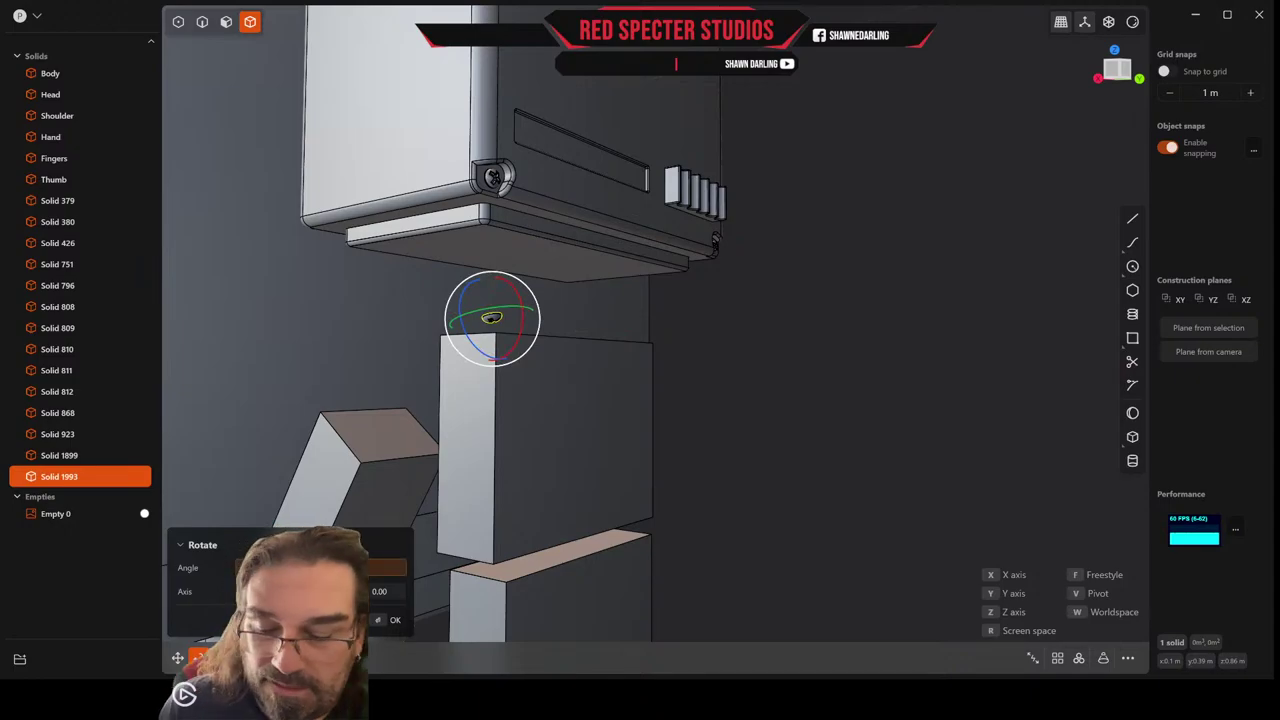
scroll(416, 511, up, 4)
right_click(886, 354)
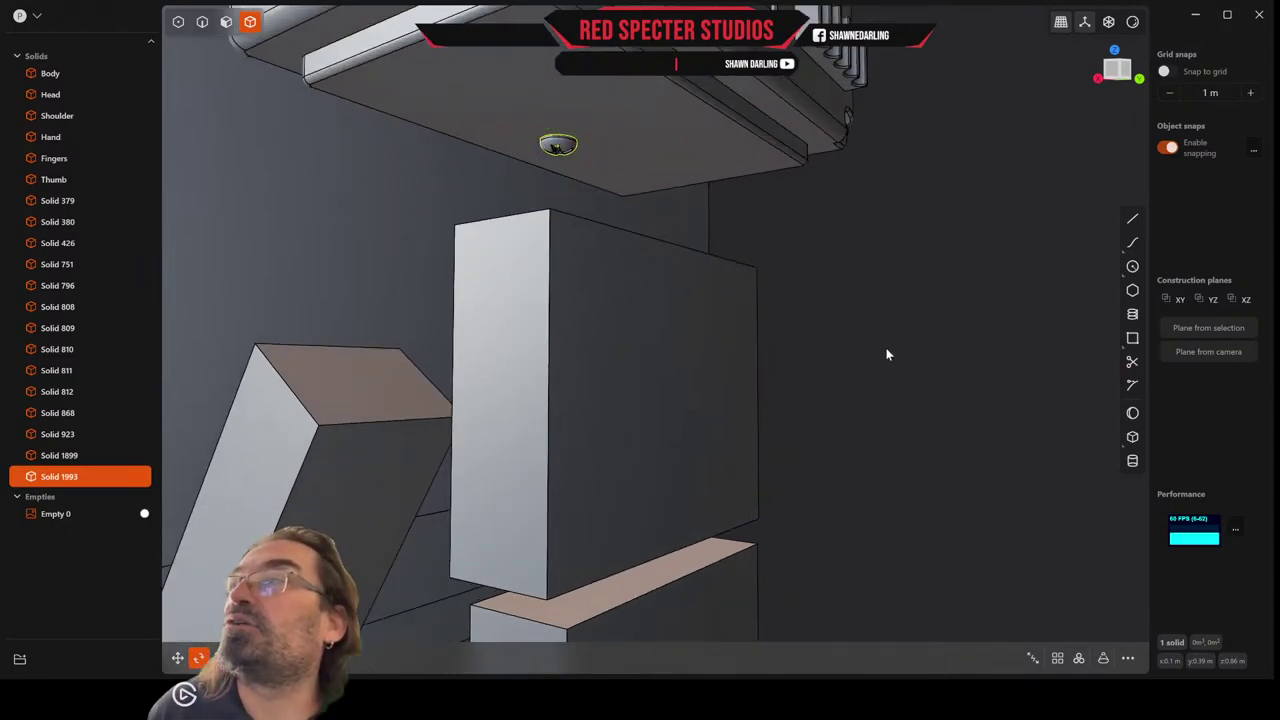
Move the loose screw inward along Y and about 0.031 m up towards the plate beneath the forearm box.
middle_drag(790, 345, 805, 358)
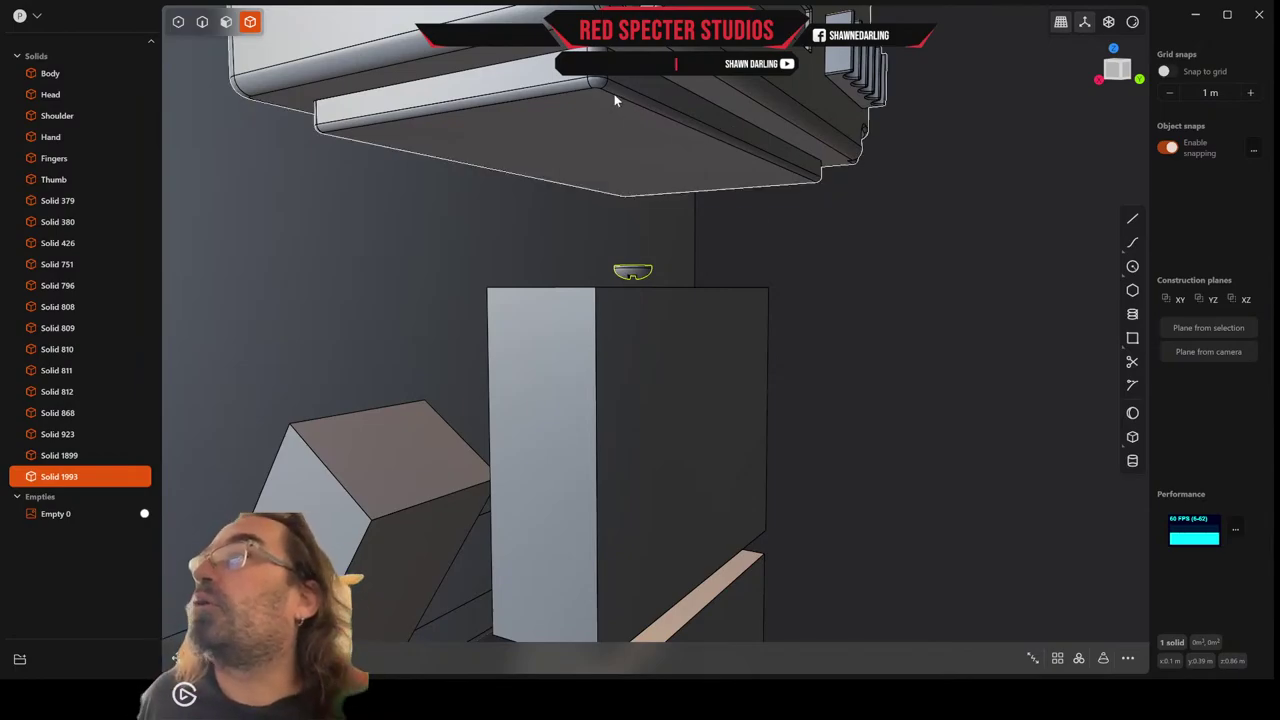
middle_drag(564, 116, 619, 193)
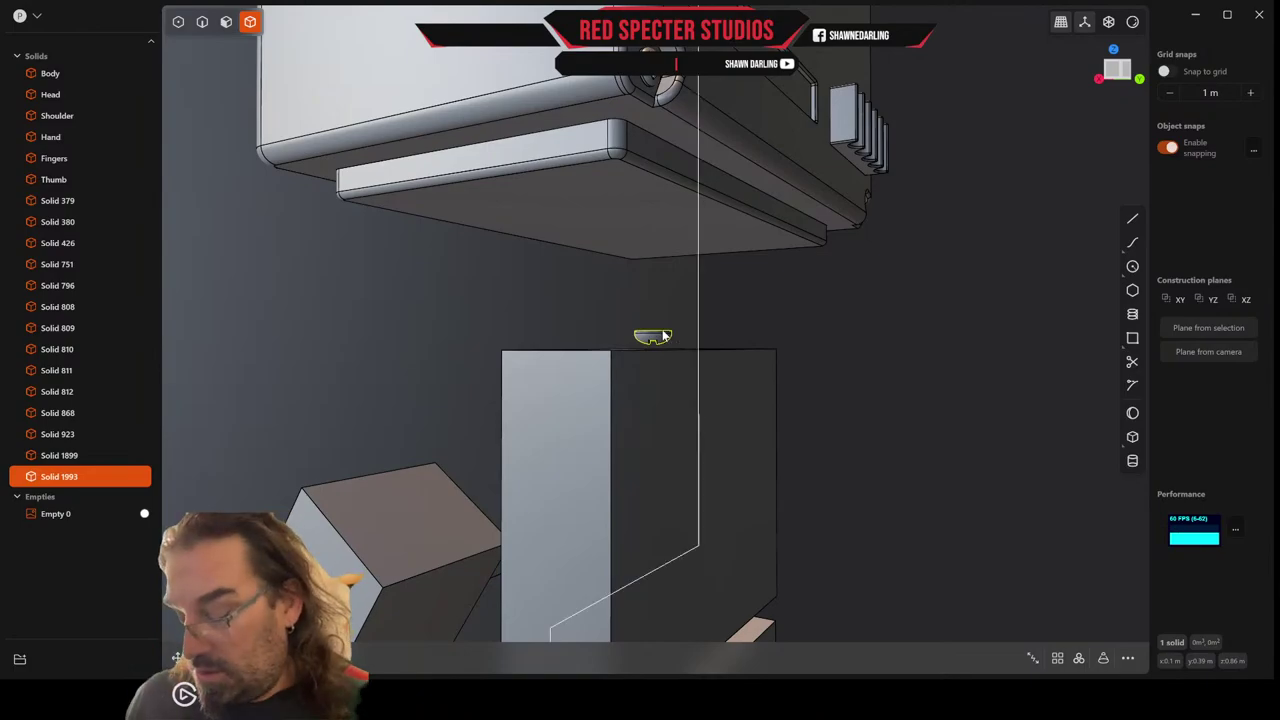
key(g)
drag(694, 340, 633, 338)
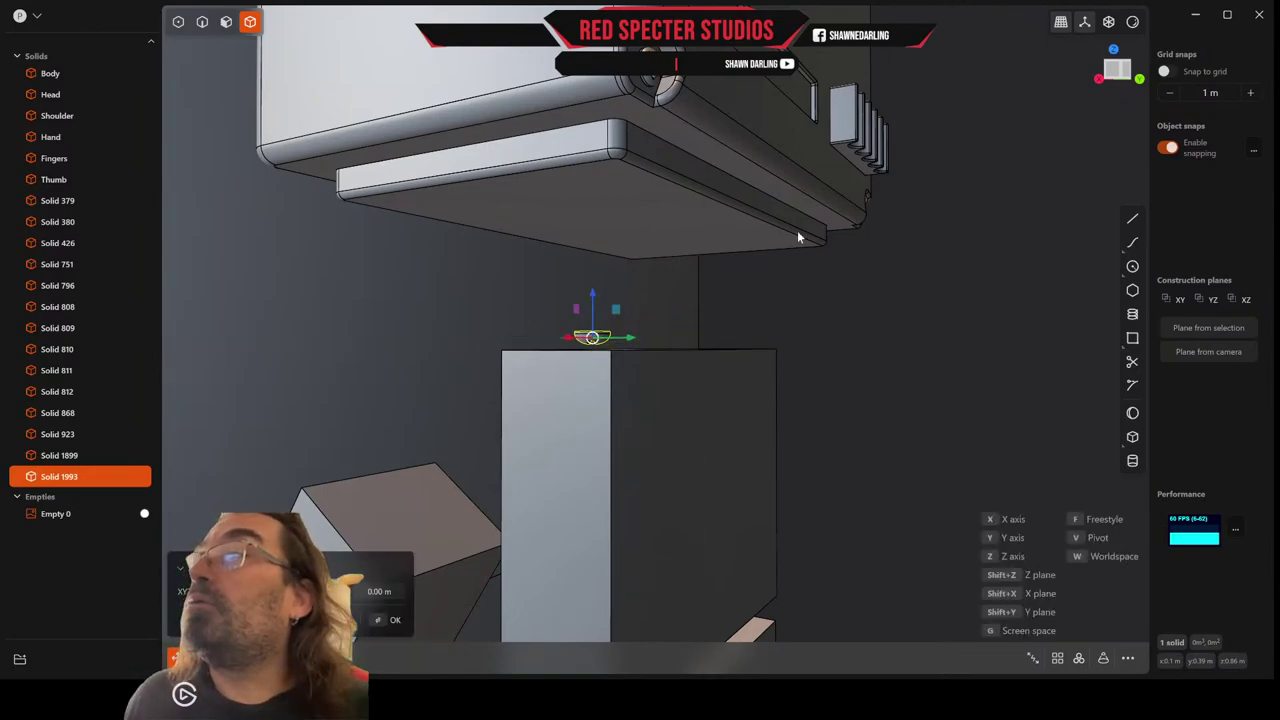
click(1116, 72)
scroll(768, 290, up, 5)
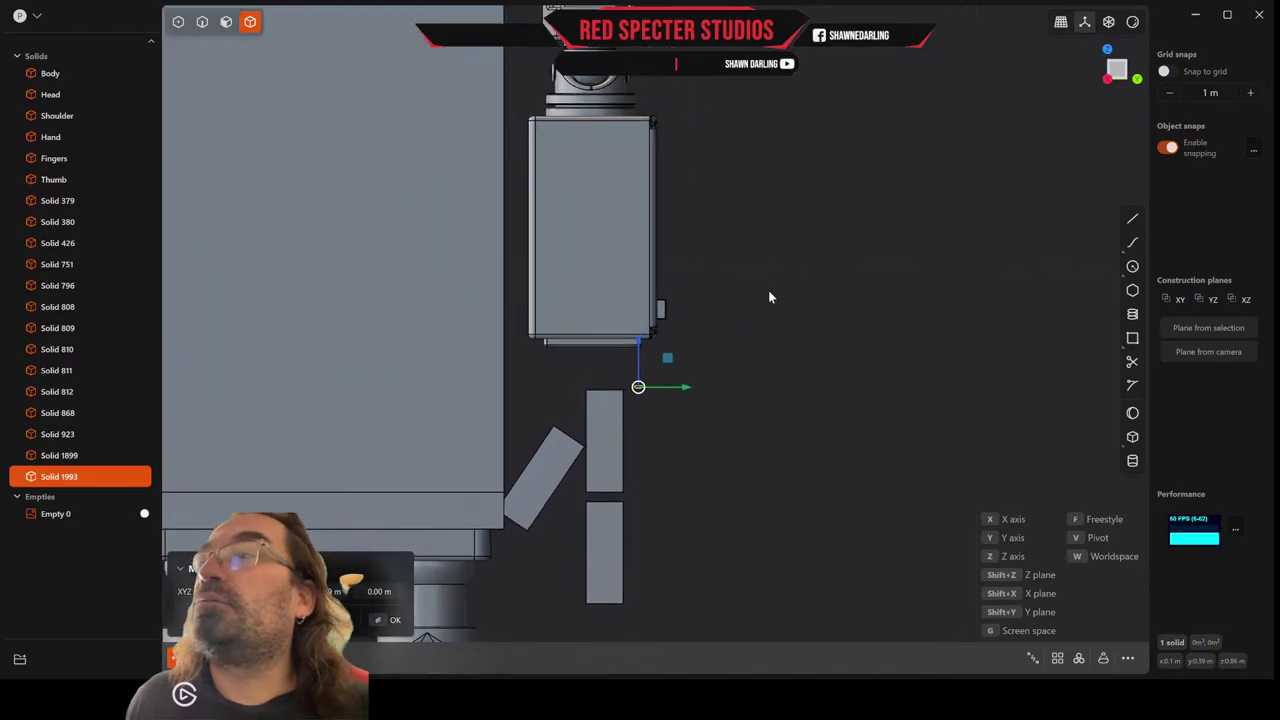
drag(611, 406, 601, 364)
middle_drag(690, 364, 478, 360)
scroll(995, 210, down, 4)
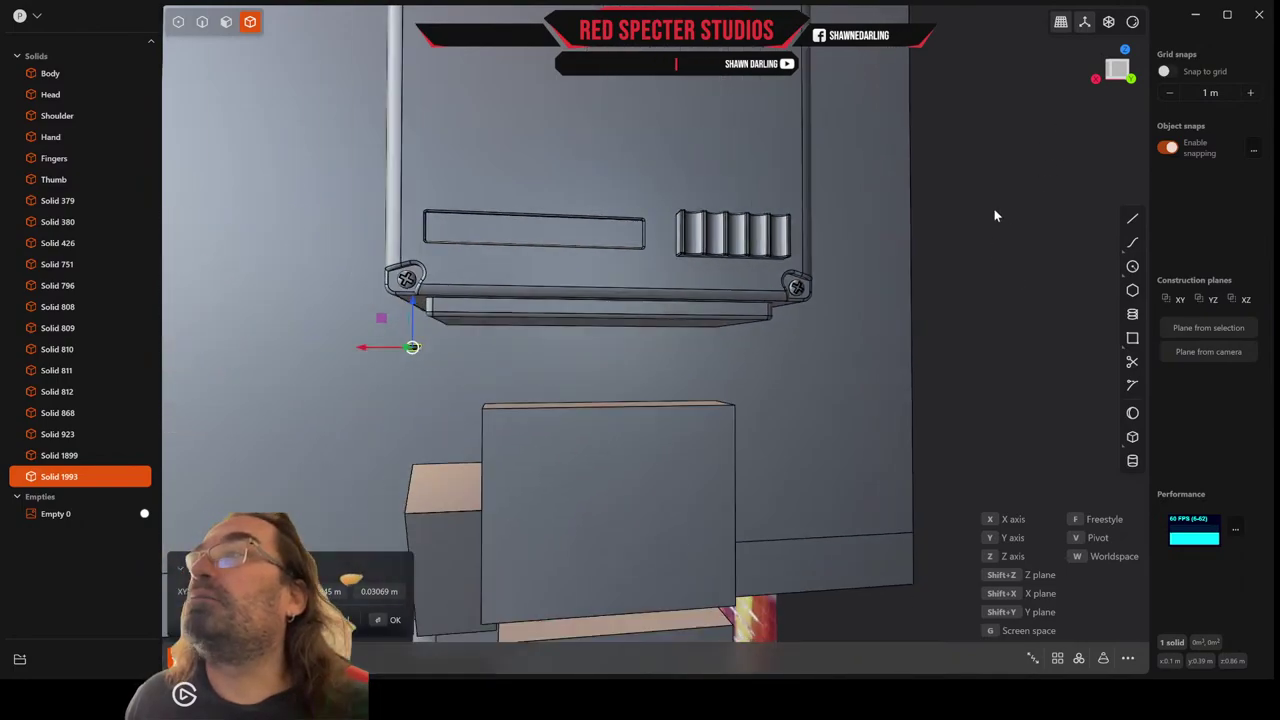
Shift the loose screw along X to the bottom plate's front corner and seat it on the underside, raising it about 0.046 m in total.
mouse_move(386, 347)
mouse_down()
mouse_move(376, 353)
mouse_move(398, 350)
mouse_up()
middle_drag(398, 350, 432, 278)
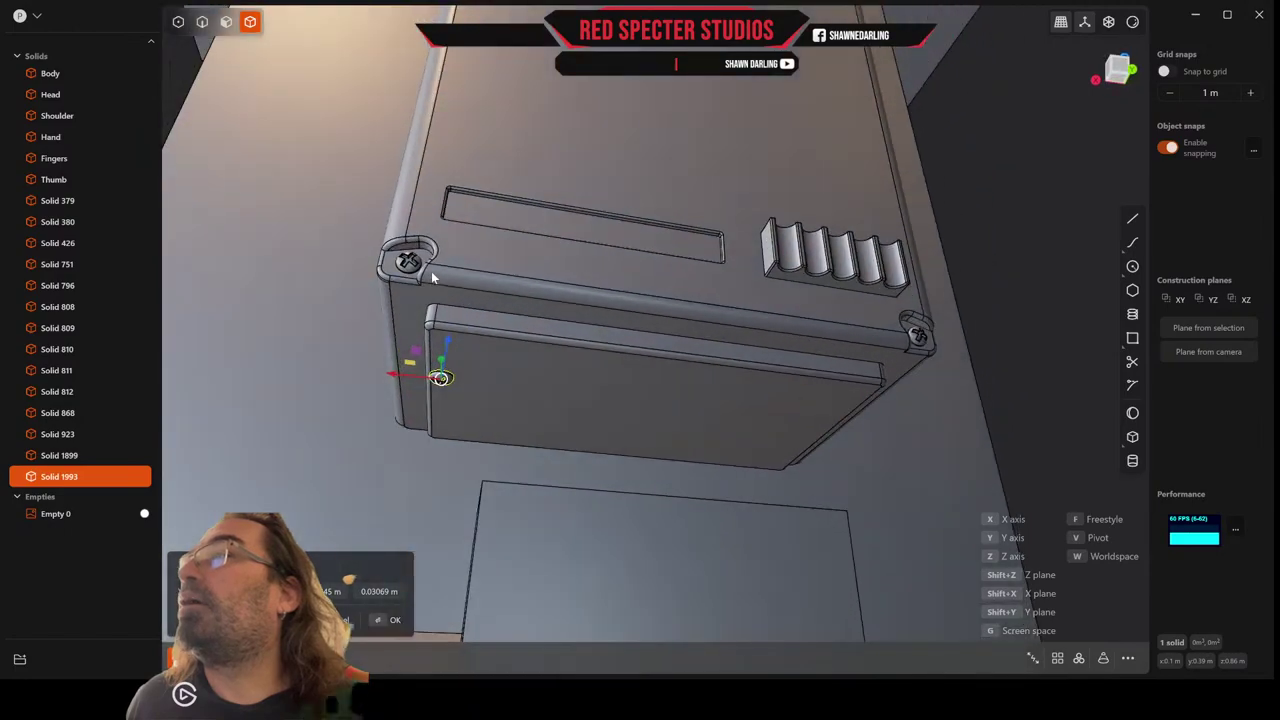
drag(449, 345, 430, 360)
scroll(457, 315, up, 6)
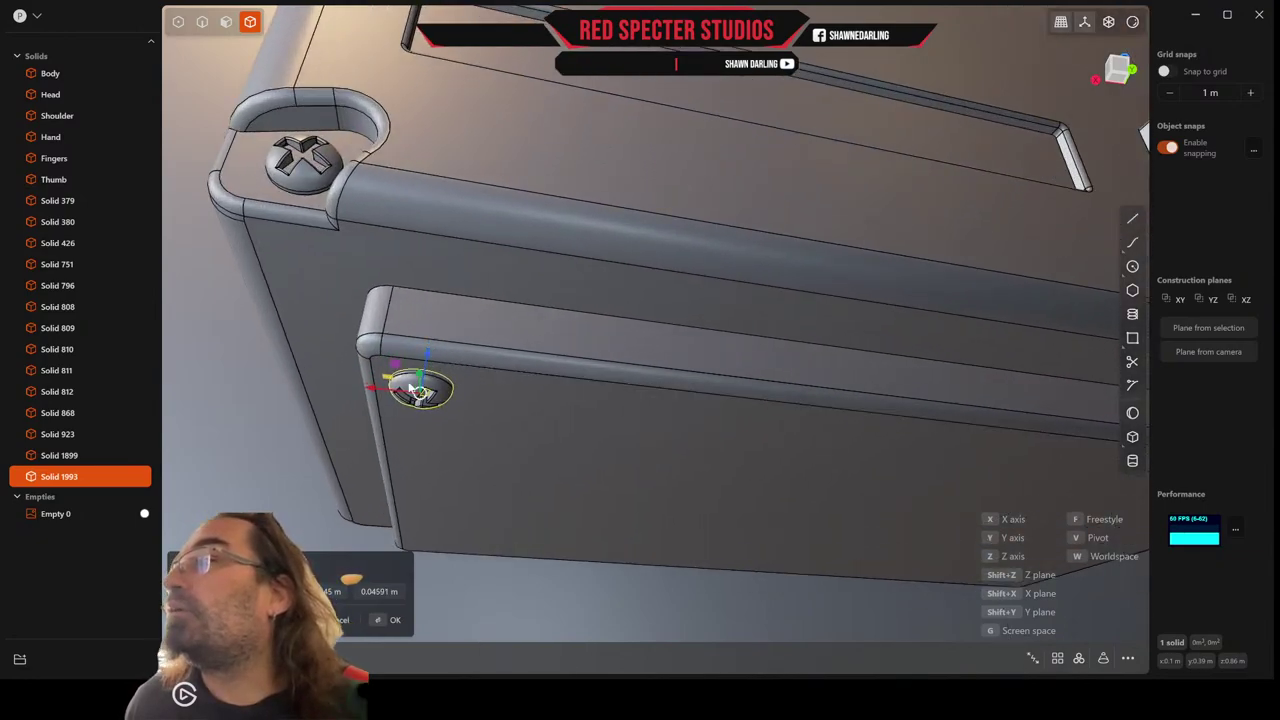
drag(373, 393, 364, 392)
middle_drag(567, 367, 625, 258)
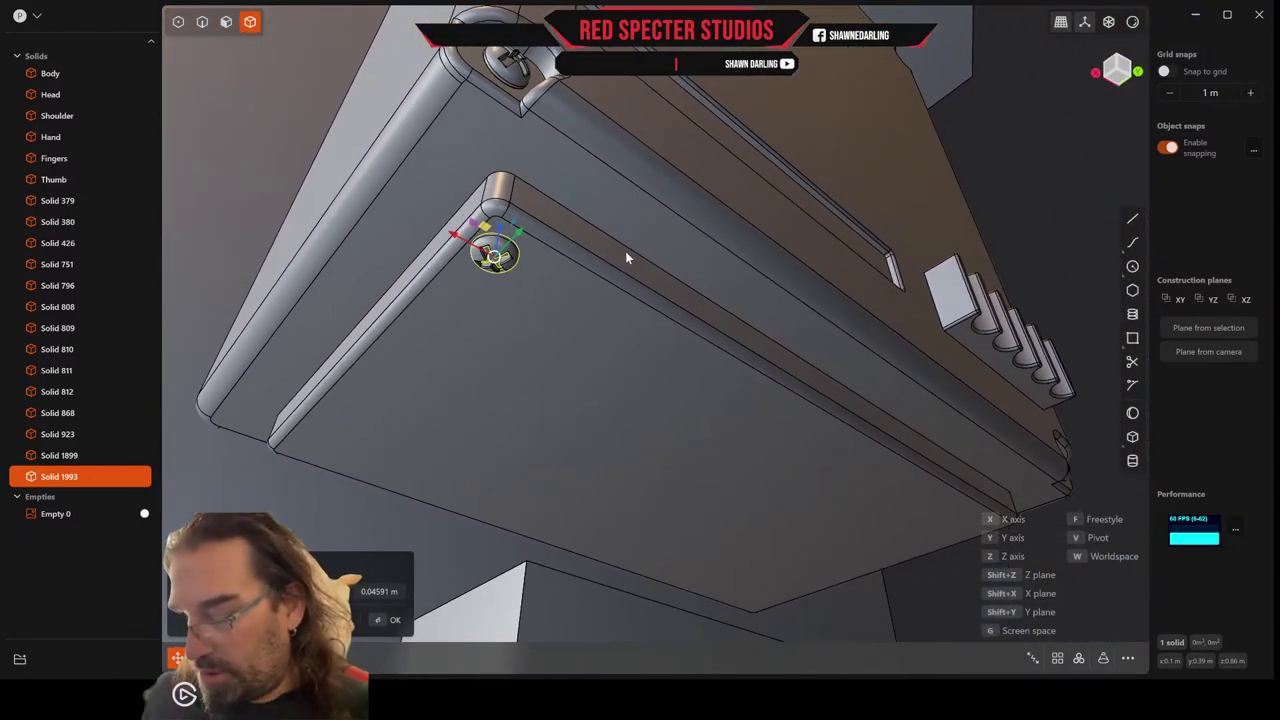
key(Return)
key(p)
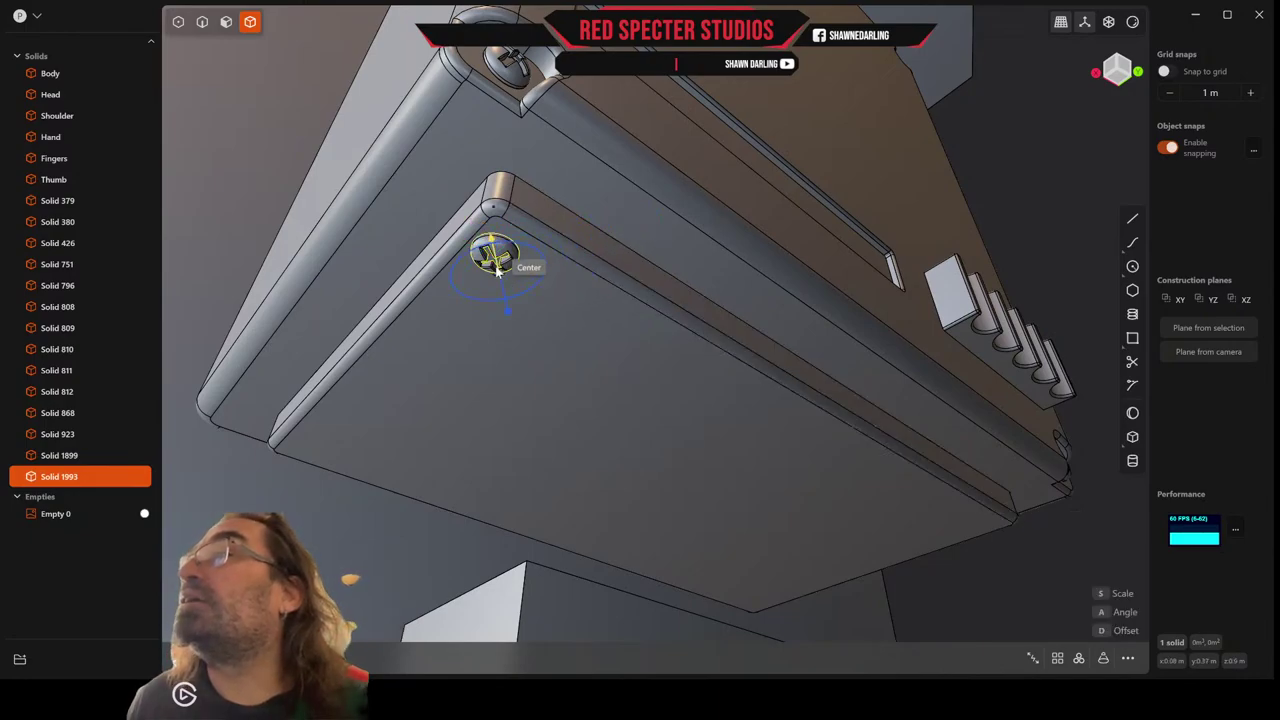
scroll(495, 262, up, 5)
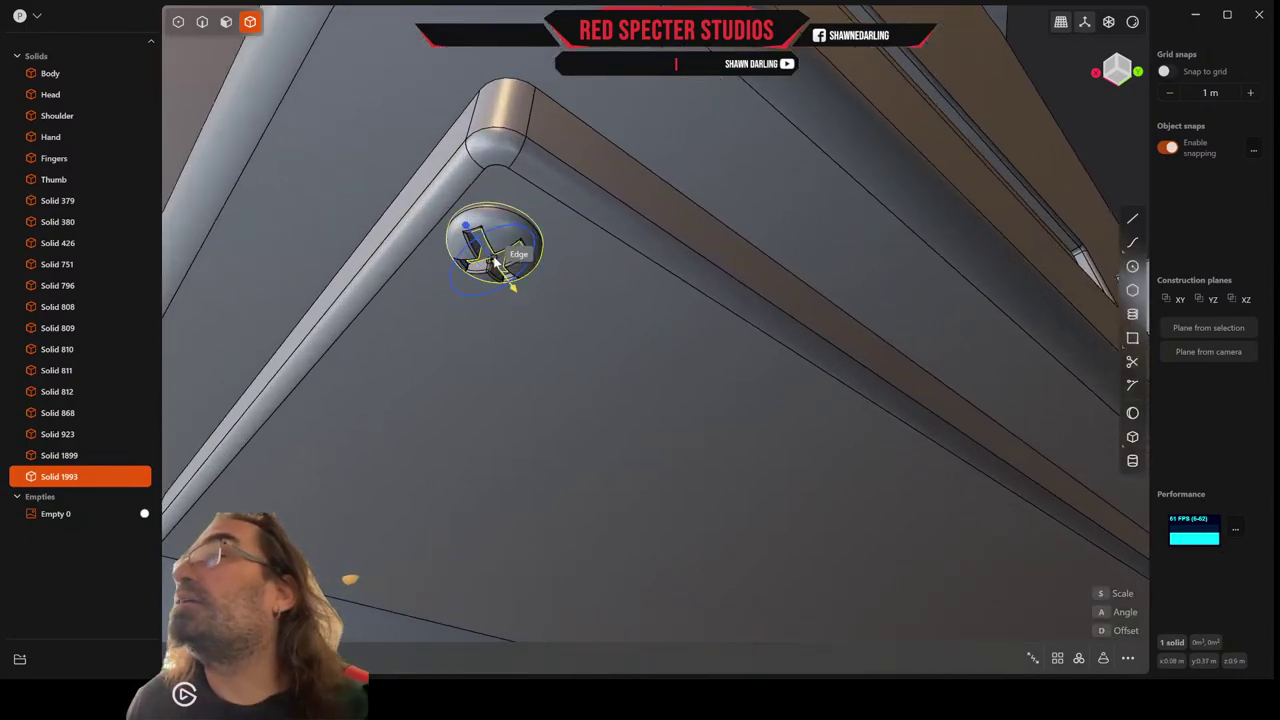
scroll(495, 258, up, 4)
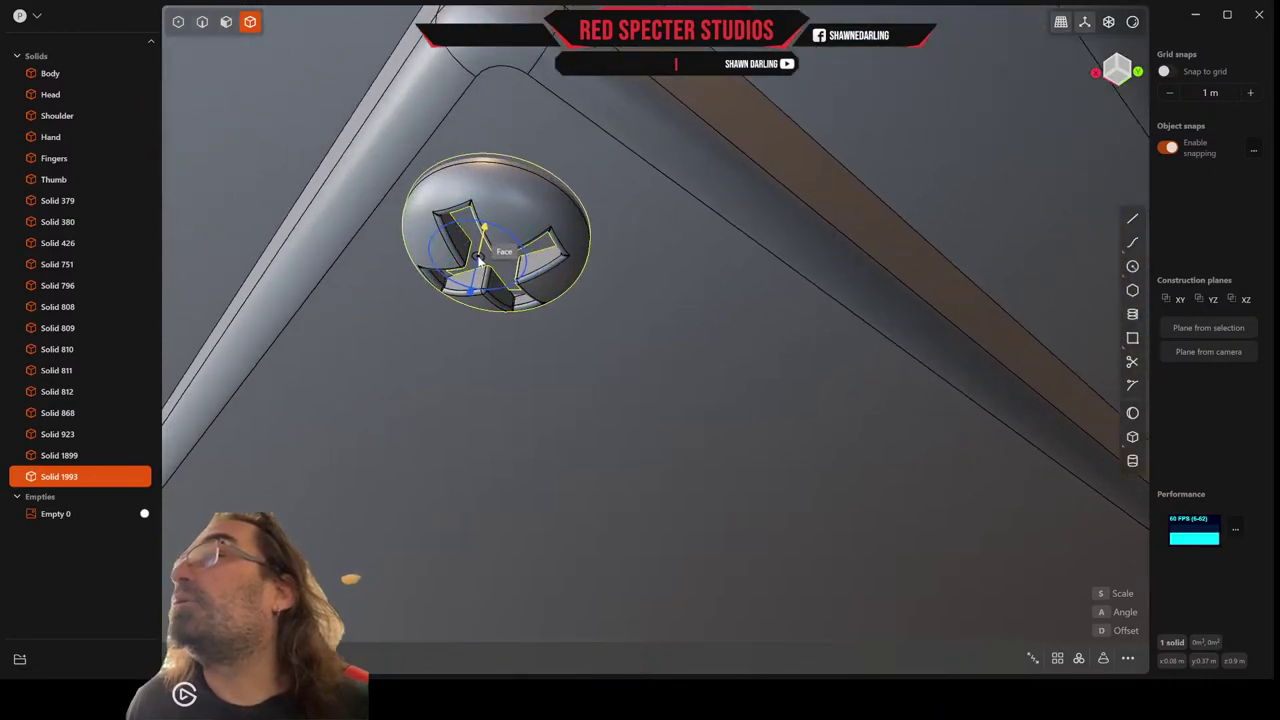
click(478, 260)
right_click(479, 262)
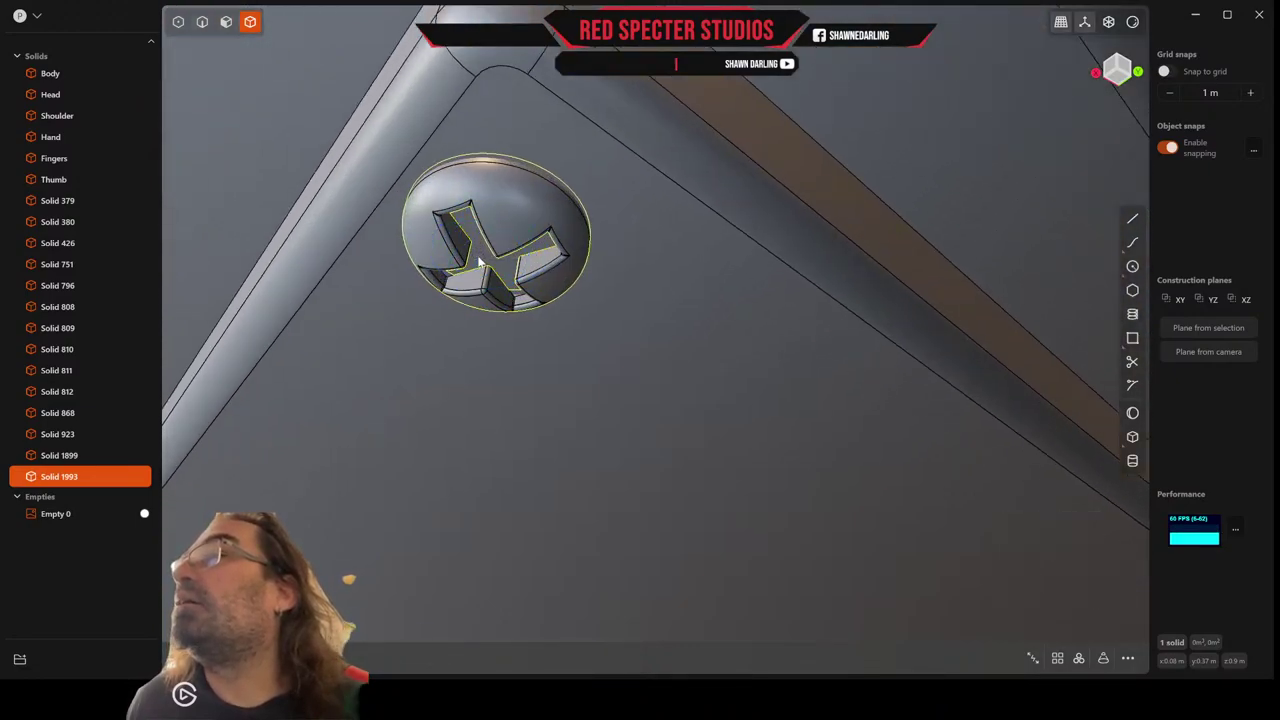
scroll(480, 284, down, 1)
scroll(480, 284, up, 1)
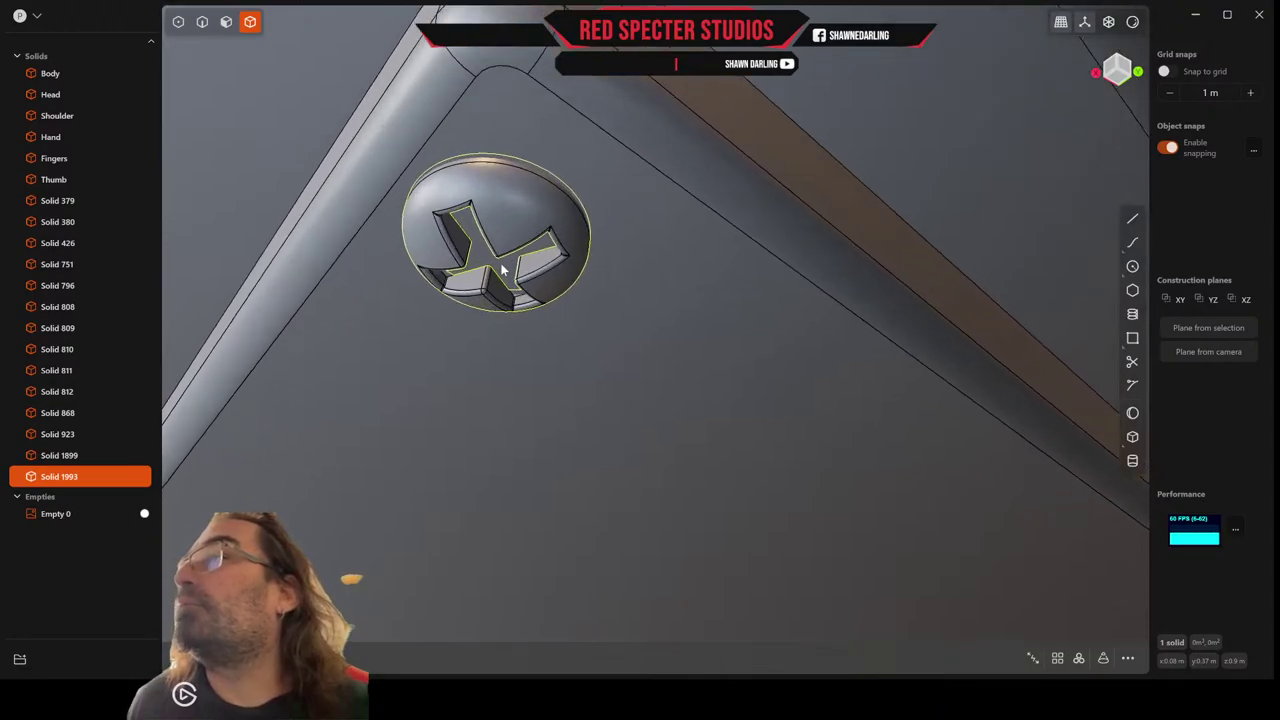
Place a copy of the screw at another corner of the bottom plate, using the face inside its cross slot as reference.
click(482, 258)
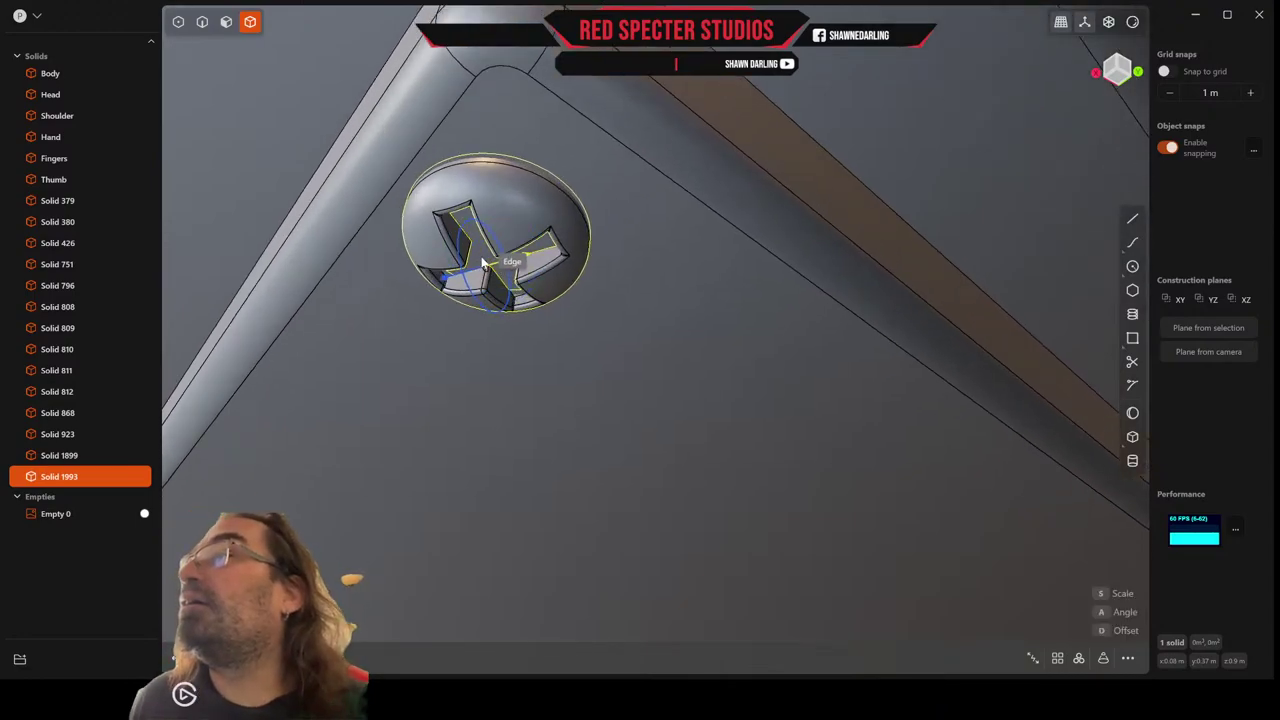
click(482, 258)
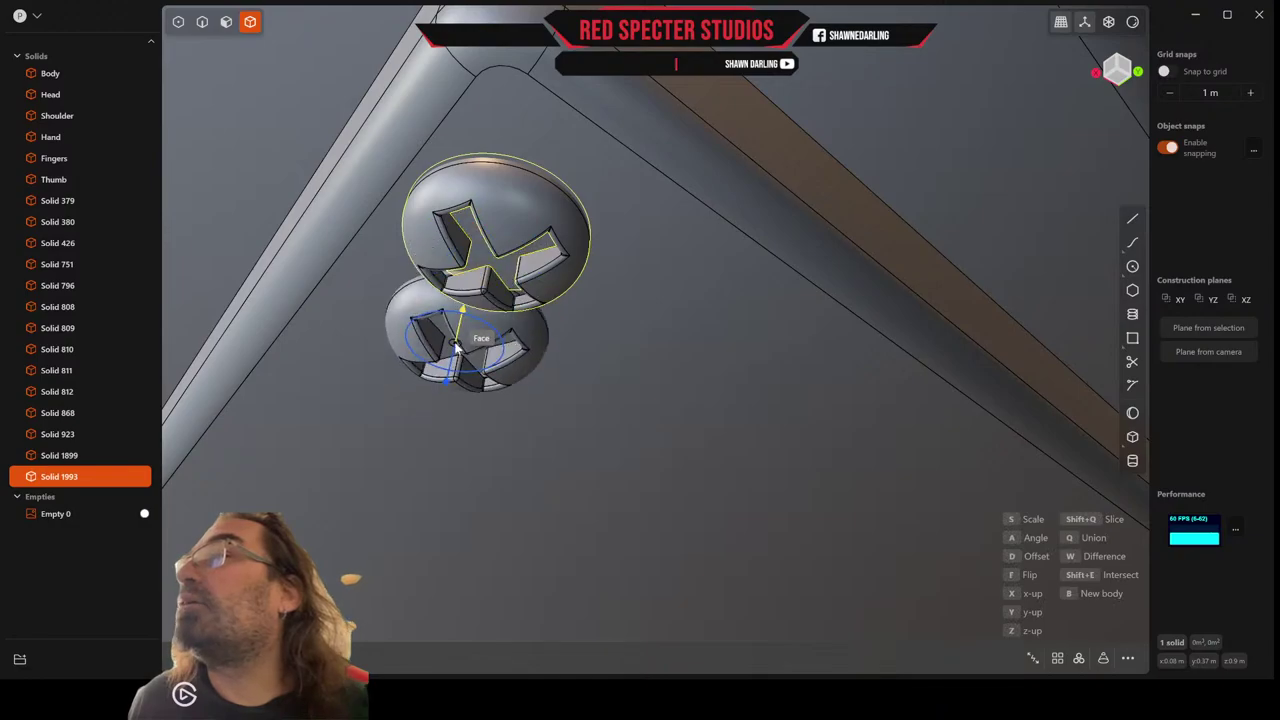
scroll(456, 348, down, 3)
scroll(456, 348, down, 2)
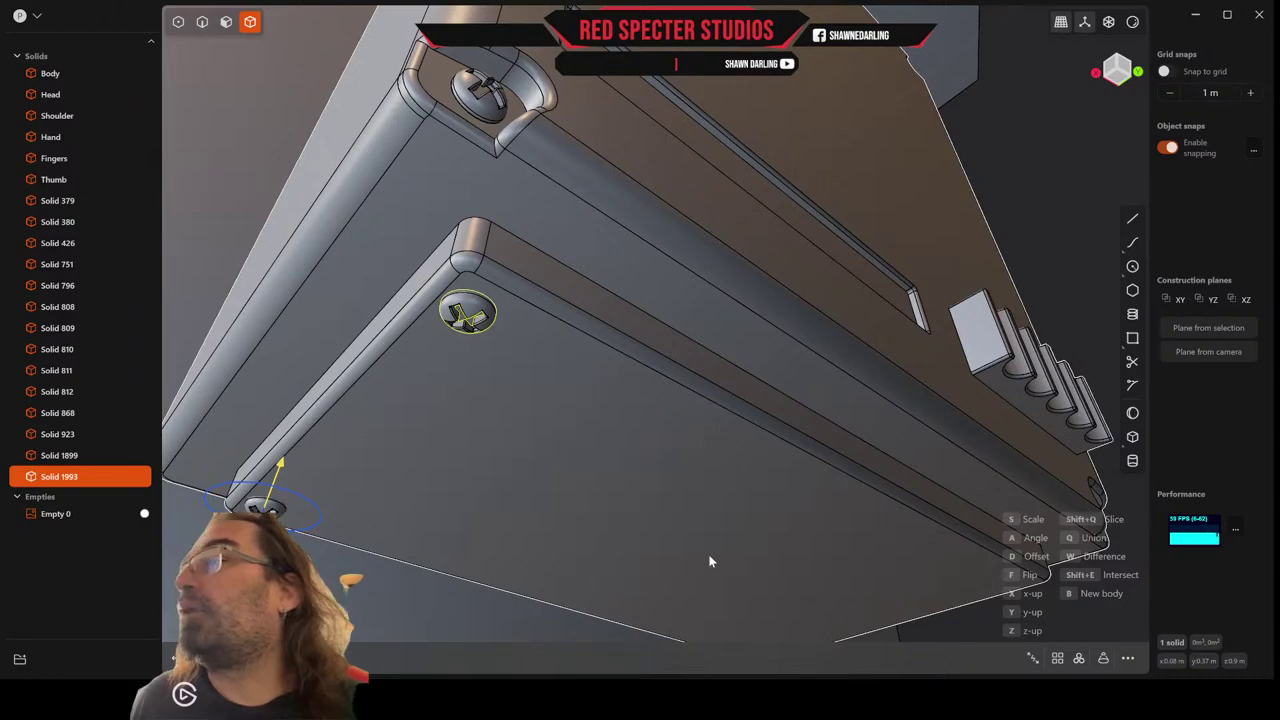
middle_drag(708, 561, 640, 395)
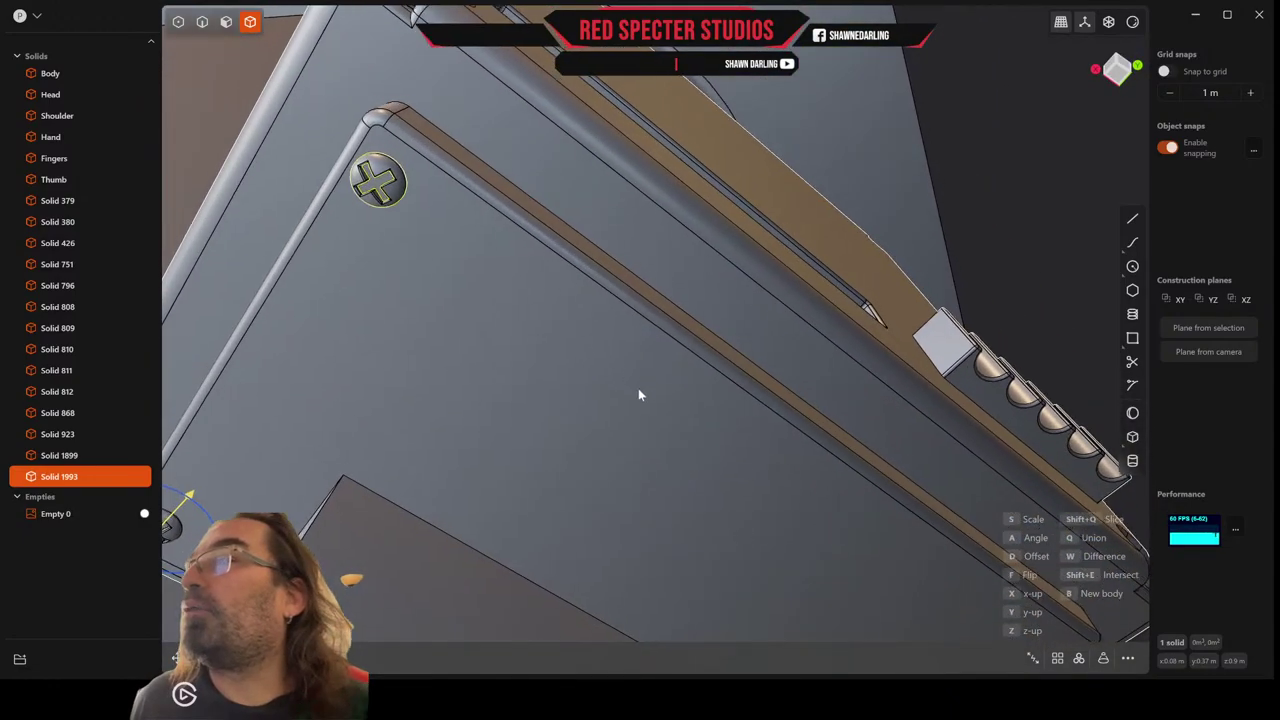
middle_drag(730, 548, 727, 508)
scroll(738, 521, down, 2)
right_click(738, 516)
key(ctrl+shift+v)
Place two more copies of the screw on the remaining corners of the bottom plate and finish placing.
middle_drag(797, 530, 694, 306)
right_click(855, 539)
key(ctrl+shift+v)
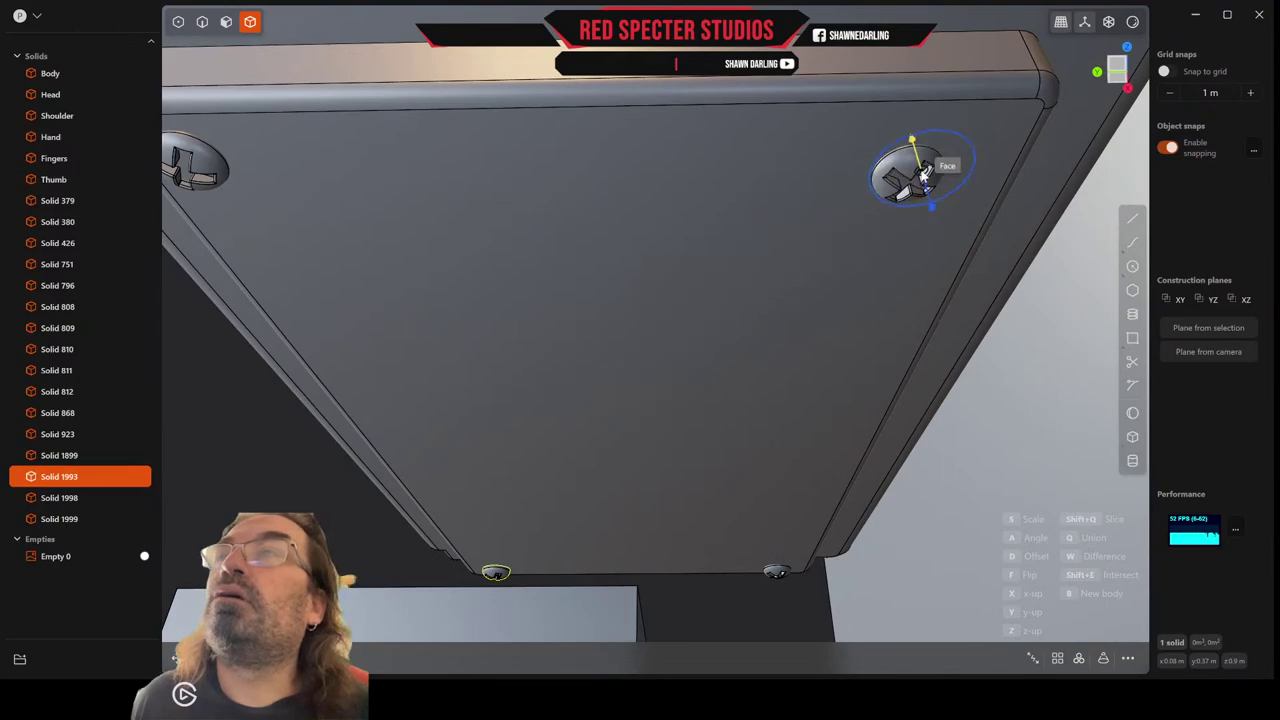
click(990, 143)
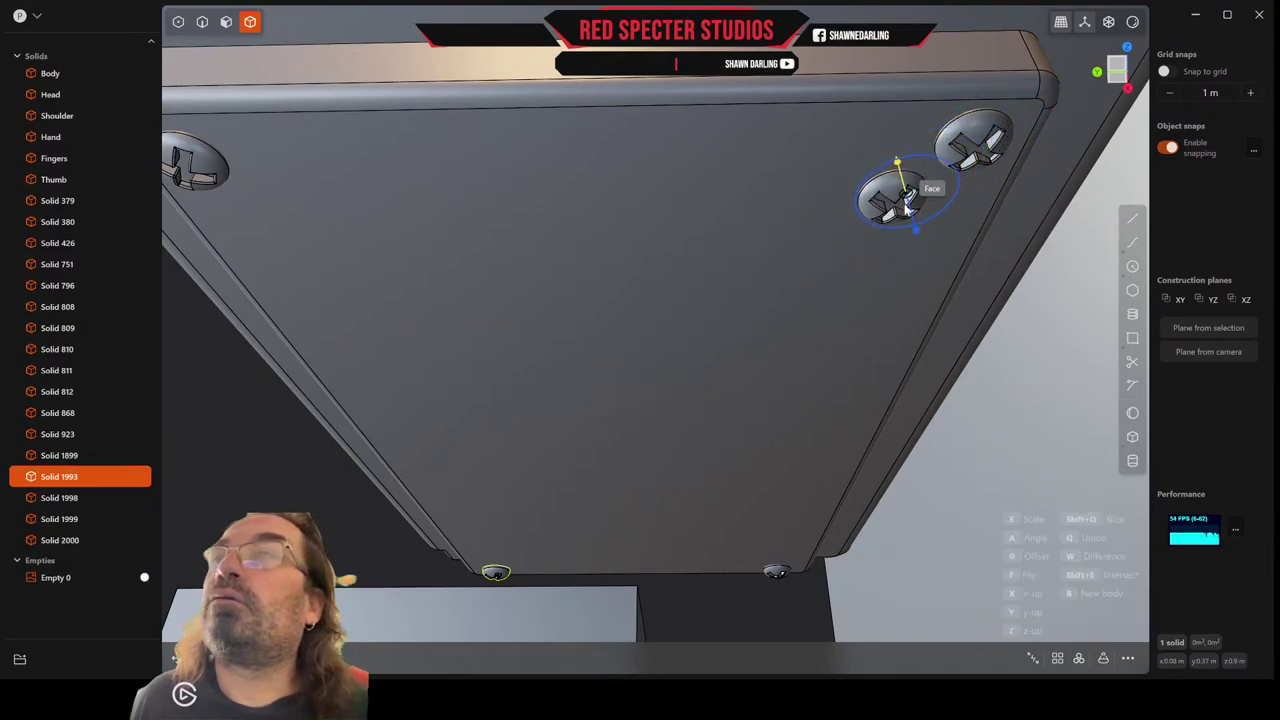
key(Escape)
scroll(840, 286, down, 8)
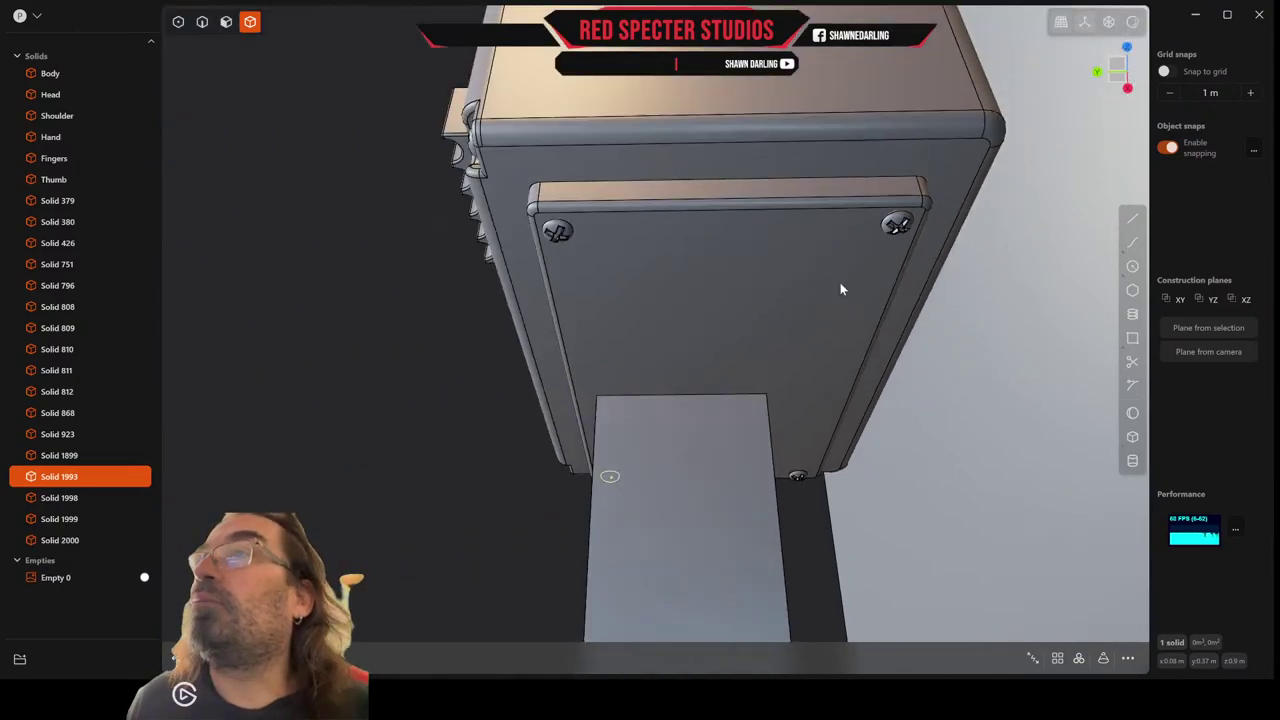
middle_drag(792, 285, 1068, 291)
scroll(983, 287, down, 3)
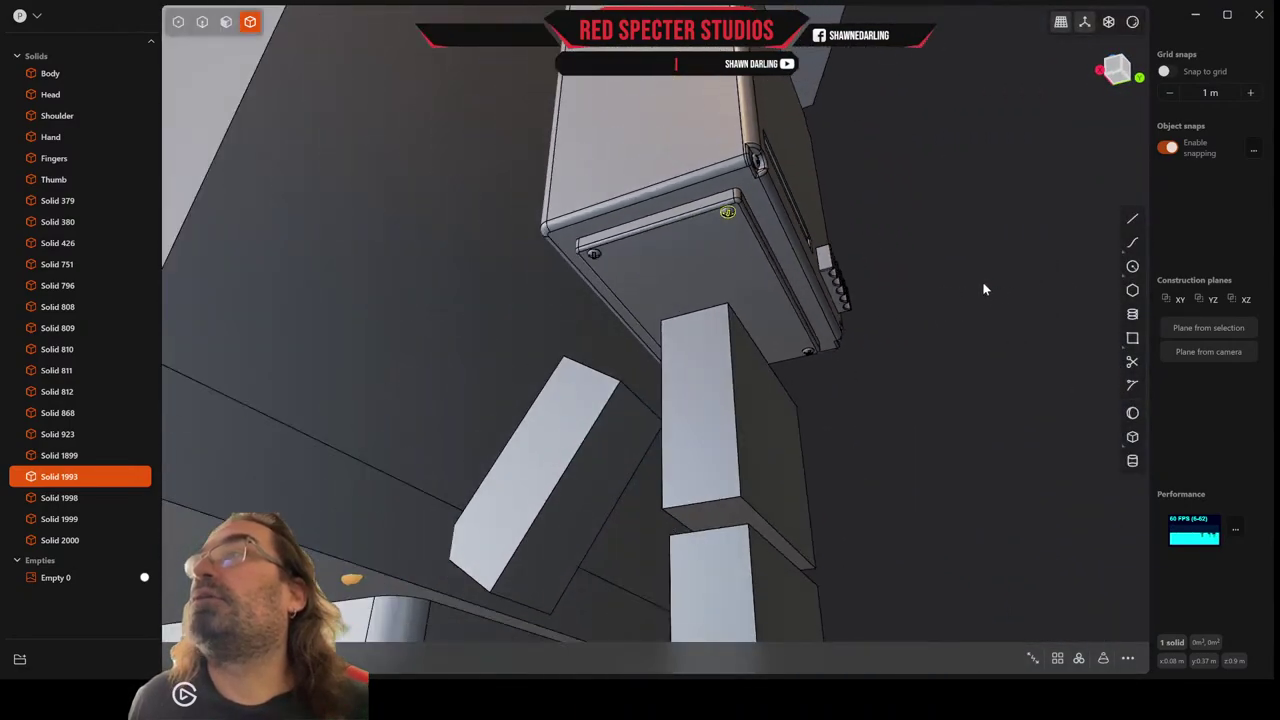
middle_drag(983, 287, 882, 317)
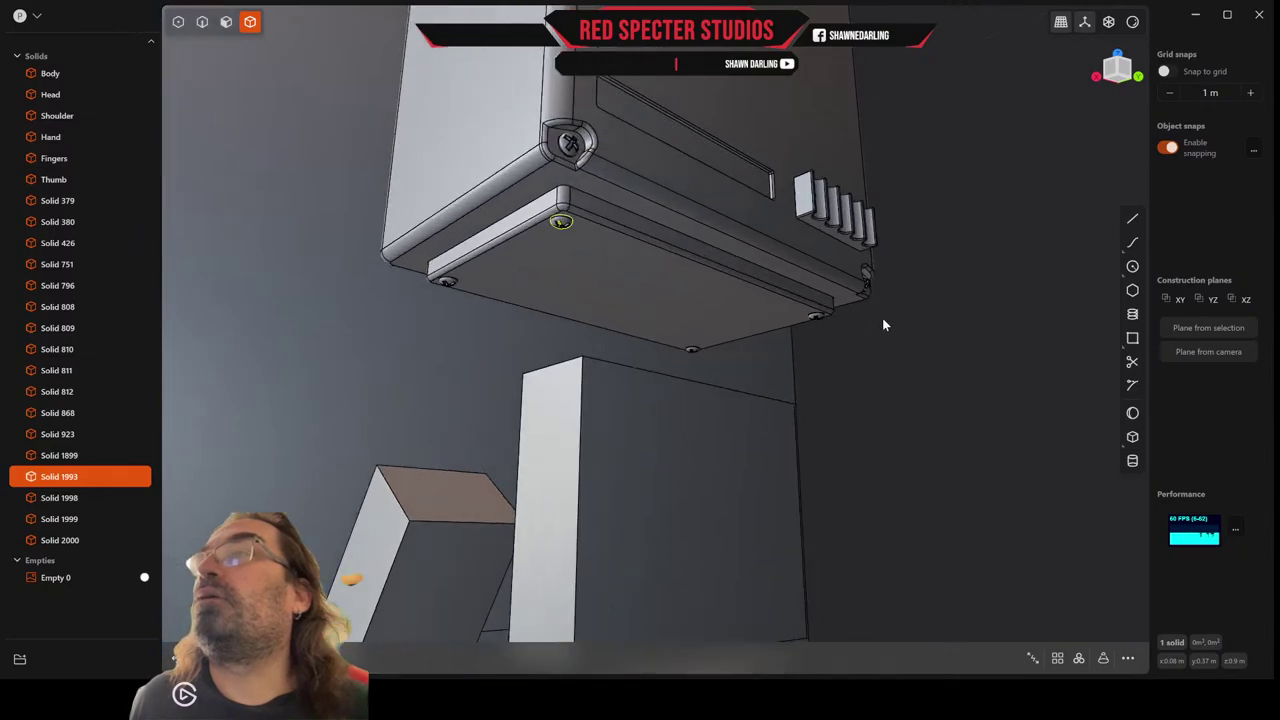
click(735, 330)
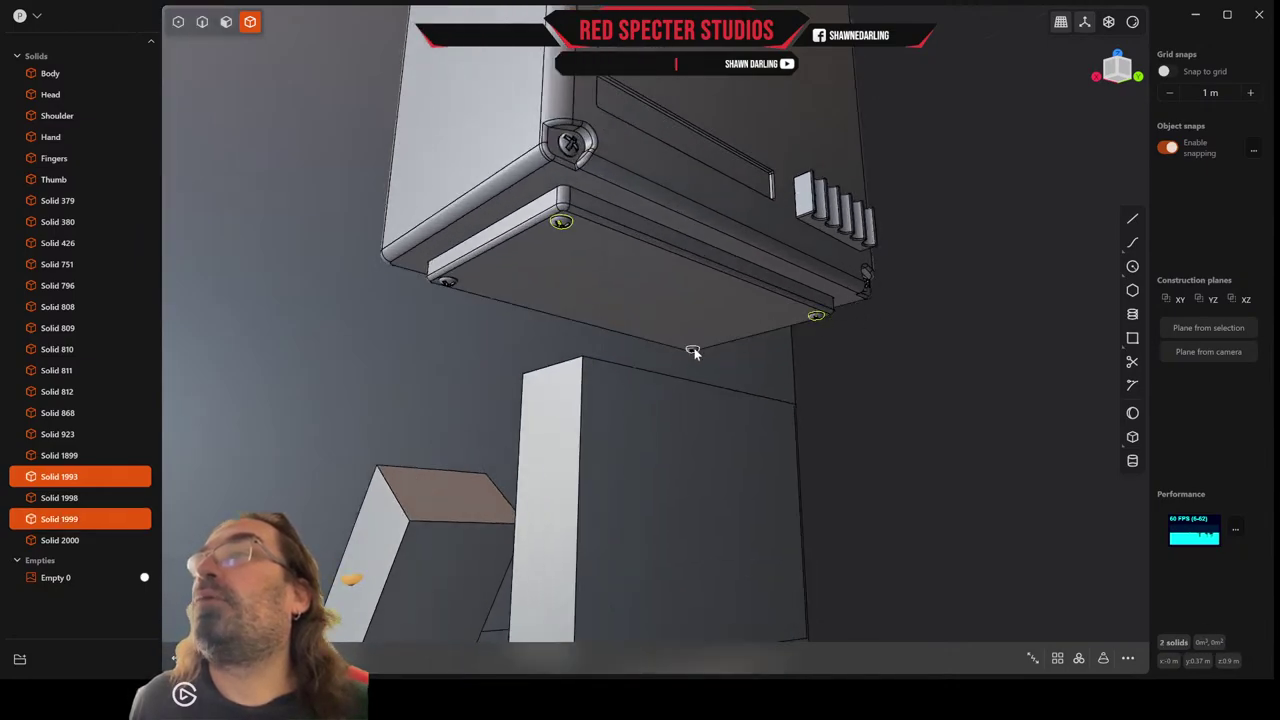
click(697, 353)
click(449, 284)
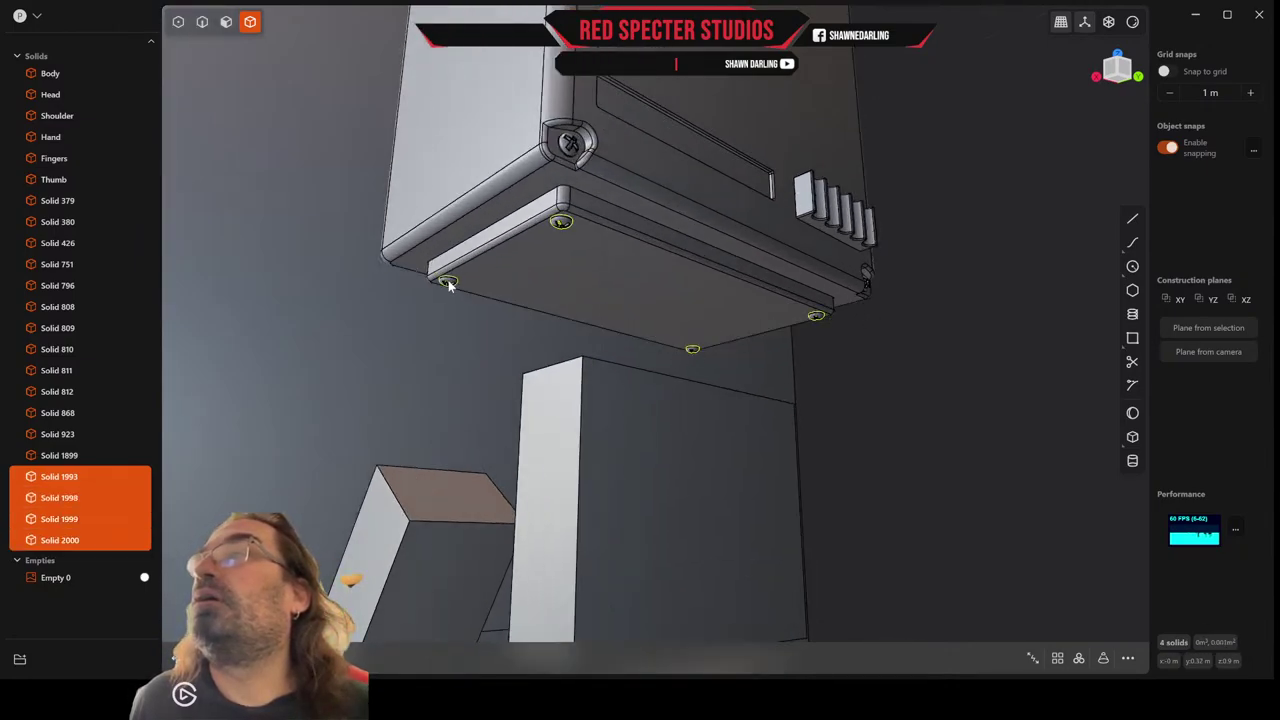
key(b)
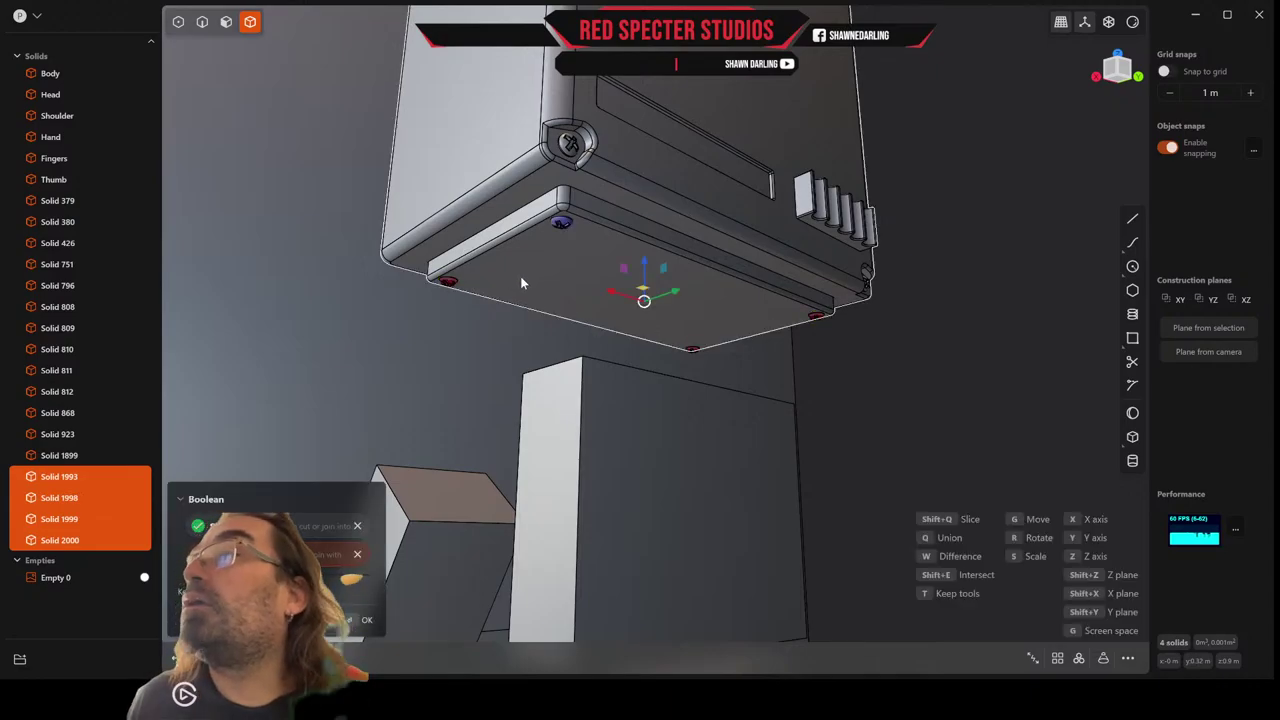
key(q)
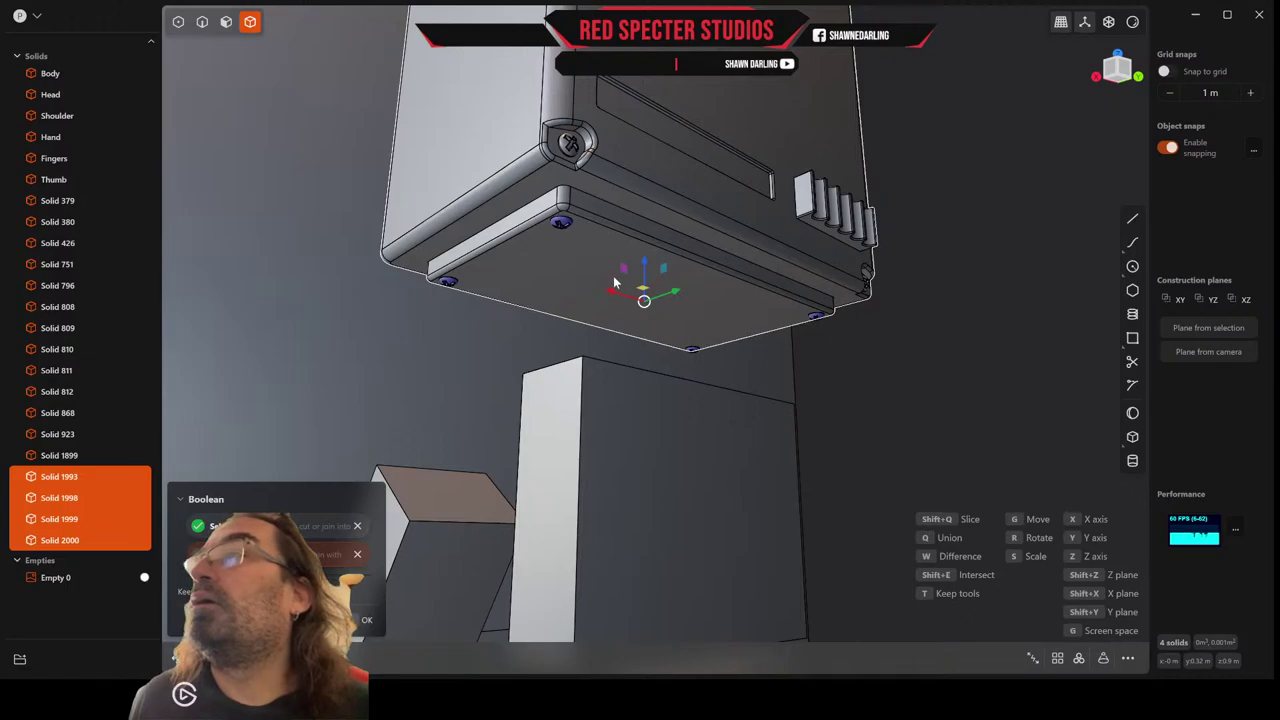
key(Escape)
key(Escape)
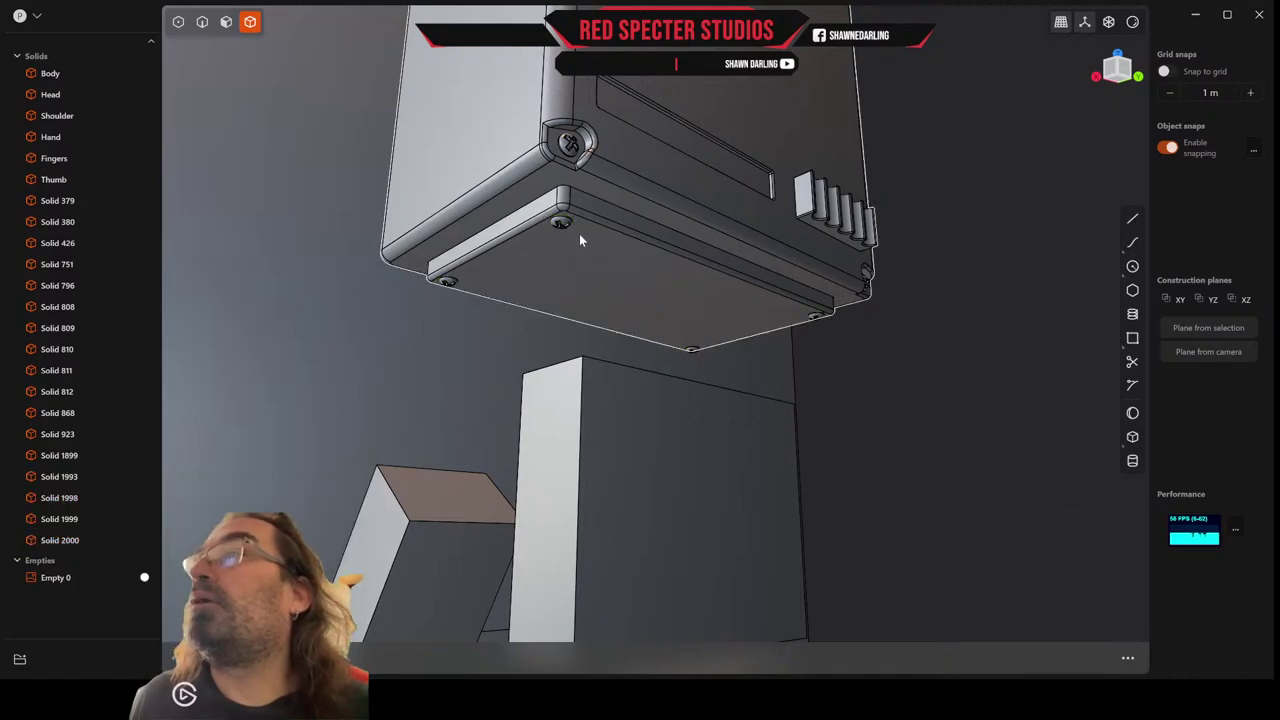
Union the forearm box with the four screws on its bottom plate.
click(609, 267)
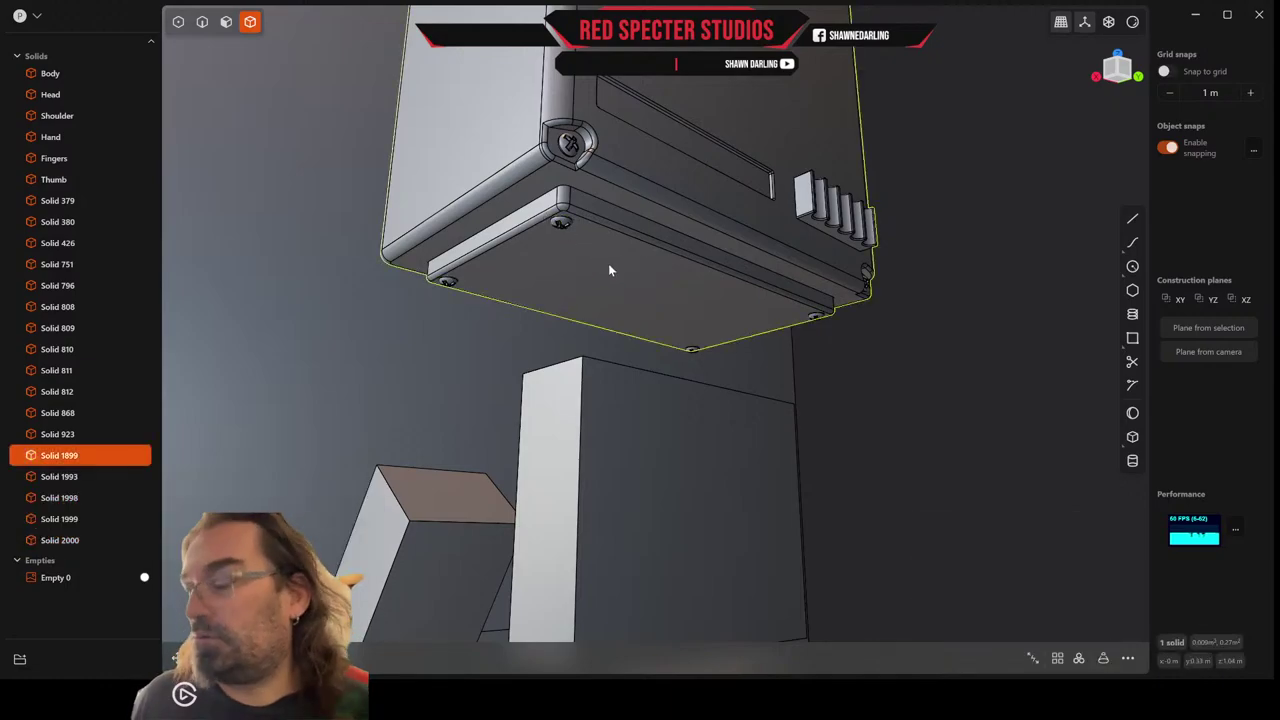
key(q)
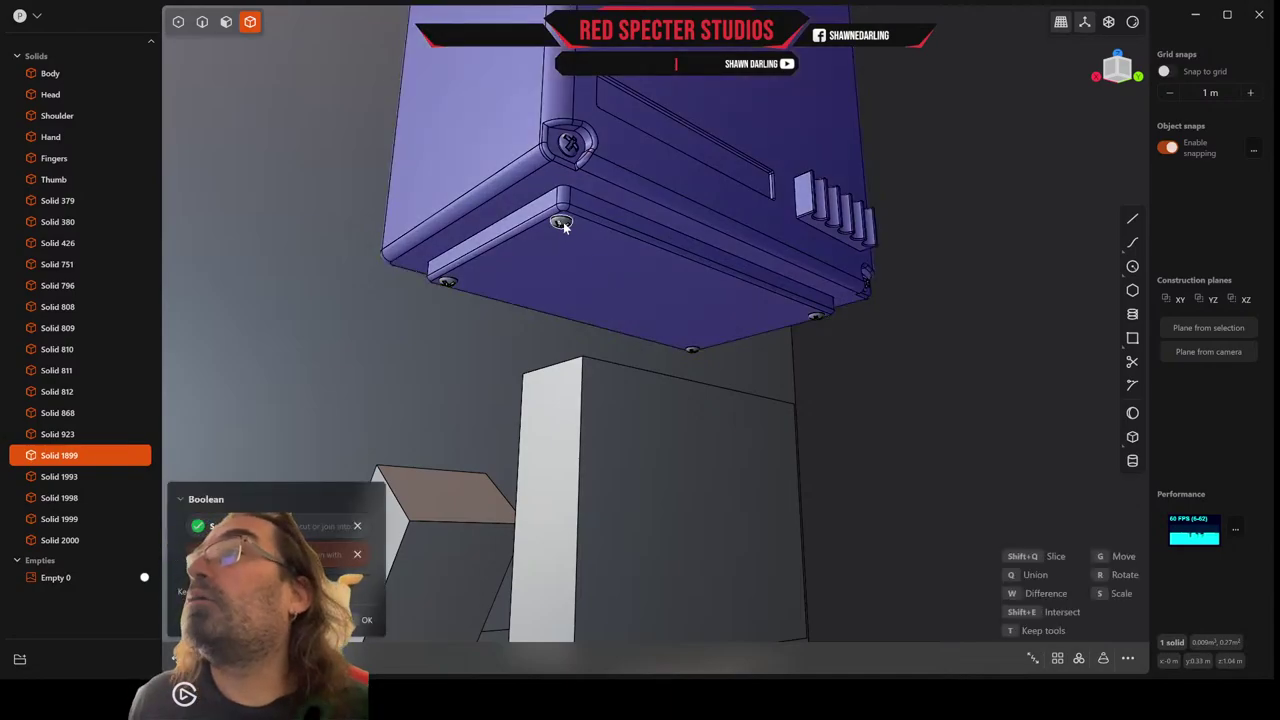
key(g)
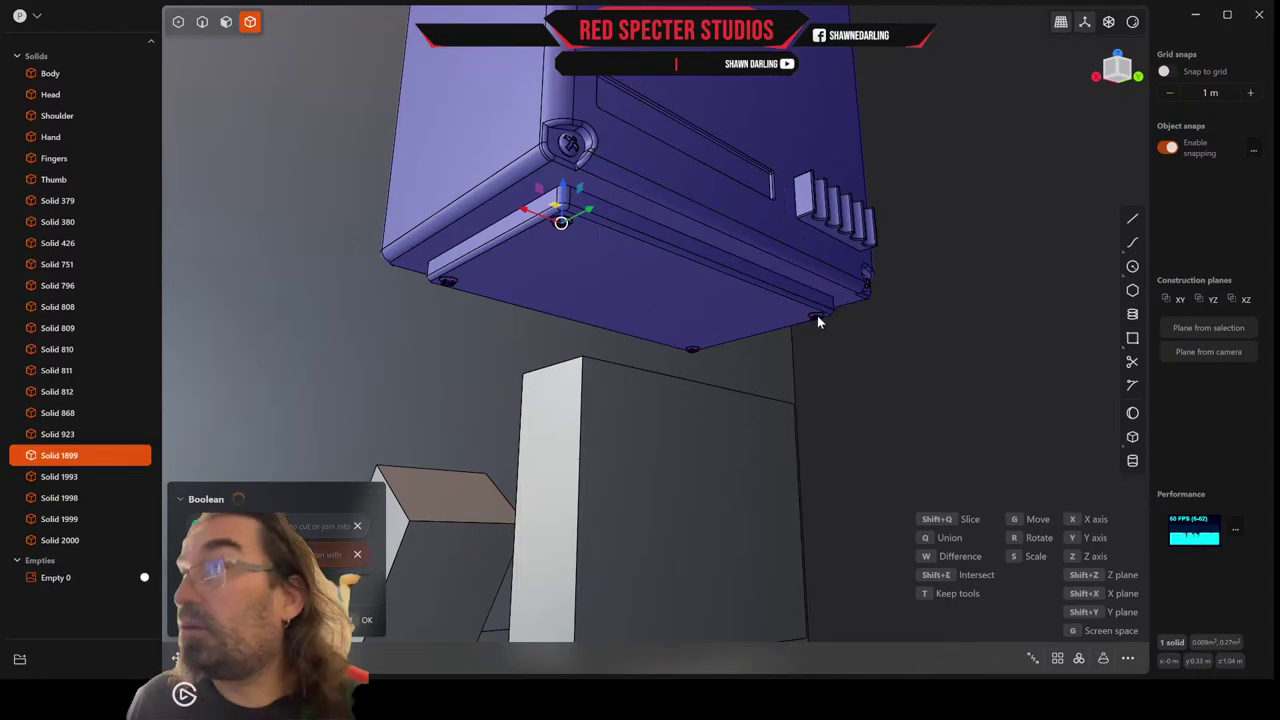
key(q)
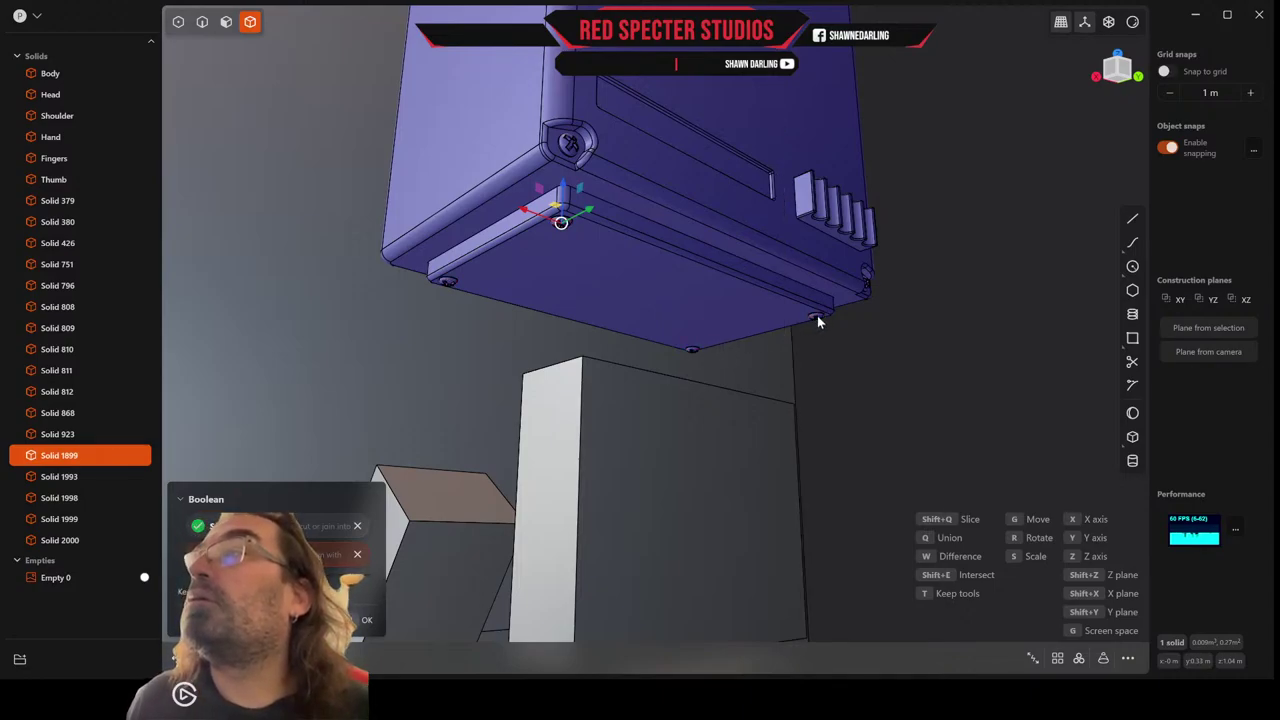
key(Return)
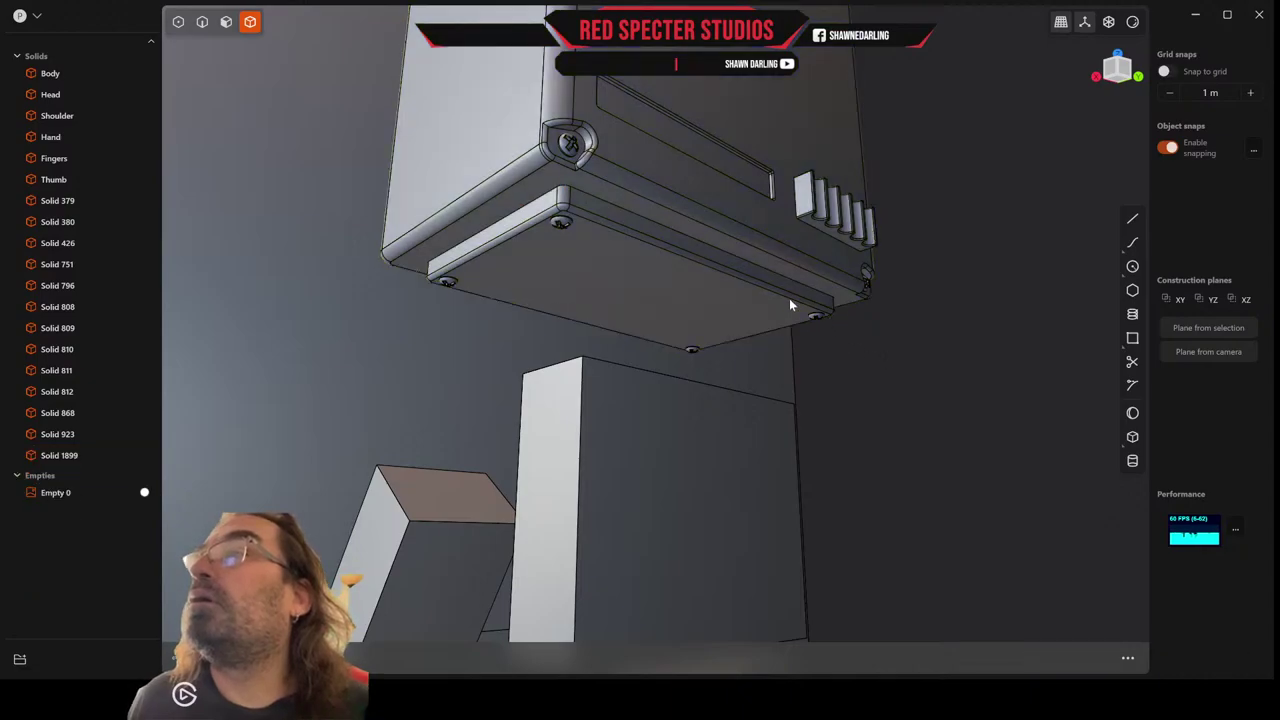
Split the forearm box's plain narrow side face with three horizontal cuts across its width.
middle_drag(789, 303, 560, 265)
scroll(599, 321, down, 4)
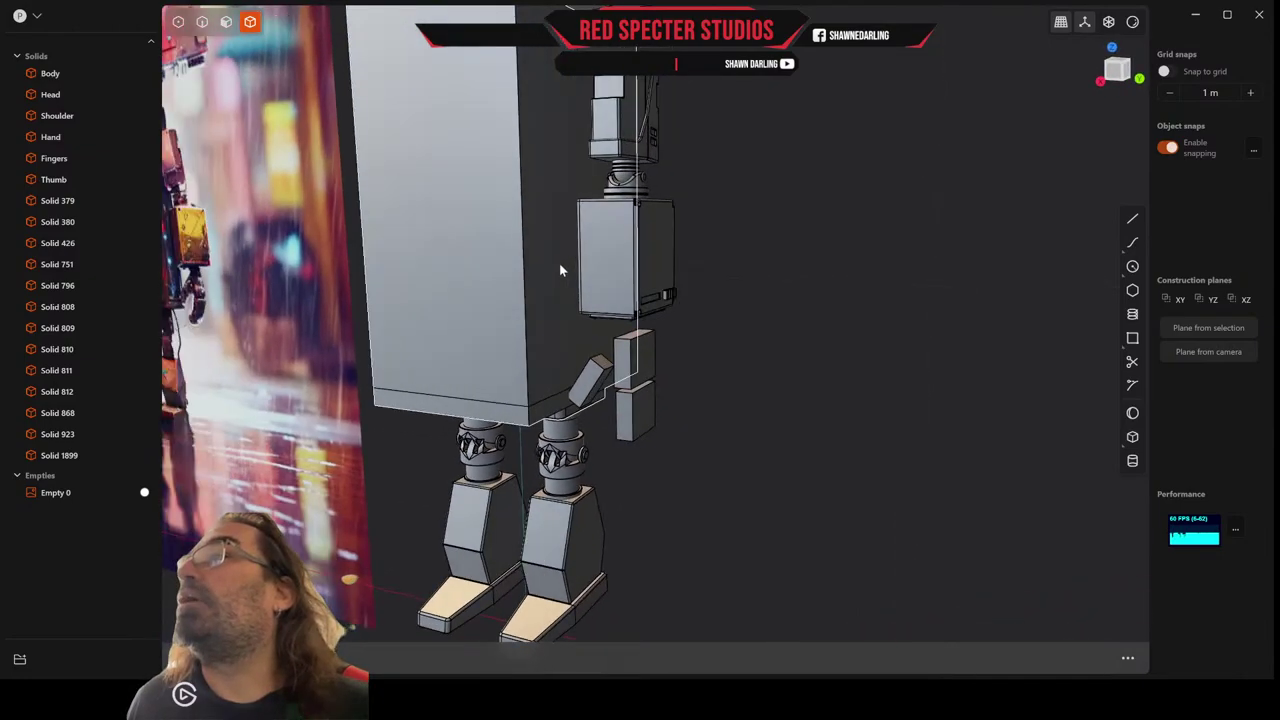
scroll(664, 273, up, 4)
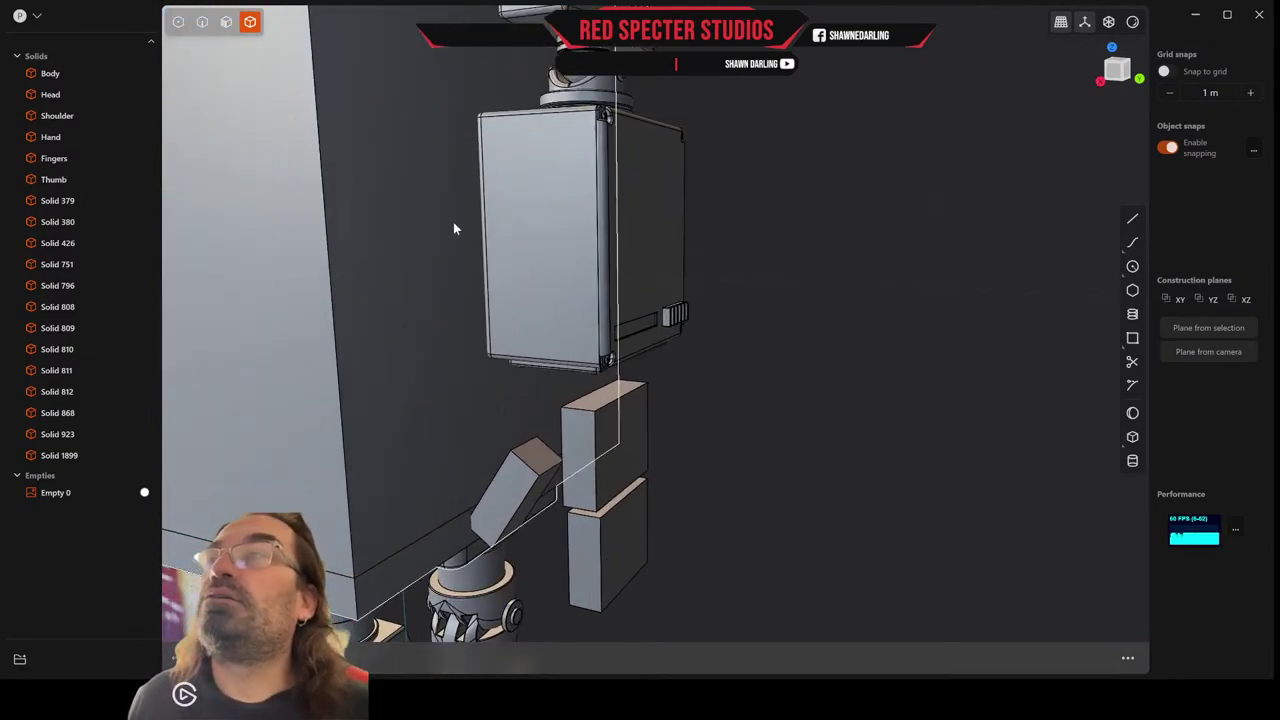
click(225, 24)
click(535, 246)
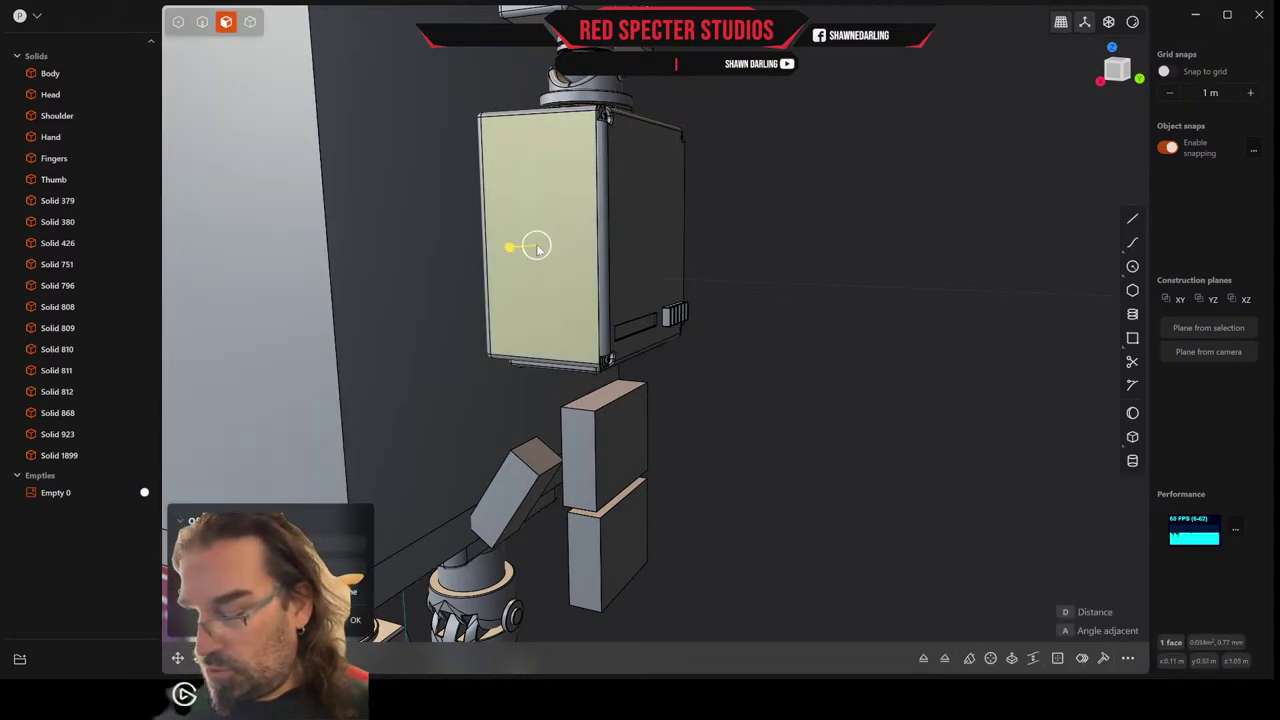
key(ctrl+r)
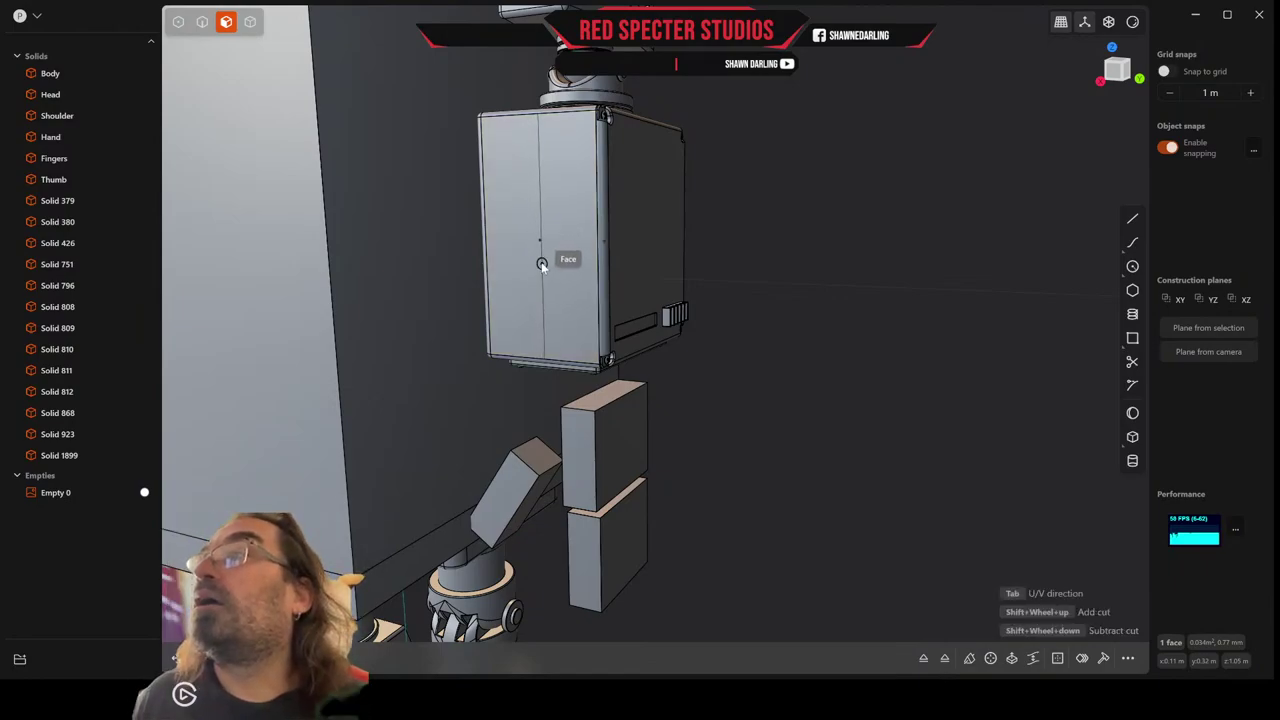
key(Tab)
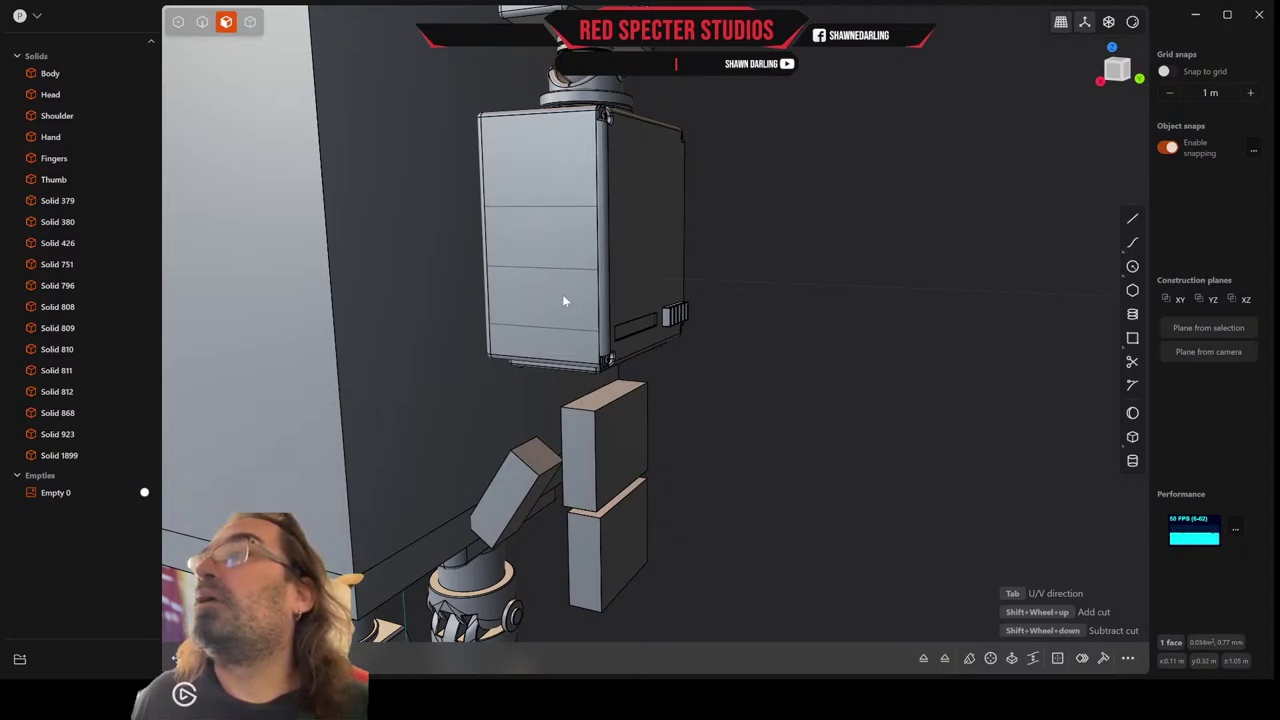
click(561, 294)
Extrude the two middle strips of the divided side face outward together as one shallow raised block.
mouse_move(561, 294)
middle_down()
mouse_move(563, 277)
mouse_move(580, 289)
mouse_move(549, 294)
middle_up()
click(544, 305)
key(o)
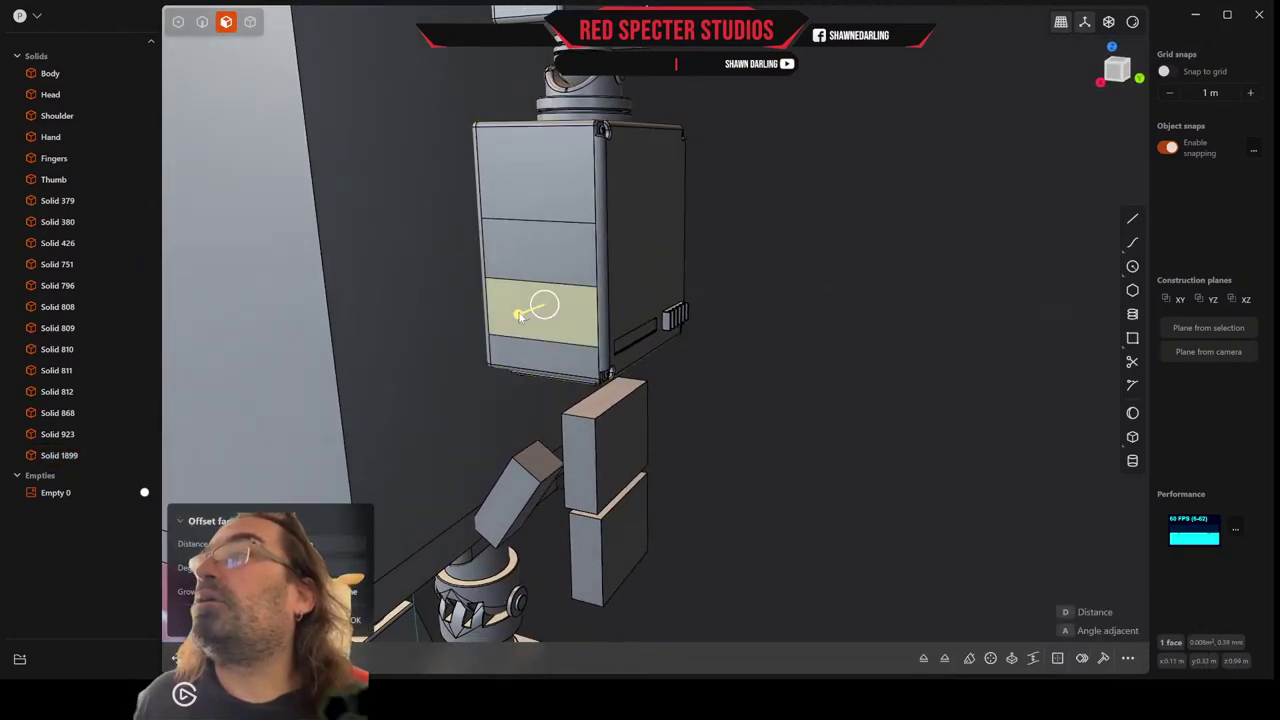
shift+click(525, 269)
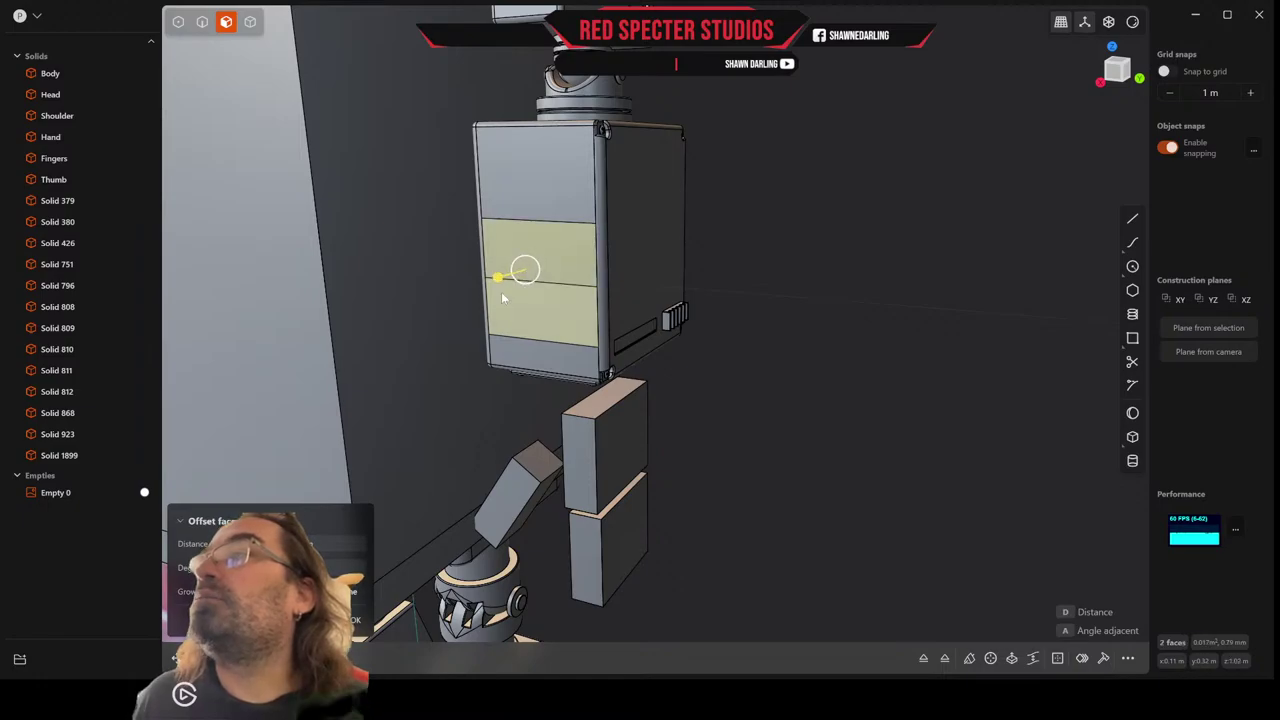
drag(497, 280, 497, 285)
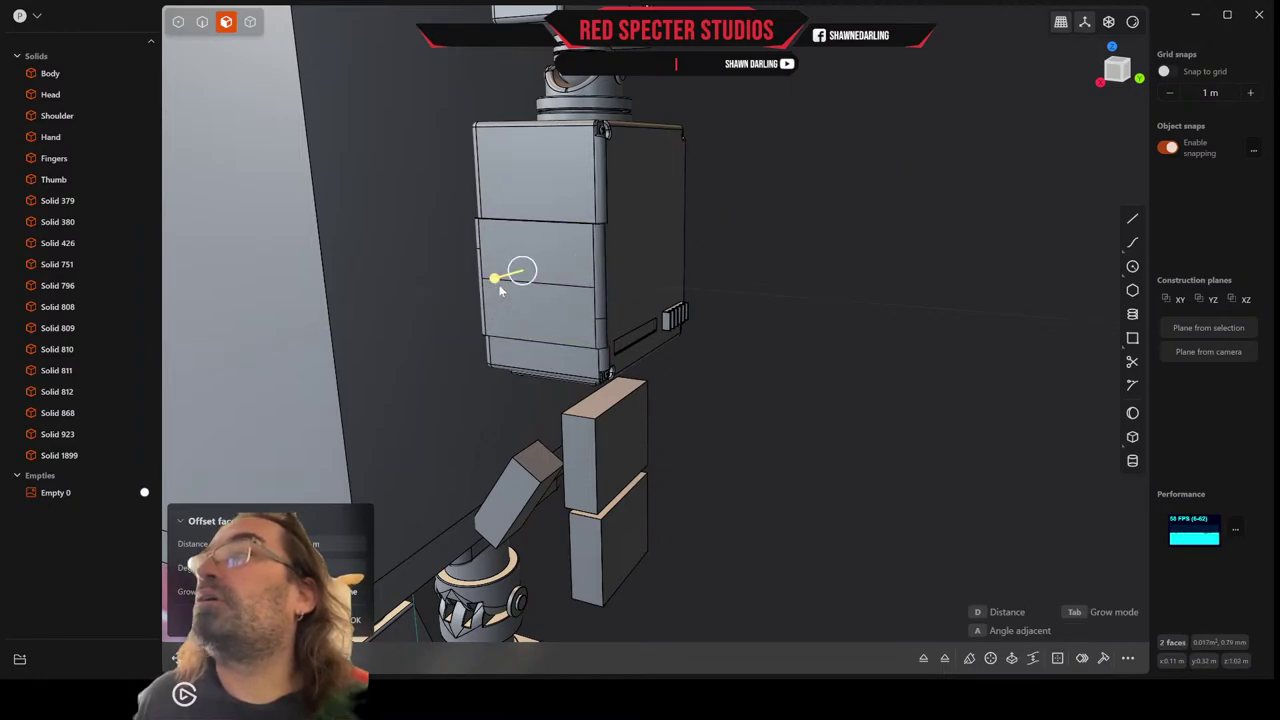
key(Escape)
middle_drag(515, 290, 546, 288)
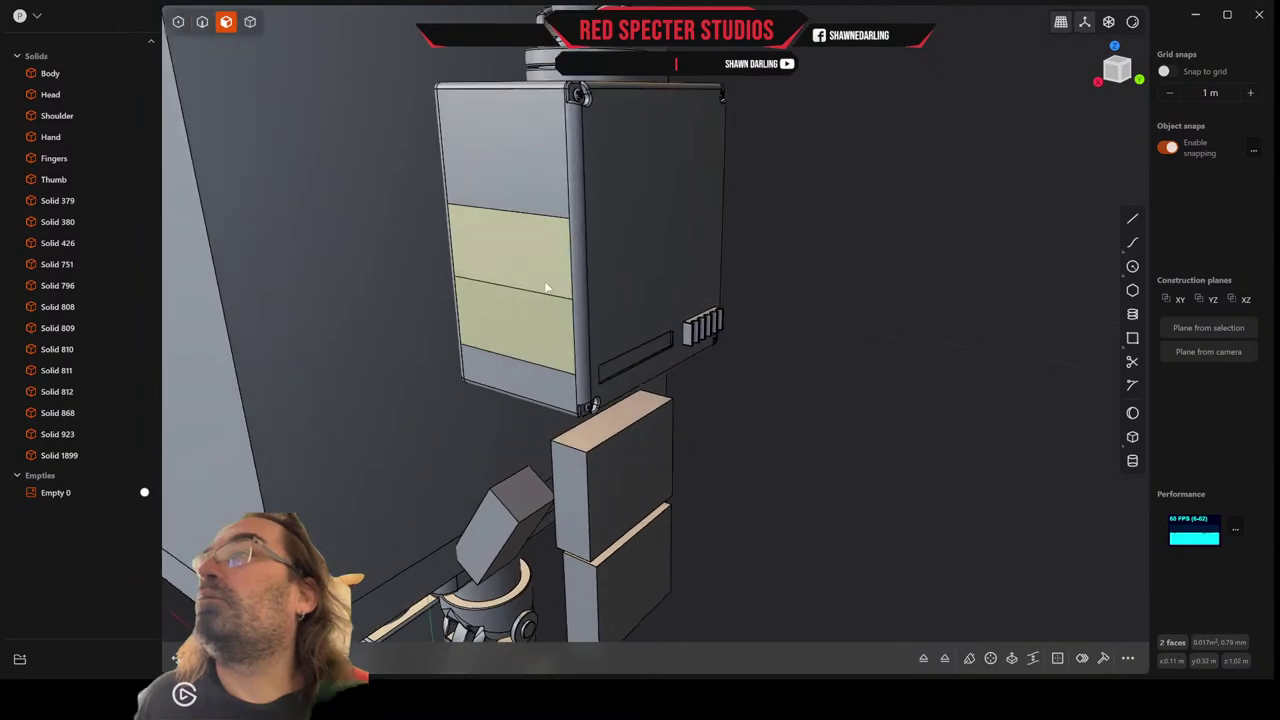
click(1010, 658)
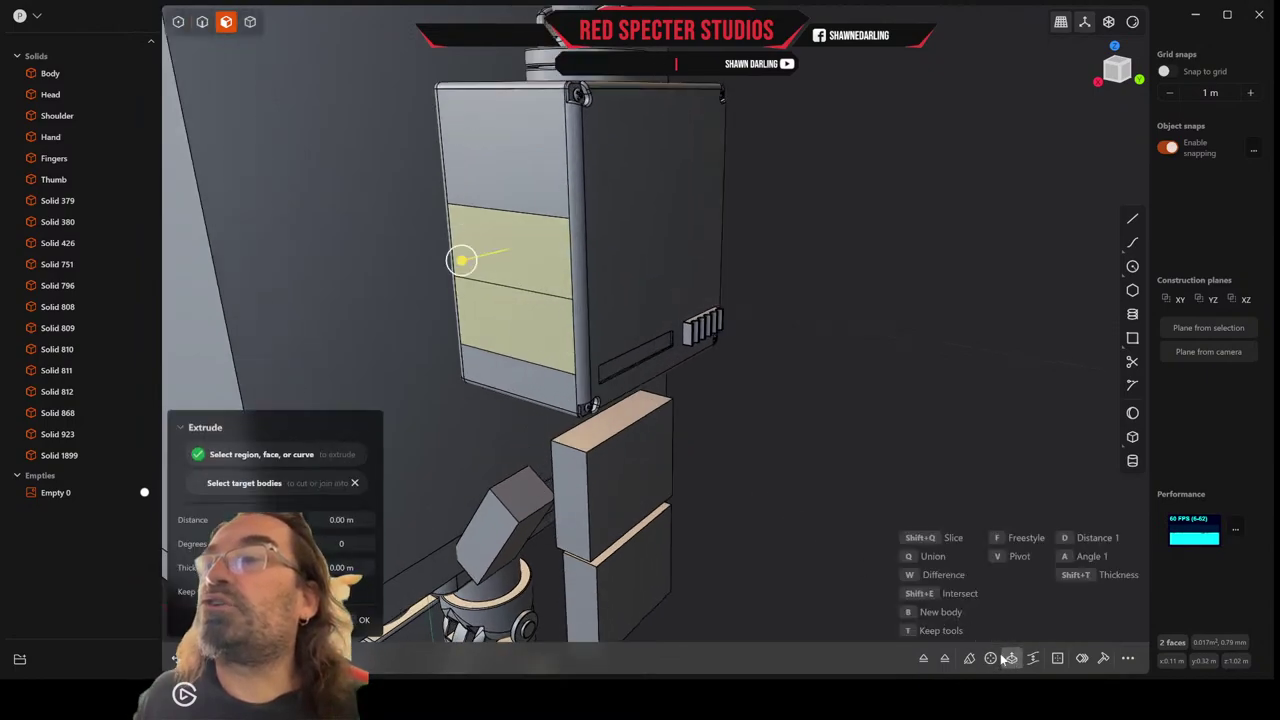
drag(462, 261, 451, 263)
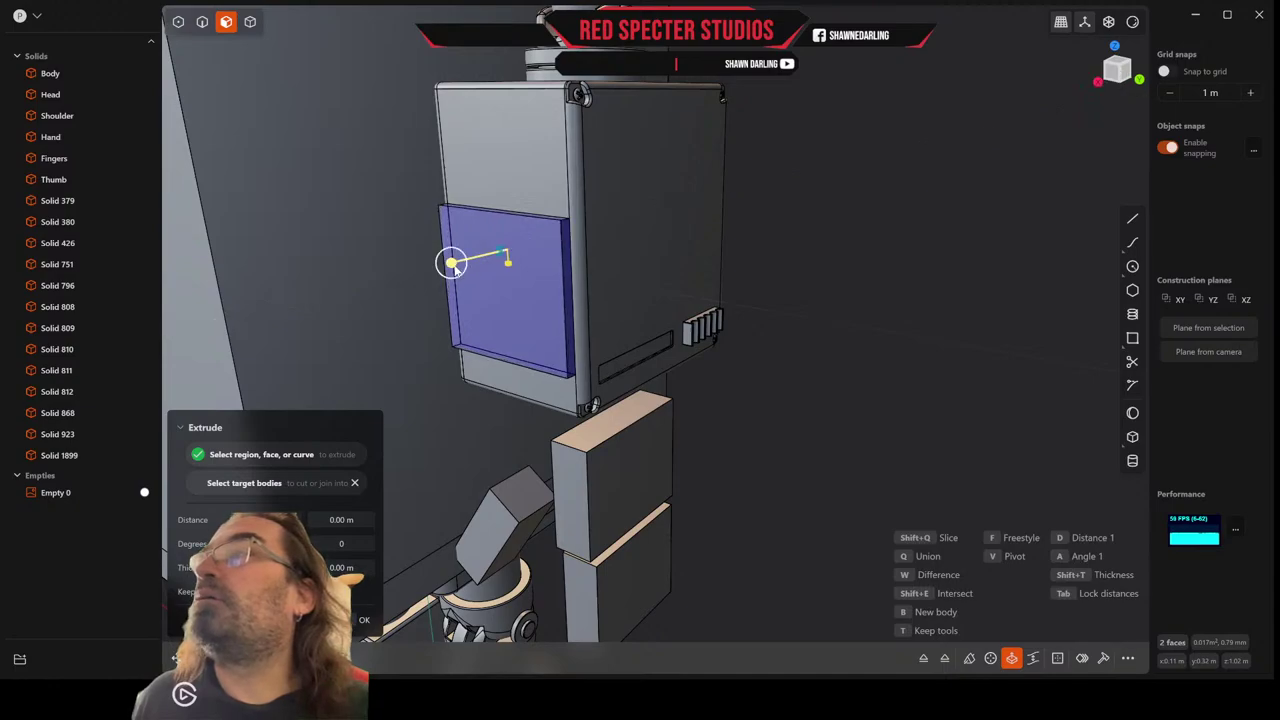
right_click(539, 331)
middle_drag(539, 331, 468, 330)
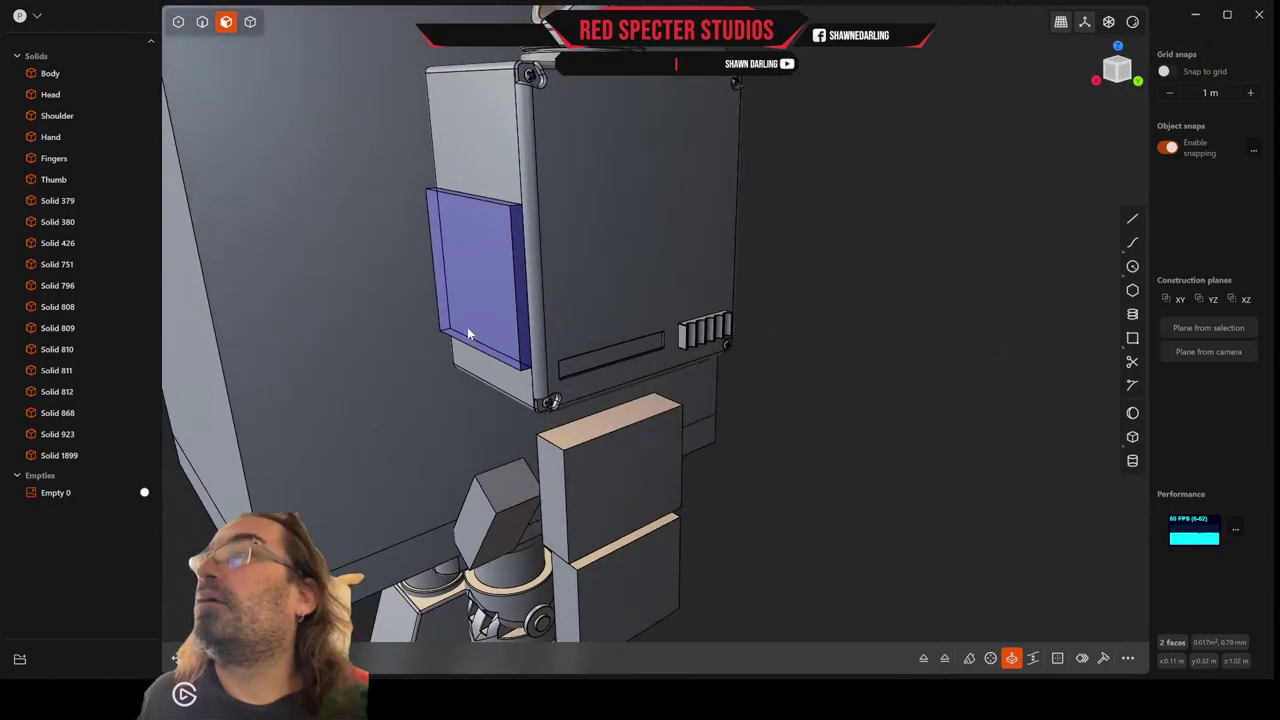
Offset the raised block's outer face slightly further out from the forearm box.
double_click(496, 282)
mouse_move(496, 277)
middle_down()
mouse_move(475, 280)
mouse_move(508, 282)
middle_up()
scroll(528, 251, up, 3)
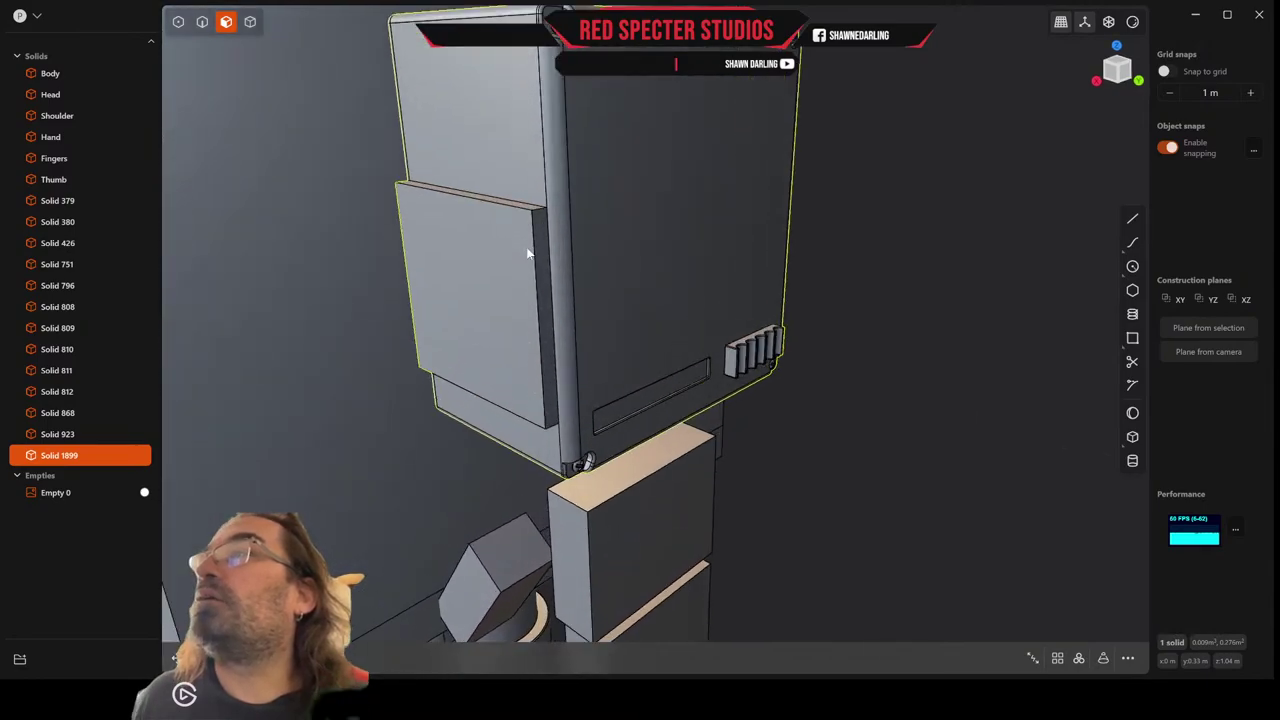
click(499, 248)
drag(457, 258, 454, 261)
click(486, 246)
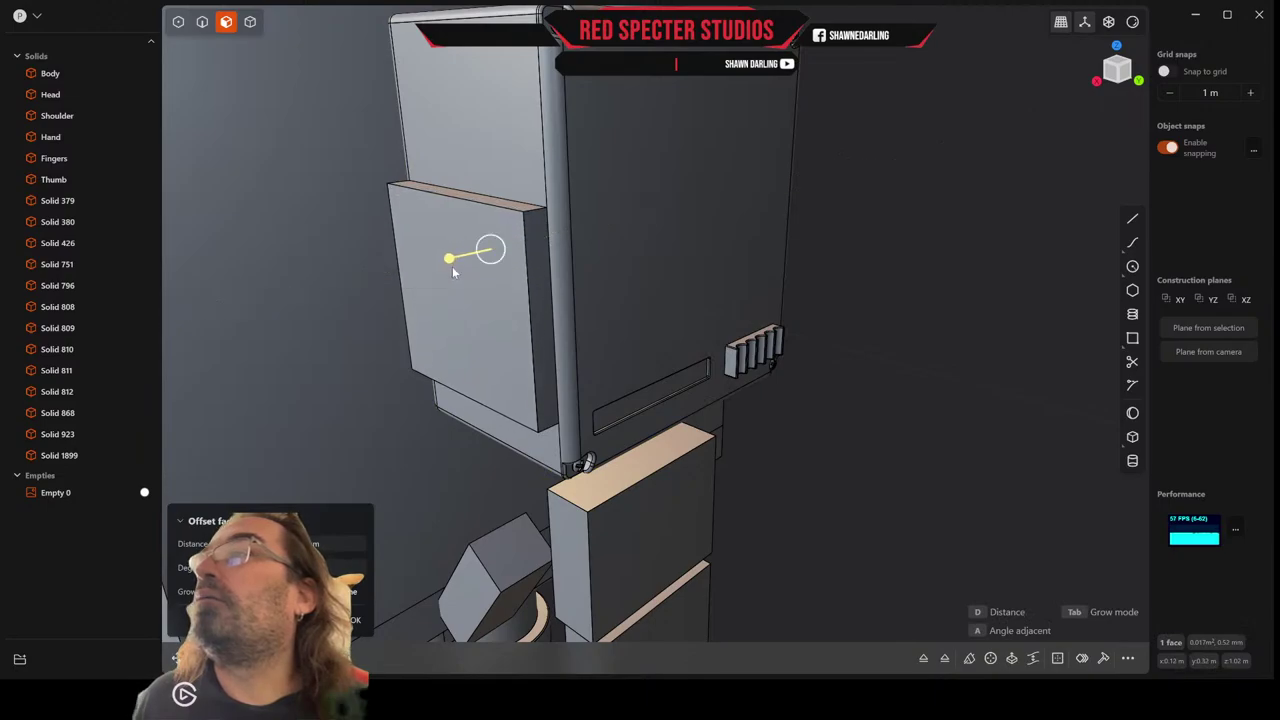
Try to round the raised block's four short corner edges that run out from the forearm box.
click(202, 22)
click(530, 216)
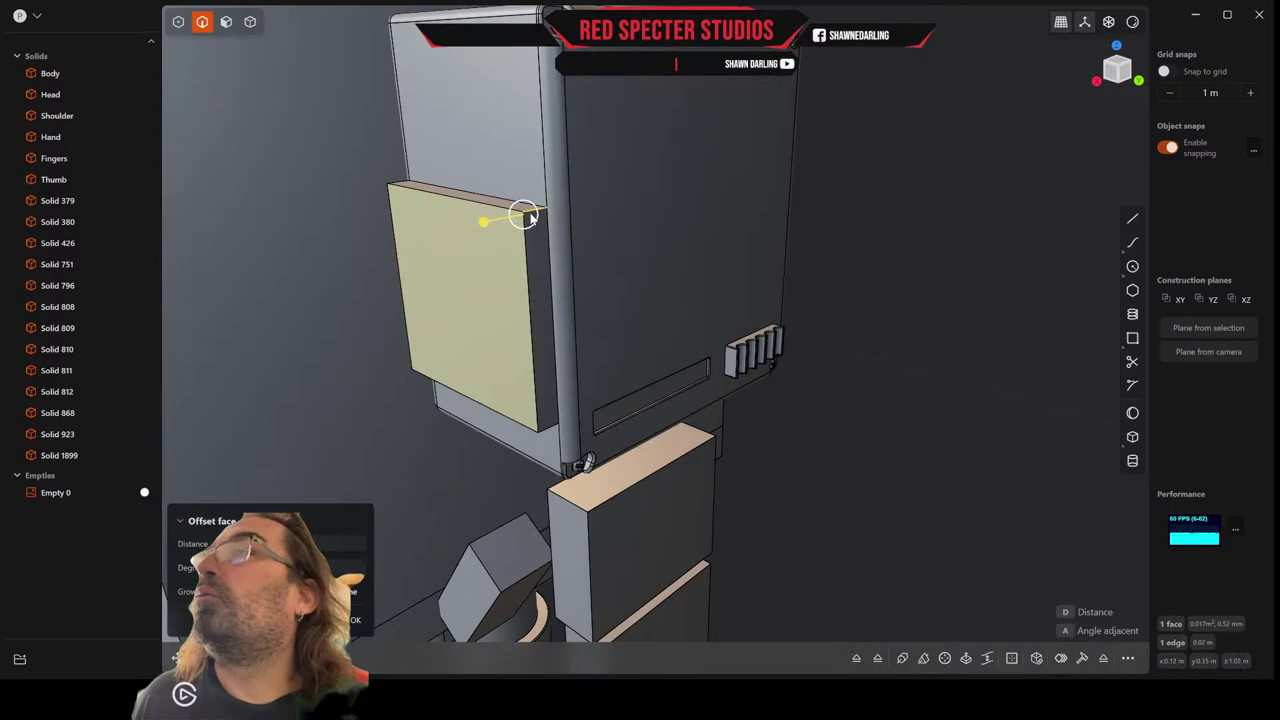
click(407, 187)
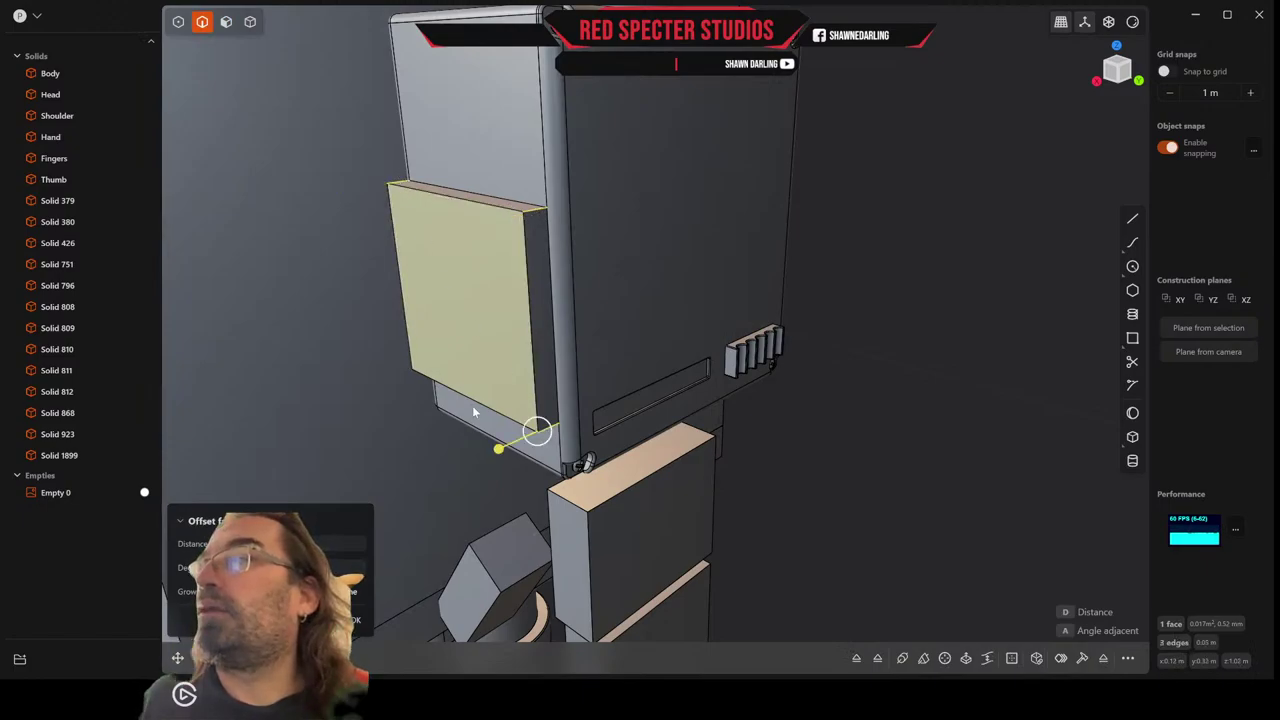
middle_drag(474, 412, 612, 306)
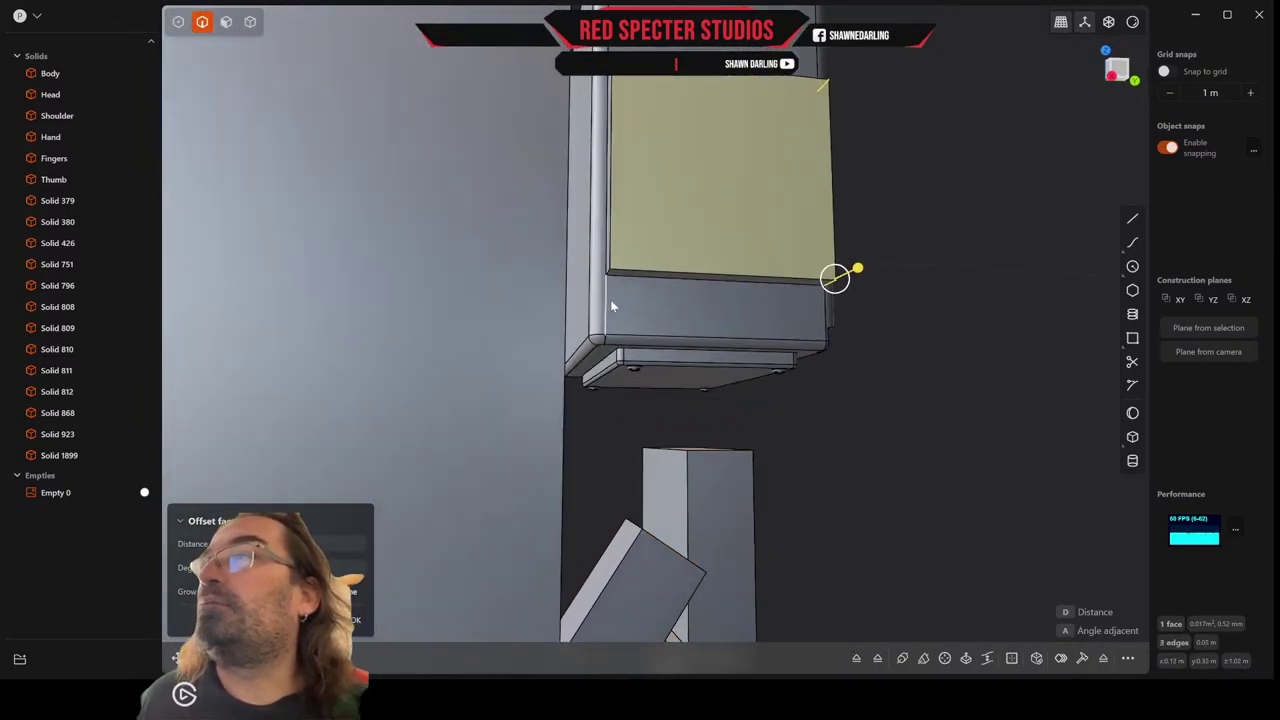
click(609, 275)
scroll(605, 270, up, 2)
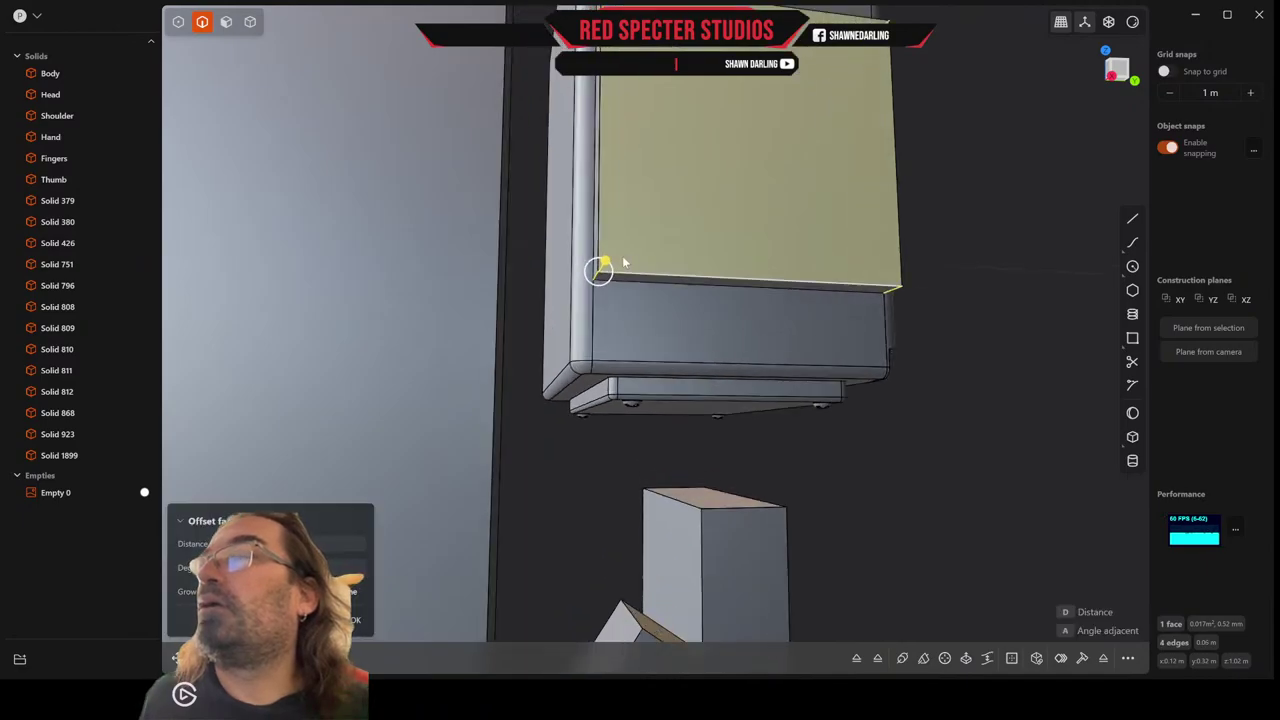
drag(603, 266, 613, 278)
scroll(631, 262, up, 3)
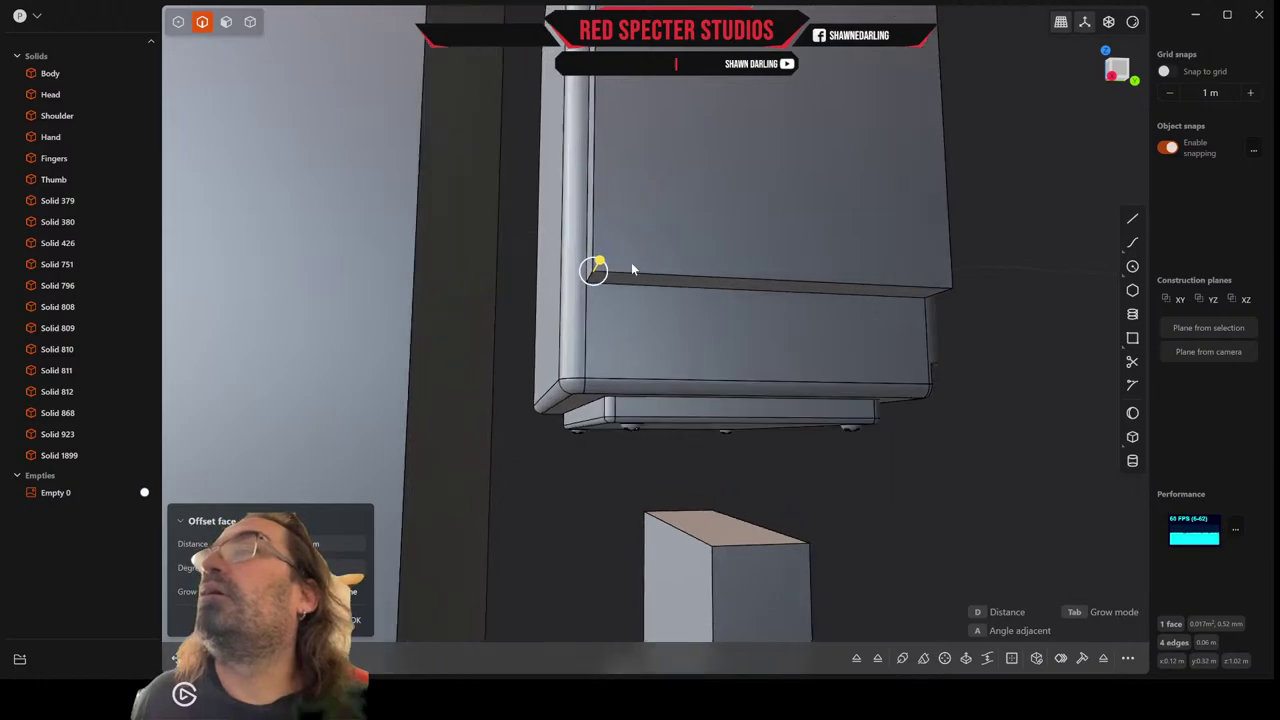
right_click(576, 281)
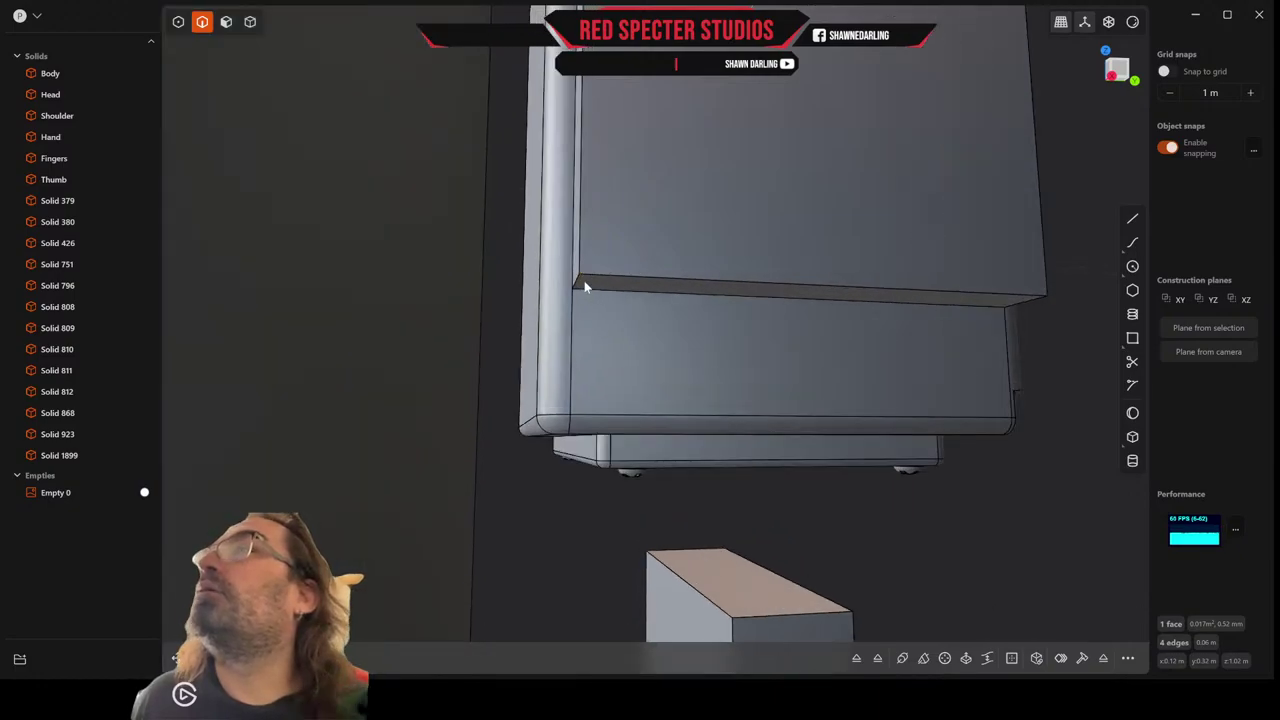
key(o)
click(595, 467)
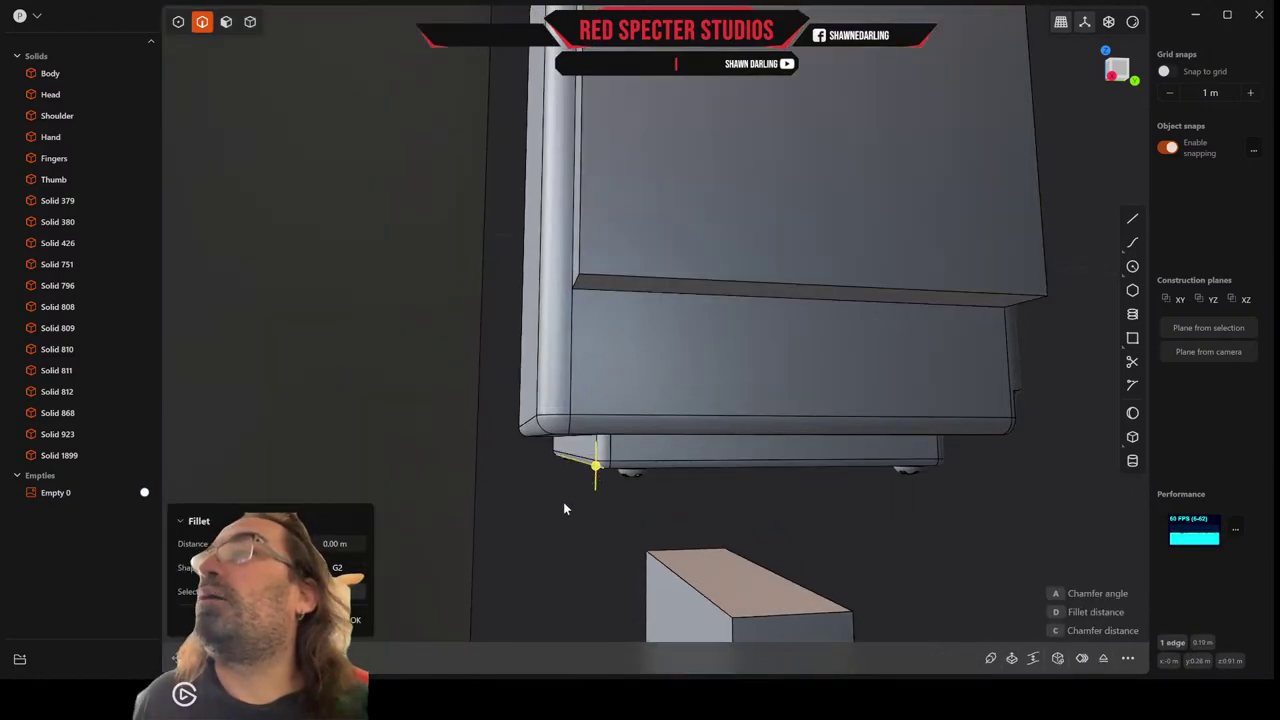
right_click(563, 502)
Fillet the raised block's four short corner edges with a small radius.
click(577, 281)
middle_drag(577, 284, 500, 316)
shift+click(491, 316)
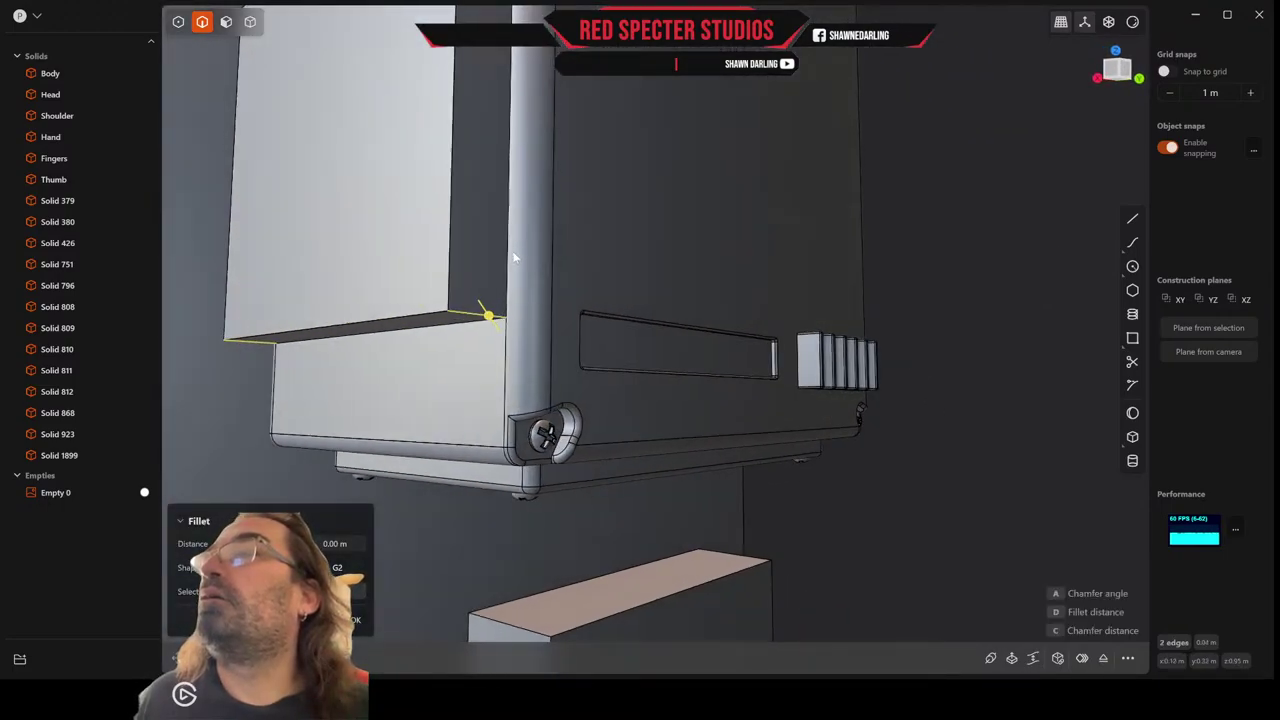
middle_drag(514, 258, 518, 316)
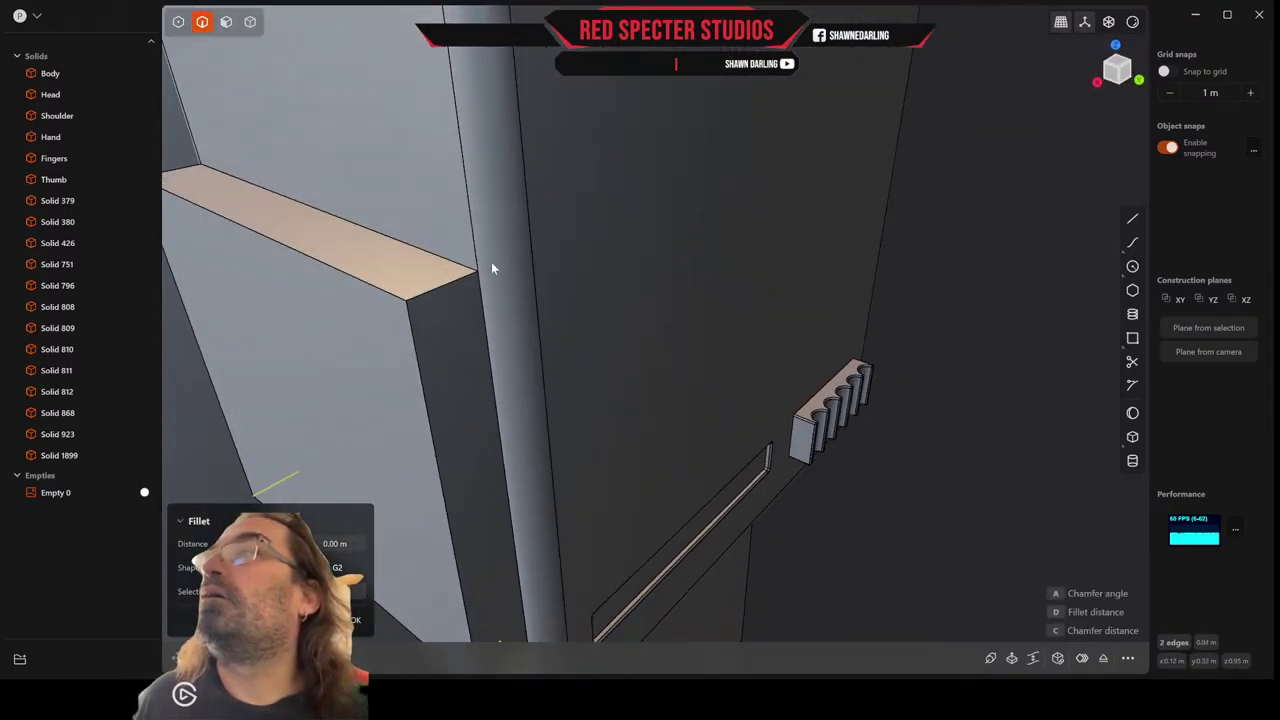
click(448, 291)
middle_drag(202, 175, 209, 172)
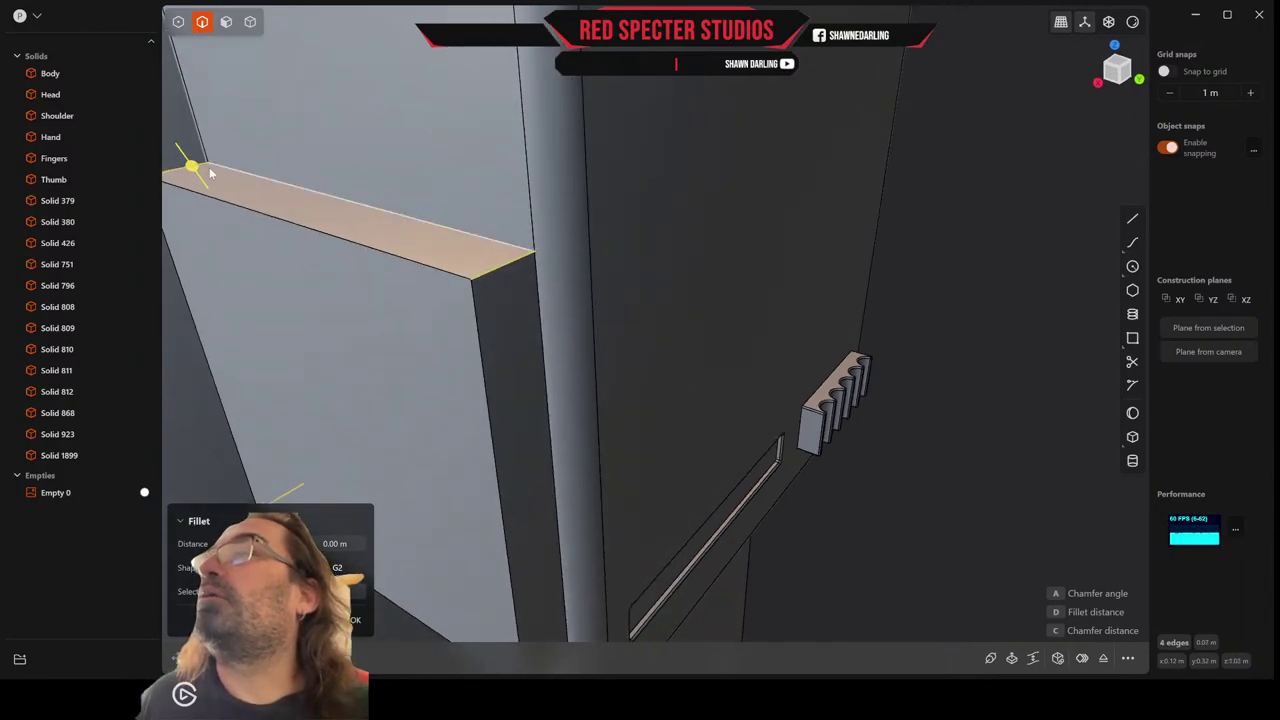
drag(195, 172, 191, 164)
right_click(196, 166)
click(476, 279)
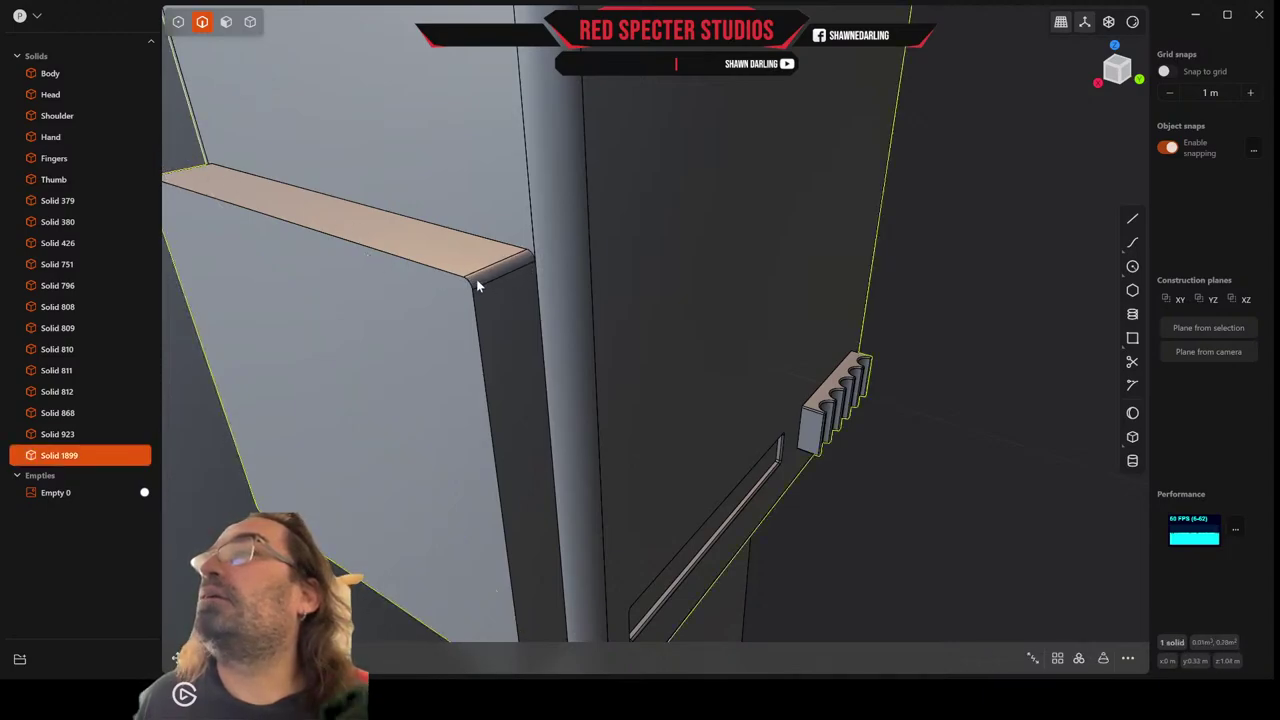
Fillet the edge loop around the raised block's outer face with a radius of about 0.0014 m.
key(f)
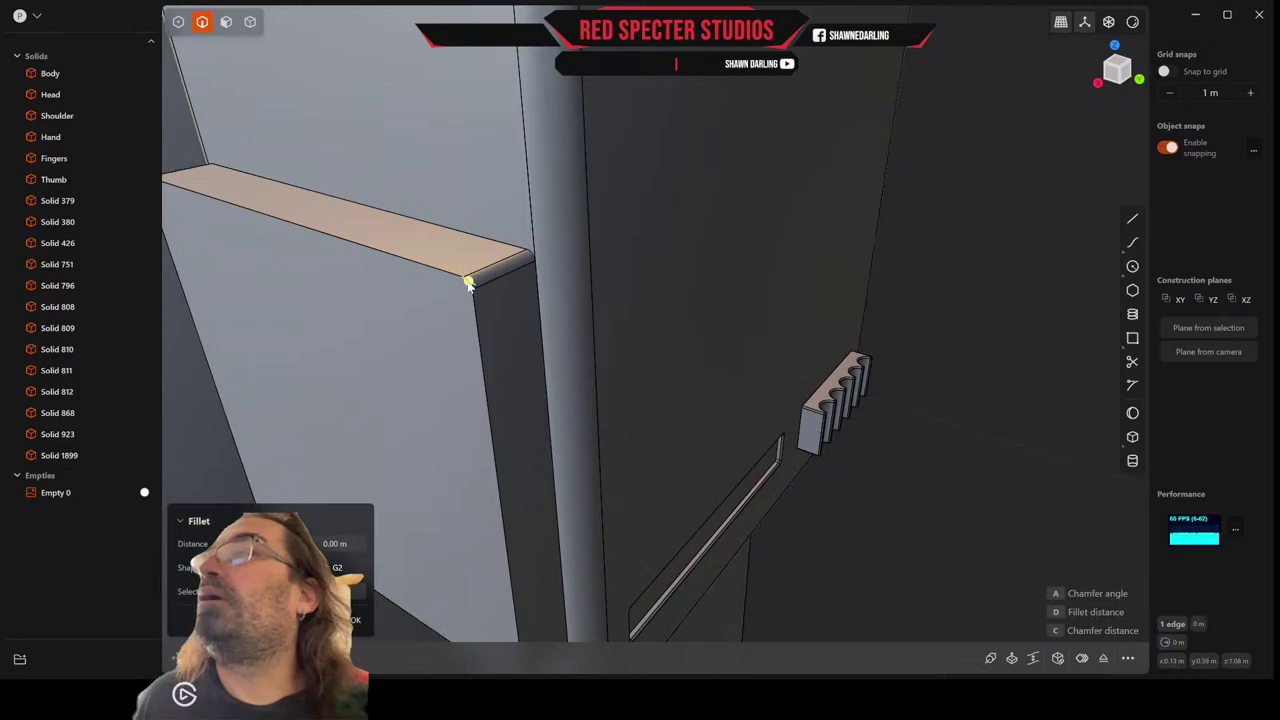
double_click(476, 313)
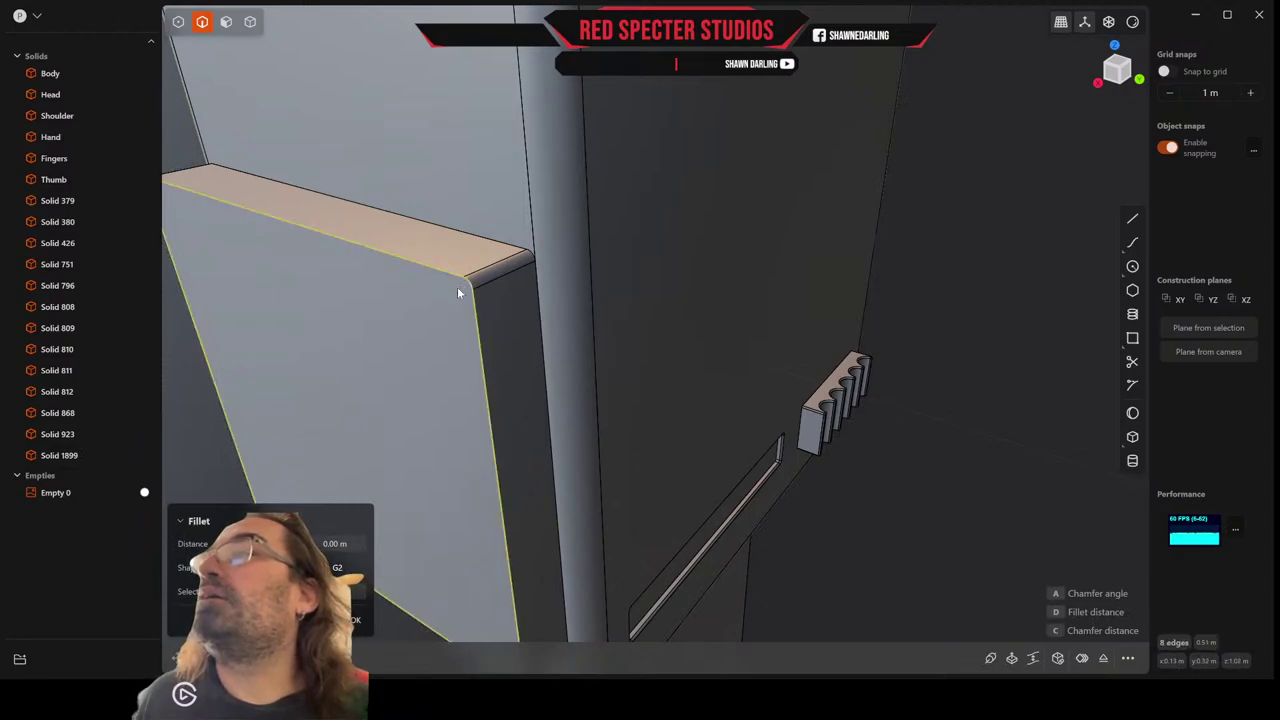
scroll(458, 288, down, 3)
drag(497, 514, 497, 517)
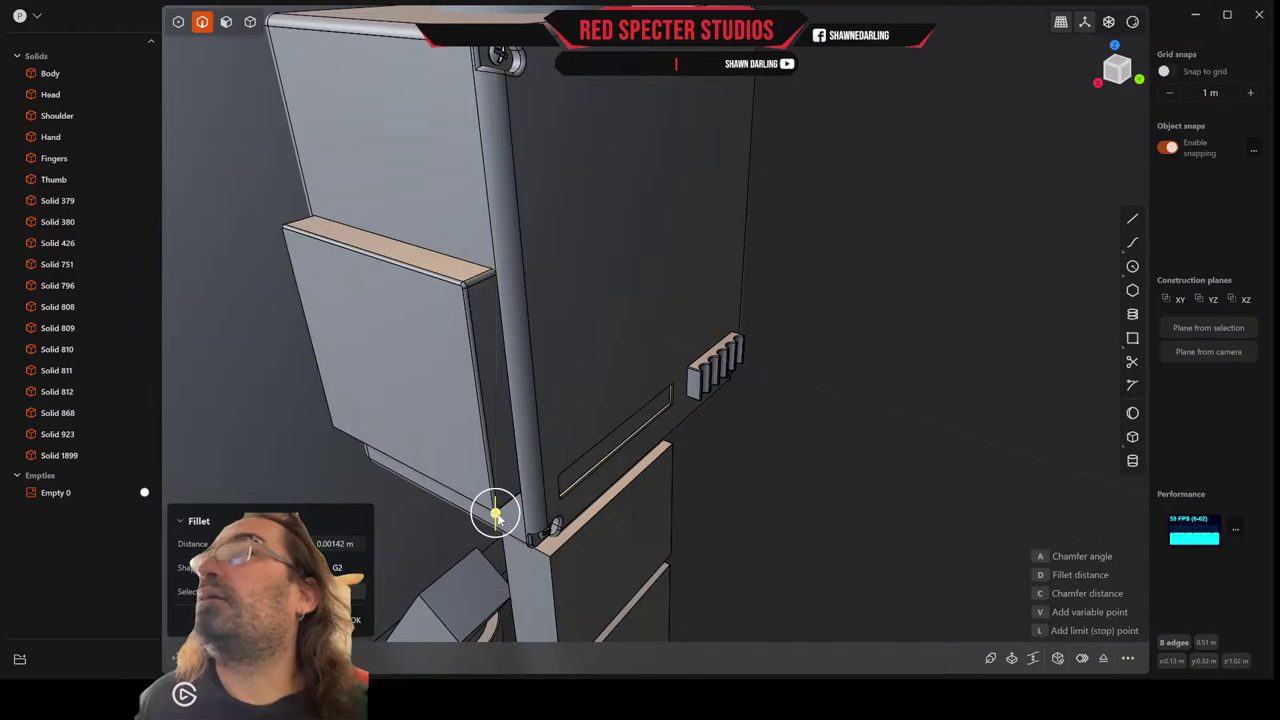
right_click(497, 517)
middle_drag(497, 517, 497, 454)
scroll(558, 467, down, 4)
scroll(558, 467, down, 3)
scroll(701, 430, down, 4)
middle_drag(669, 467, 849, 360)
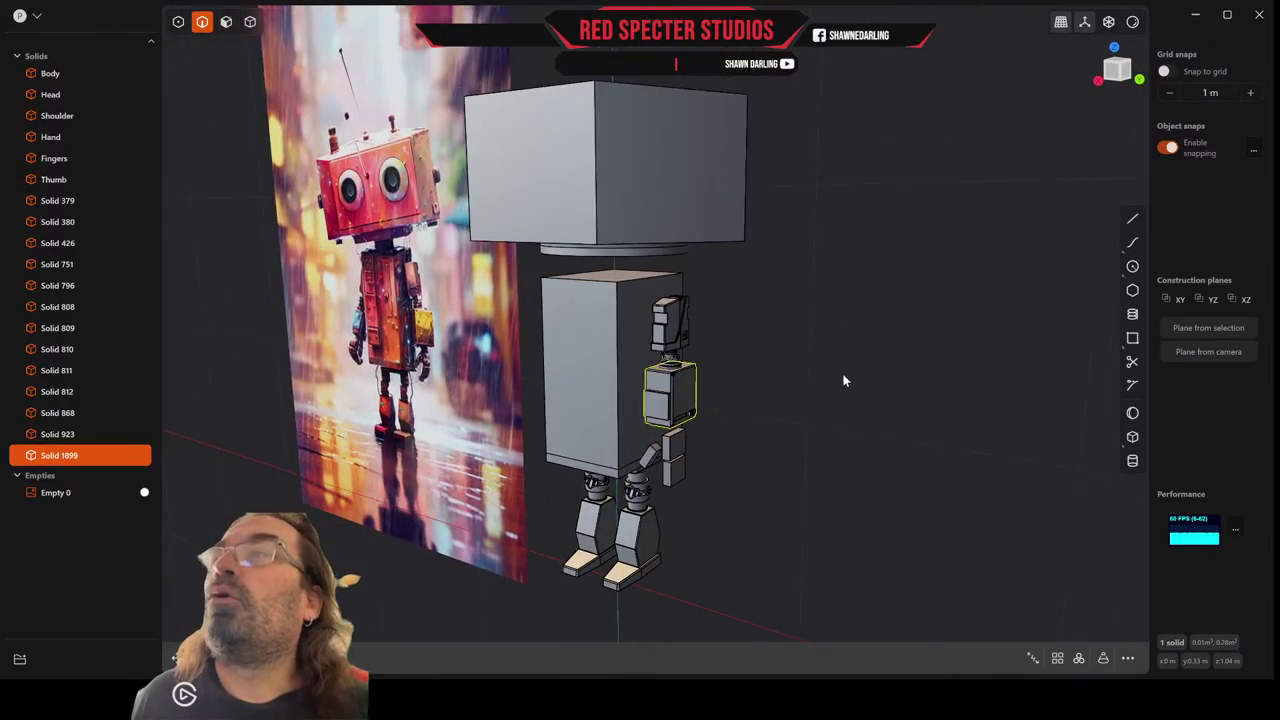
click(840, 366)
Show the model in the glossy red material without edge lines and examine the forearm's grooved bracket, slots and corner screws.
click(1133, 24)
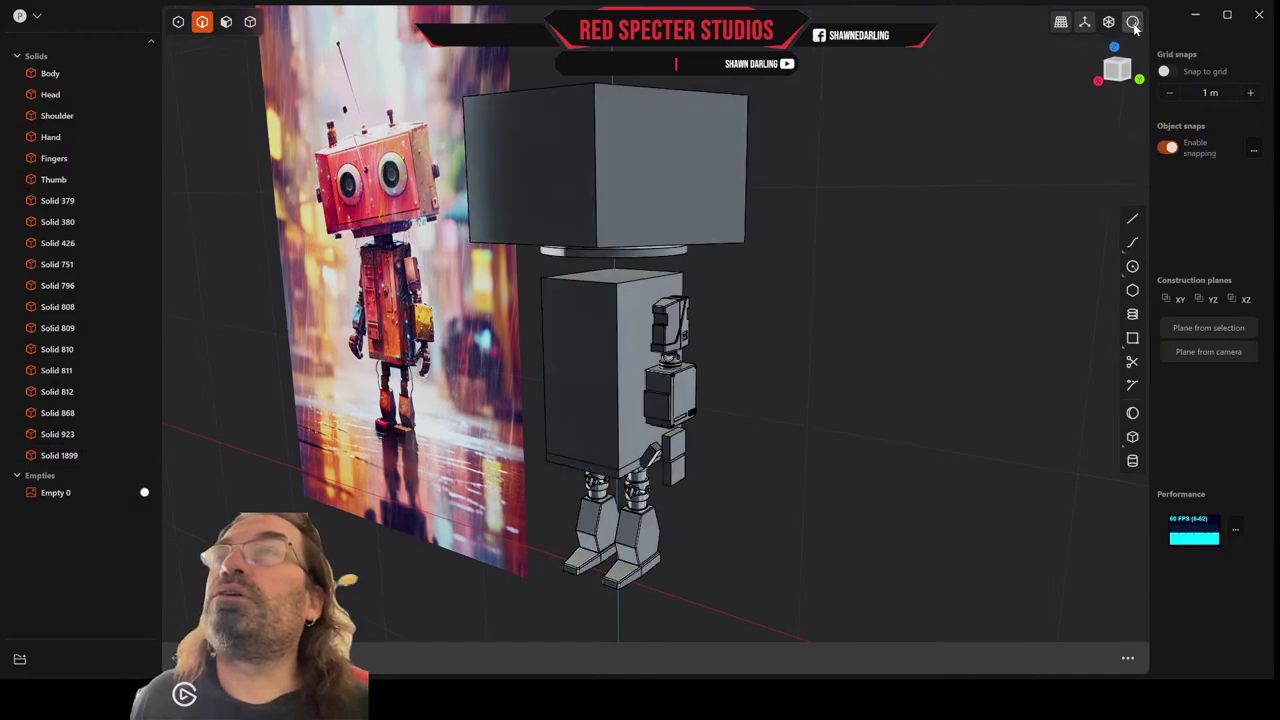
click(1101, 78)
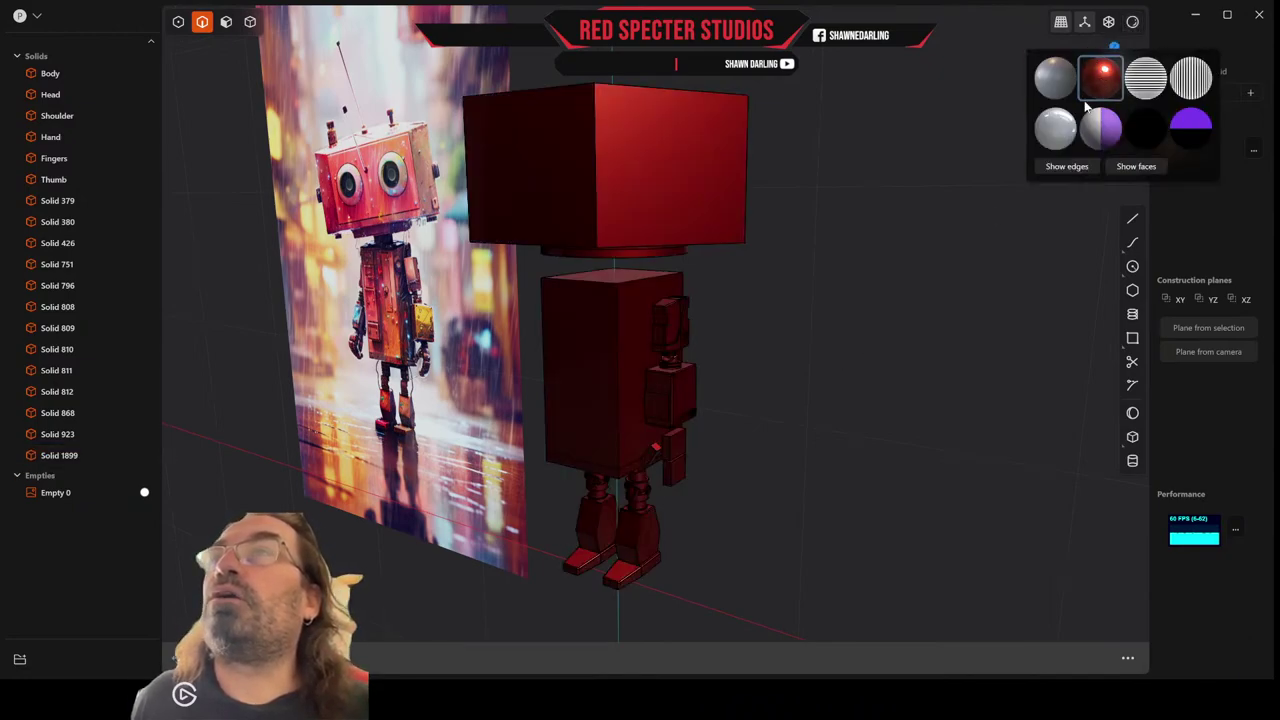
scroll(769, 349, up, 10)
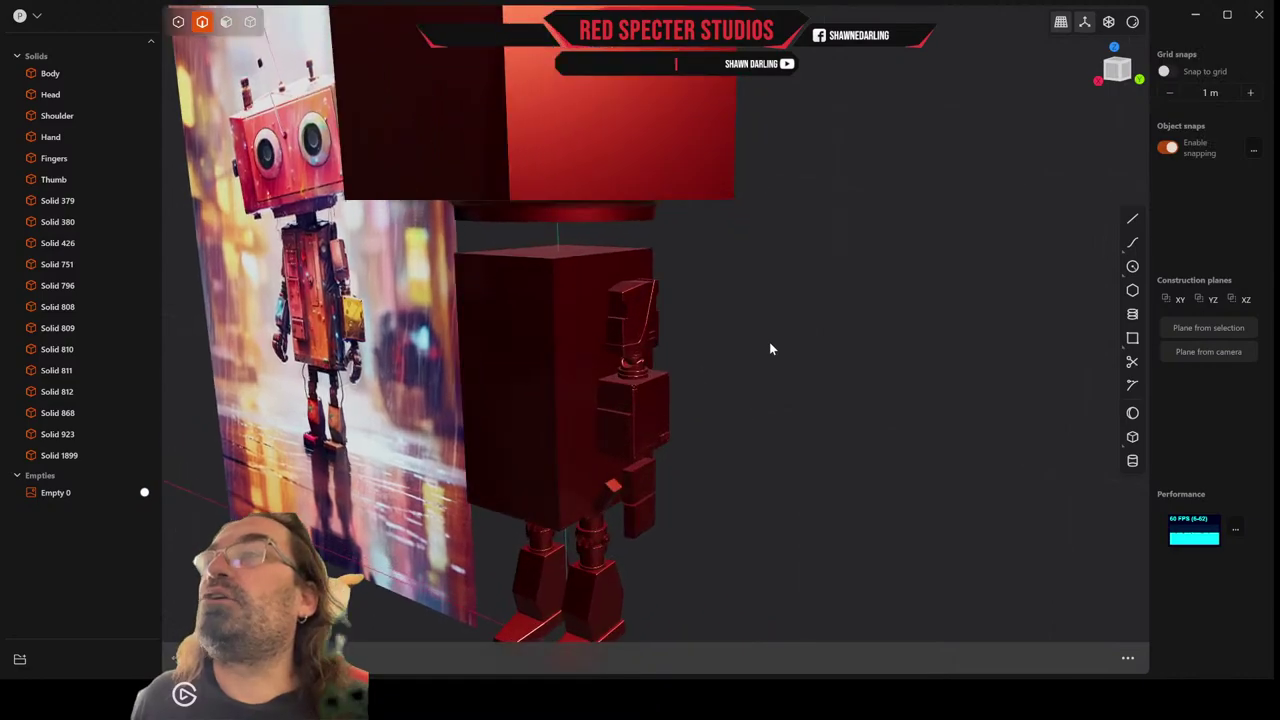
middle_drag(713, 288, 612, 366)
scroll(647, 390, up, 6)
scroll(612, 366, up, 5)
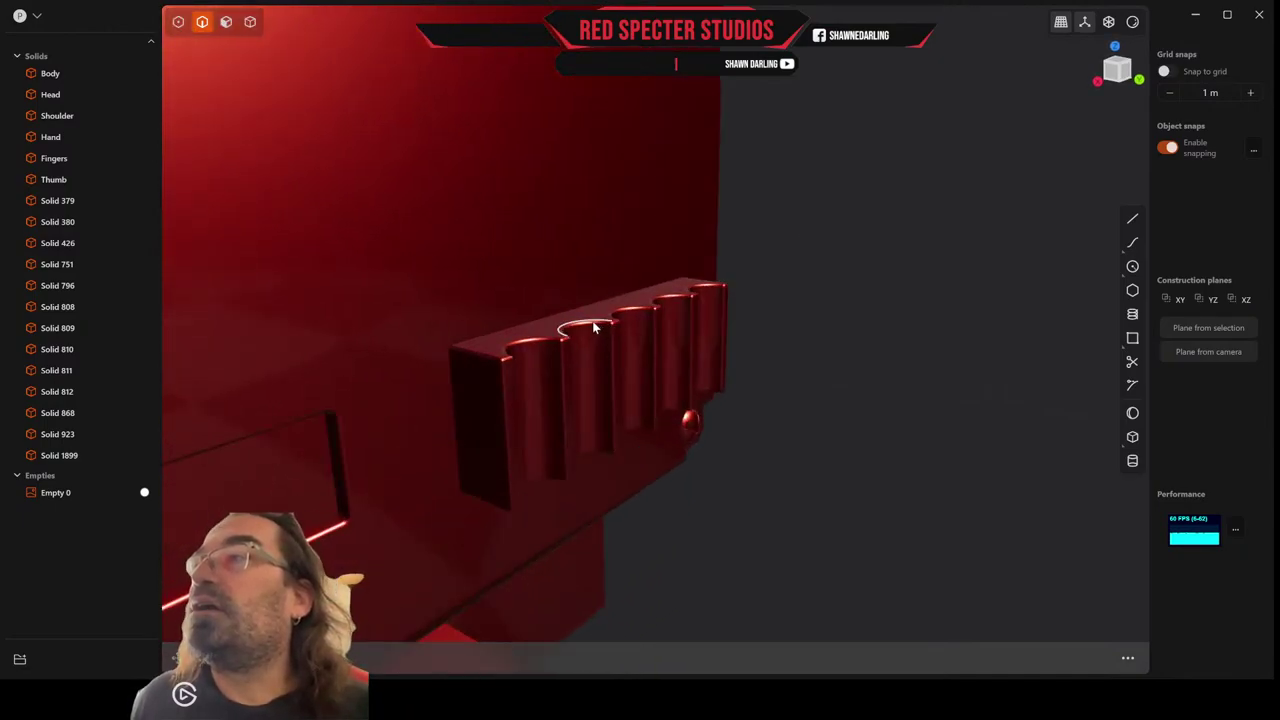
scroll(481, 432, down, 1)
scroll(481, 432, down, 3)
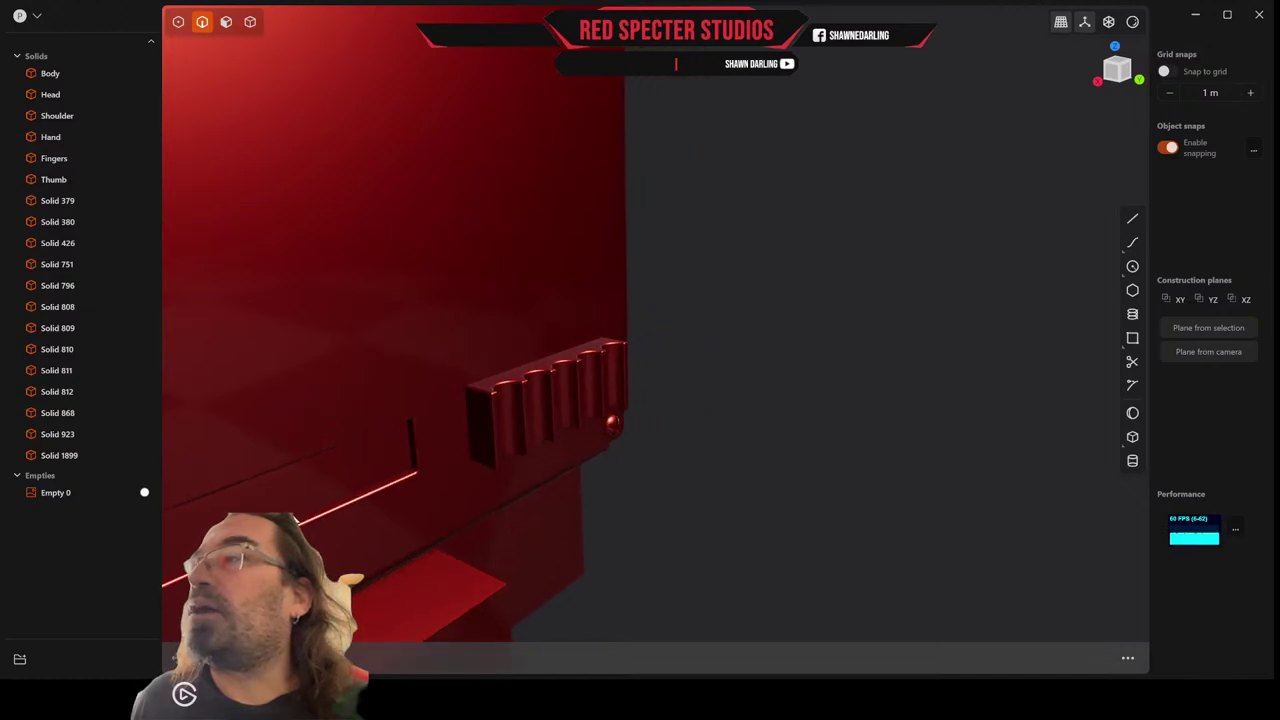
scroll(383, 477, down, 3)
middle_drag(348, 482, 548, 498)
scroll(441, 388, up, 3)
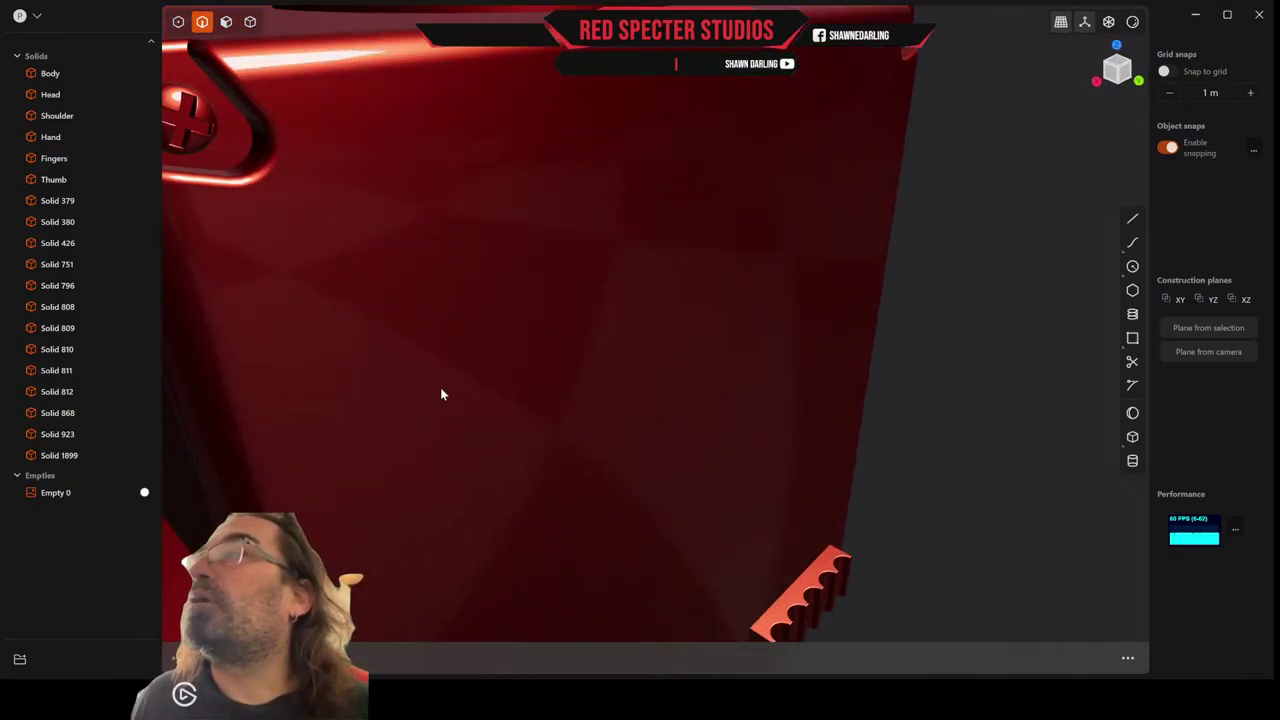
scroll(441, 388, down, 1)
middle_drag(441, 388, 463, 389)
scroll(463, 394, down, 6)
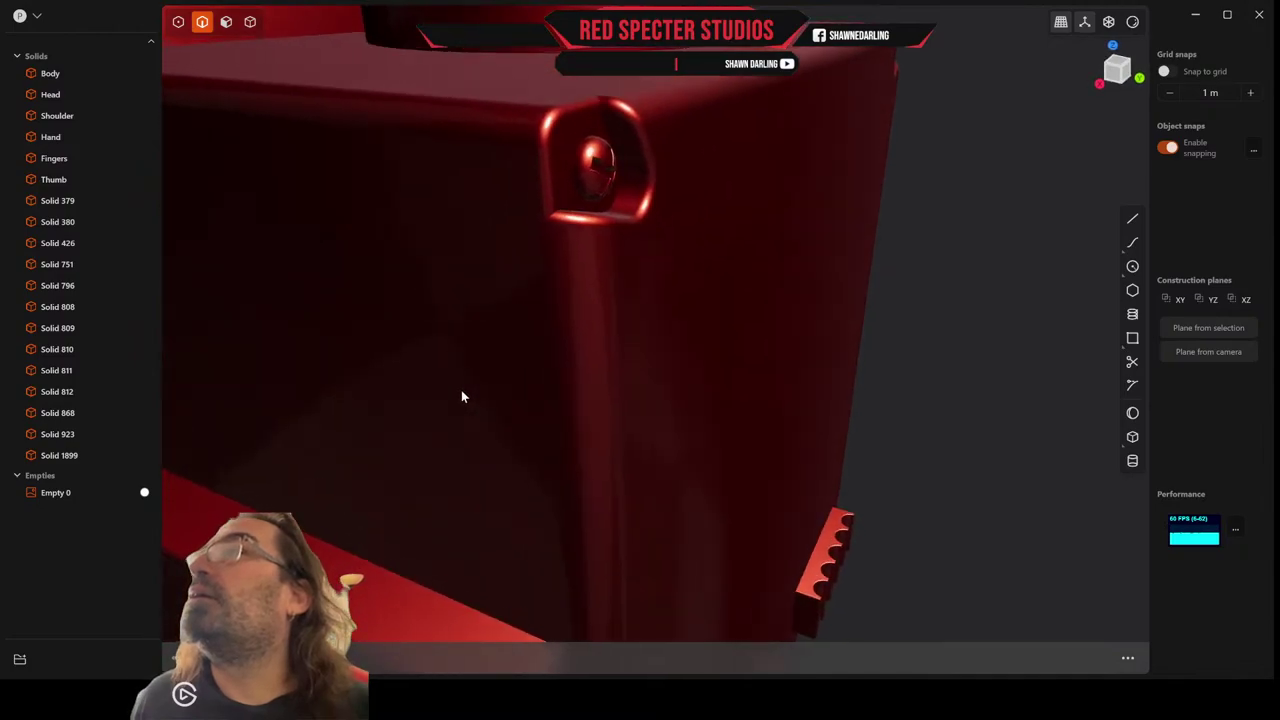
scroll(484, 395, down, 4)
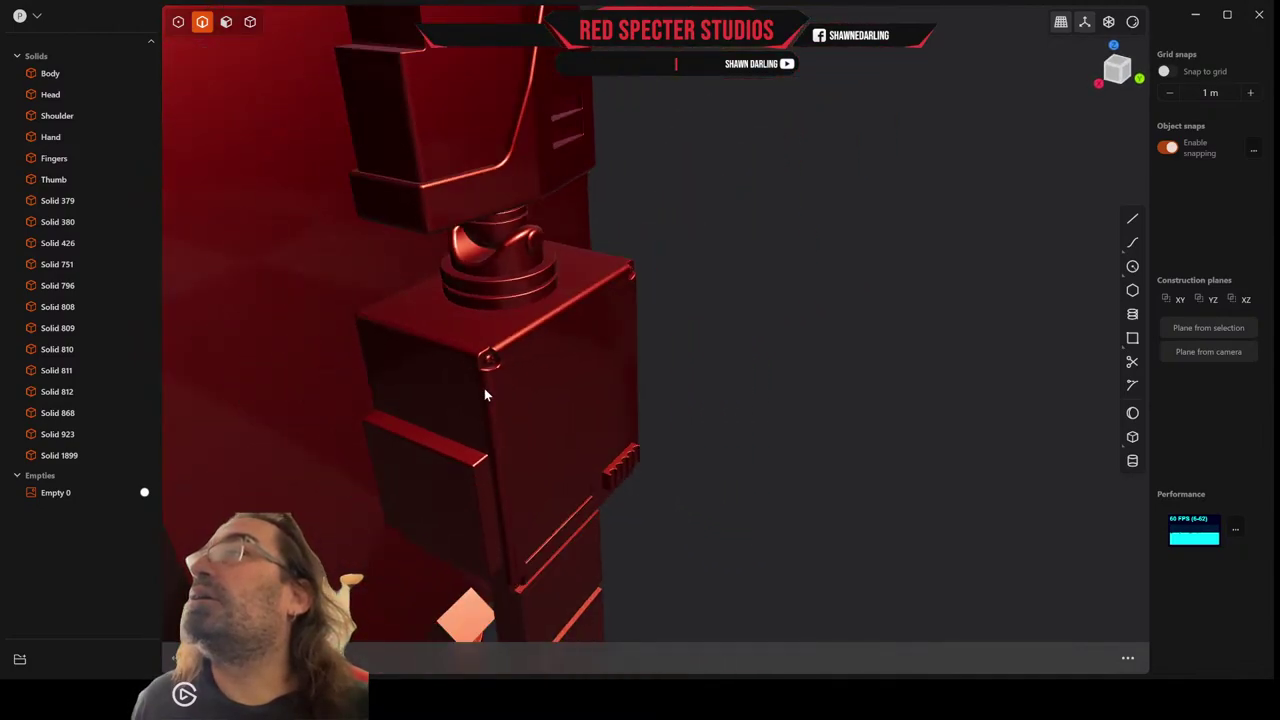
Examine the robot from below, checking the reflections on the leg joints.
middle_drag(484, 395, 617, 355)
scroll(630, 371, up, 5)
scroll(638, 398, down, 3)
scroll(643, 369, up, 6)
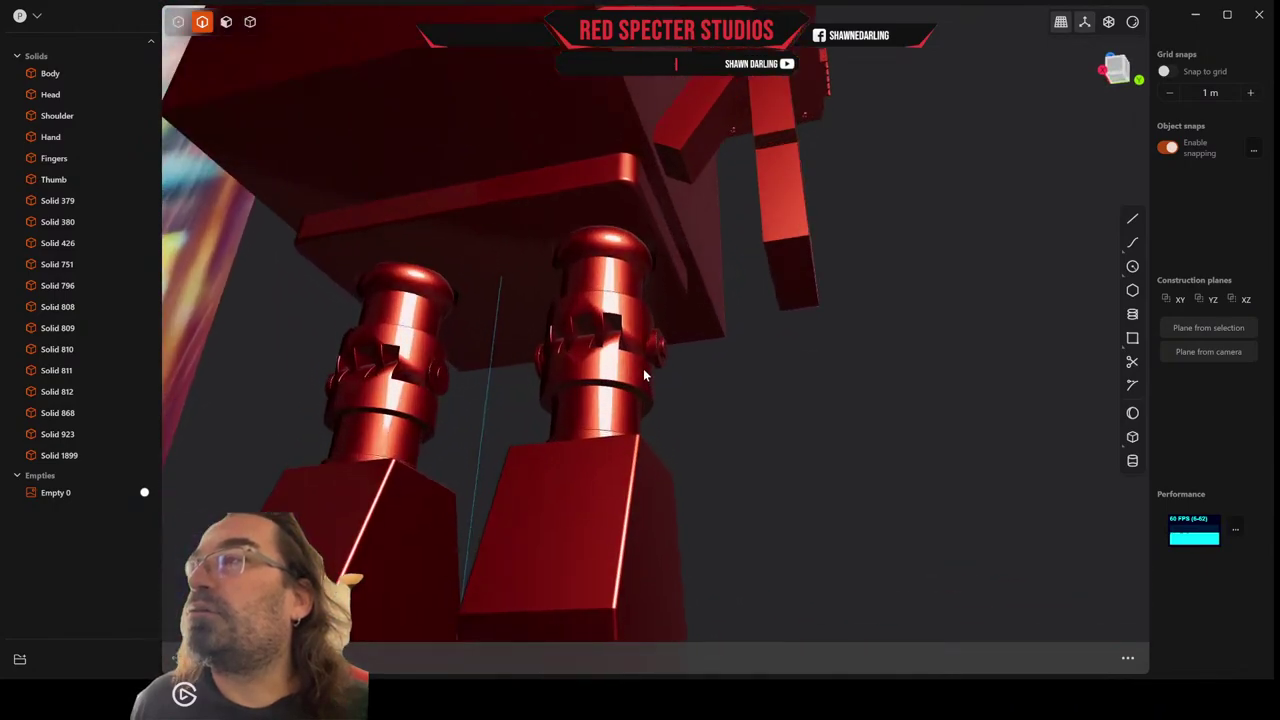
scroll(609, 451, up, 2)
scroll(629, 437, down, 6)
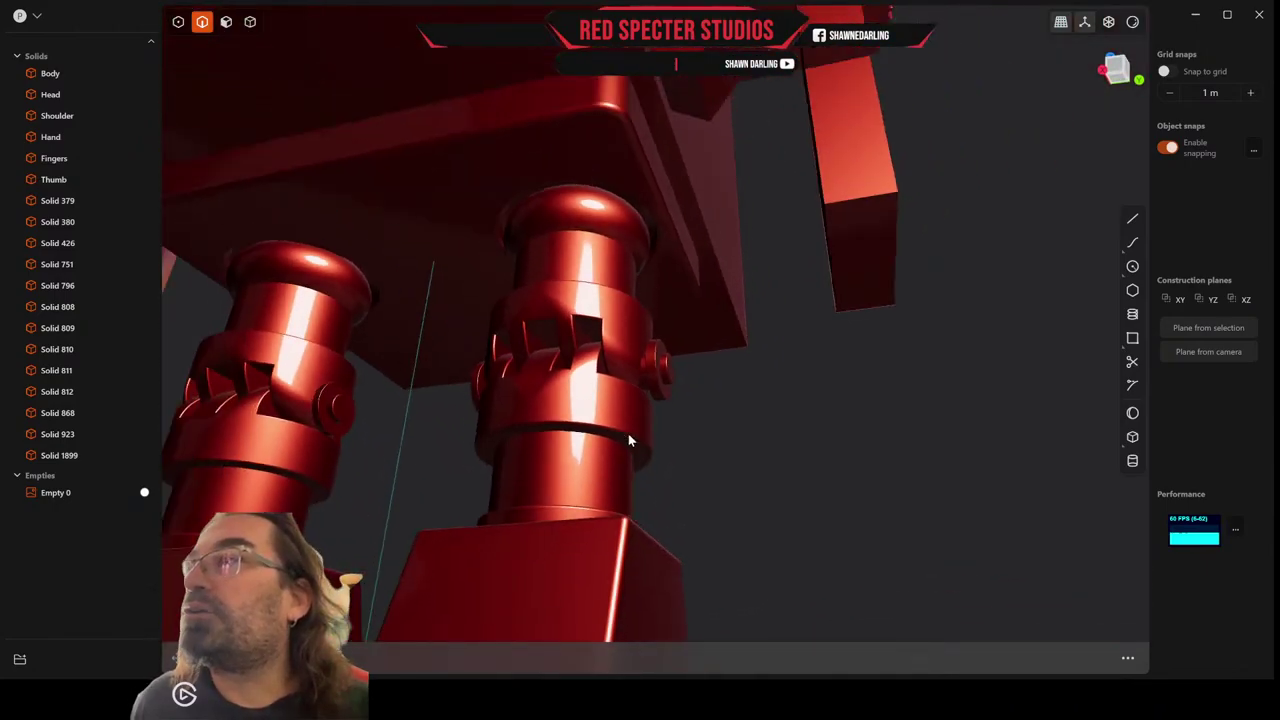
middle_drag(628, 440, 582, 401)
scroll(582, 401, down, 5)
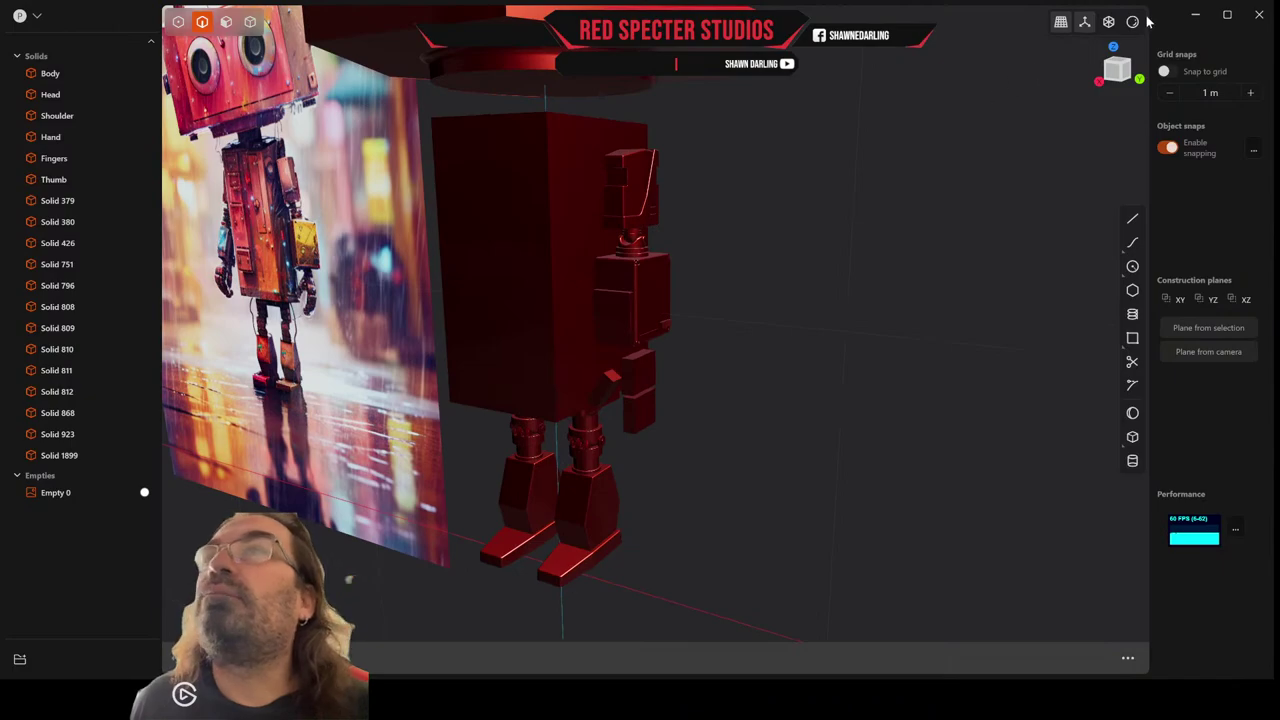
Restore the plain grey shading for the model with edge lines shown.
click(1134, 23)
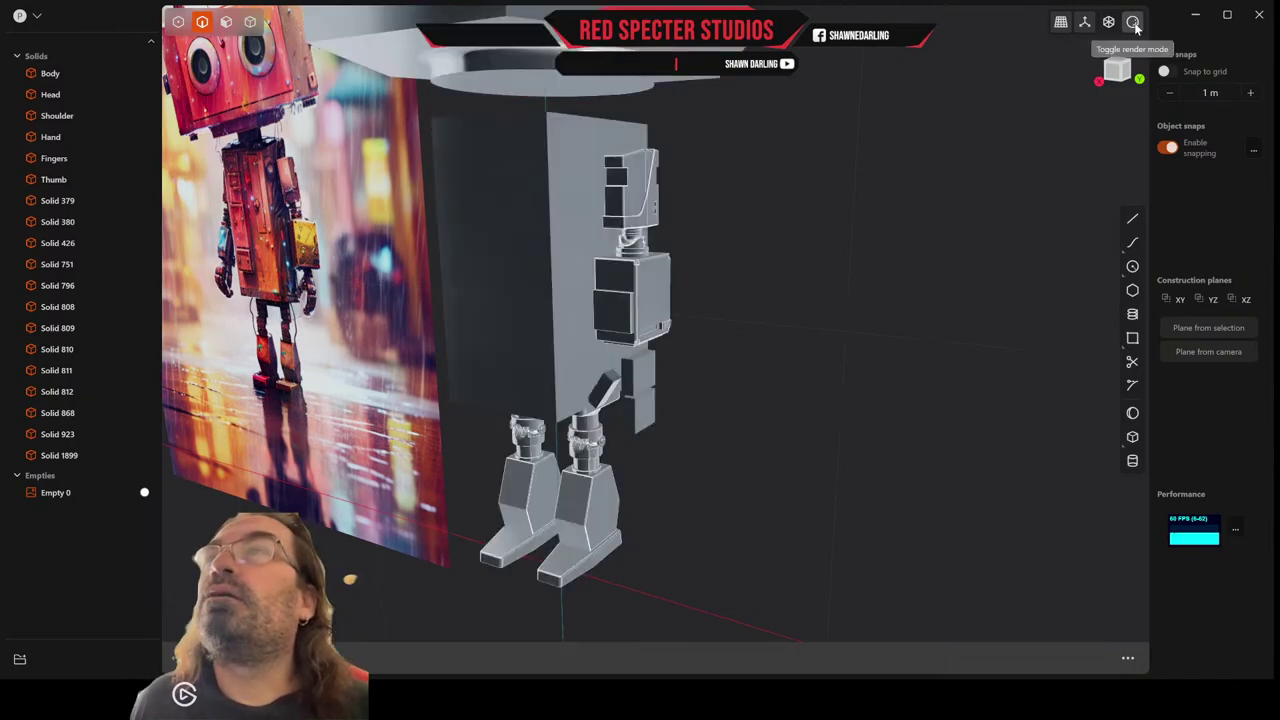
mouse_move(1135, 27)
click(1104, 73)
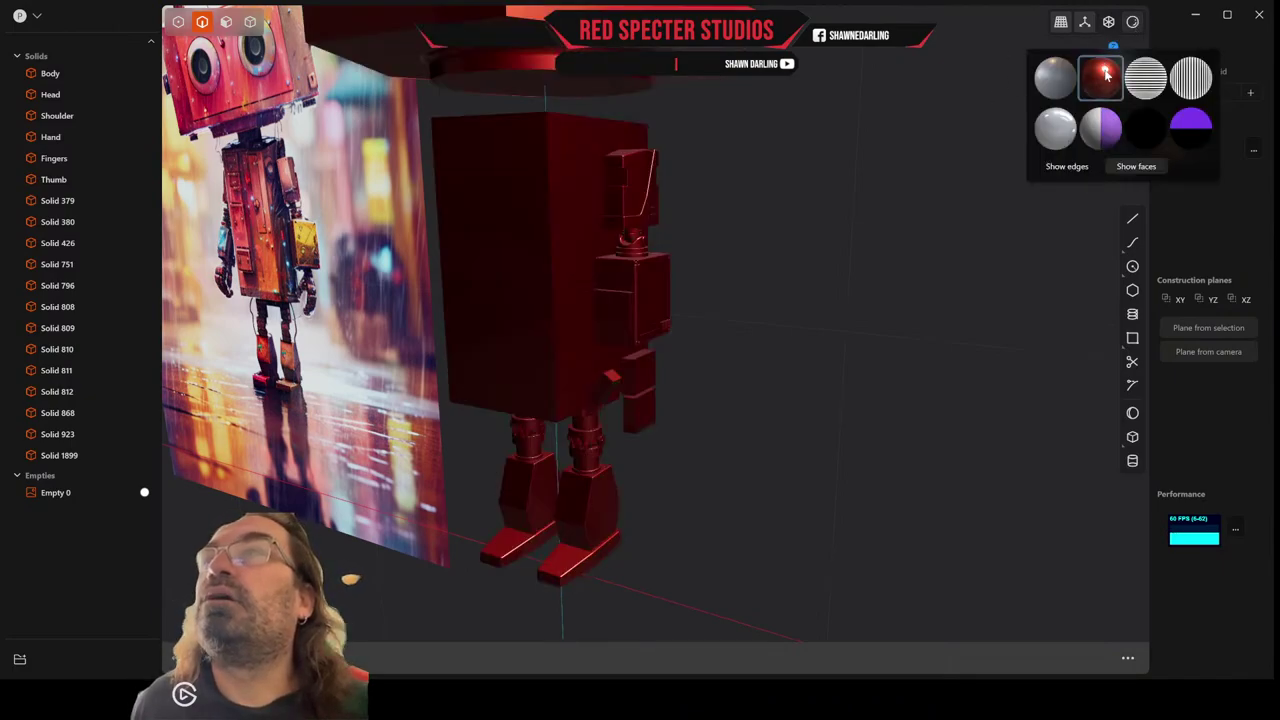
click(1055, 78)
click(1064, 167)
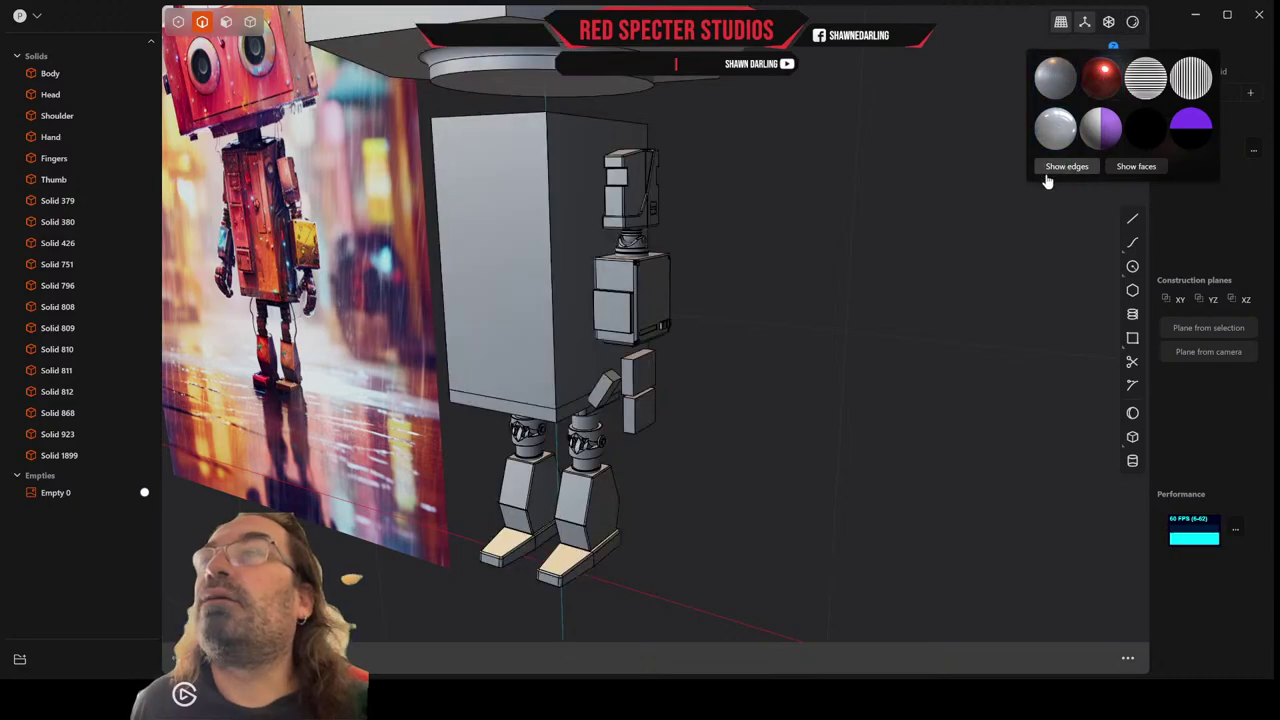
In a straight-on orthographic view, draw a horizontal line about 0.01 m long along the forearm bottom plate's lower edge, spanning one screw head.
scroll(747, 413, up, 10)
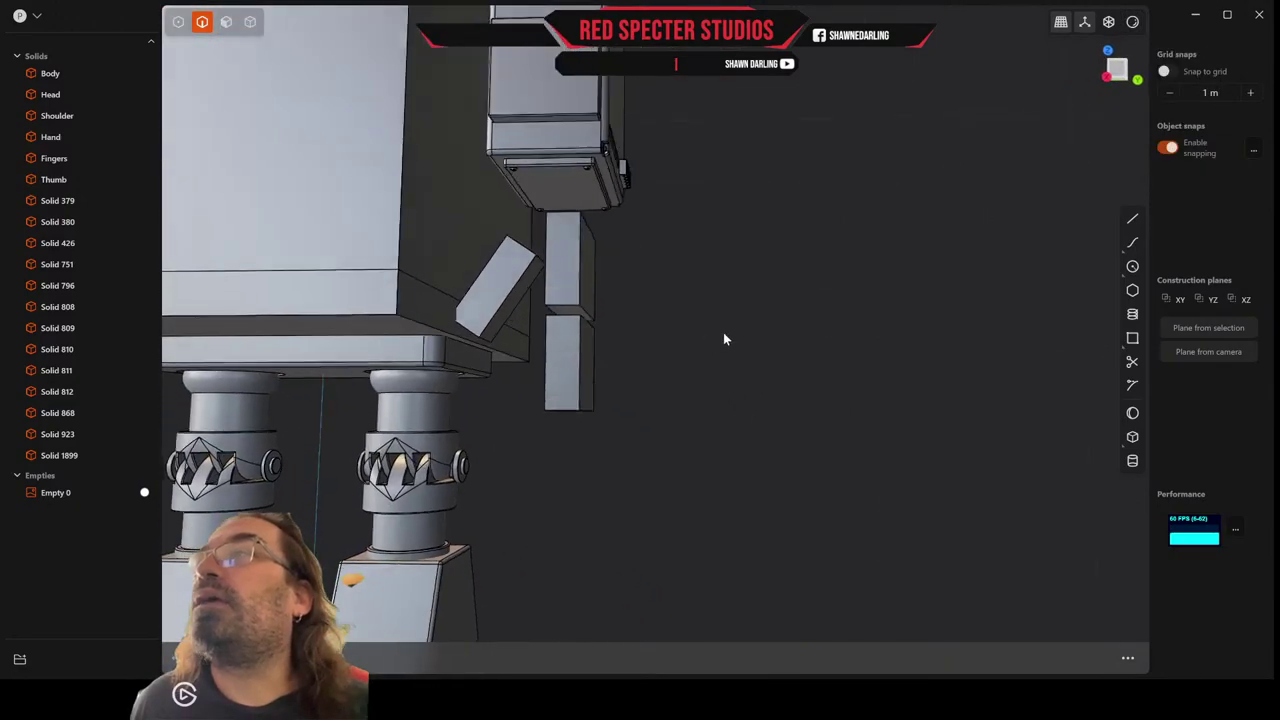
scroll(689, 282, up, 5)
scroll(532, 172, up, 3)
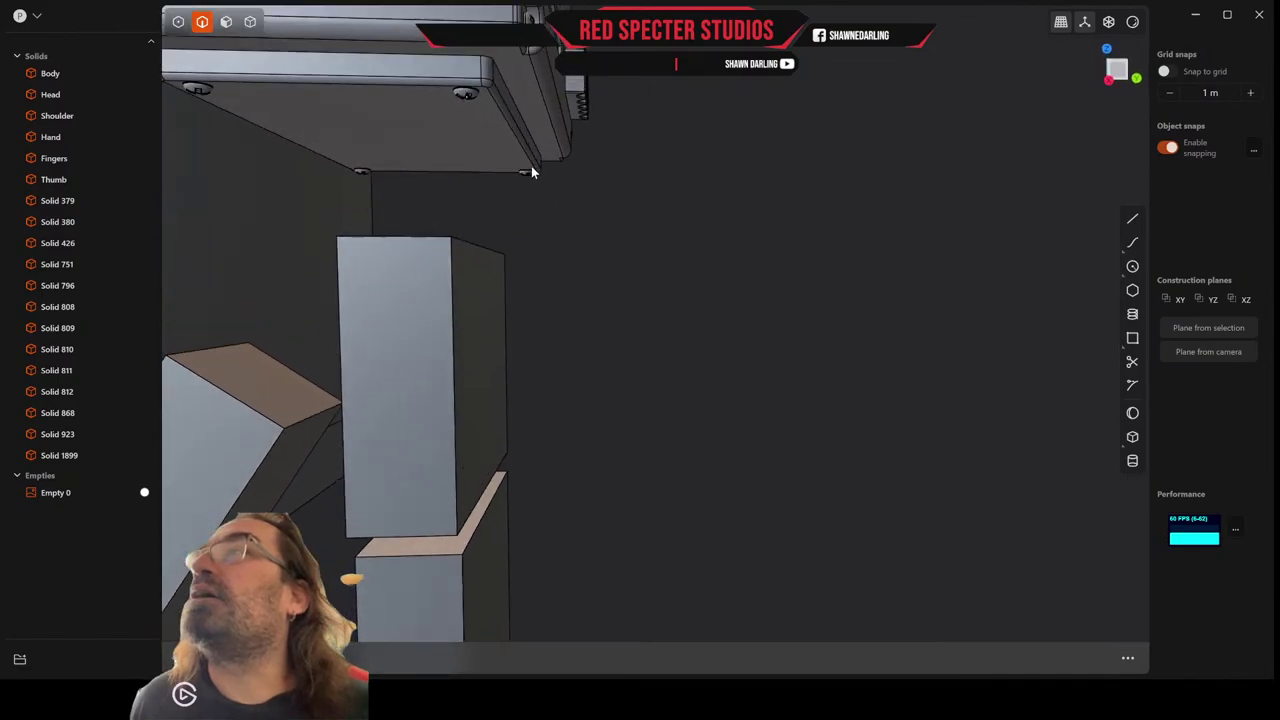
middle_drag(539, 177, 630, 160)
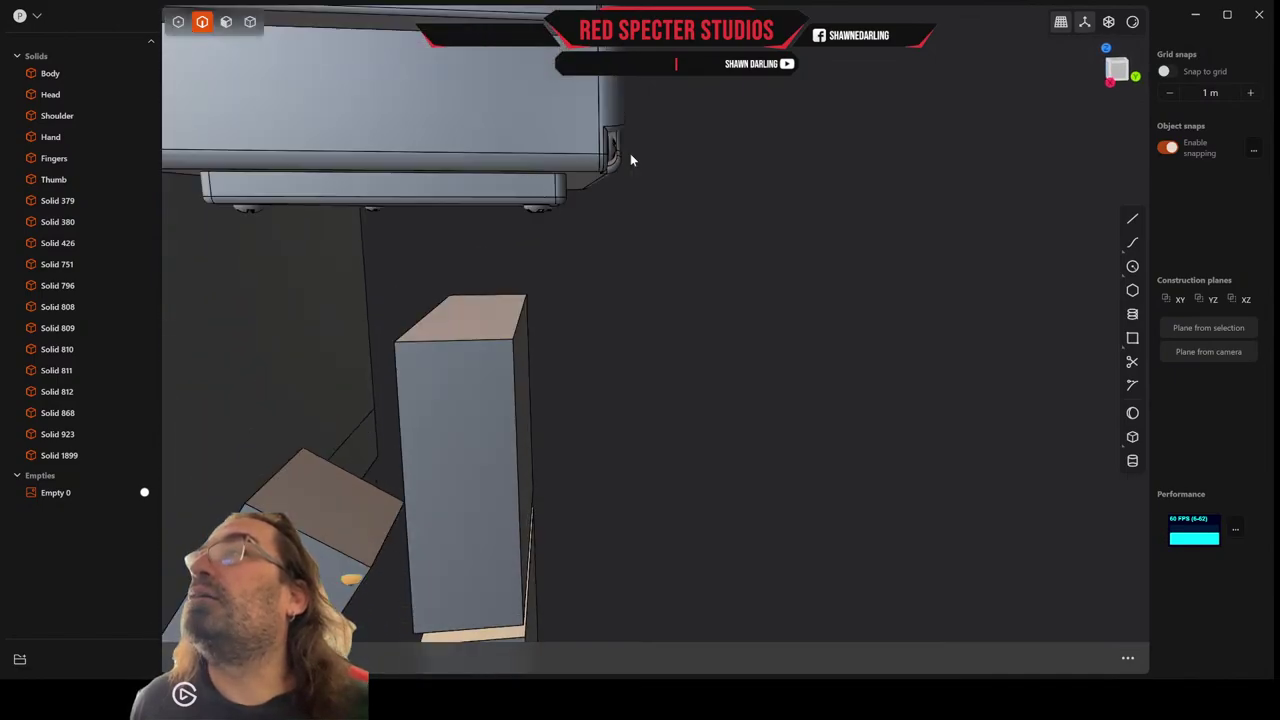
click(1127, 79)
scroll(570, 324, up, 5)
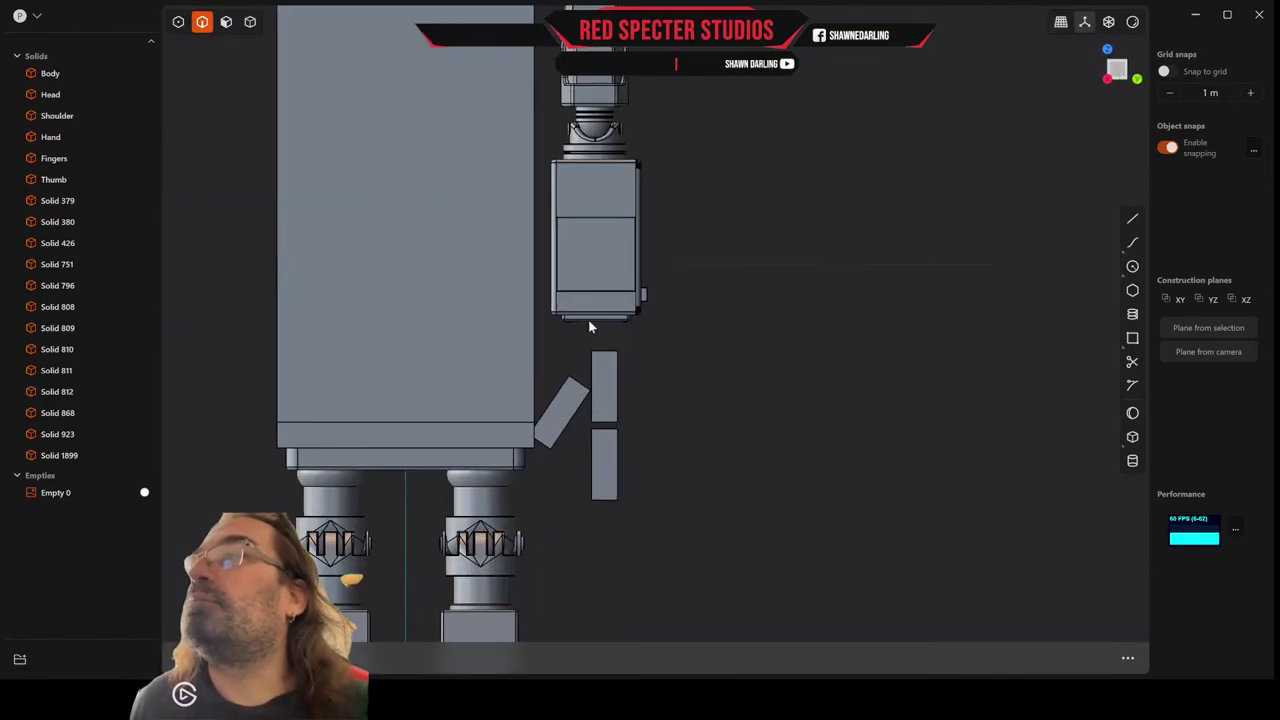
scroll(589, 326, up, 10)
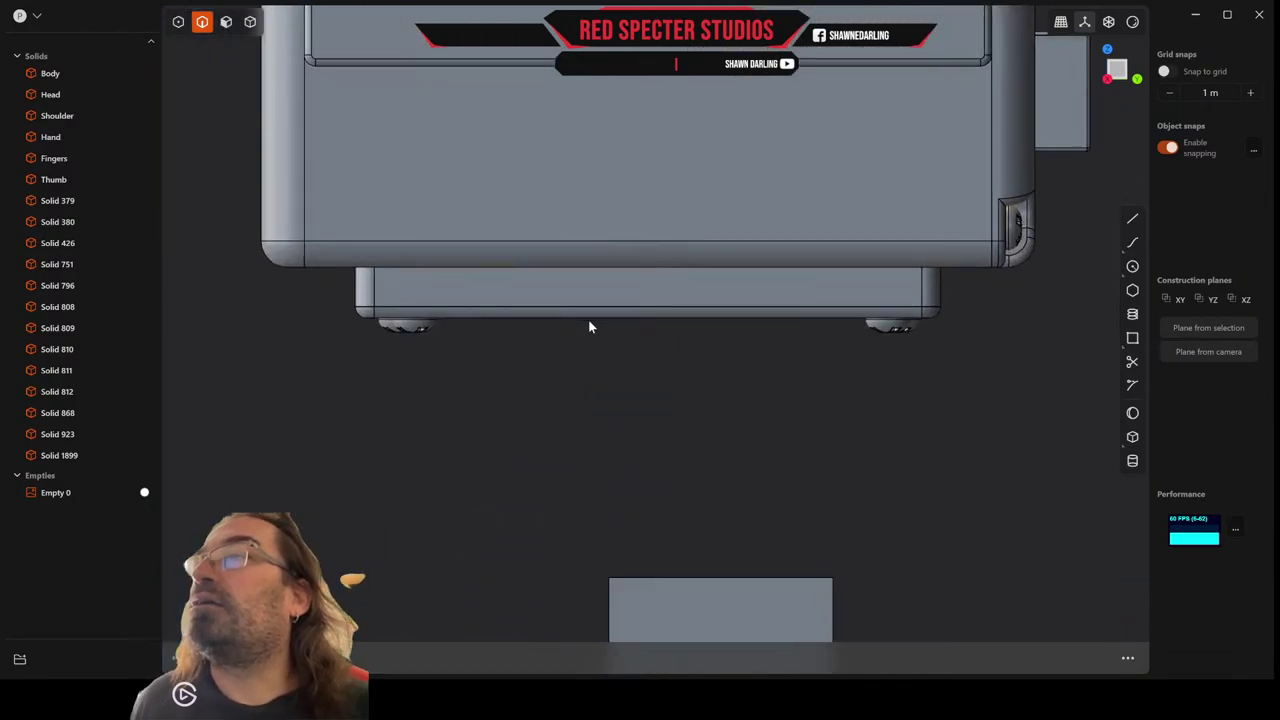
scroll(589, 326, up, 3)
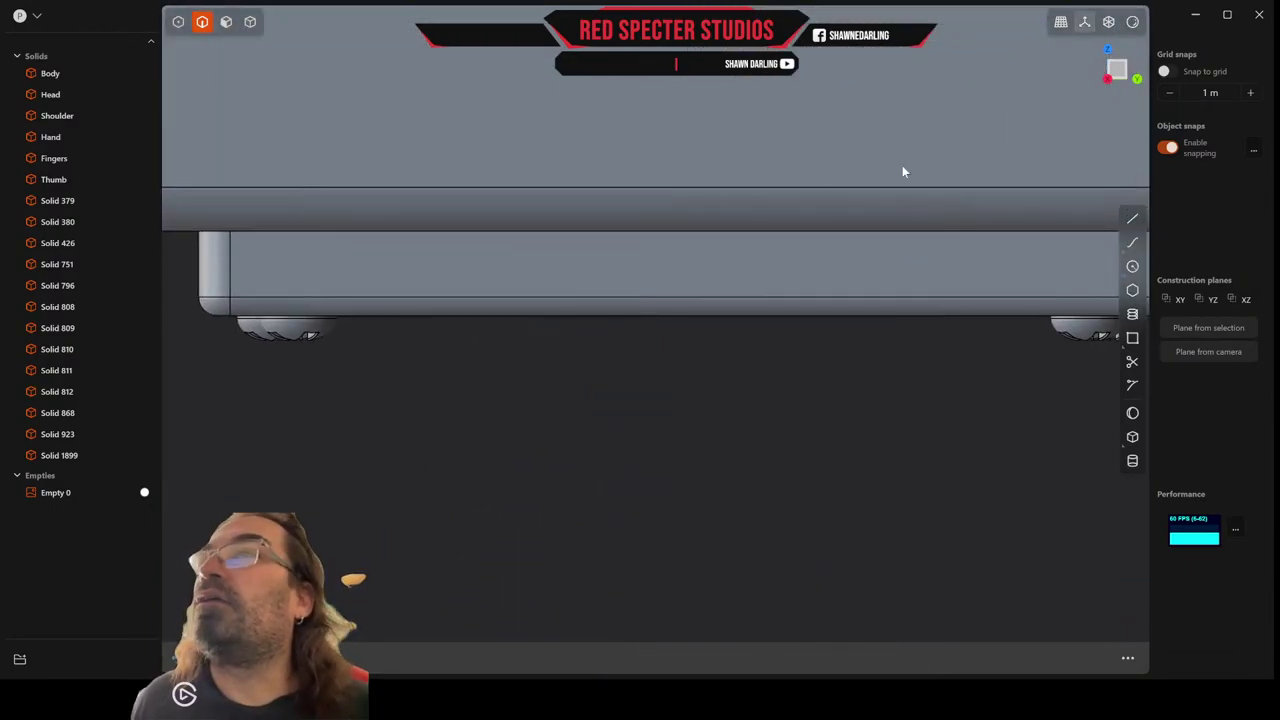
click(1132, 218)
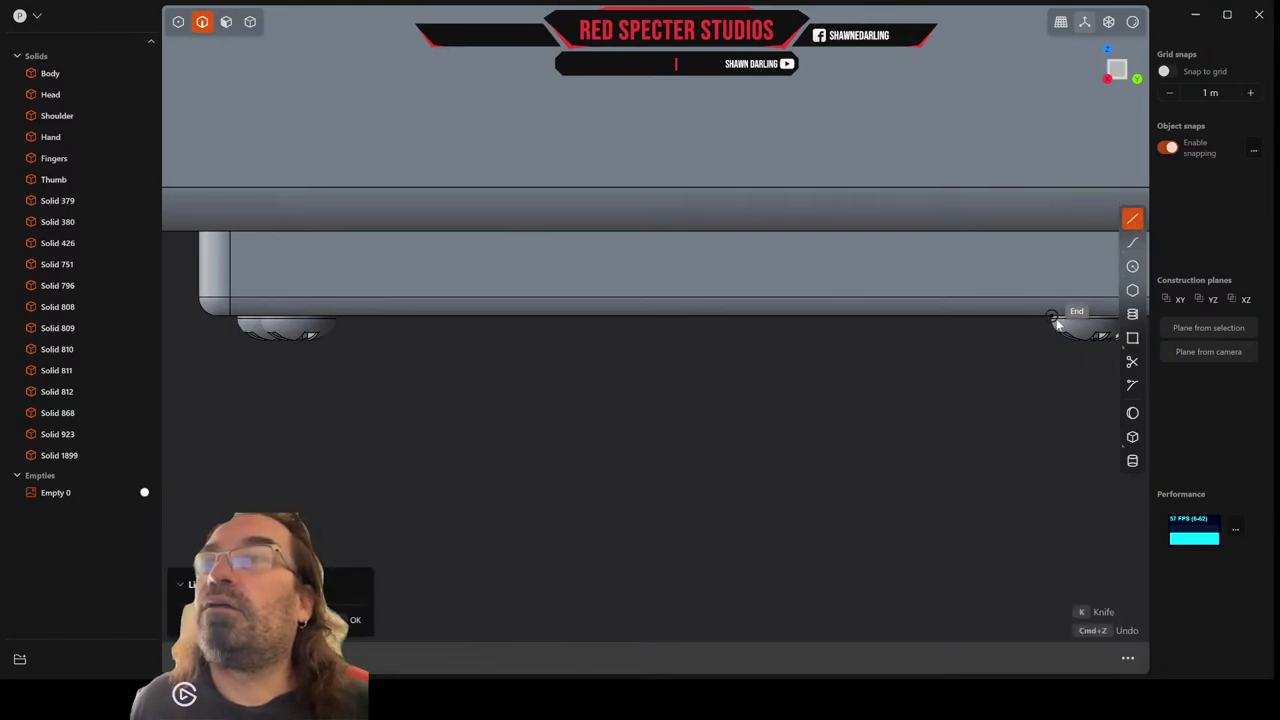
scroll(1057, 321, up, 3)
shift+middle_drag(1059, 319, 882, 331)
scroll(925, 353, up, 1)
scroll(926, 355, up, 2)
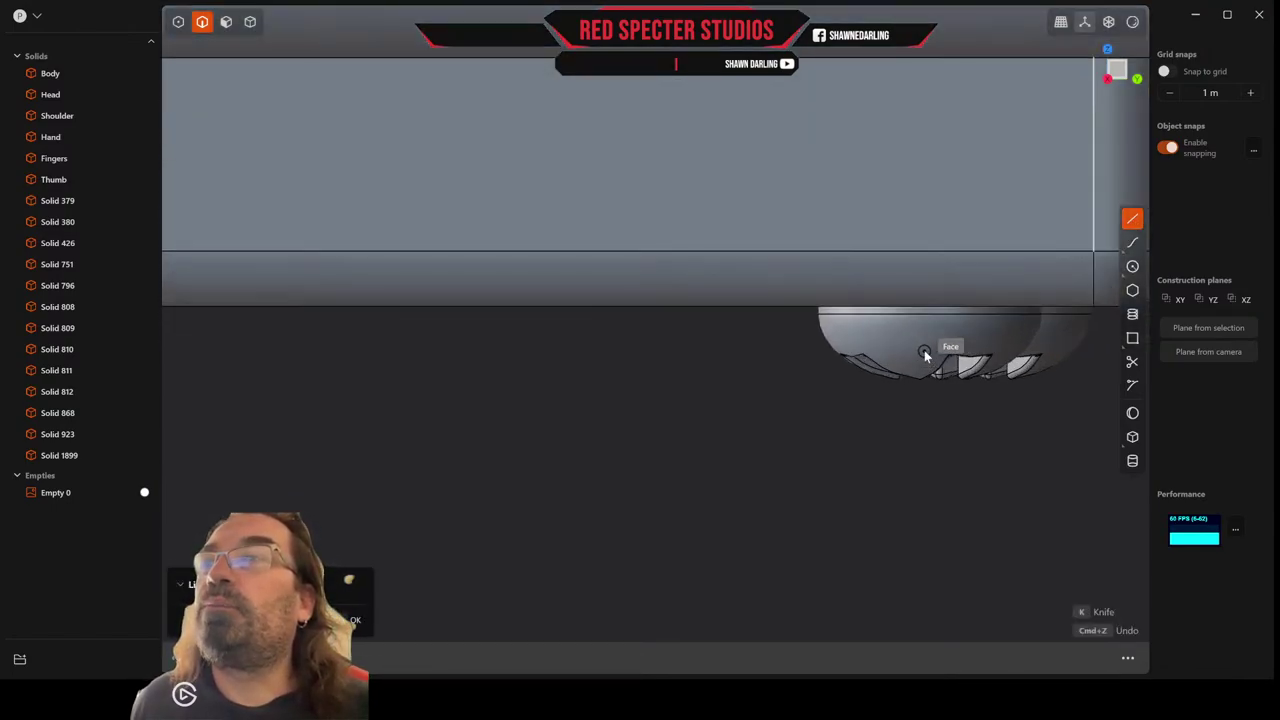
click(807, 316)
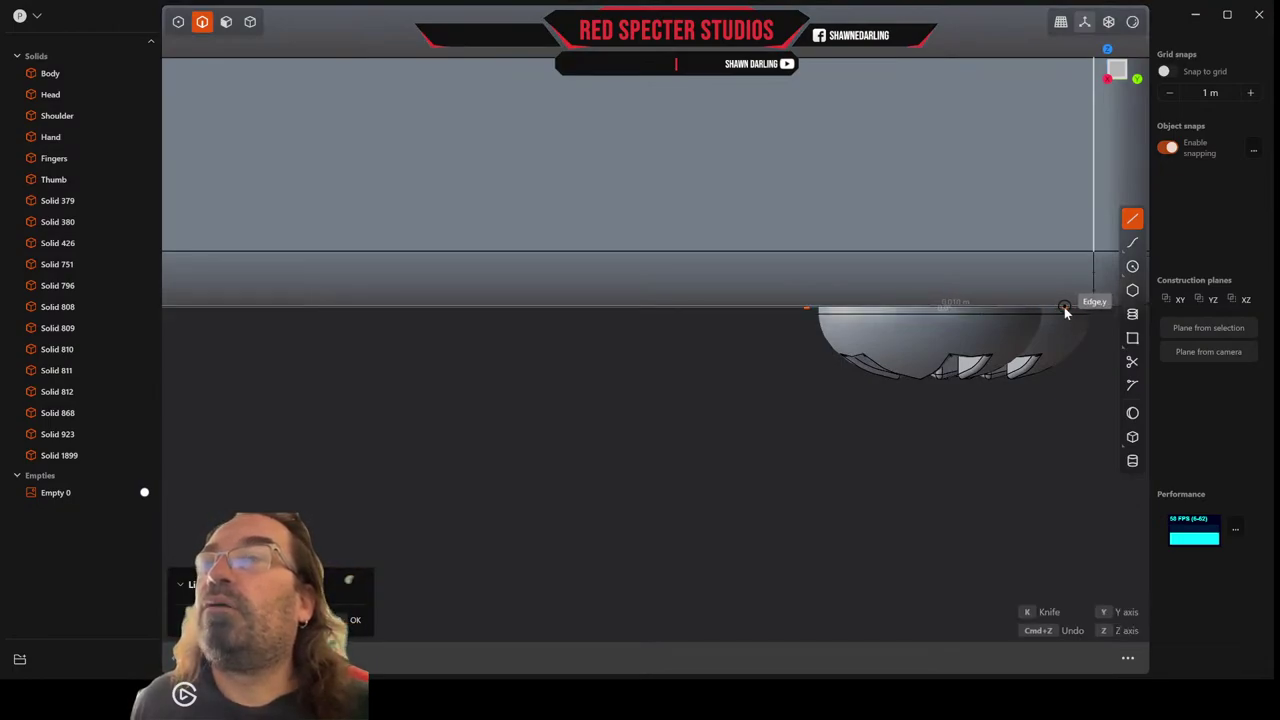
scroll(1065, 313, down, 2)
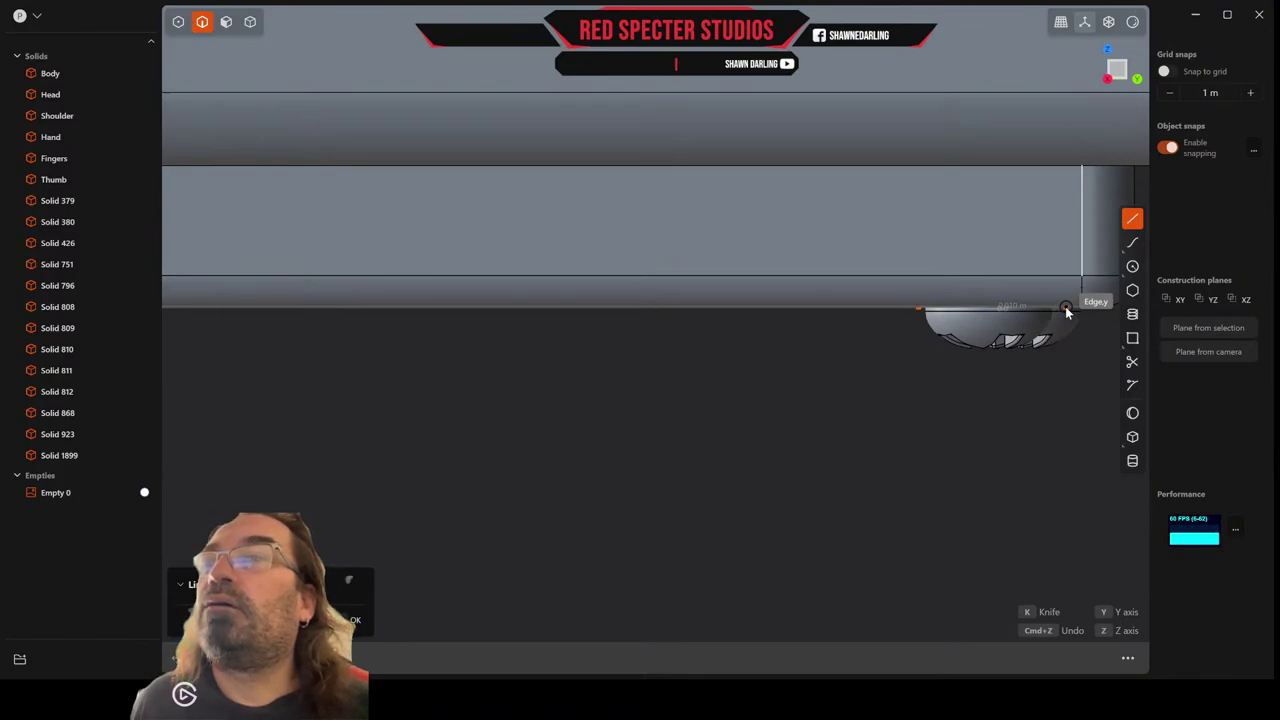
click(1066, 310)
shift+middle_drag(1066, 312, 1001, 309)
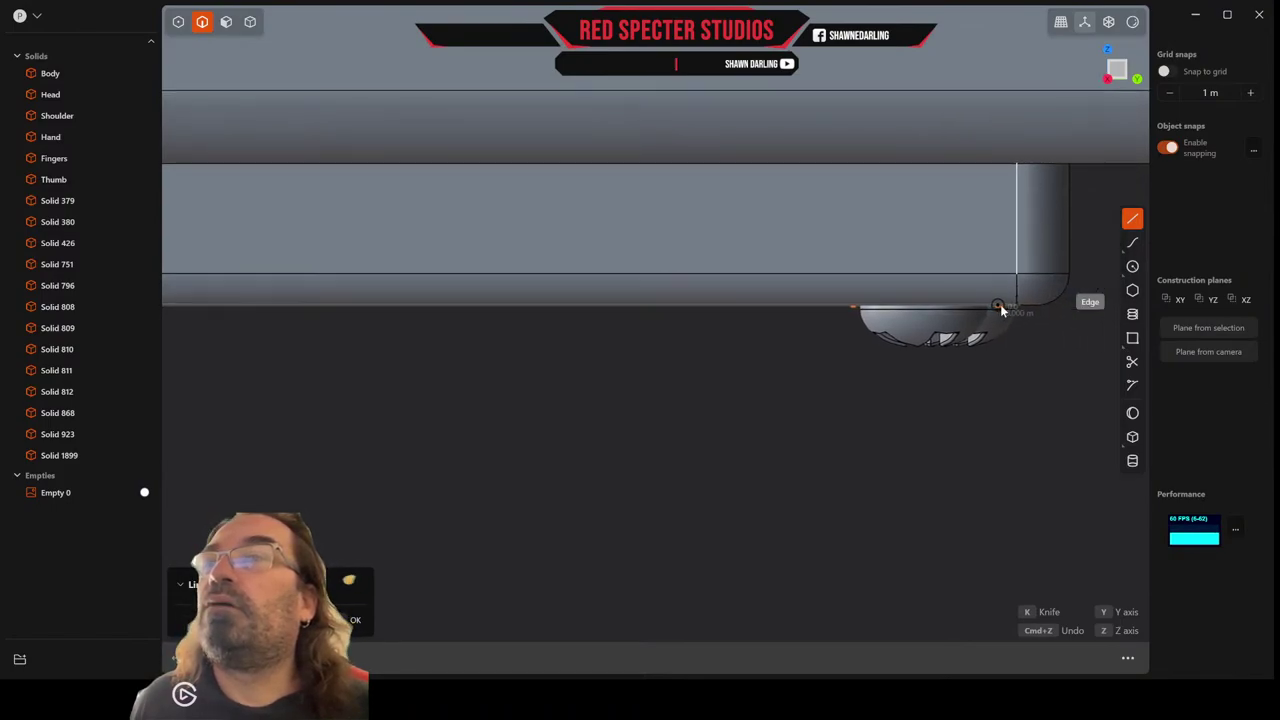
click(1062, 343)
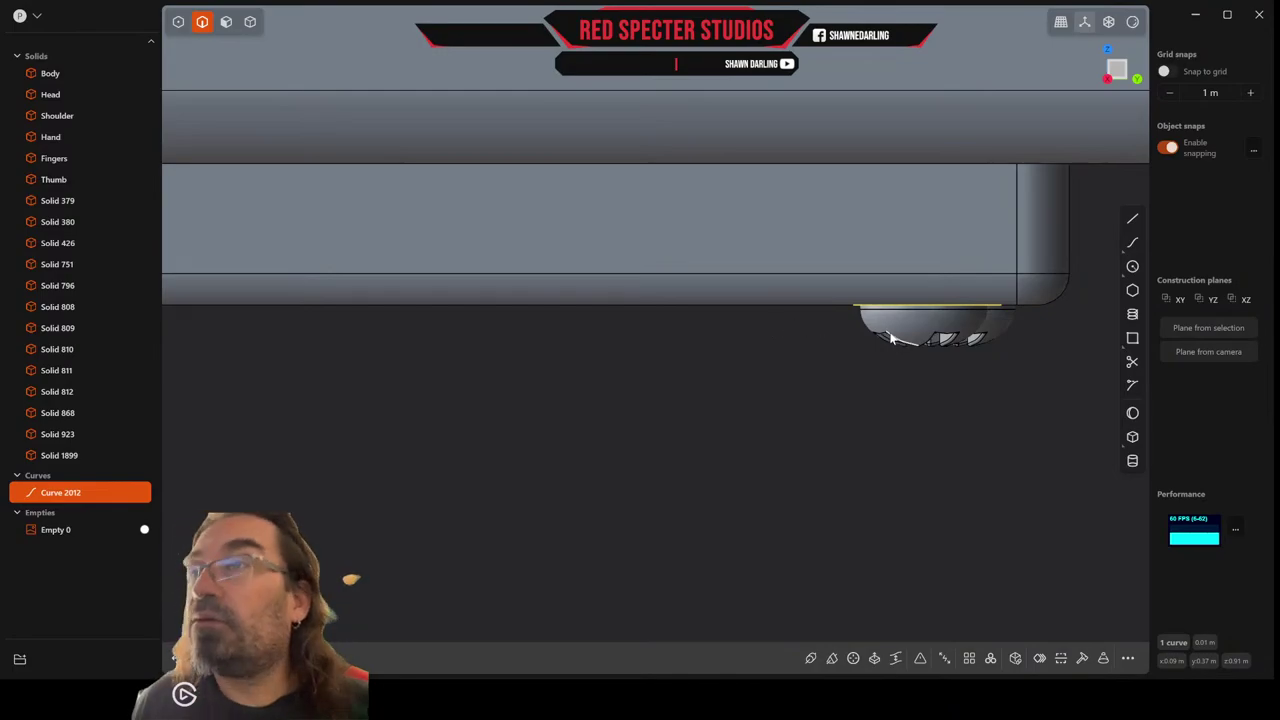
Move the short line along the Y axis to the middle of the bottom plate's lower edge.
key(g)
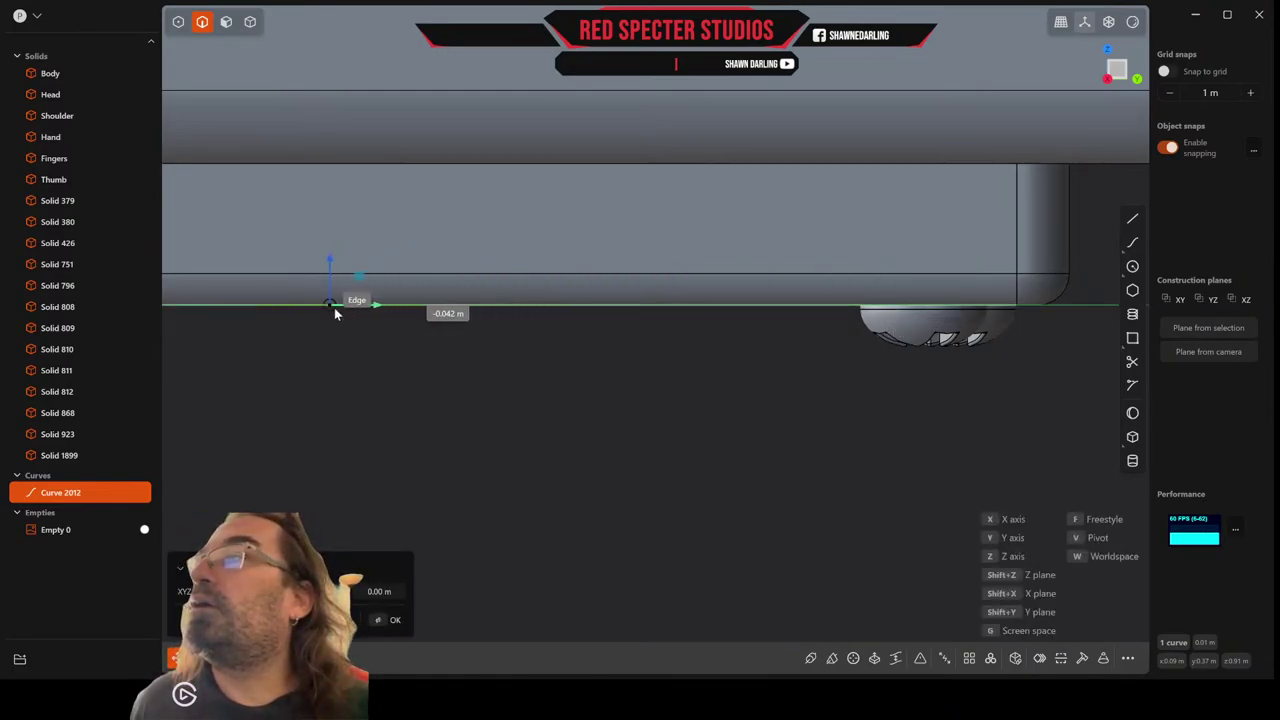
click(485, 302)
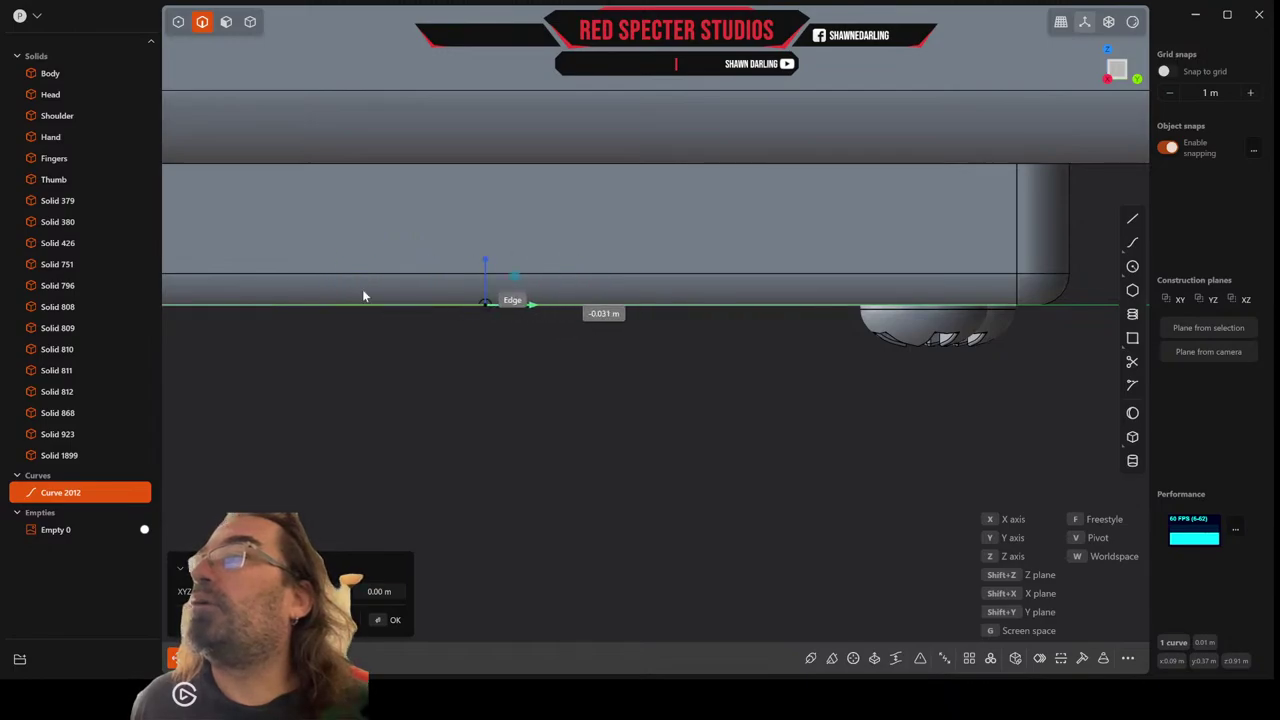
click(251, 312)
scroll(394, 325, down, 3)
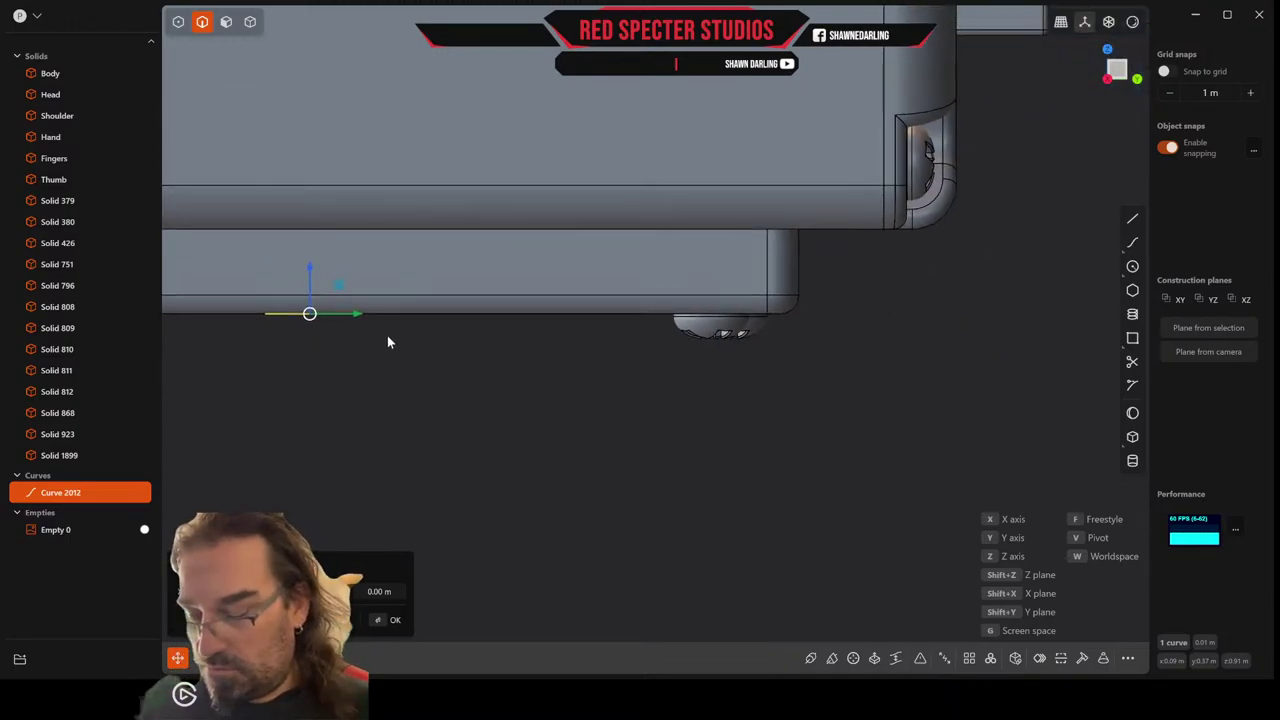
key(Return)
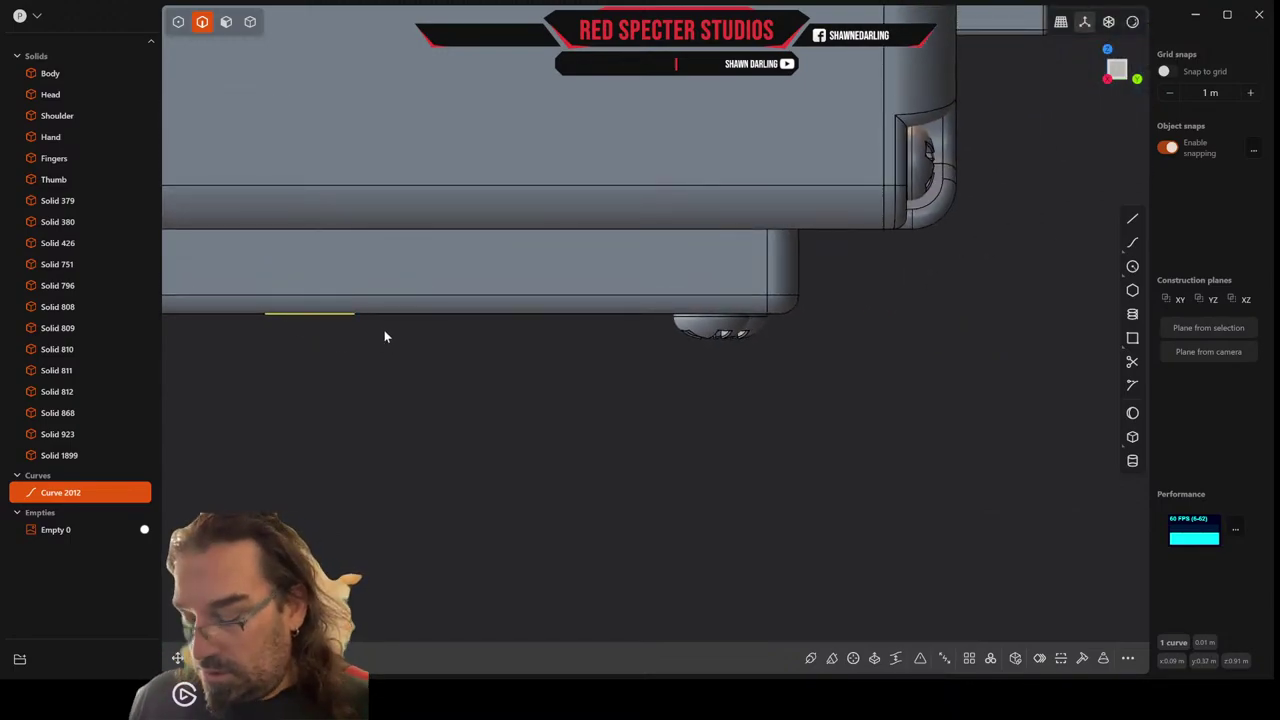
Scale the short line along the Y axis to about 0.12 m so it extends past both ends of the bottom plate.
key(s)
drag(355, 313, 371, 312)
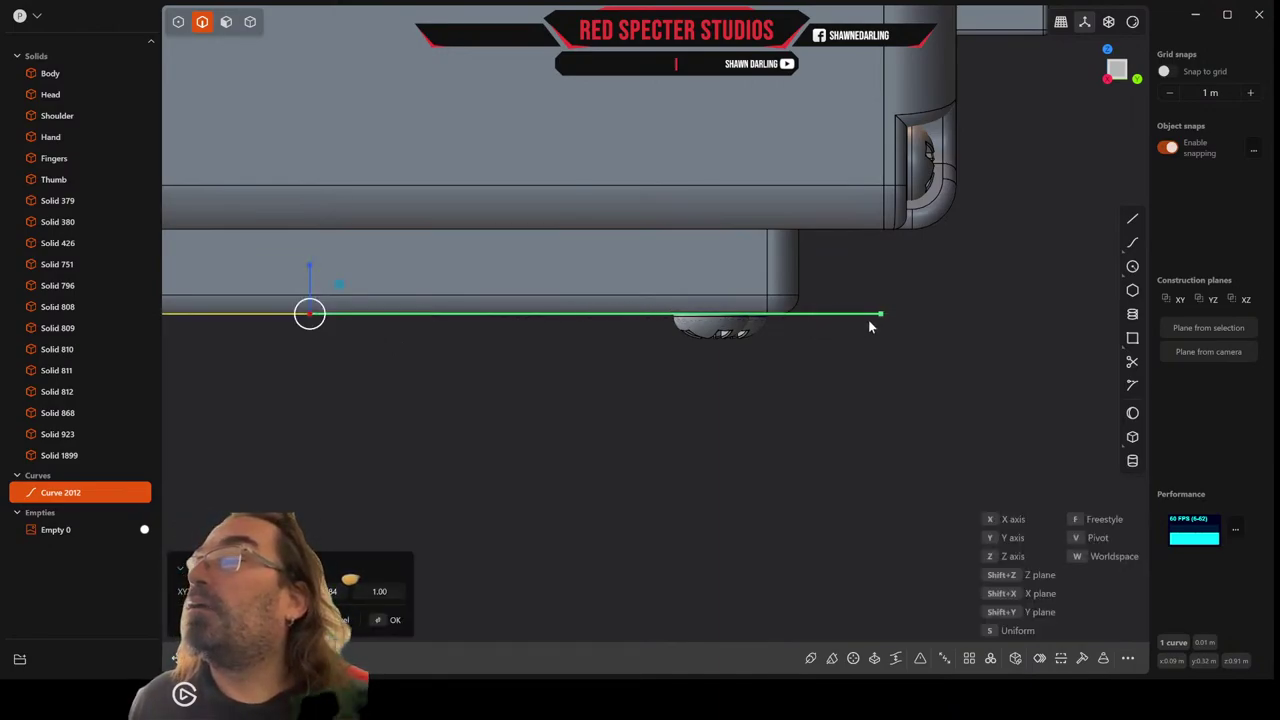
key(Return)
Move the lengthened line about 0.016 m outward along the X axis, clear of the bottom plate's front edge.
mouse_move(818, 342)
middle_down()
mouse_move(766, 335)
mouse_move(797, 339)
middle_up()
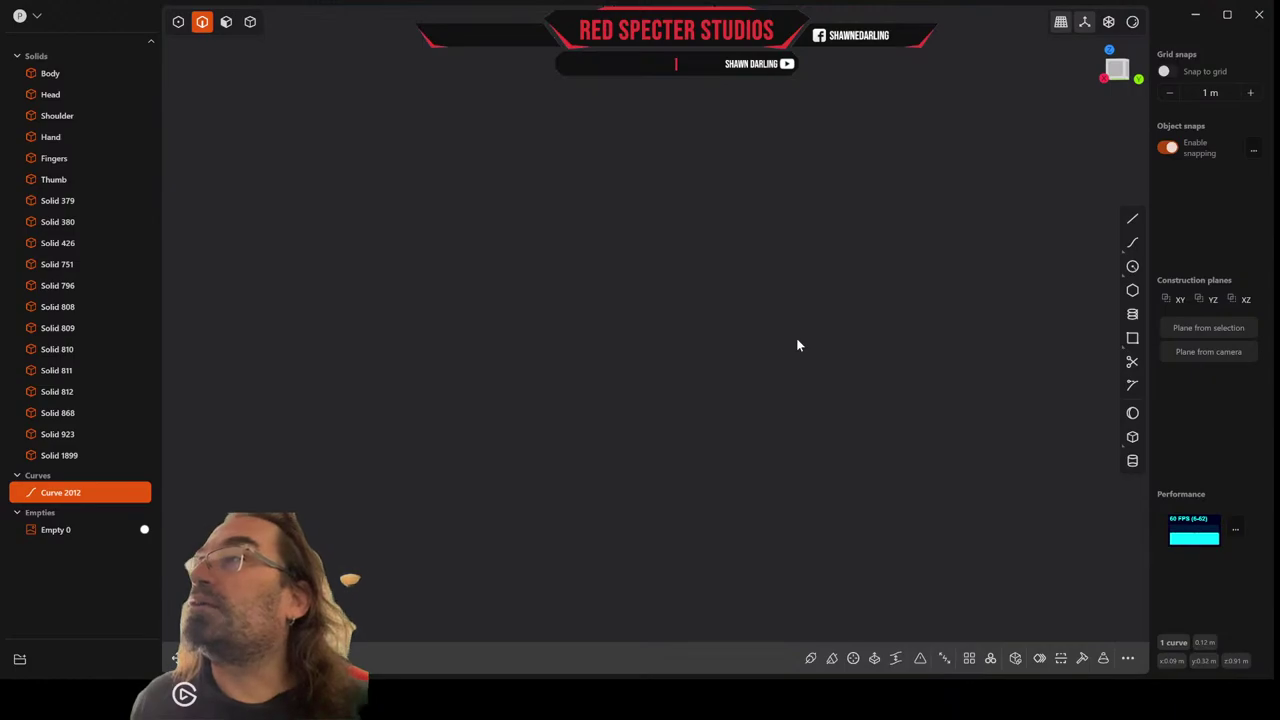
scroll(659, 362, down, 10)
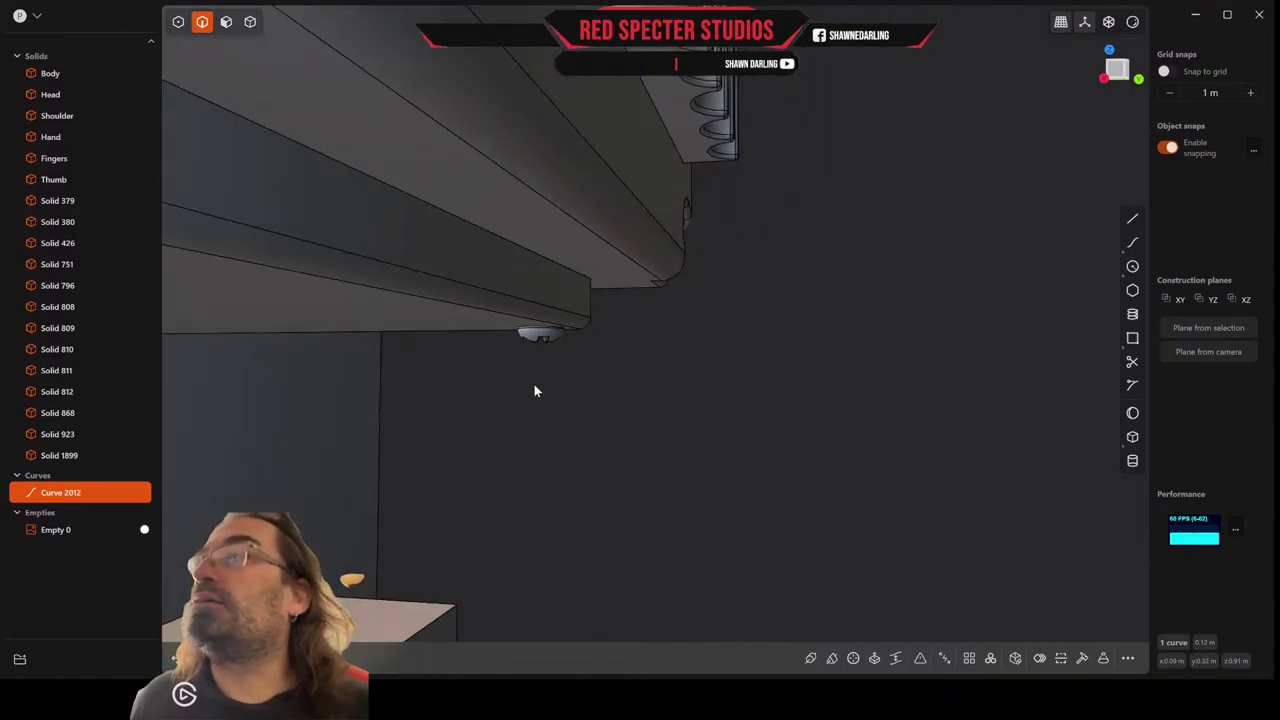
middle_drag(534, 386, 492, 364)
key(g)
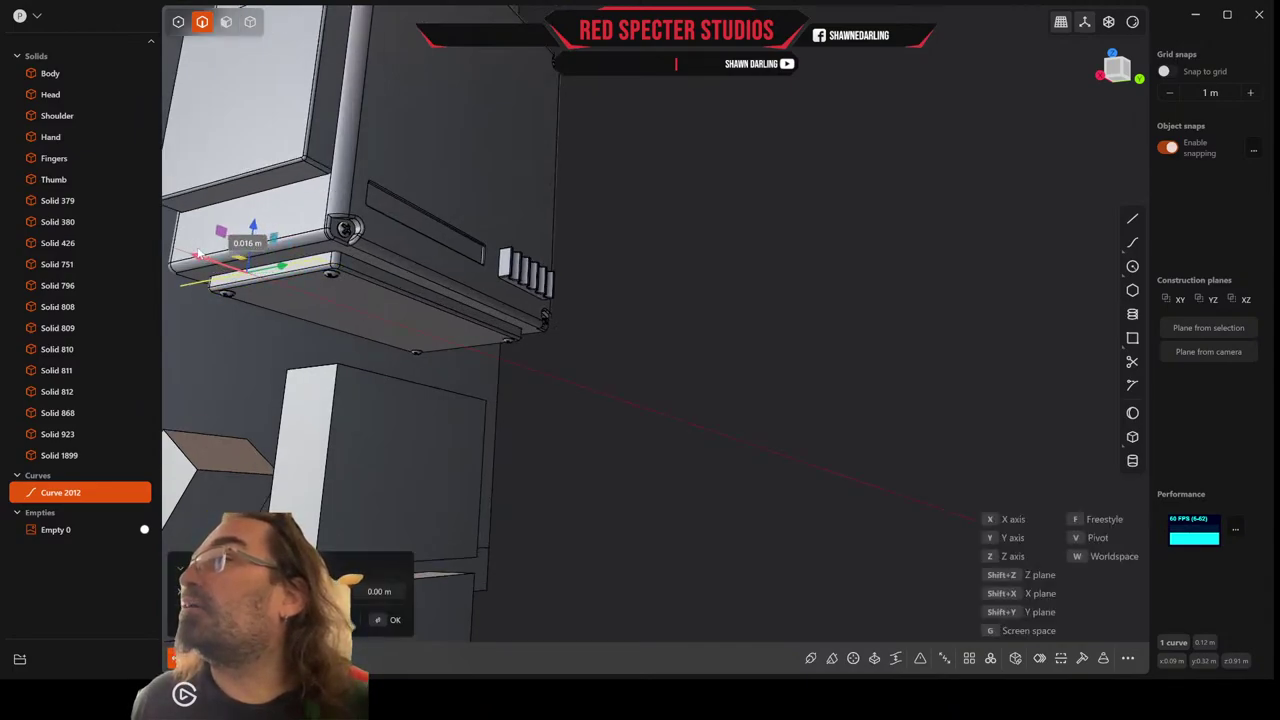
right_click(200, 254)
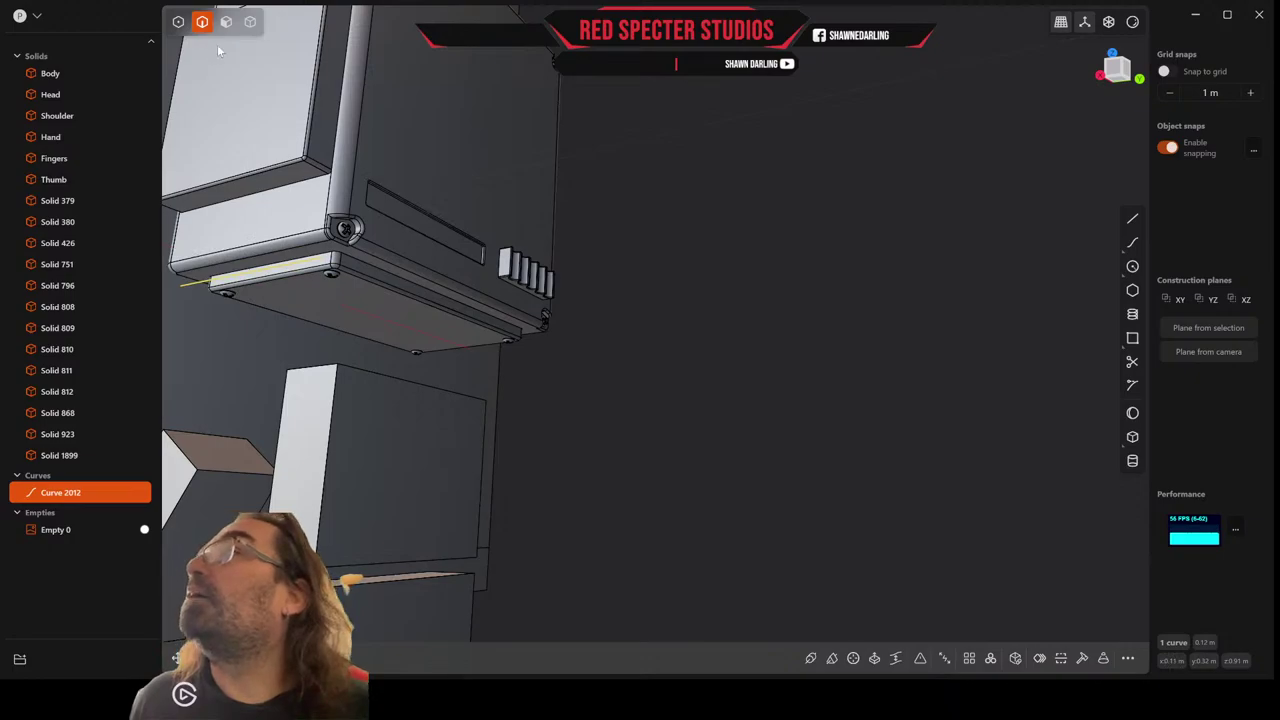
click(250, 21)
click(436, 134)
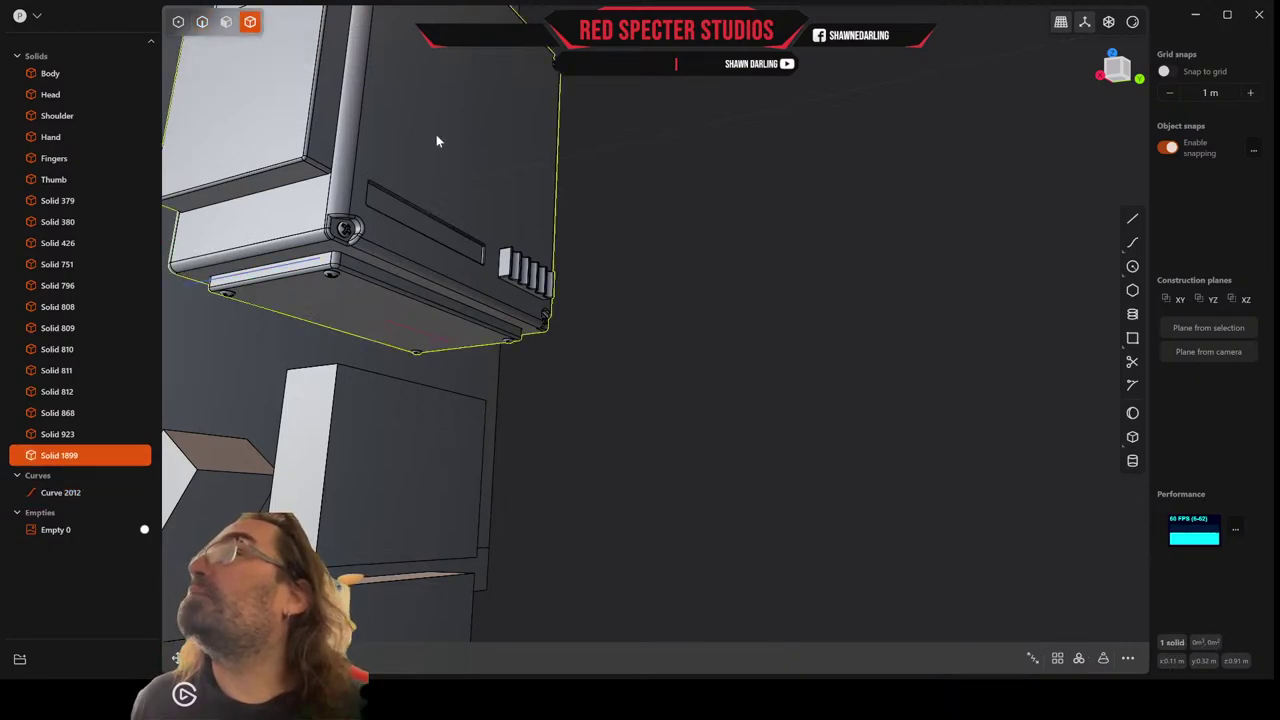
key(c)
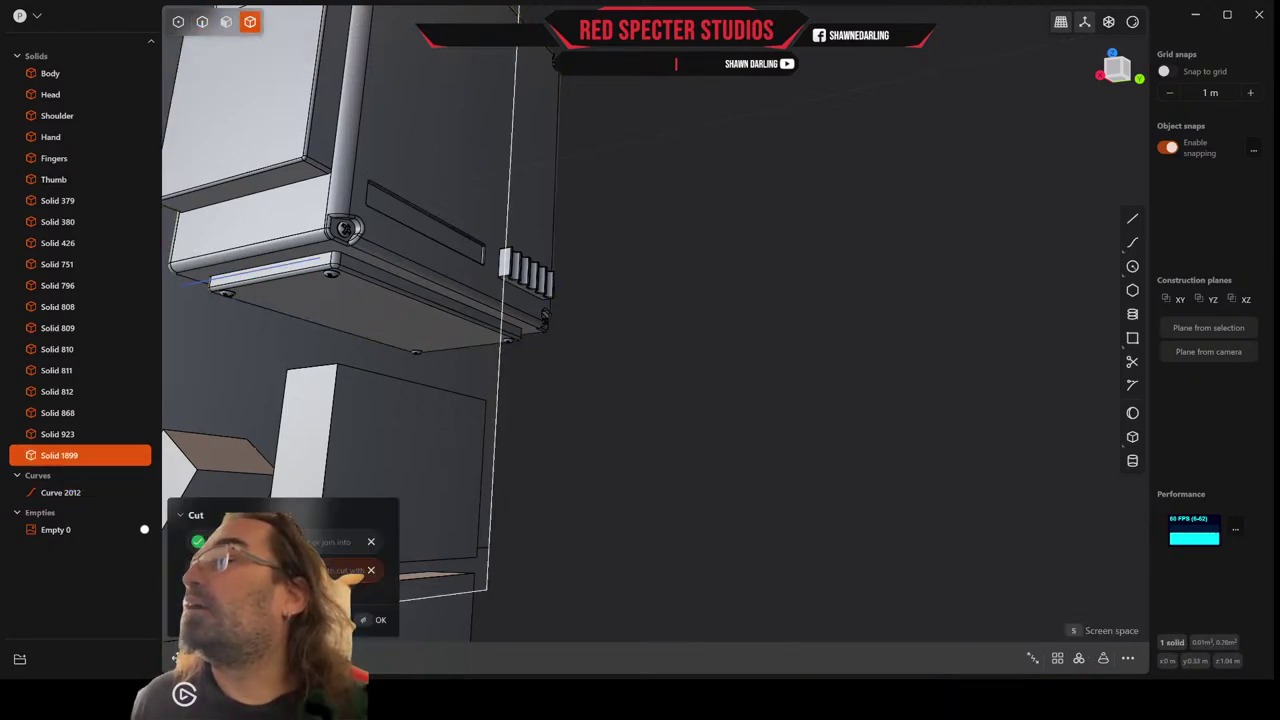
click(265, 273)
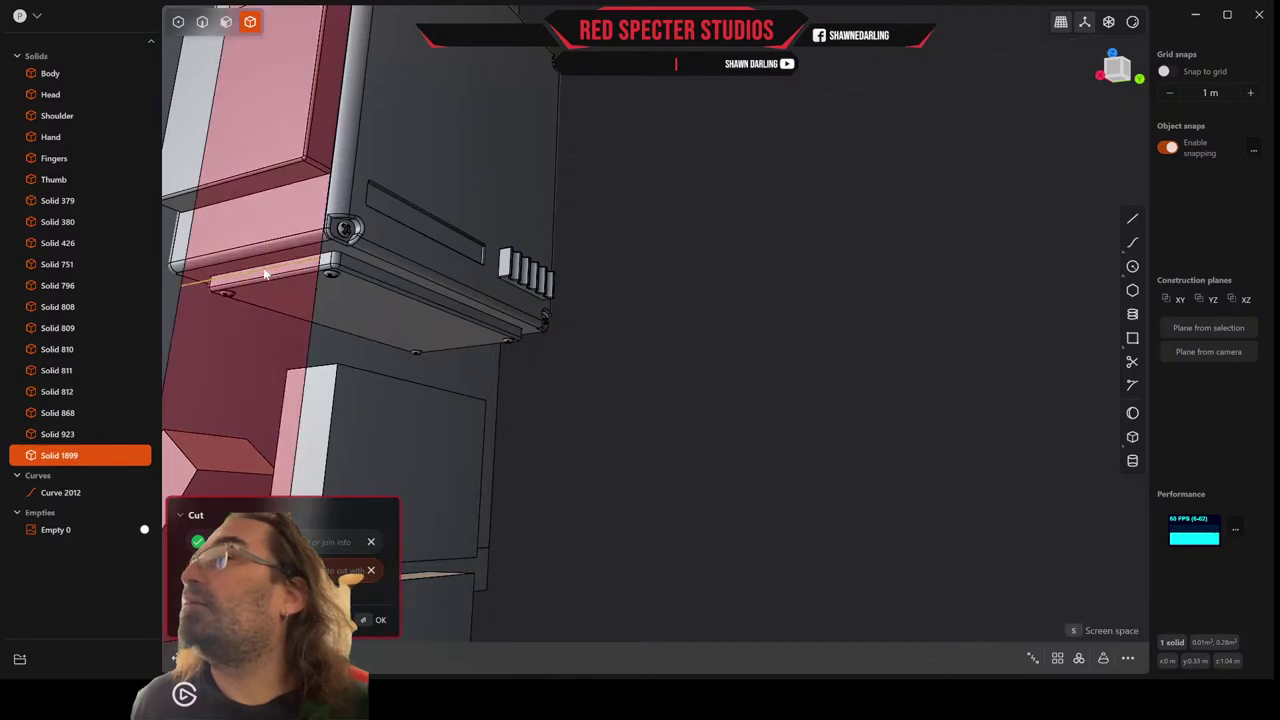
middle_drag(506, 392, 495, 394)
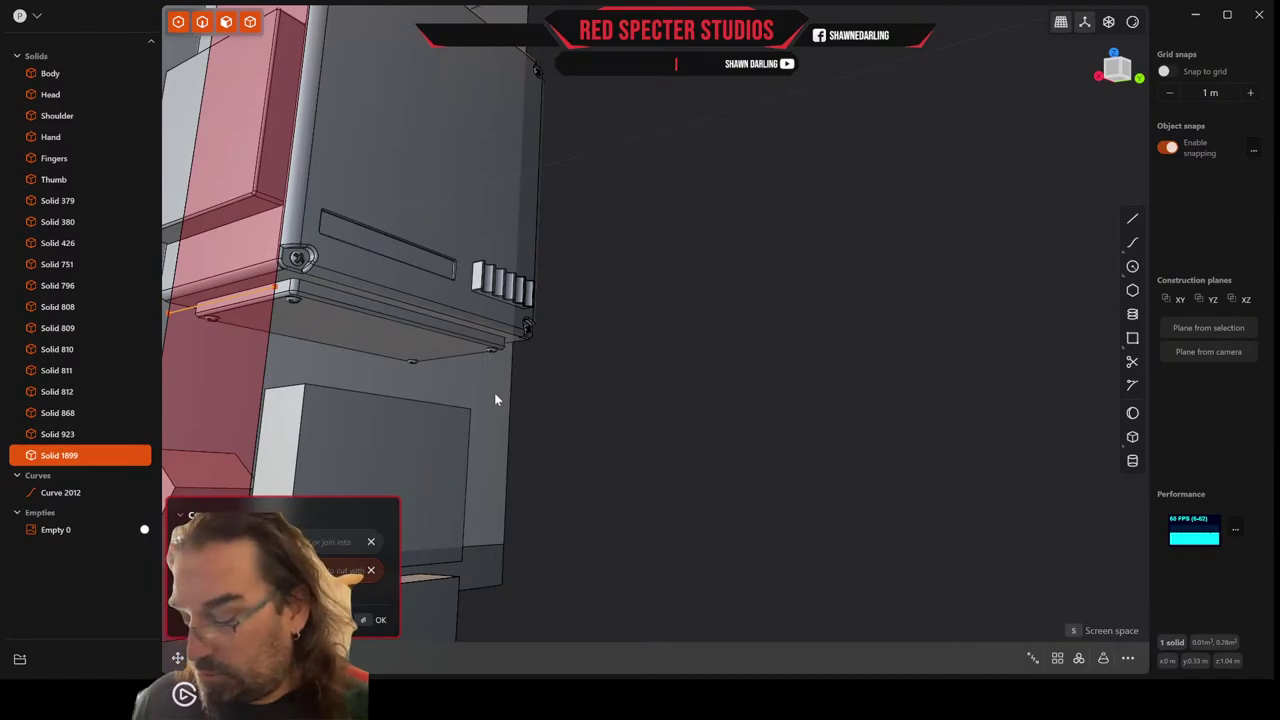
middle_drag(494, 393, 661, 403)
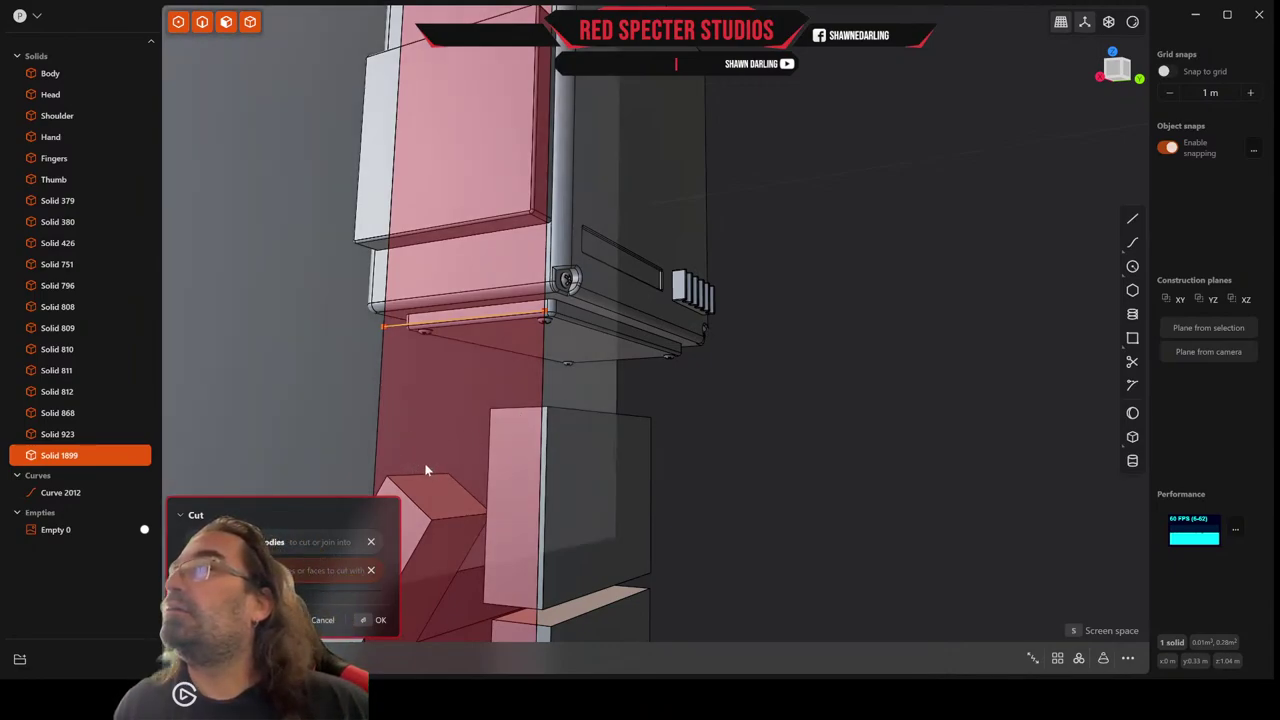
click(323, 621)
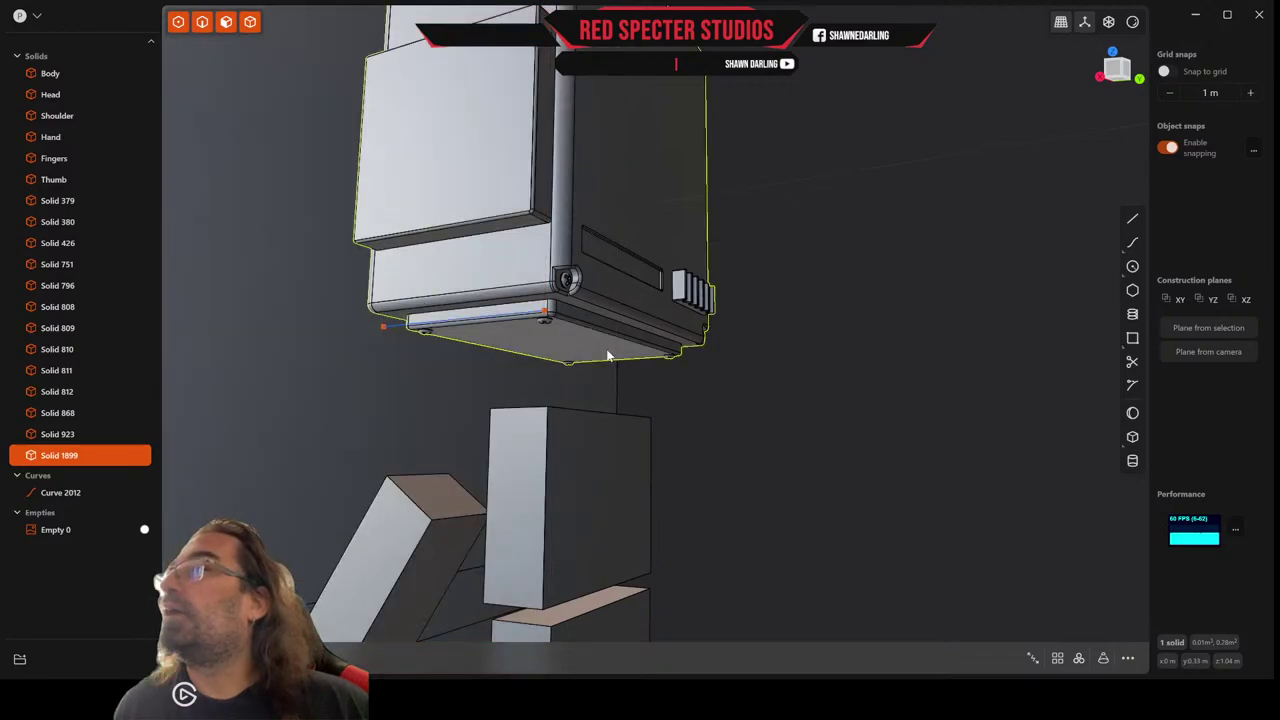
click(516, 316)
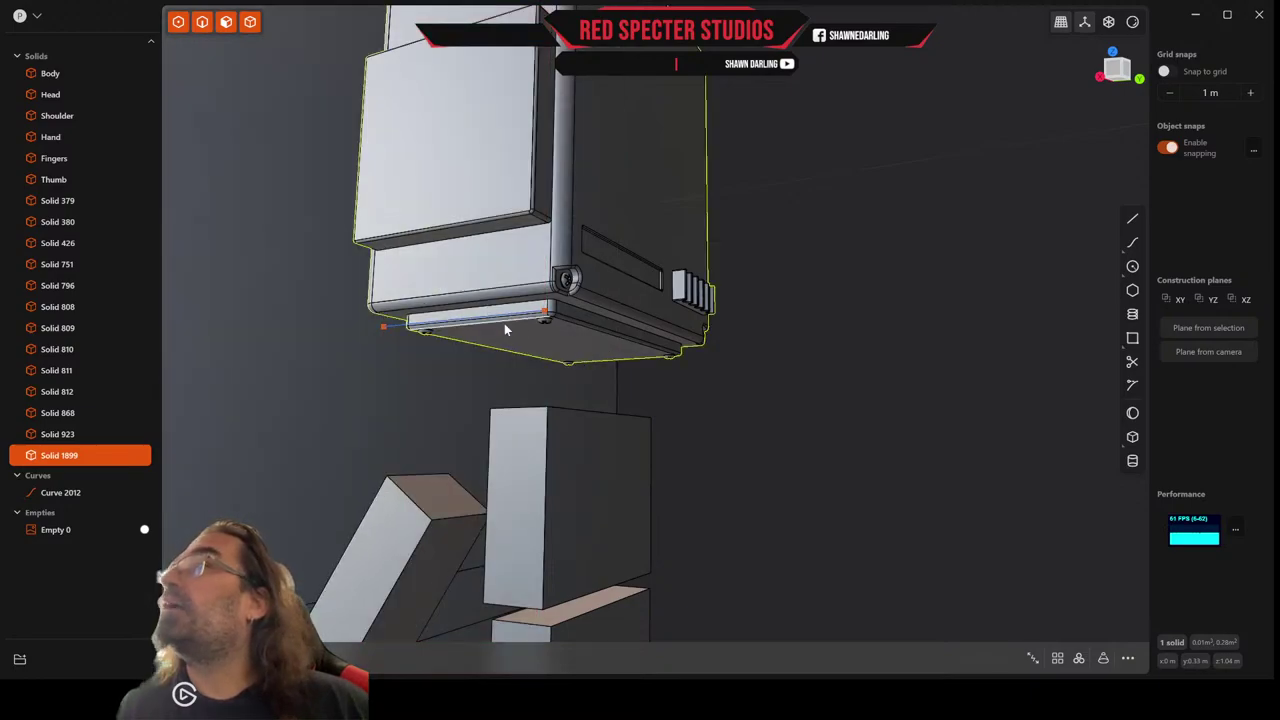
click(238, 104)
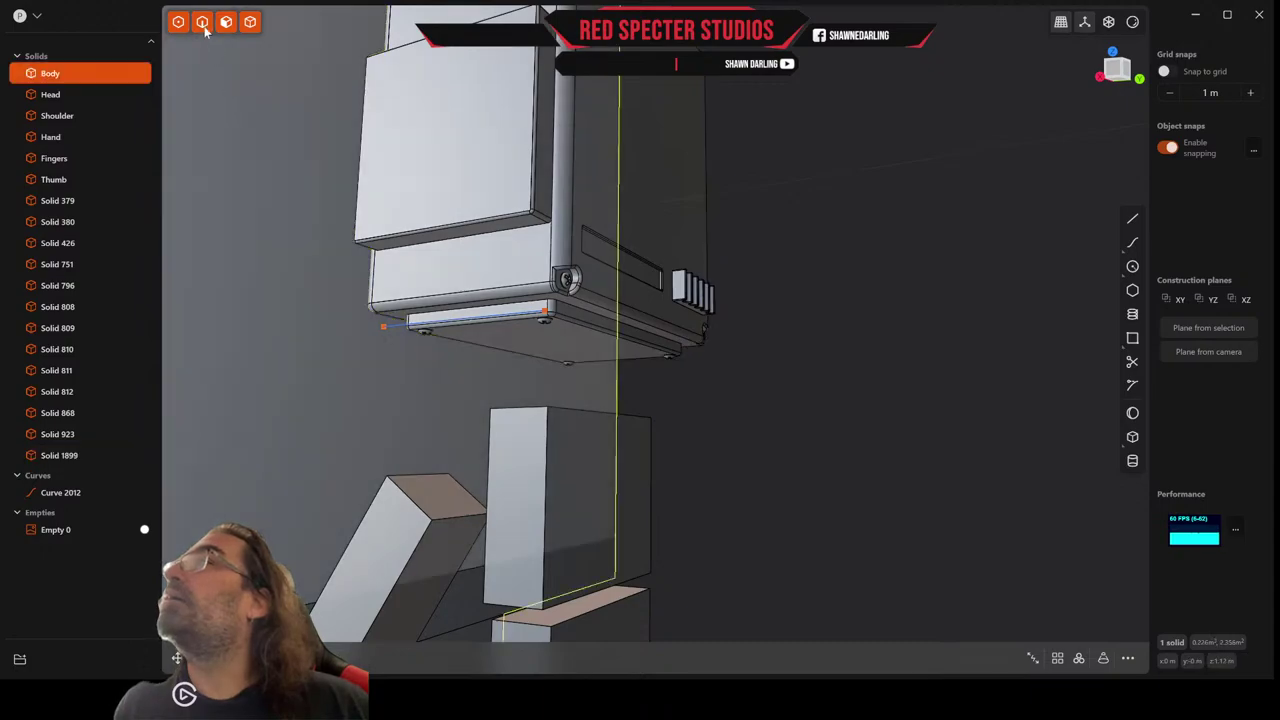
click(202, 22)
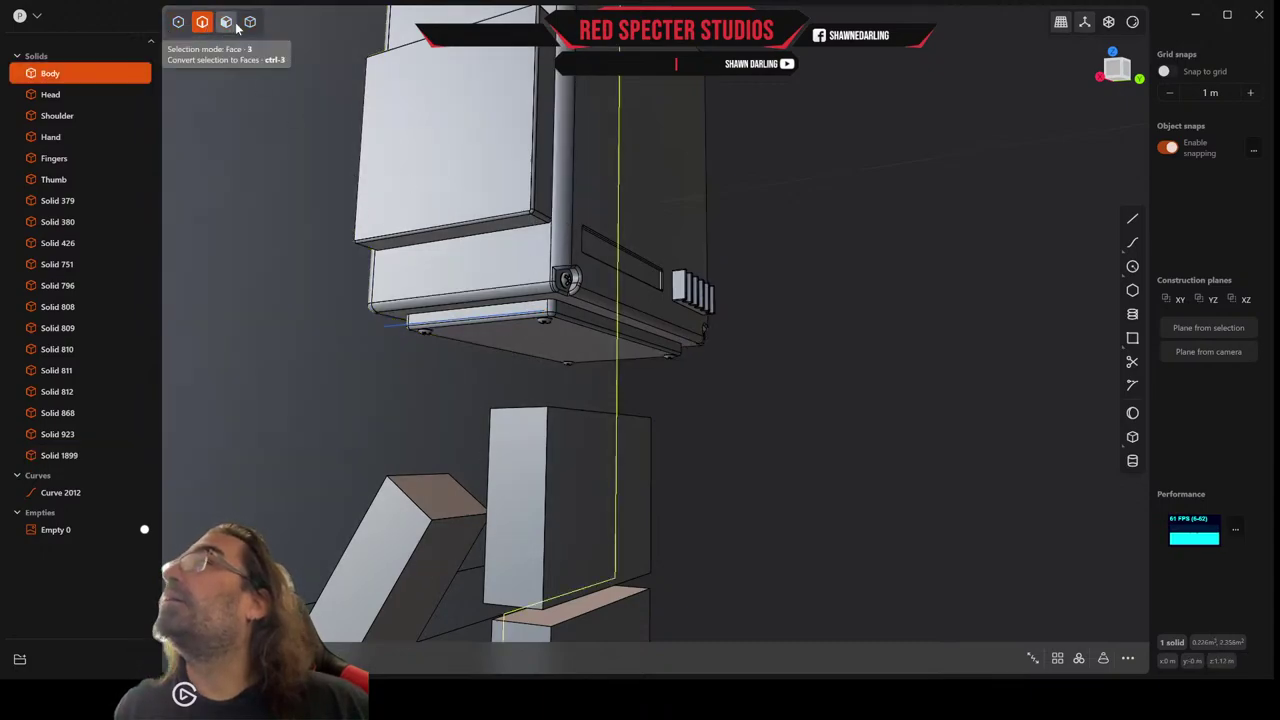
key(4)
click(511, 175)
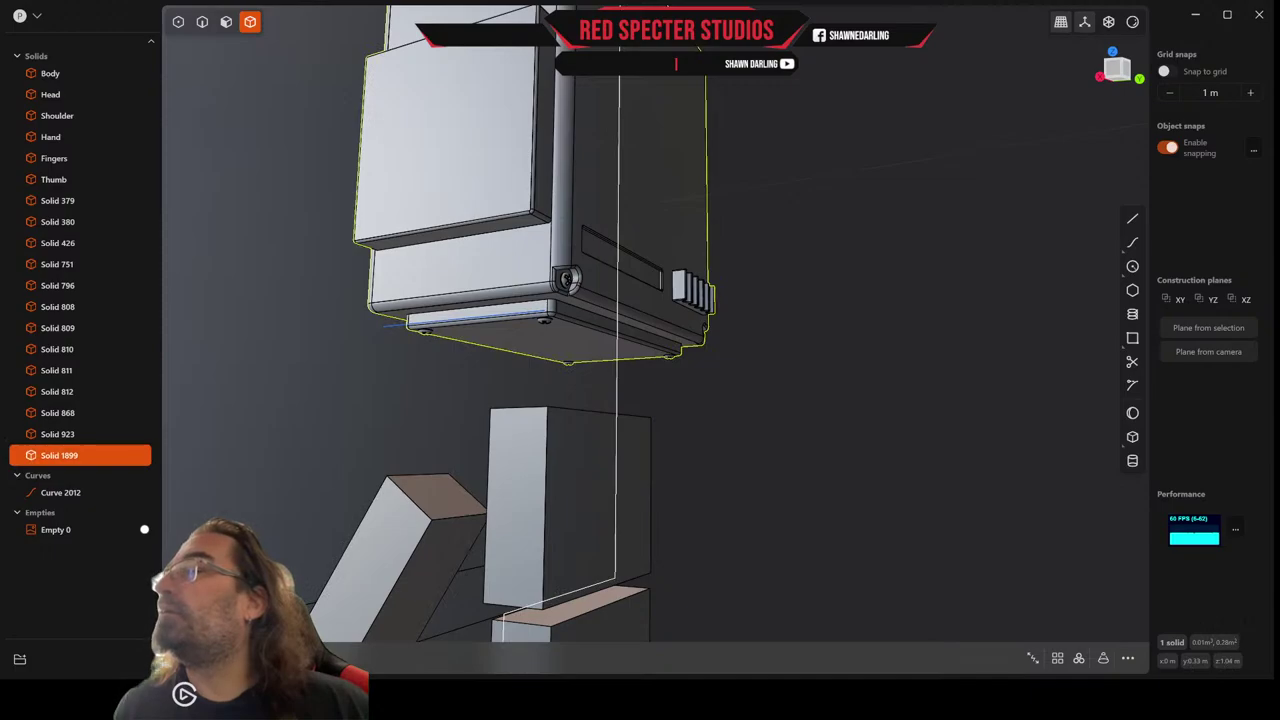
key(c)
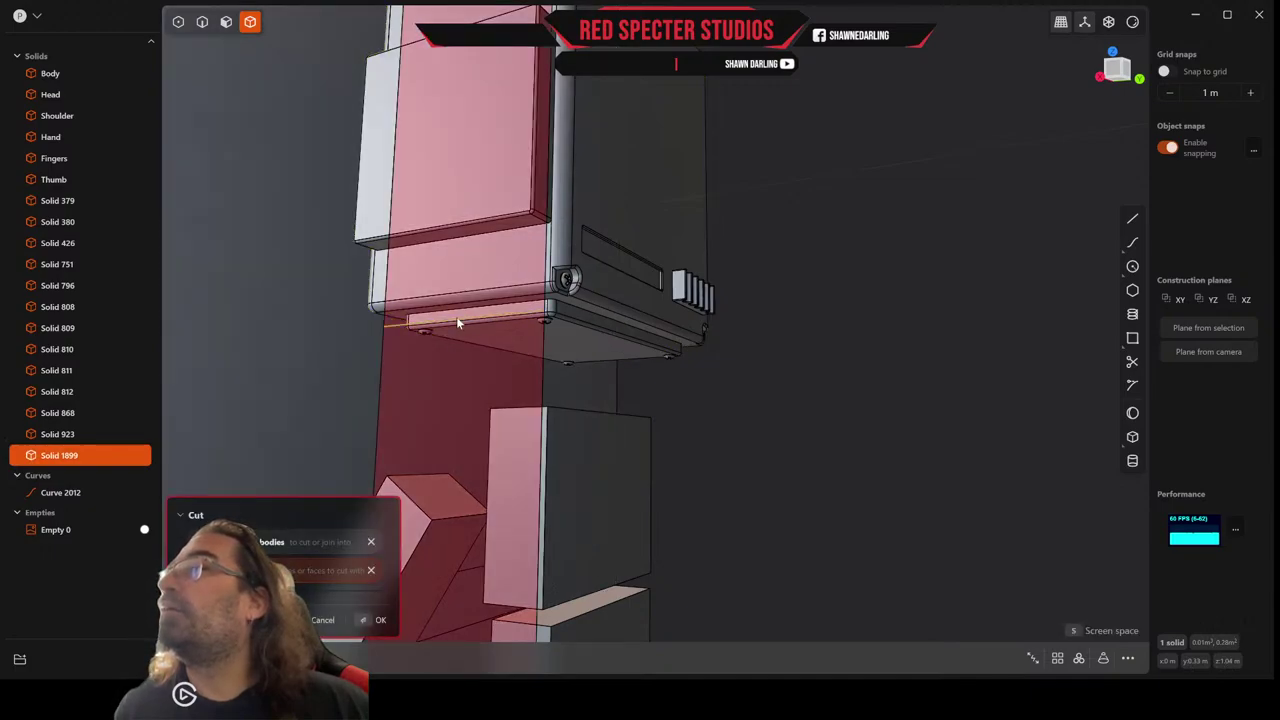
key(5)
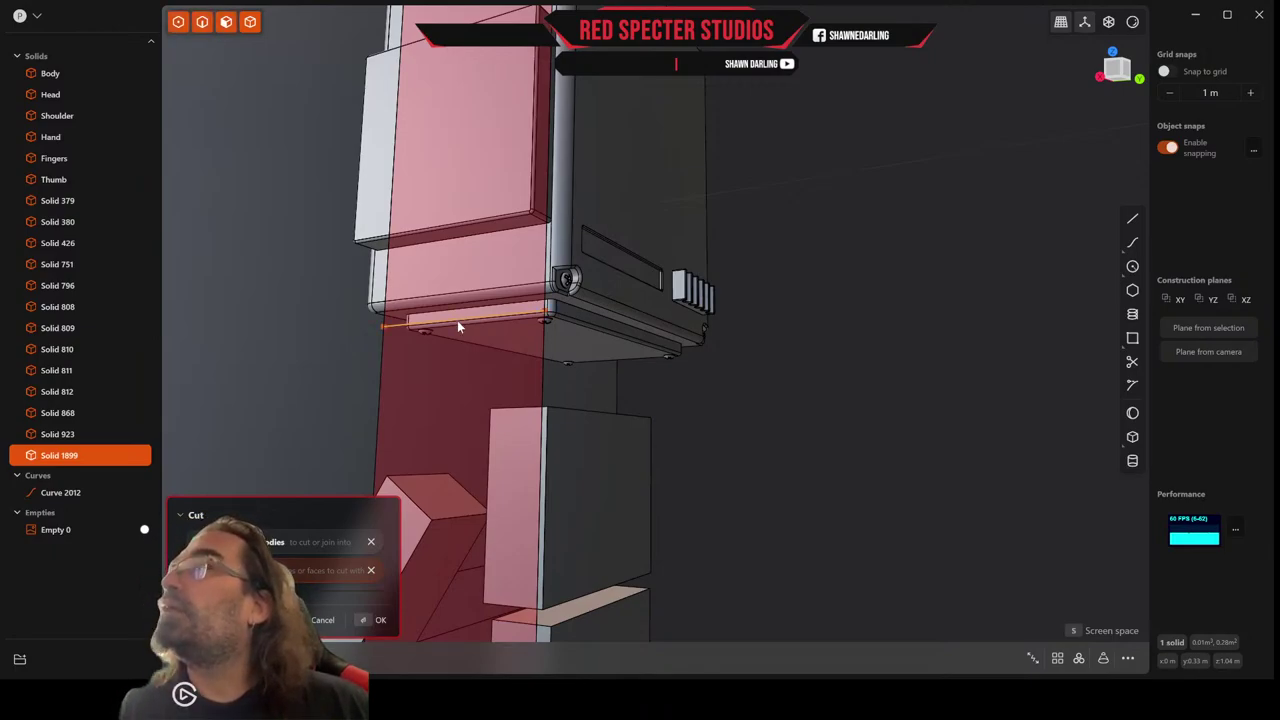
click(204, 24)
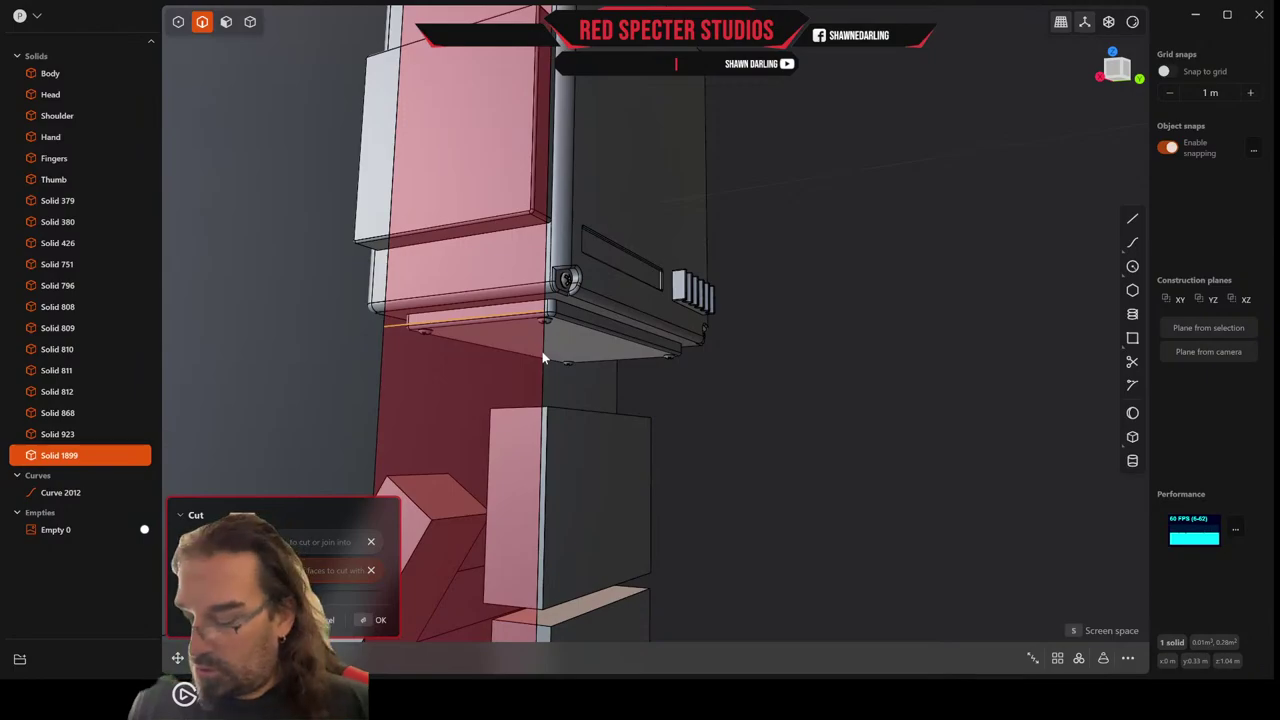
key(Escape)
key(ctrl+a)
click(815, 403)
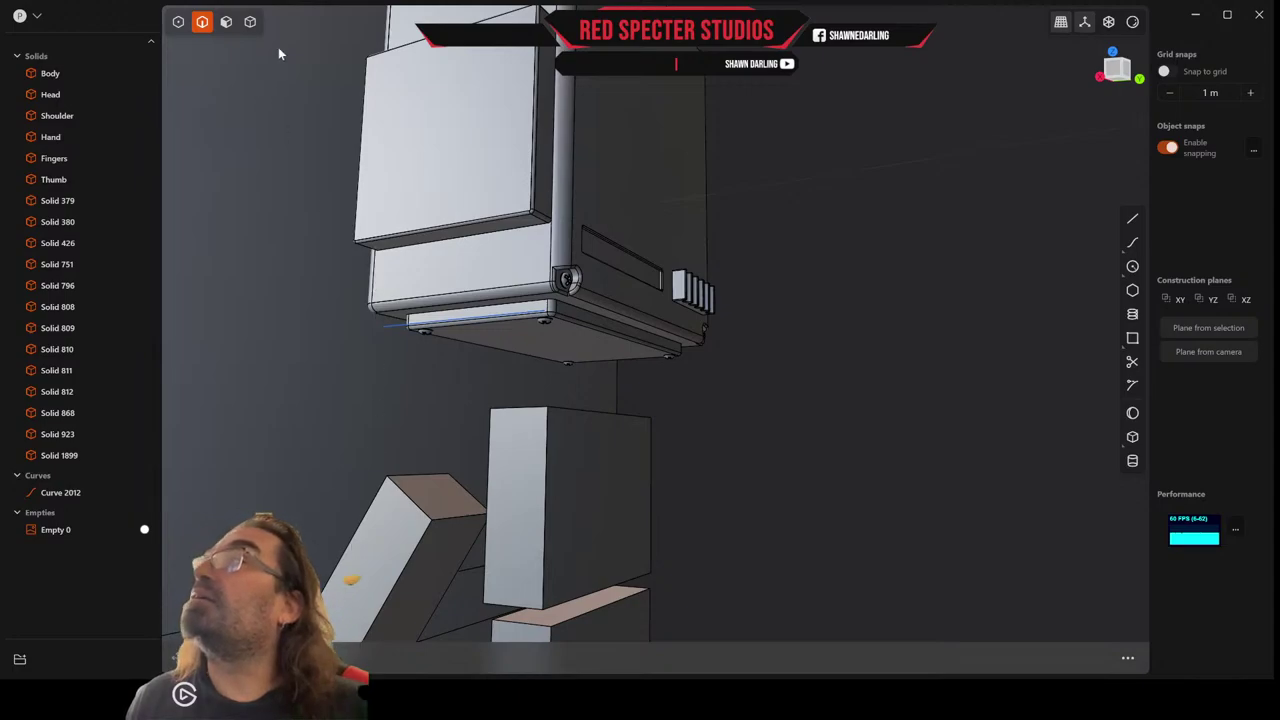
Cut the forearm box with the construction line projected from the straight-on view, splitting the screw heads off the bottom plate's underside.
click(250, 21)
click(532, 306)
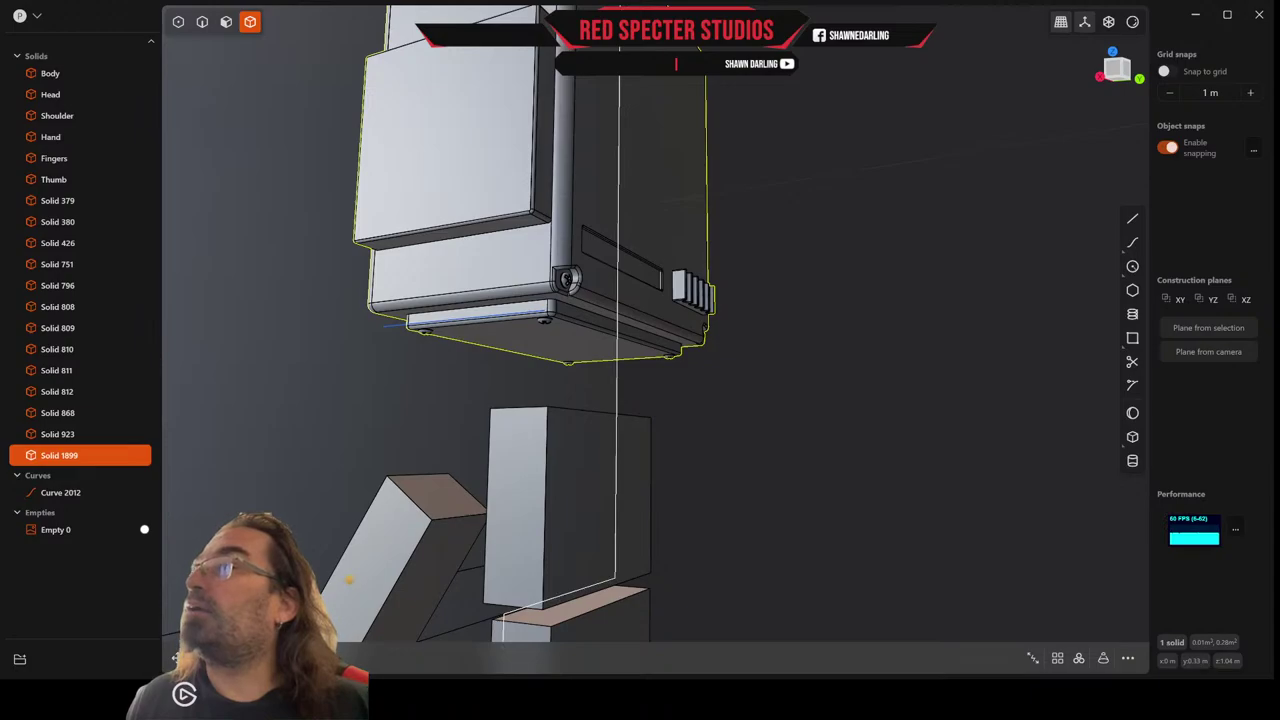
key(c)
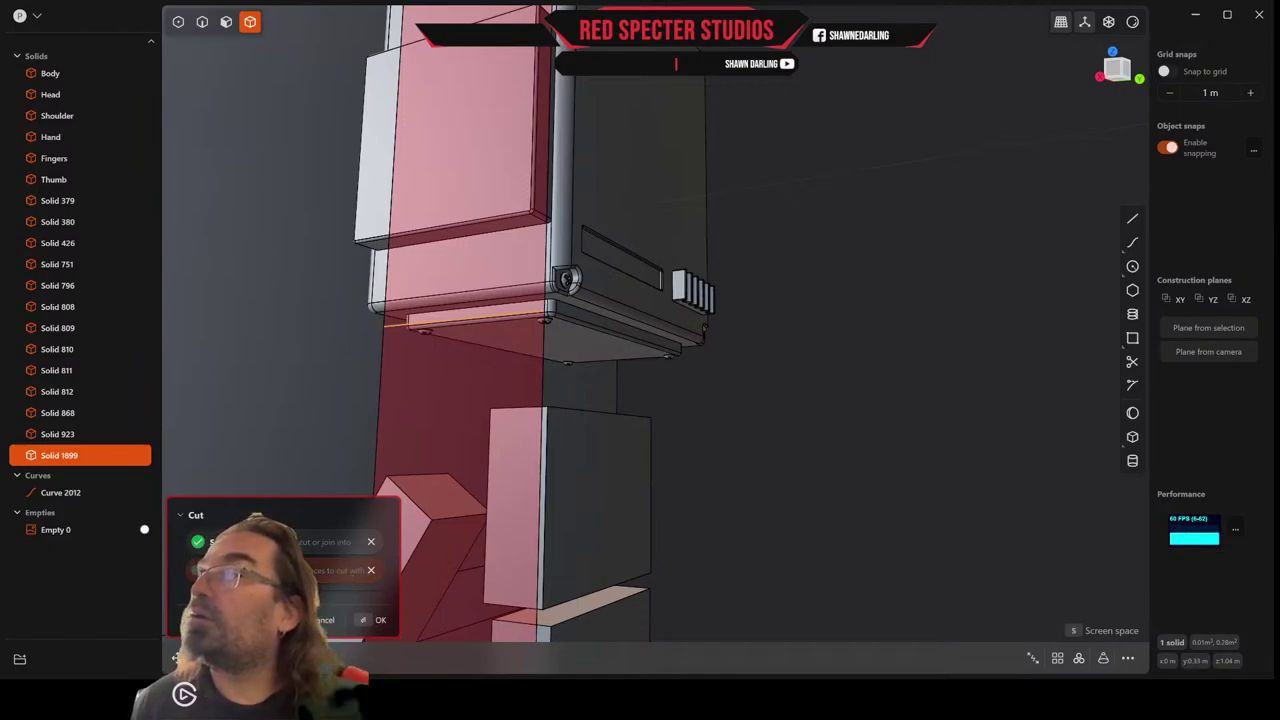
scroll(690, 369, up, 2)
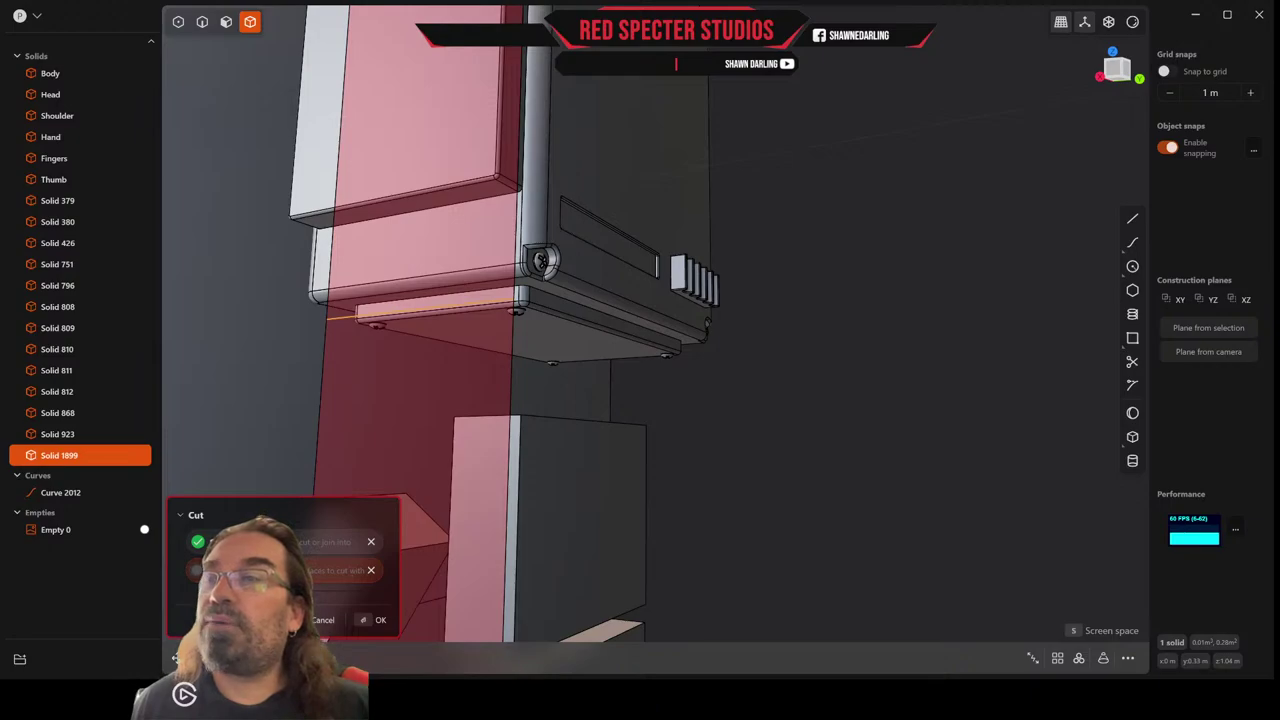
click(1117, 69)
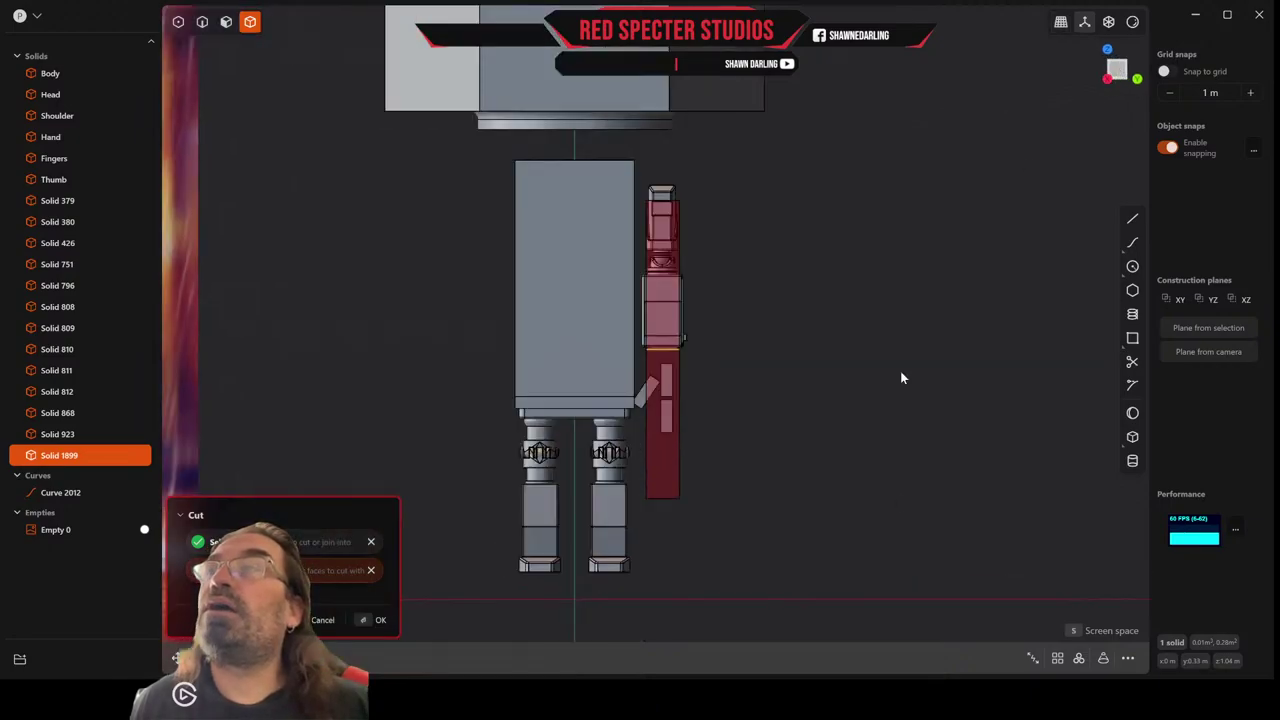
scroll(783, 521, up, 2)
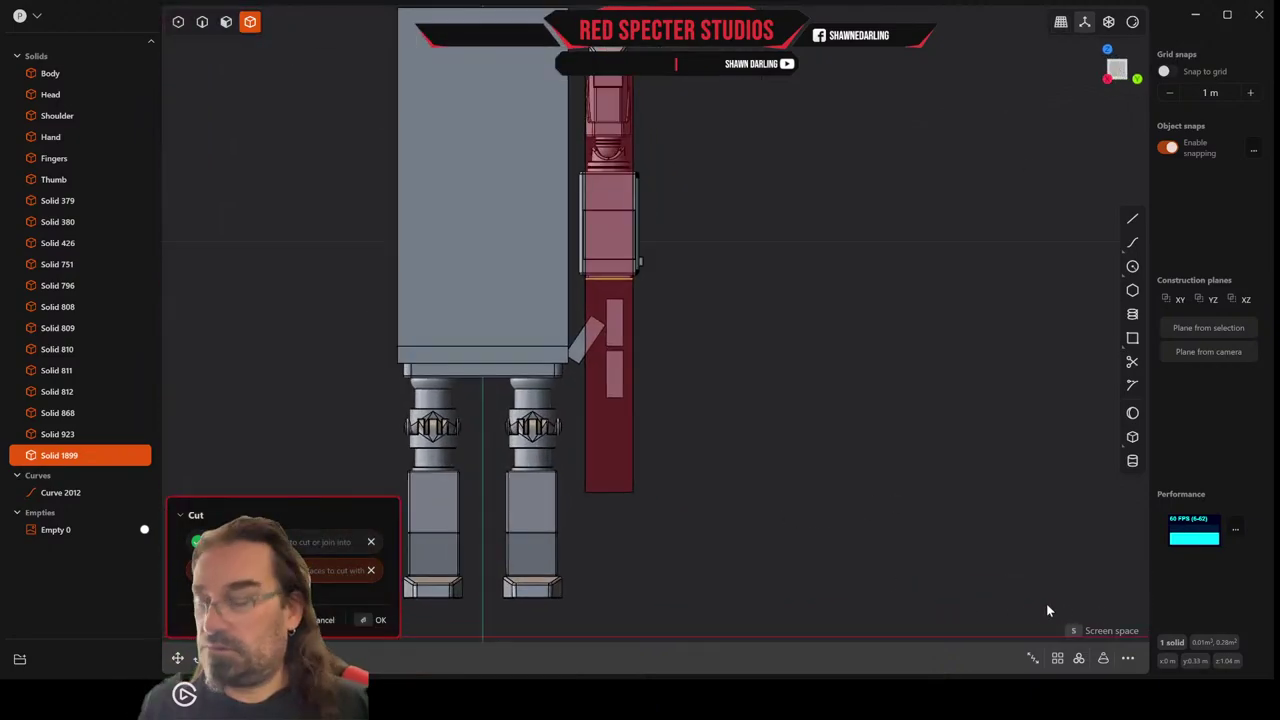
middle_drag(892, 460, 618, 488)
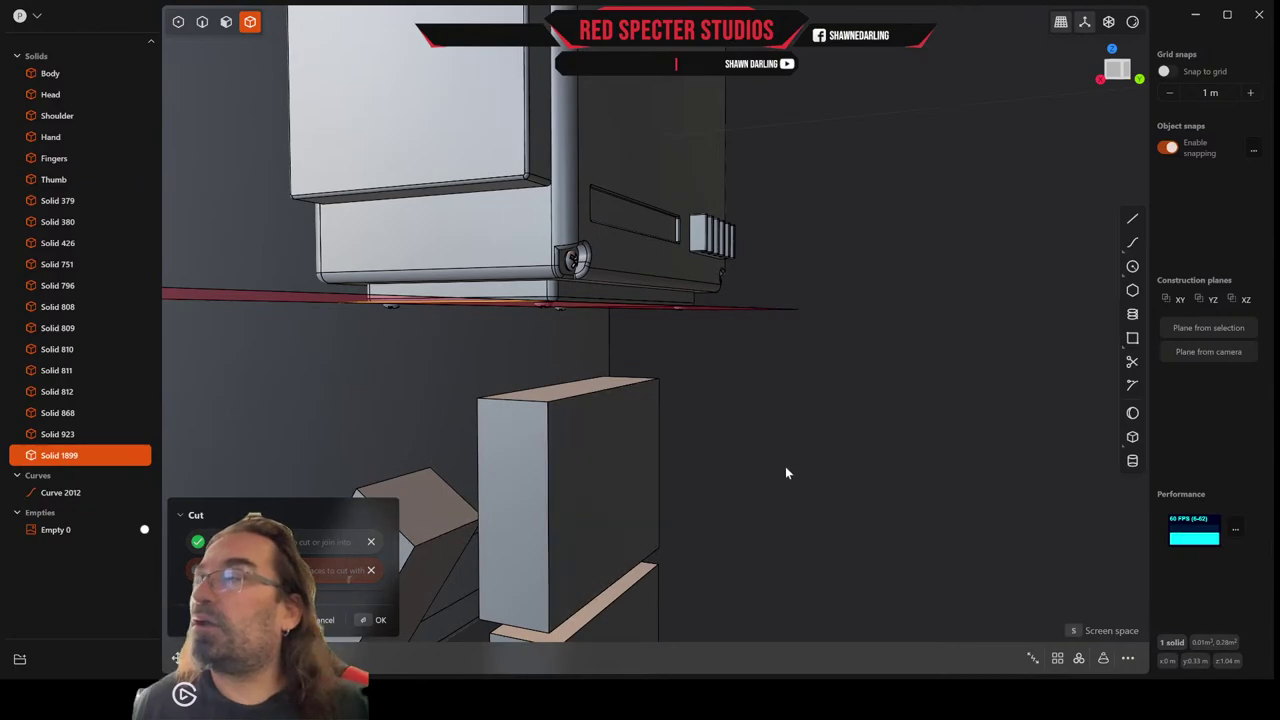
key(Return)
Duplicate the separated screw head at the bottom plate's front corner and rotate the copy about the Y axis to face forward.
middle_drag(784, 463, 611, 303)
click(549, 231)
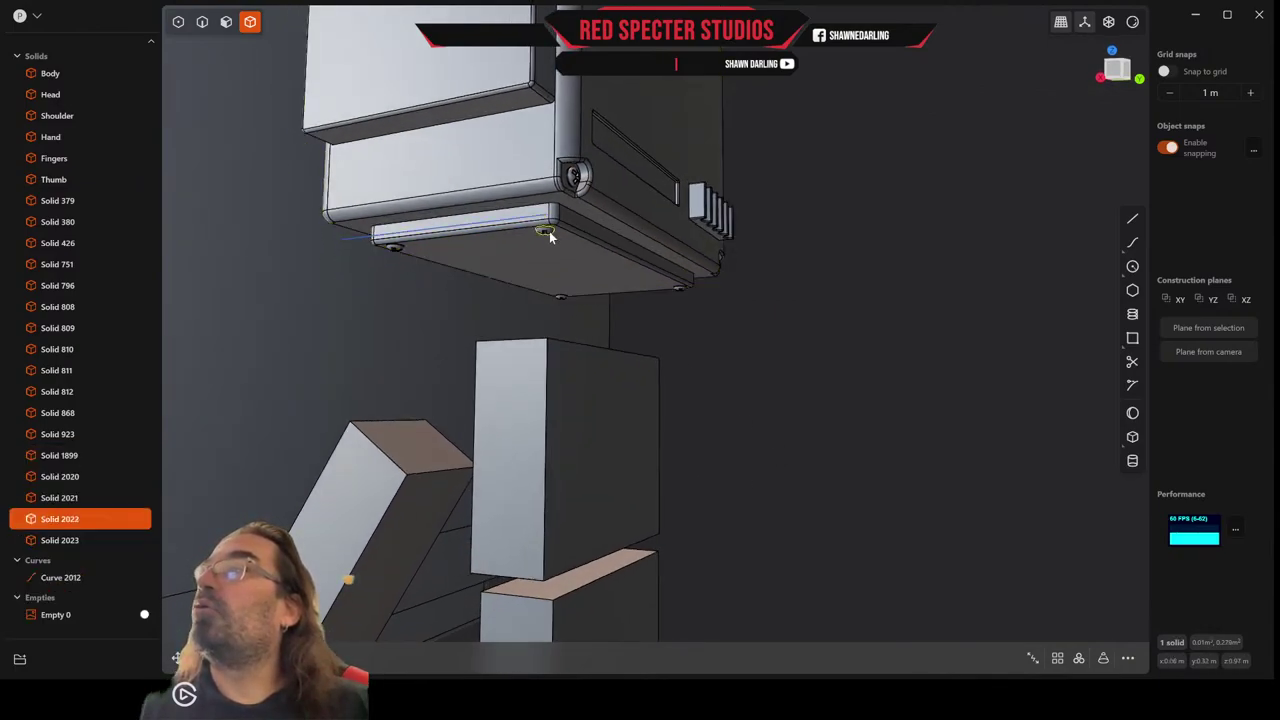
middle_drag(691, 342, 699, 349)
scroll(699, 348, down, 6)
scroll(696, 344, up, 5)
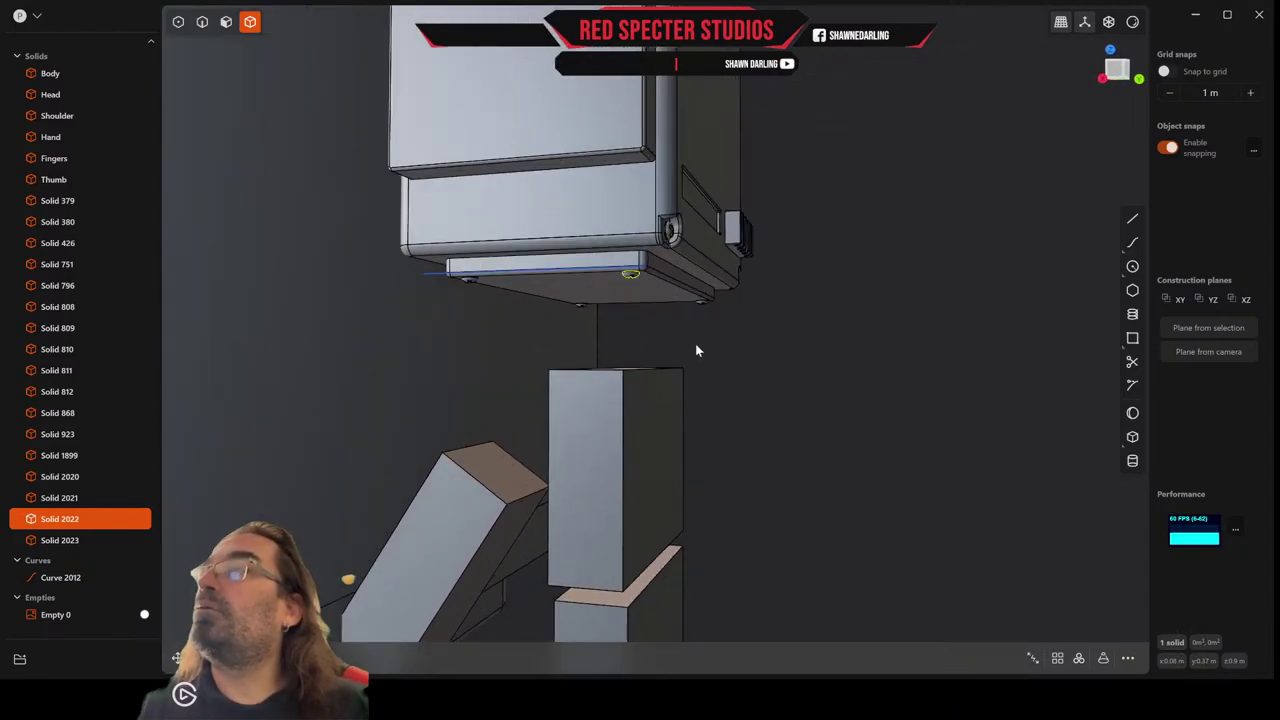
key(shift+d)
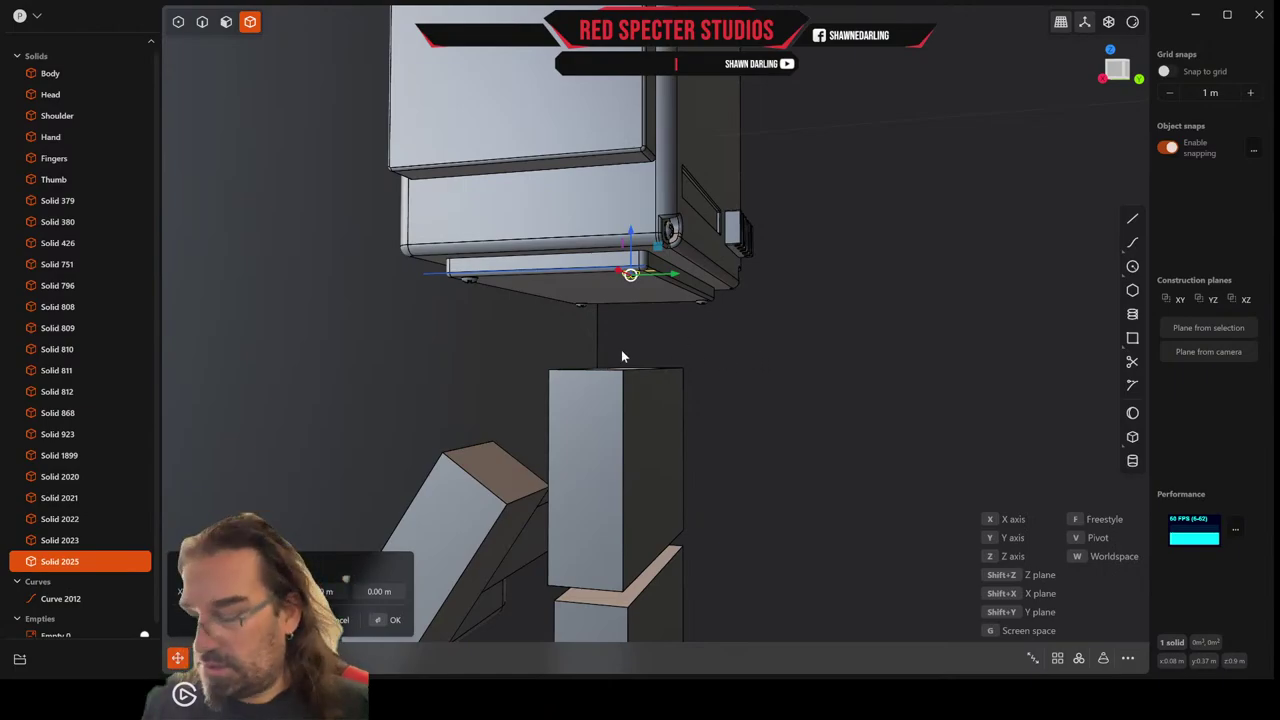
key(r)
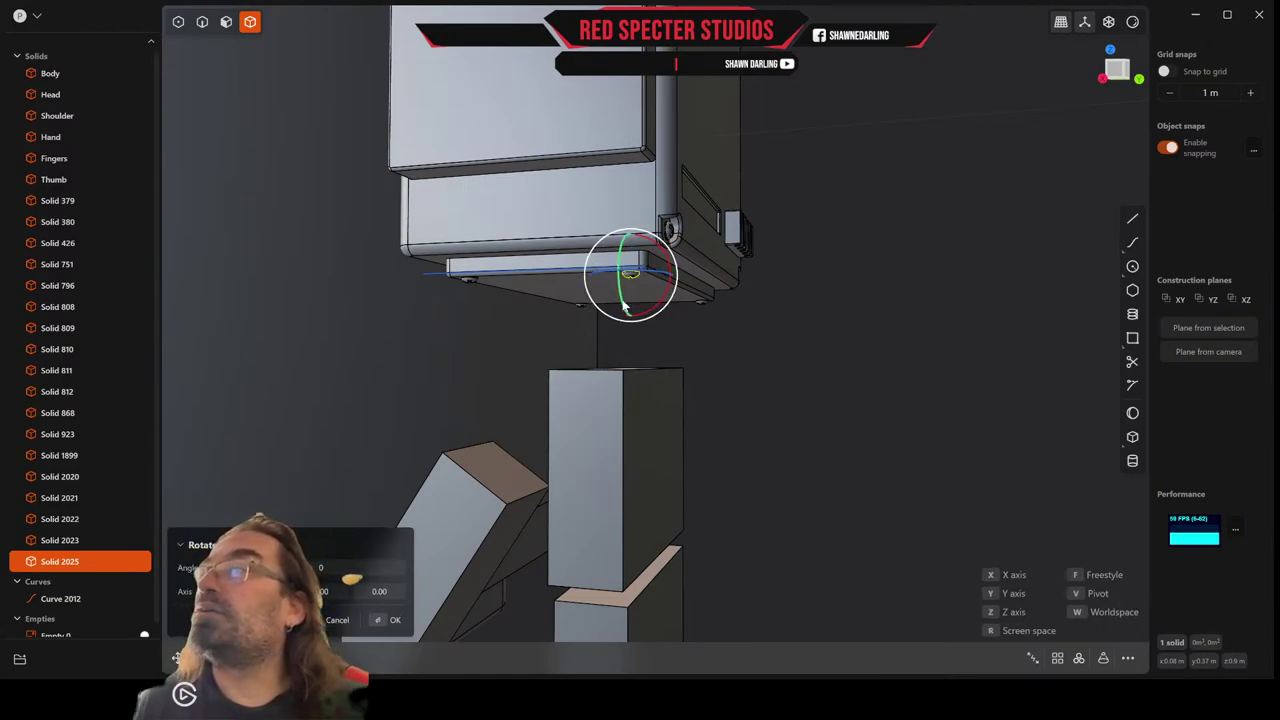
drag(623, 306, 618, 294)
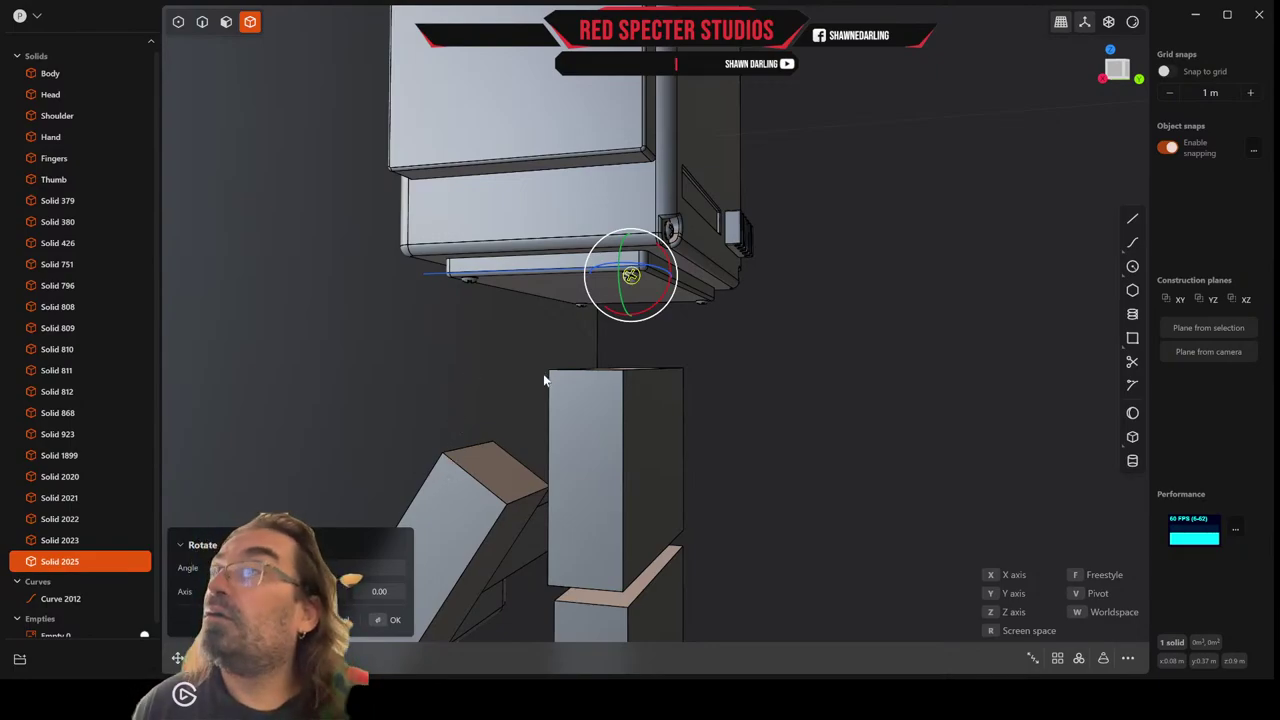
Move the rotated screw head up about 0.061 m and outward about 0.045 m along X, seating it on the raised block's outer face.
key(g)
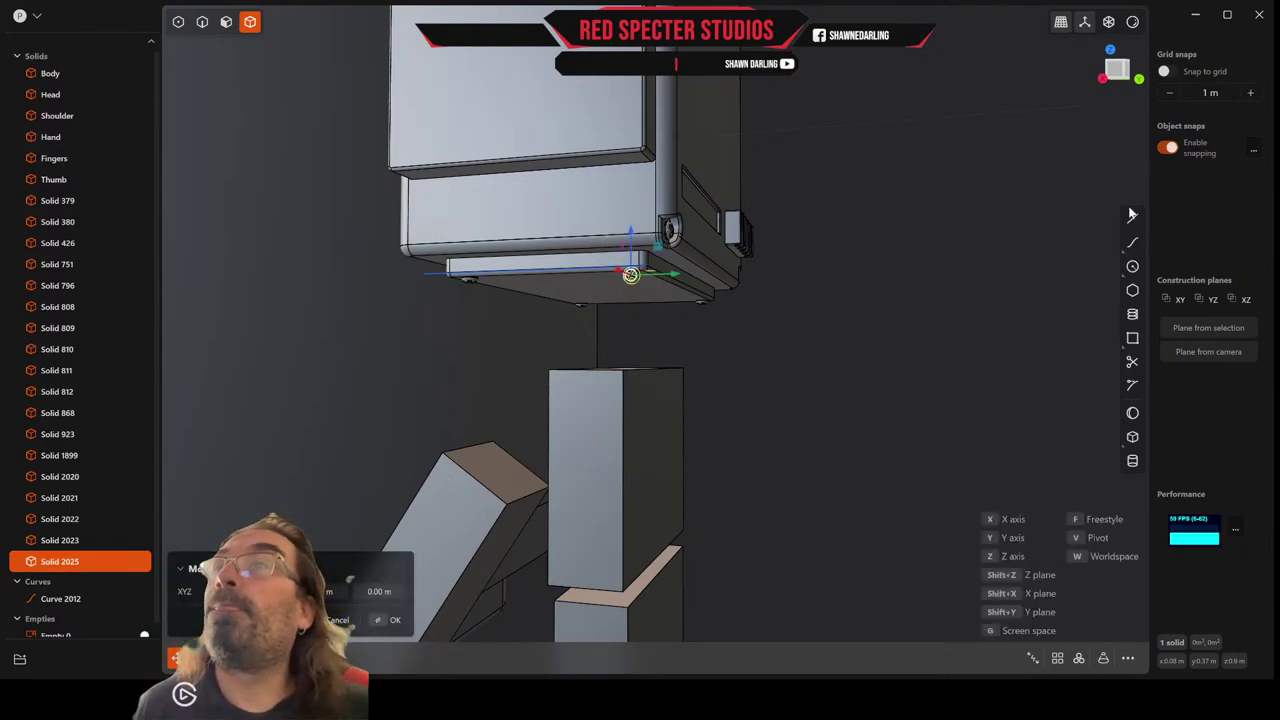
click(1118, 70)
scroll(720, 267, up, 3)
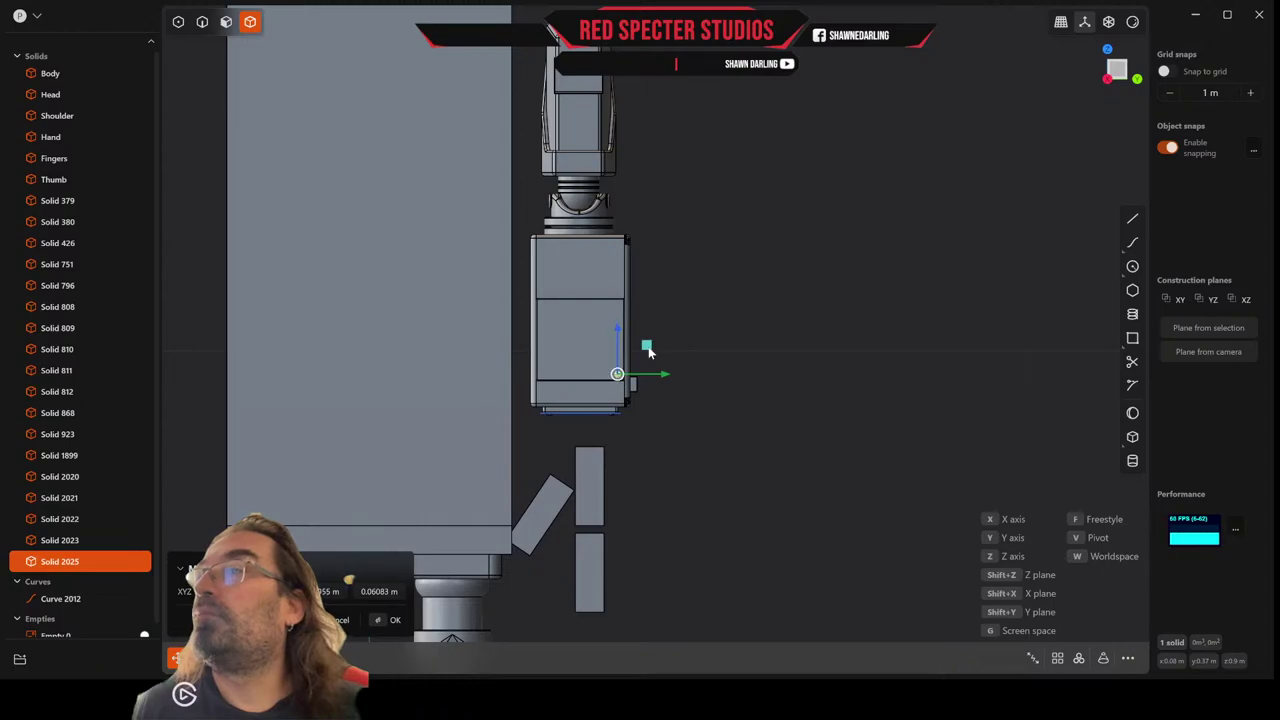
middle_drag(648, 350, 885, 208)
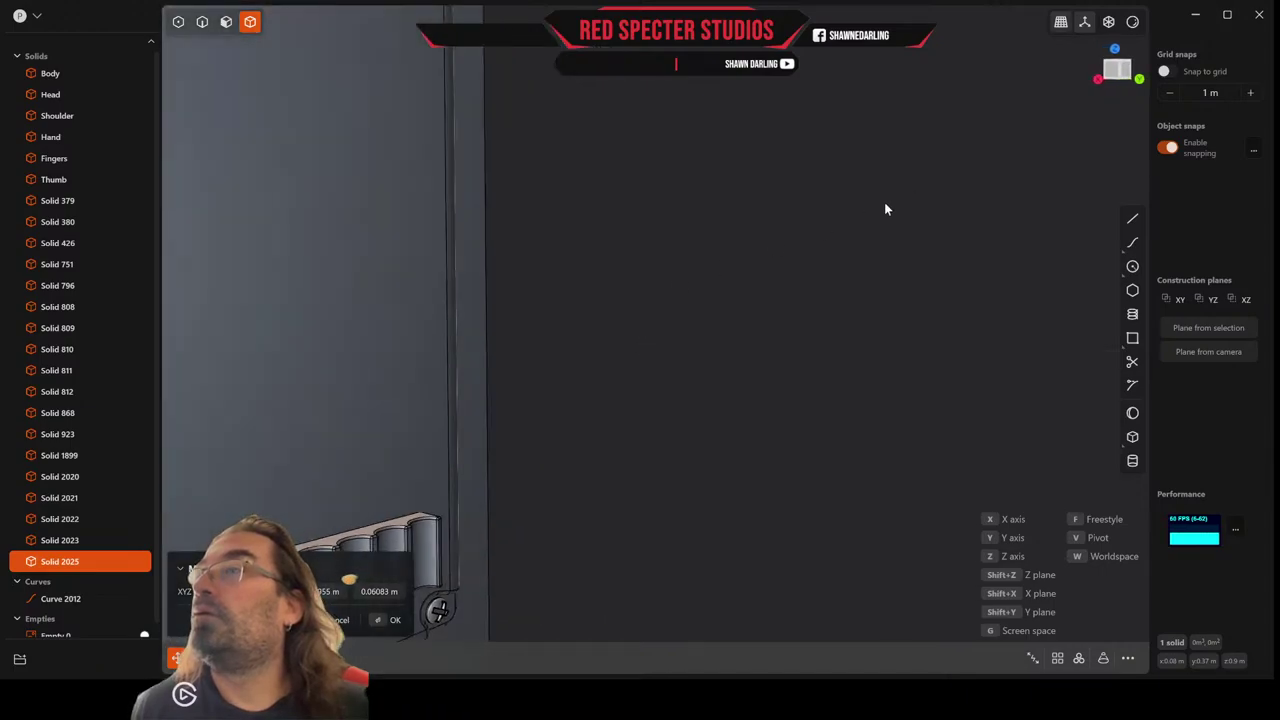
click(1127, 71)
scroll(548, 357, up, 4)
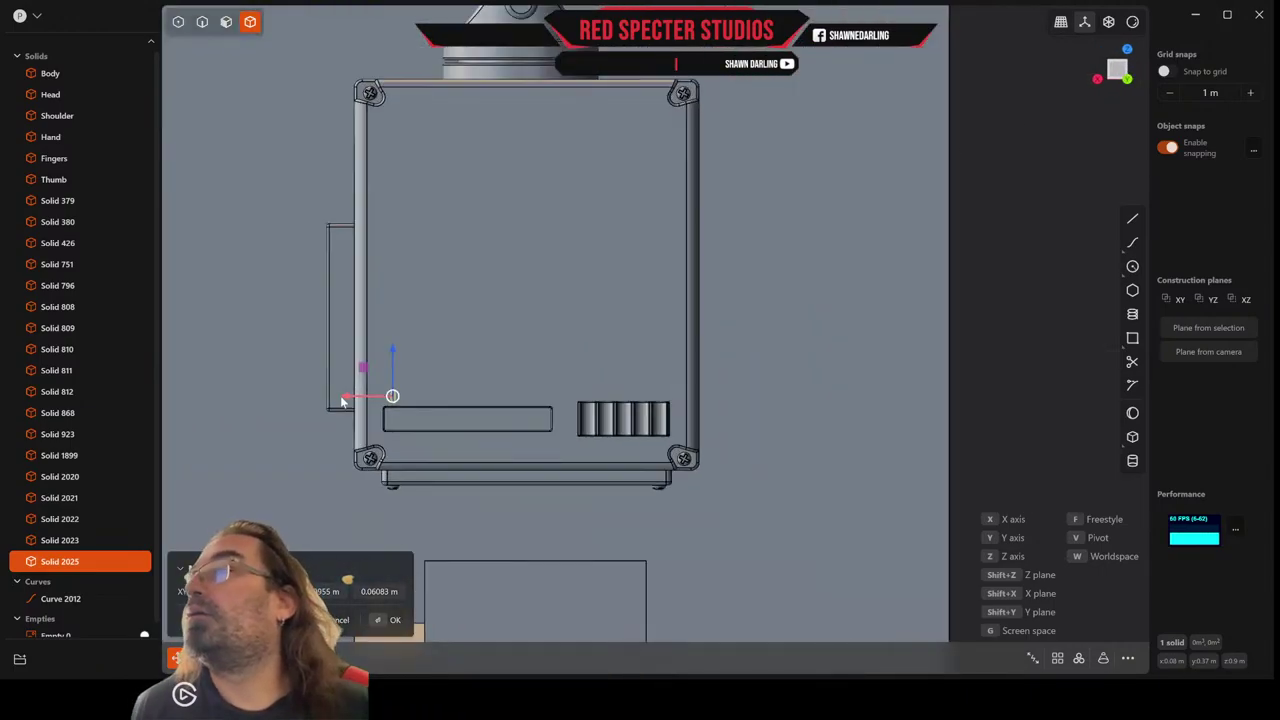
drag(348, 400, 277, 405)
scroll(295, 400, up, 8)
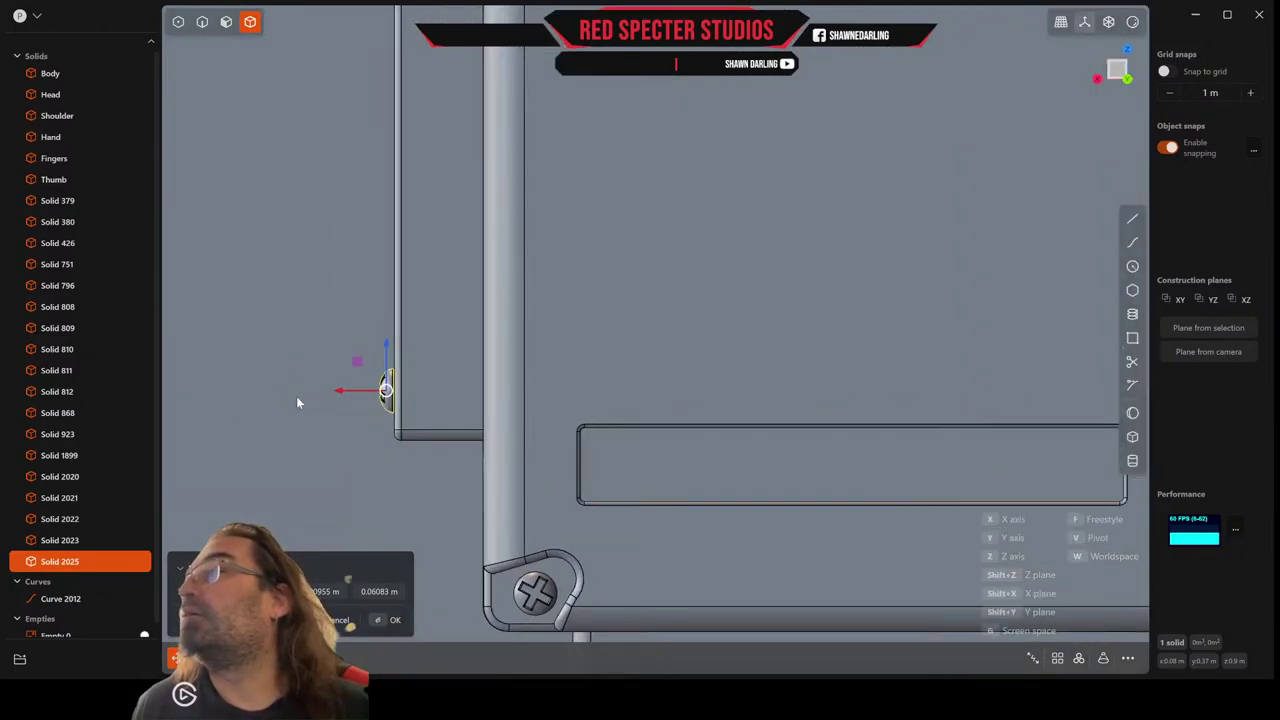
drag(378, 394, 380, 395)
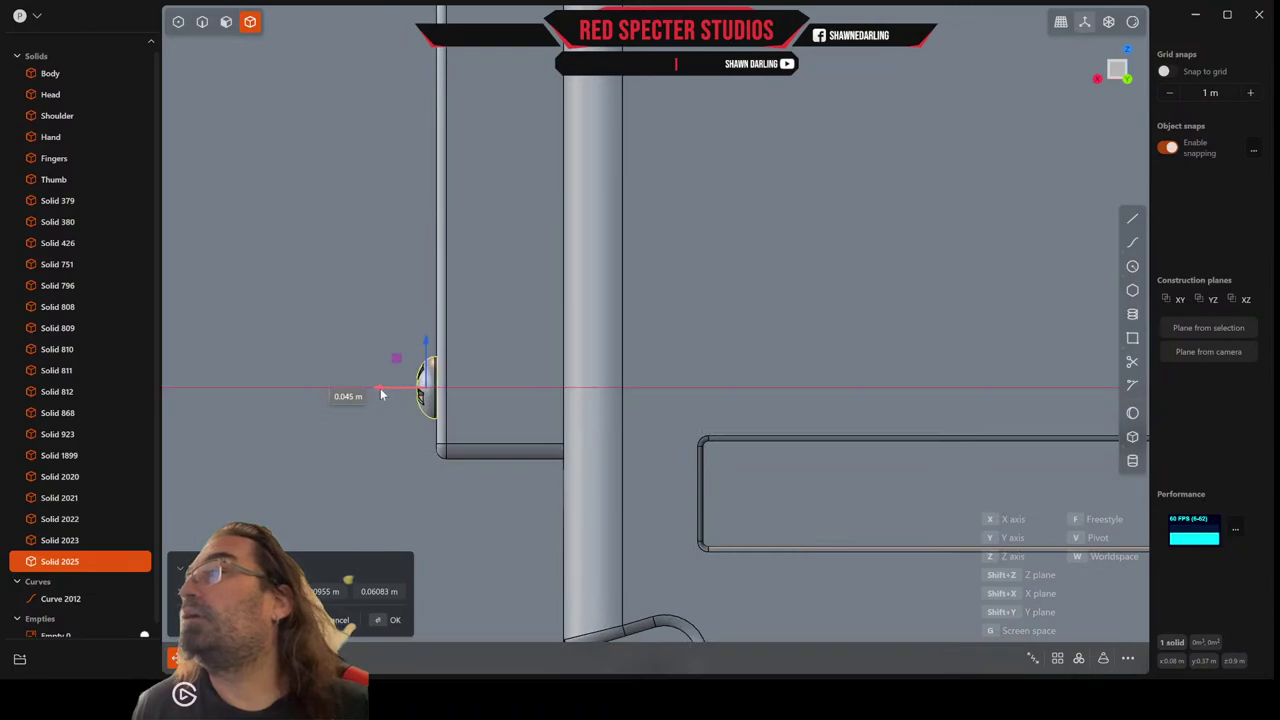
Lower the screw head slightly into the raised block's near lower corner, for a total Z offset of about 0.0587 m.
middle_drag(367, 383, 699, 369)
scroll(458, 393, down, 3)
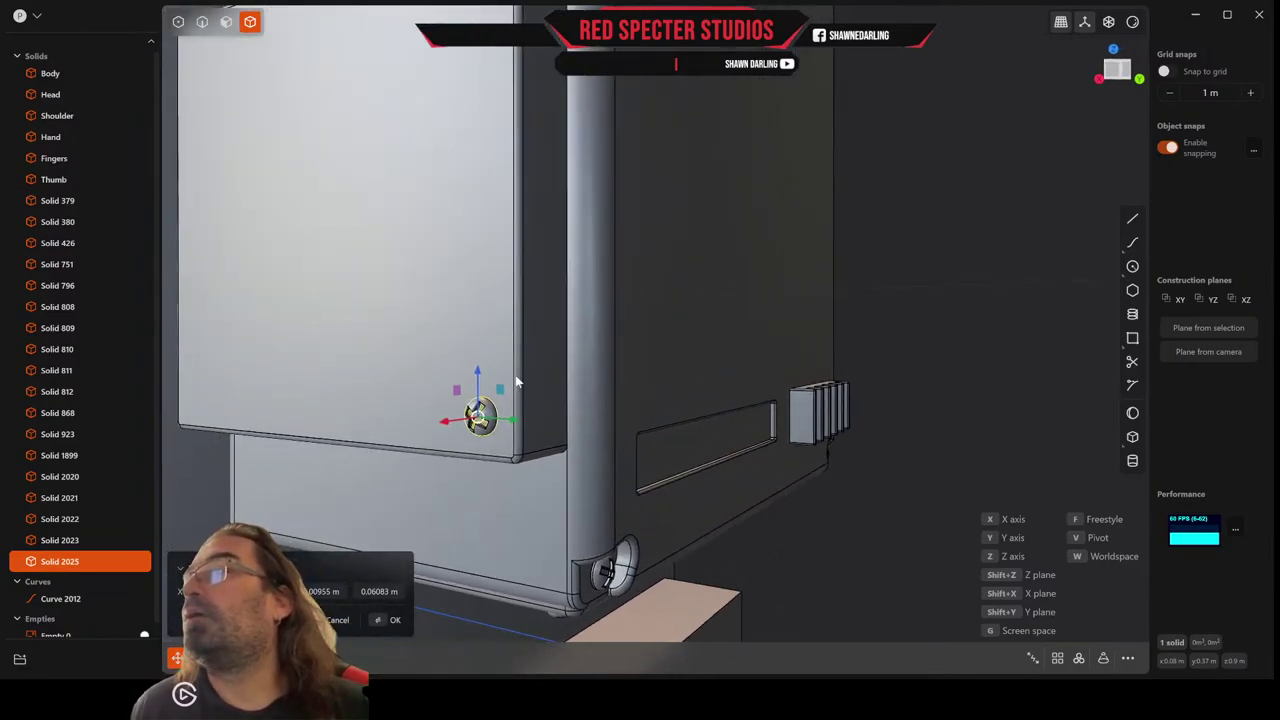
drag(481, 374, 479, 385)
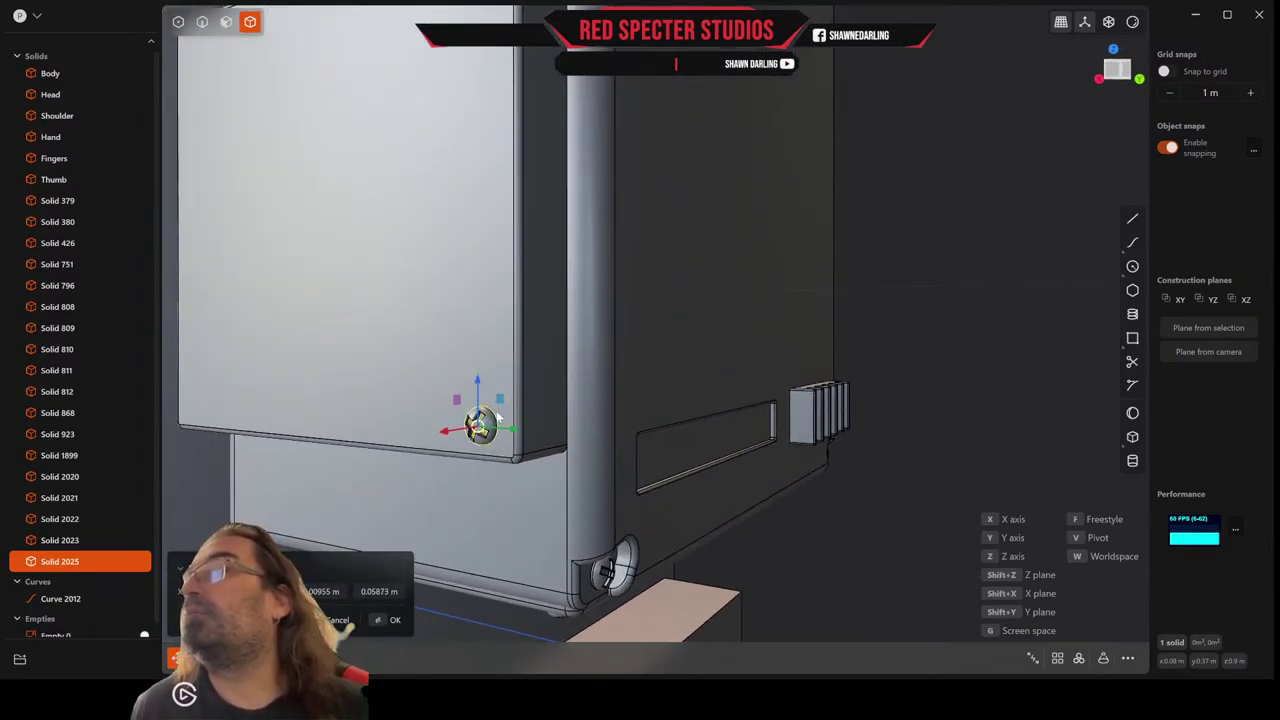
mouse_move(510, 434)
middle_down()
mouse_move(557, 421)
mouse_move(530, 419)
middle_up()
key(Return)
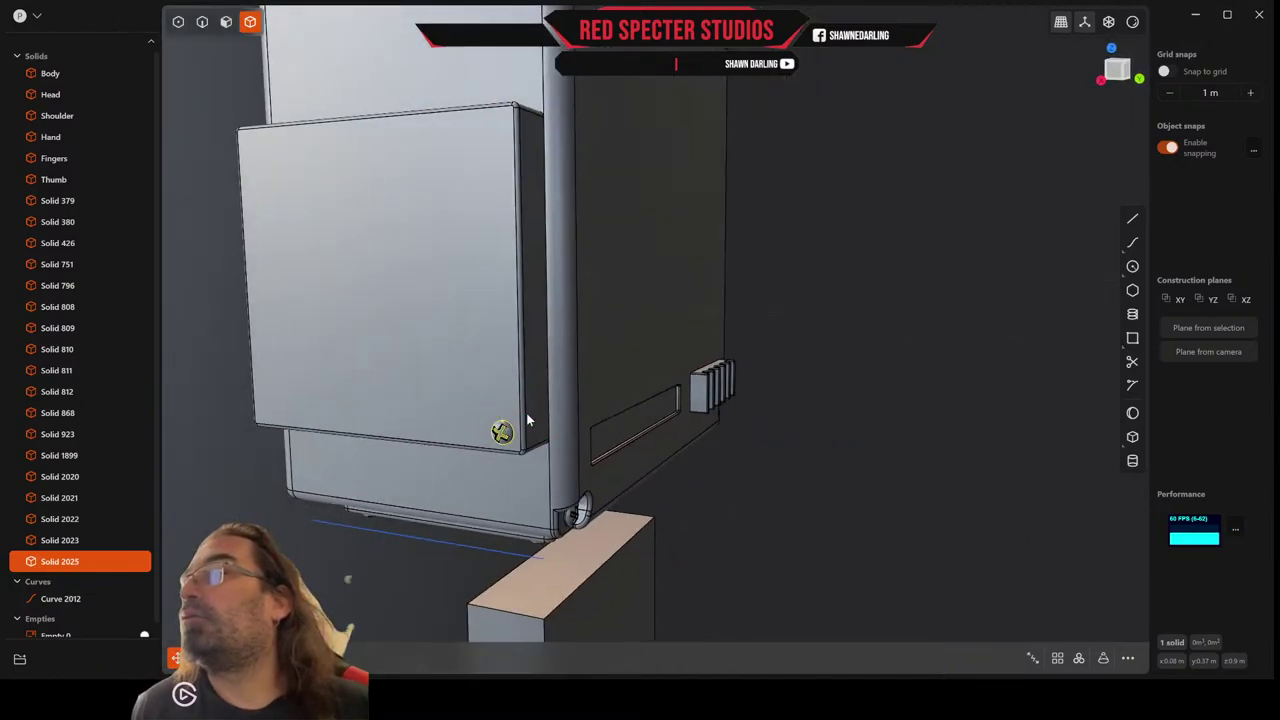
Place copies of the screw head, using its base centre as the reference, on the raised block's two upper corners.
scroll(524, 417, up, 2)
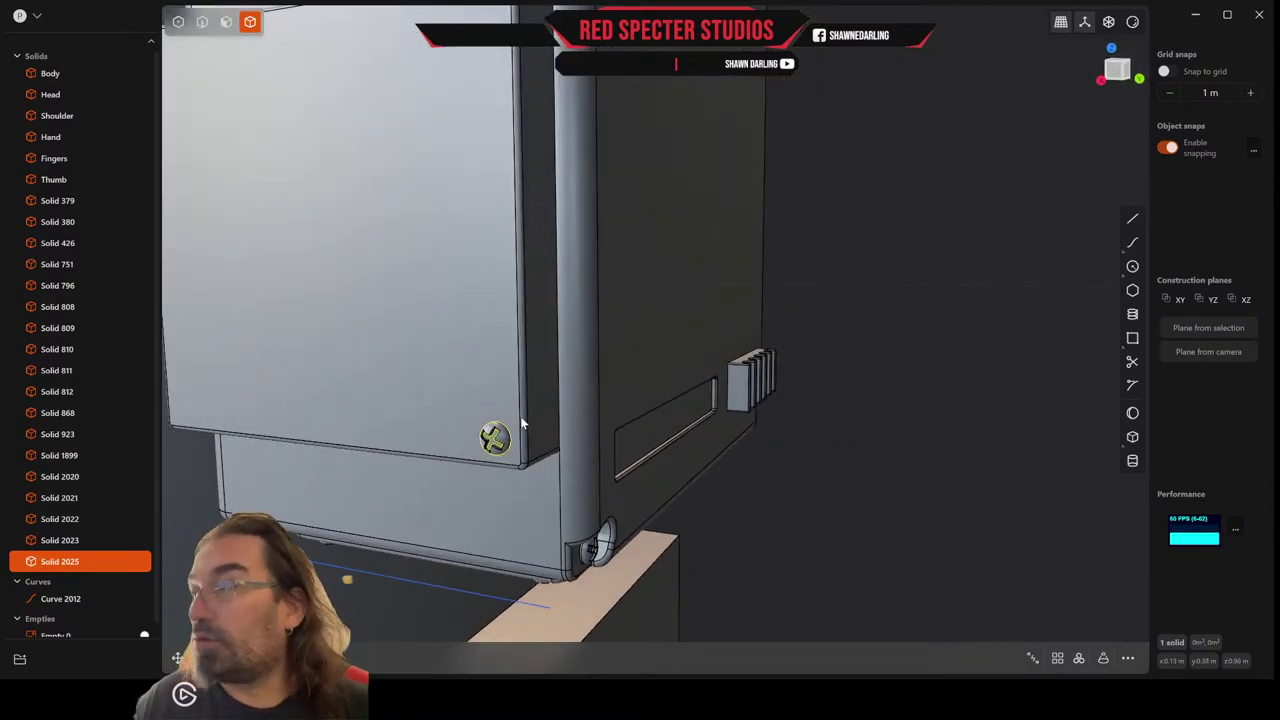
key(p)
scroll(481, 440, up, 5)
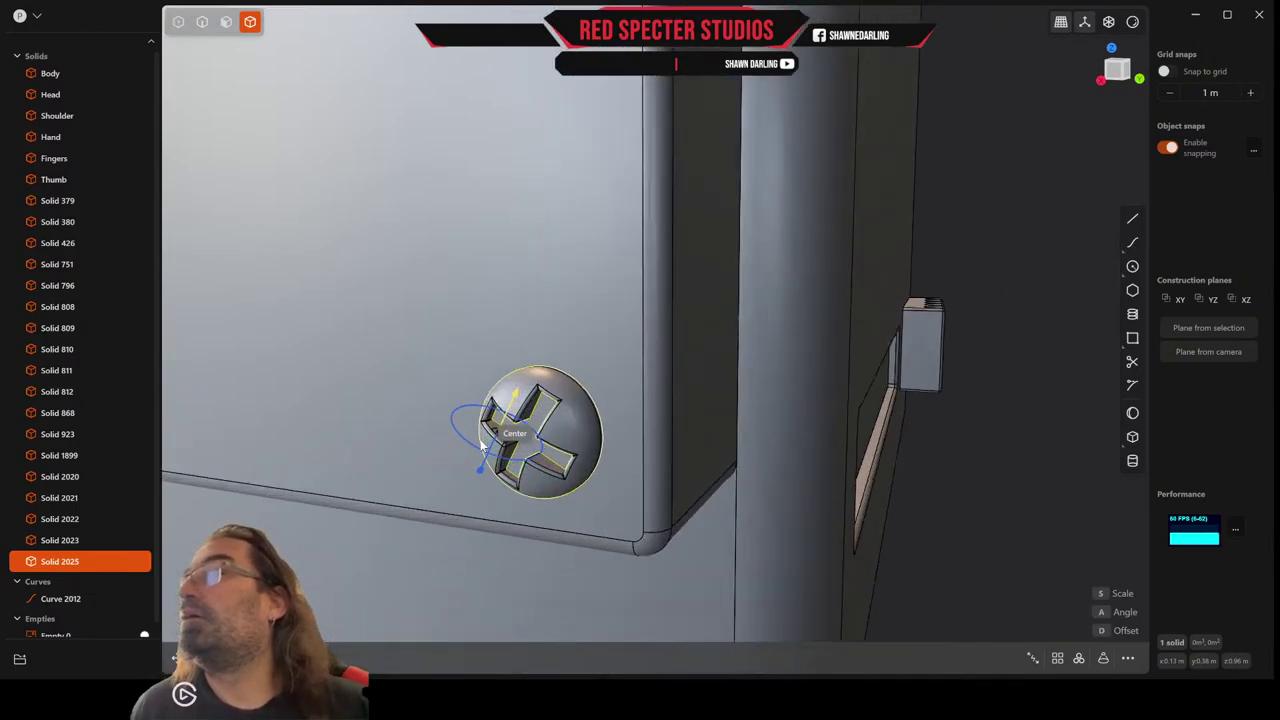
scroll(481, 447, up, 3)
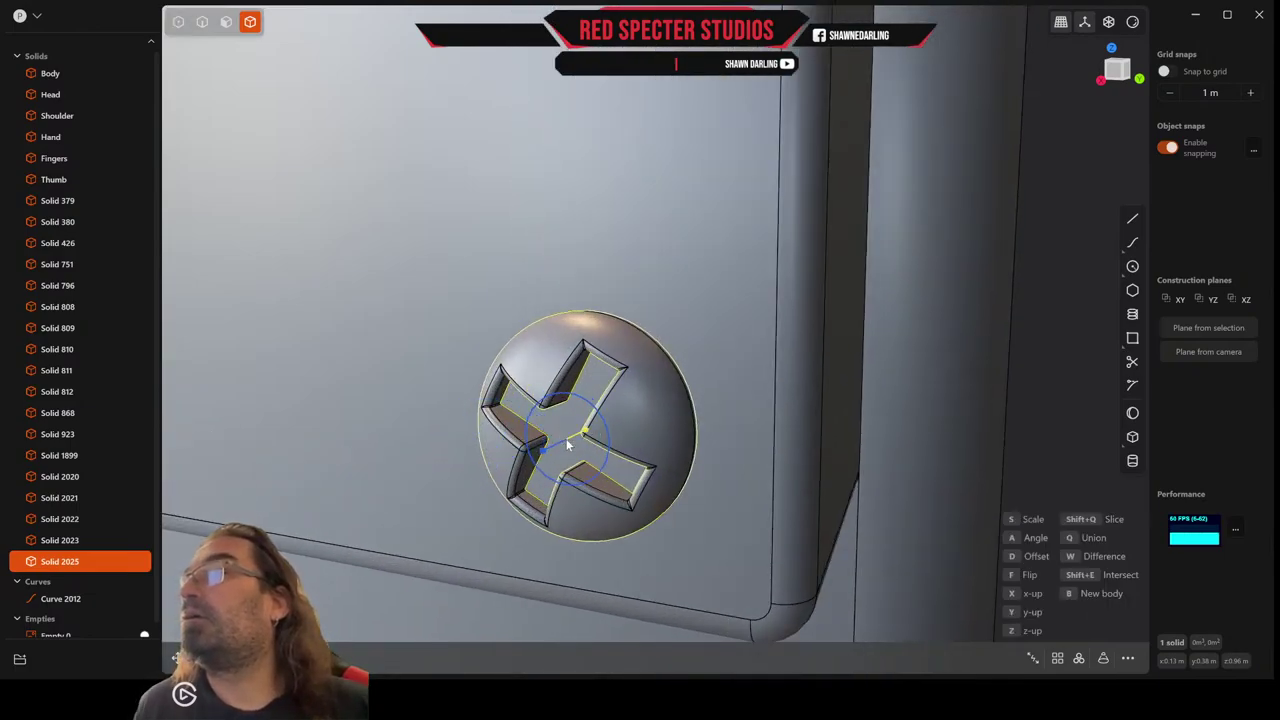
scroll(567, 445, down, 8)
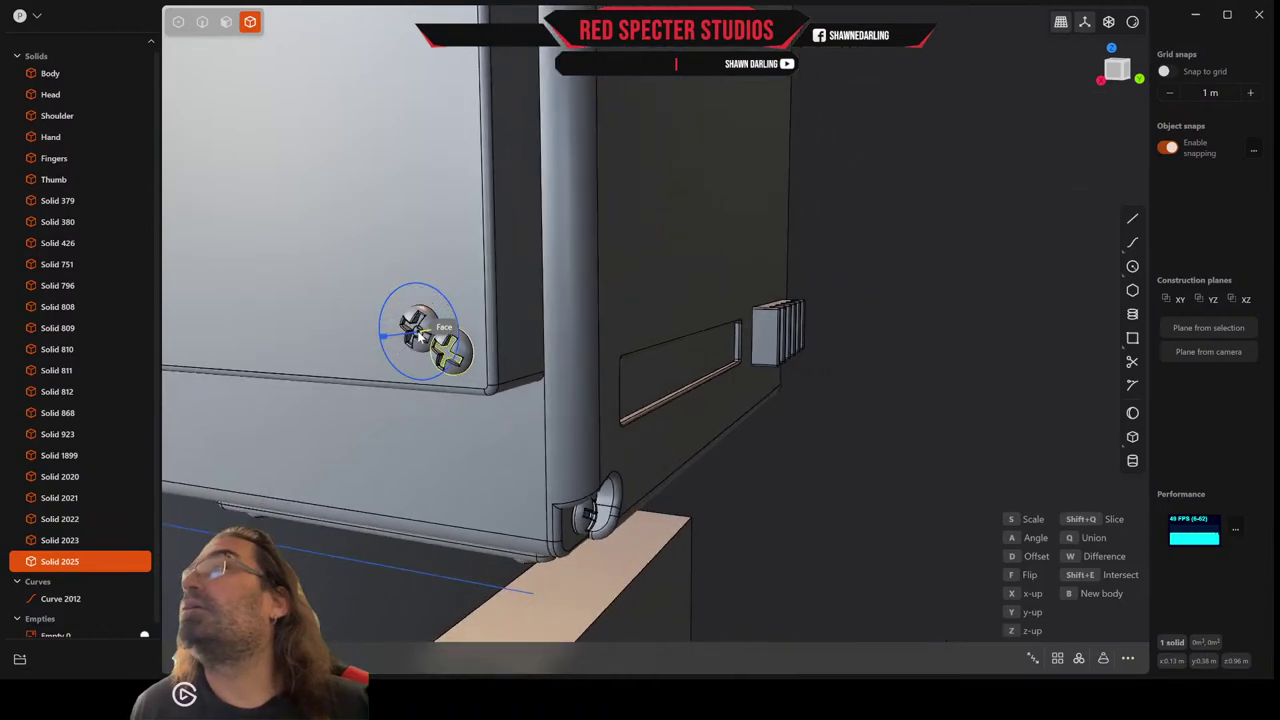
shift+middle_drag(429, 169, 631, 486)
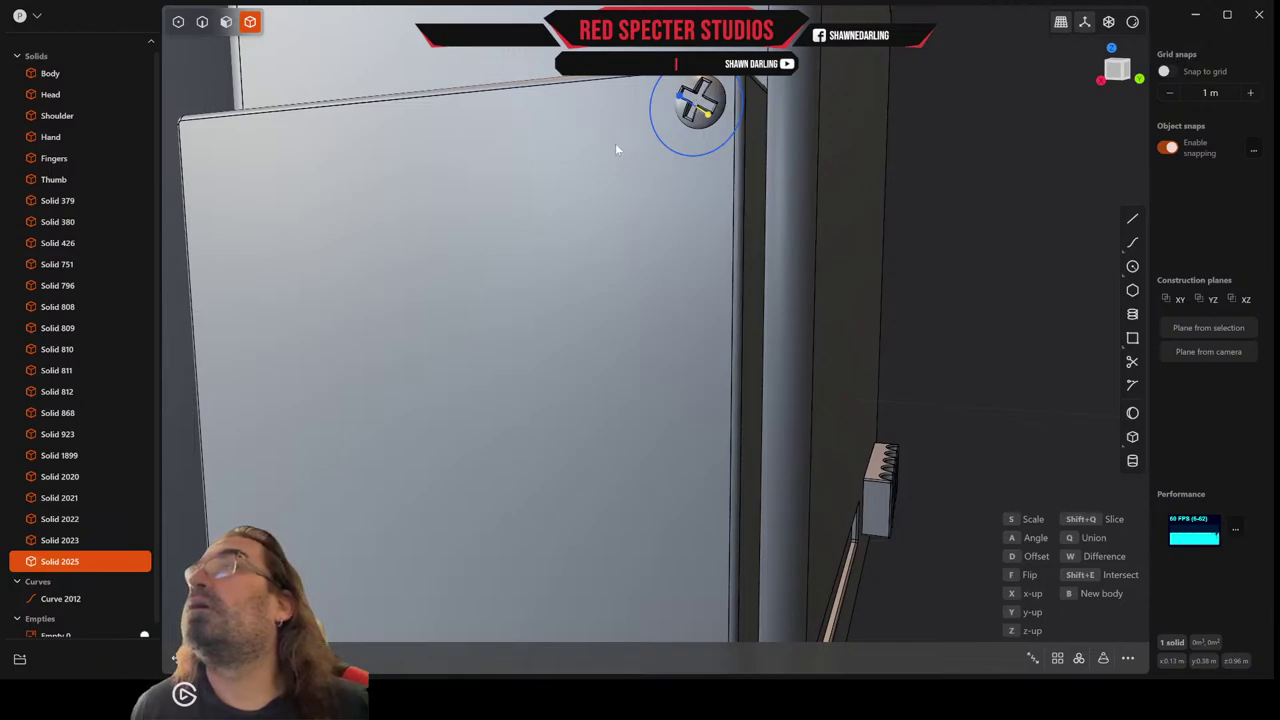
click(606, 115)
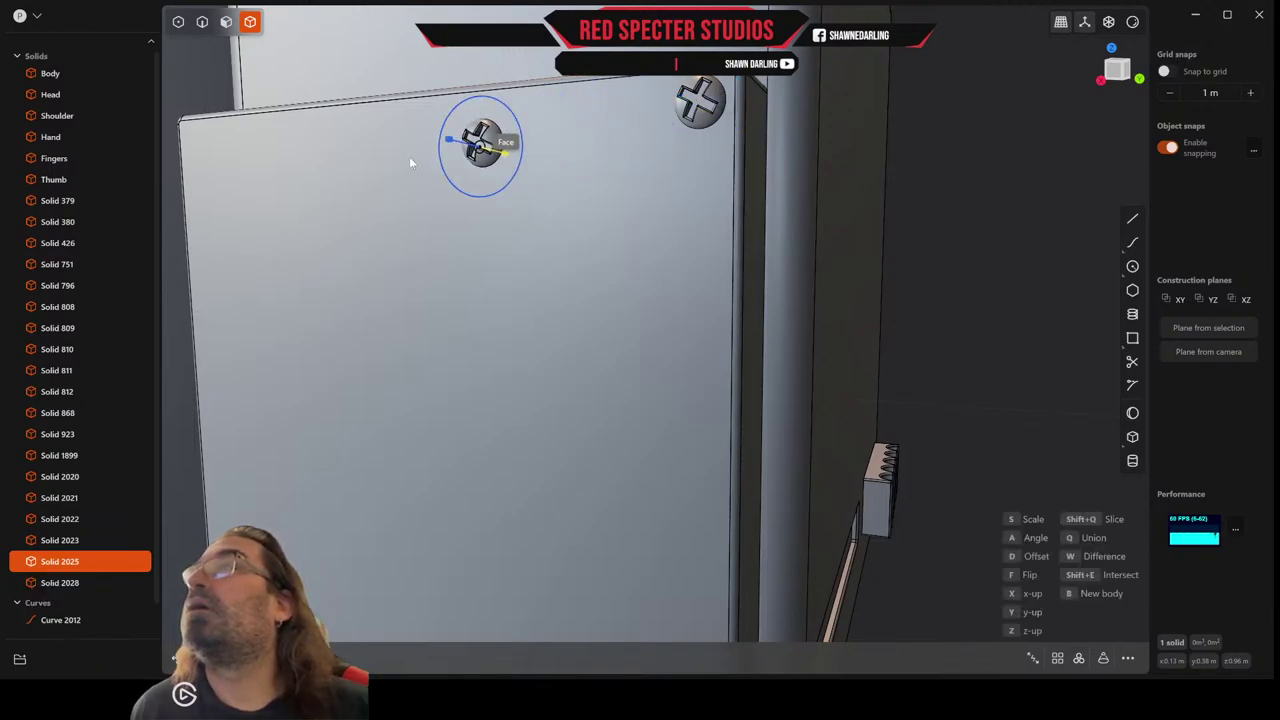
click(207, 170)
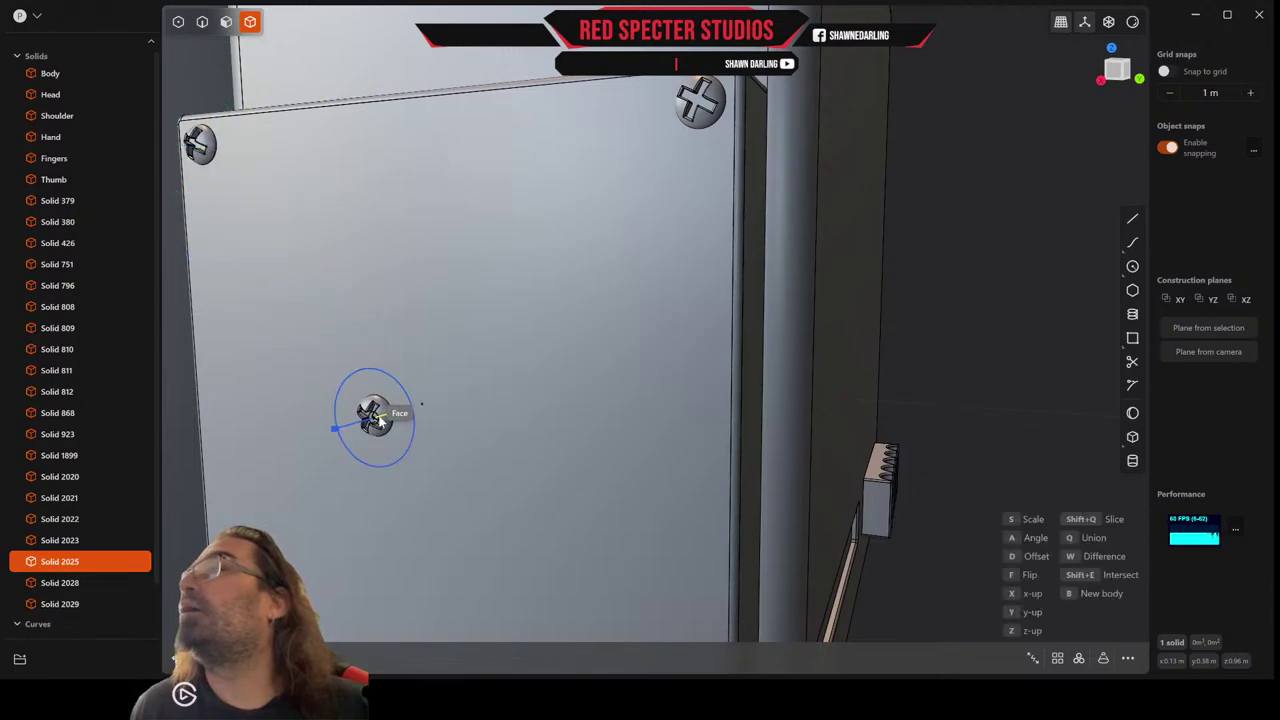
Place another screw head copy on the raised block's remaining lower corner and finish placing.
middle_drag(374, 423, 714, 300)
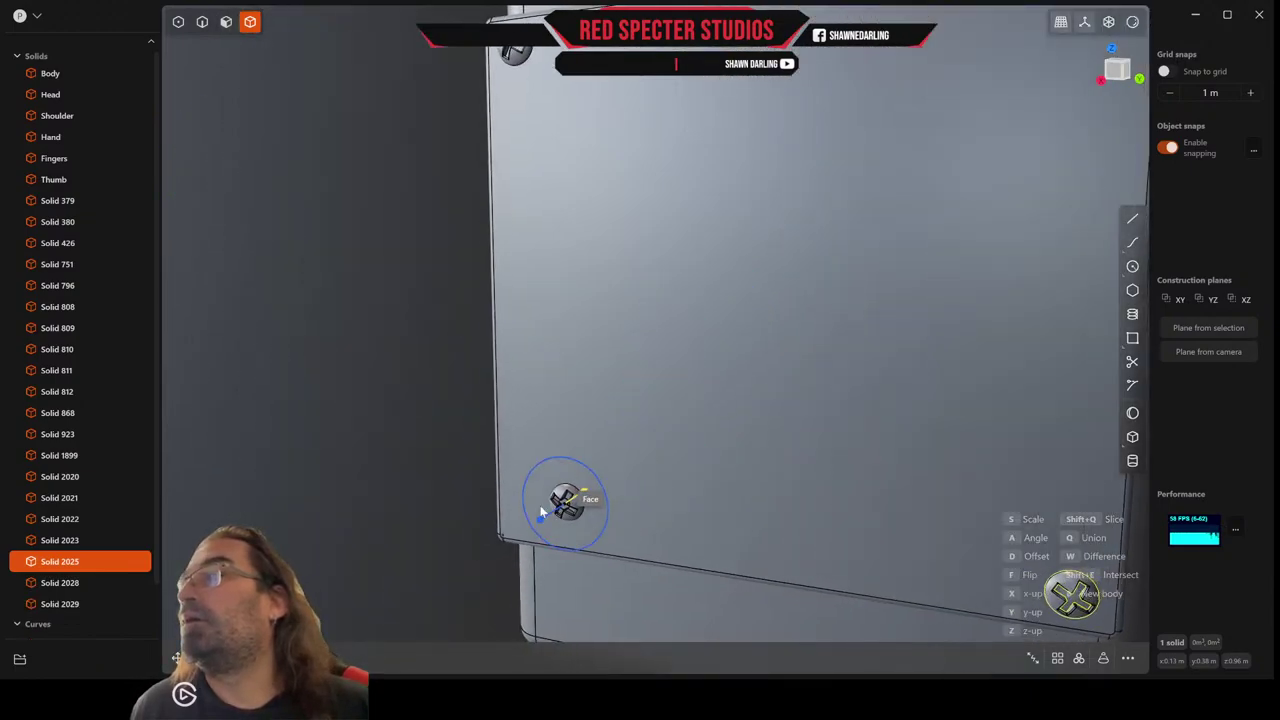
click(518, 515)
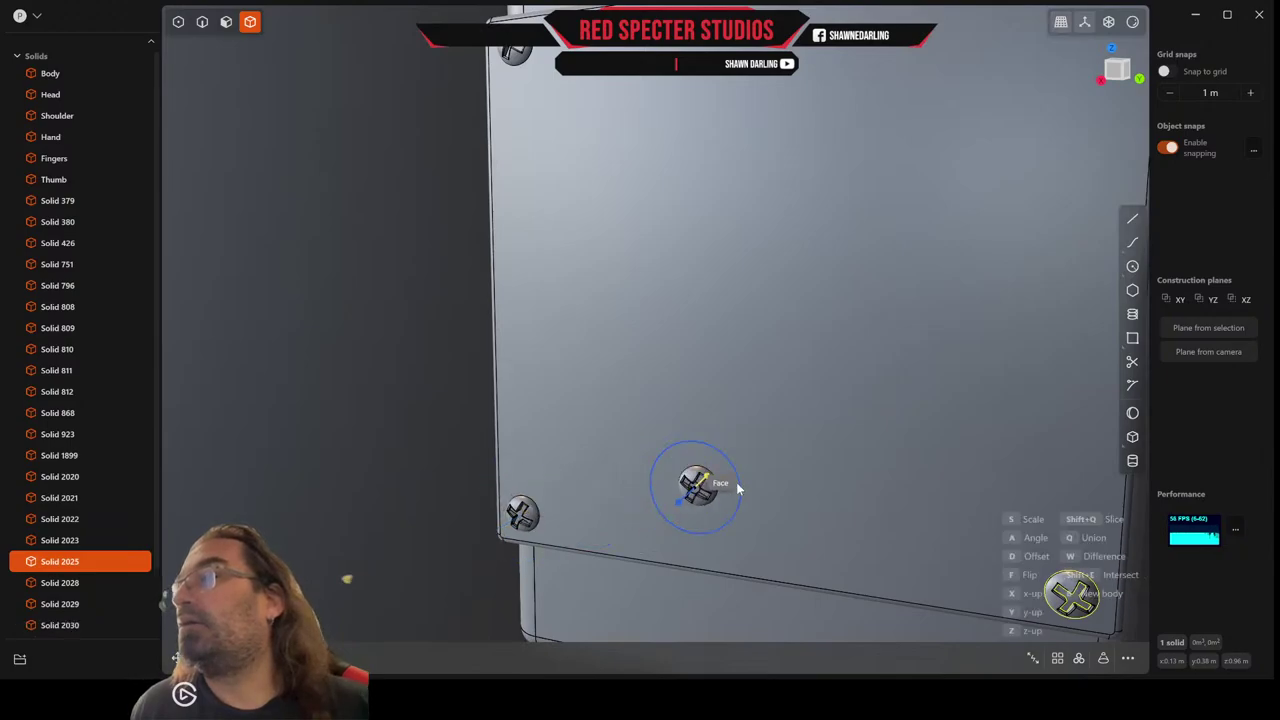
scroll(843, 425, down, 6)
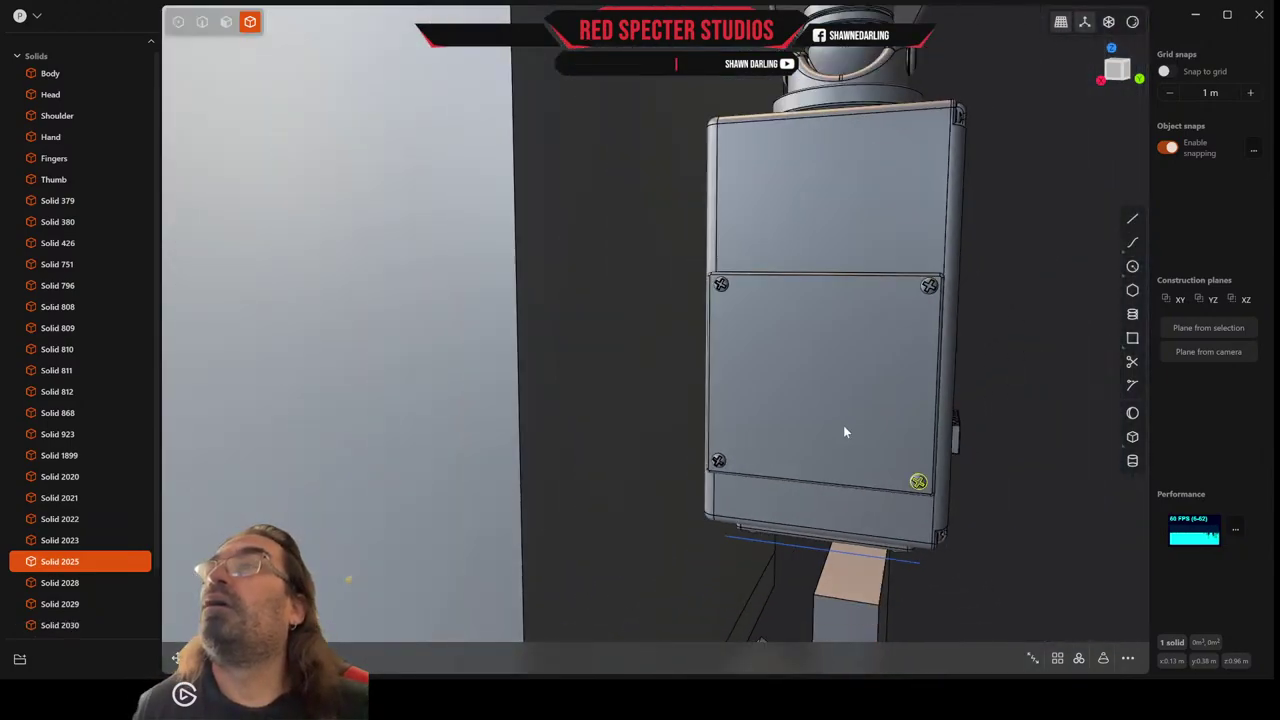
Deselect the screw head and examine the arm and whole robot beside the reference picture.
mouse_move(839, 440)
middle_down()
mouse_move(803, 429)
mouse_move(855, 438)
middle_up()
scroll(854, 436, down, 8)
click(962, 523)
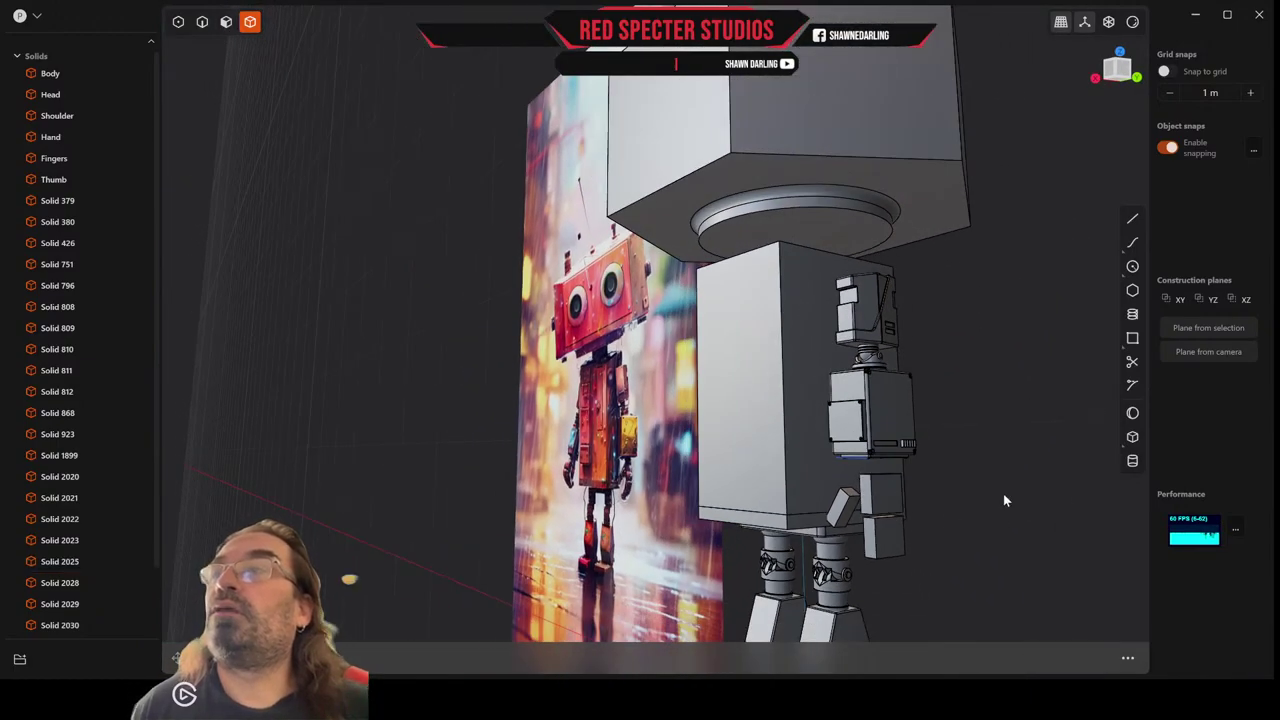
middle_drag(1004, 497, 1024, 513)
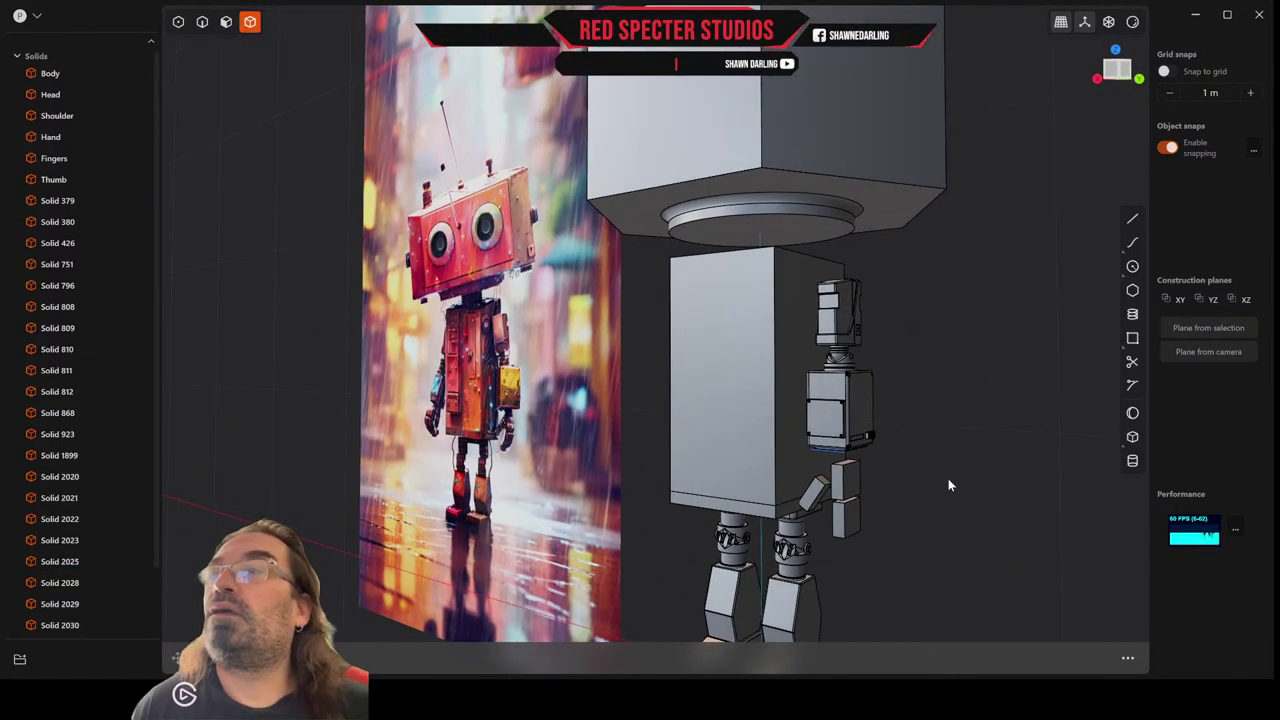
scroll(948, 479, up, 3)
middle_drag(948, 479, 943, 519)
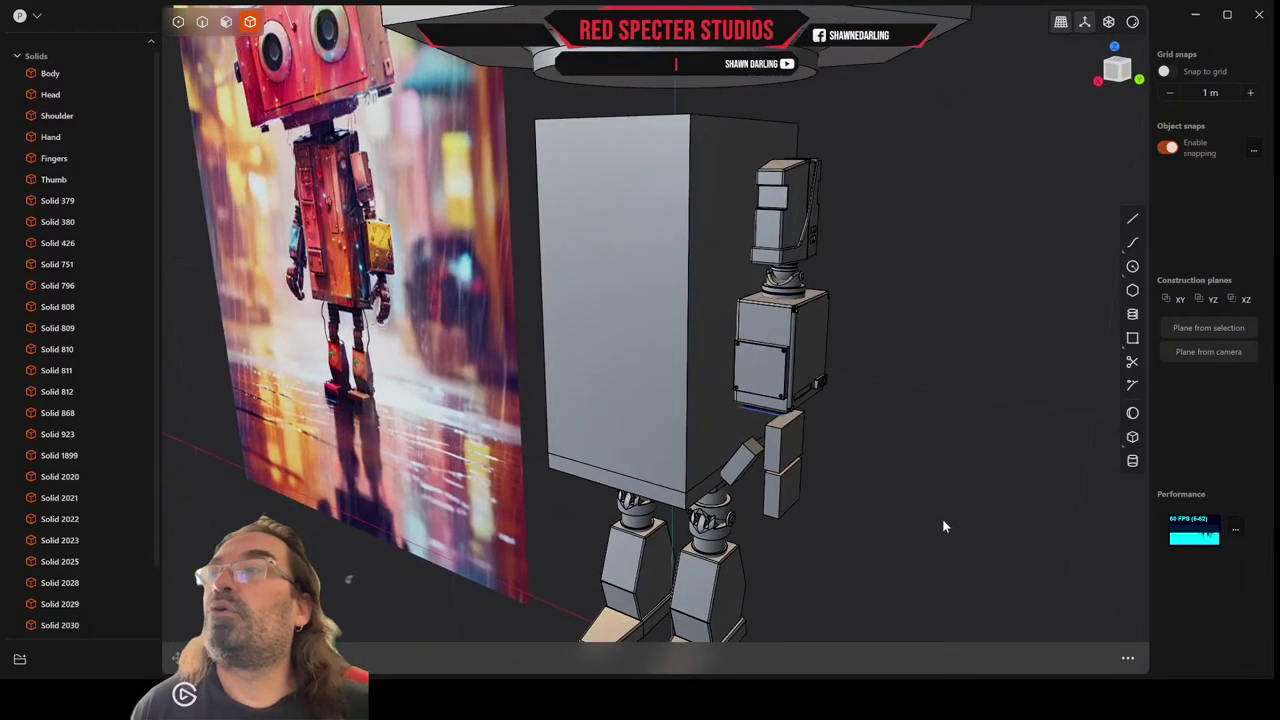
middle_drag(895, 471, 730, 331)
scroll(840, 380, down, 5)
scroll(875, 417, down, 2)
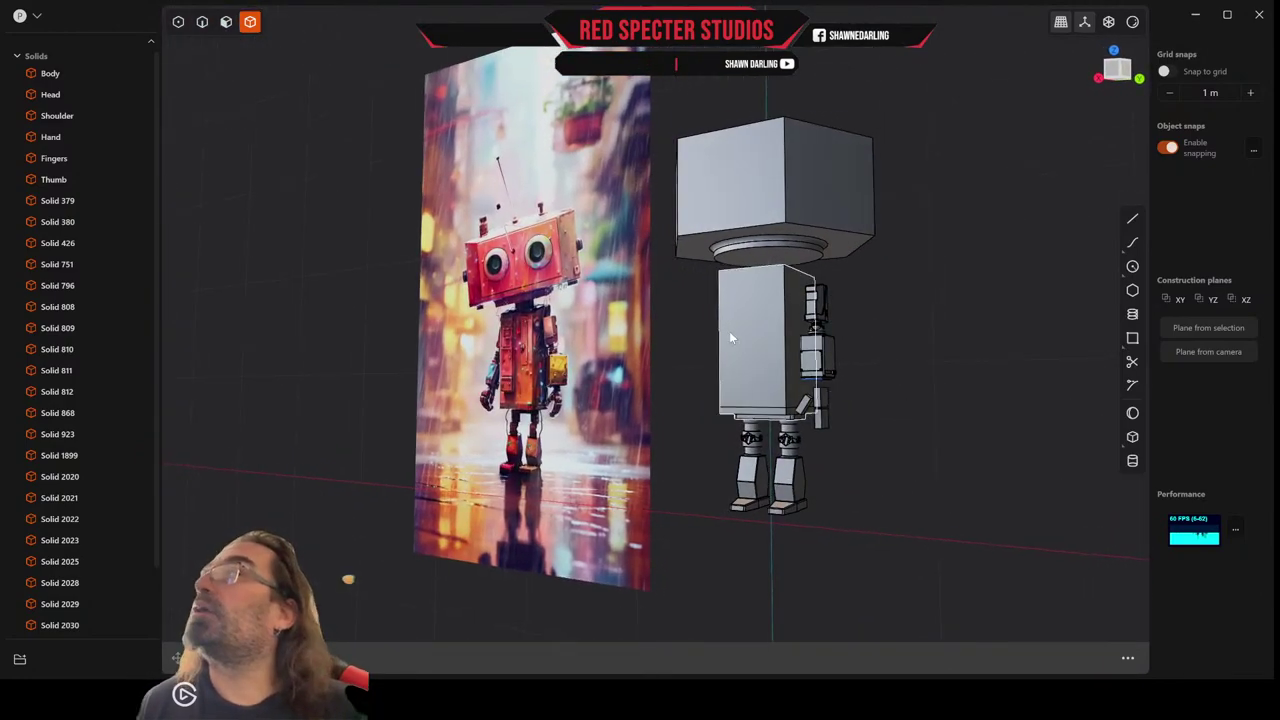